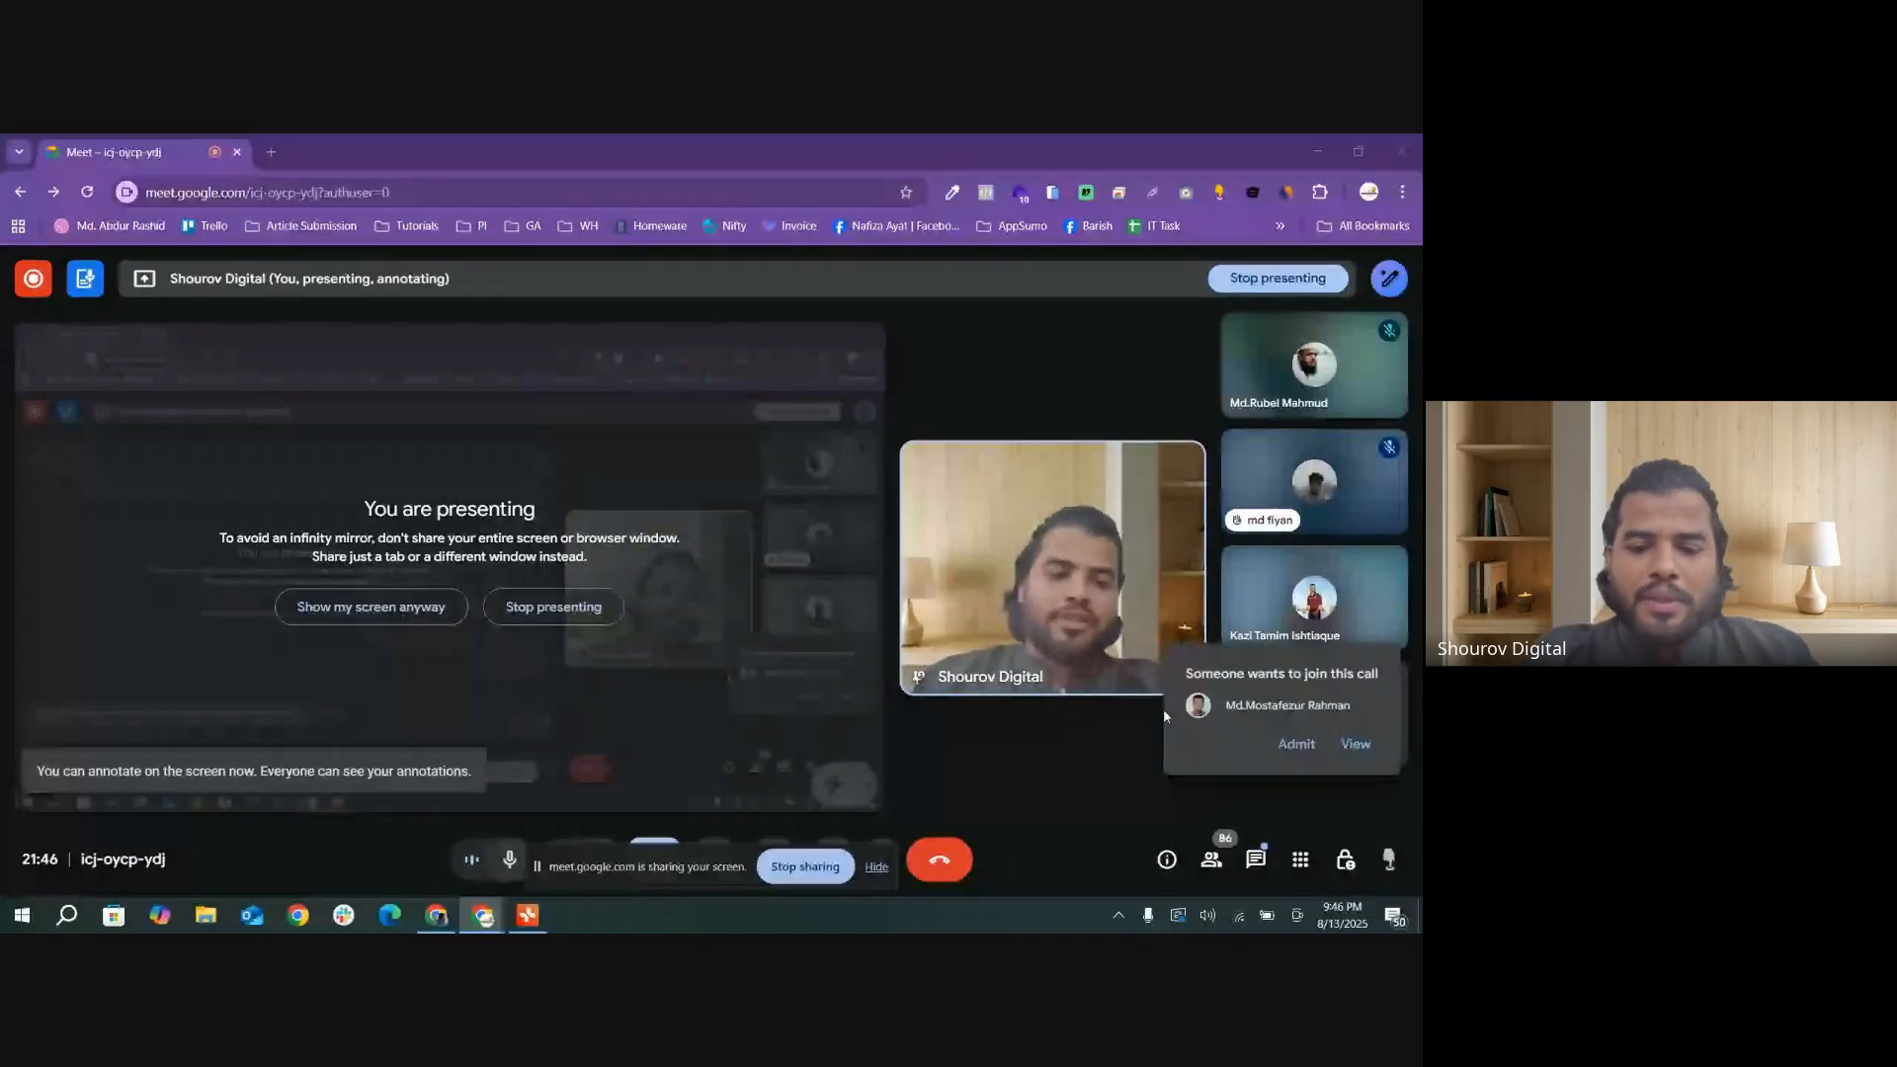
Step: Switch to the Storex Incubation Programm mind map in Xmind and expand the Manage Site (Part 02) subtopic under Day 02
left_click_drag(742, 866, 1027, 288)
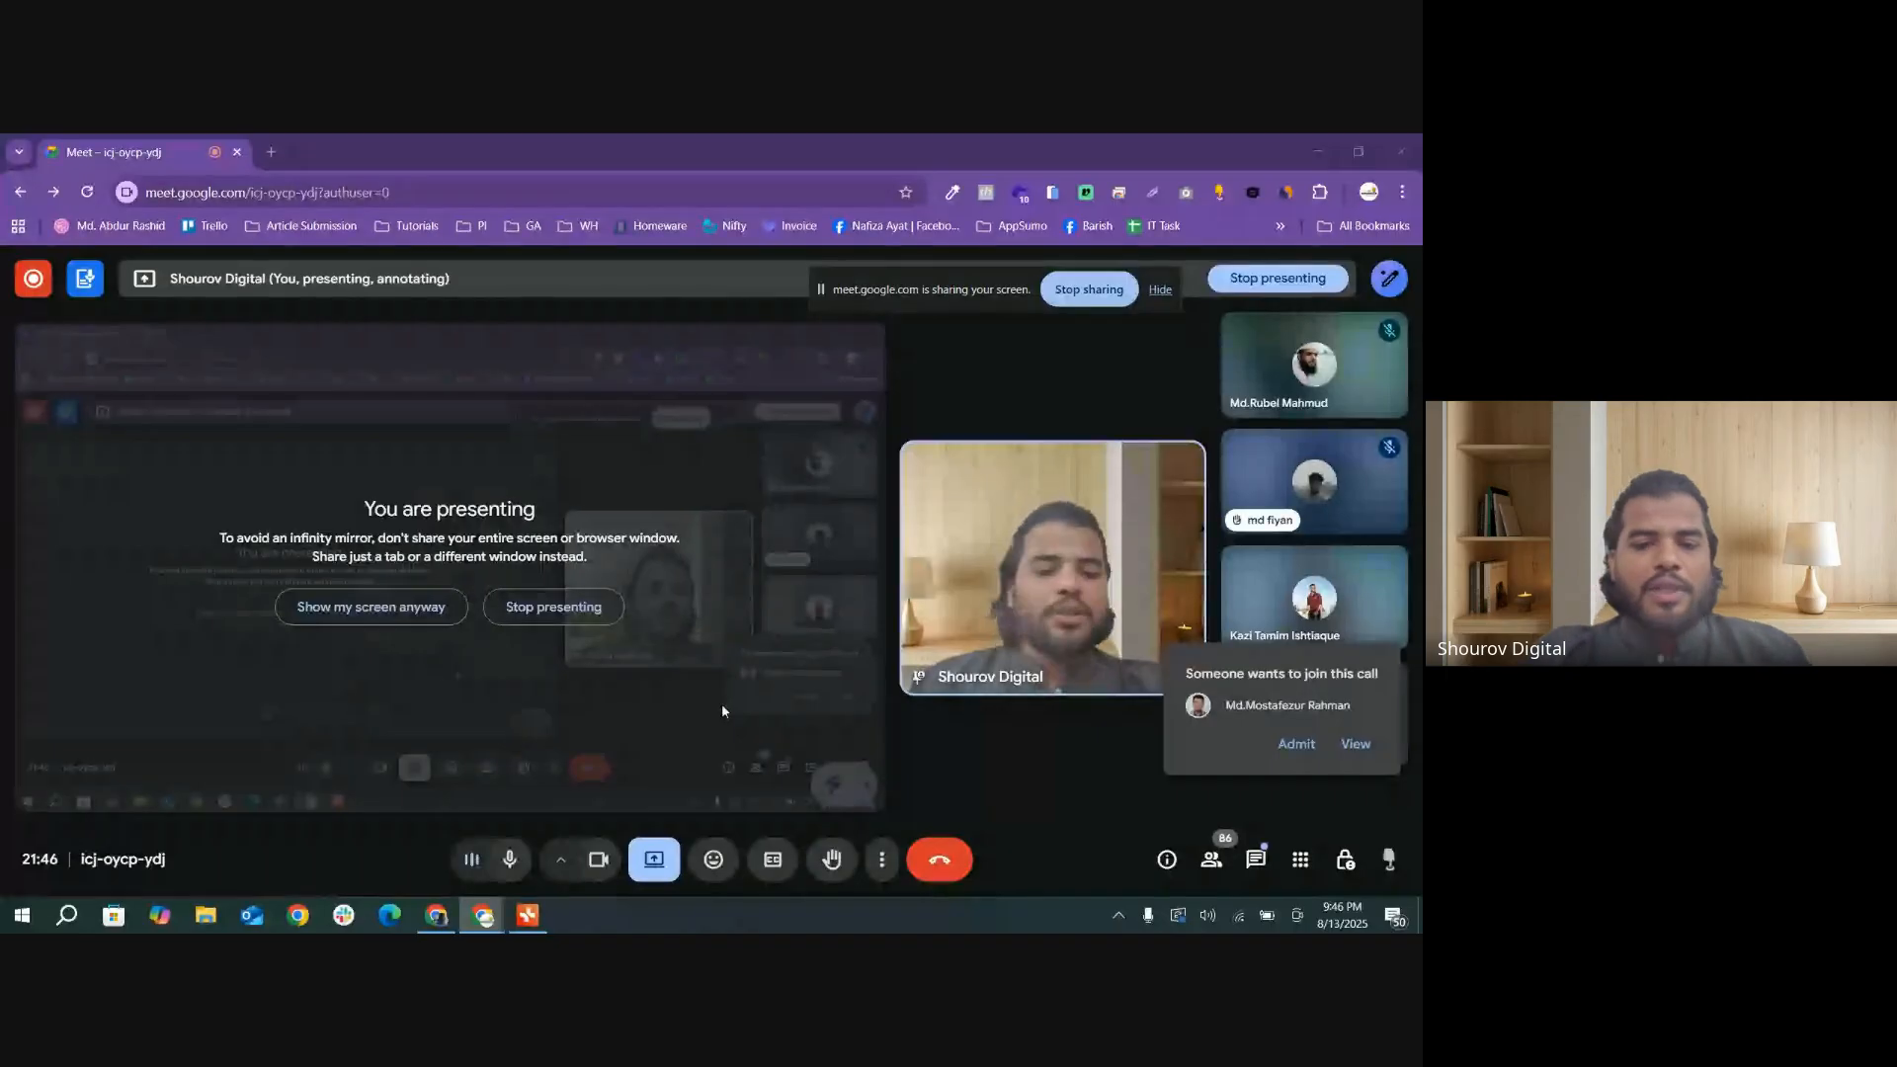
left_click(527, 915)
scroll(781, 599, "up", 1)
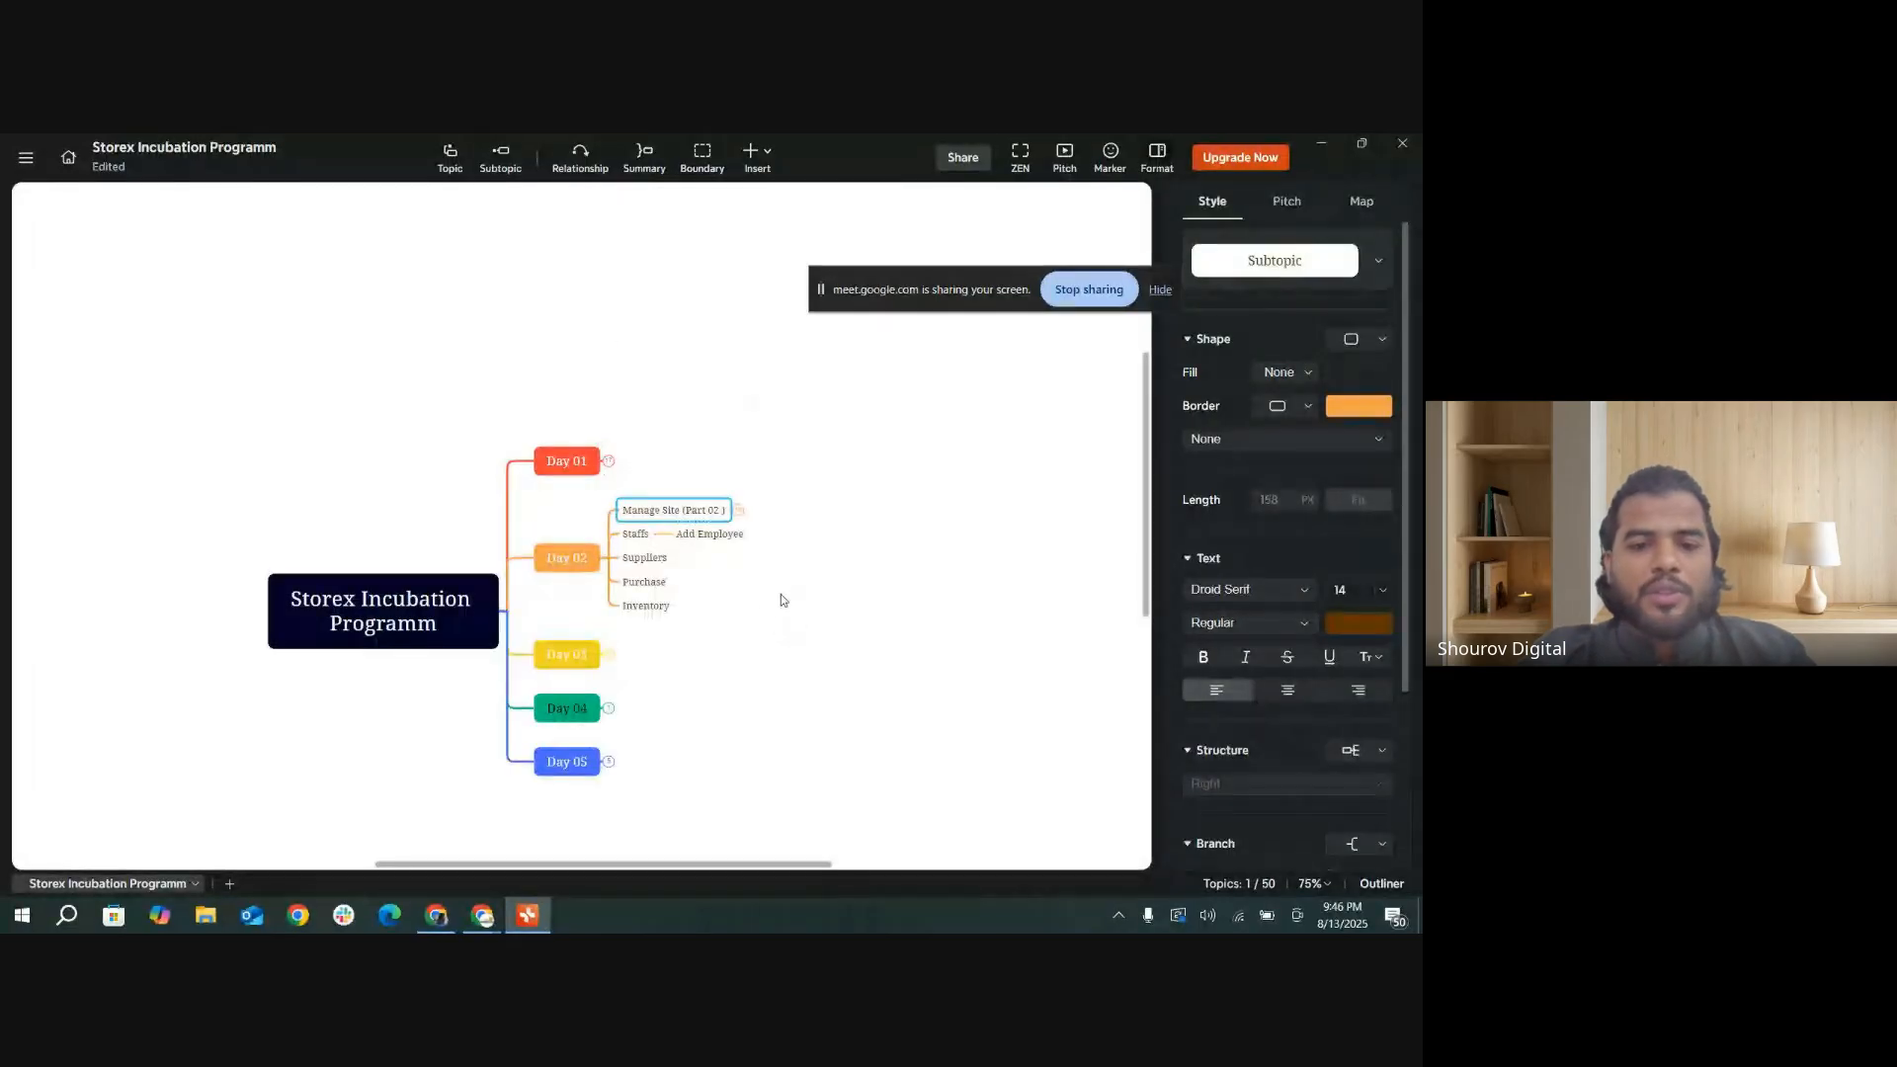
left_click(738, 515)
scroll(749, 533, "up", 1)
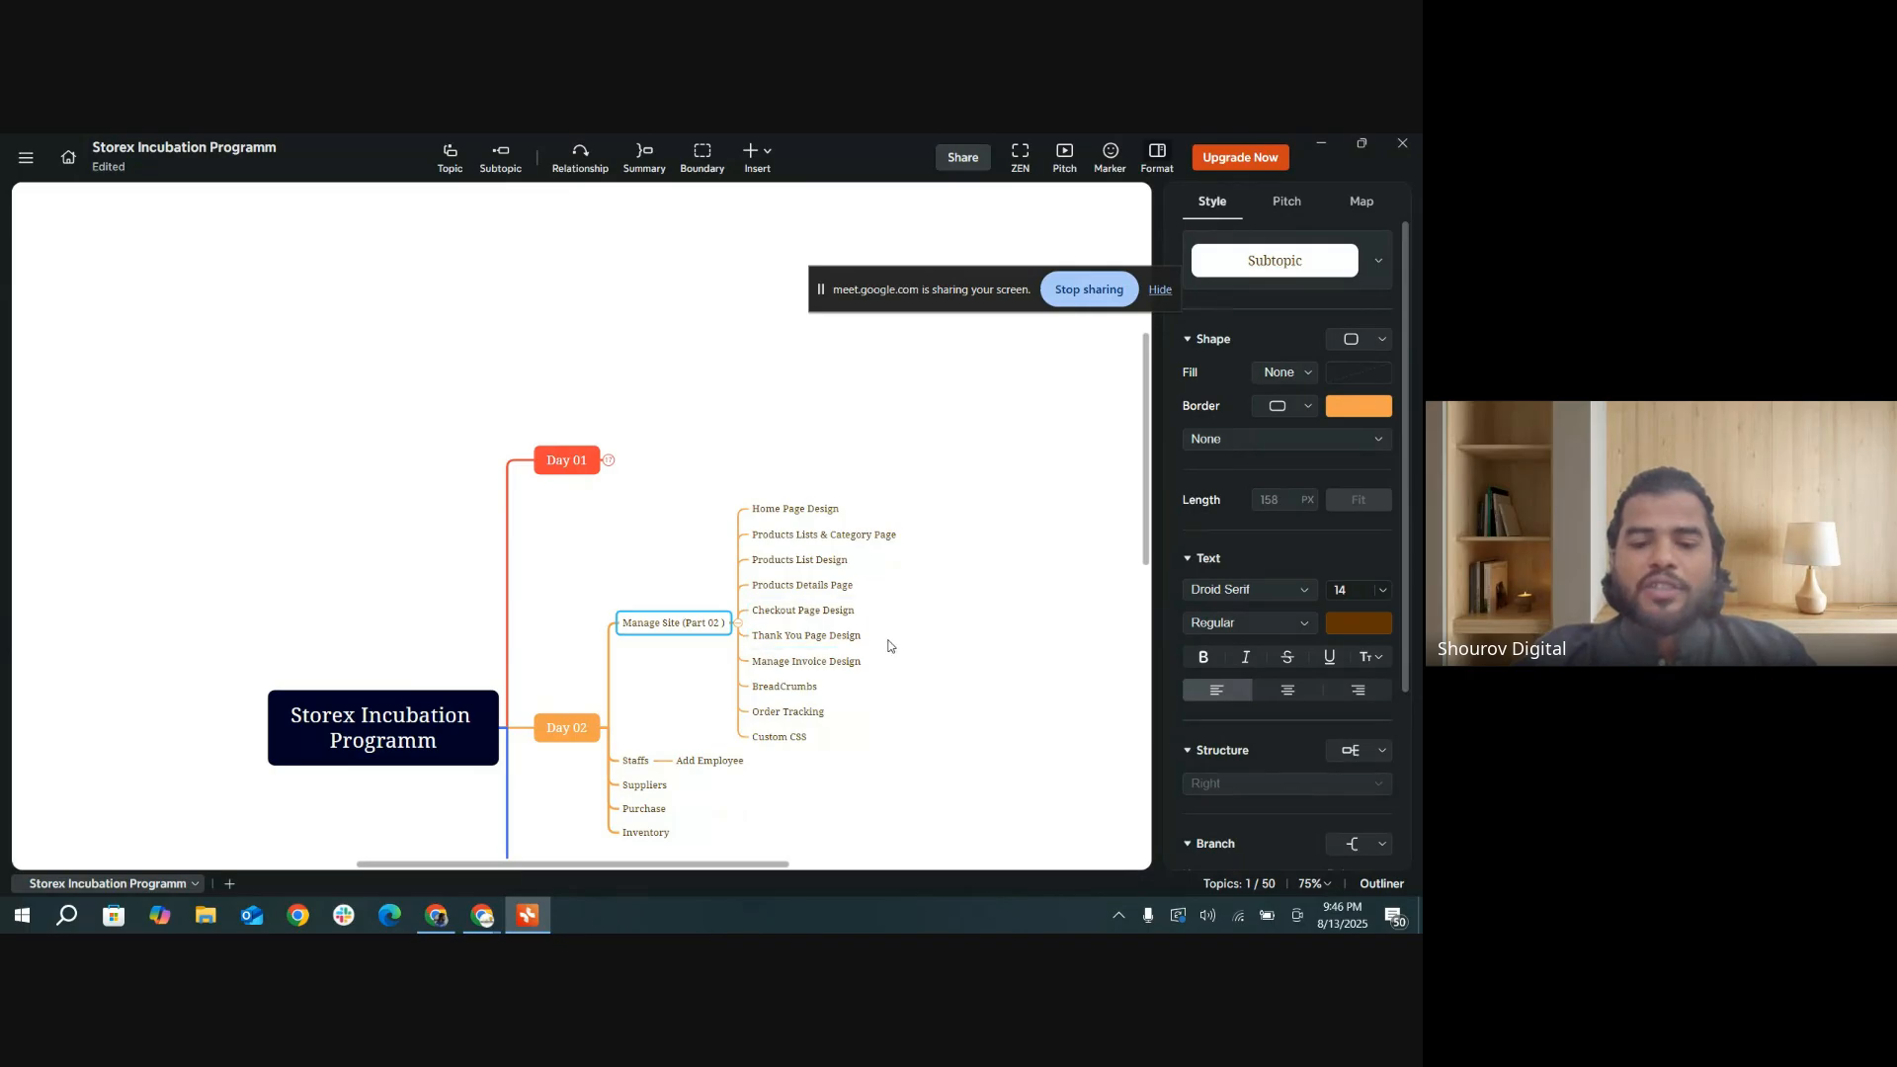
Step: Examine the Day 02 branch, from the Manage Site page design topics to Staffs, Suppliers, Purchase and Inventory, moving the screen-sharing notice clear of the topics
scroll(885, 642, "down", 1)
scroll(860, 636, "up", 3)
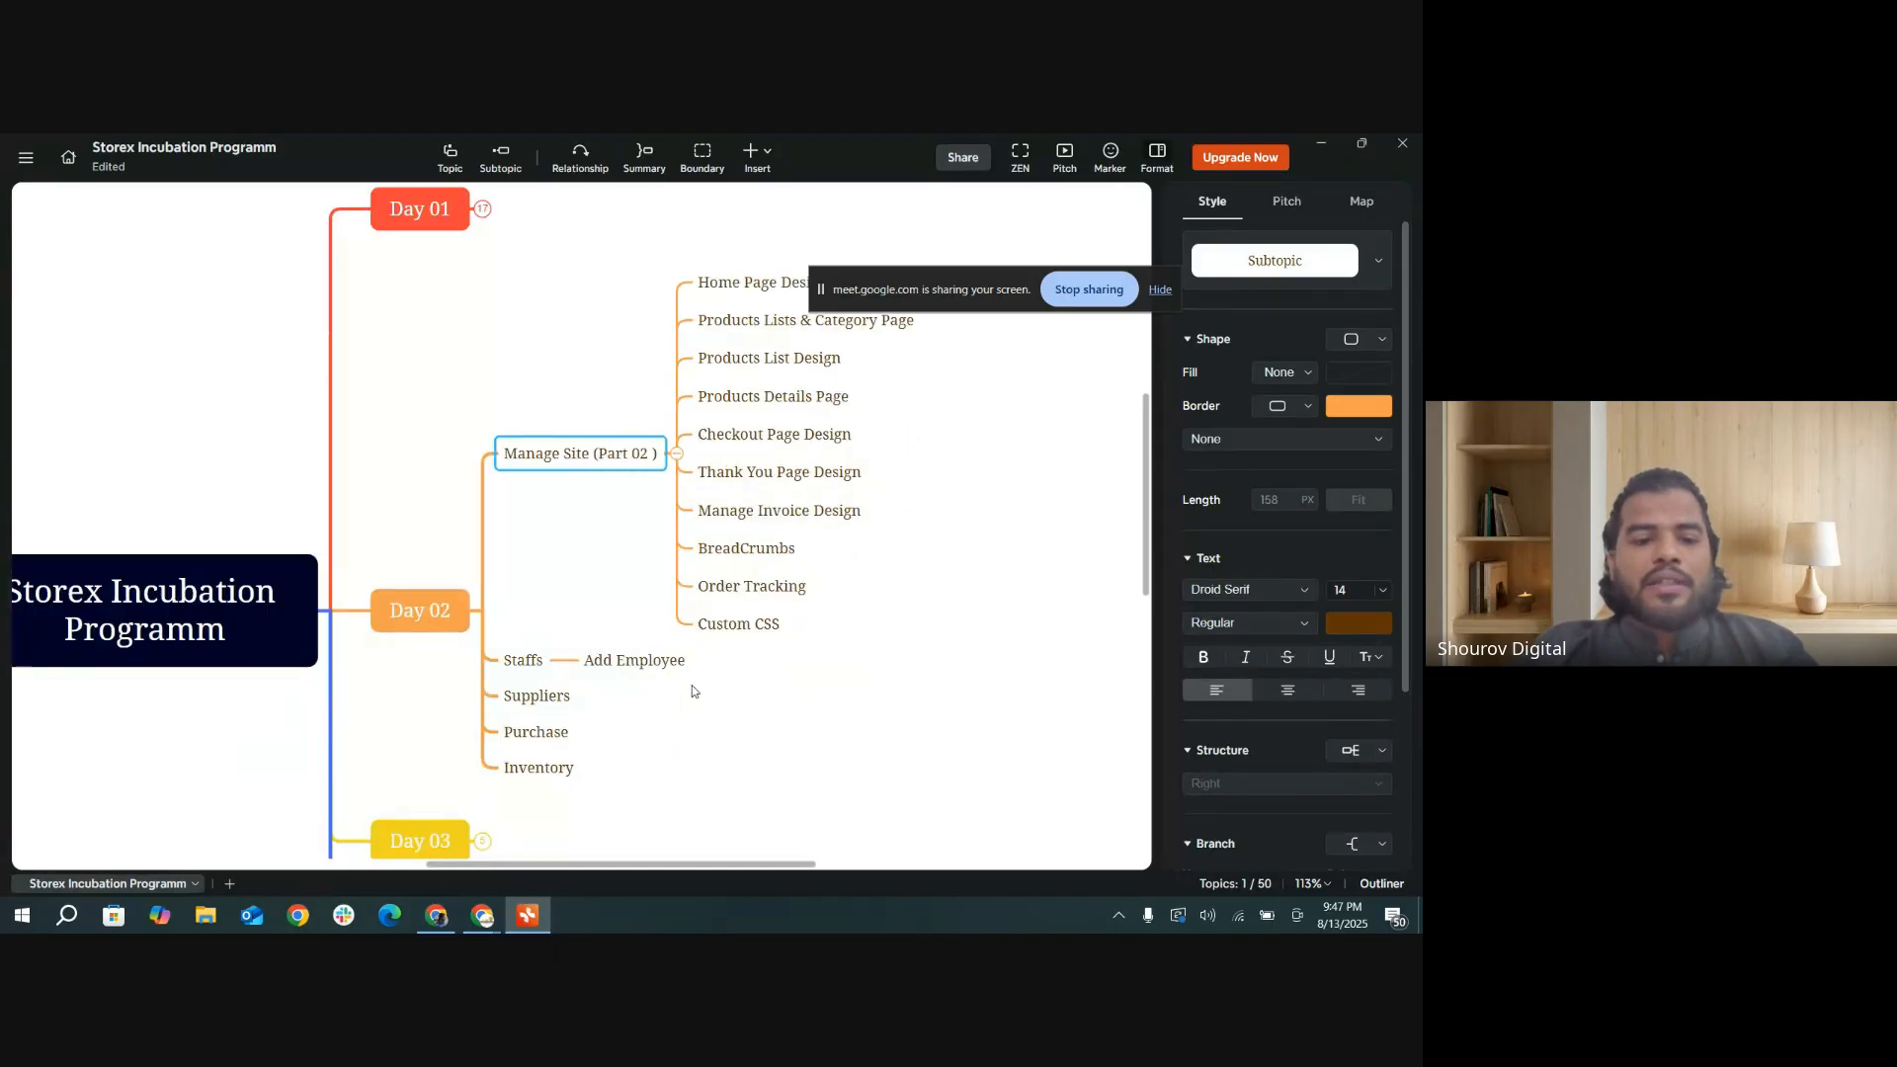
scroll(692, 691, "down", 3)
scroll(692, 691, "up", 2)
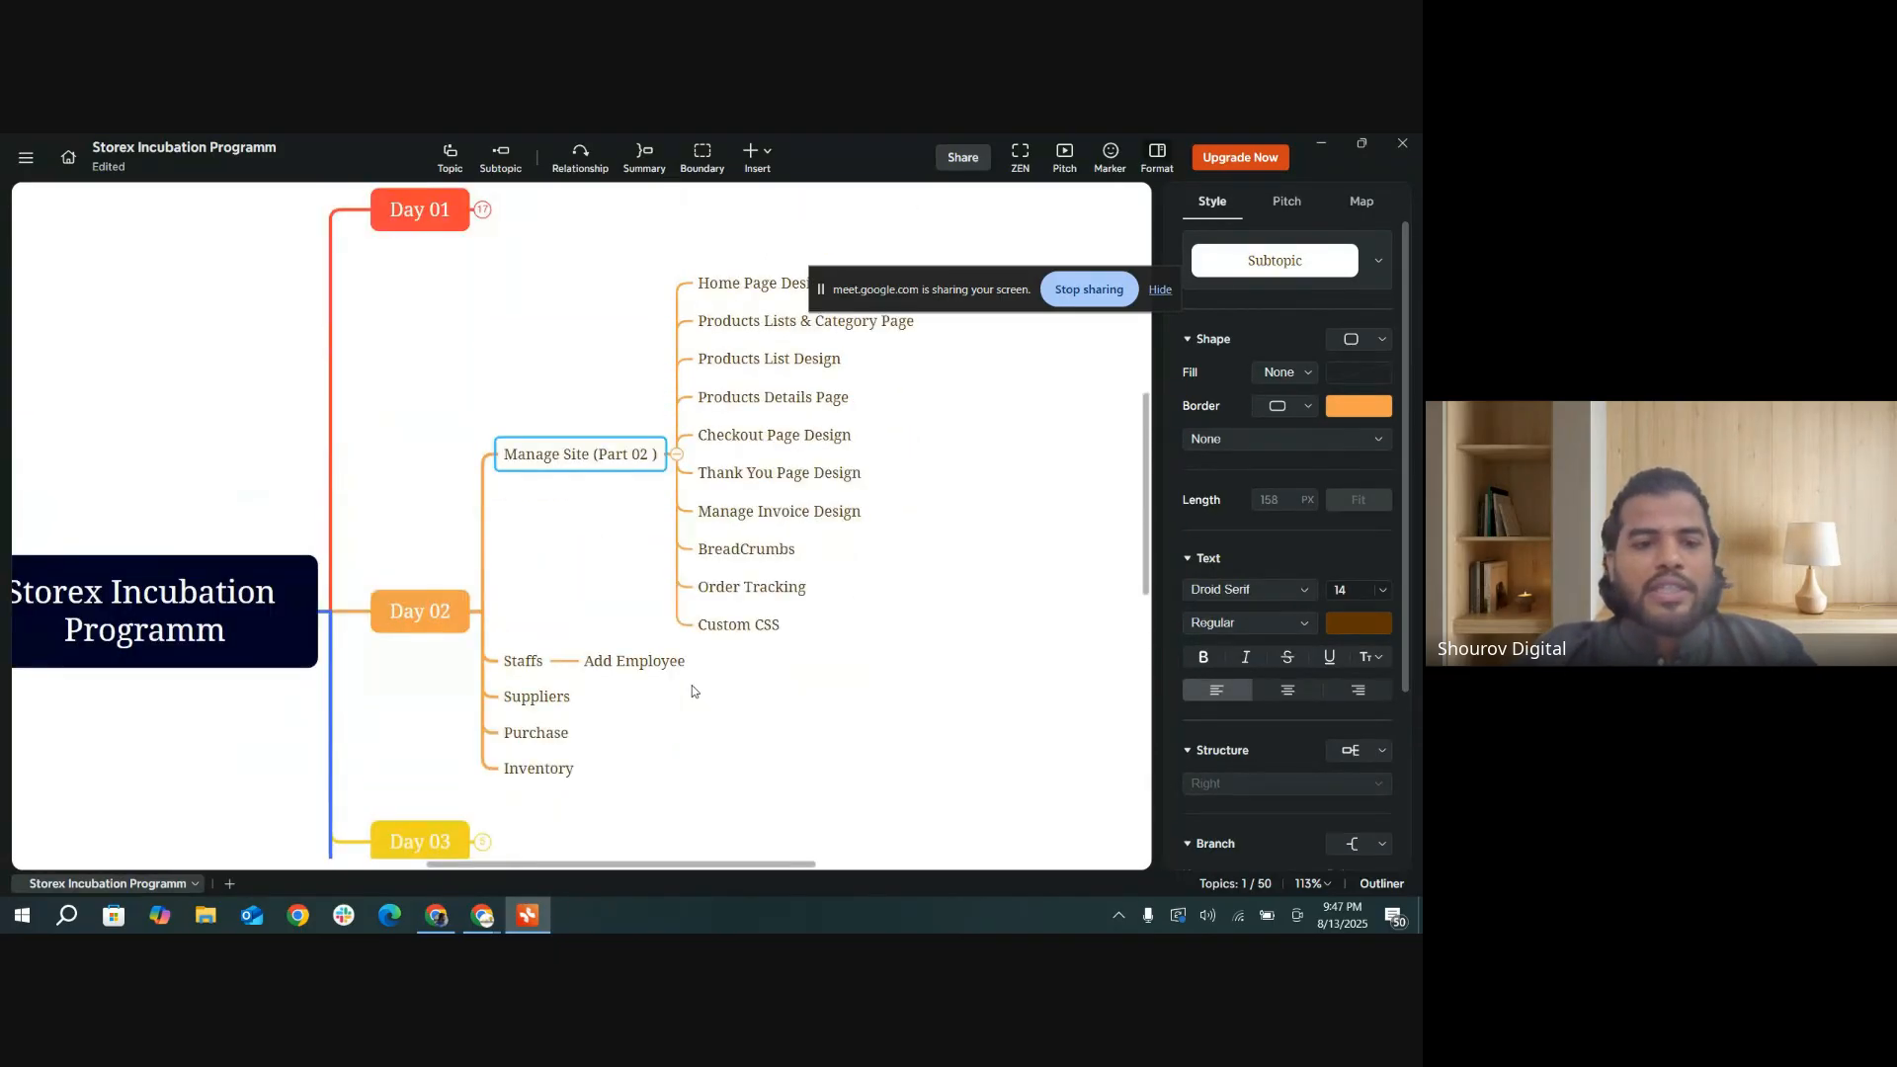
scroll(692, 690, "down", 1)
scroll(692, 690, "down", 1)
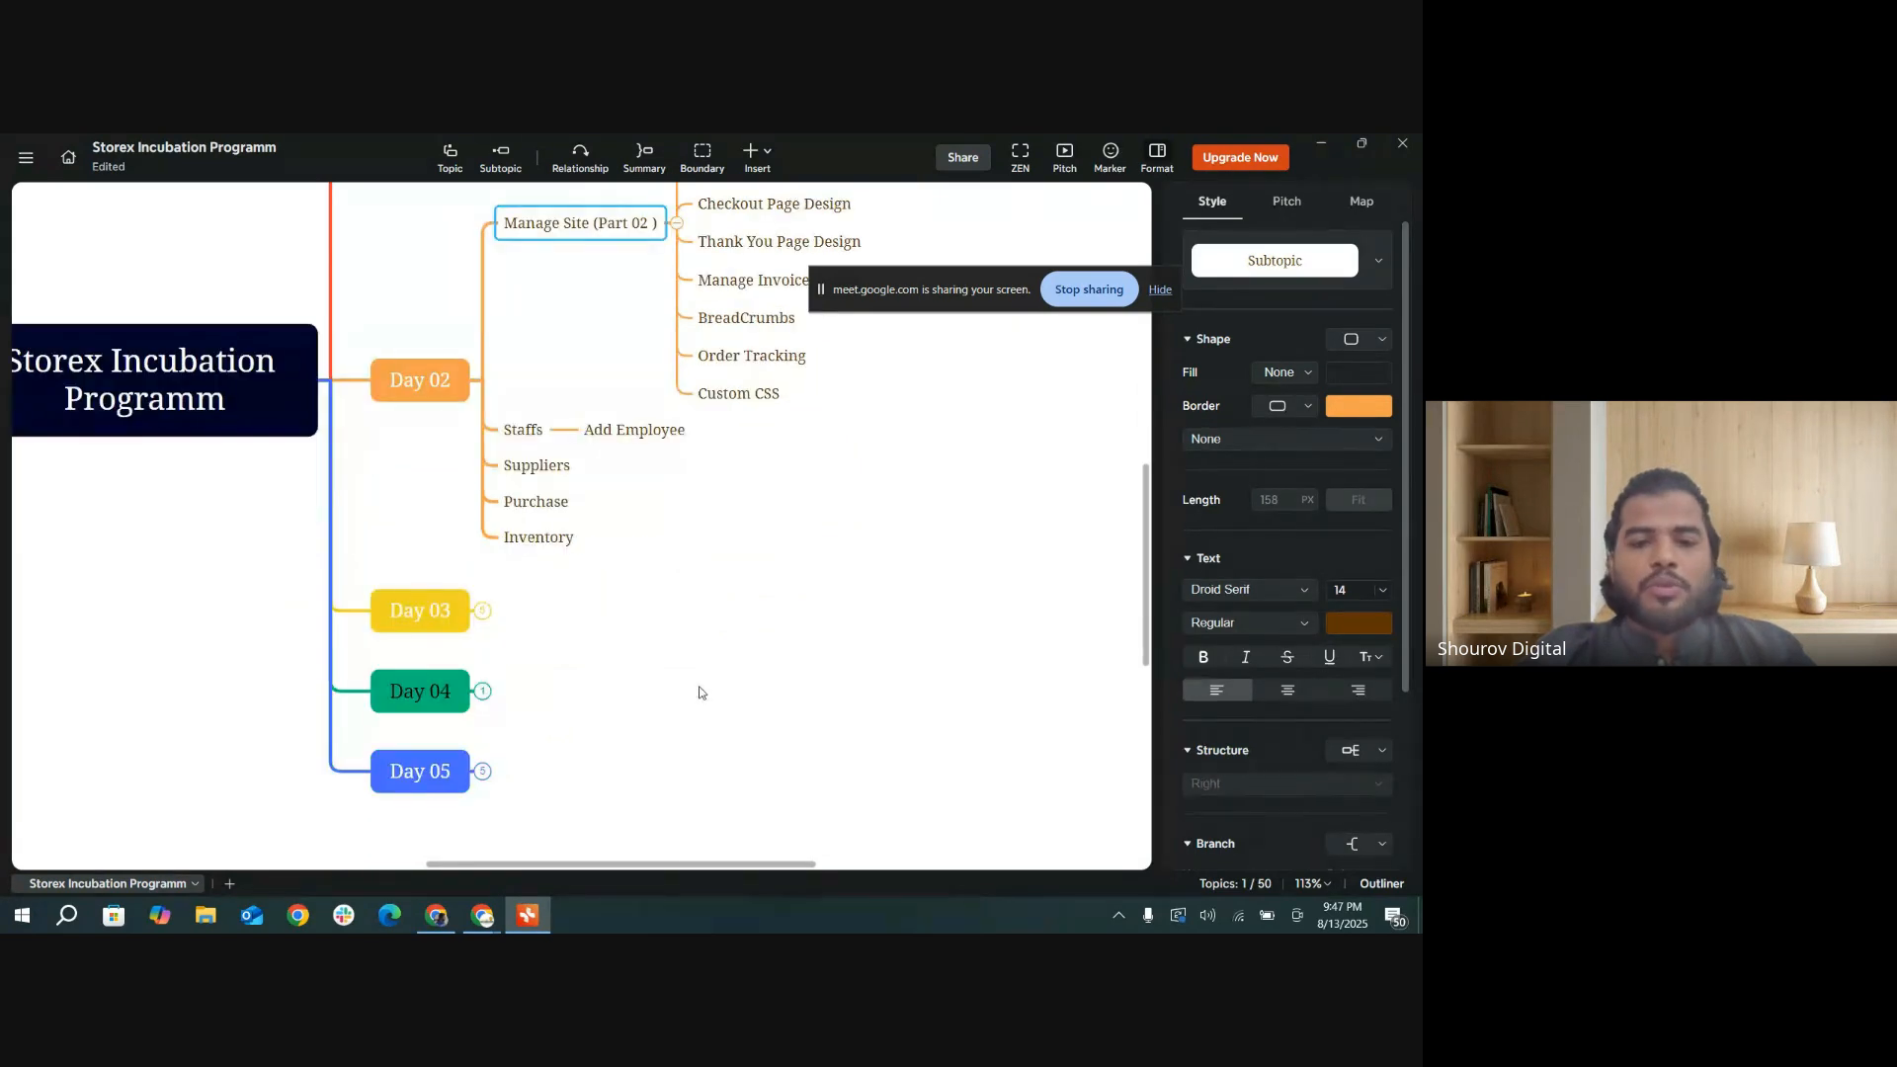
scroll(704, 690, "up", 1)
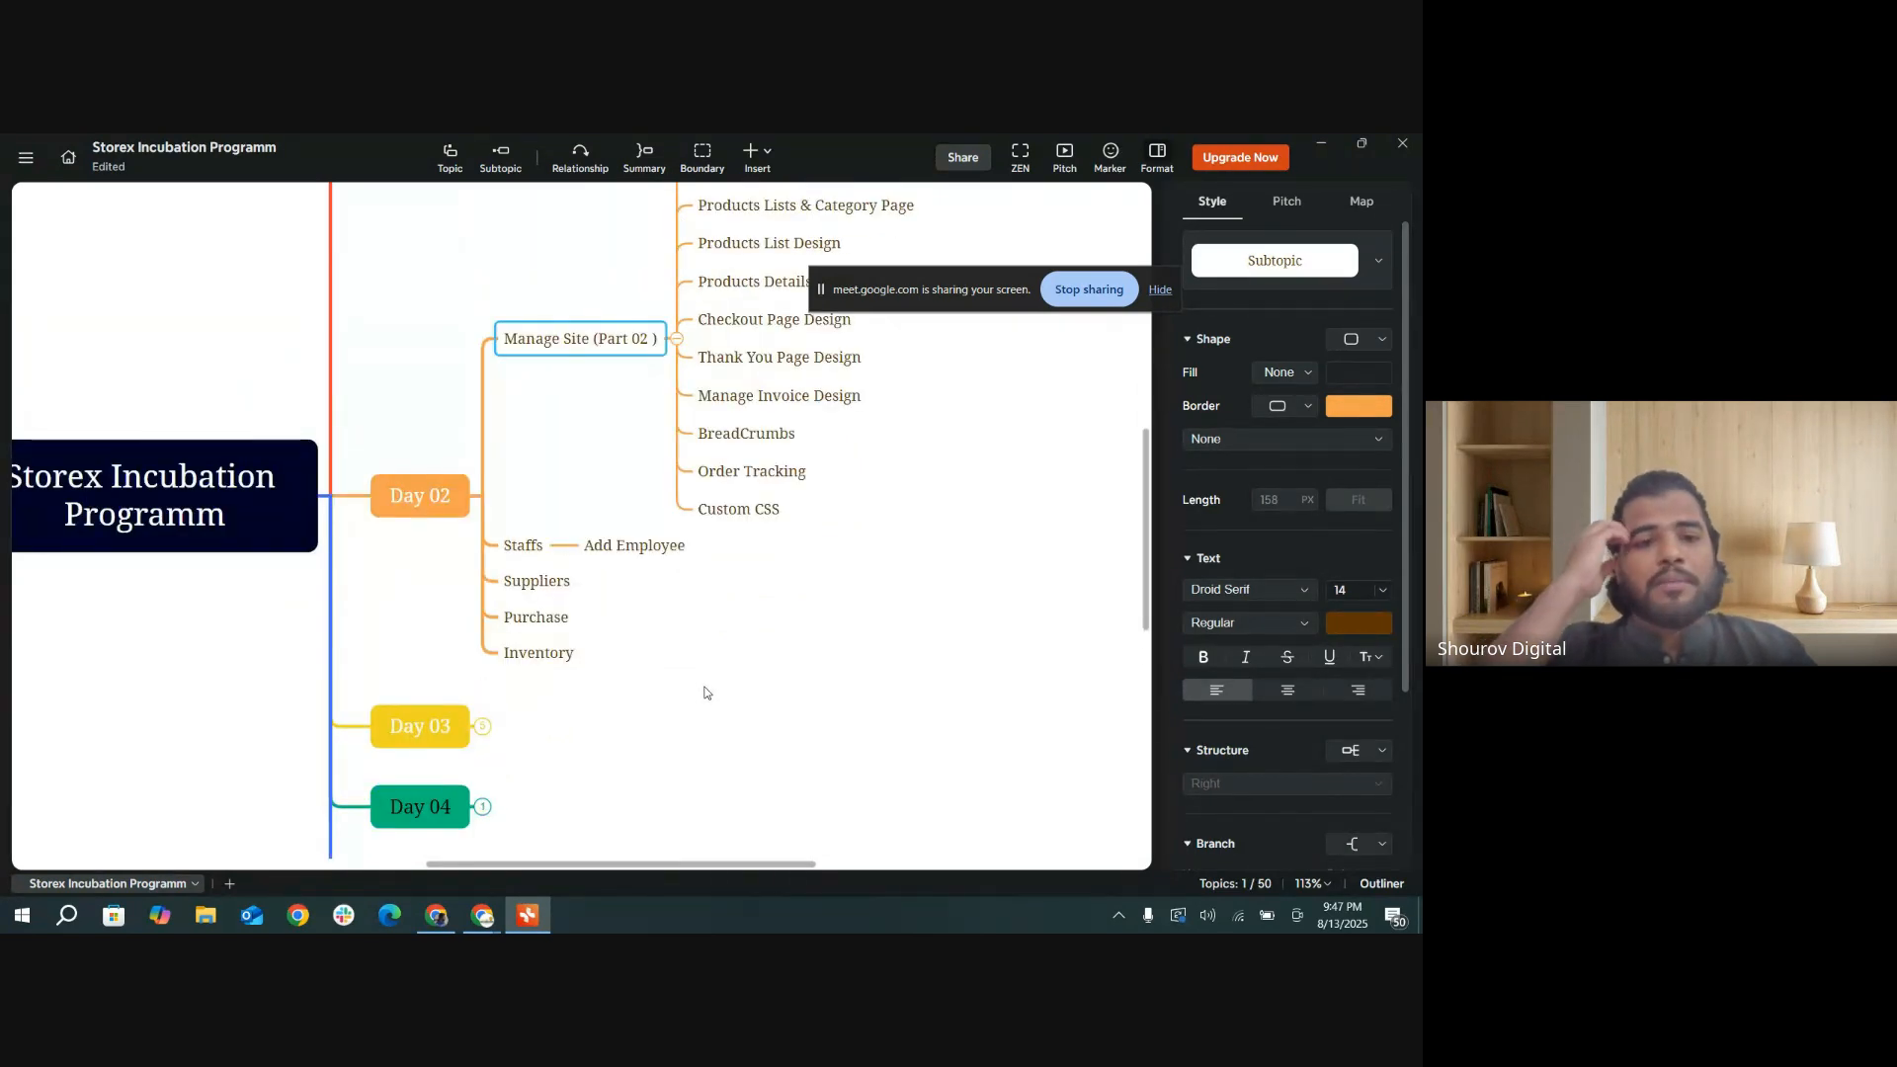
scroll(712, 695, "up", 1)
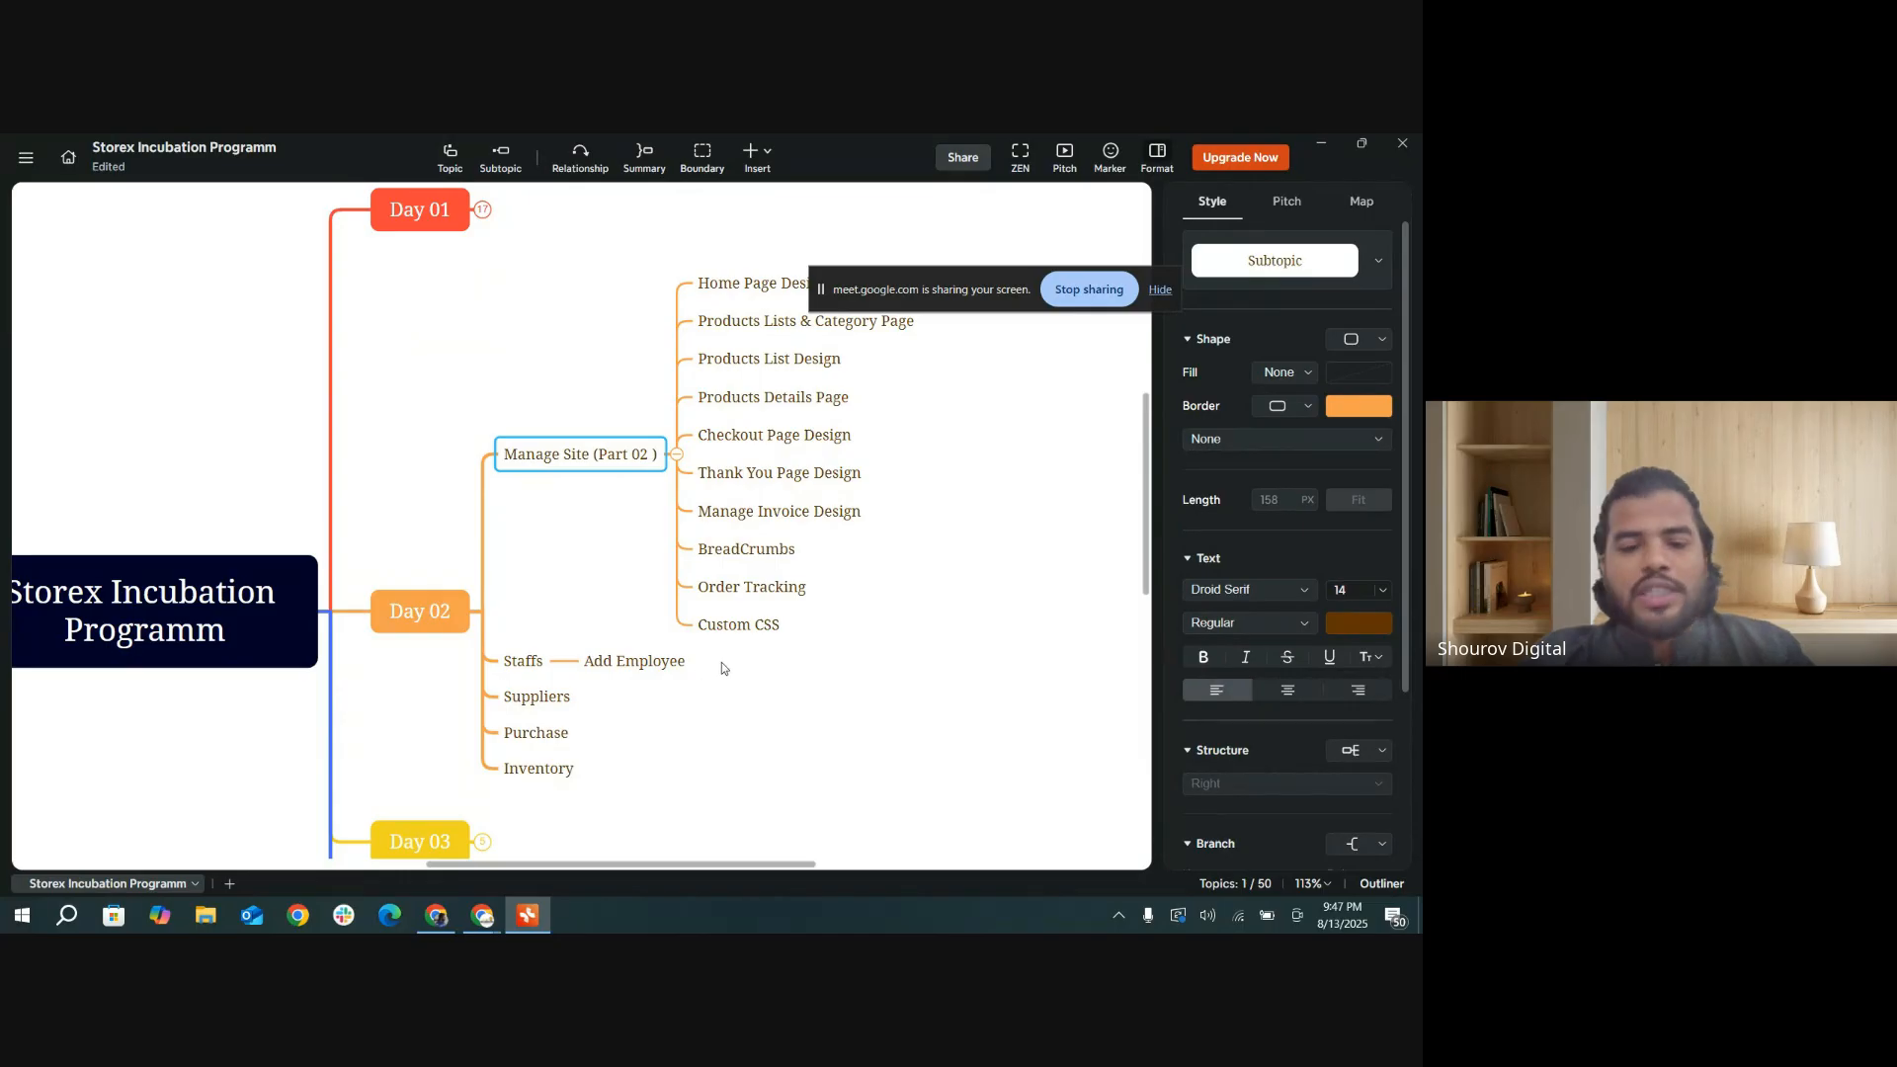
scroll(721, 668, "down", 1)
scroll(583, 721, "down", 1)
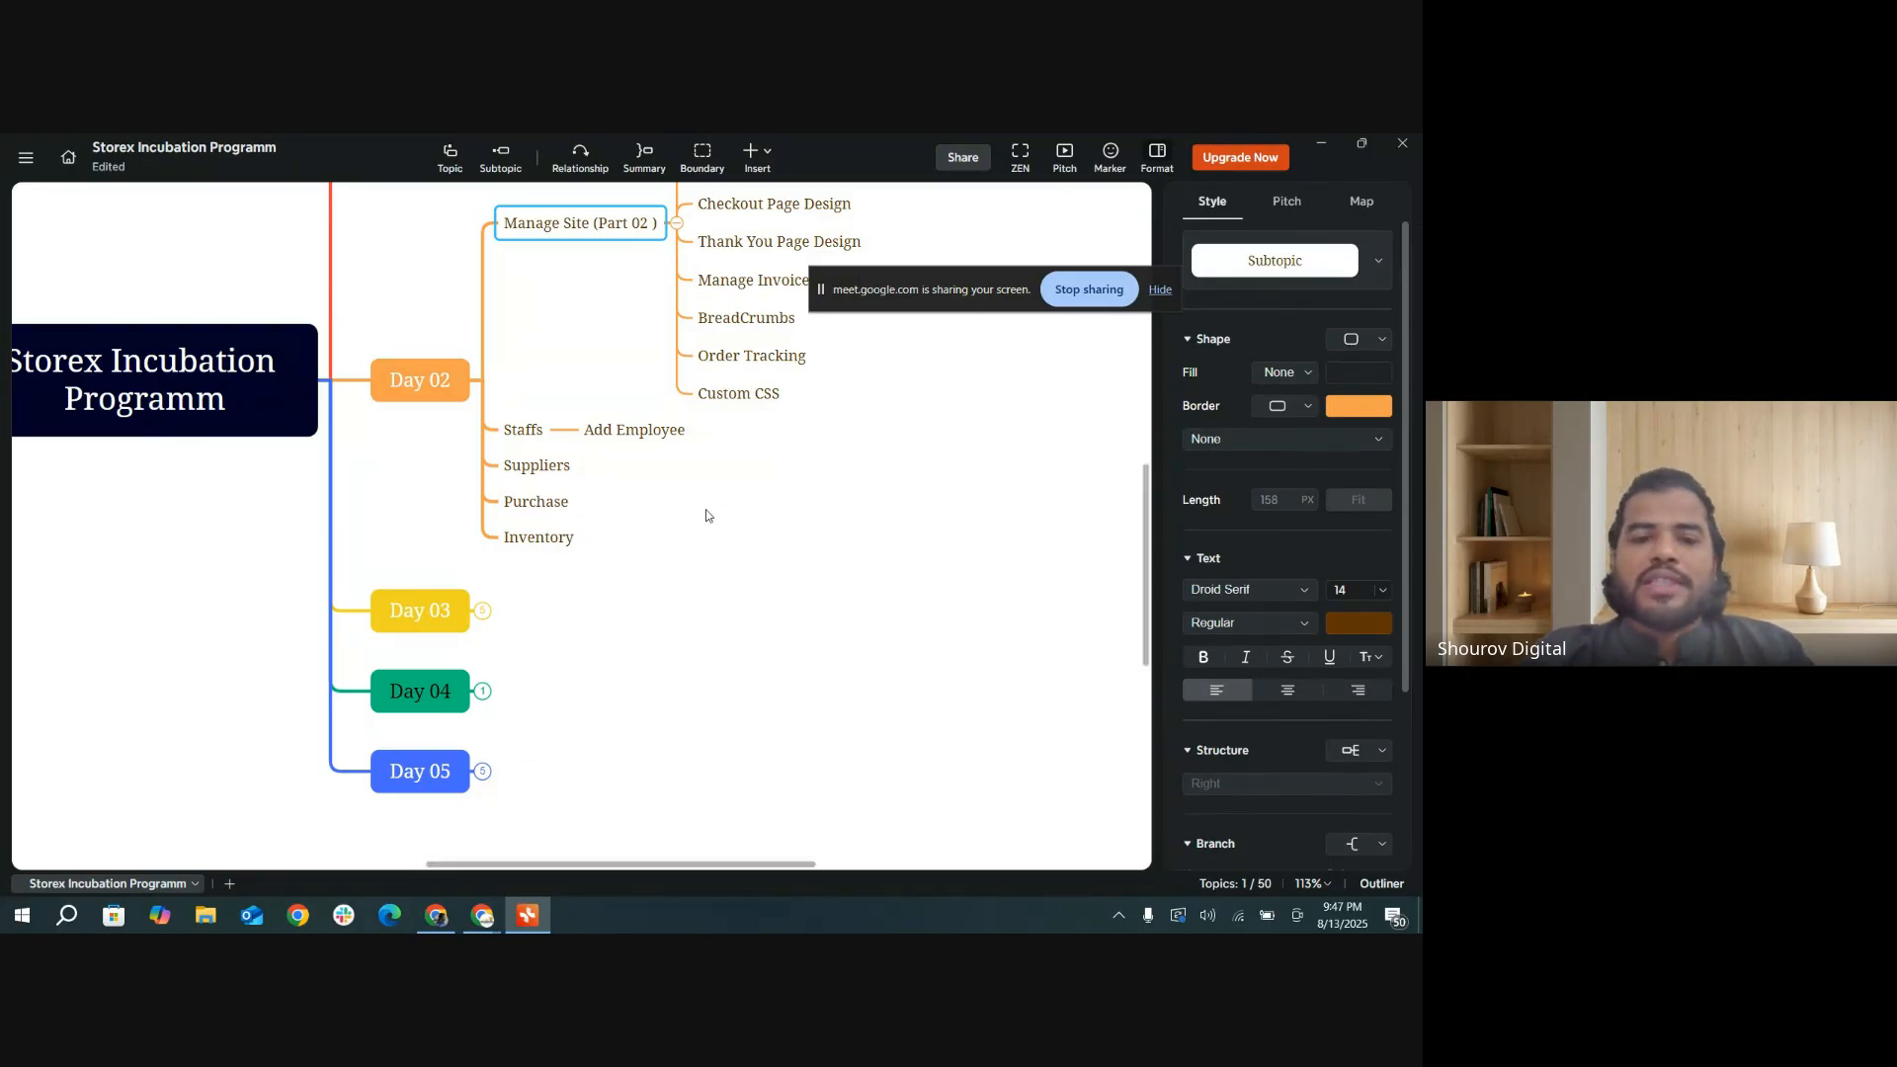
scroll(709, 512, "up", 2)
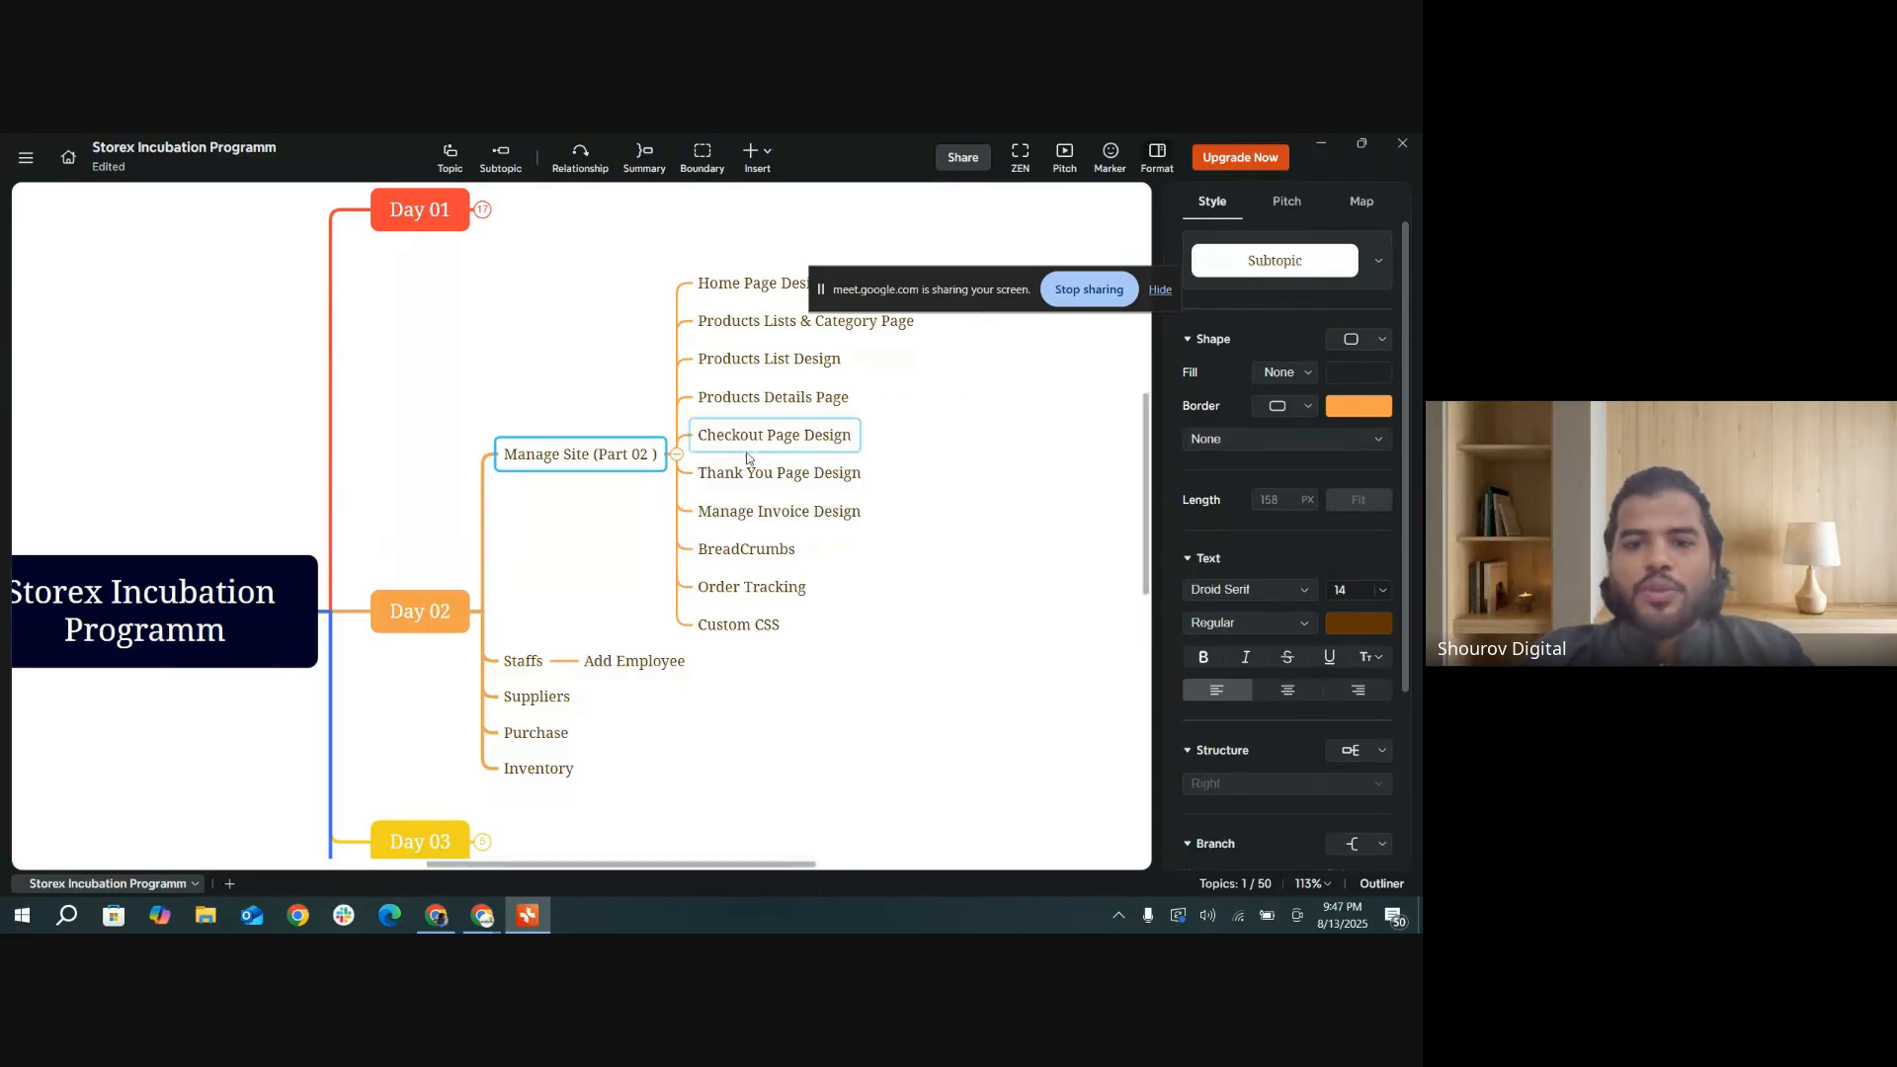
left_click_drag(962, 277, 1041, 224)
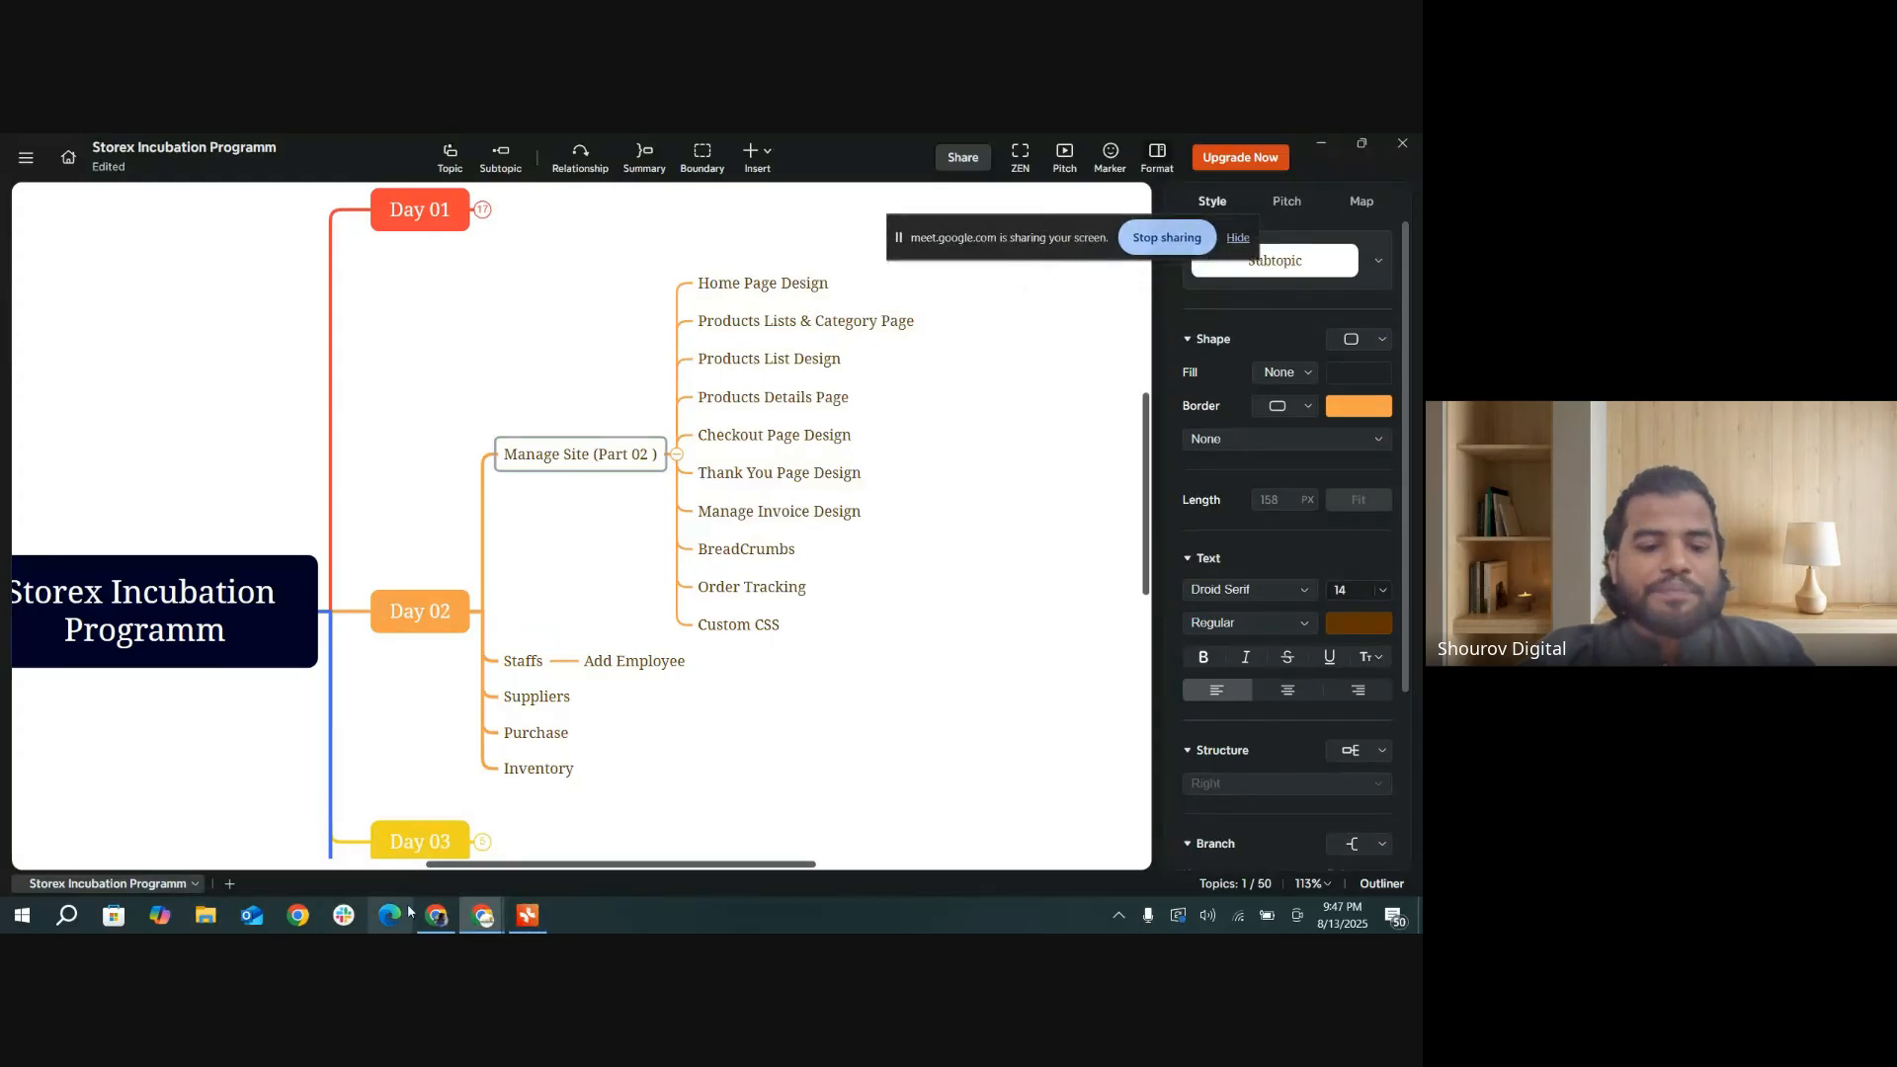
Step: Switch to the FIMON storefront in Chrome, hide the screen-sharing notice and go from the Final Testing category to the store's home page
left_click(1321, 143)
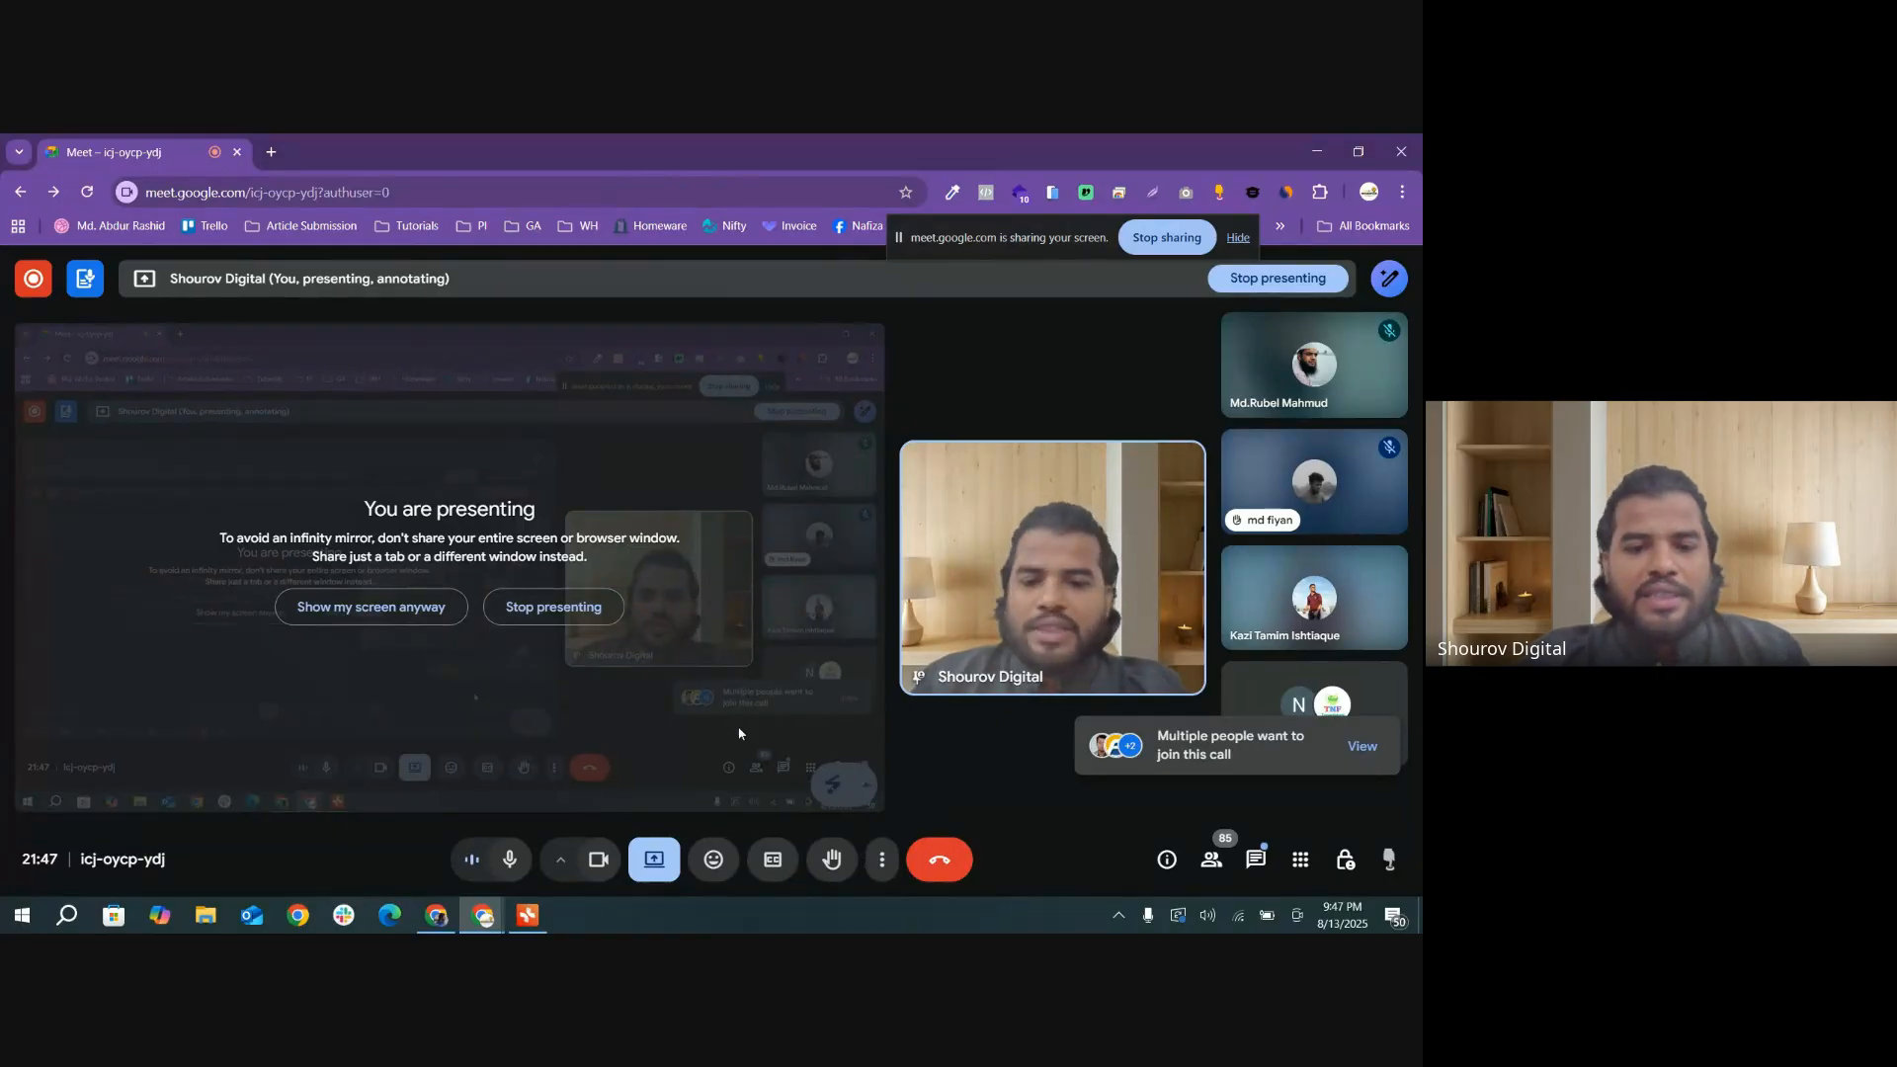
left_click(447, 924)
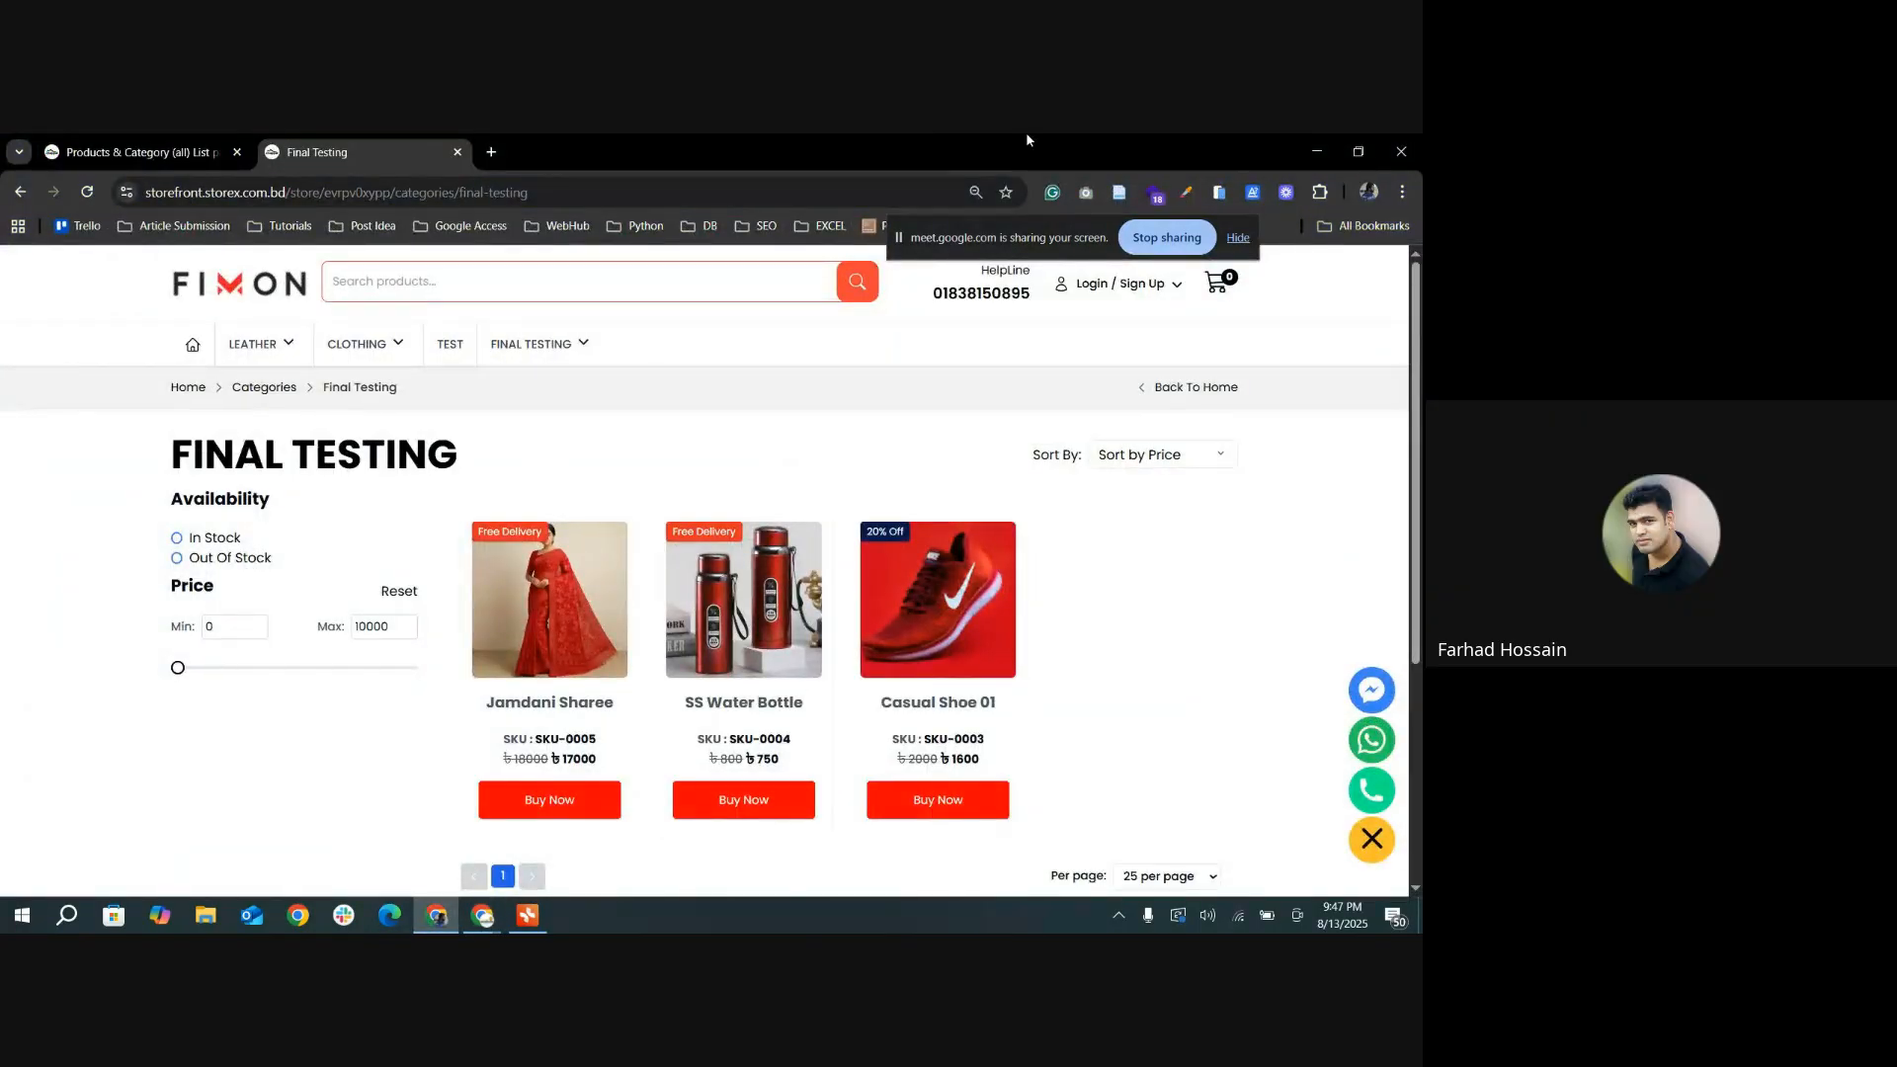
left_click(1233, 239)
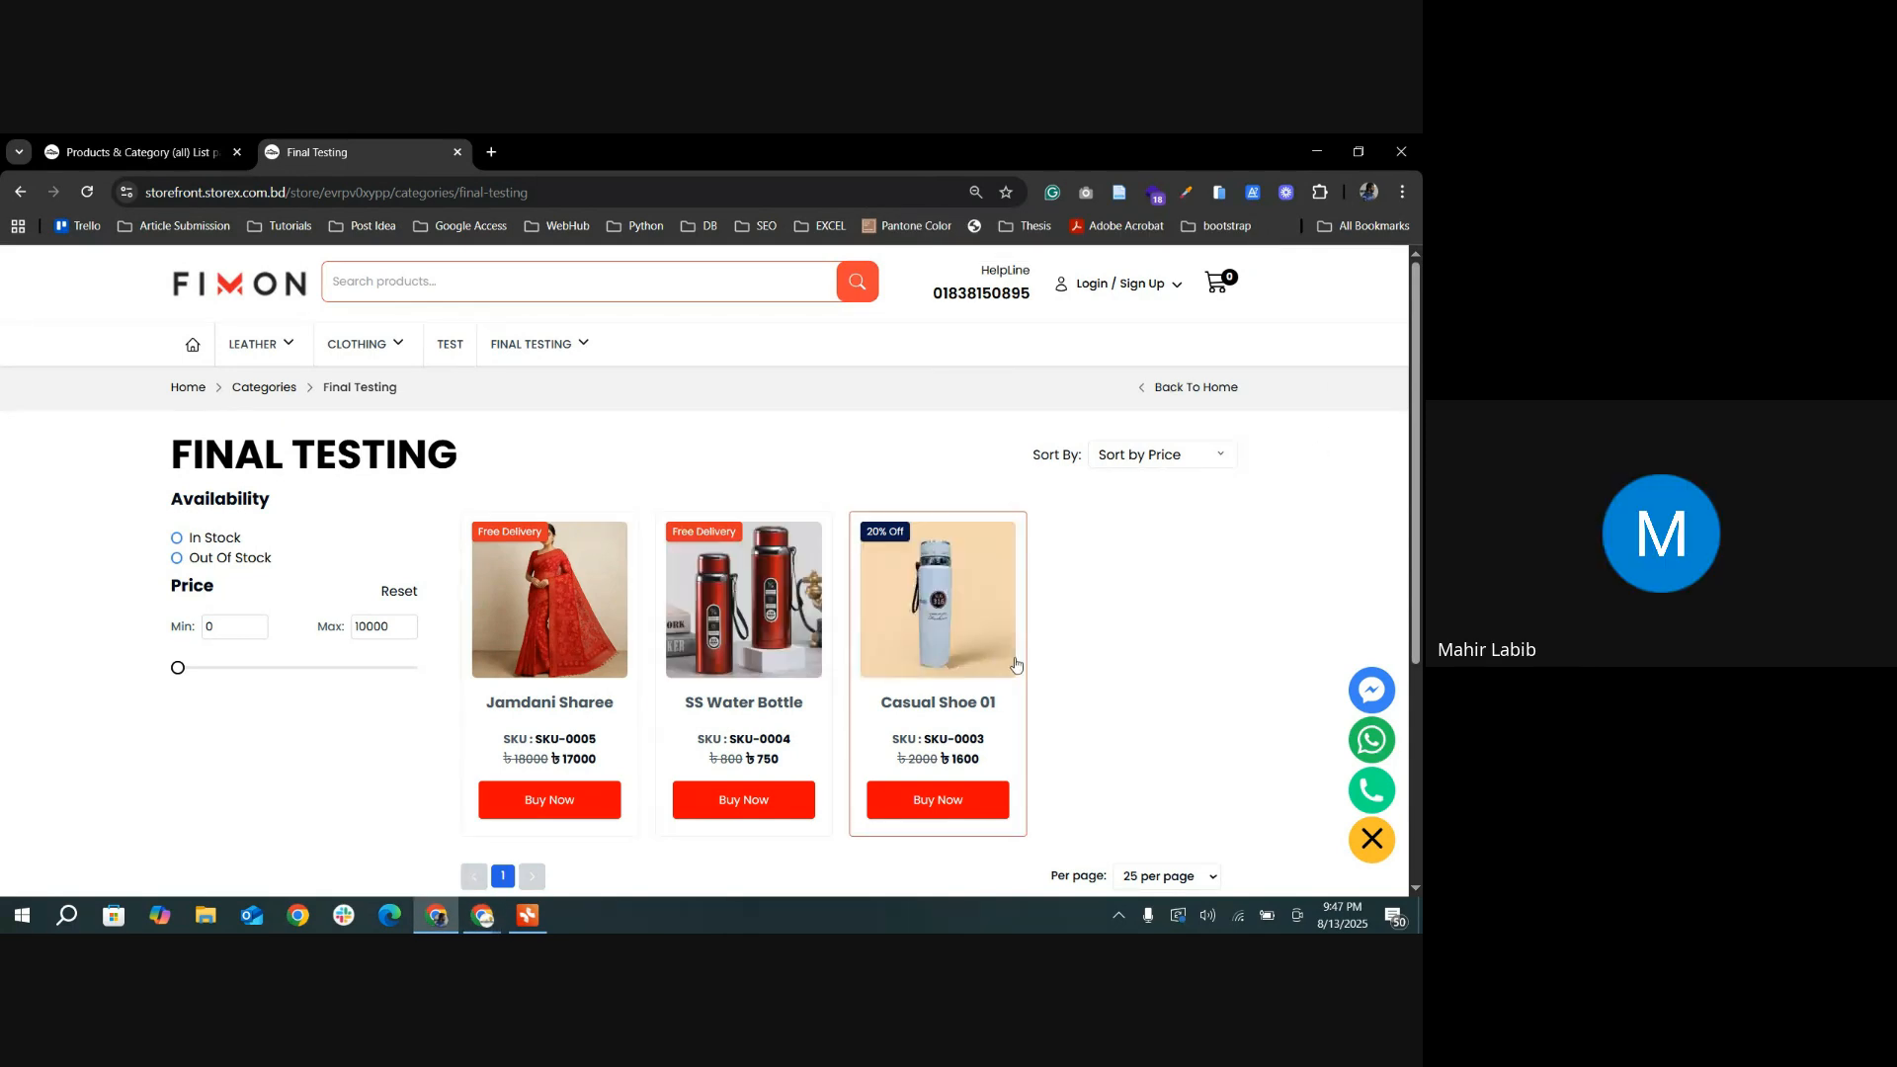
scroll(1177, 667, "down", 1)
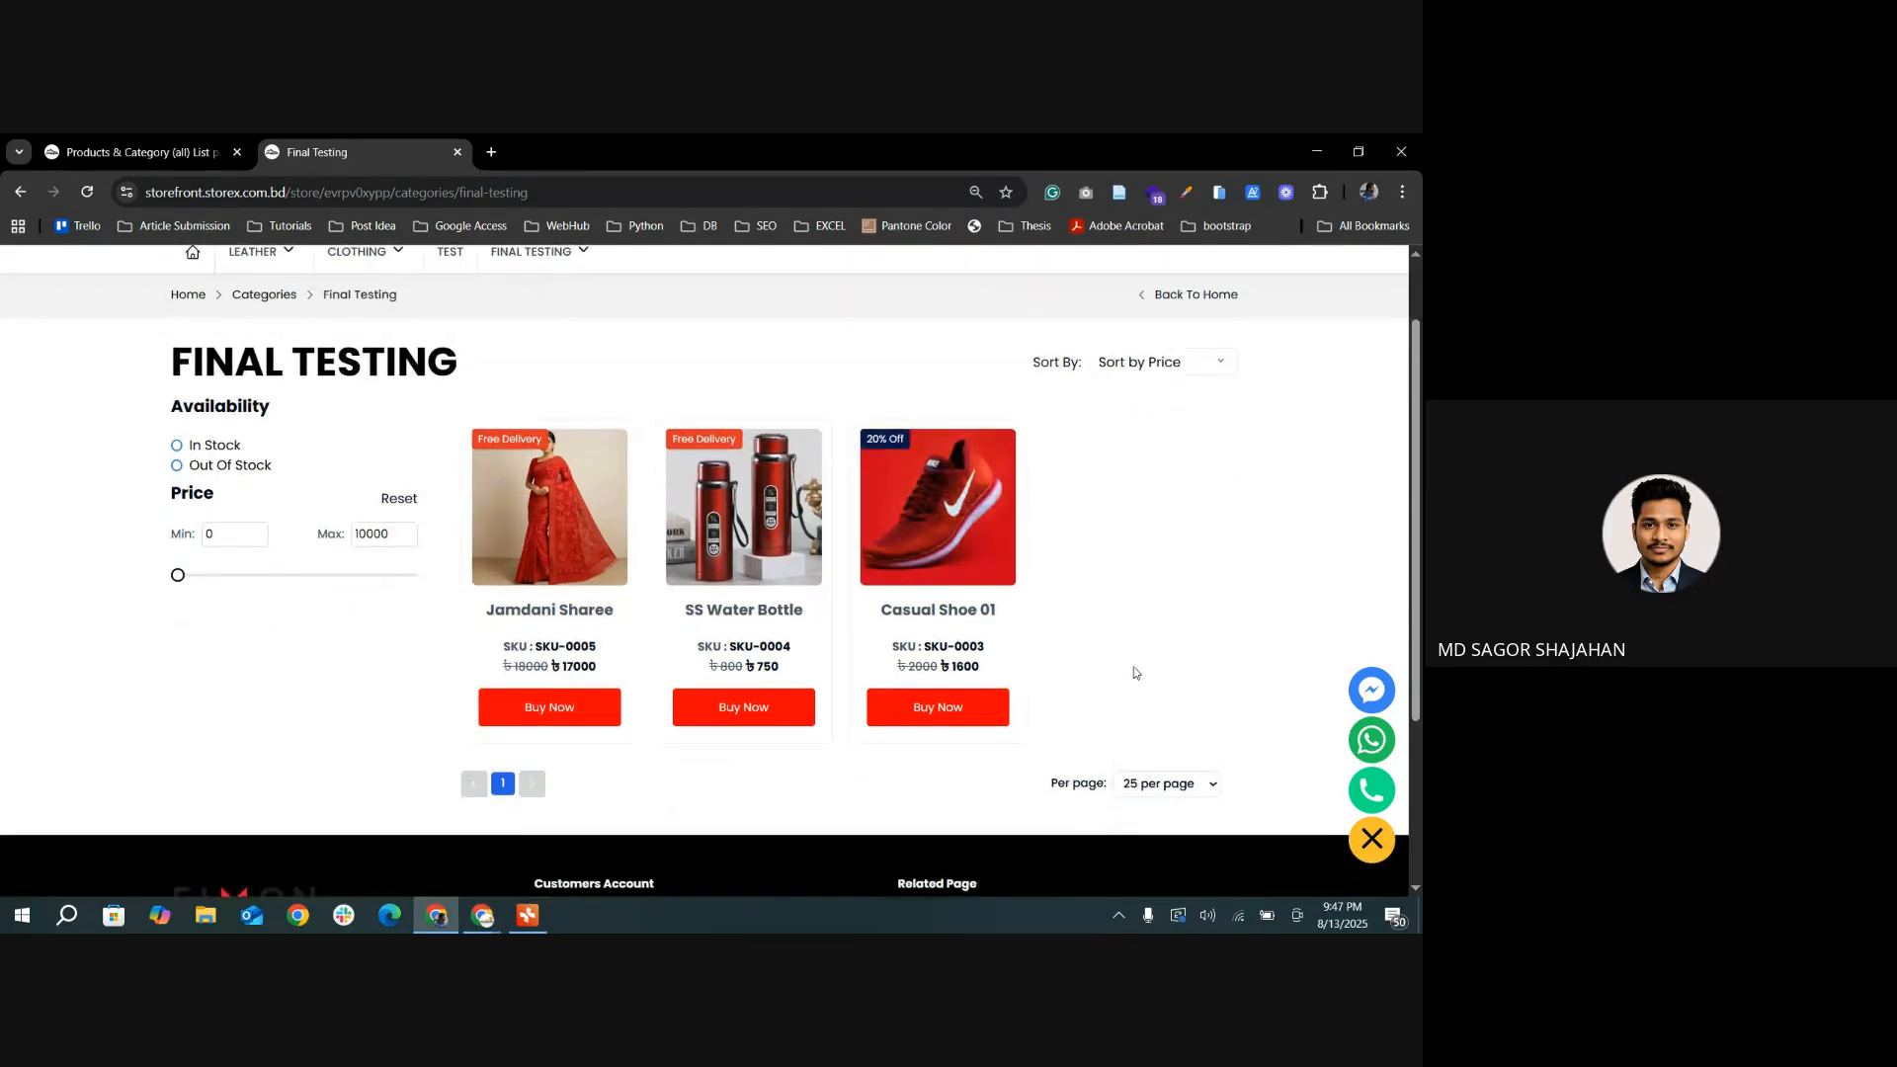
scroll(1127, 672, "up", 1)
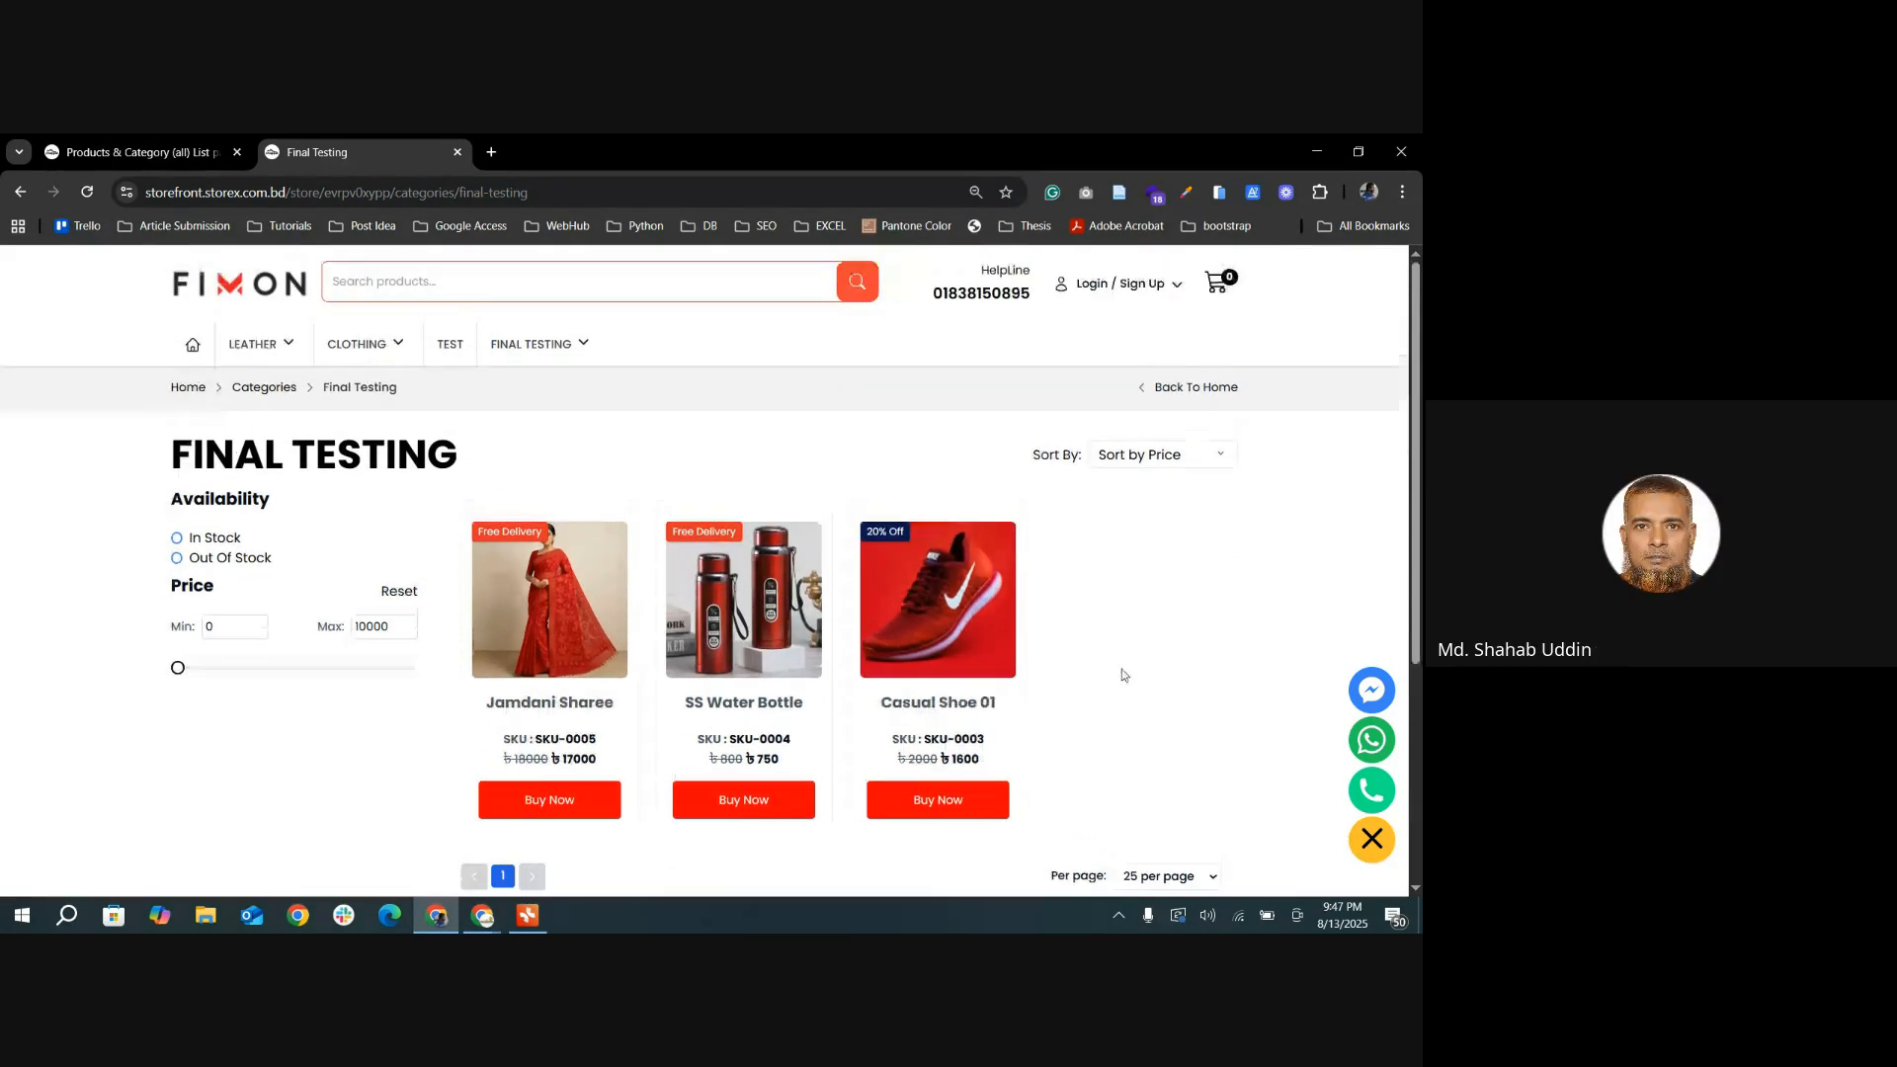
left_click(194, 345)
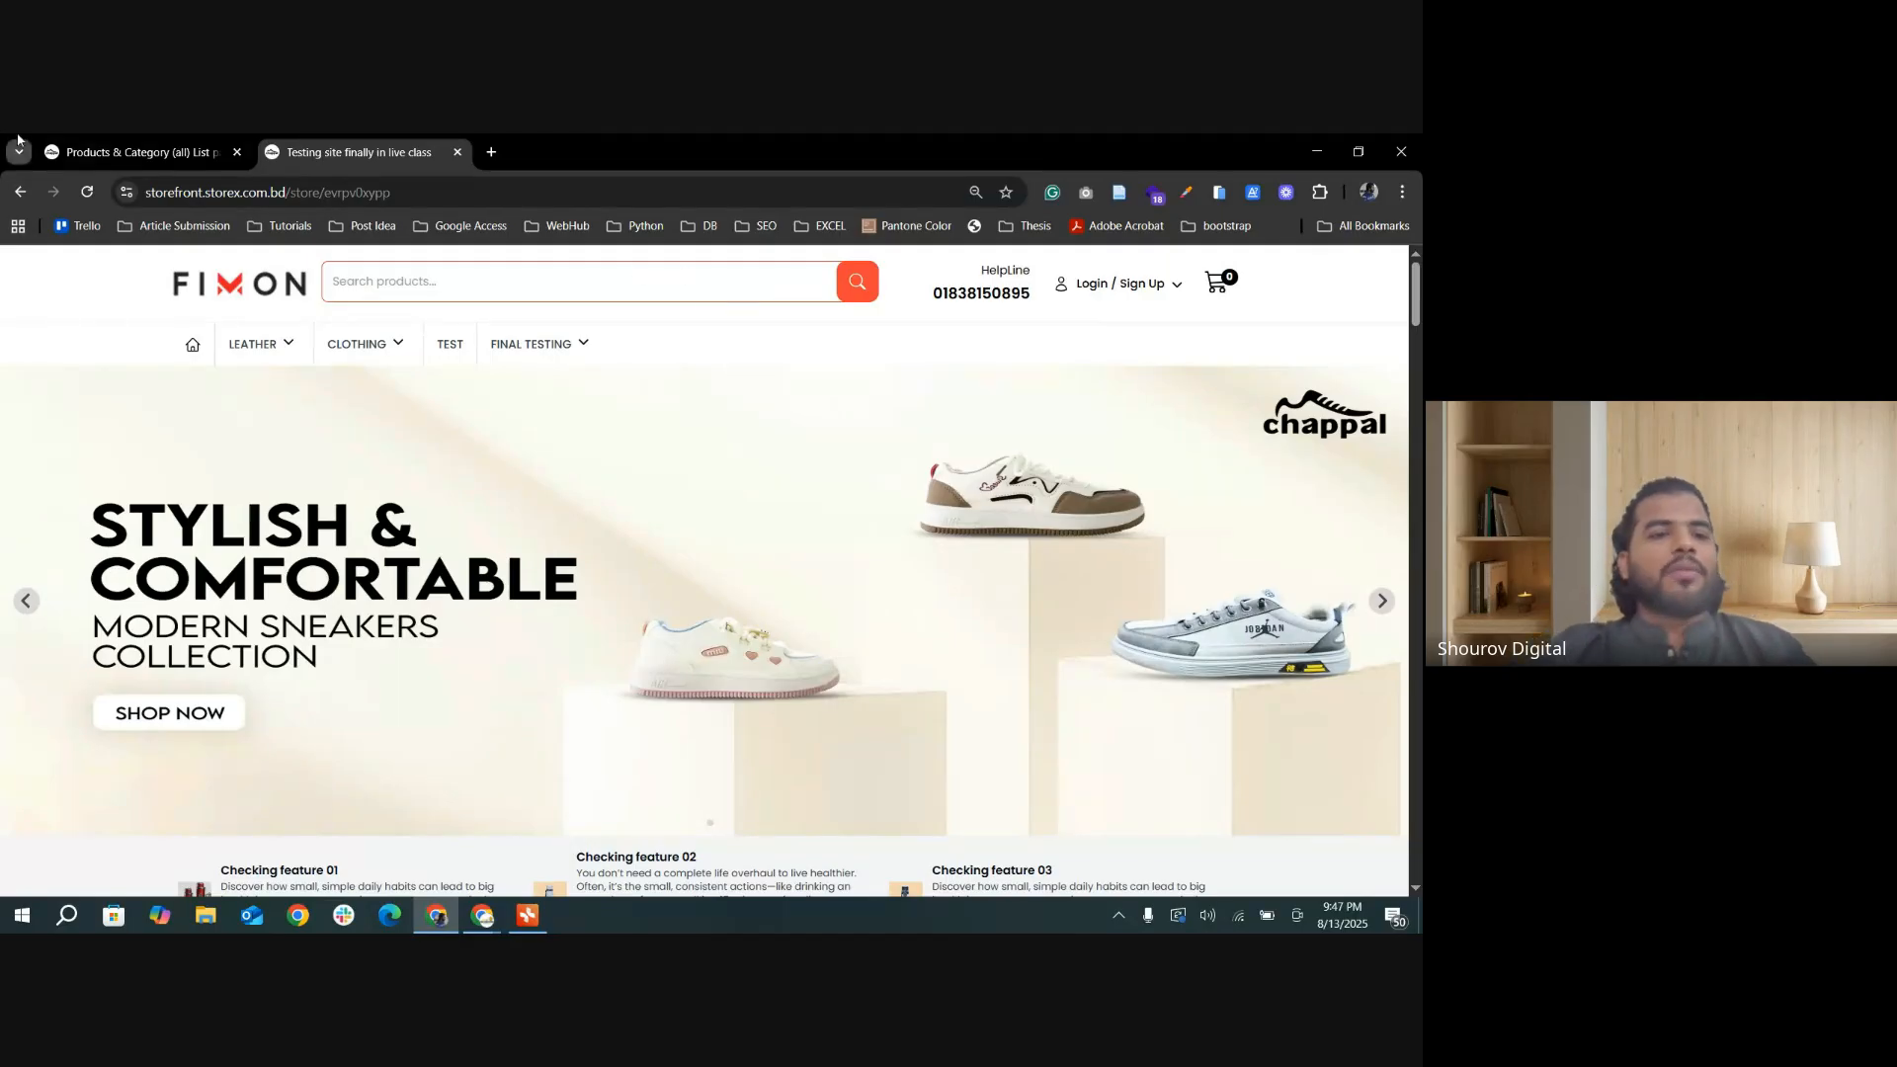
Step: Look through the storefront home page from the hero slider to the footer and back to the product categories
left_click(128, 153)
left_click(357, 153)
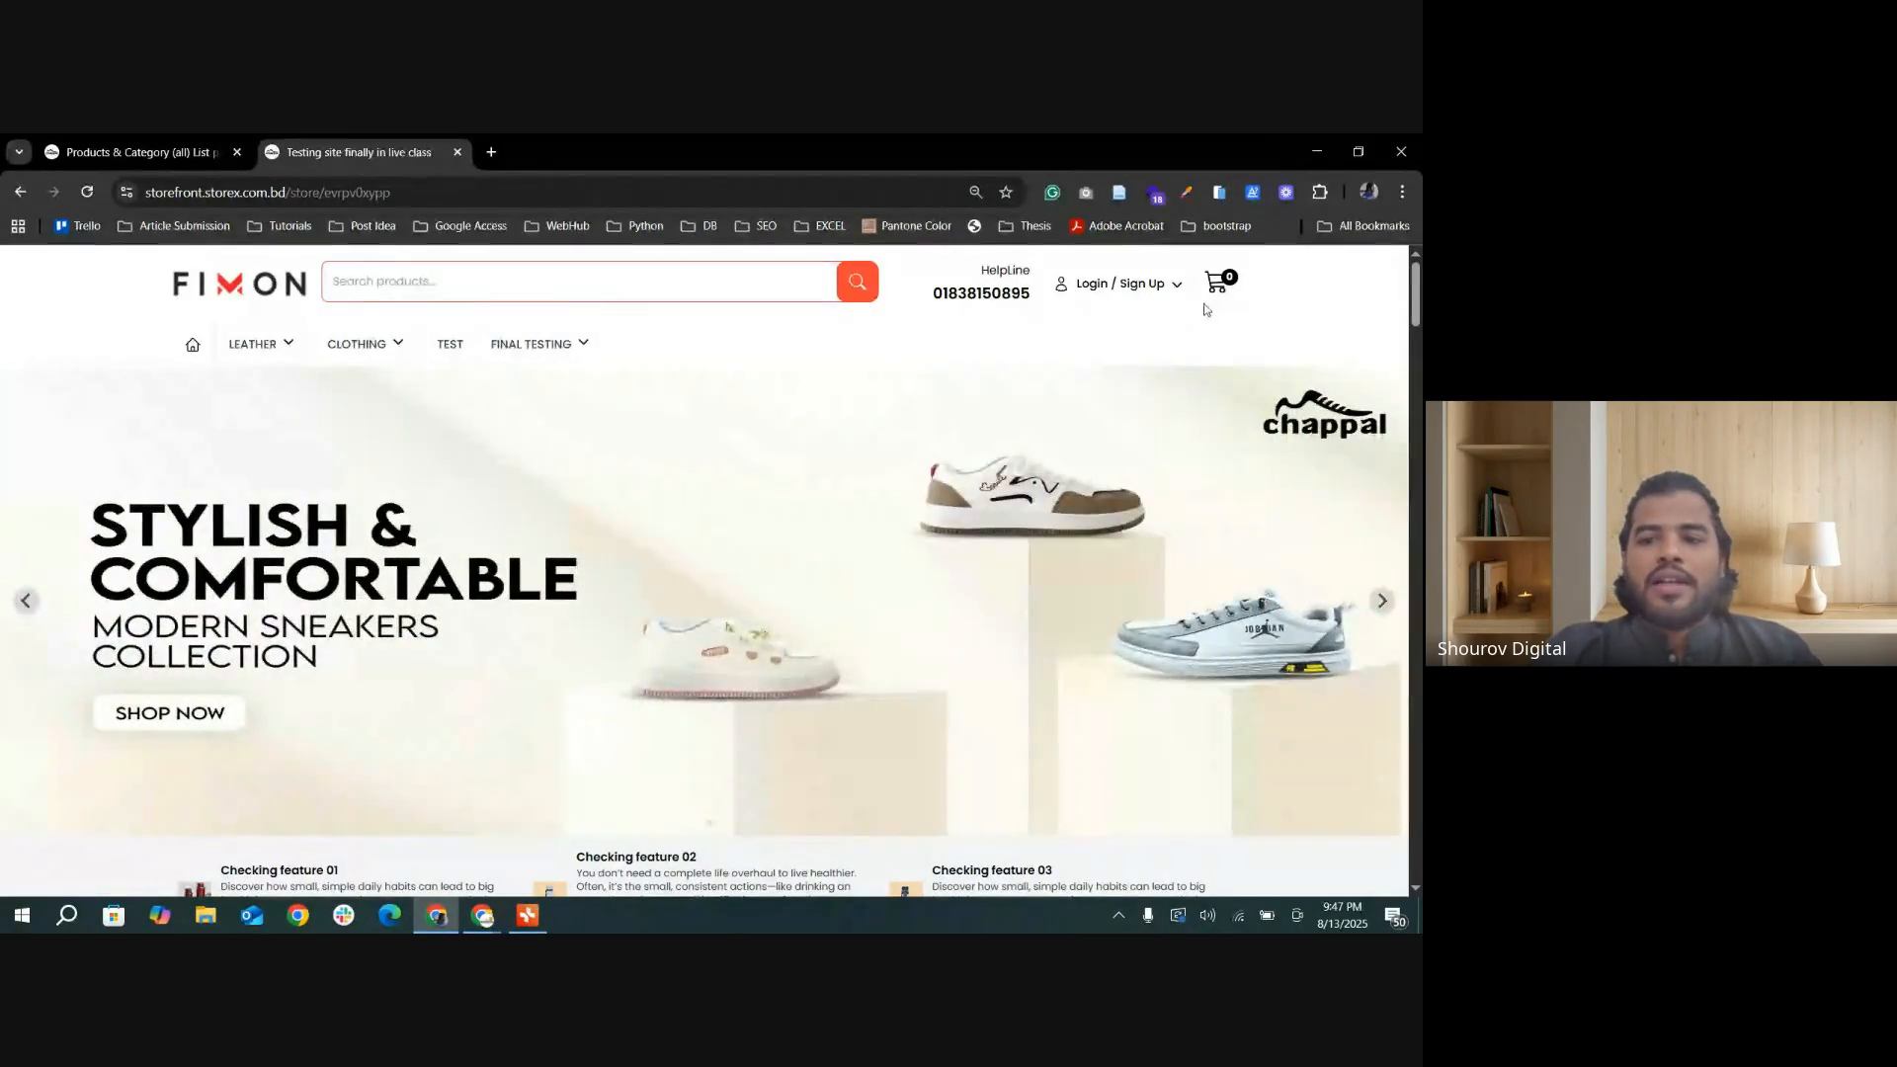
scroll(1111, 542, "down", 10)
scroll(1111, 541, "down", 10)
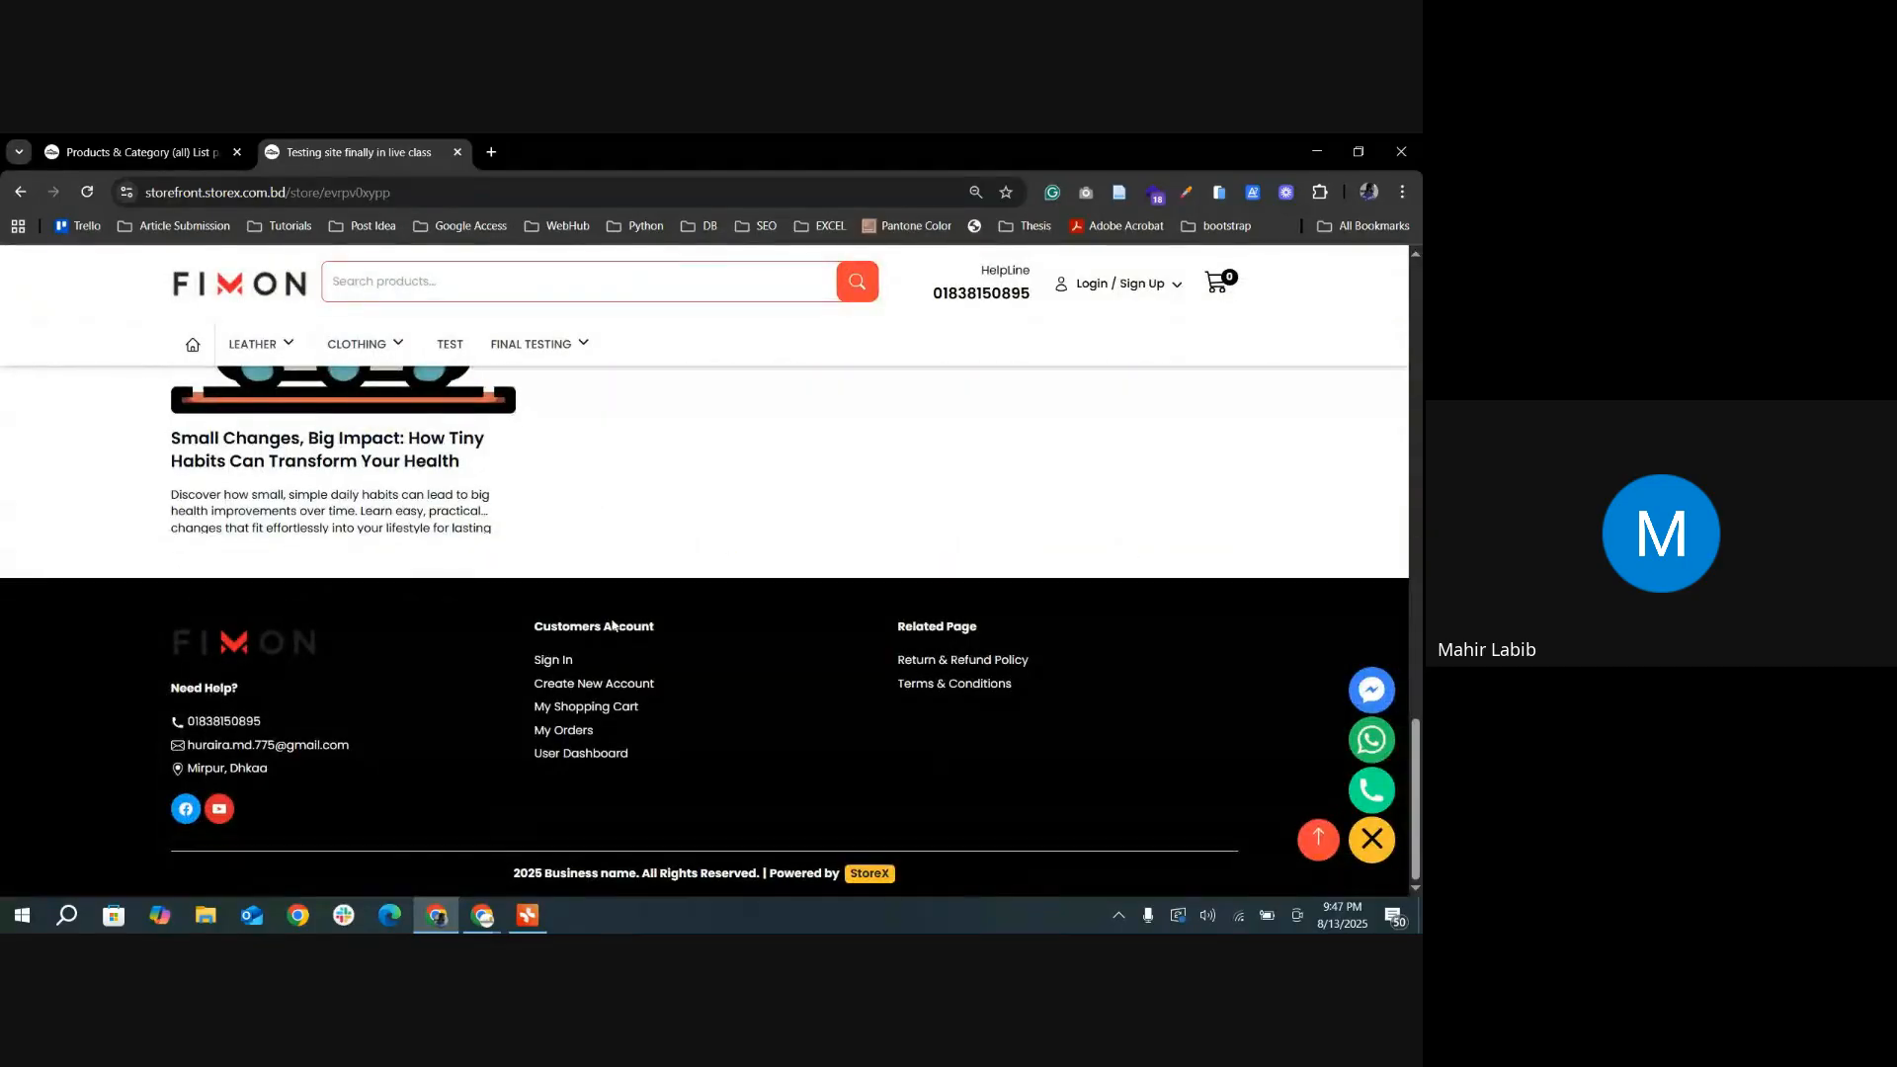
scroll(613, 624, "up", 20)
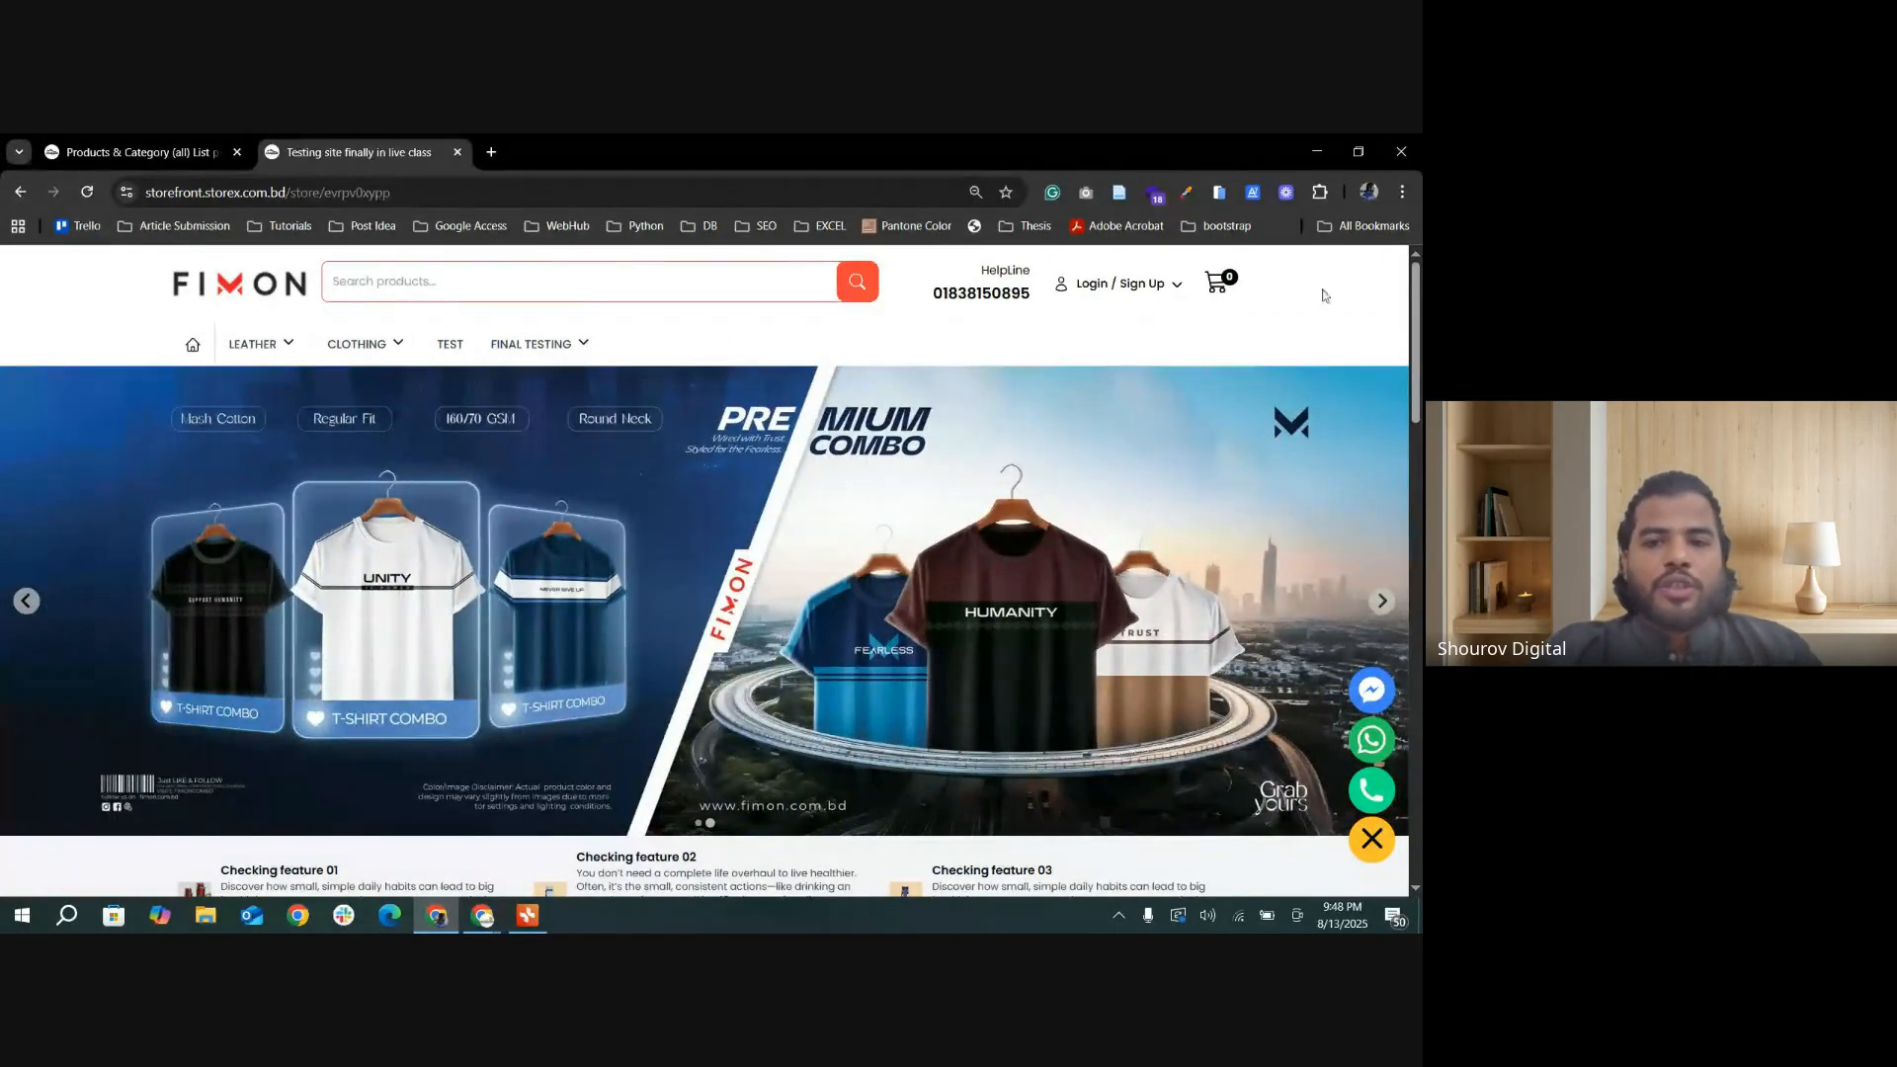
scroll(402, 458, "down", 2)
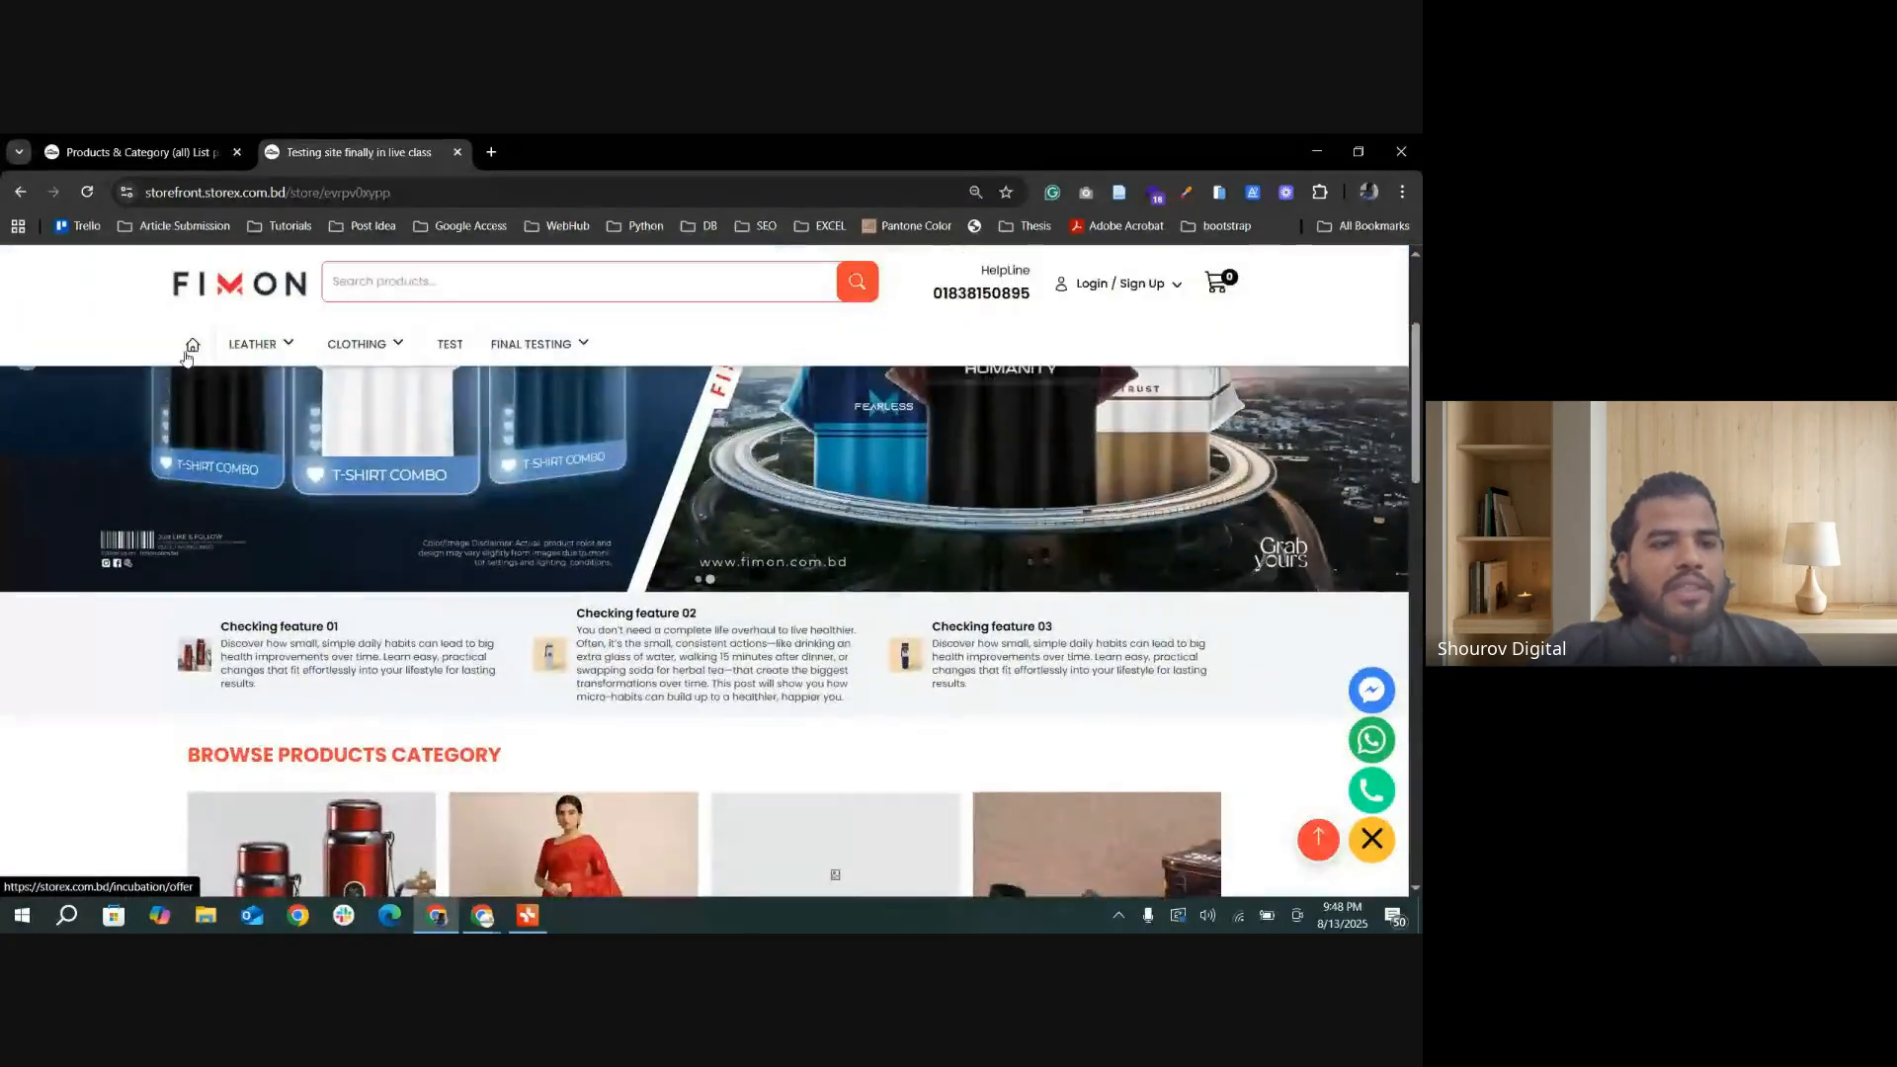
Step: Open the Home Page Design settings in the Storex admin and view the Hero Slider section
left_click(150, 150)
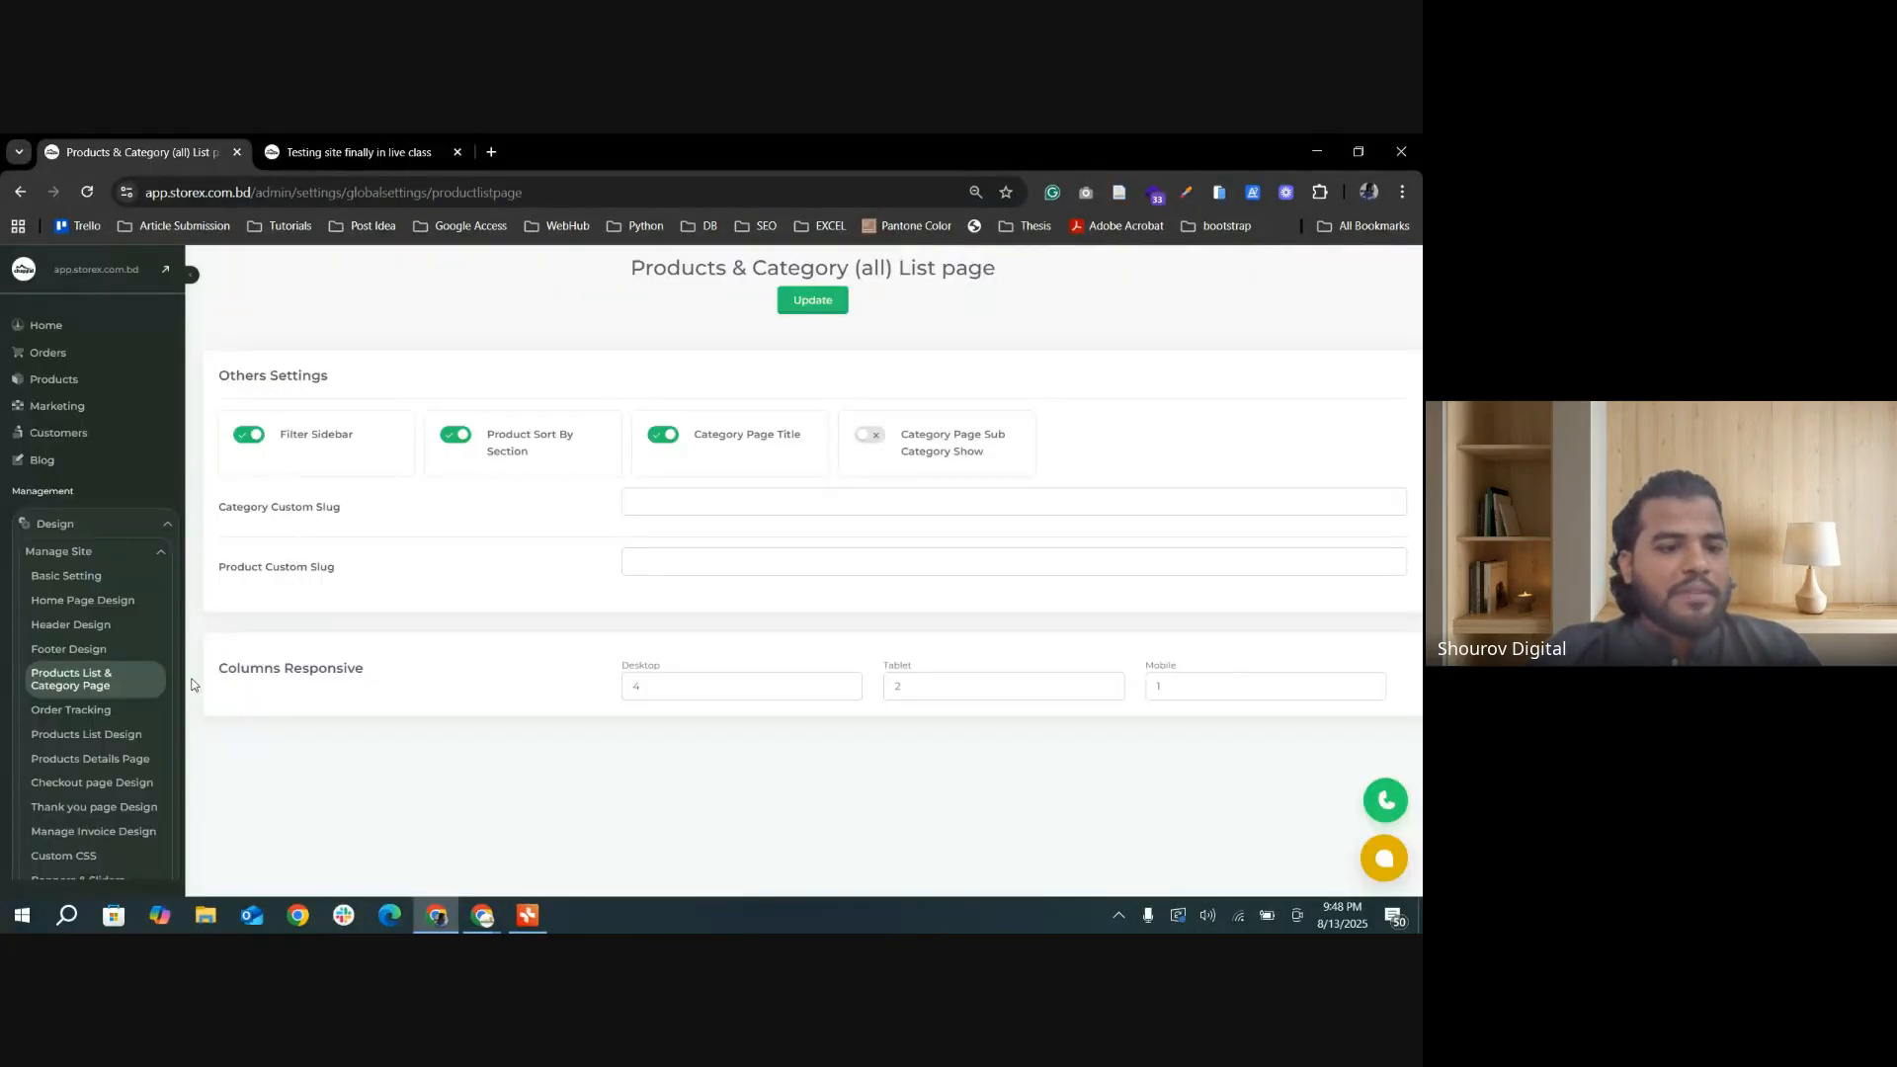
left_click(72, 600)
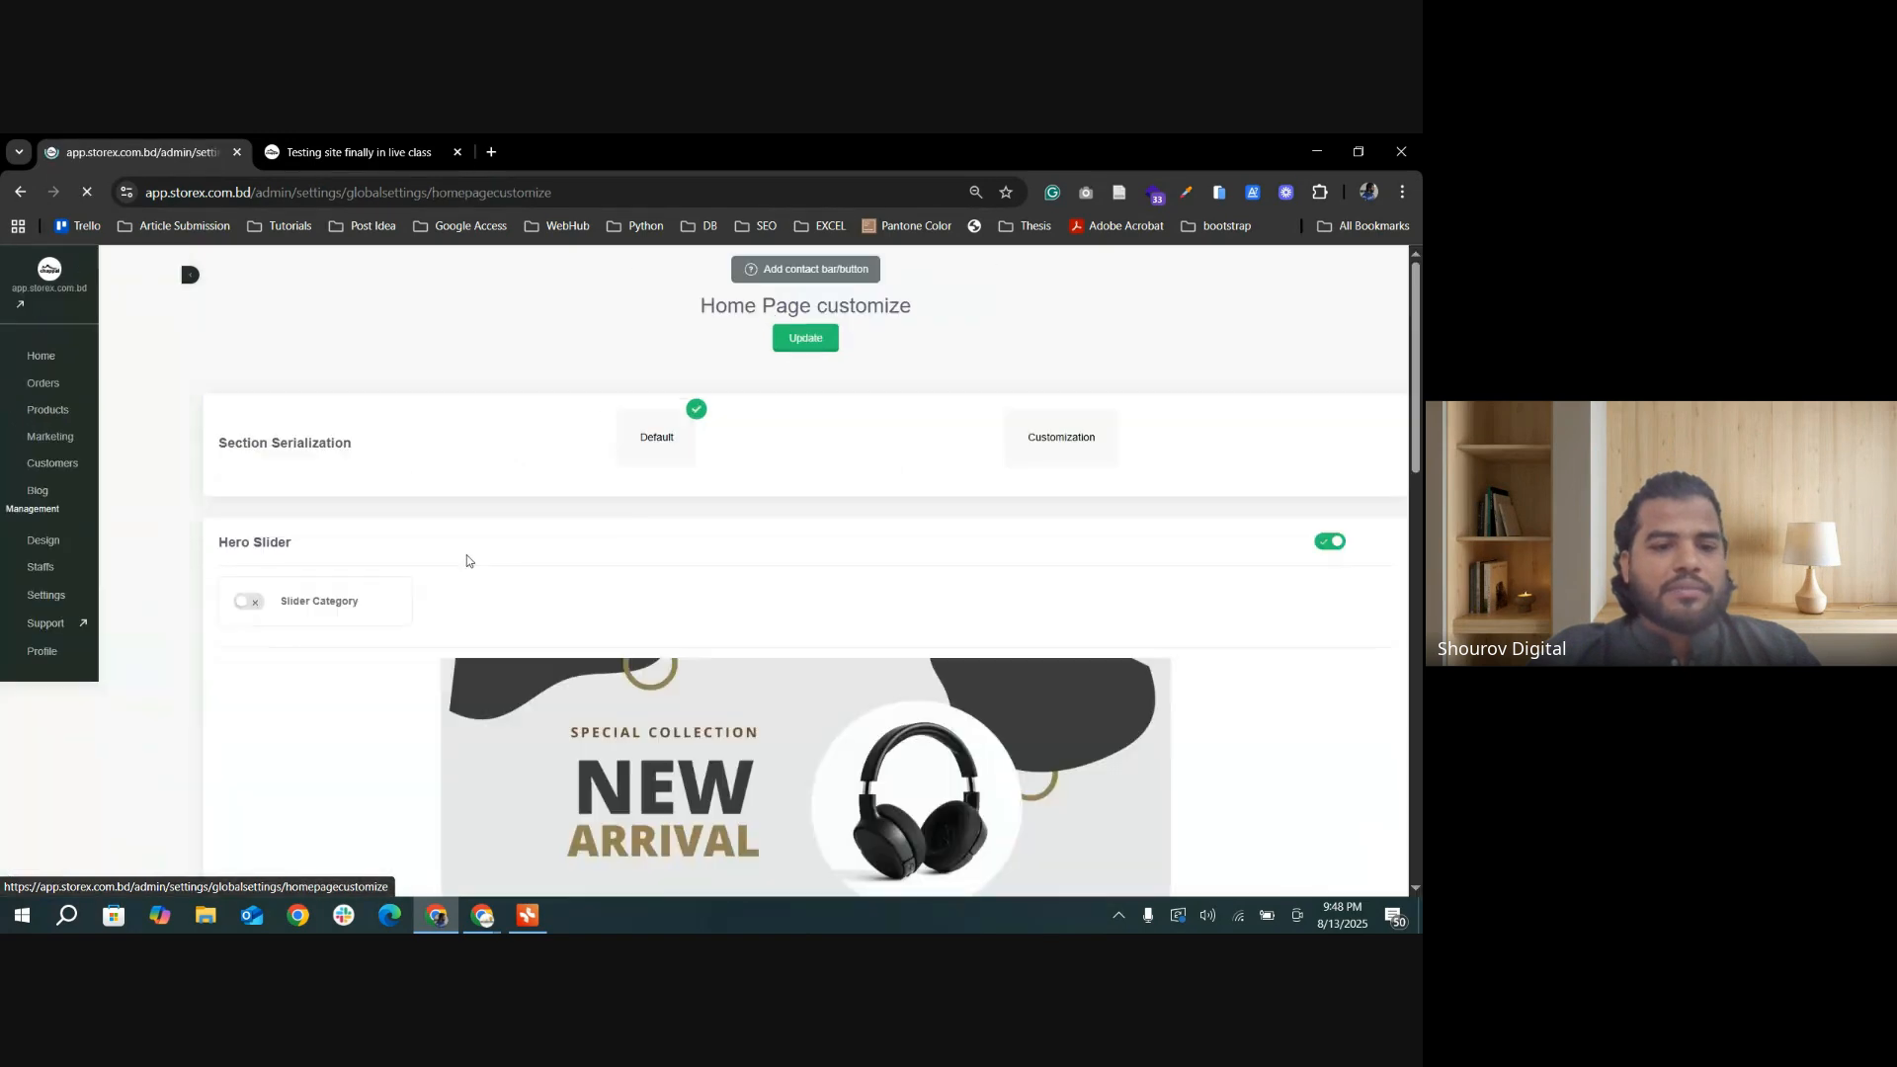
scroll(711, 491, "down", 2)
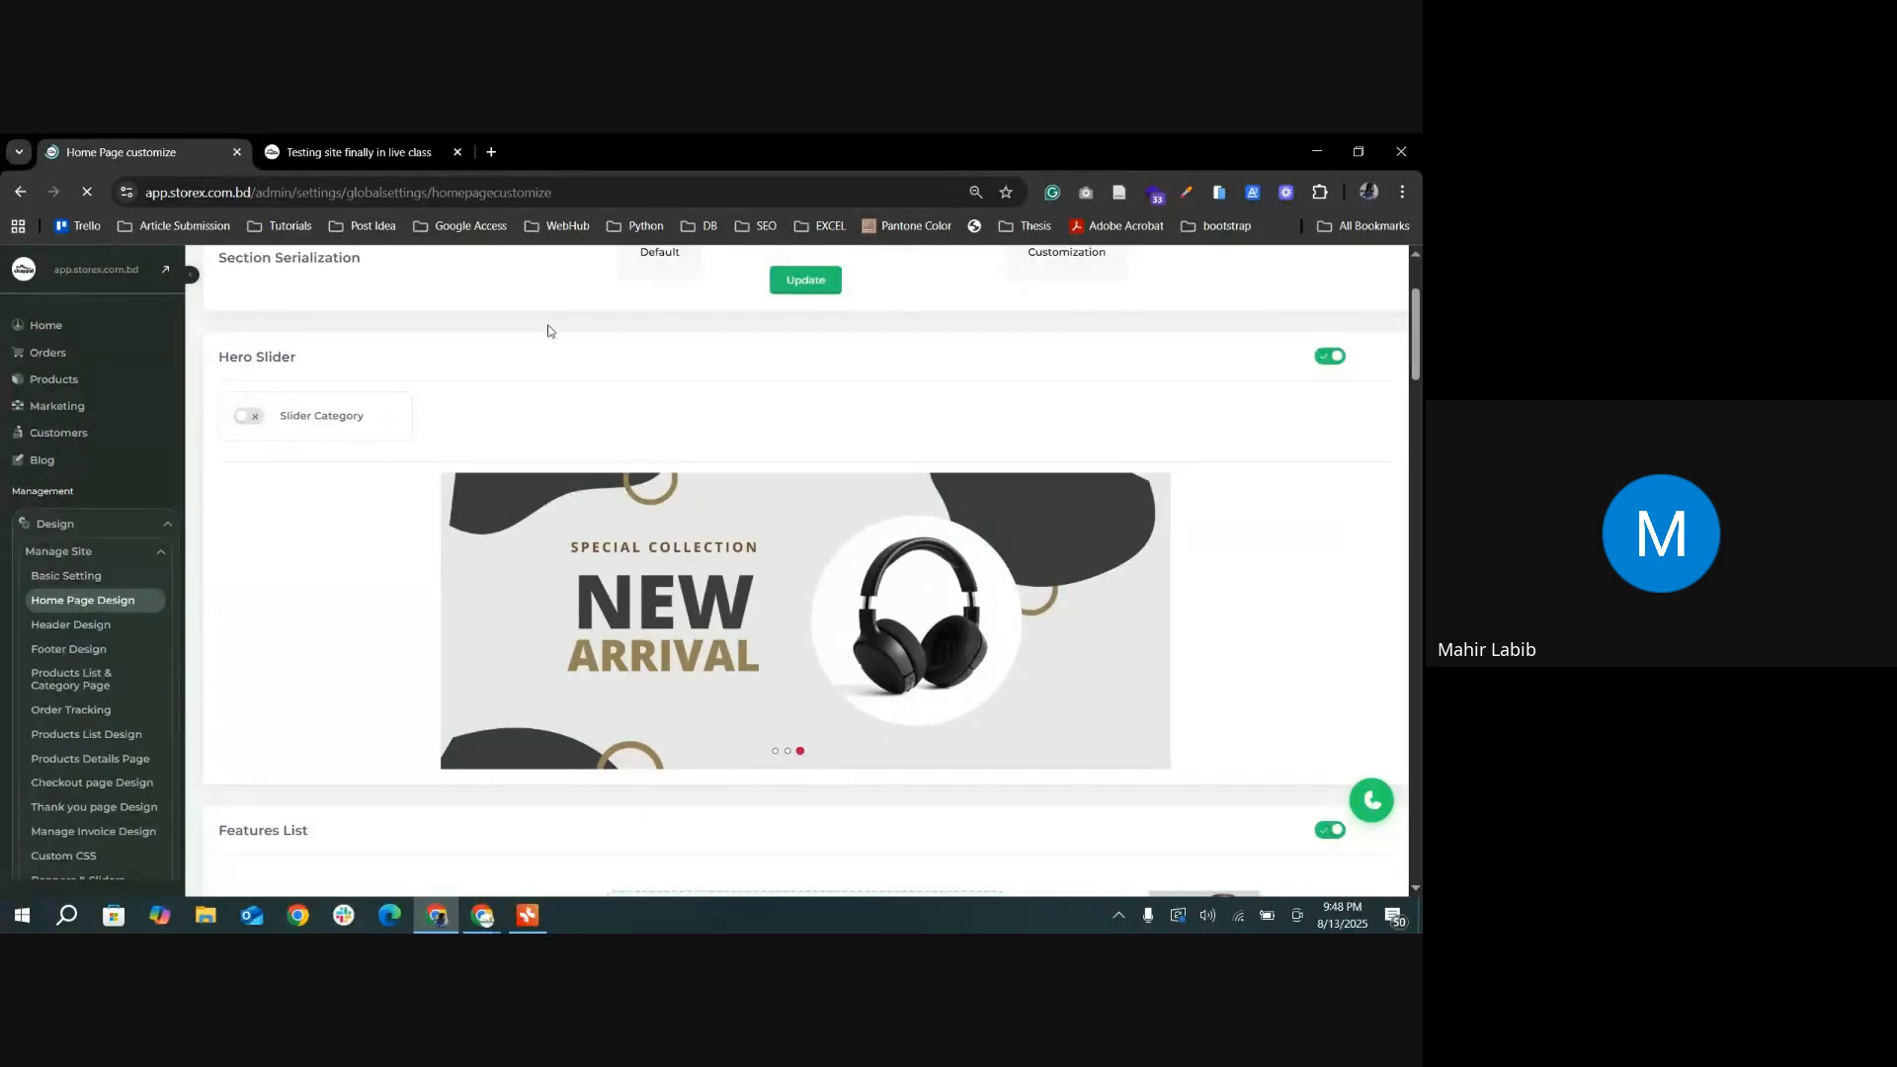
Step: Switch to the Google Meet call and check the participant list for people waiting to be admitted
left_click(482, 916)
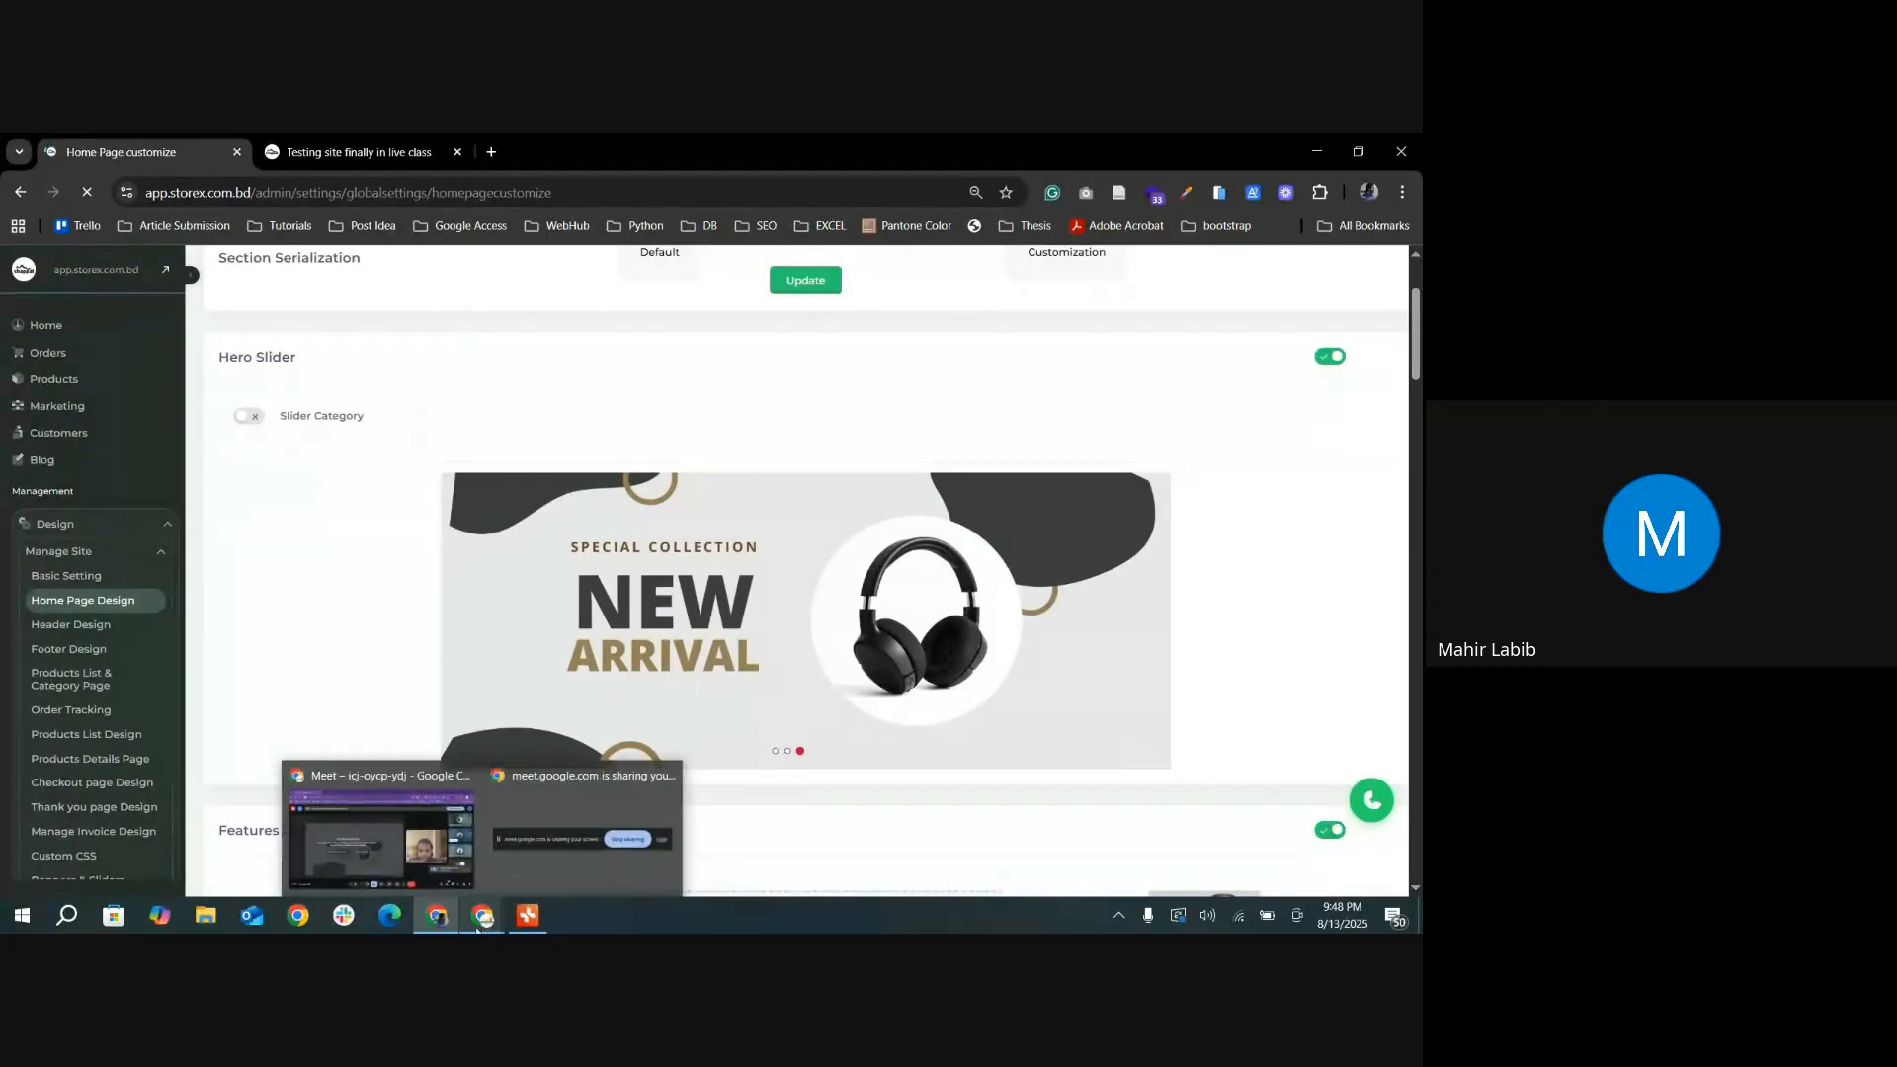
left_click(381, 835)
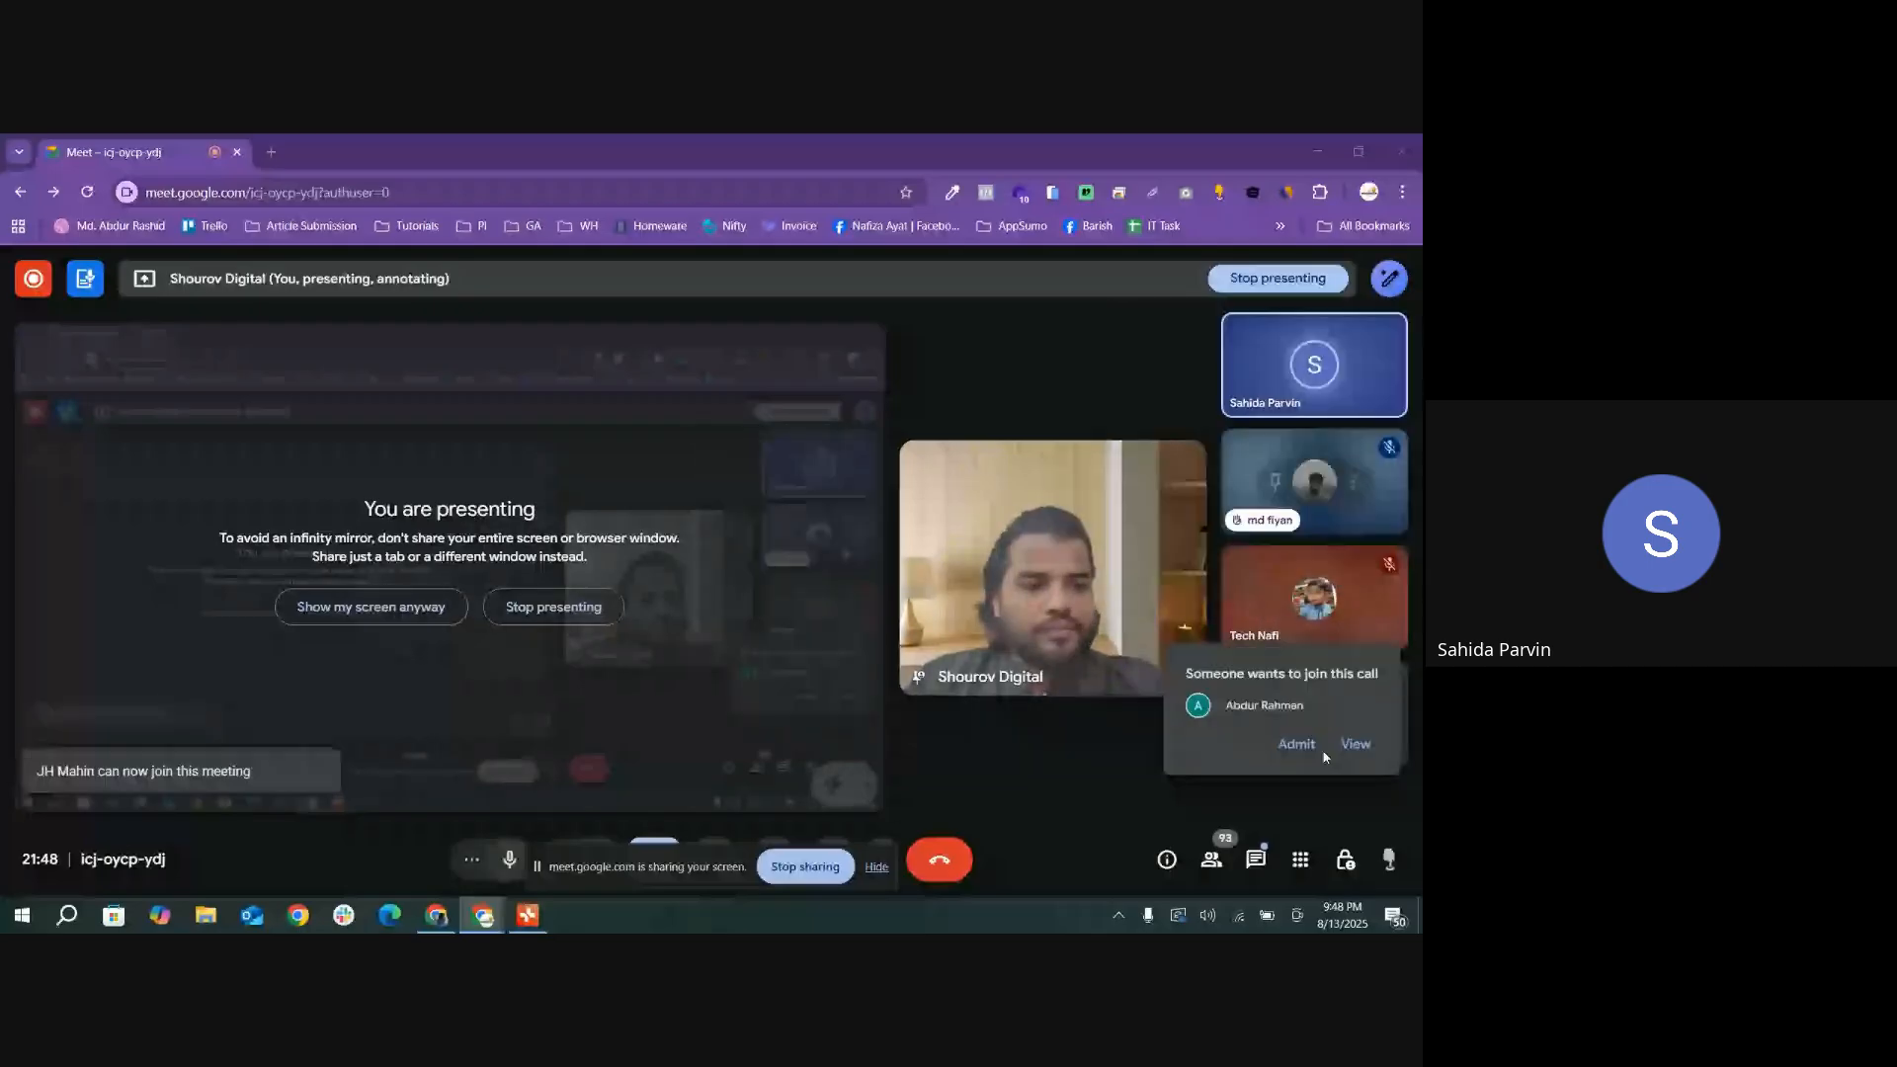
left_click(1211, 863)
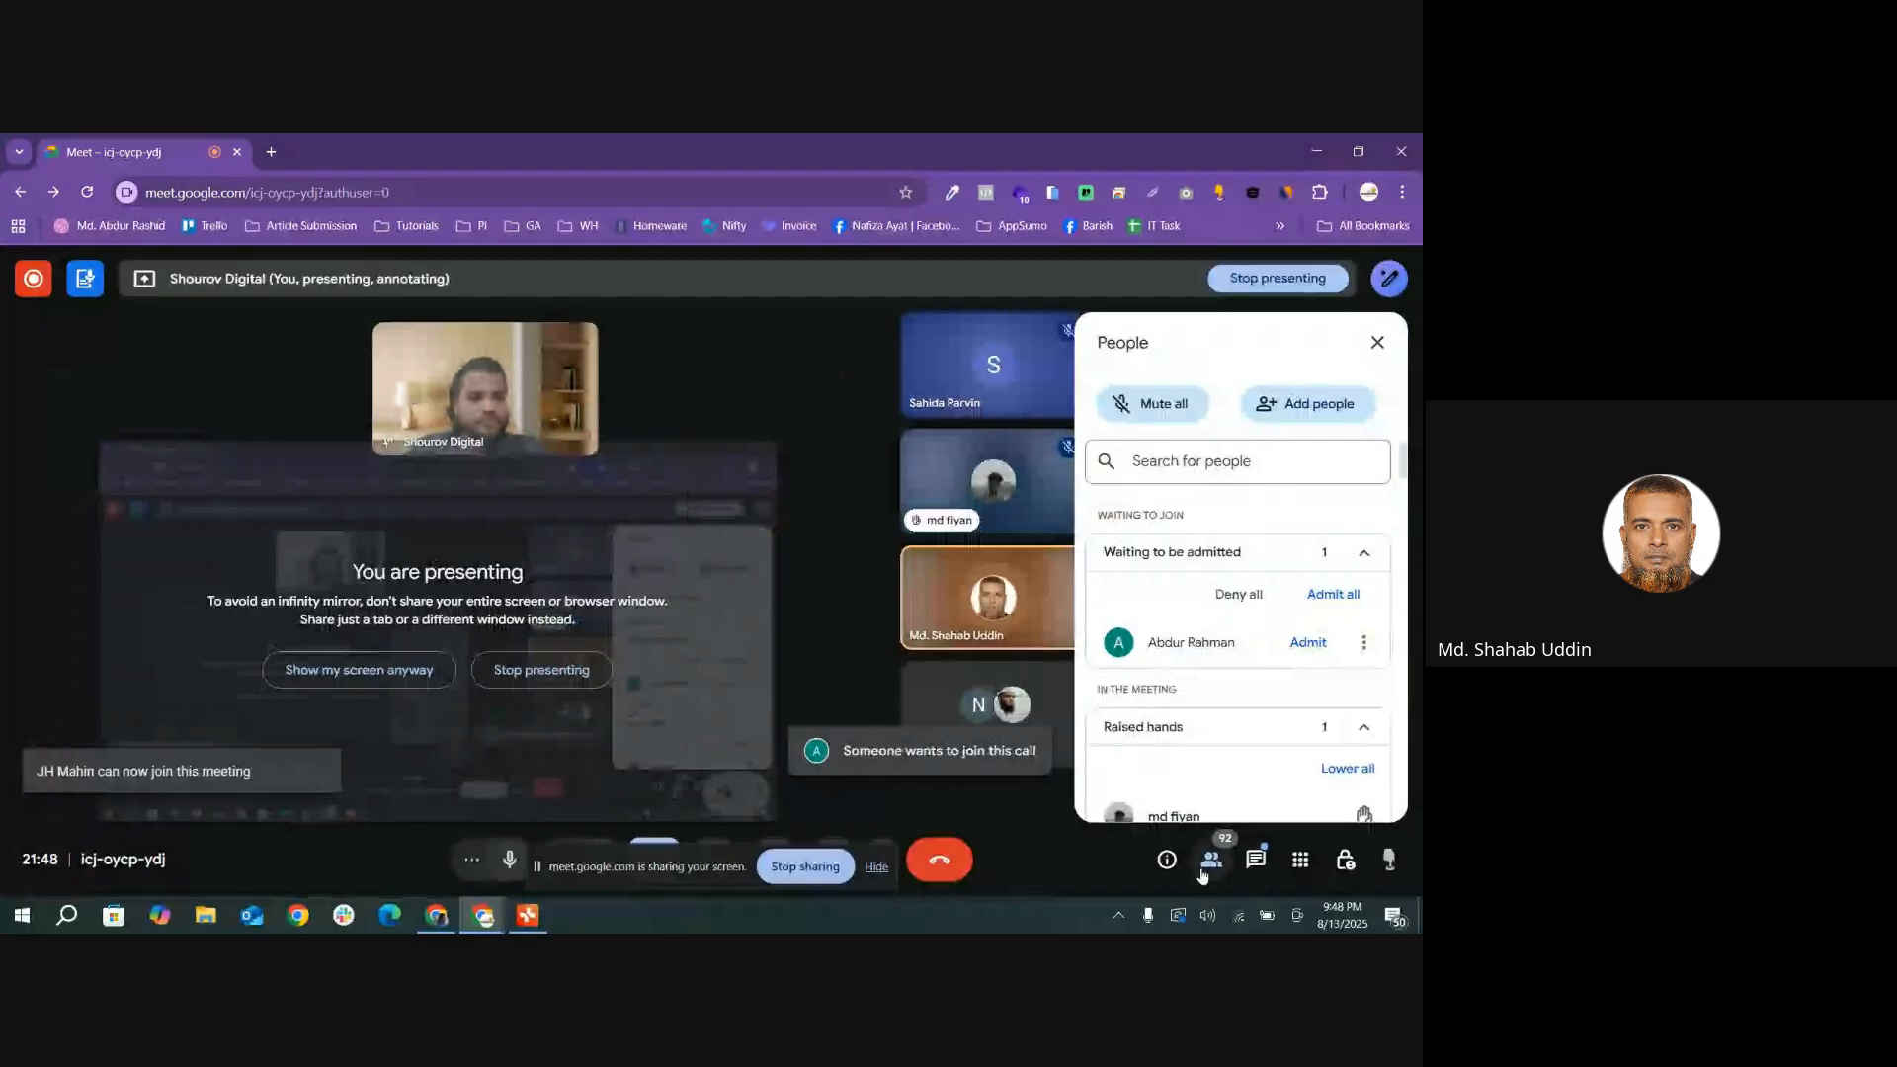
left_click(1376, 344)
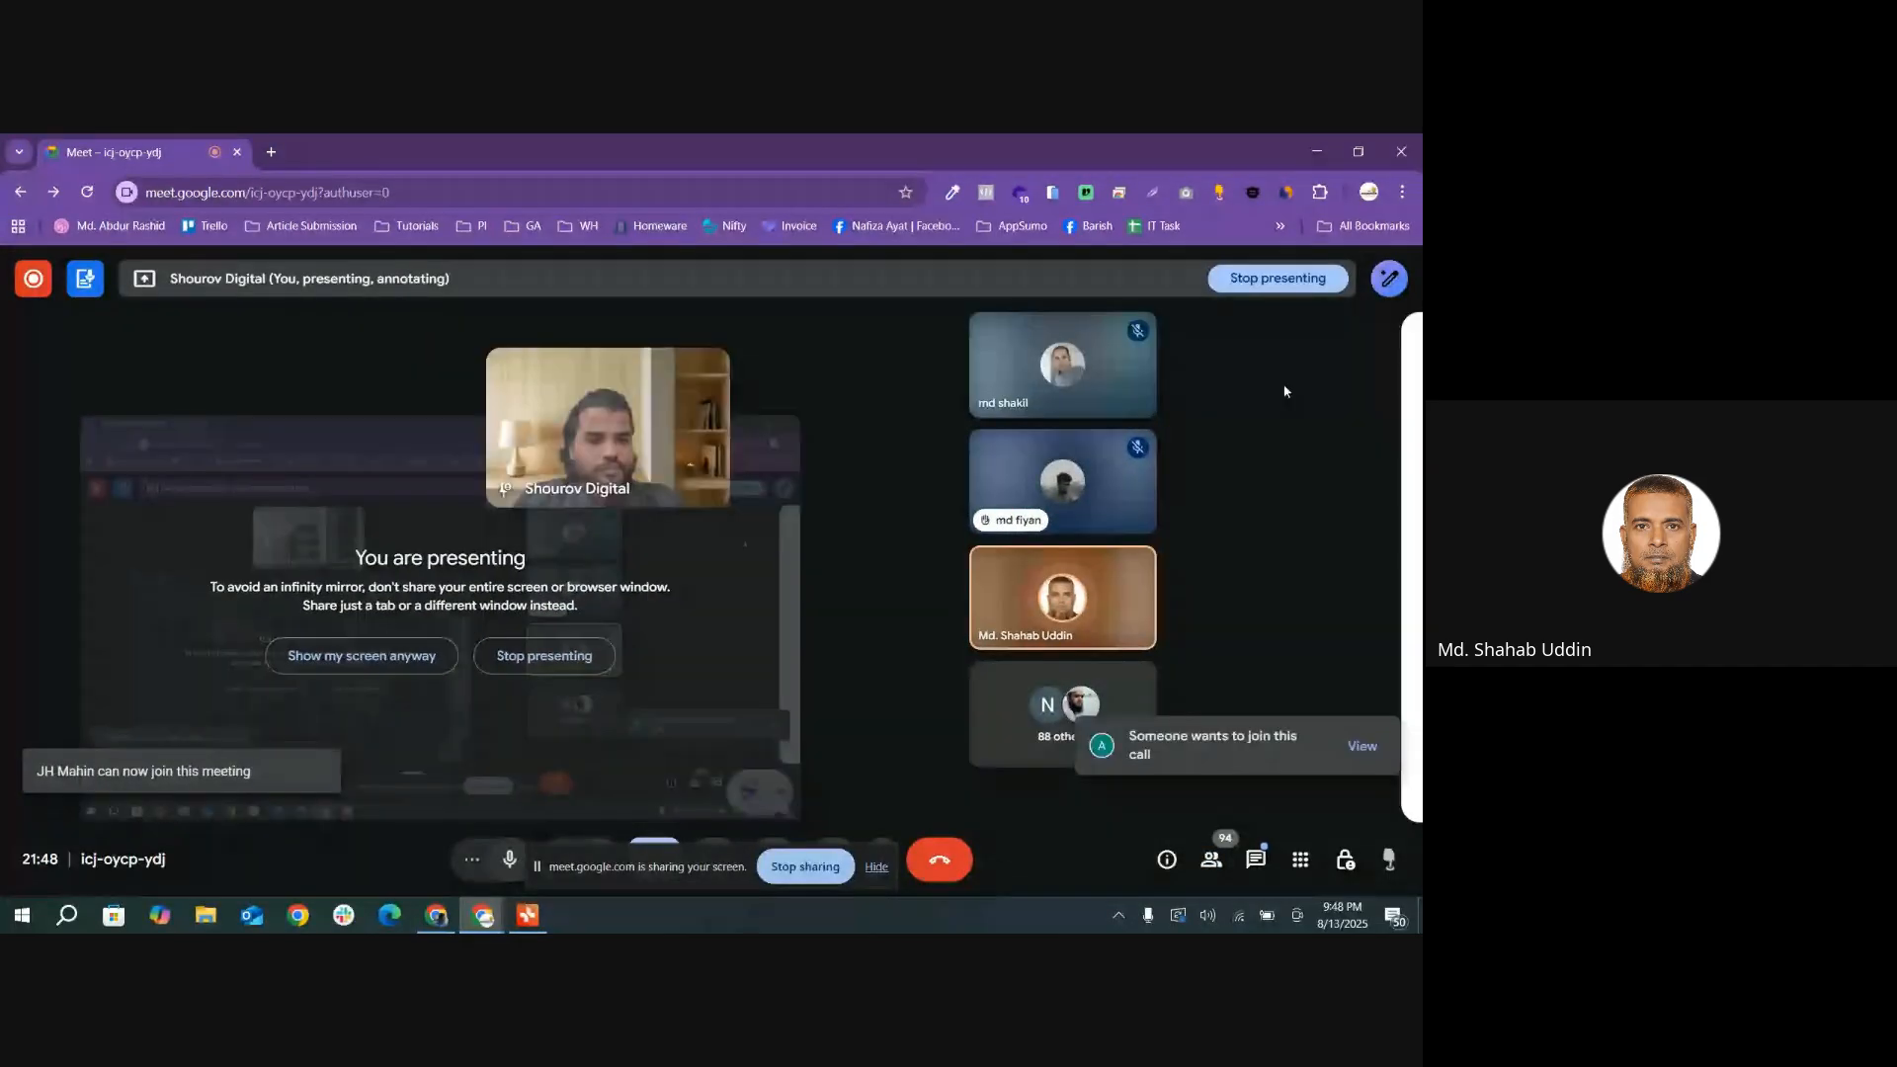
left_click(1093, 569)
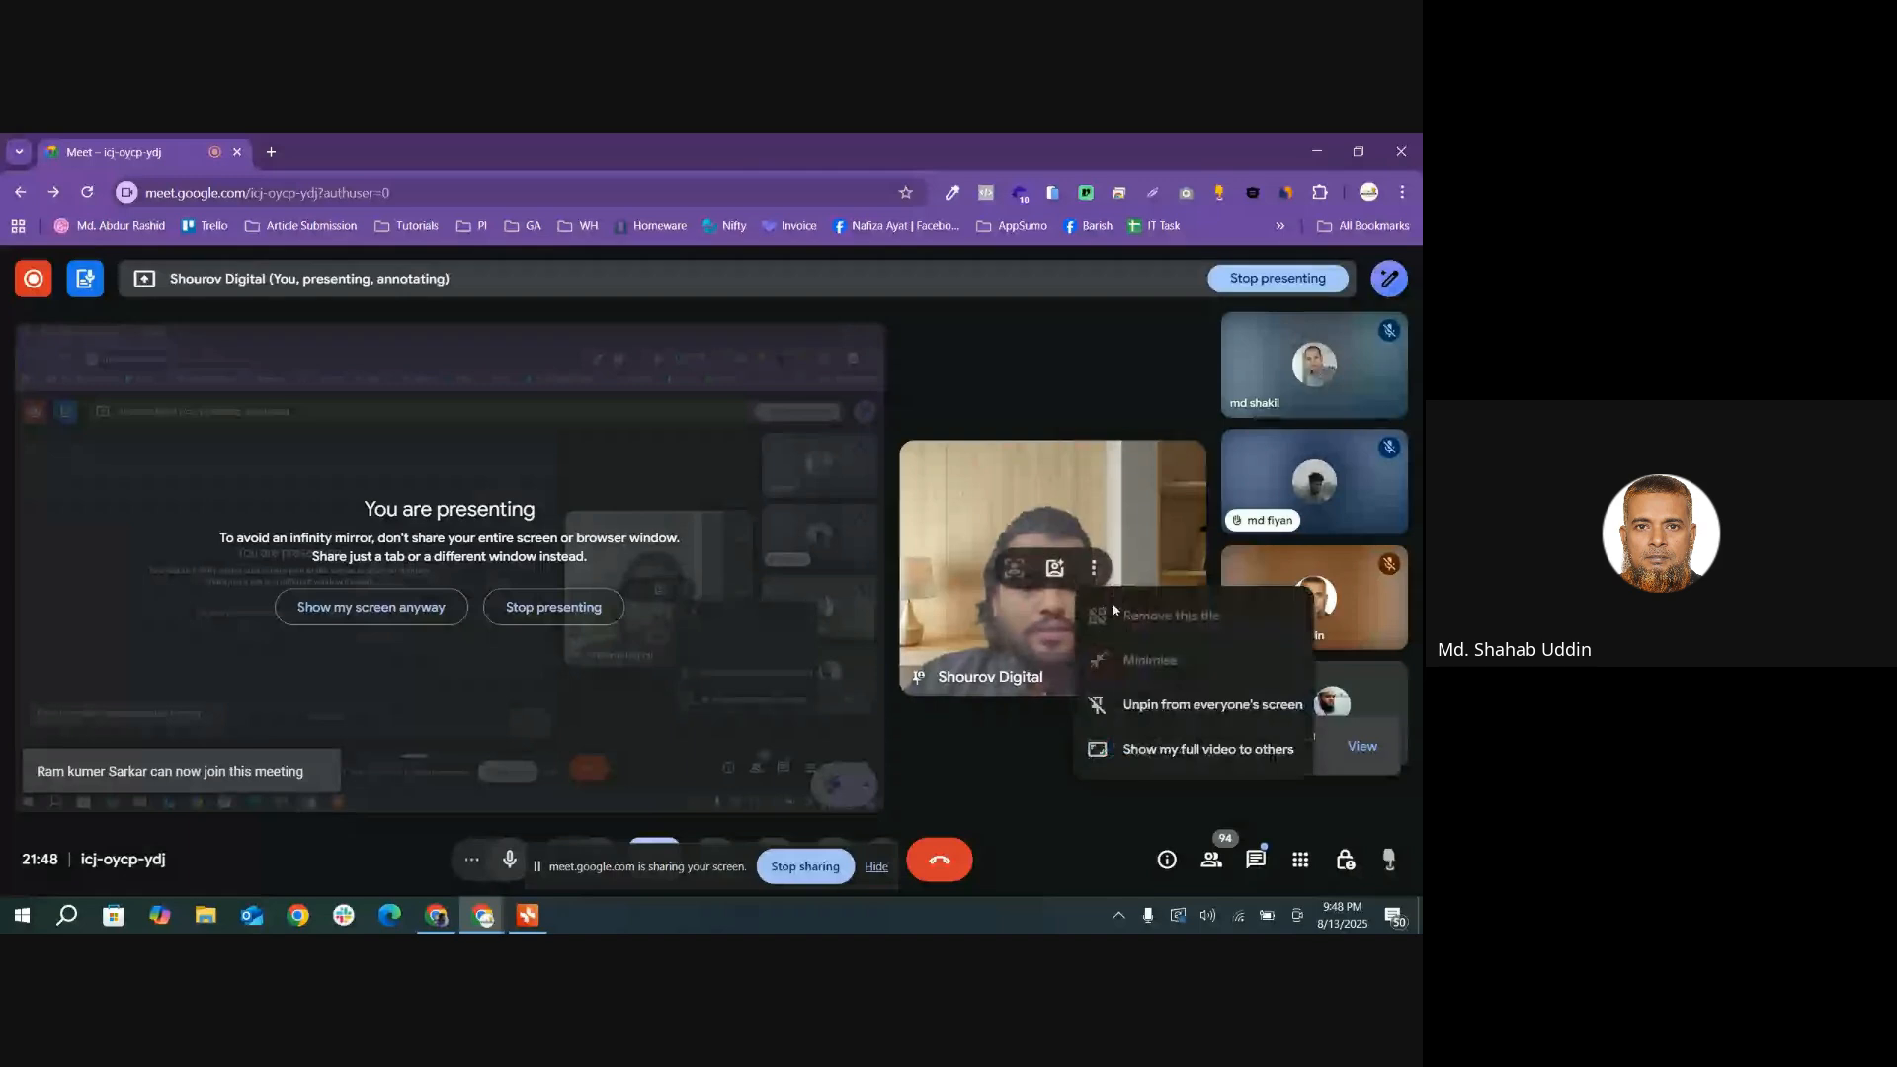
left_click(1178, 707)
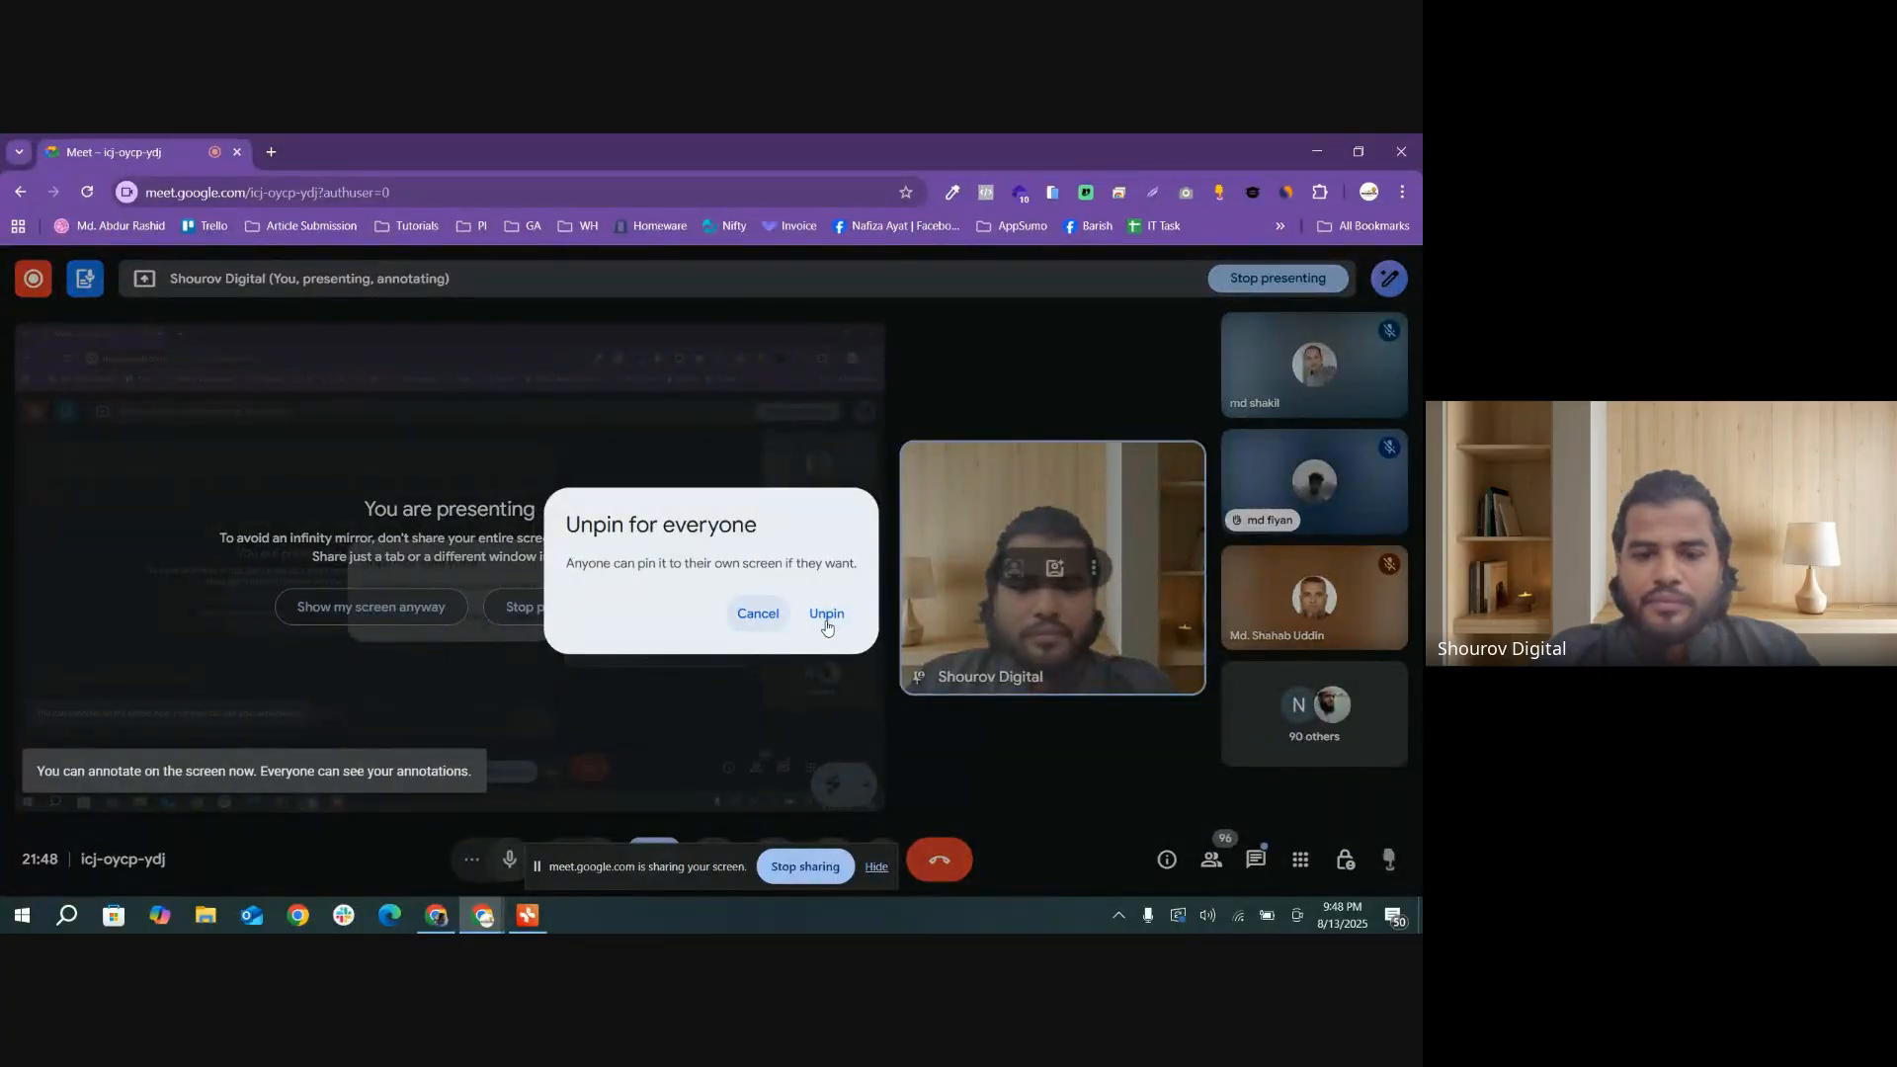
left_click(759, 615)
Step: Unpin the presenter's own video tile from everyone's screen and hide the screen-sharing notice
left_click(1094, 568)
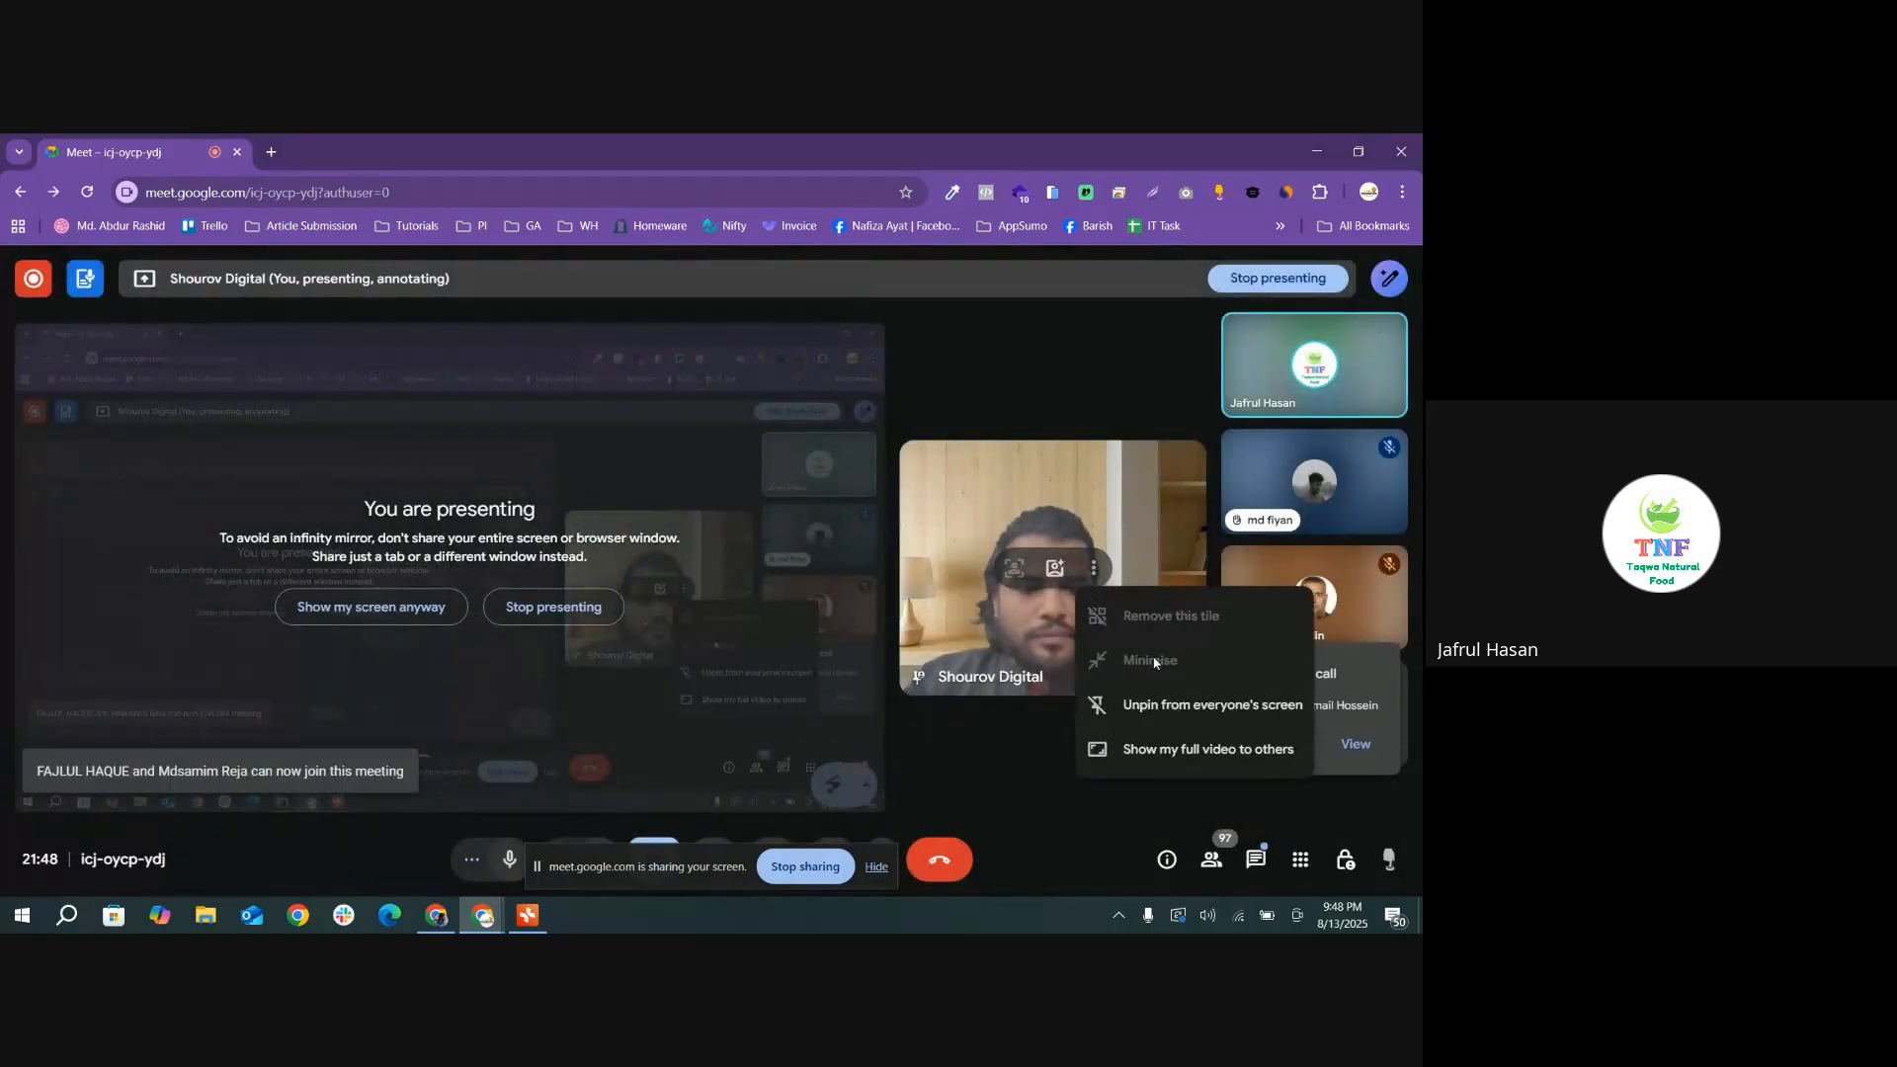
left_click(1182, 706)
left_click(826, 614)
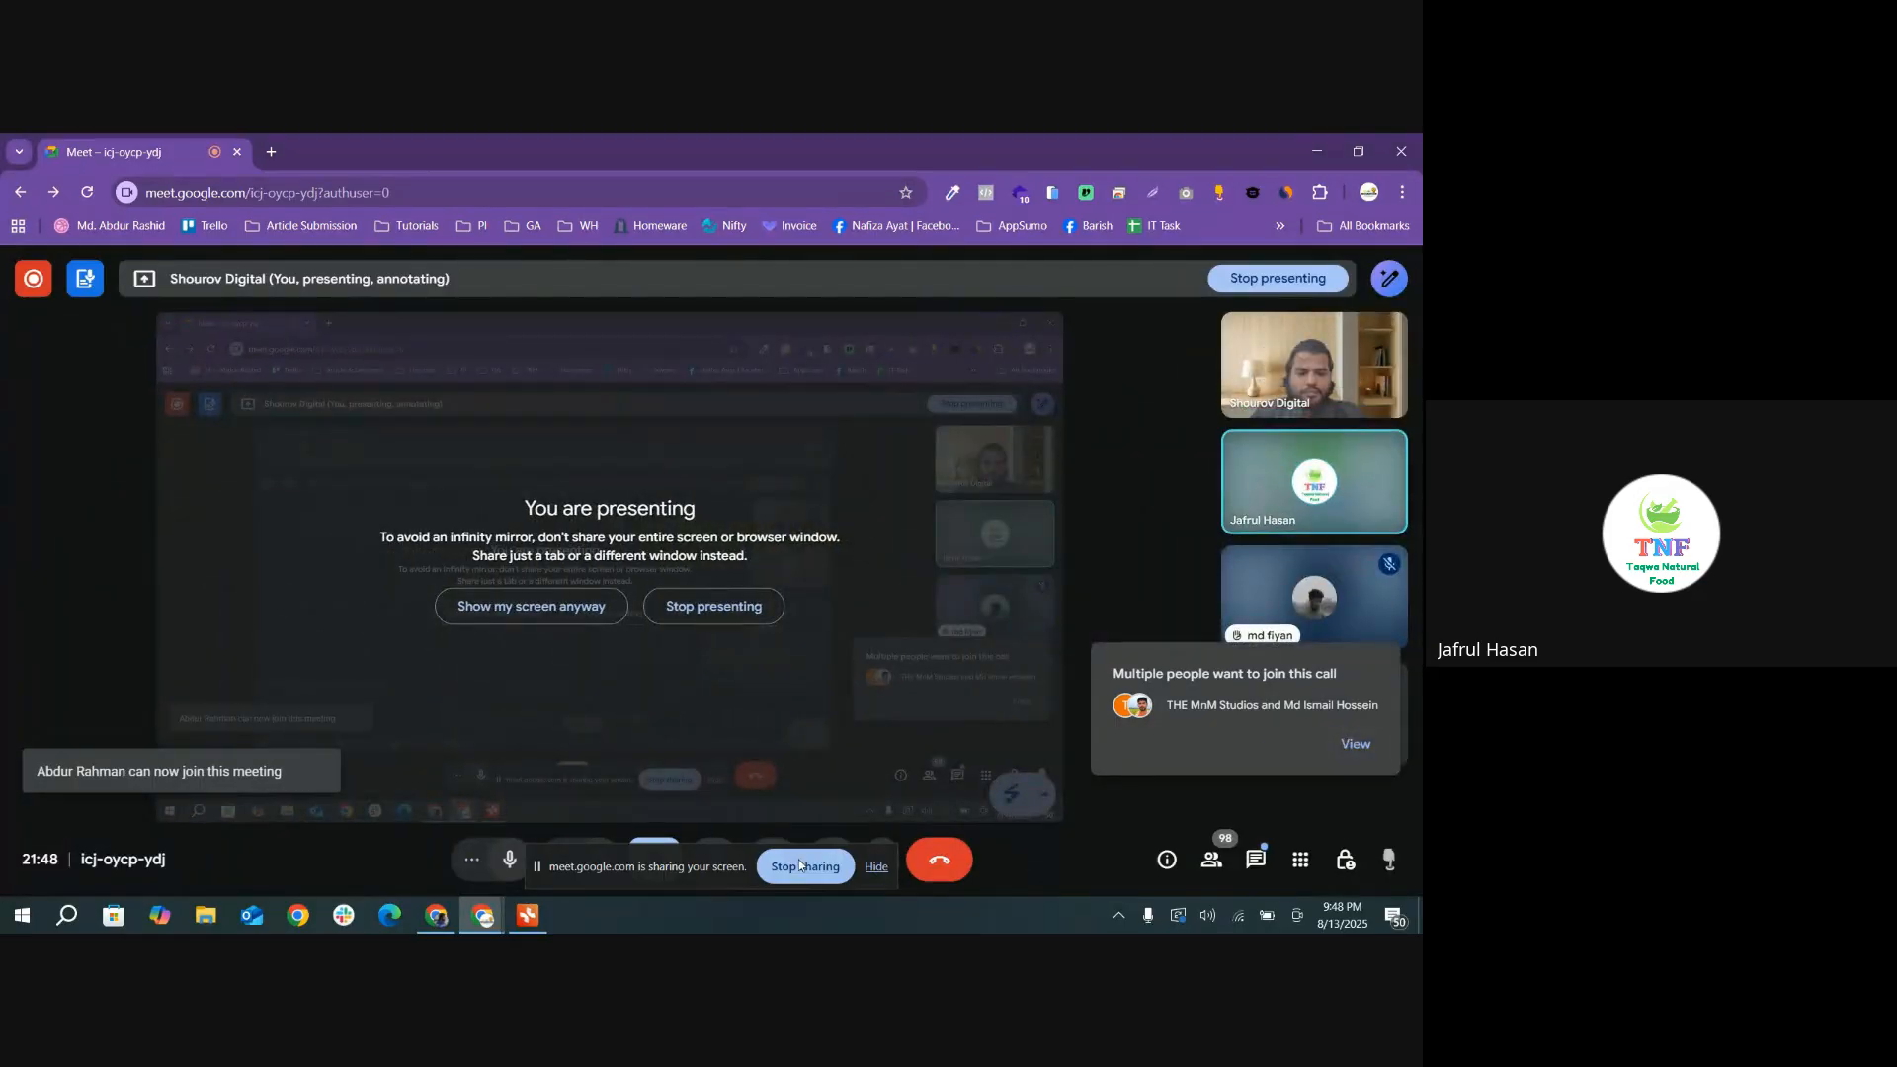
left_click(883, 866)
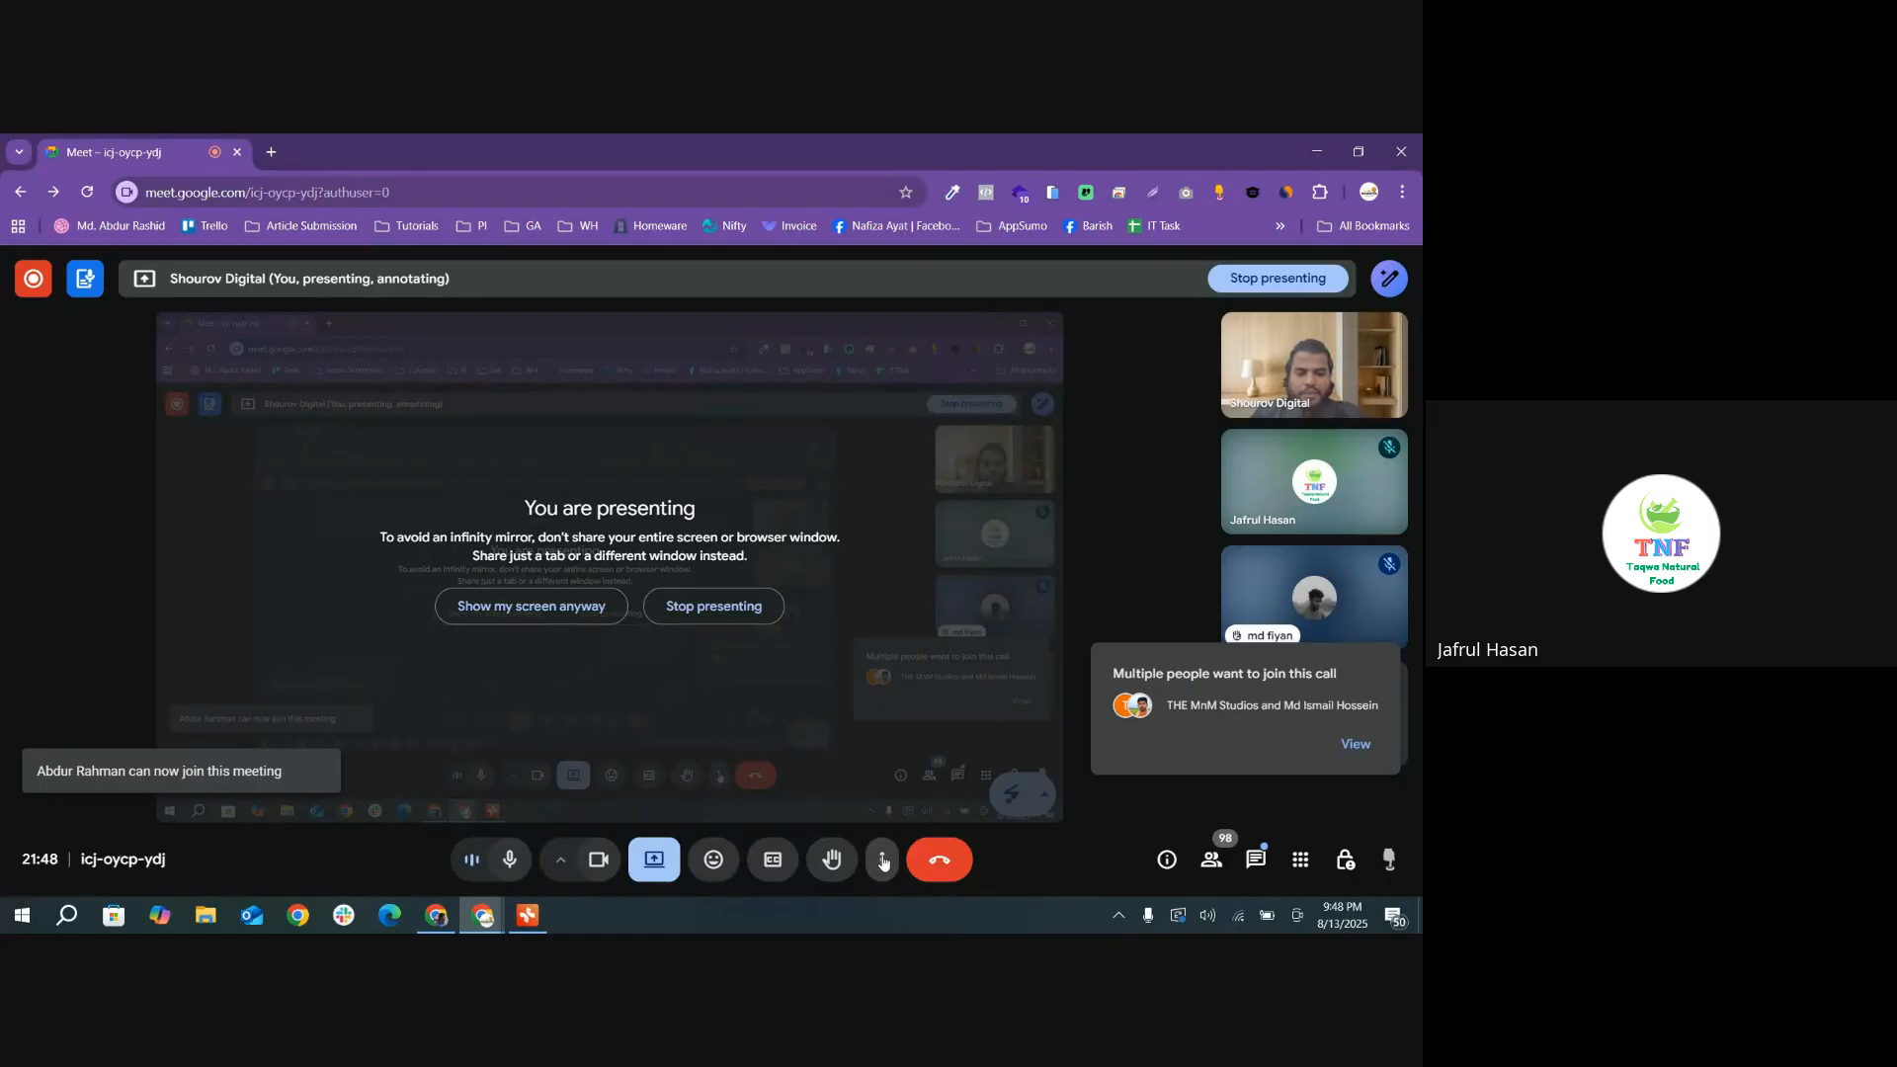
Step: Show the meeting in full screen, and return it to the normal window view
left_click(882, 860)
left_click(973, 466)
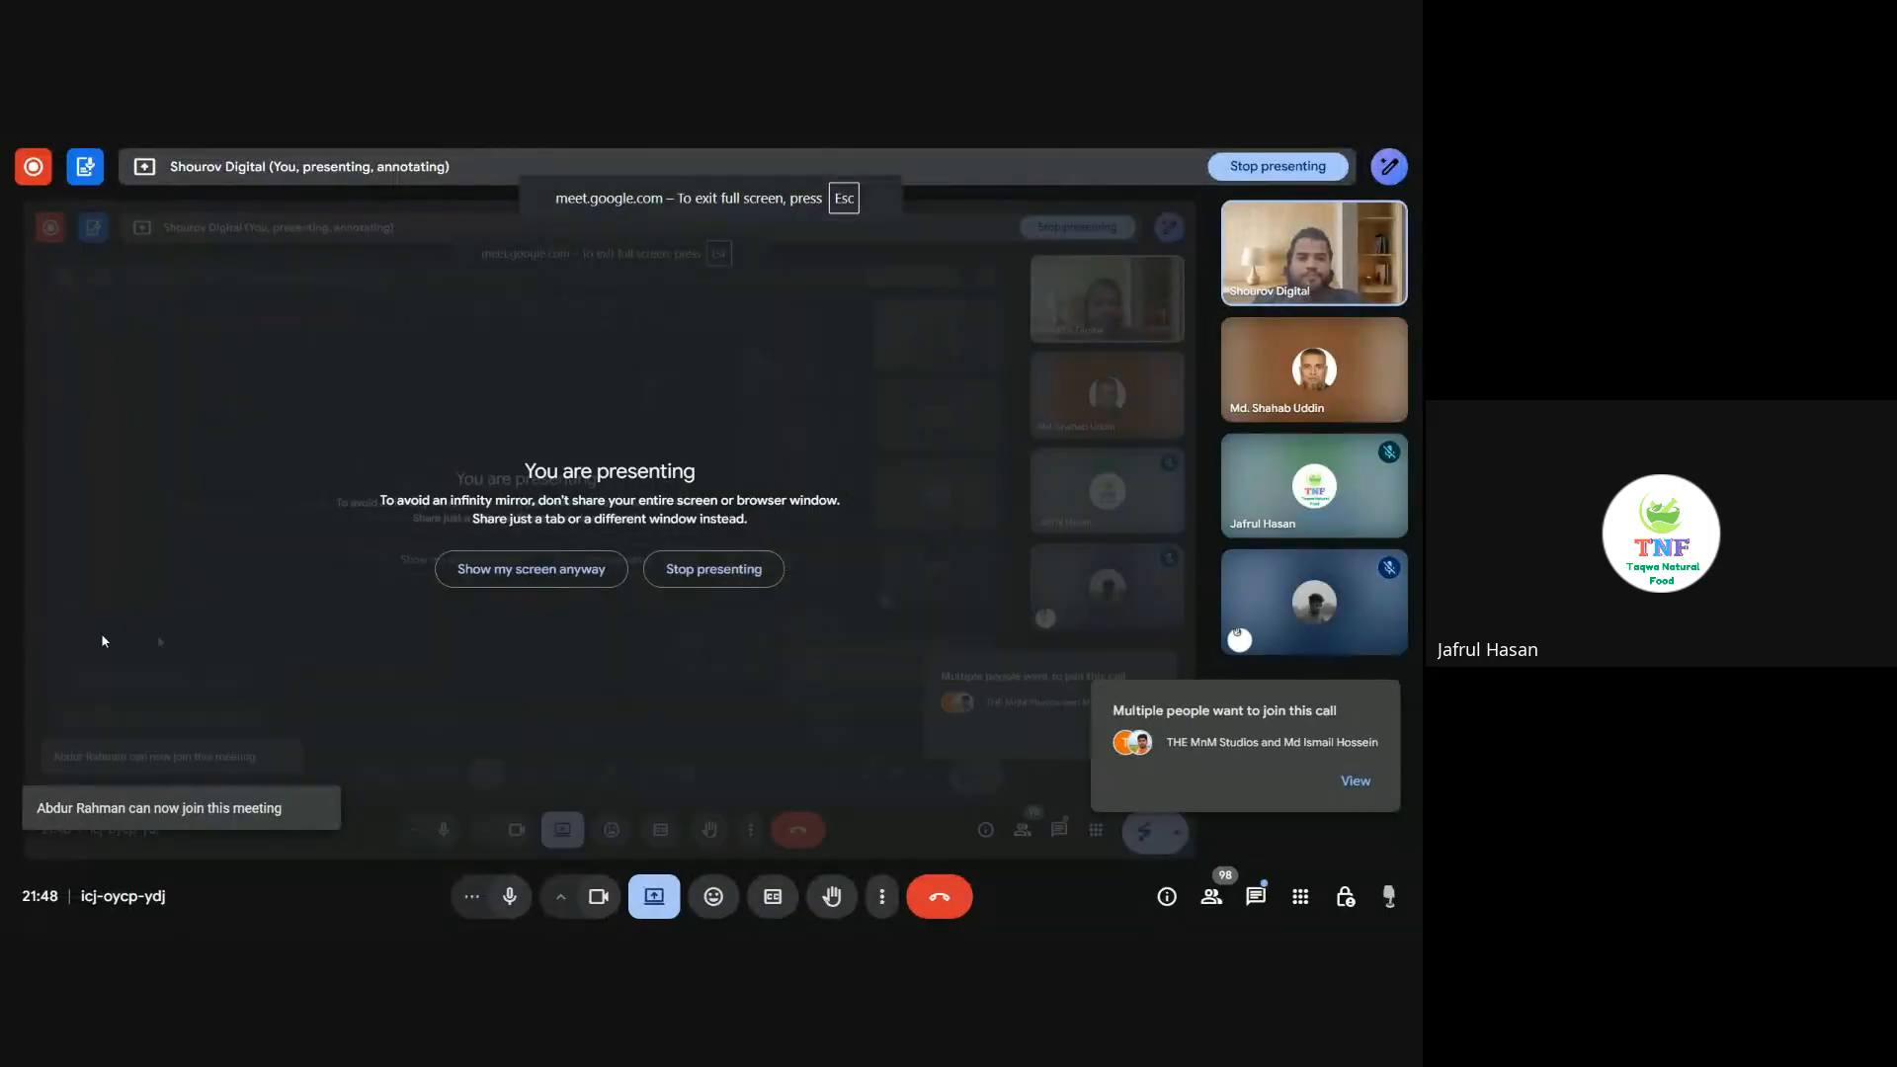
key("Escape")
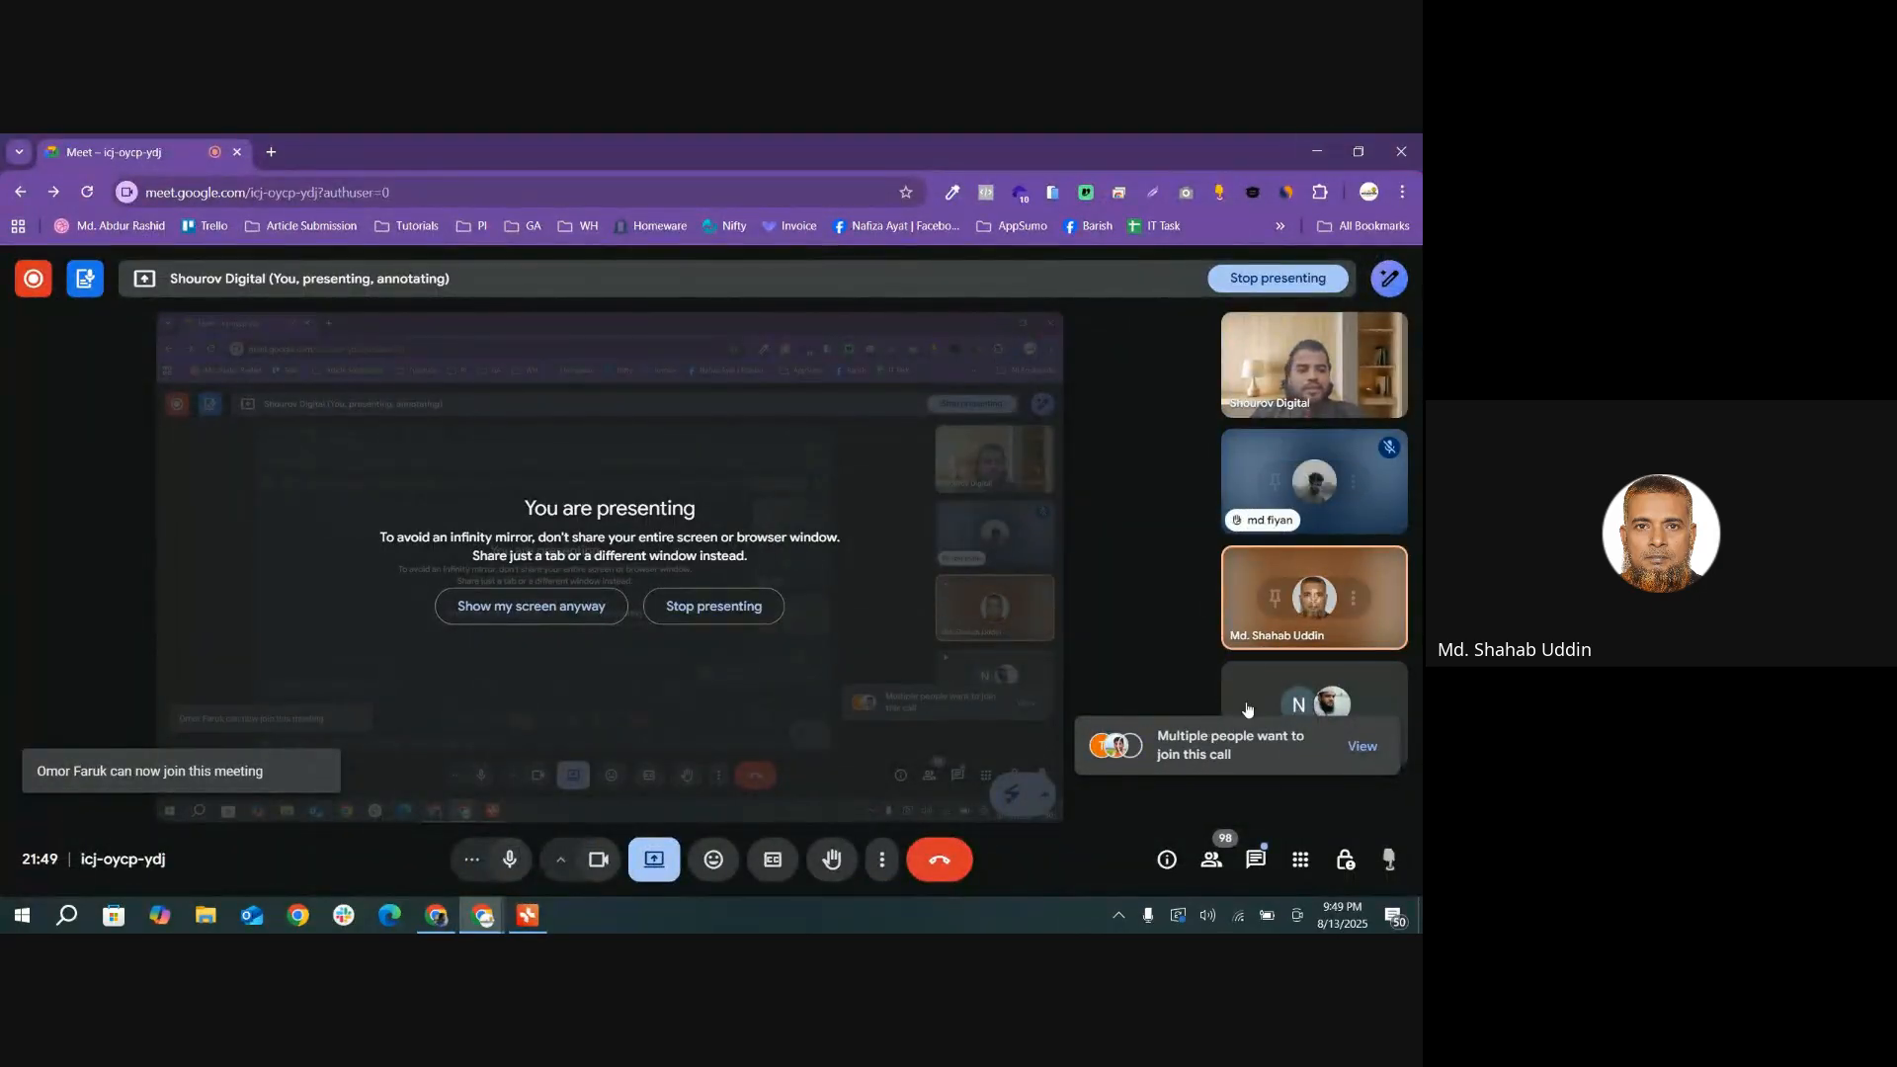
Step: Switch from the Meet call to the Home Page Design settings and view the Hero Slider and Features List sections
left_click(1306, 154)
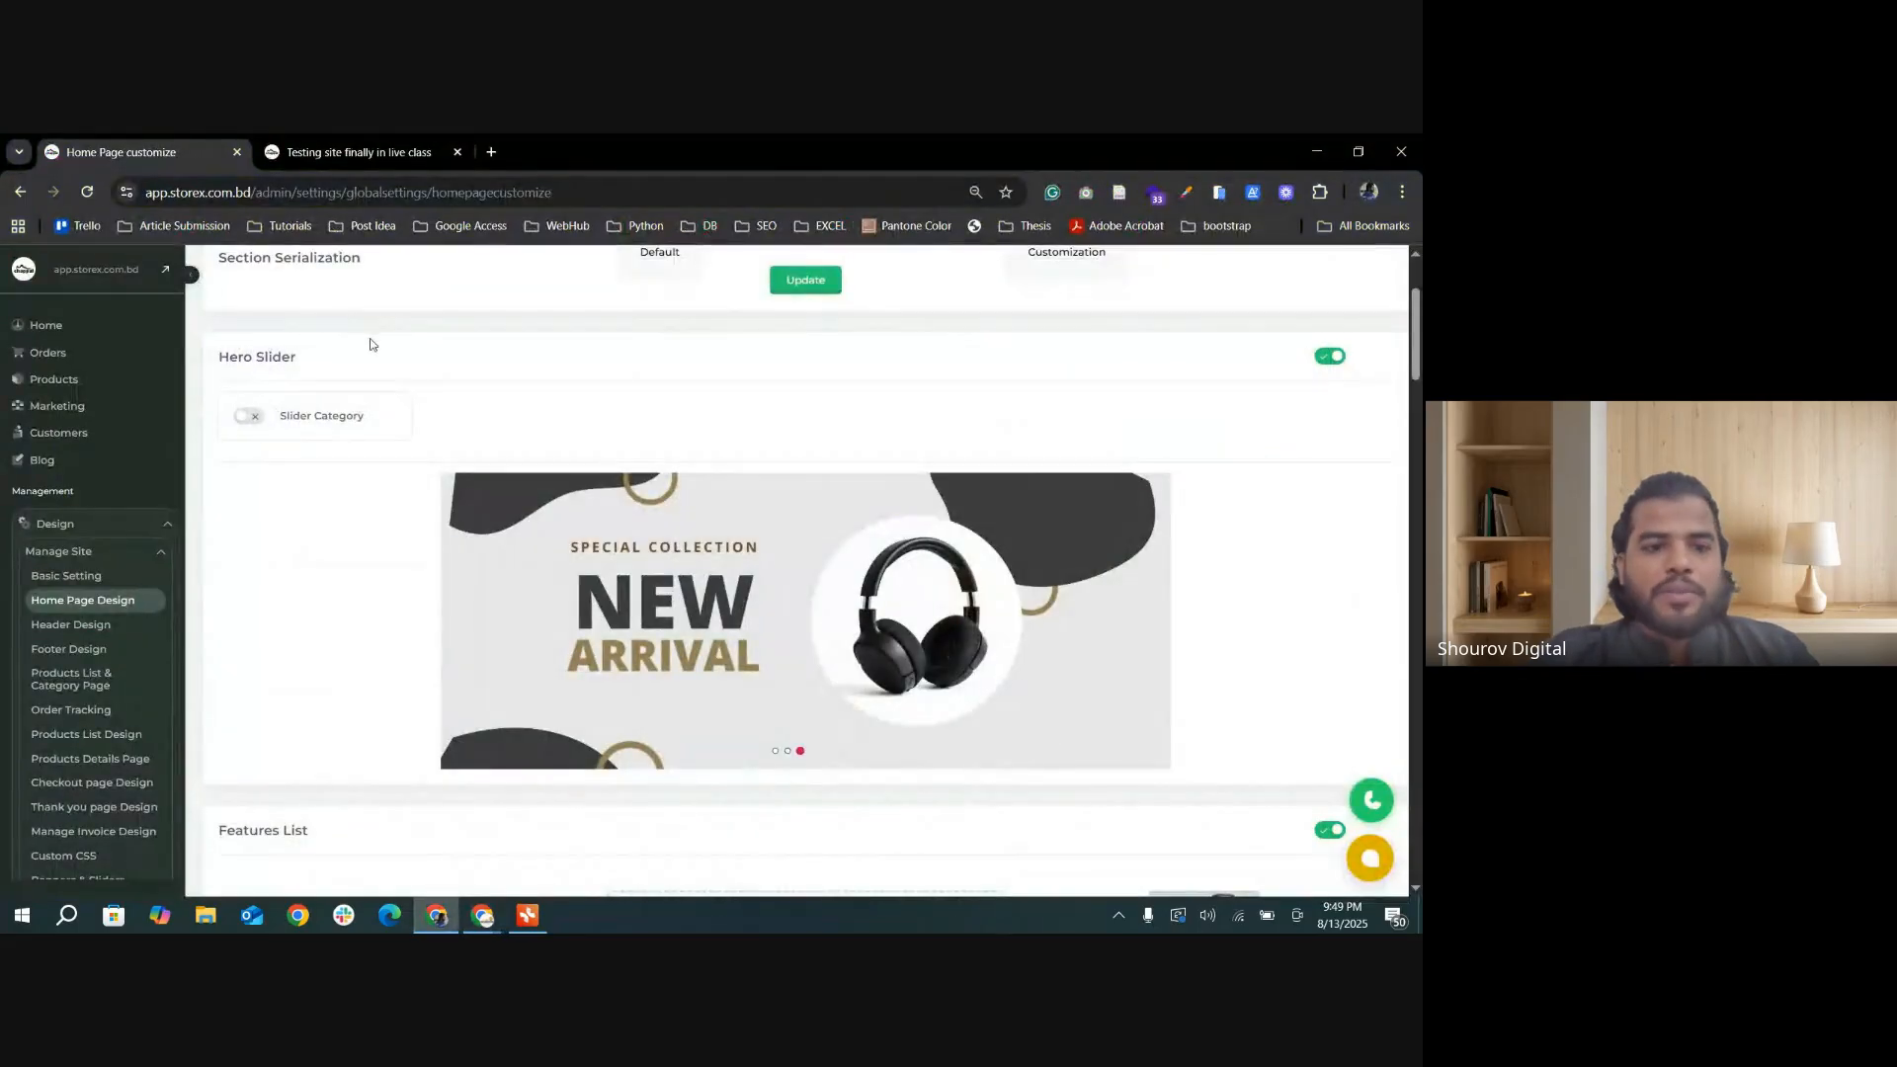
scroll(334, 531, "up", 1)
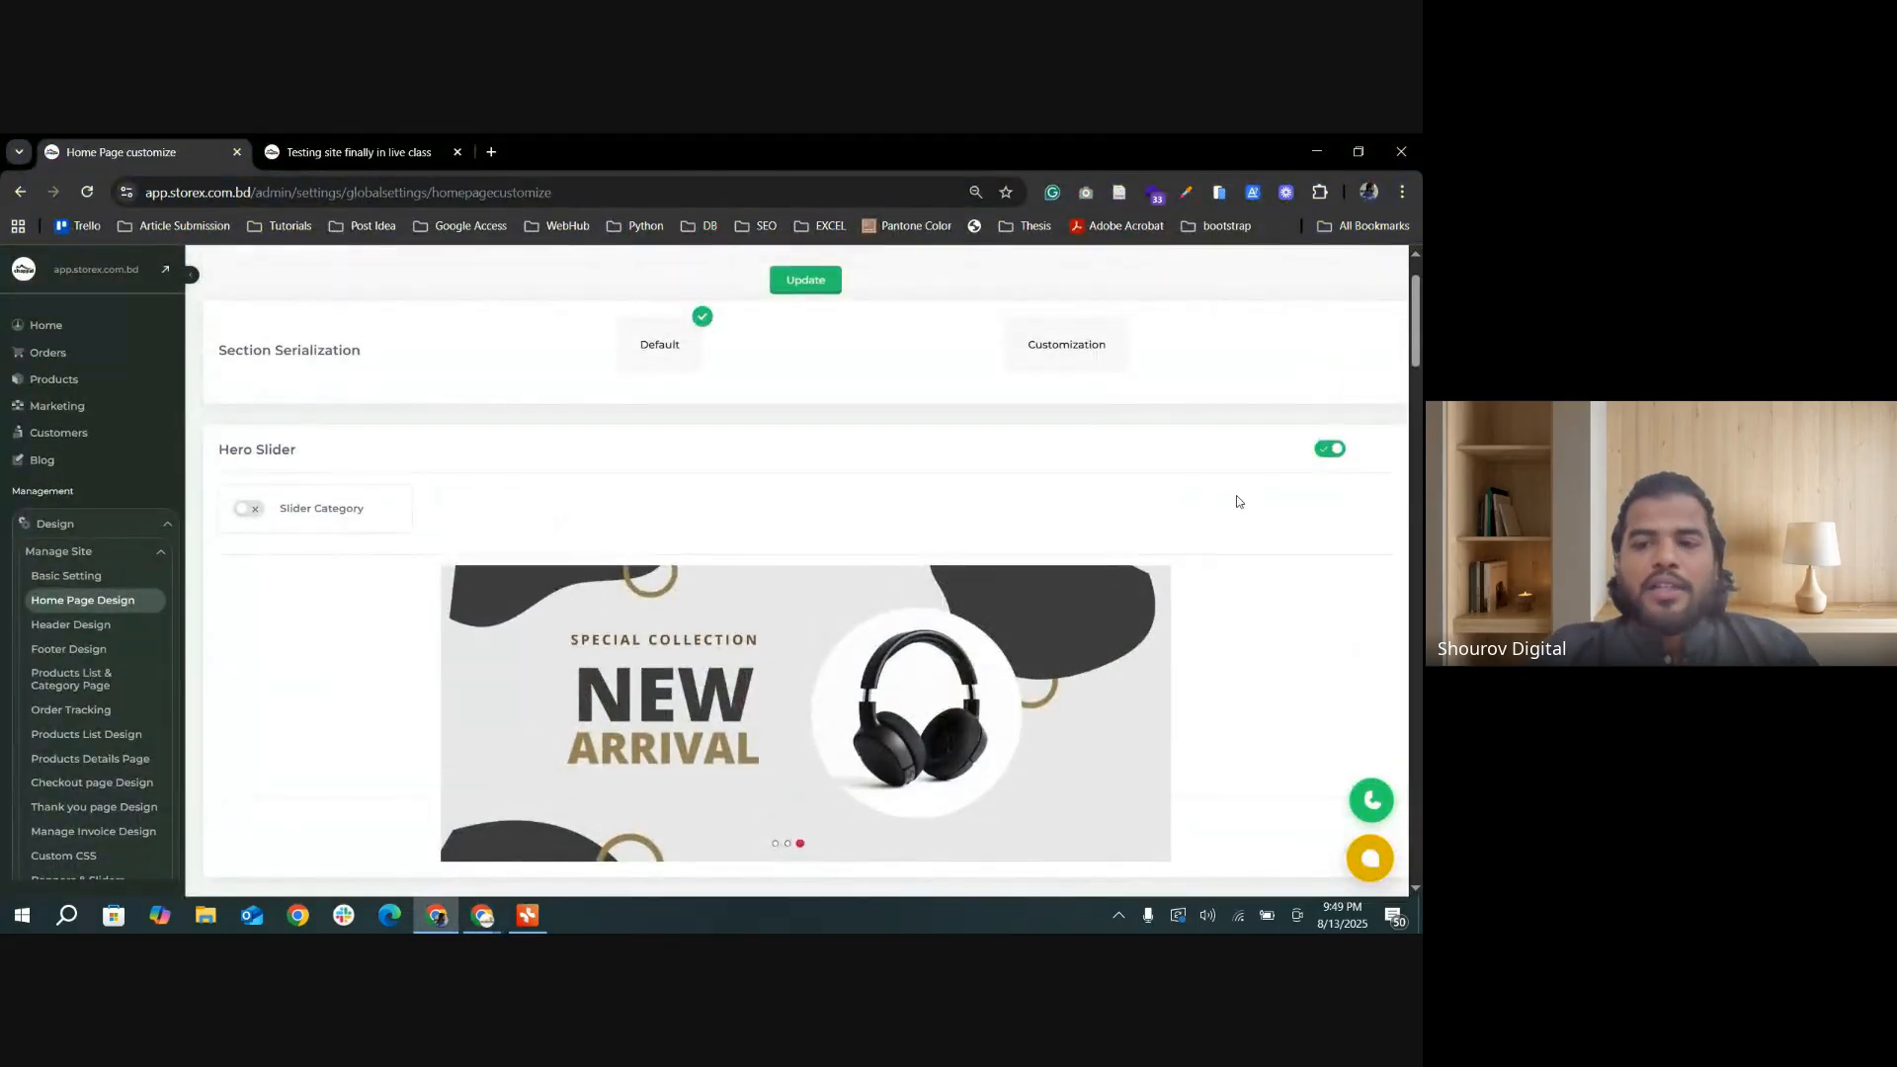
scroll(502, 490, "down", 2)
scroll(733, 514, "down", 1)
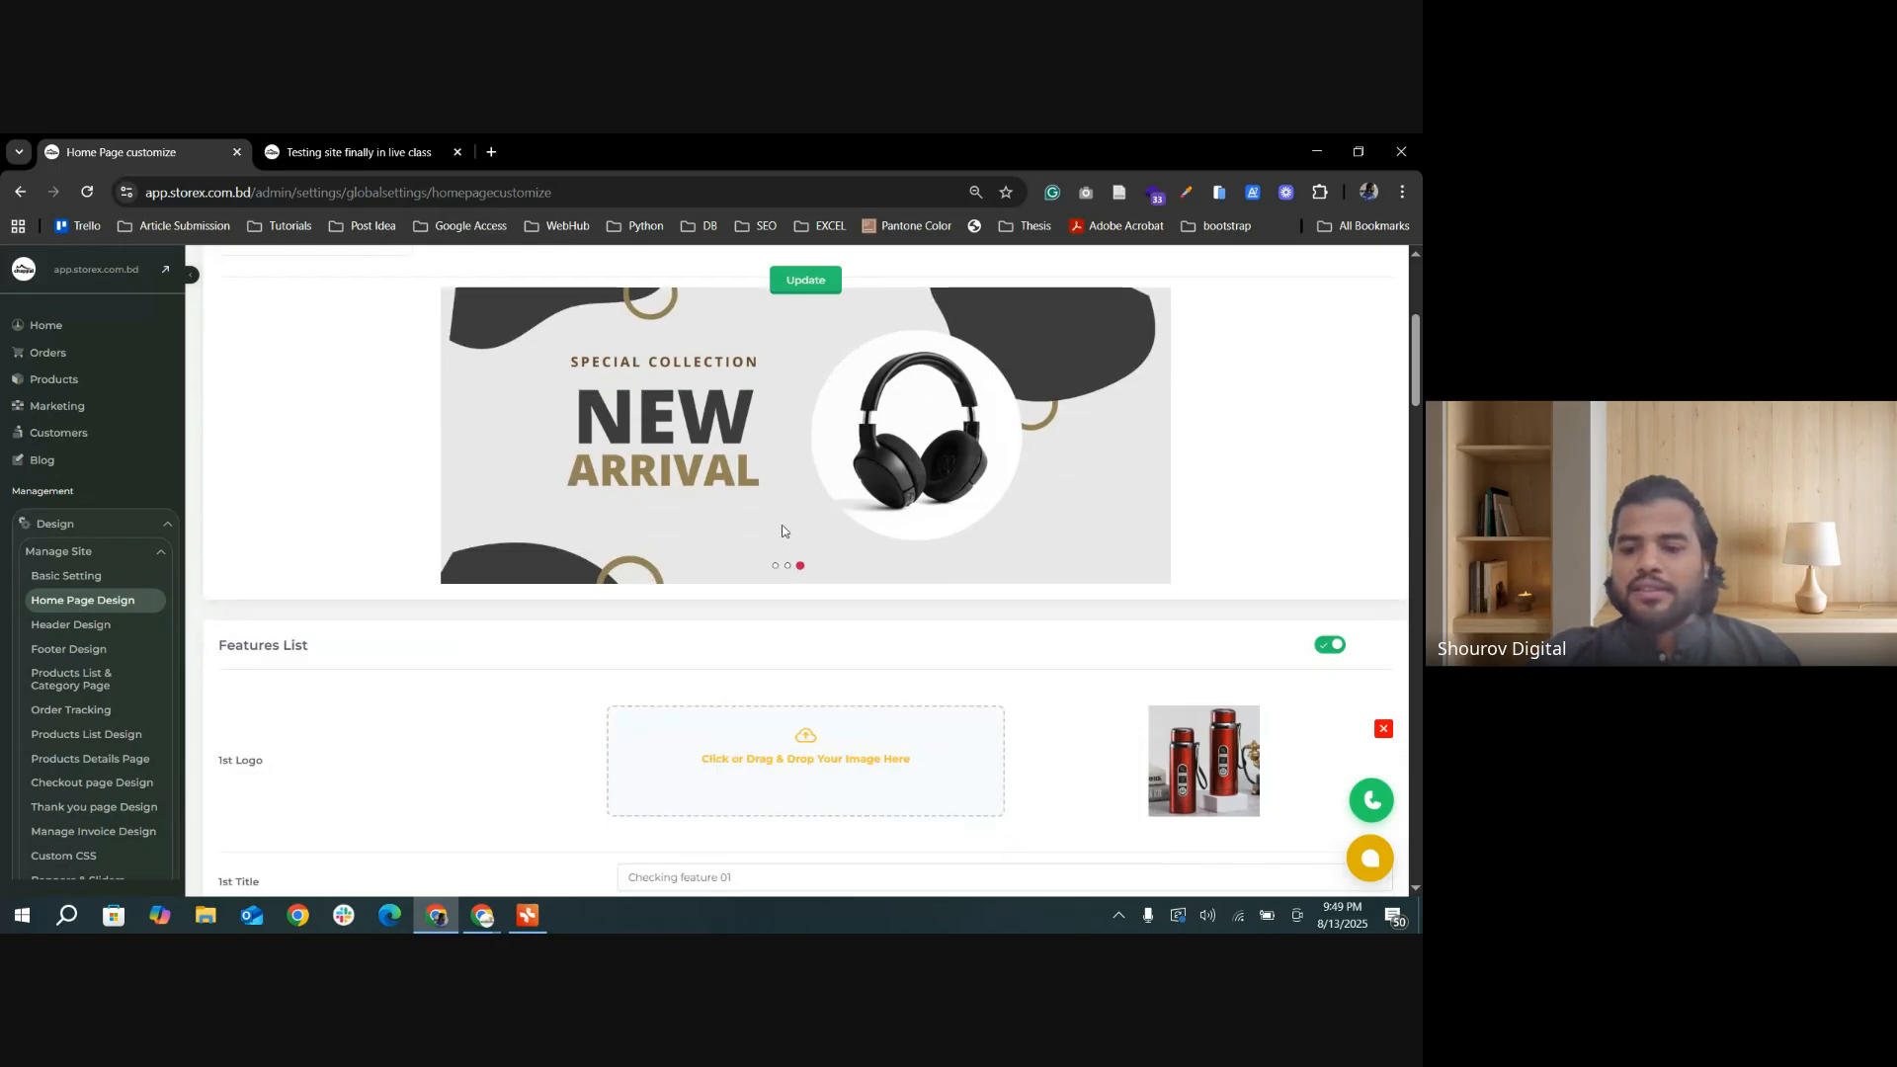
scroll(839, 529, "down", 3)
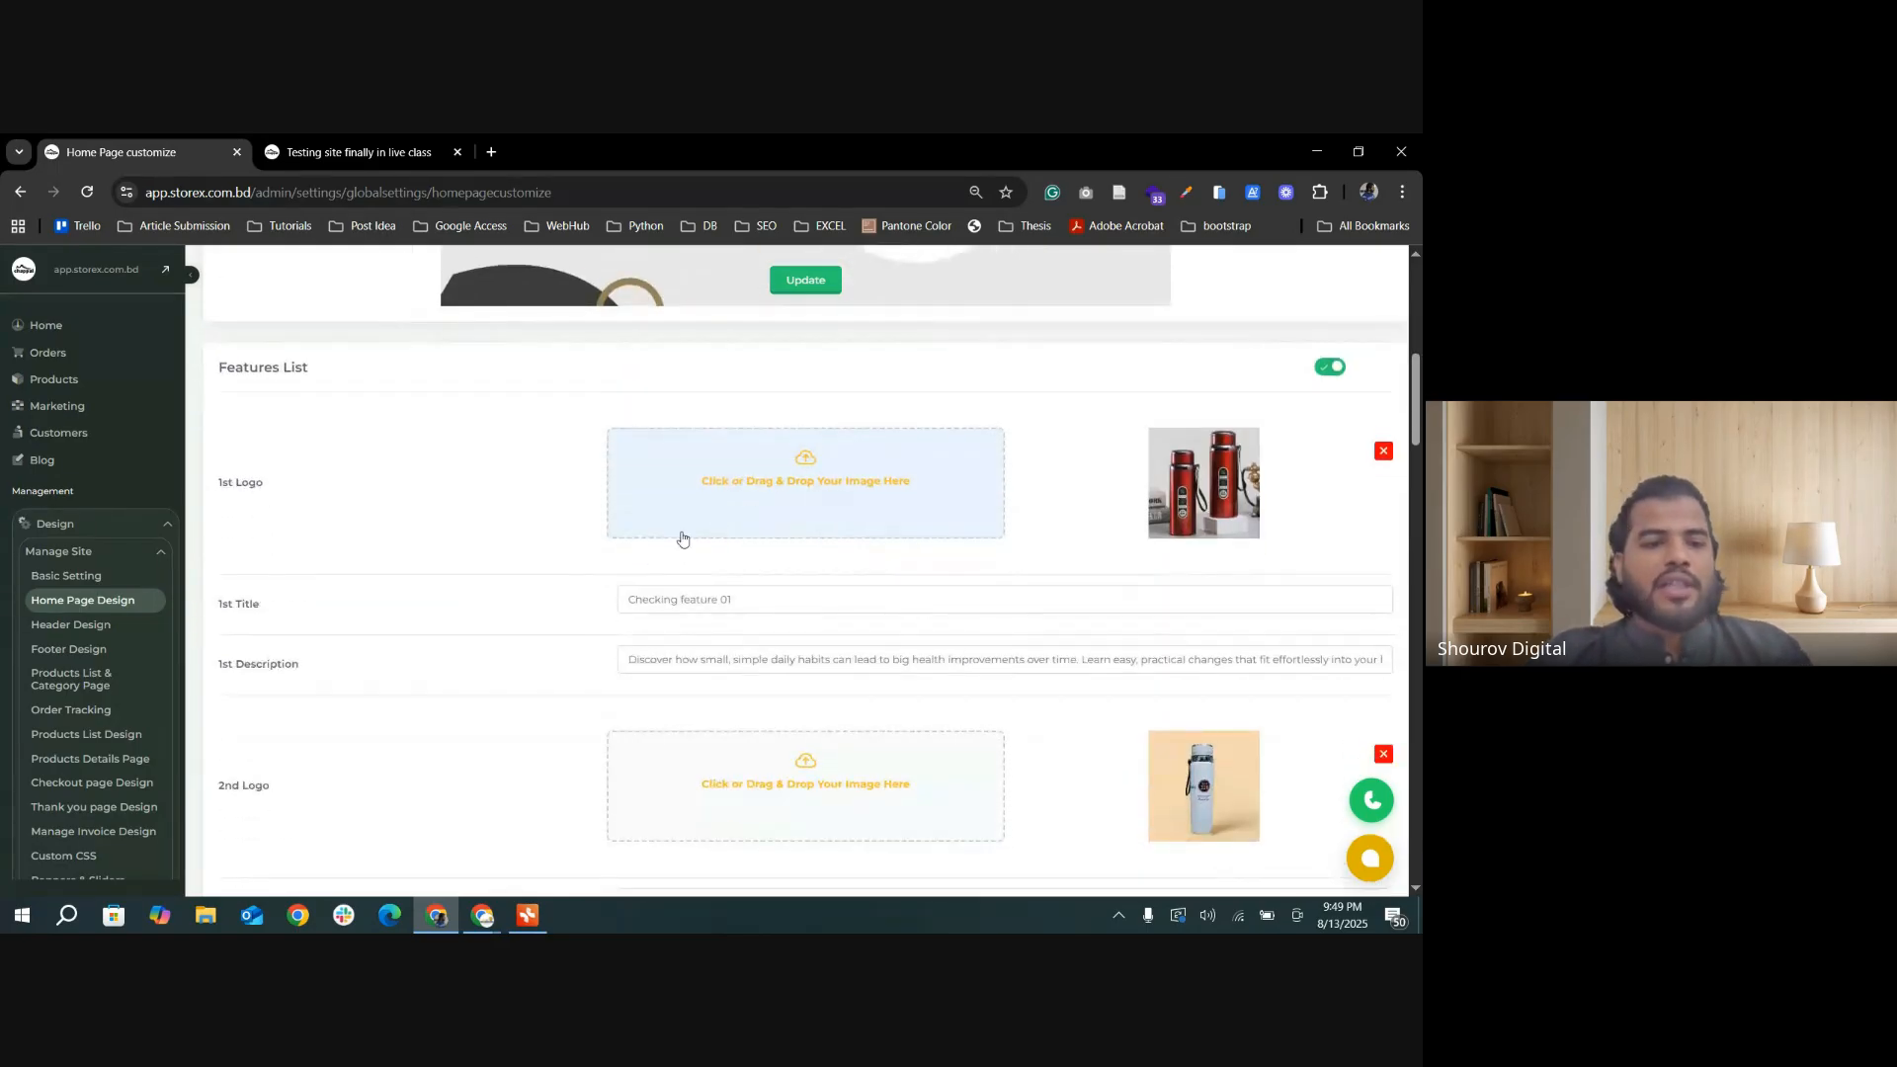
scroll(1365, 491, "up", 1)
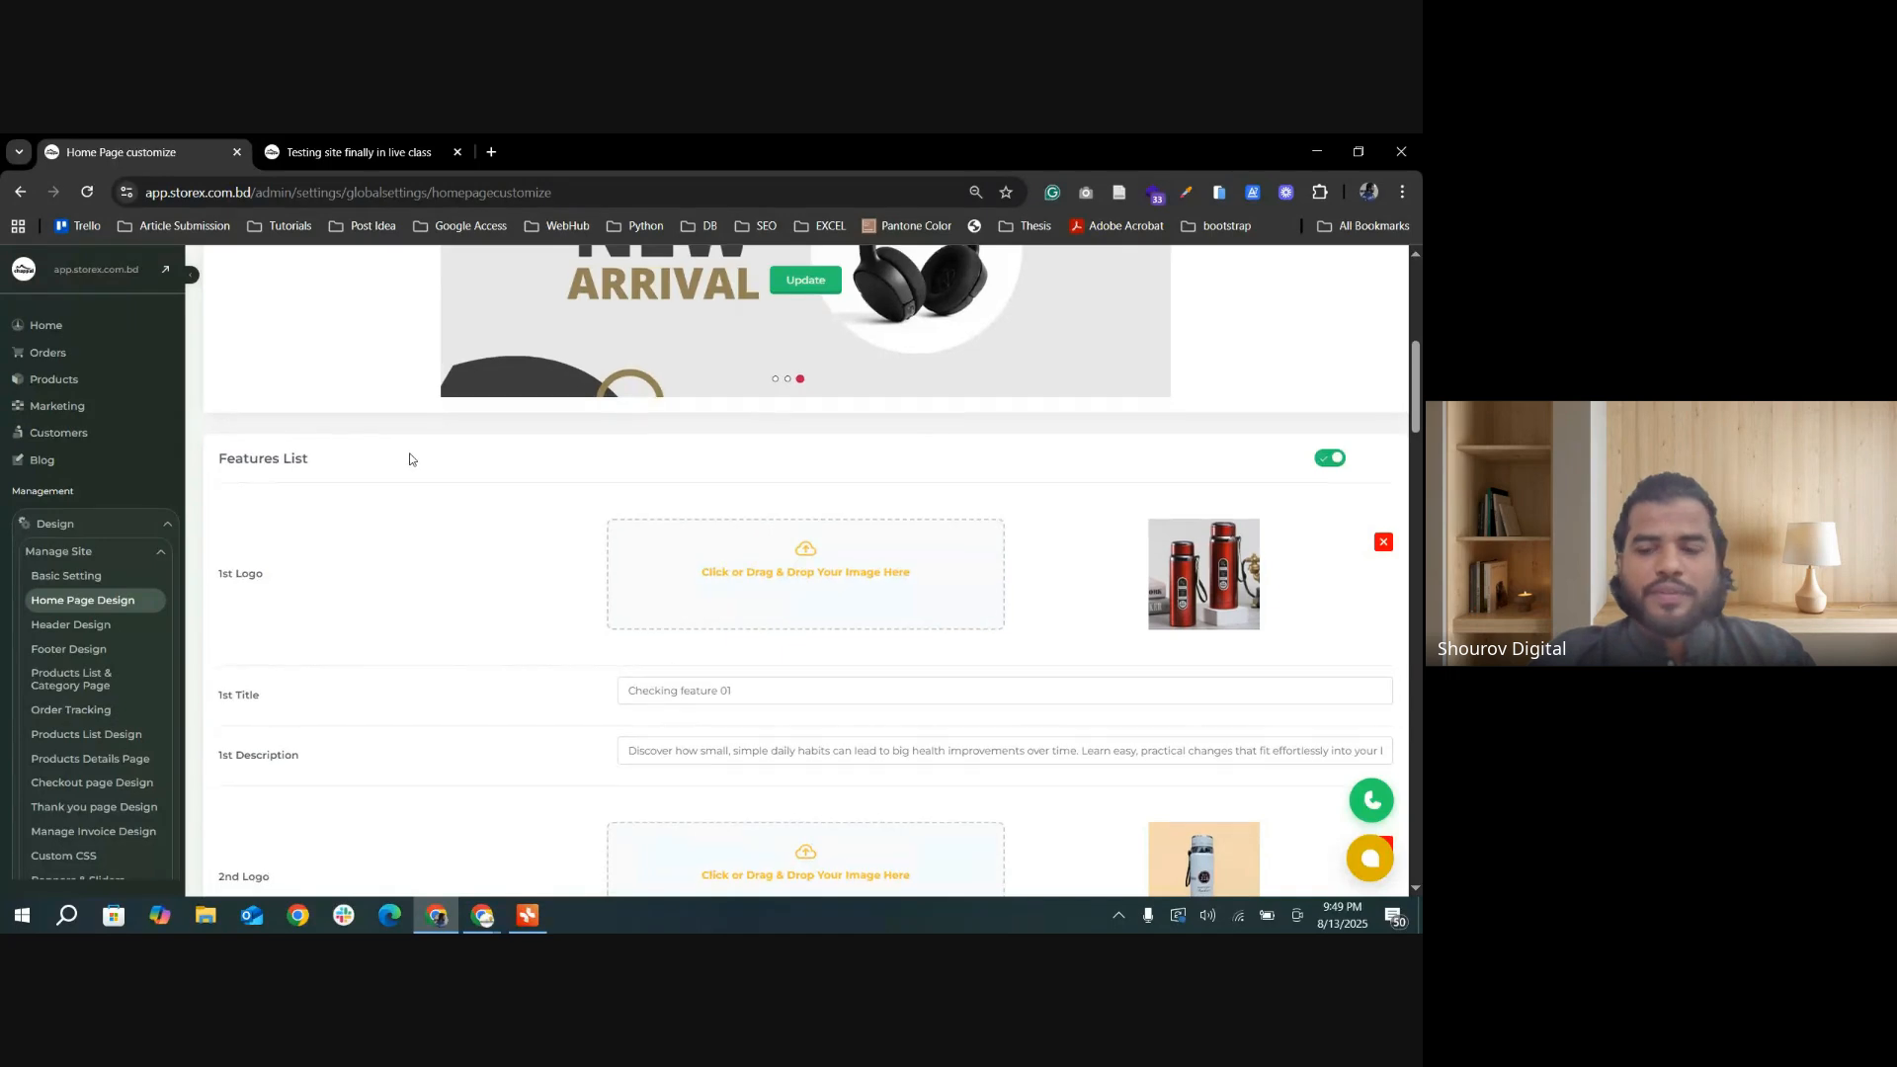
scroll(388, 460, "up", 1)
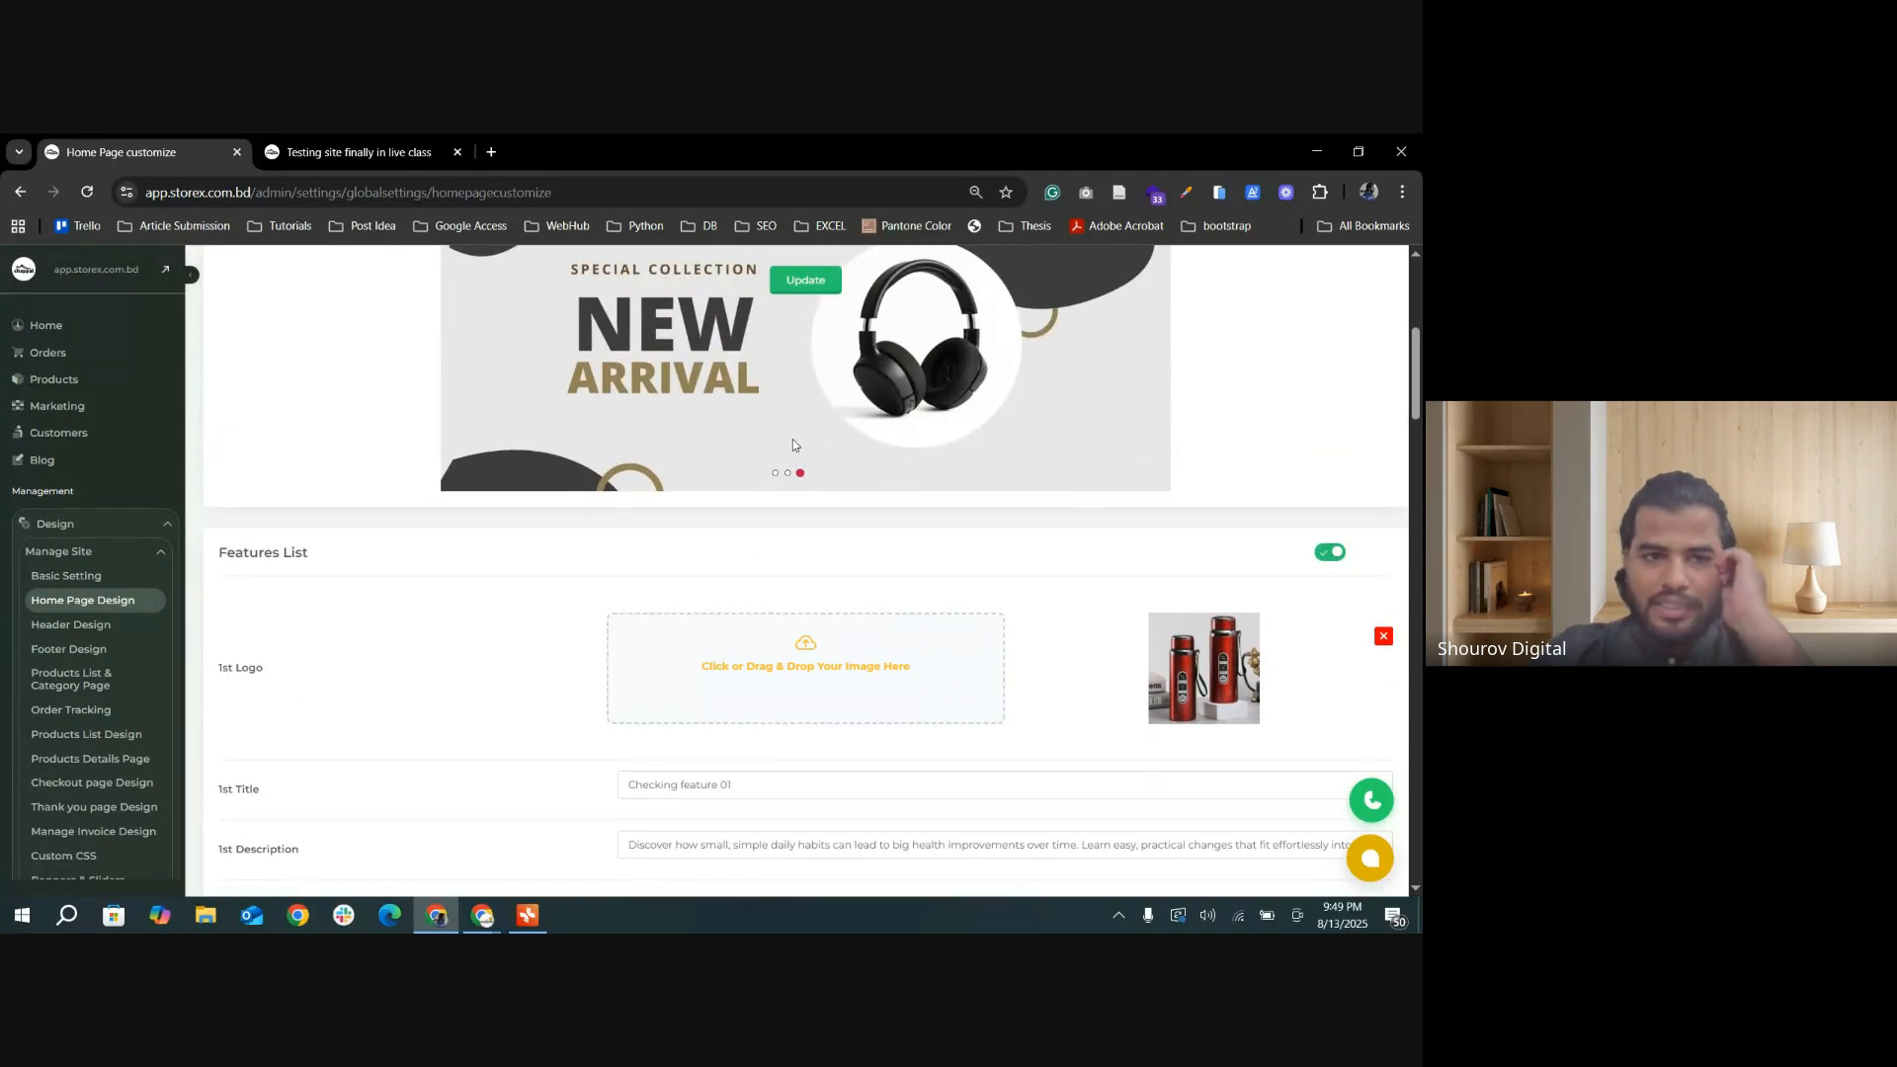
Step: Open the storefront home page and highlight the three-feature strip between the hero slider and the product categories
left_click(358, 153)
scroll(166, 574, "down", 1)
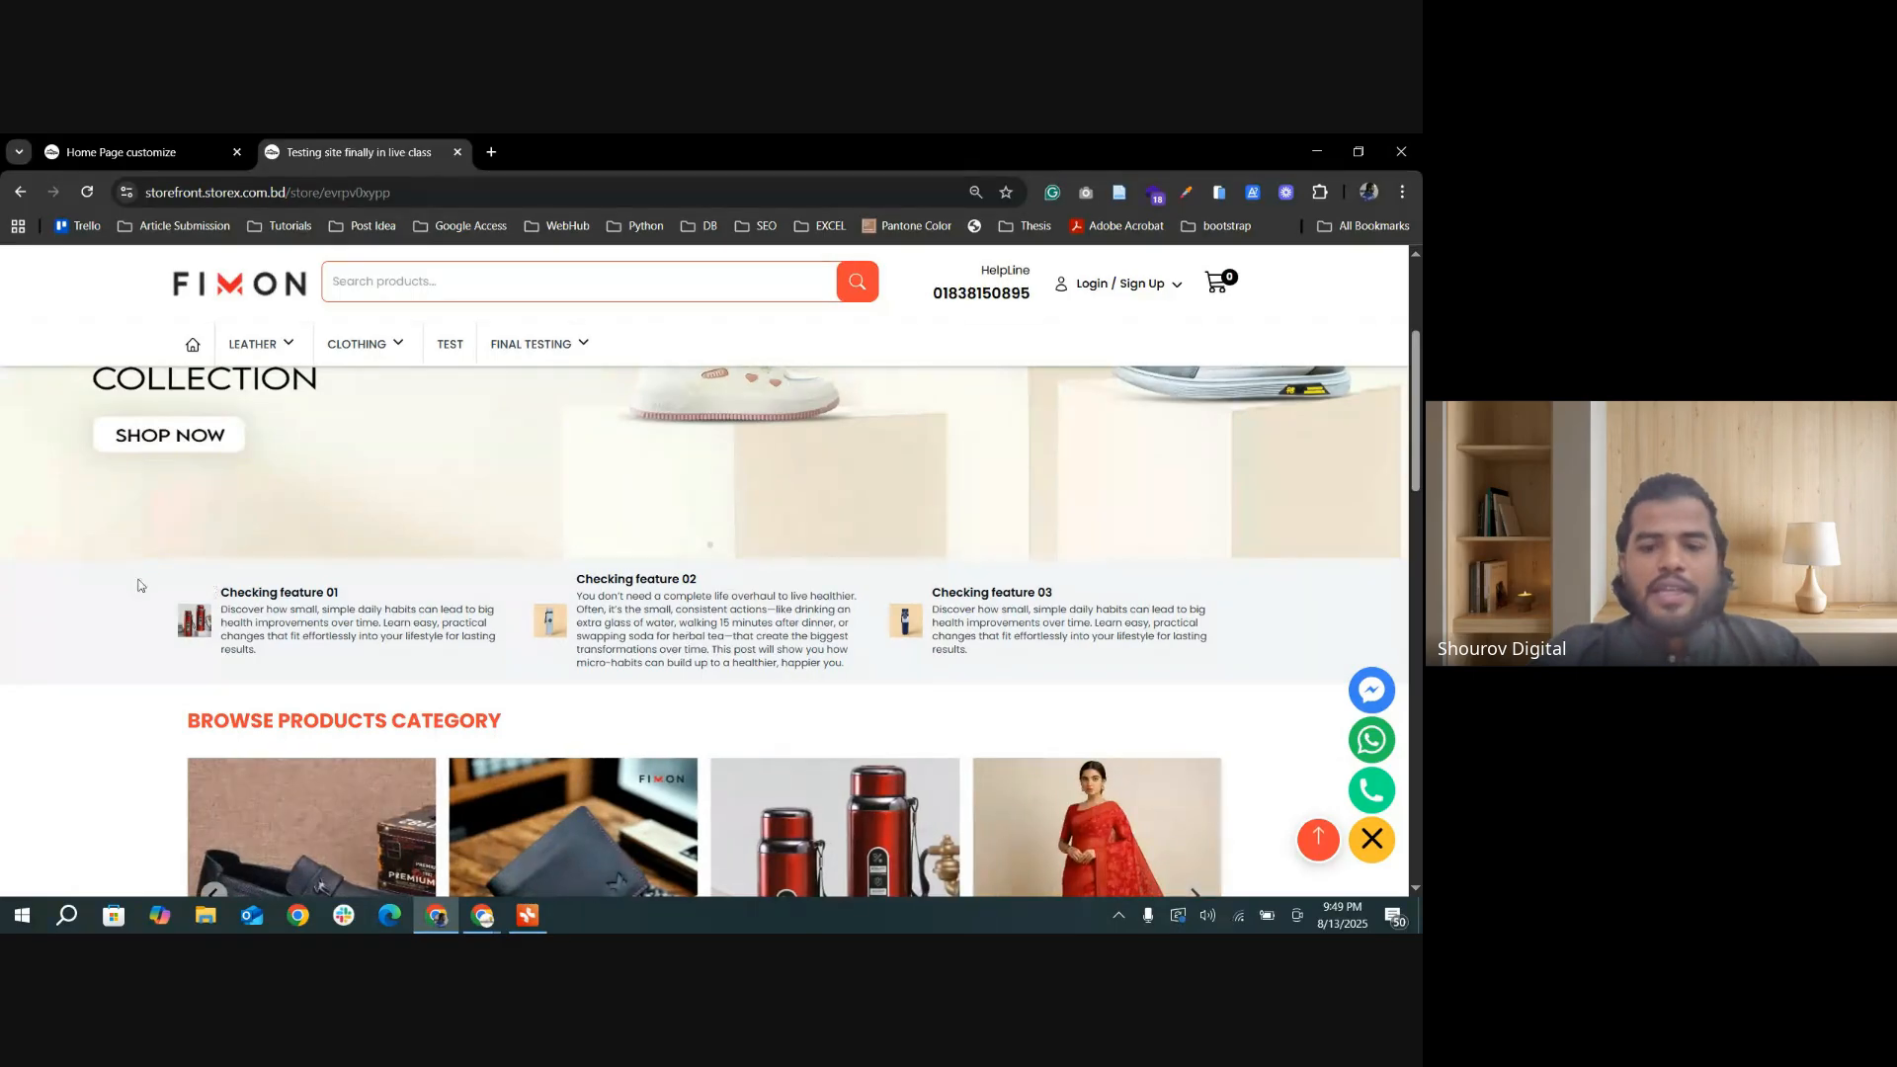
left_click_drag(138, 585, 1223, 647)
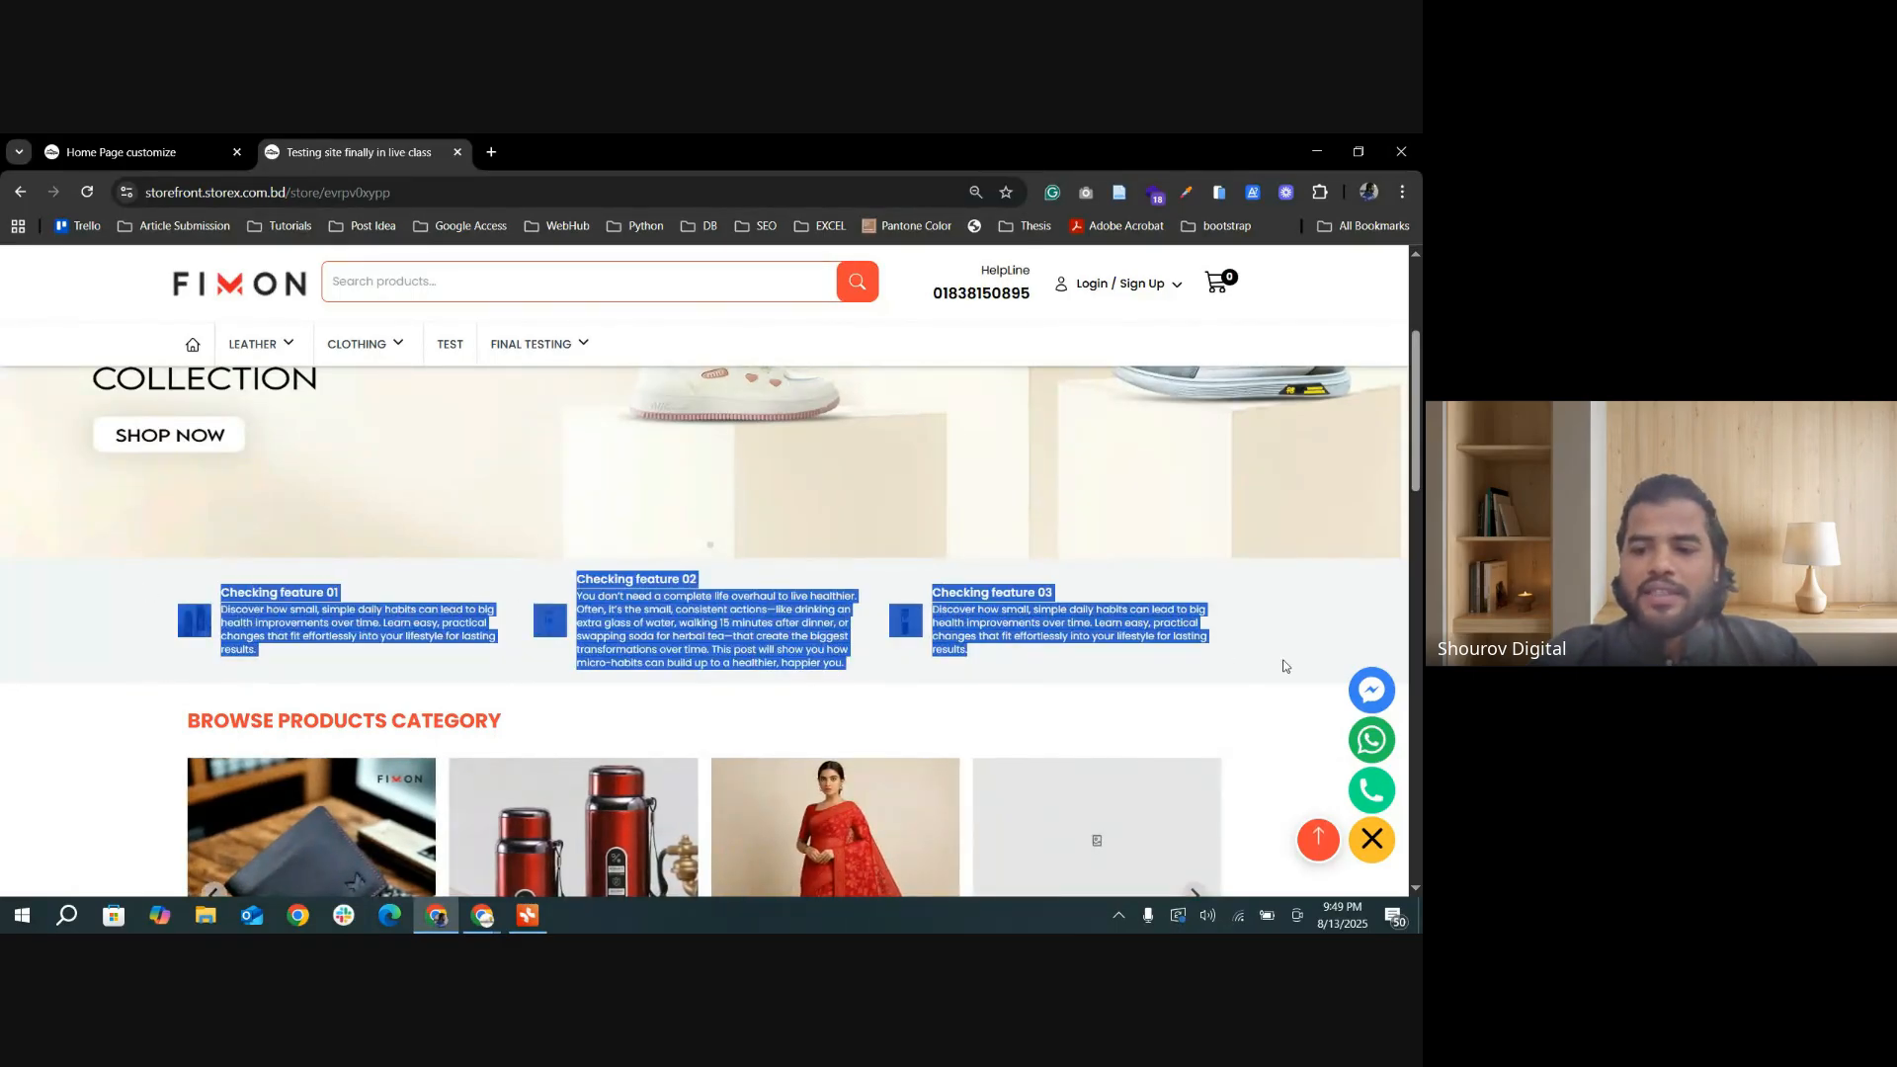
left_click(1093, 703)
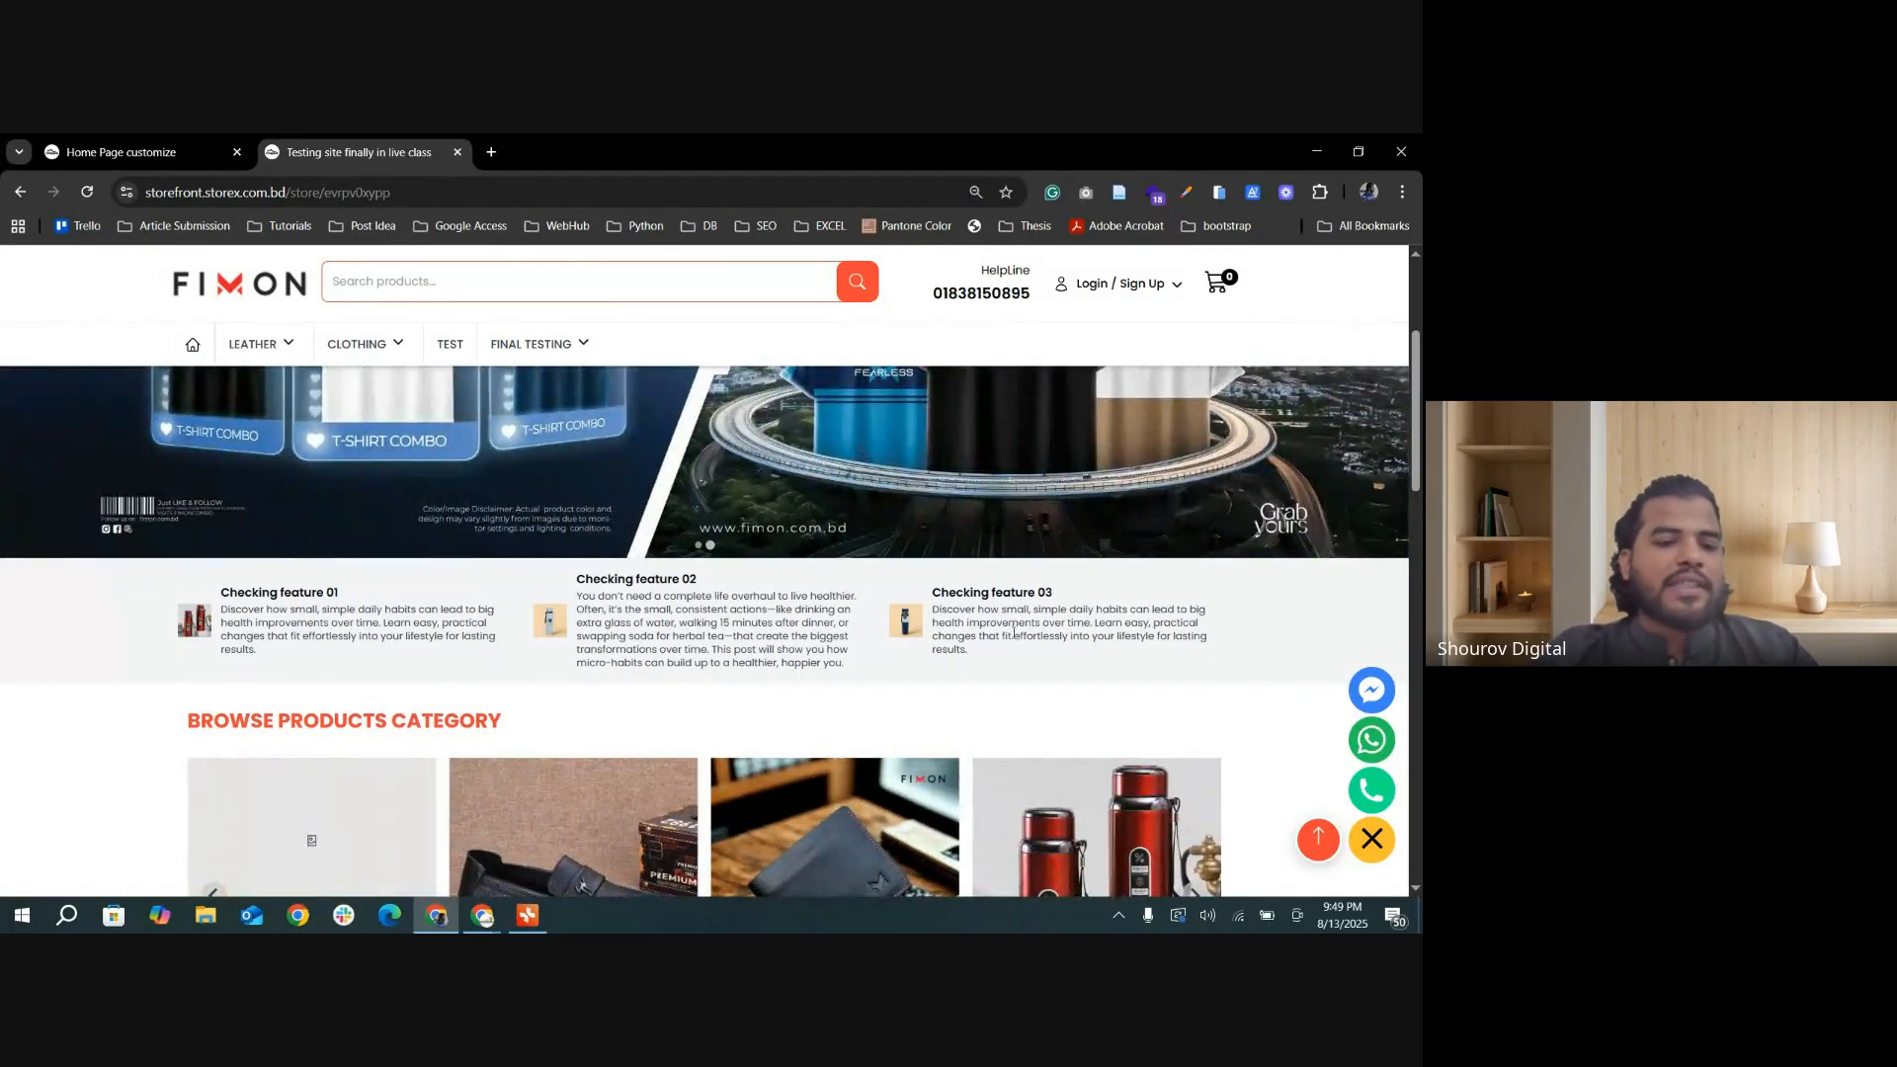
Step: Turn off the Features List section in the home page settings and save the update
left_click(143, 163)
scroll(830, 613, "down", 2)
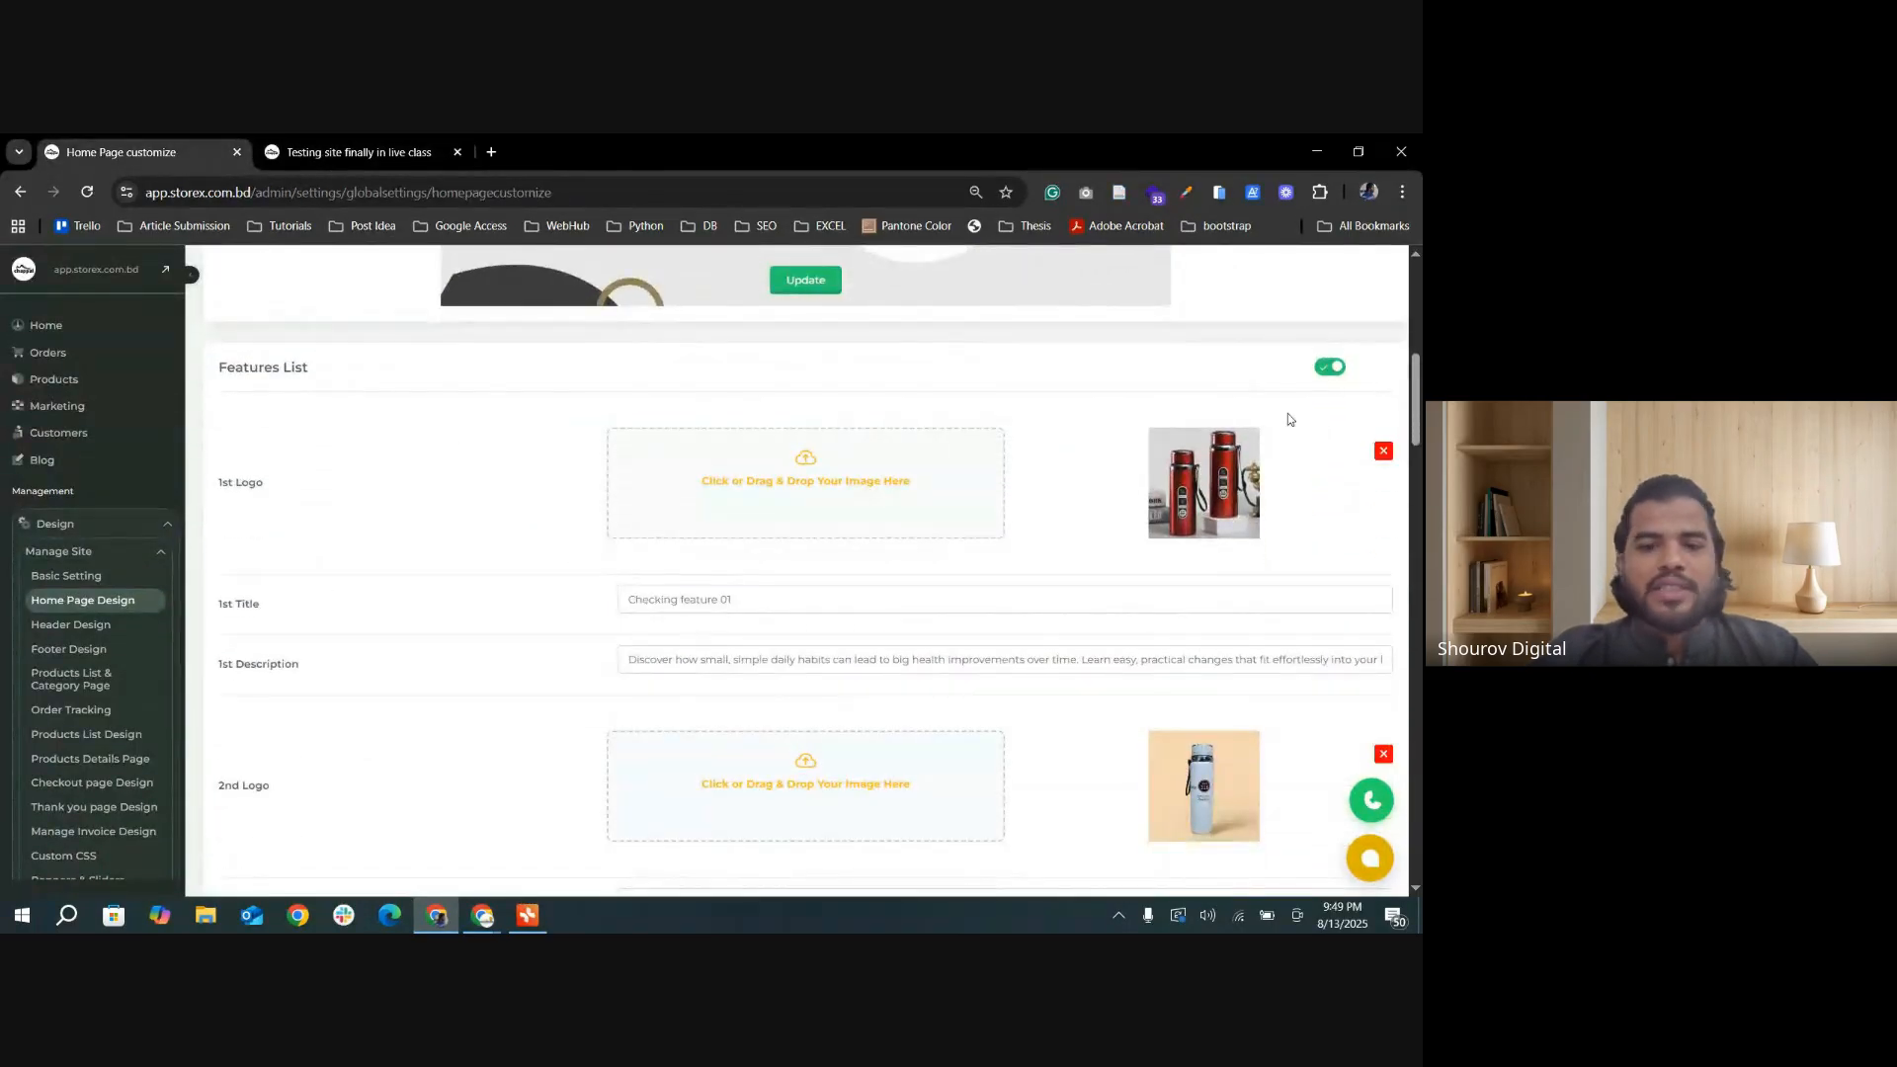
left_click(805, 281)
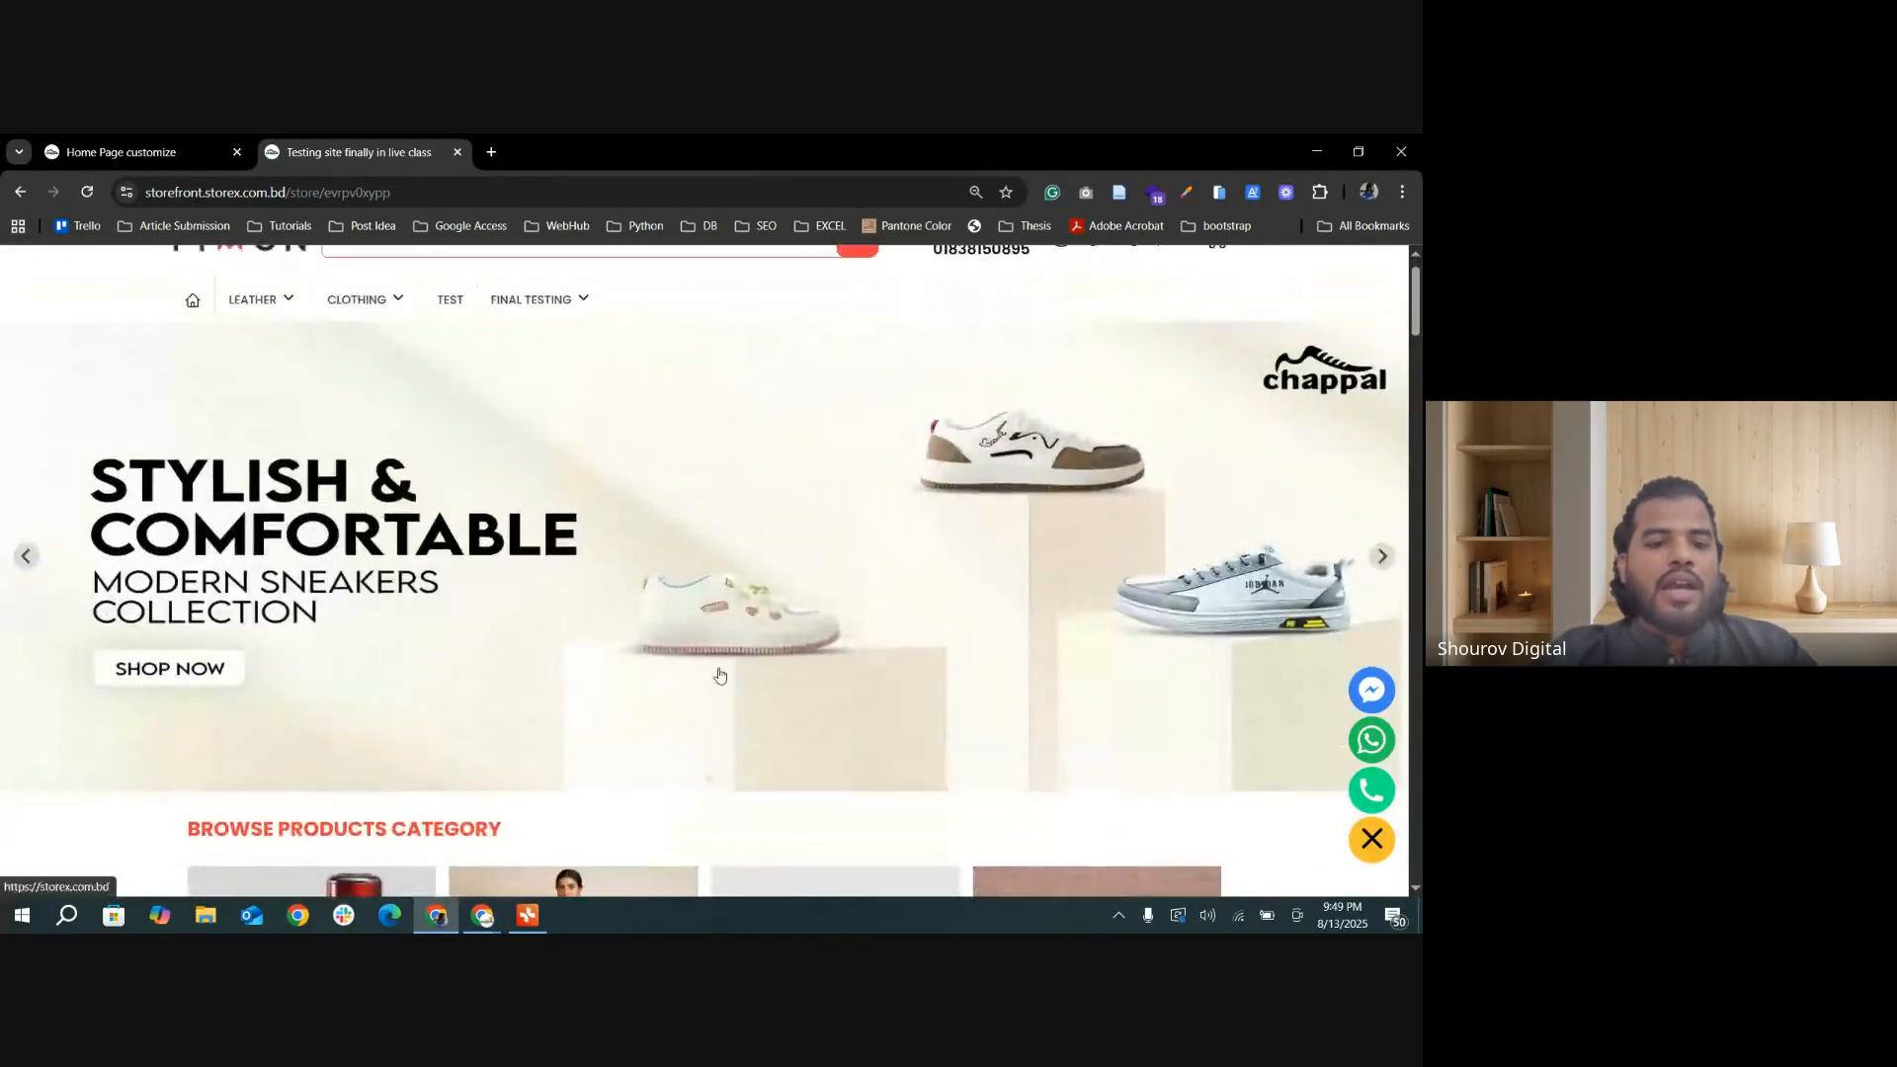
Step: Check the area below the hero slider on the storefront and compare it with the home page settings
scroll(846, 682, "down", 1)
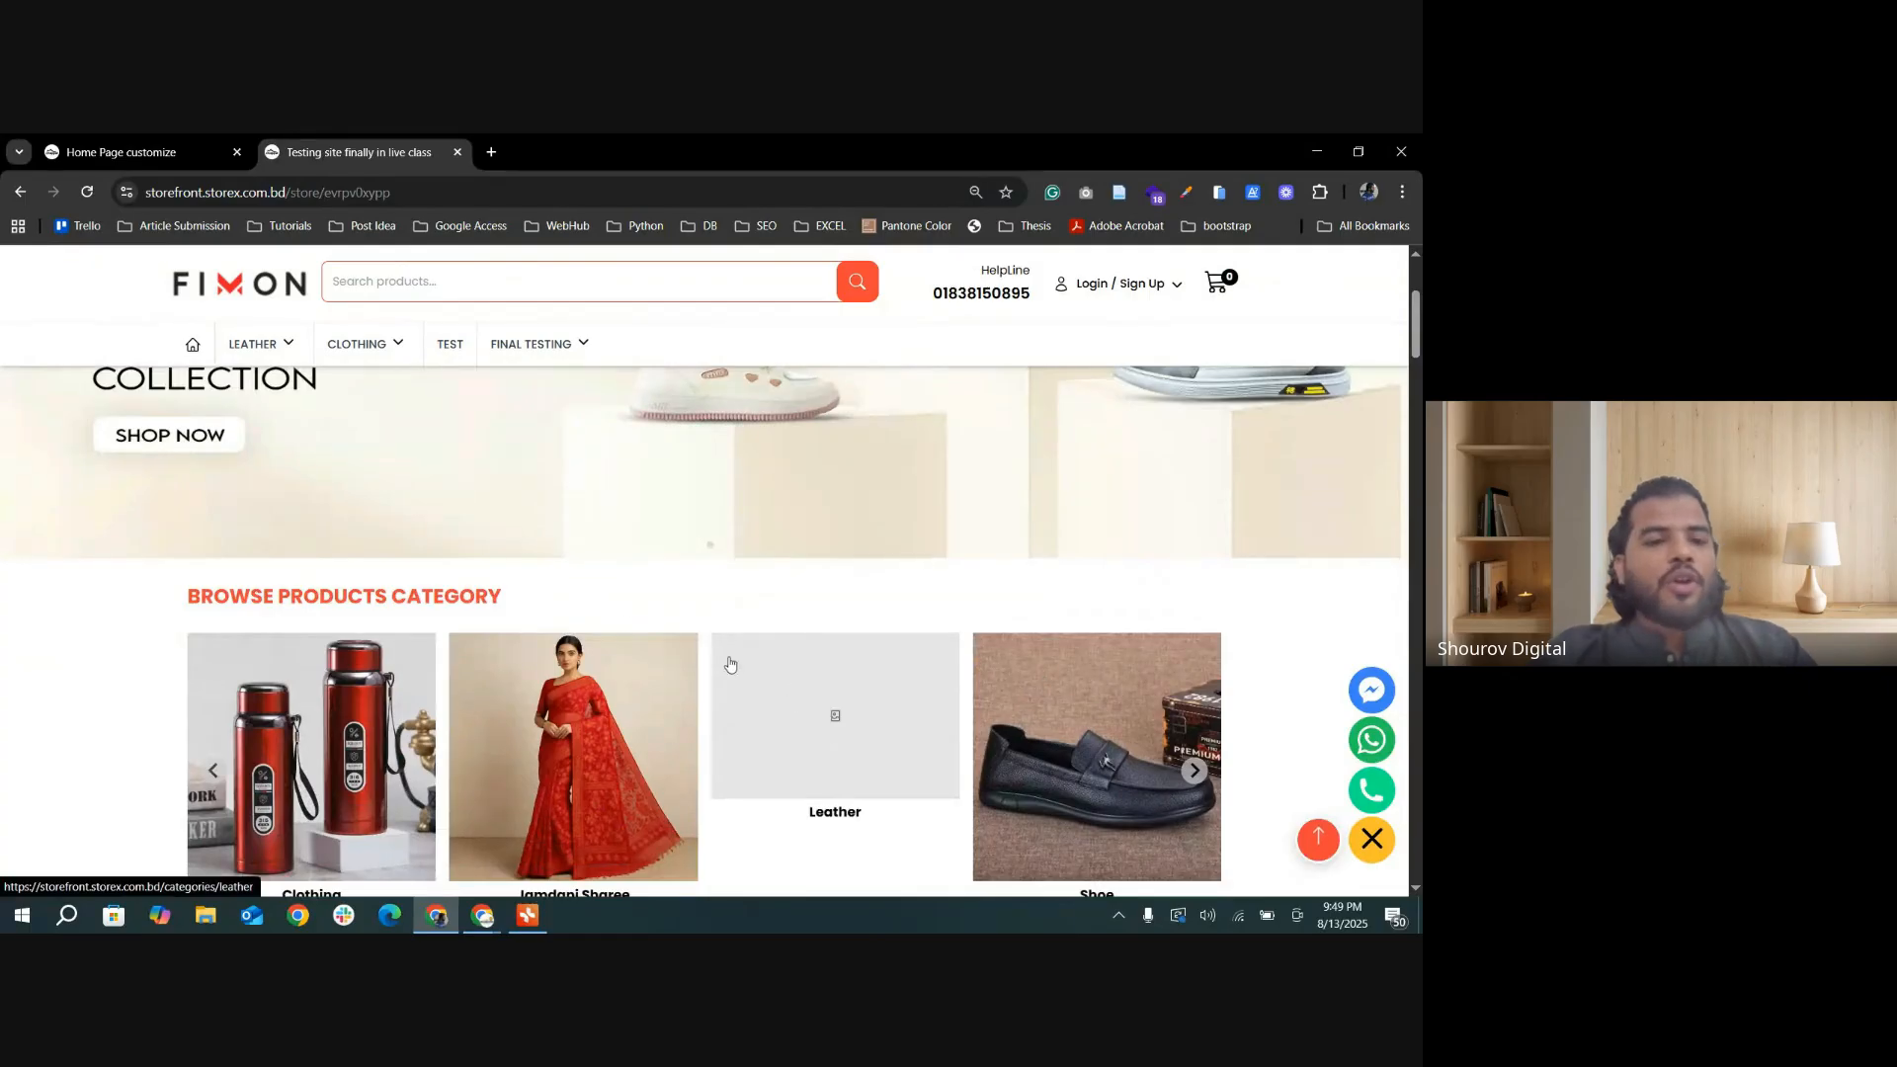
left_click(158, 158)
left_click(292, 155)
left_click(150, 158)
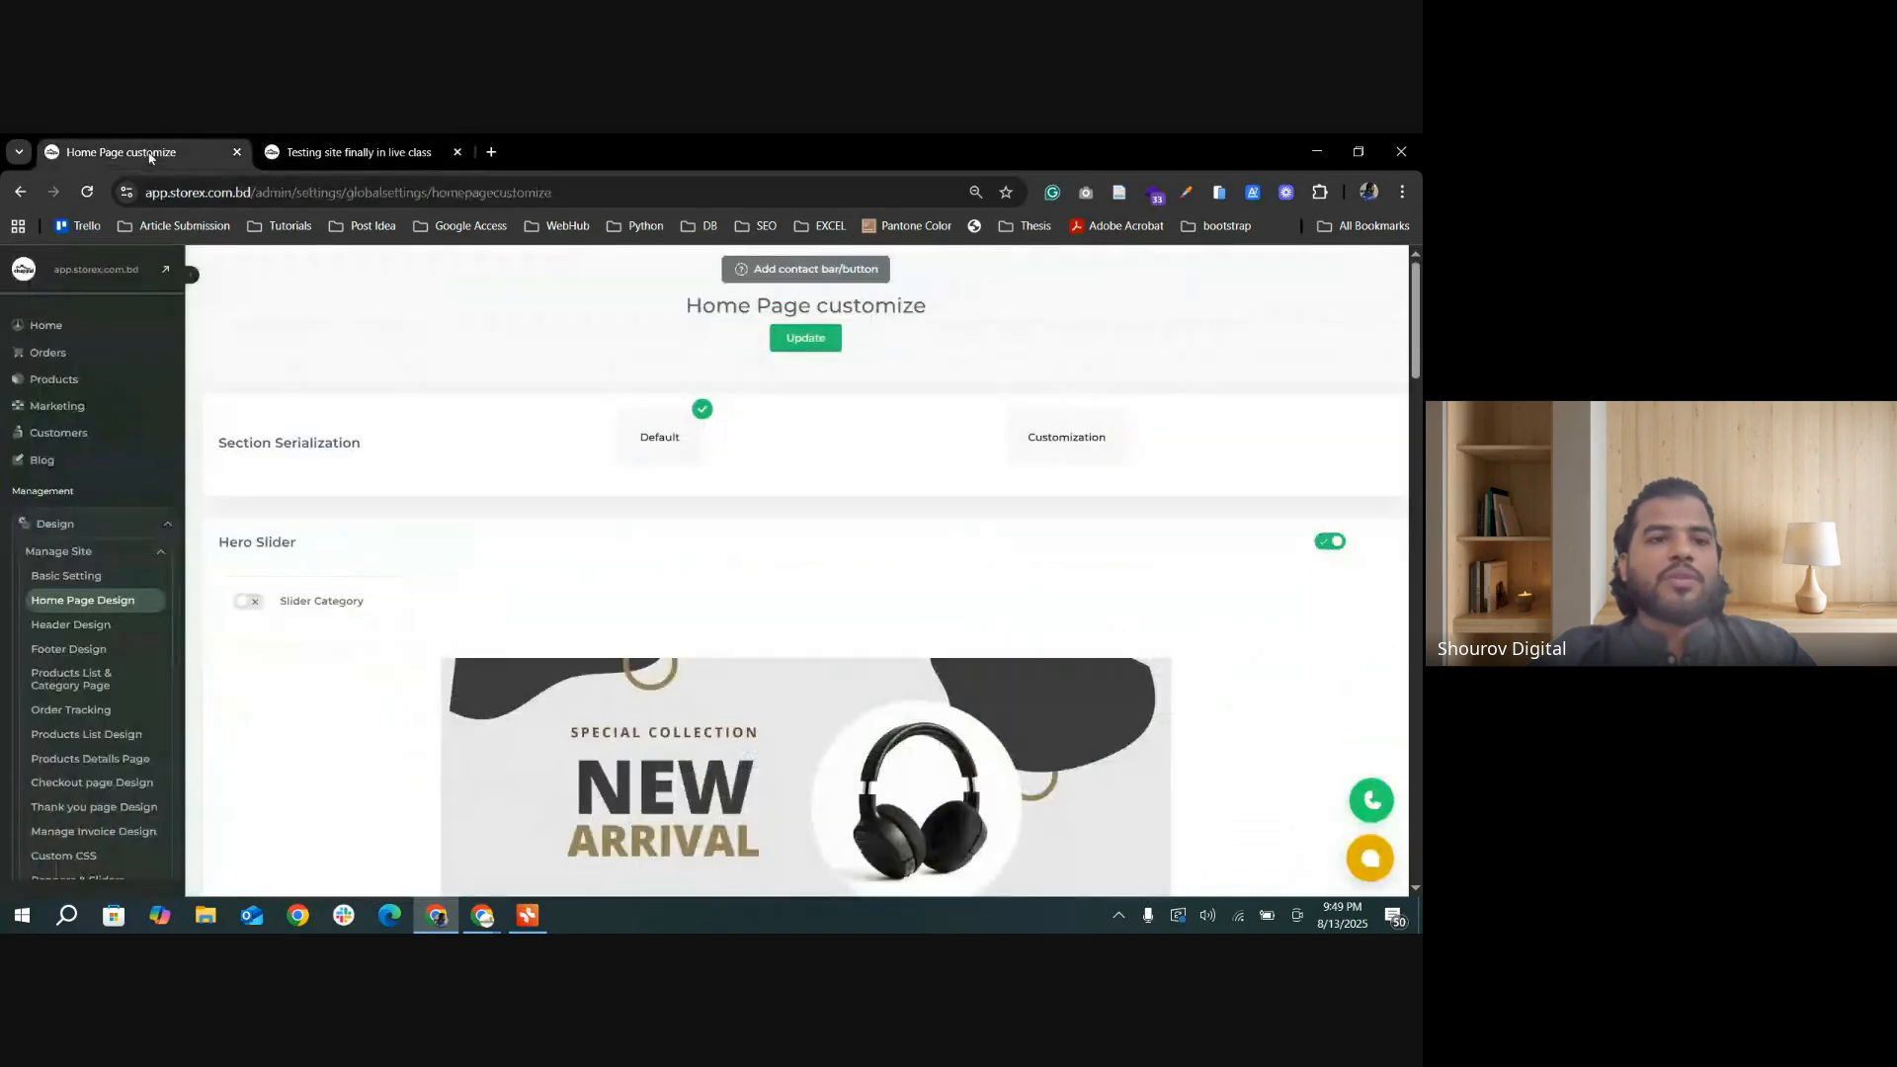
mouse_move(338, 155)
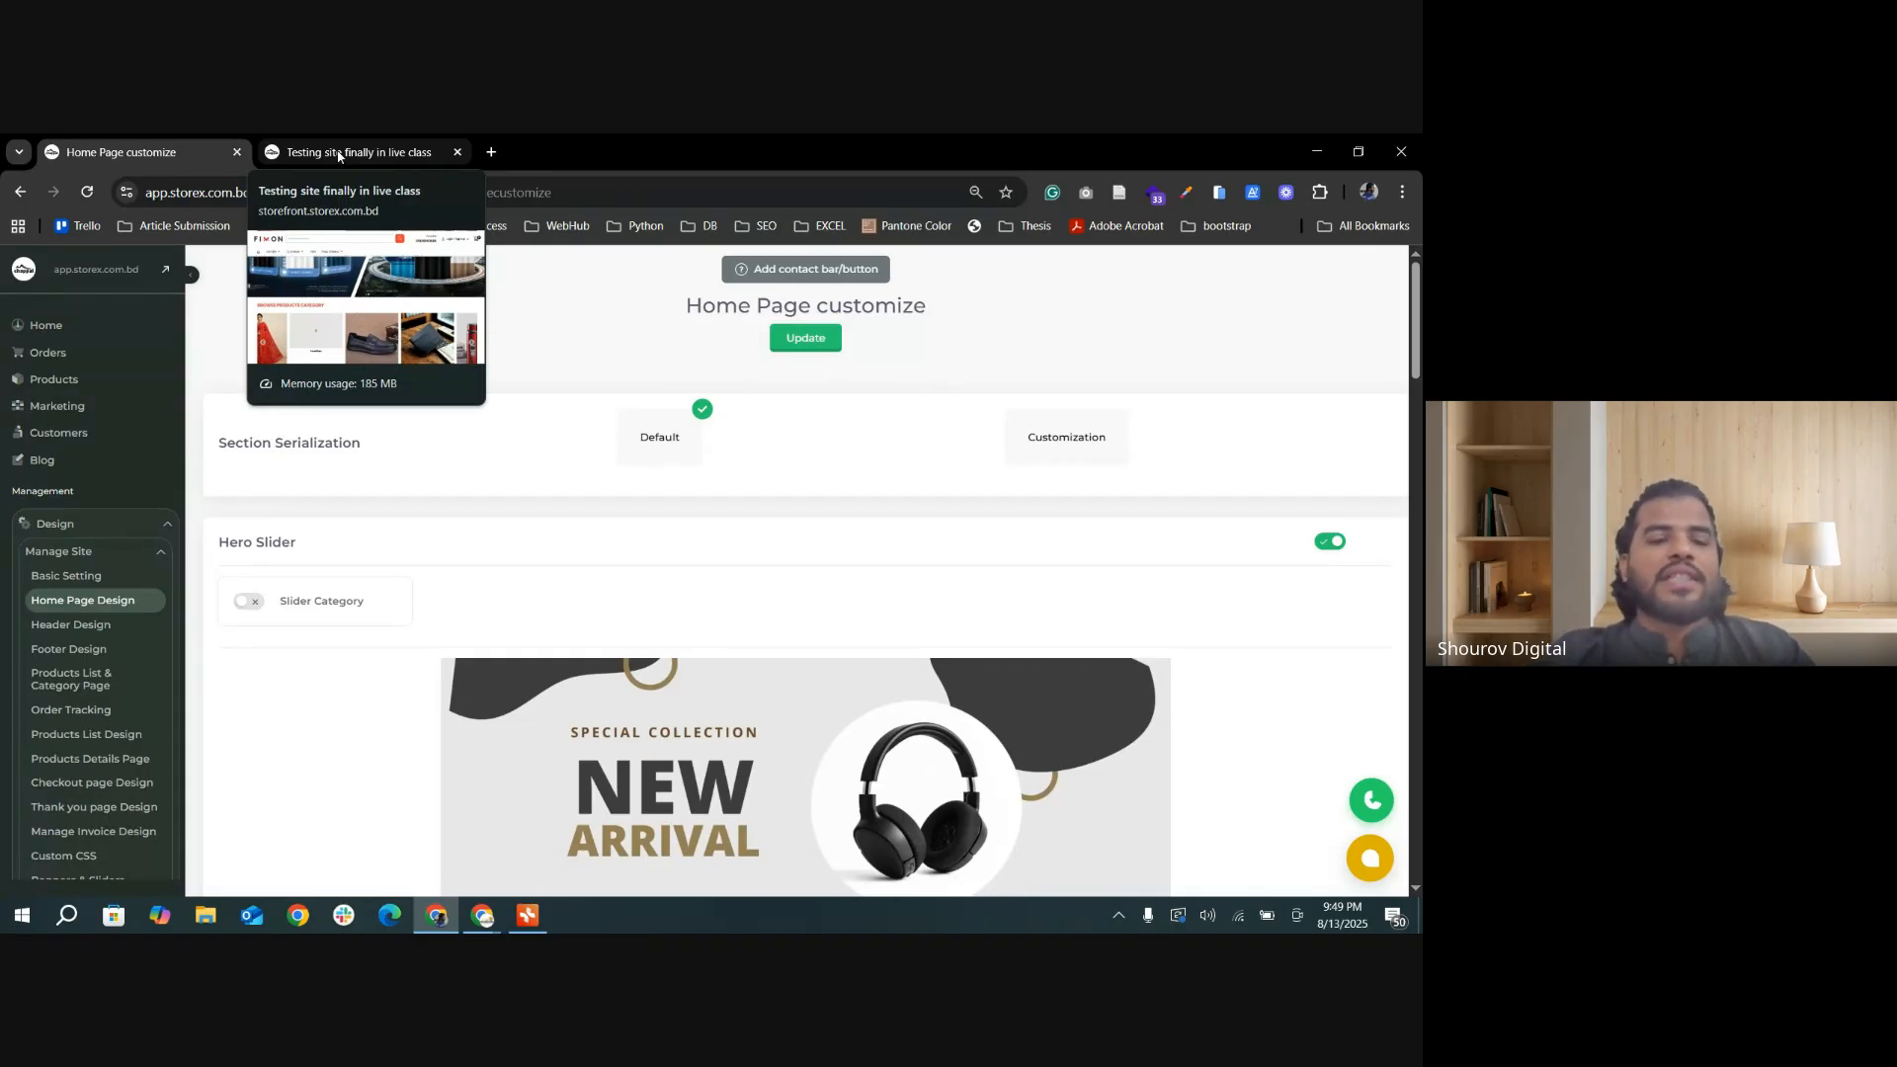
left_click(338, 155)
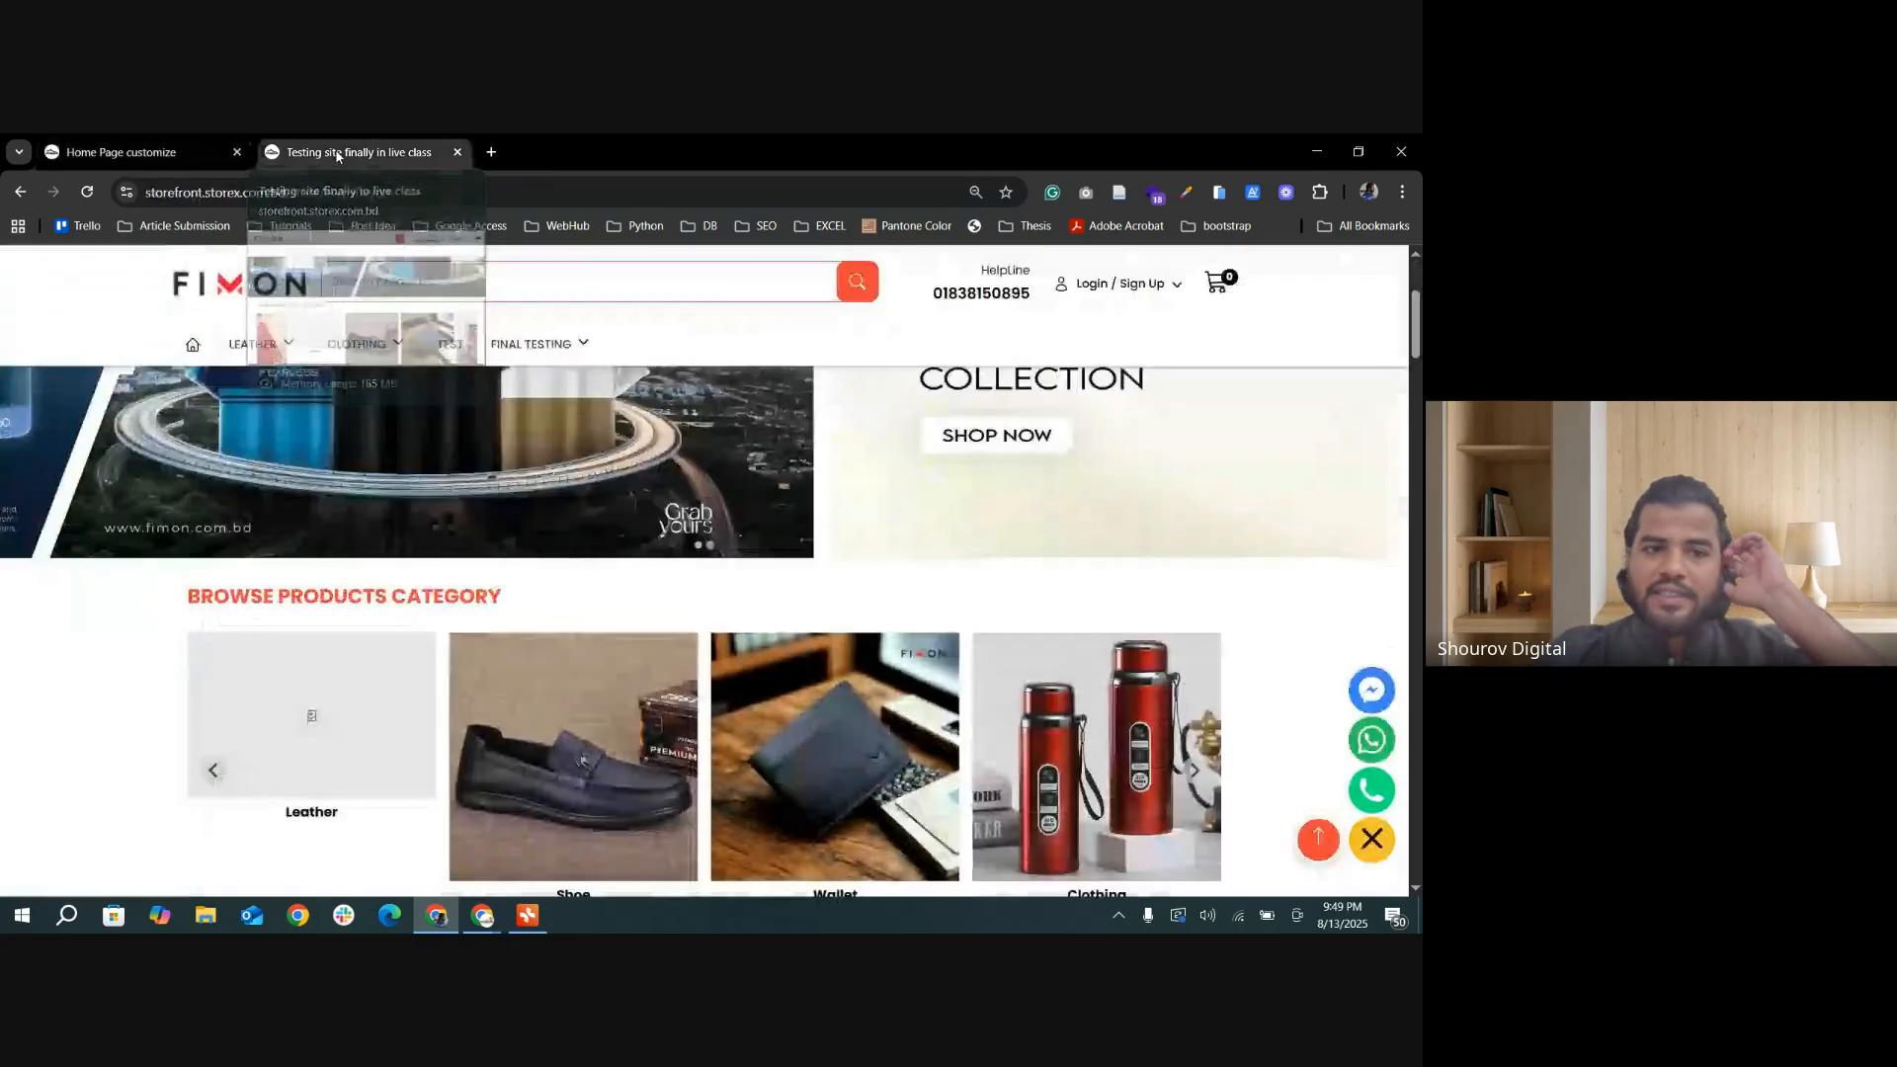
Step: Turn on the Features List section in the home page settings
left_click(129, 152)
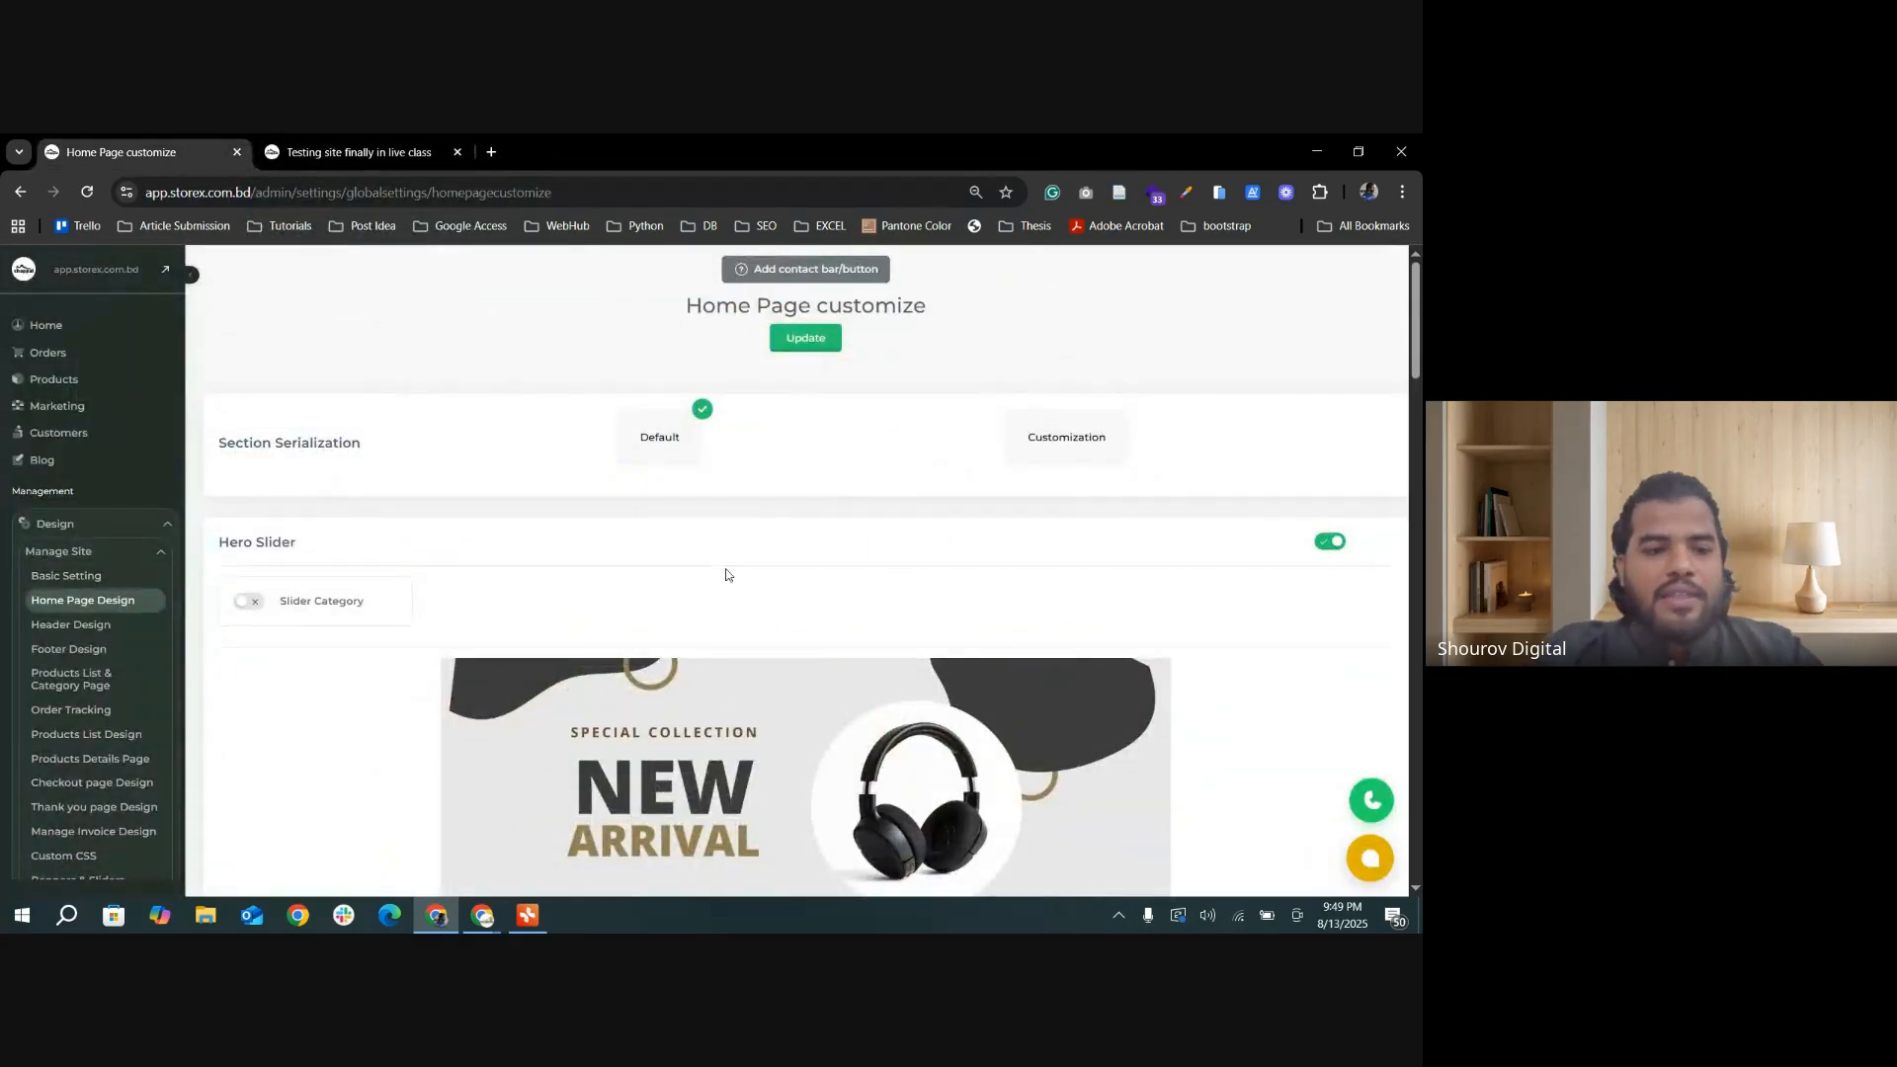
scroll(726, 574, "down", 5)
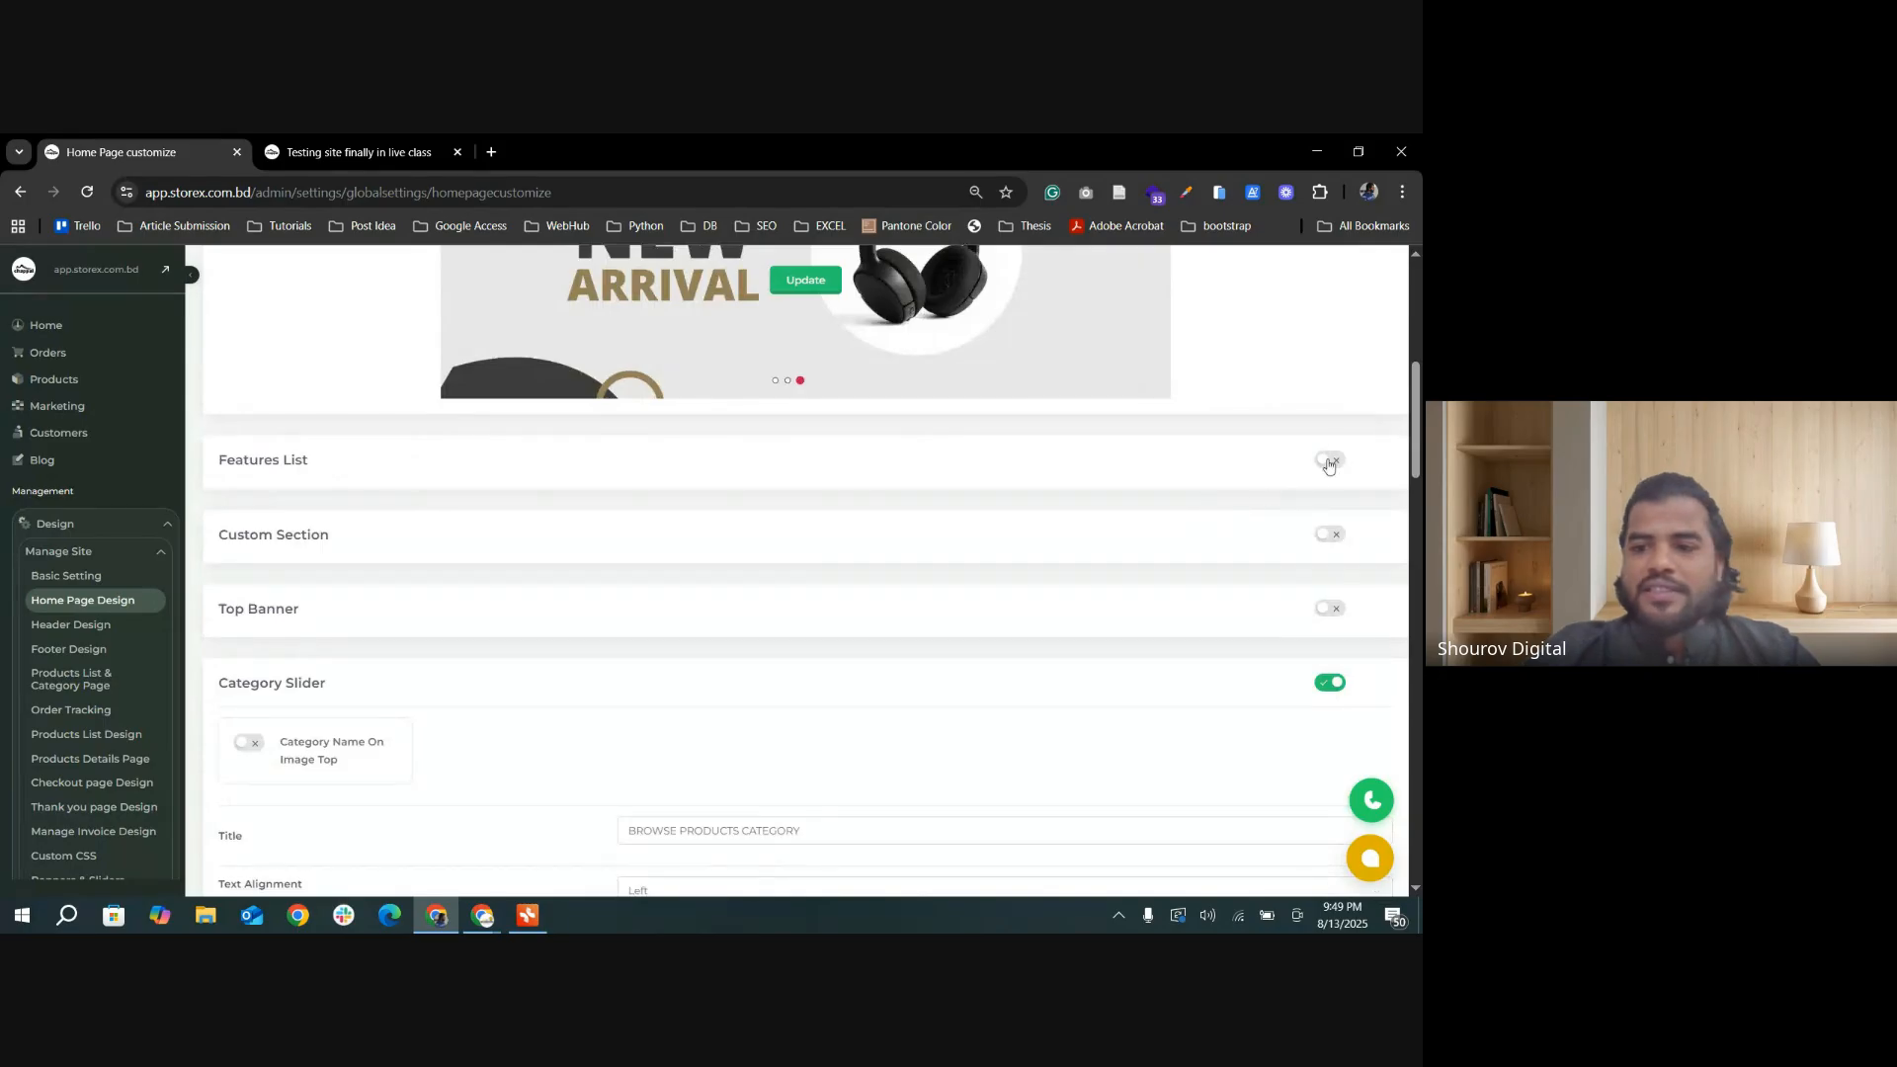
left_click(1329, 461)
Step: Review the logo, title and description fields of all three entries in the Features List section
scroll(748, 539, "down", 1)
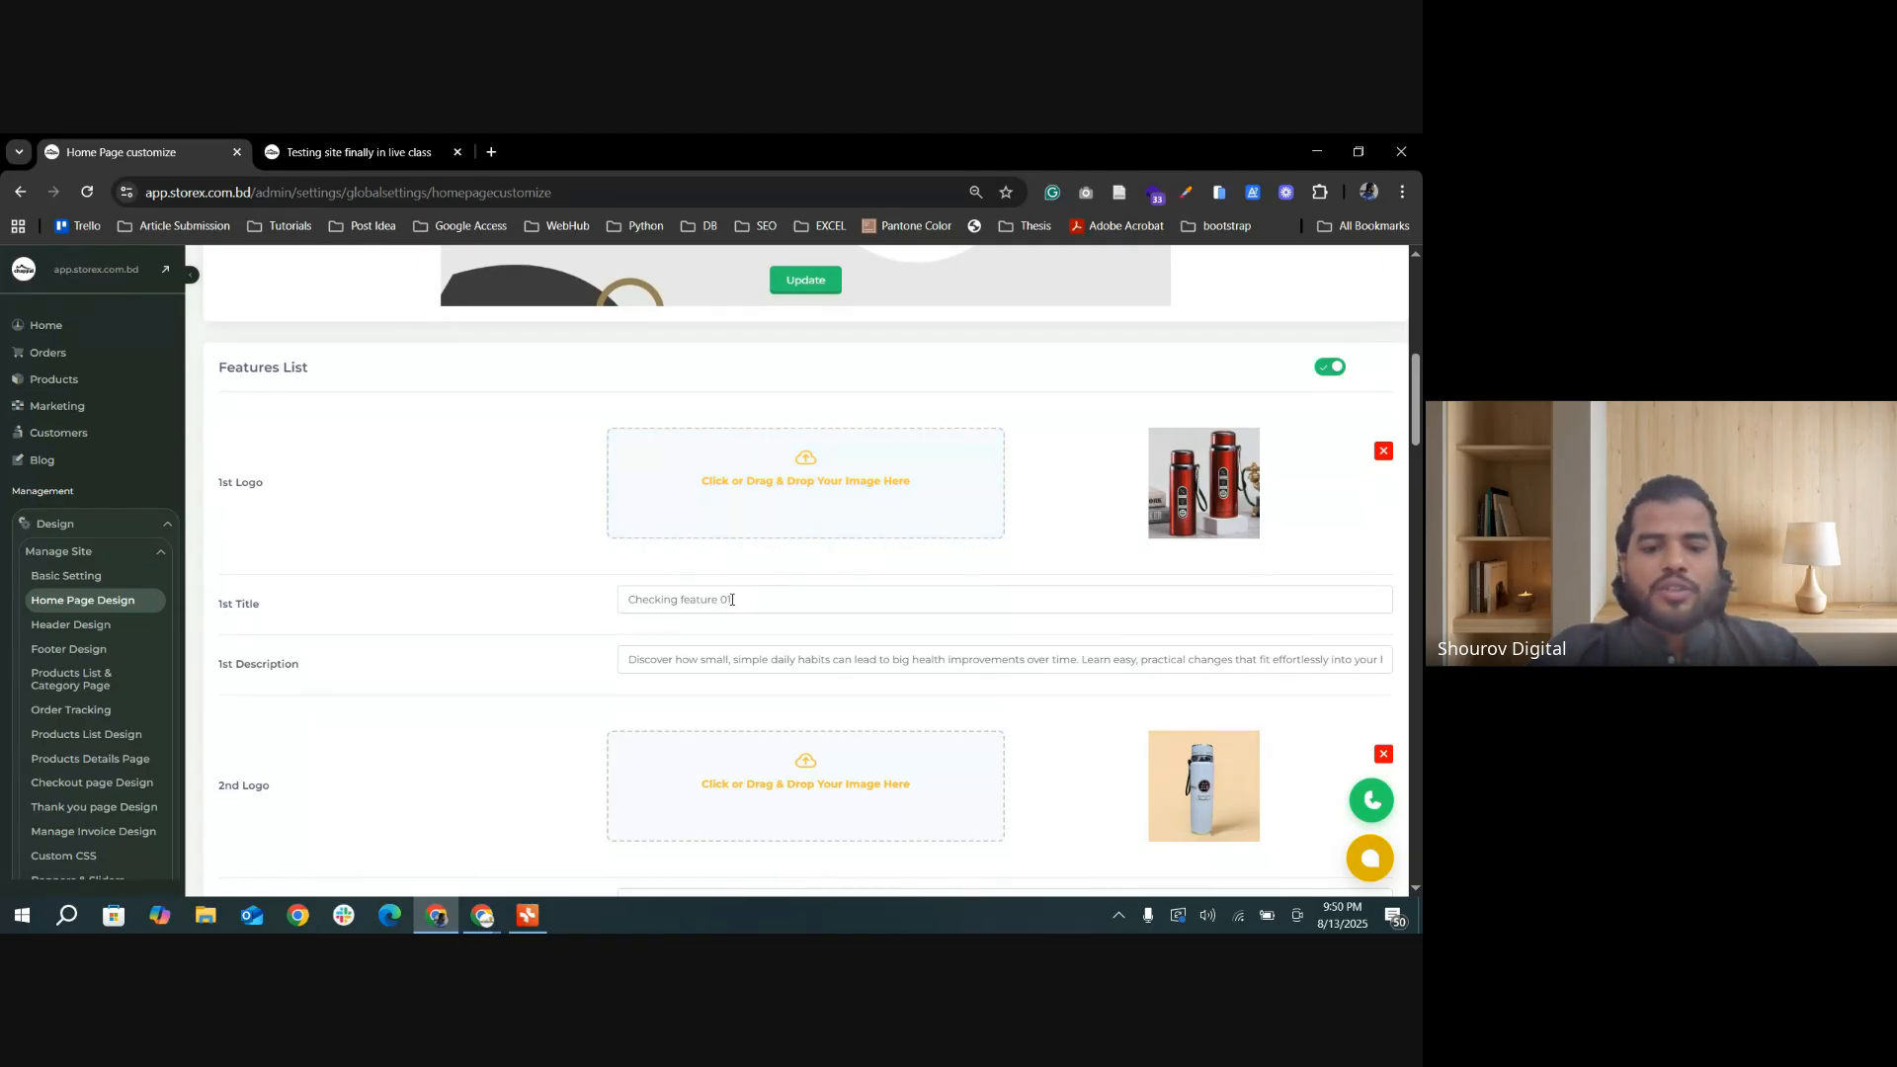
left_click_drag(732, 600, 631, 598)
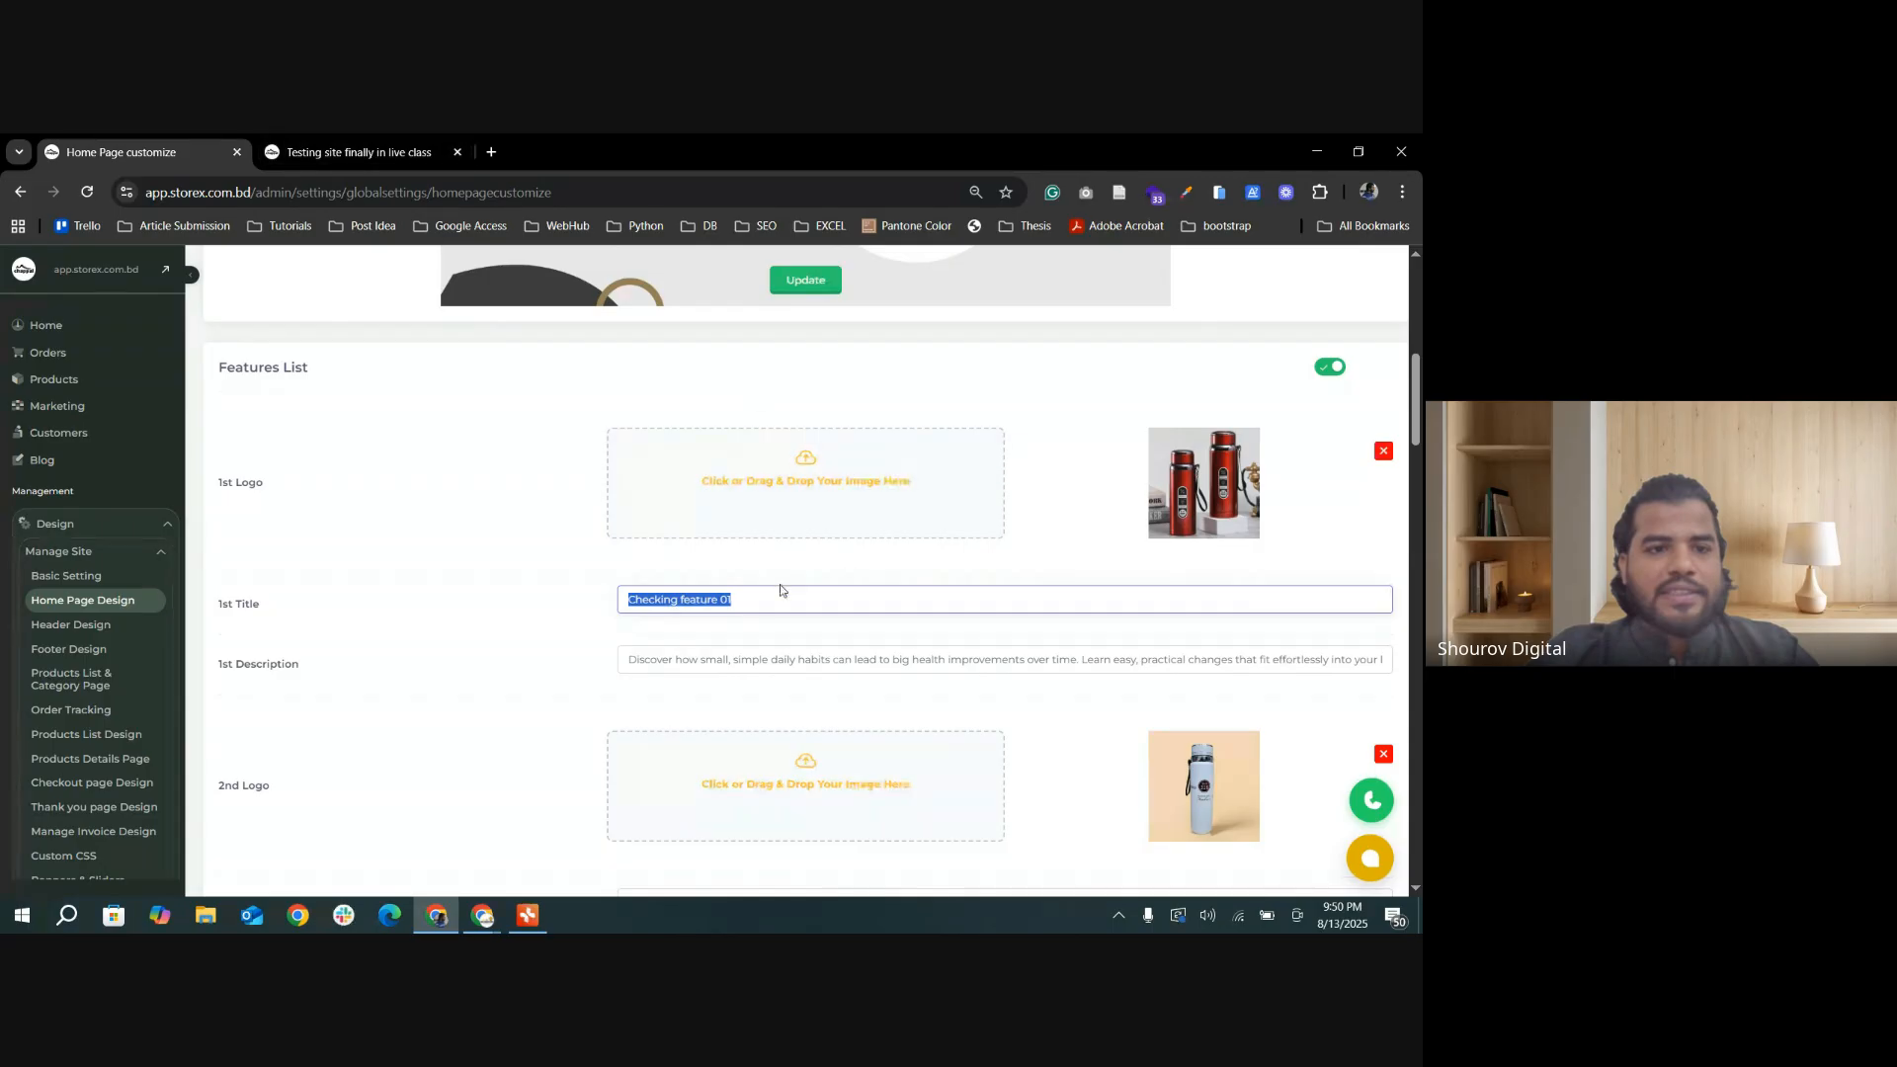
scroll(826, 530, "down", 1)
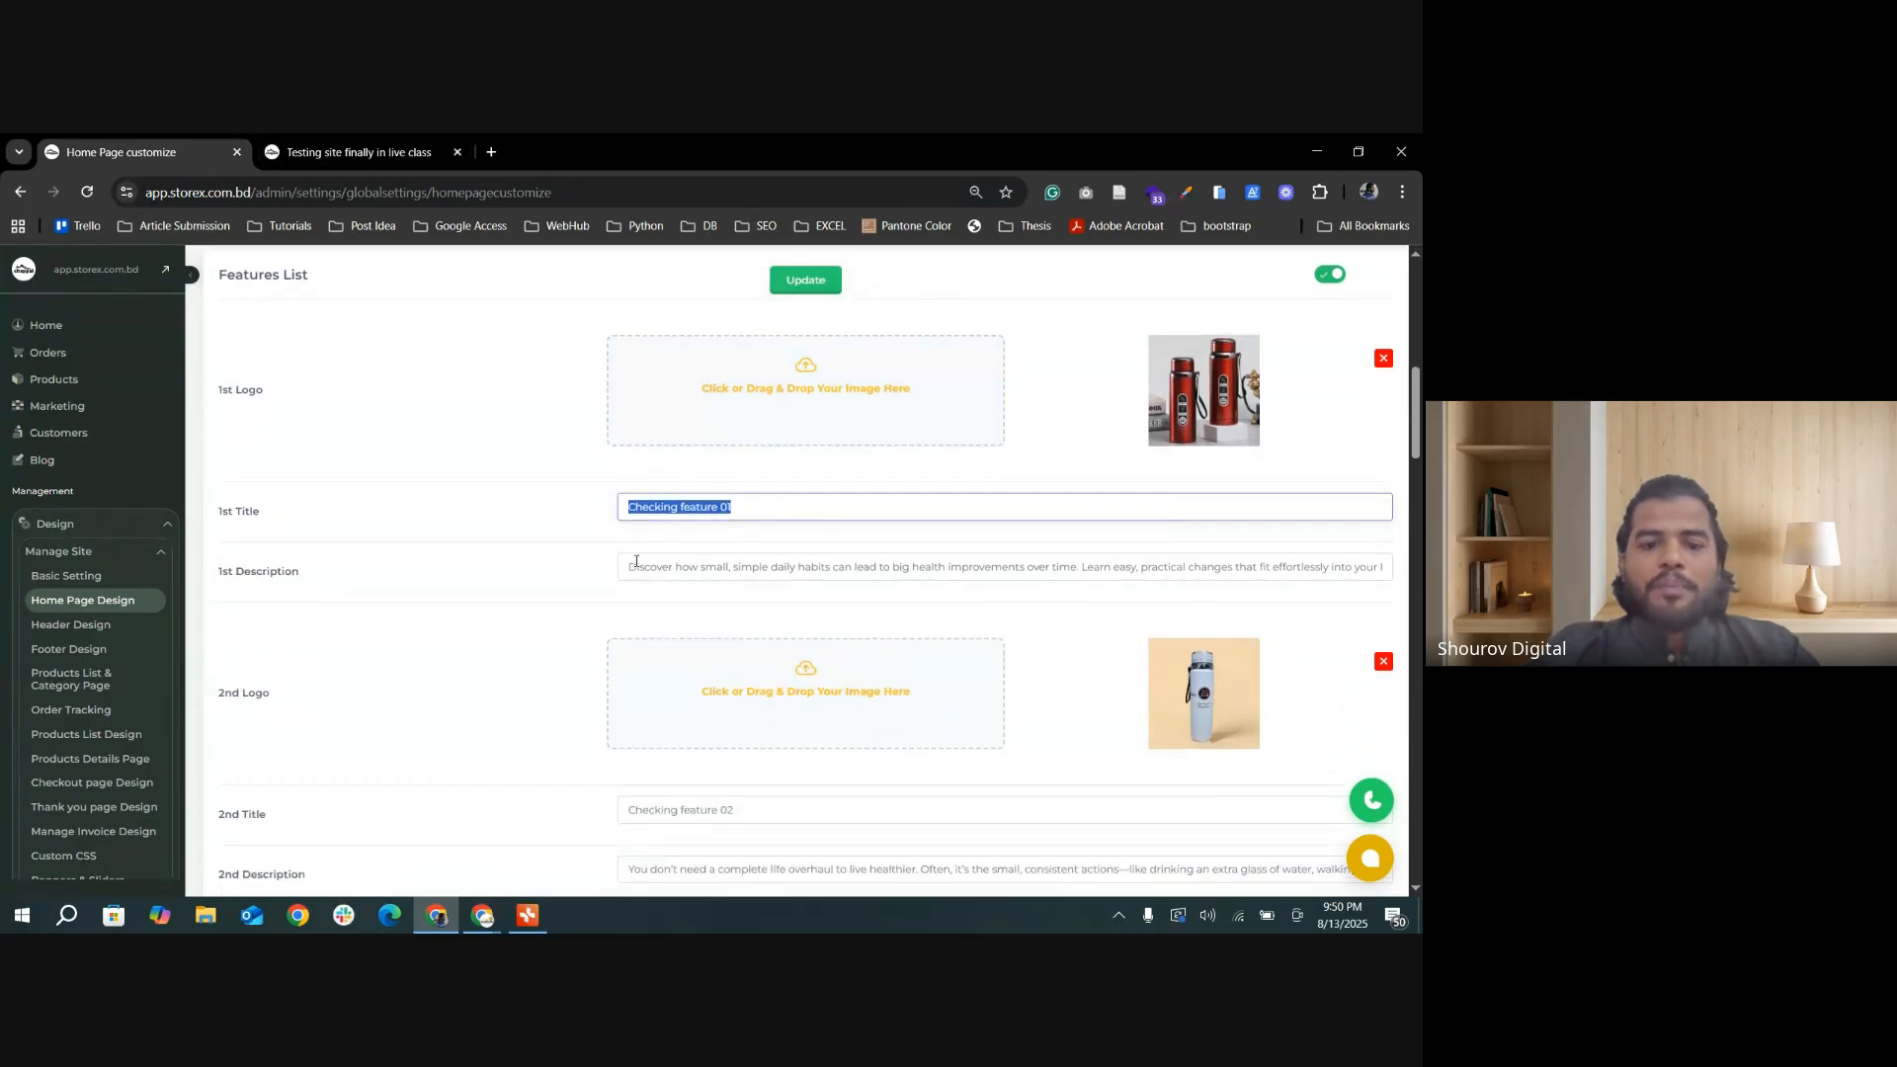
left_click_drag(632, 566, 1405, 596)
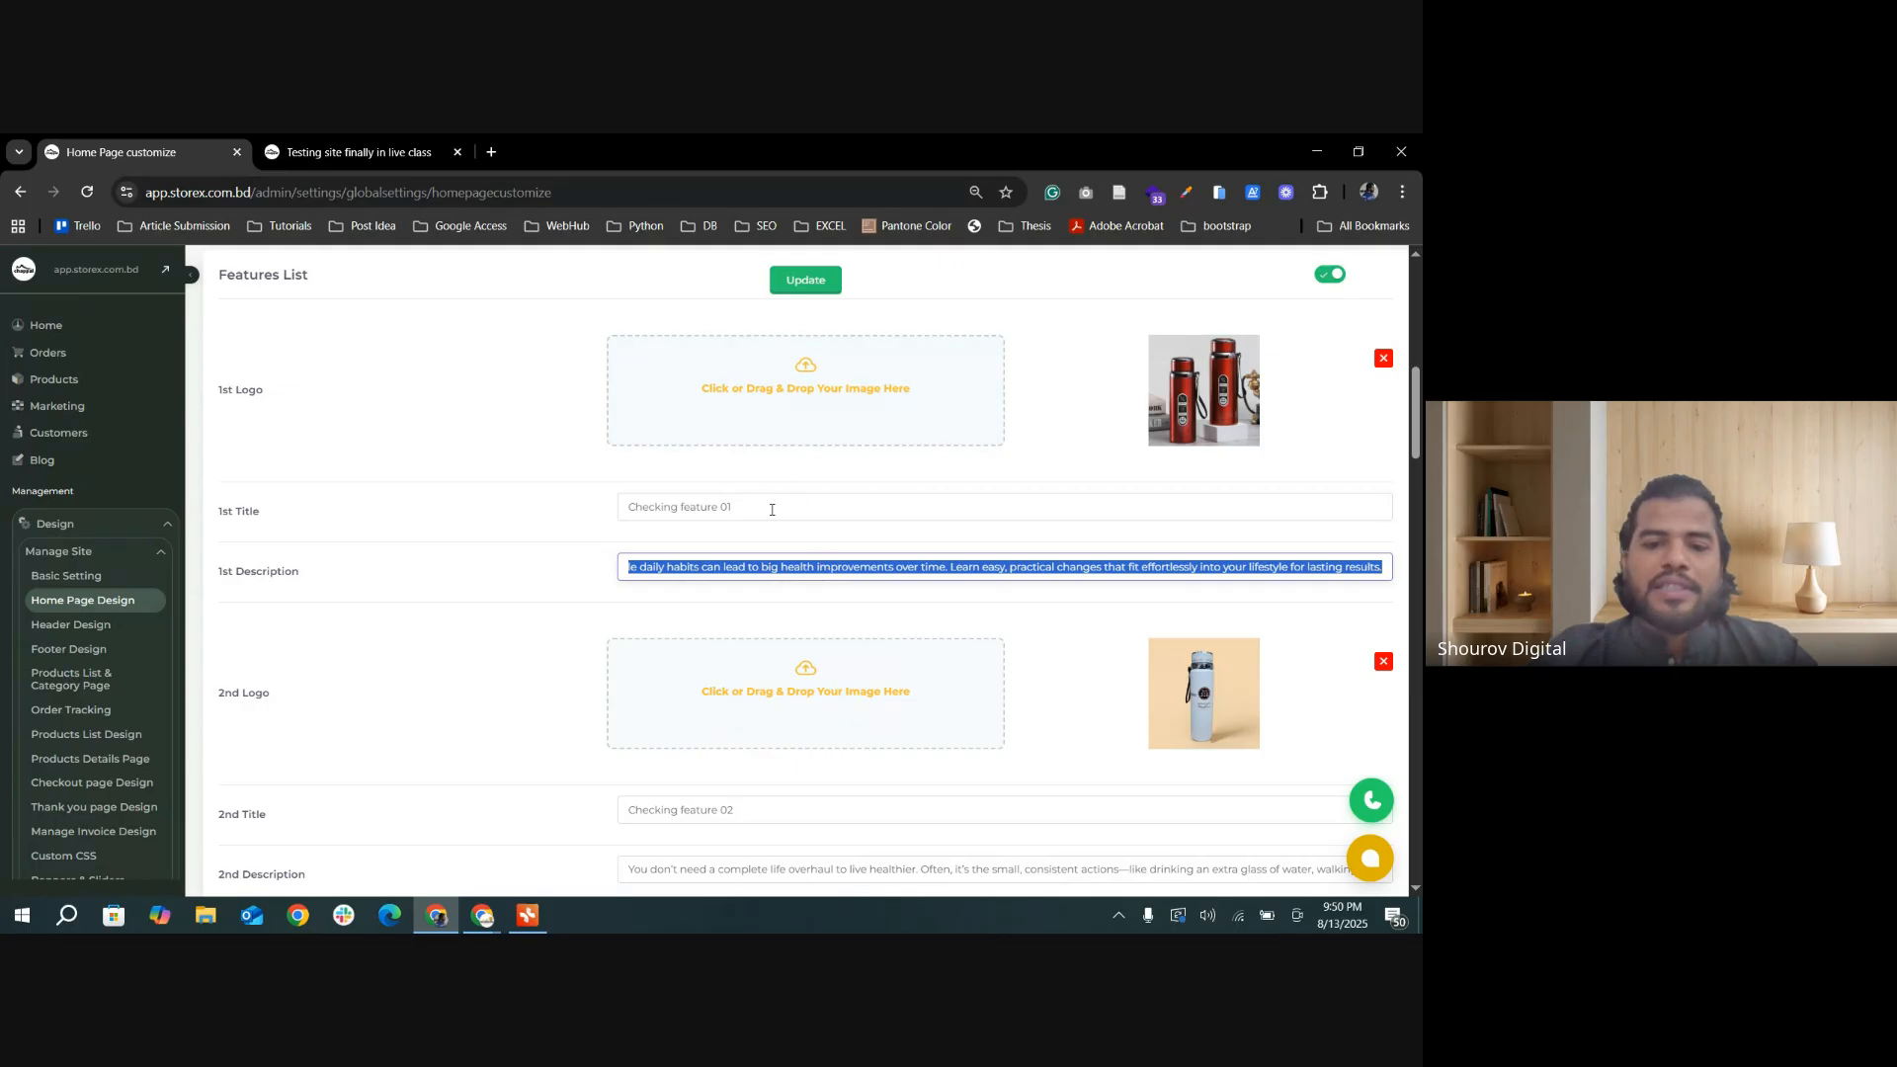
scroll(899, 539, "down", 2)
scroll(761, 510, "up", 2)
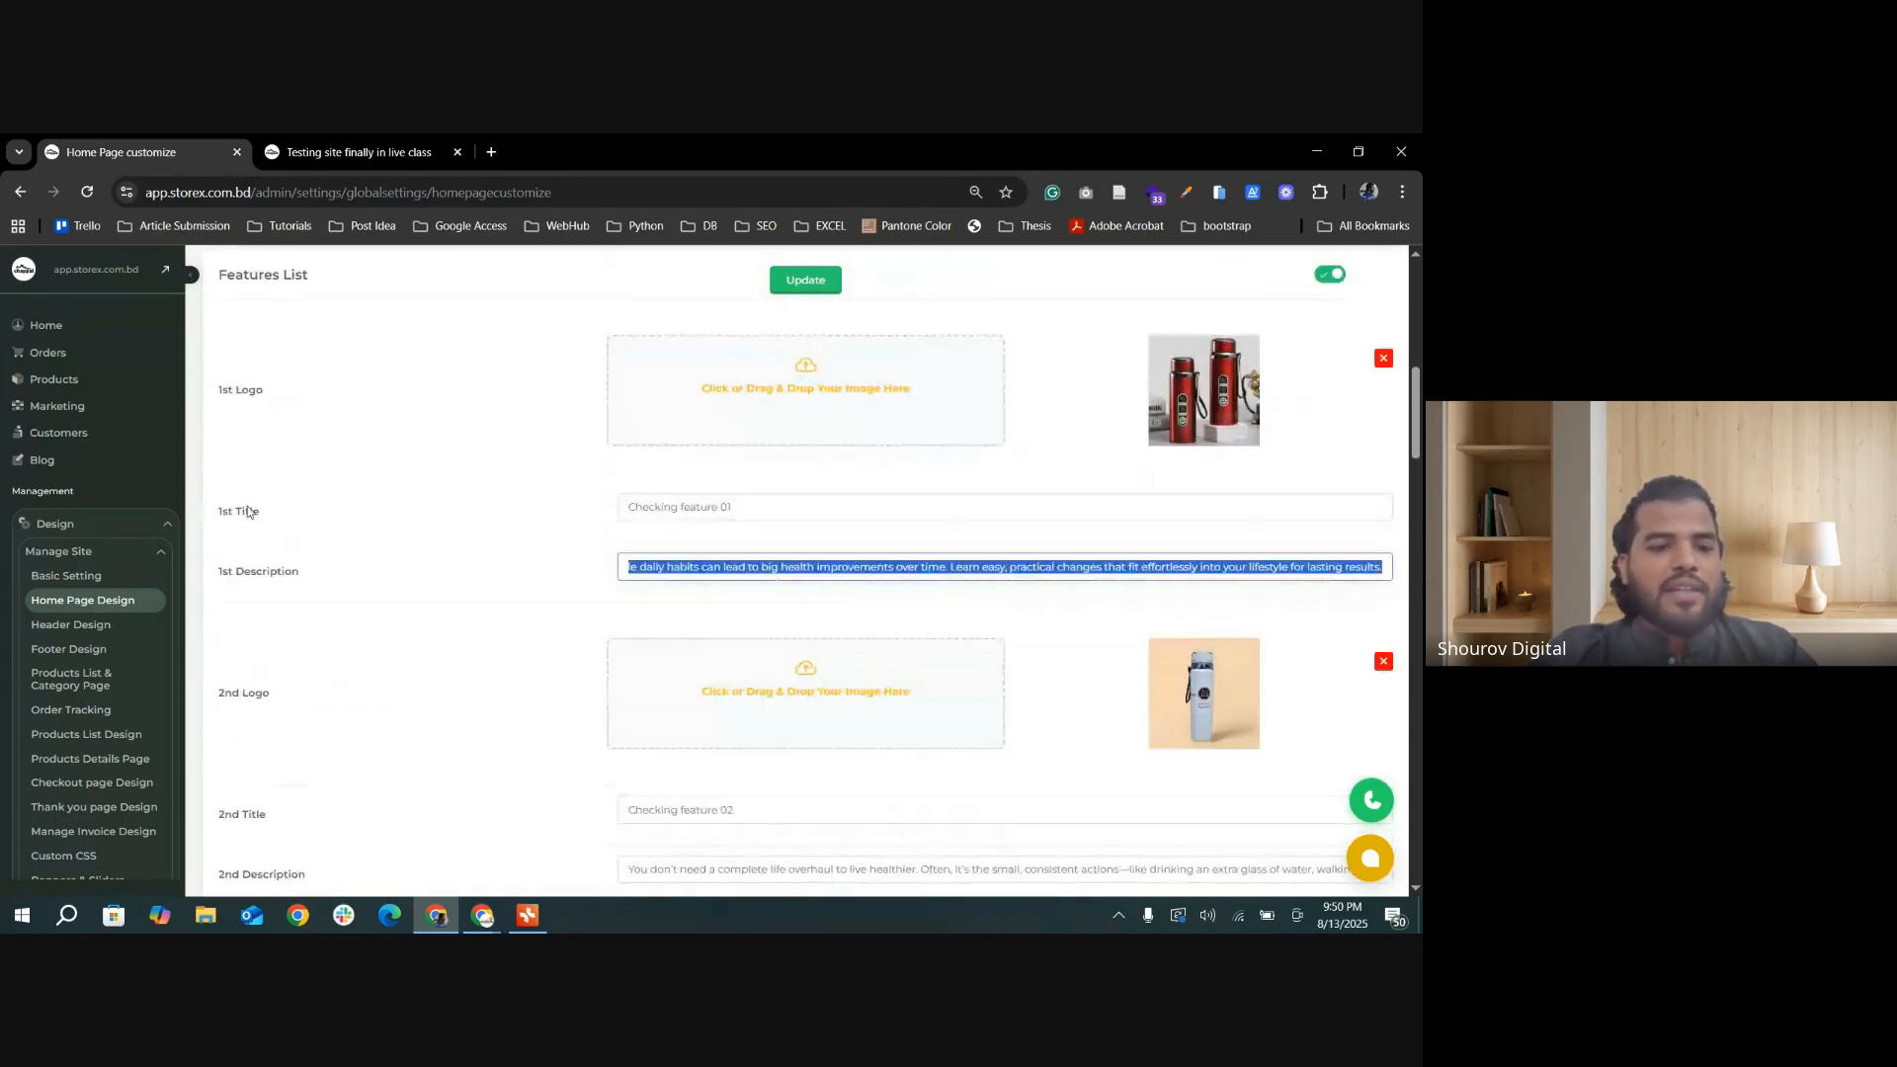
scroll(776, 529, "down", 2)
scroll(782, 533, "down", 3)
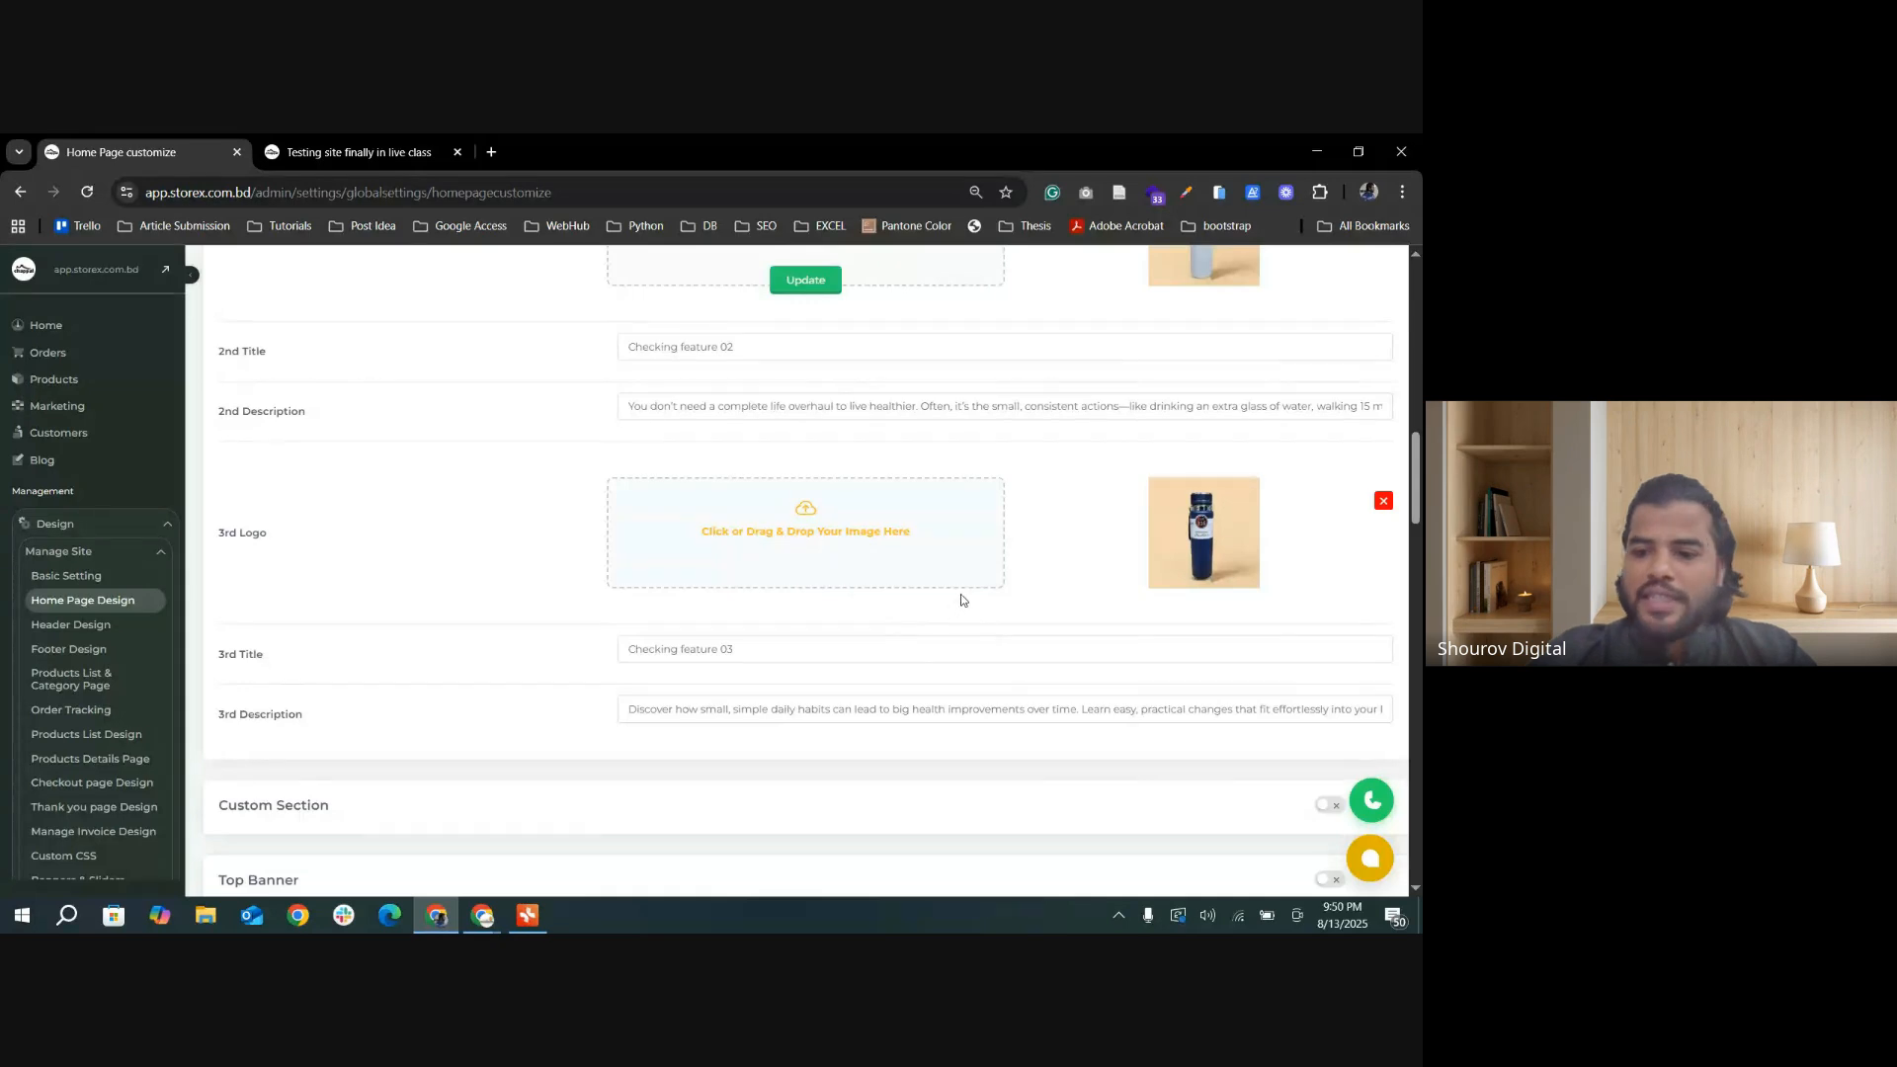
scroll(938, 595, "up", 1)
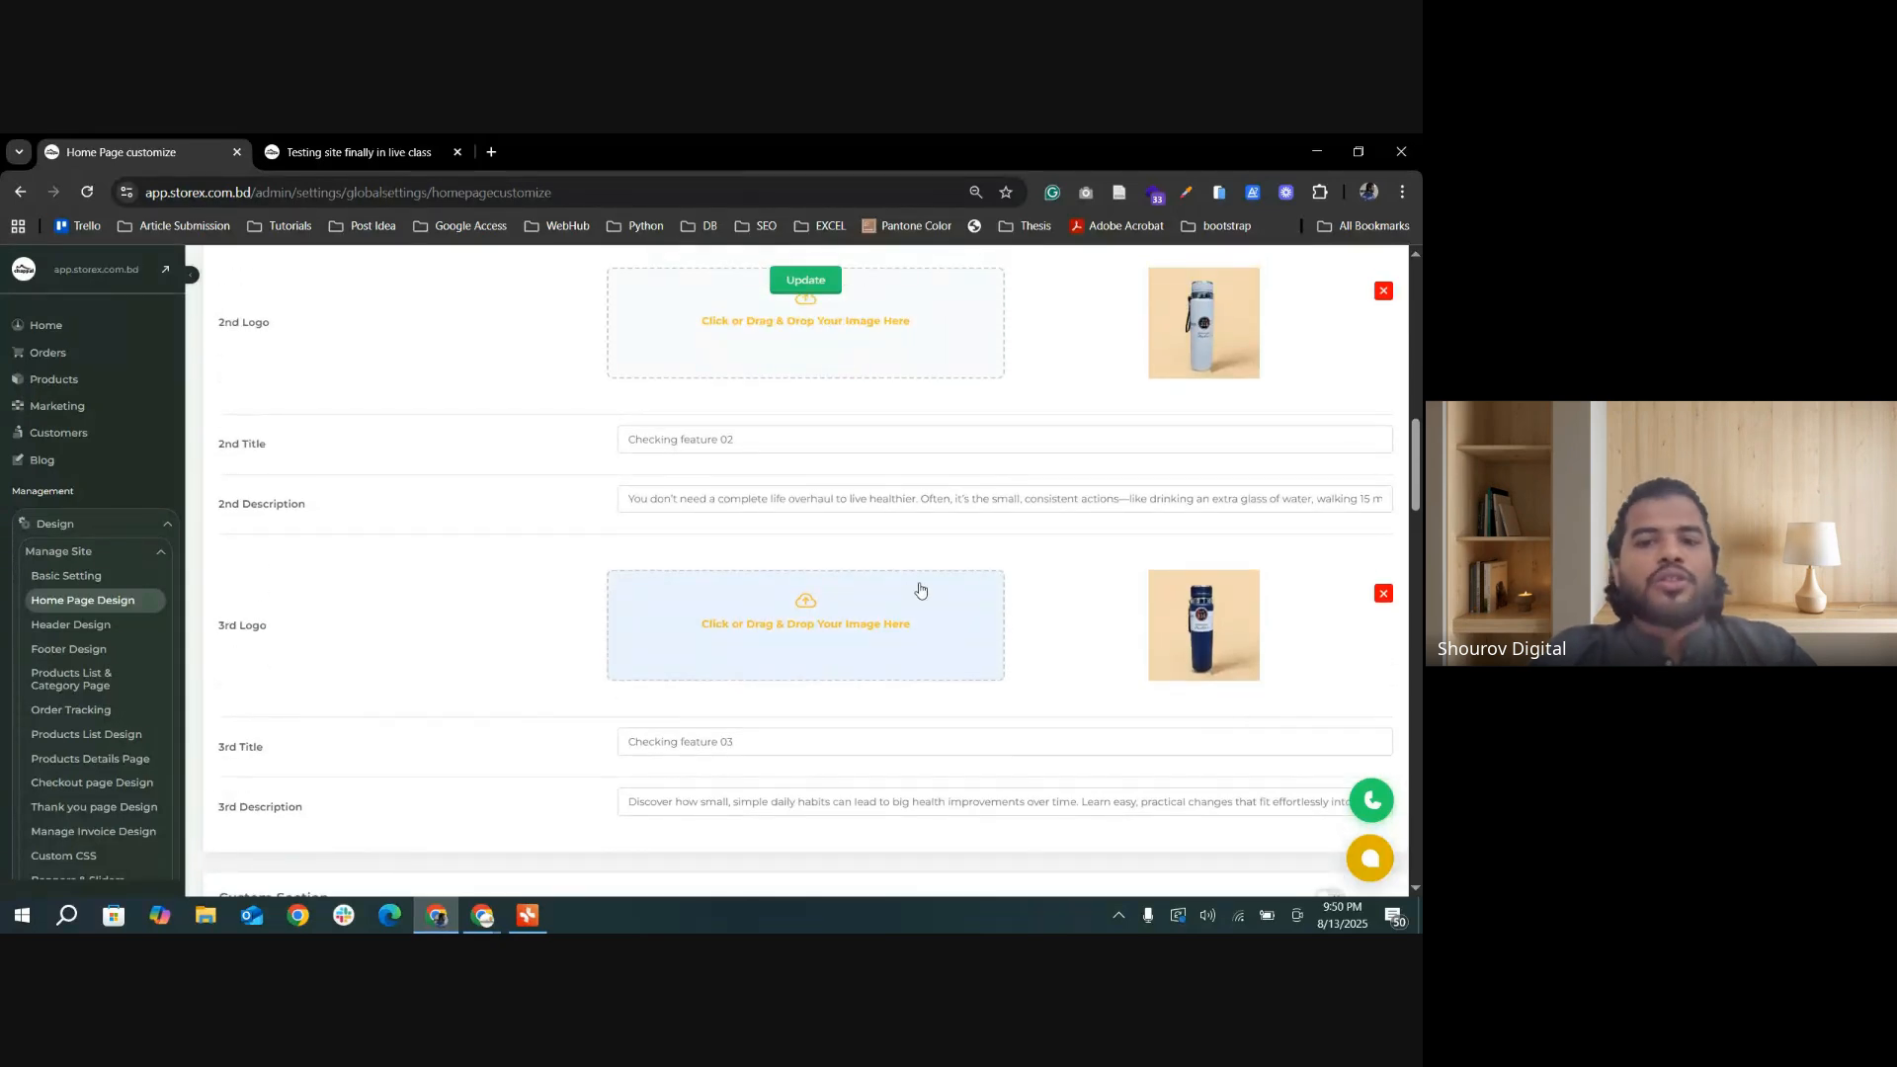
scroll(902, 572, "up", 5)
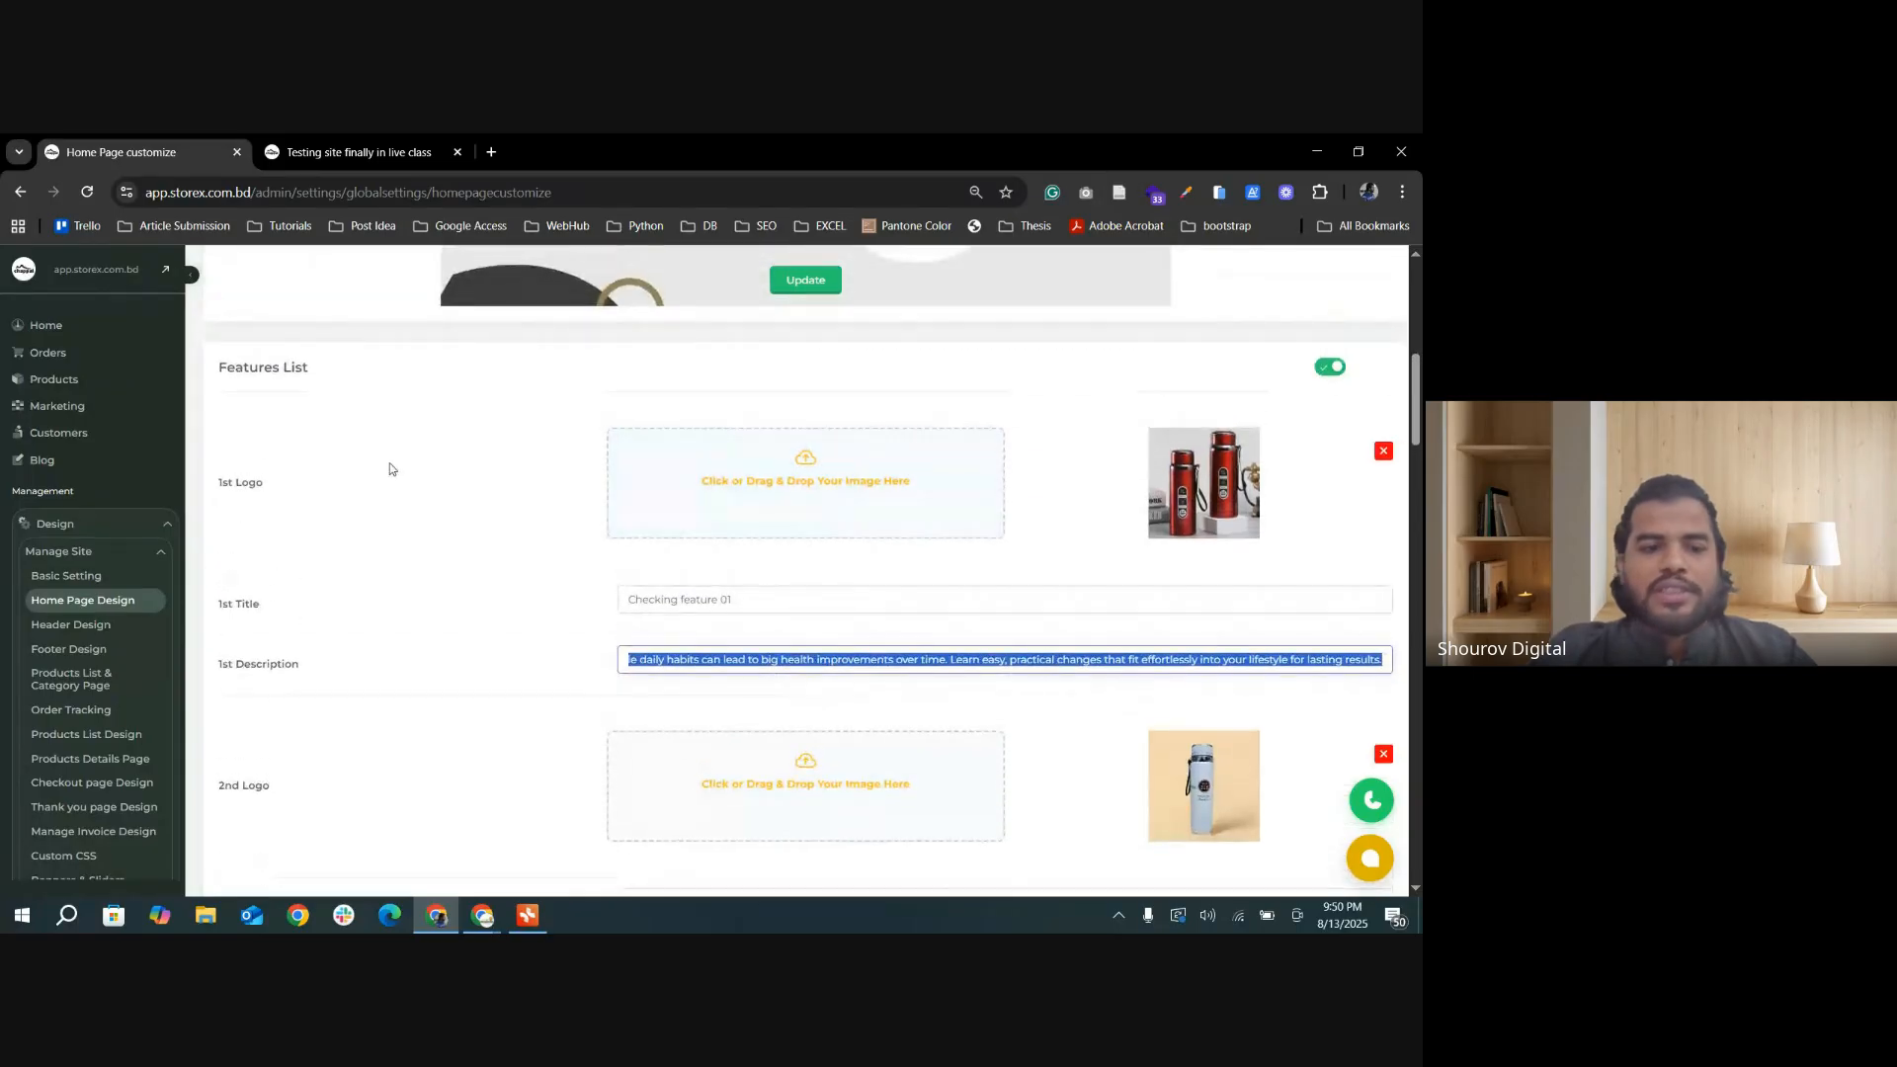
Step: Show the image picker for the 1st Logo, cancel it, and point out the 1st Title and 1st Description fields
left_click(810, 482)
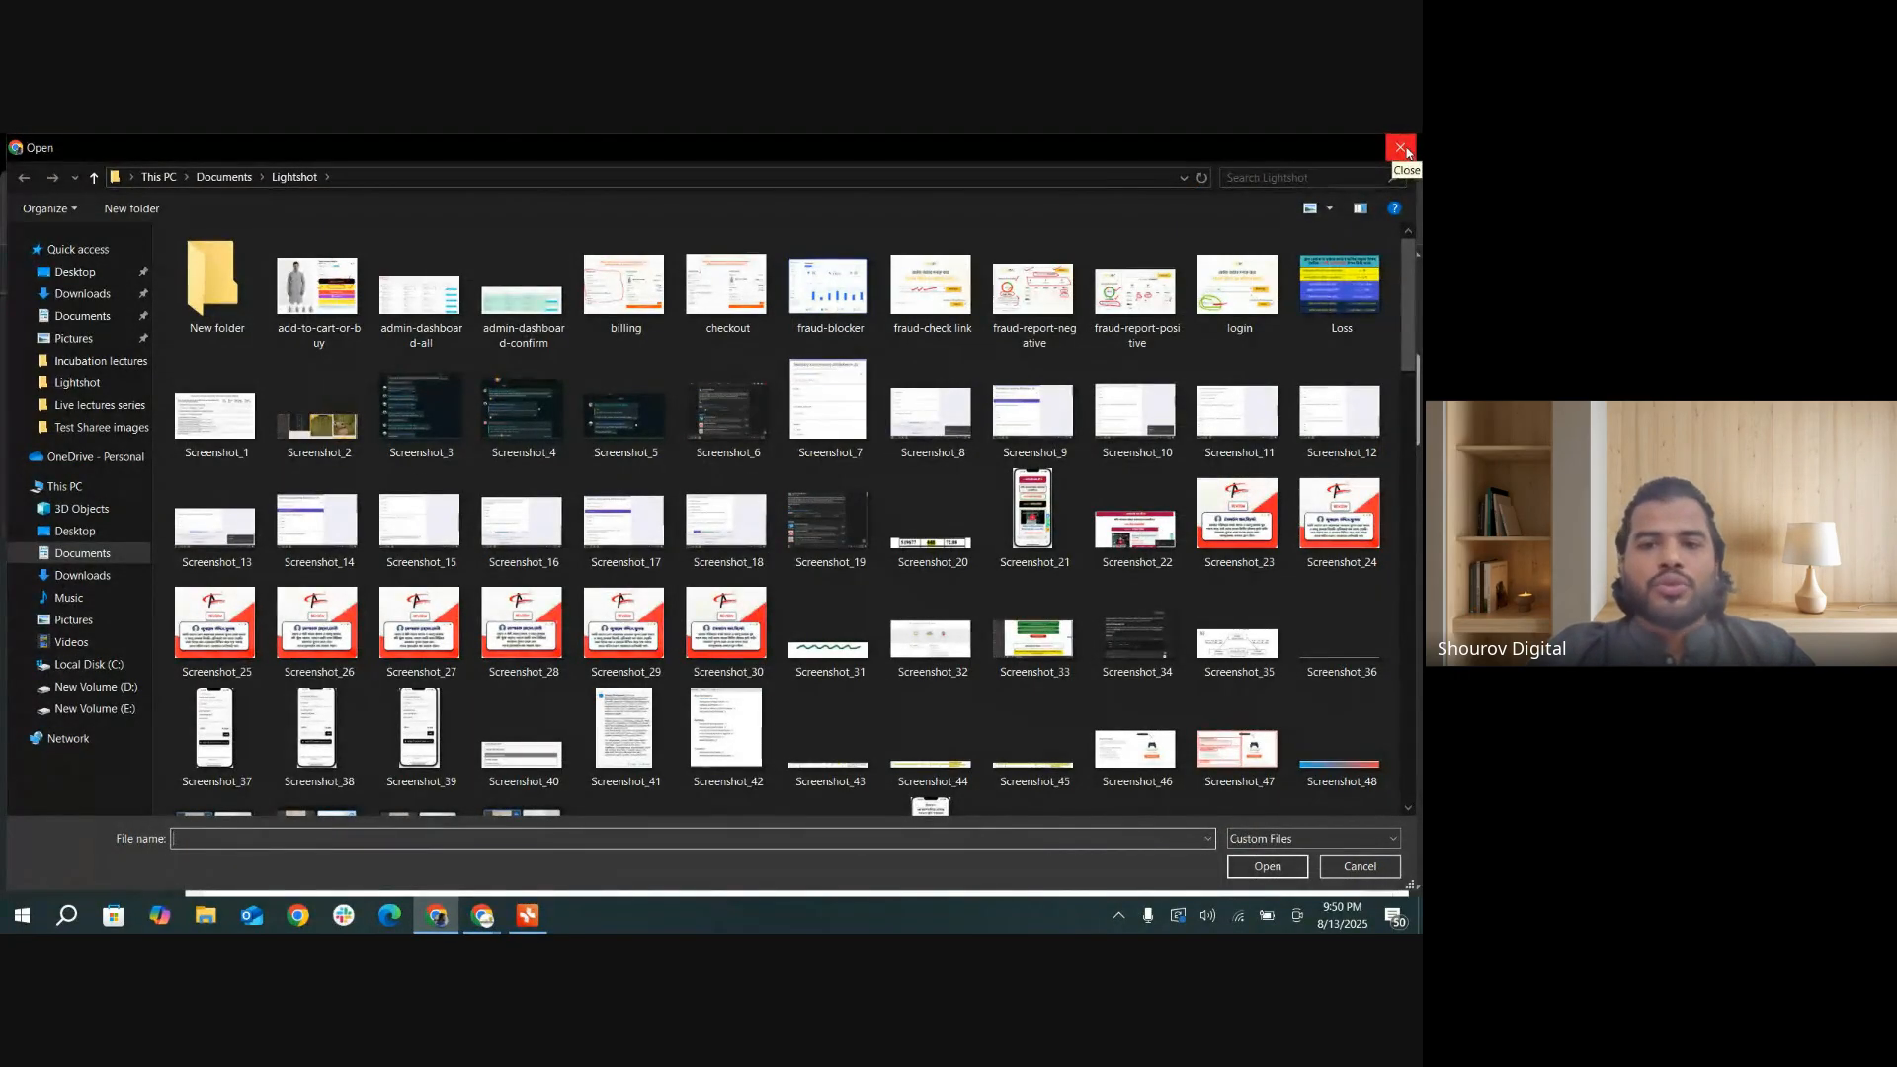
left_click(1403, 150)
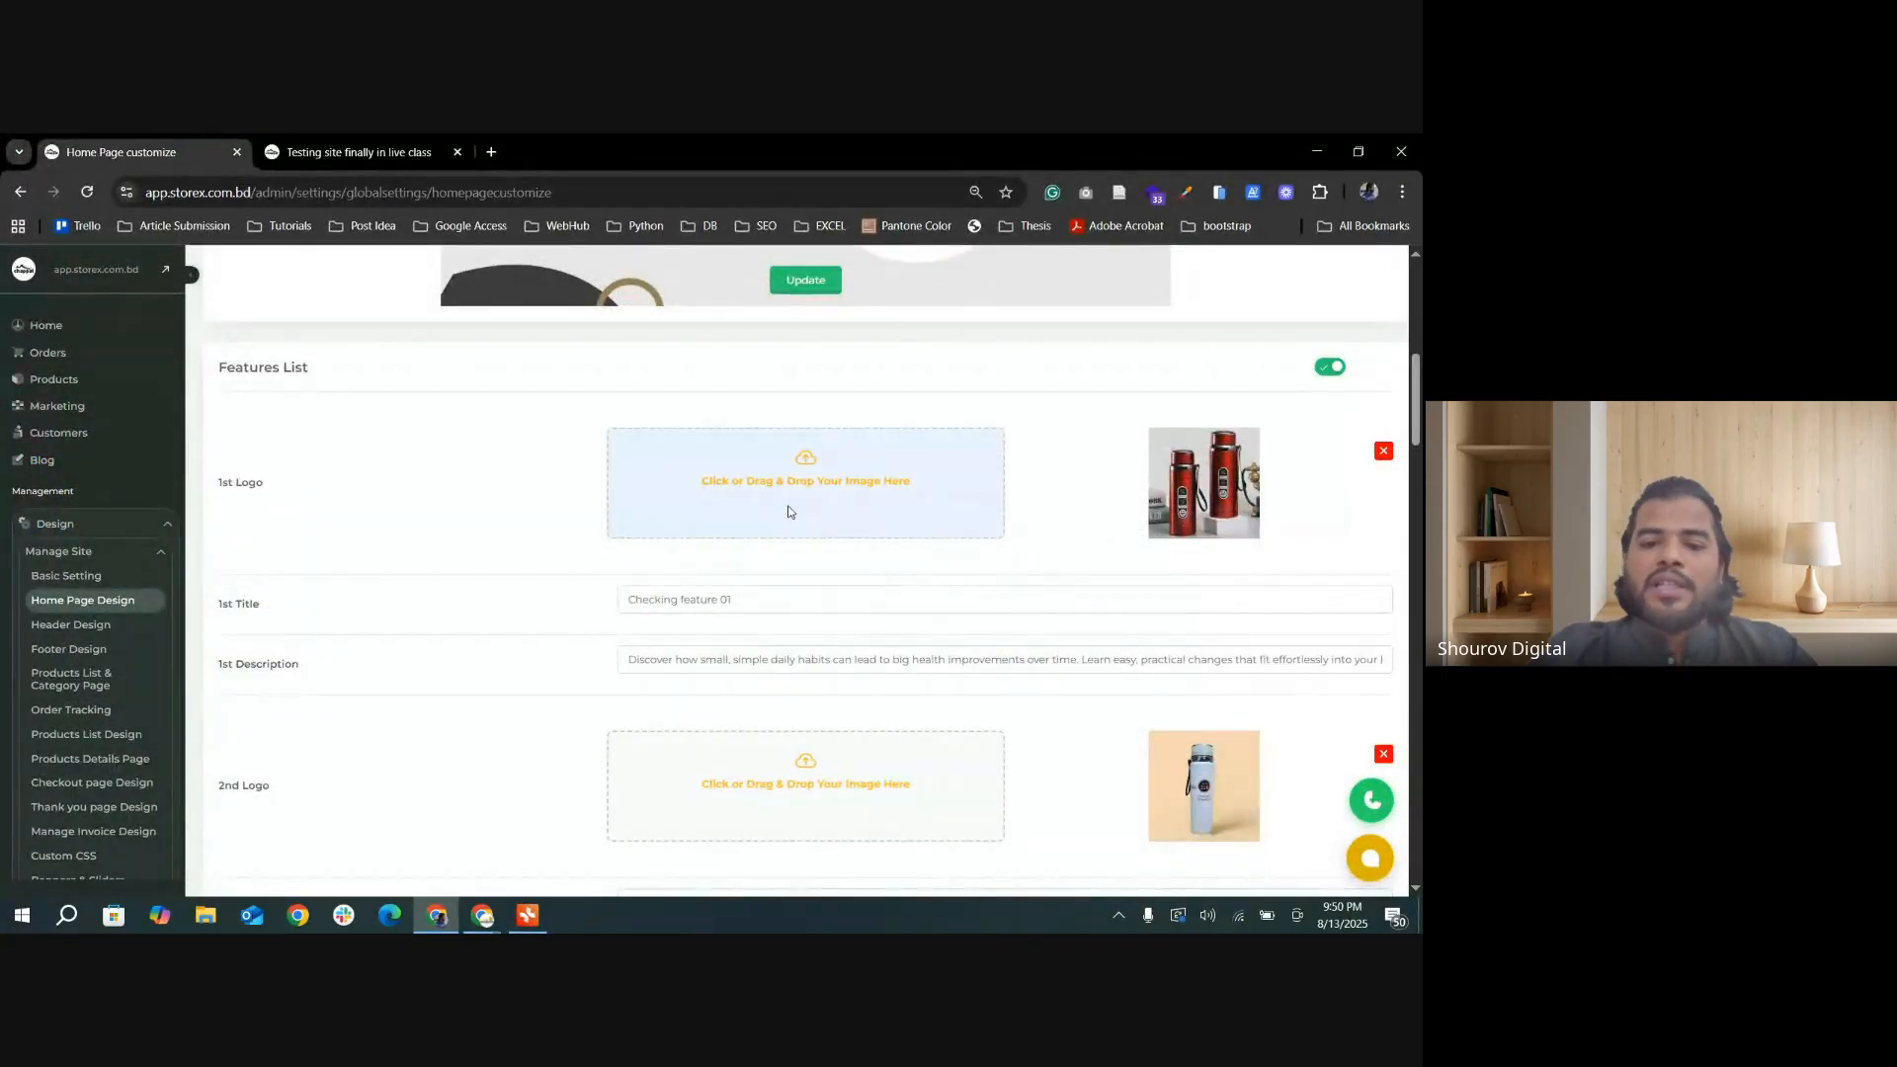
left_click_drag(732, 600, 632, 603)
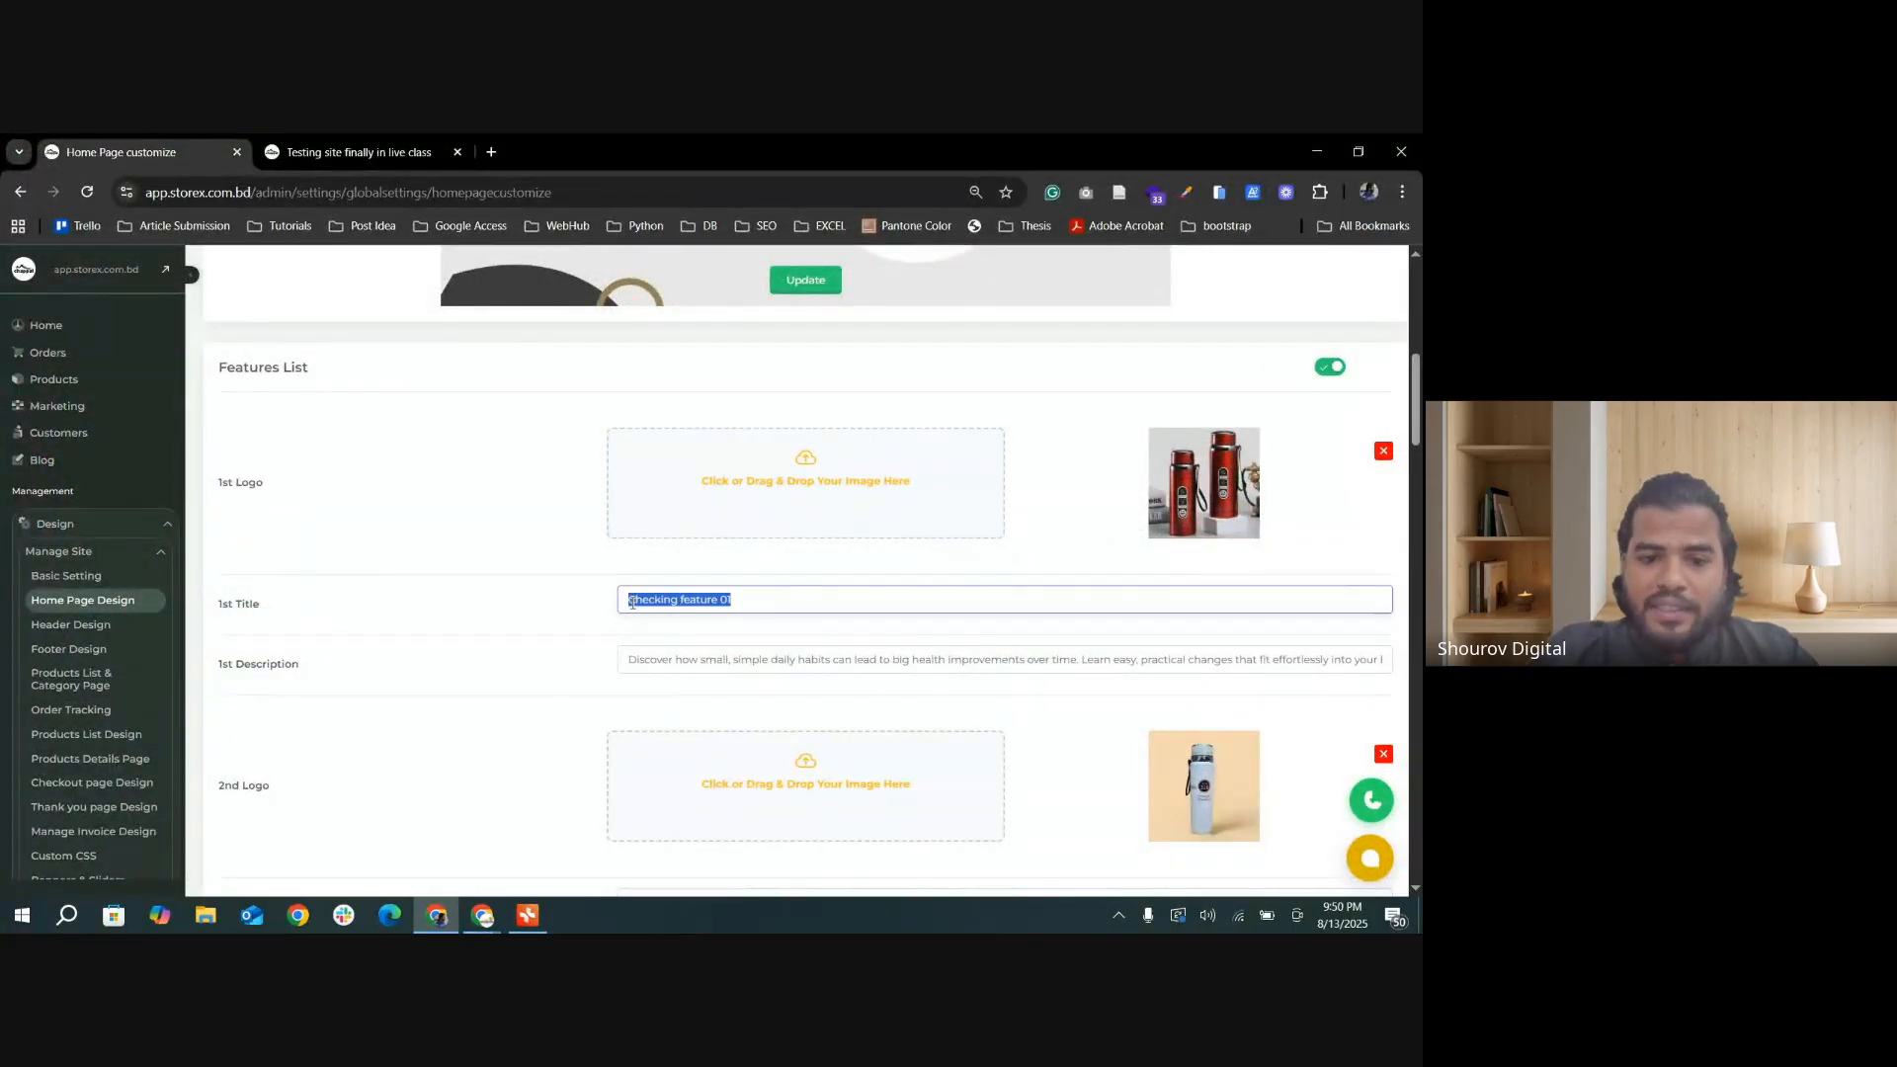
left_click(734, 598)
left_click_drag(751, 598, 1019, 663)
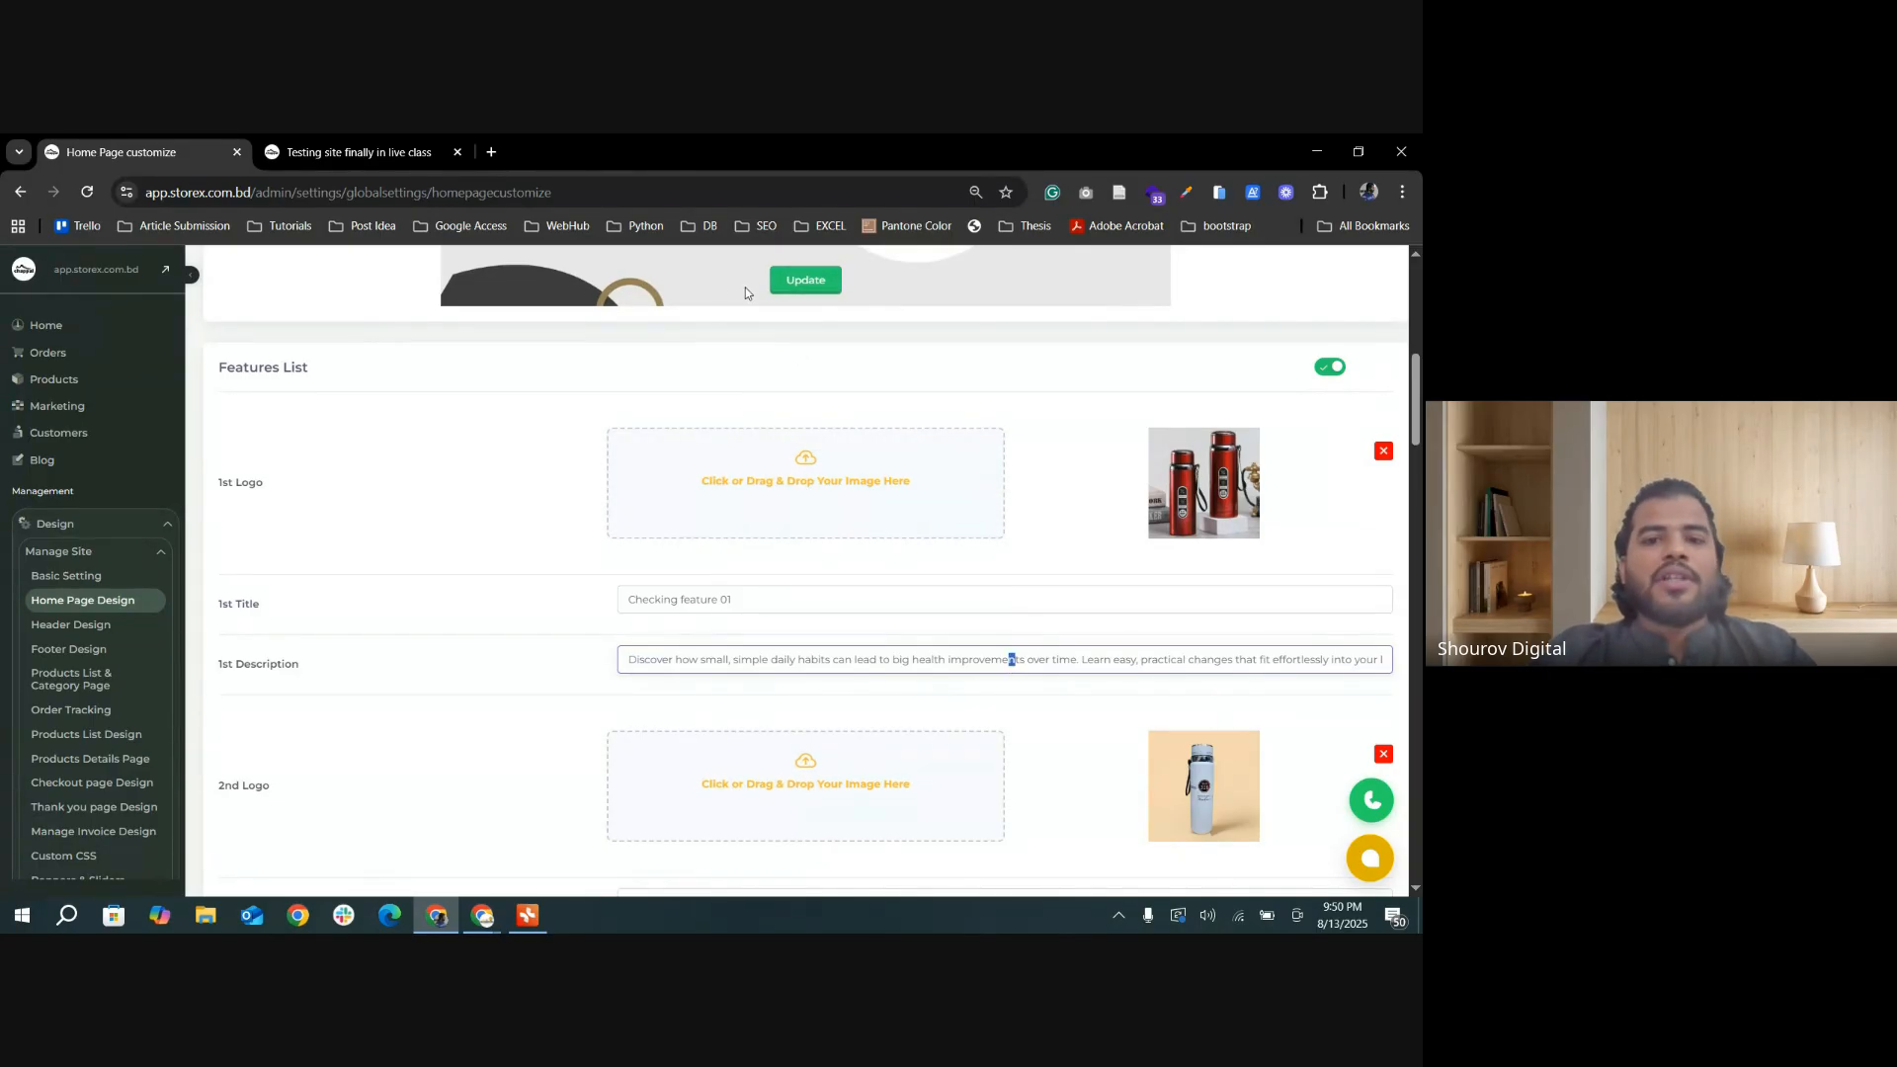
Step: Save the home page settings, reload the storefront, and highlight its feature strip below the hero slider
left_click(809, 284)
left_click(312, 154)
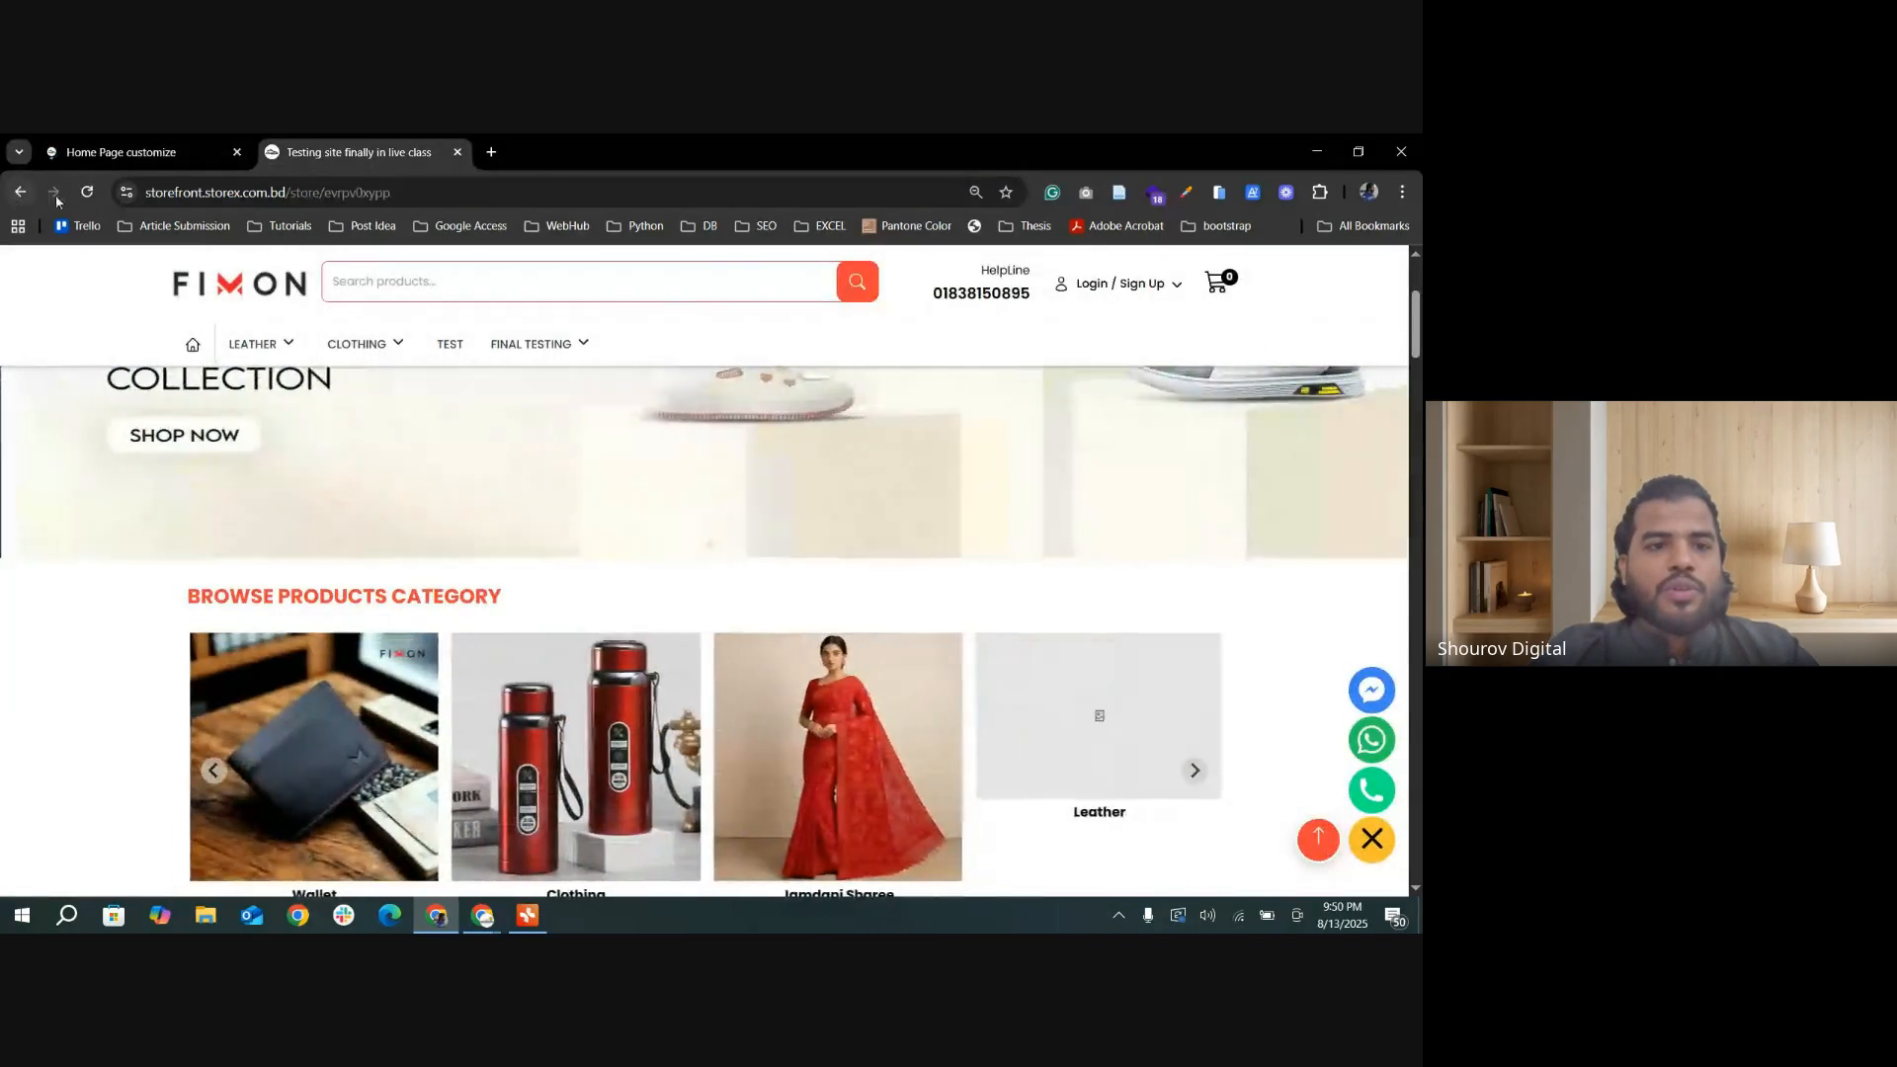
left_click(87, 191)
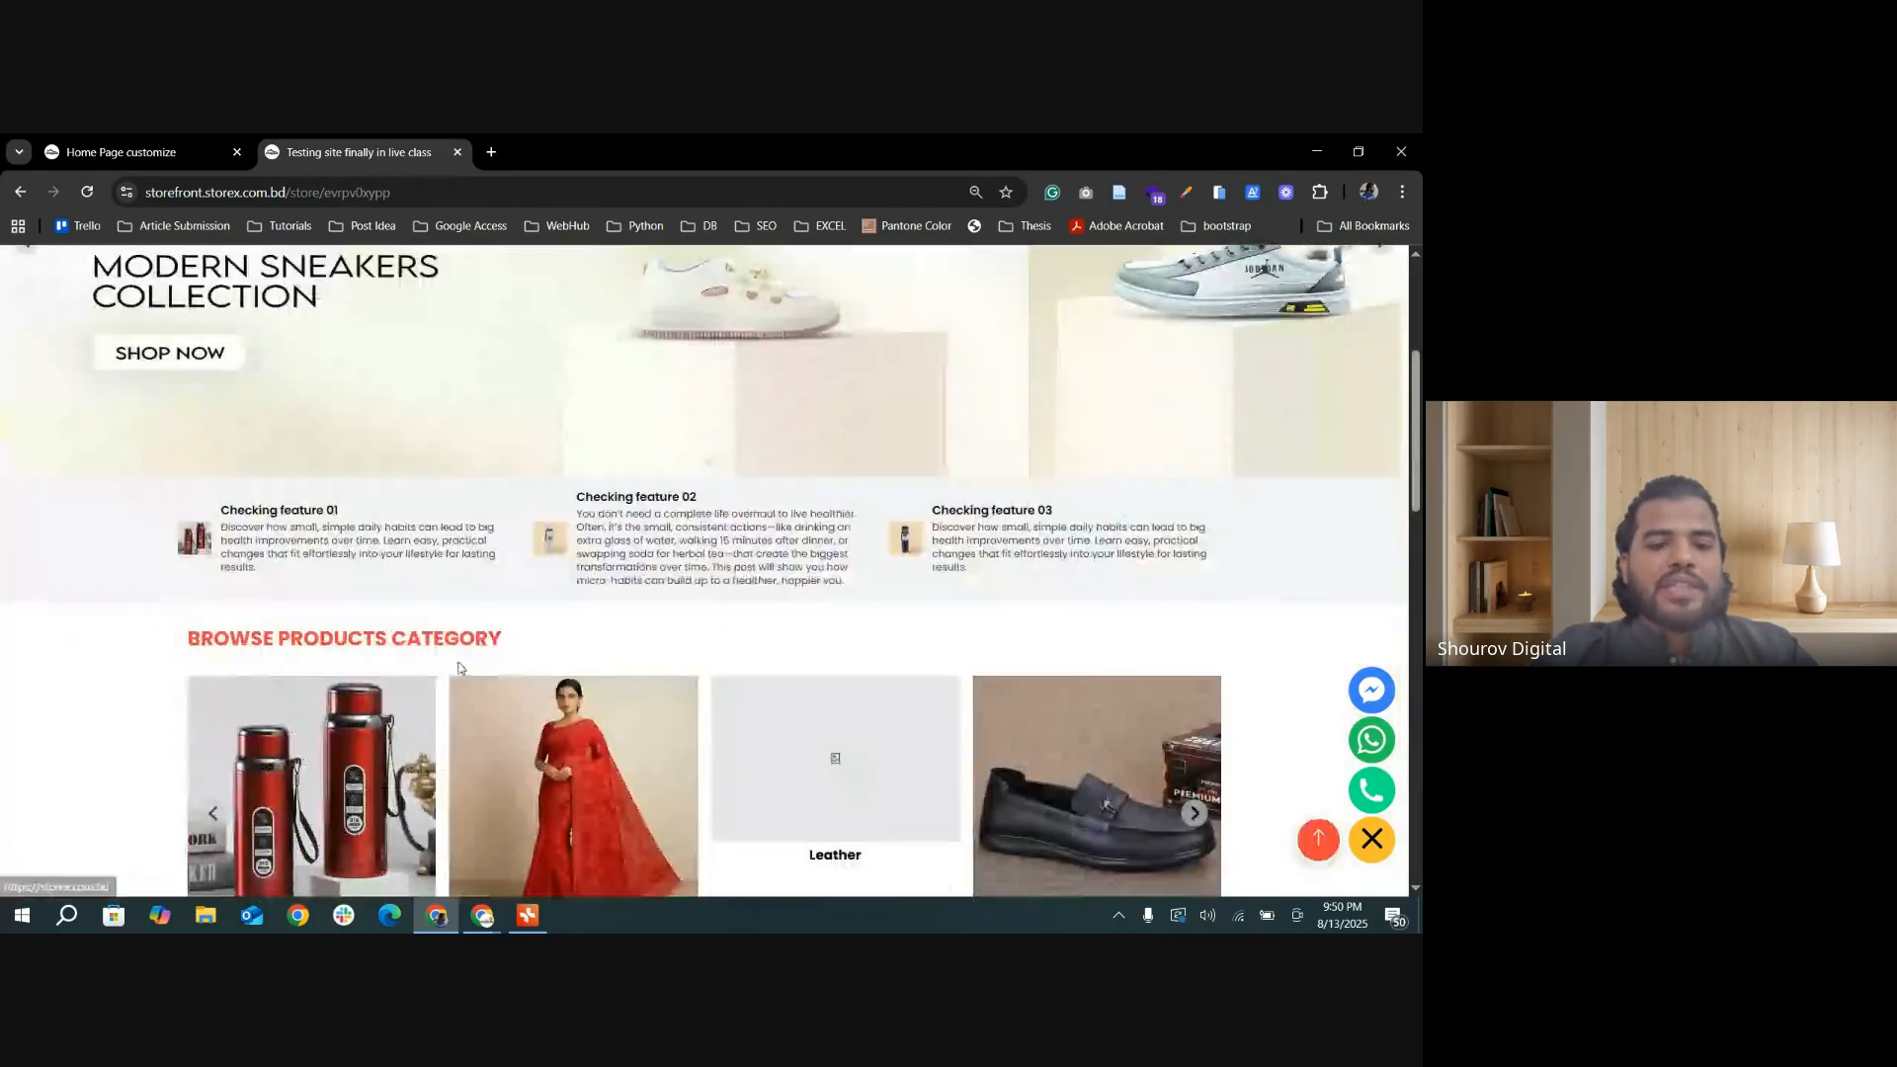
left_click_drag(169, 508, 1234, 583)
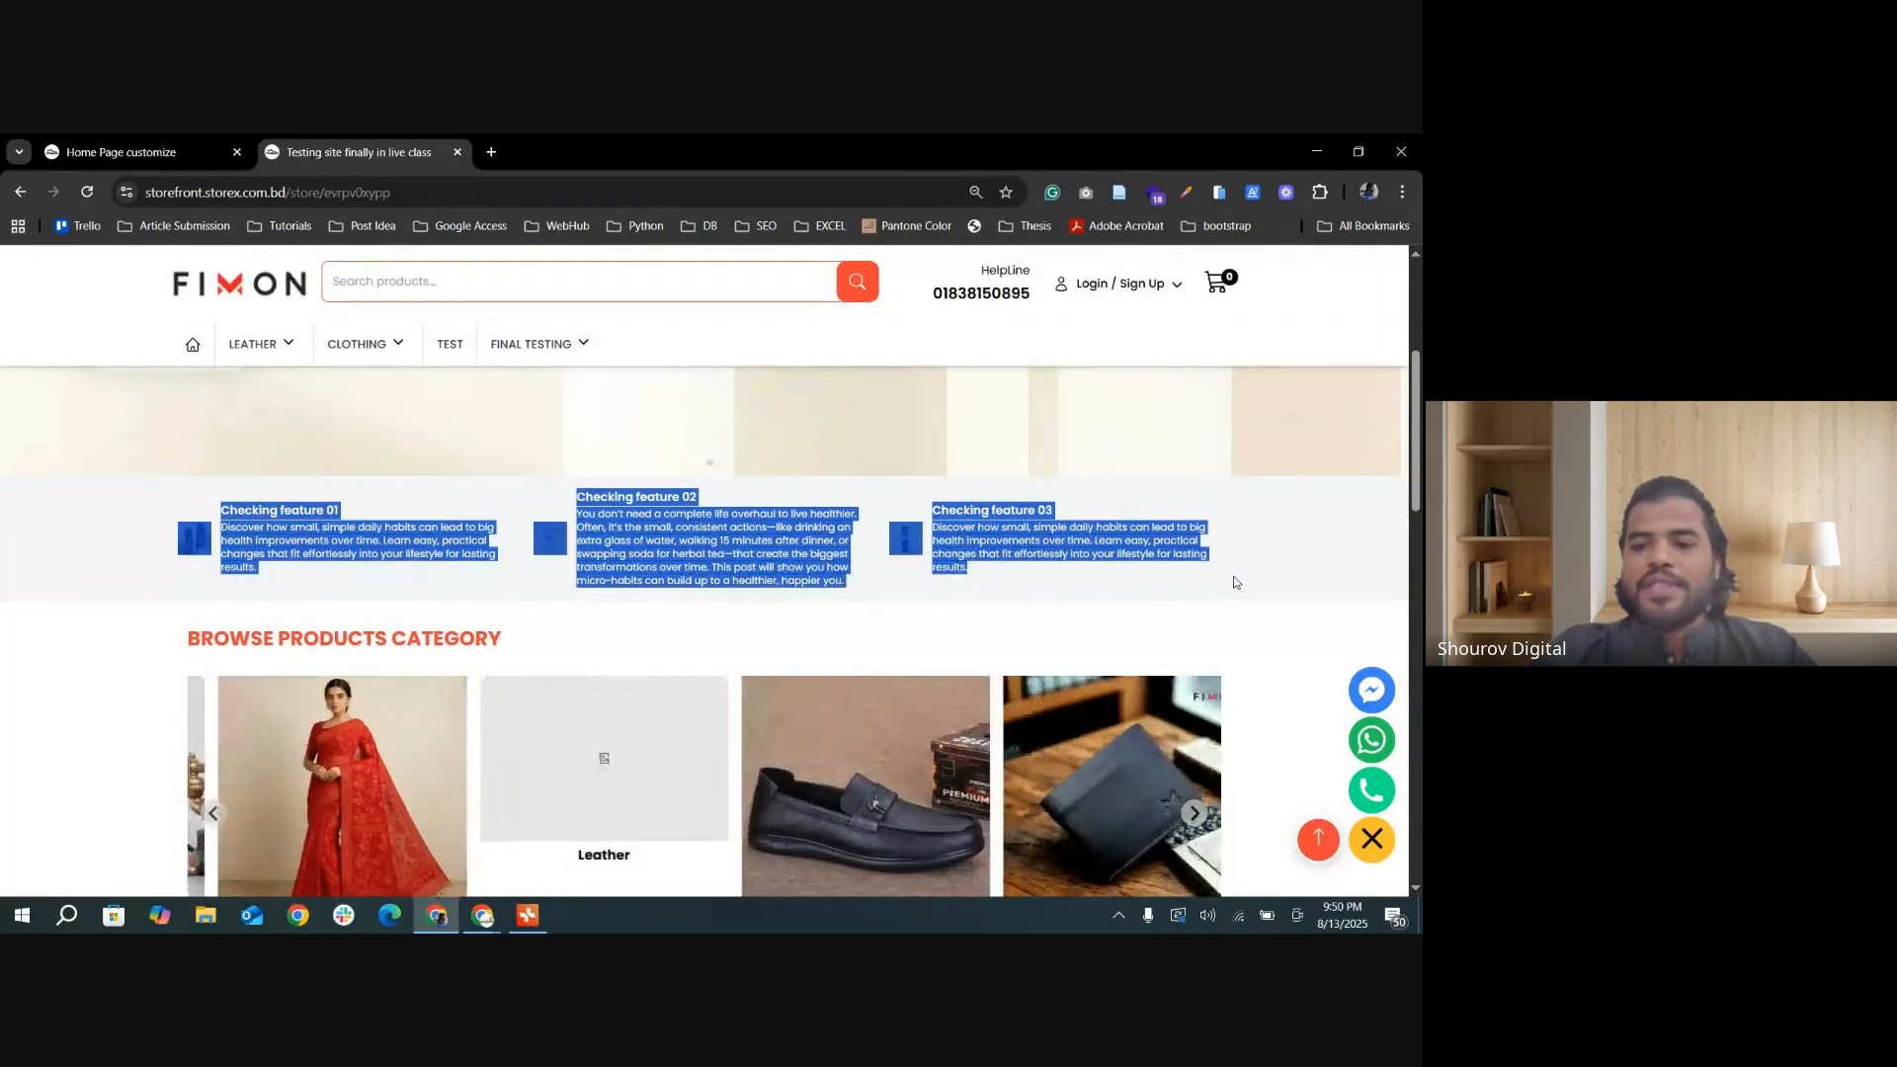
left_click(1322, 563)
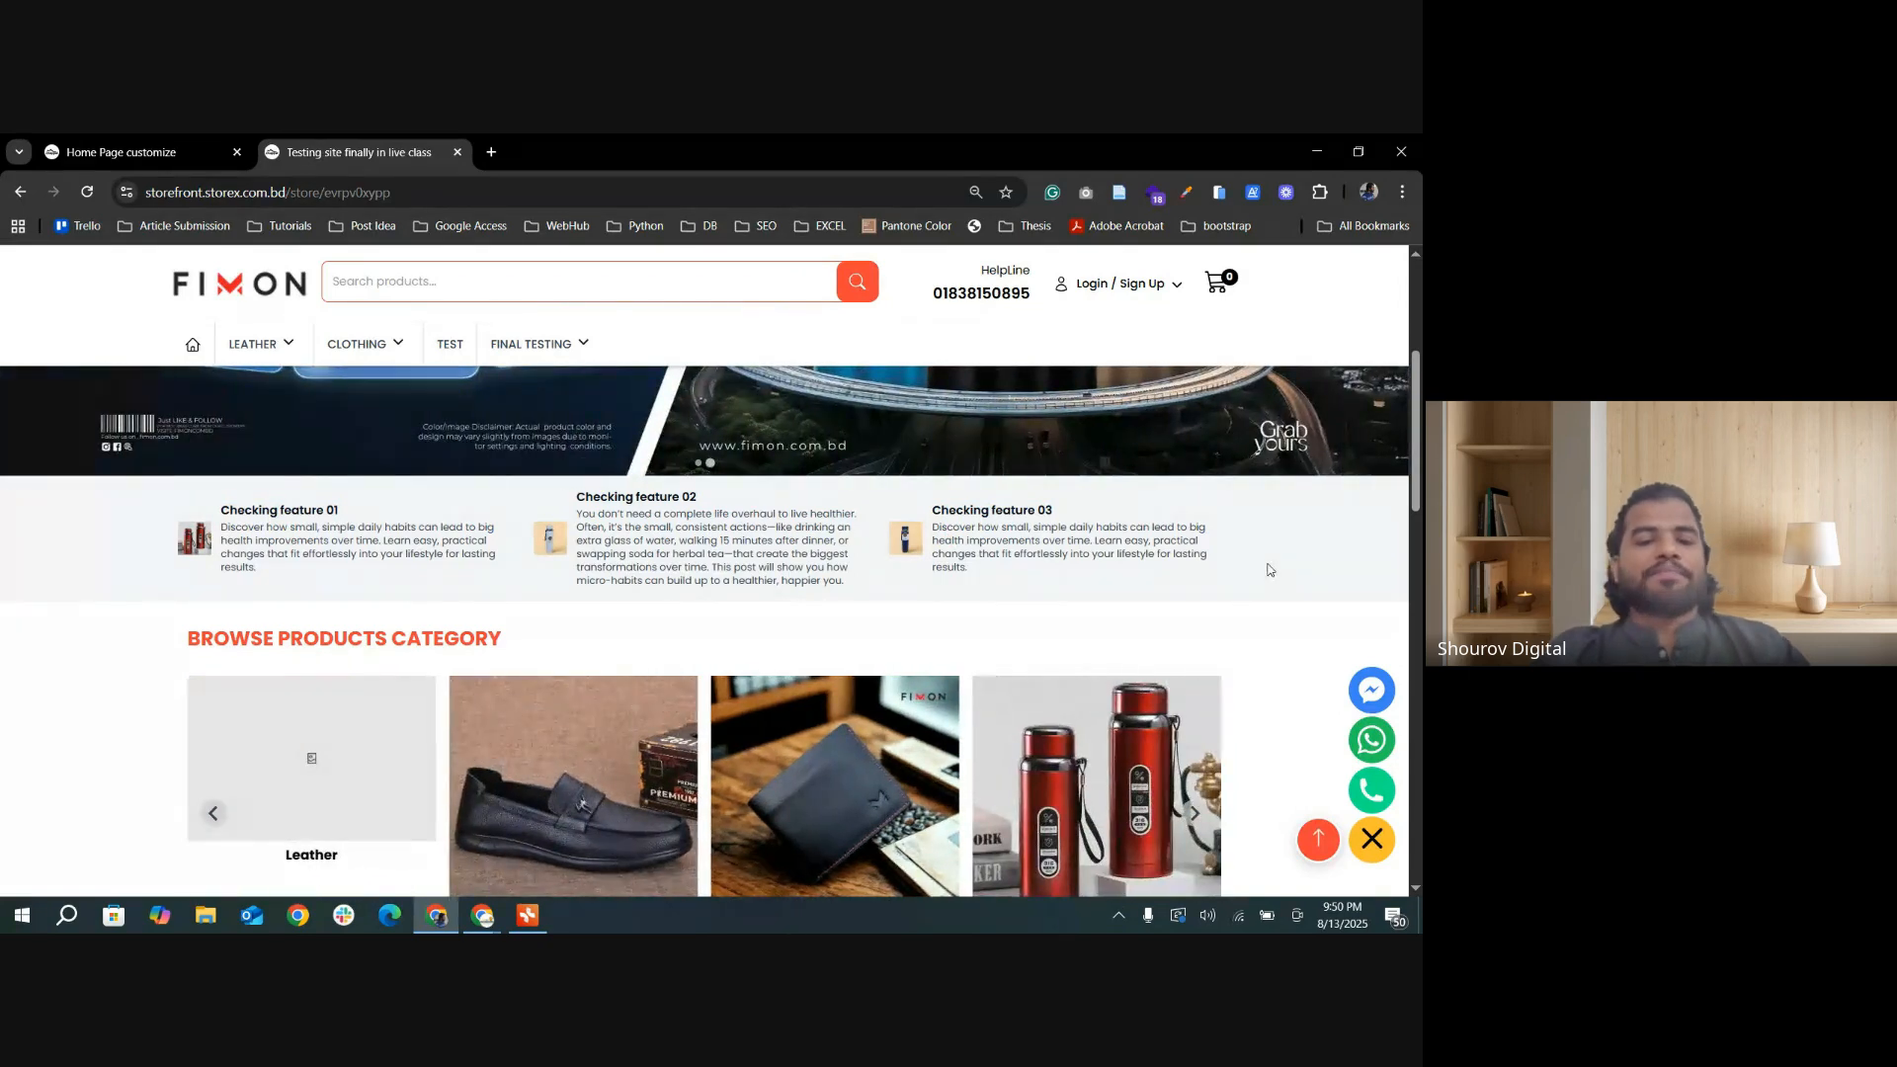
Step: Return to the home page settings and view the Custom Section, Top Banner and Category Slider sections
left_click(119, 152)
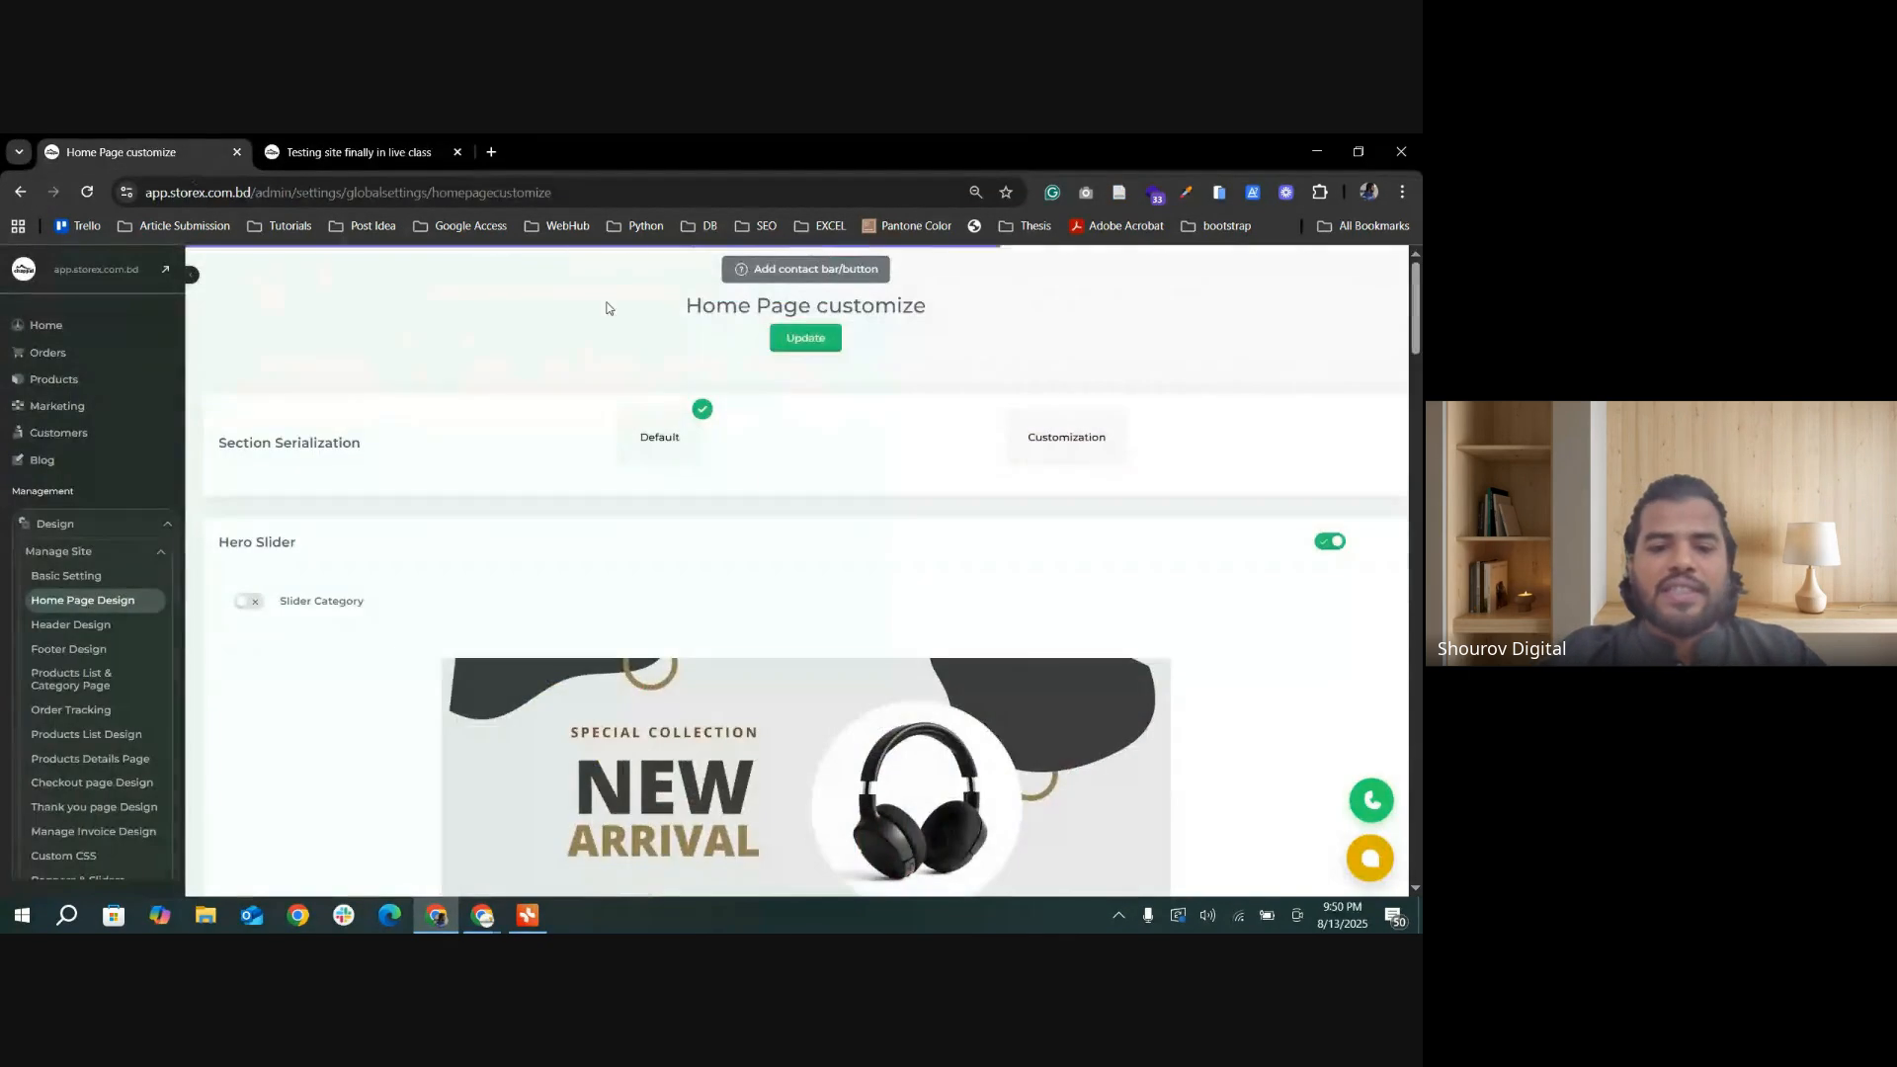
scroll(697, 460, "down", 4)
scroll(708, 465, "down", 12)
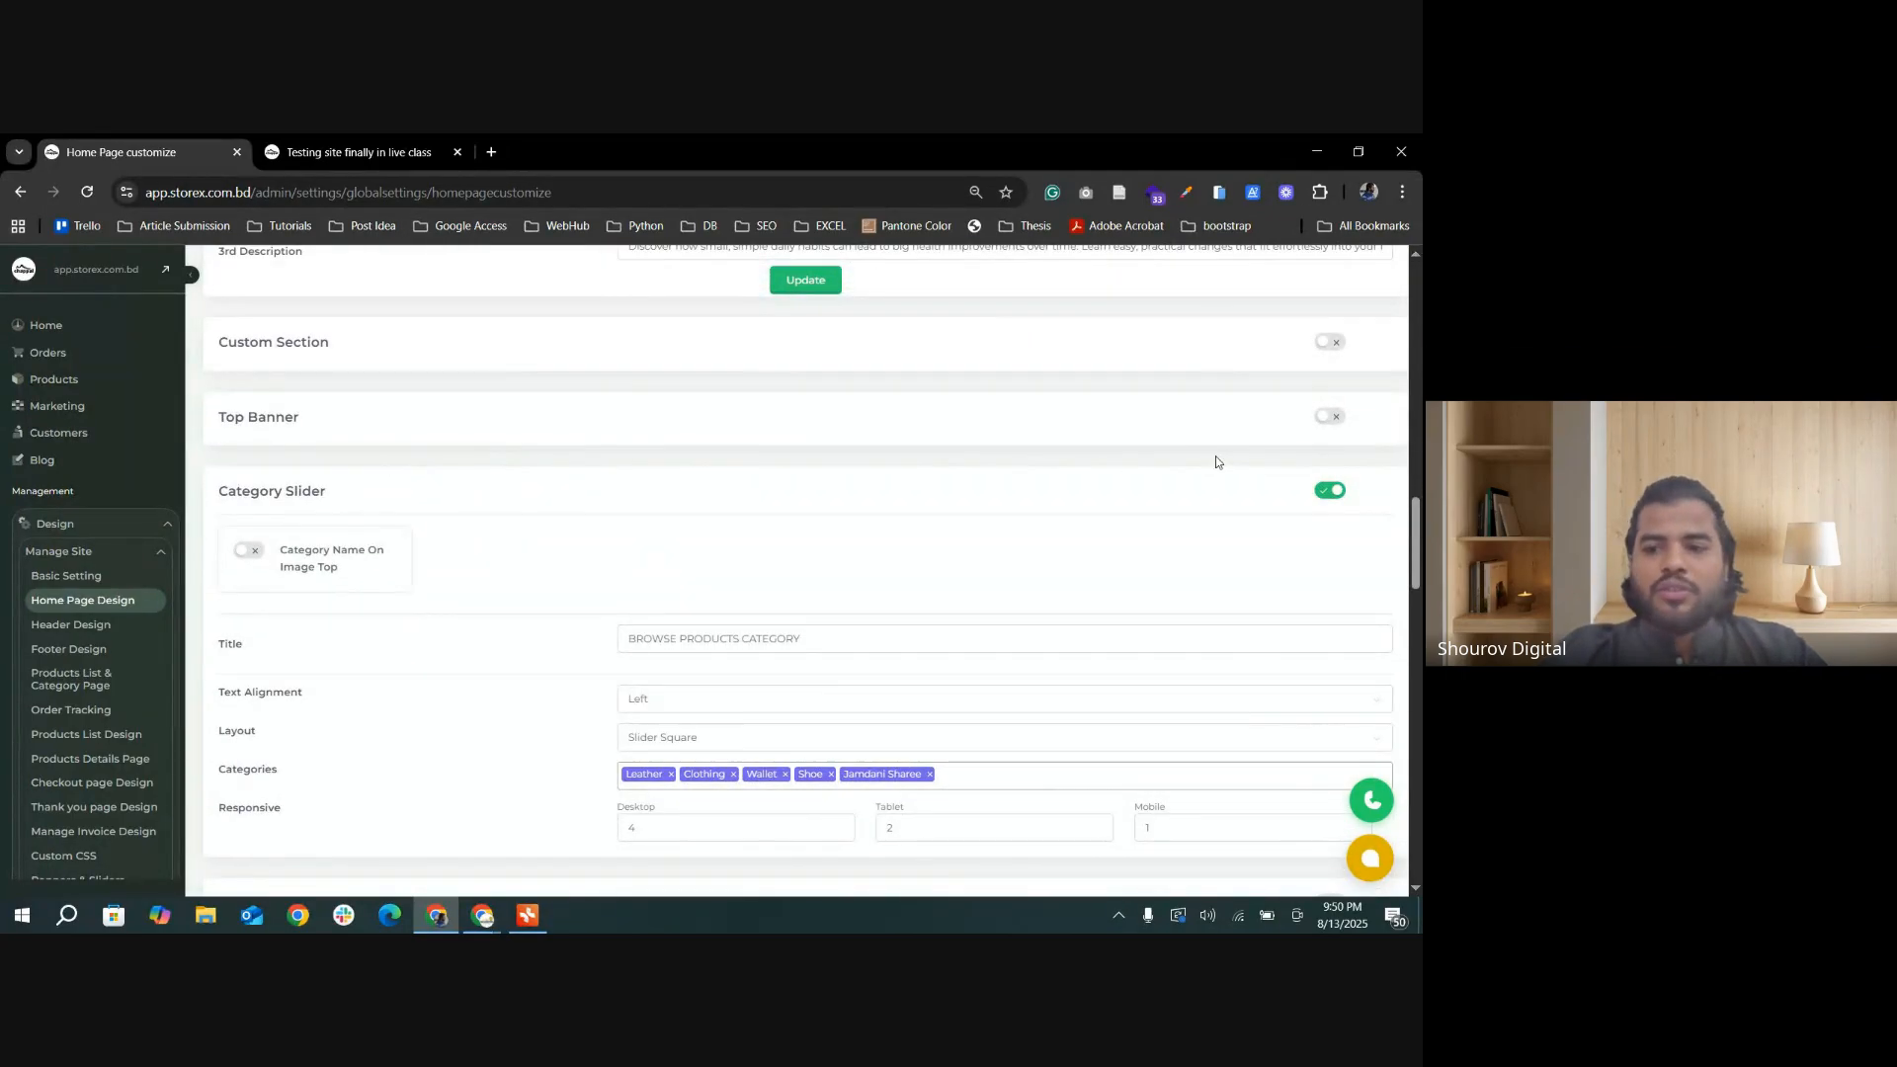
Step: Review the Category Slider settings and highlight the matching BROWSE PRODUCTS CATEGORY heading on the storefront home page
scroll(1044, 452, "up", 1)
scroll(667, 455, "down", 1)
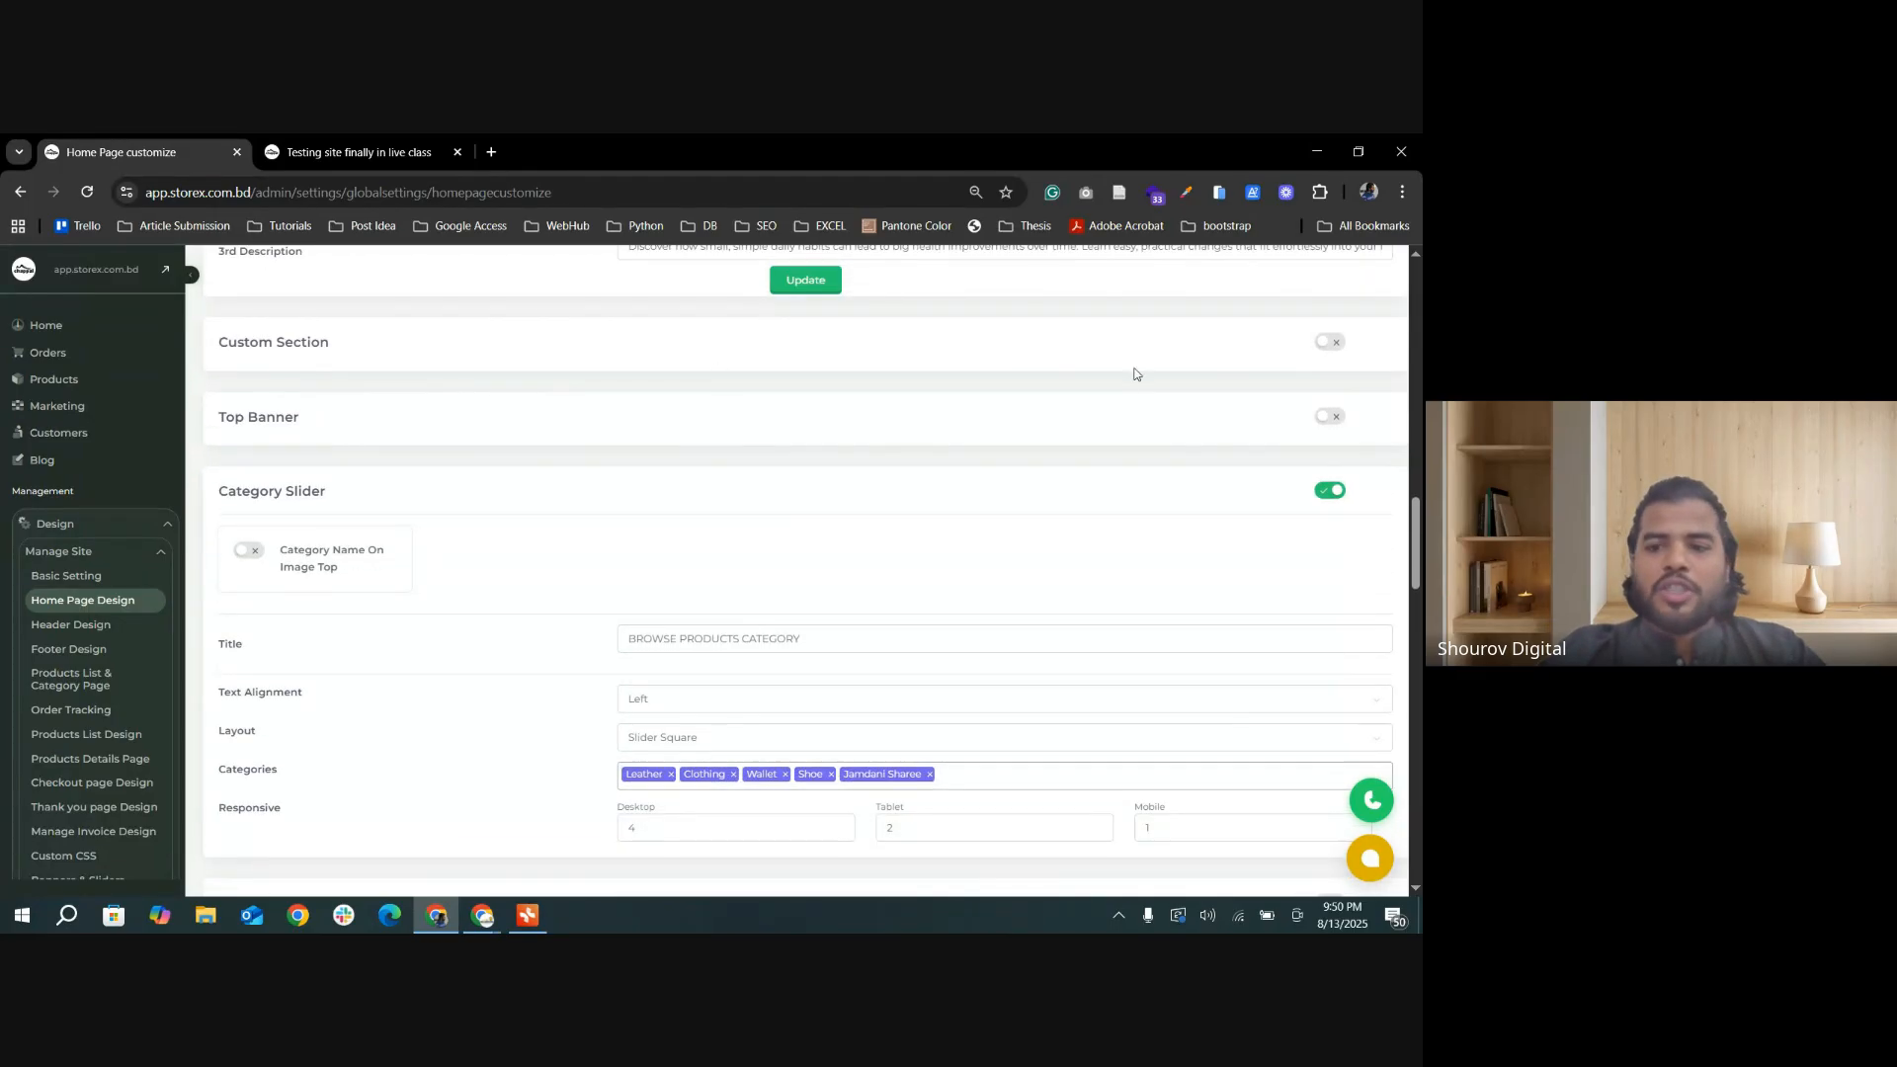
scroll(758, 454, "down", 1)
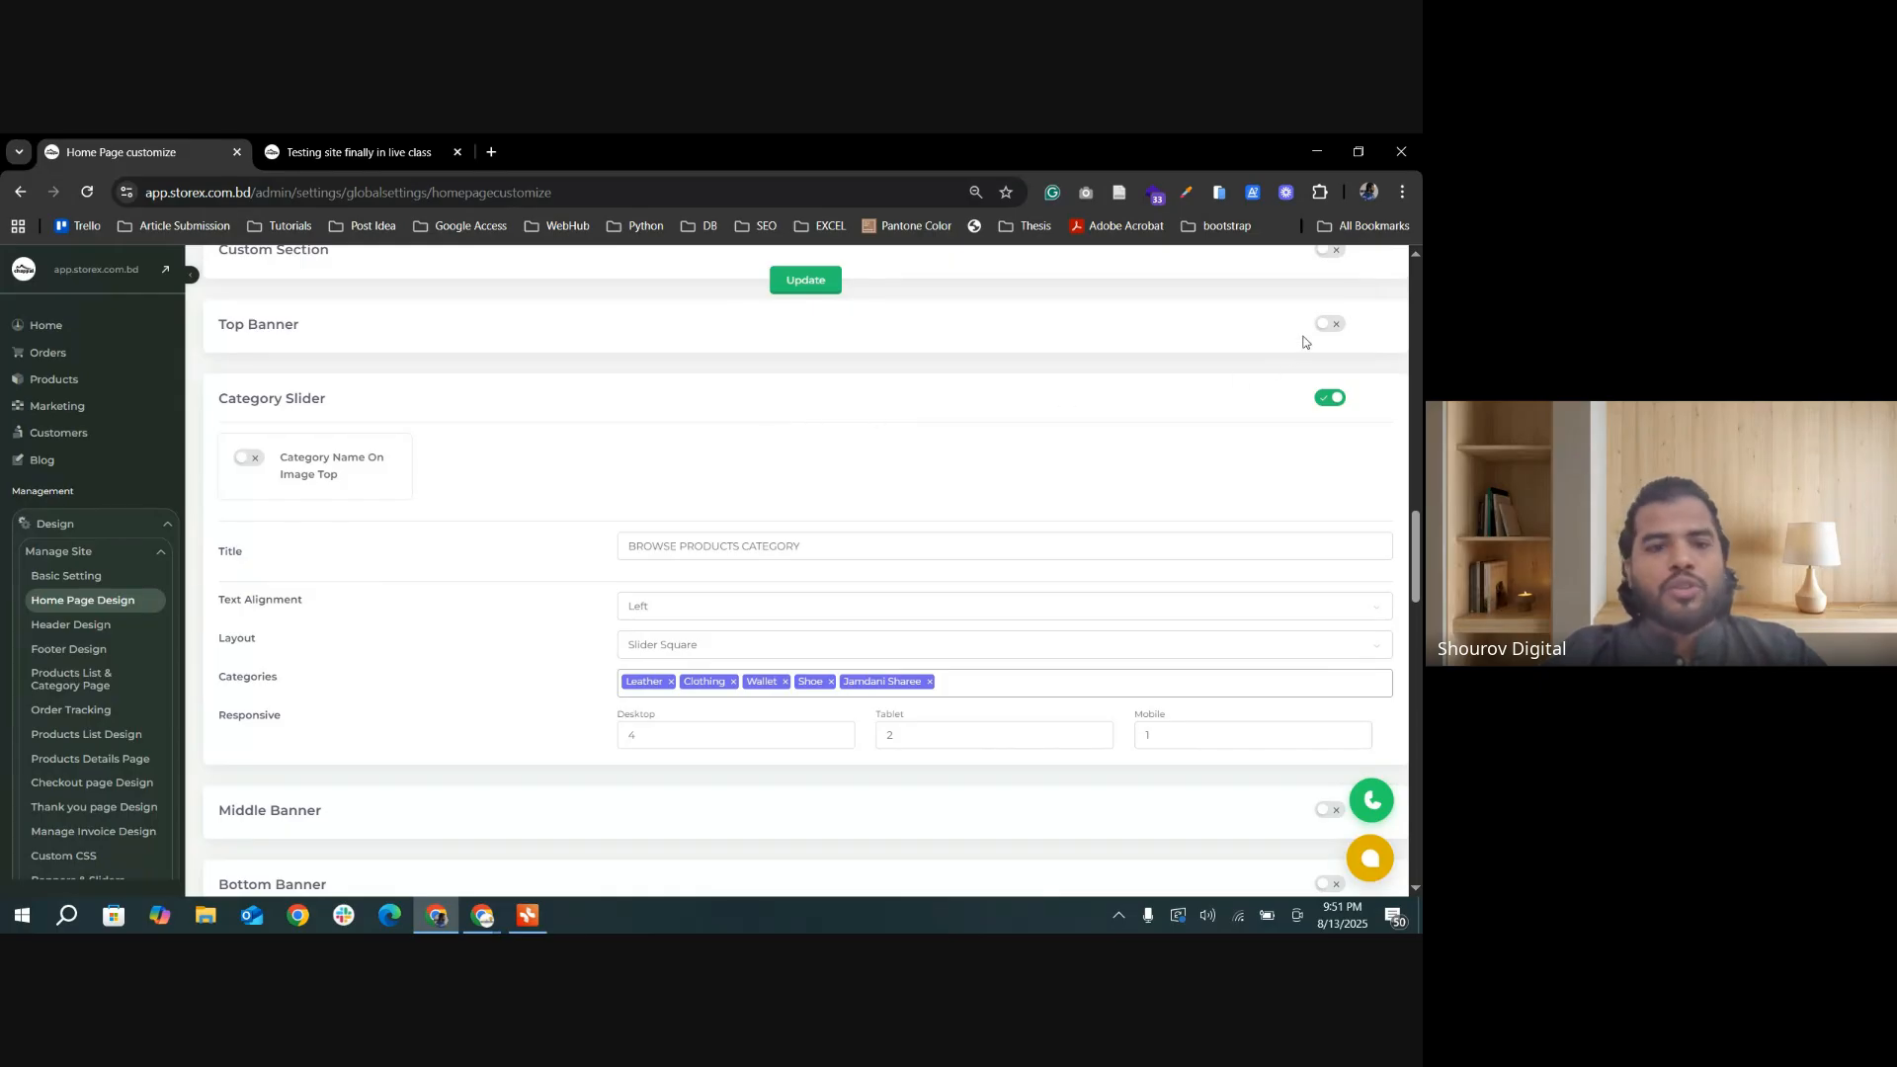
scroll(721, 386, "up", 1)
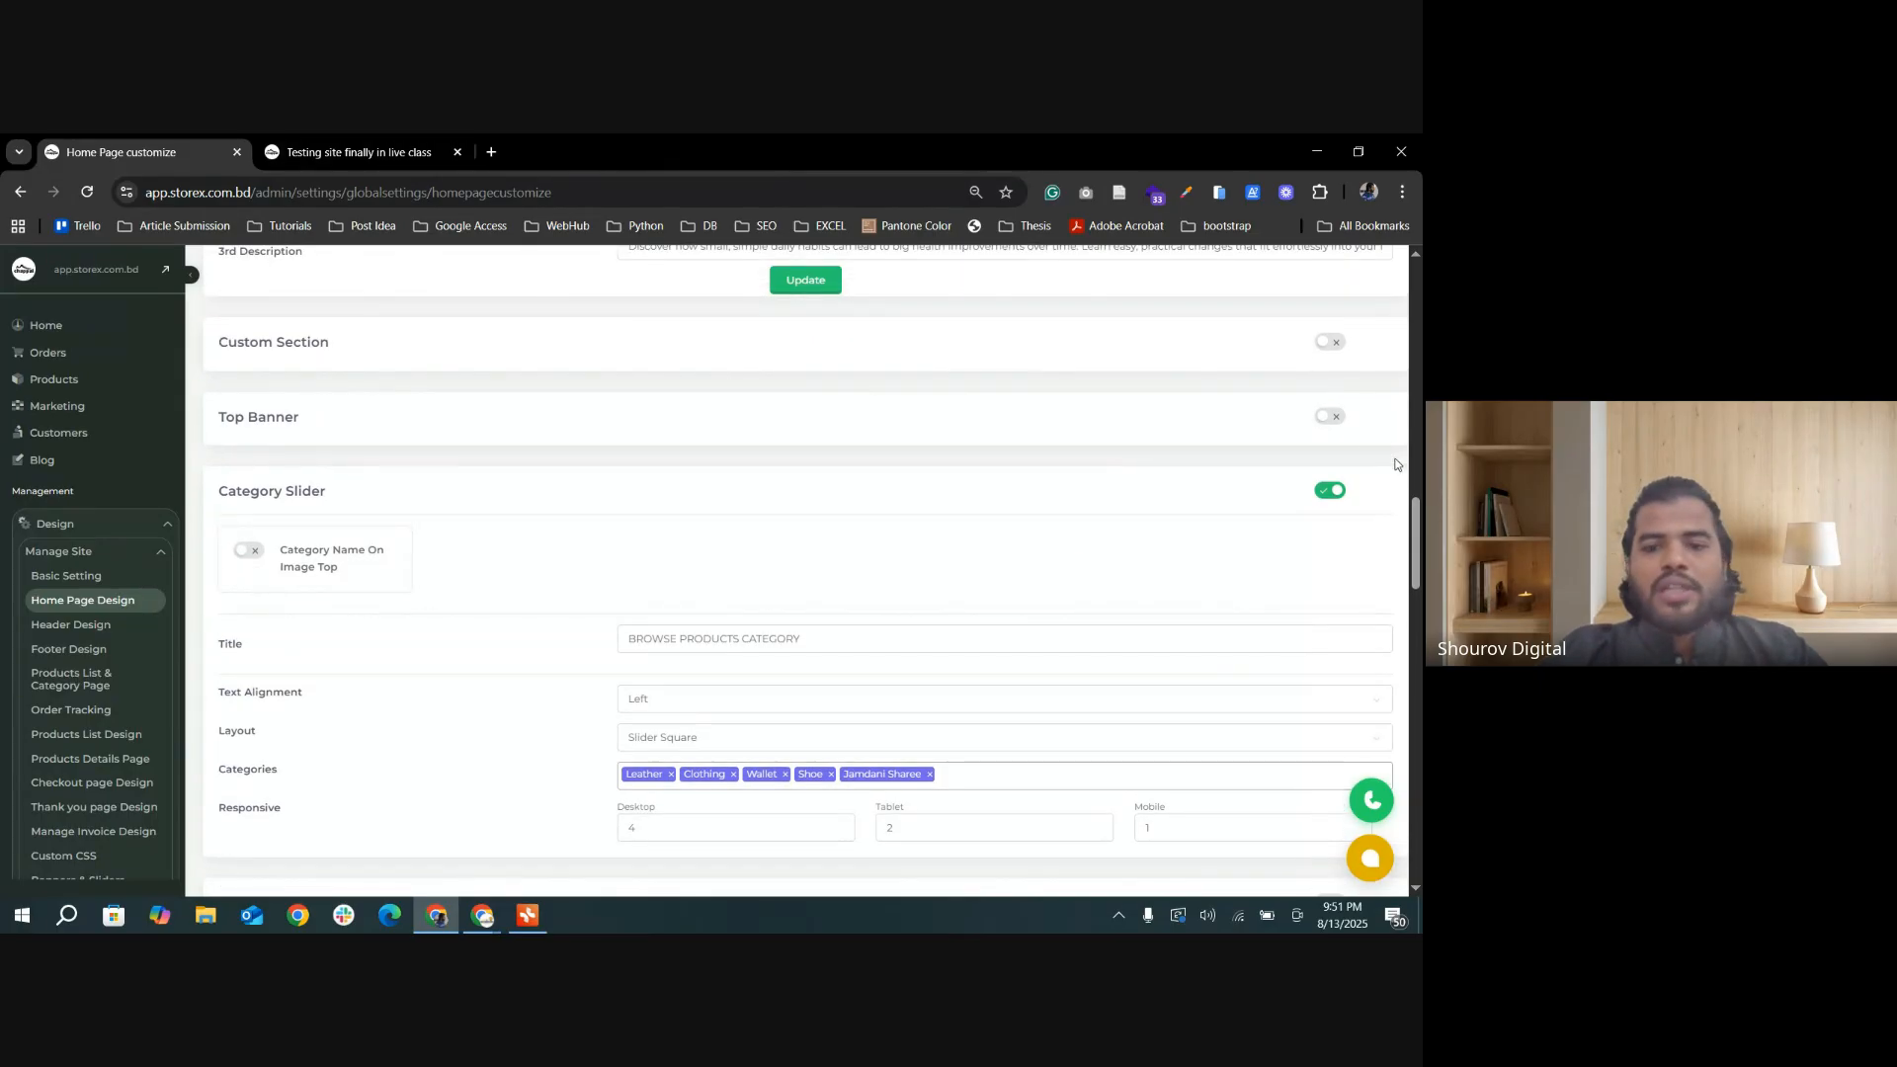
left_click(353, 162)
scroll(494, 593, "down", 1)
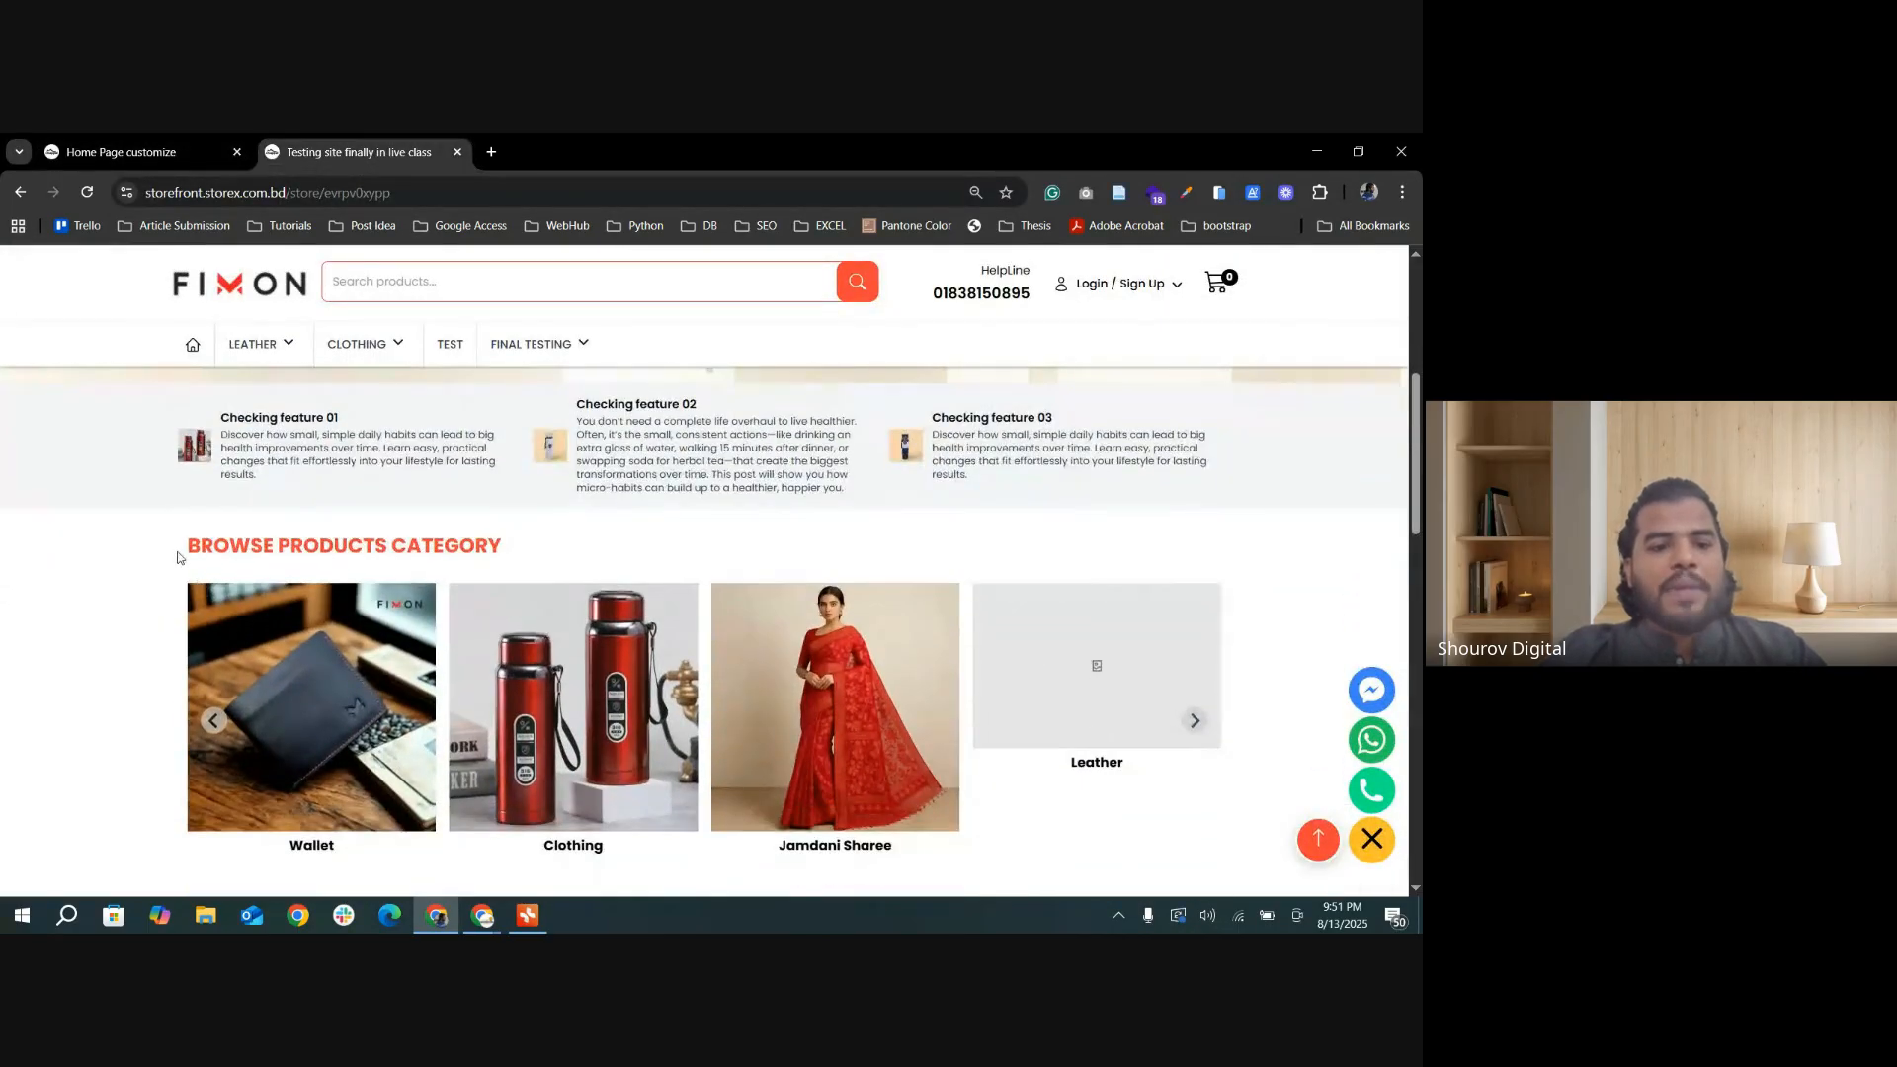
left_click_drag(181, 555, 542, 556)
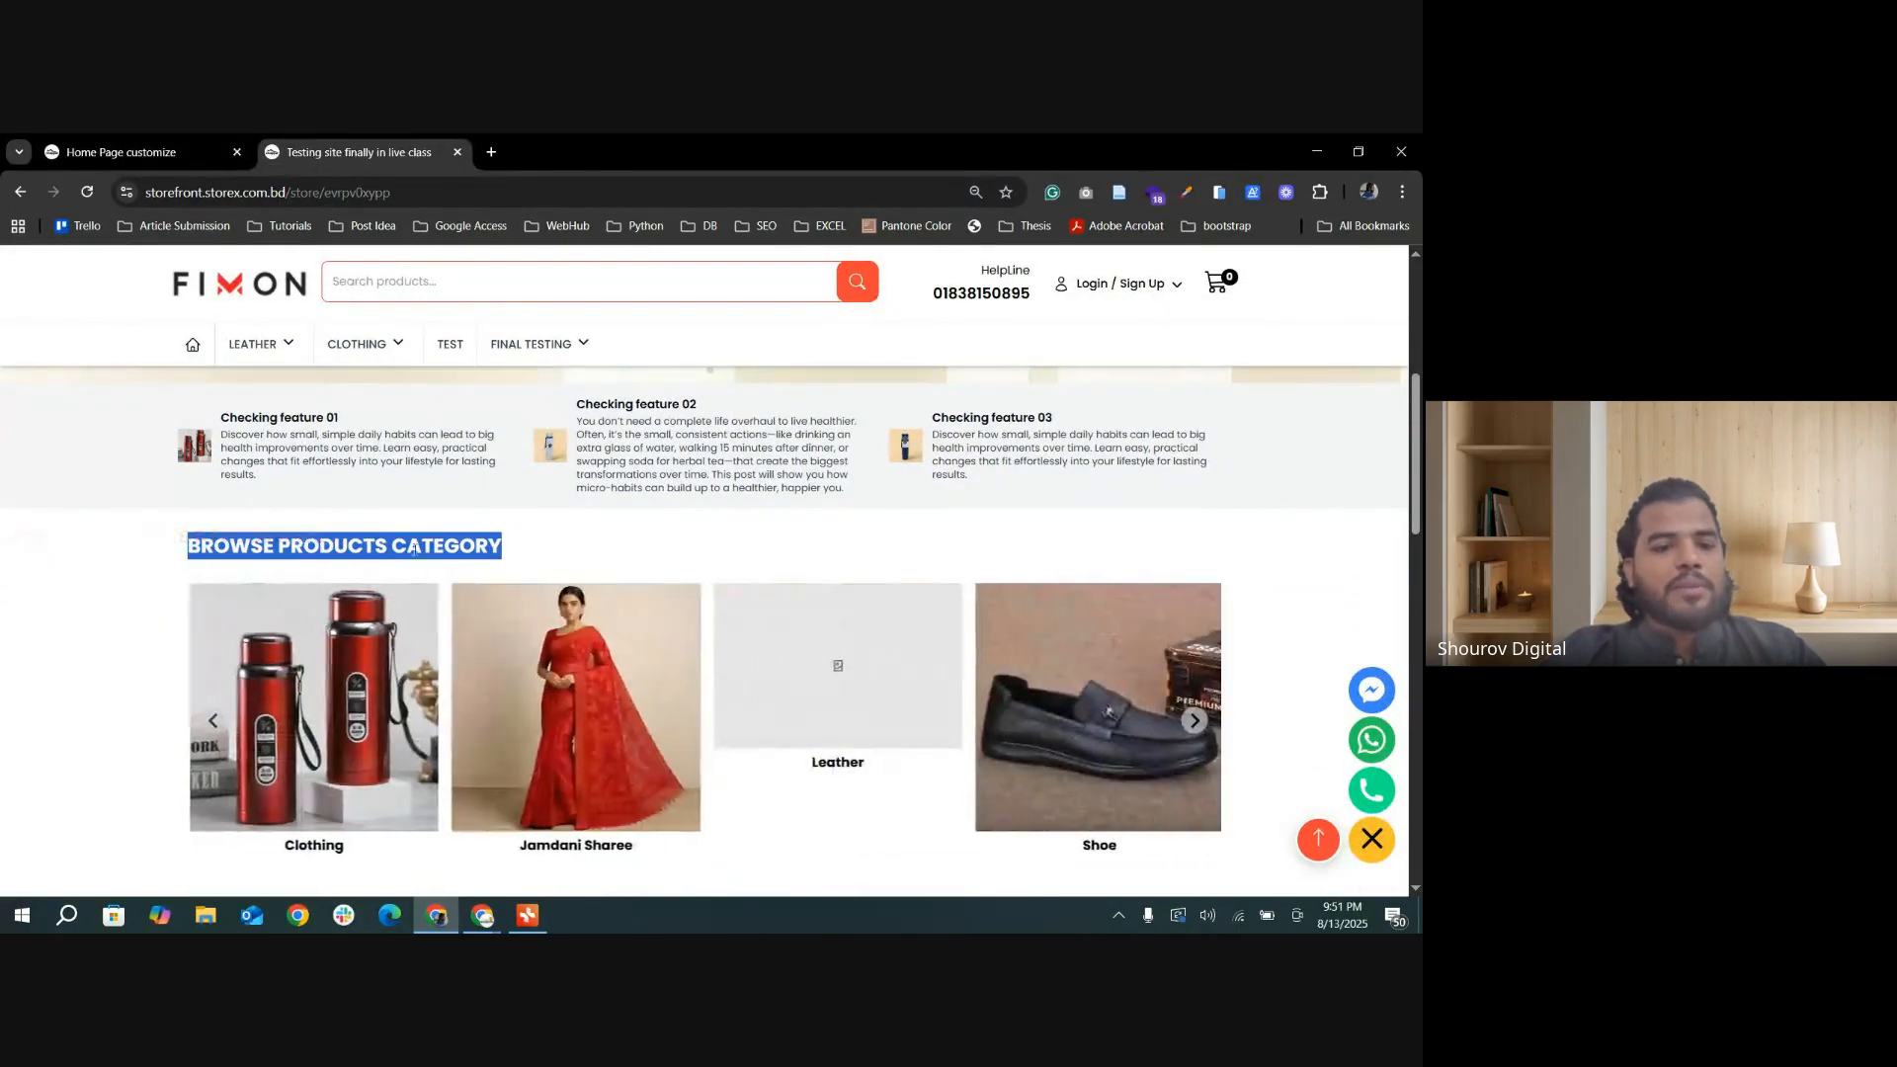
left_click(676, 554)
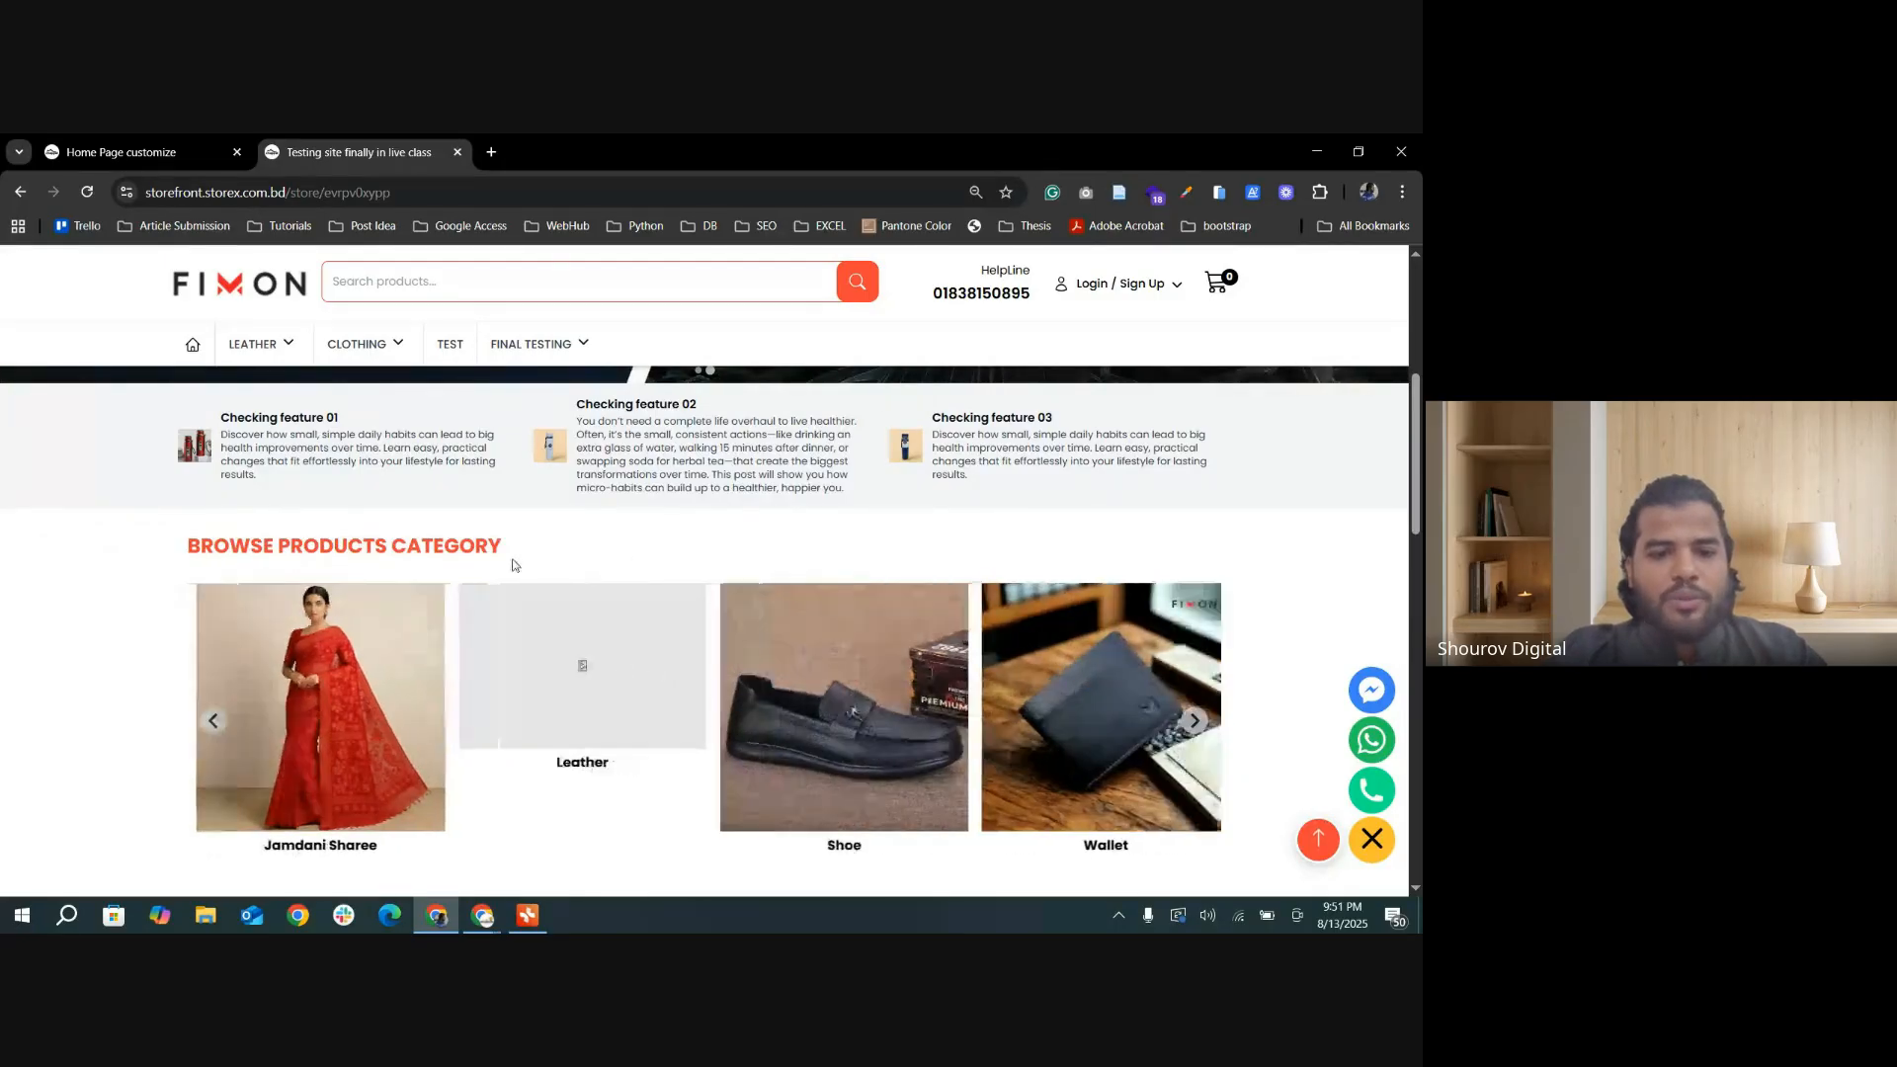
left_click_drag(198, 546, 1017, 582)
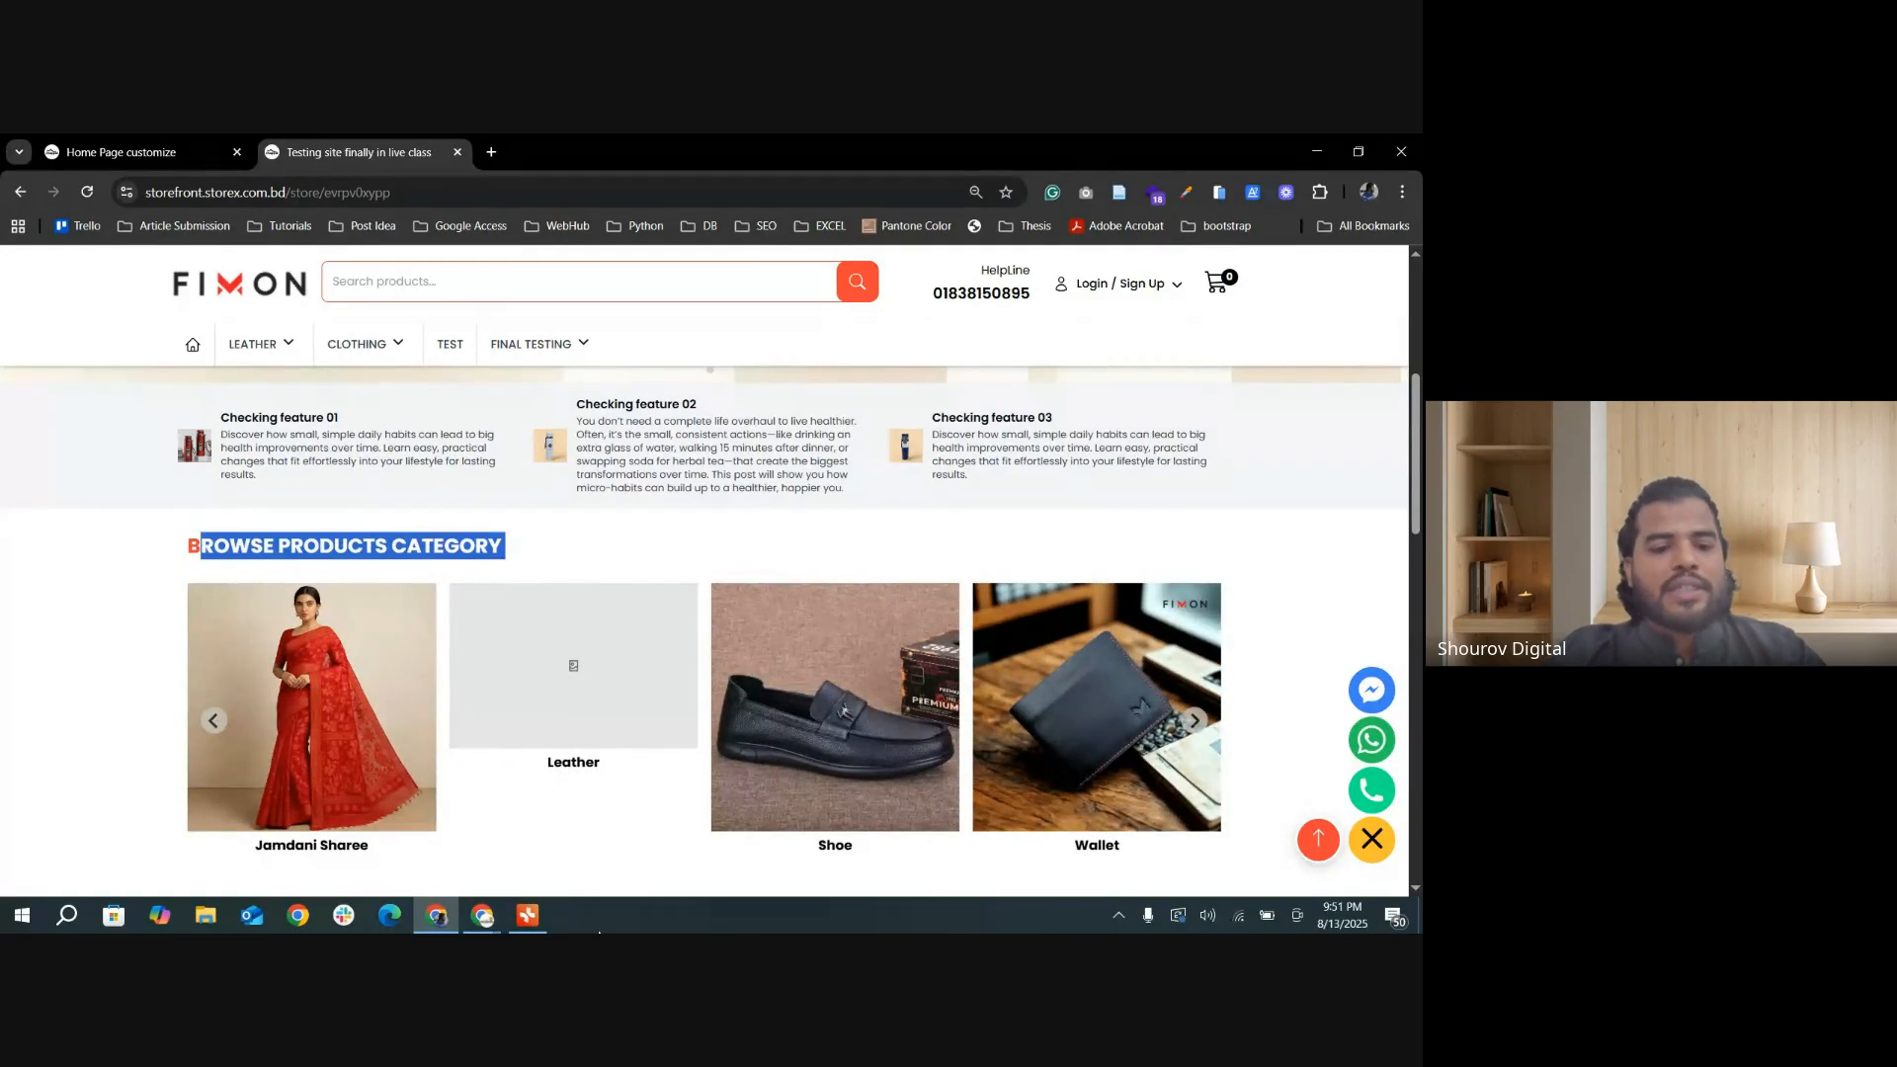
Step: Show the storefront's HOT DEALS section and open the FINAL TESTING category page
scroll(996, 689, "down", 5)
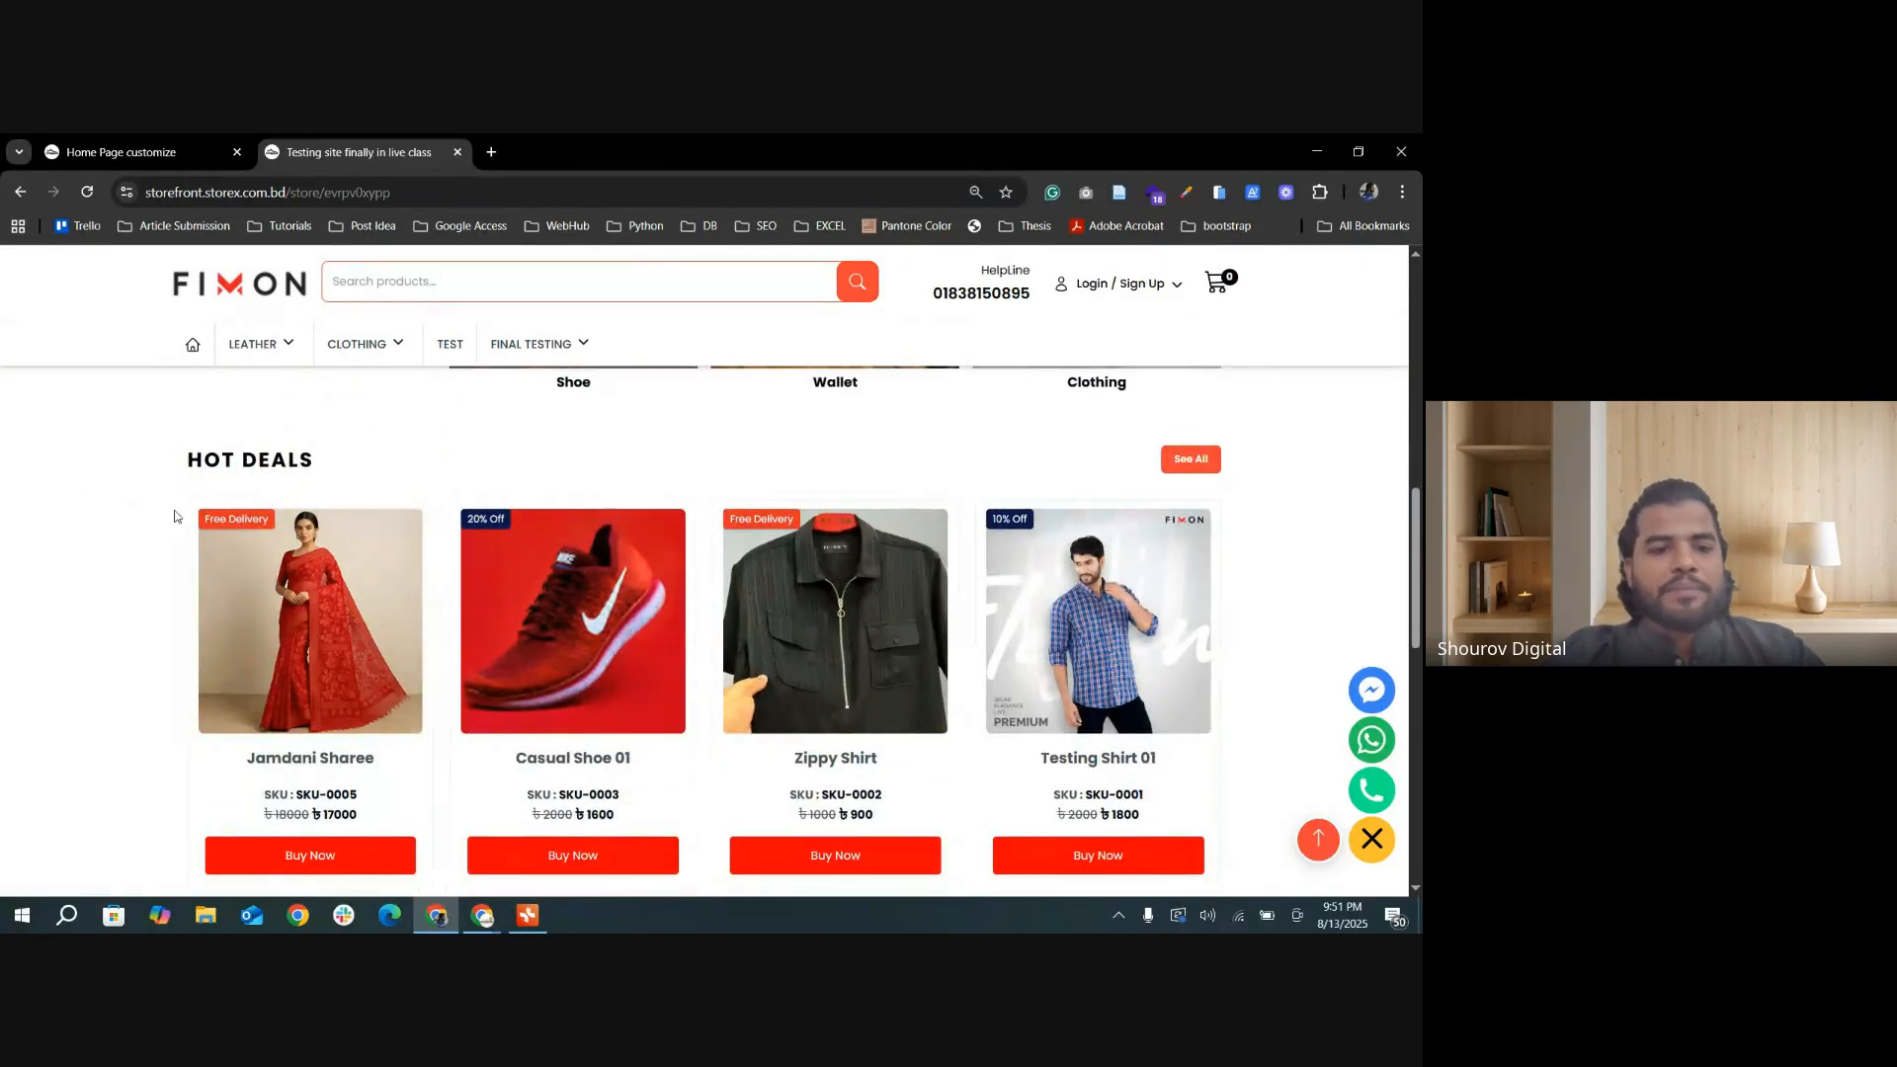
left_click(531, 346)
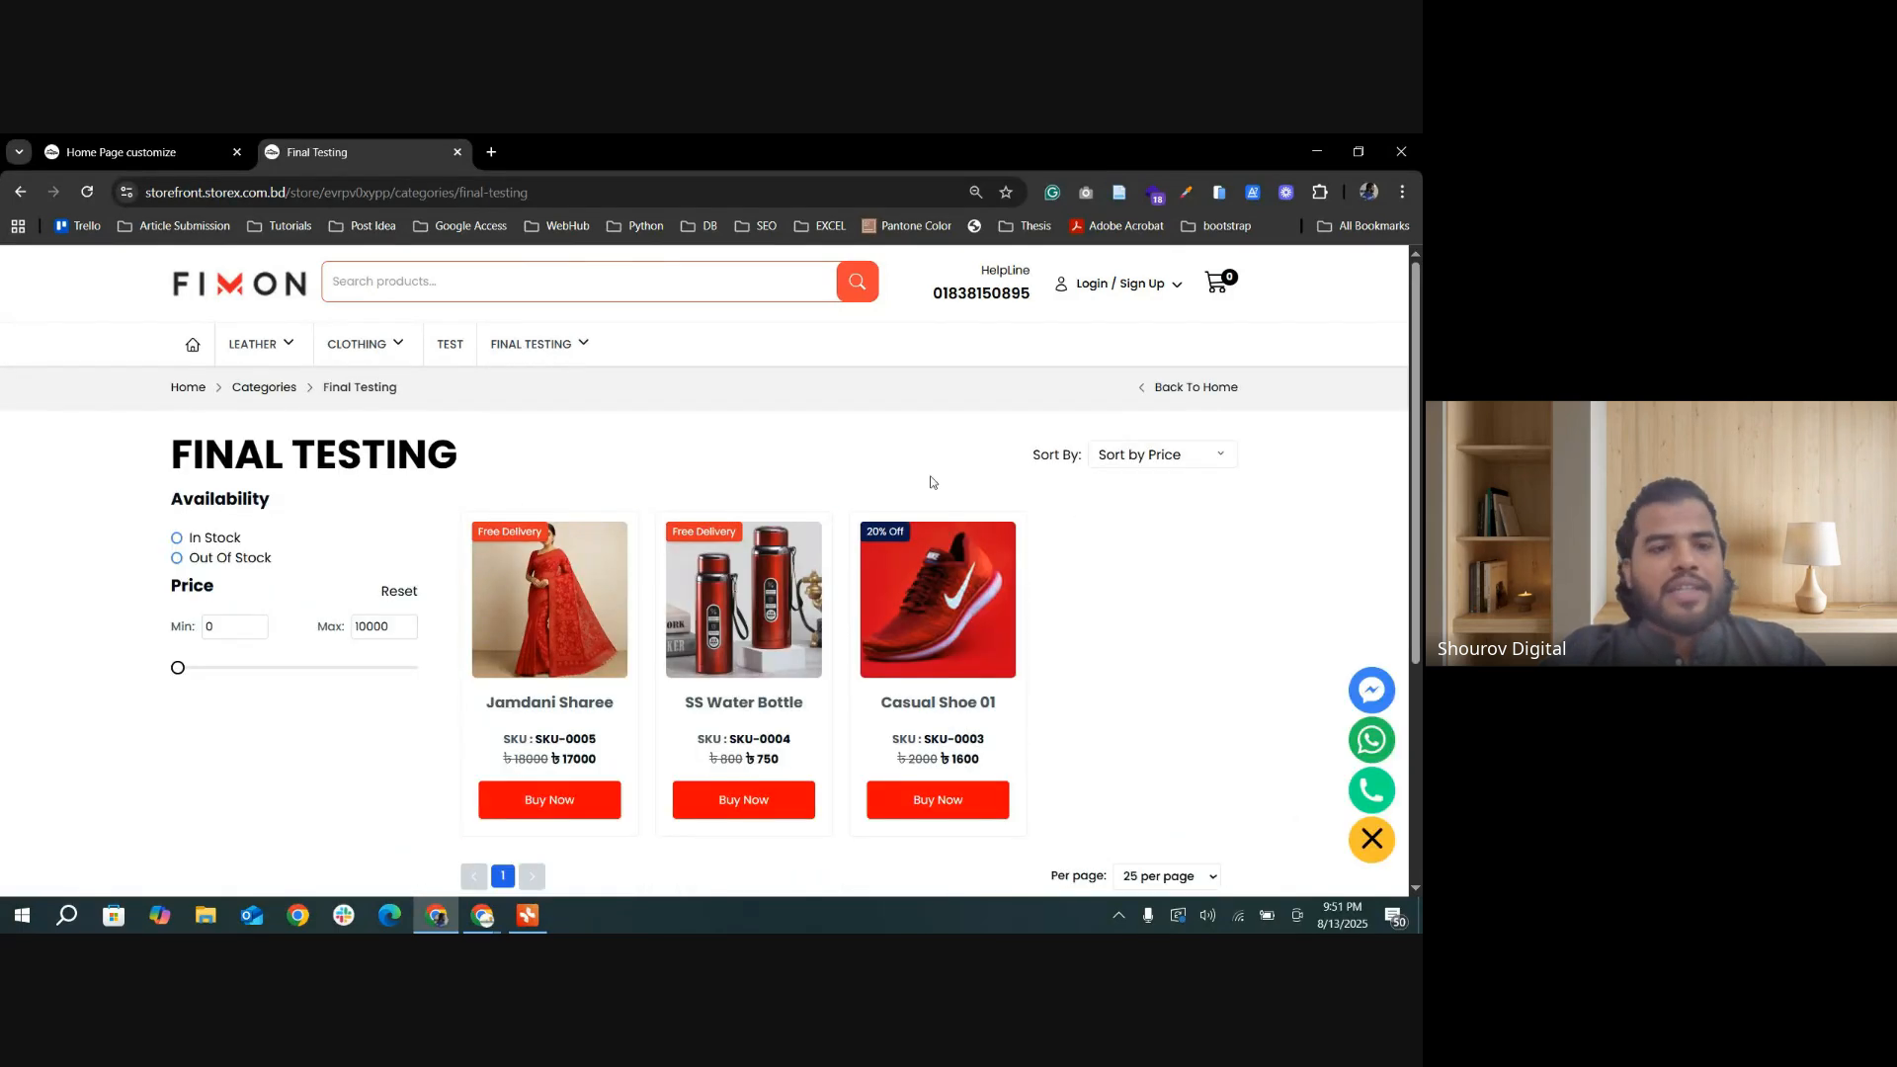
Step: Return to the home page settings, turn on the Latest Products section, and save the update
left_click(164, 155)
scroll(733, 553, "down", 3)
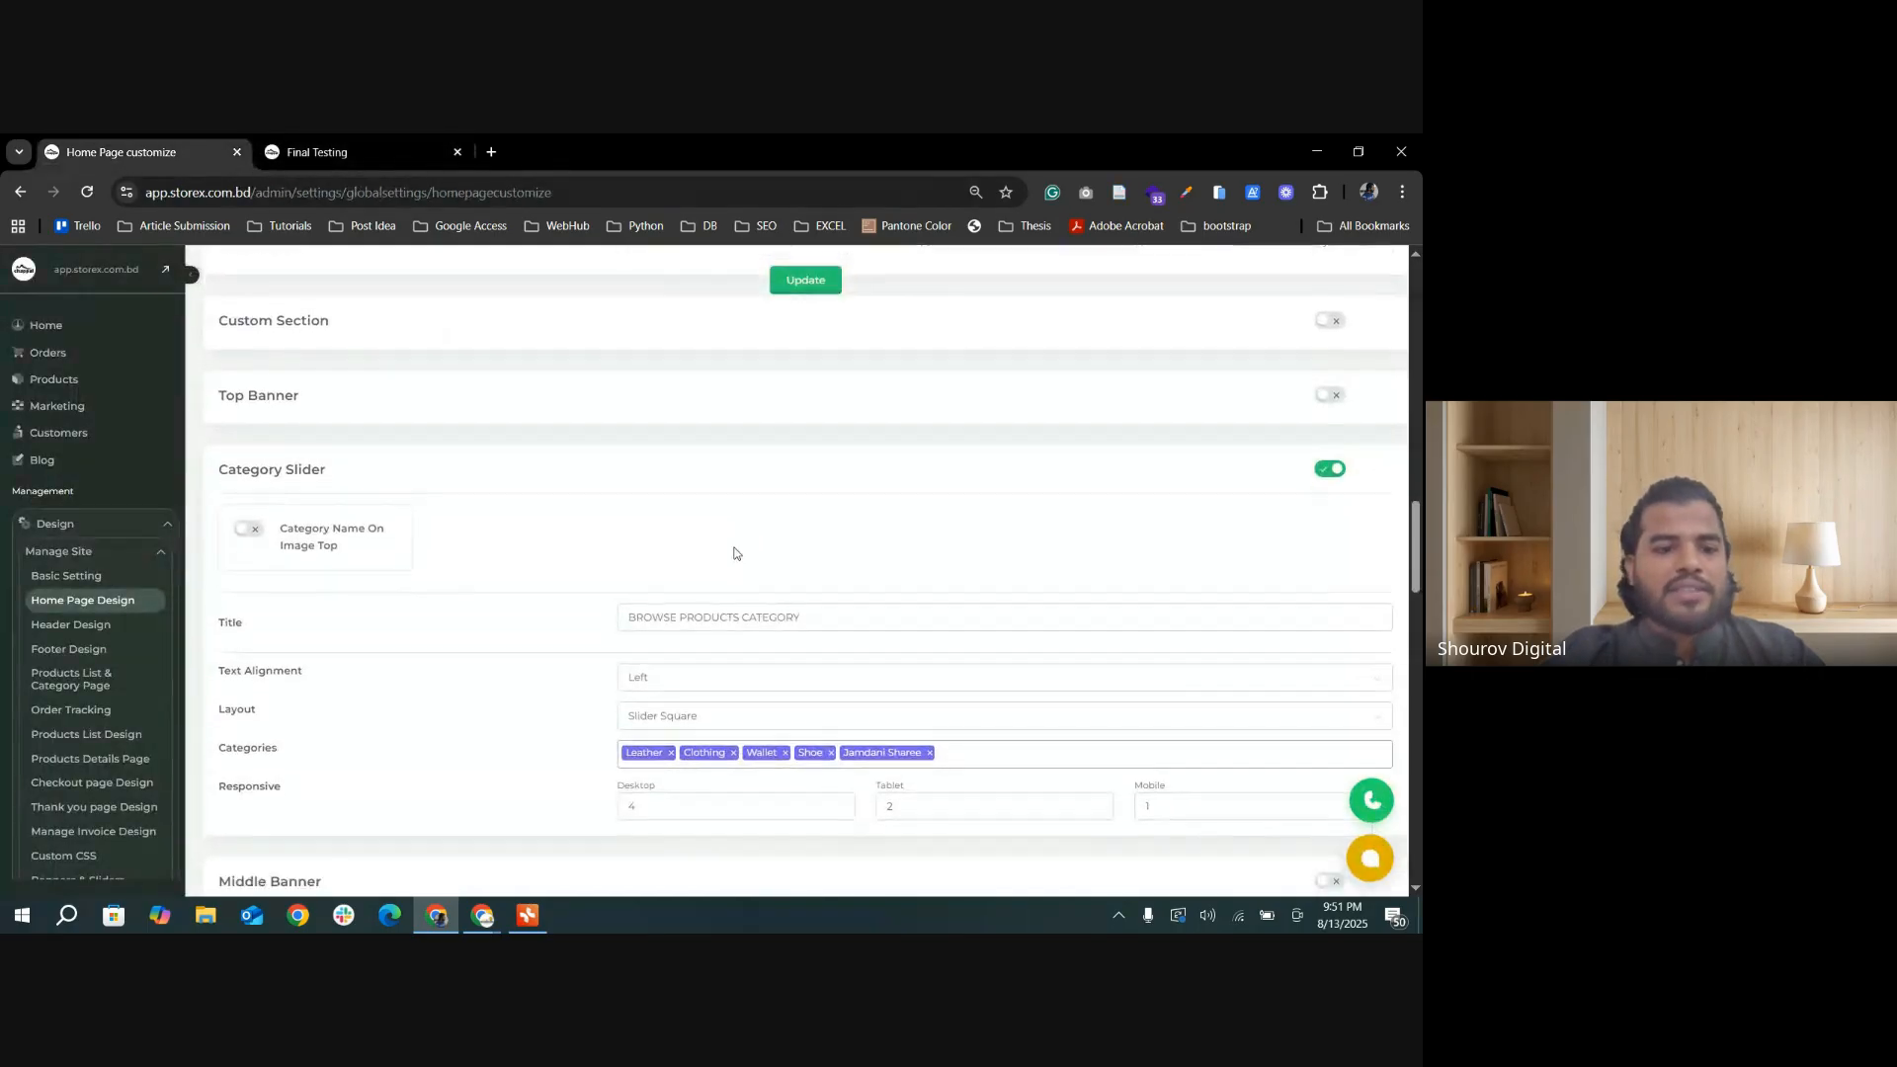
scroll(733, 564, "down", 3)
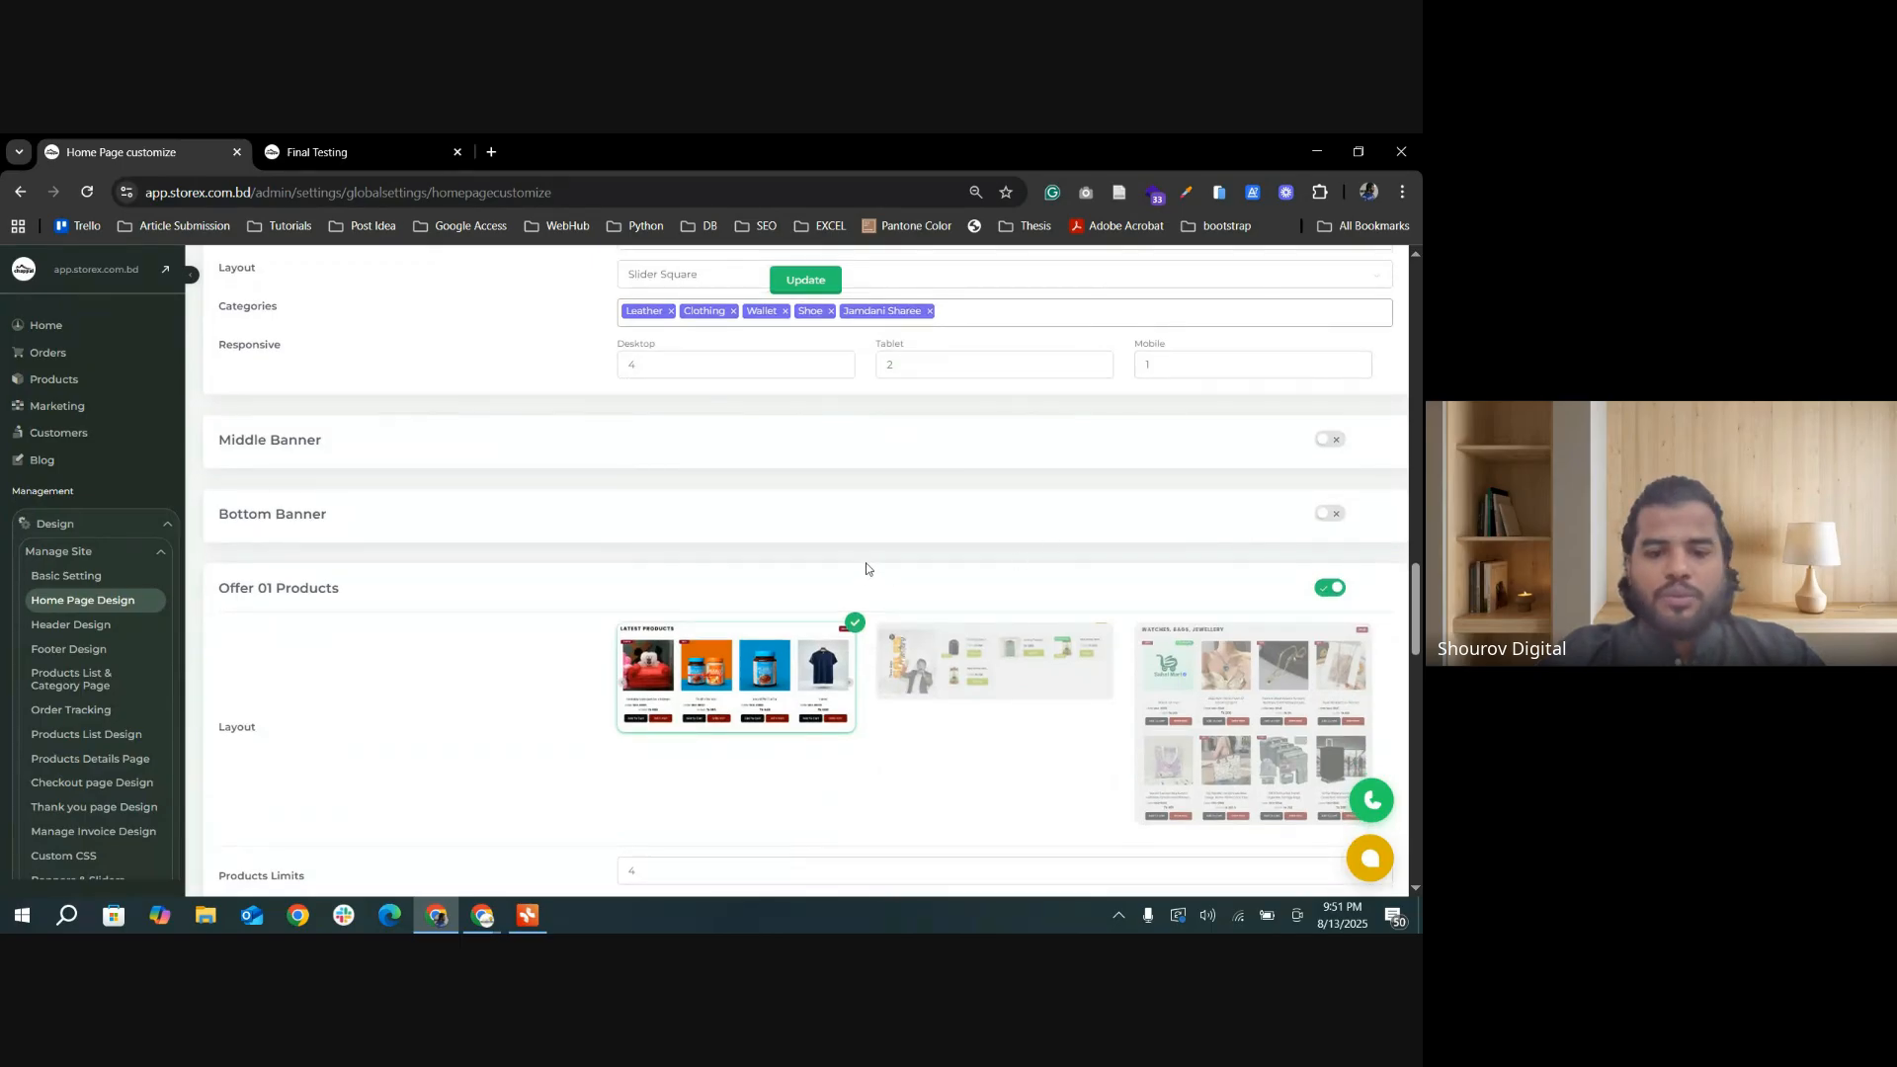
scroll(866, 568, "down", 3)
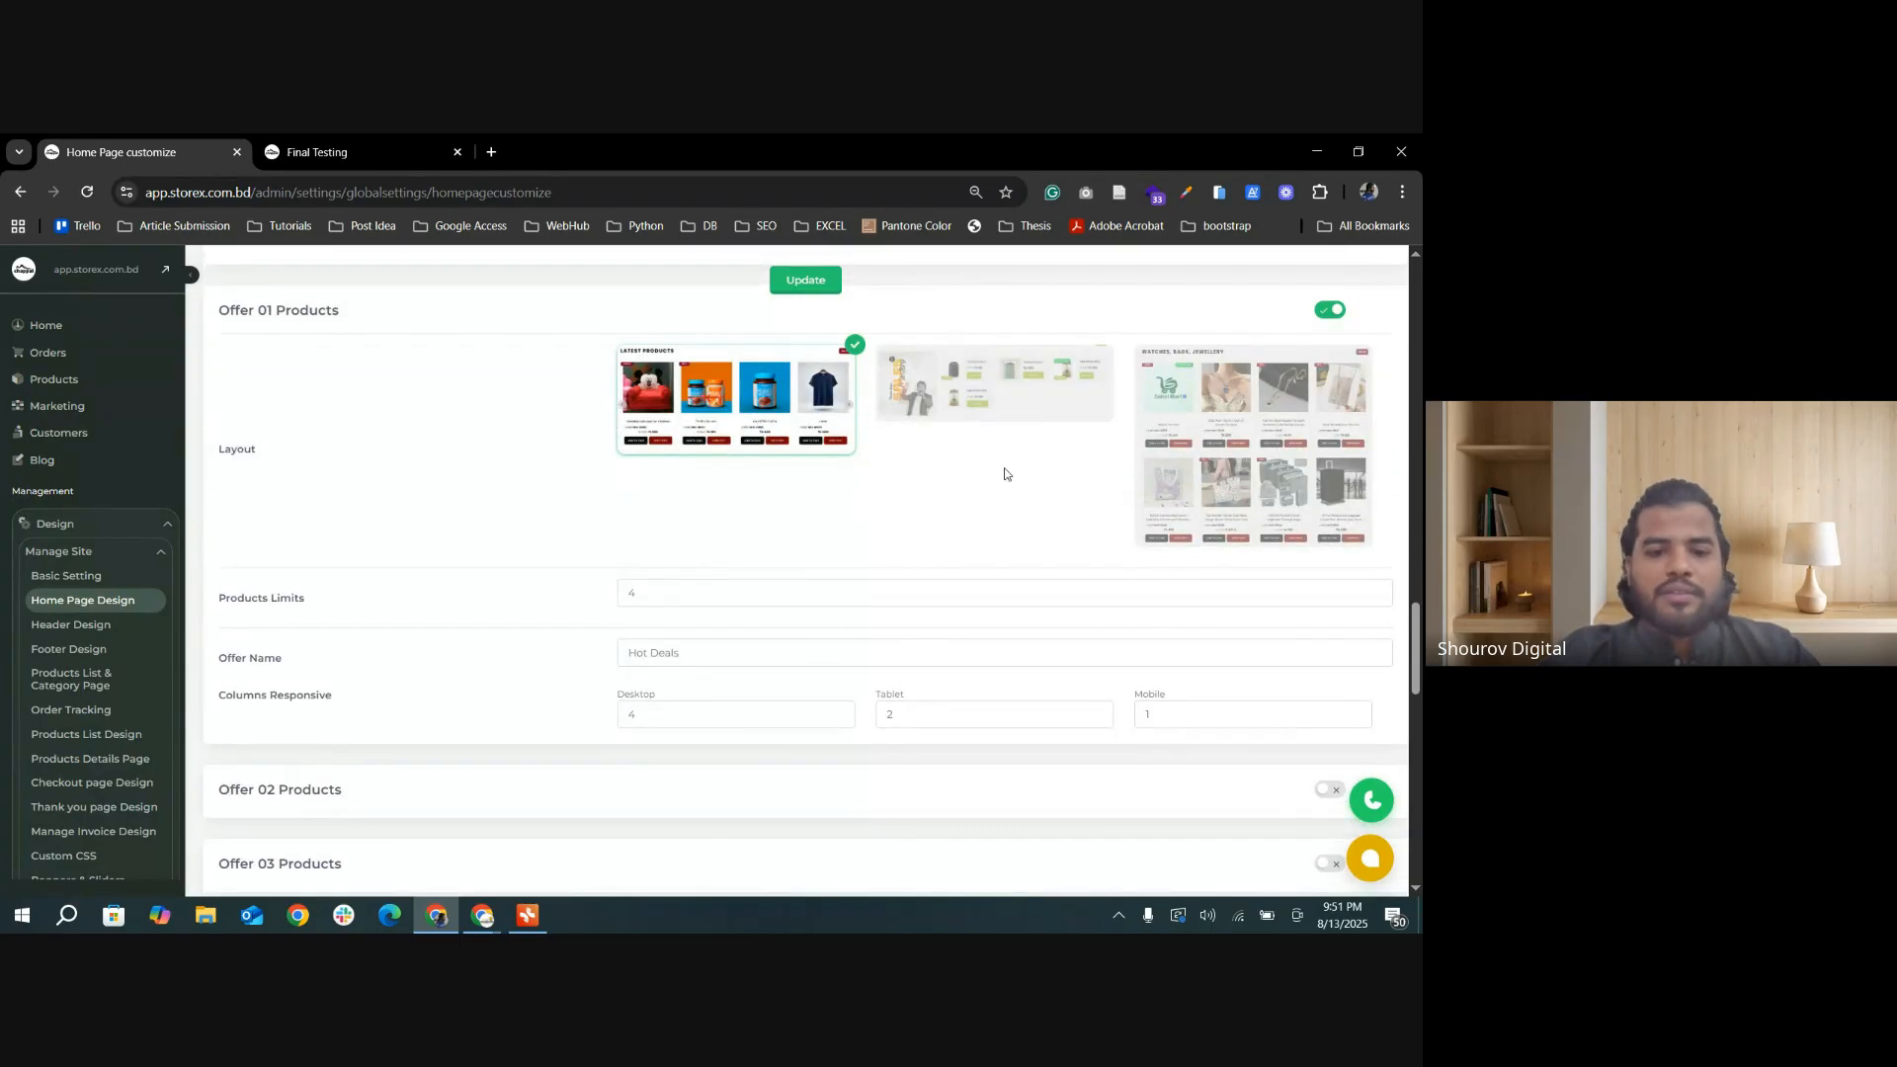
scroll(1005, 474, "down", 4)
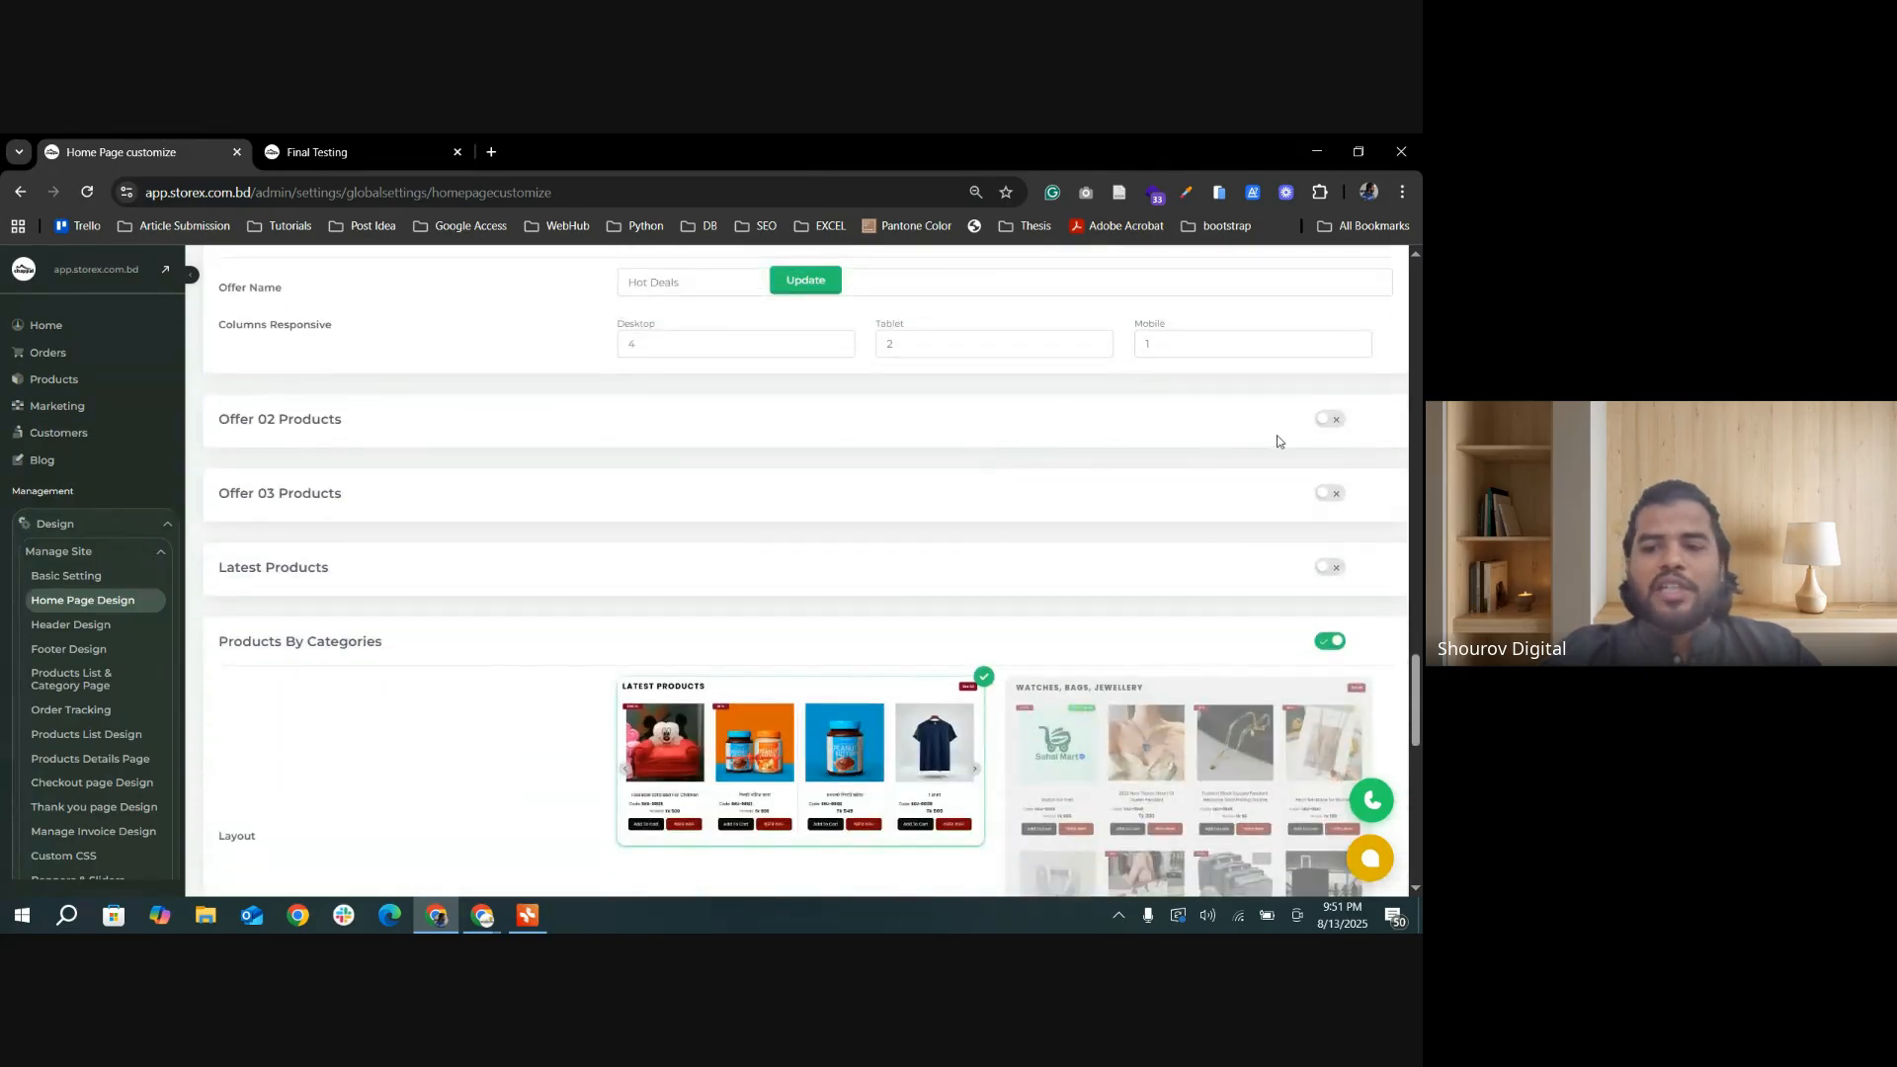
scroll(639, 479, "up", 1)
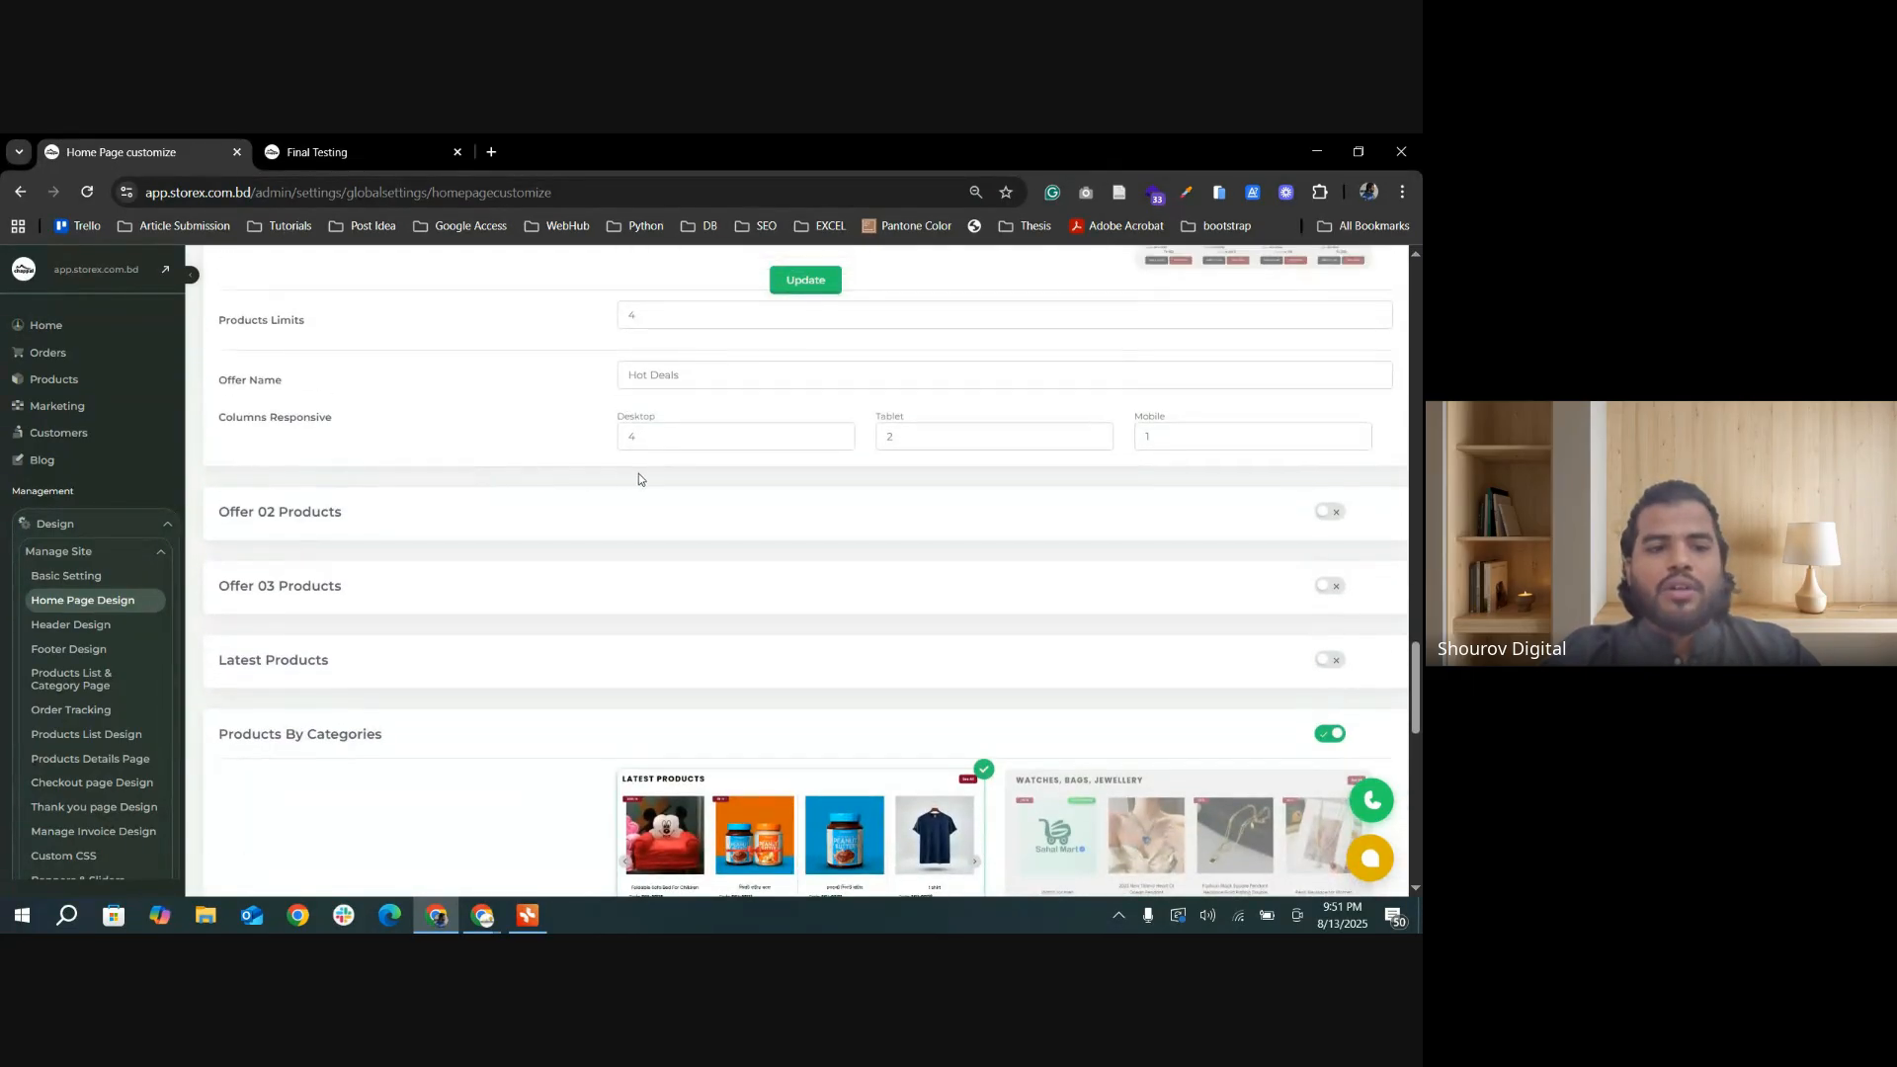
left_click(1330, 660)
scroll(821, 491, "down", 1)
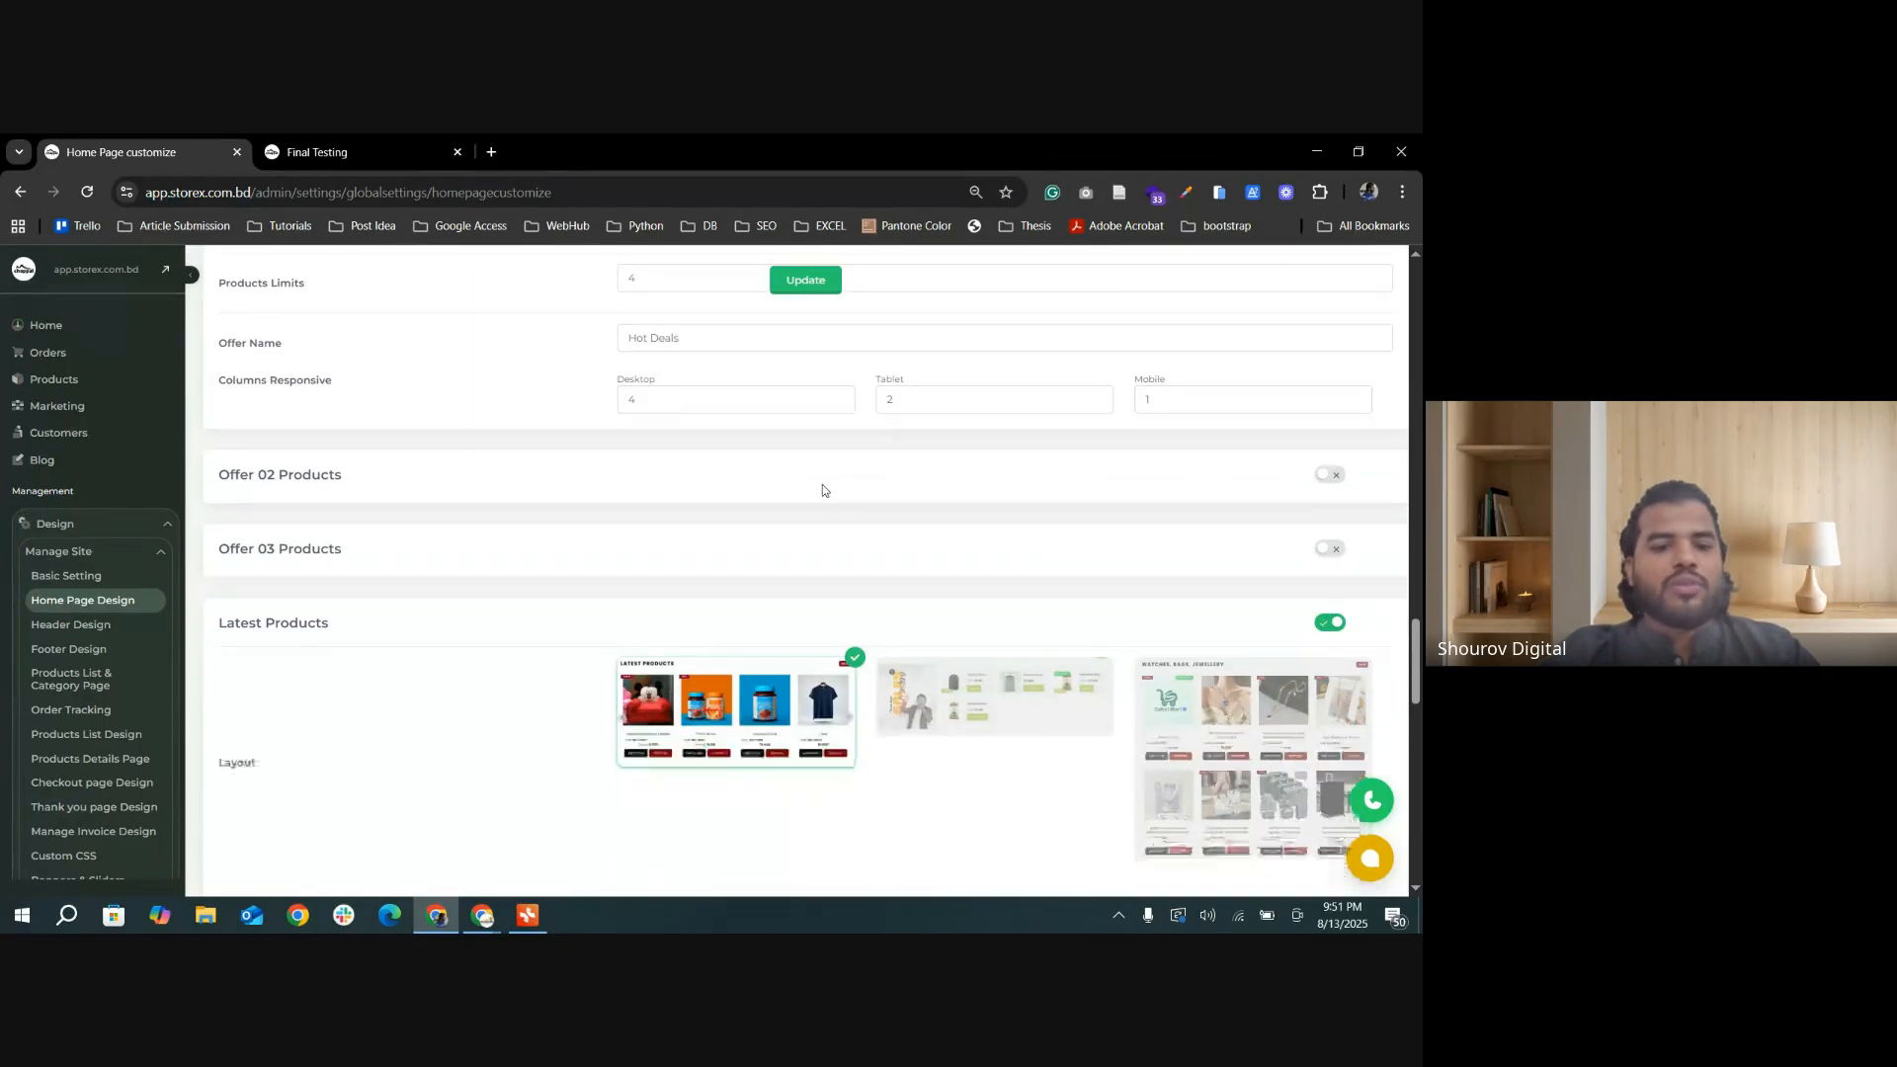
left_click(803, 282)
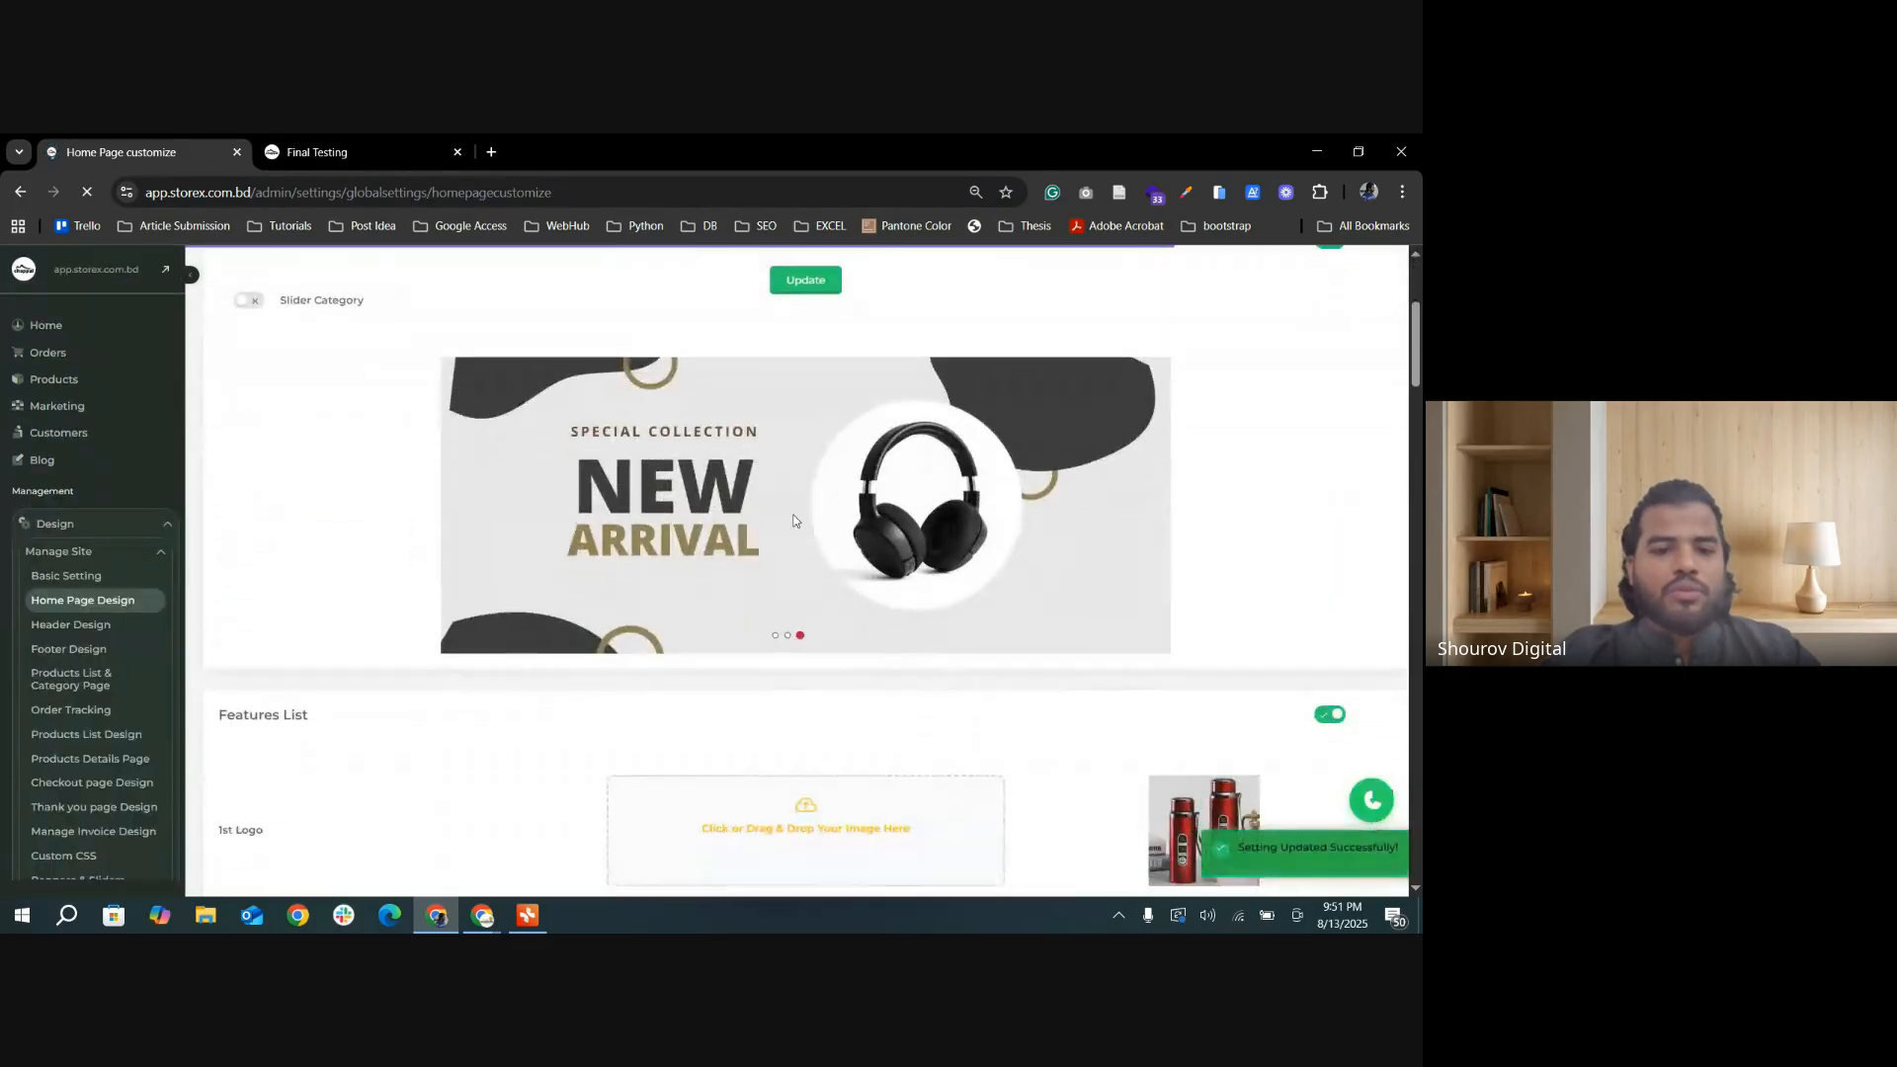
Step: Reload the storefront, go to its home page, and examine the LATEST PRODUCTS section
left_click(360, 143)
left_click(87, 193)
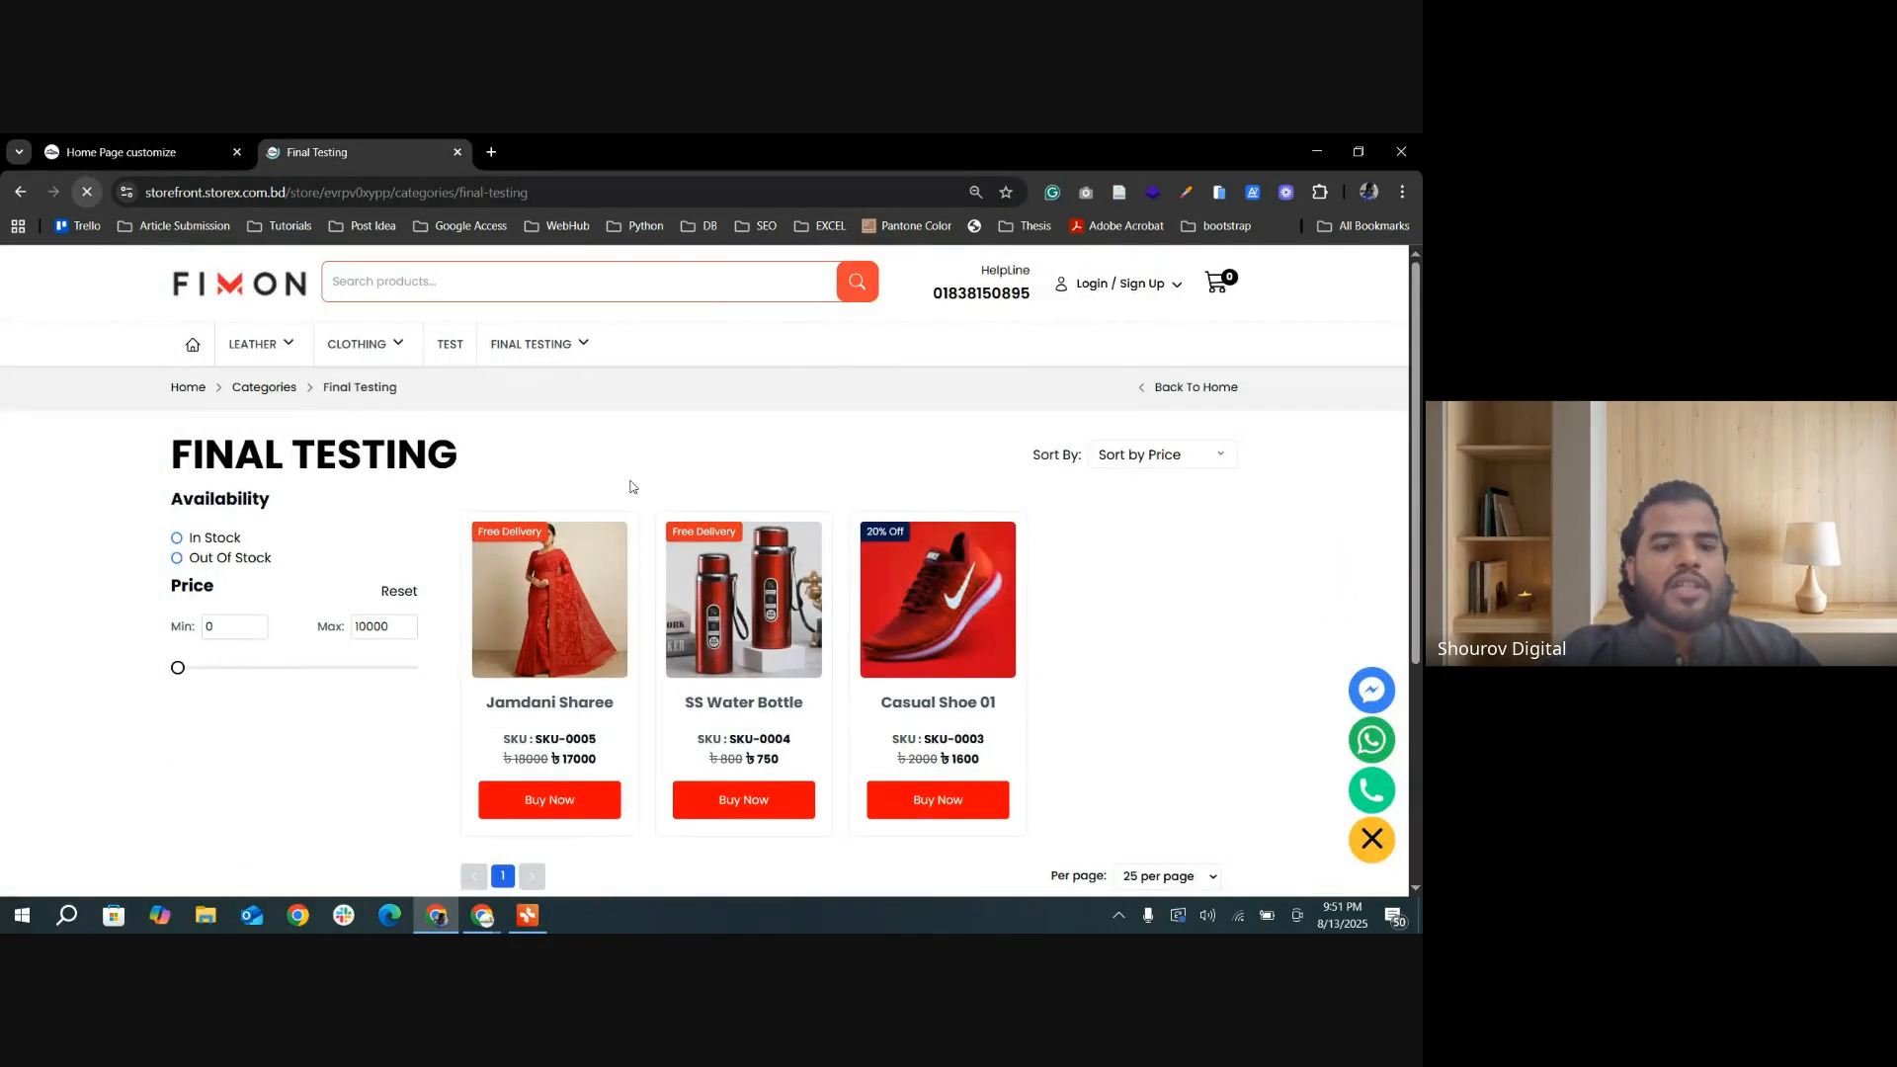
scroll(50, 530, "down", 1)
left_click(188, 259)
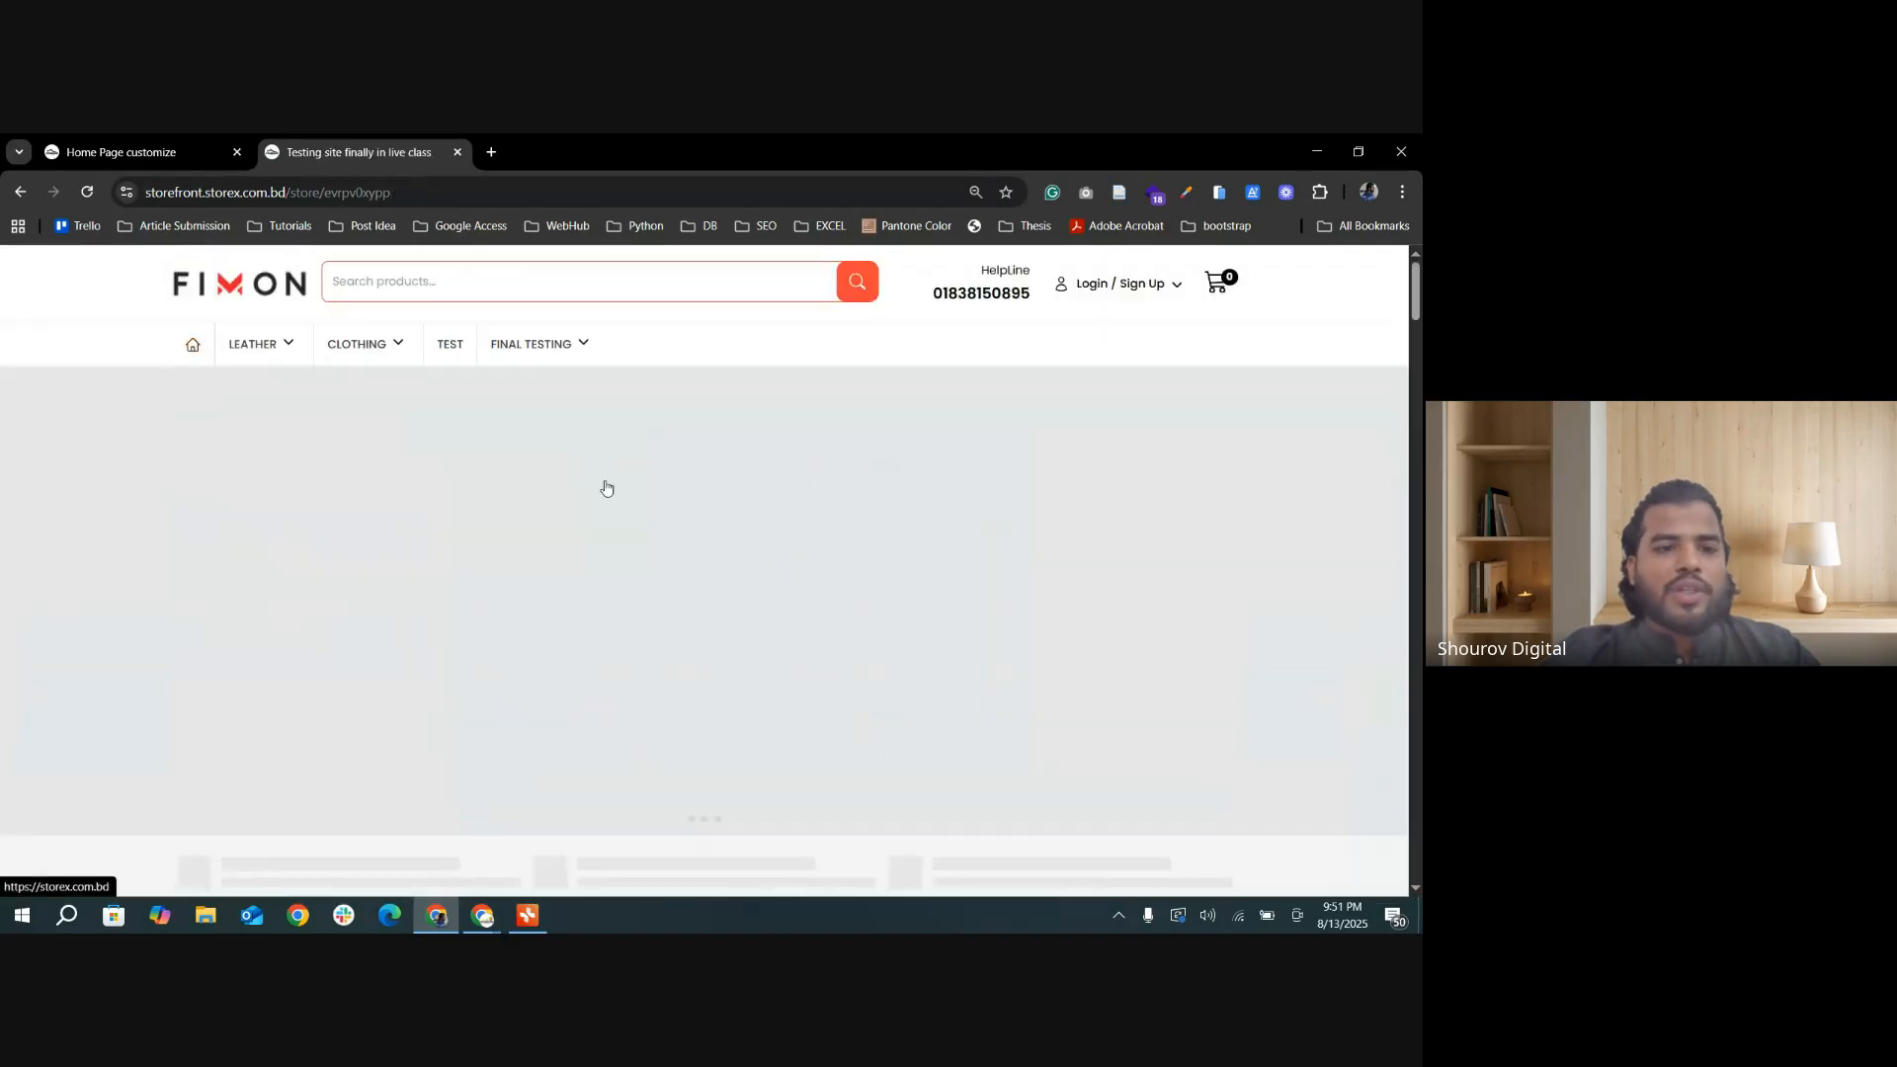
scroll(745, 567, "down", 10)
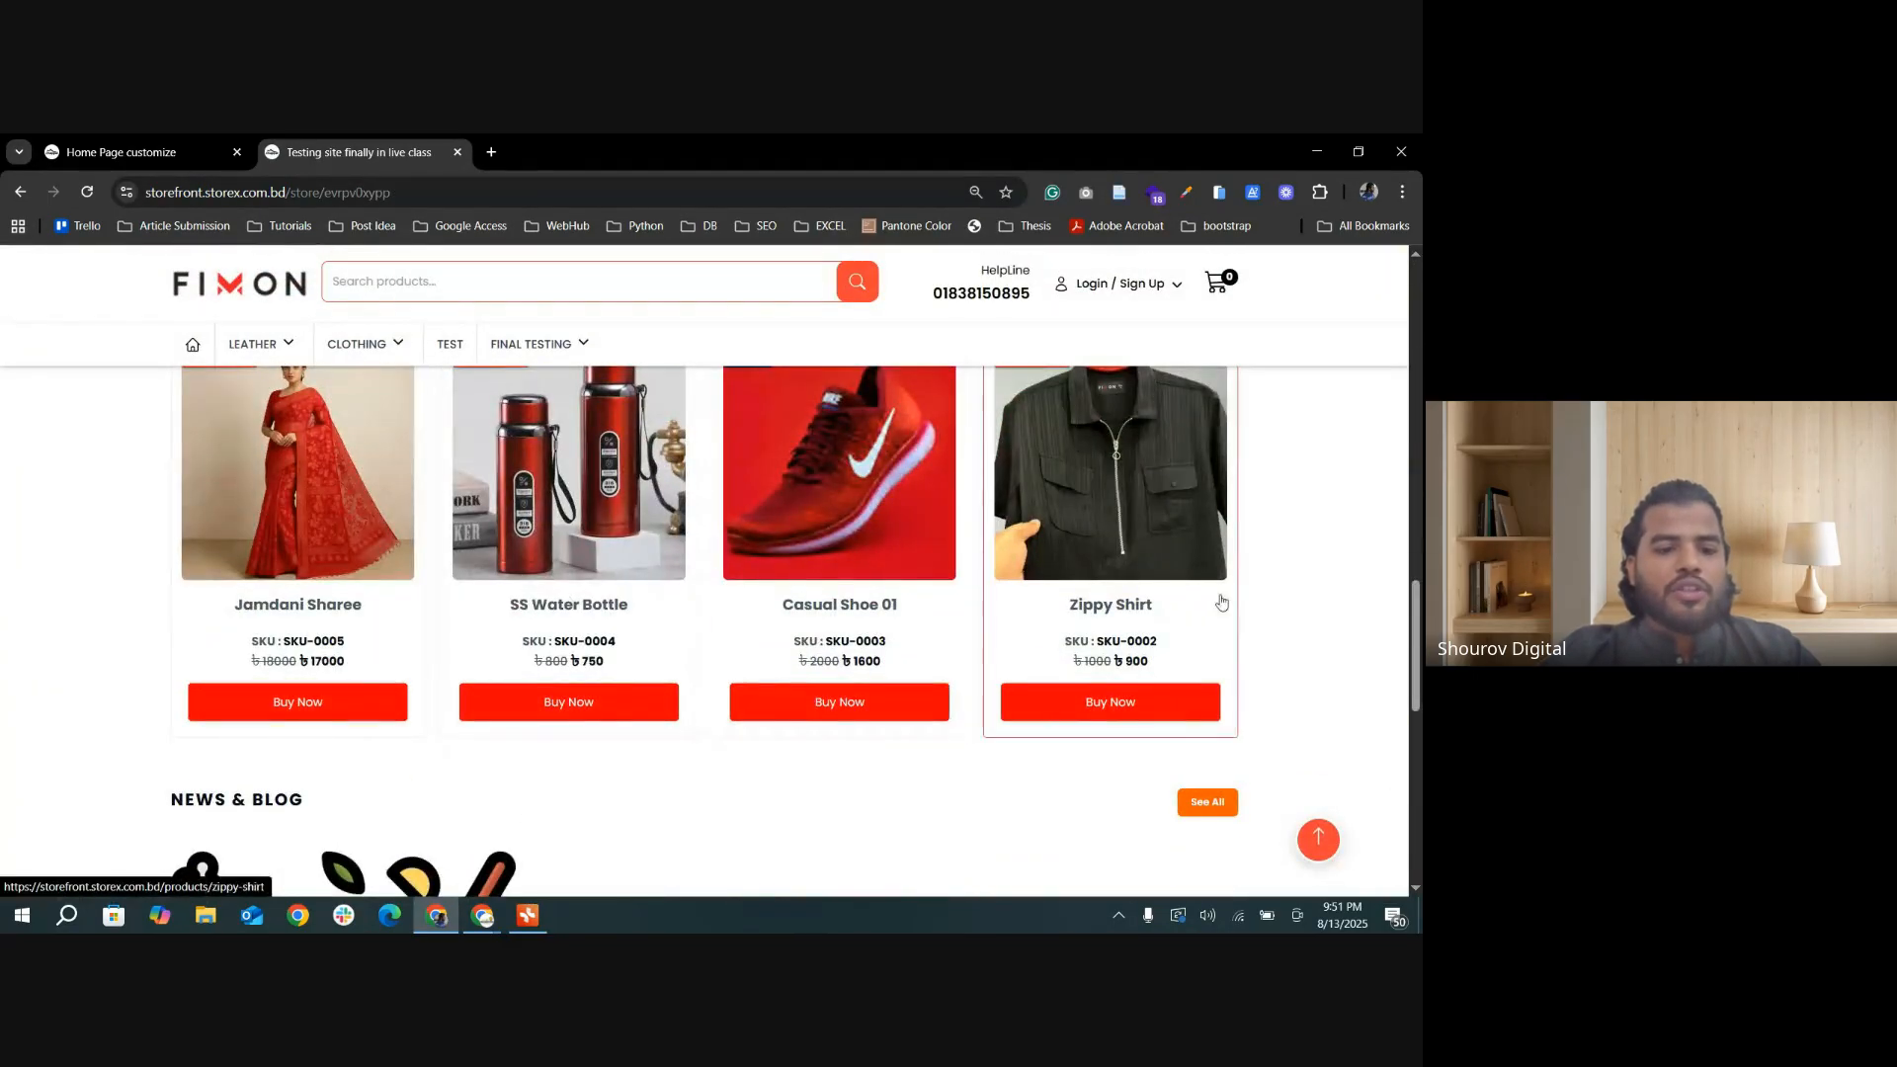
scroll(1091, 602, "up", 1)
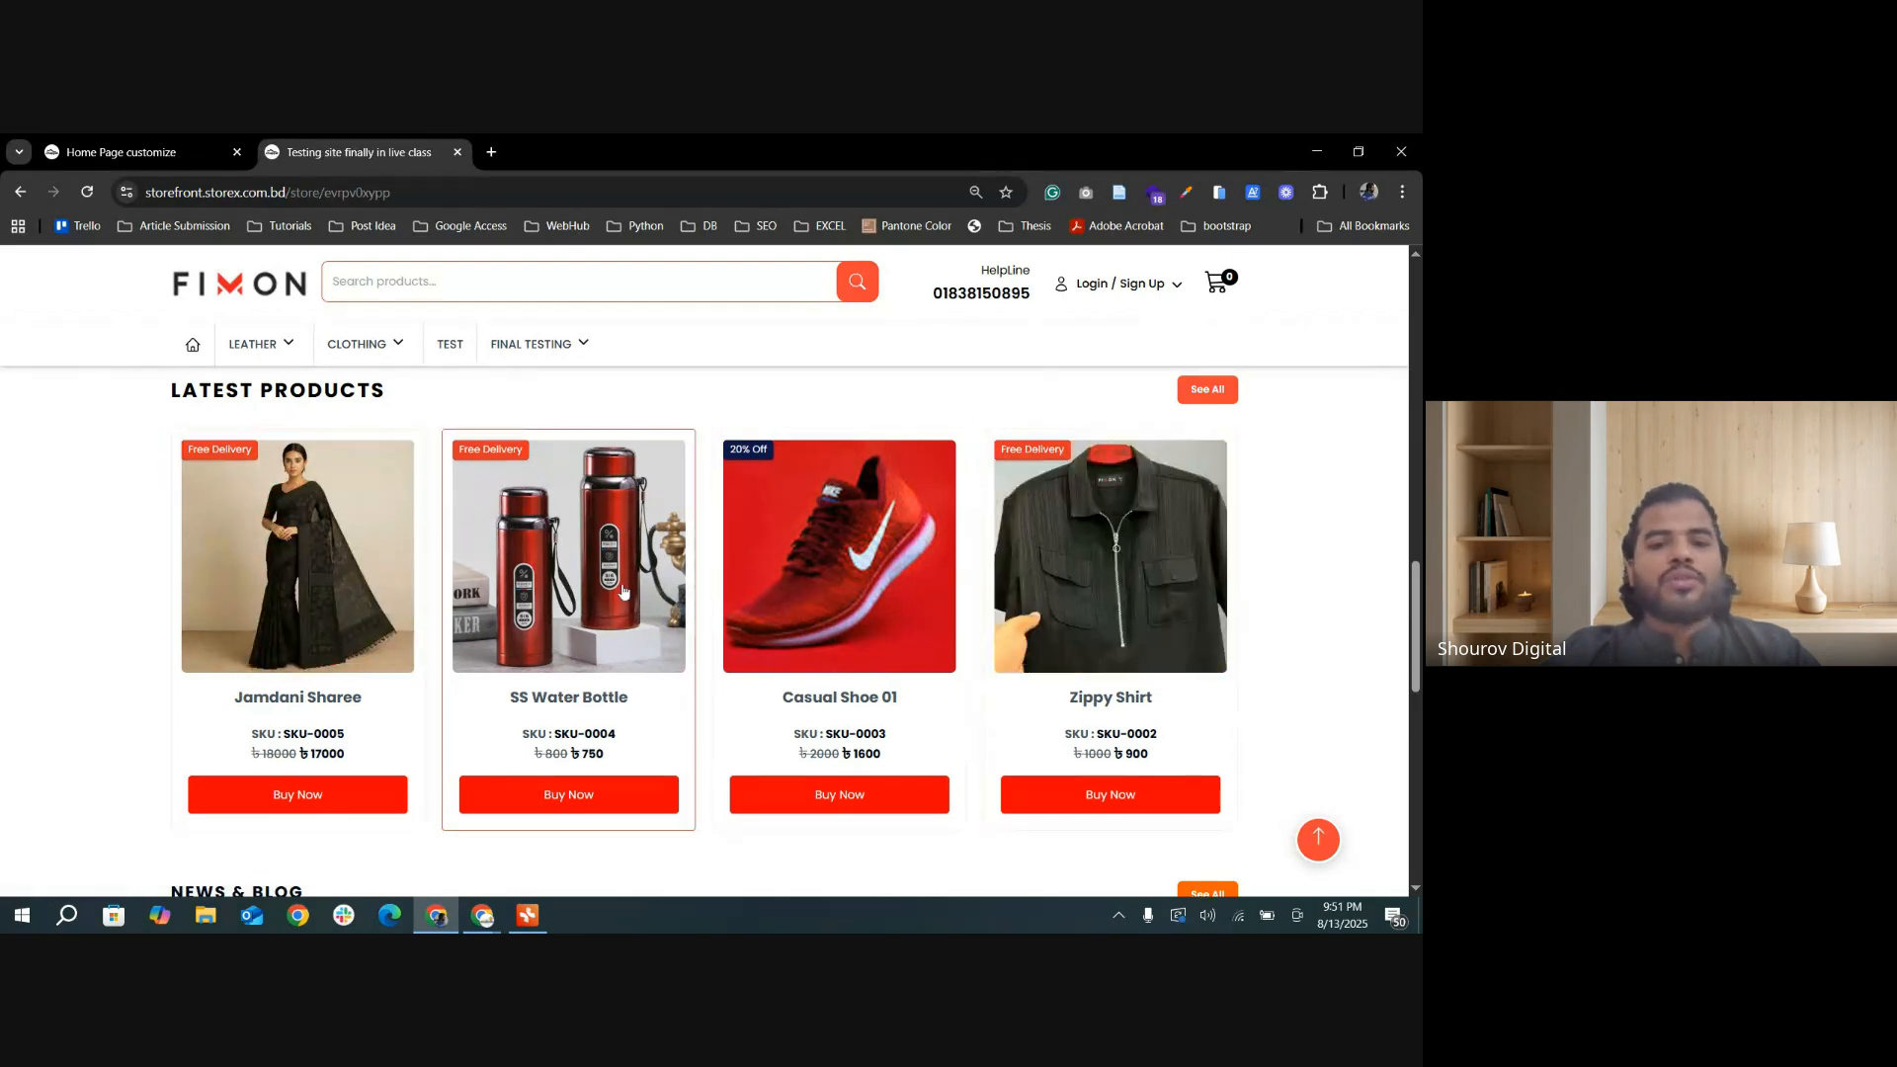
scroll(1234, 624, "up", 4)
scroll(1236, 624, "up", 4)
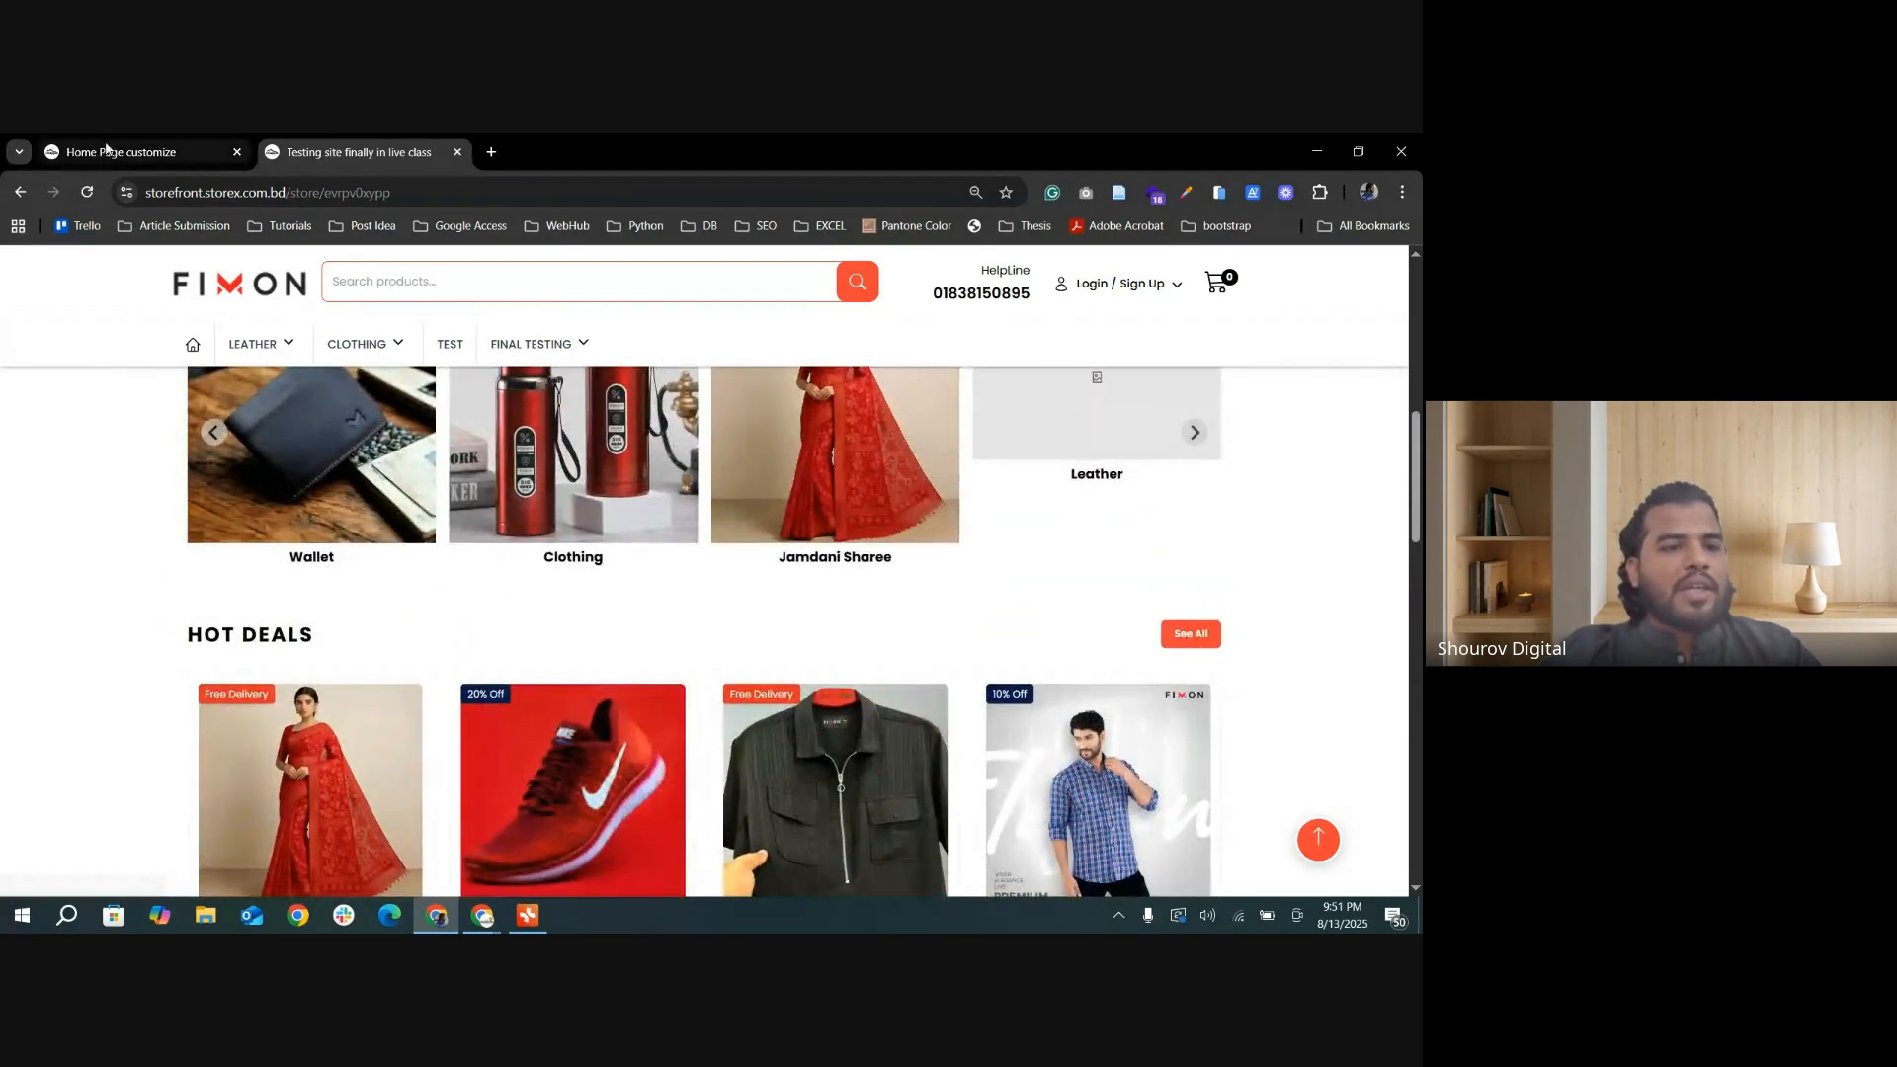
Step: Return to the home page settings and review the sections from Latest Products through Blog List to Sticky Contact Bar
left_click(107, 150)
scroll(965, 699, "down", 8)
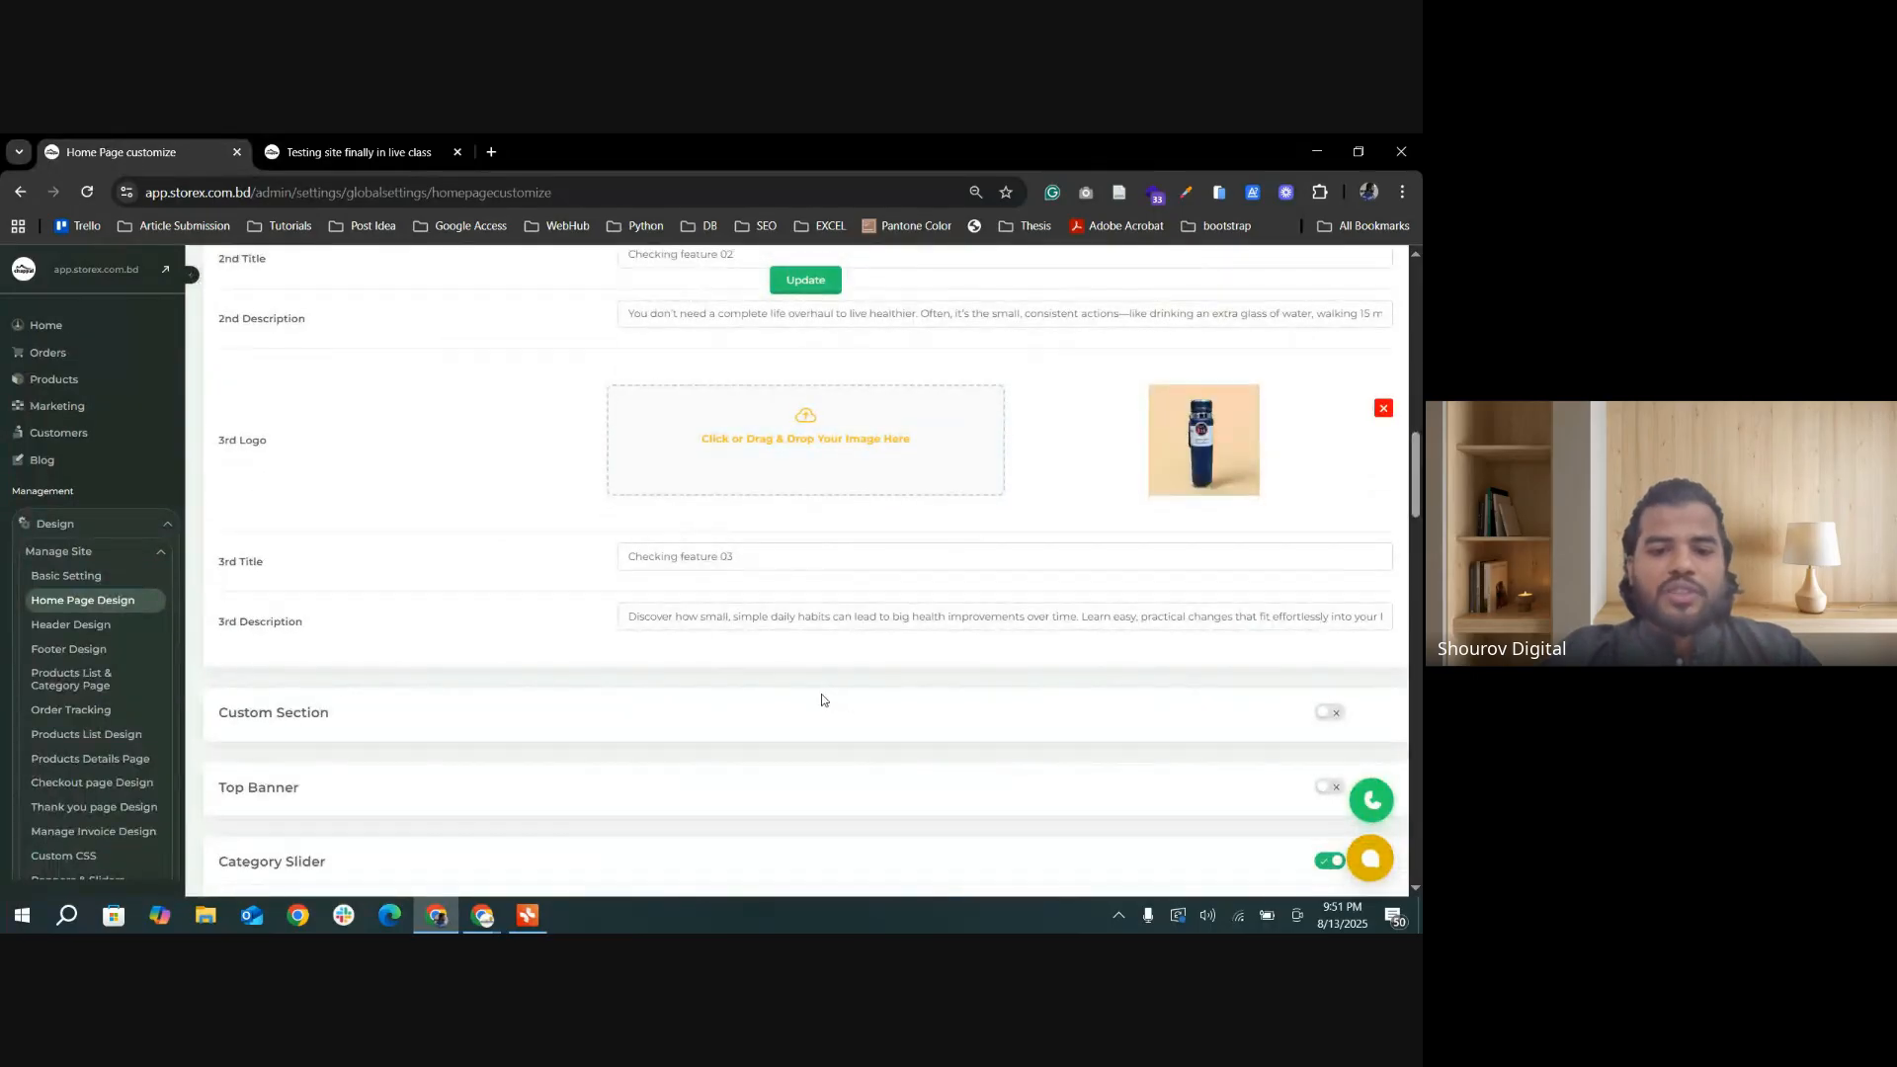
scroll(821, 700, "down", 15)
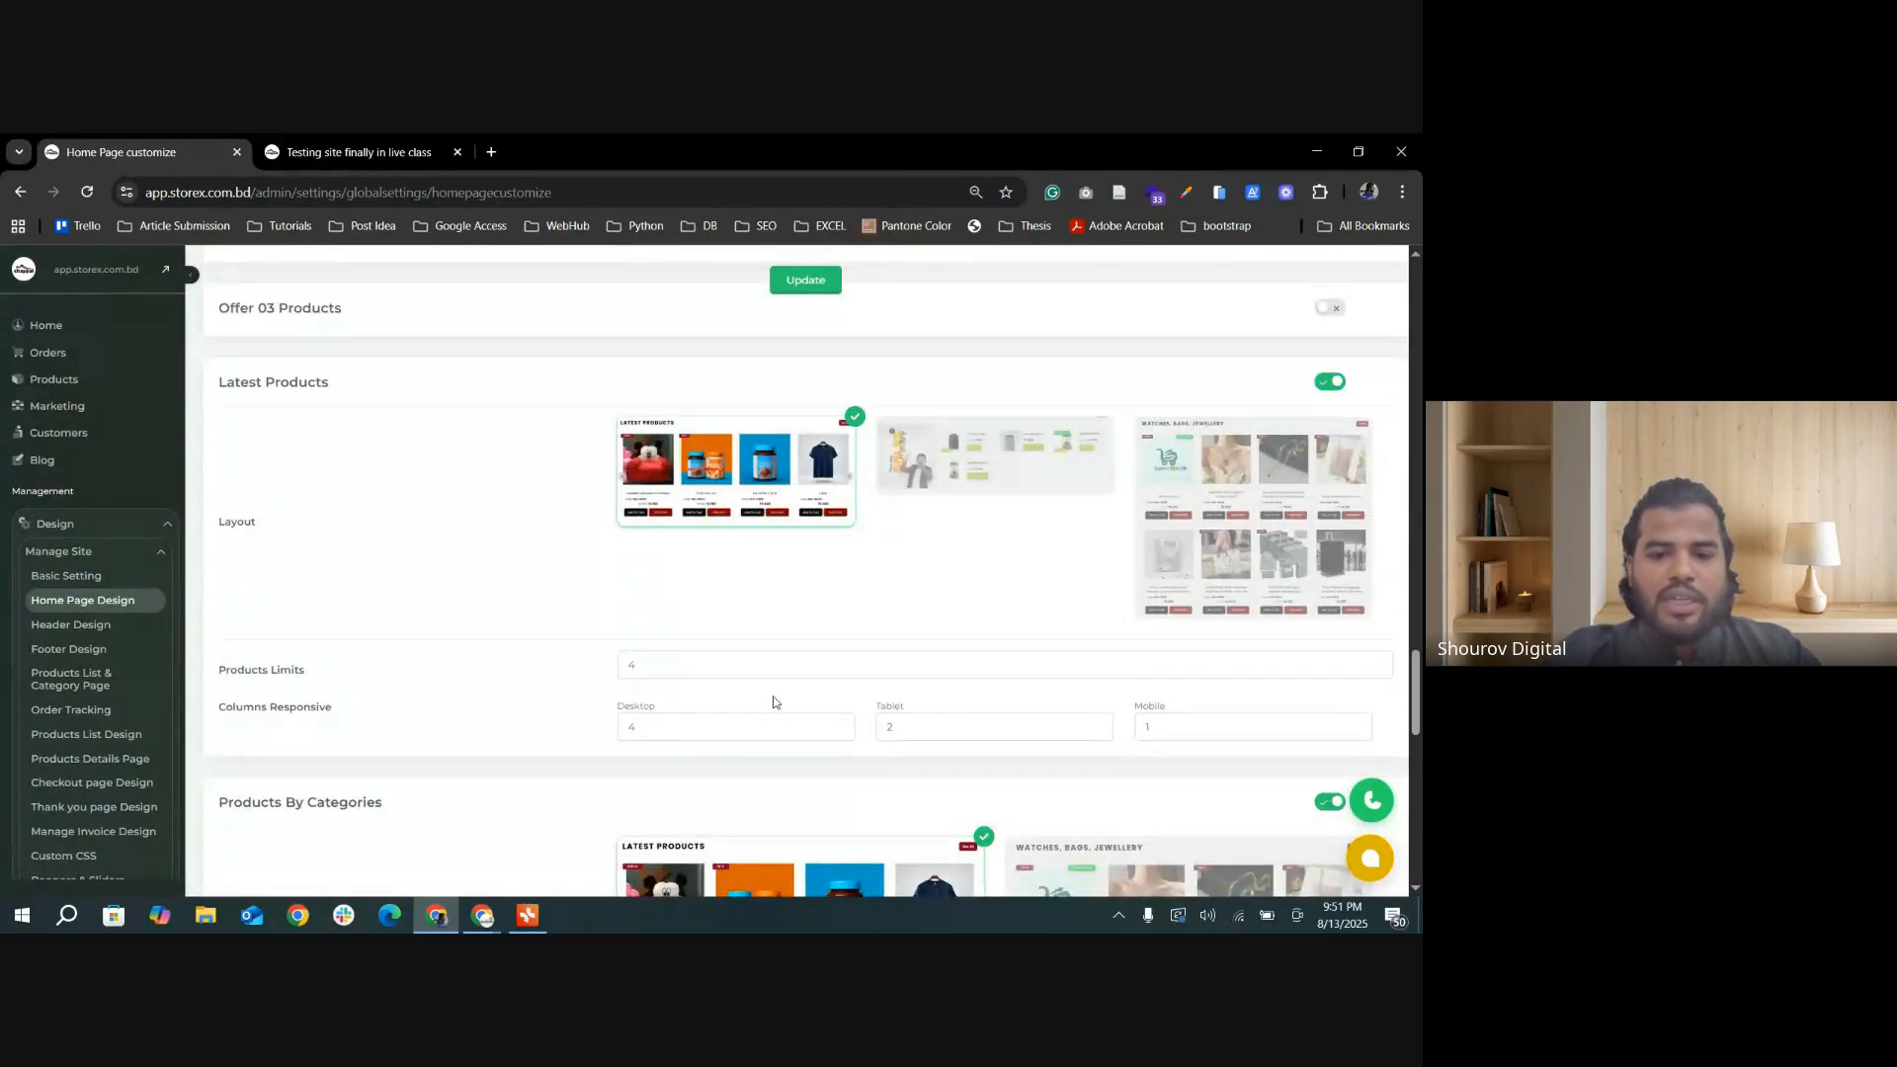
scroll(775, 702, "down", 8)
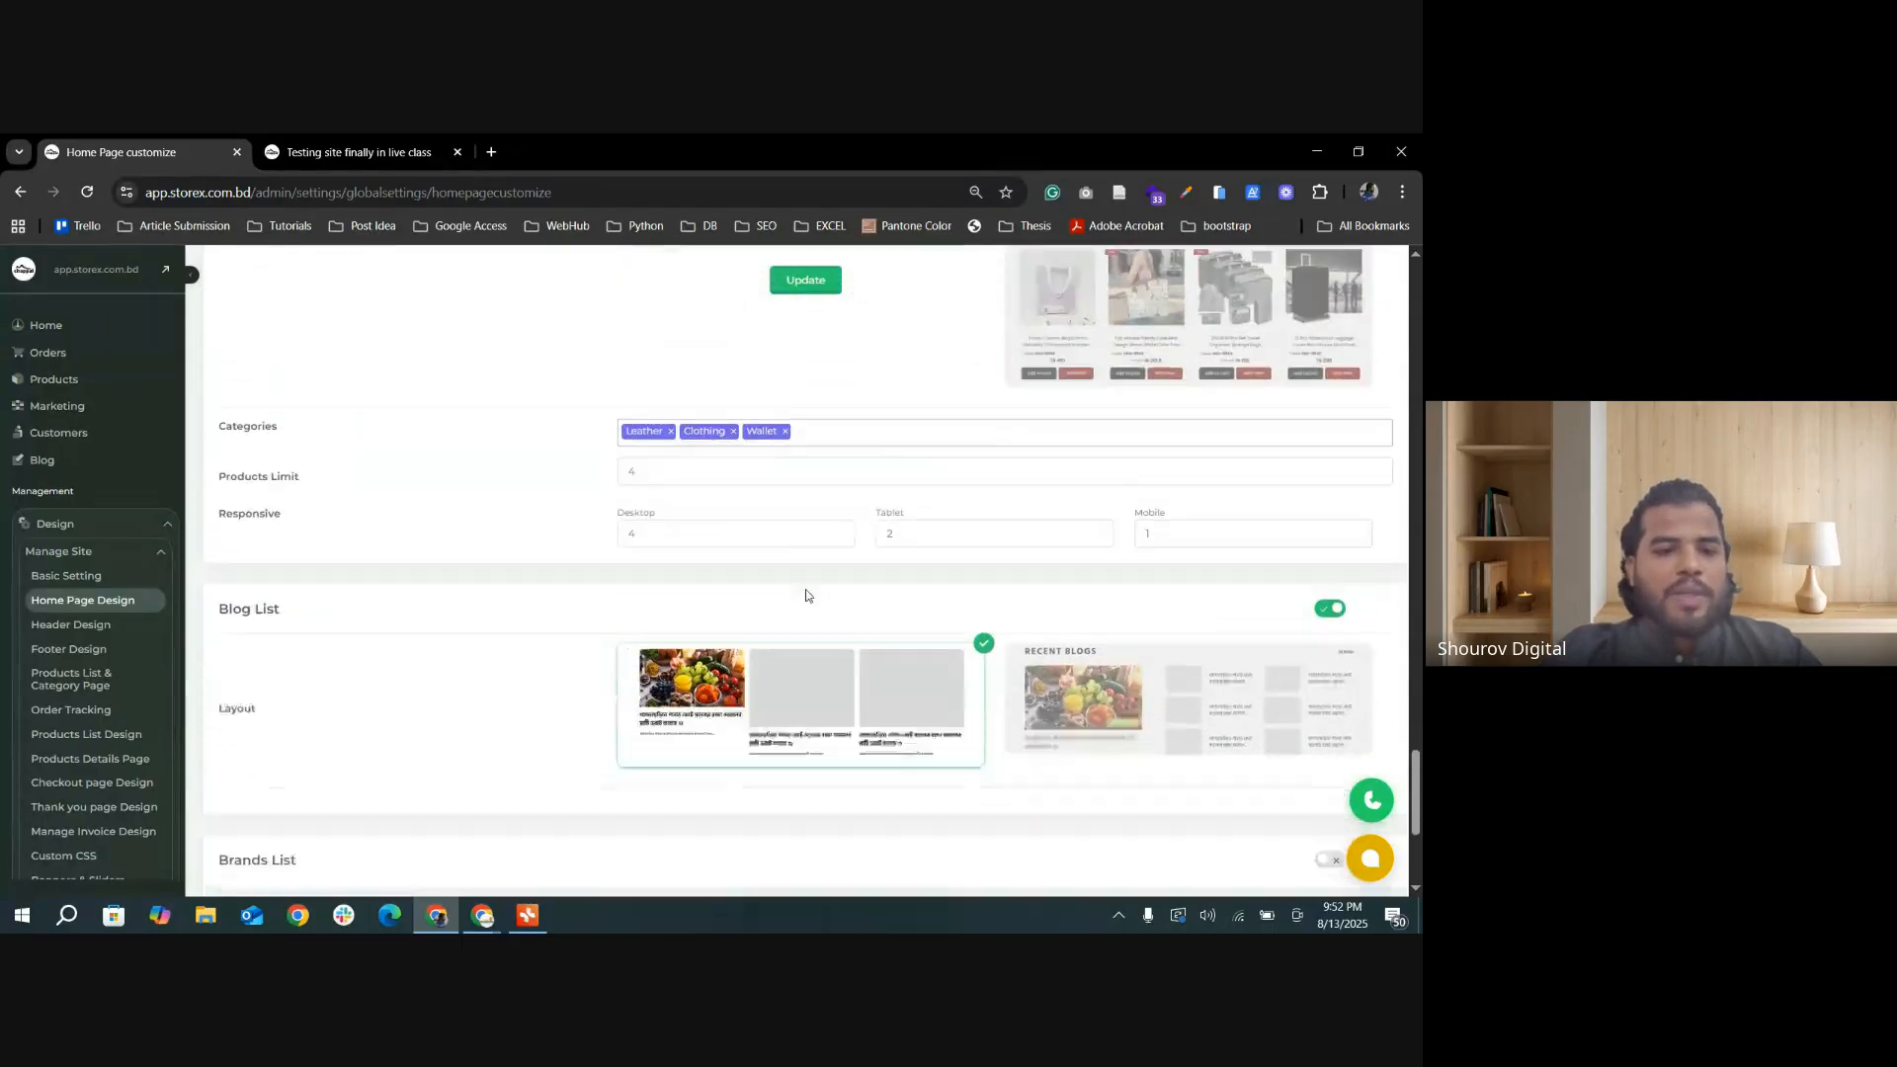
scroll(805, 596, "down", 3)
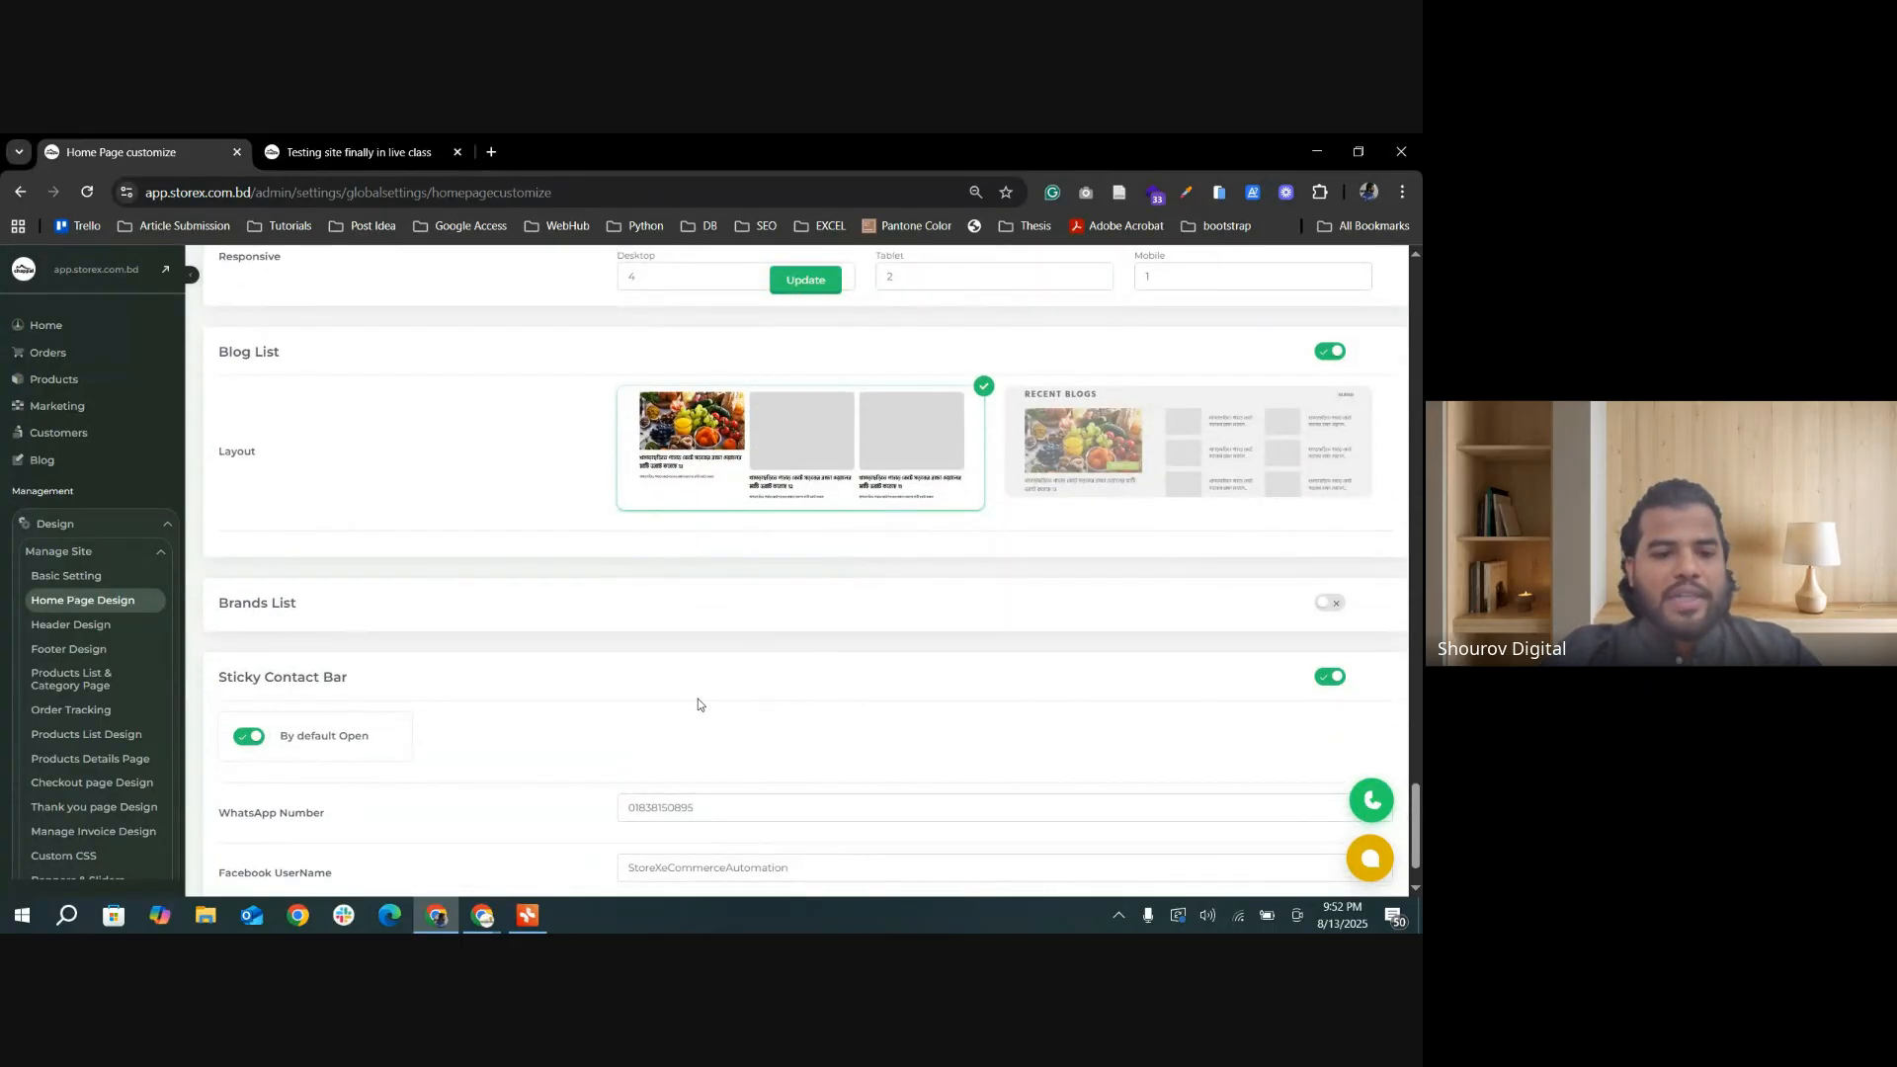
scroll(736, 533, "up", 2)
Step: Switch to the storefront and examine the NEWS & BLOG section with its blog post card
left_click(395, 153)
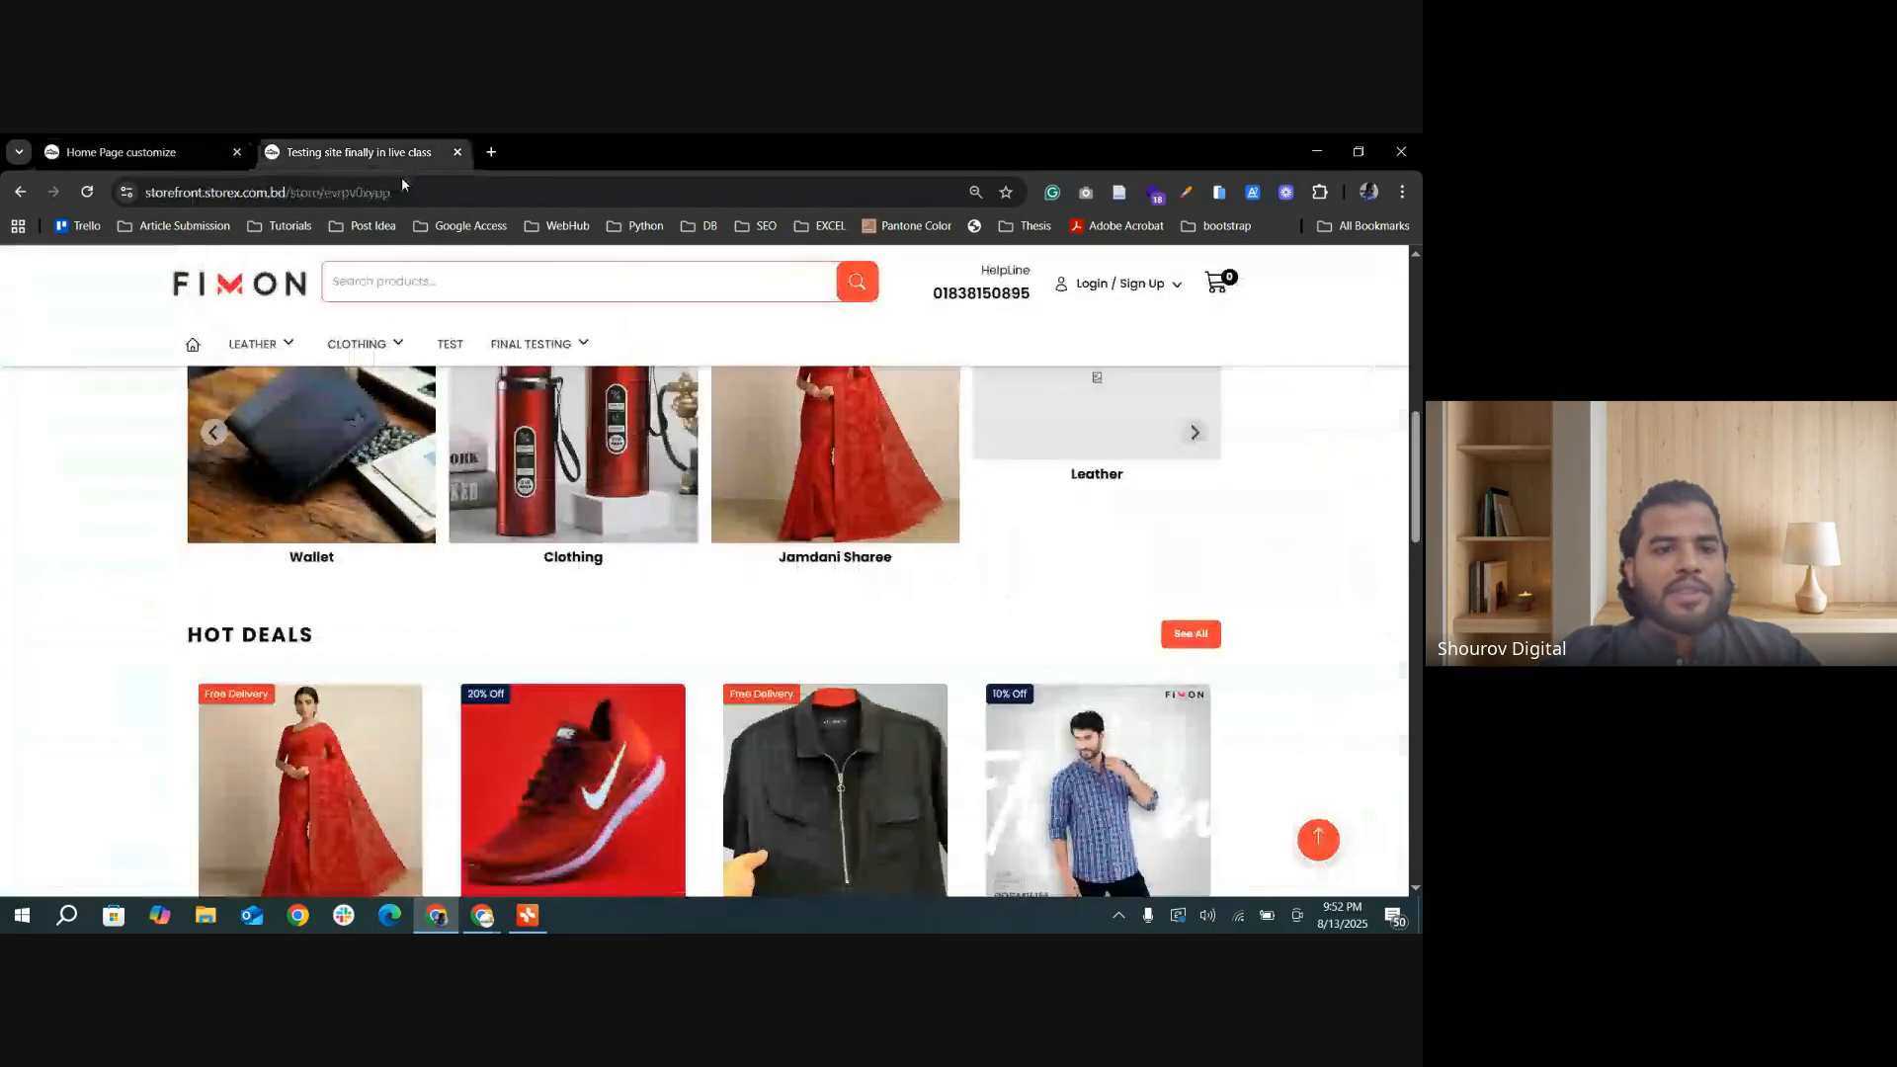
scroll(369, 688, "down", 15)
scroll(370, 689, "up", 5)
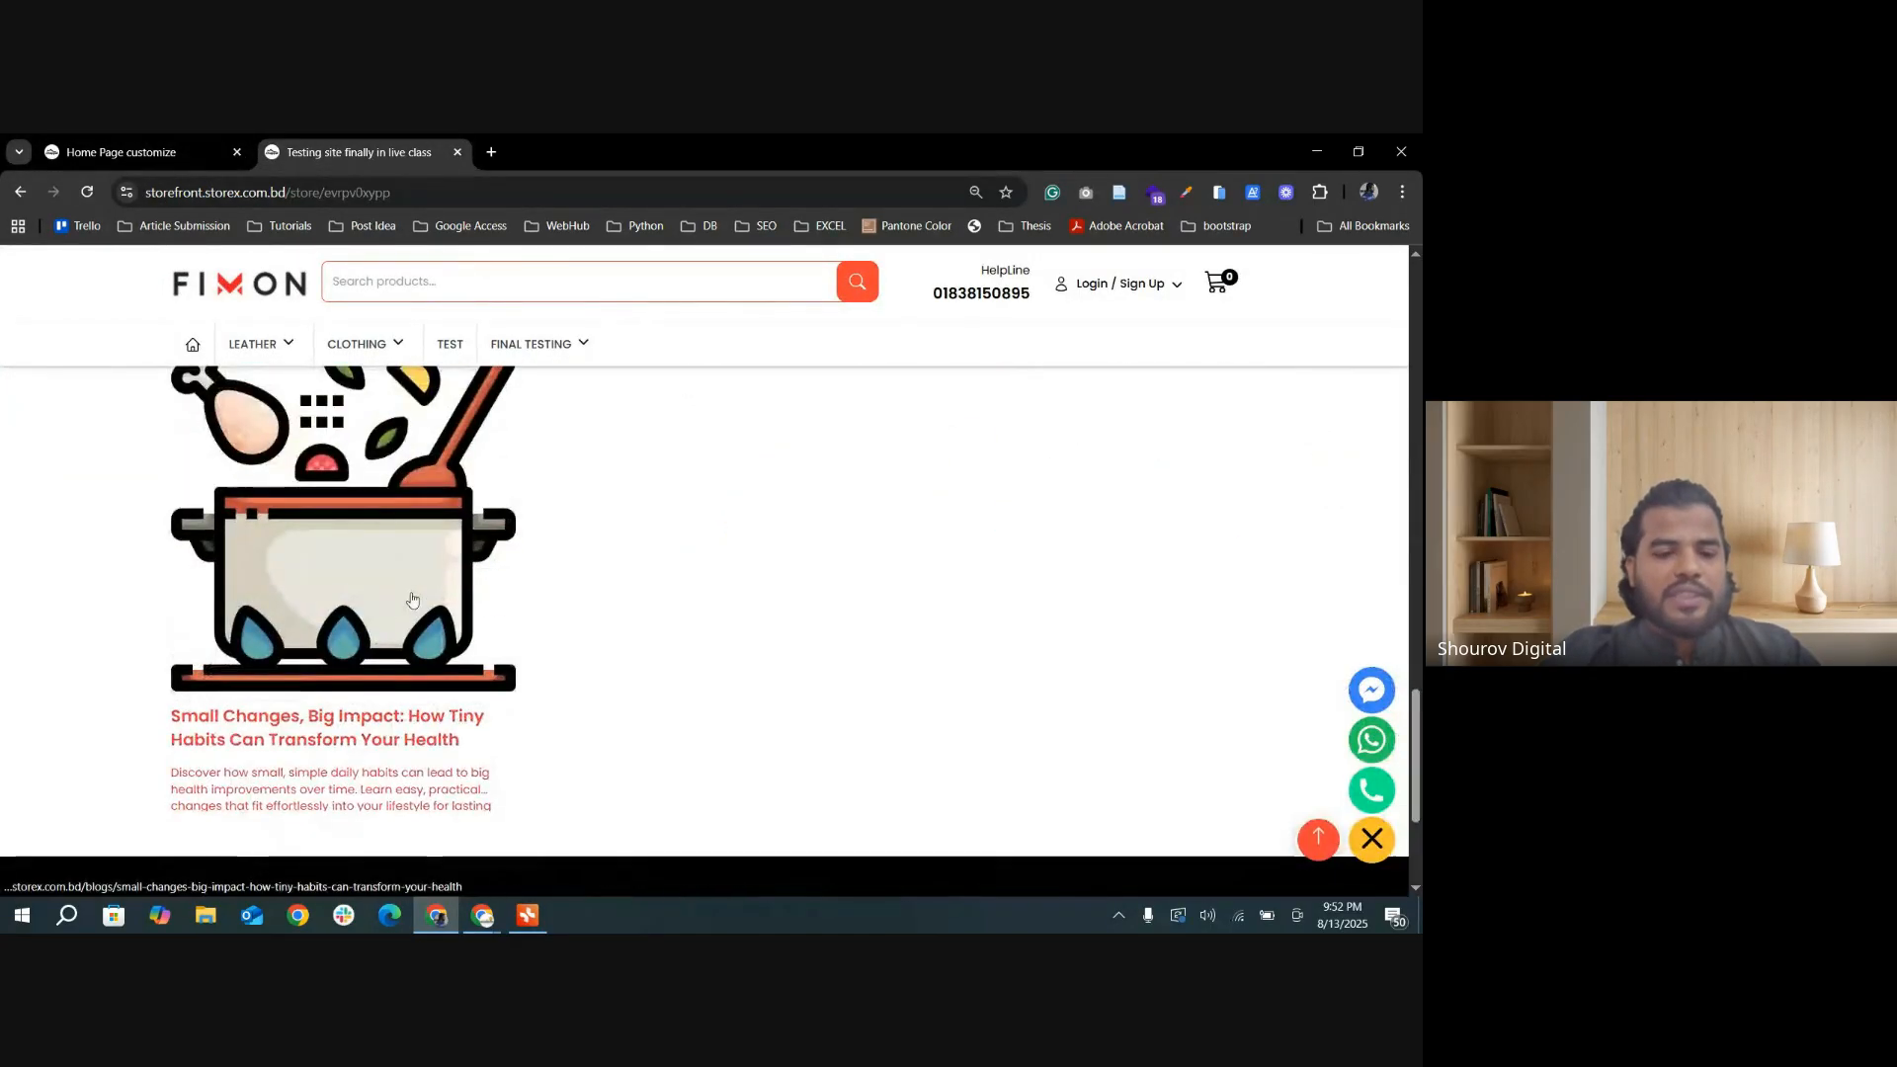
scroll(413, 712, "down", 4)
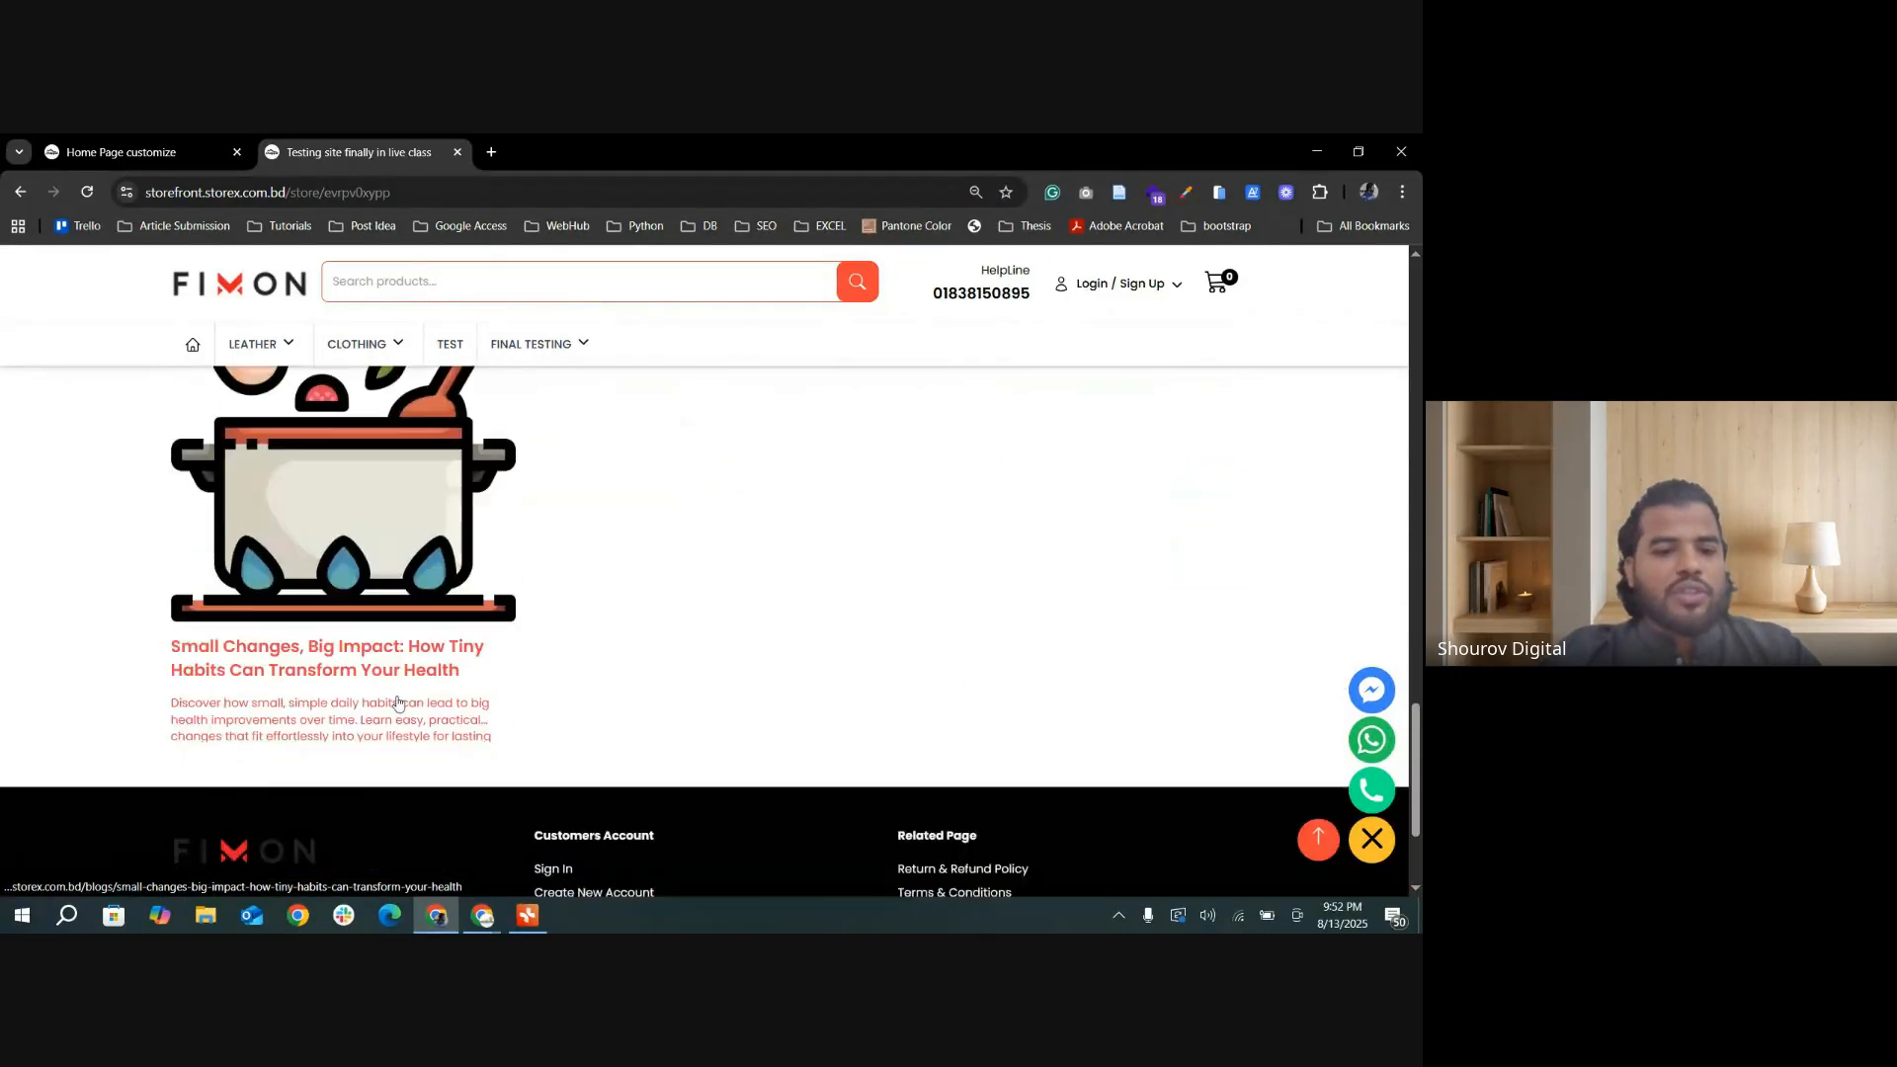
scroll(335, 642, "up", 3)
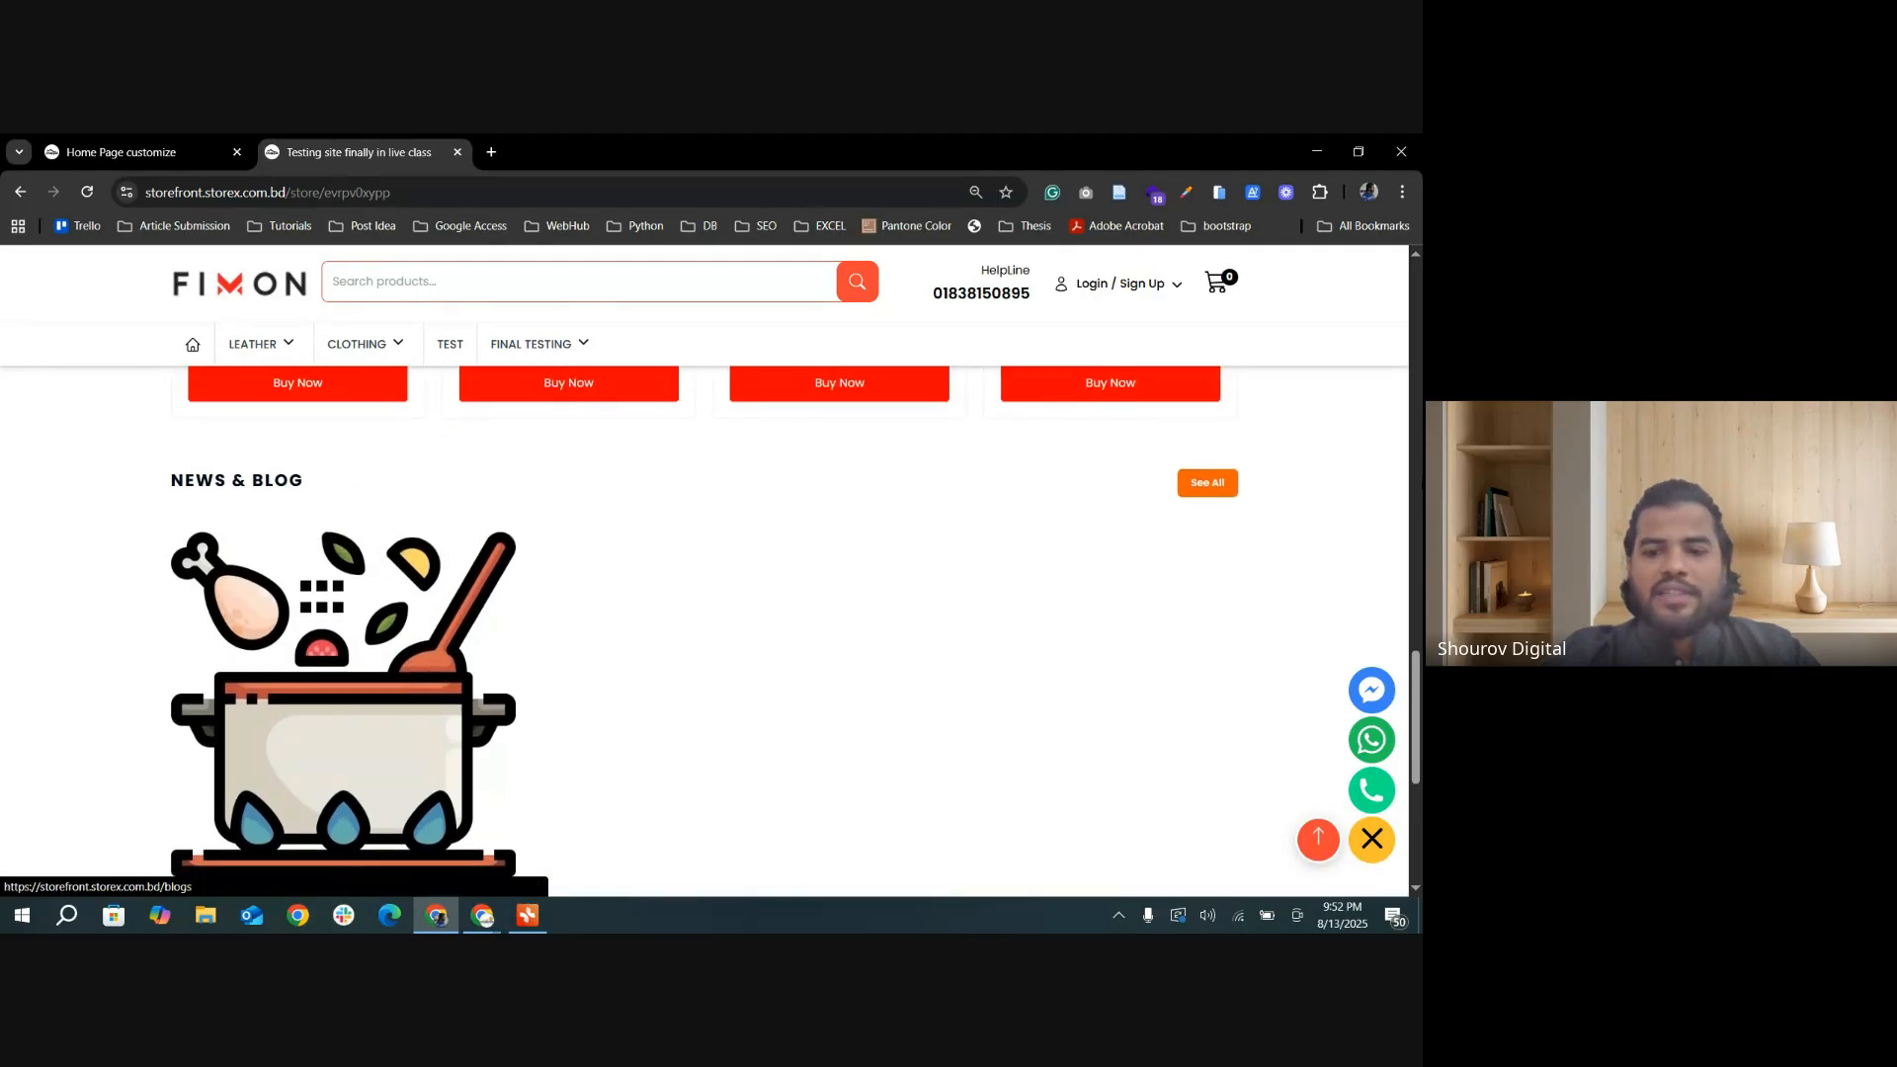
scroll(607, 705, "down", 2)
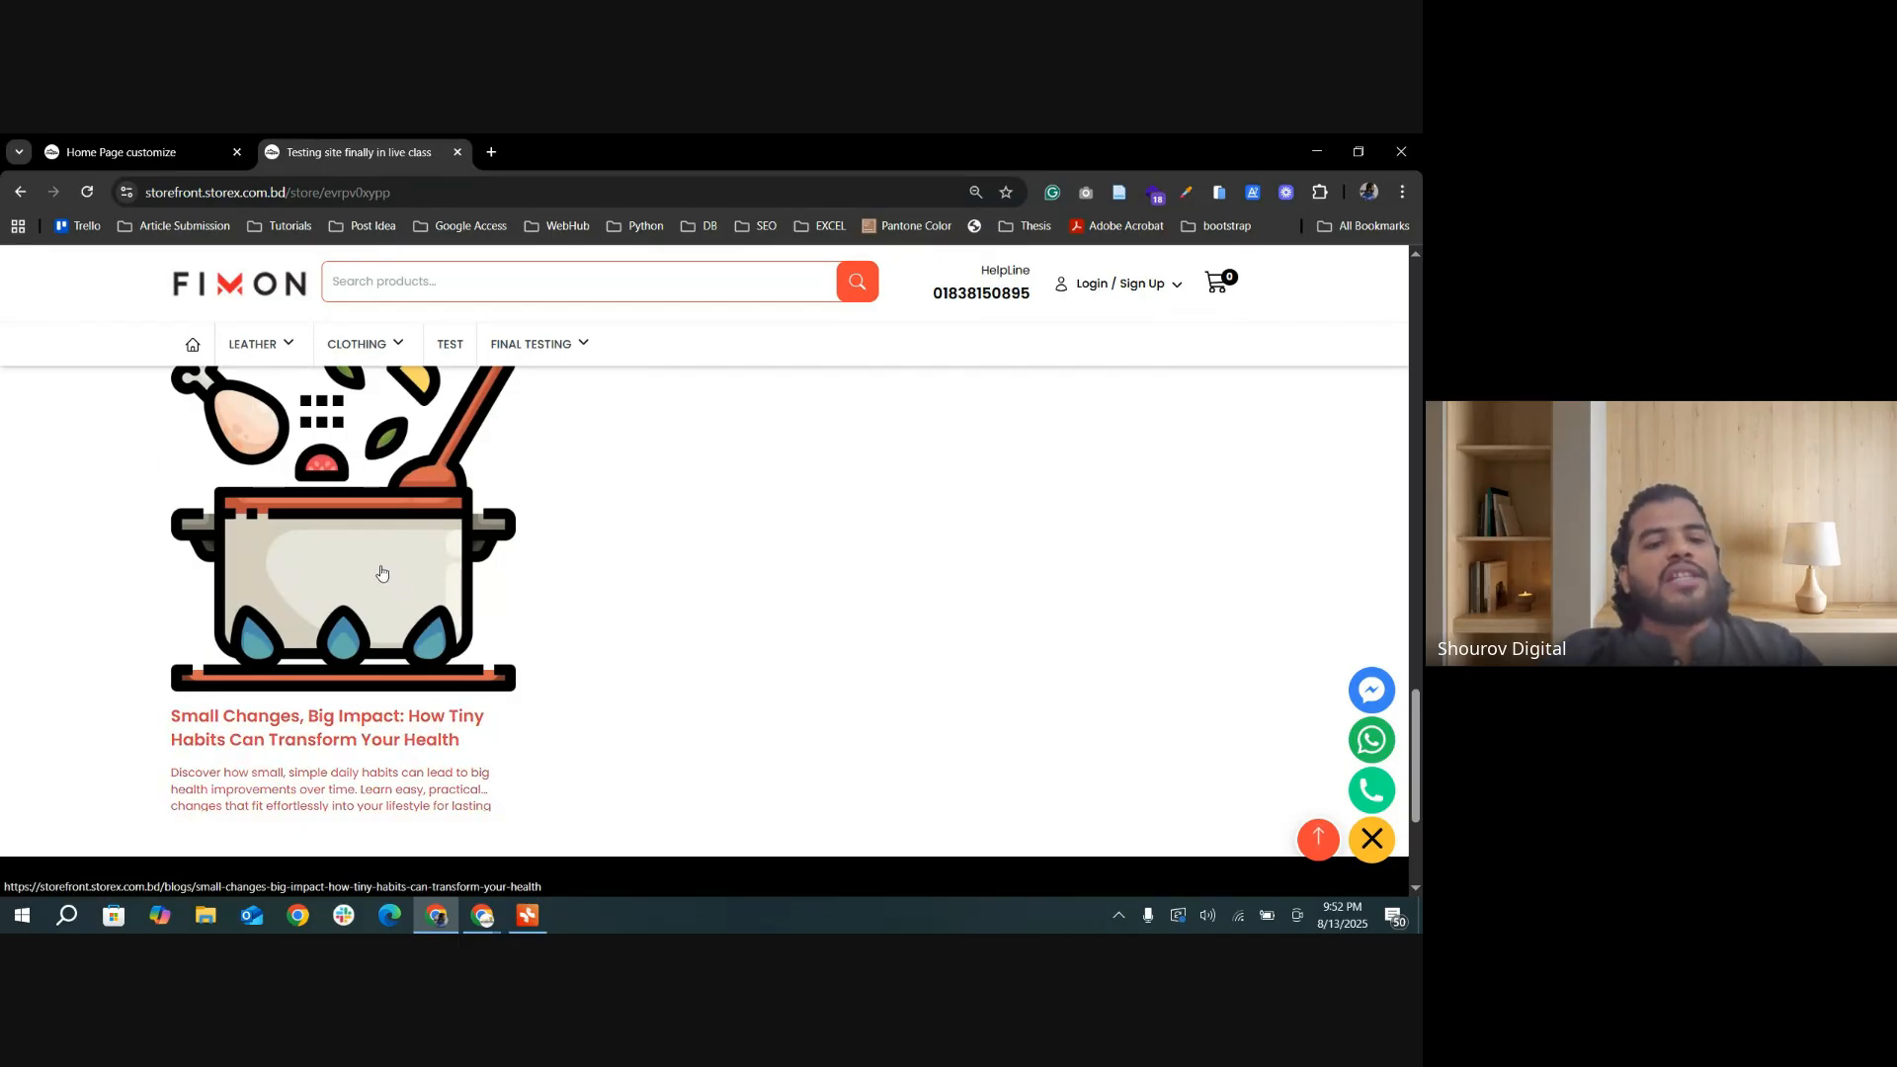
scroll(375, 534, "up", 2)
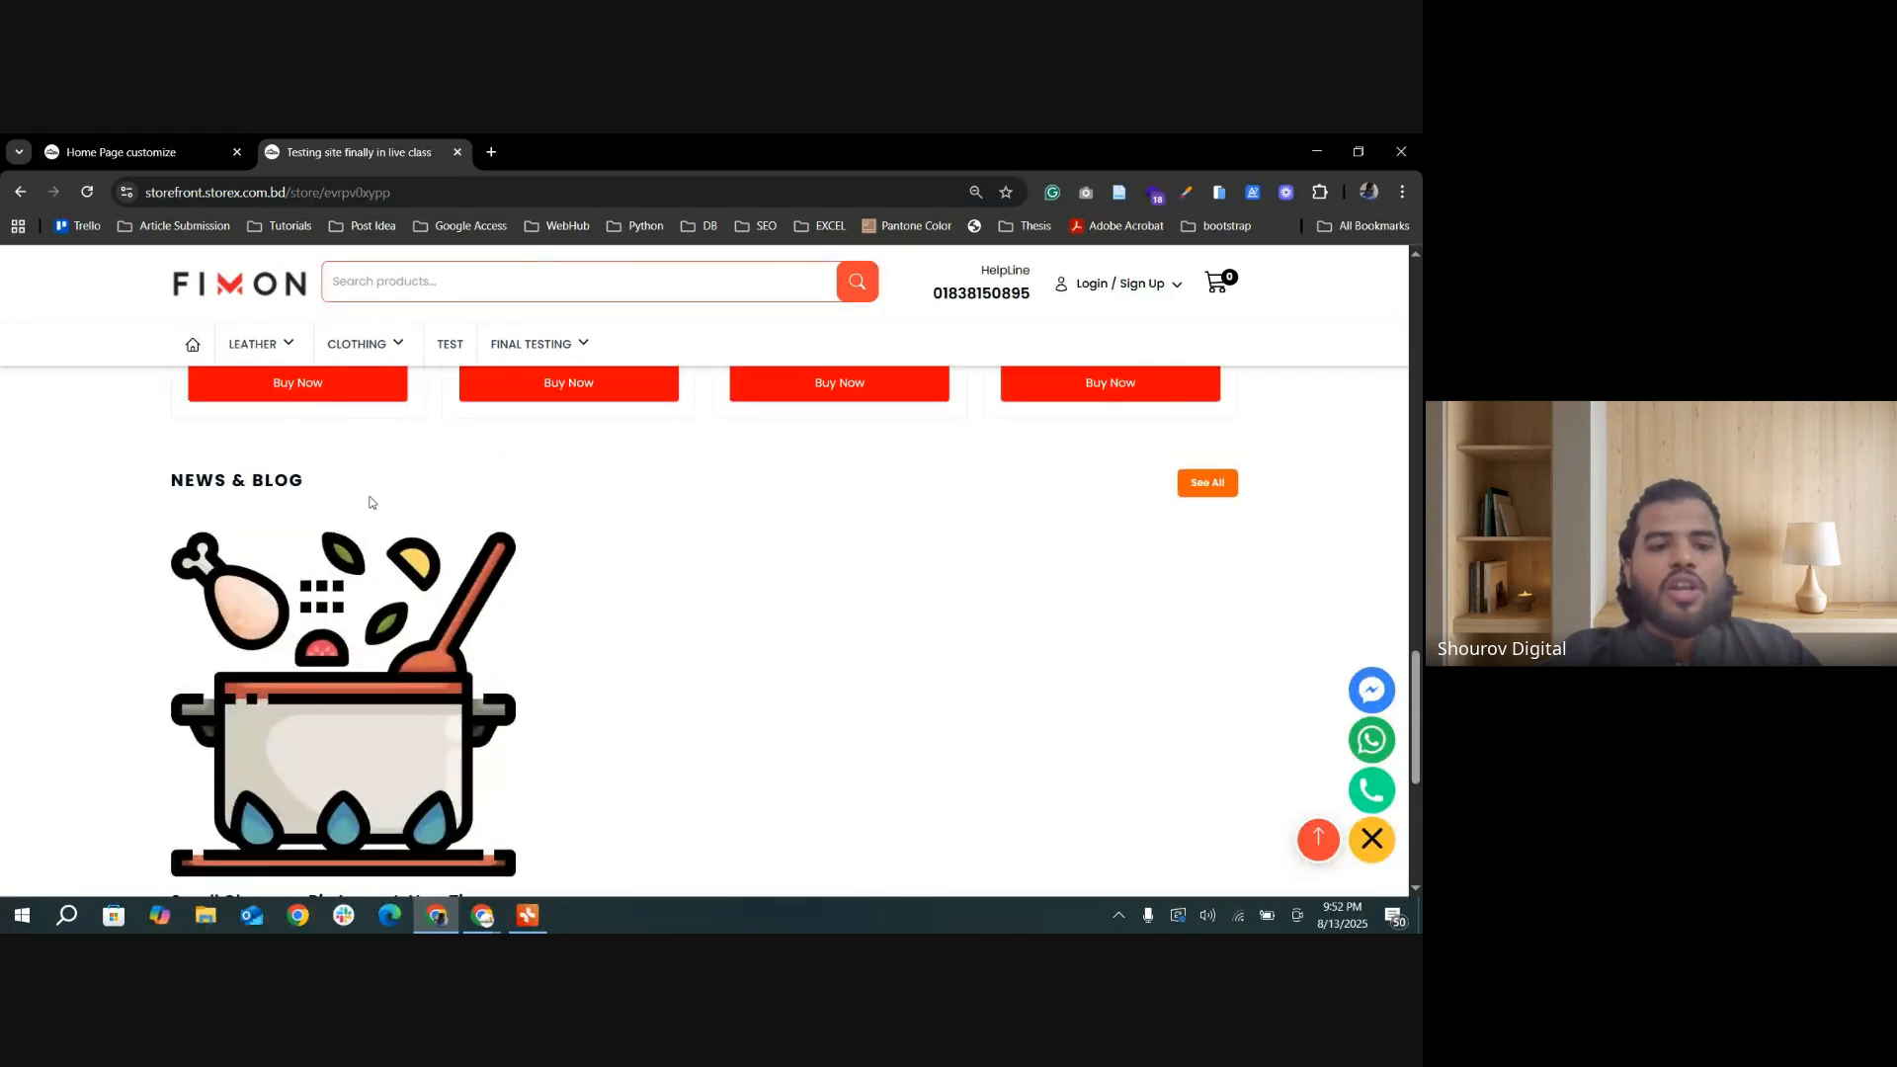
Step: Turn off the Blog List section in the home page settings and save the update
left_click(129, 152)
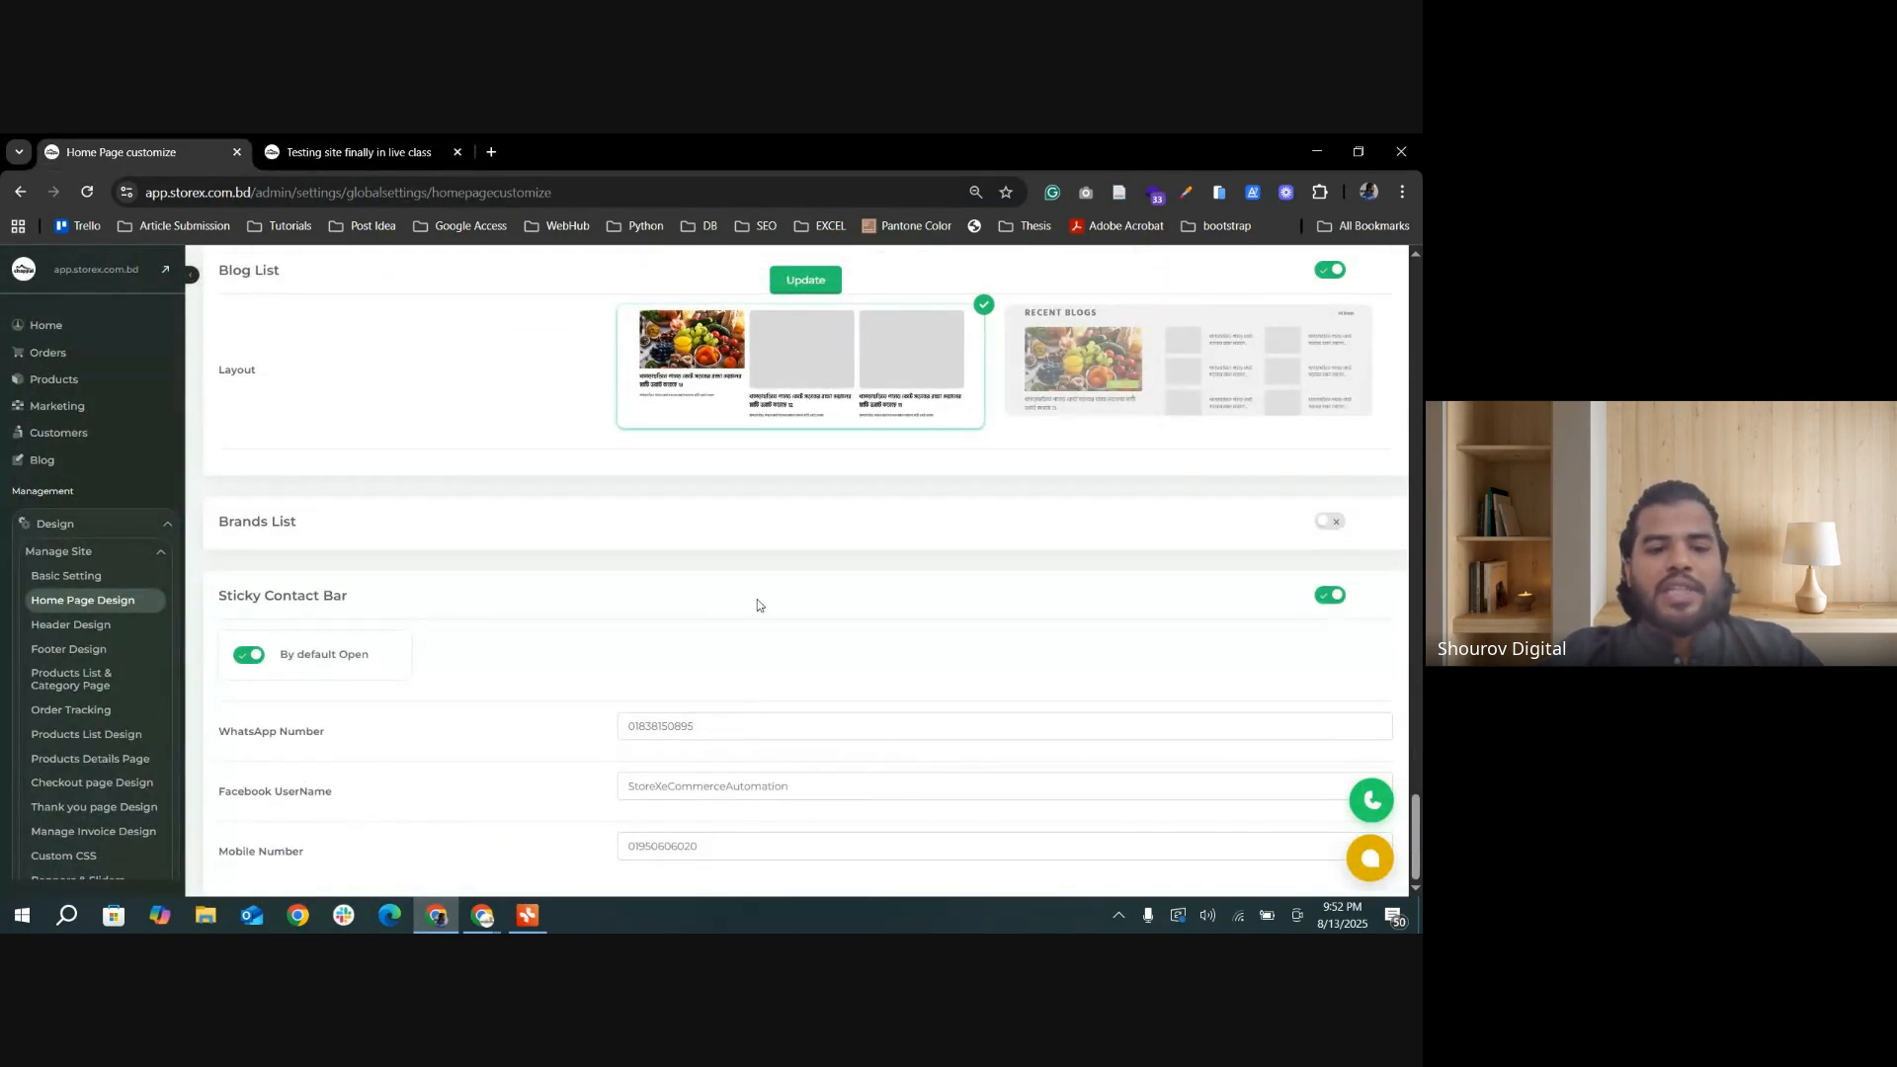
scroll(934, 583, "up", 3)
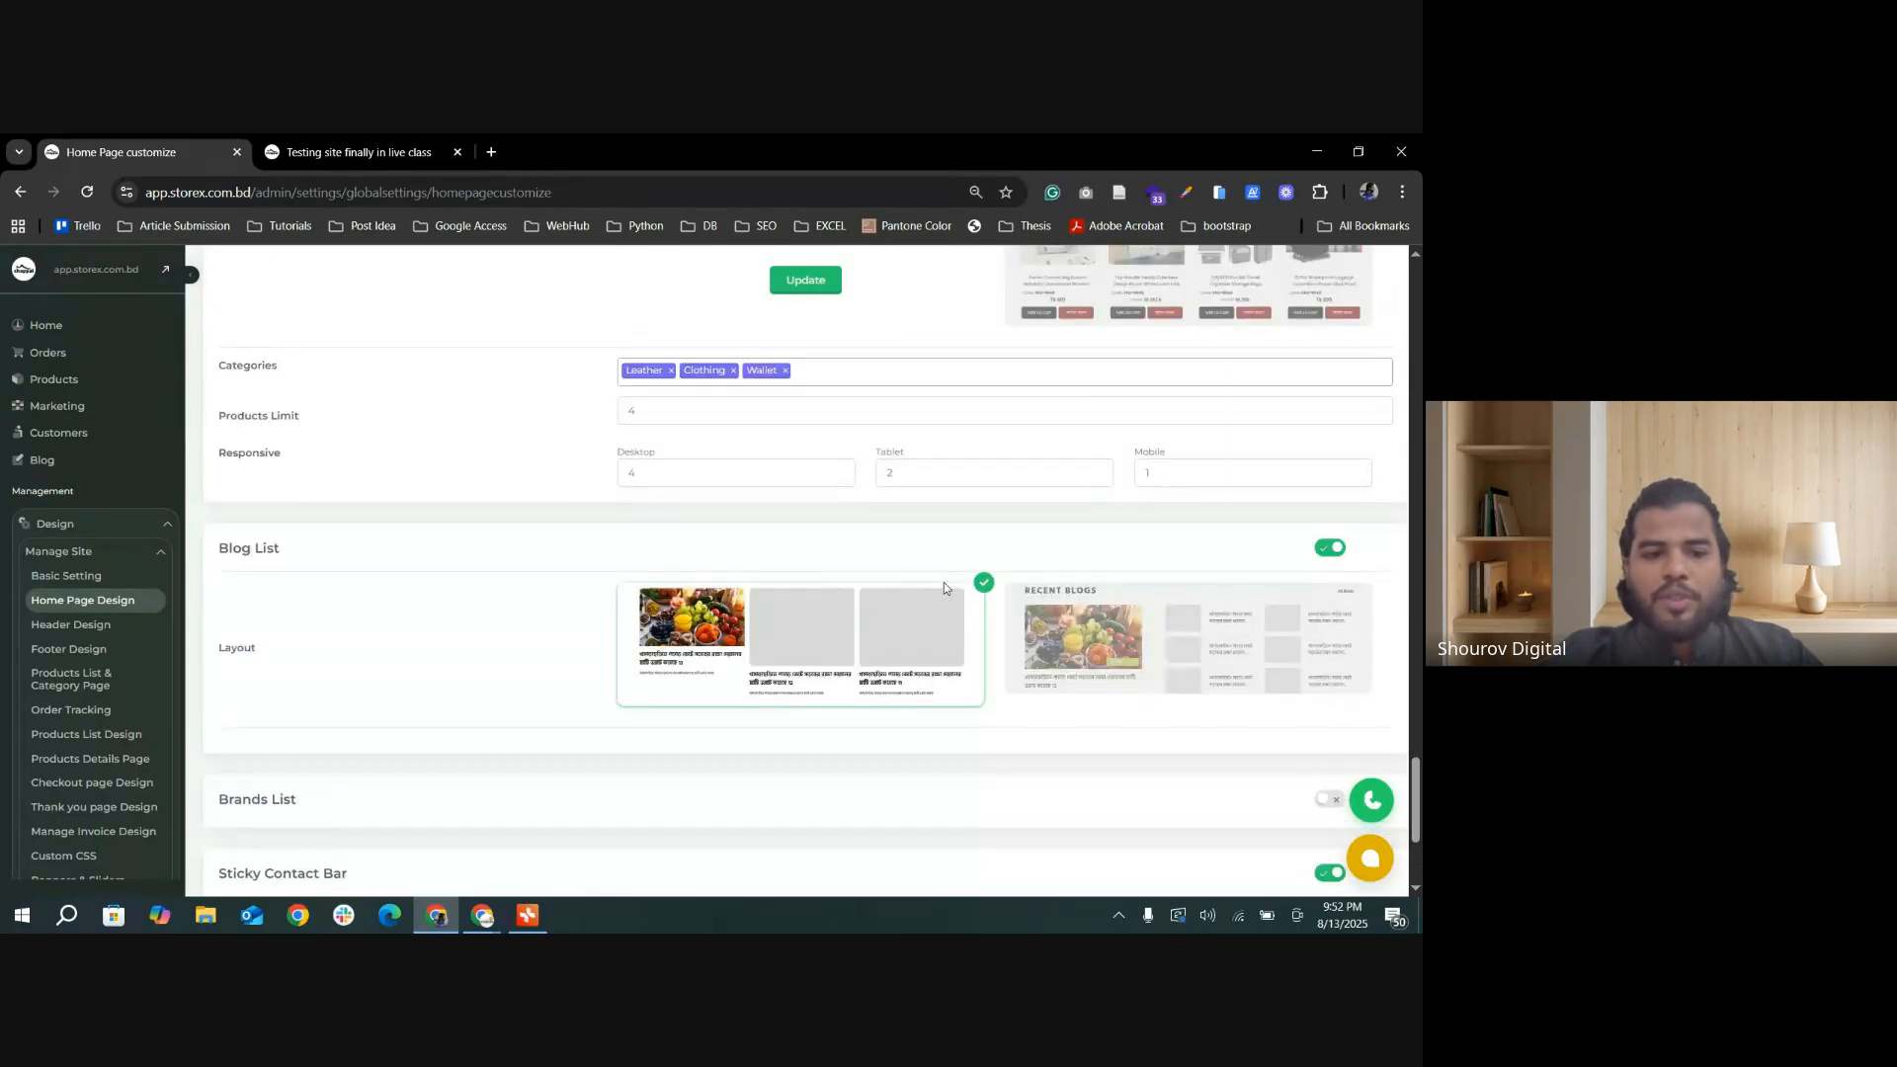
left_click(1331, 548)
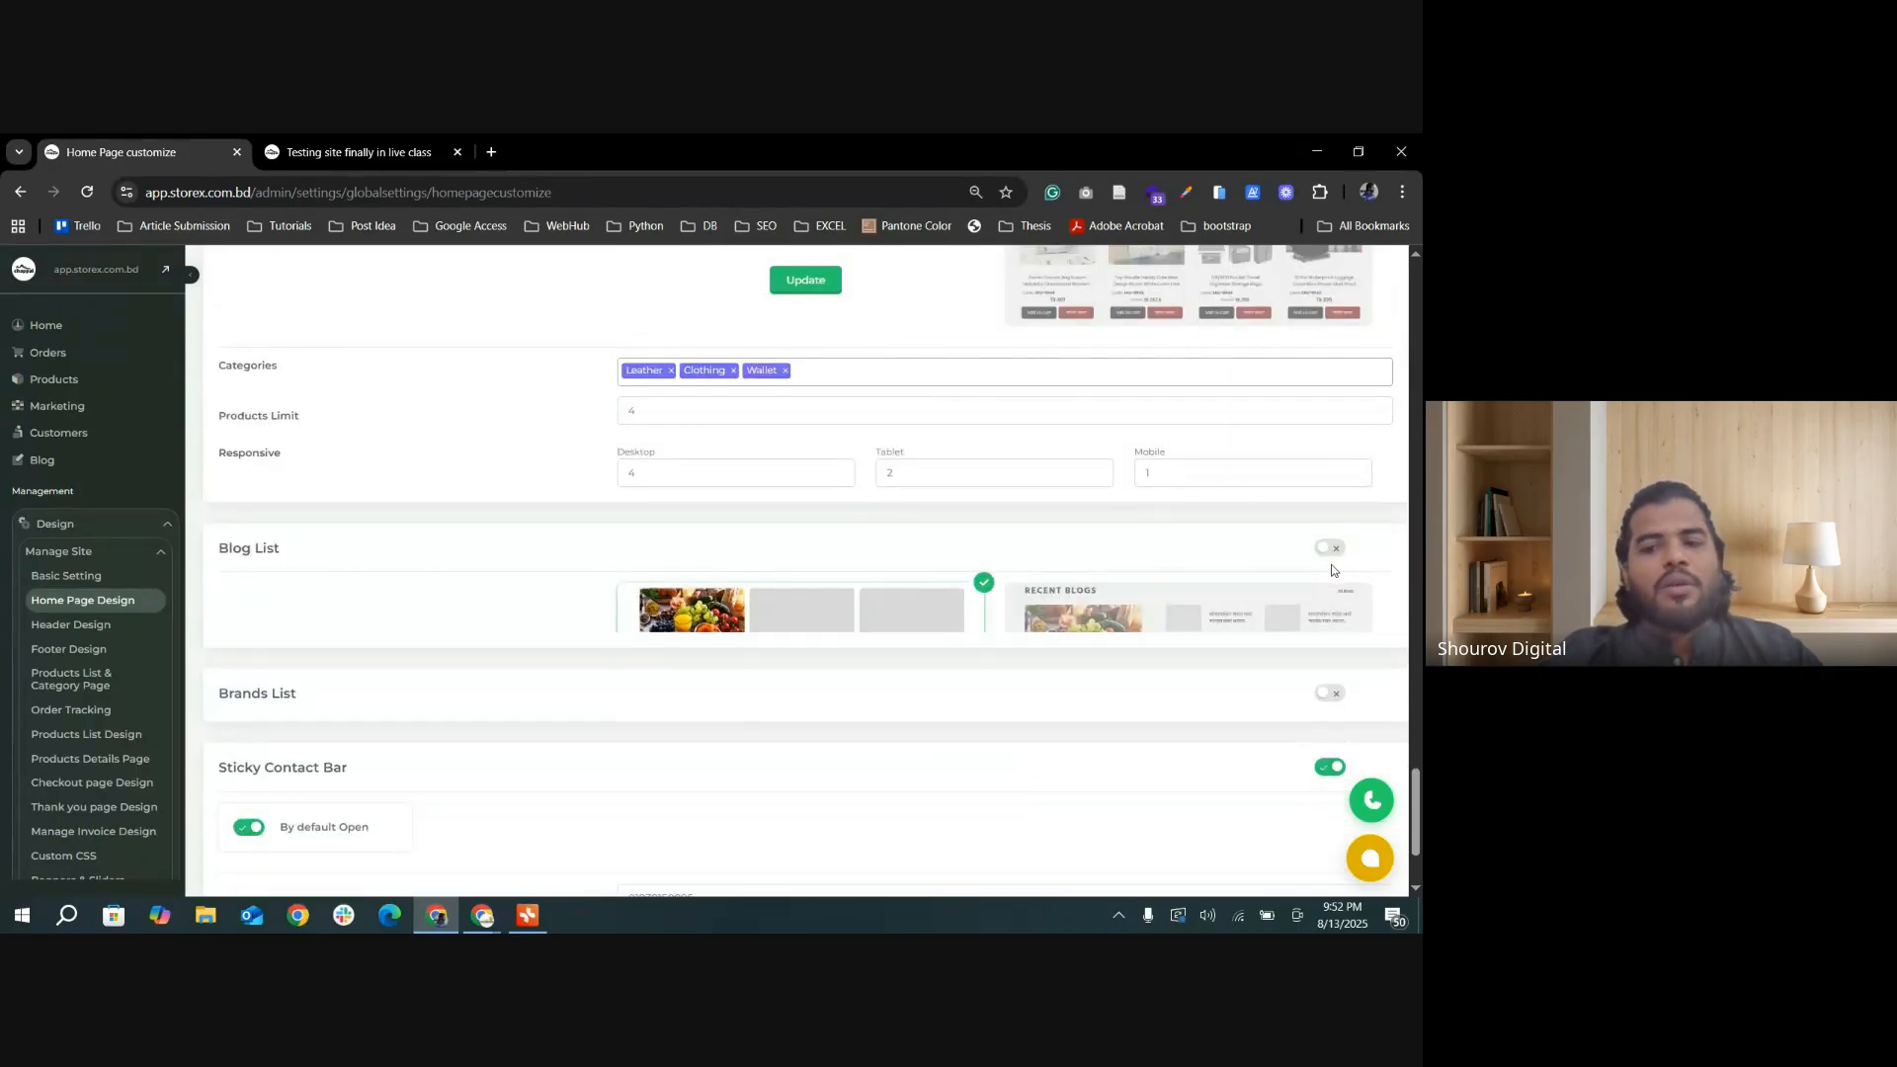
left_click(802, 288)
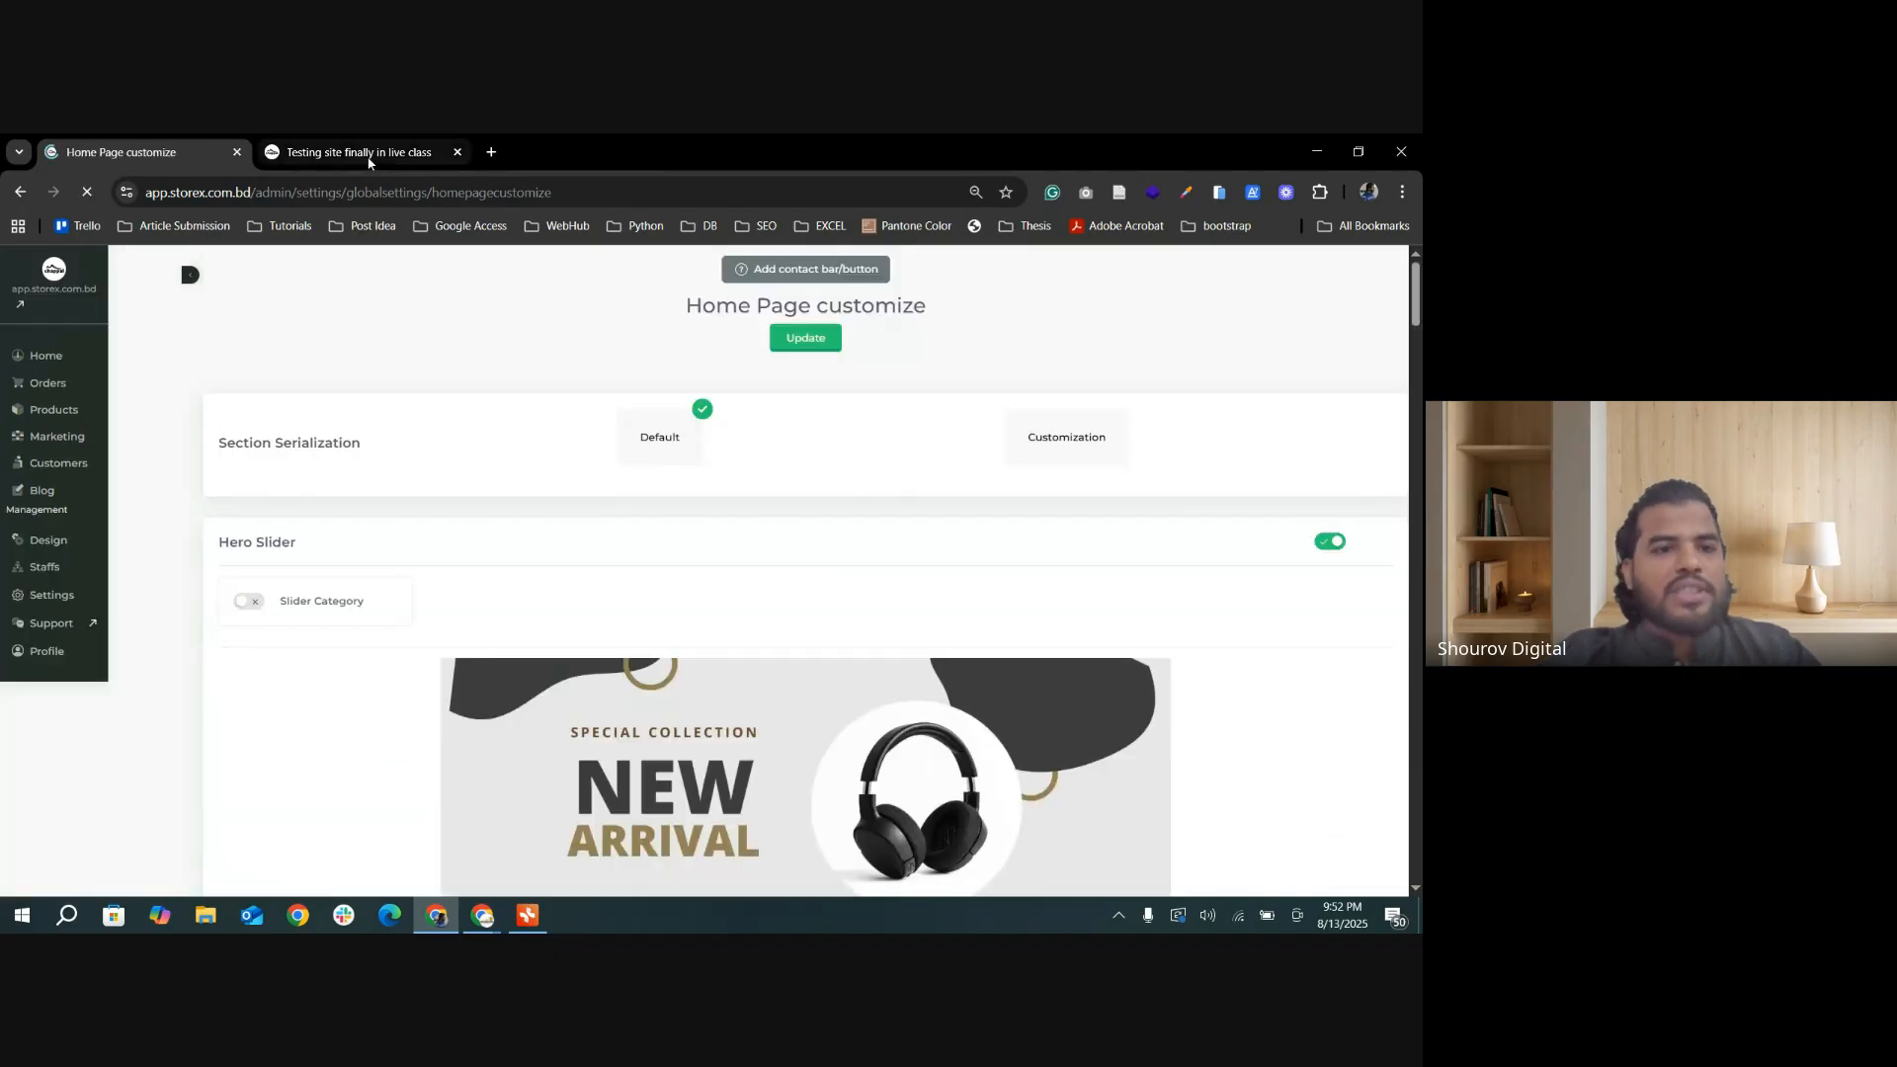
Step: Switch to the storefront, reload it, and examine its home page sections with the Blog List turned off
left_click(316, 152)
left_click(87, 196)
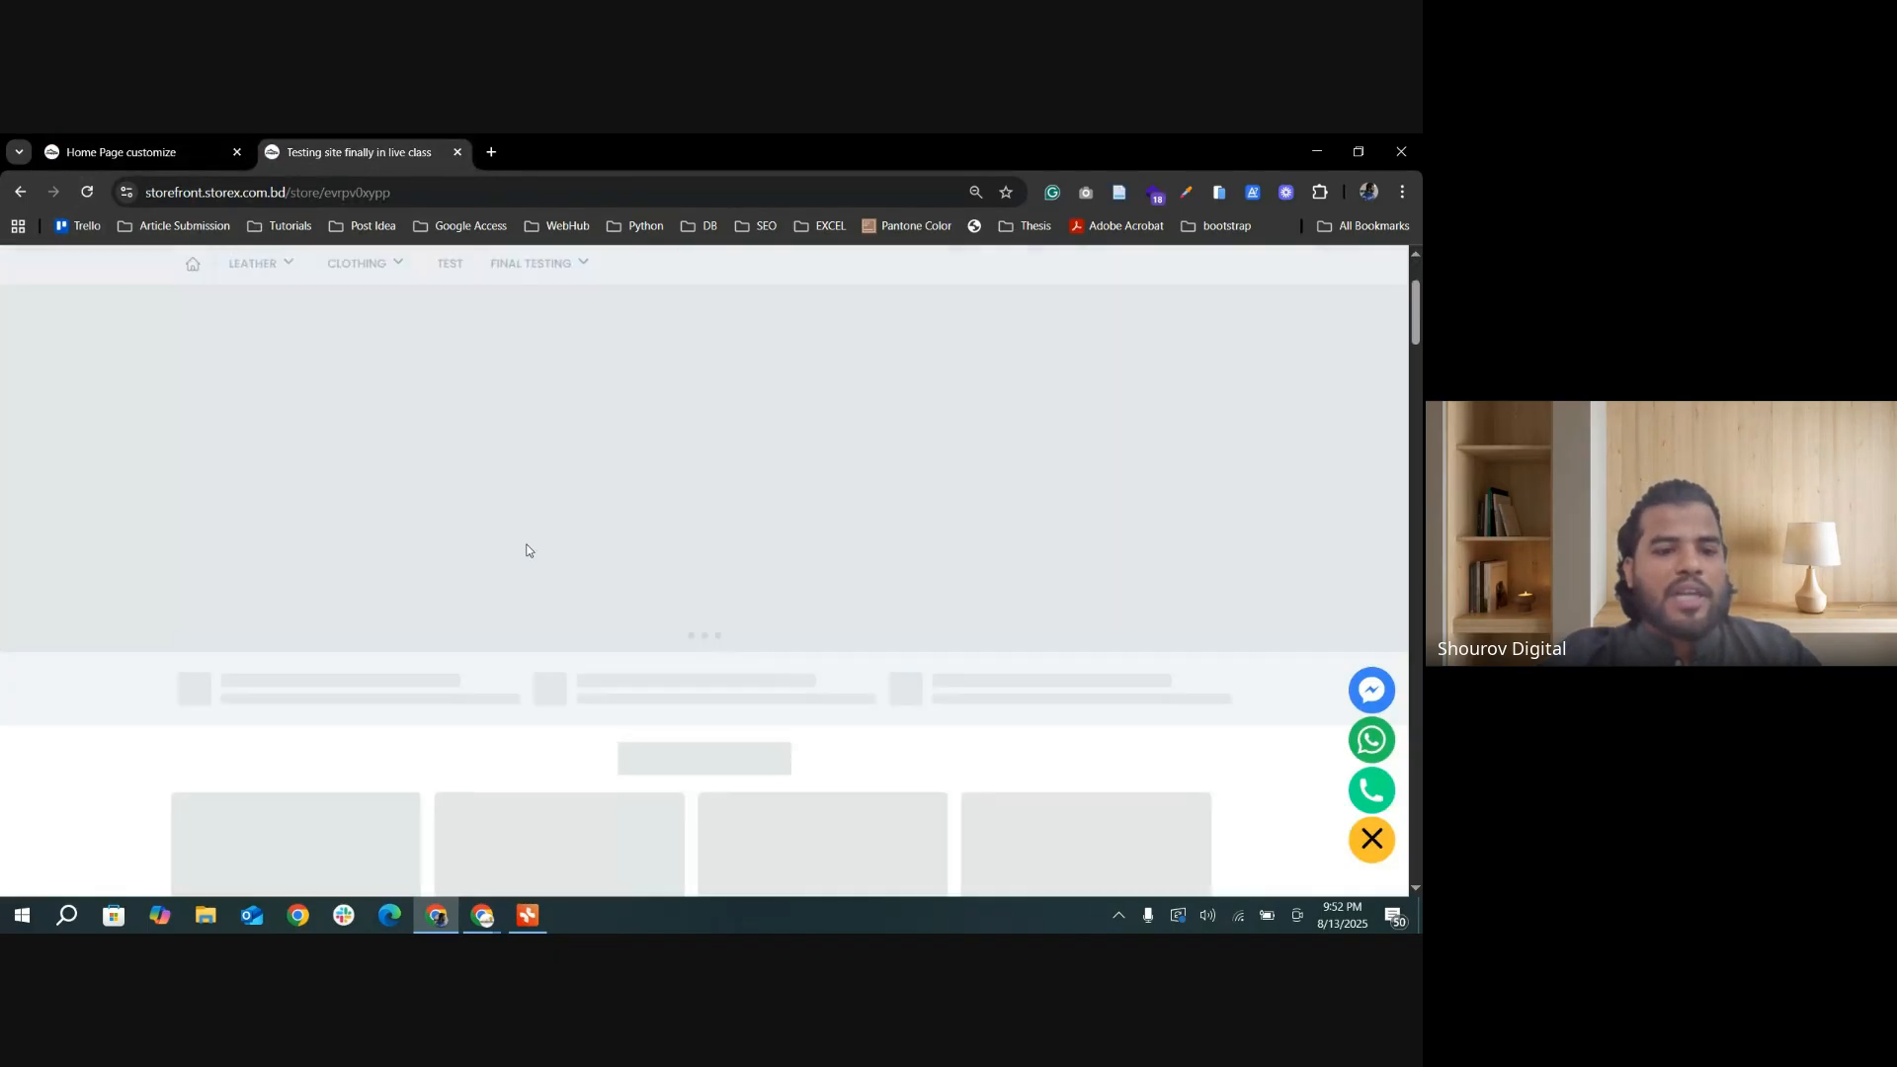
scroll(591, 676, "down", 5)
scroll(550, 657, "up", 15)
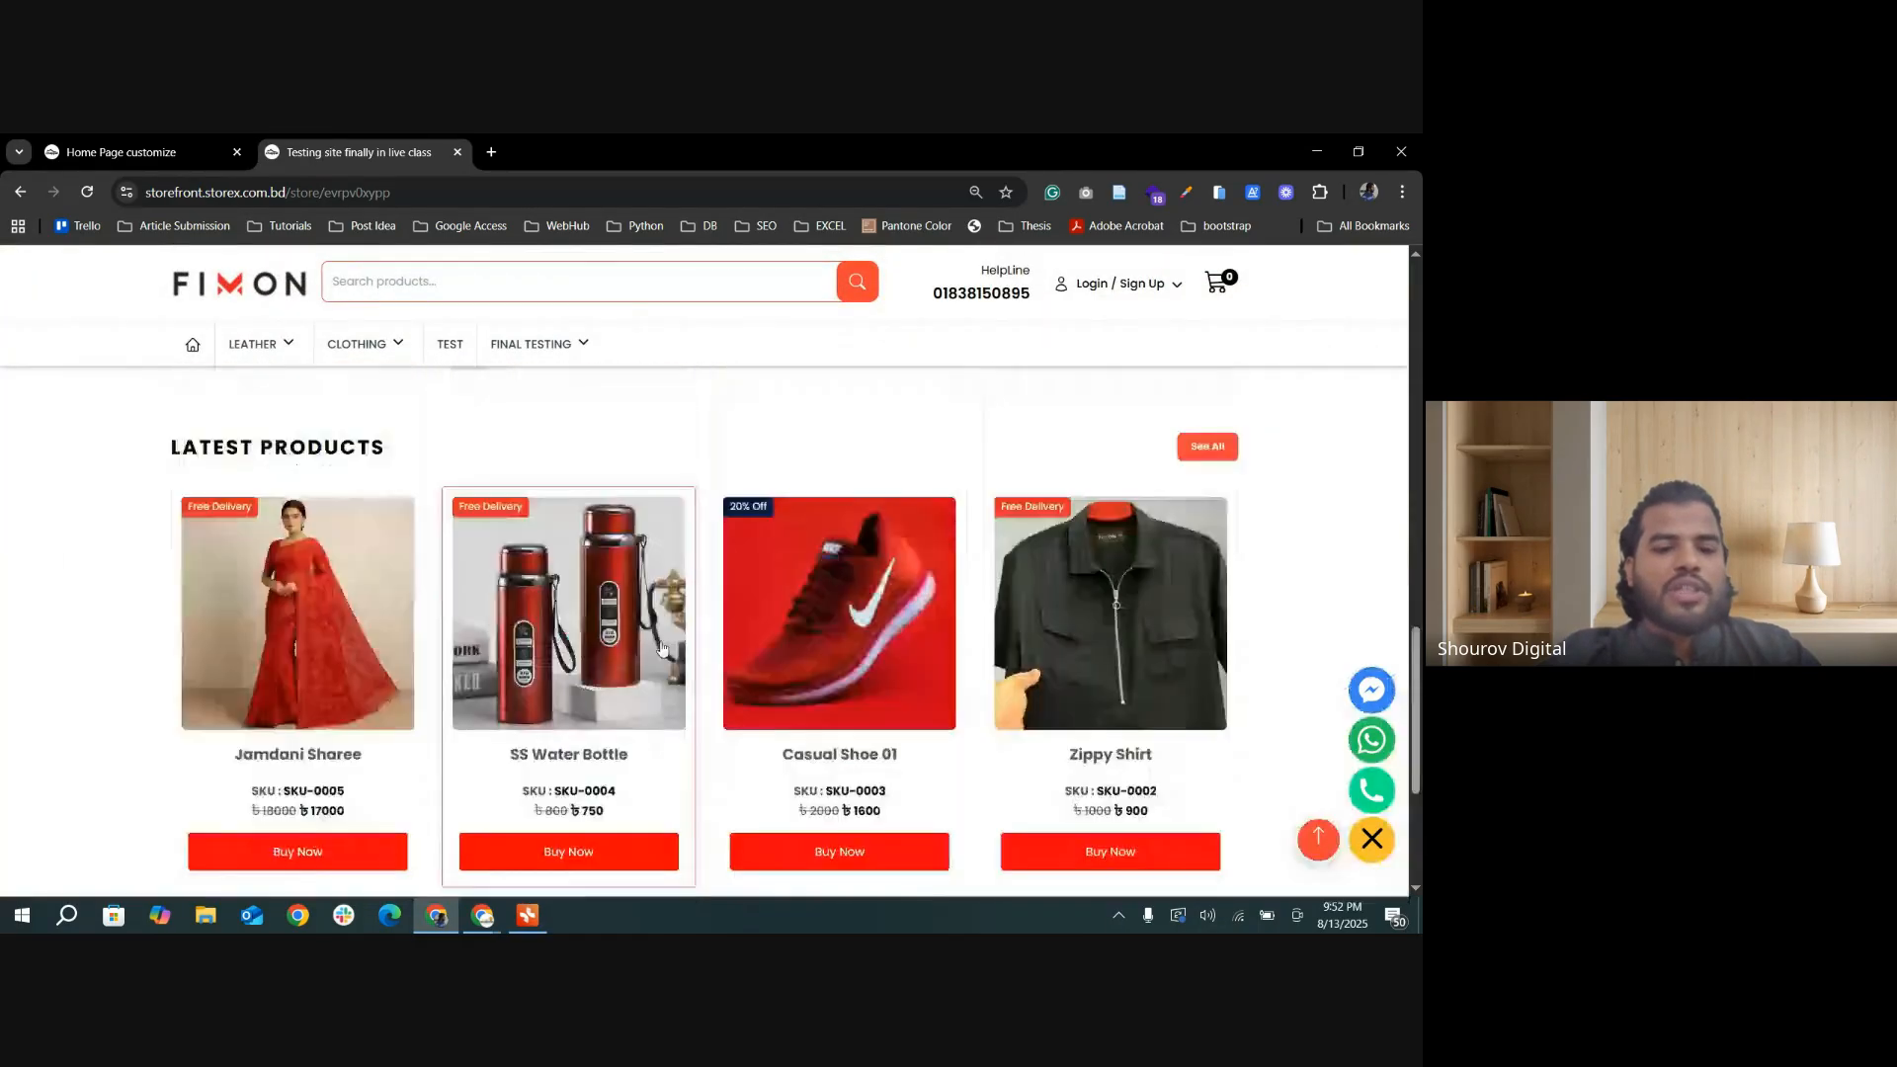
Step: Turn the Blog List section back on in the home page settings and save the update
left_click(121, 152)
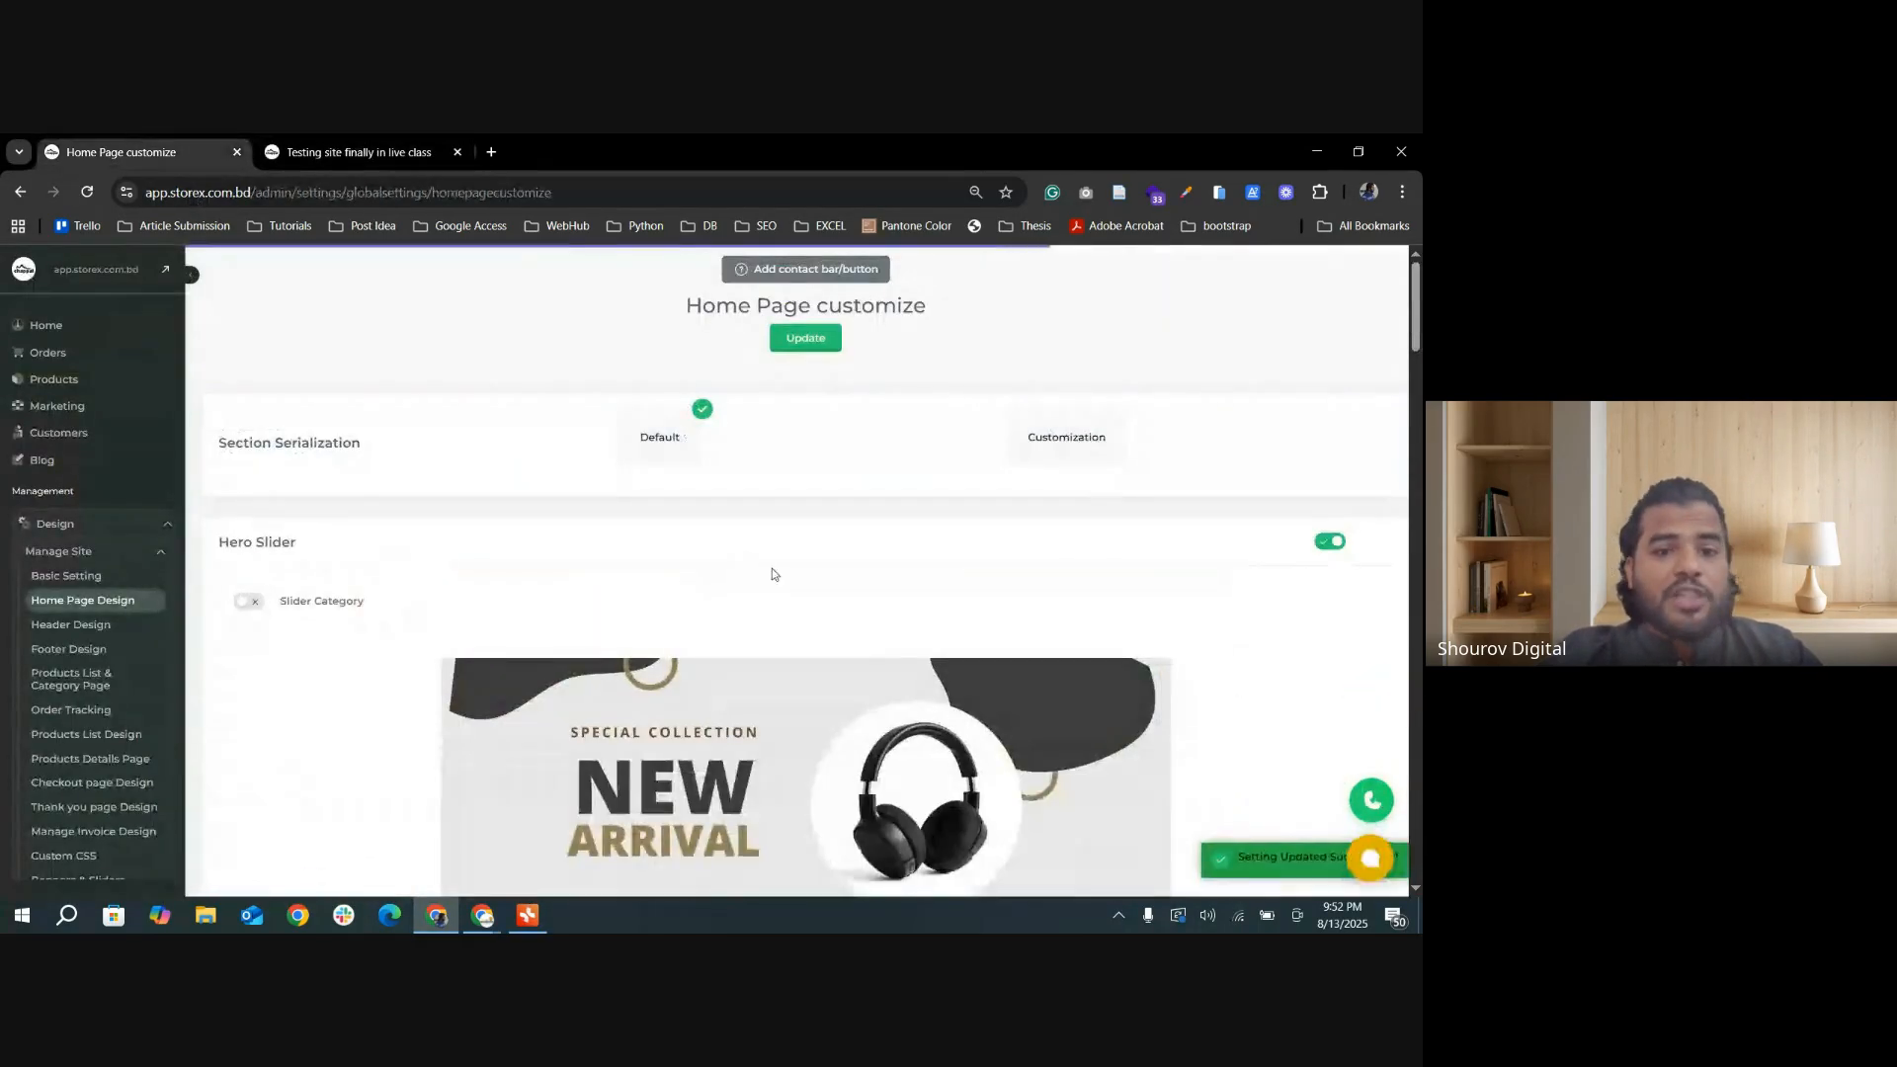
scroll(773, 567, "down", 2)
scroll(860, 523, "down", 10)
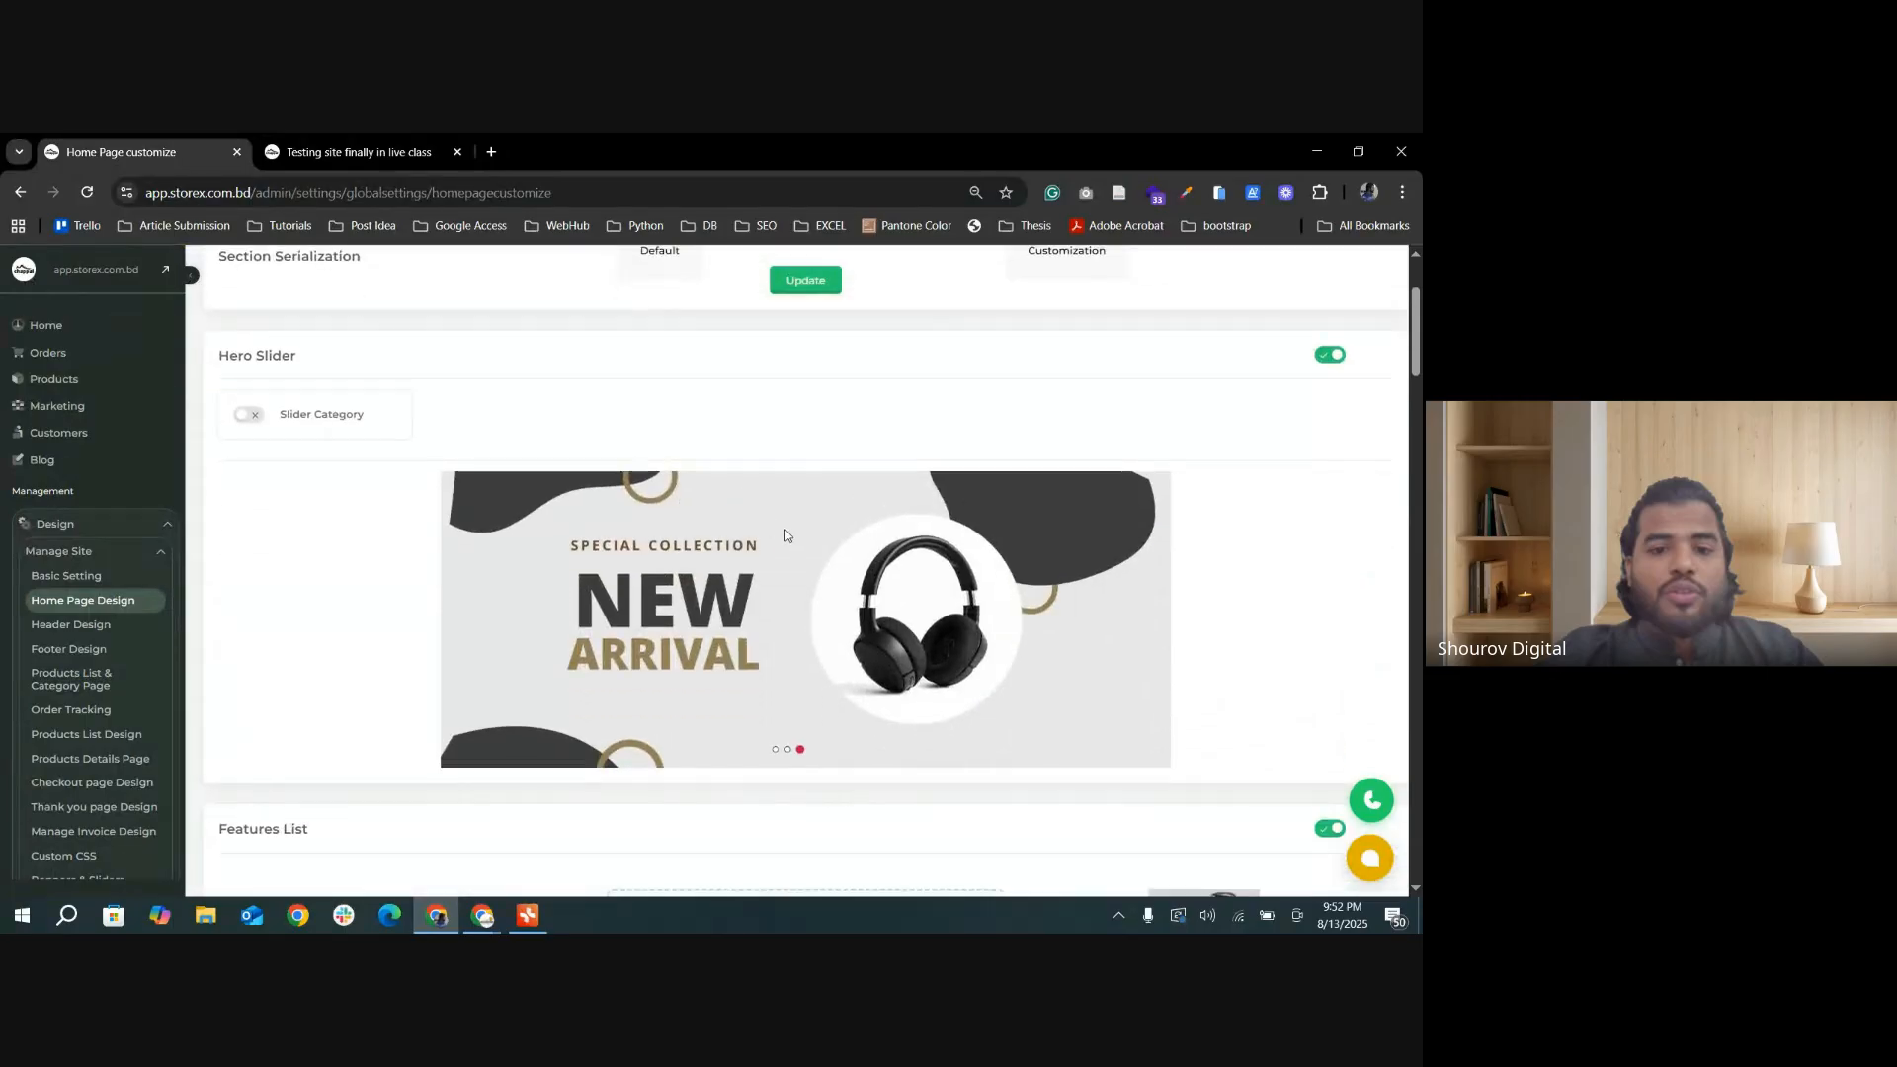
scroll(848, 554, "down", 15)
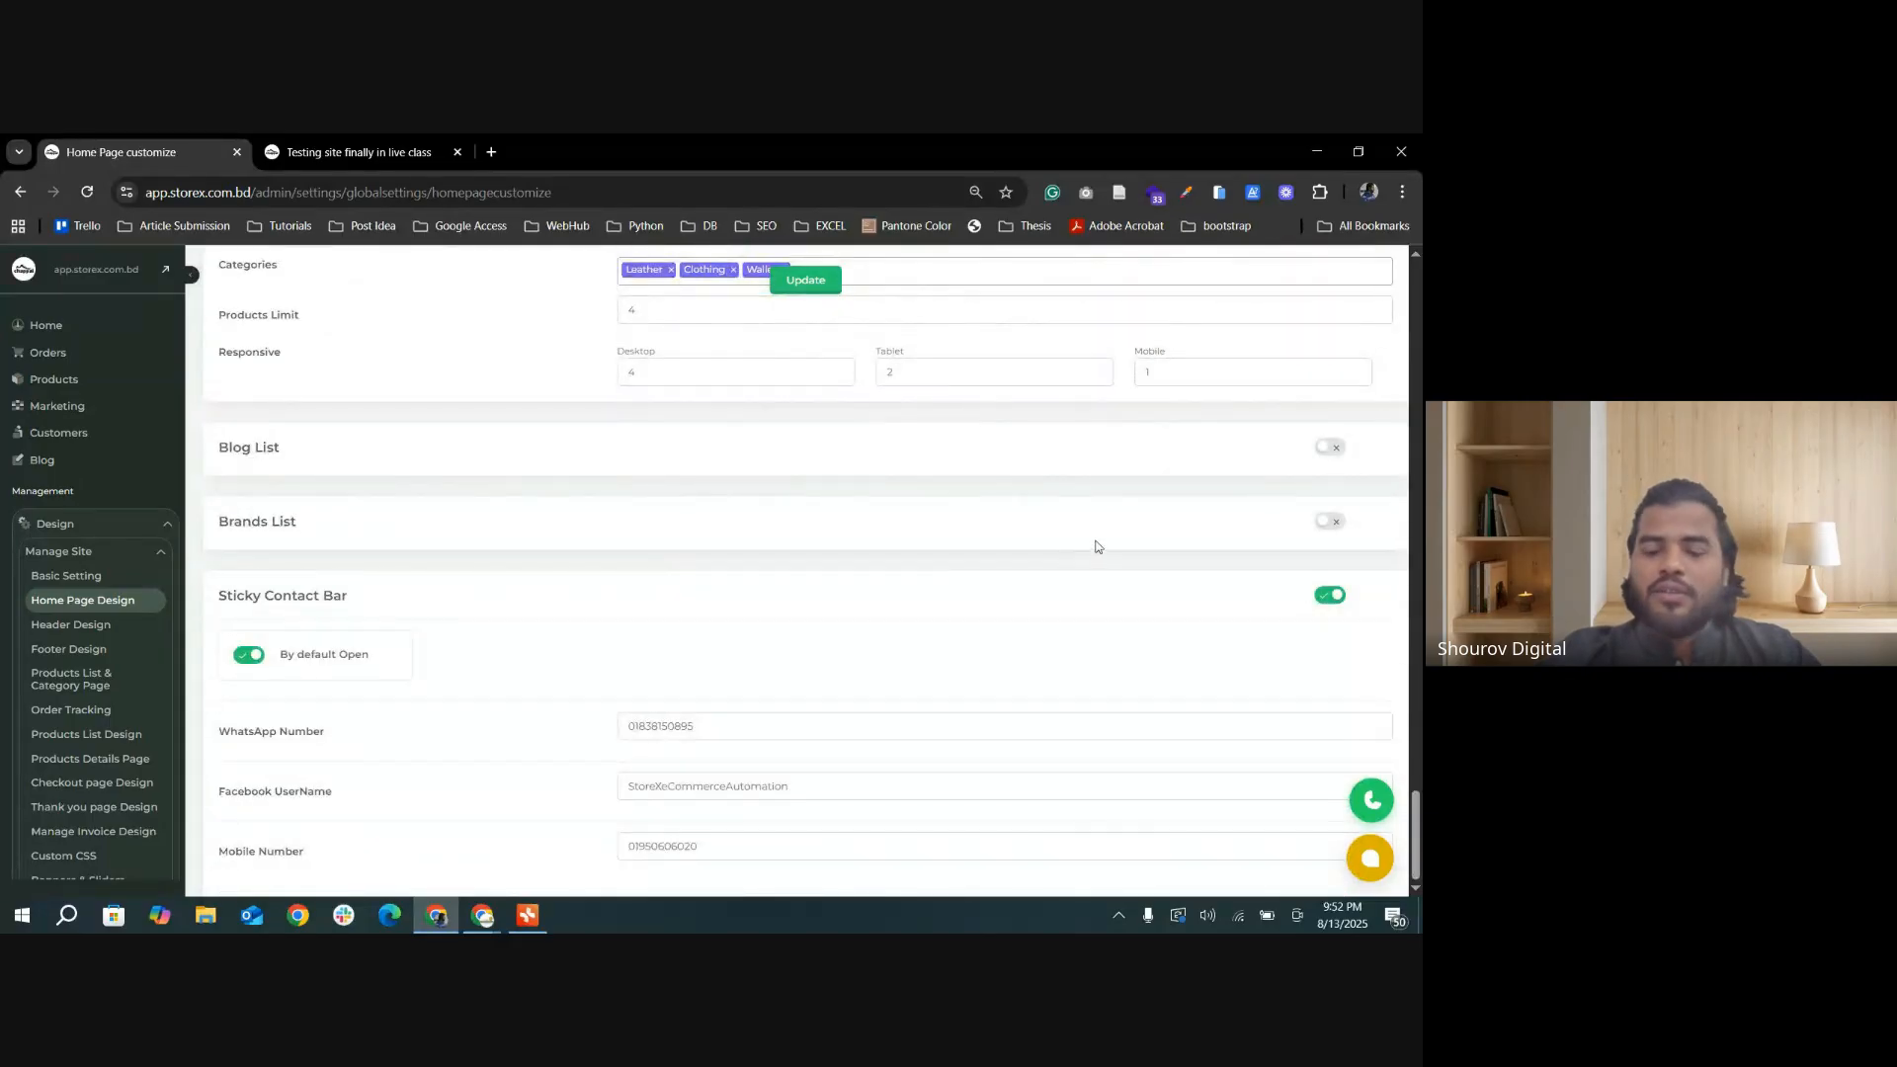
left_click(1329, 449)
left_click(802, 281)
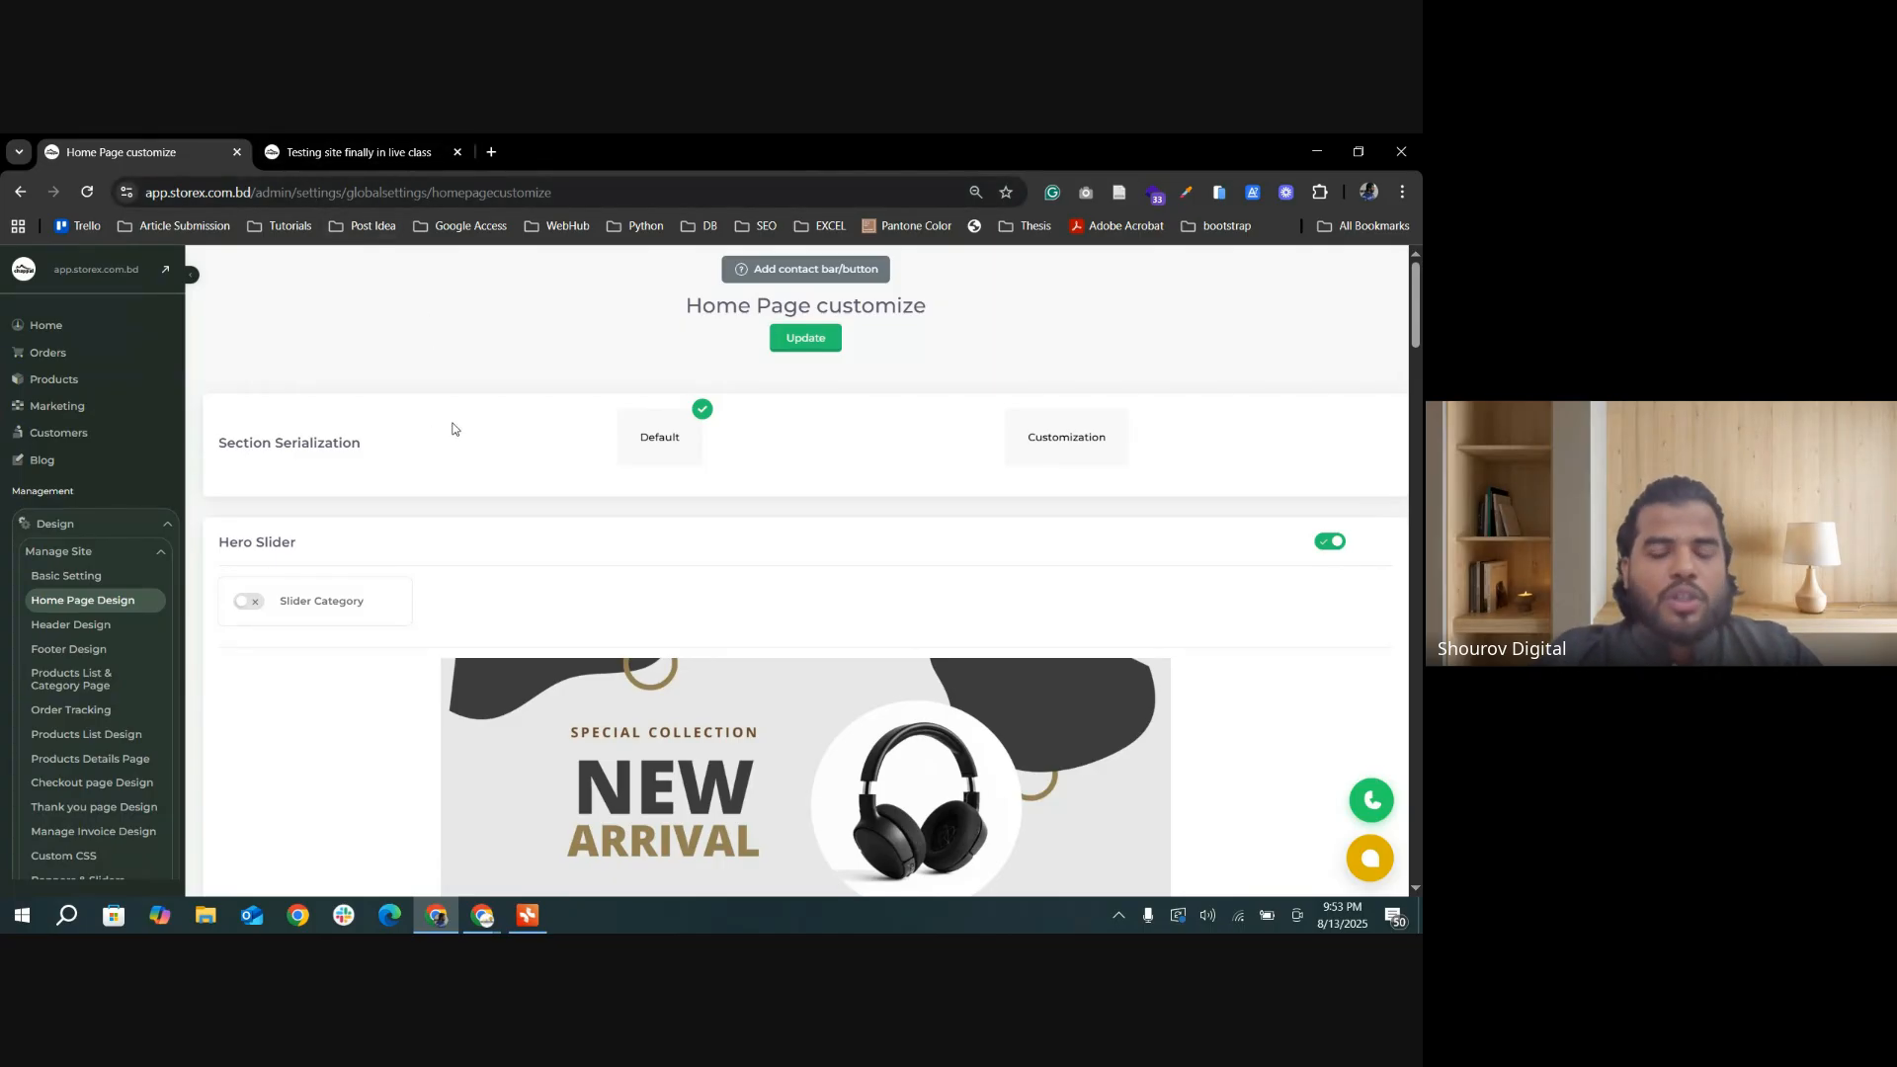
Step: Review the home page settings down to the Sticky Contact Bar section and its contact fields
scroll(537, 623, "down", 20)
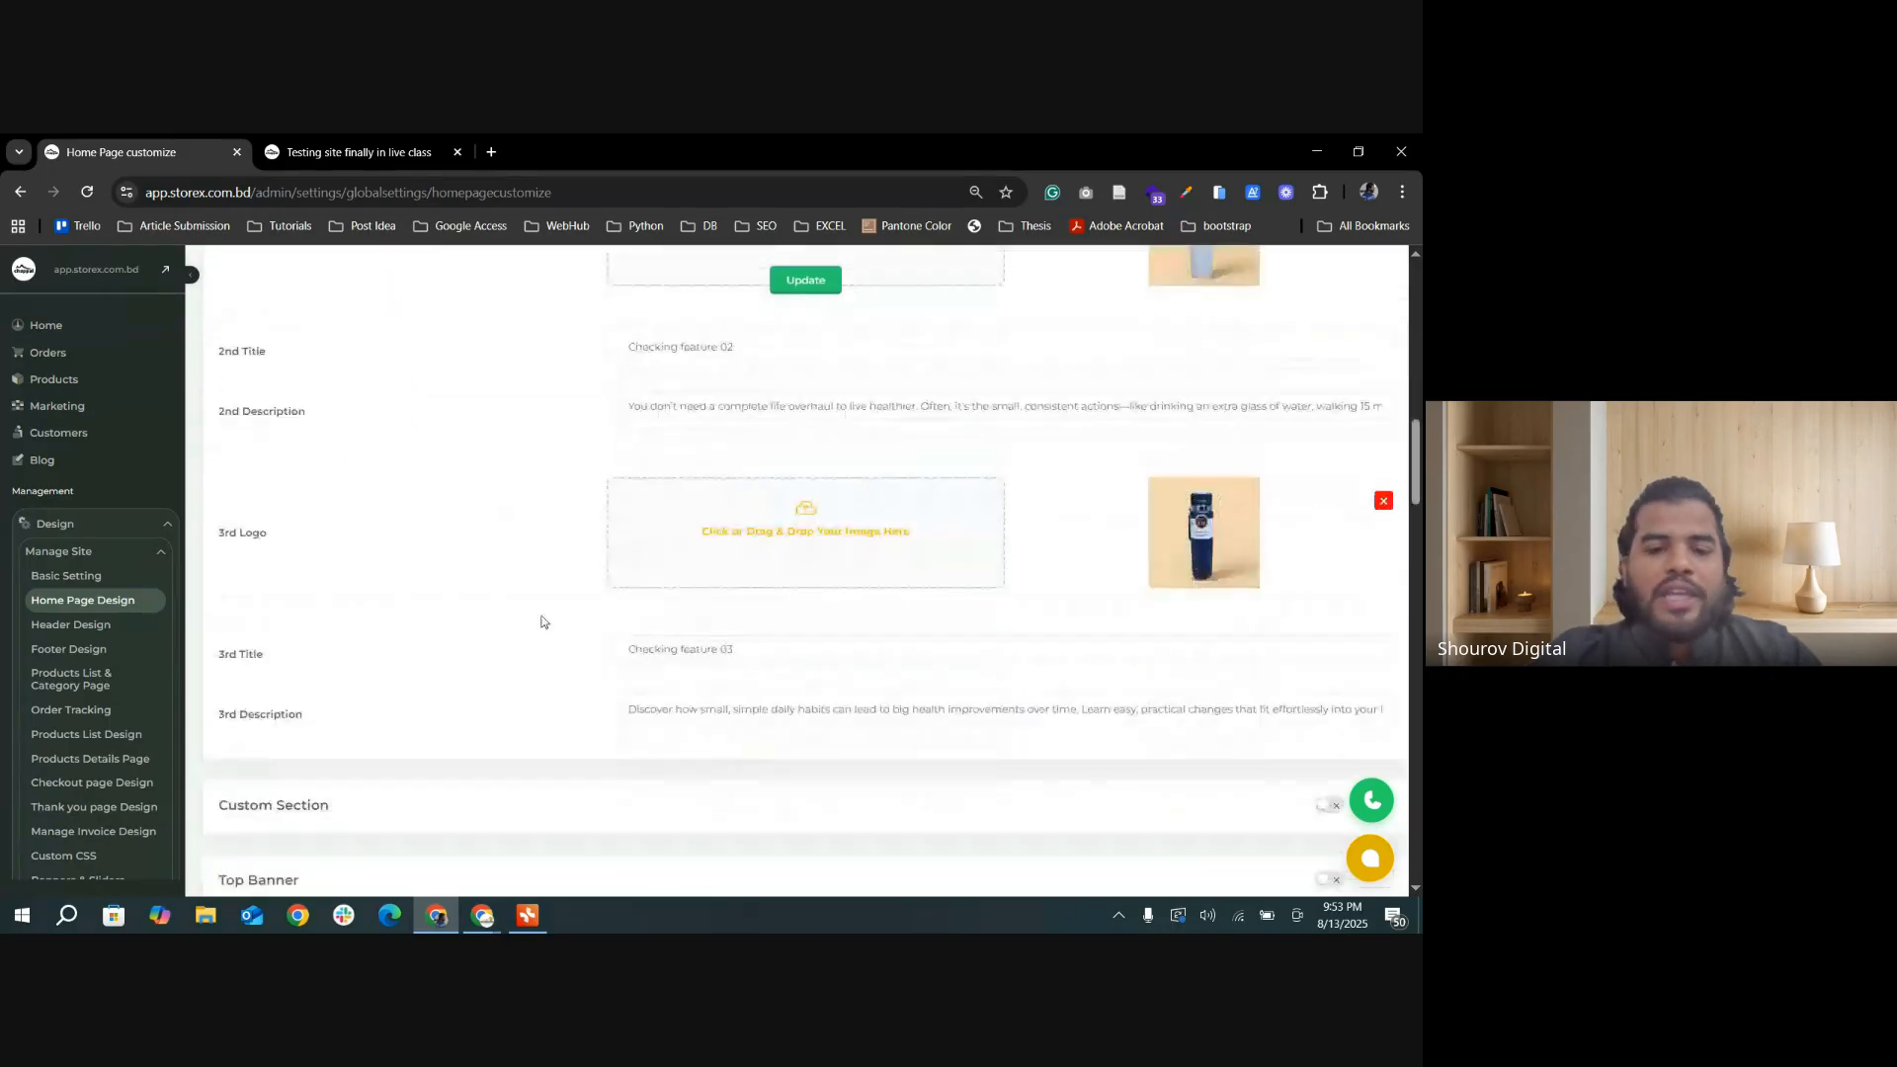
scroll(579, 623, "up", 3)
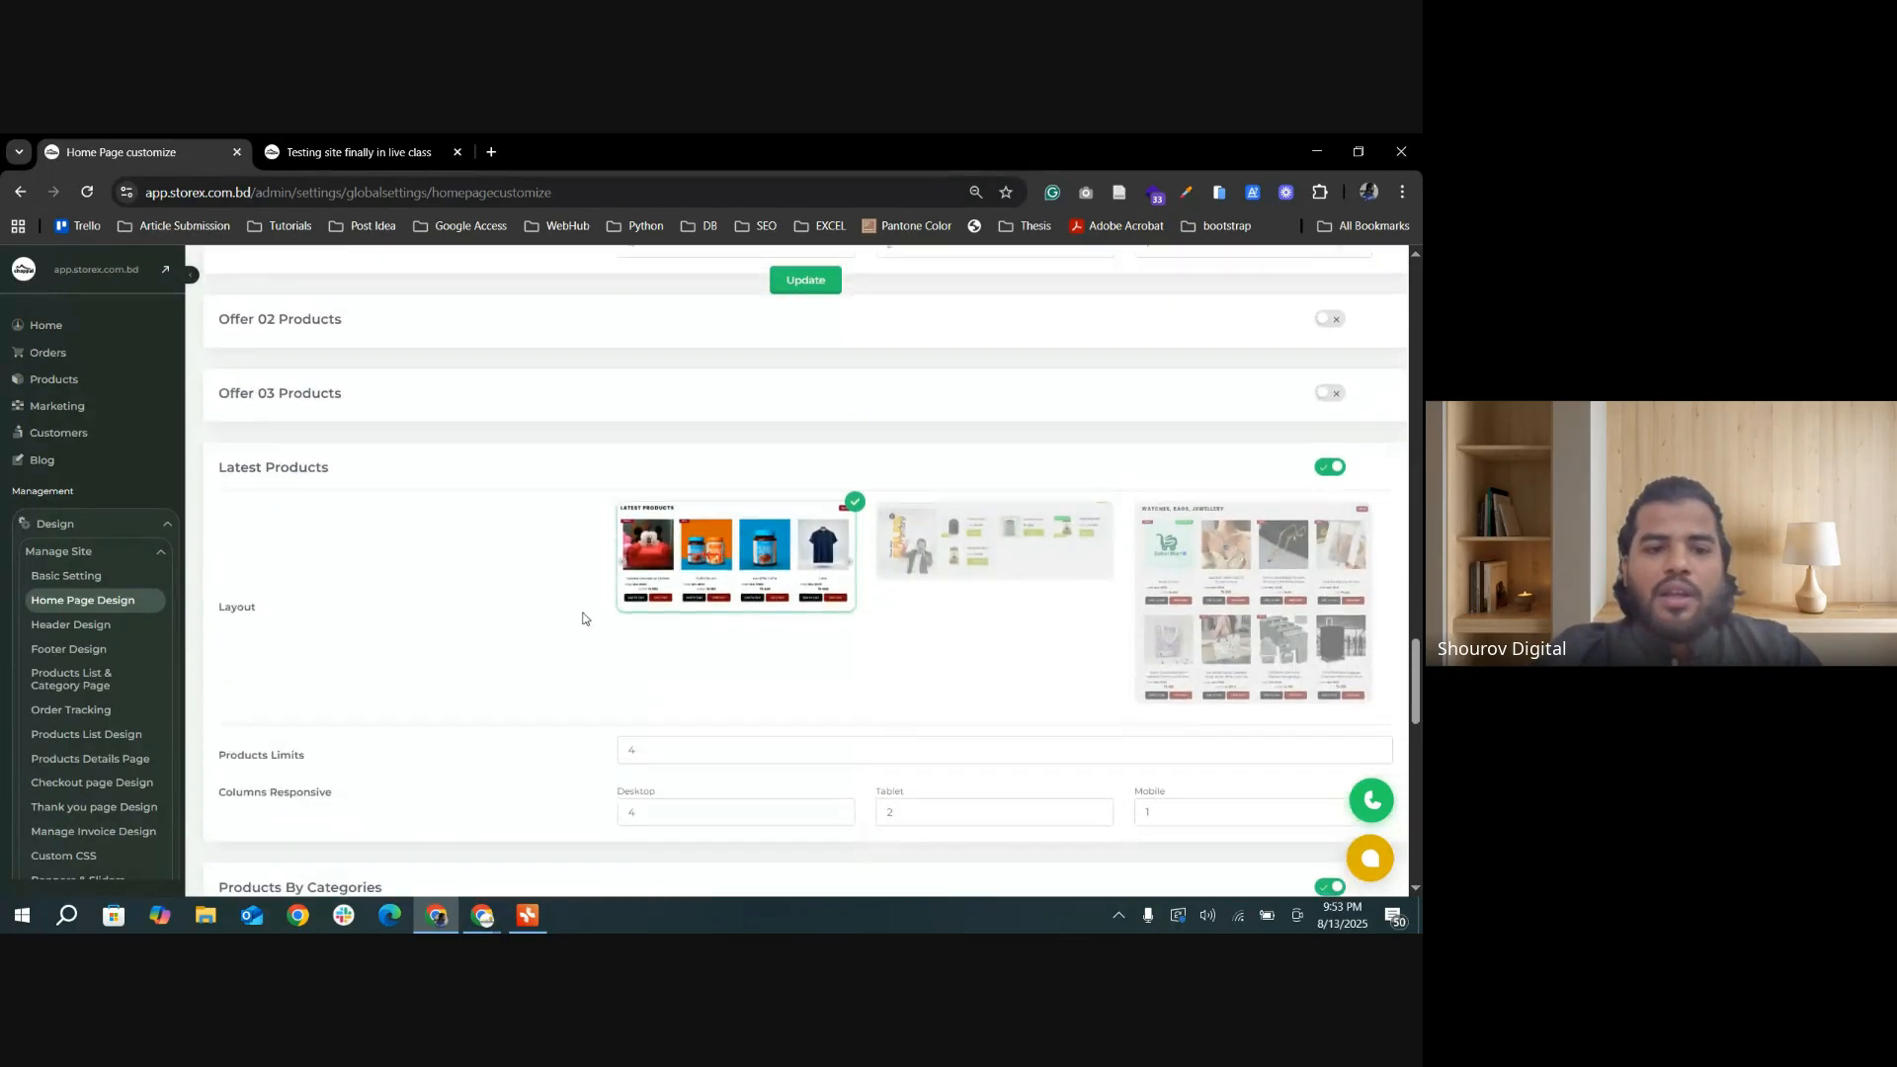
scroll(621, 616, "down", 4)
scroll(542, 633, "down", 10)
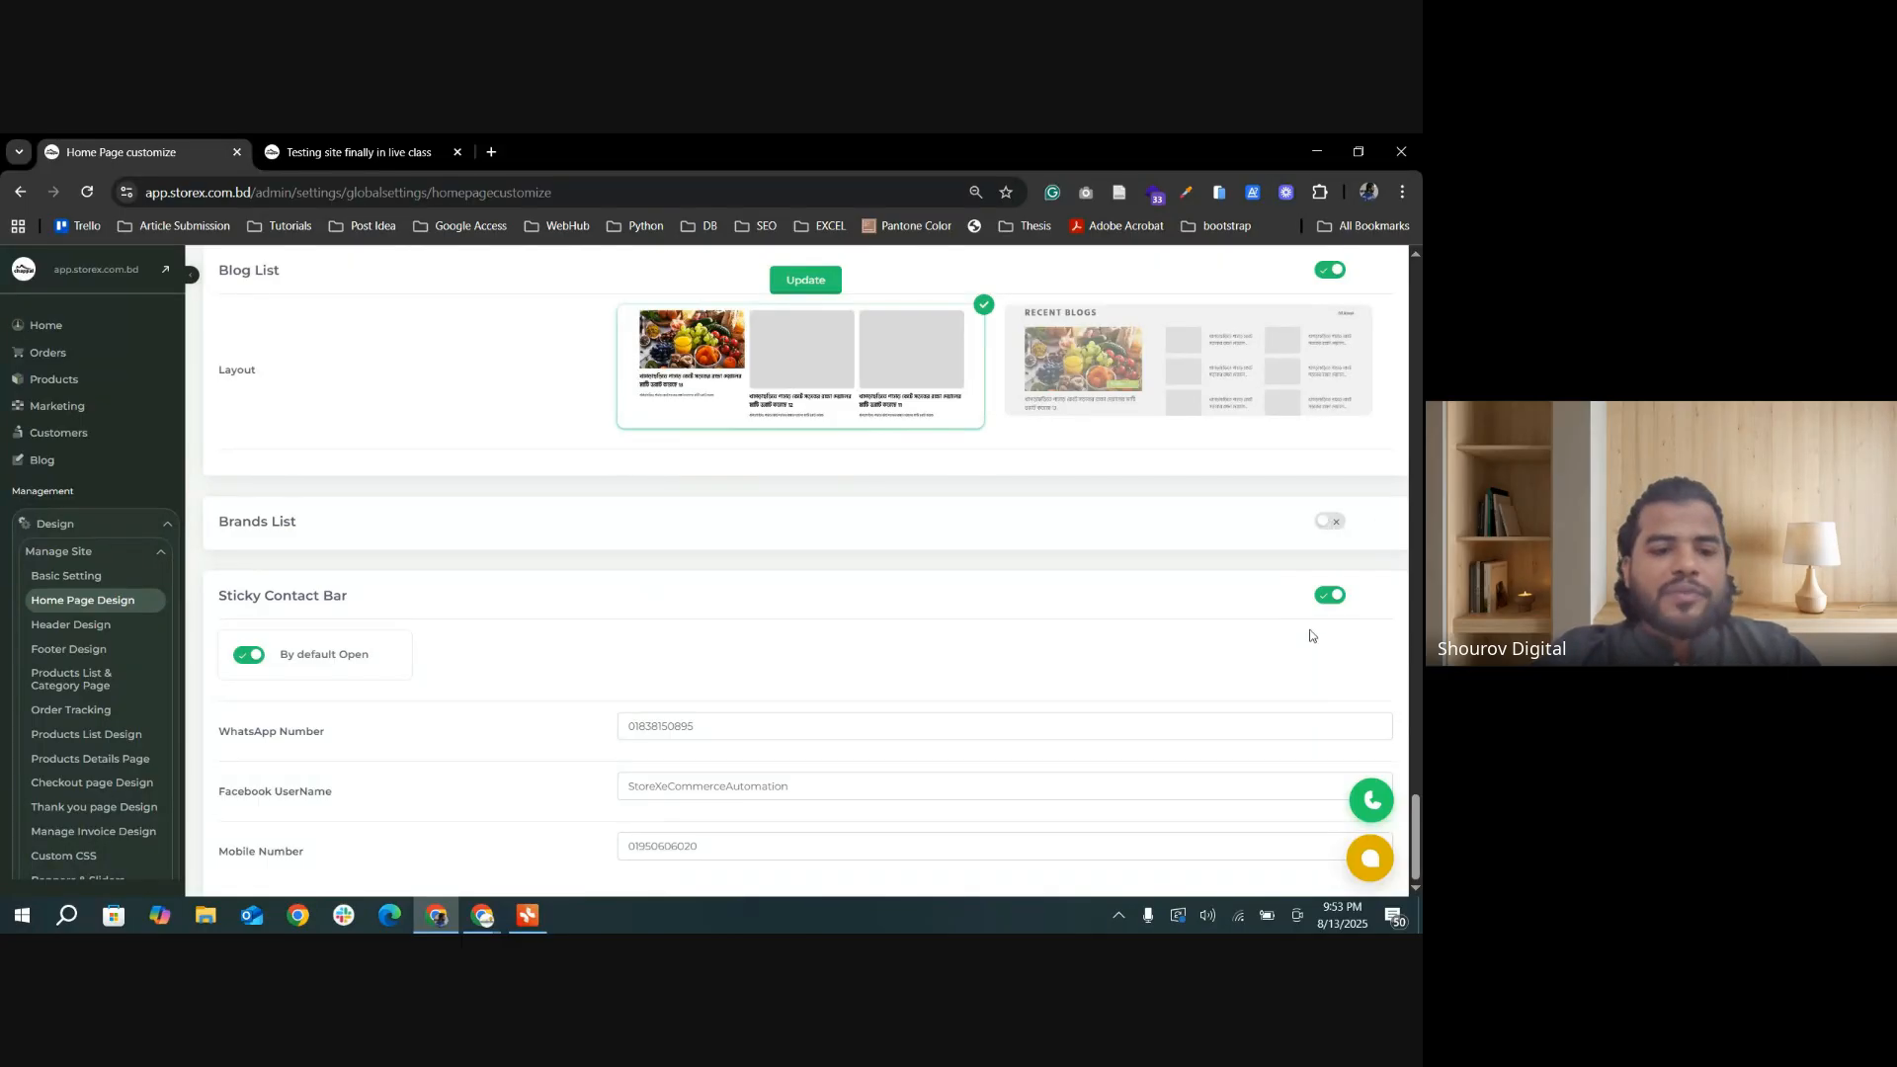
Step: Reload the storefront, then collapse and reopen its sticky contact buttons
left_click(356, 152)
left_click(83, 197)
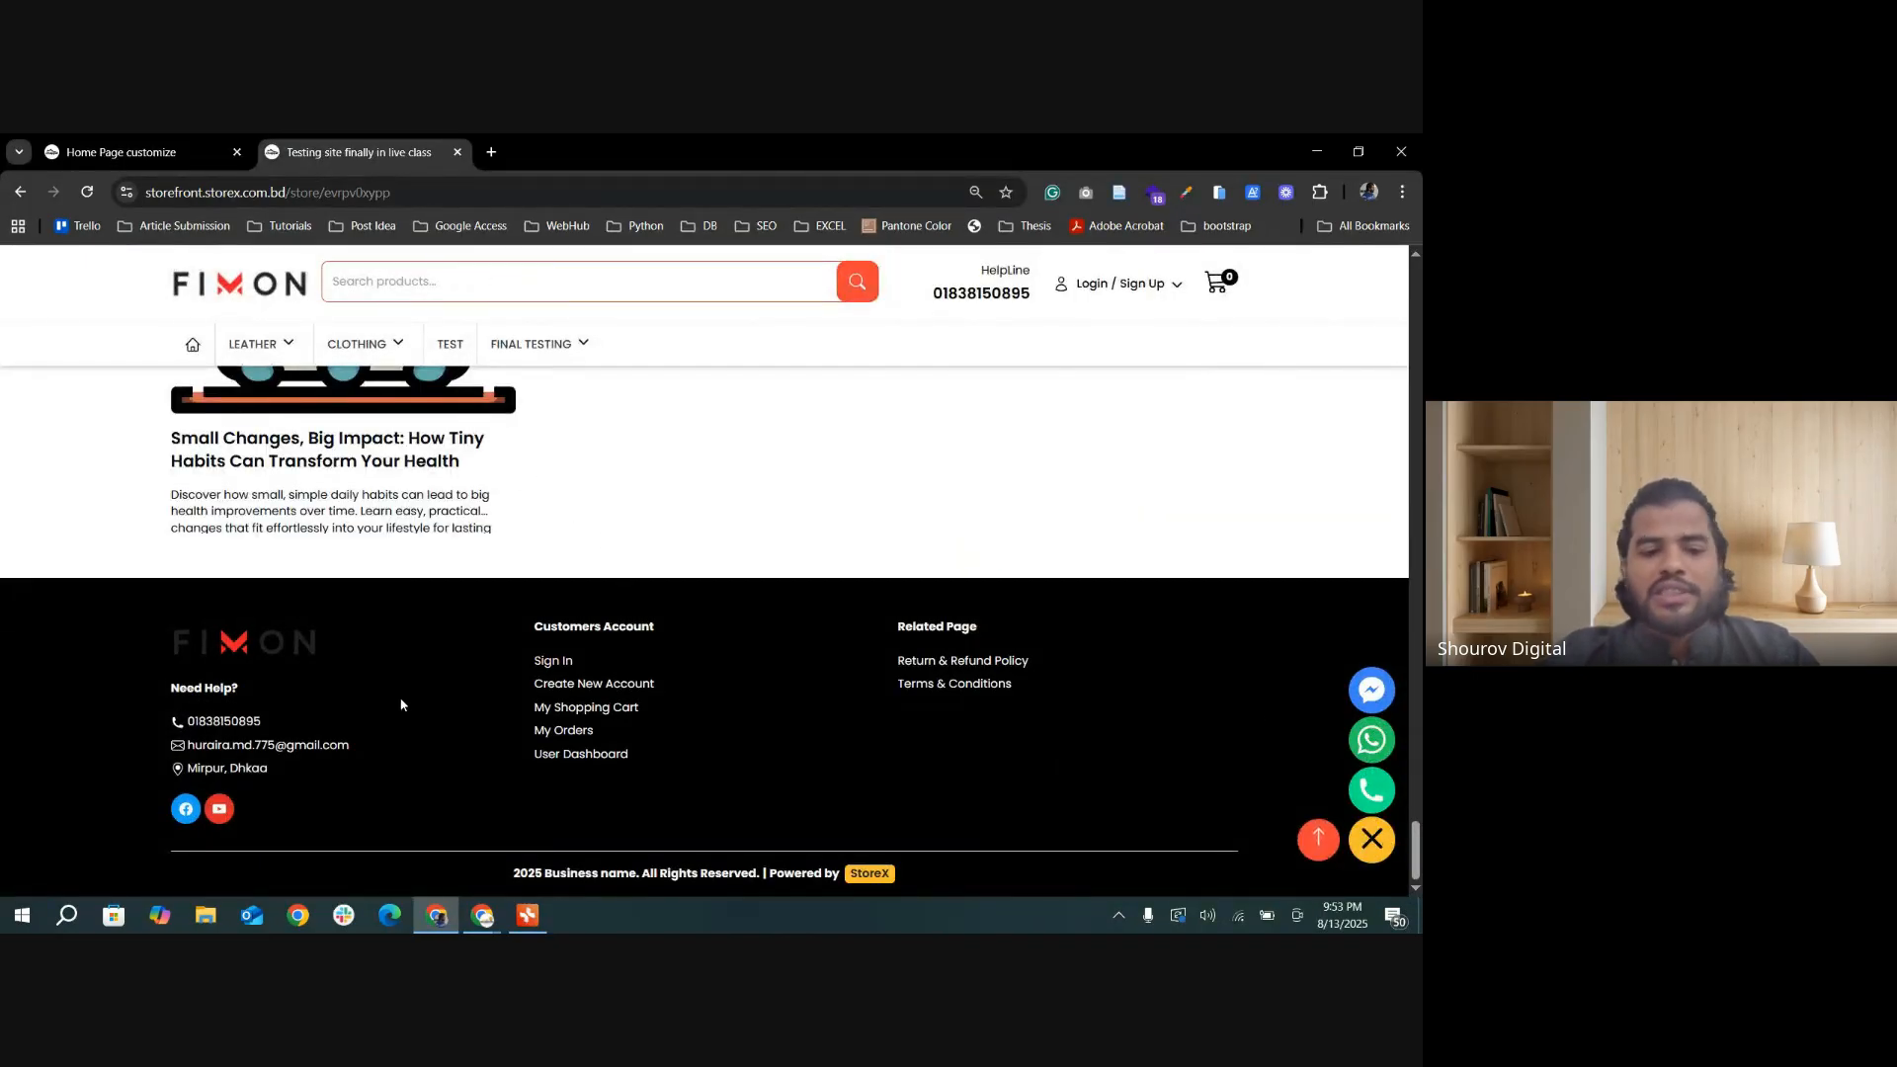
left_click(1373, 843)
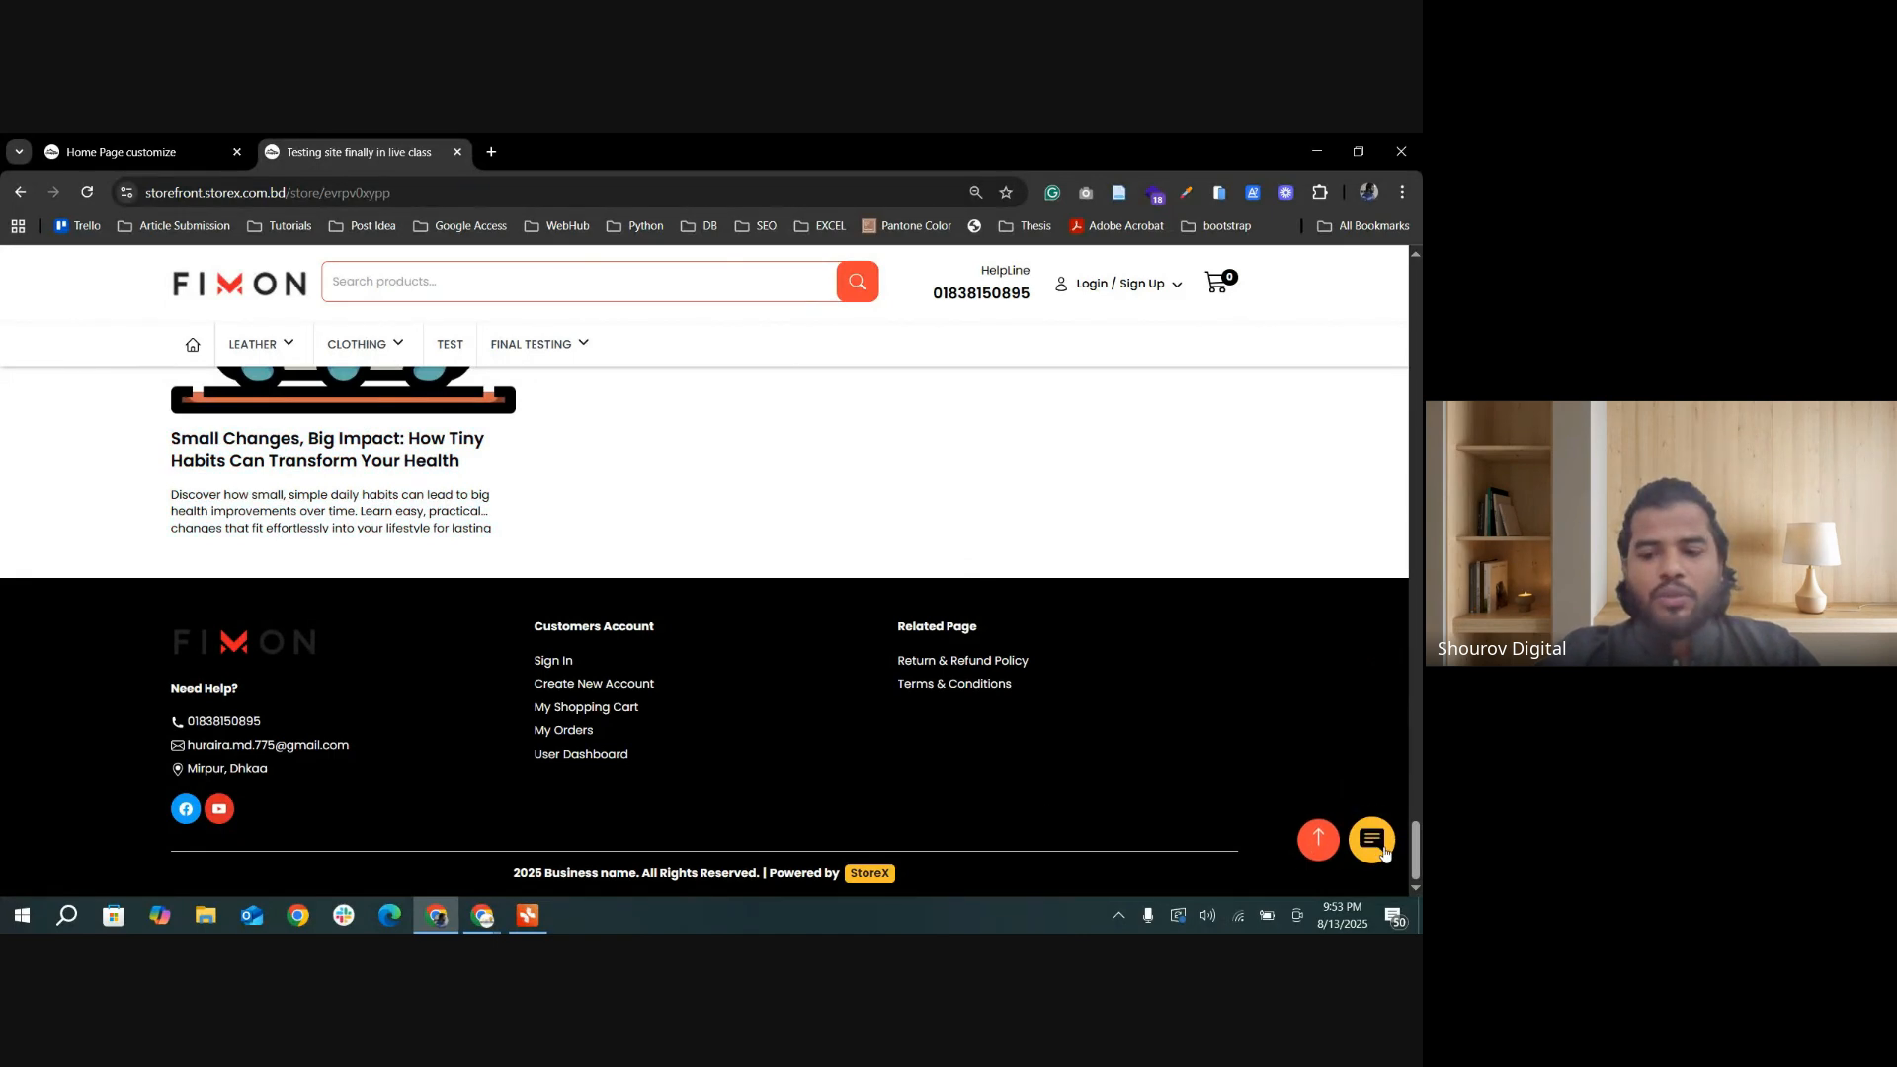
left_click(1383, 849)
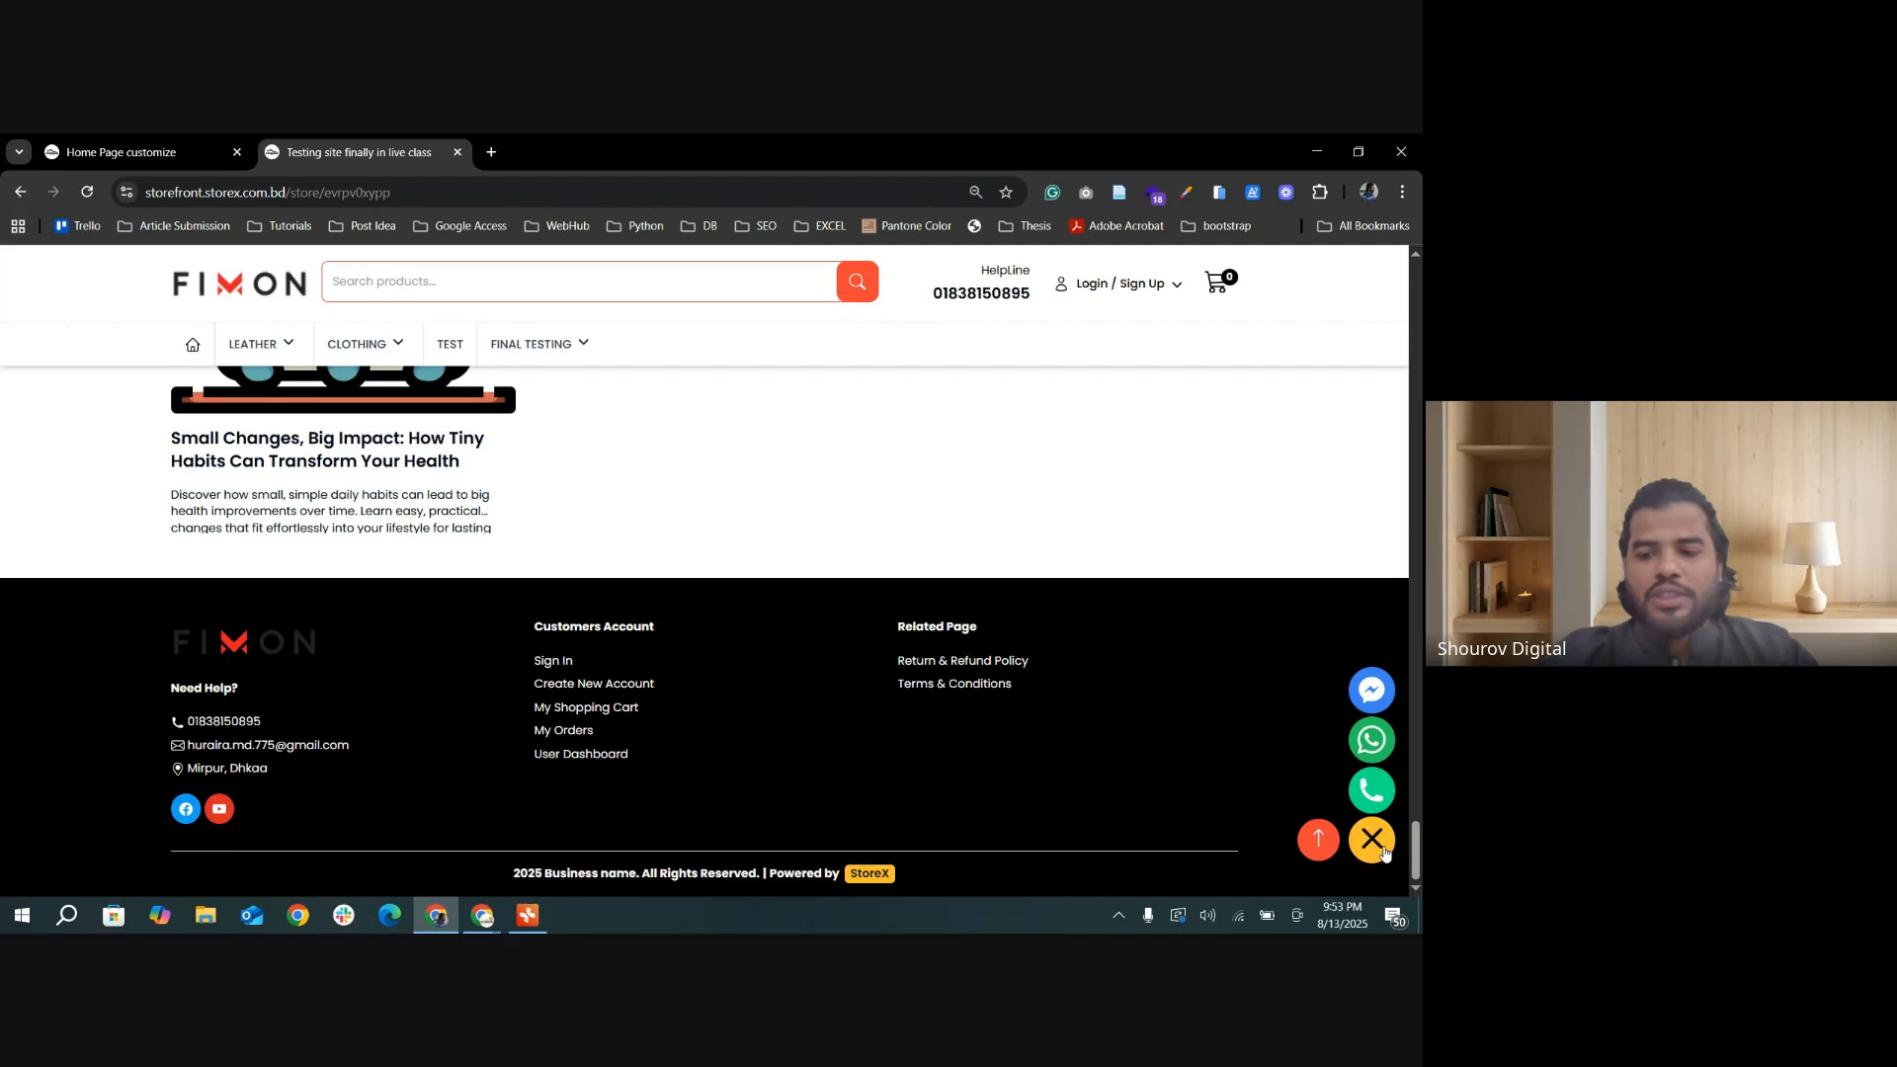
Step: Turn off the Sticky Contact Bar section in the home page settings and save the update
left_click(167, 148)
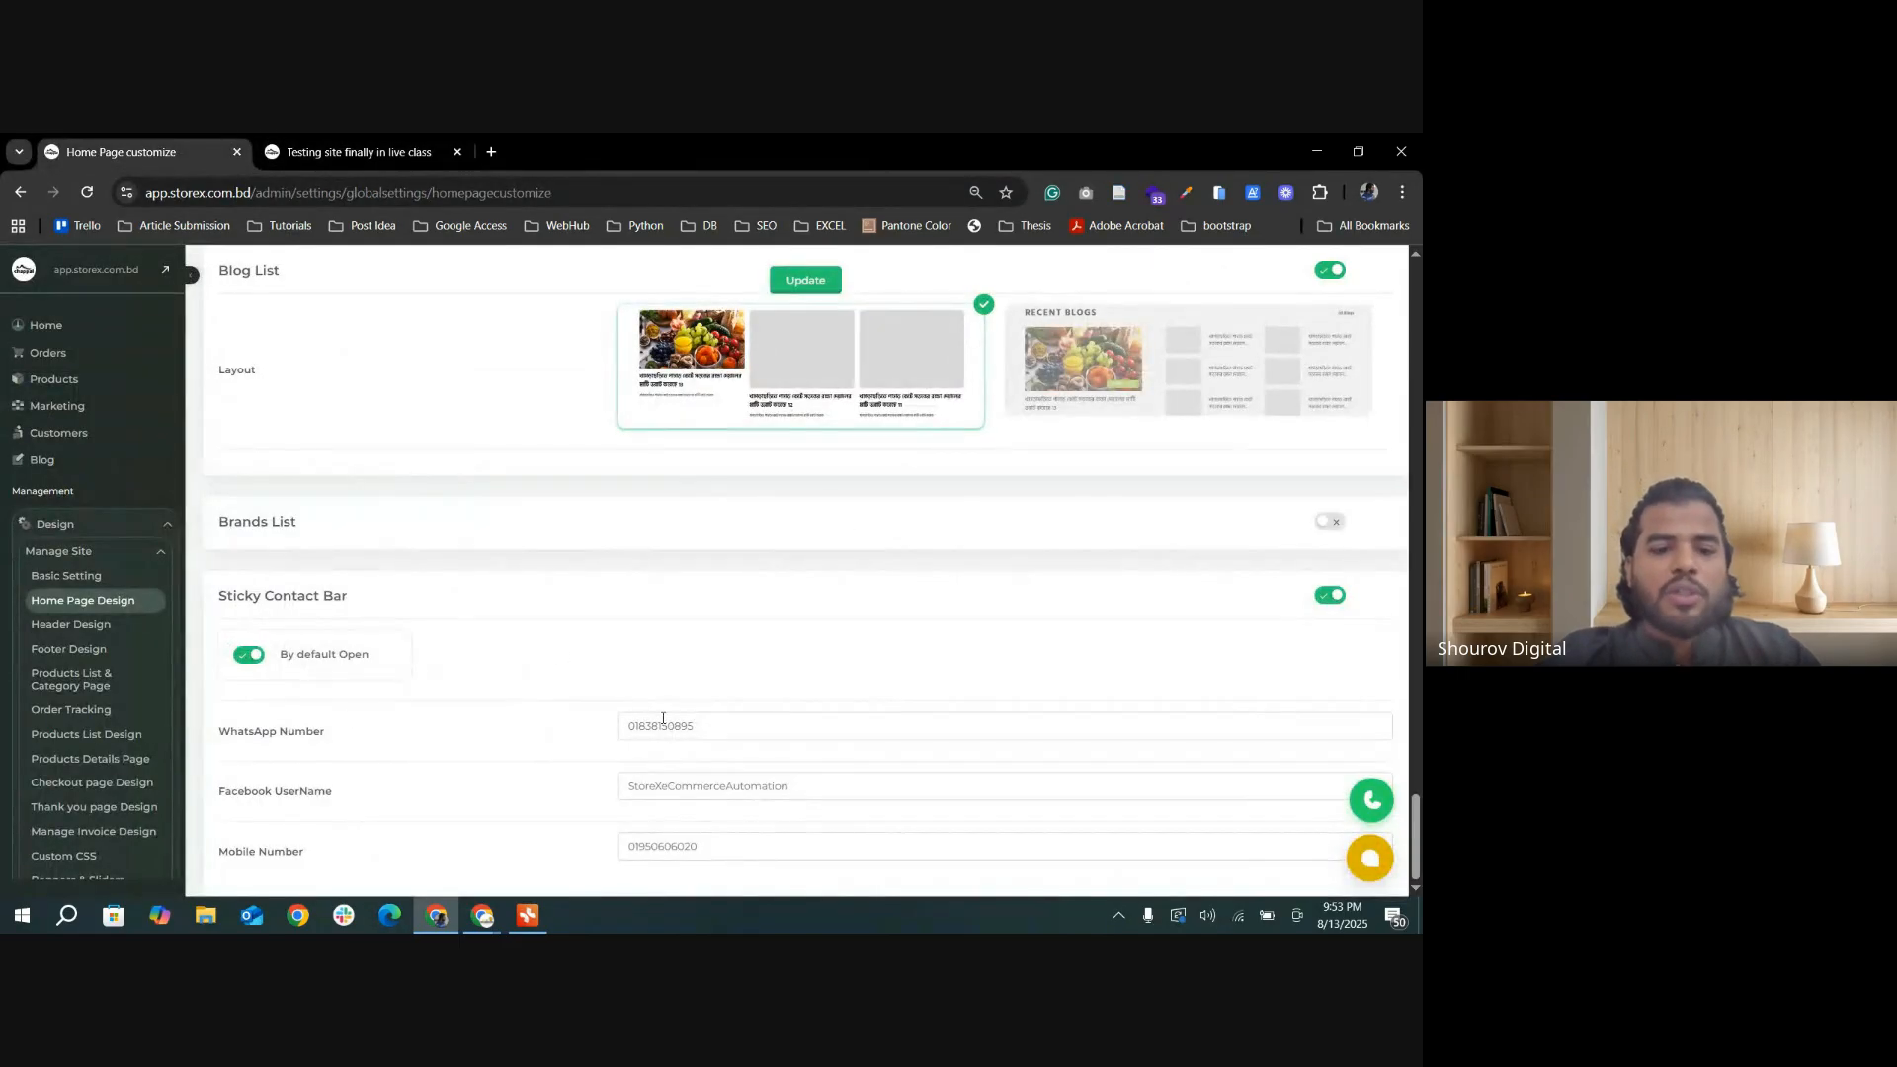
left_click(1331, 596)
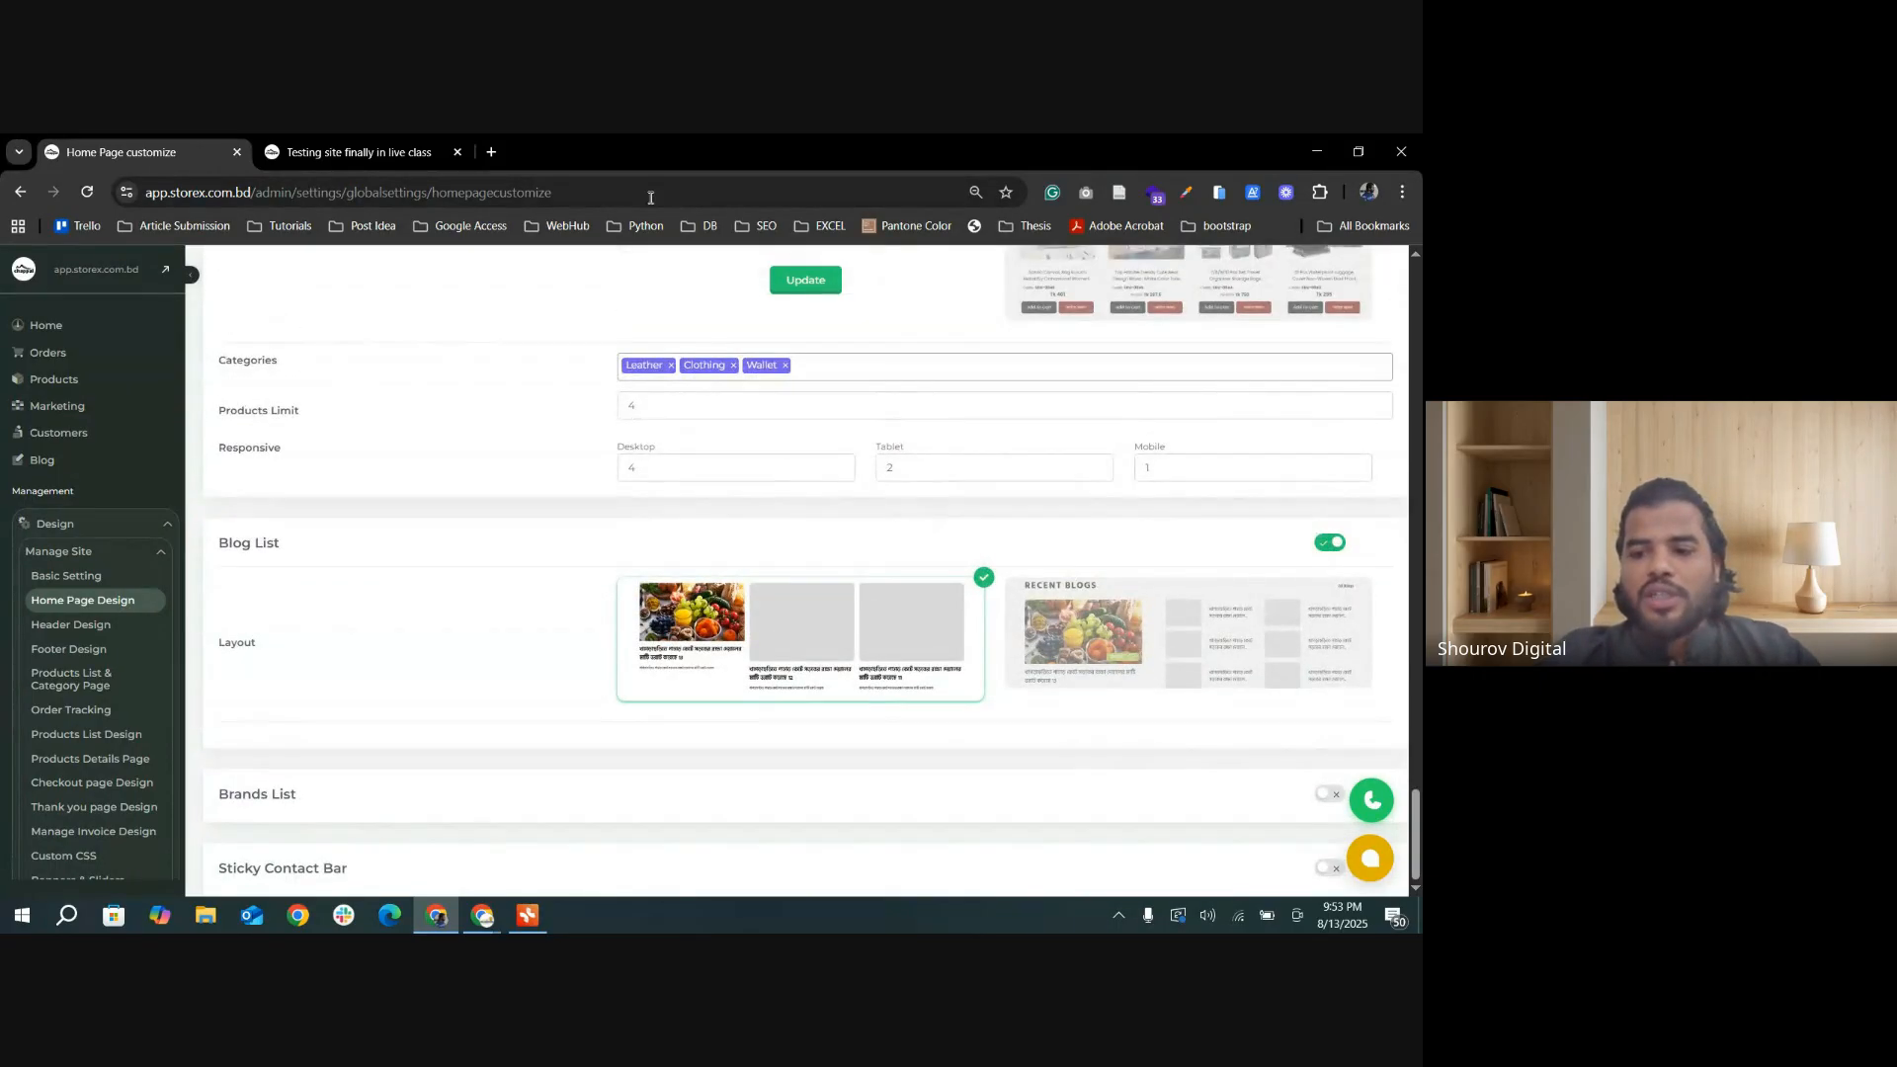
left_click(823, 284)
Step: Reload the storefront to check its page for the sticky contact buttons, and return to the home page settings
left_click(372, 154)
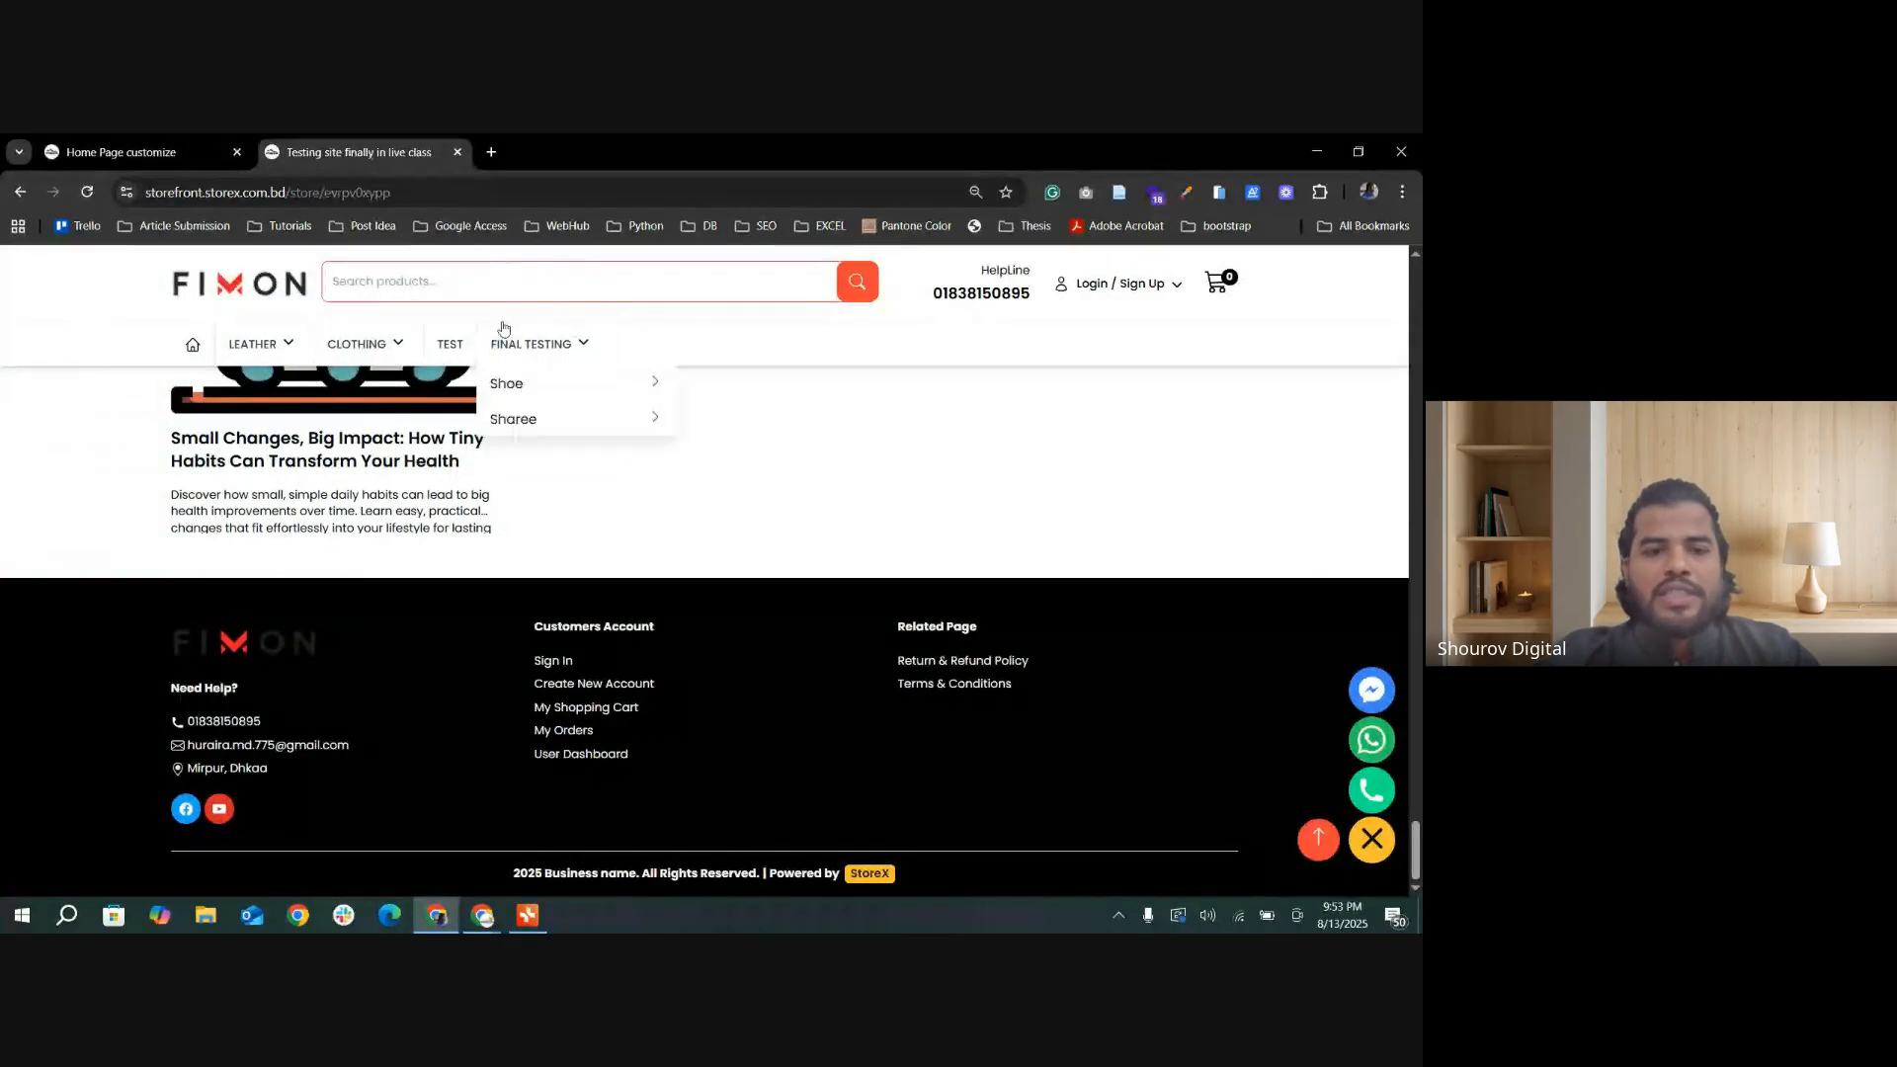
left_click(88, 192)
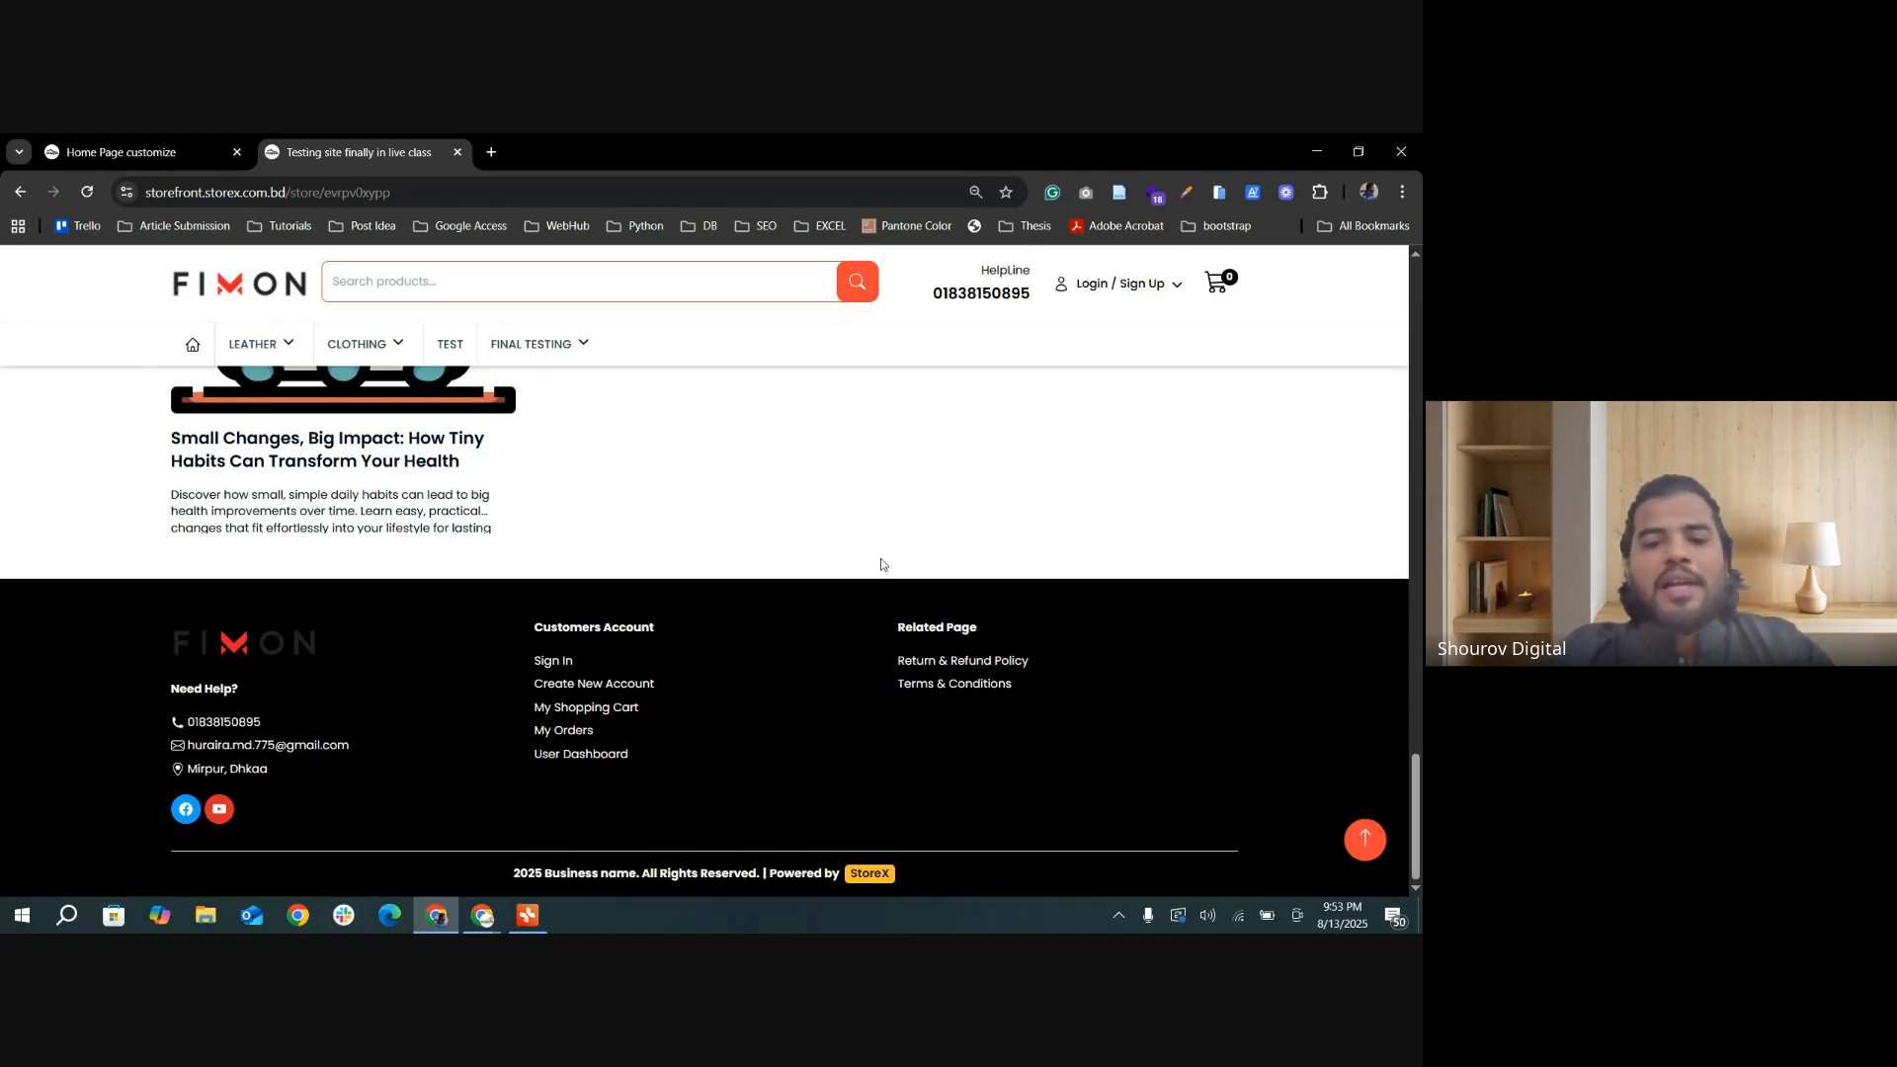
left_click(143, 153)
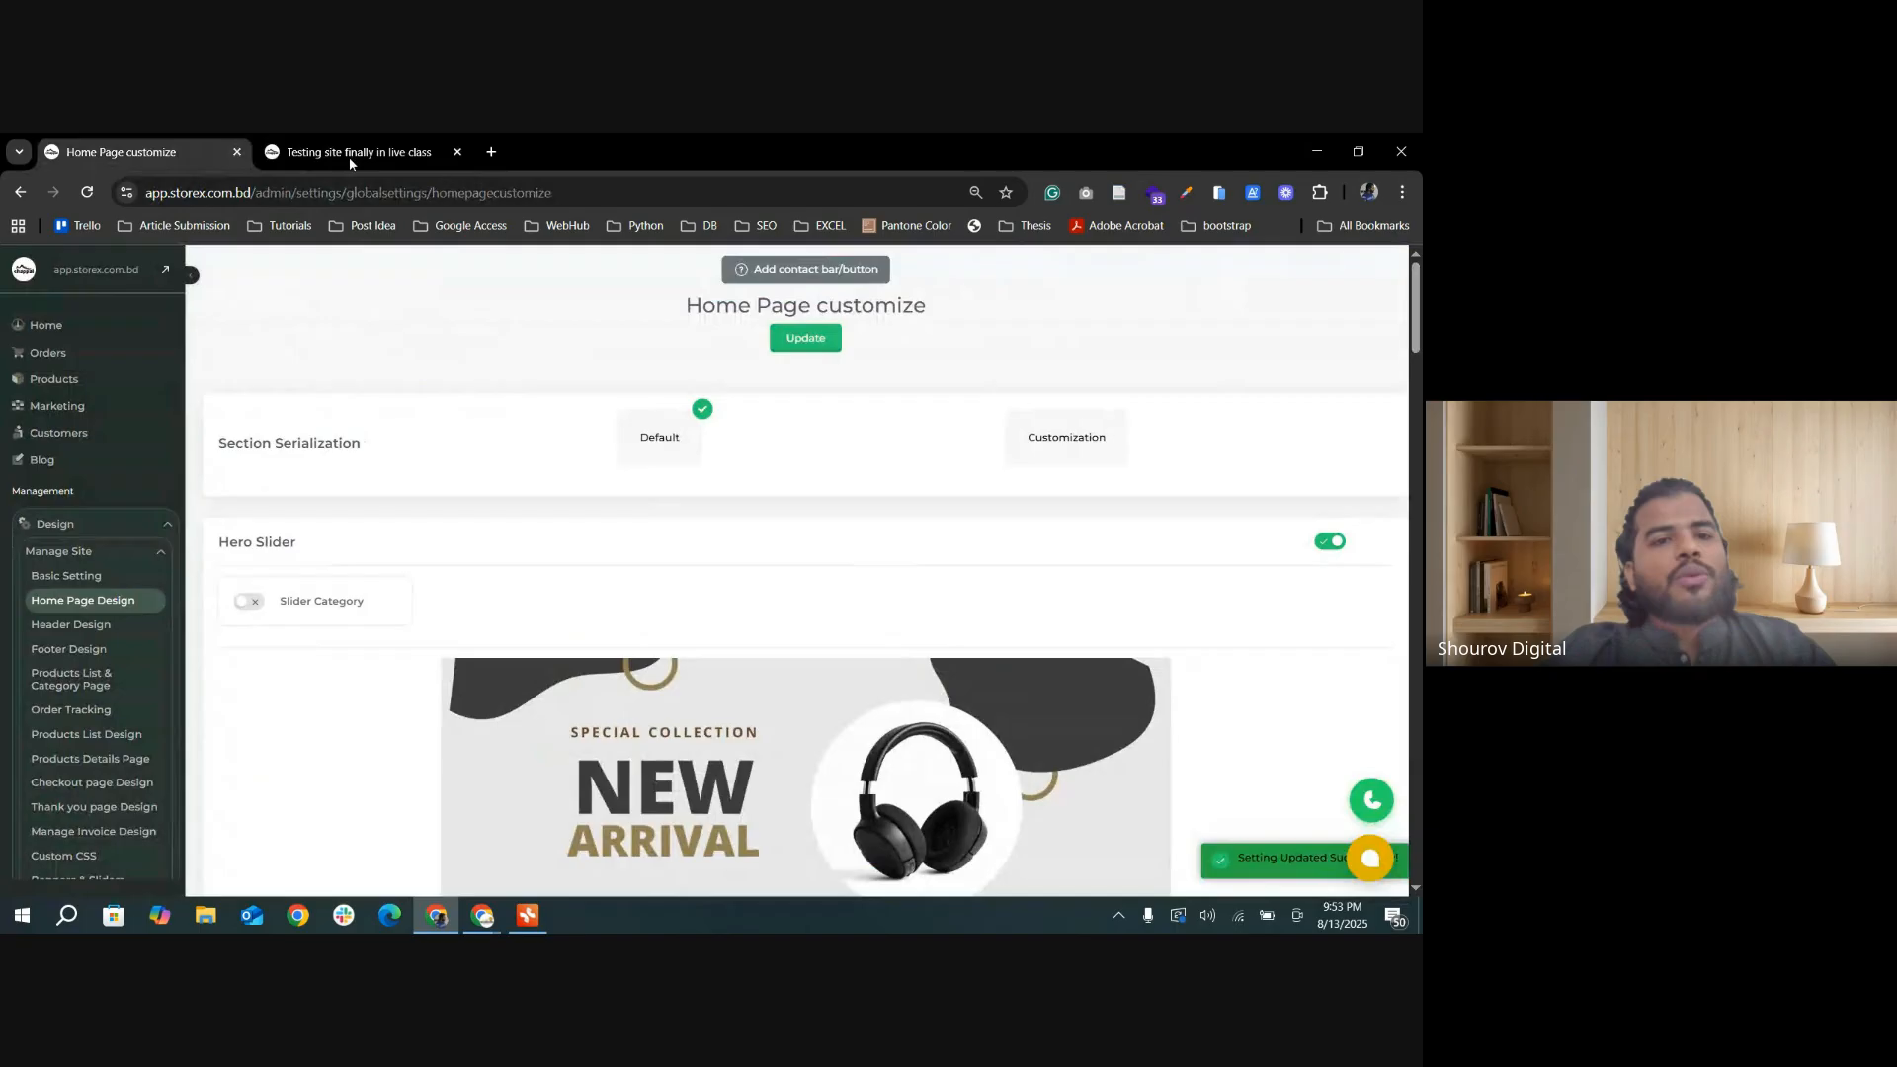
Step: Open storex.com.bd in a new browser tab
left_click(360, 156)
key("ctrl+t")
type("s")
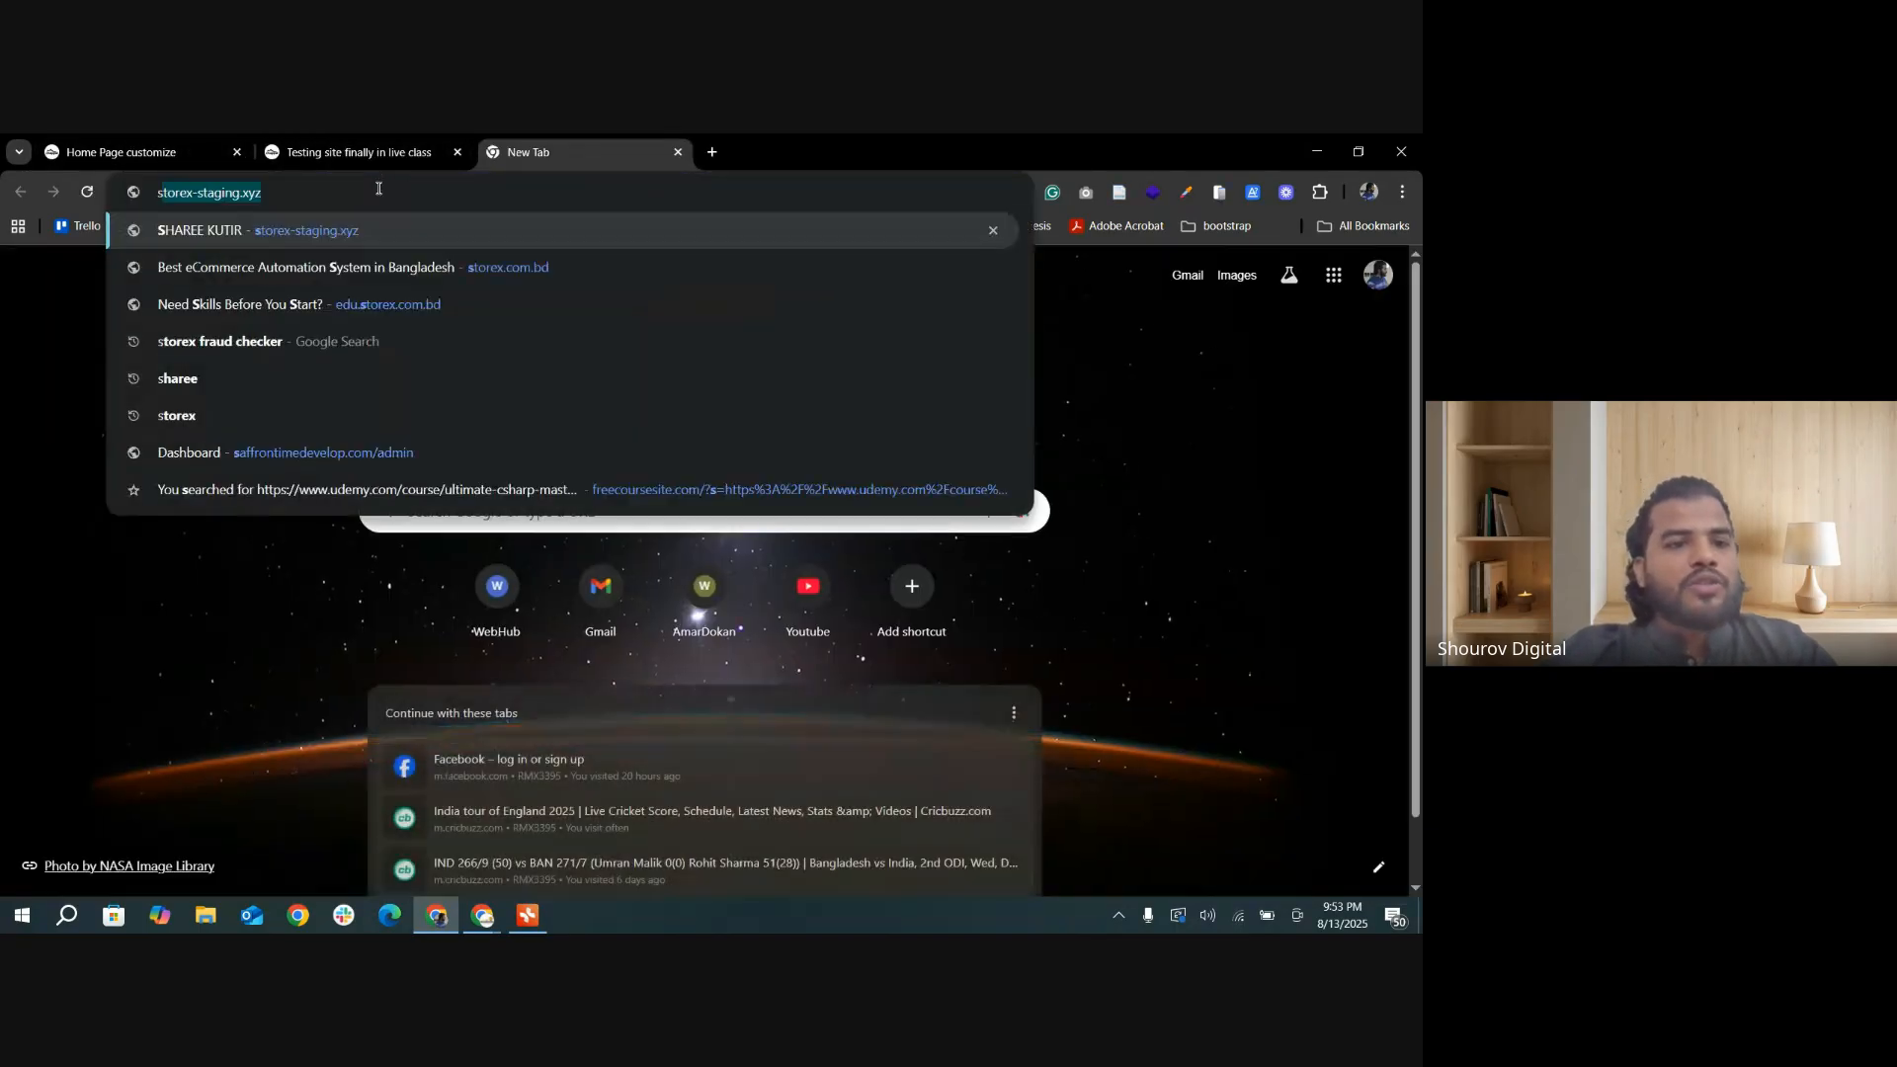
type("torex-st")
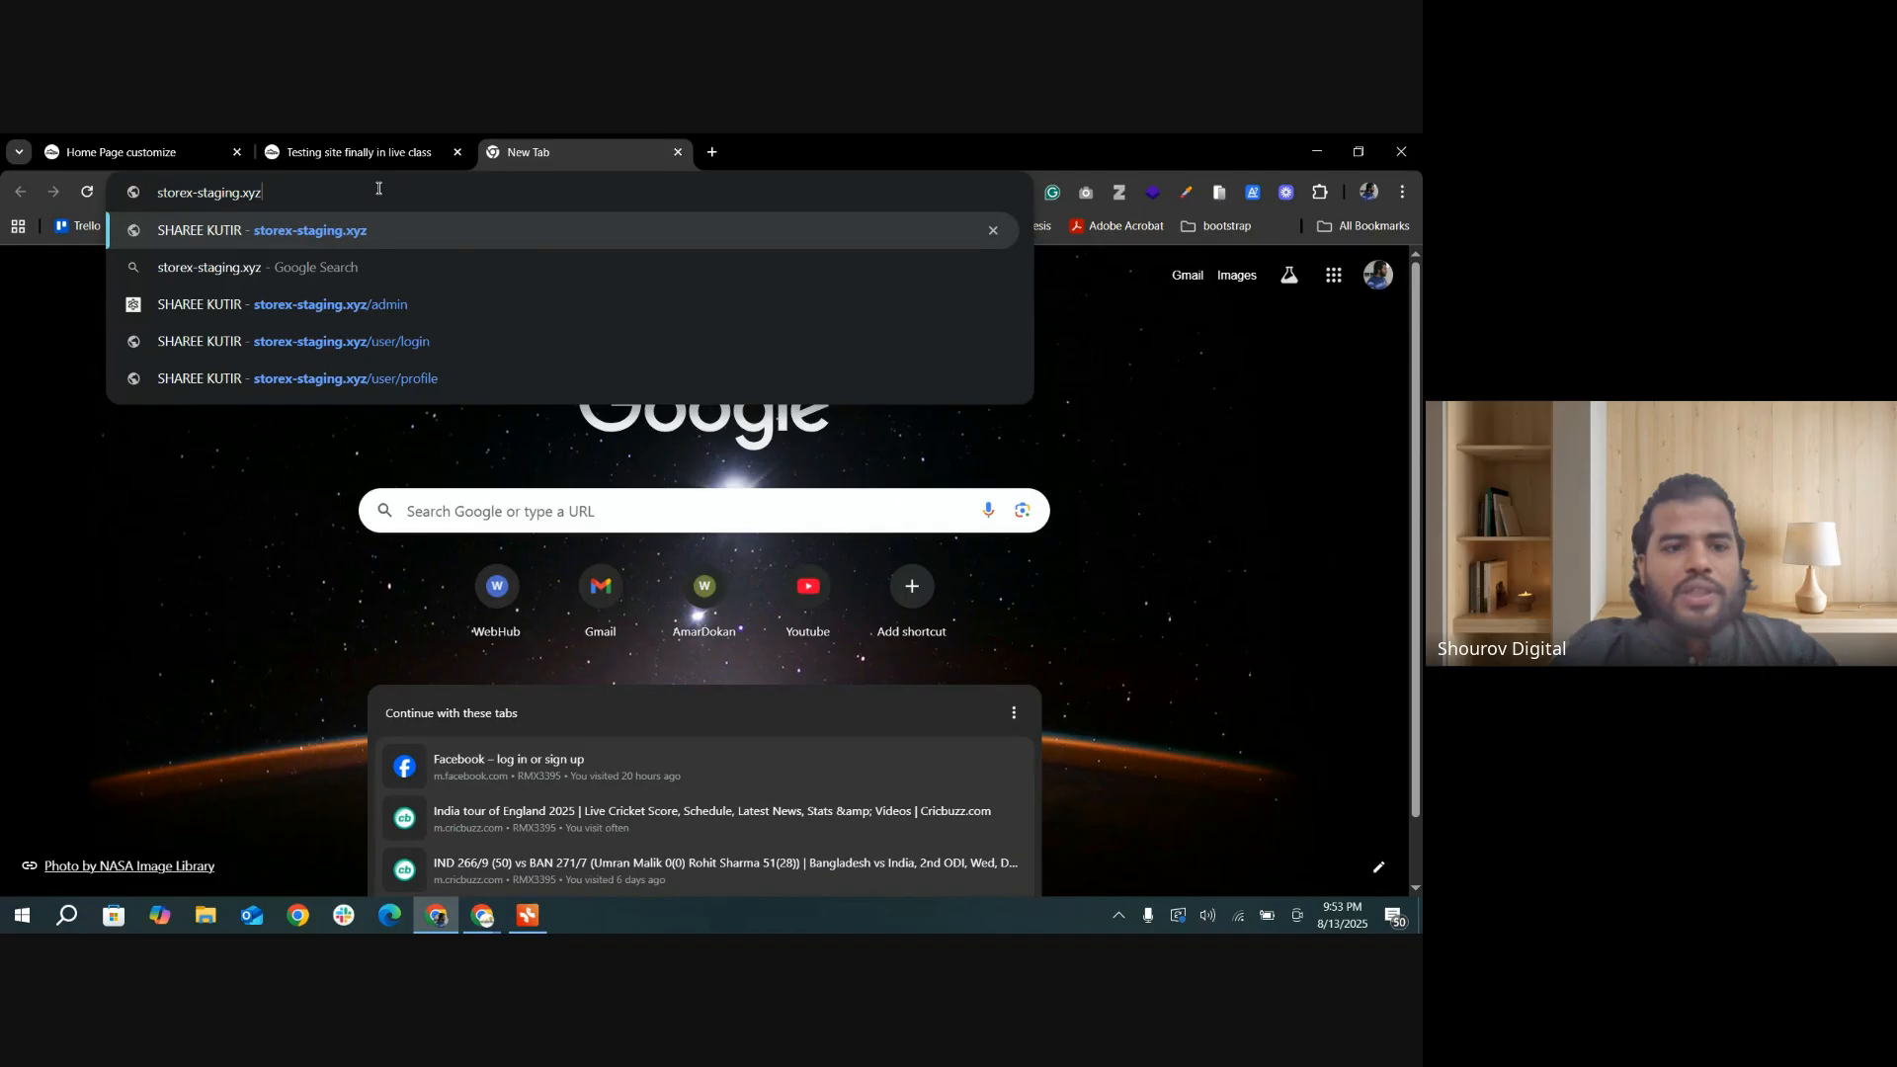
key("BackSpace")
key("BackSpace")
key("BackSpace")
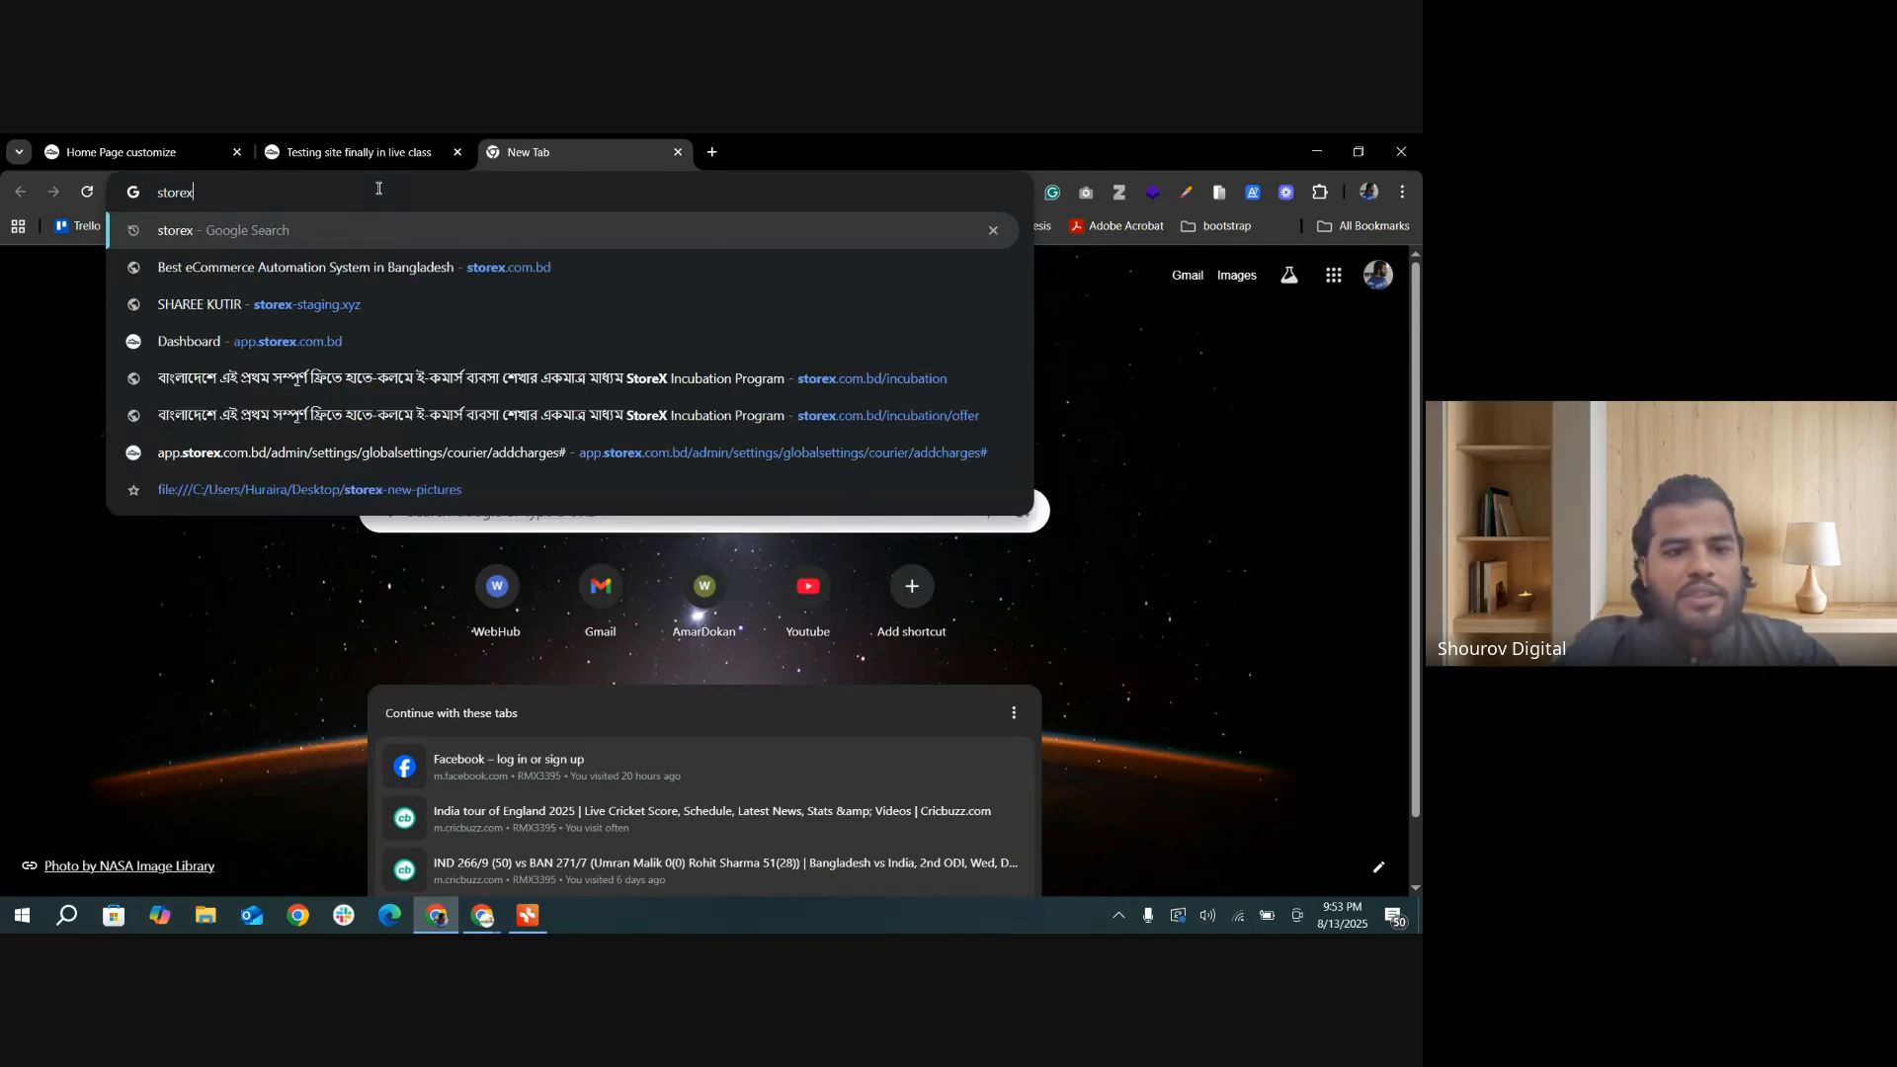
type(".com.bd")
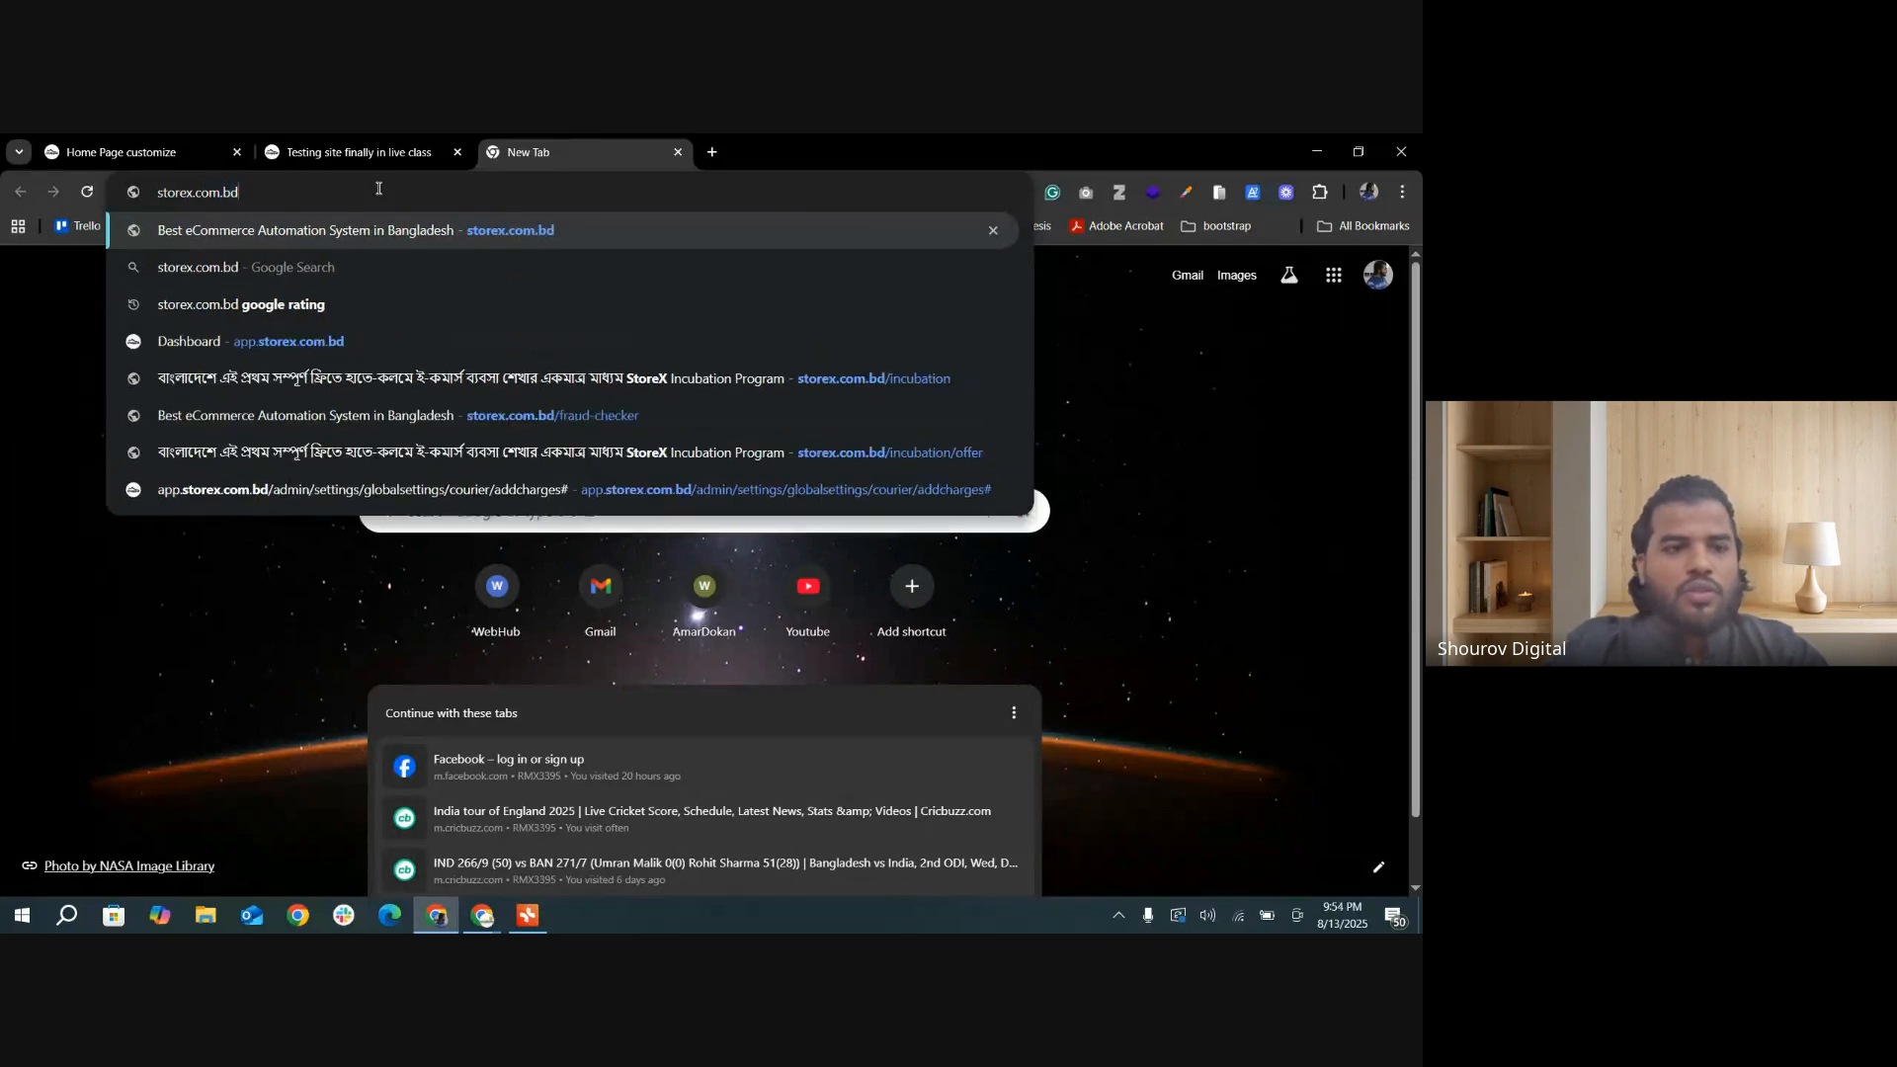
key("Return")
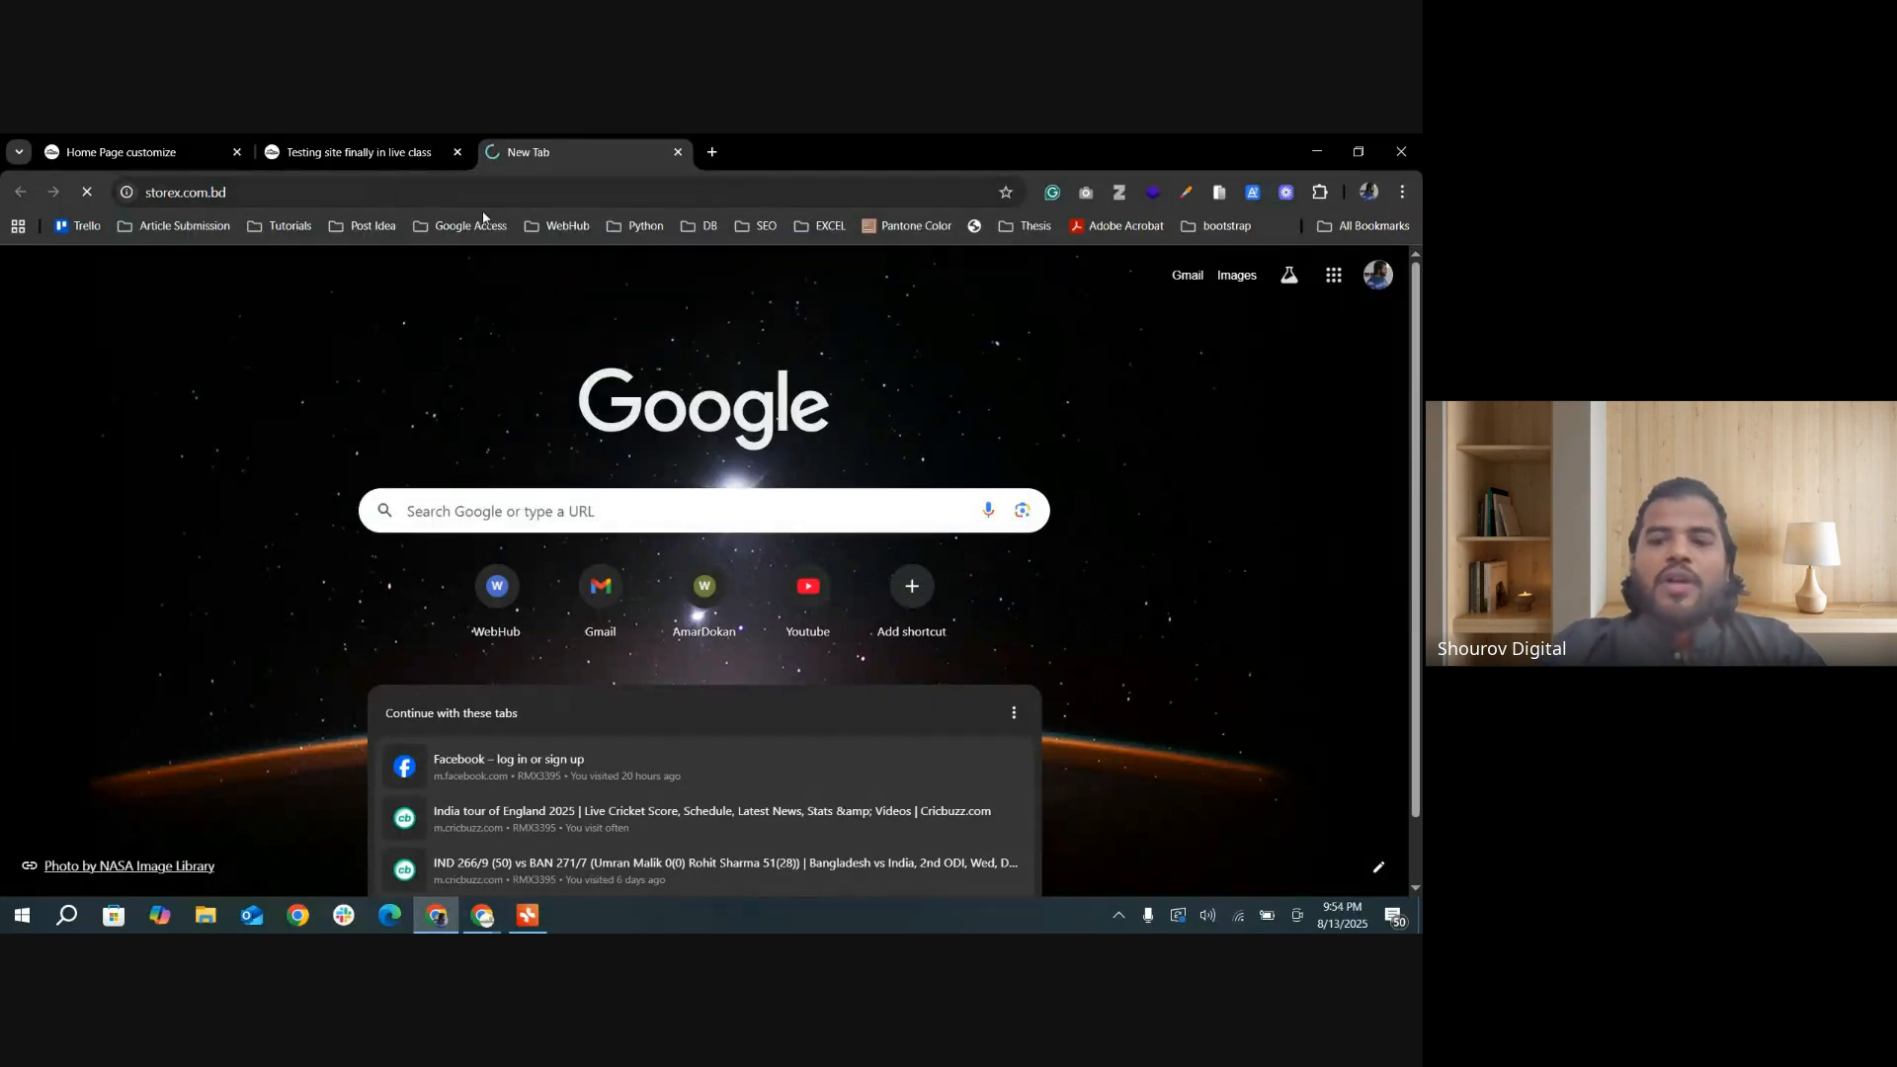
Step: Examine the StoreX website down to its footer and its WhatsApp chat widget, closing the chat popup
scroll(1117, 546, "down", 1)
scroll(1325, 758, "down", 6)
scroll(1325, 758, "down", 7)
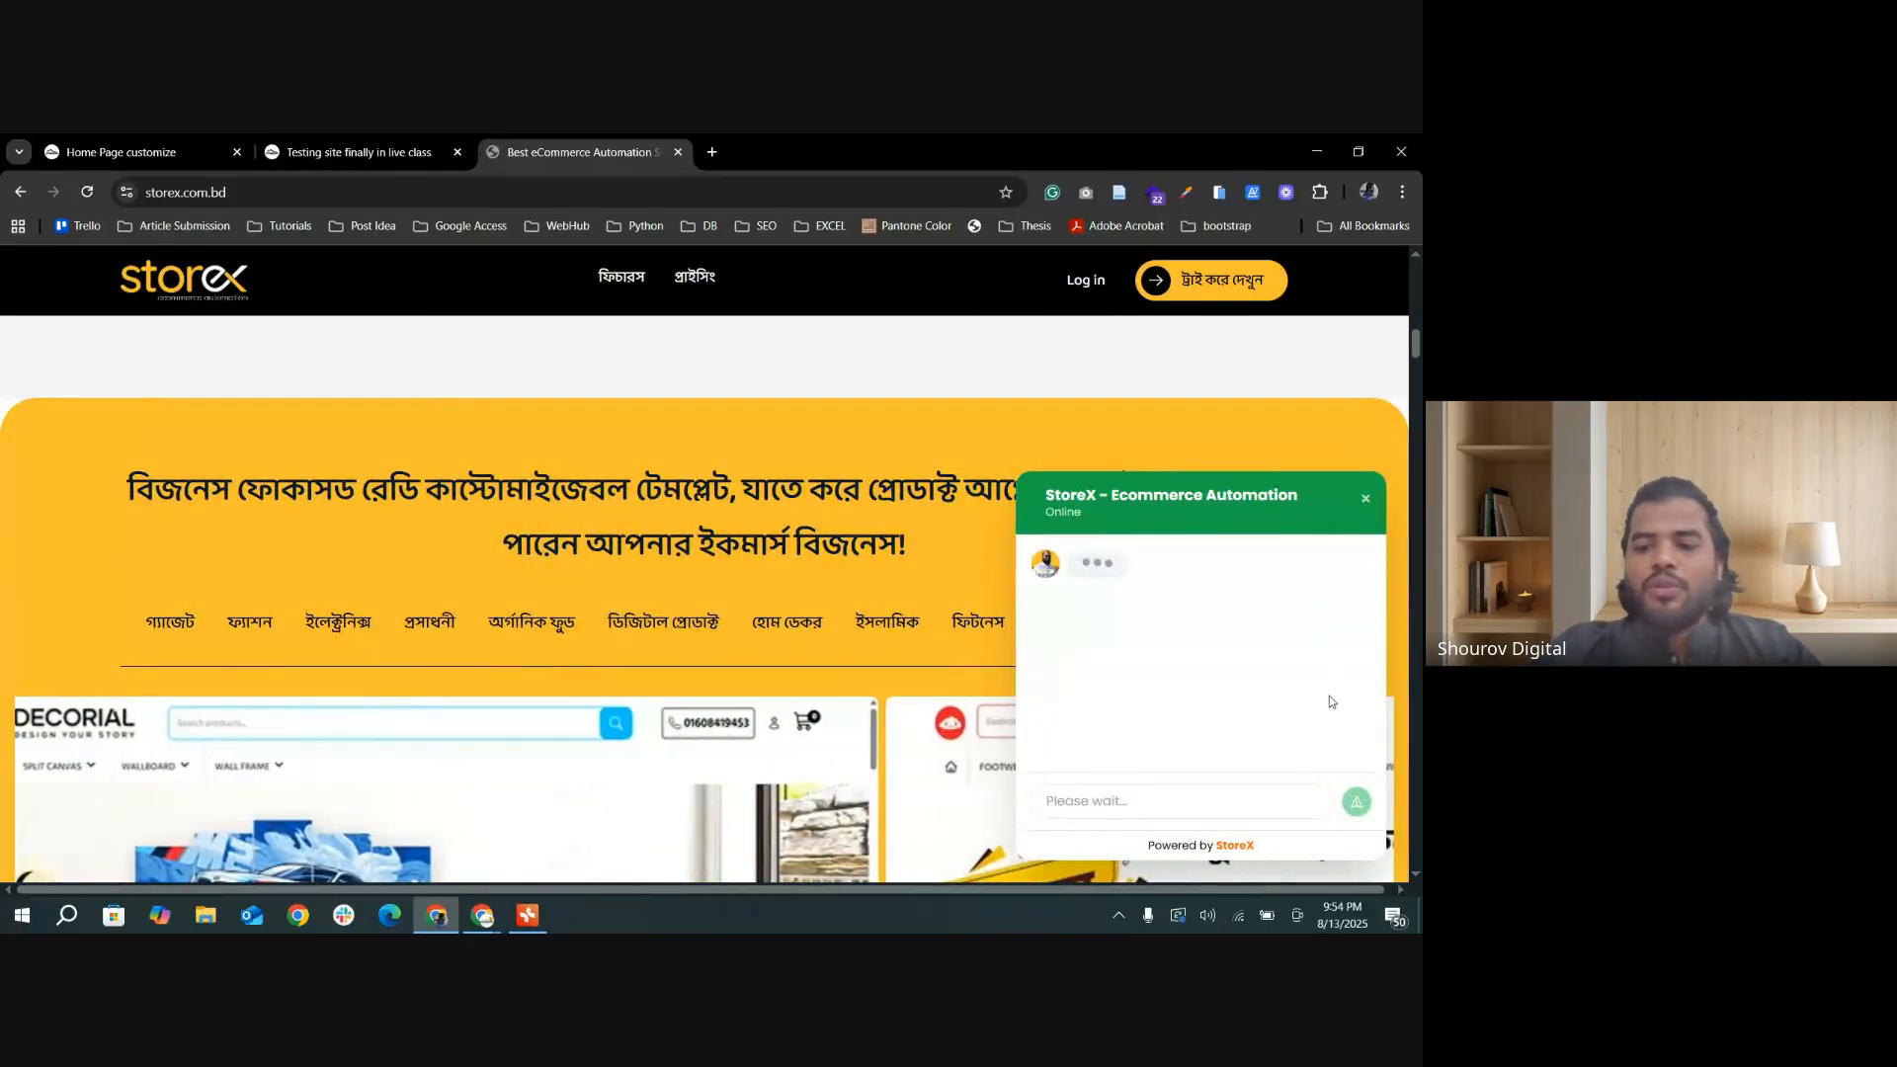
left_click(1365, 498)
scroll(1125, 733, "down", 2)
scroll(1124, 732, "down", 15)
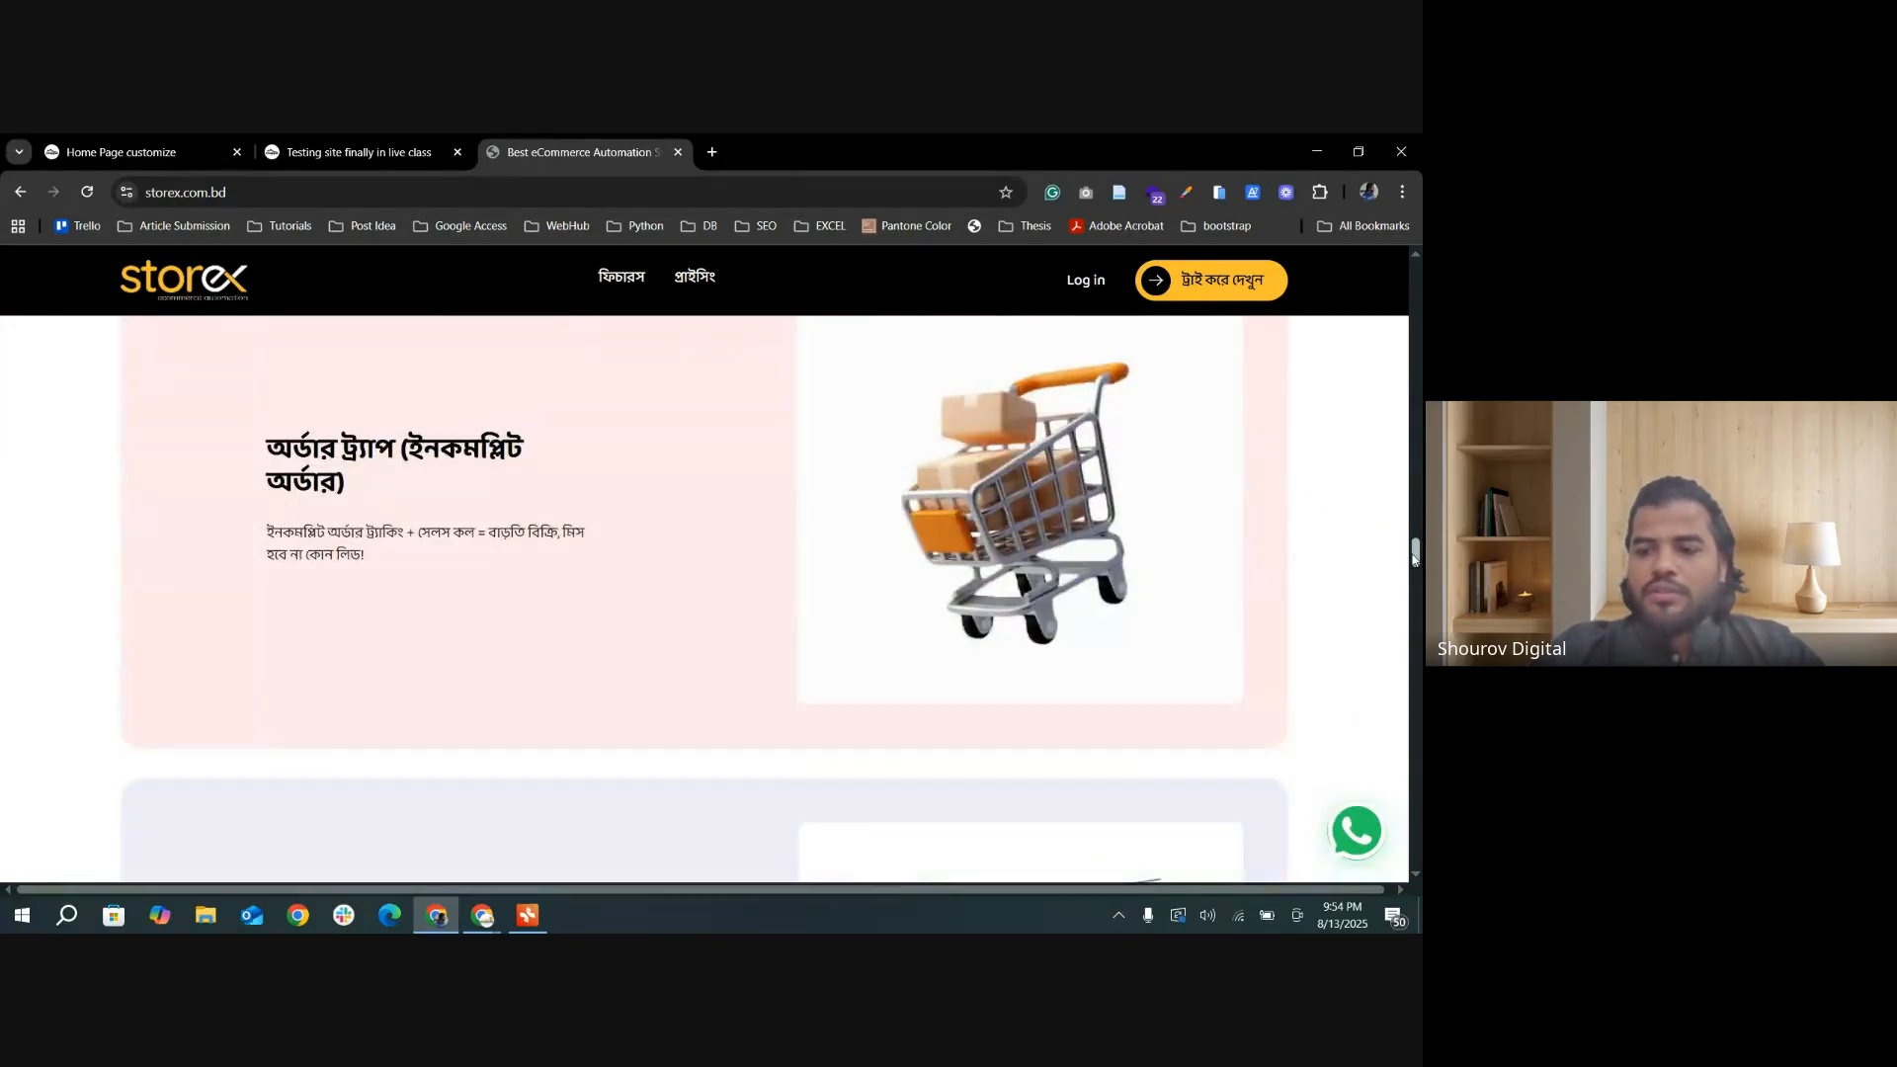
left_click_drag(1418, 541, 1380, 909)
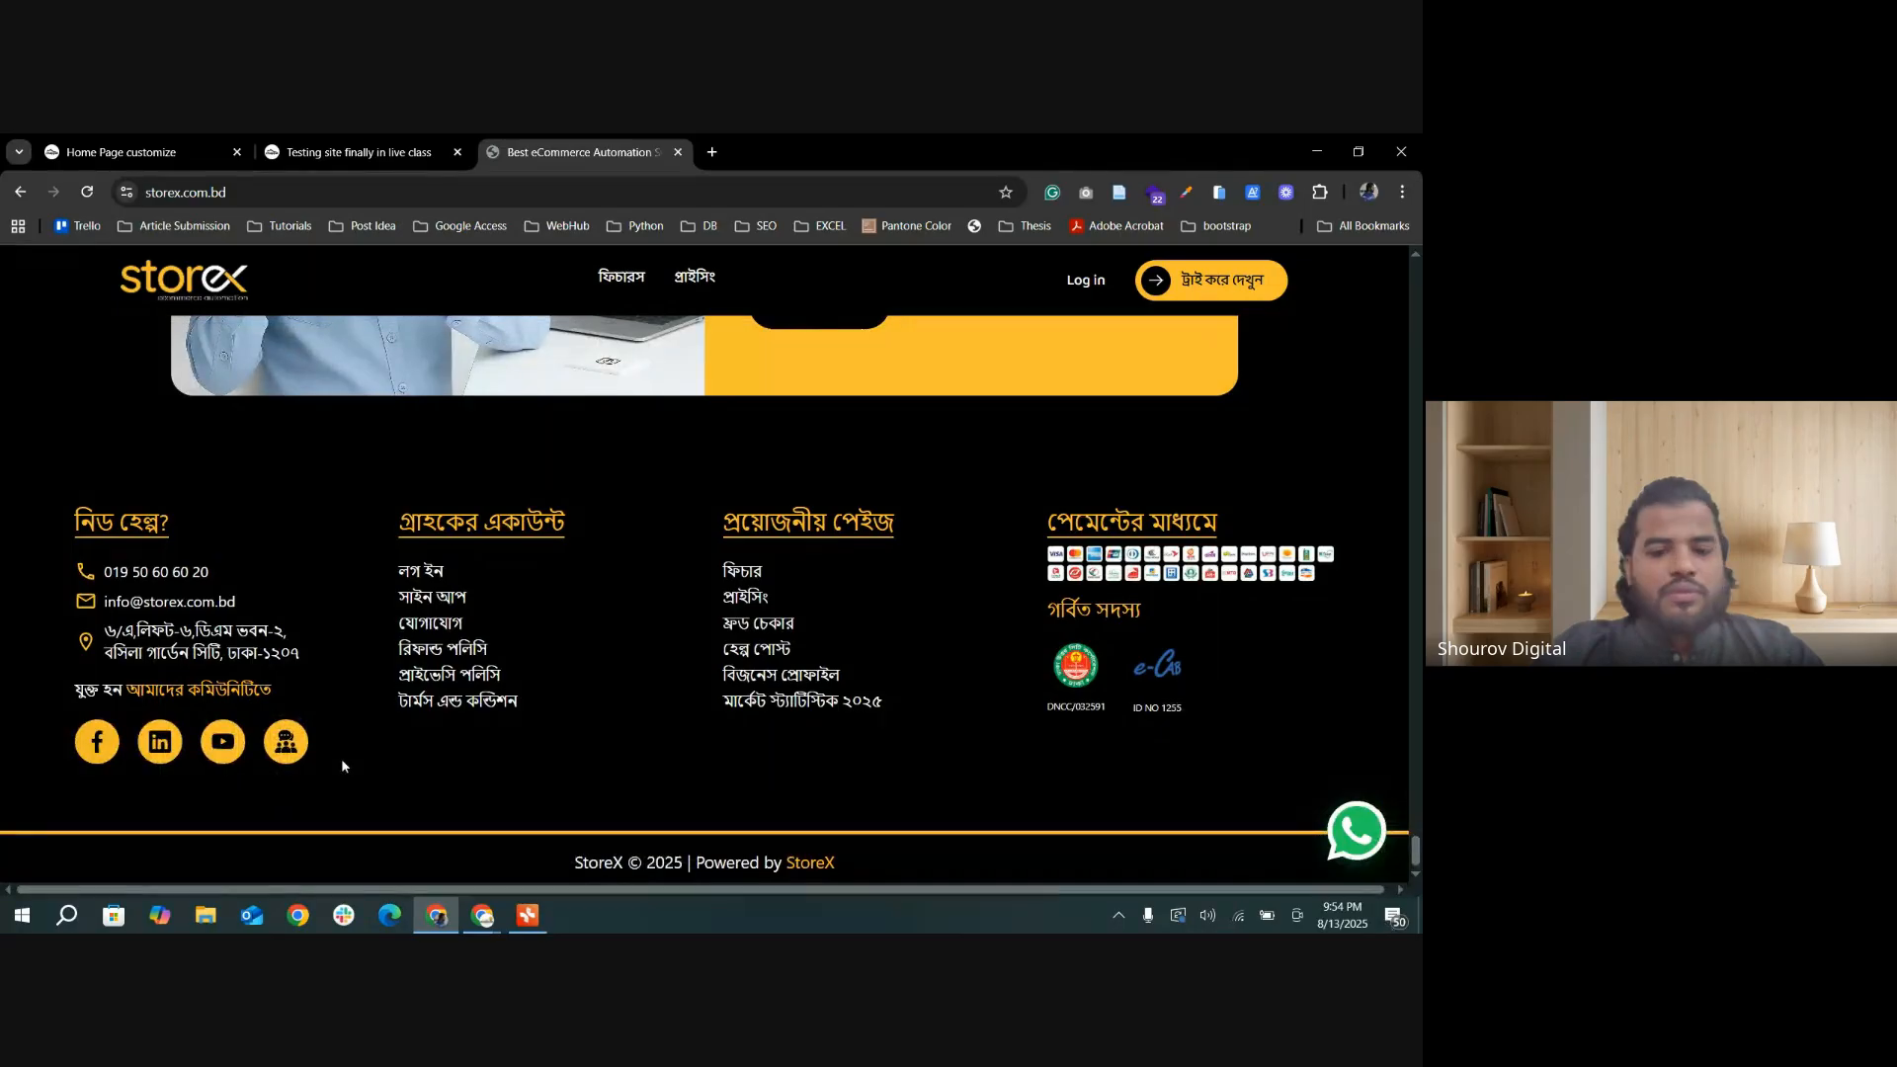
scroll(343, 767, "up", 10)
scroll(235, 352, "up", 2)
left_click(297, 153)
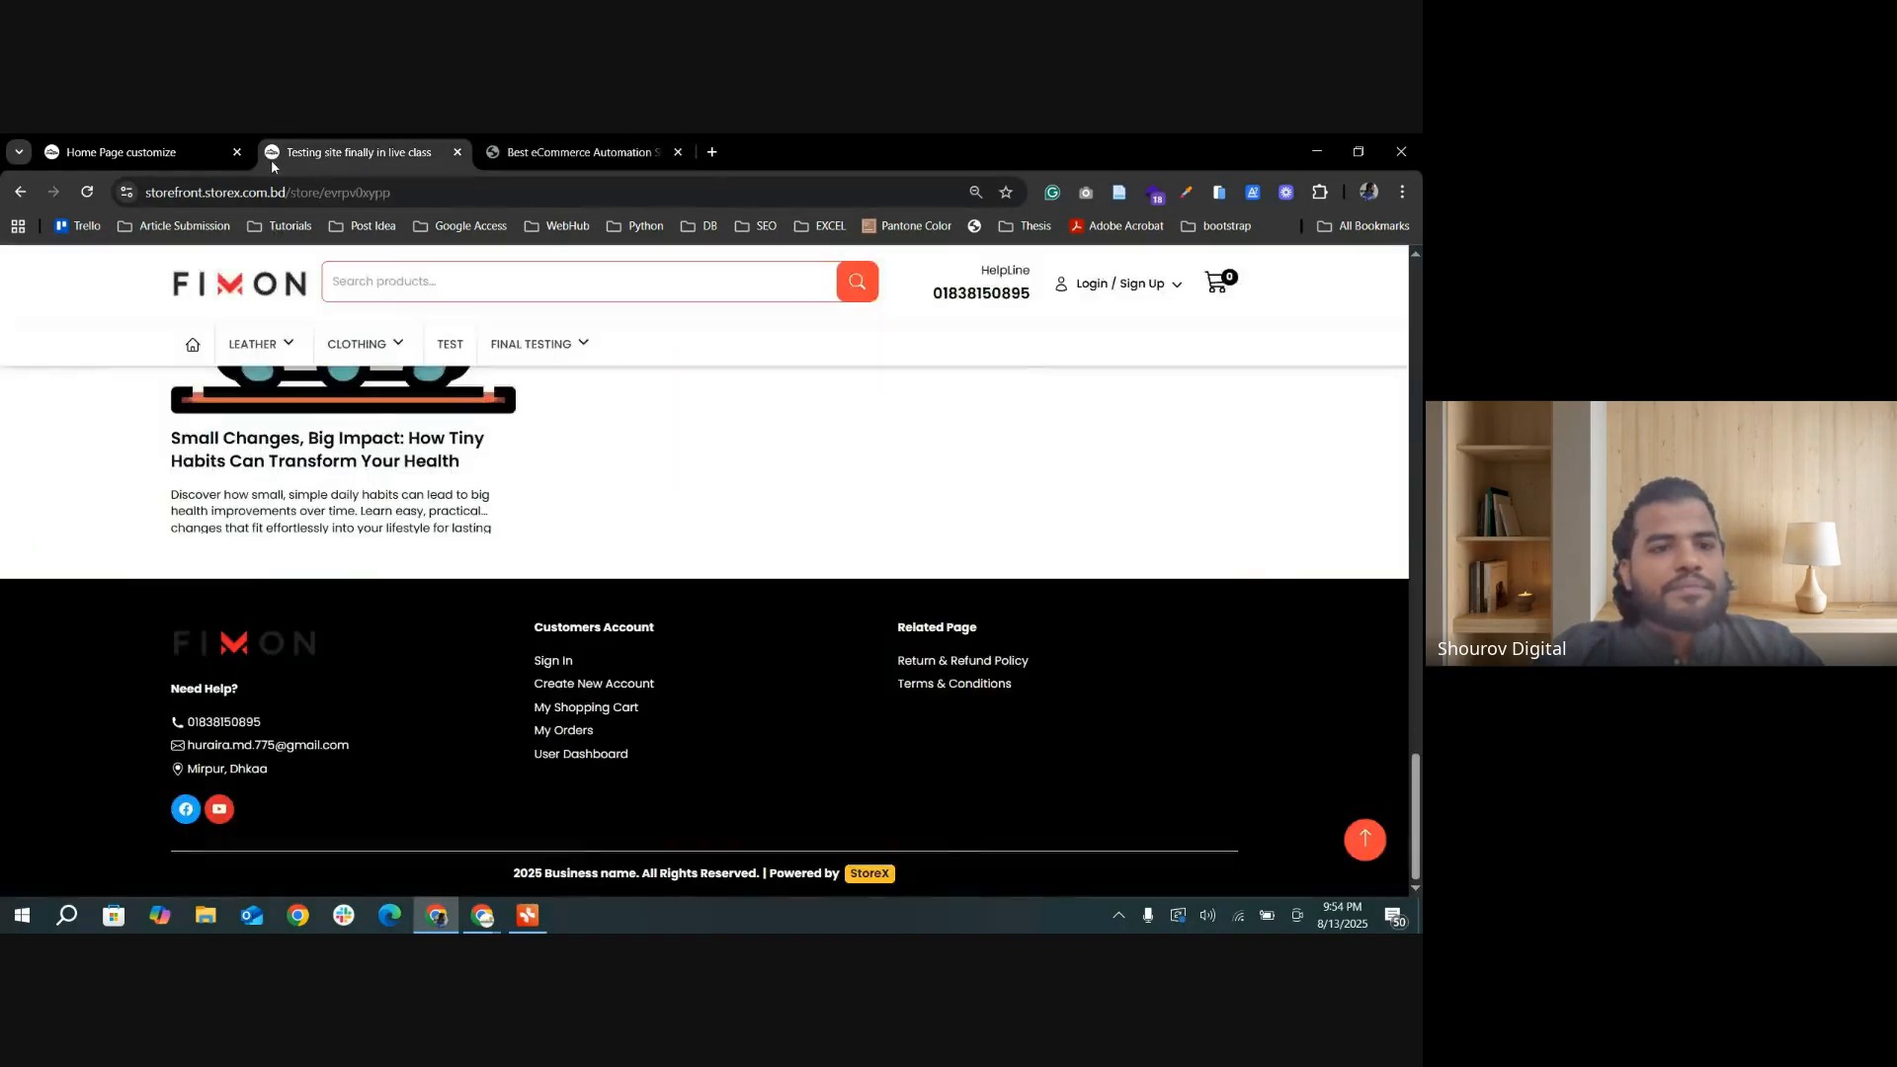
left_click(138, 153)
left_click(355, 153)
left_click(583, 153)
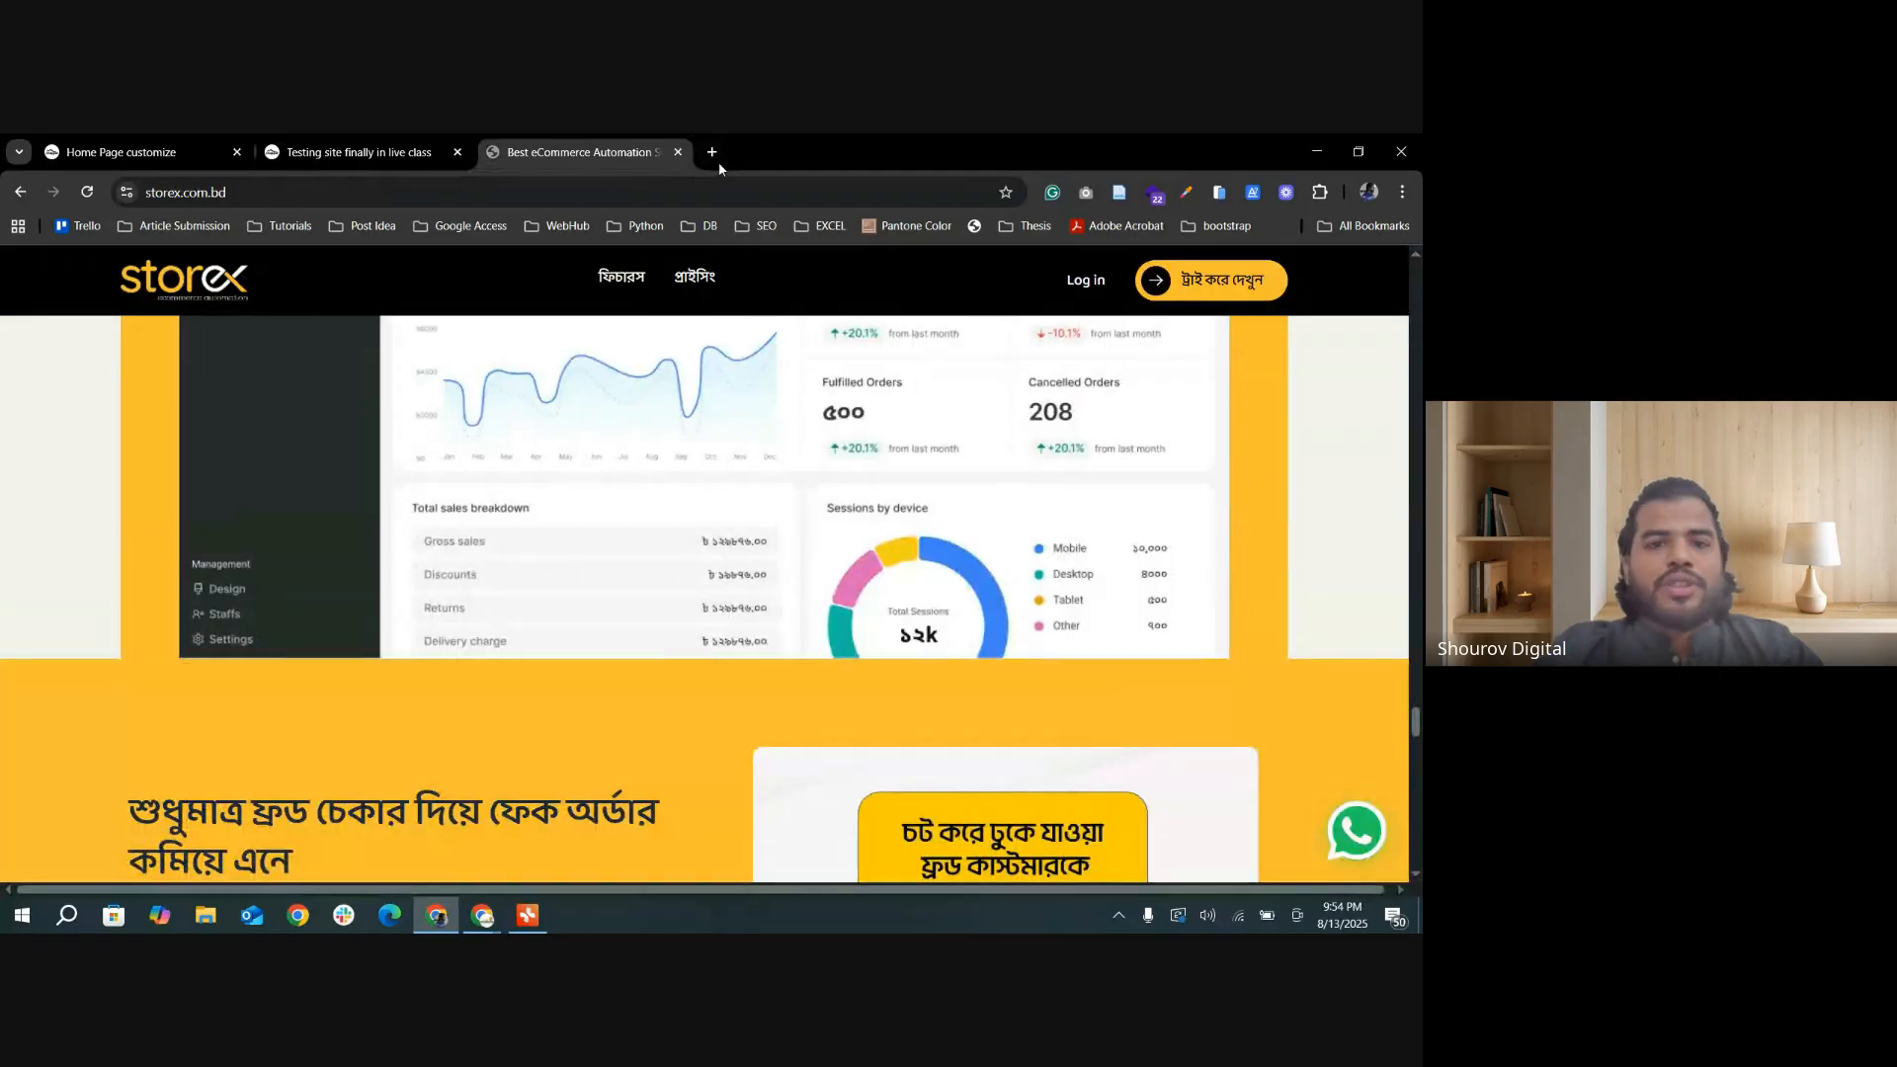
Step: Open fimon.com.bd in a new browser tab and examine the sticky contact buttons near its footer
left_click(714, 155)
type("fimo")
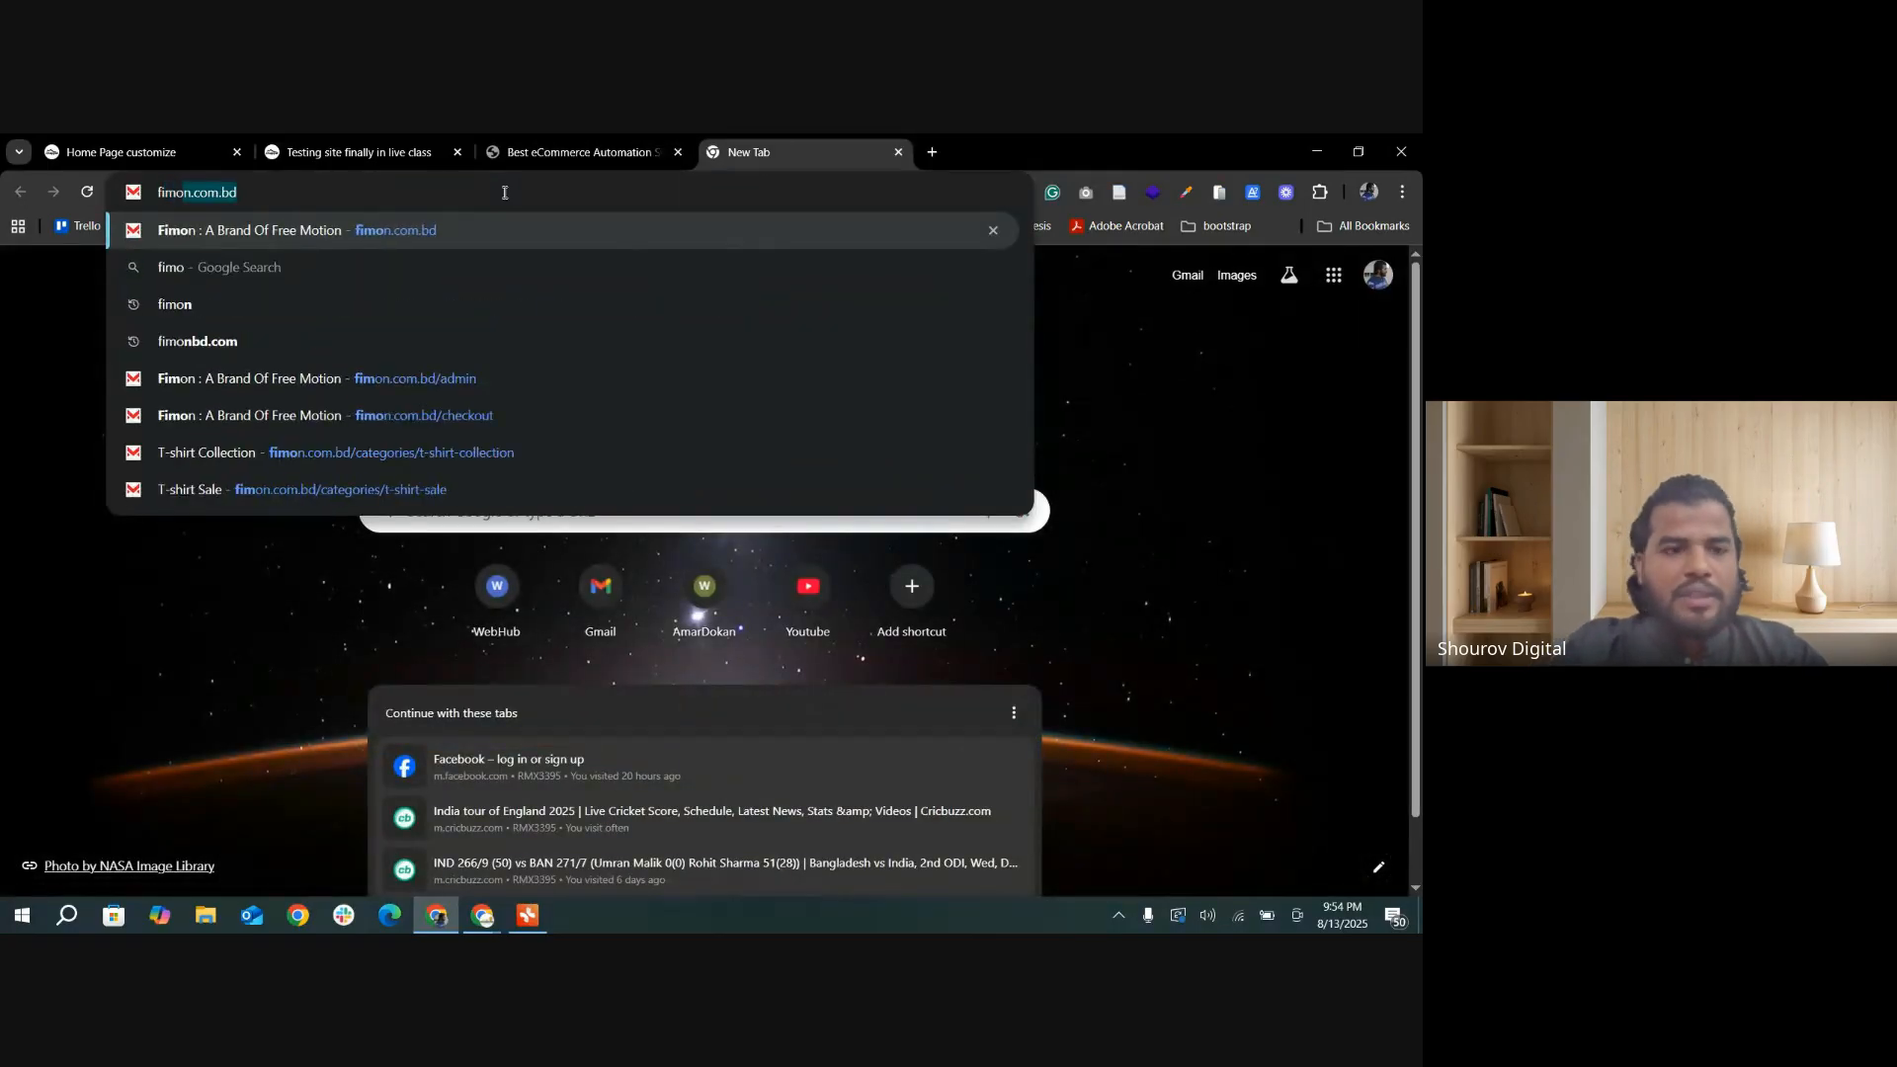
type("n")
key("Return")
scroll(1182, 594, "down", 10)
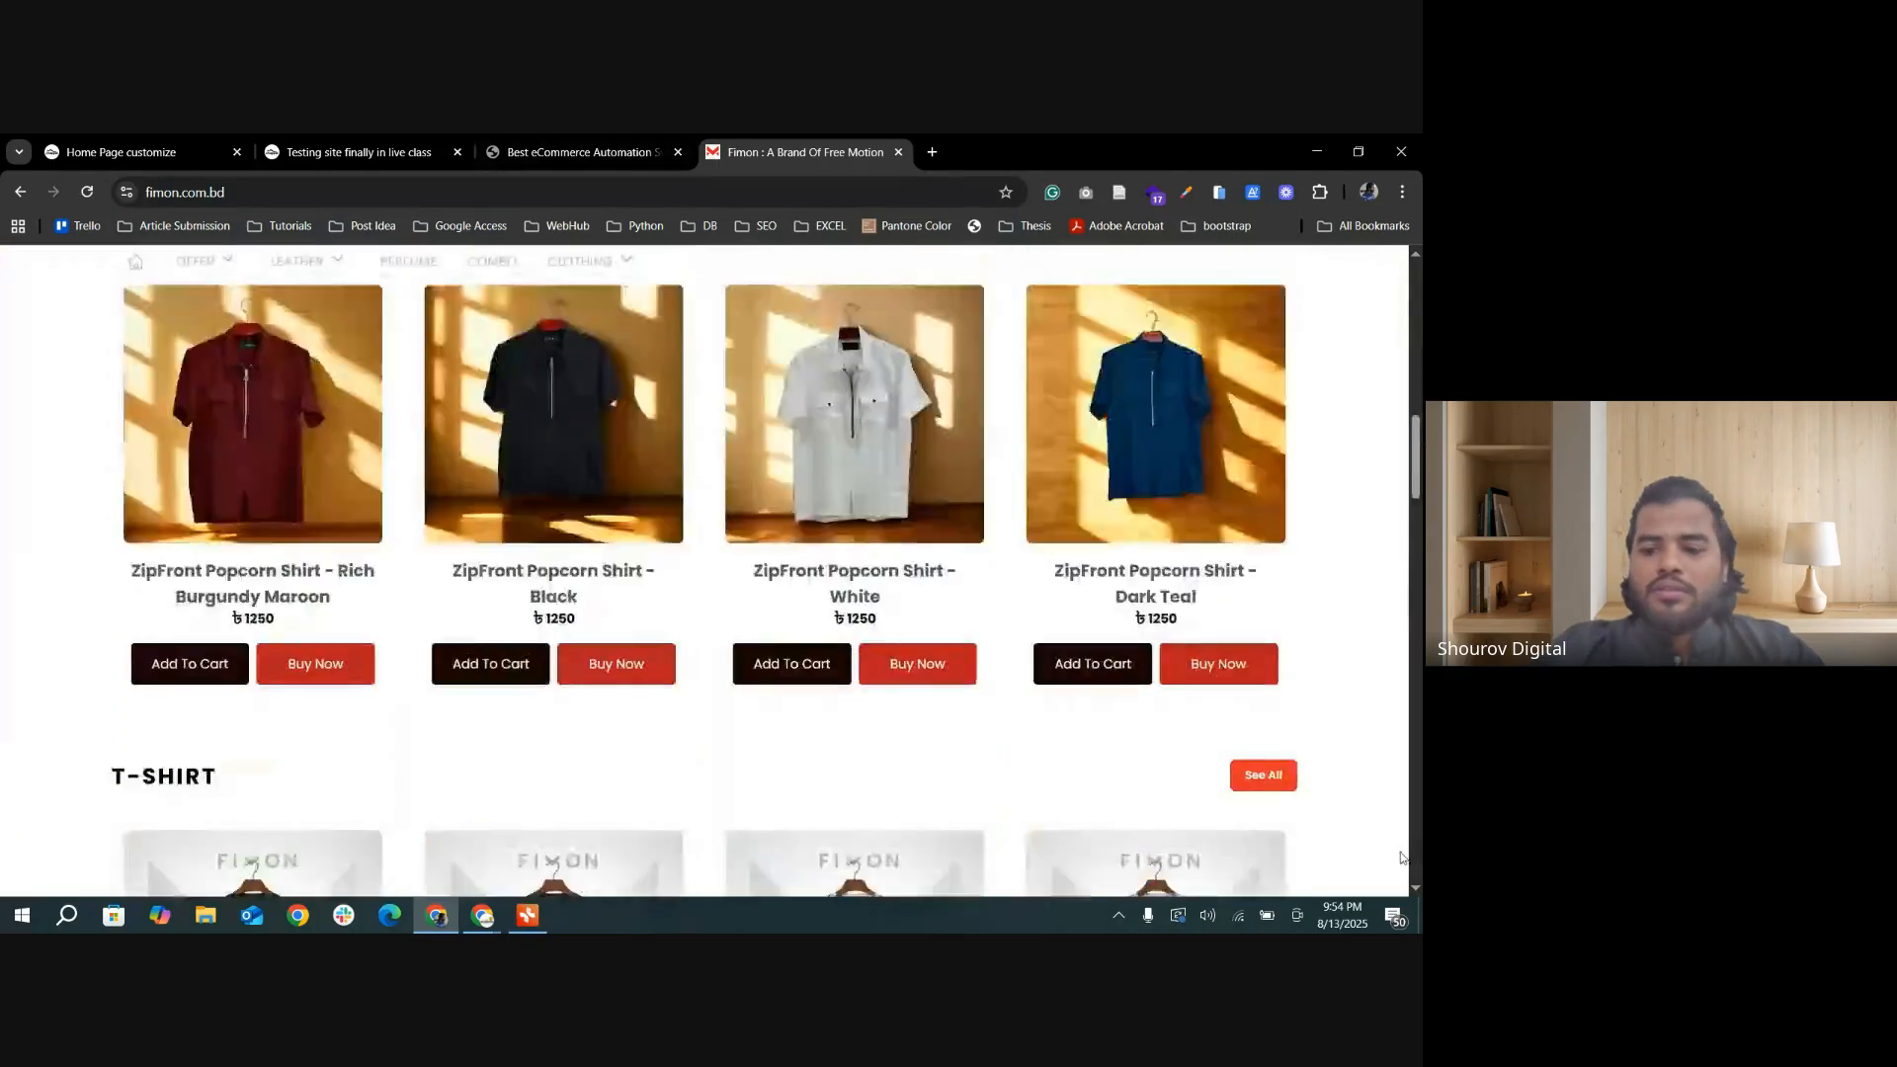
scroll(1401, 858, "down", 15)
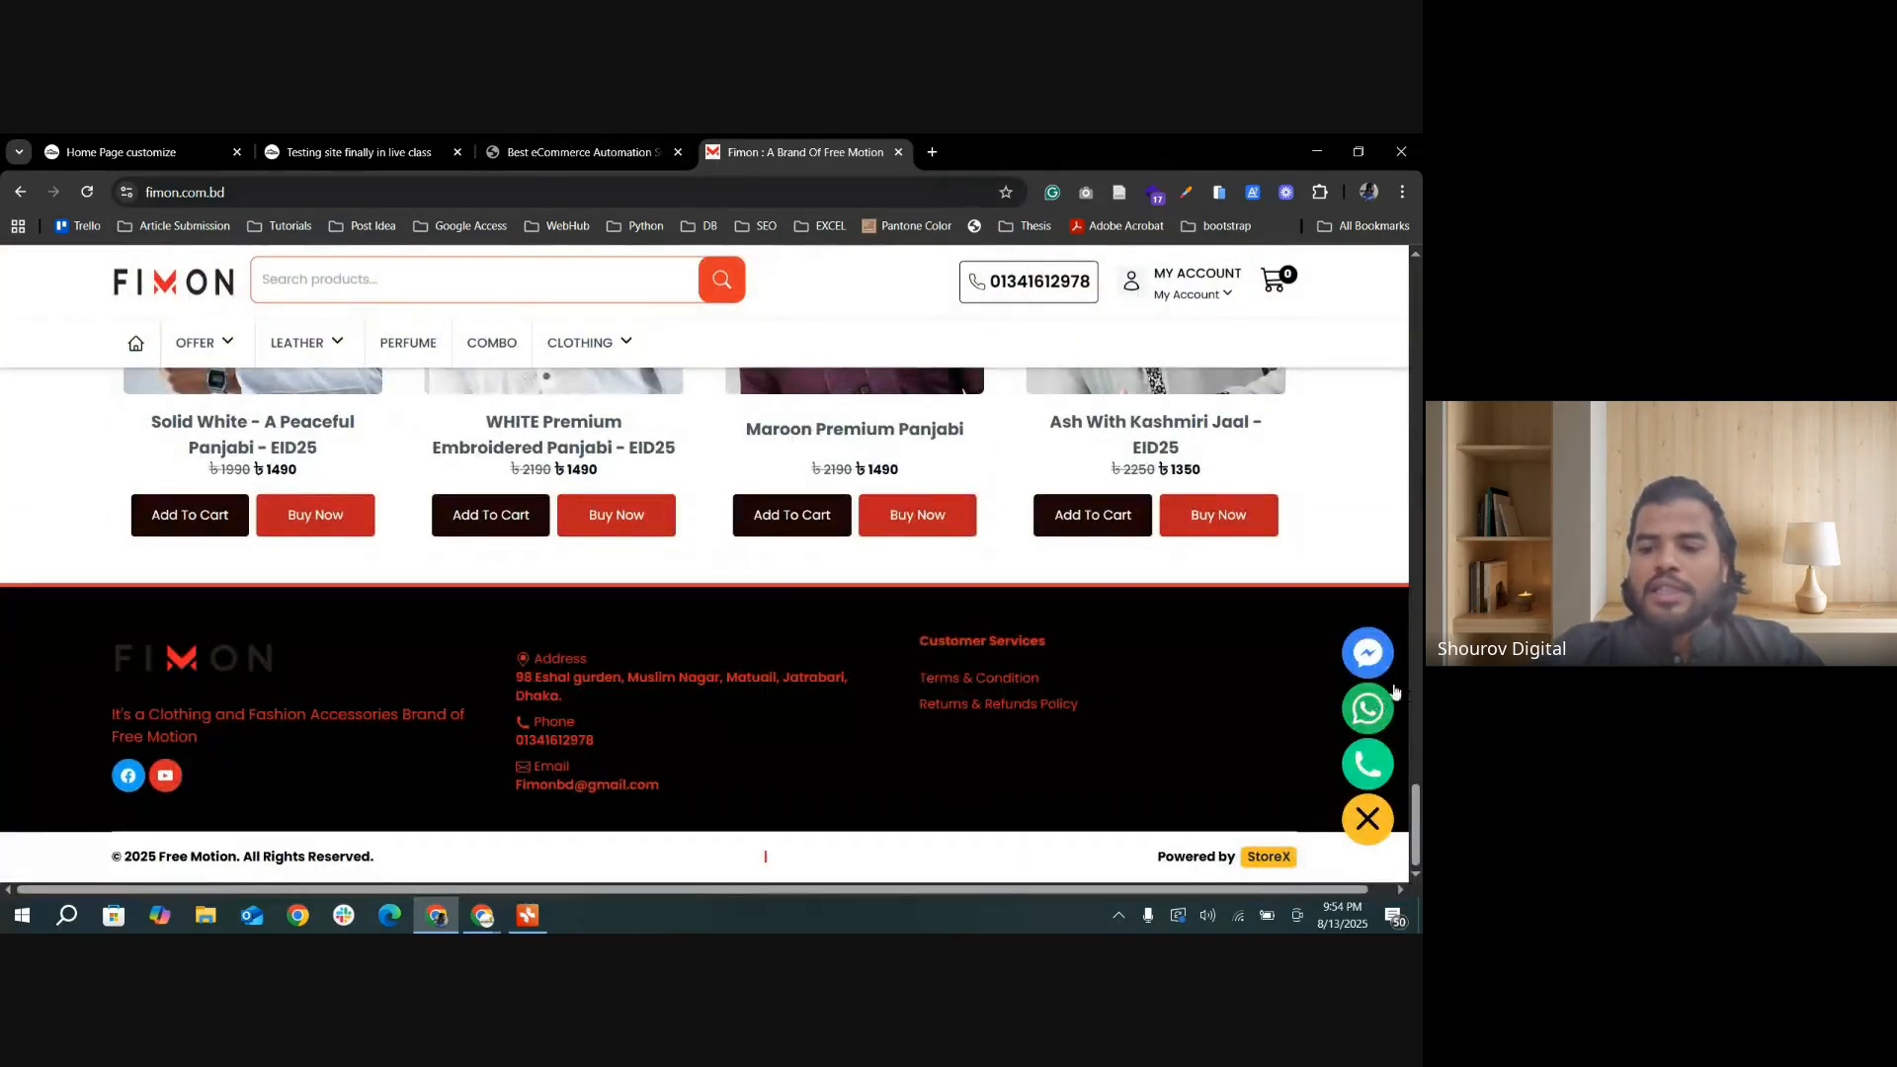
Step: Follow the Fimon site's WhatsApp contact link into the WhatsApp app, and close the app window
left_click(1379, 712)
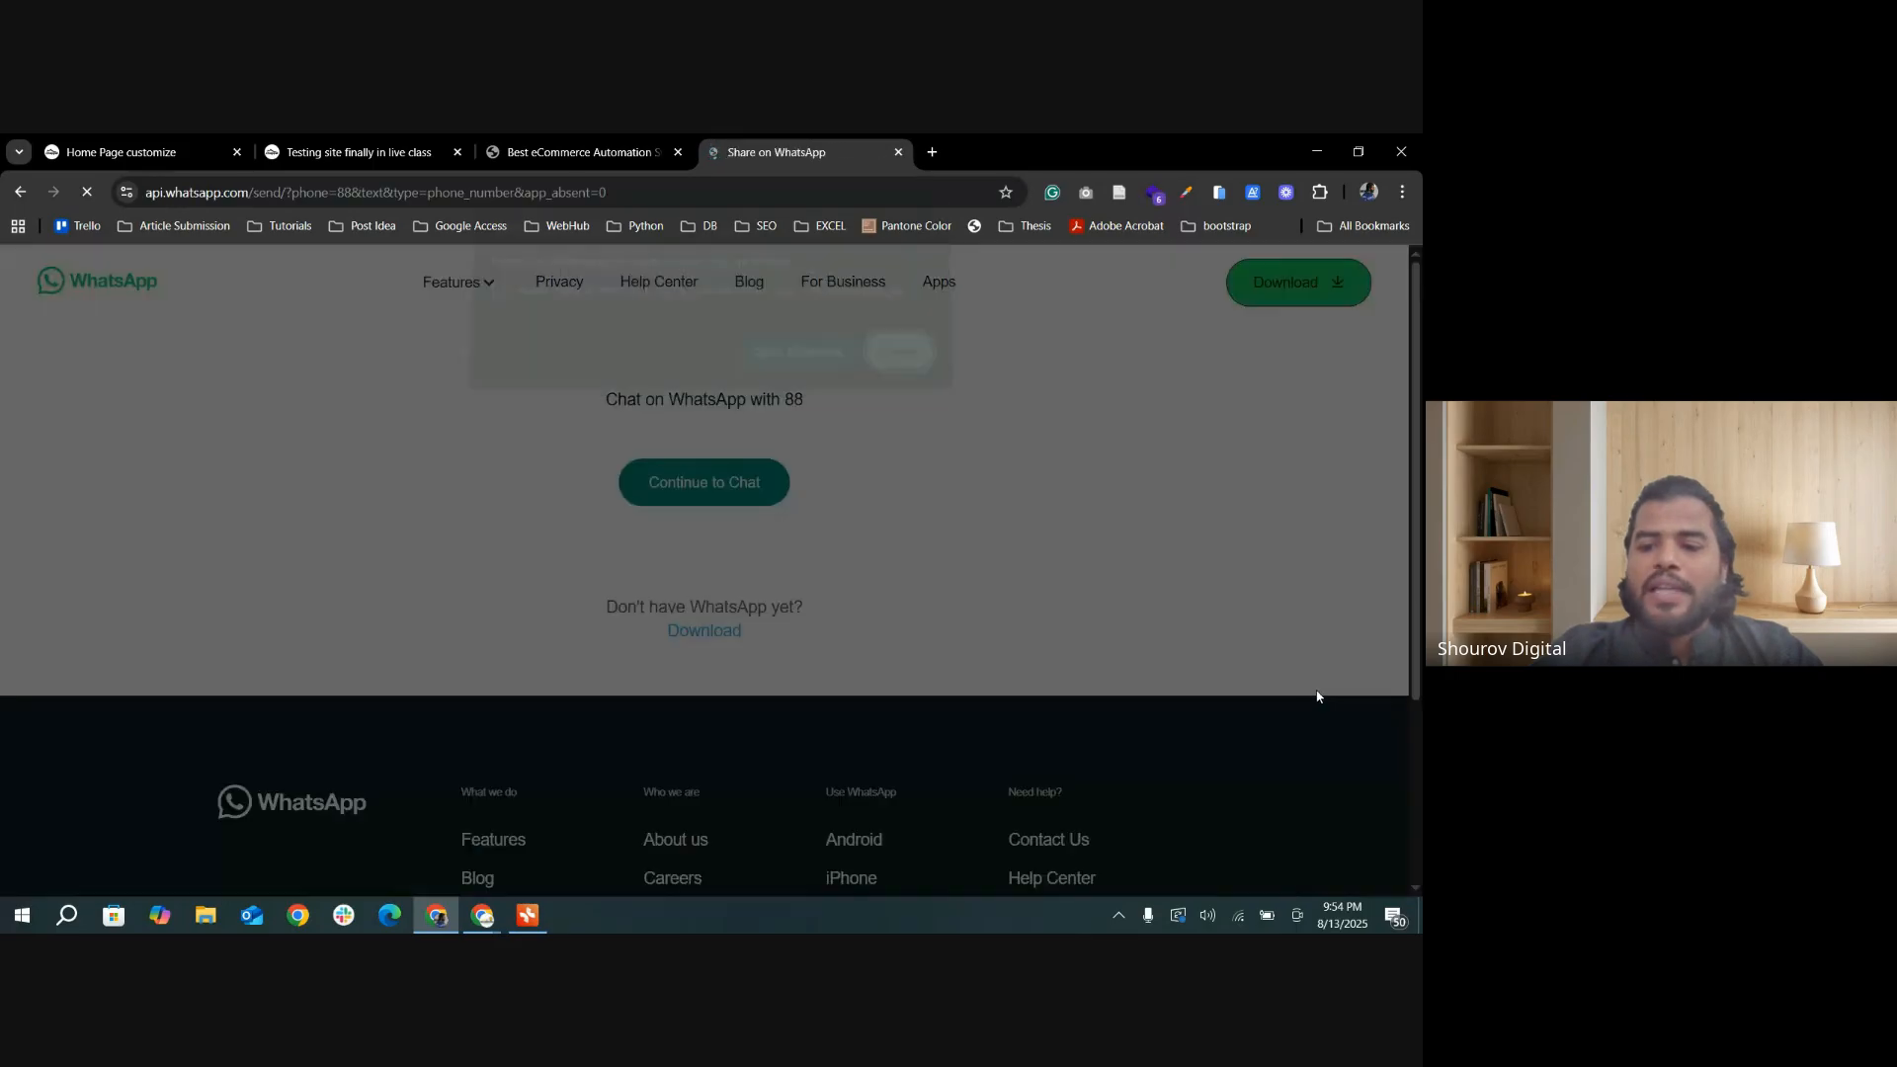
left_click(795, 364)
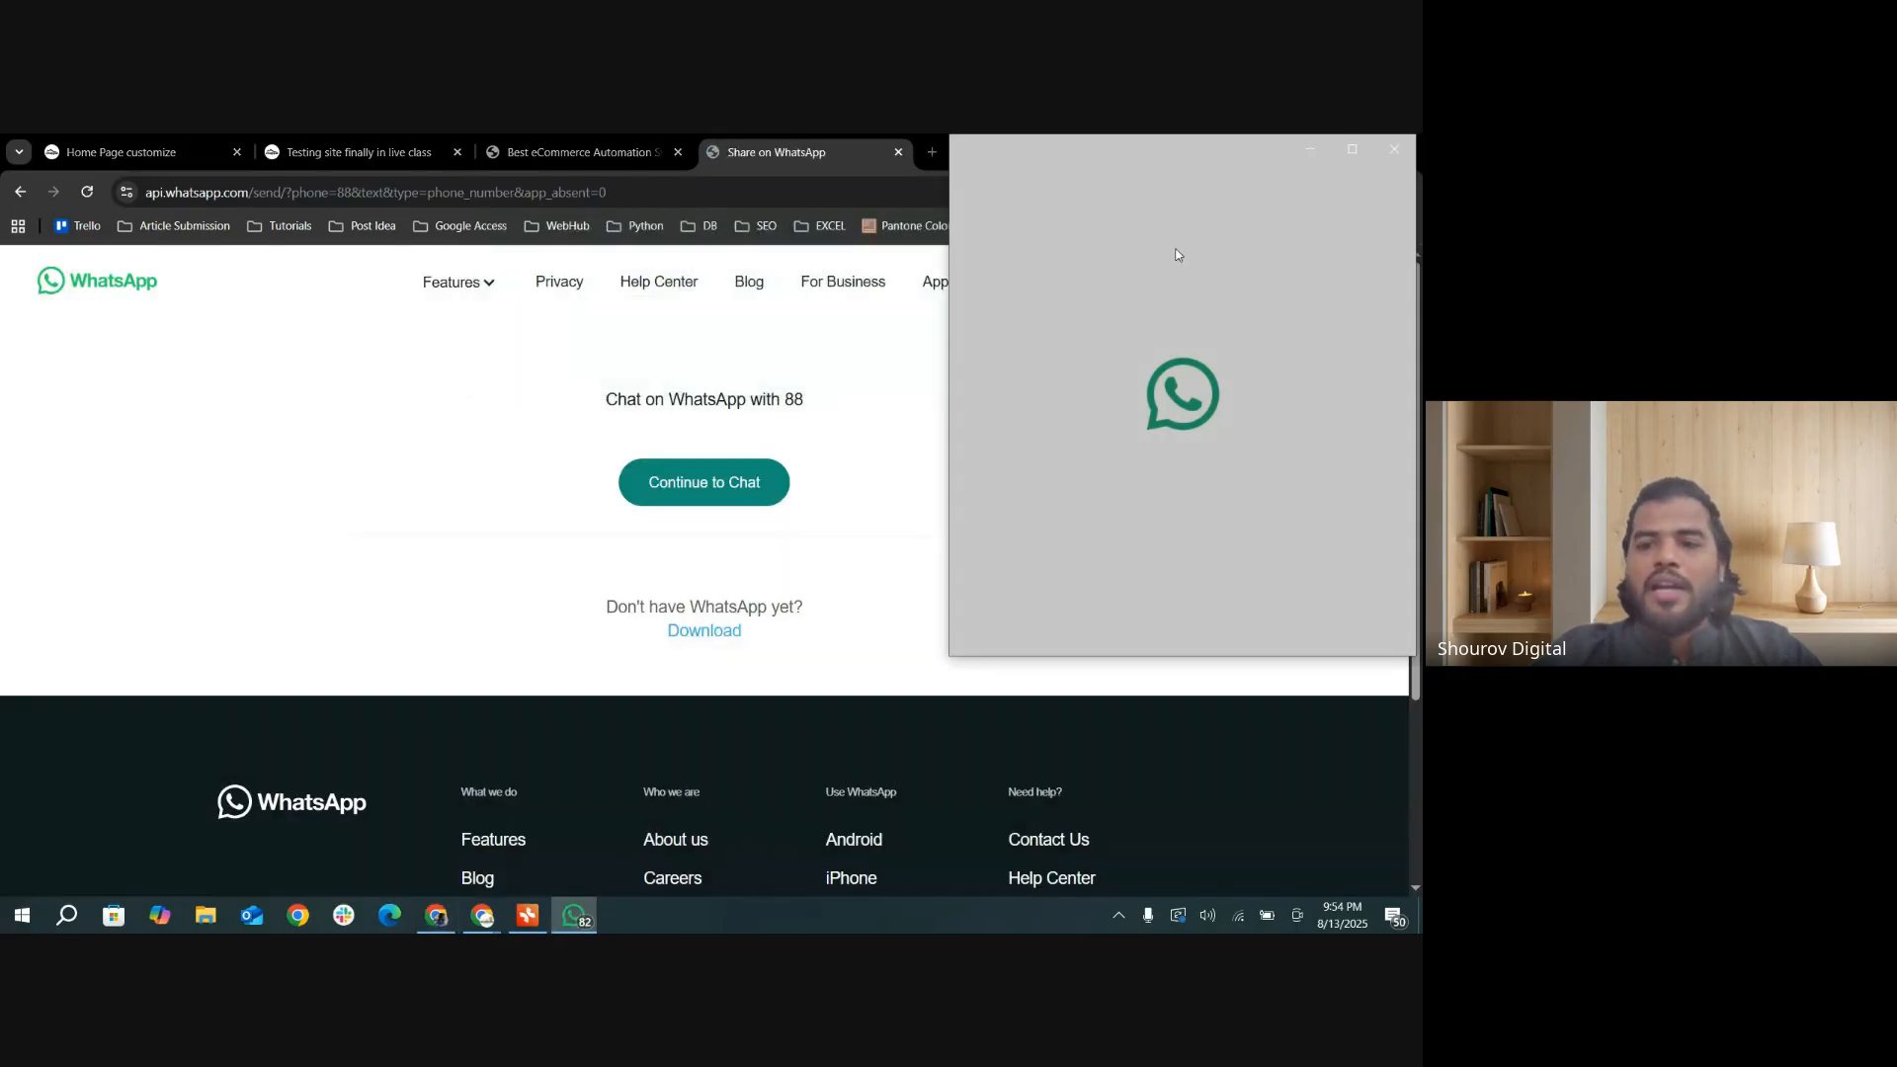
left_click(1399, 158)
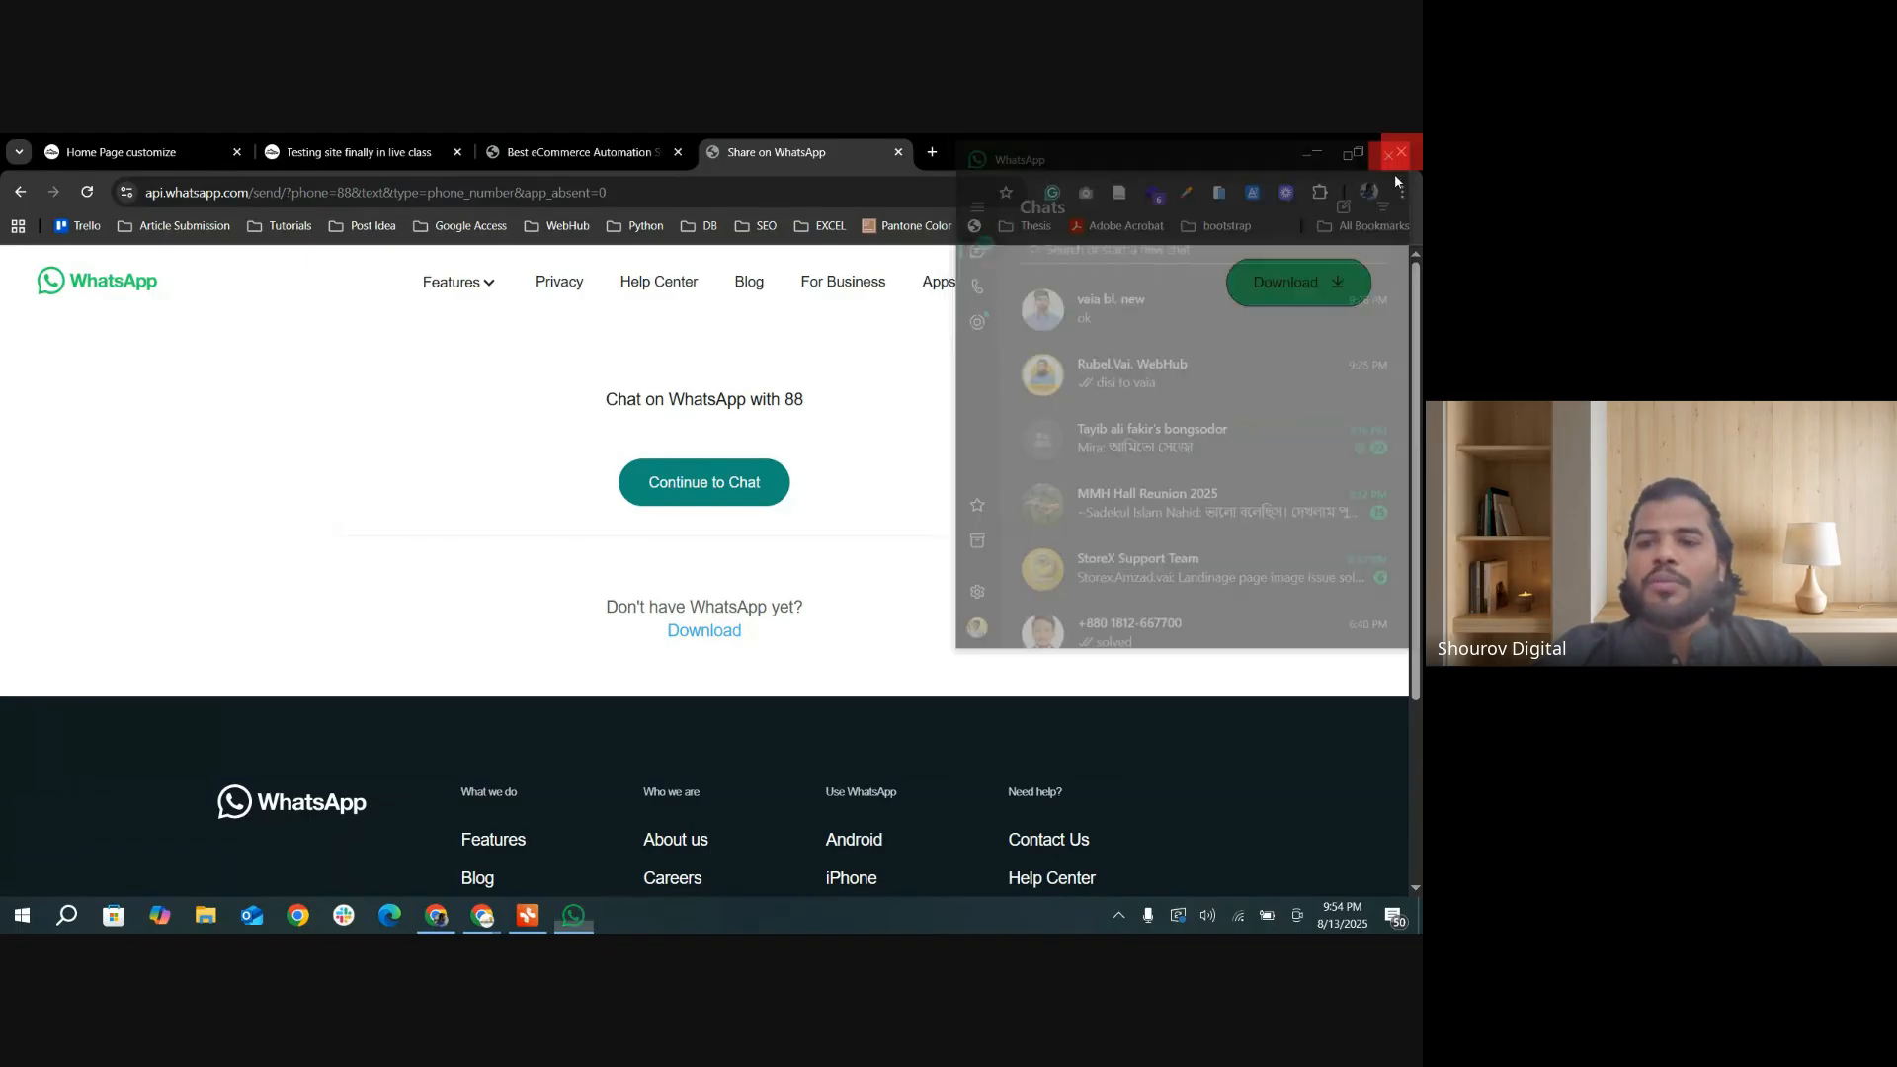
Step: Leave the WhatsApp share page and return to the Home Page customize settings
scroll(1215, 555, "down", 3)
scroll(1215, 555, "up", 3)
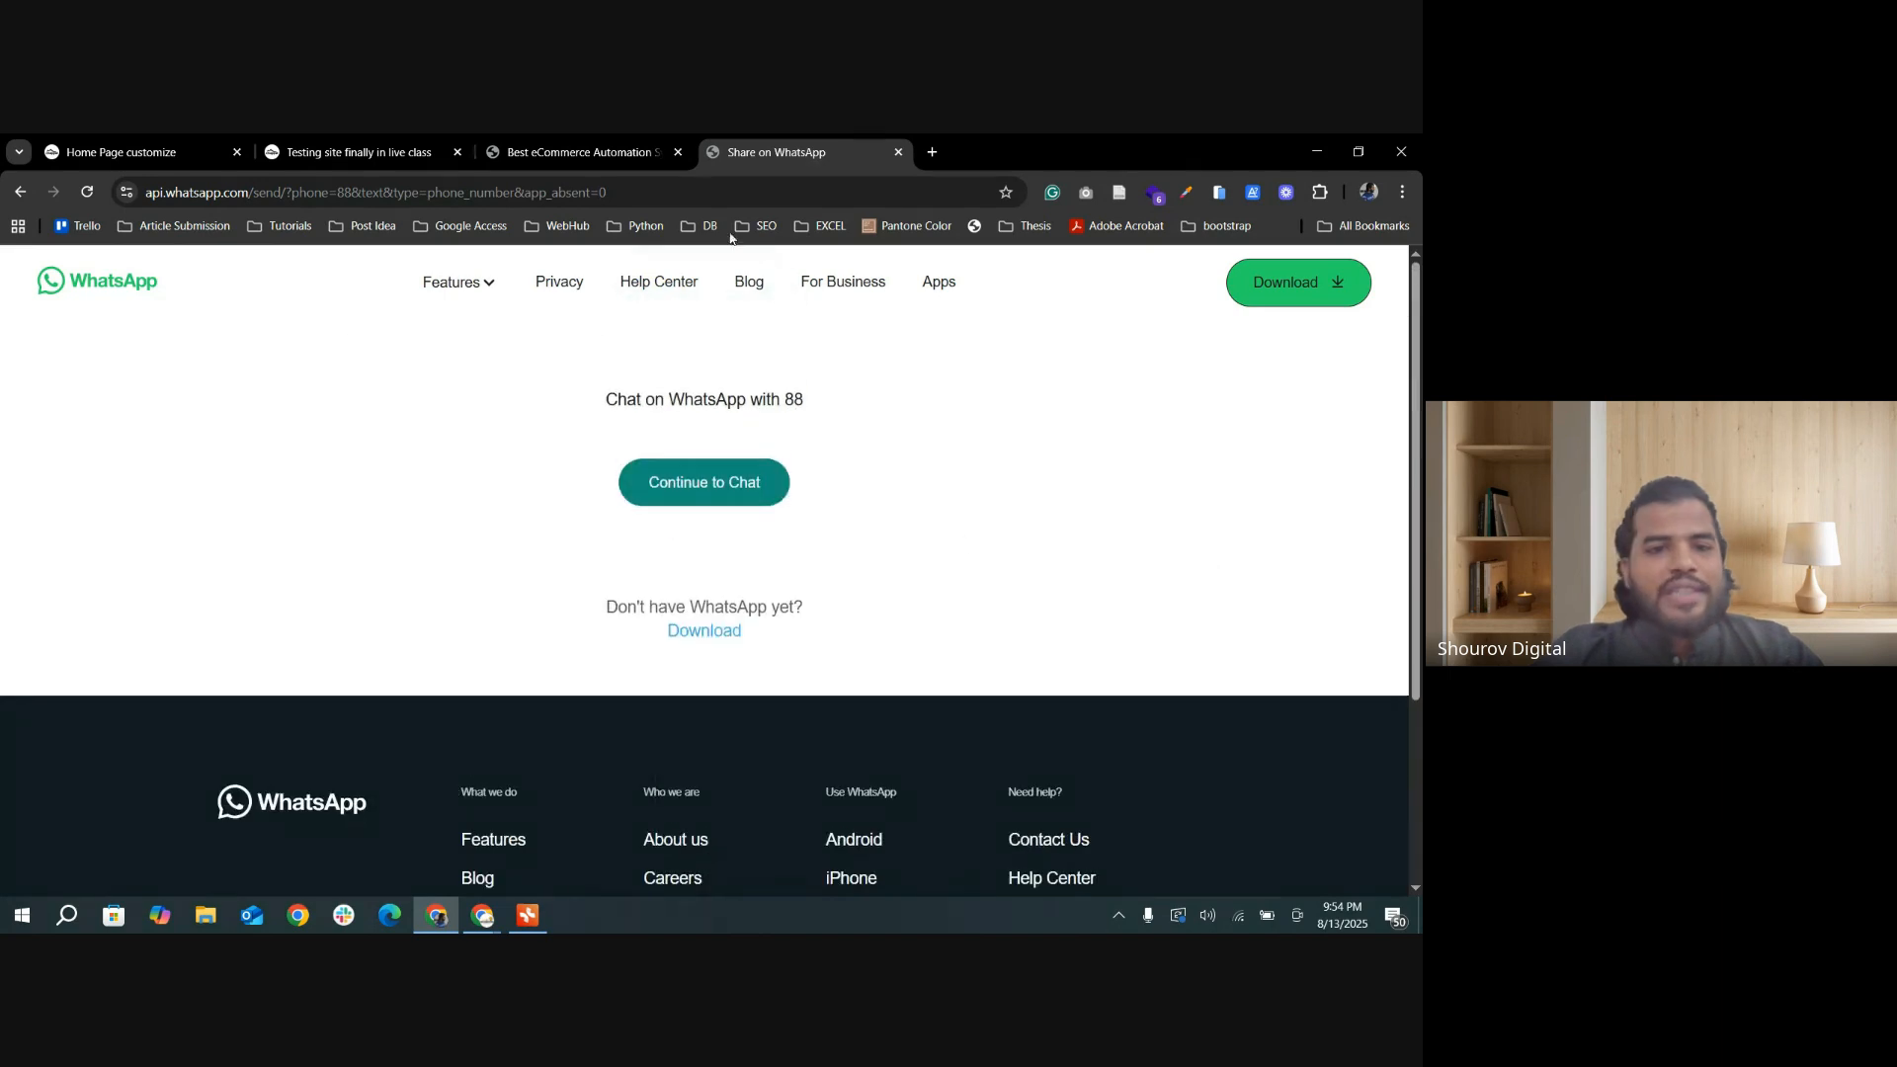
left_click(578, 151)
left_click(329, 148)
left_click(198, 151)
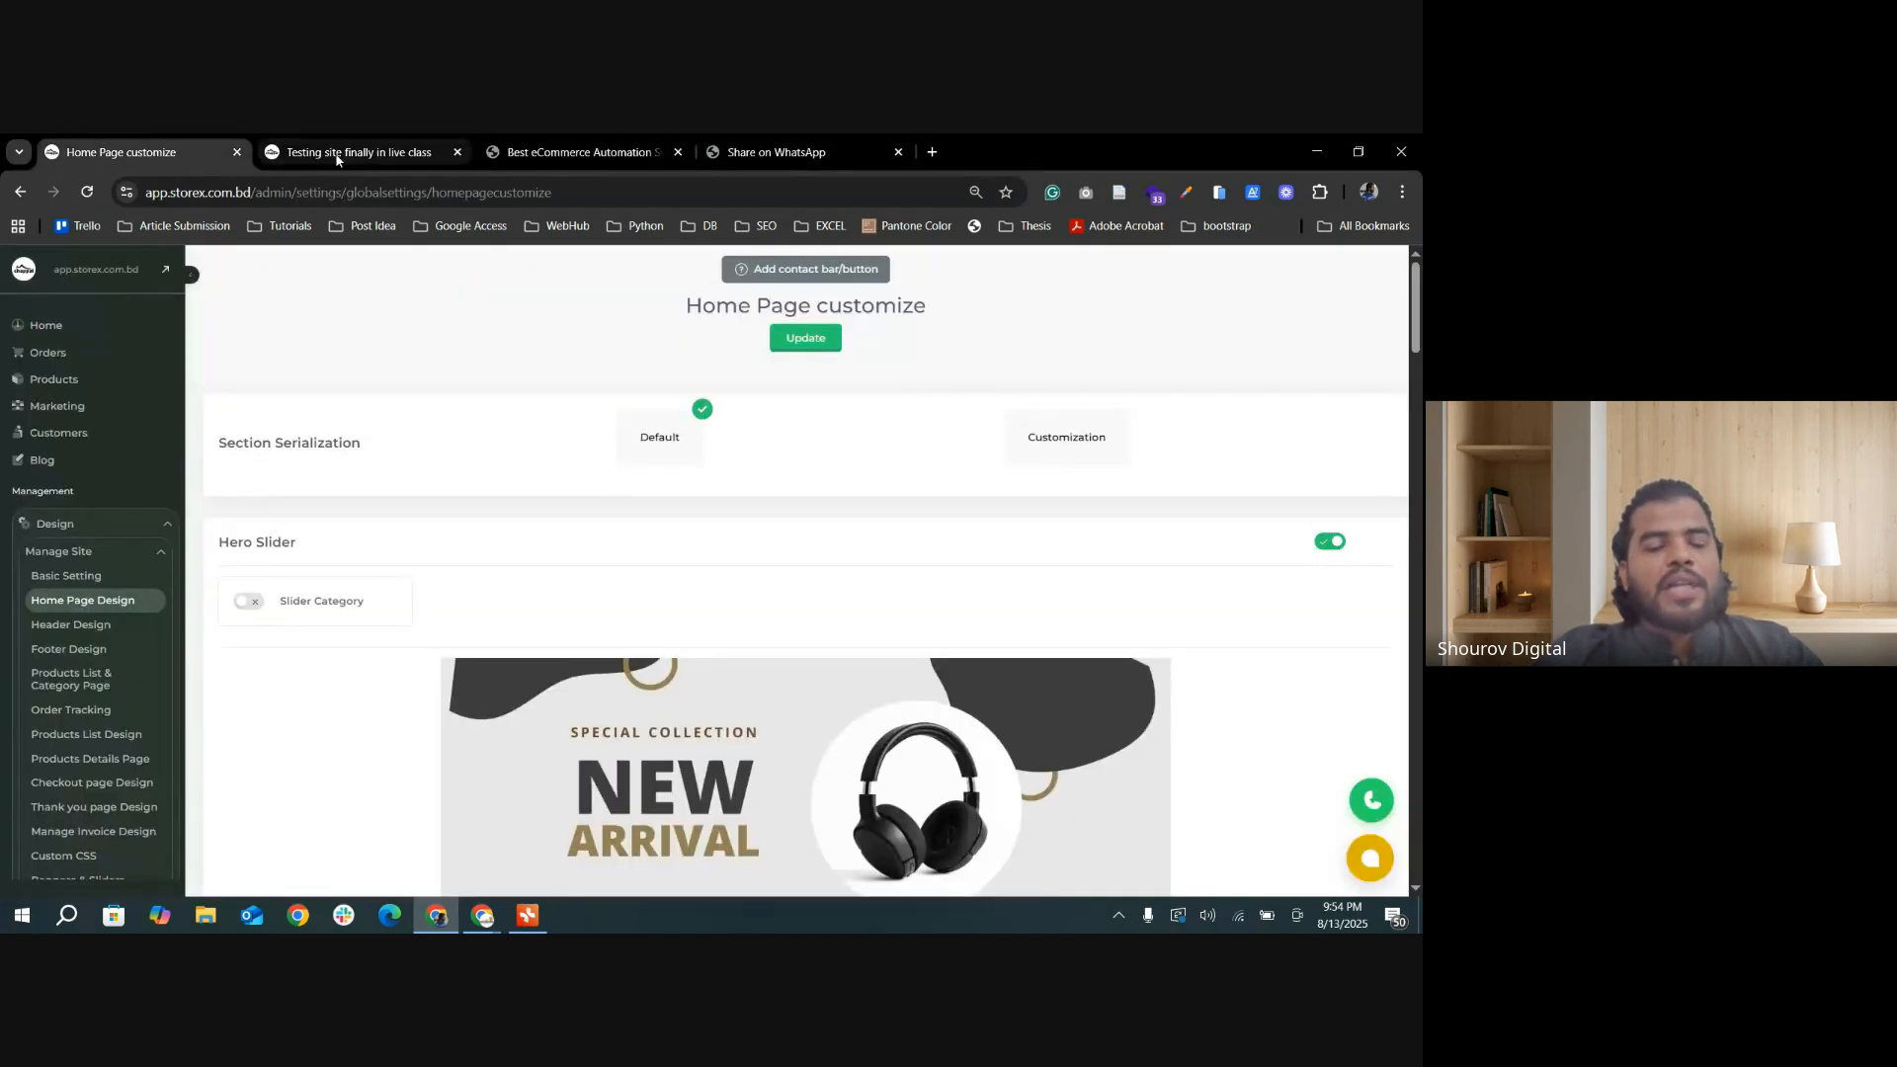
Step: Compare the storefront's footer with the Home Page customize settings, and enable the Sticky Contact Bar section
left_click(326, 152)
left_click(214, 153)
scroll(962, 668, "down", 15)
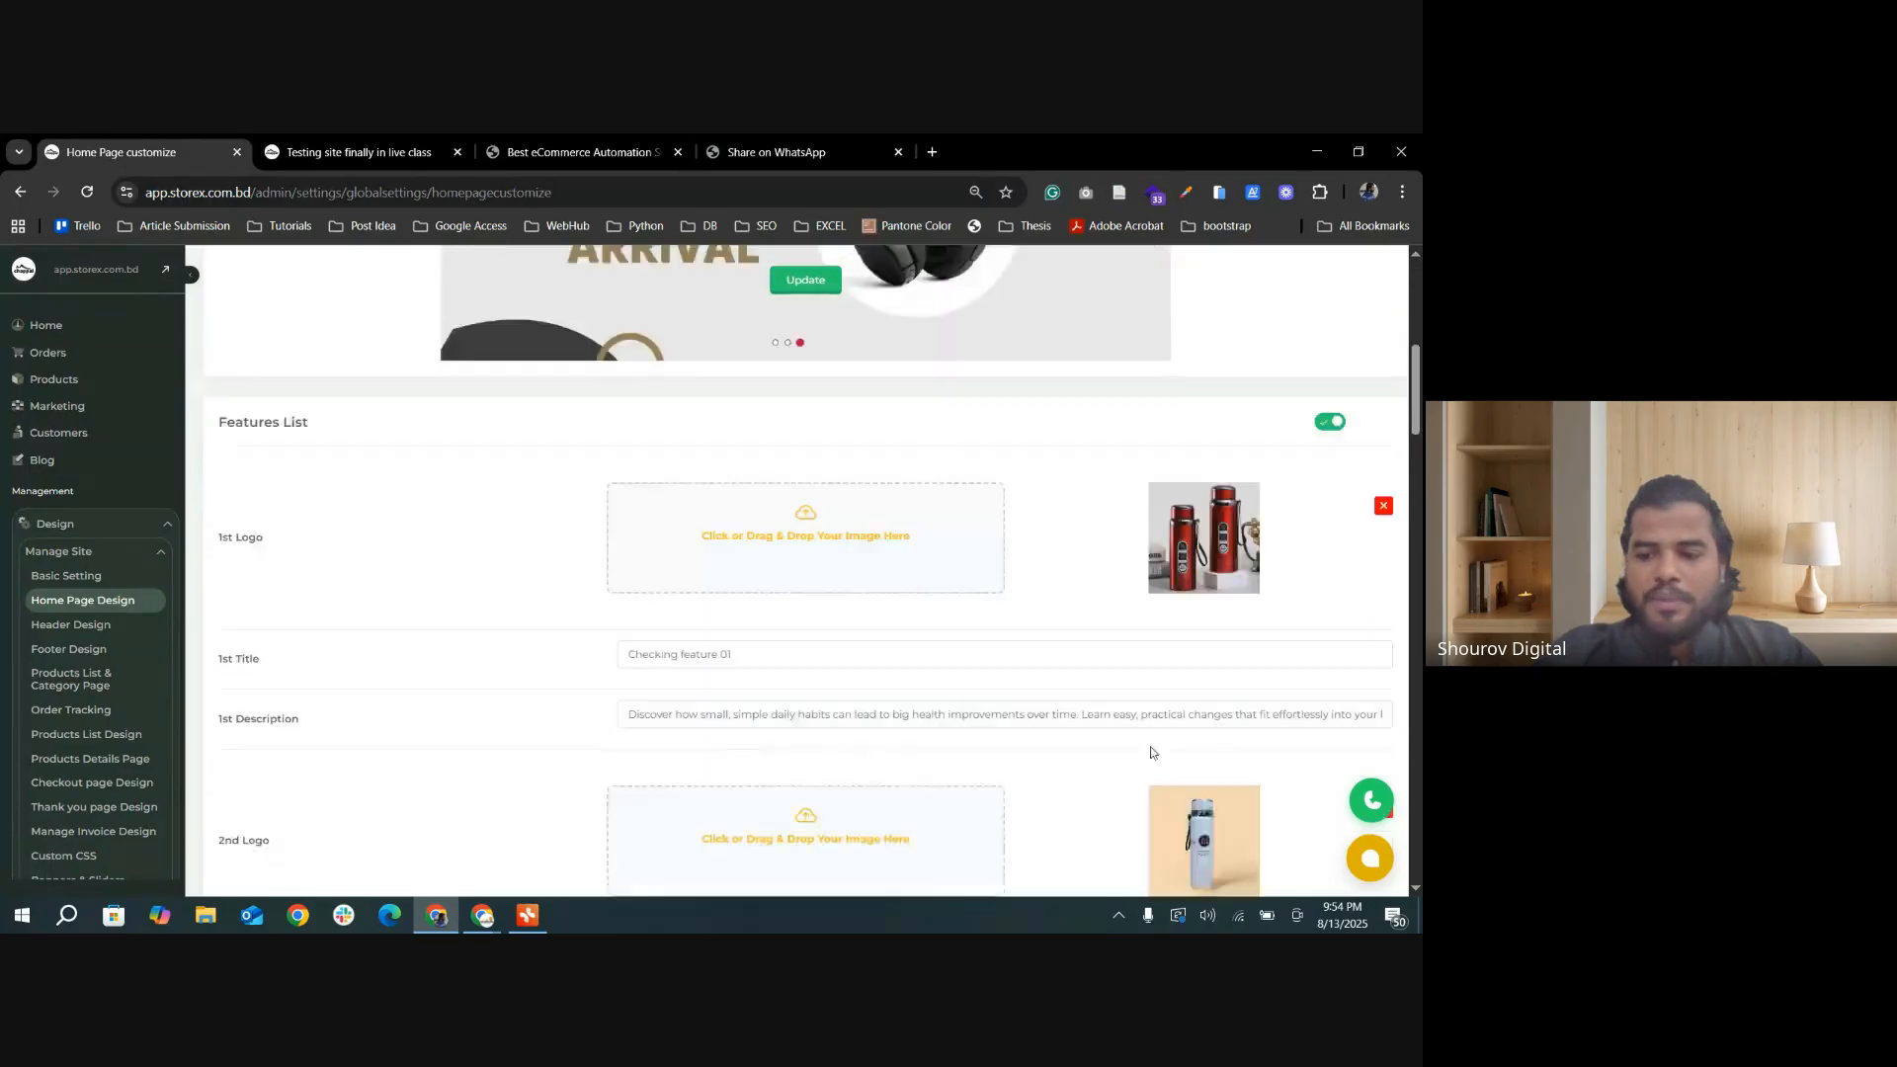
left_click(336, 154)
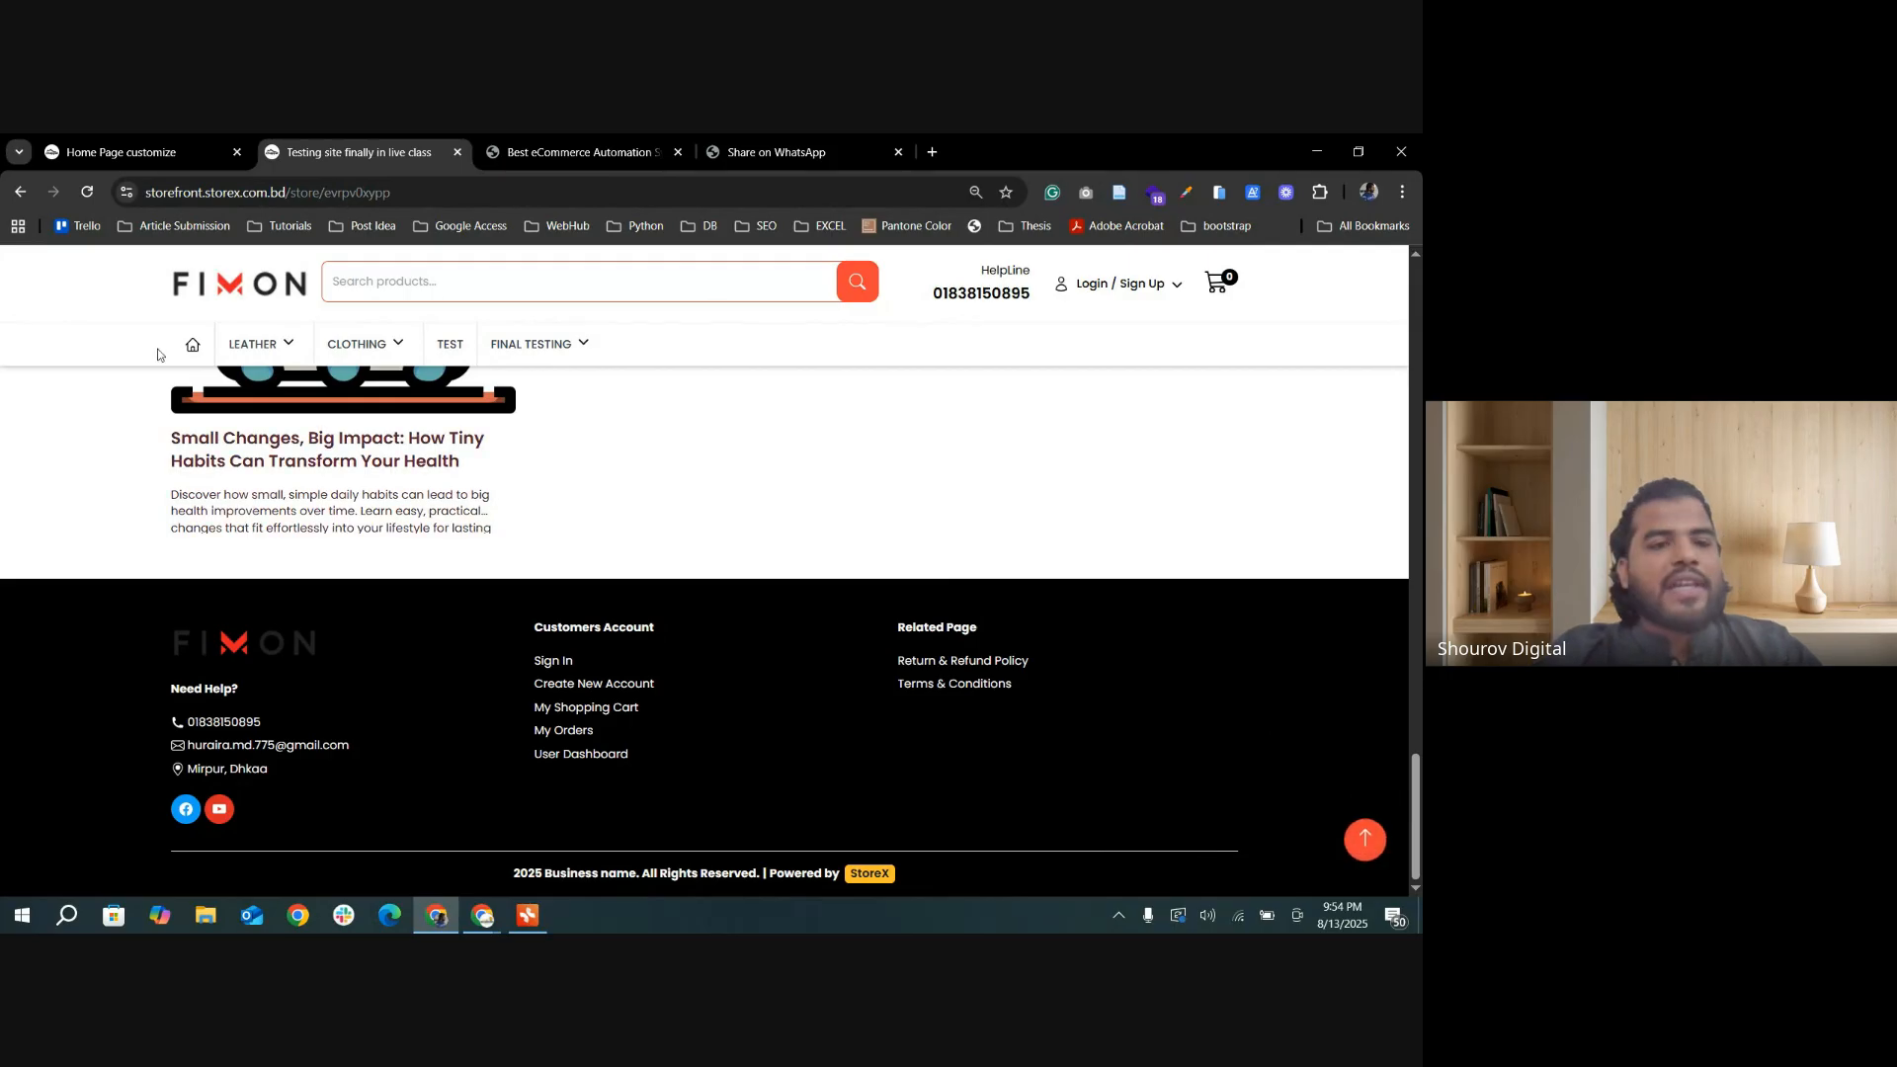
left_click(175, 155)
scroll(921, 645, "down", 10)
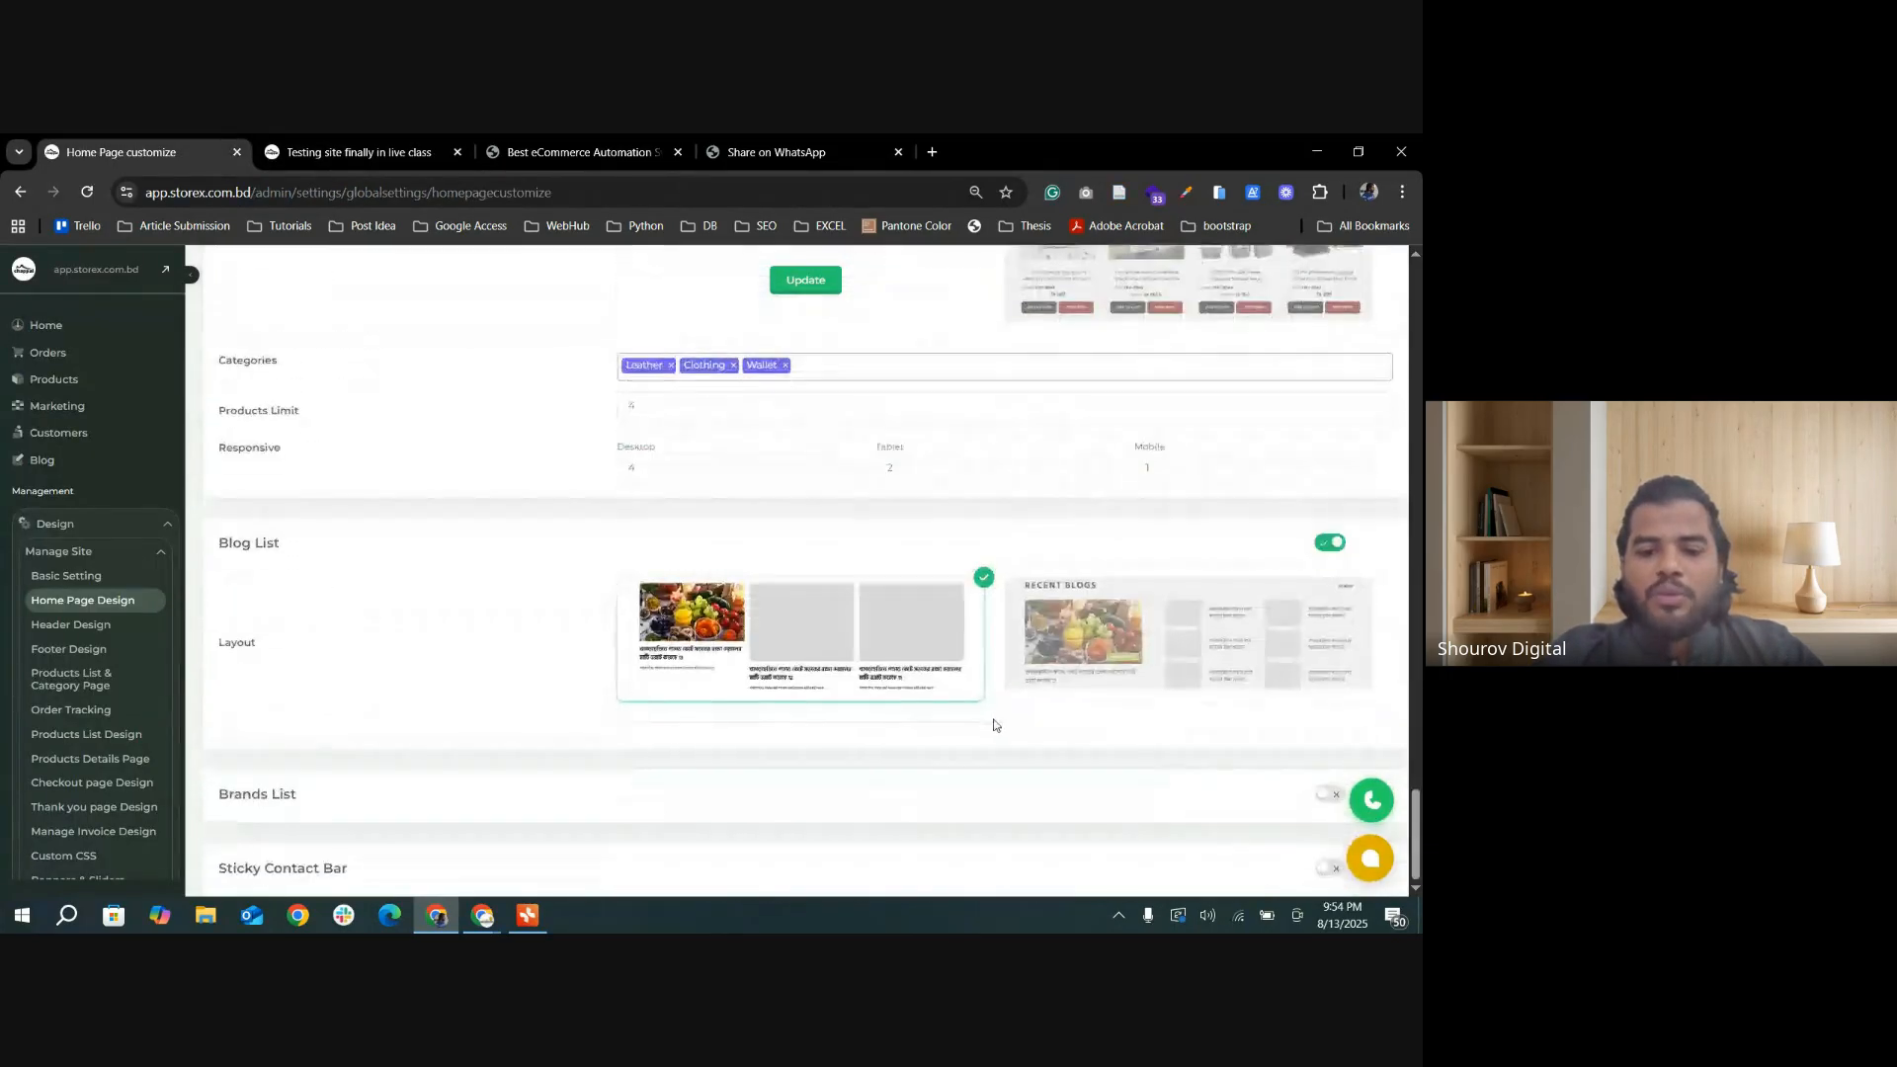
left_click(1325, 869)
scroll(800, 627, "down", 3)
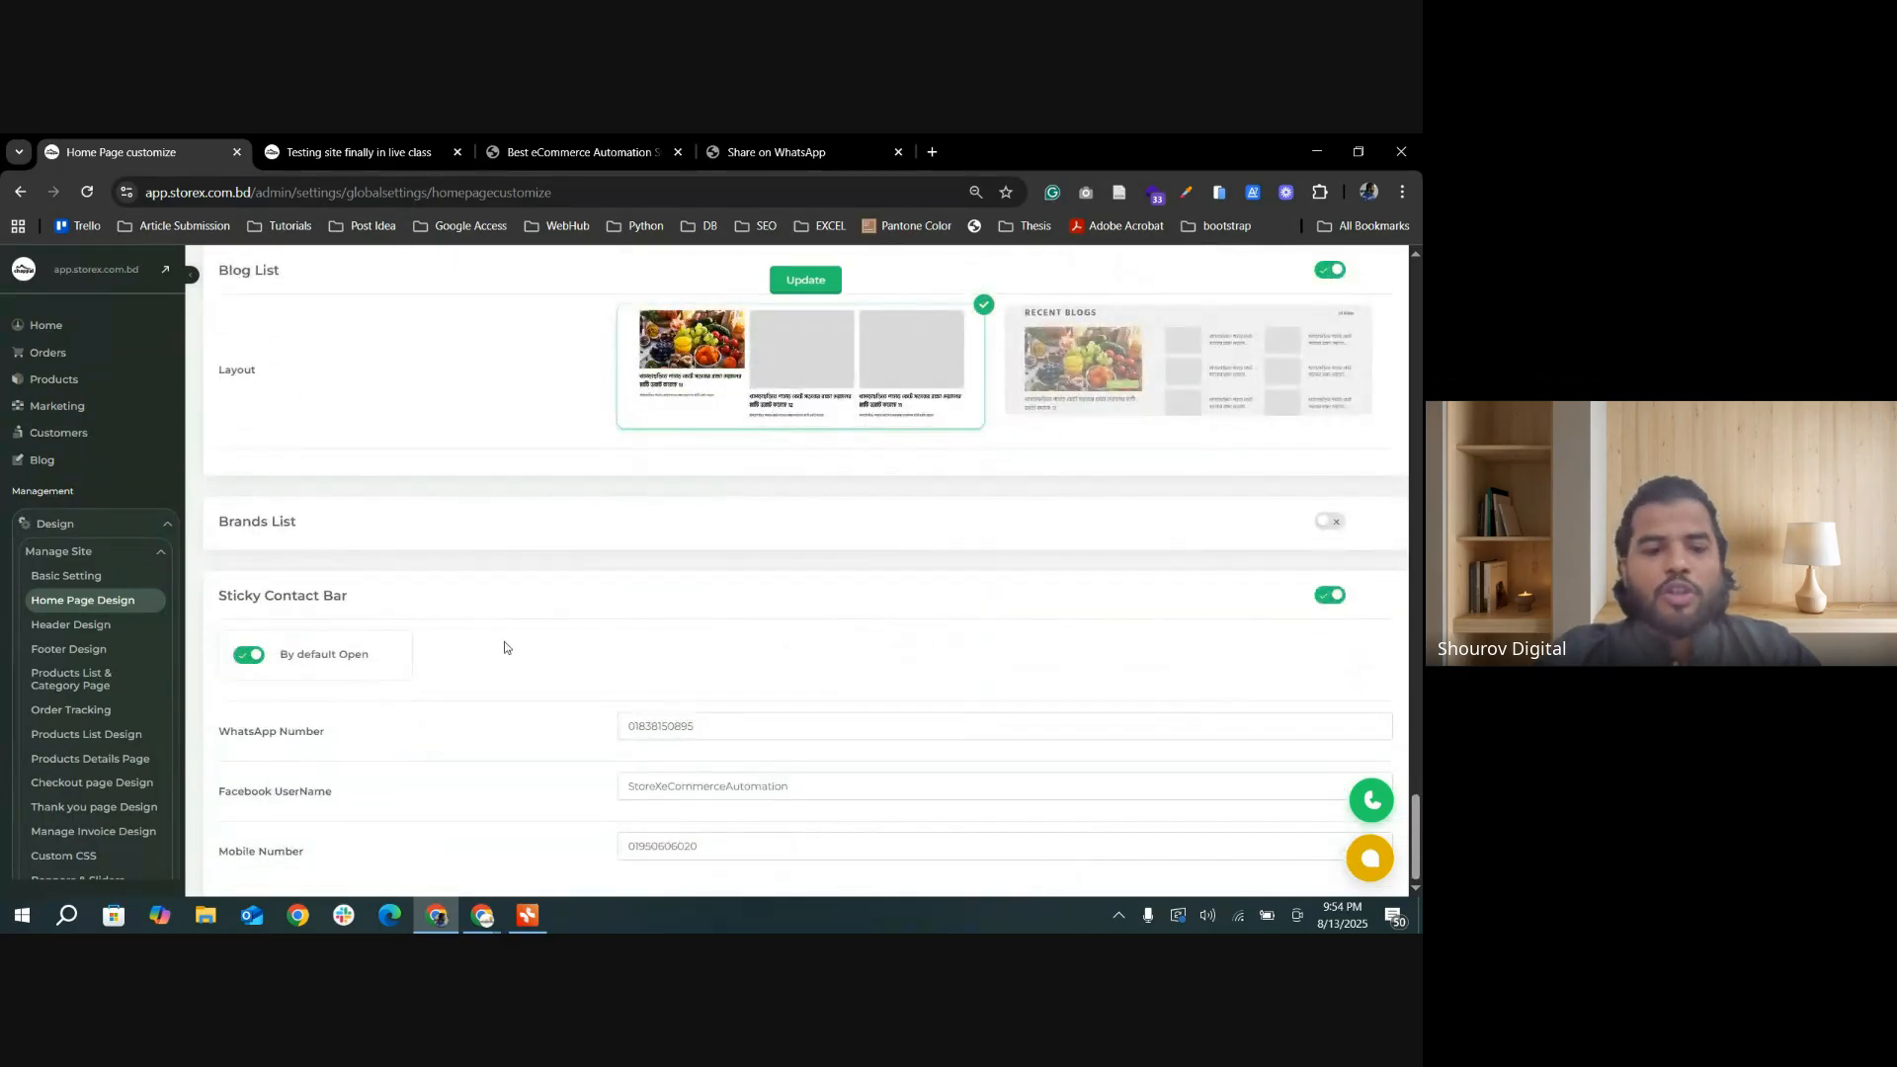
Step: Clear the Sticky Contact Bar's WhatsApp number and re-enter the store's WhatsApp number from the saved suggestions
left_click_drag(701, 731, 604, 730)
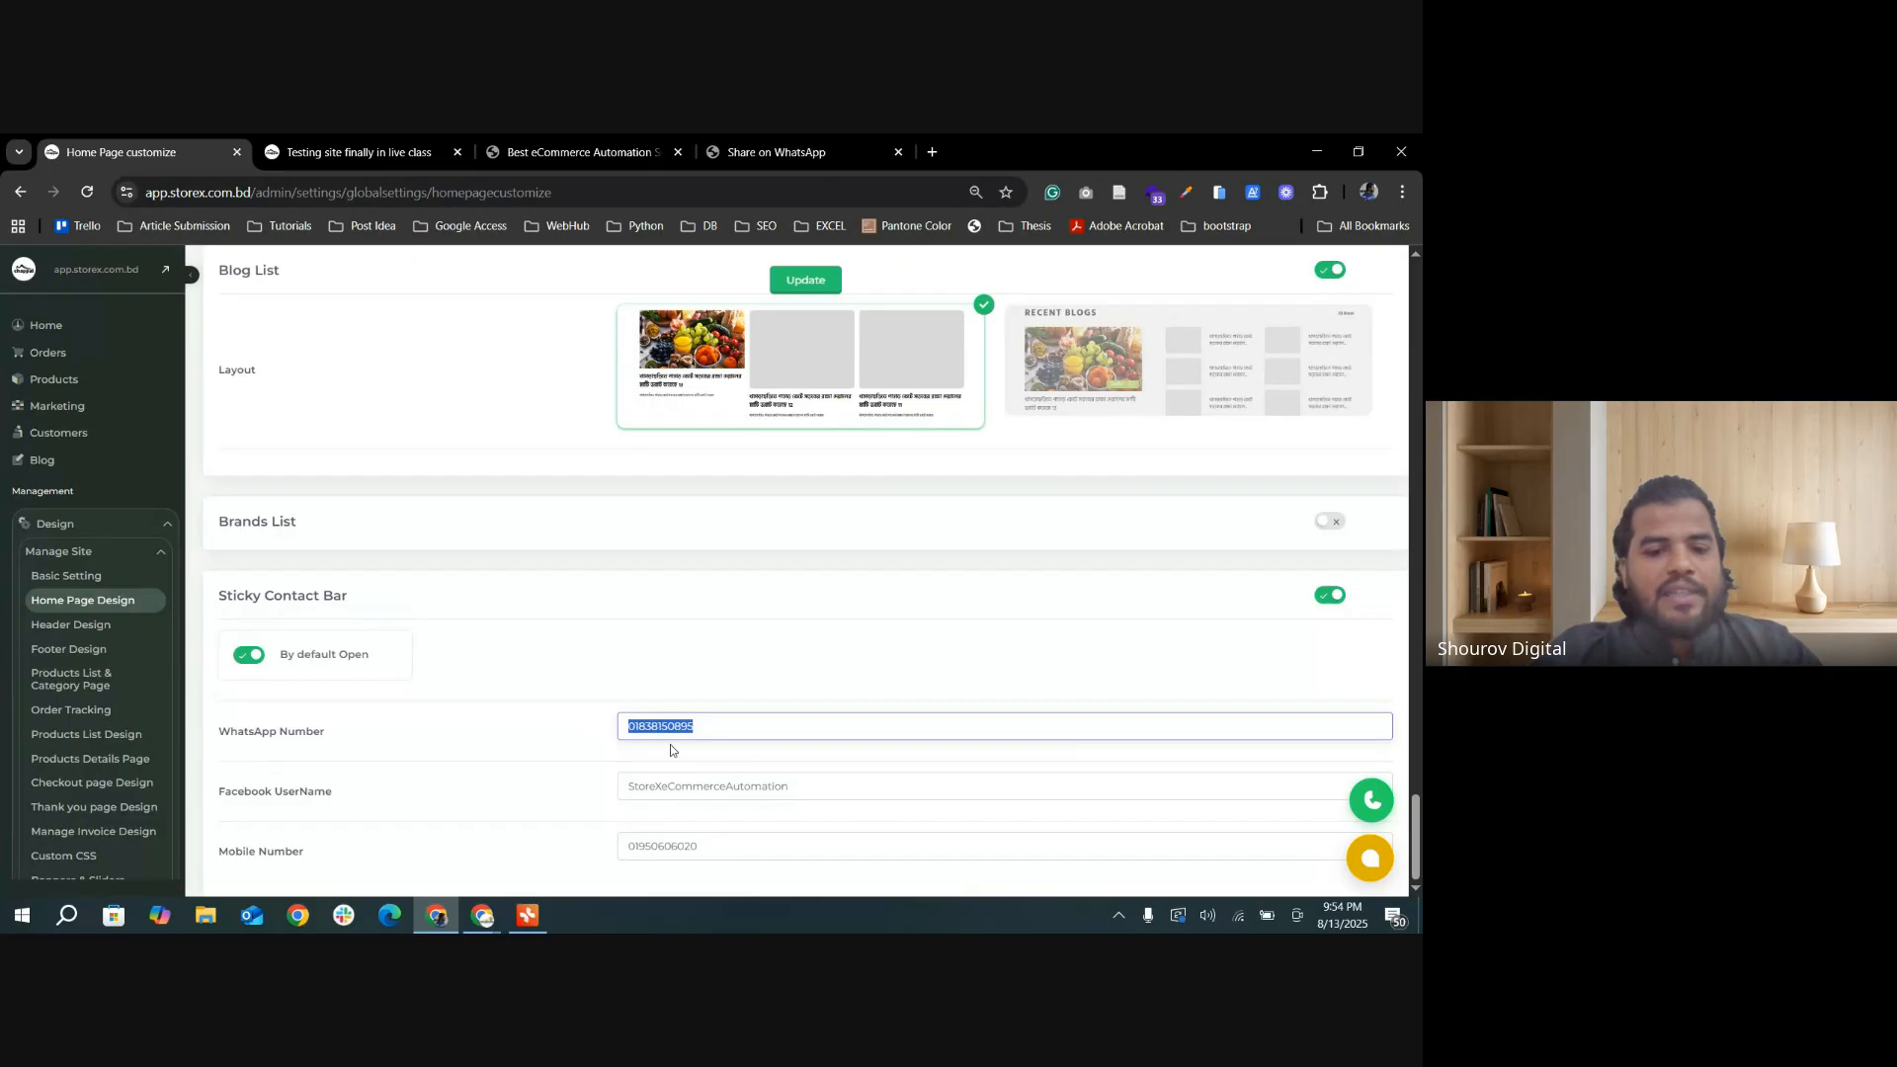
key("BackSpace")
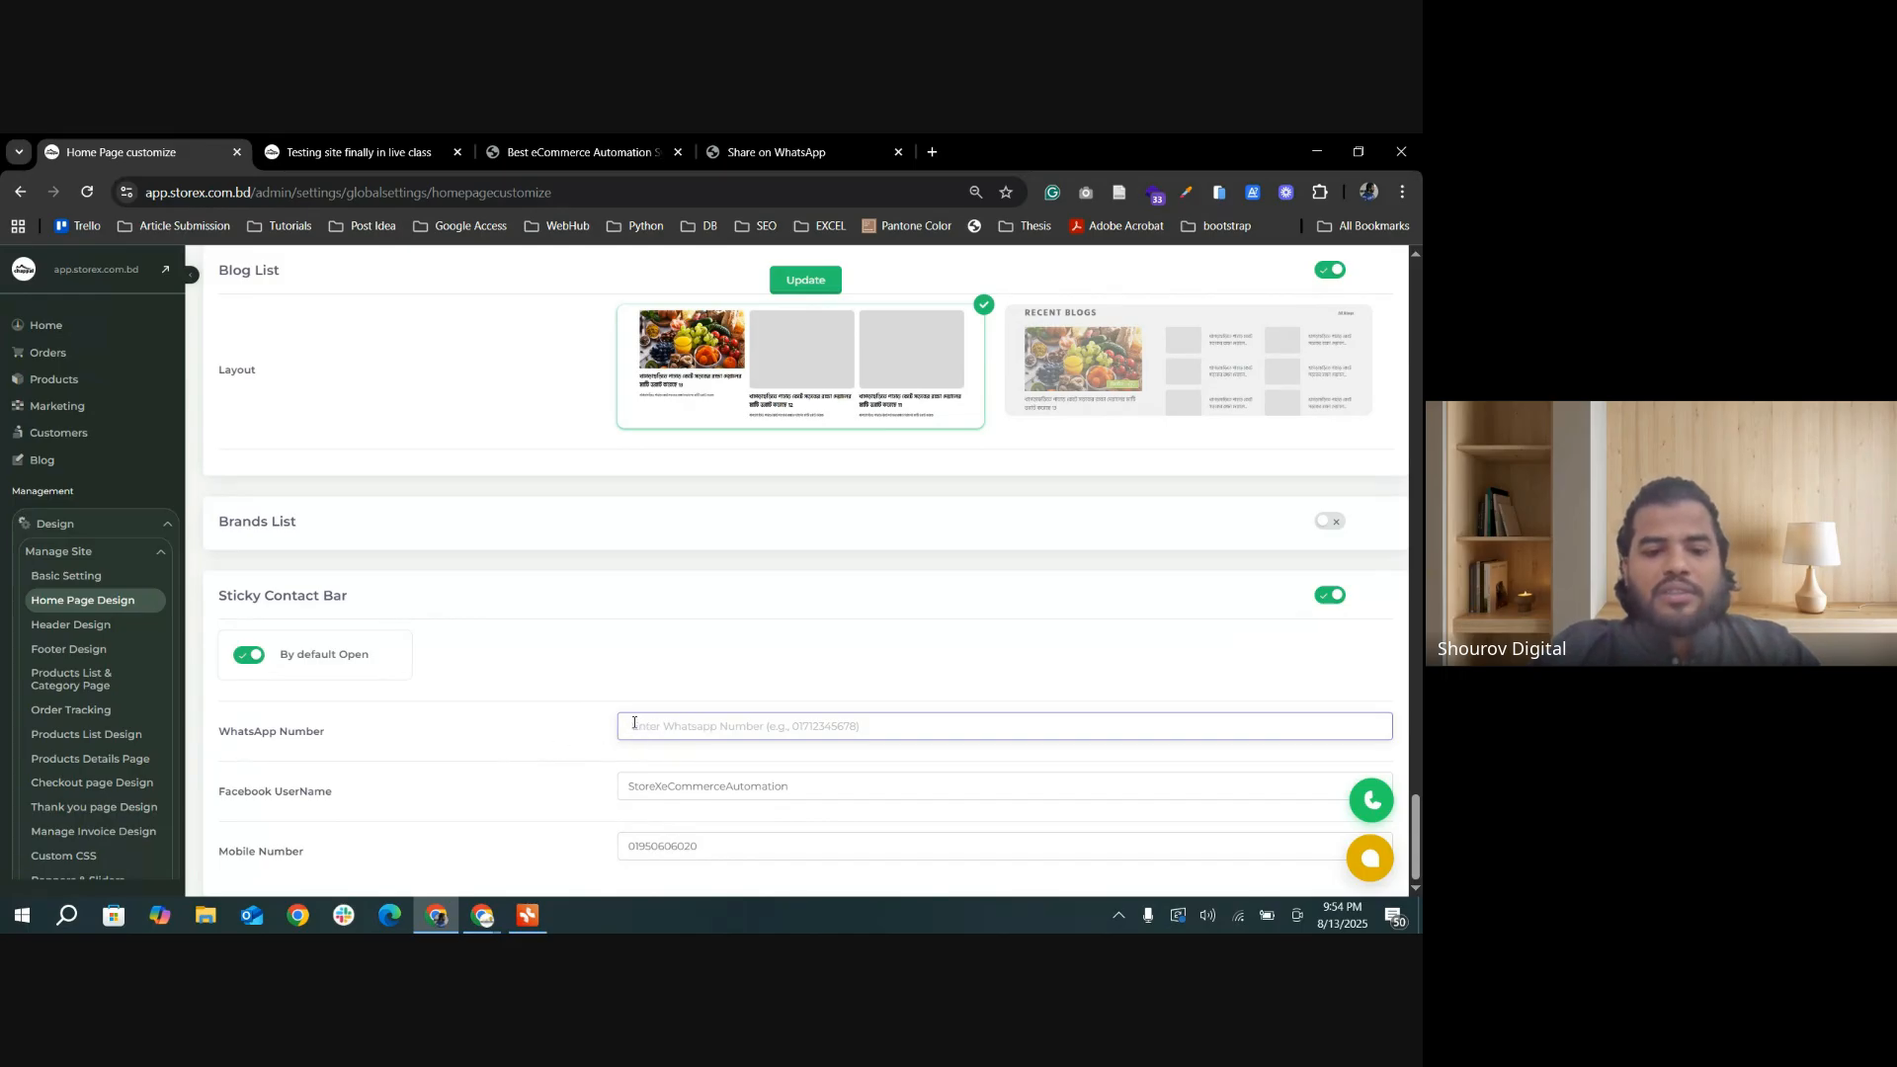
left_click(787, 729)
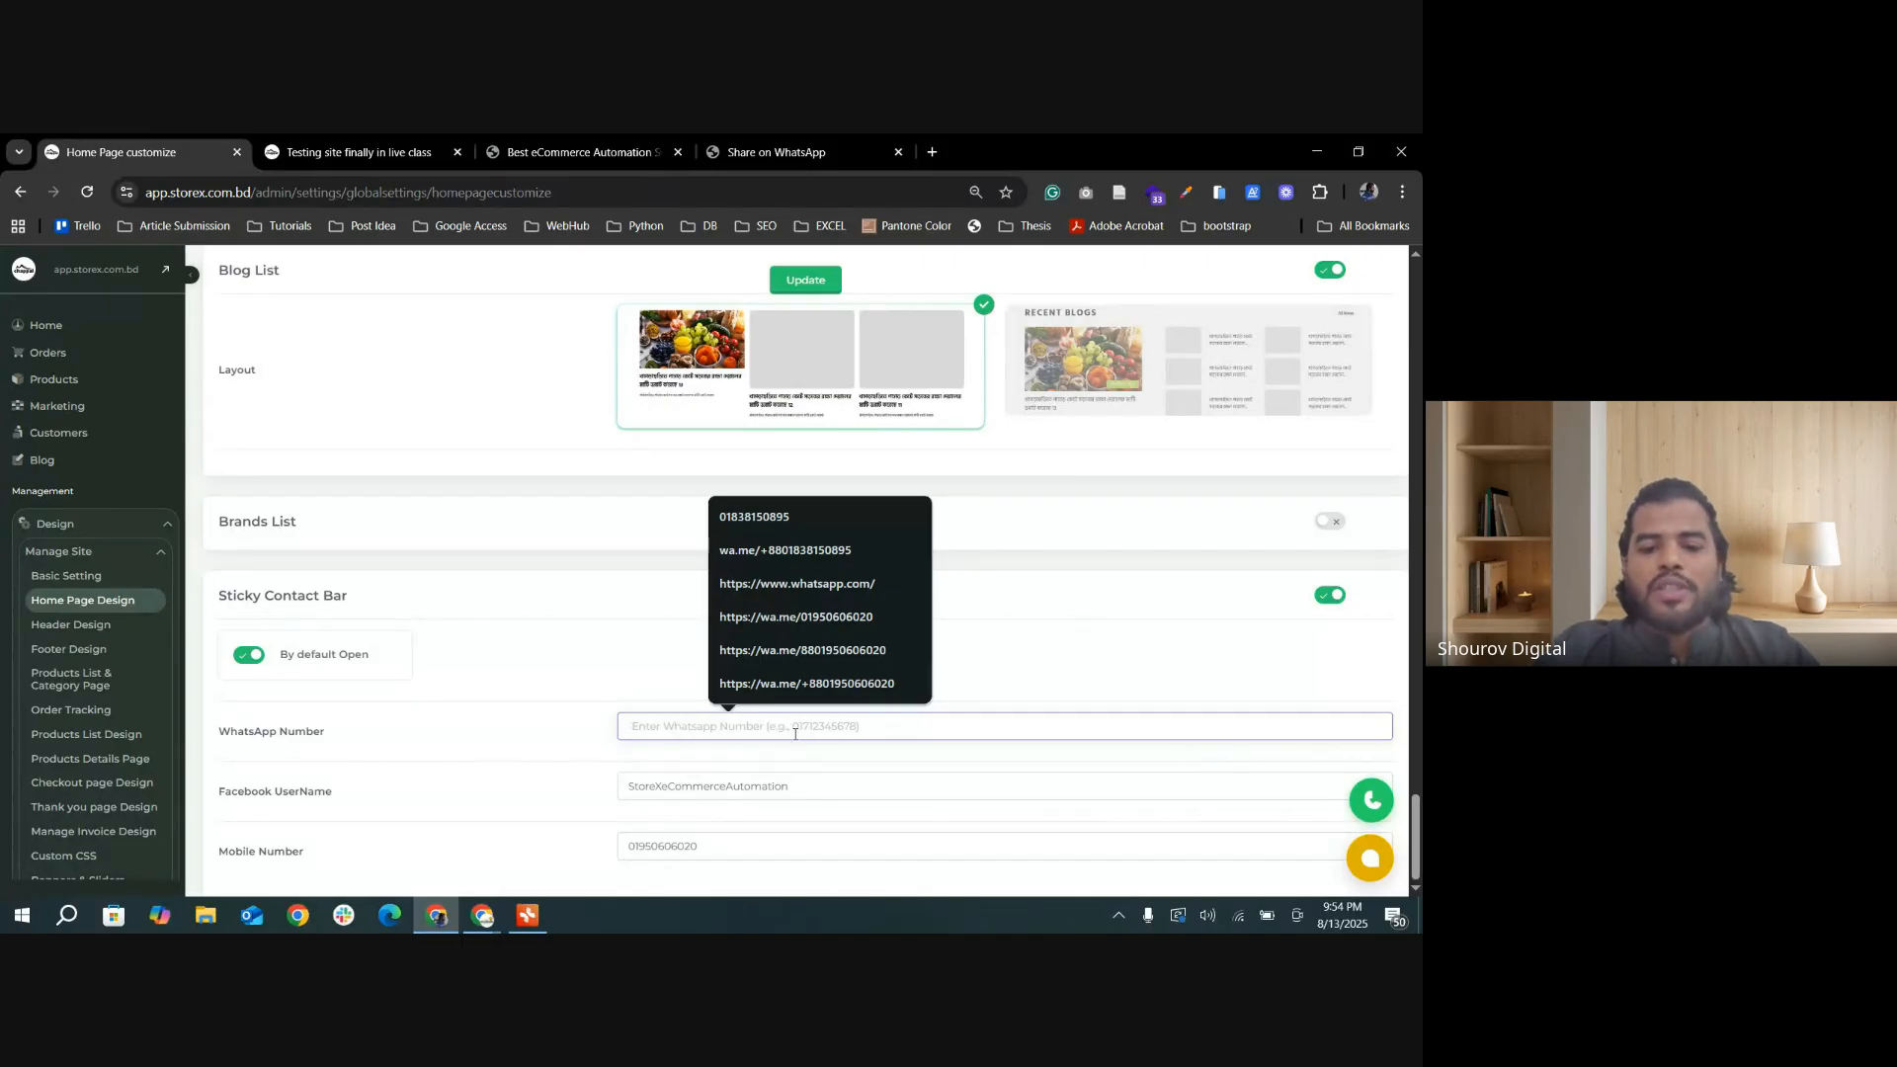
key("Down")
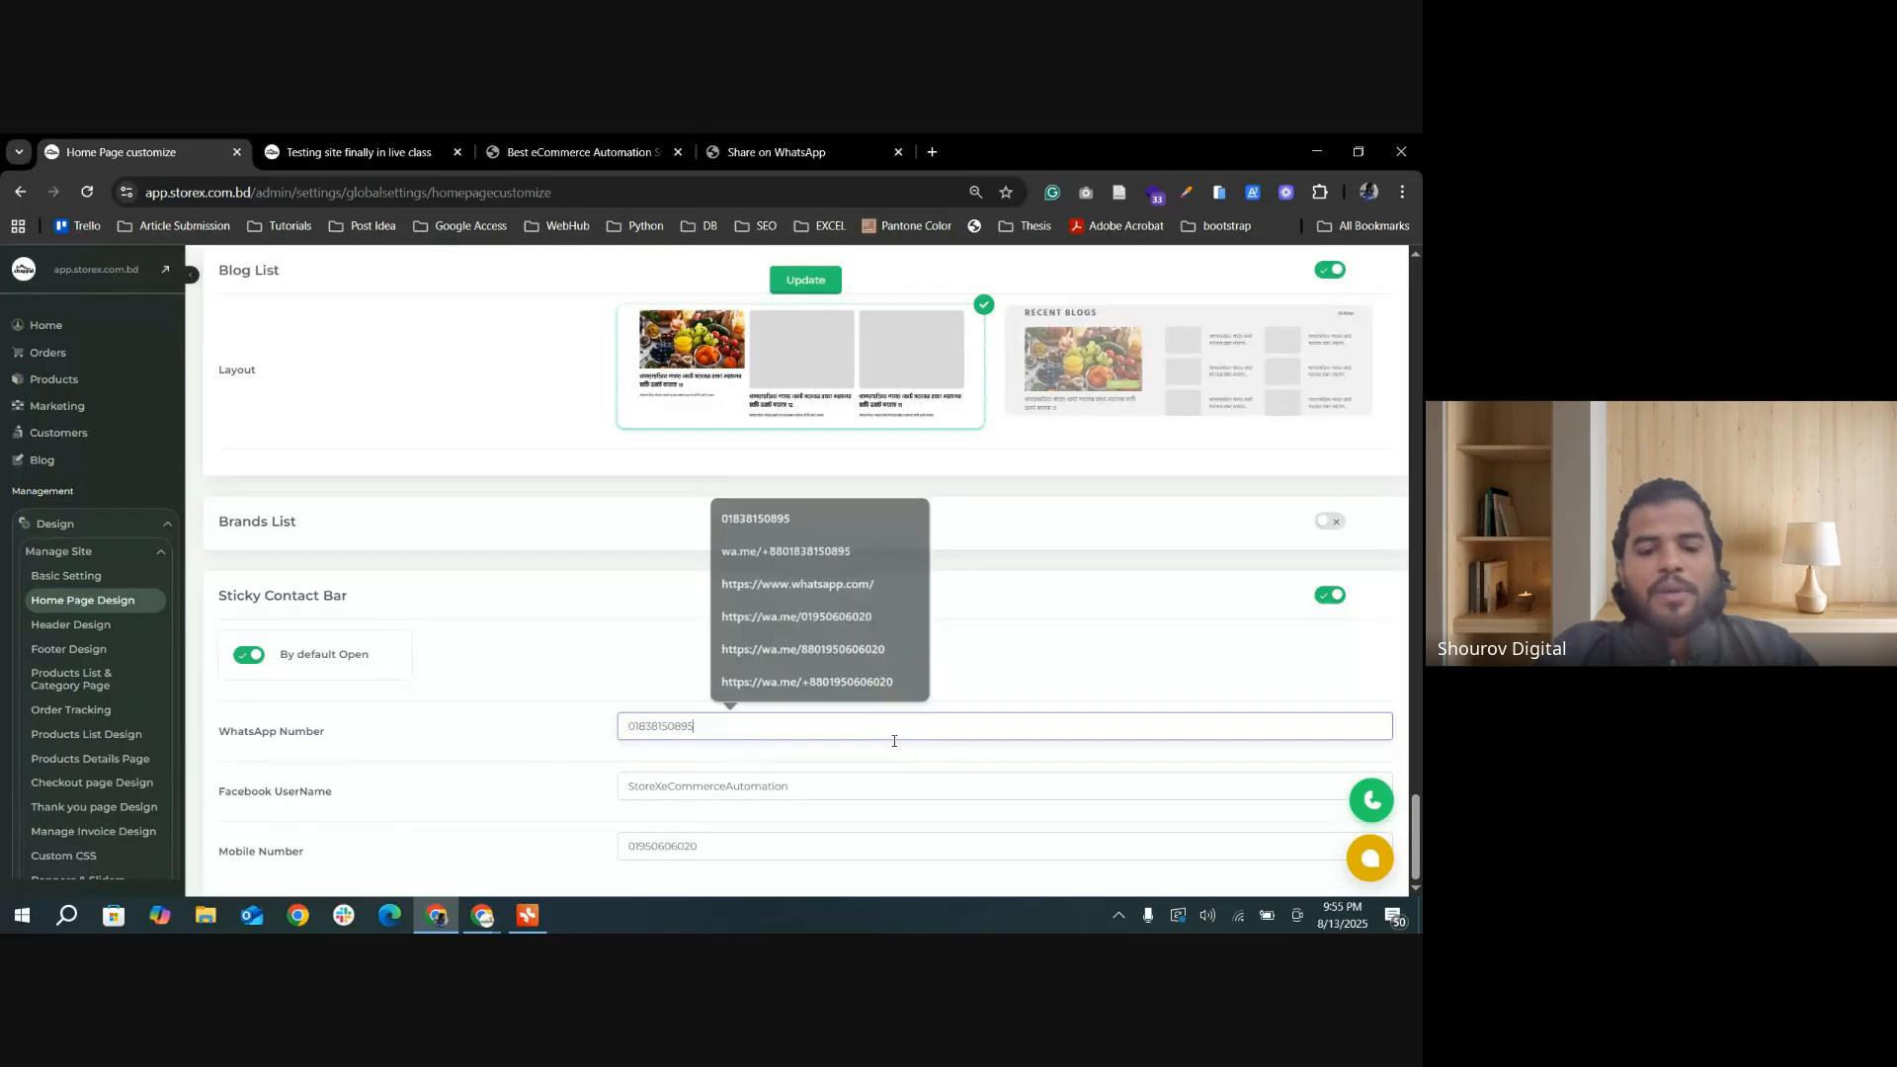
key("Return")
Step: Clear the Facebook UserName in the Sticky Contact Bar settings
left_click(815, 790)
left_click_drag(816, 789, 613, 793)
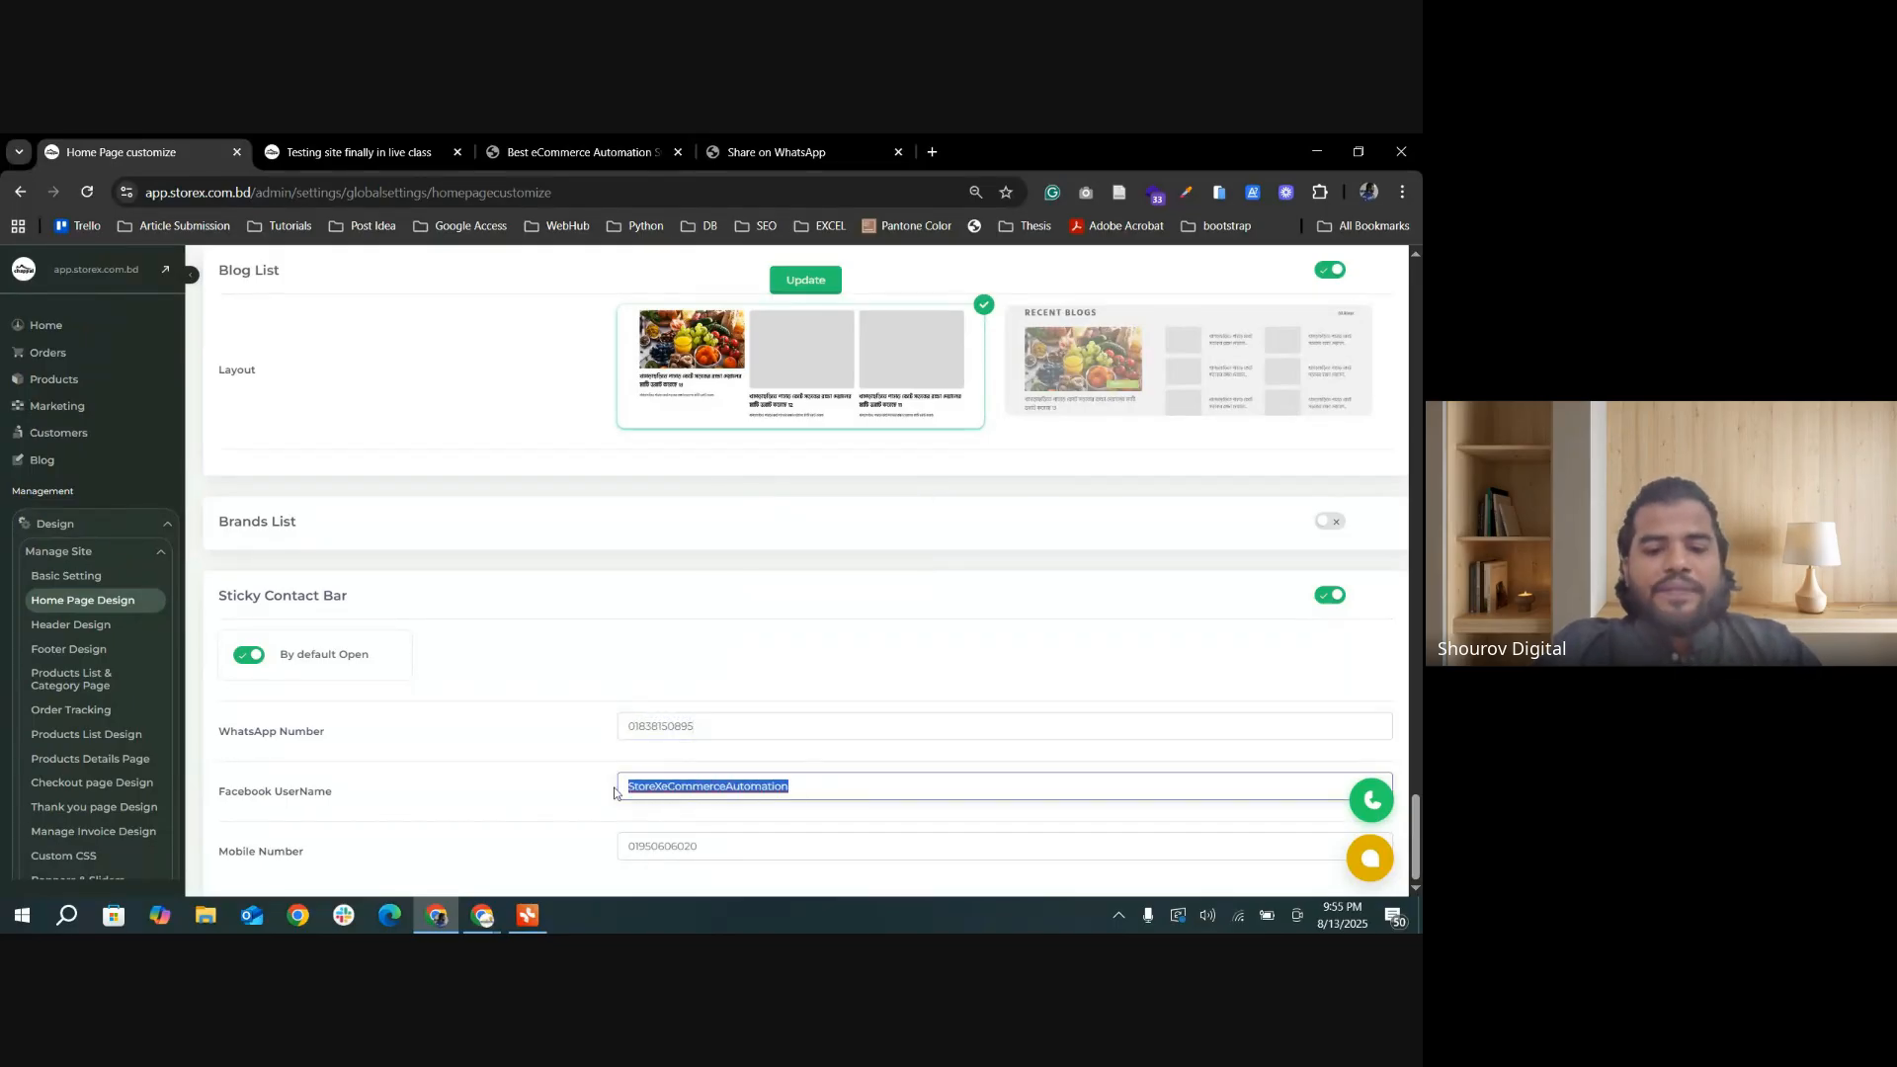
key("BackSpace")
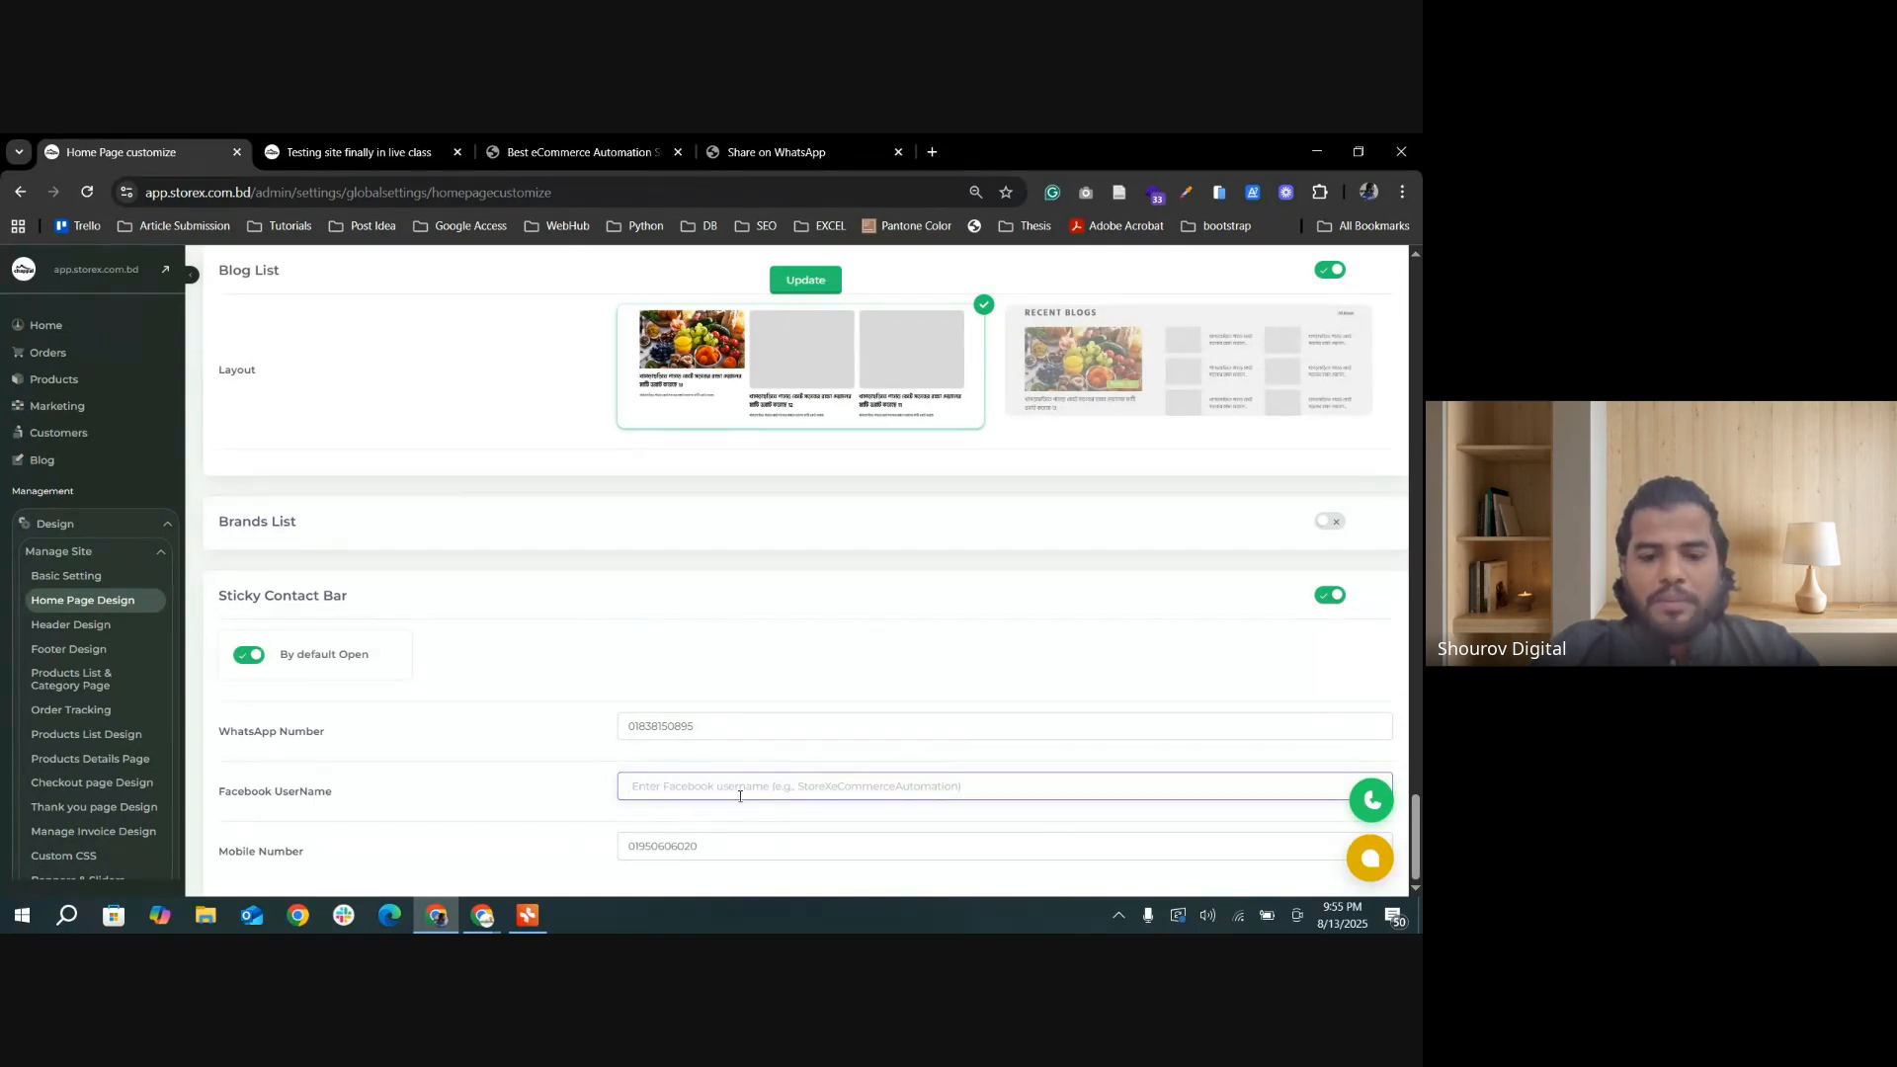
Step: Open facebook.com in a new browser tab, search for "storex" and open the StoreX page
left_click(931, 152)
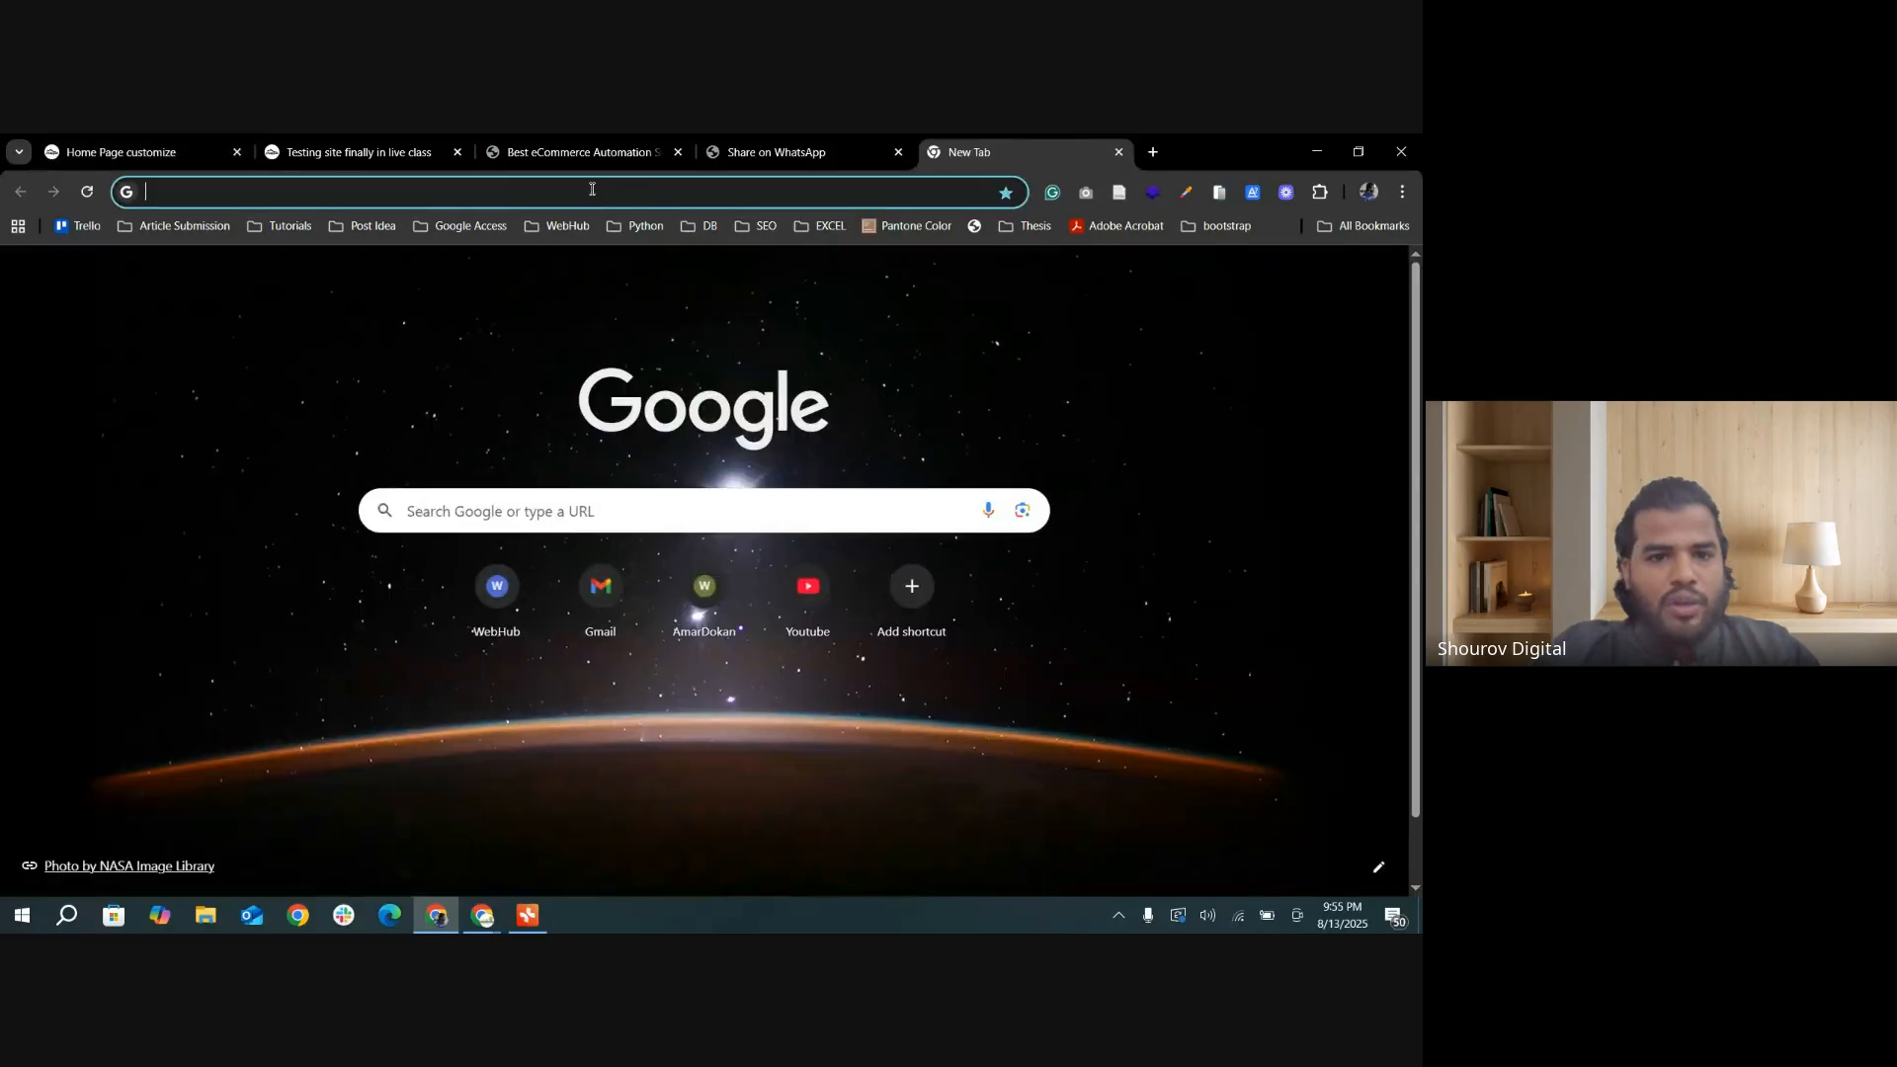
type("facebook.com")
key("Return")
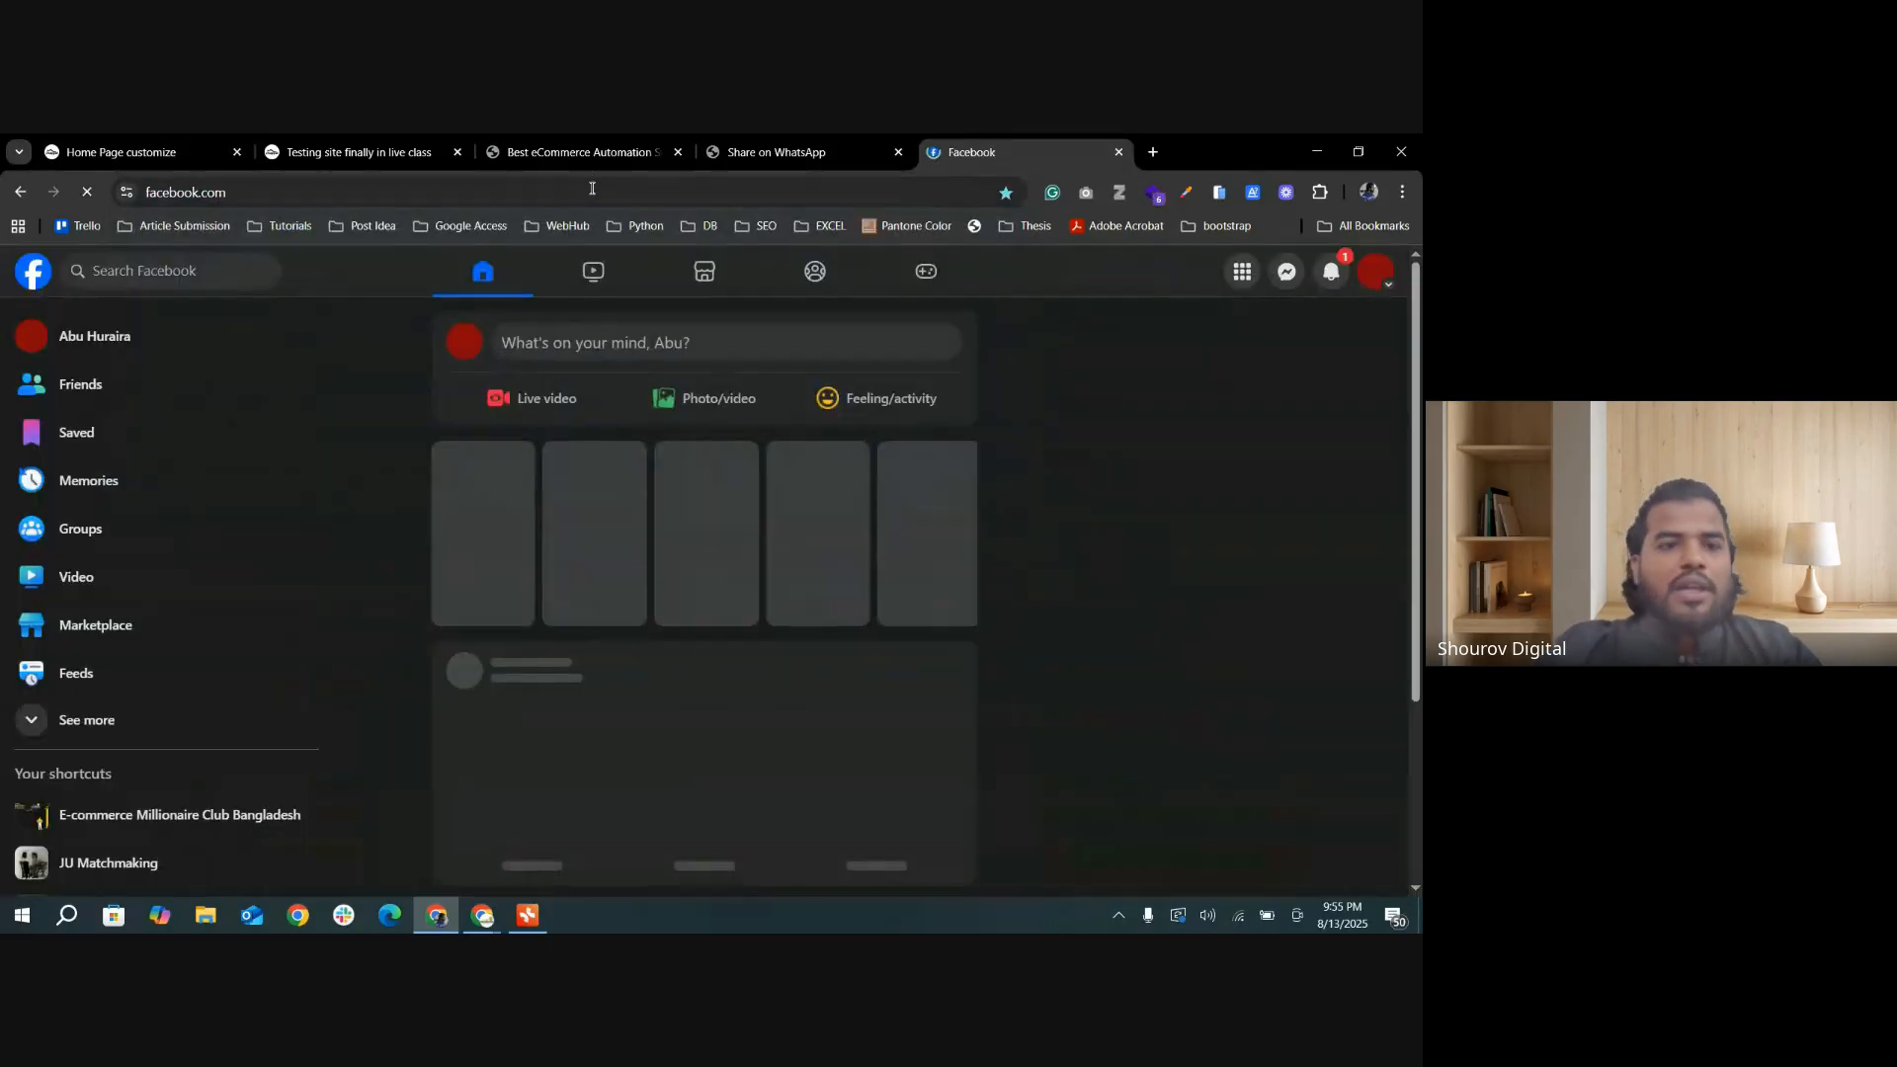
left_click(199, 279)
type("s")
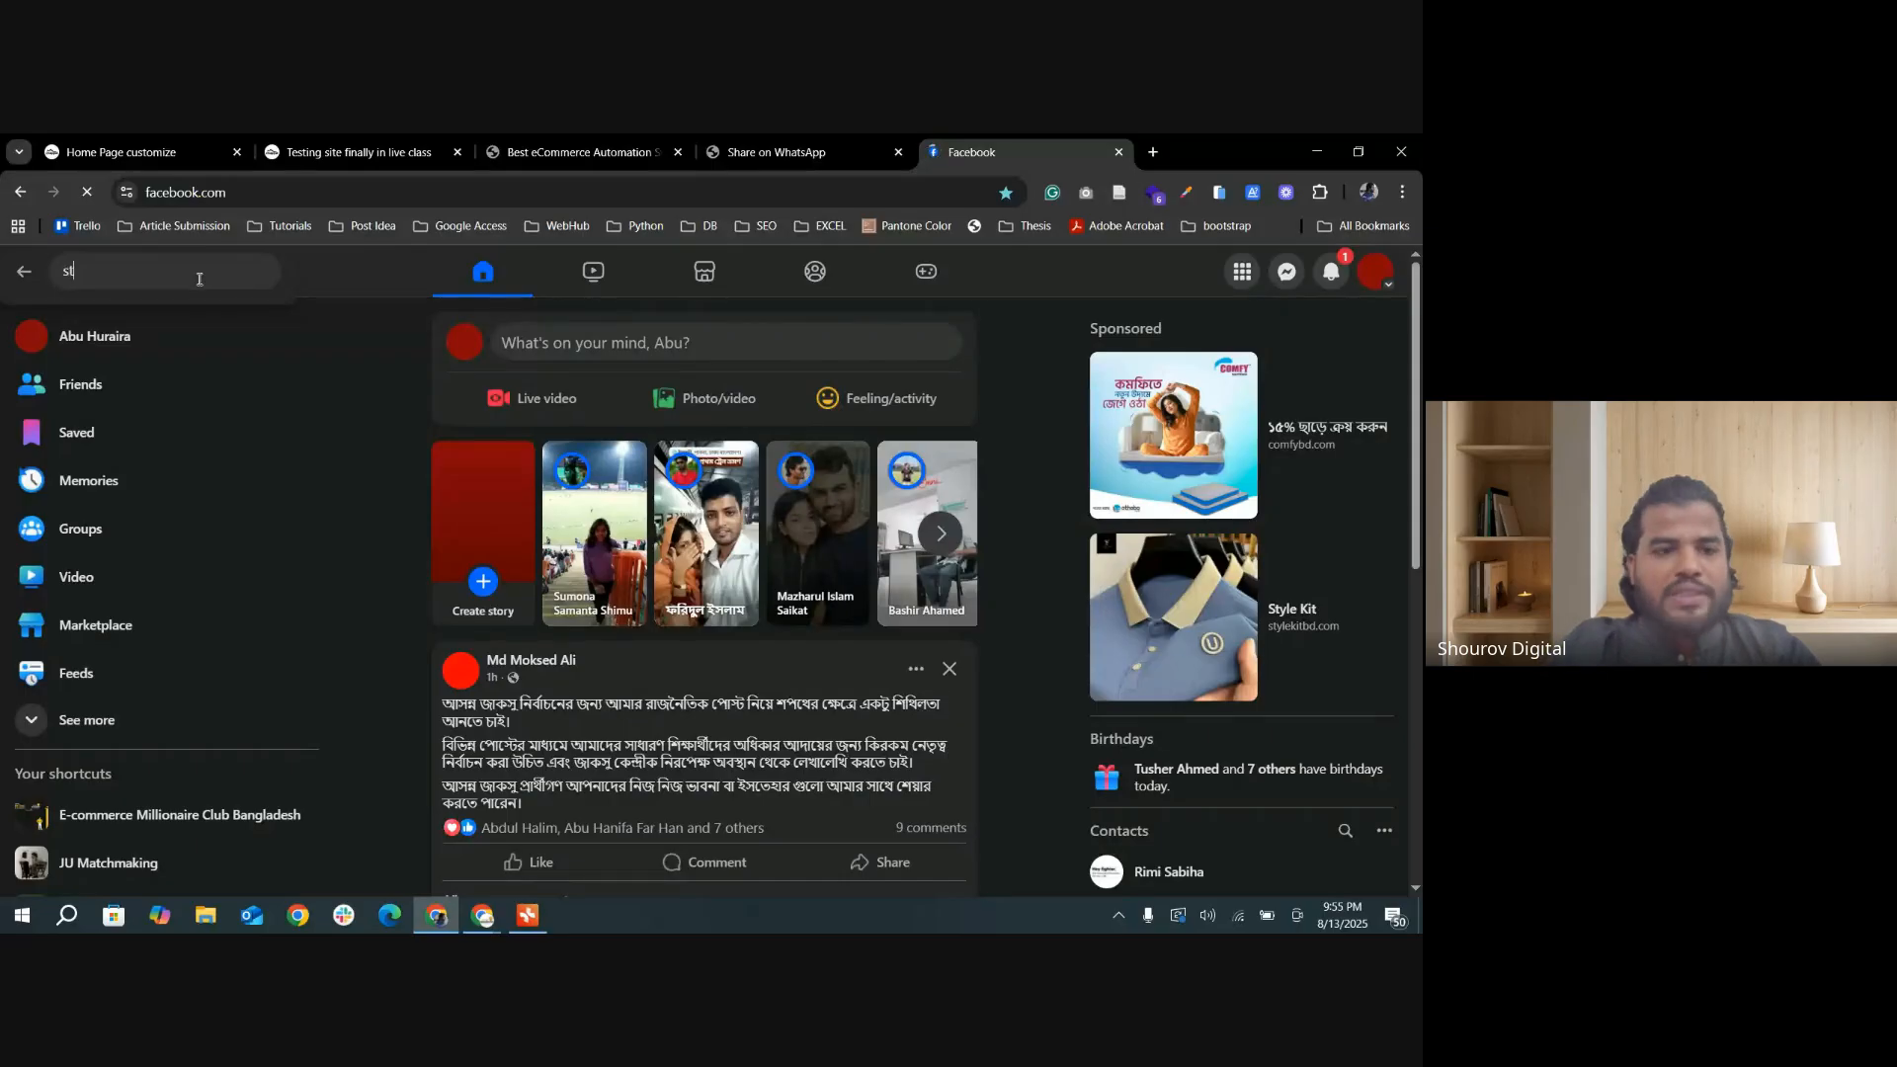
type("torex")
key("Return")
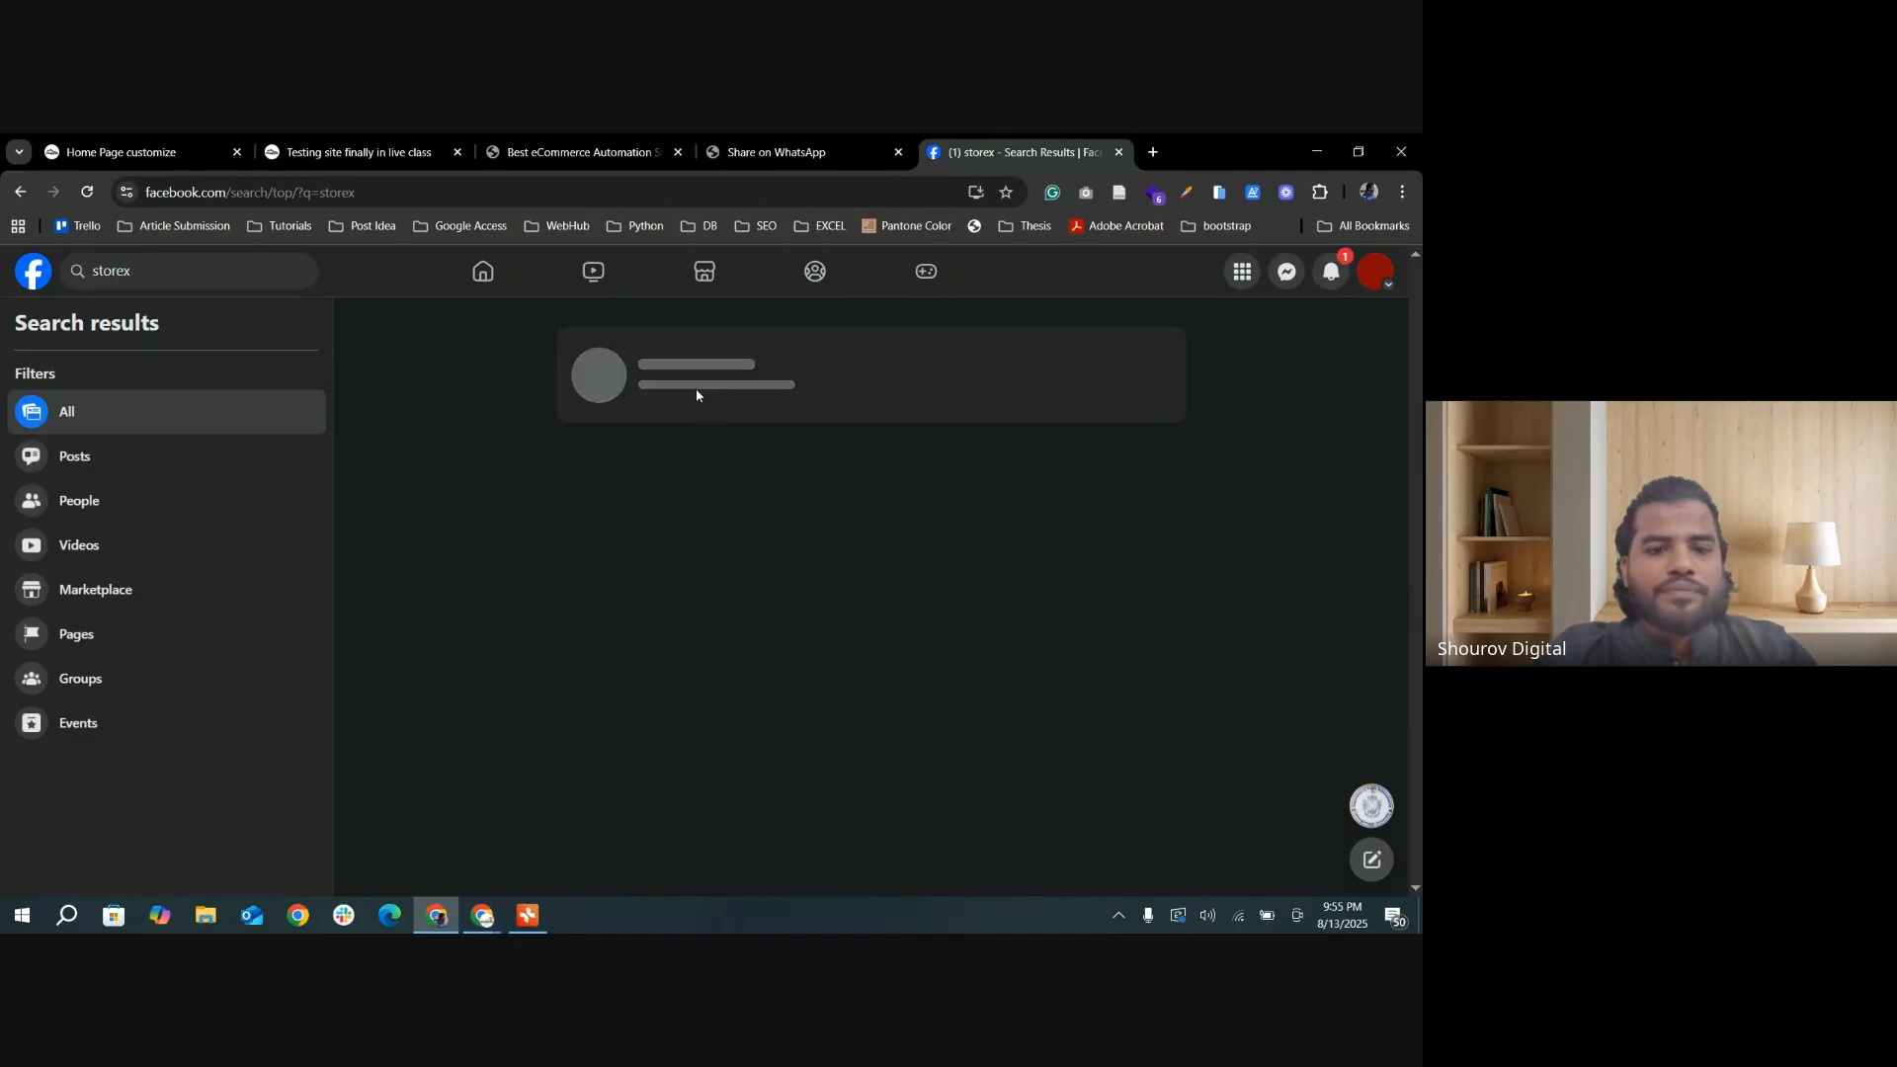
scroll(744, 603, "down", 5)
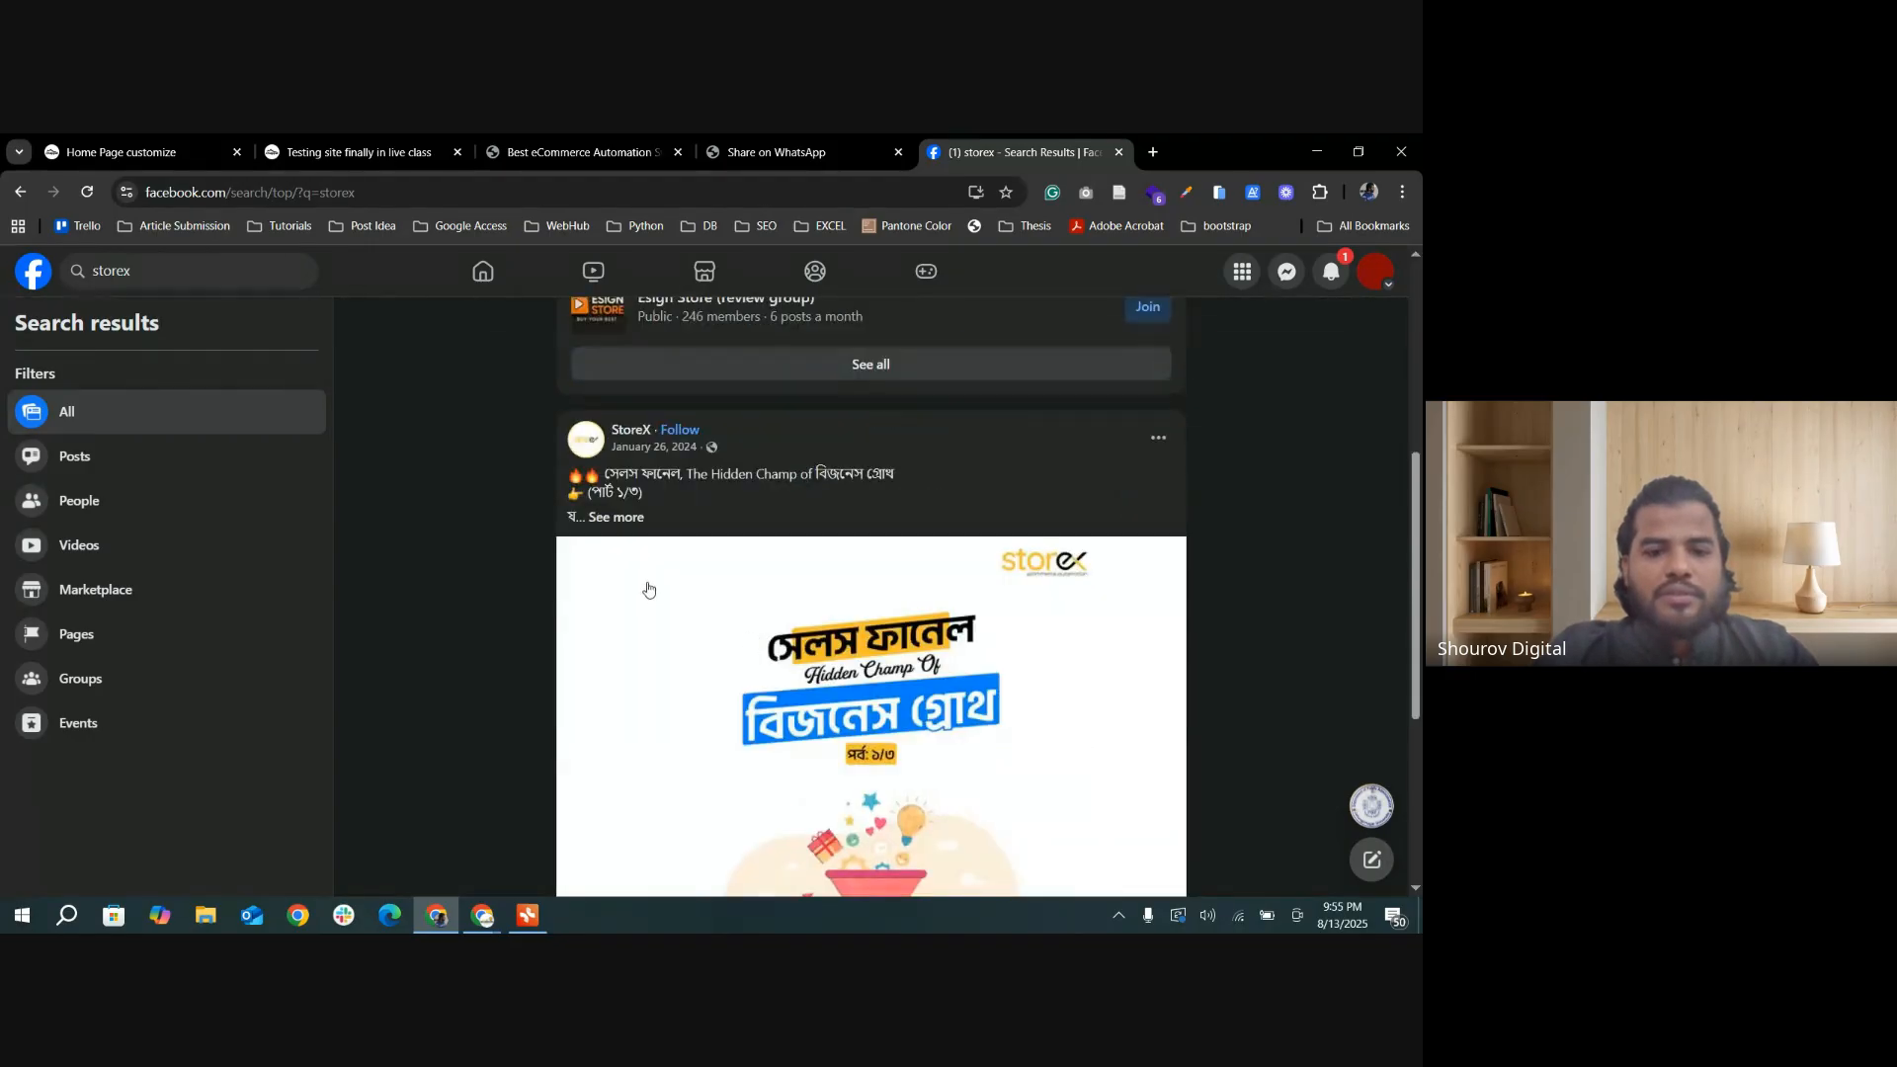
scroll(691, 563, "up", 1)
left_click(630, 531)
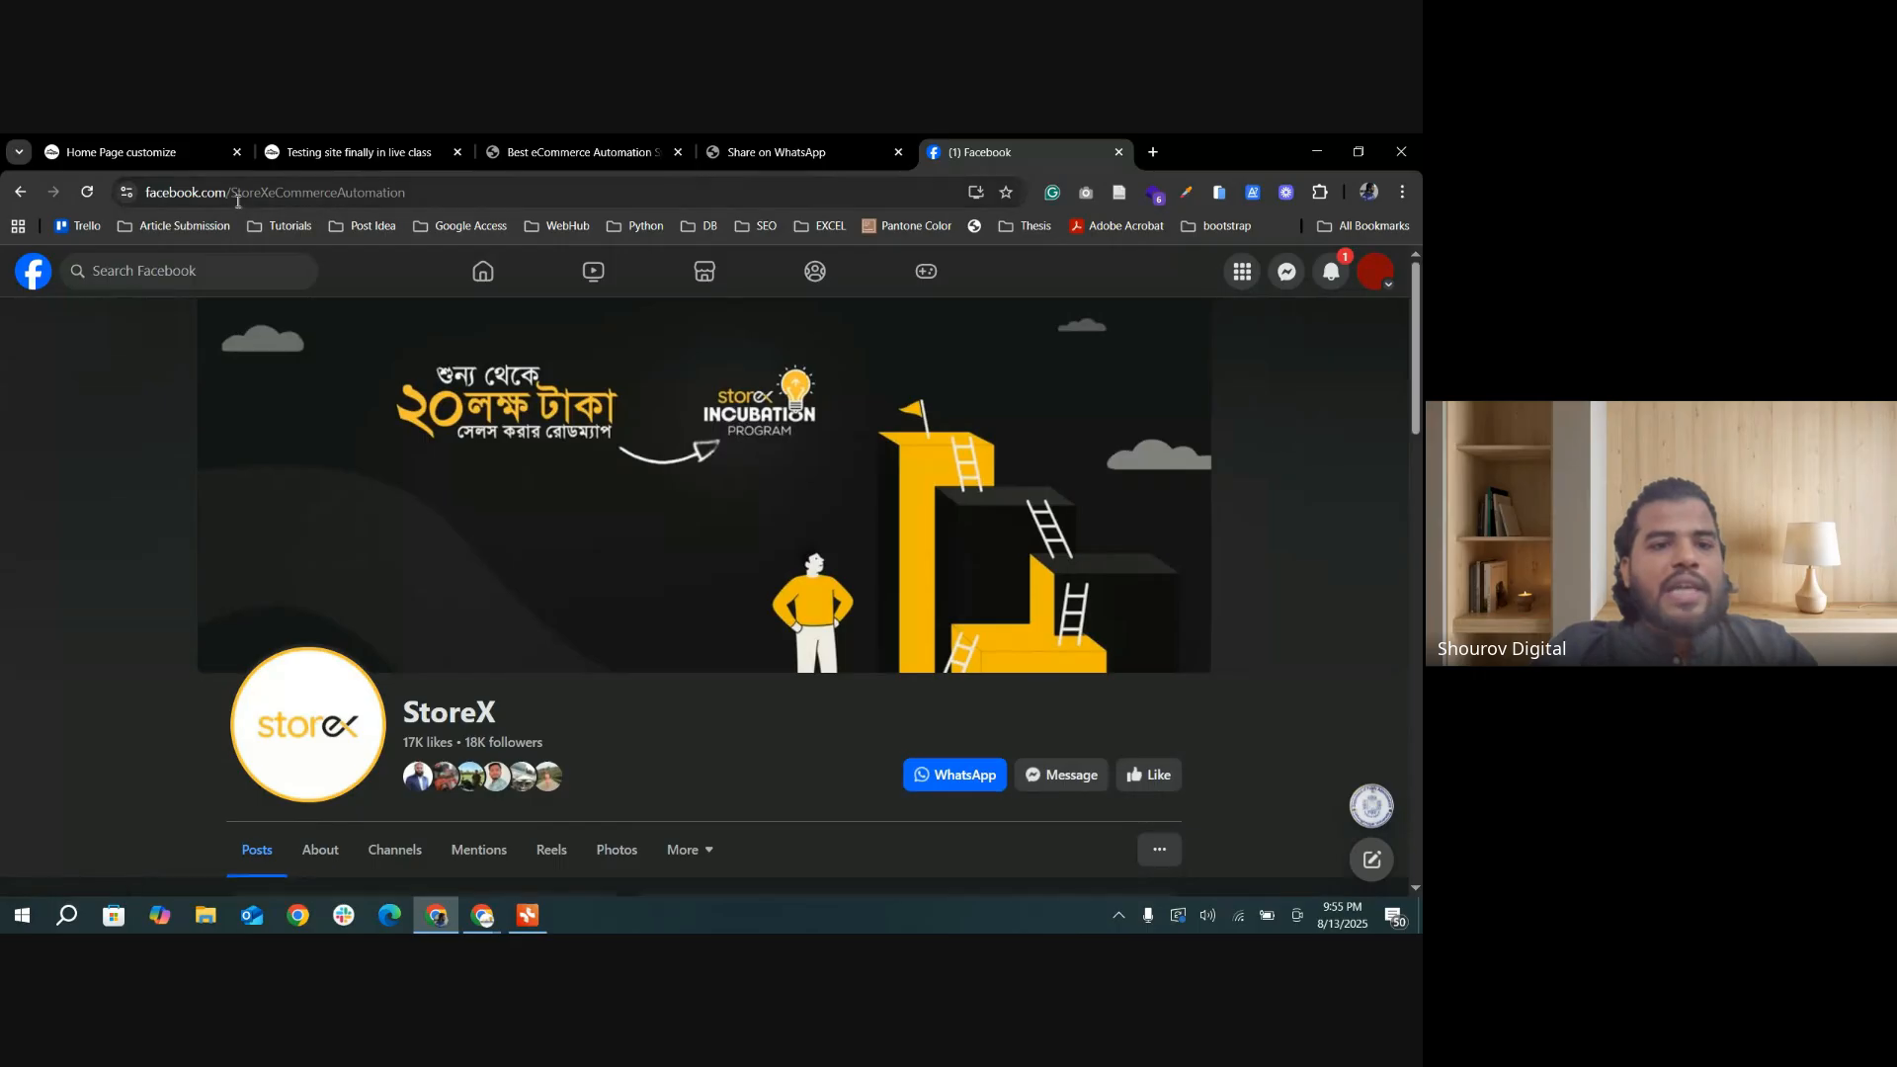
Step: Copy the username StoreXeCommerceAutomation from the page's address into the Facebook UserName setting, and update the home page settings
left_click_drag(231, 192, 32, 185)
left_click_drag(492, 186, 306, 191)
key("ctrl+c")
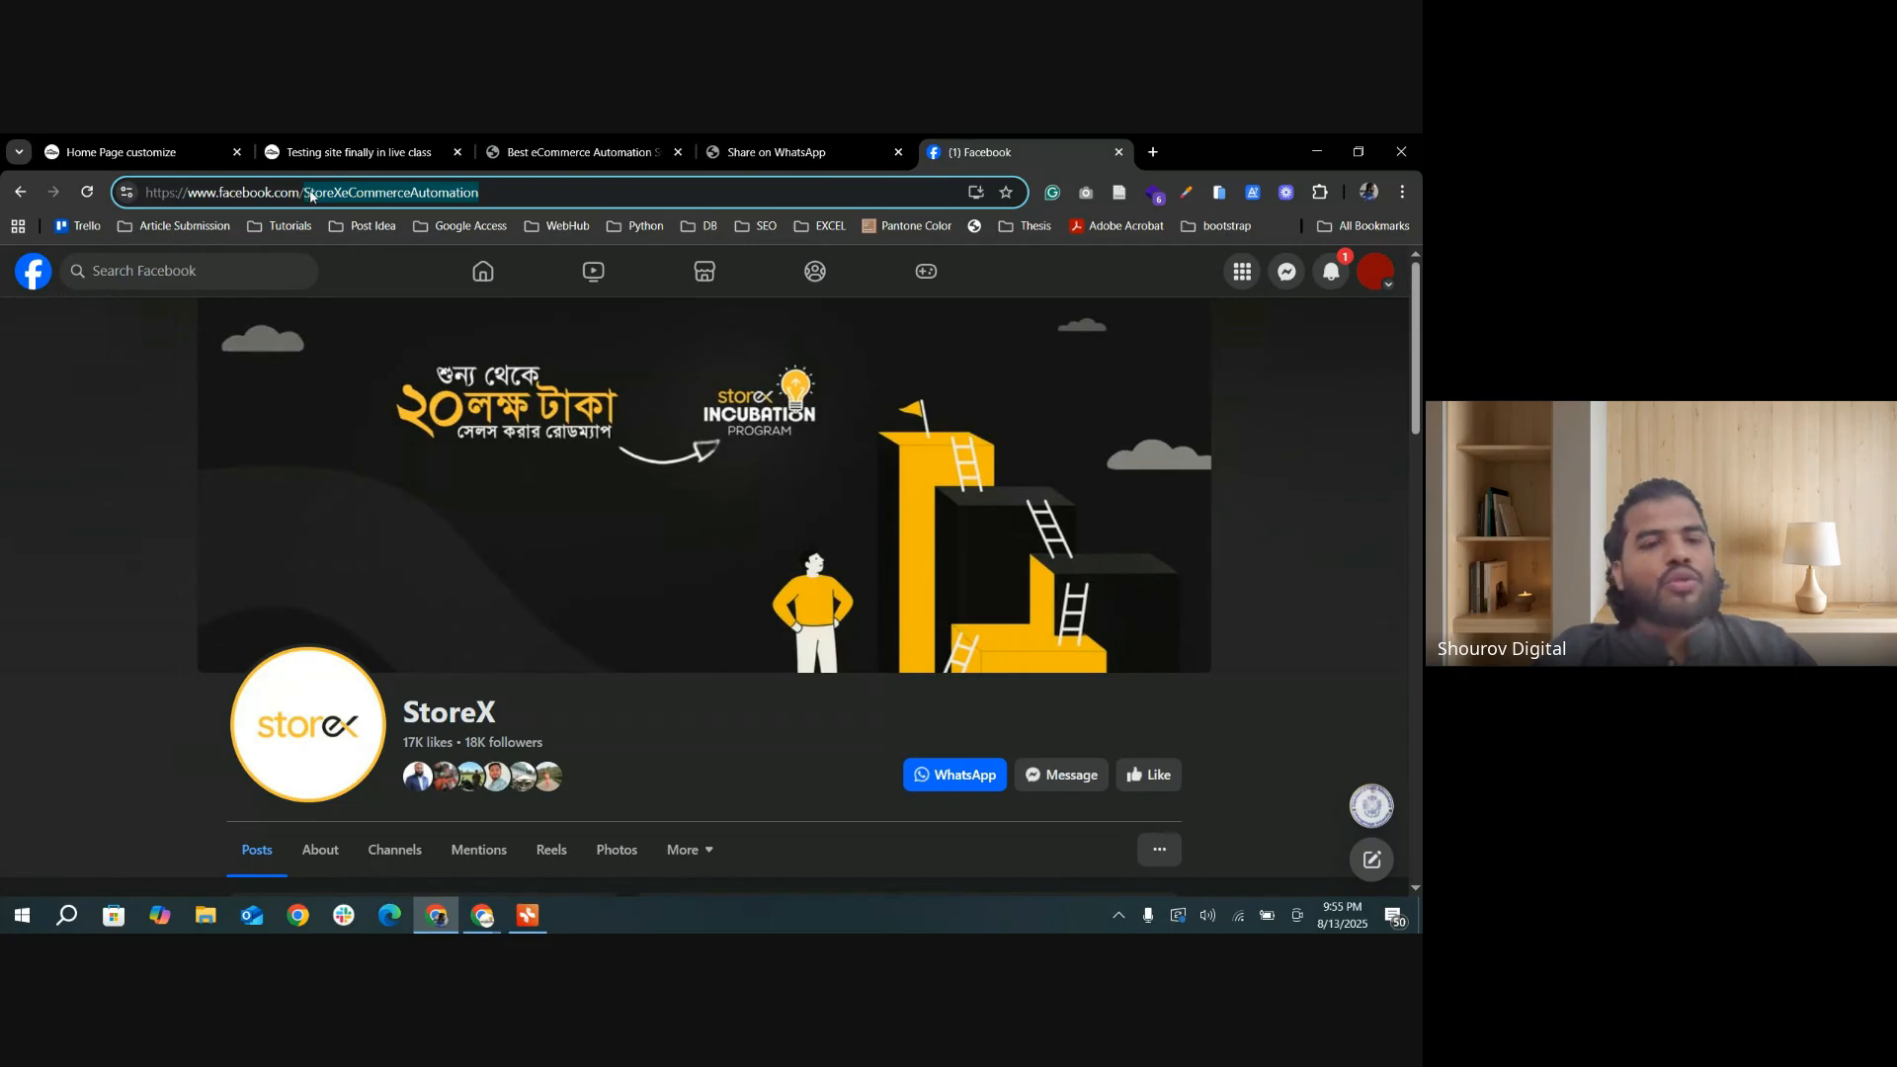
left_click(123, 152)
left_click(664, 786)
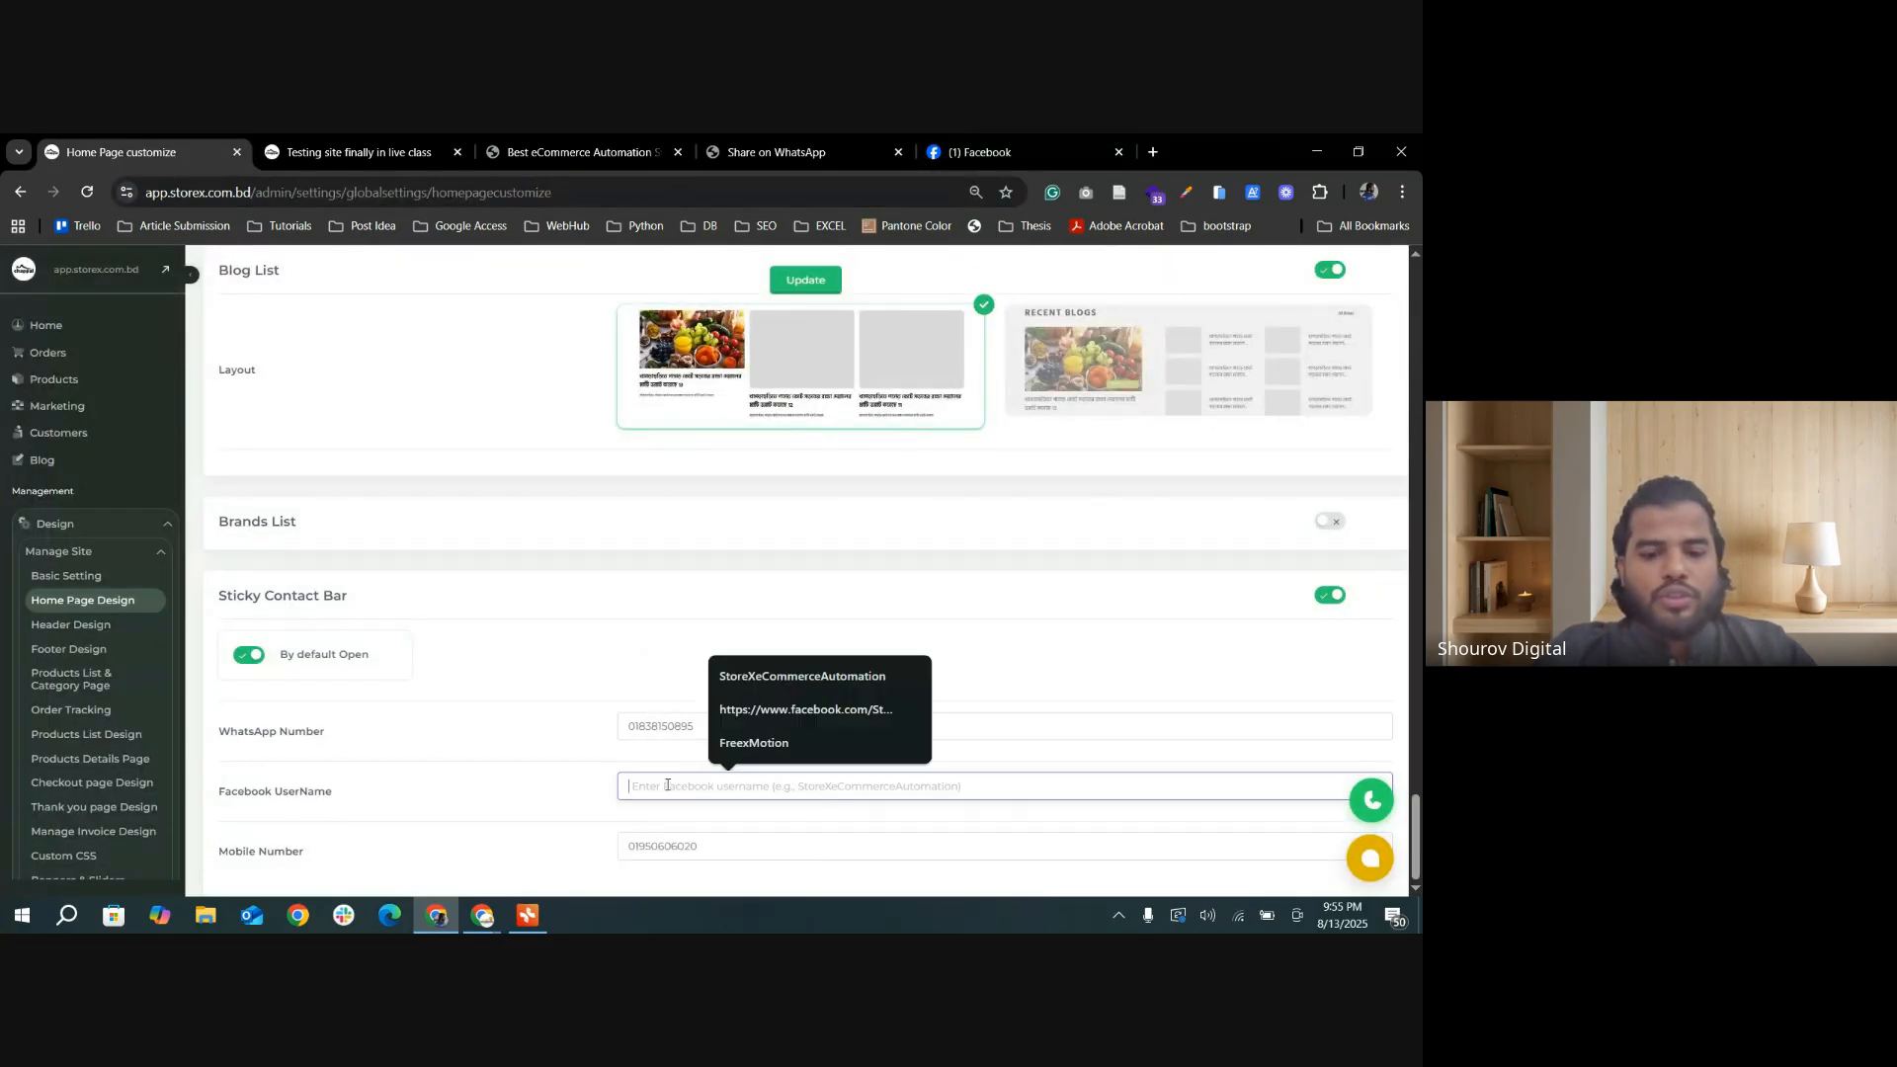
key("ctrl+v")
left_click(805, 279)
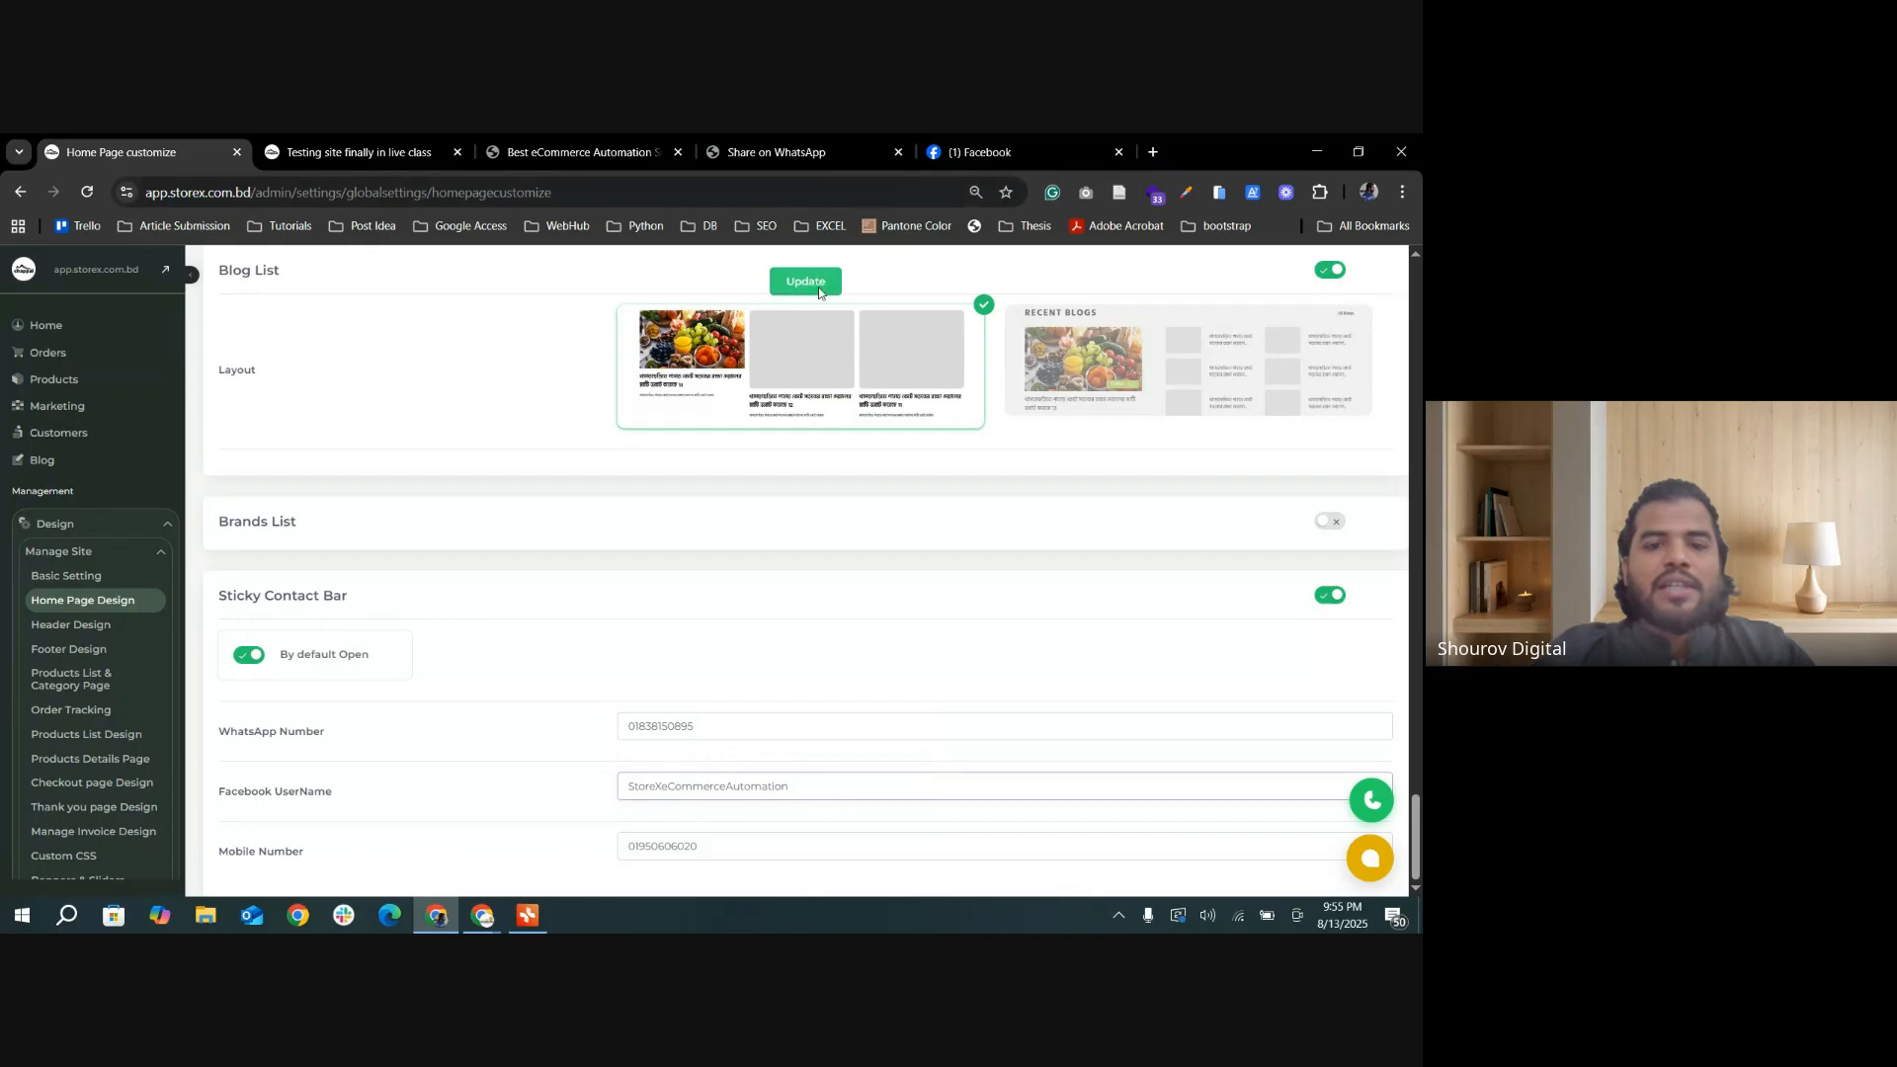
Step: Reload the storefront, follow its Messenger contact button to the StoreX chat, and close that browser tab
left_click(353, 153)
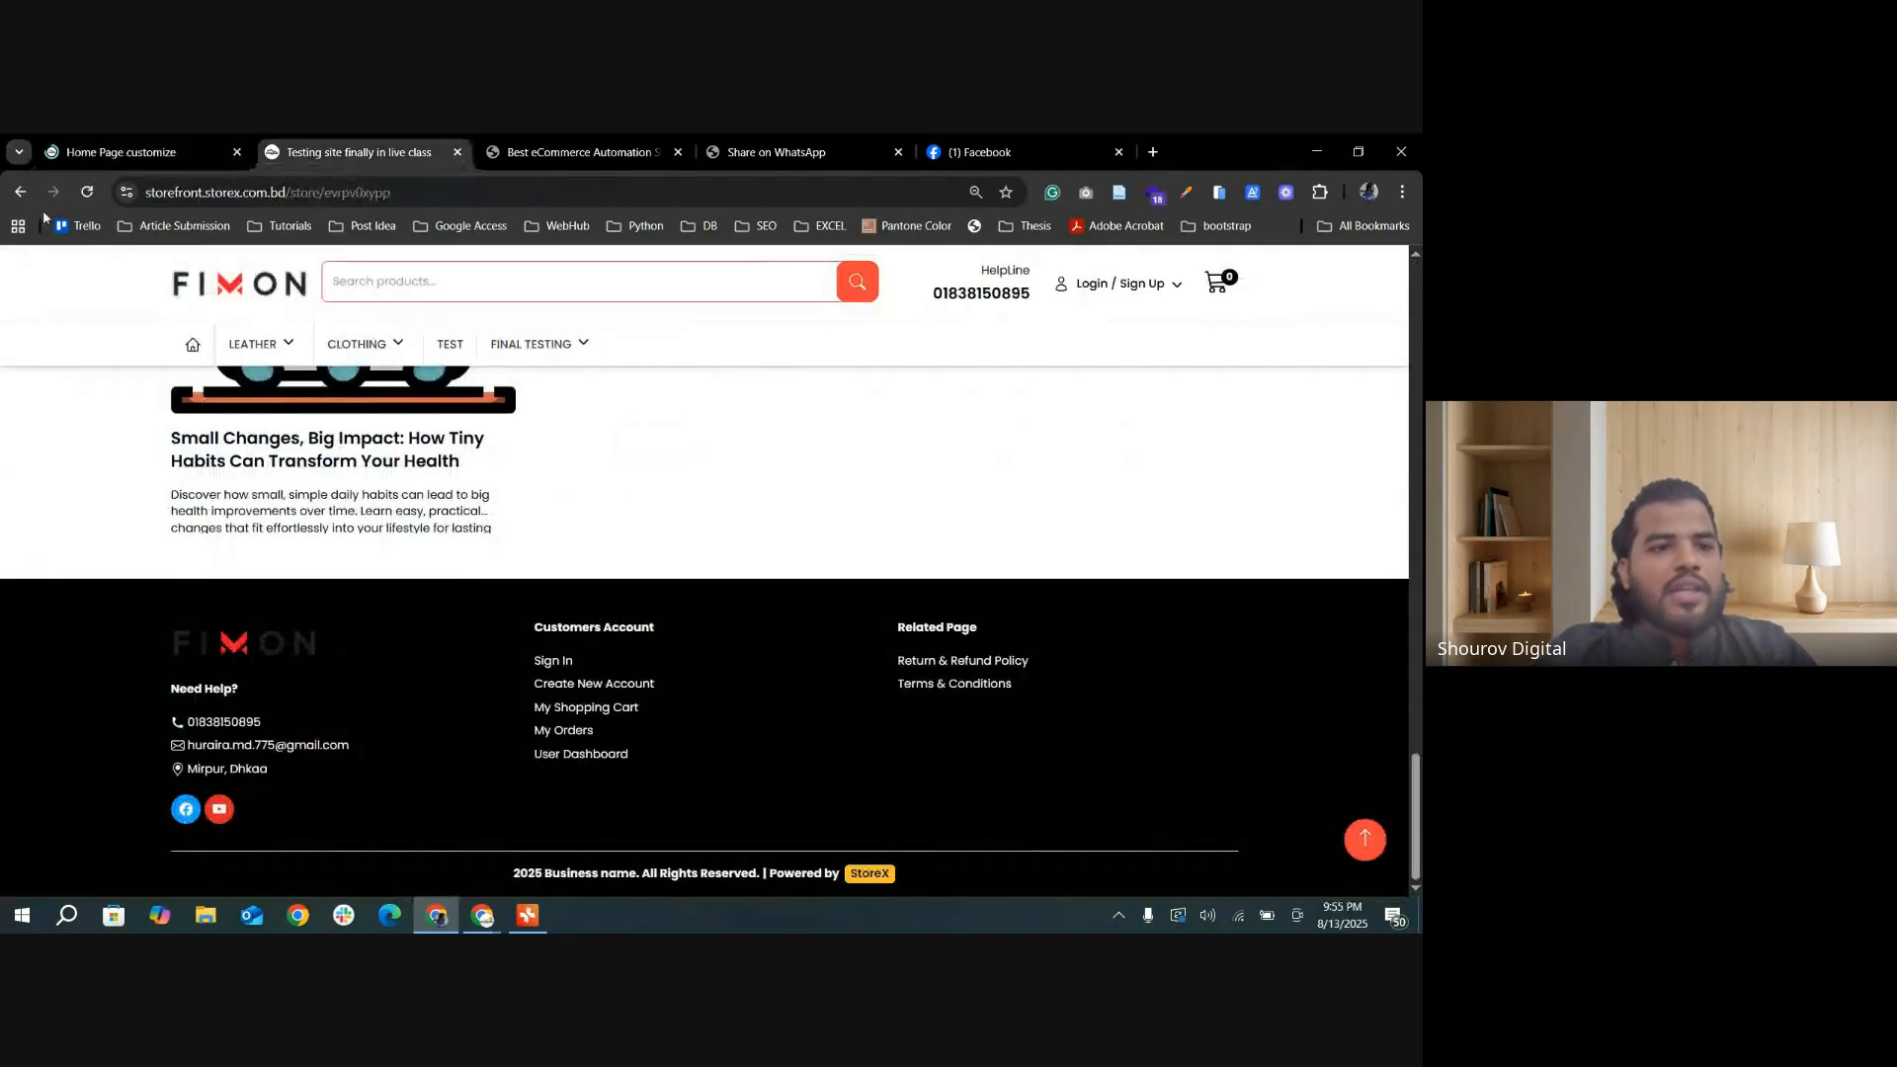
left_click(87, 192)
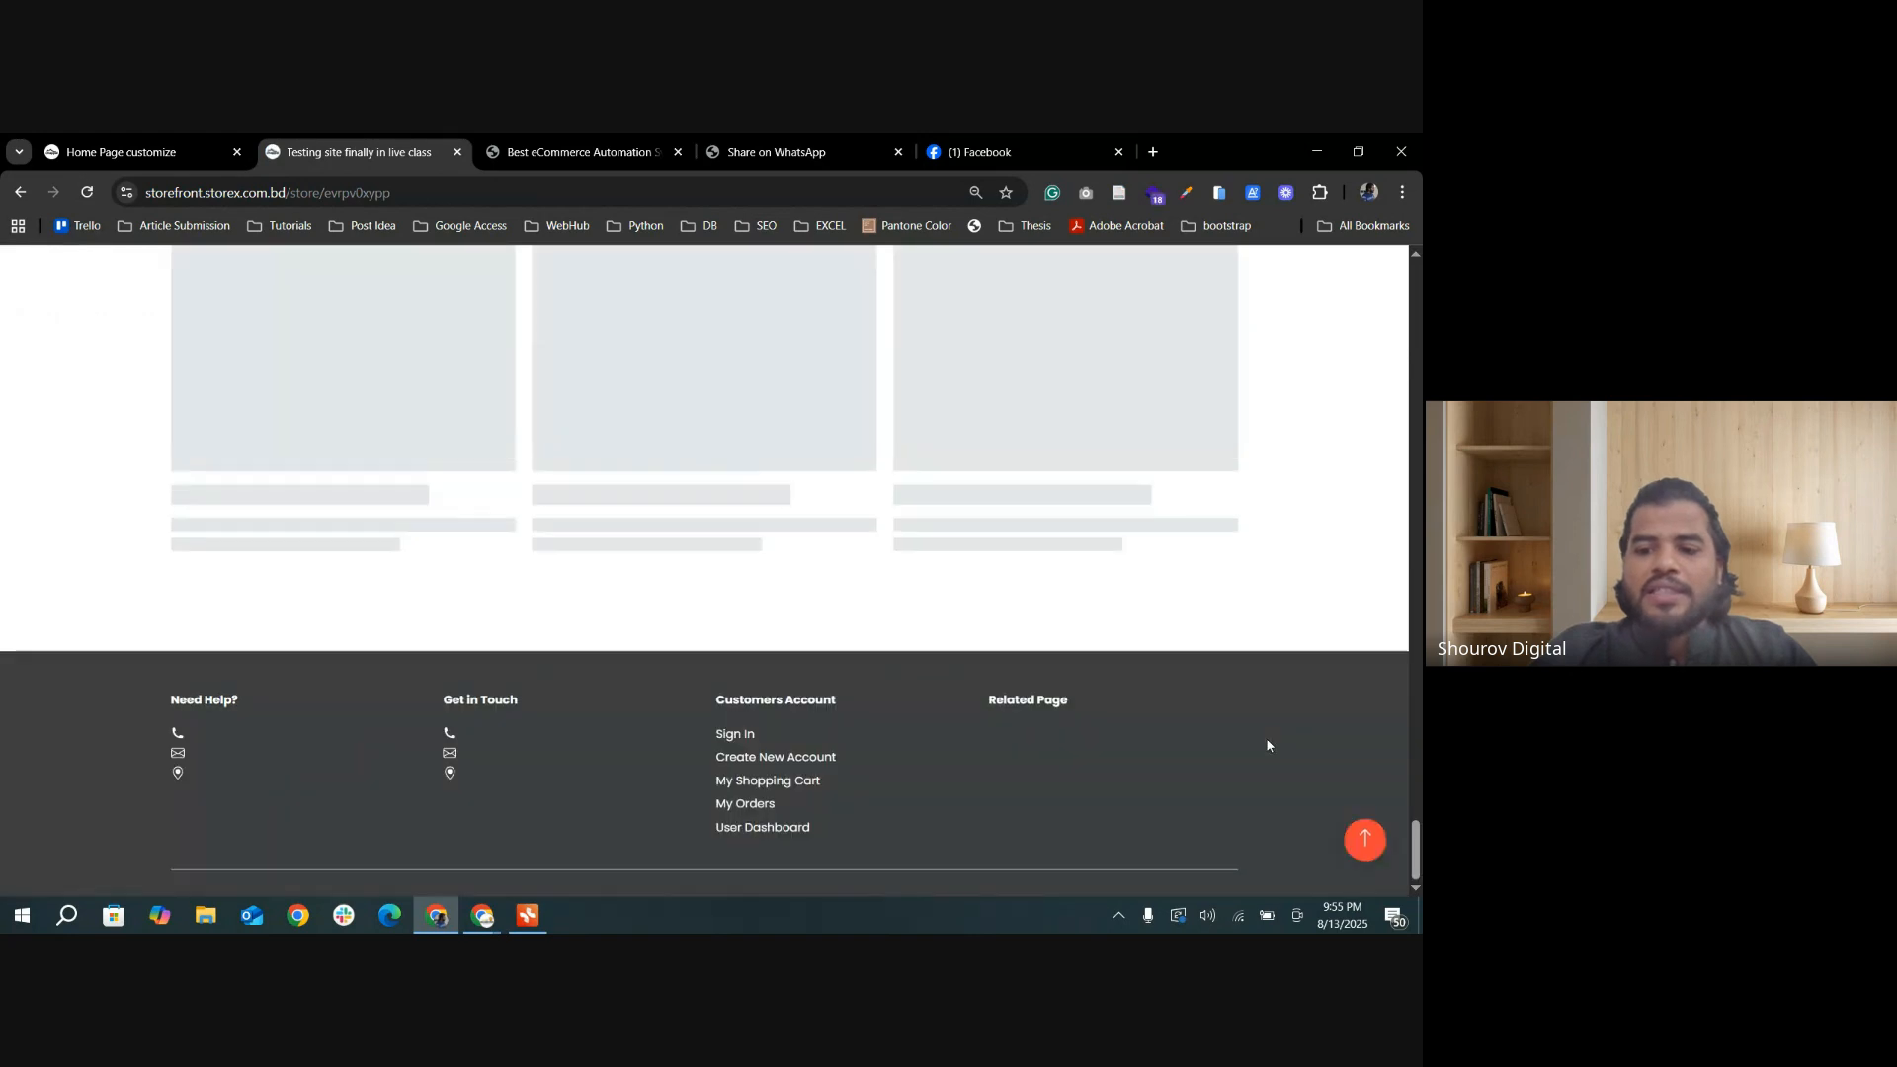
left_click(1381, 697)
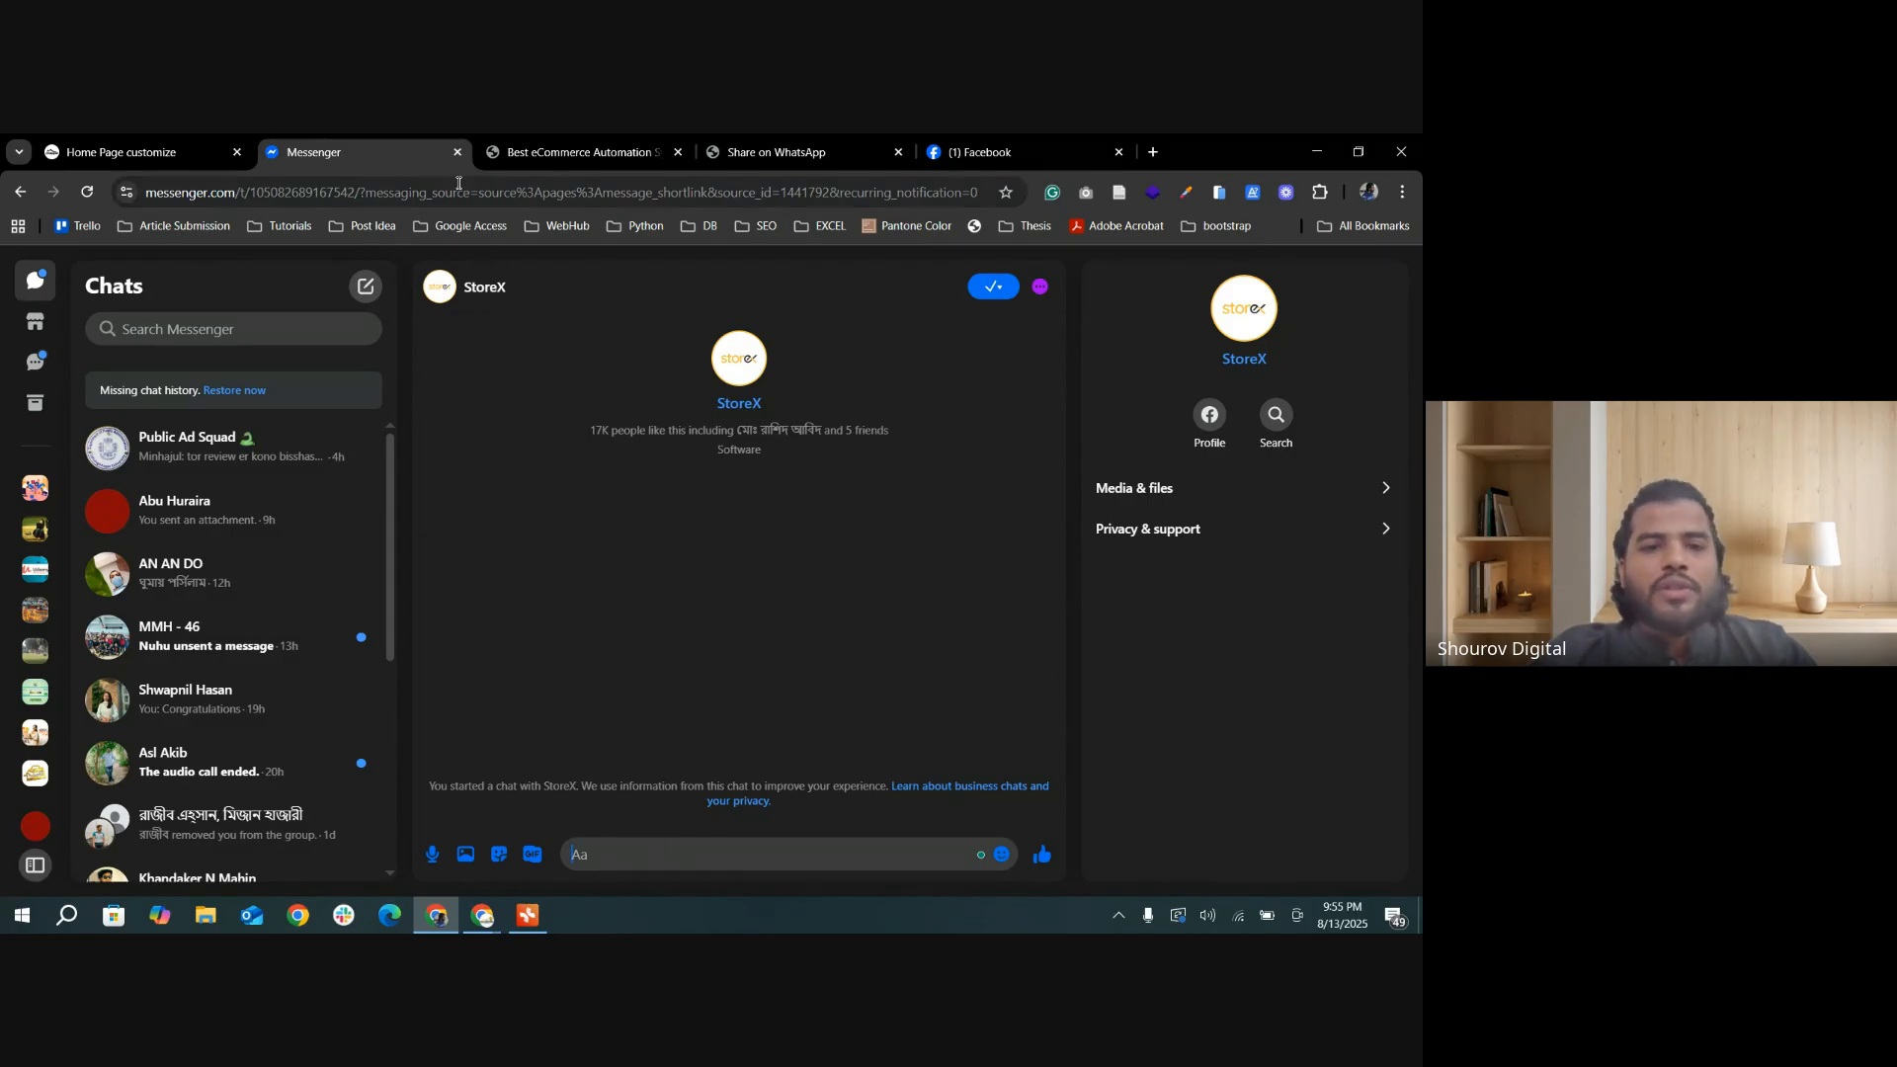
left_click(457, 152)
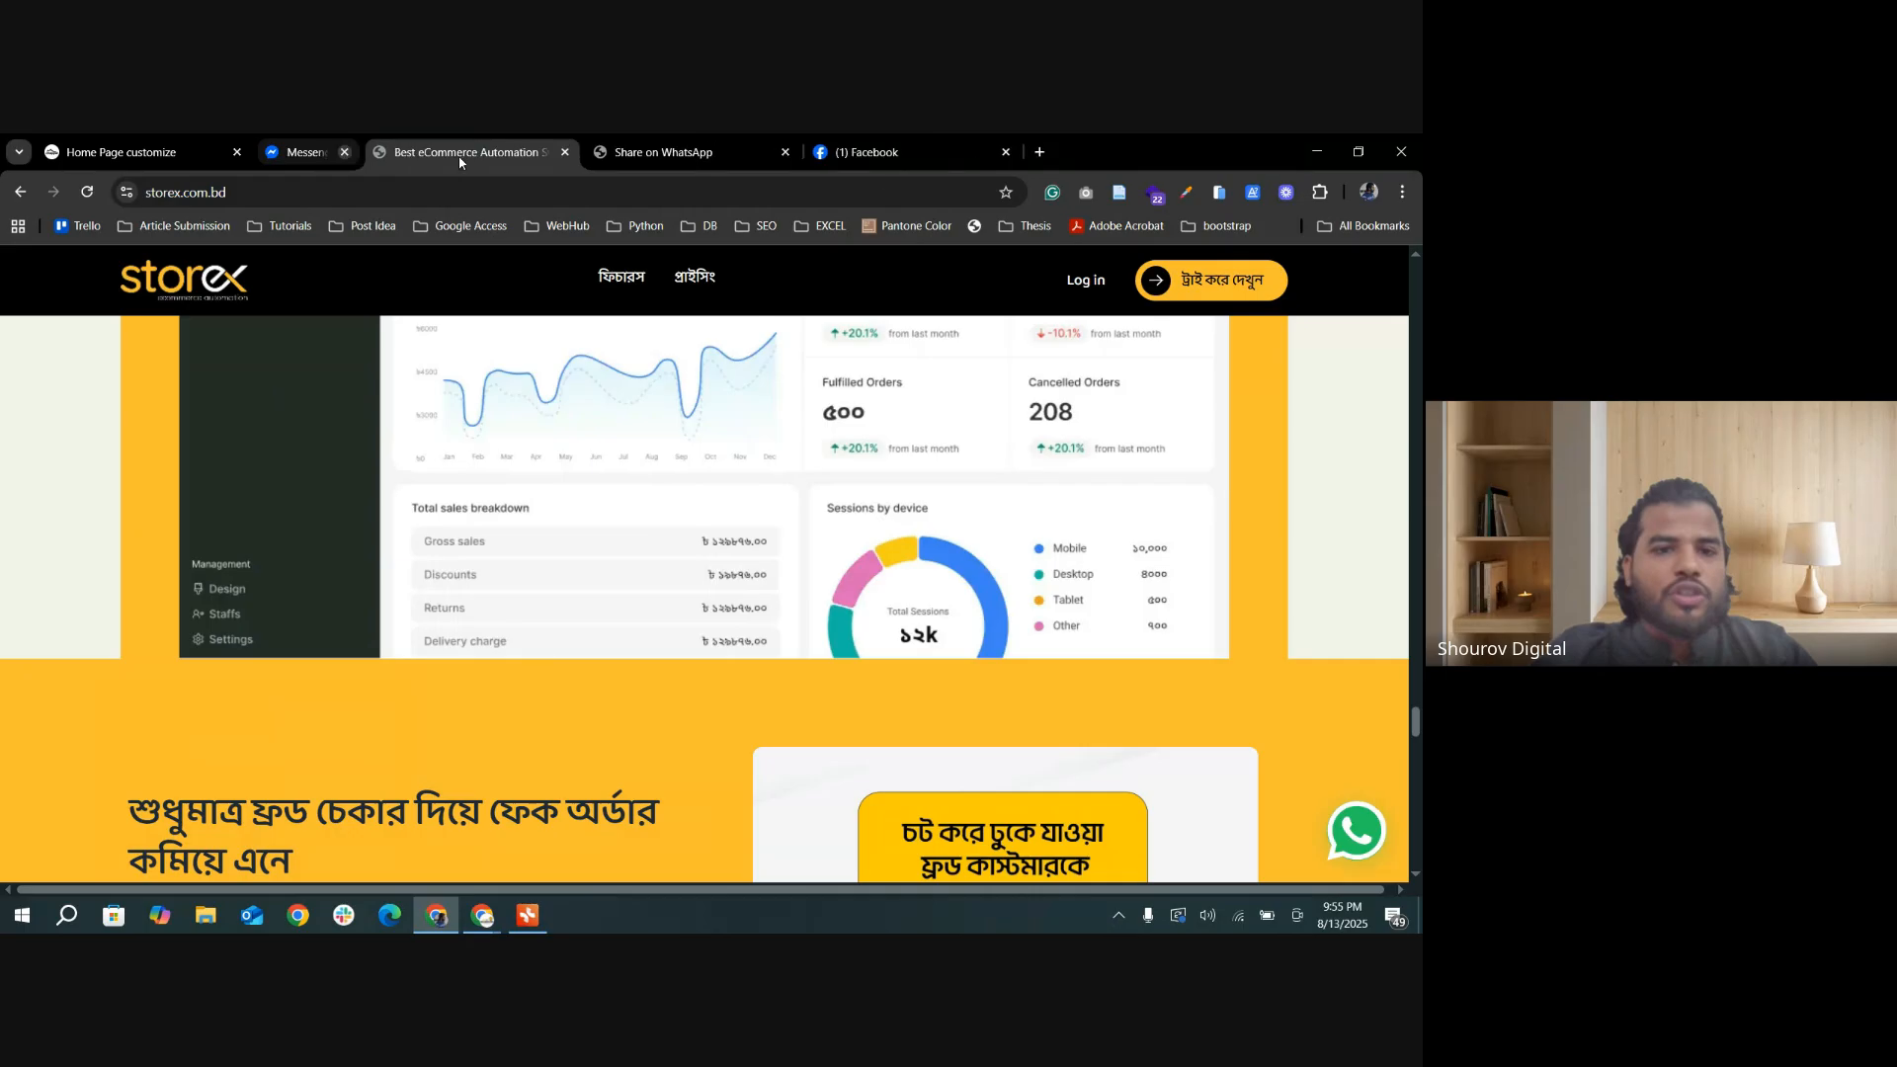
Step: Return to the Home Page customize settings and examine the Sticky Contact Bar's Mobile Number field
left_click(121, 152)
scroll(993, 850, "down", 4)
scroll(993, 855, "down", 20)
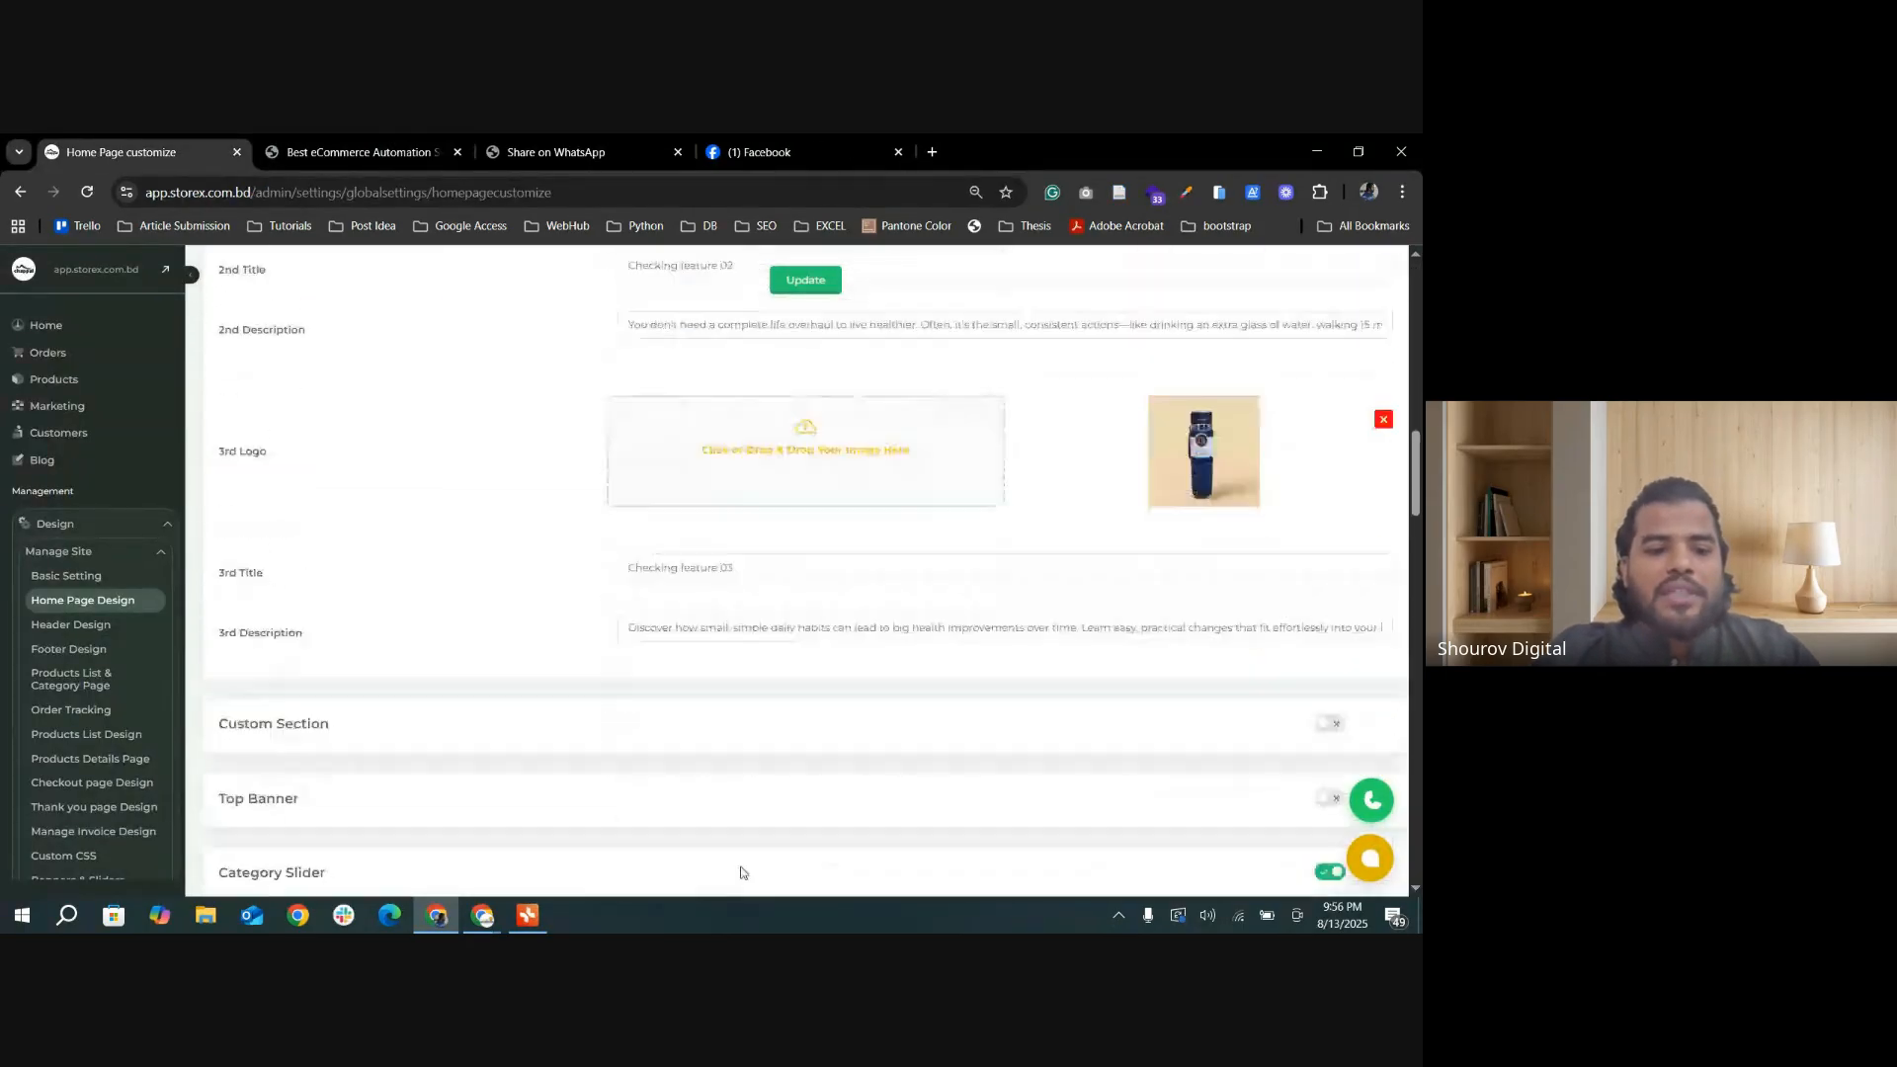
scroll(582, 800, "down", 15)
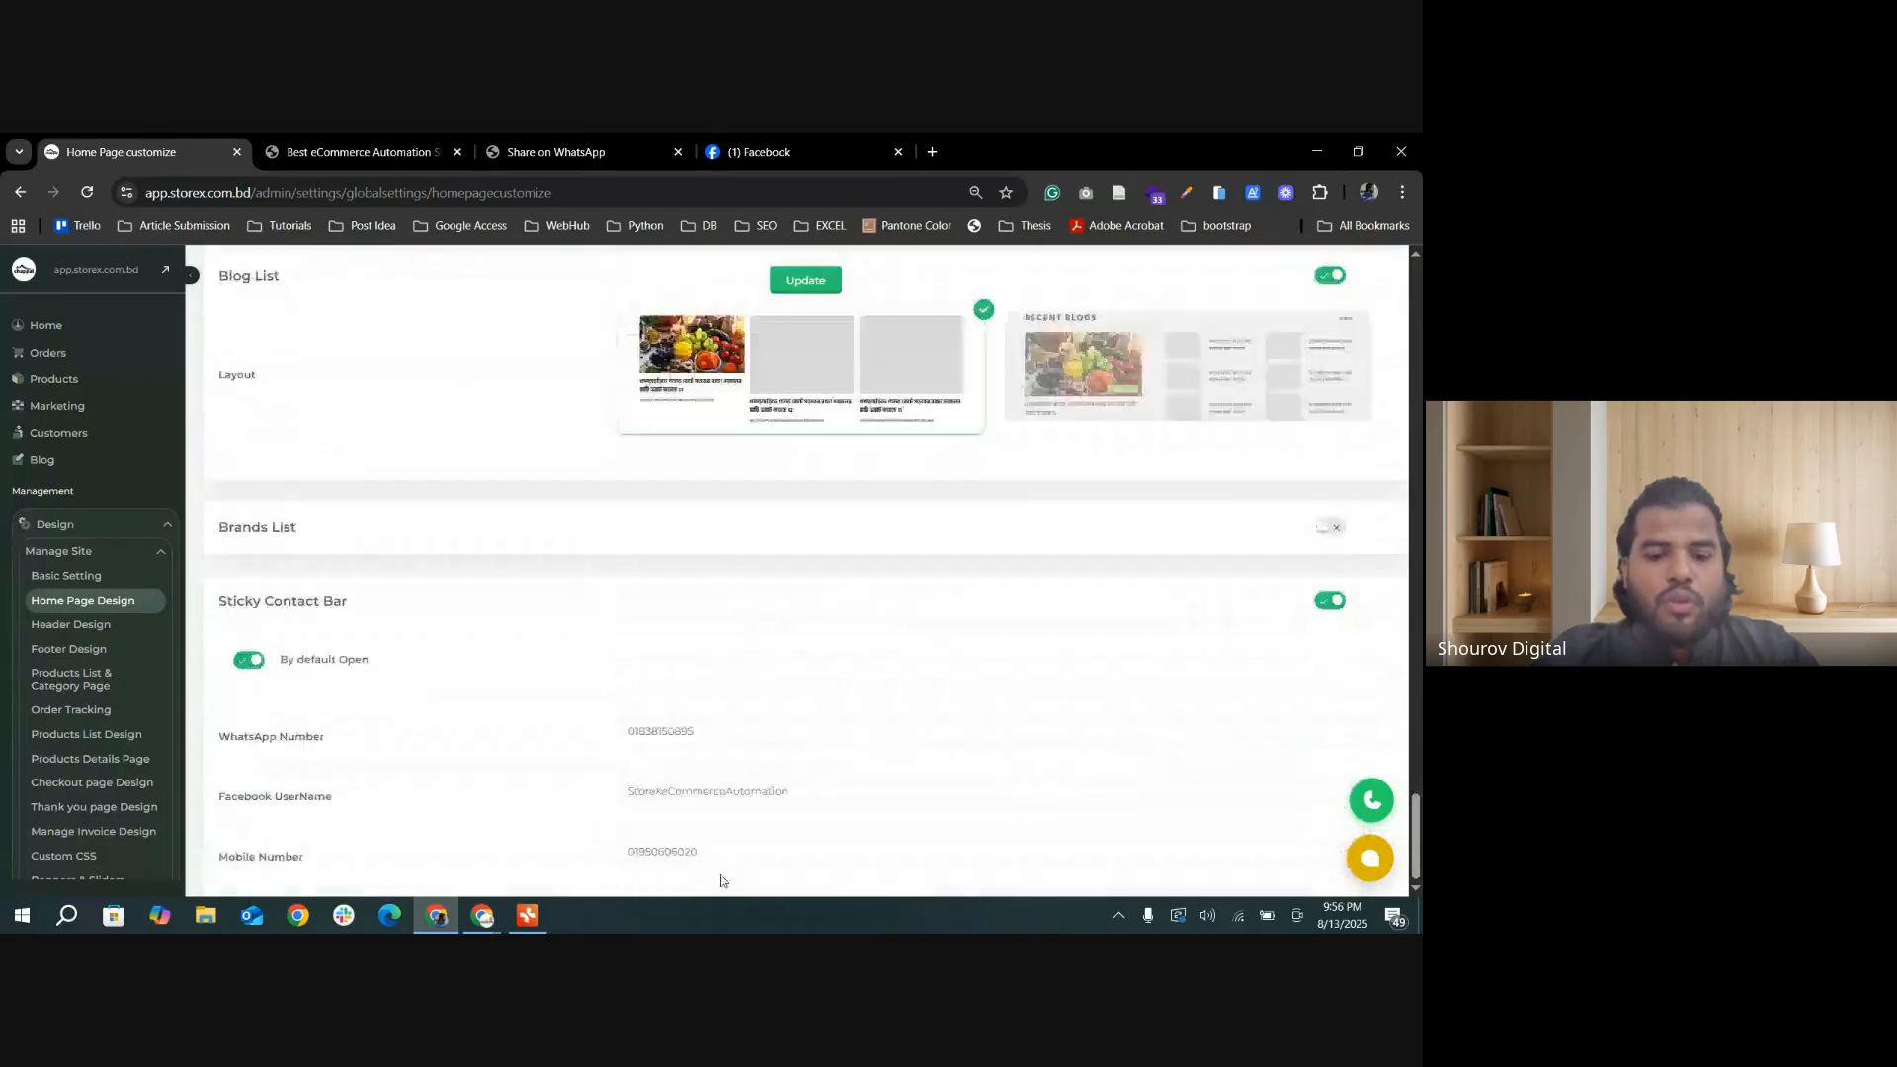
left_click_drag(693, 846, 553, 850)
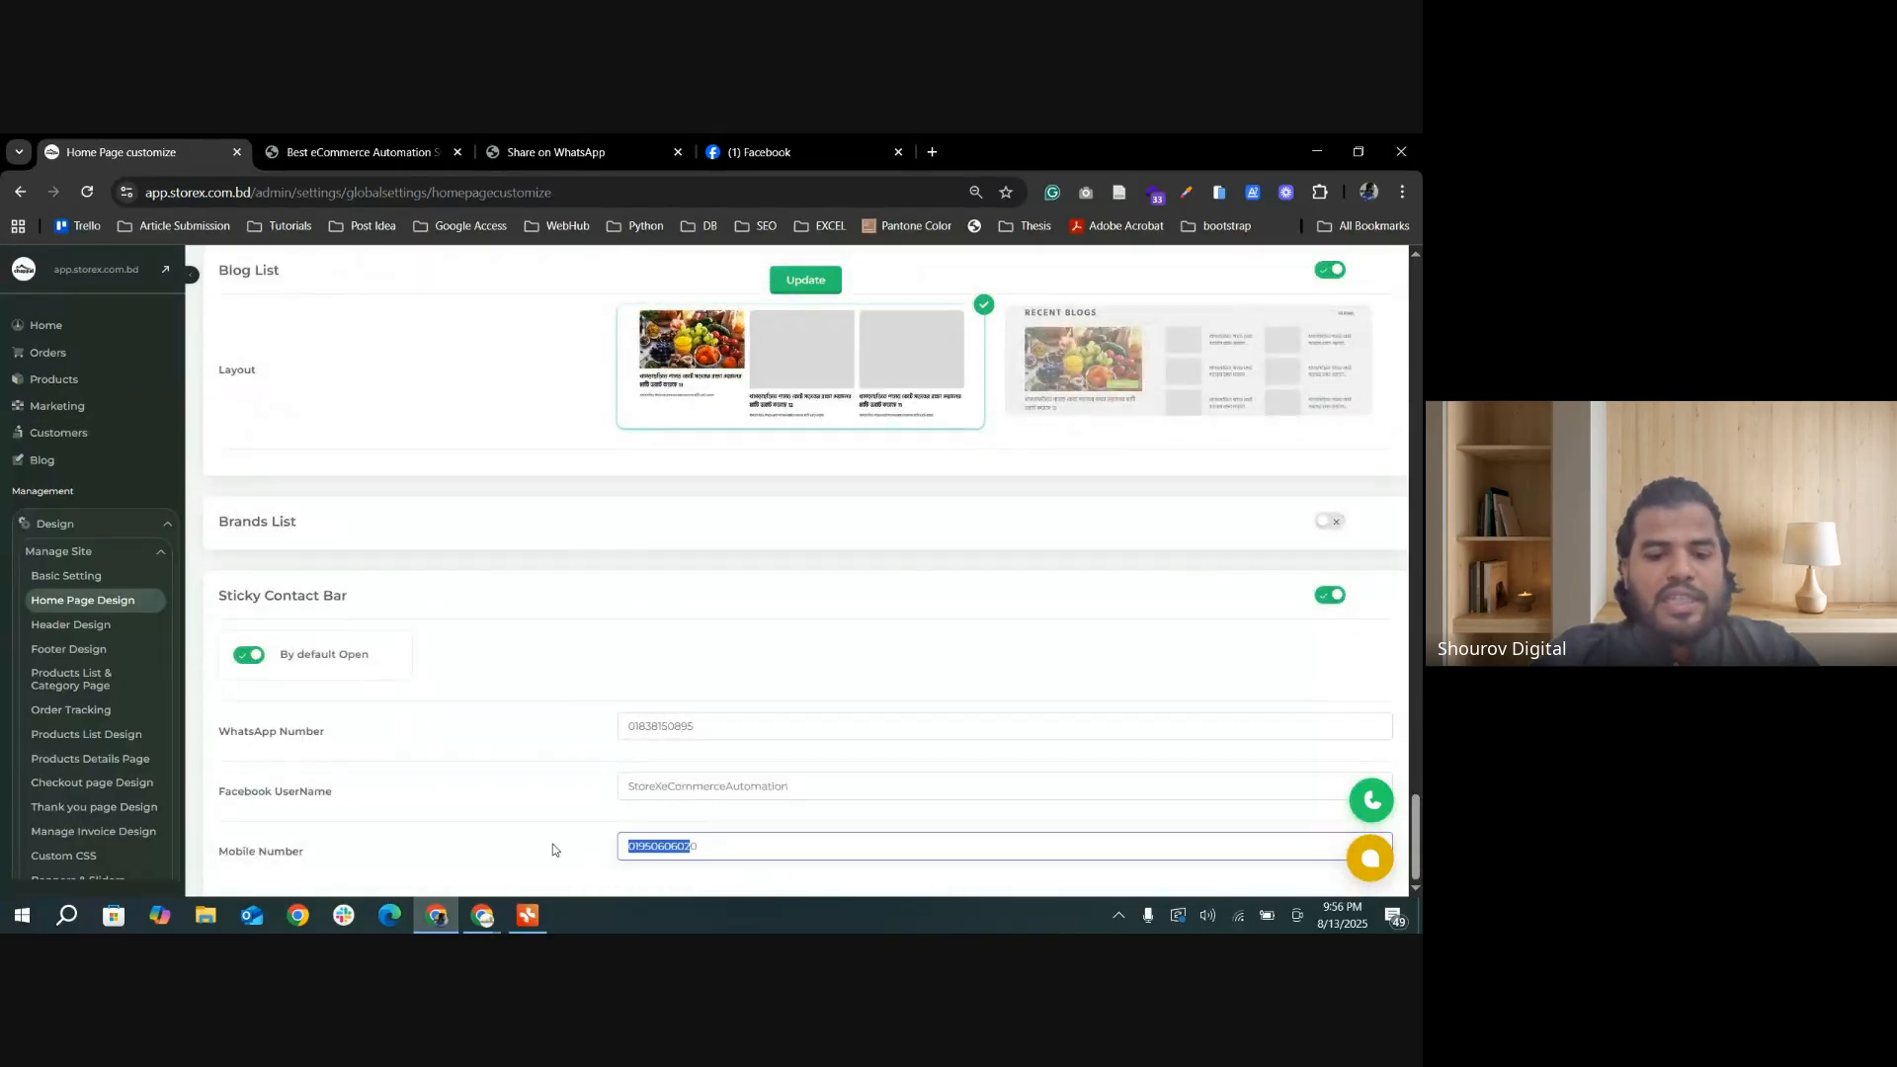
left_click(701, 842)
double_click(674, 842)
left_click(787, 855)
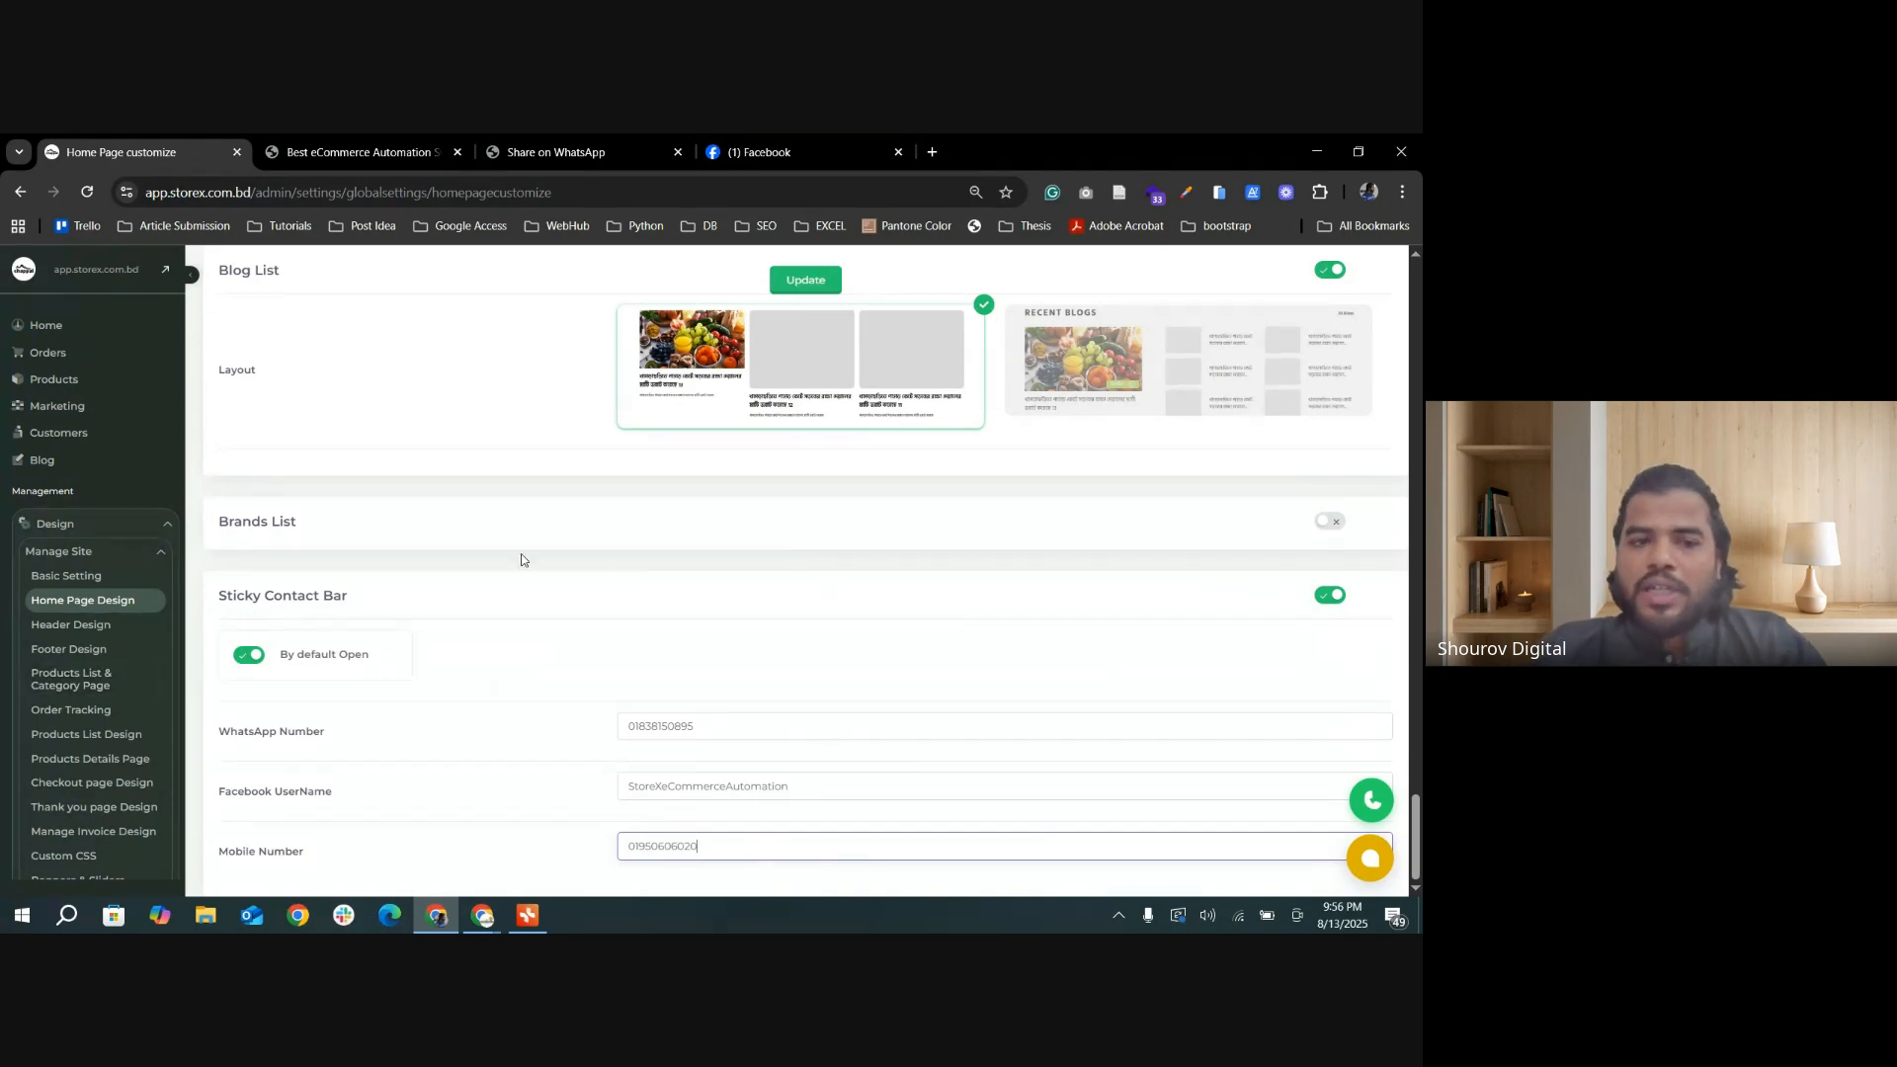
Step: Close the StoreX website and WhatsApp share browser tabs
left_click(326, 151)
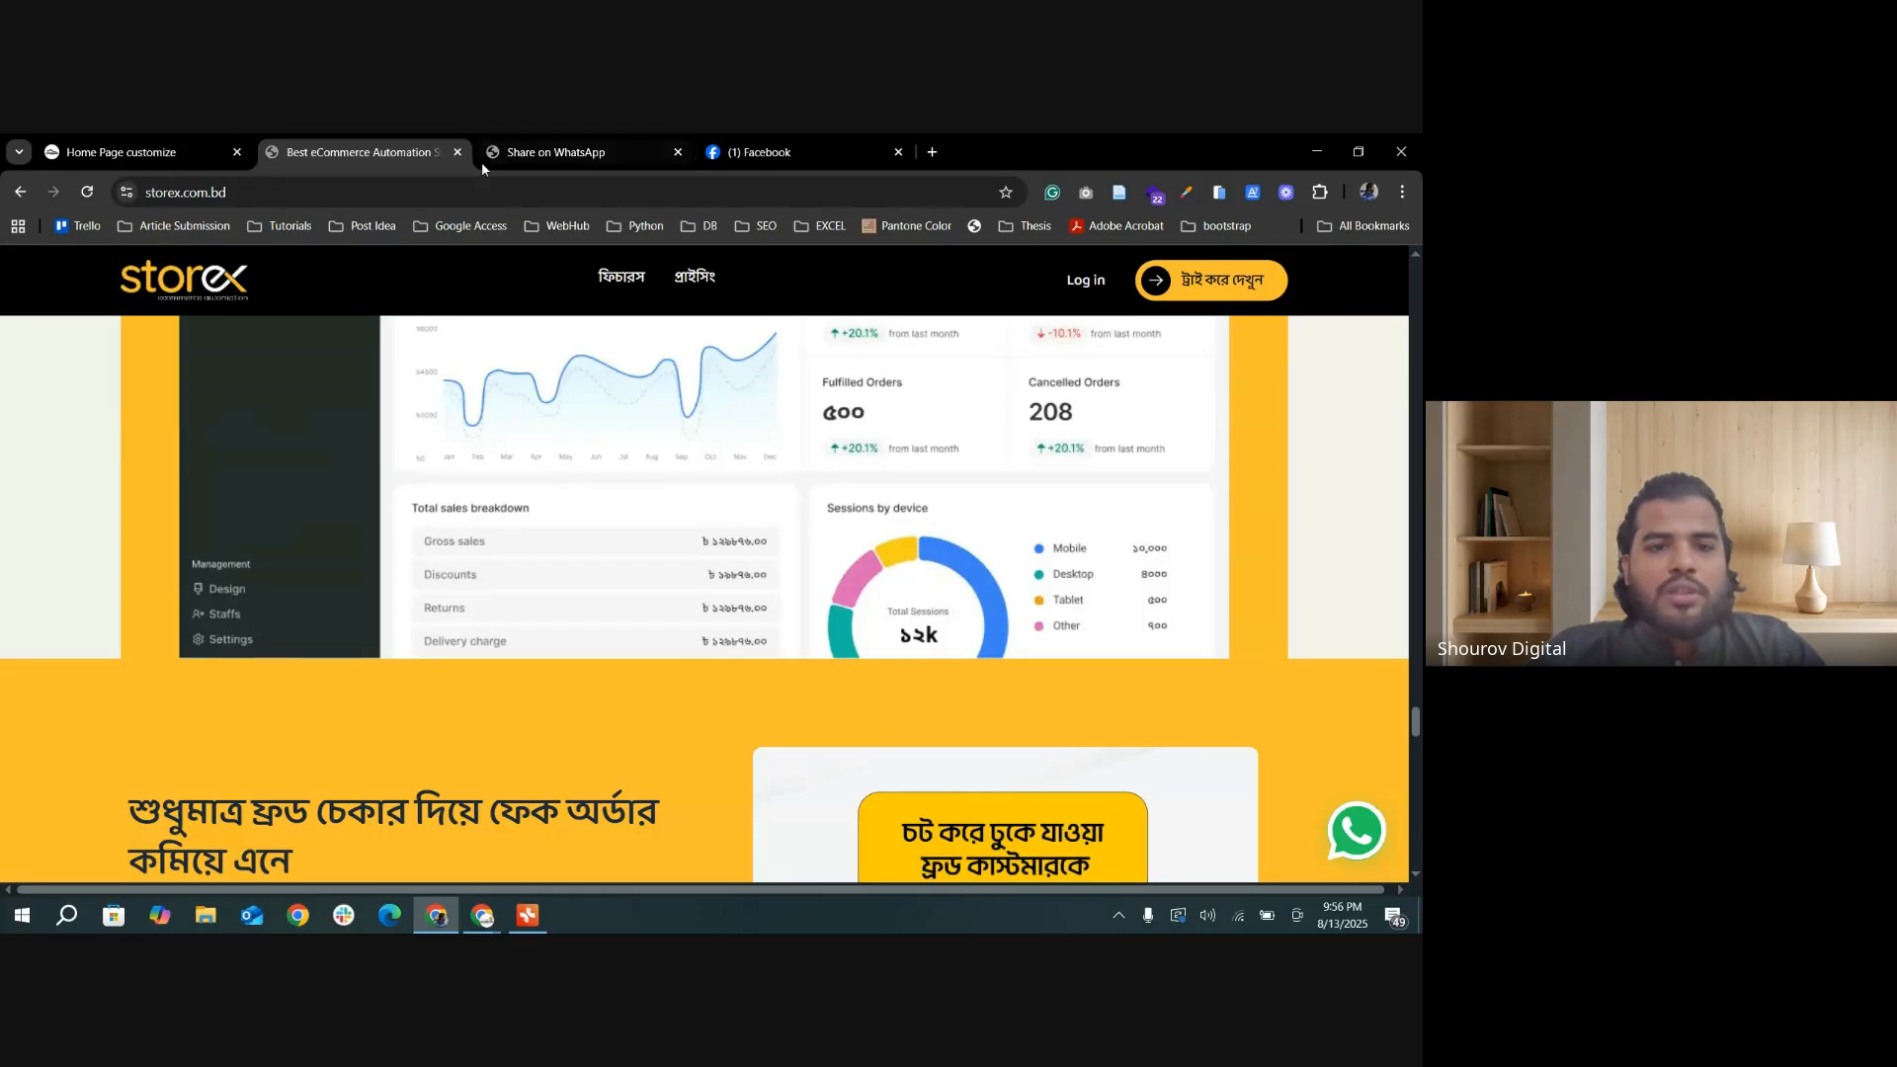
left_click(458, 153)
left_click(457, 154)
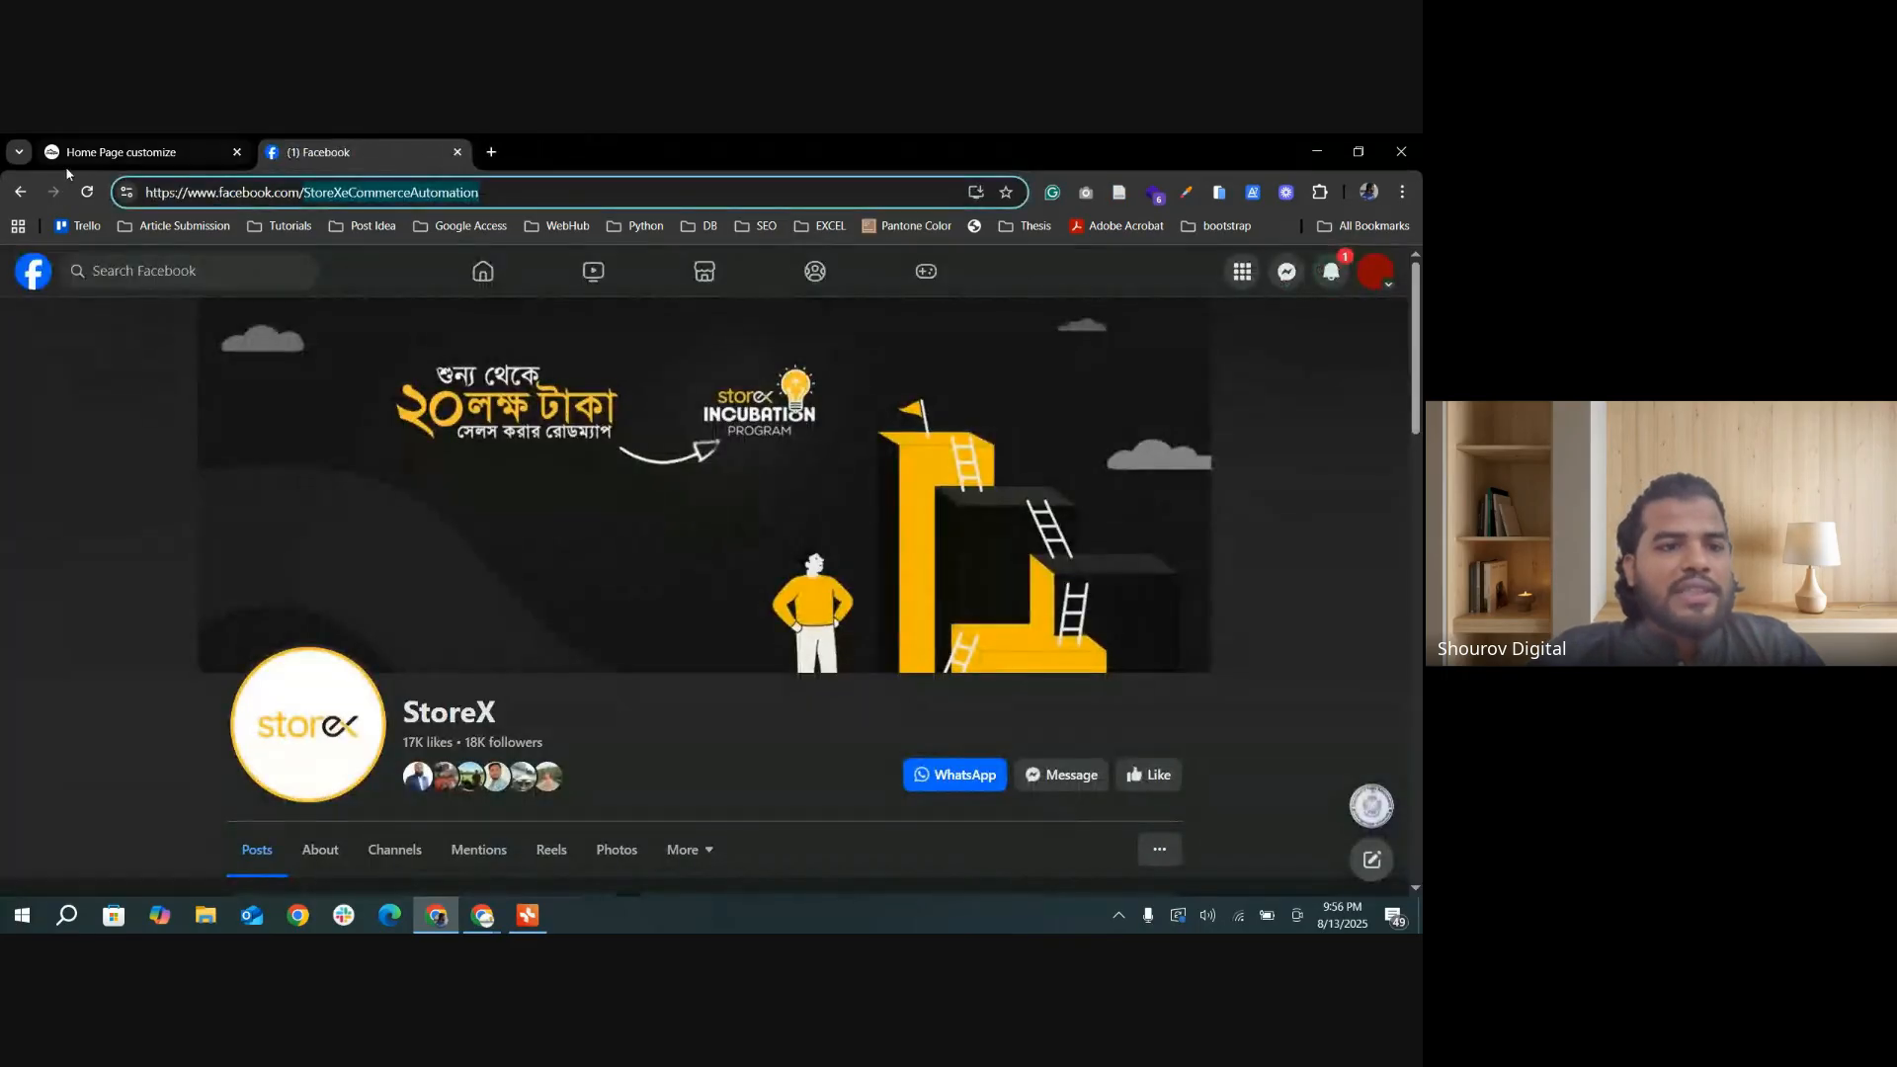
Step: Reopen the storefront from the admin dashboard, close the Facebook tab, and examine the storefront's sticky contact buttons
left_click(129, 155)
left_click(166, 269, "ctrl")
left_click(357, 141)
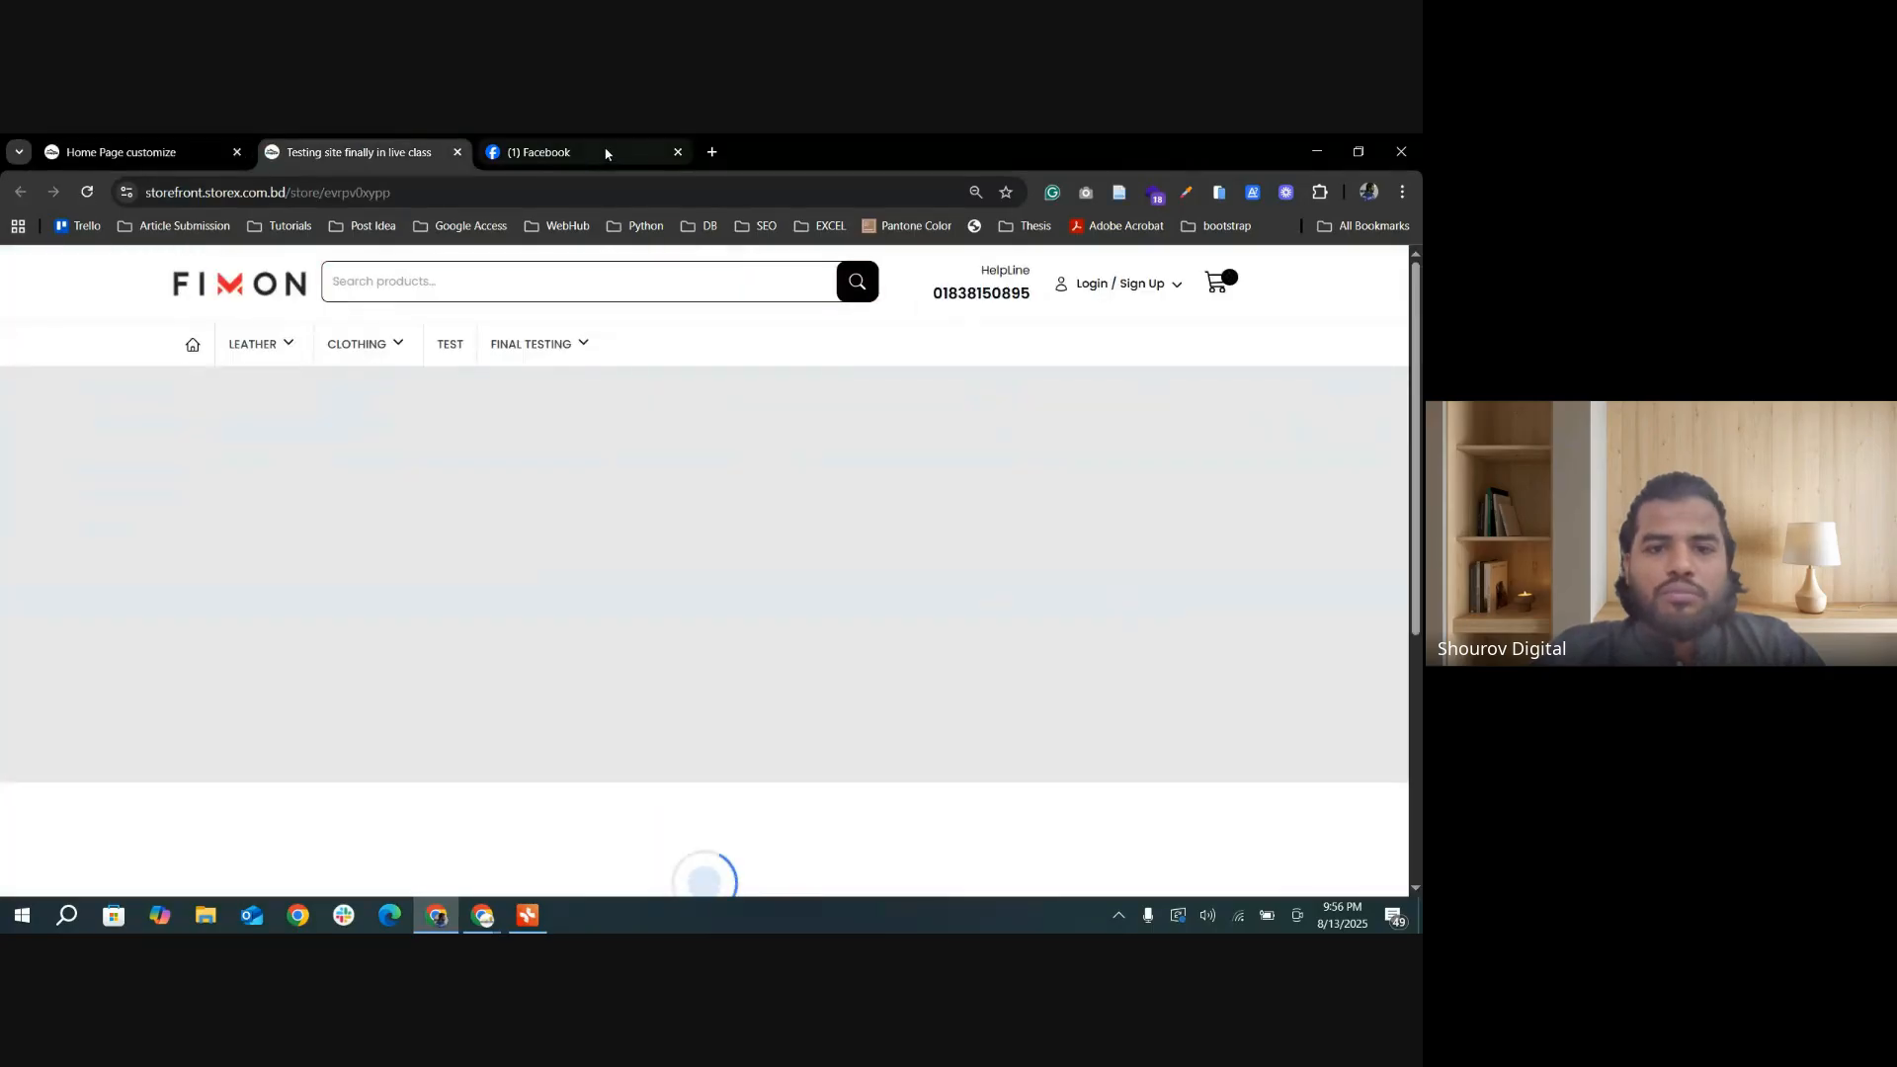
left_click(677, 151)
scroll(1353, 810, "down", 1)
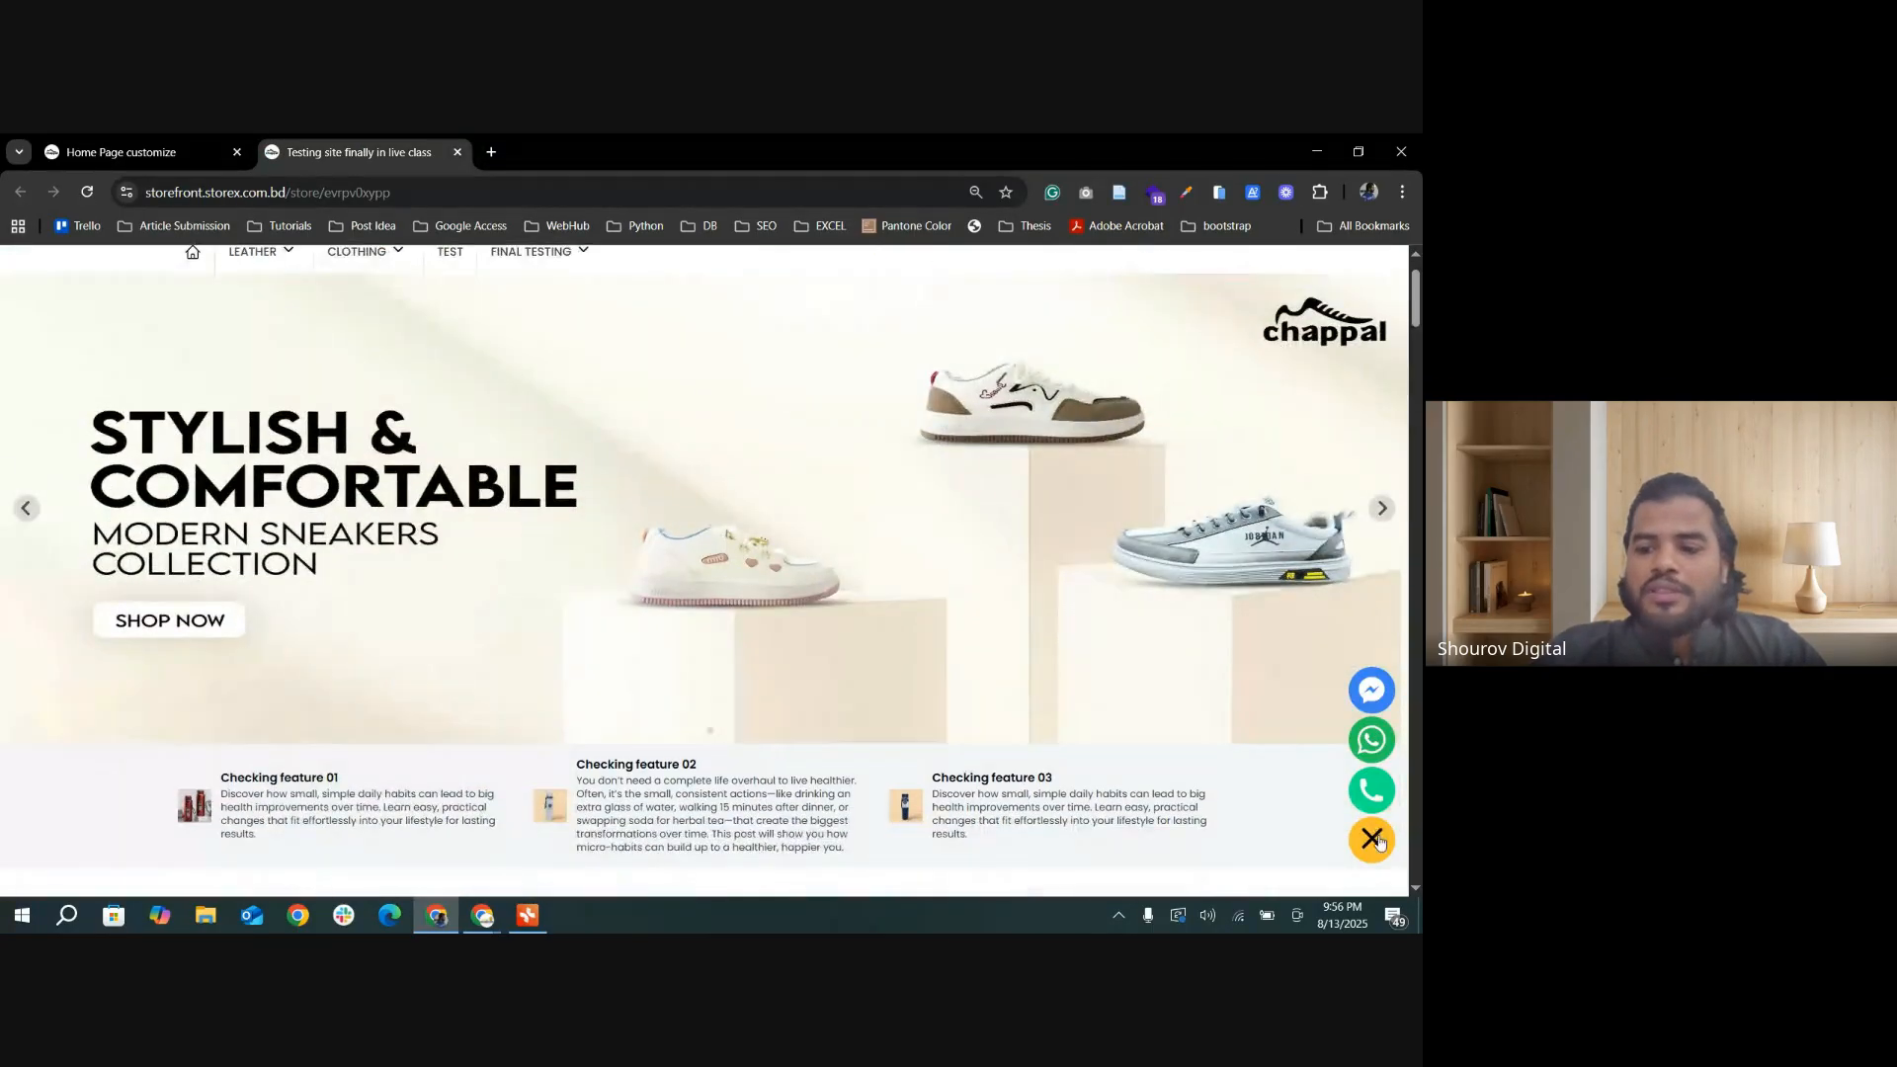
Step: Turn off By default Open for the Sticky Contact Bar and update the home page settings
left_click(45, 148)
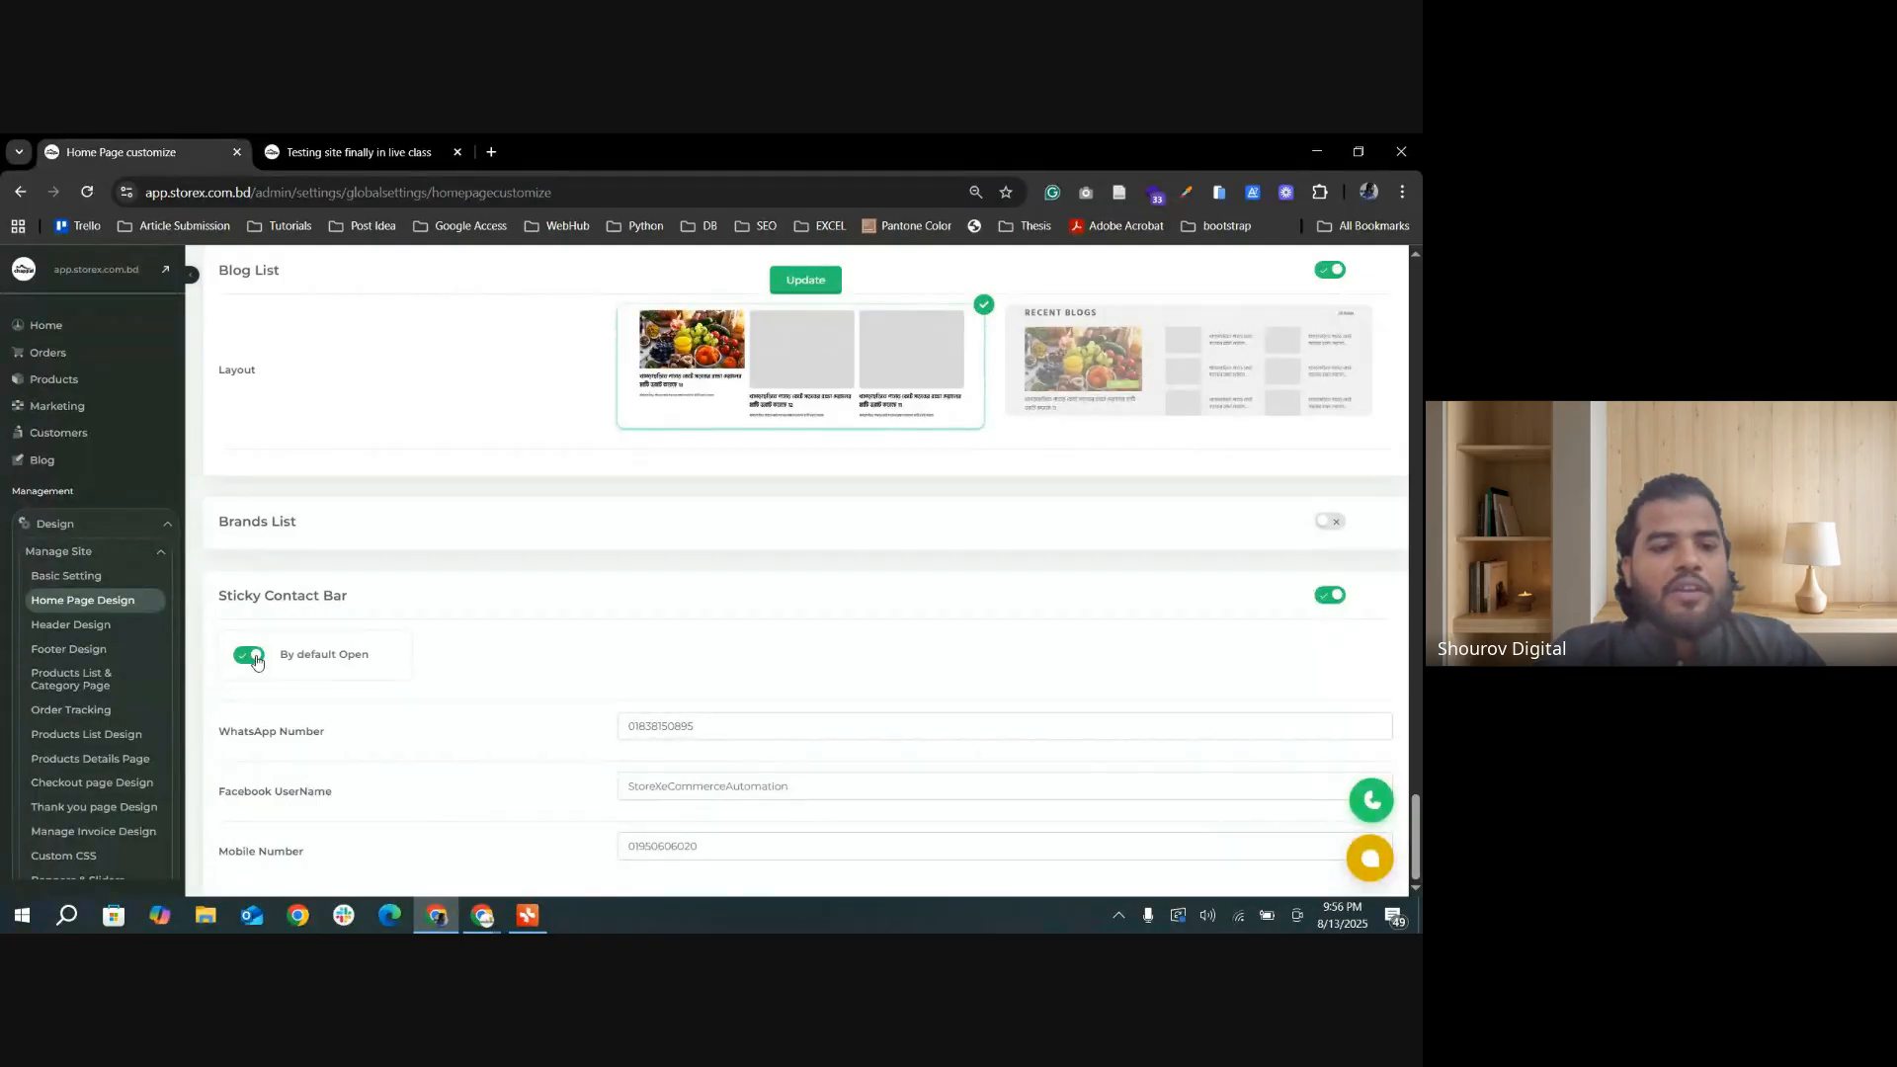
left_click(250, 657)
left_click(806, 279)
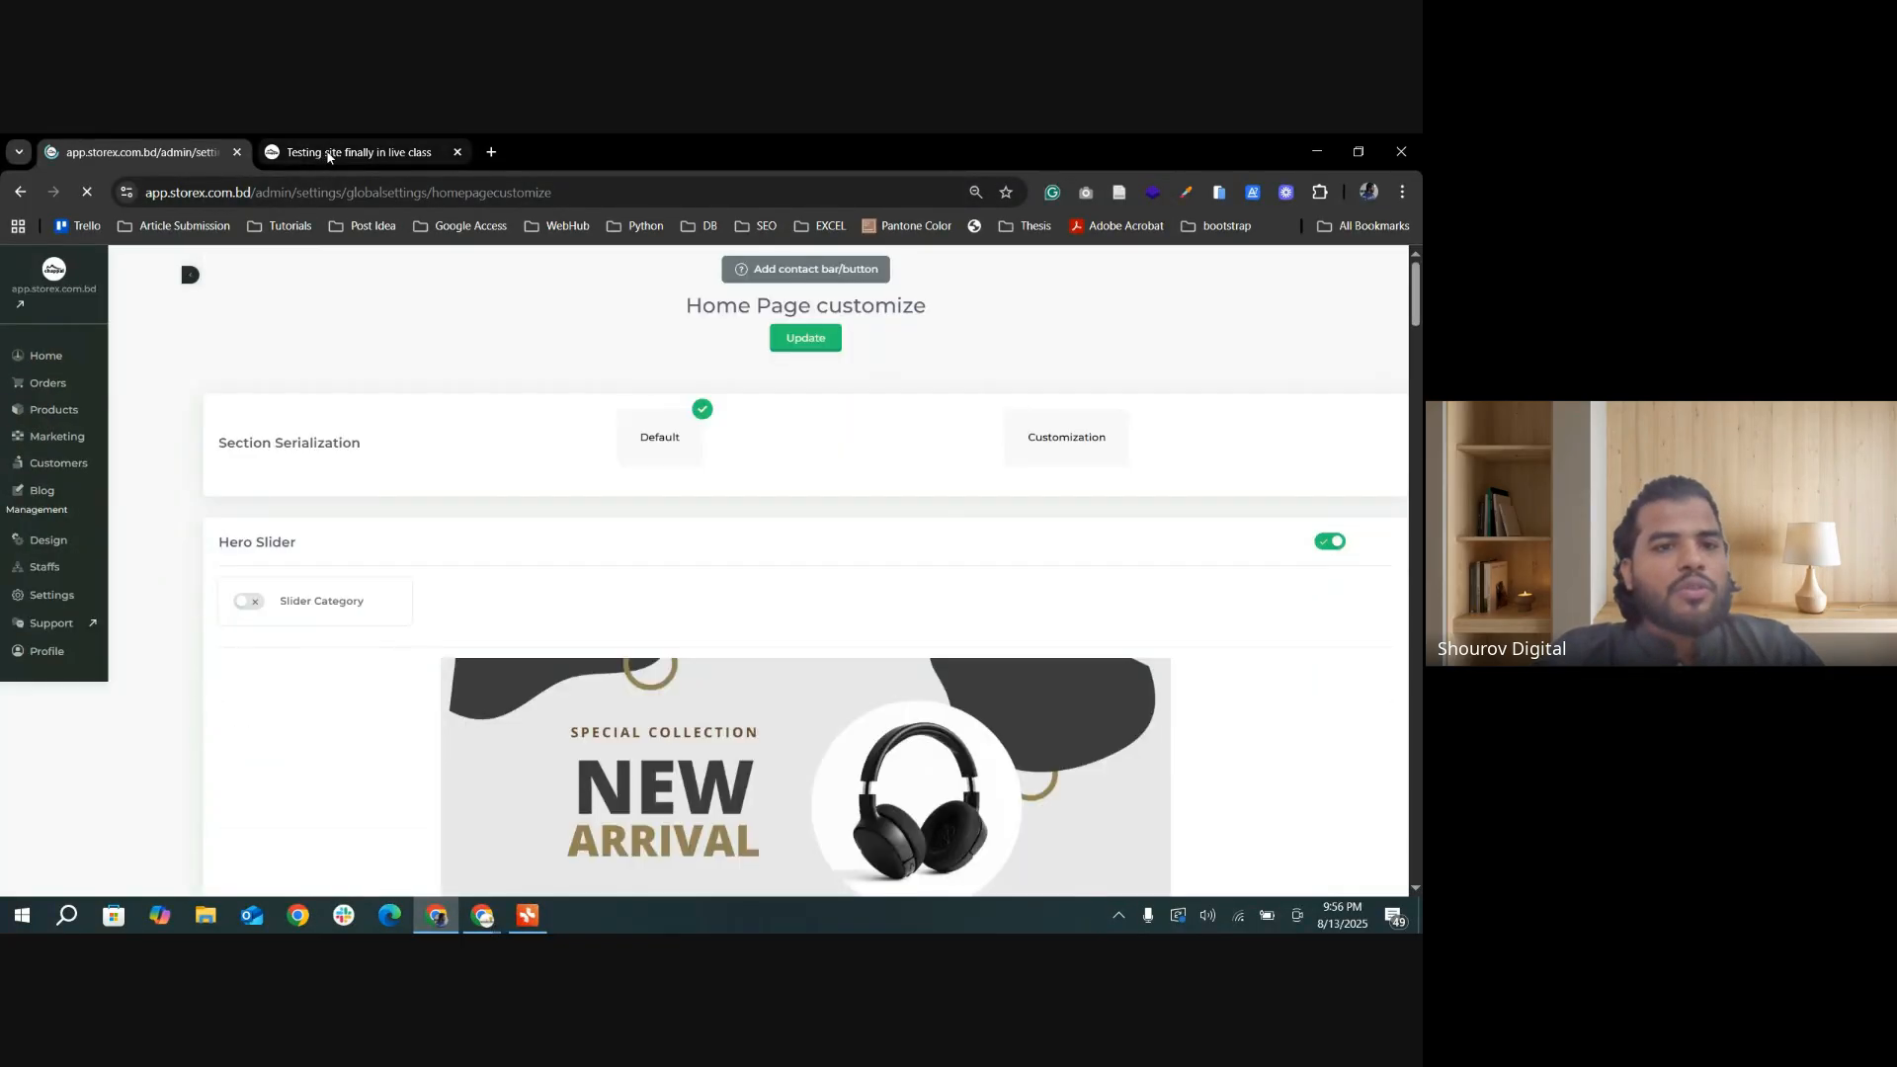
Step: Reload the storefront and expand the collapsed sticky contact bar to show its contact buttons
left_click(346, 152)
left_click(87, 192)
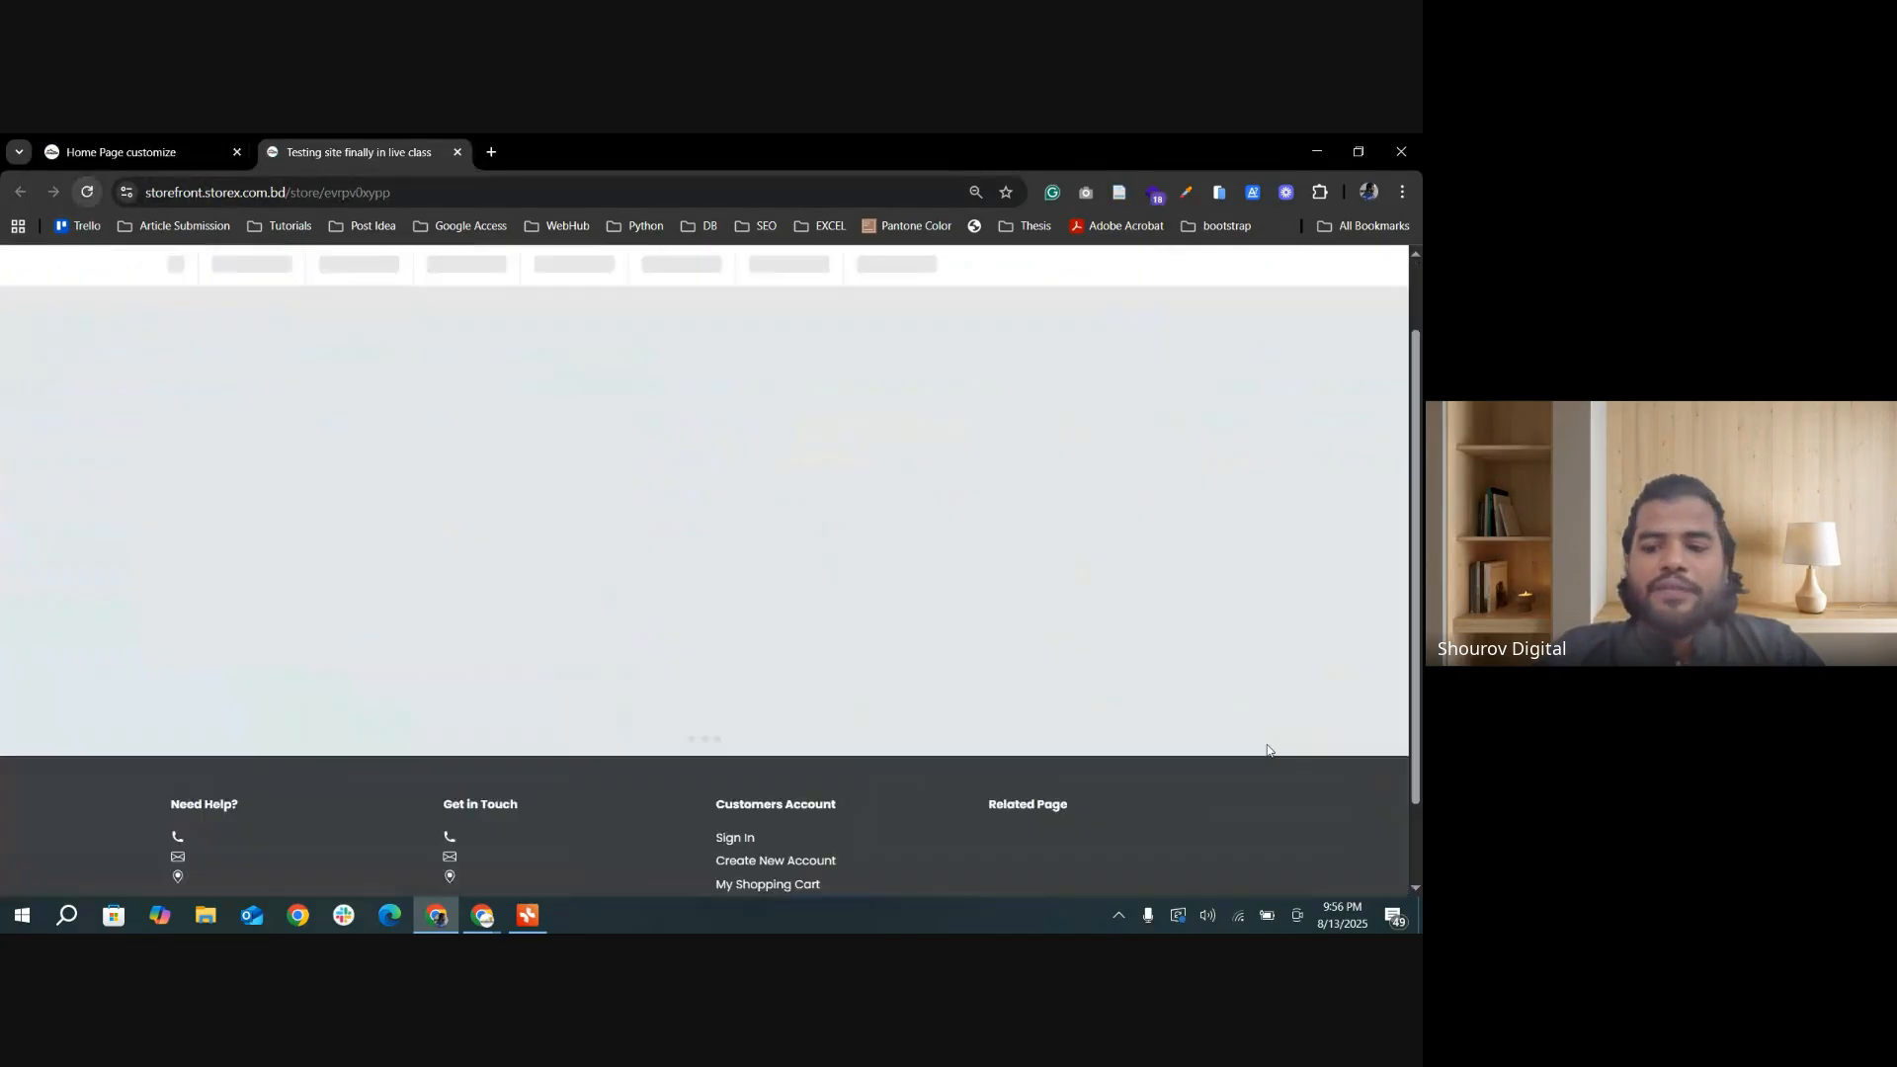
scroll(1284, 781, "down", 5)
left_click(1374, 842)
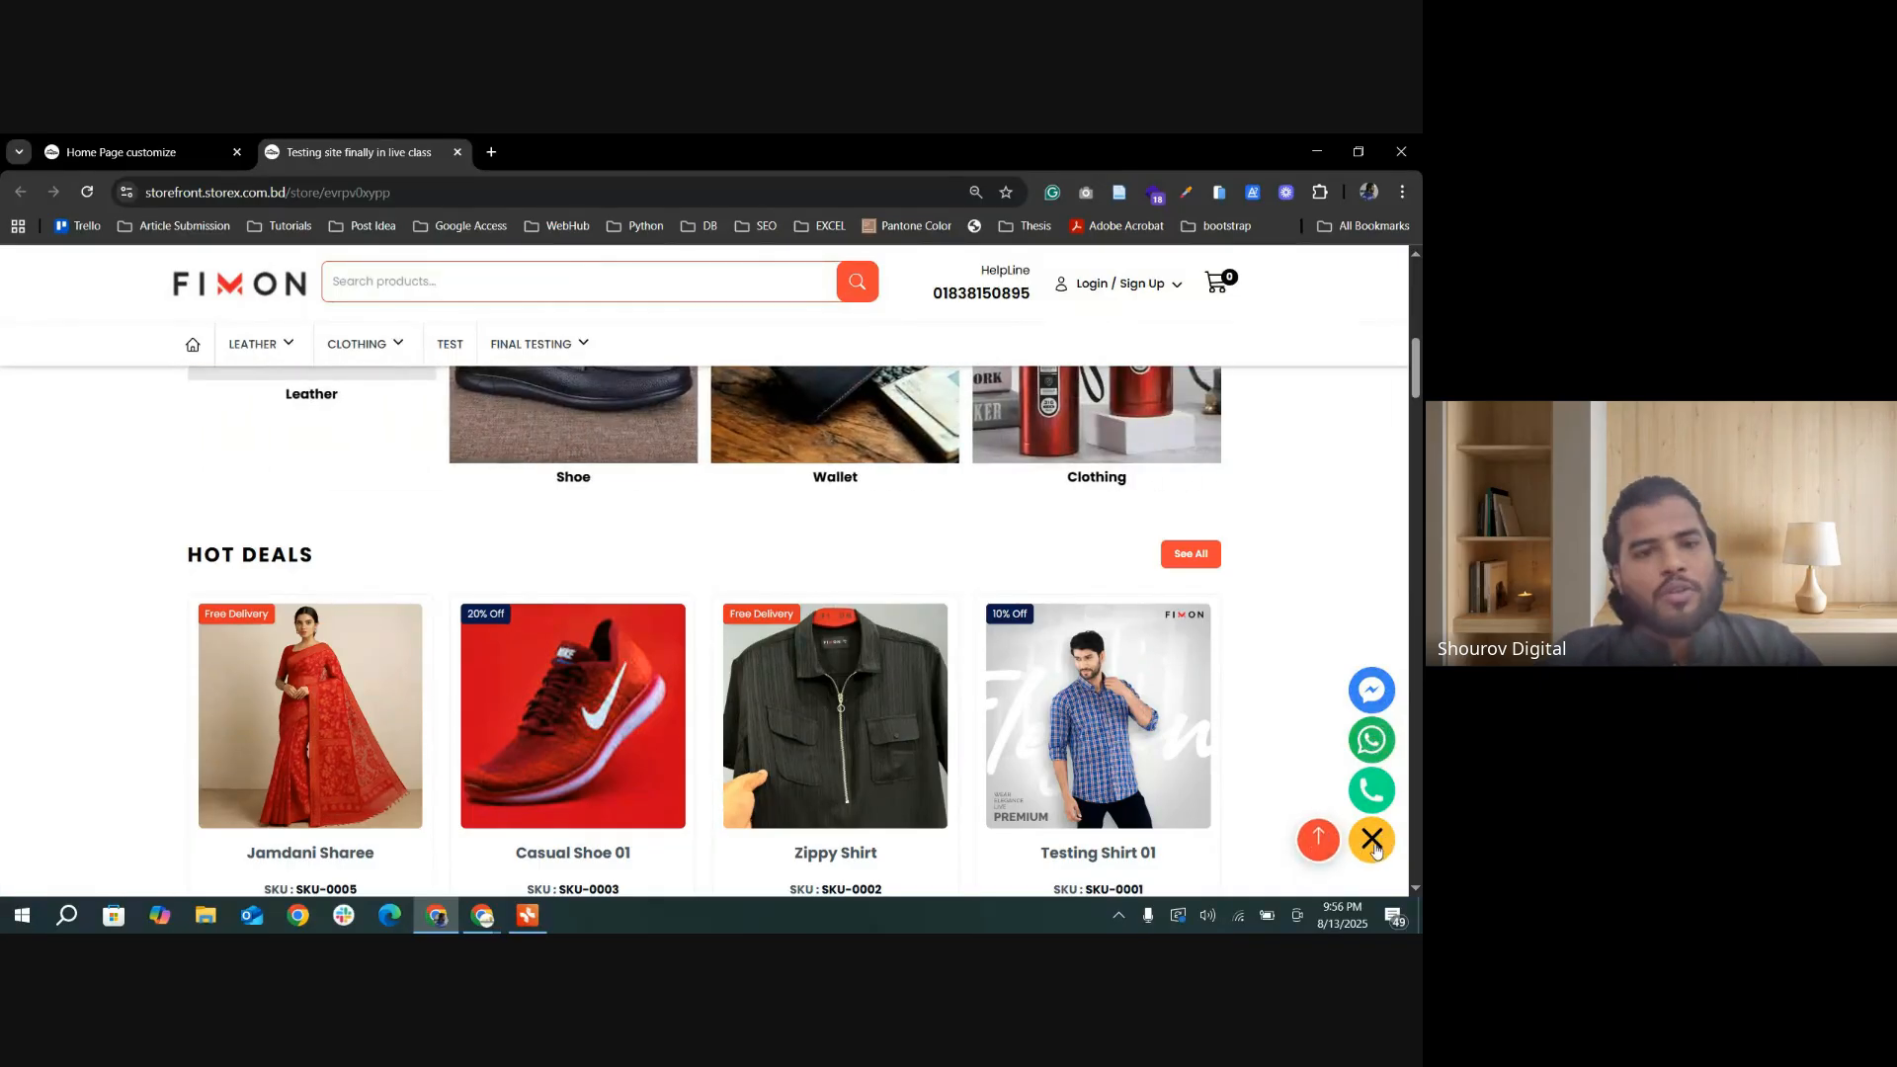
Step: Turn By default Open back on for the Sticky Contact Bar and update the home page settings
left_click(128, 151)
scroll(445, 759, "down", 4)
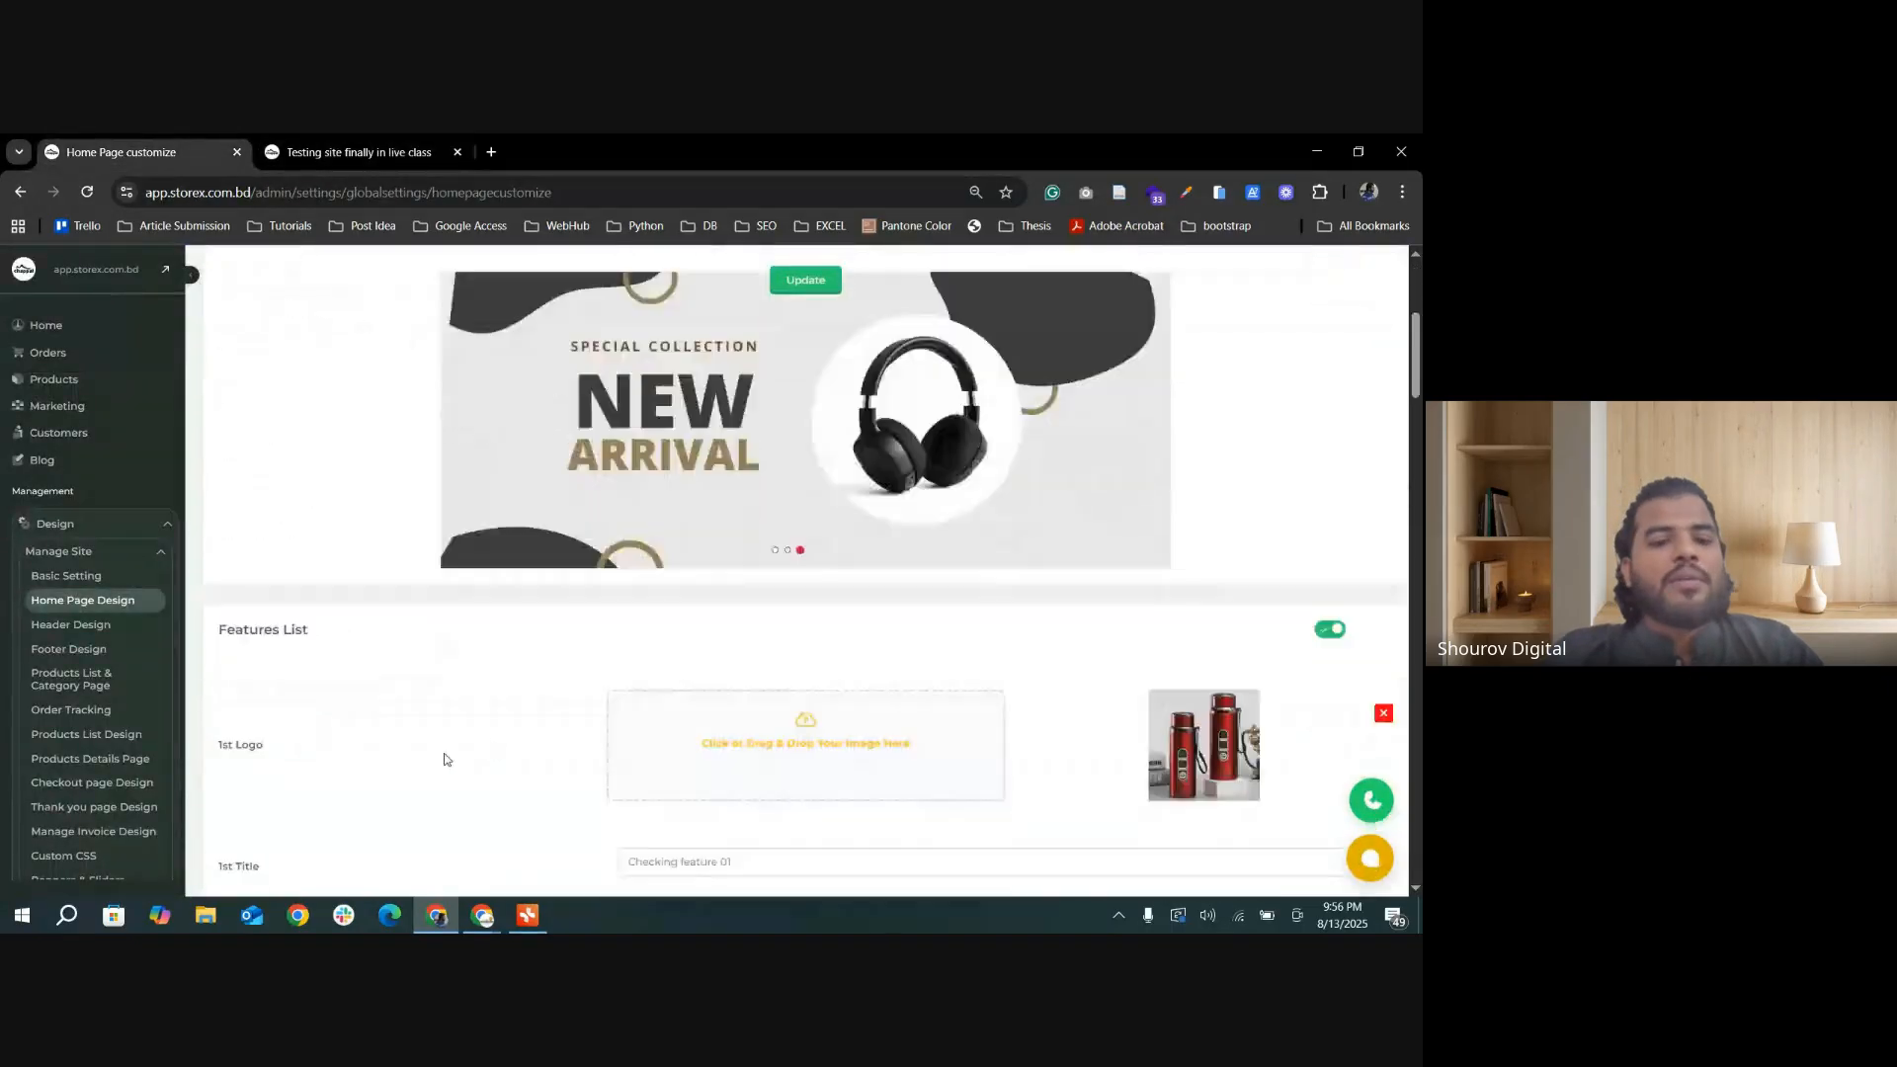
scroll(445, 759, "down", 20)
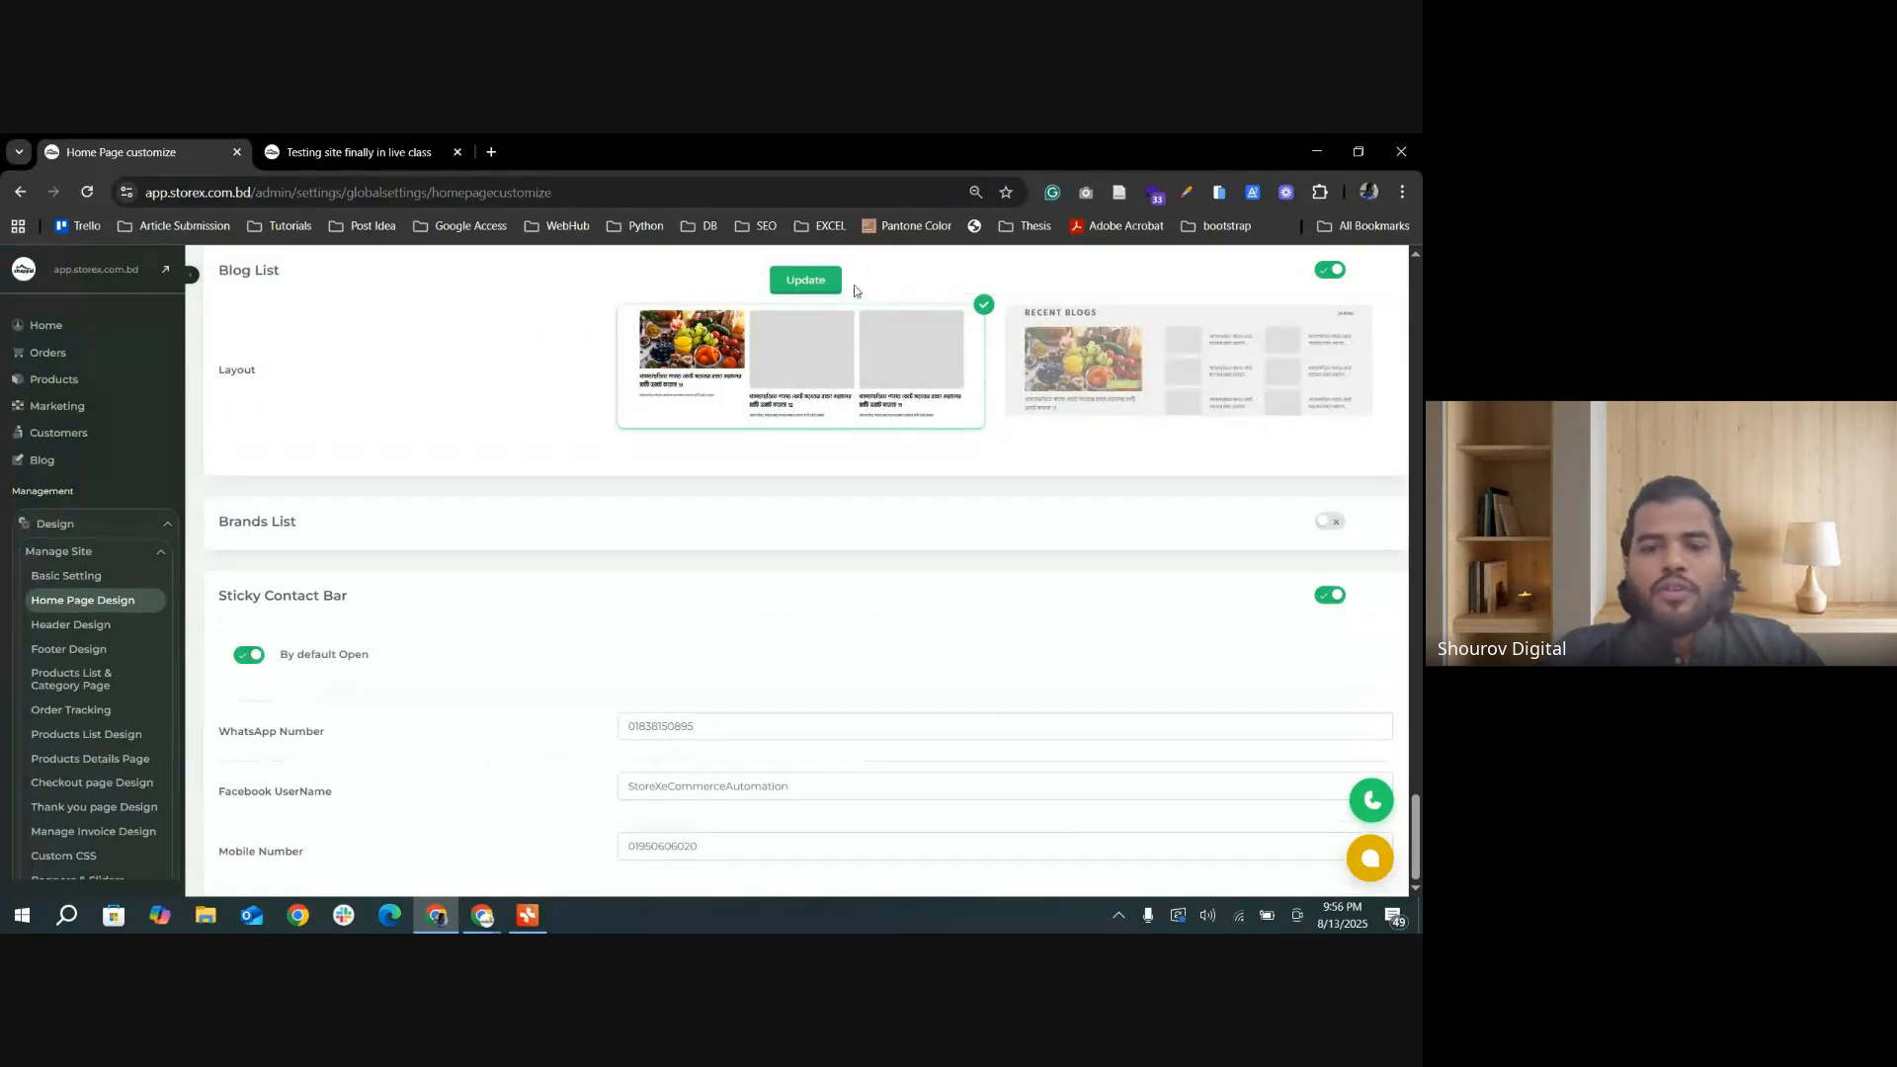
left_click(805, 279)
scroll(802, 602, "down", 3)
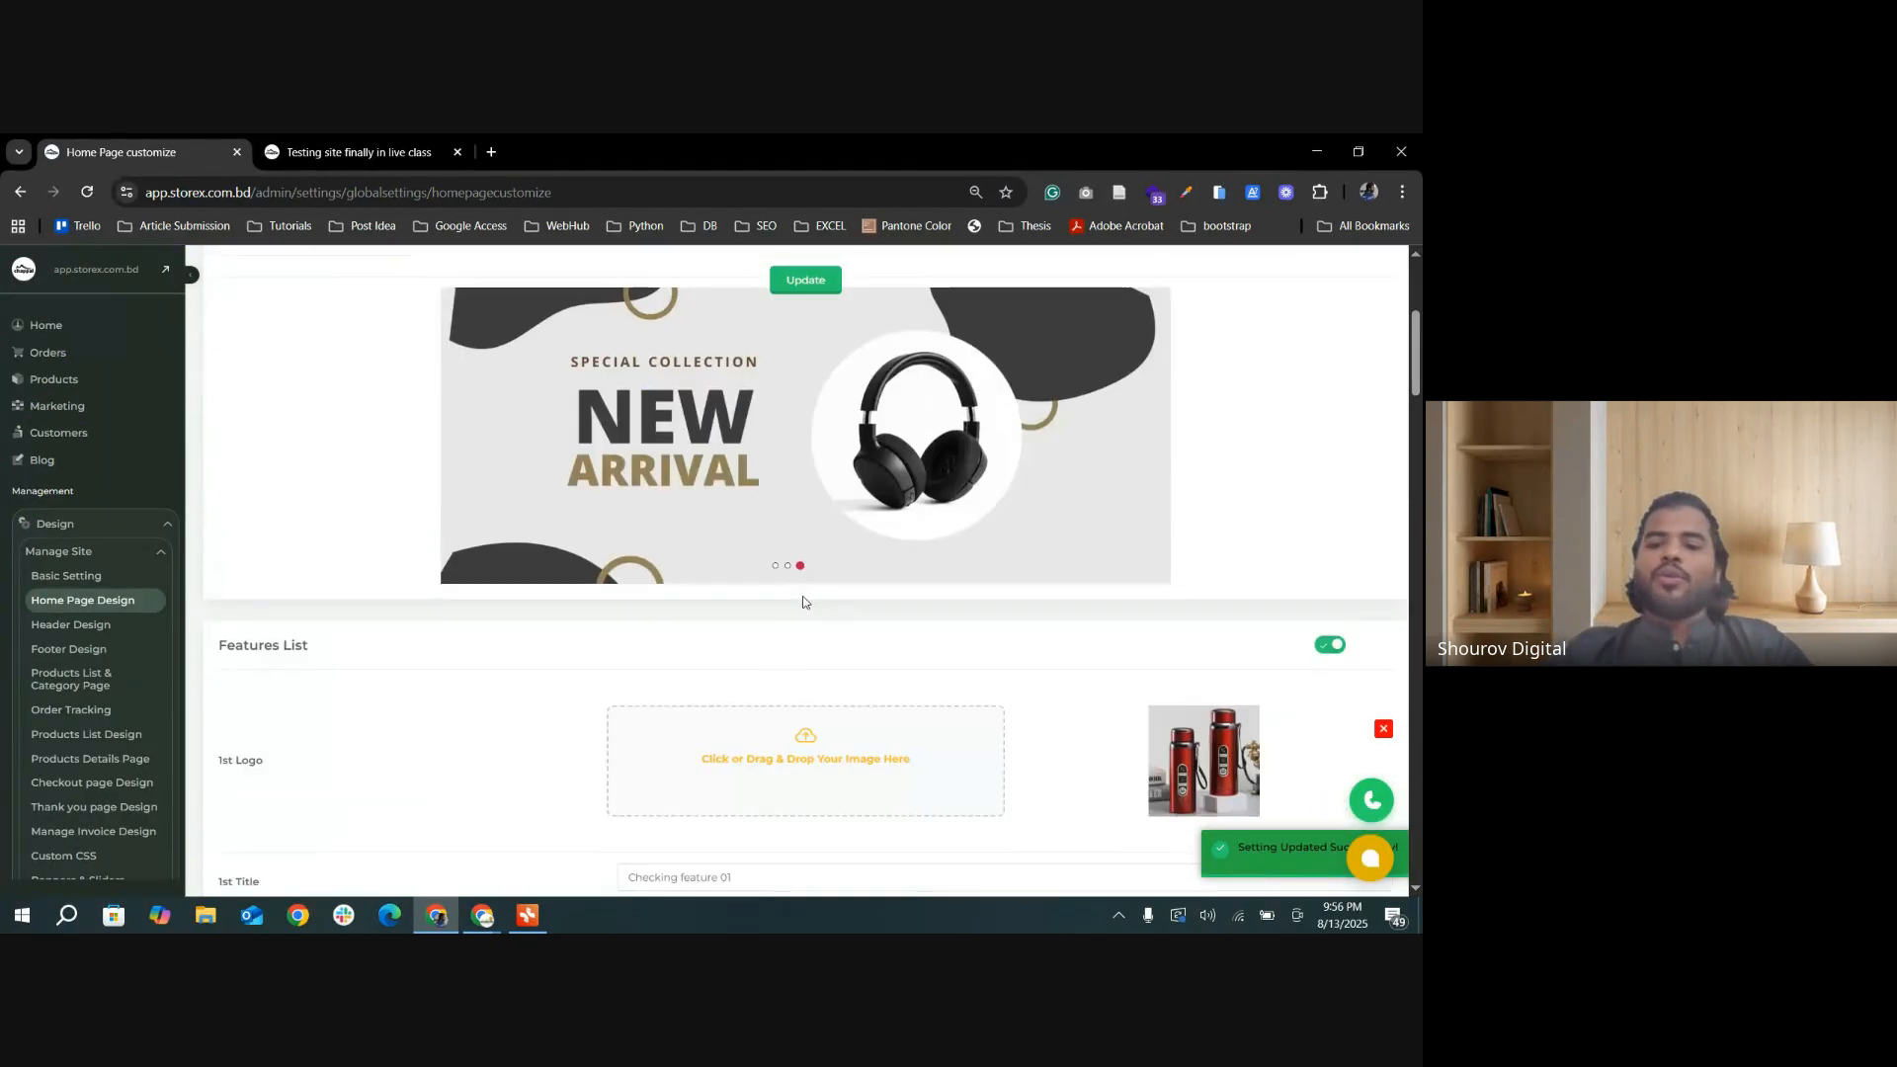
scroll(803, 602, "down", 20)
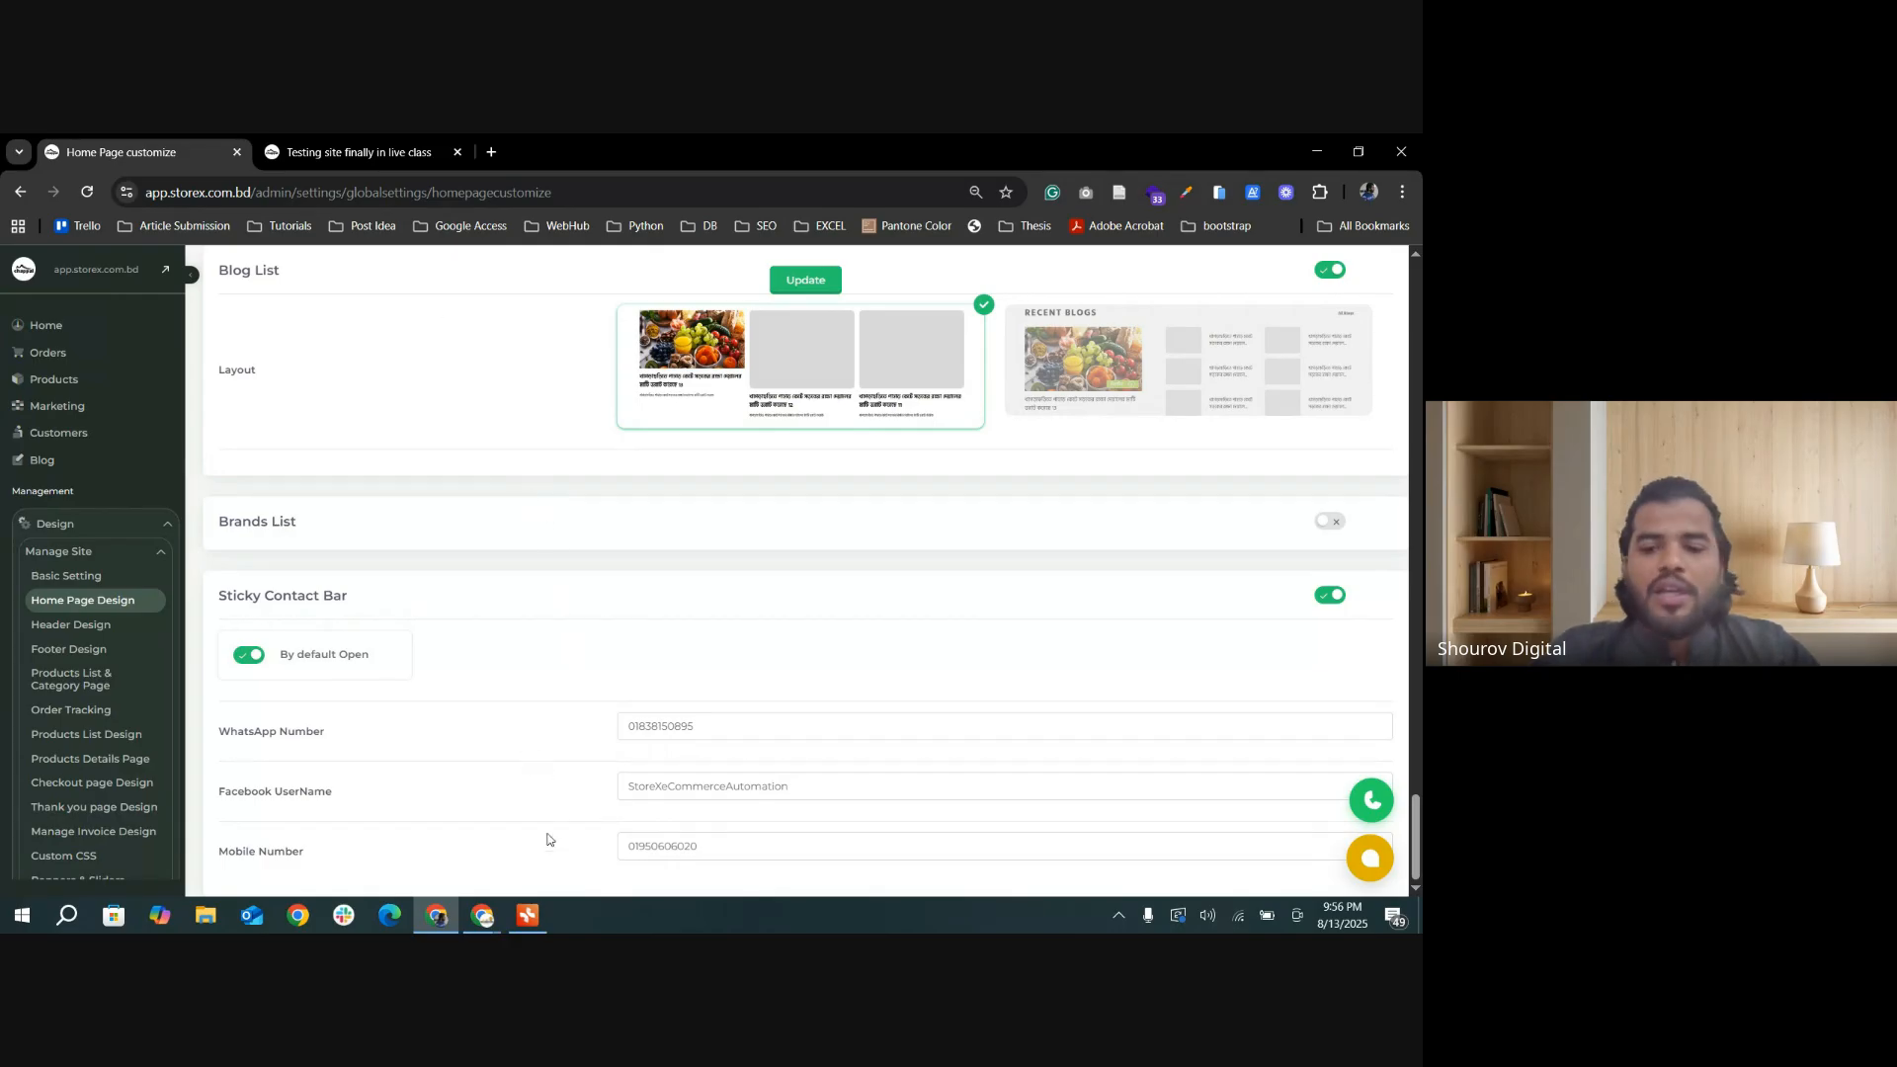
Step: Check the Day 02 topics in the Storex Incubation Programm mind map and open the Products List & Category Page settings
mouse_move(482, 909)
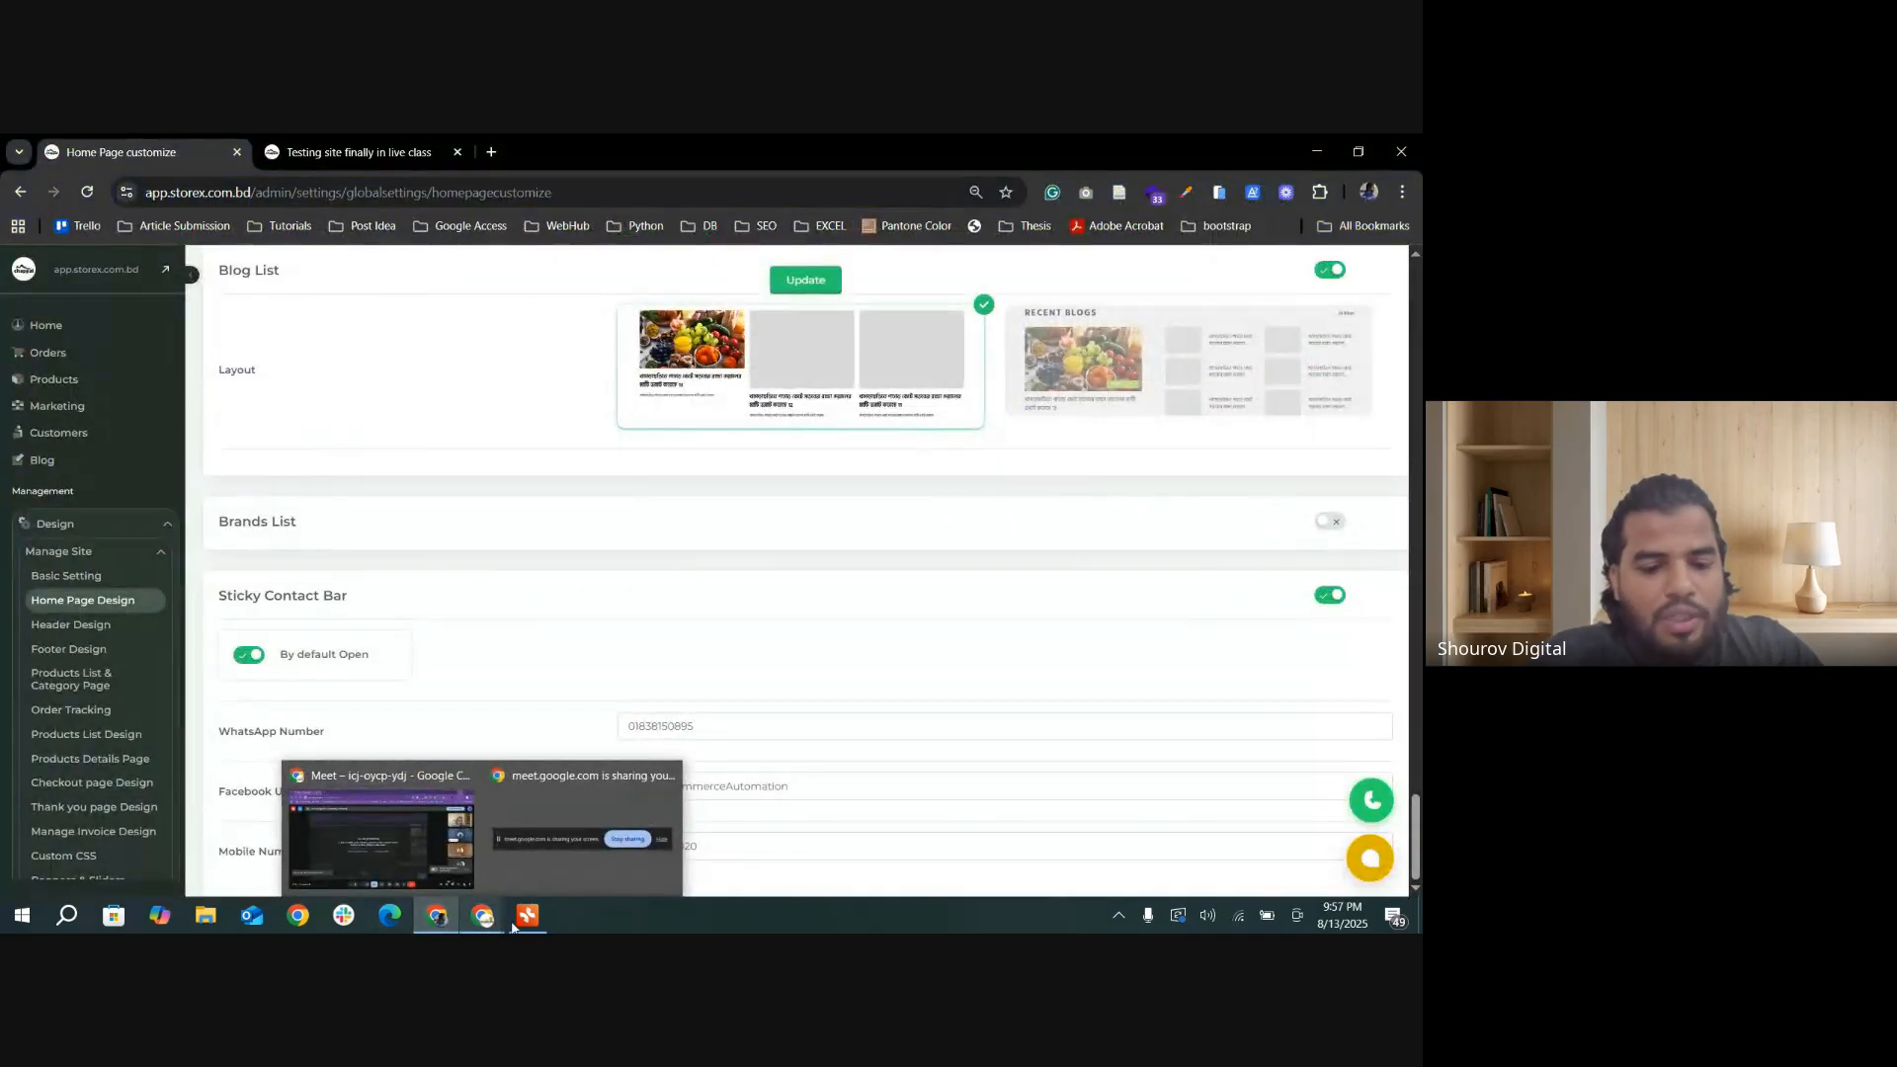
left_click(526, 913)
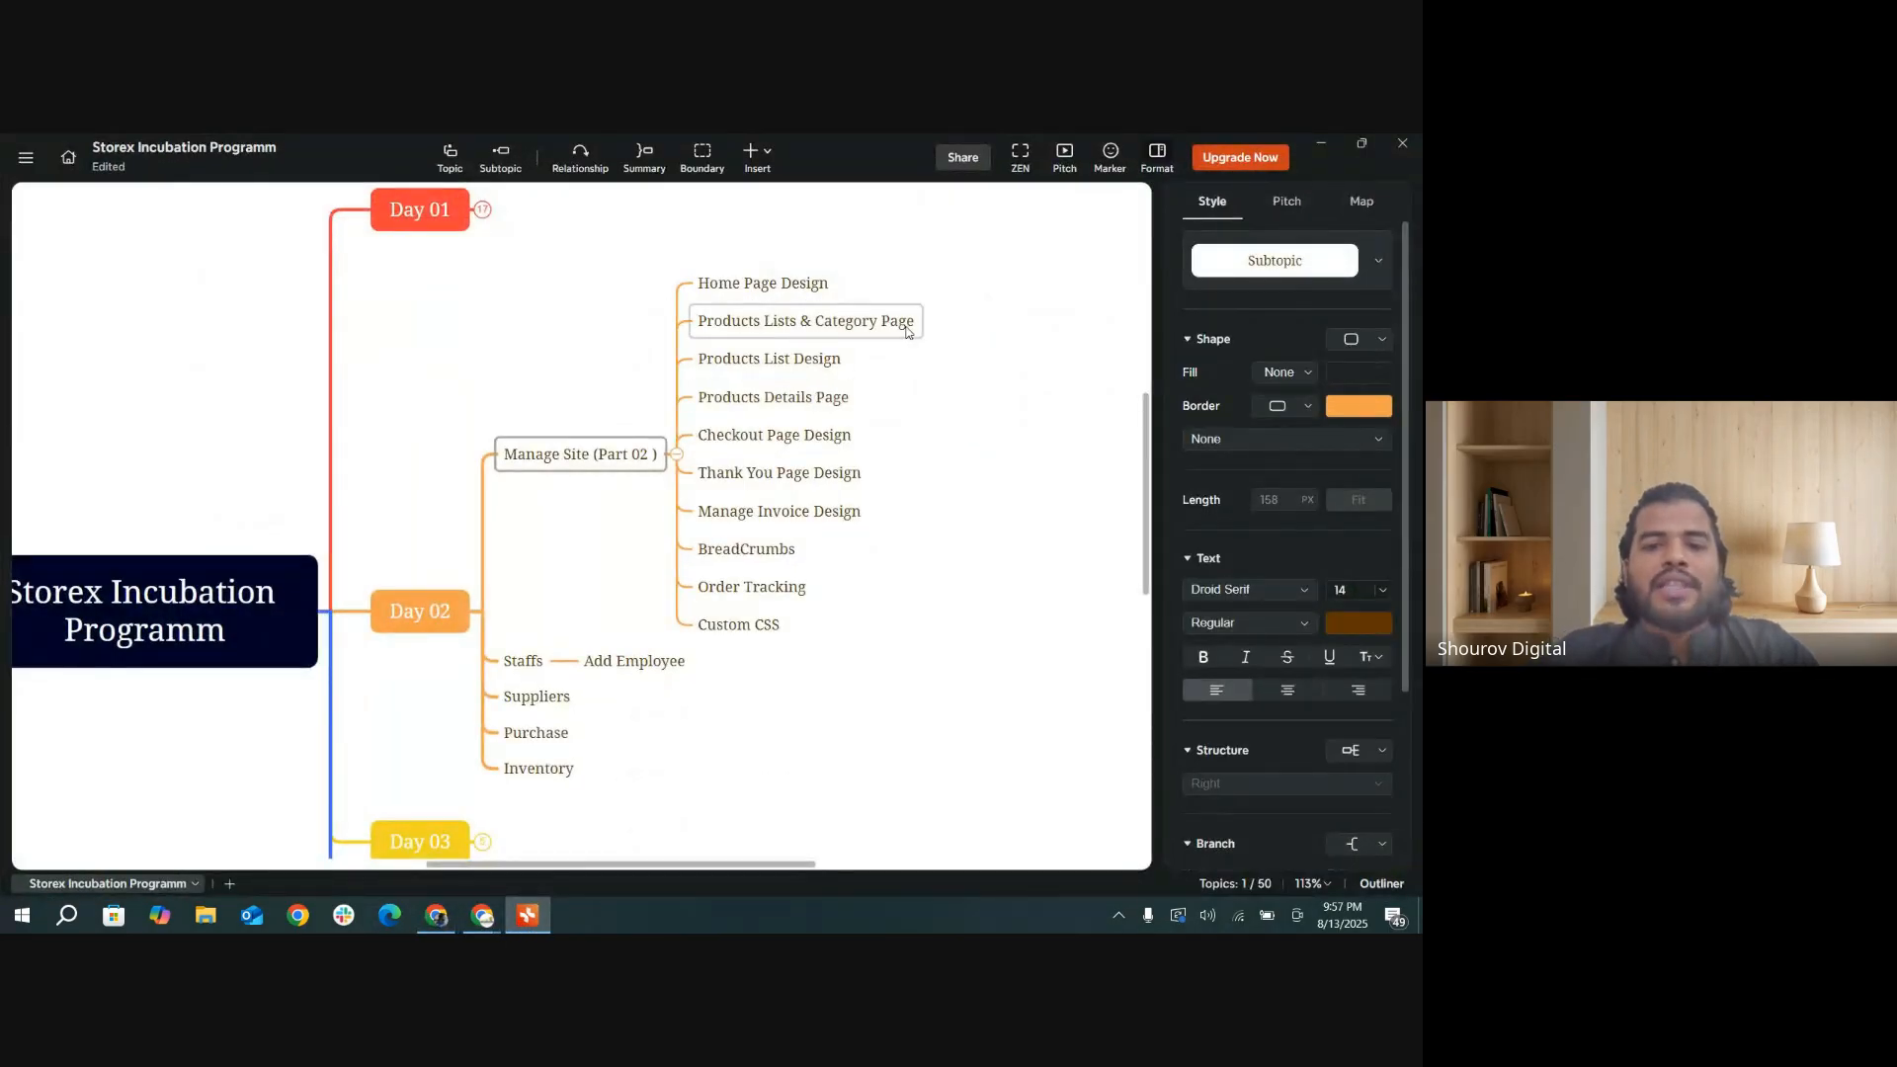
left_click(1320, 143)
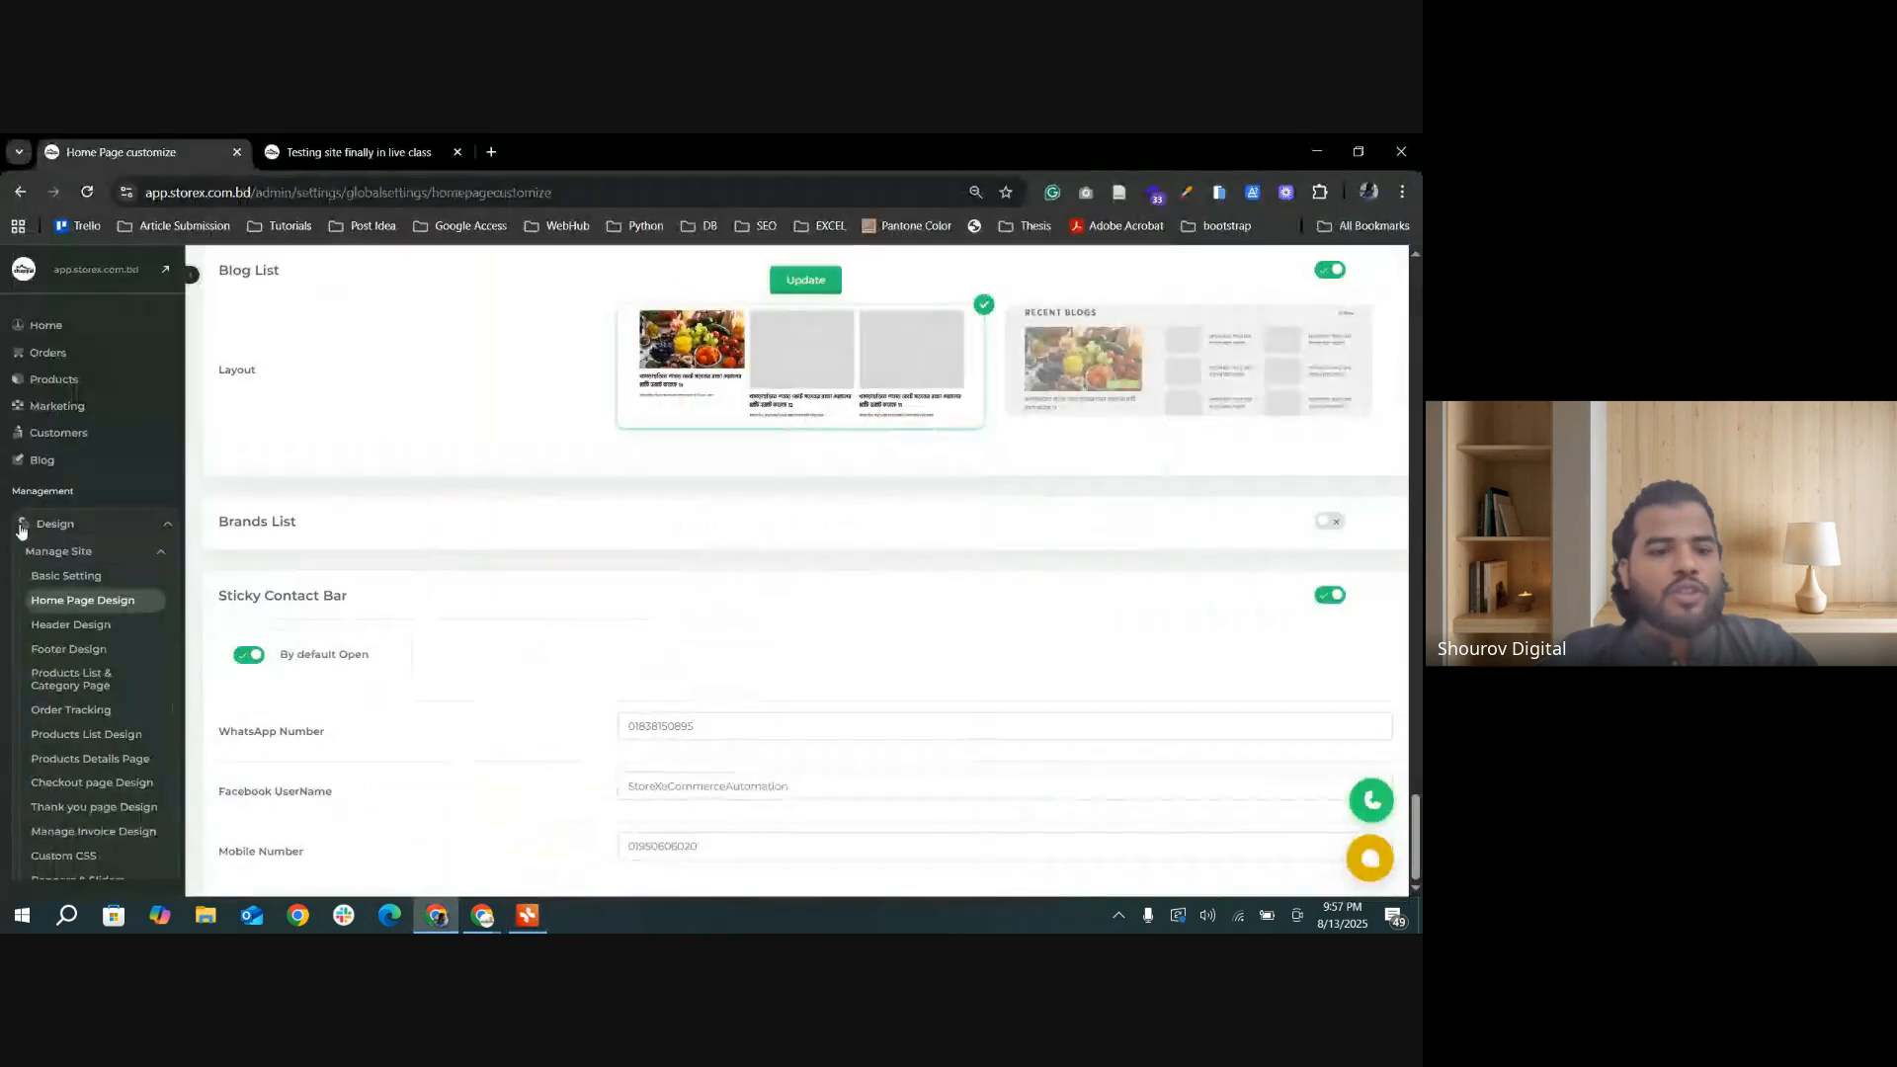
scroll(99, 603, "down", 1)
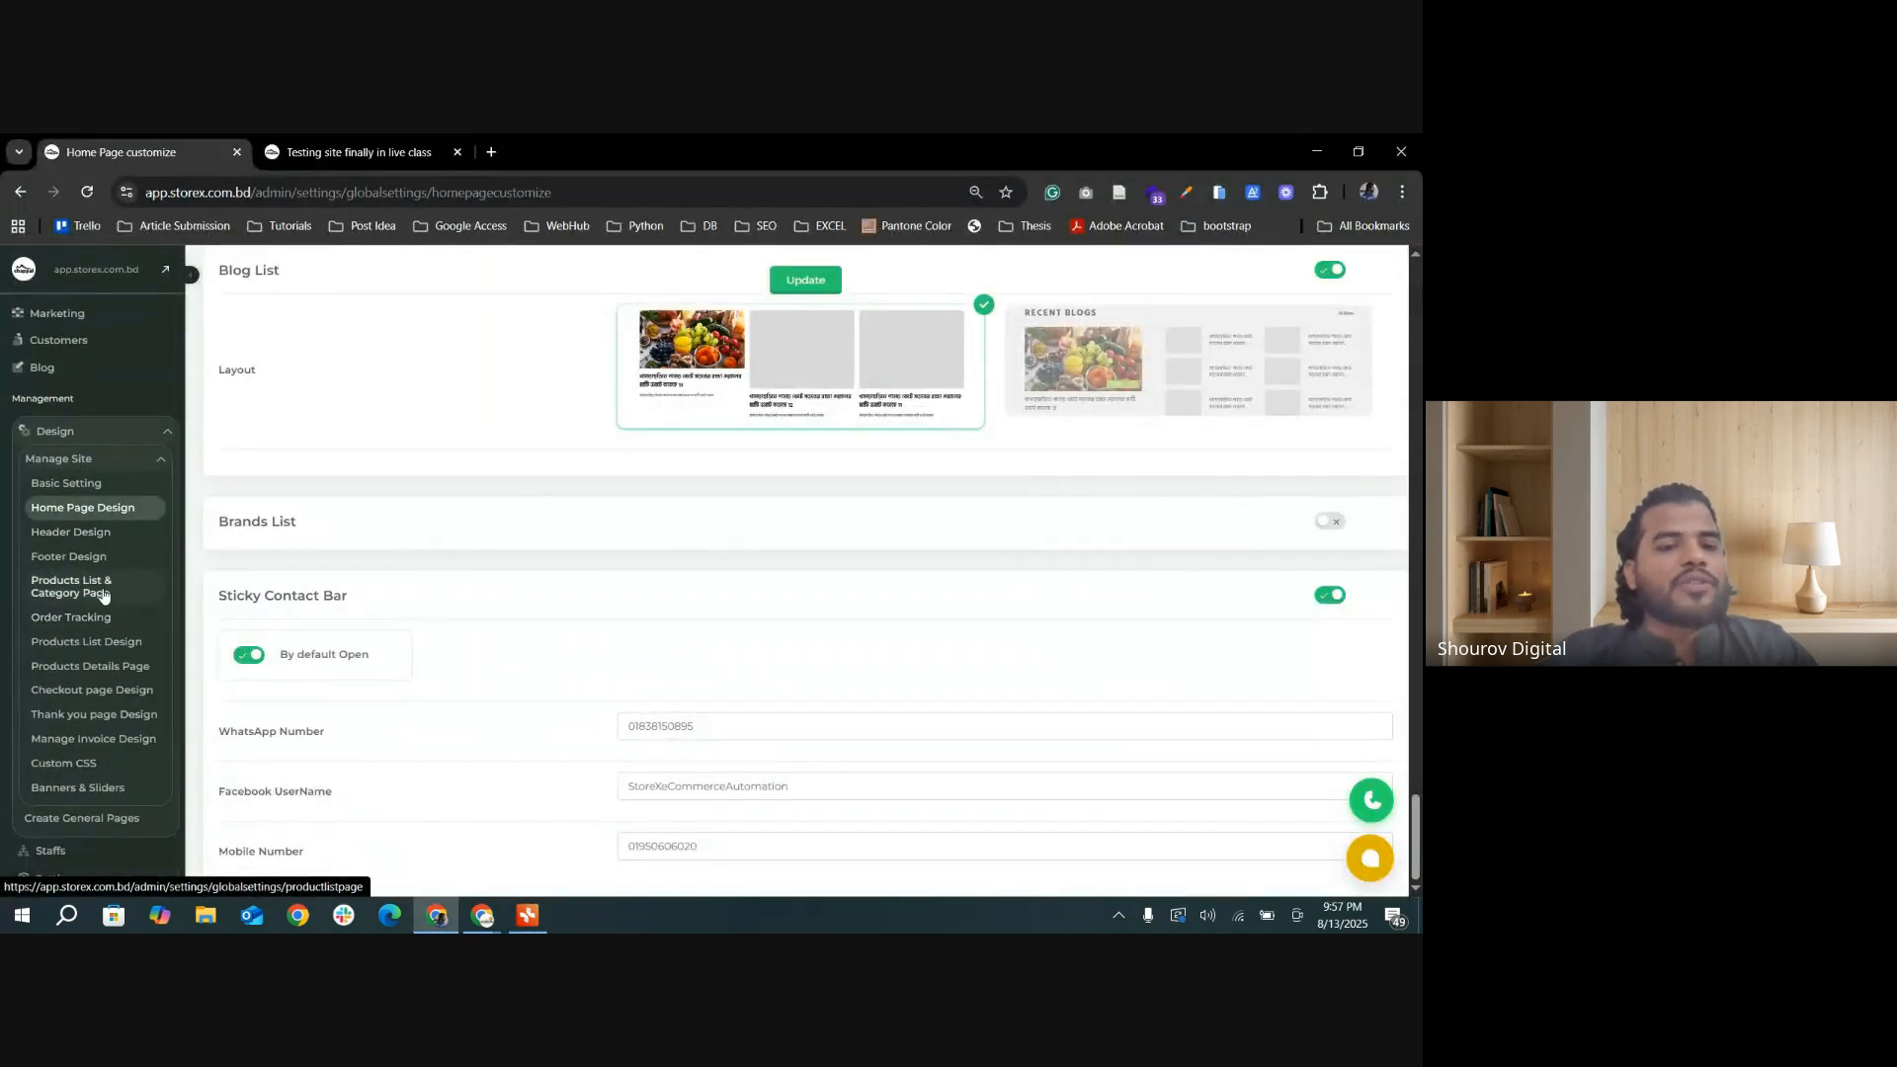
left_click(103, 593)
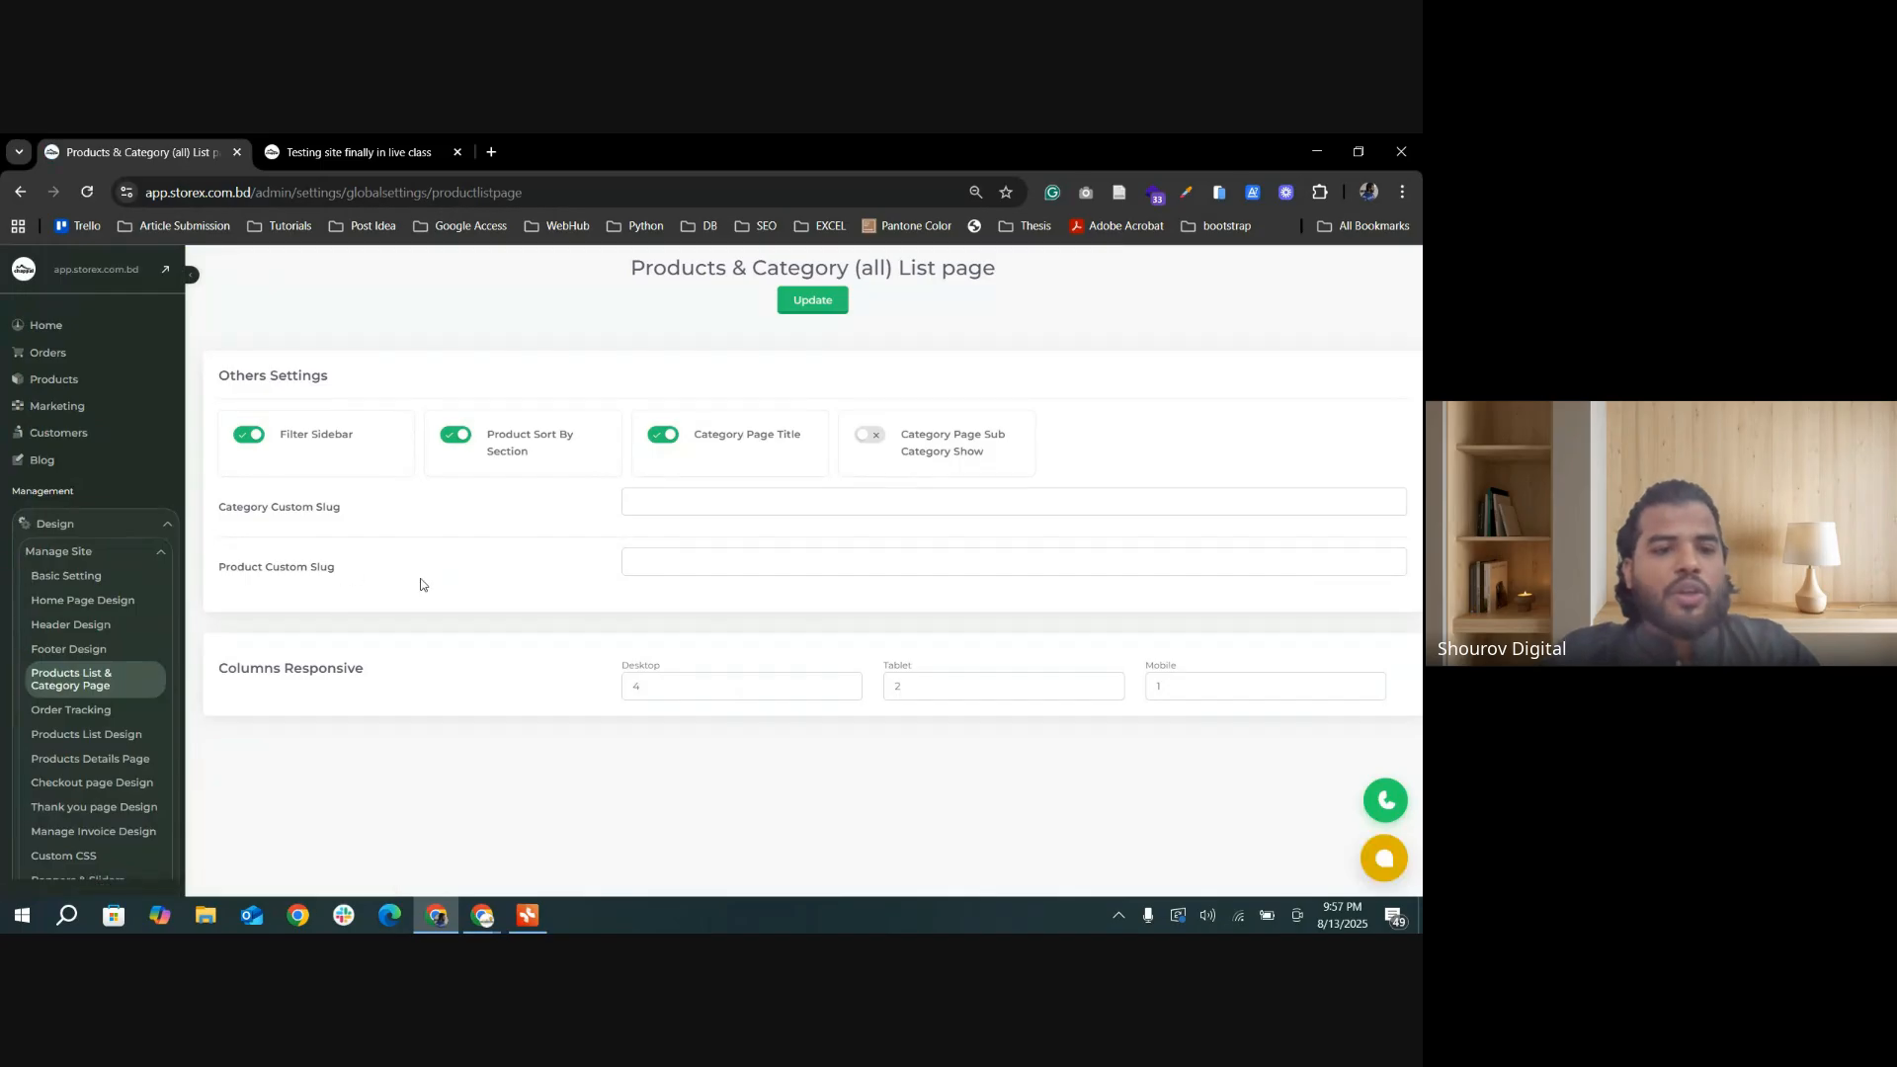
Step: Reload the storefront home page and compare its category navigation and contact bar with the admin settings
left_click(356, 151)
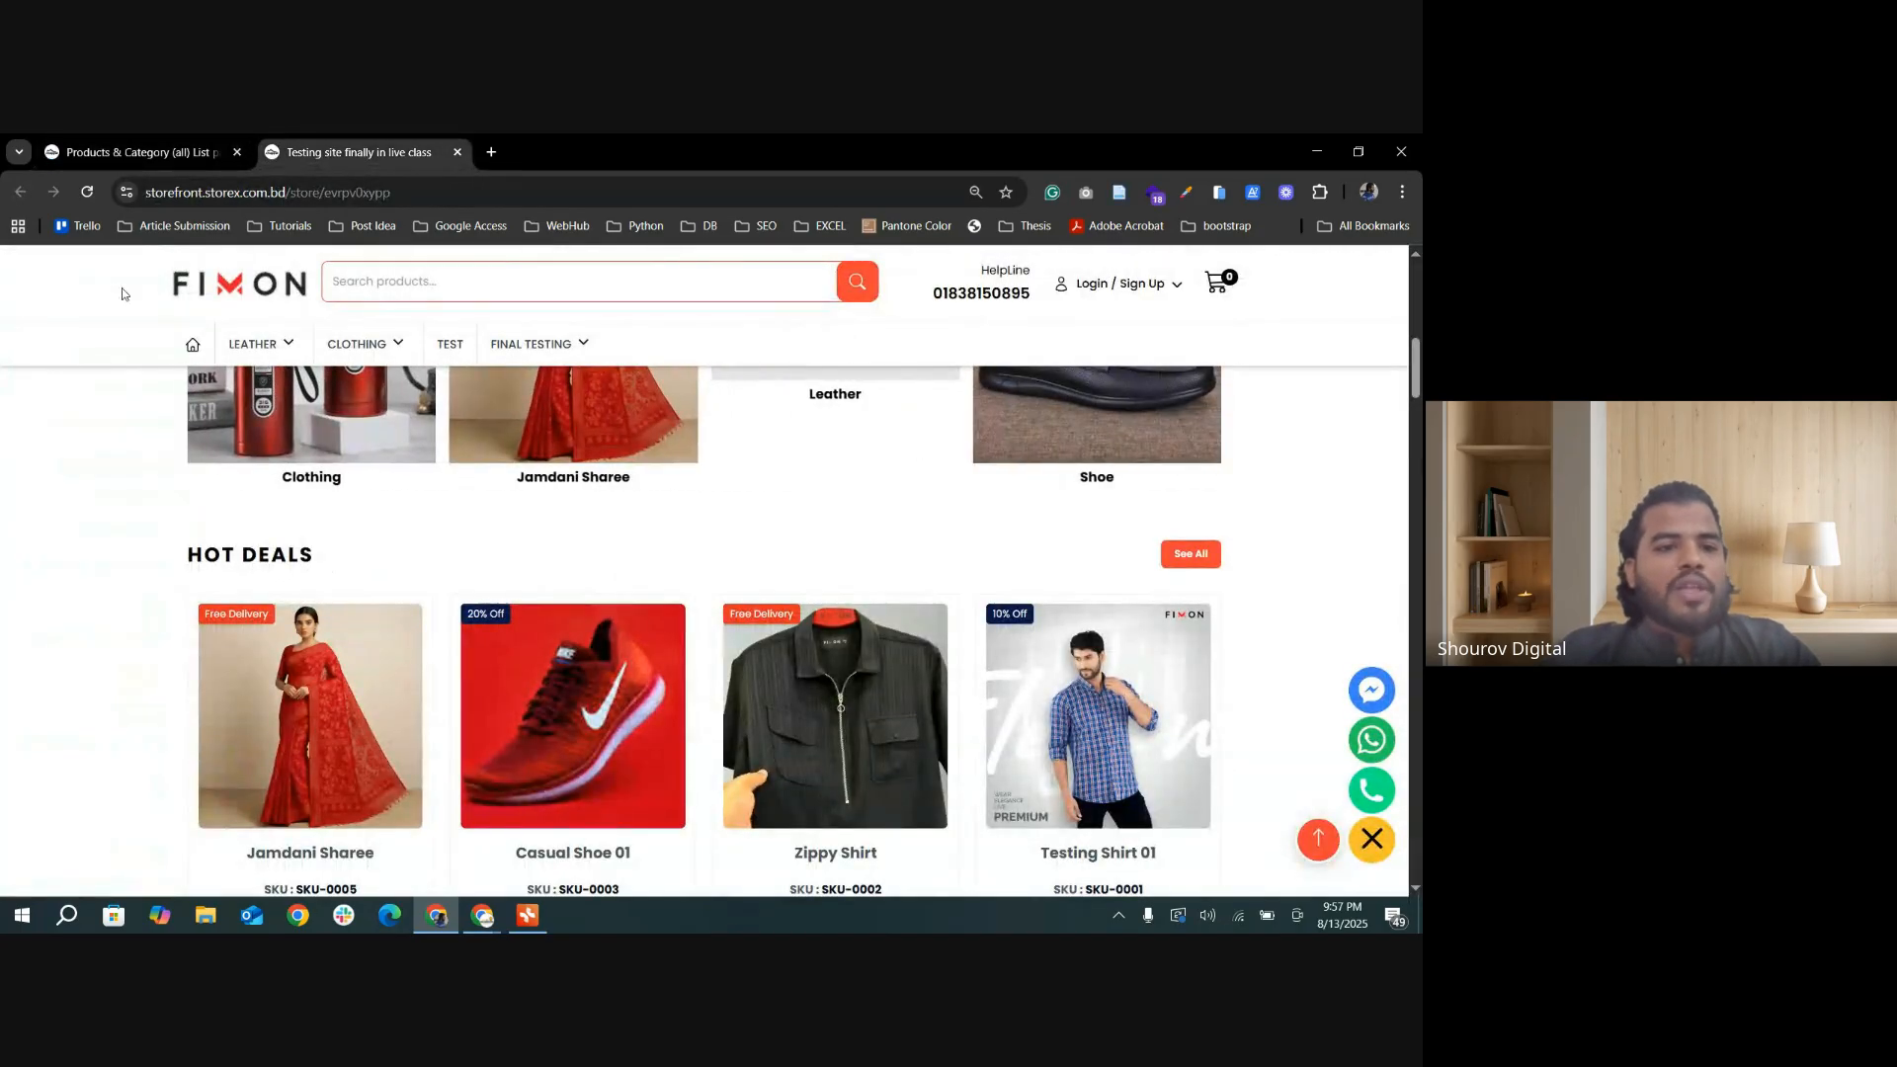
left_click(87, 190)
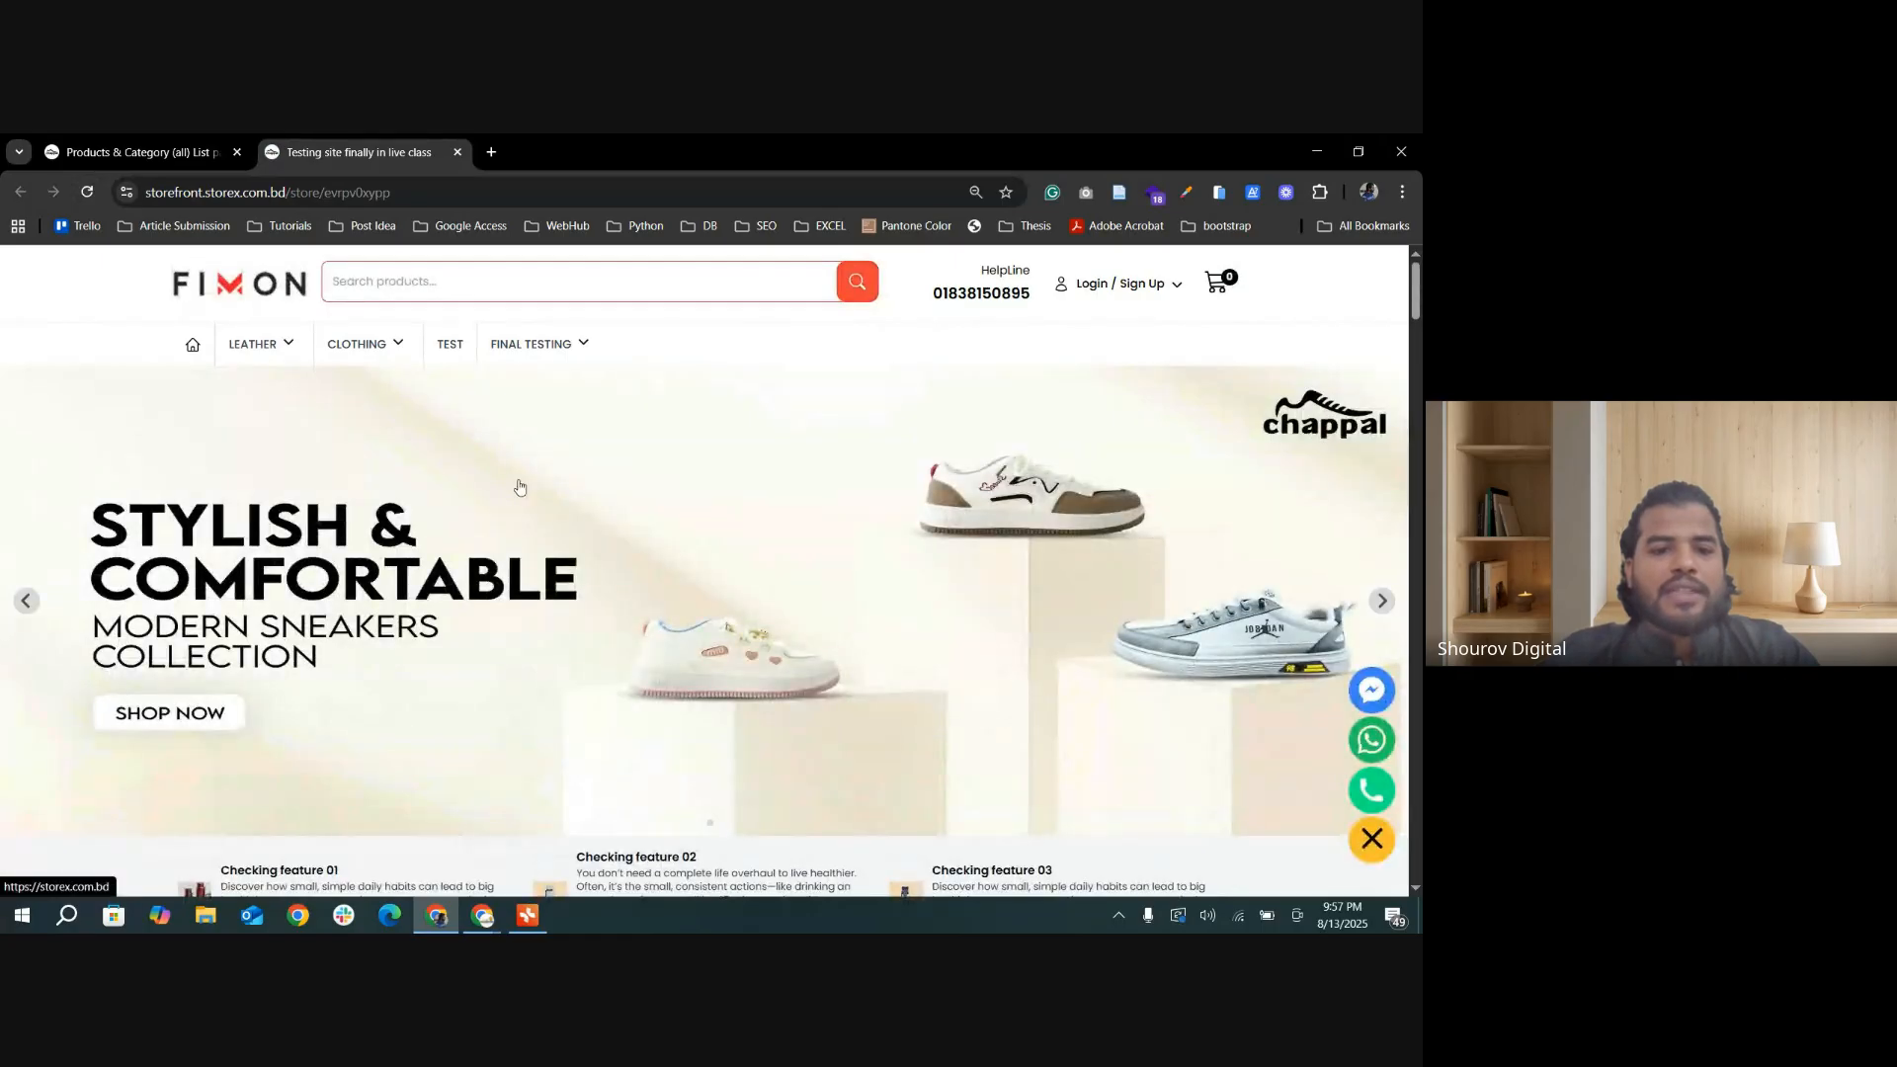
mouse_move(539, 353)
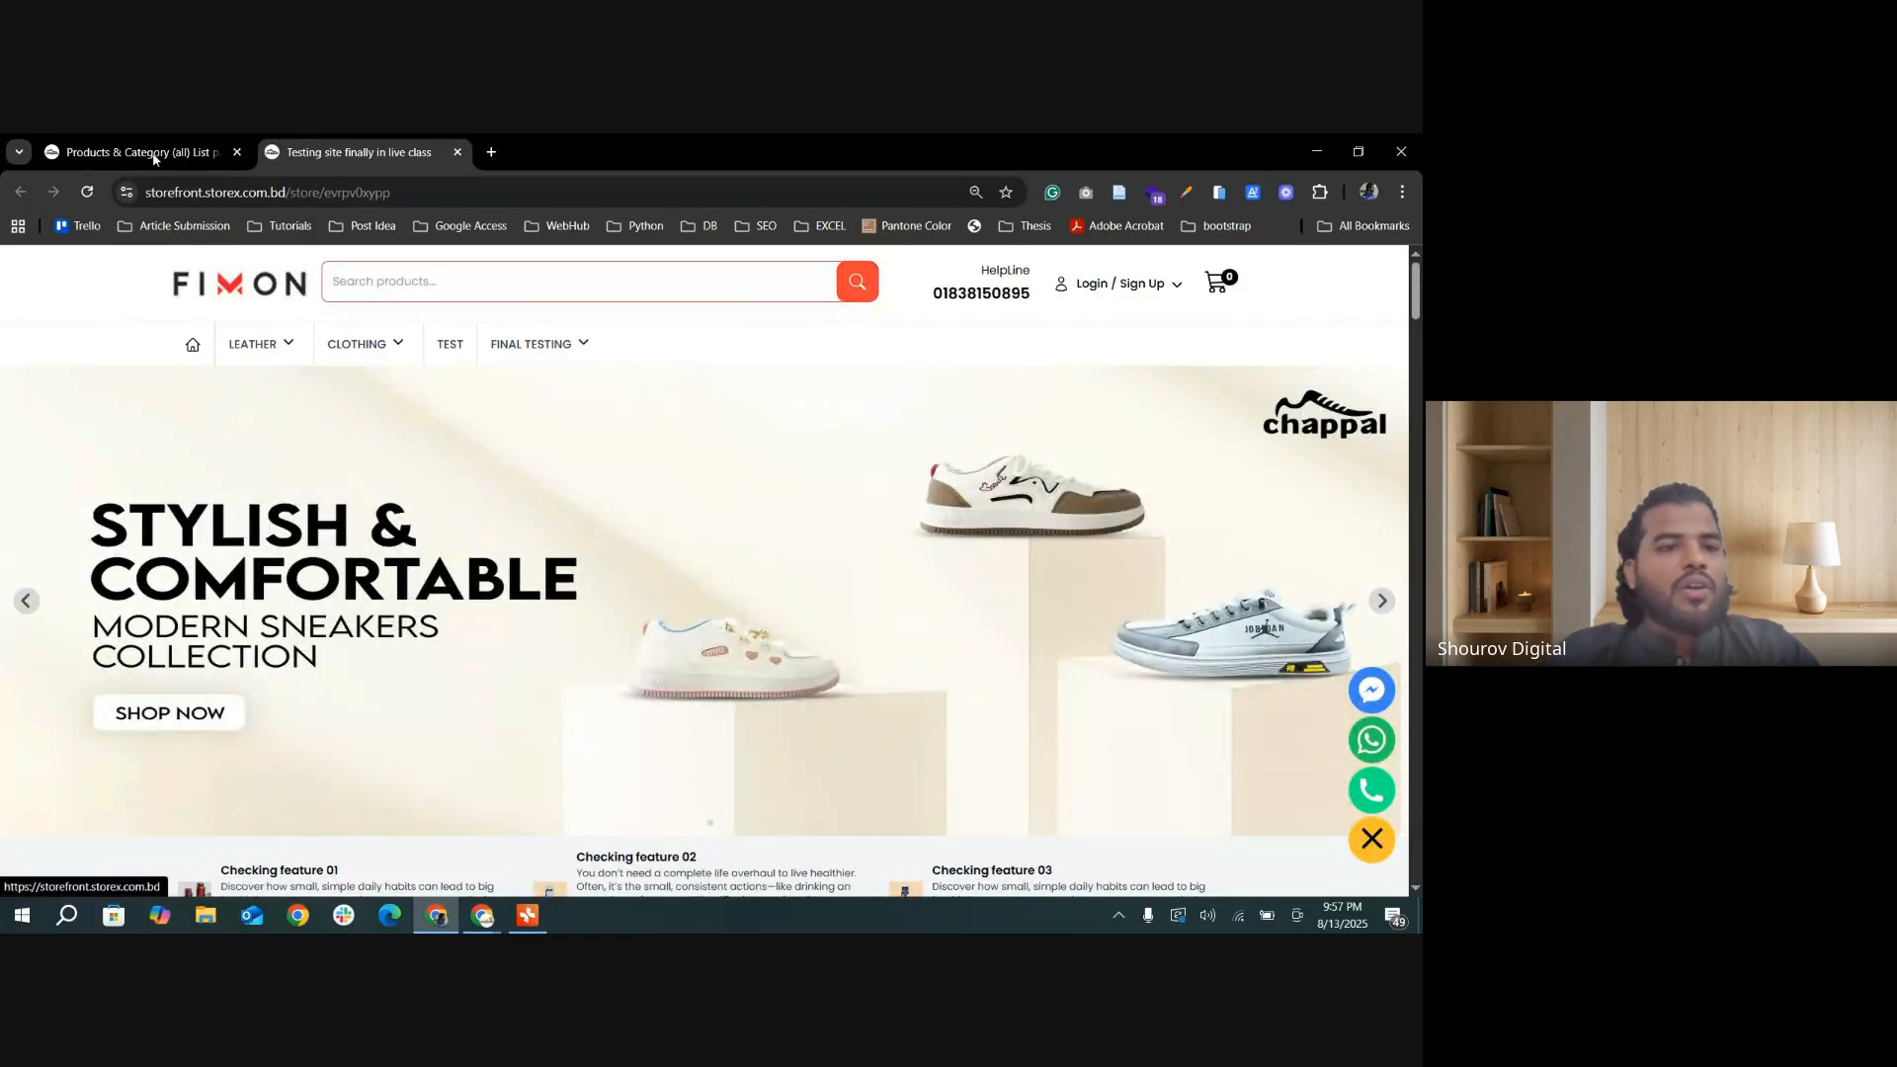
key("ctrl+shift+Tab")
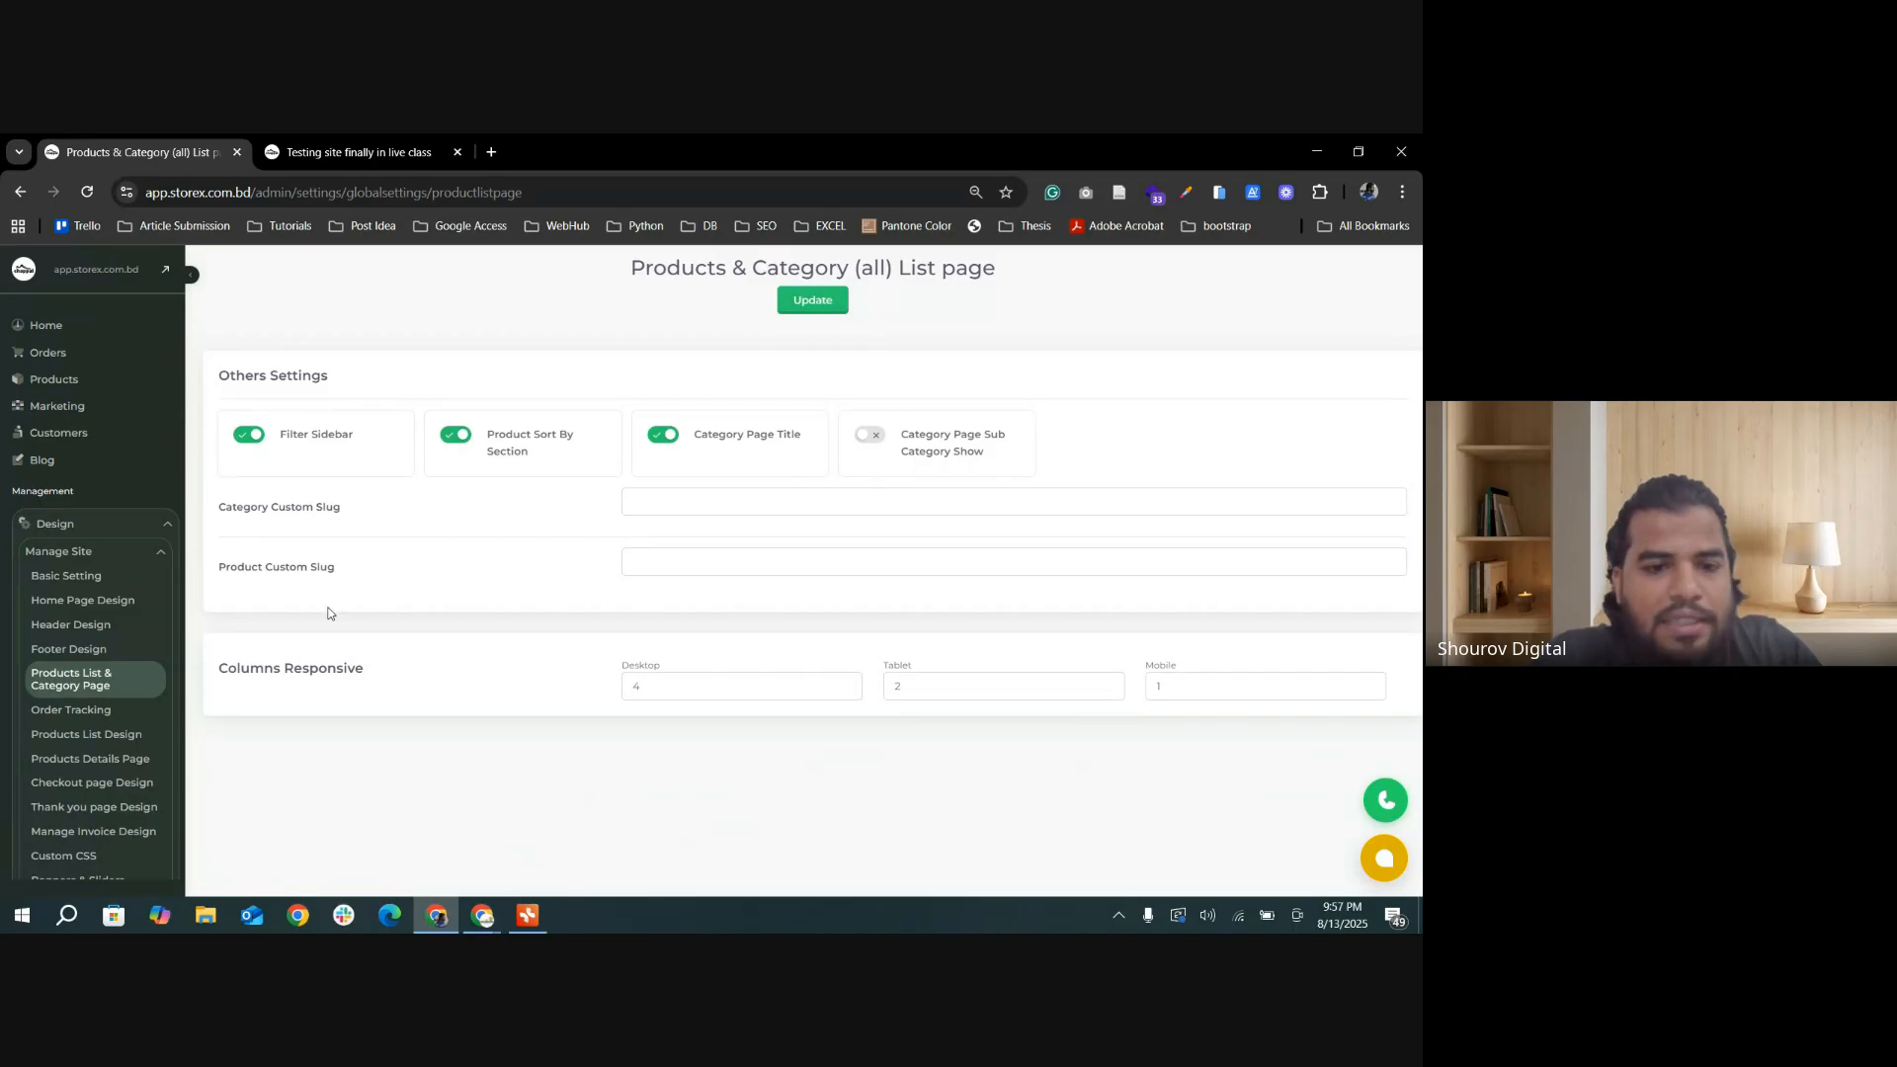
left_click(304, 155)
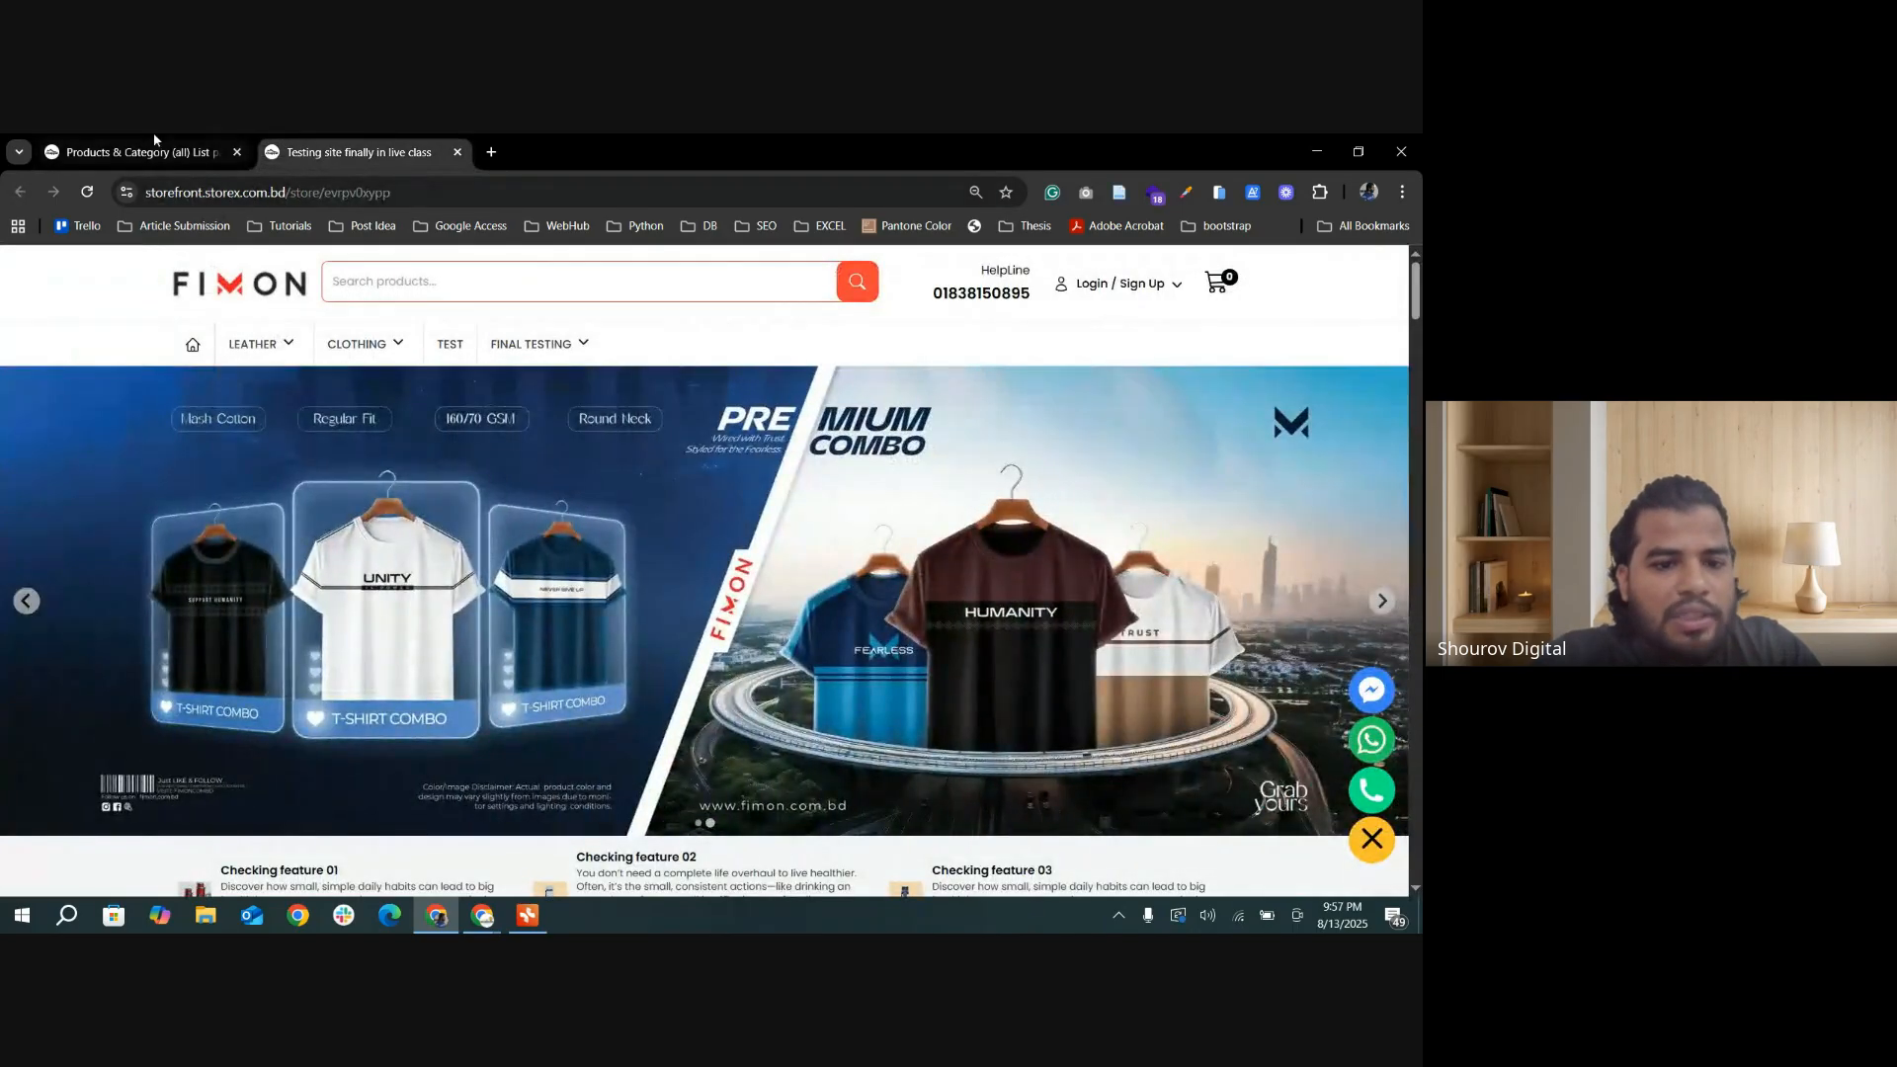
left_click(168, 141)
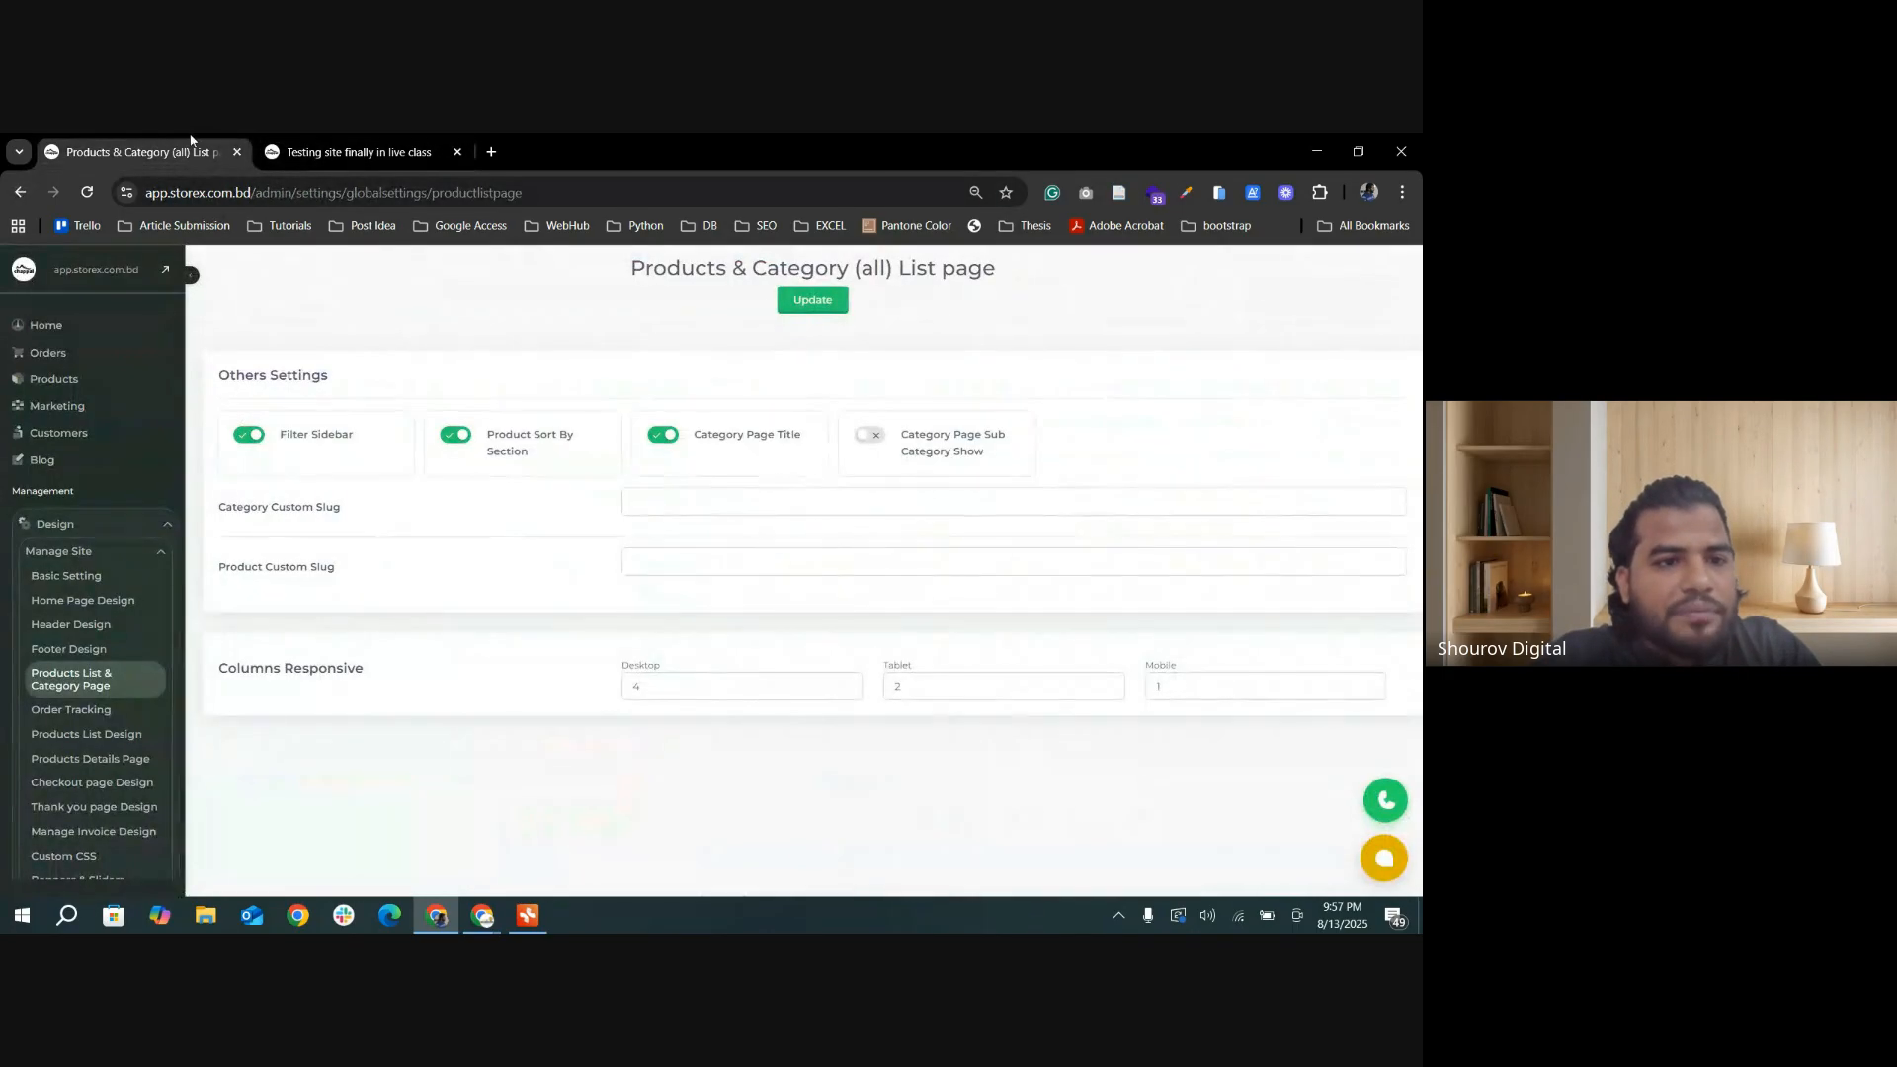
Step: Examine the Home Page Design settings from the Hero Slider through the Category Slider and its title
left_click(83, 600)
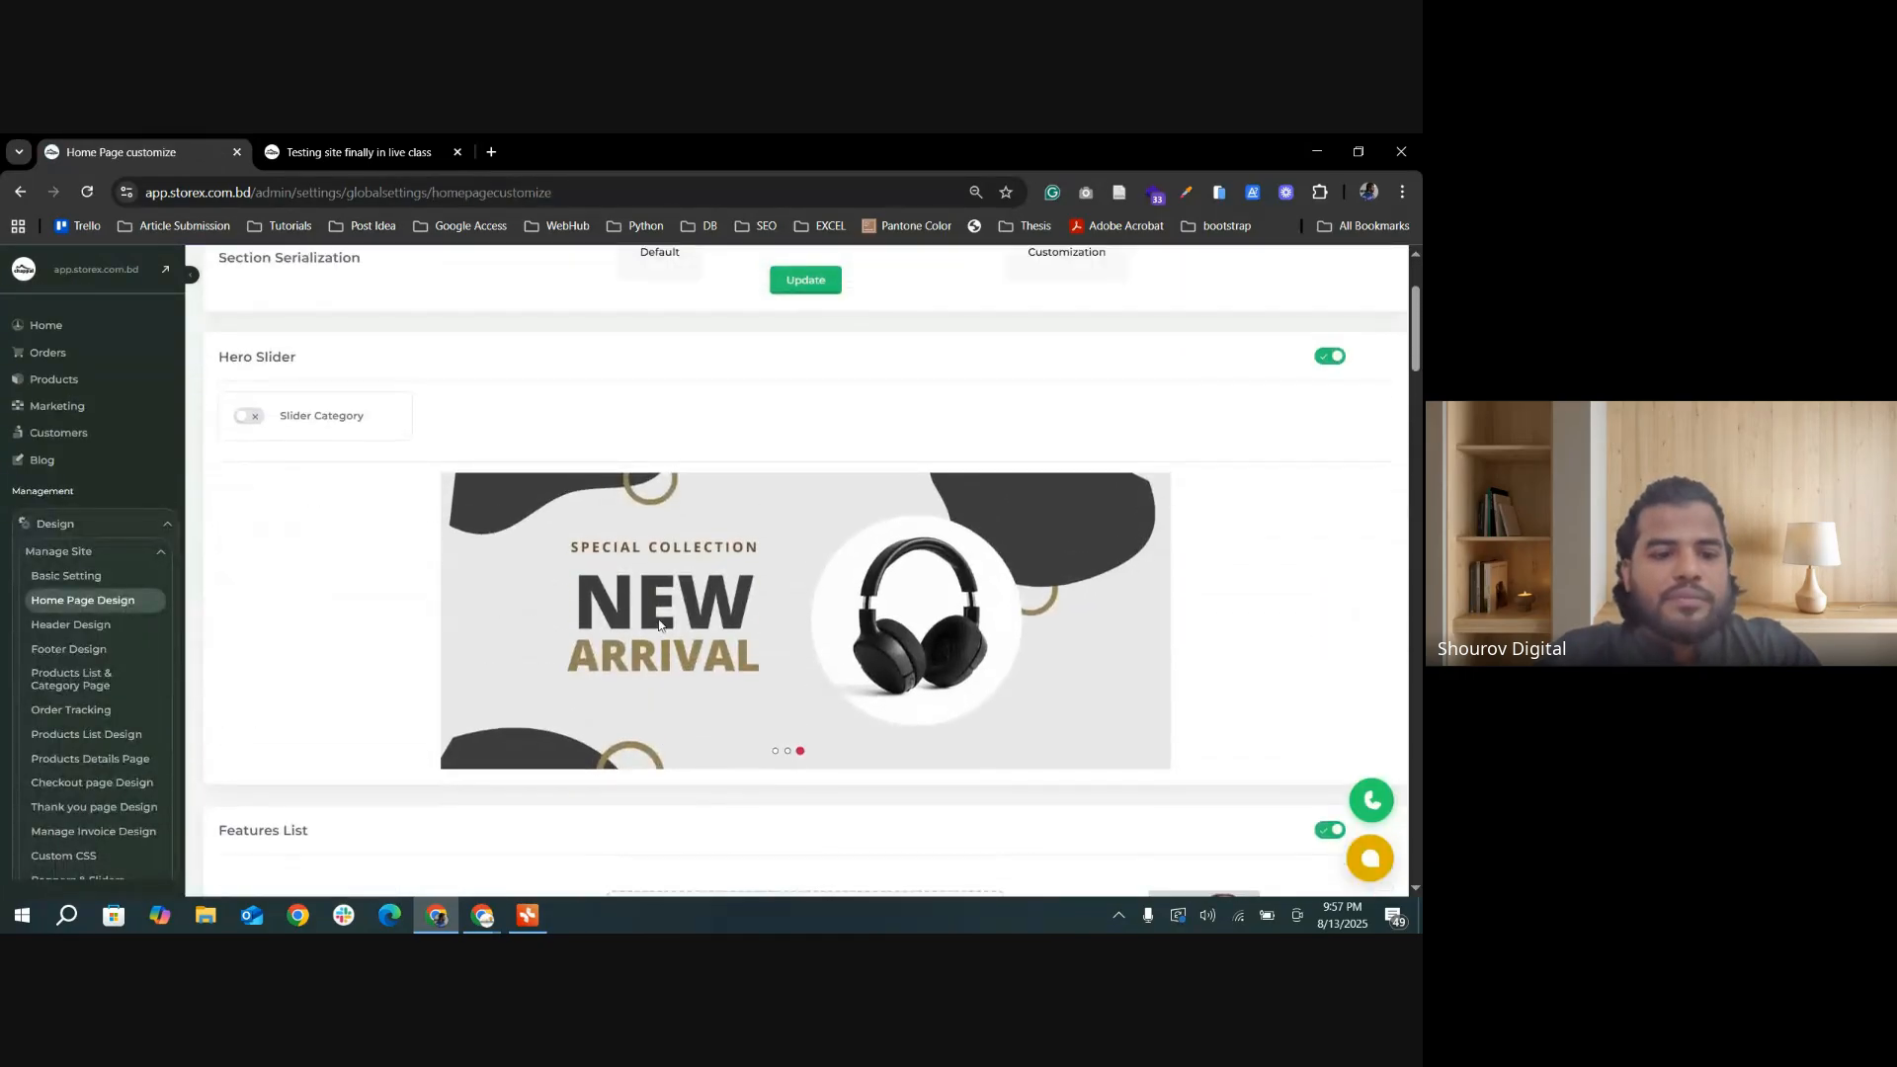
scroll(660, 621, "down", 15)
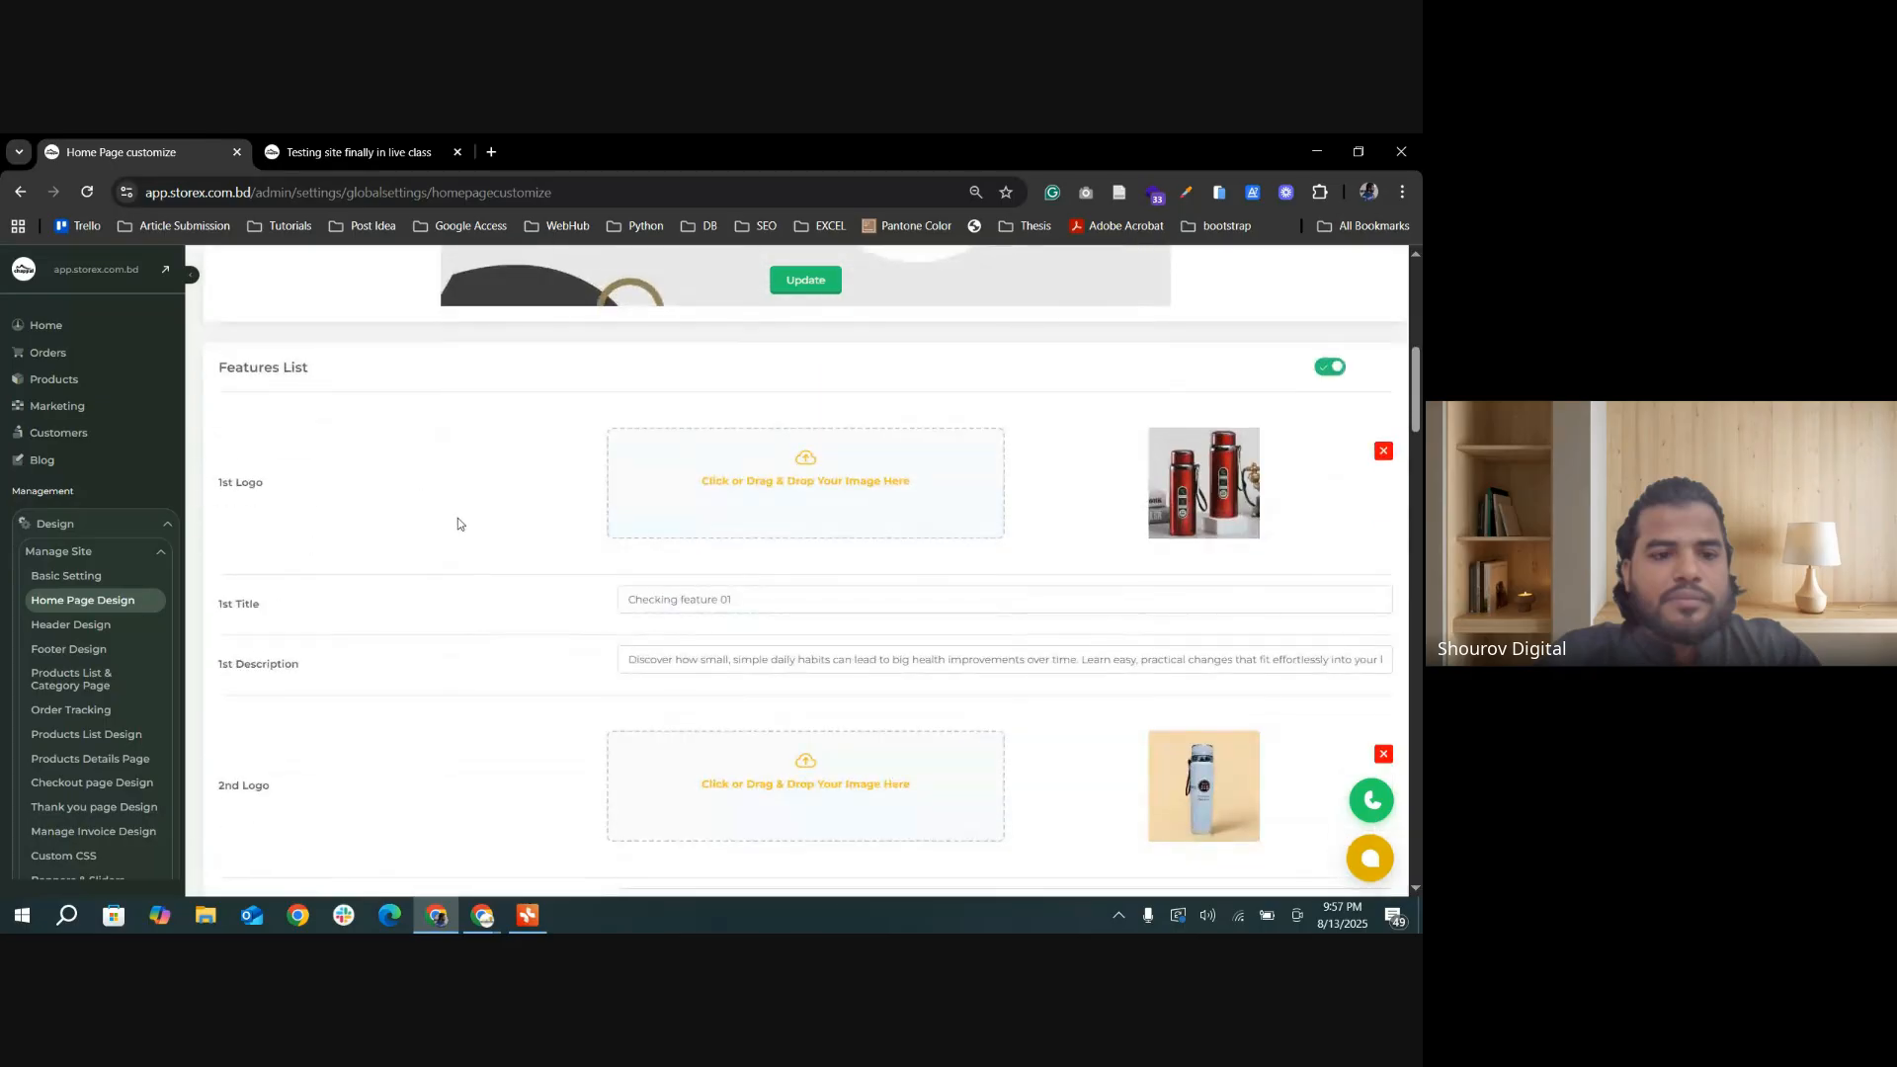
scroll(474, 593, "down", 3)
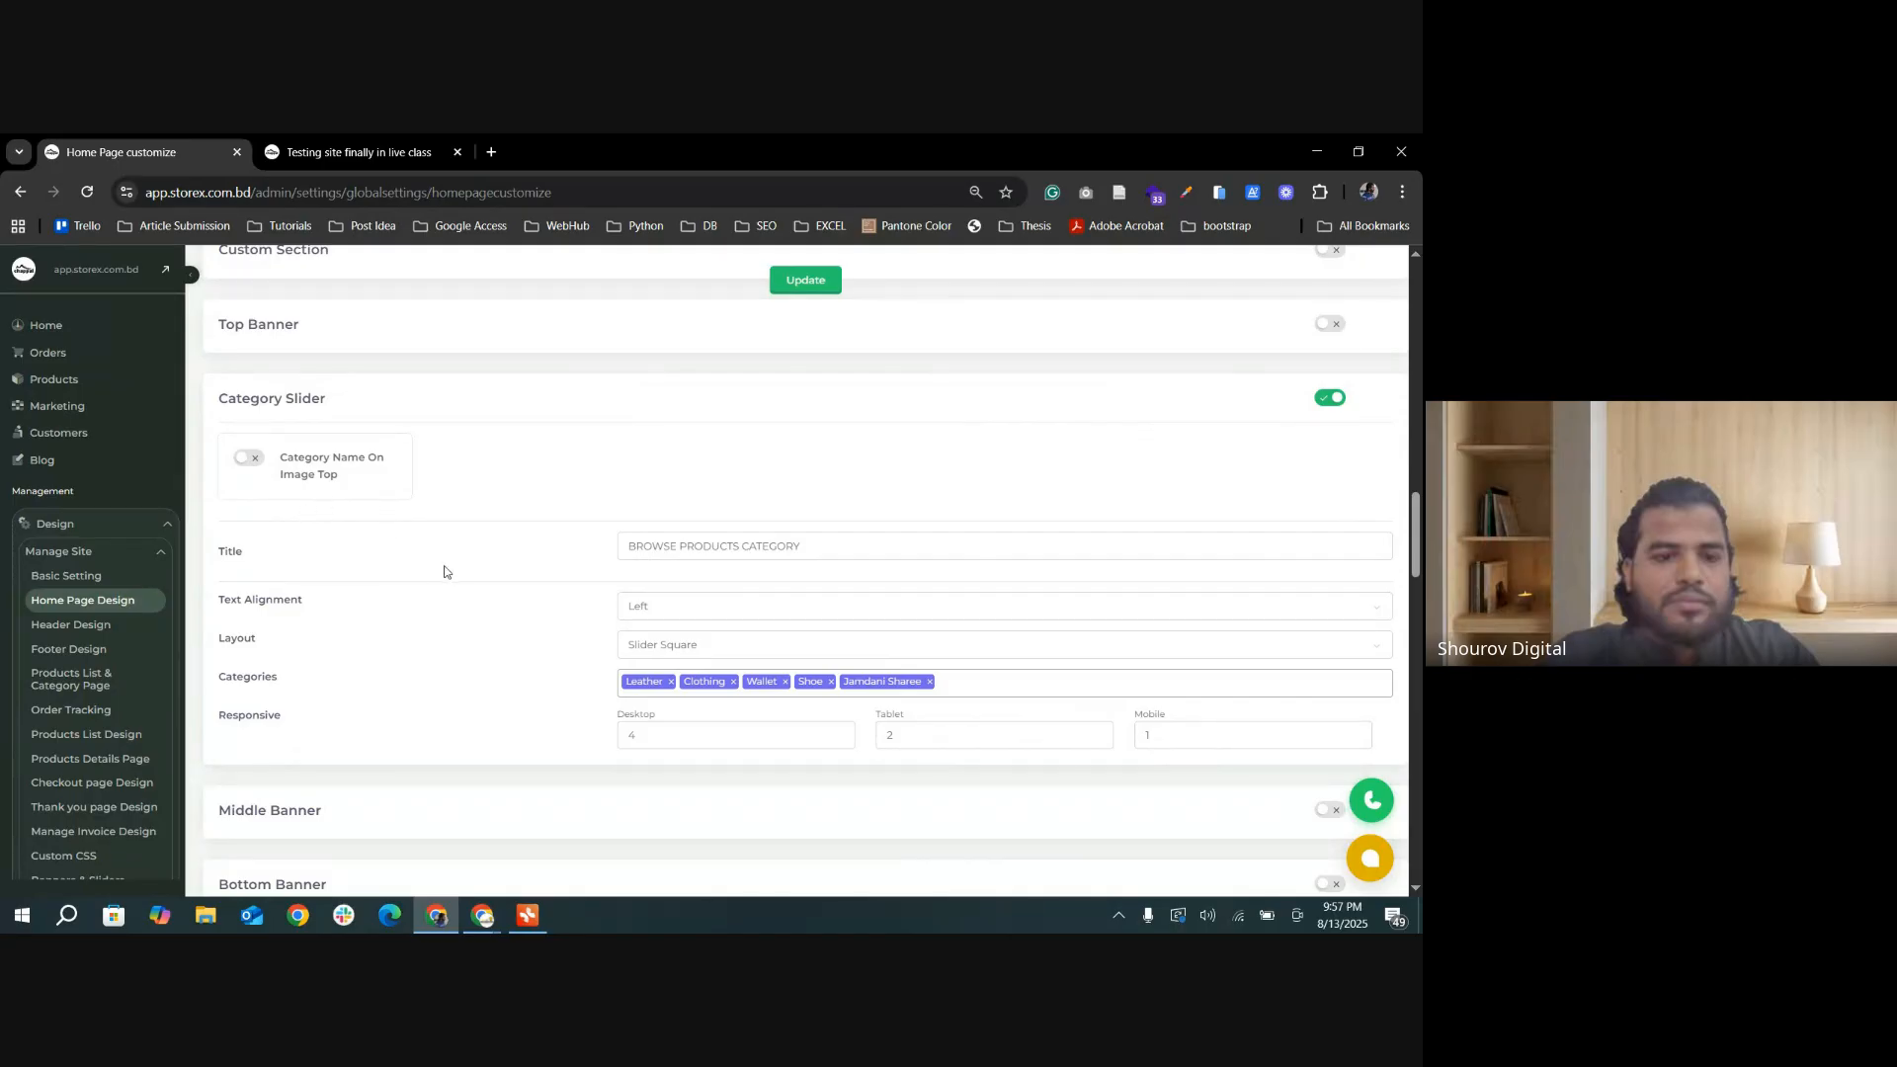
scroll(445, 571, "down", 1)
scroll(819, 504, "down", 1)
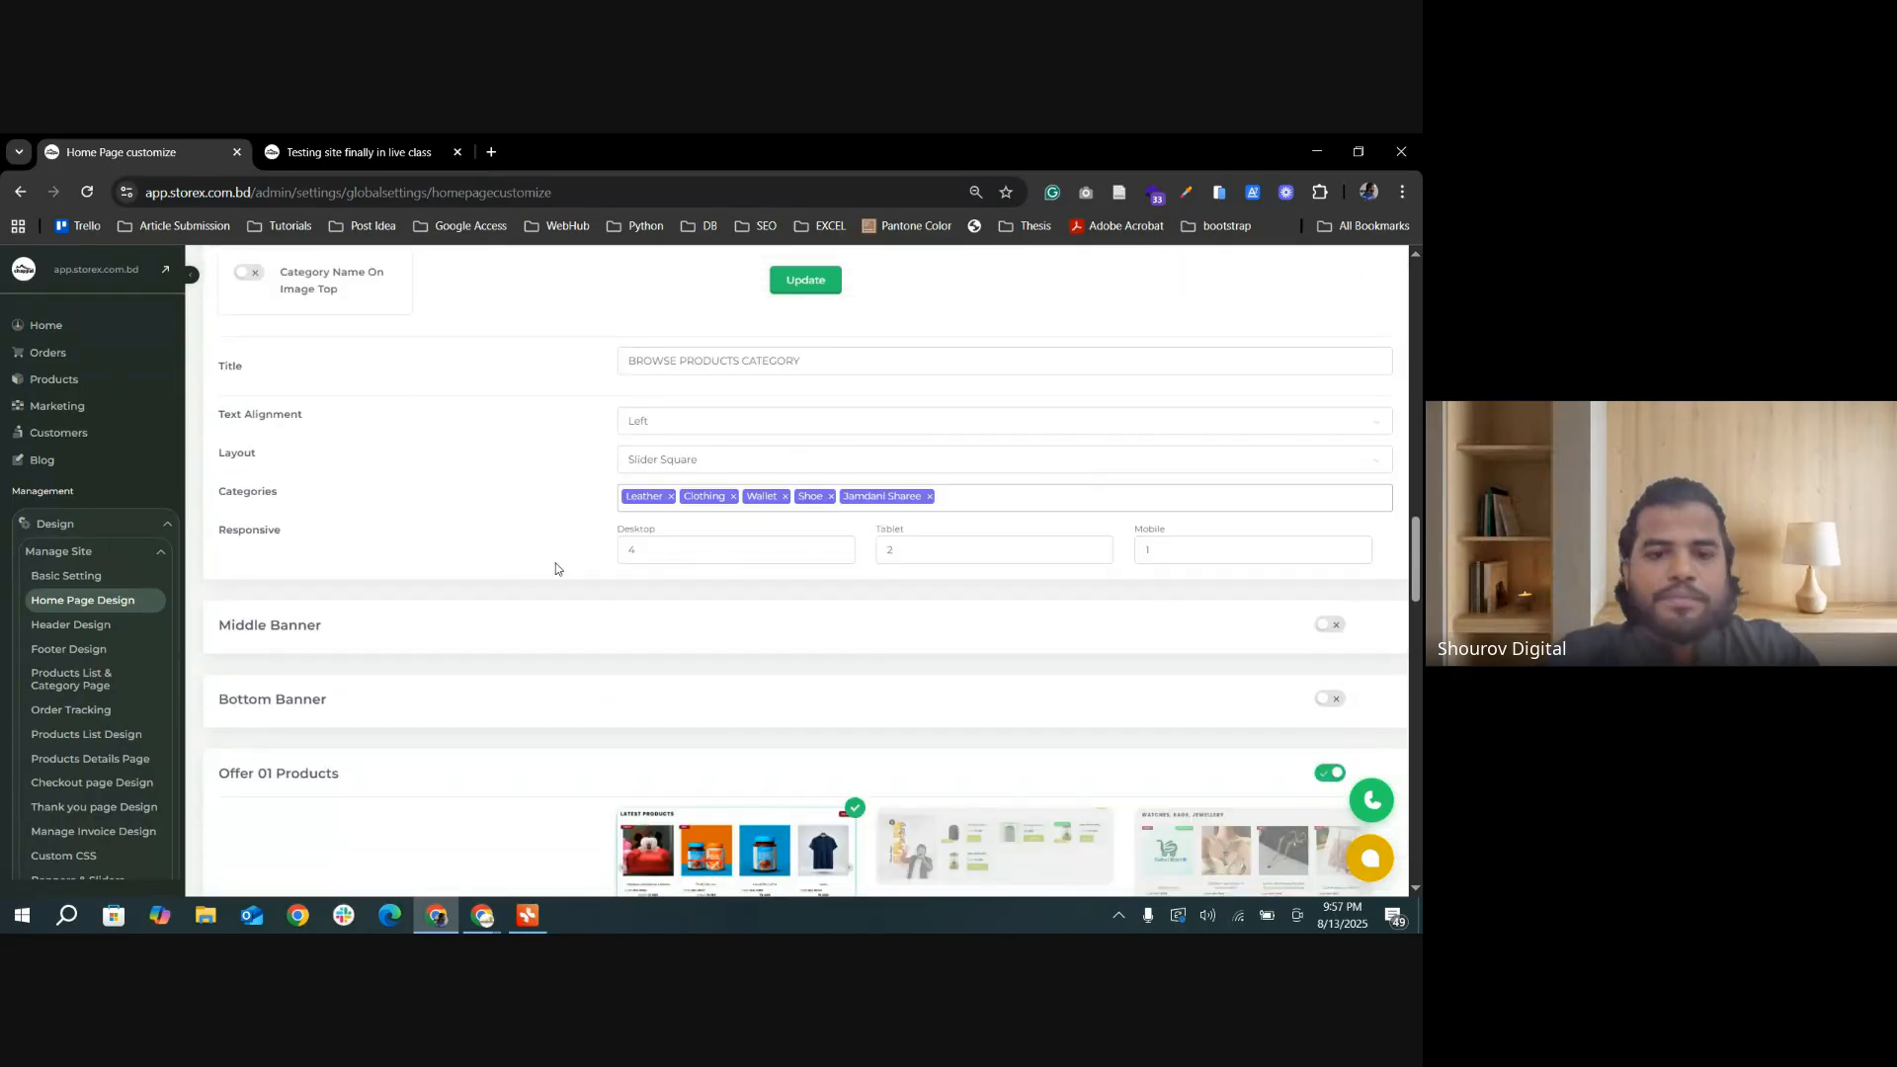
scroll(632, 544, "up", 1)
left_click(836, 456)
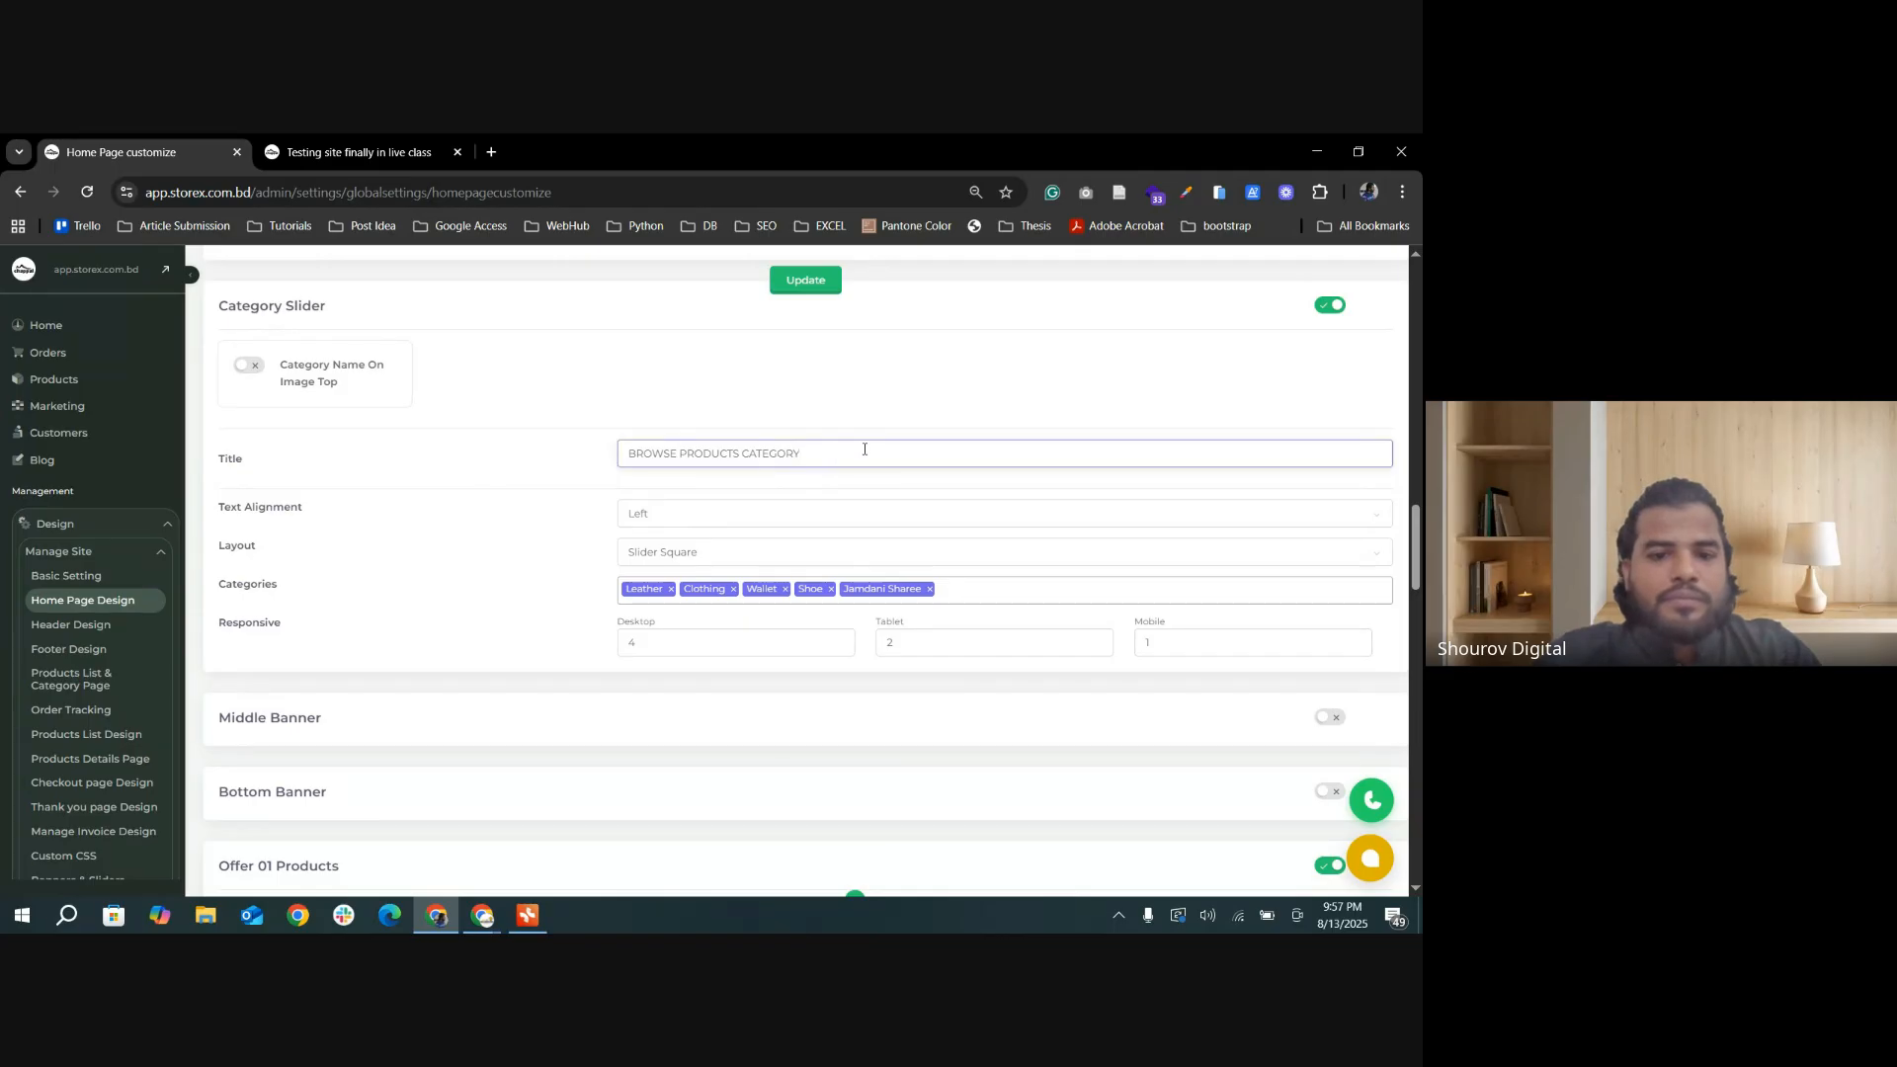
scroll(449, 550, "down", 2)
scroll(478, 622, "up", 2)
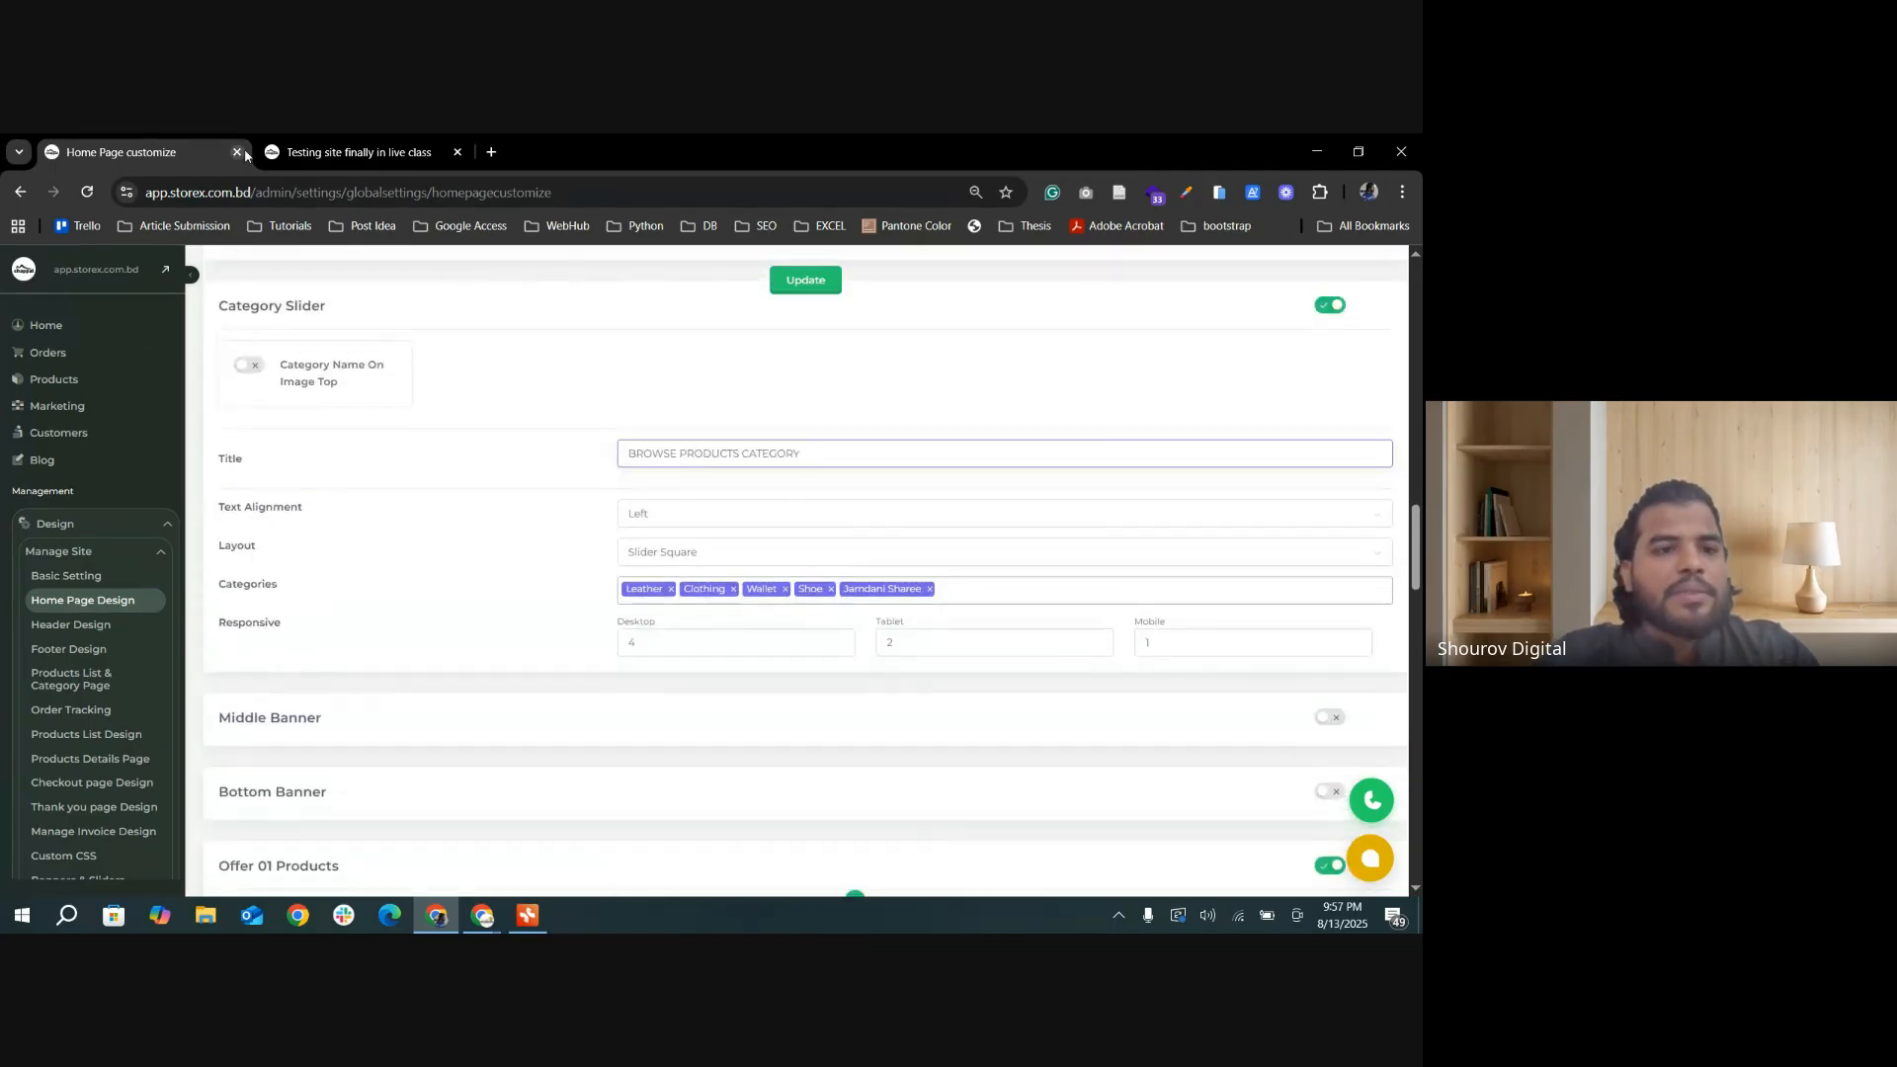
left_click(293, 154)
left_click(194, 155)
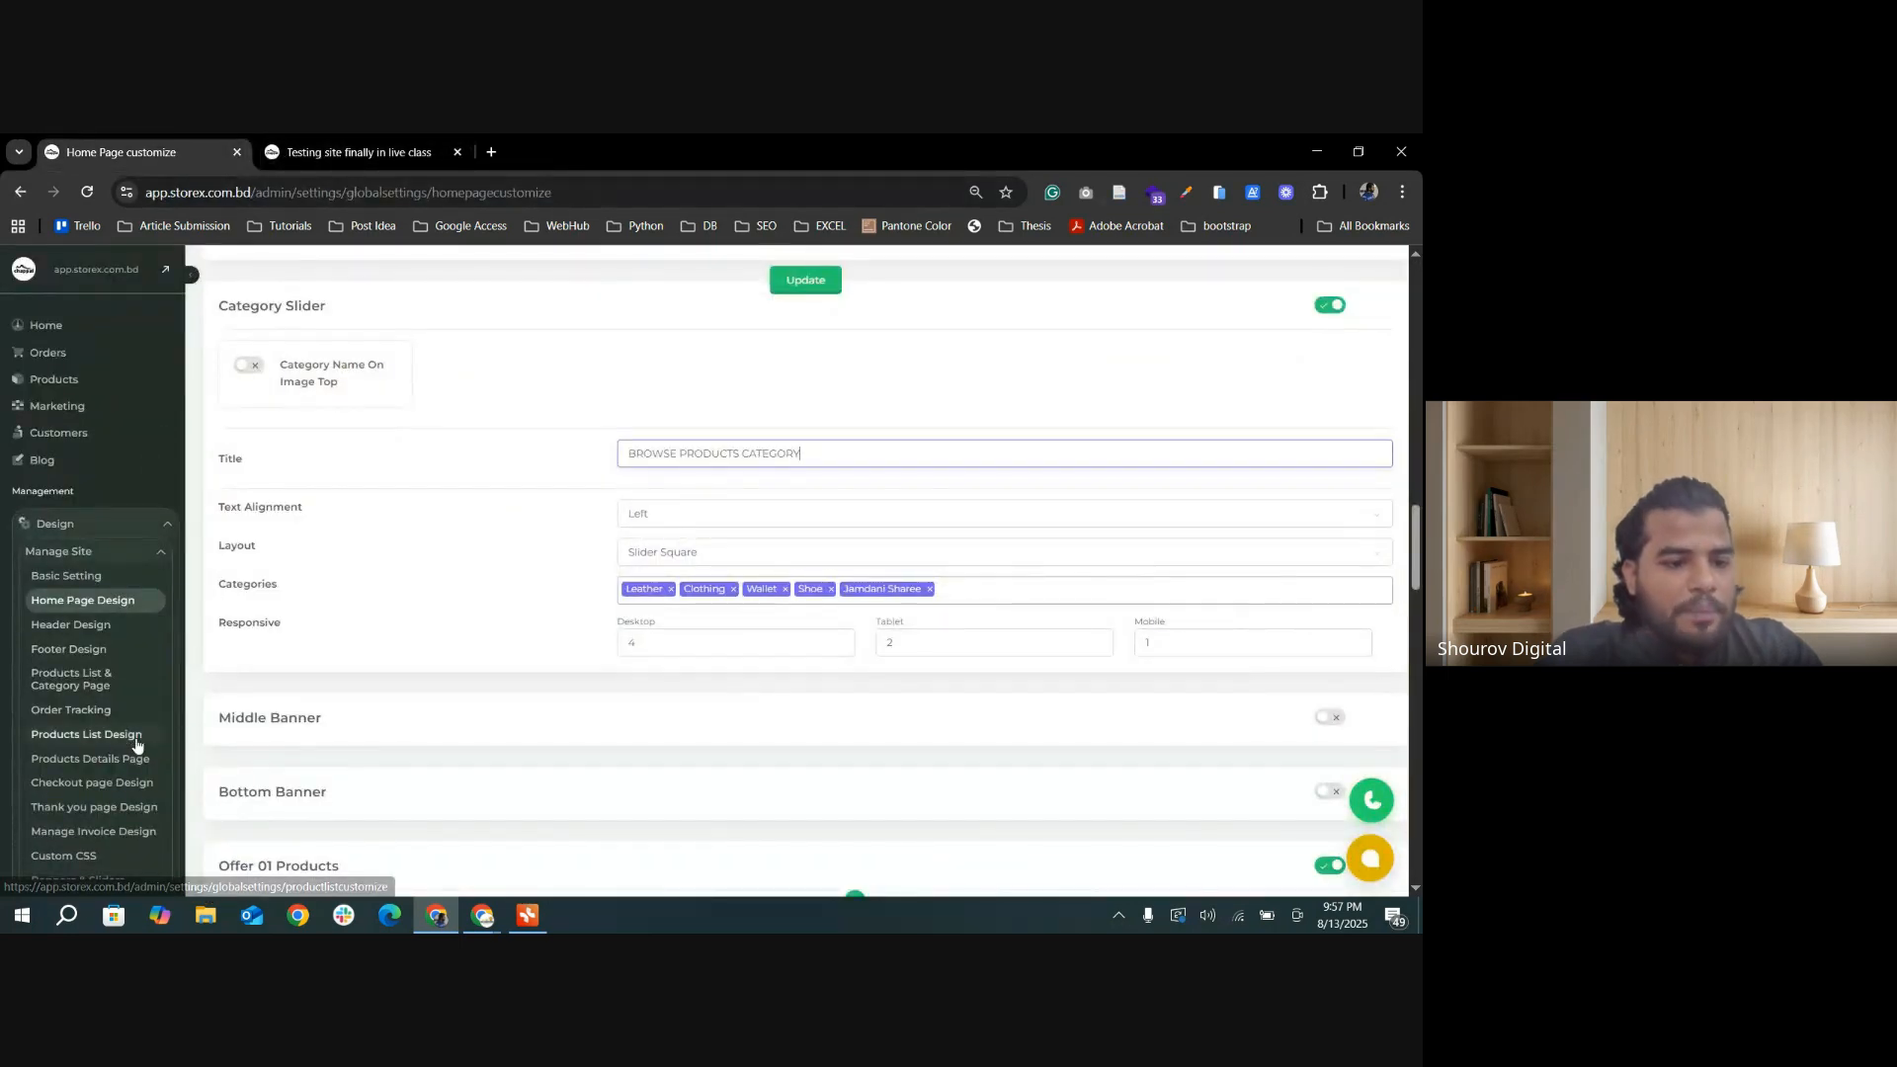
Step: Reopen the Products List & Category Page settings and view the Final Testing category in the storefront
left_click(107, 682)
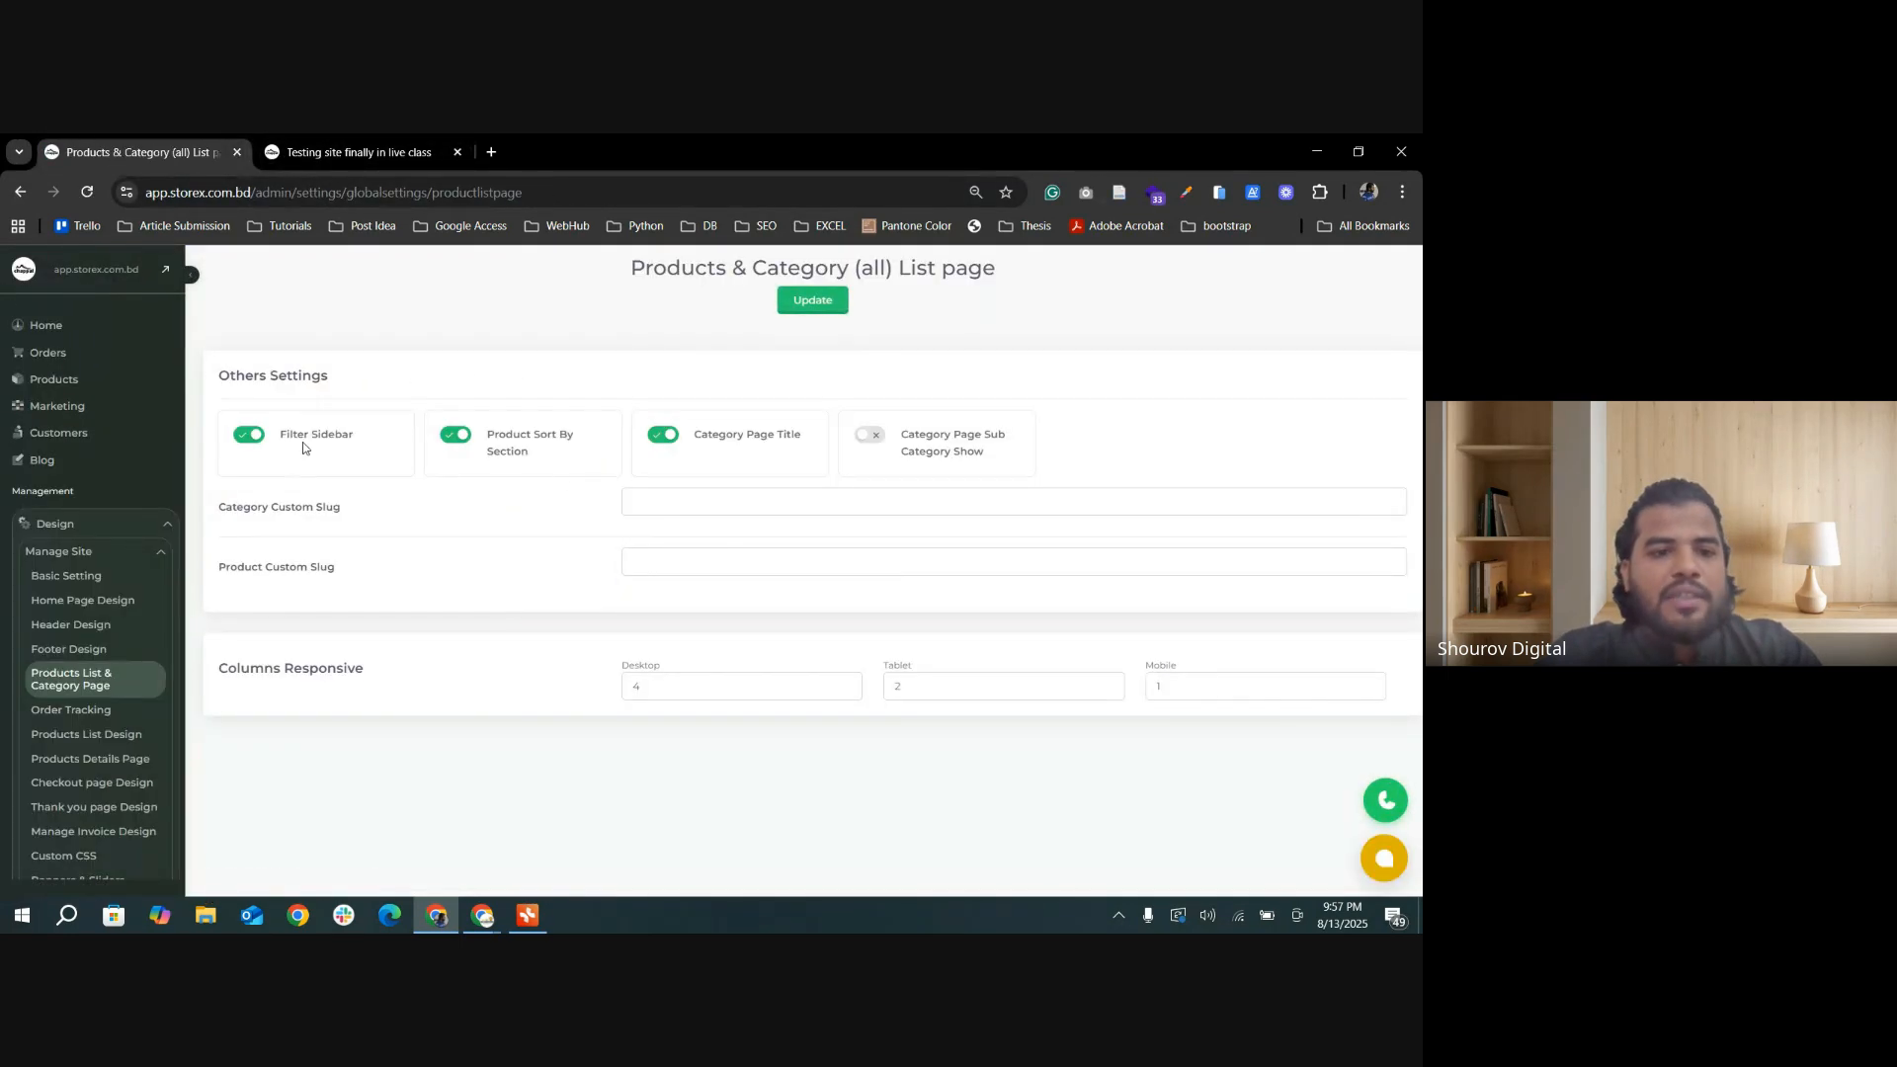
left_click(355, 153)
scroll(524, 415, "down", 1)
scroll(524, 376, "up", 1)
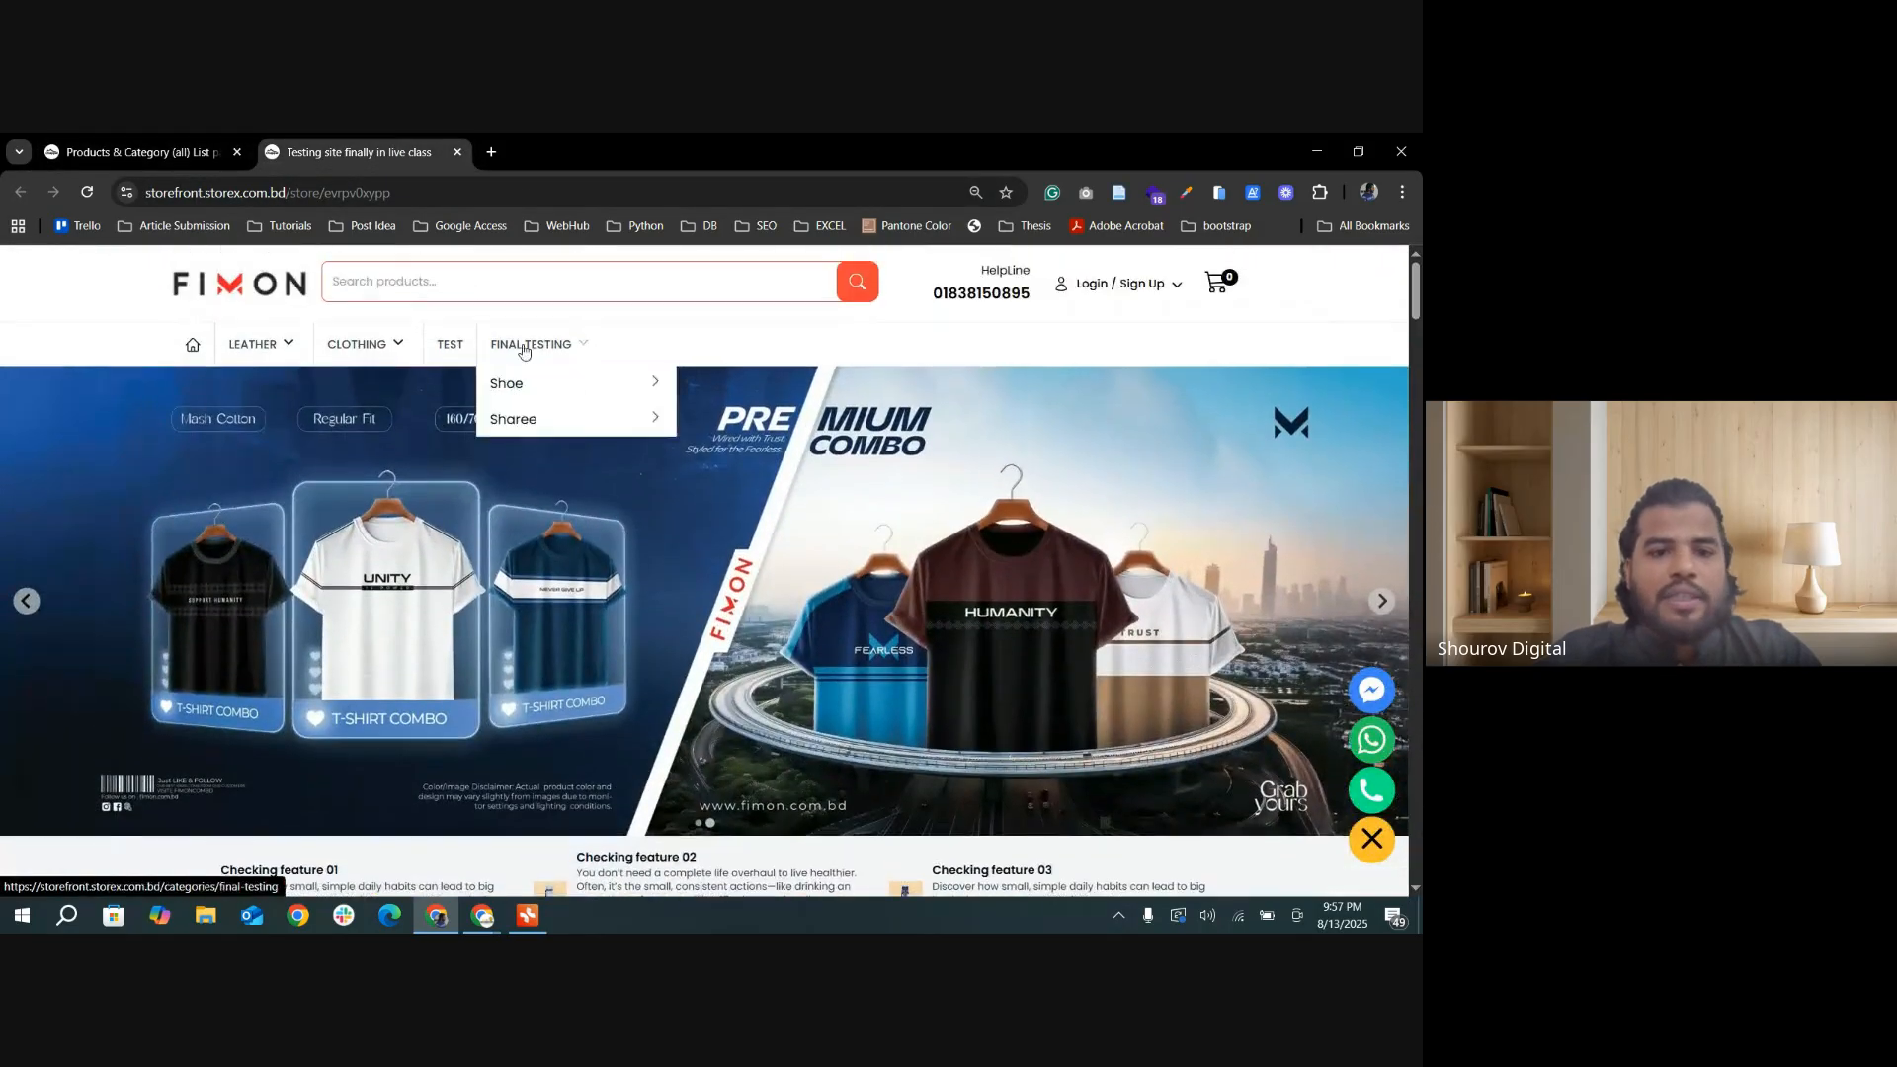
left_click(524, 345)
scroll(209, 369, "down", 1)
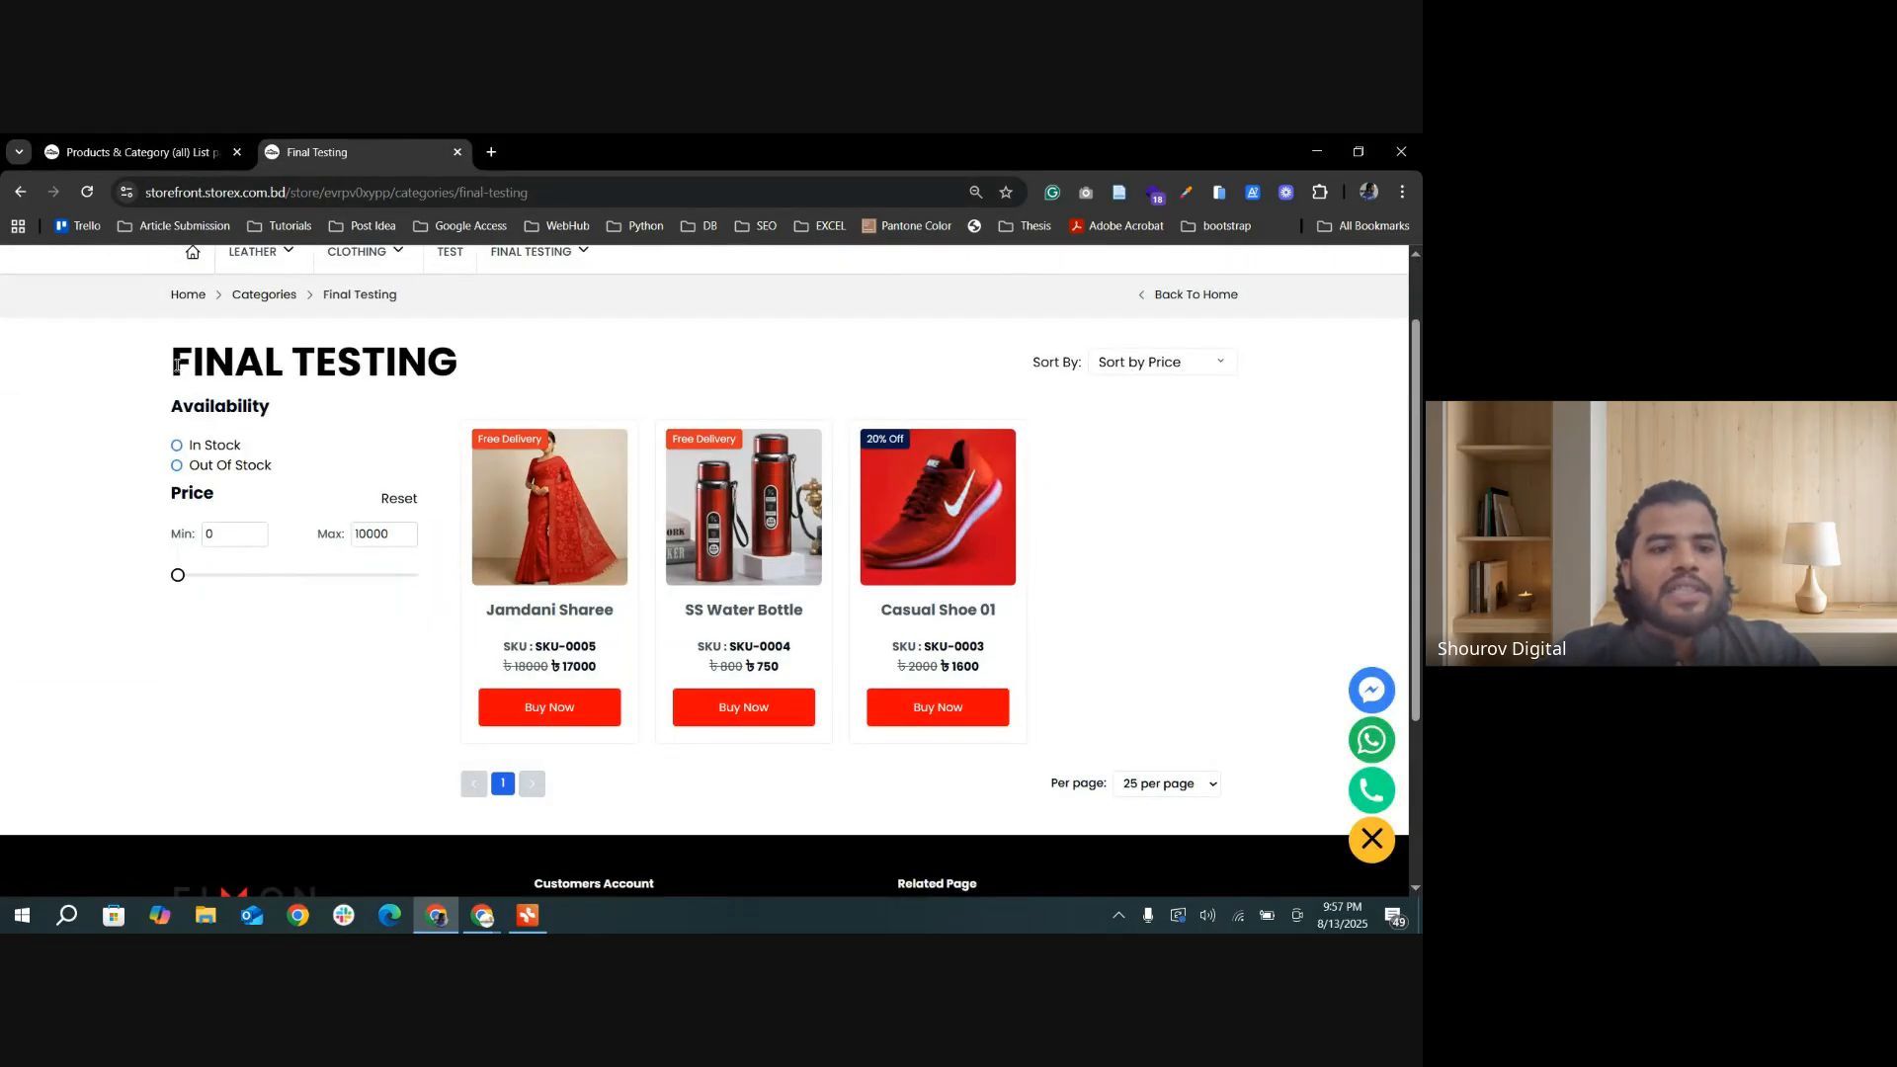
Step: Filter the Final Testing category by Out Of Stock availability and inspect the minimum and maximum price filter fields
left_click_drag(176, 366, 479, 359)
left_click(292, 411)
left_click_drag(157, 416, 287, 465)
left_click(293, 475)
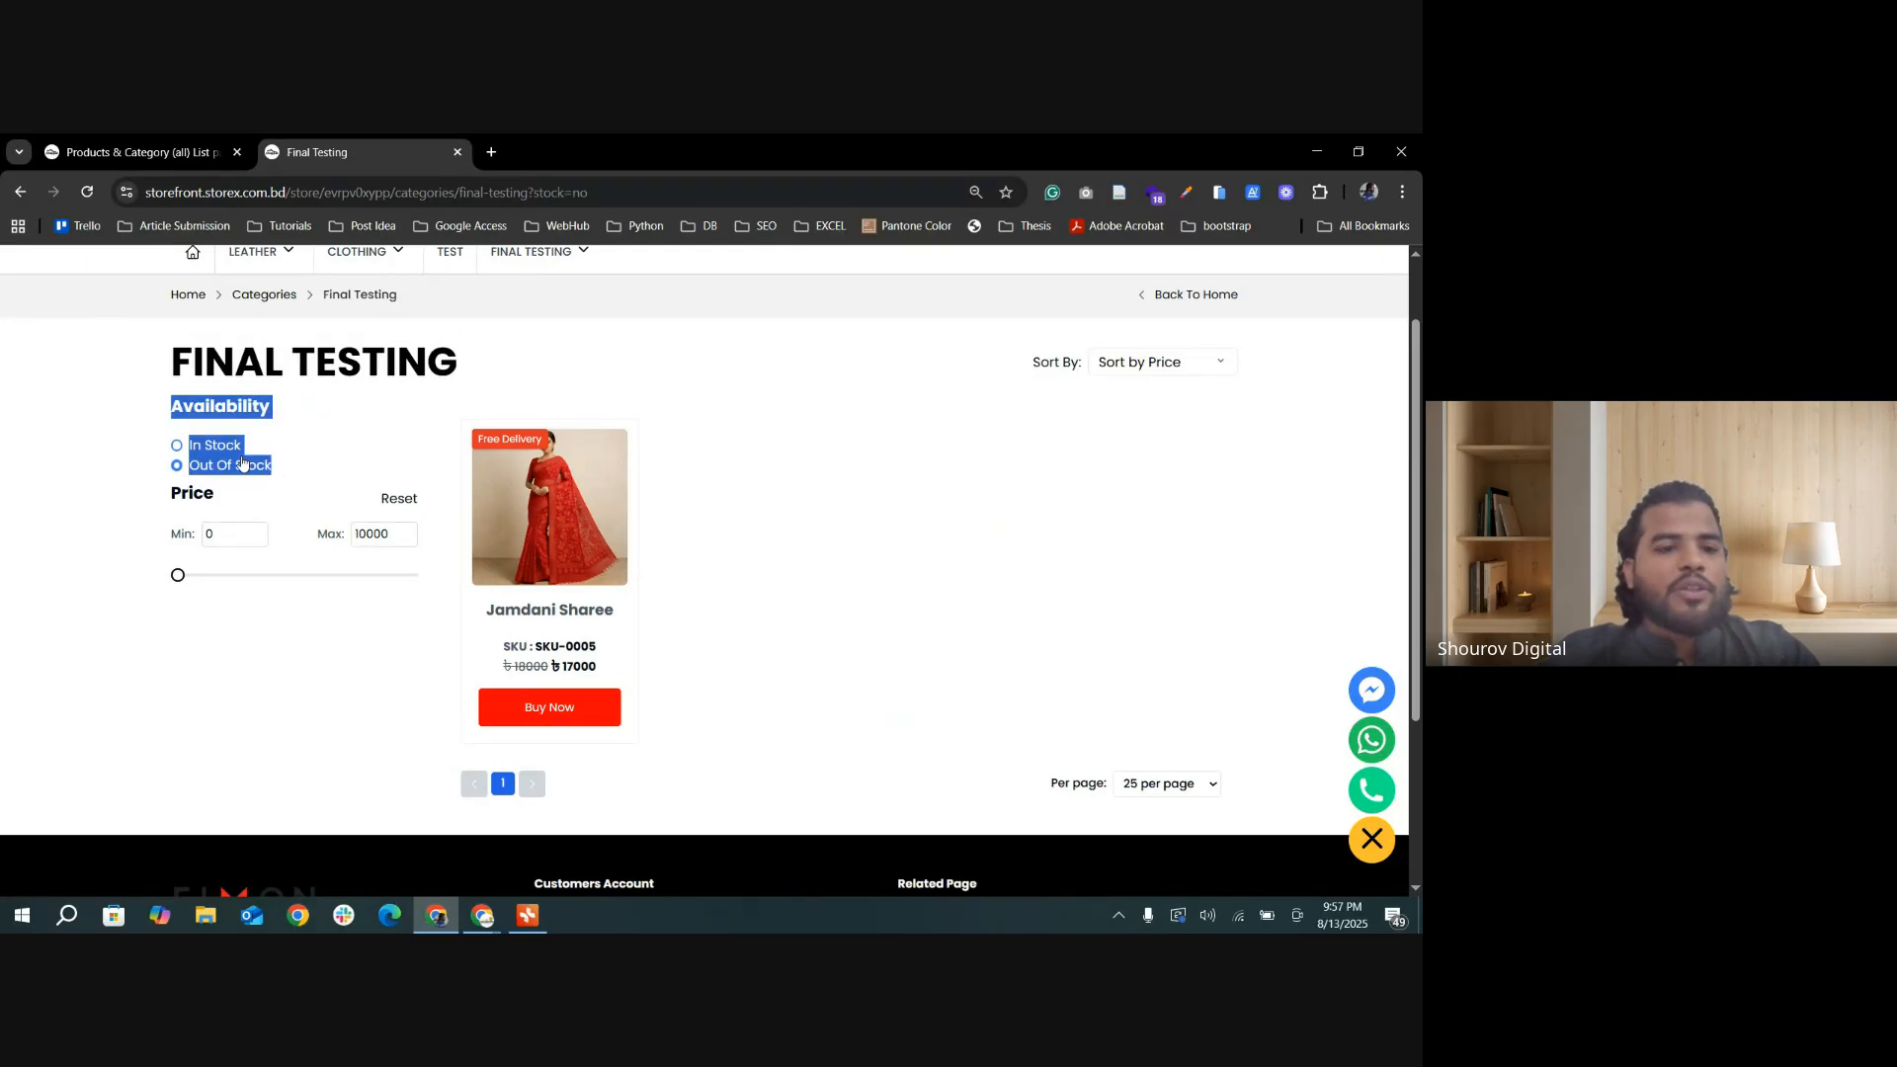
left_click(267, 451)
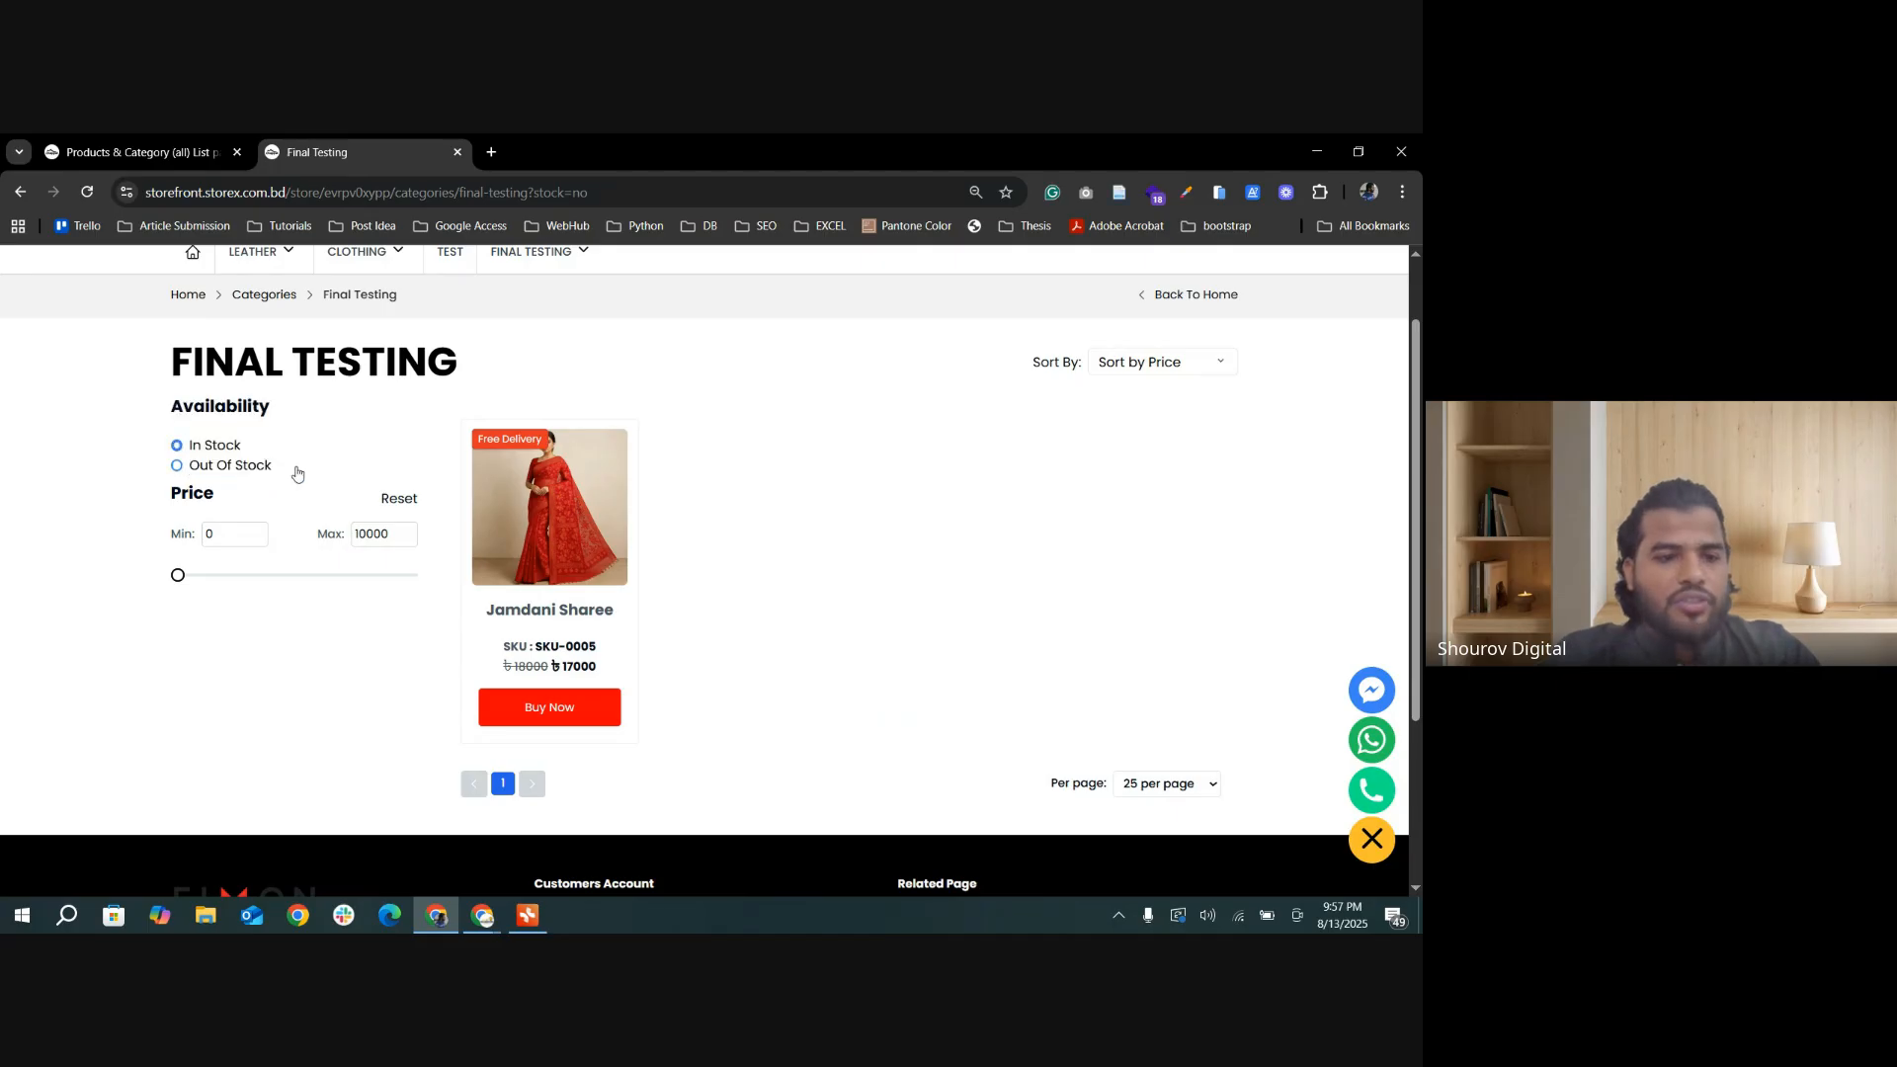
left_click(229, 543)
left_click(388, 536)
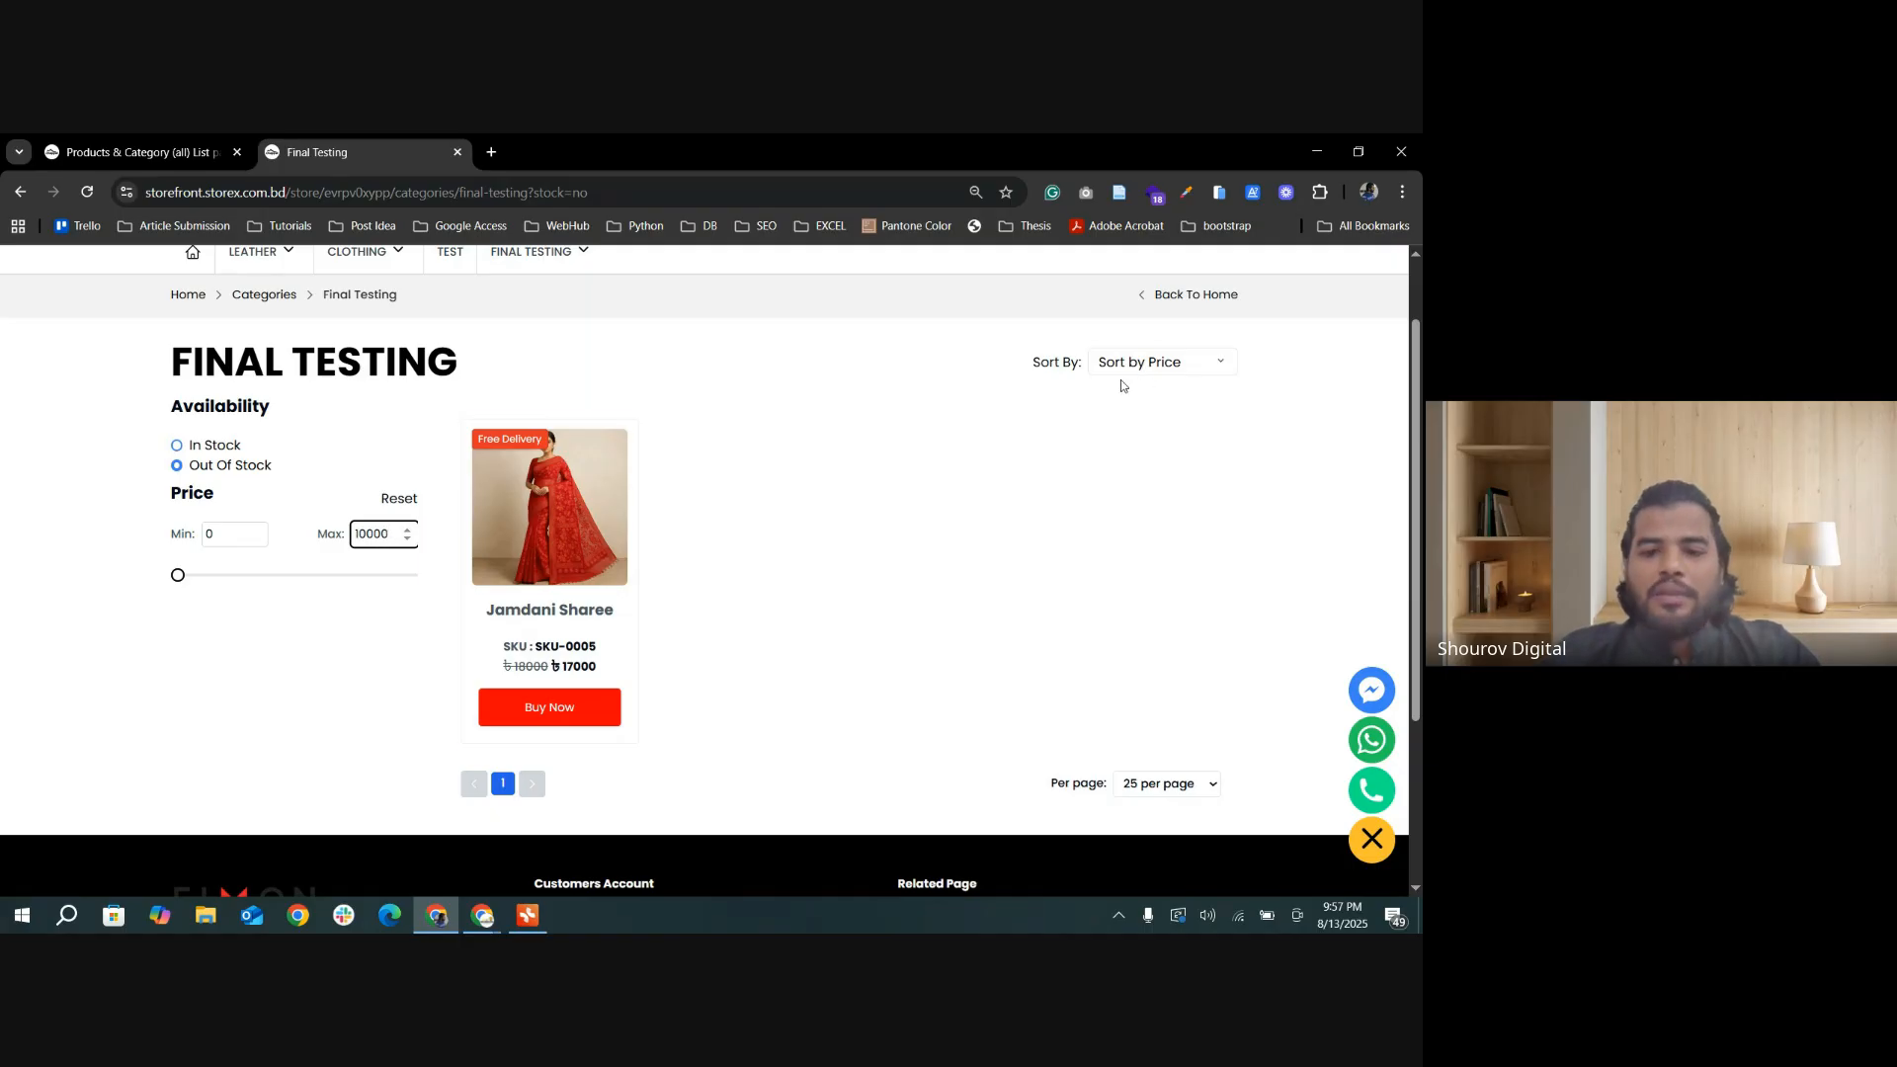
Step: Reopen the Final Testing category without filters and sort its products by price Low to High, finishing with High to Low
left_click(259, 297)
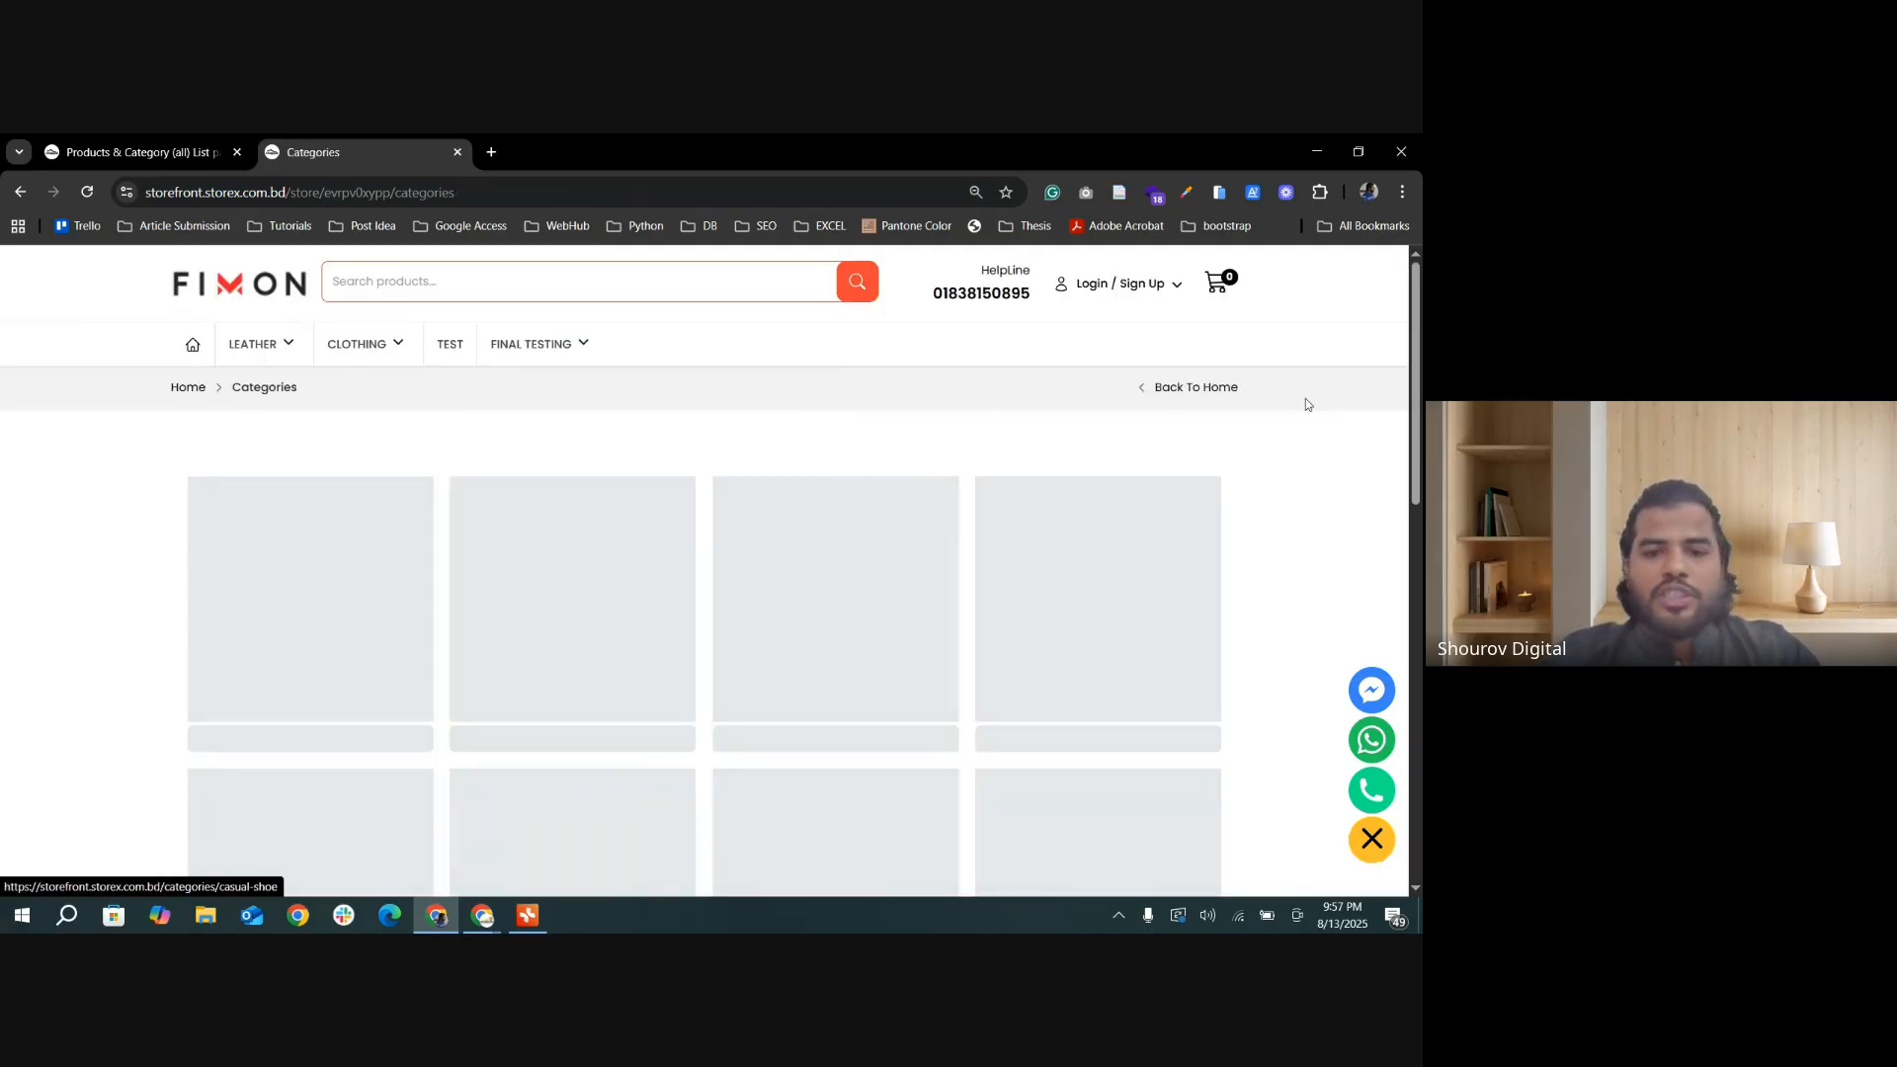
left_click(506, 344)
left_click(1201, 456)
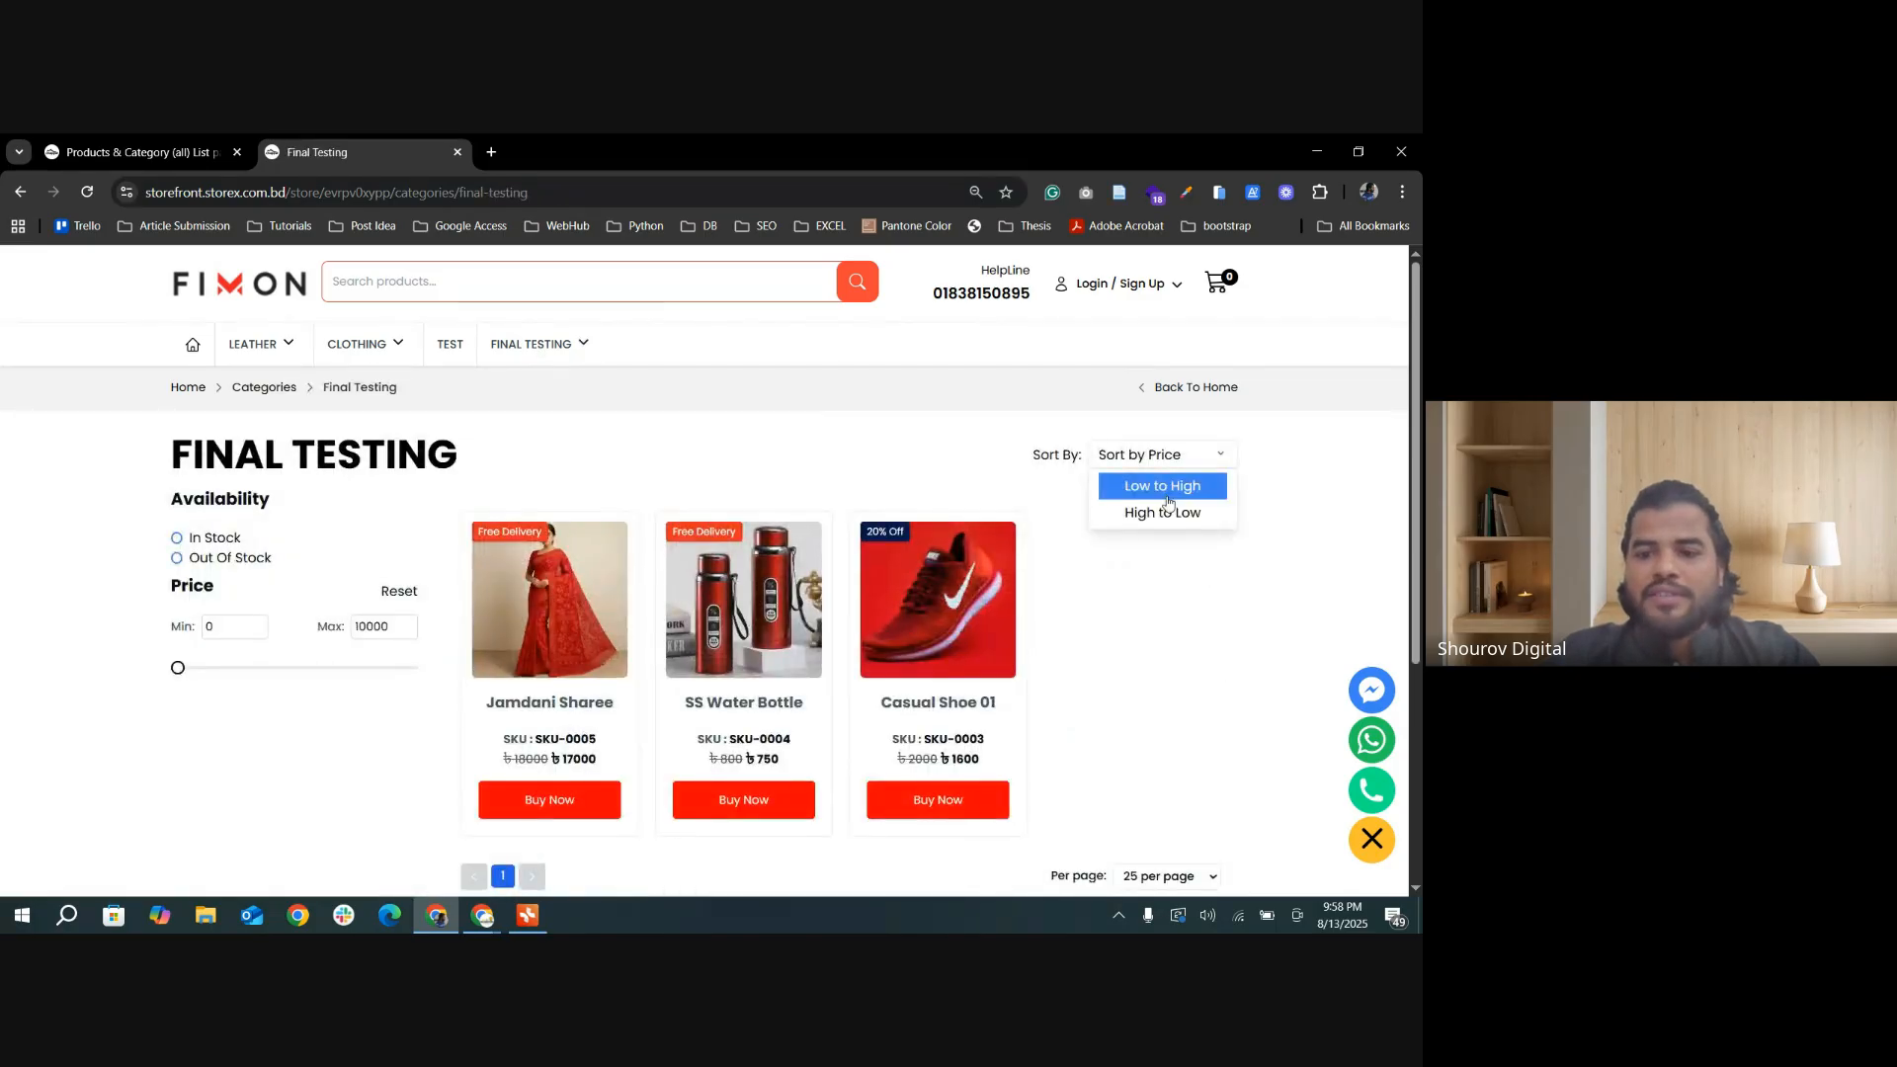
left_click(1177, 487)
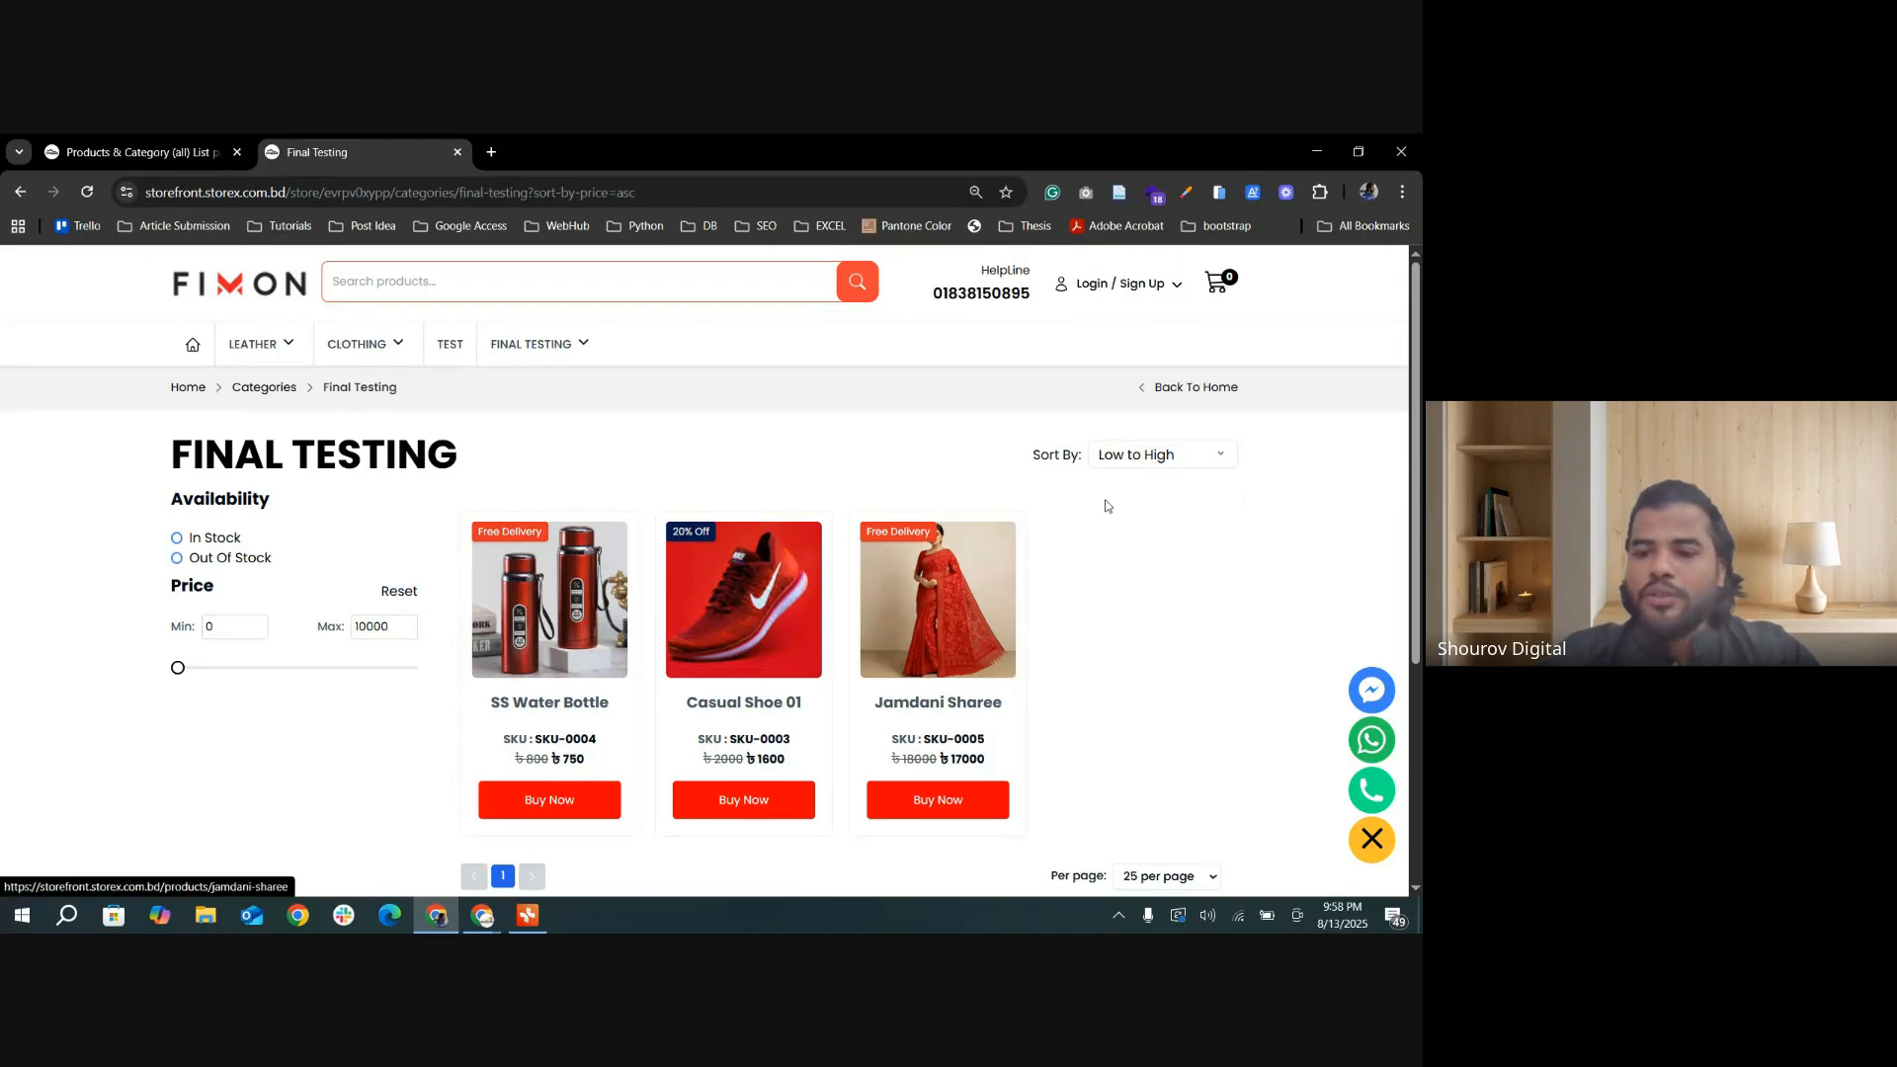
left_click(1156, 457)
left_click(1137, 514)
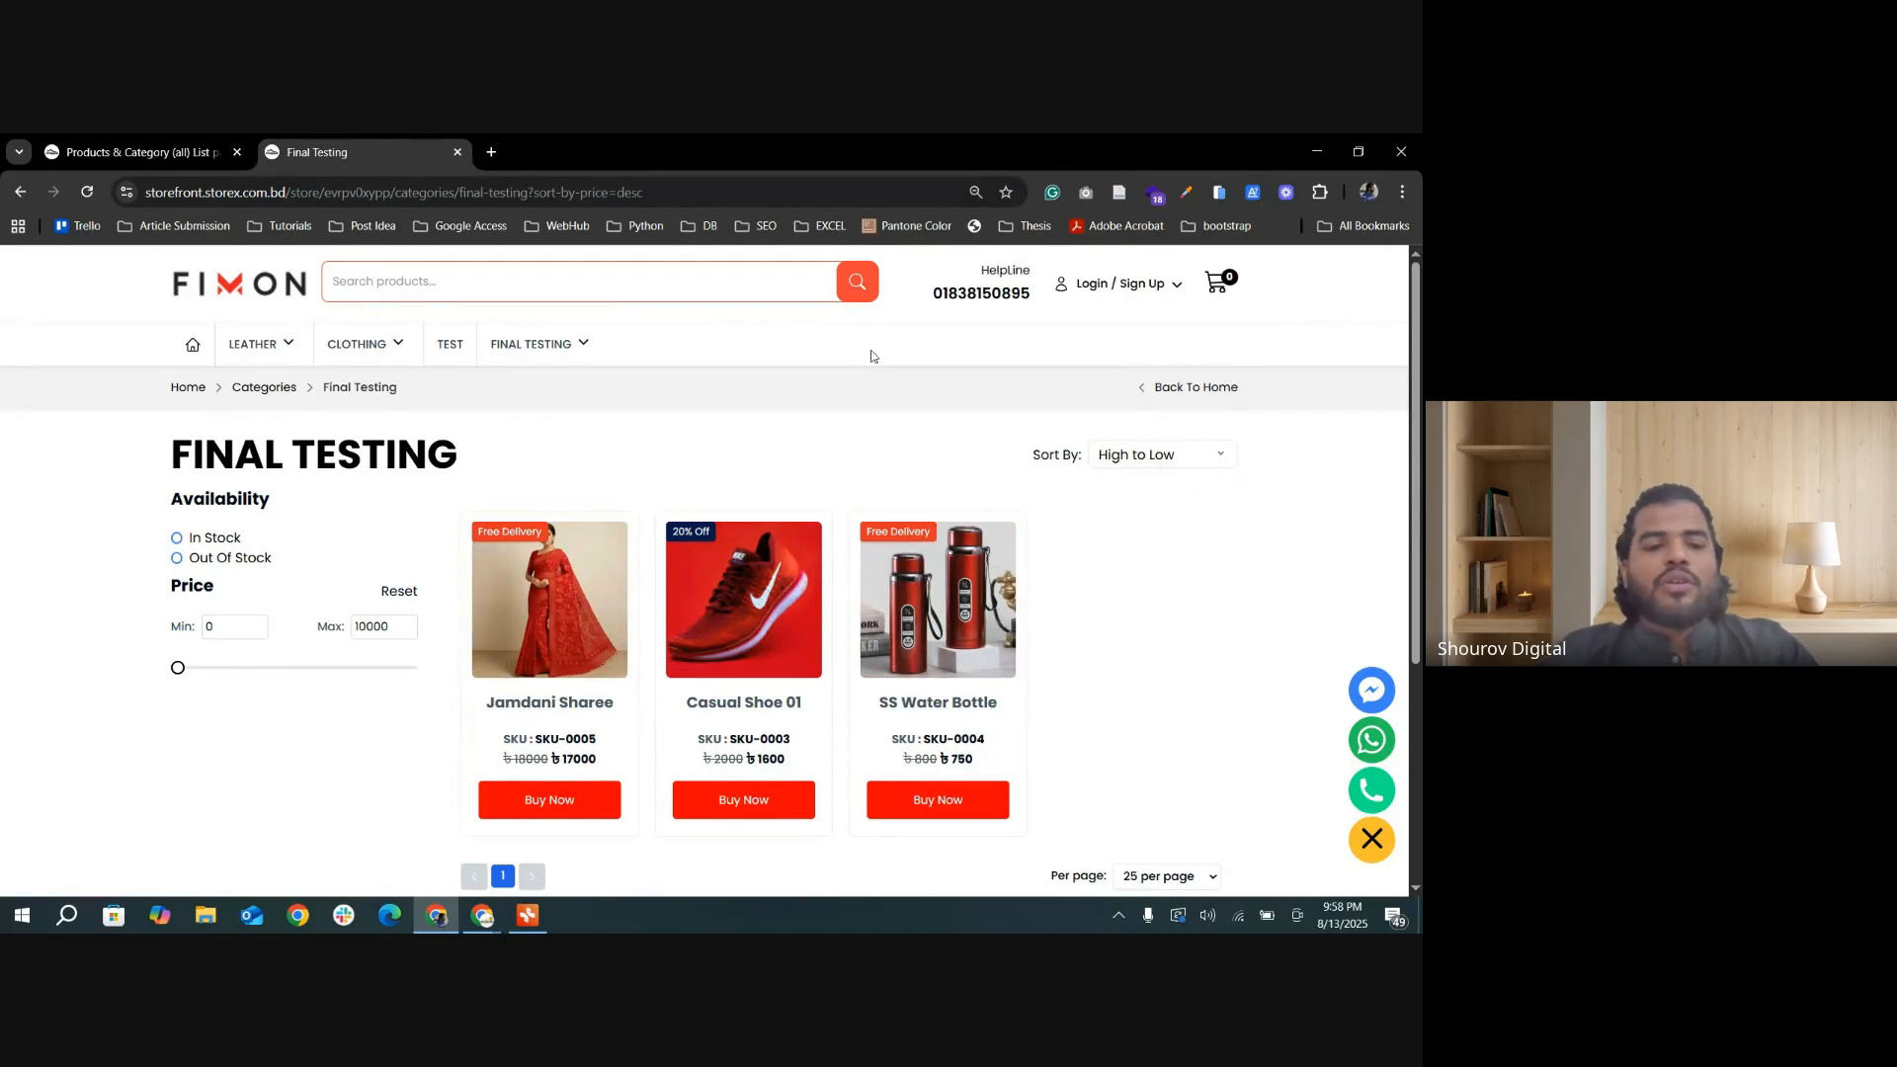
Step: Turn off Filter Sidebar for the products and category list page, update the settings, and reload the Final Testing category page
left_click(170, 151)
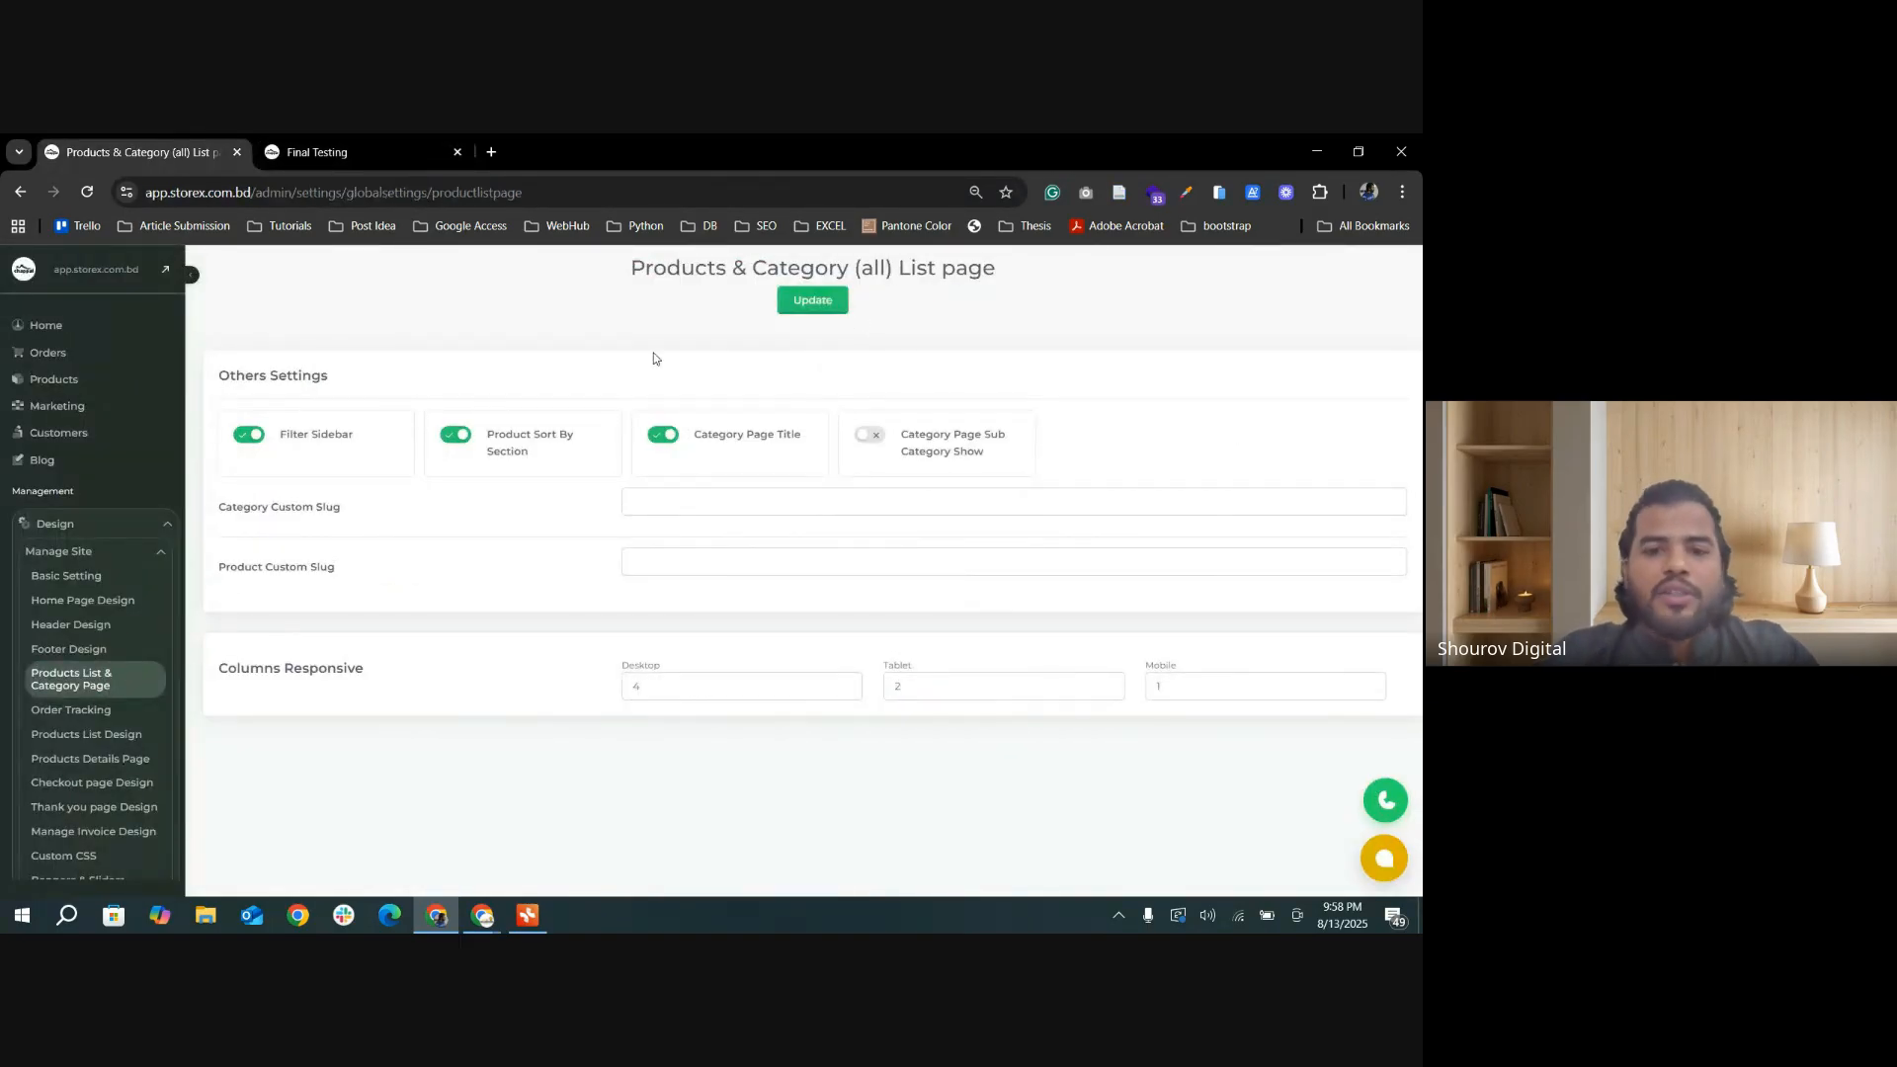
left_click(250, 436)
left_click(812, 299)
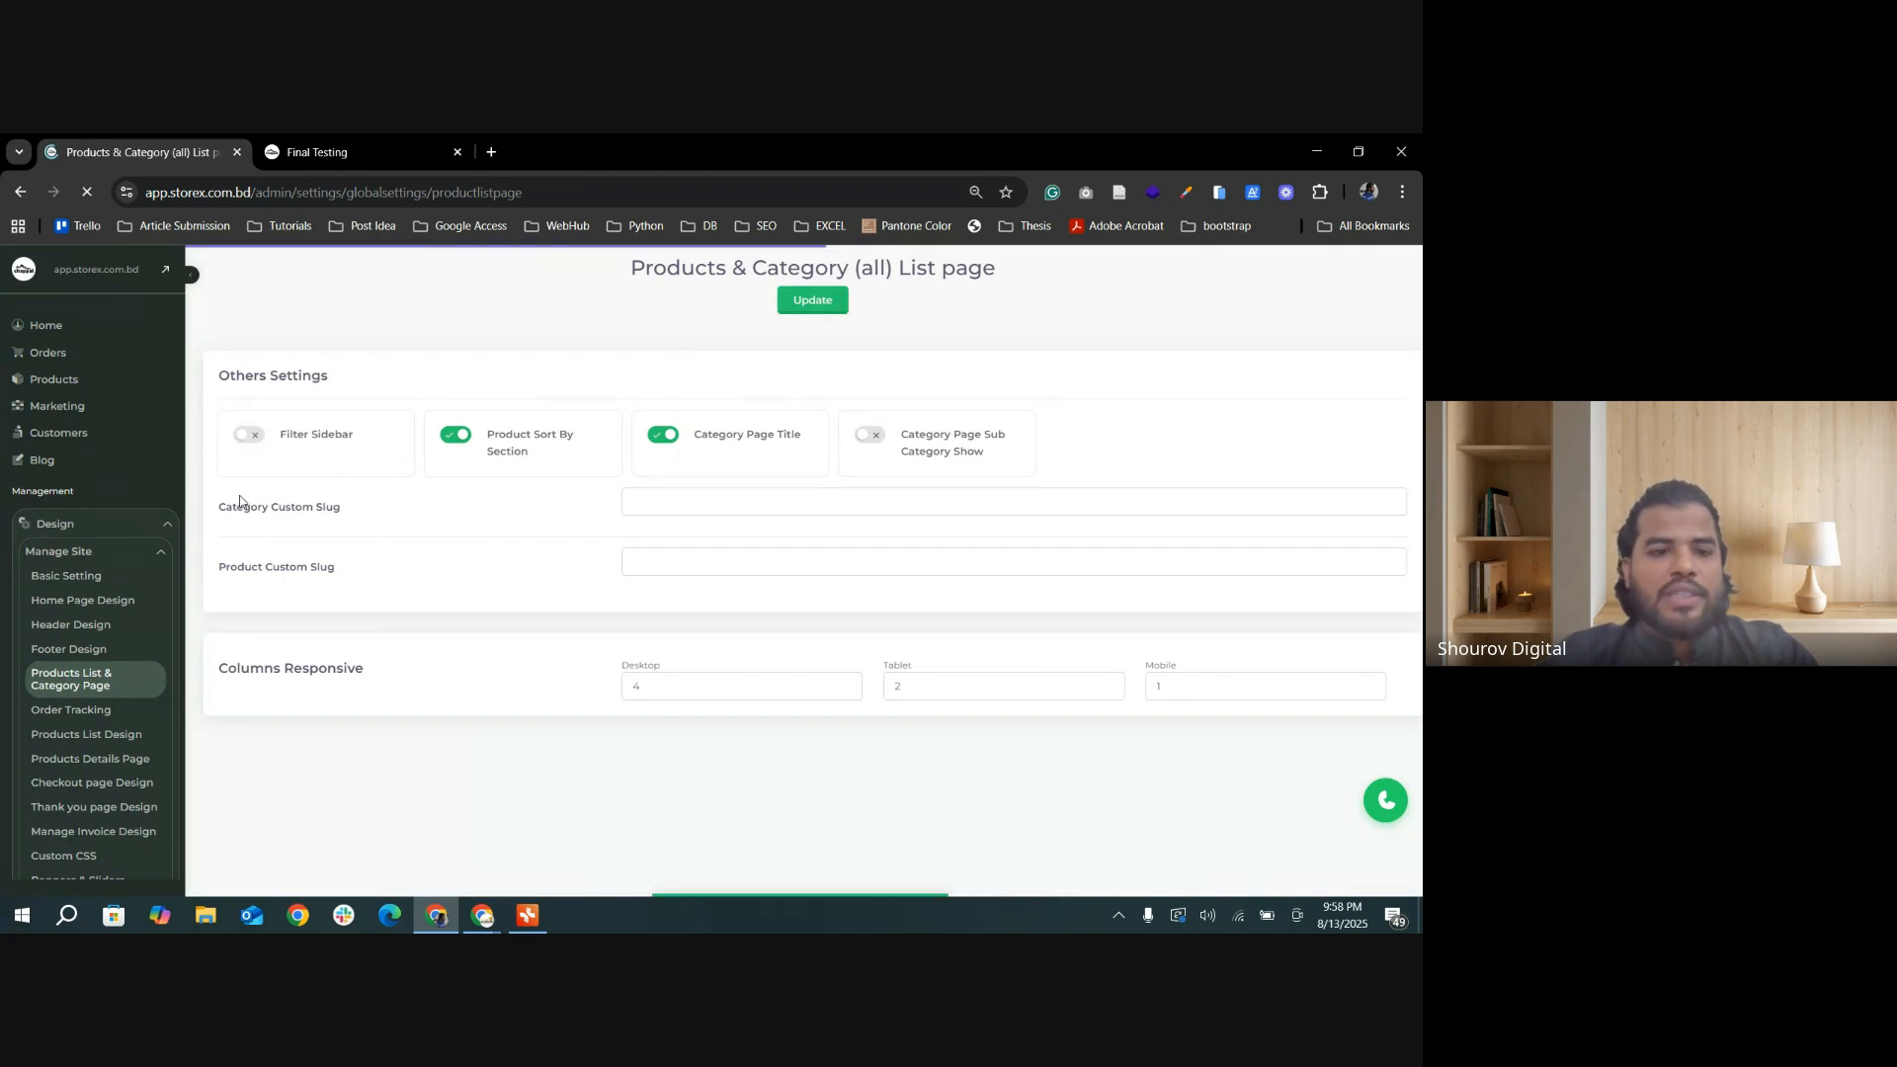
left_click(369, 158)
left_click(87, 192)
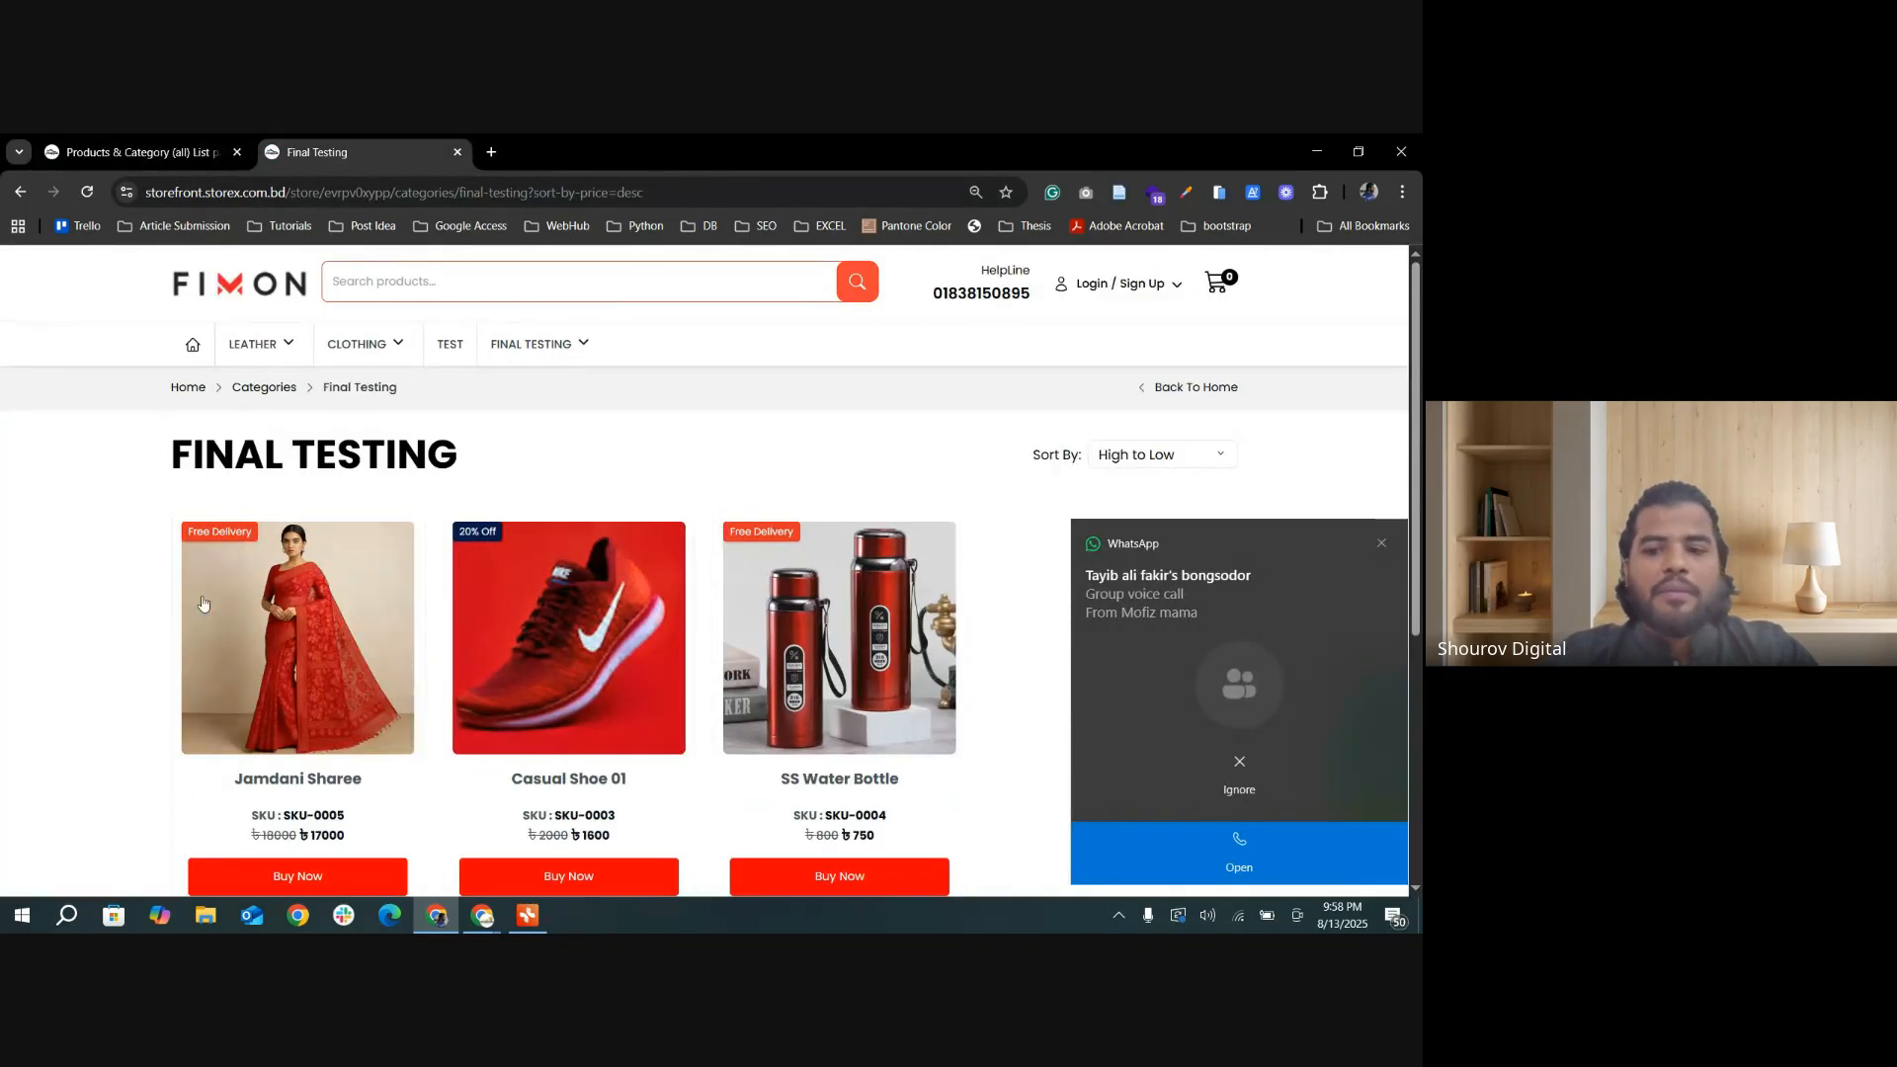
Step: Dismiss the incoming call notification, turn Filter Sidebar back on for the list and category page, and update the settings
left_click(1383, 544)
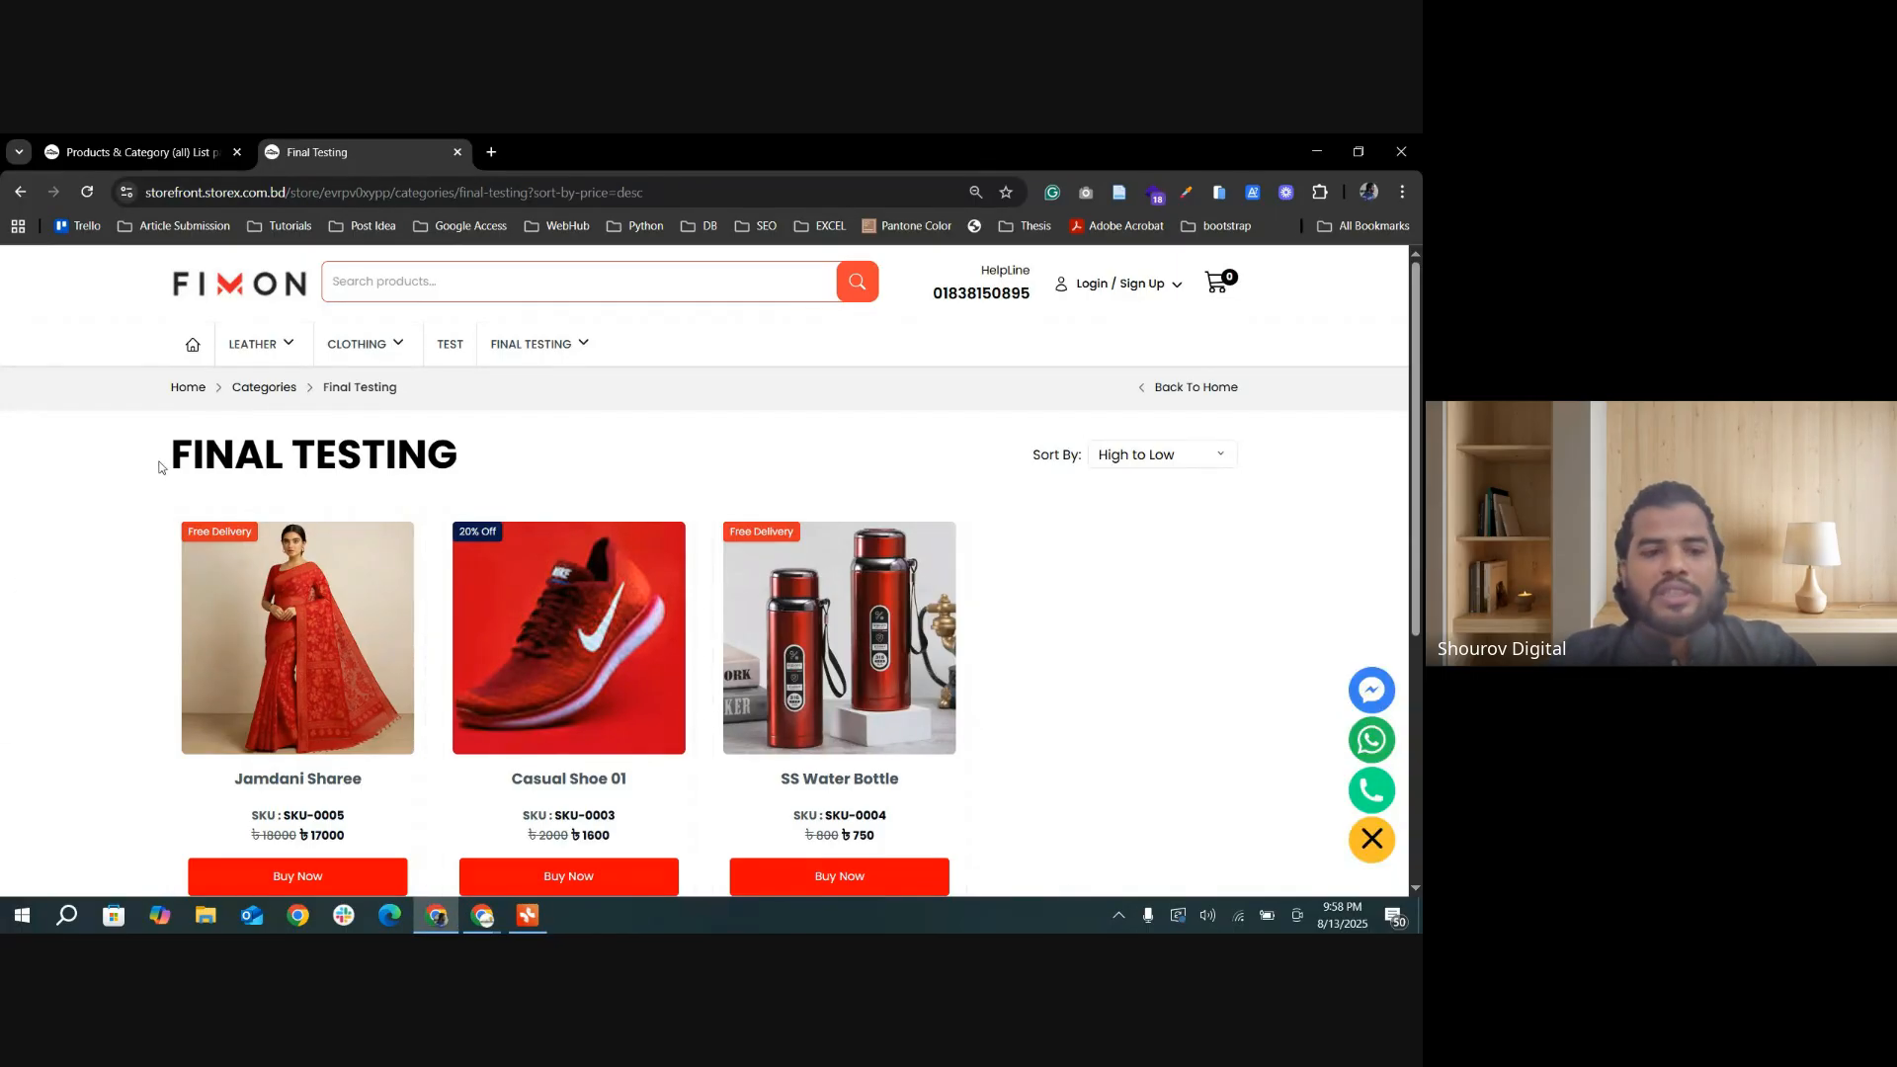
left_click_drag(158, 464, 467, 457)
left_click(210, 454)
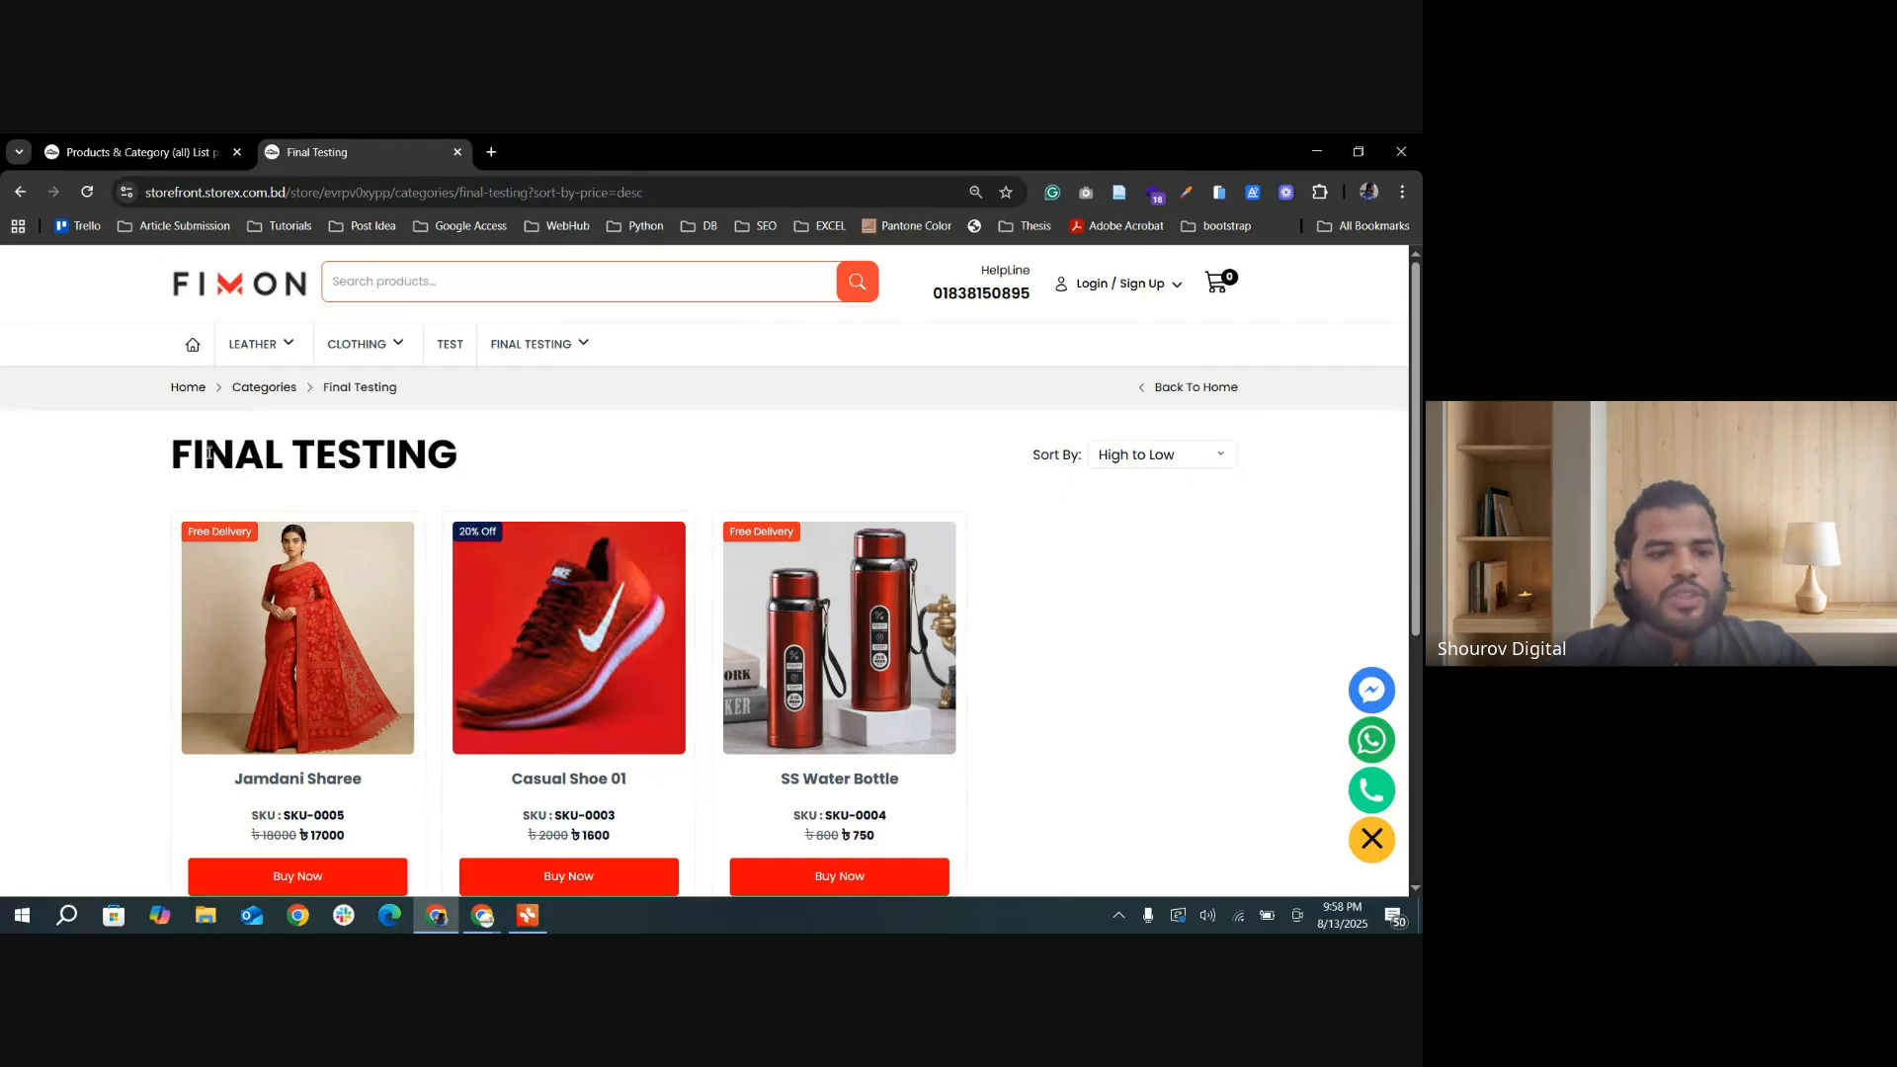
left_click(140, 163)
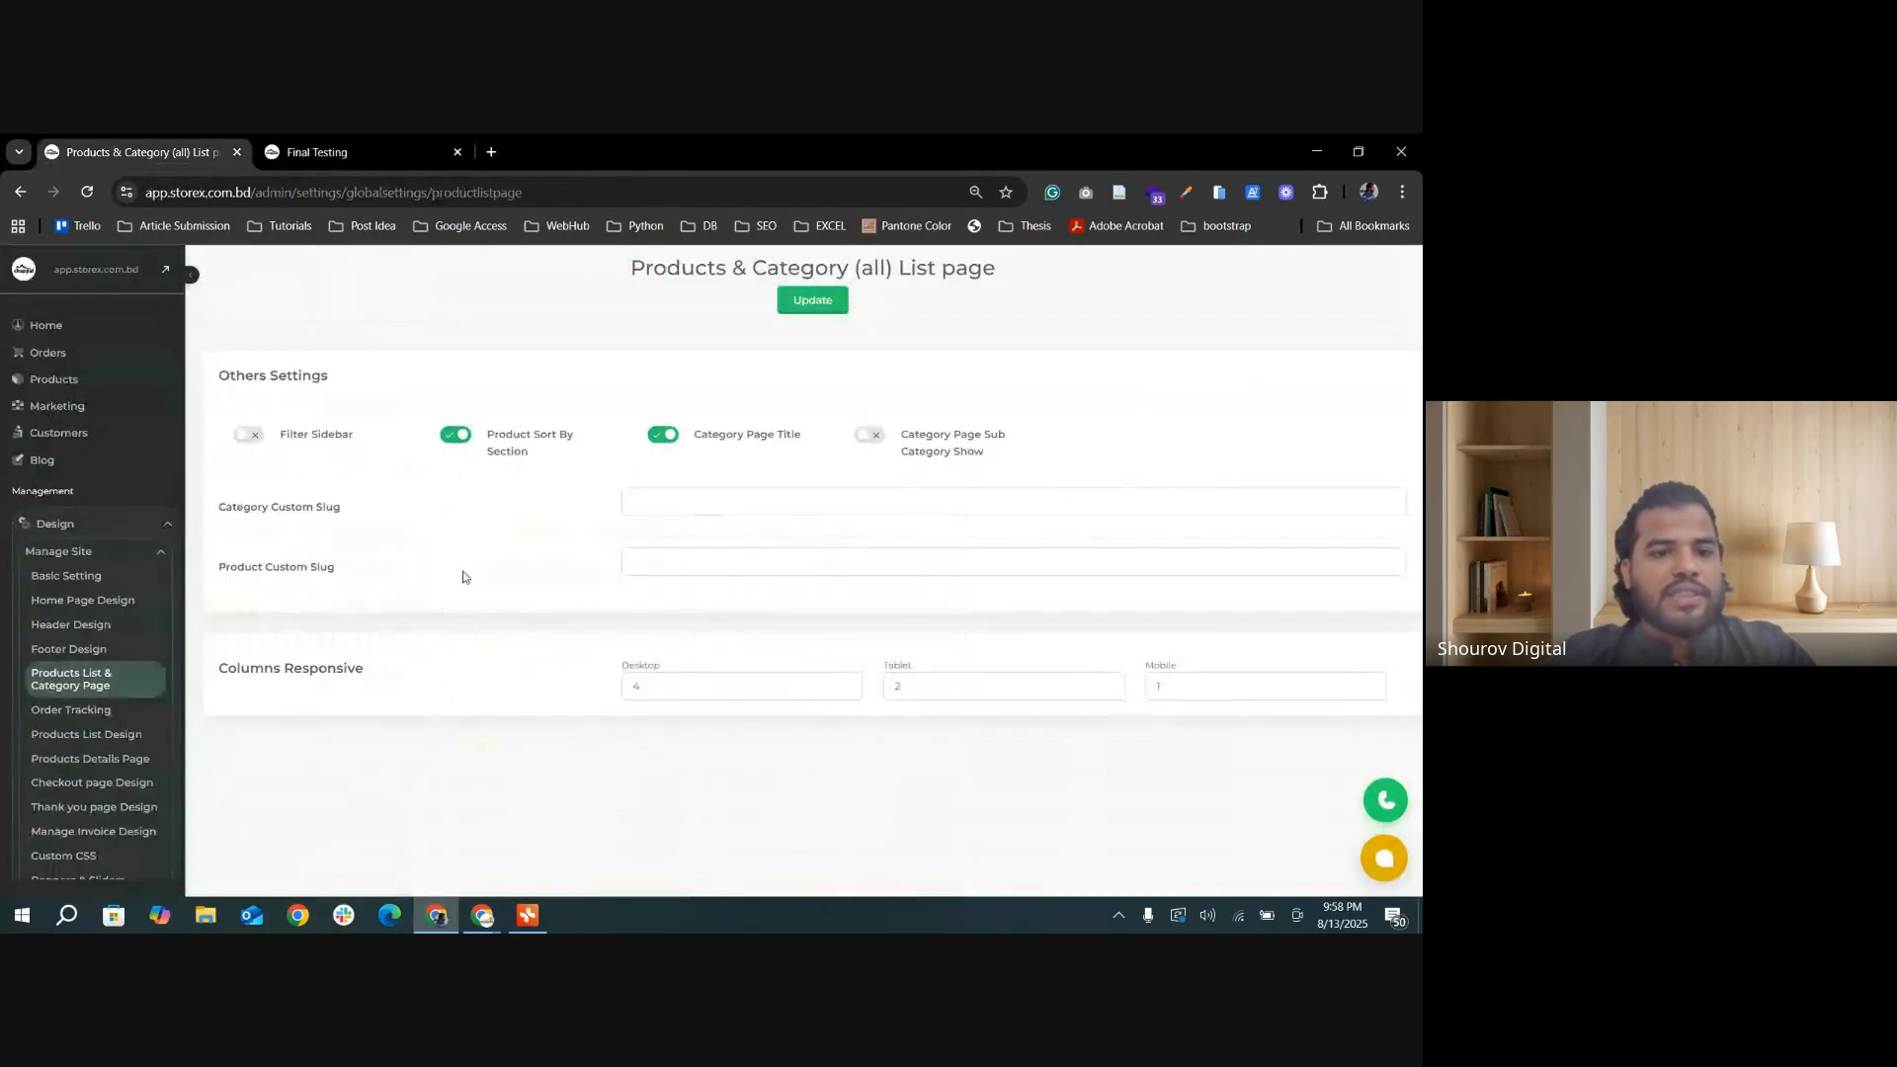
left_click(247, 435)
left_click(812, 302)
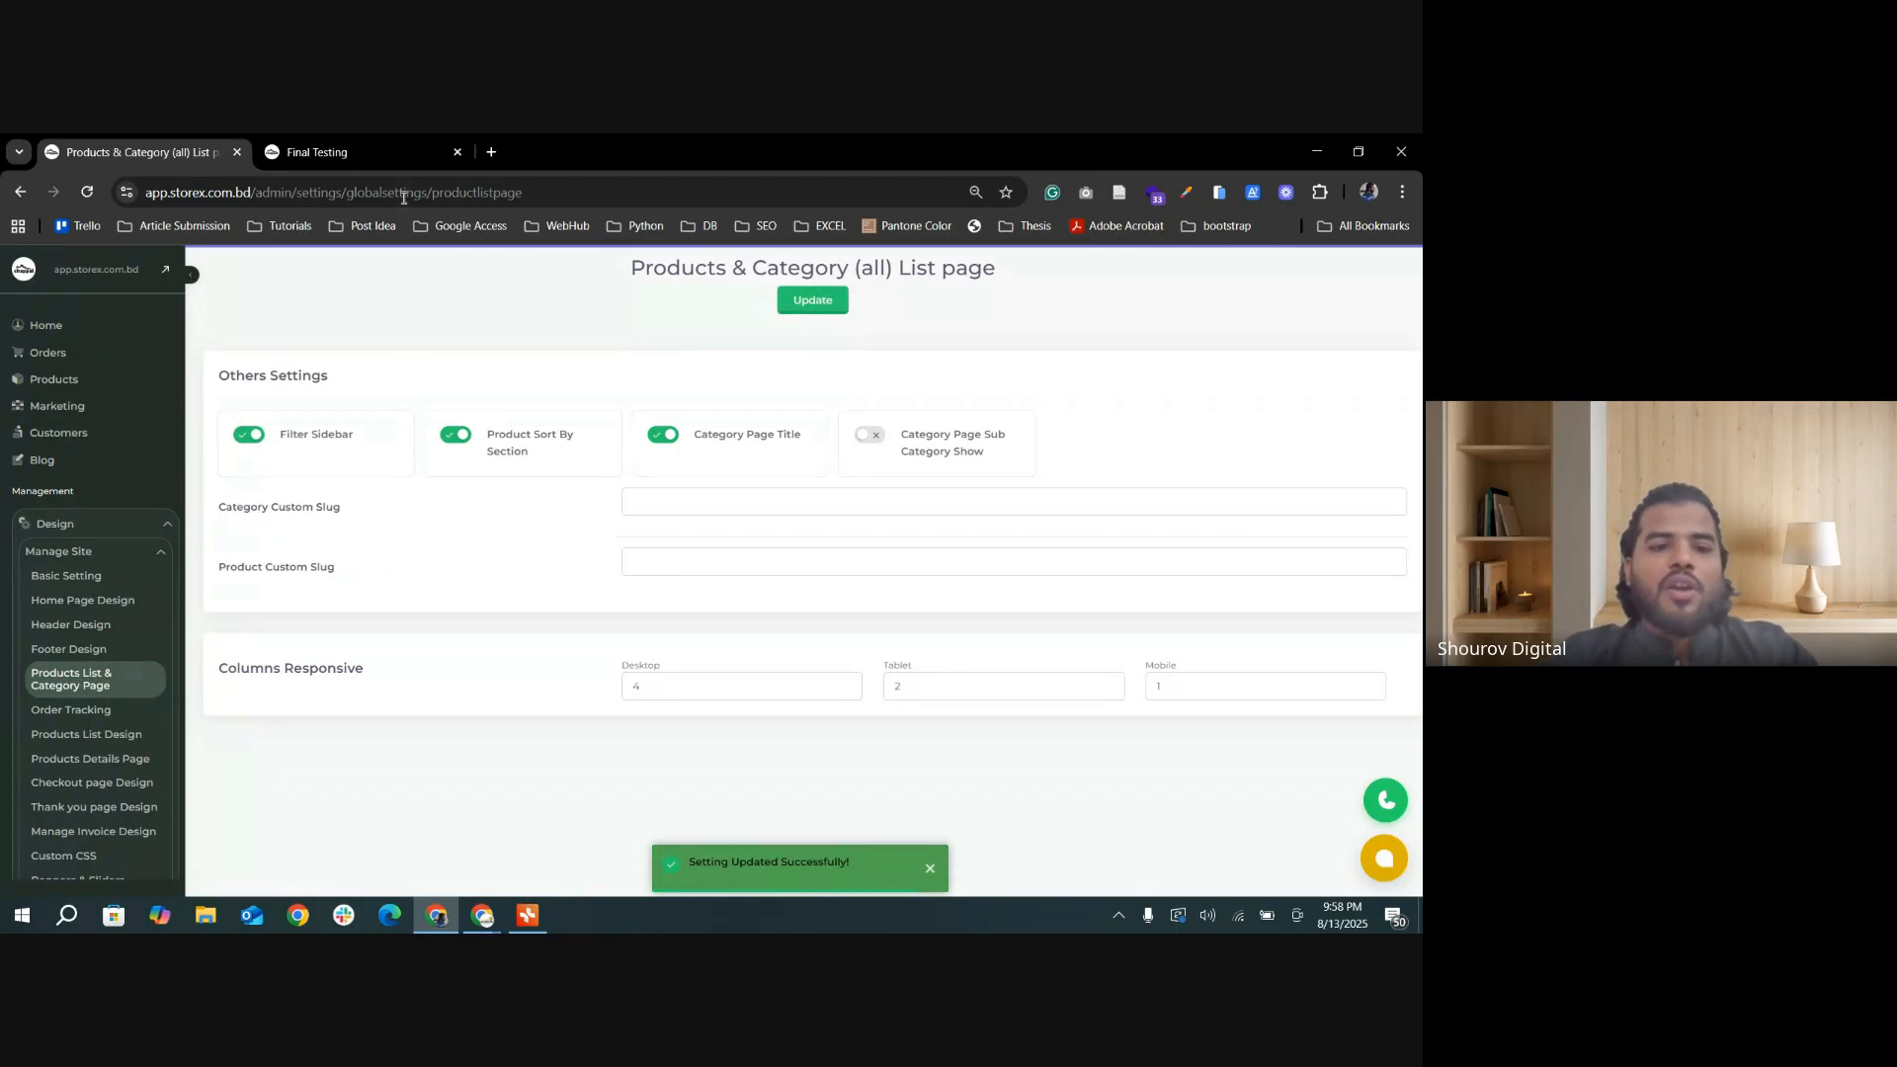
Step: Check the Final Testing sort options, turn off Product Sort By Section, update the settings, and reload the category page
left_click(316, 151)
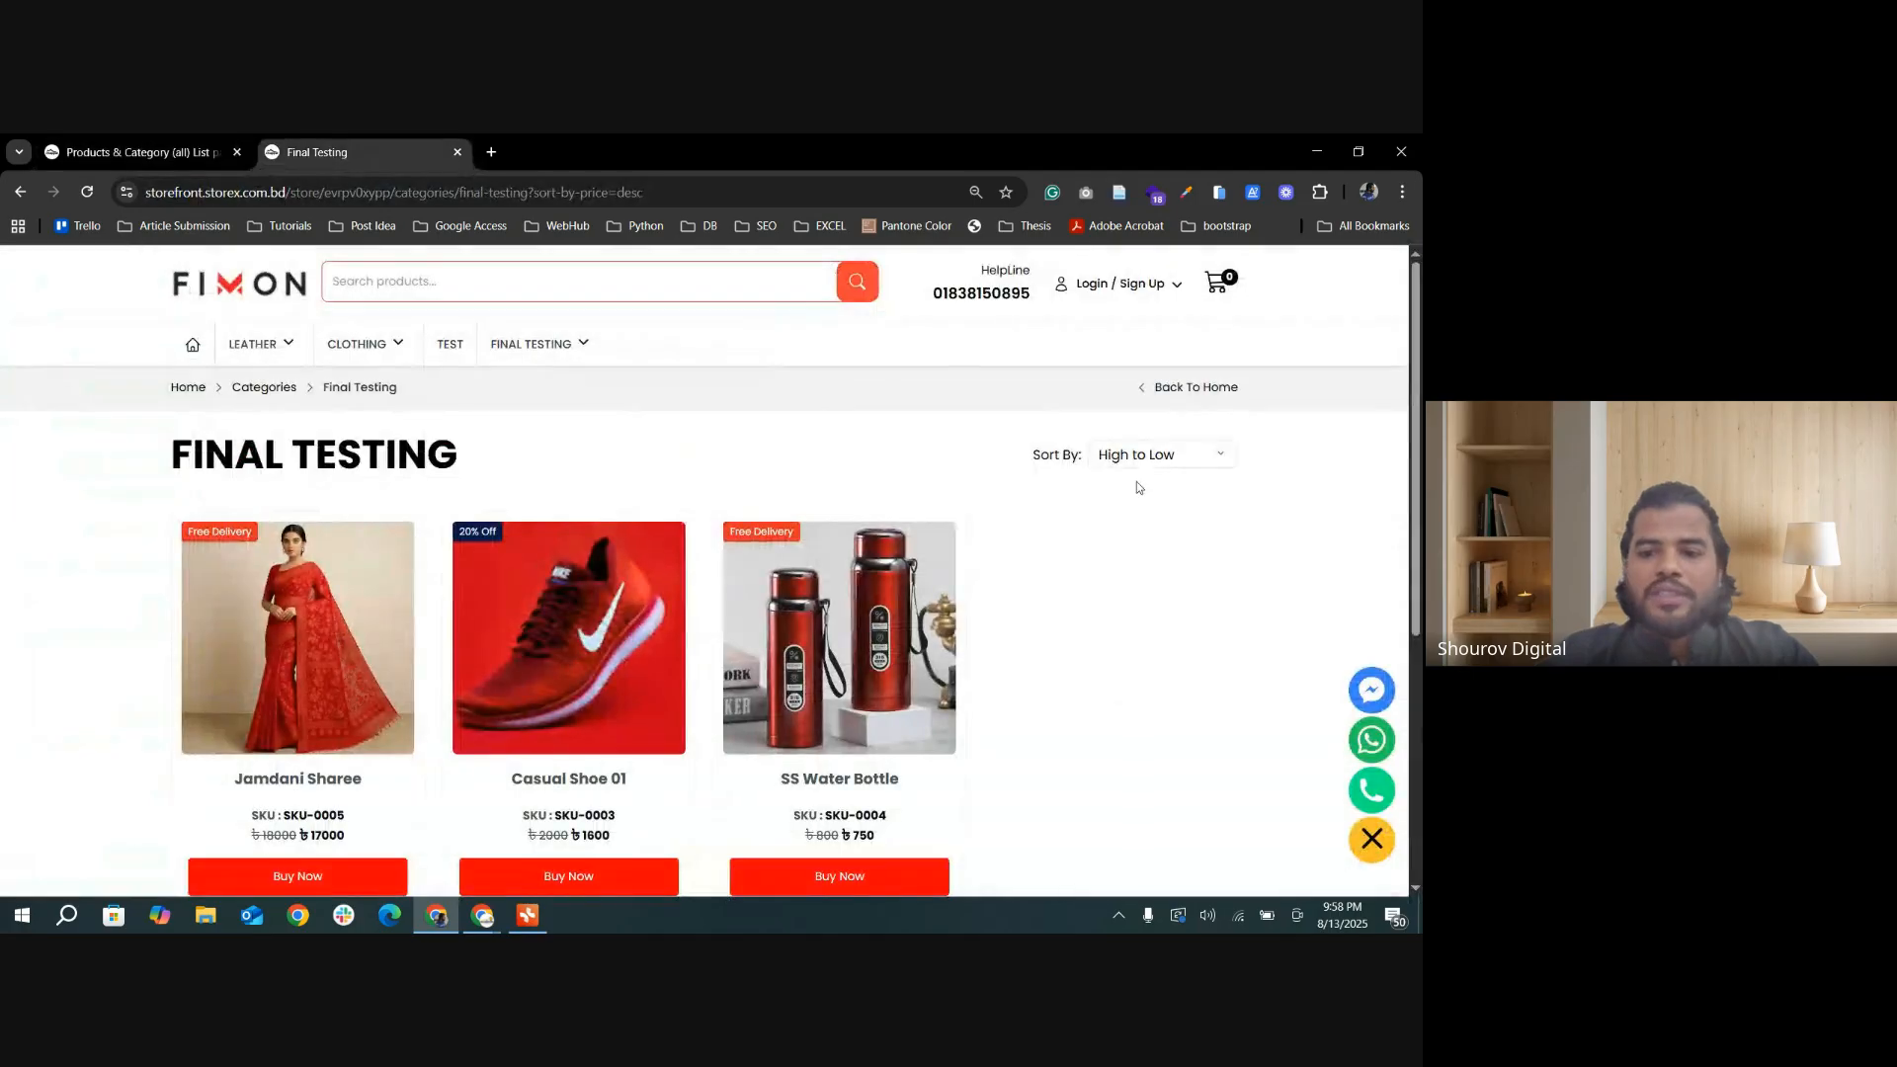
left_click(1216, 457)
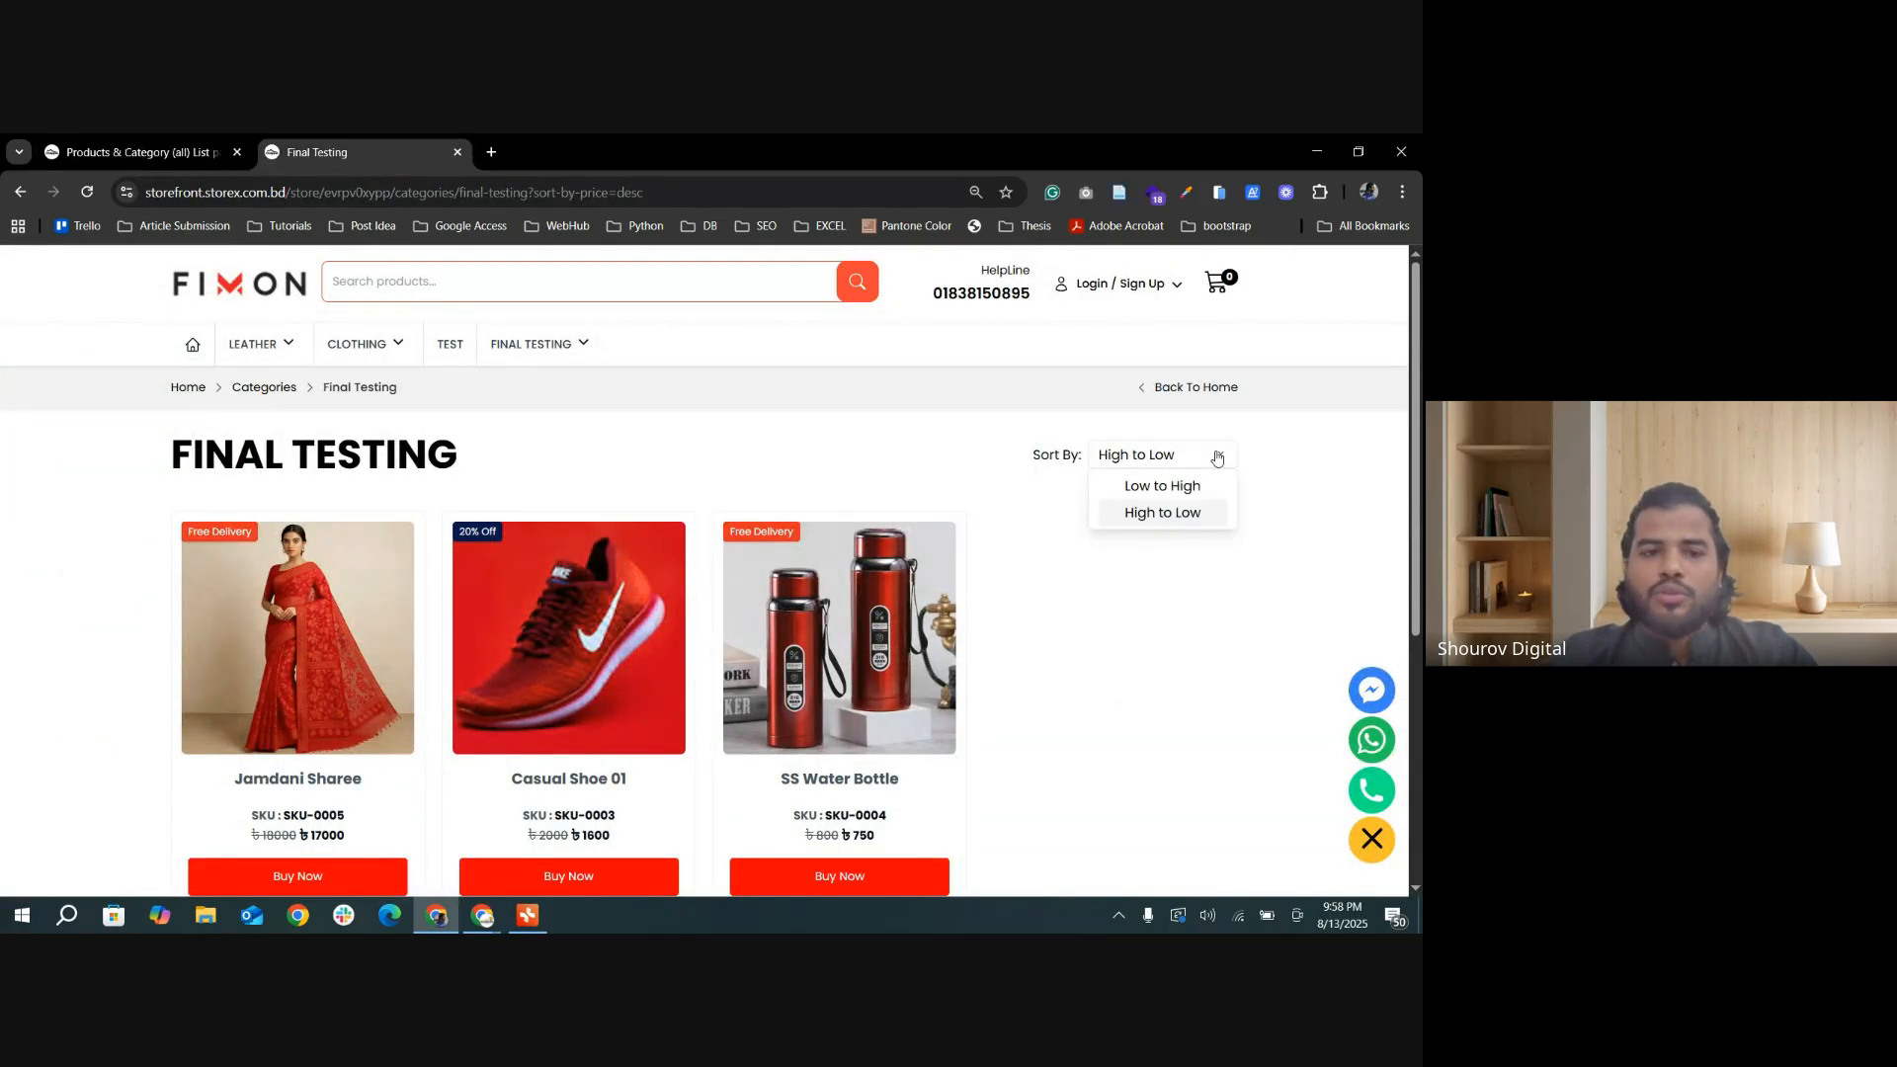
left_click(139, 151)
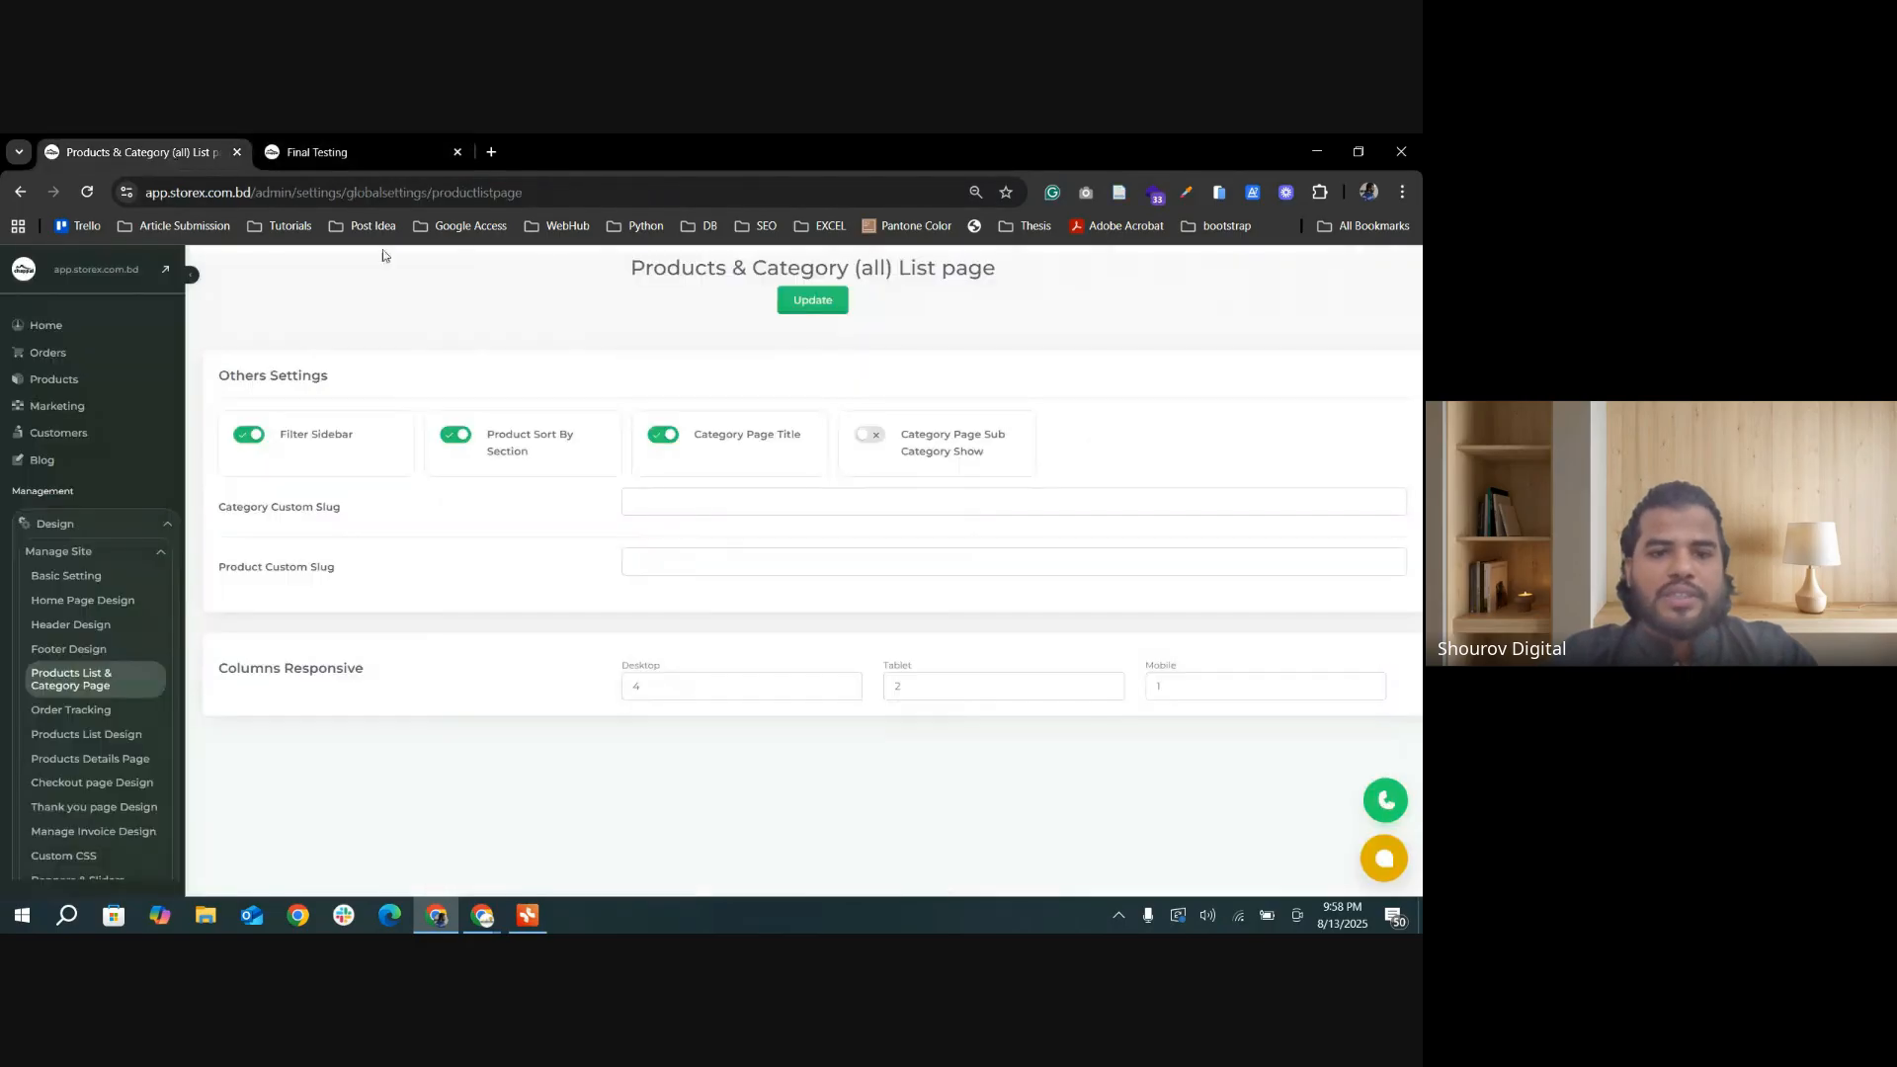
left_click(461, 434)
left_click(799, 310)
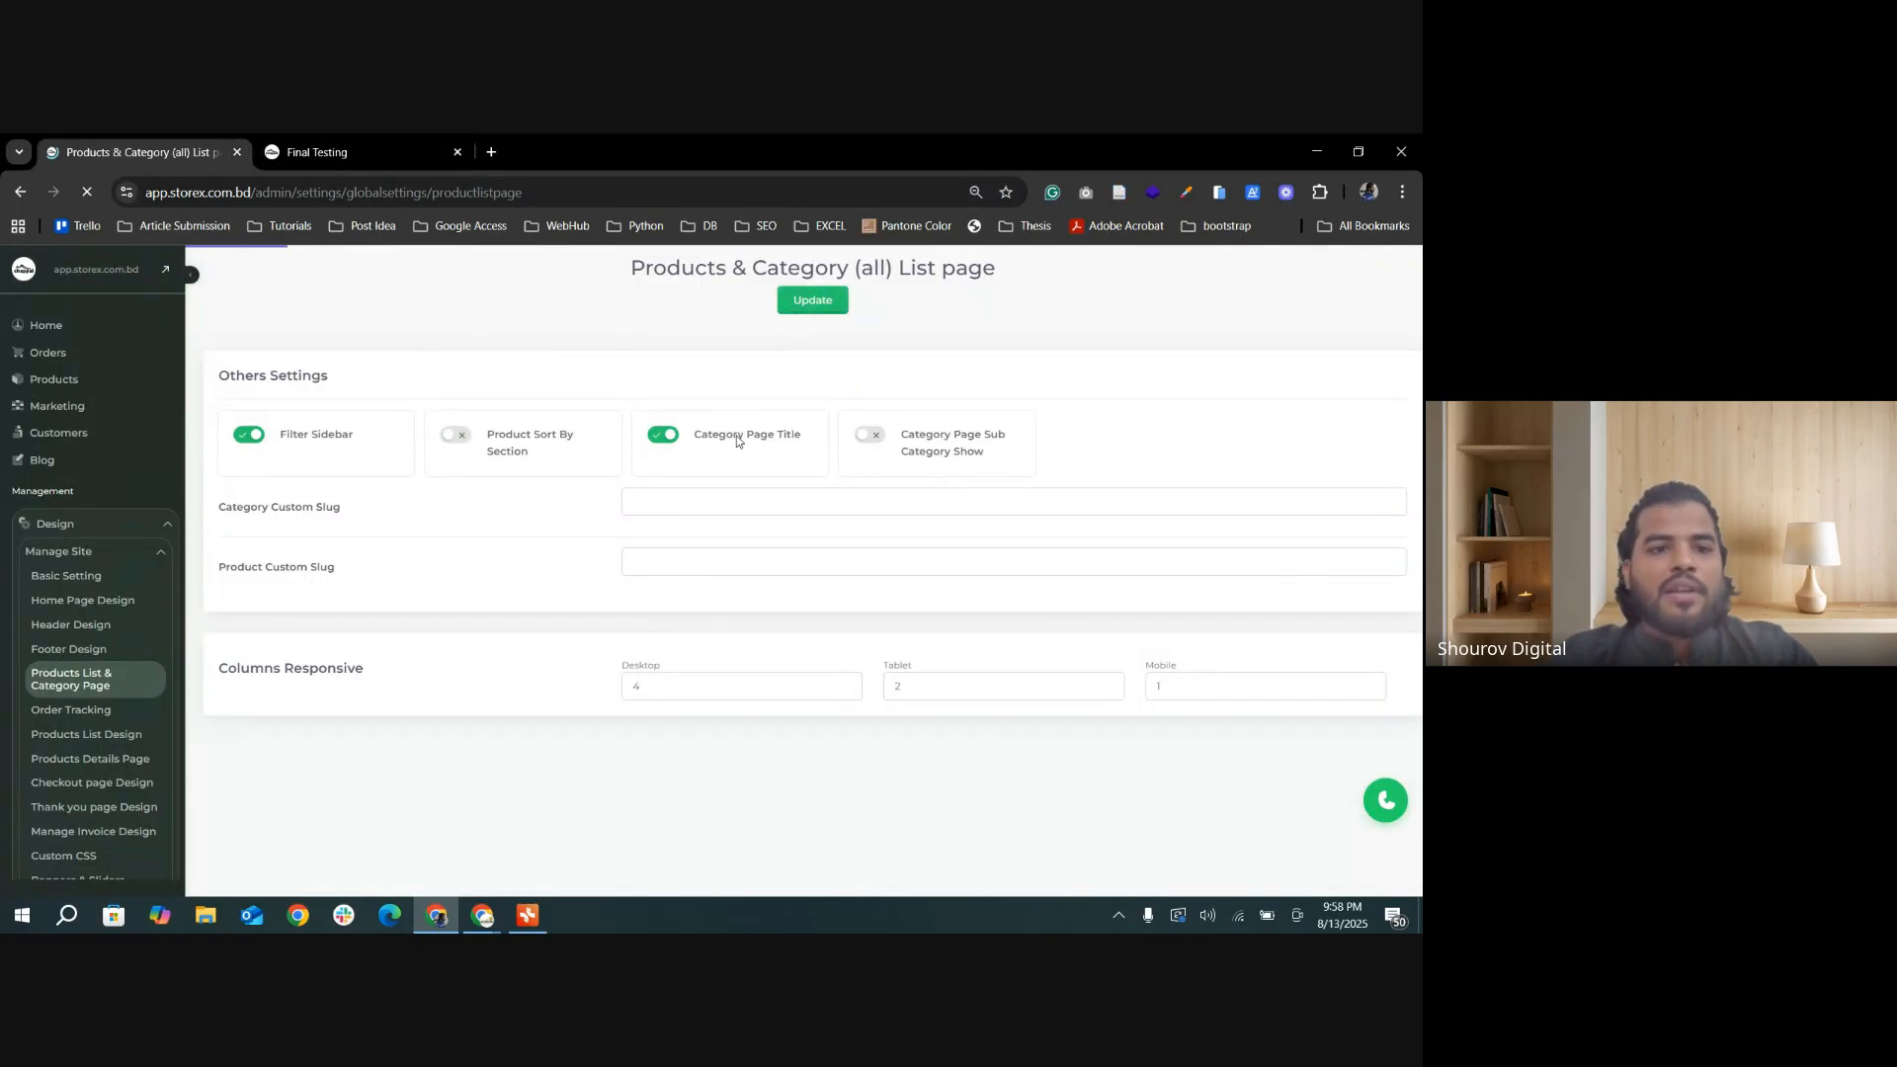
left_click(346, 149)
left_click(87, 192)
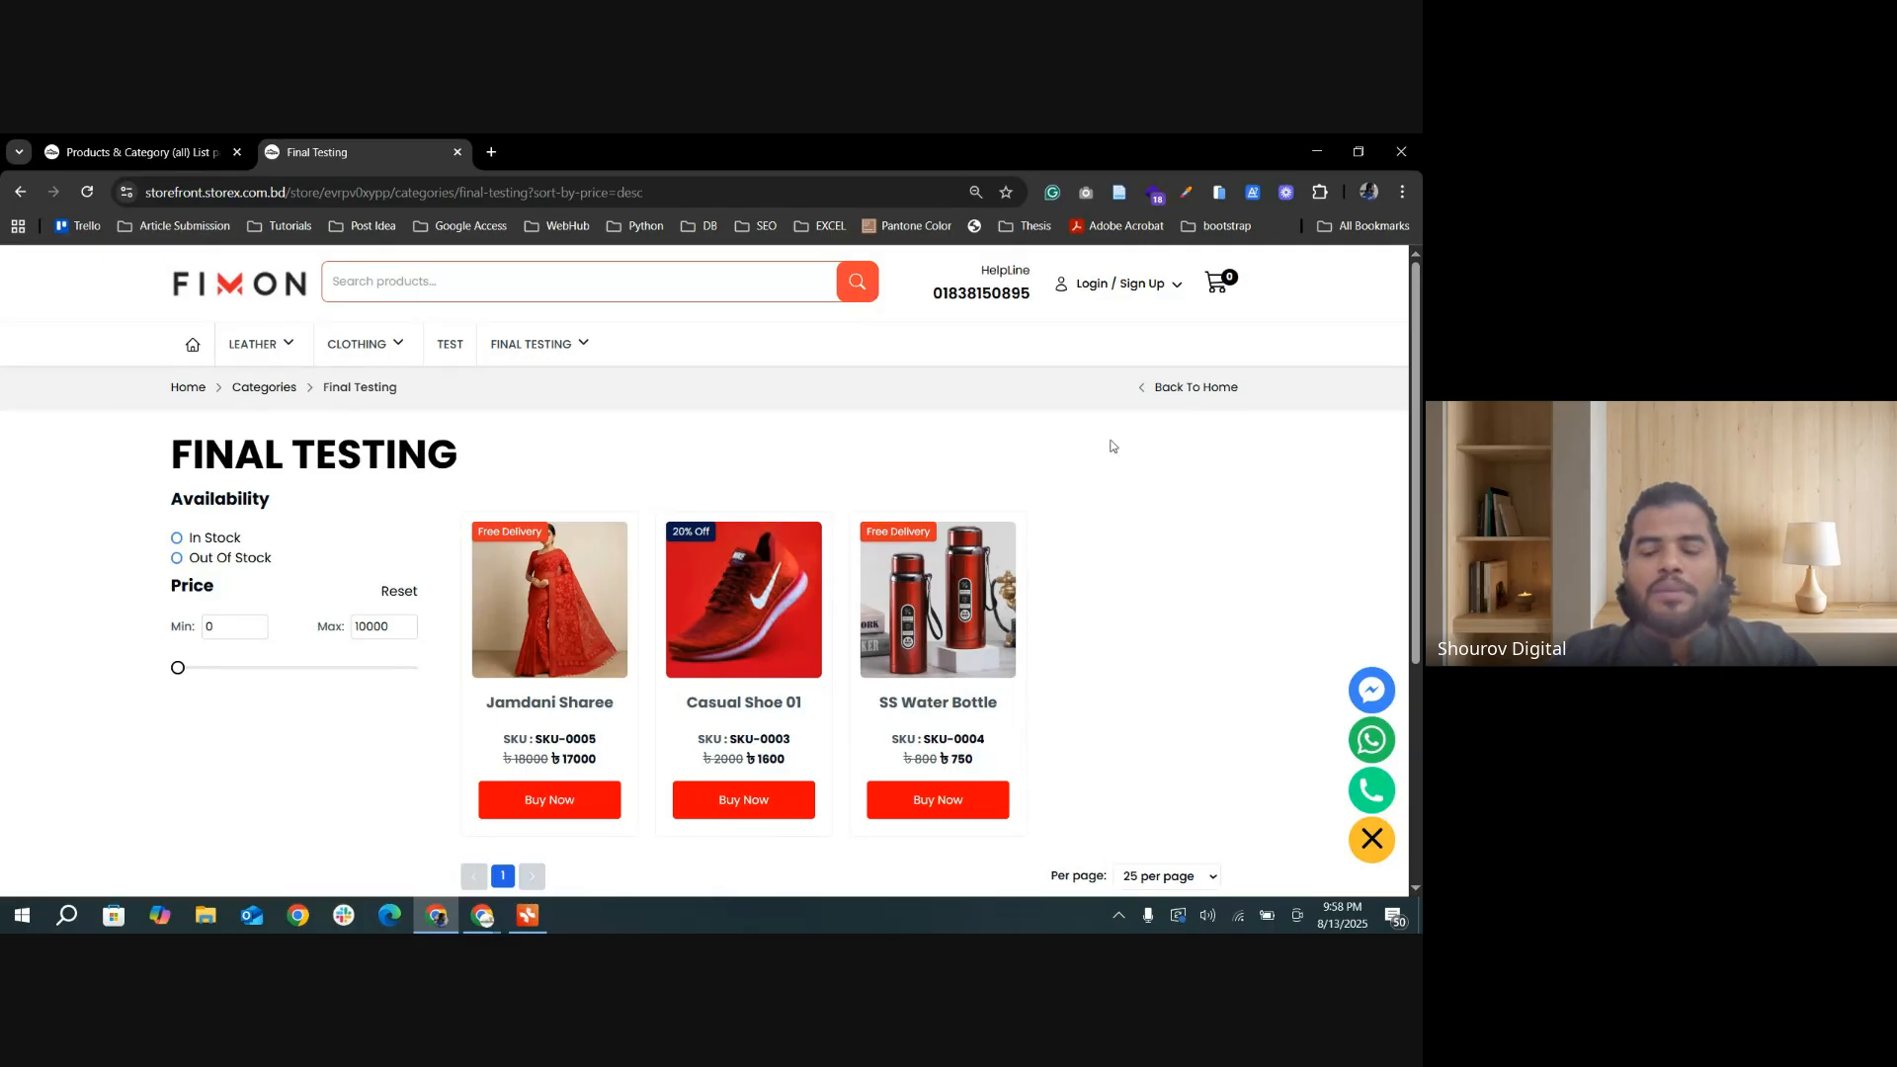
Step: Turn Product Sort By Section back on, update the settings, and point out the Final Testing title in the storefront
left_click(151, 155)
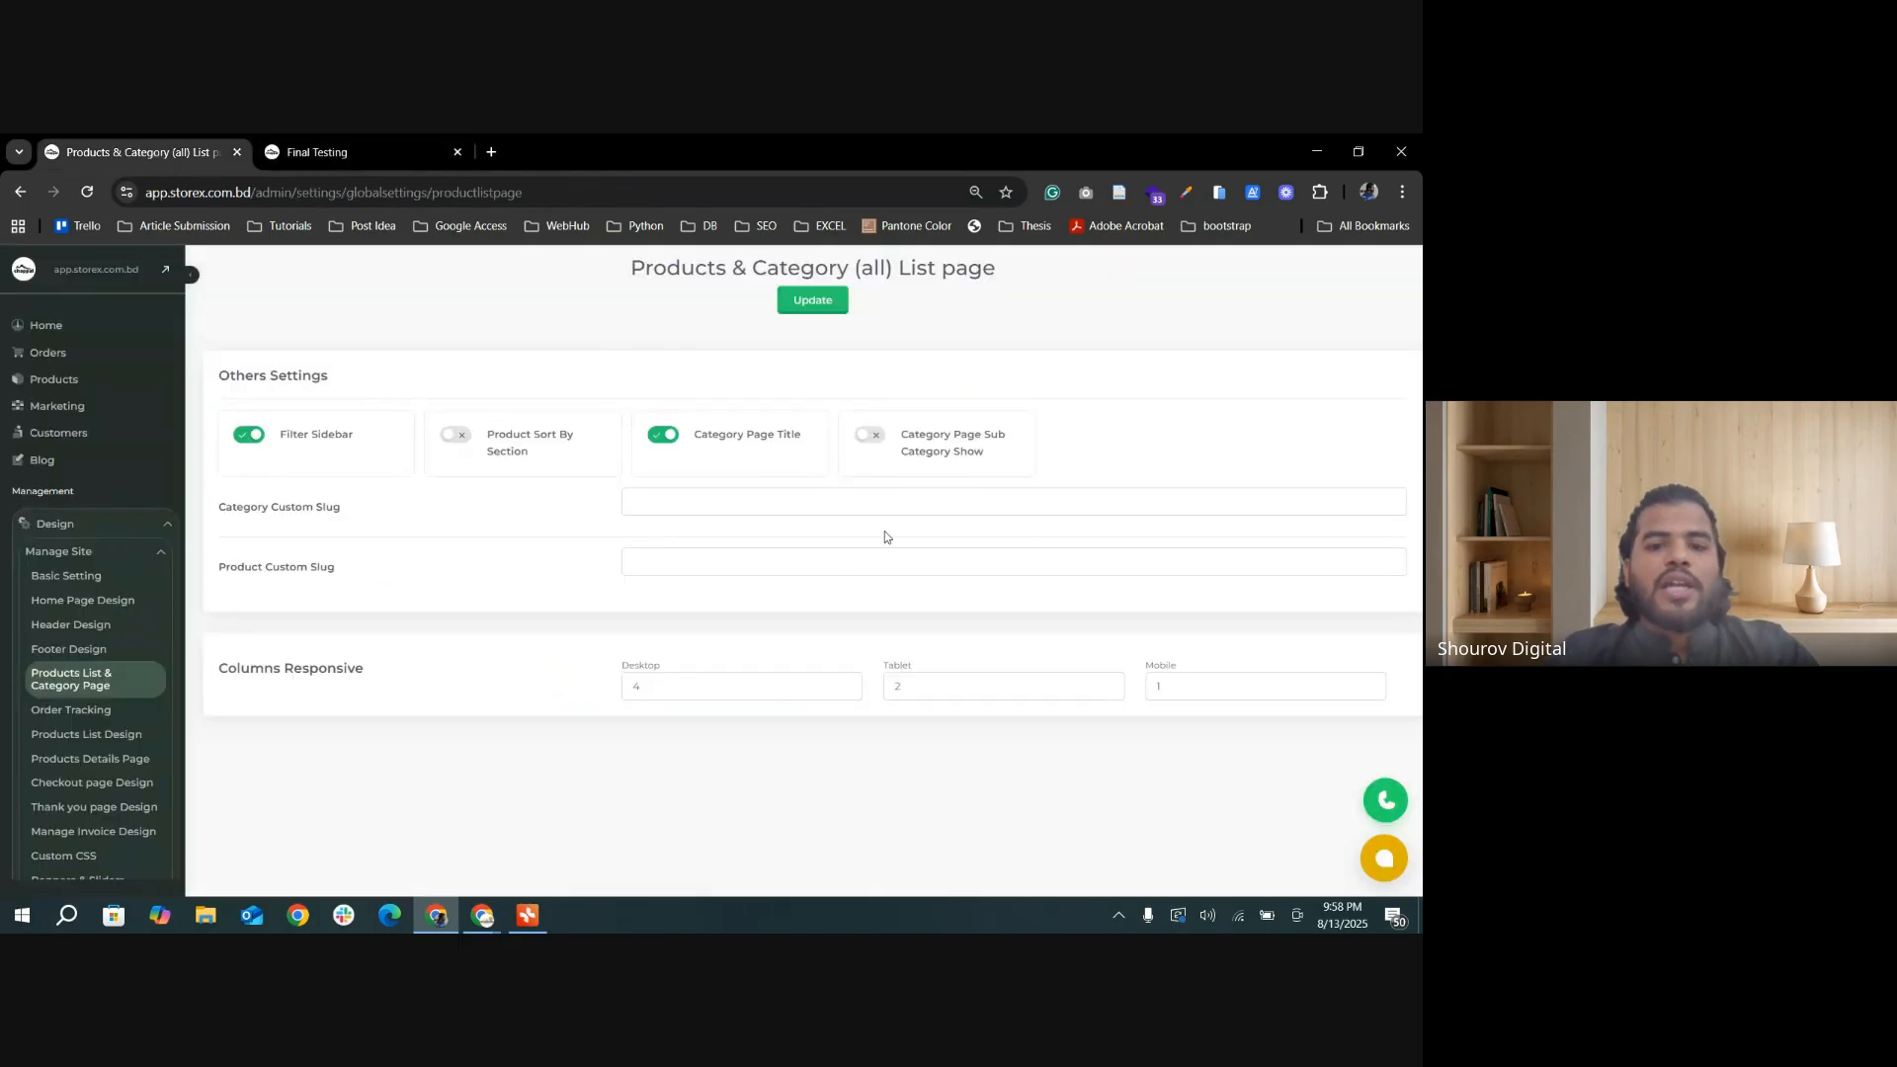
left_click(458, 436)
left_click(810, 300)
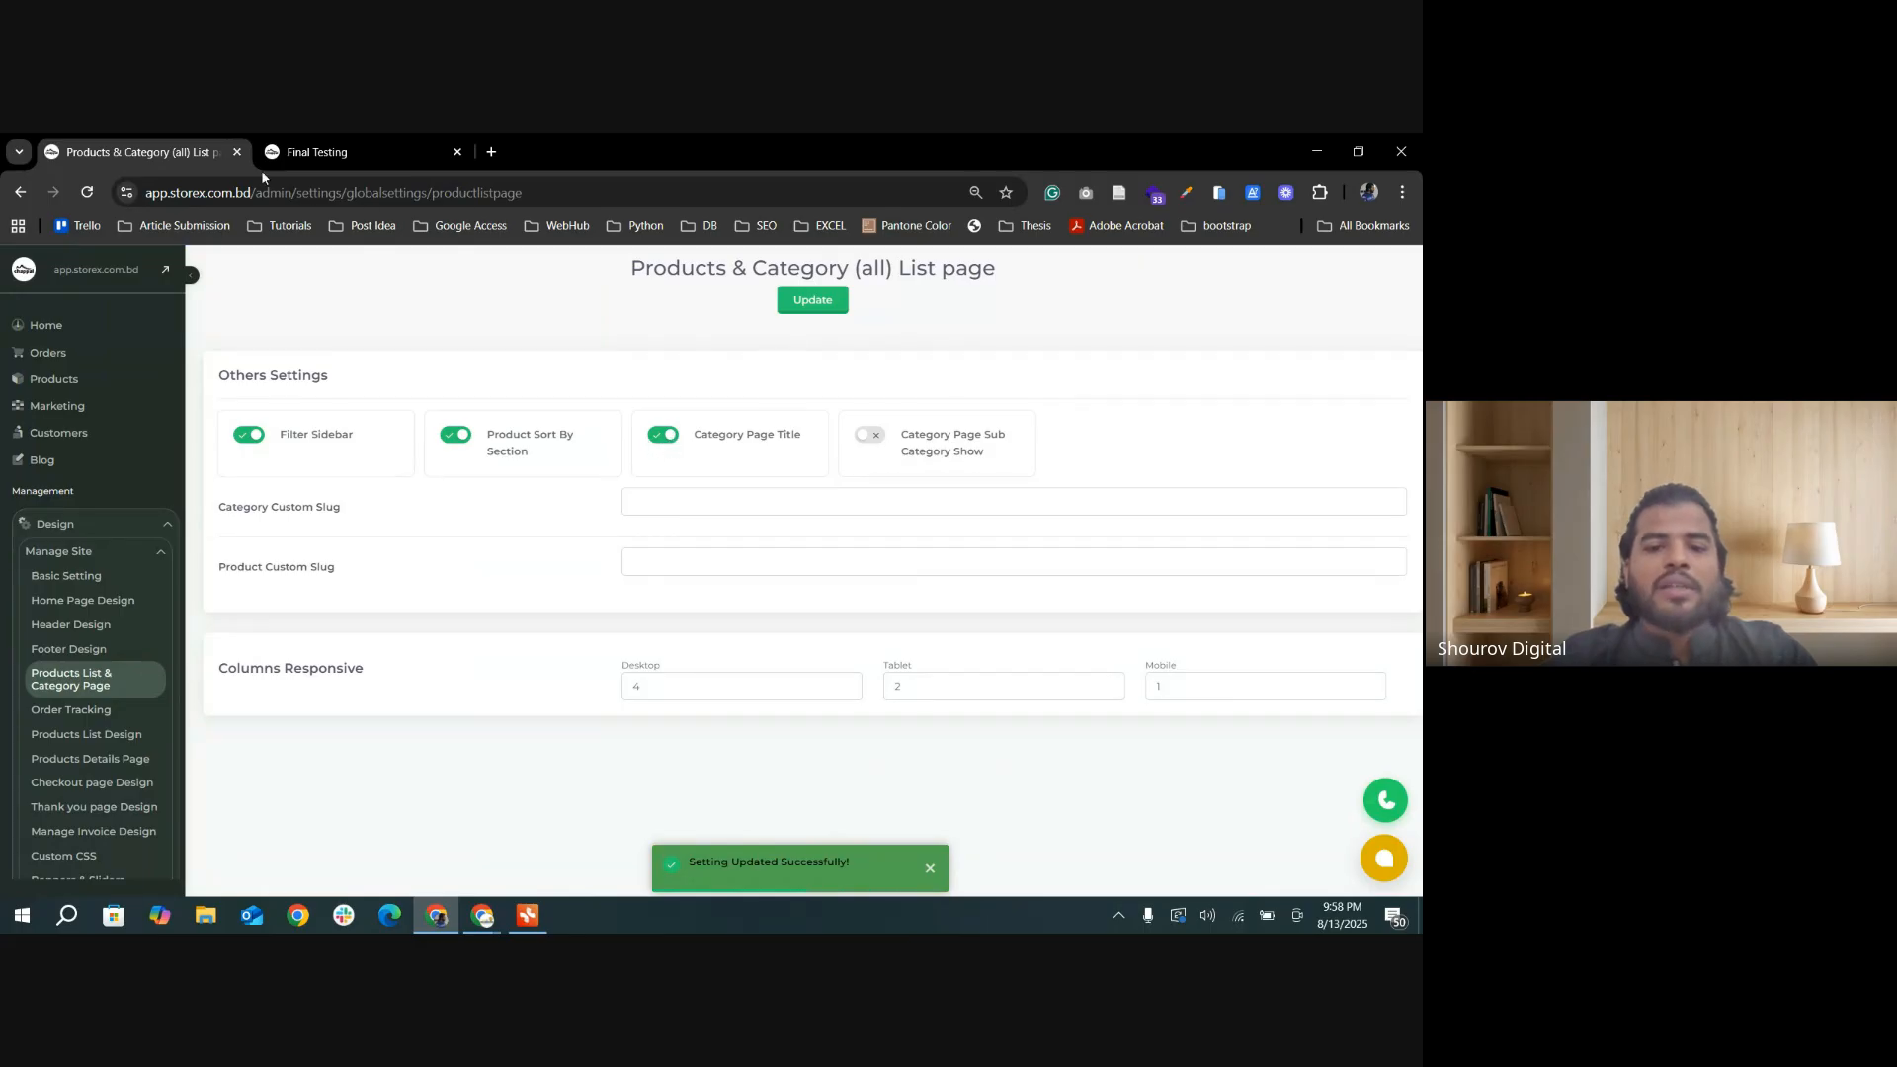
left_click(296, 152)
mouse_move(164, 450)
left_mouse_down()
mouse_move(539, 469)
mouse_move(174, 443)
left_mouse_up()
left_click(309, 448)
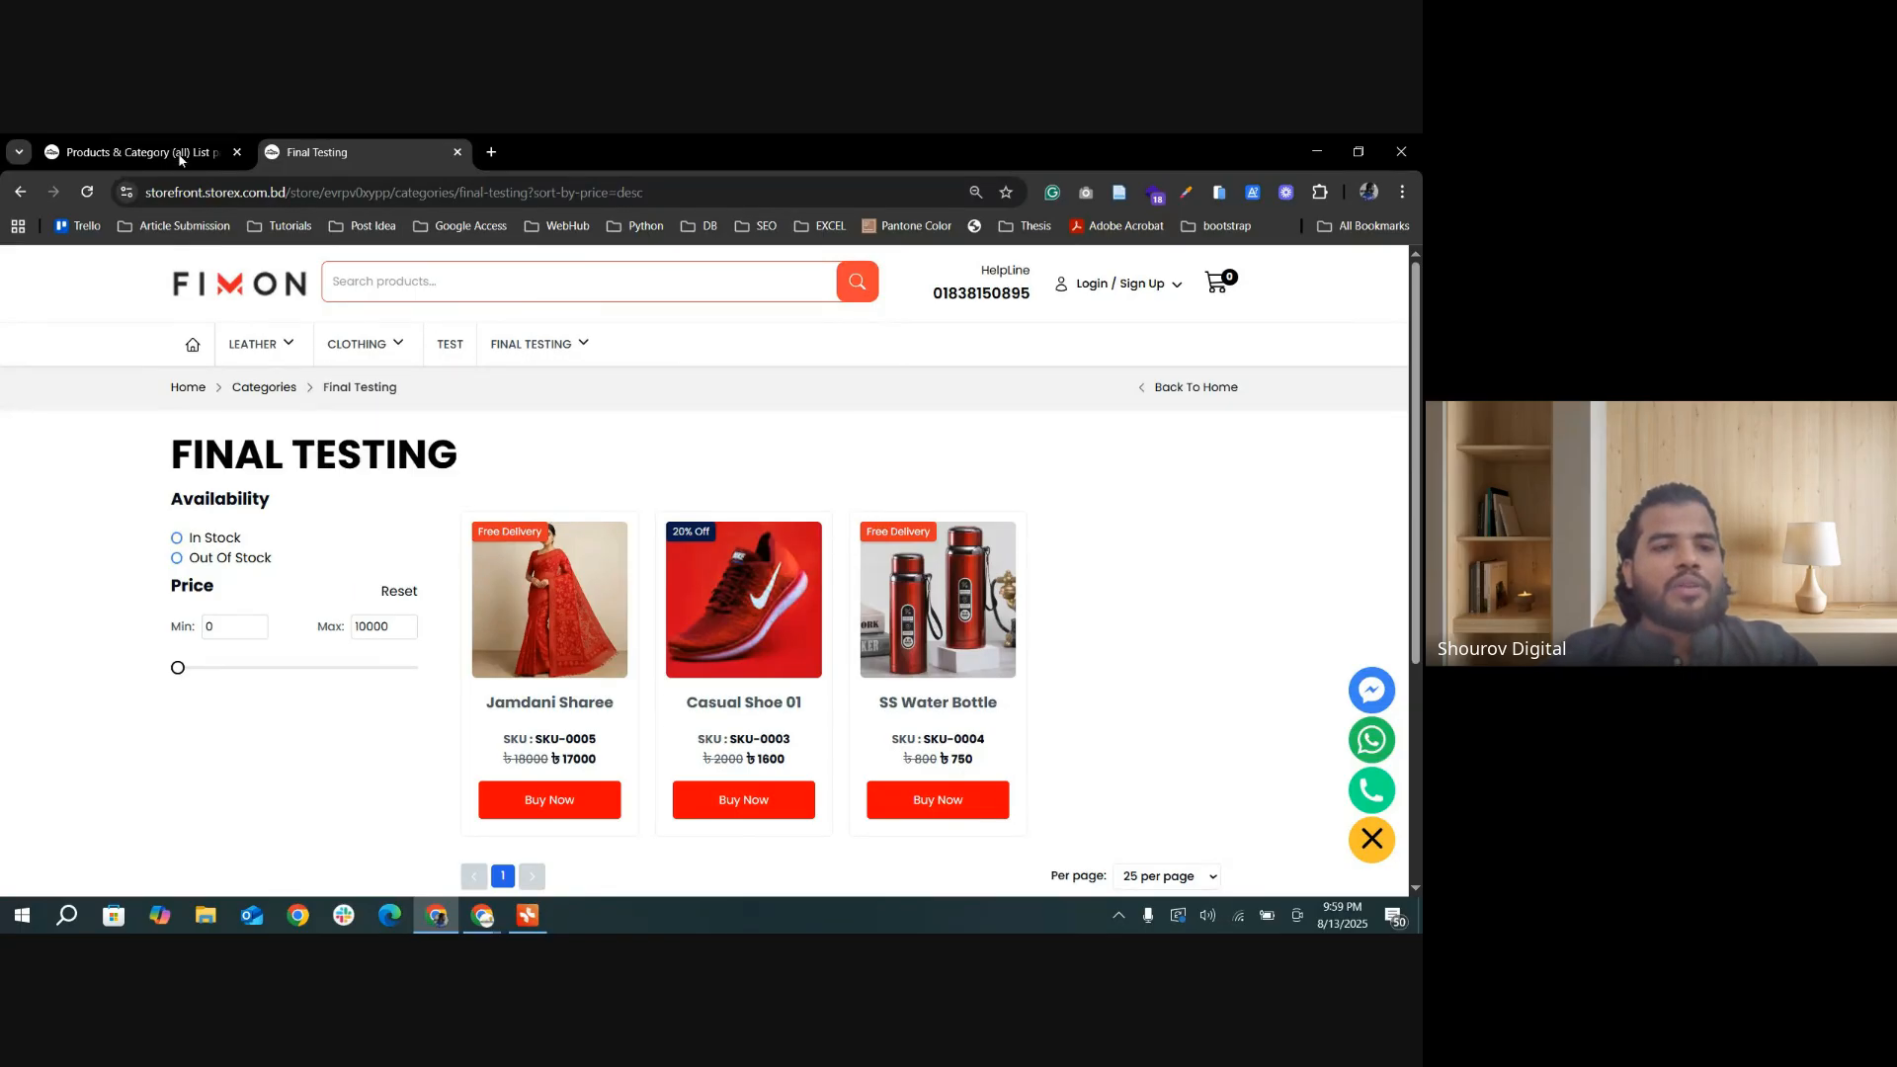
Step: Turn off Category Page Title, update the settings, and view the Final Testing category page in the storefront
left_click(174, 150)
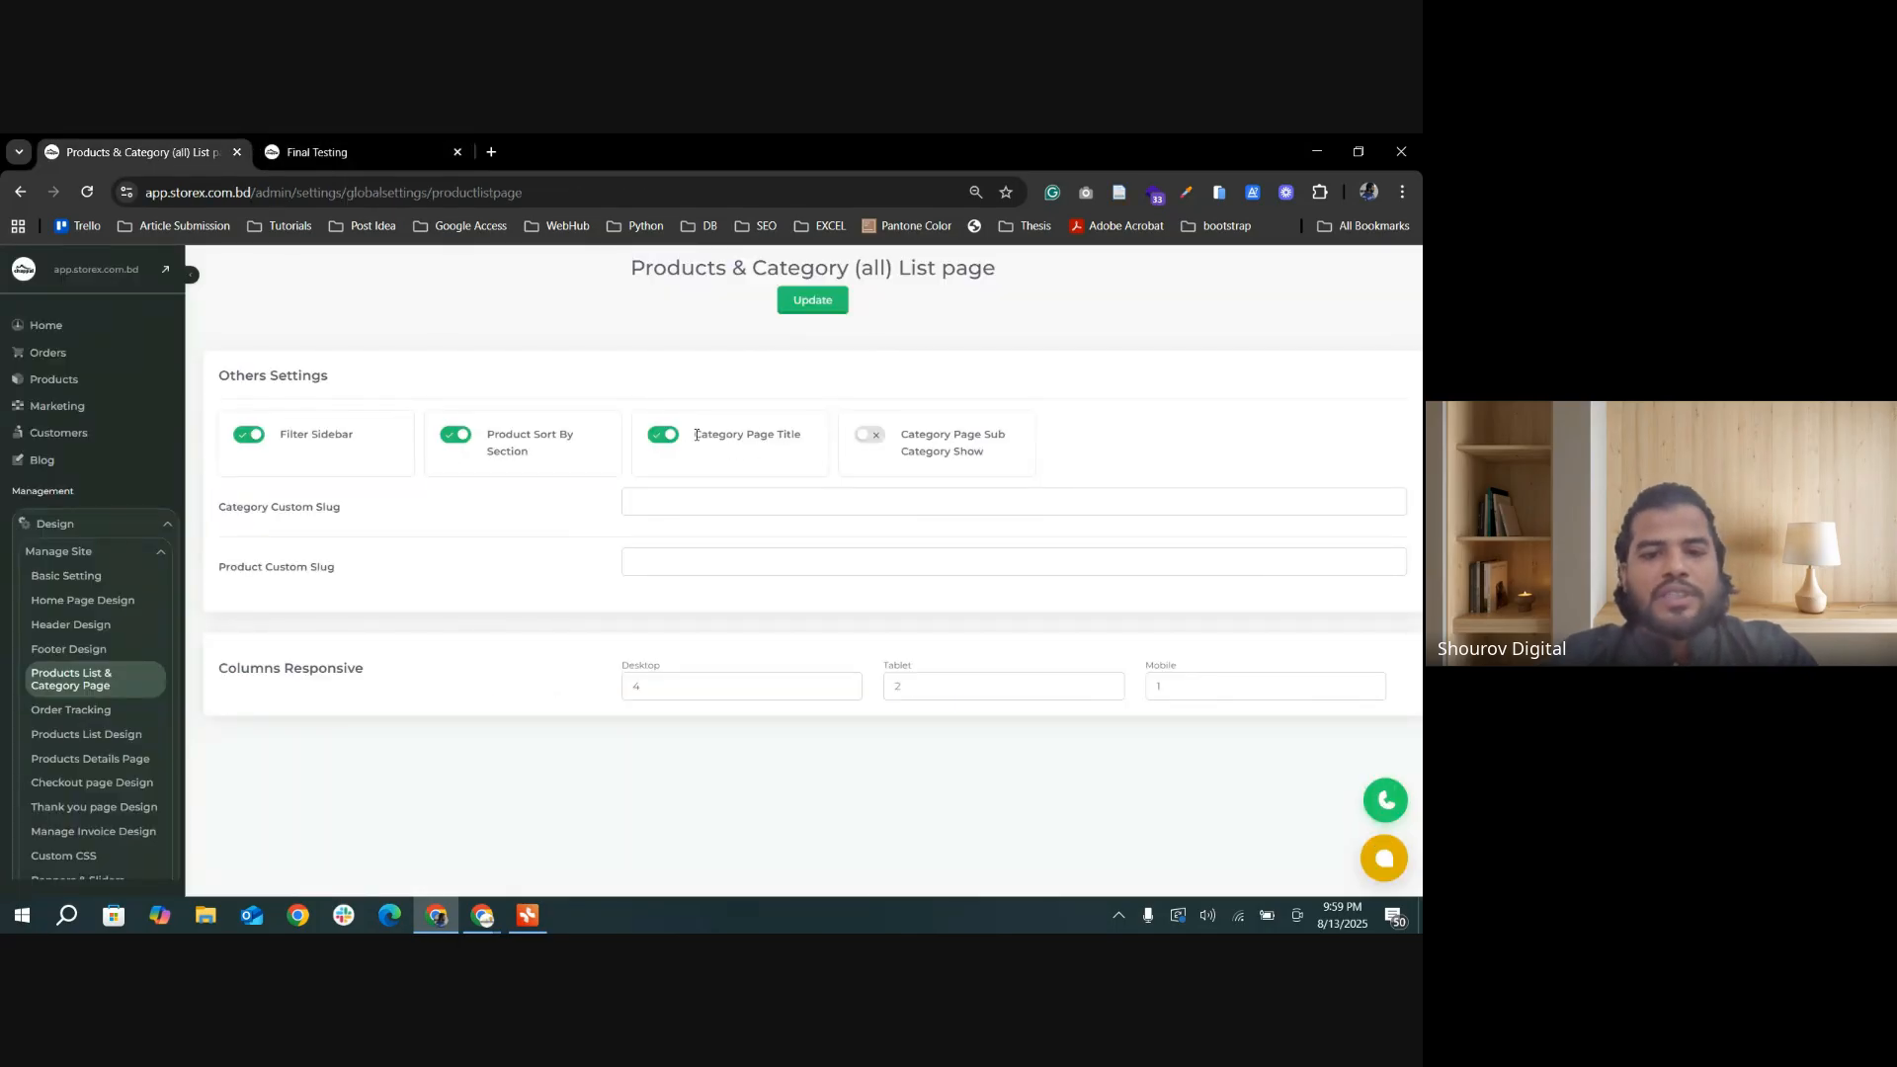
left_click_drag(697, 436, 842, 441)
left_click(796, 450)
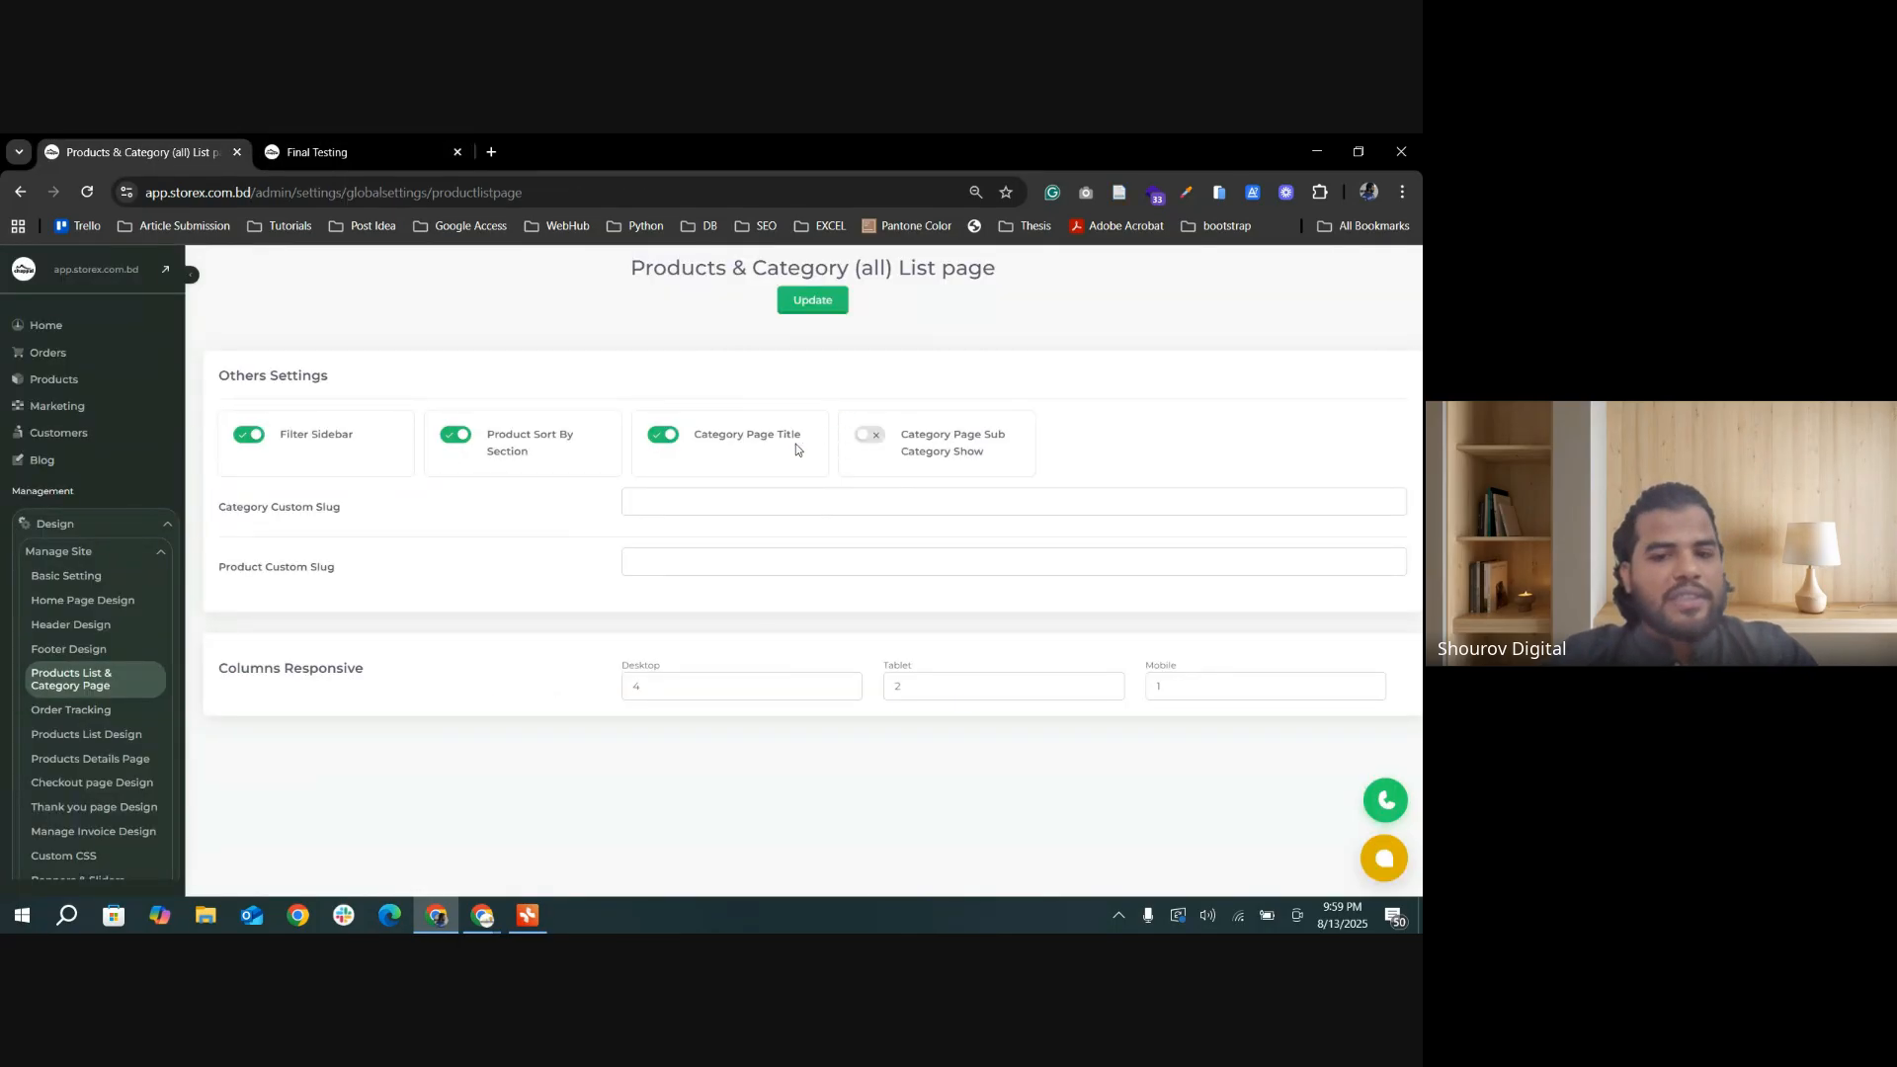
left_click(690, 434)
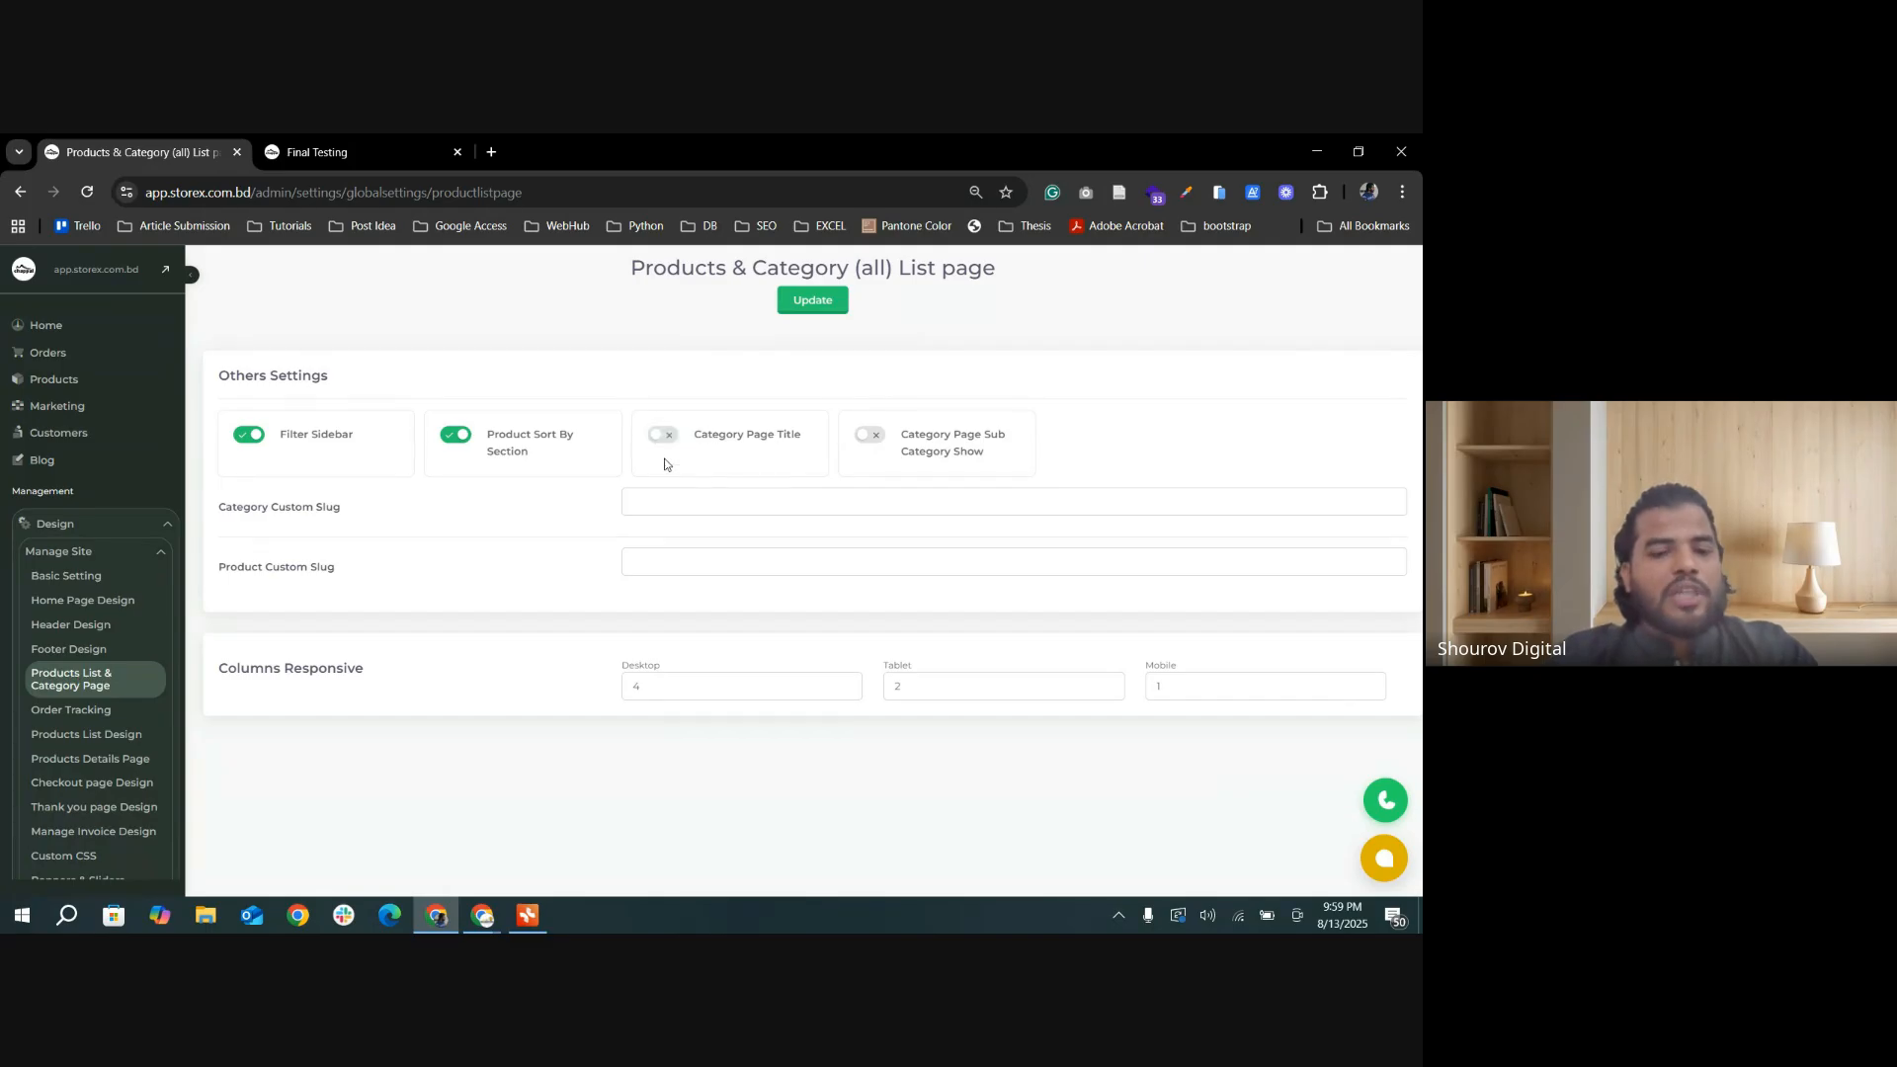
left_click(812, 301)
left_click(326, 151)
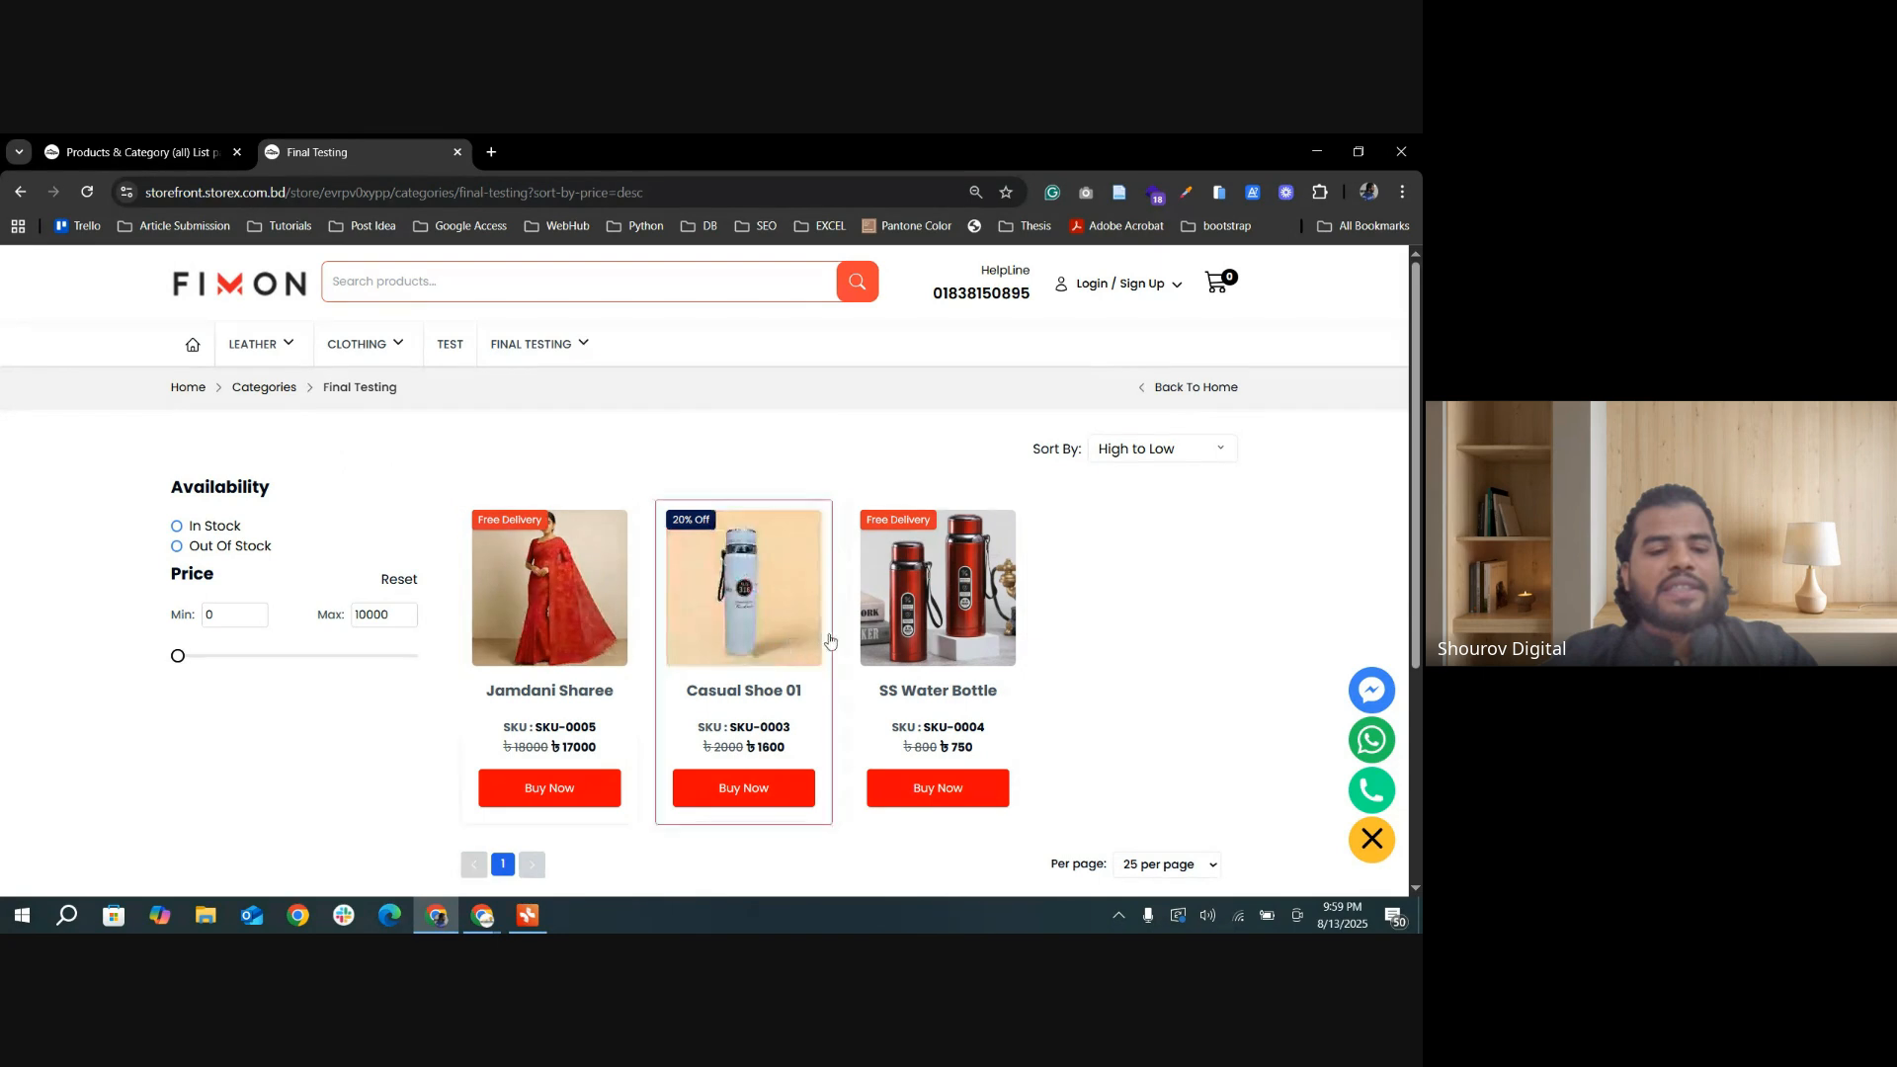
Step: Turn Category Page Title back on, update the settings, and reload the Final Testing category page
left_click(138, 151)
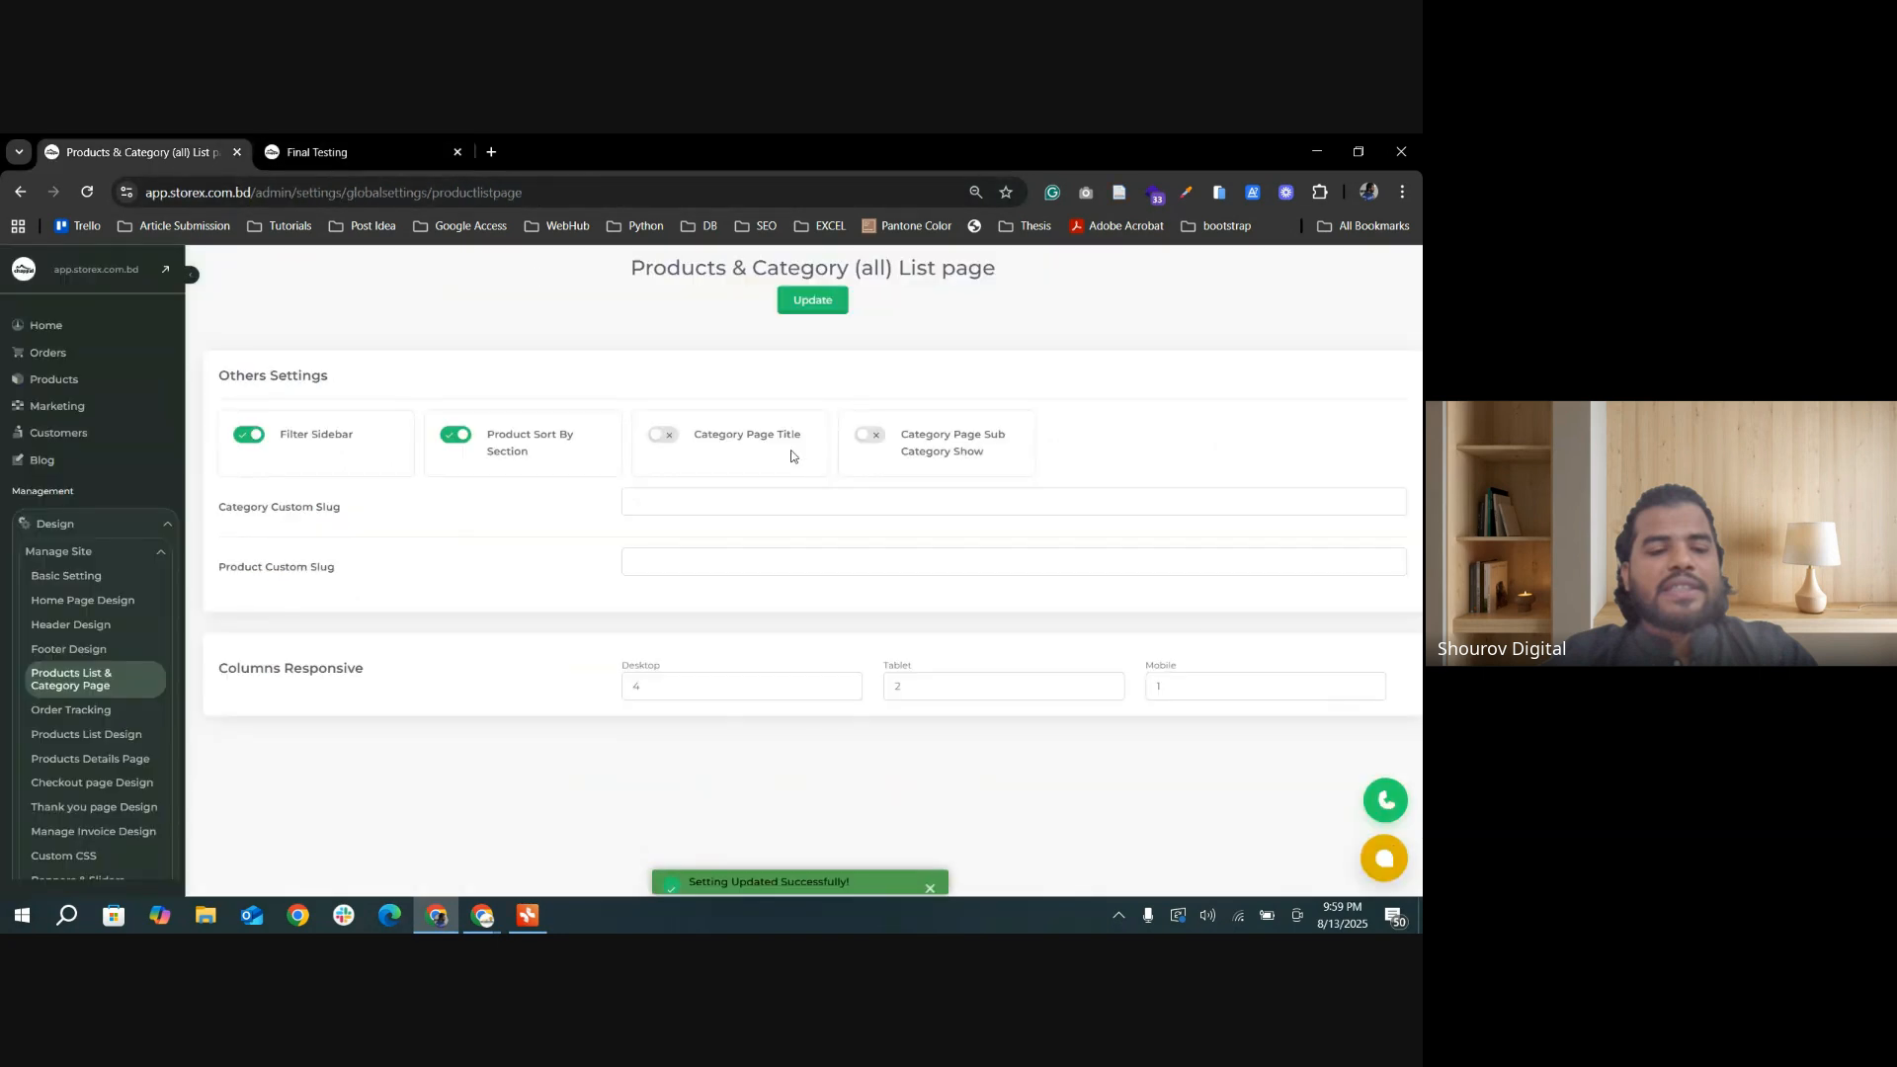
left_click(660, 436)
left_click(818, 305)
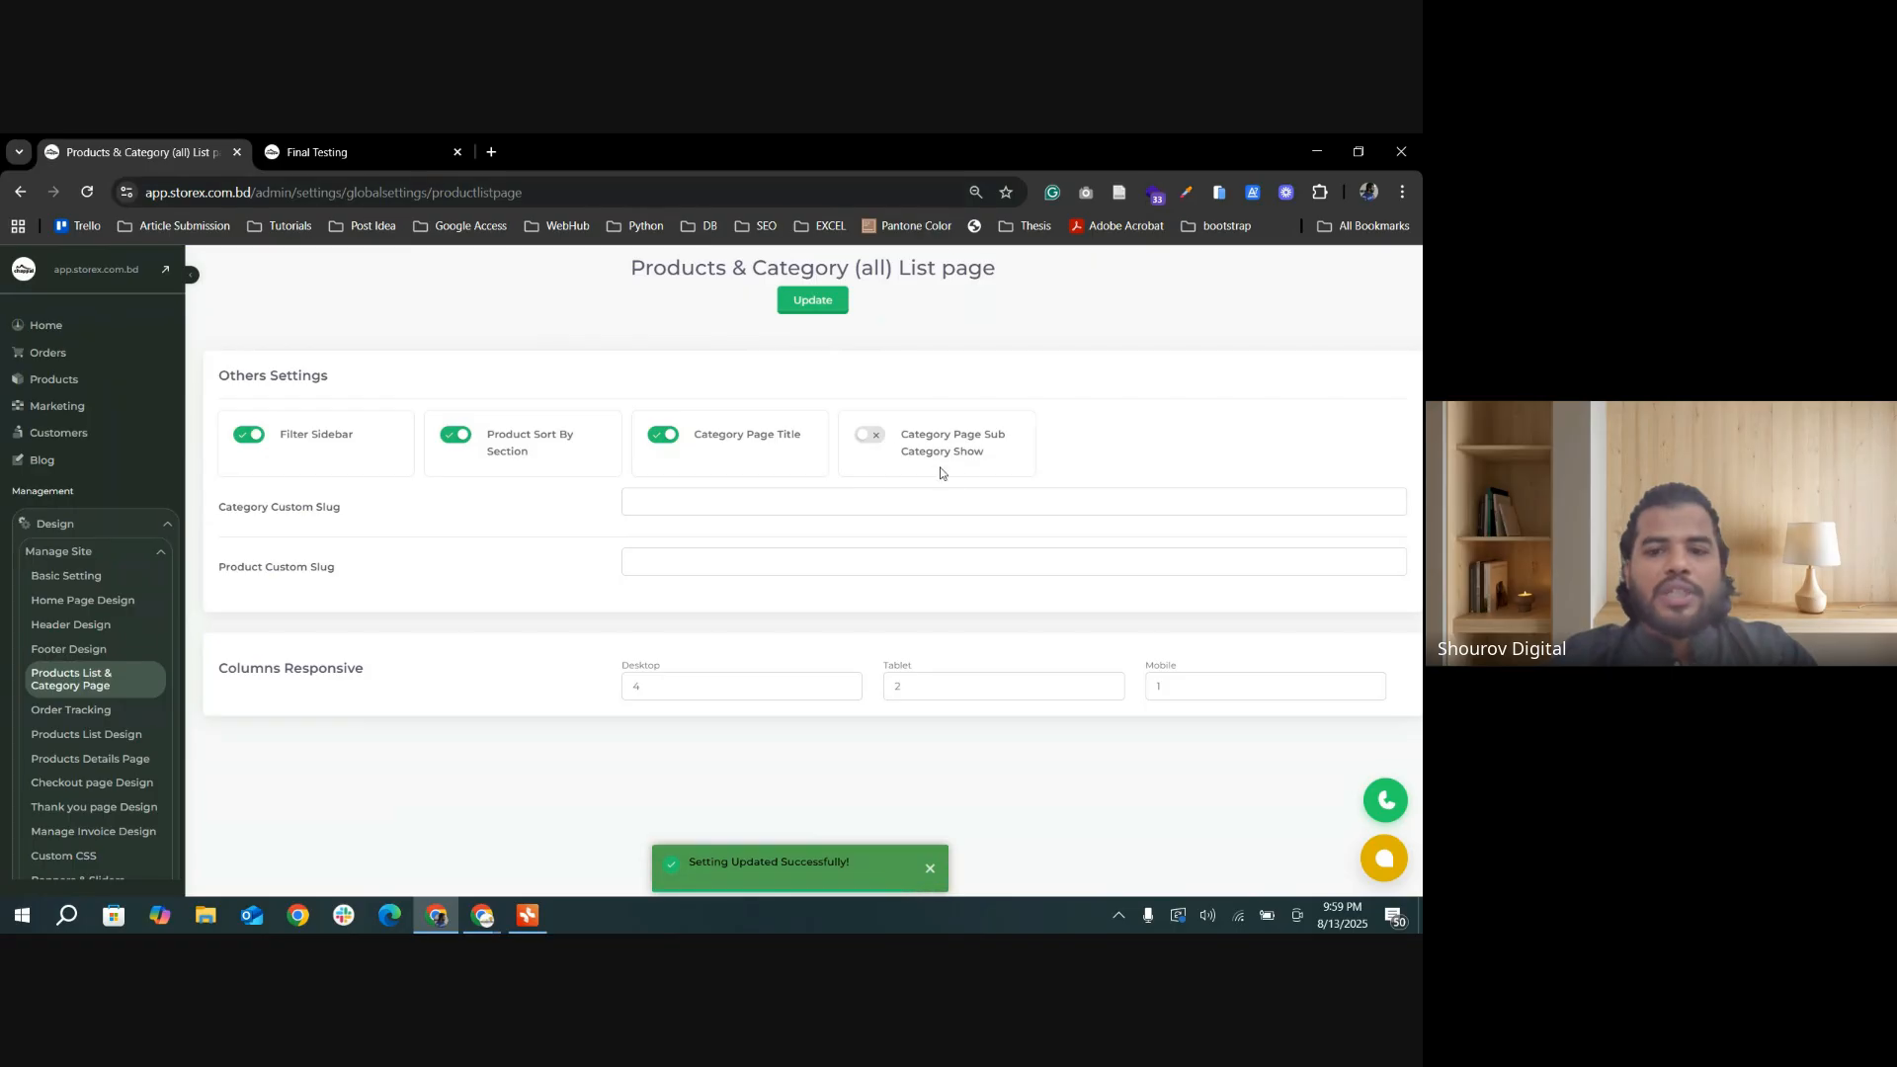
left_click(336, 151)
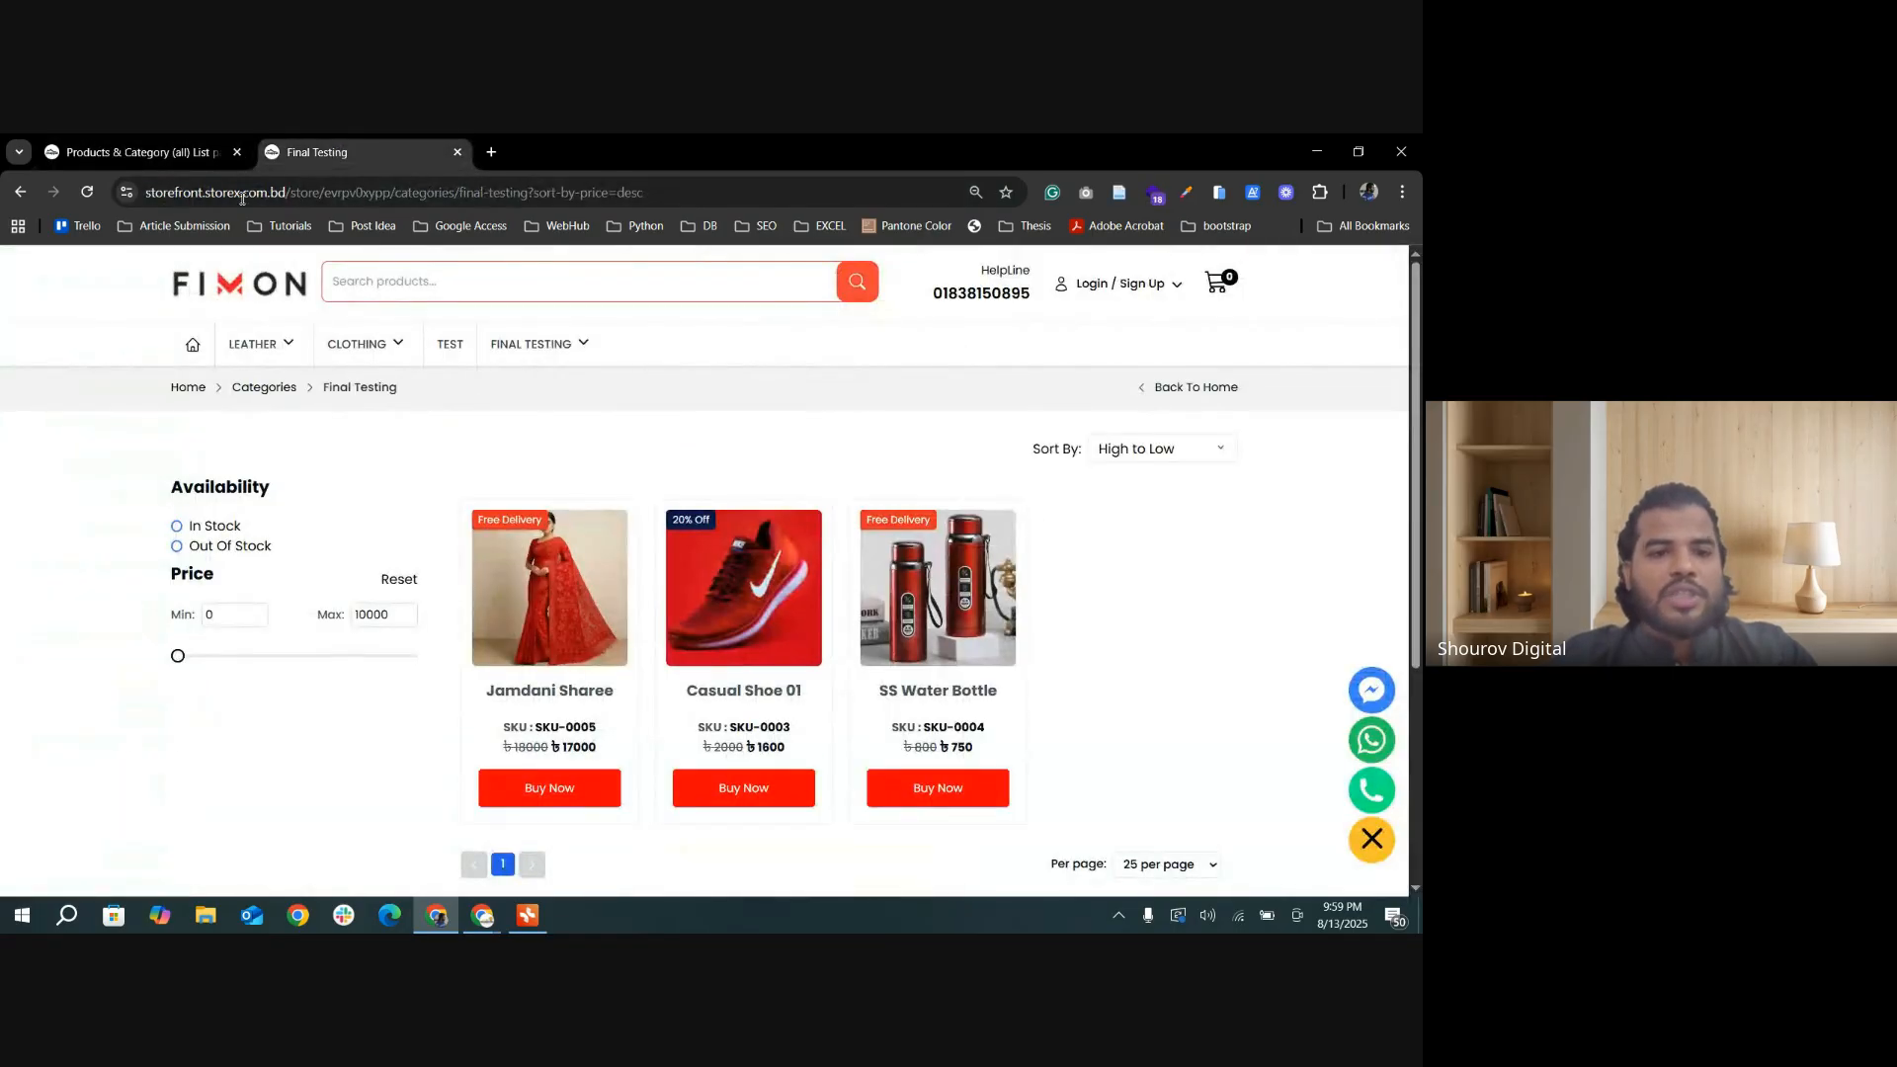
left_click(180, 153)
left_click(858, 440)
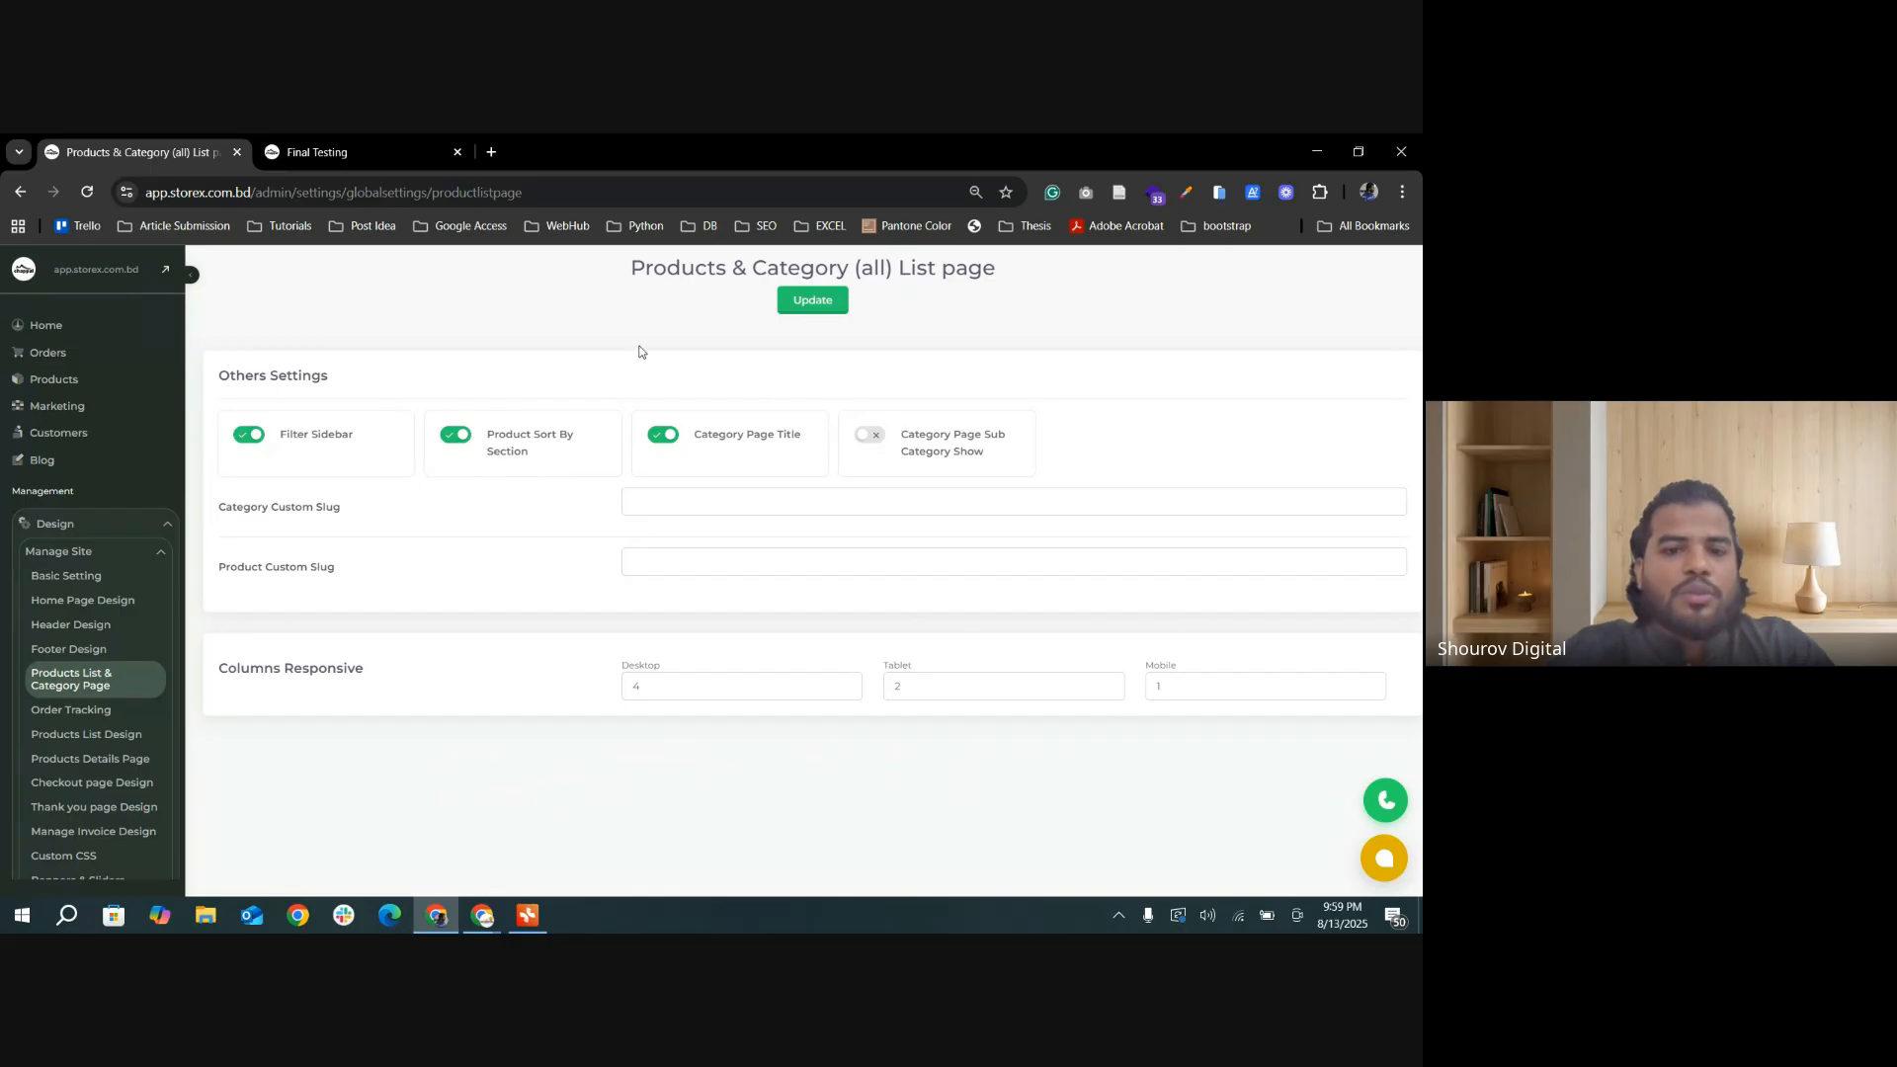
key("ctrl+Tab")
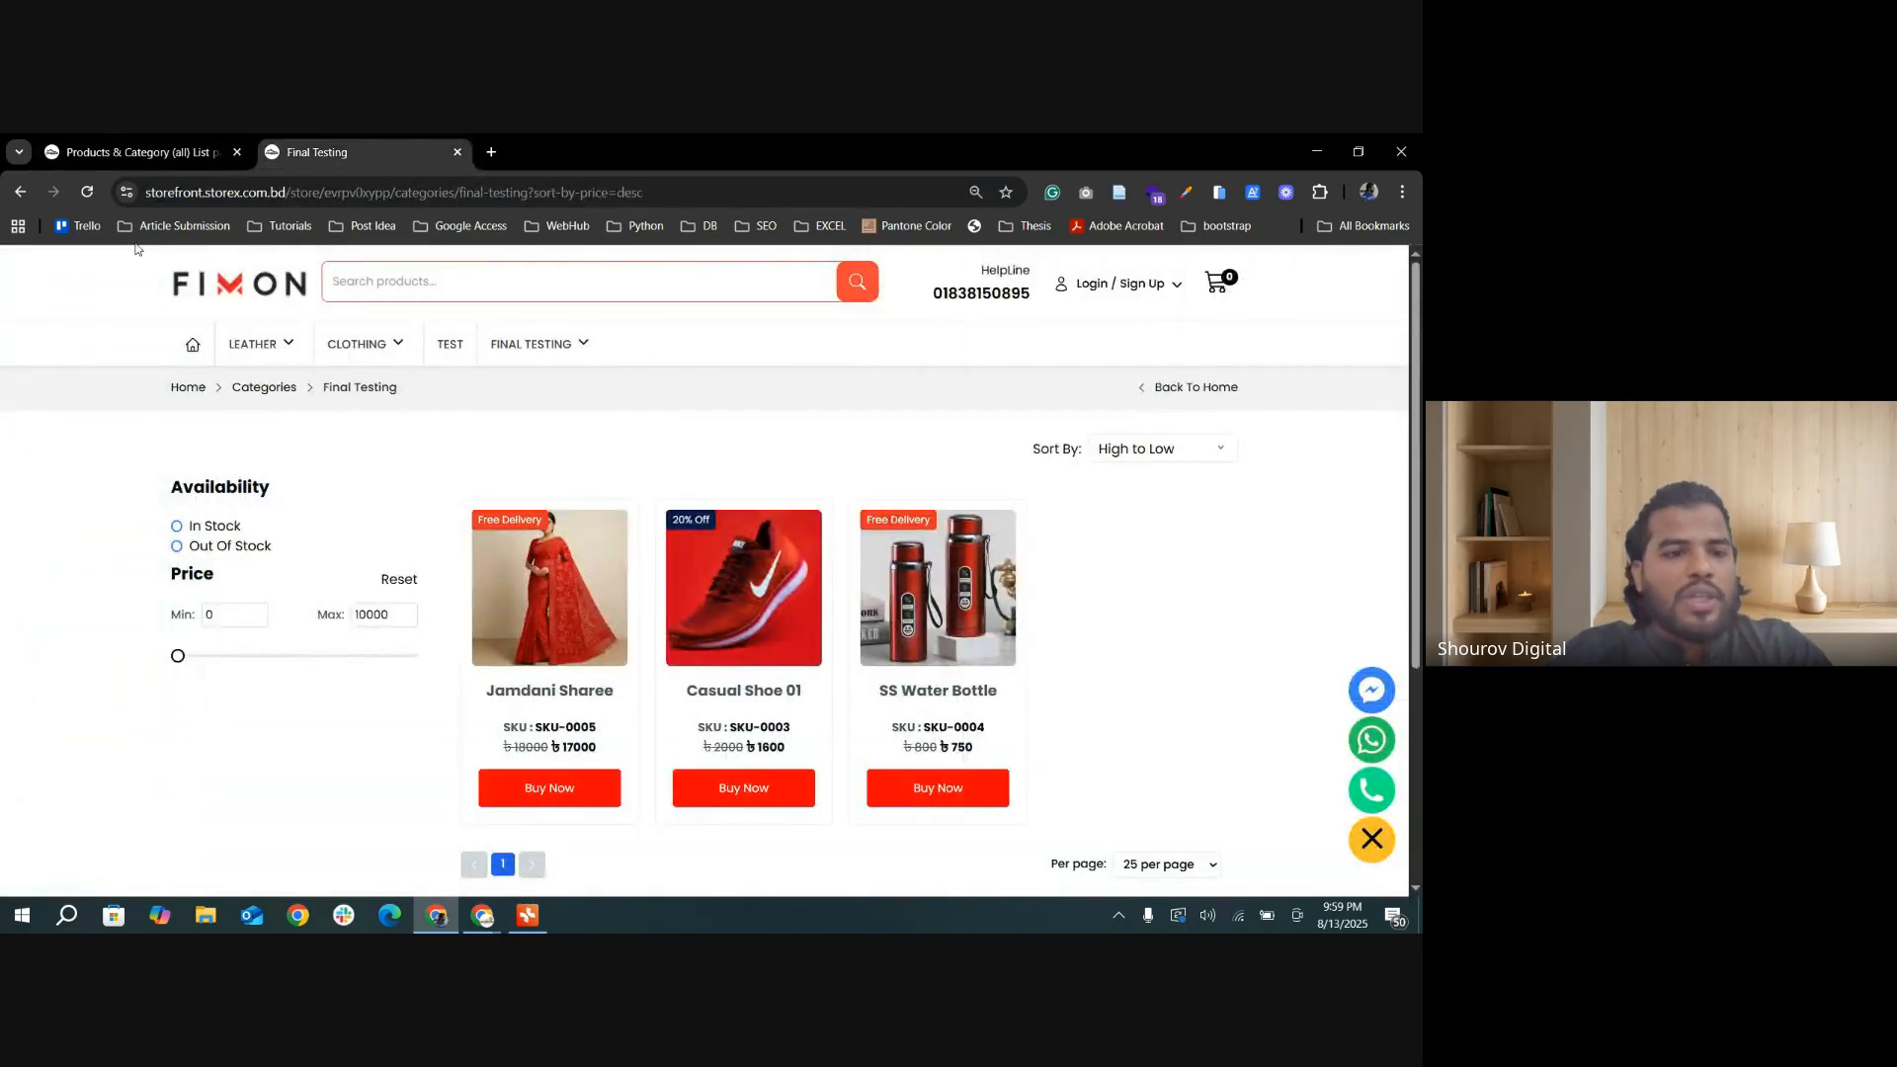
left_click(96, 196)
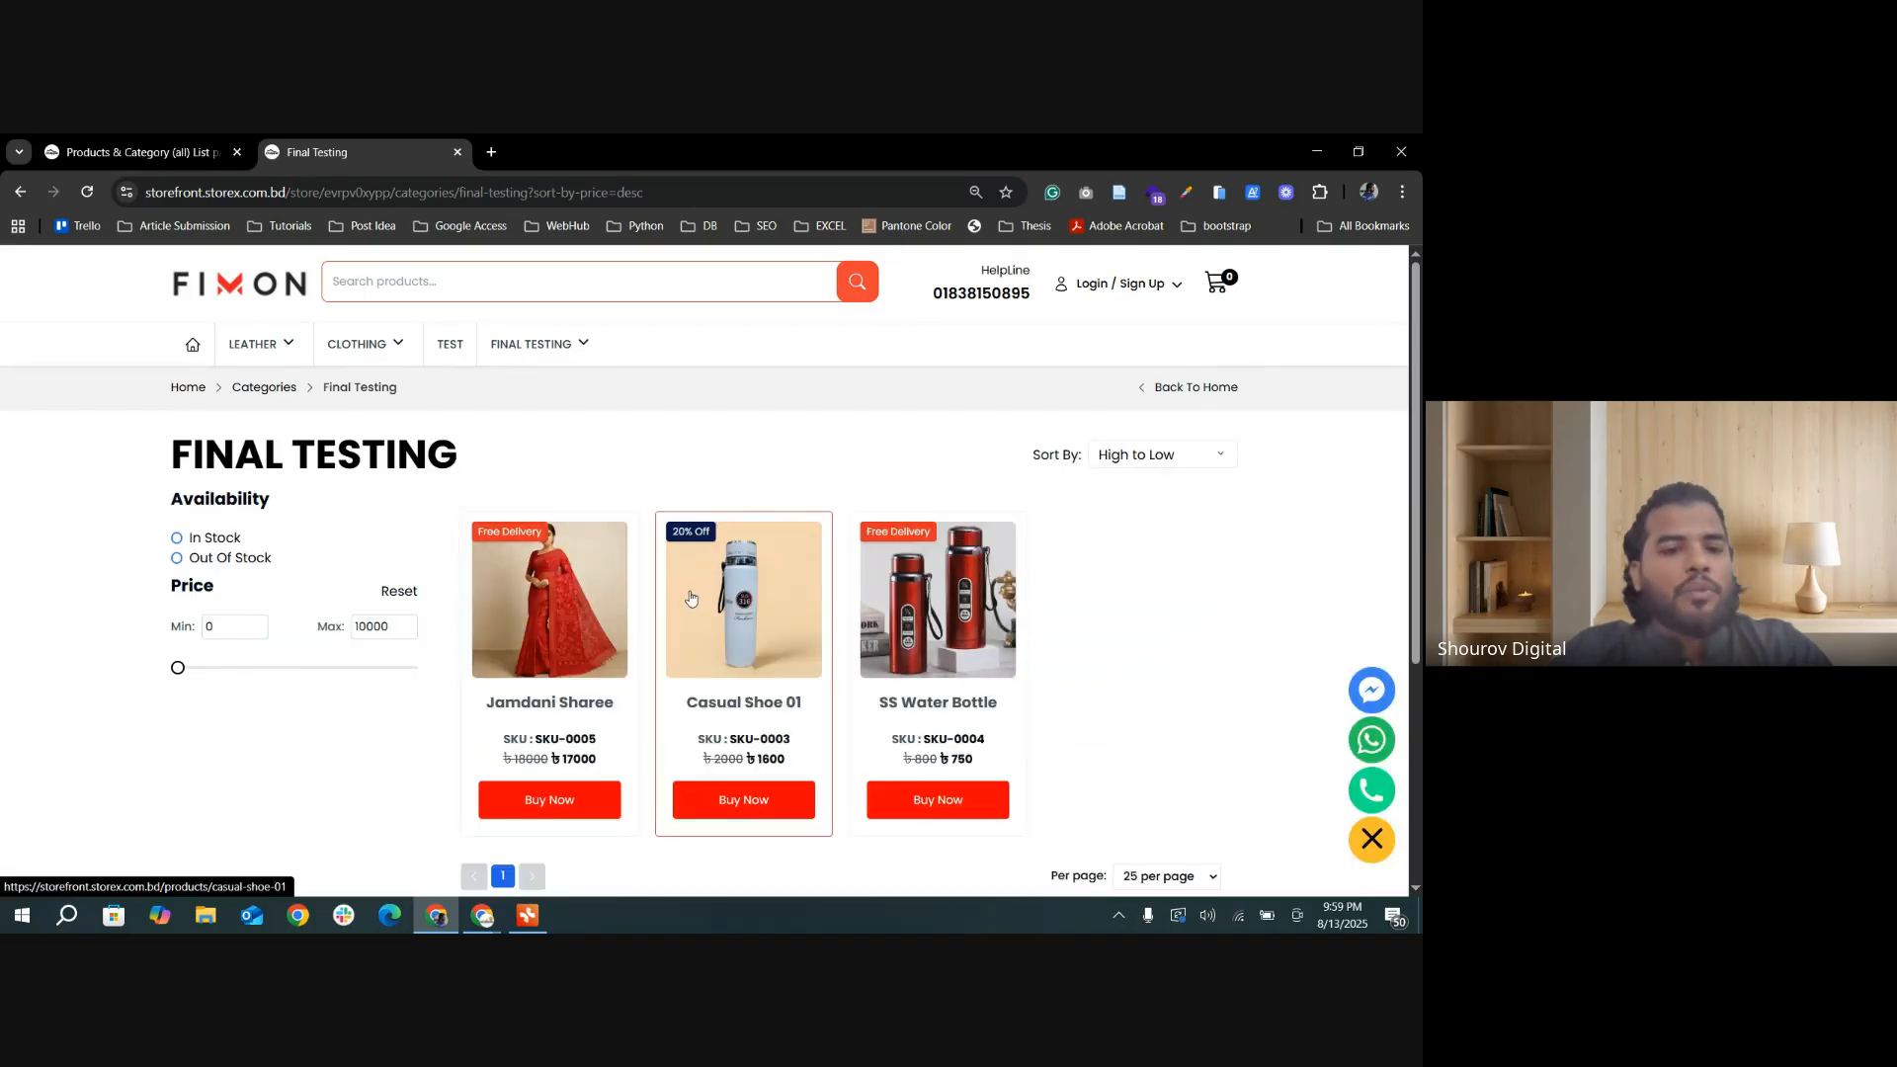
Step: Examine the Shoe and Sharee subcategories listed under Final Testing in the storefront navigation
mouse_move(510, 351)
mouse_move(516, 393)
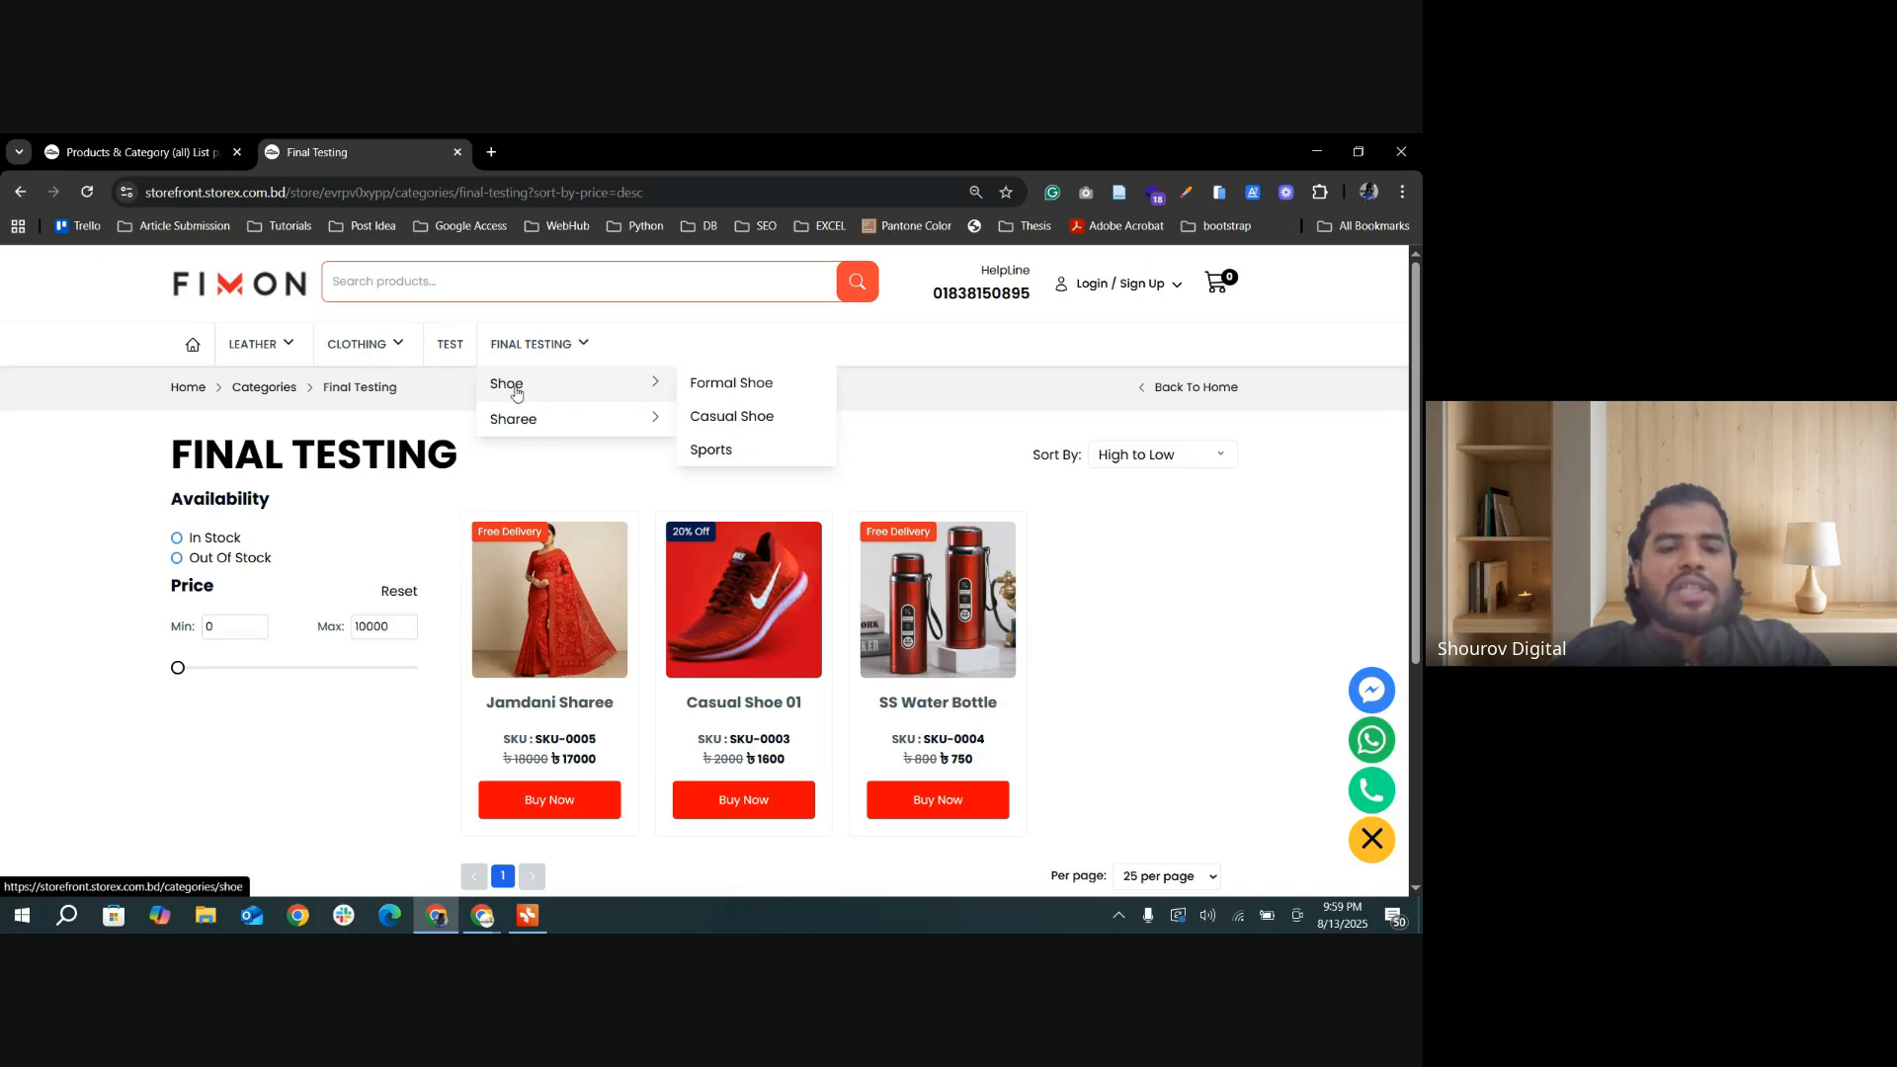
mouse_move(539, 425)
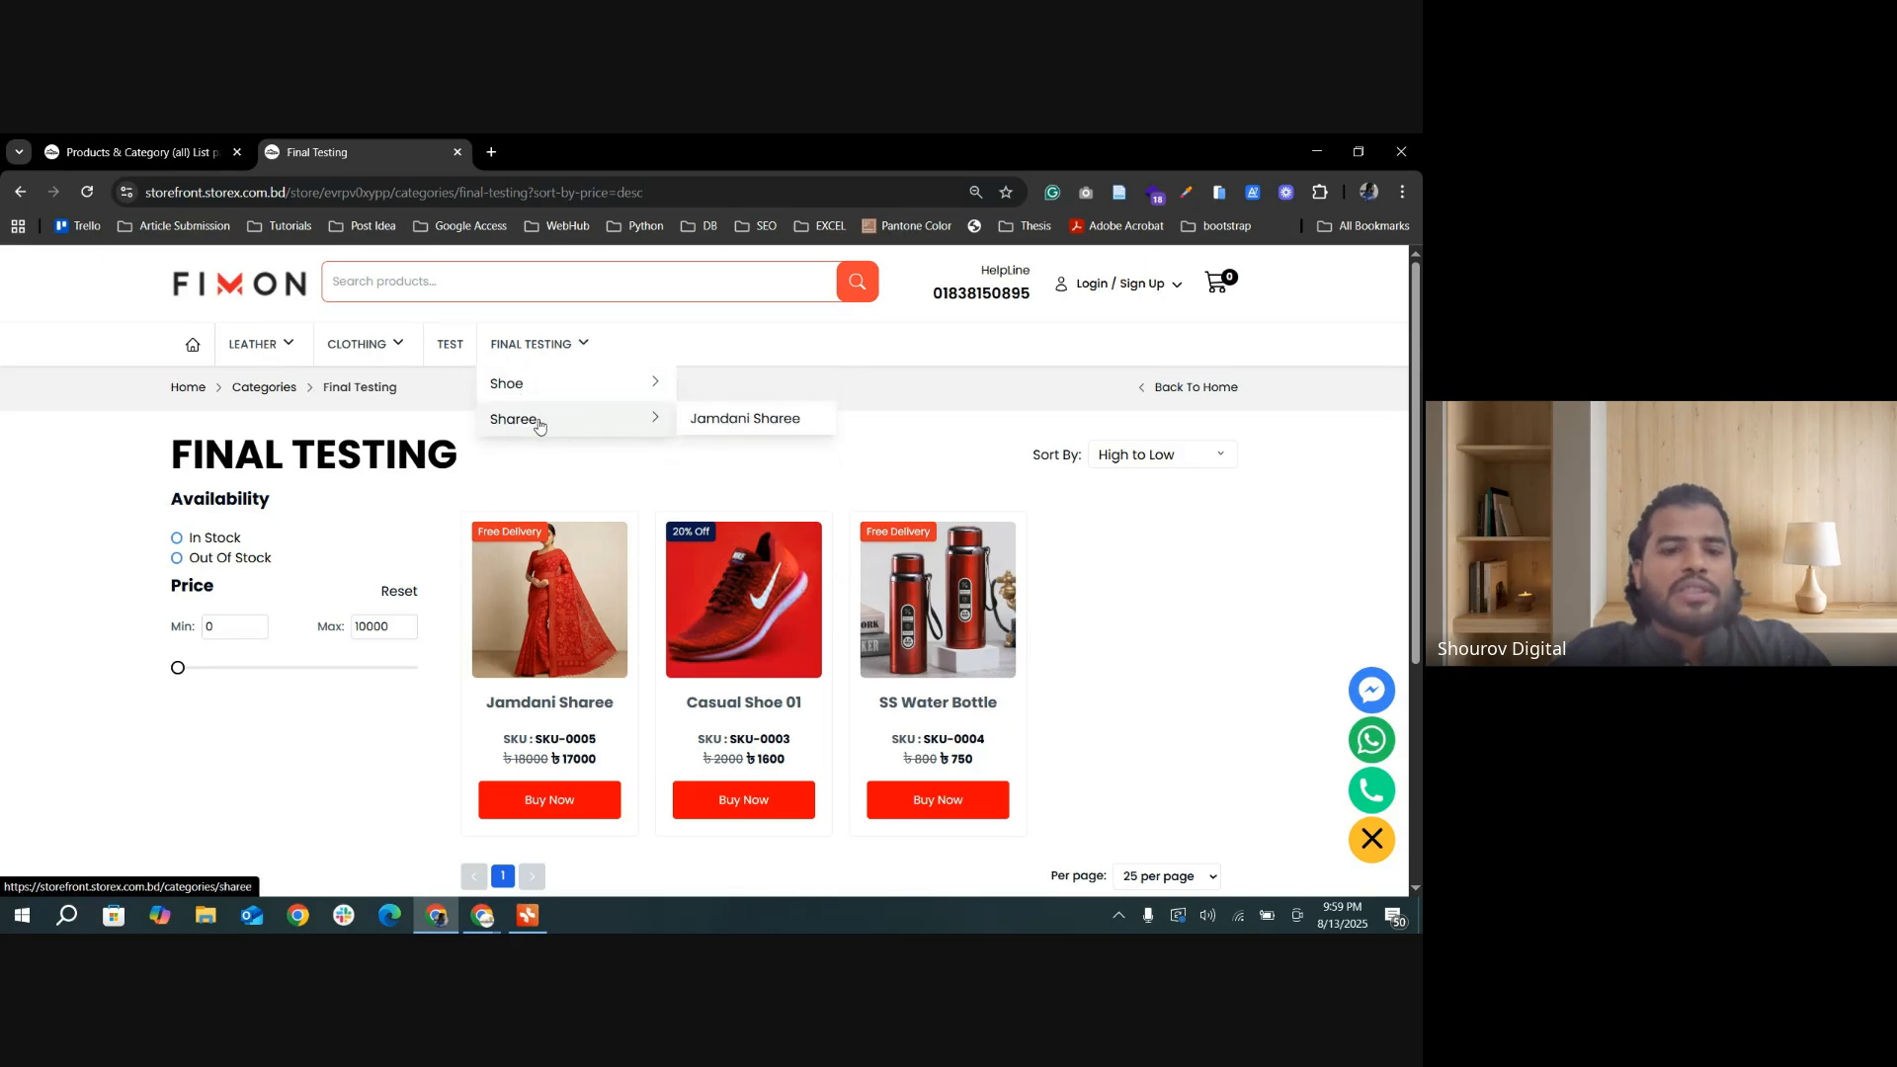
Step: Examine the Desktop, Tablet and Mobile values under Columns Responsive and compare them with the Final Testing product grid
left_click(164, 158)
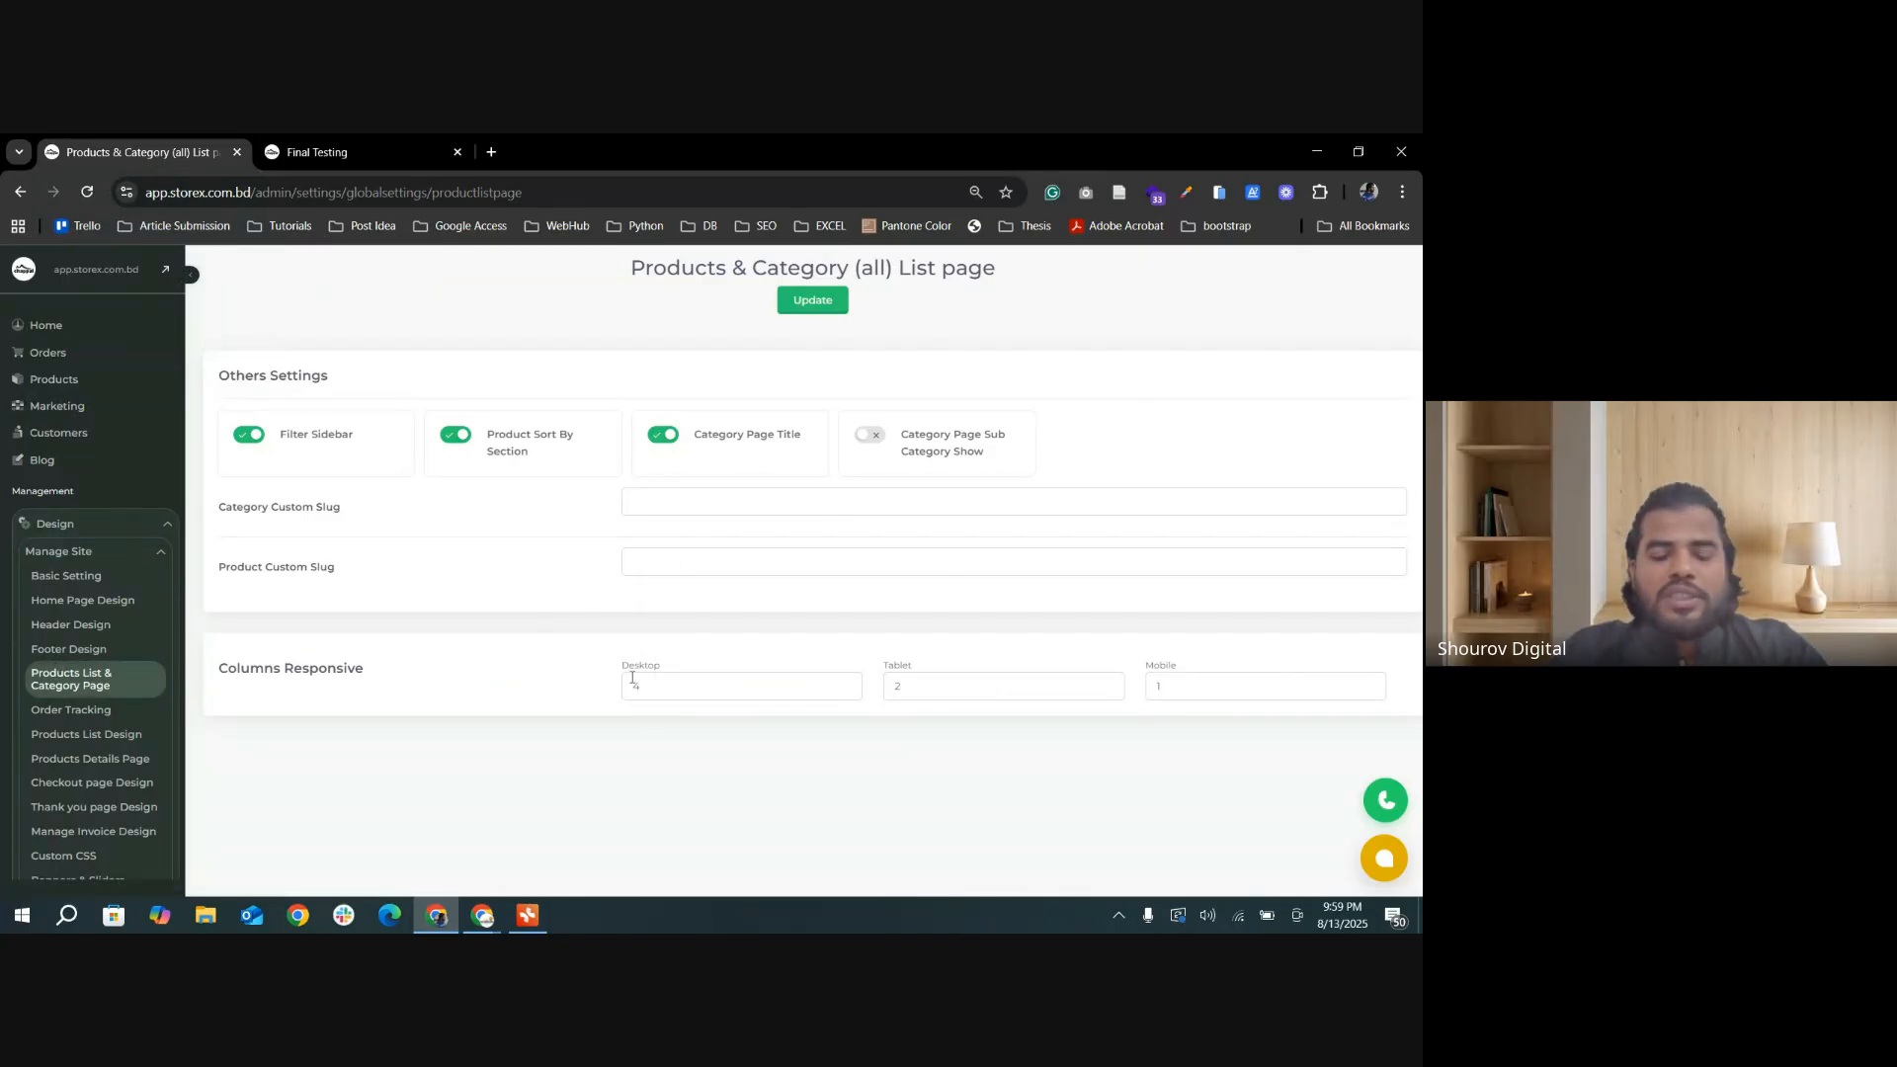
left_click_drag(655, 692, 629, 689)
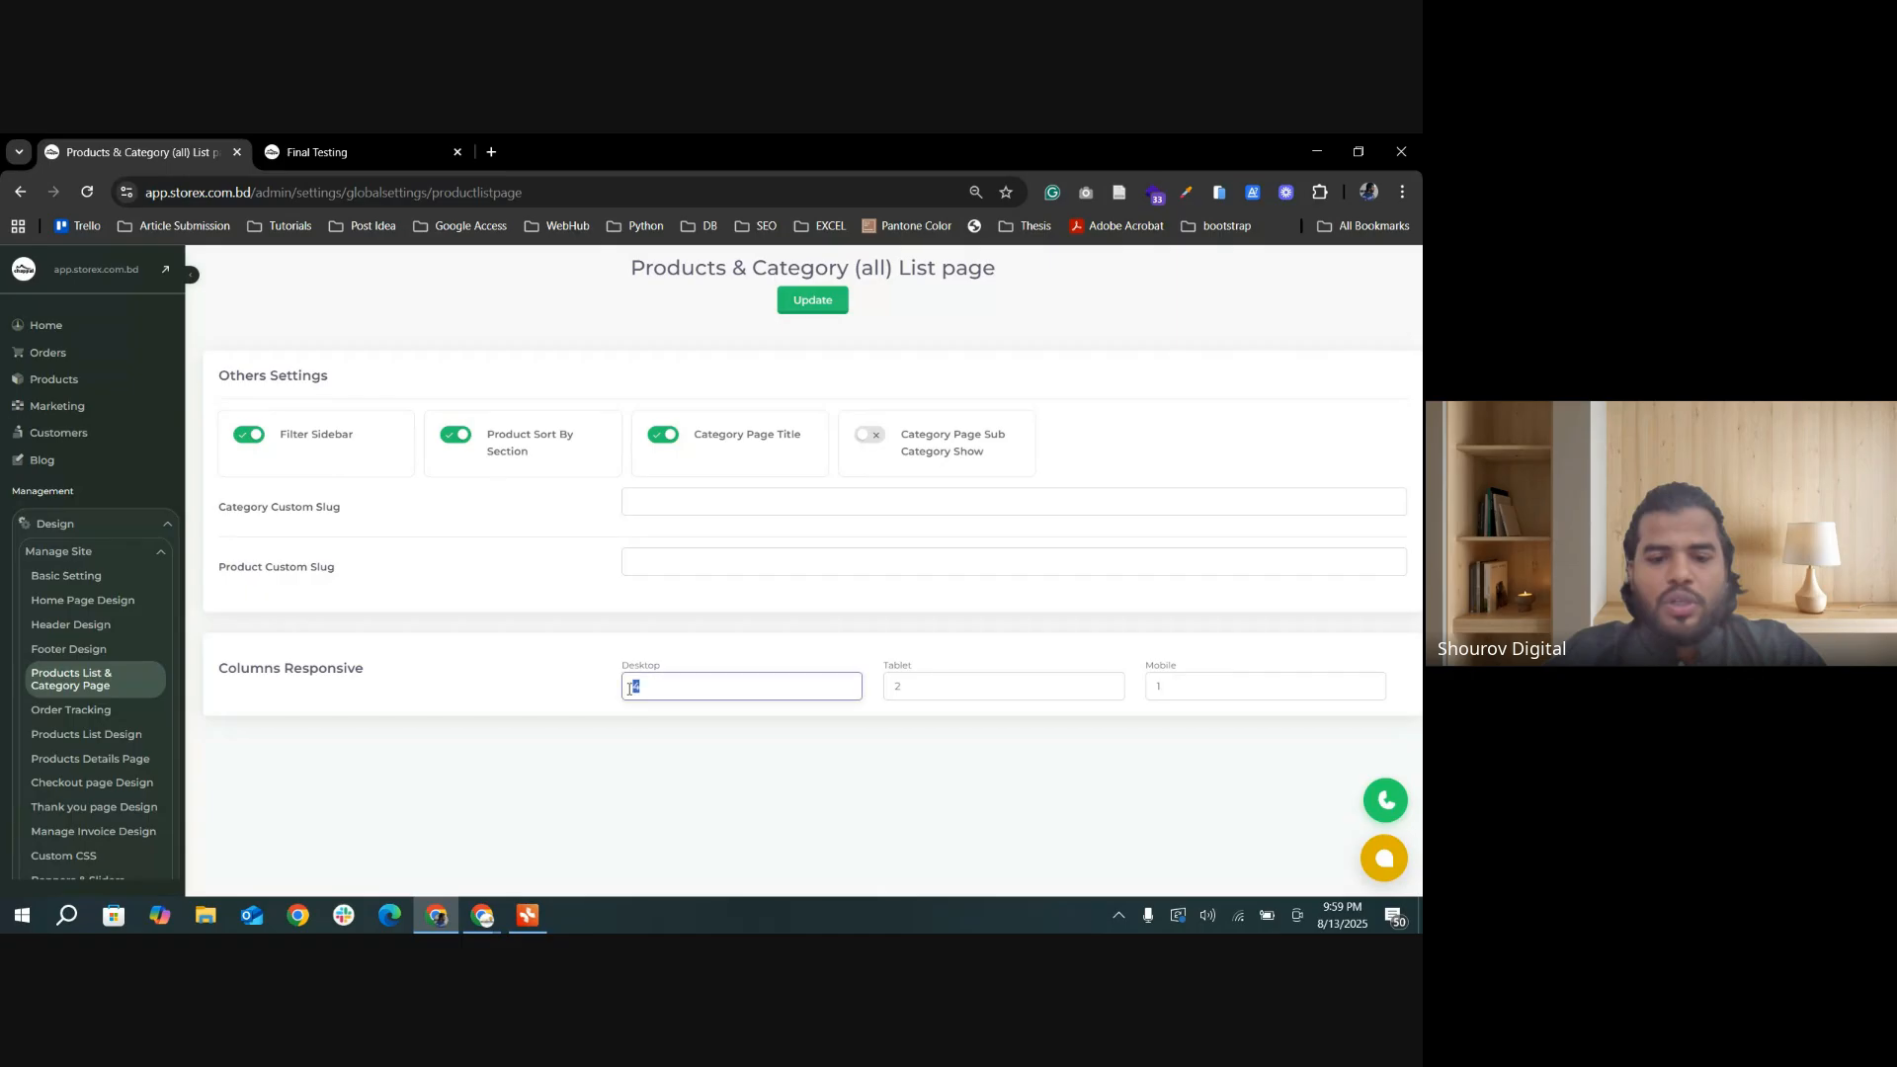
left_click_drag(1204, 685, 1140, 692)
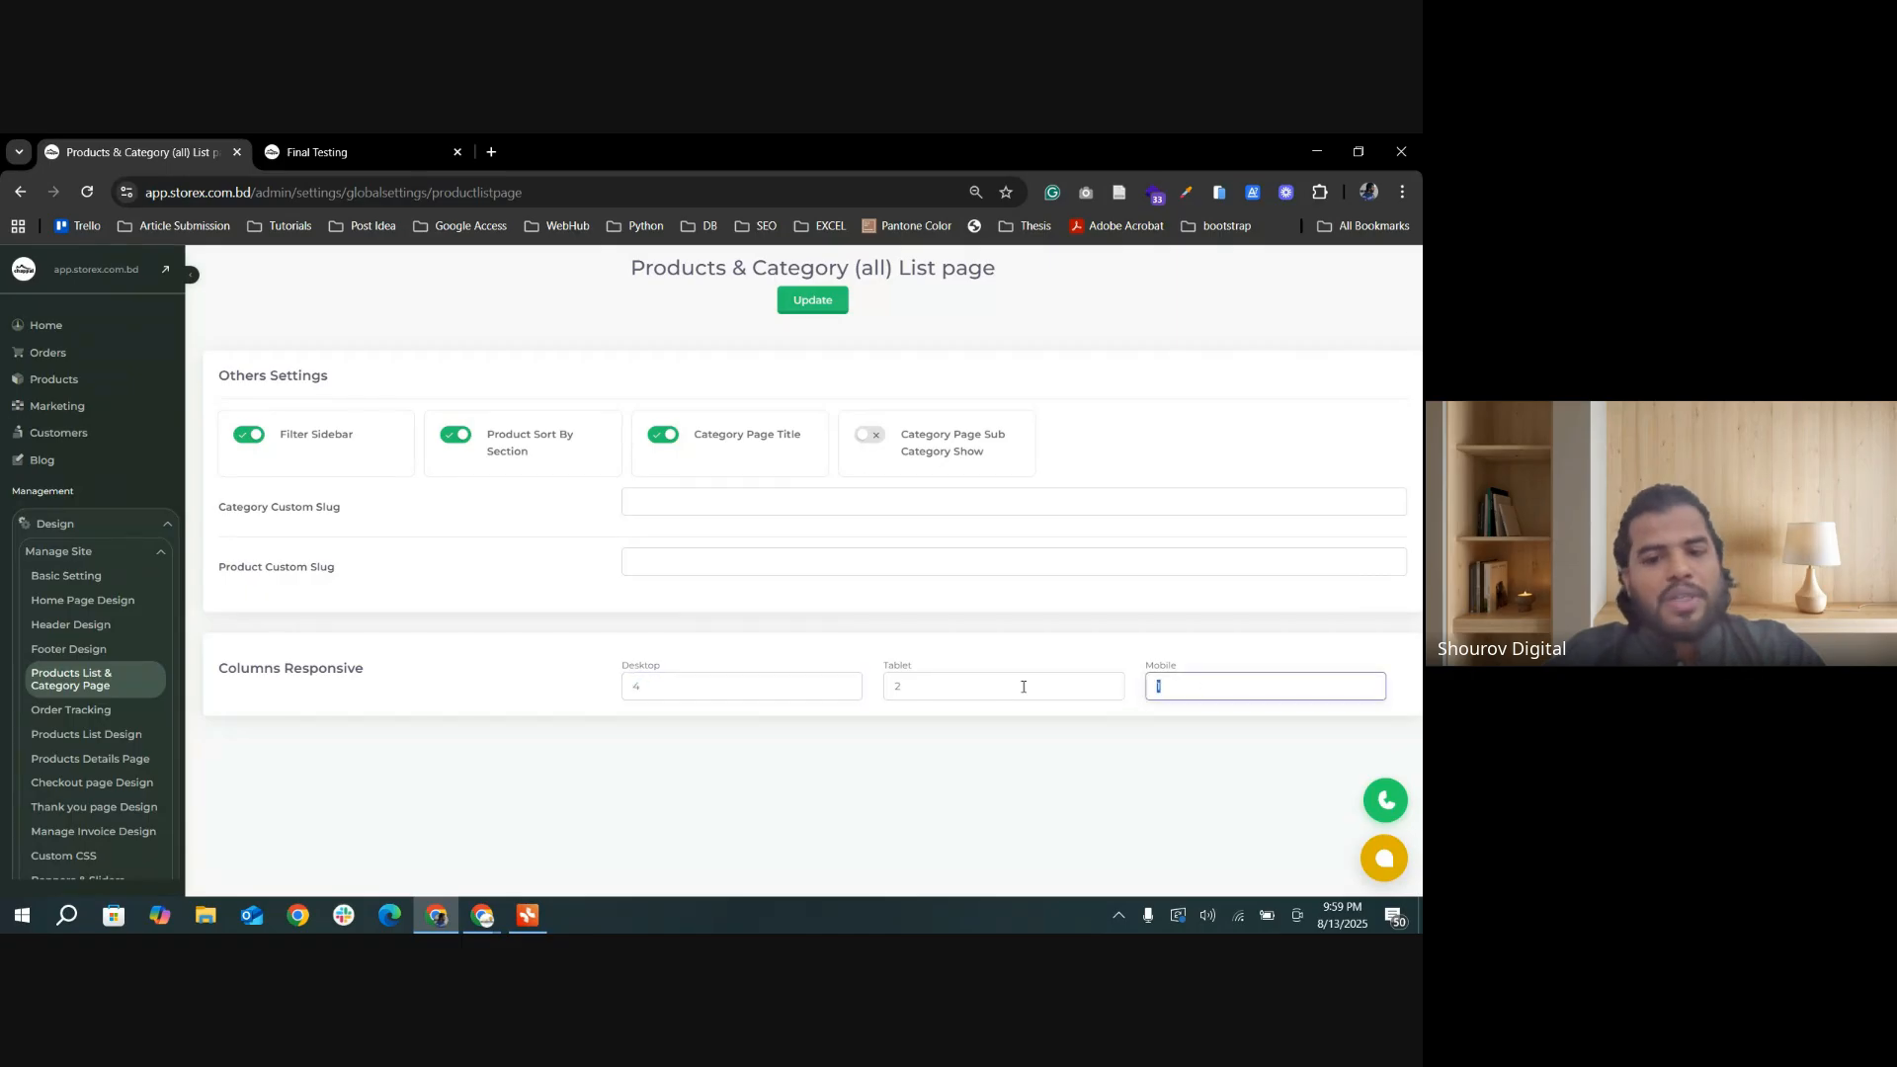
left_click_drag(696, 687, 613, 692)
left_click(324, 156)
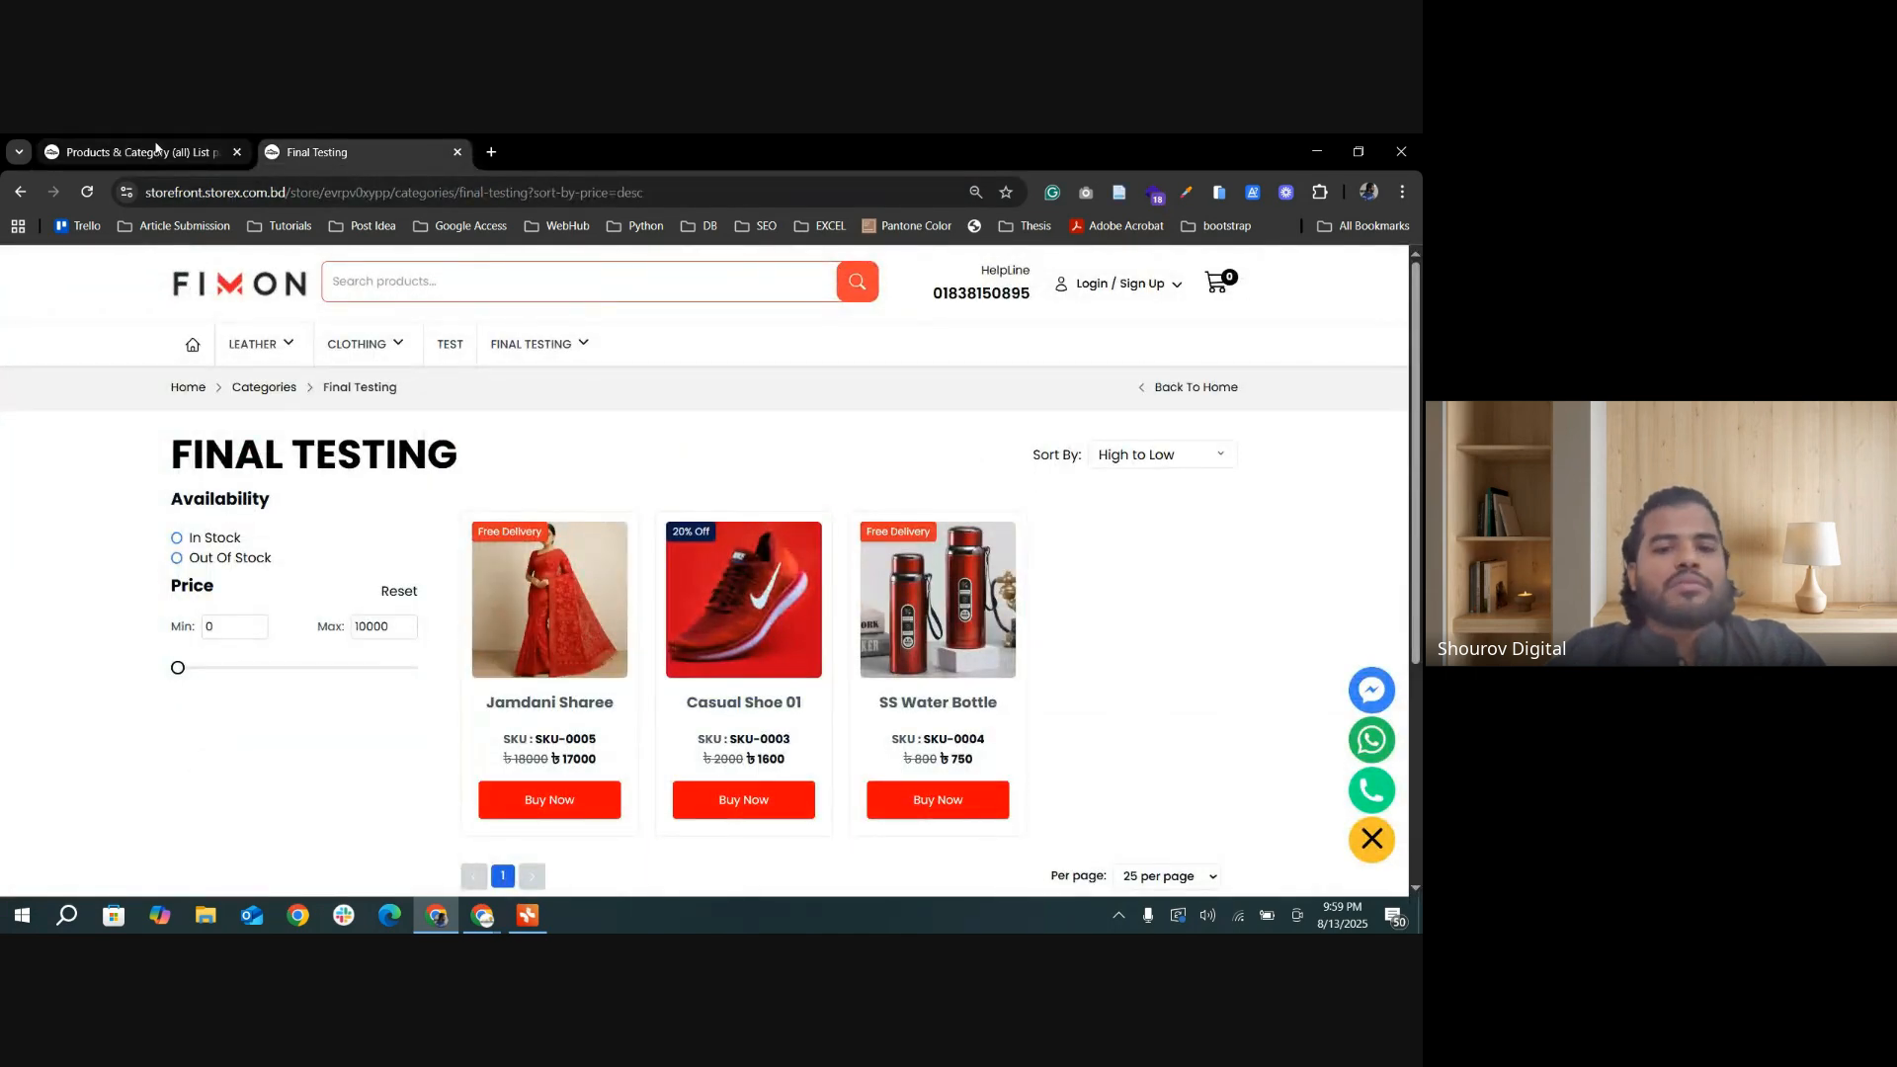
left_click(159, 144)
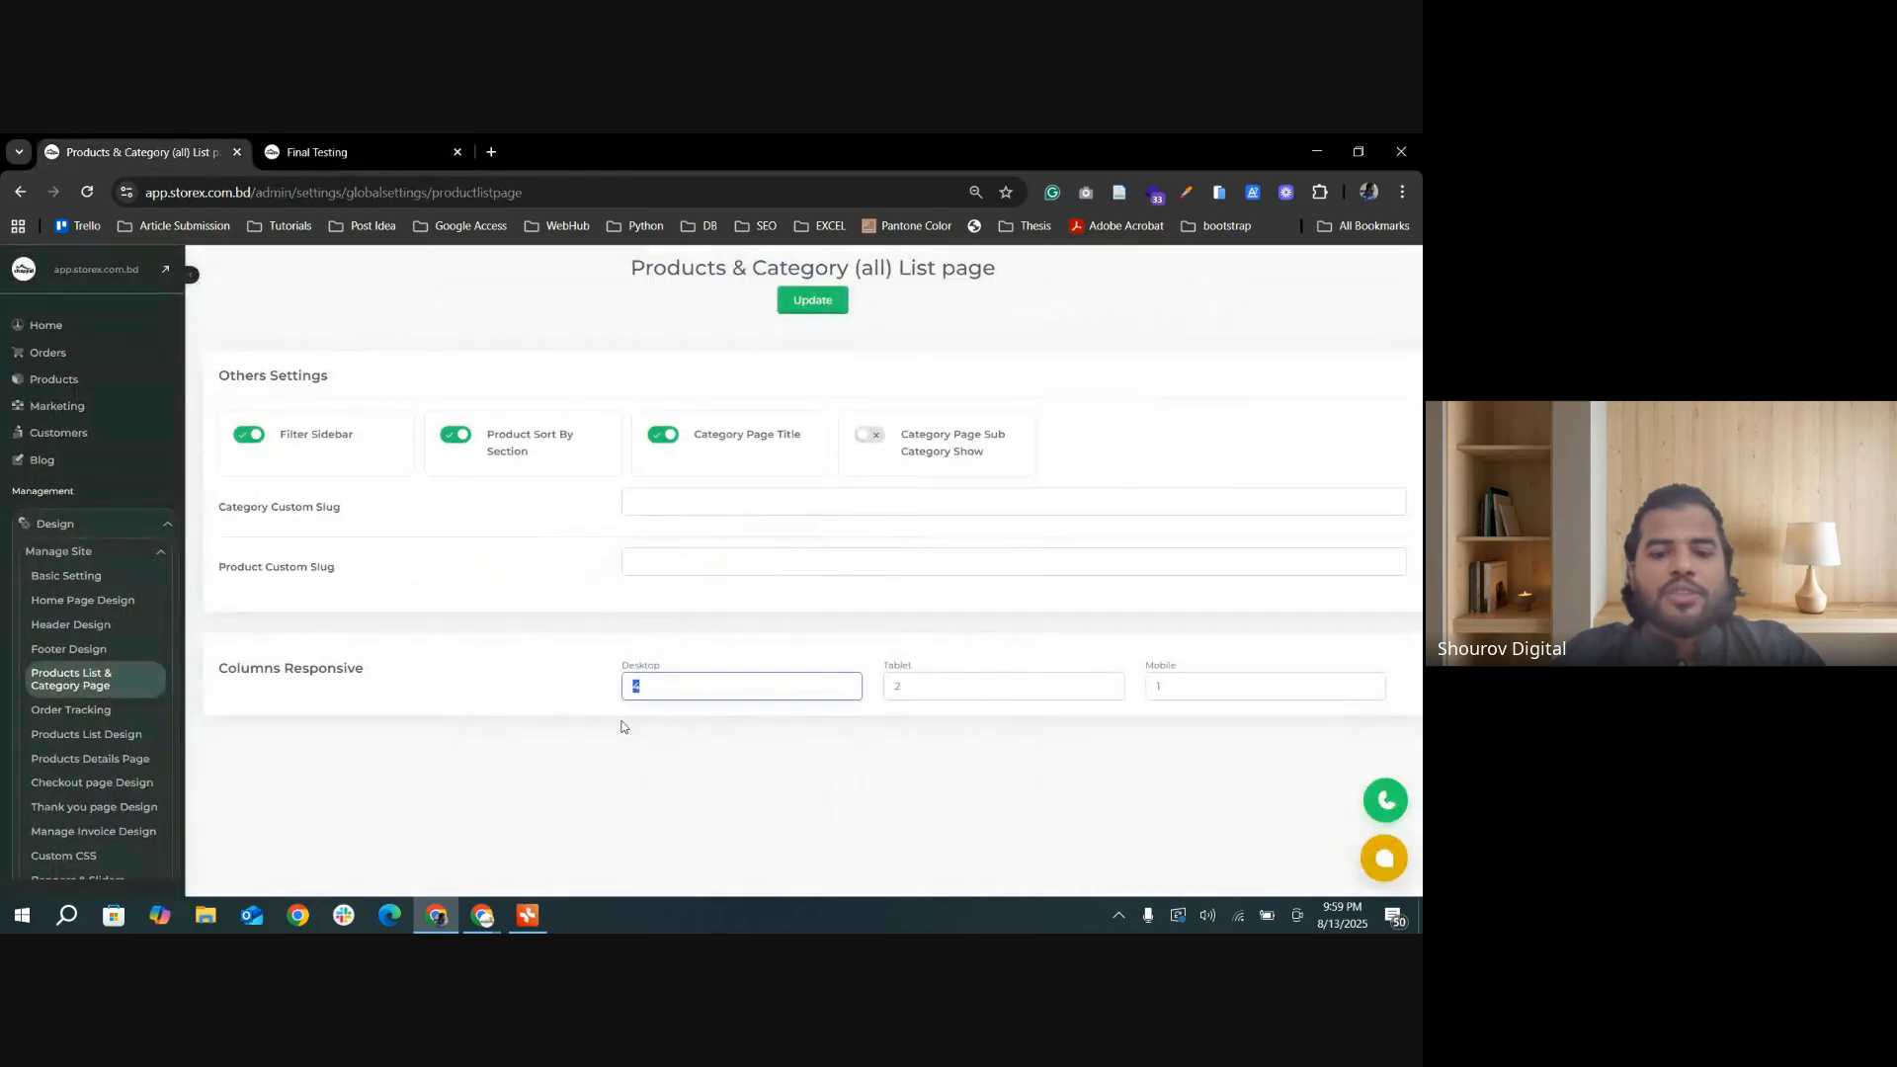
left_click_drag(911, 682, 885, 688)
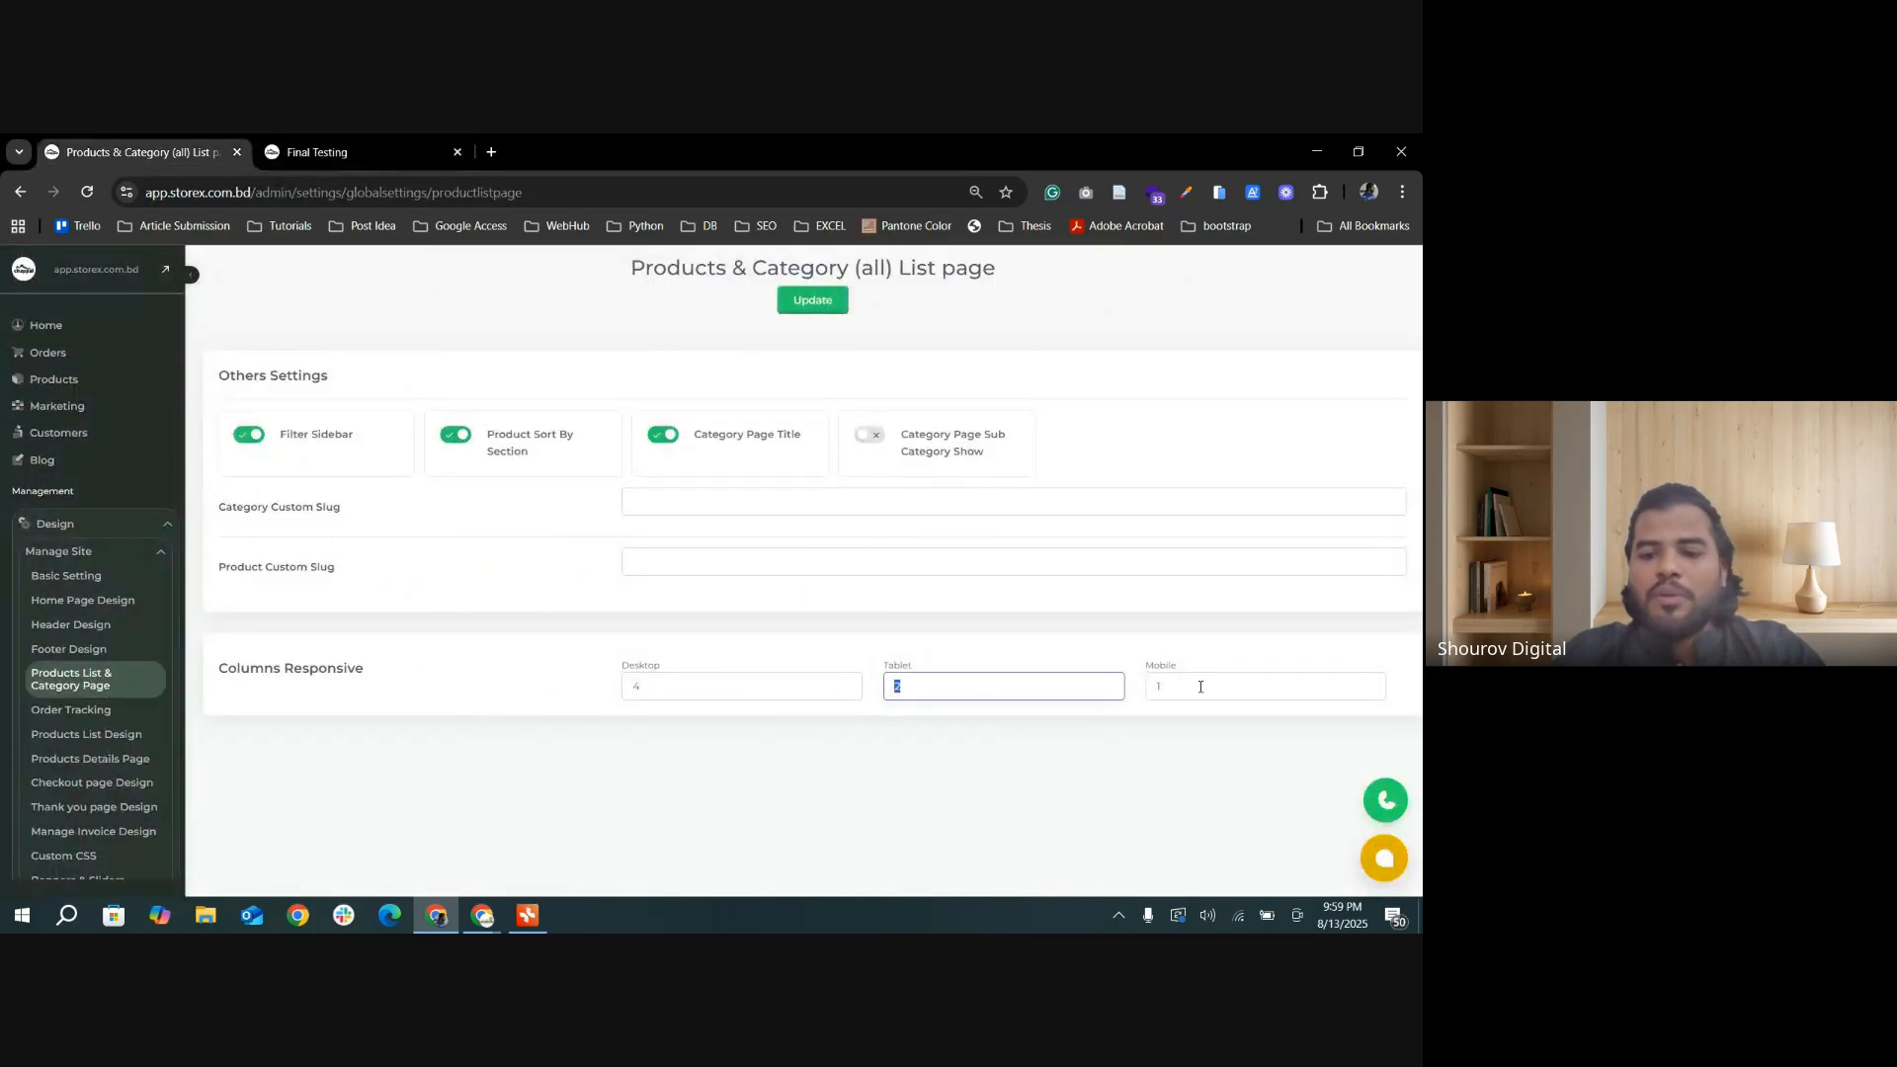
left_click(1161, 688)
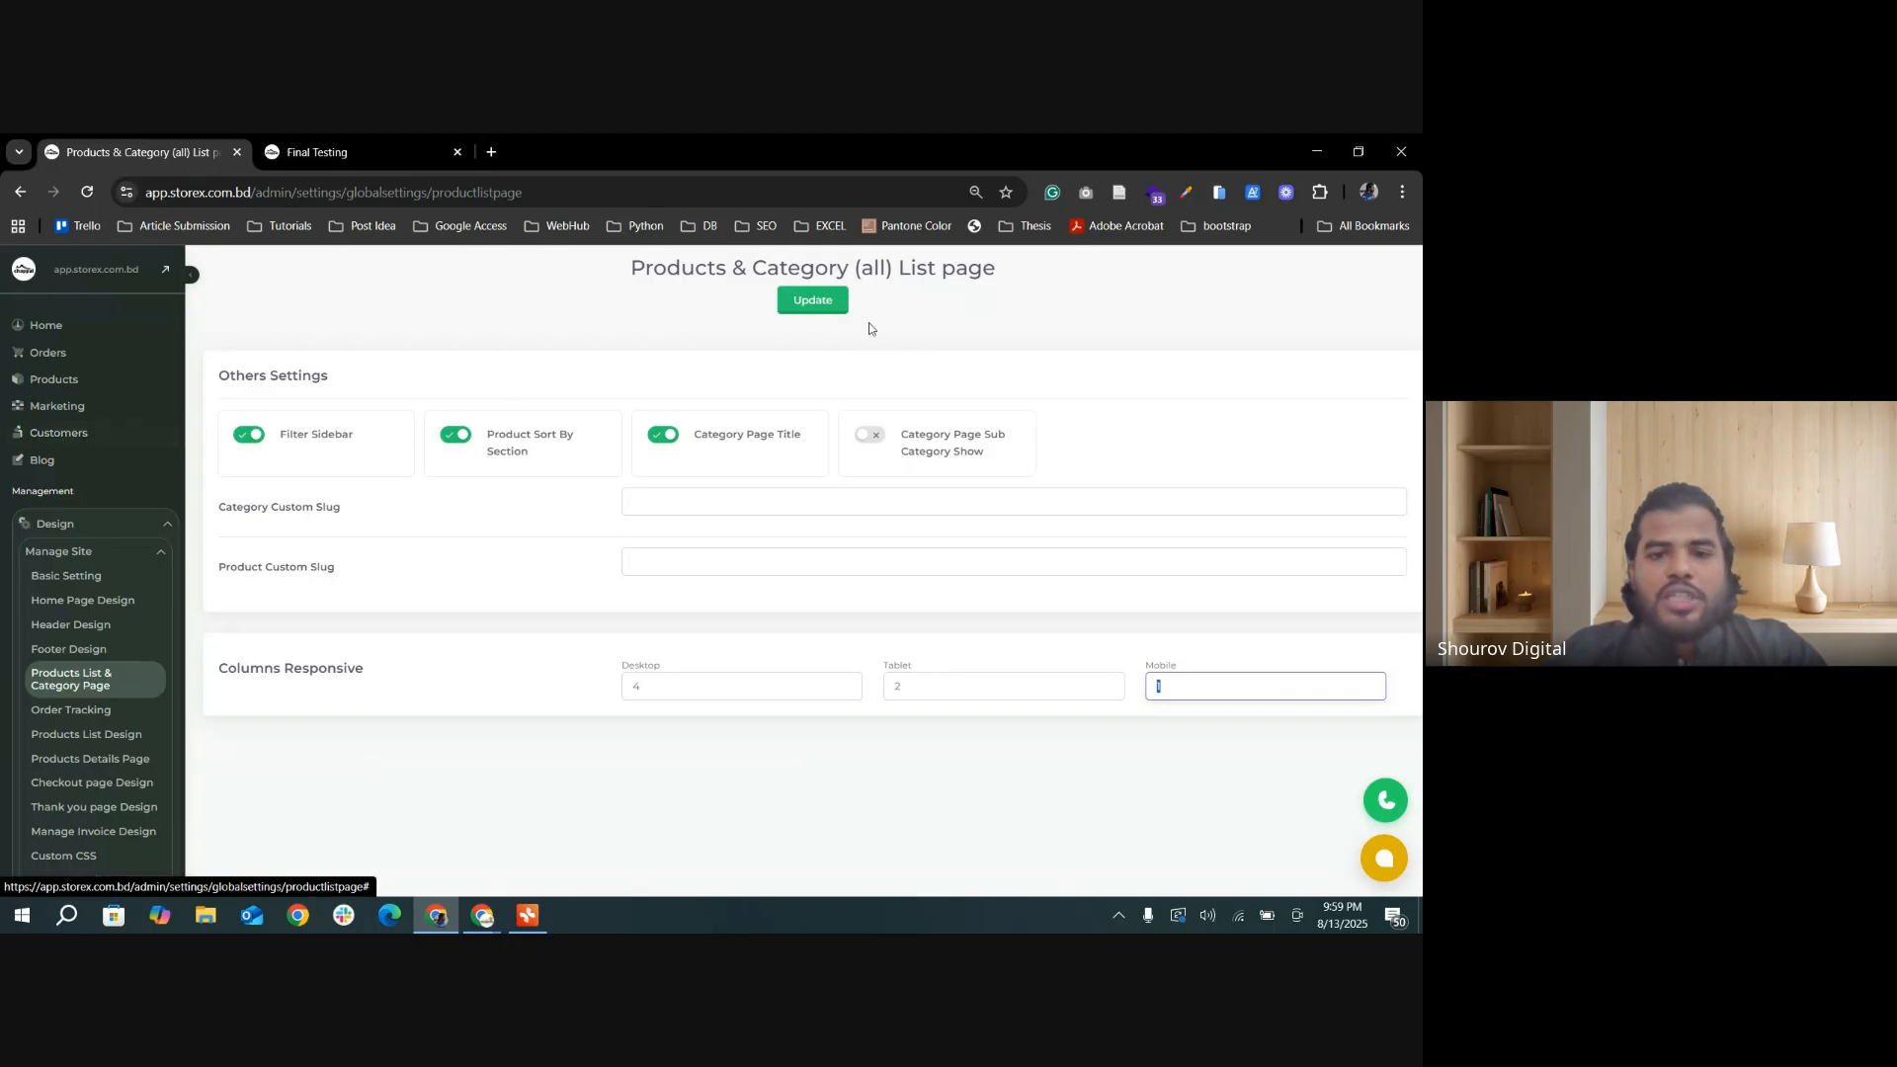
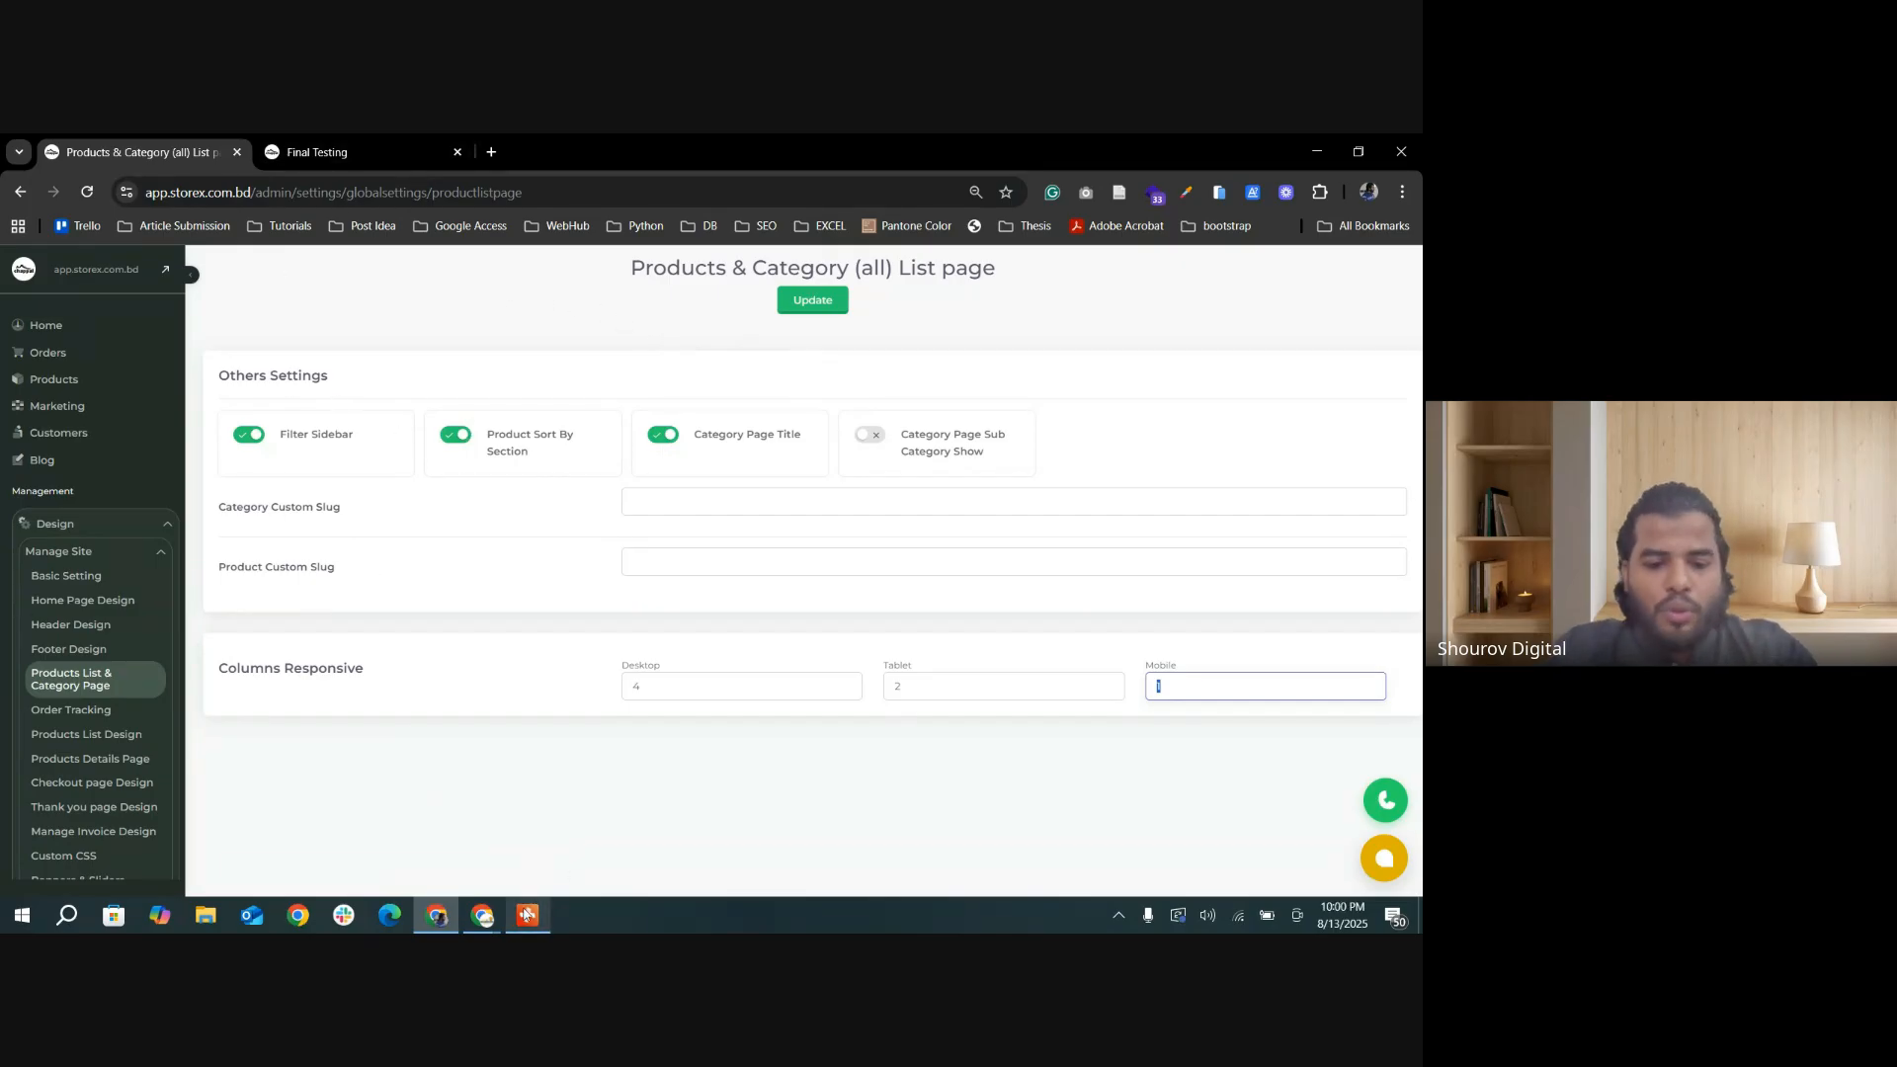
Step: Check the Products List Design topic under Day 02 in the mind map, and open the store's Products List Design settings
left_click(527, 915)
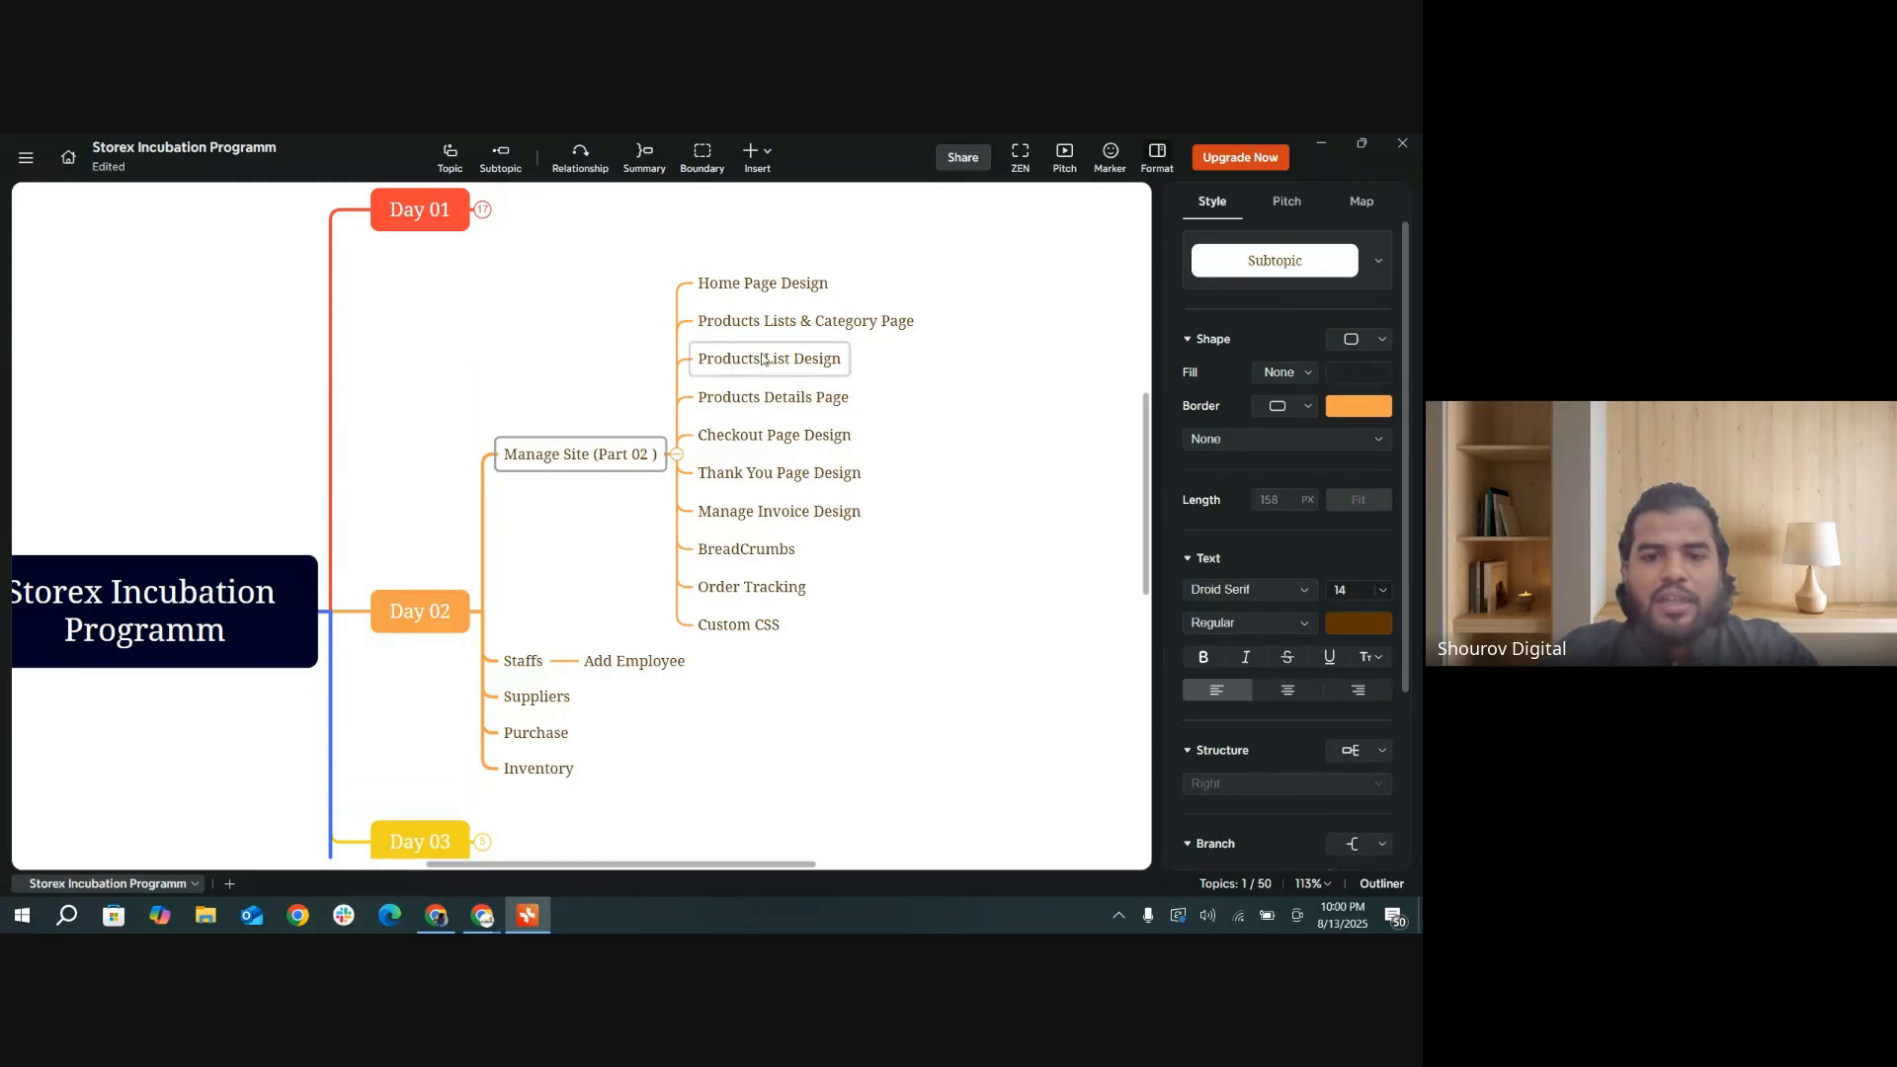
left_click(795, 367)
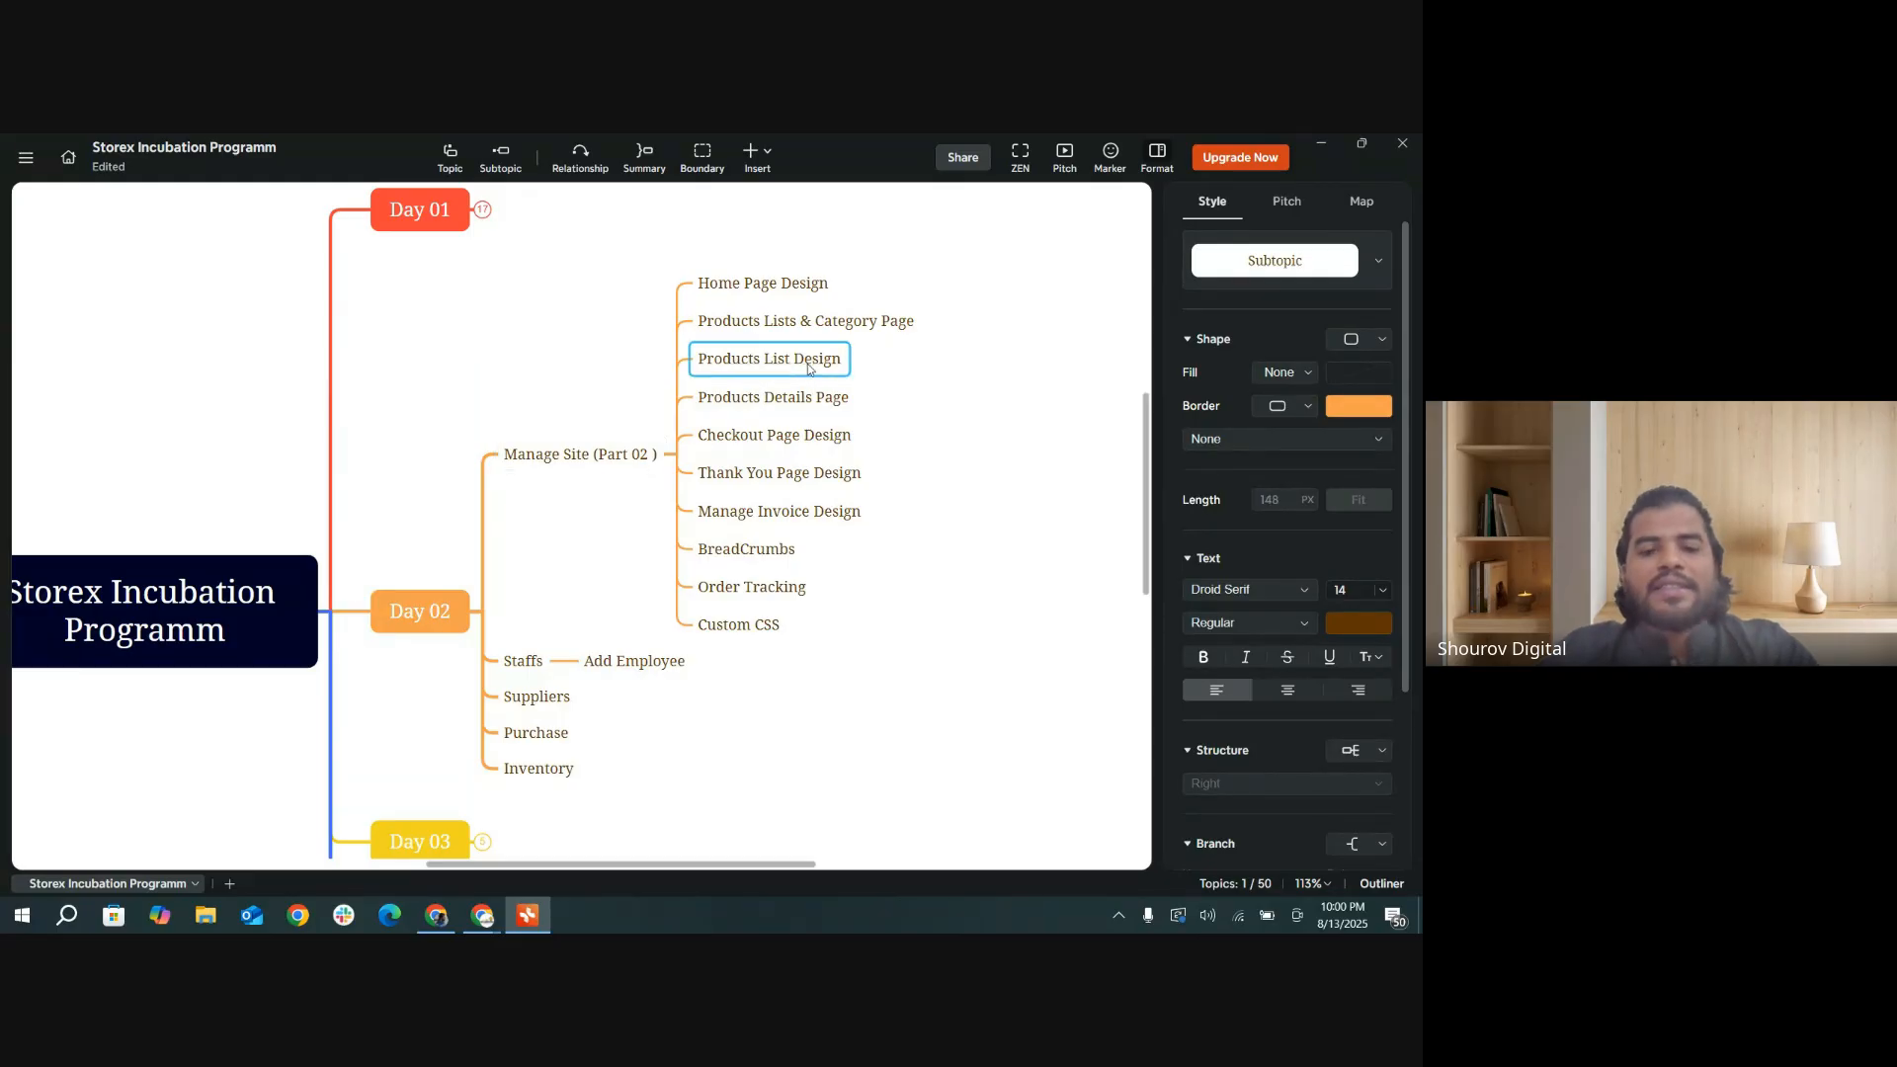
left_click(1326, 153)
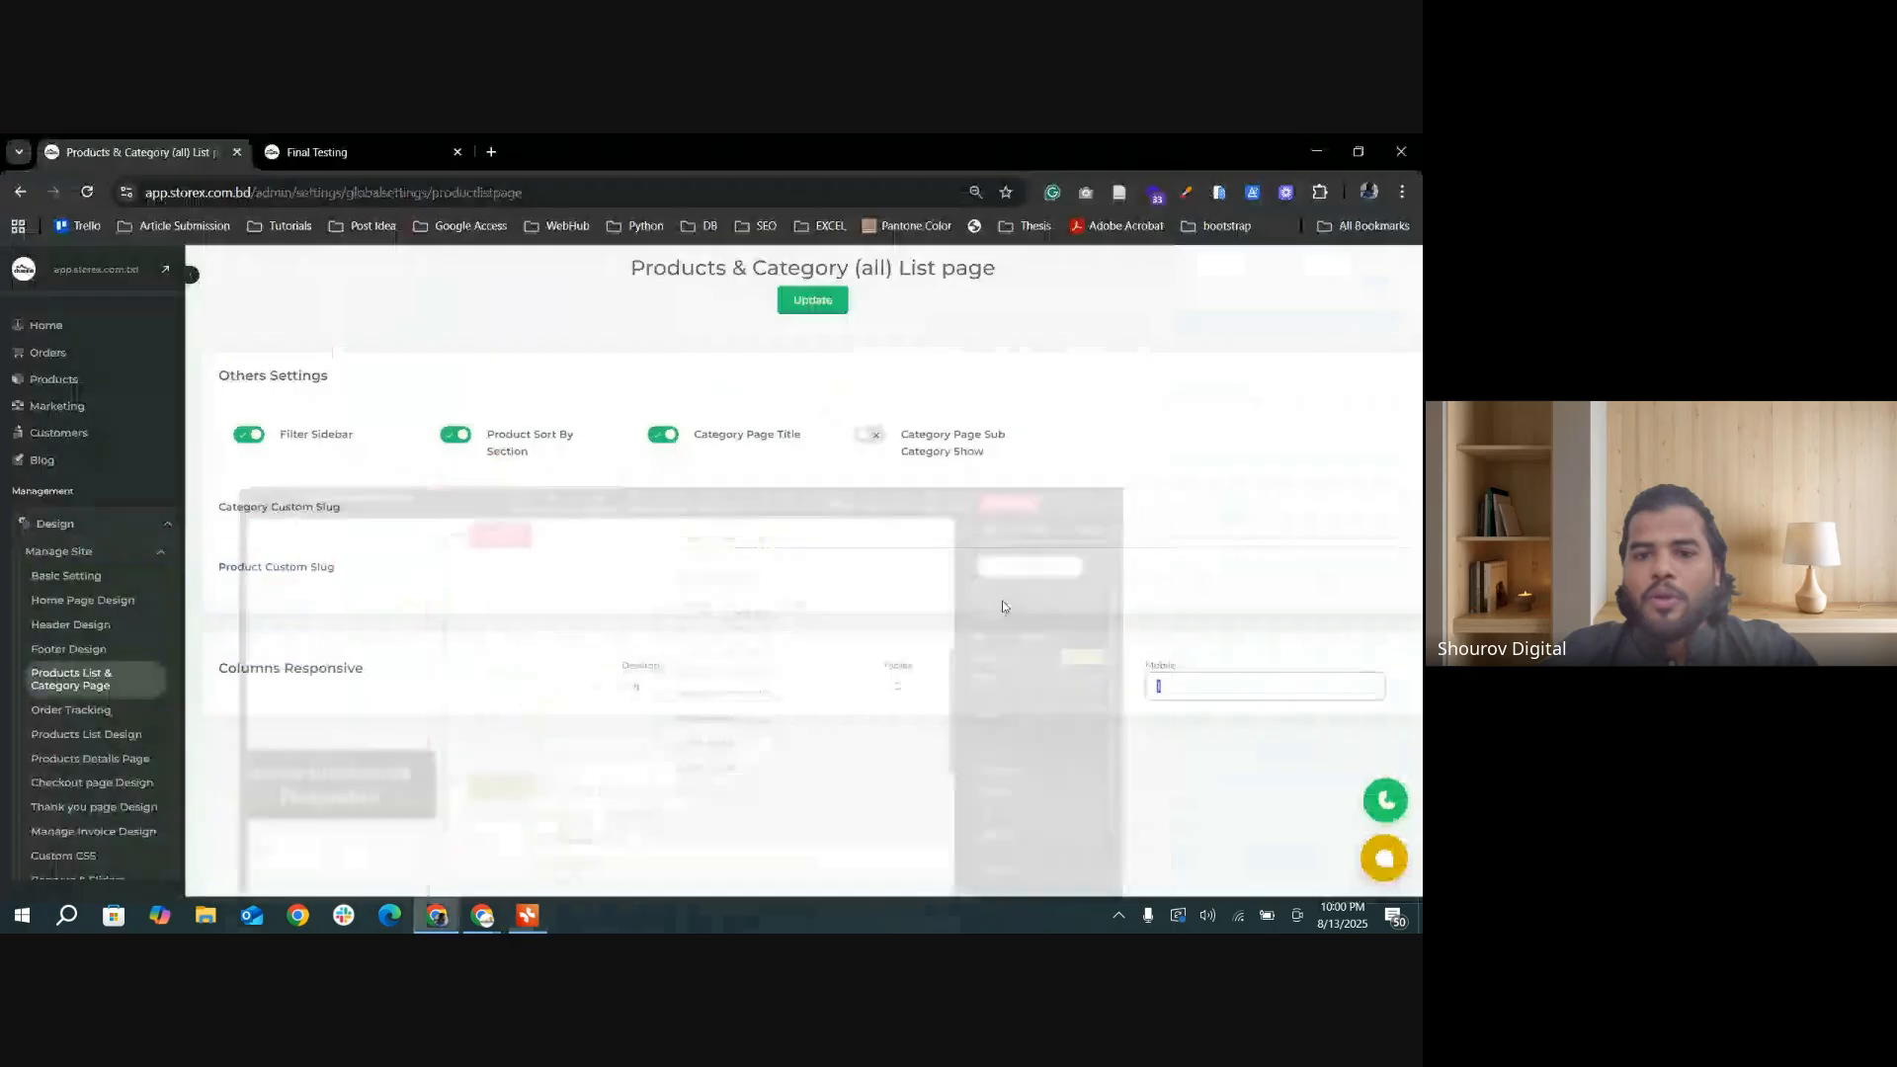
left_click(97, 744)
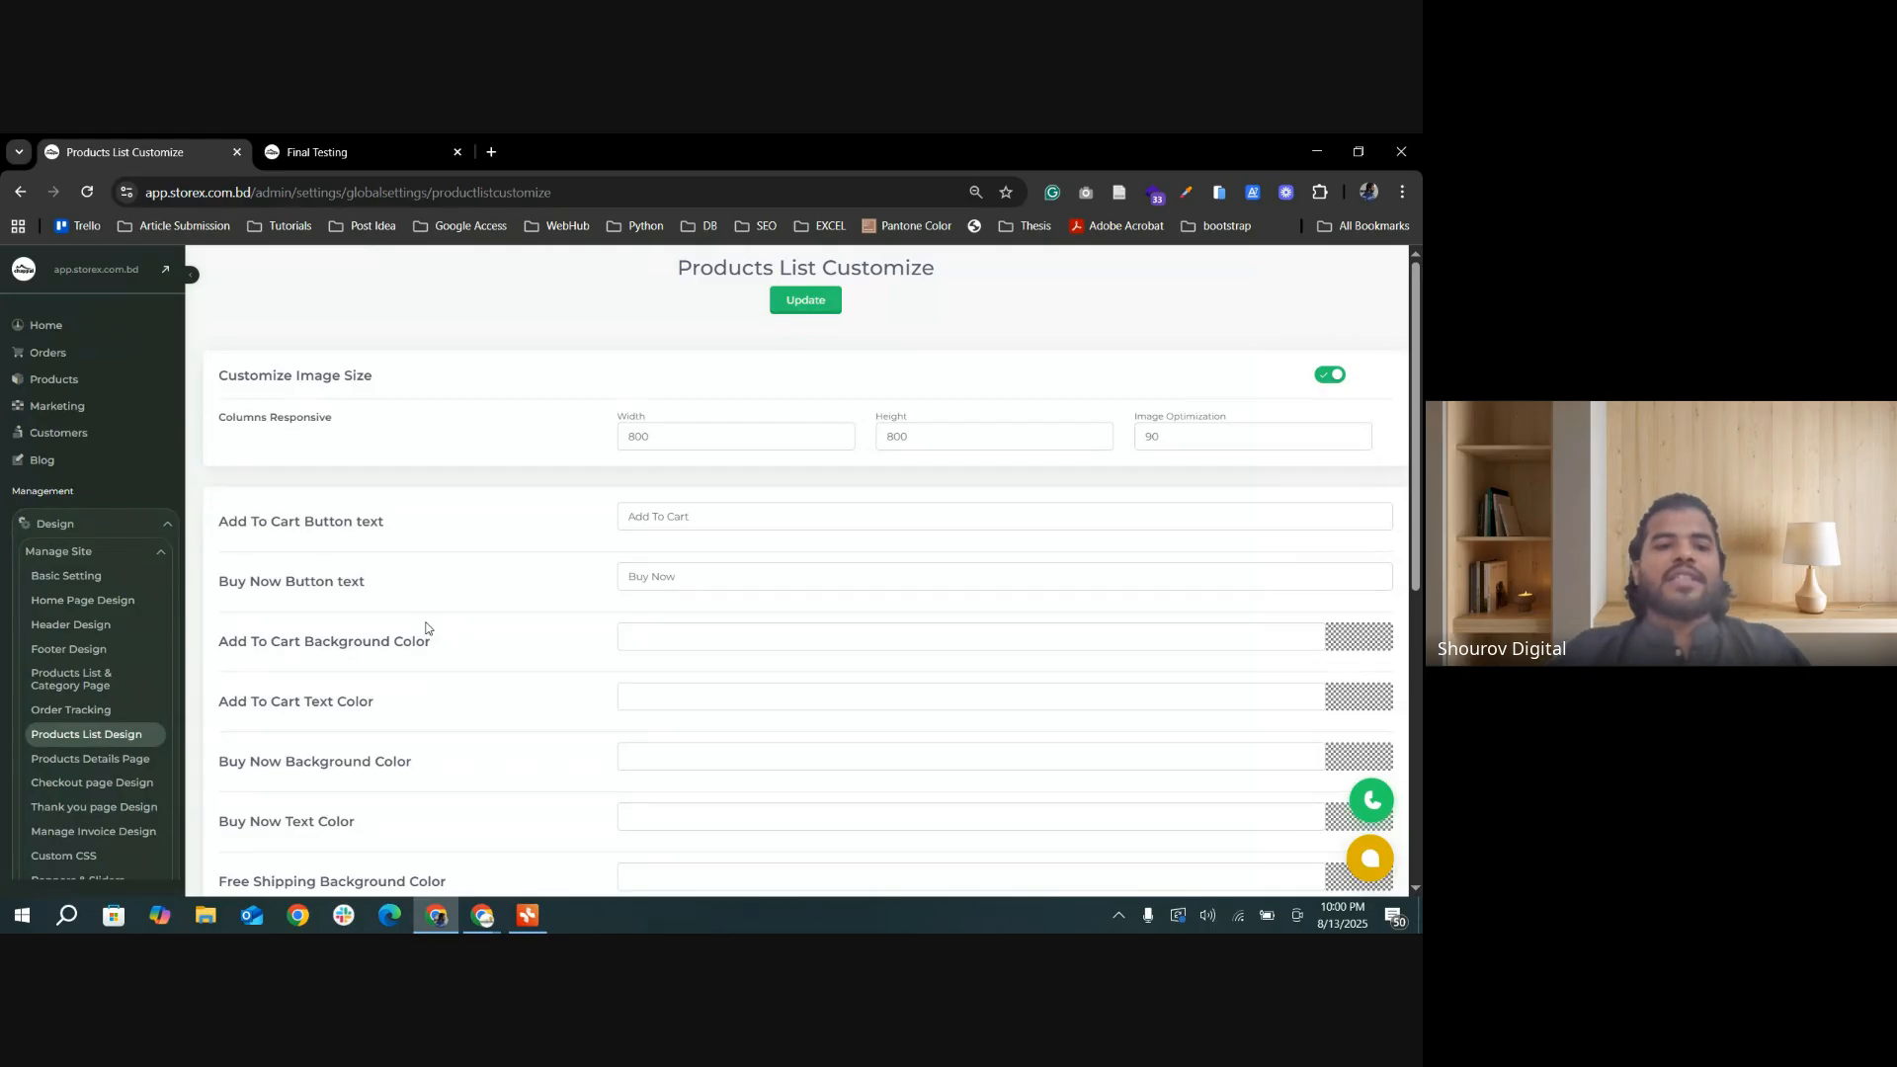
scroll(395, 415, "down", 1)
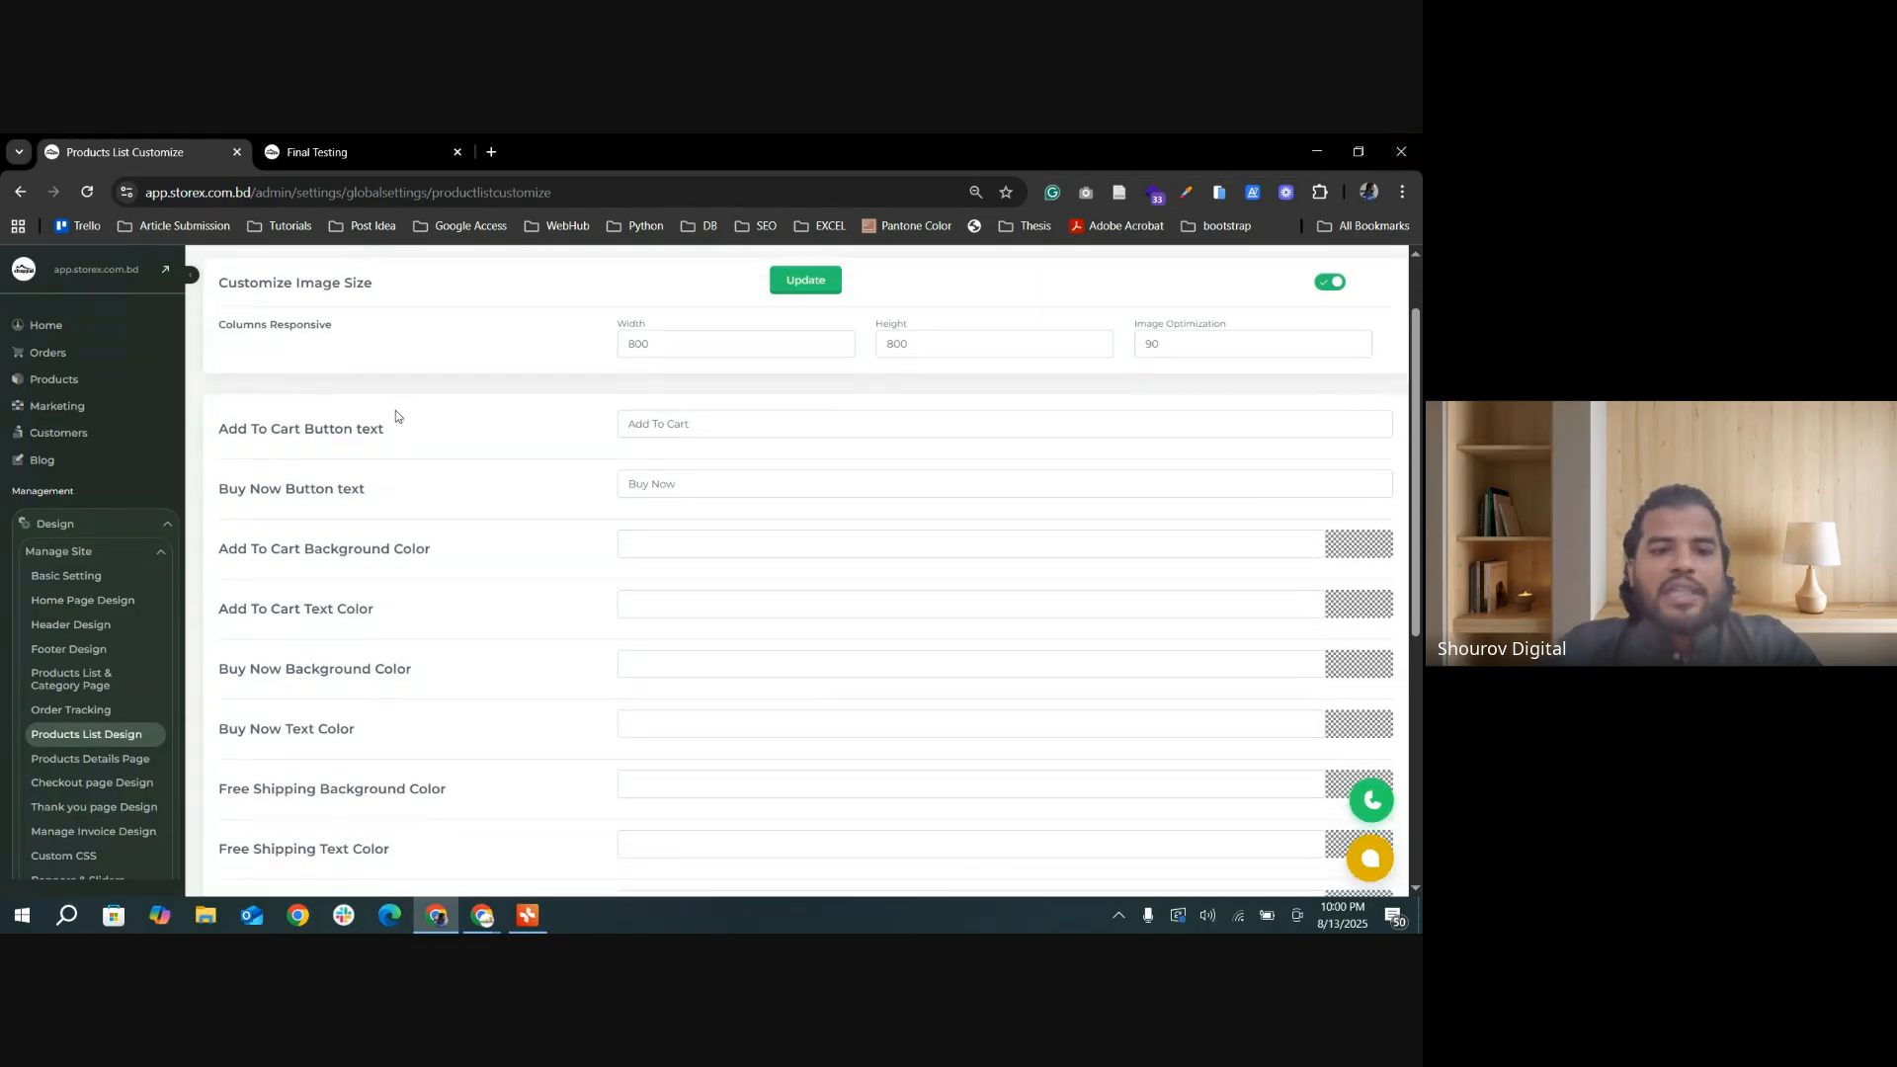
scroll(465, 434, "up", 1)
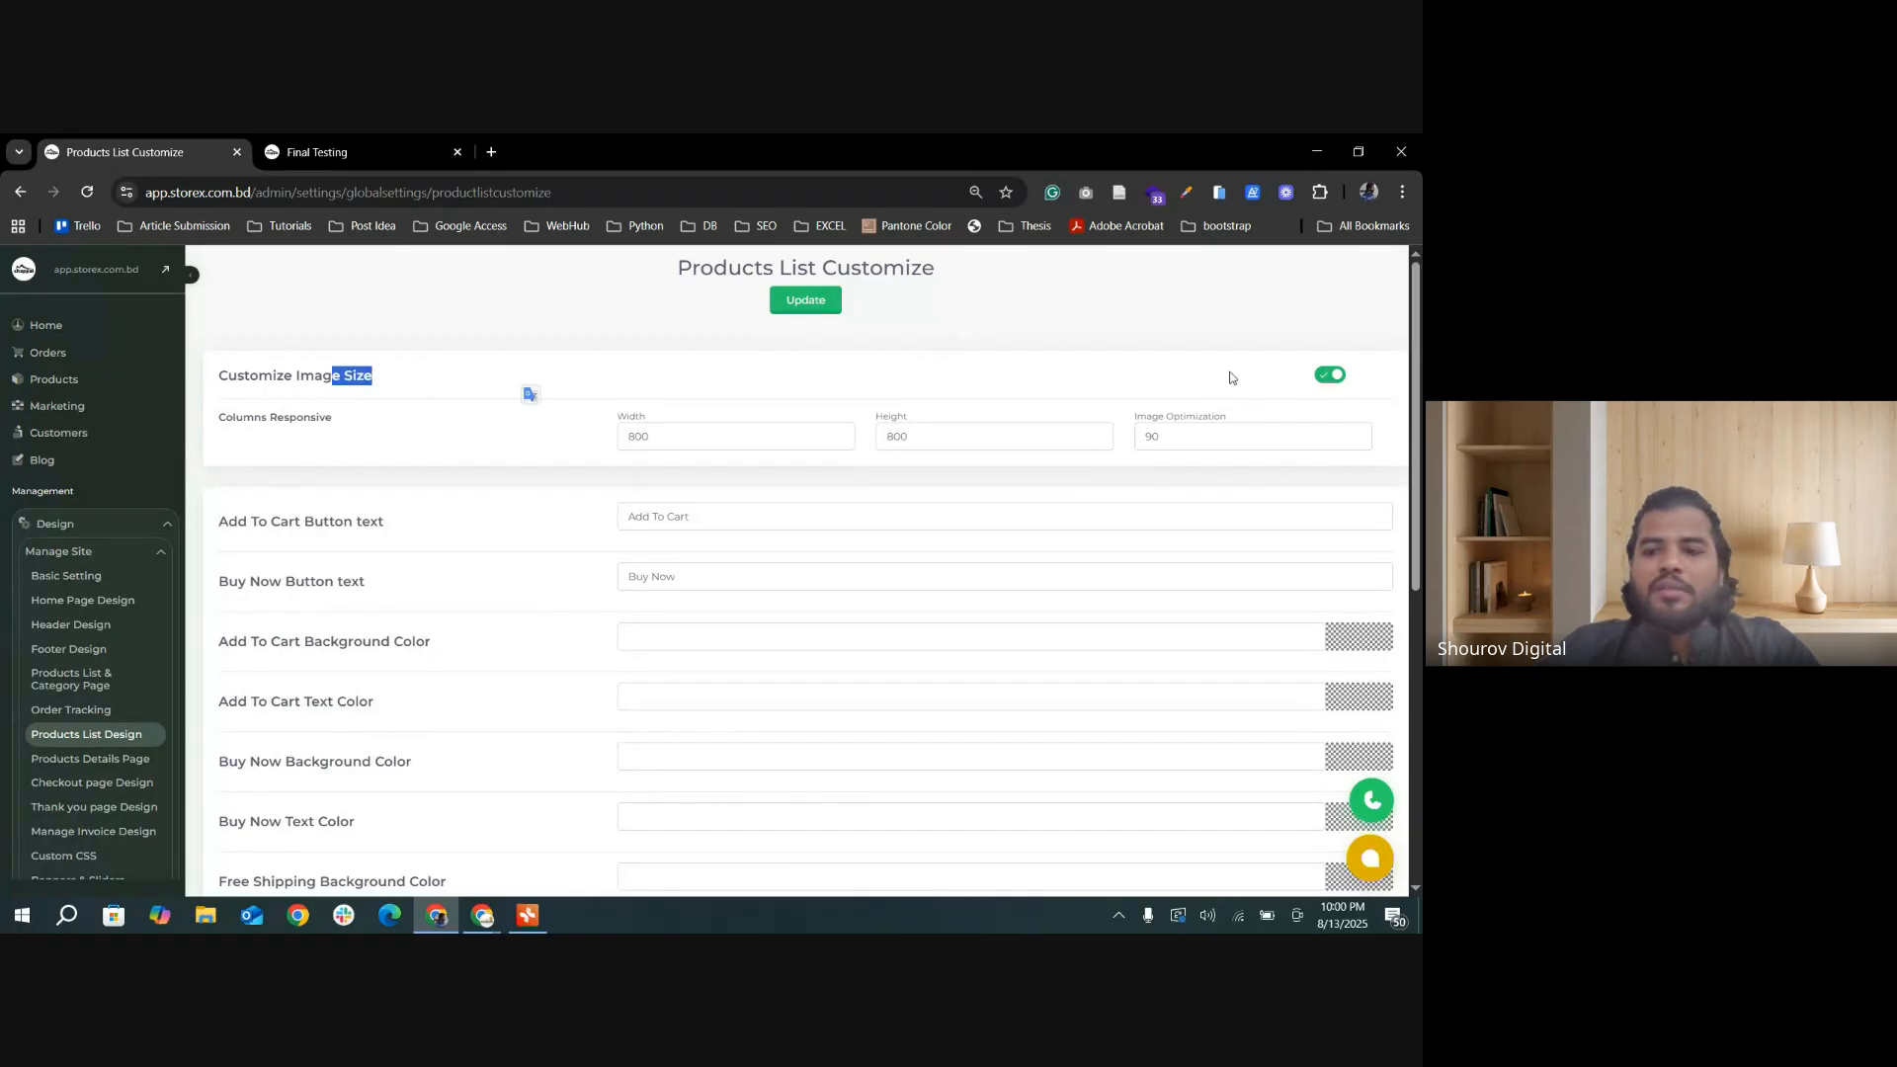
Step: Toggle Customize Image Size off and back on, and examine its Width, Height and Image Optimization values
left_click(1334, 376)
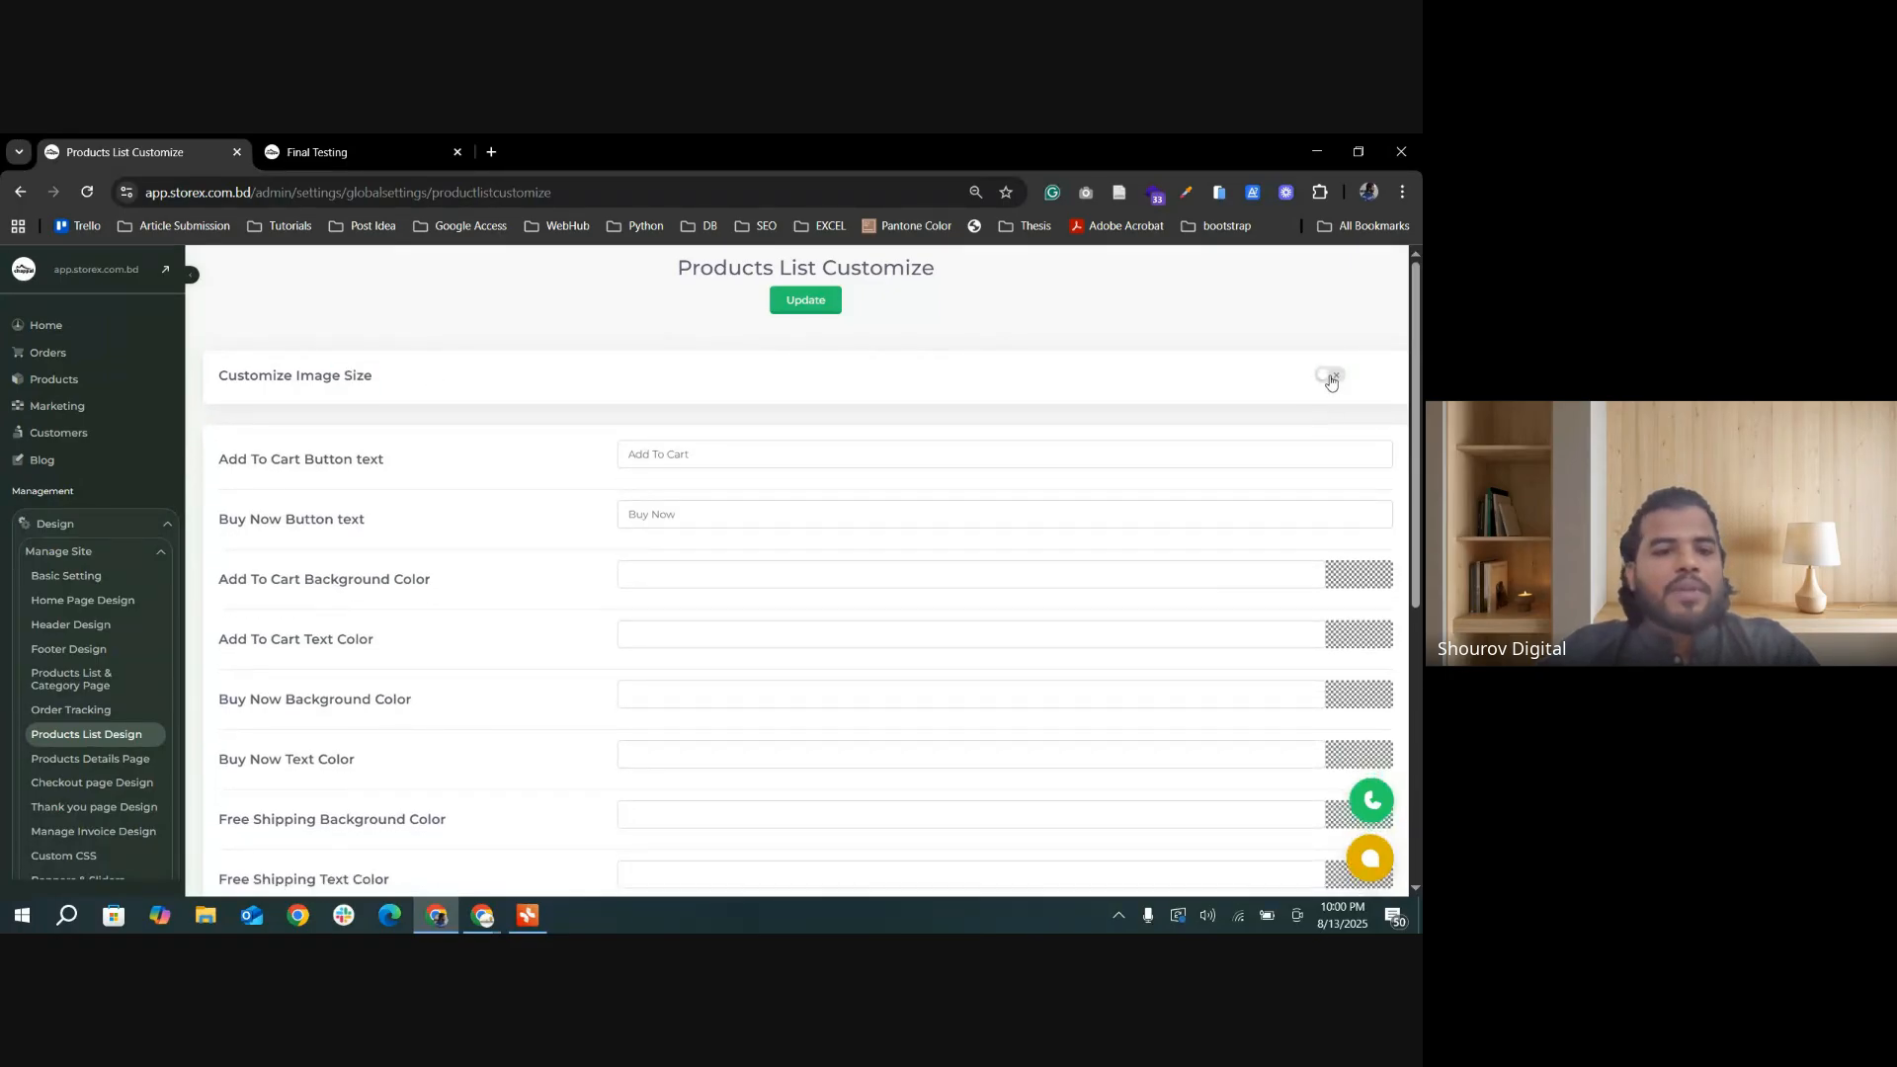
left_click(1331, 378)
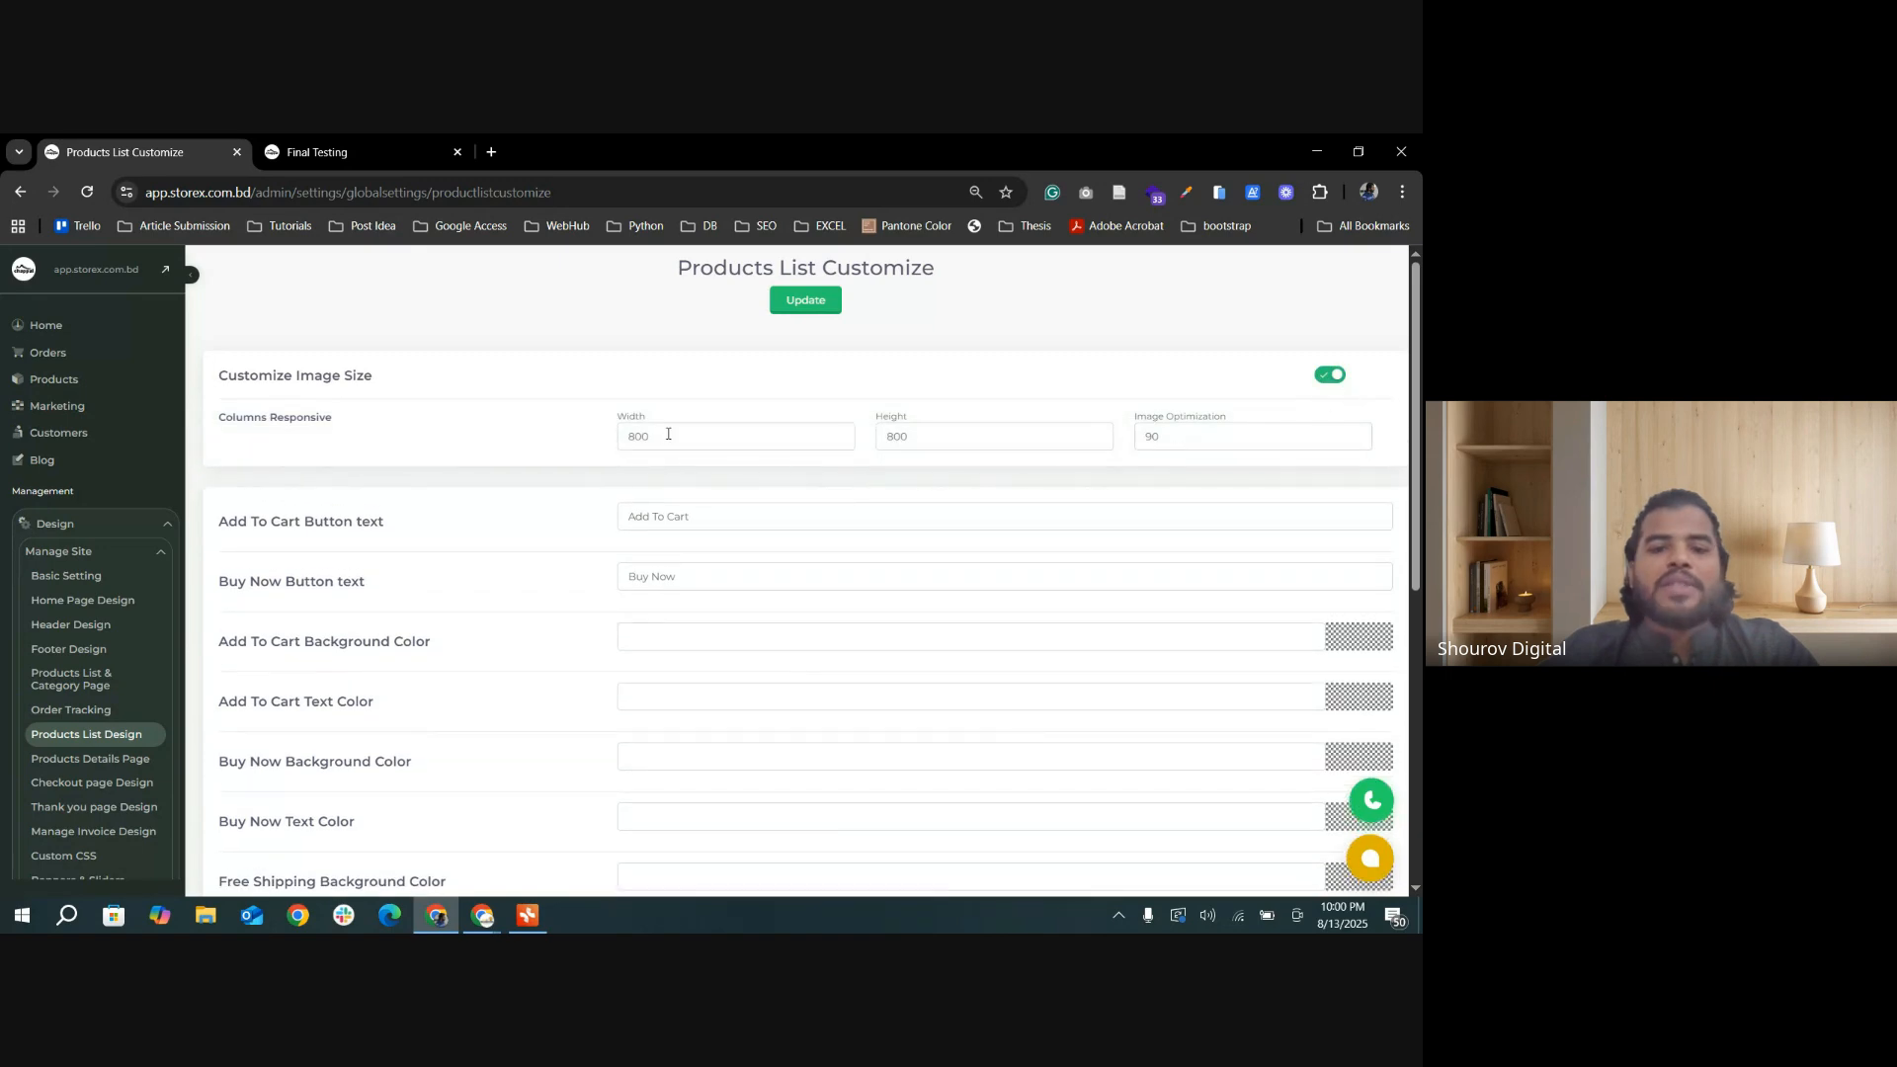
left_click_drag(668, 434, 611, 442)
left_click_drag(909, 436, 842, 437)
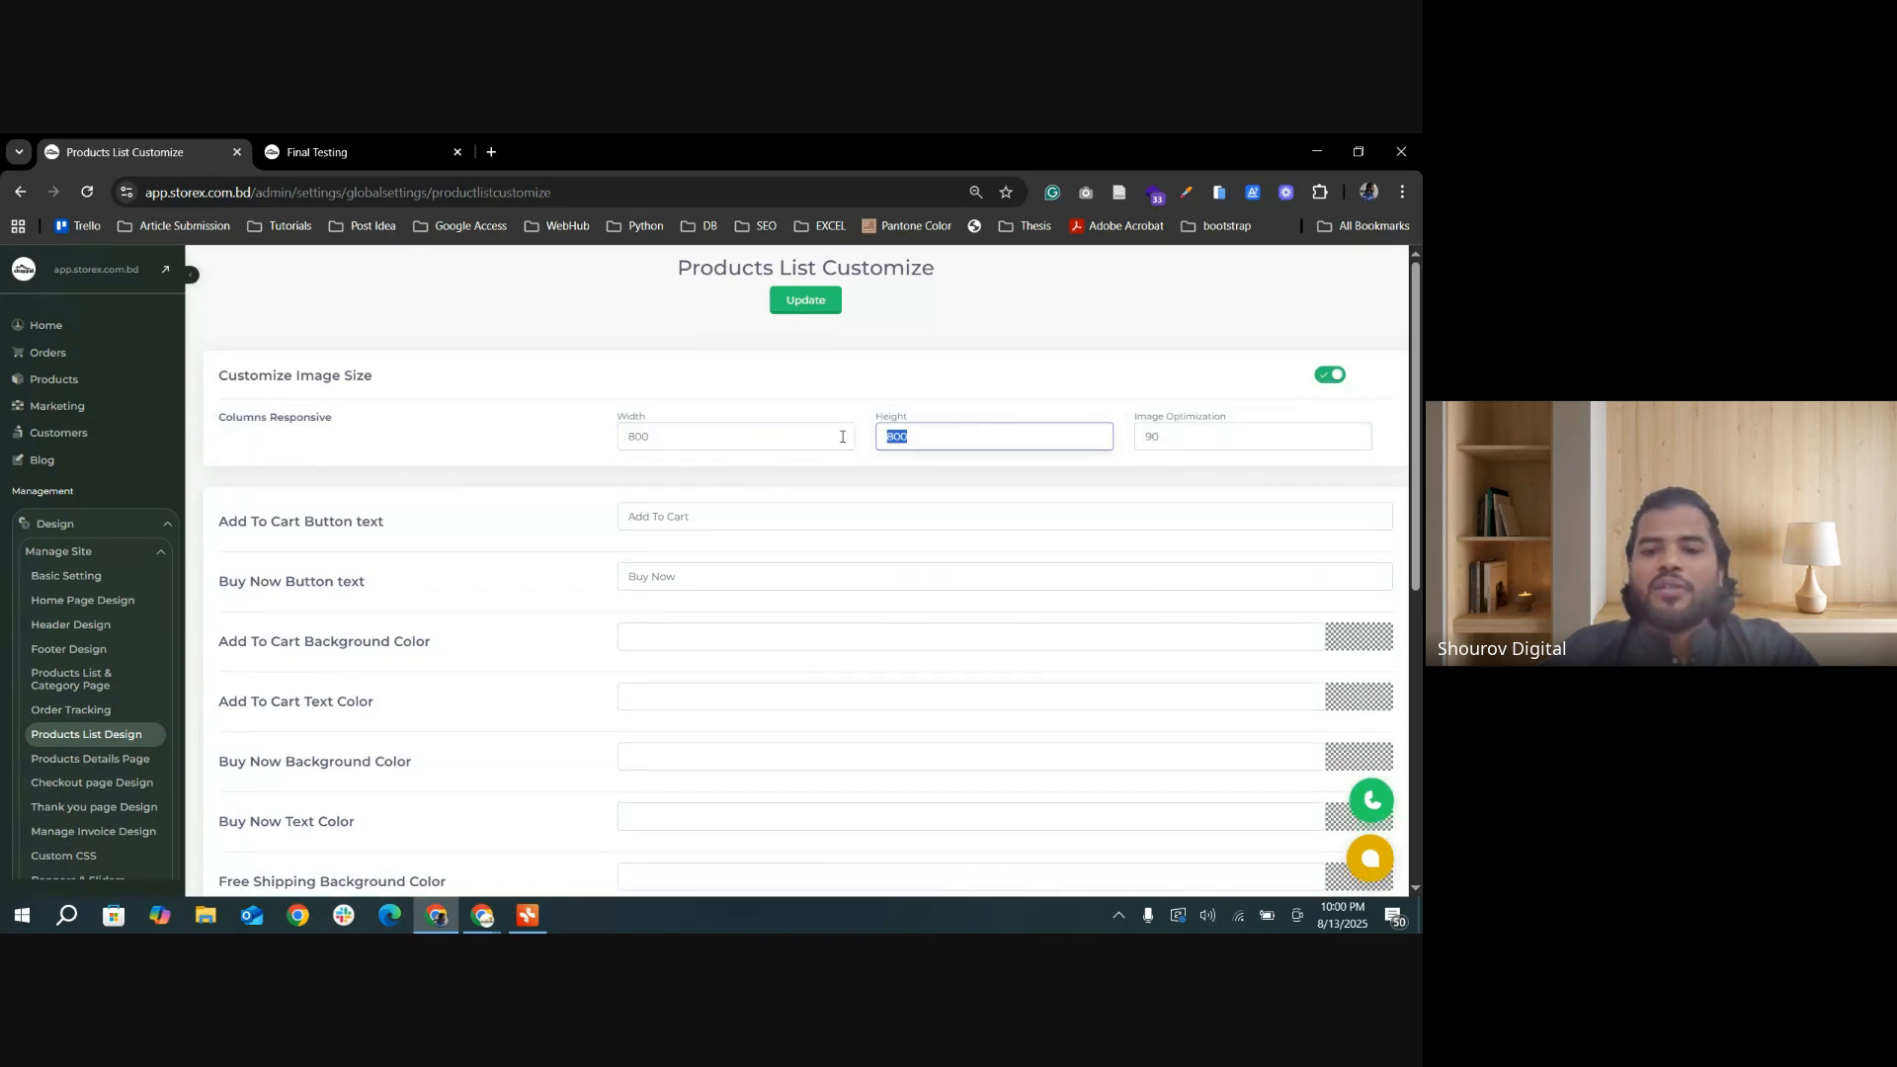
double_click(1166, 430)
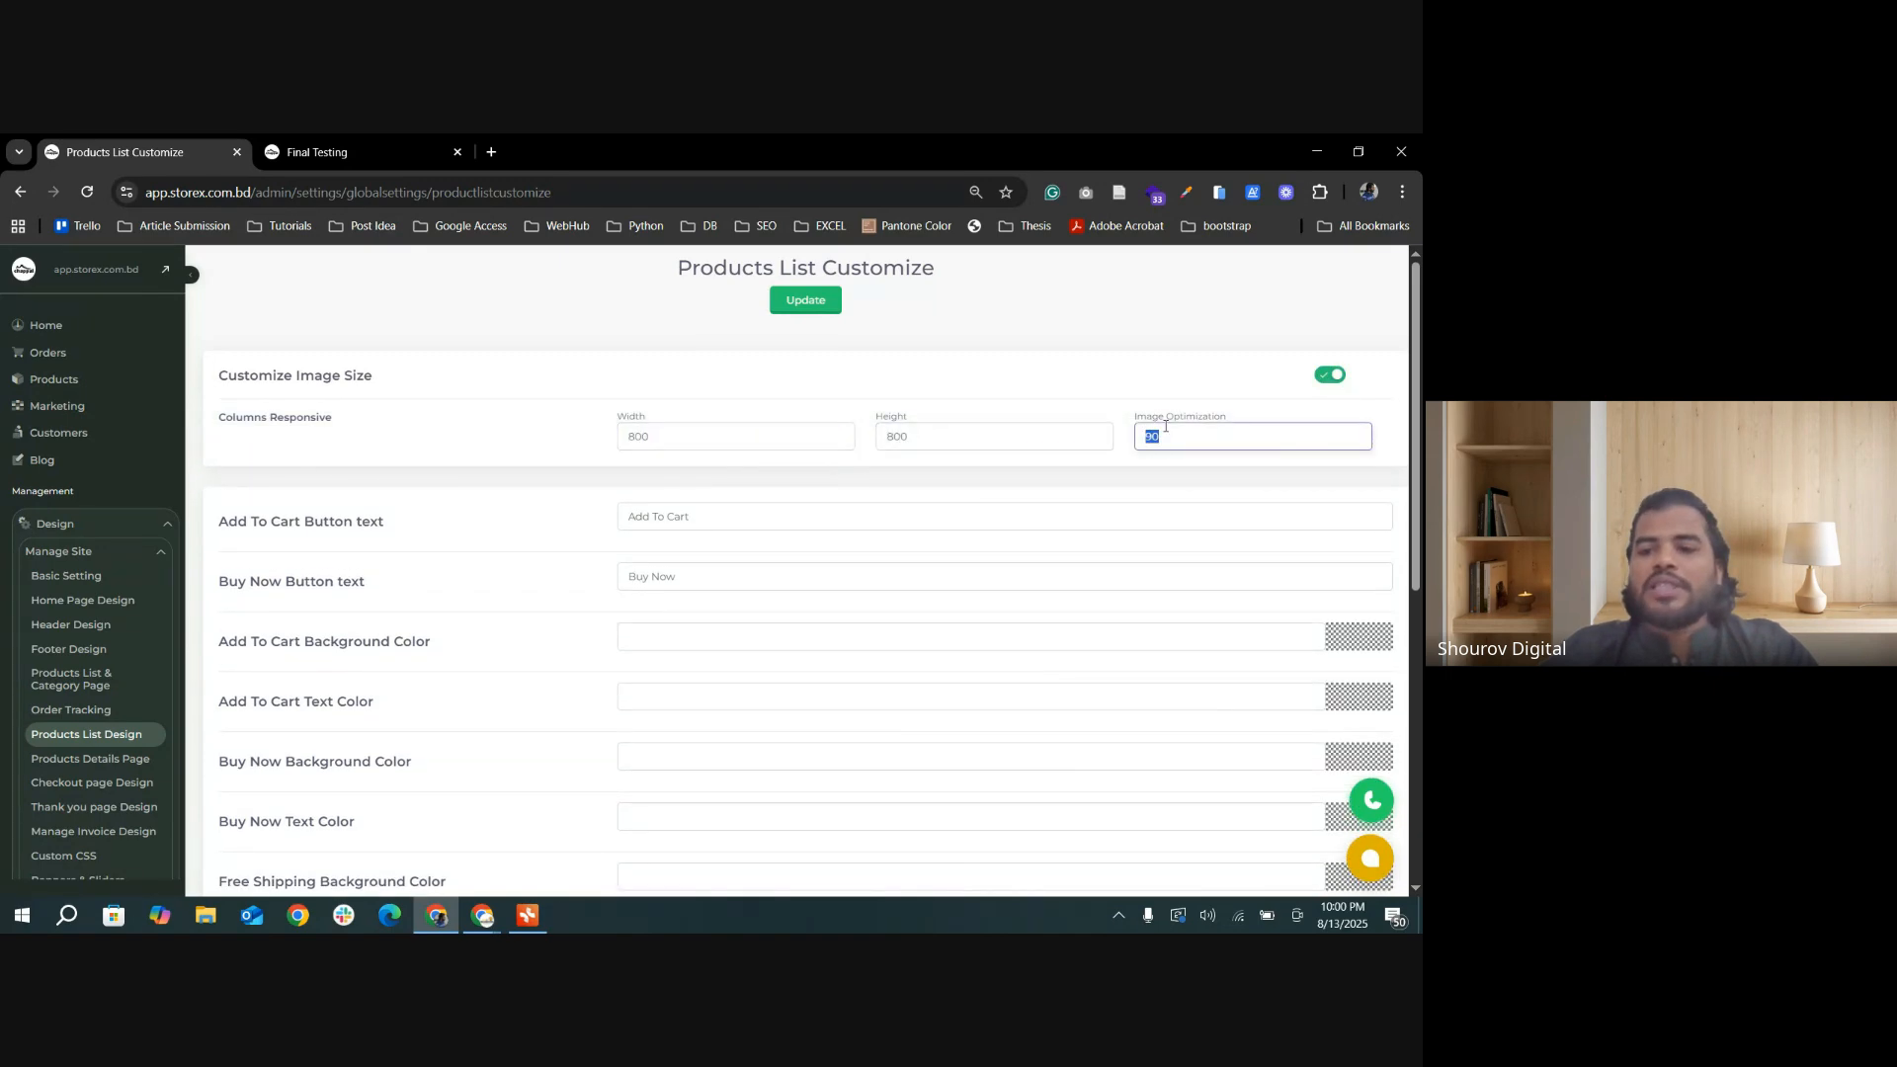
left_click(935, 446)
left_click(736, 442)
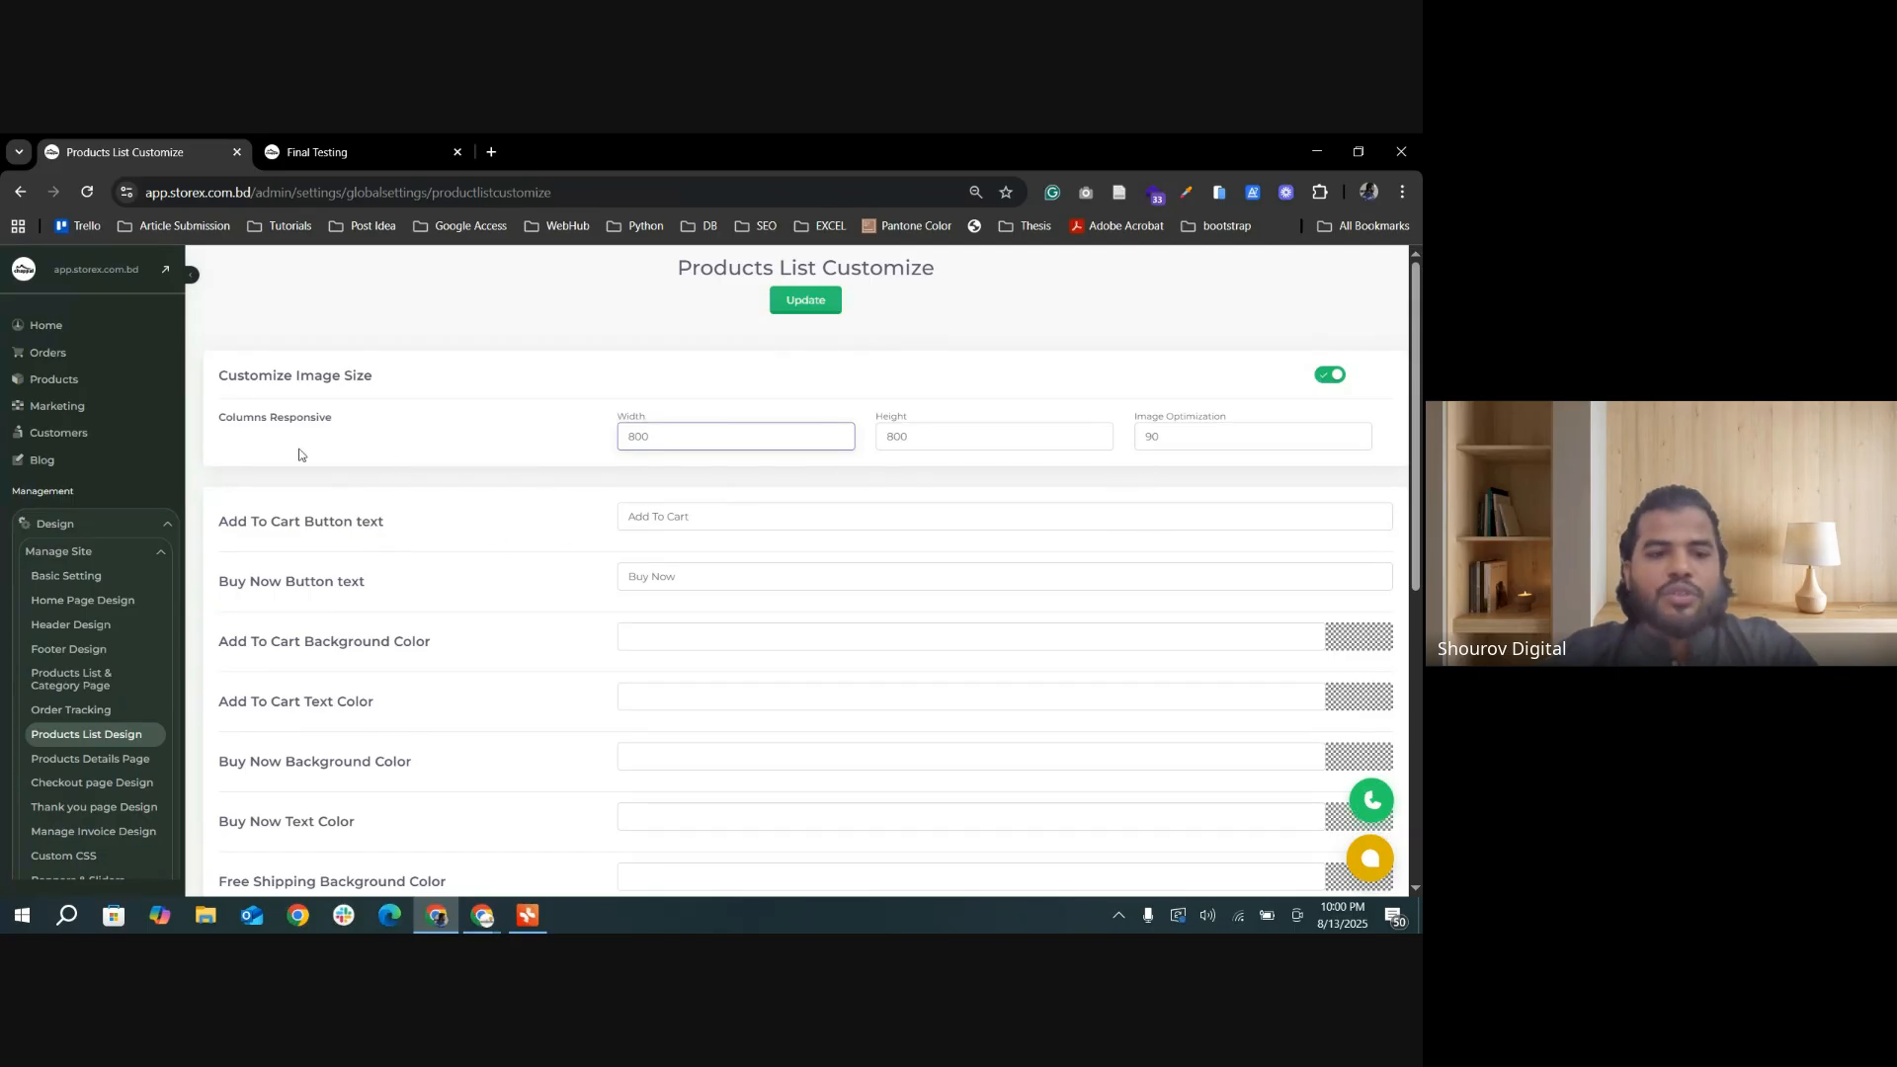
scroll(988, 478, "down", 2)
scroll(1136, 450, "up", 2)
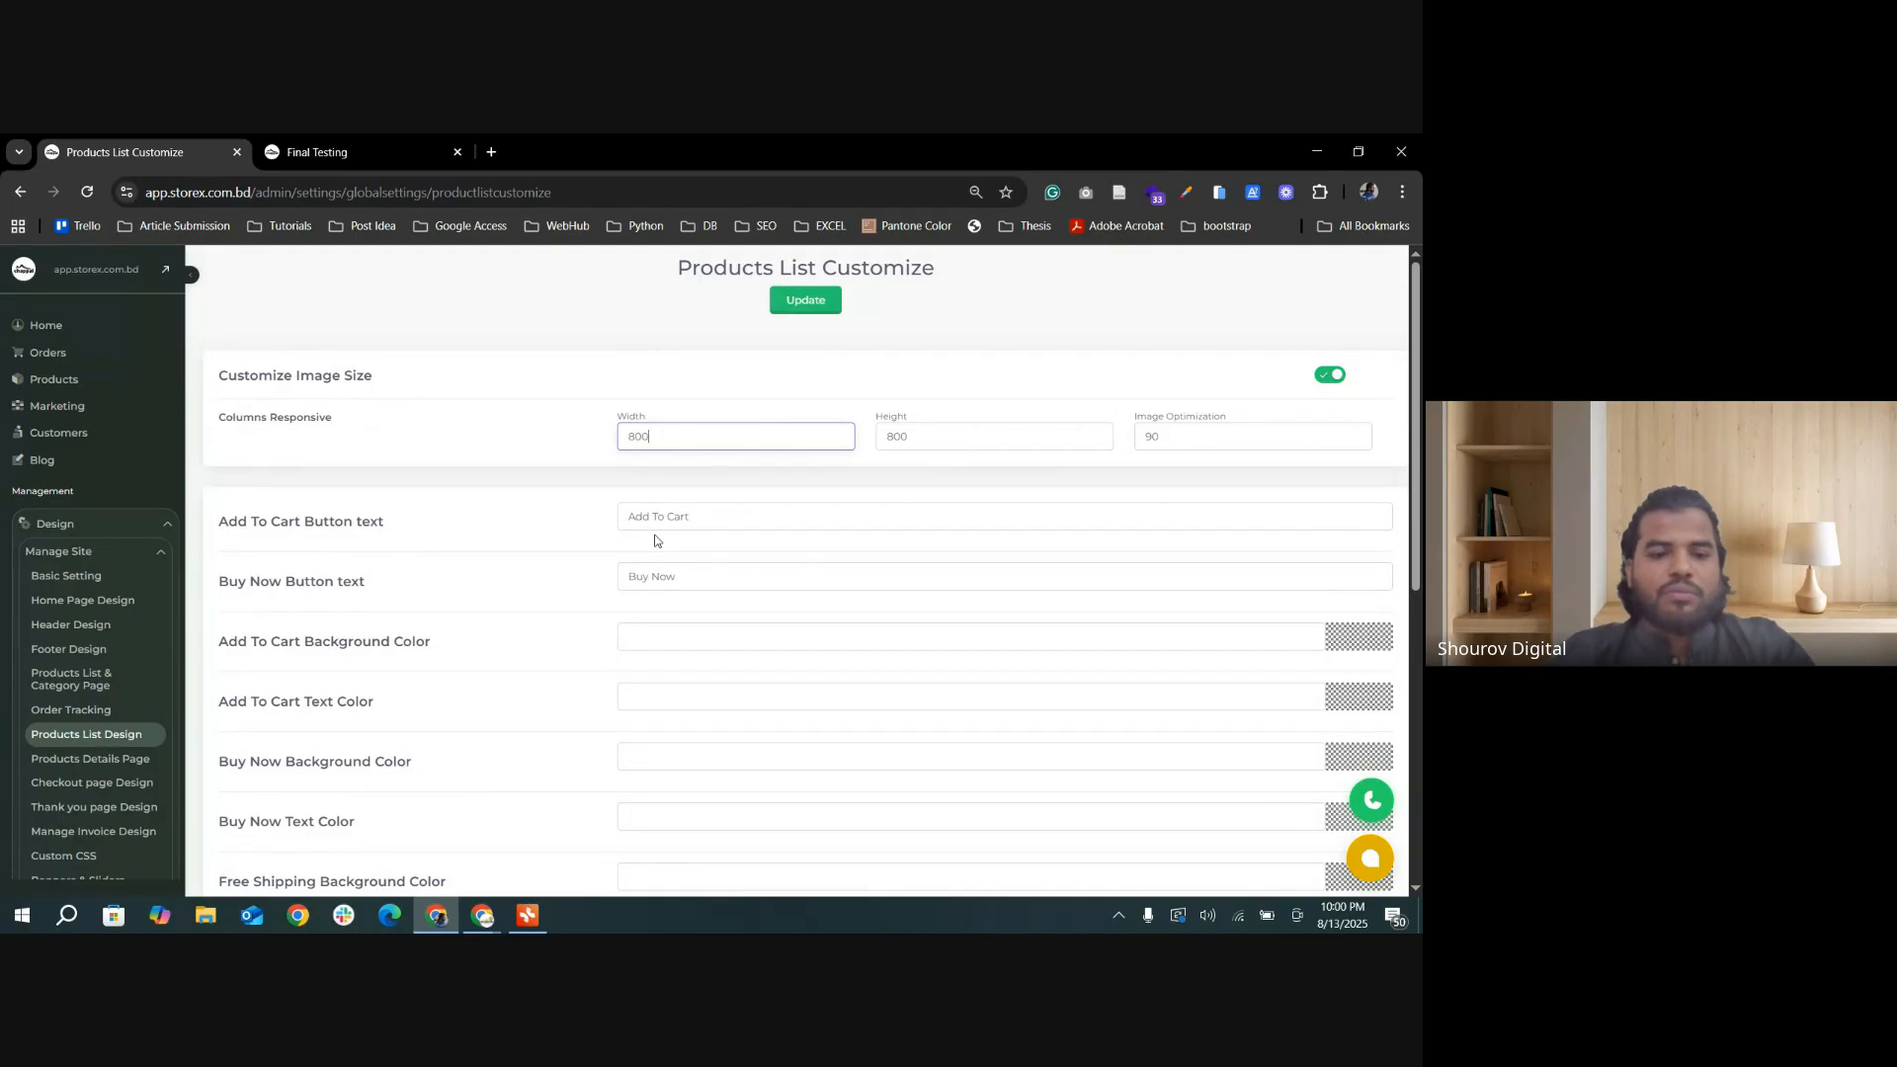
Step: Compare the Add To Cart Button text setting with the product buttons on the Final Testing category page
left_click_drag(708, 519, 614, 516)
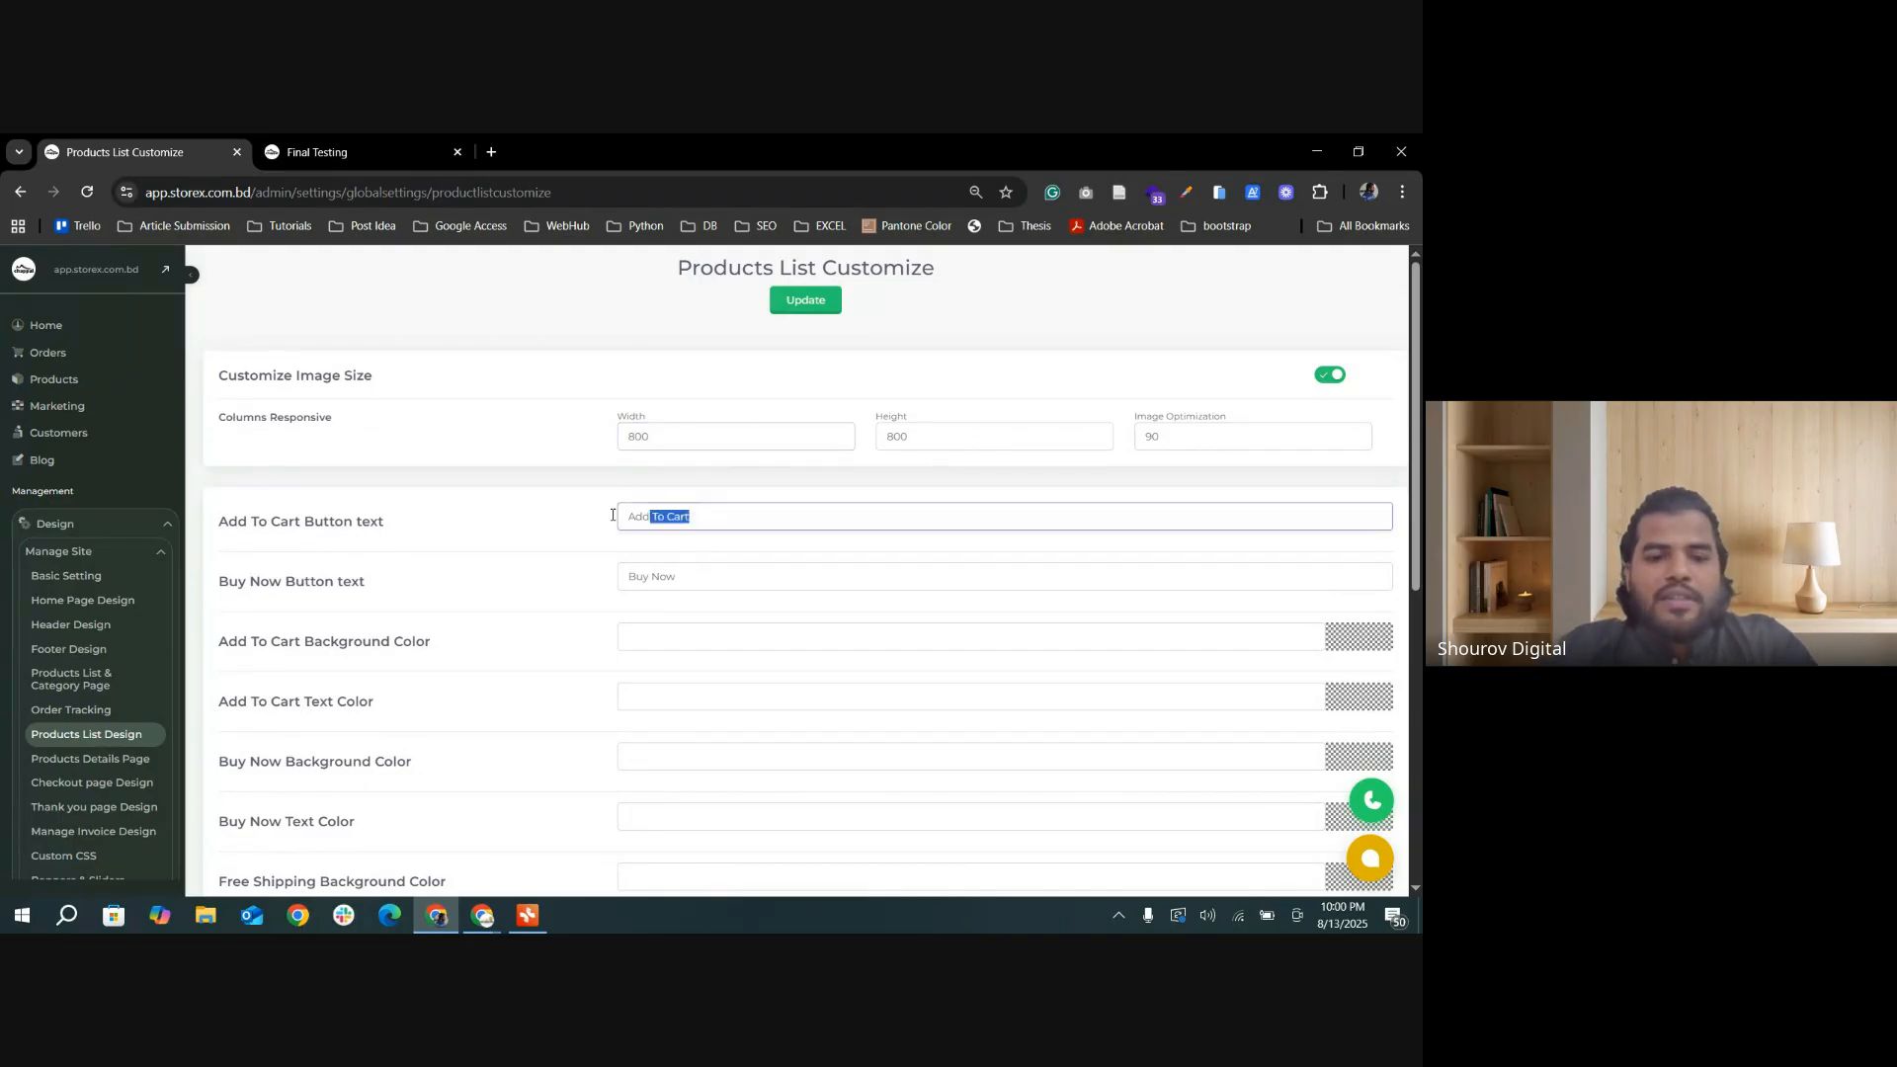
left_click(316, 151)
scroll(554, 743, "down", 1)
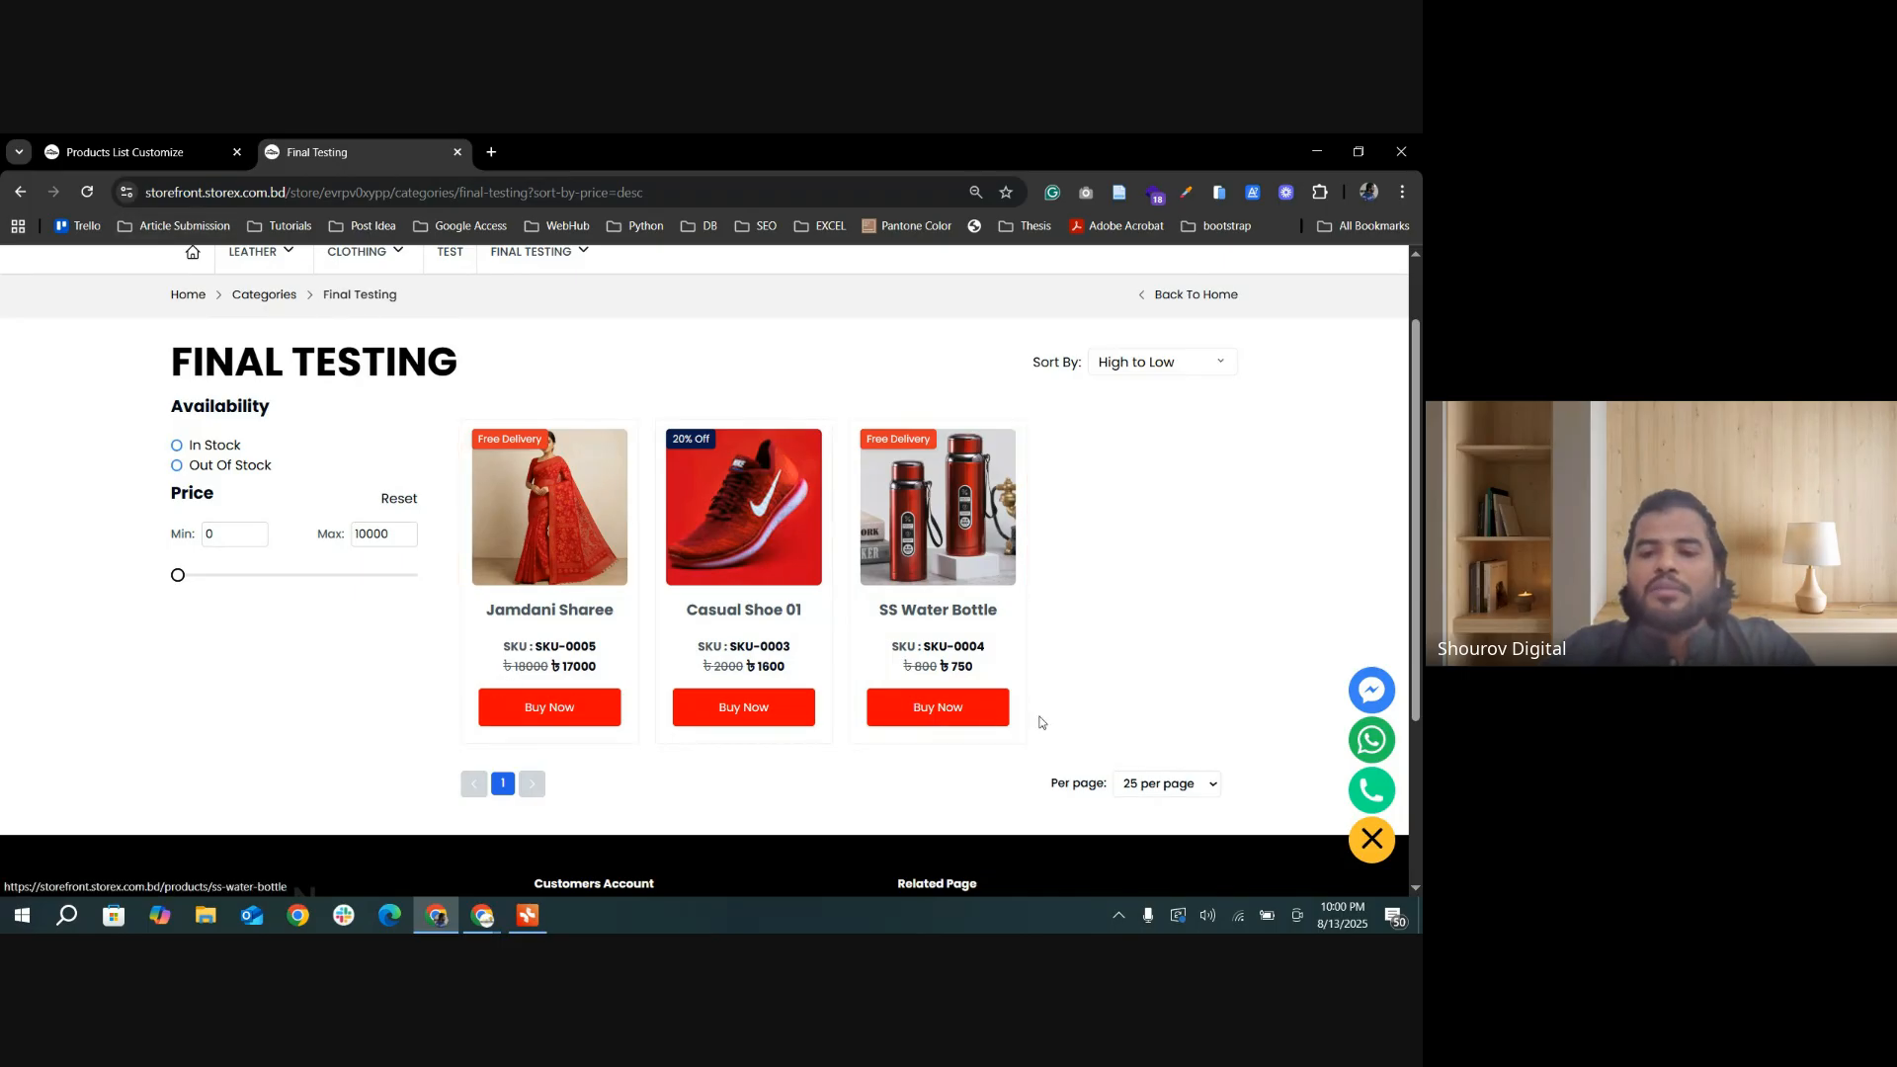
Step: Set Products Buttons Show or Hide to Add To Cart Only in the Products List Design settings and update them
left_click(128, 150)
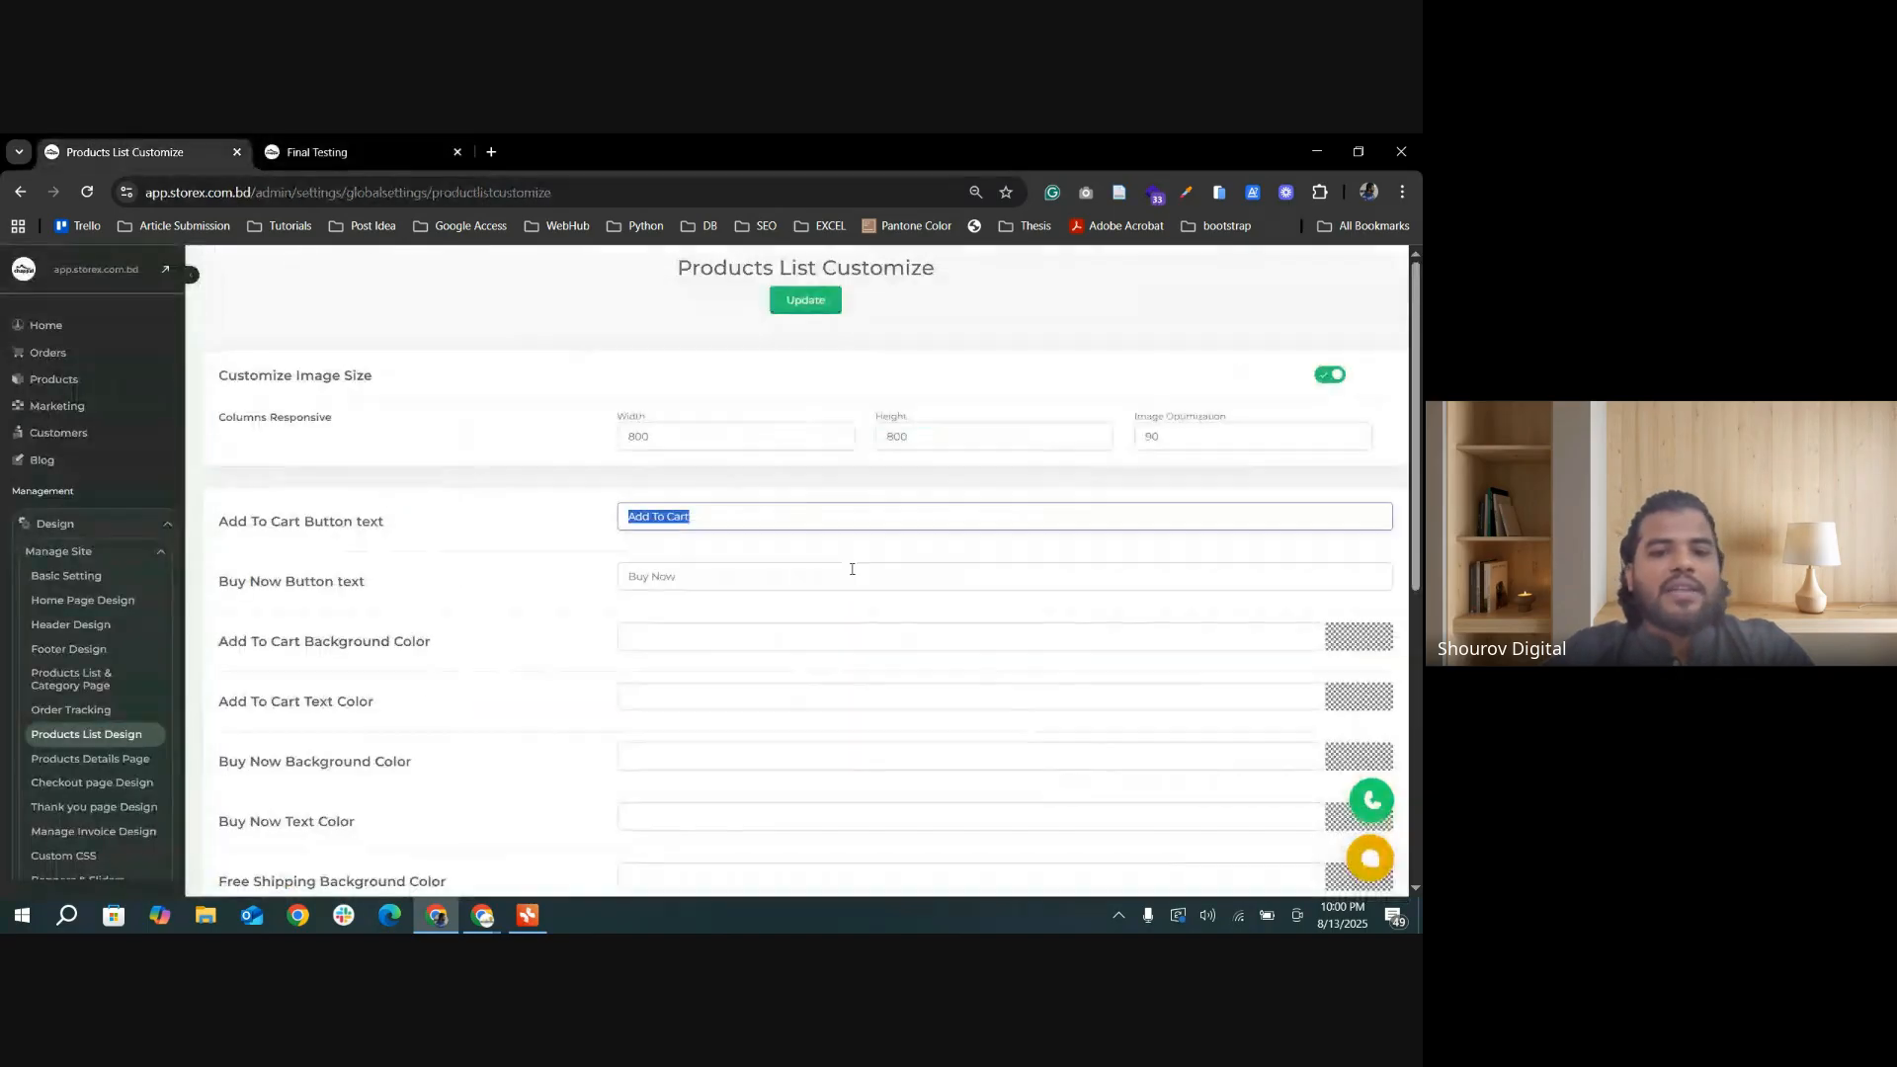
scroll(851, 563, "down", 3)
scroll(735, 587, "down", 3)
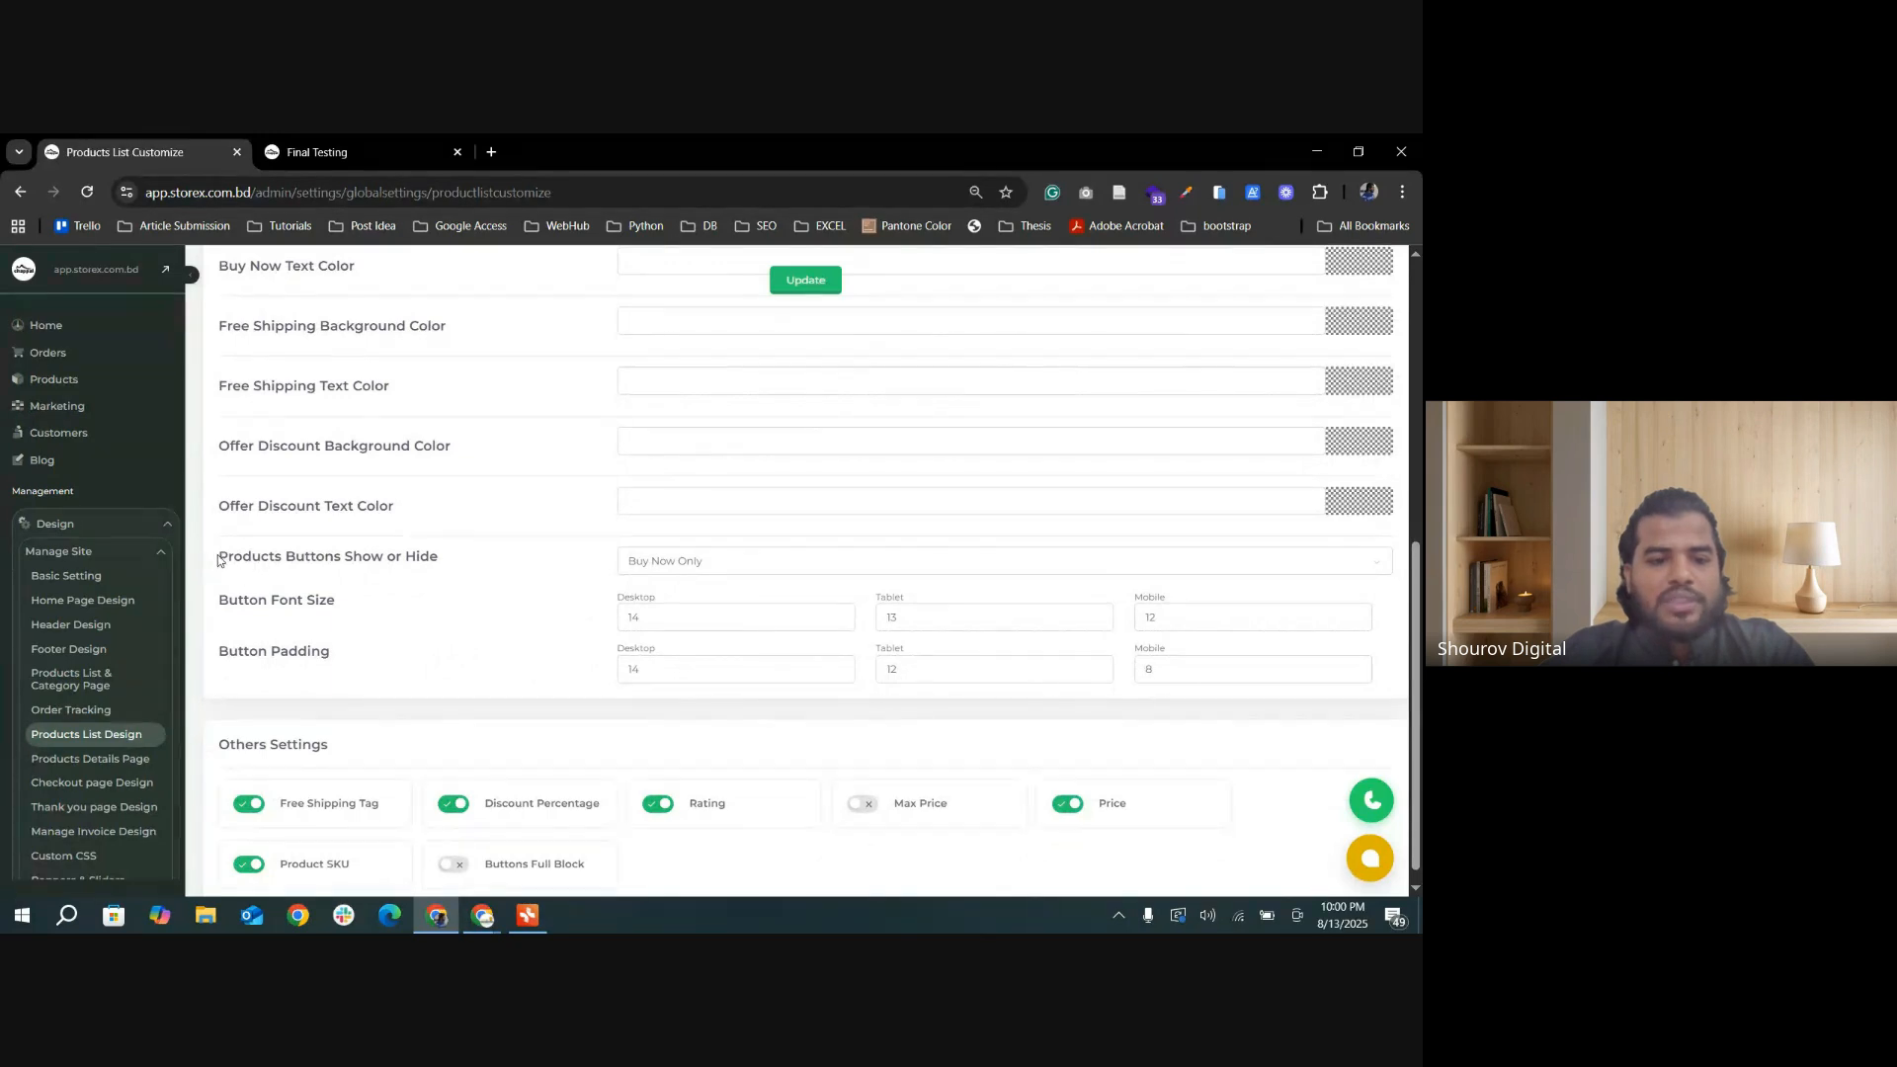
left_click_drag(219, 560, 458, 563)
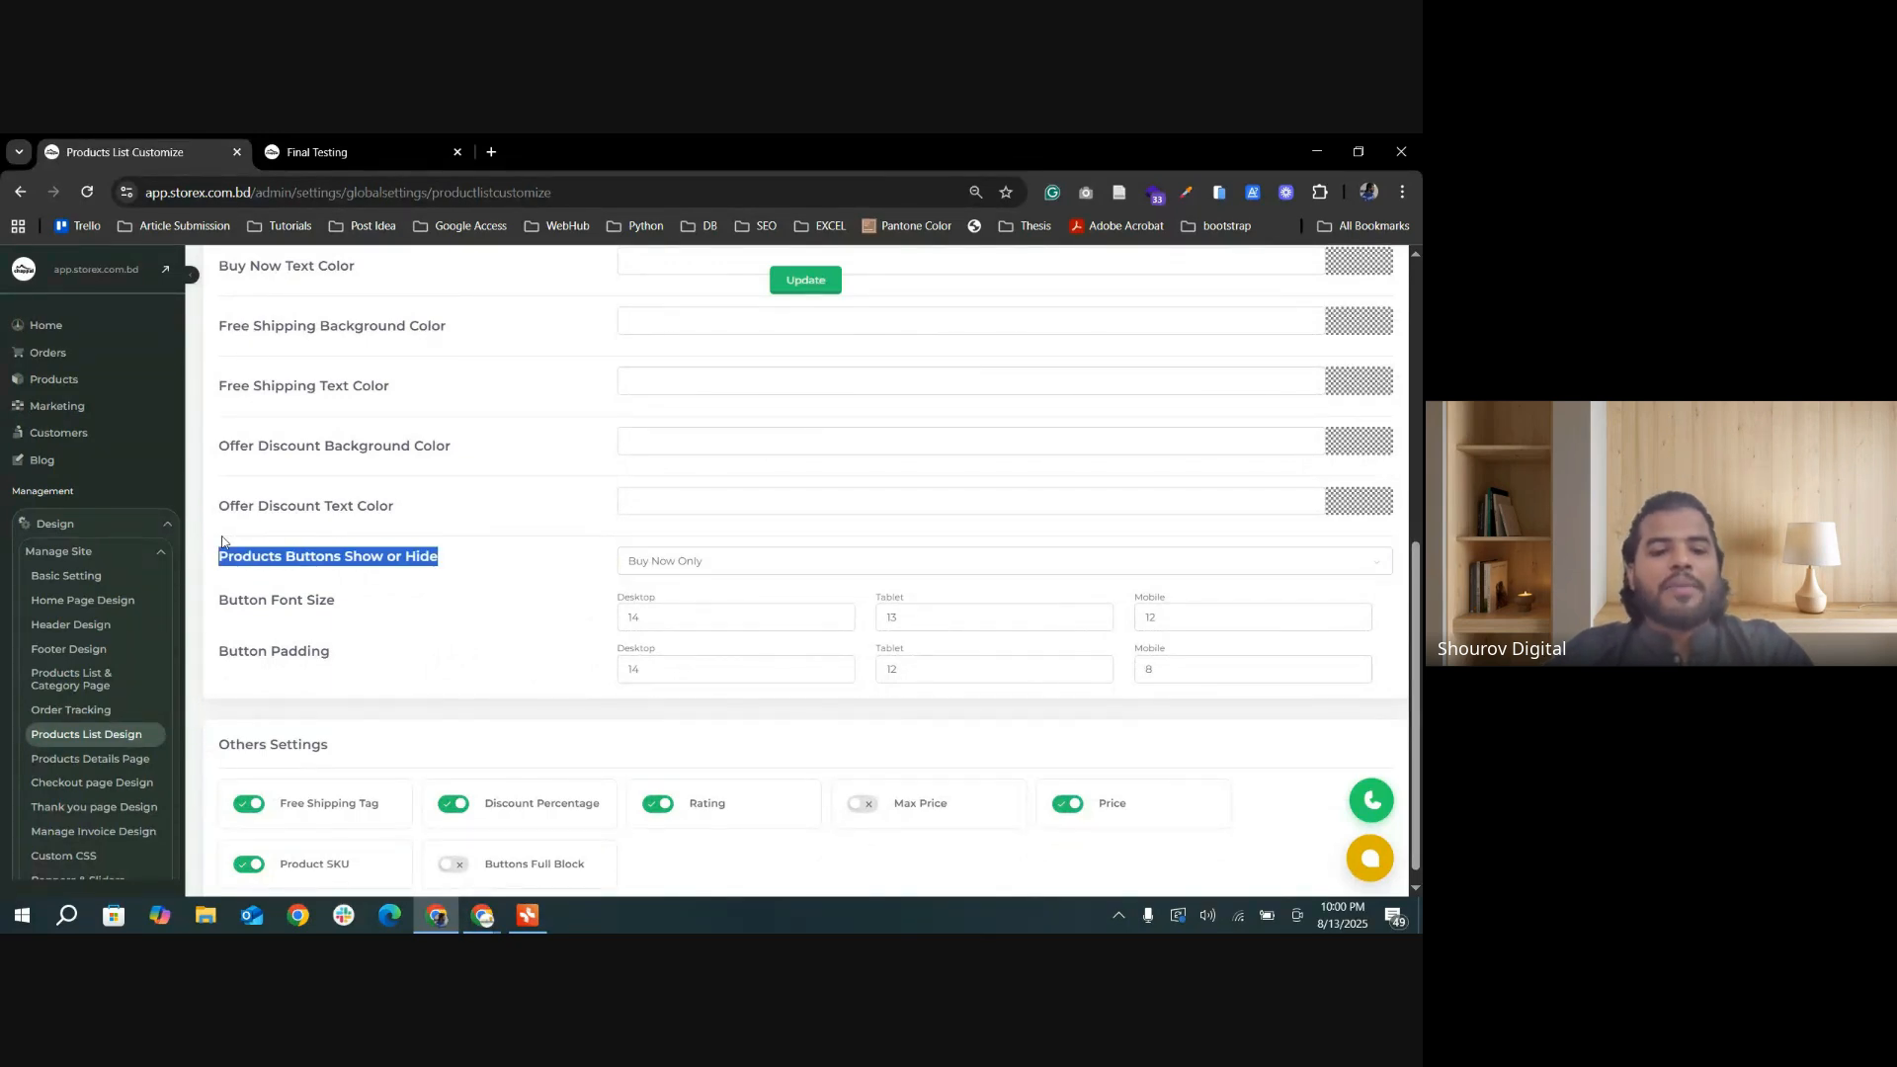
left_click(734, 570)
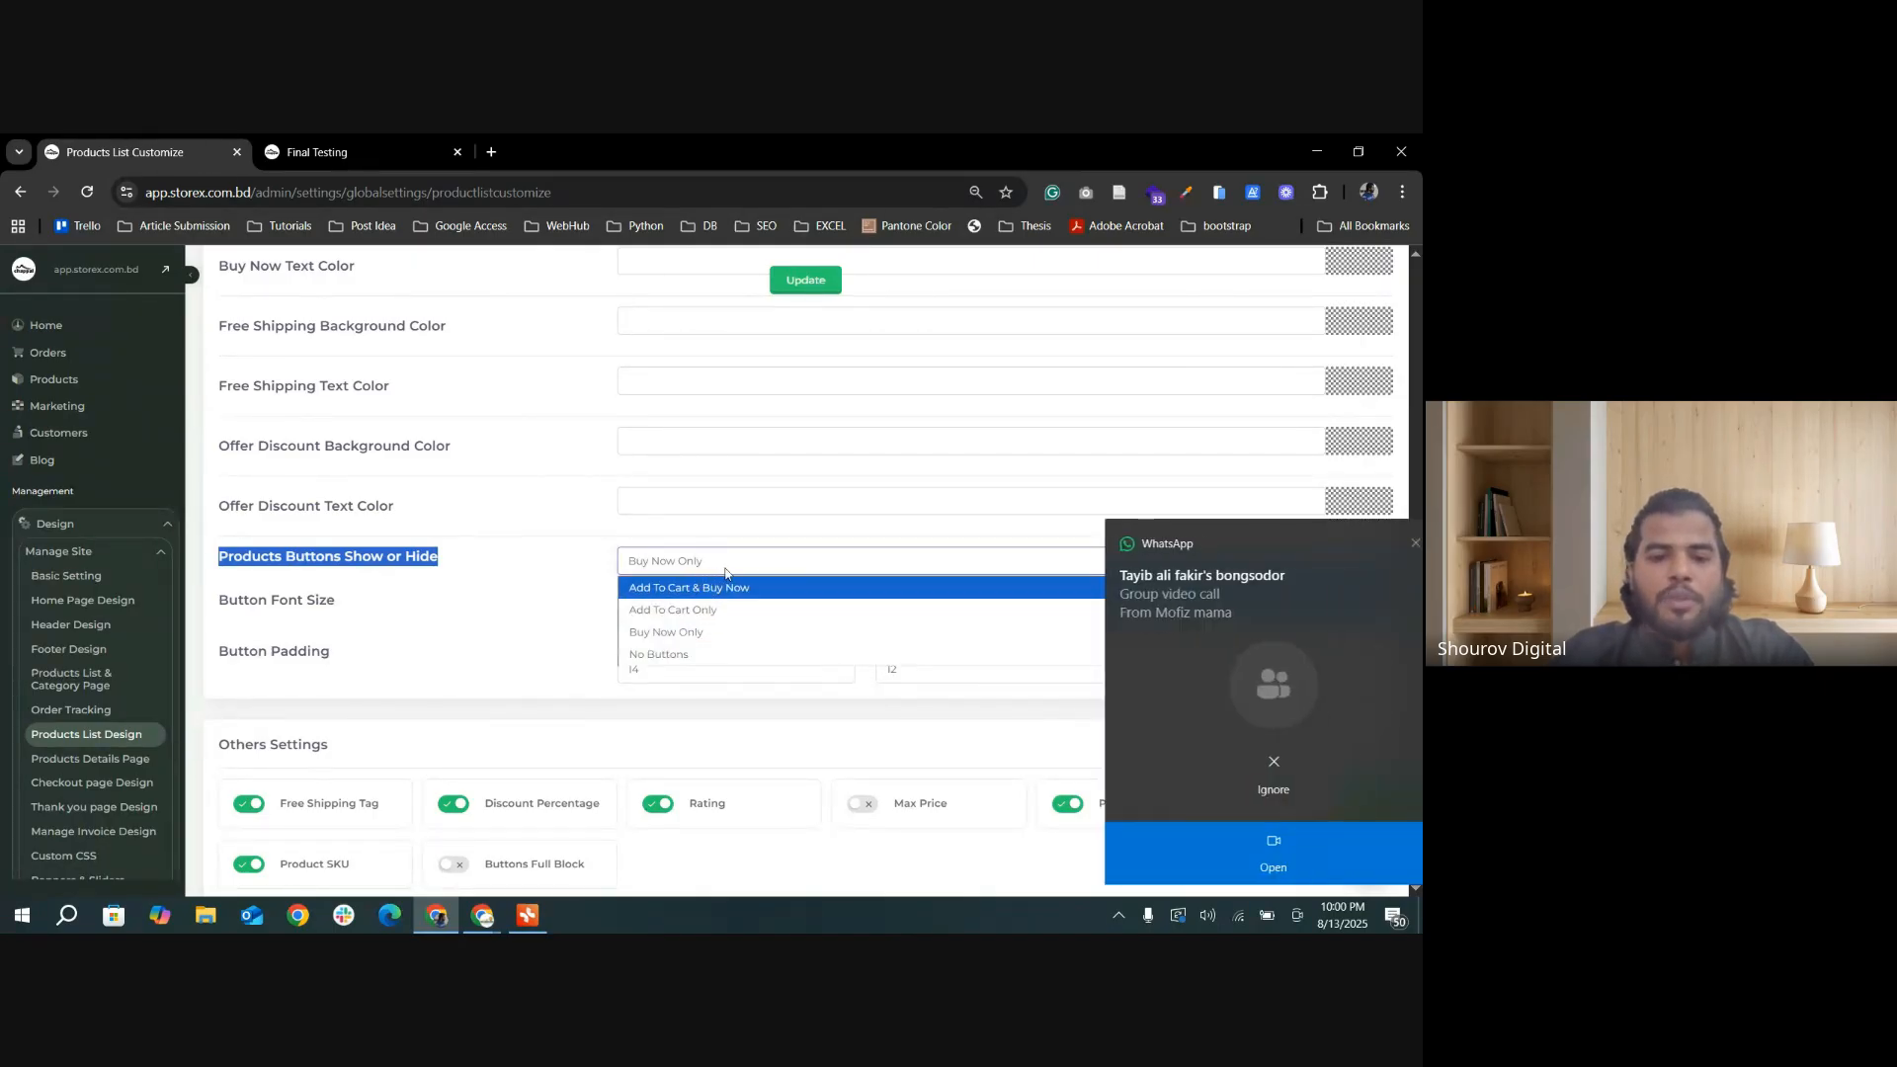
left_click(1387, 544)
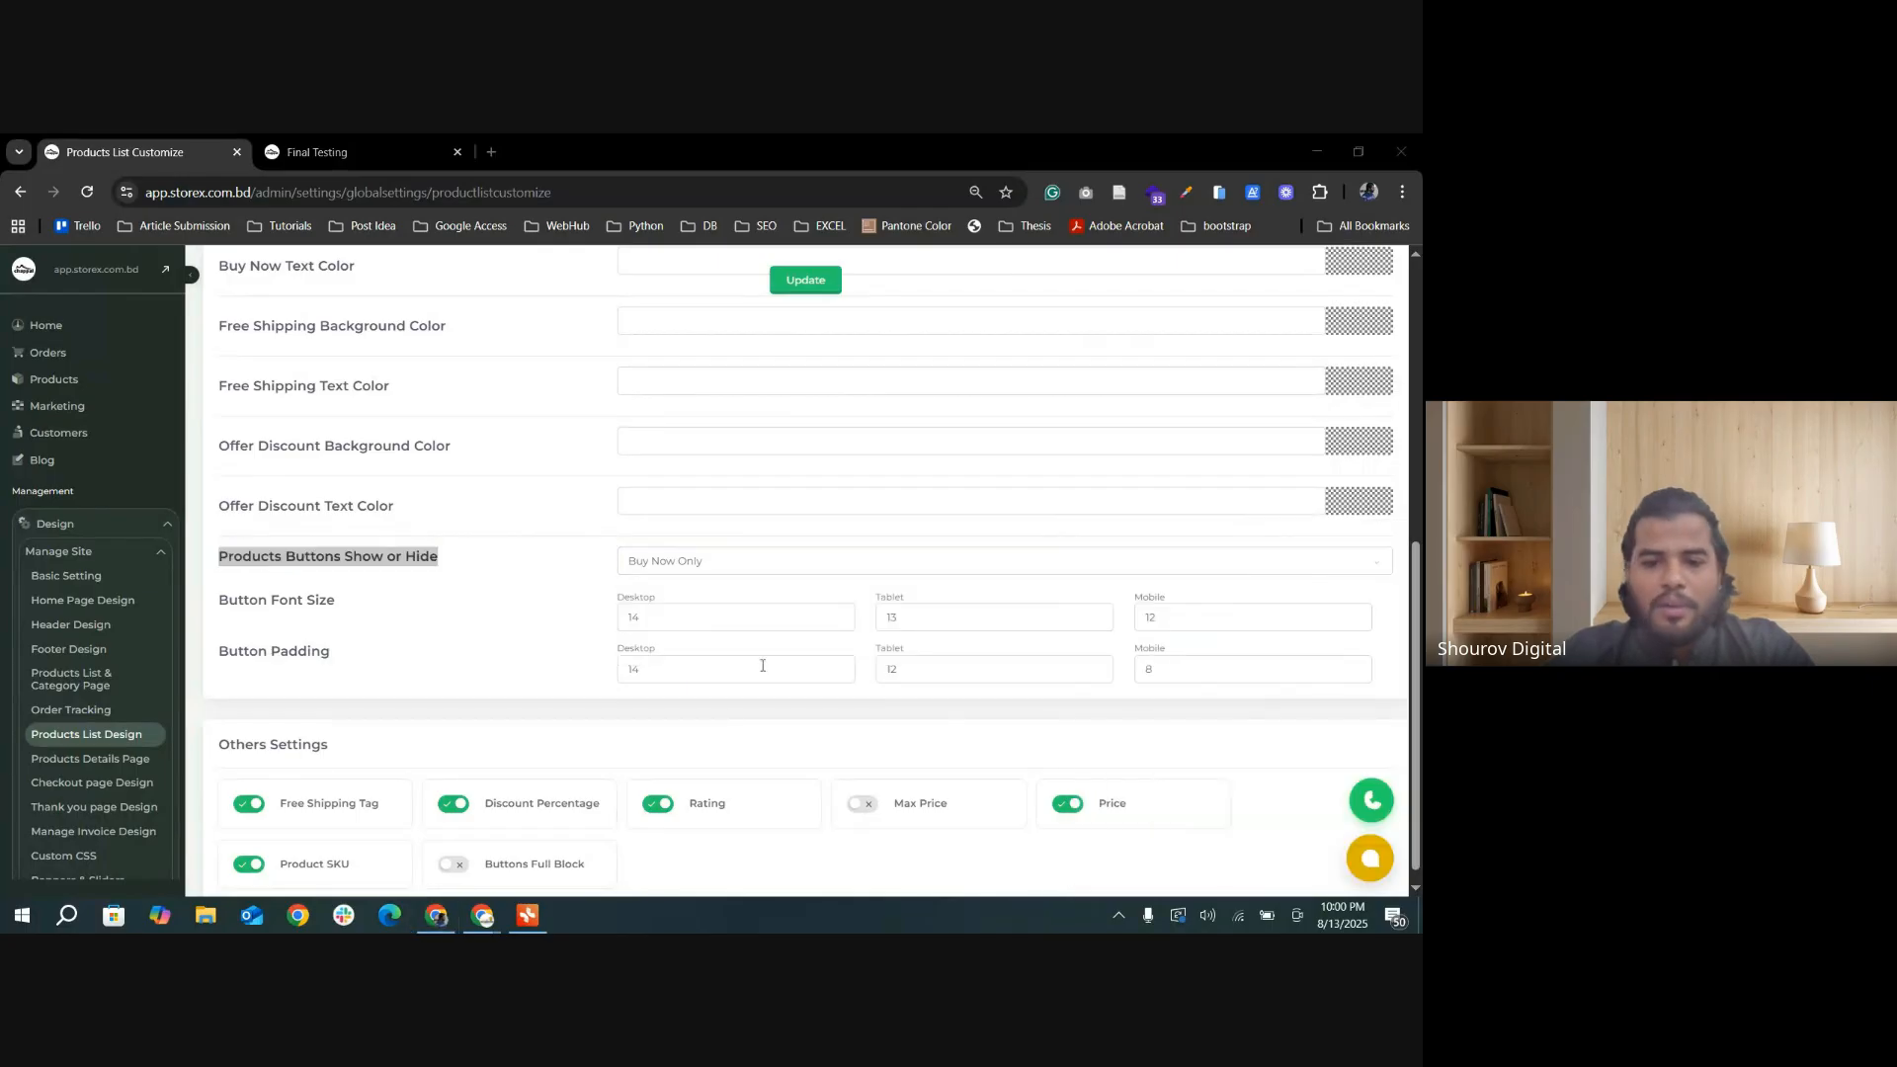
left_click(756, 565)
left_click(717, 612)
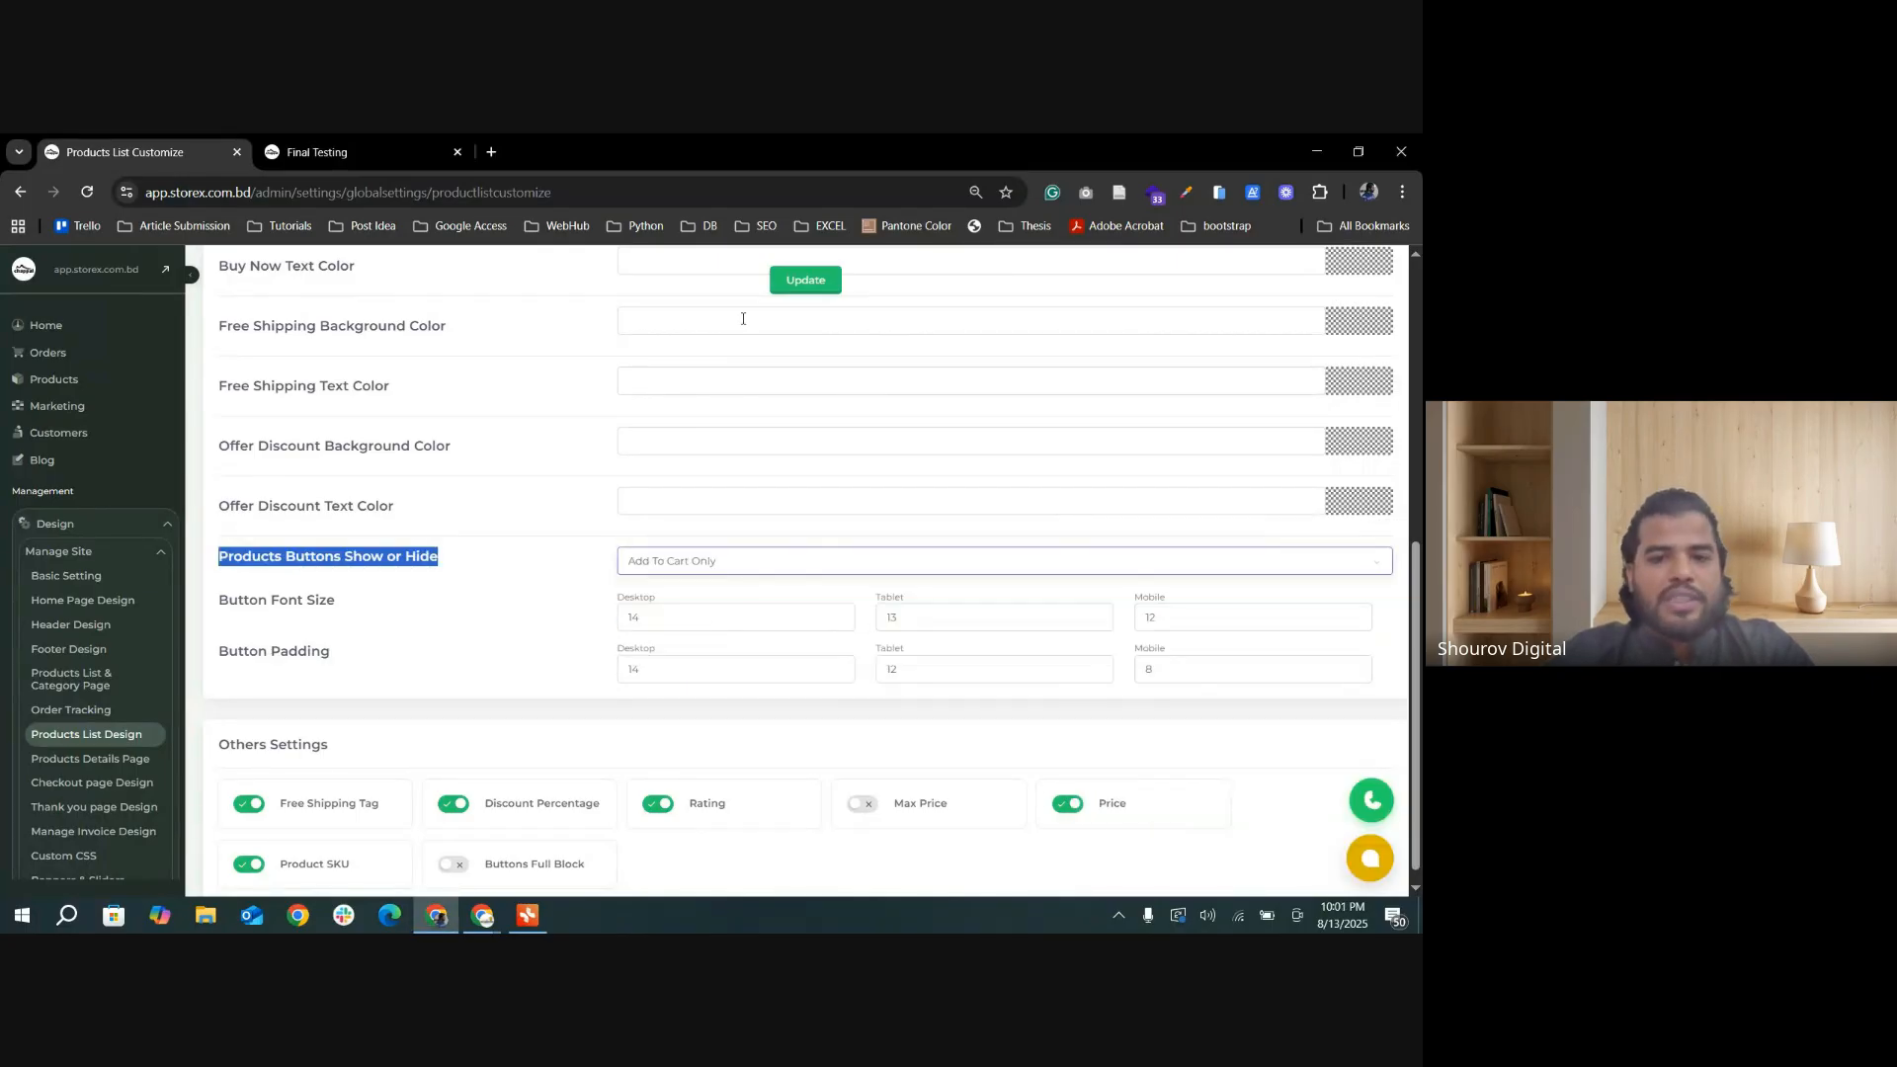
left_click(805, 281)
Step: Reload the Final Testing category page, open the Jamdani Sharee from its card, and add it to the cart
left_click(326, 151)
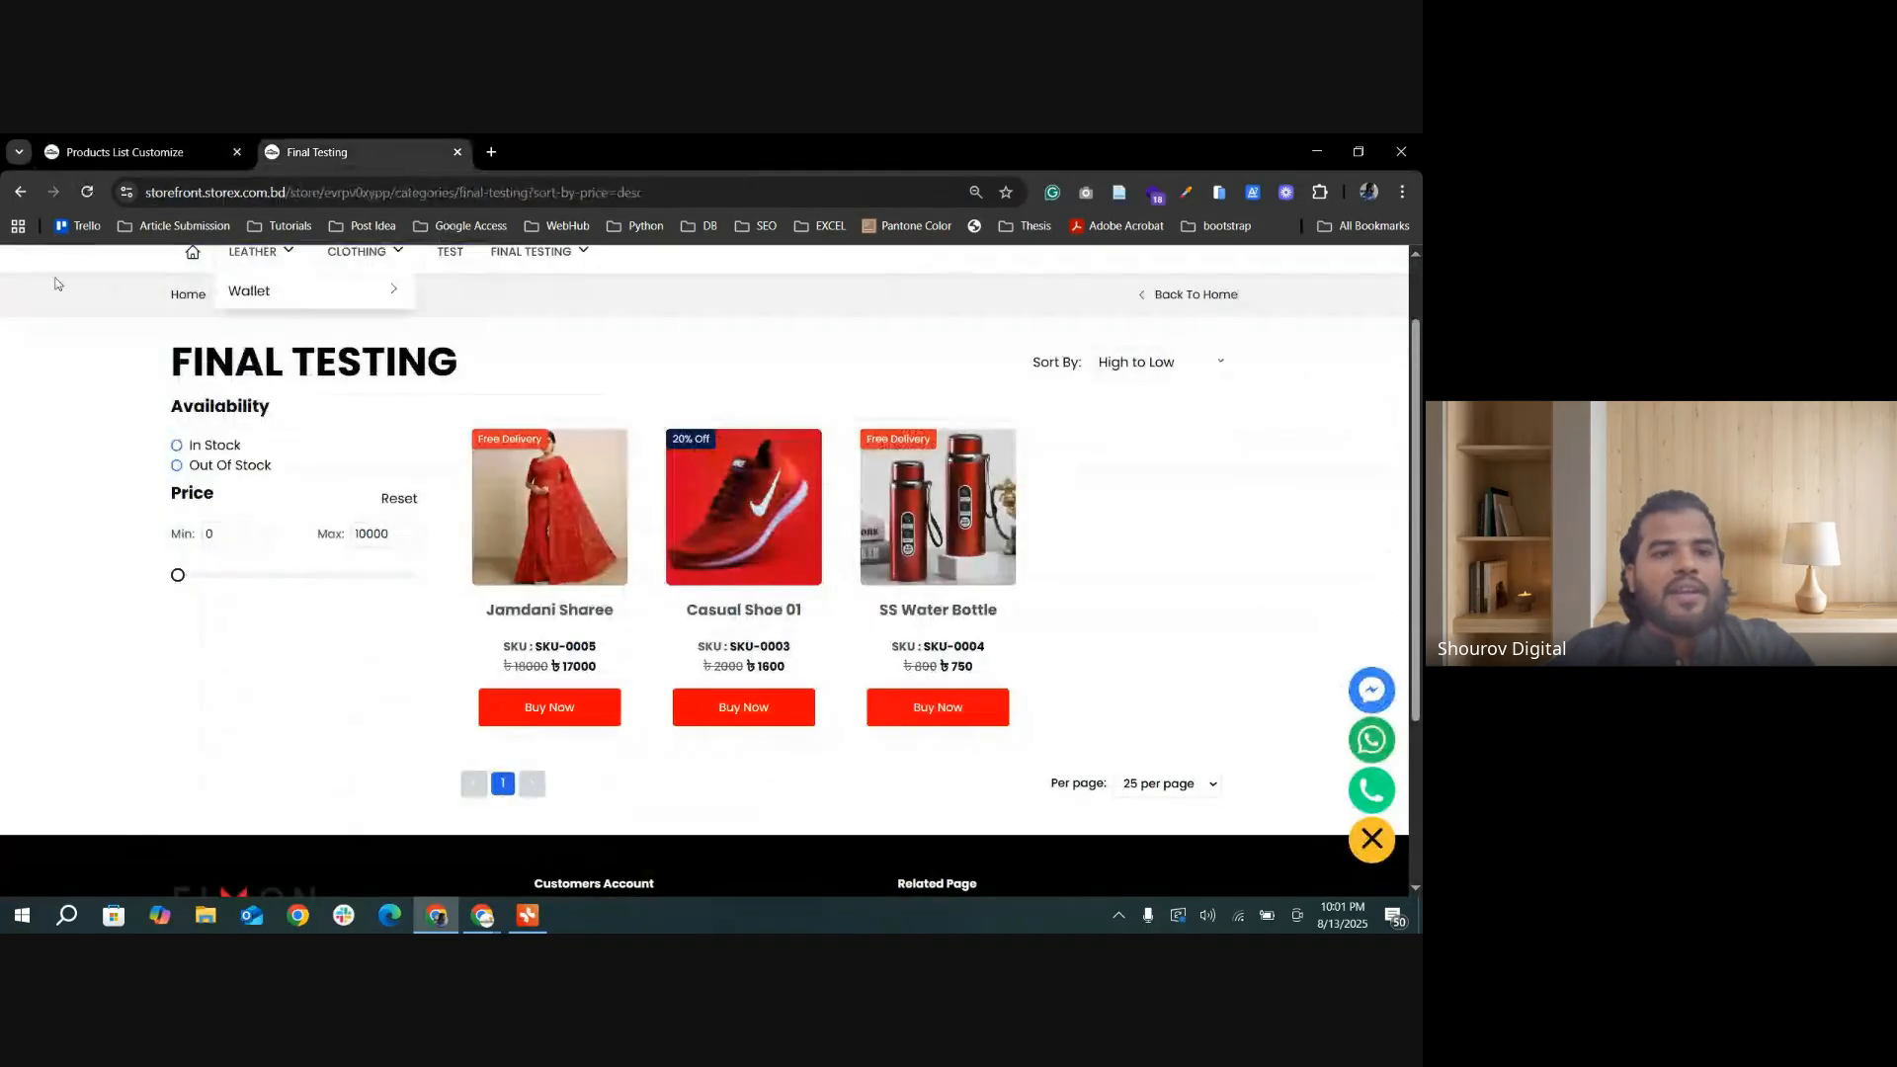
left_click(86, 192)
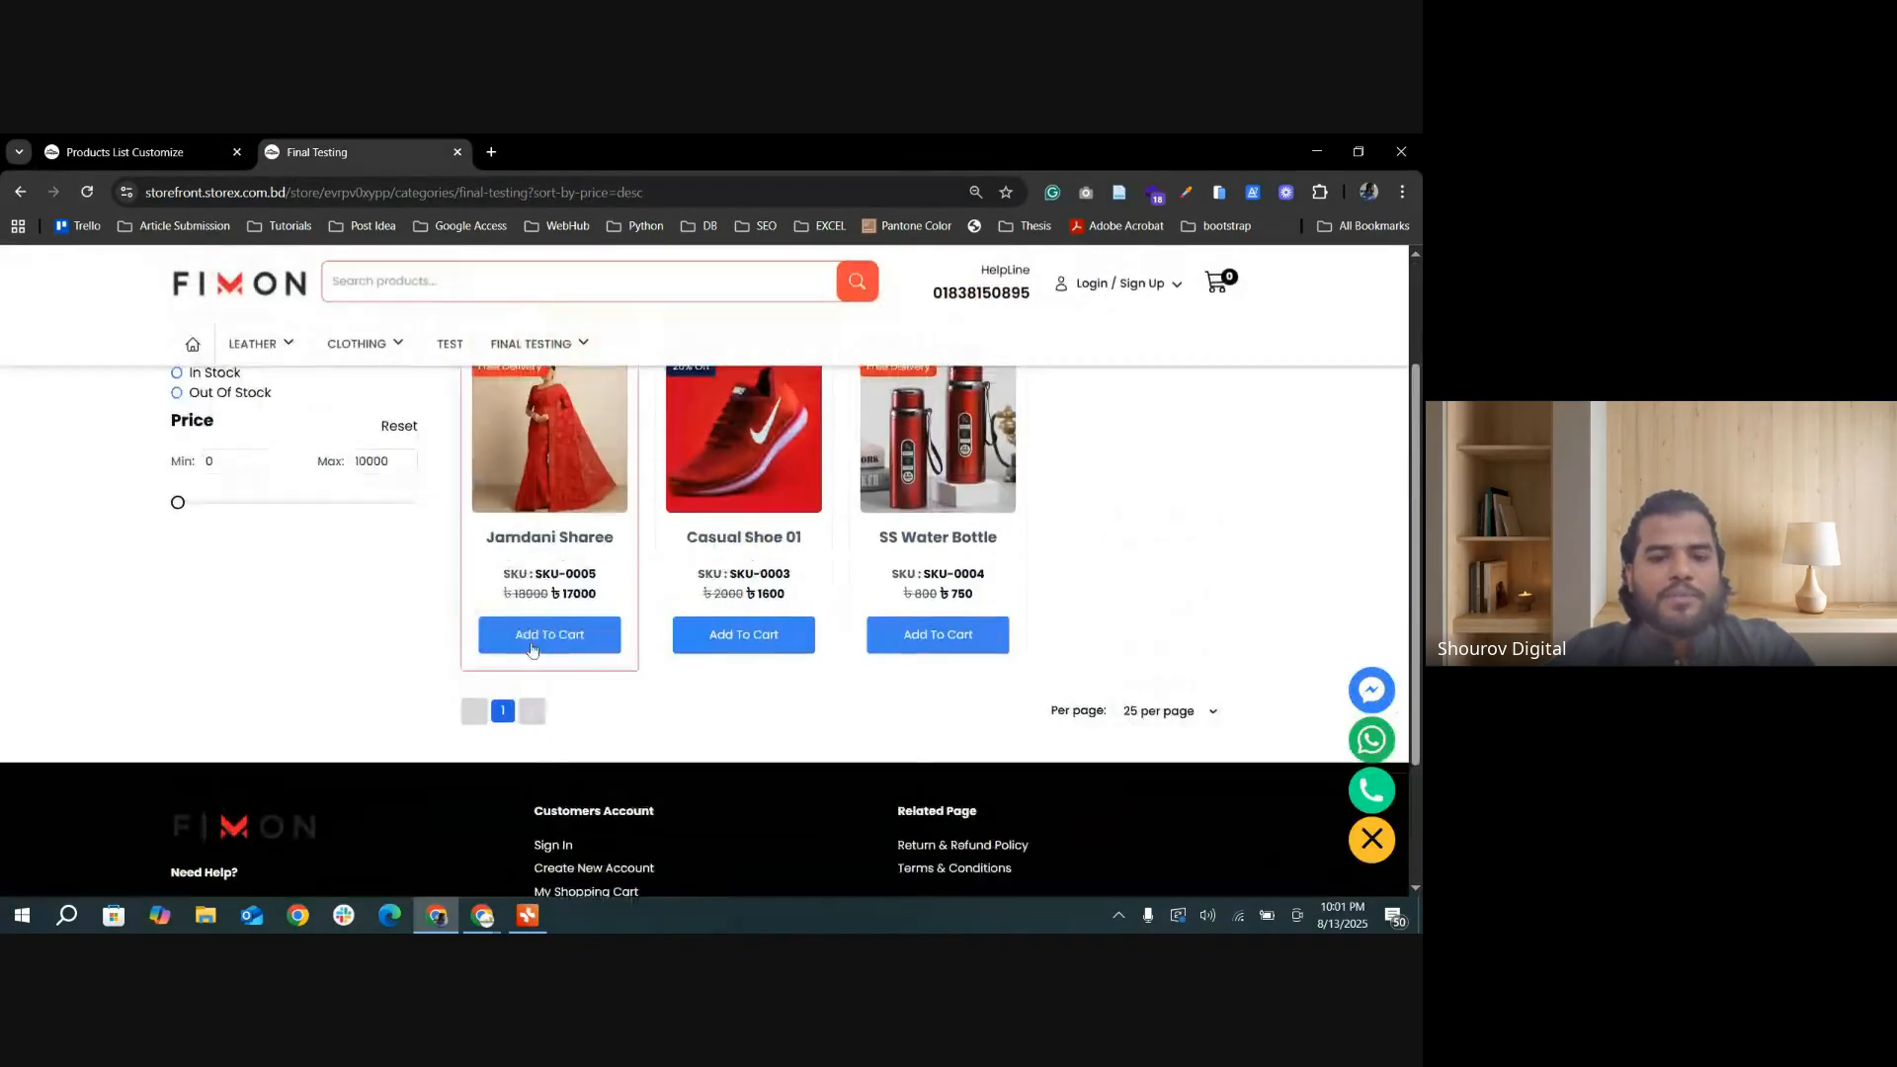
left_click(585, 651)
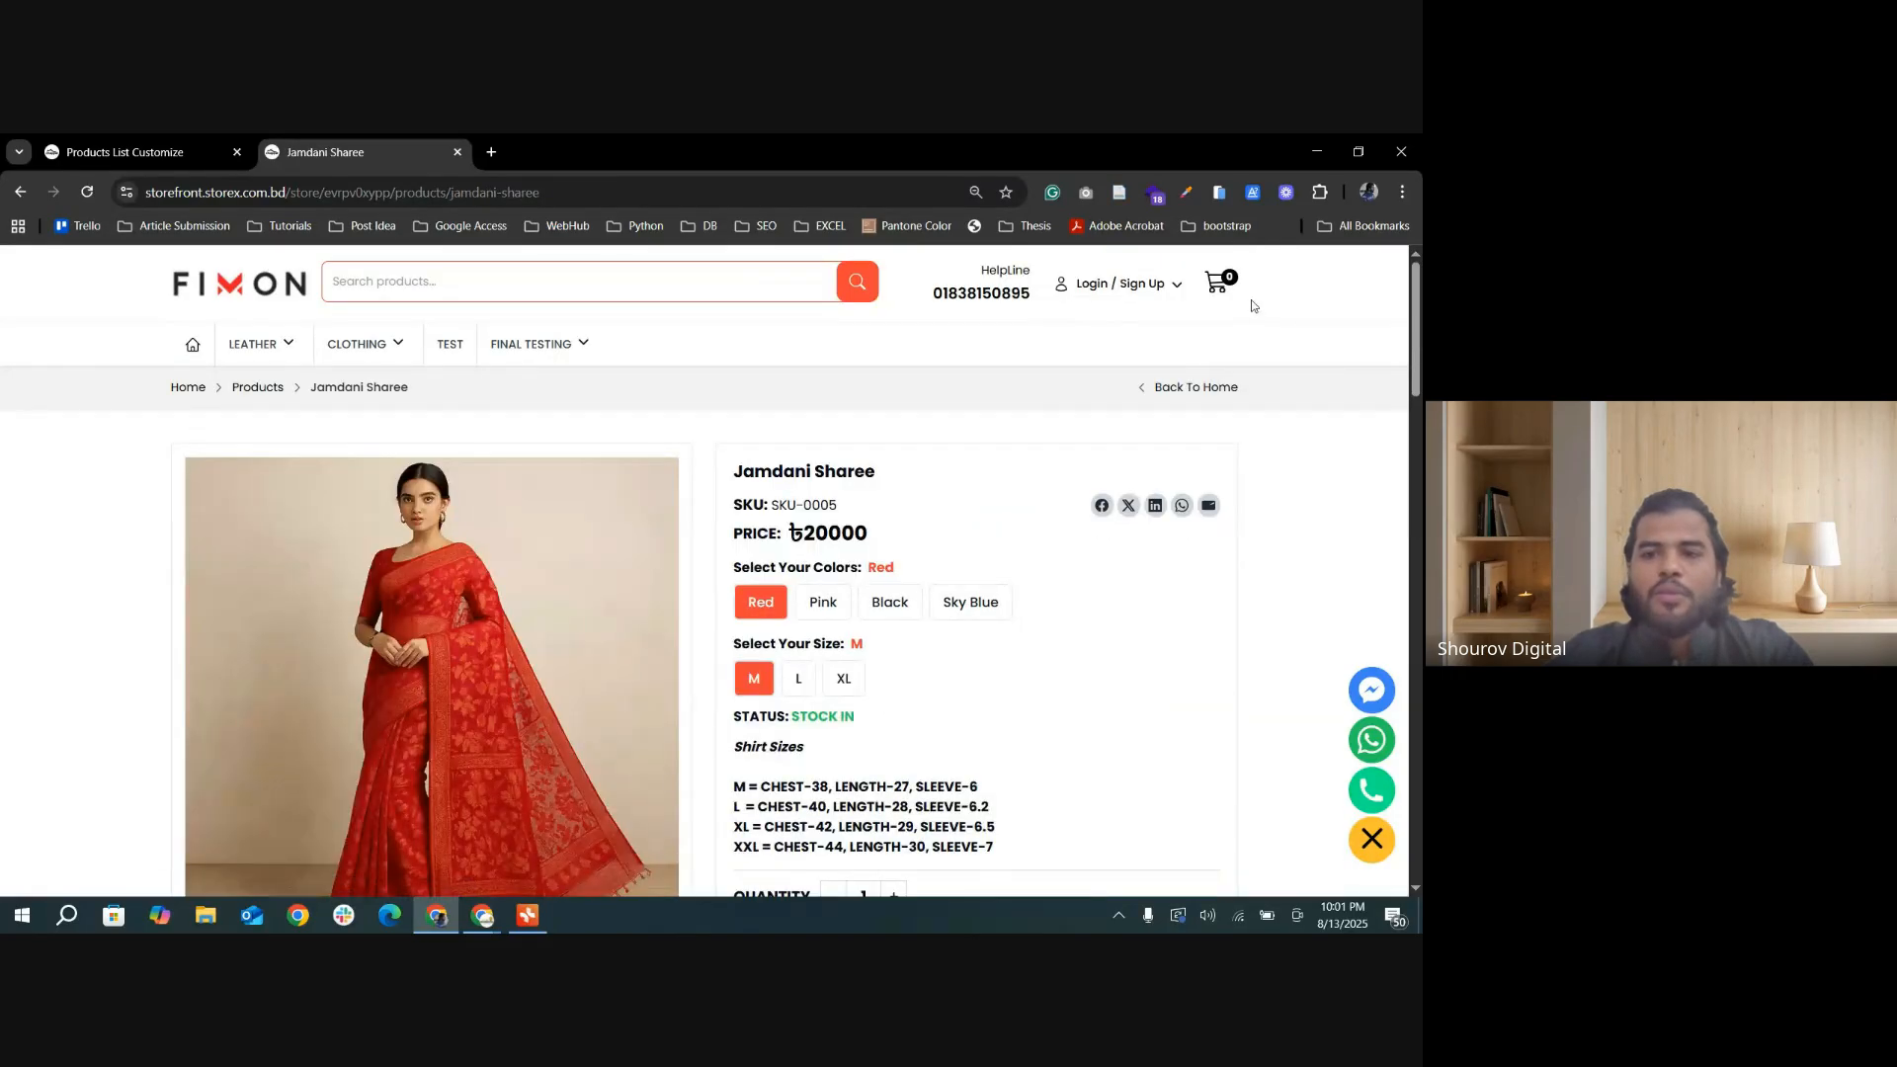
scroll(1220, 335, "down", 3)
left_click(999, 668)
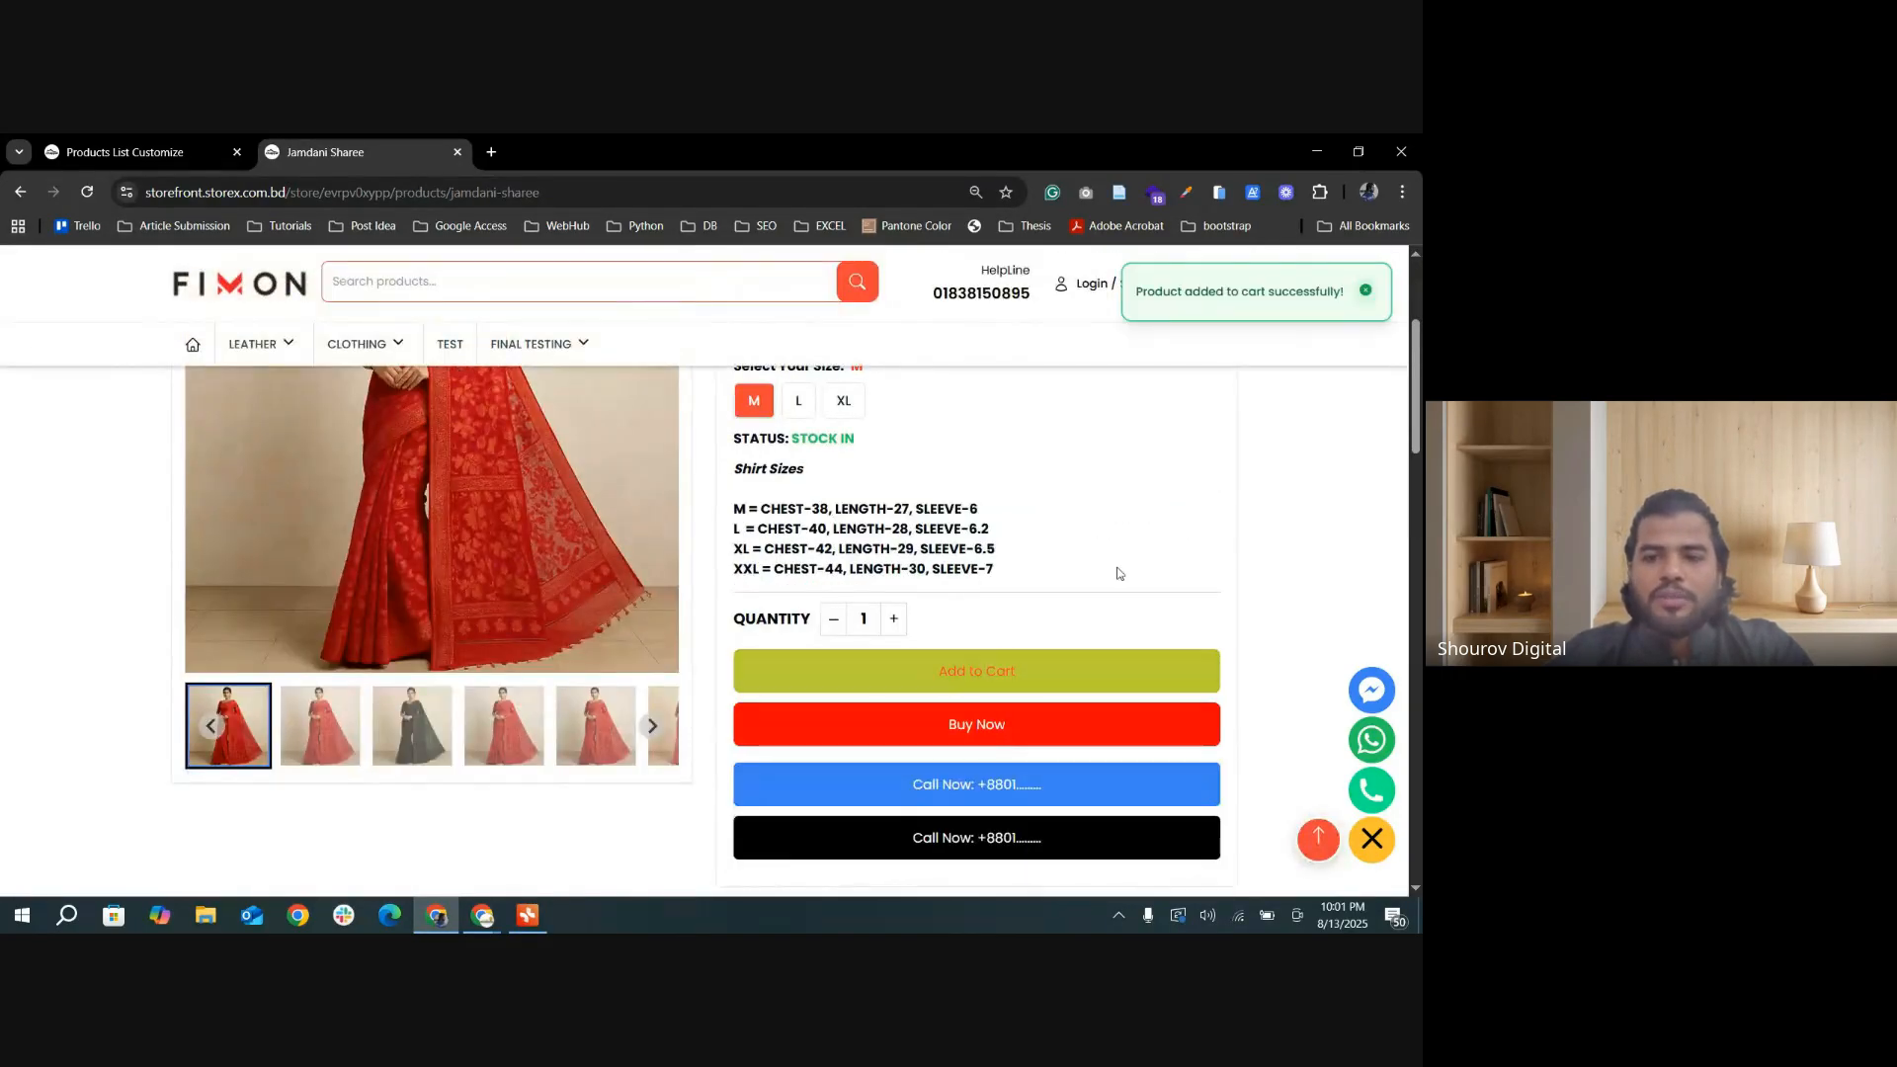
Step: Set Products Buttons Show or Hide to Add To Cart & Buy Now and update the product list settings
left_click(125, 151)
scroll(591, 733, "down", 5)
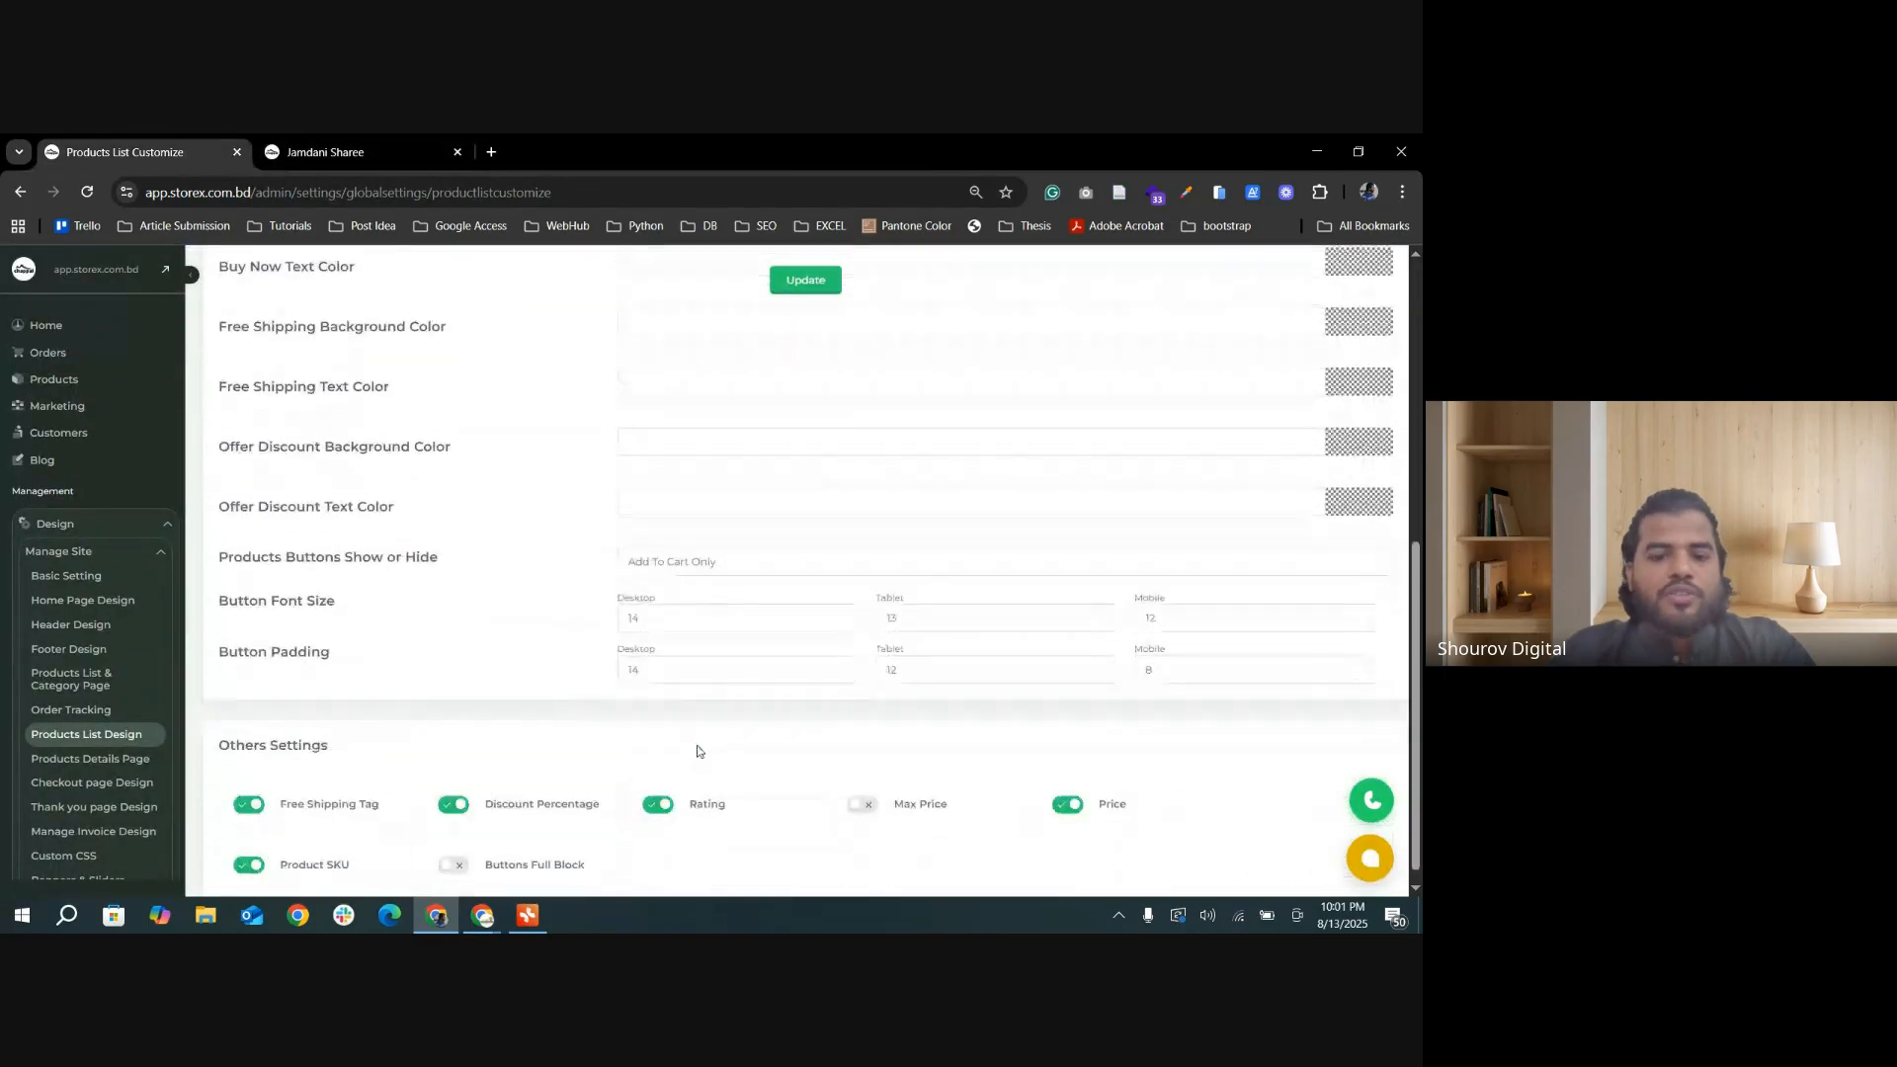
left_click(762, 559)
left_click(1099, 624)
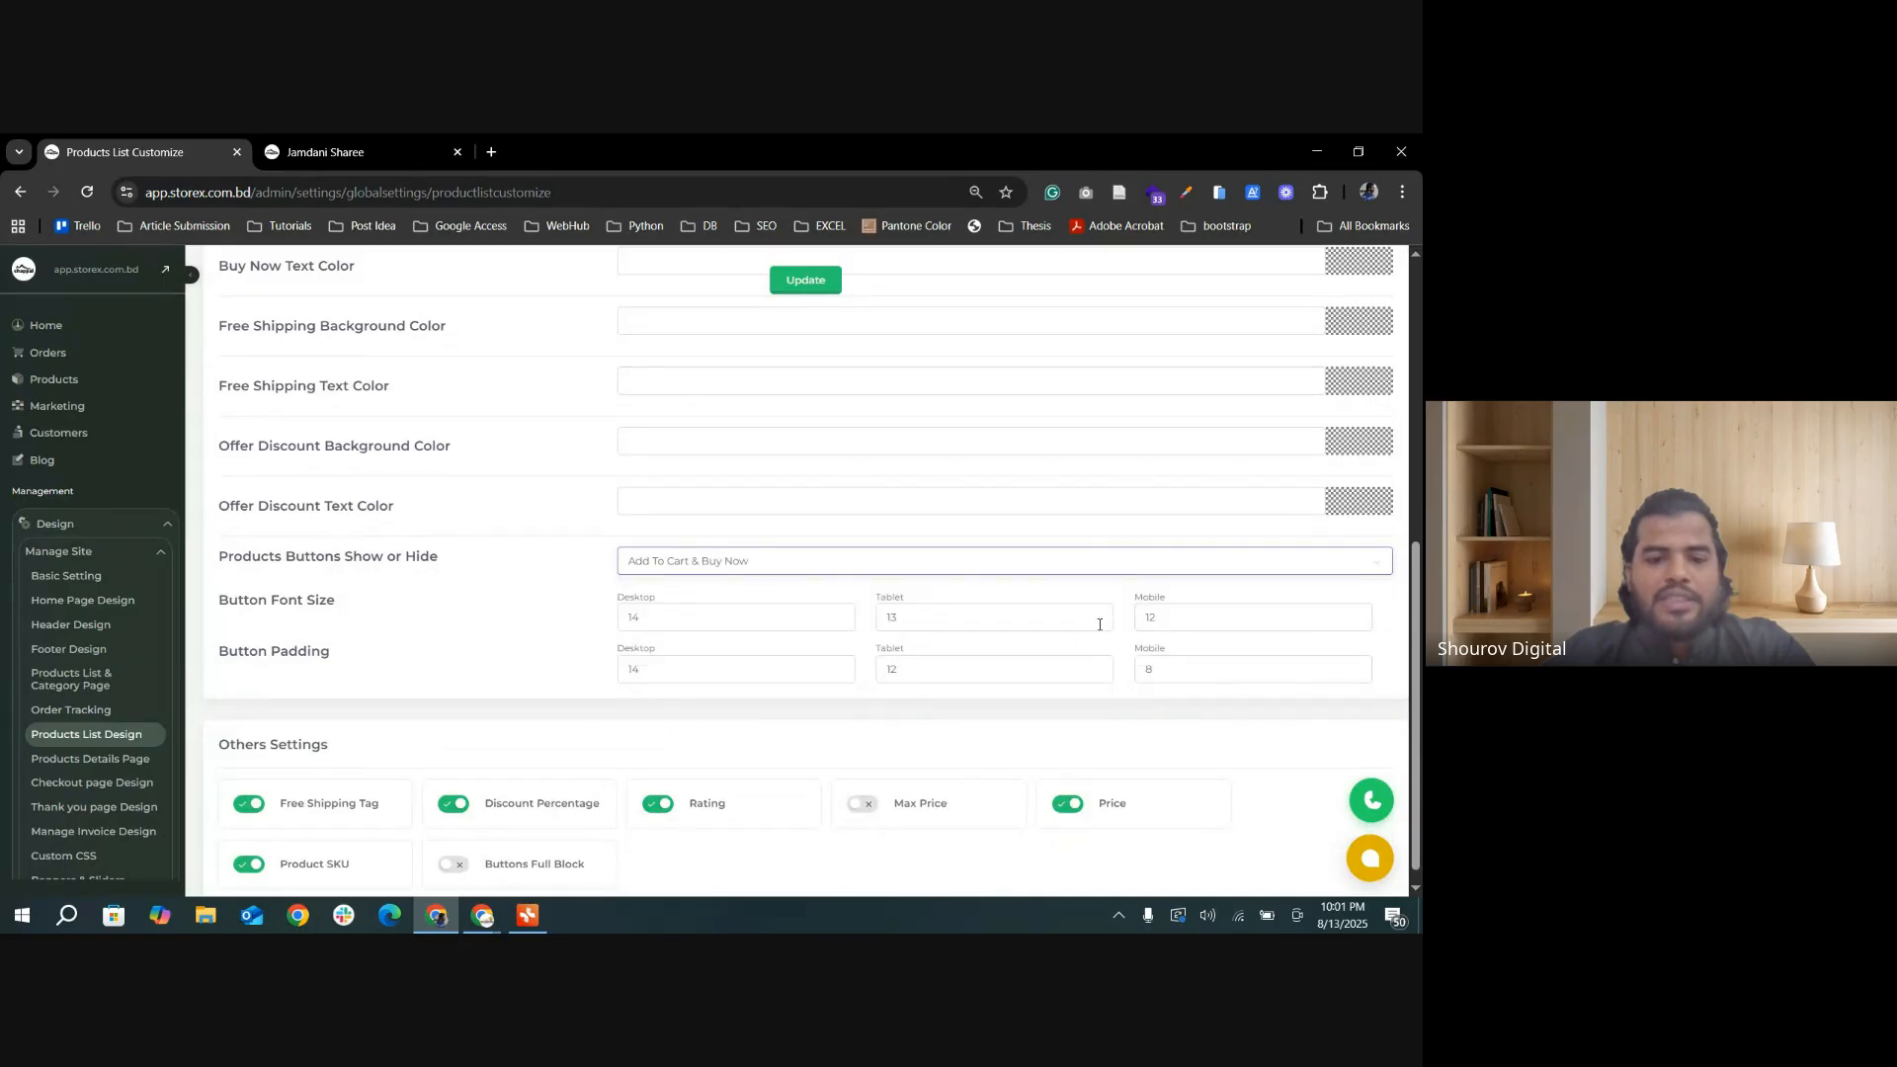
left_click(818, 289)
Step: Reload the storefront, open the Final Testing category page, and examine the buttons on its product cards
left_click(325, 151)
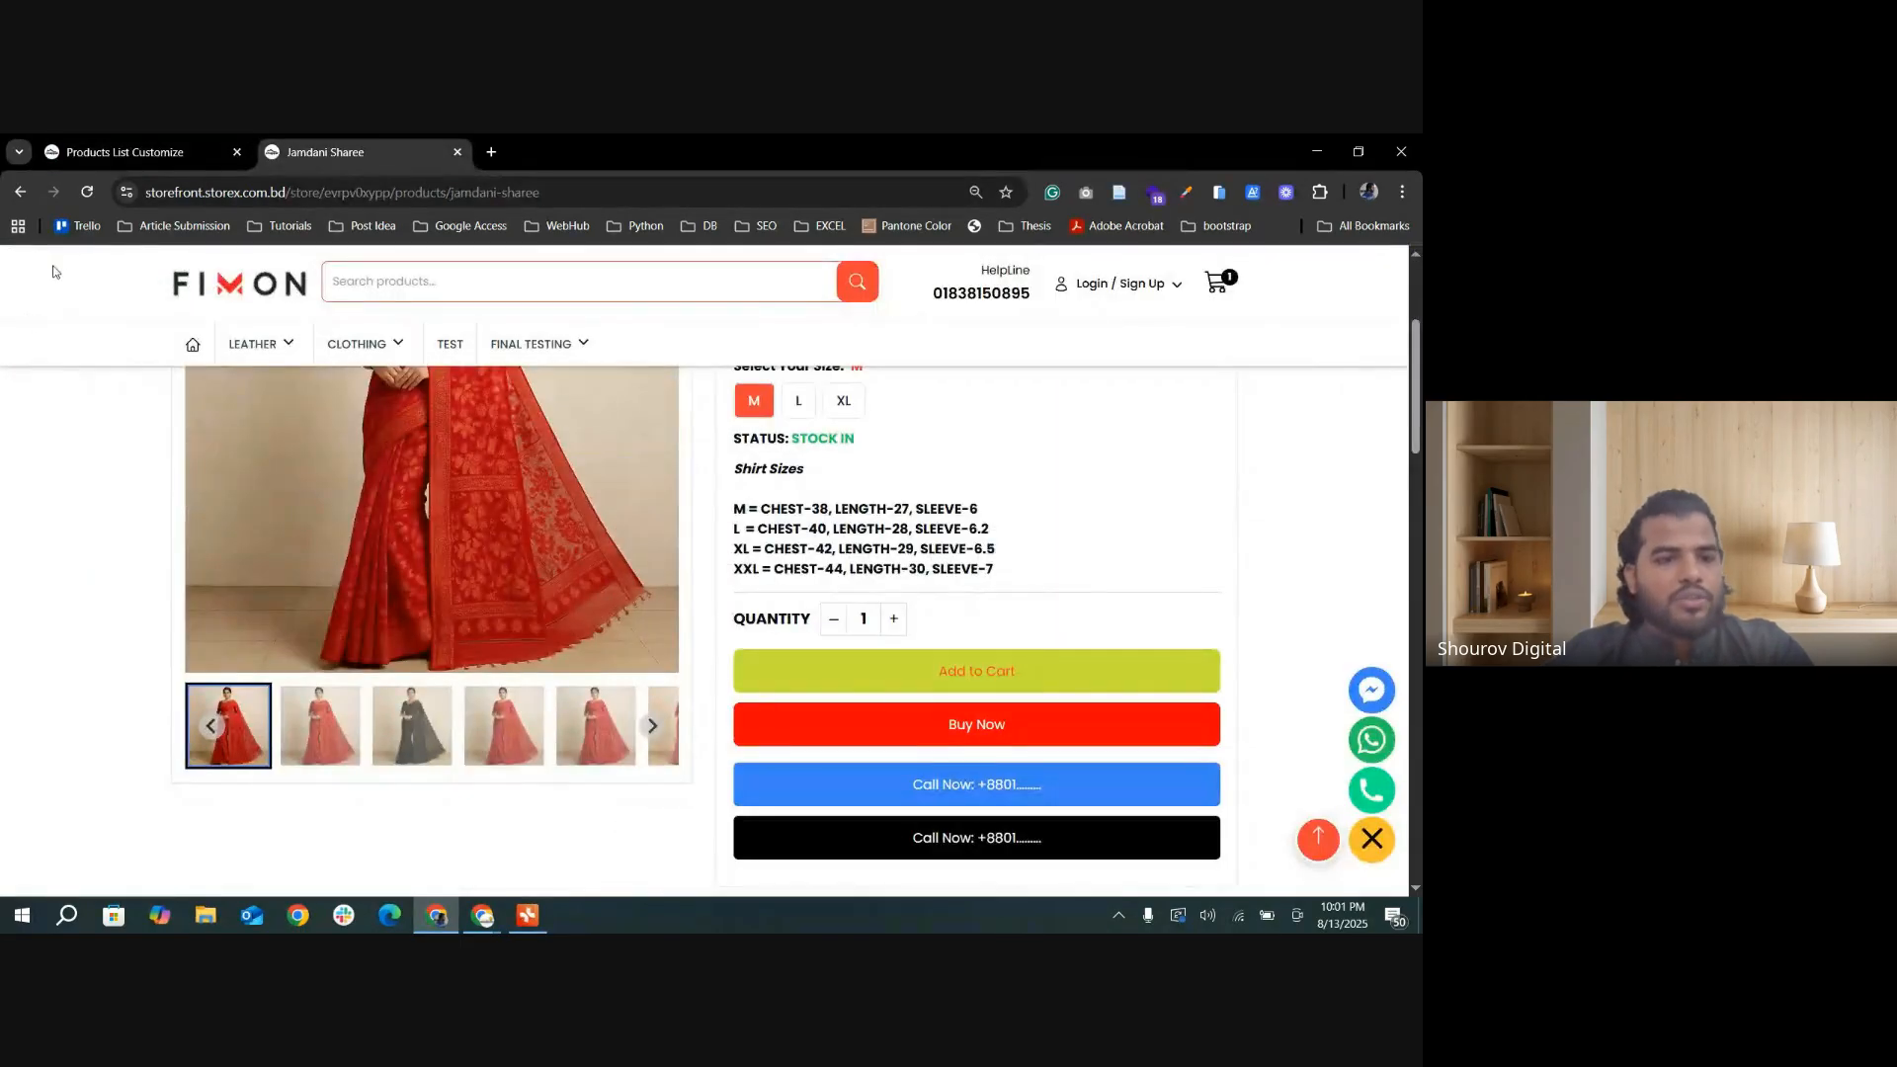
left_click(87, 191)
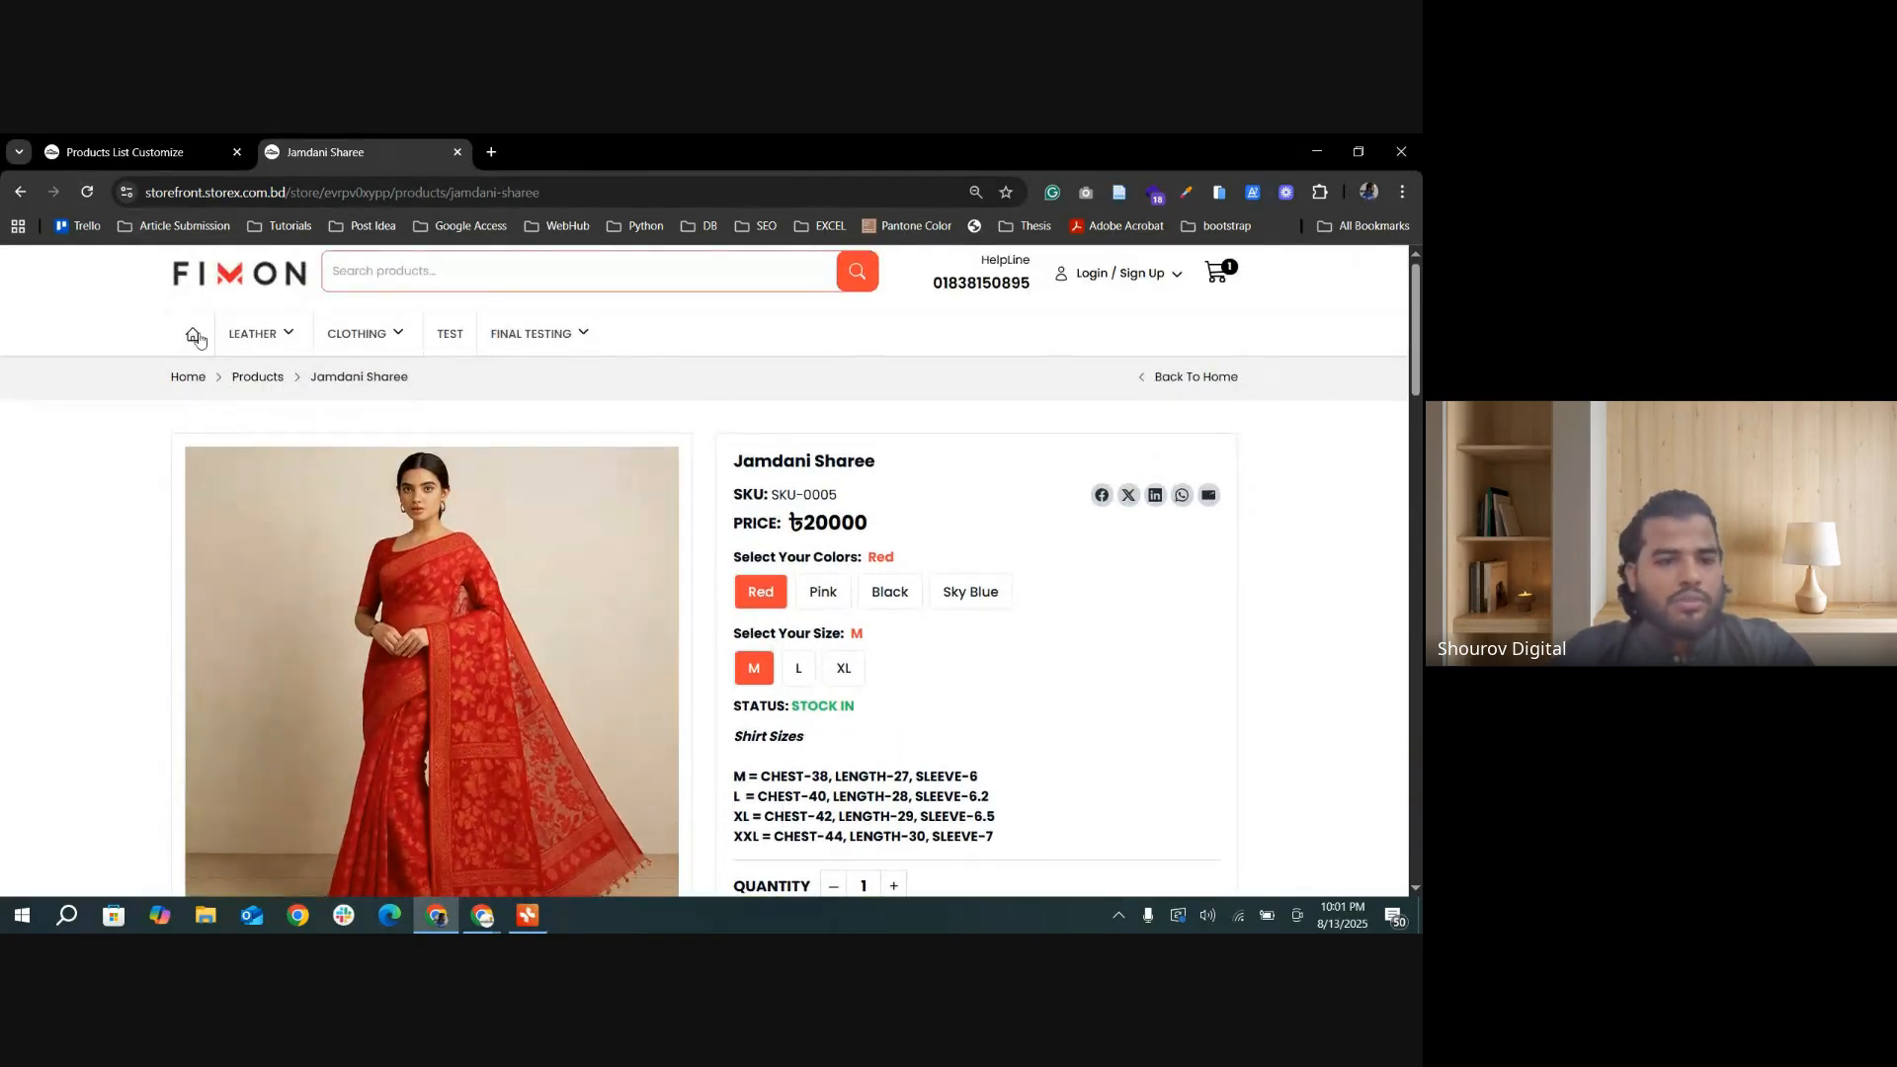
left_click(523, 334)
scroll(521, 531, "down", 3)
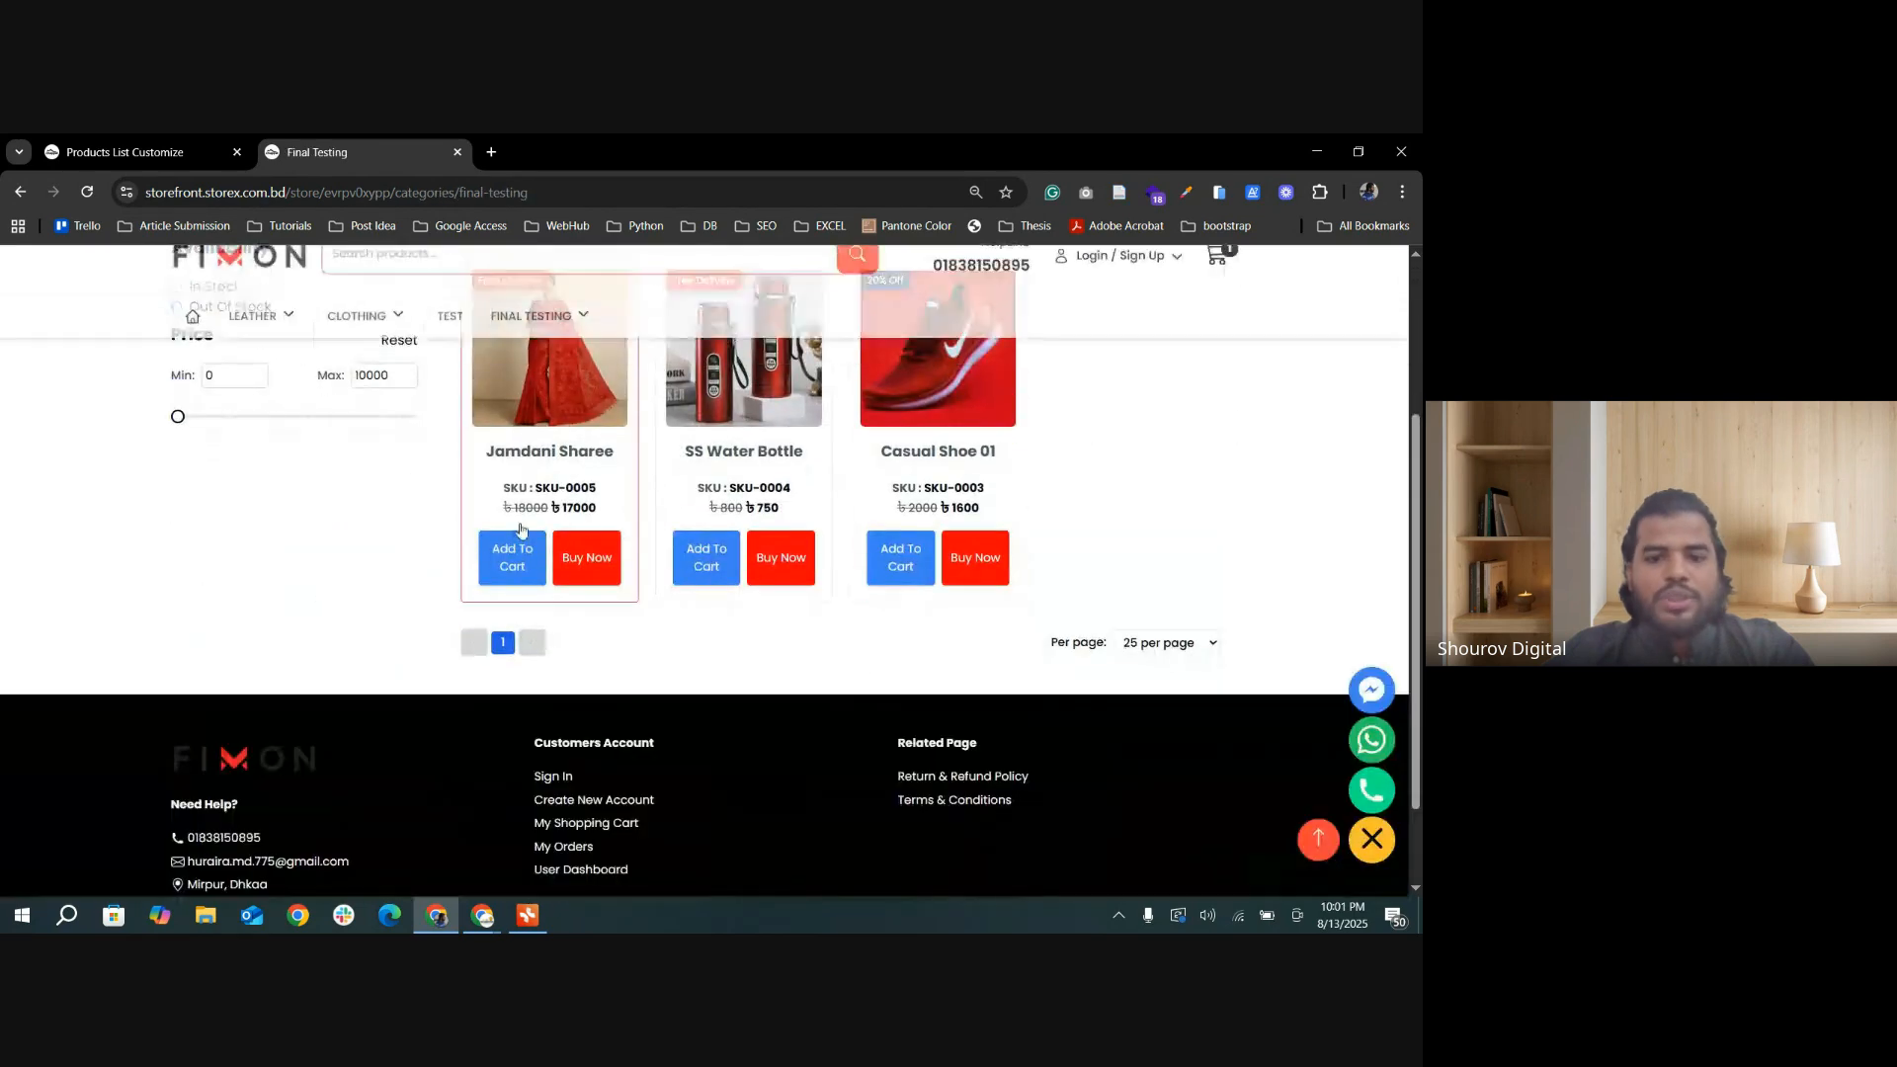
scroll(220, 516, "up", 2)
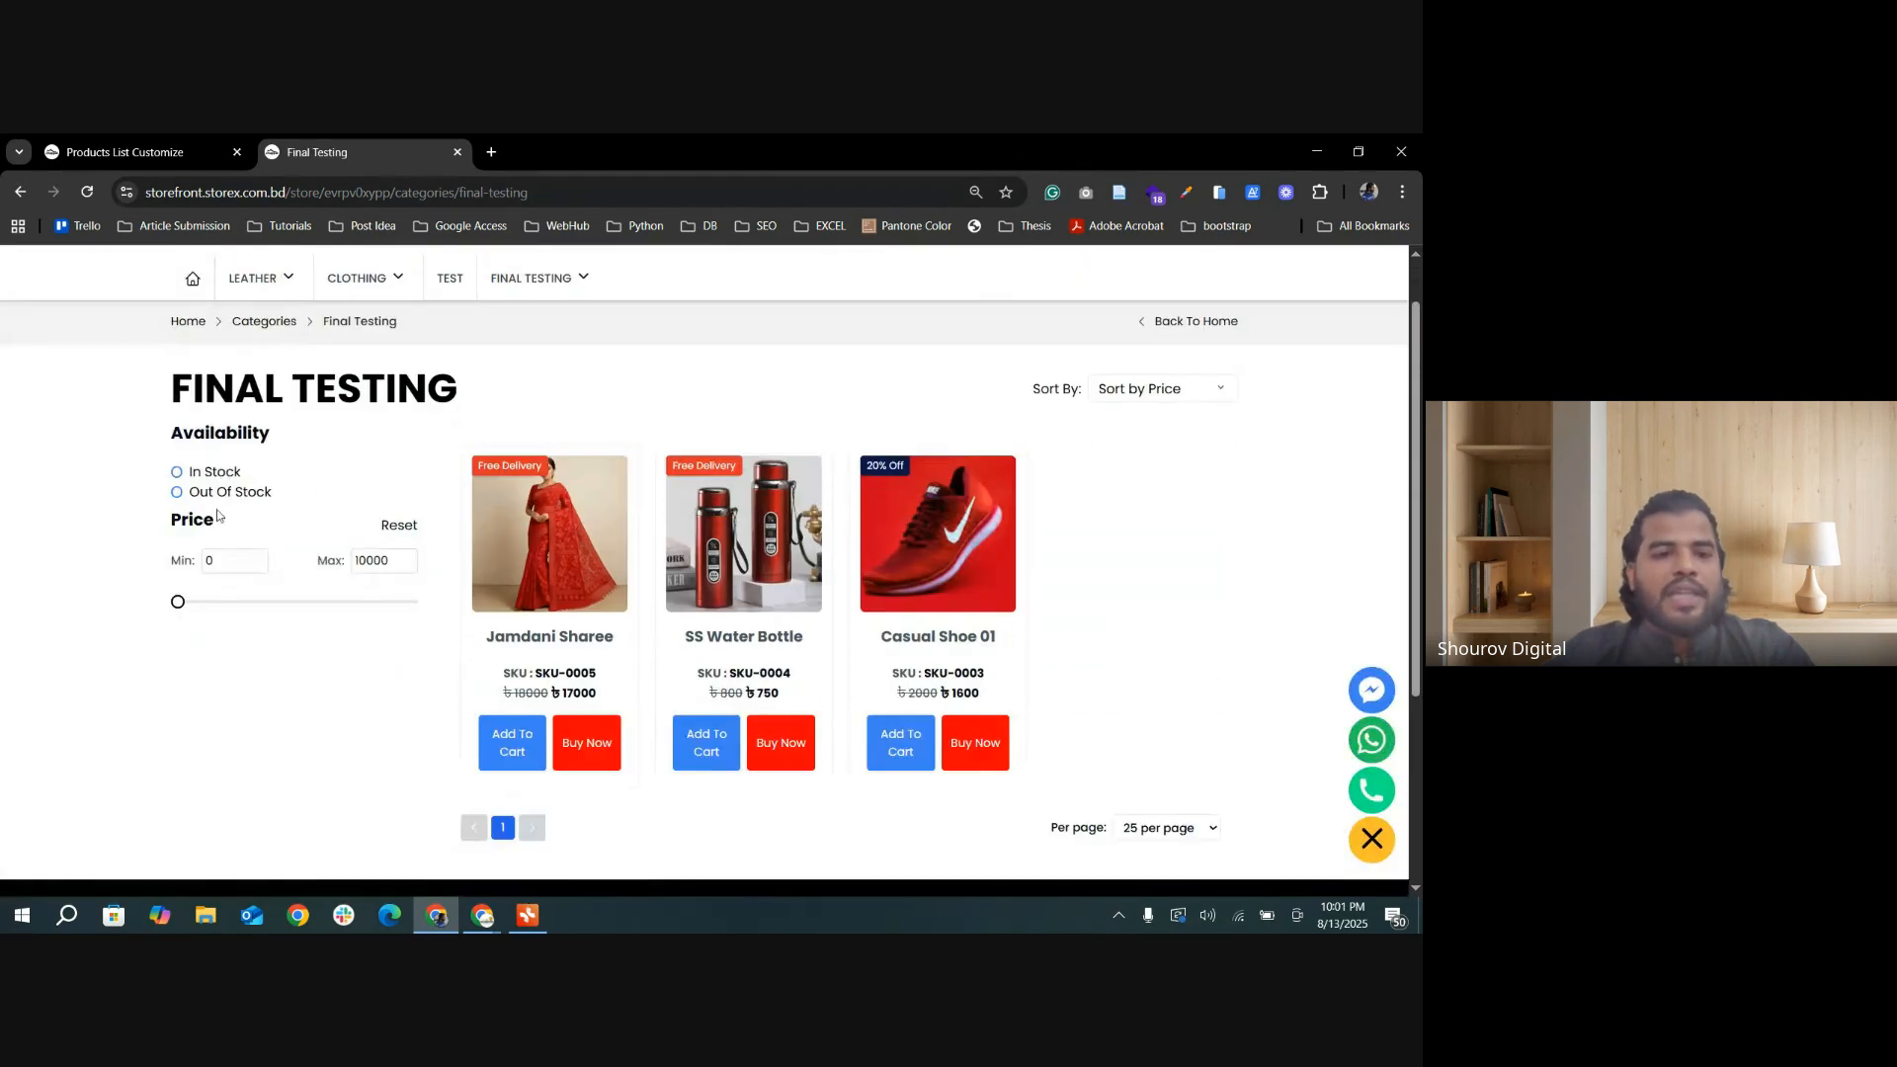
left_click_drag(191, 403, 326, 533)
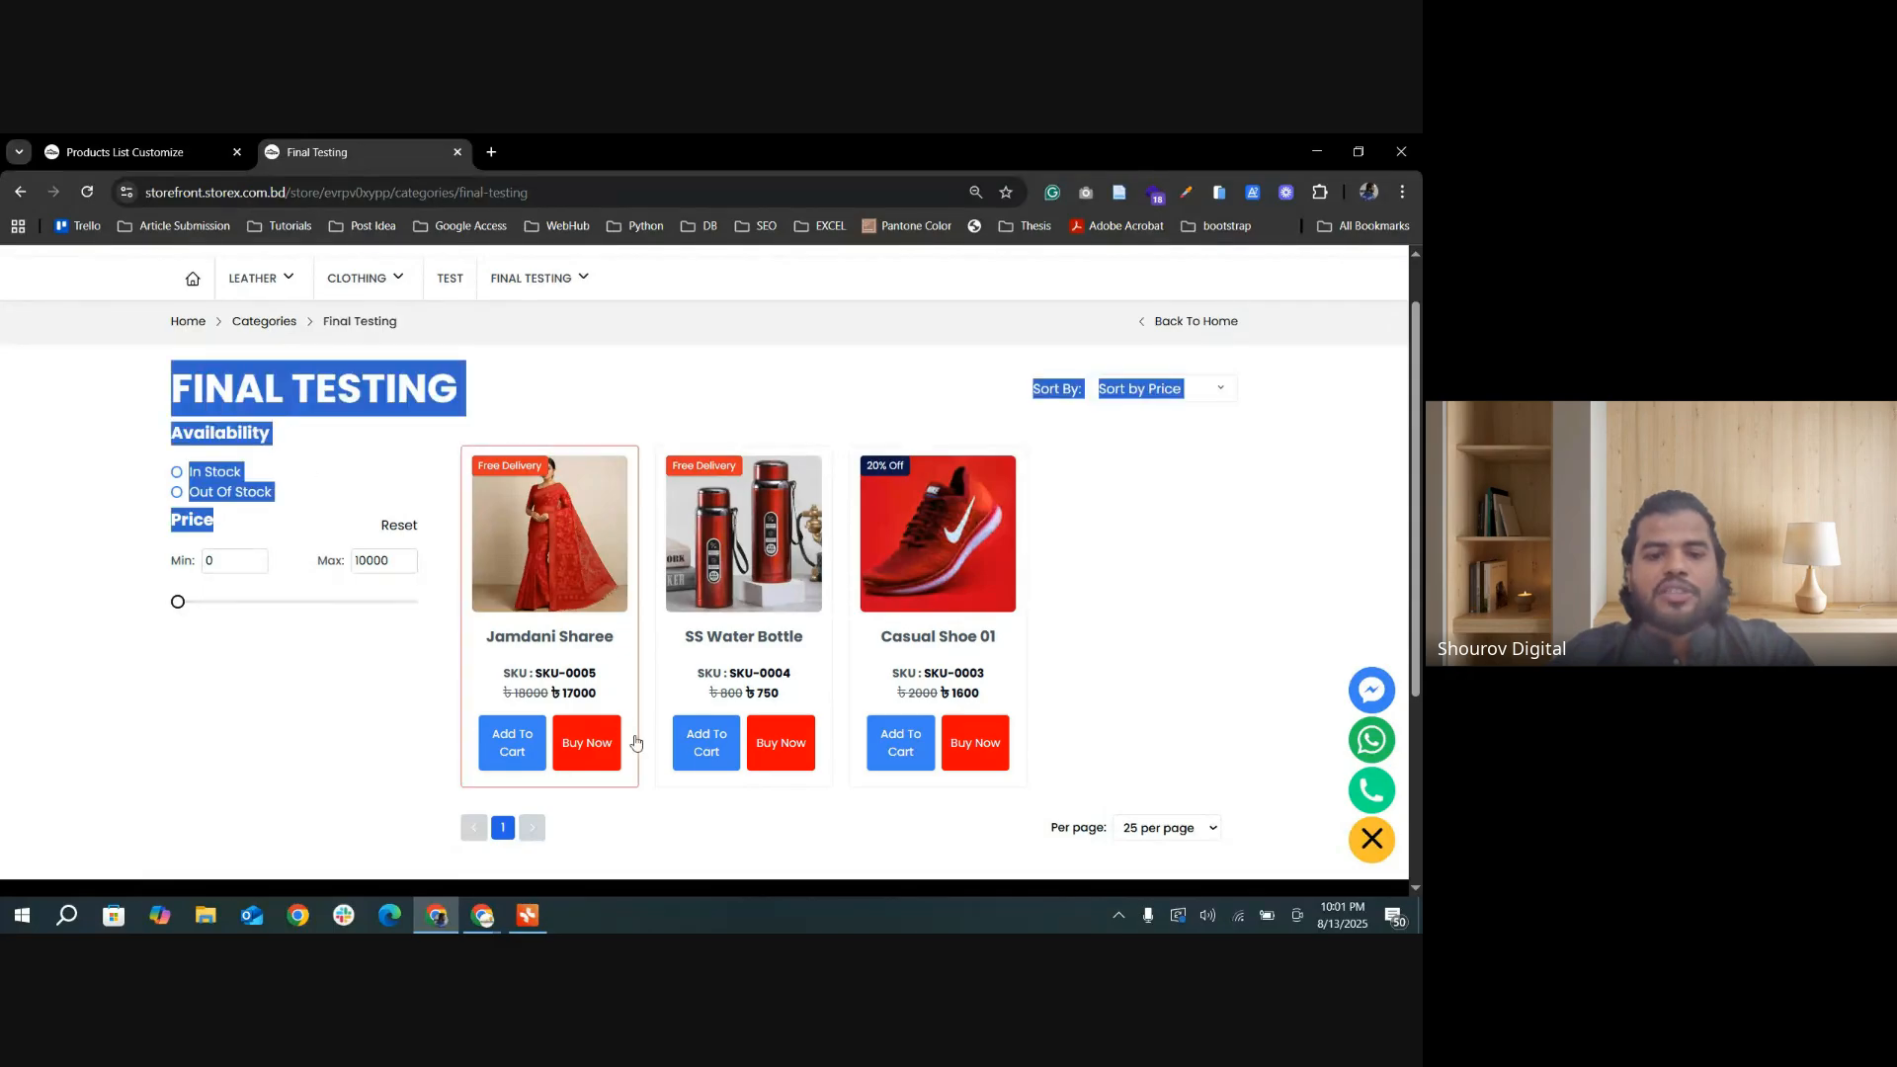
scroll(1114, 754, "down", 1)
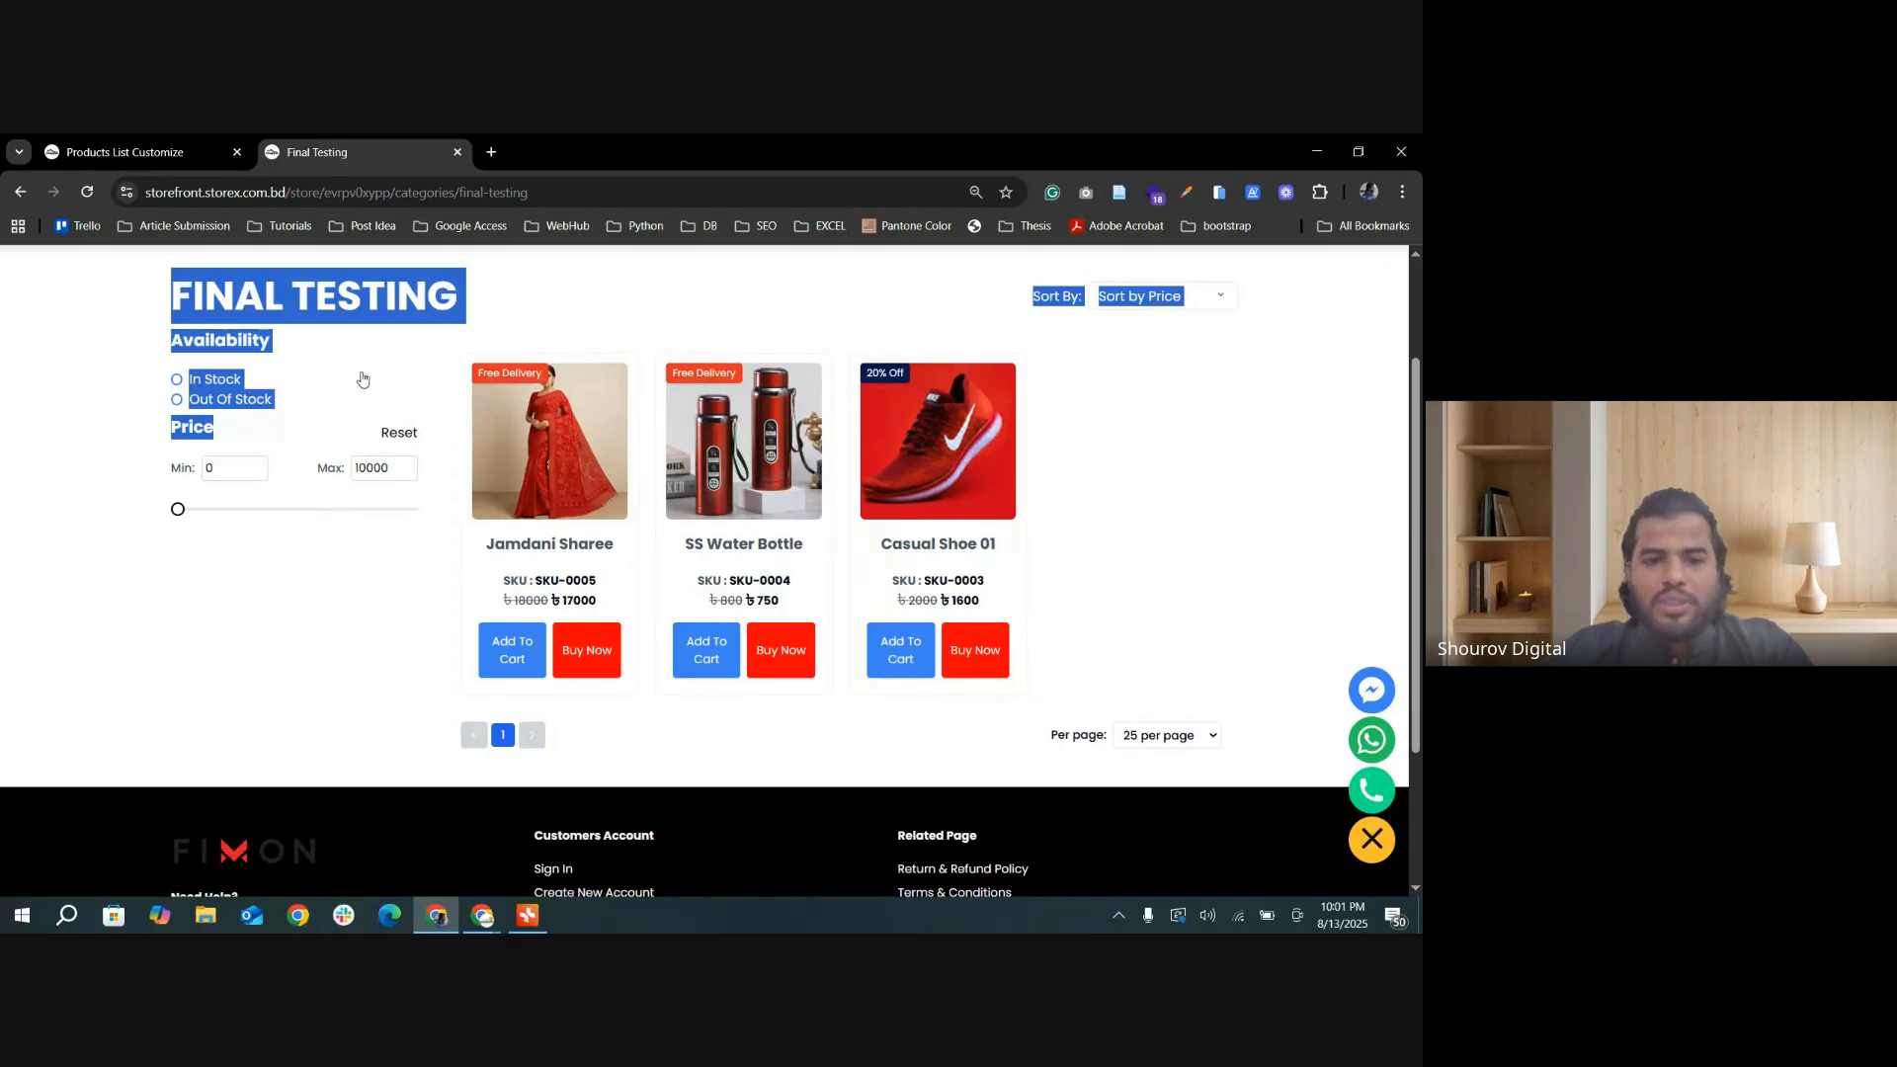
Step: Return to the admin's product list settings, look over the color options, and open the Products List & Category Page settings
left_click(120, 152)
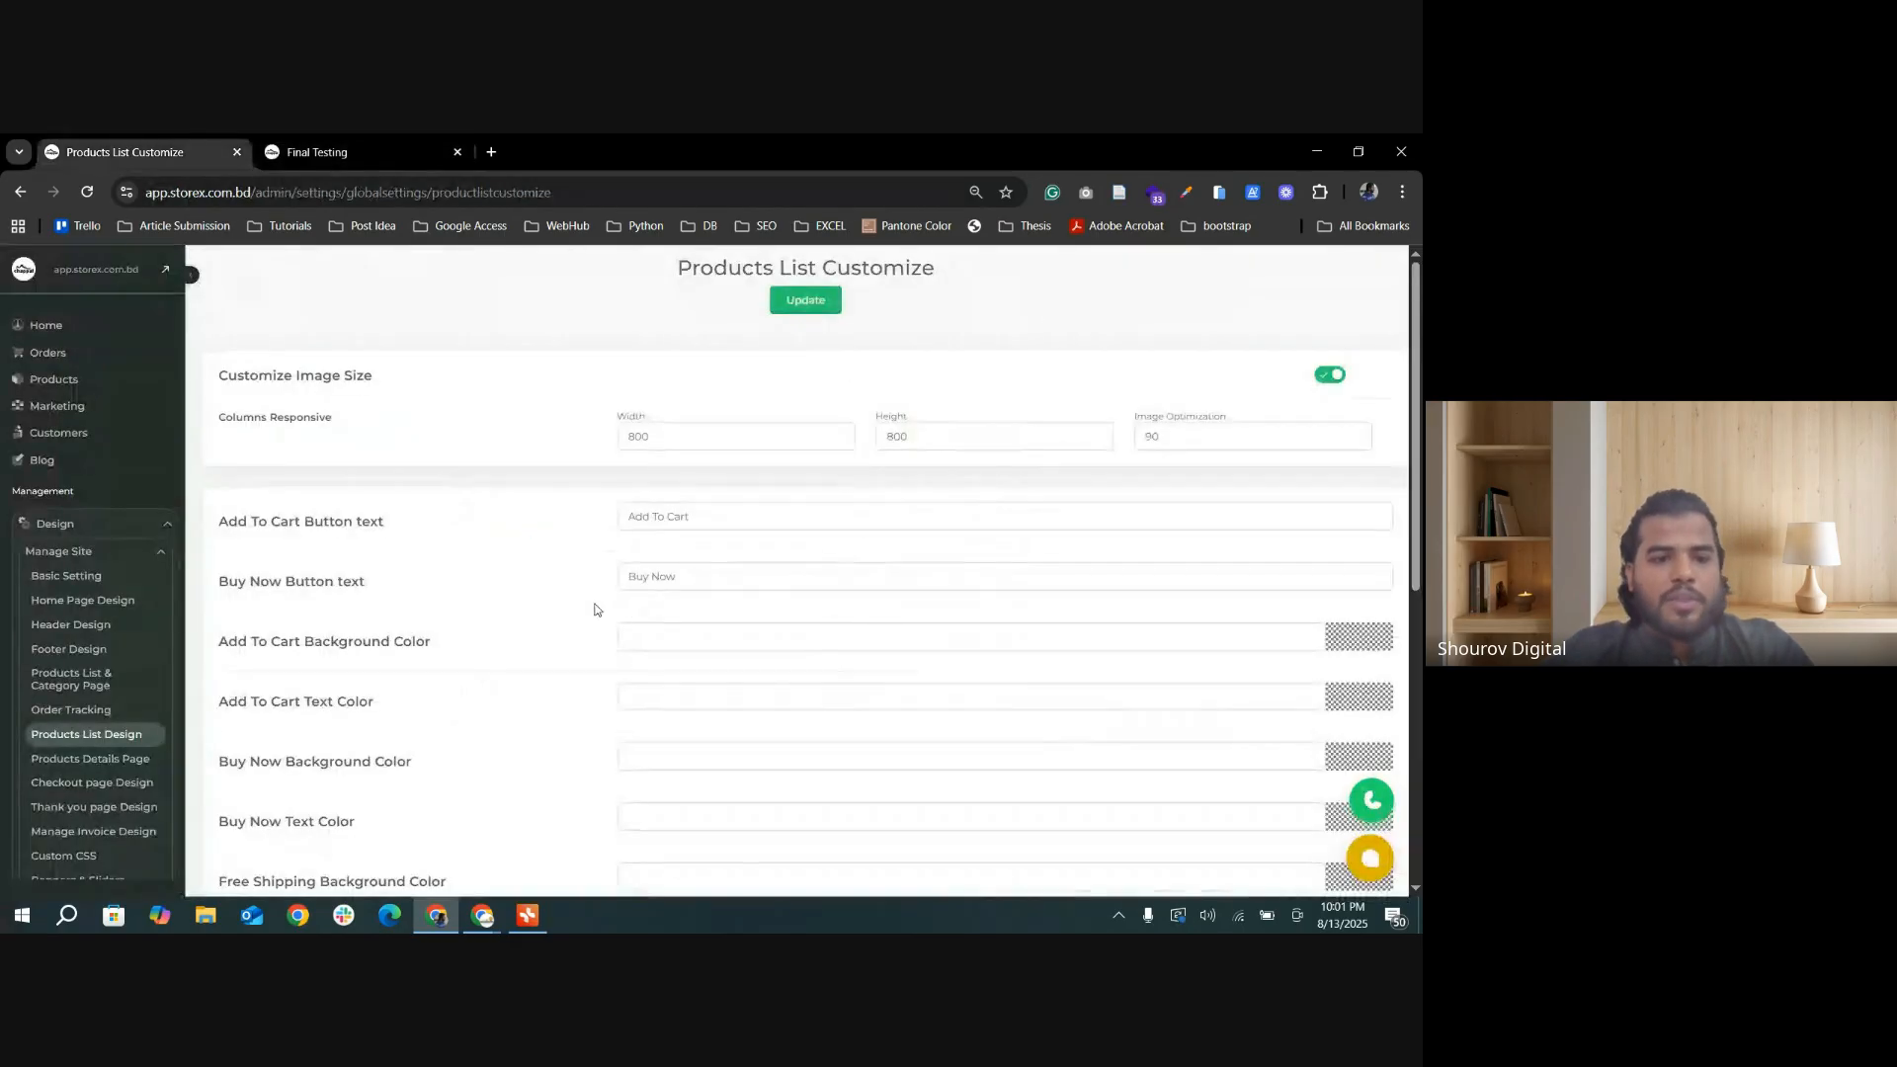
scroll(367, 703, "down", 3)
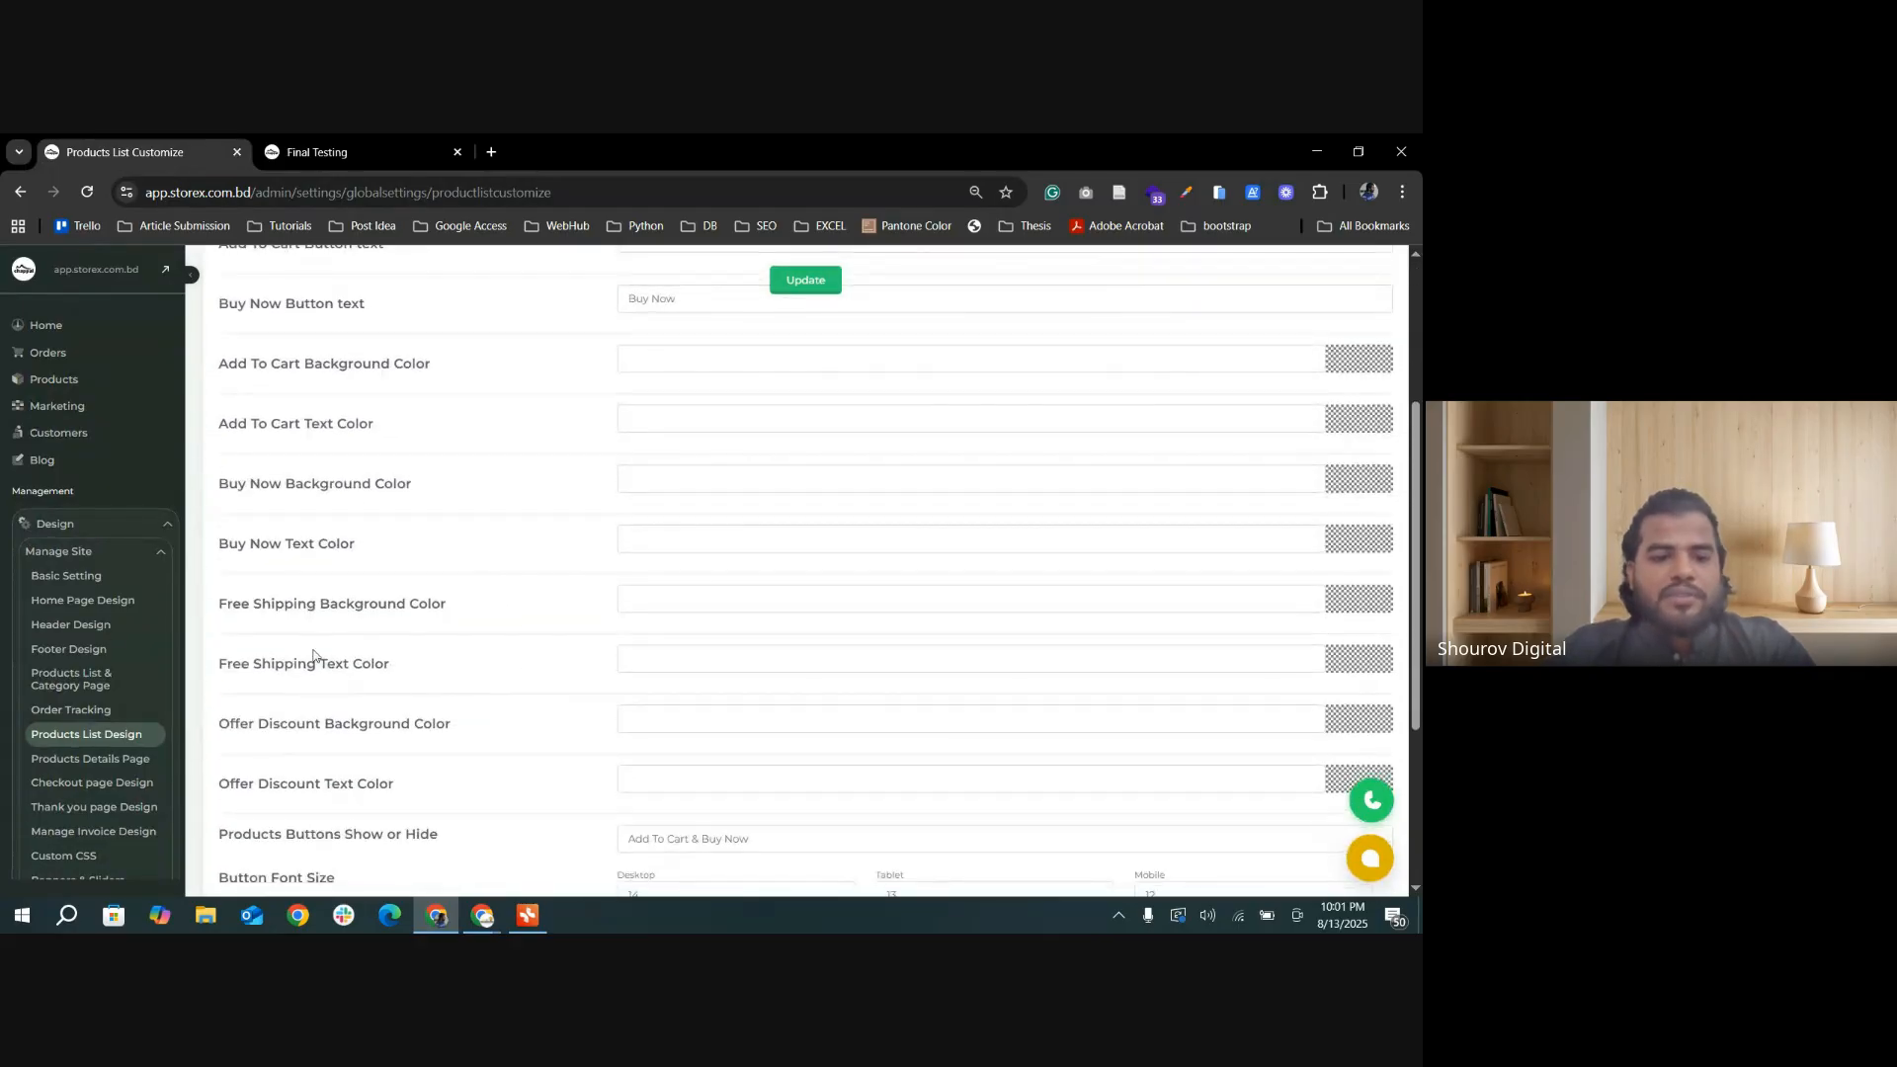
left_click(93, 681)
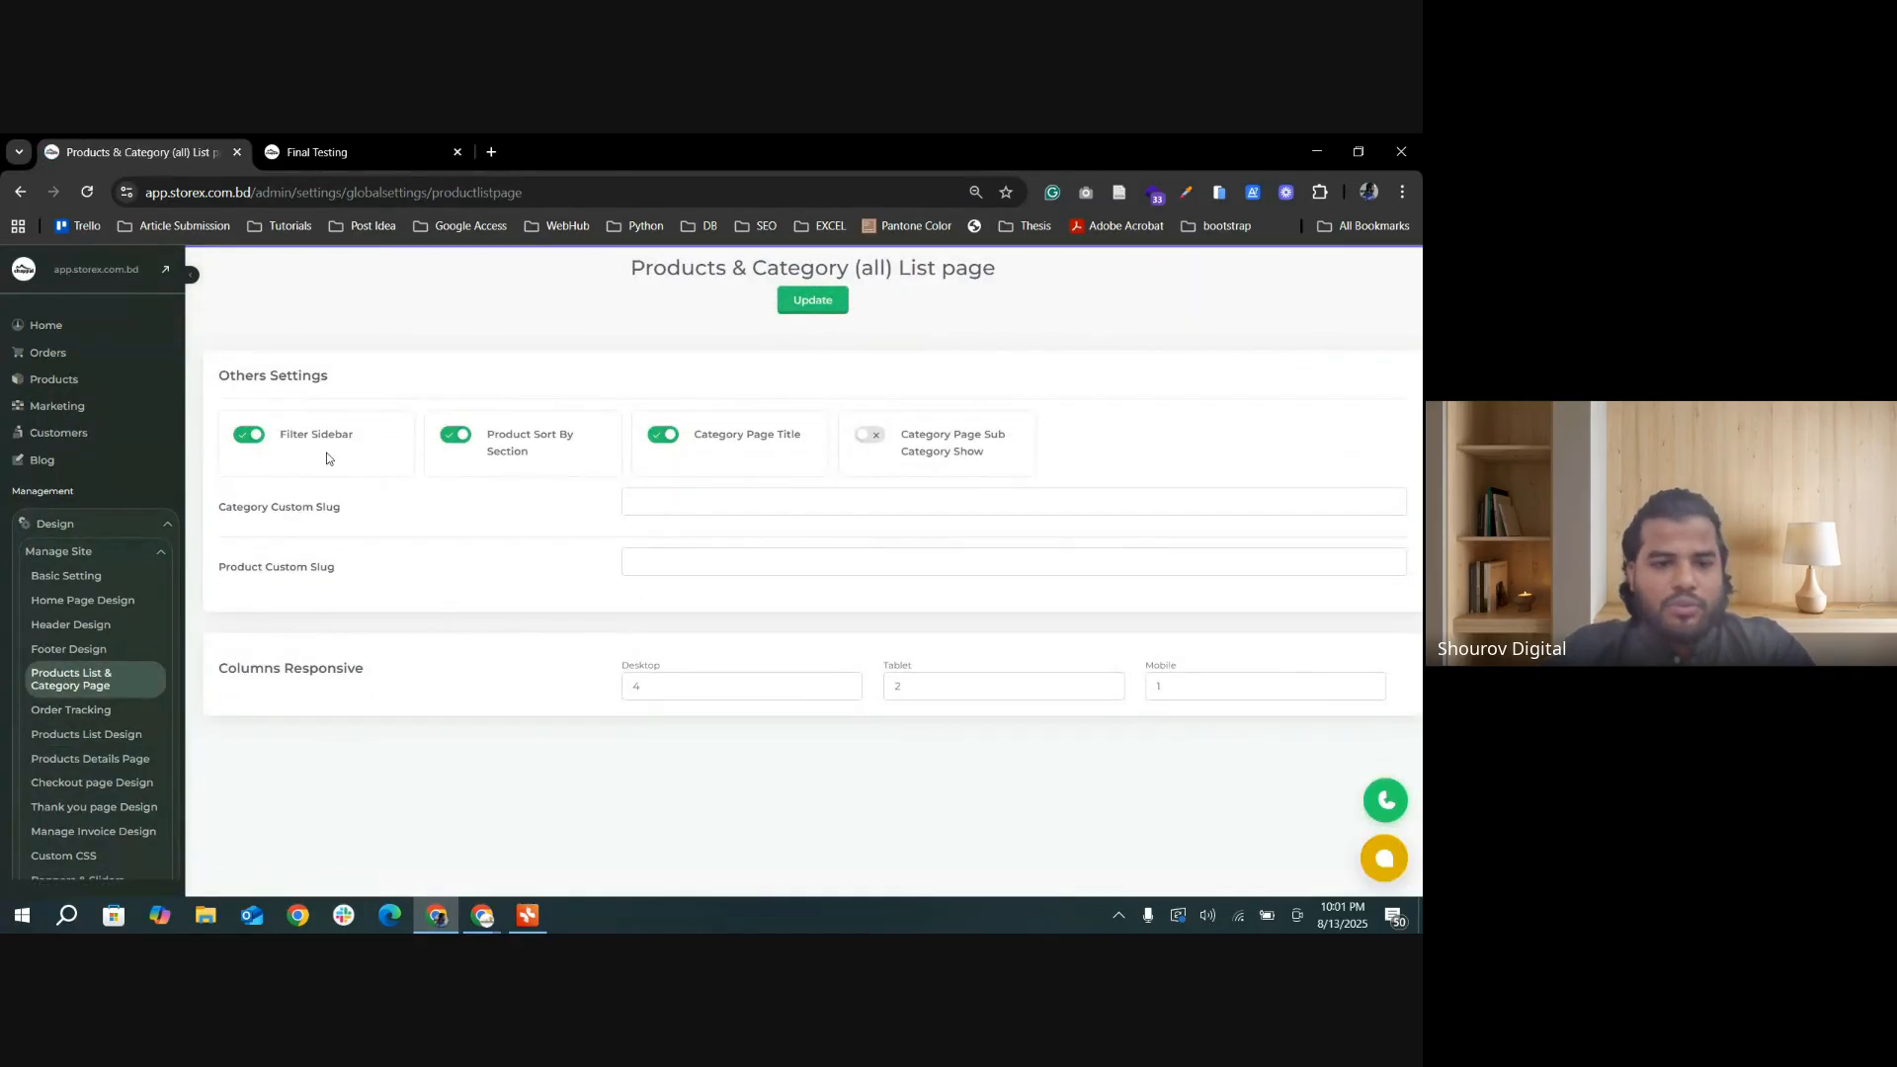
Step: Turn off Filter Sidebar, update the Products & Category list page settings, and check the Final Testing category page in the storefront
left_click(814, 301)
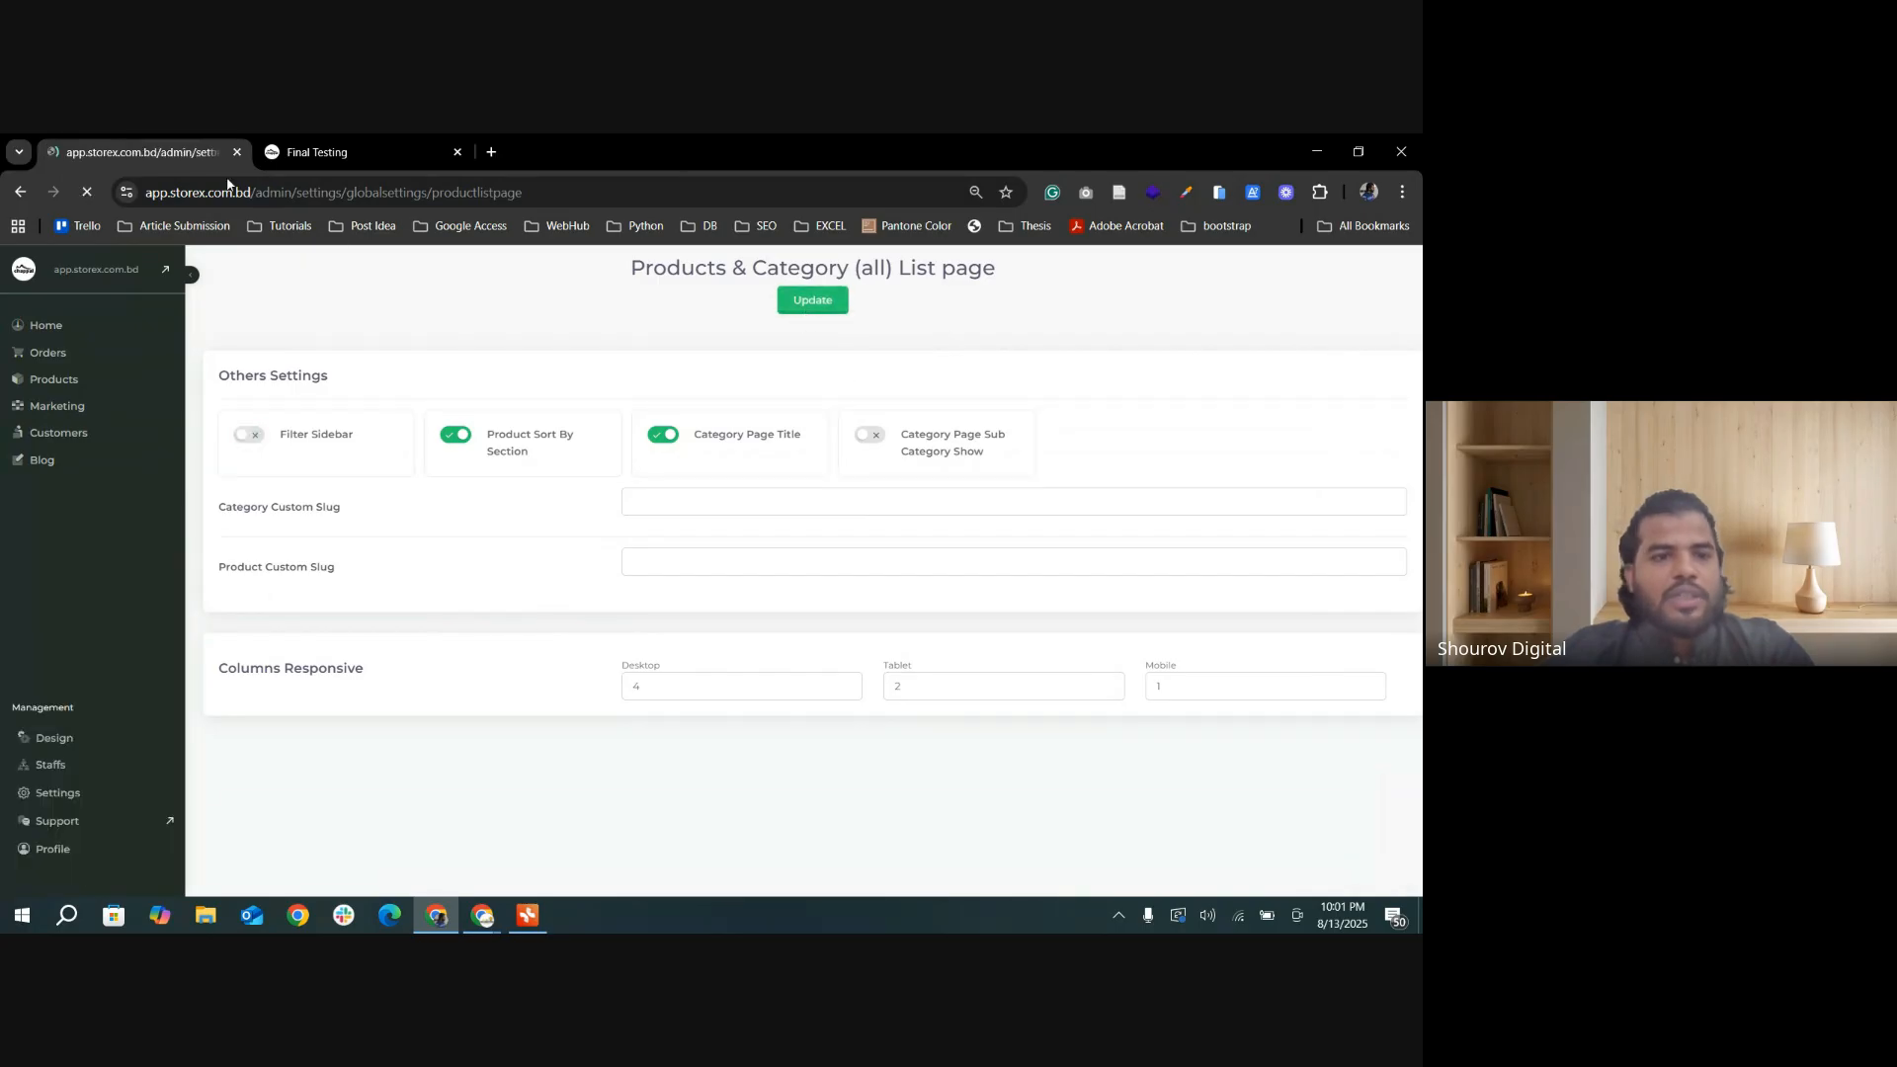
left_click(326, 152)
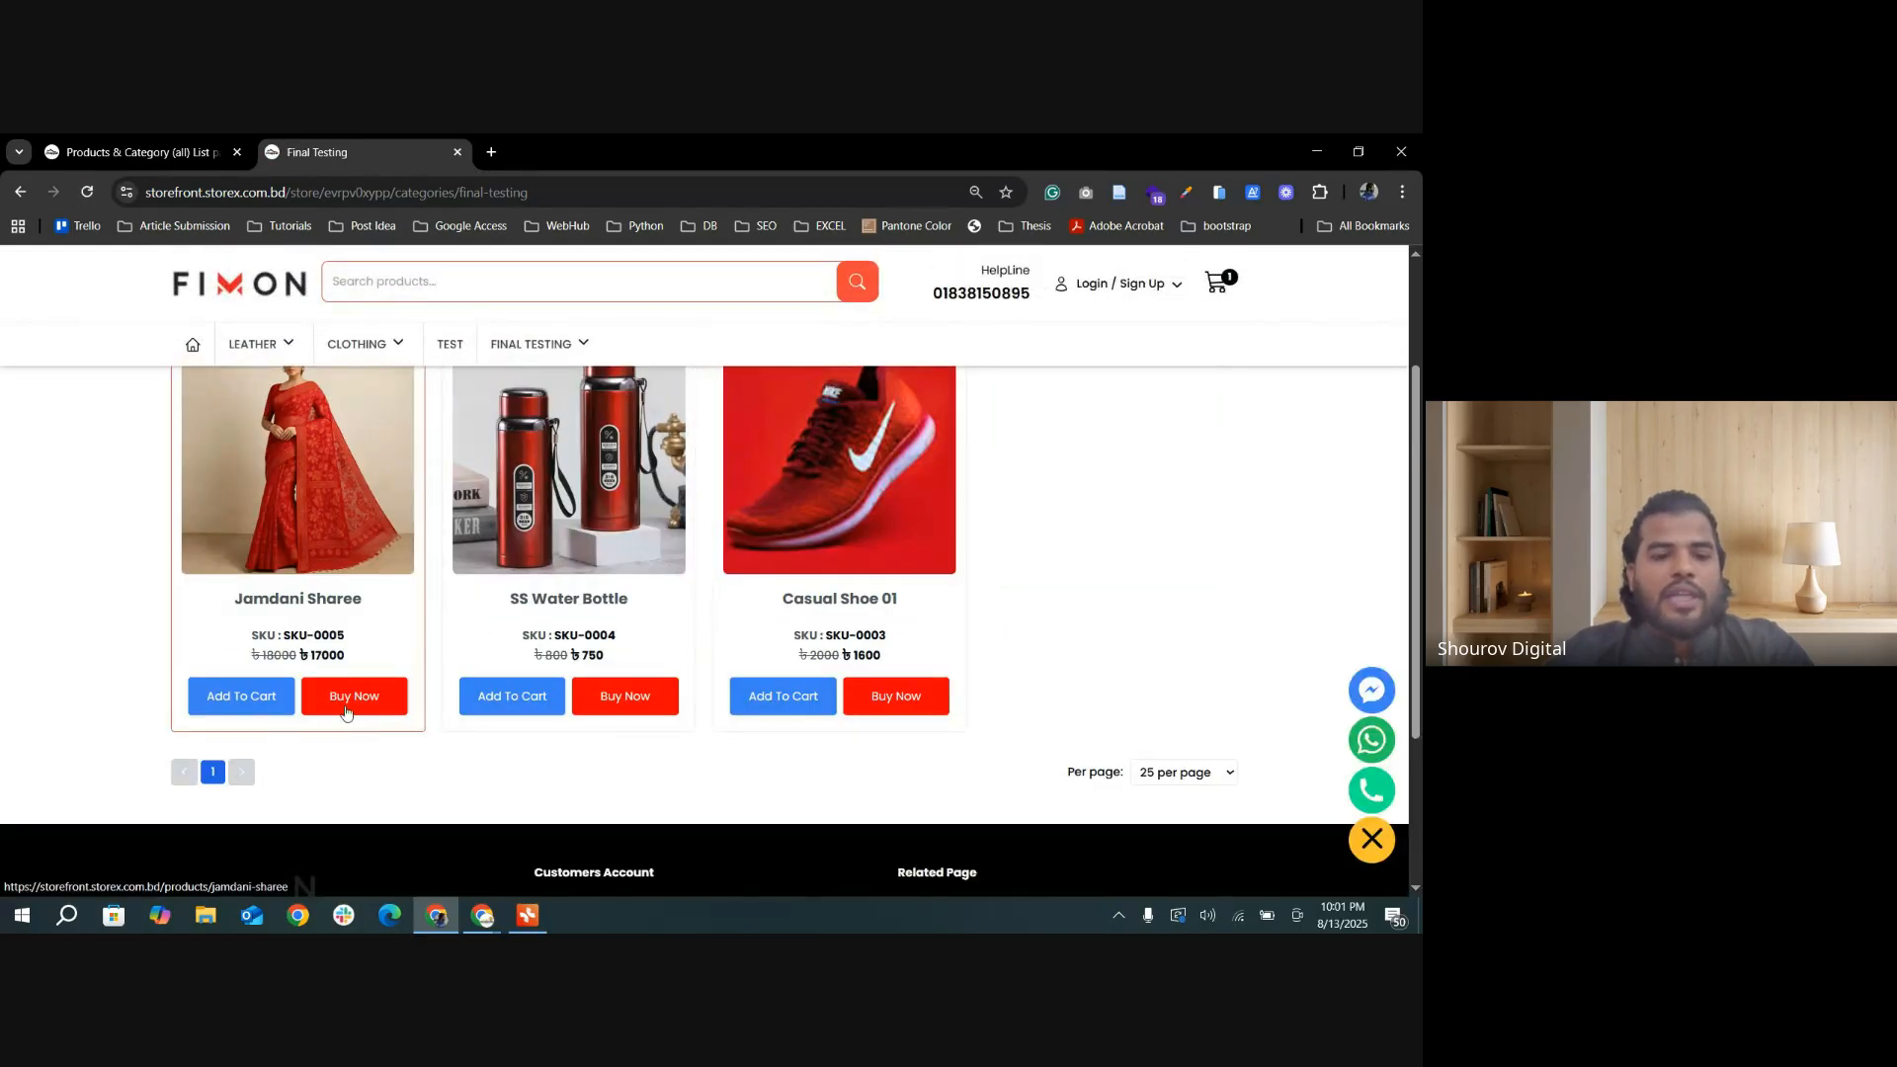
Step: In Products List Design, set Products Buttons Show or Hide to Buy Now Only and update the settings
left_click(136, 153)
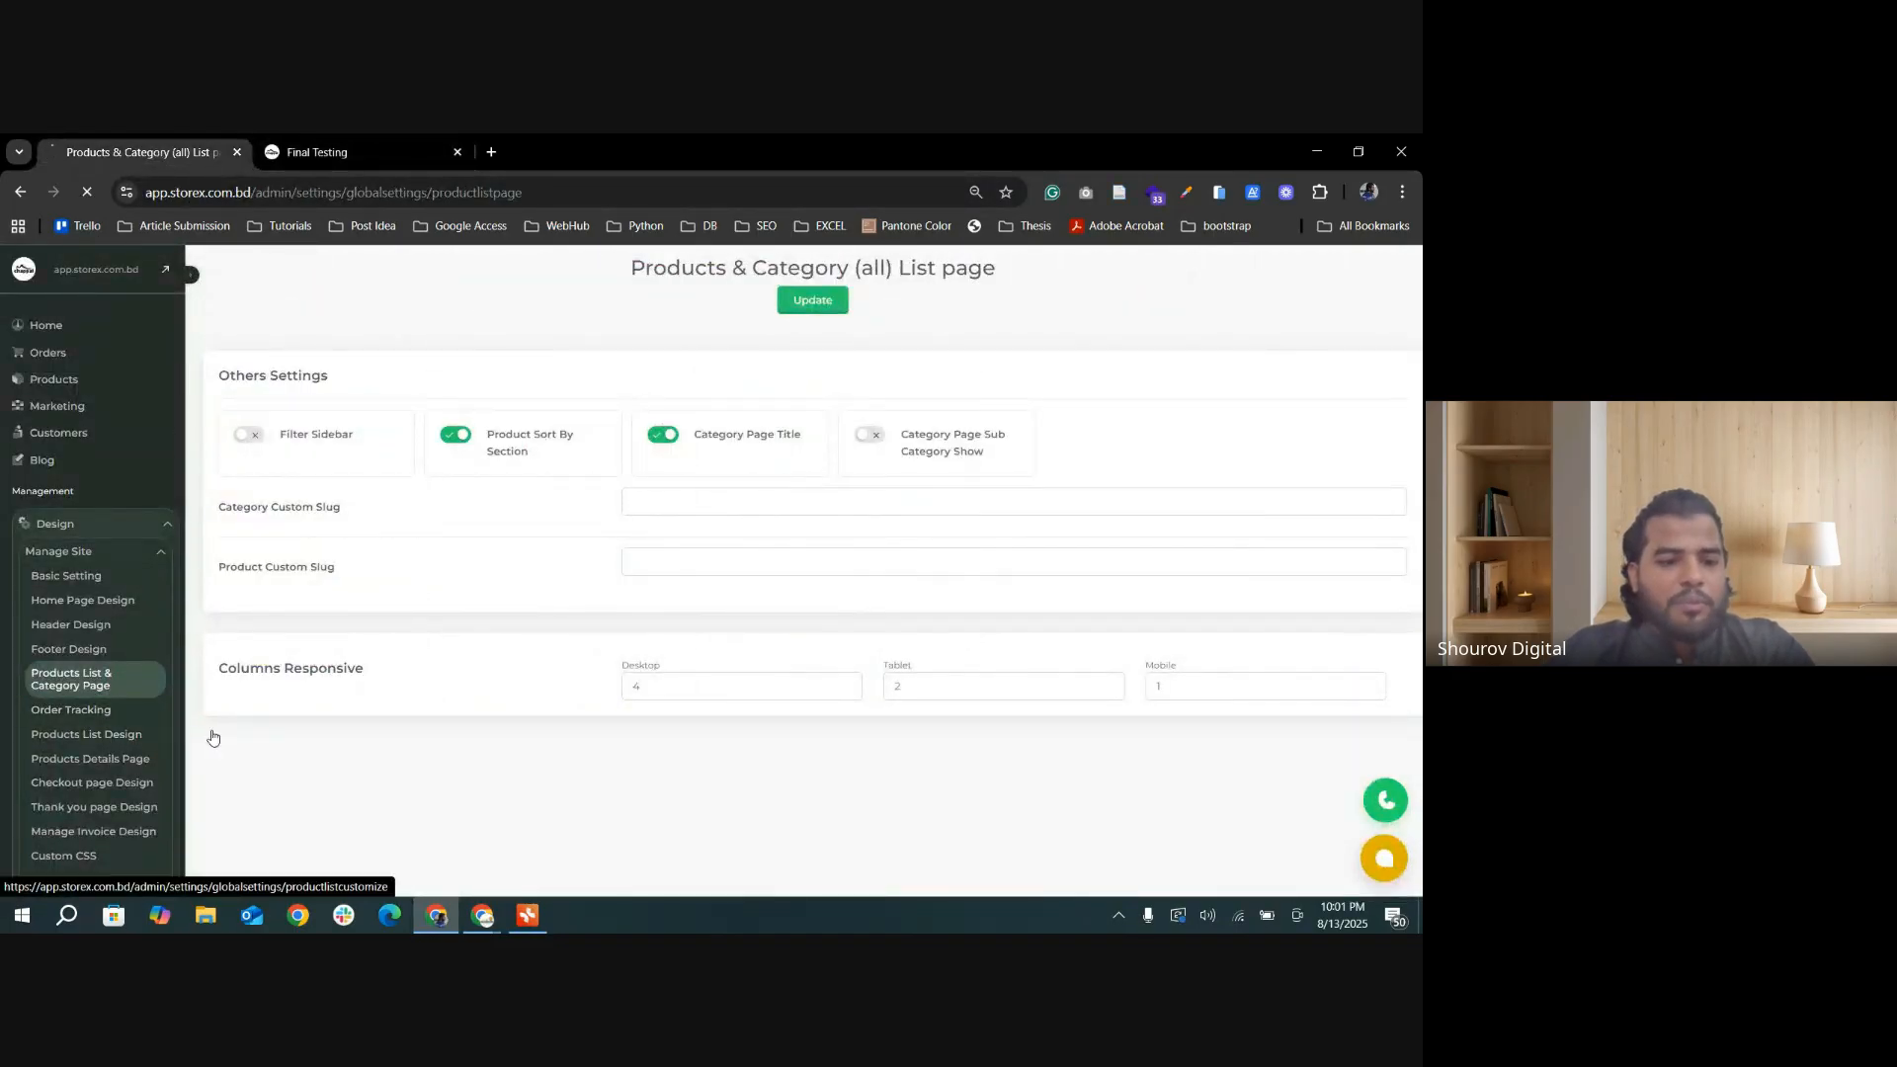
left_click(89, 734)
scroll(431, 640, "down", 6)
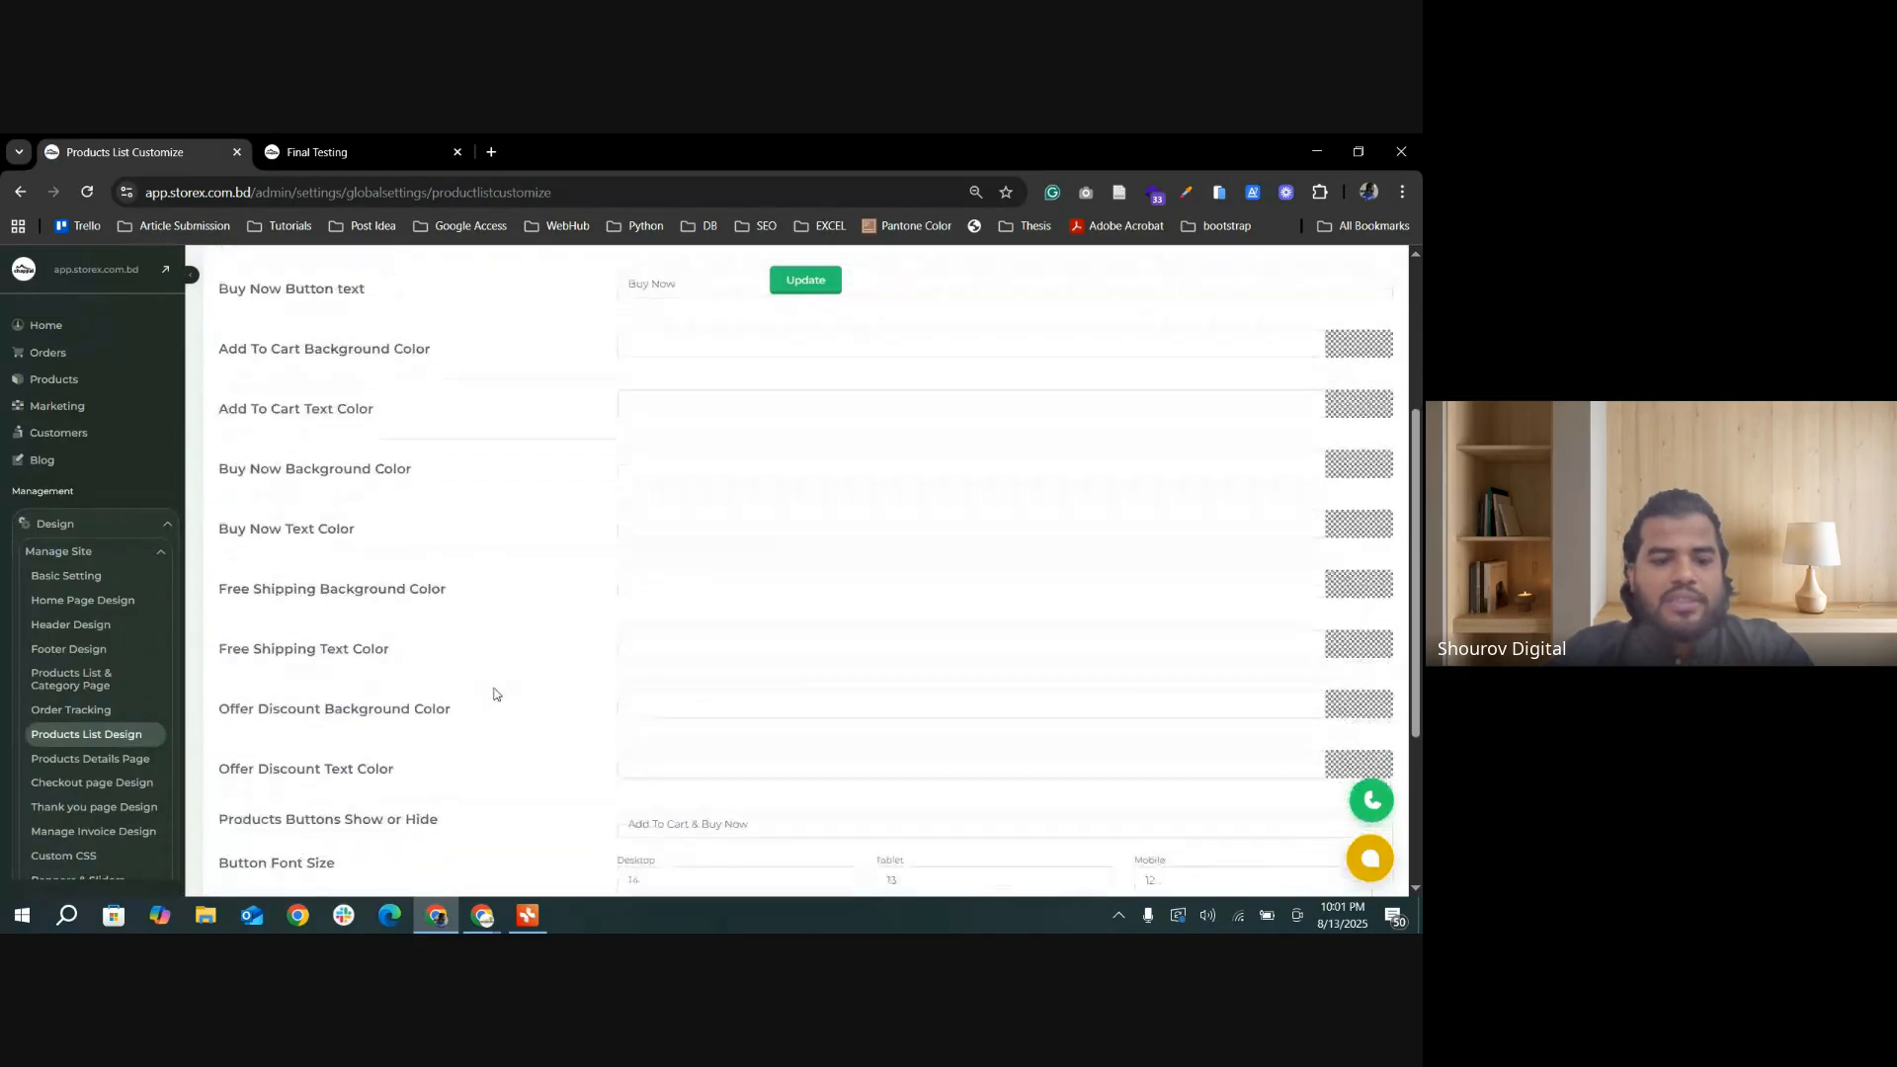
left_click(901, 553)
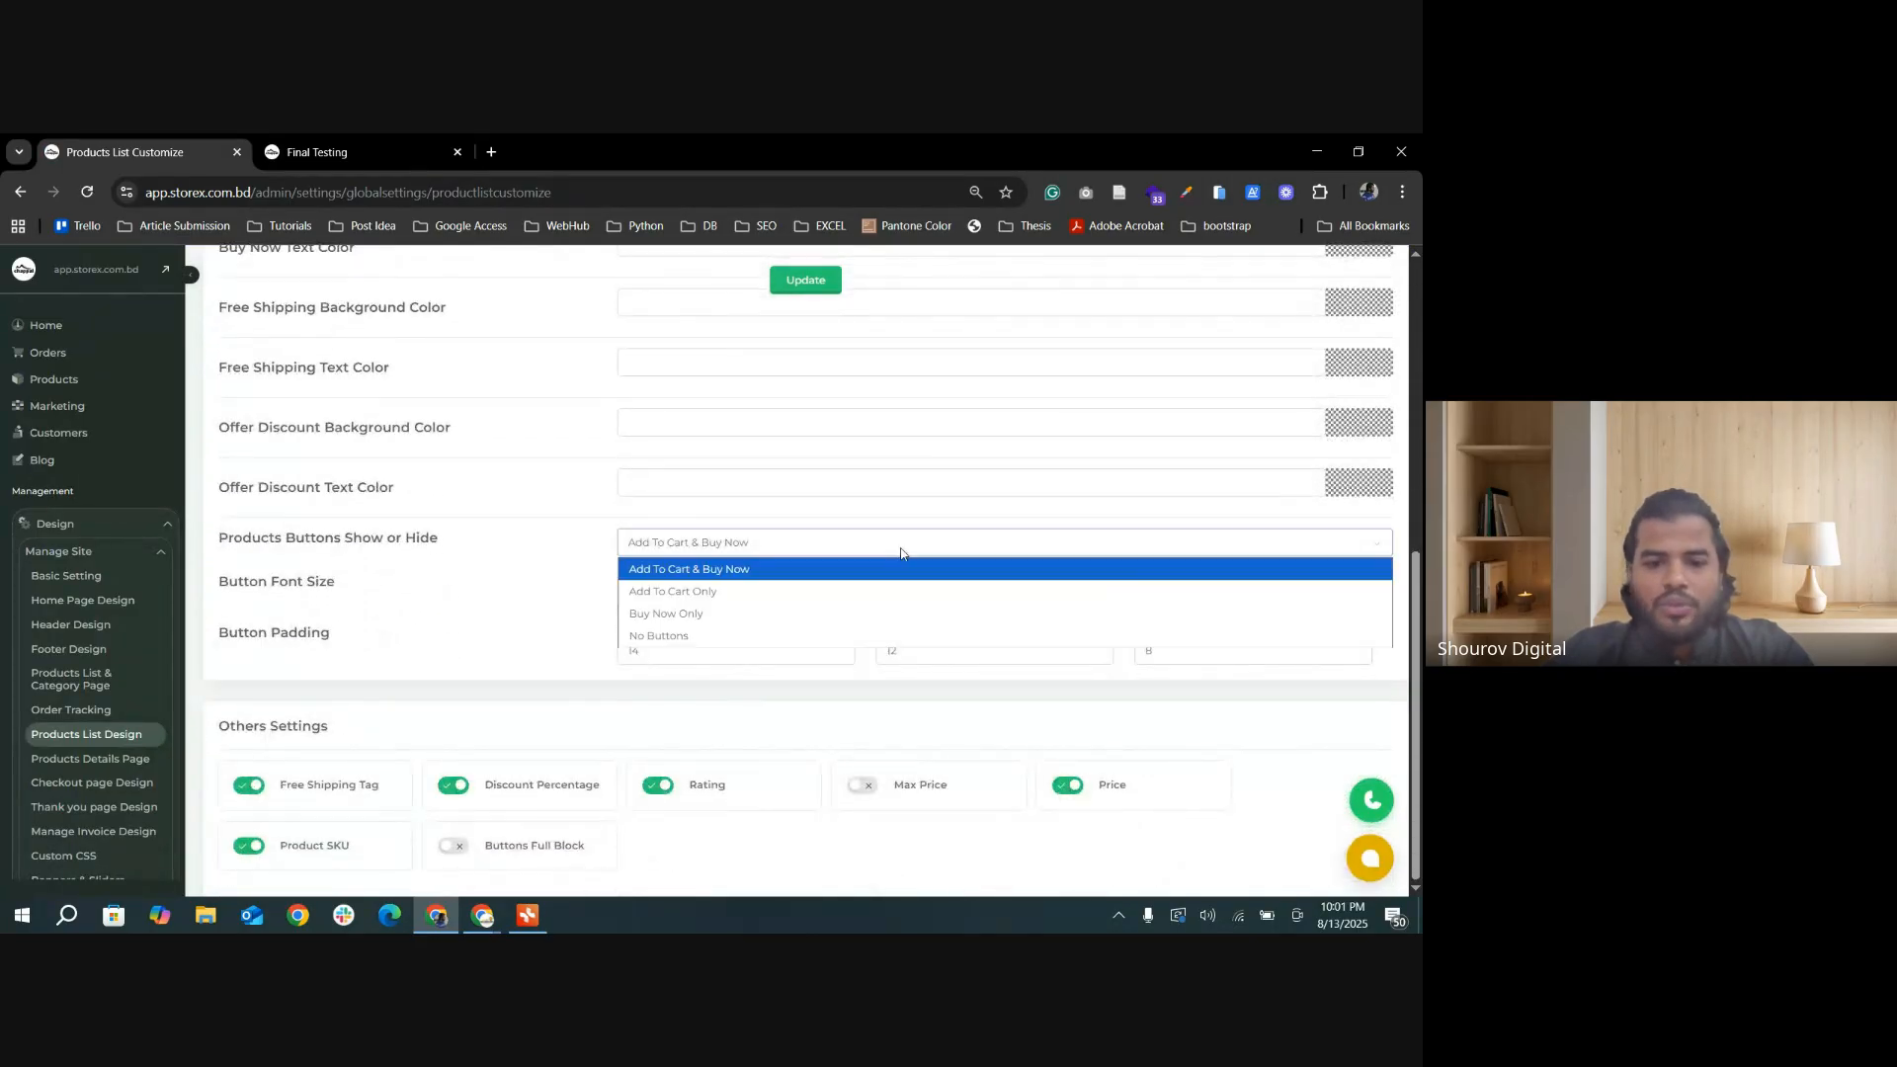
left_click(707, 614)
left_click(805, 280)
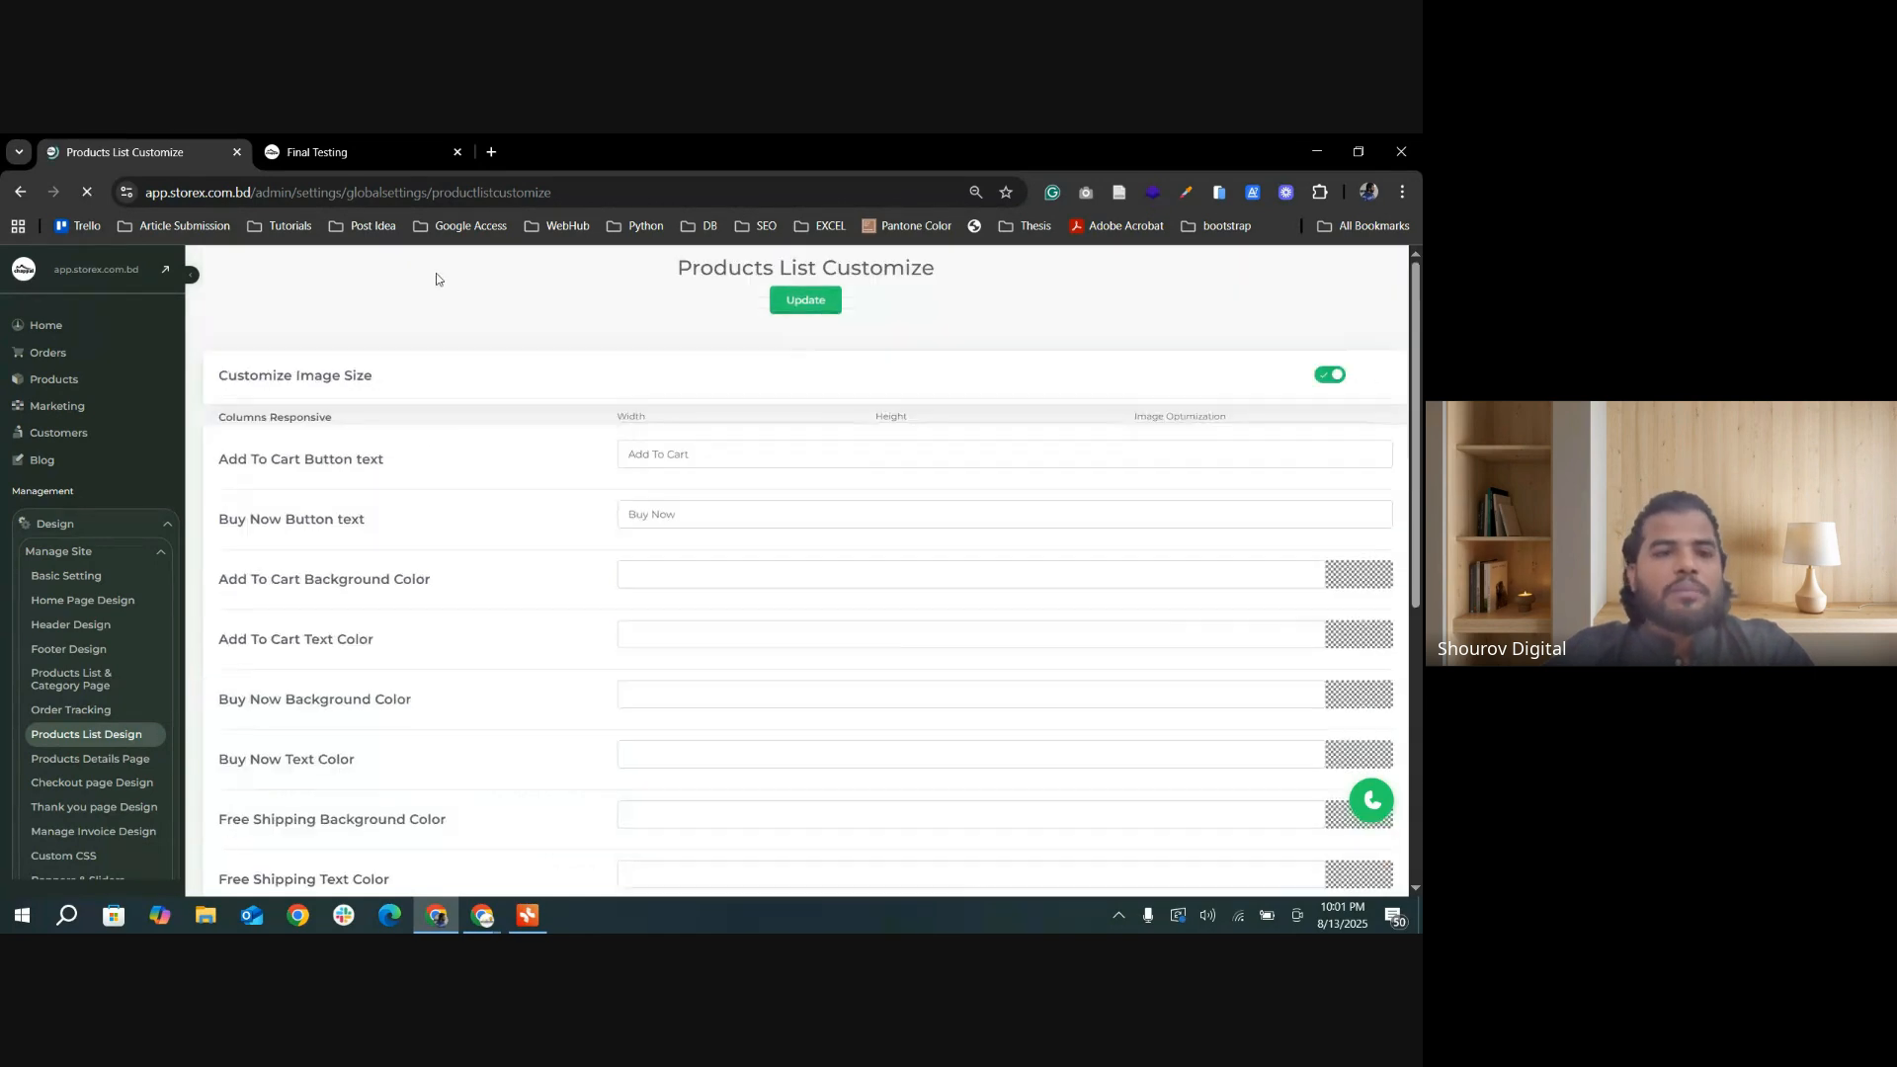
Step: Reload the Final Testing category page and open the Jamdani Sharee through its card's Buy Now button
left_click(339, 155)
left_click(89, 194)
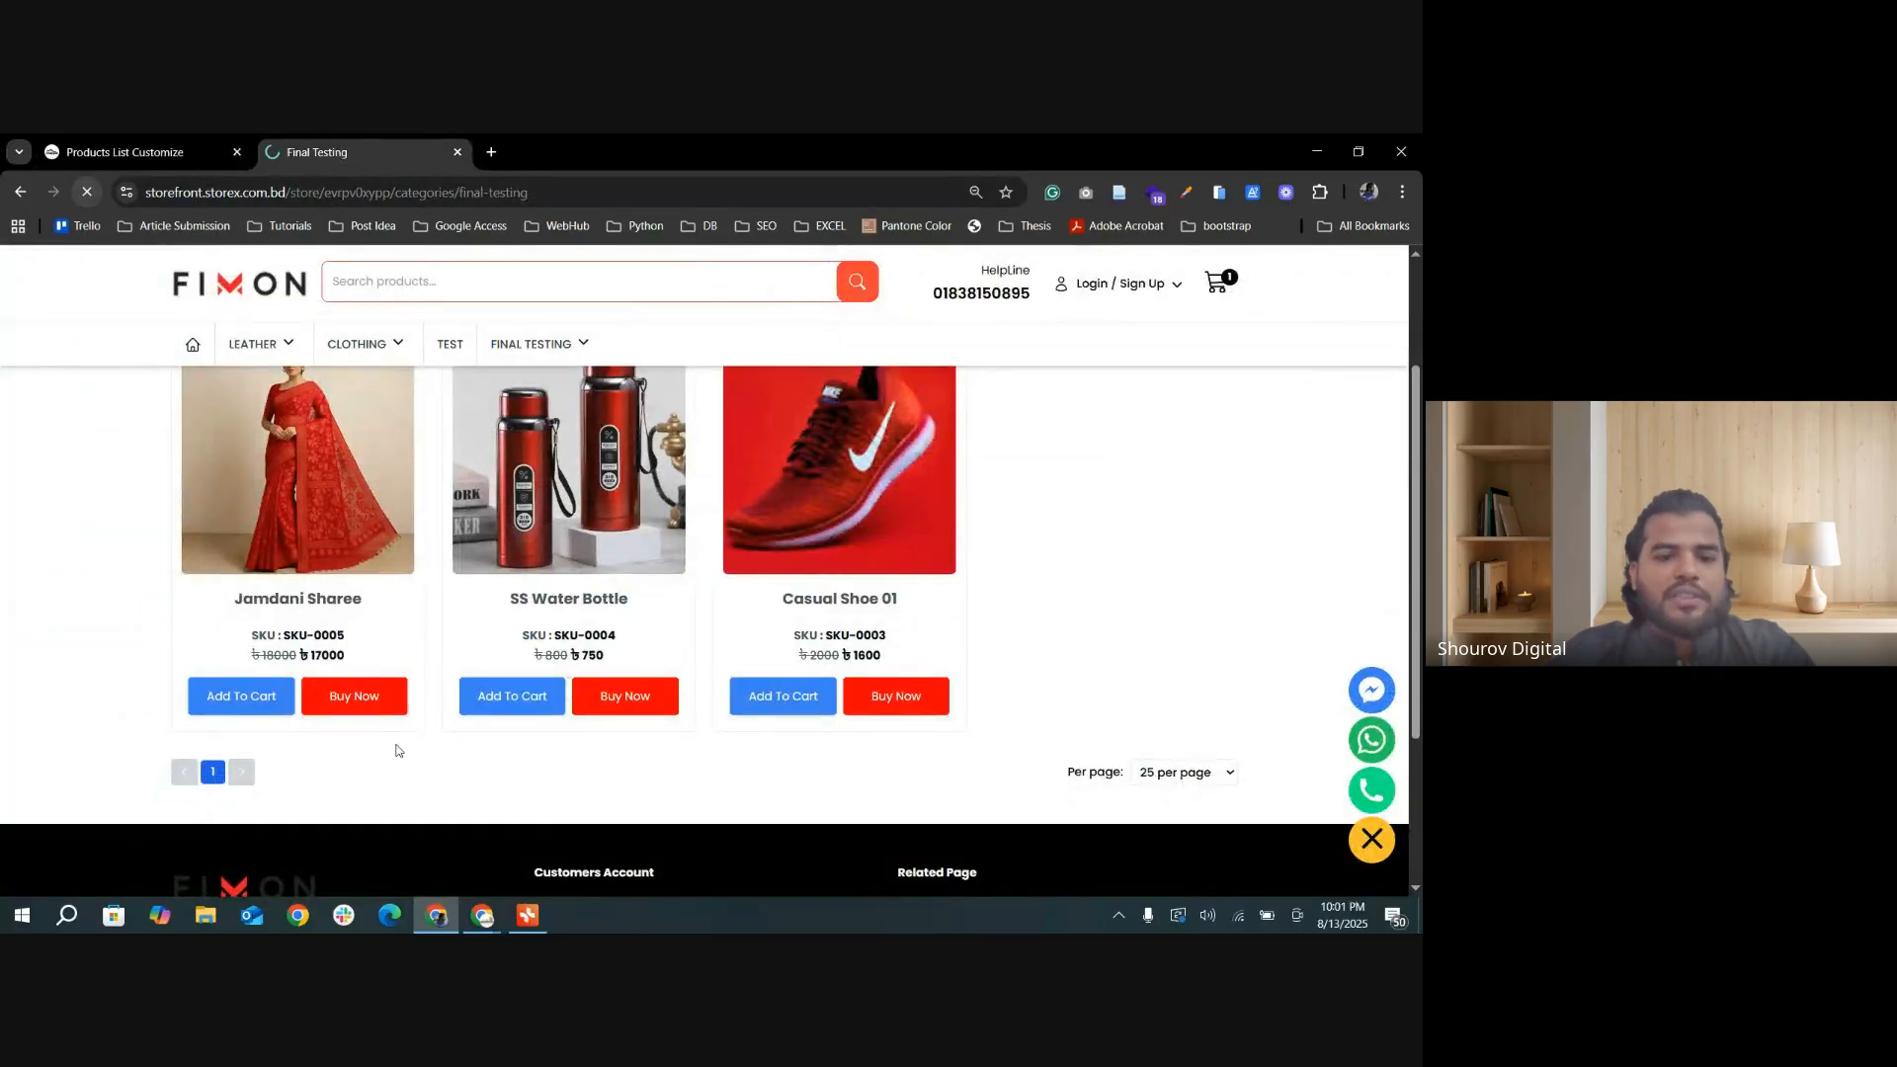
middle_click(318, 688)
left_click(343, 687)
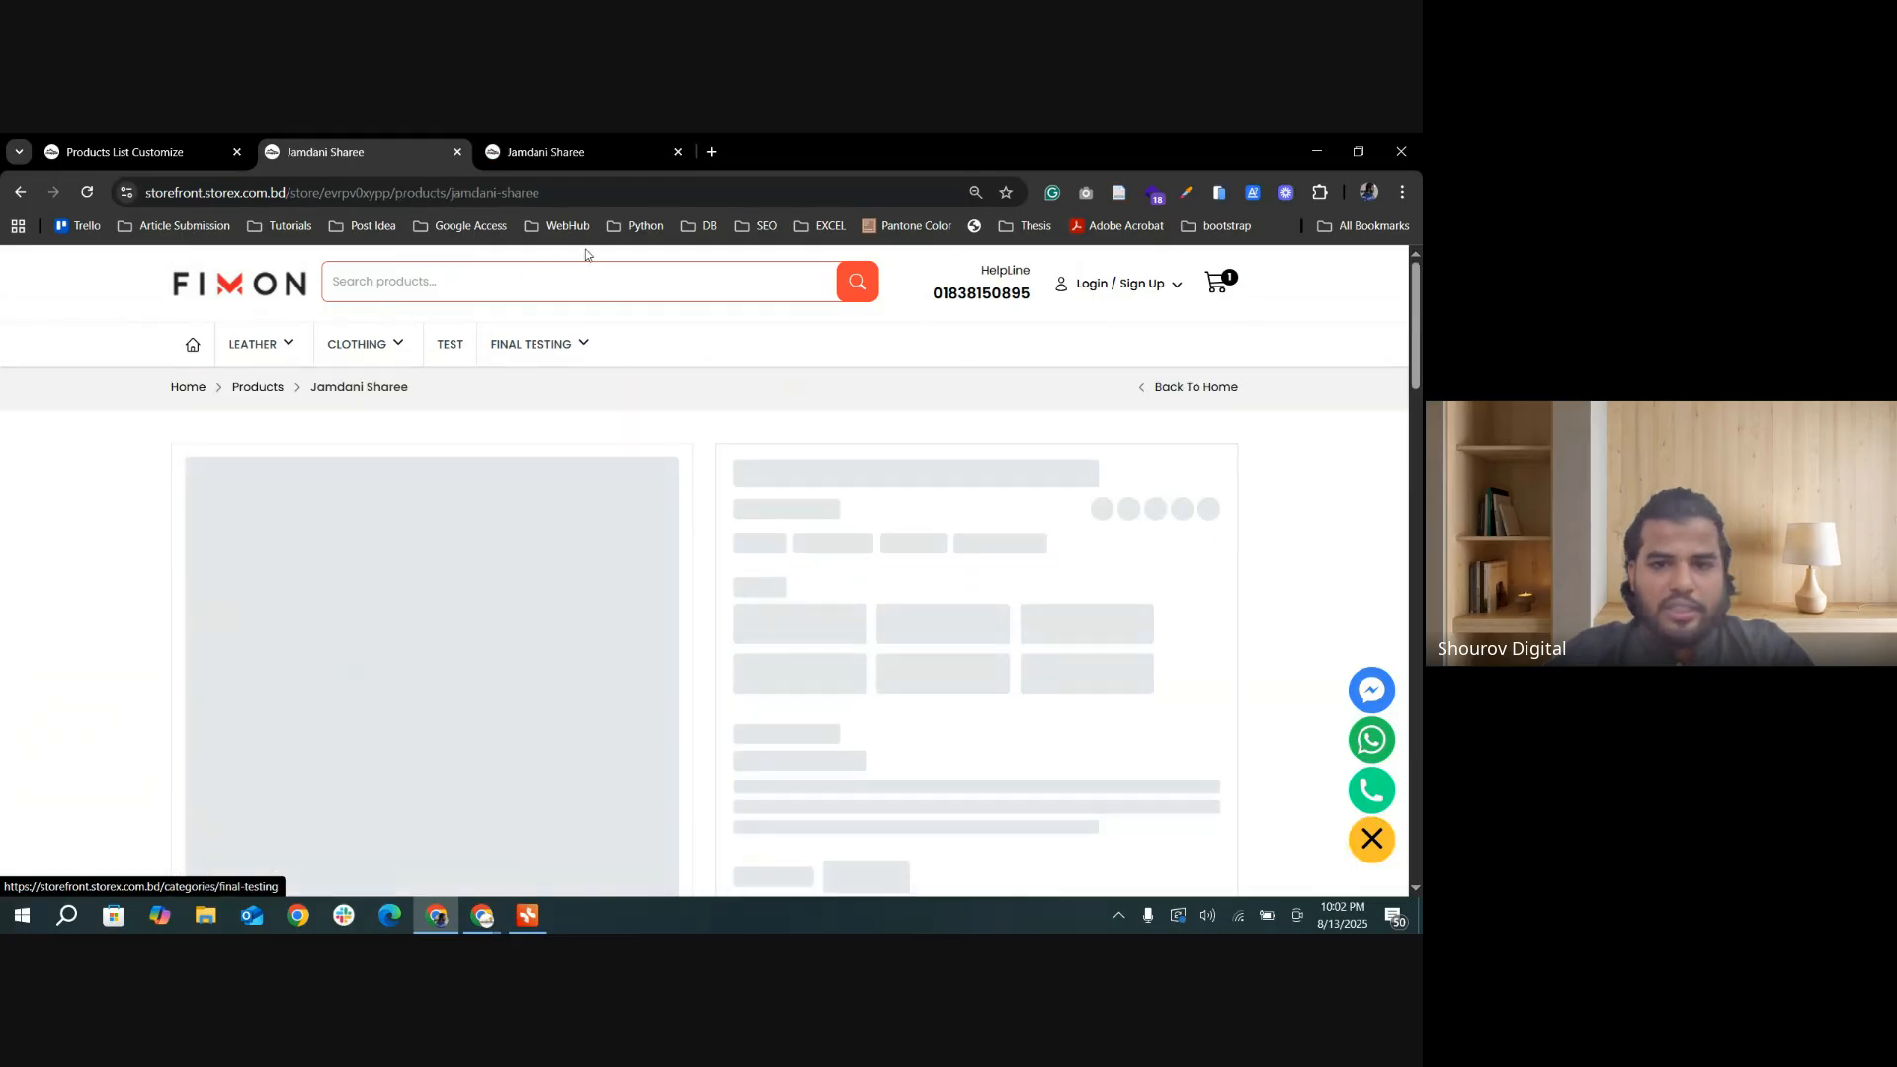
Step: Examine the purchase and call buttons and the description on the Jamdani Sharee product page
scroll(1031, 662, "down", 3)
scroll(1008, 664, "up", 3)
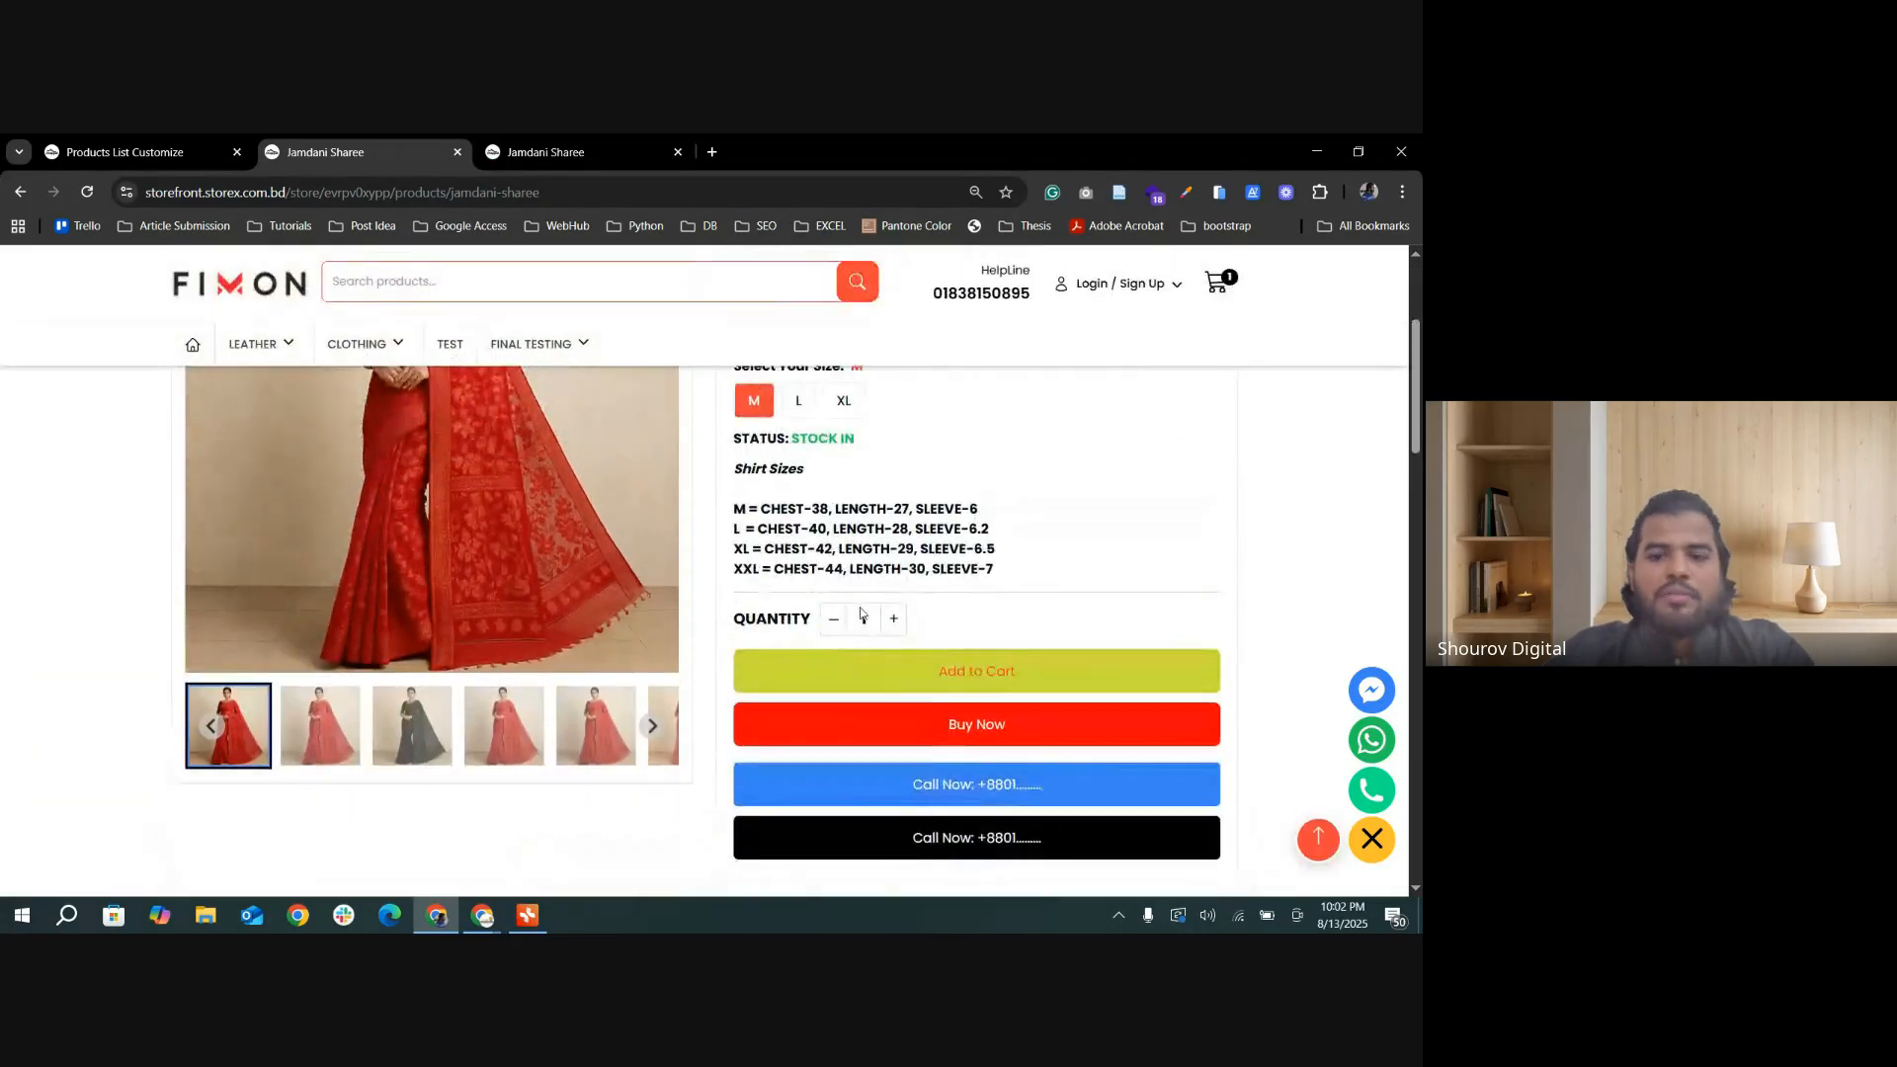
scroll(939, 662, "down", 4)
scroll(931, 662, "down", 8)
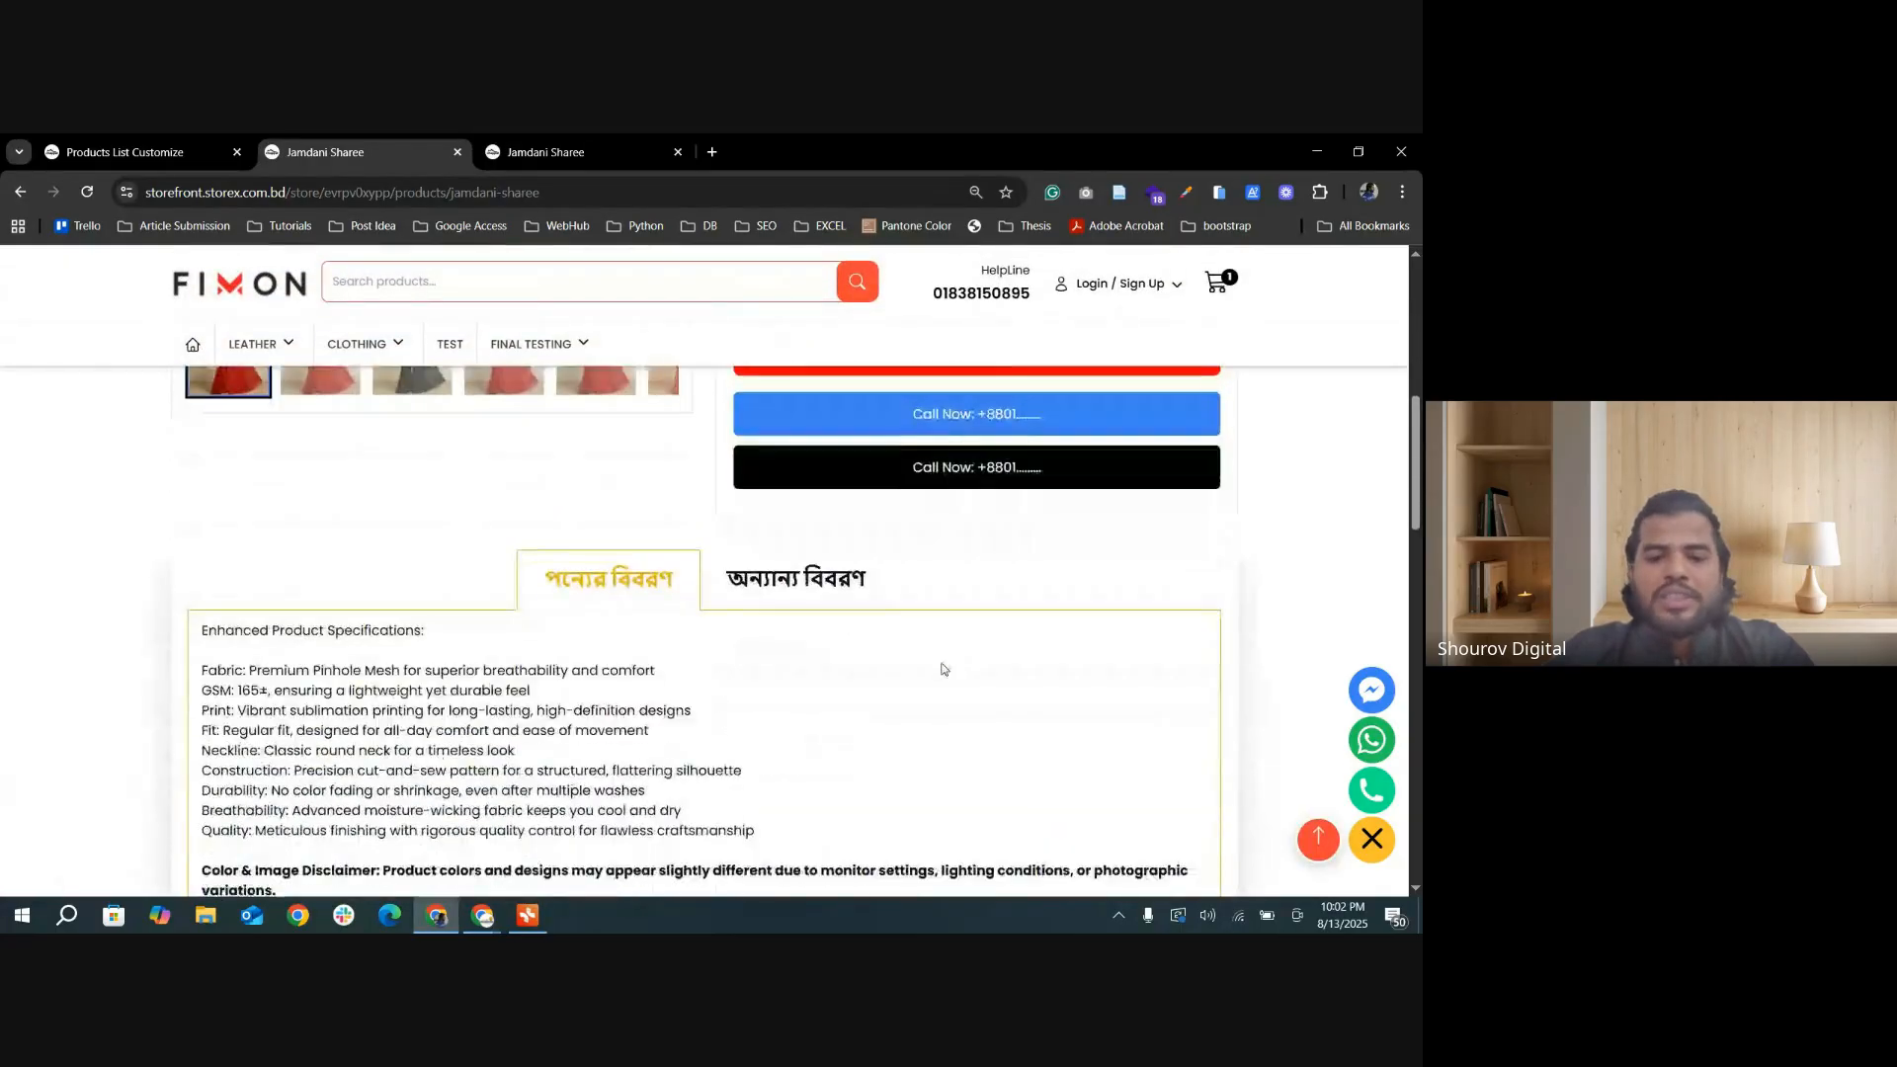
scroll(982, 686, "up", 4)
scroll(982, 692, "up", 7)
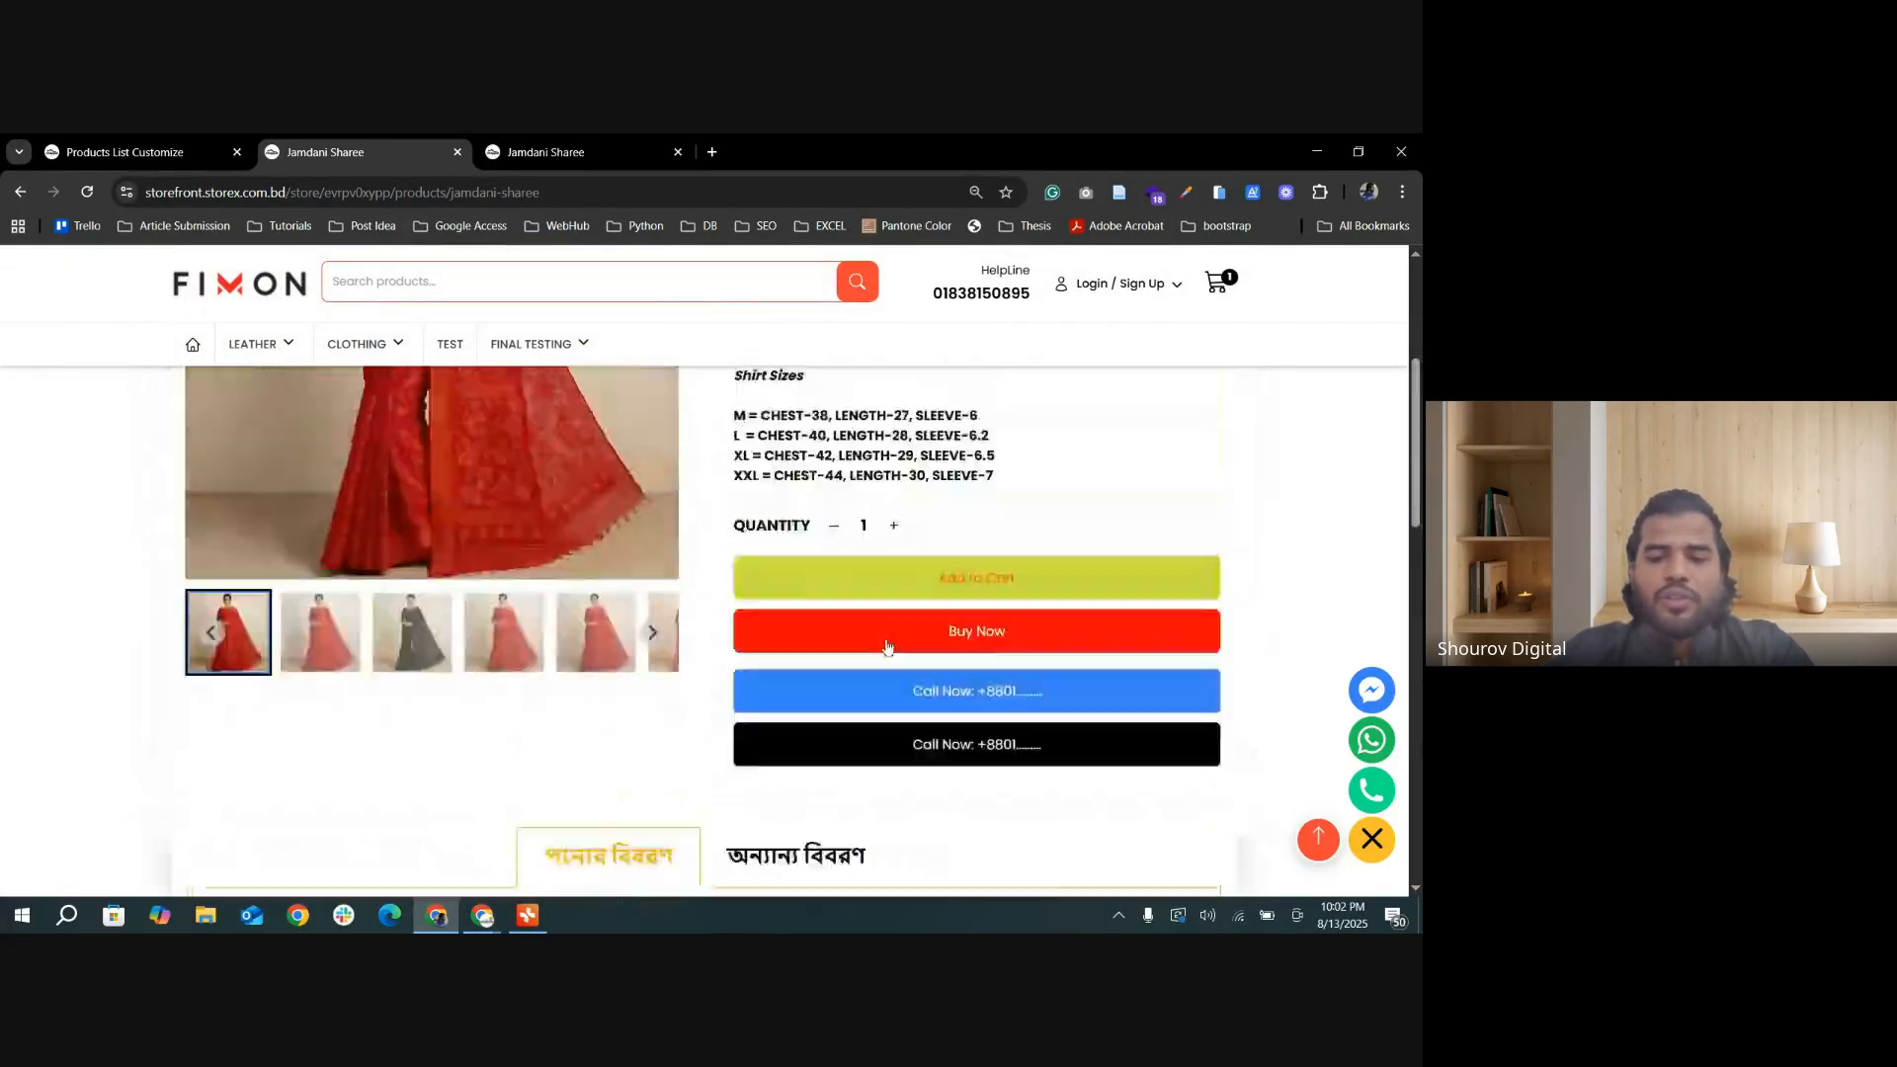
scroll(988, 681, "down", 3)
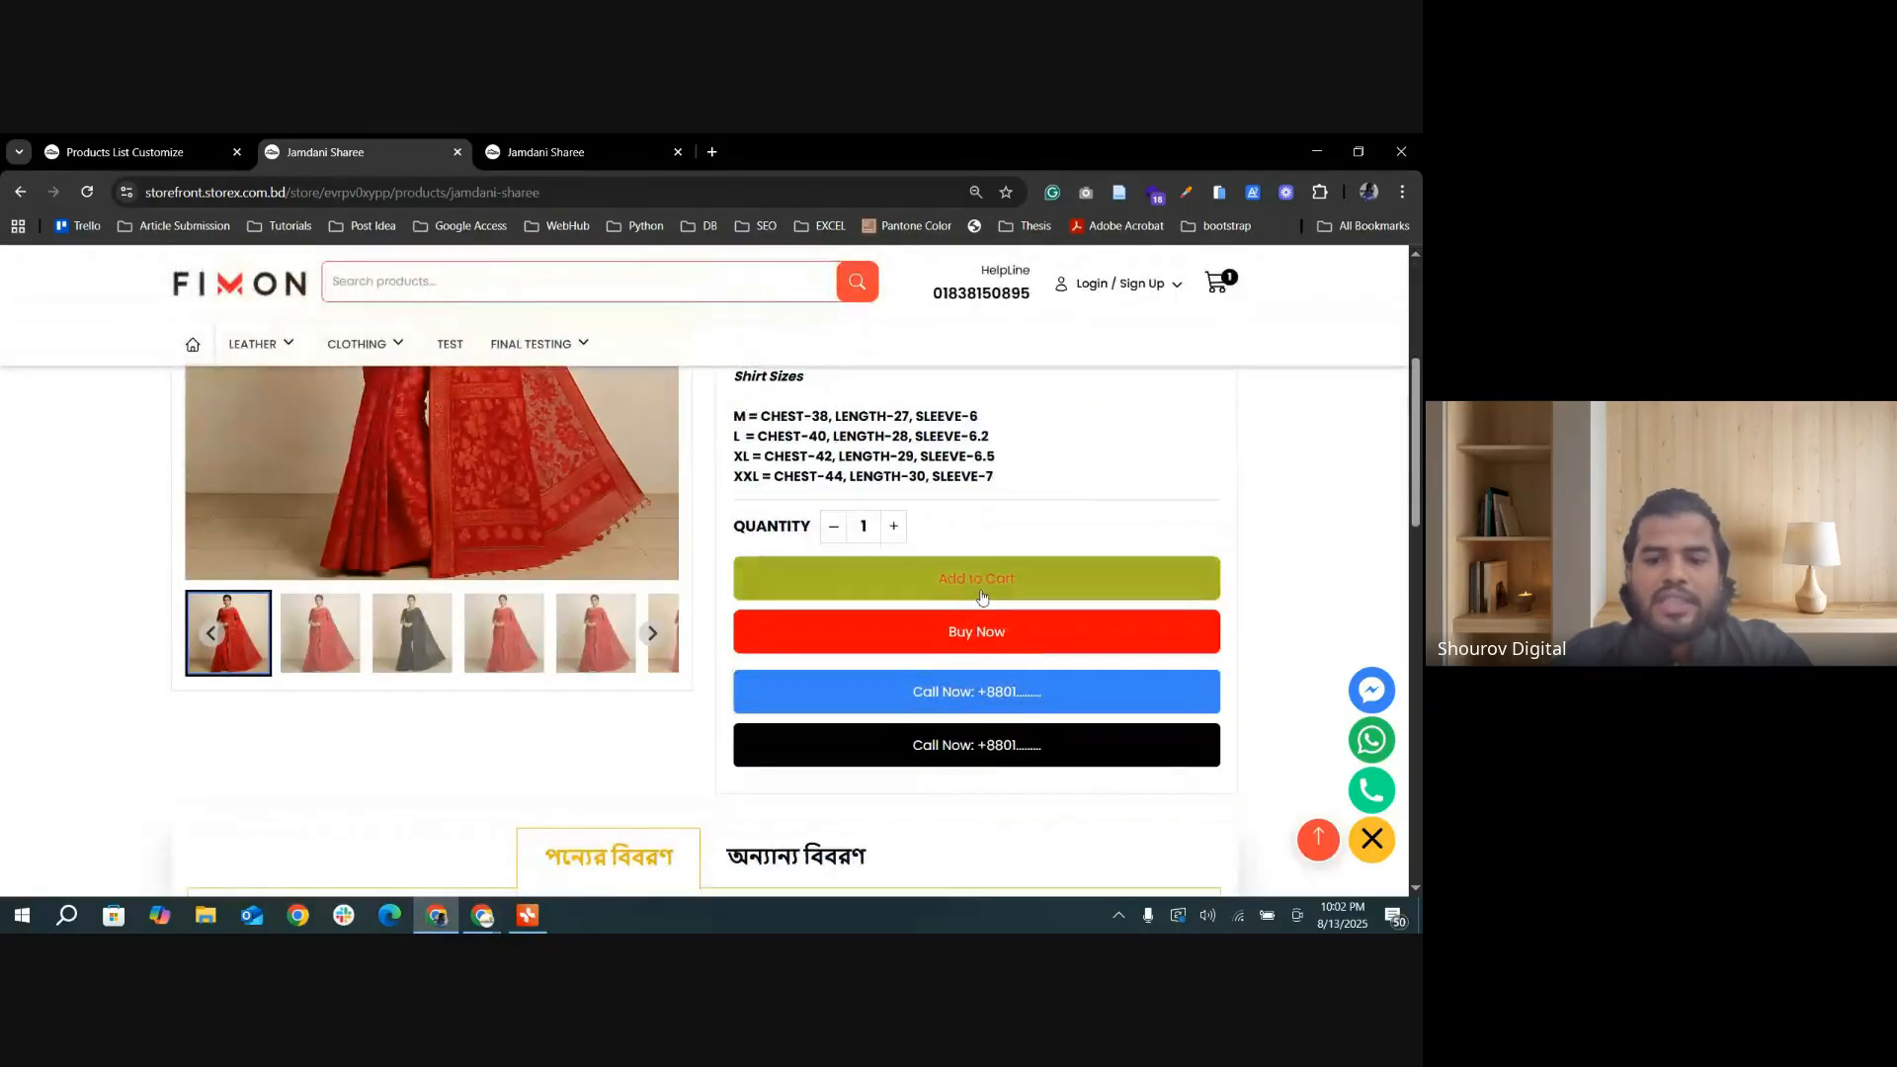
Step: Buy the Jamdani Sharee now, look over its checkout page, and go back to the product page
left_click(988, 635)
scroll(708, 663, "down", 2)
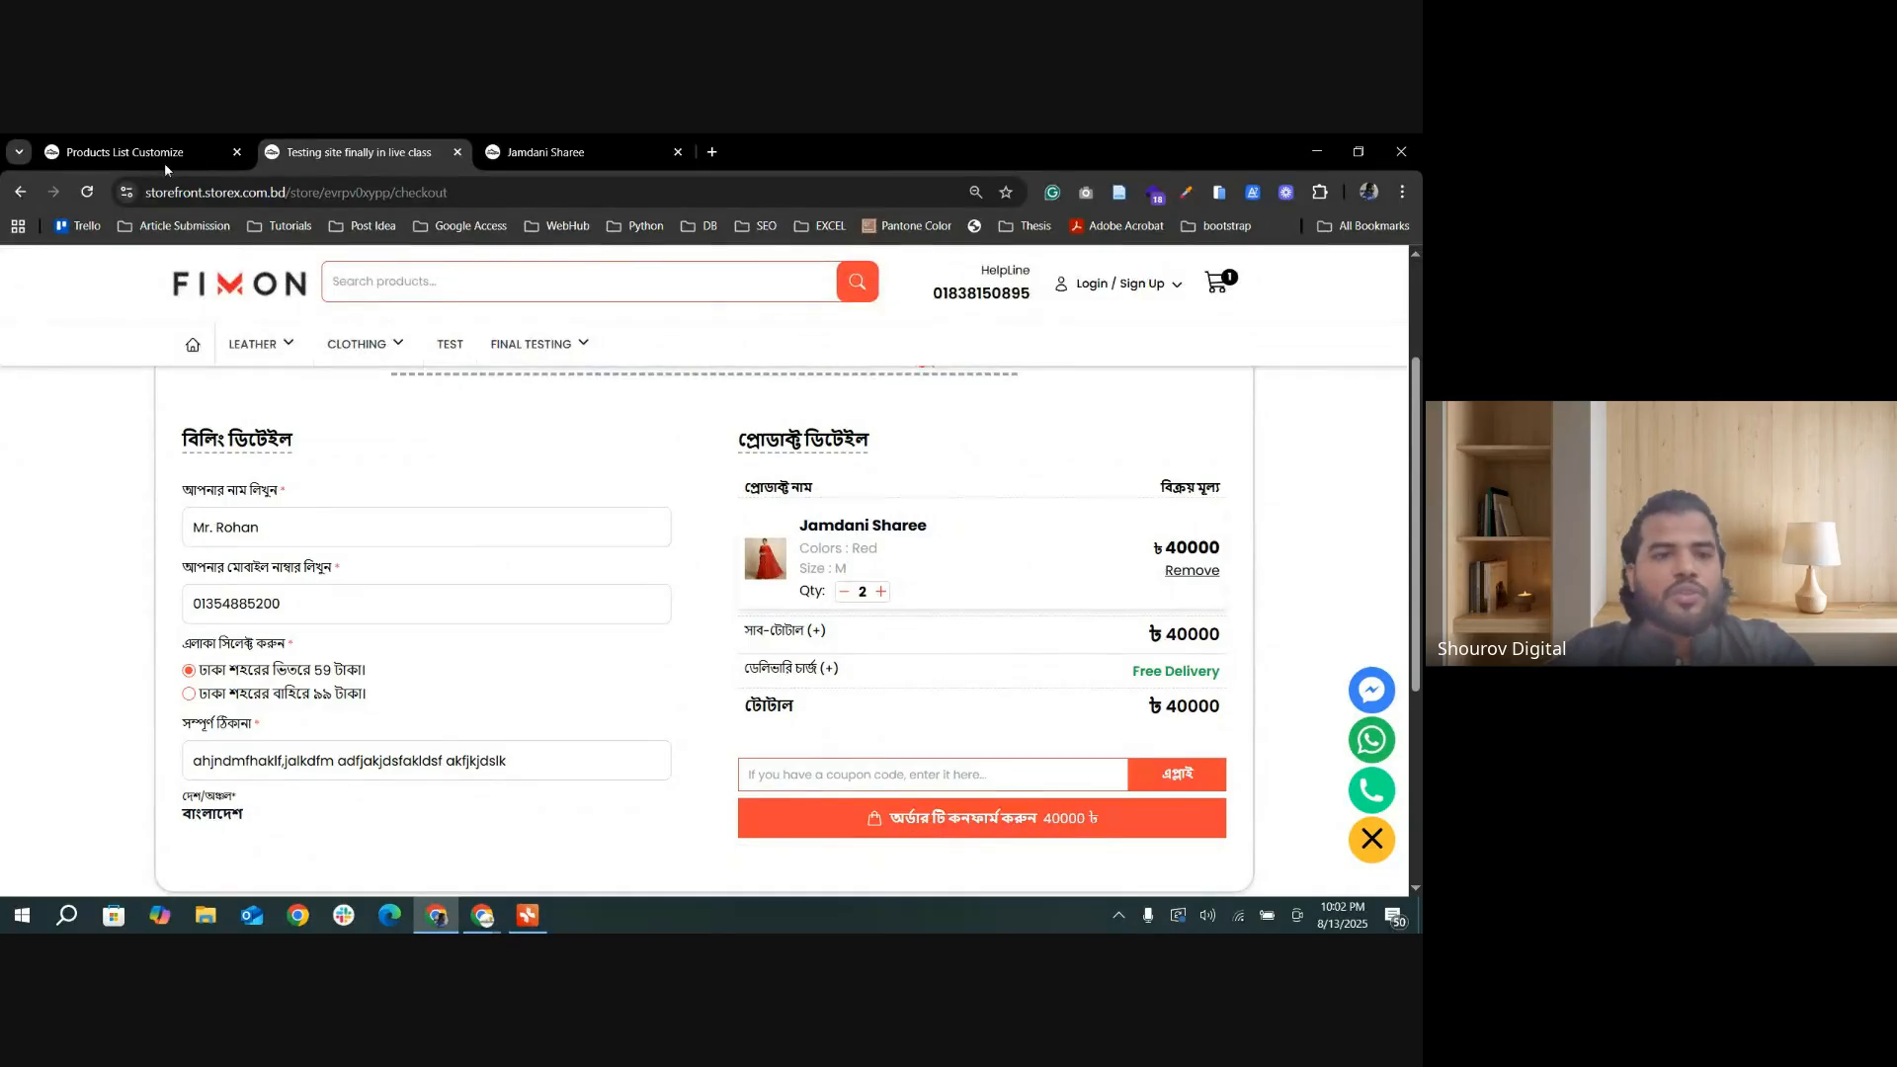
left_click(21, 193)
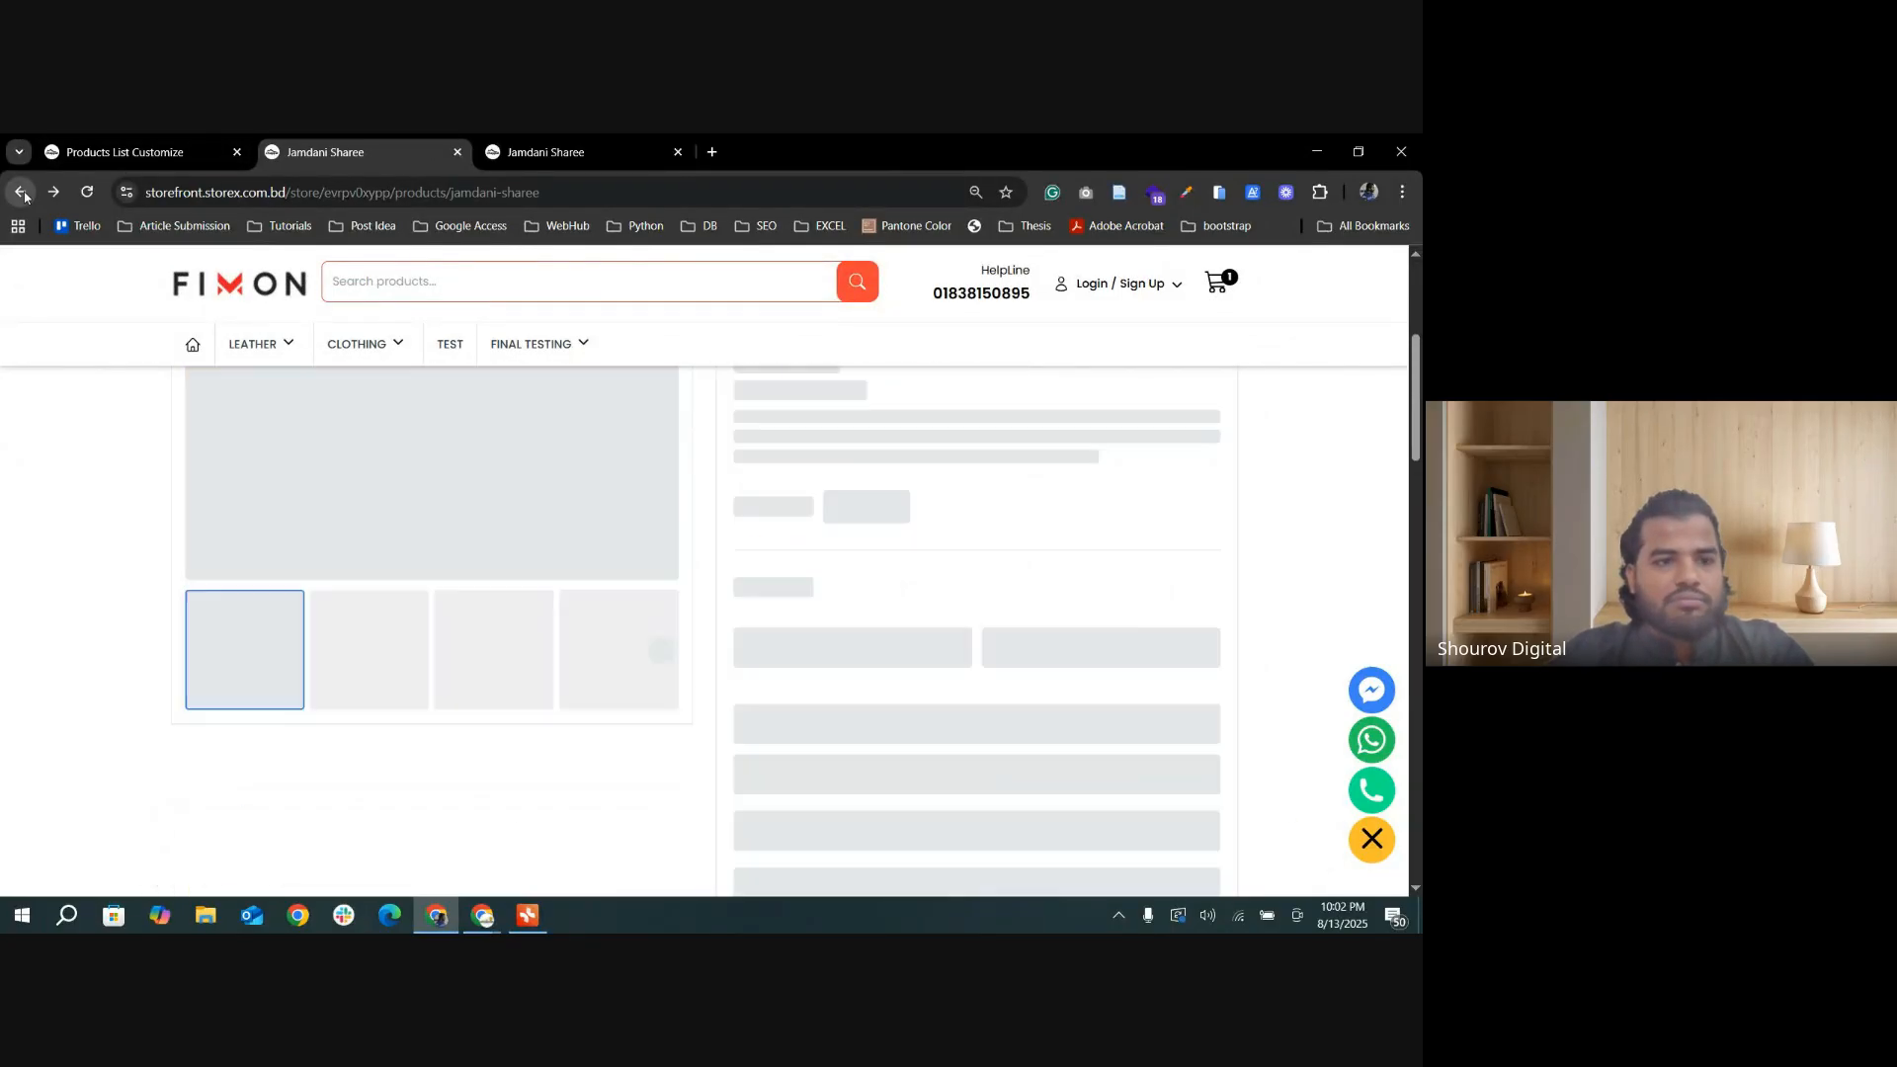
Step: Return to the admin's product list settings and look over the button text, color, button size, and other display options
left_click(125, 151)
scroll(721, 706, "down", 1)
scroll(721, 705, "down", 5)
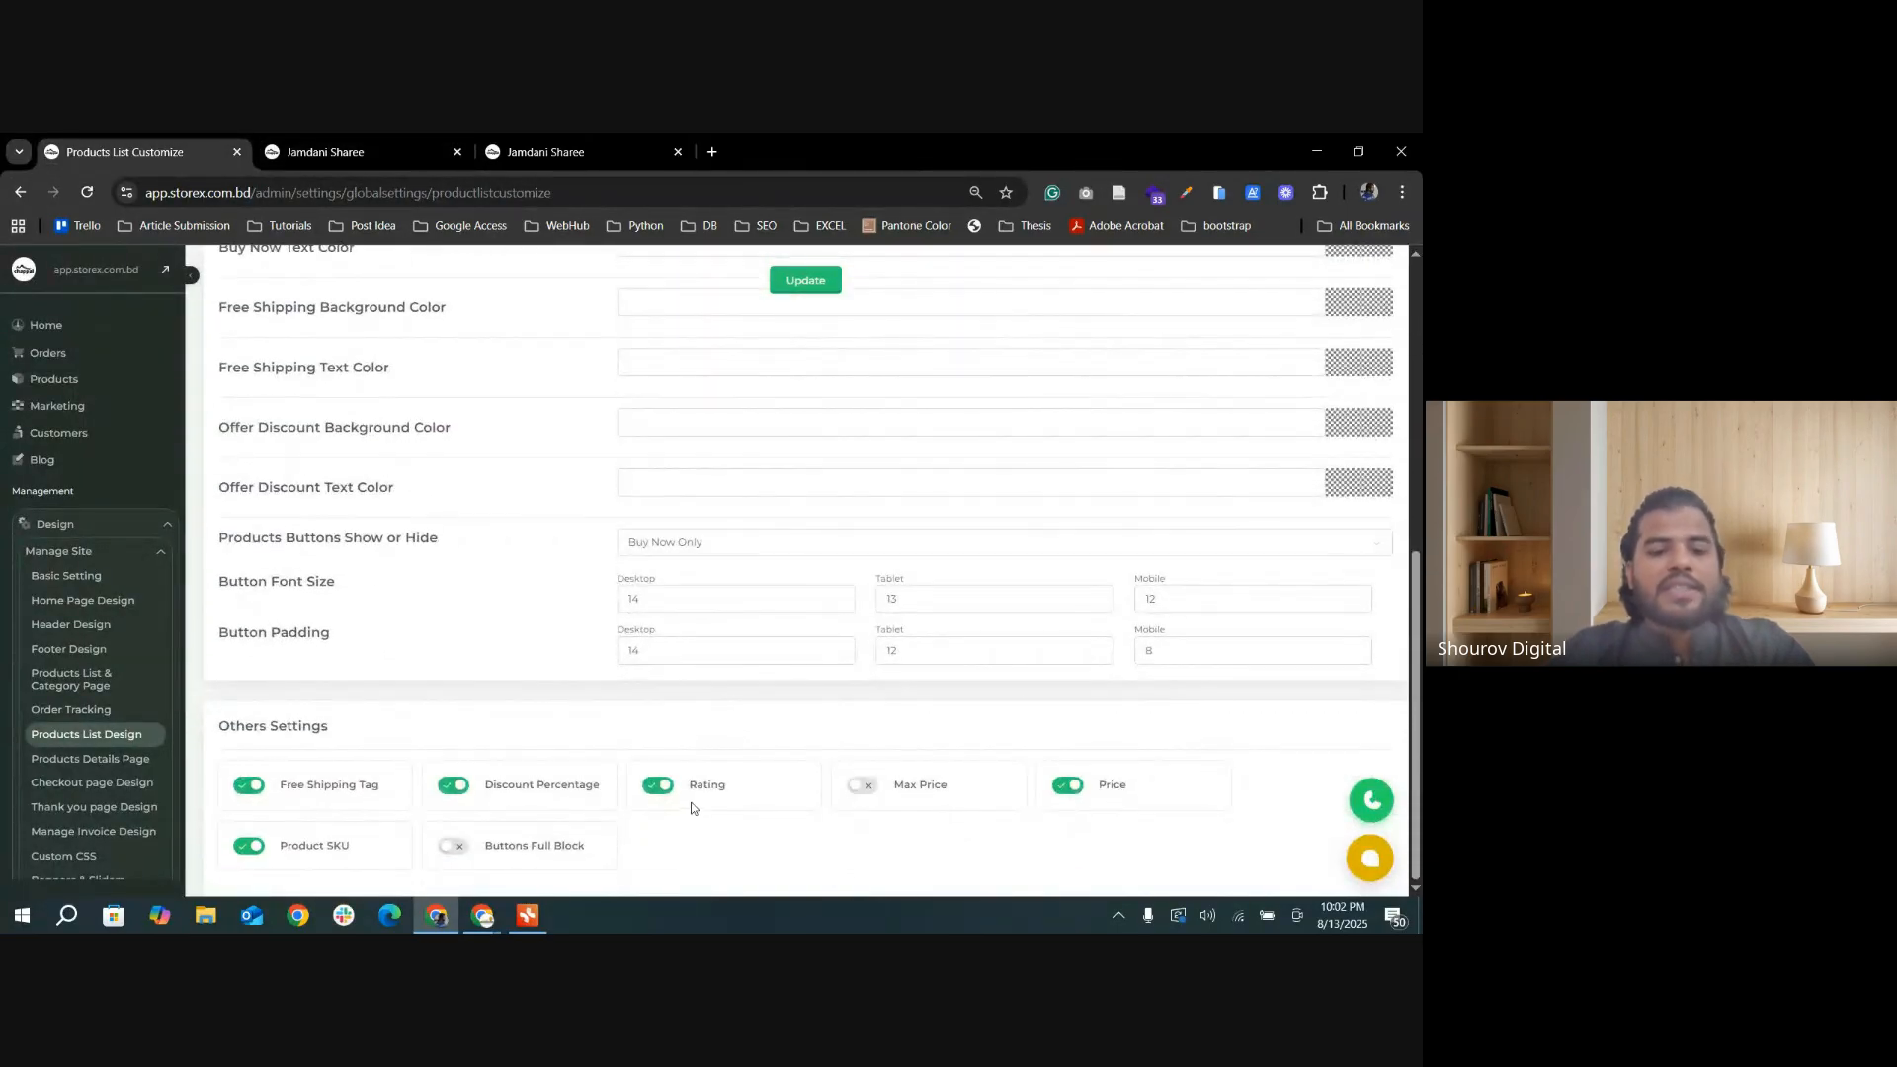
scroll(888, 819, "up", 5)
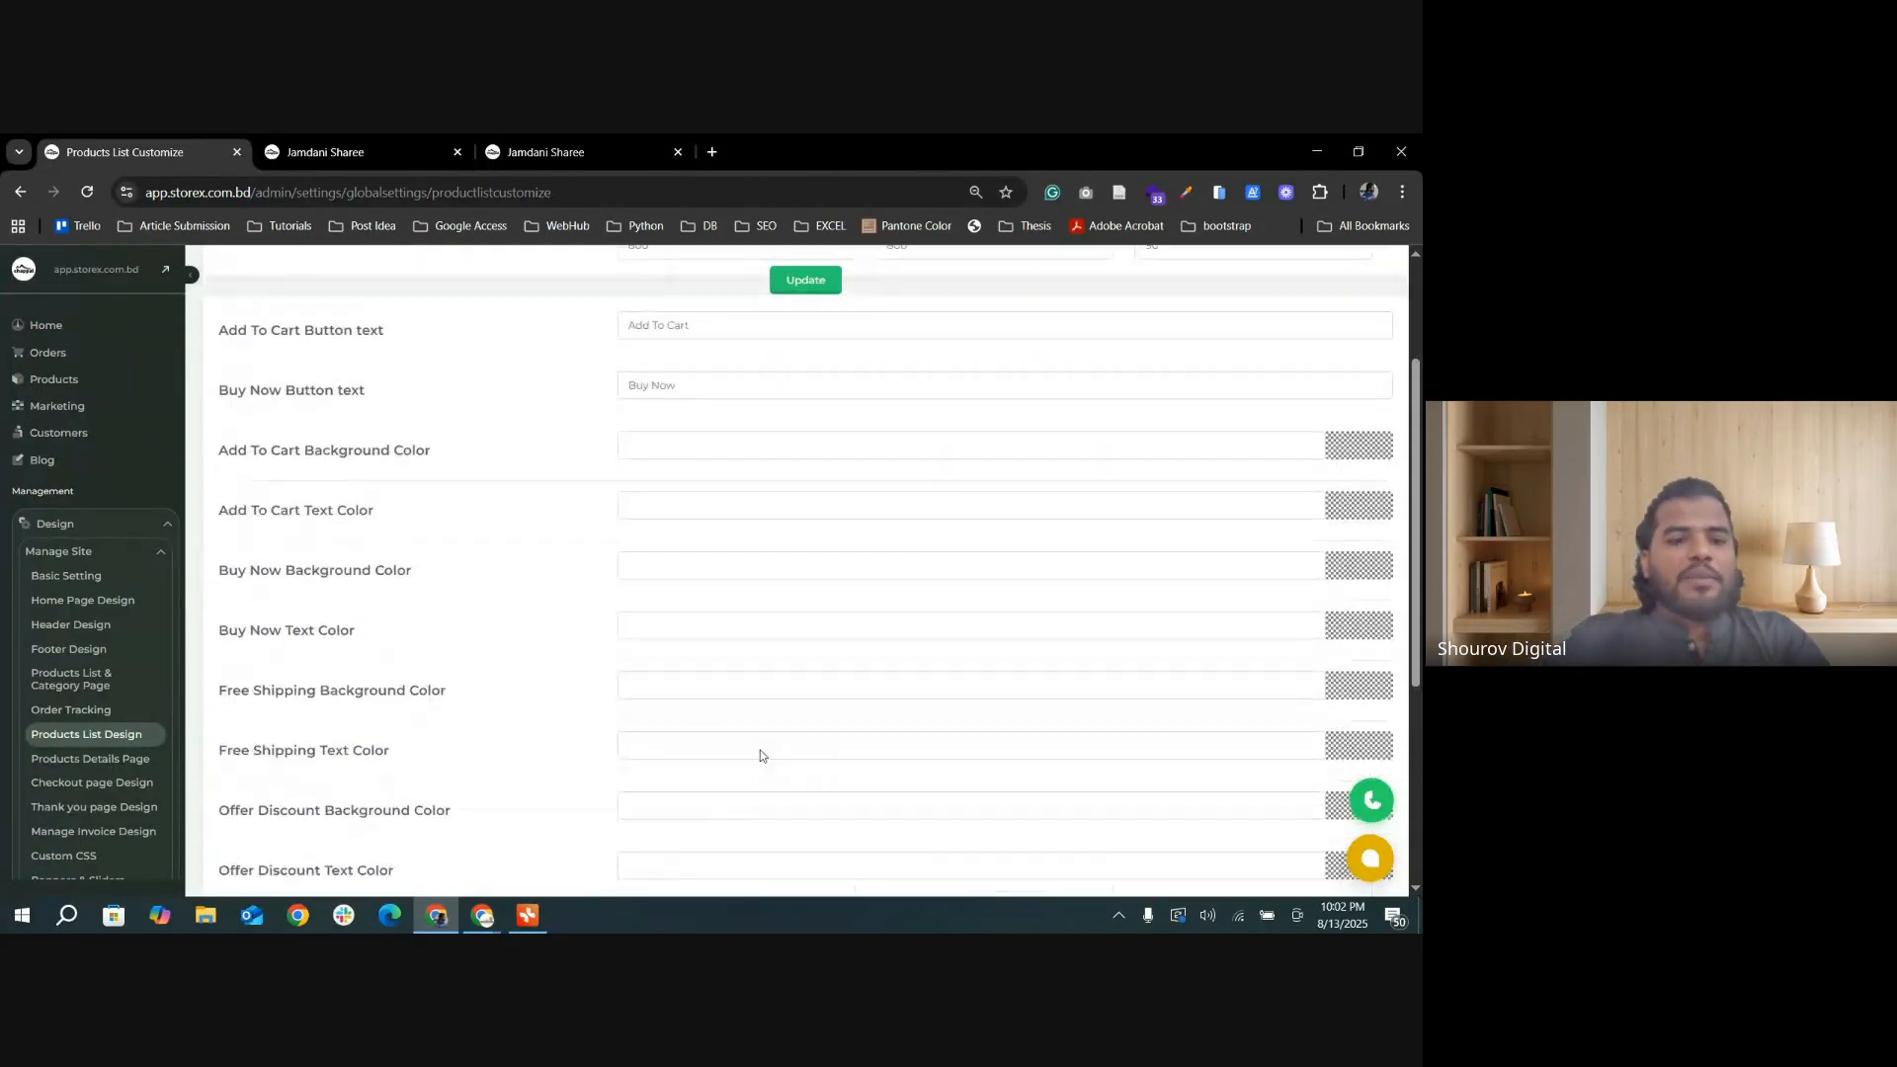
scroll(851, 666, "down", 2)
scroll(841, 701, "down", 3)
scroll(838, 691, "up", 6)
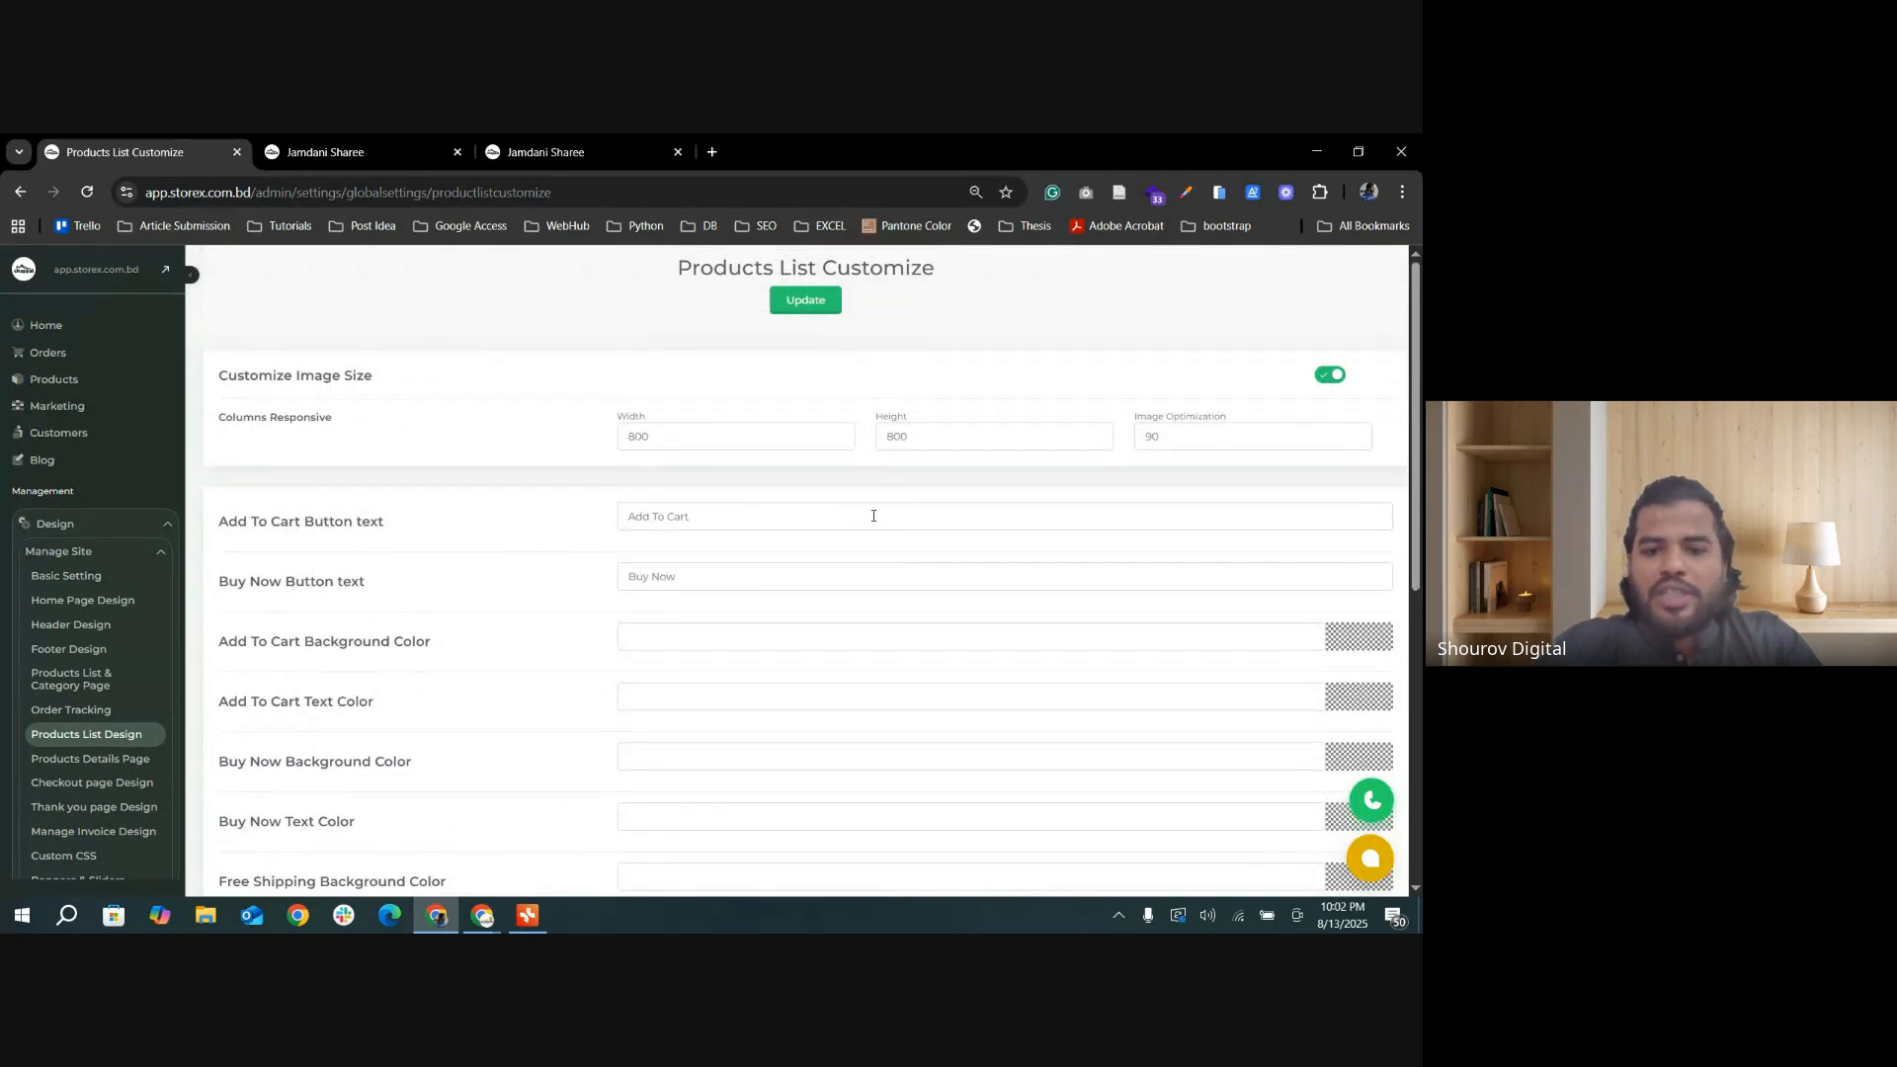
Step: Set the Add To Cart Button text to Cart and the Buy Now Button text to Buy, and update the settings
triple_click(680, 518)
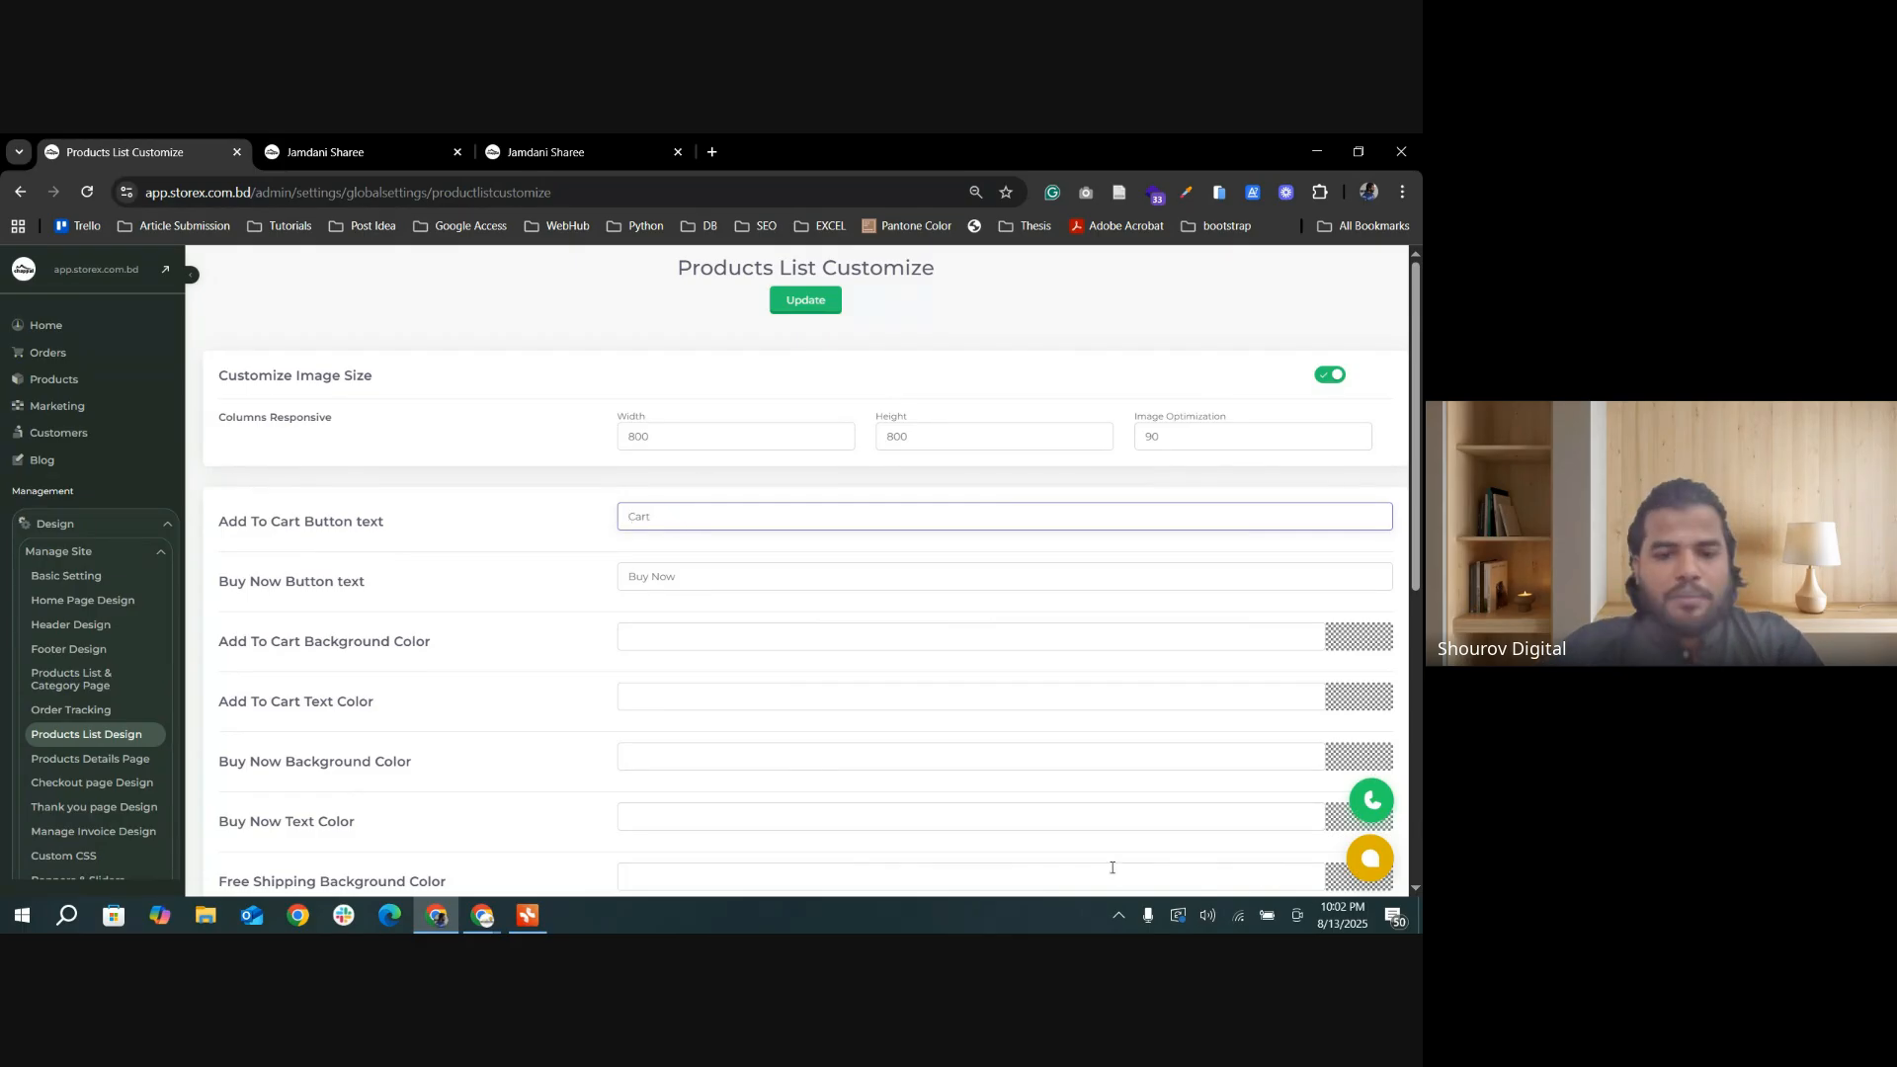
double_click(655, 579)
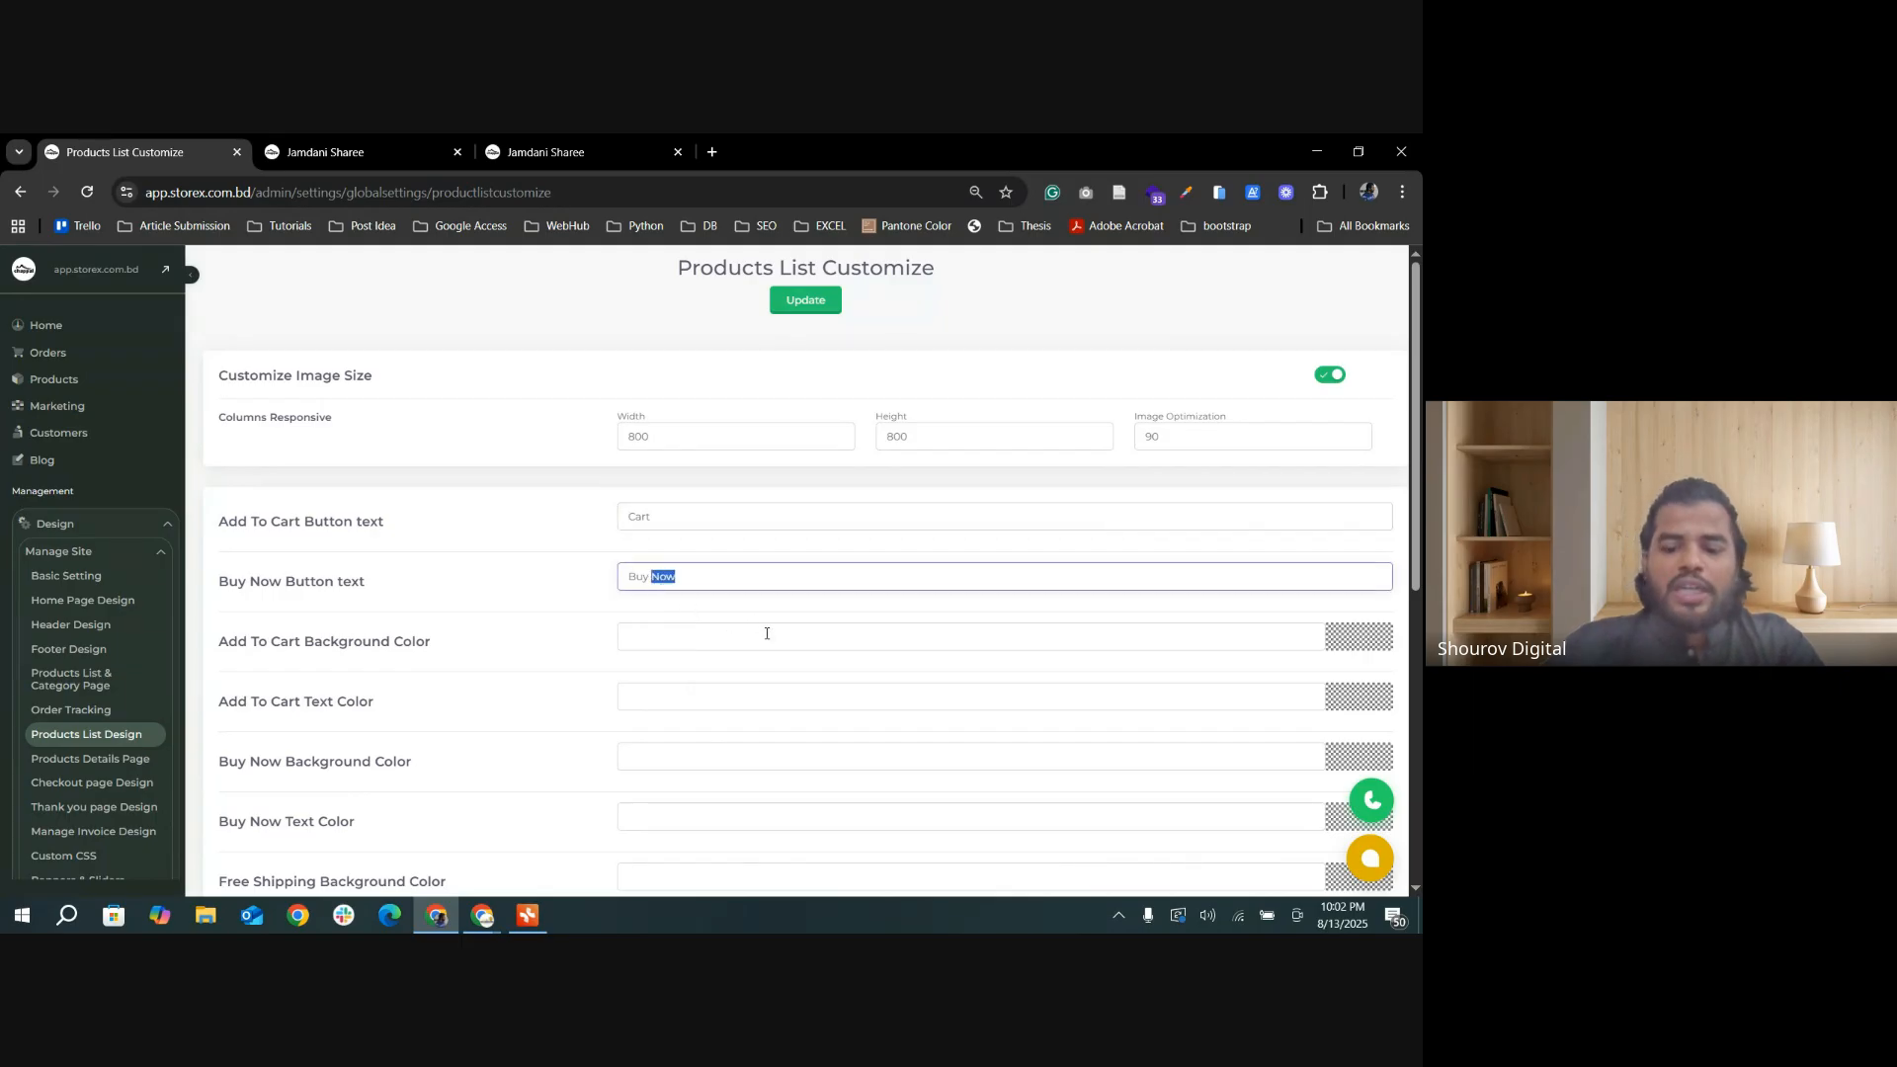
key("BackSpace")
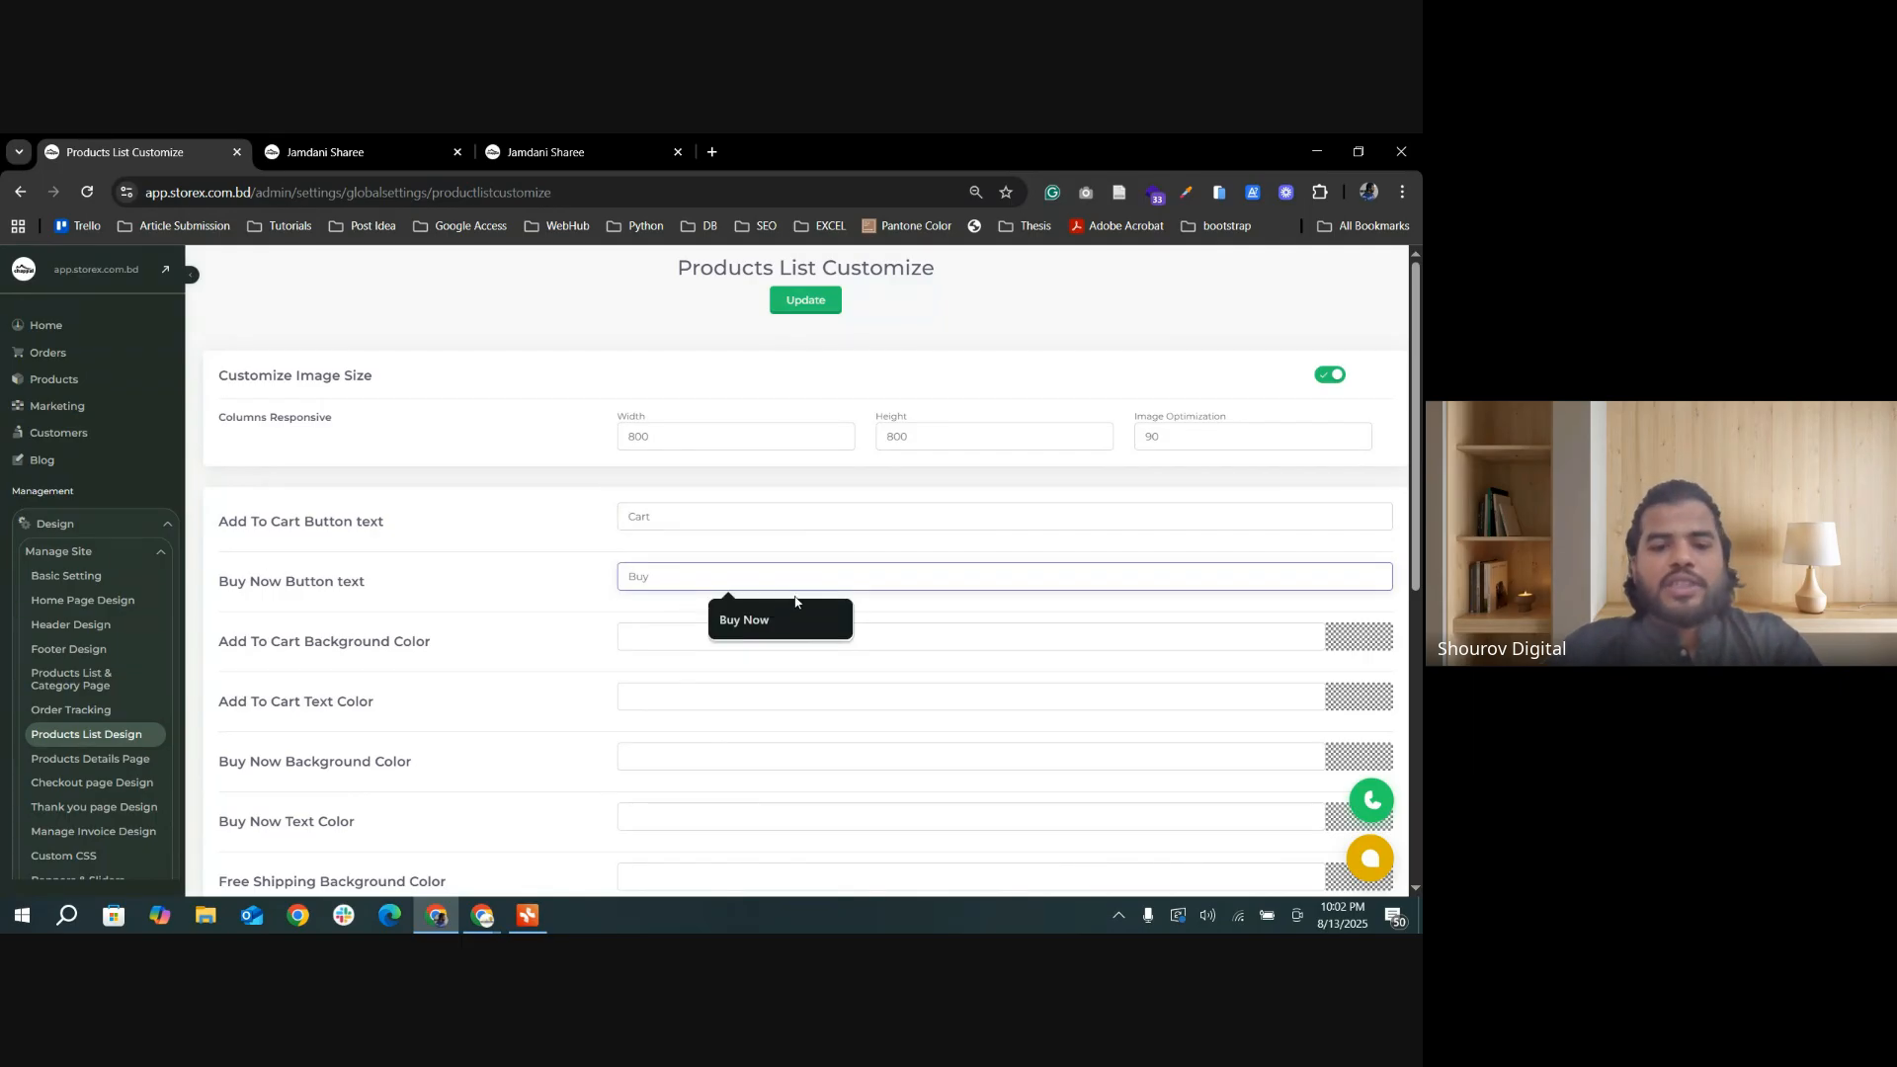
left_click(805, 300)
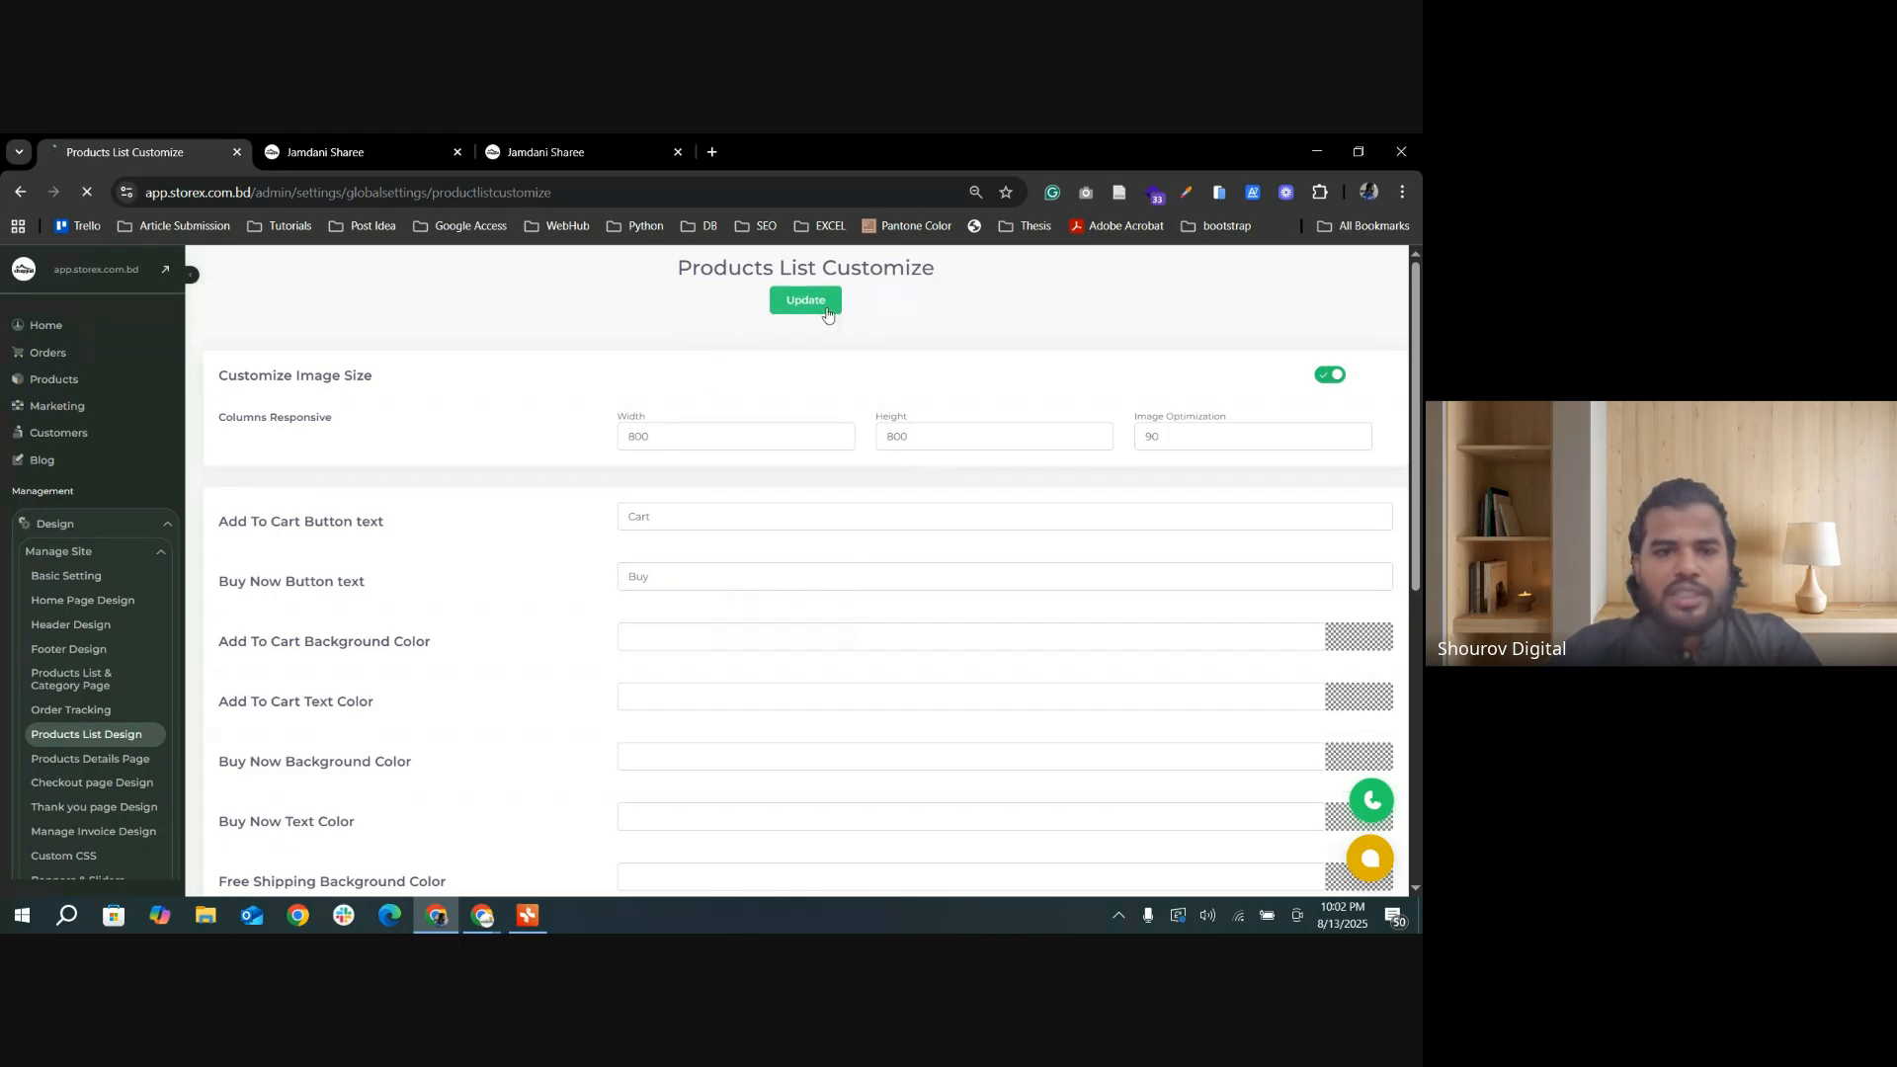
Step: Open the storefront's Final Testing category page and check the button text on its product cards
left_click(326, 152)
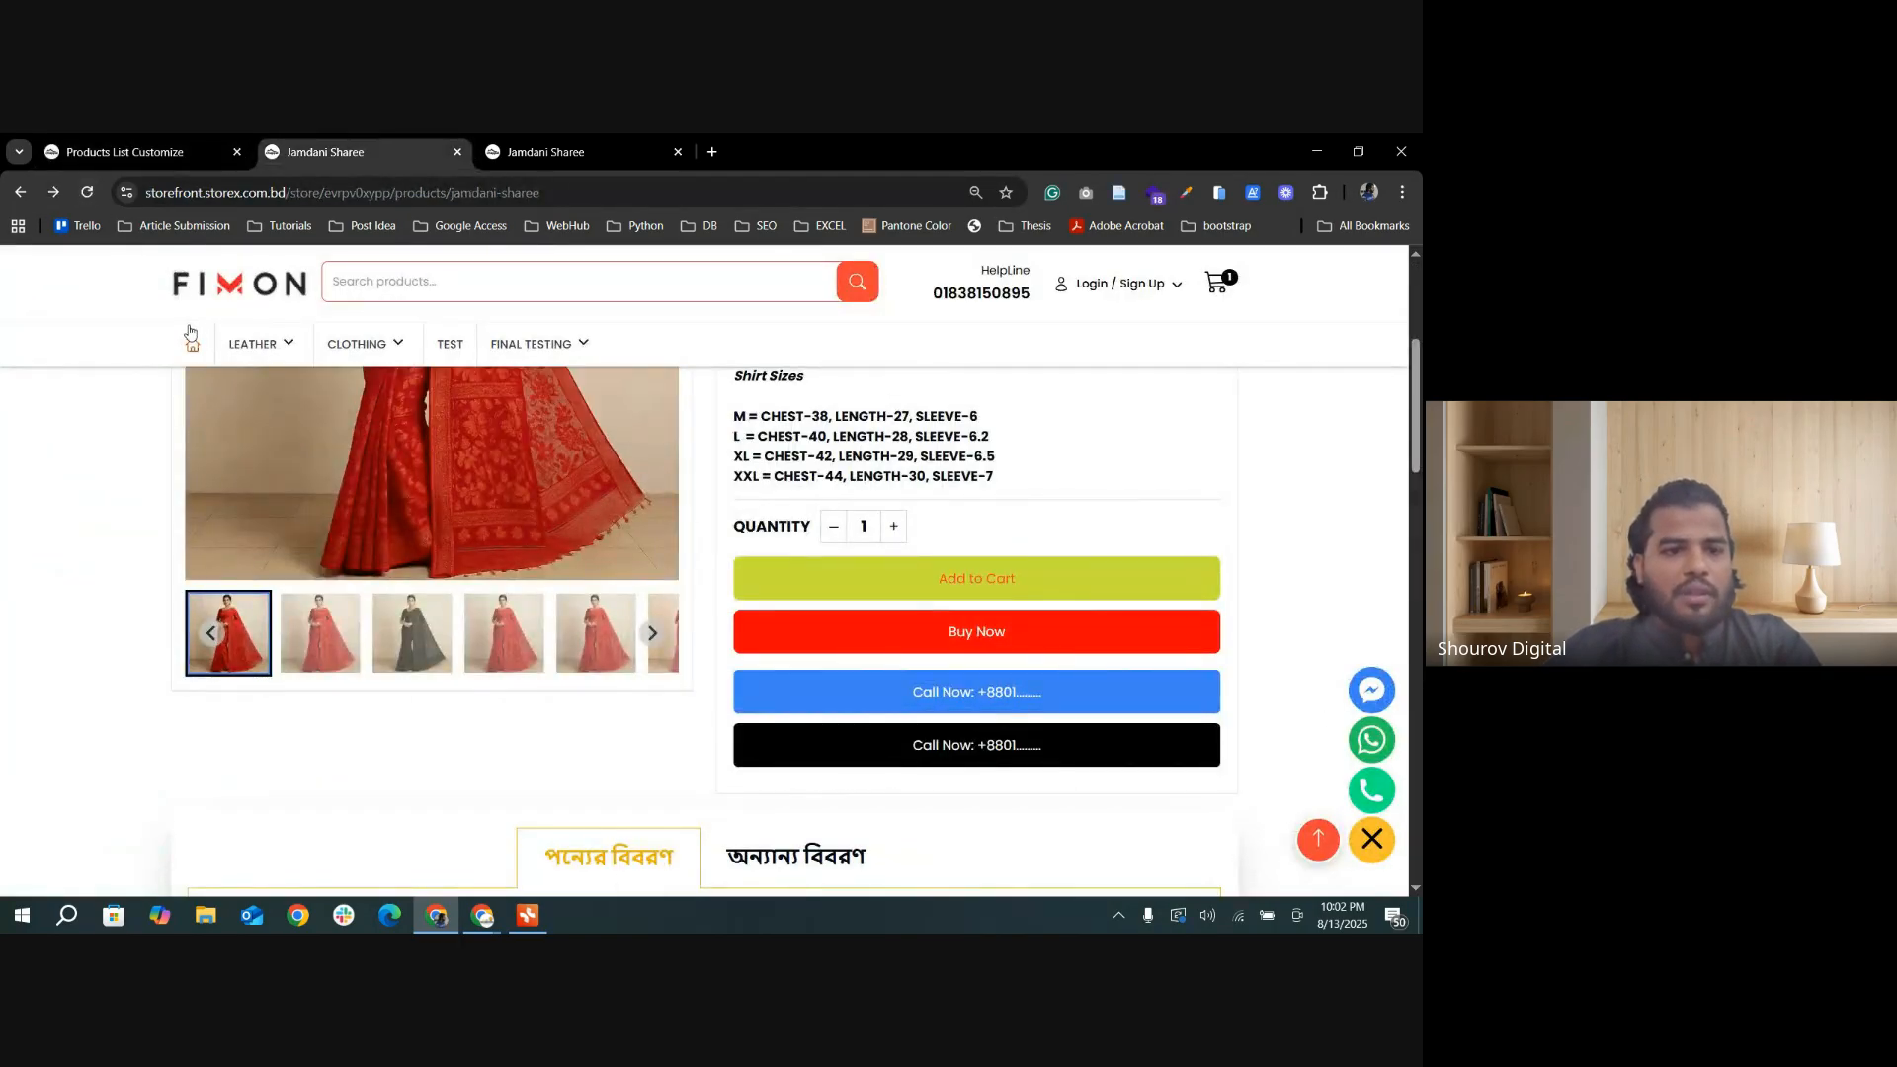
left_click(530, 344)
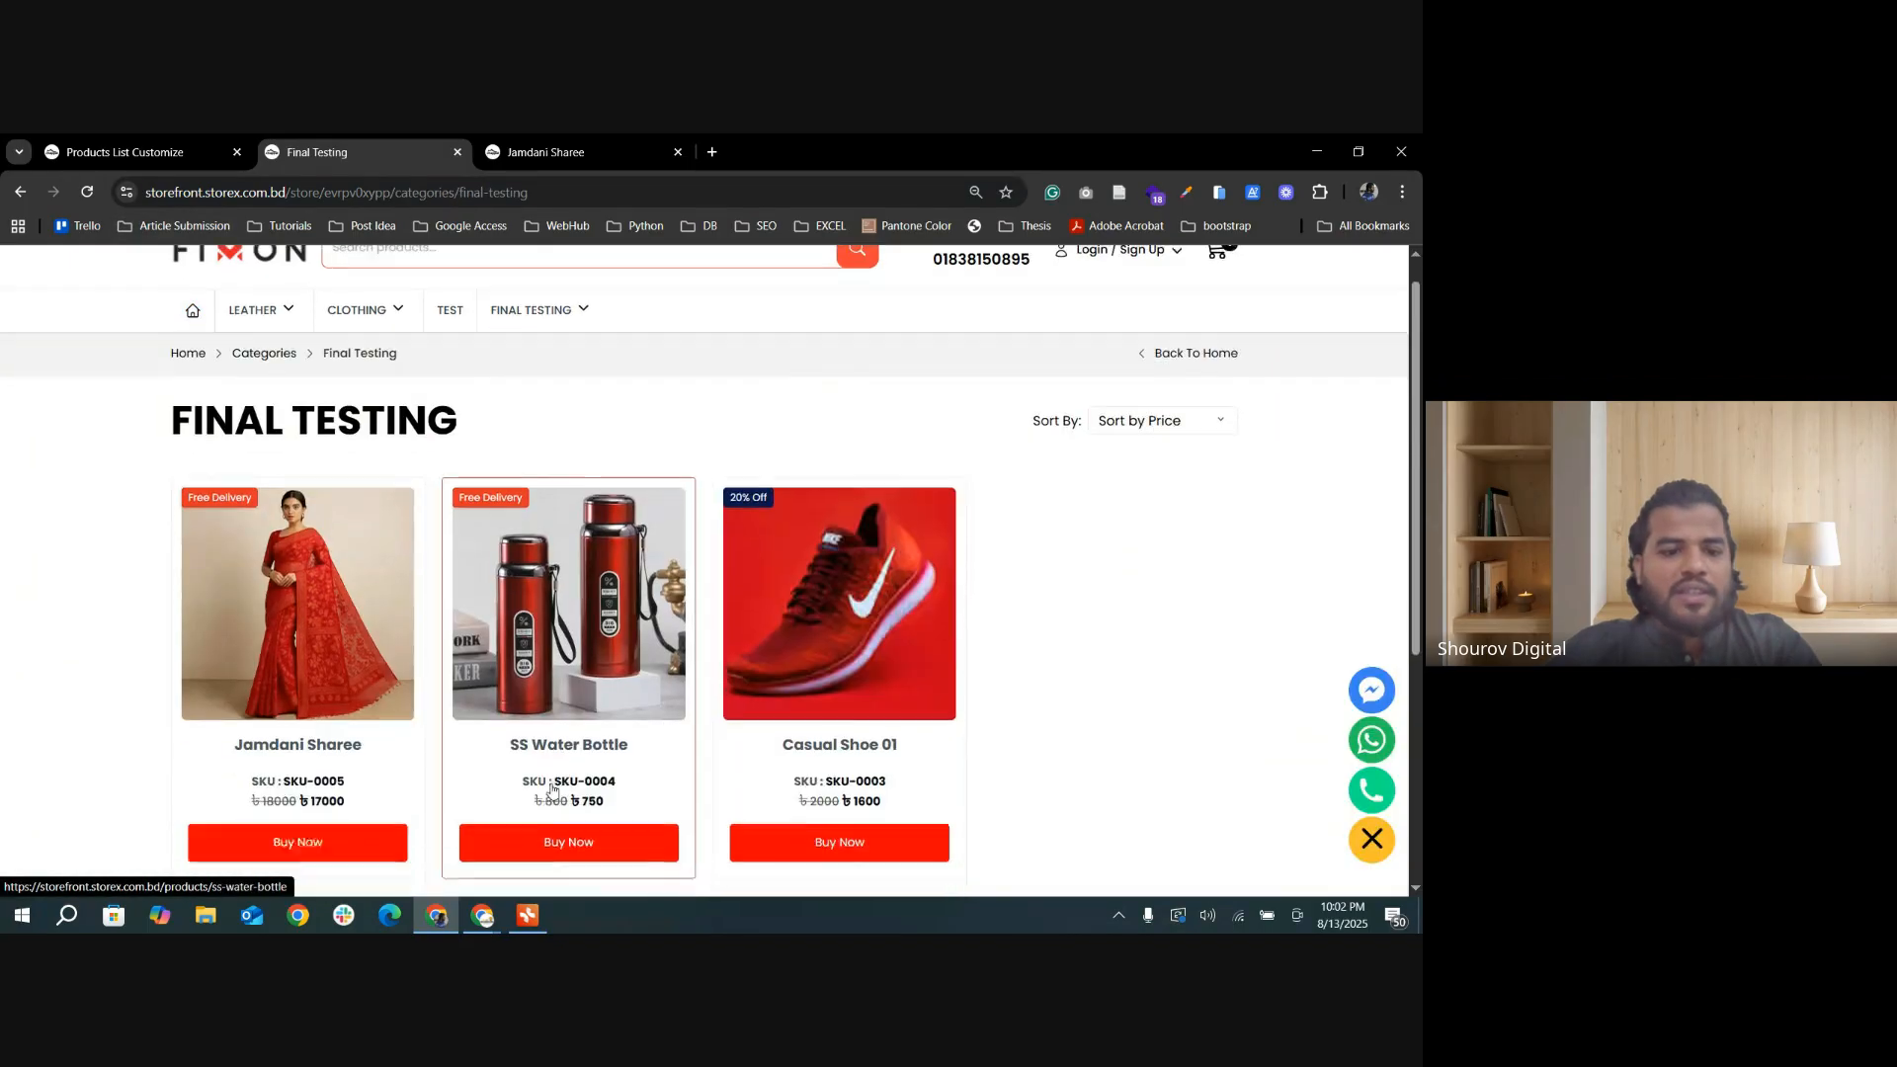
scroll(784, 741, "down", 1)
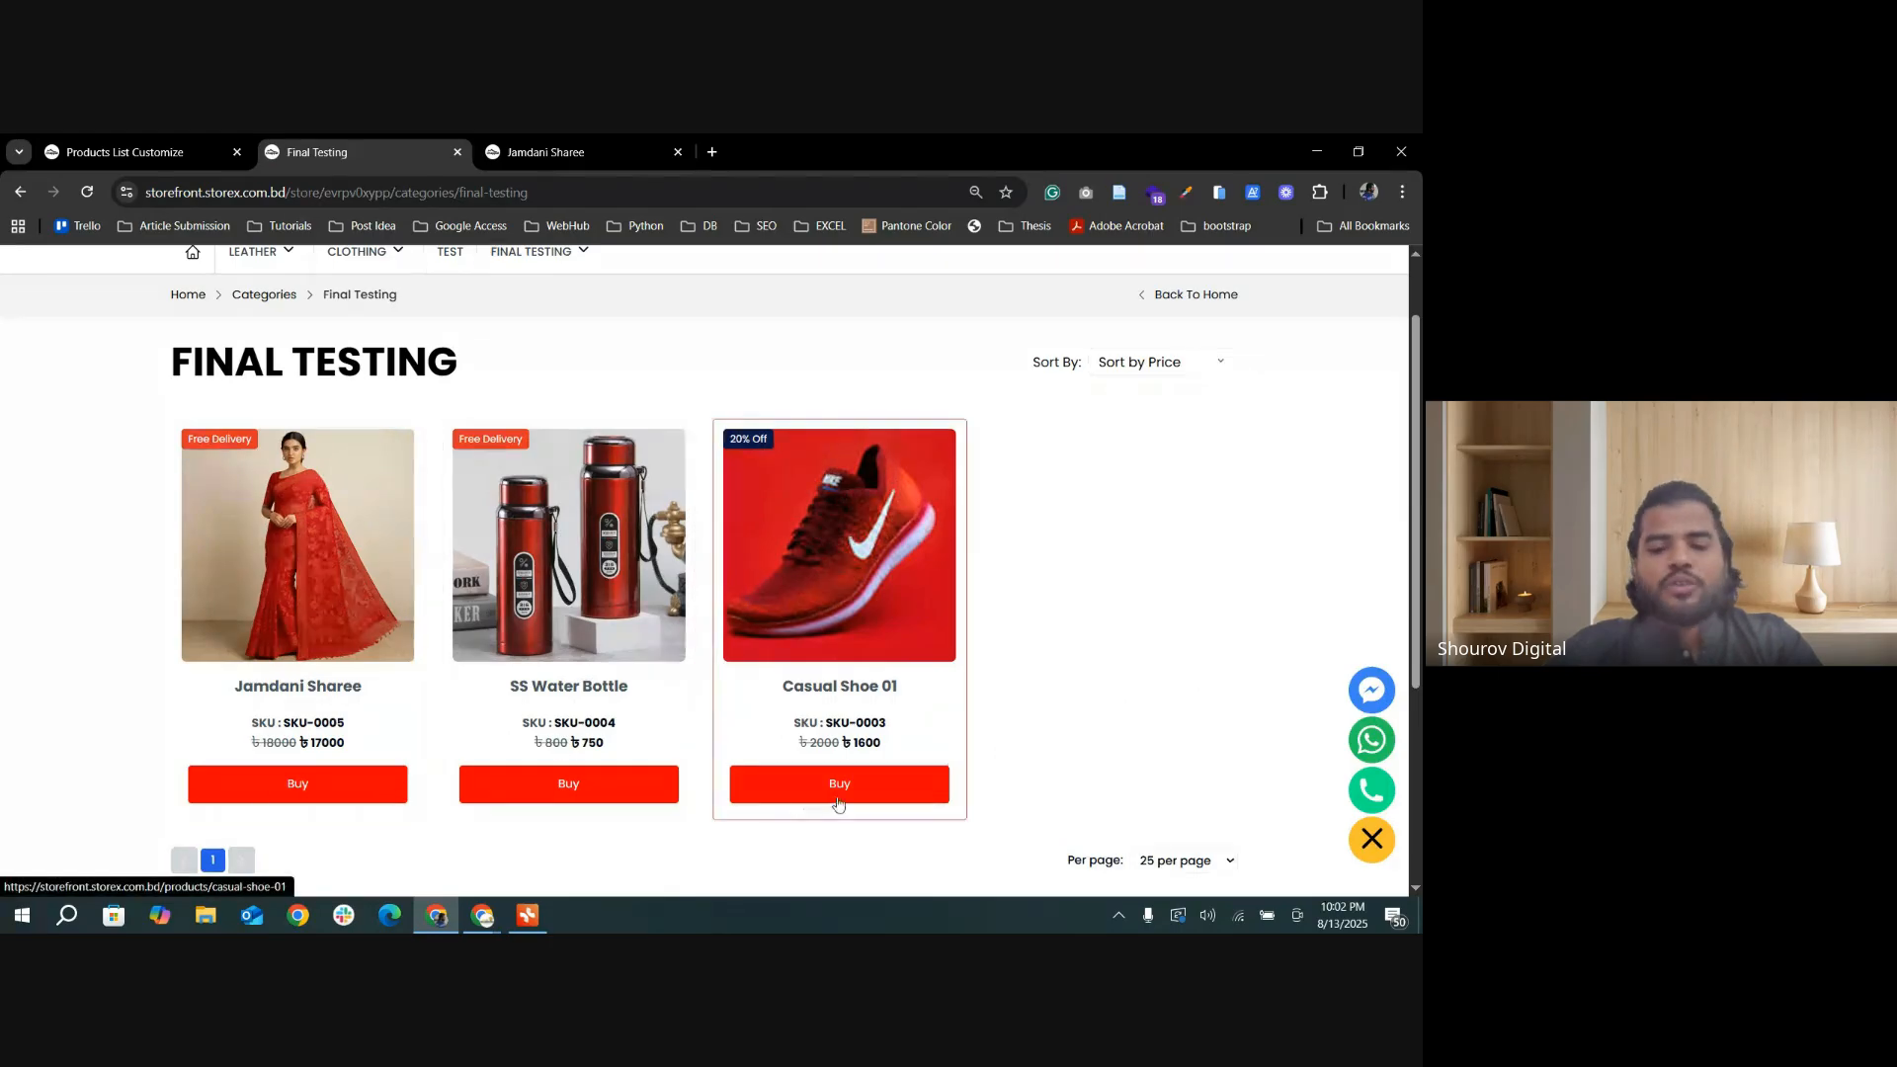
Step: Set Products Buttons Show or Hide to Add To Cart & Buy Now, update the settings, and check the category page's product cards
left_click(74, 152)
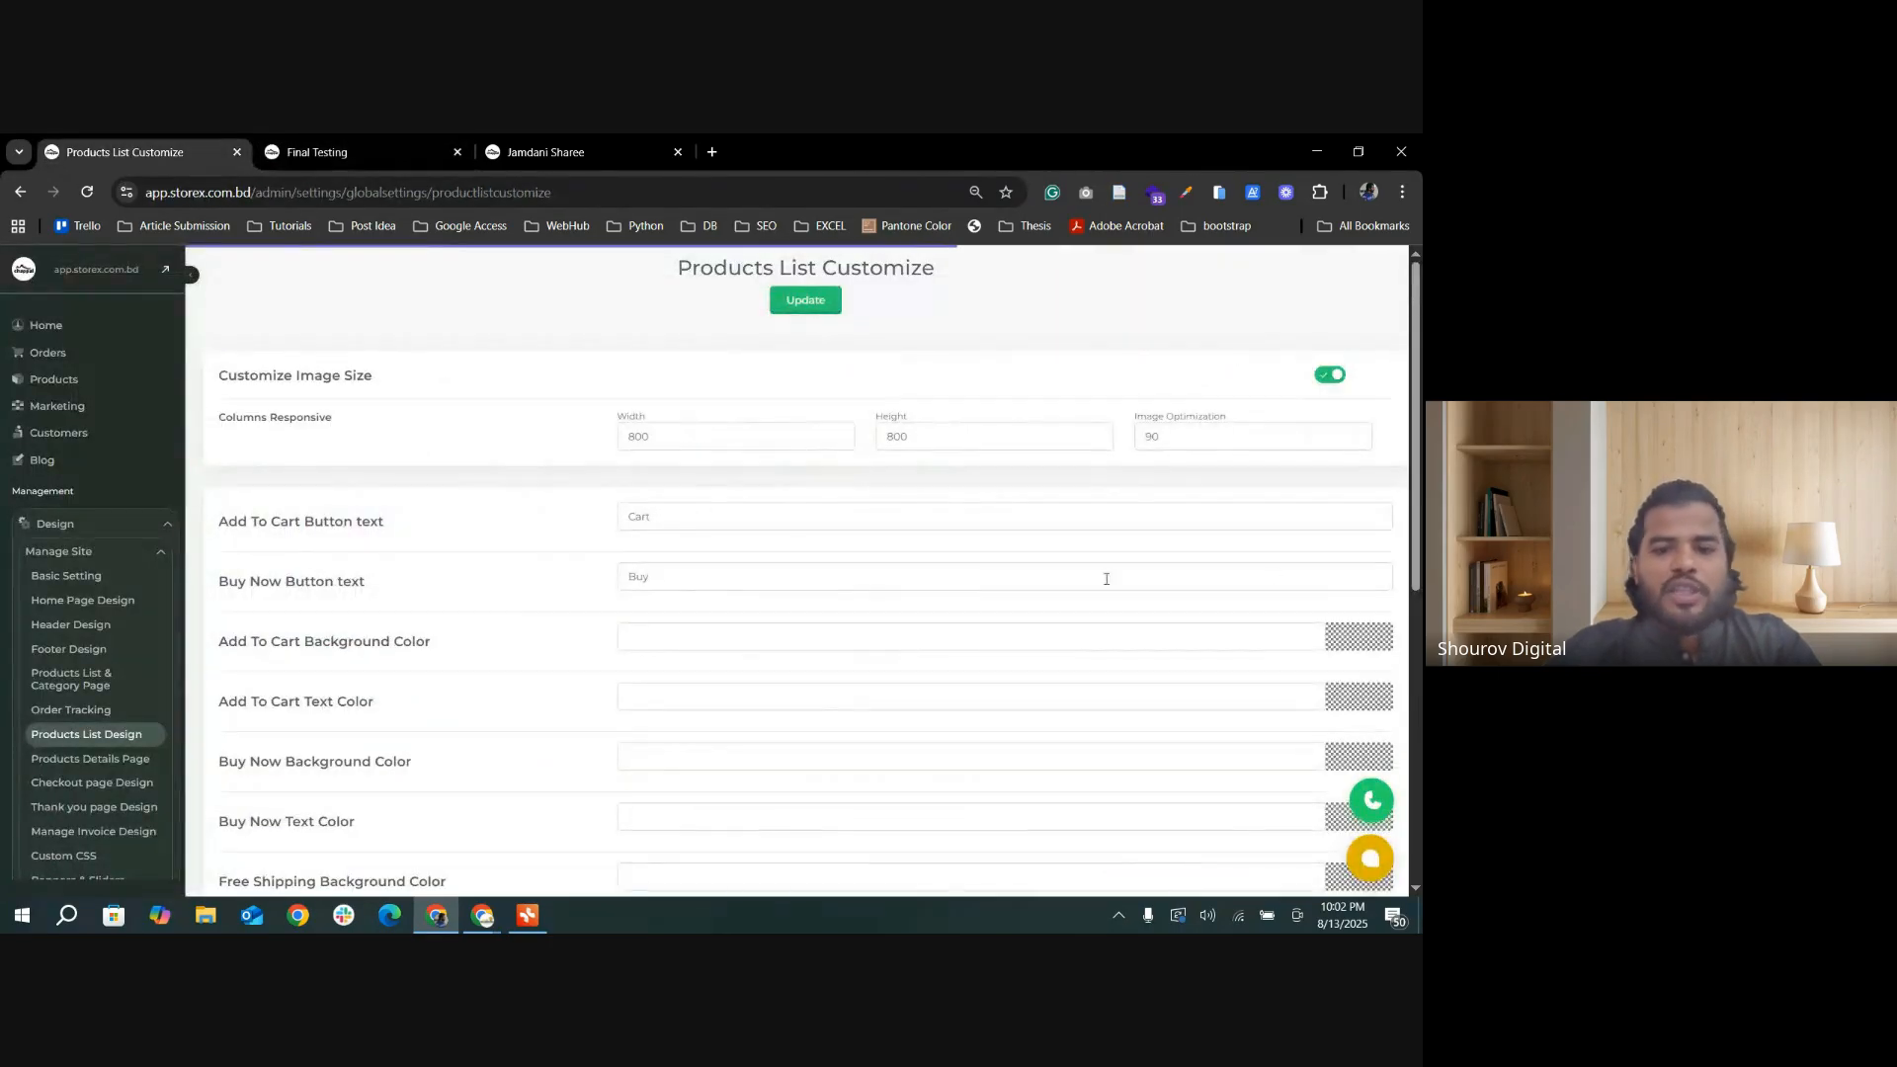
scroll(1026, 509, "down", 6)
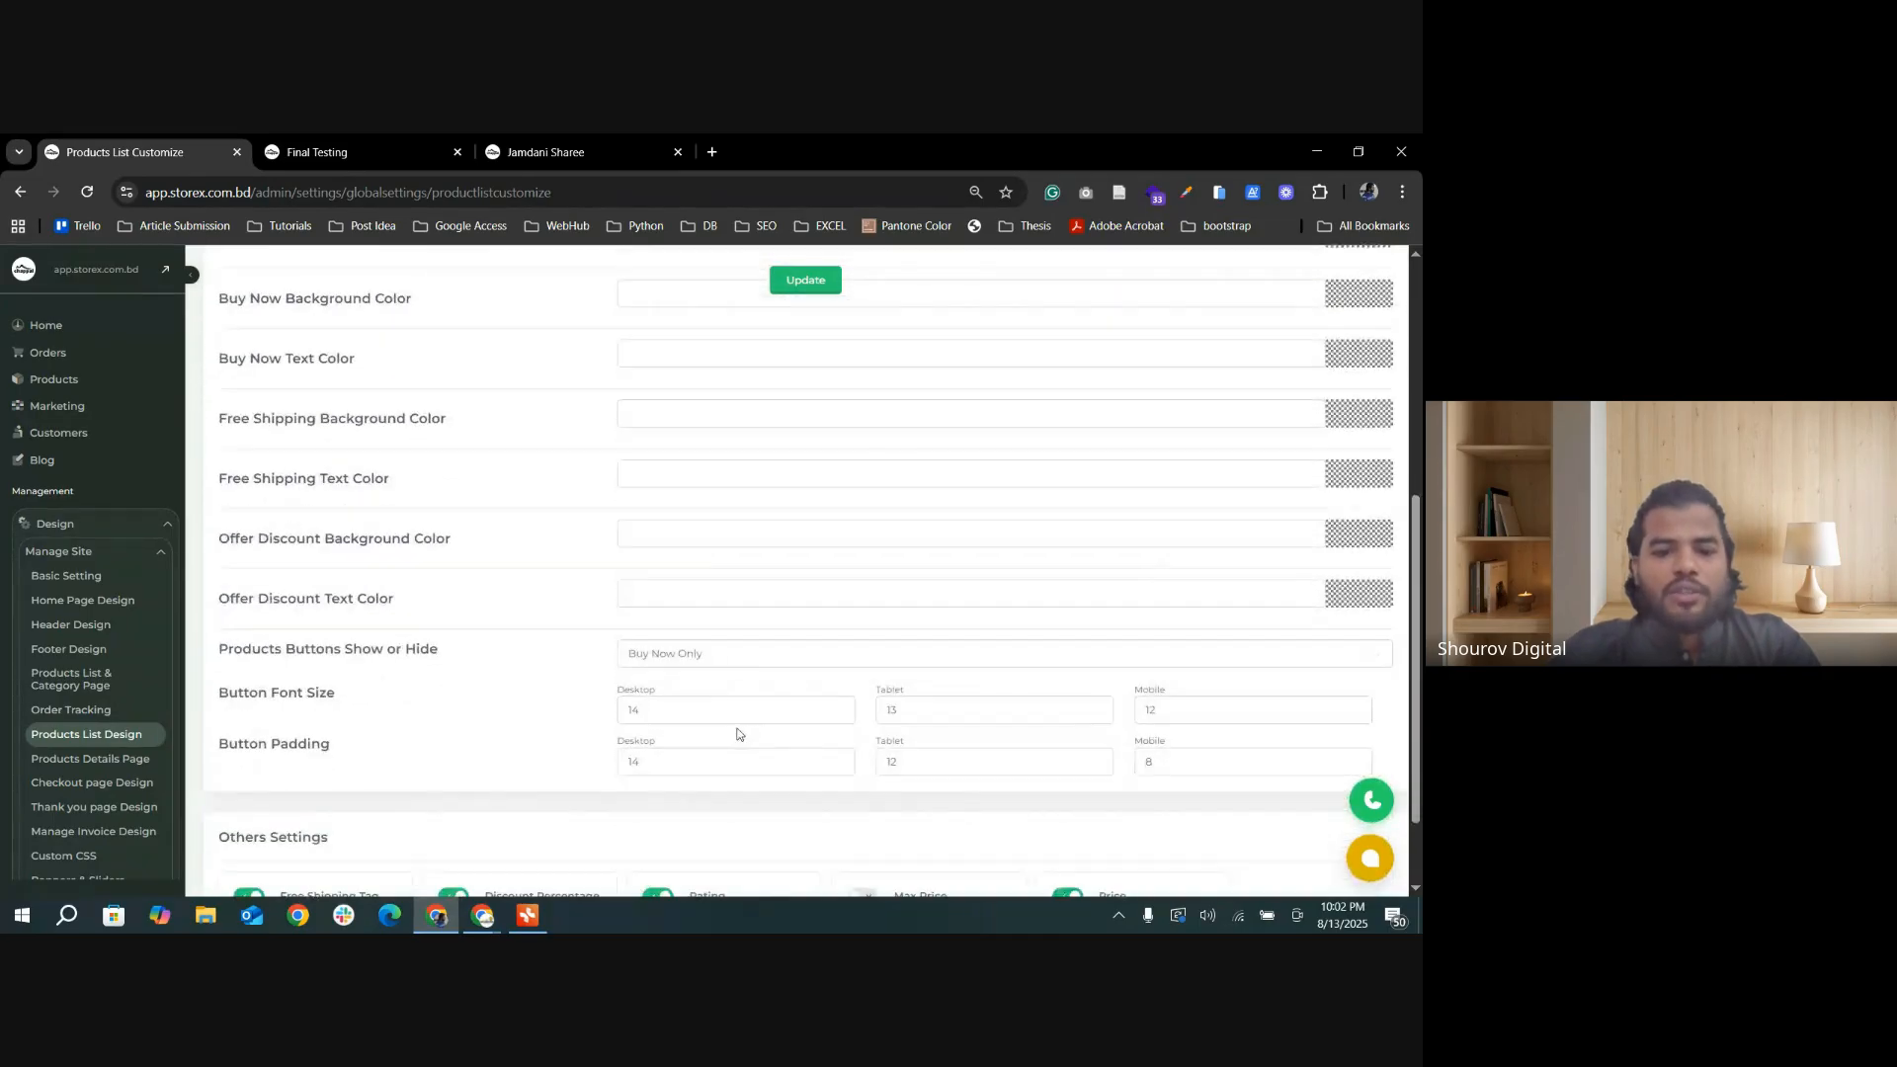
left_click(848, 536)
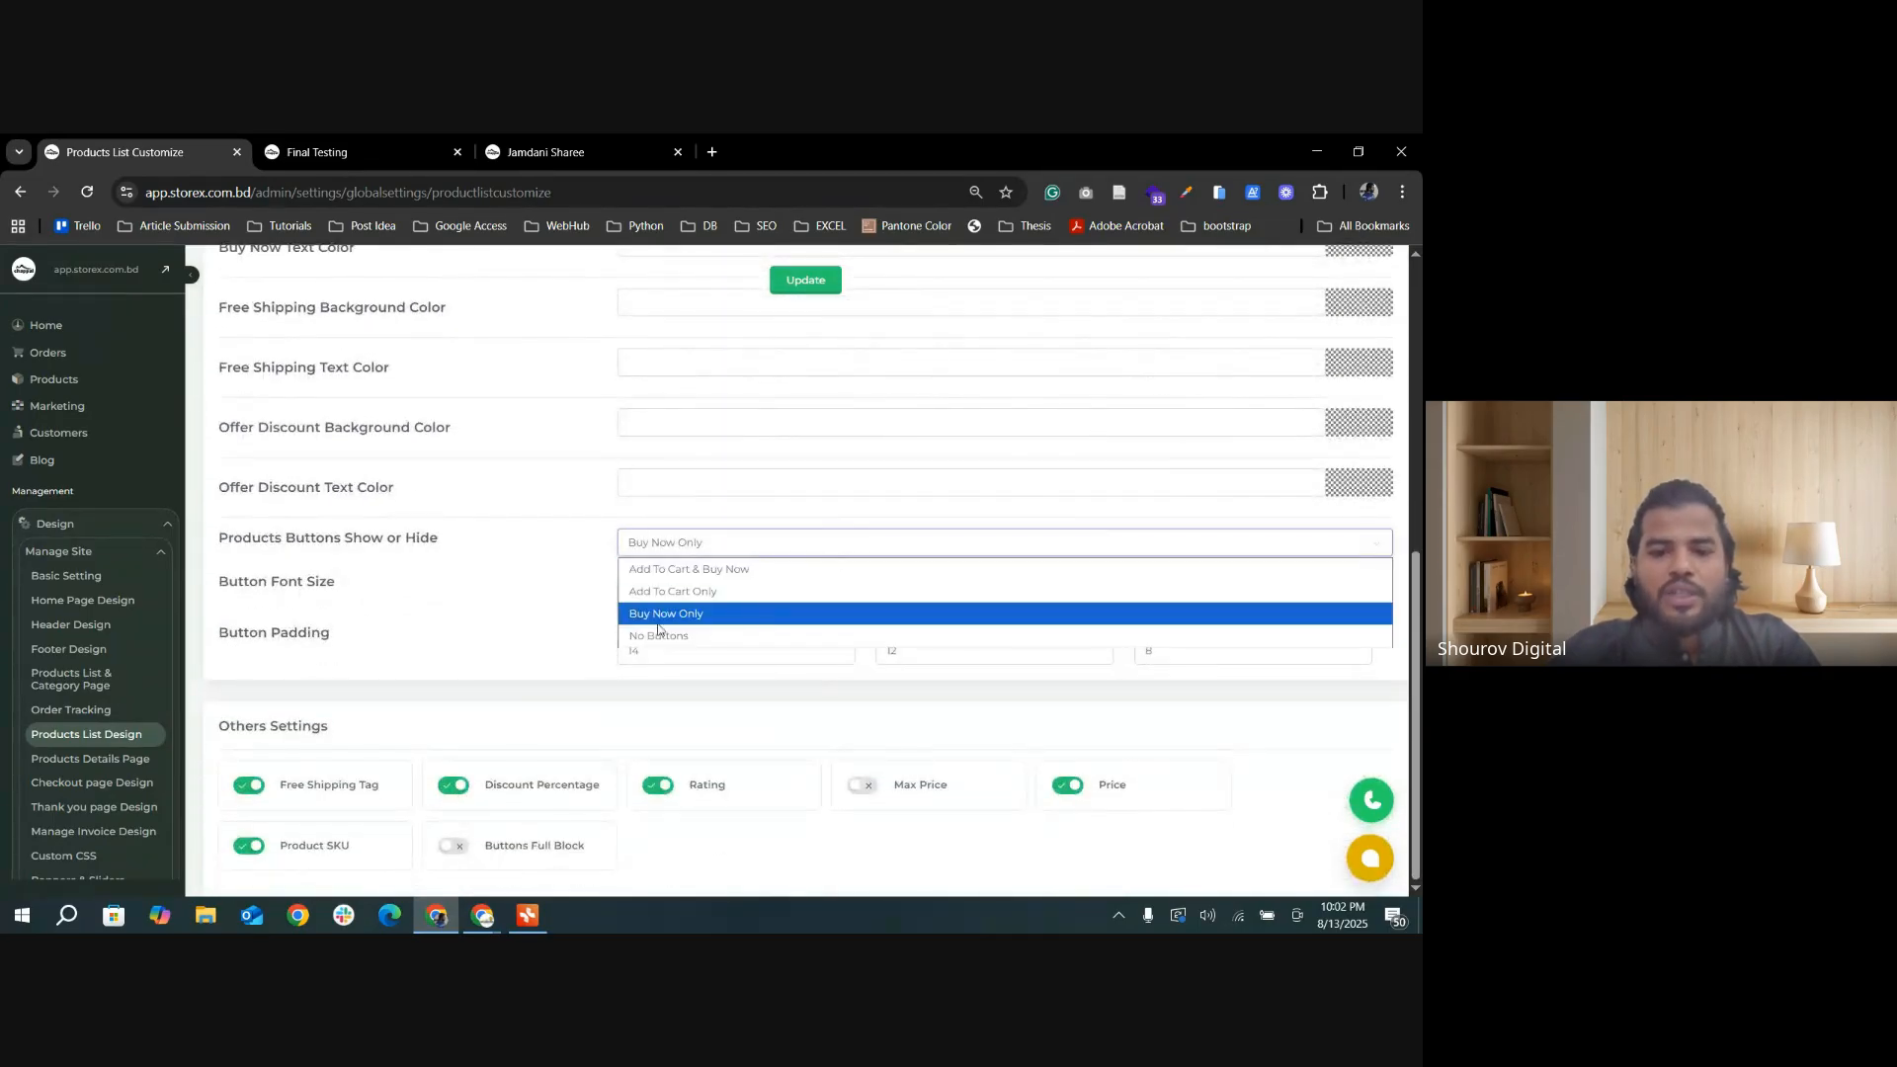
left_click(770, 564)
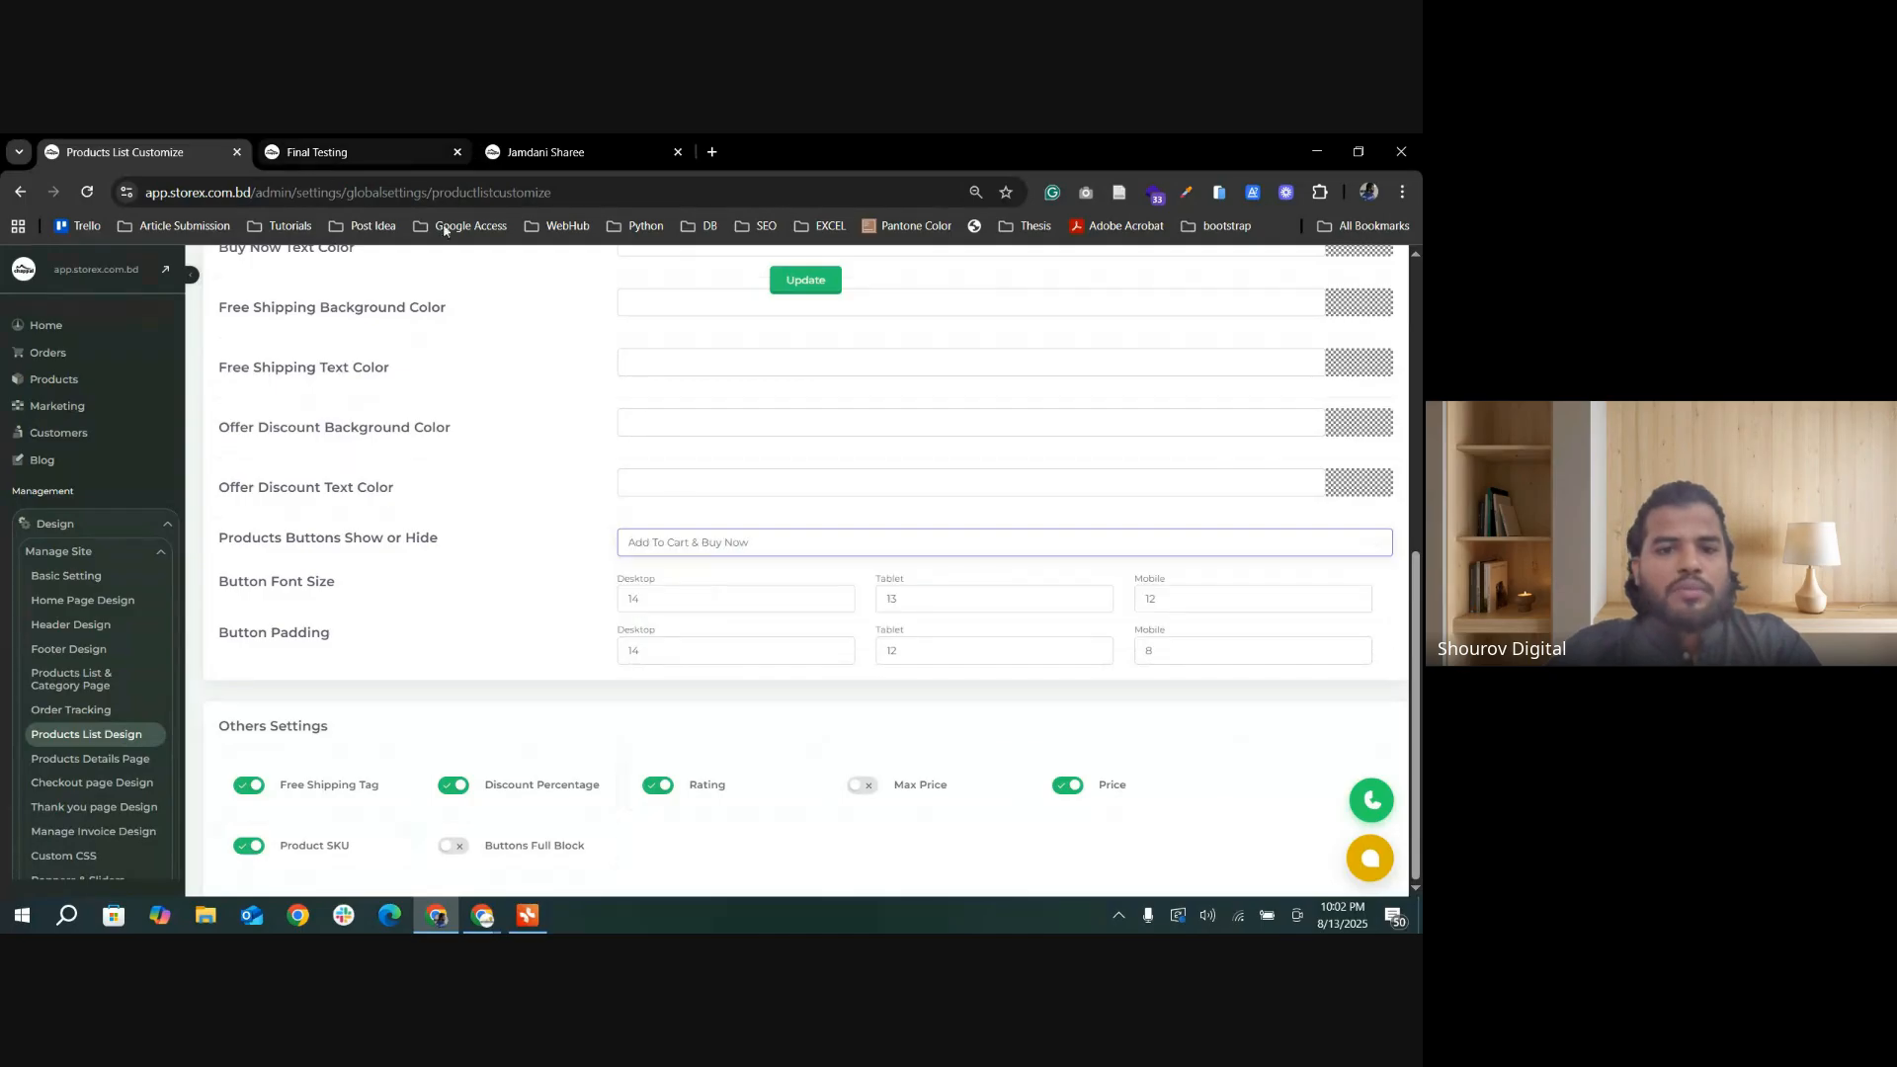
left_click(808, 288)
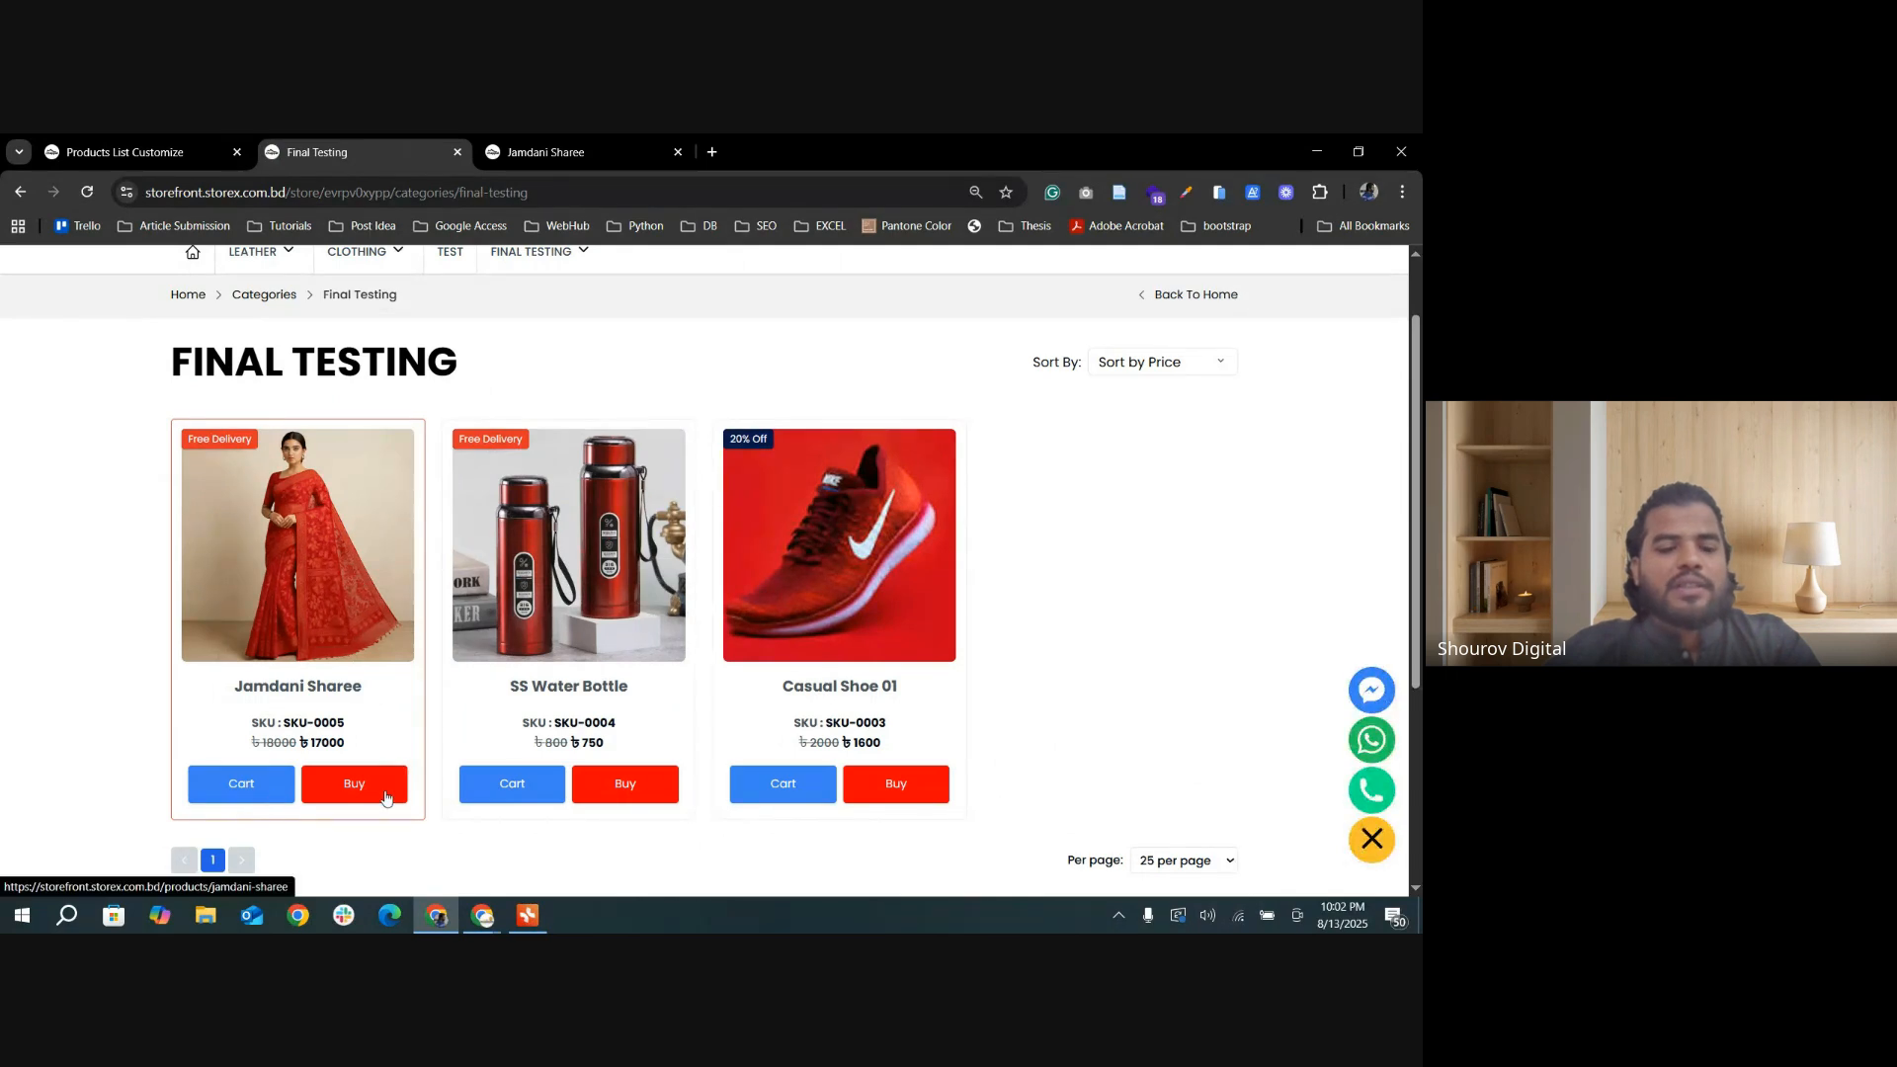
Step: Set the Buy Now Button text to Buy Now and the Add To Cart Button text to Add To Cart, and update the product list settings
left_click(125, 151)
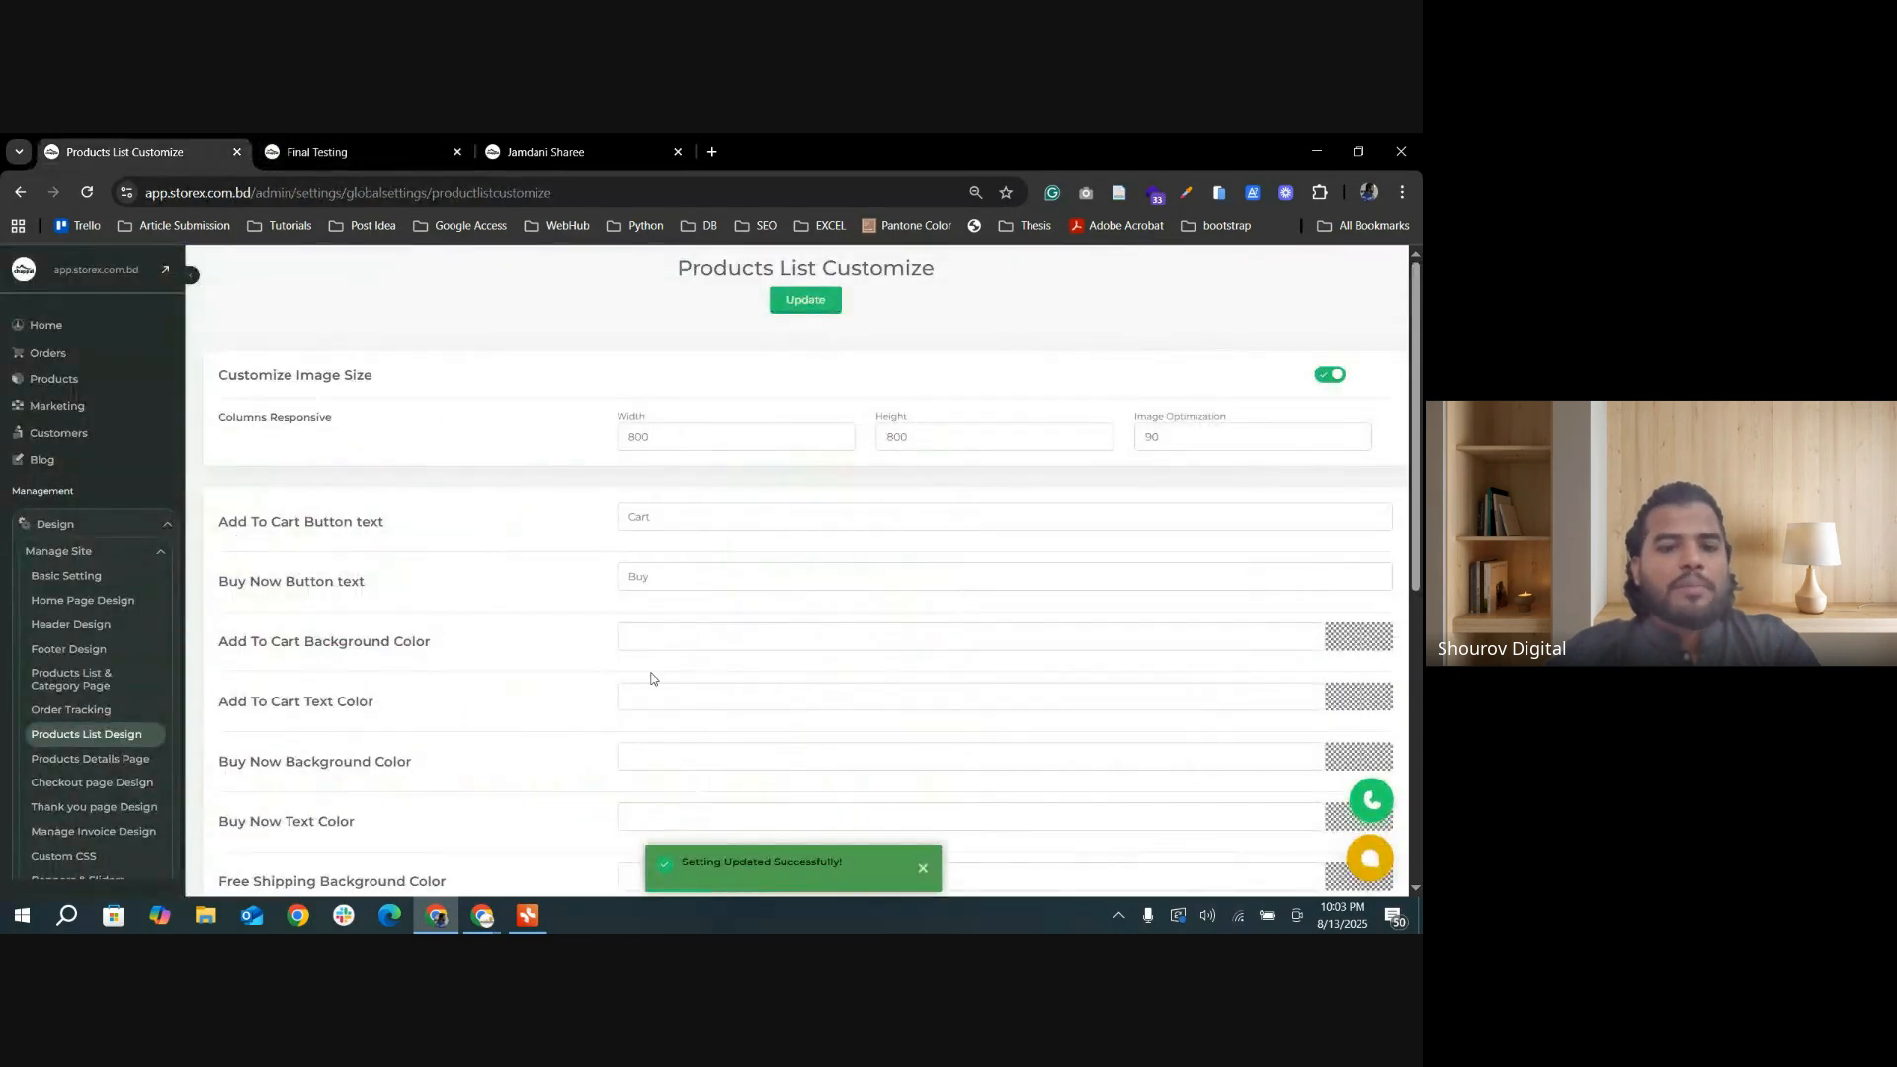
left_click(669, 587)
type("Buy Now")
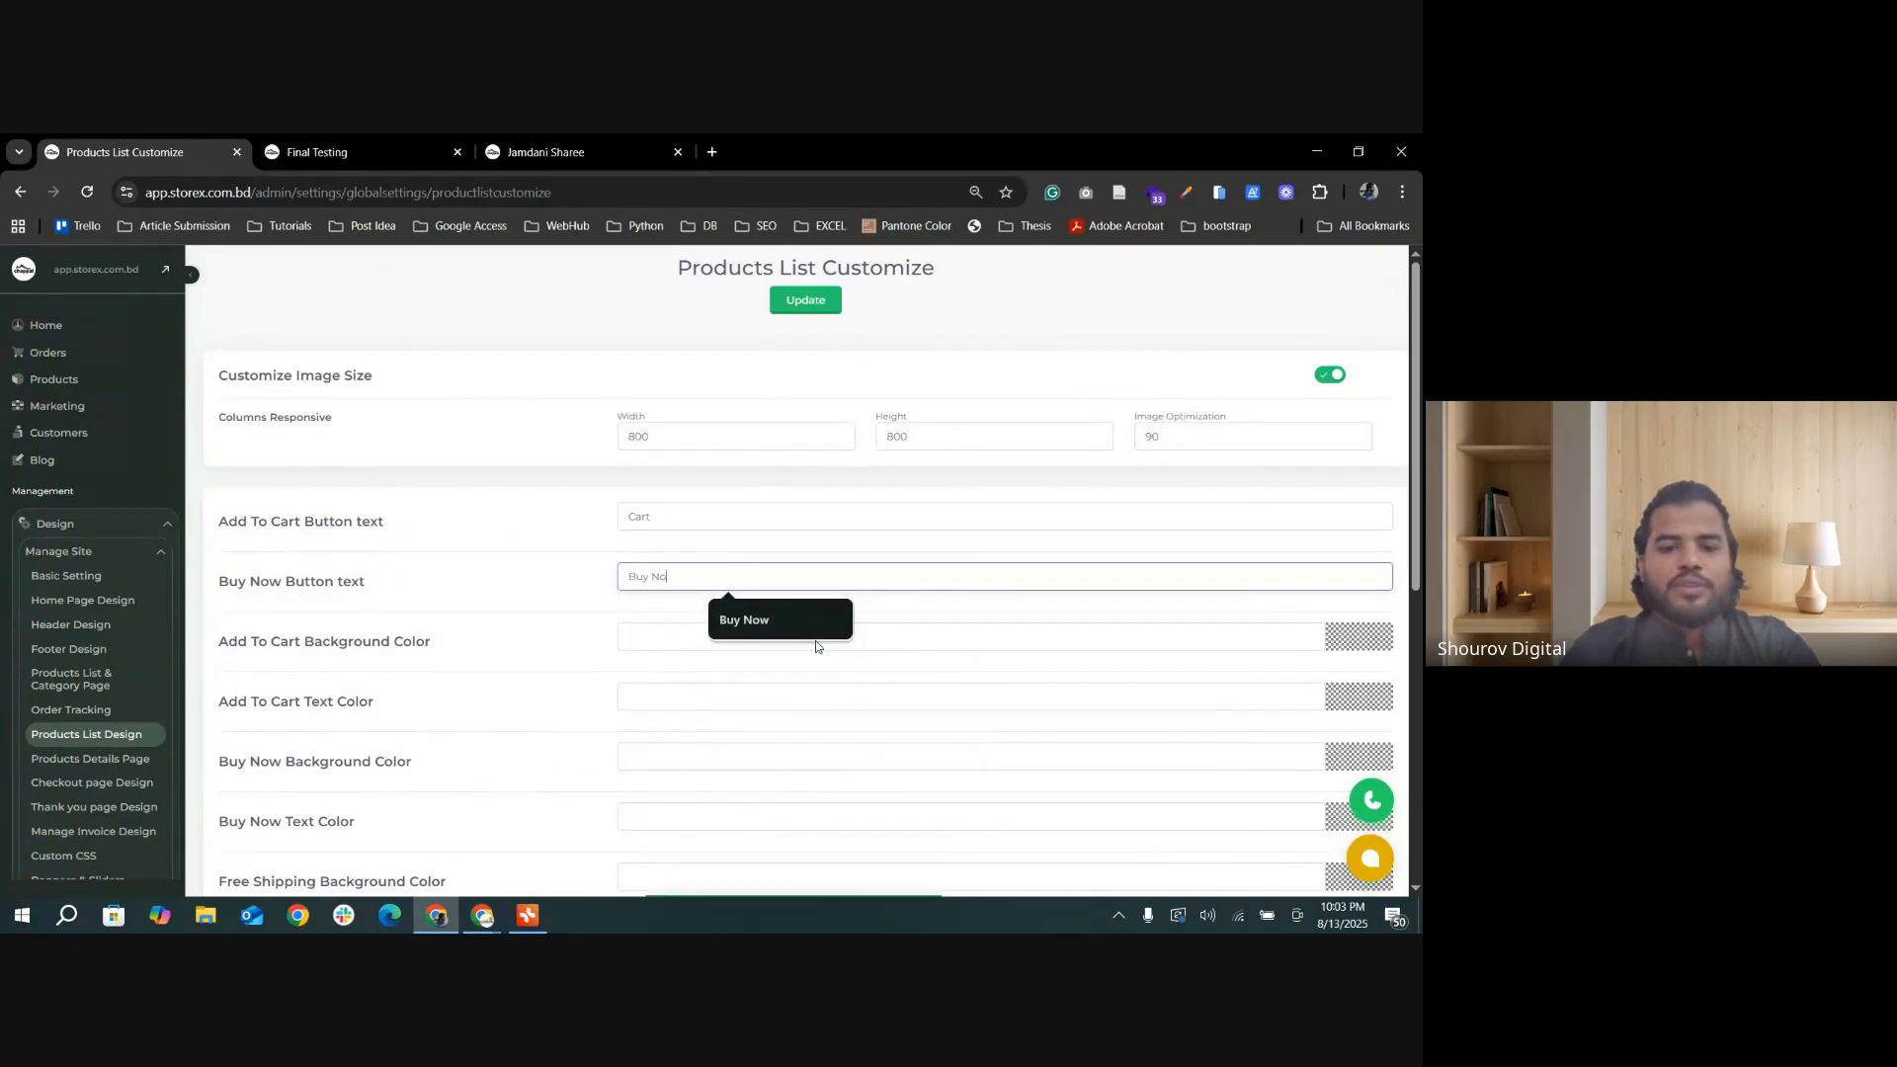
left_click(709, 518)
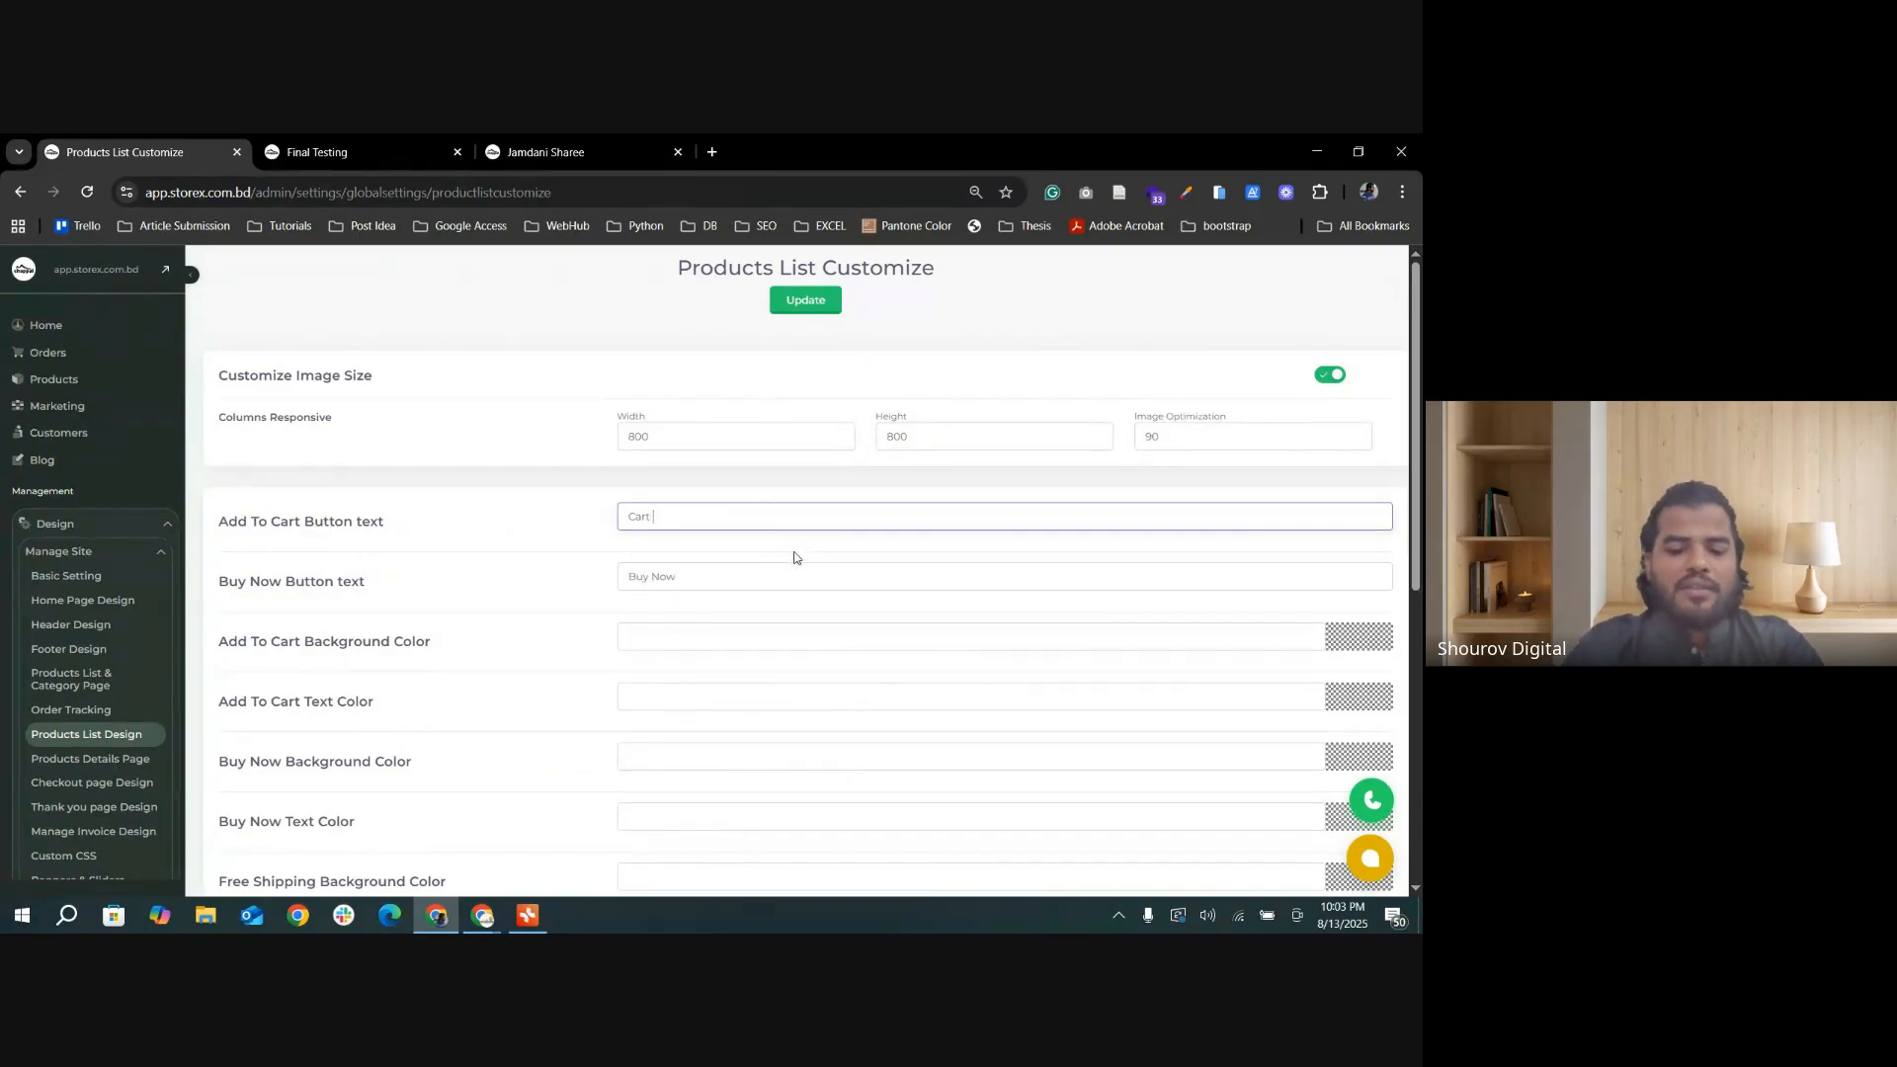
key("BackSpace")
key("BackSpace")
key("BackSpace")
type("Add")
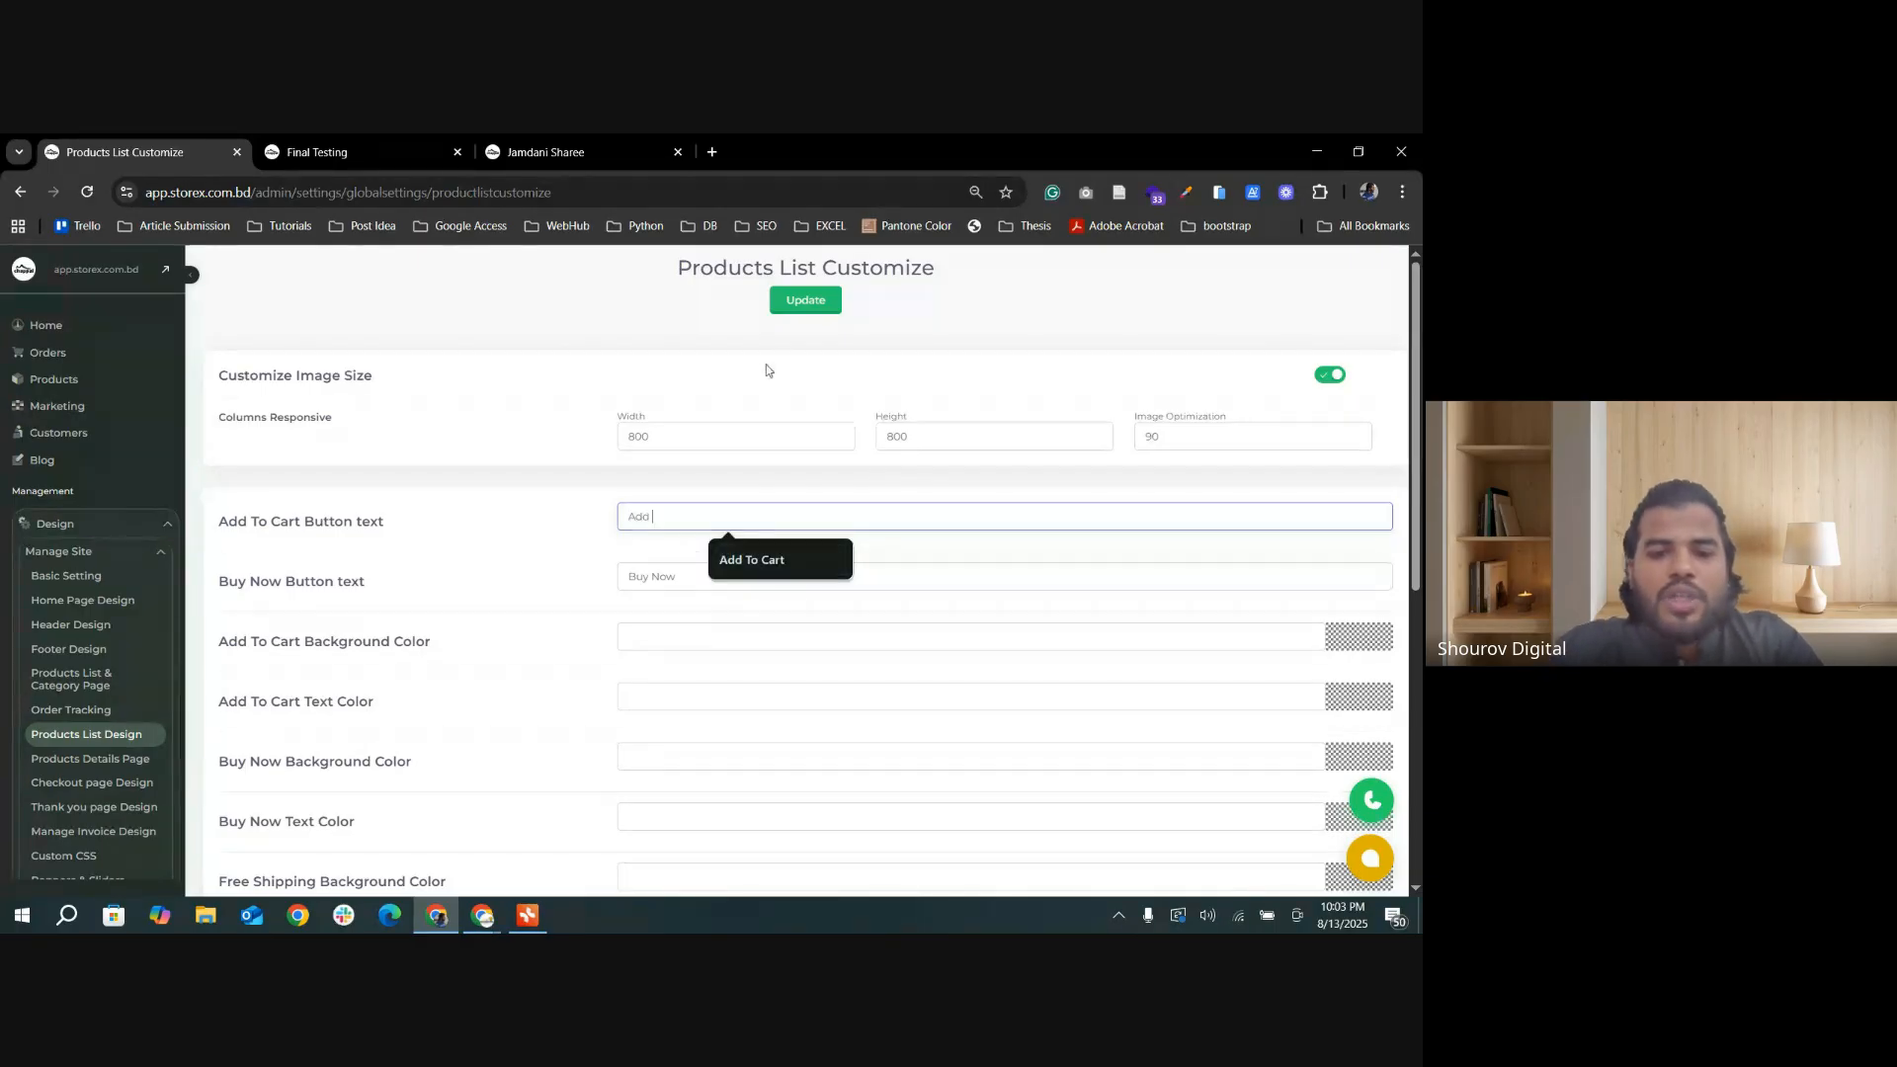
left_click(826, 311)
scroll(865, 547, "down", 2)
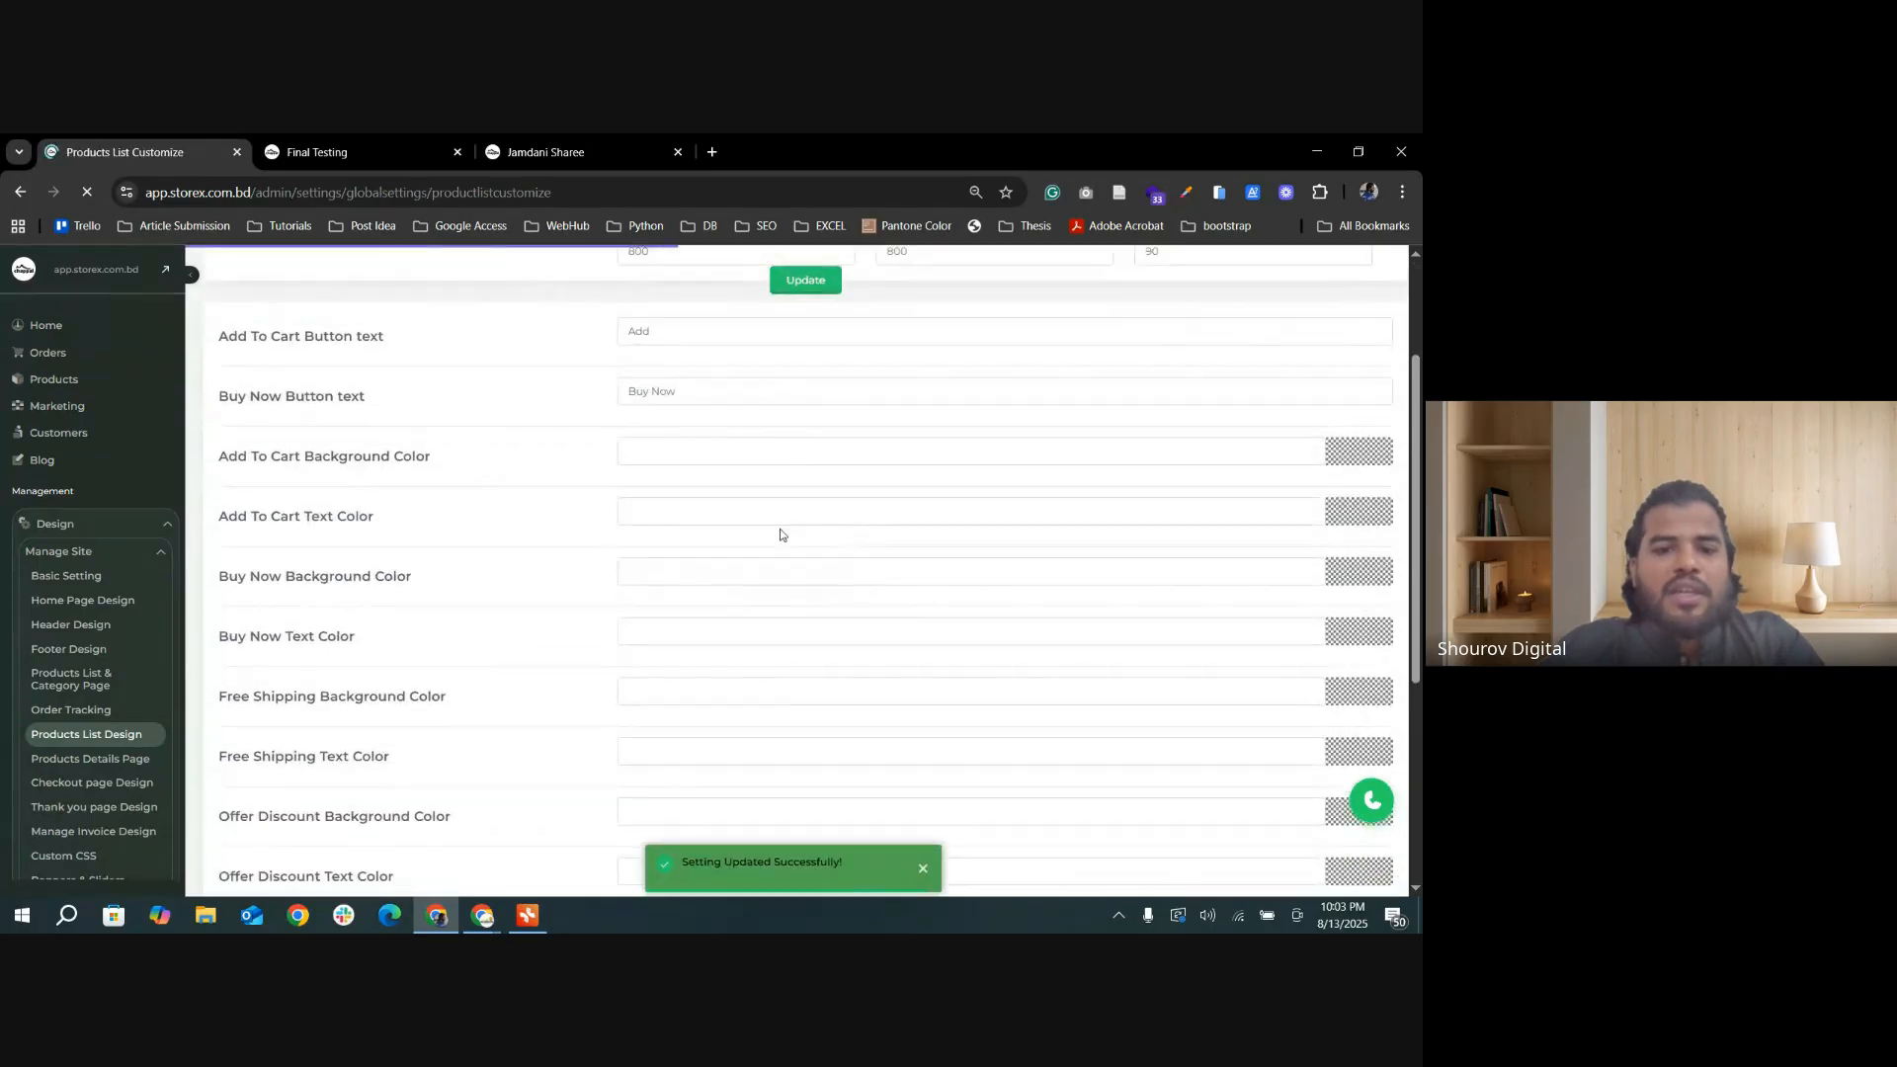
left_click(688, 345)
left_click(751, 375)
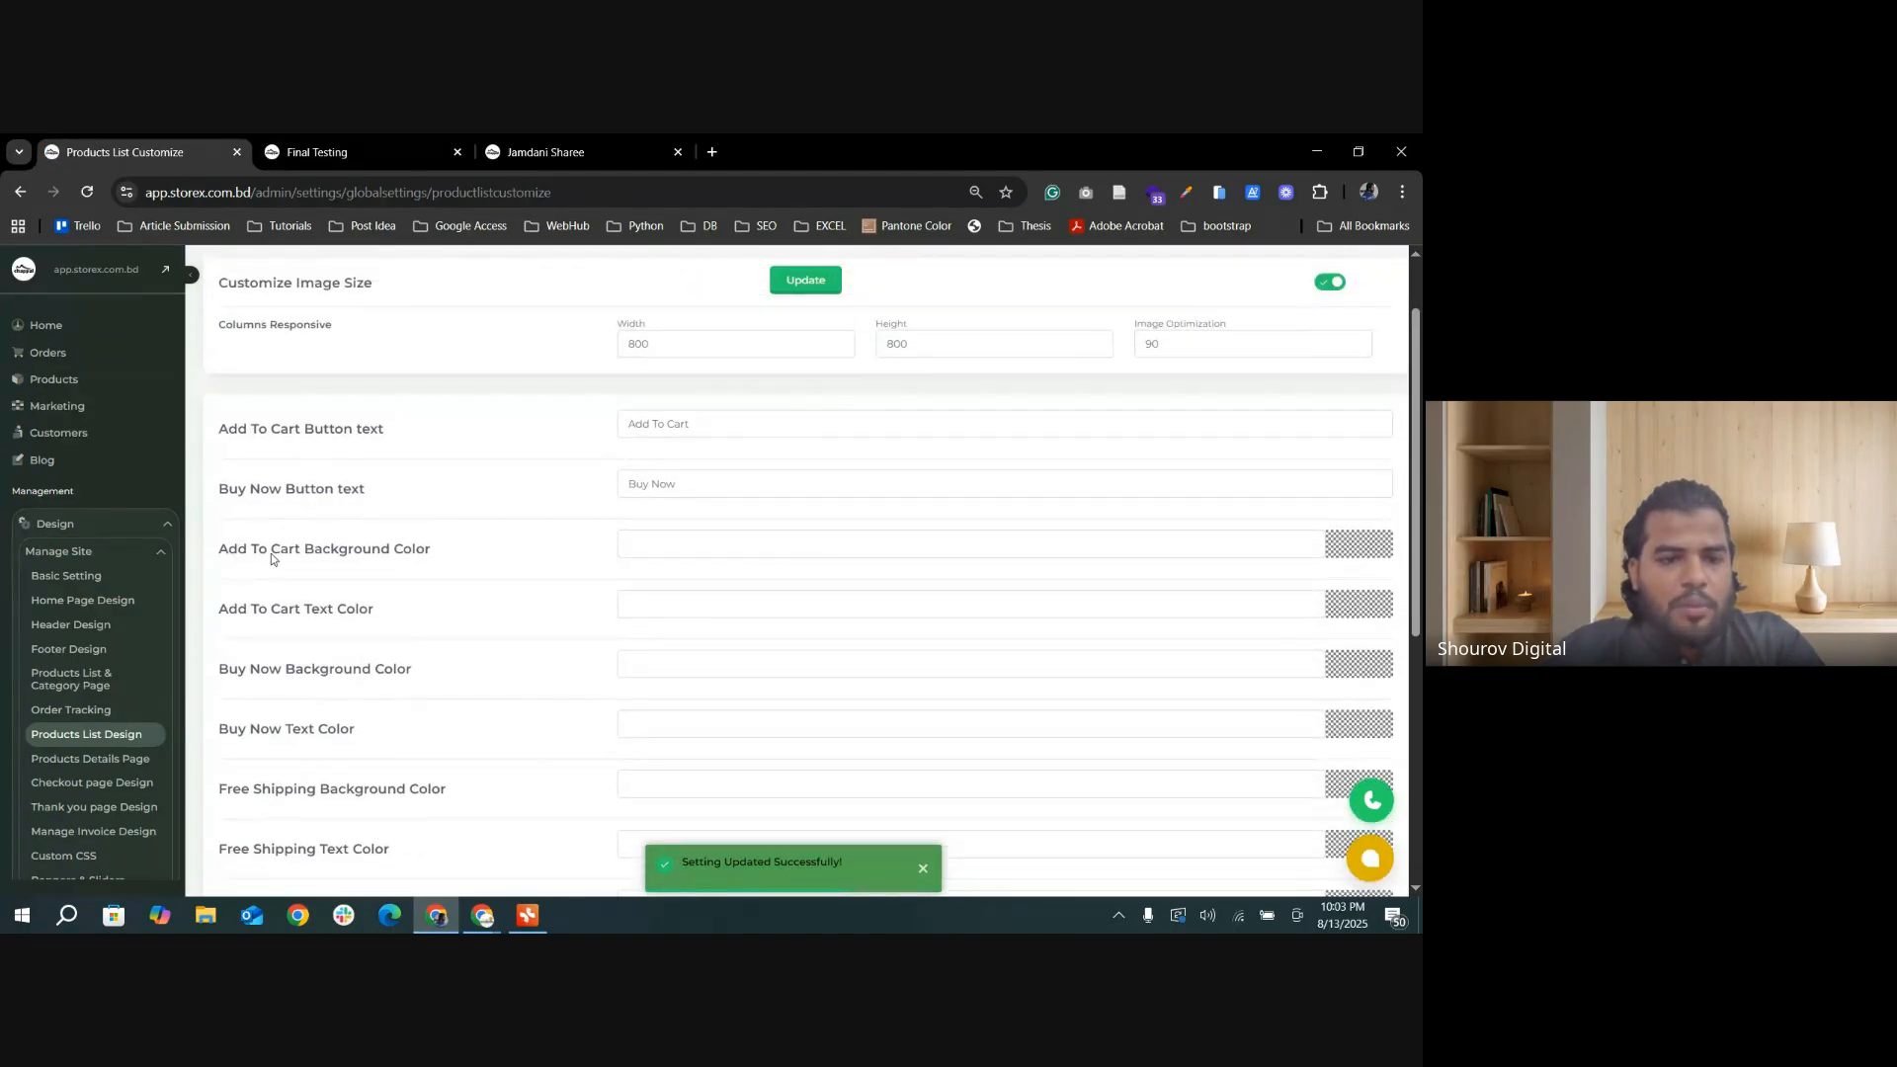
Step: Reload the storefront's Final Testing category page and check the button text on its product cards
left_click(316, 151)
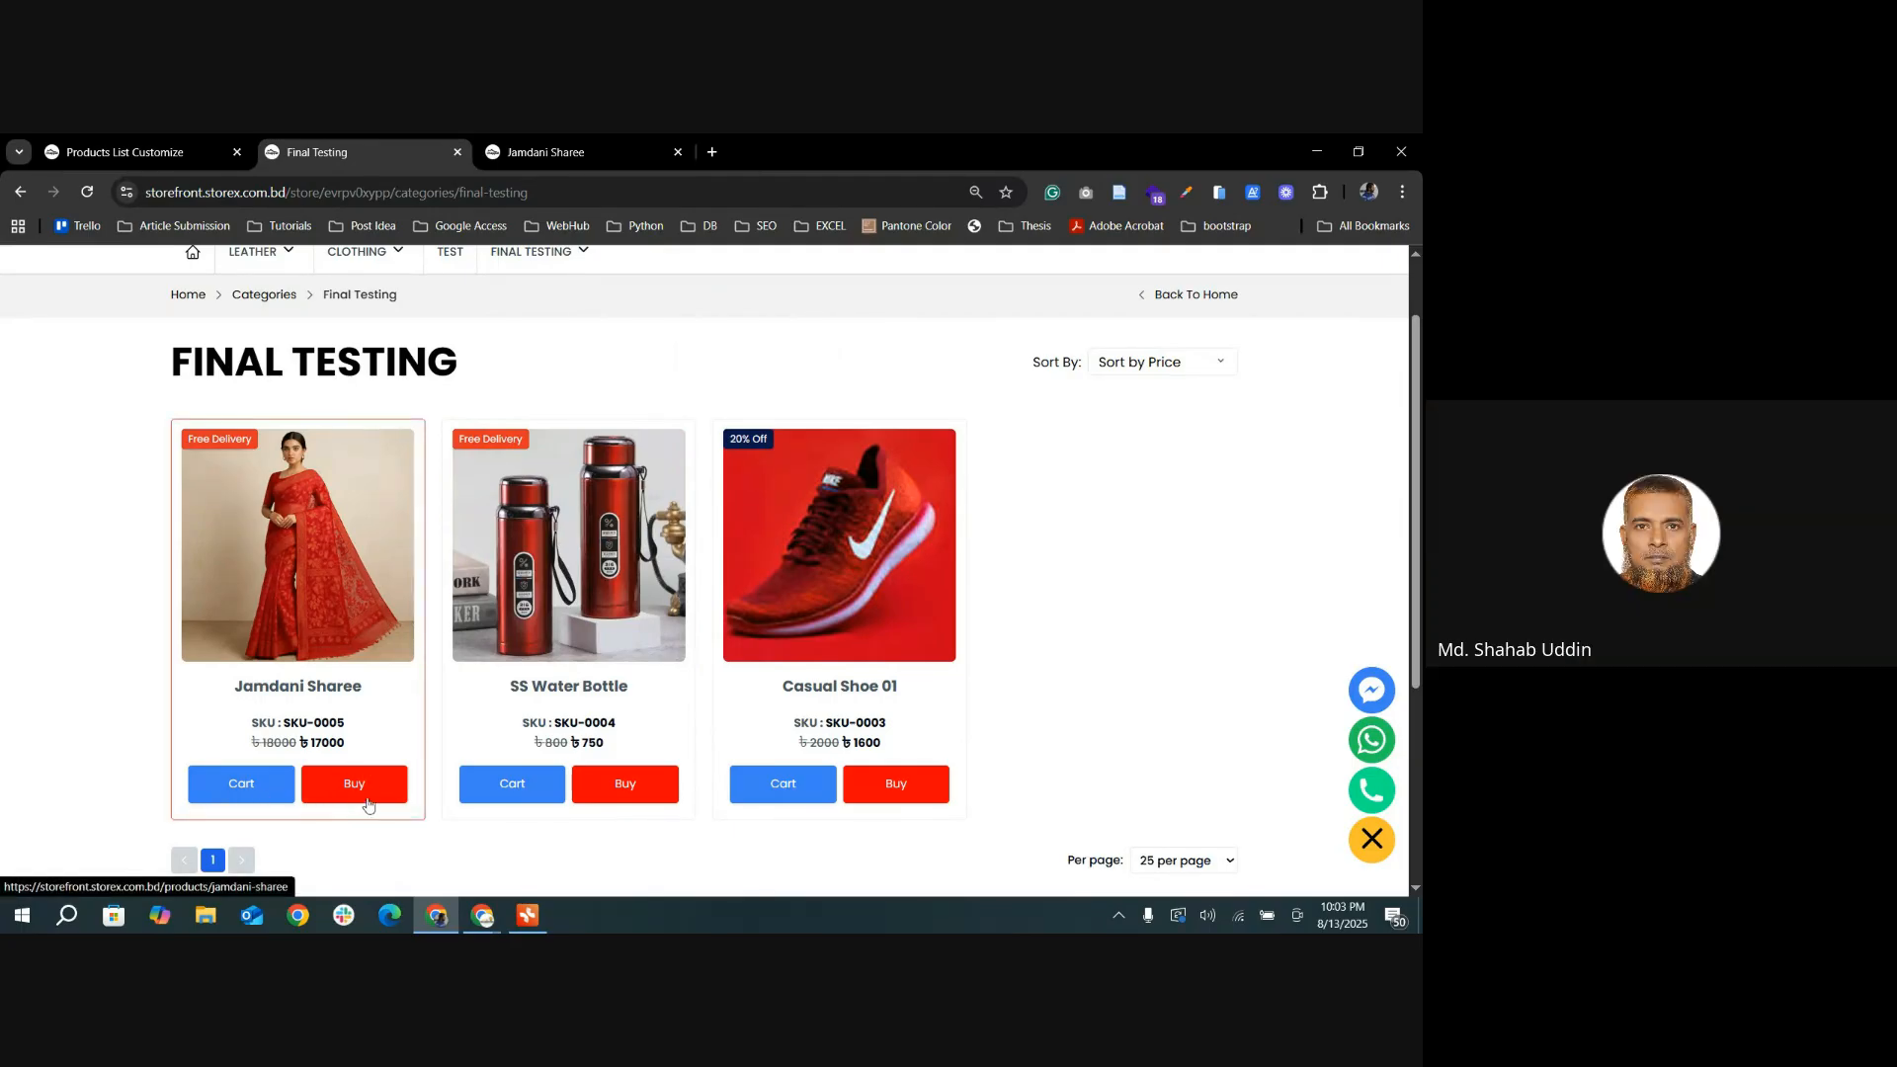
left_click(87, 192)
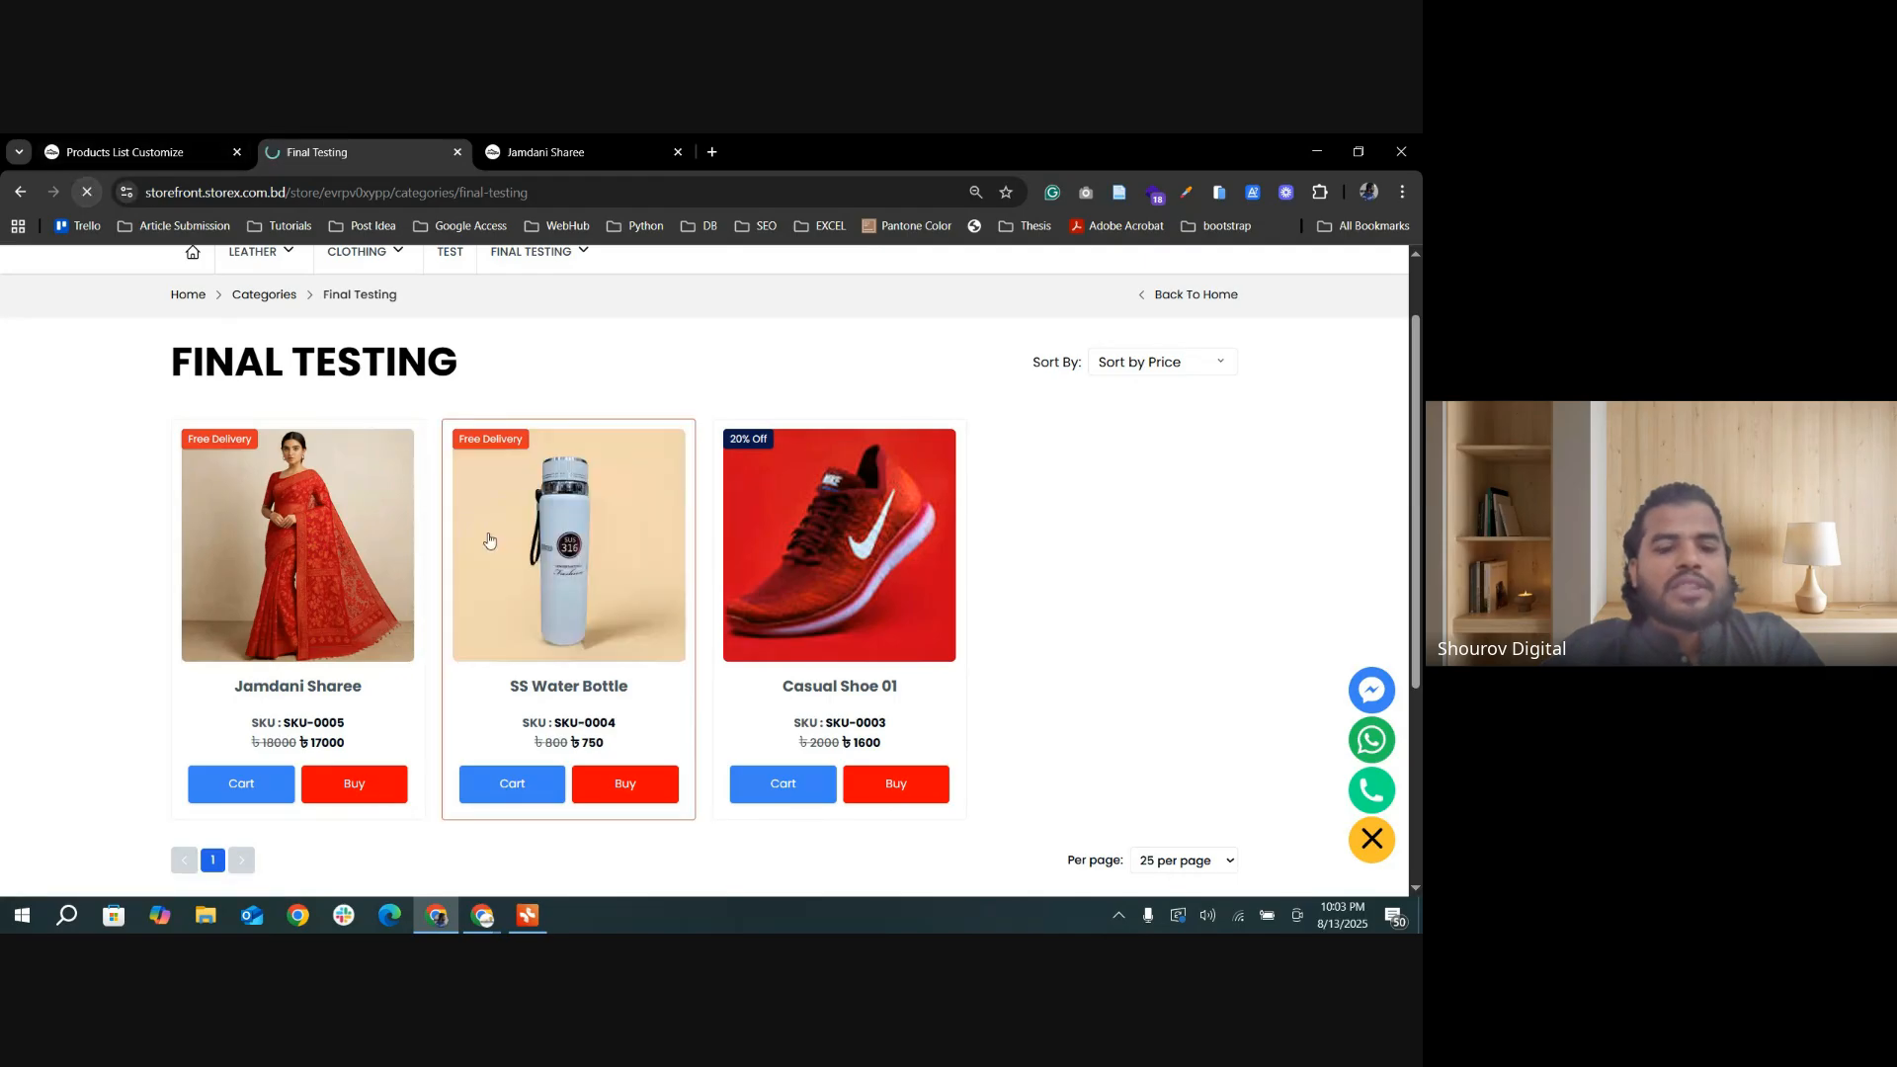
scroll(727, 688, "down", 3)
Step: Set the Add To Cart Background Color to the cyan rgba(0, 188, 212, 1) and update the product list settings
left_click(95, 152)
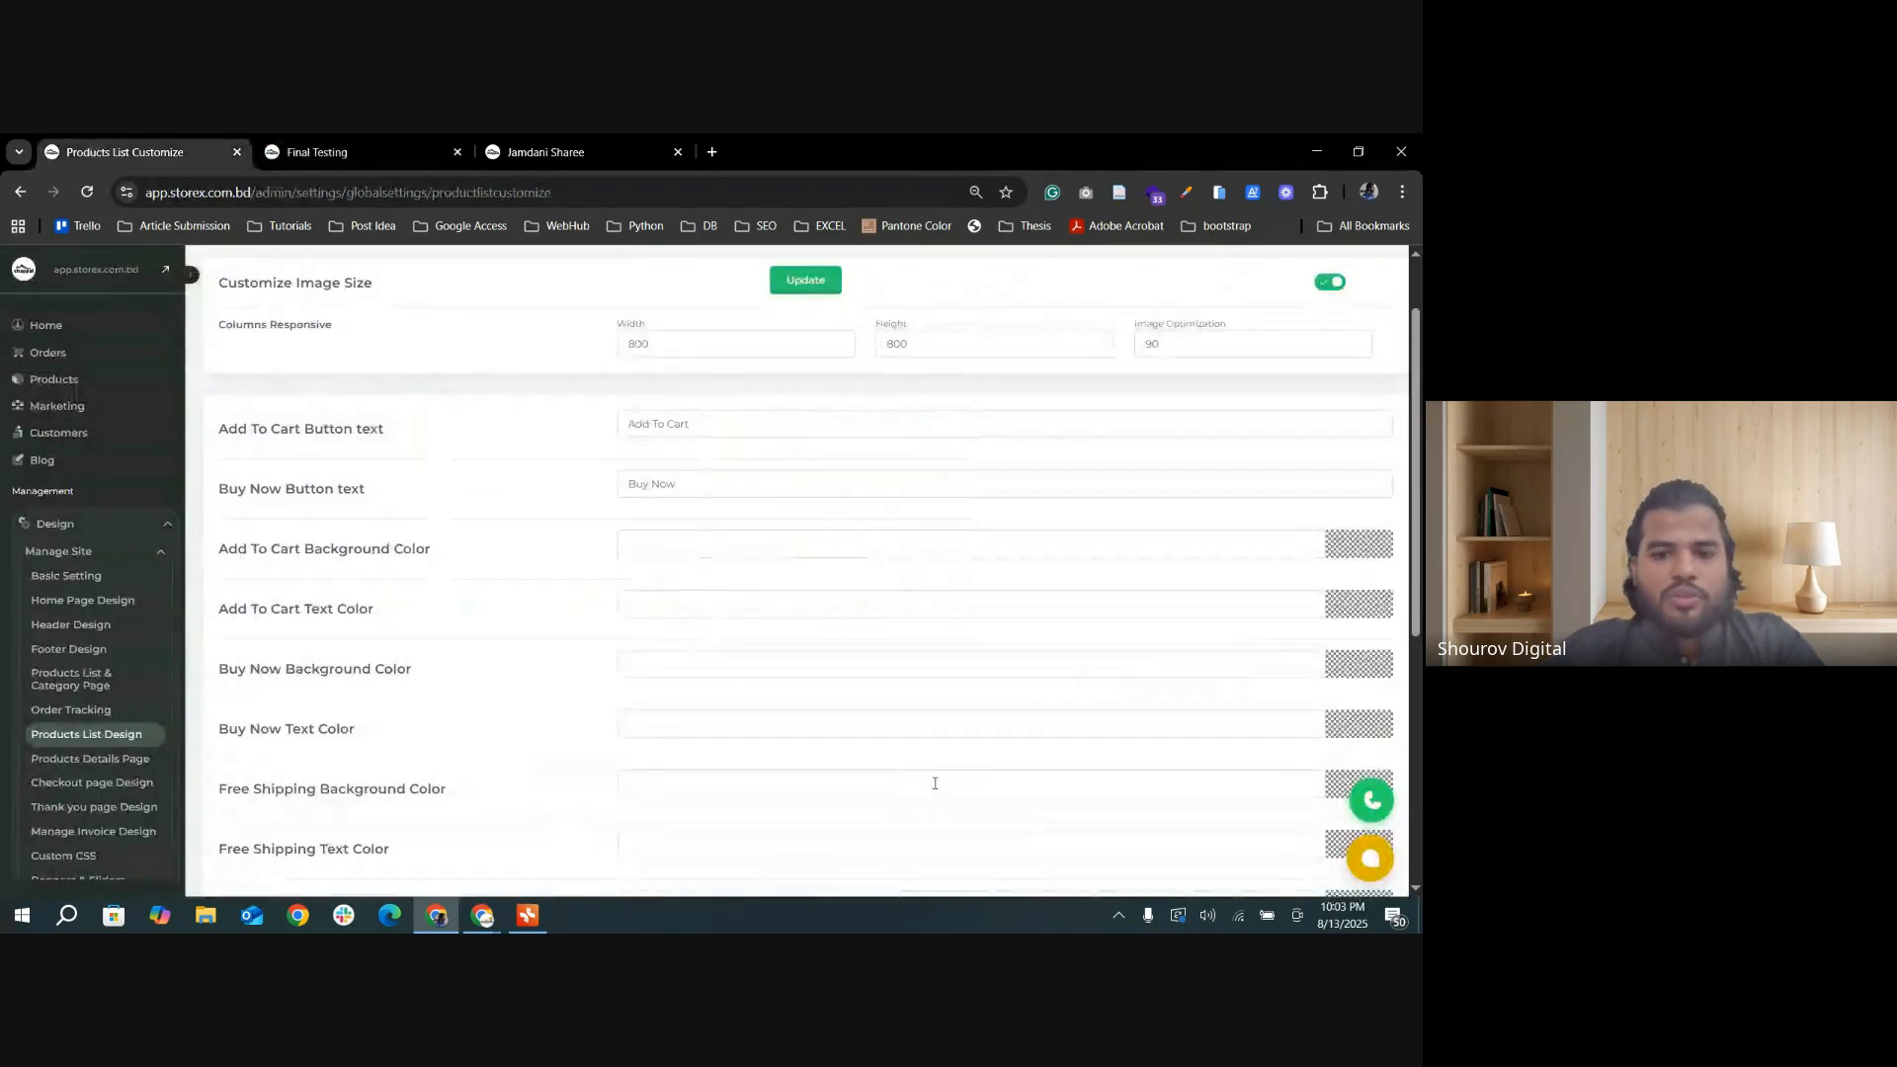
left_click(1332, 551)
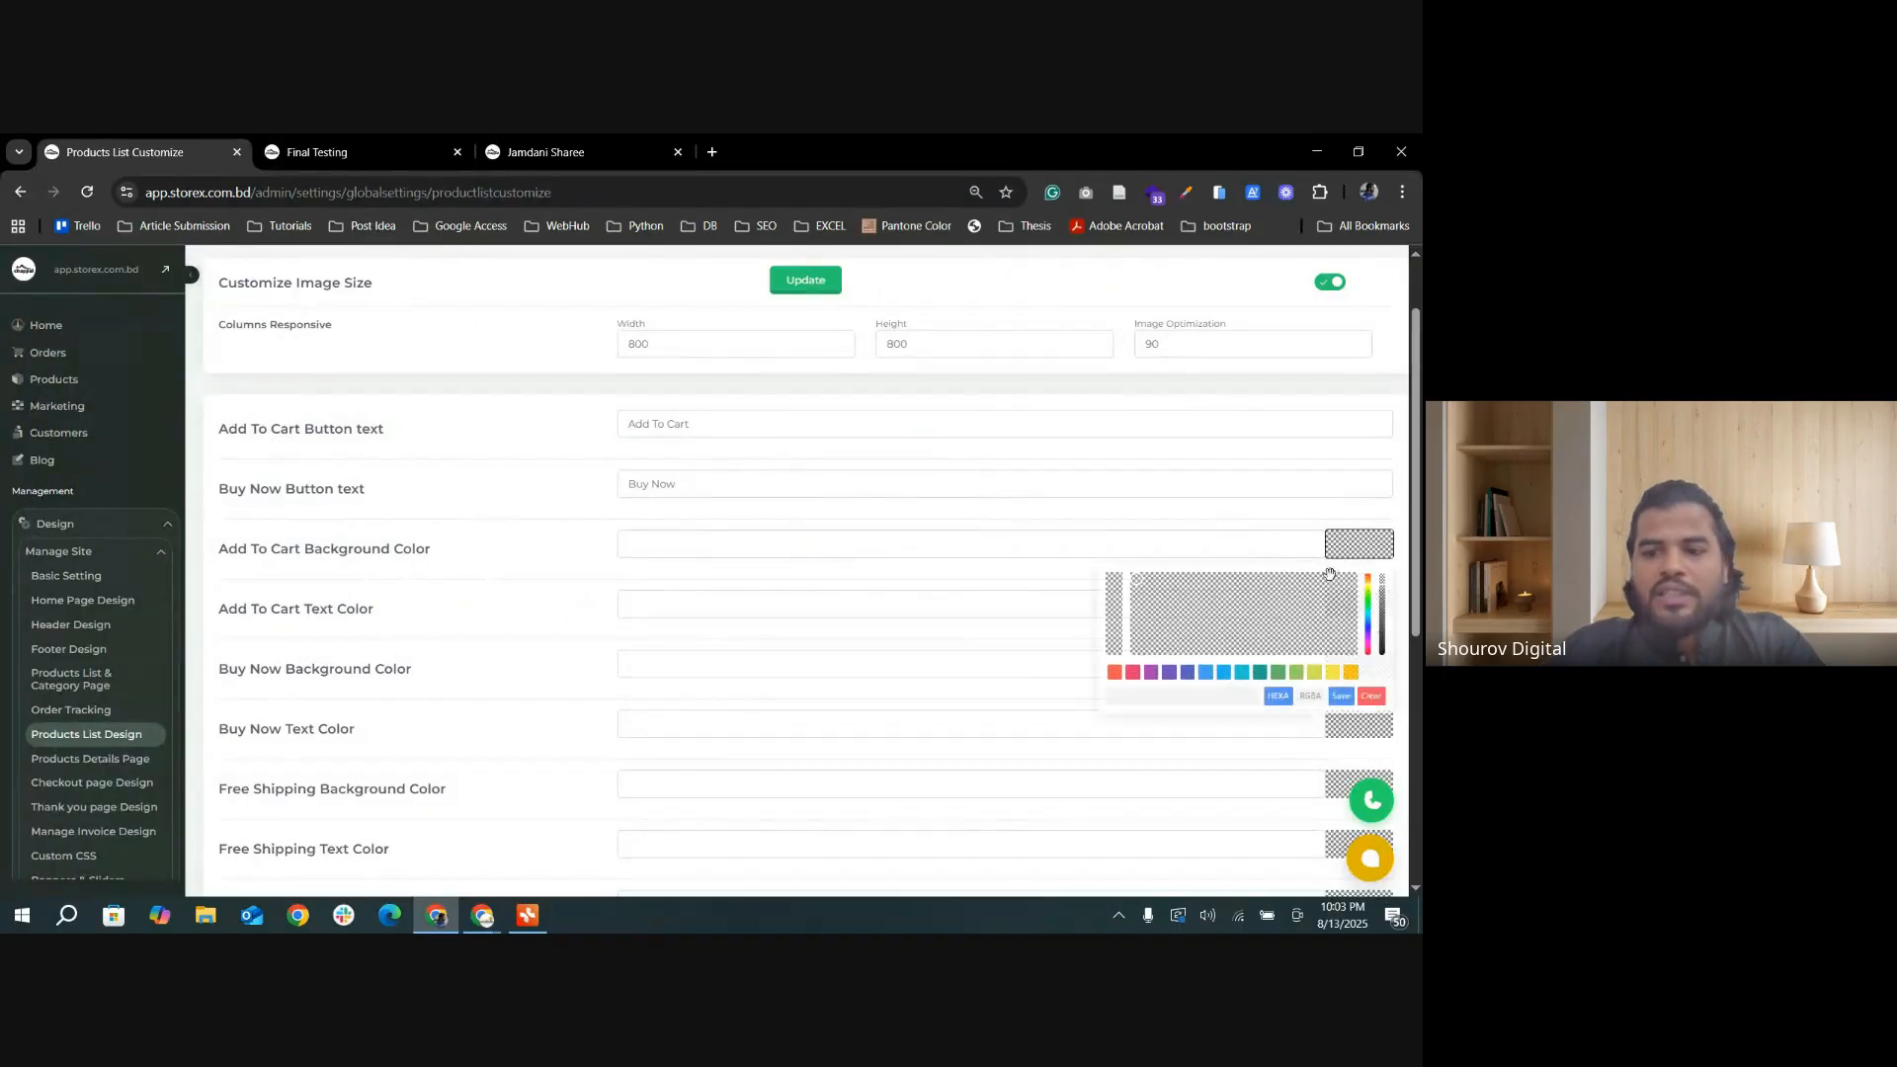
left_click(1282, 597)
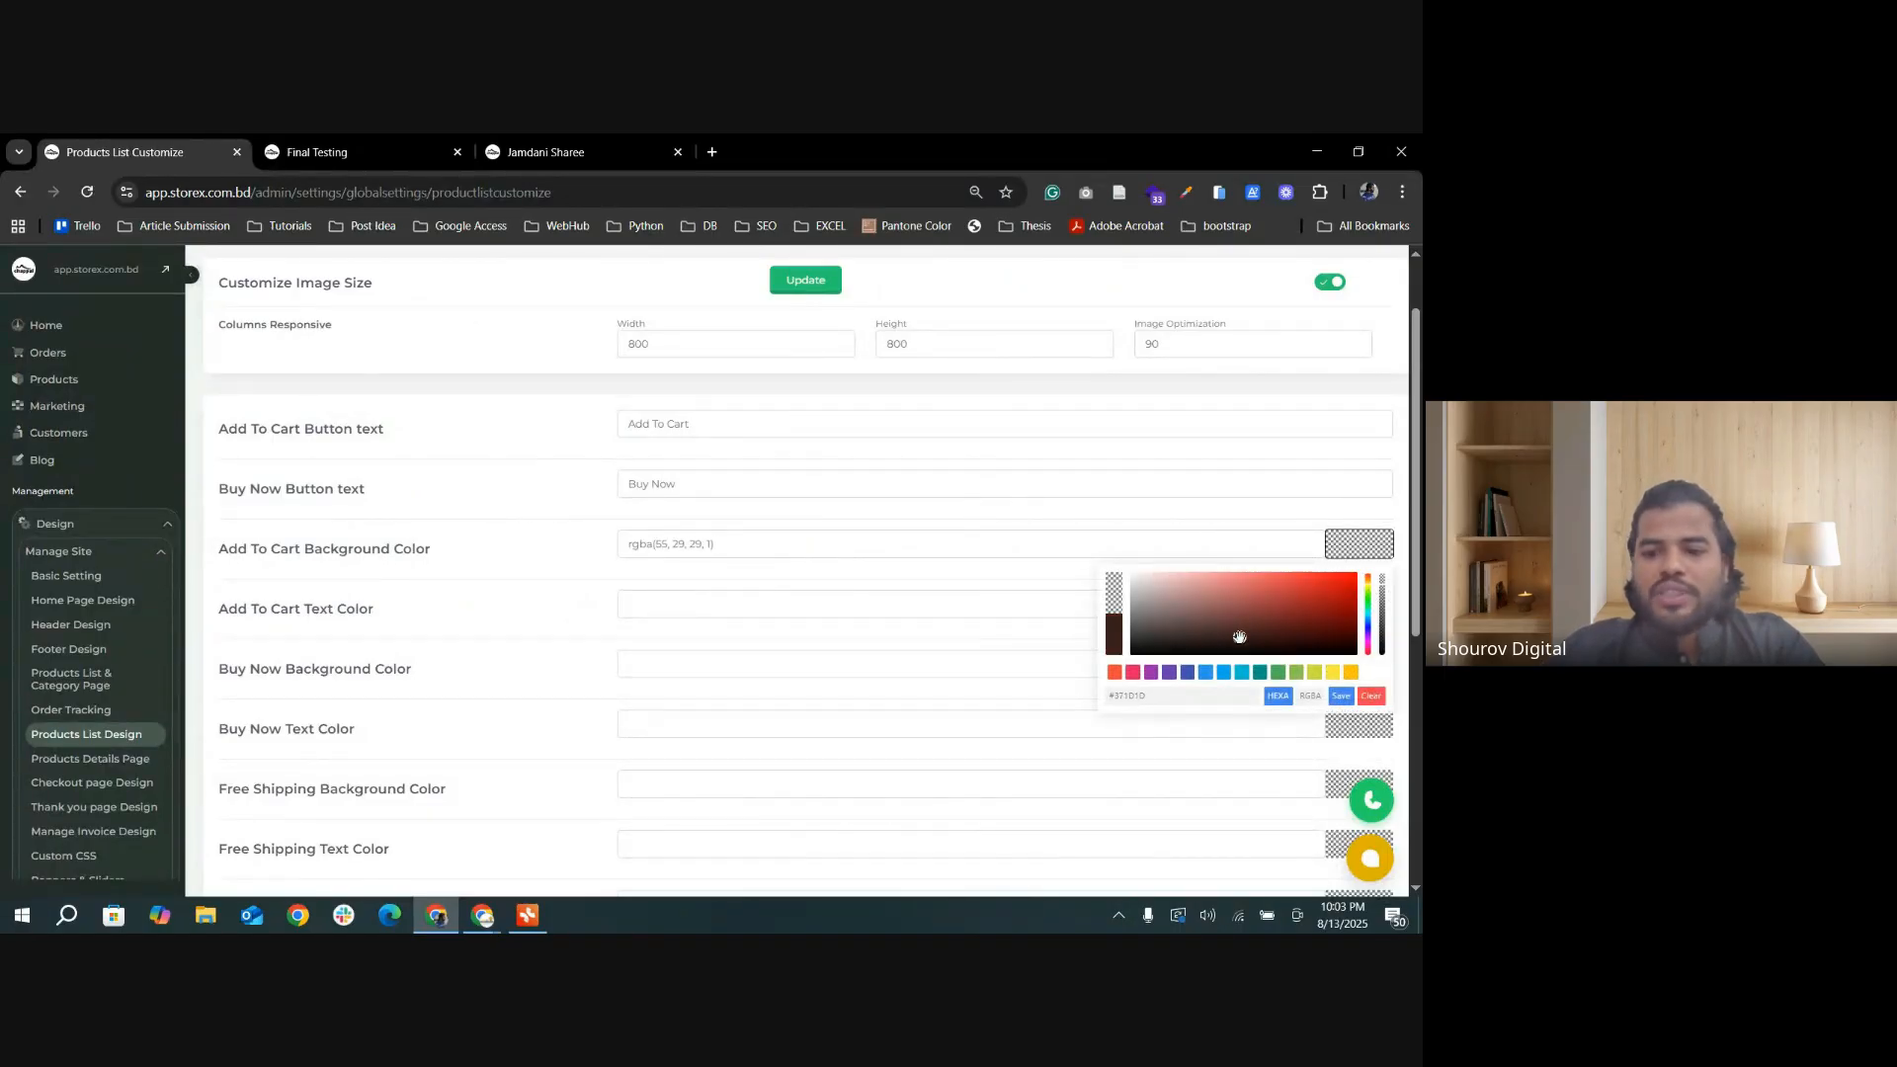
left_click(1241, 673)
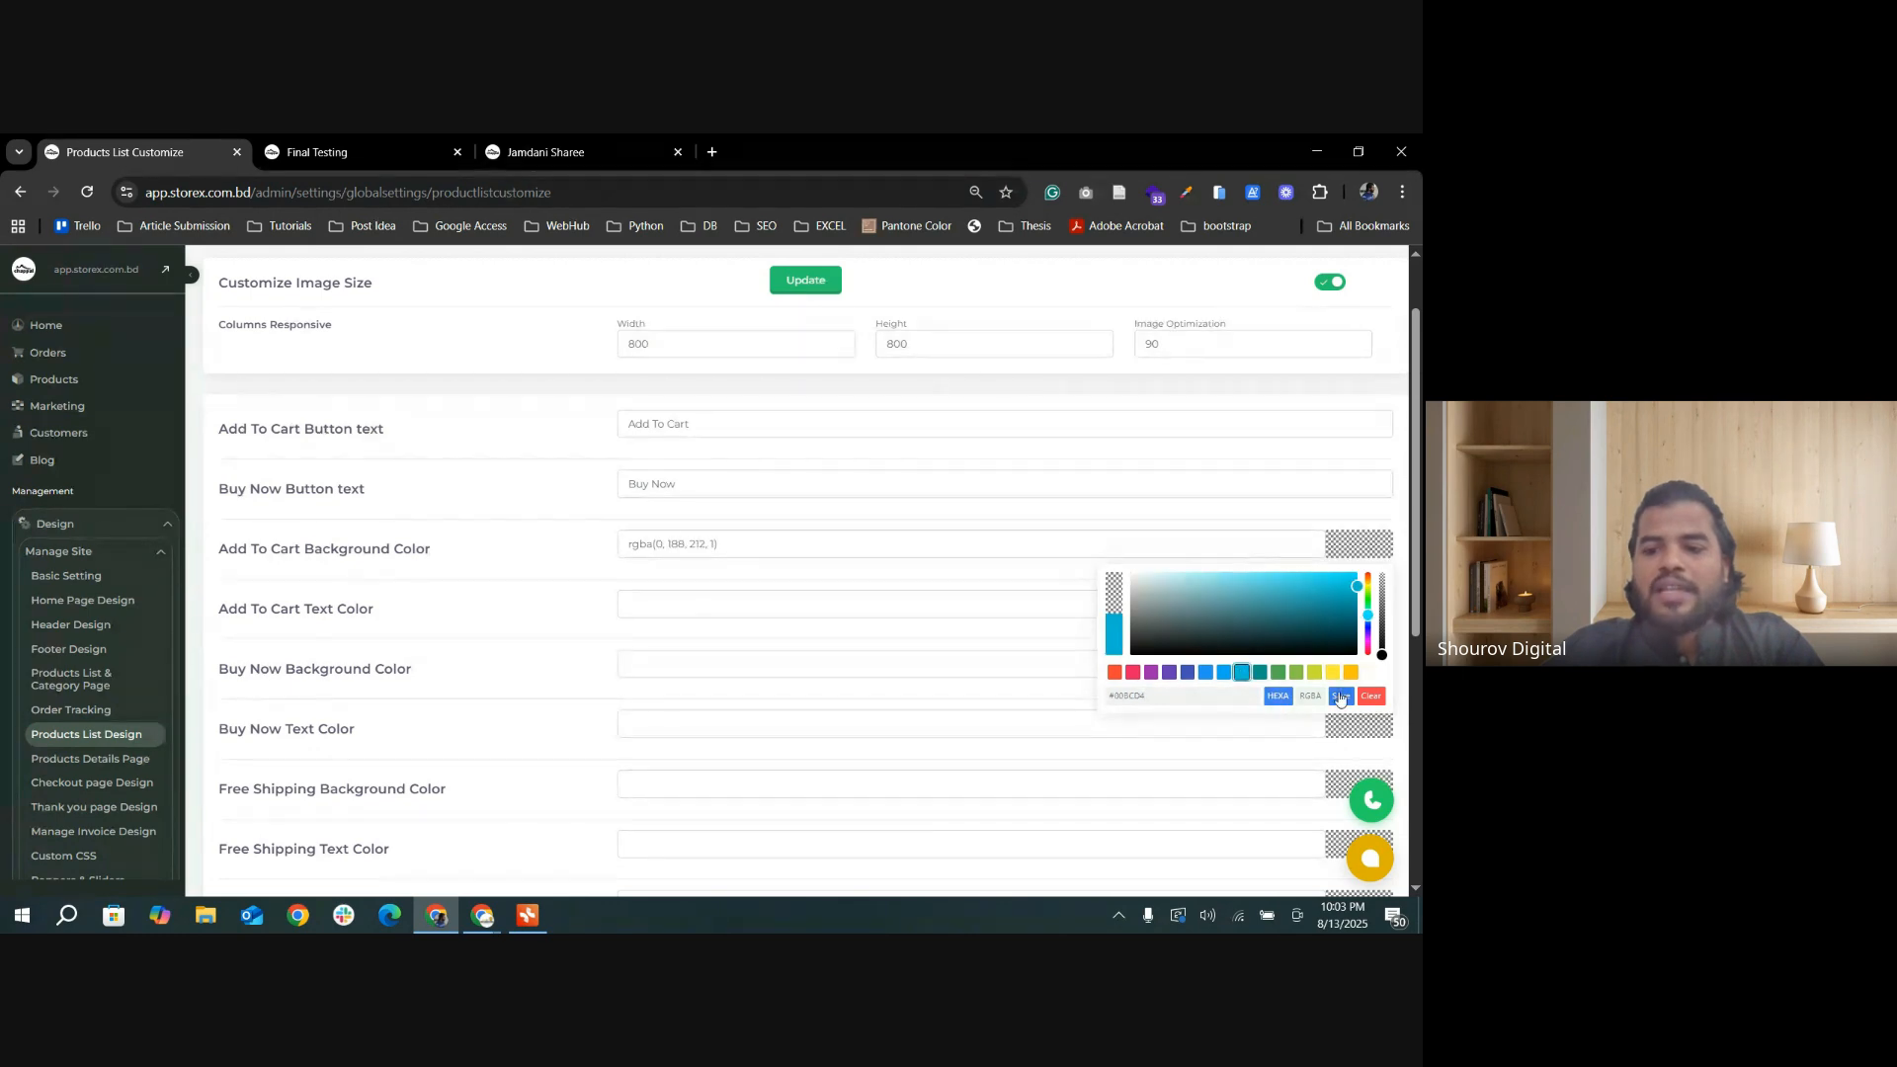
left_click(1341, 696)
left_click(805, 280)
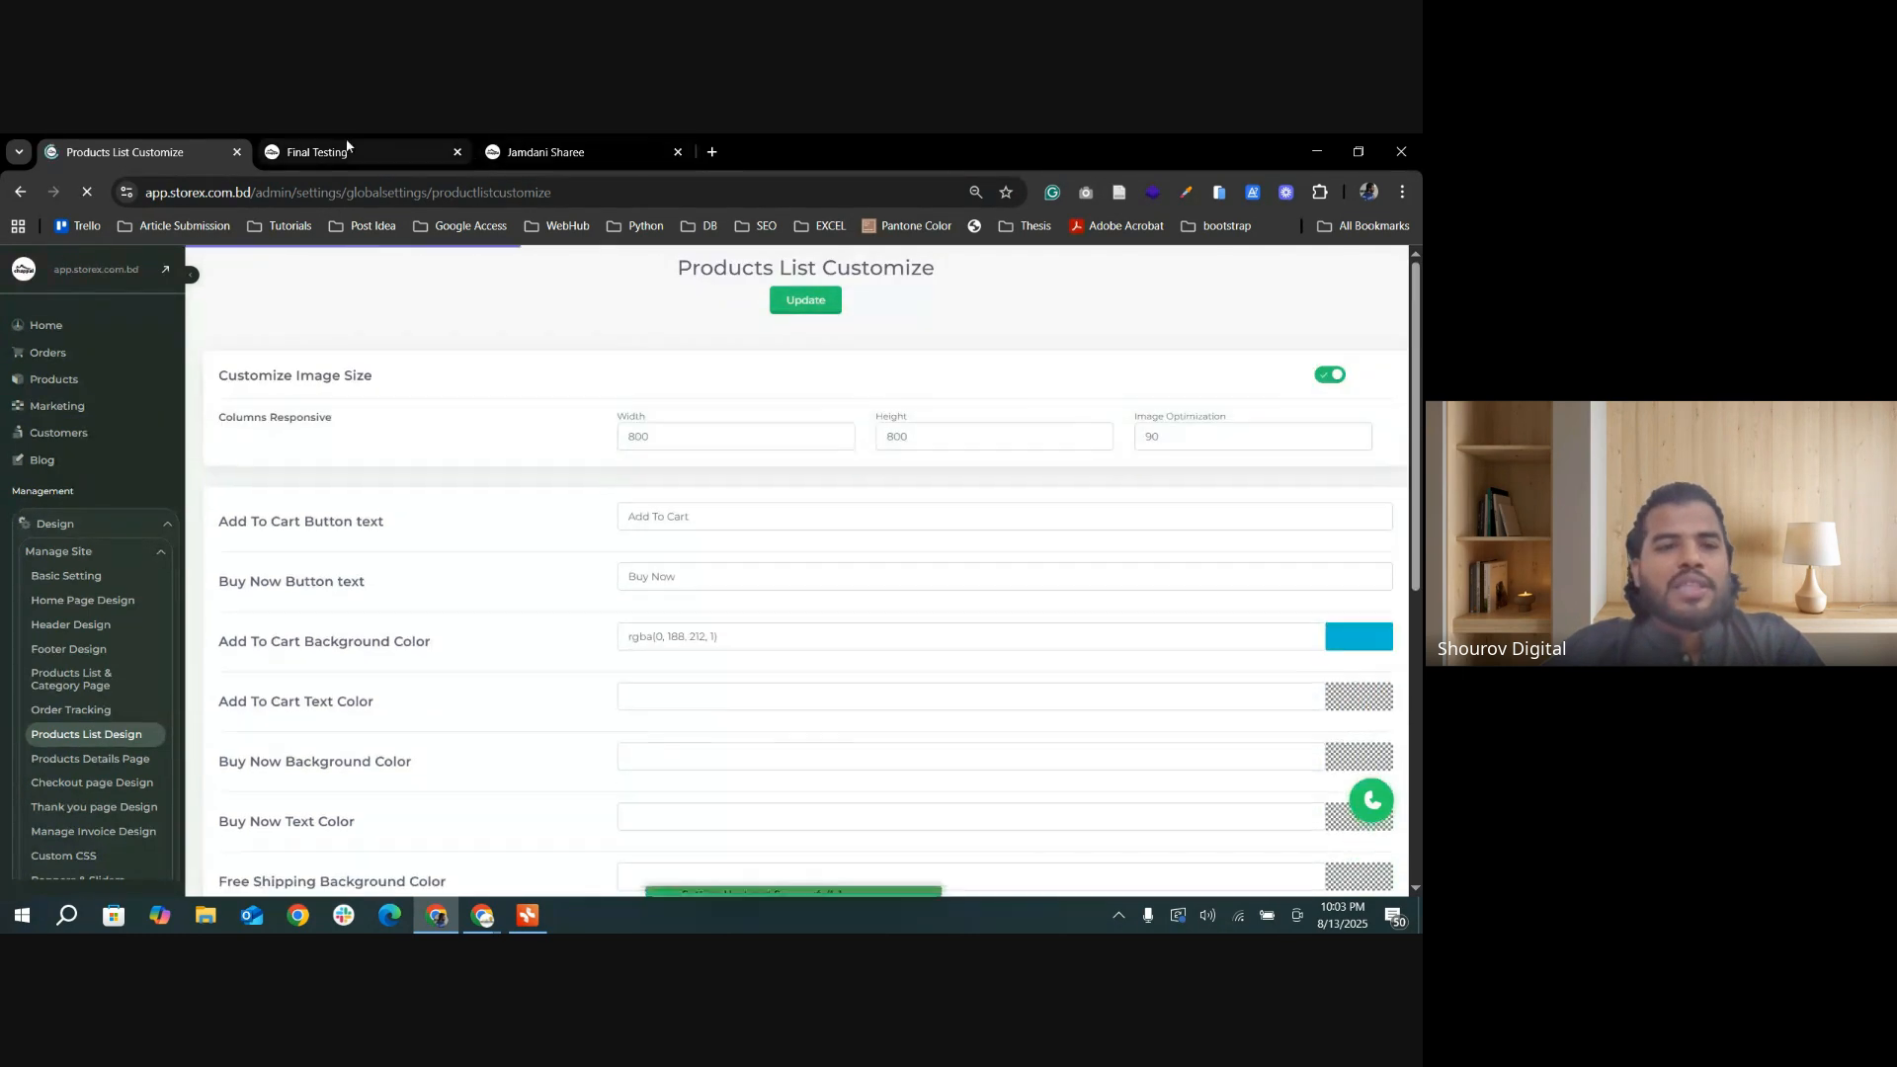
Step: Compare the Add To Cart button color on the Final Testing category page with the background color setting
left_click(326, 152)
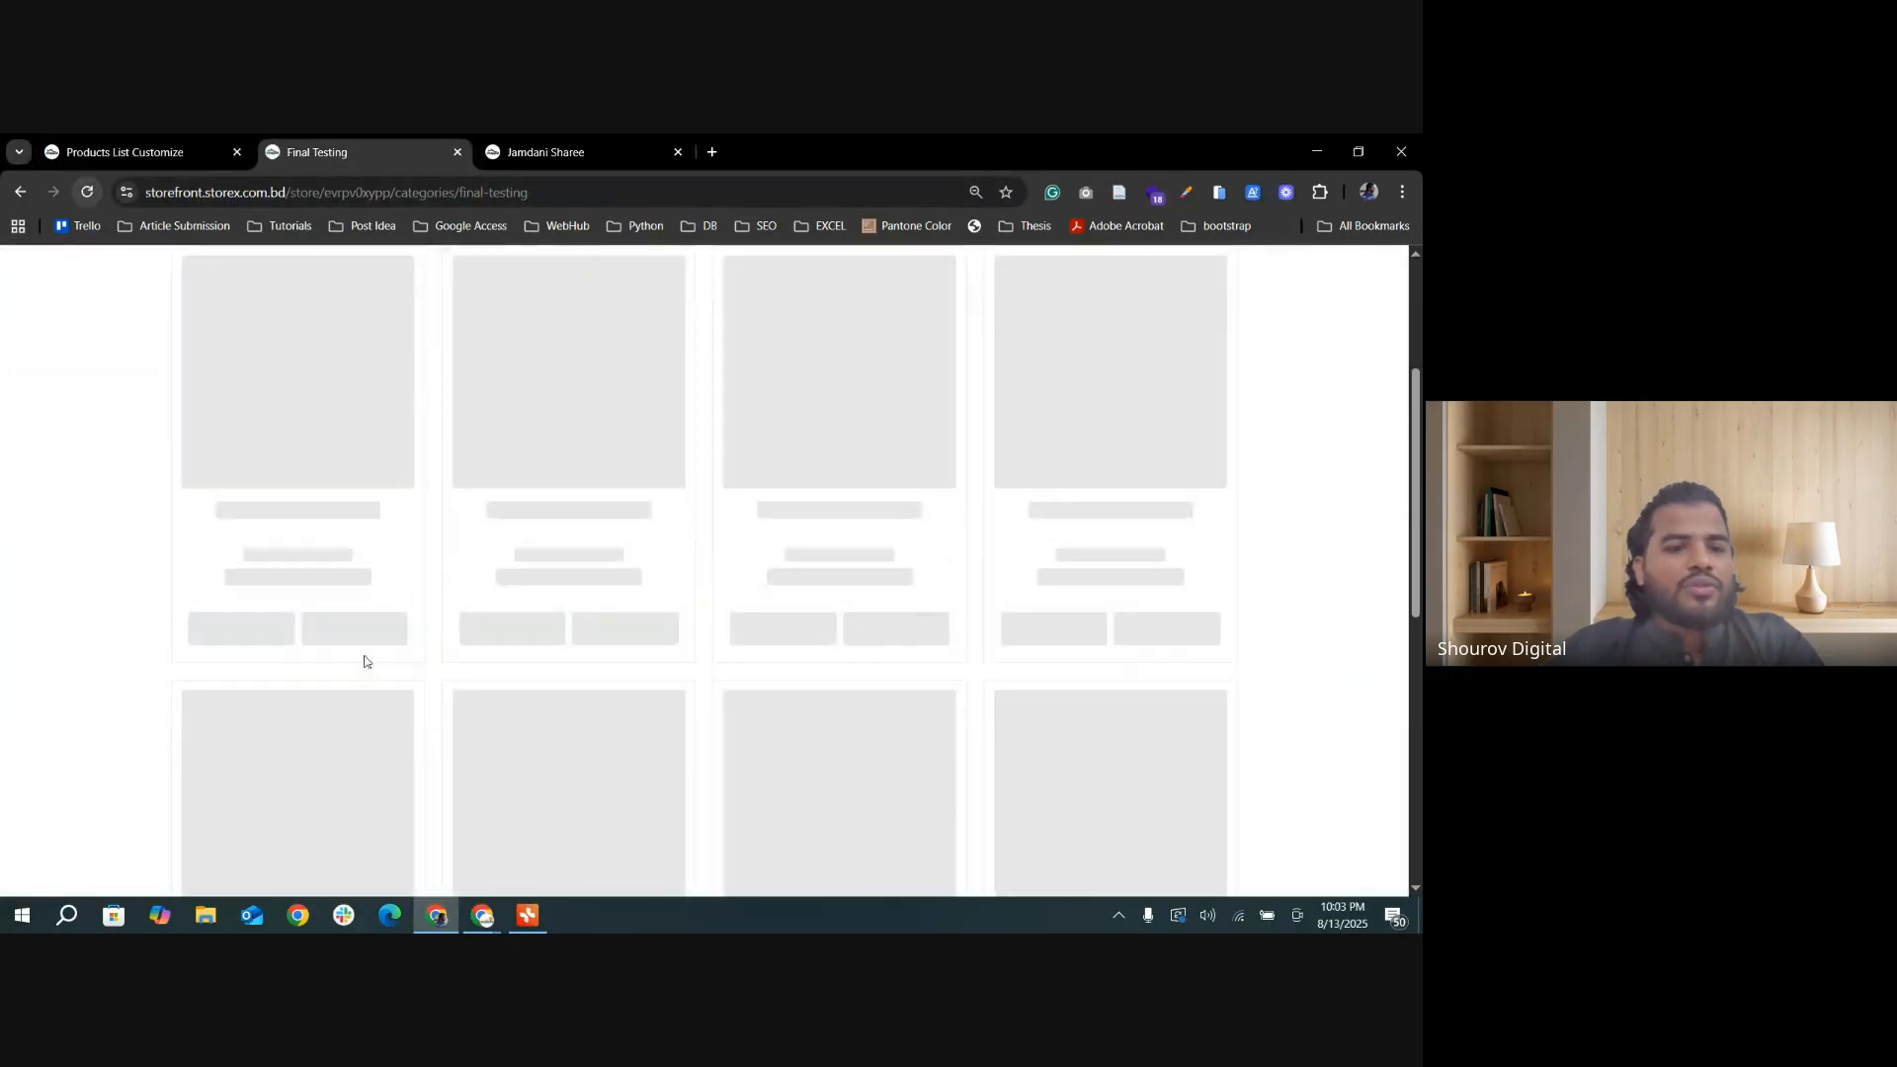
left_click(163, 153)
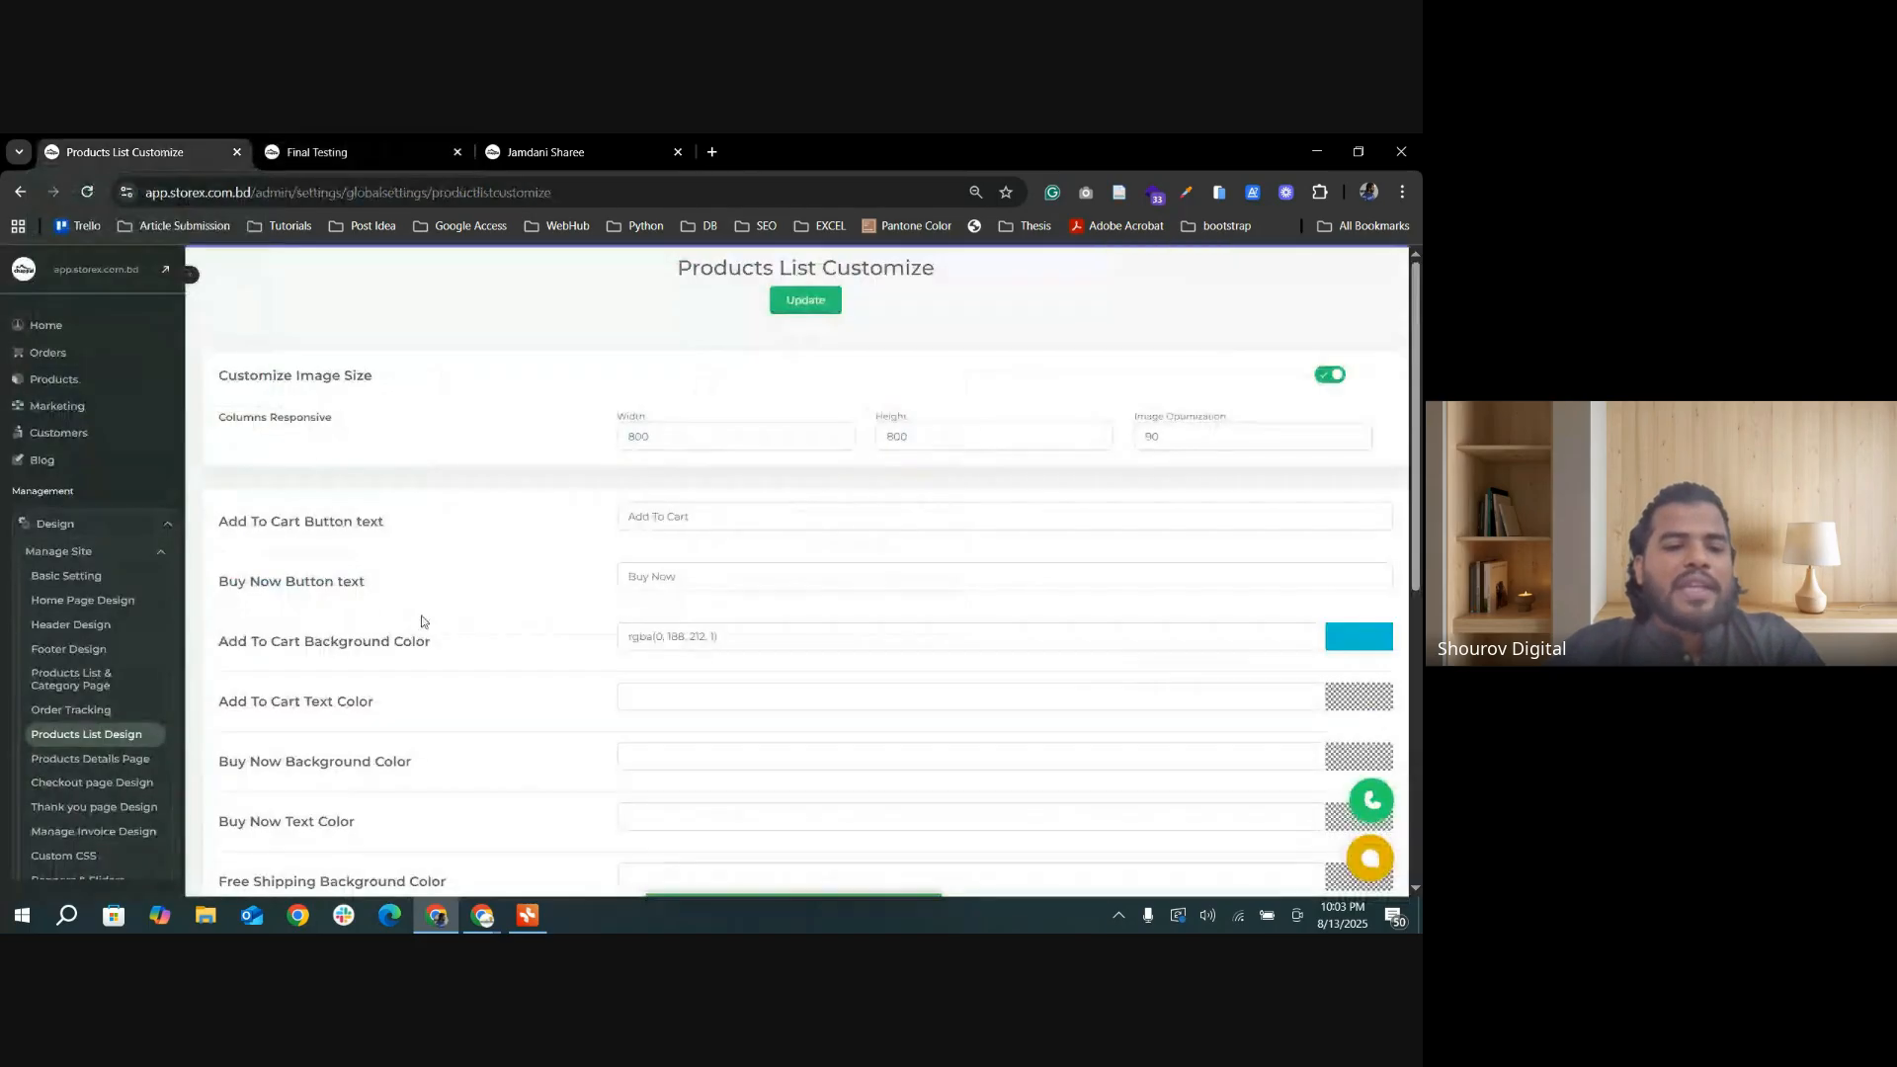
left_click(302, 154)
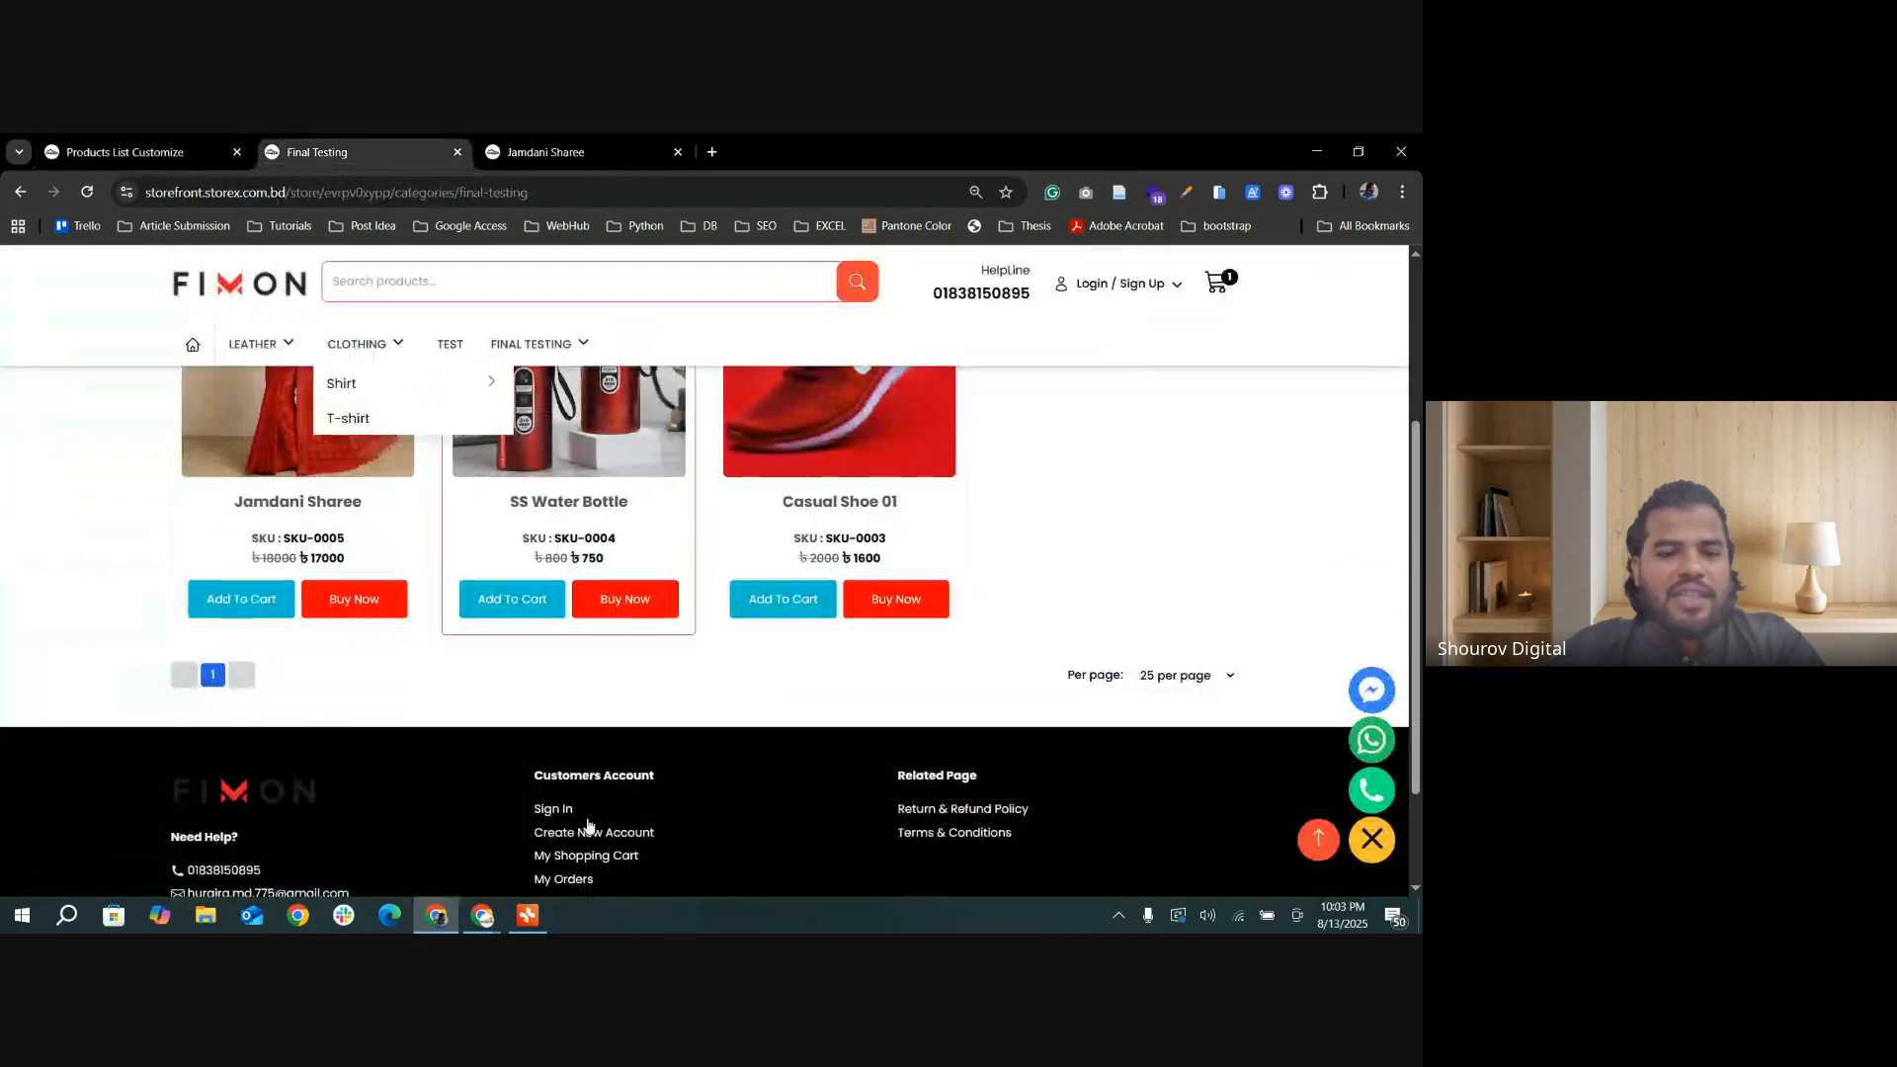
Step: Set the Add To Cart Text Color to rgba(196, 15, 15, 1), update the settings, and check the buttons on the reloaded category page
left_click(154, 155)
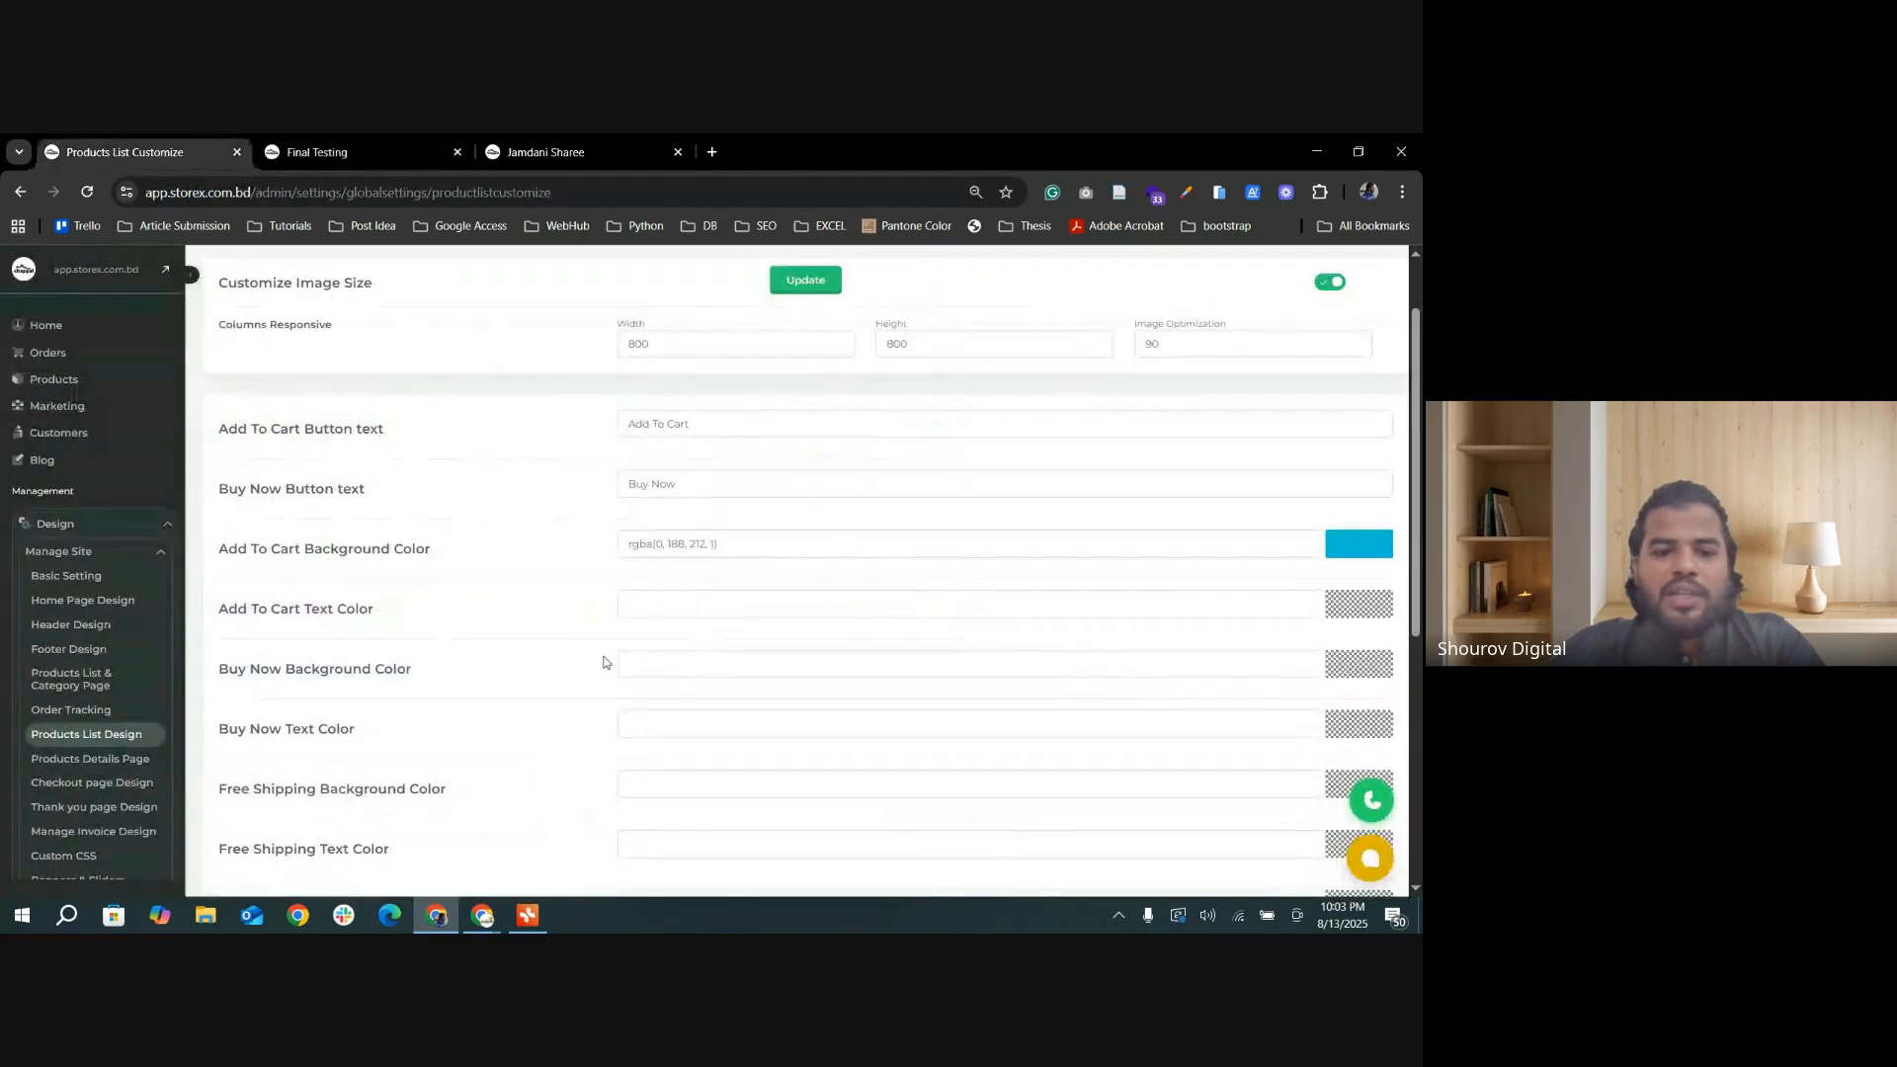
scroll(834, 669, "down", 1)
left_click(1369, 510)
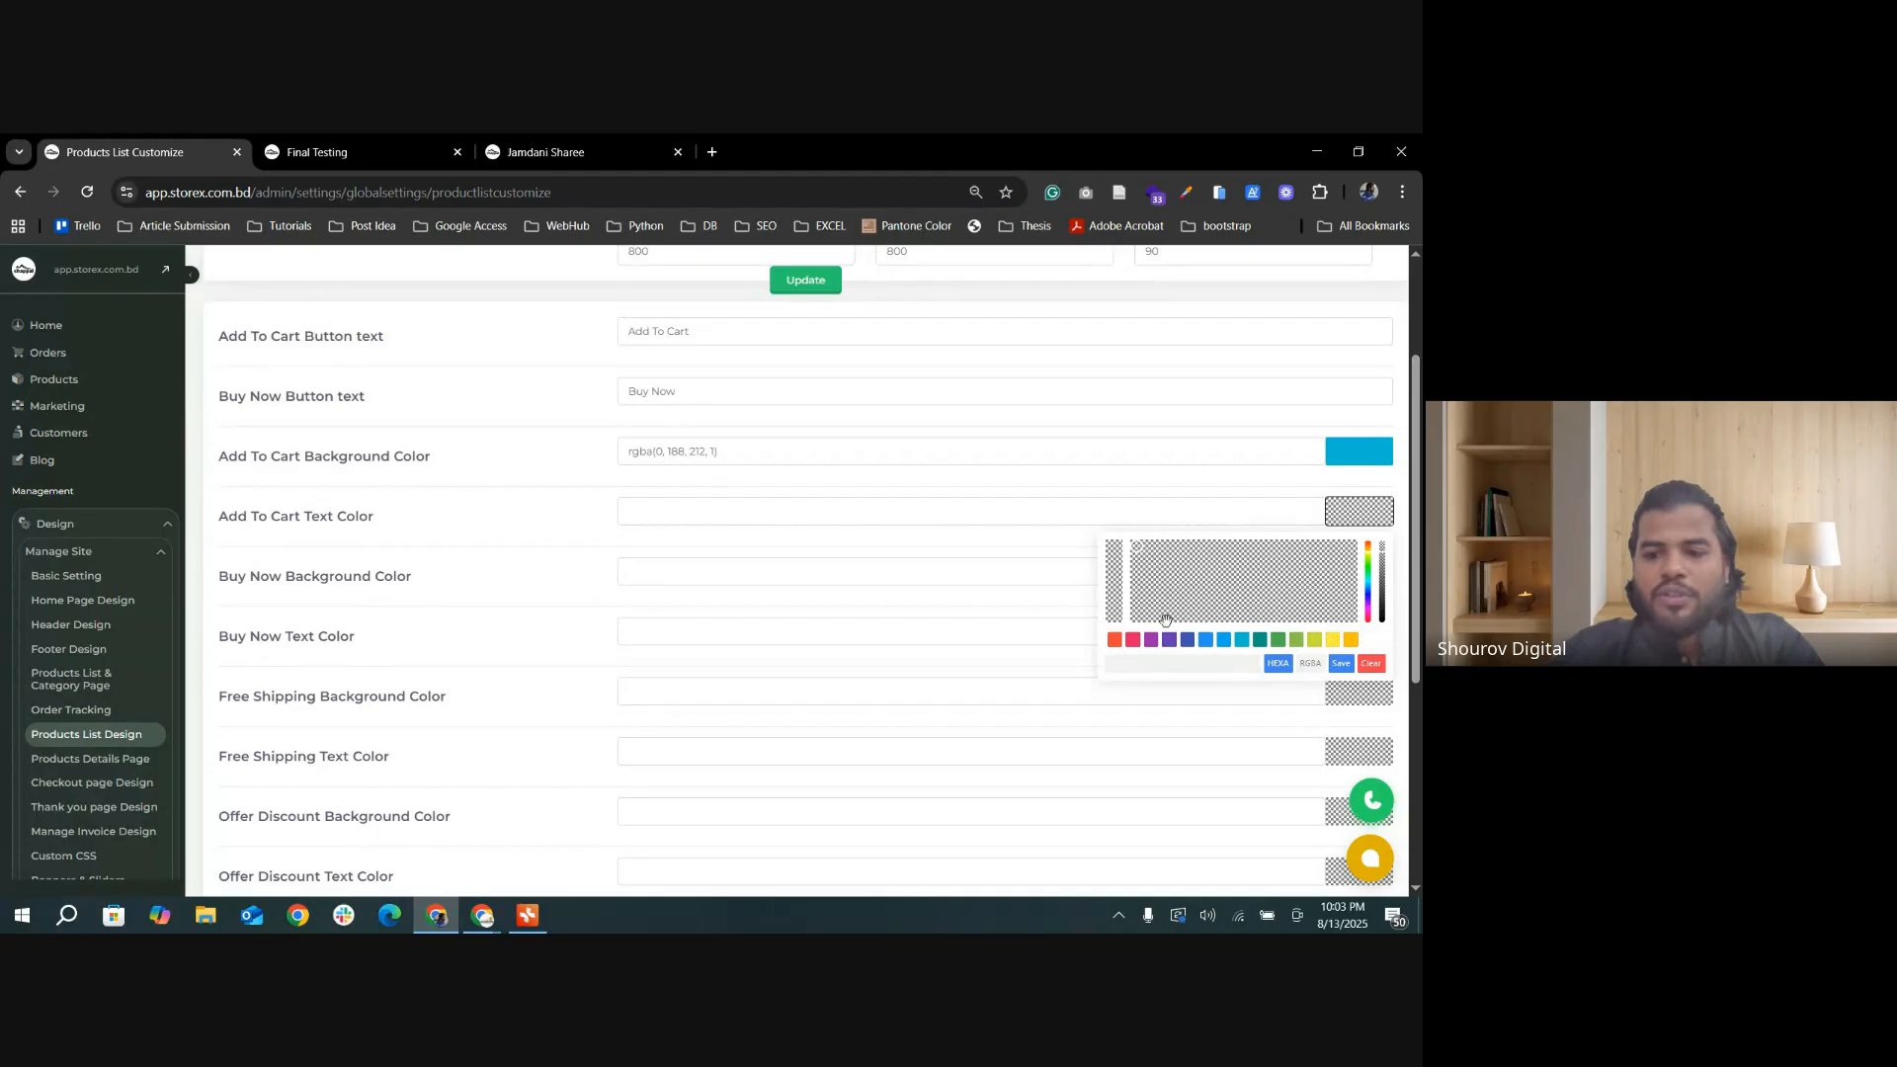
left_click_drag(1176, 577, 1272, 584)
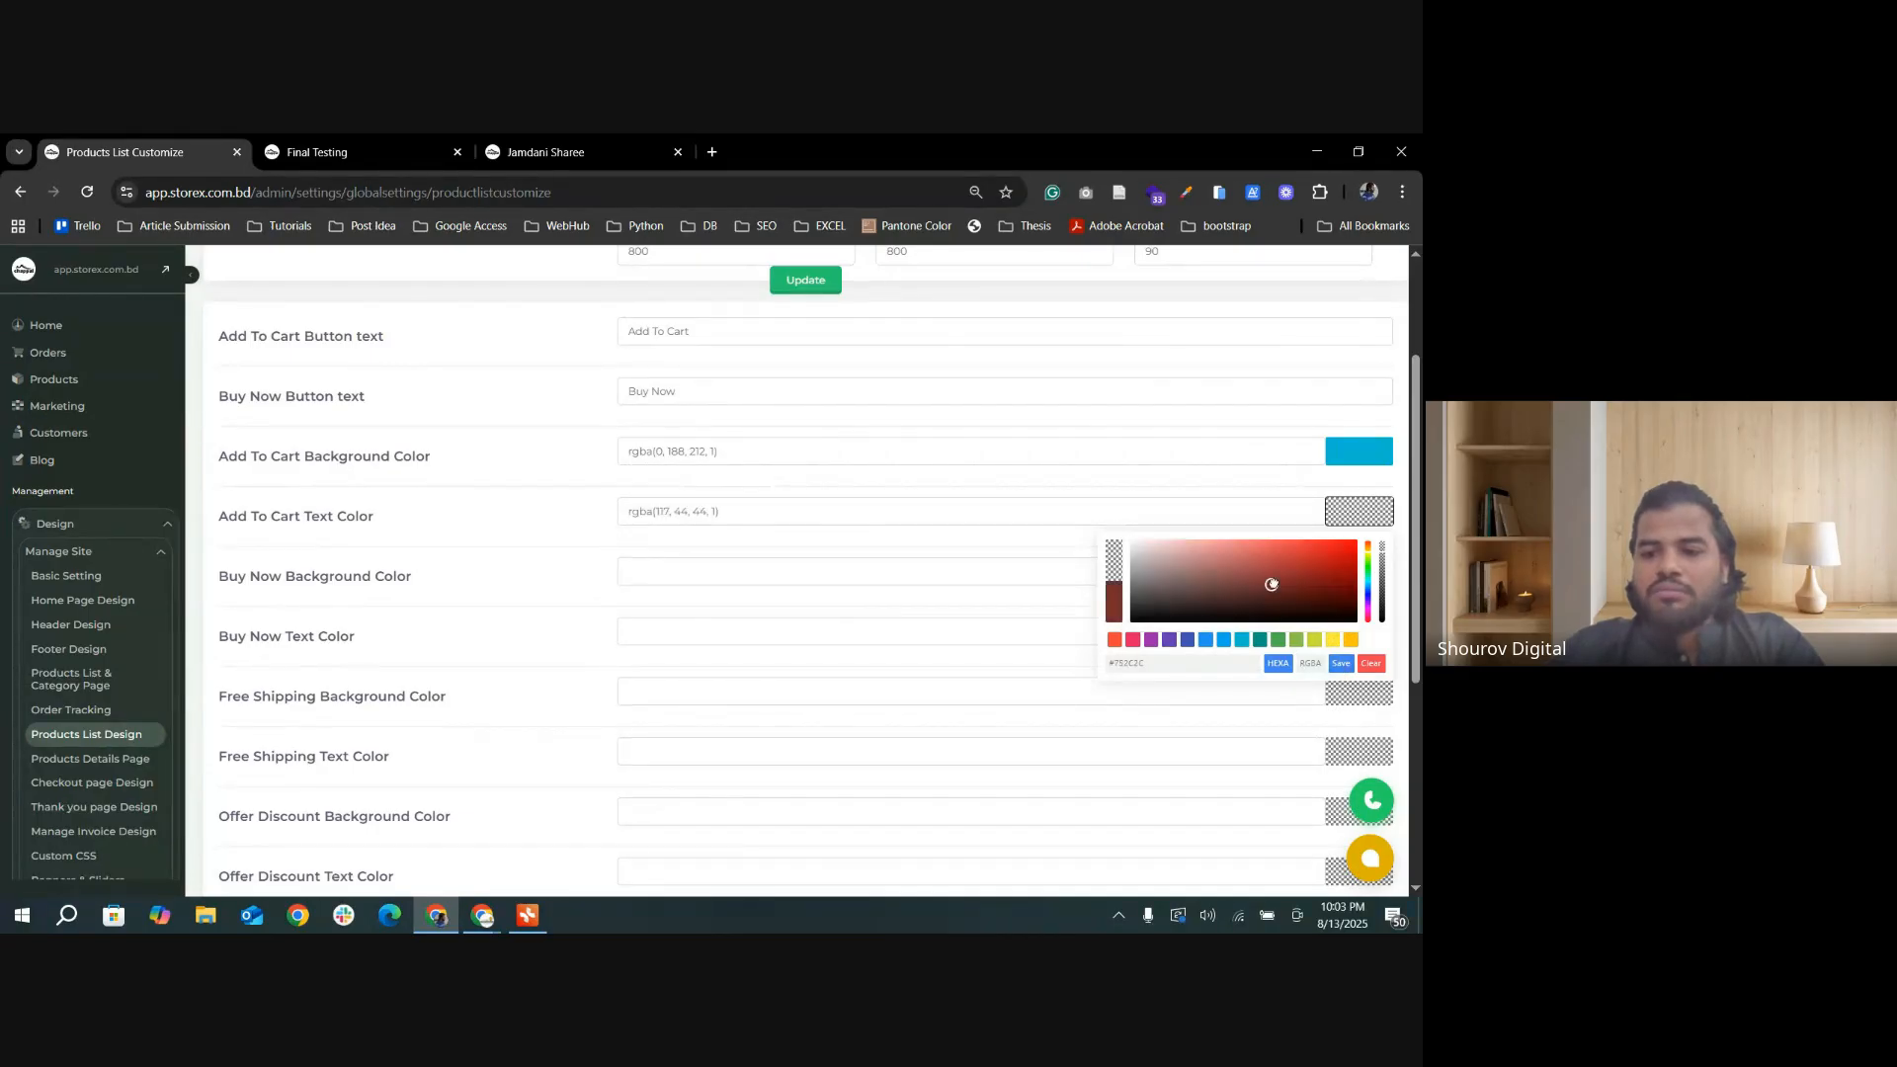
left_click(1340, 664)
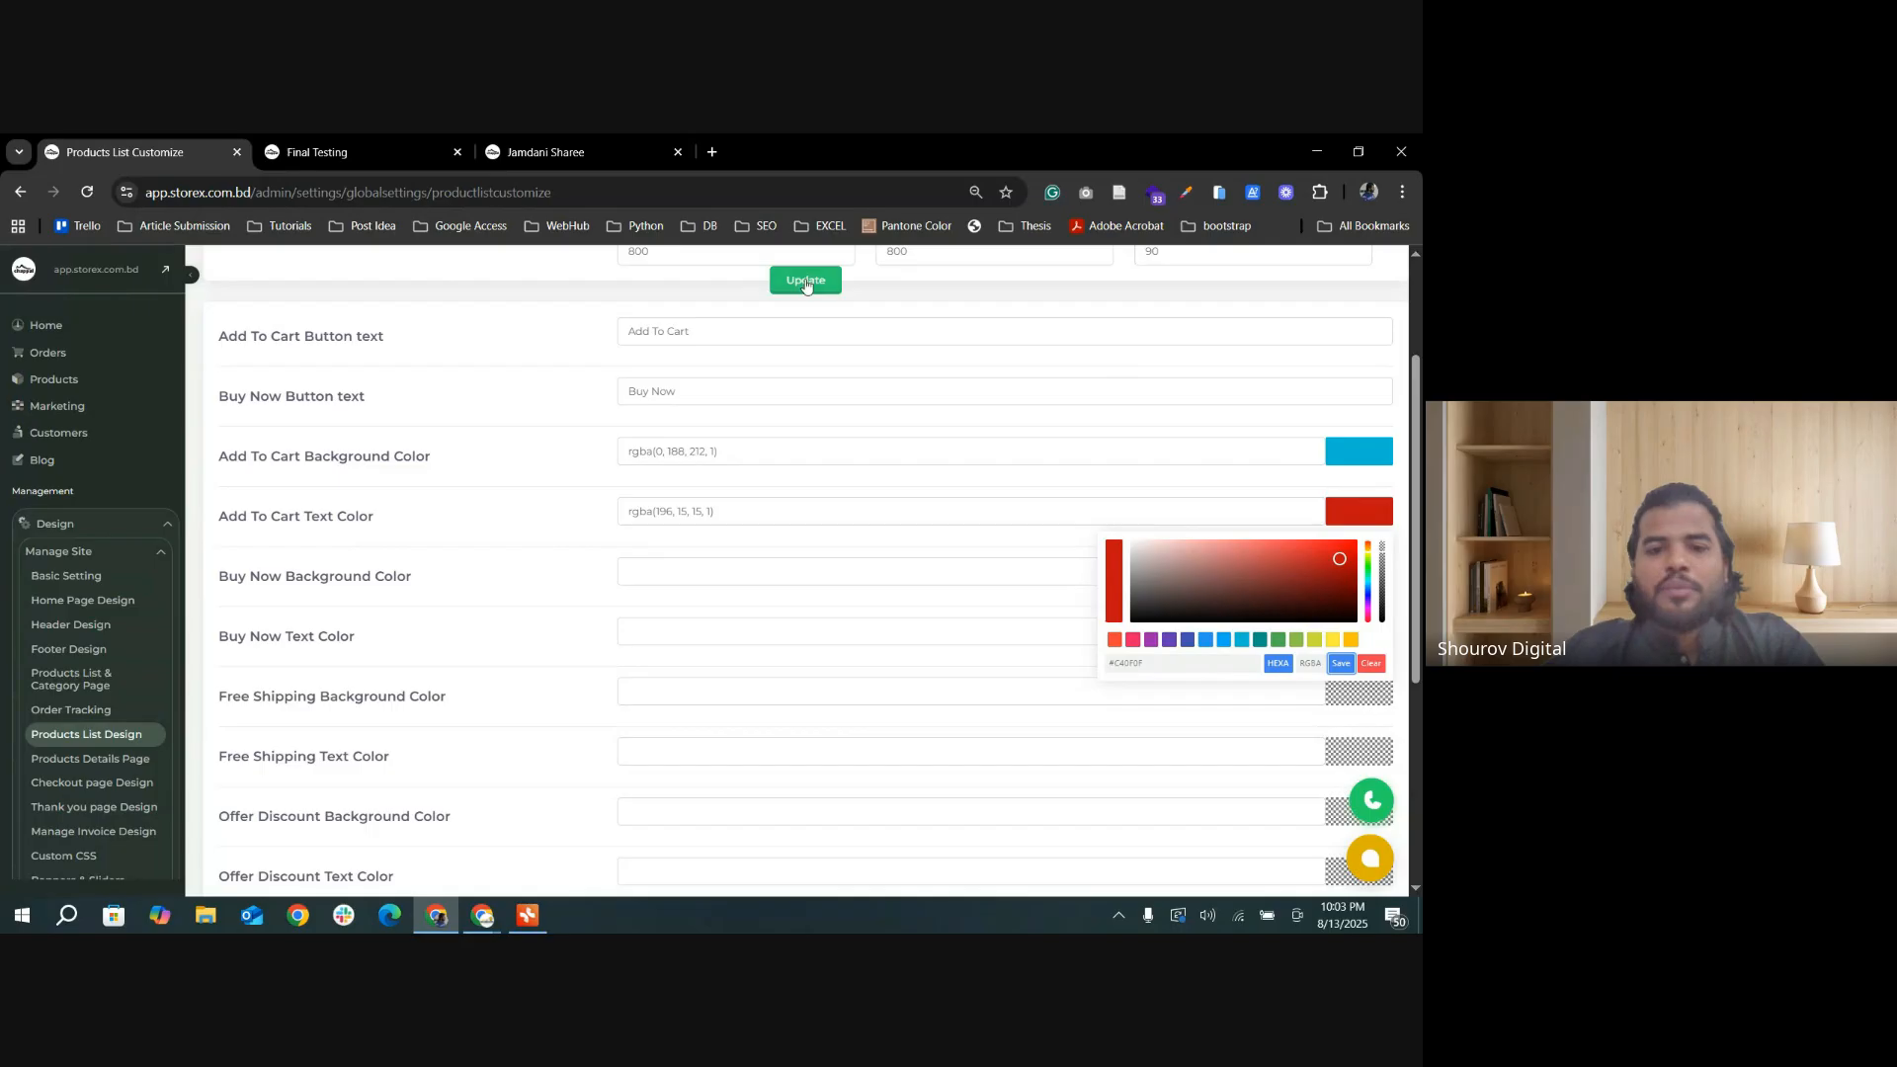
left_click(316, 152)
left_click(91, 194)
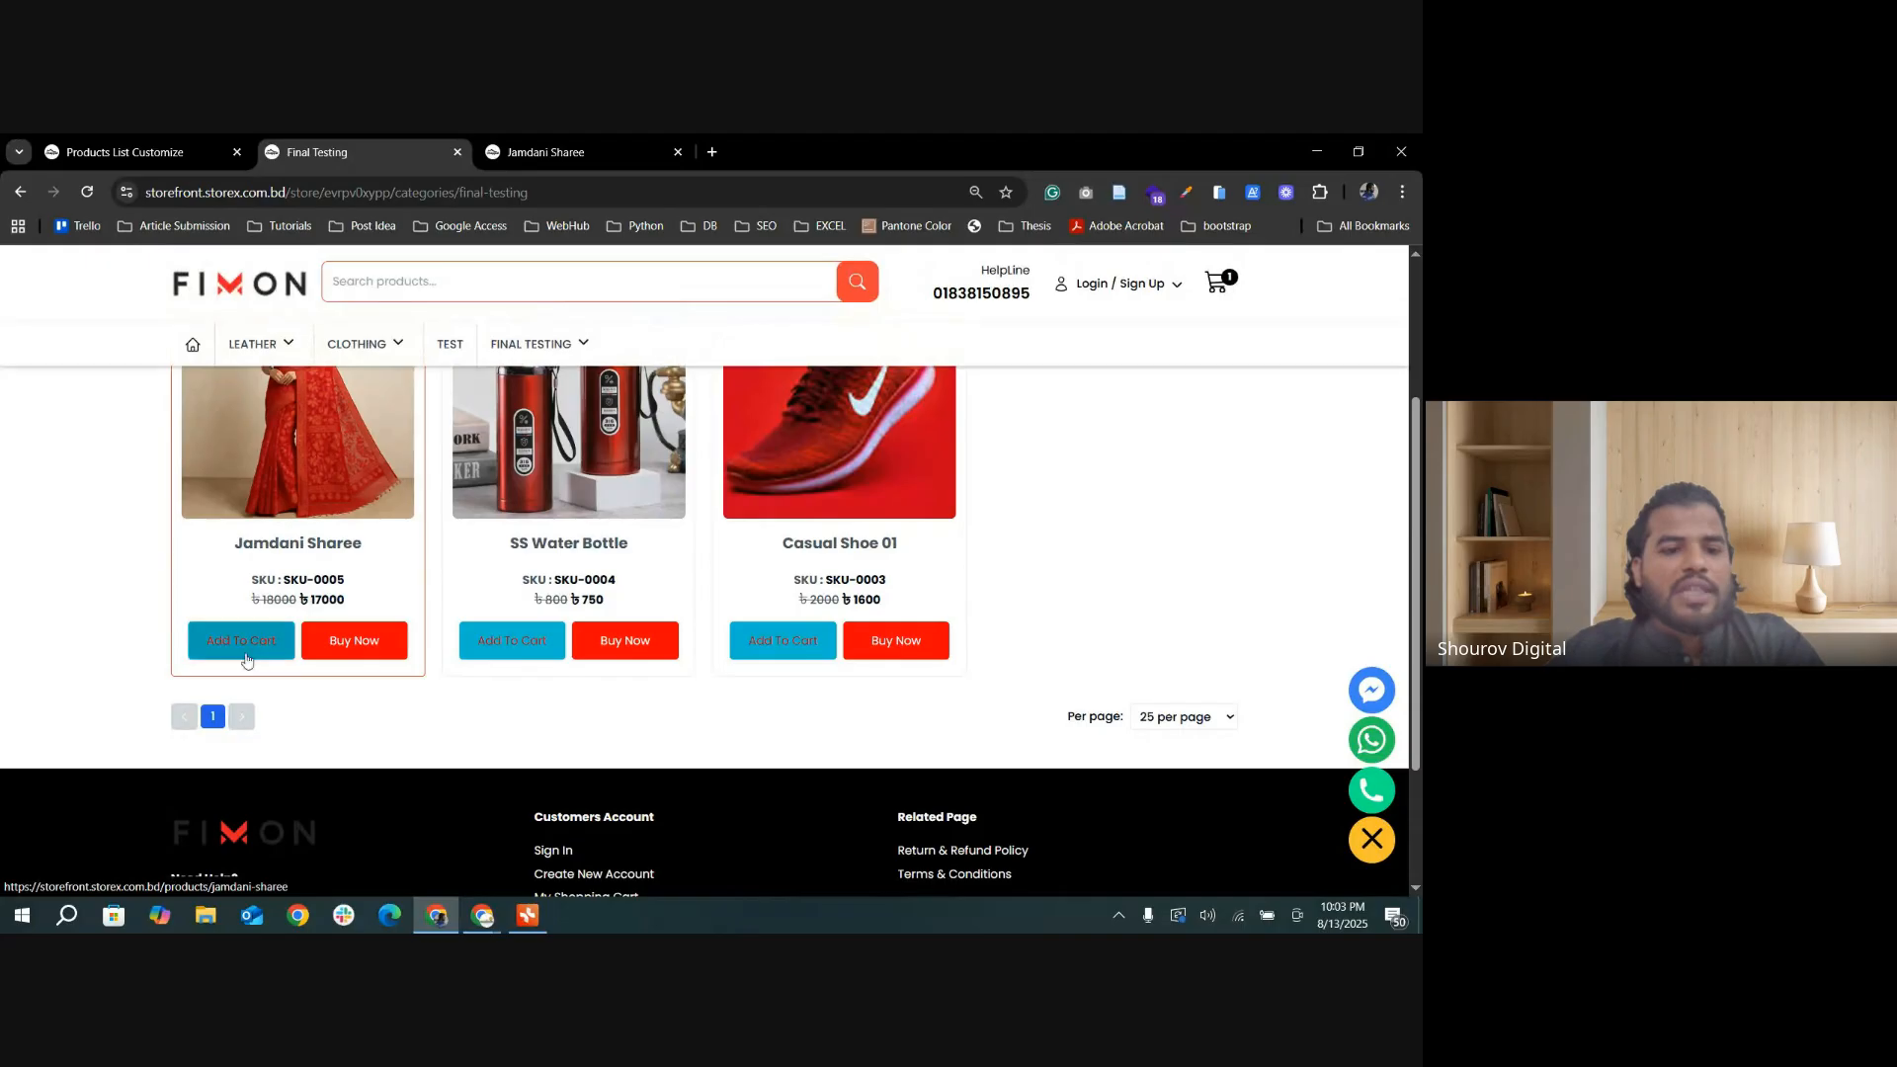
Step: Examine the remaining color, button visibility, font size and padding settings, and look at the category page's product buttons
left_click(124, 152)
scroll(511, 717, "down", 1)
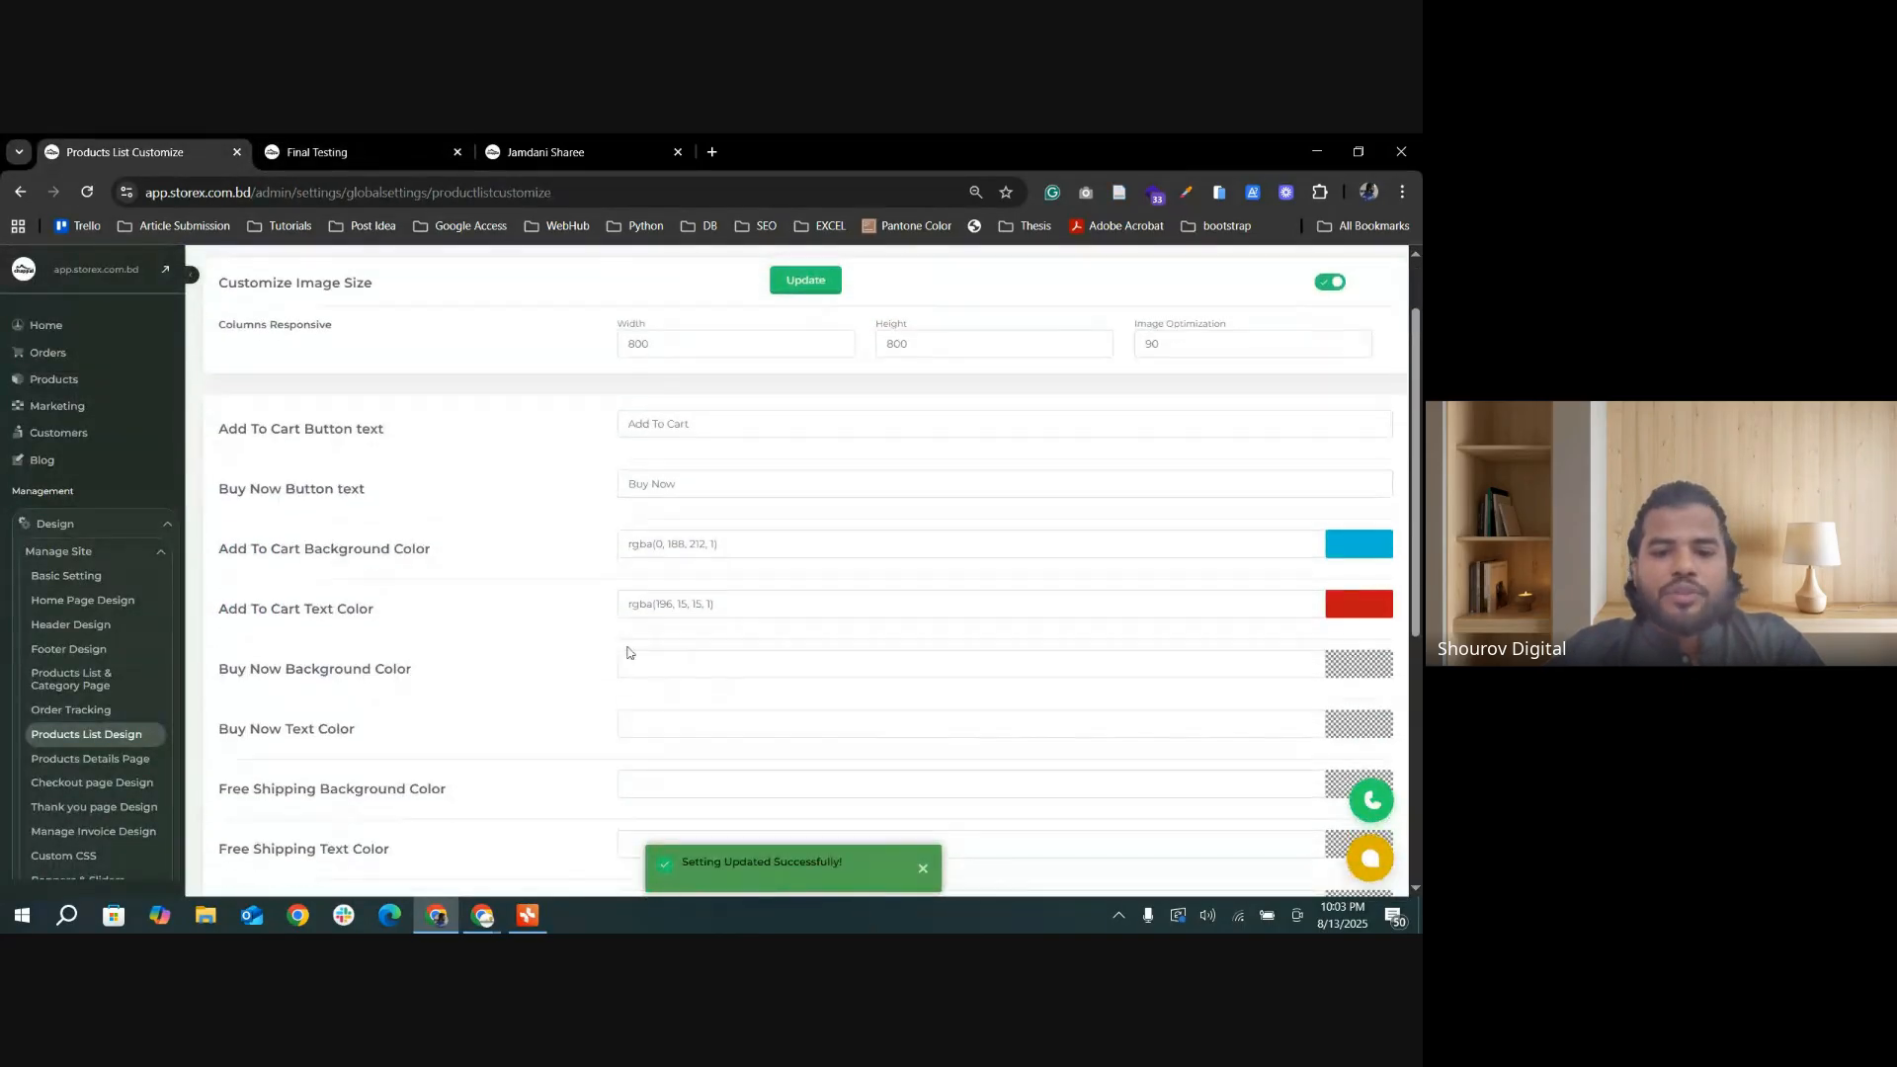
scroll(678, 605, "down", 1)
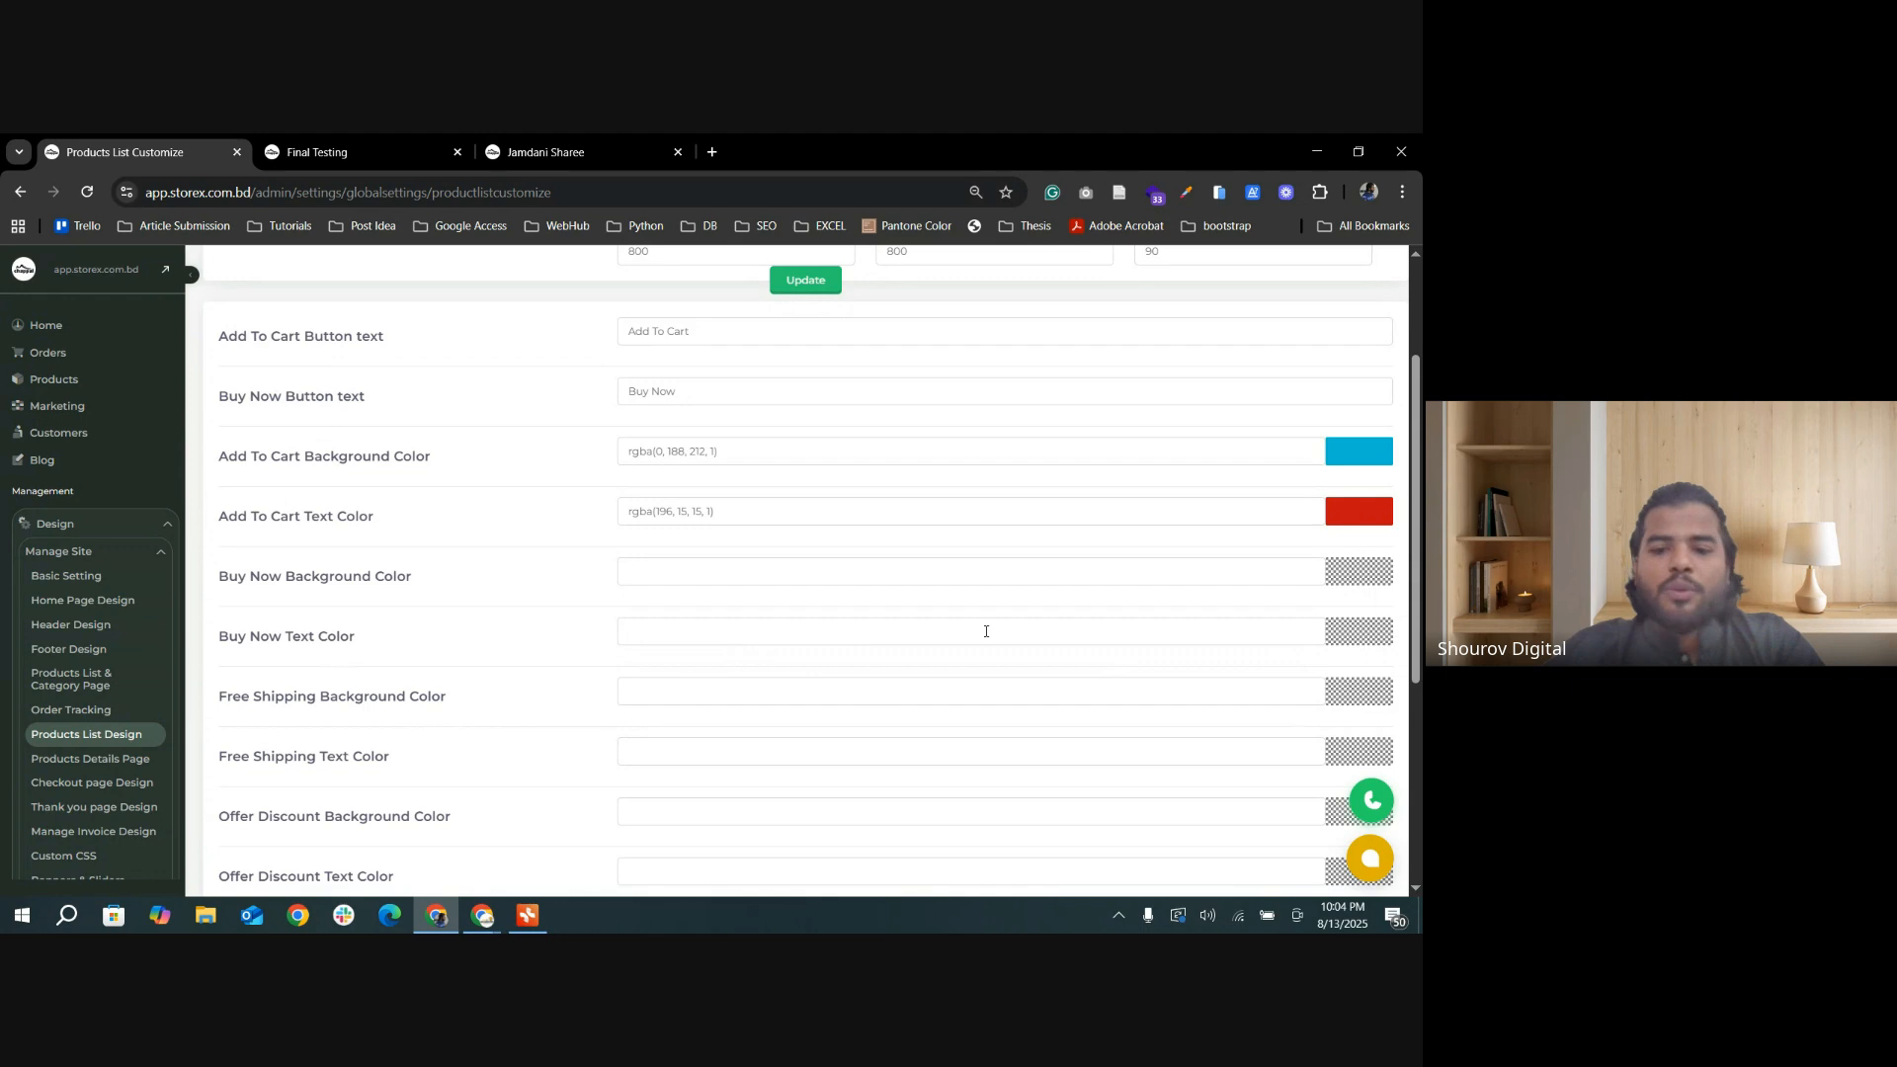
scroll(445, 657, "down", 1)
scroll(385, 633, "down", 1)
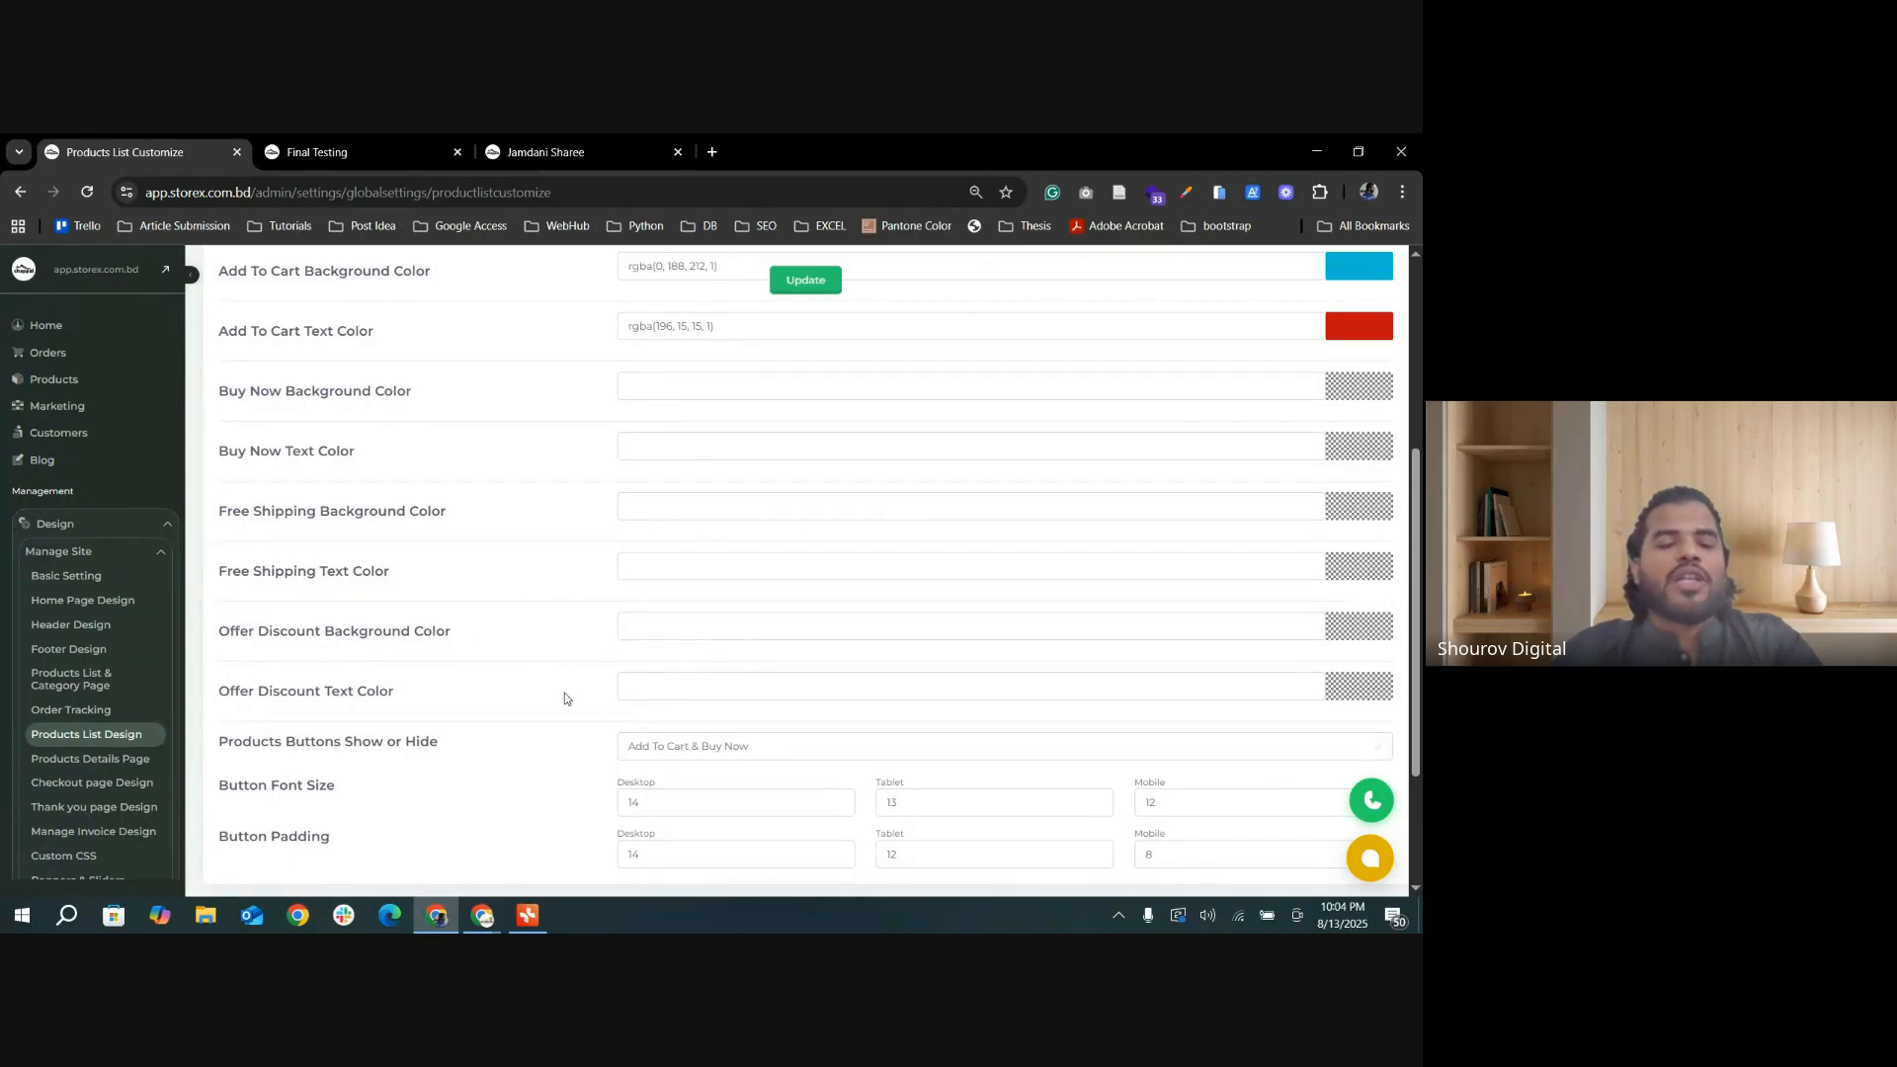
scroll(527, 722, "down", 1)
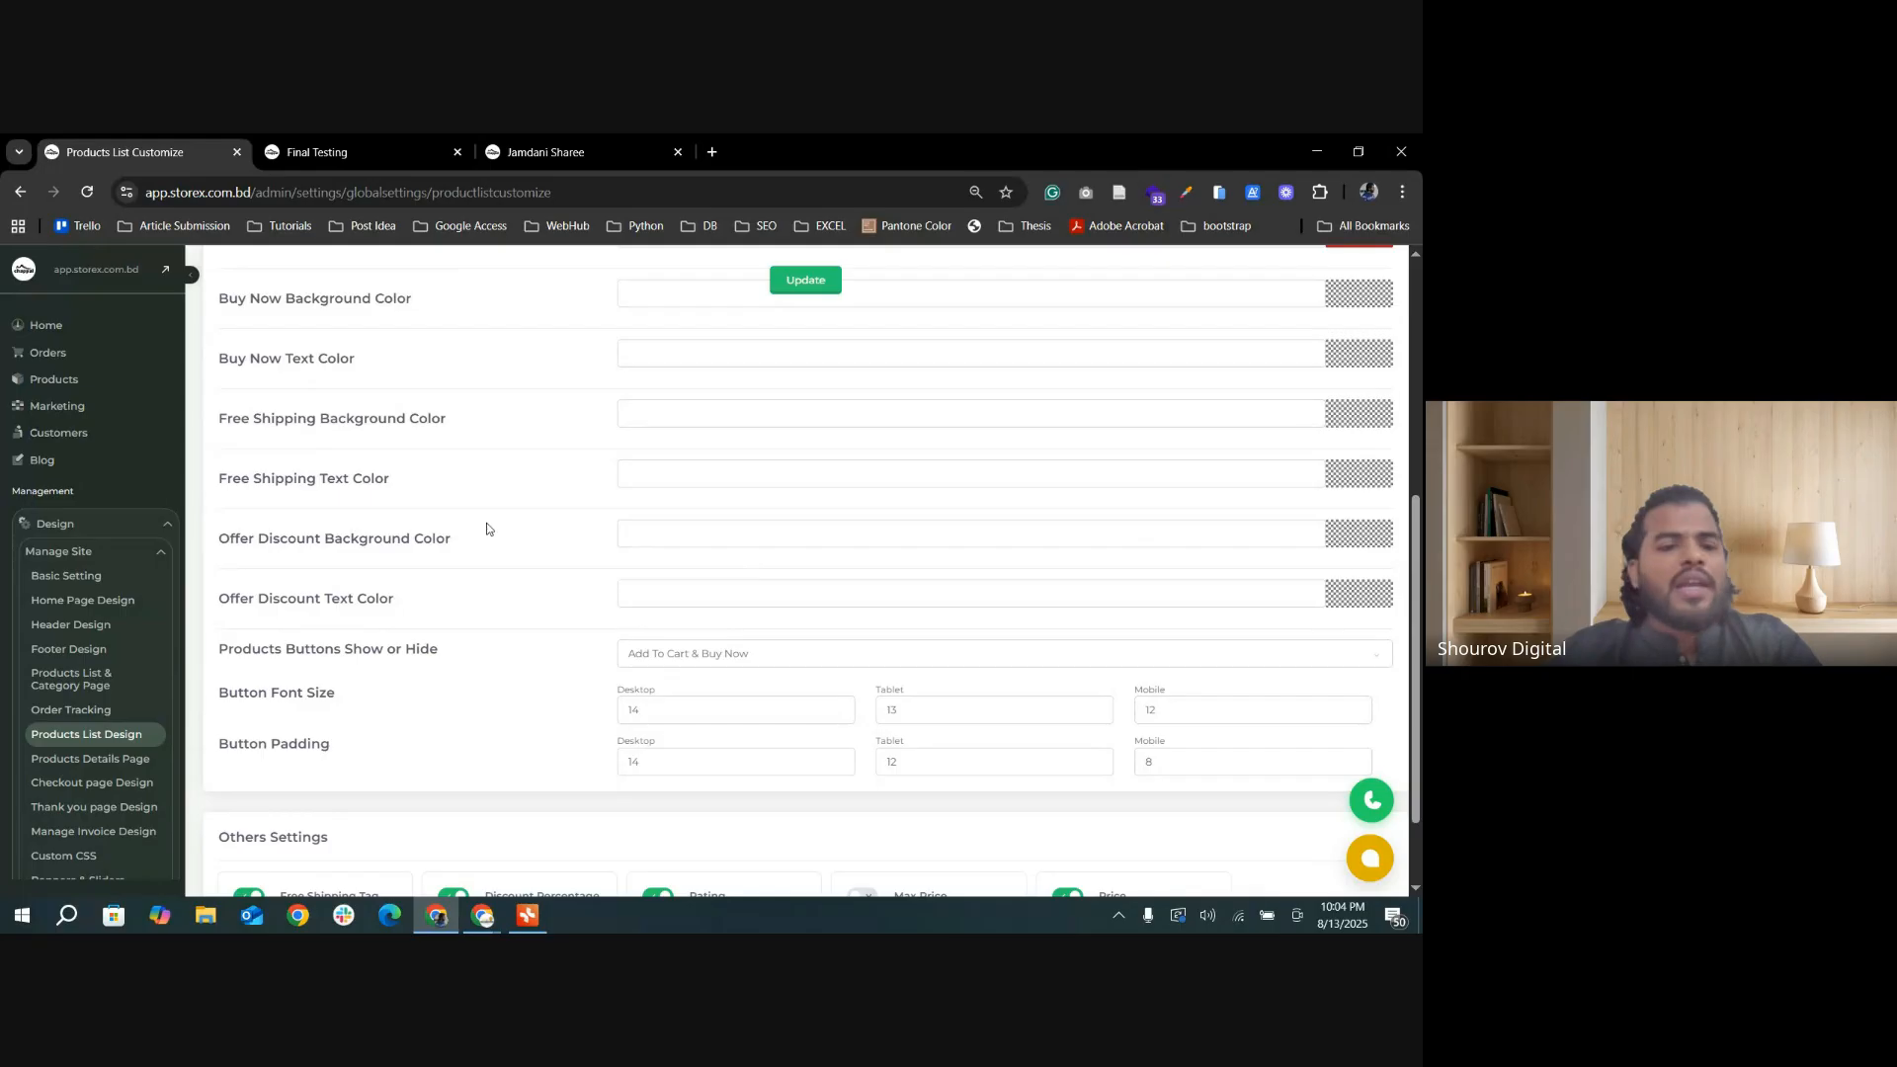
scroll(597, 711, "down", 1)
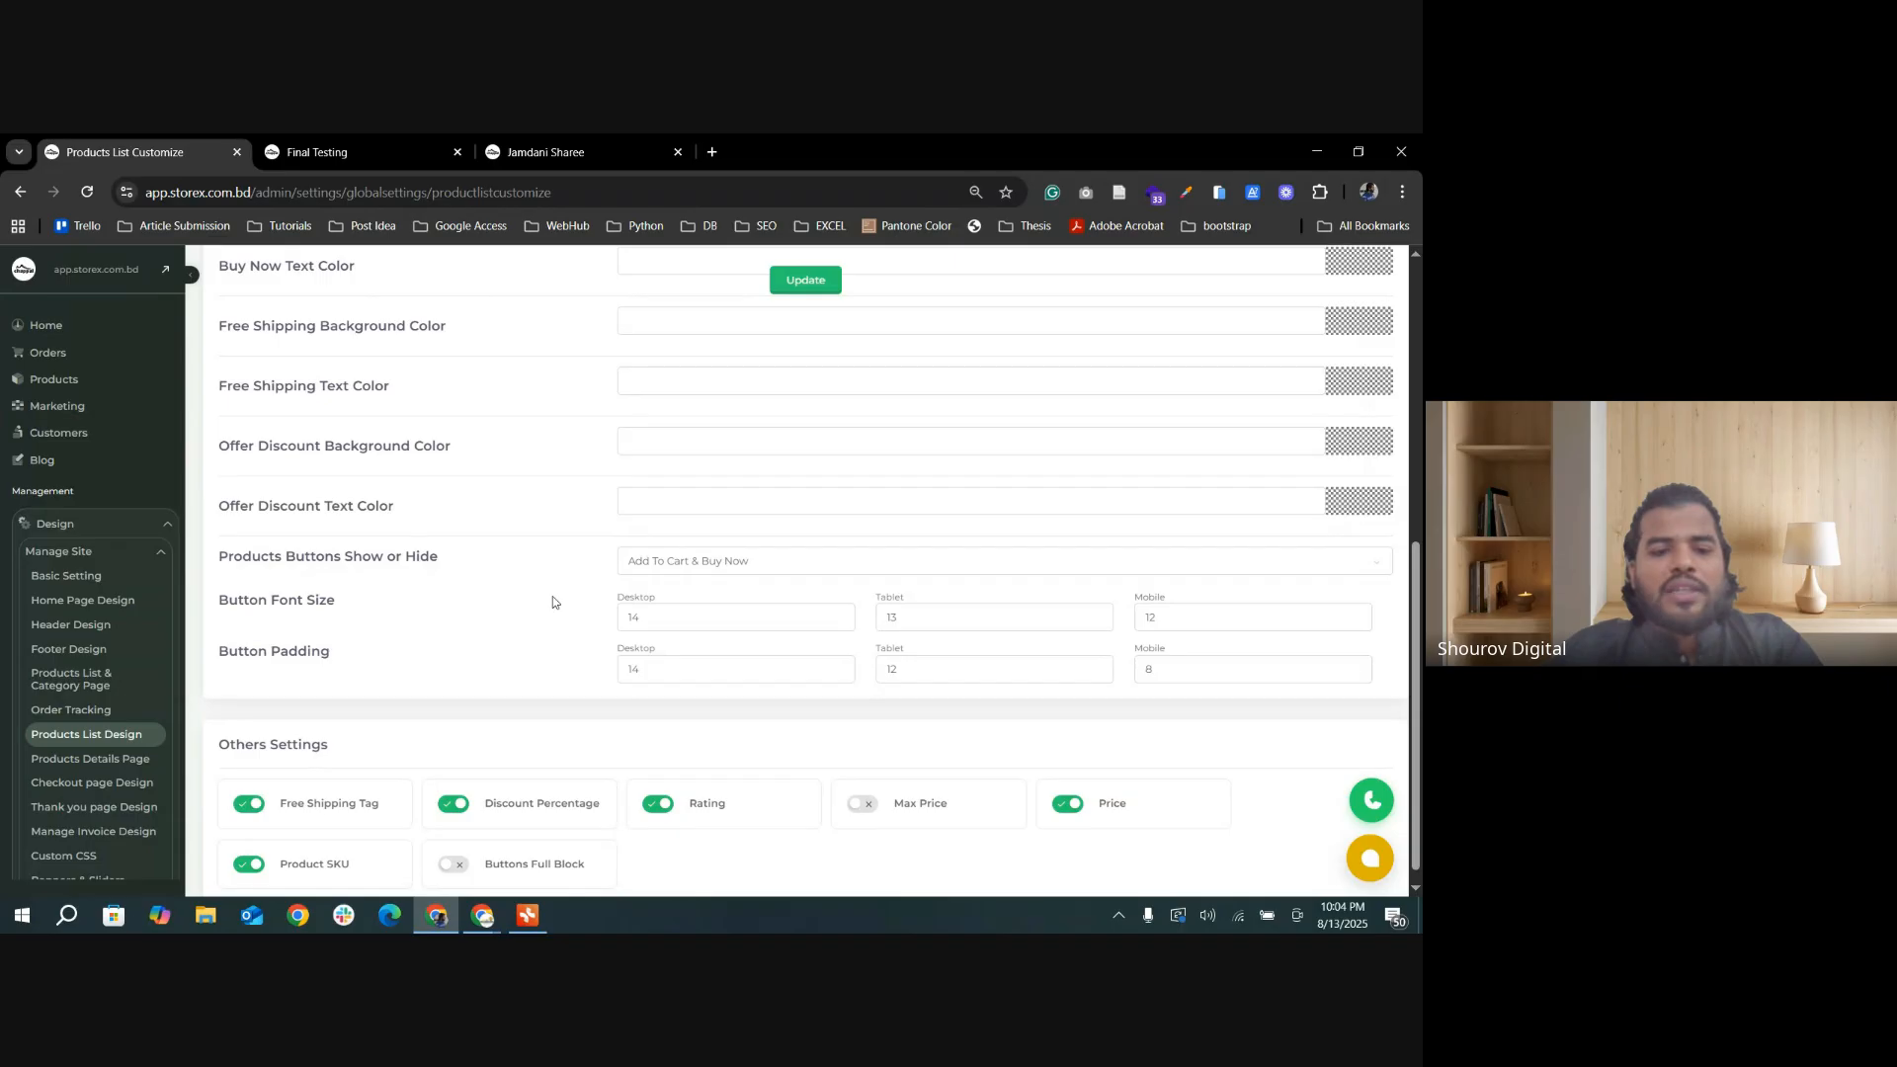
key("ctrl+Tab")
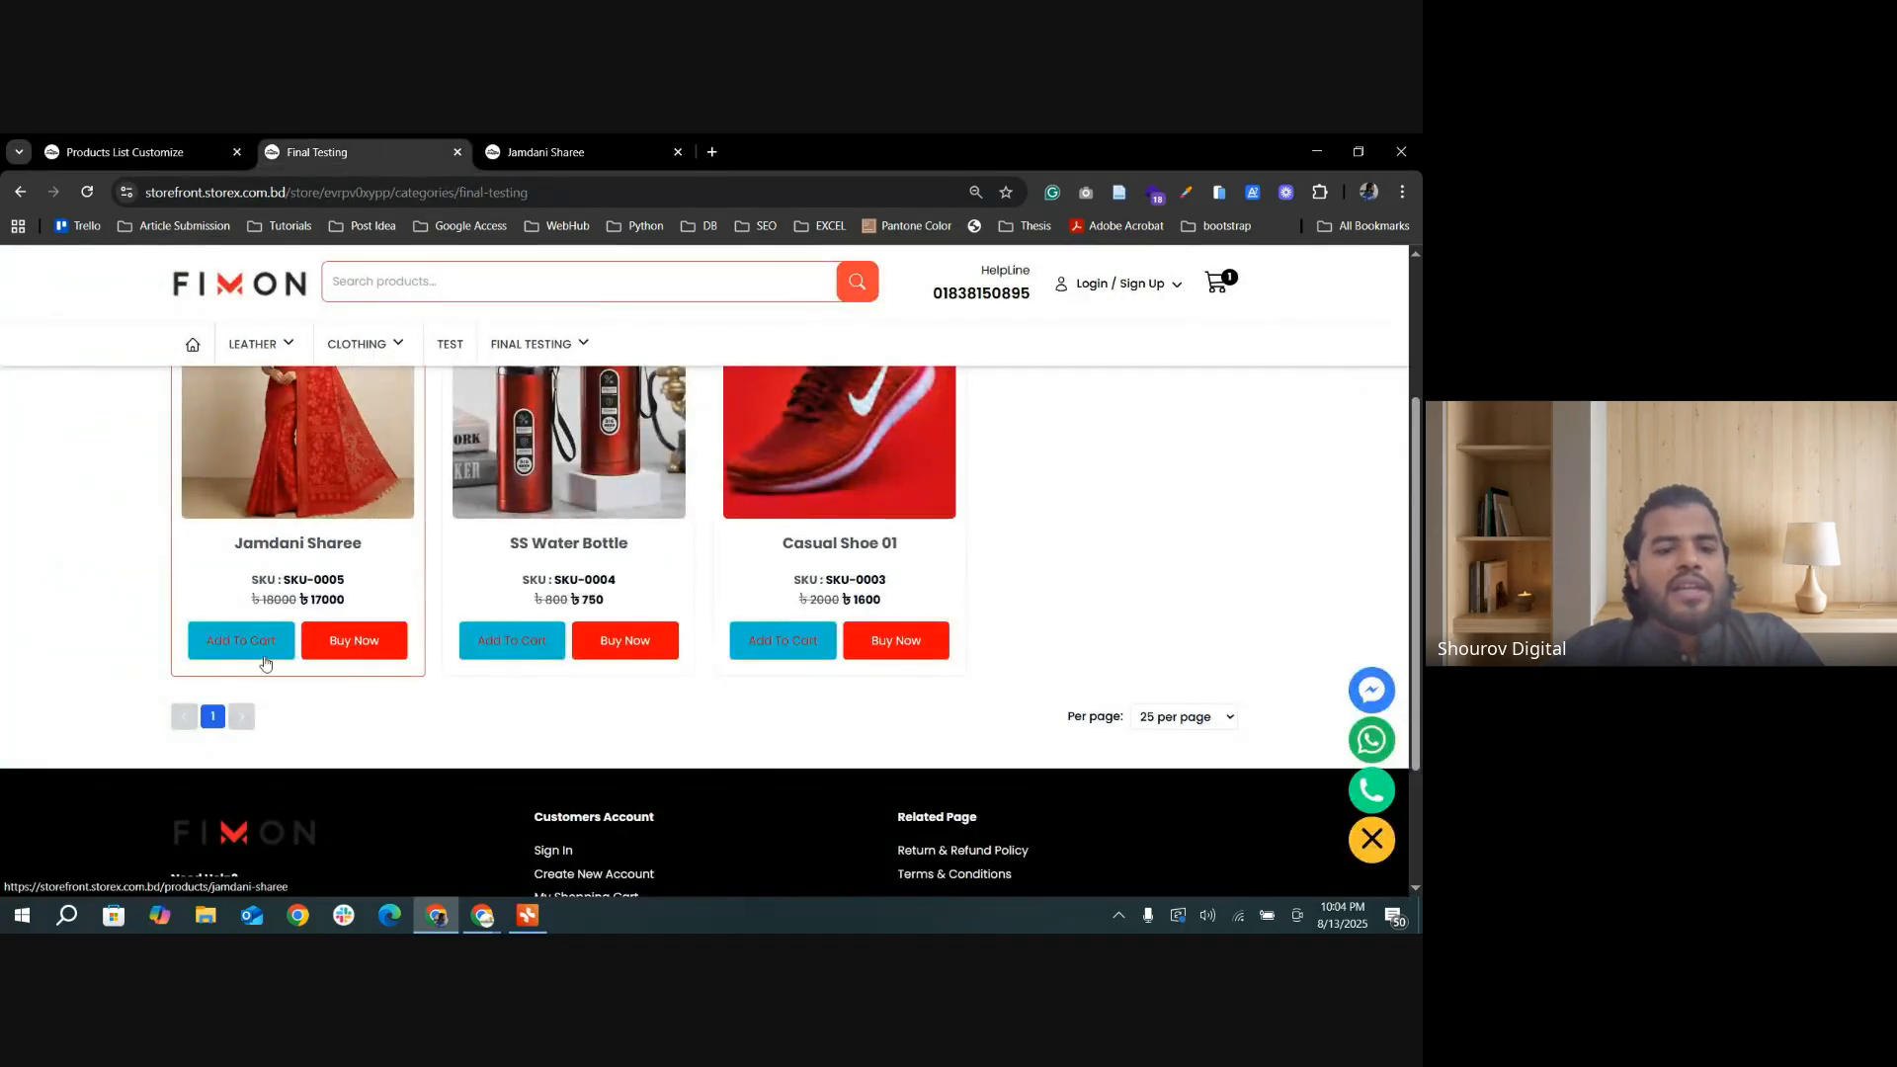
Step: Set the Button Font Size to 16 for desktop and 14 for tablet, update the settings, and check the category page's buttons
left_click(123, 151)
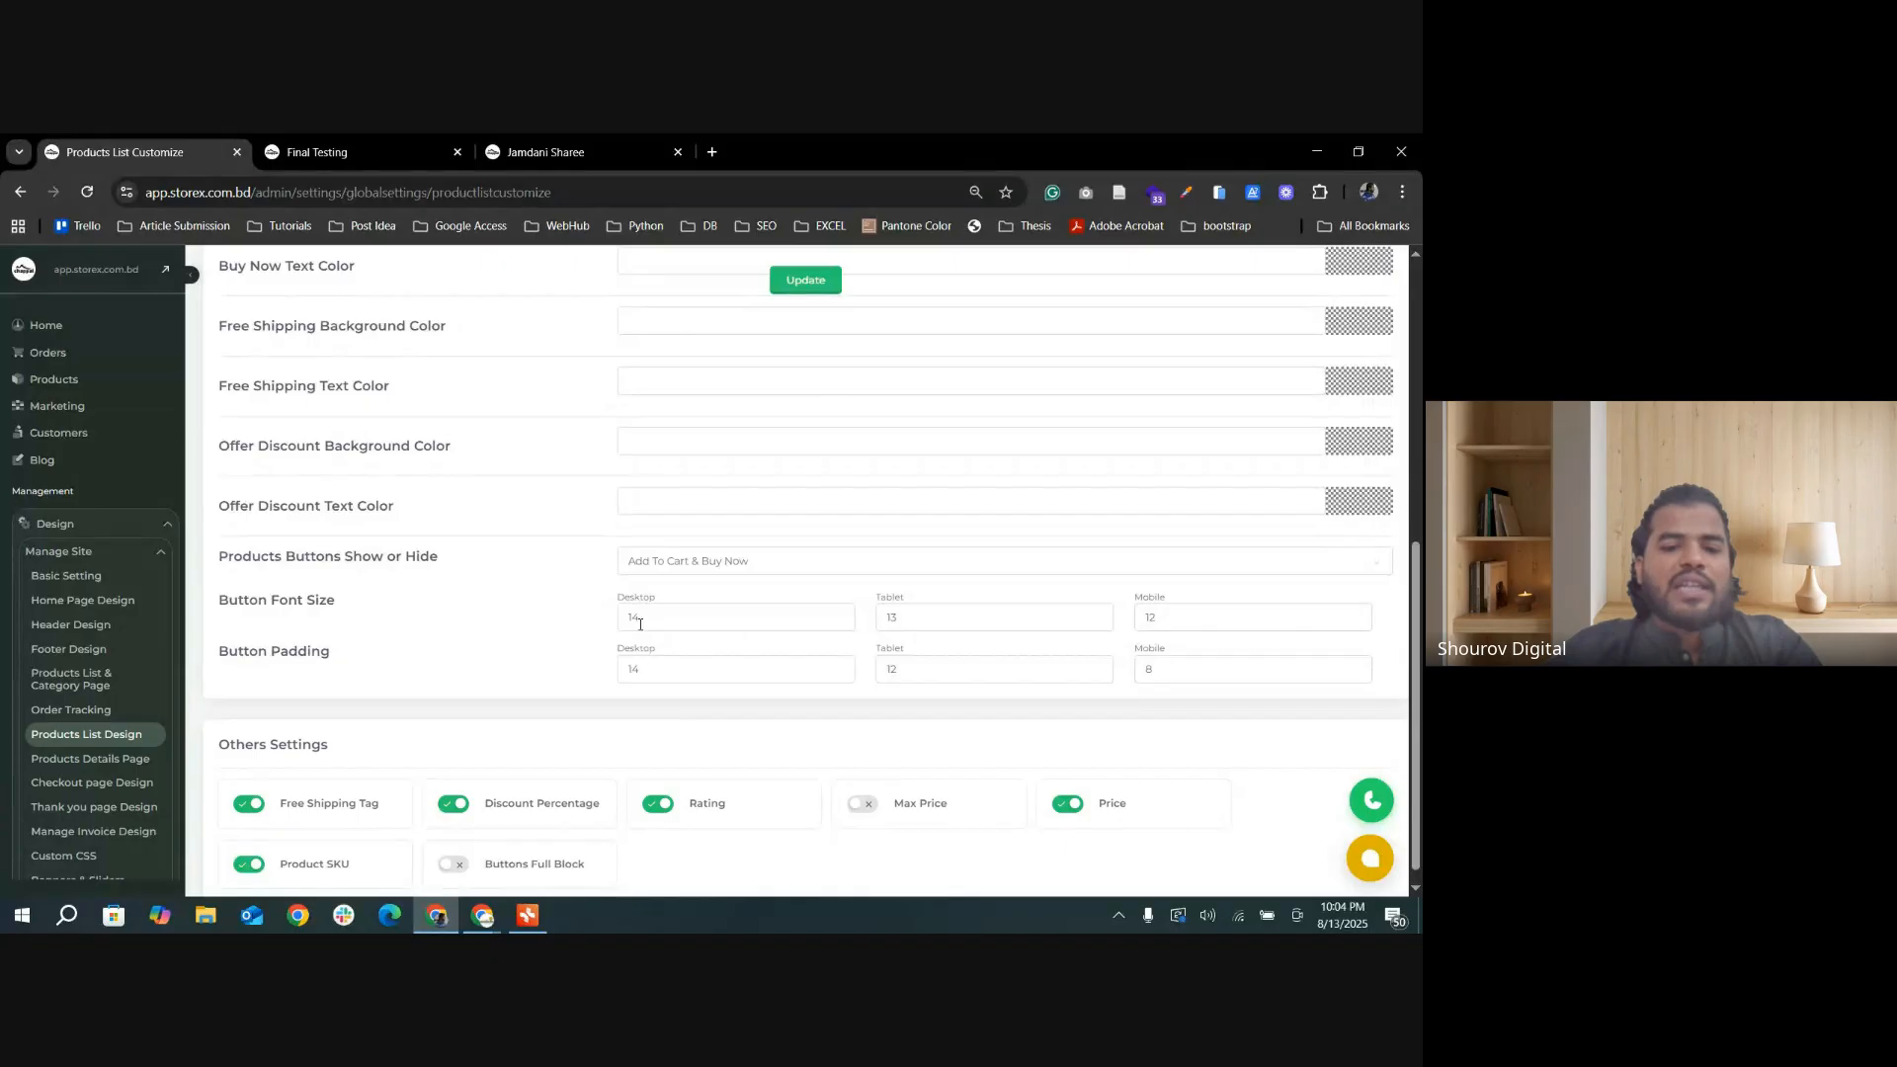
left_click_drag(652, 617, 624, 617)
type("6")
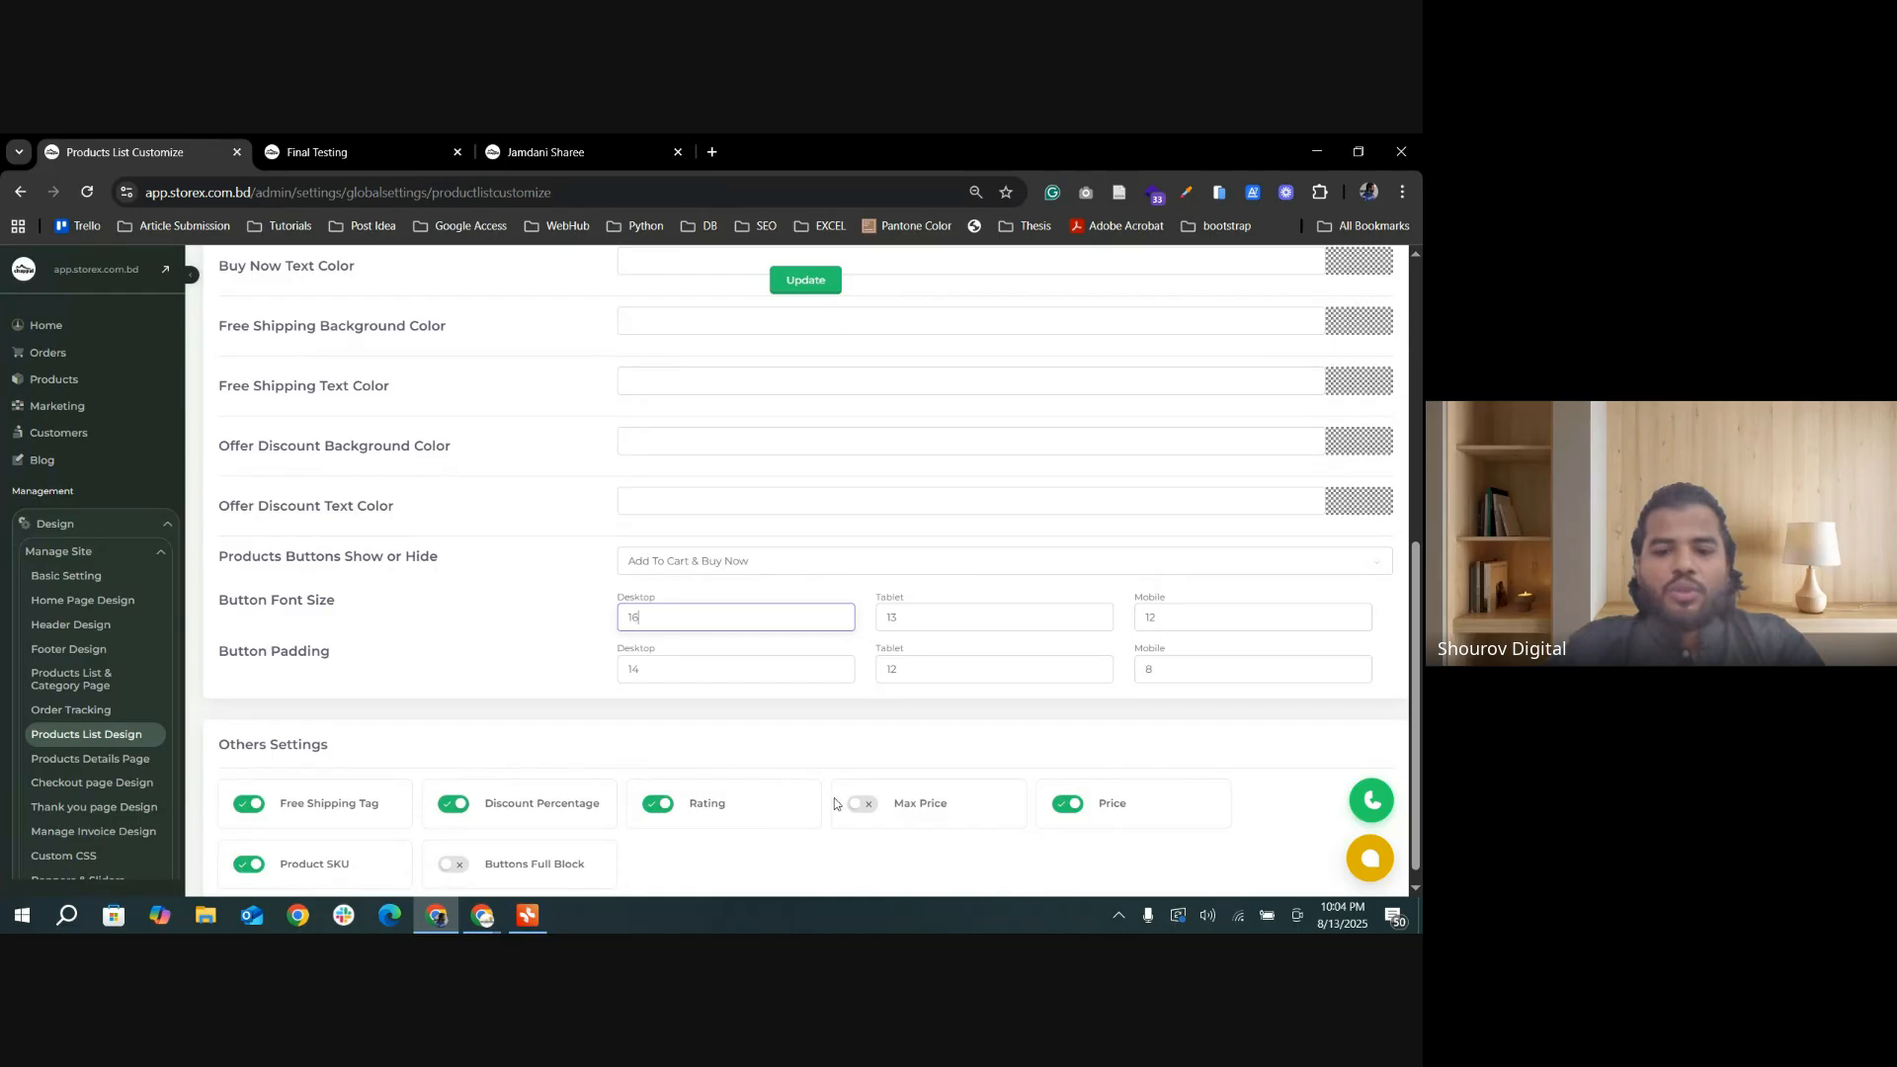
left_click(895, 624)
type("14")
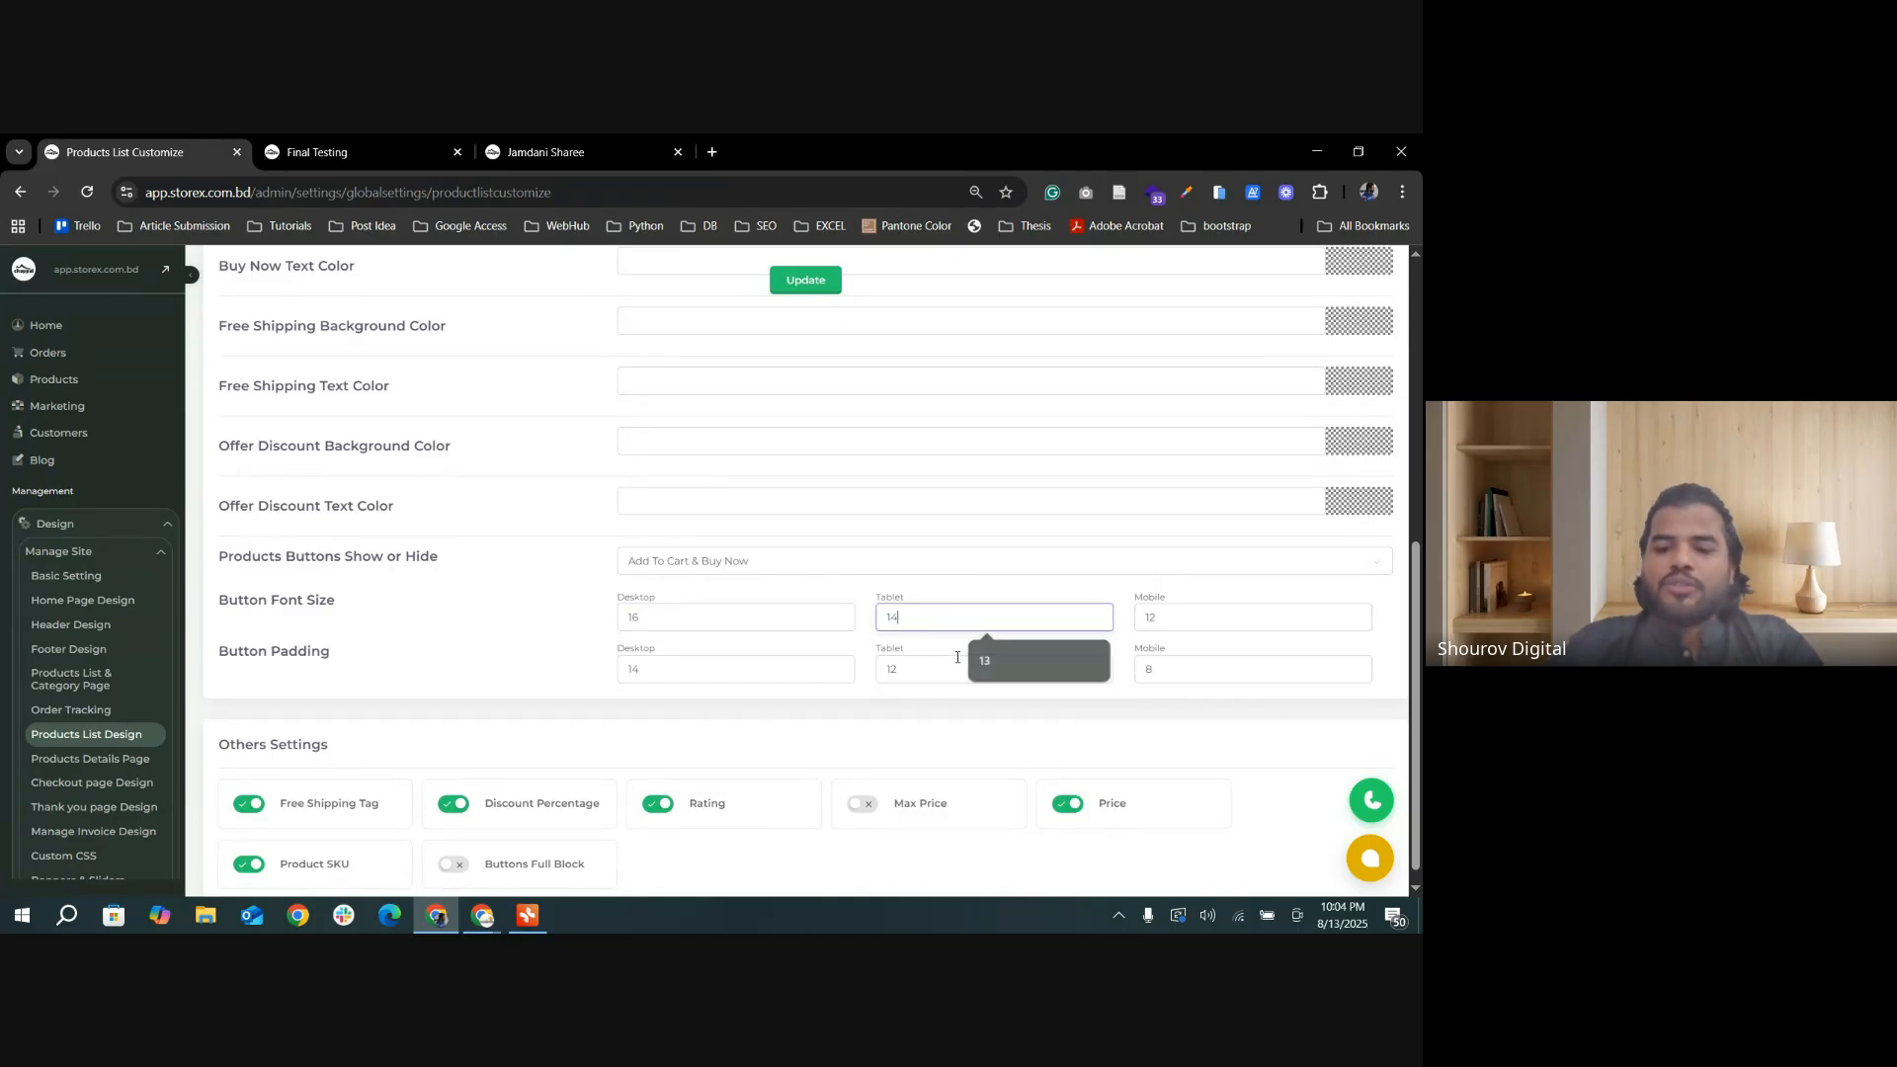
left_click(1177, 610)
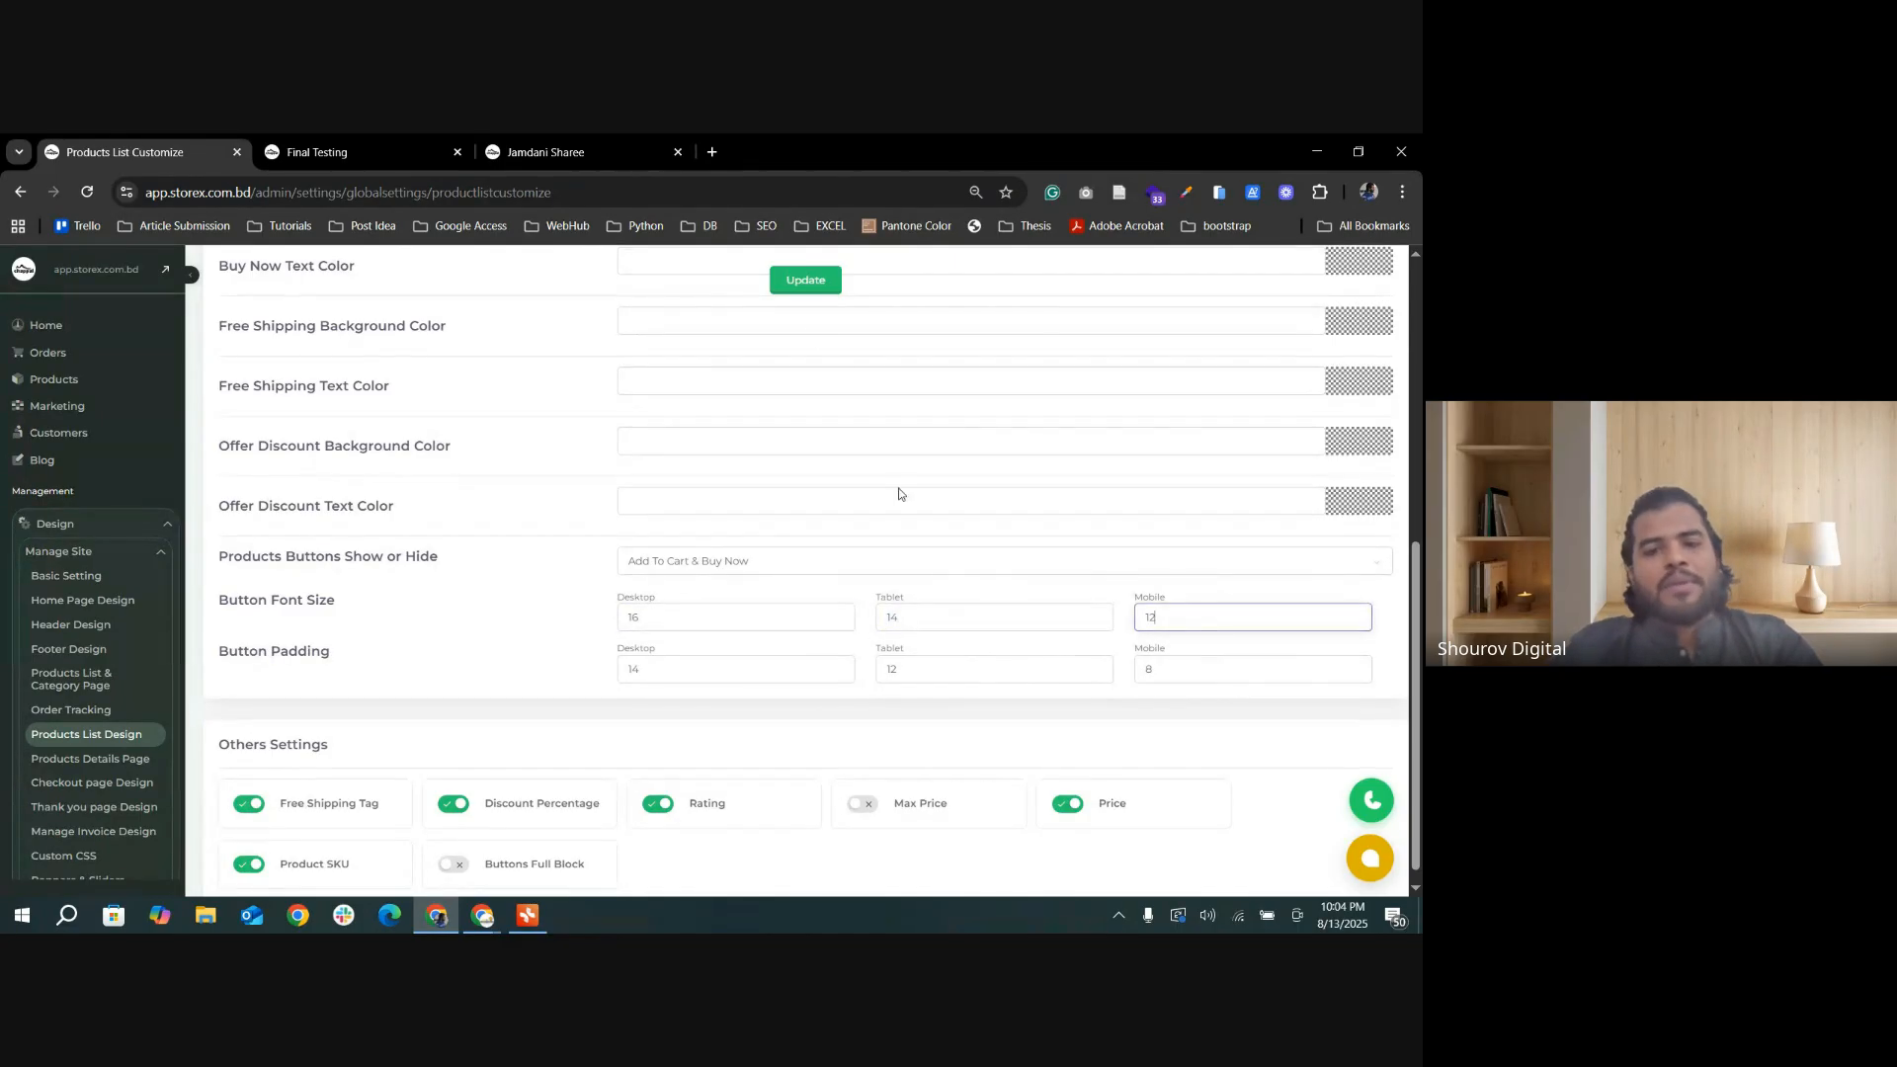
left_click(803, 280)
left_click(336, 152)
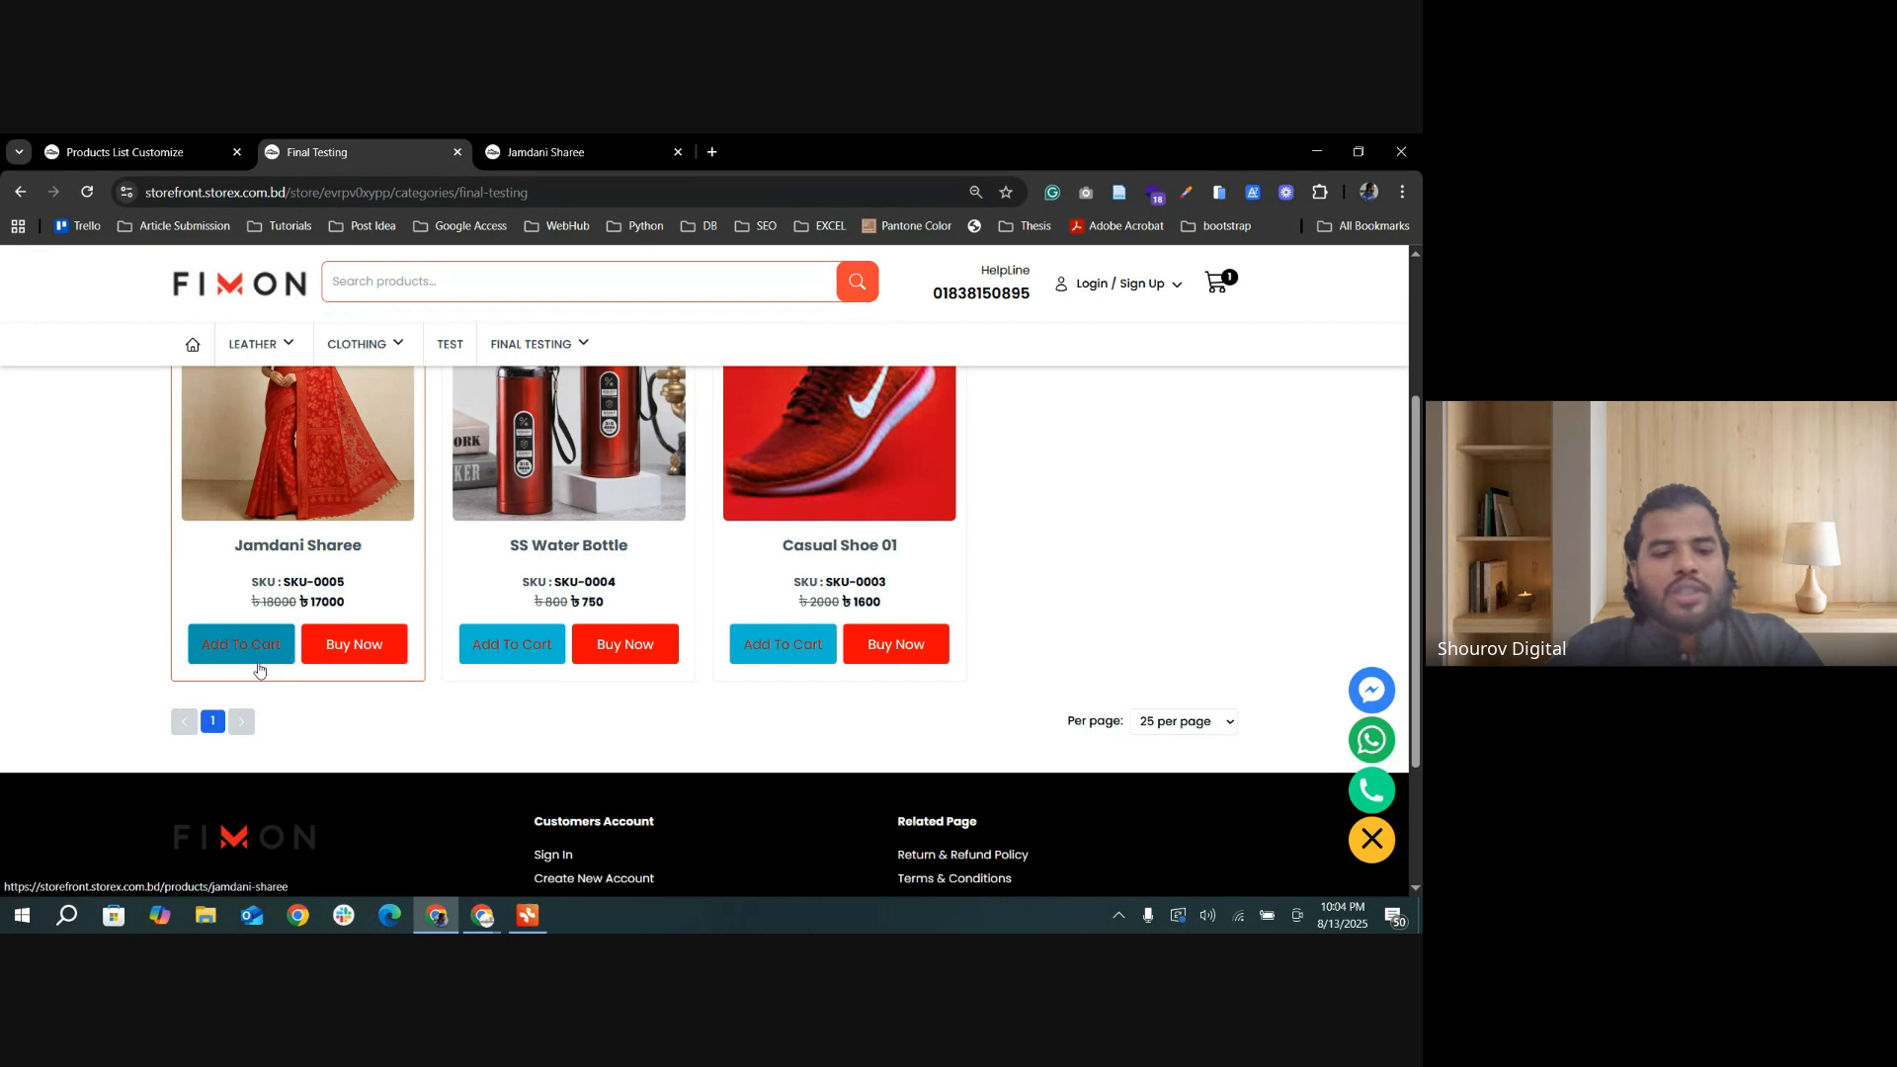
Step: Review the Button Font Size, Button Padding and Others Settings options of the product list design
left_click(178, 152)
scroll(733, 680, "down", 5)
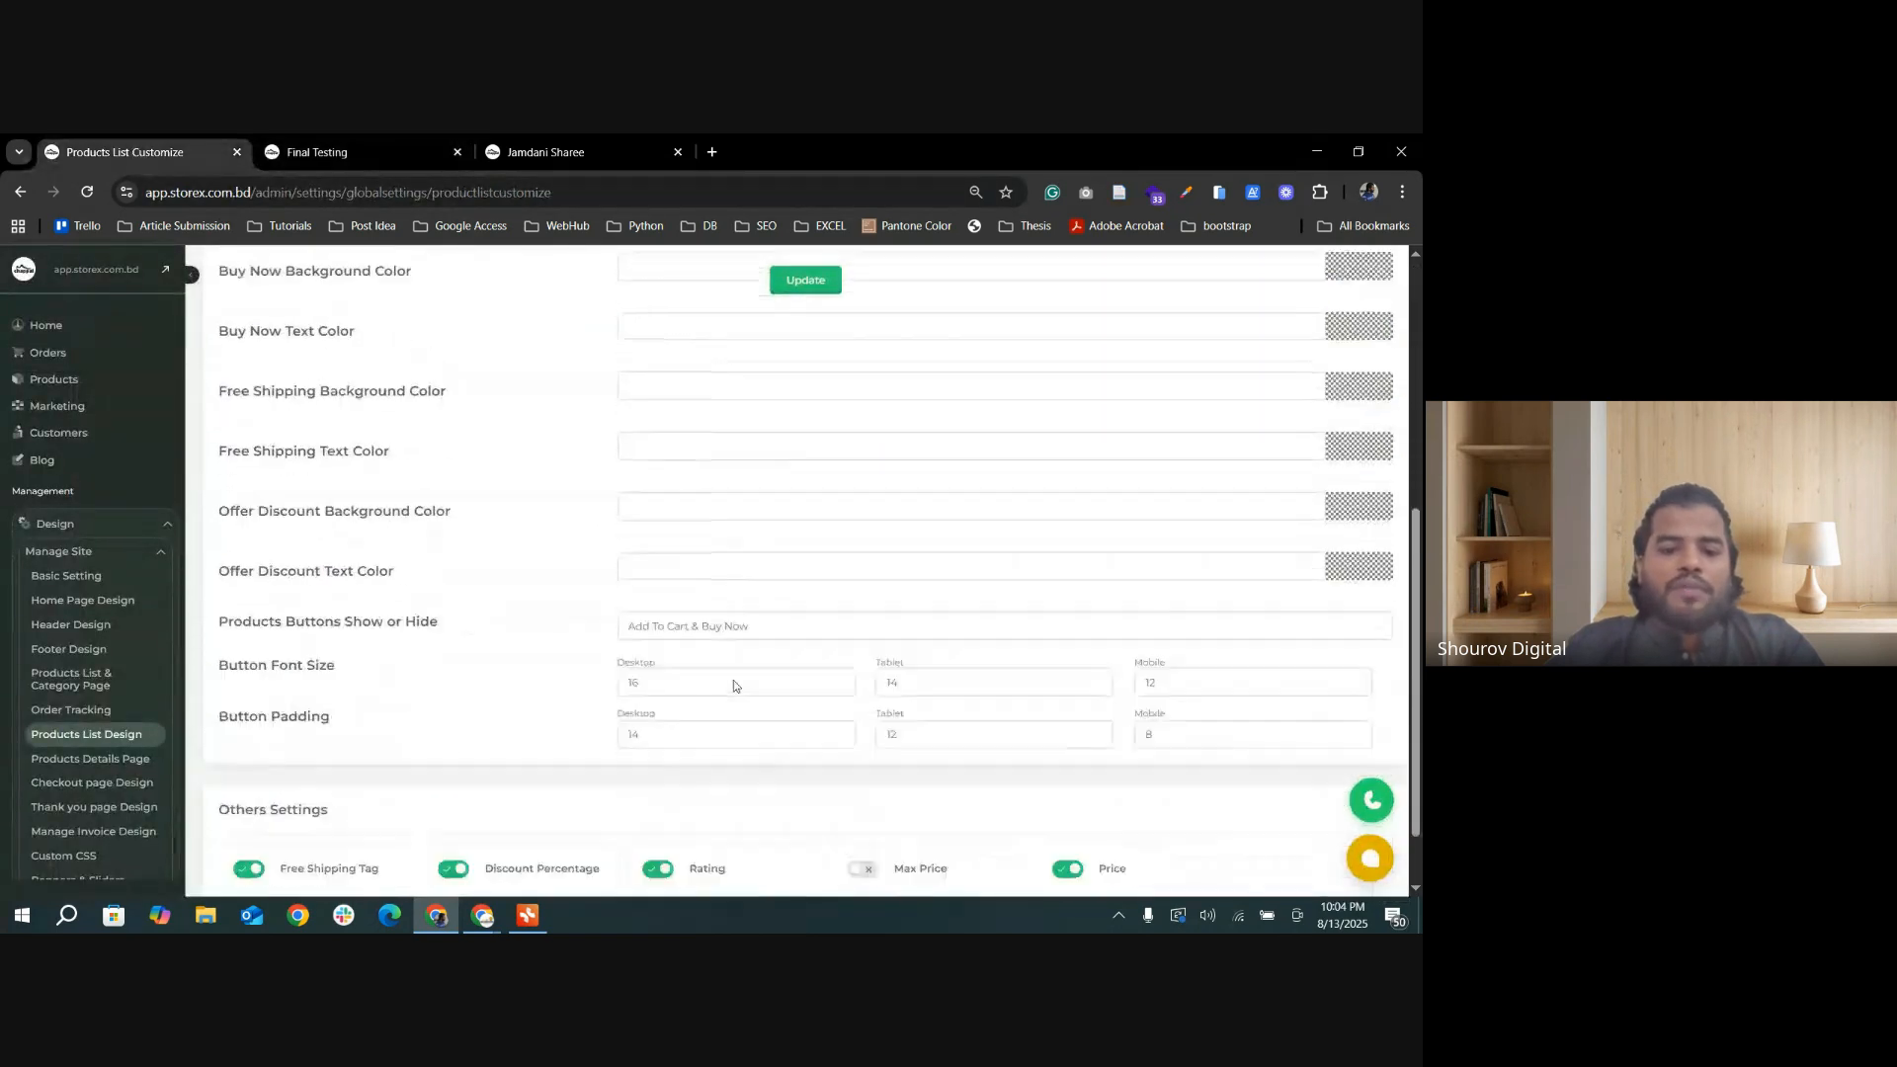
left_click_drag(652, 618, 602, 622)
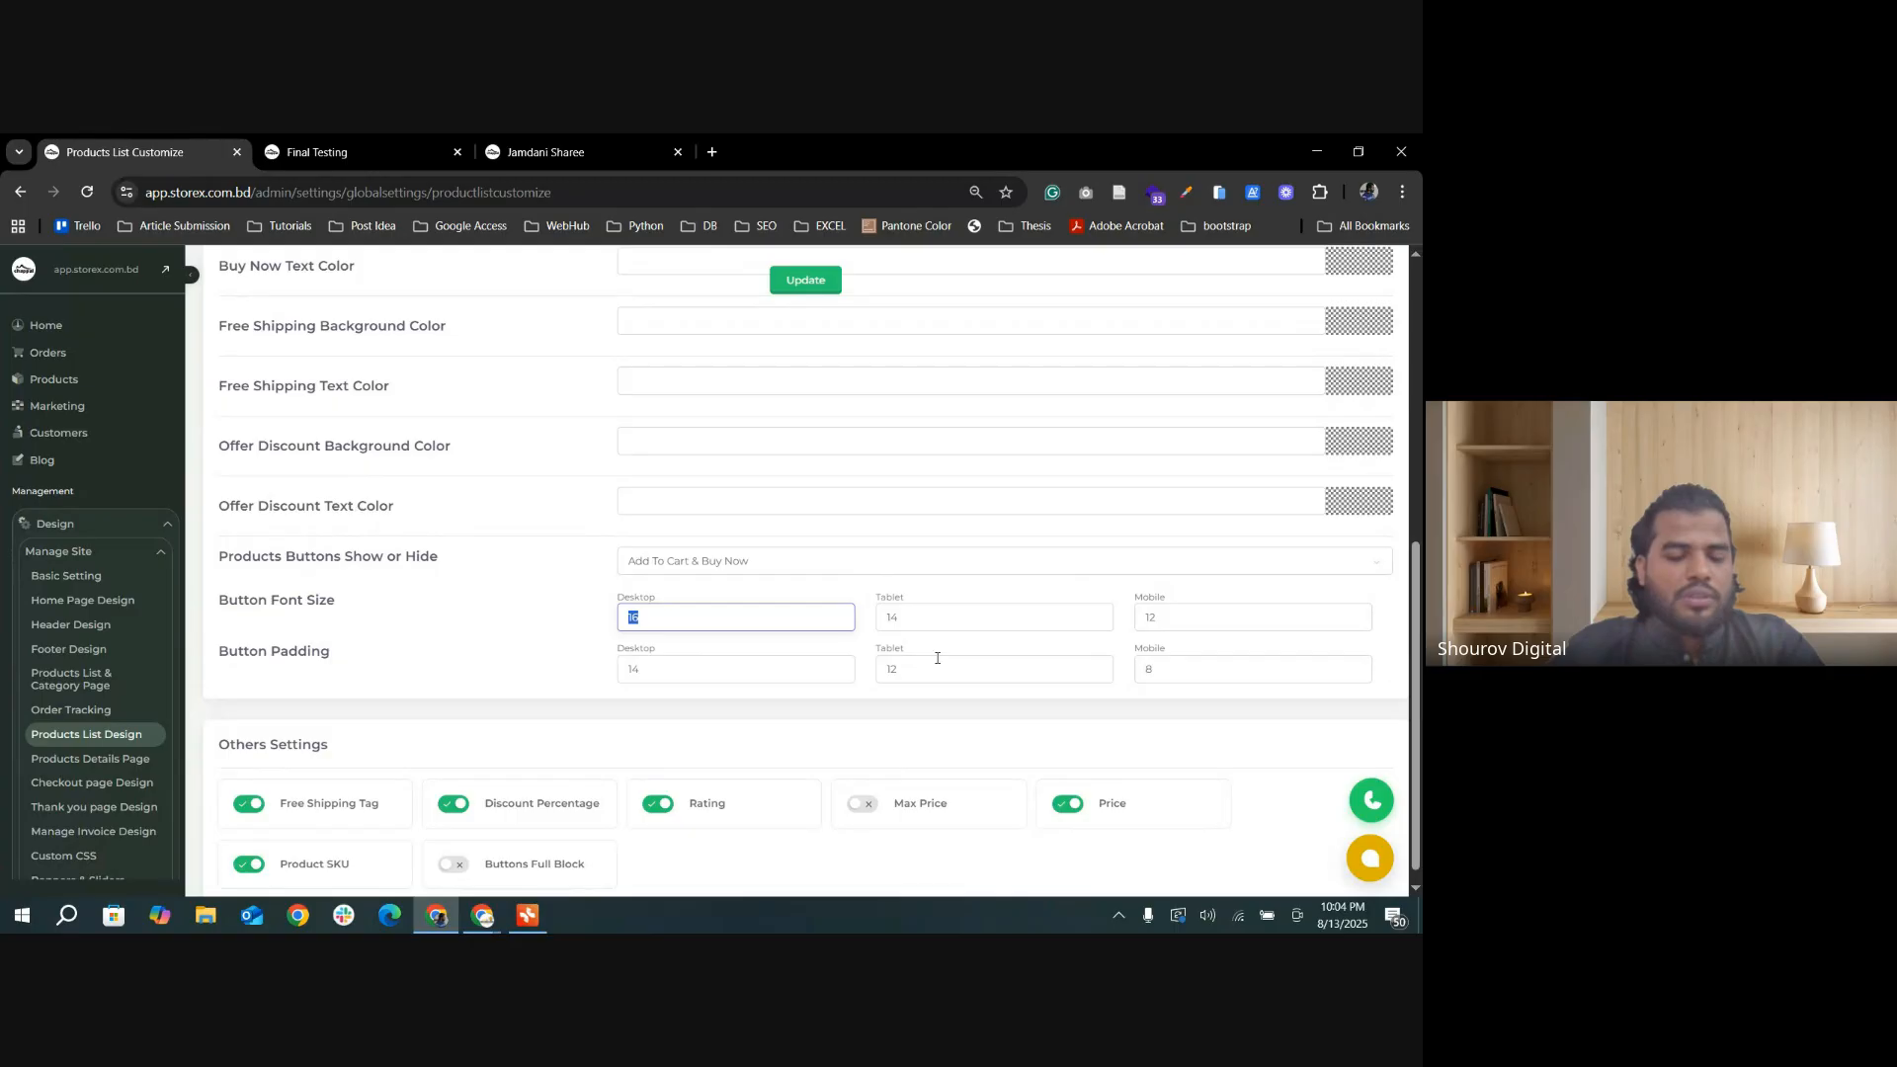
scroll(845, 682, "down", 1)
scroll(296, 692, "up", 5)
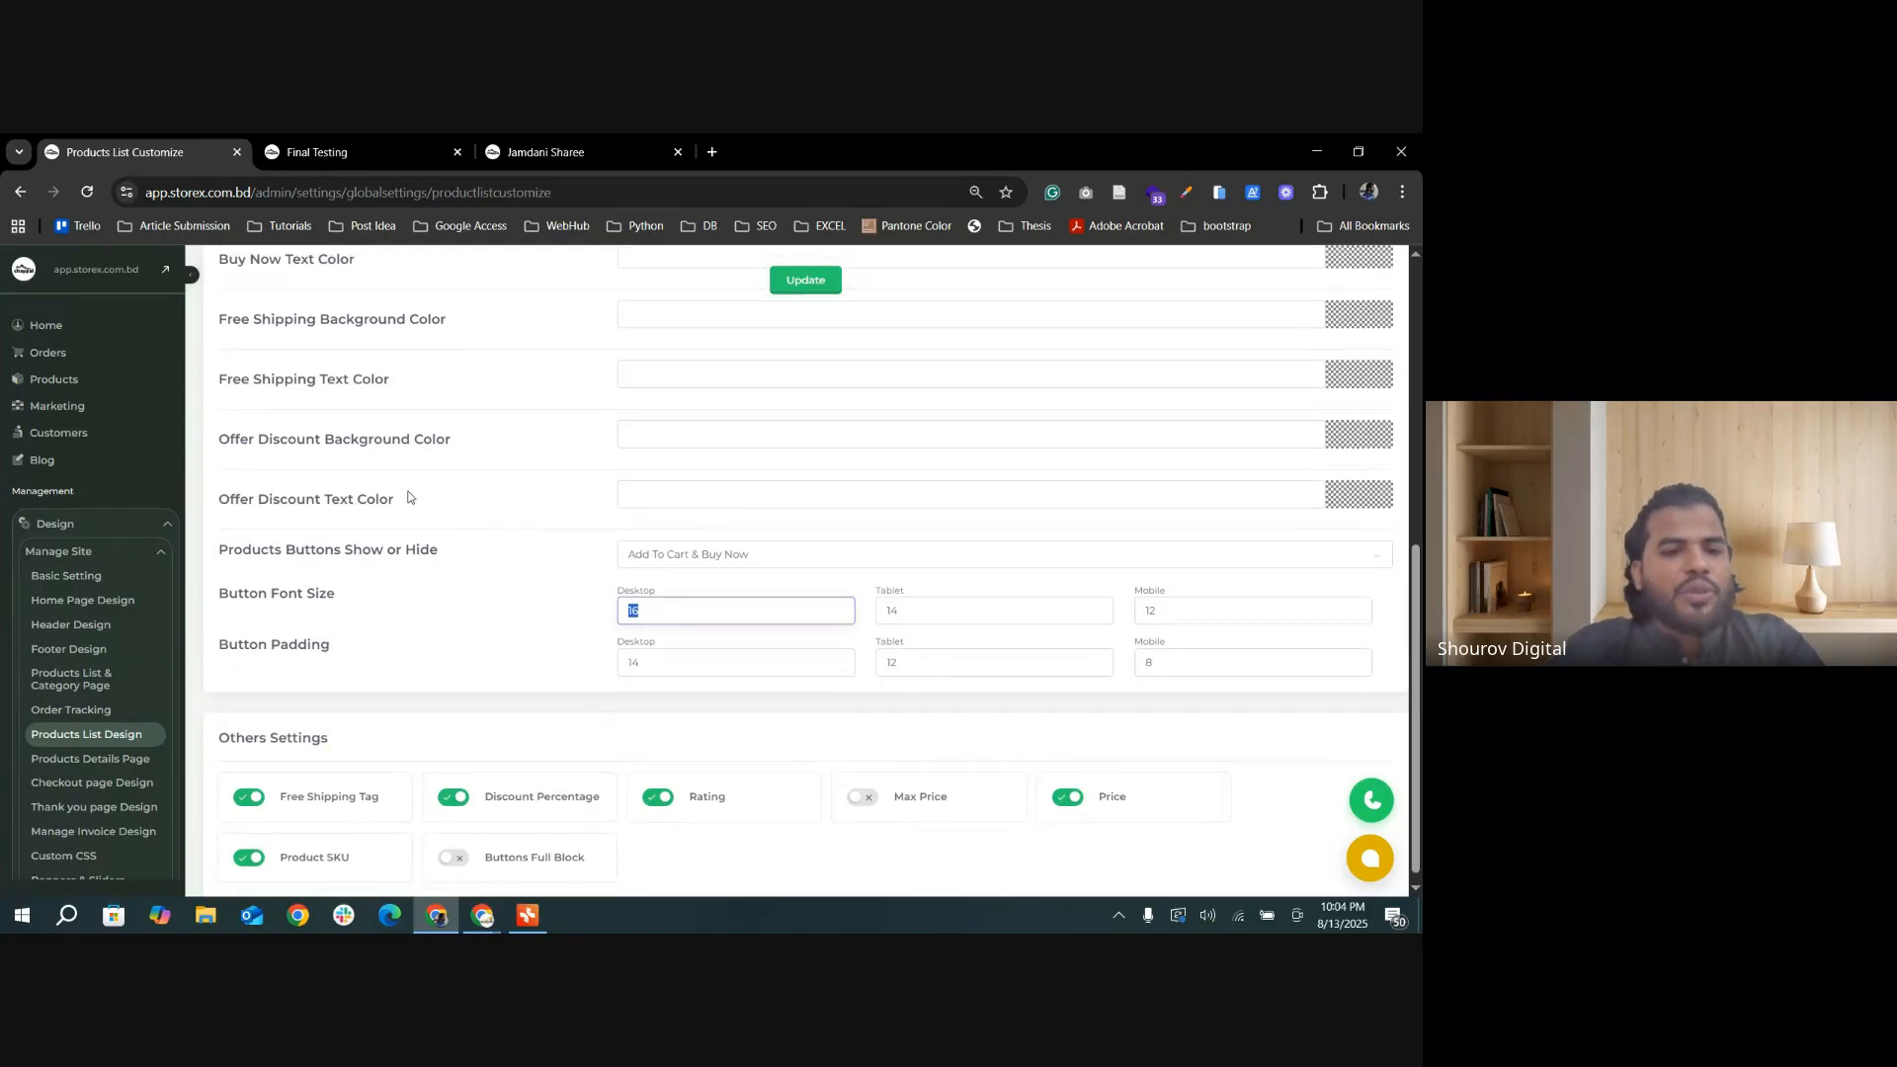
scroll(484, 516, "down", 5)
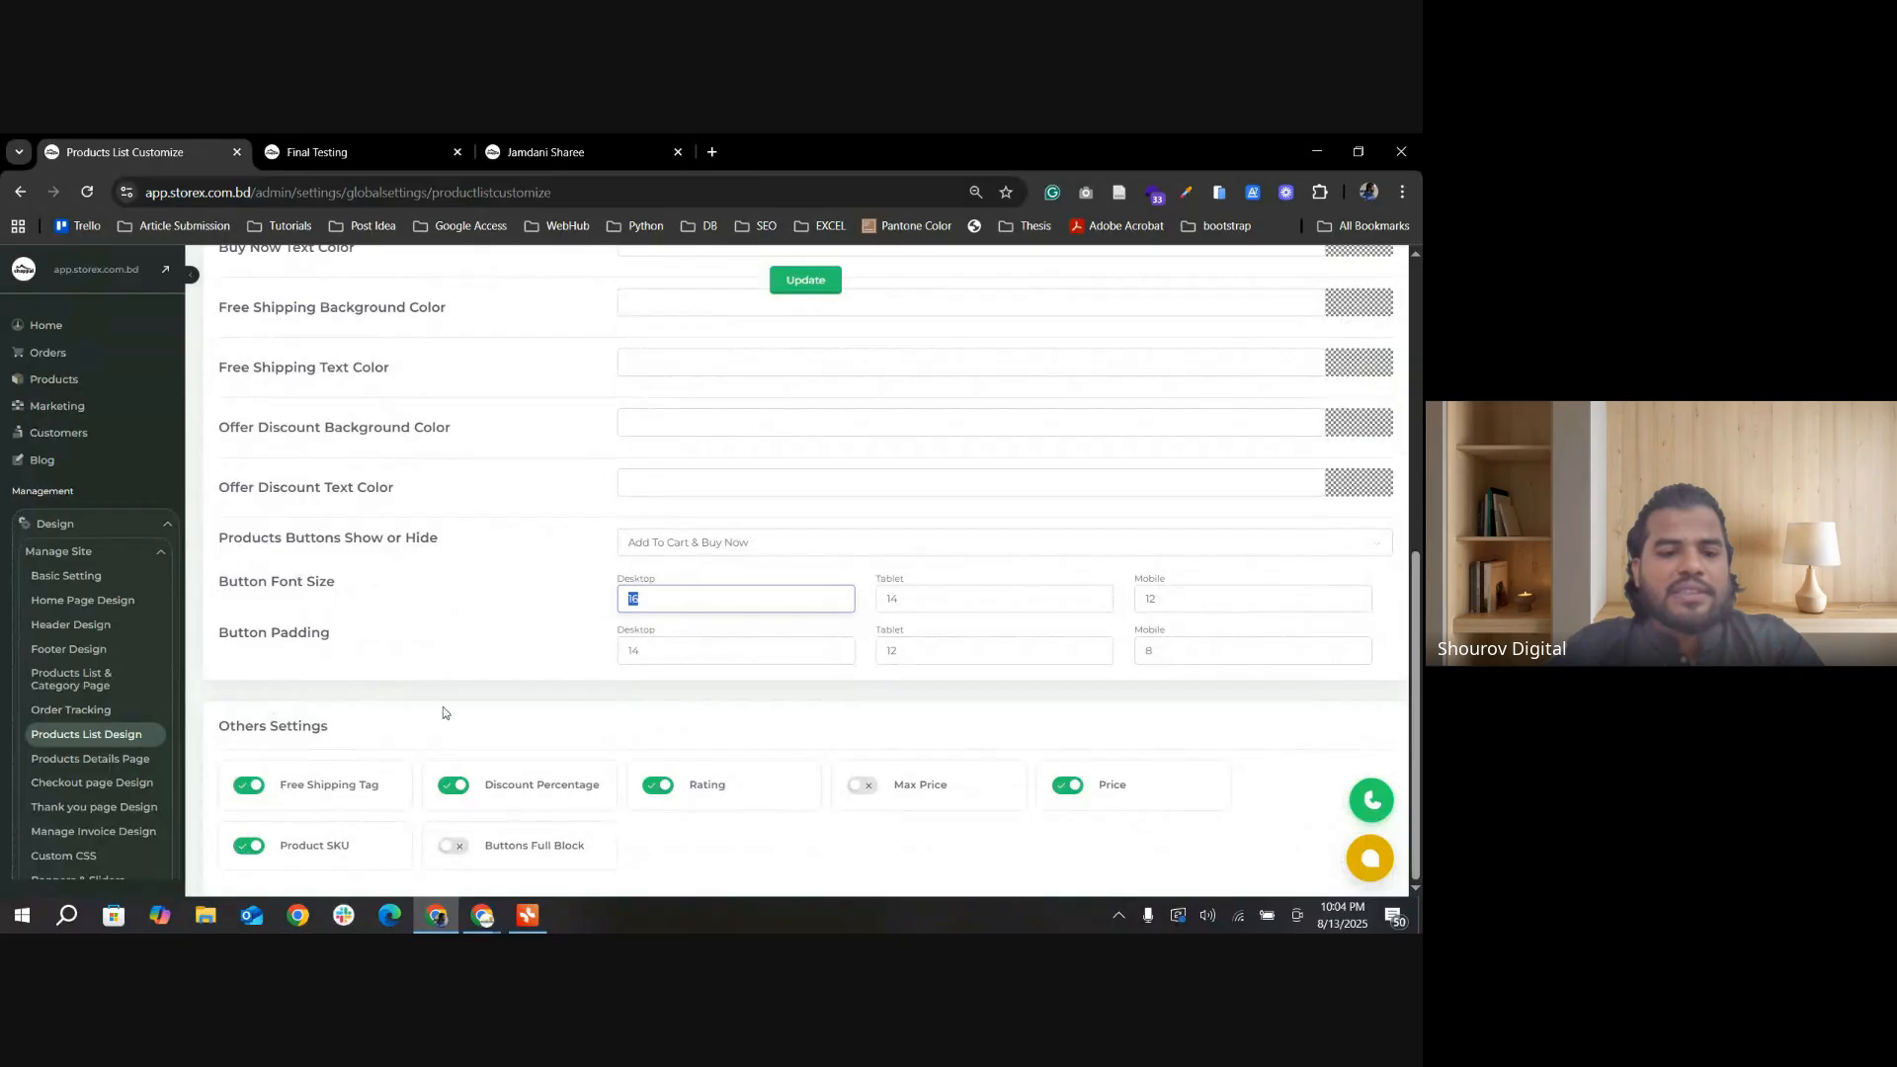
left_click_drag(220, 730, 450, 728)
left_click(371, 754)
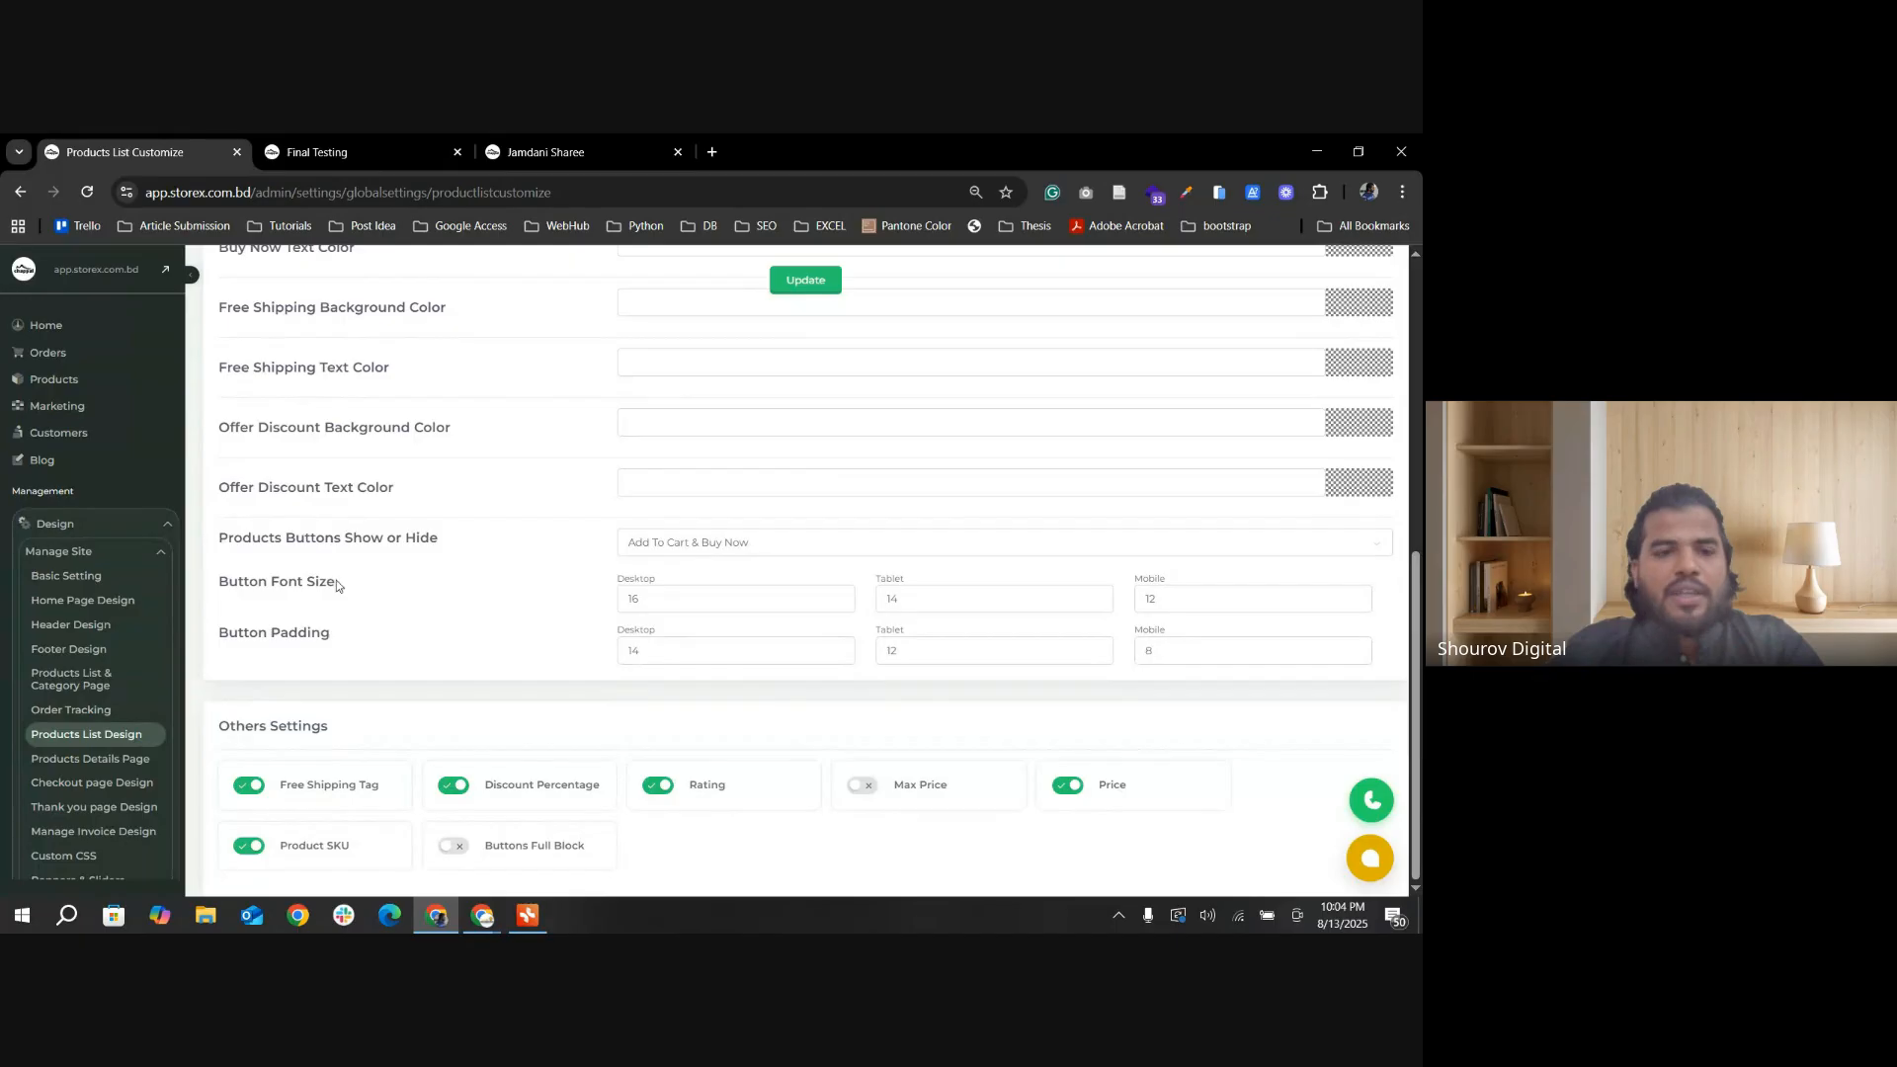
Step: Reload the Final Testing category page and examine the Free Delivery and discount tags on its product cards
left_click(332, 139)
left_click(87, 192)
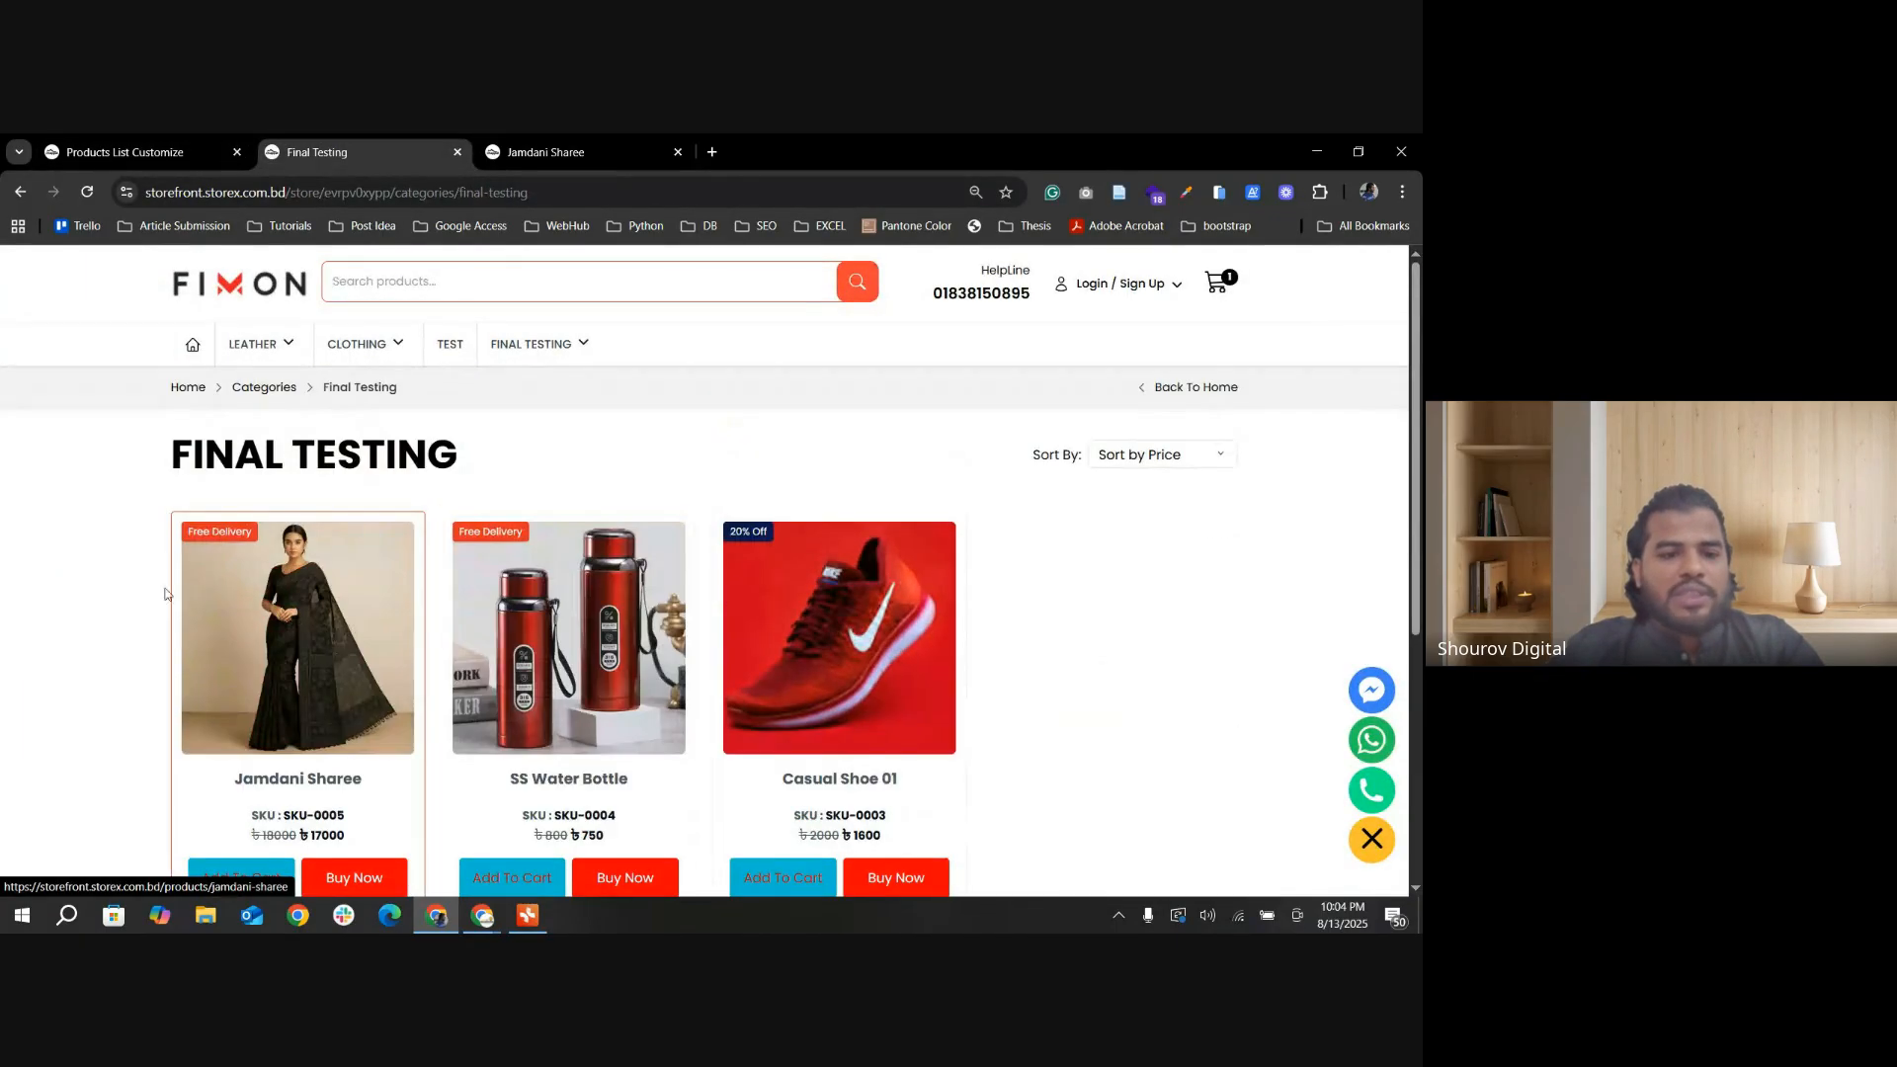
left_click(84, 204)
scroll(882, 606, "down", 2)
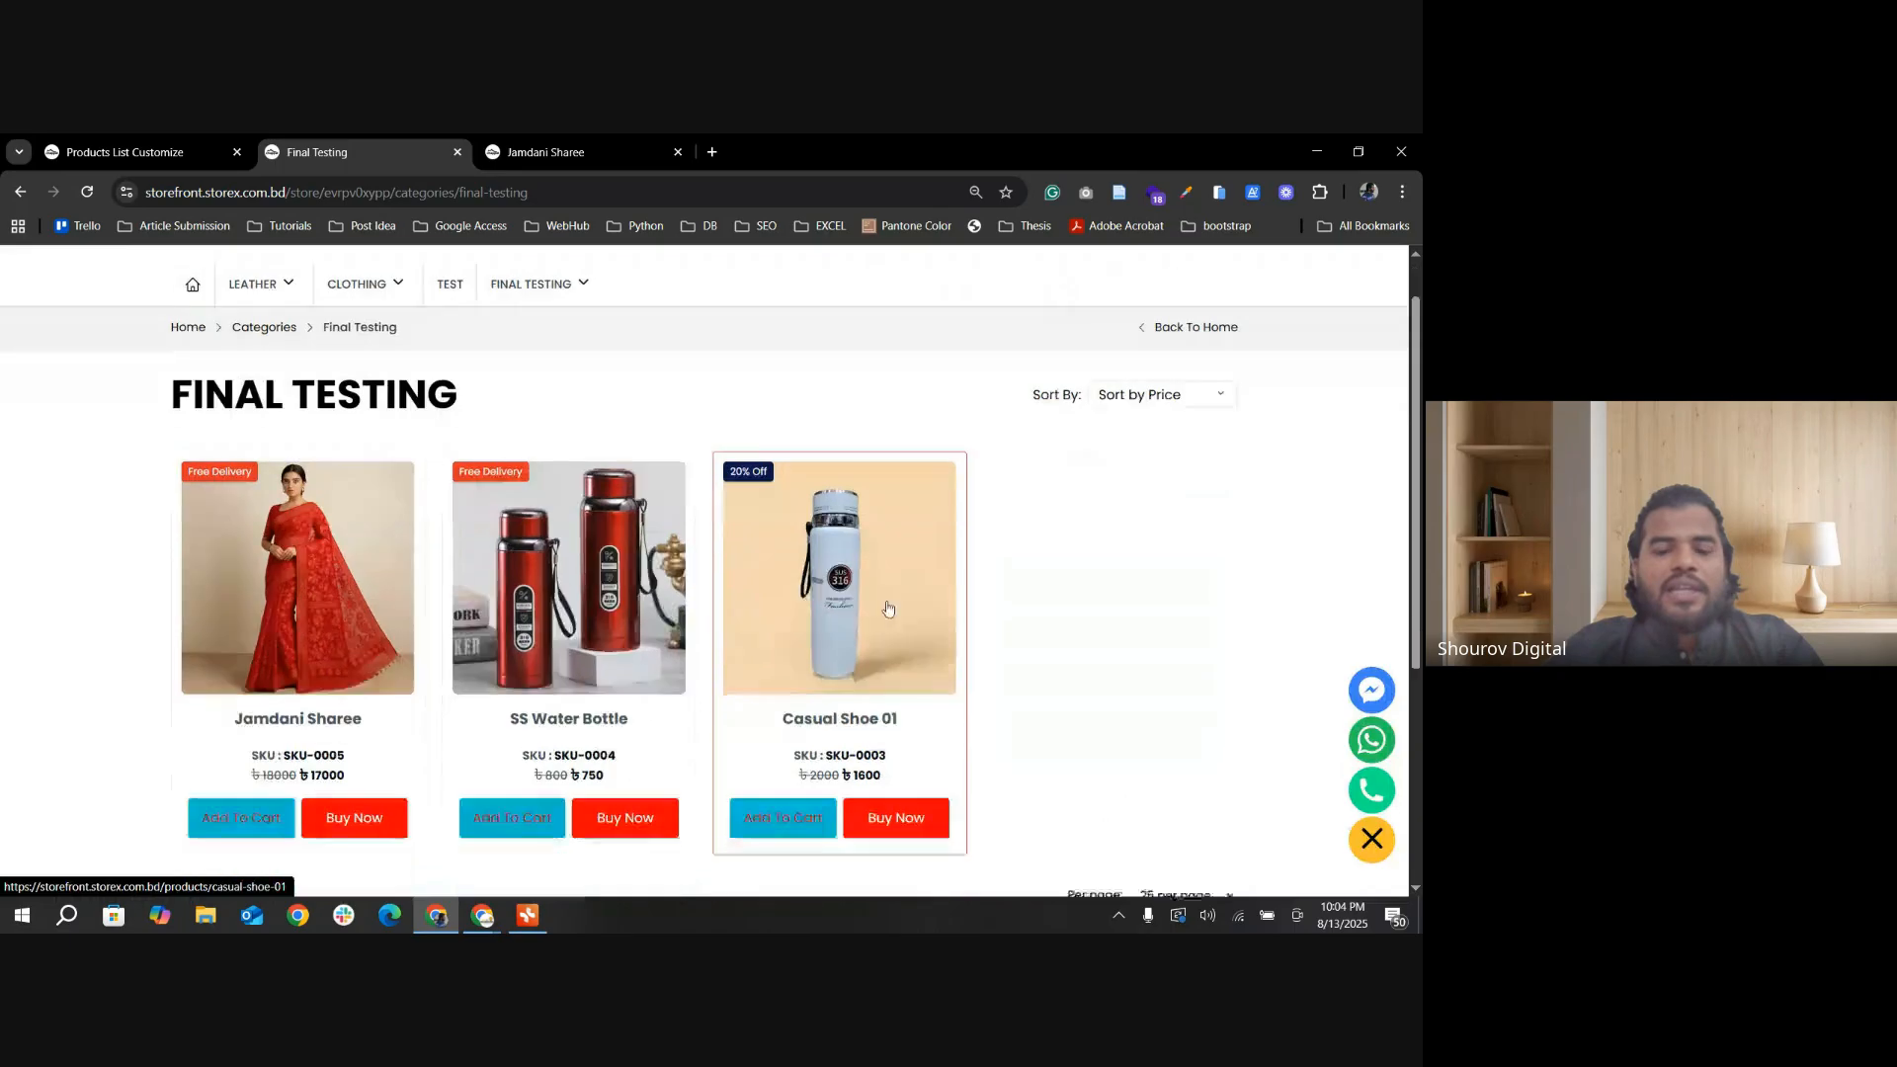
scroll(333, 531, "up", 1)
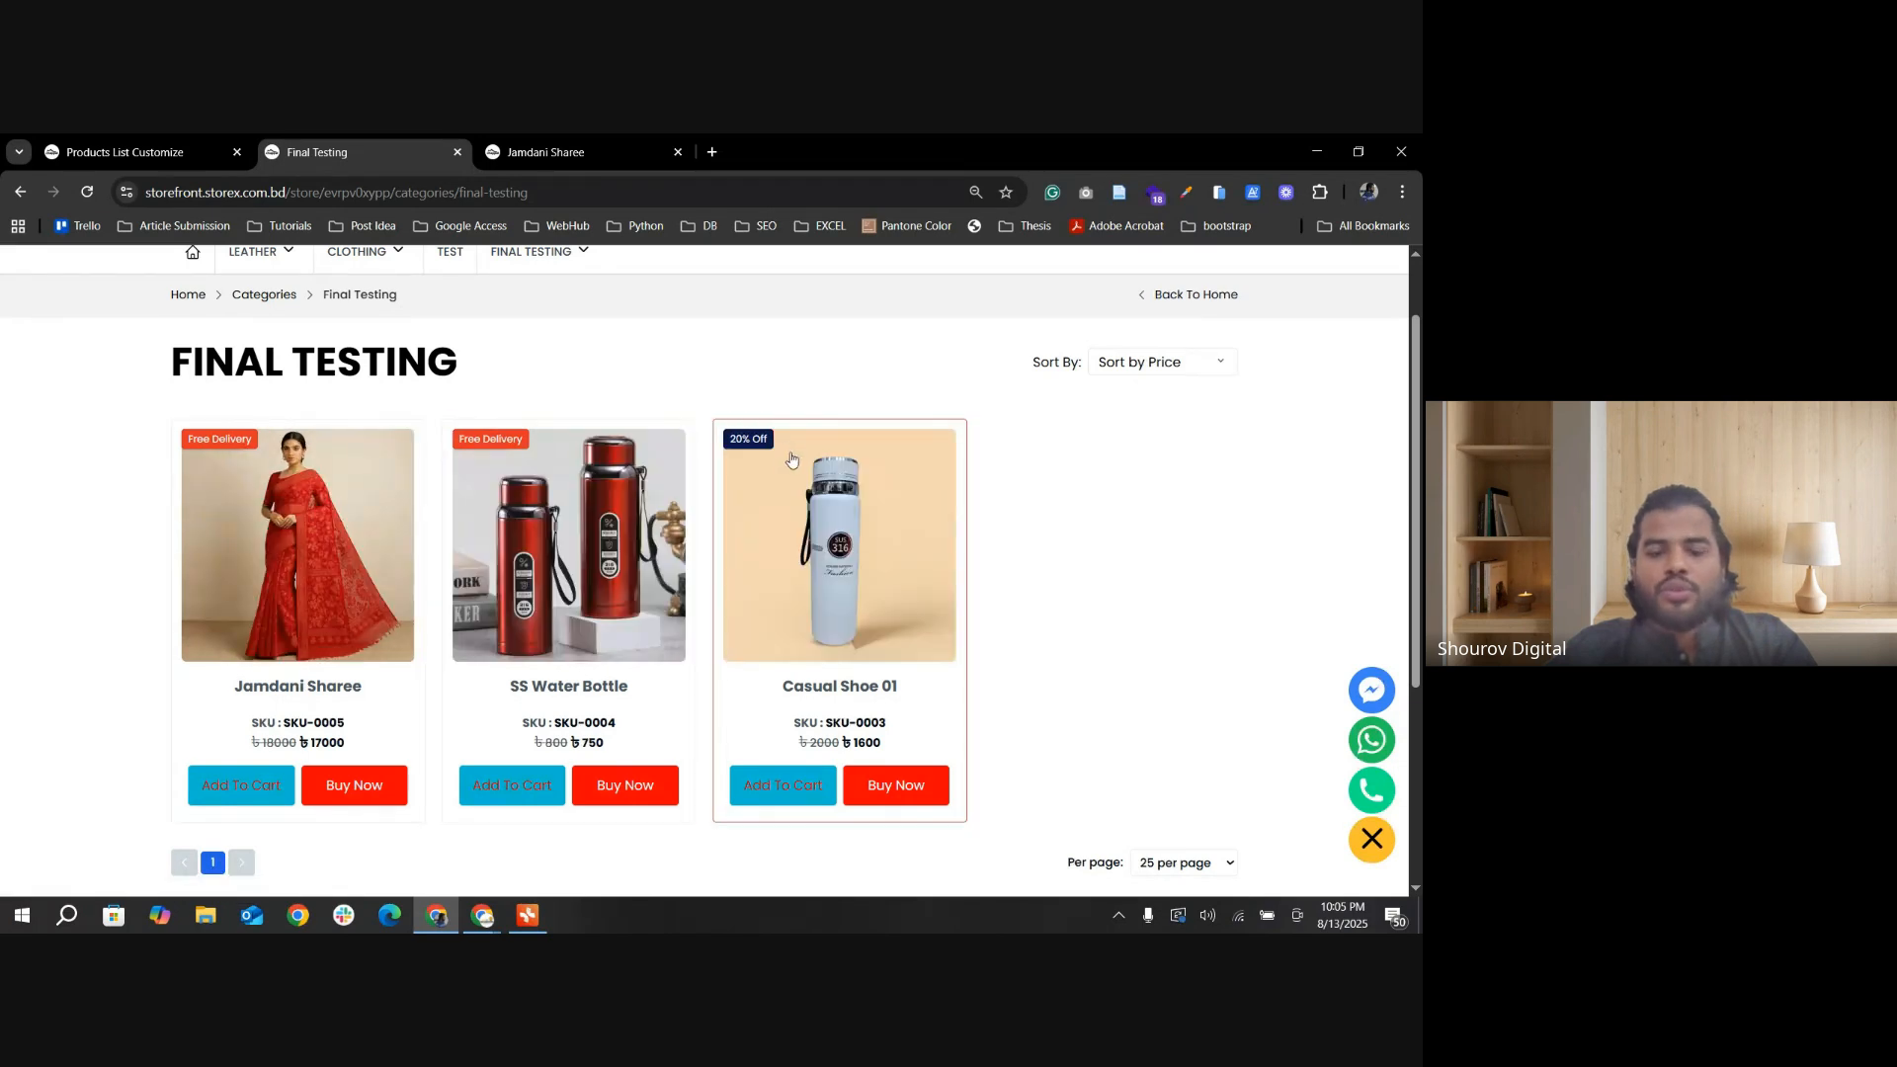
Step: Turn off the Free Shipping Tag in the product list settings, update them, and check the Final Testing category's product tags
key("ctrl+shift+Tab")
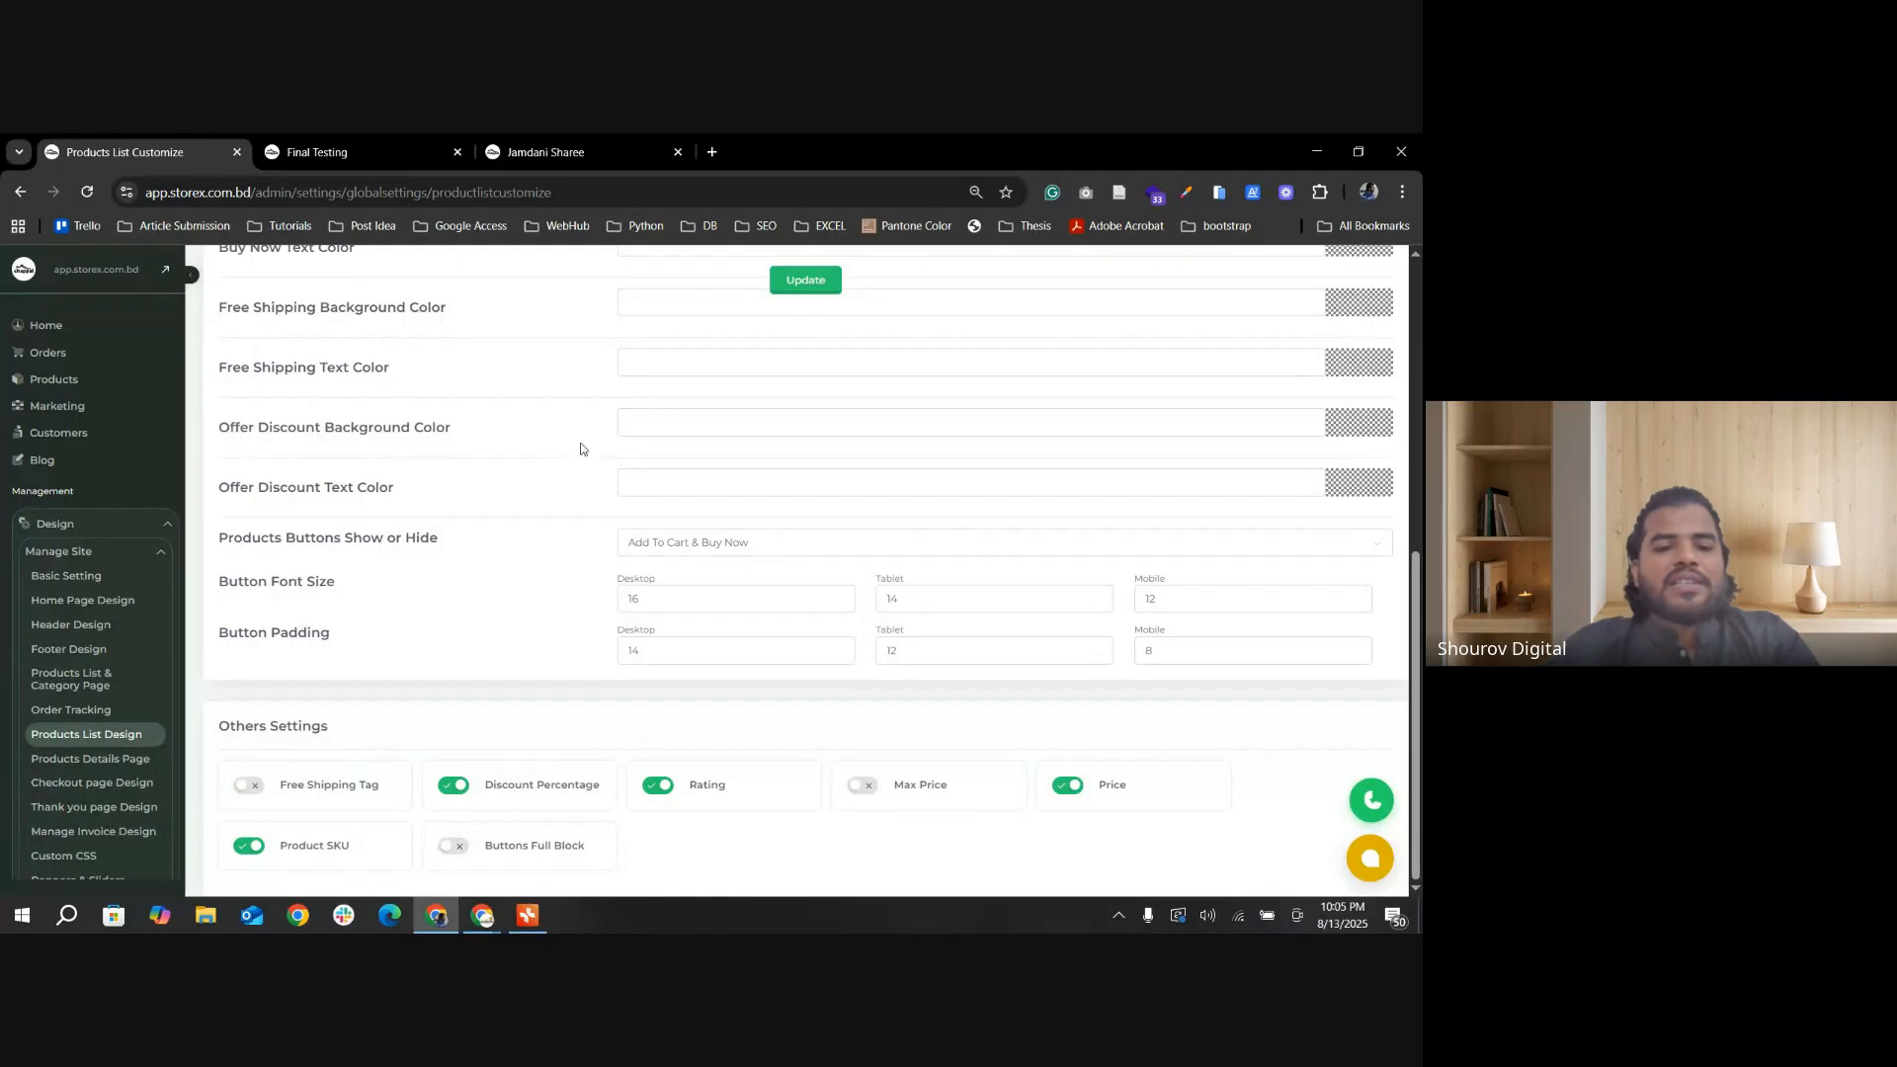
left_click(792, 287)
left_click(357, 148)
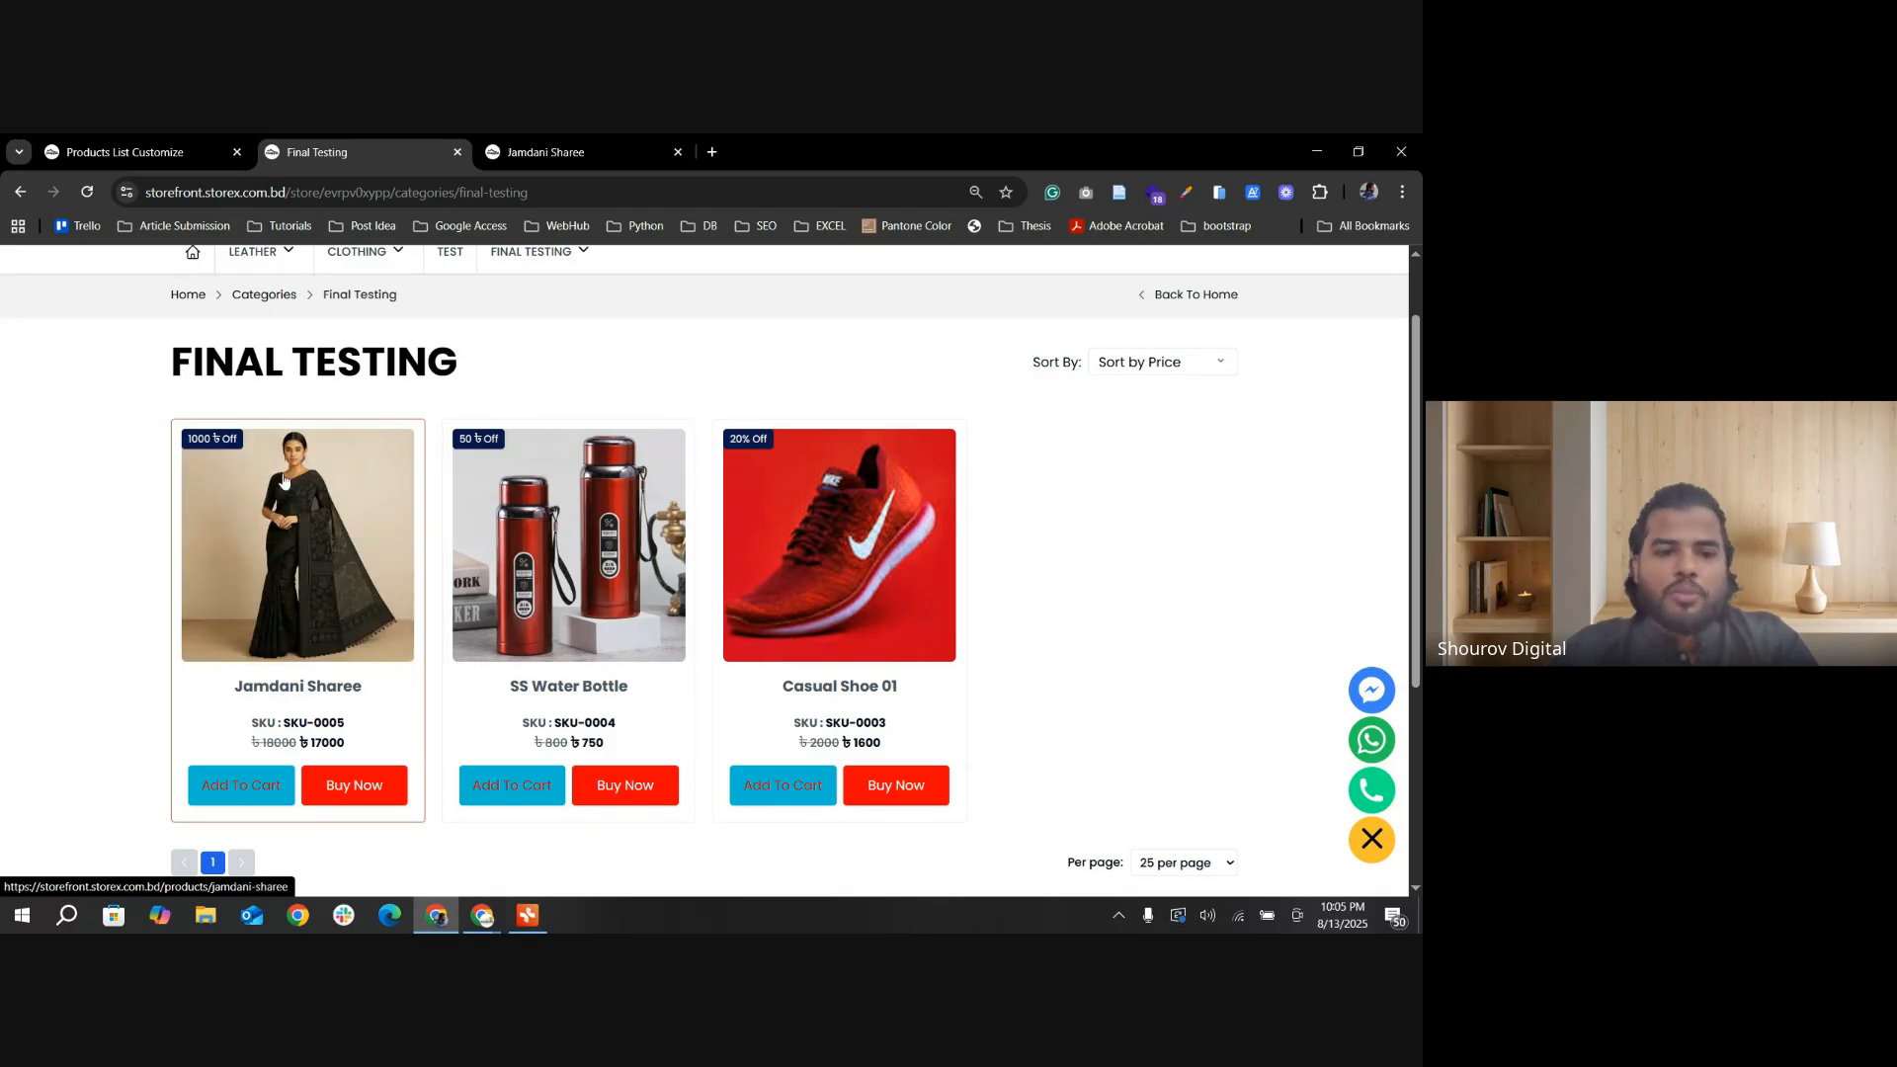
Step: Turn the Free Shipping Tag back on, update the settings, and check the product cards on the category page
left_click(168, 150)
scroll(488, 745, "down", 6)
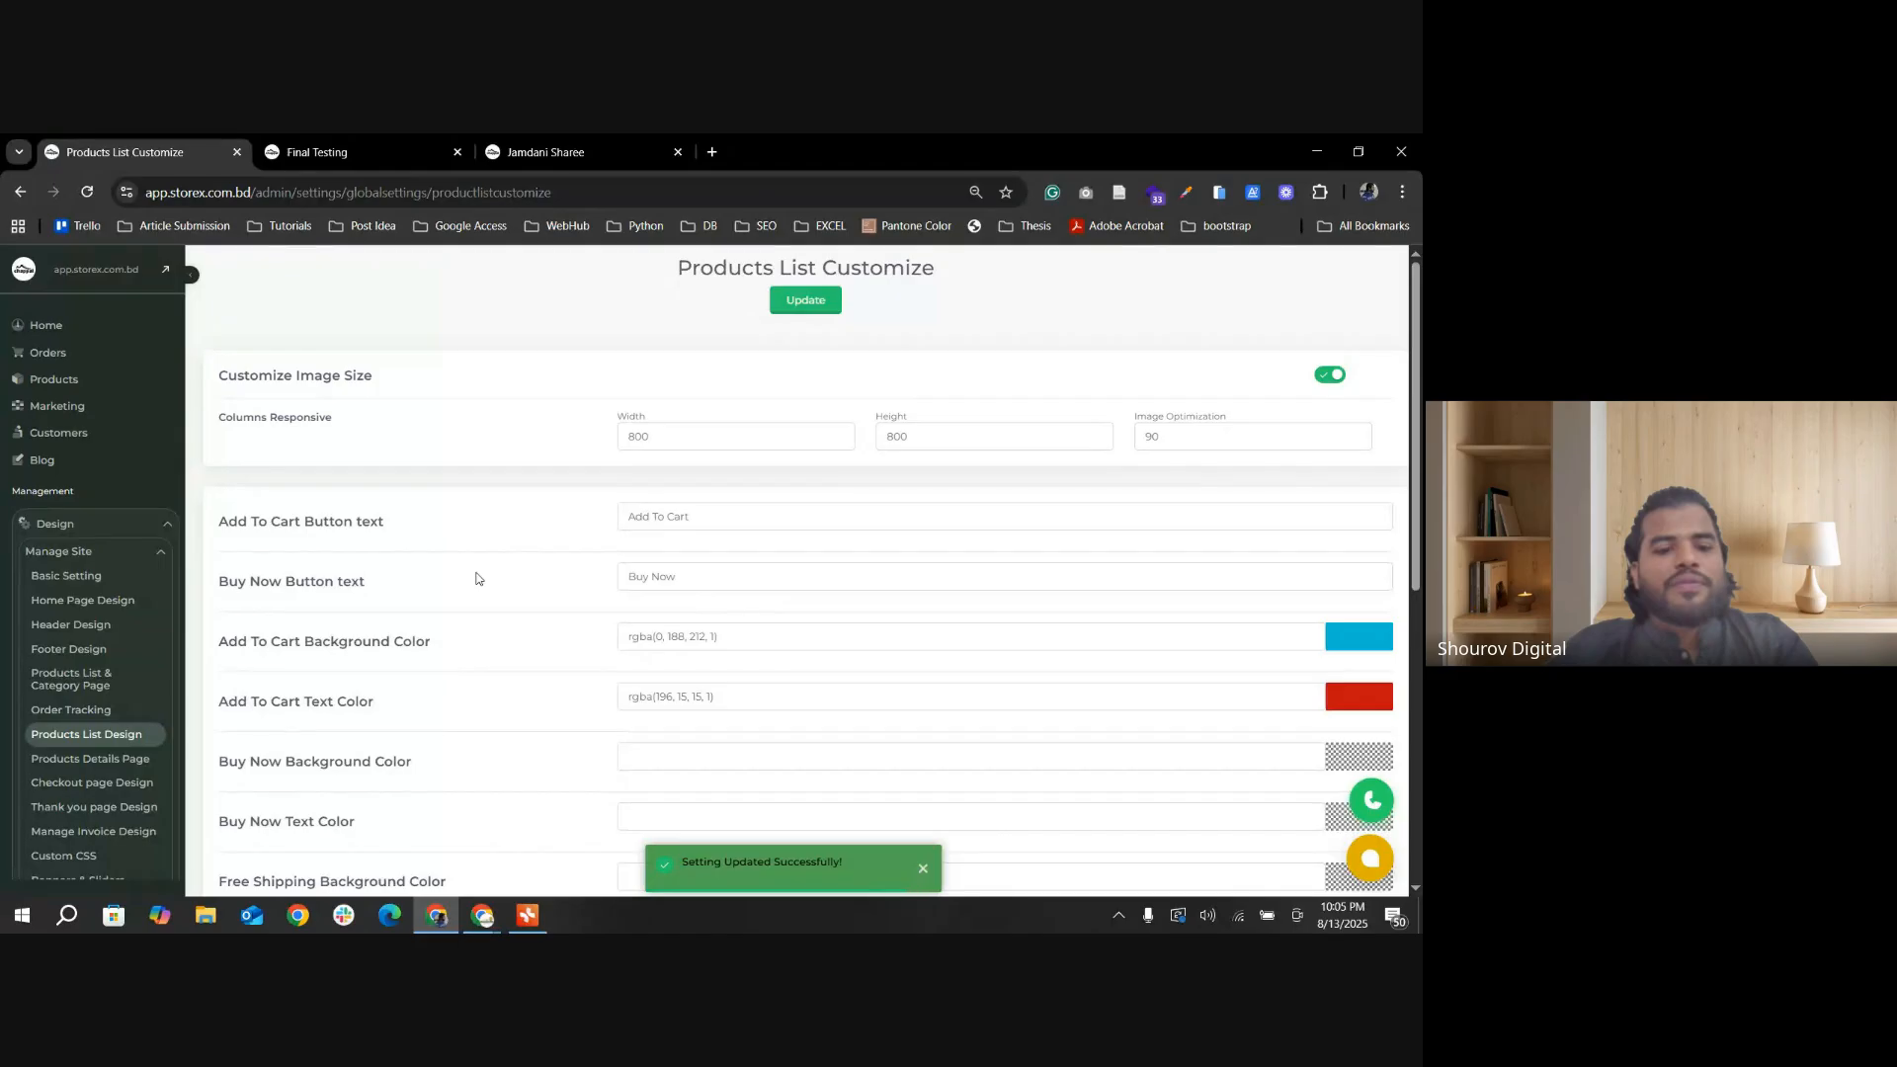
left_click(382, 153)
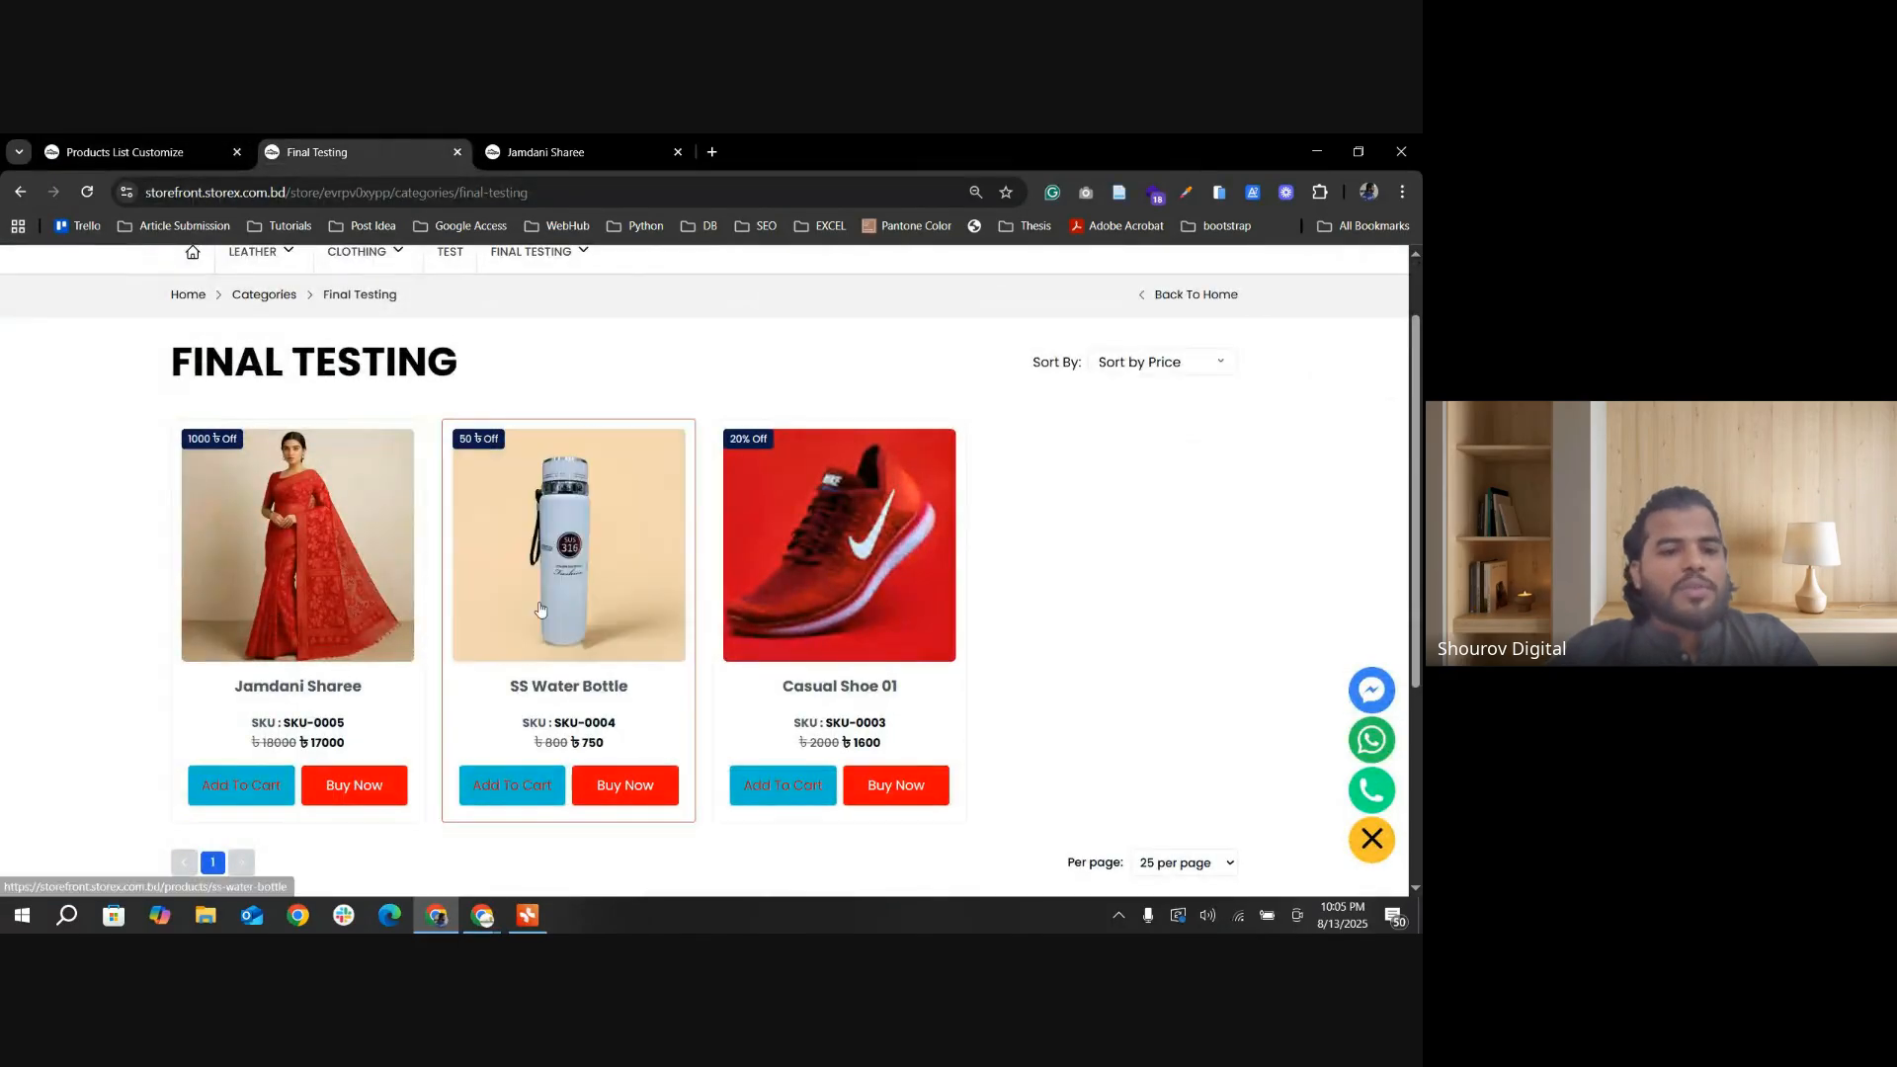
left_click(246, 292)
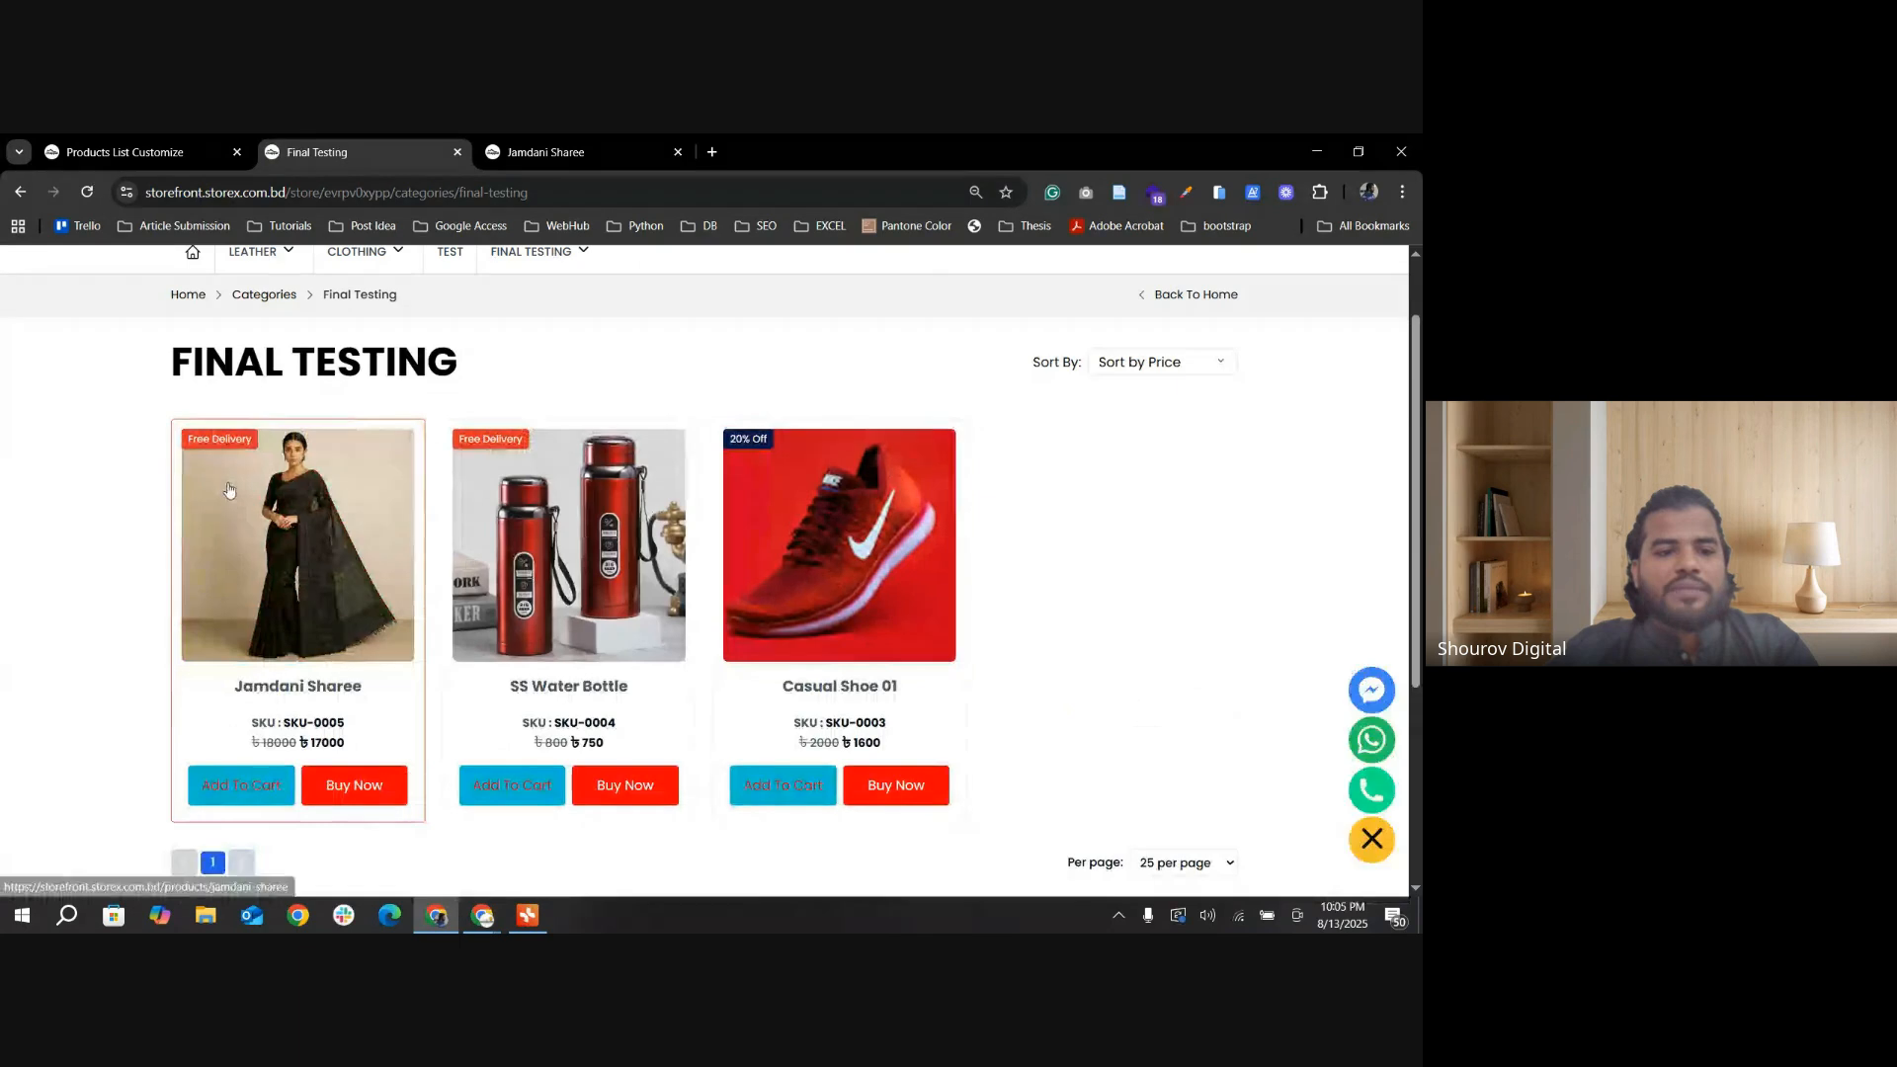
Step: Compare the tag options in Others Settings with the Free Delivery and discount tags on the category page
left_click(213, 154)
scroll(699, 737, "down", 6)
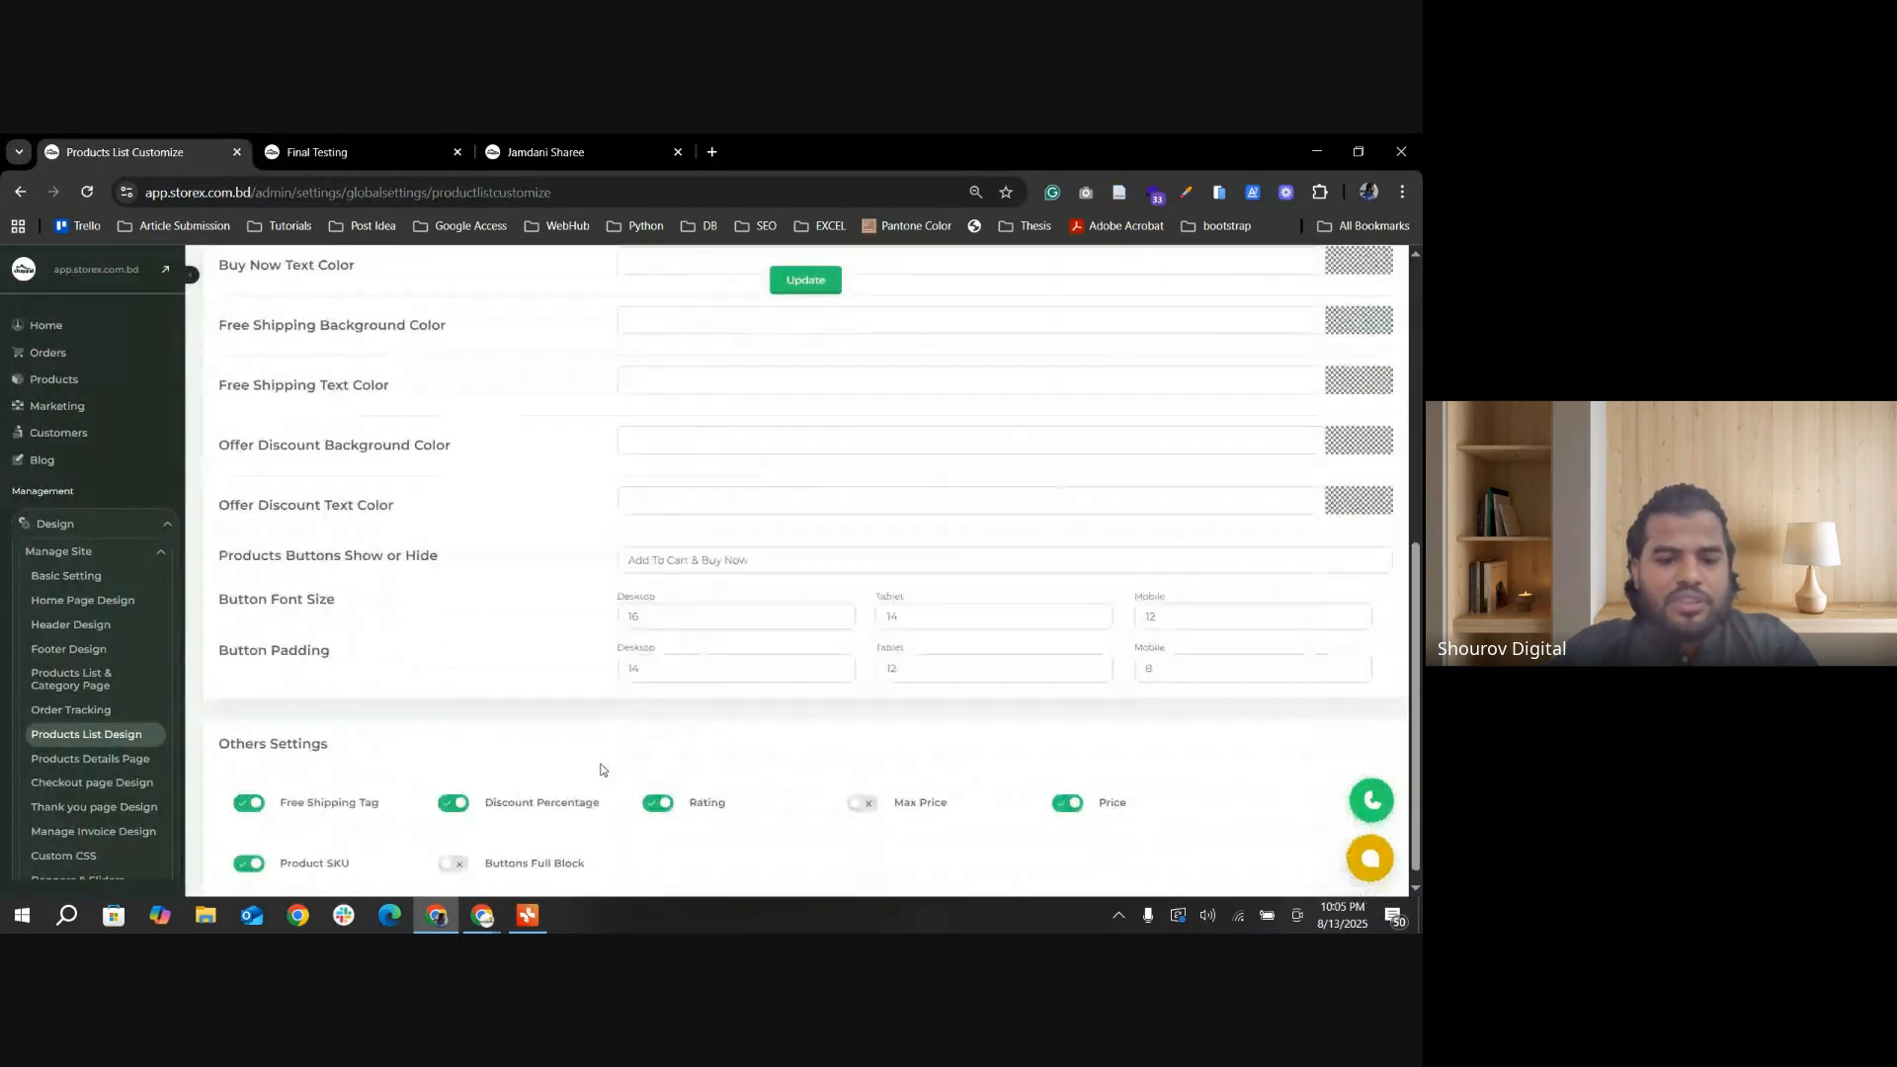
left_click(382, 154)
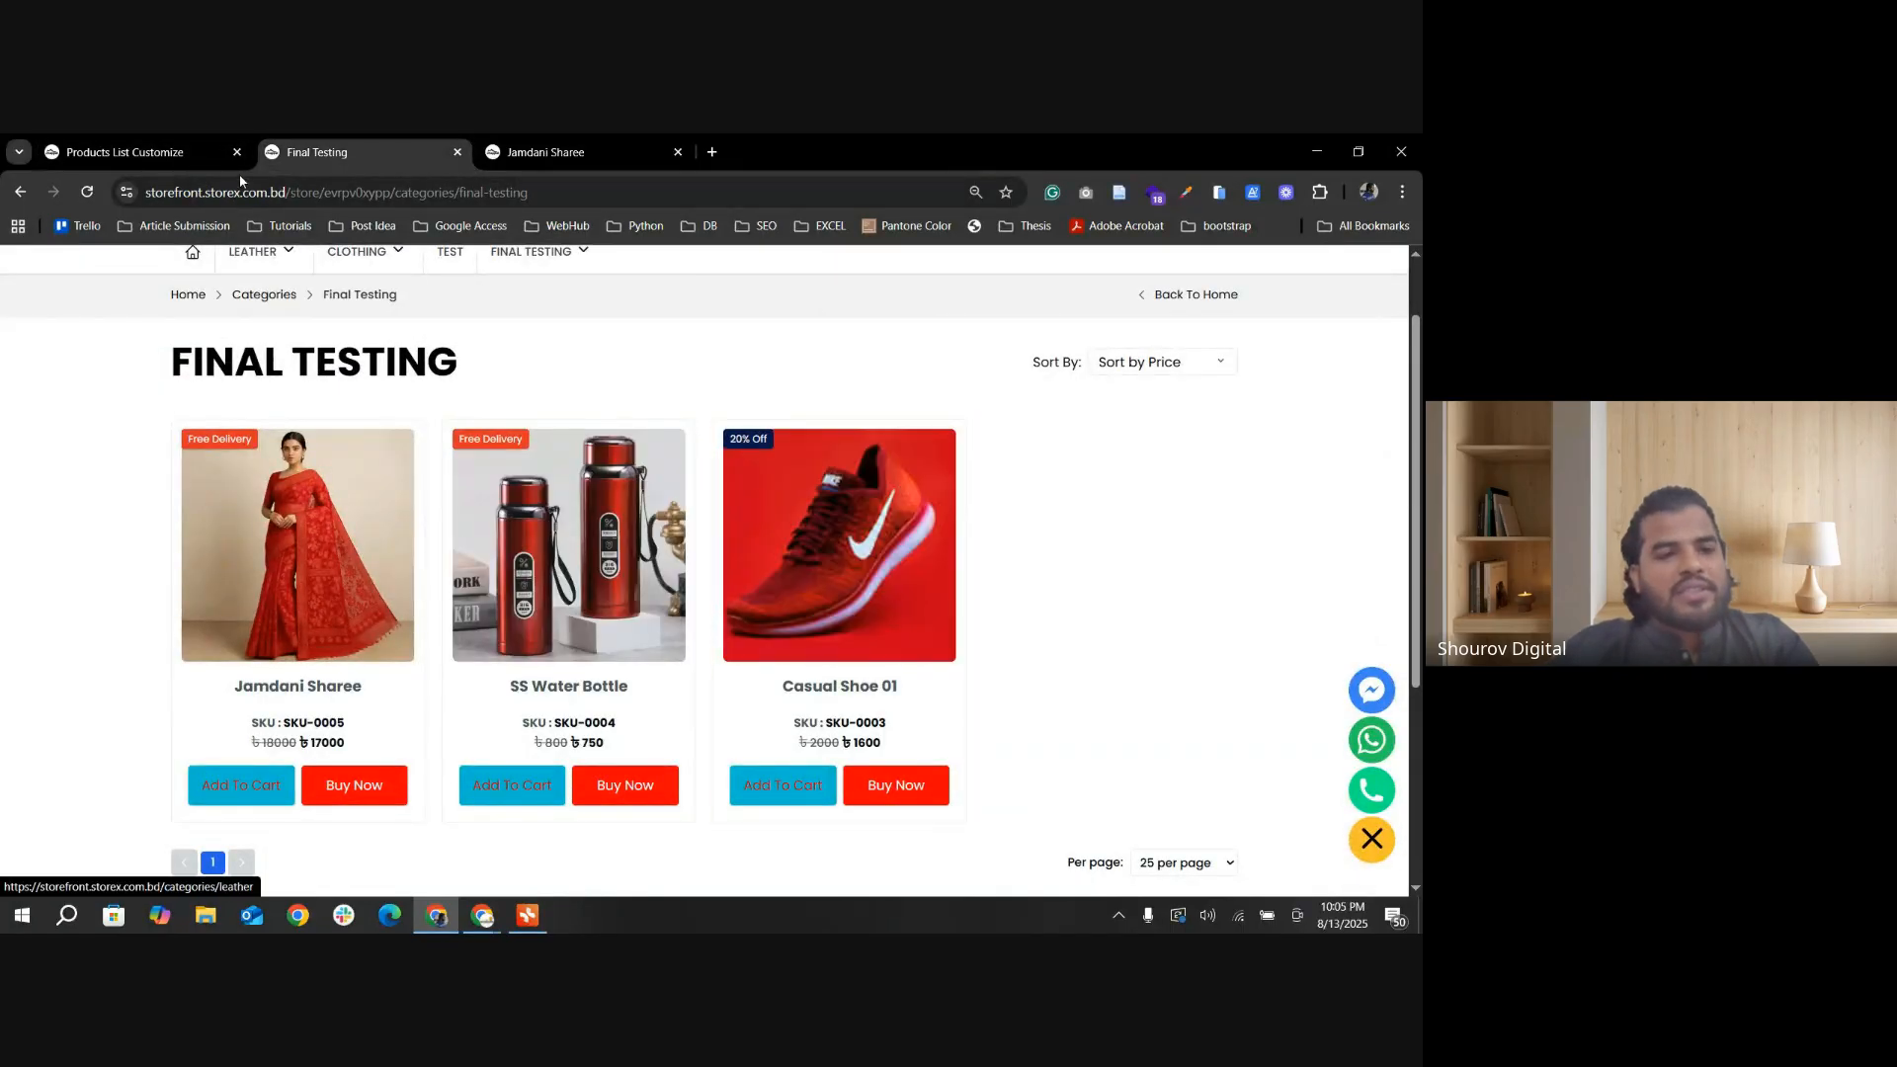
left_click(183, 151)
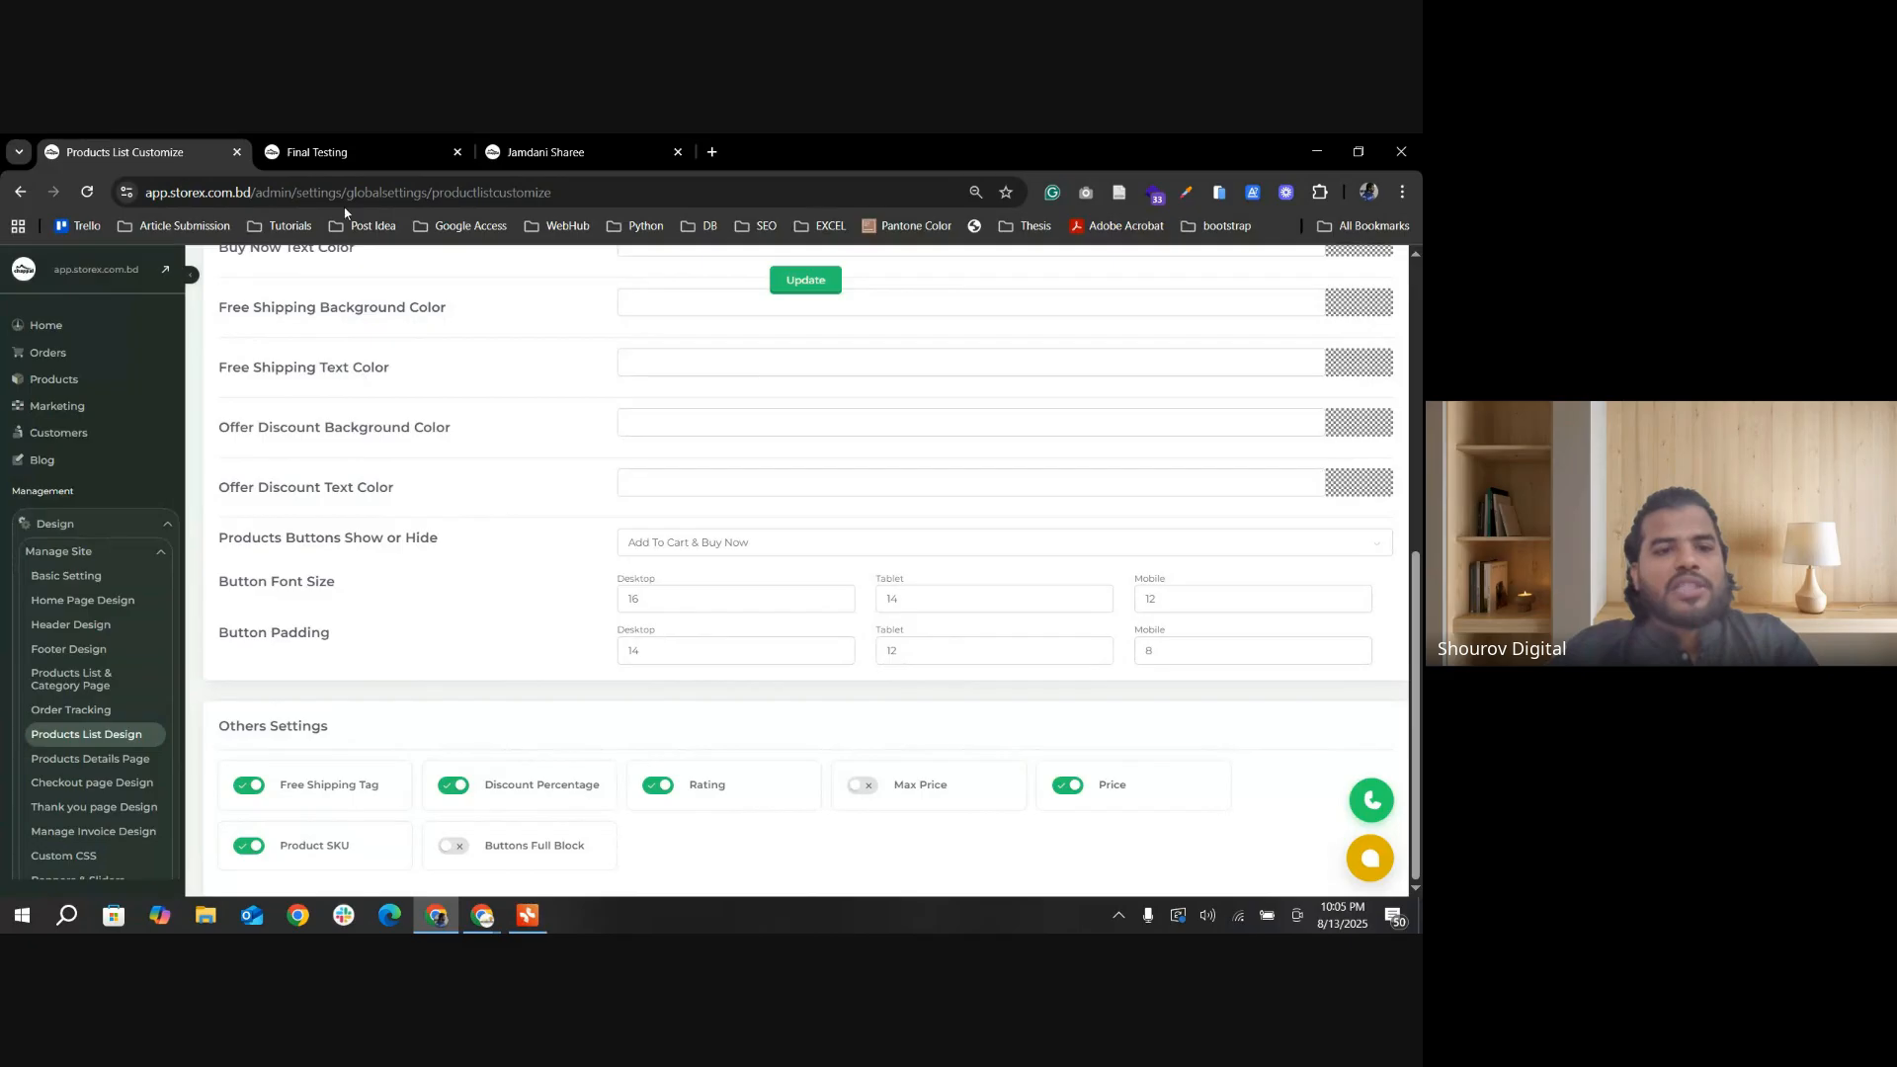
left_click(355, 155)
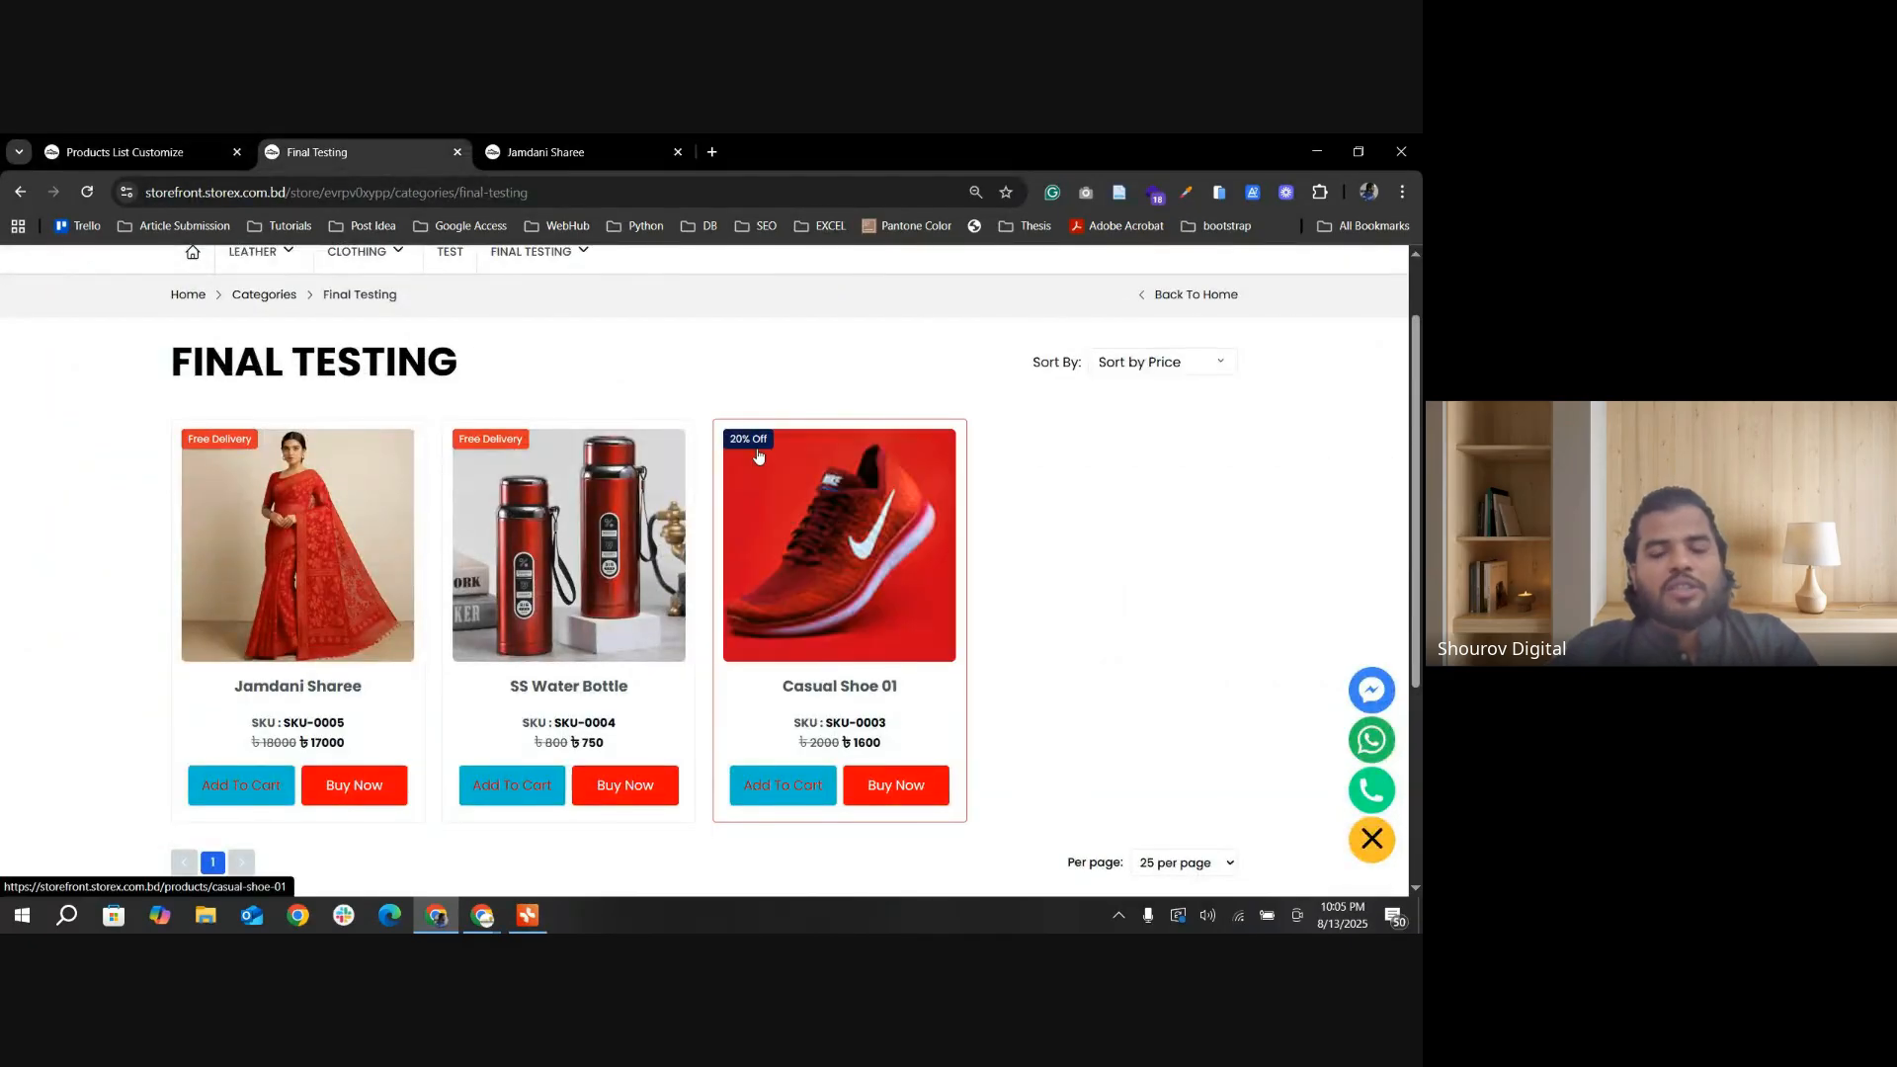
Step: Turn off Discount Percentage, update the settings, and check the Casual Shoe 01 card on the category page
left_click(99, 152)
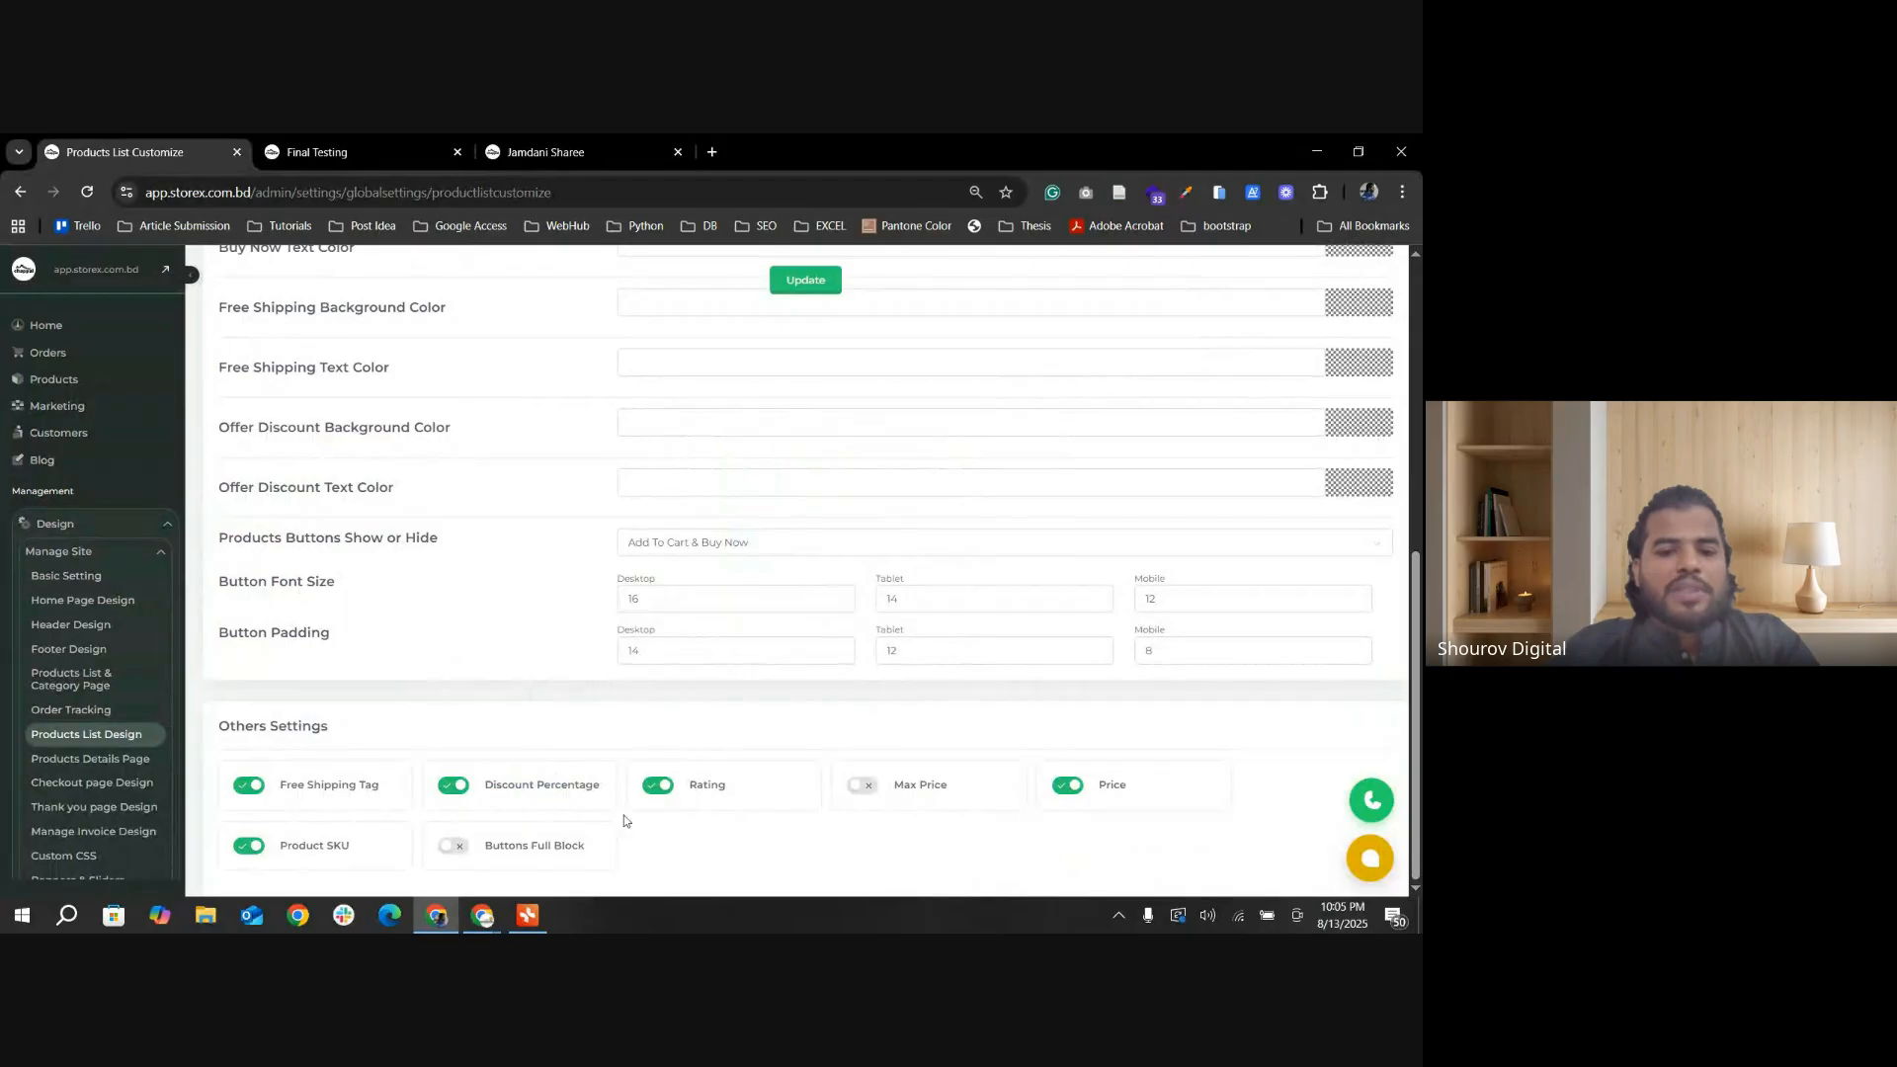
left_click(805, 280)
left_click(356, 156)
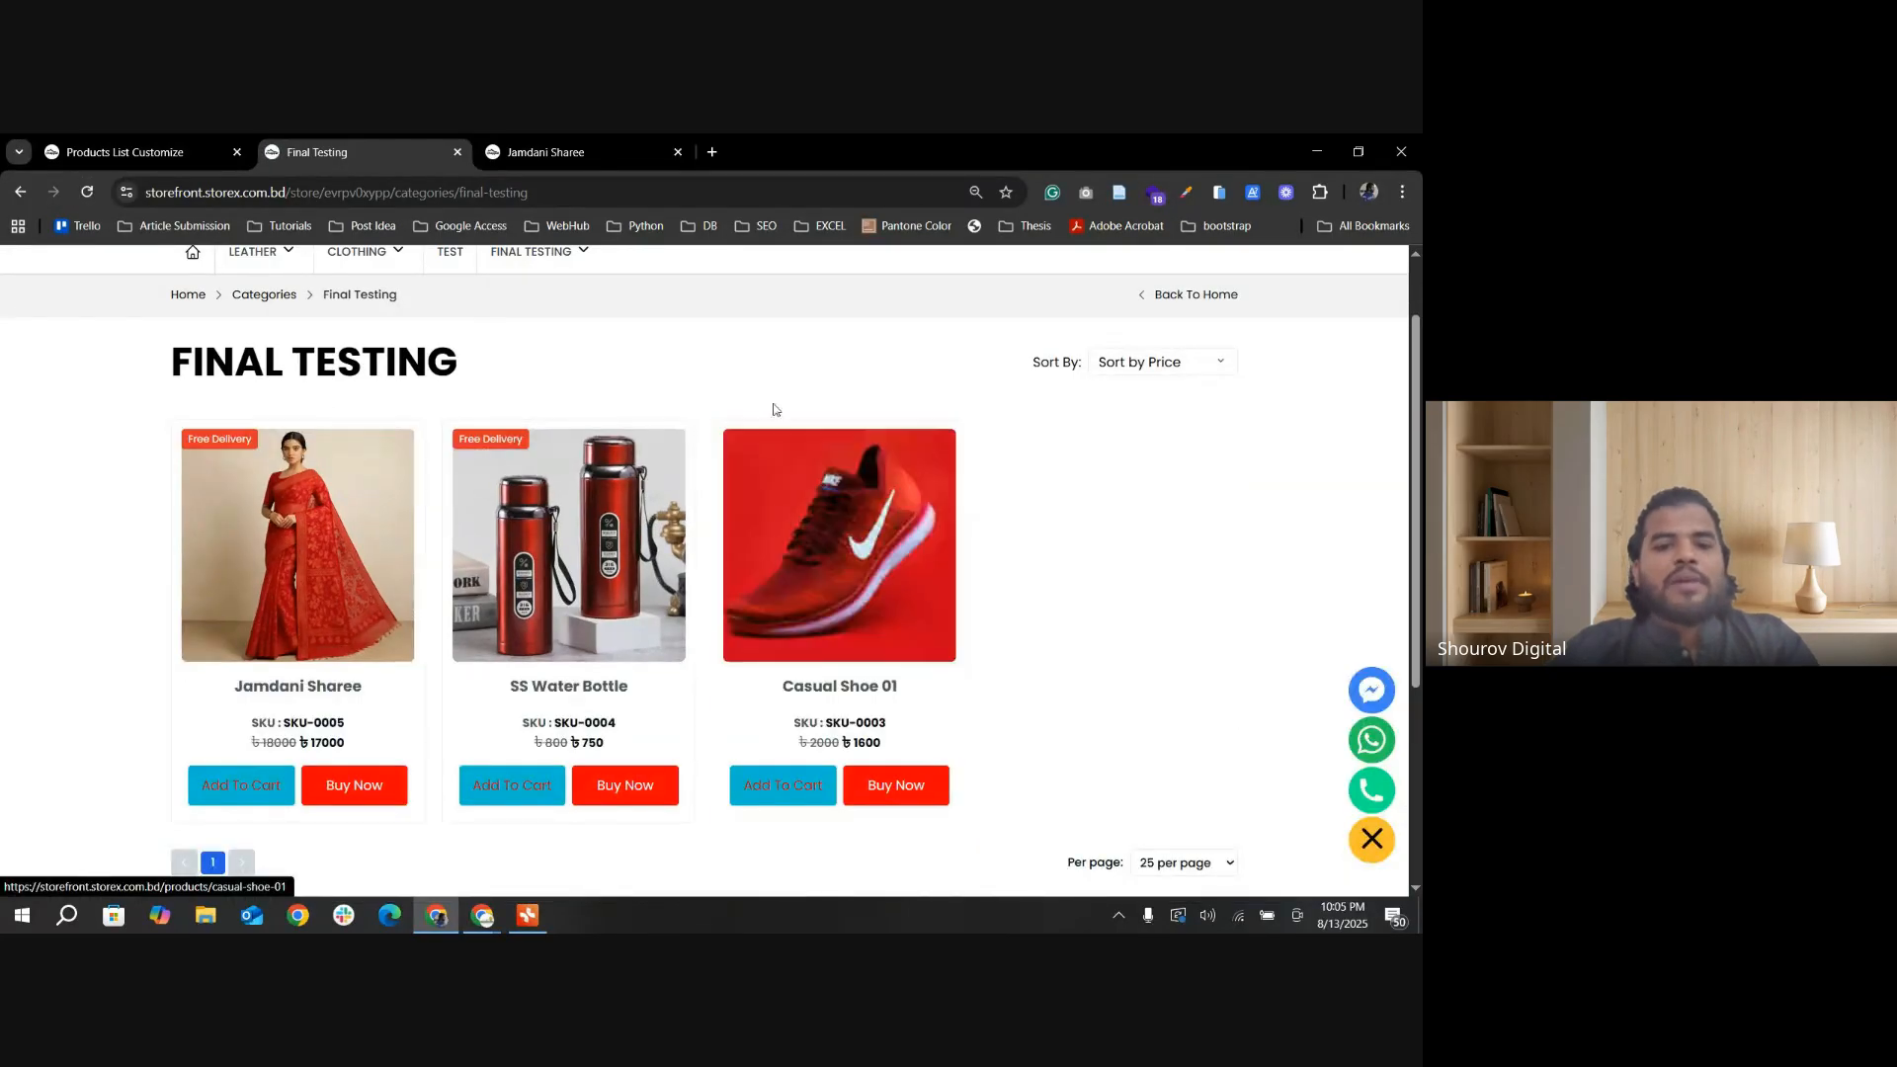
Step: Turn off the Free Shipping Tag with Discount Percentage already off, update the settings, and check the category page's cards
left_click(103, 148)
scroll(445, 830, "down", 5)
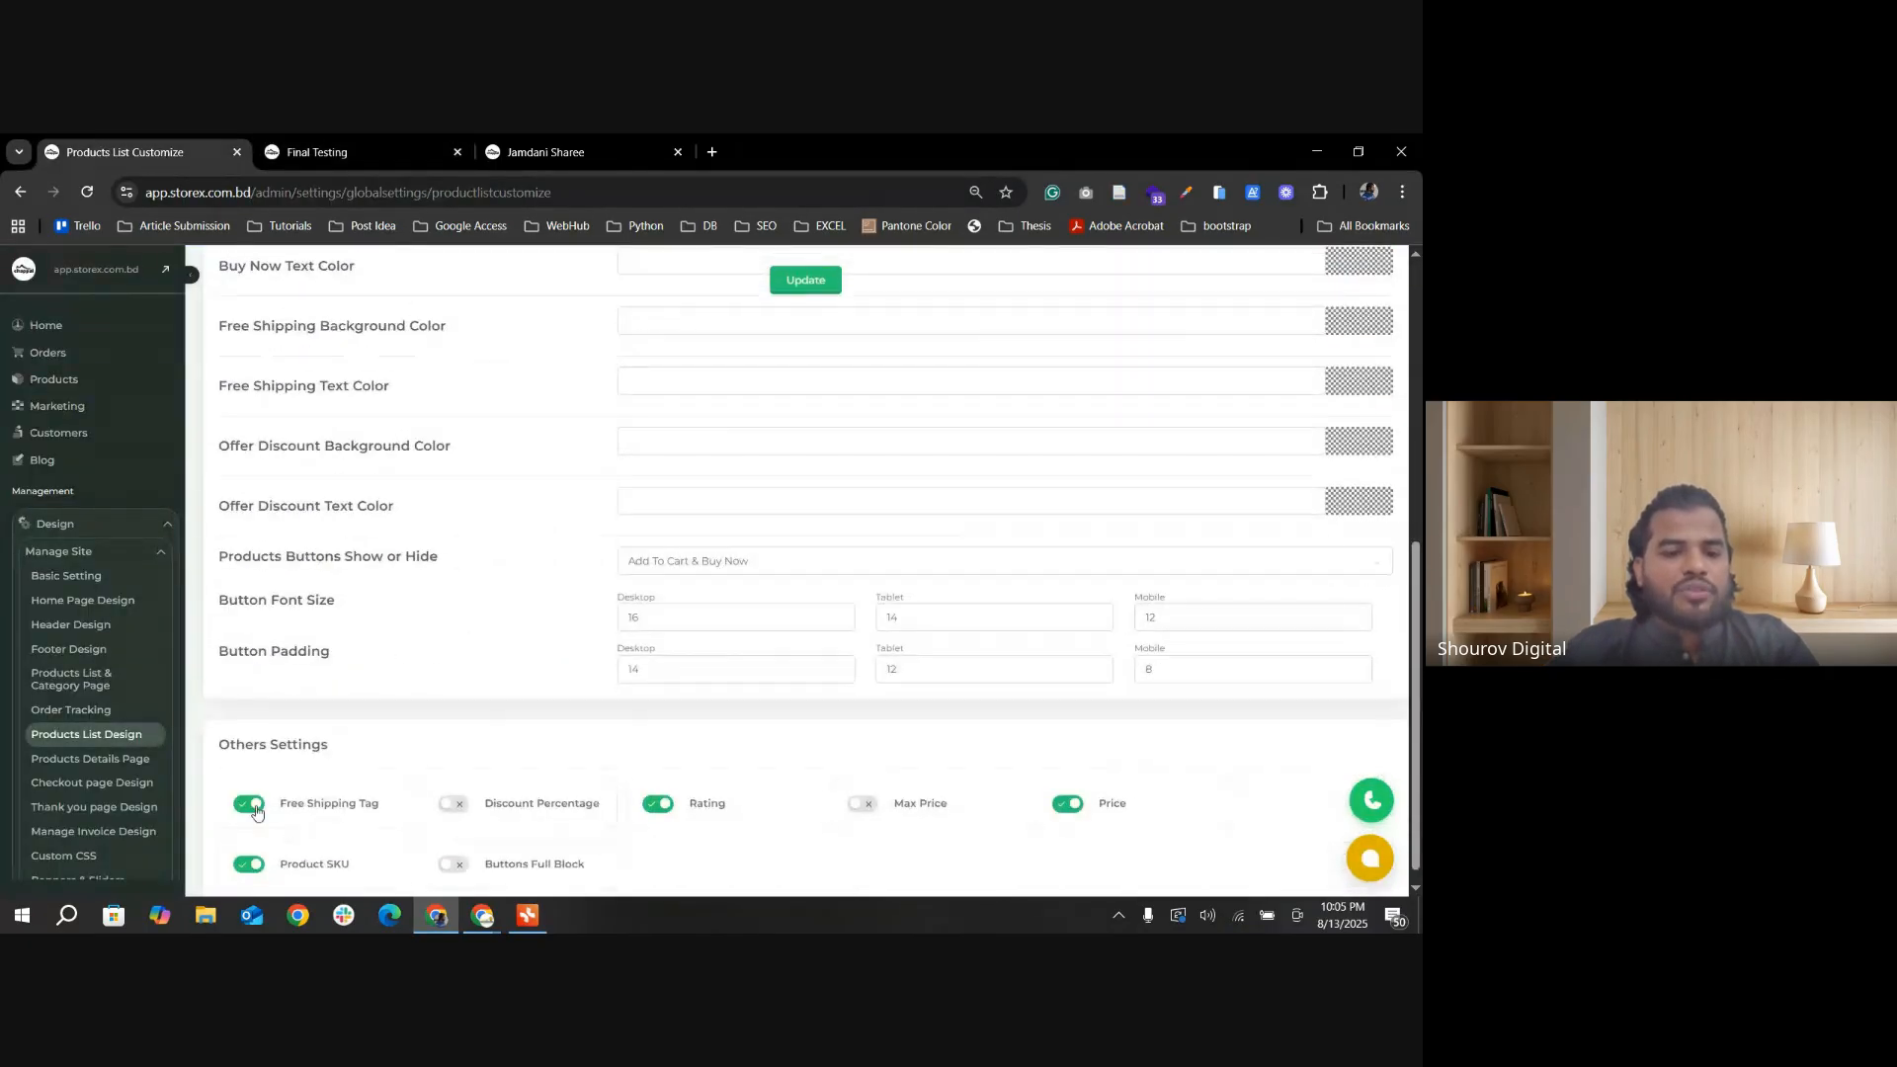
left_click(805, 280)
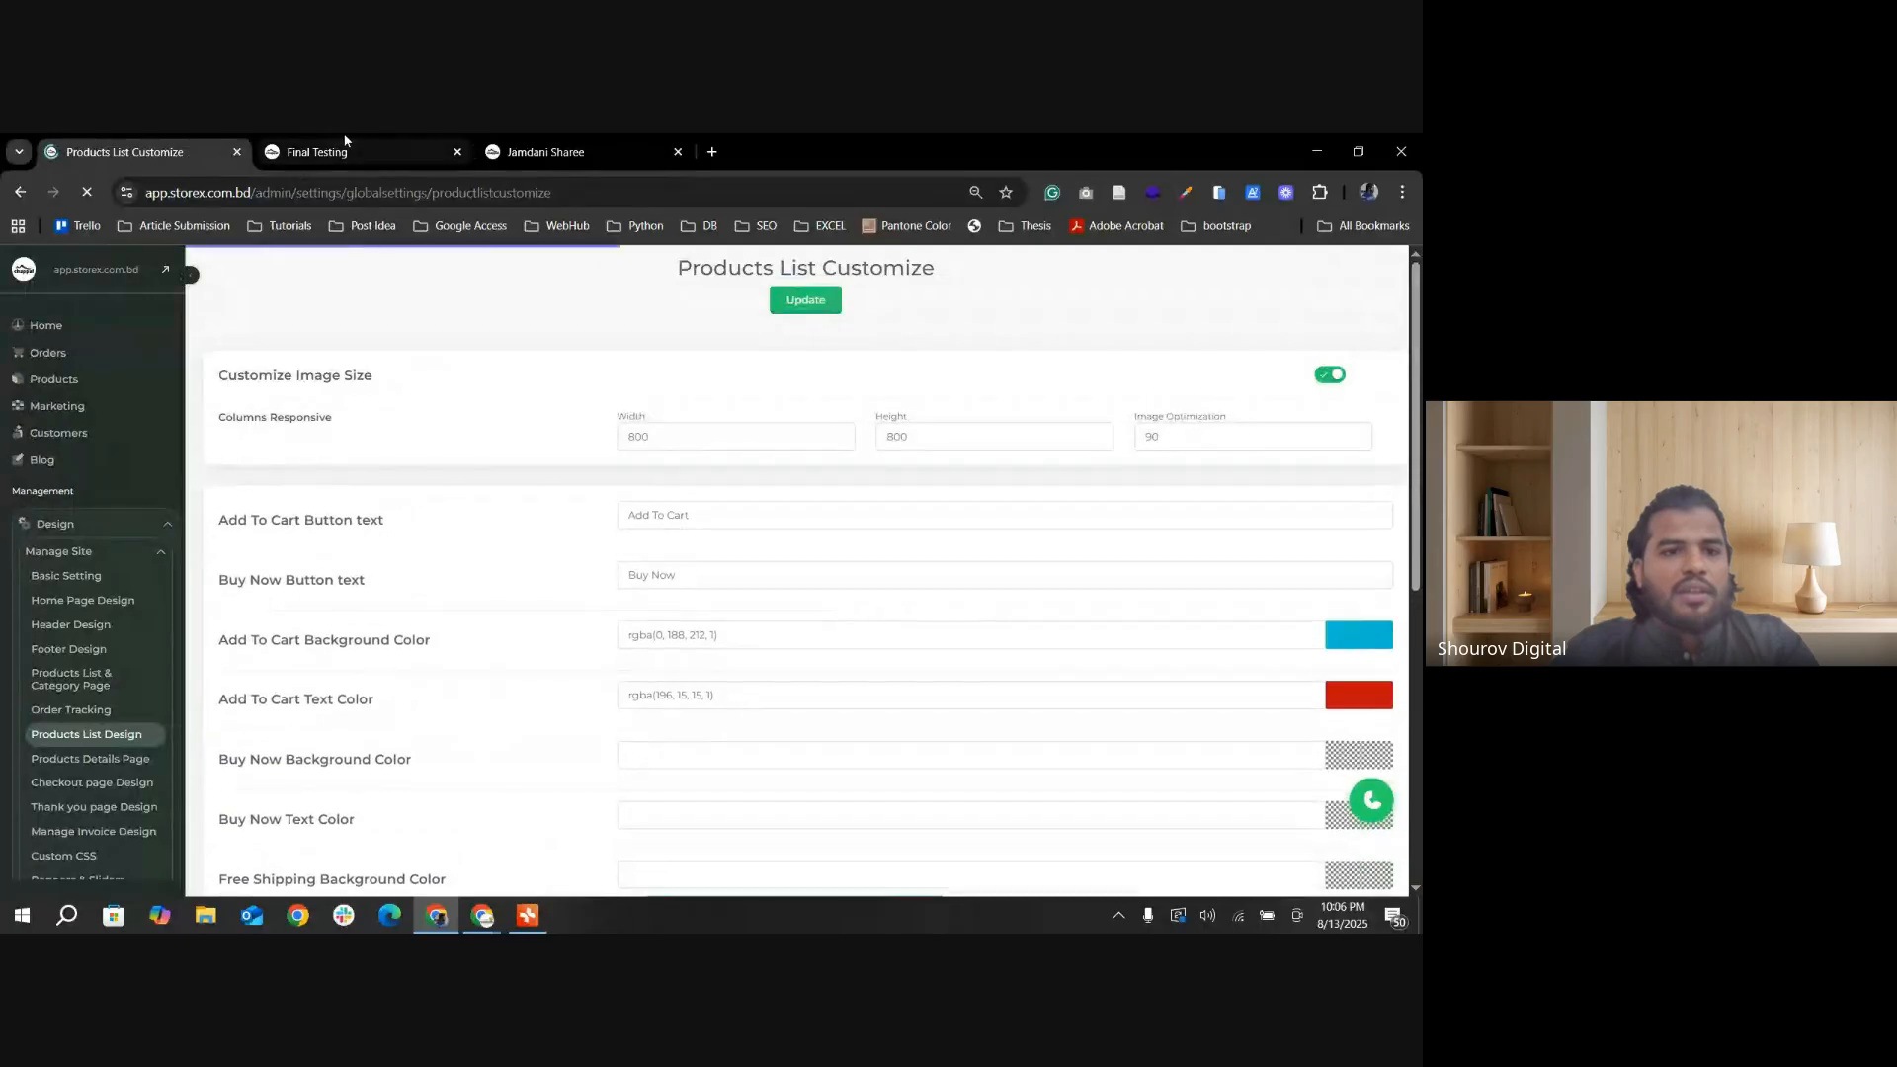
left_click(316, 150)
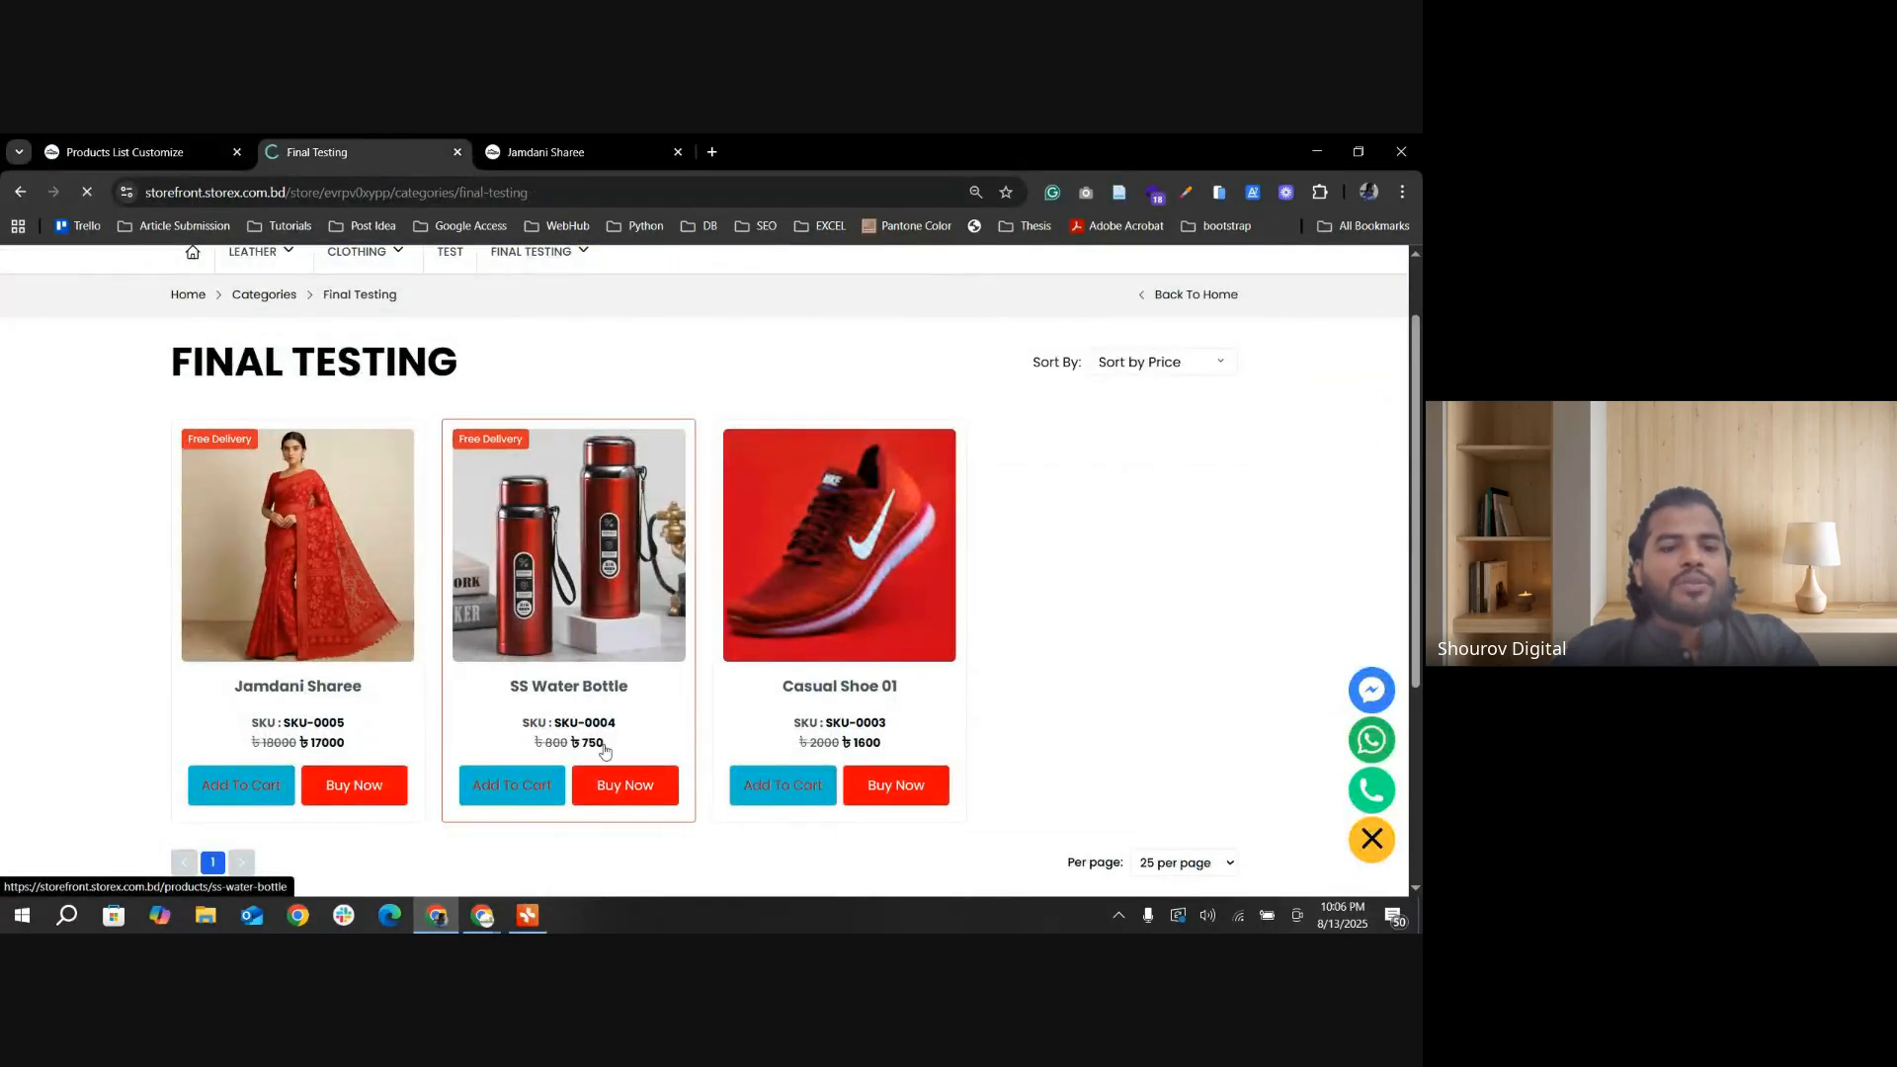
scroll(495, 747, "up", 1)
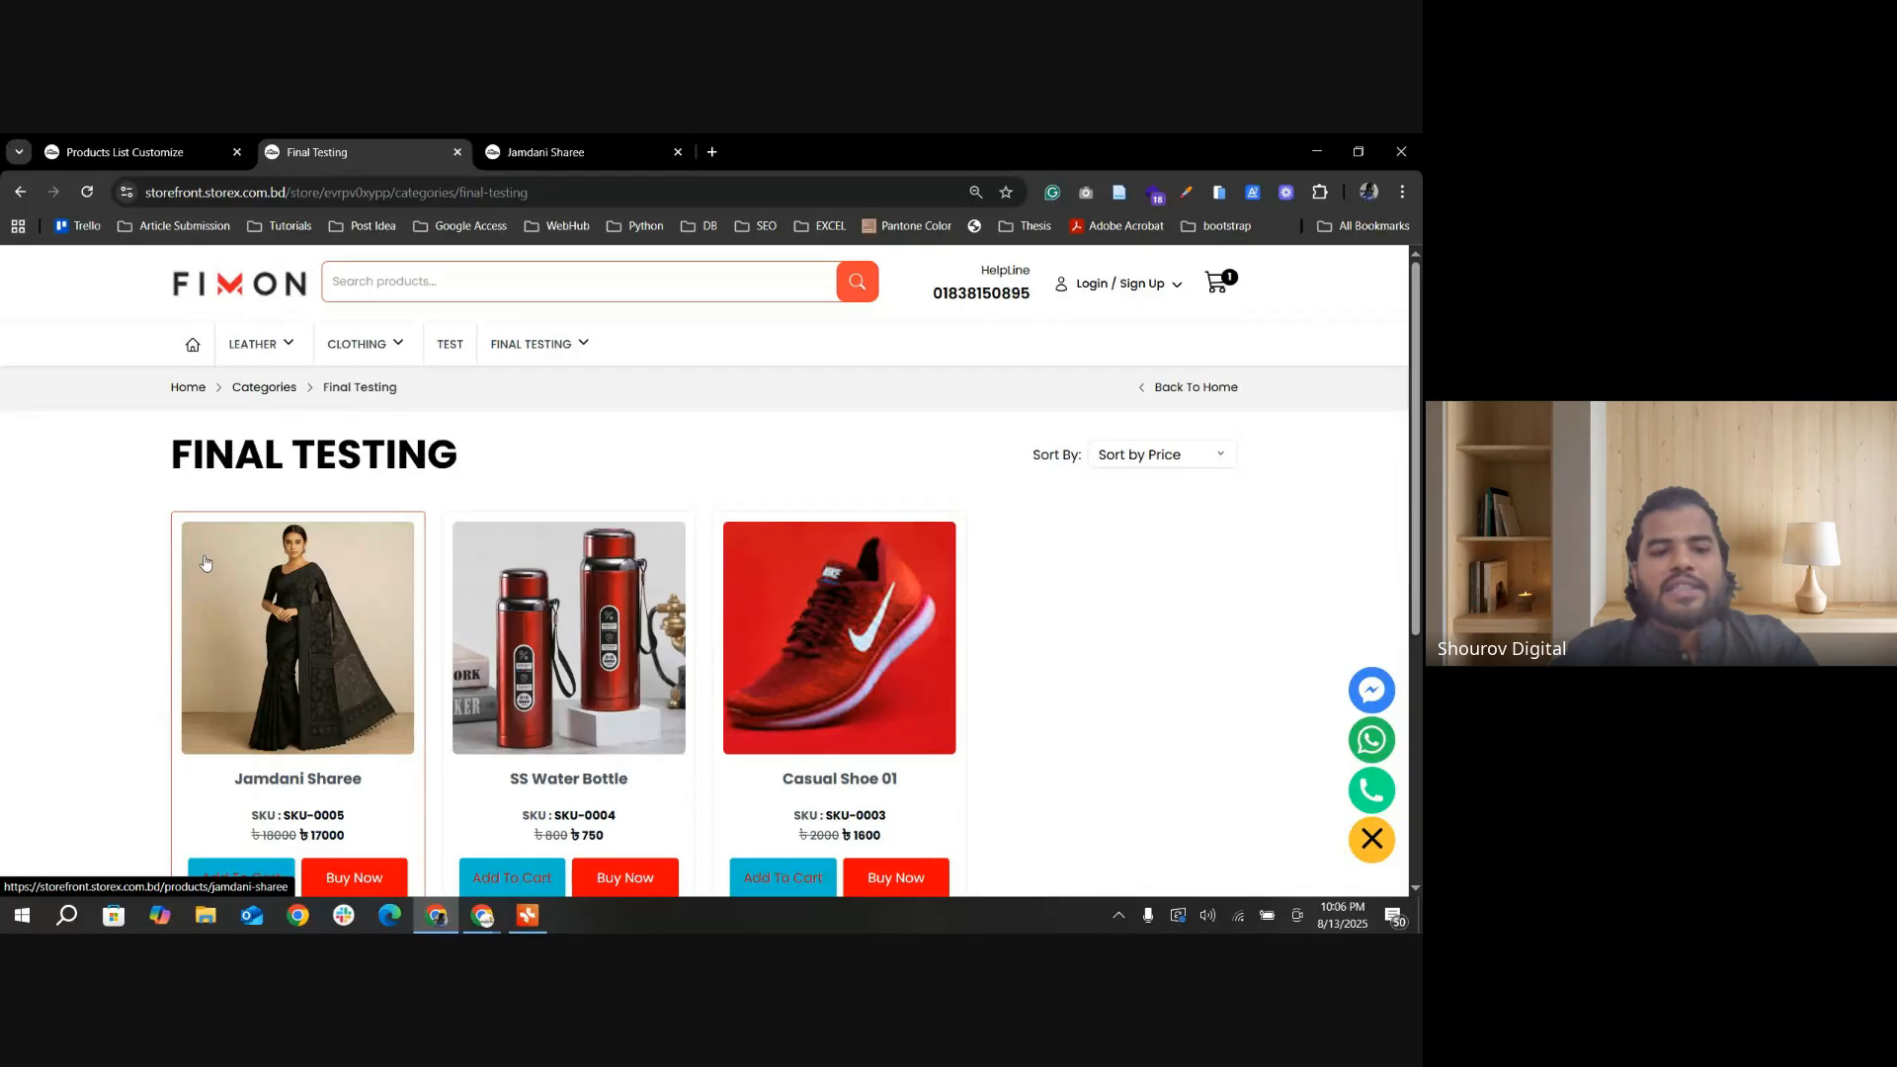
Step: Turn on both the Free Shipping Tag and Discount Percentage in Others Settings and update the settings
left_click(124, 151)
scroll(372, 790, "down", 3)
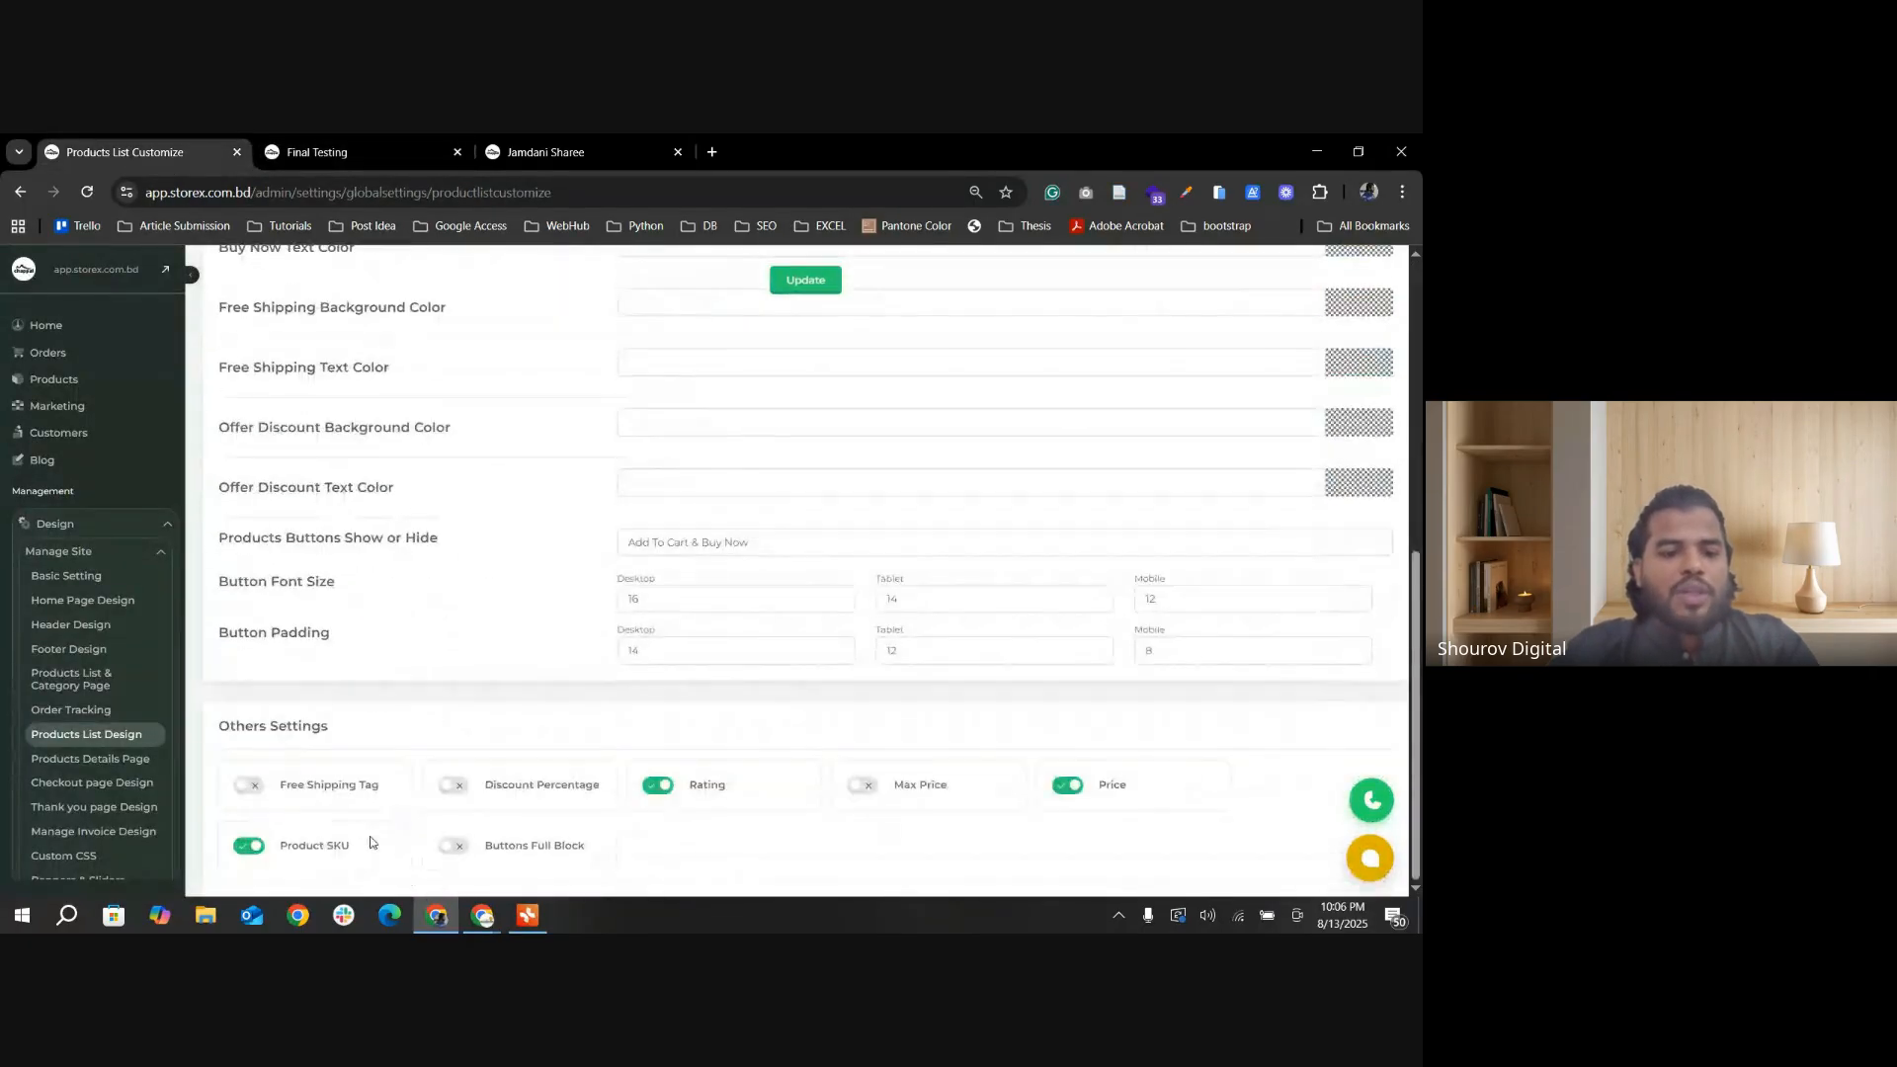
left_click(455, 786)
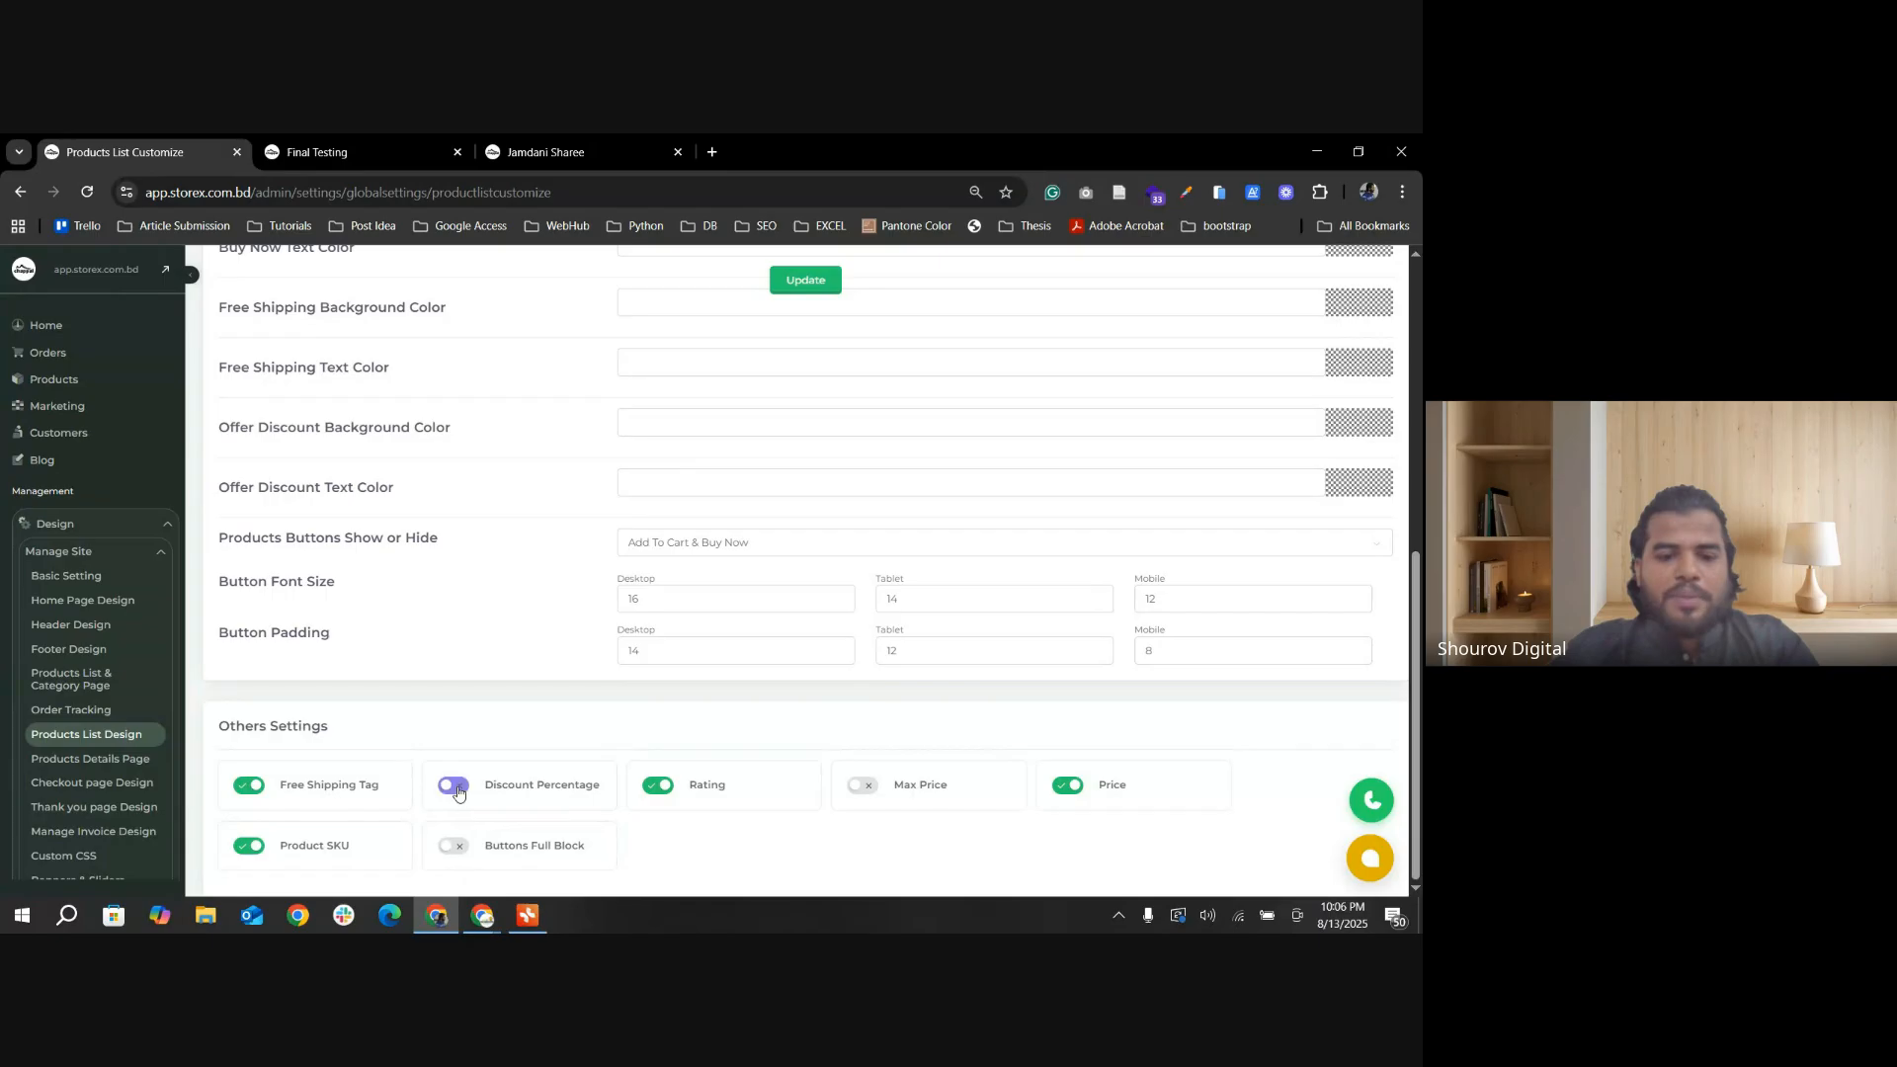
left_click(781, 289)
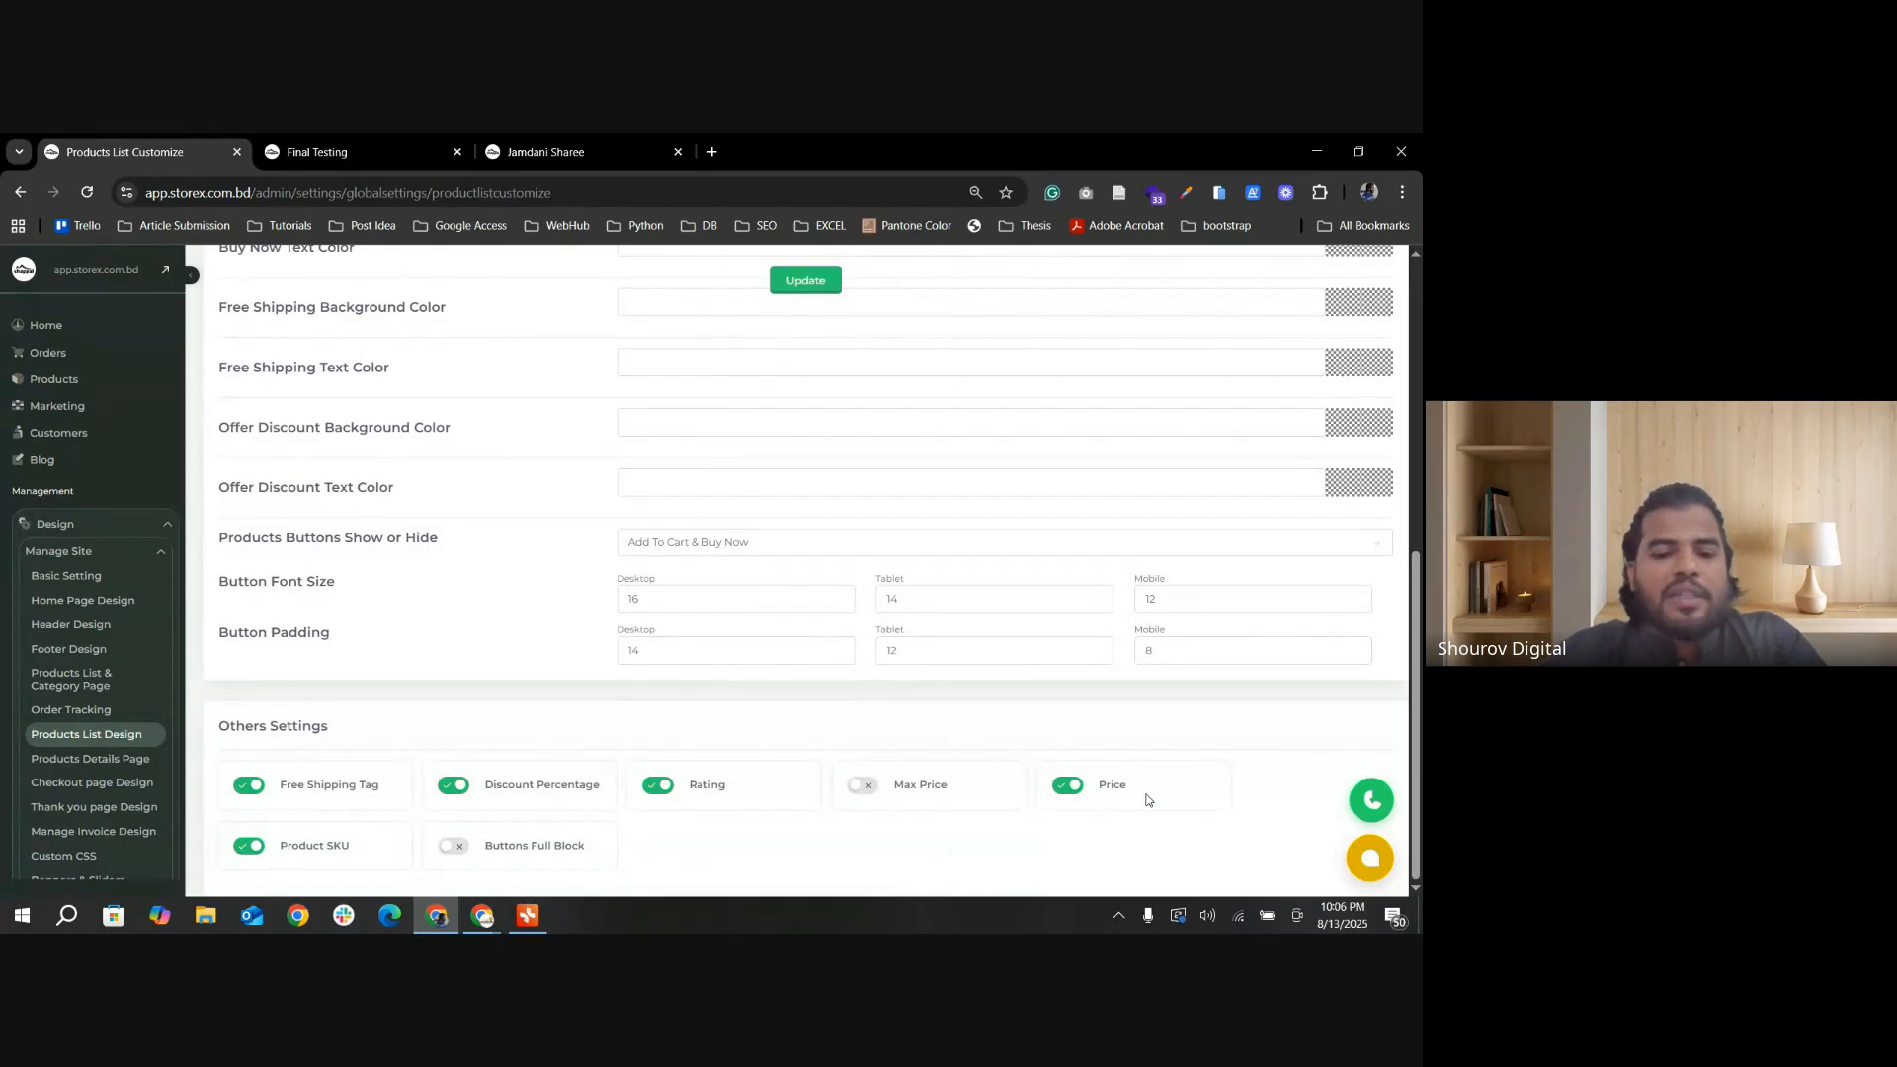
Step: Turn off Product SKU in Others Settings, update the settings, and look at the SKU and price lines on the category page
left_click(326, 152)
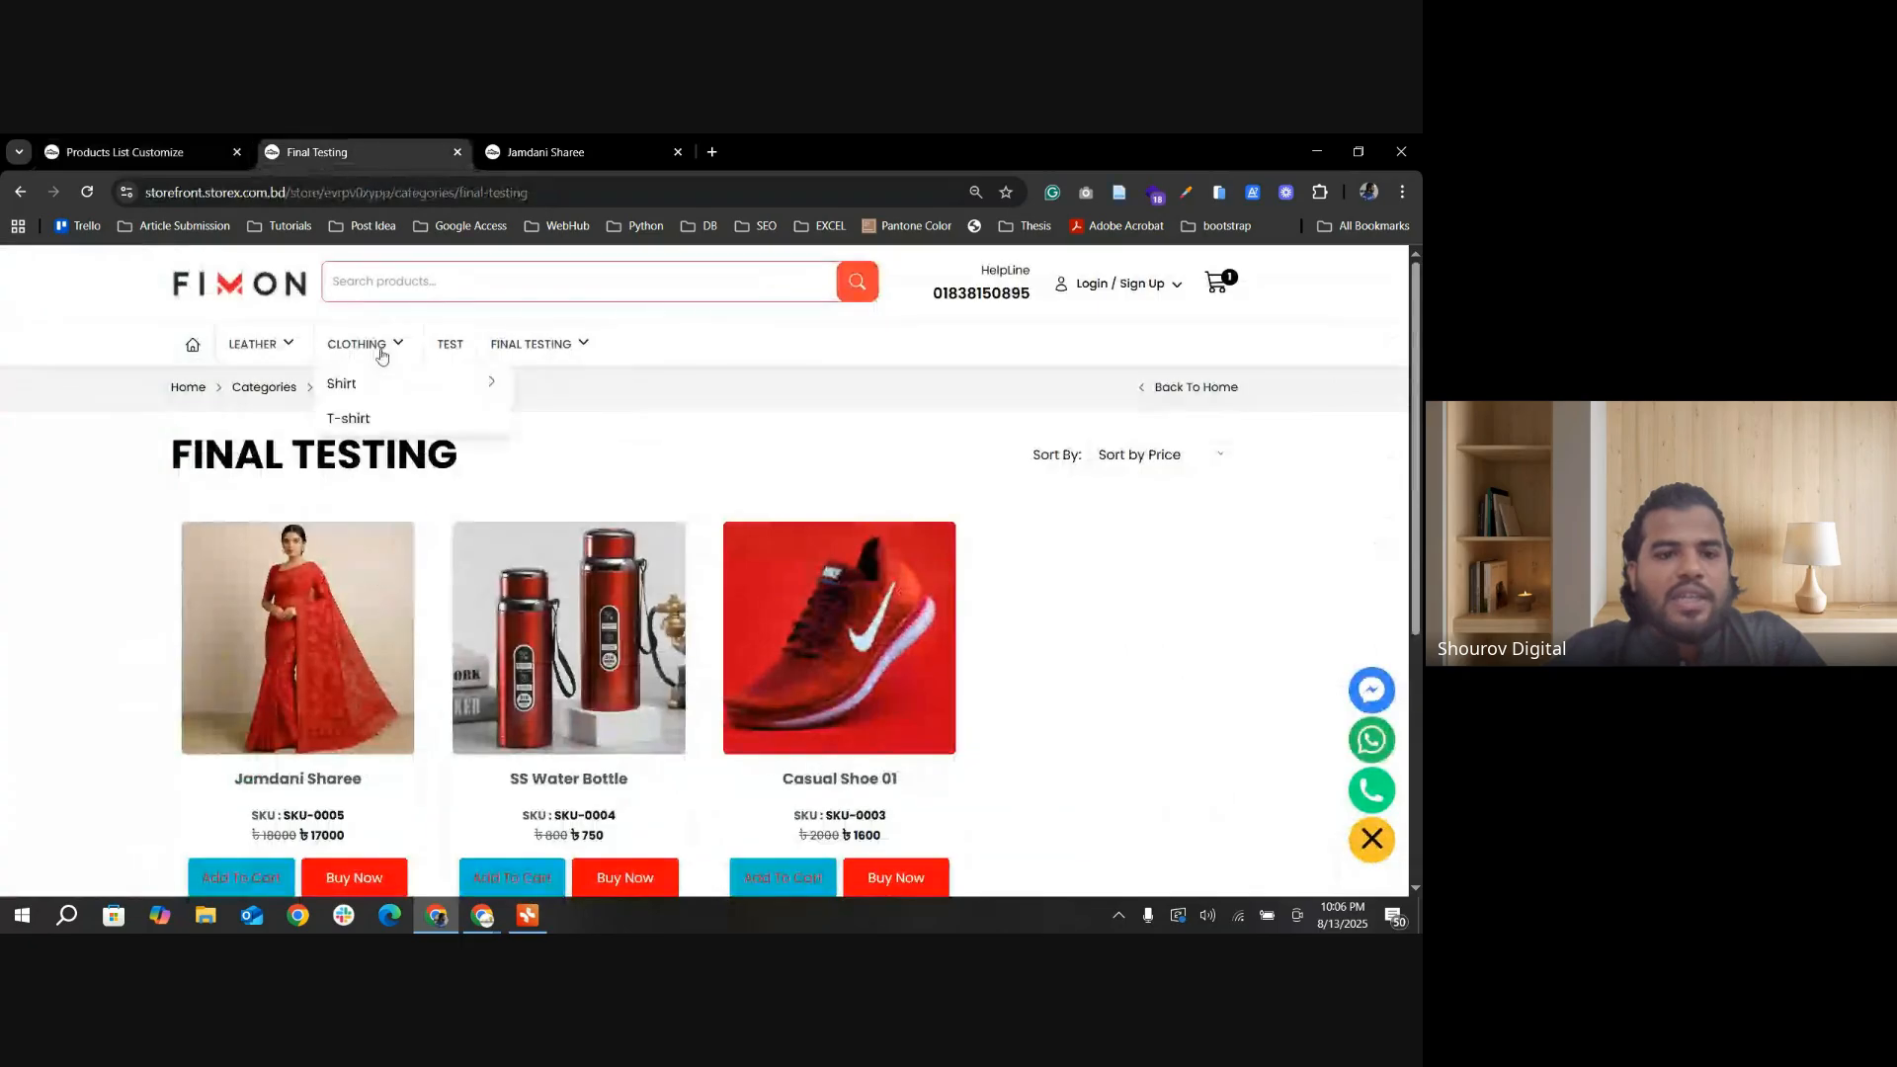
scroll(275, 469, "down", 4)
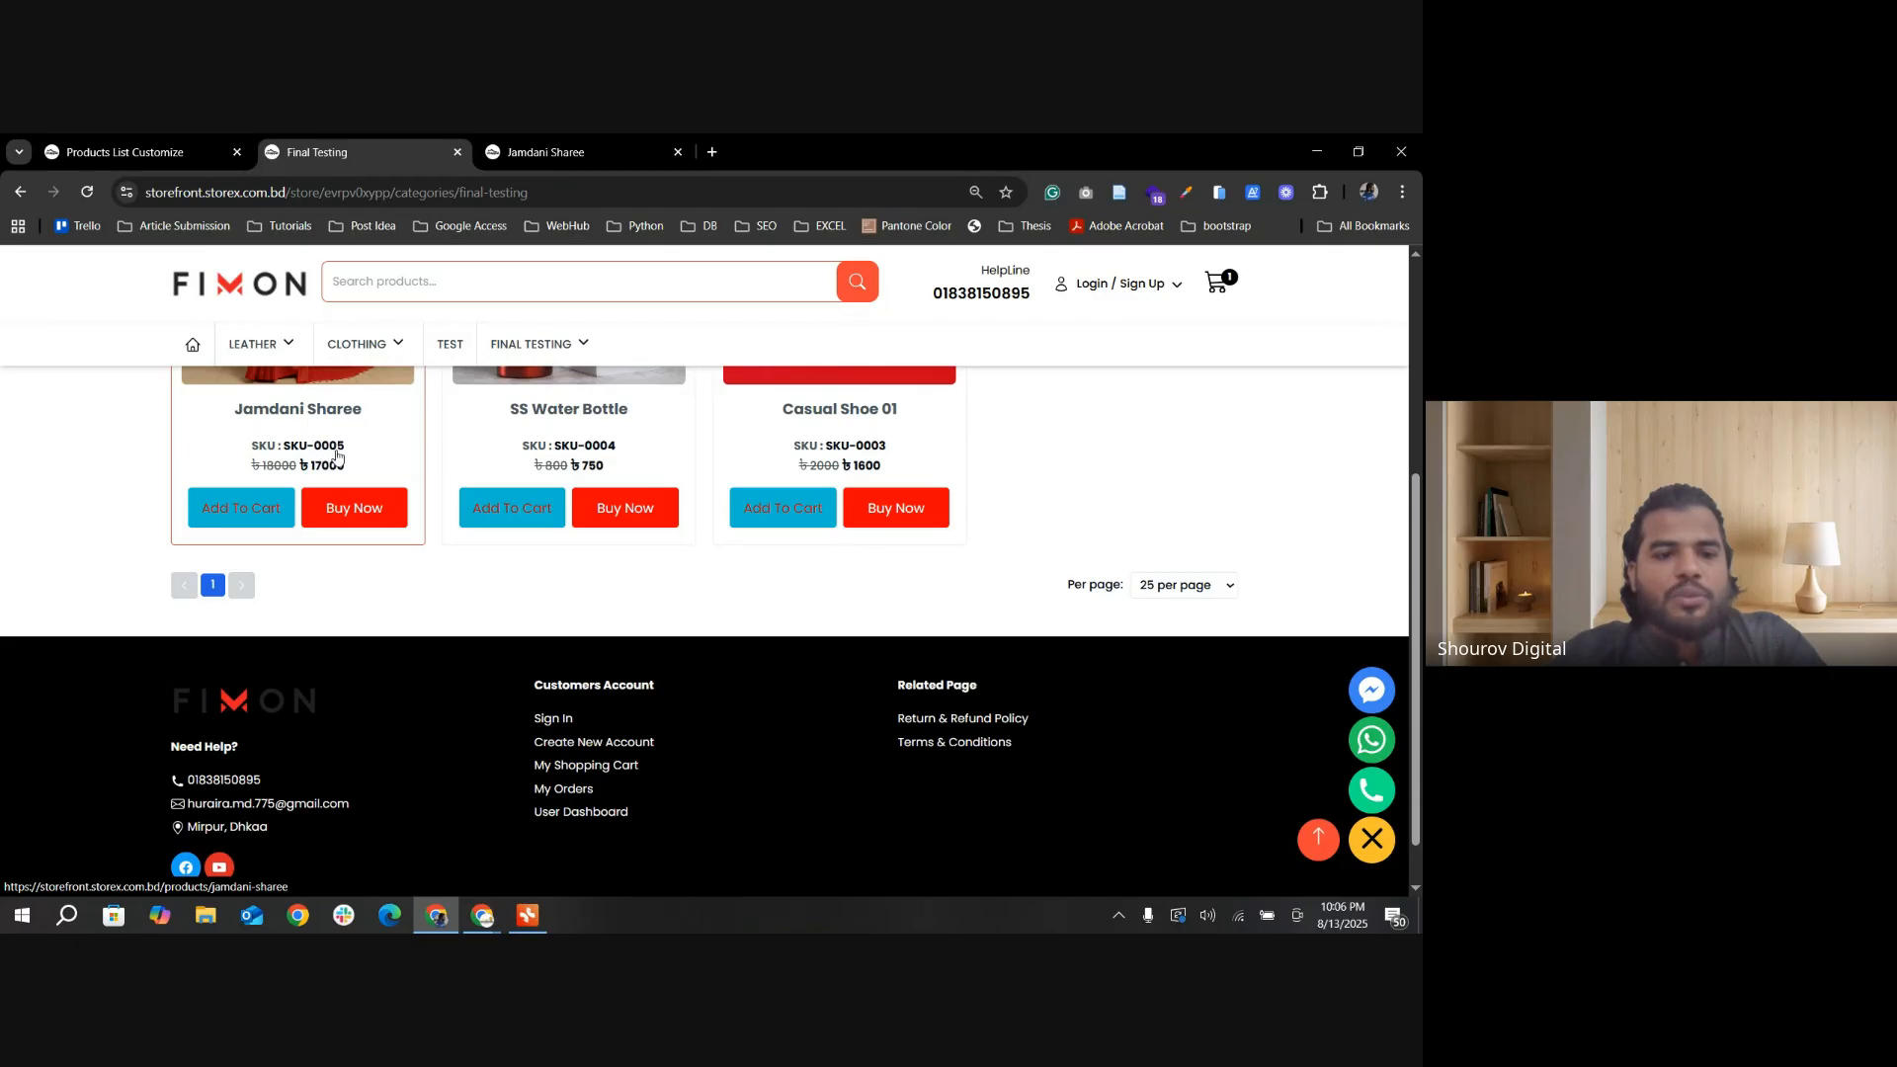
left_click(170, 153)
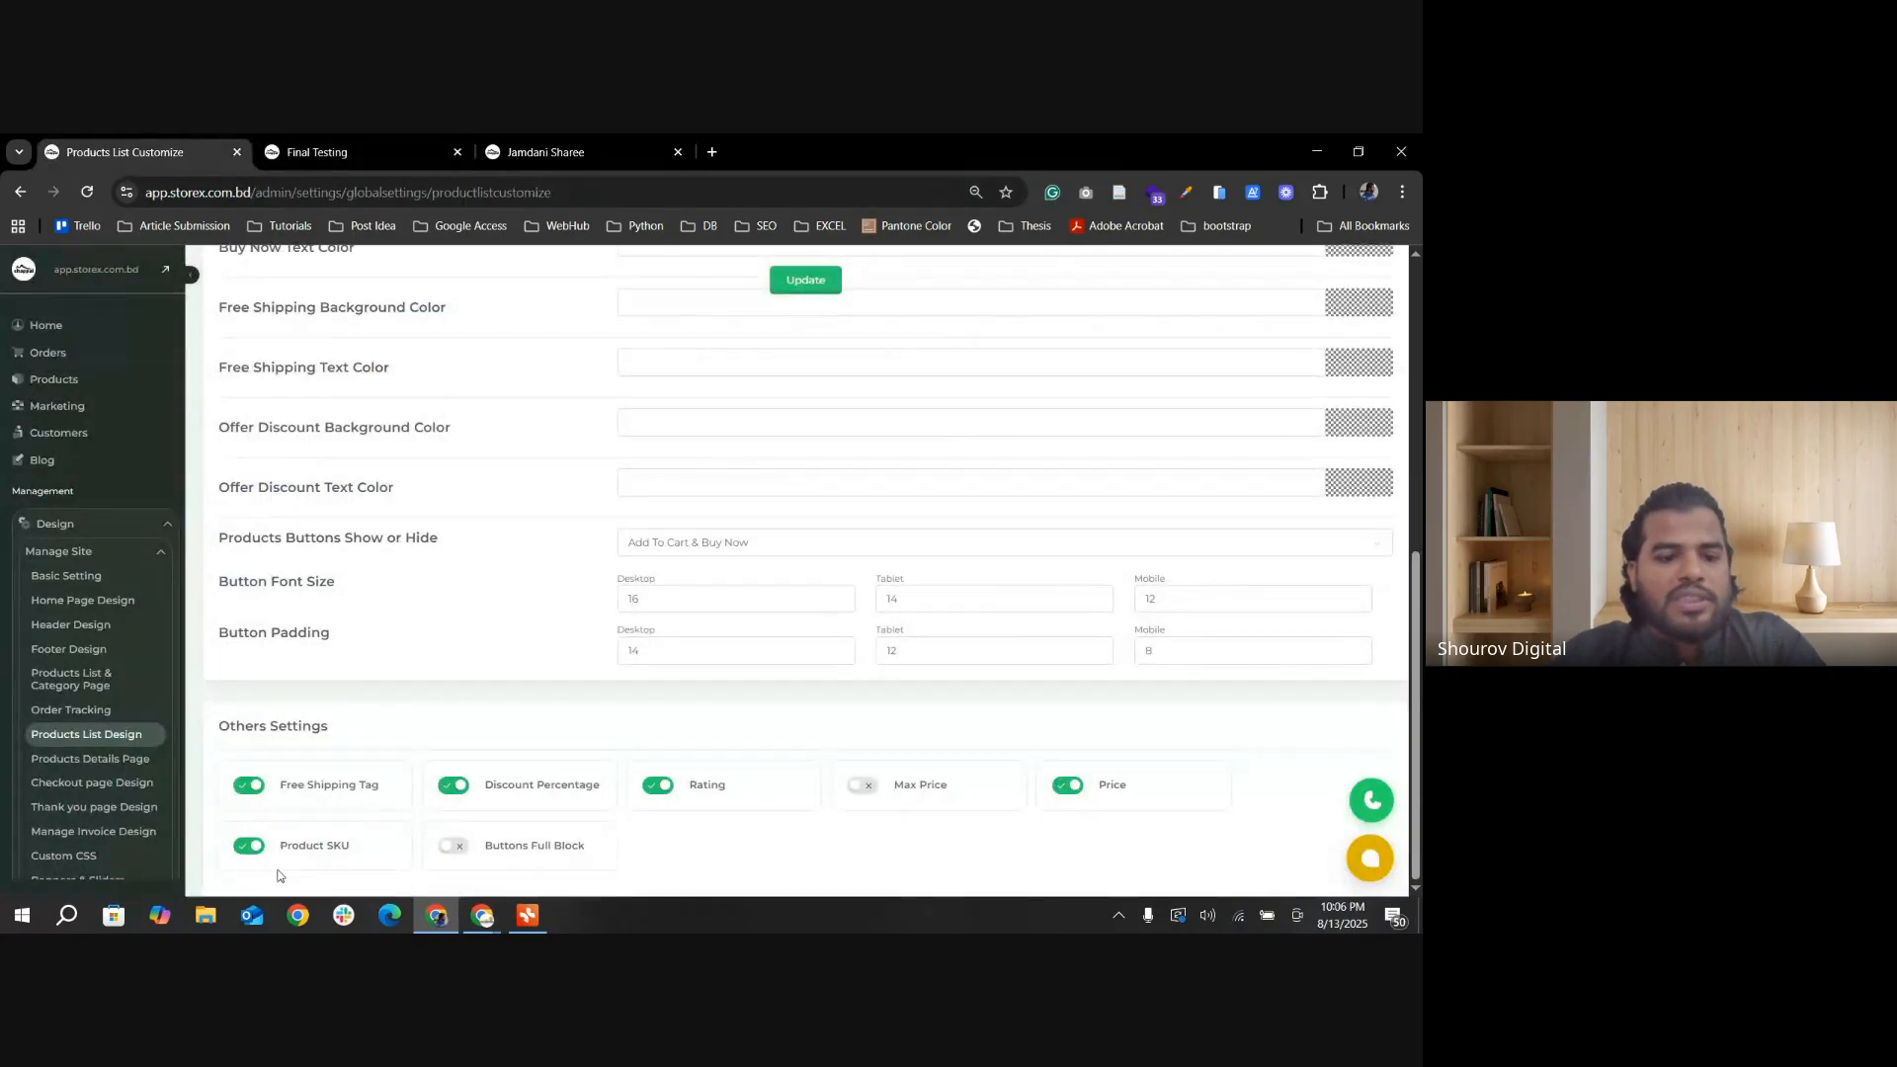
left_click(252, 849)
left_click(791, 281)
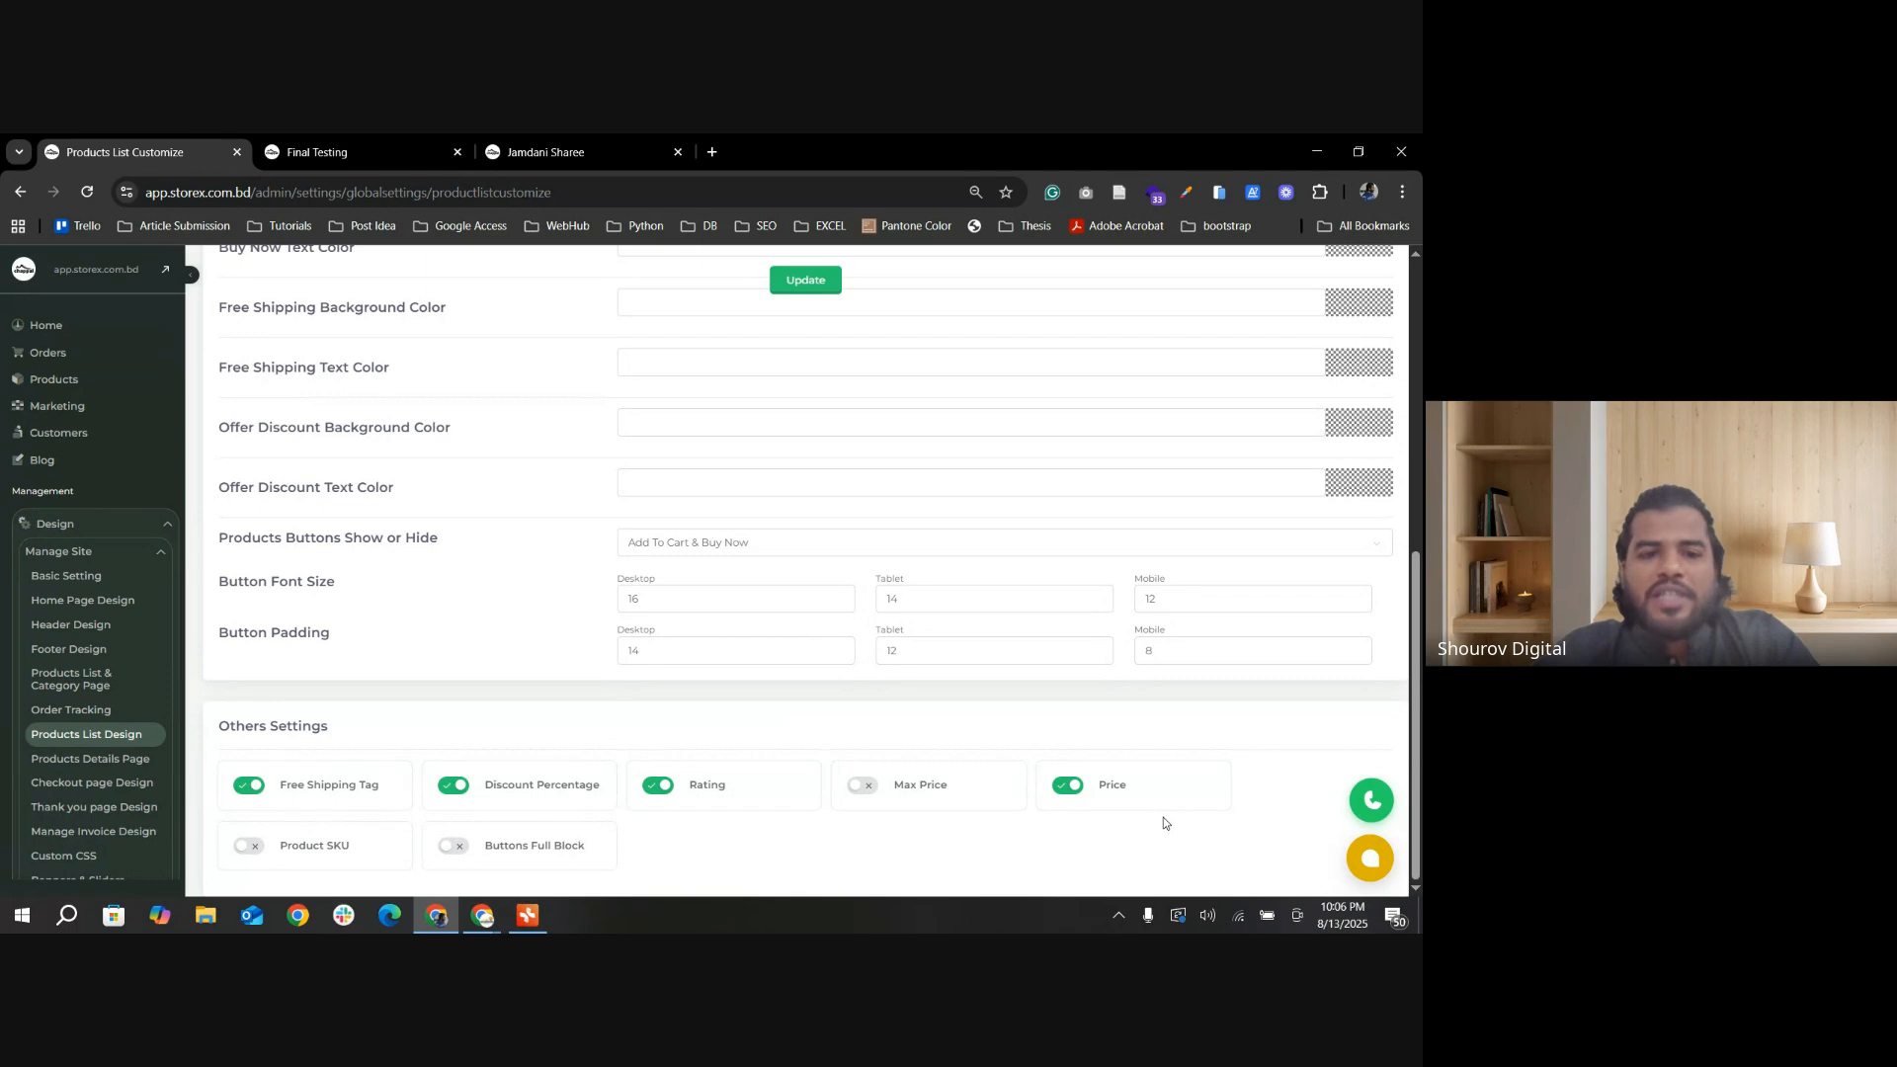
left_click(341, 154)
left_click(139, 155)
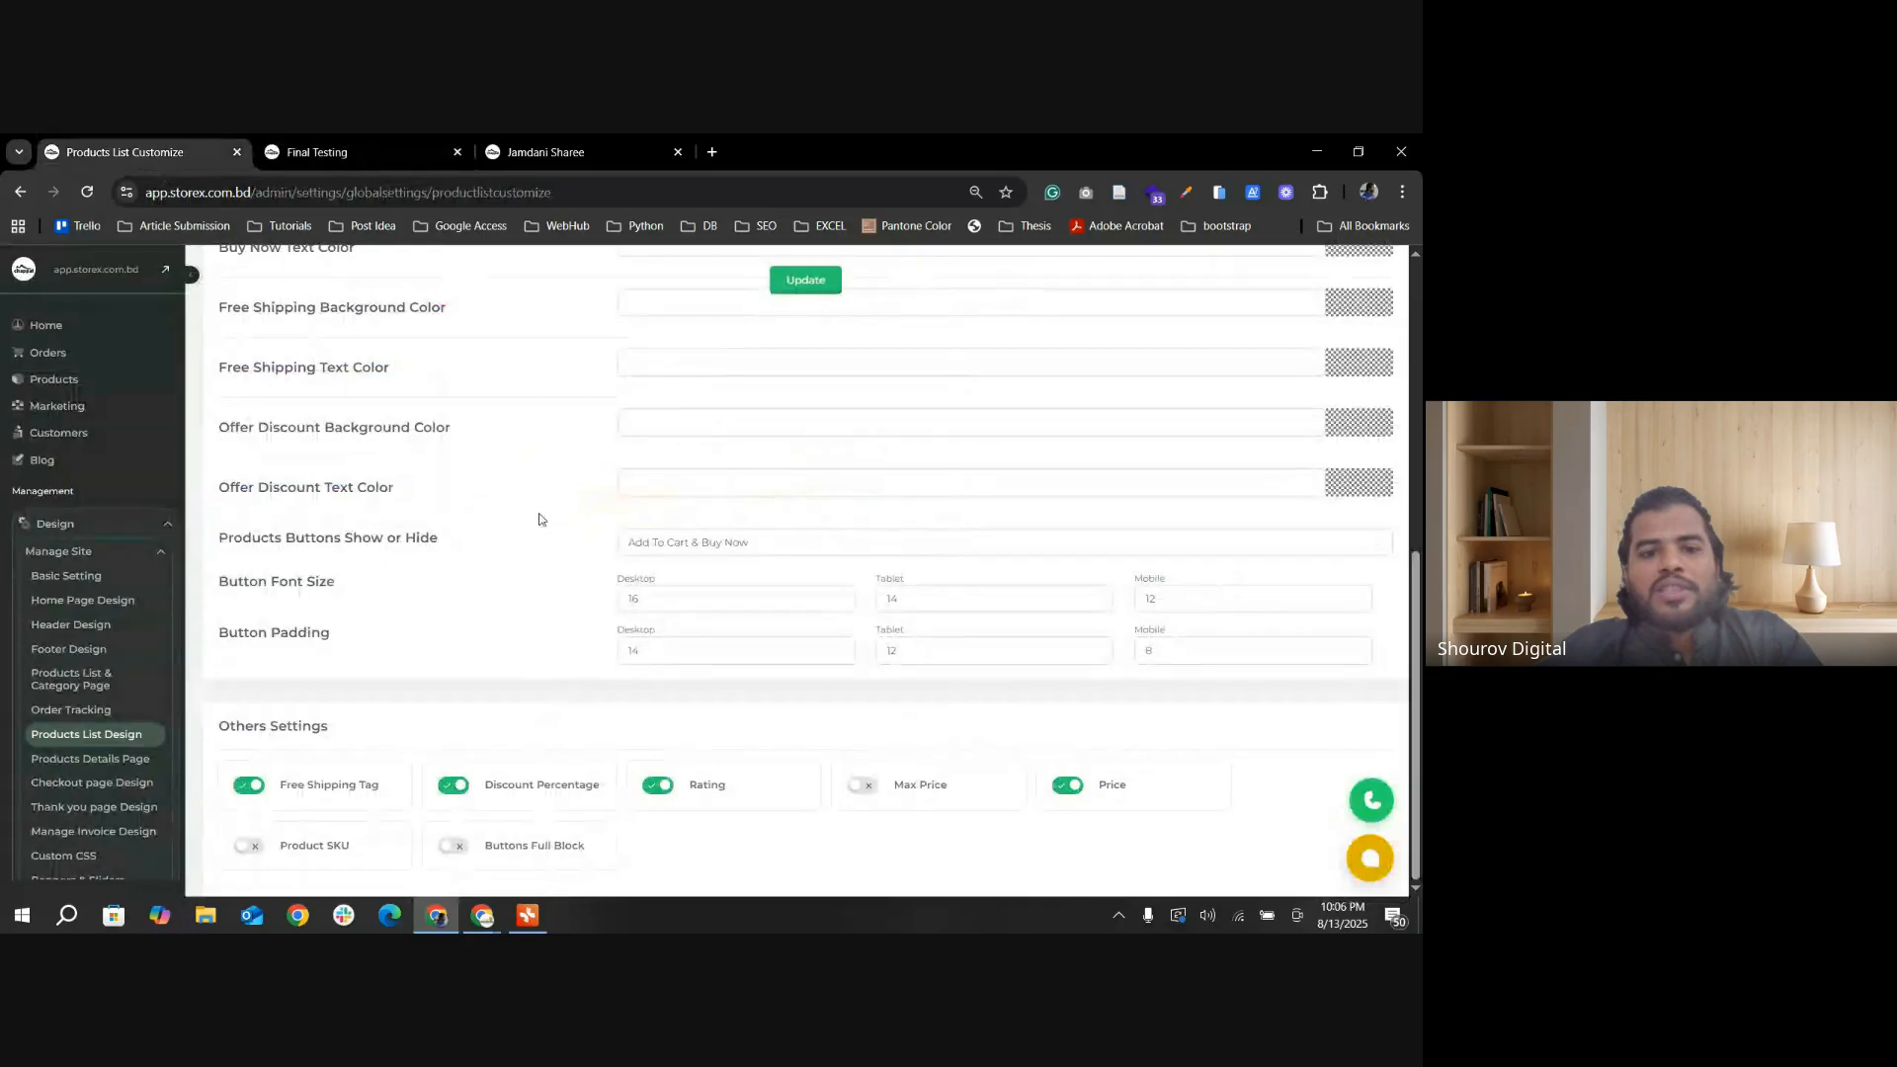
left_click(351, 152)
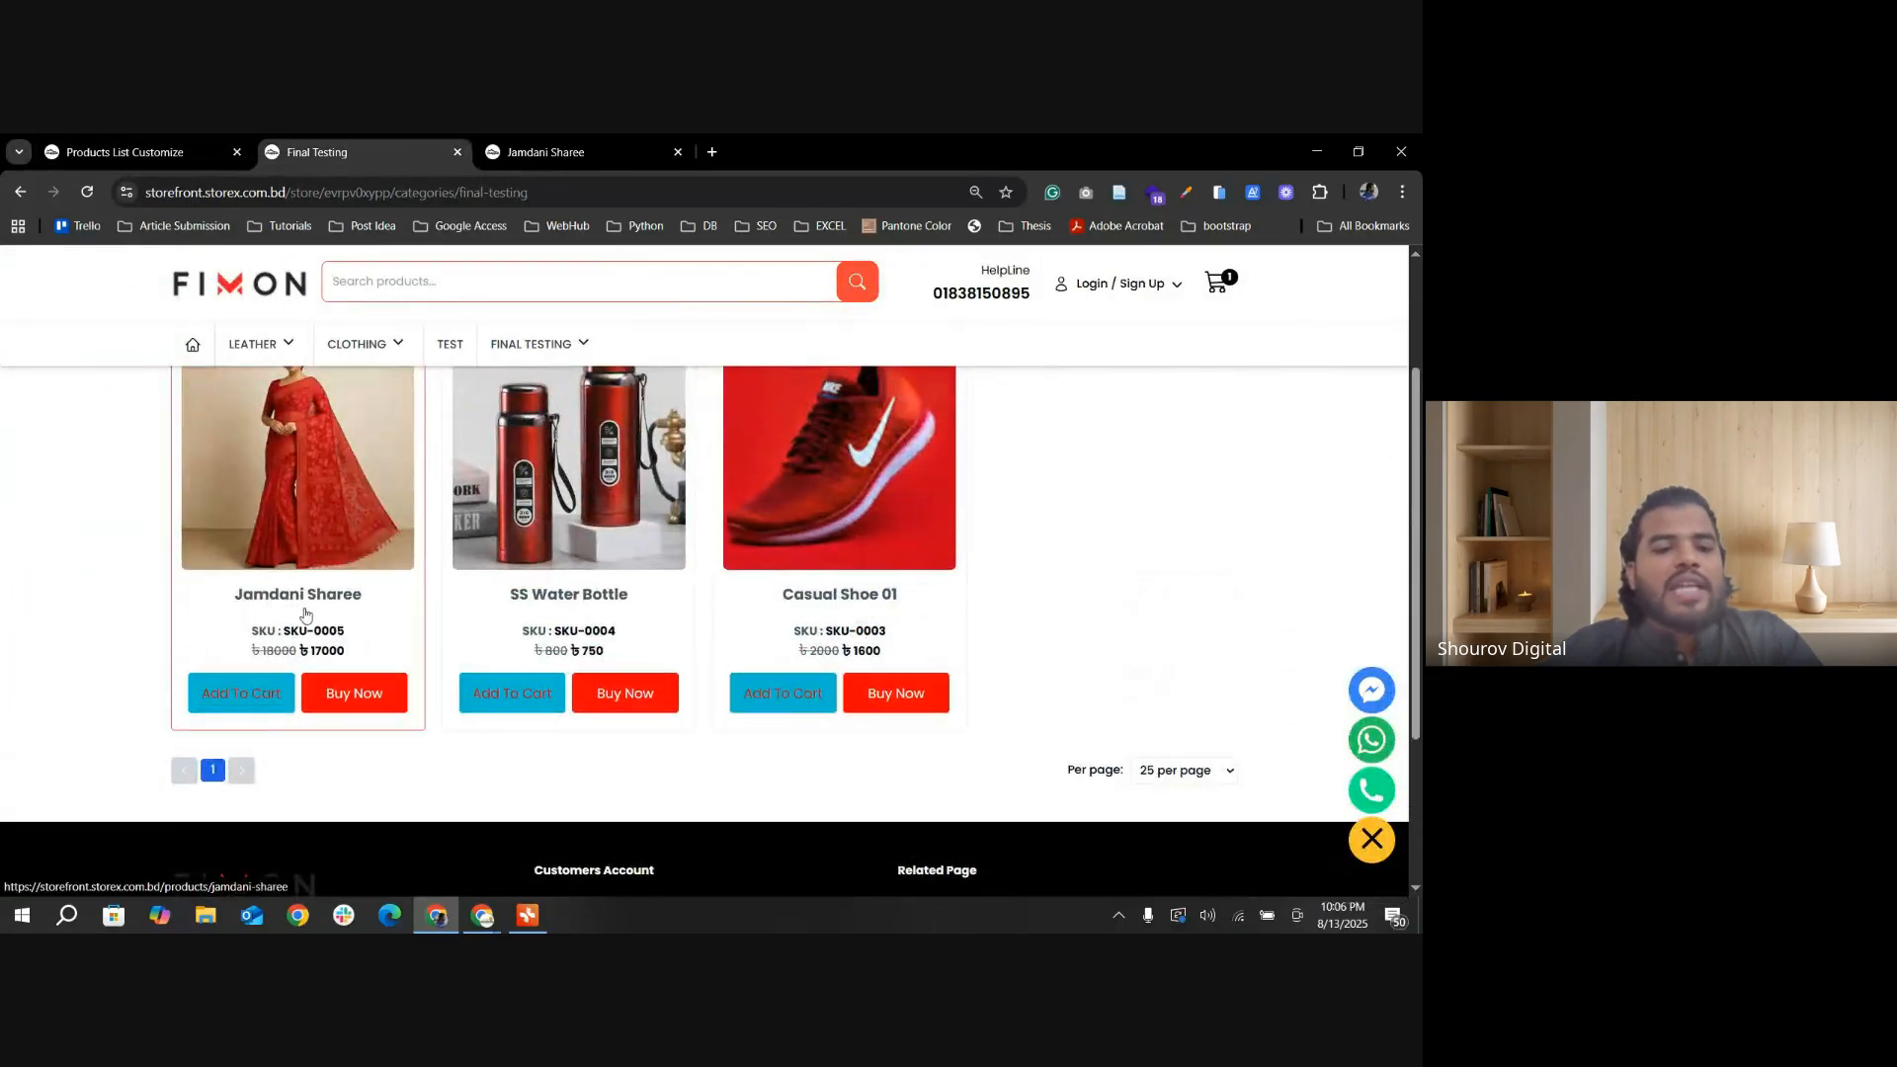
Step: Open the Jamdani Sharee product page in a new tab and look over its details
middle_click(310, 607)
left_click(761, 152)
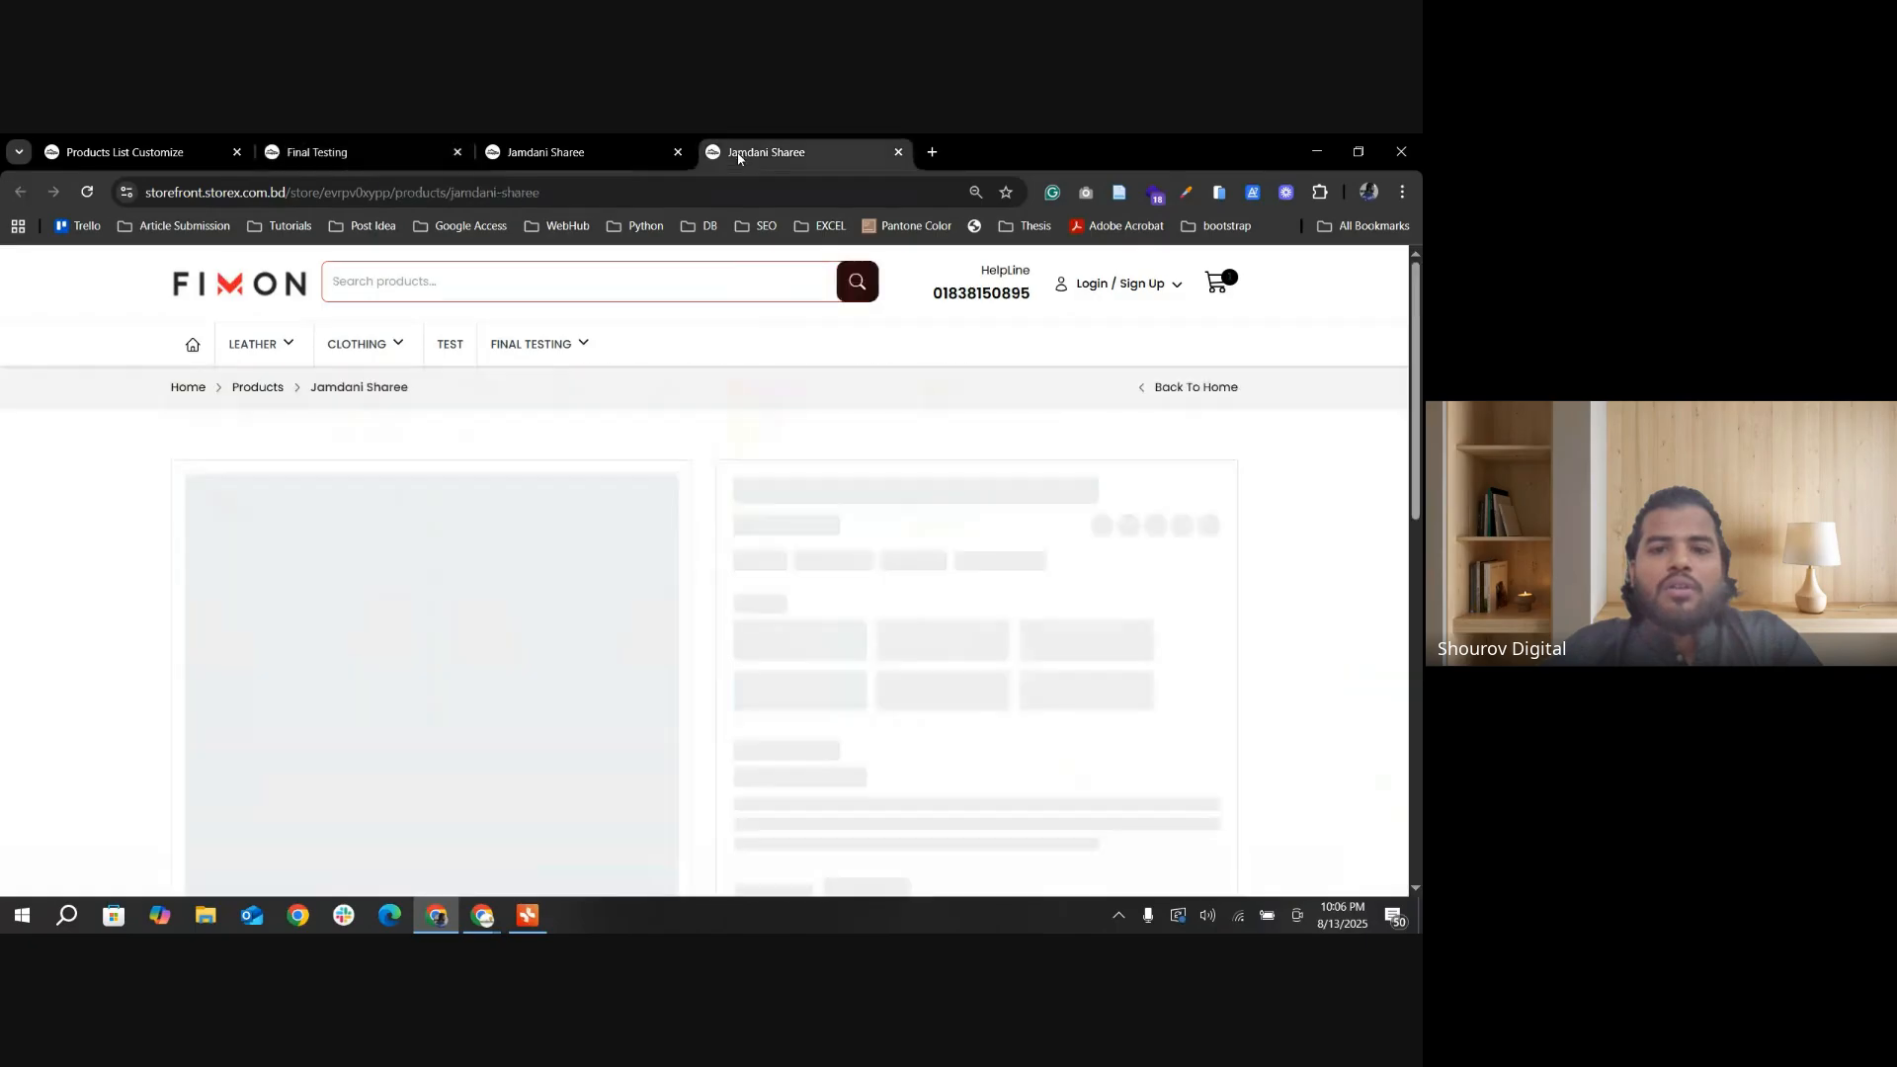
scroll(632, 602, "down", 2)
scroll(559, 657, "up", 1)
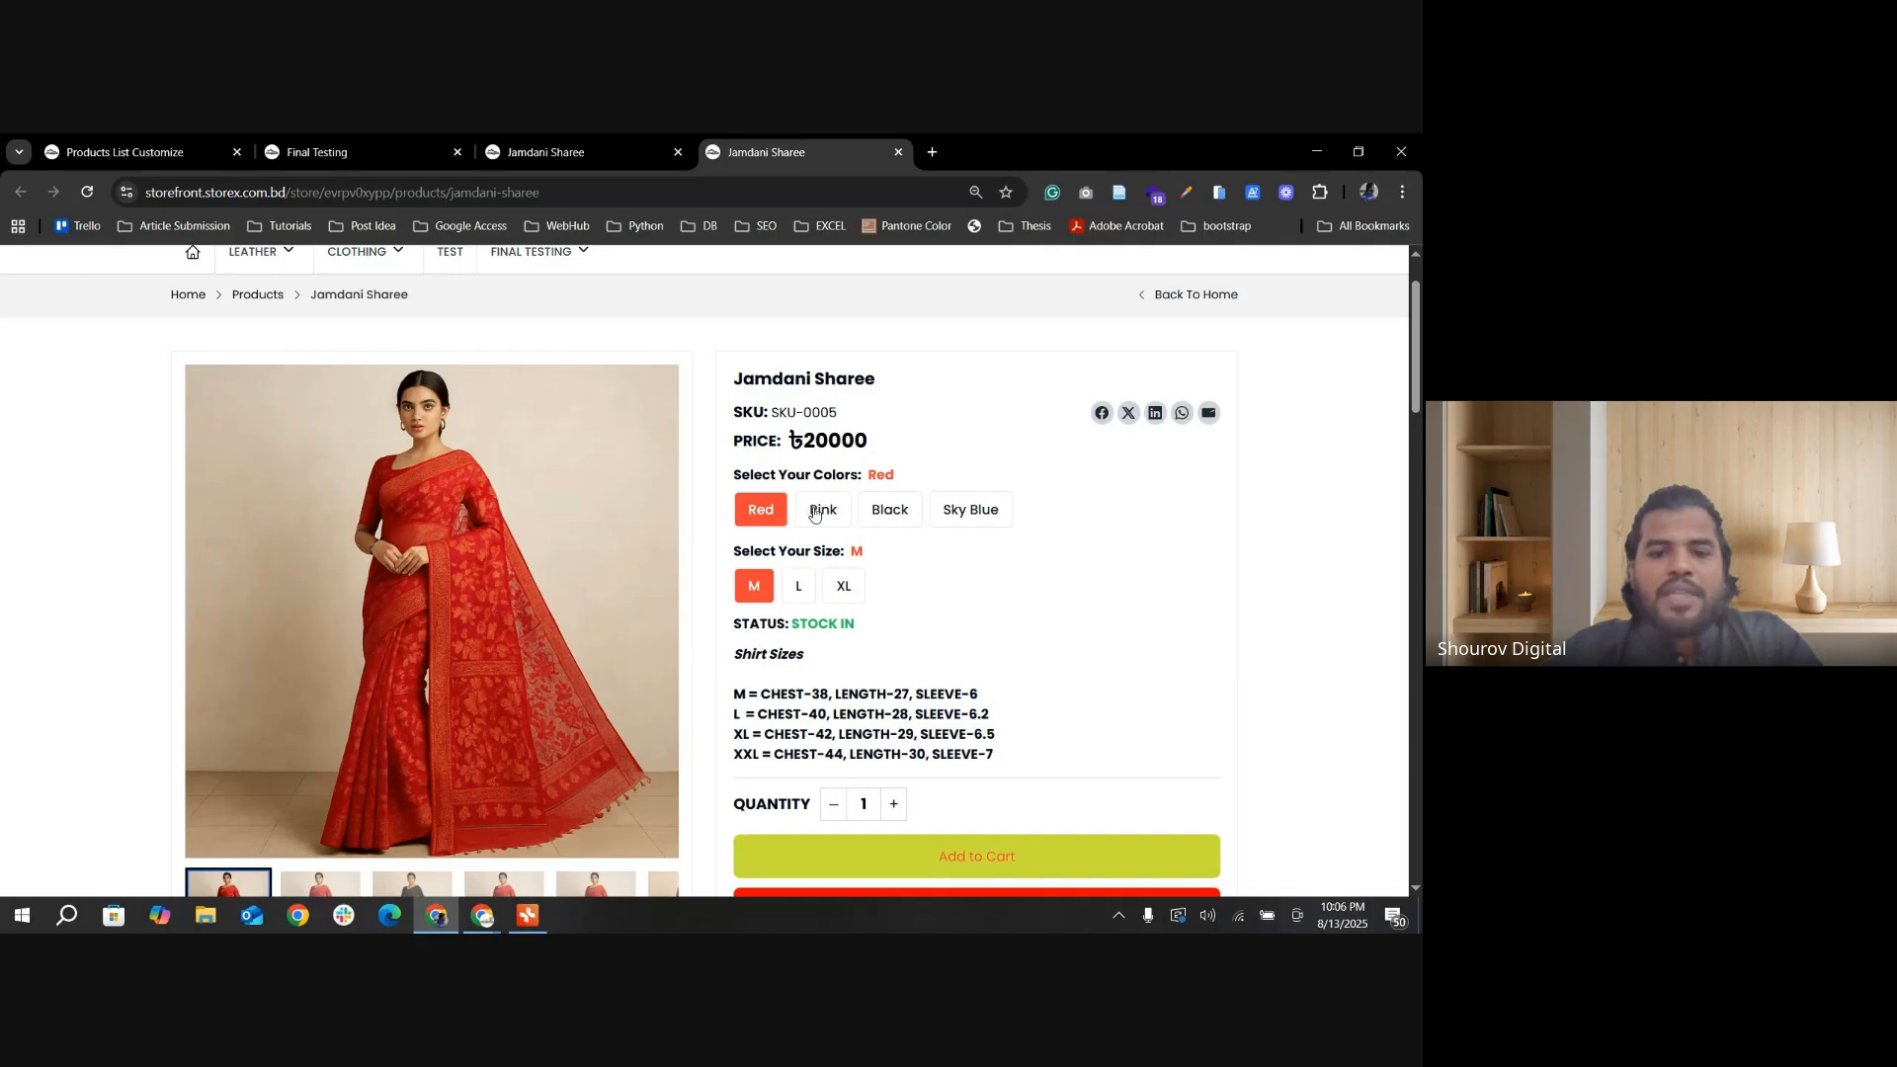
Step: Switch the Jamdani Sharee among Pink, Black, Sky Blue and Red to compare the price of each color
left_click(826, 516)
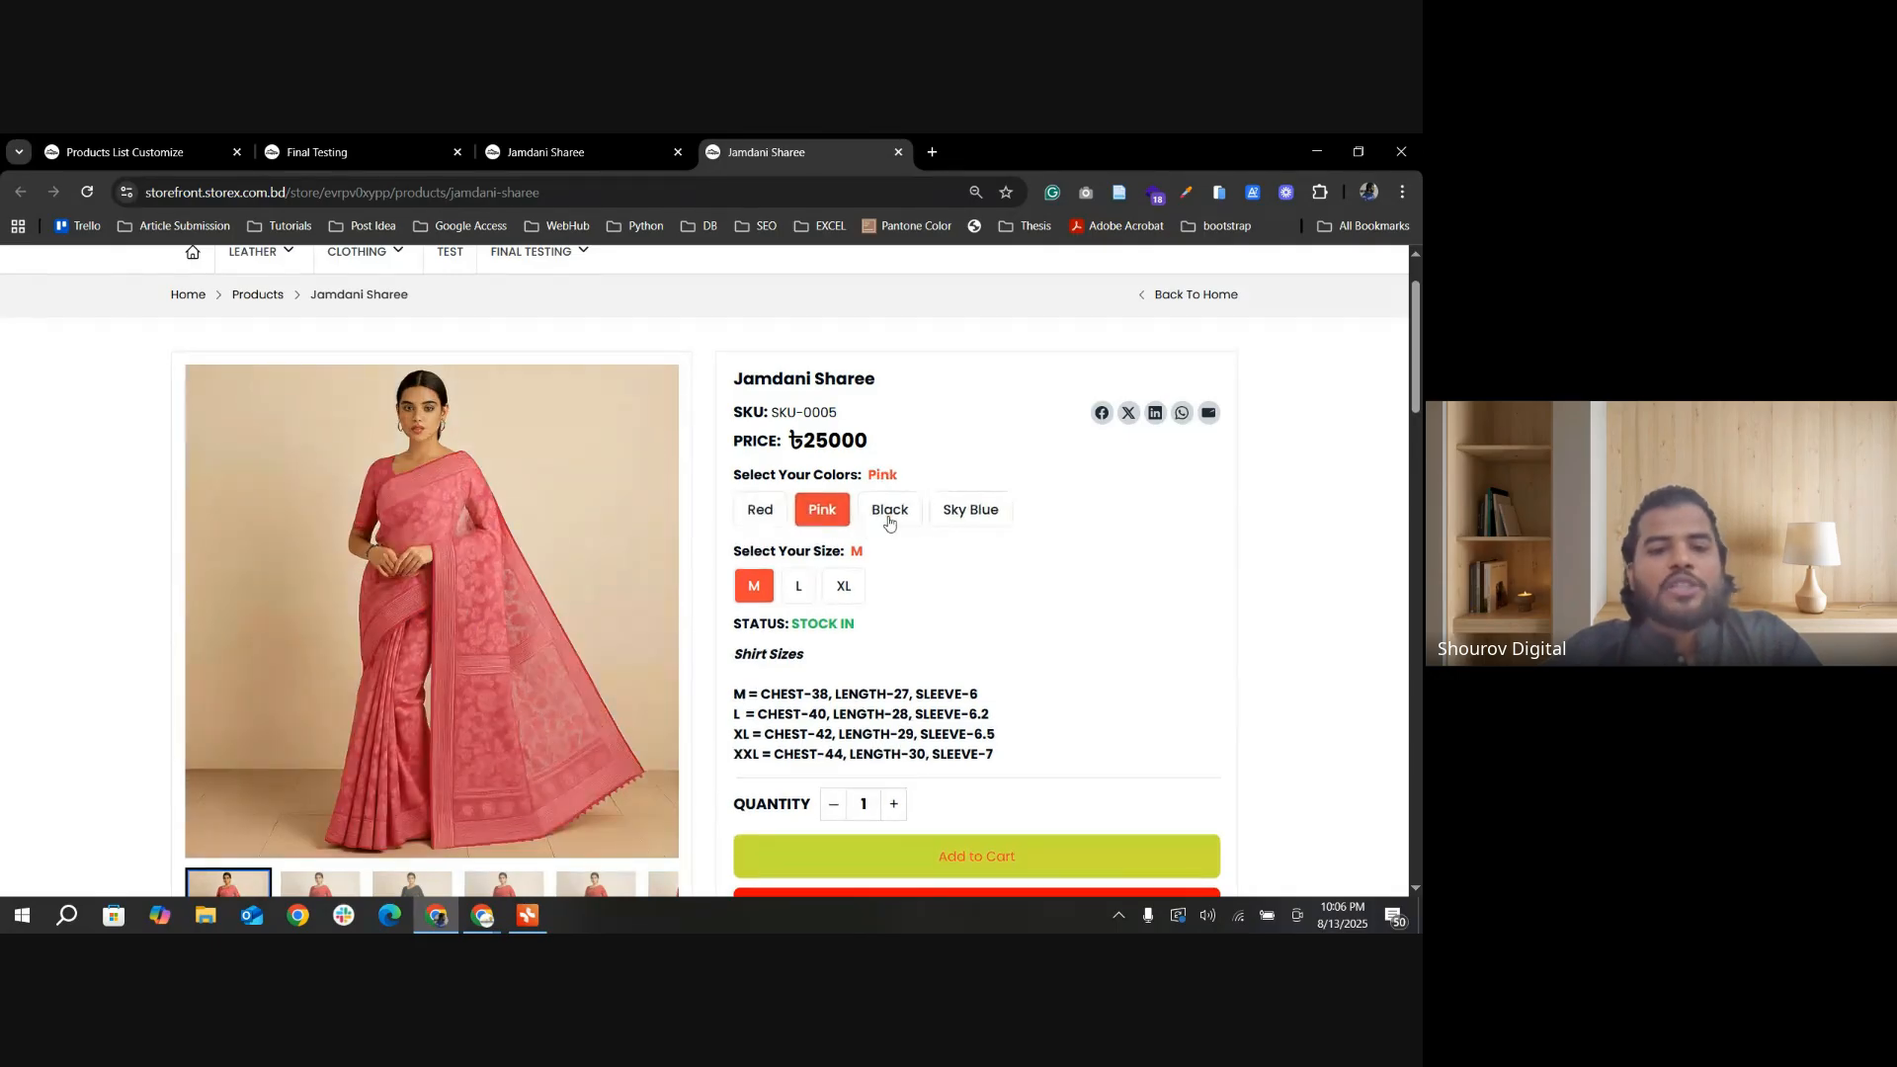
left_click(889, 521)
left_click(956, 517)
left_click(889, 514)
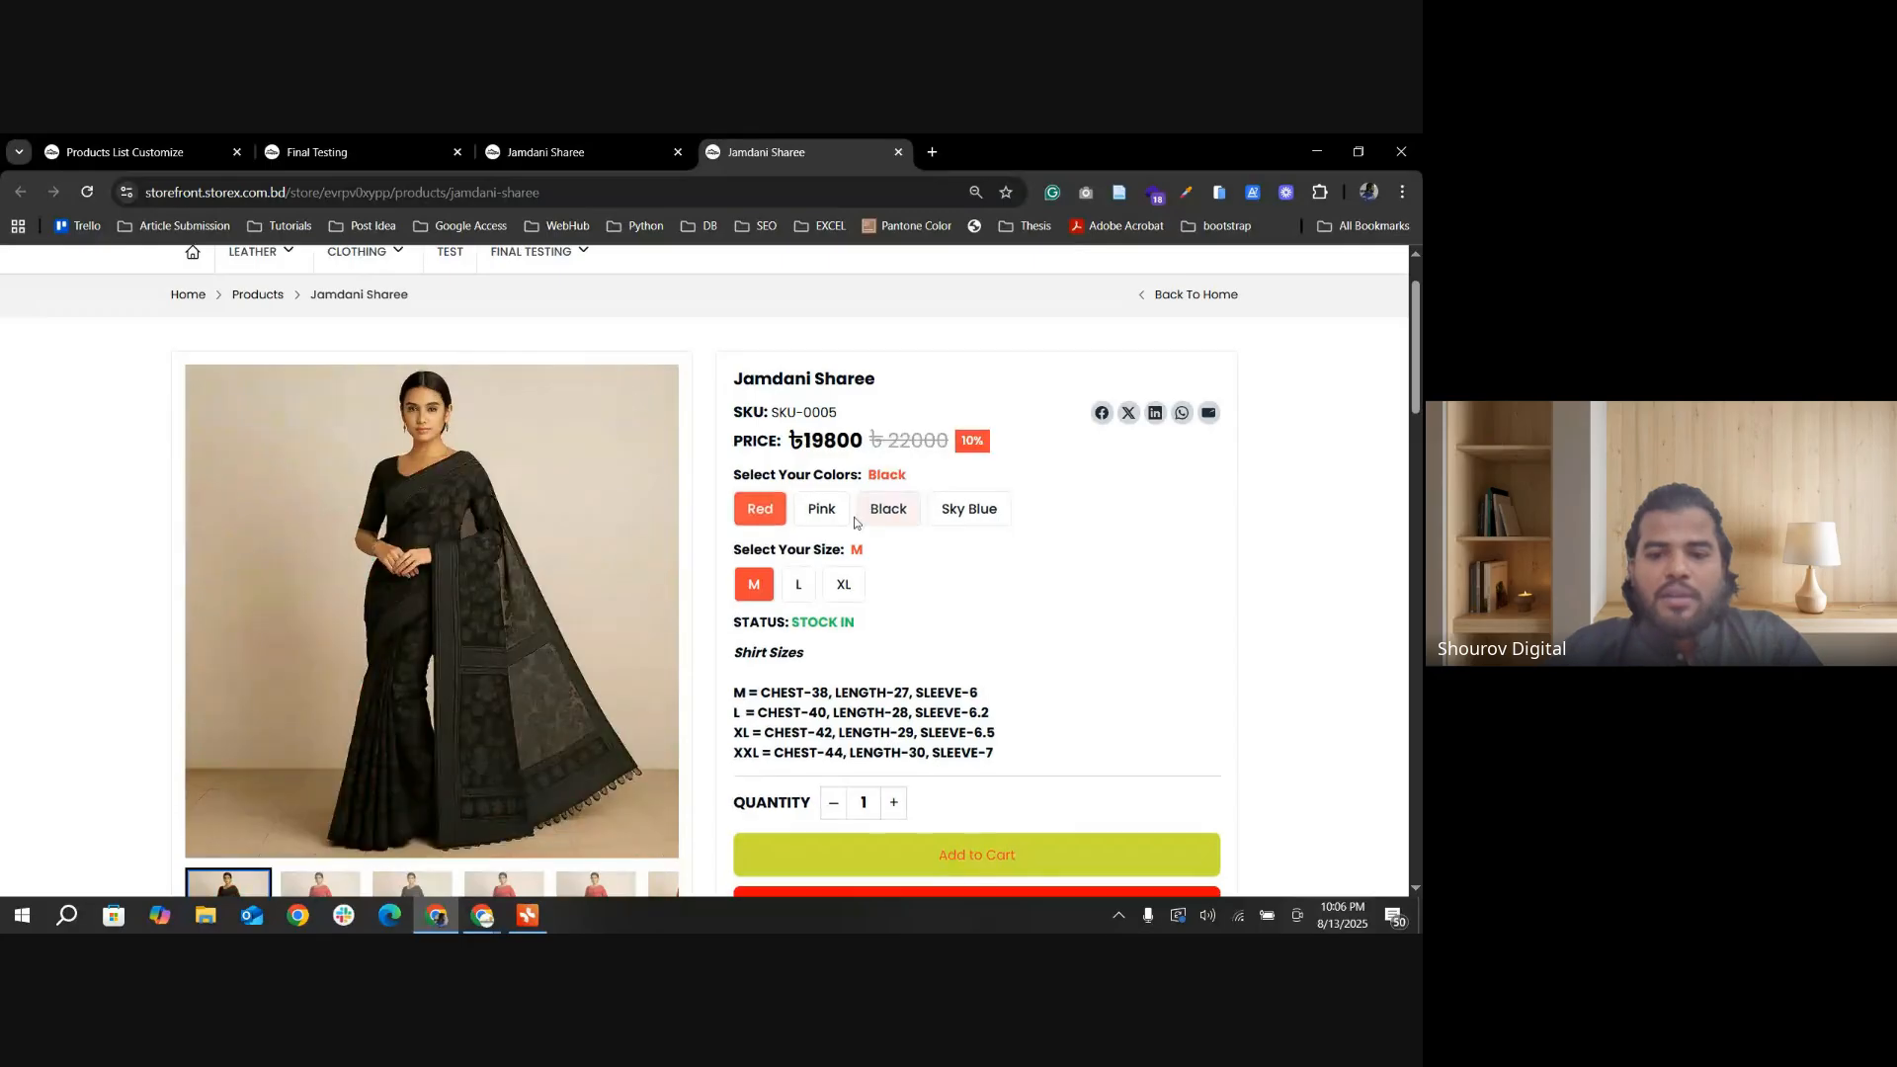
left_click(835, 518)
left_click(890, 514)
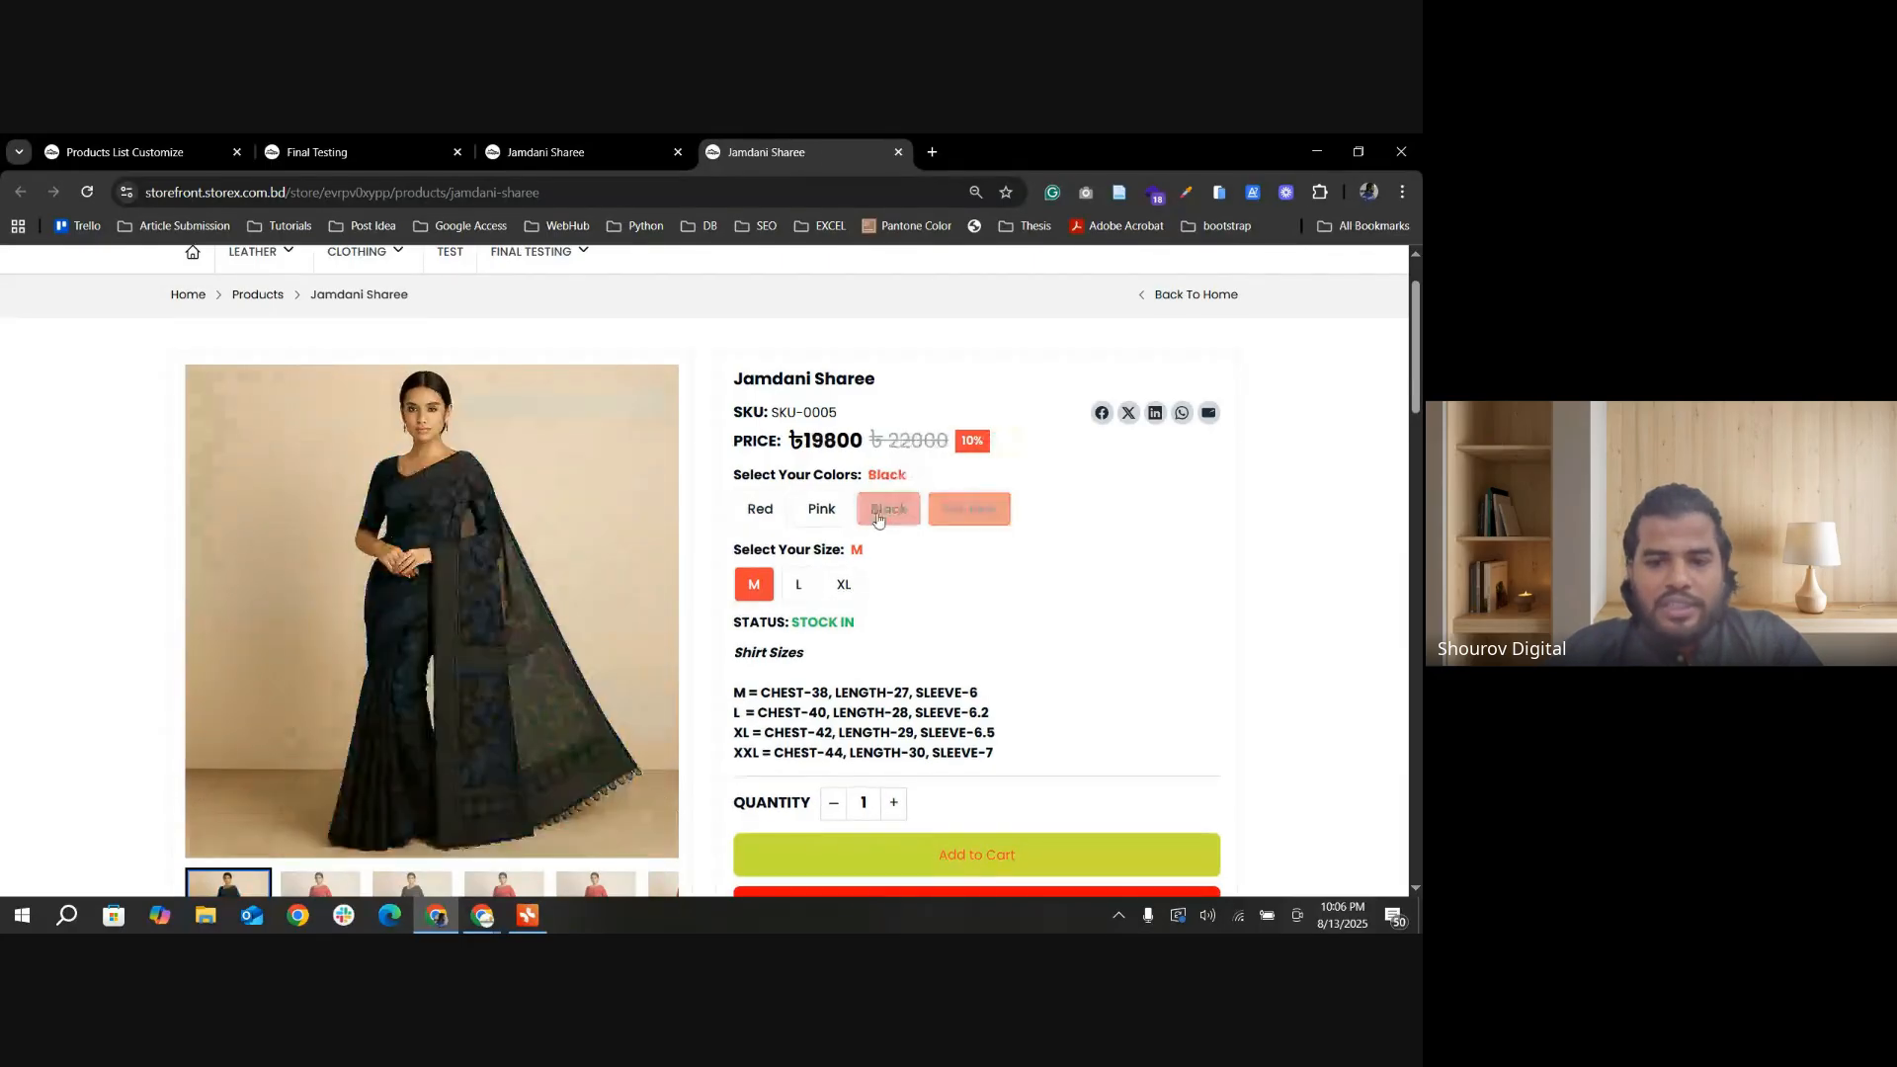
left_click(759, 511)
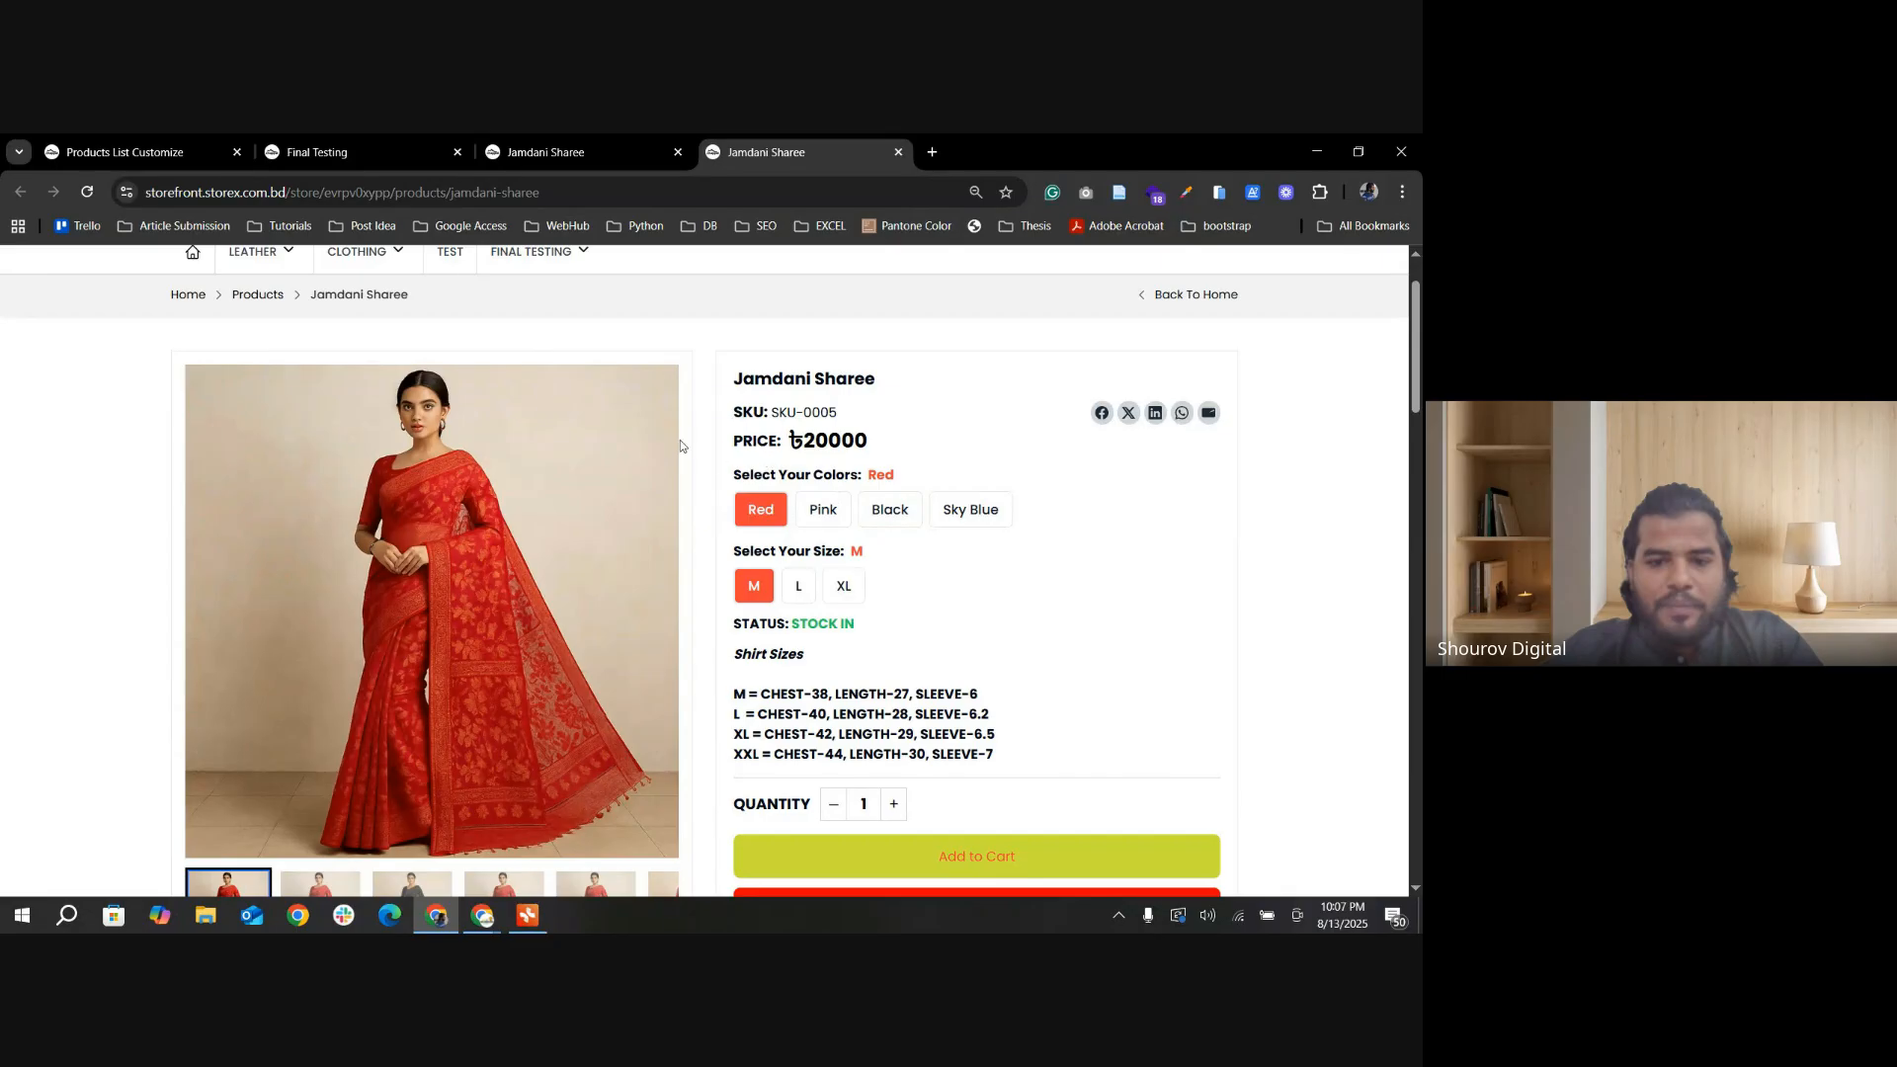
Step: Highlight the red saree's price, select sizes L and XL, and examine the price and discount for XL
left_click_drag(734, 449, 877, 453)
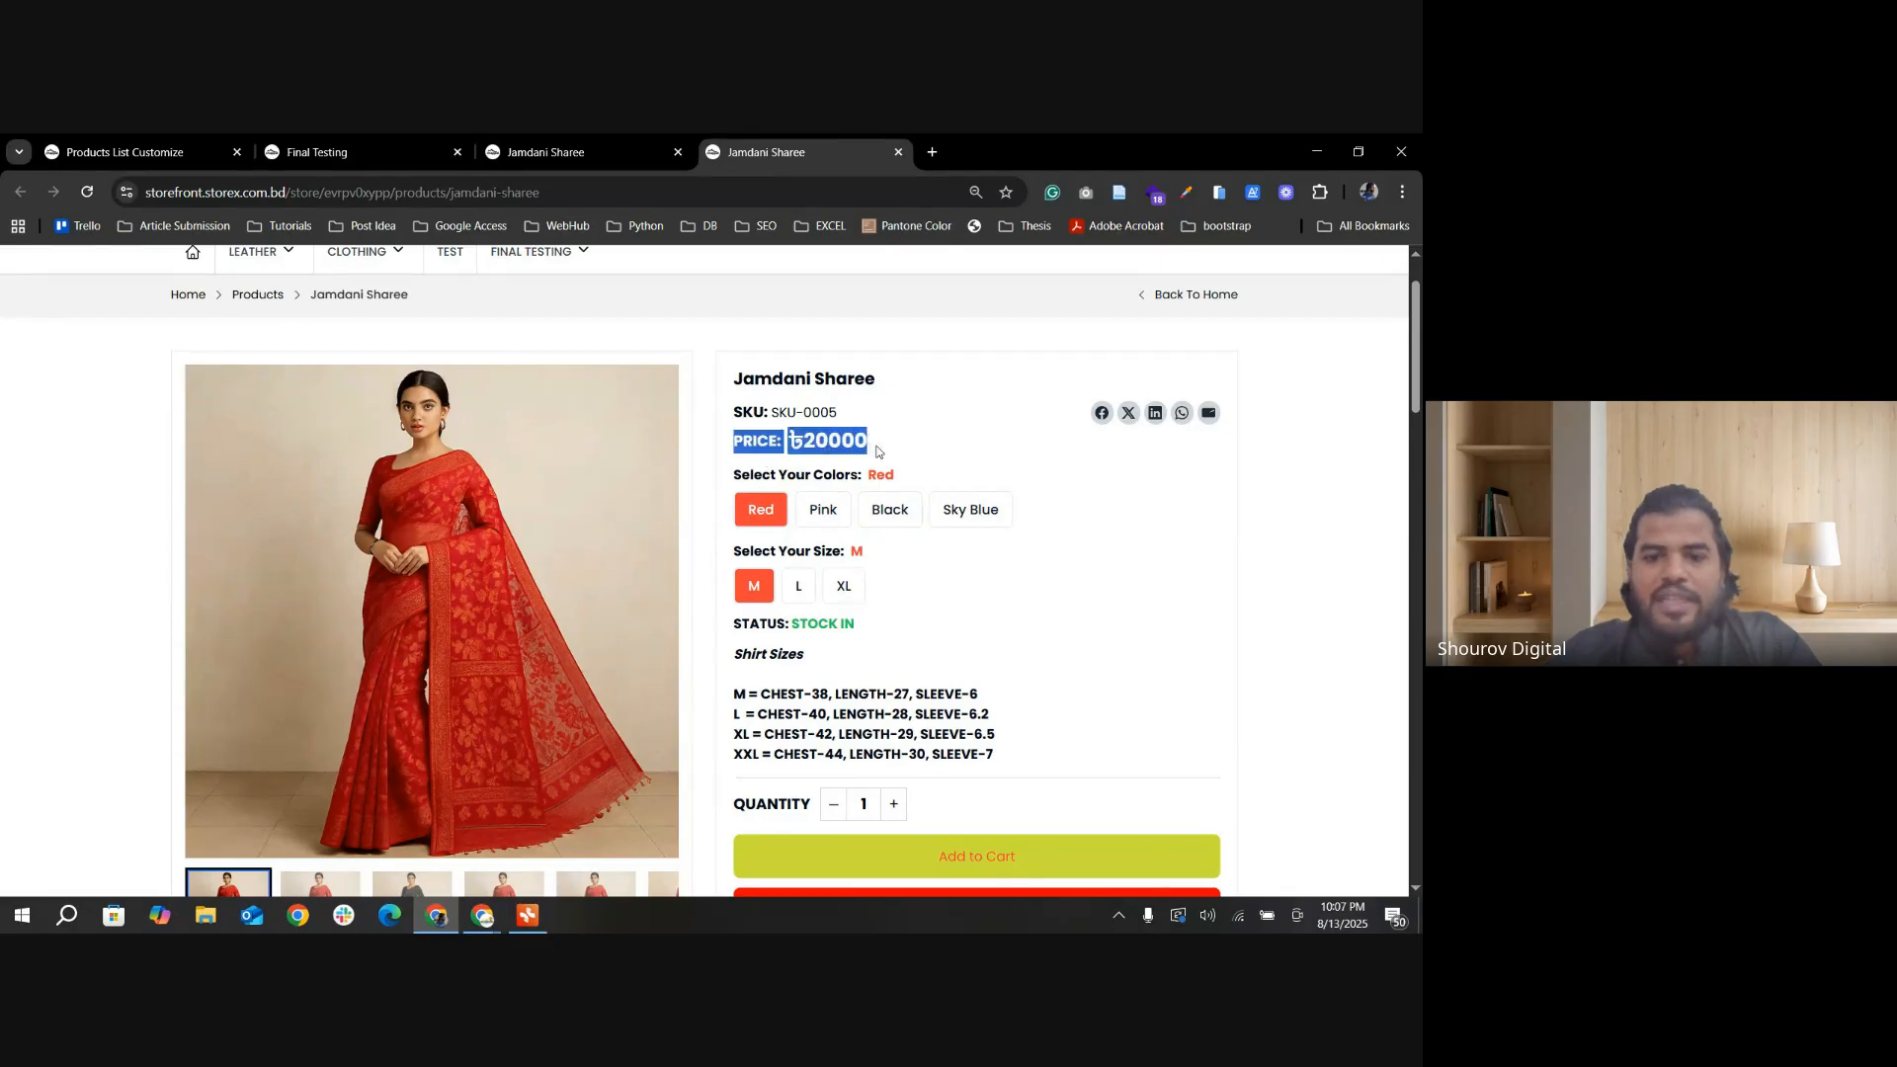
left_click(765, 460)
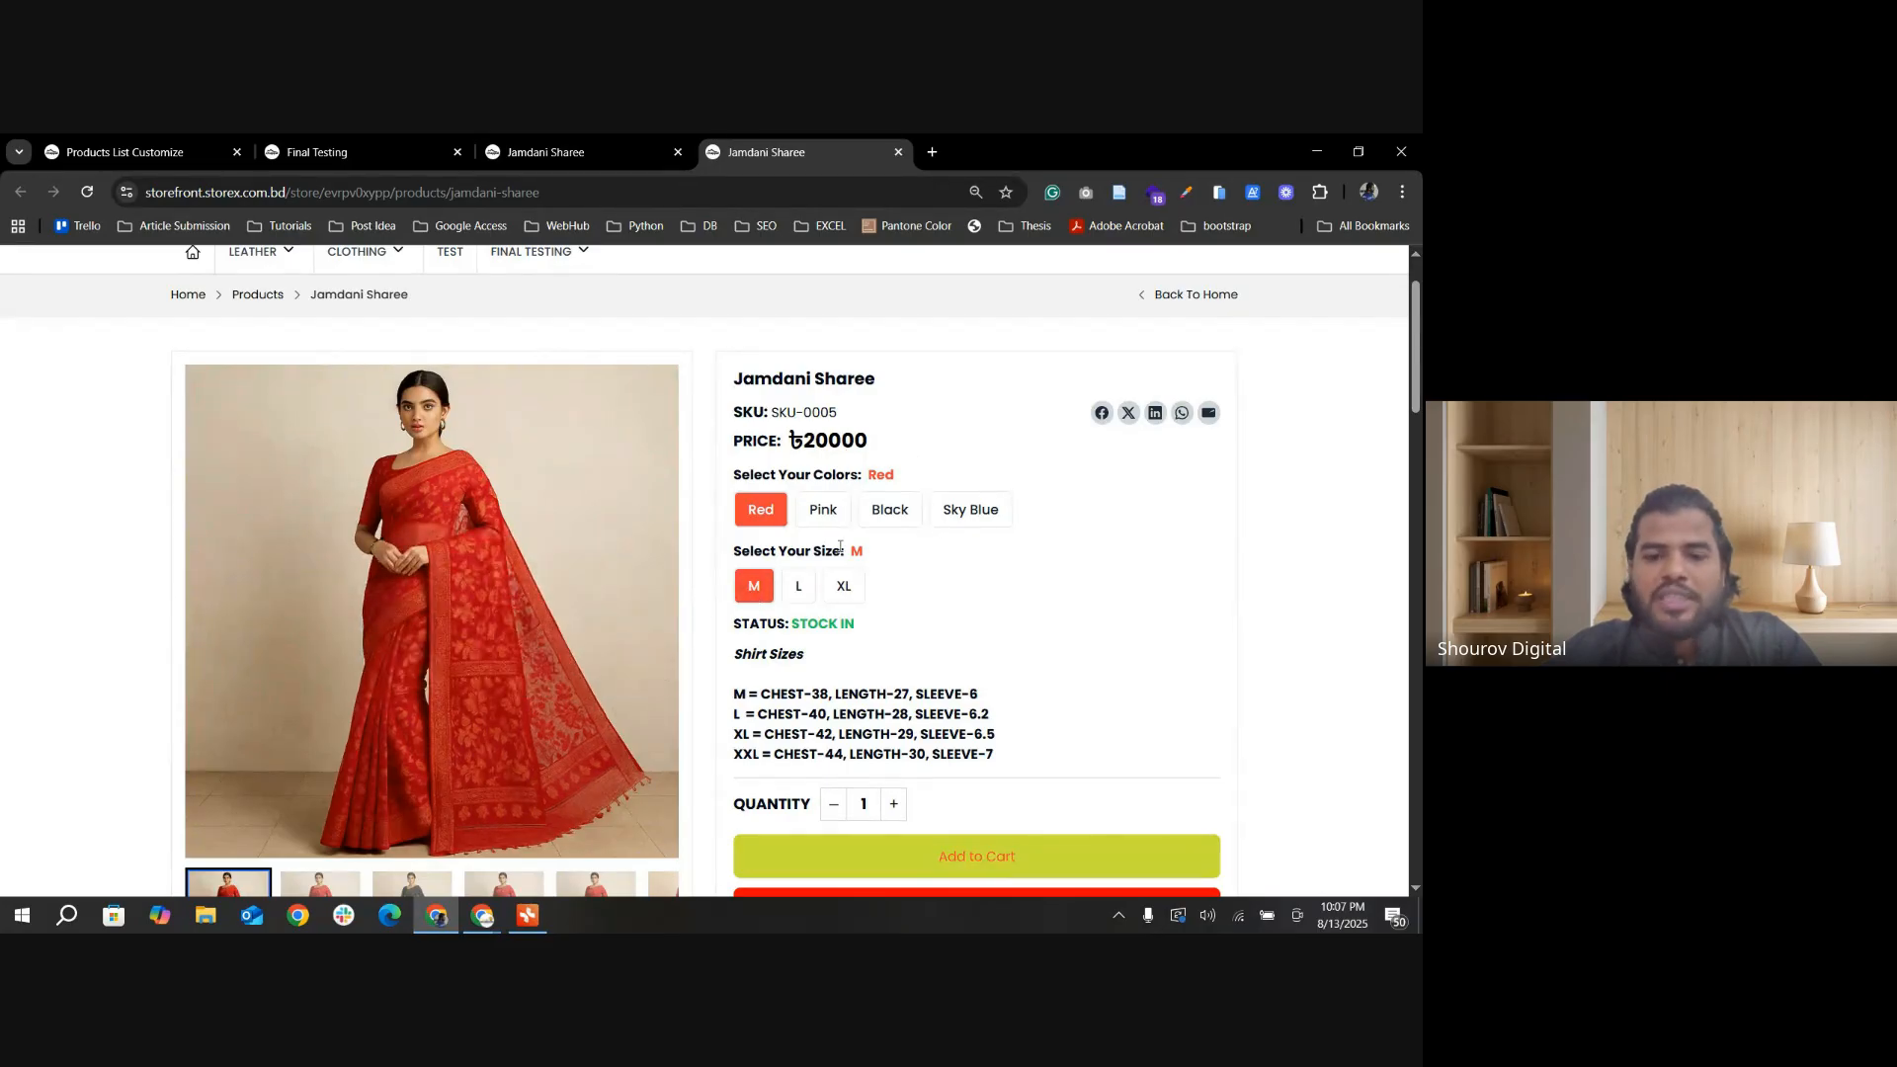
left_click(798, 586)
left_click(842, 586)
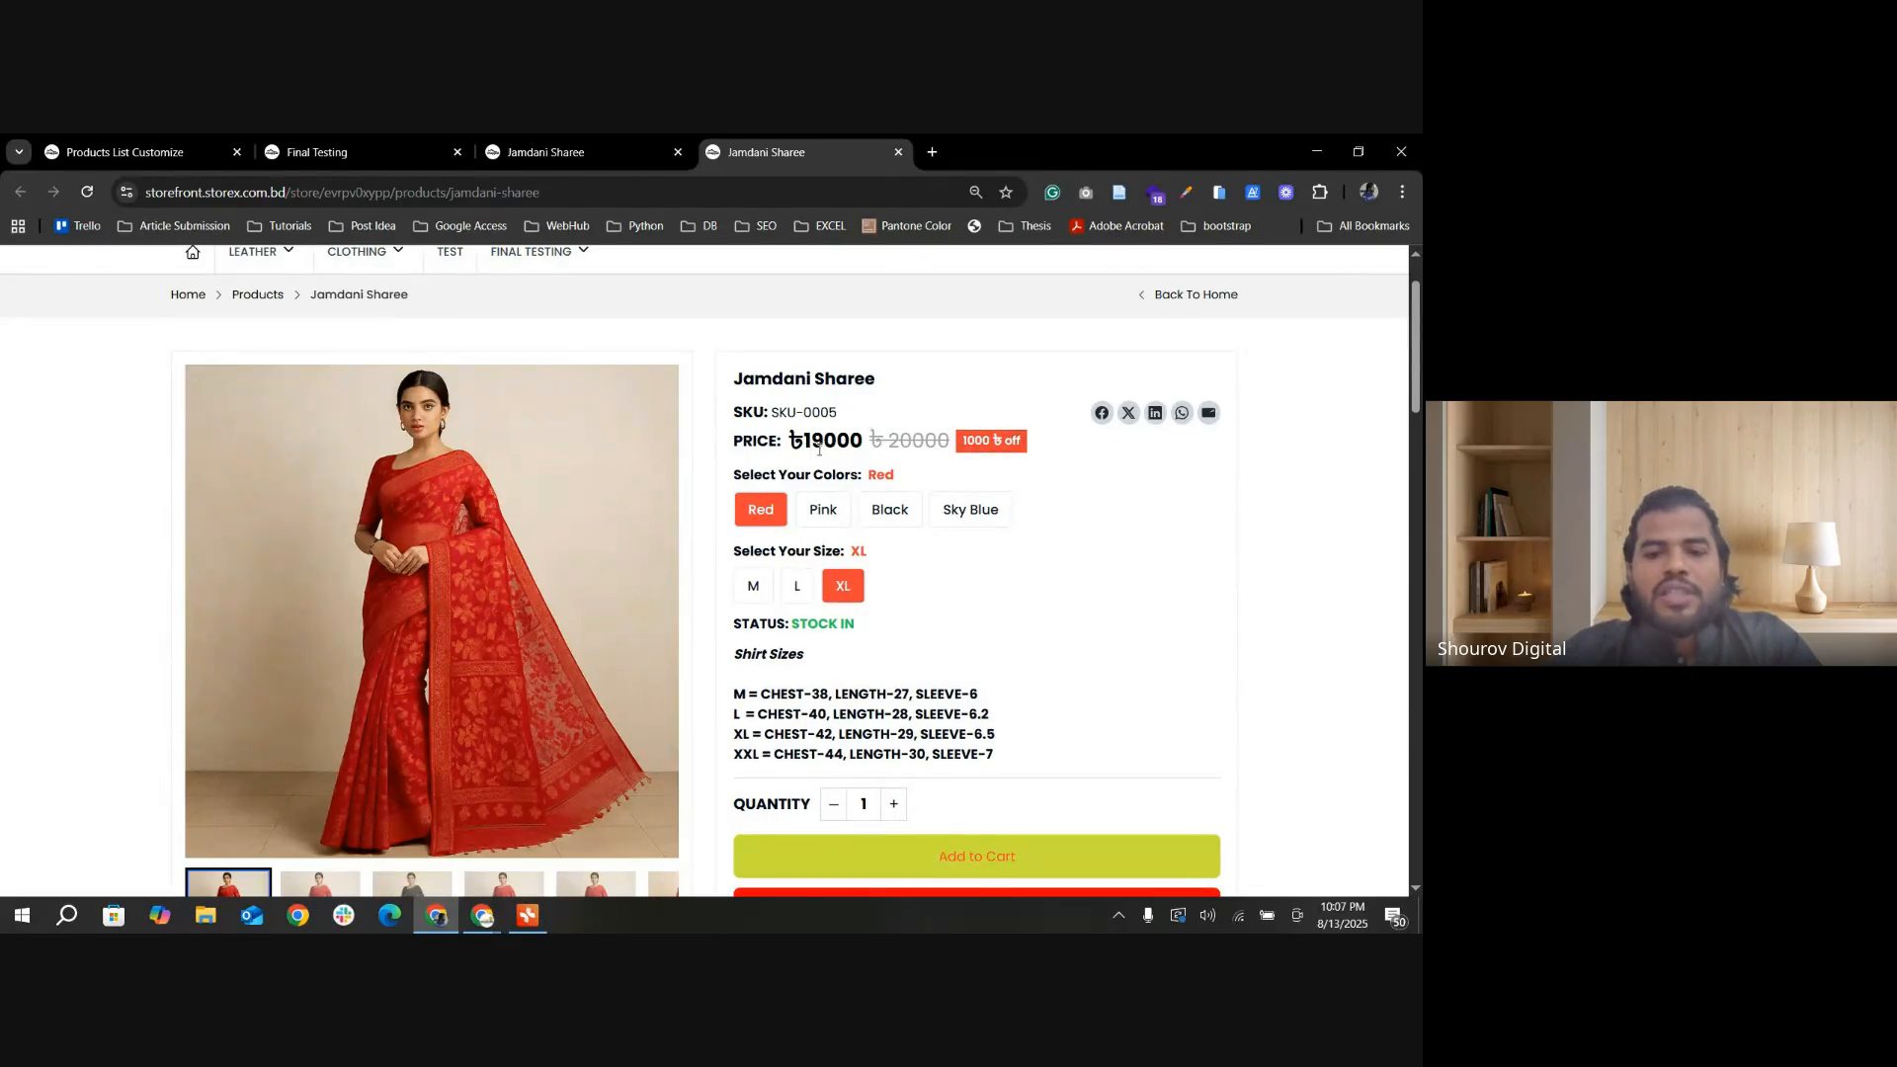
left_click_drag(819, 450, 1014, 442)
Step: Select the Pink color and compare its prices in sizes XL, L and M
left_click(821, 510)
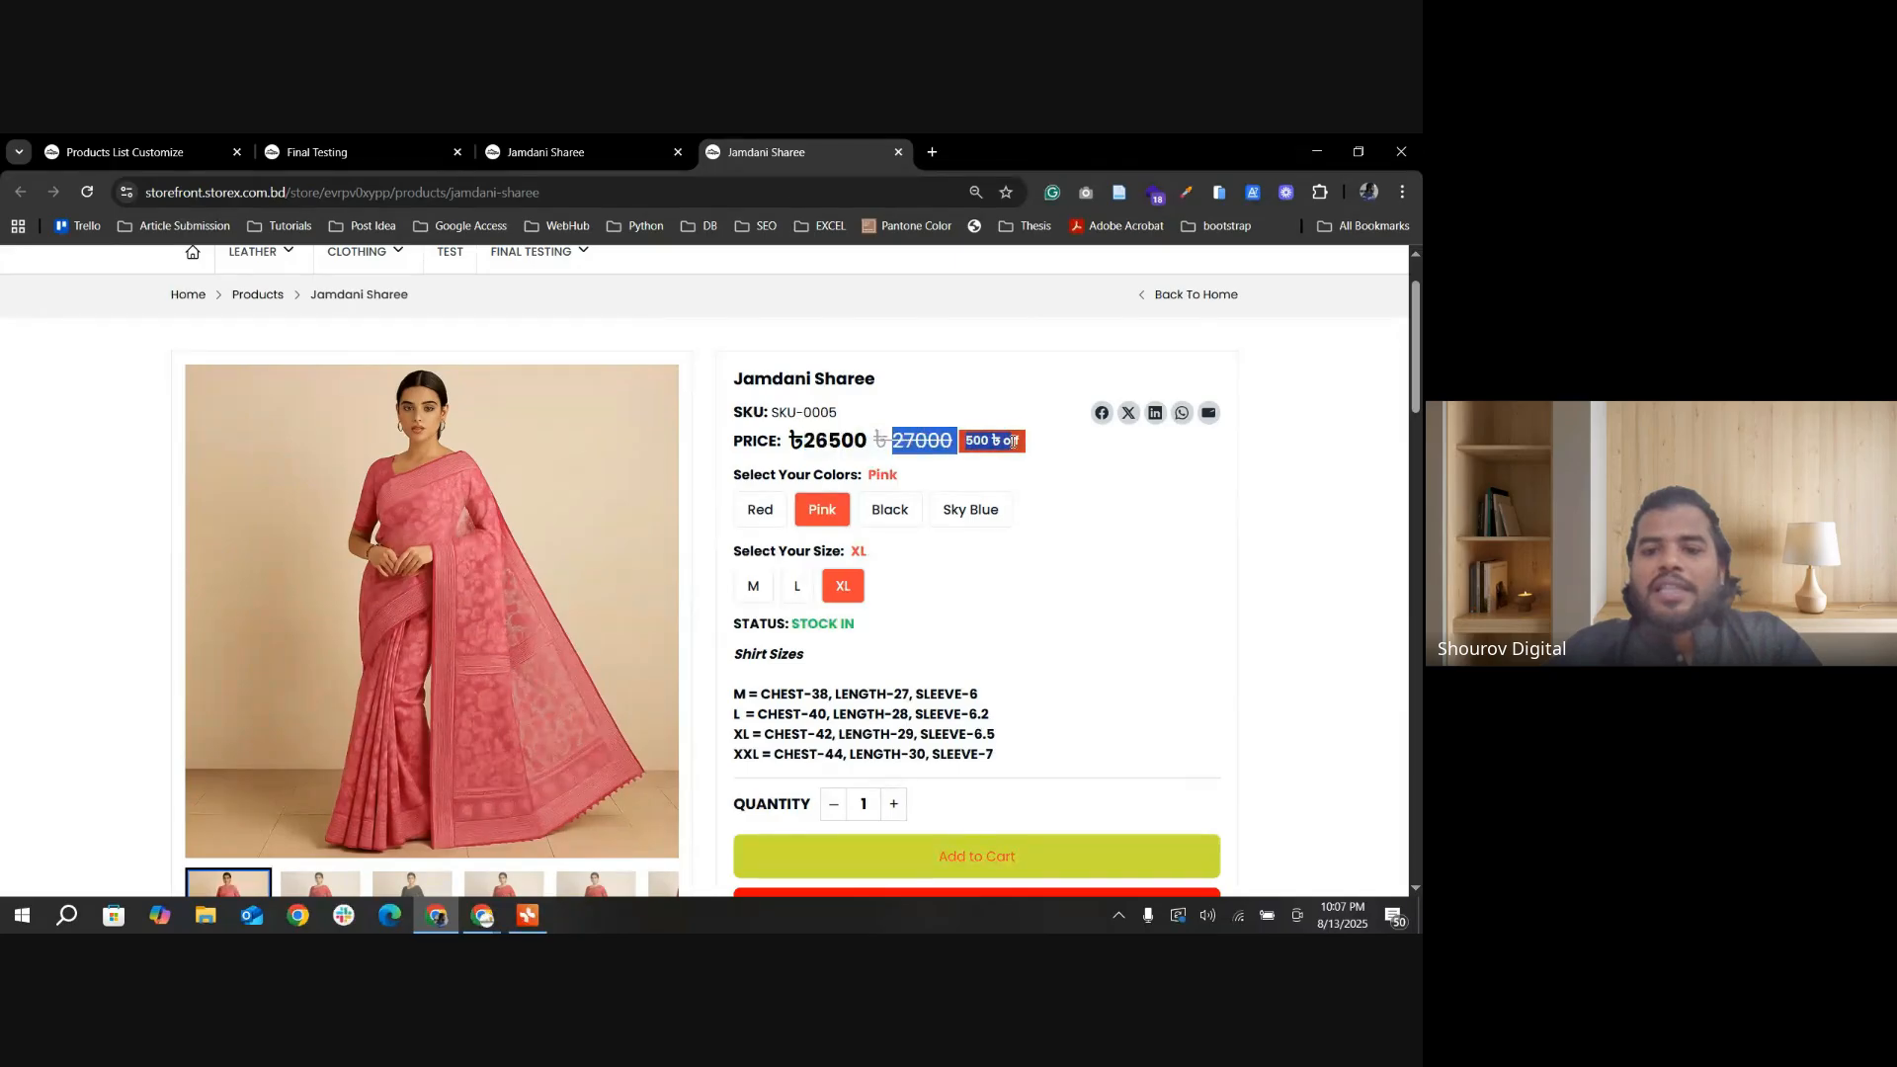
left_click(793, 590)
left_click(757, 591)
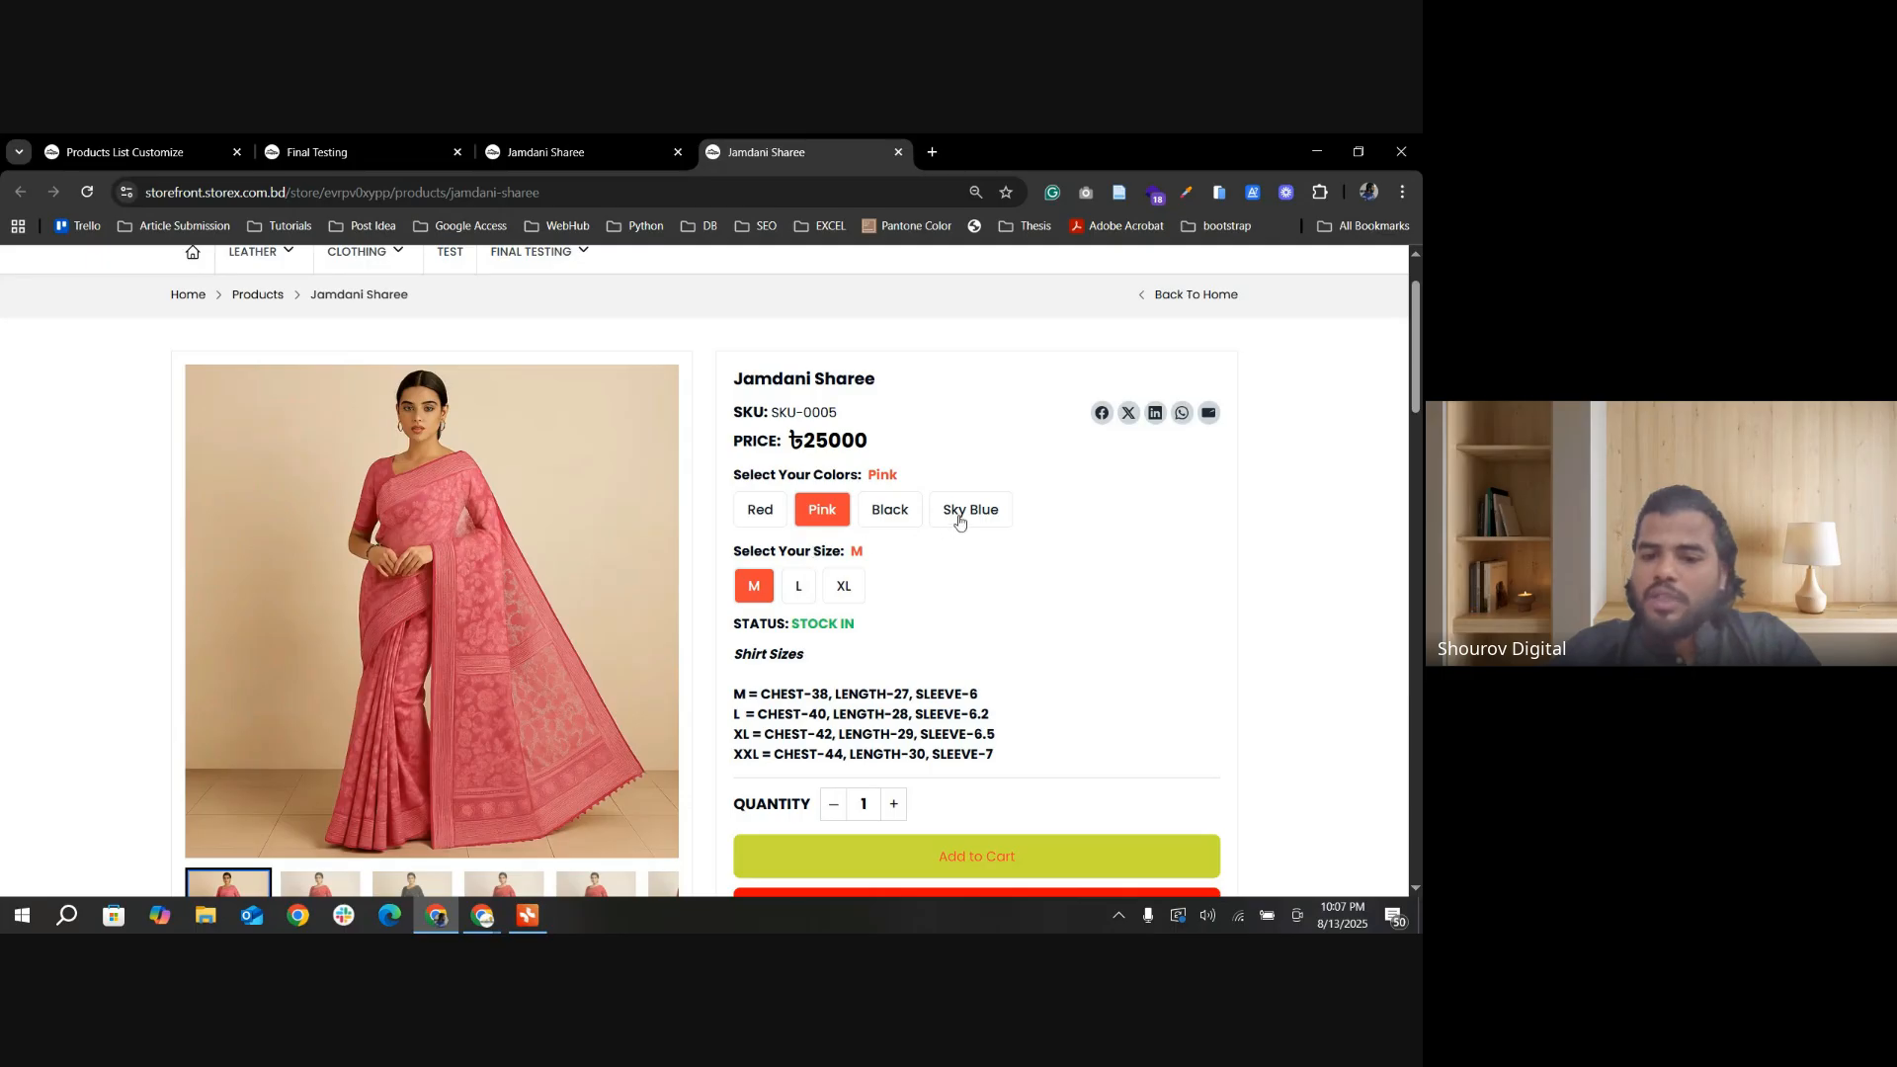
Step: Switch the Jamdani Sharee to Black and Sky Blue, choose size XL for Sky Blue, and compare the prices and discounts
left_click(911, 526)
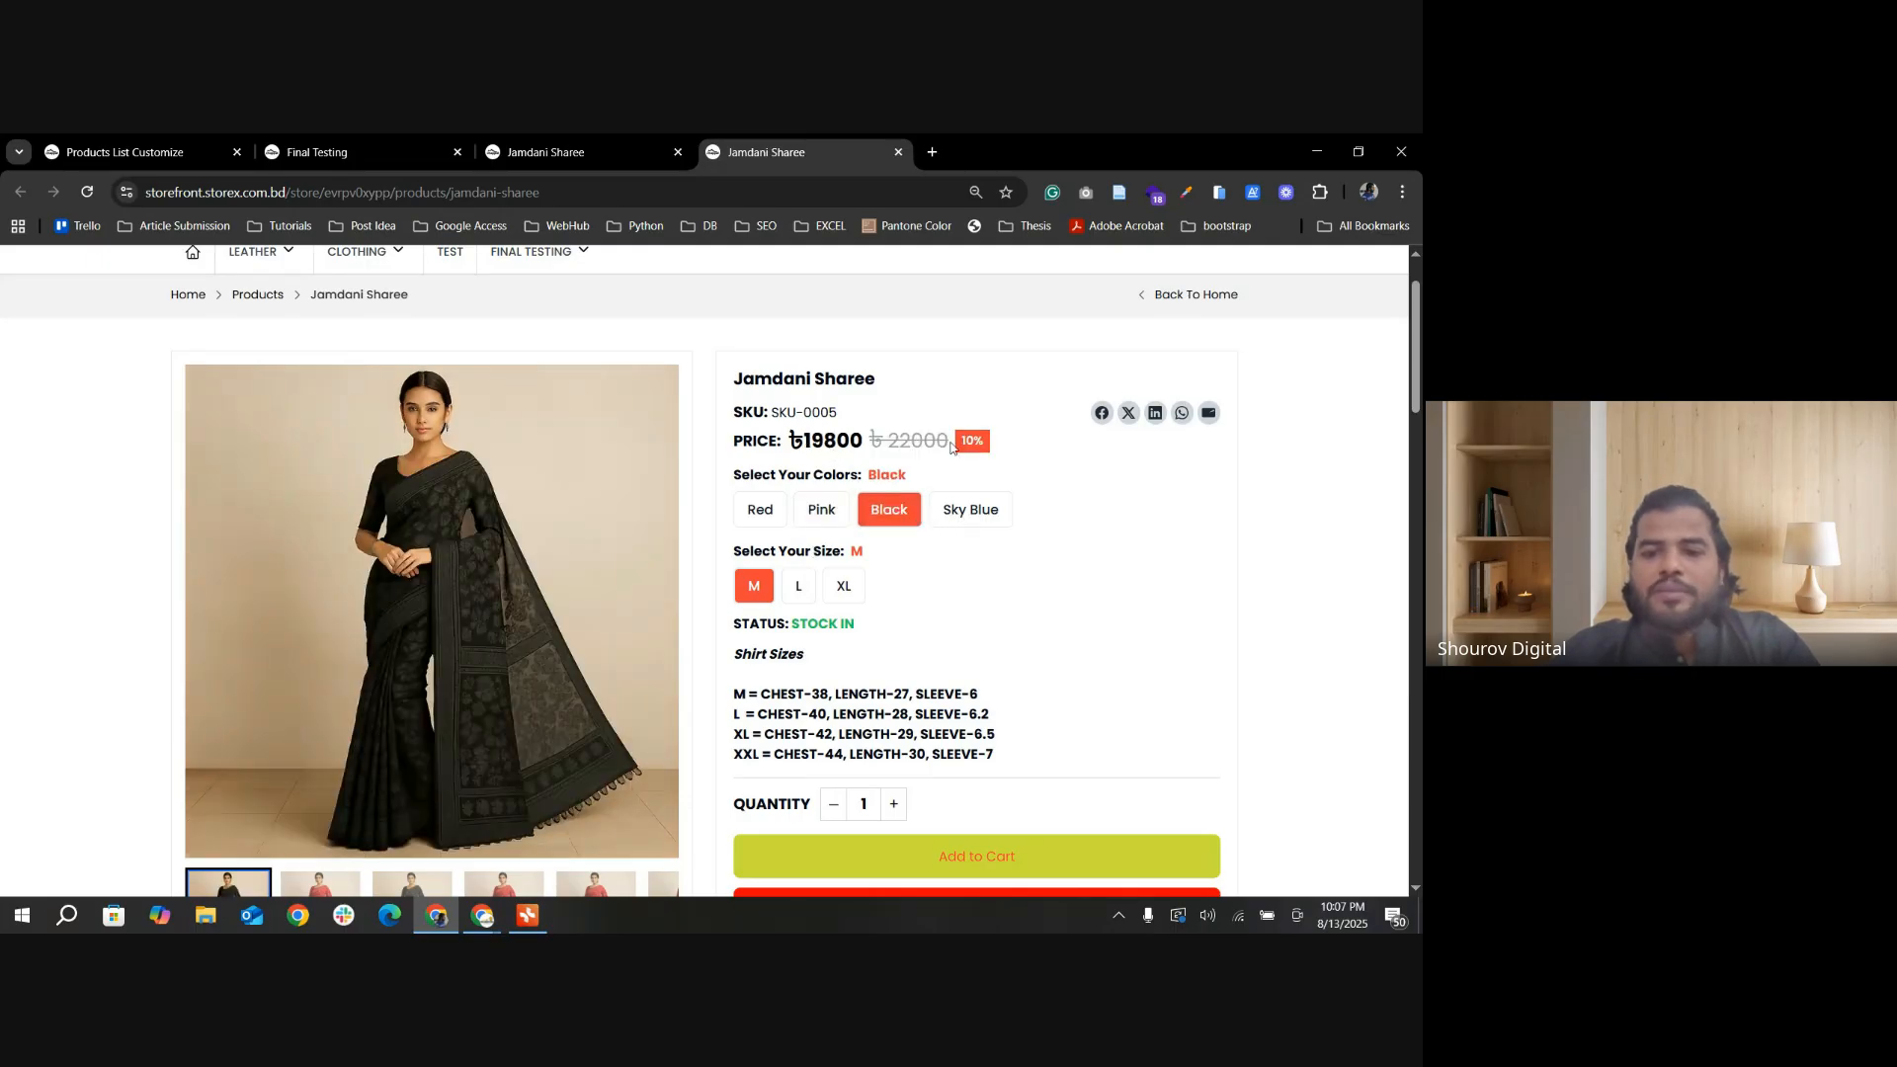
left_click(955, 521)
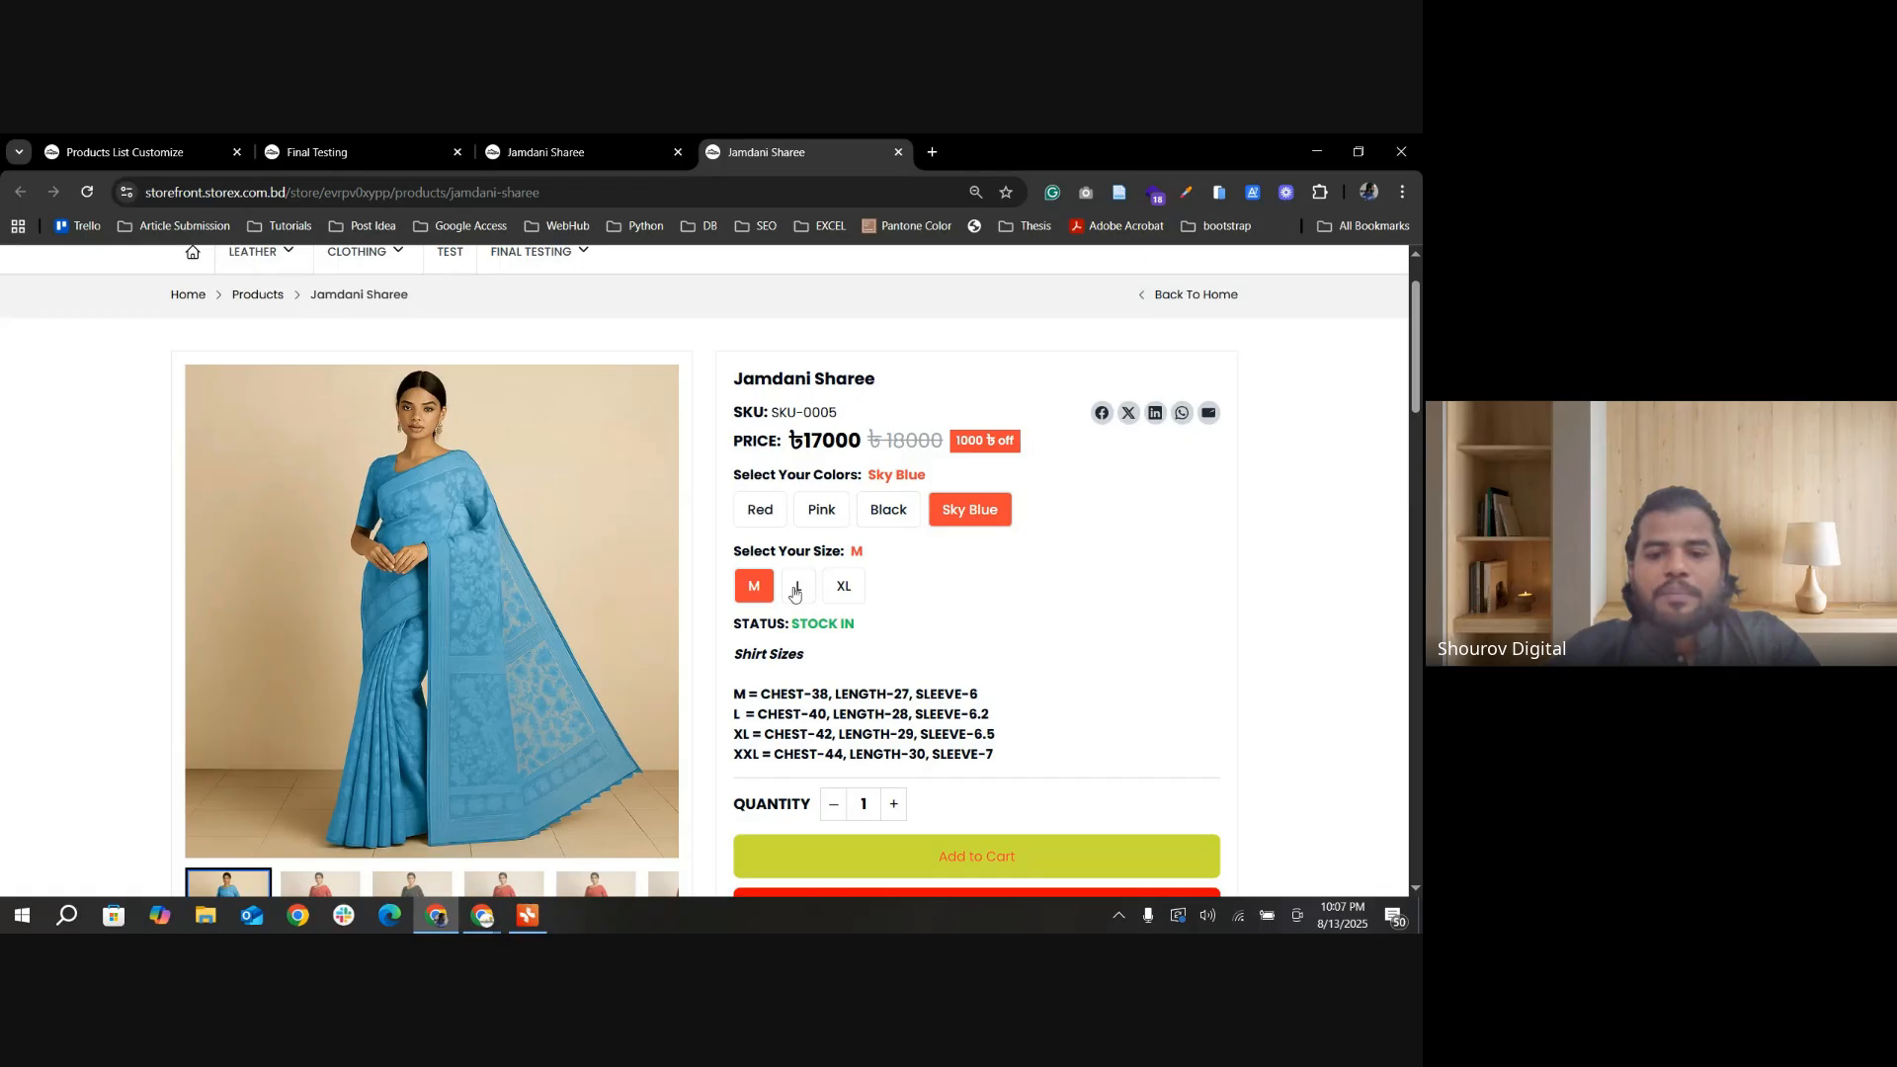
left_click(843, 586)
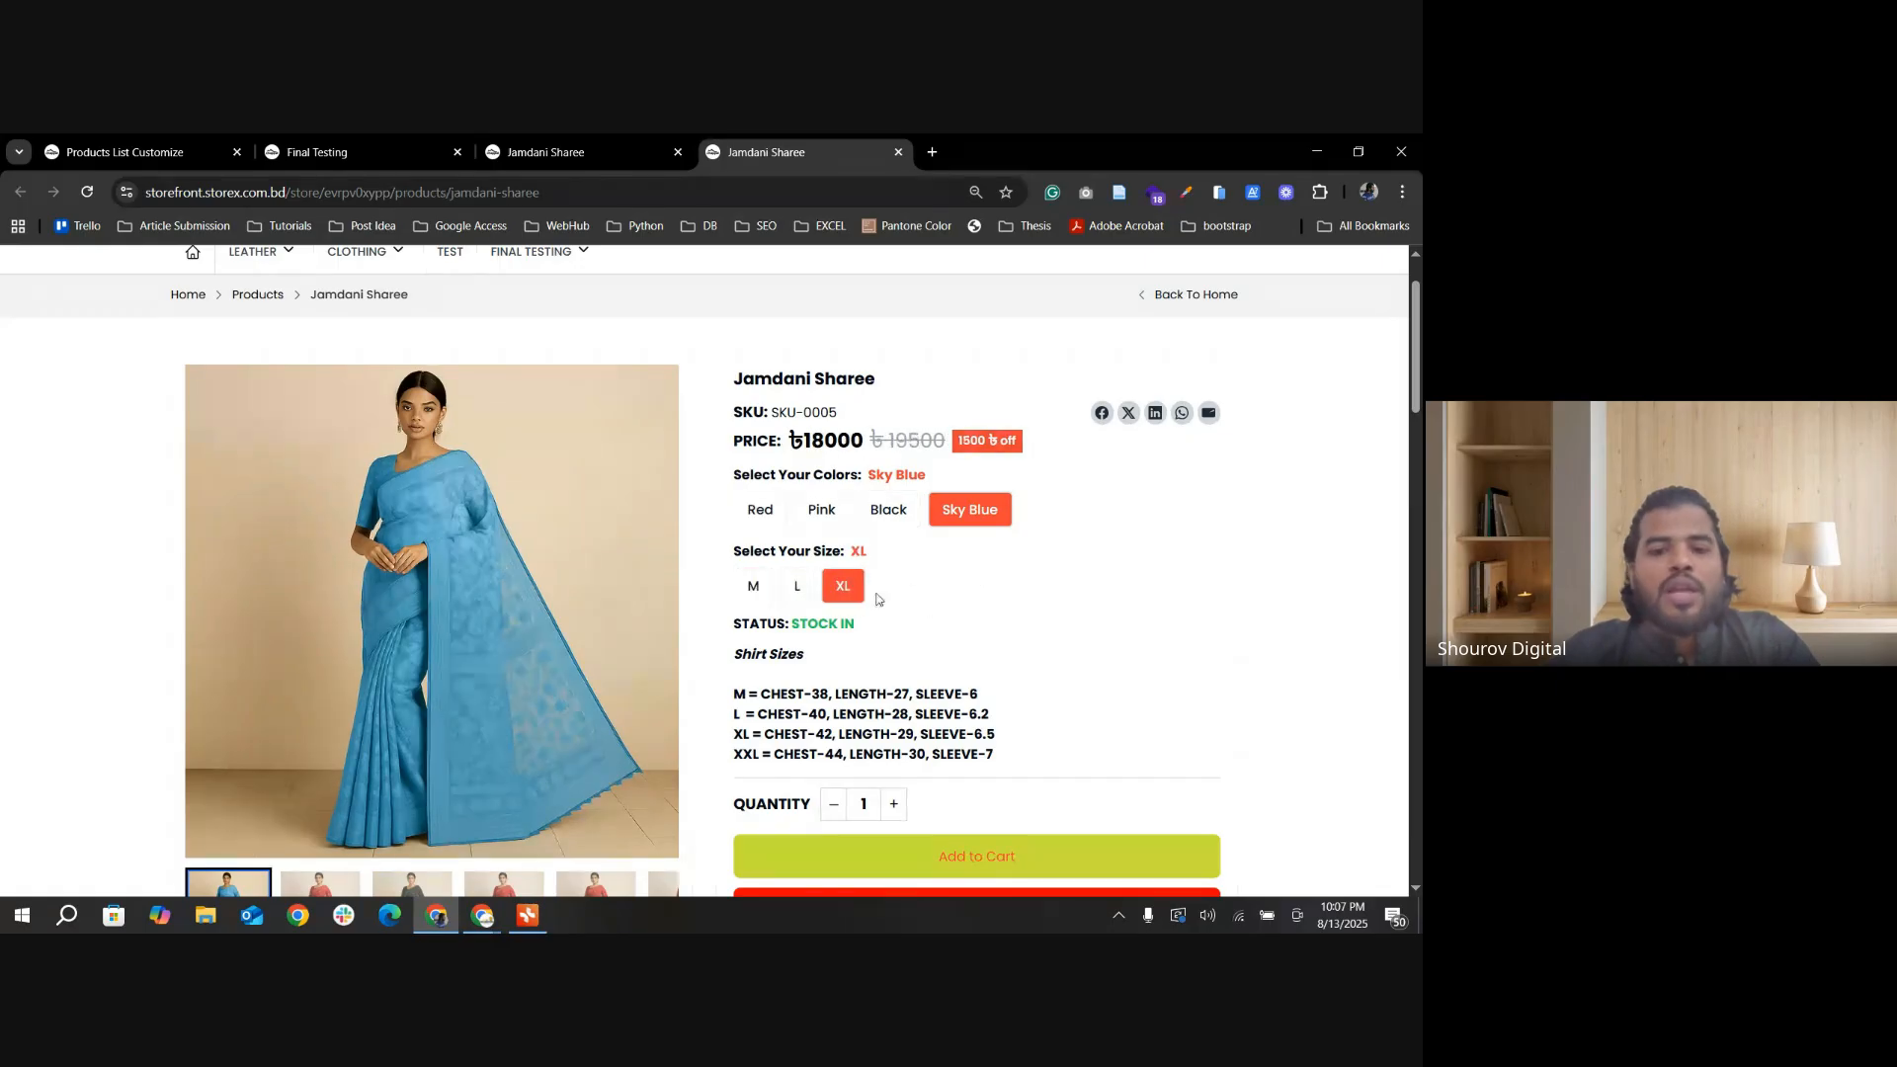
scroll(751, 586, "down", 1)
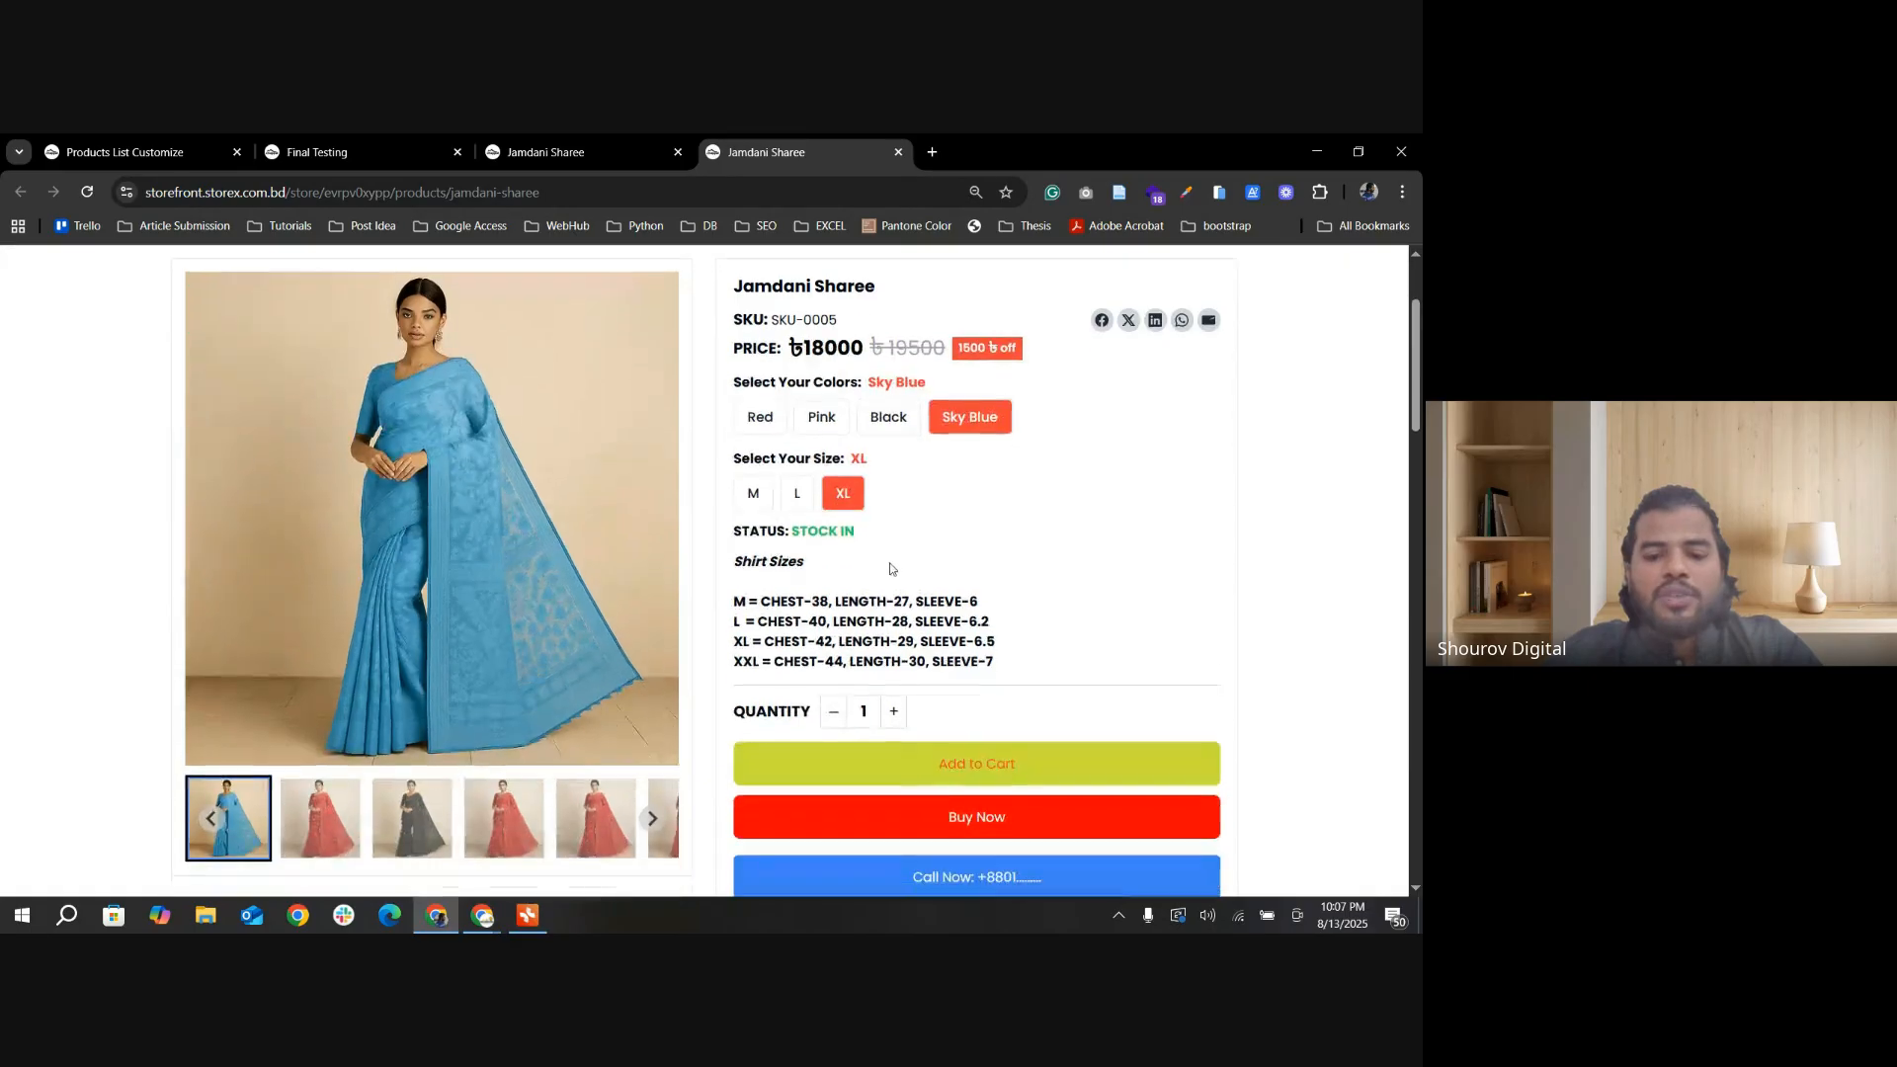
Step: Check the product list display settings, return to the Jamdani Sharee page, and highlight the price of the Pink color in XL
left_click(103, 153)
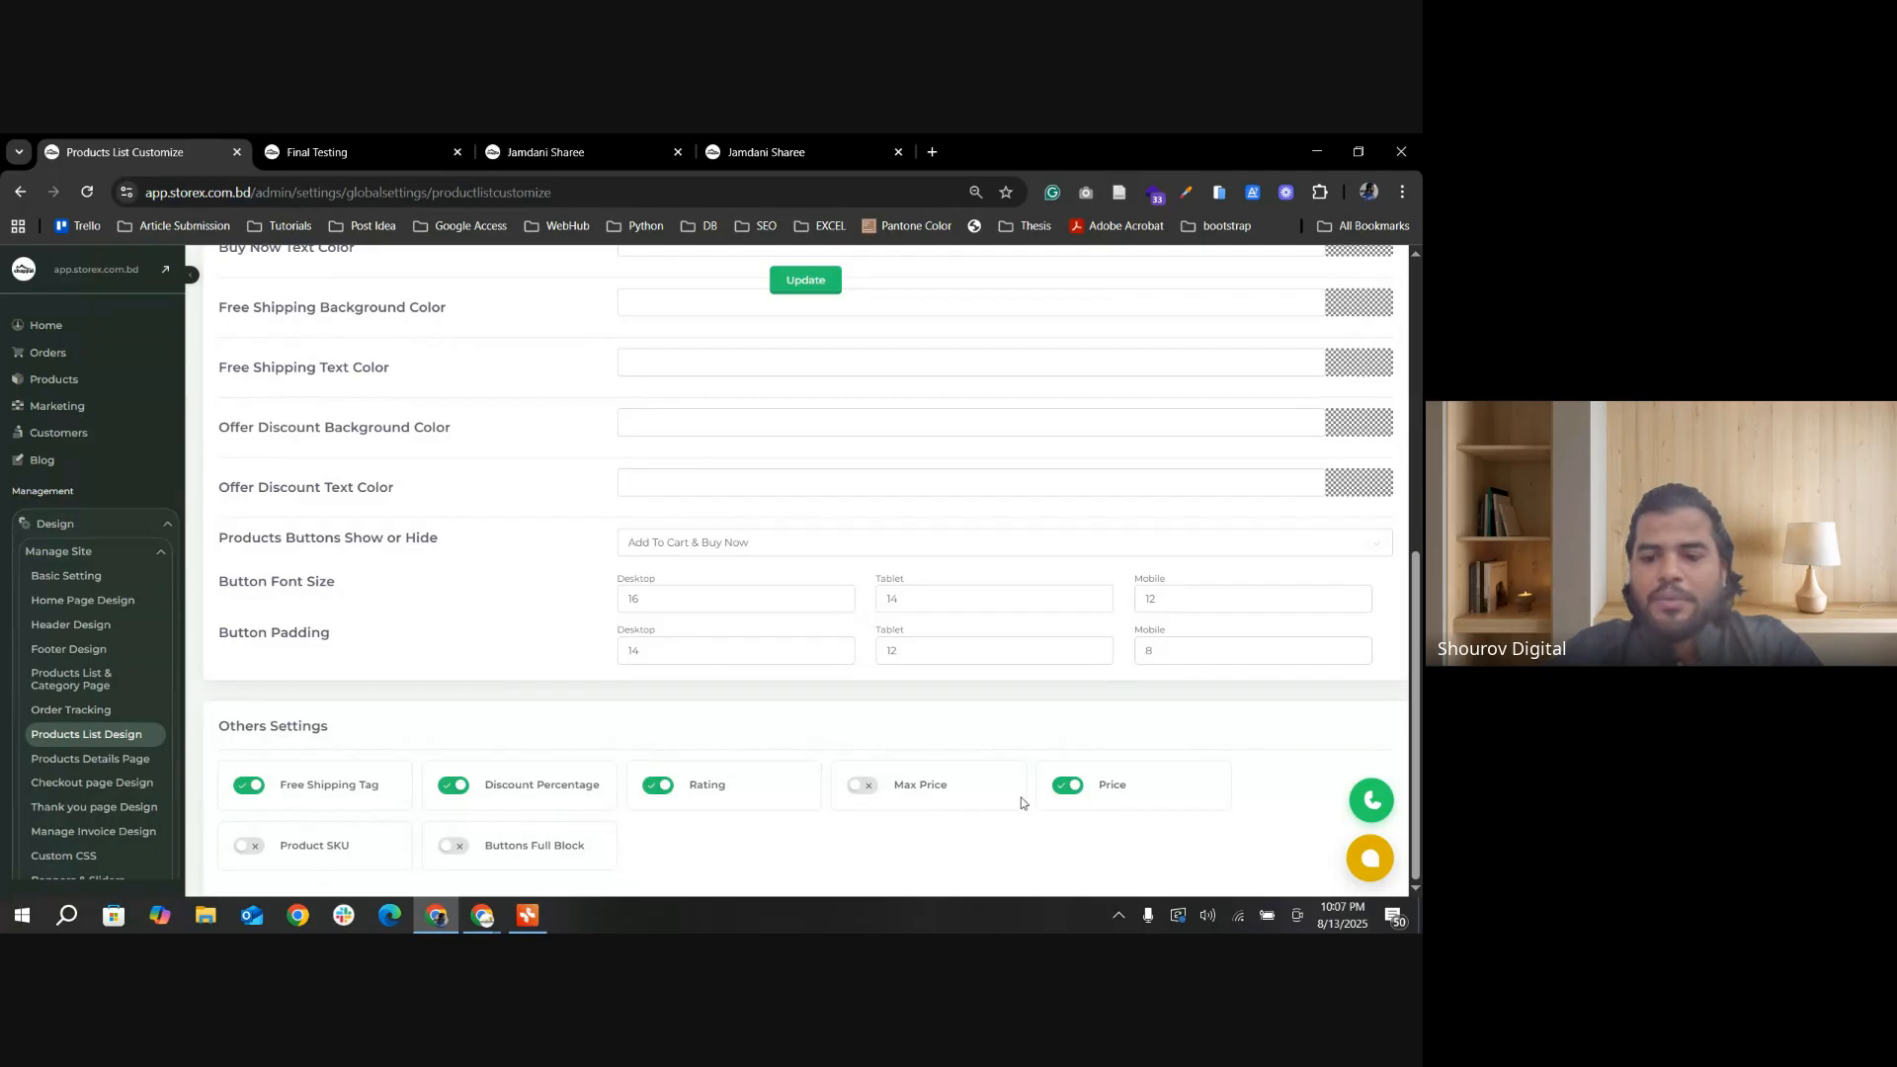
left_click(765, 151)
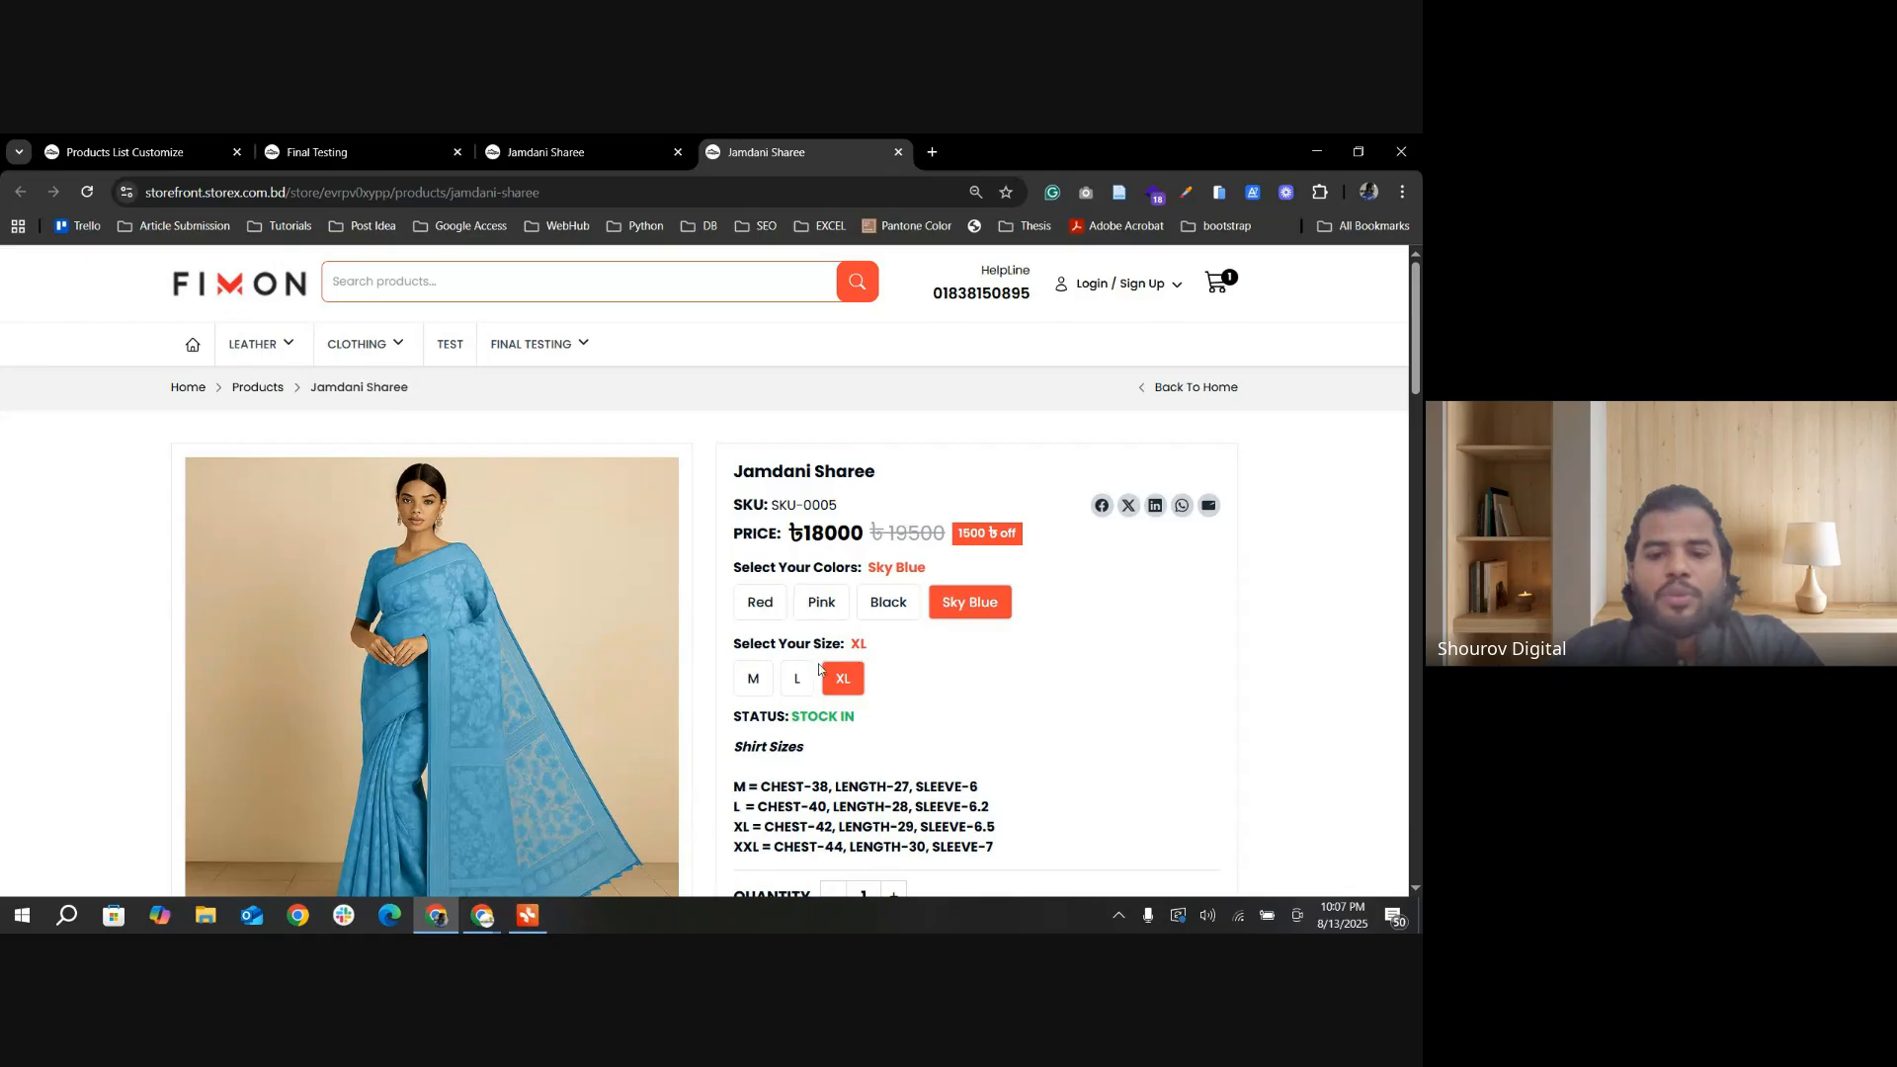
left_click(835, 618)
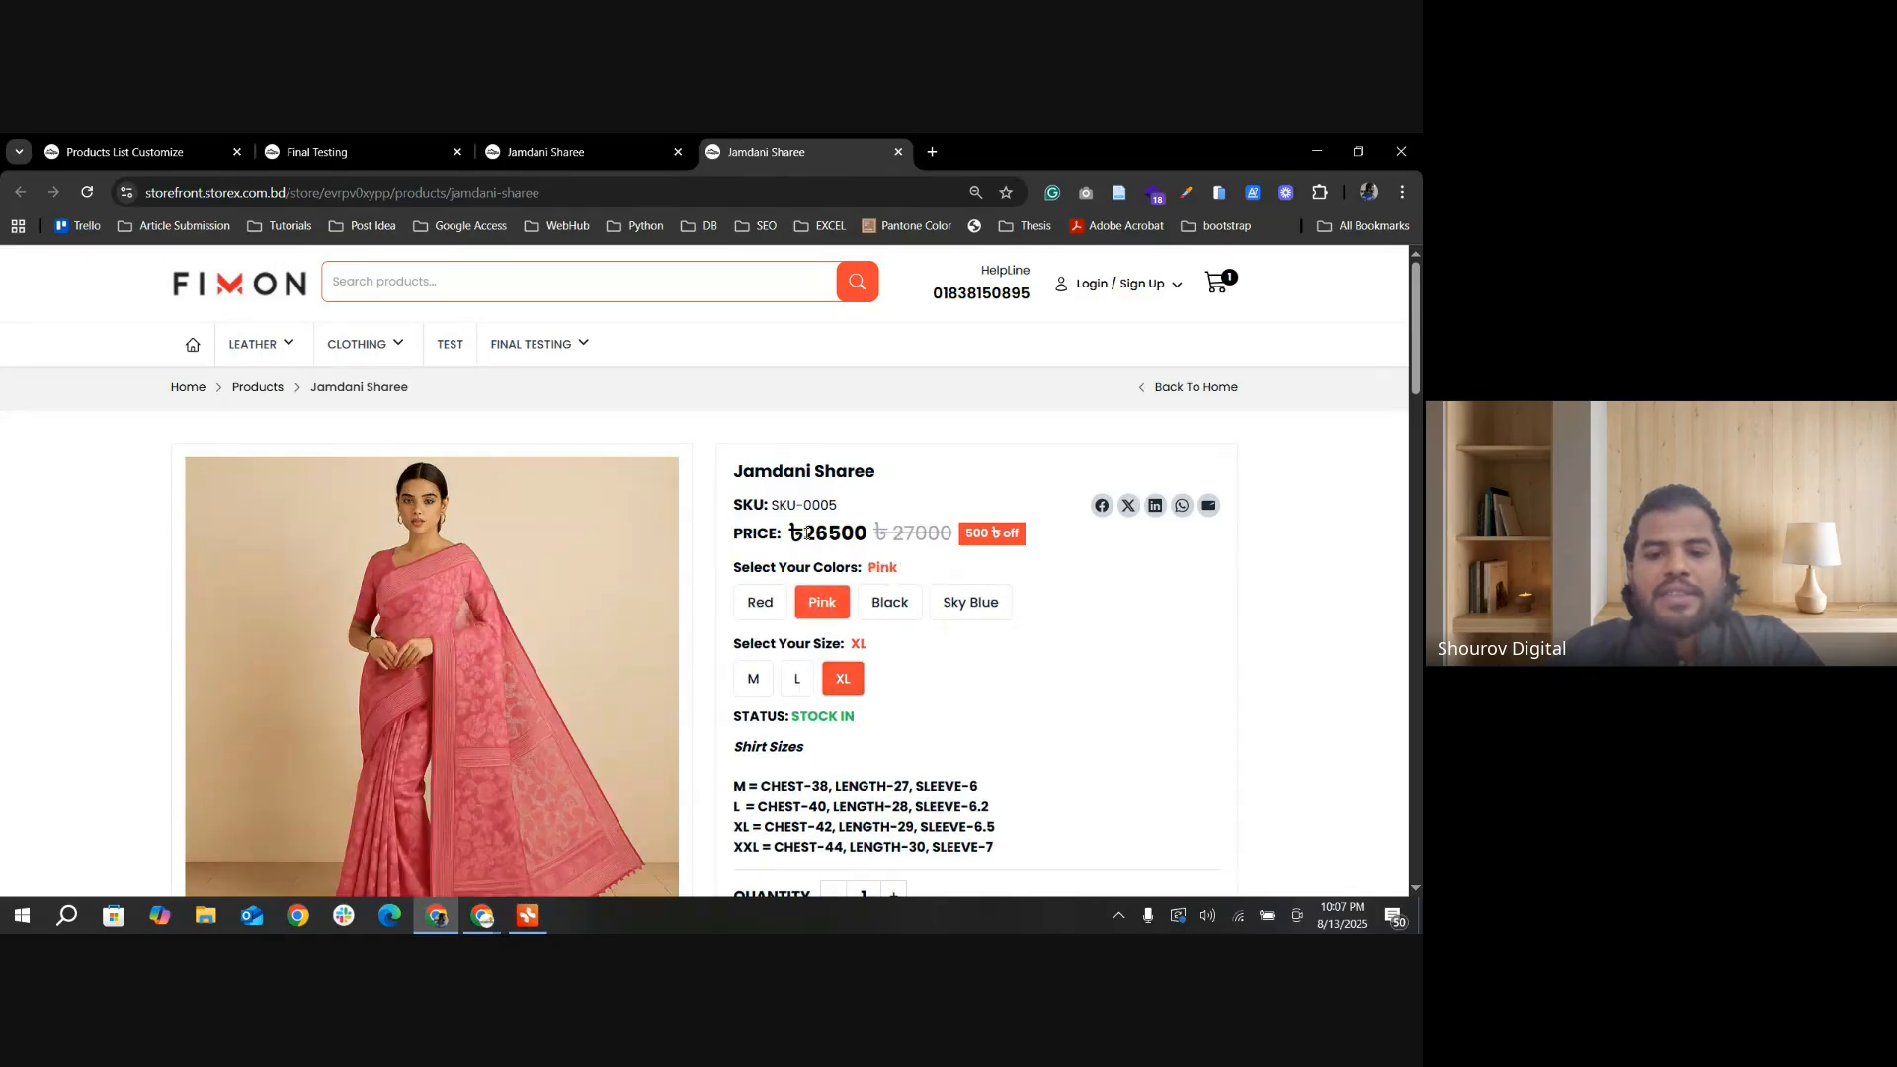
left_click_drag(807, 533, 873, 537)
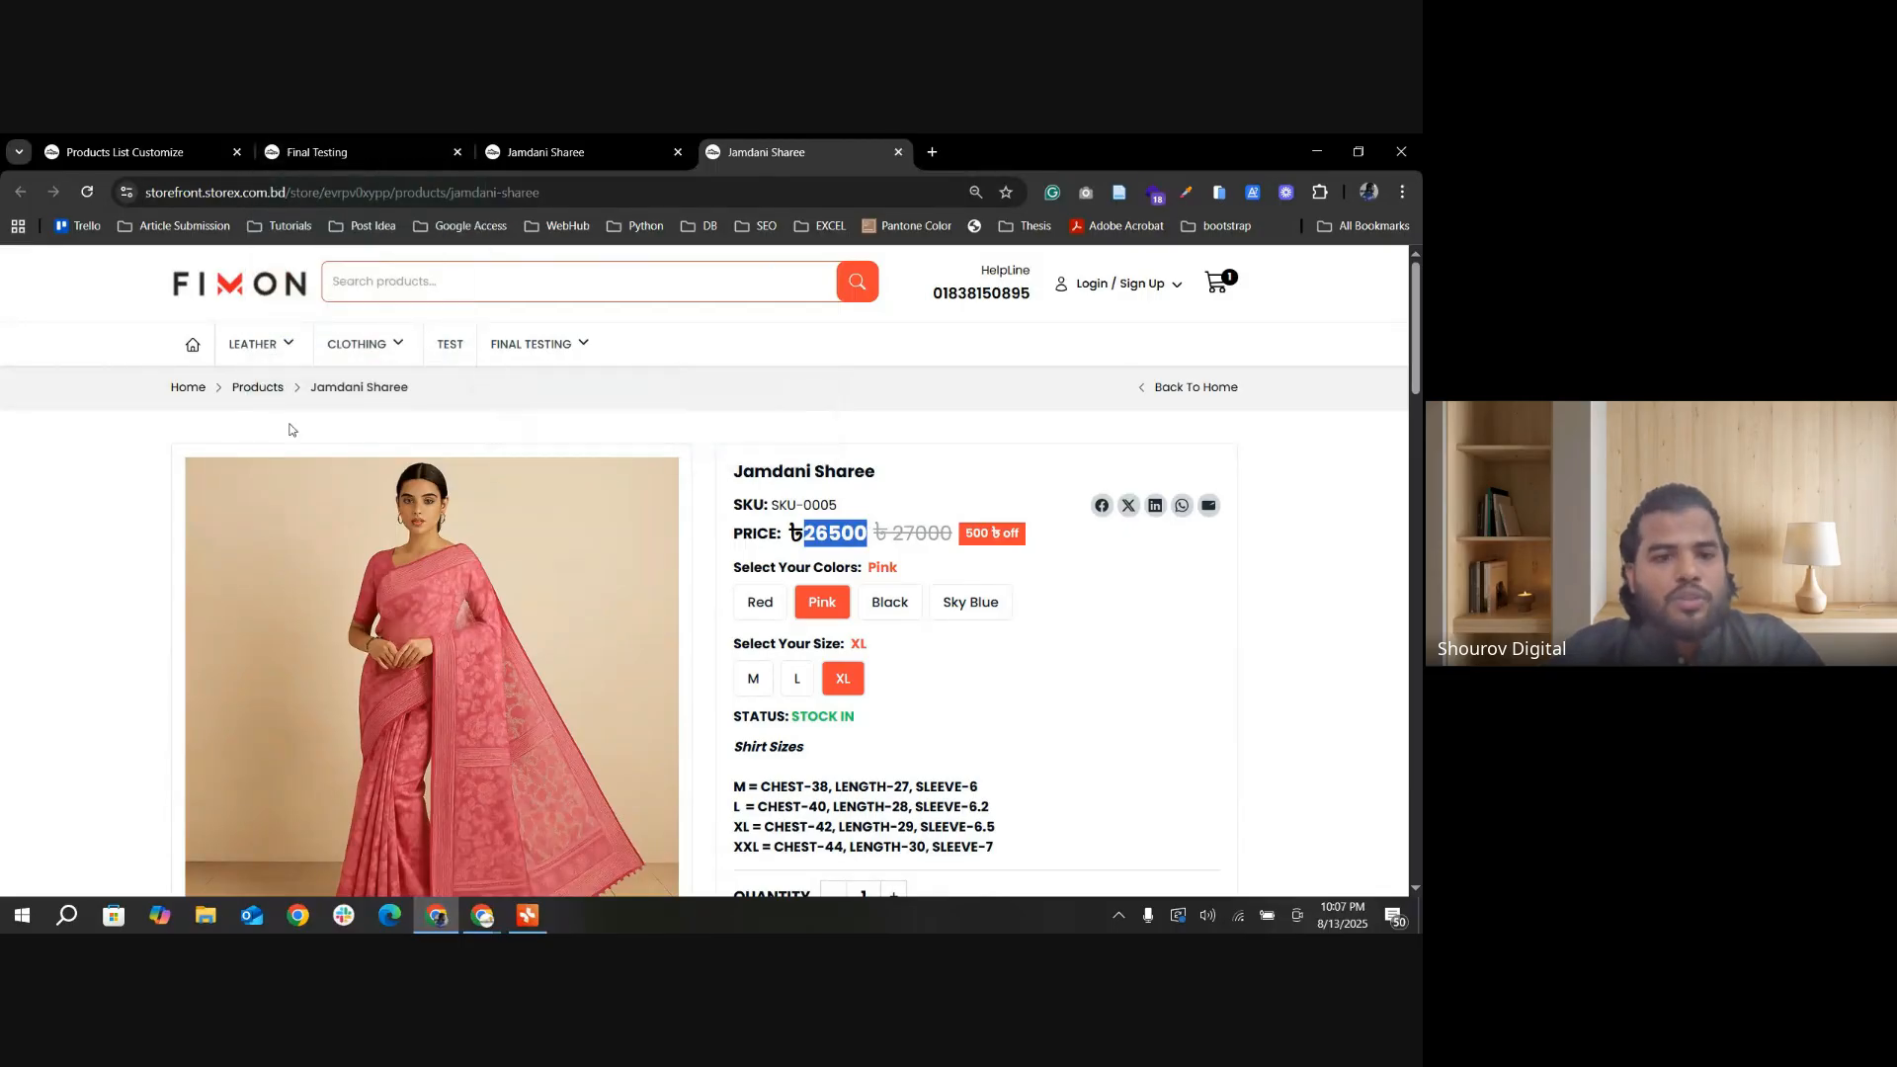
Step: Reload the Jamdani Sharee page to highlight its default variant's price, and return to the storefront home page
left_click(87, 189)
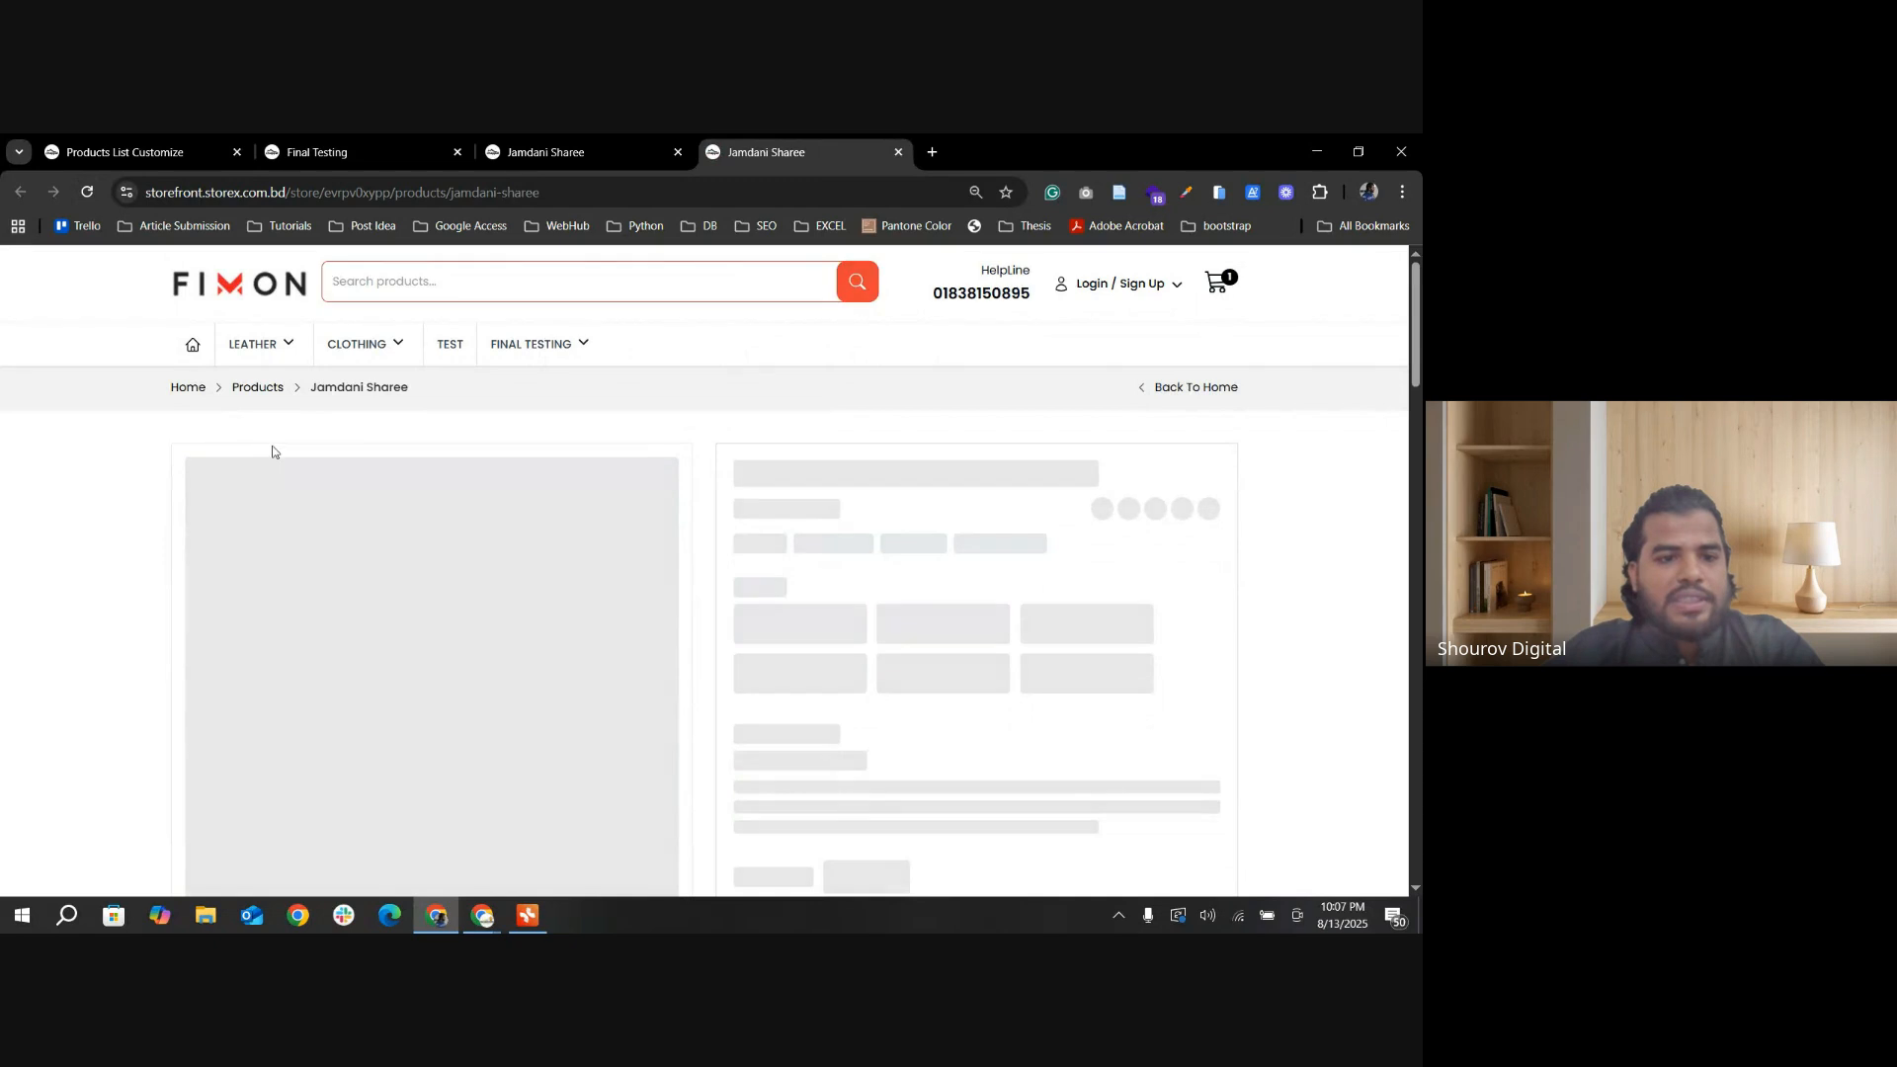
mouse_move(255, 354)
left_click_drag(875, 534, 771, 534)
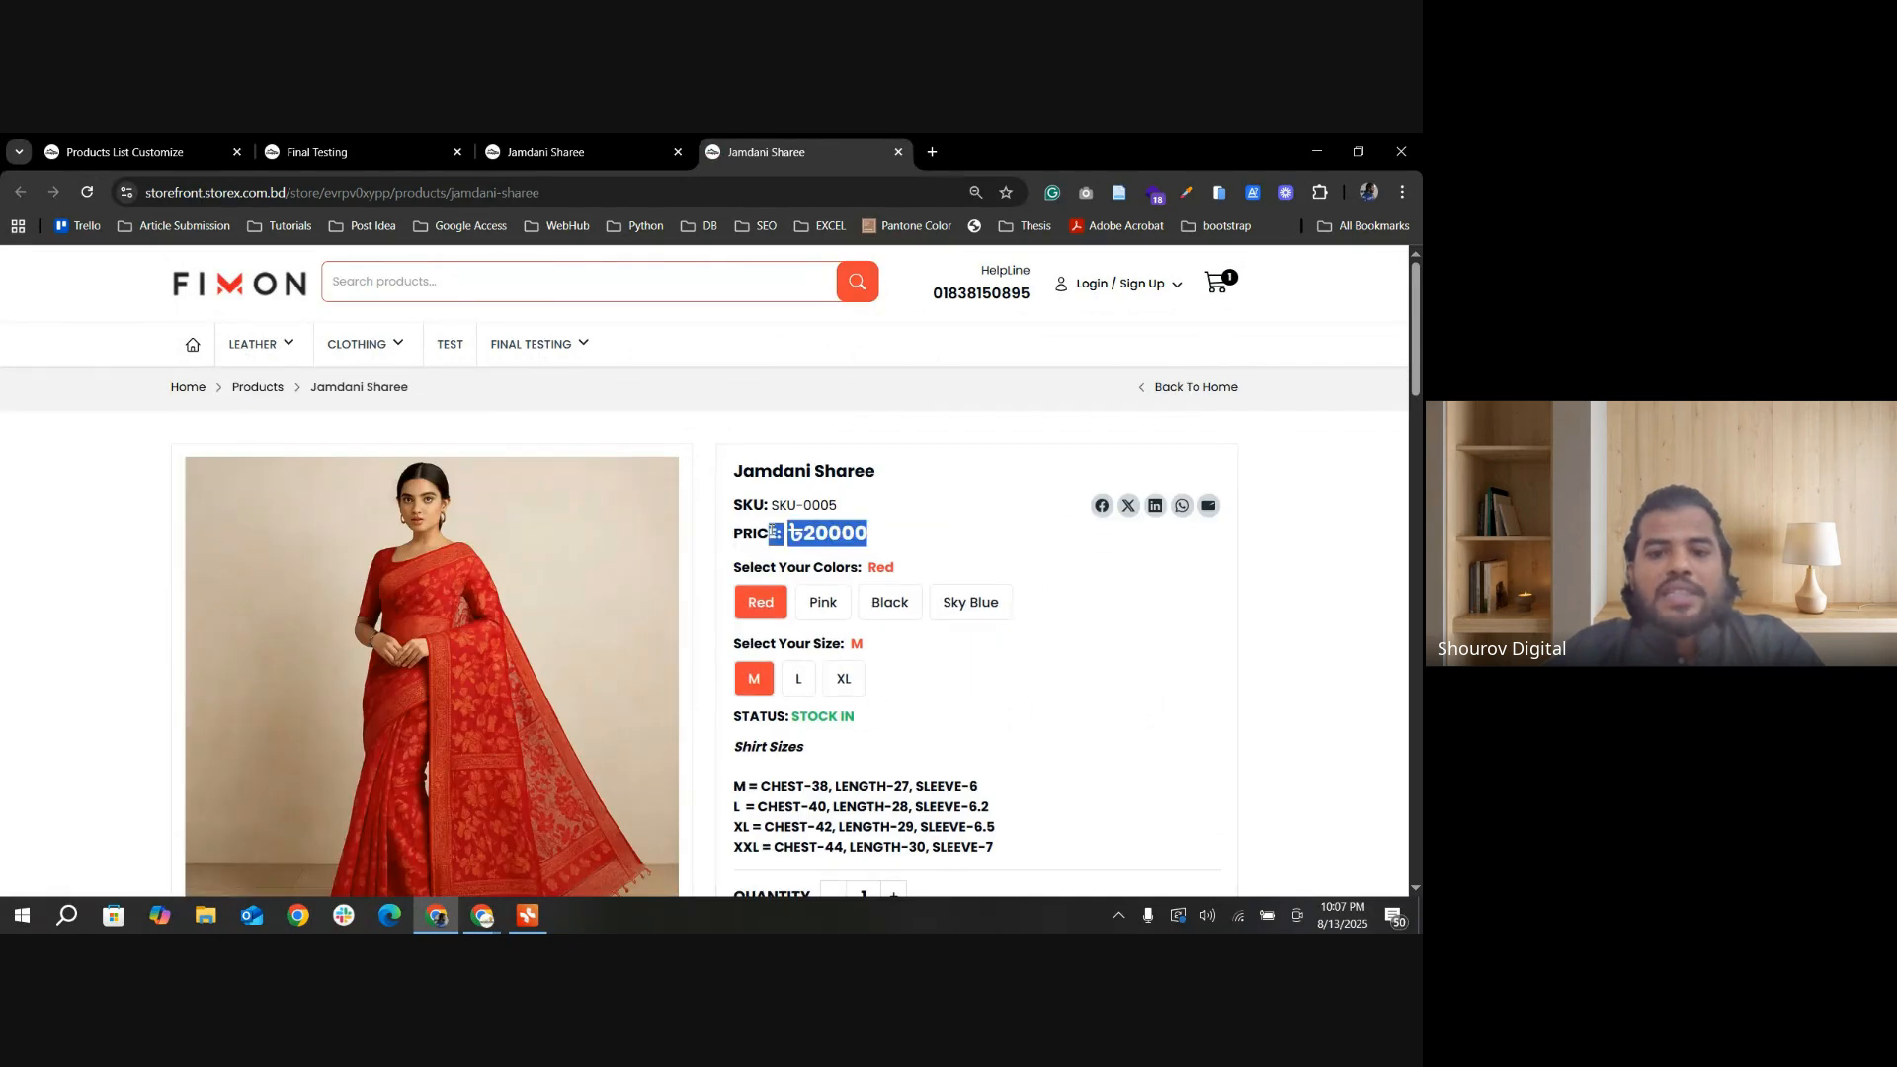
left_click(193, 345)
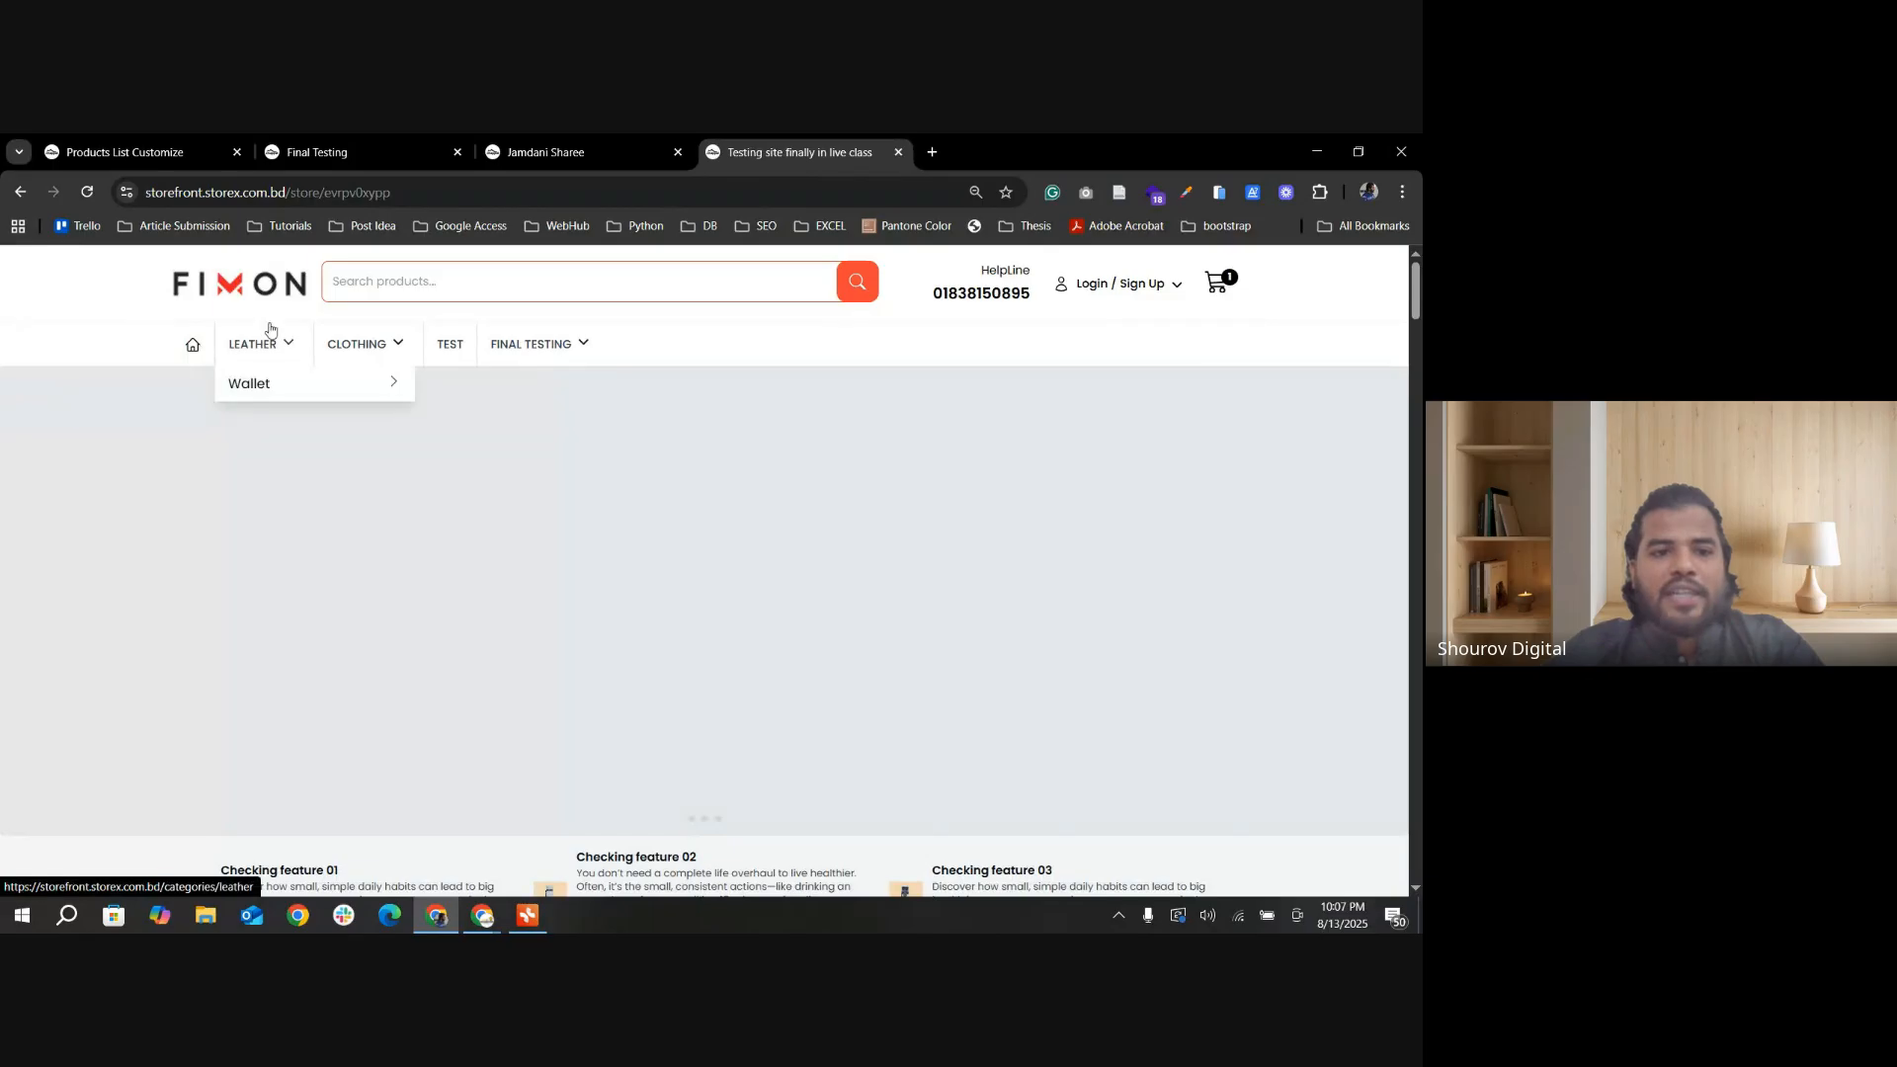
Step: Open the Jamdani Sharee for editing from the admin product list
left_click(100, 148)
left_click(74, 383)
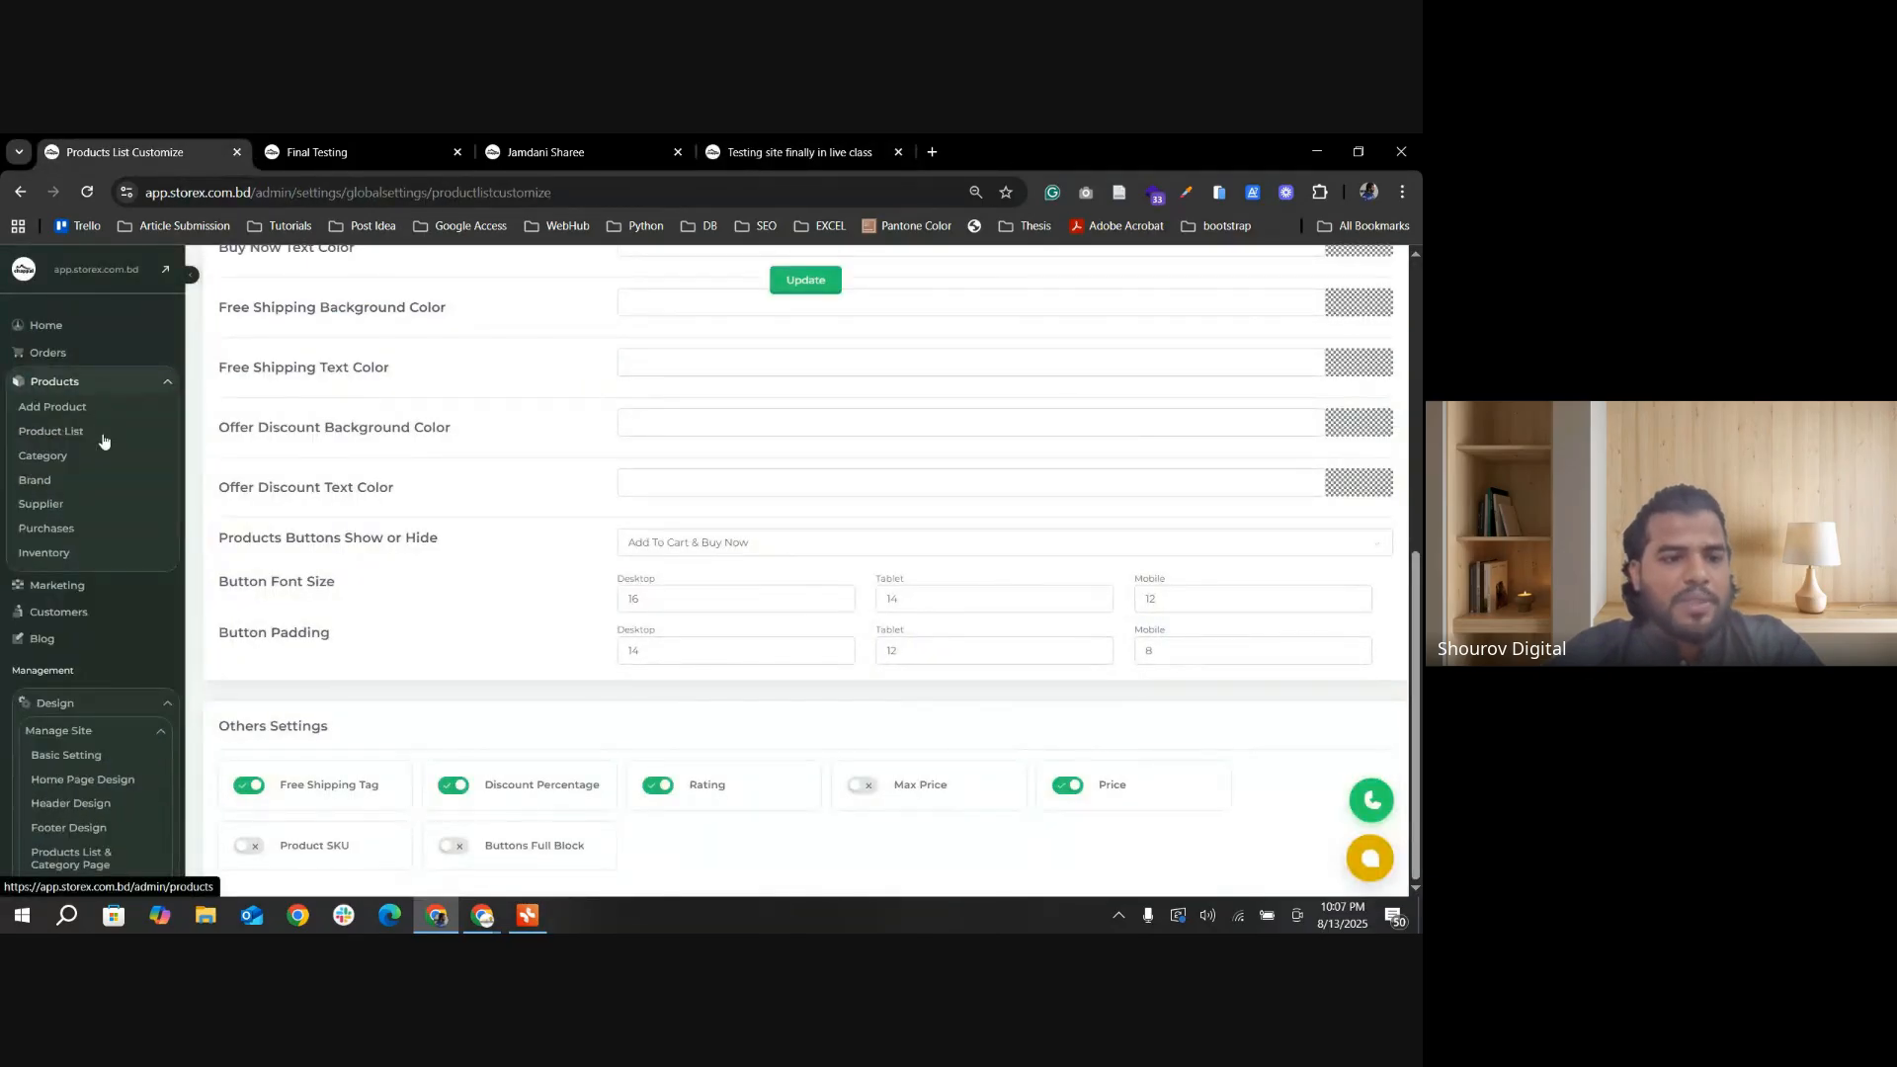
left_click(68, 439)
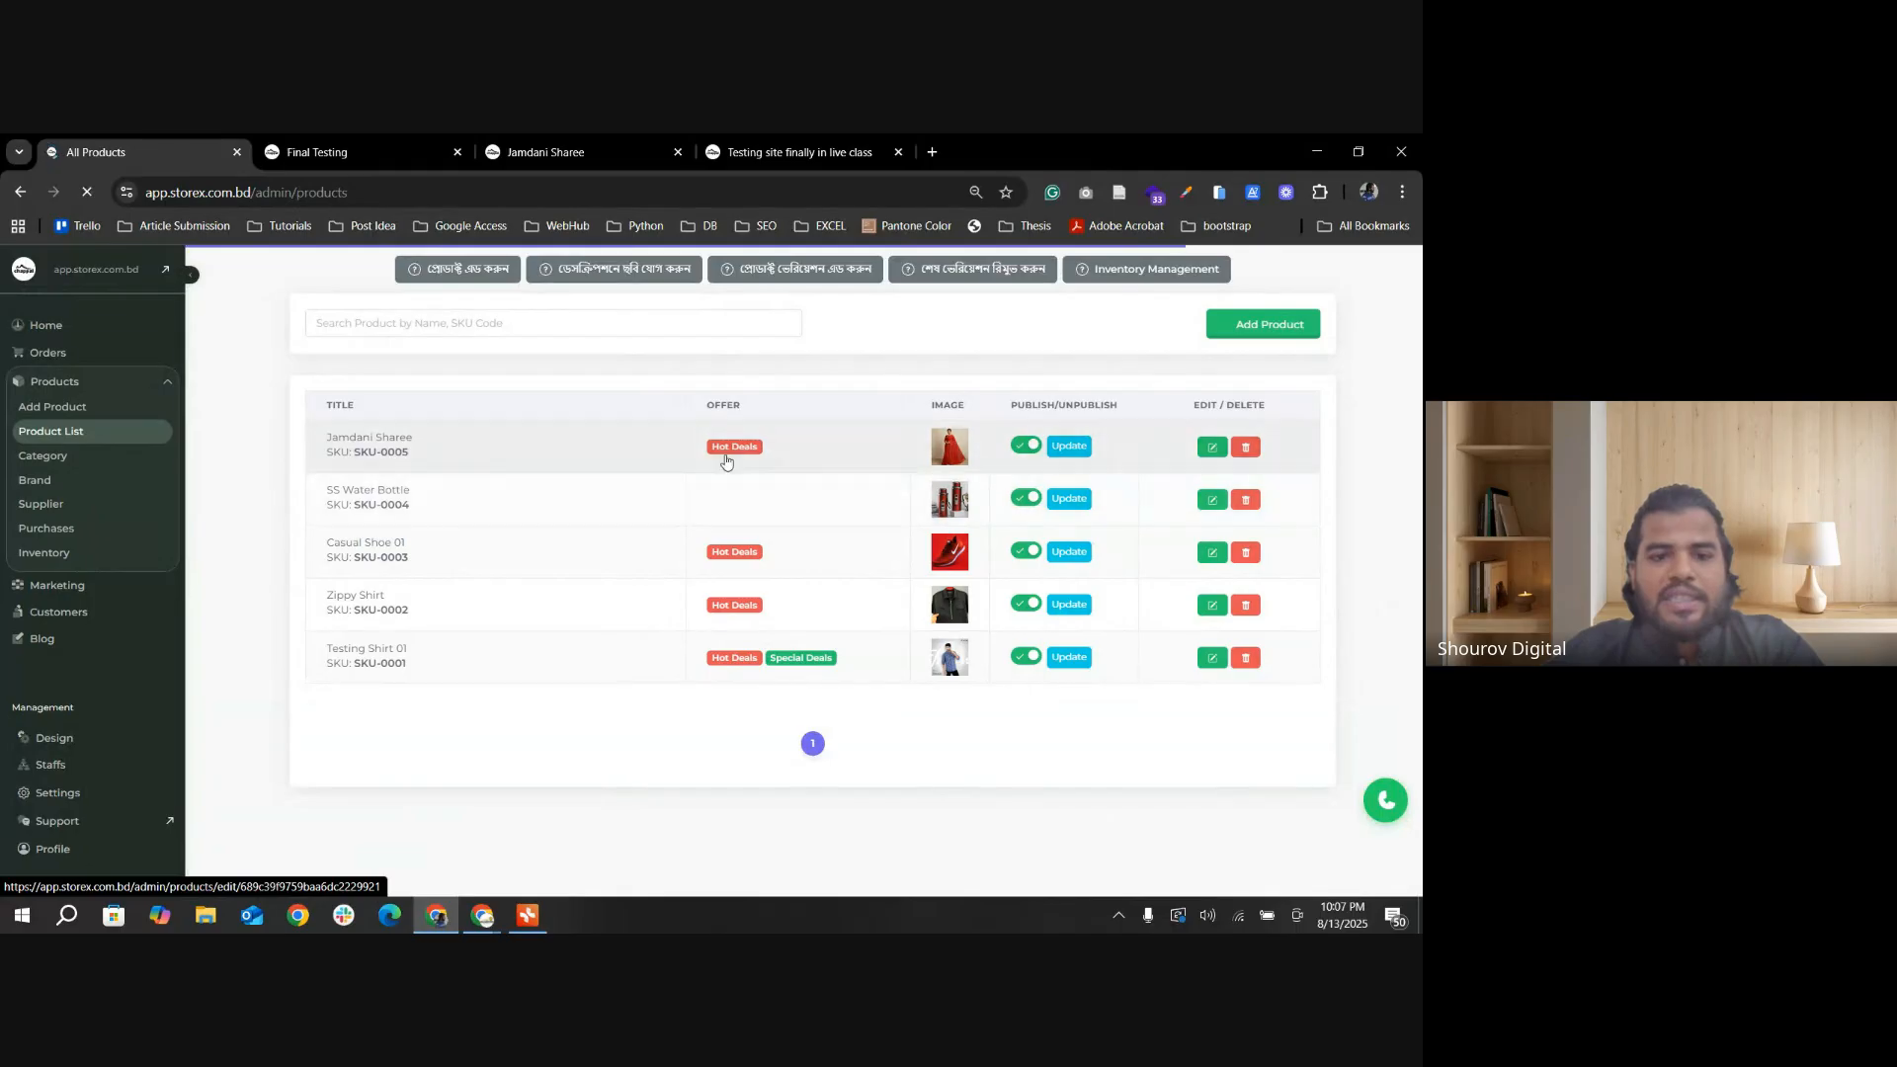
left_click(1209, 465)
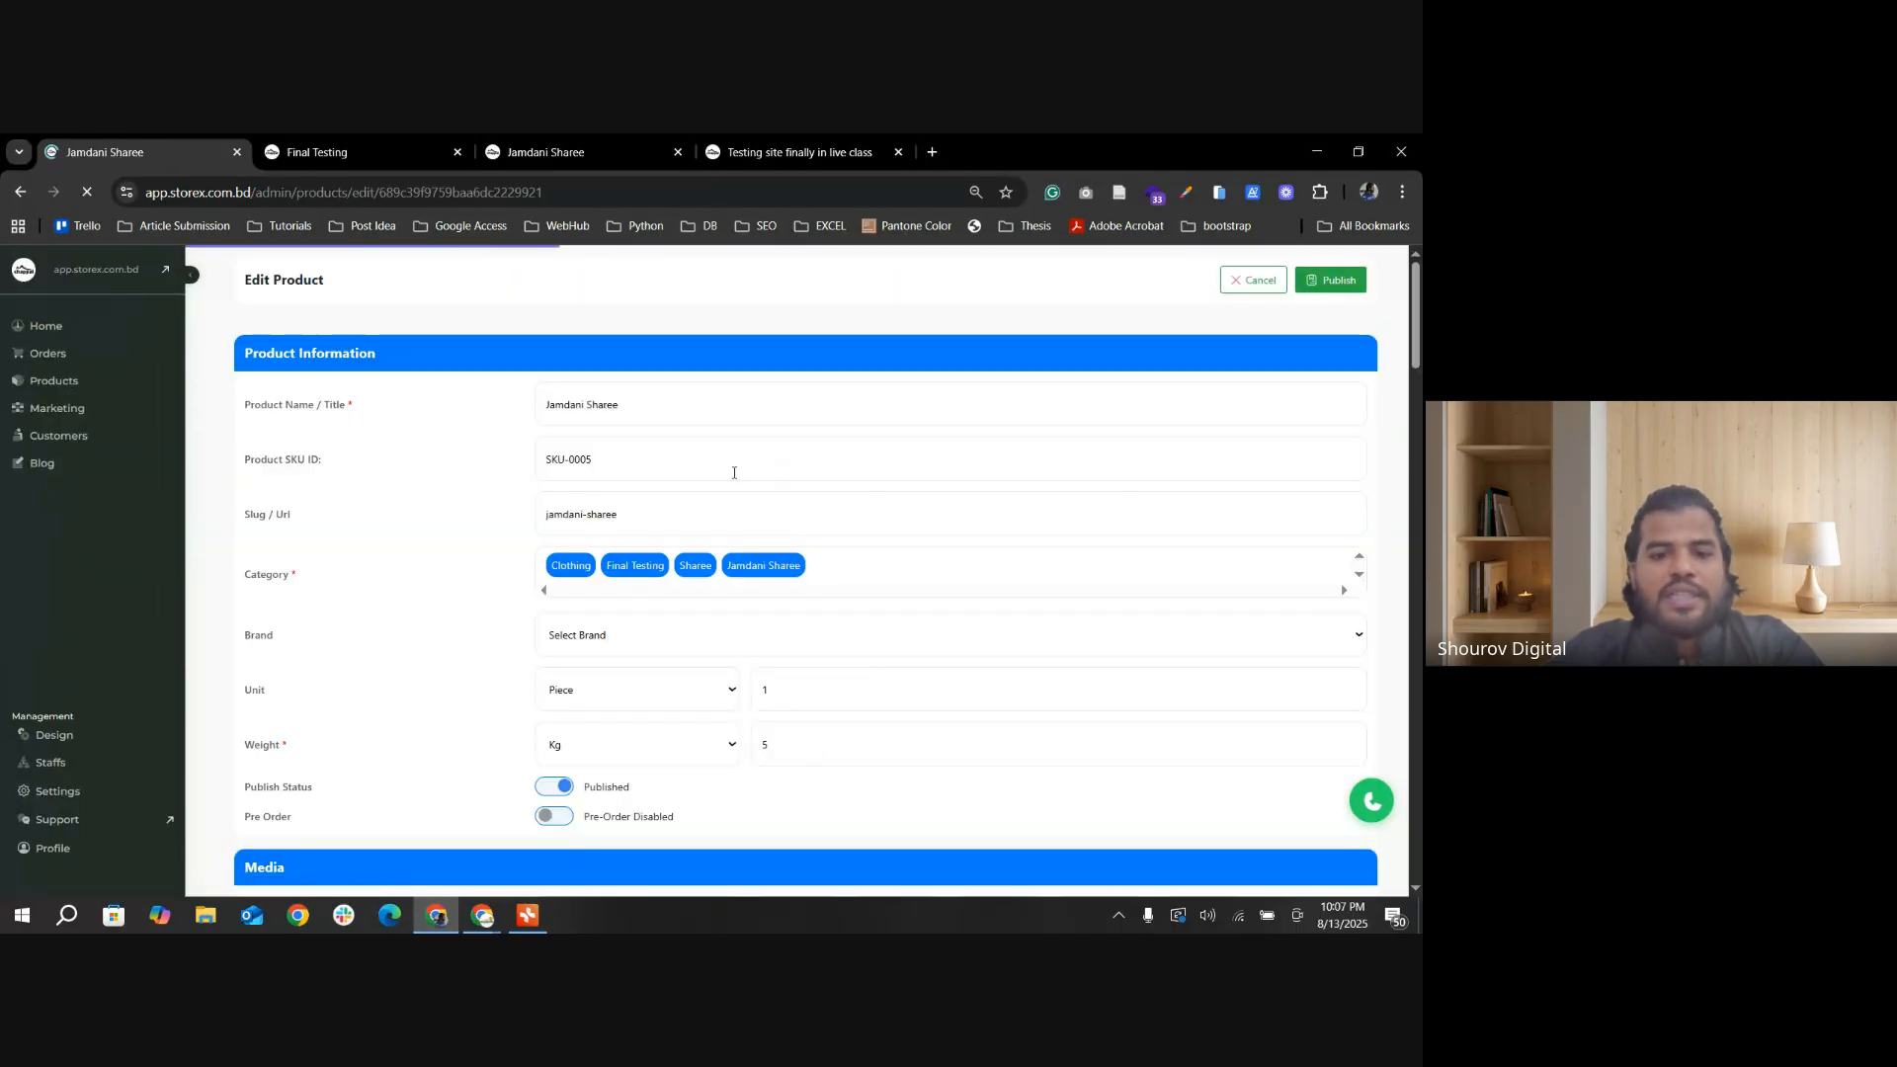
Step: Review the Jamdani Sharee's product information, images and variations, and highlight the price of the Red M variant
scroll(614, 504, "down", 8)
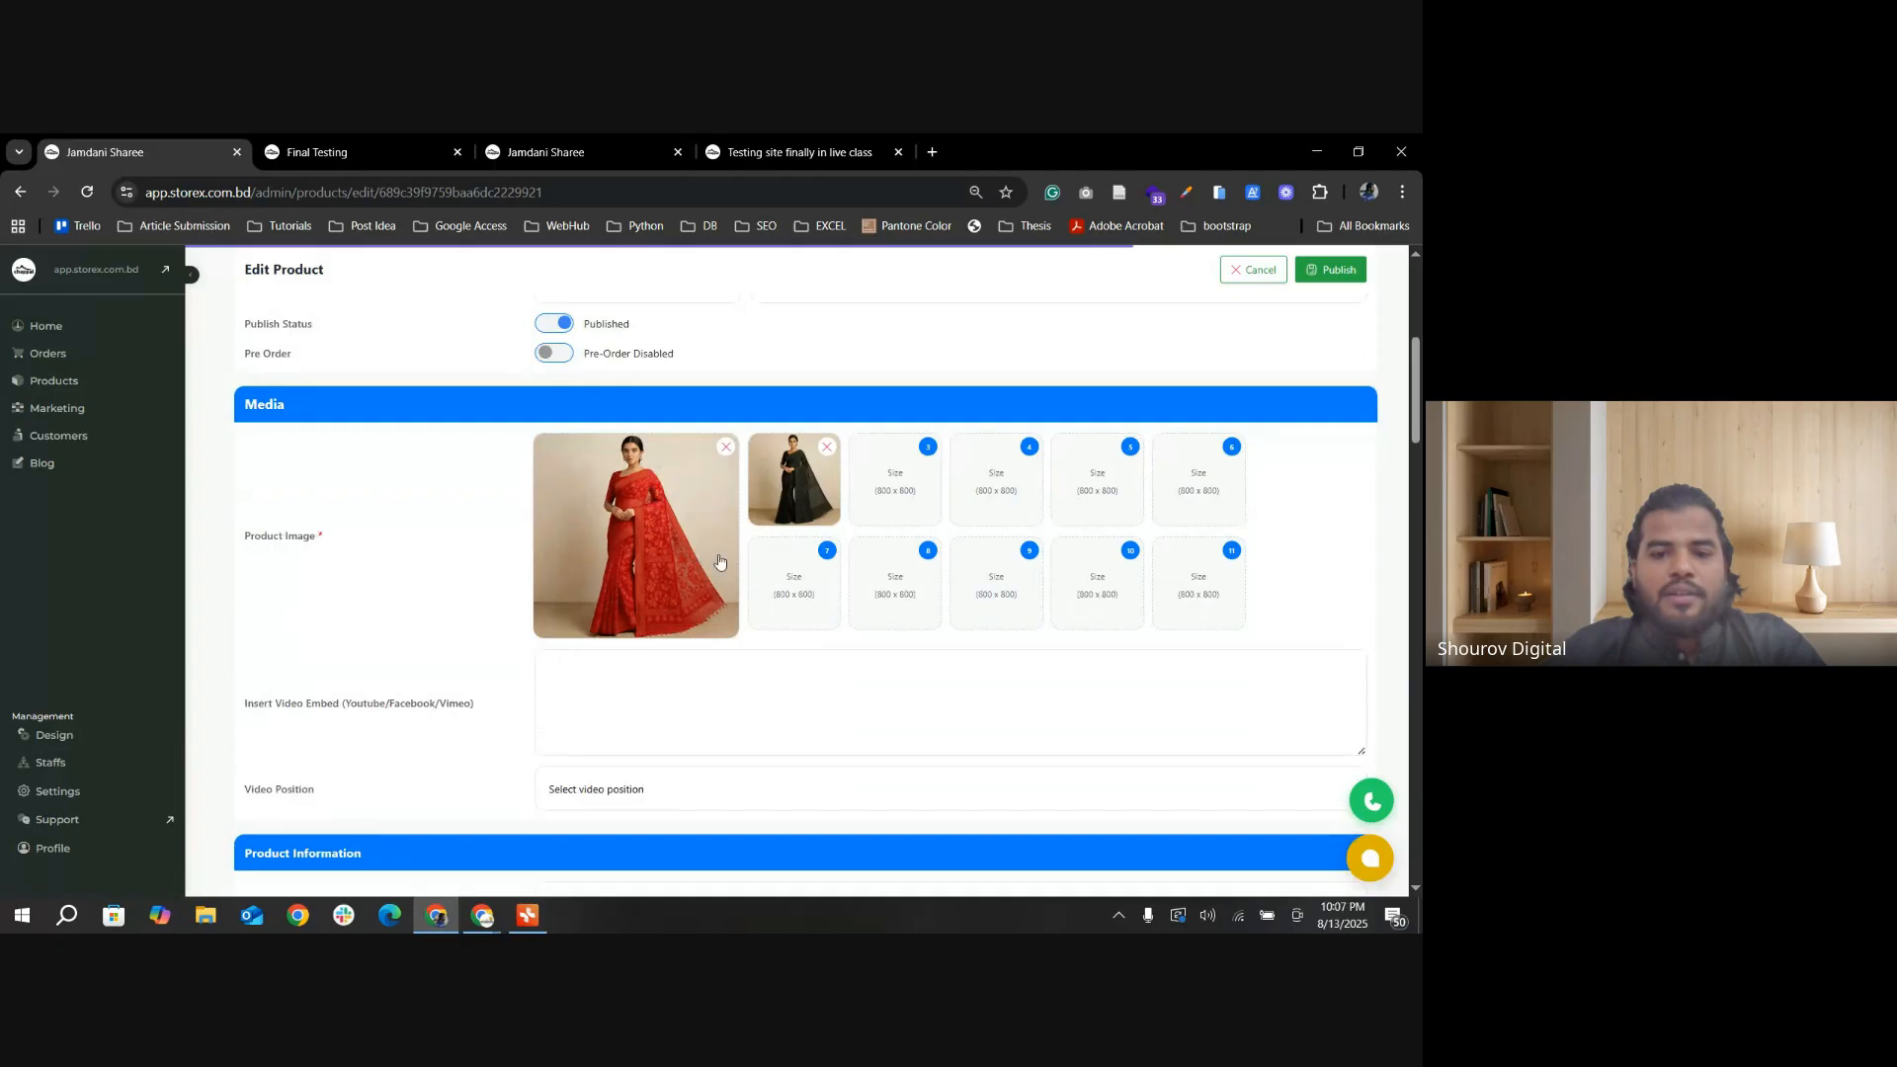
scroll(721, 562, "down", 4)
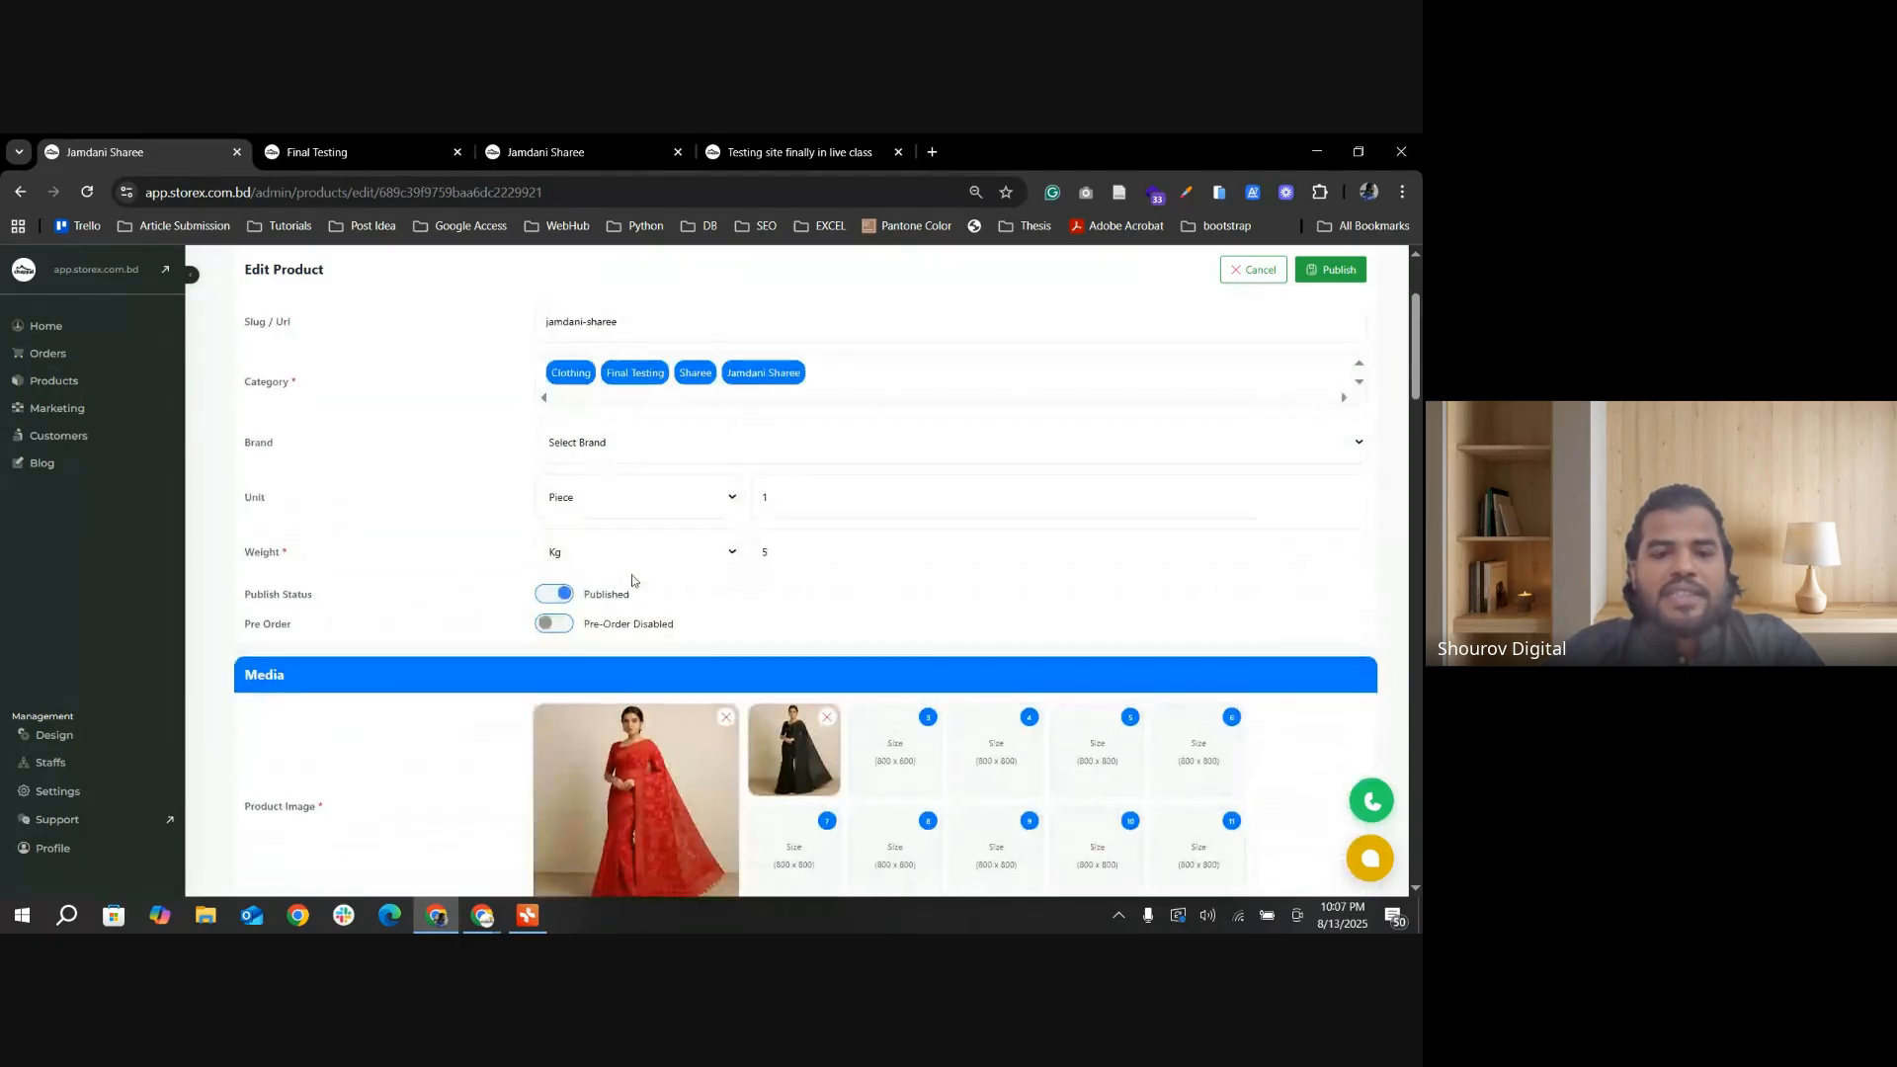
scroll(620, 622, "down", 3)
scroll(619, 623, "up", 15)
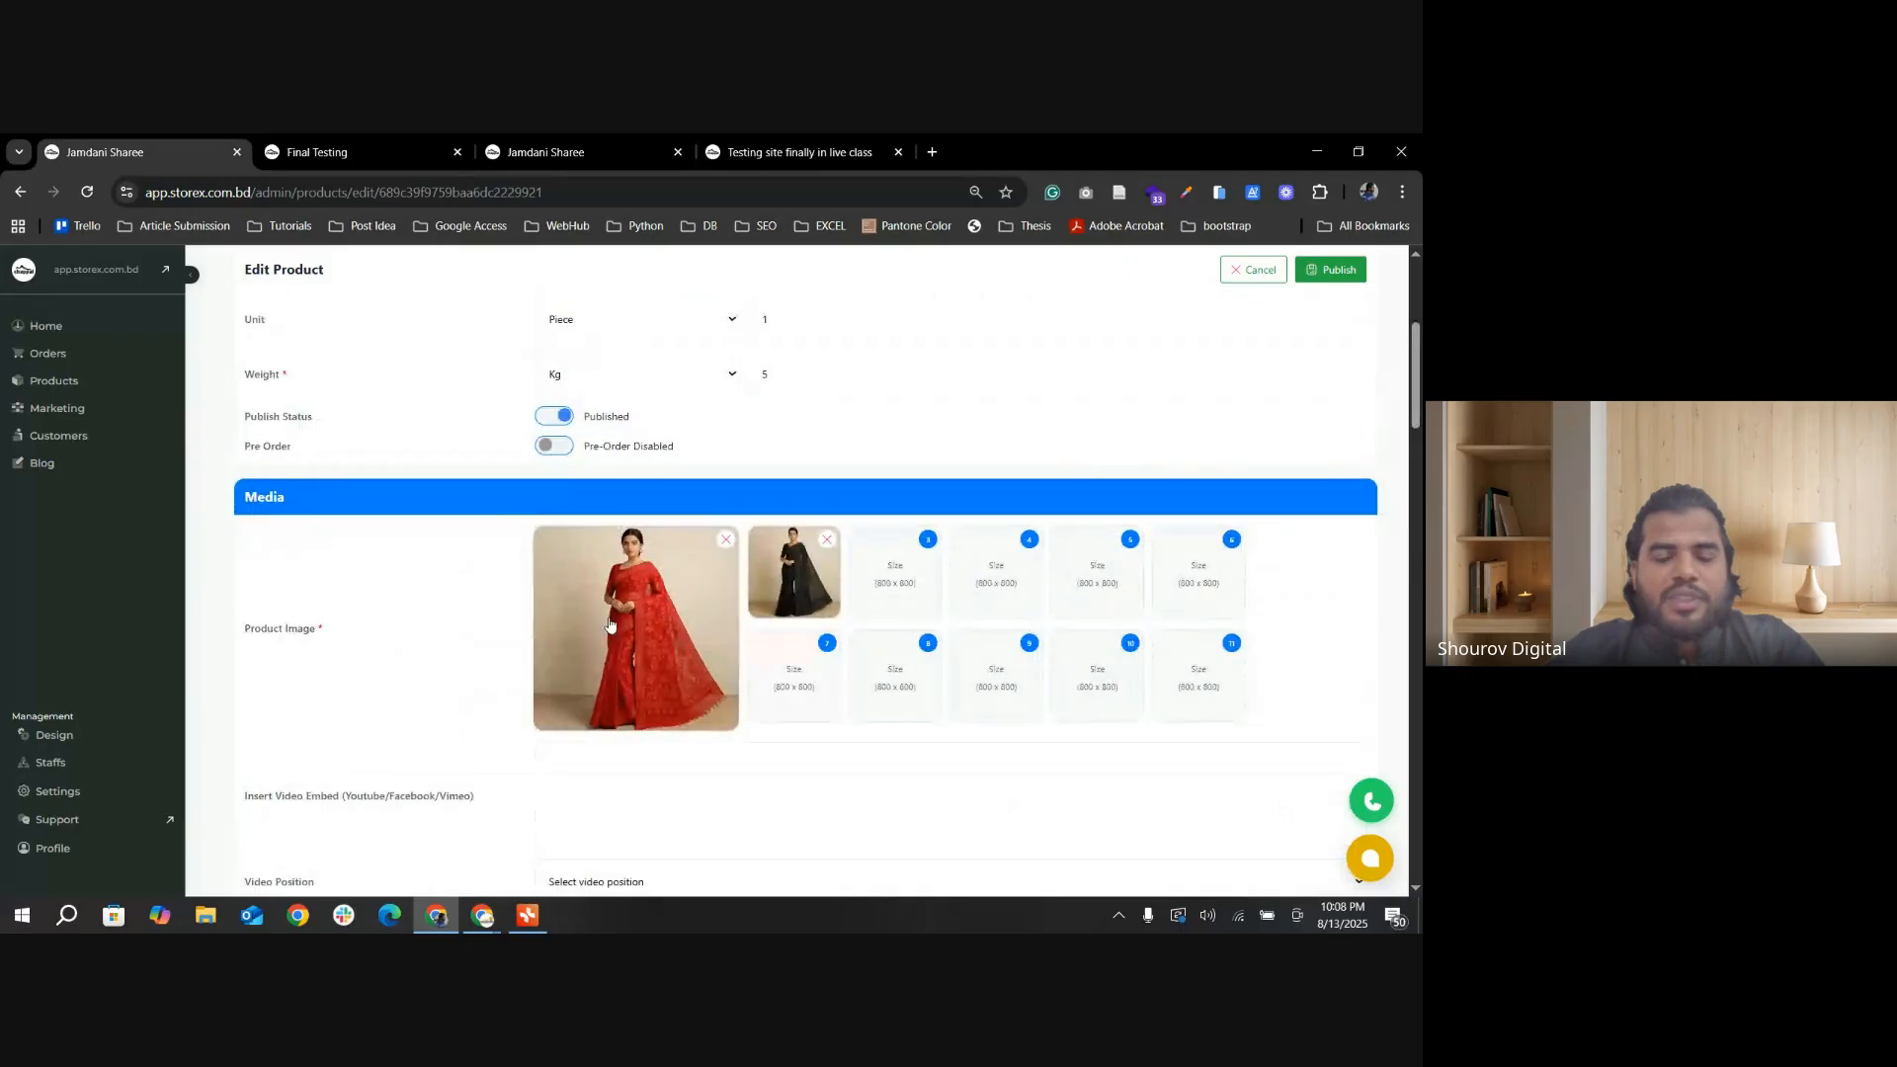
scroll(618, 623, "down", 12)
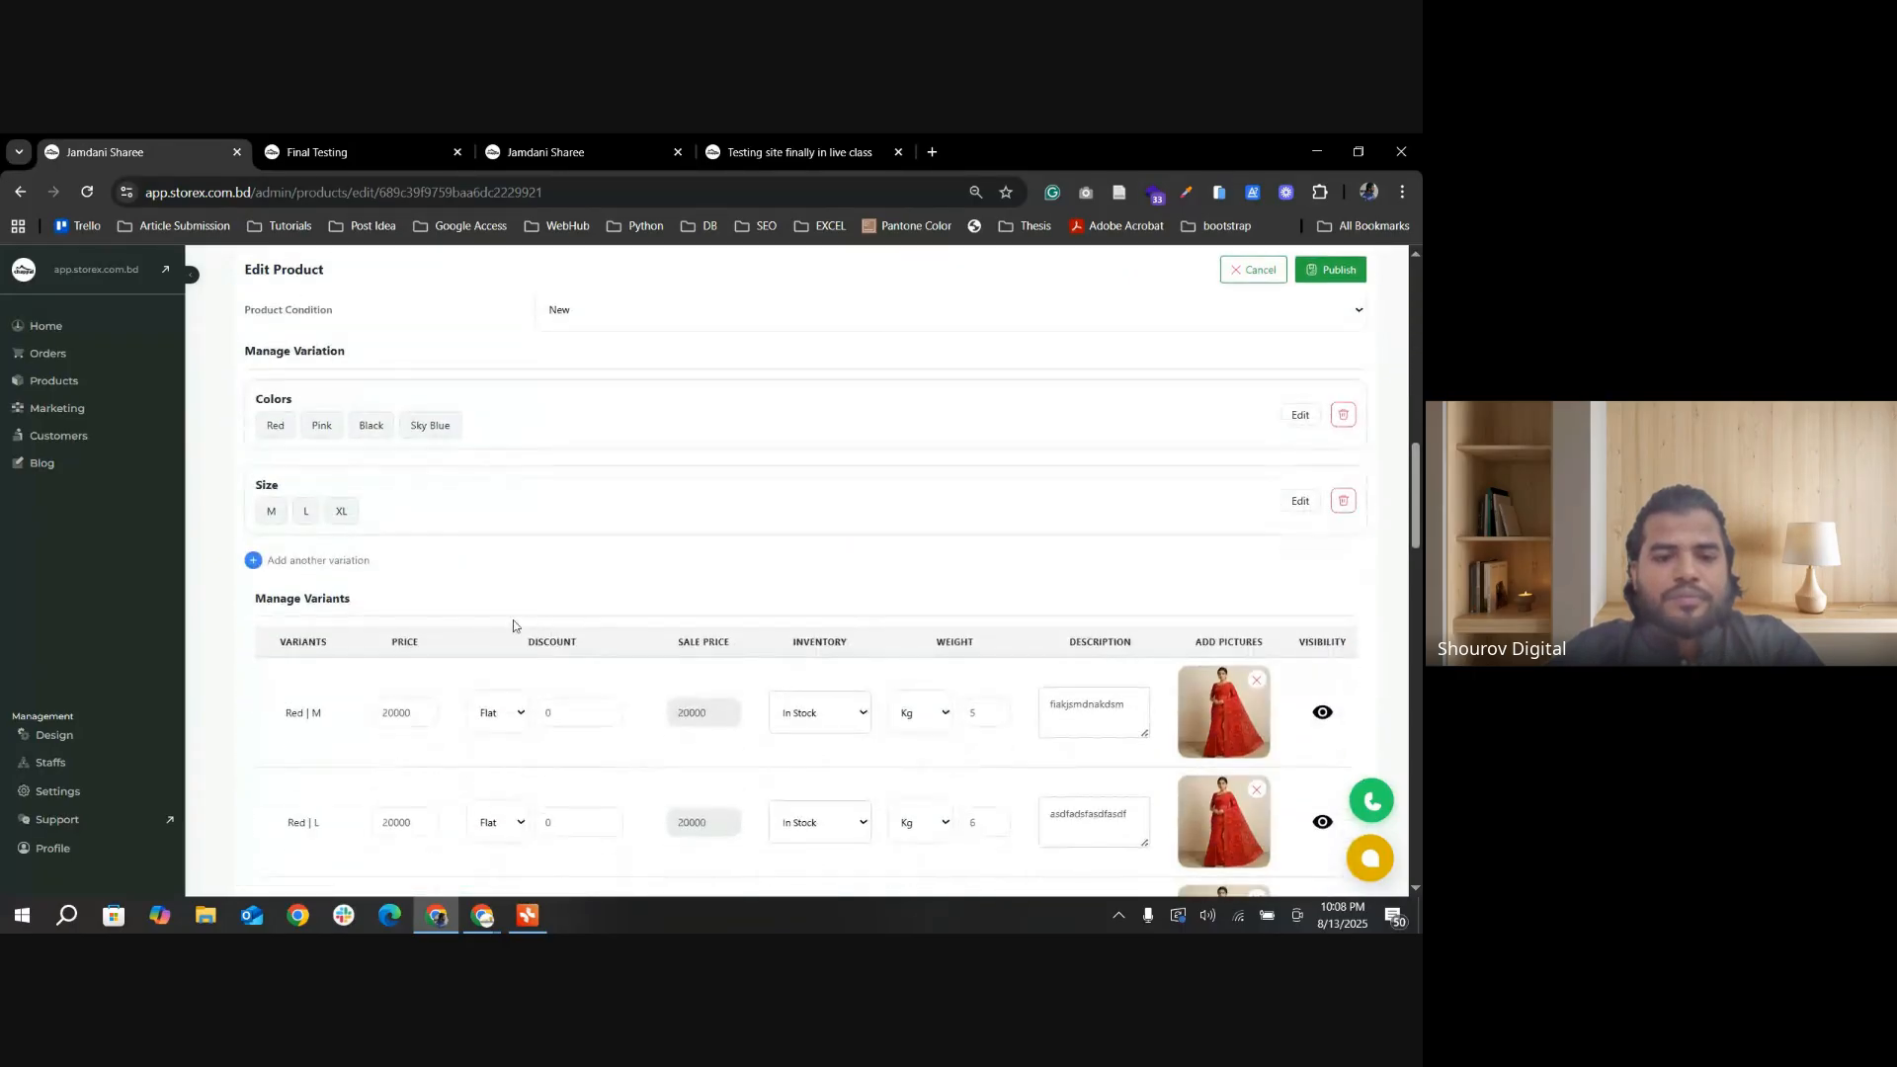
left_click_drag(415, 530, 383, 531)
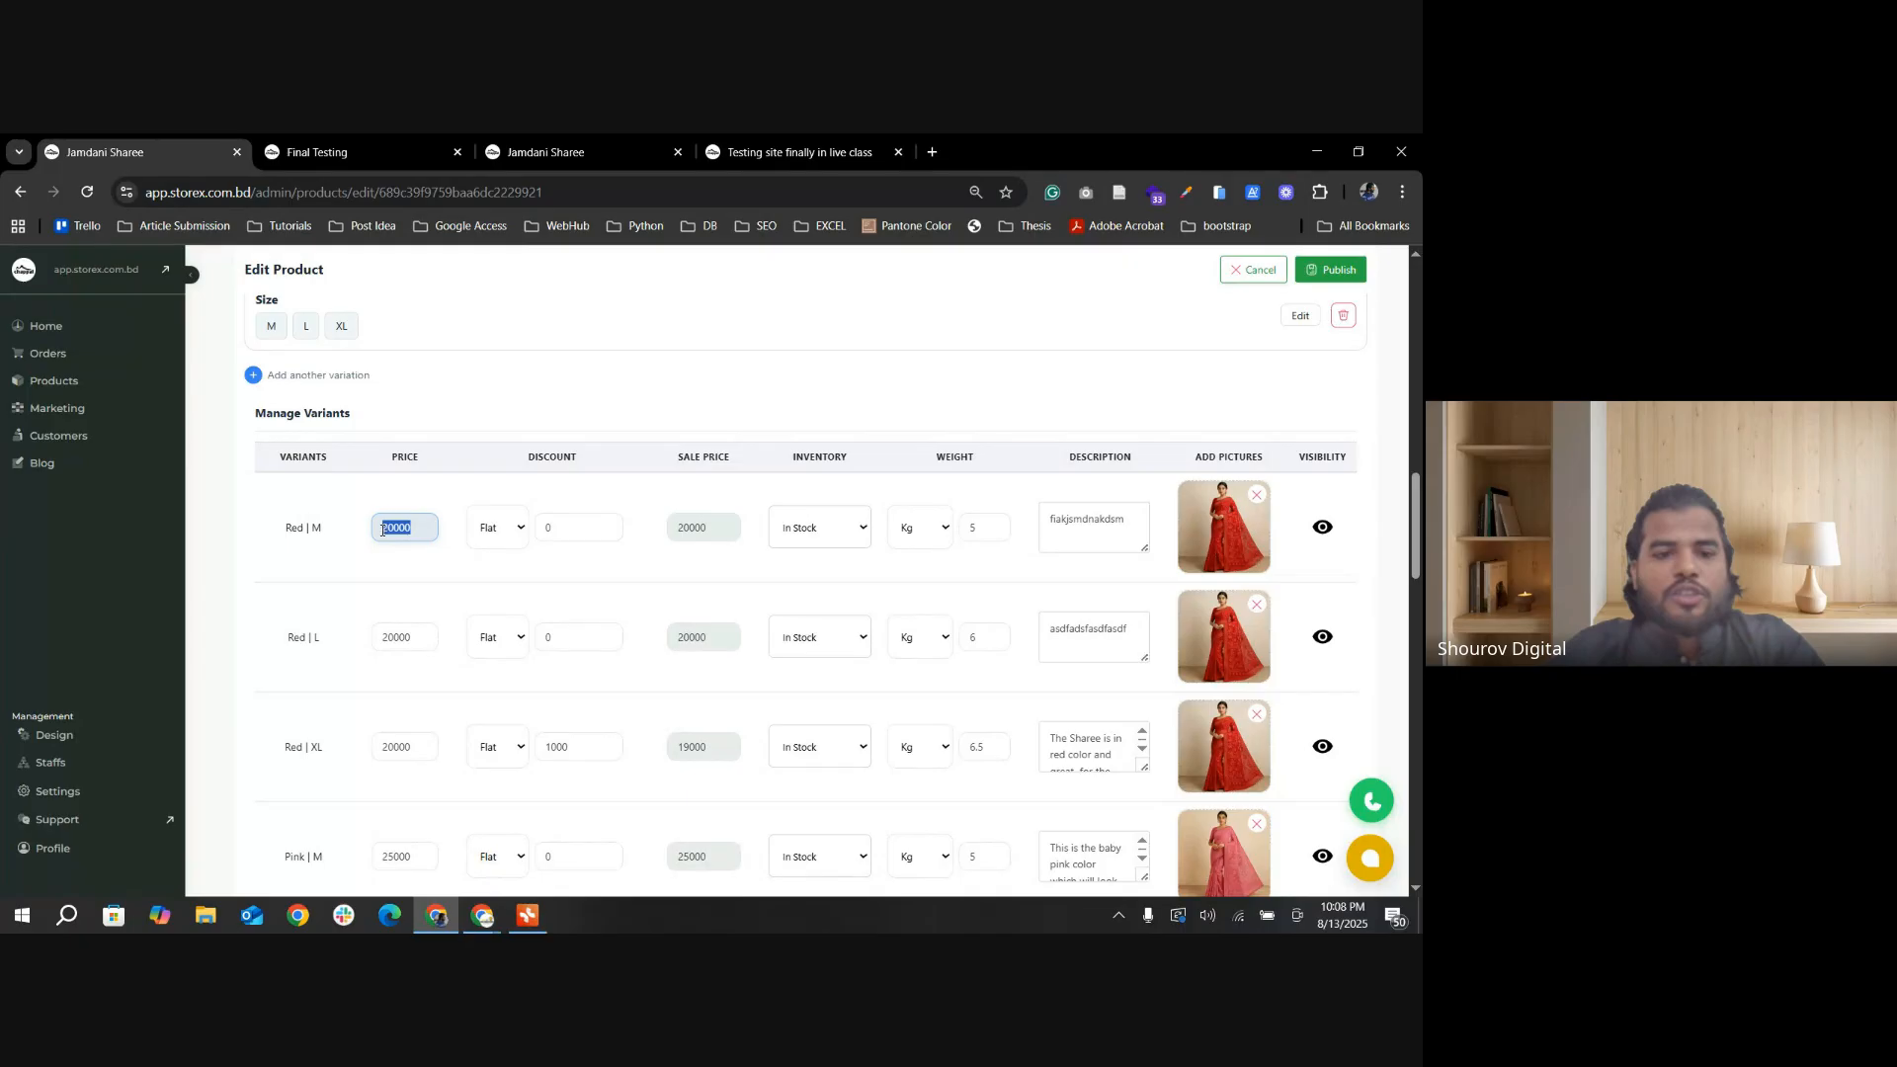
scroll(692, 583, "up", 1)
scroll(632, 584, "down", 1)
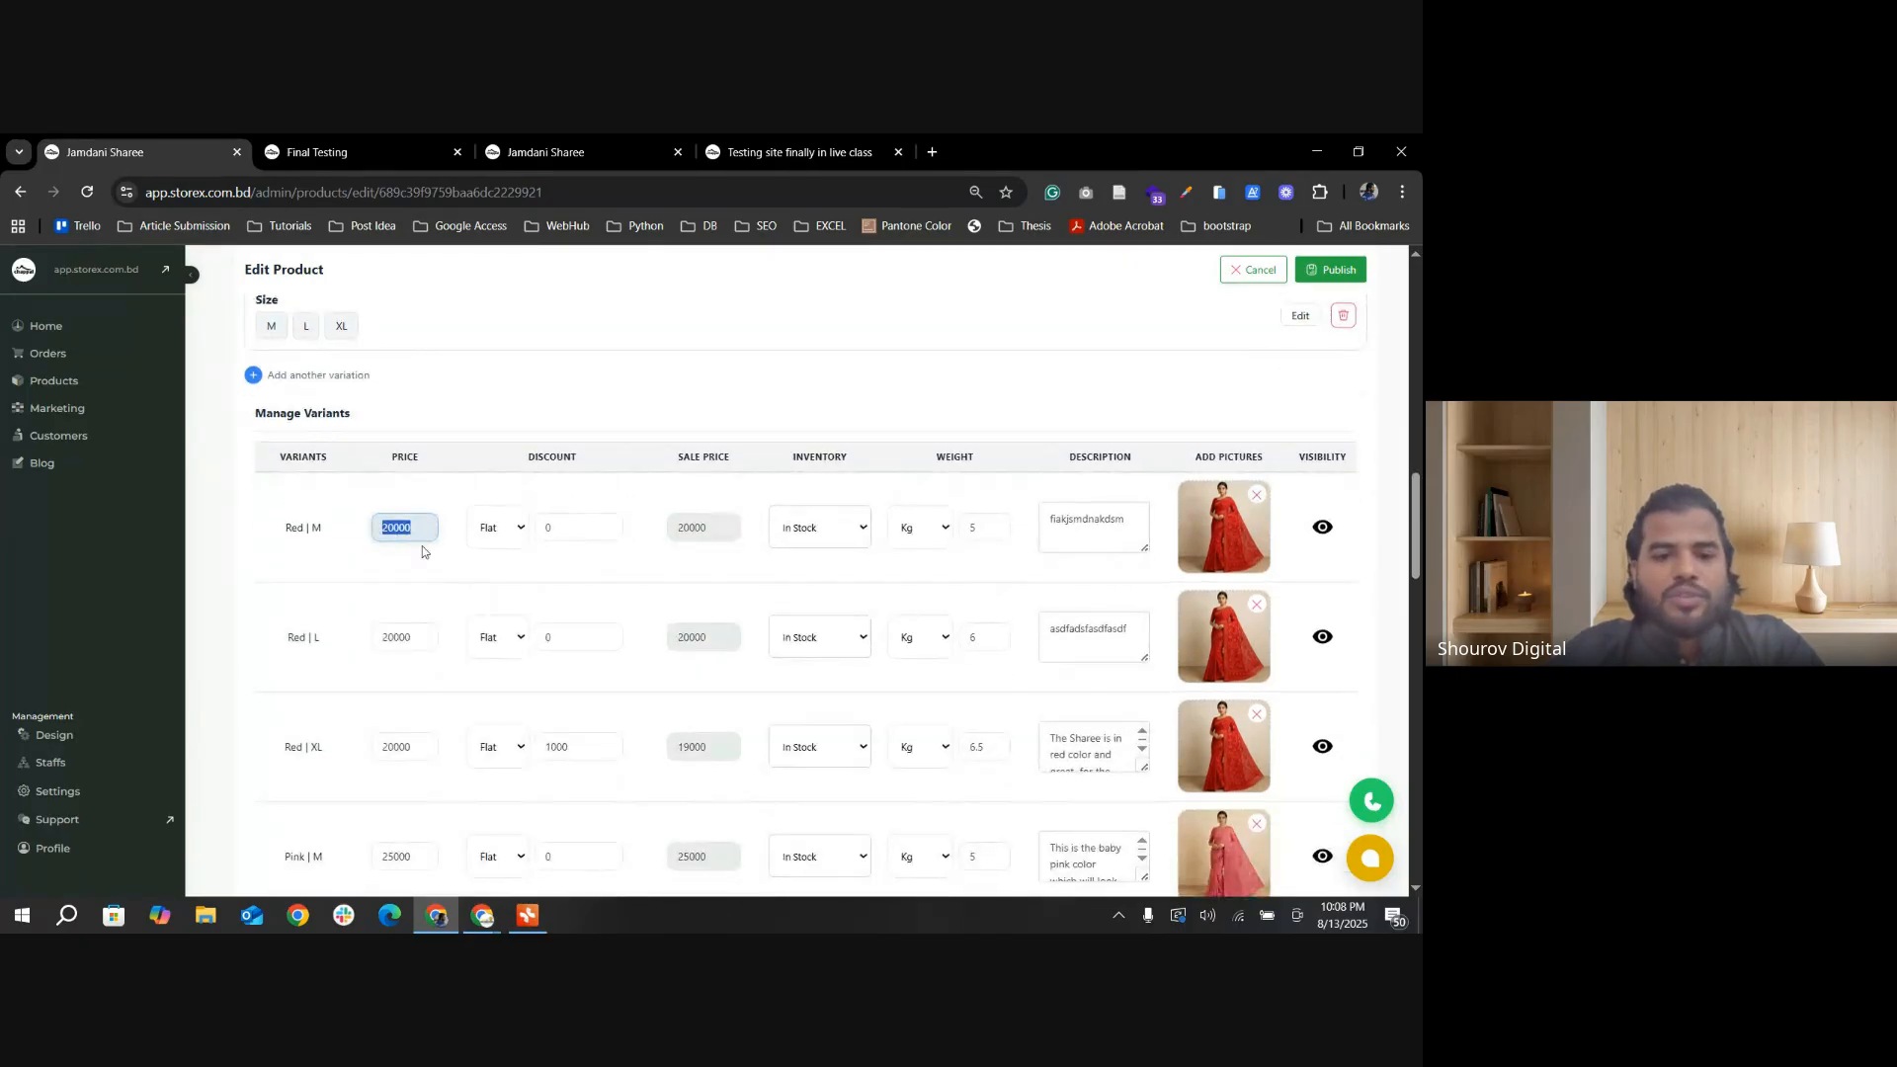
Step: Examine the Red XL variant's price, flat discount, sale price and description
scroll(484, 673, "down", 2)
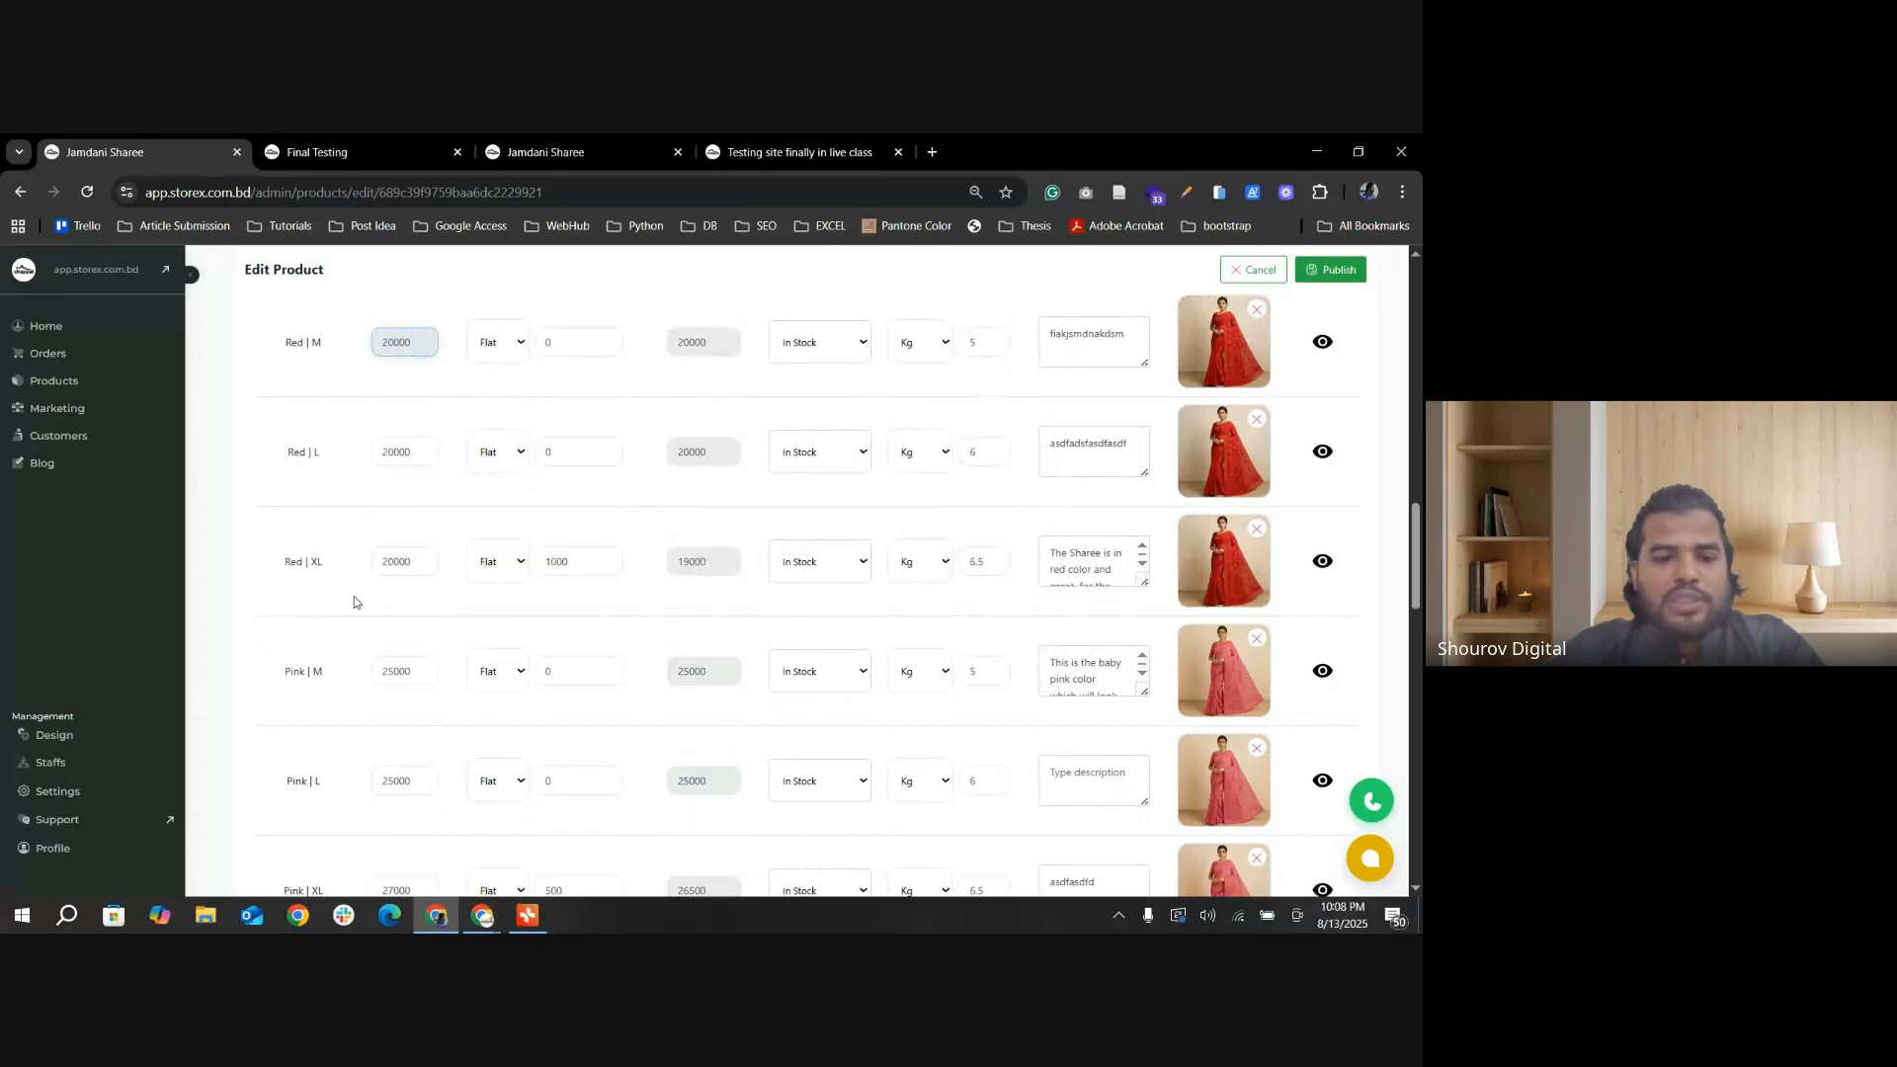
left_click_drag(306, 568, 387, 570)
left_click(569, 562)
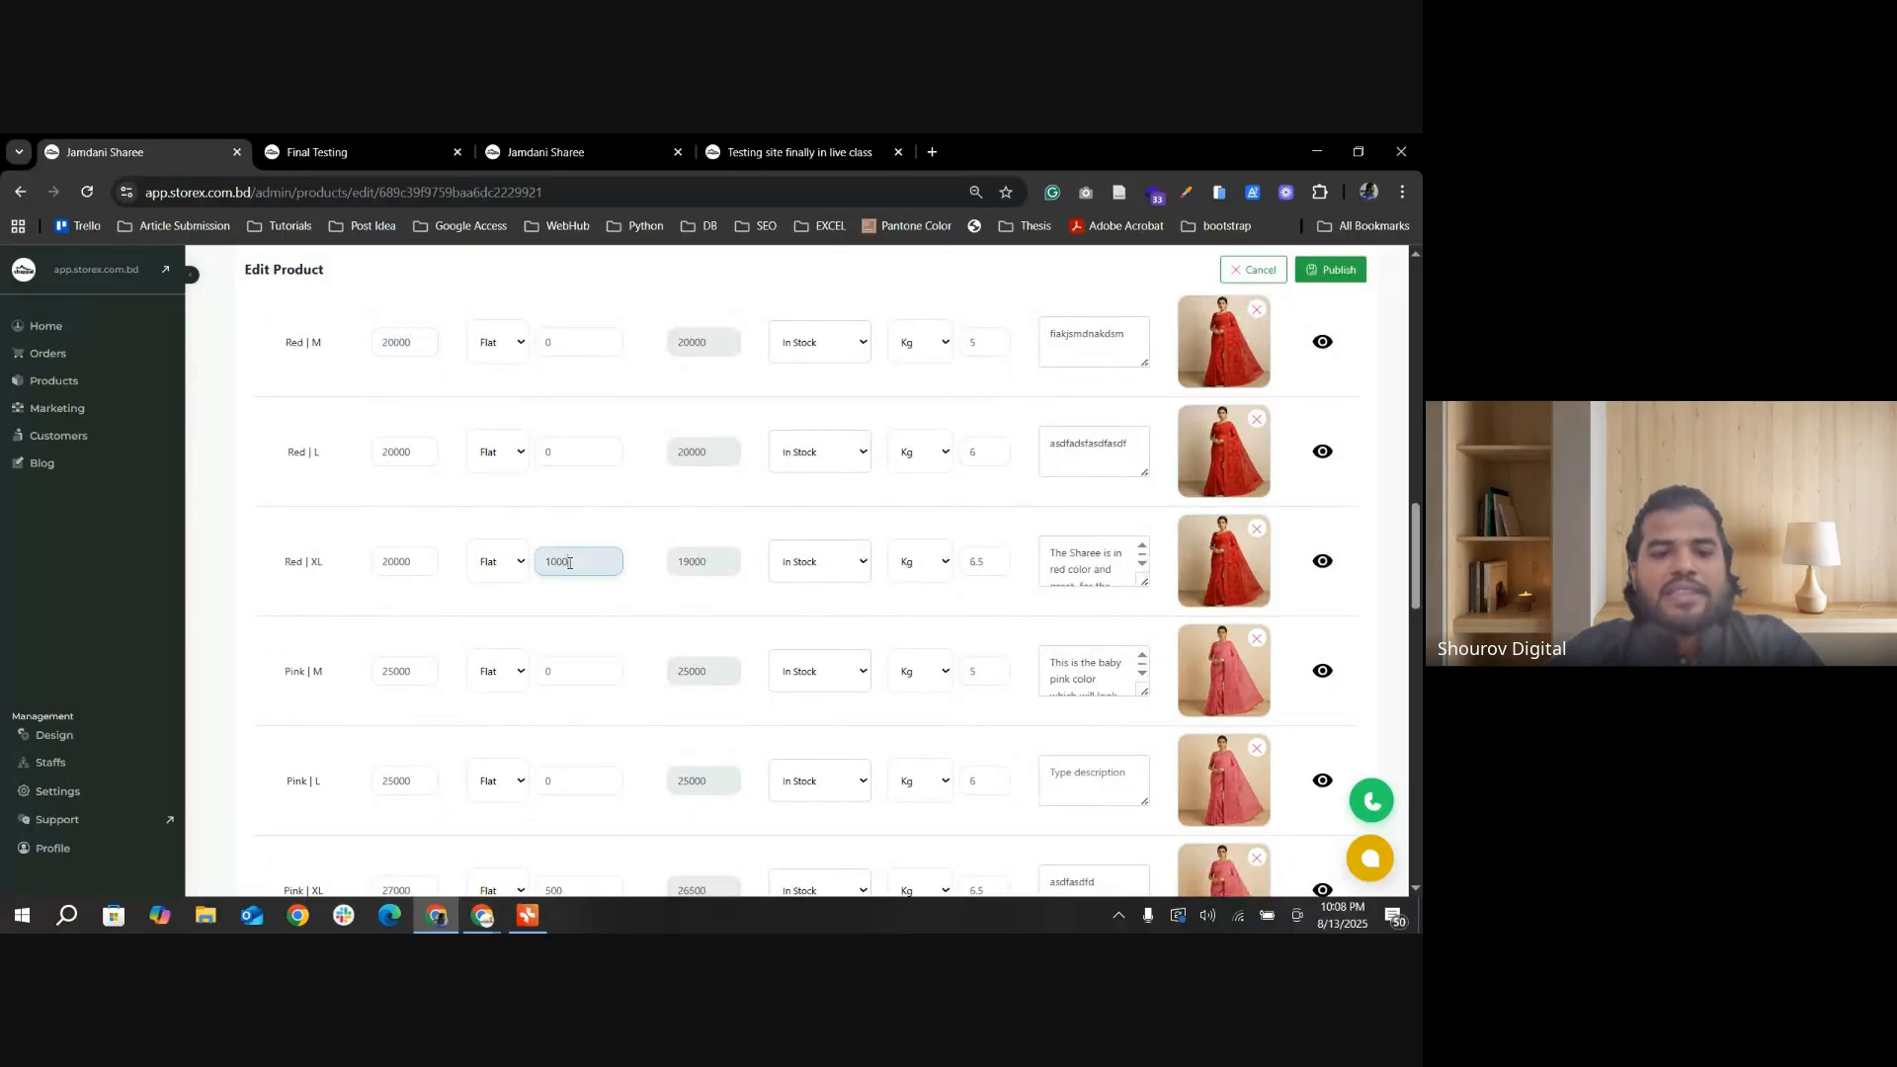
double_click(673, 570)
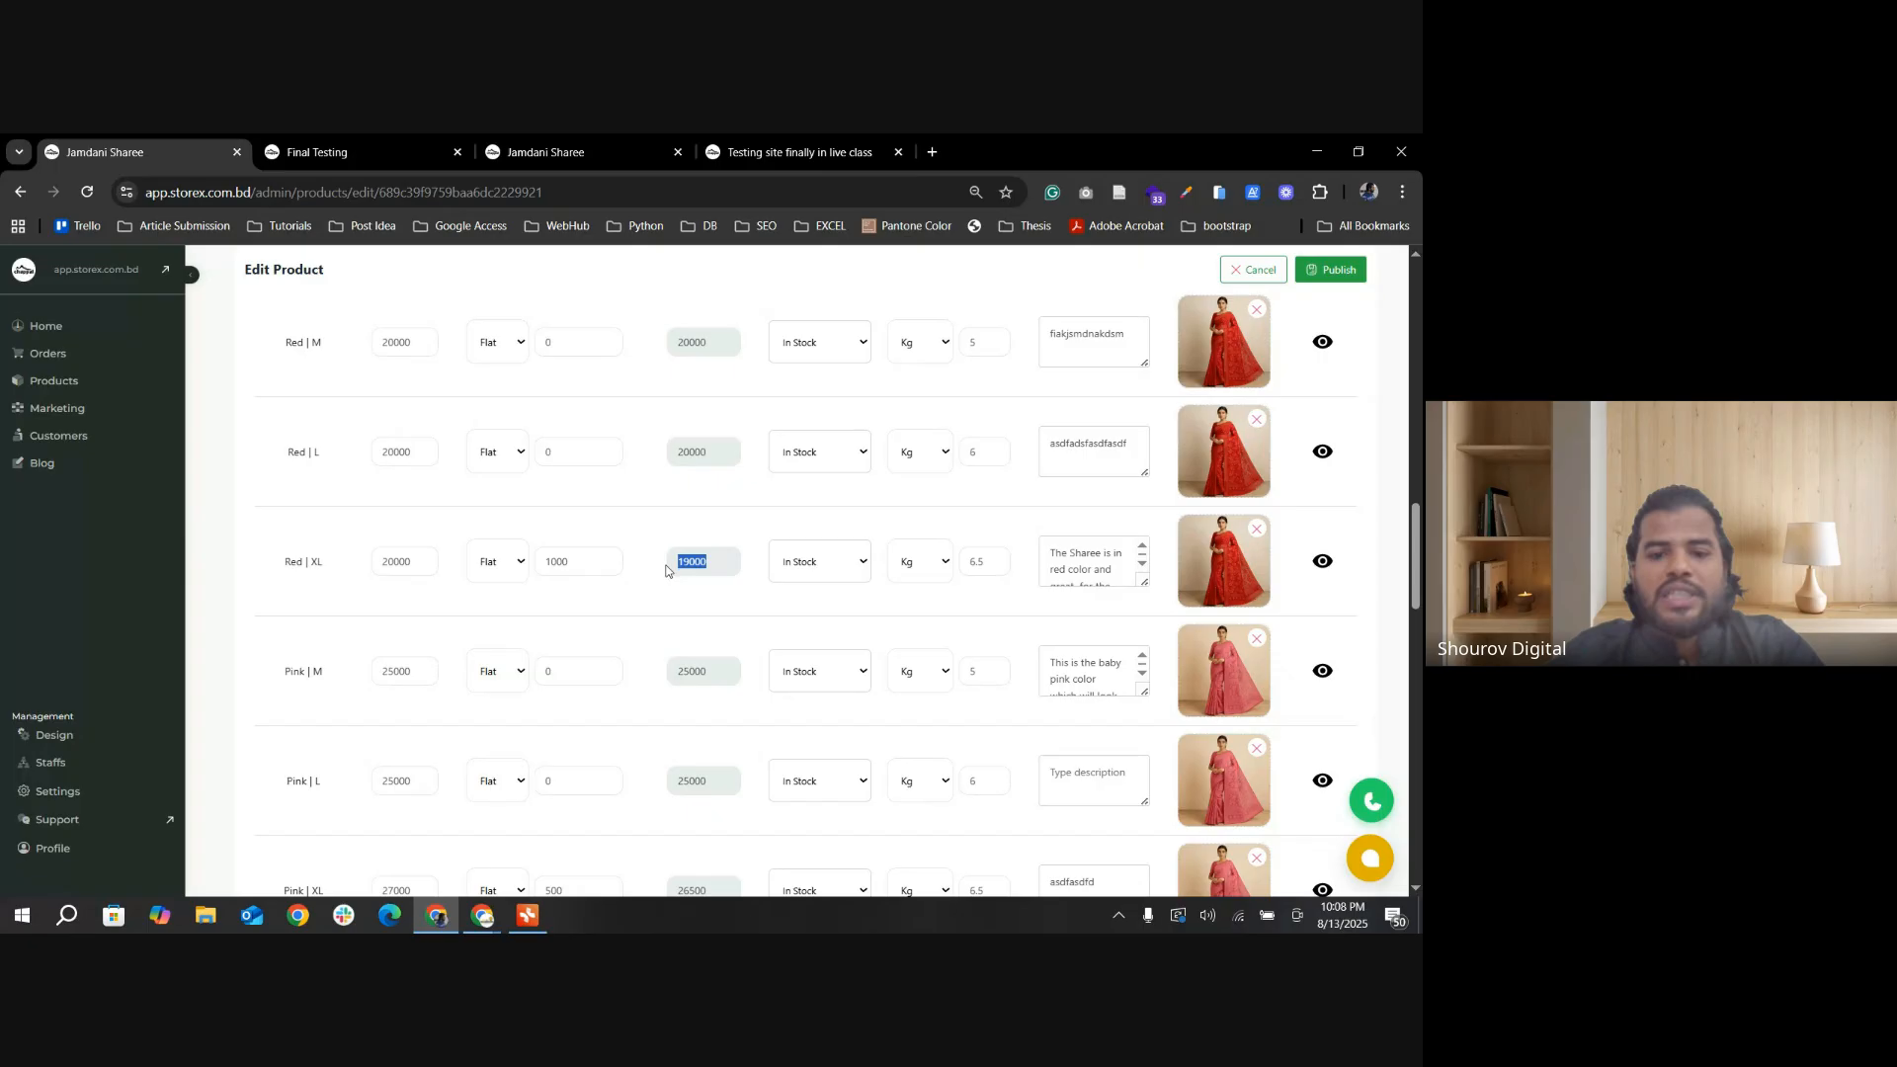
scroll(1091, 565, "down", 3)
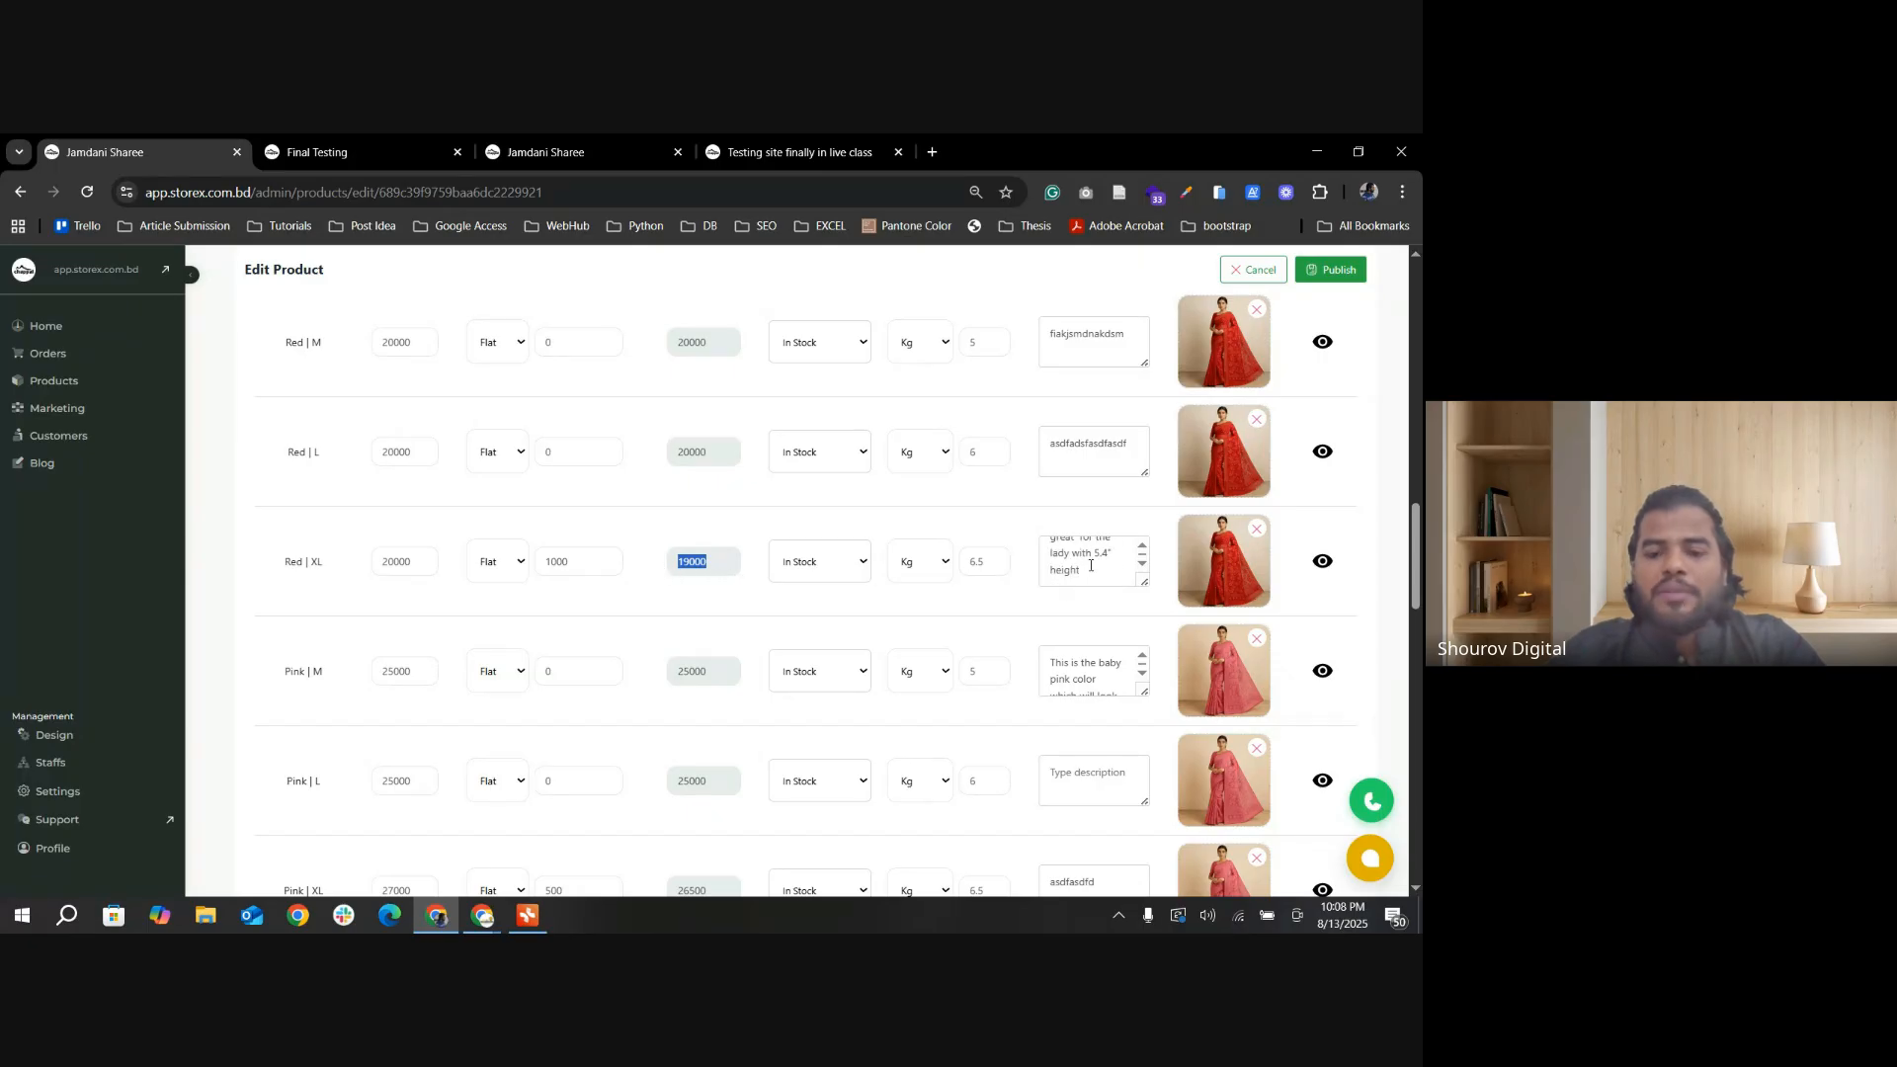
Step: Examine the Pink XL flat discount, view the Black M discount type options, and look over the remaining Black and Sky Blue variants
scroll(601, 631, "down", 1)
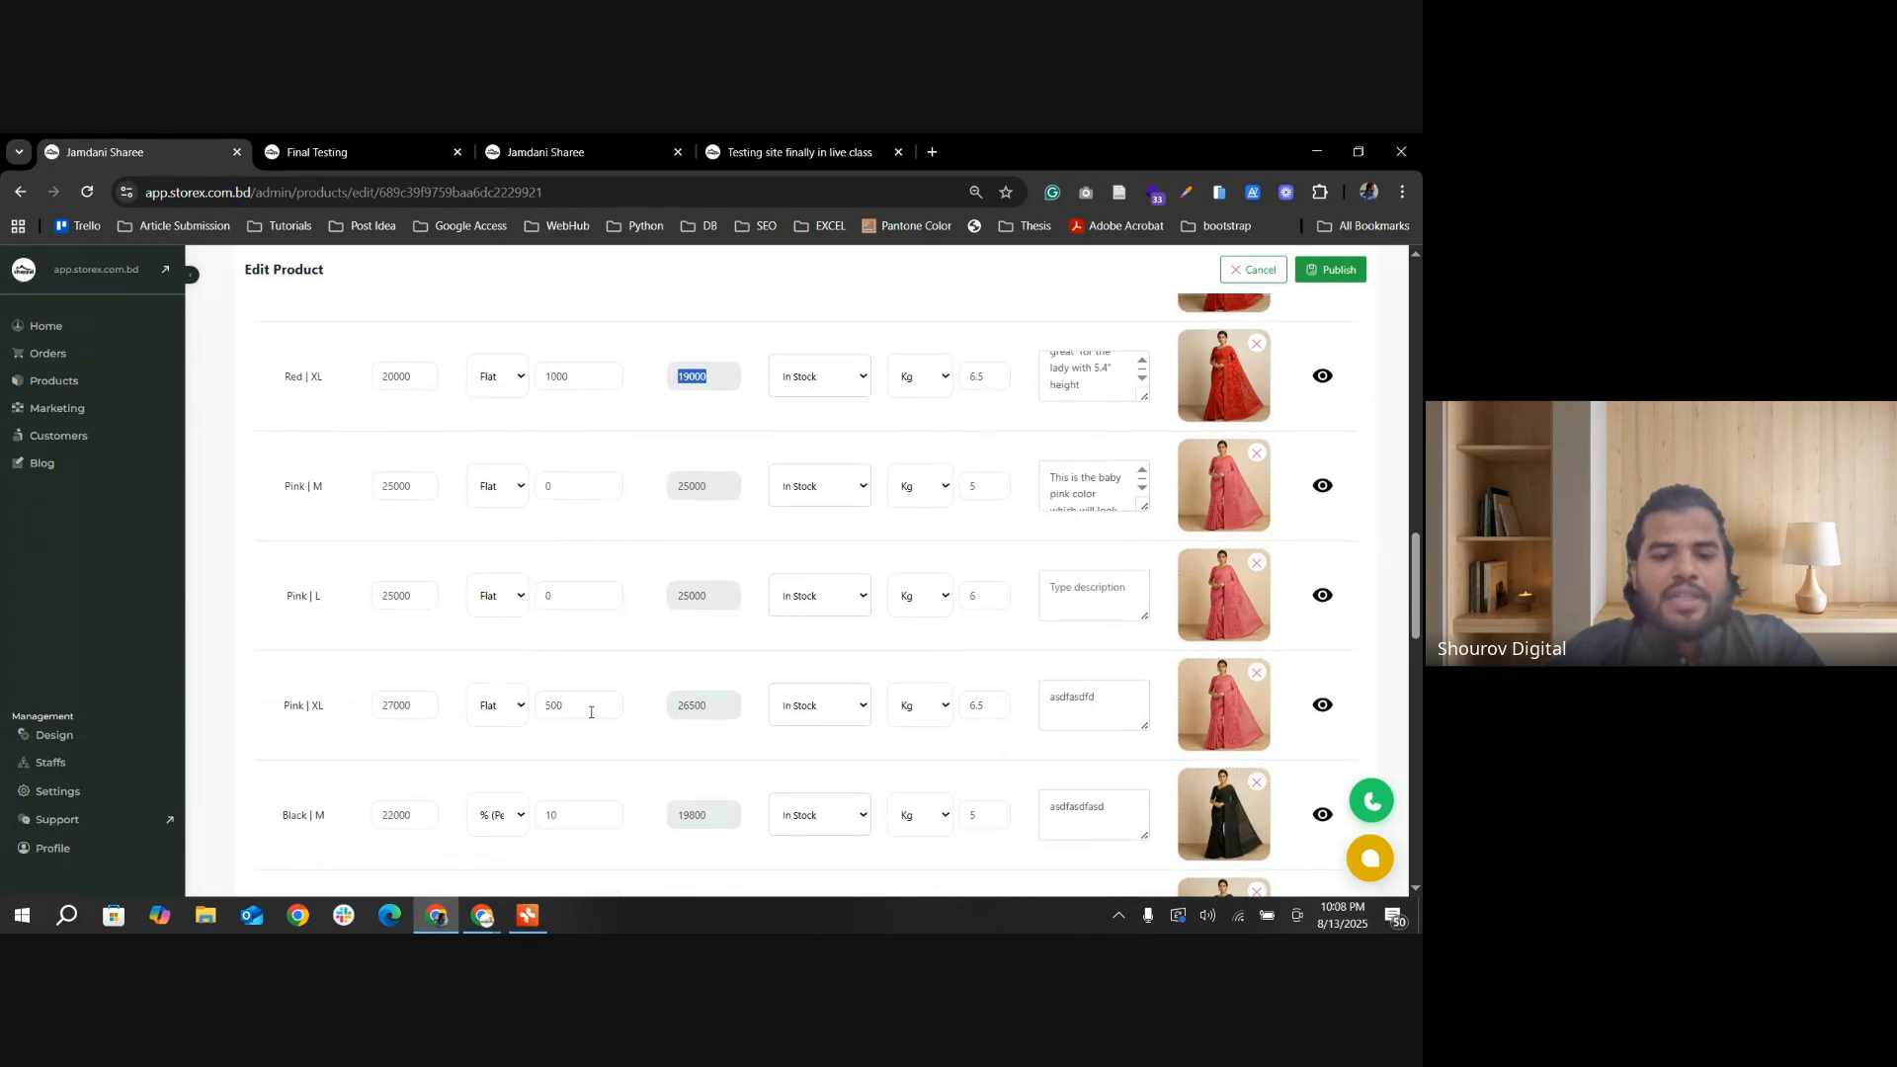
left_click_drag(591, 711, 530, 708)
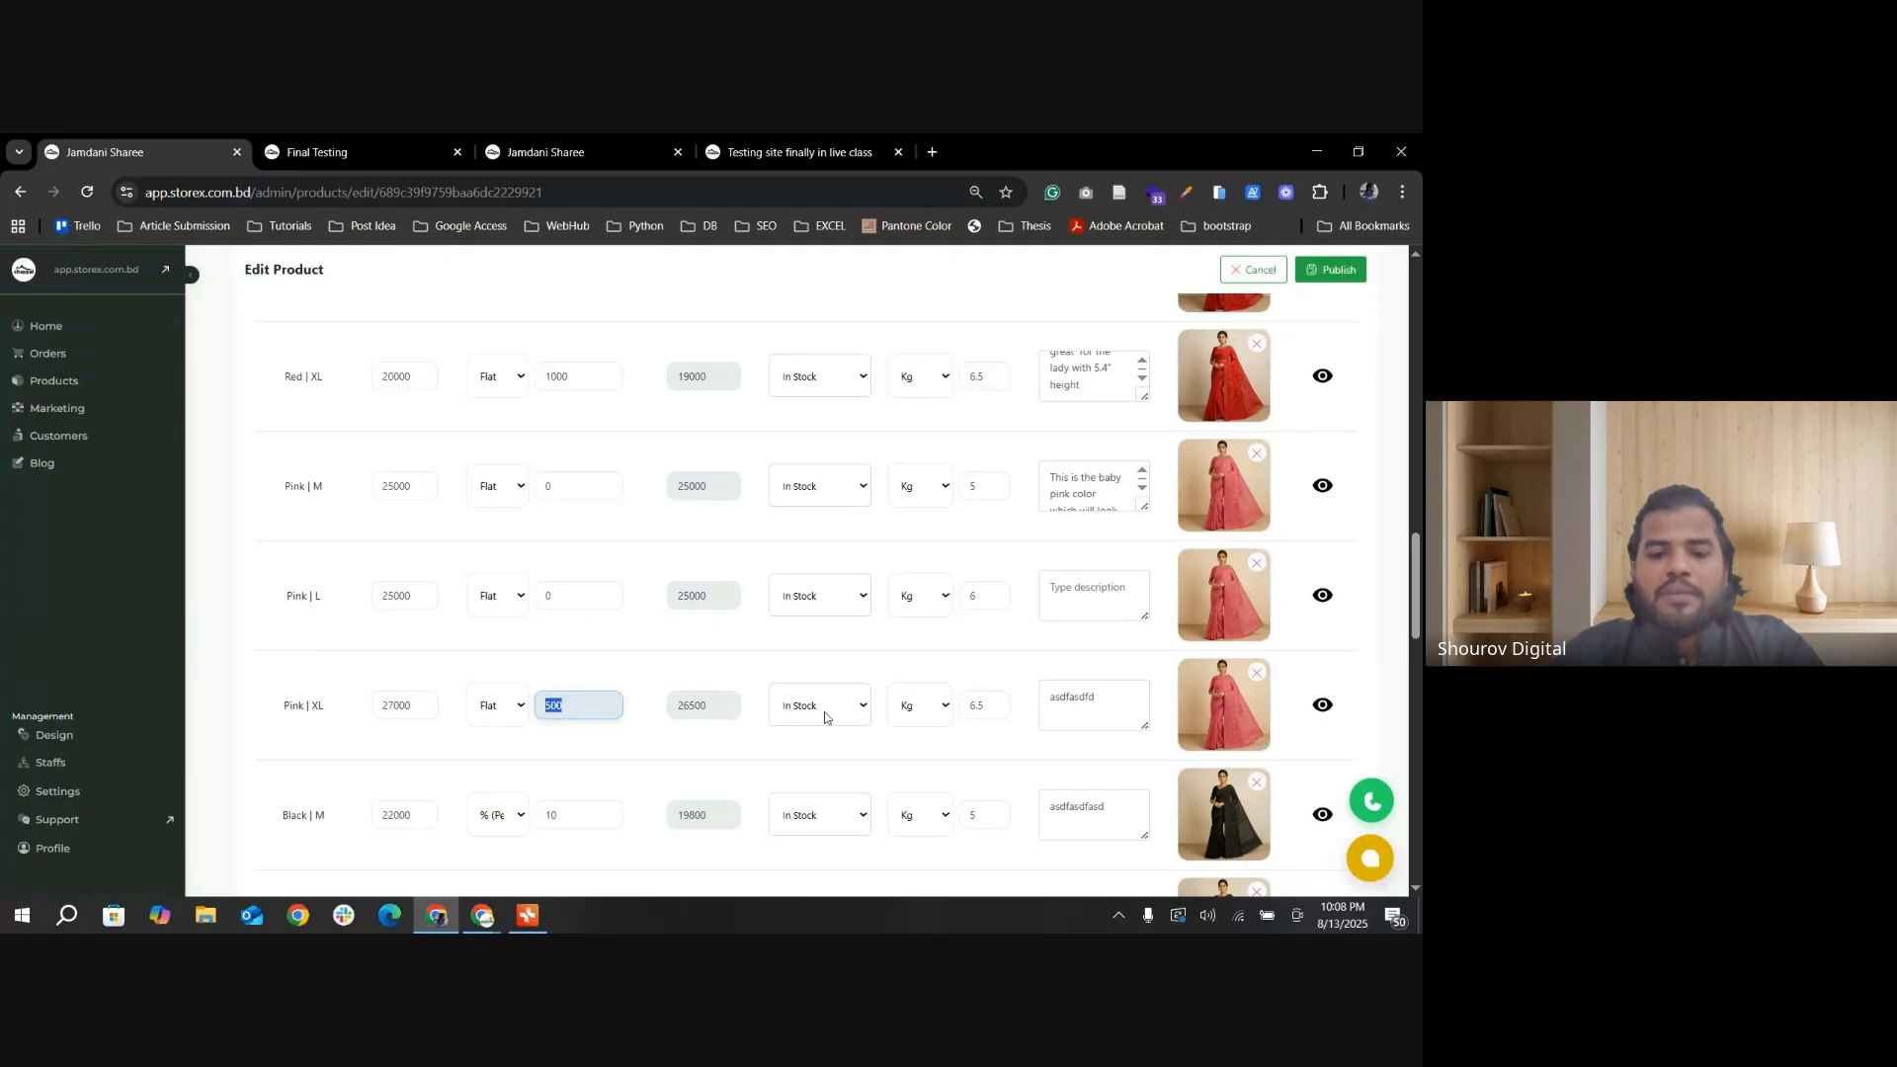
scroll(717, 708, "down", 1)
left_click(503, 724)
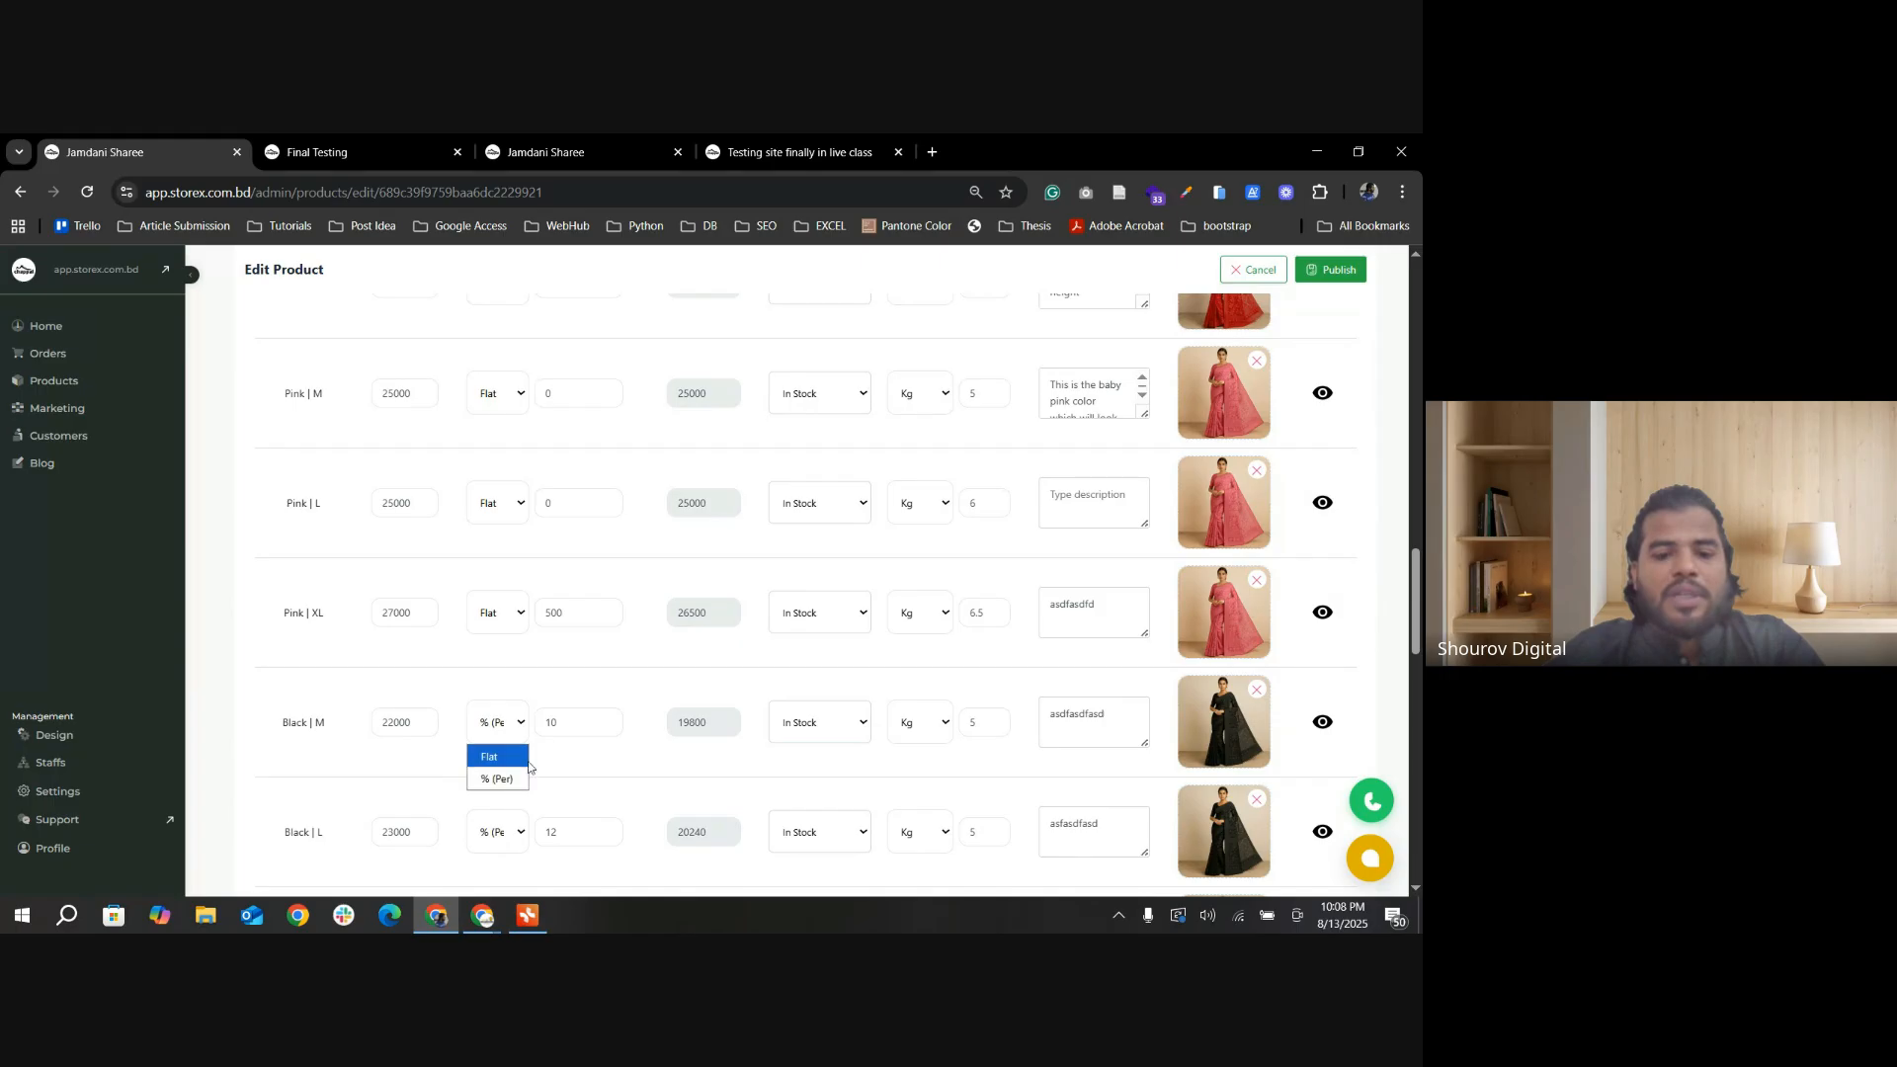
scroll(454, 796, "down", 2)
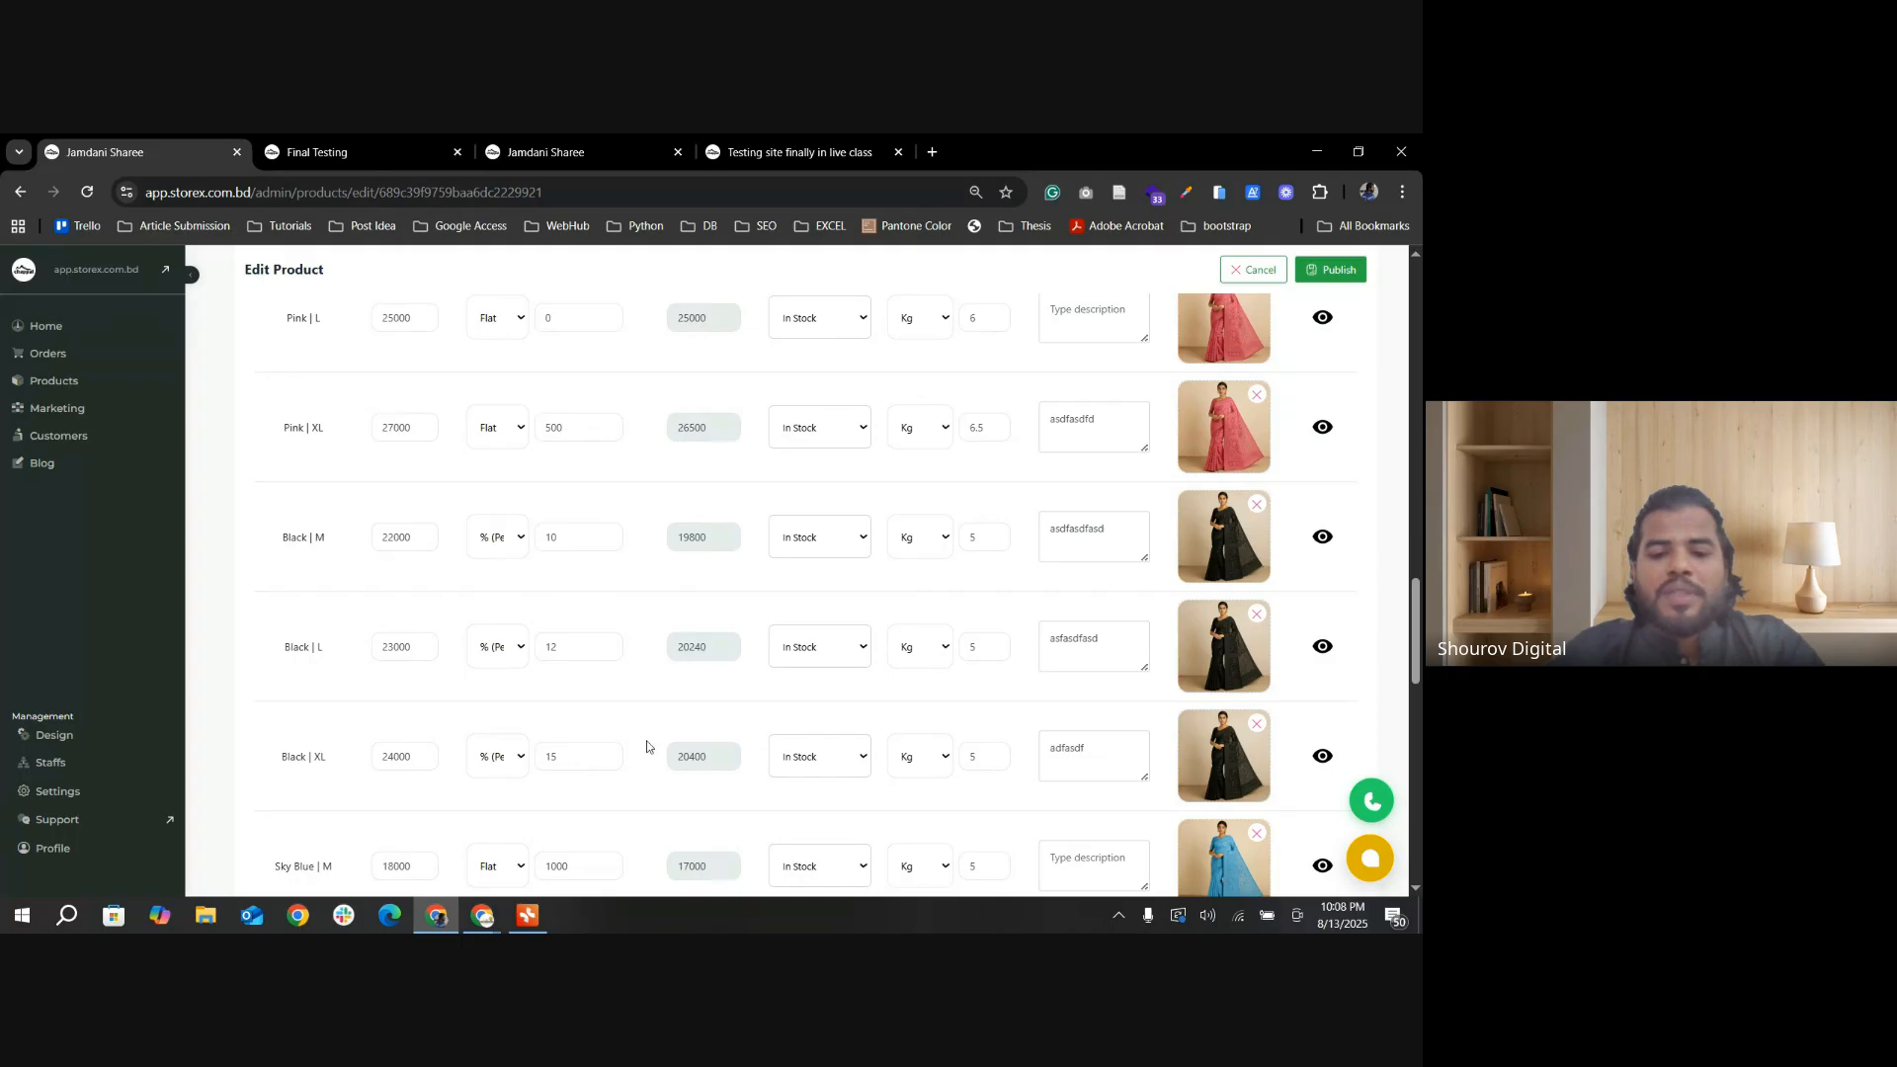
scroll(726, 649, "down", 4)
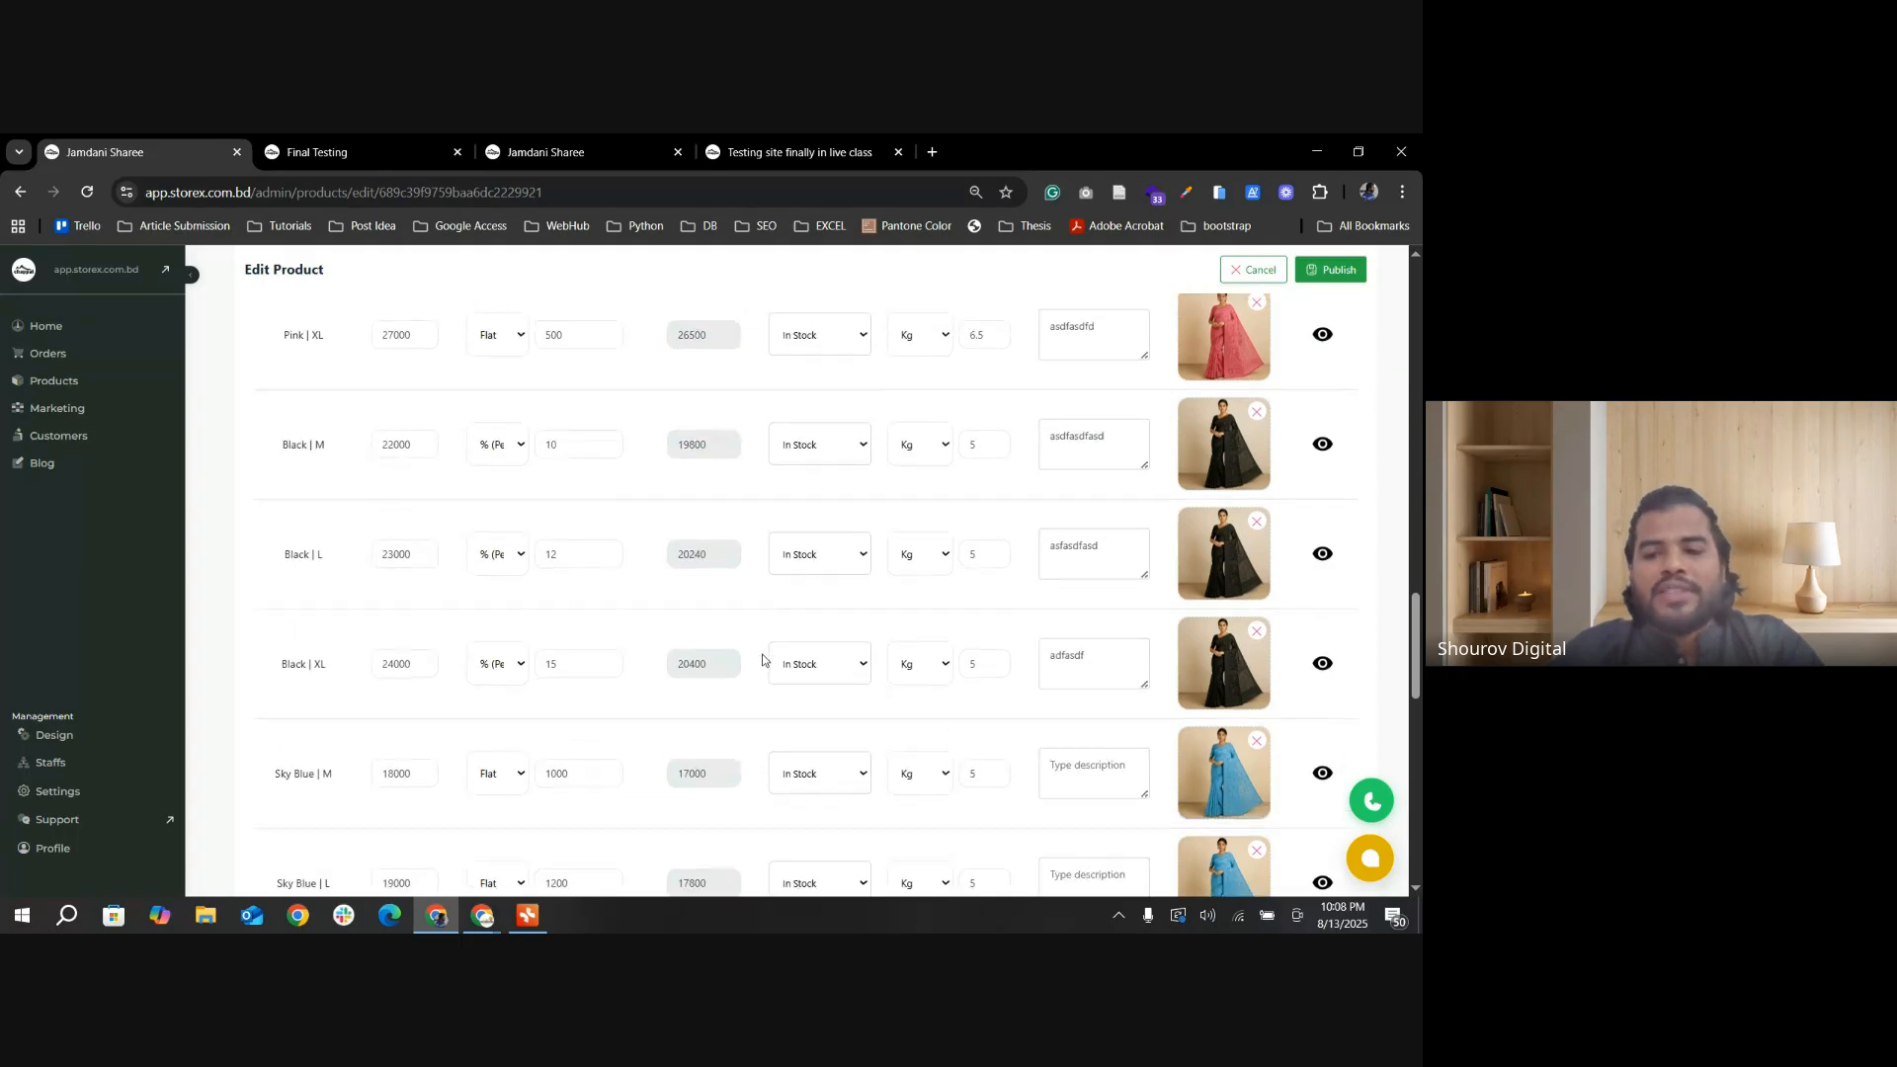
scroll(754, 657, "up", 7)
Step: Compare the Jamdani Sharee's price on the Final Testing category page with its Sky Blue variant prices in the product editor
left_click(304, 150)
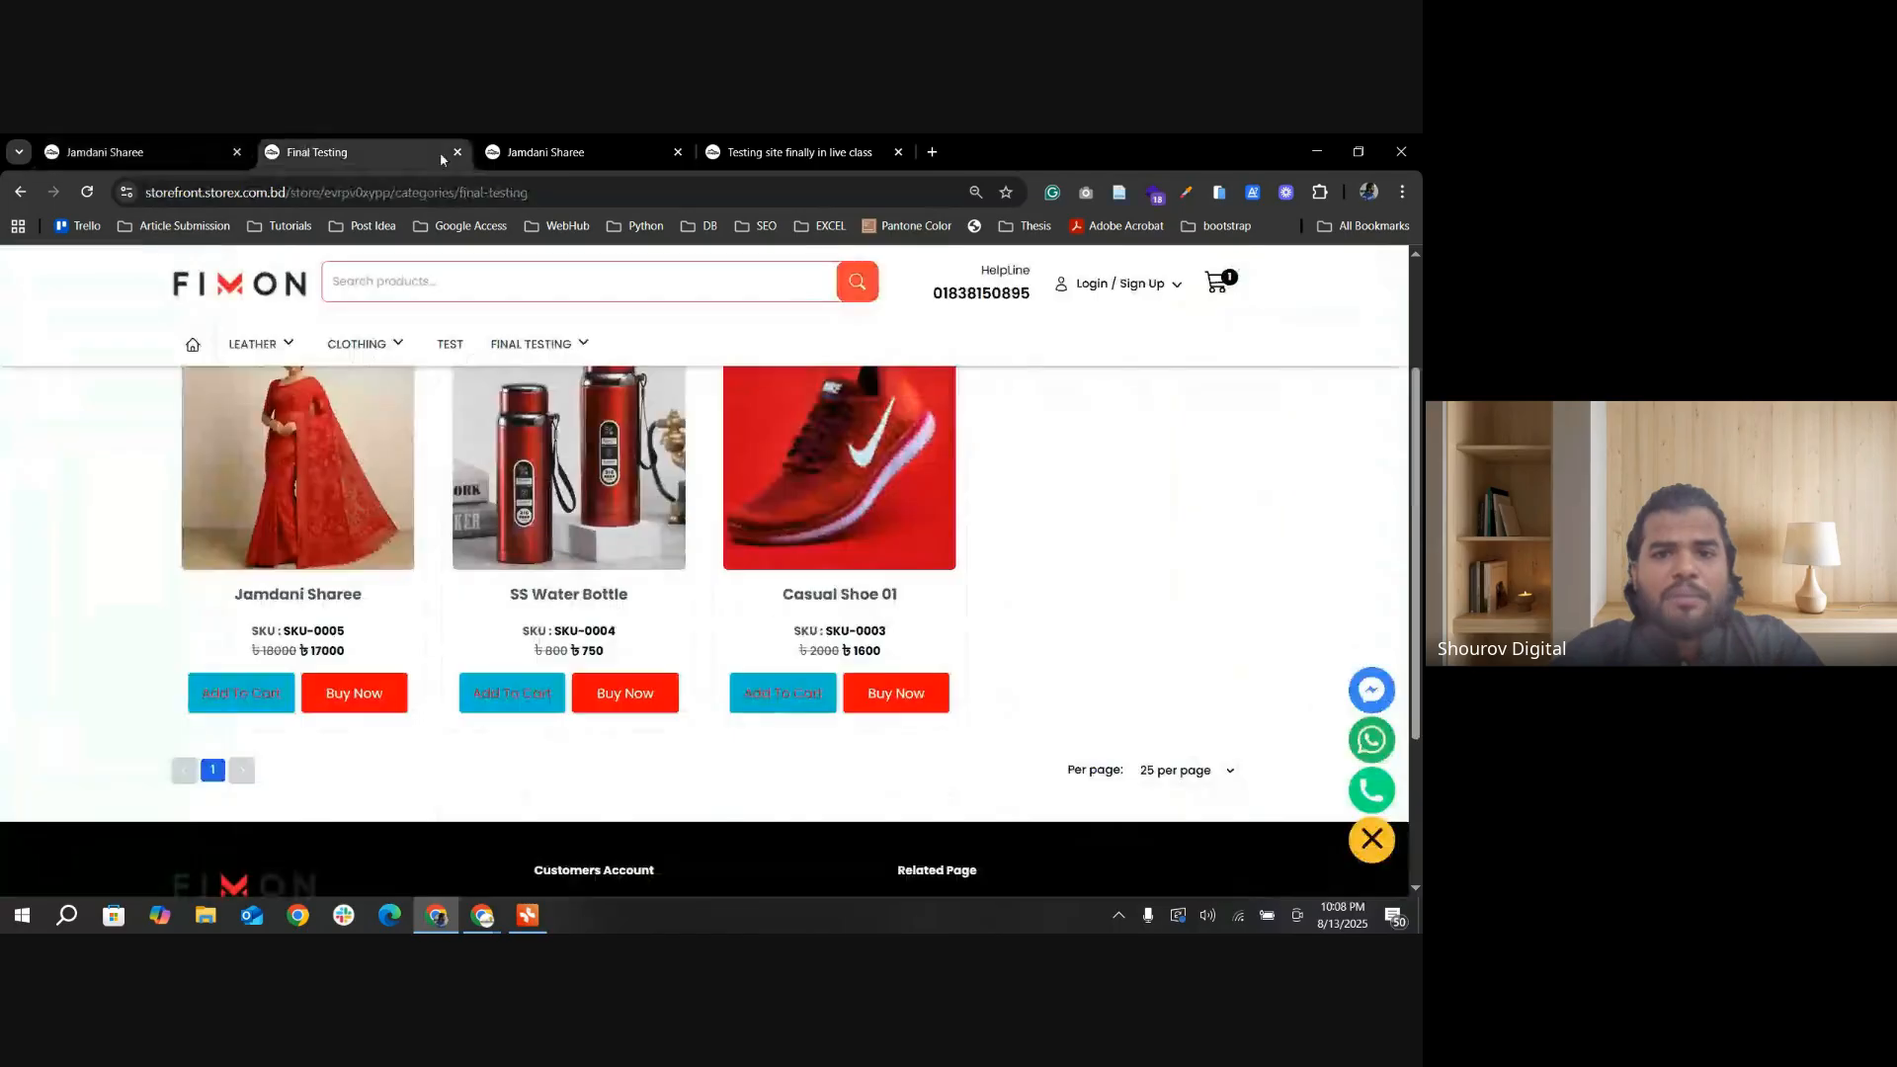
left_click(791, 152)
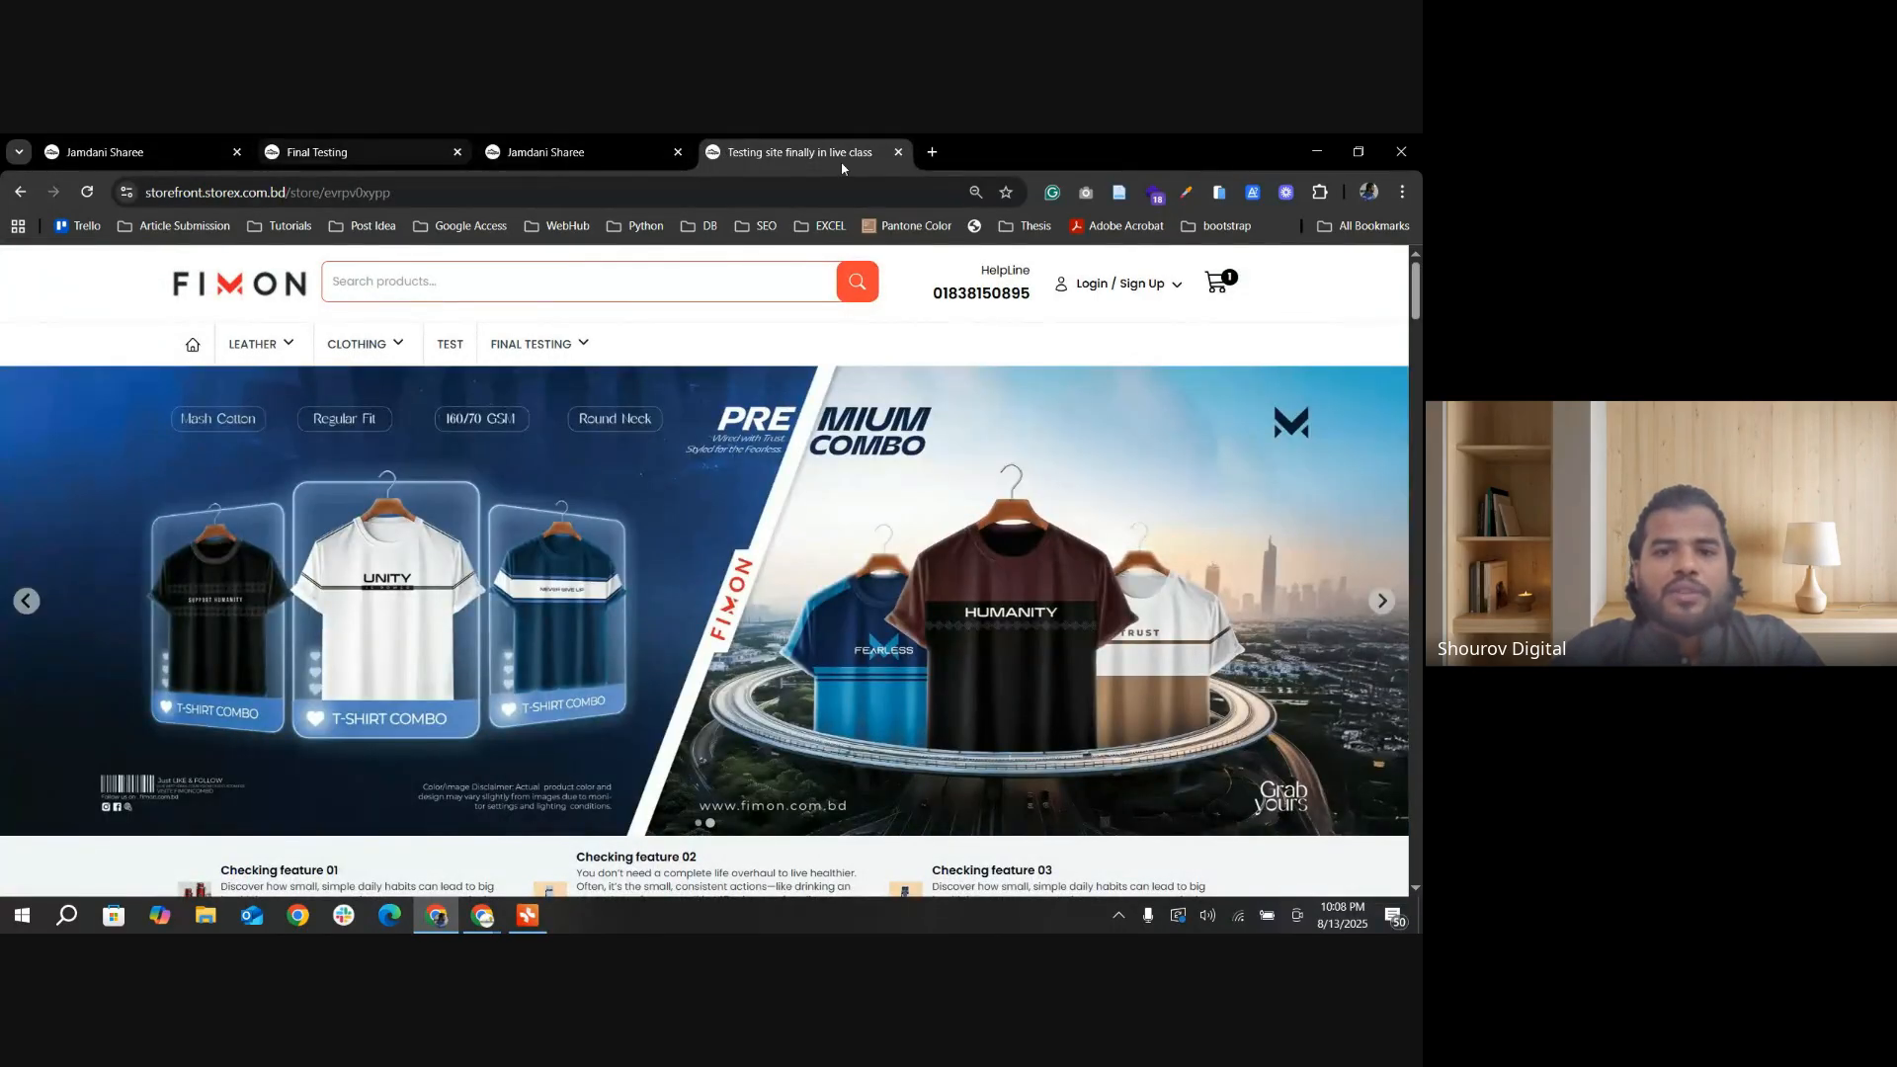
left_click(316, 152)
left_click(164, 153)
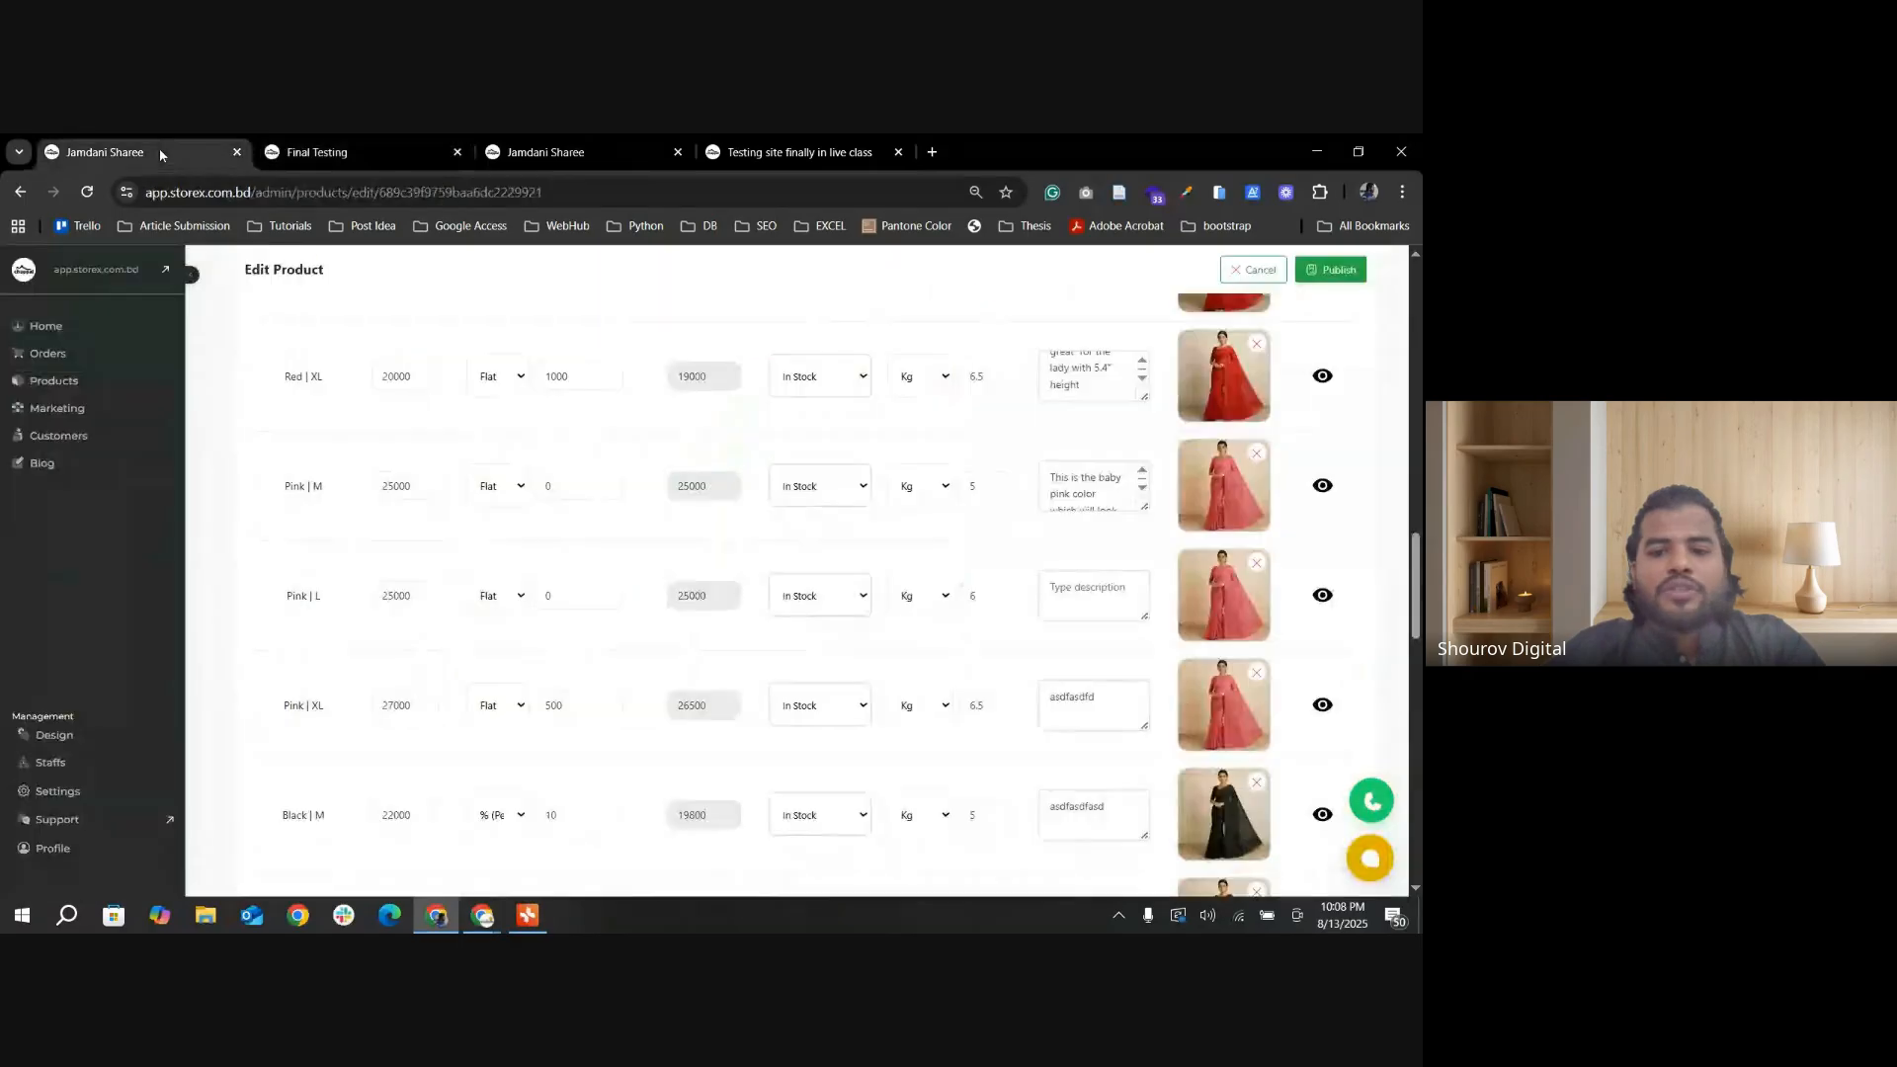
left_click(396, 152)
scroll(953, 727, "up", 1)
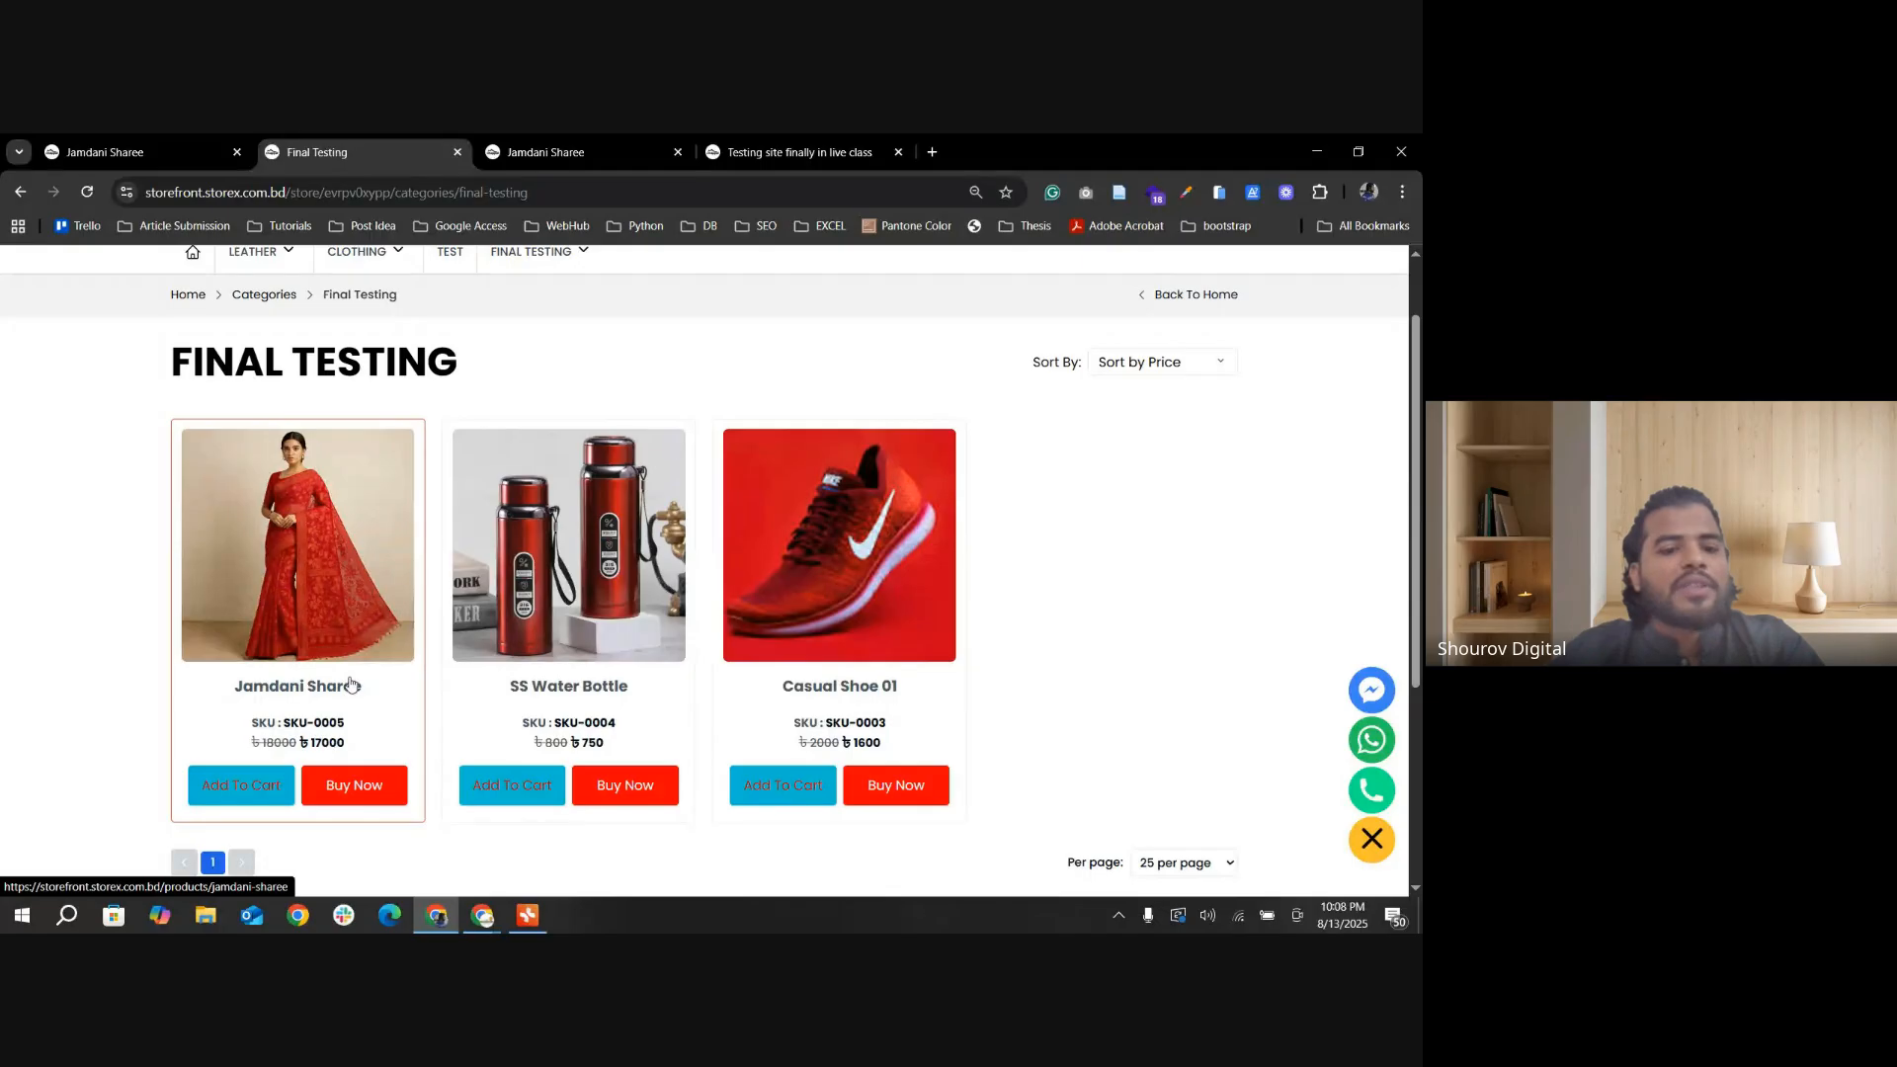
key("ctrl+1")
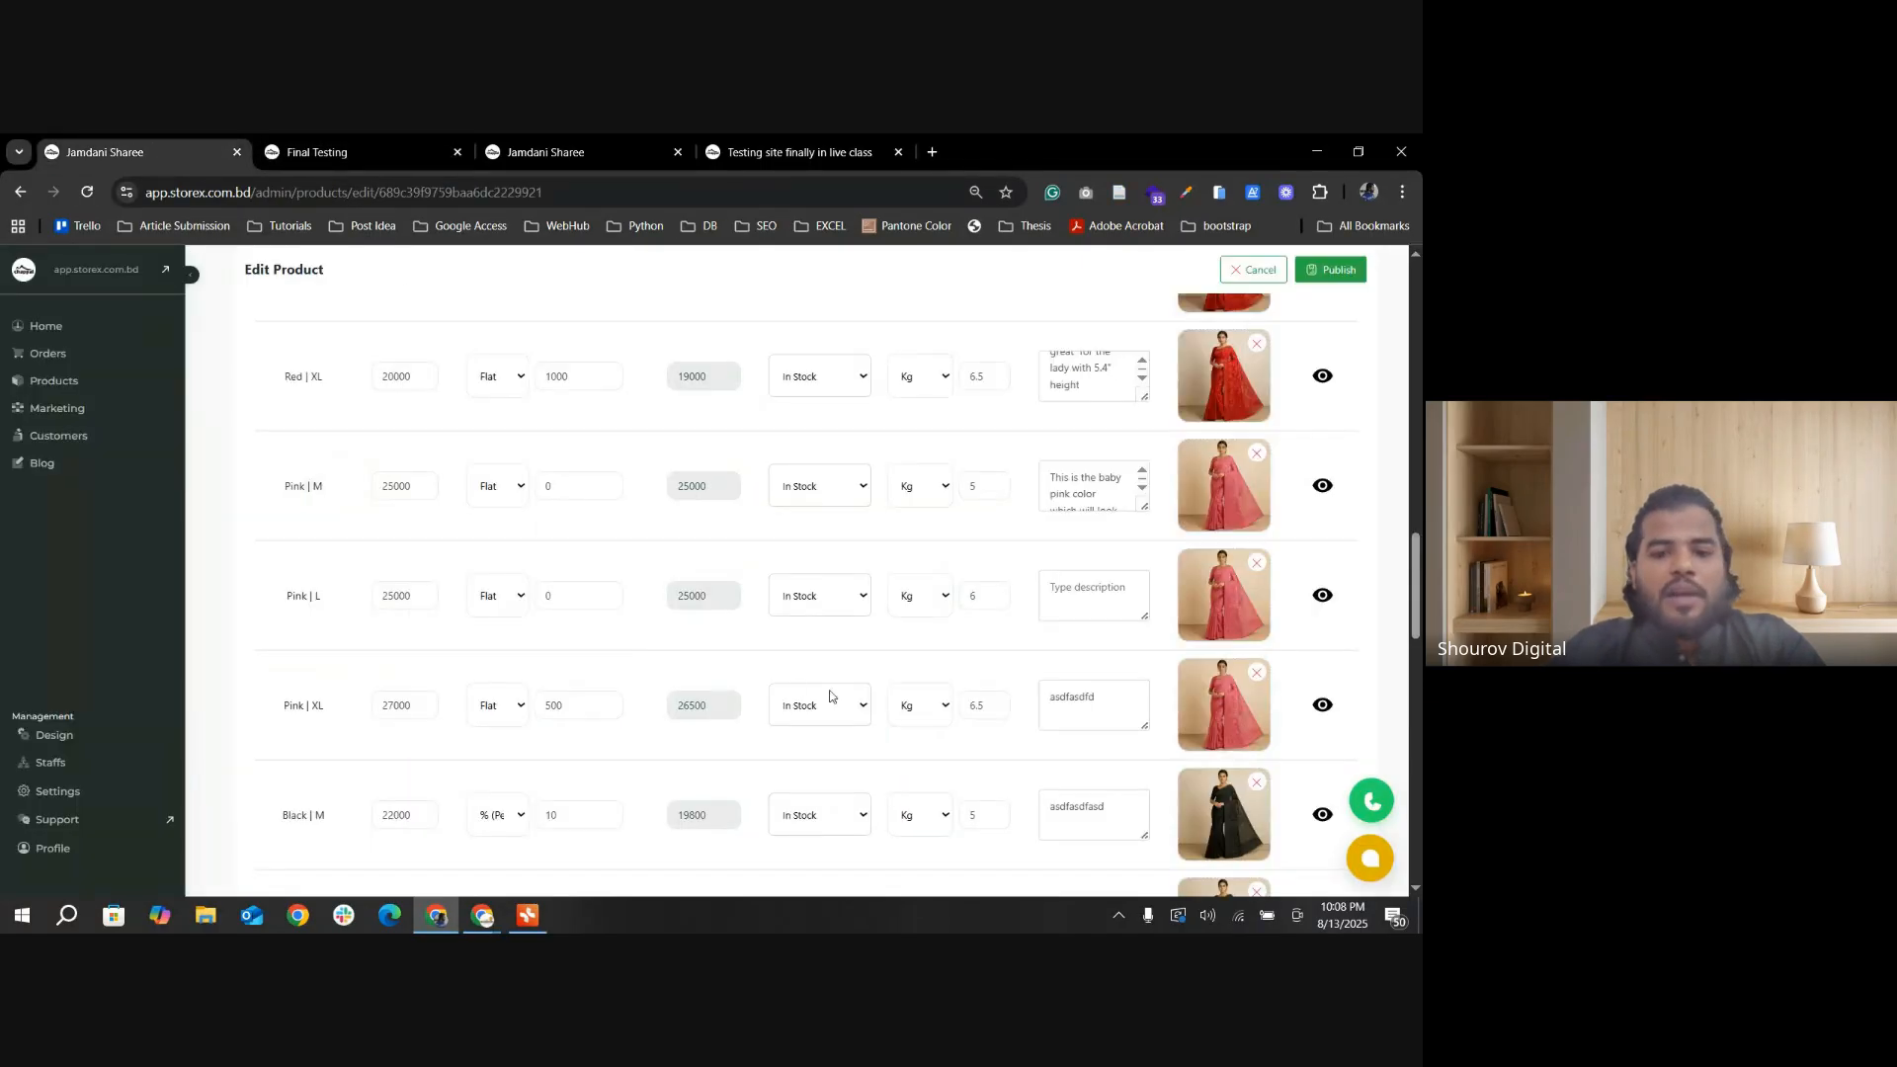
scroll(830, 696, "down", 7)
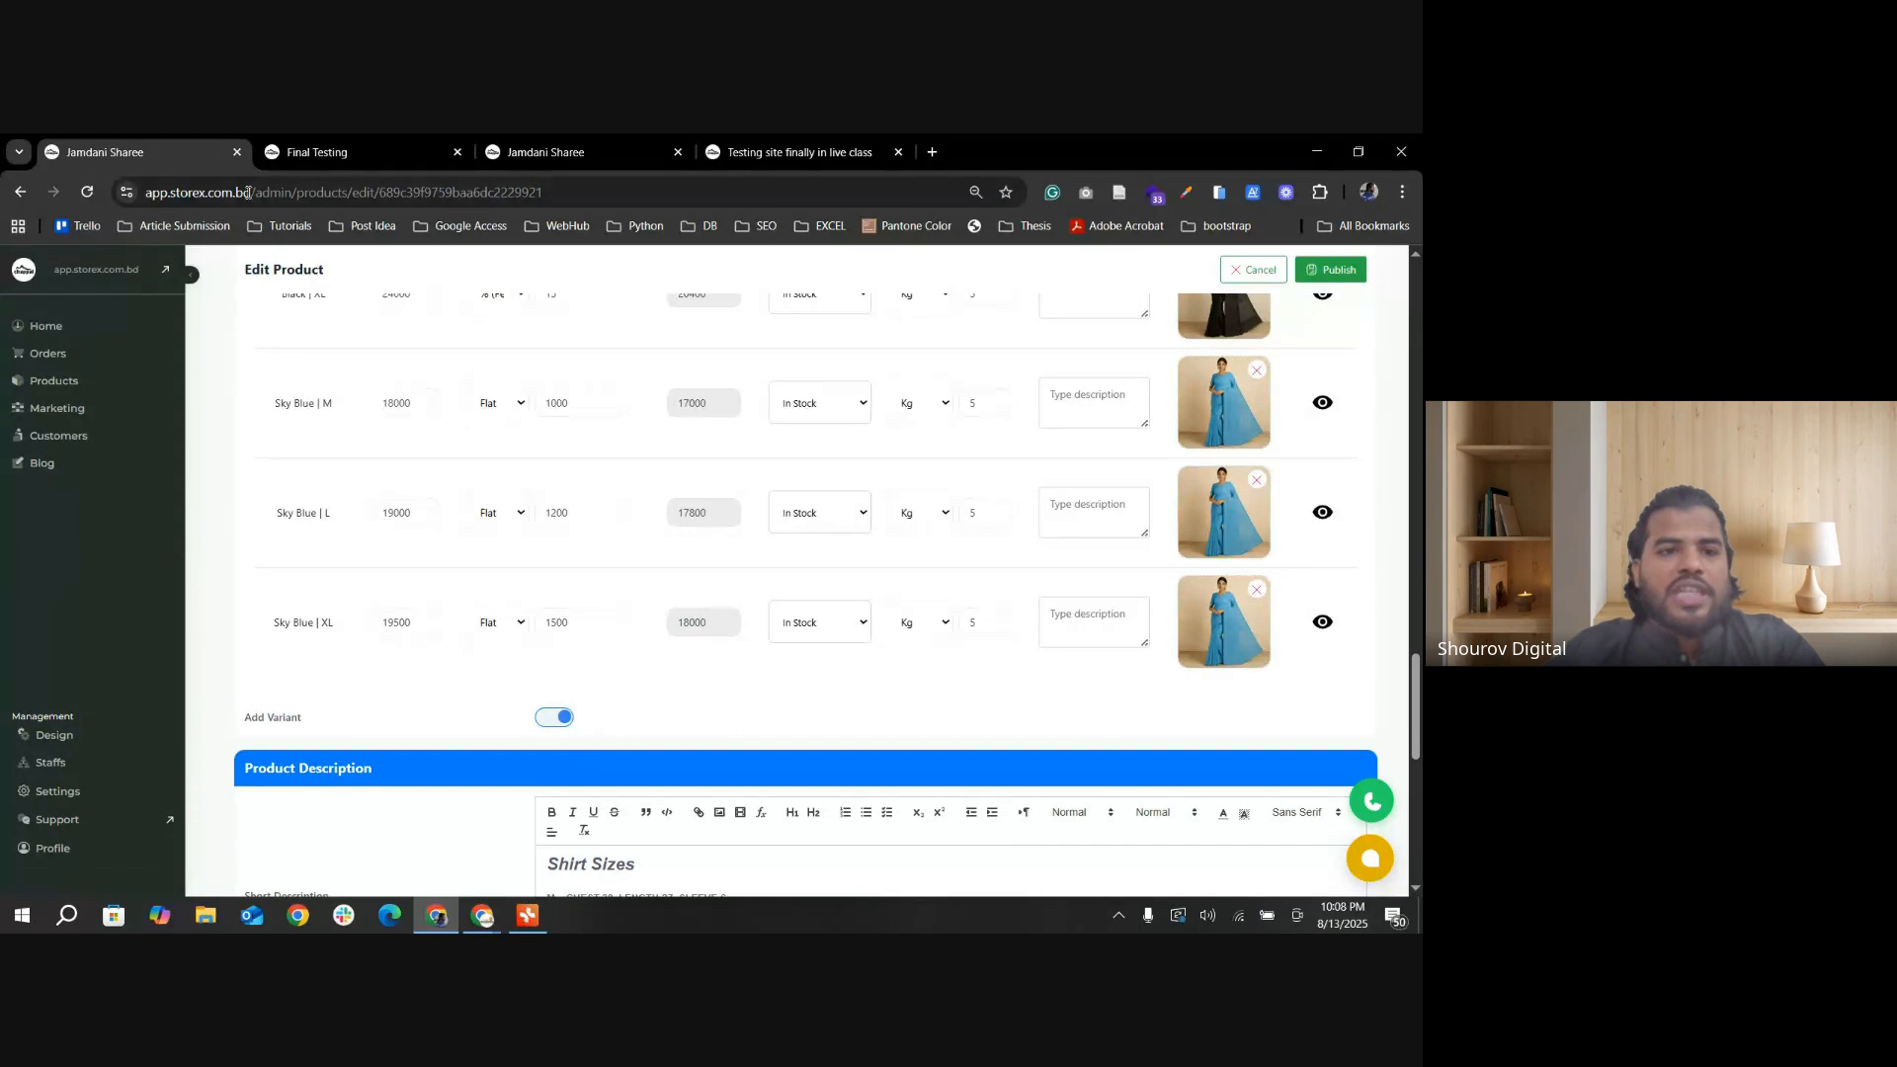
Step: Enable Max Price in the products list design settings and save the update
scroll(692, 593, "down", 2)
left_click(54, 736)
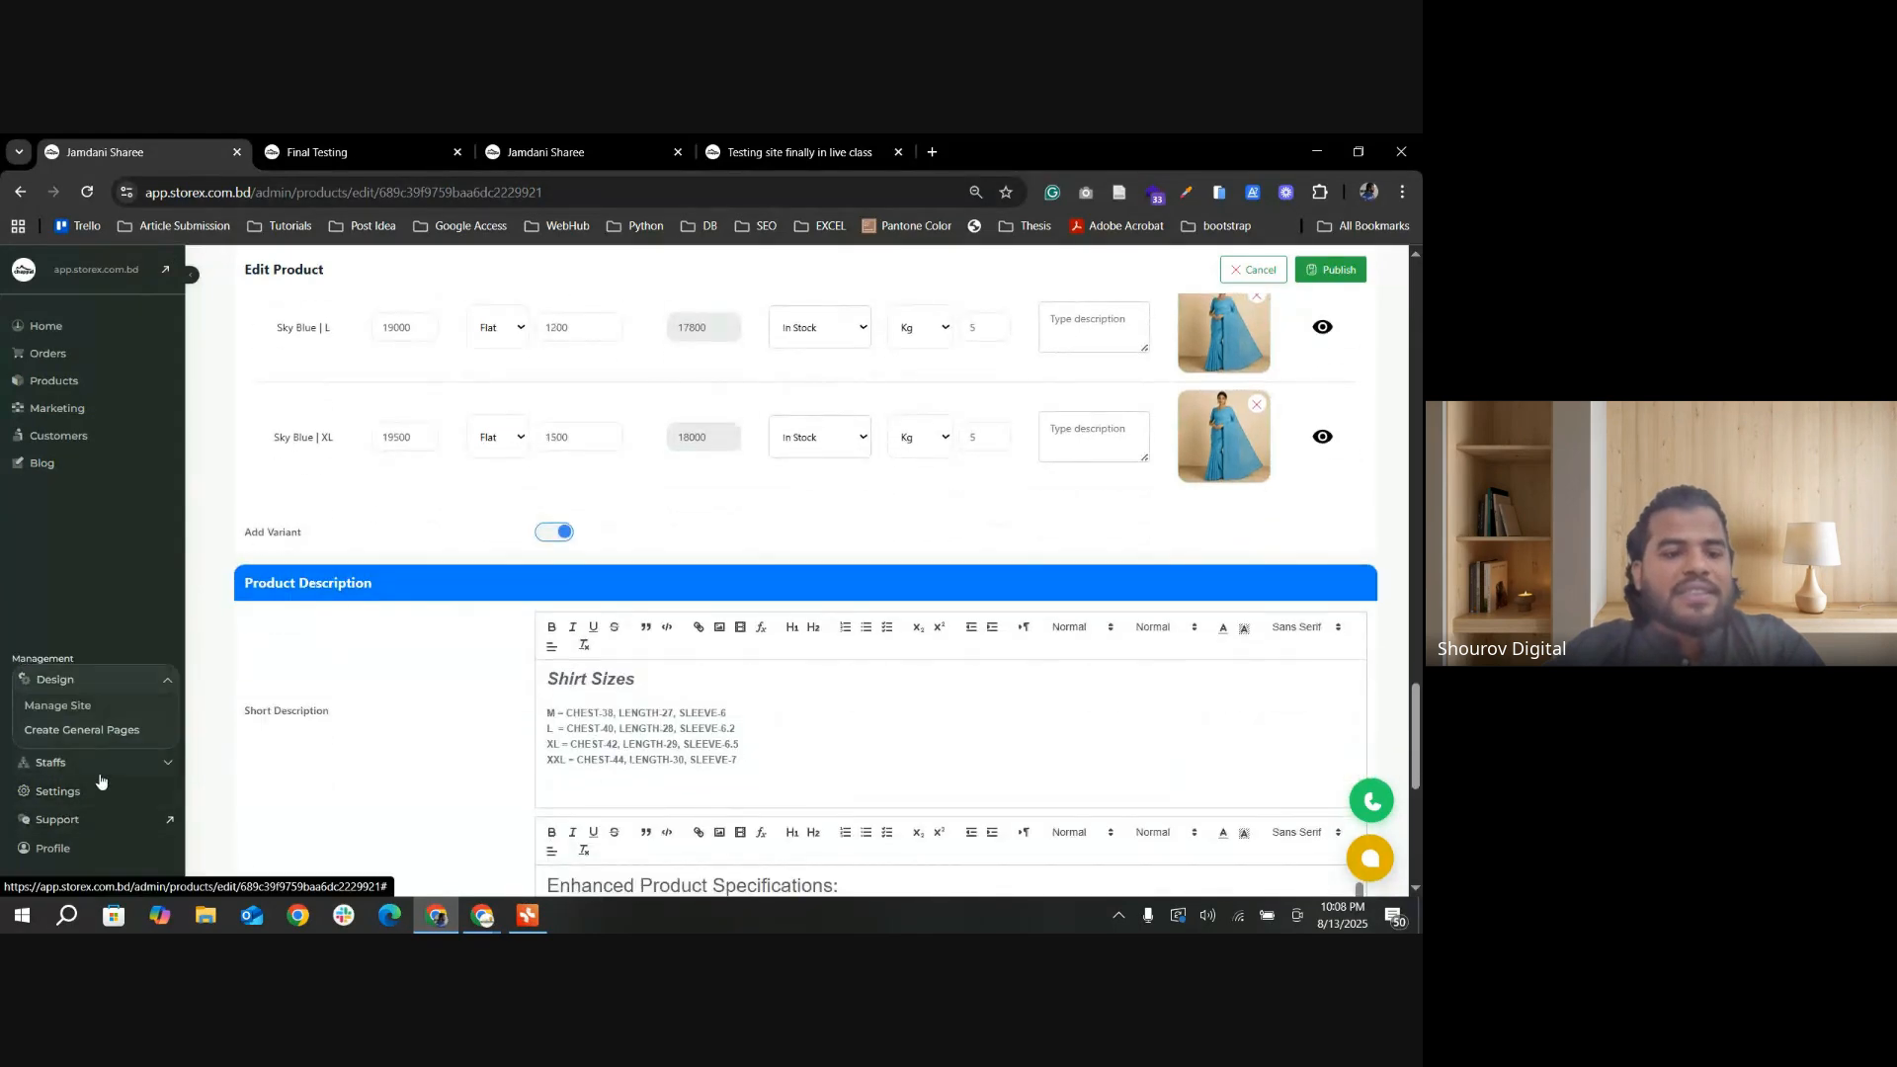
left_click(79, 706)
scroll(87, 682, "down", 3)
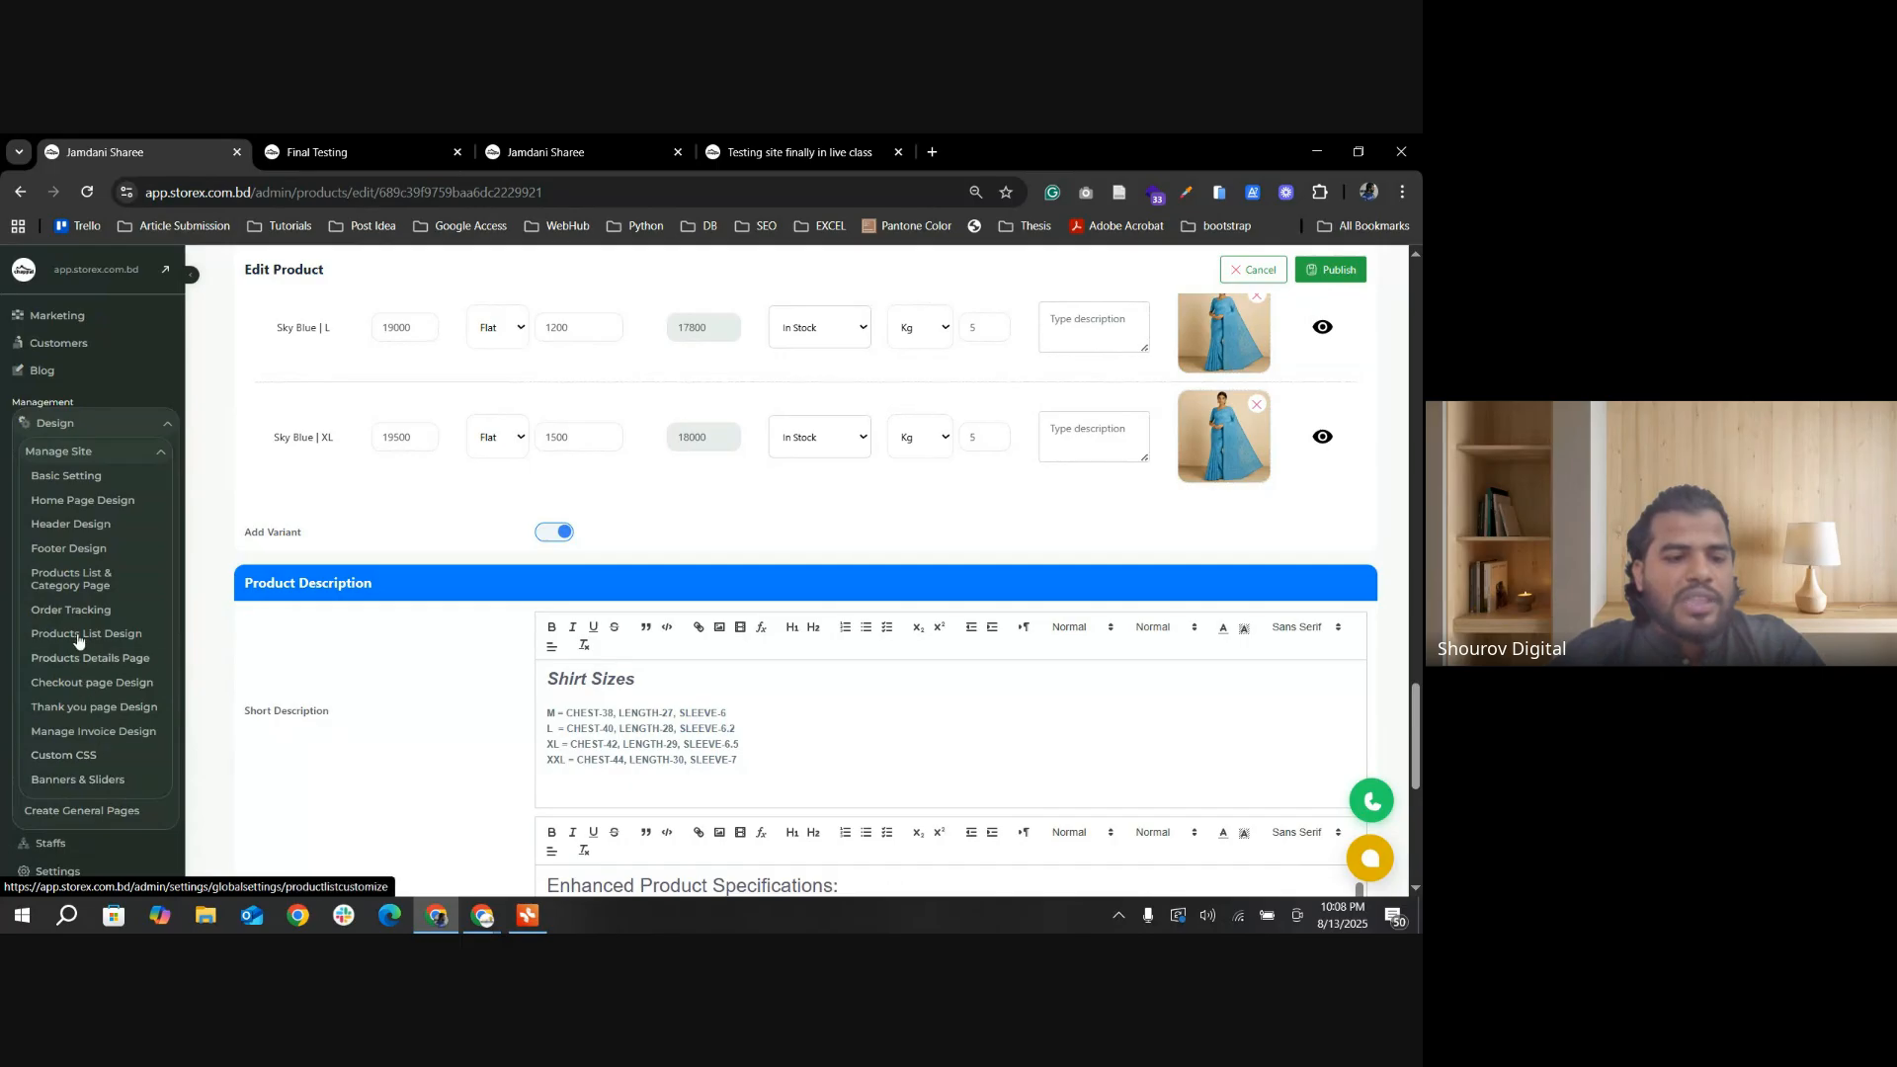
left_click(88, 637)
scroll(139, 708, "down", 2)
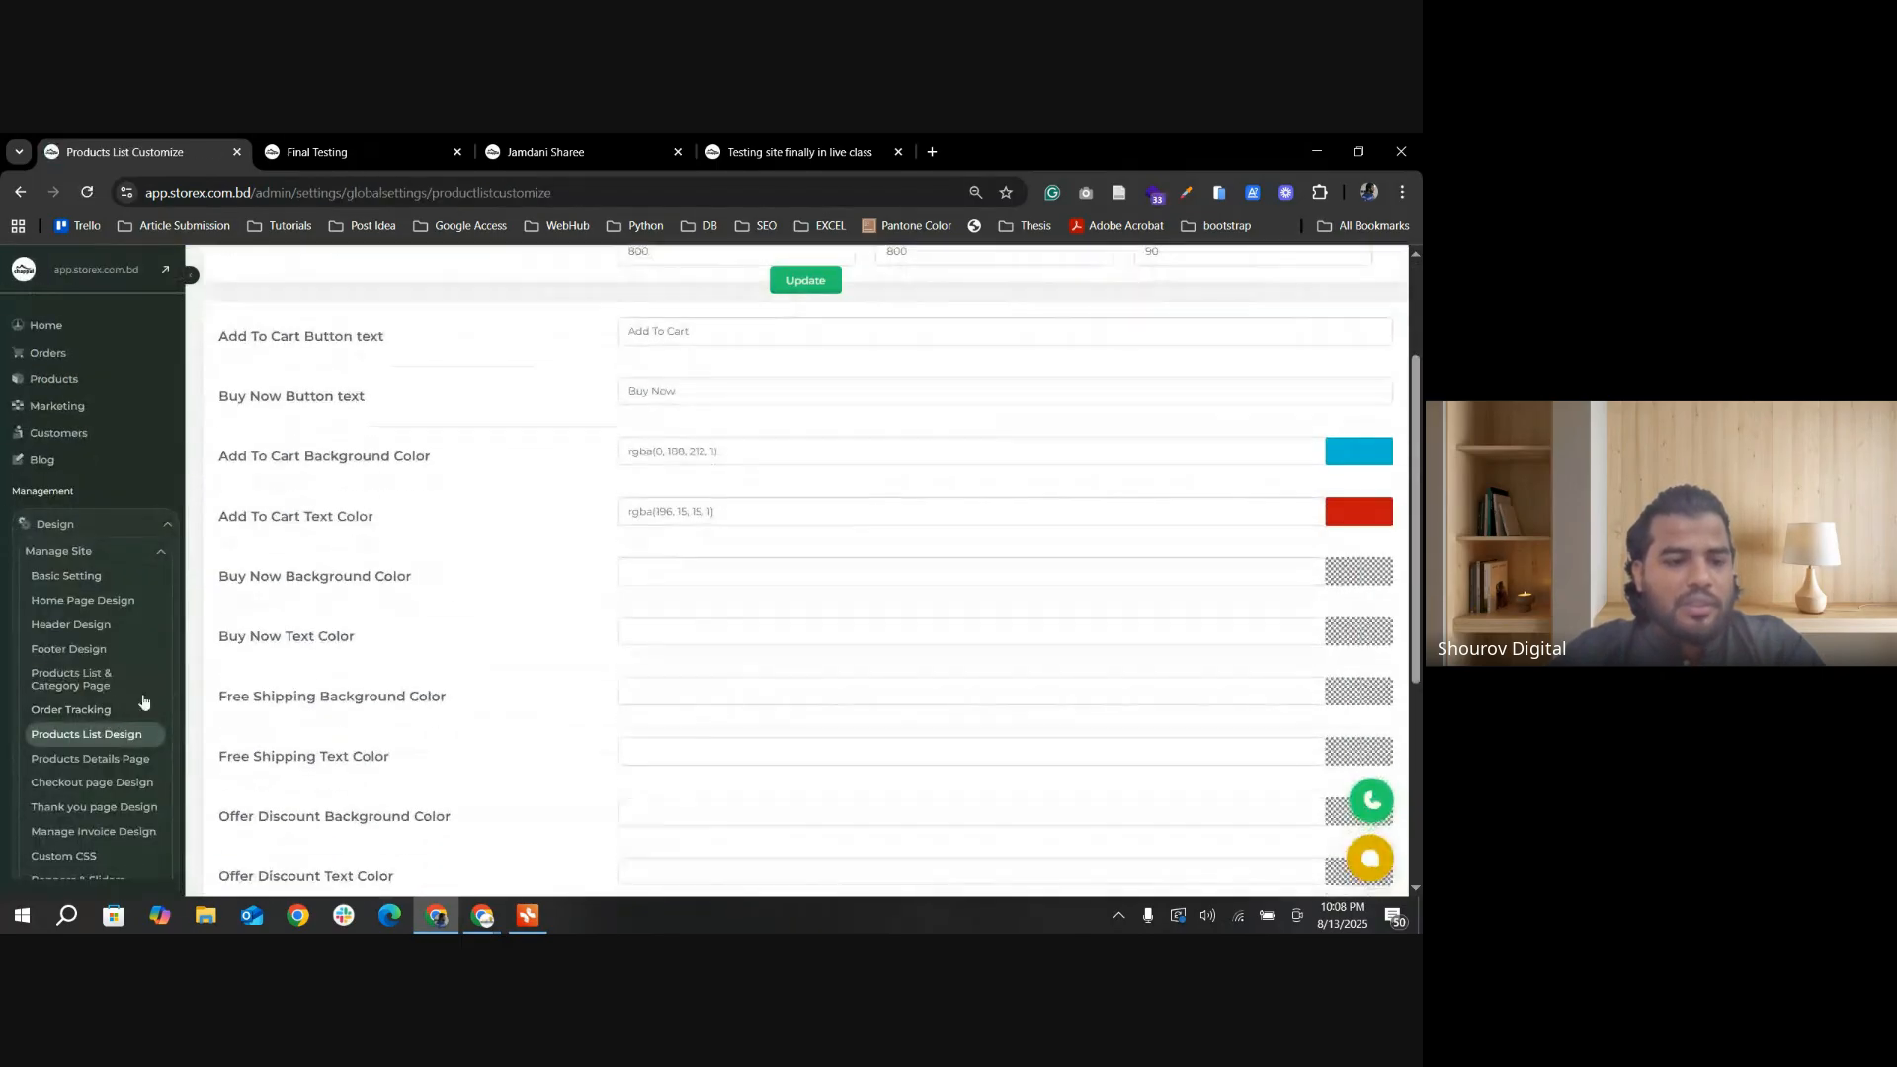
scroll(619, 818, "down", 4)
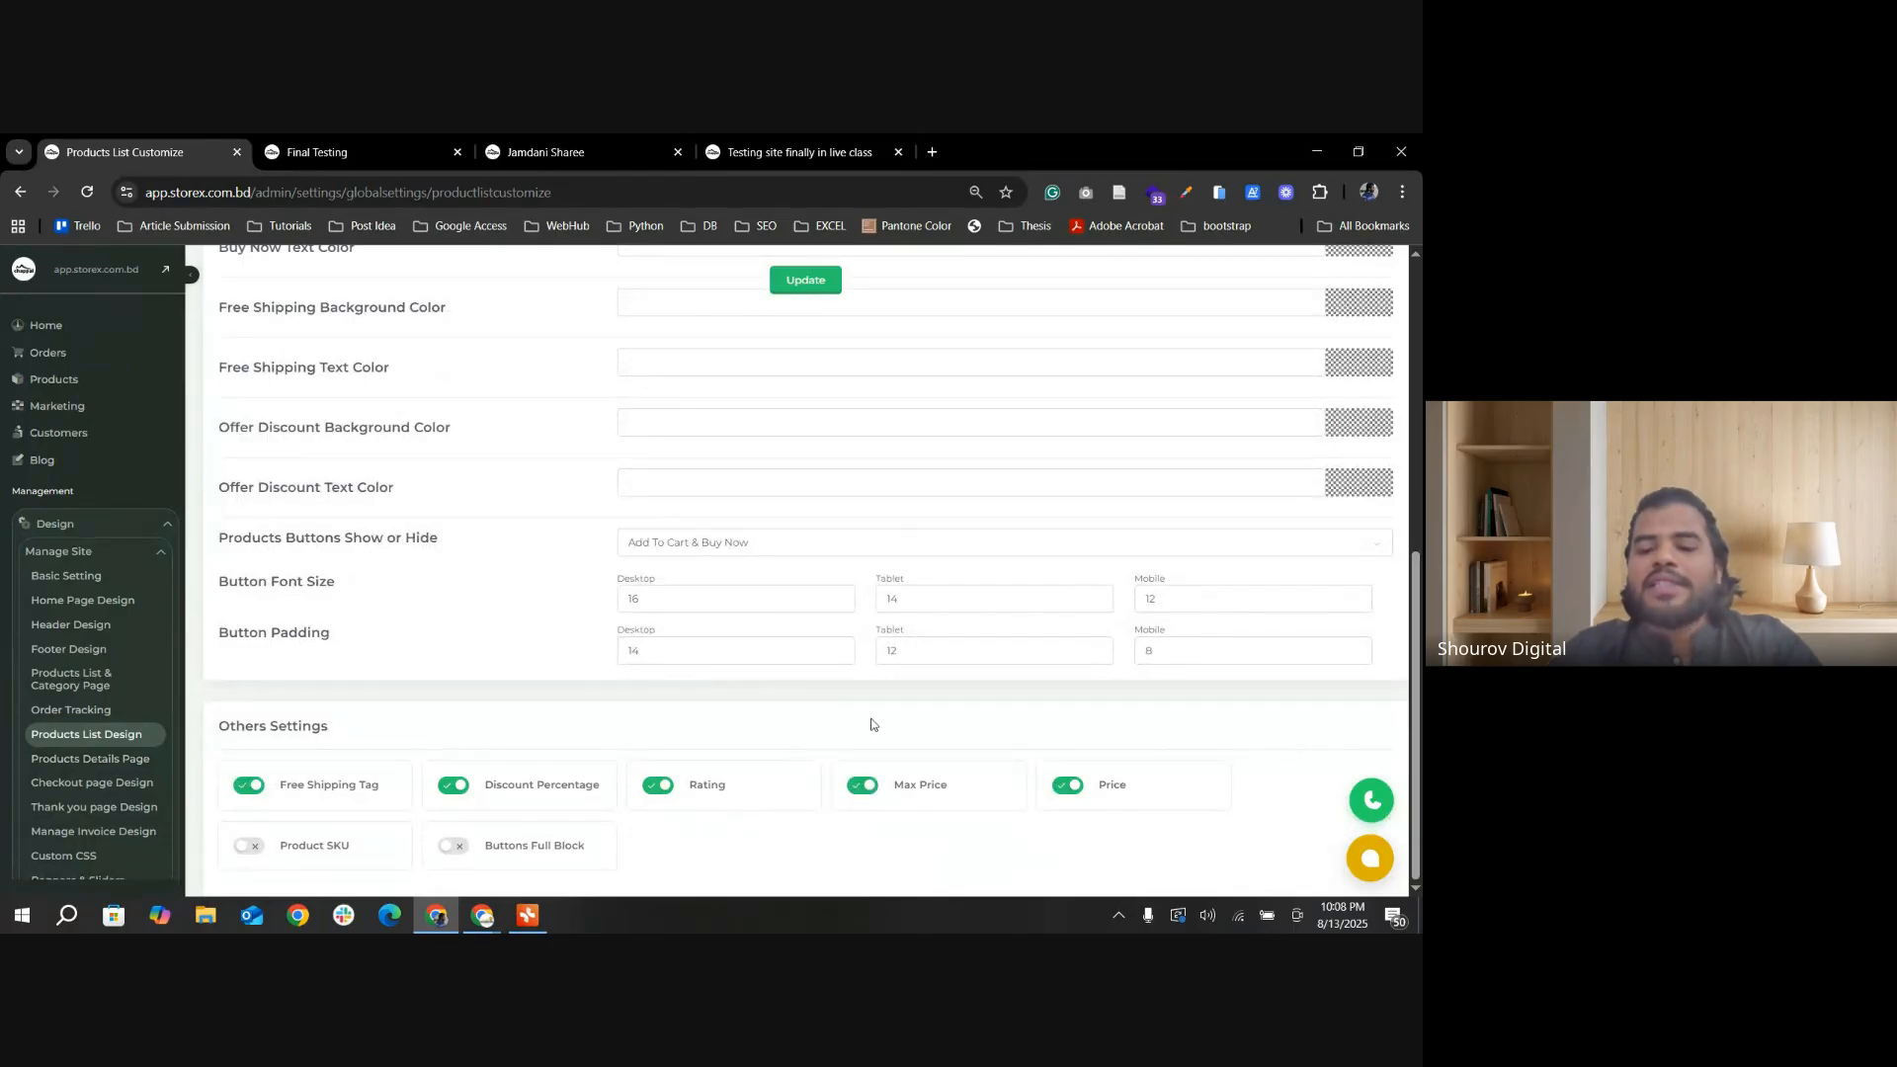
left_click(808, 292)
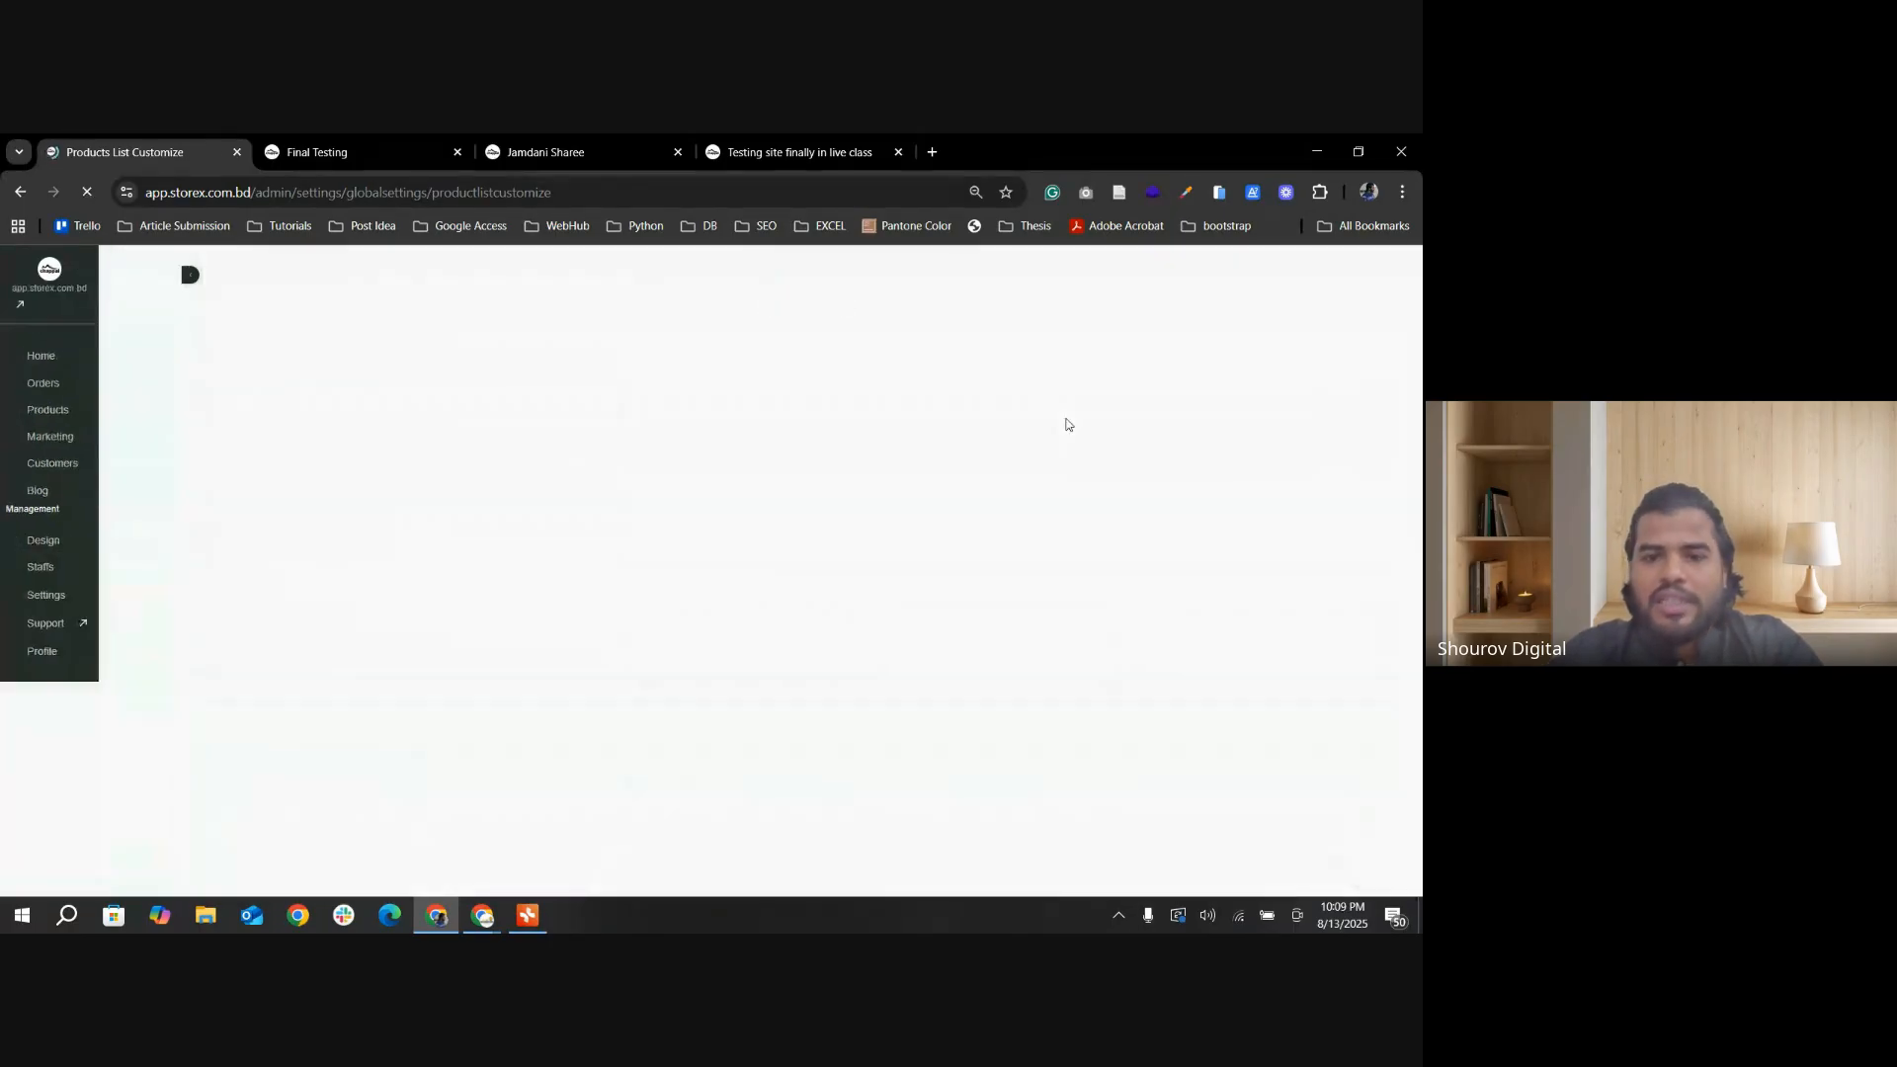
Step: Reload the storefront's Jamdani Sharee page, open the Final Testing category and check the product's listed price
left_click(550, 154)
left_click(85, 193)
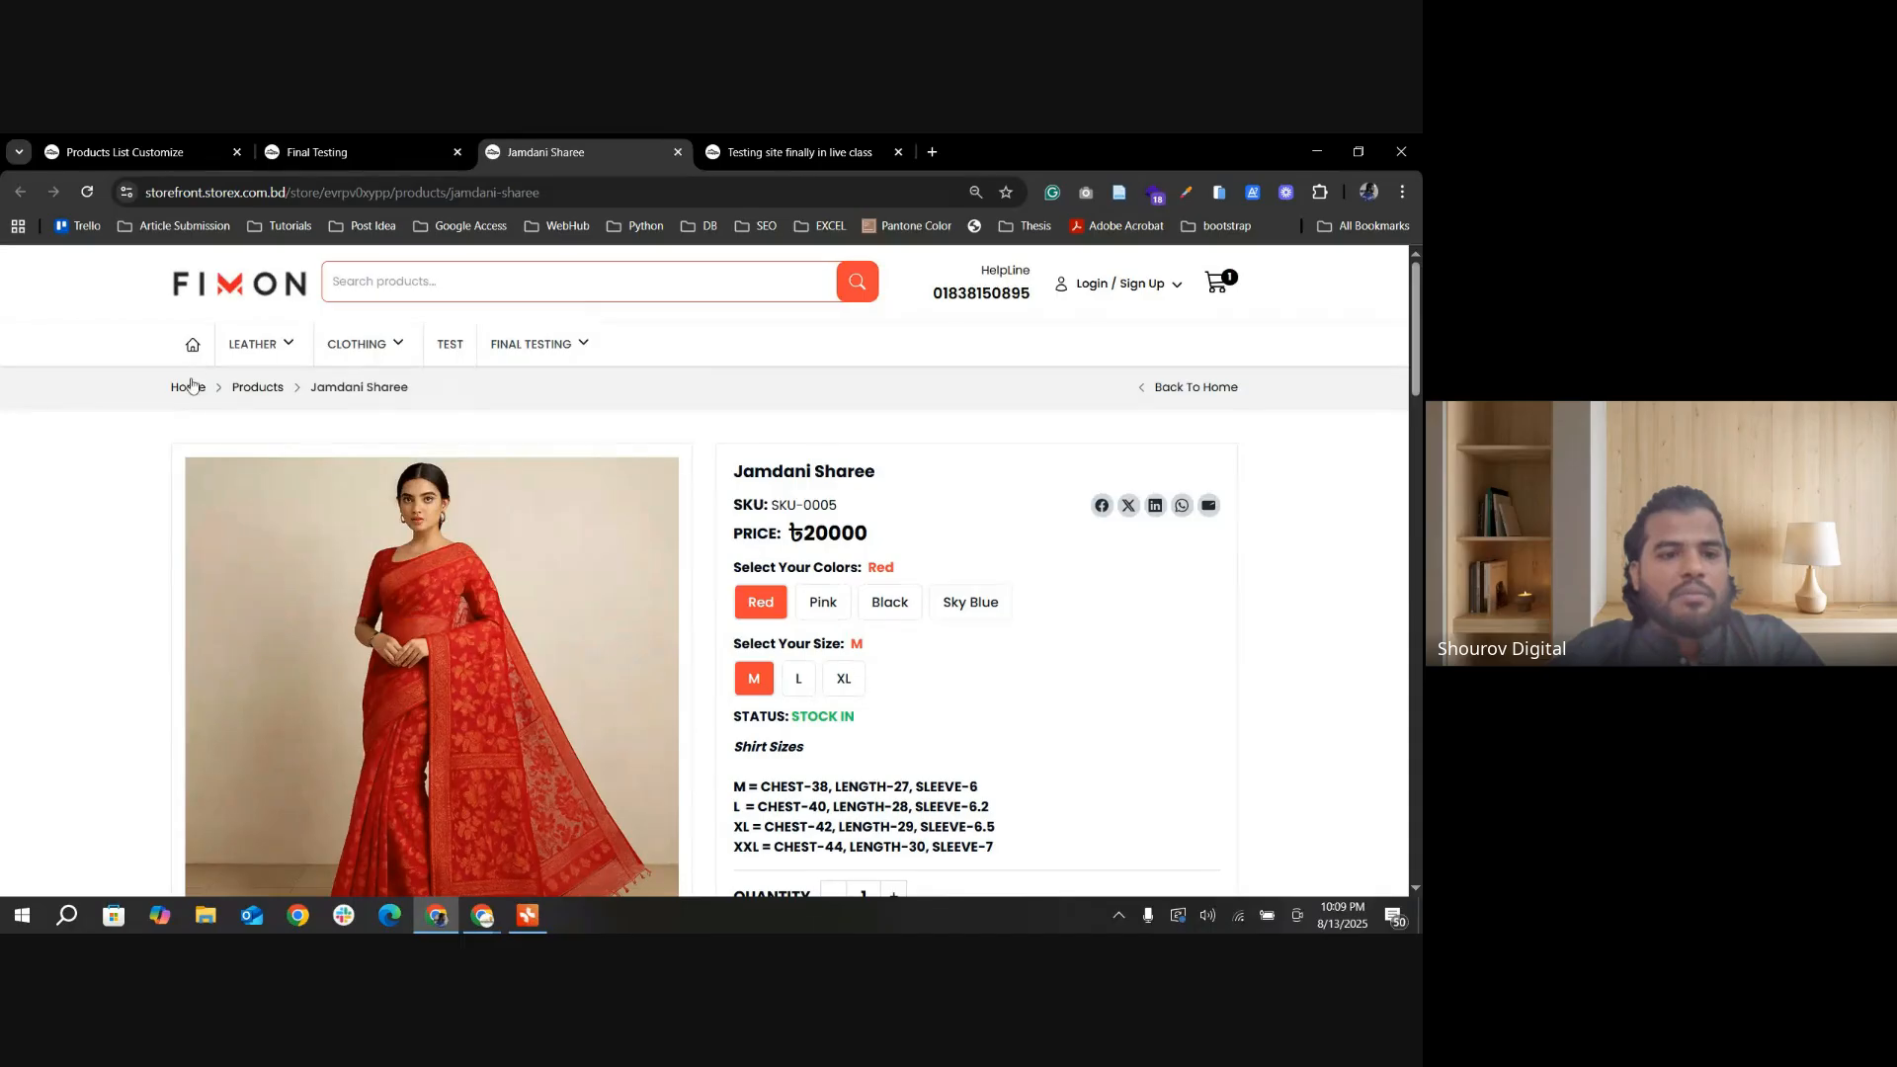
left_click(554, 343)
scroll(321, 664, "down", 3)
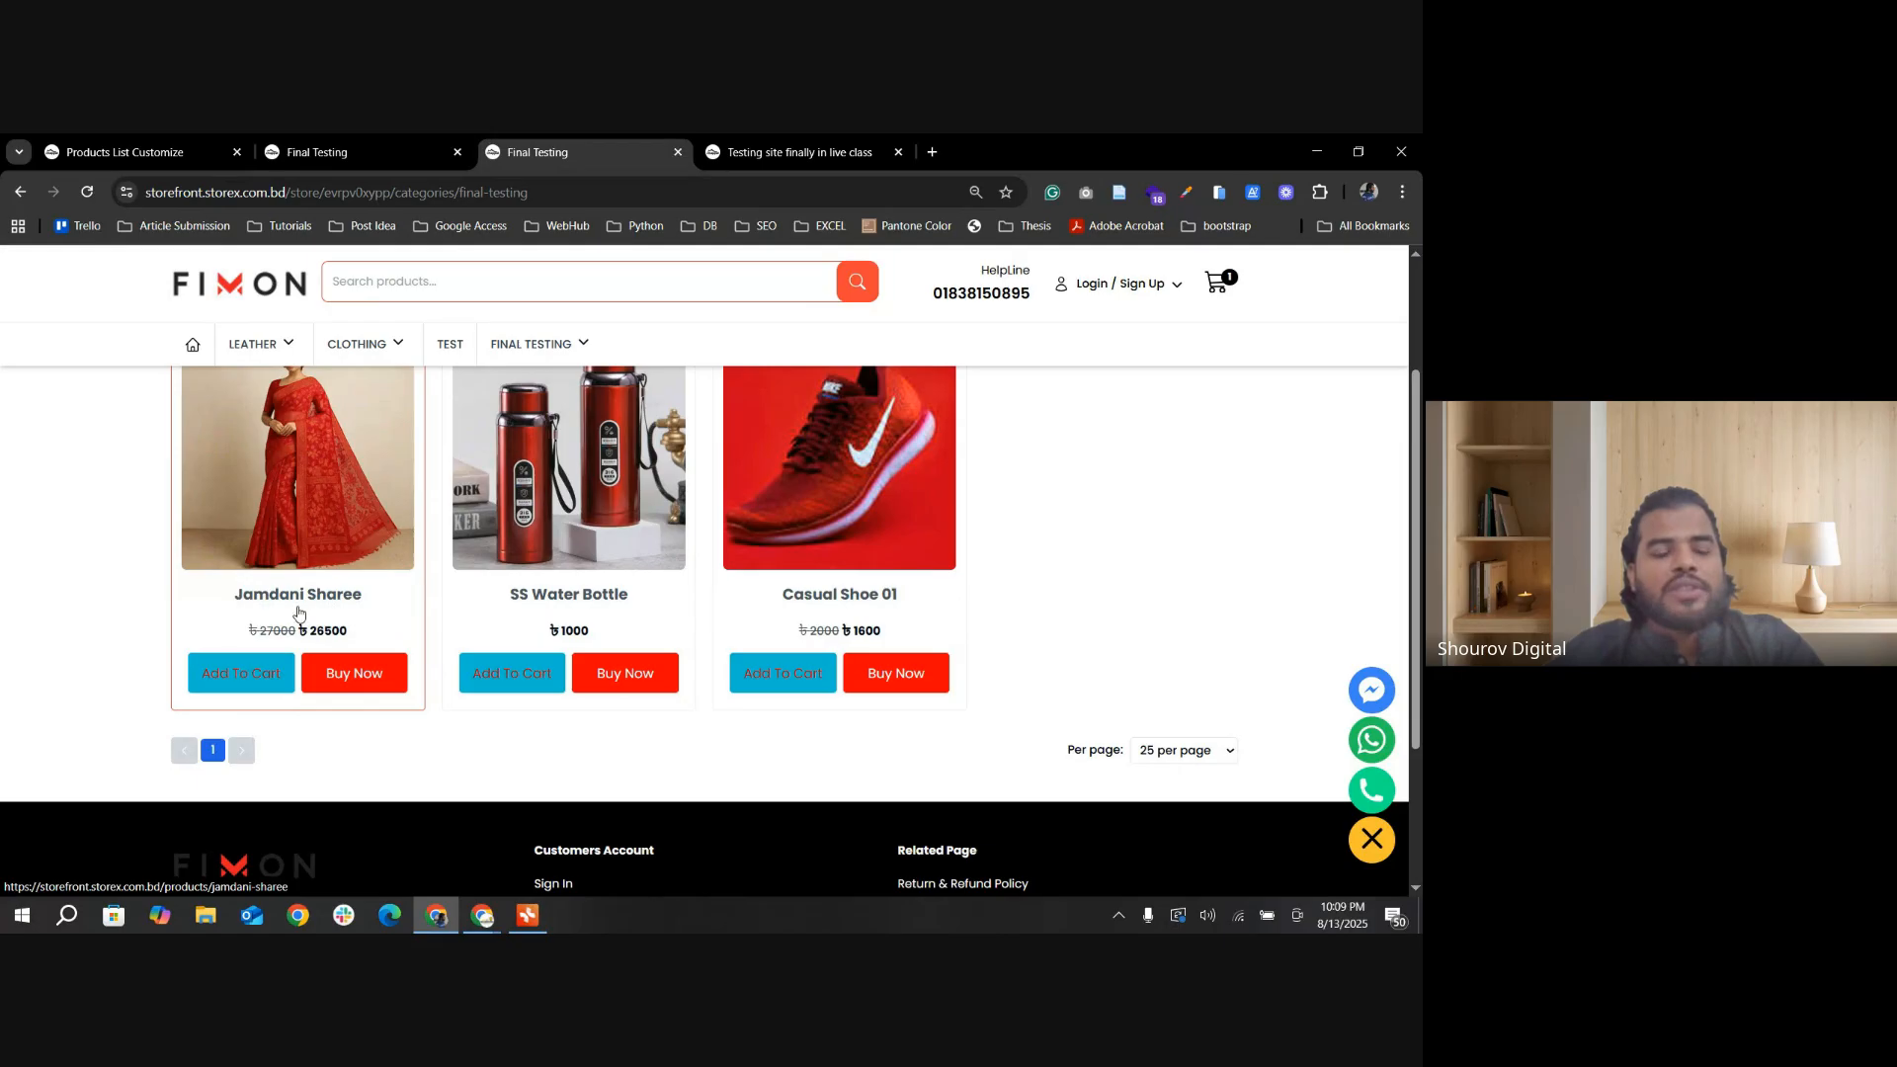
scroll(318, 616, "up", 1)
scroll(321, 666, "down", 1)
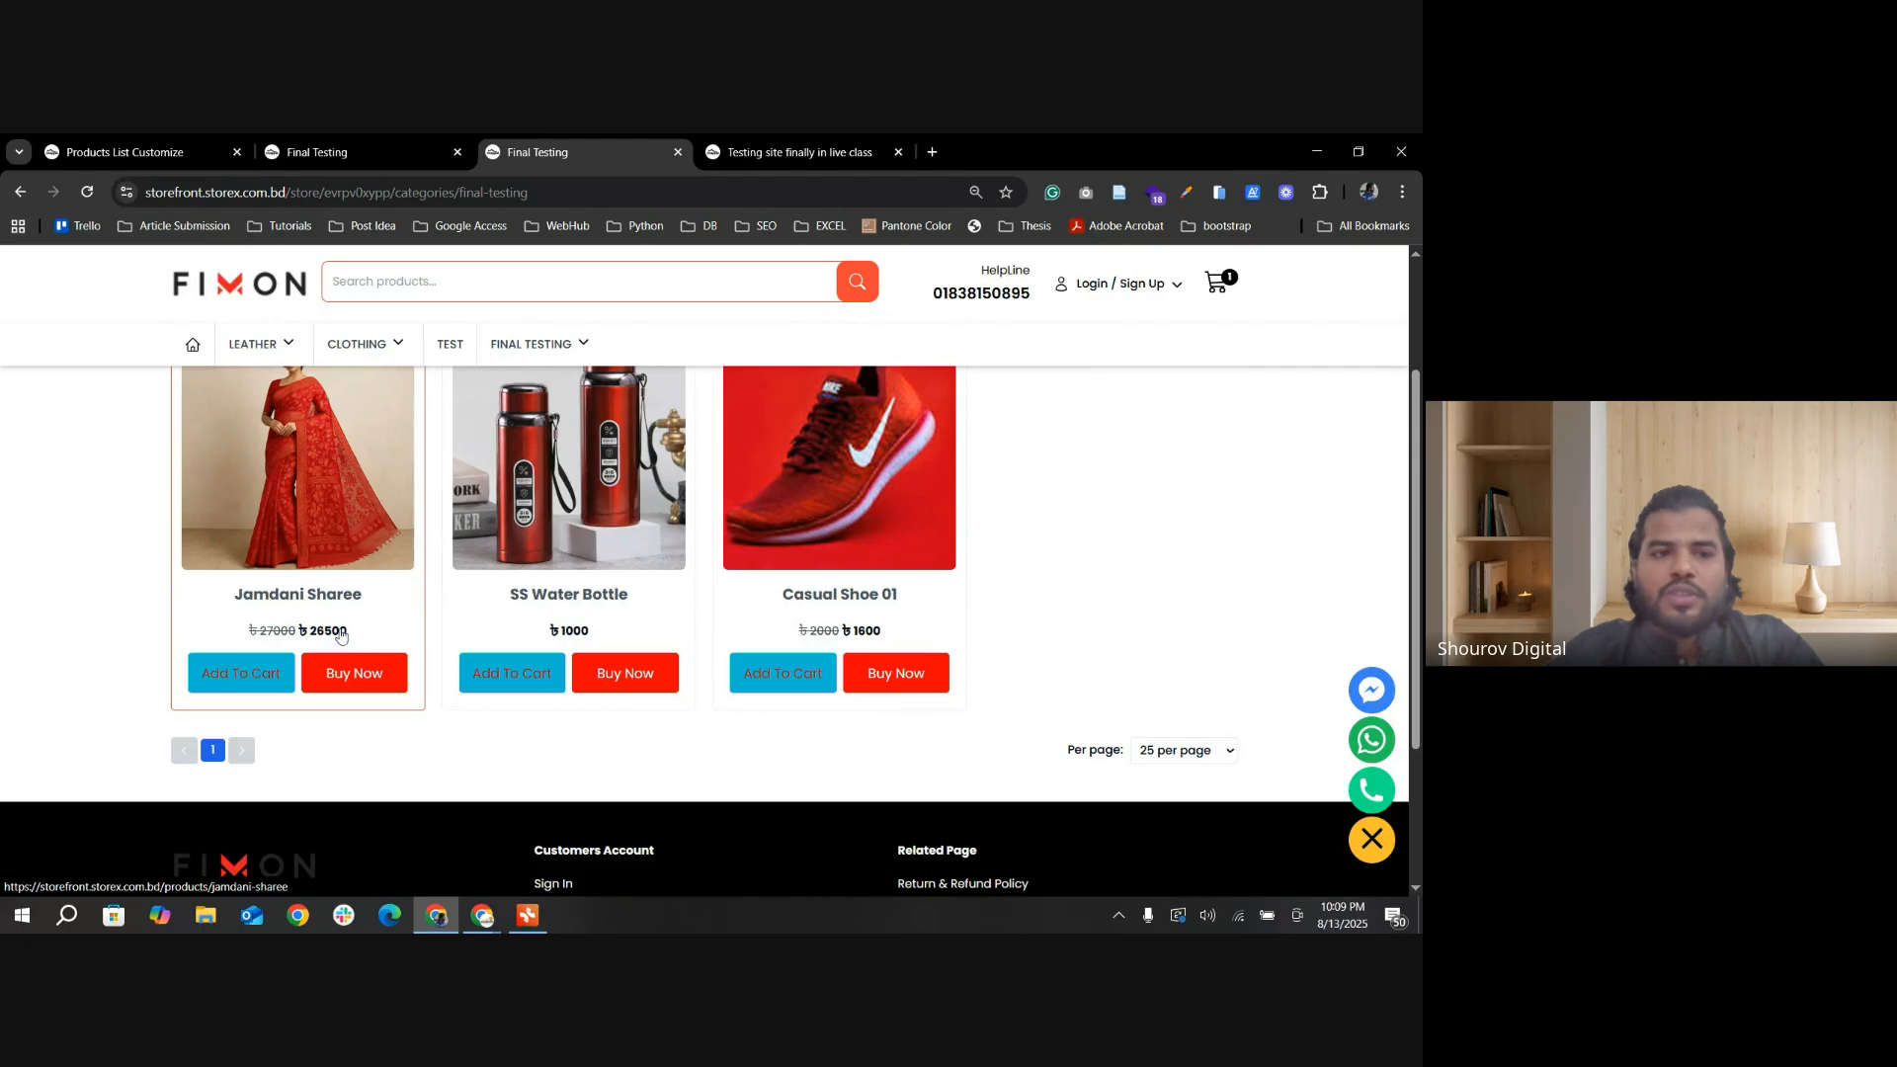
Step: Disable Max Price in the products list design settings and save the update
key("ctrl+1")
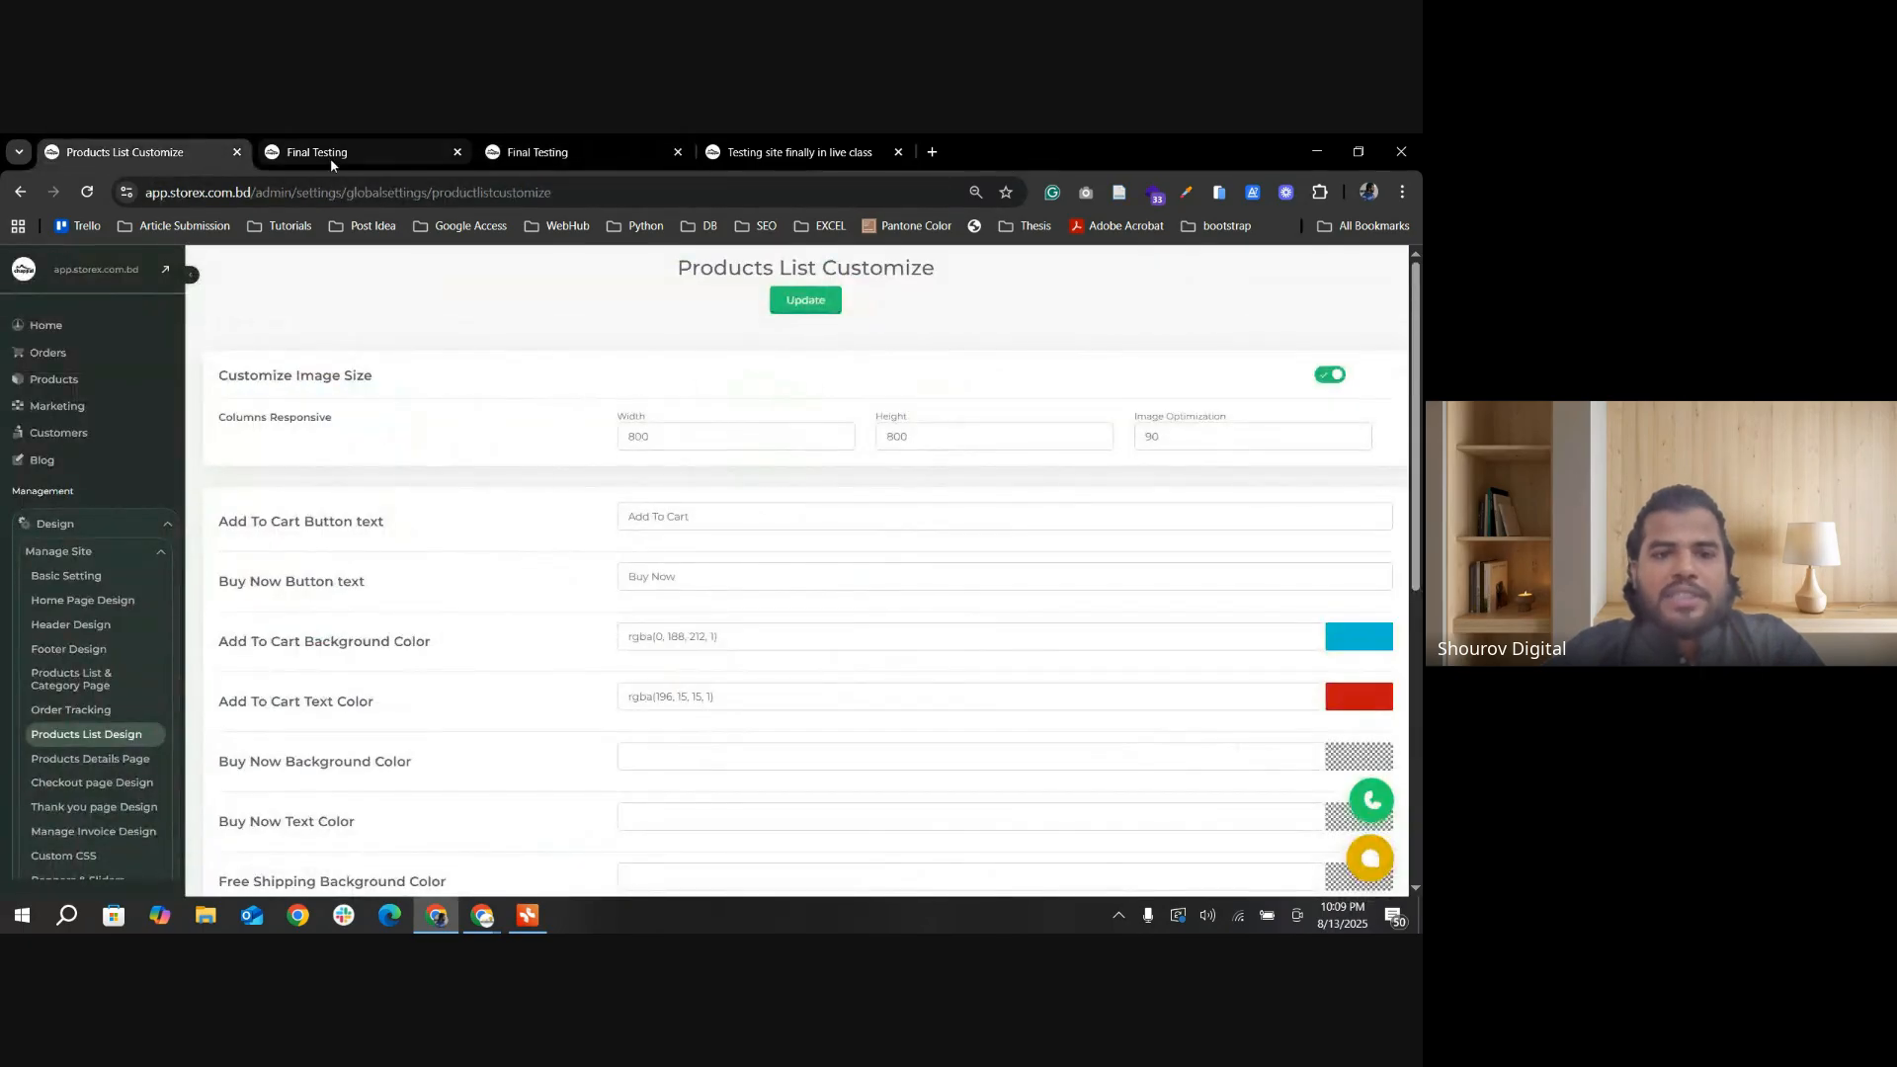
scroll(633, 739, "down", 3)
scroll(632, 739, "down", 3)
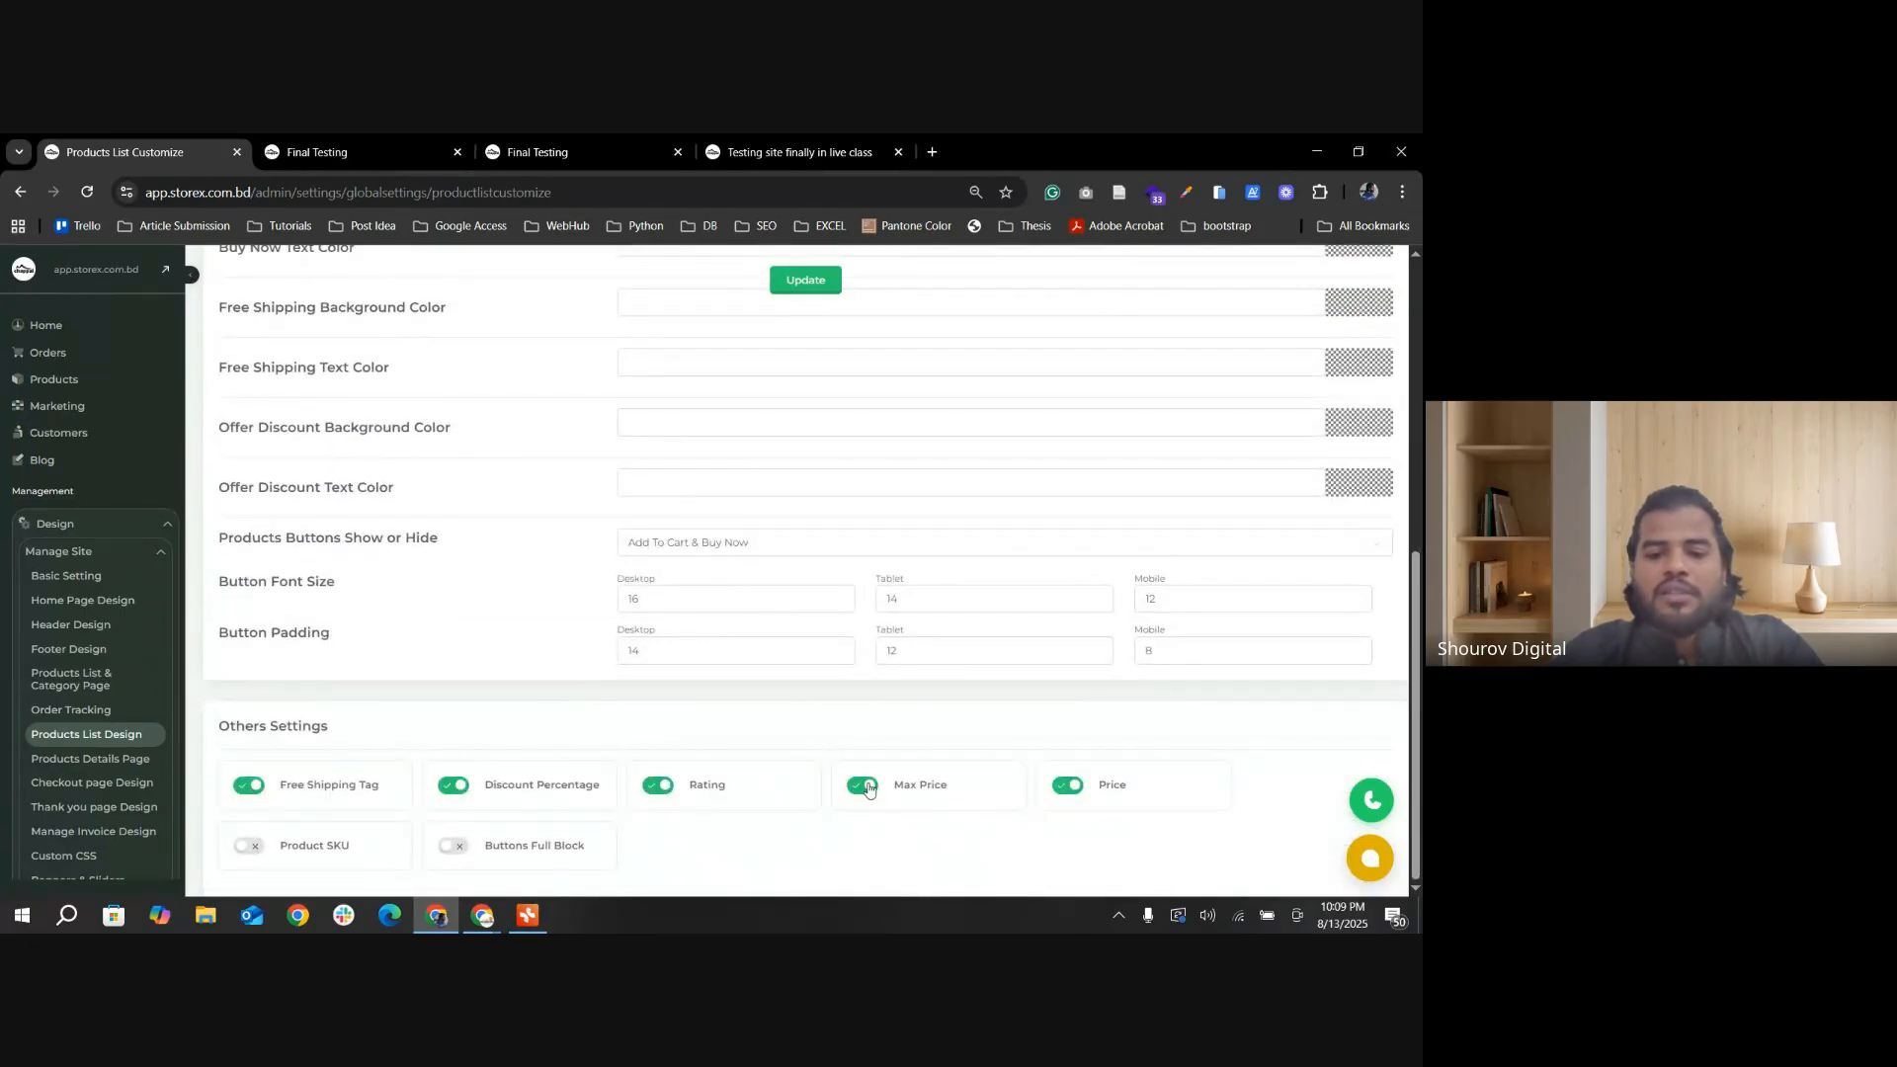
left_click(806, 281)
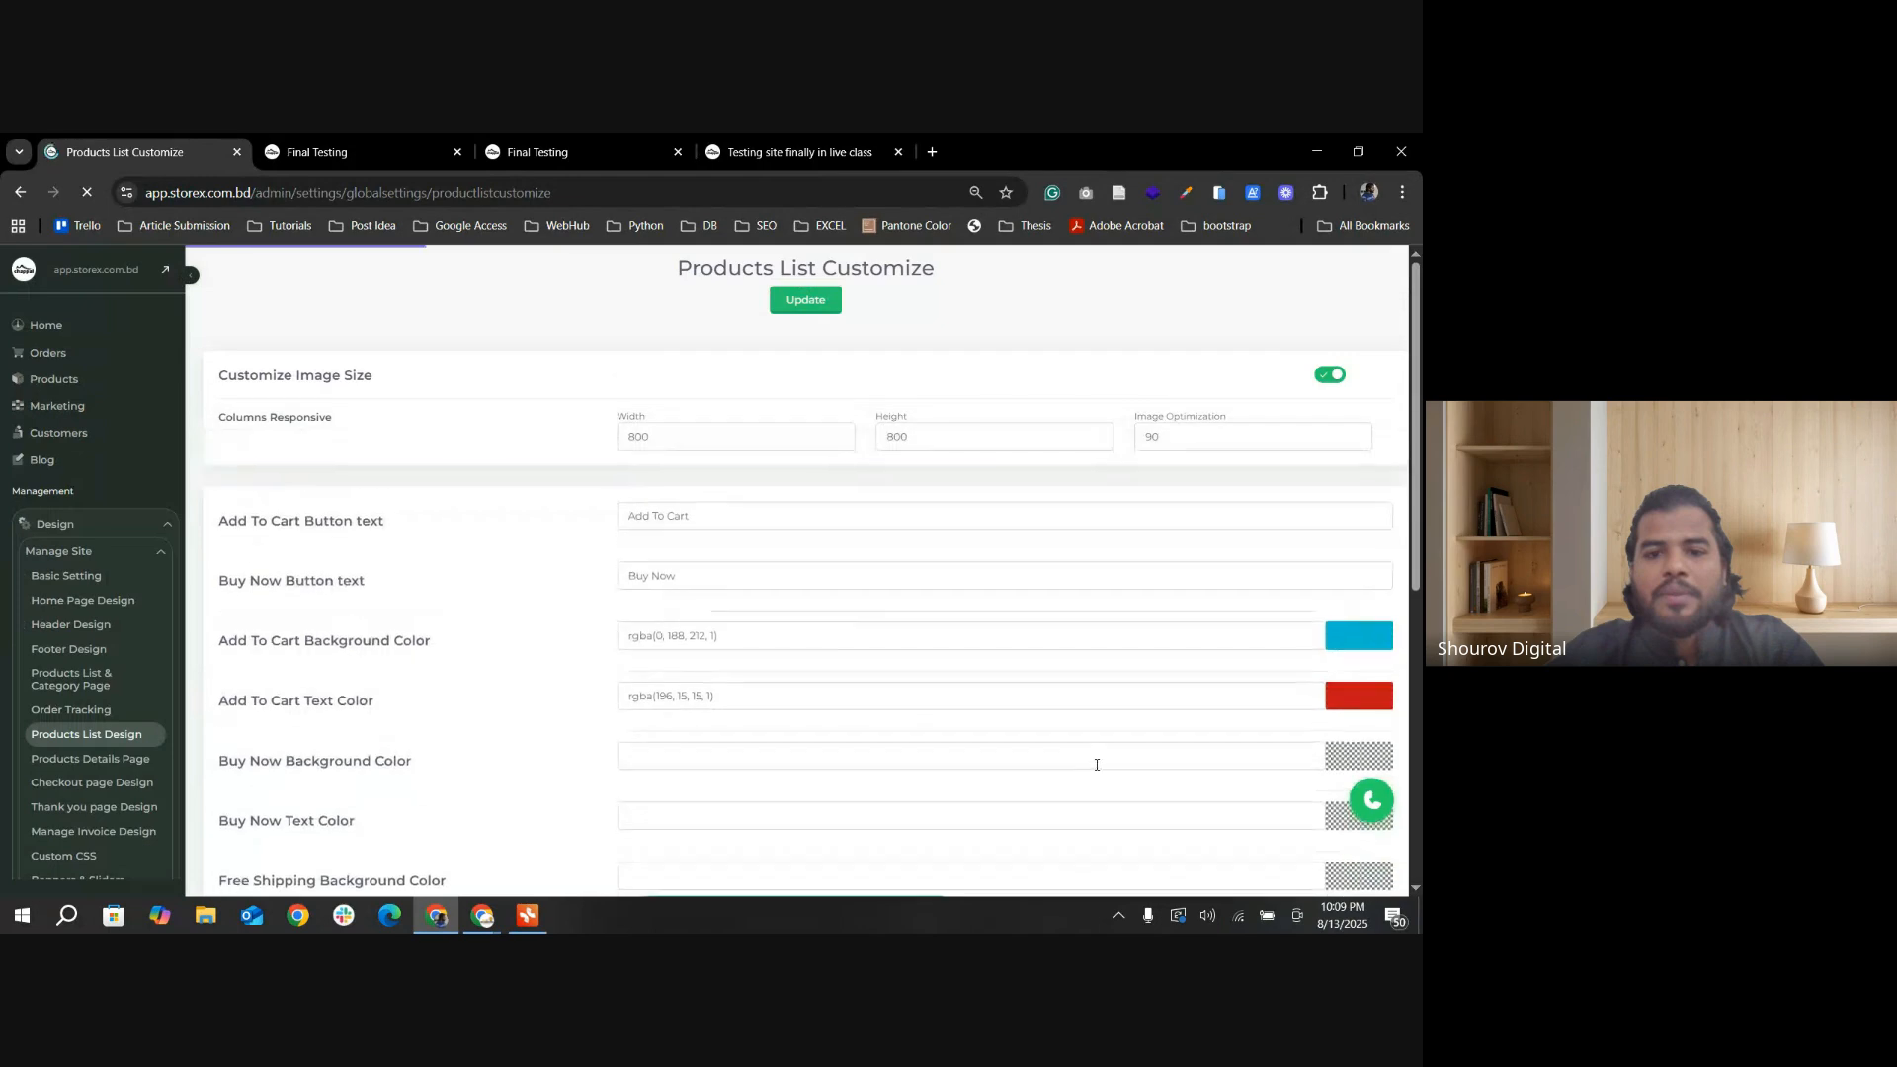
scroll(923, 715, "down", 2)
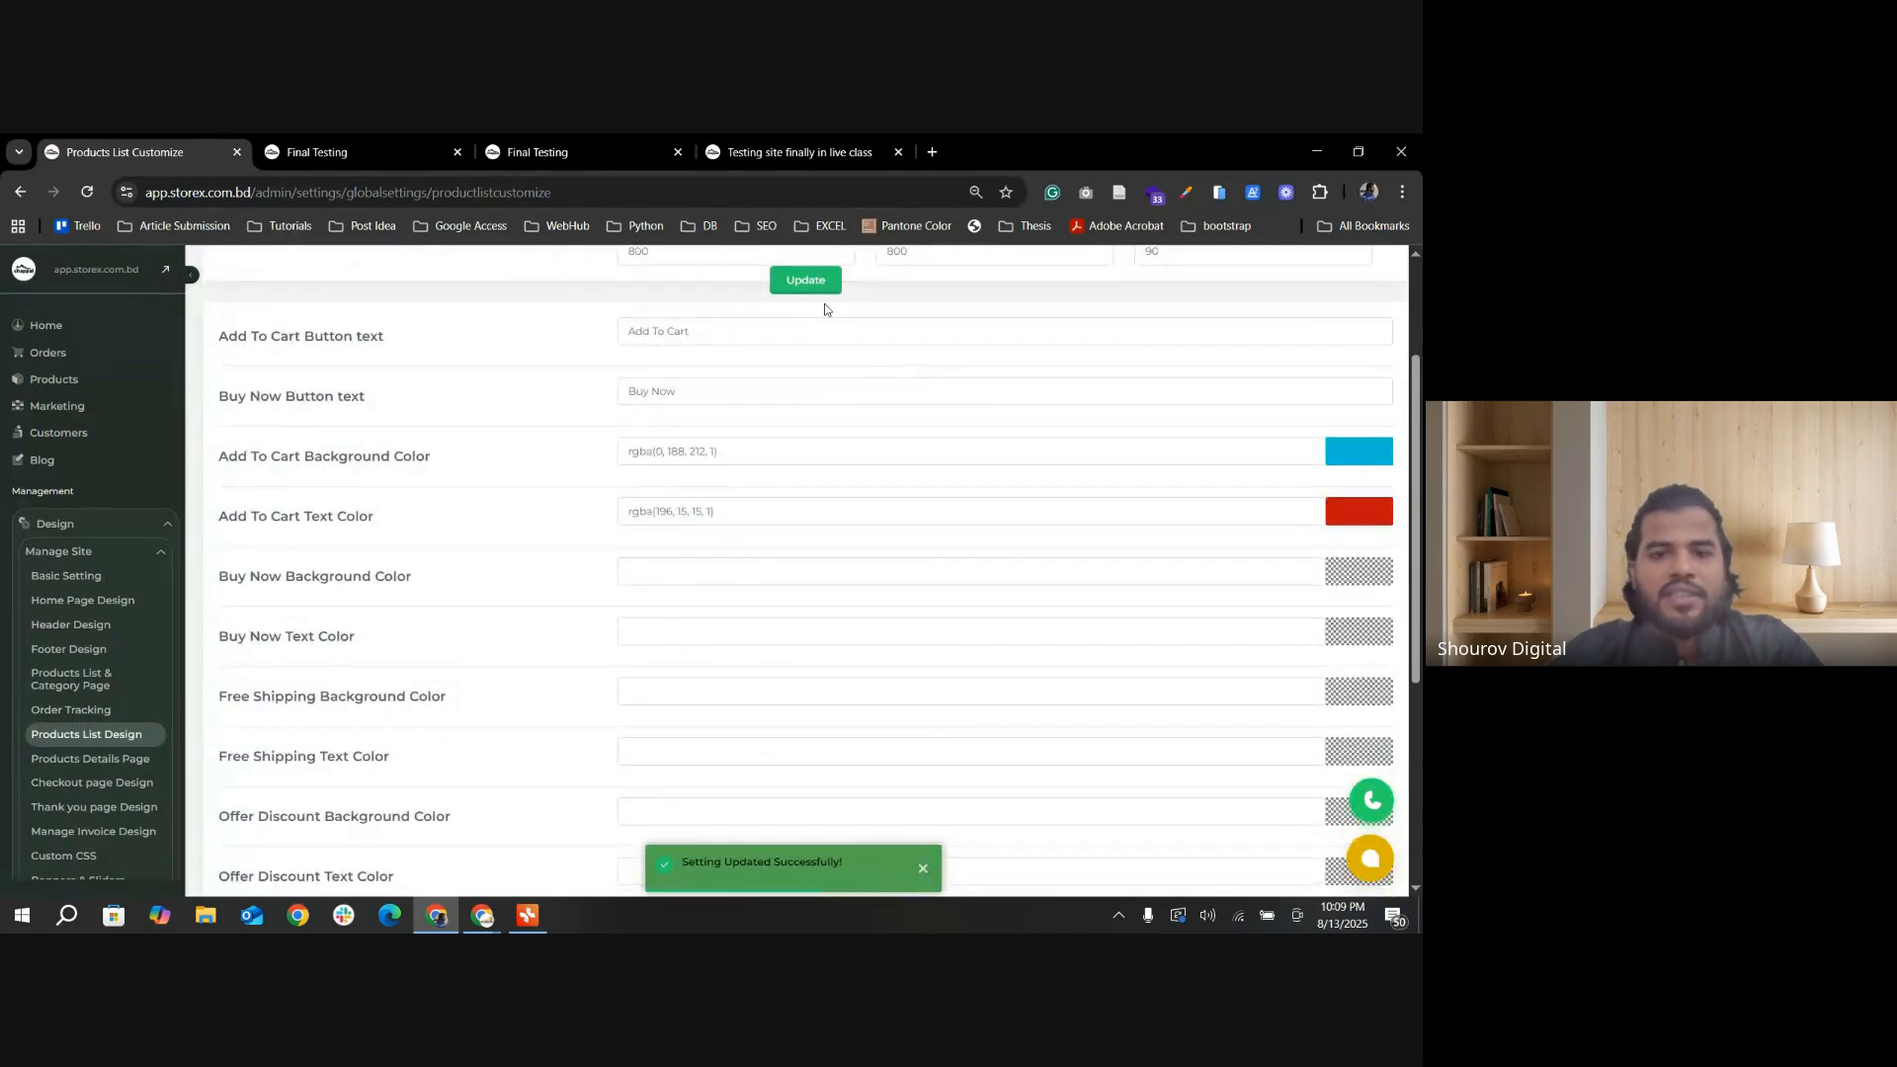
Step: Reload the Final Testing category page, check the Jamdani Sharee's listed price and open its product page
left_click(316, 152)
left_click(87, 192)
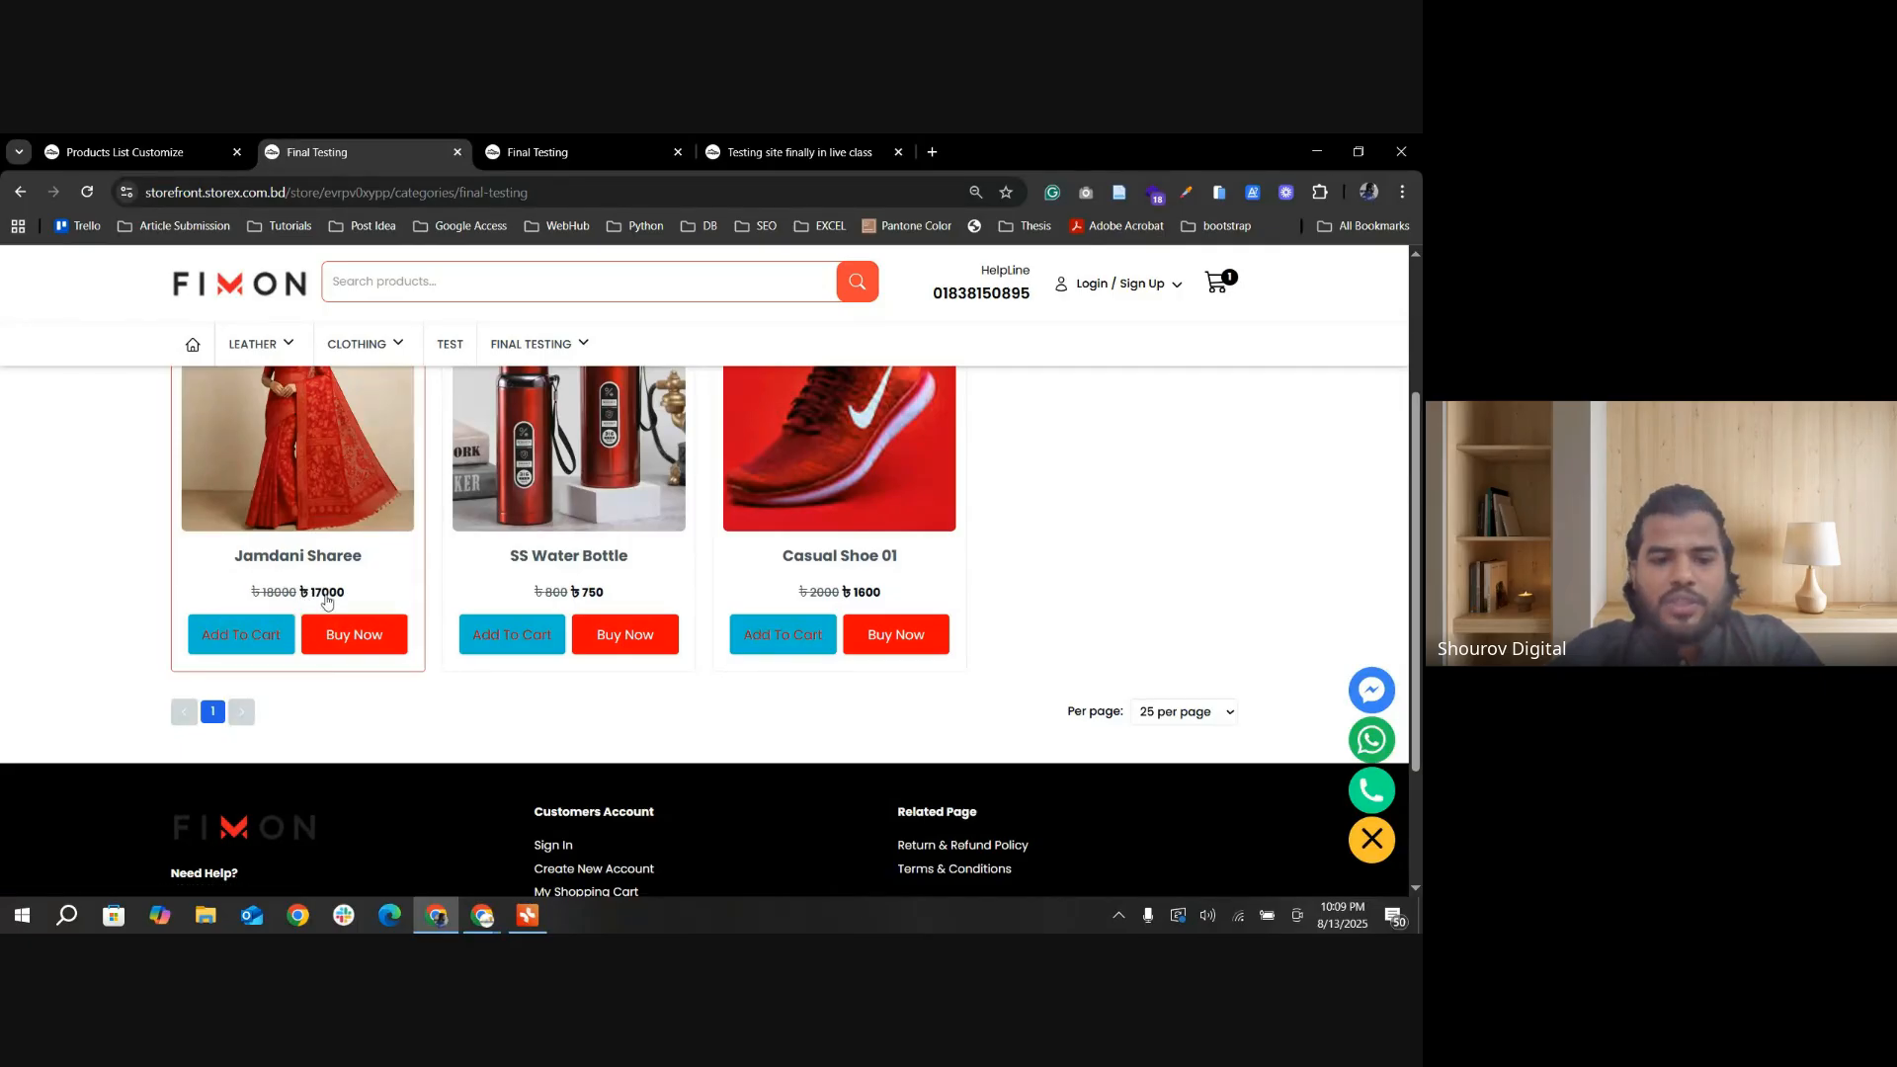
left_click(348, 555)
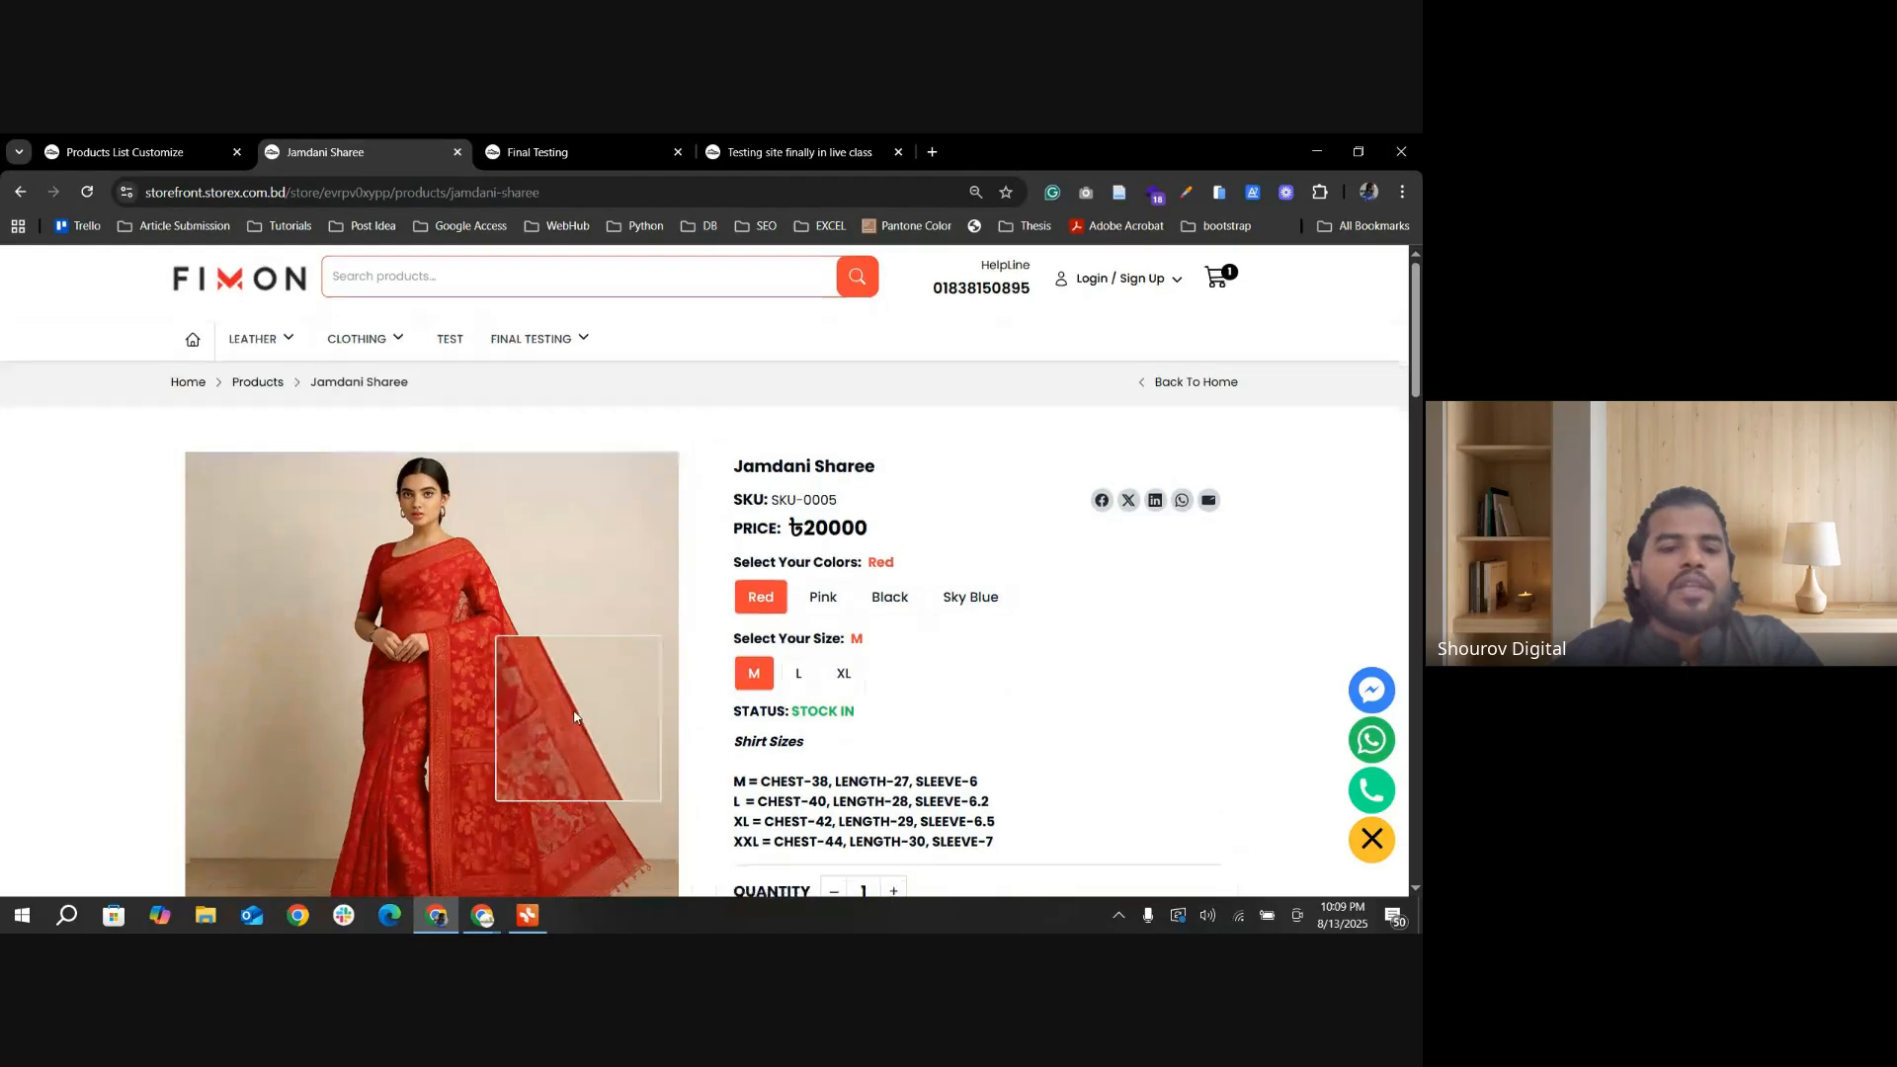
Step: Compare the Pink L and Pink XL prices on the Jamdani Sharee page and highlight the XL price and discount
scroll(574, 717, "down", 2)
left_click(822, 415)
scroll(826, 538, "up", 1)
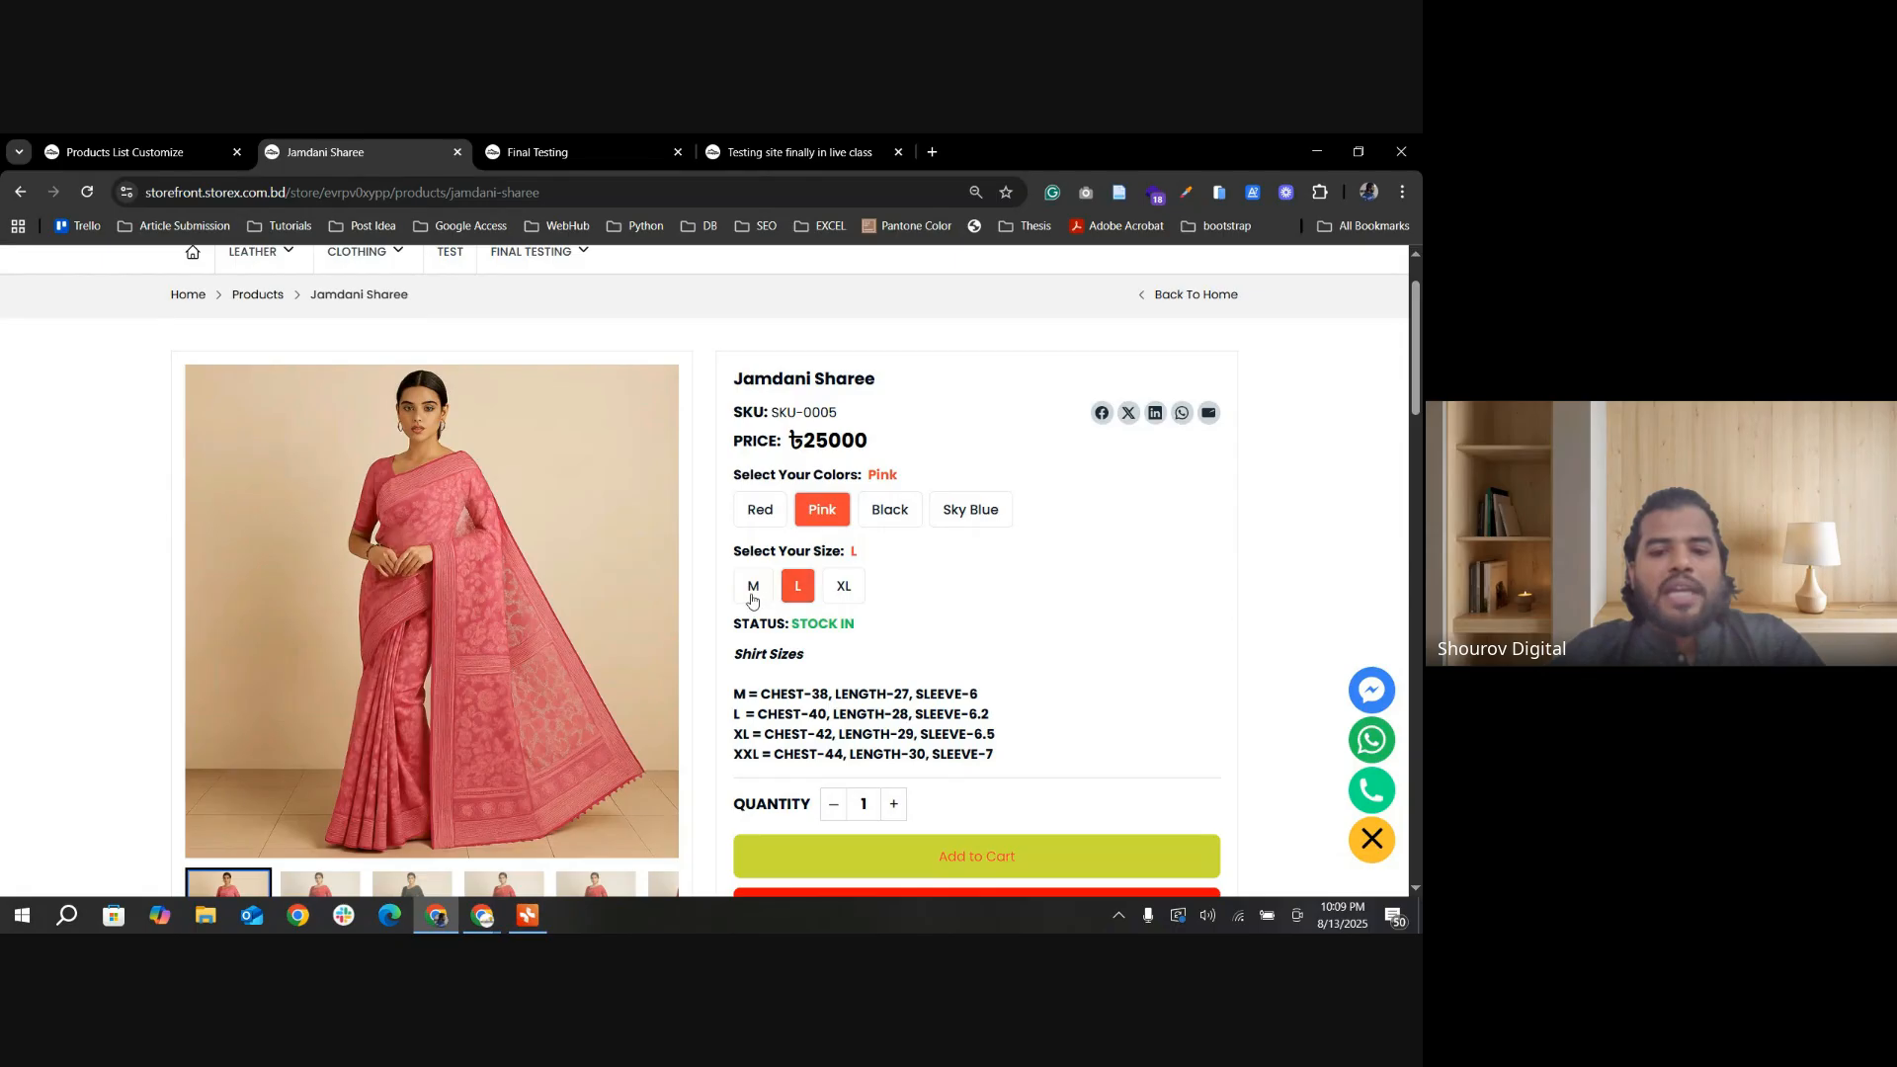
left_click(797, 593)
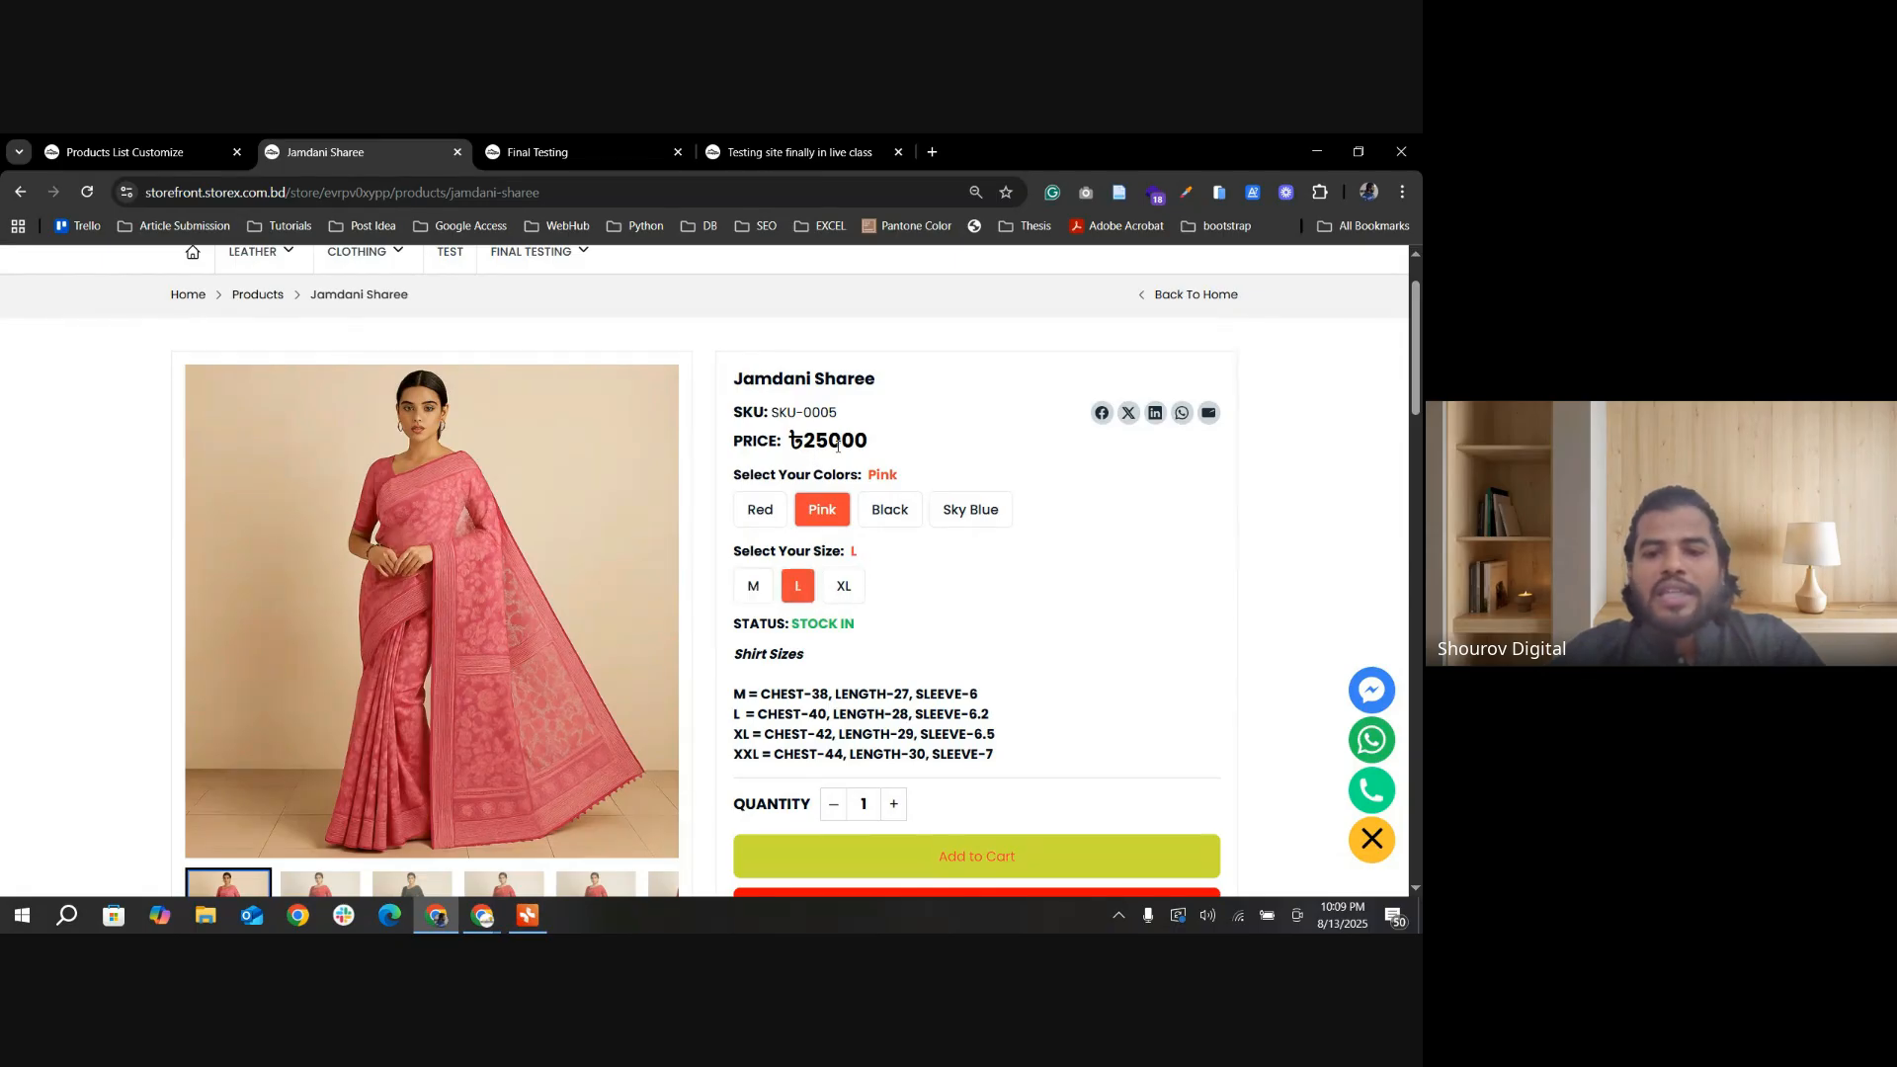
left_click(842, 587)
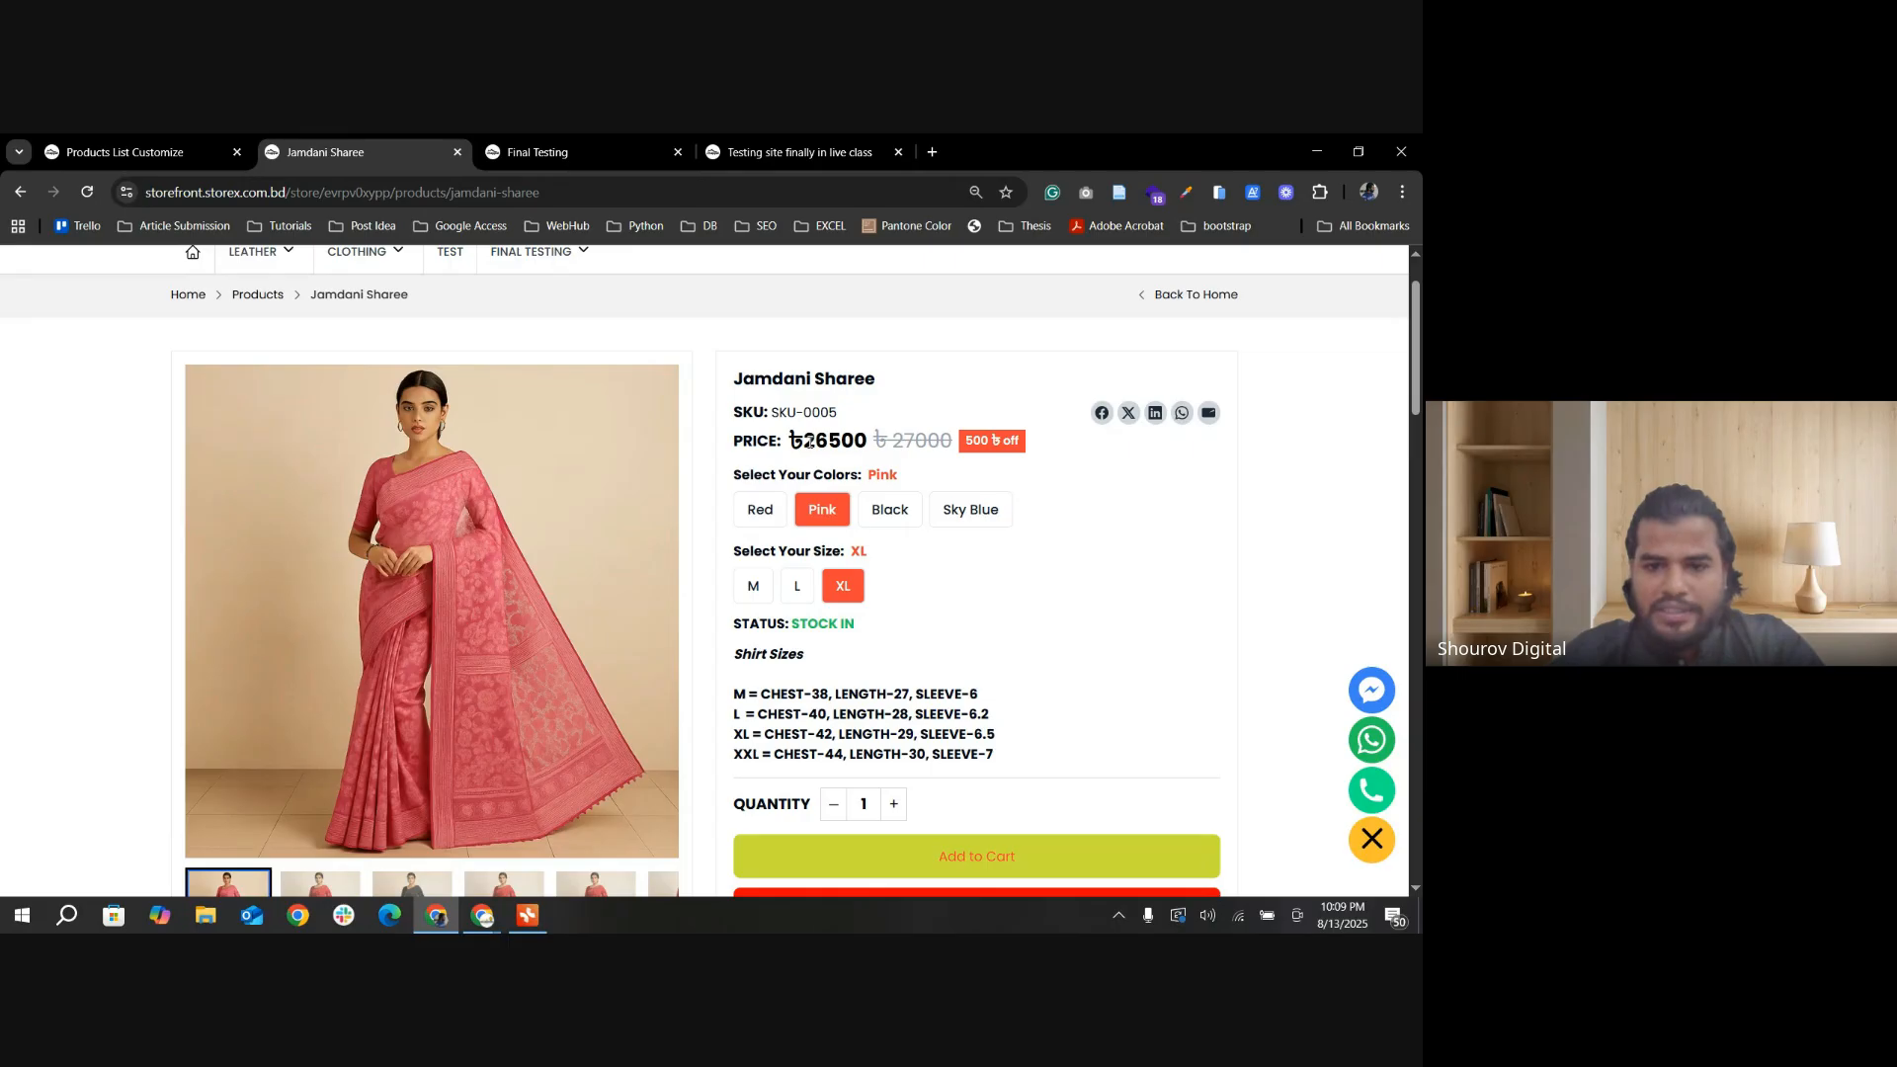
left_click_drag(808, 441, 1045, 447)
left_click(1040, 452)
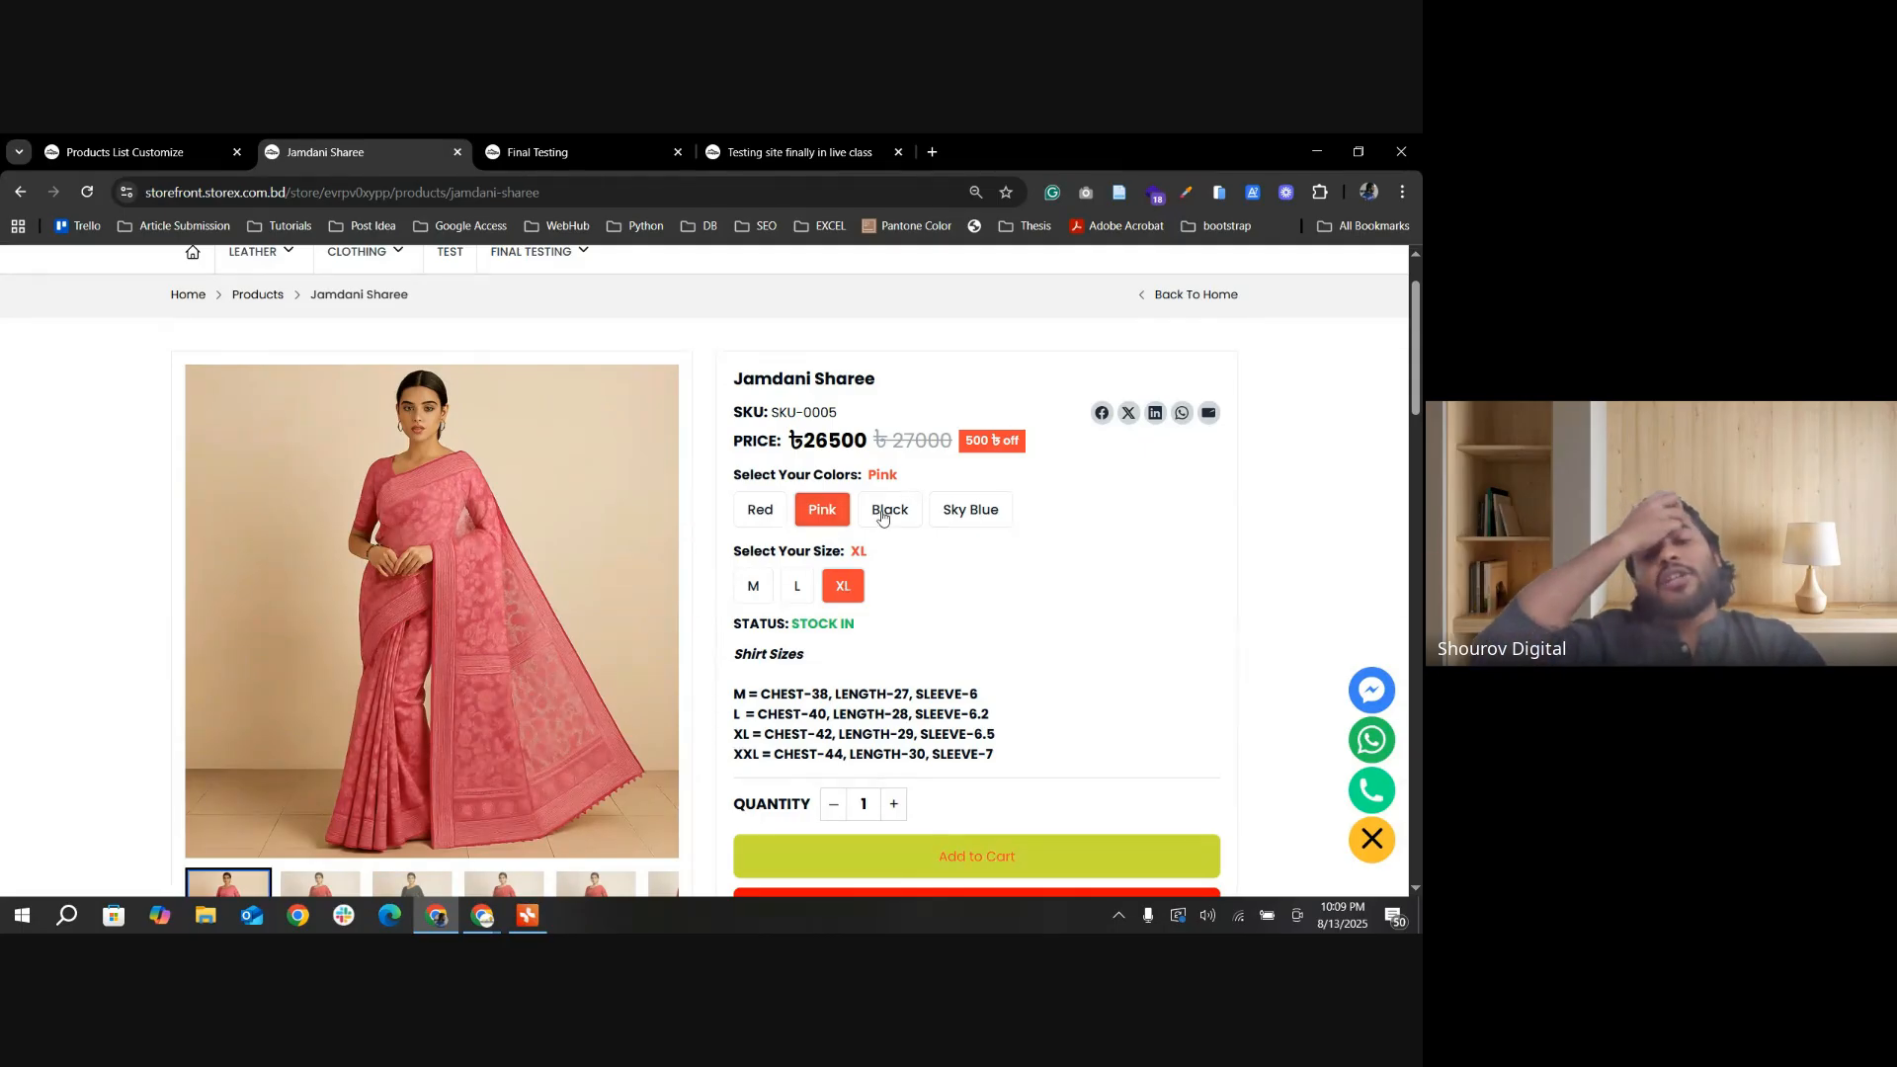
Step: Return to the products list design settings, go to the Others Settings and save the settings again
left_click(164, 139)
scroll(999, 684, "down", 5)
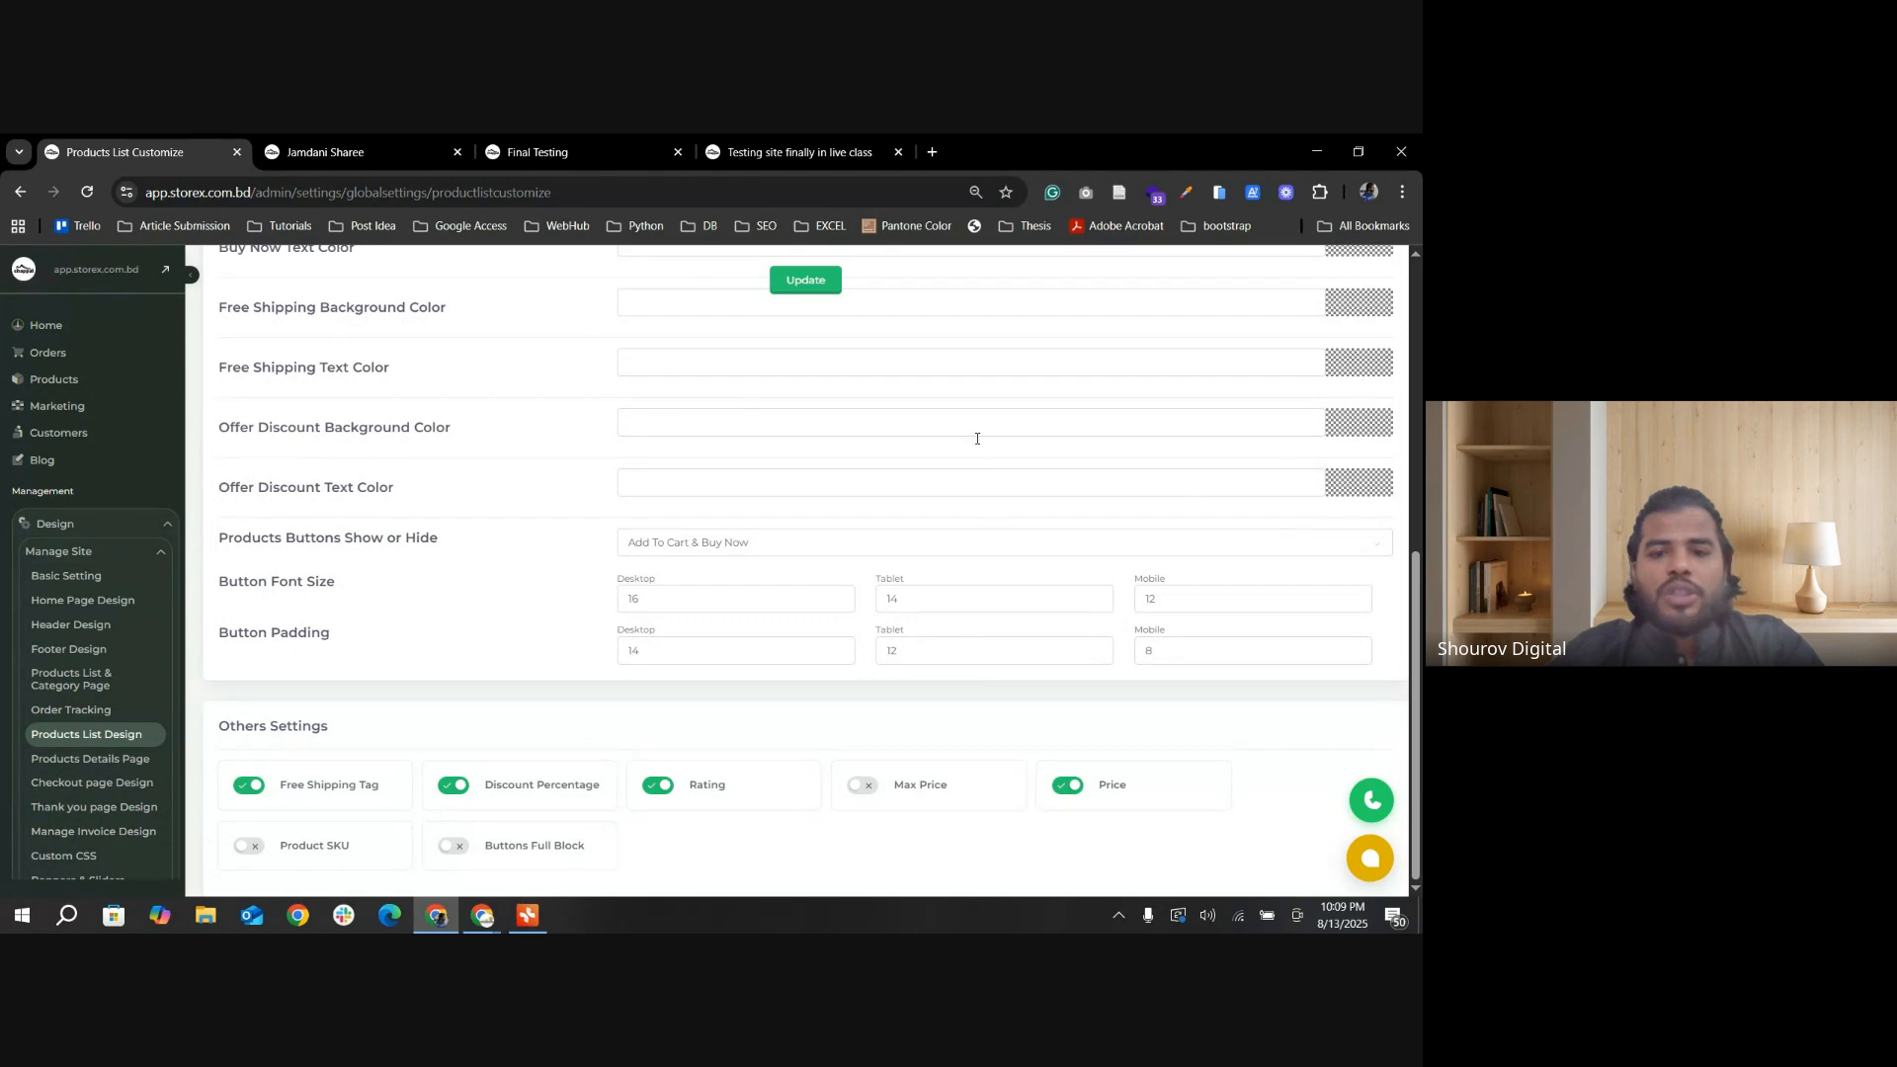
left_click(806, 280)
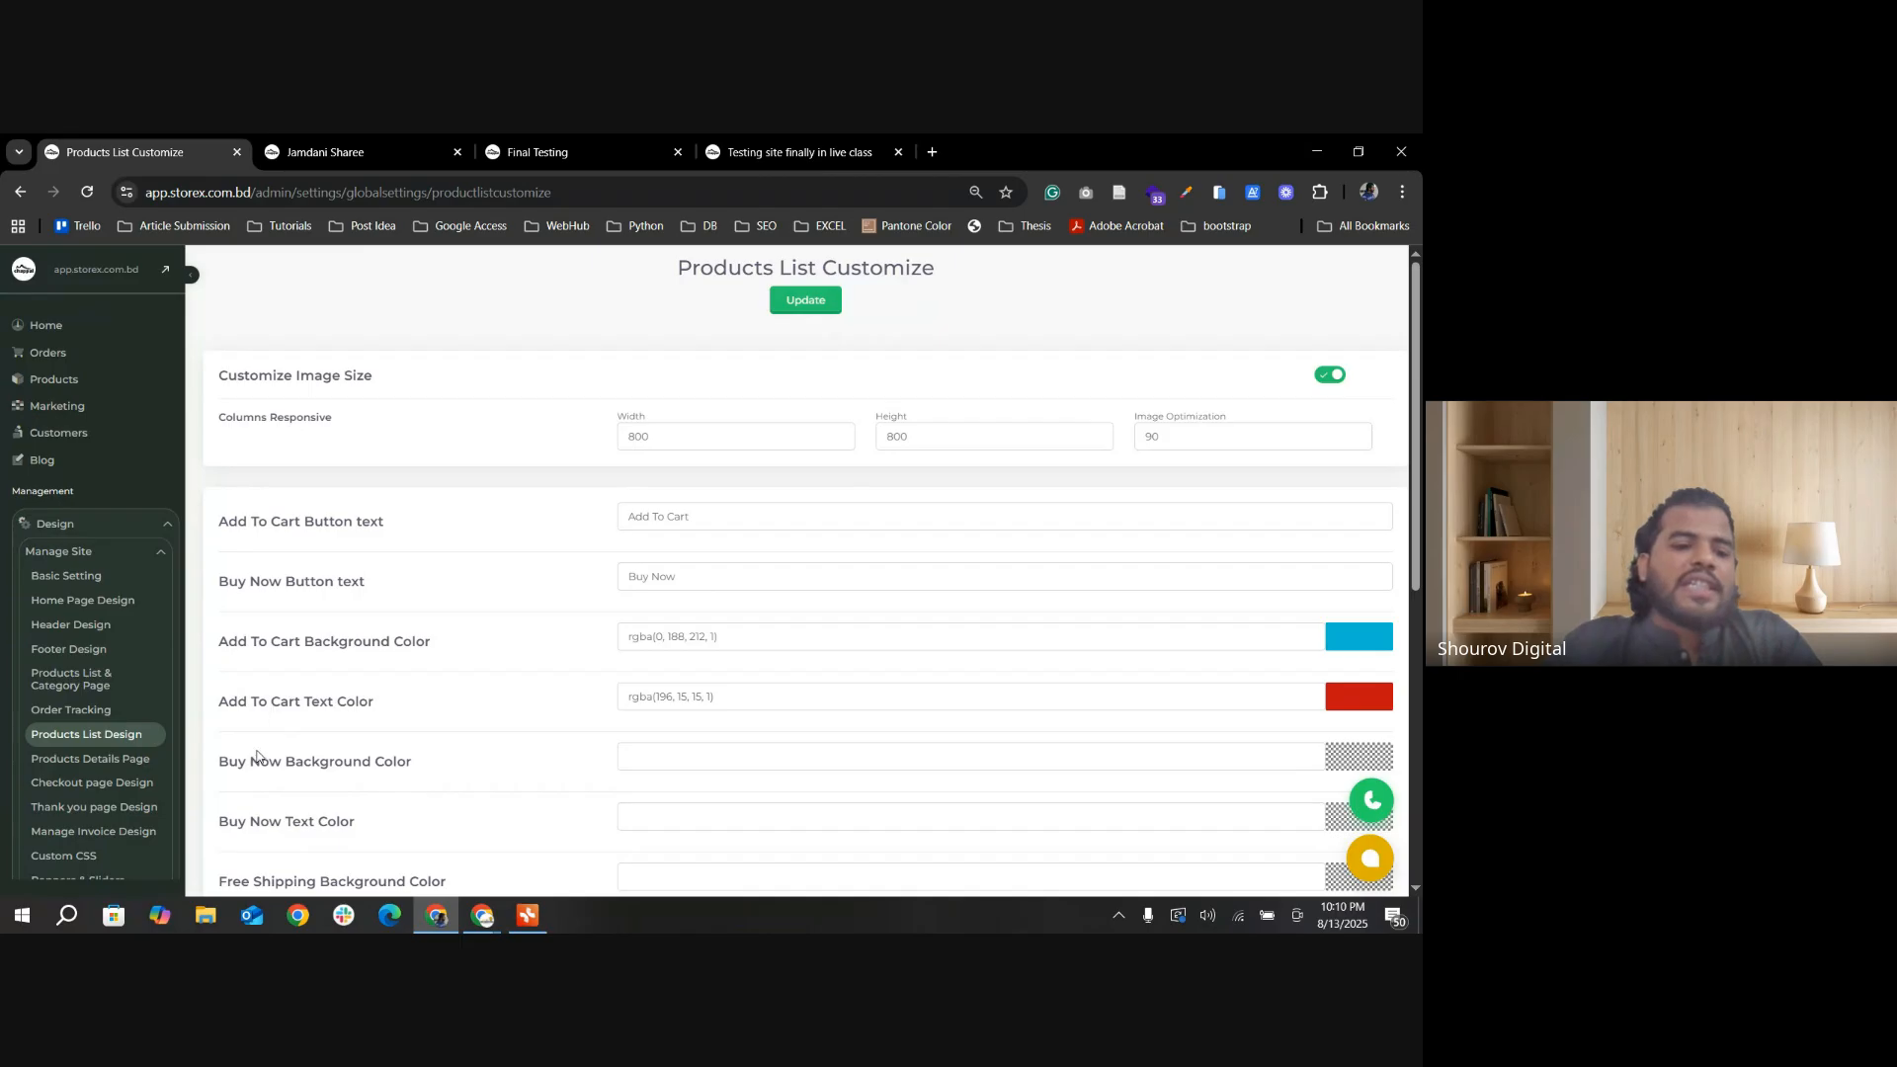
Step: Open the product details page design settings and select the second Product Details Layout
left_click(106, 768)
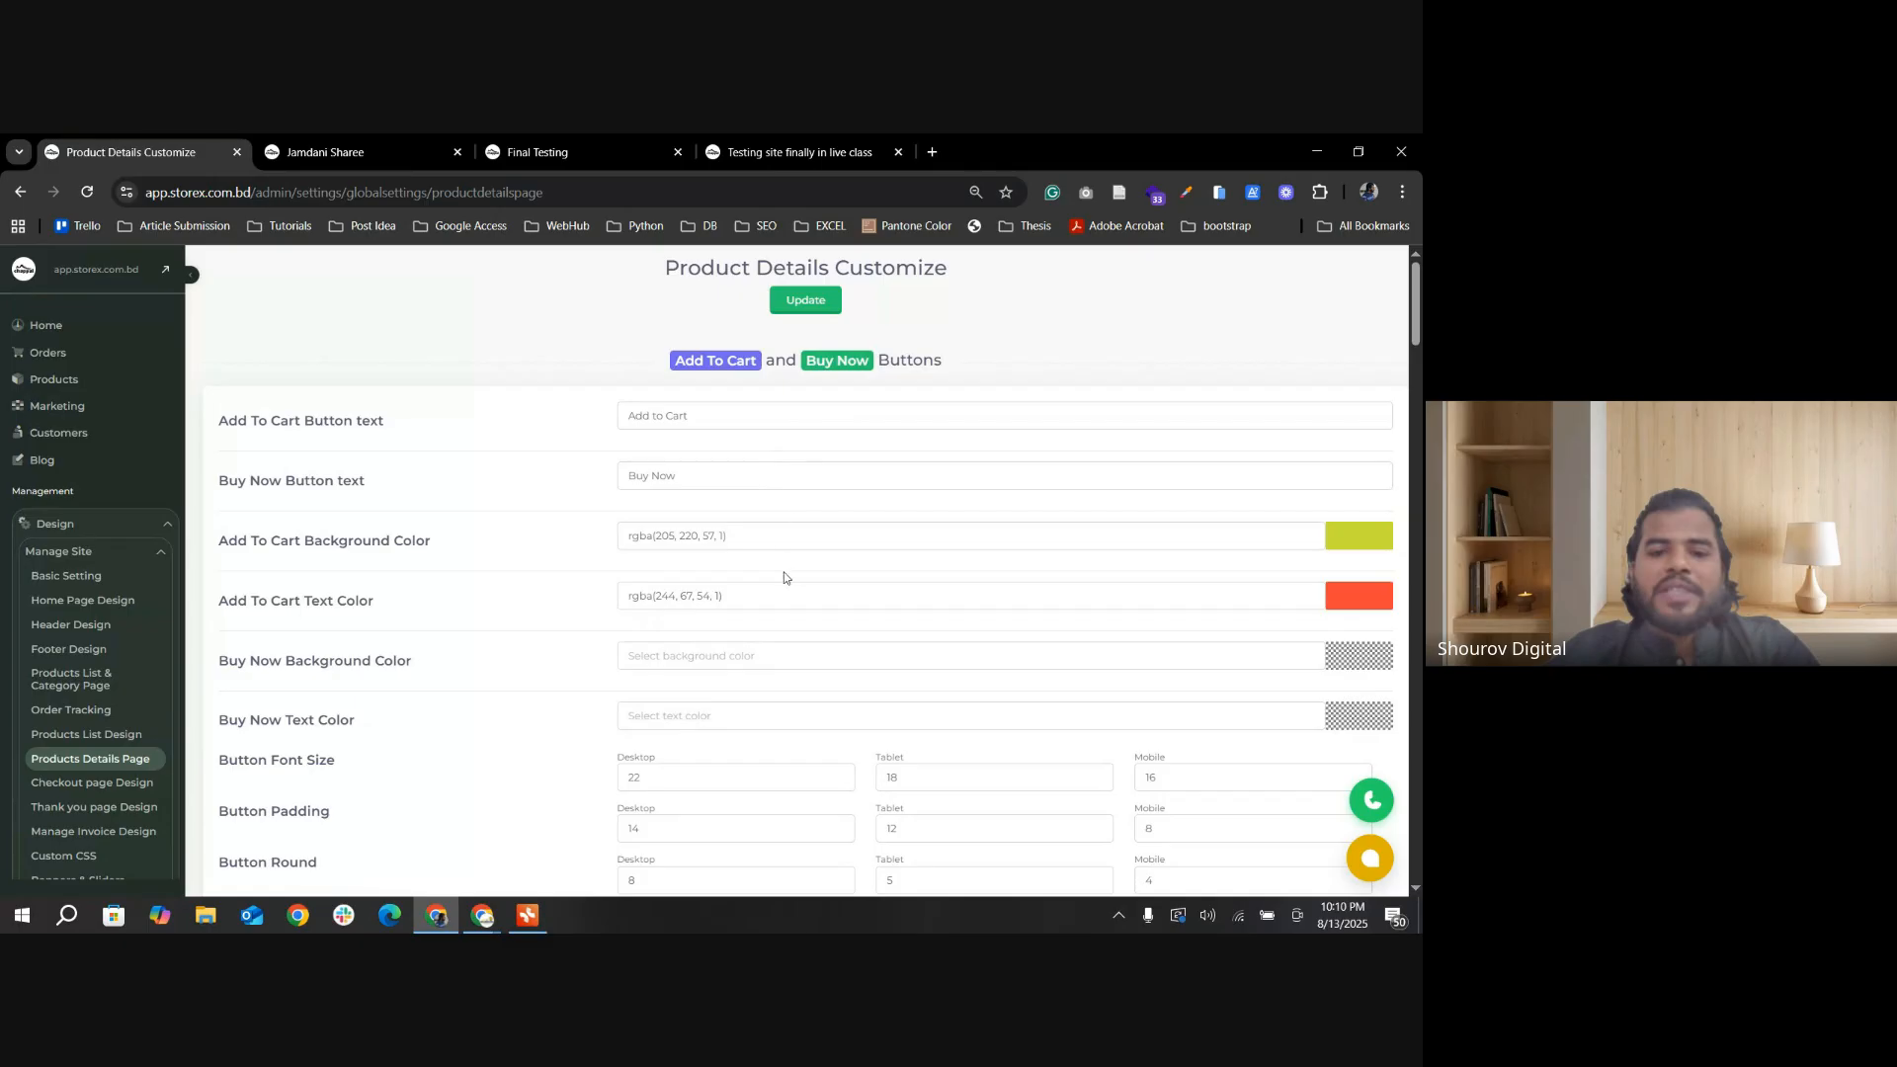
scroll(498, 619, "down", 2)
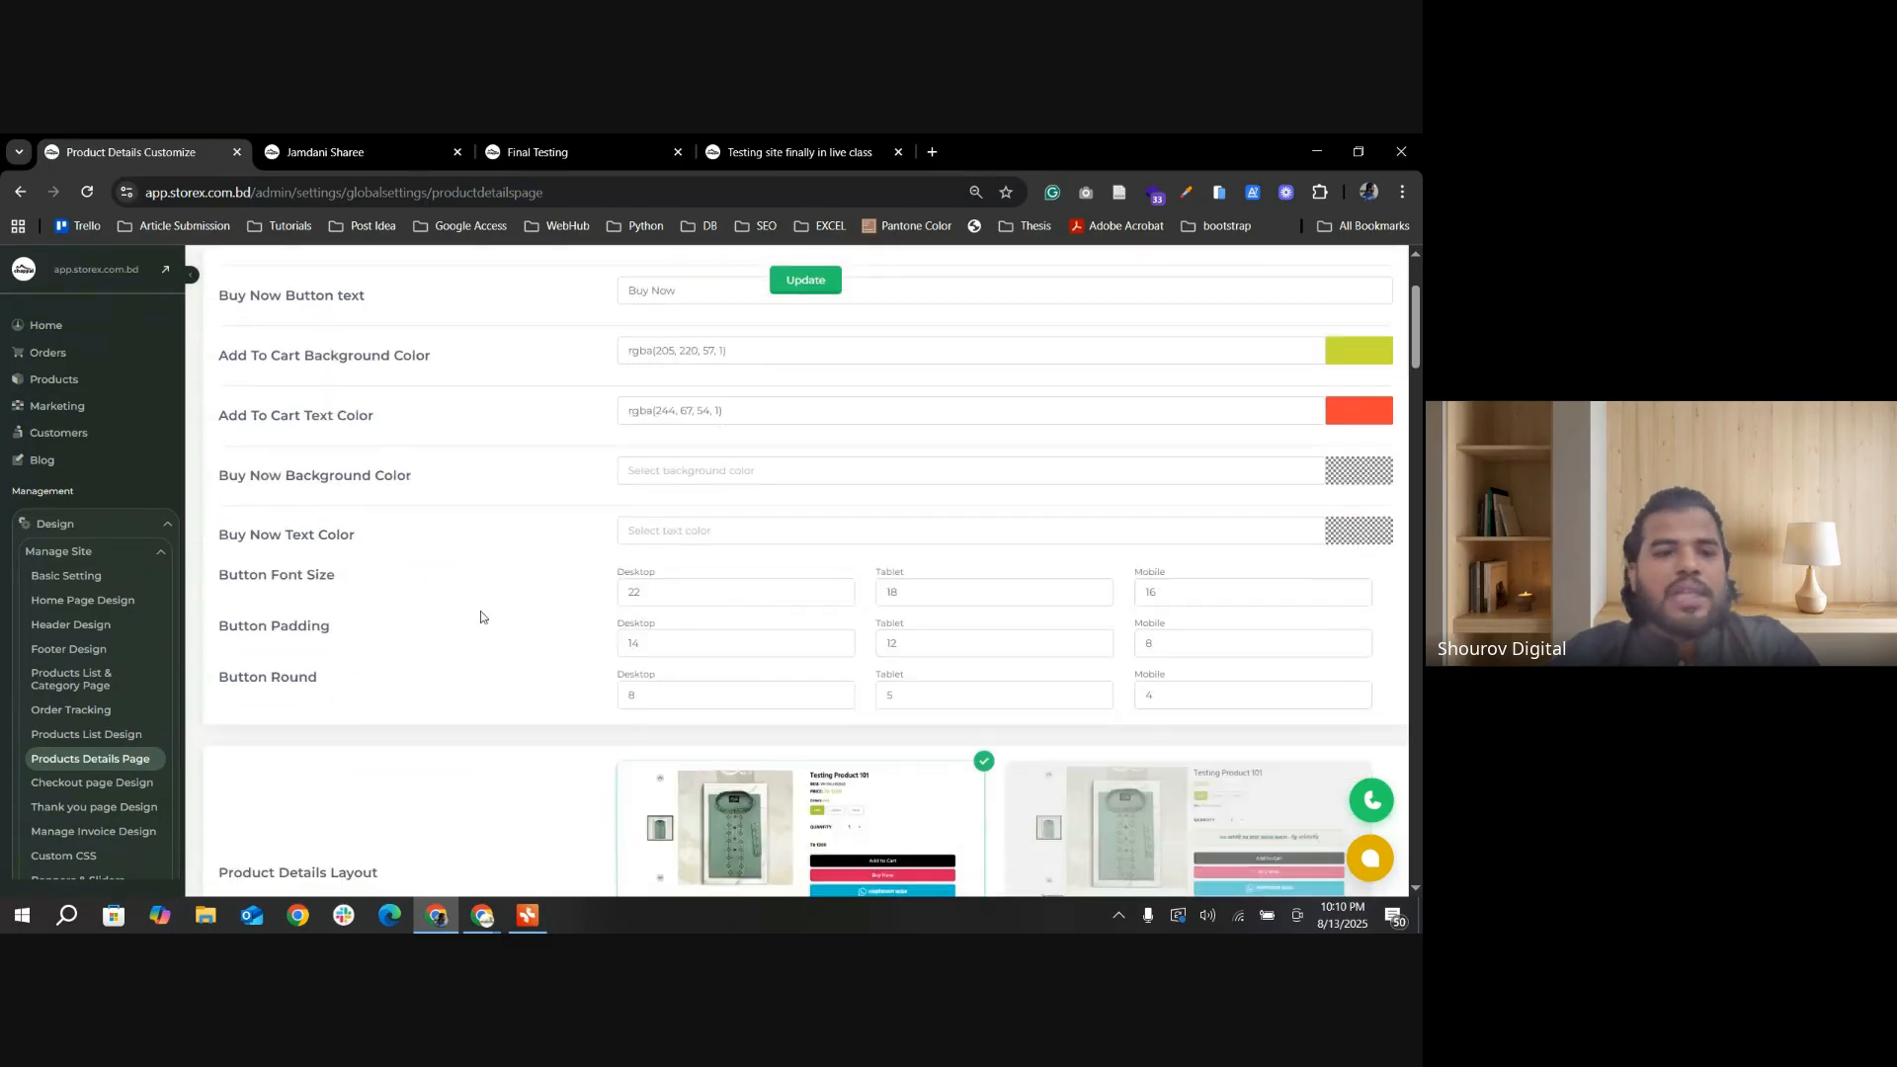
scroll(404, 628, "up", 1)
scroll(469, 584, "down", 5)
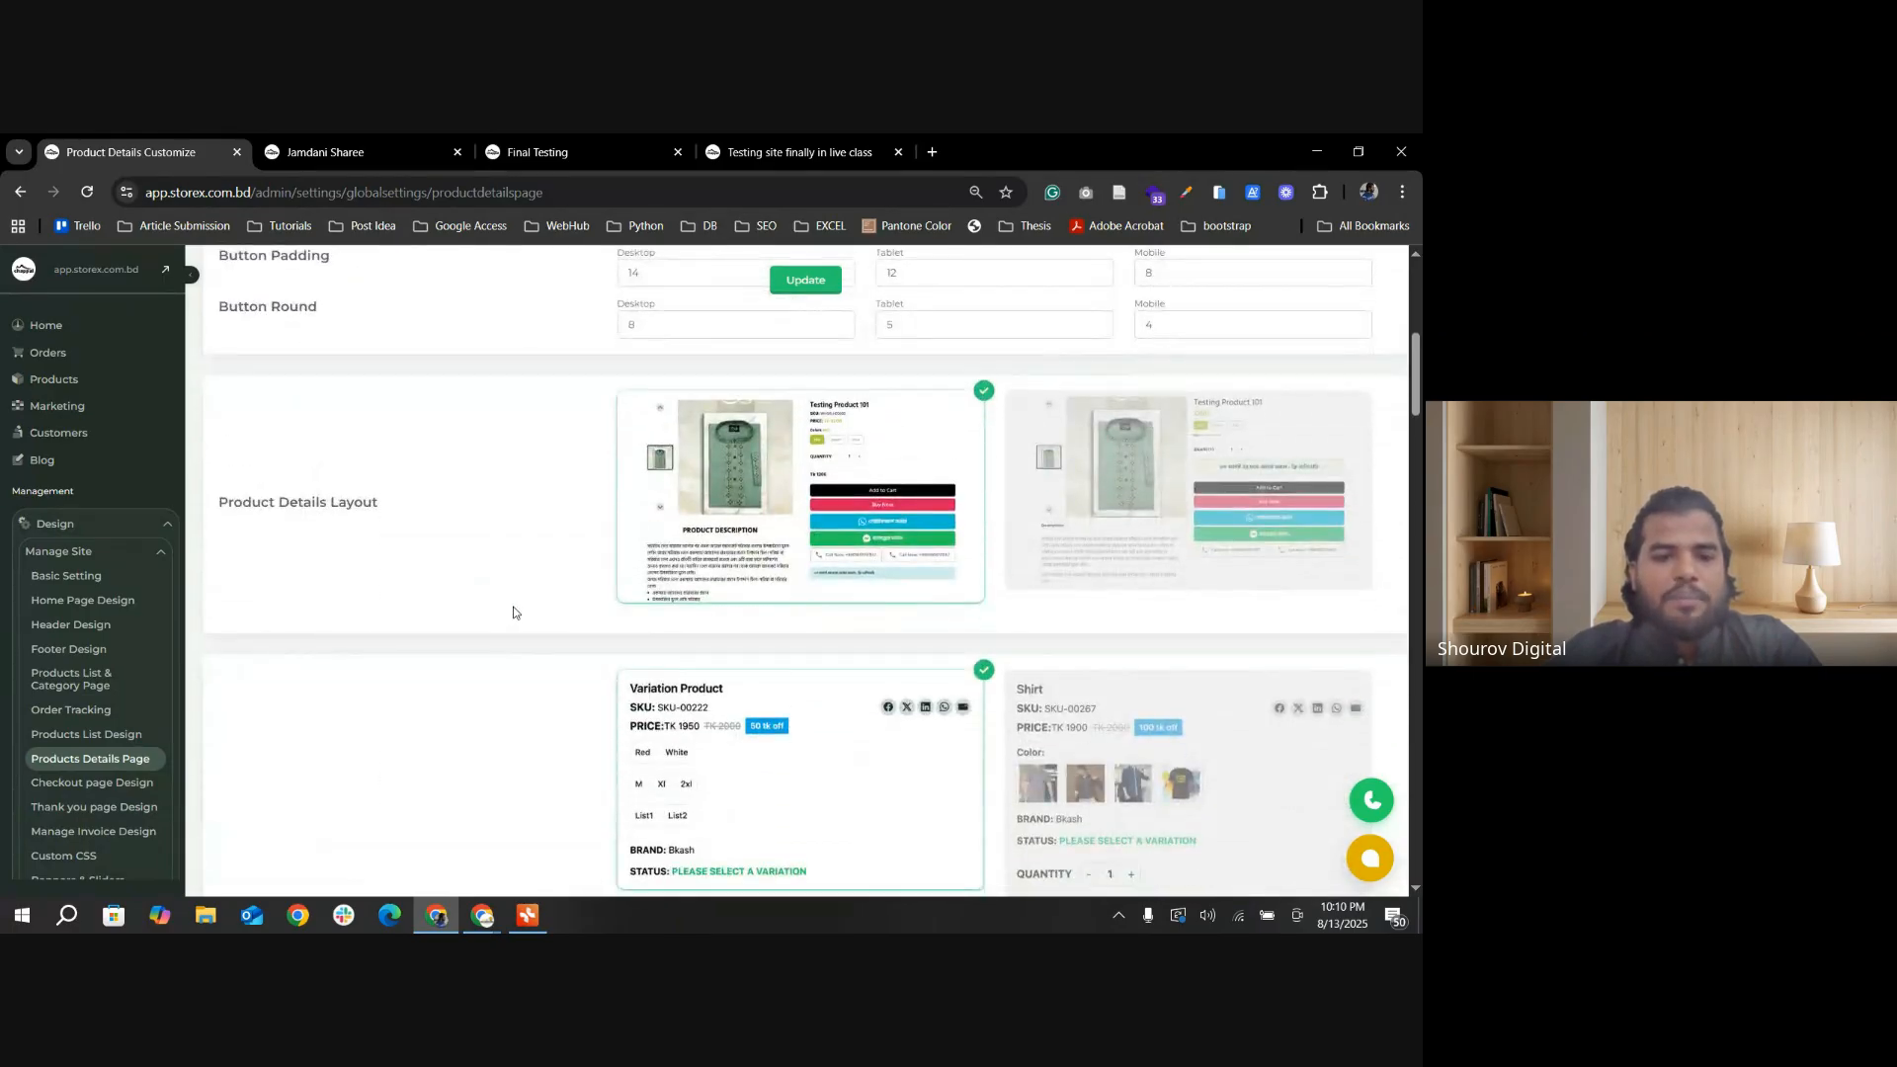
scroll(512, 613, "up", 3)
scroll(729, 699, "down", 2)
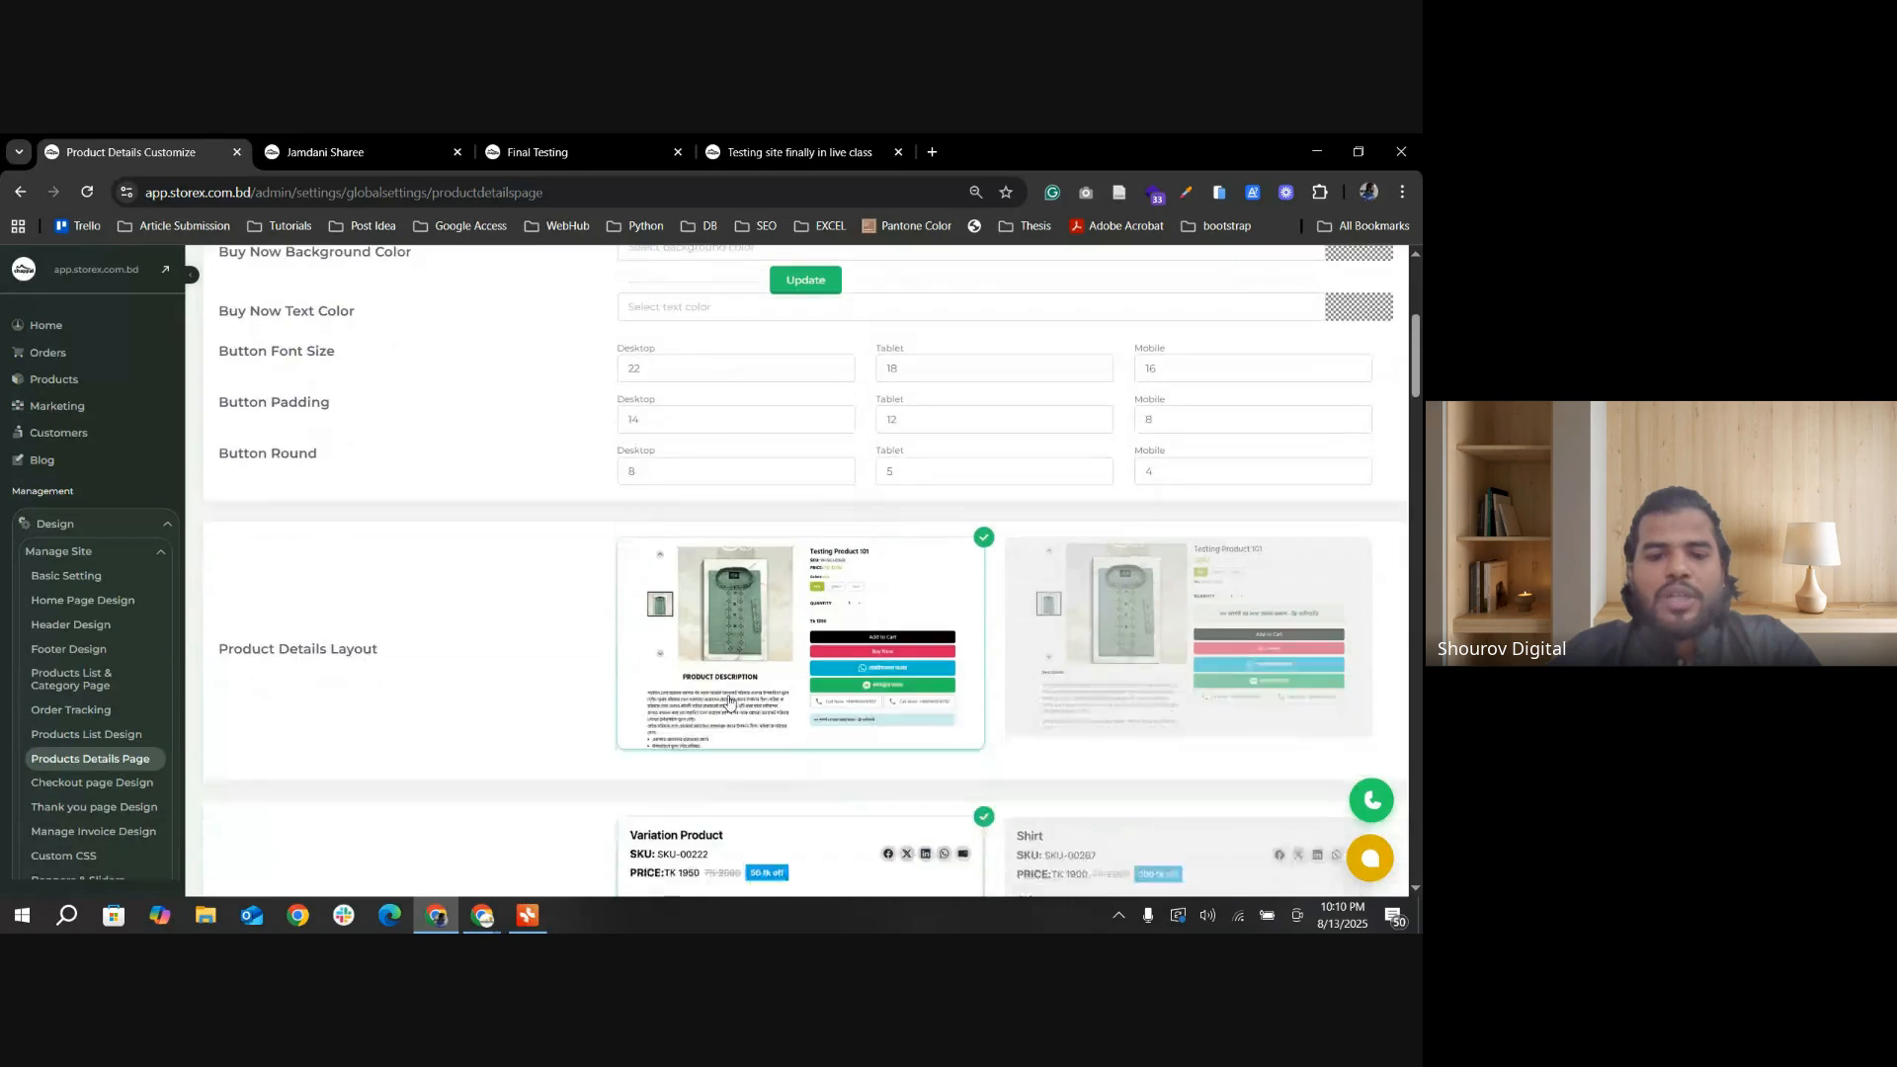
scroll(729, 699, "down", 2)
left_click(1105, 565)
Step: Go over the Add To Cart and Buy Now button settings, highlighting the button text and background color labels
scroll(529, 626, "up", 5)
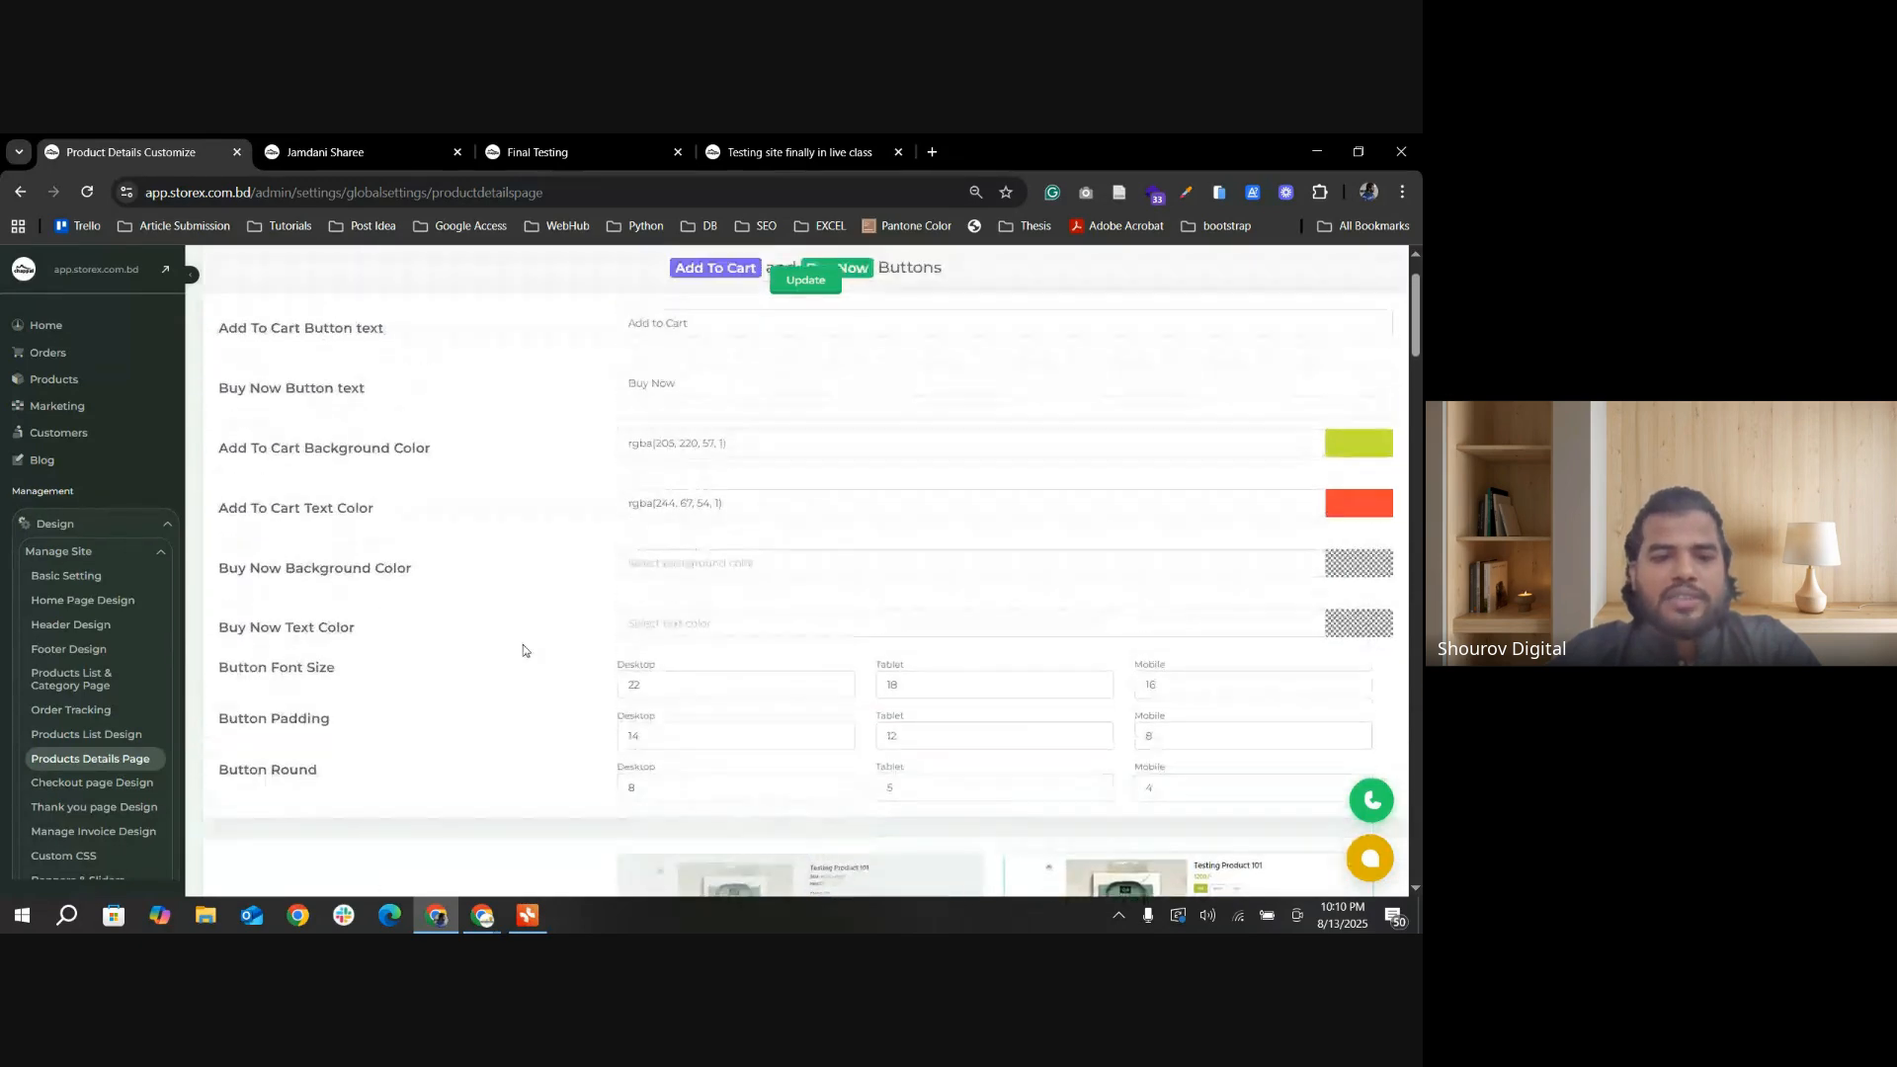
scroll(496, 488, "up", 2)
left_click_drag(281, 421, 541, 435)
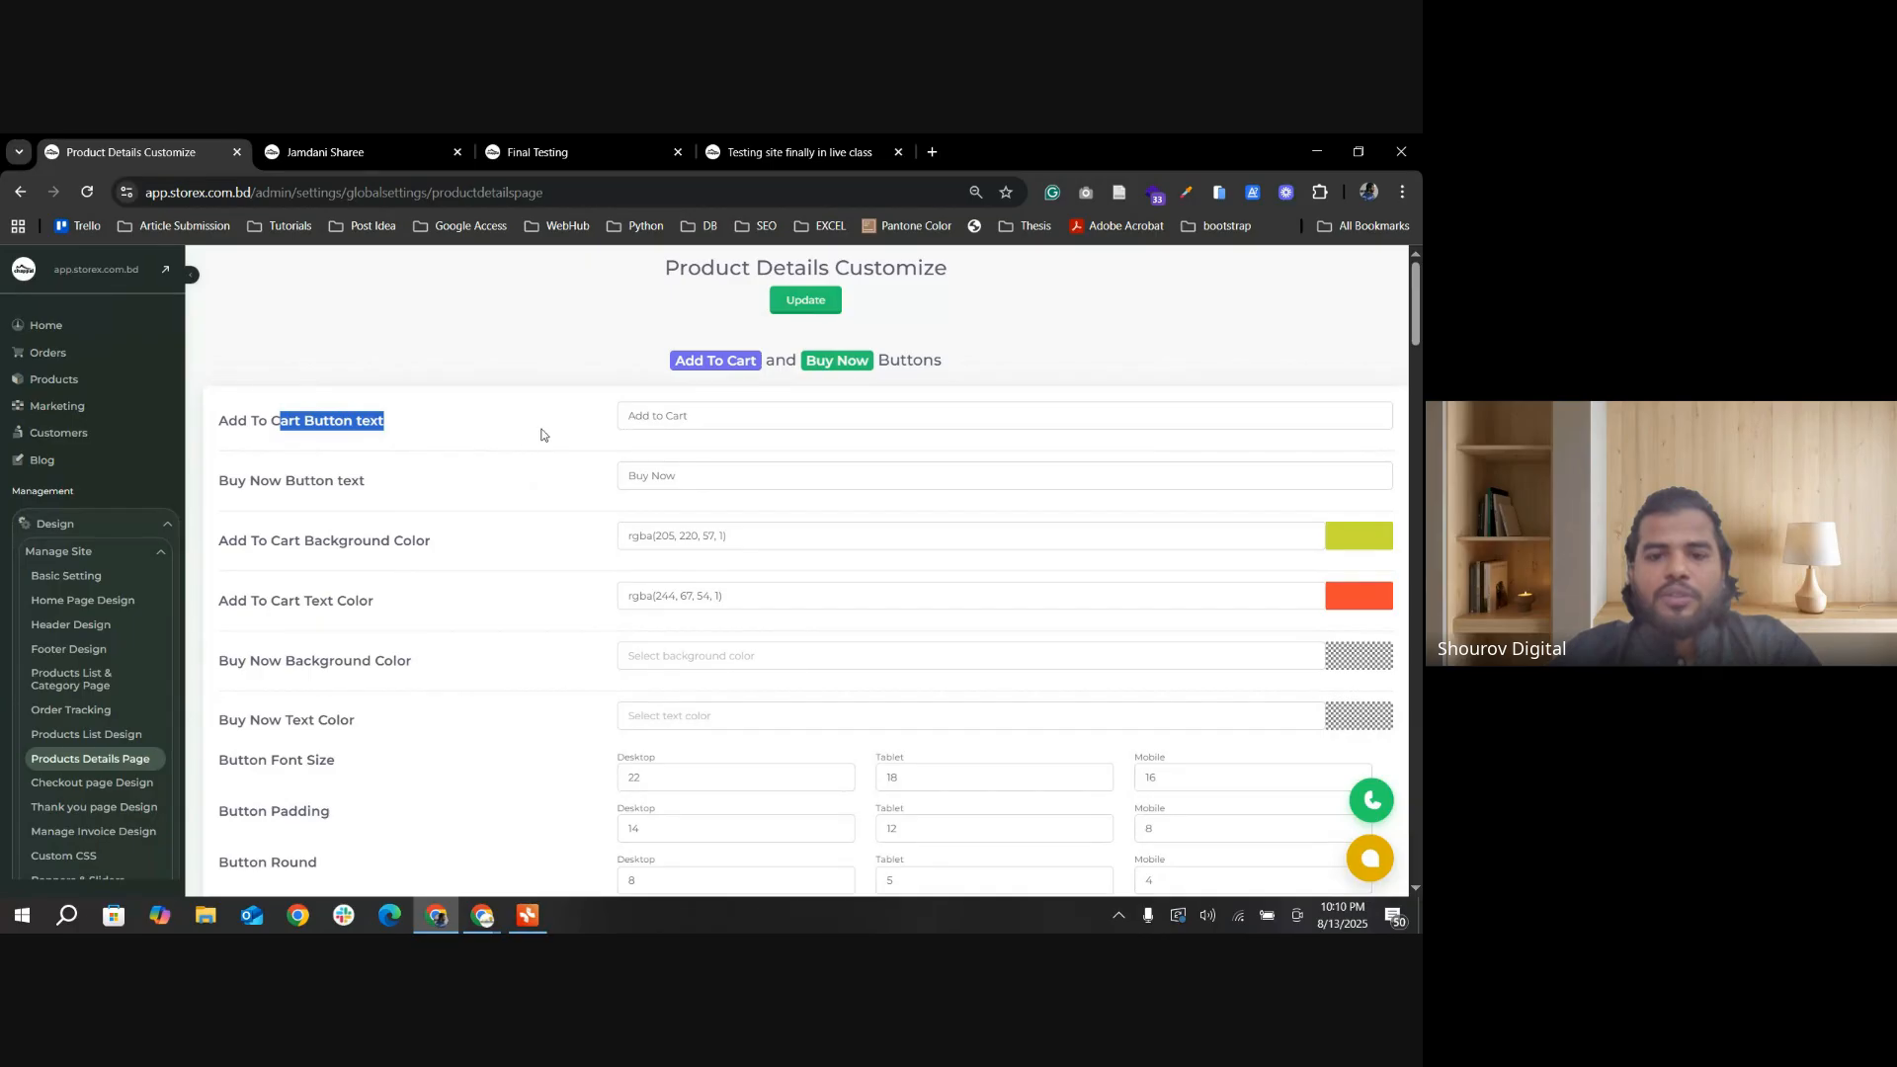
left_click_drag(716, 422, 615, 426)
left_click_drag(287, 486, 542, 495)
left_click_drag(692, 477, 580, 488)
left_click_drag(332, 555, 565, 557)
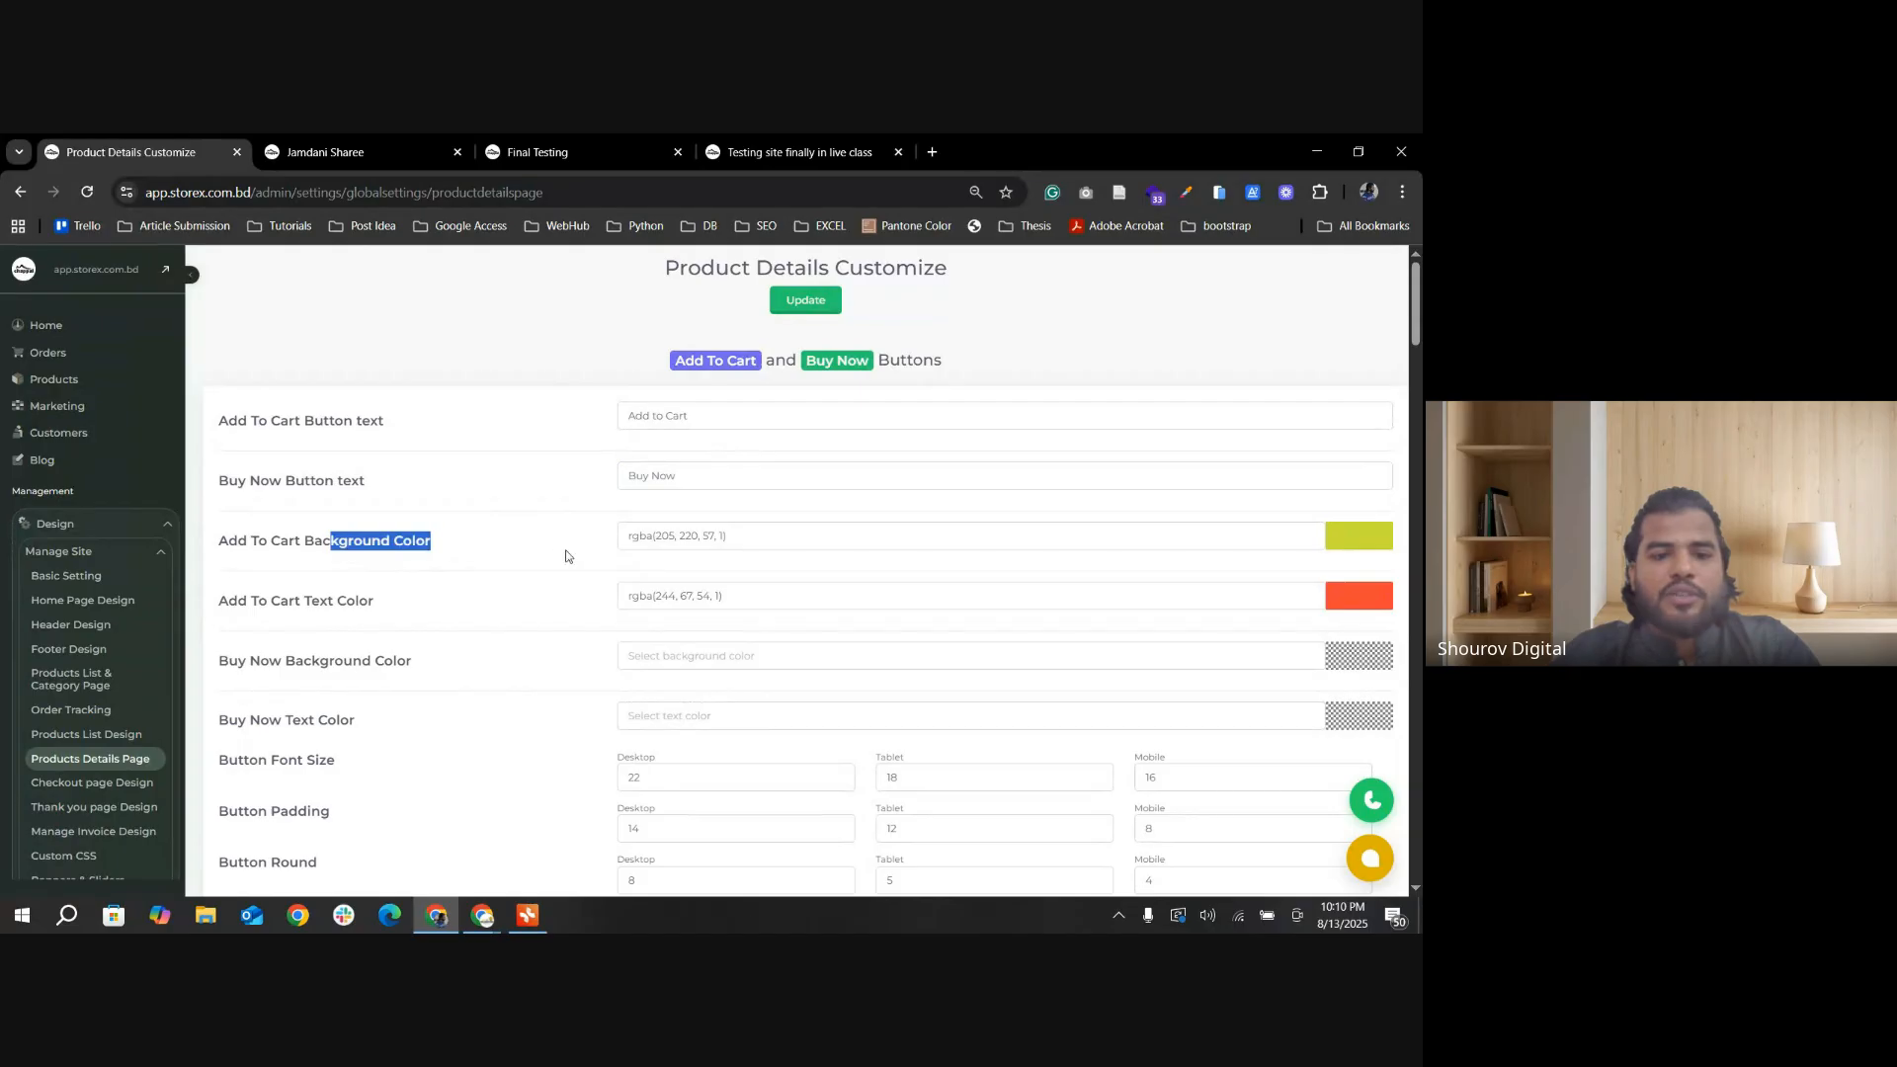
scroll(769, 526, "down", 1)
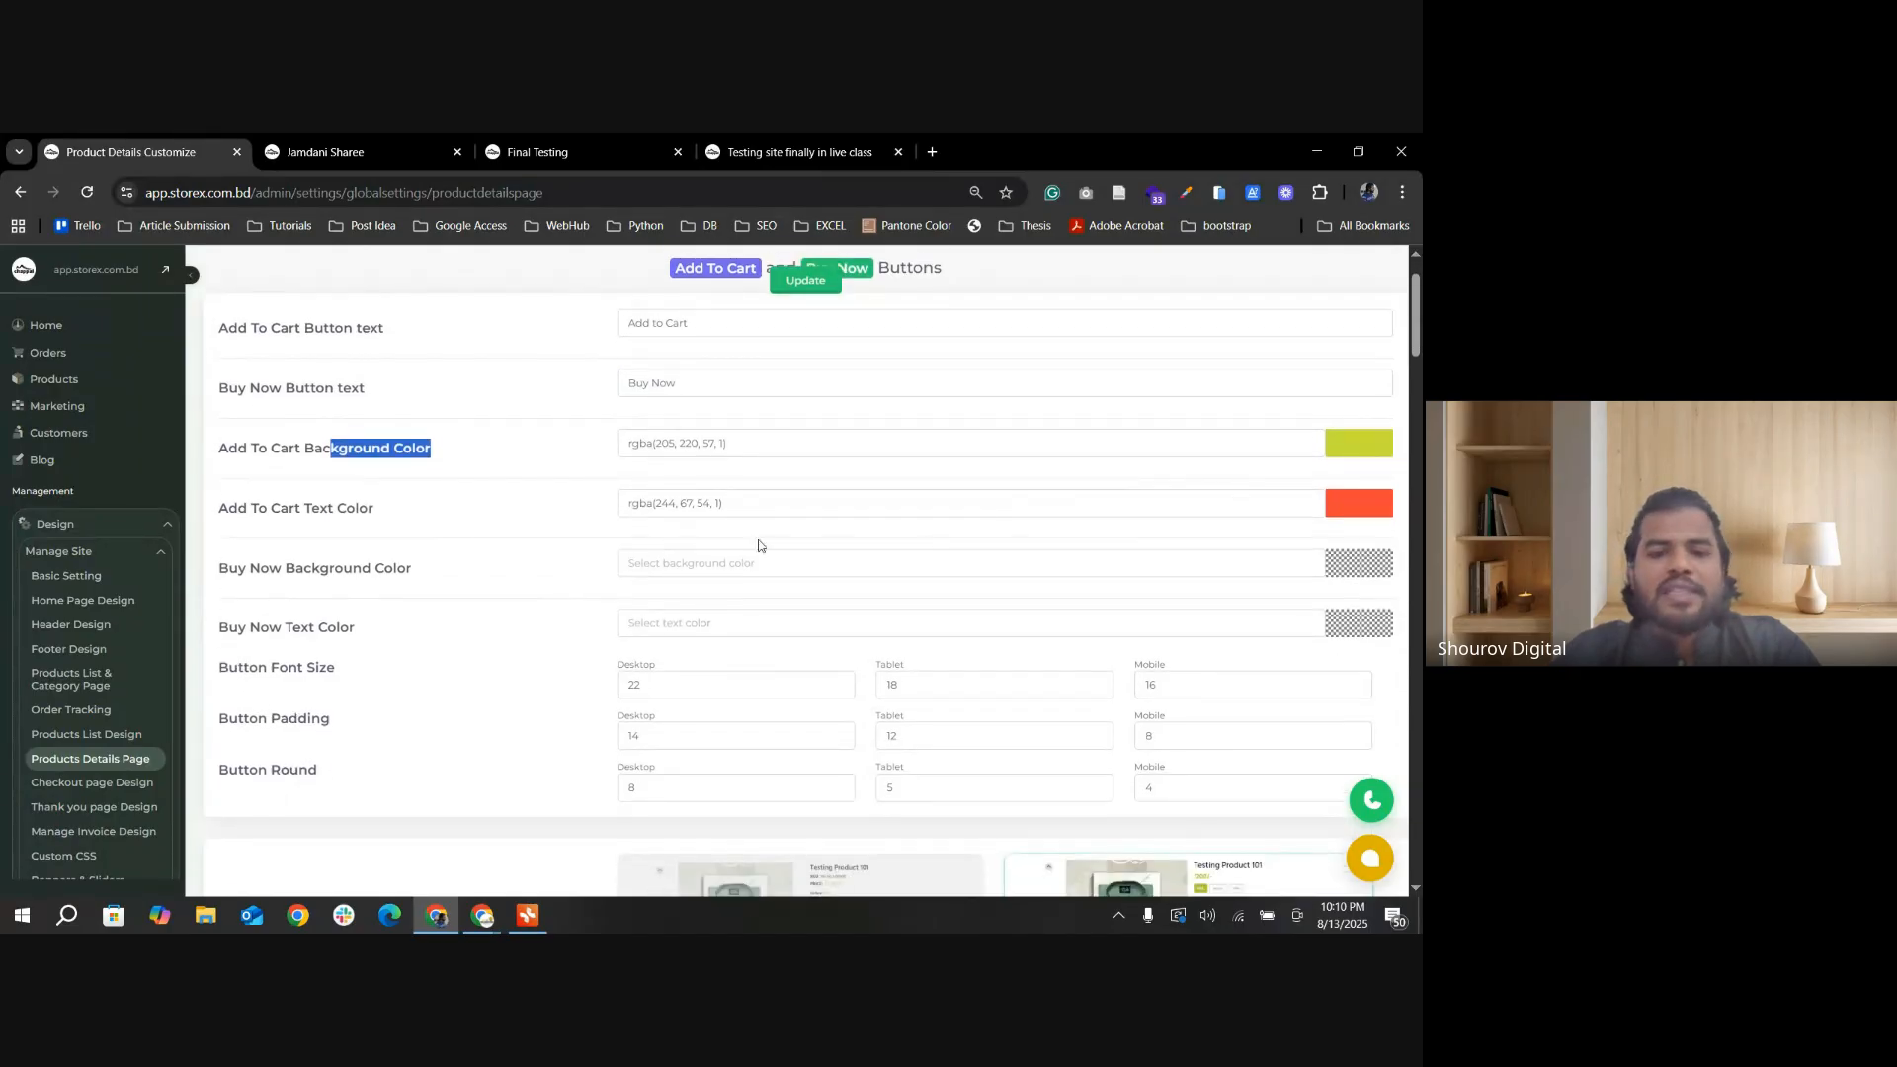
scroll(796, 538, "down", 1)
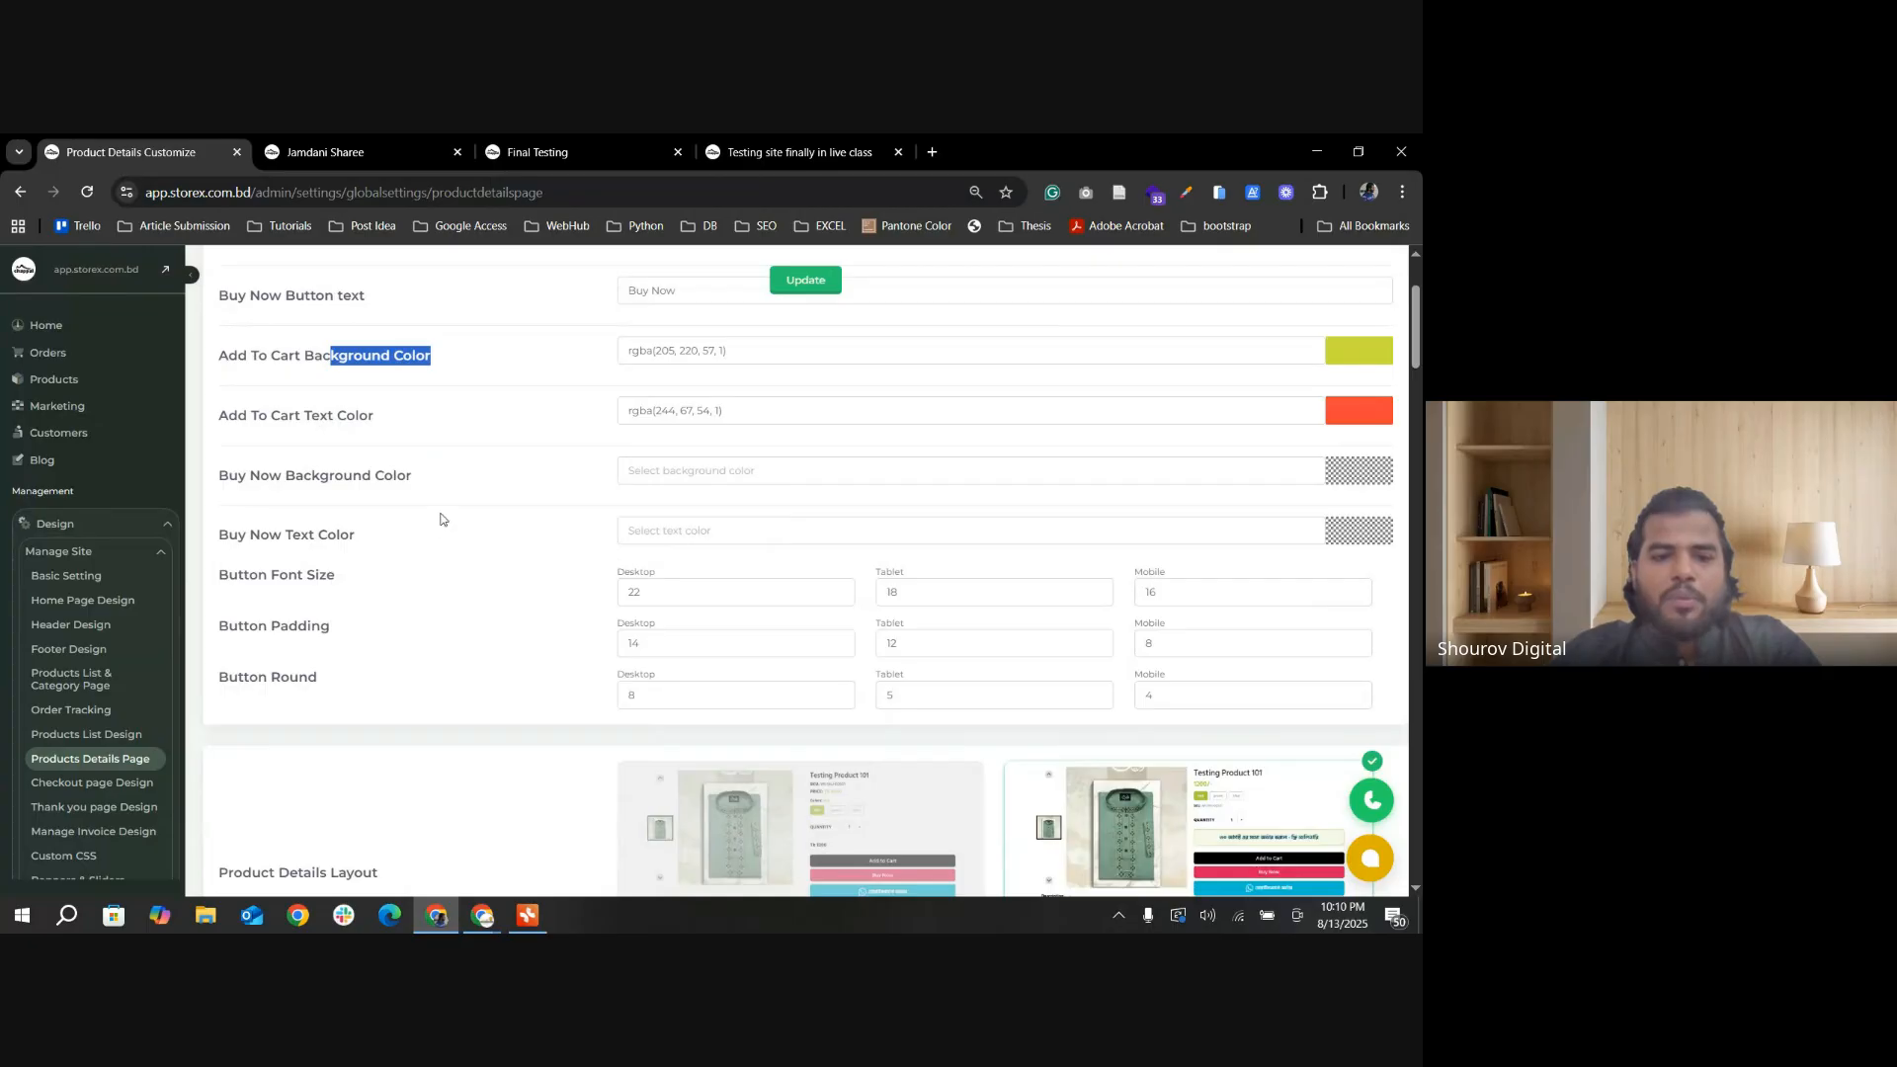
scroll(604, 498, "down", 1)
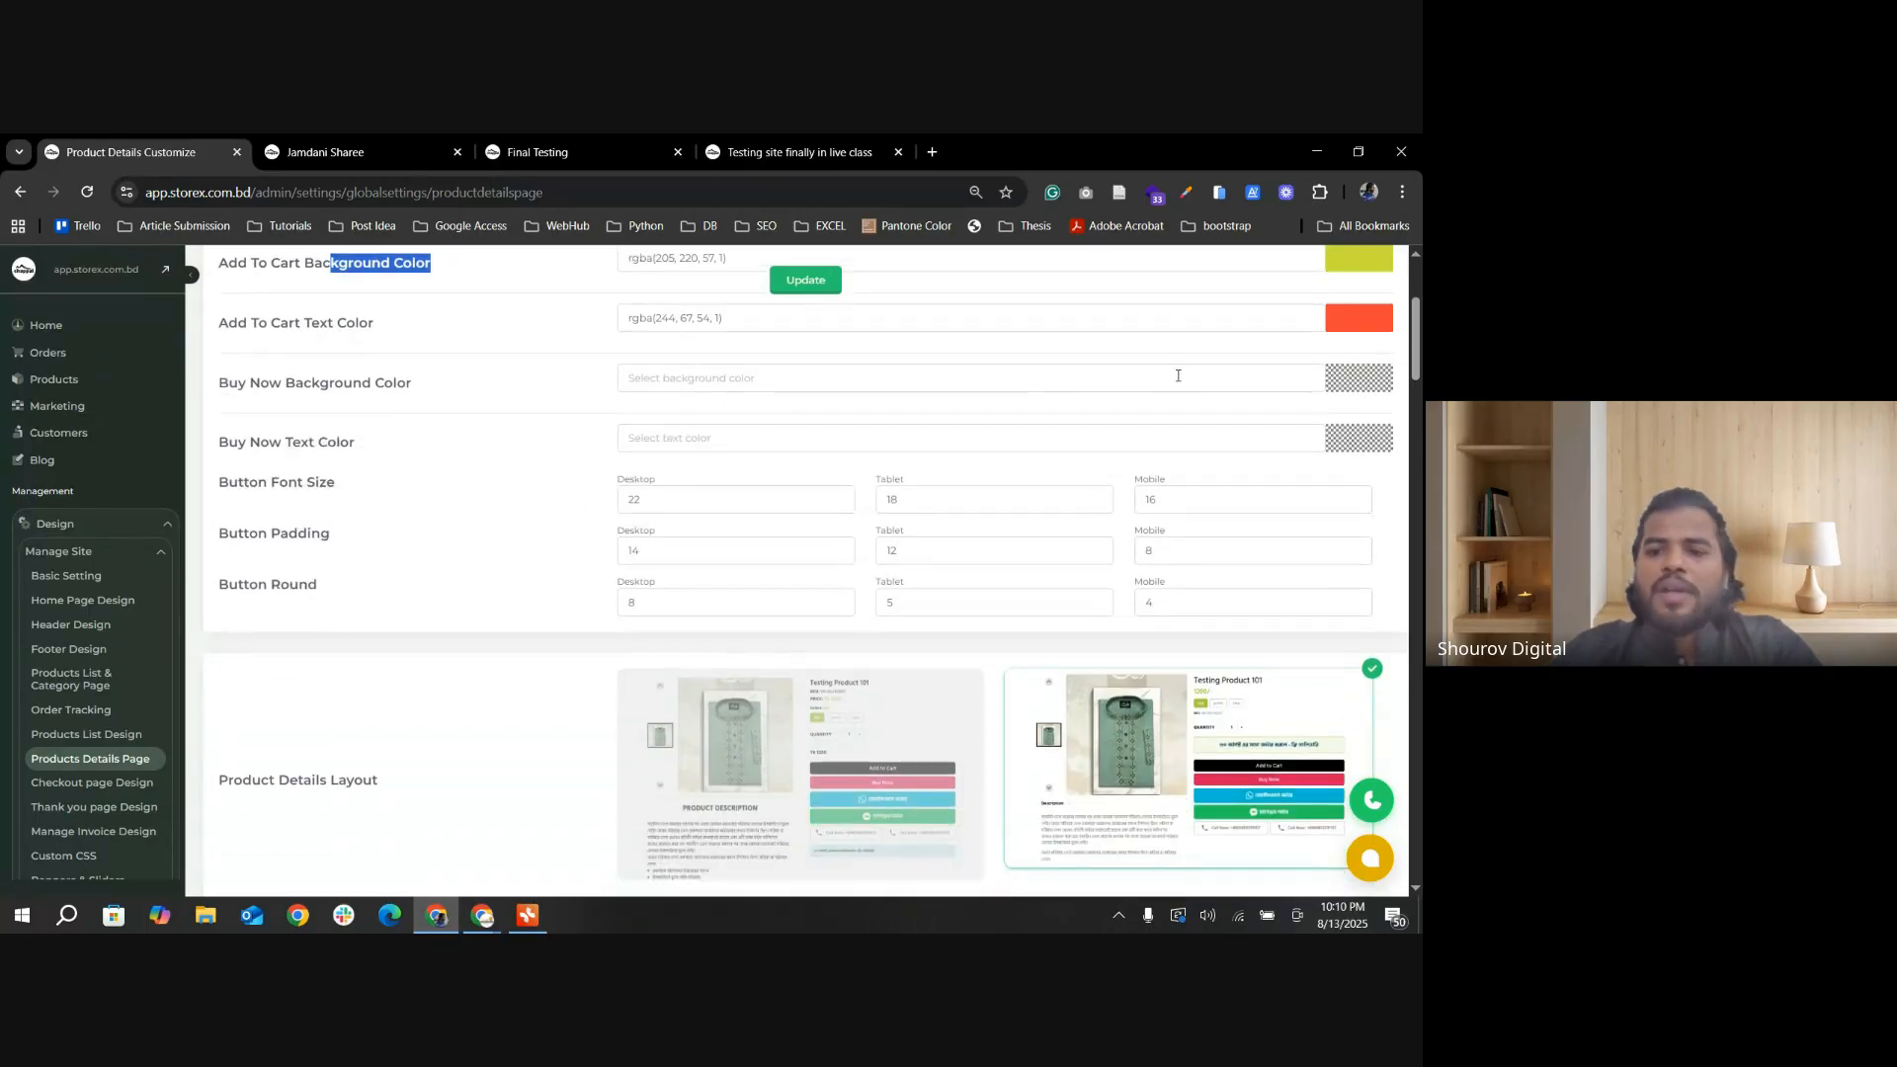
scroll(954, 372, "up", 1)
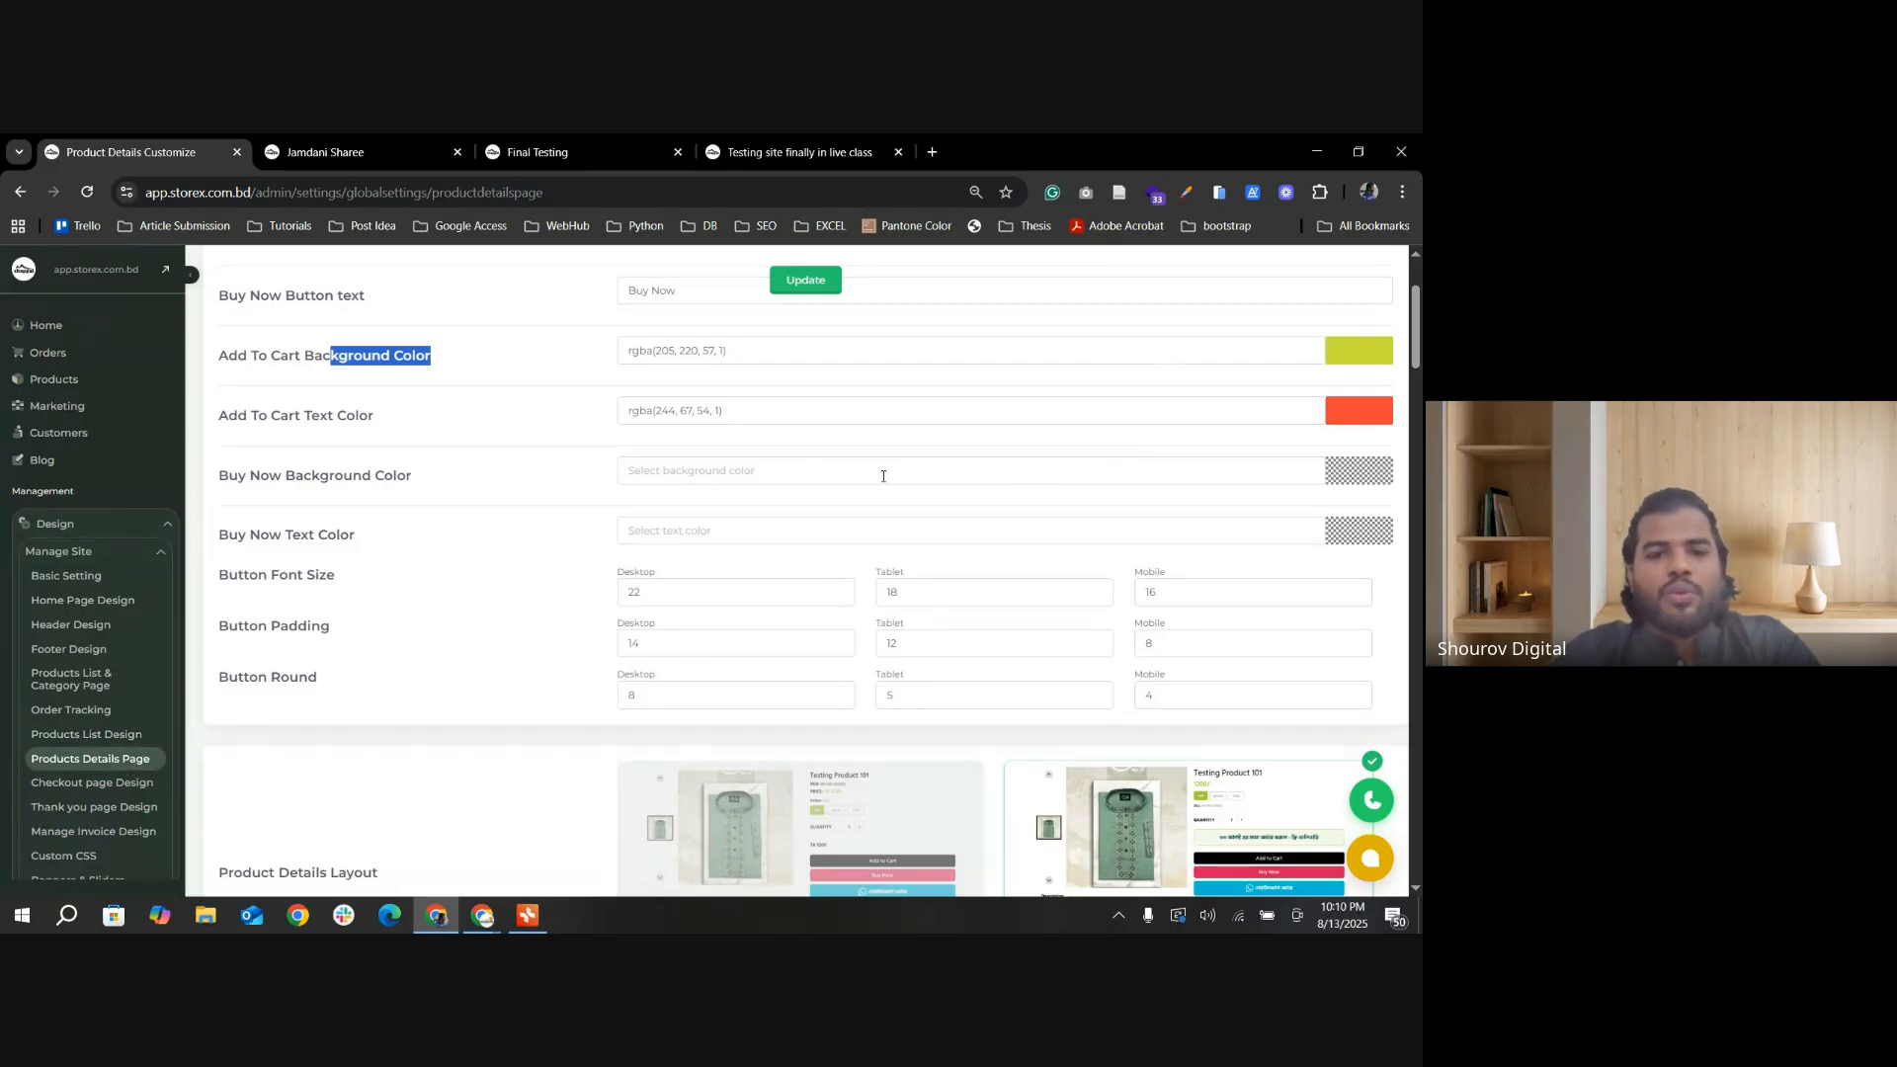
scroll(779, 419, "down", 1)
scroll(1005, 421, "up", 1)
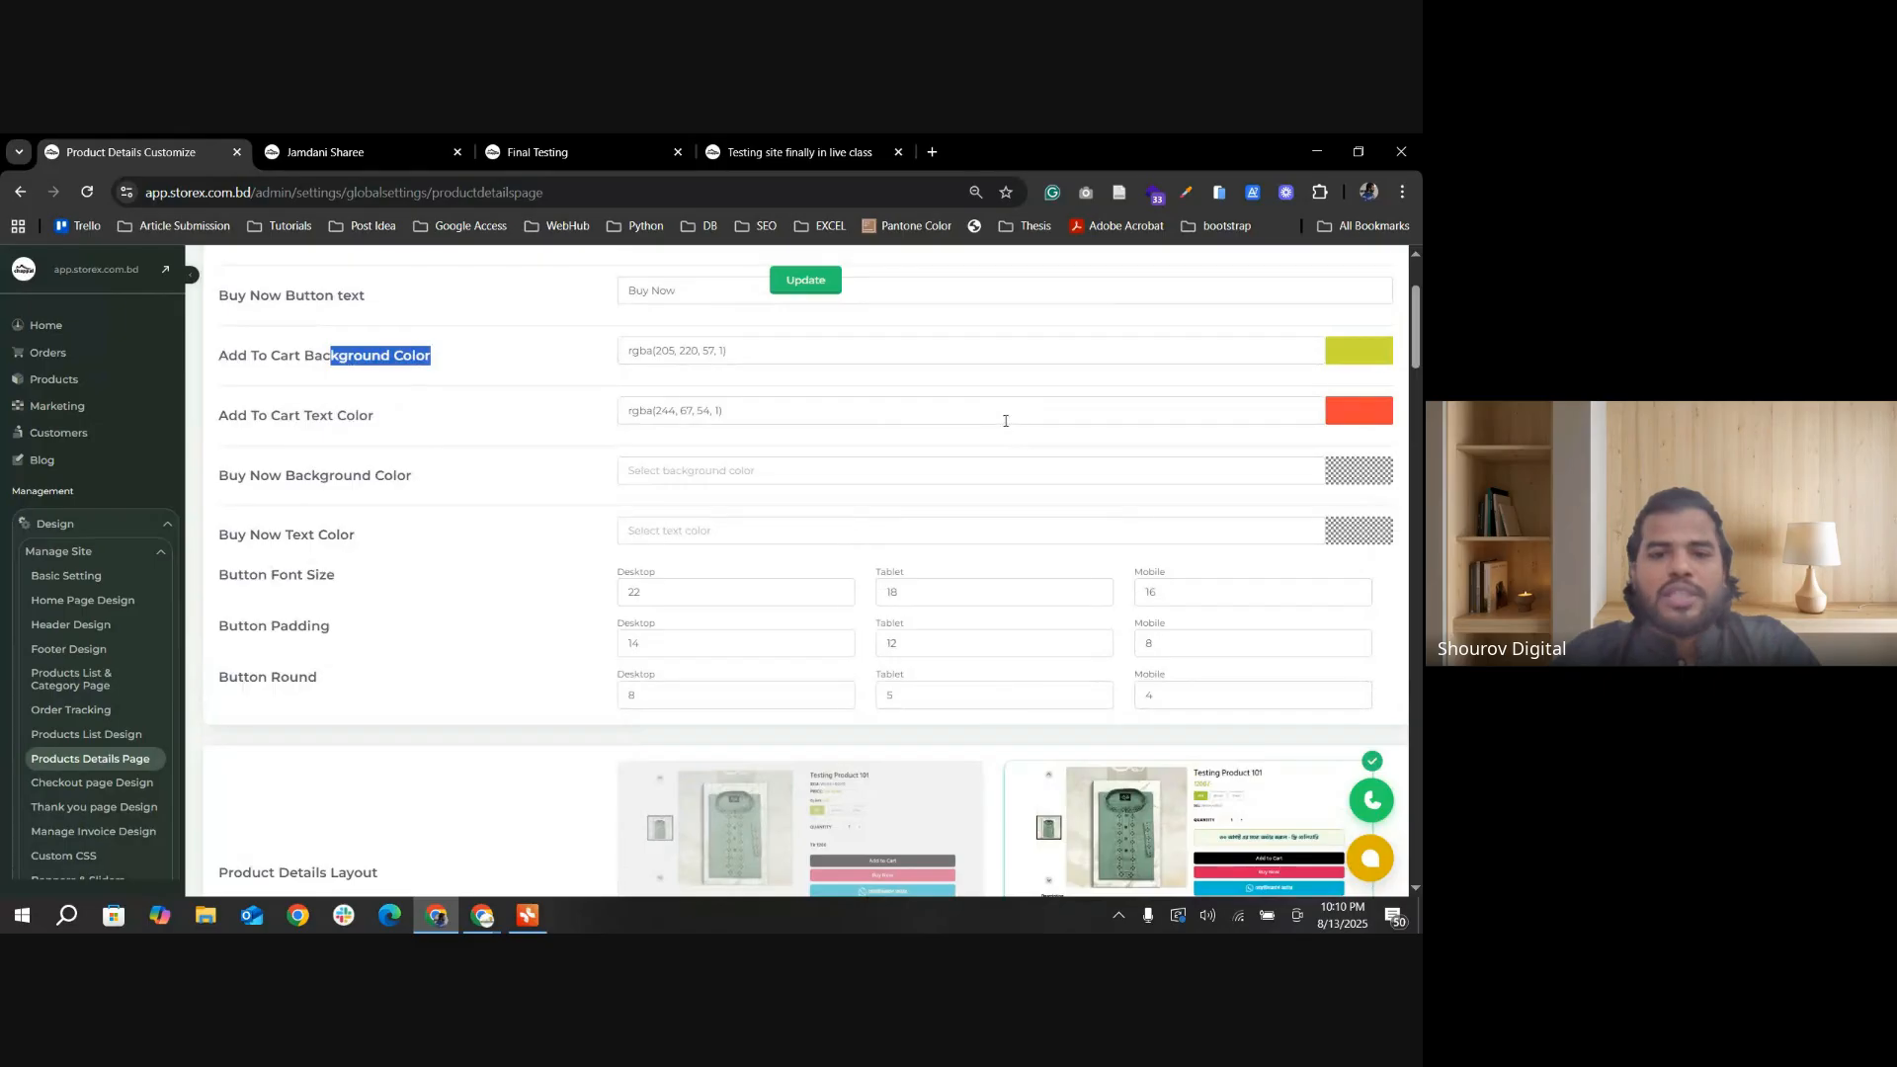
Step: Compare the Add to Cart and Buy Now buttons on the Jamdani Sharee storefront page with the product details settings
left_click(361, 166)
scroll(838, 607, "down", 1)
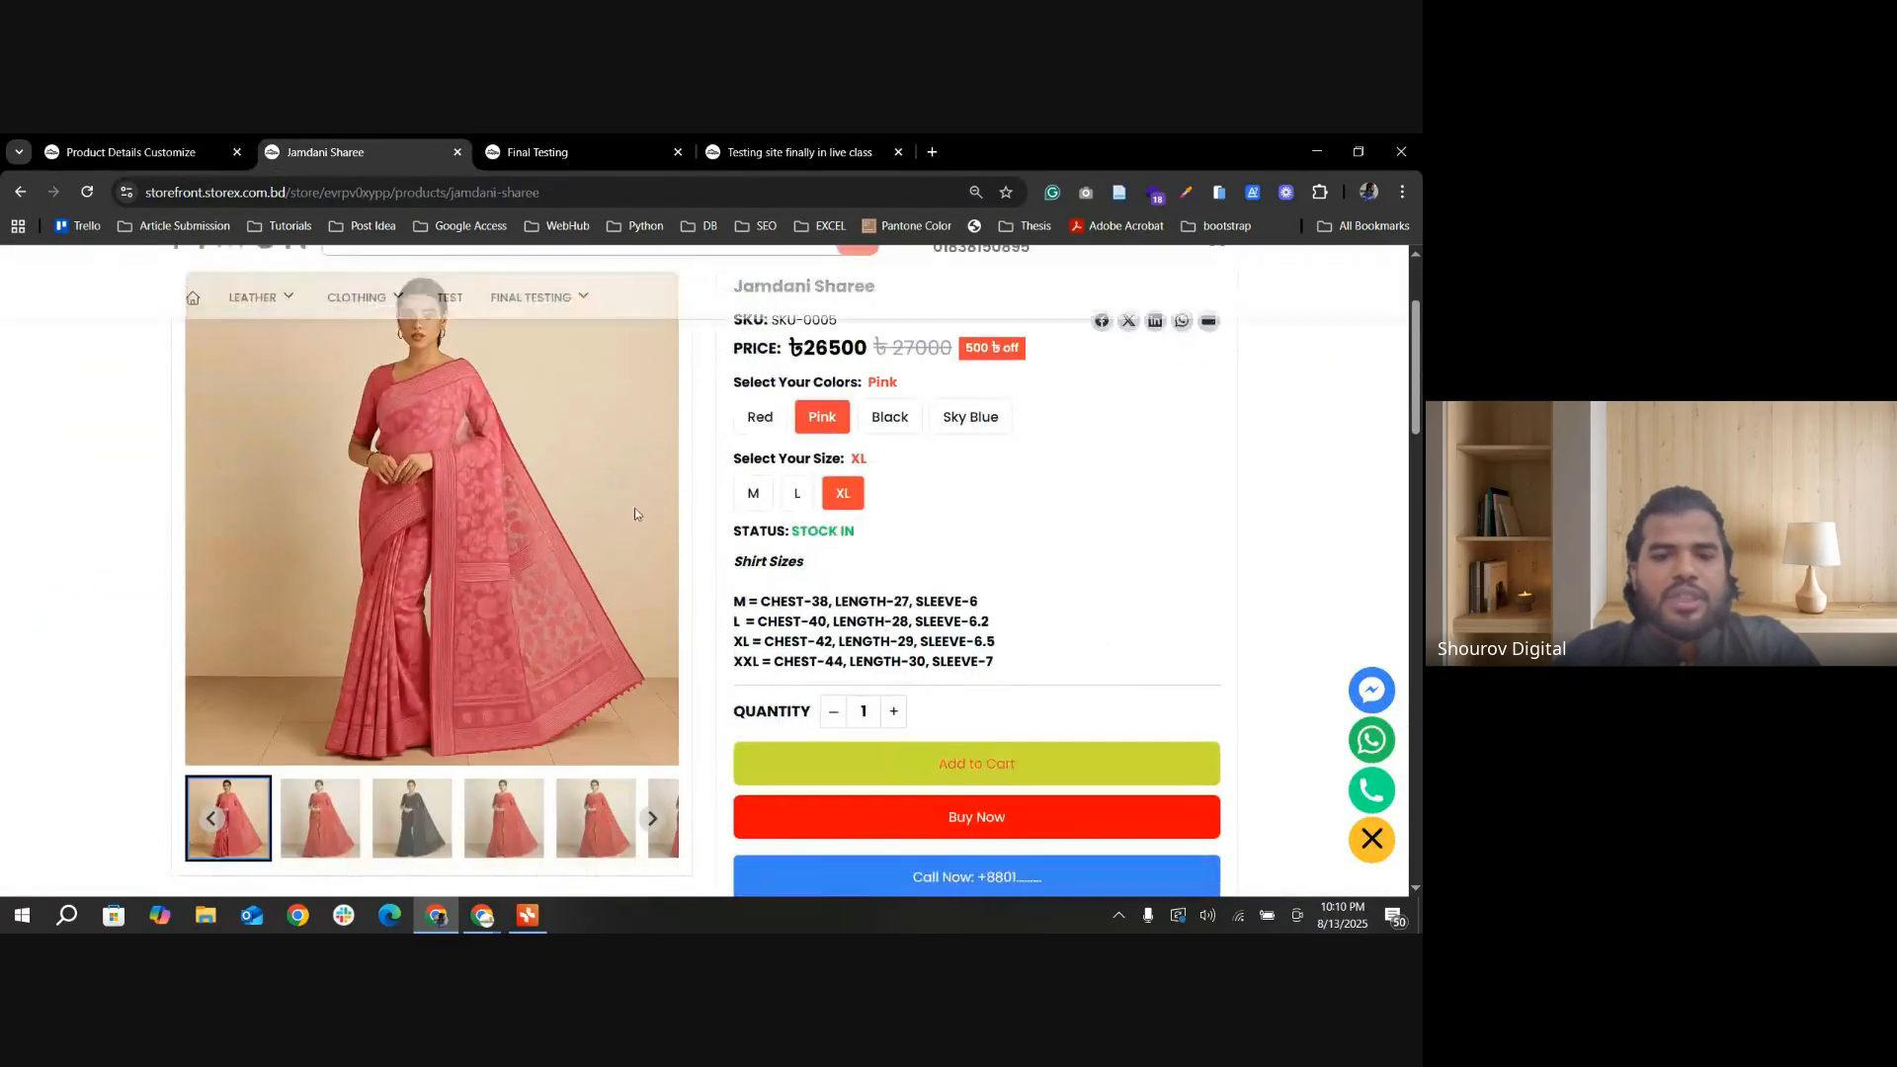
left_click(119, 146)
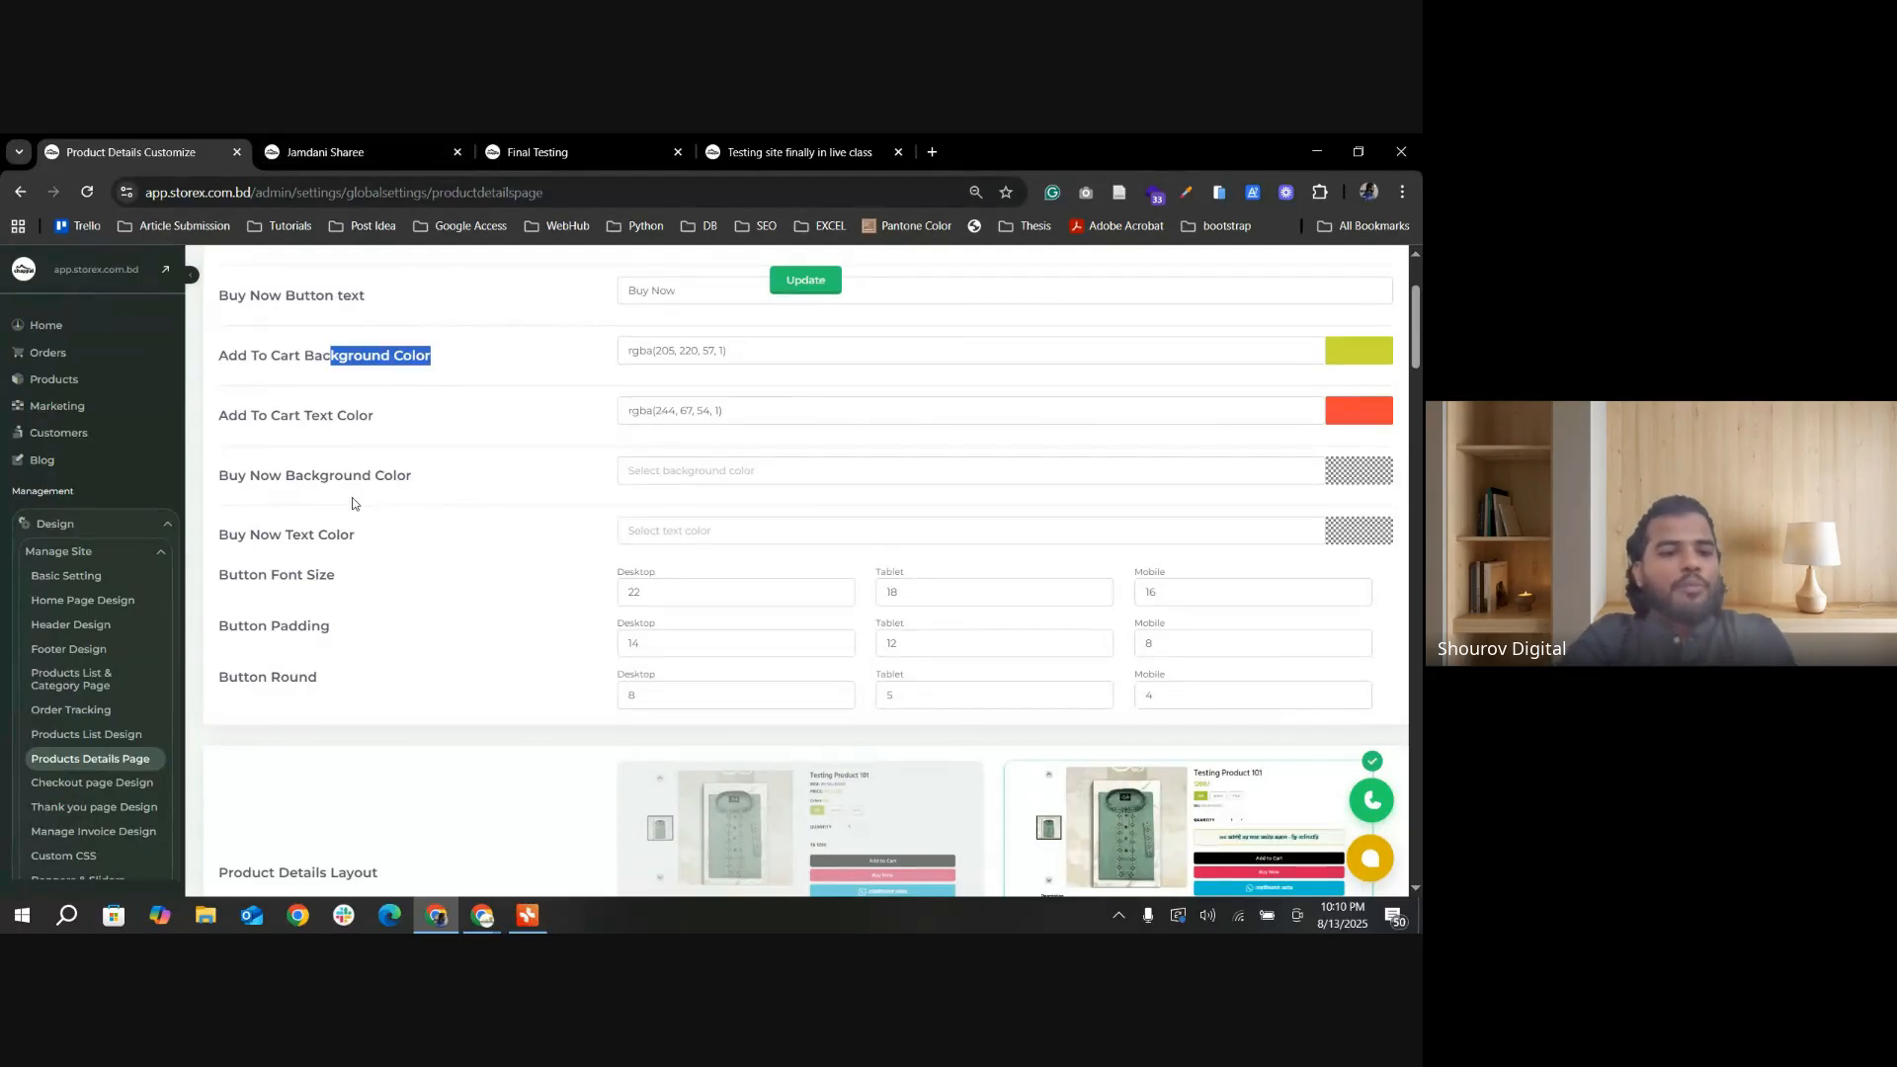
left_click(336, 152)
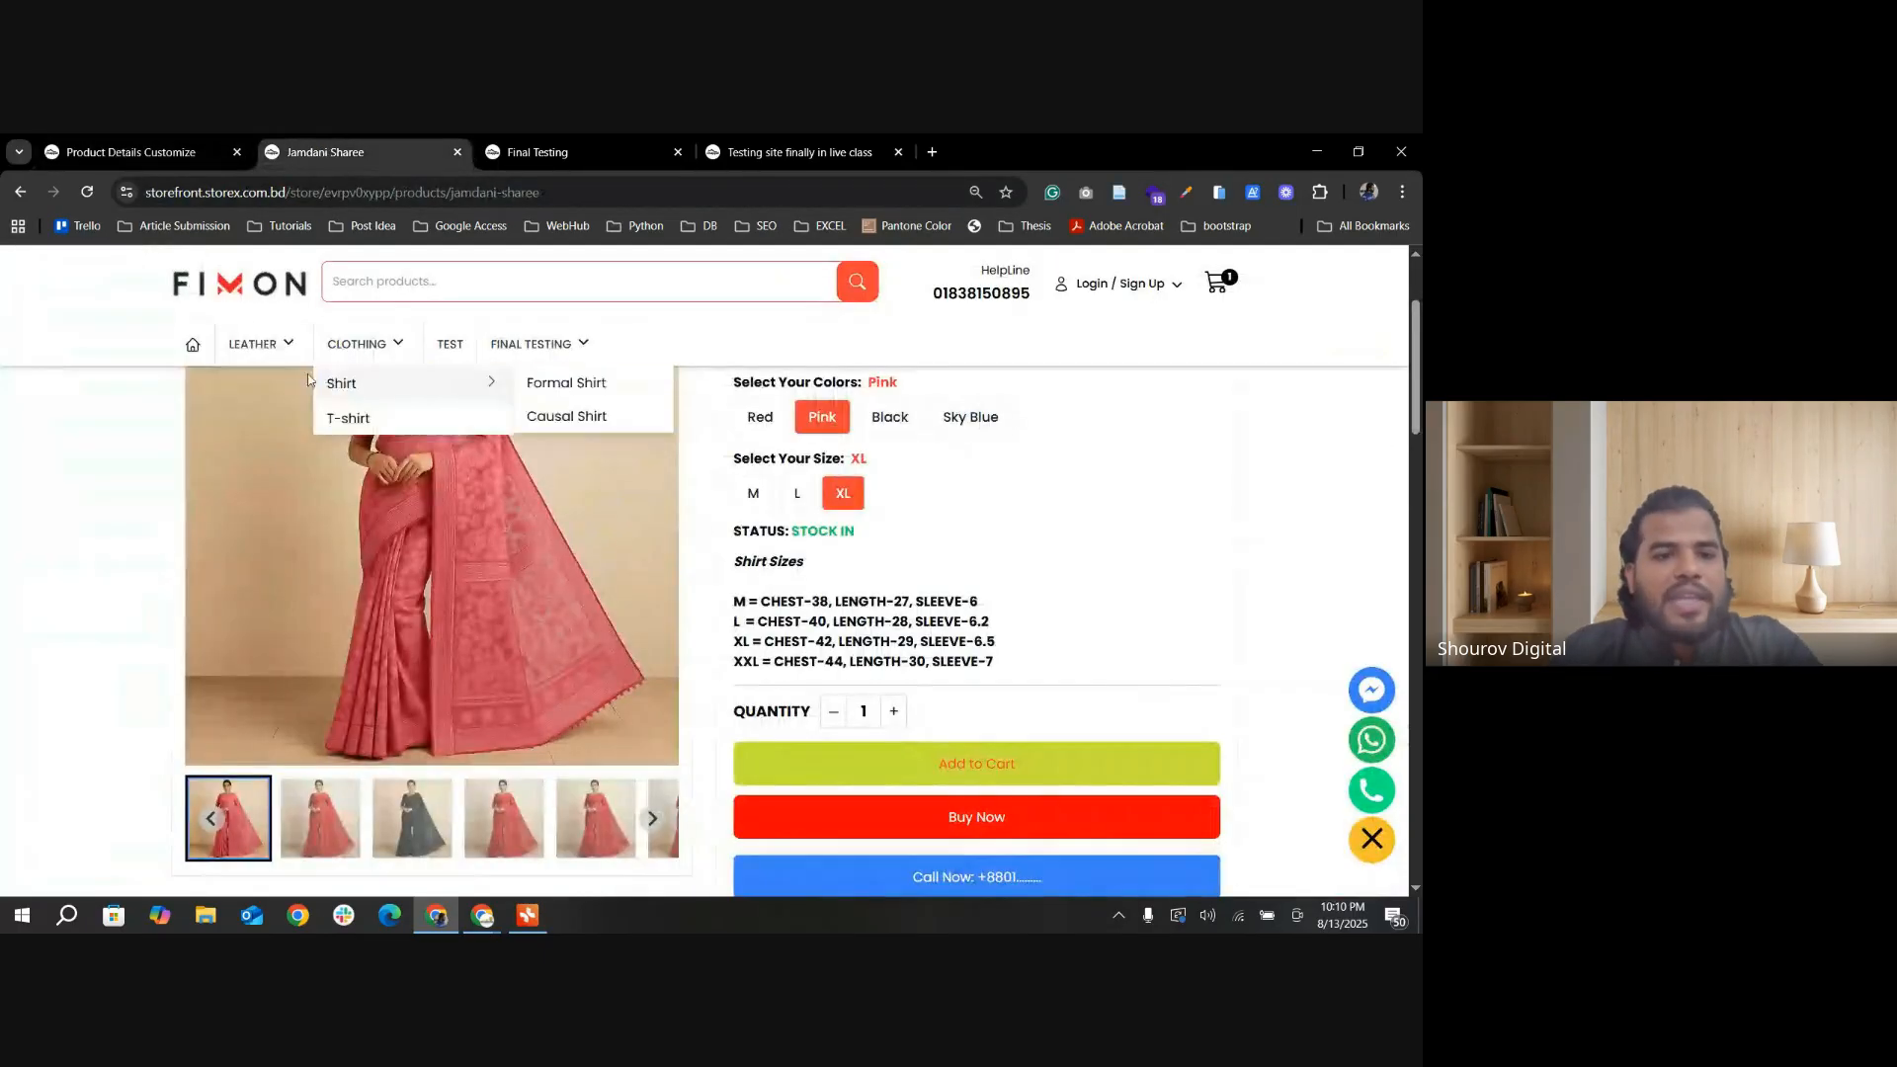
Step: Open the Jamdani Sharee product from the Final Testing category and review its color, size and quantity options
left_click(498, 343)
scroll(474, 553, "down", 1)
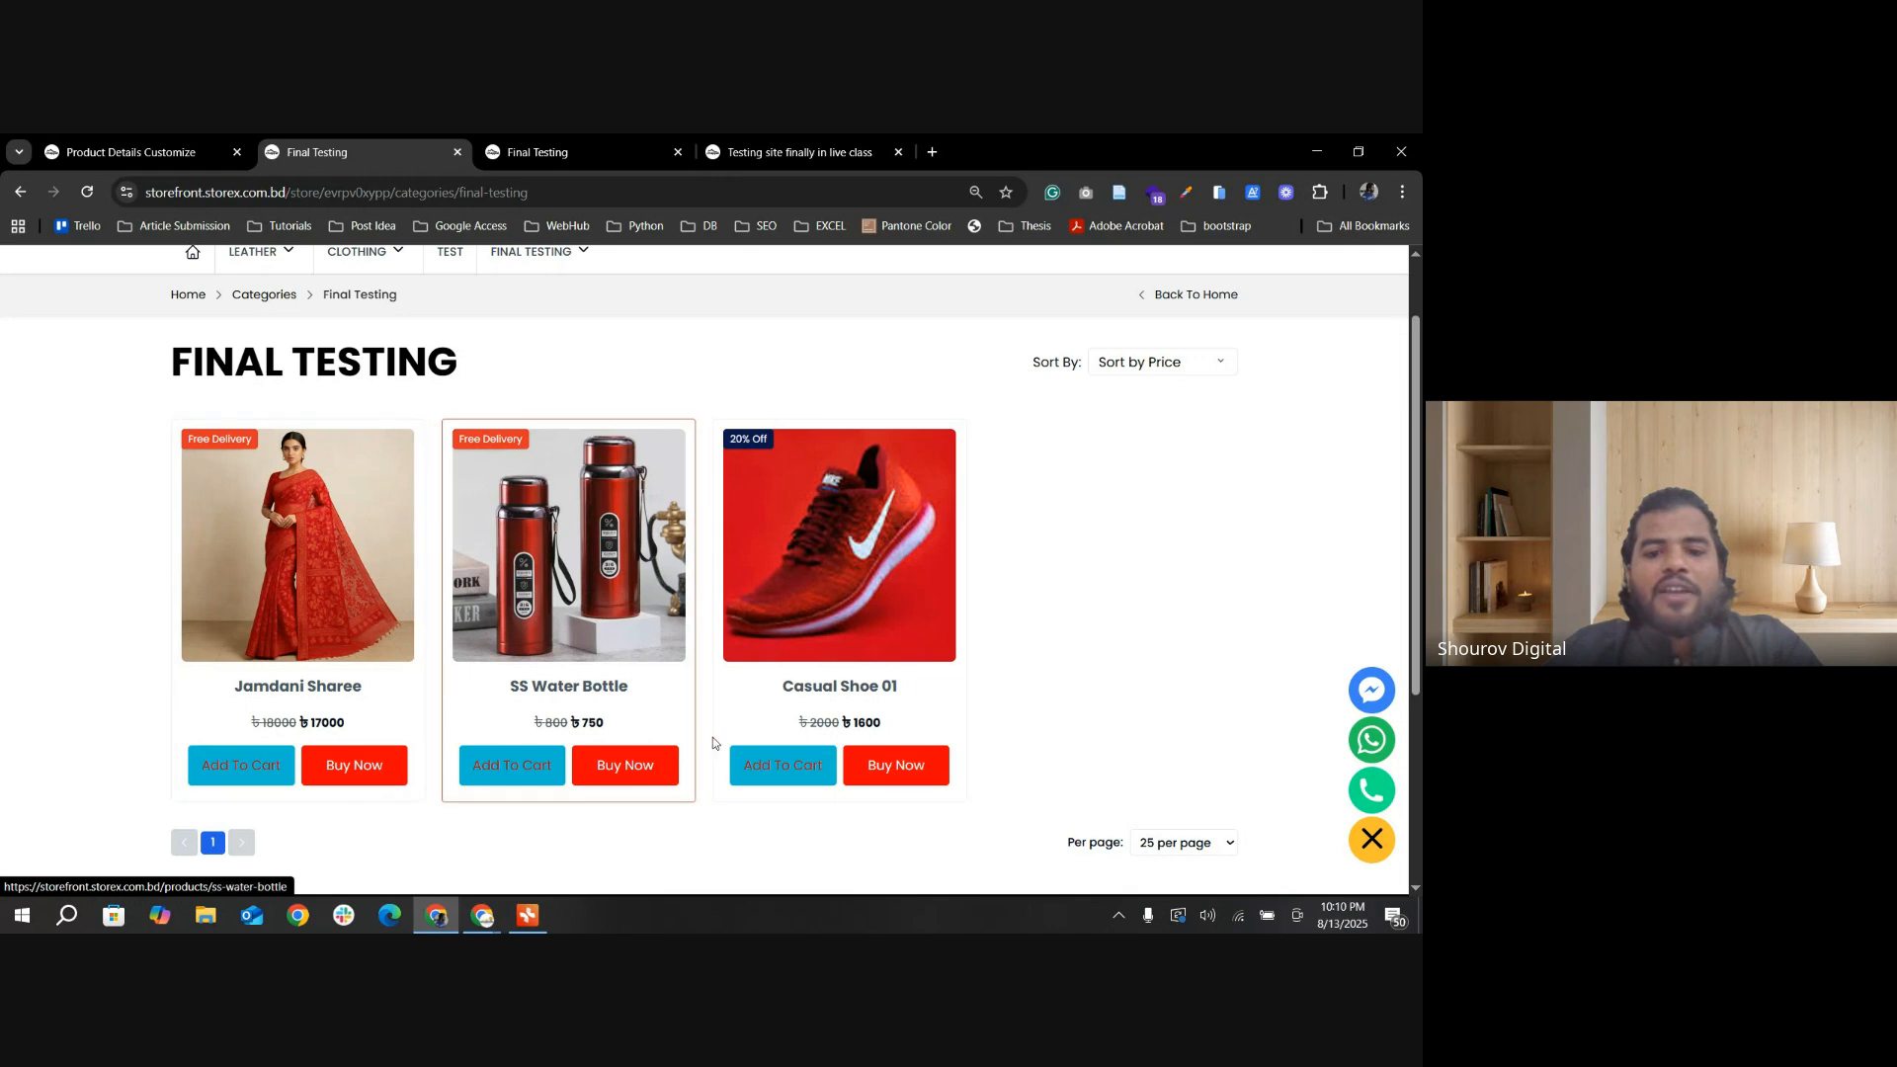
left_click(311, 689)
scroll(691, 653, "down", 3)
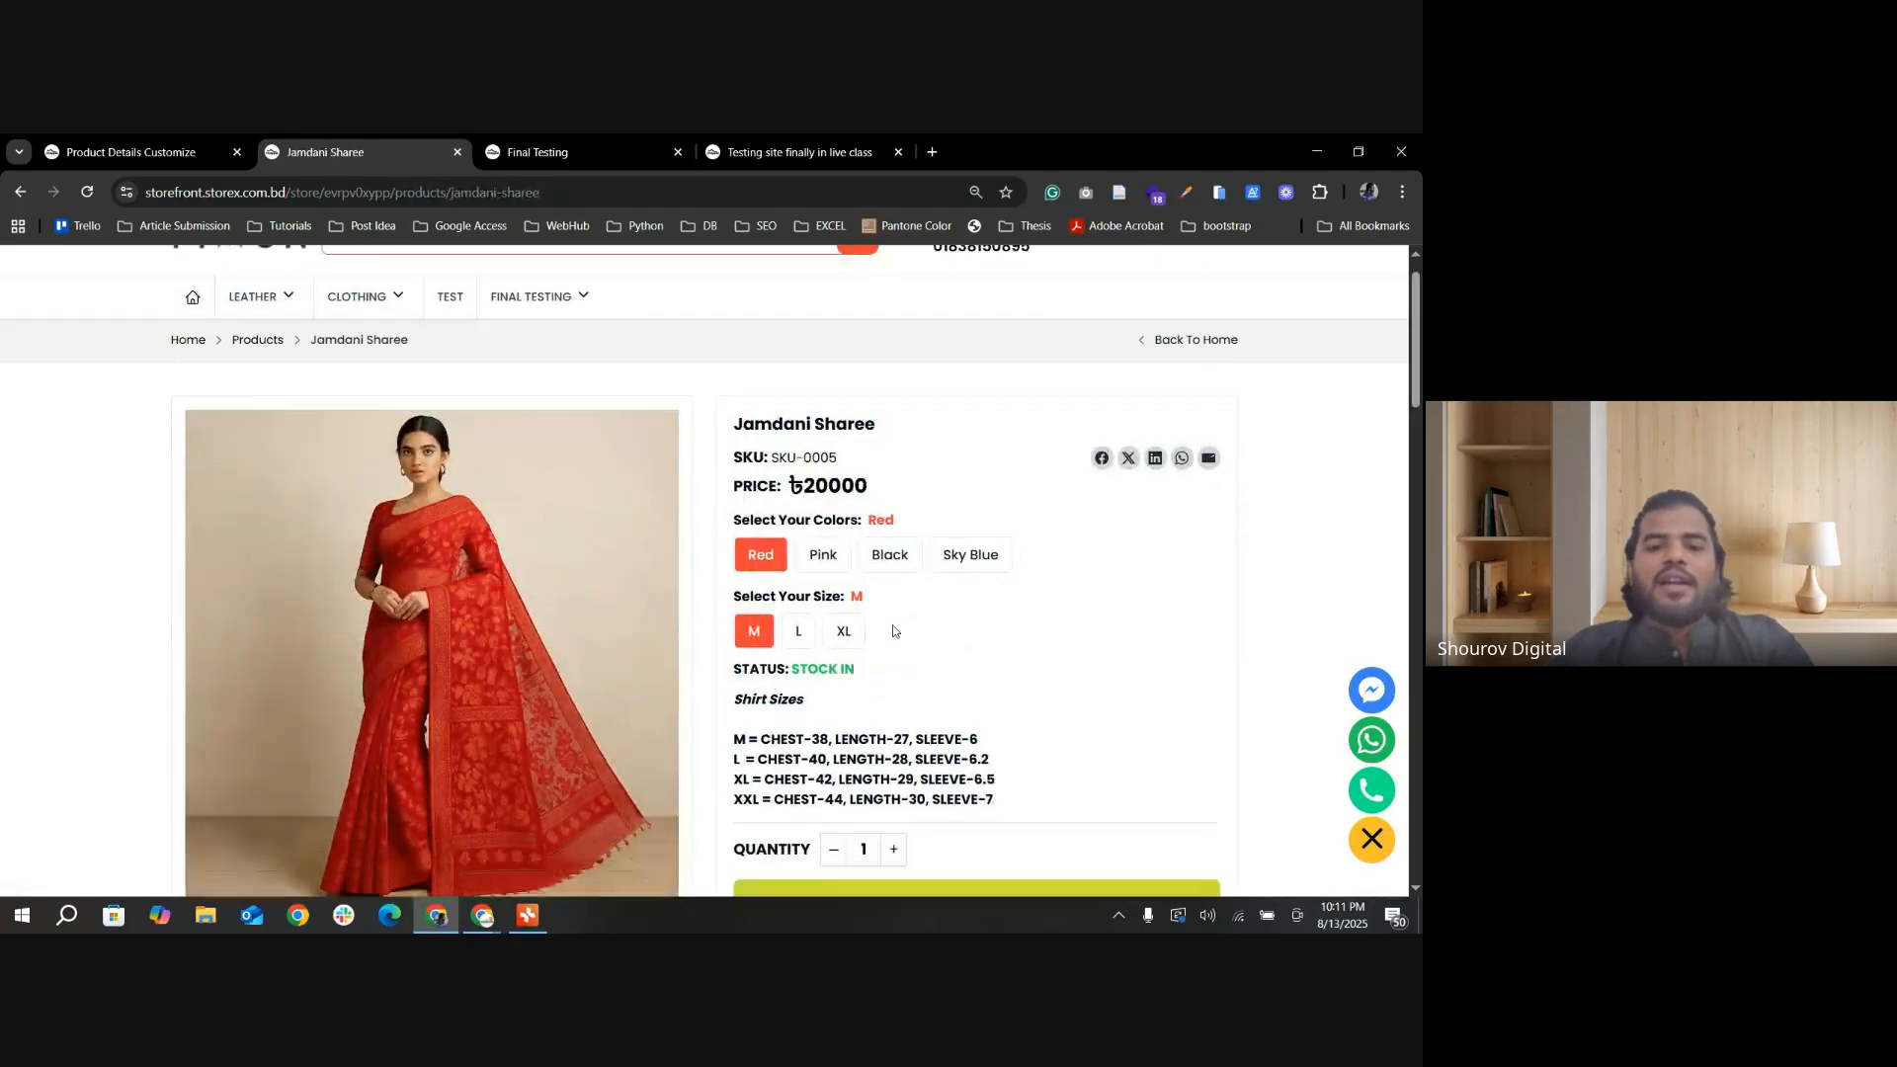
scroll(790, 637, "down", 4)
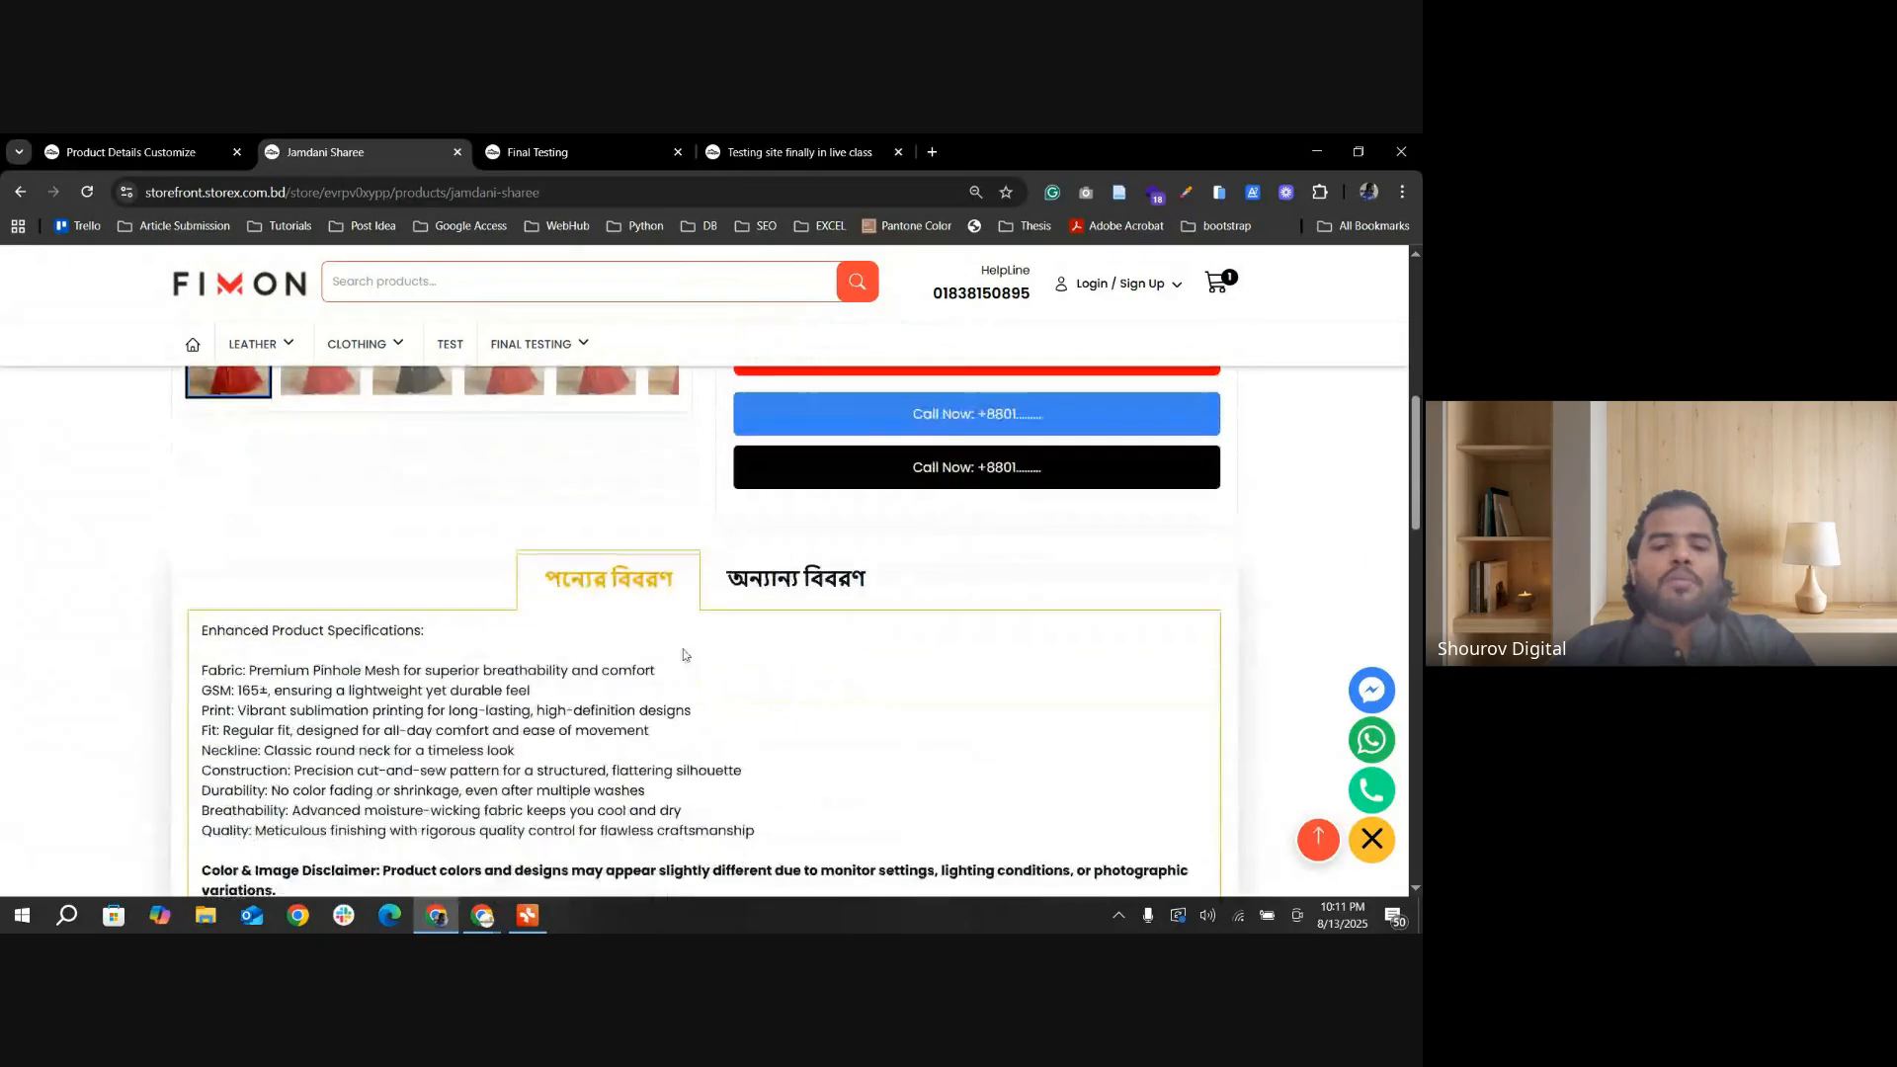
scroll(868, 623, "up", 5)
scroll(868, 624, "up", 2)
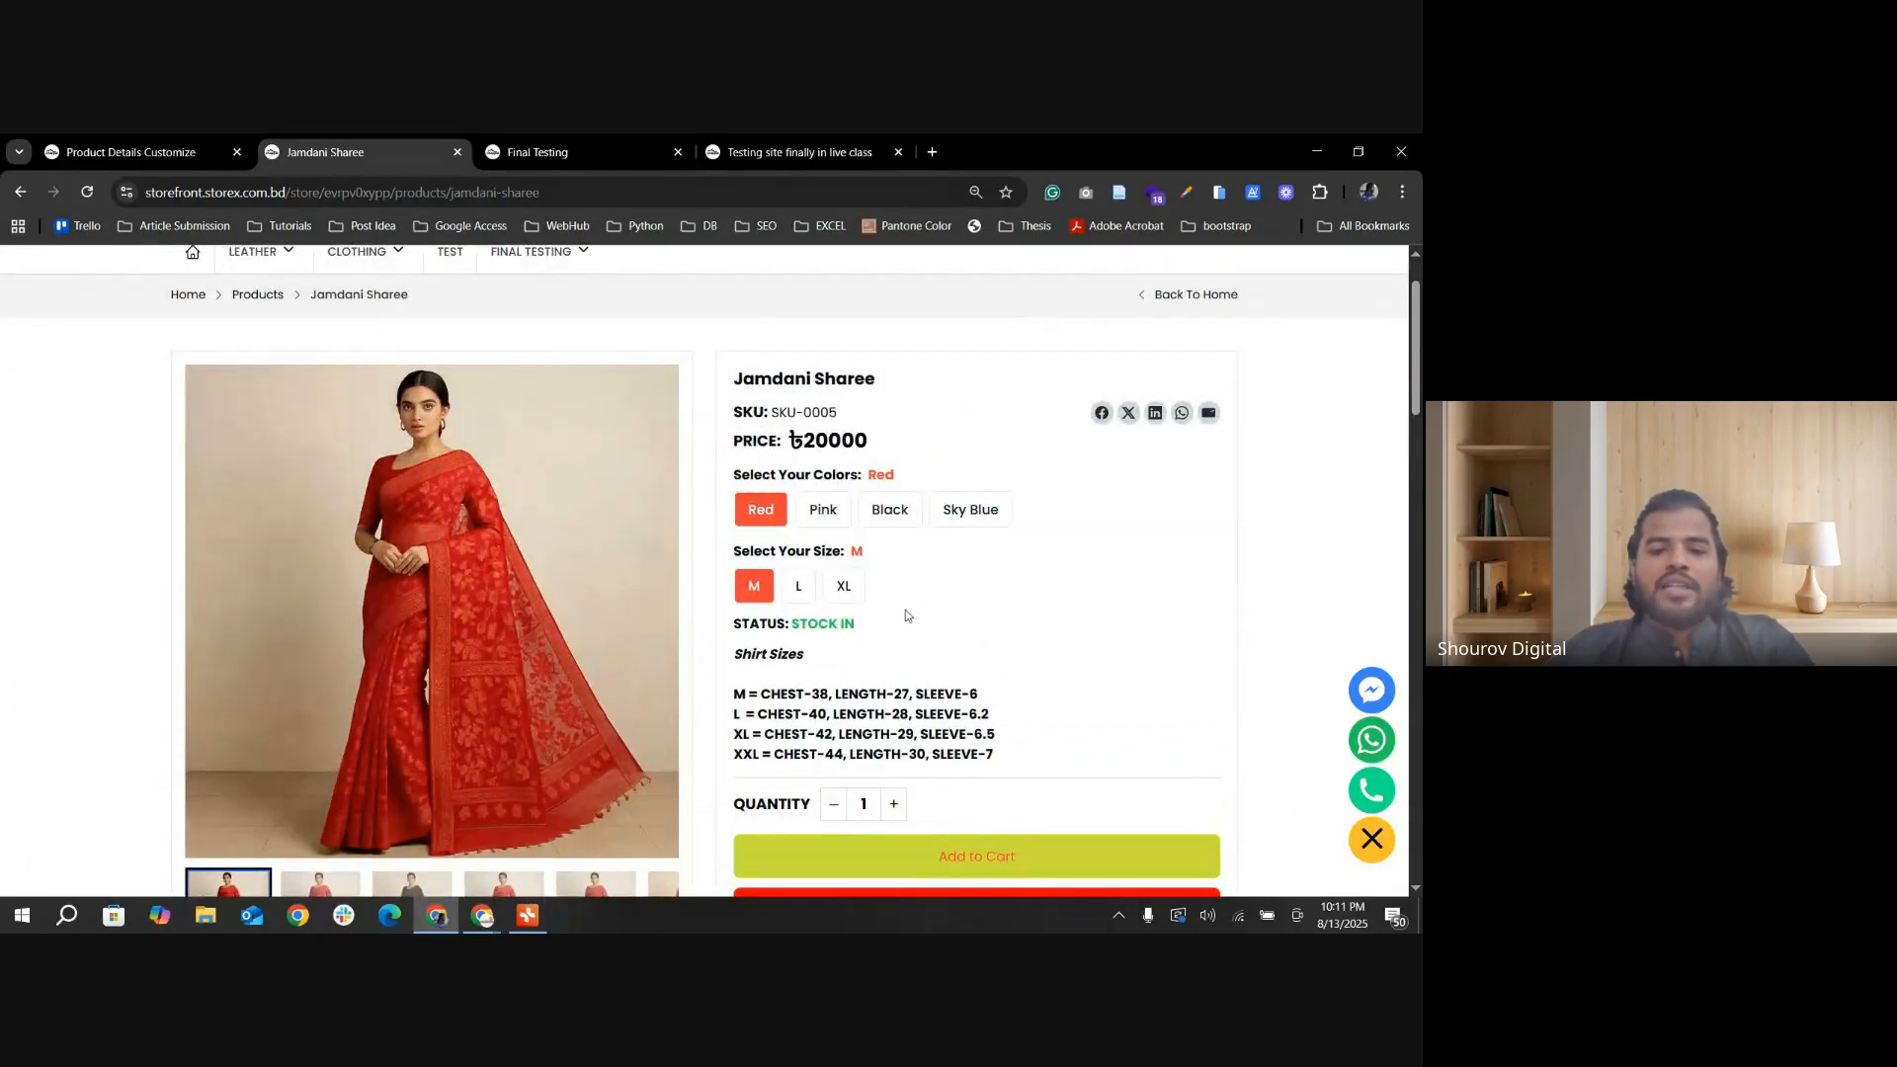
Step: Examine the Jamdani Sharee page's order and call buttons, its অন্যান্য বিবরণ description section and the related products
scroll(822, 593, "down", 5)
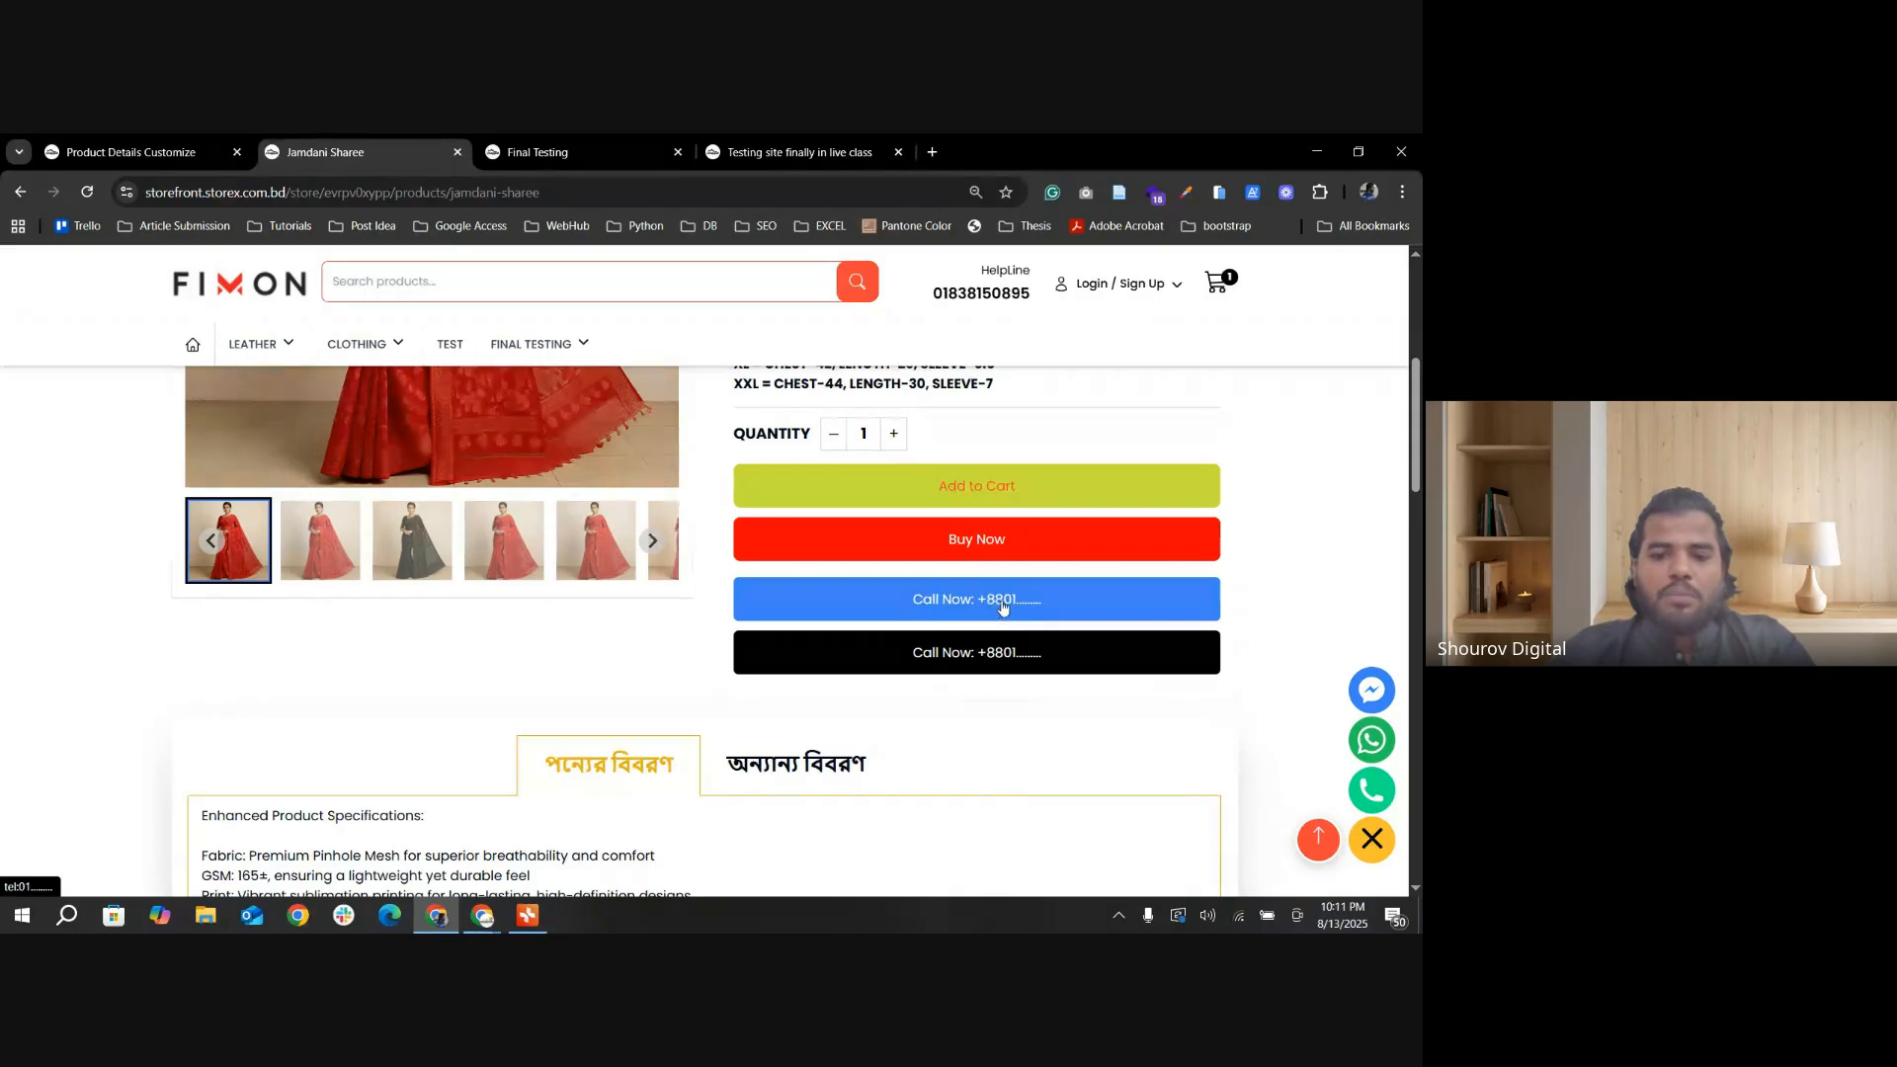
scroll(914, 682, "down", 1)
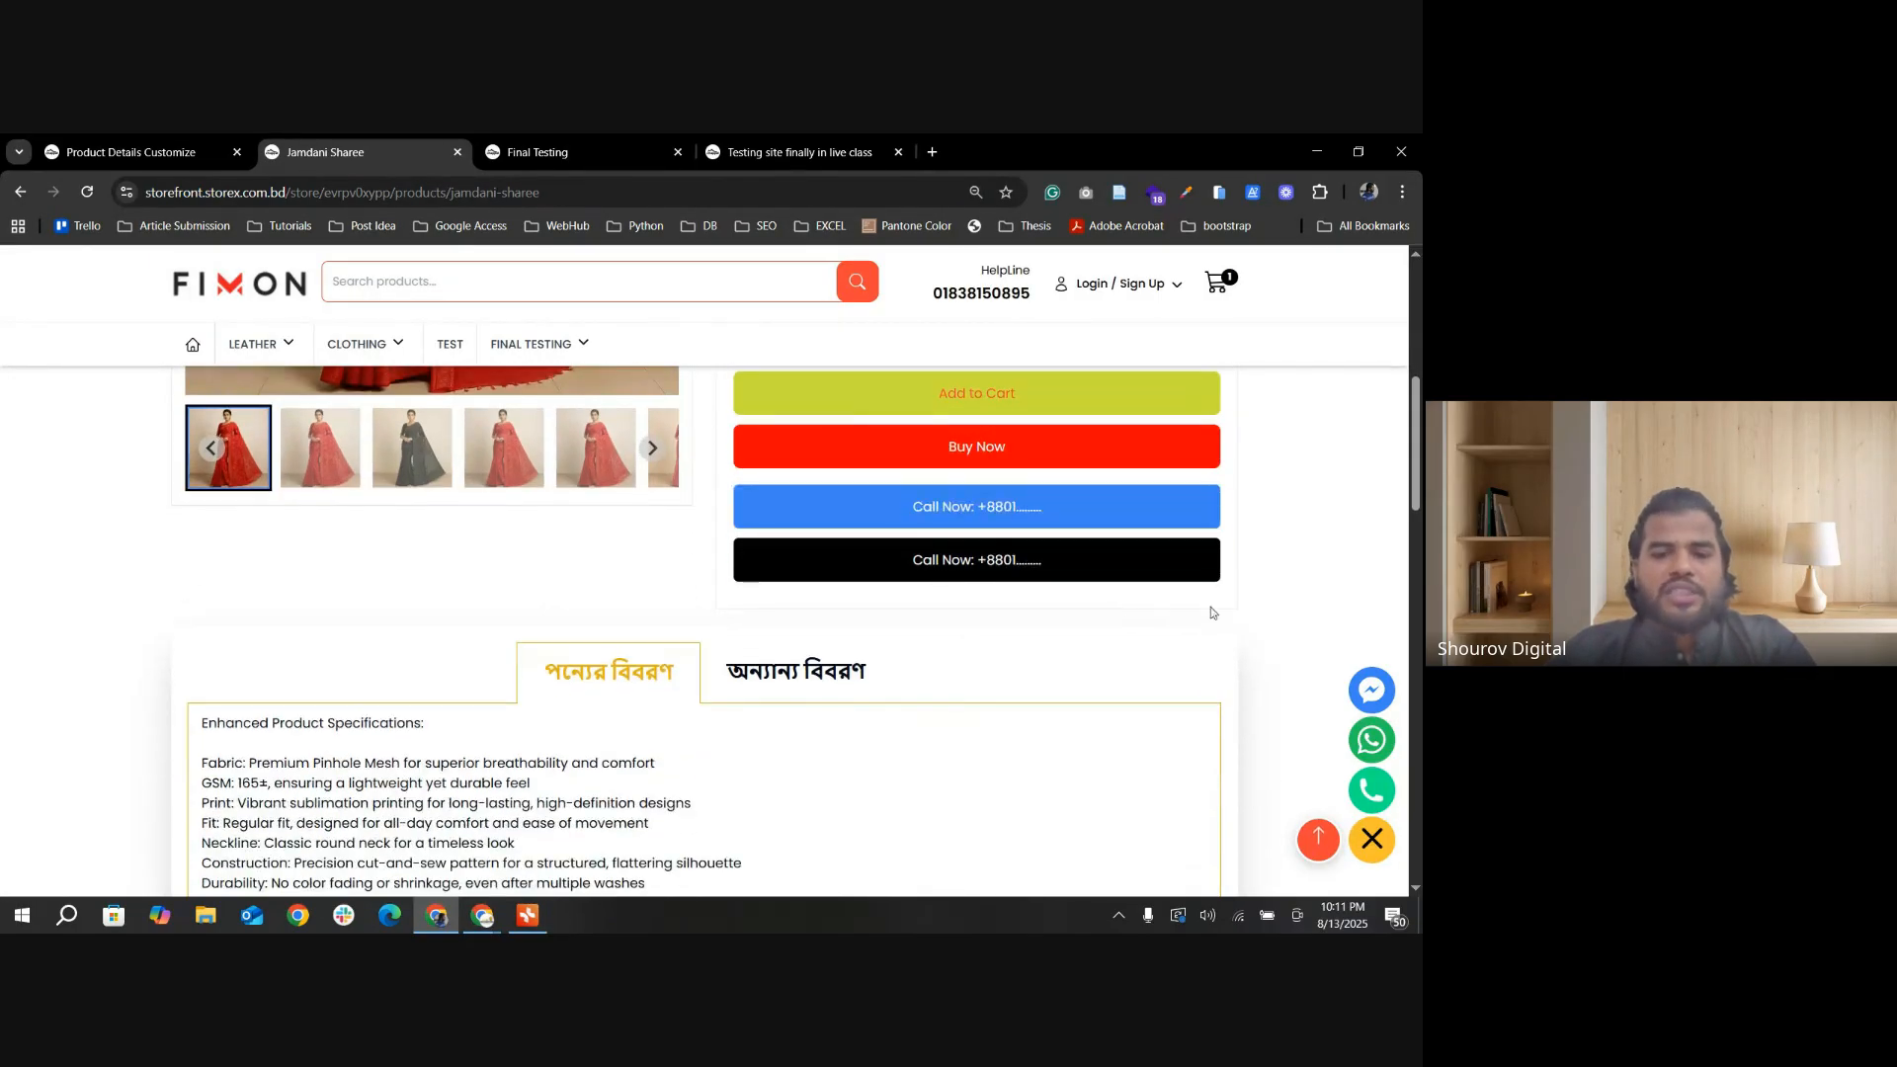
scroll(878, 604, "down", 1)
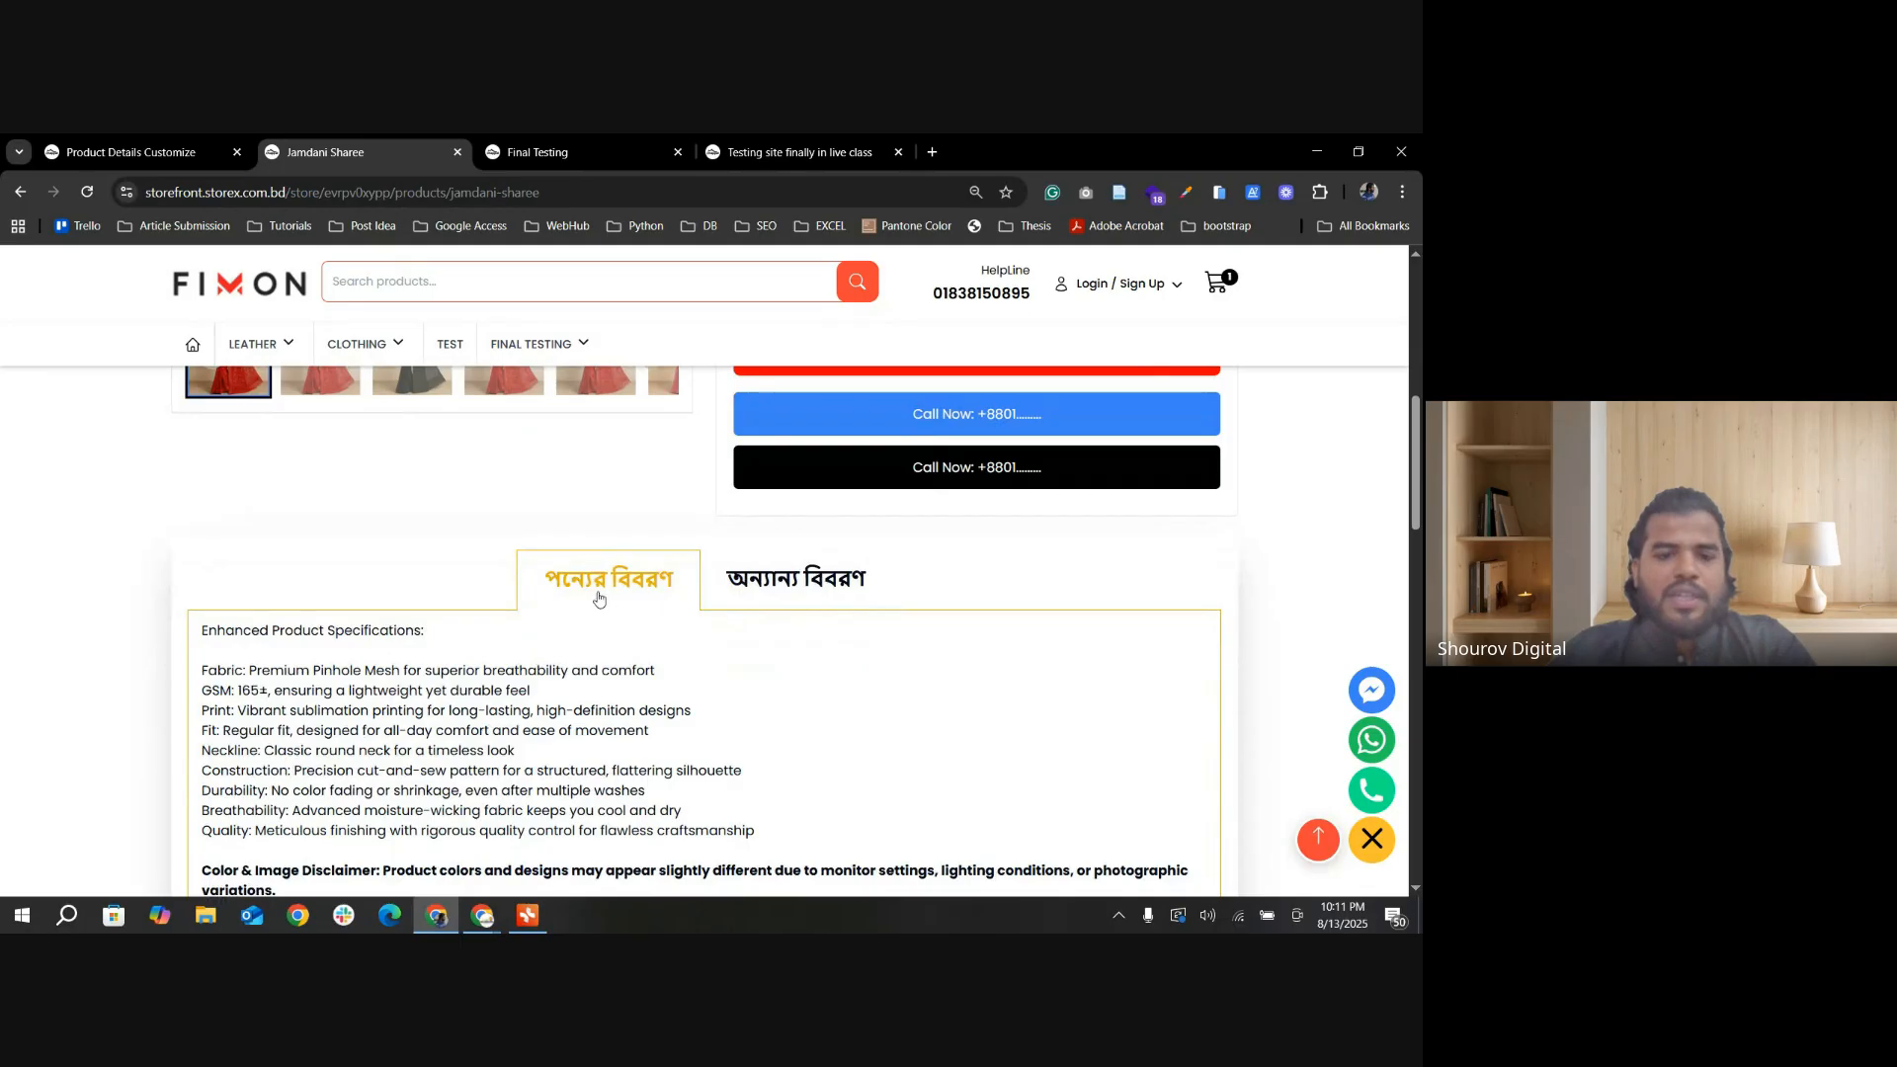
left_click(807, 578)
scroll(534, 647, "down", 3)
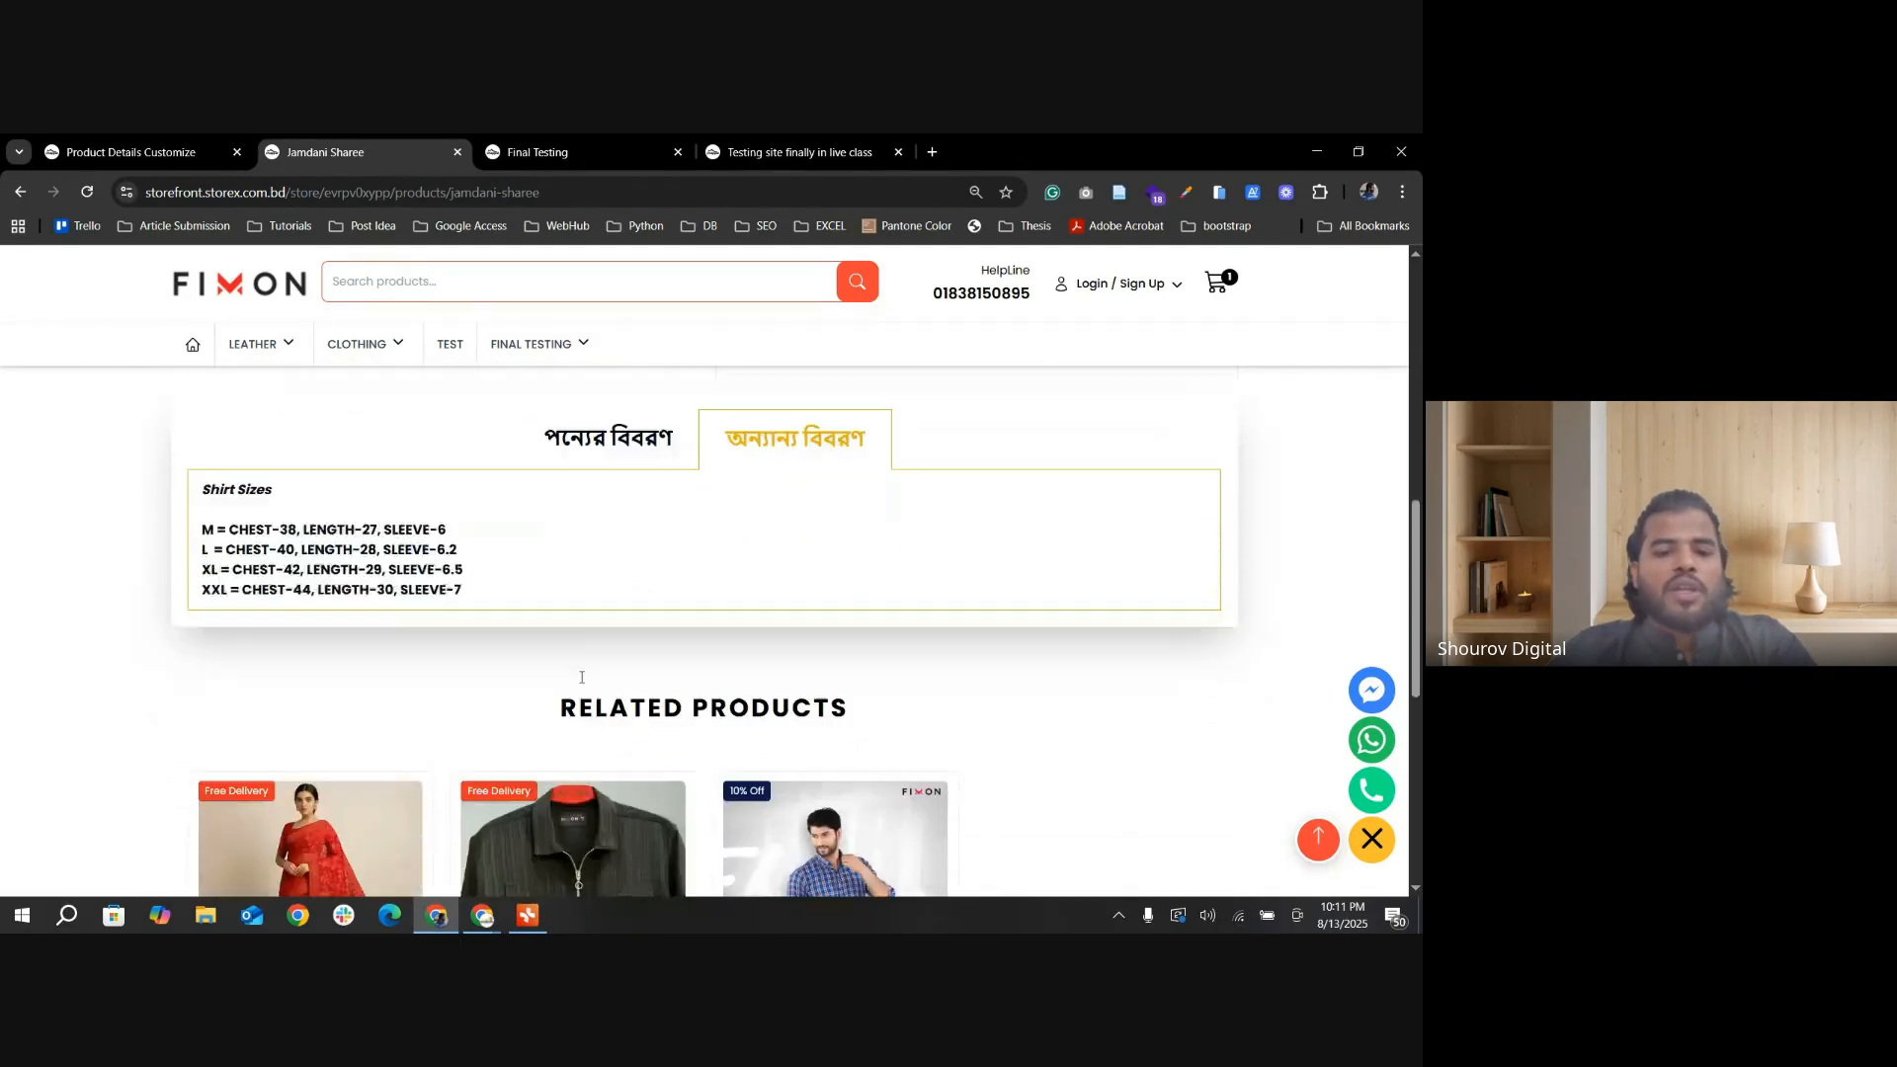
scroll(998, 613, "down", 1)
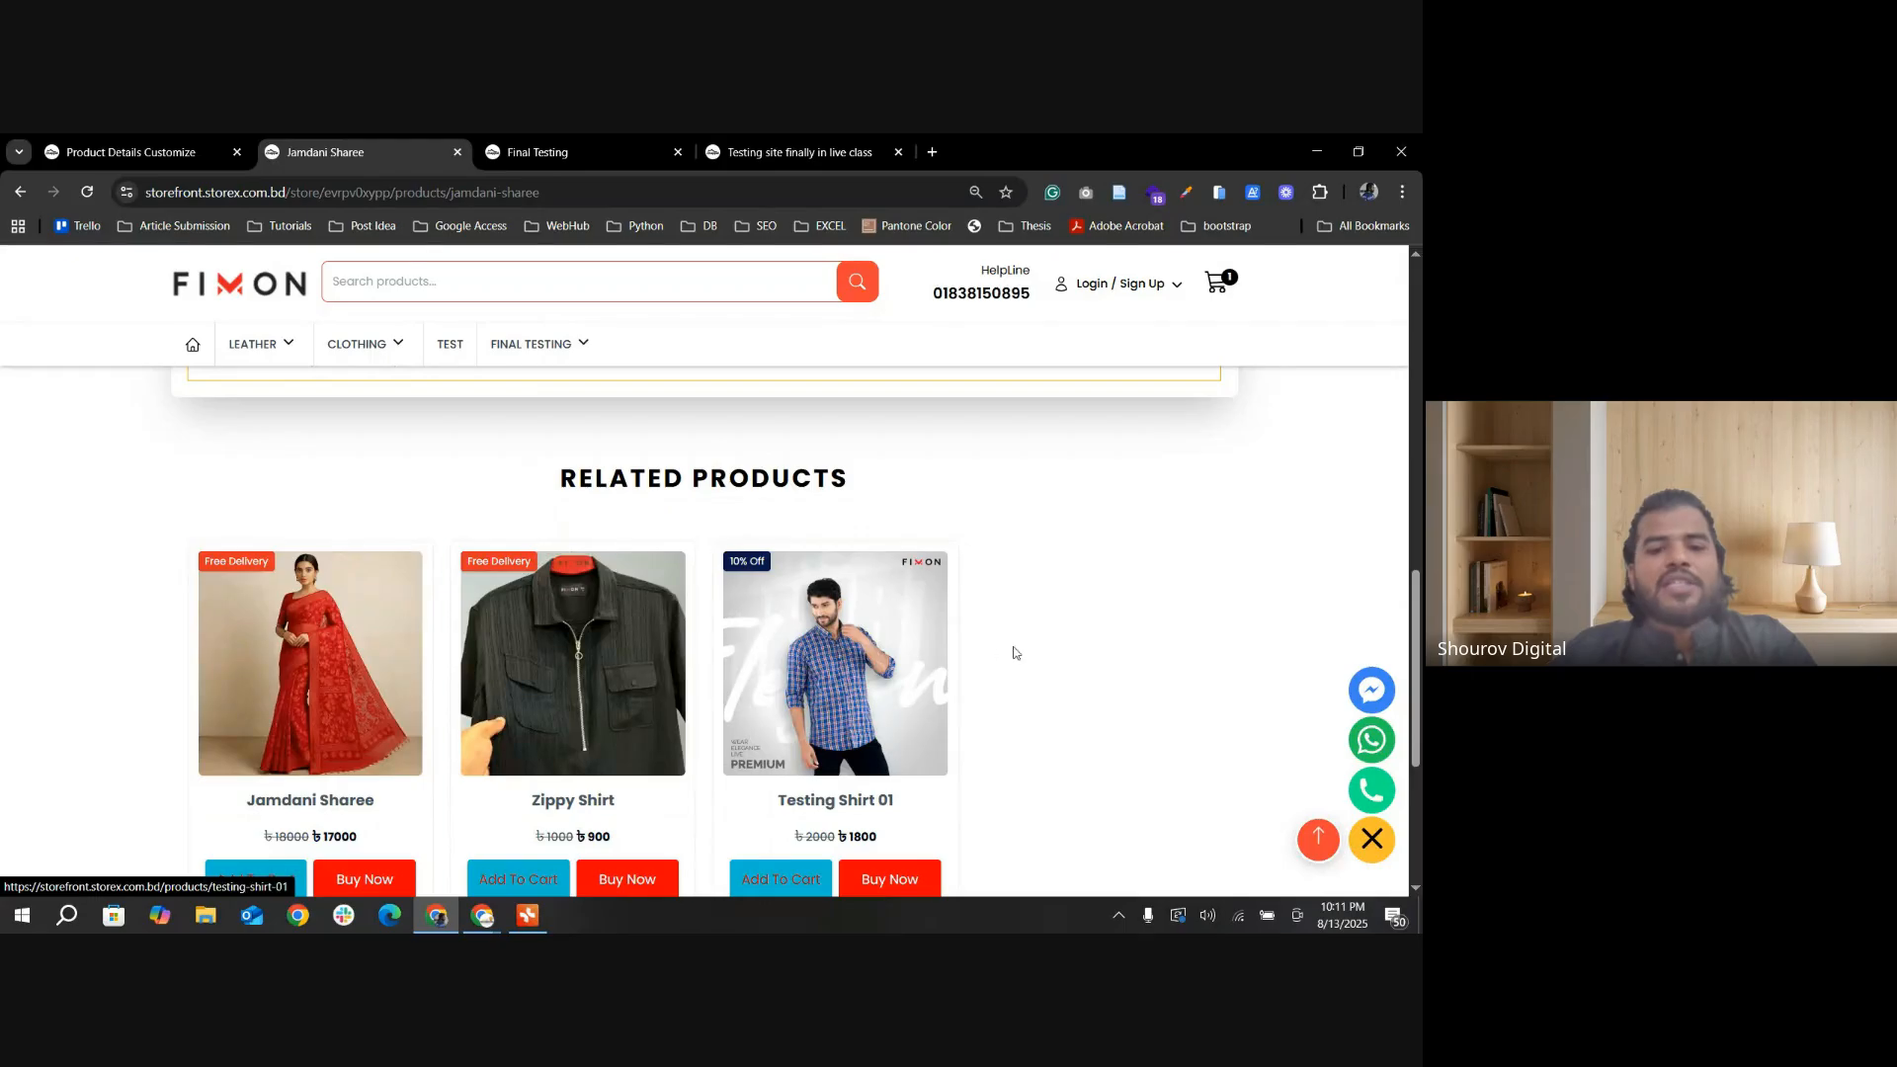
scroll(818, 665, "up", 2)
scroll(886, 658, "up", 10)
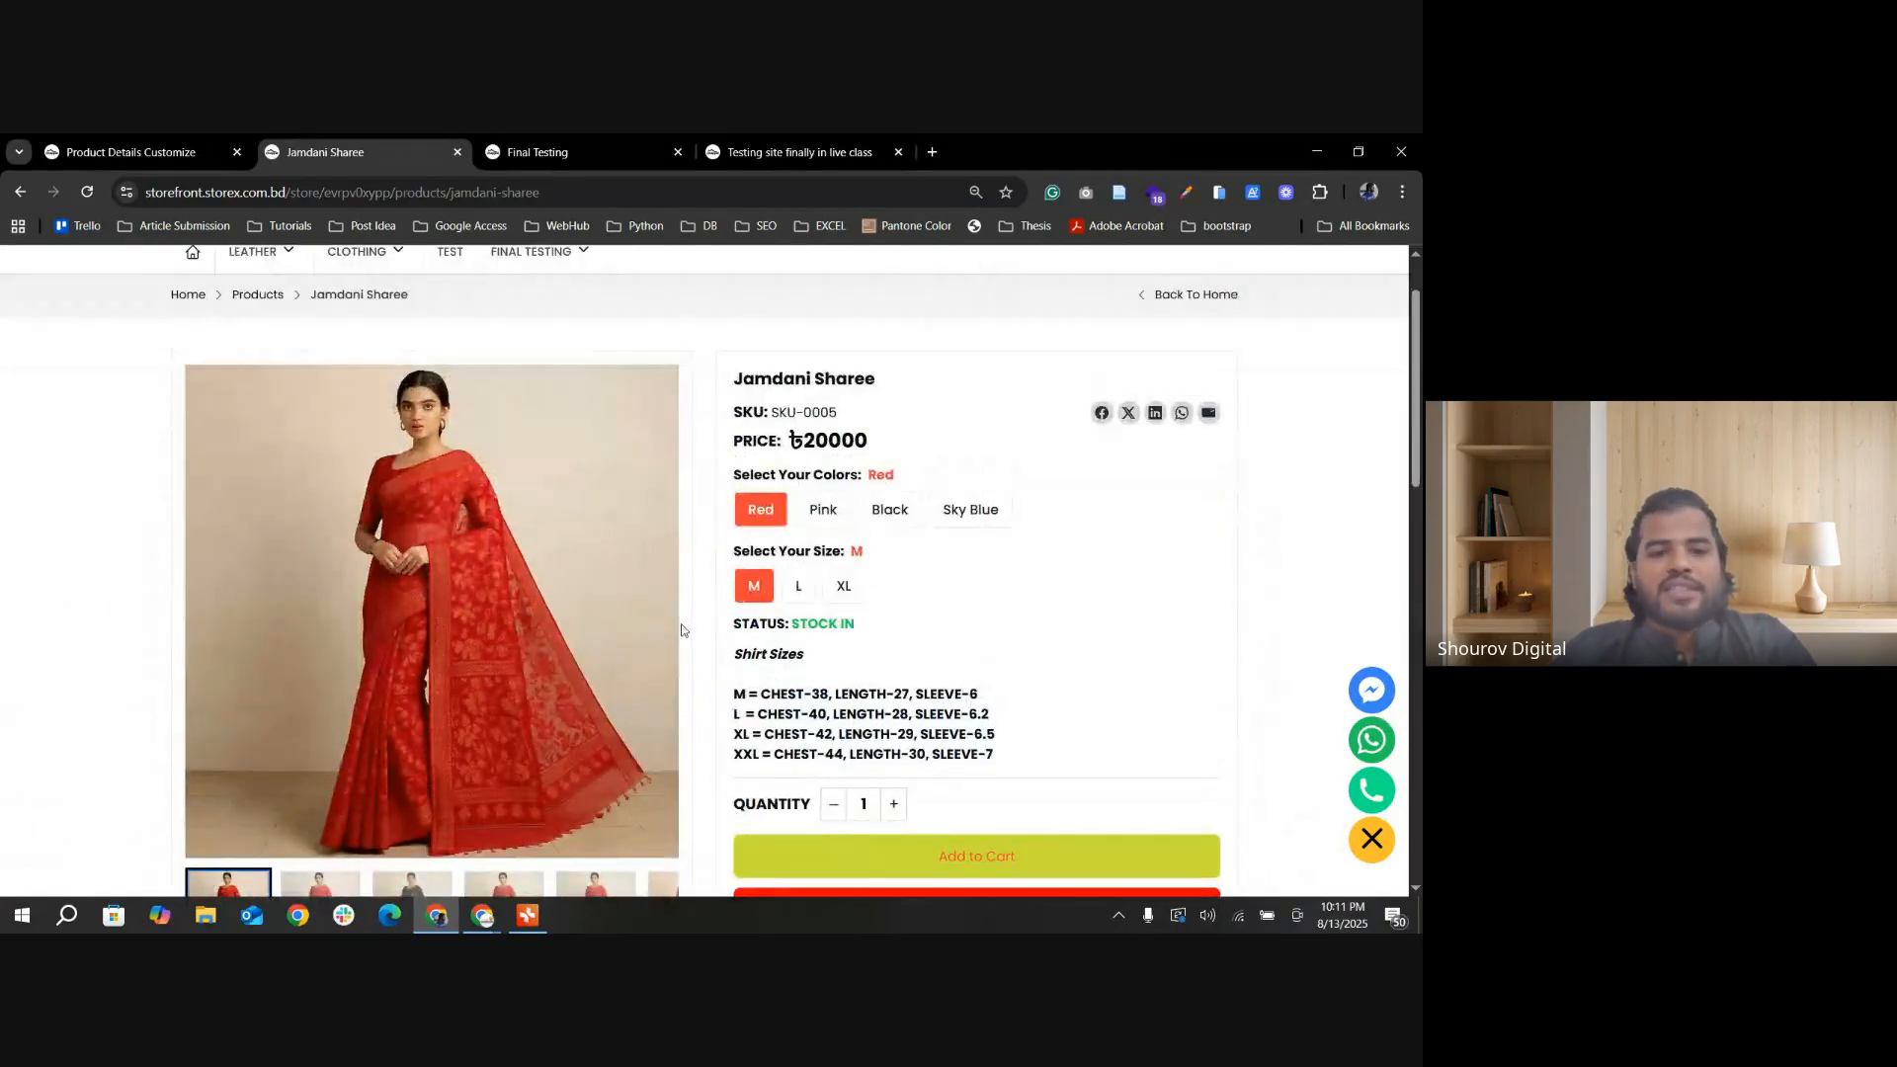
Step: Open SS Water Bottle from the Shoe category under Final Testing and look over its product details page
left_click(129, 152)
left_click(326, 151)
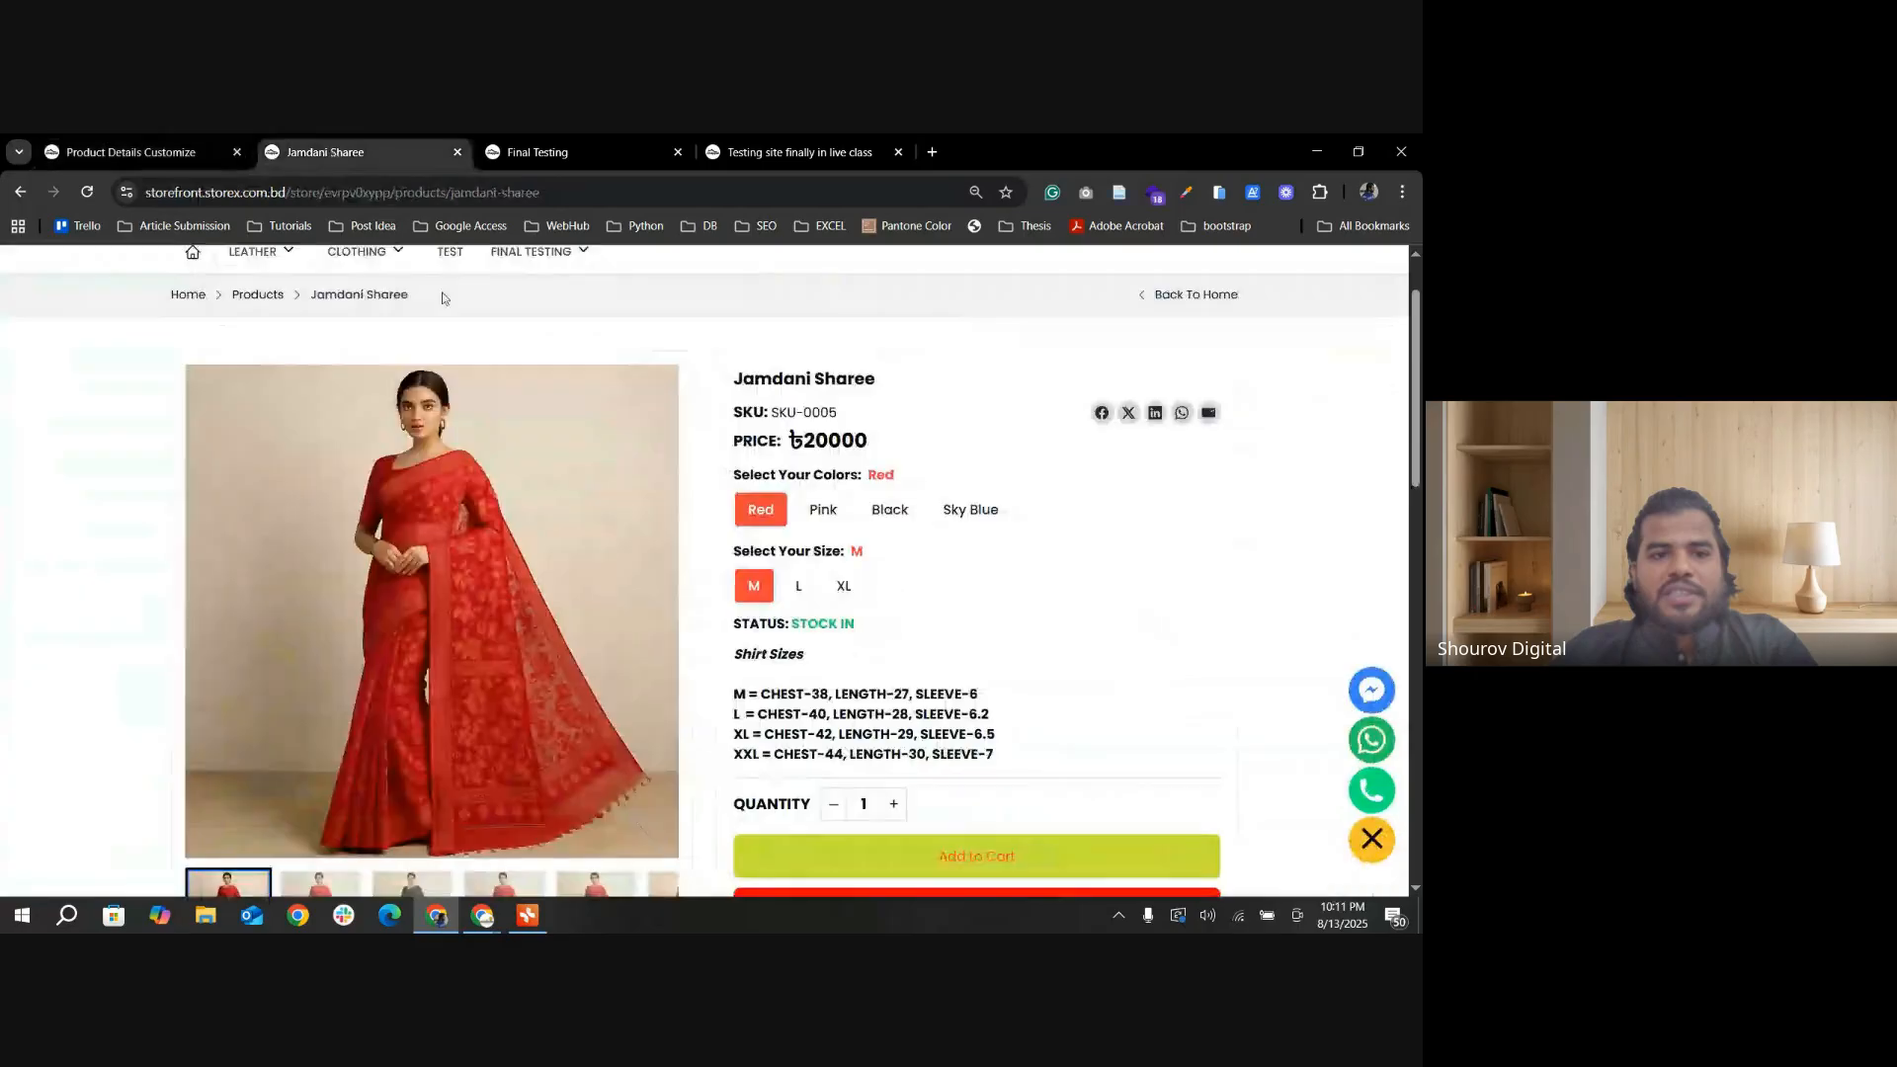
scroll(444, 376, "up", 1)
left_click(530, 343)
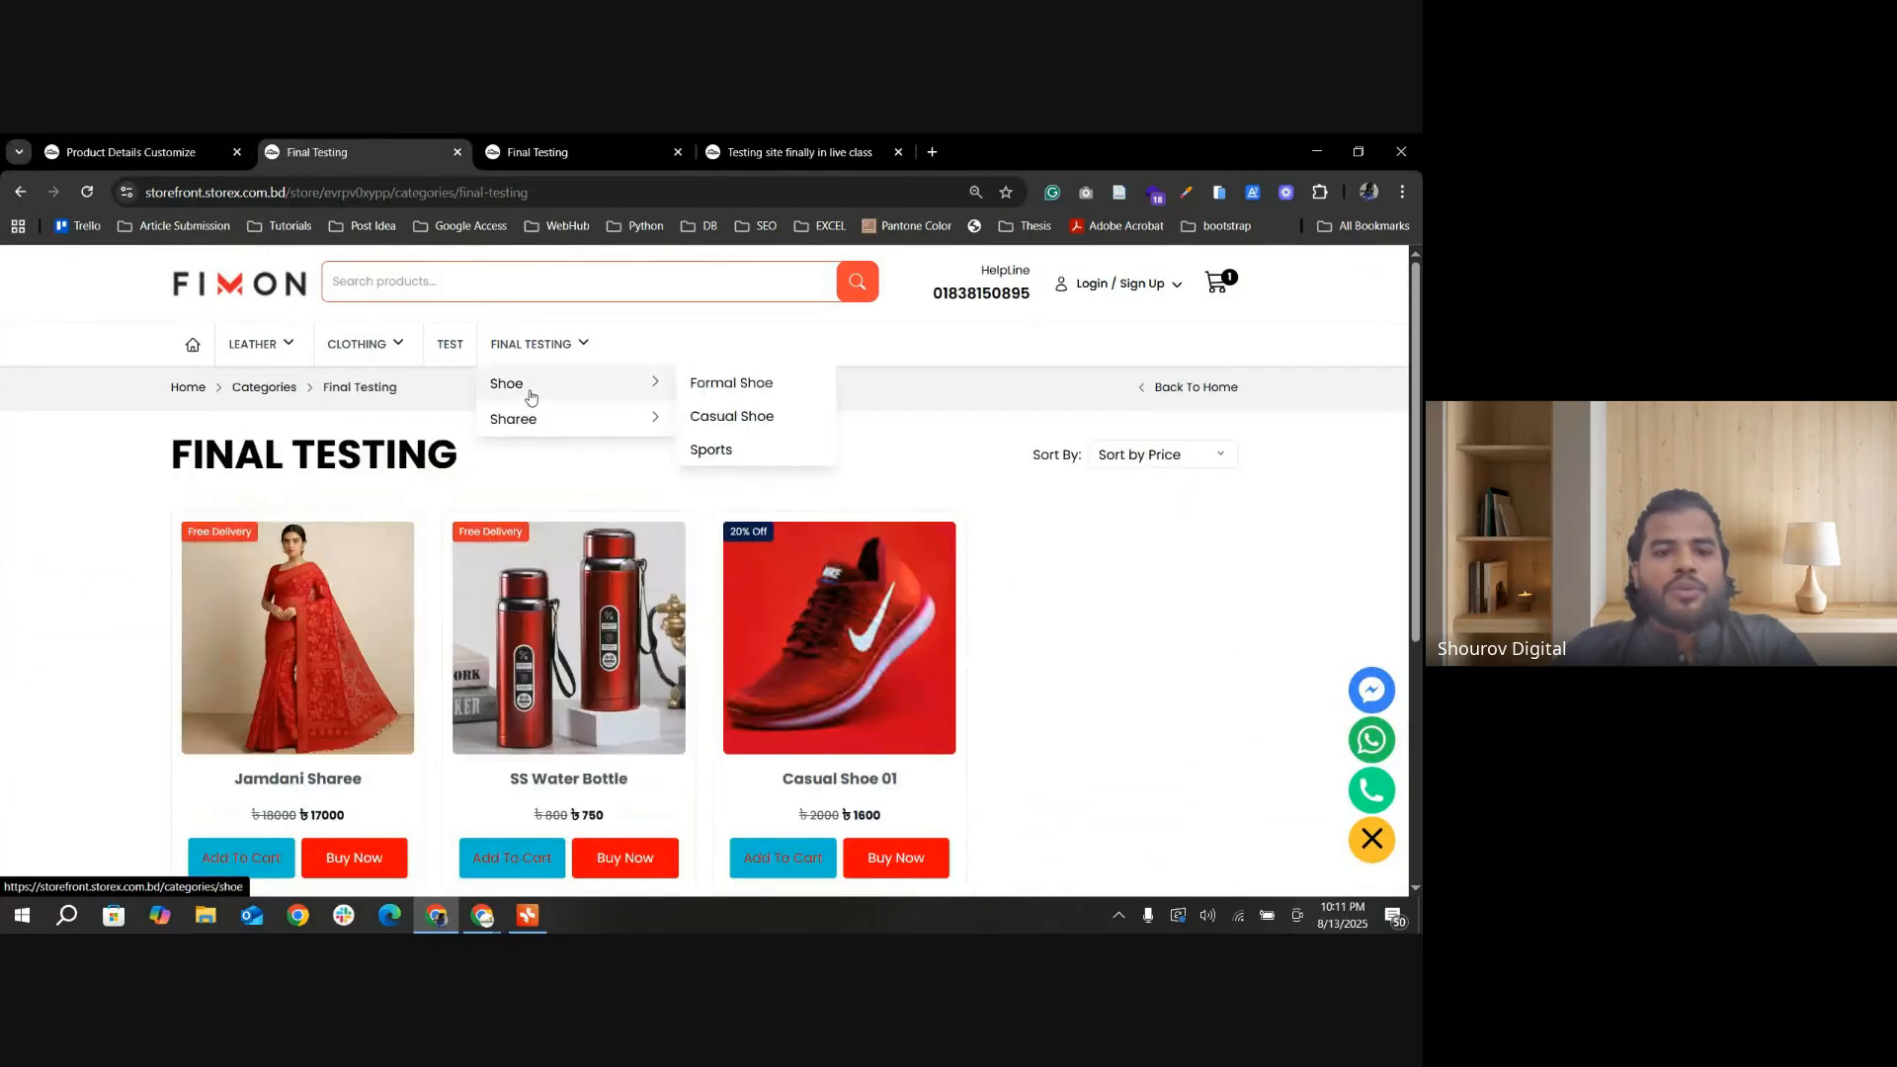
left_click(514, 385)
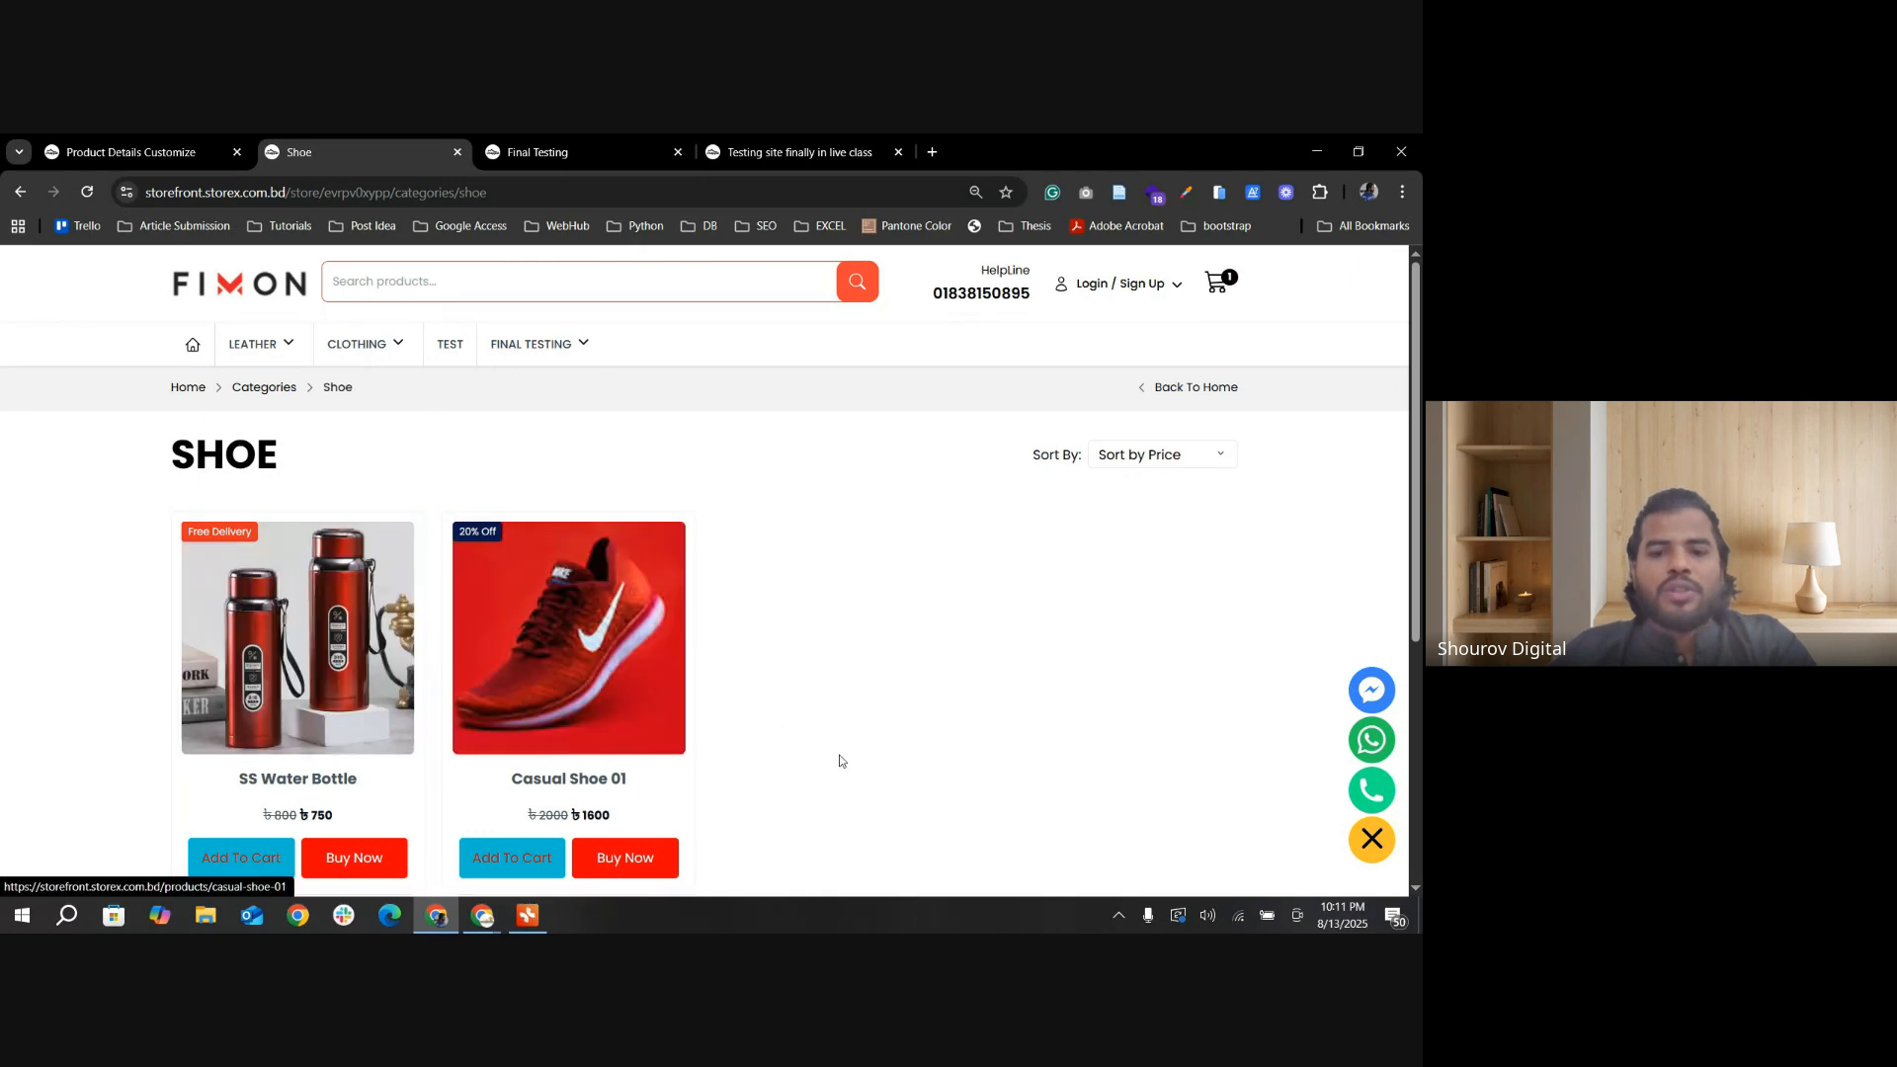
left_click(330, 680)
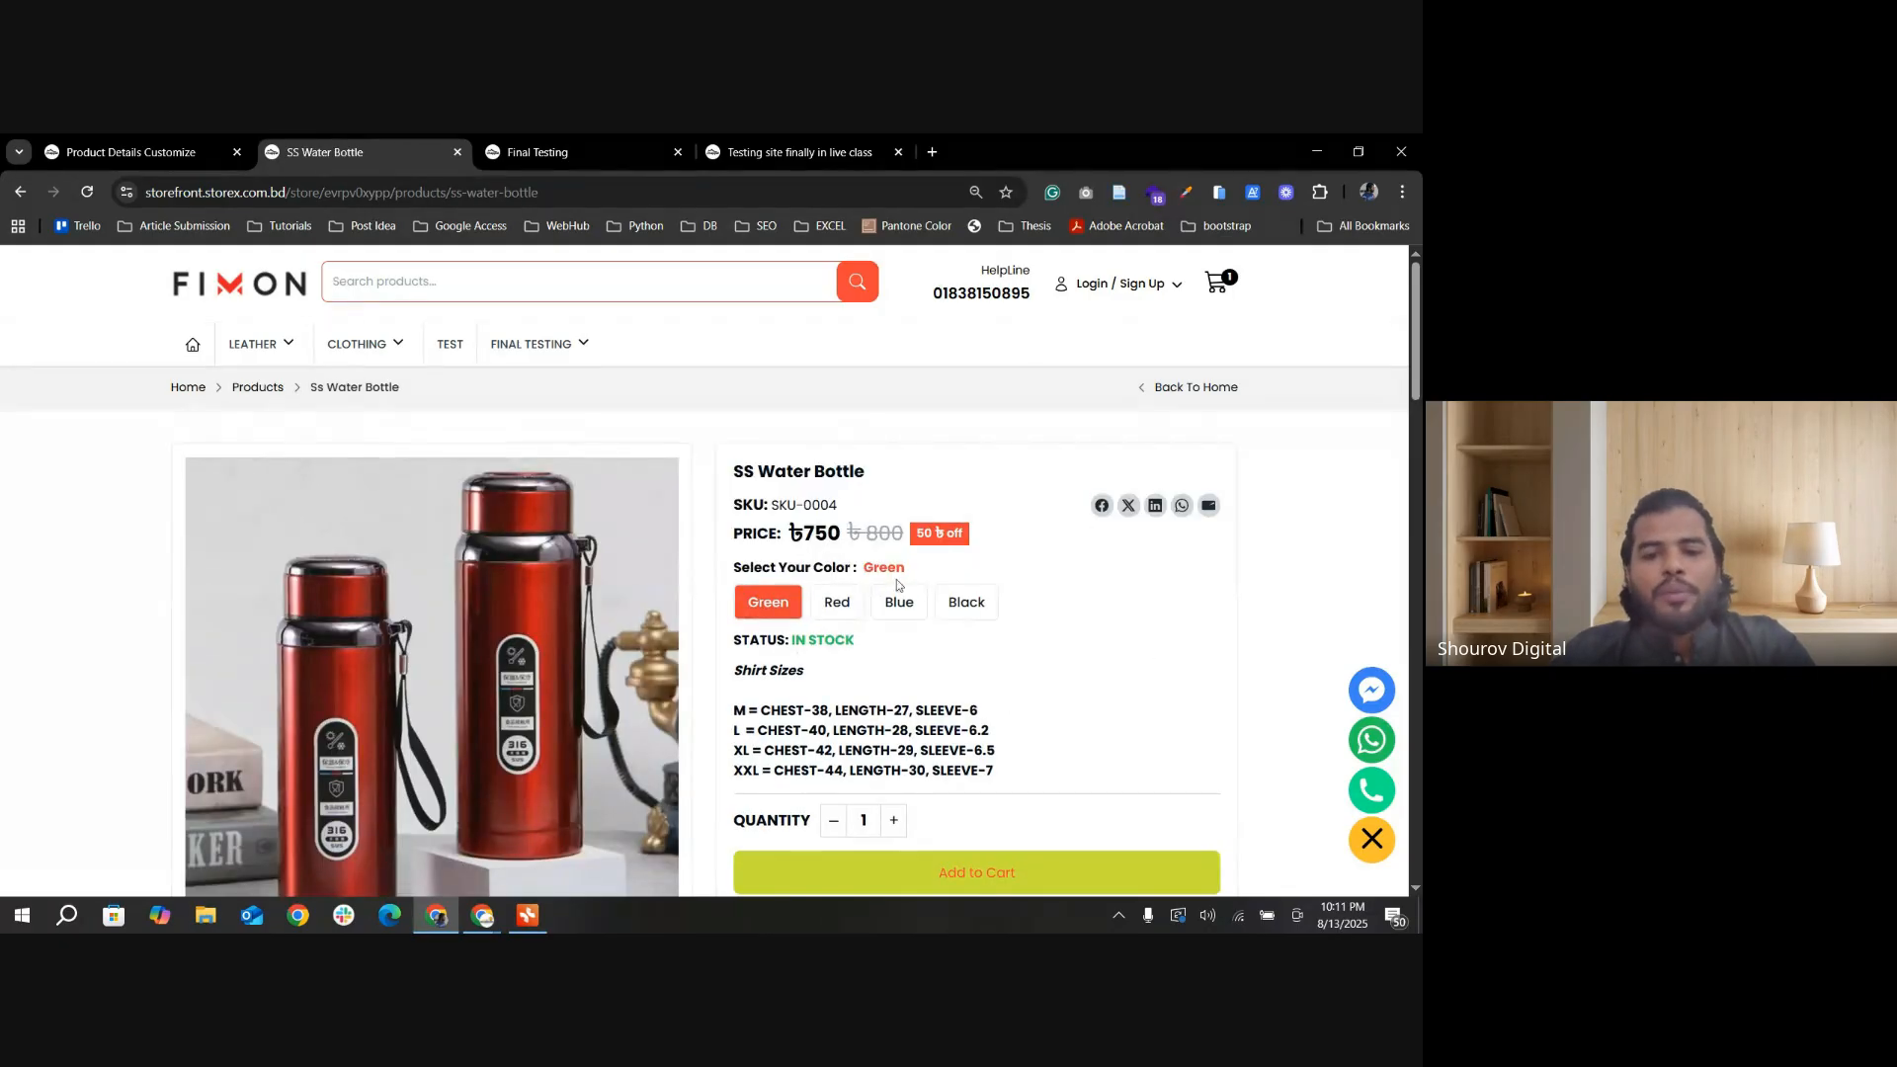
scroll(863, 623, "down", 1)
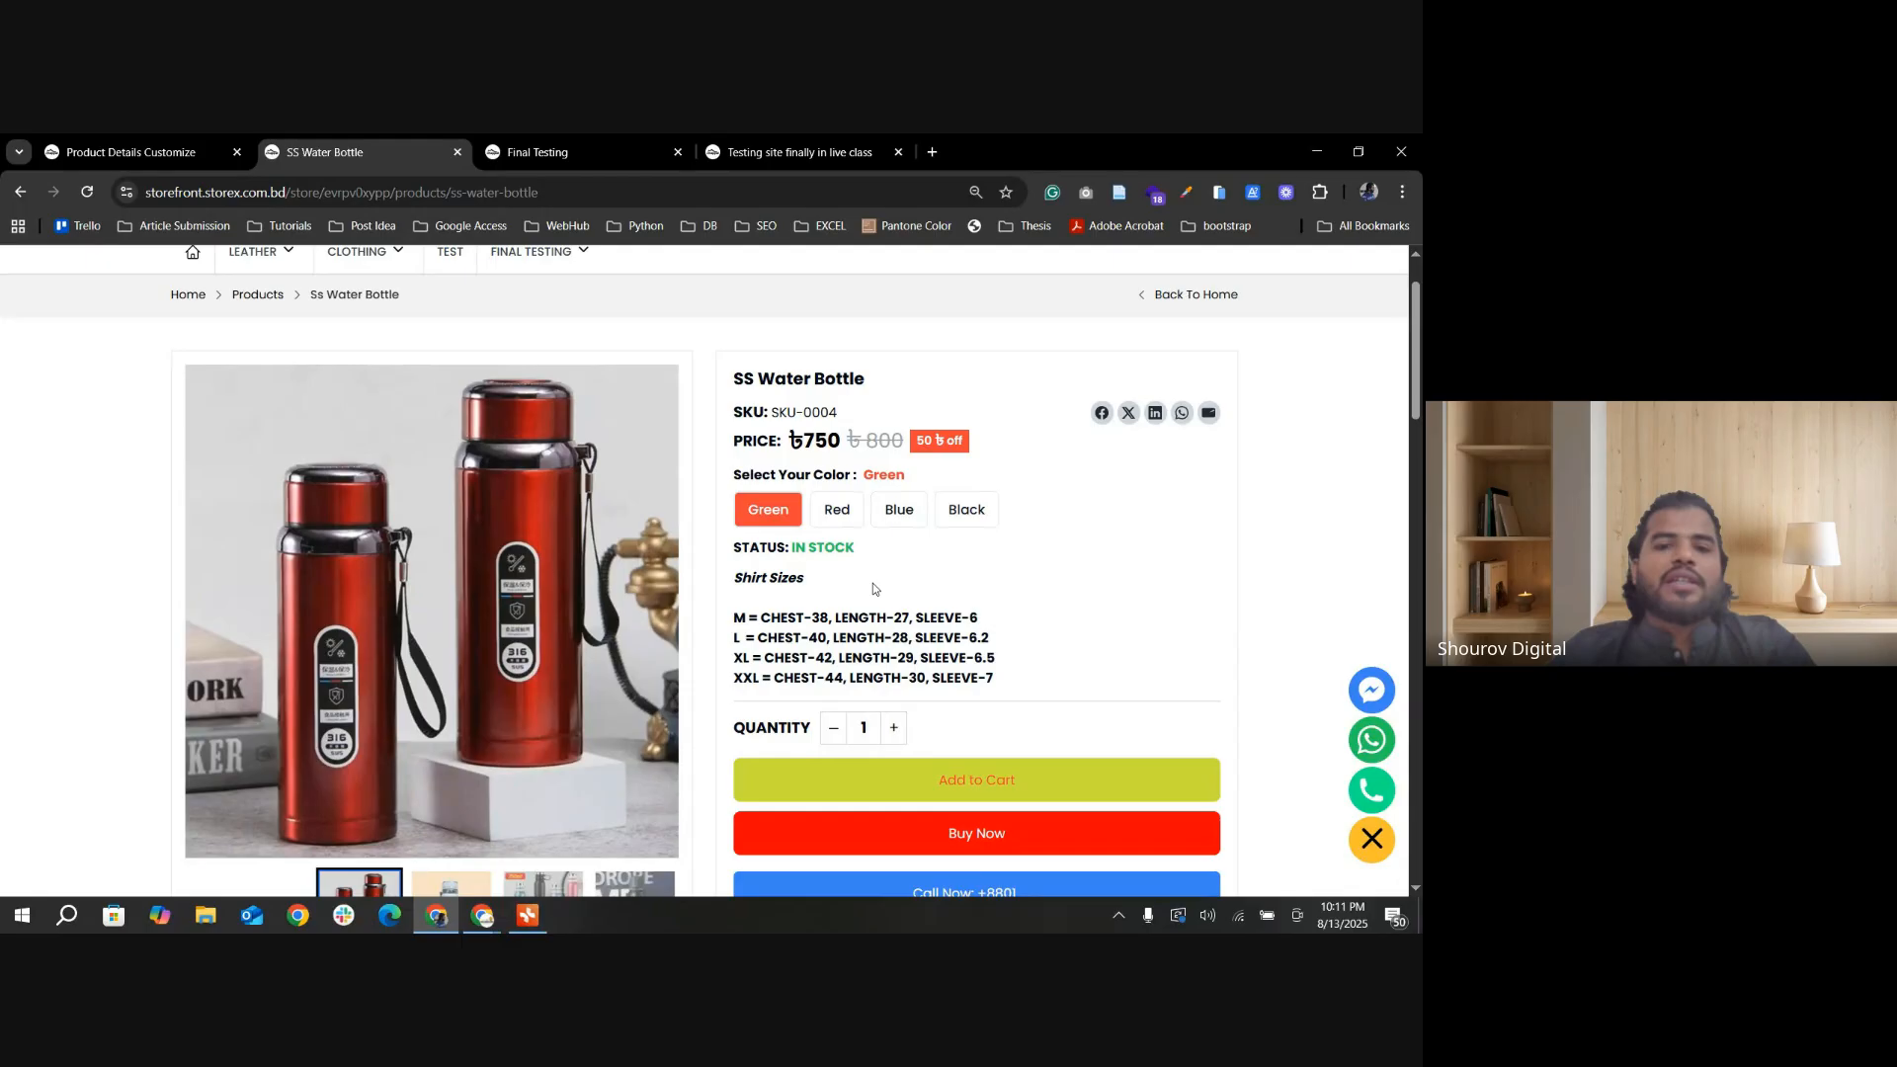
scroll(873, 583, "down", 6)
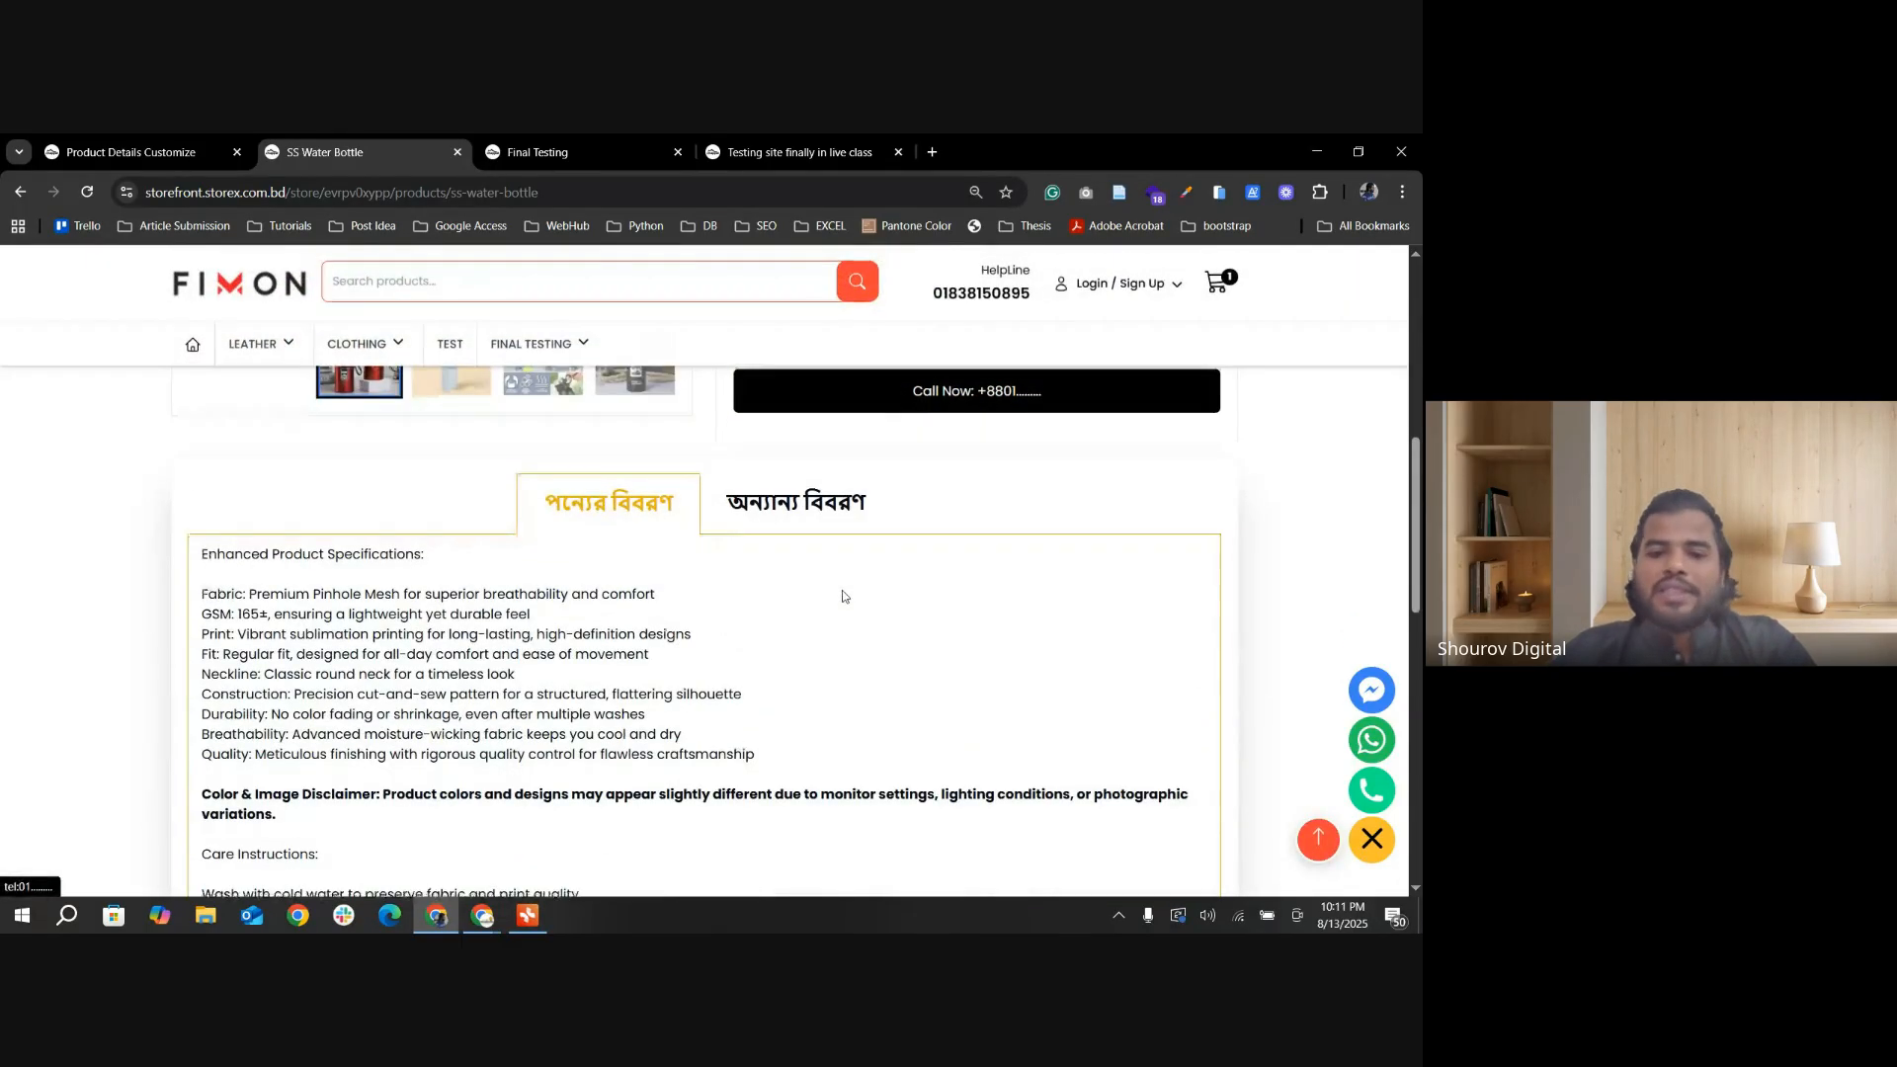
Step: Compare the button settings in Product Details Customize with the buttons on the SS Water Bottle storefront page
left_click(188, 152)
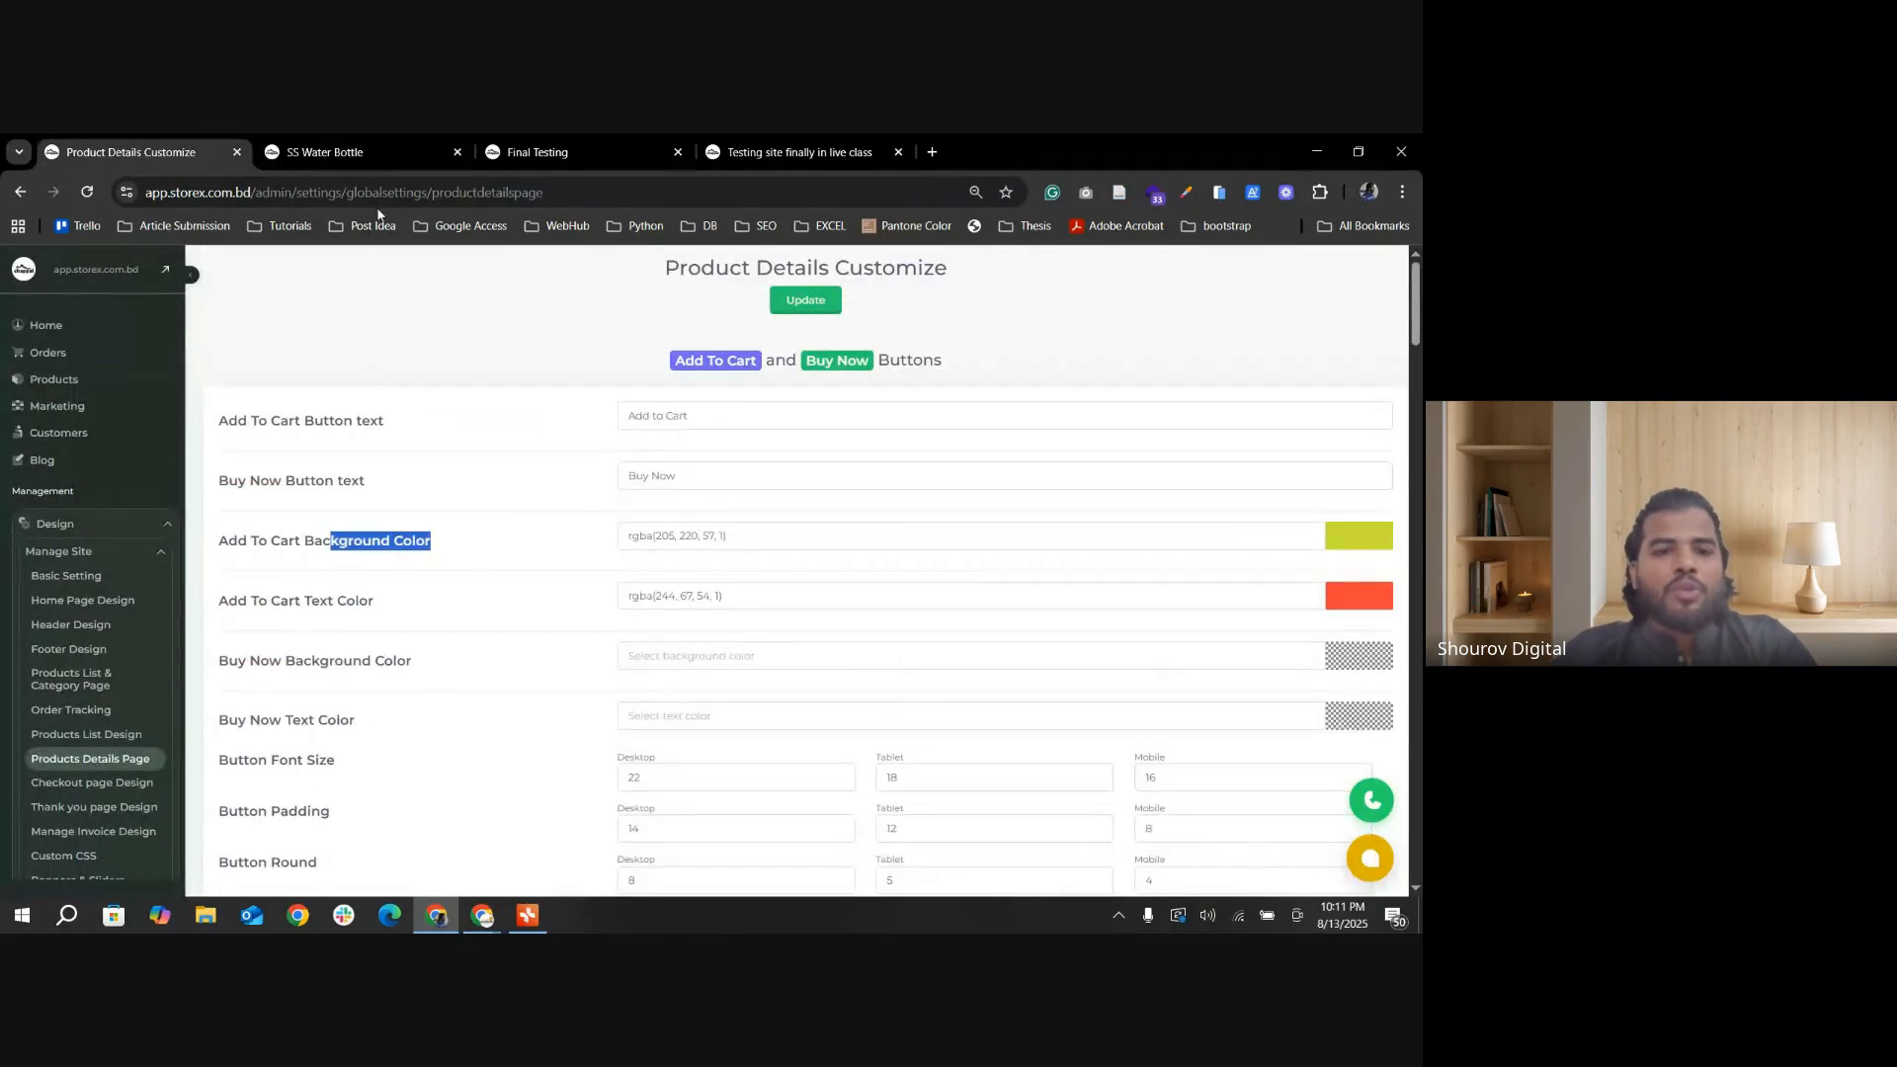
left_click(381, 153)
scroll(1000, 648, "up", 5)
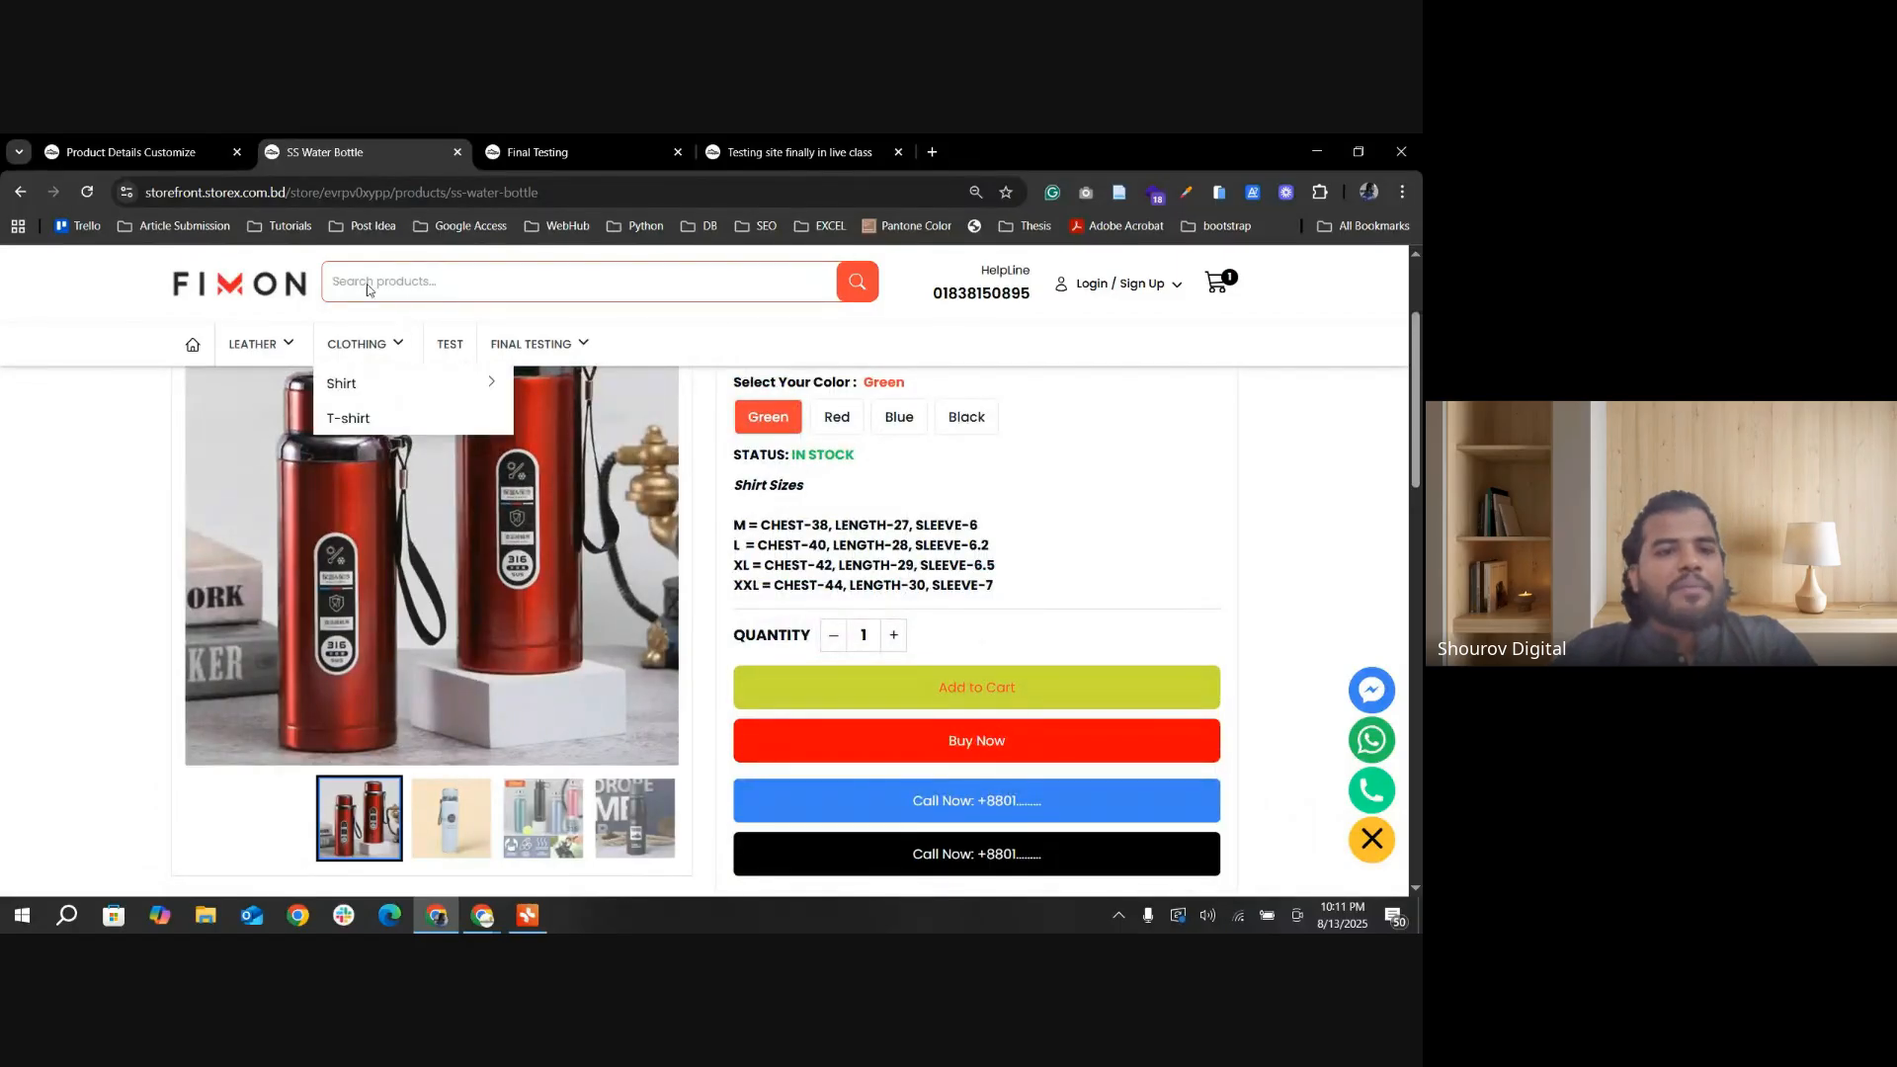
Step: Set the Add To Cart background color to dark green rgba(15, 107, 18, 1) and update the product details settings
left_click(143, 152)
left_click(1346, 540)
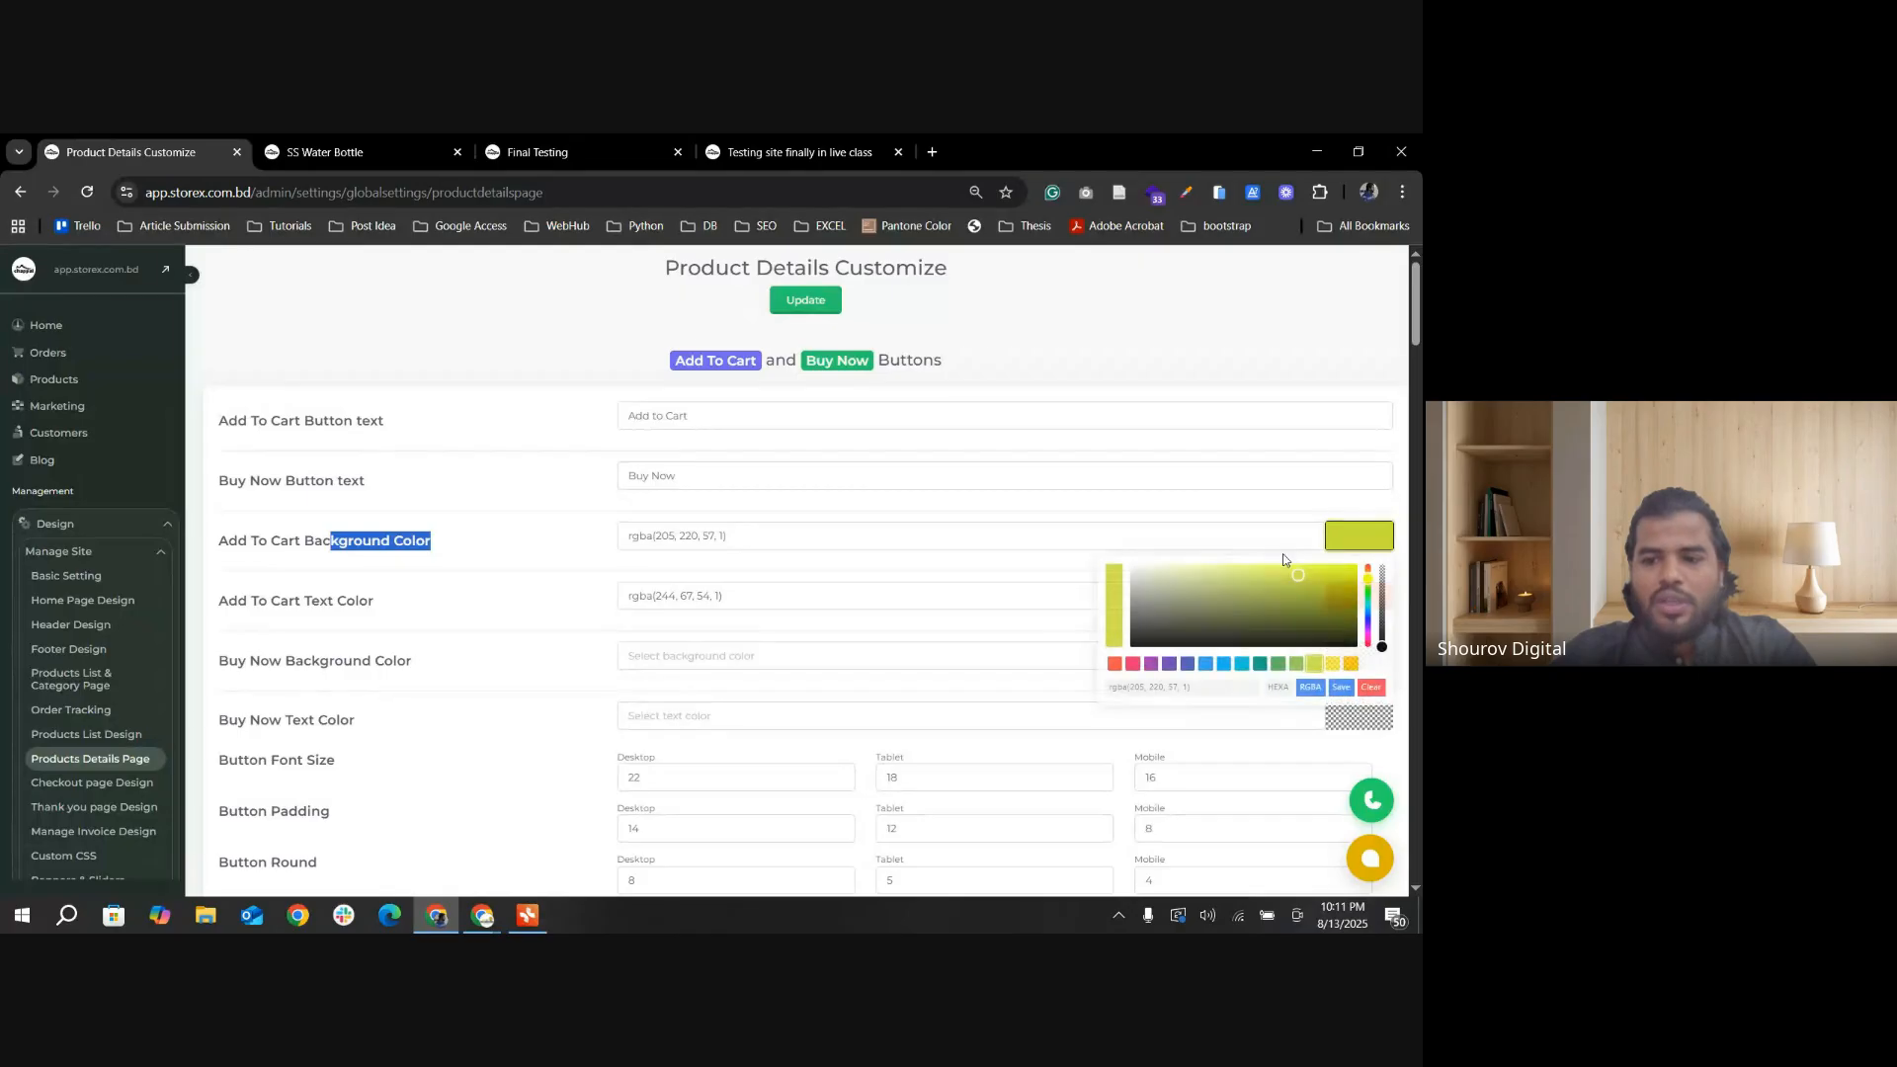
left_click_drag(1289, 583, 1297, 604)
left_click(1279, 666)
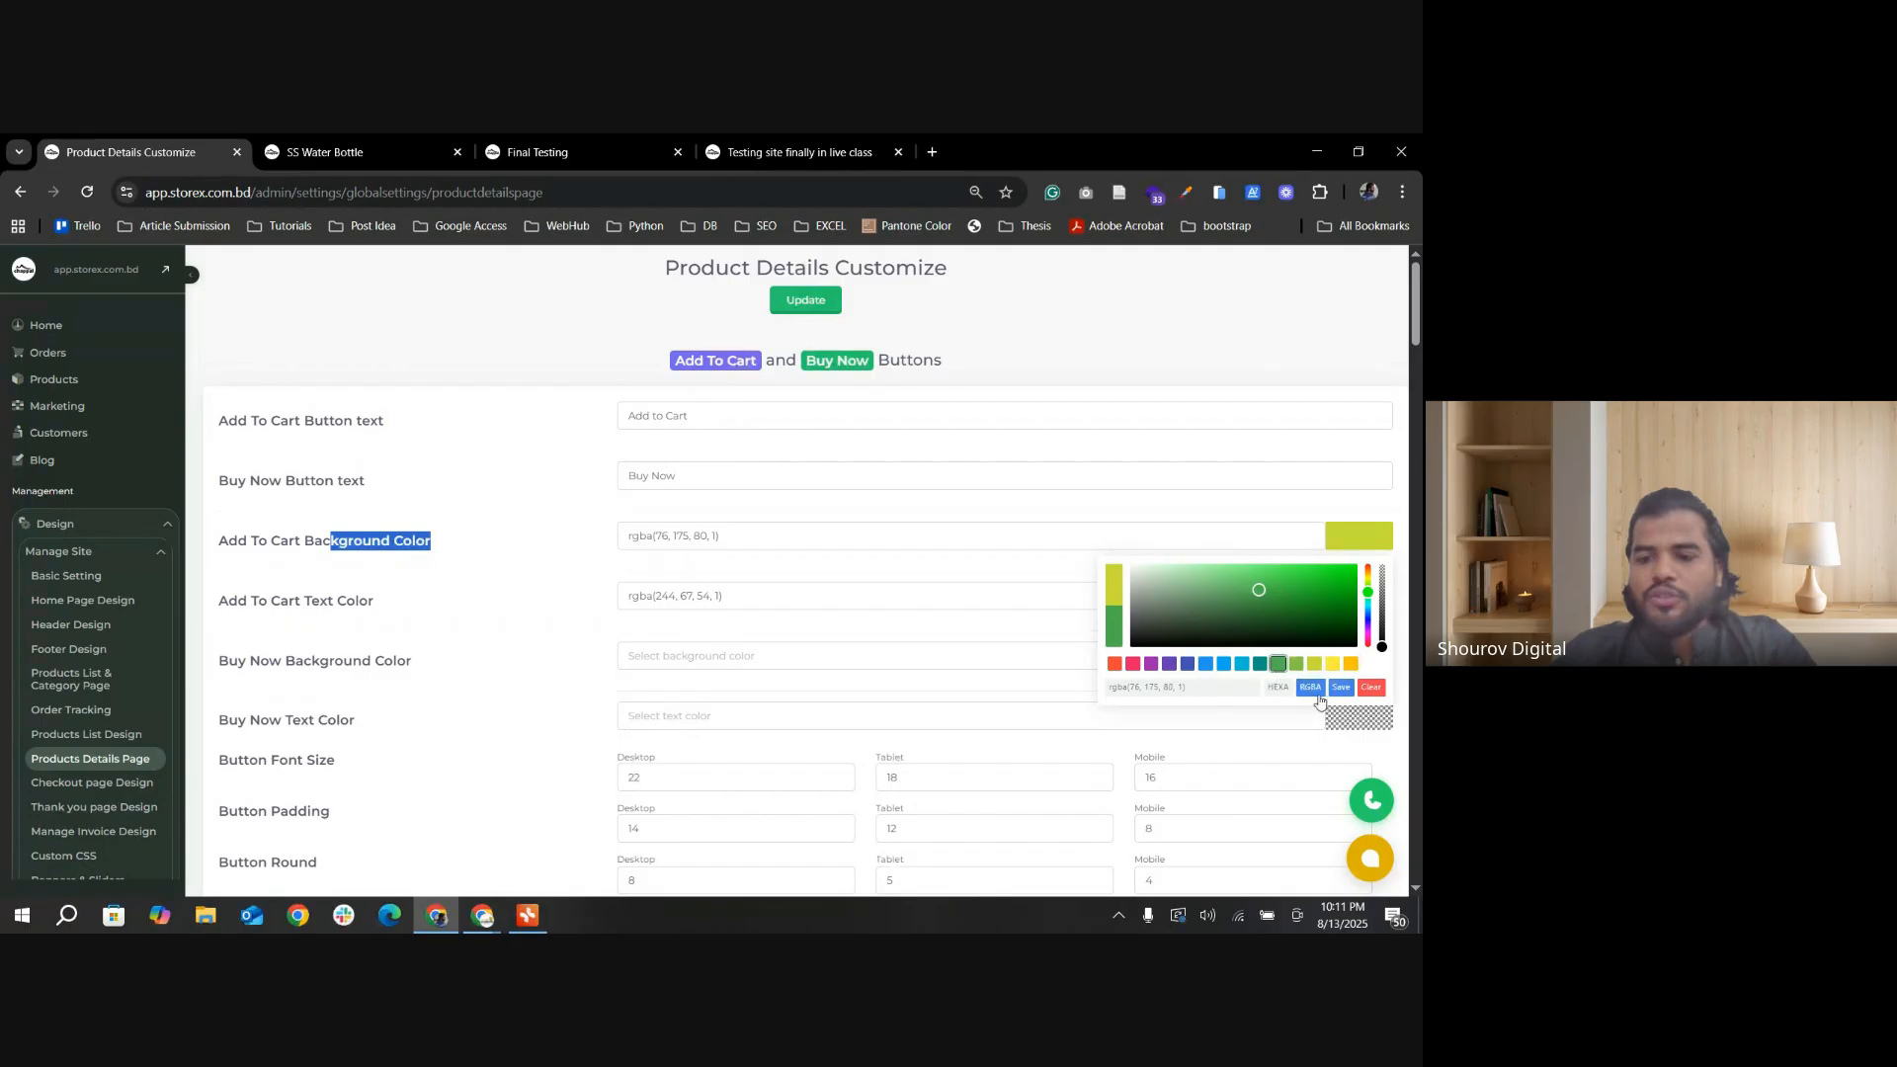
left_click_drag(1265, 598, 1326, 611)
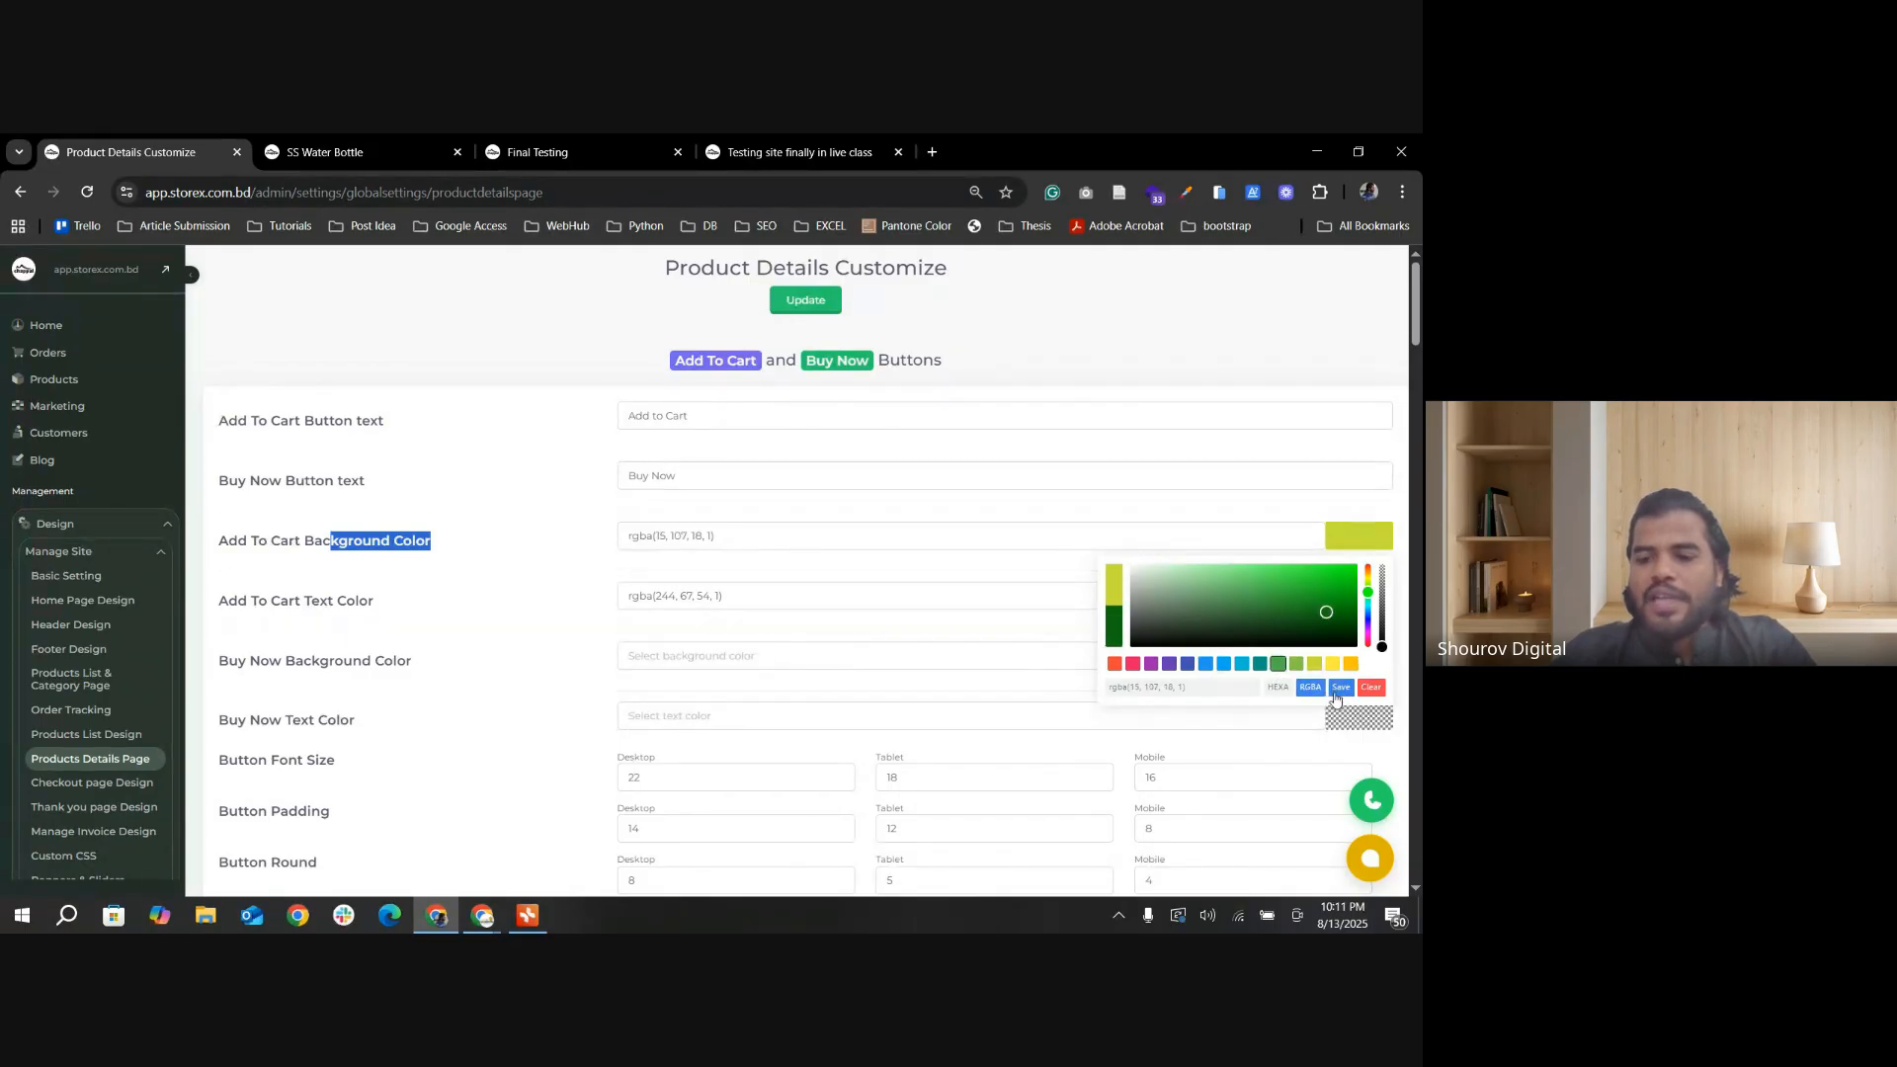
left_click(1338, 689)
left_click(812, 298)
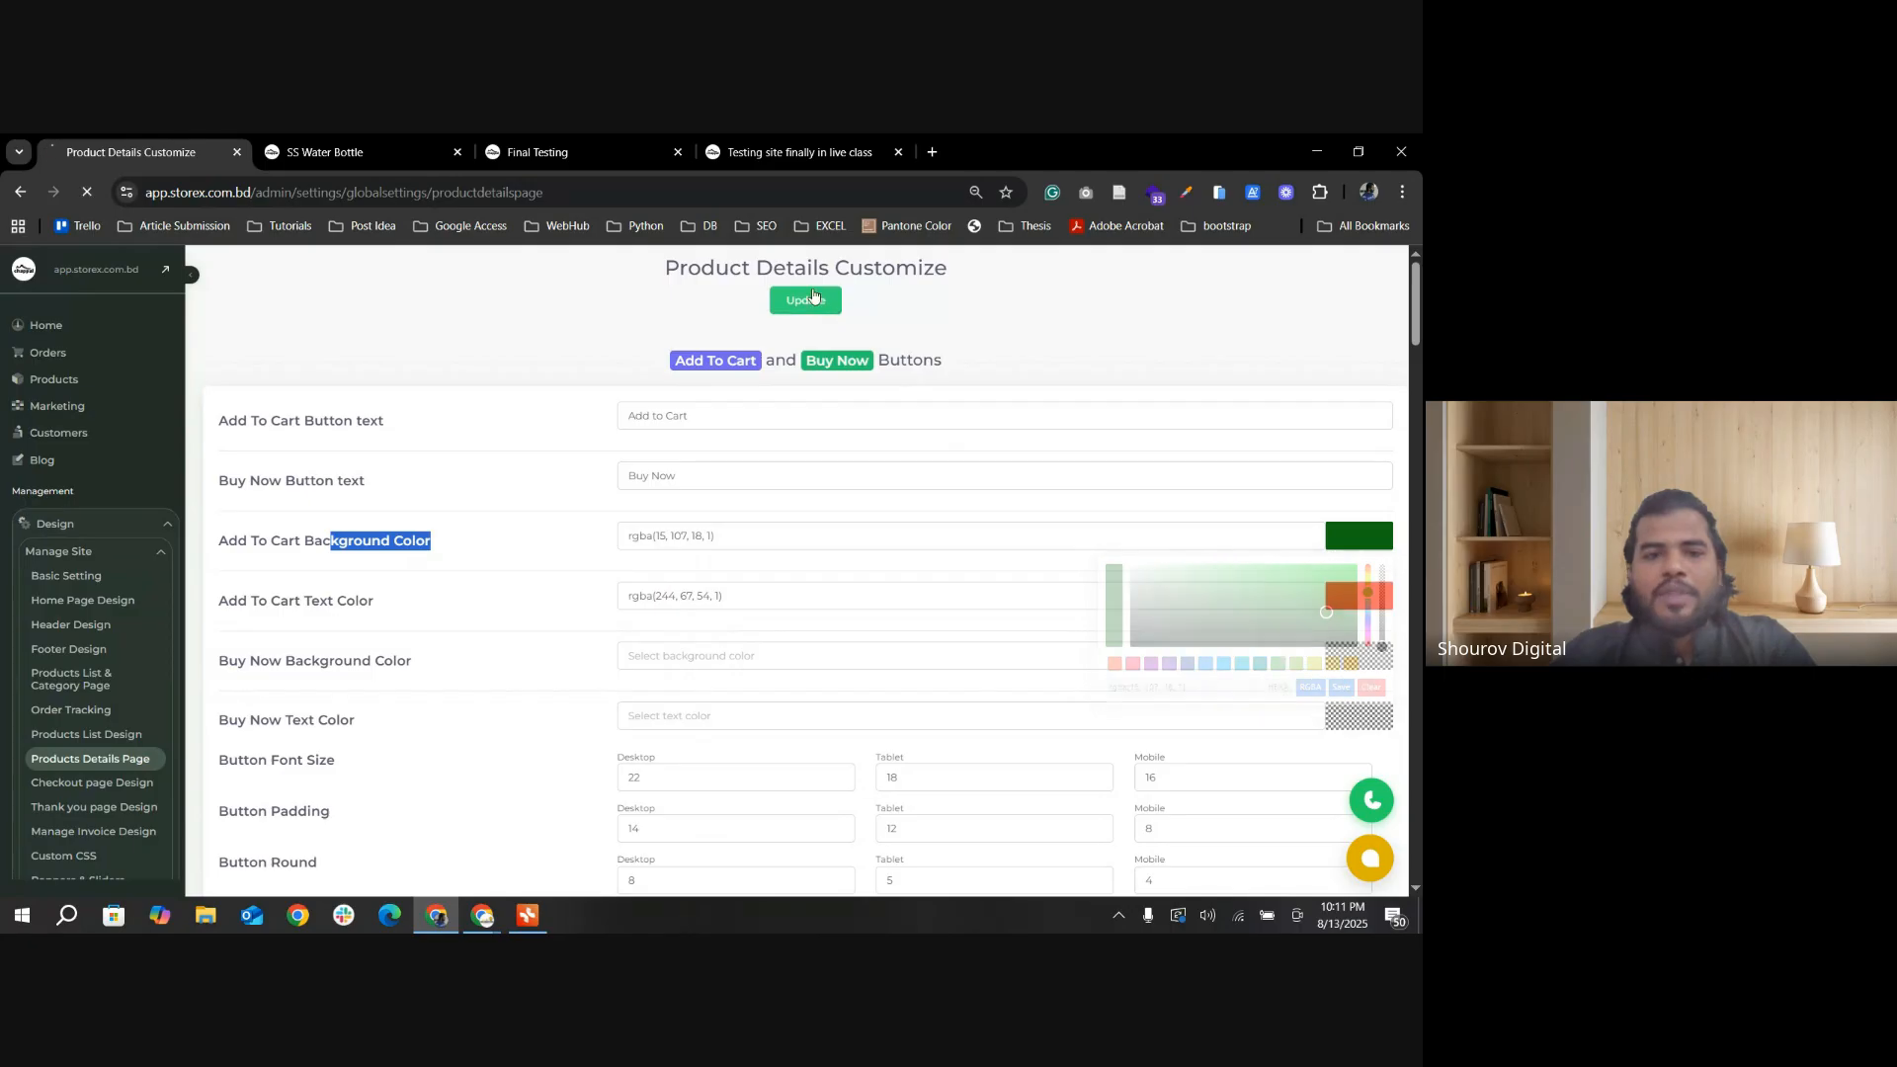
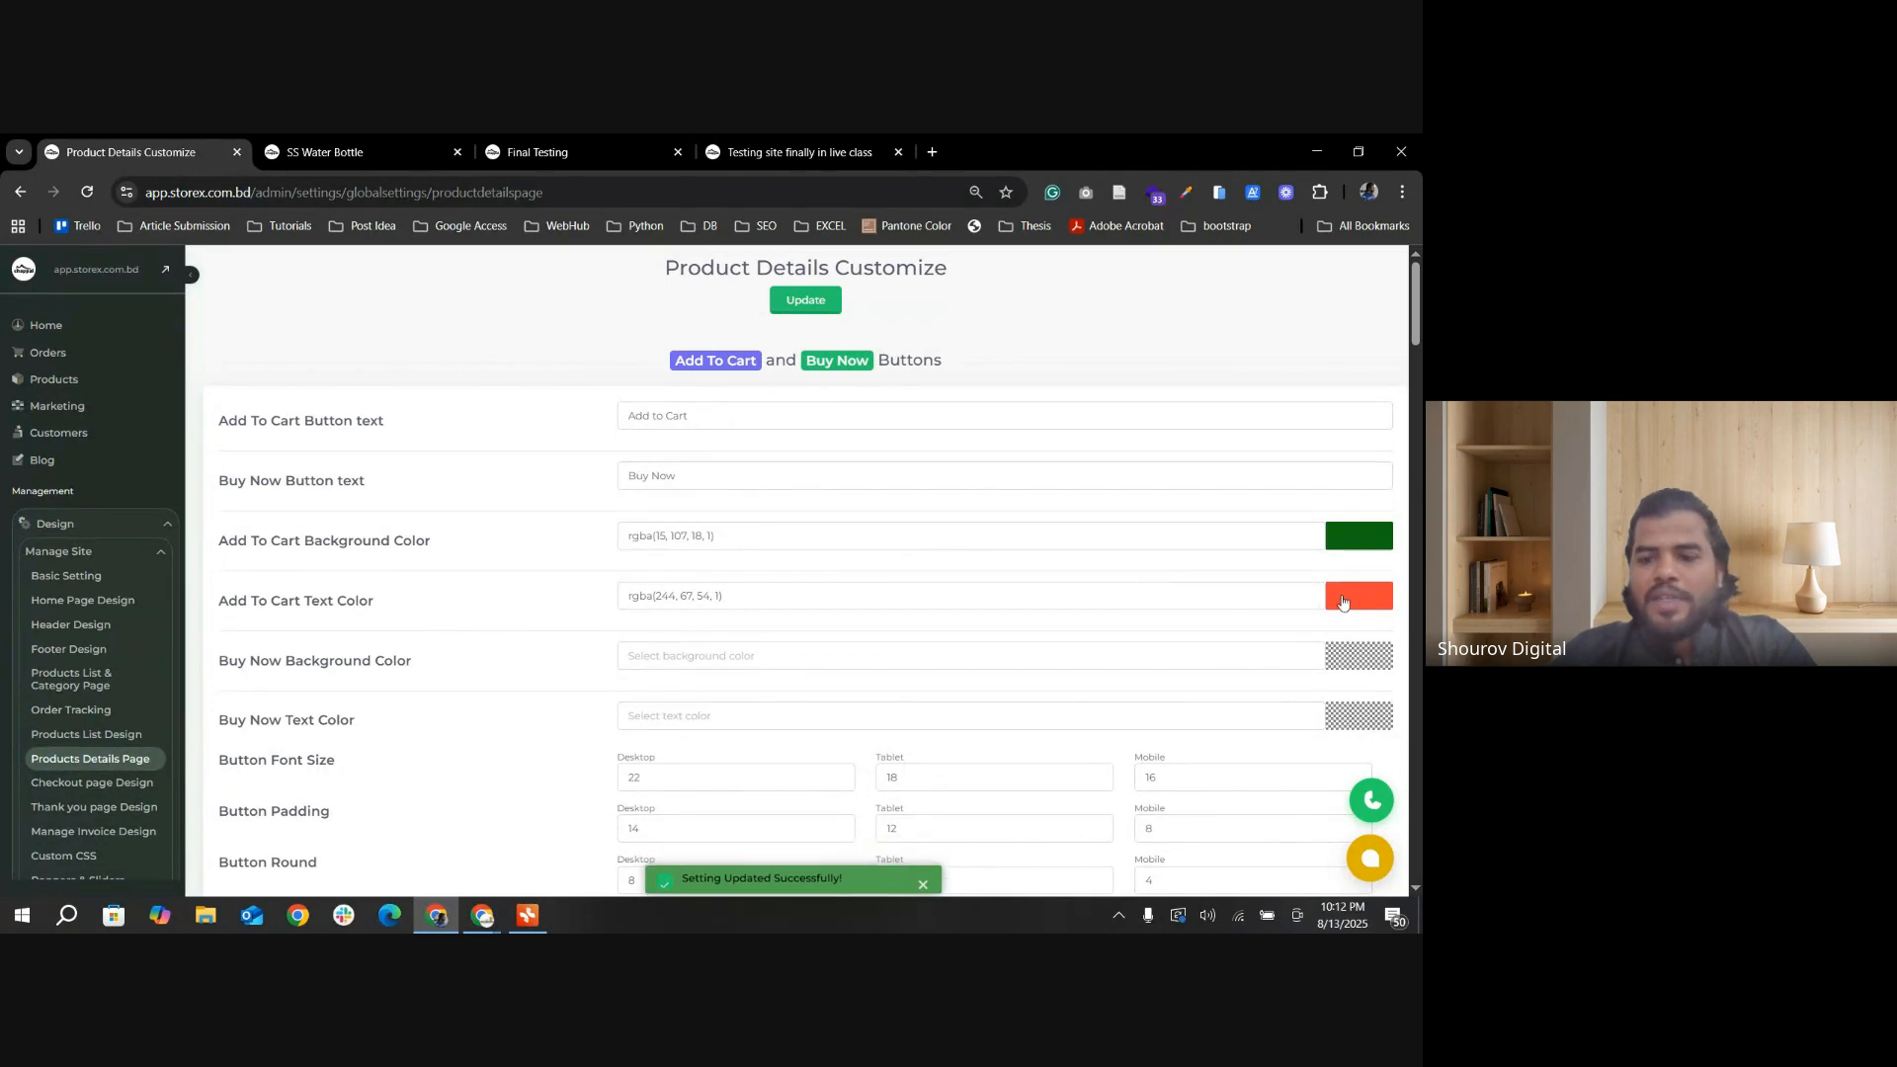
Step: Set the Add To Cart text color to light gray rgba(234, 231, 231, 1), update the settings and reload the SS Water Bottle page
left_click(1202, 603)
left_click_drag(1150, 637, 1133, 632)
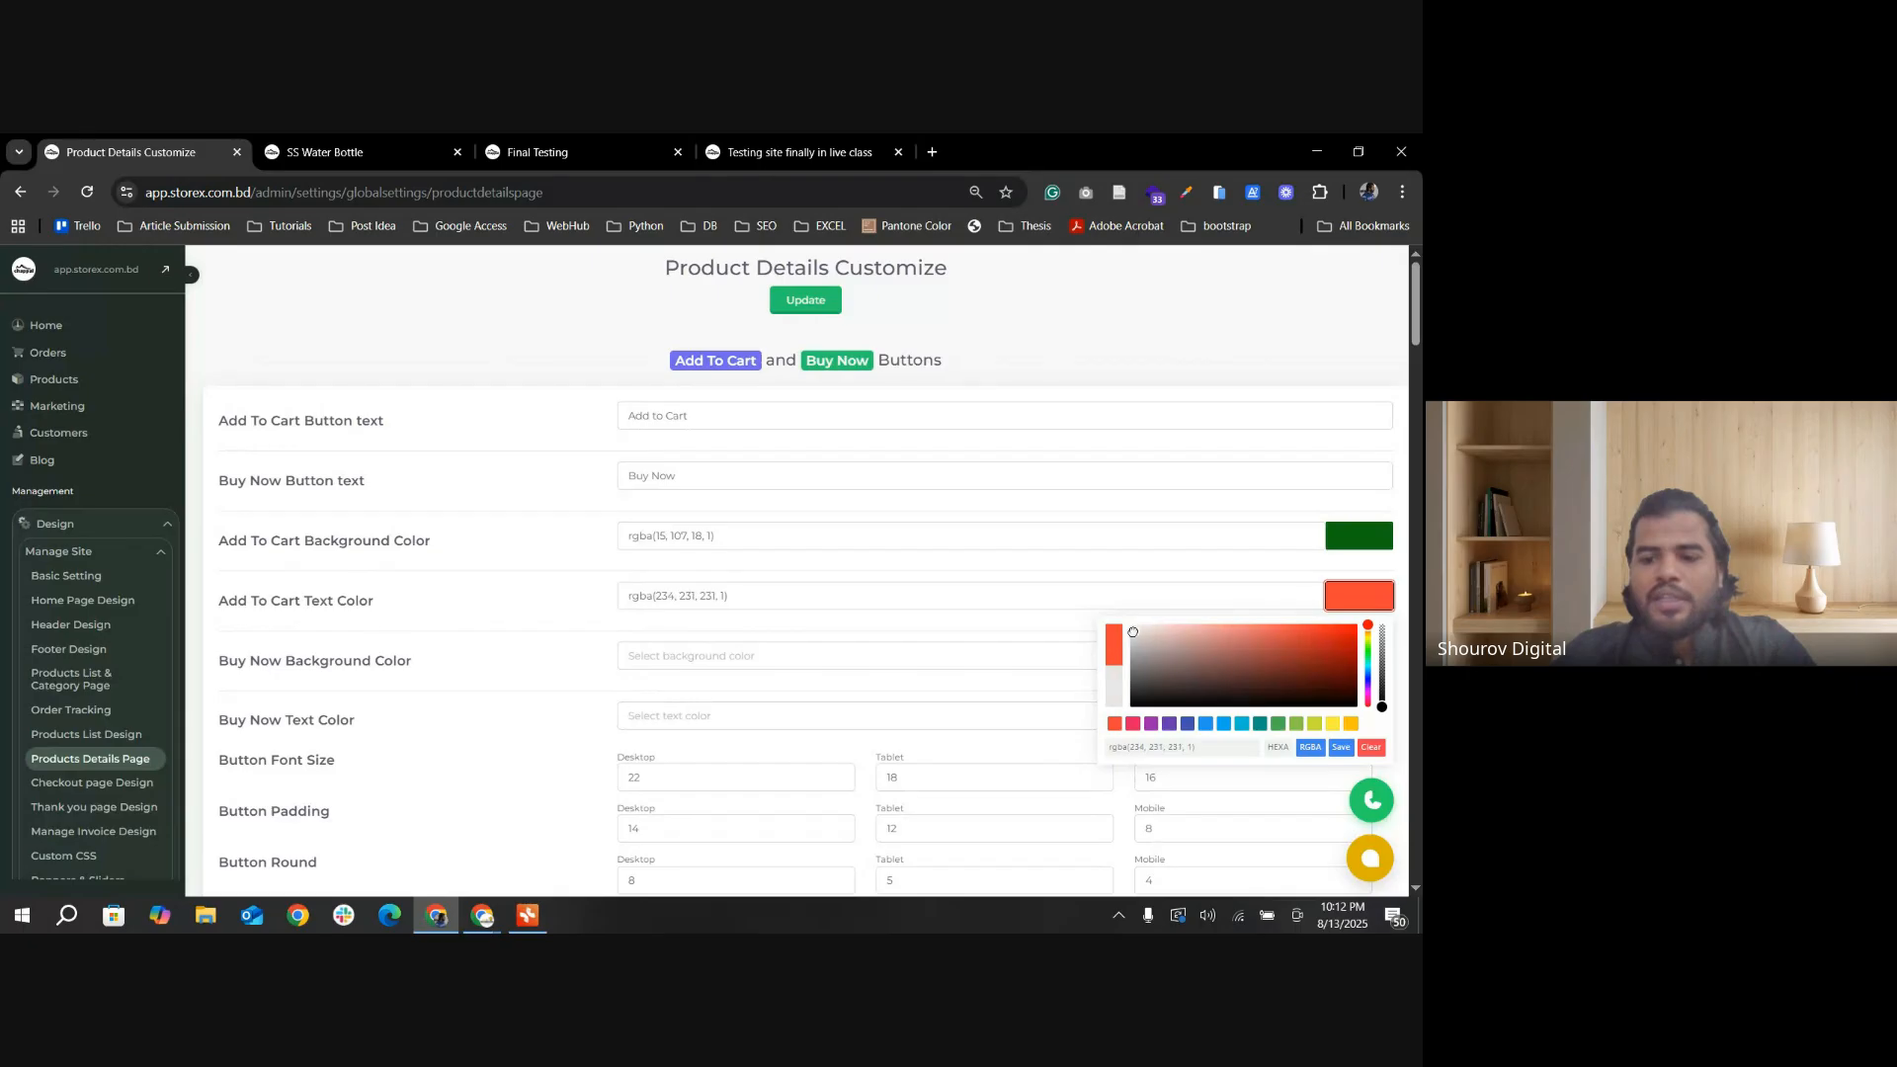
left_click(1341, 747)
left_click(798, 306)
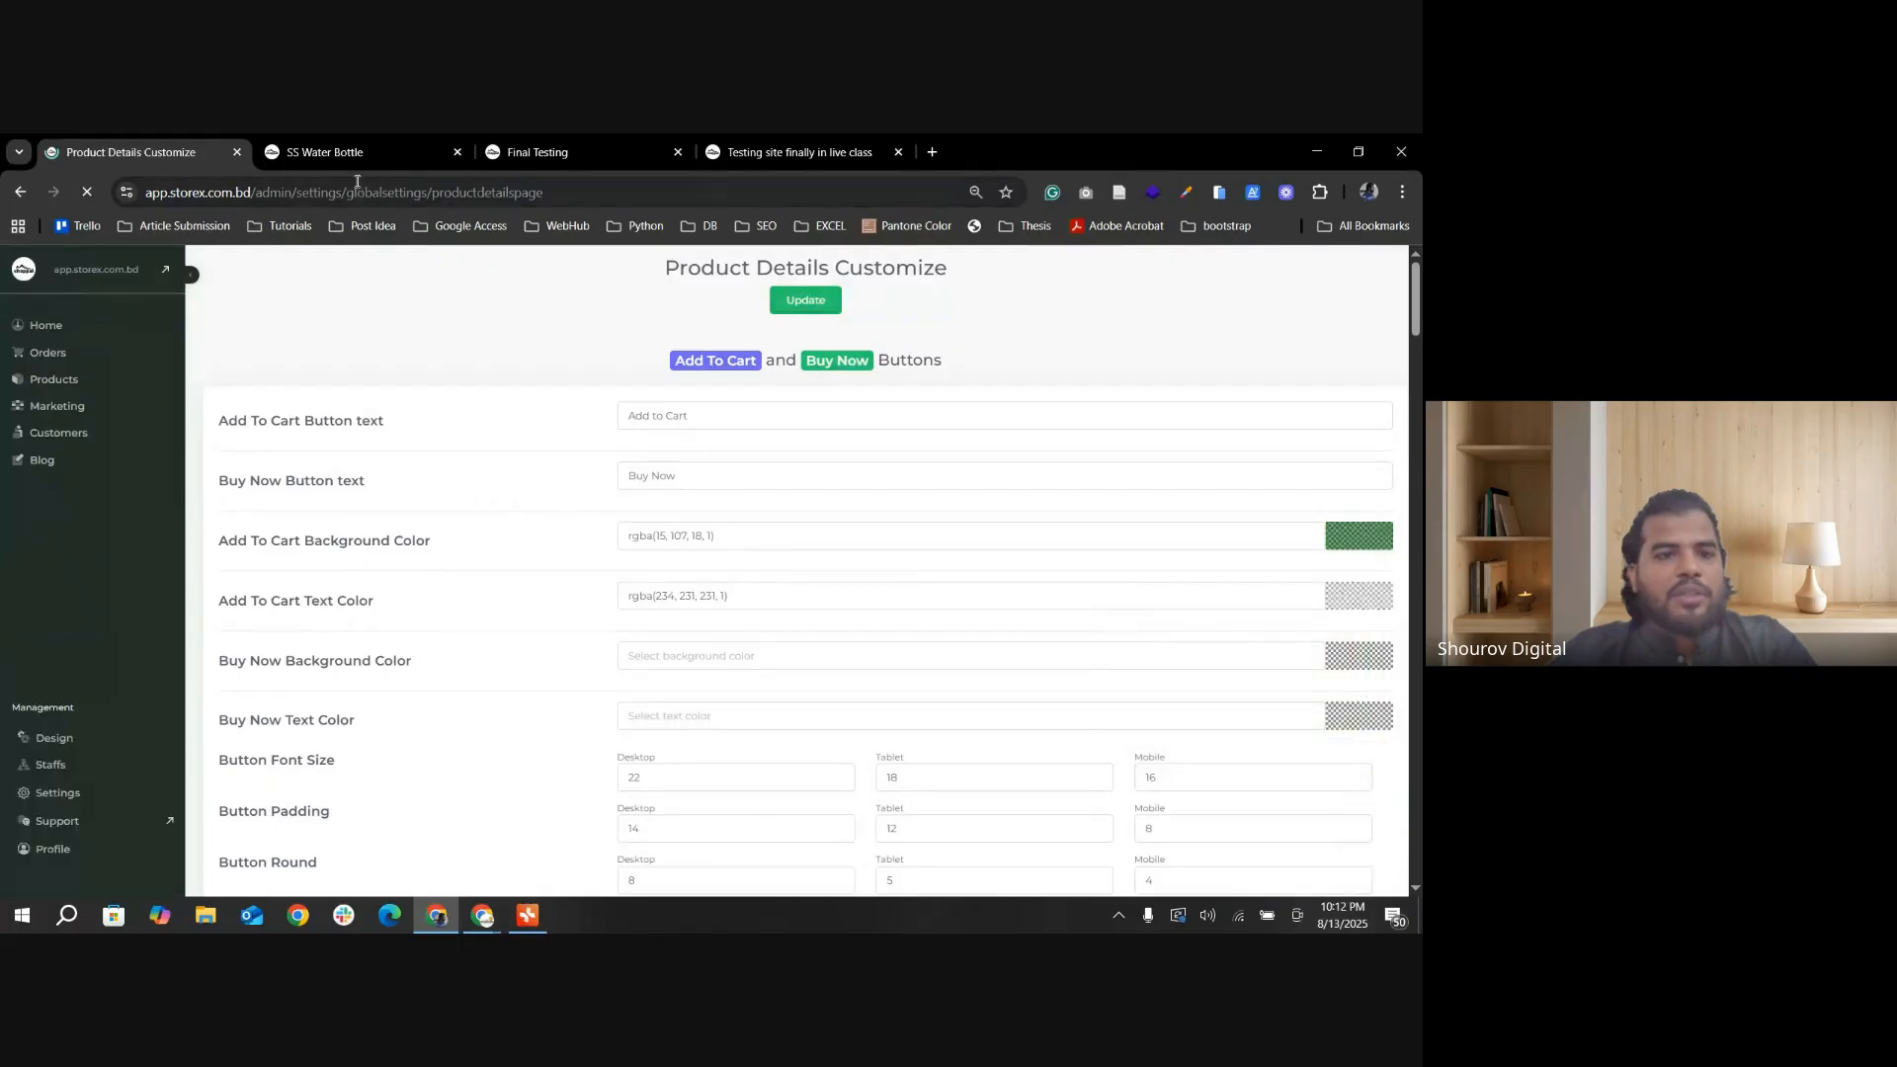
left_click(343, 154)
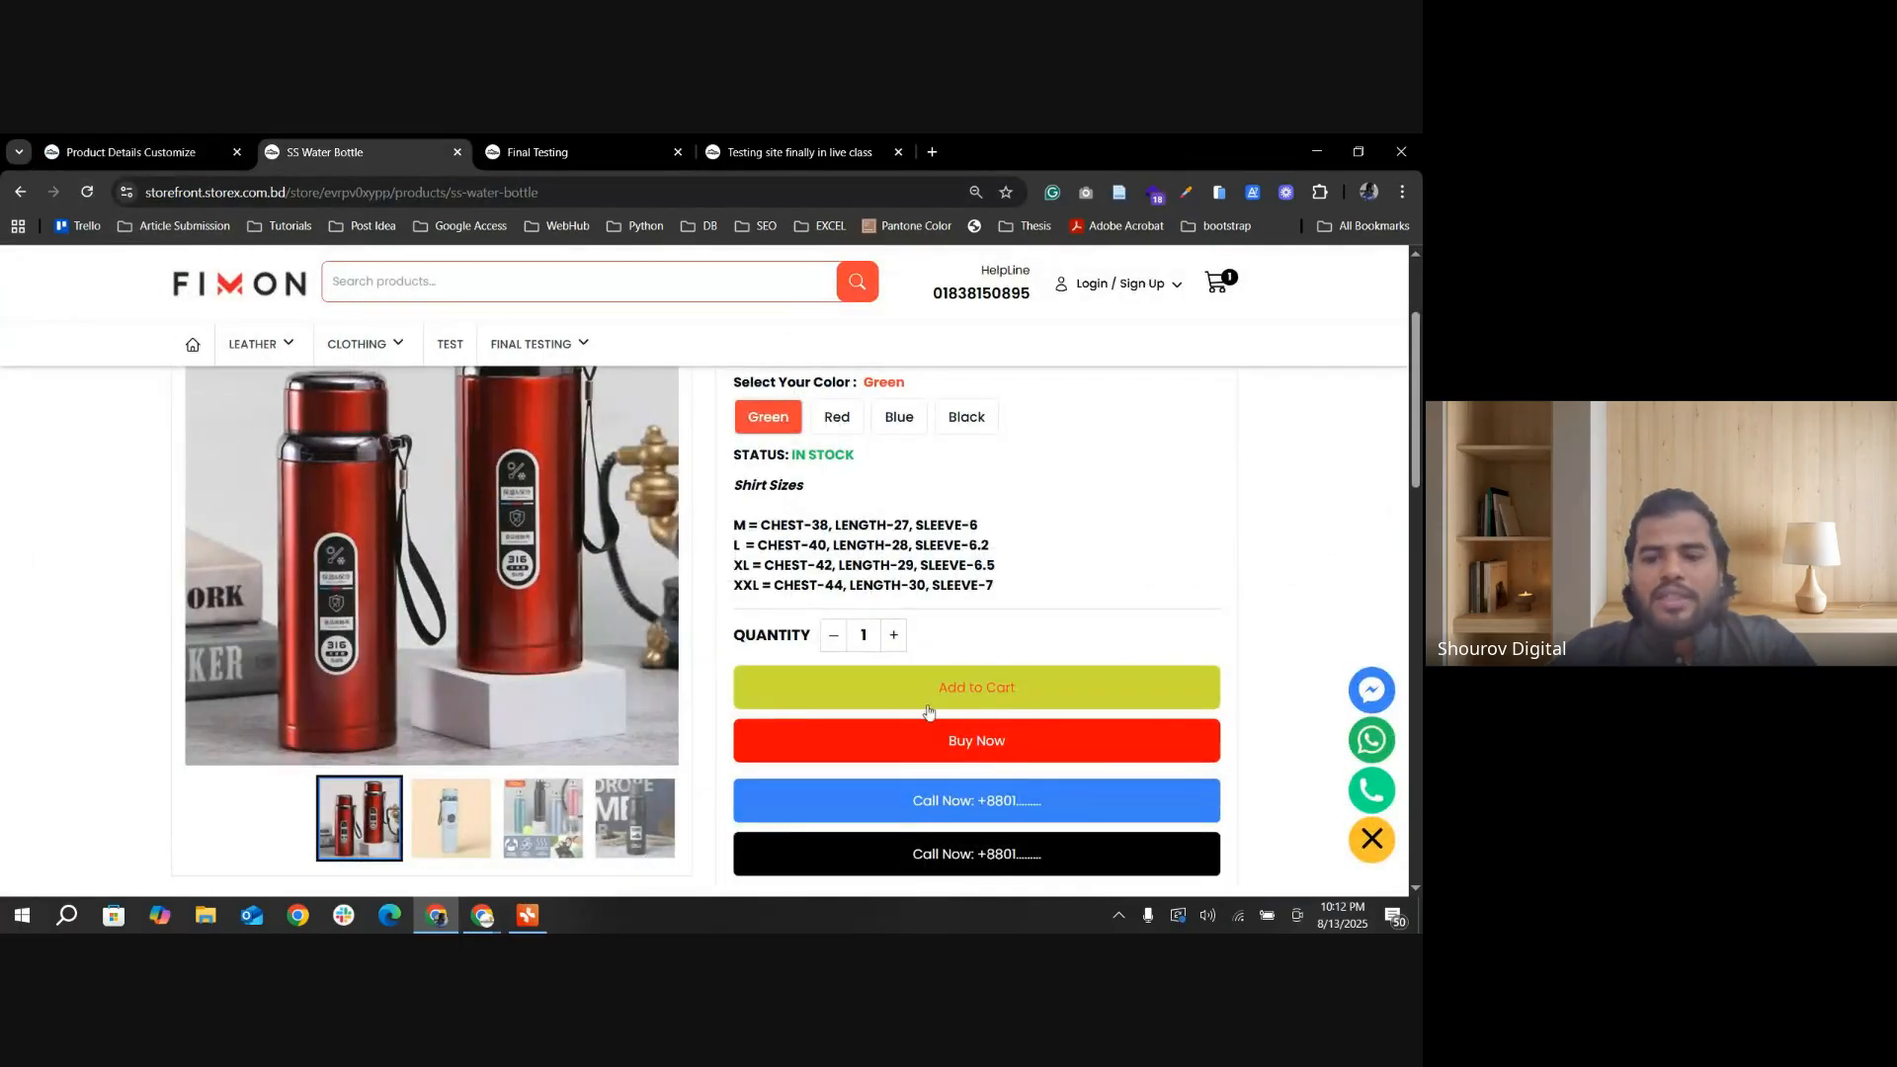
left_click(87, 192)
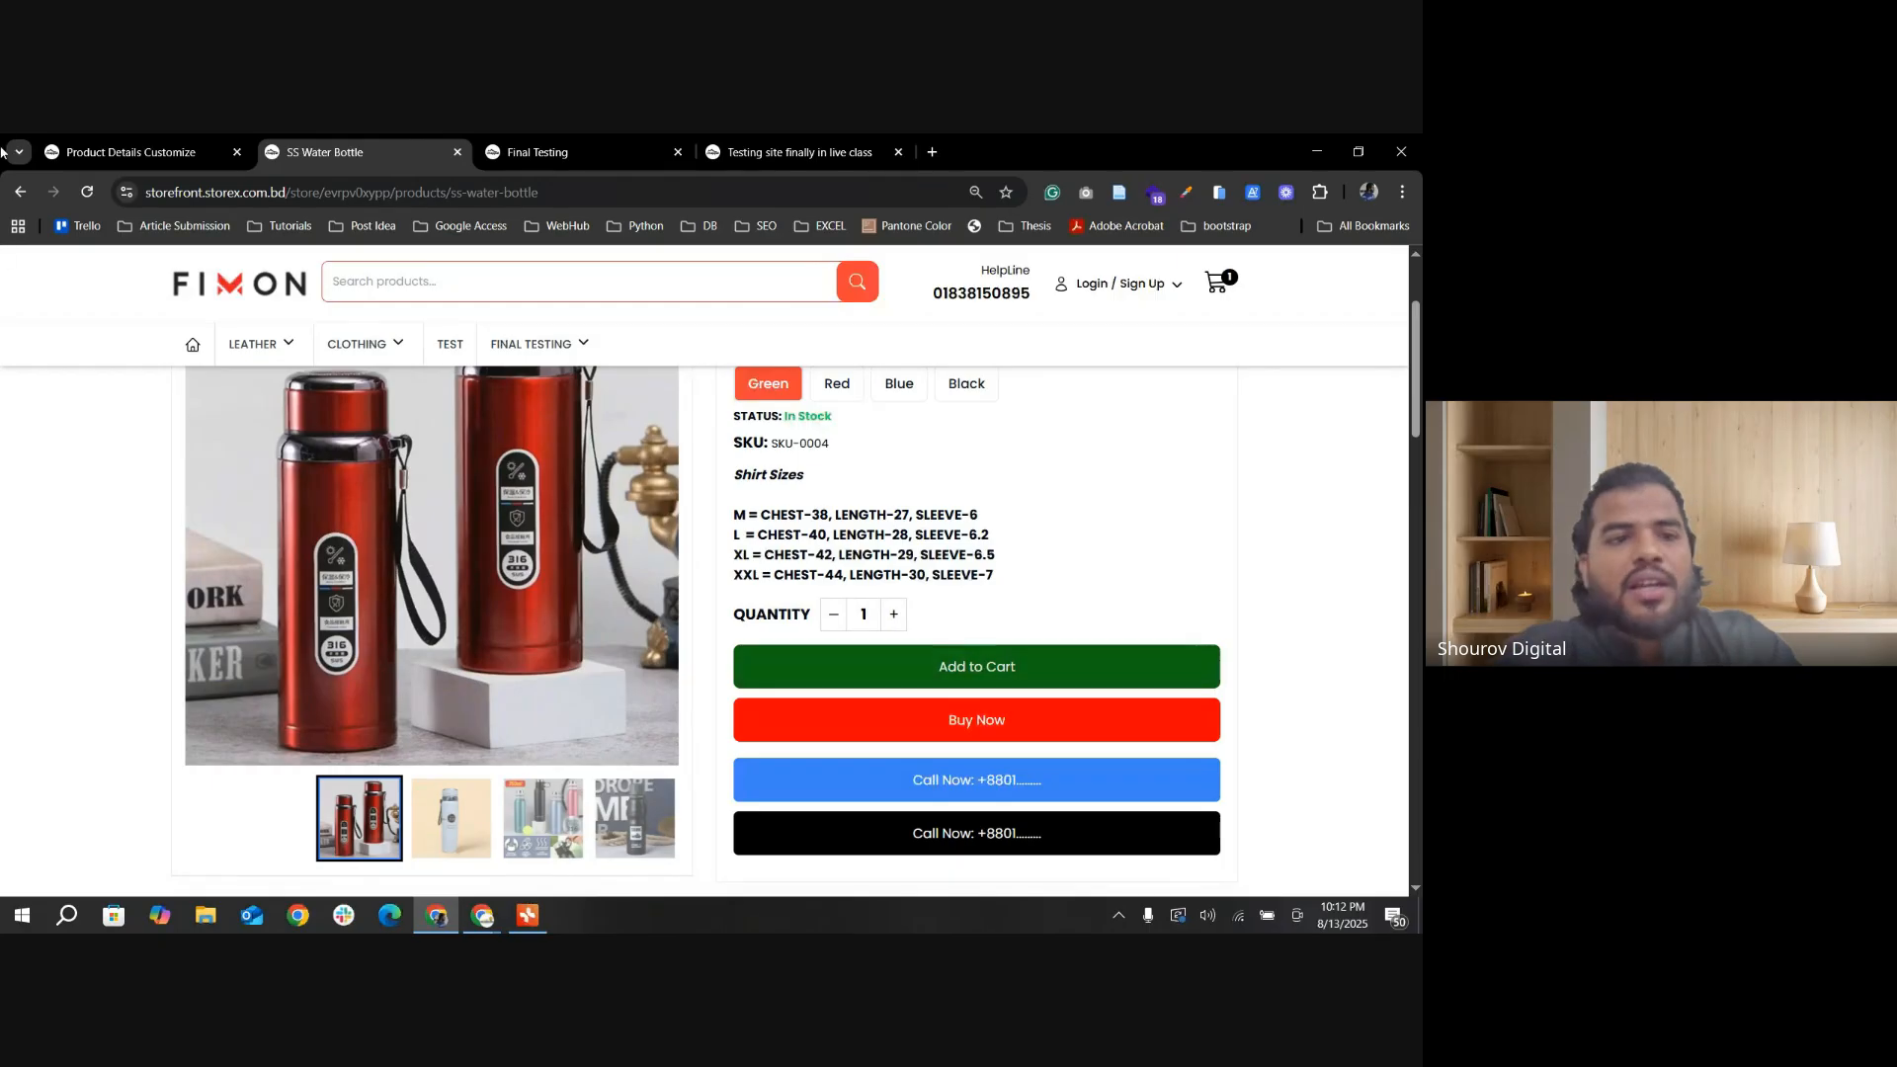
Step: Set the desktop Button Round value to 16, update the settings and check the buttons on the SS Water Bottle page
left_click(128, 152)
scroll(651, 728, "down", 1)
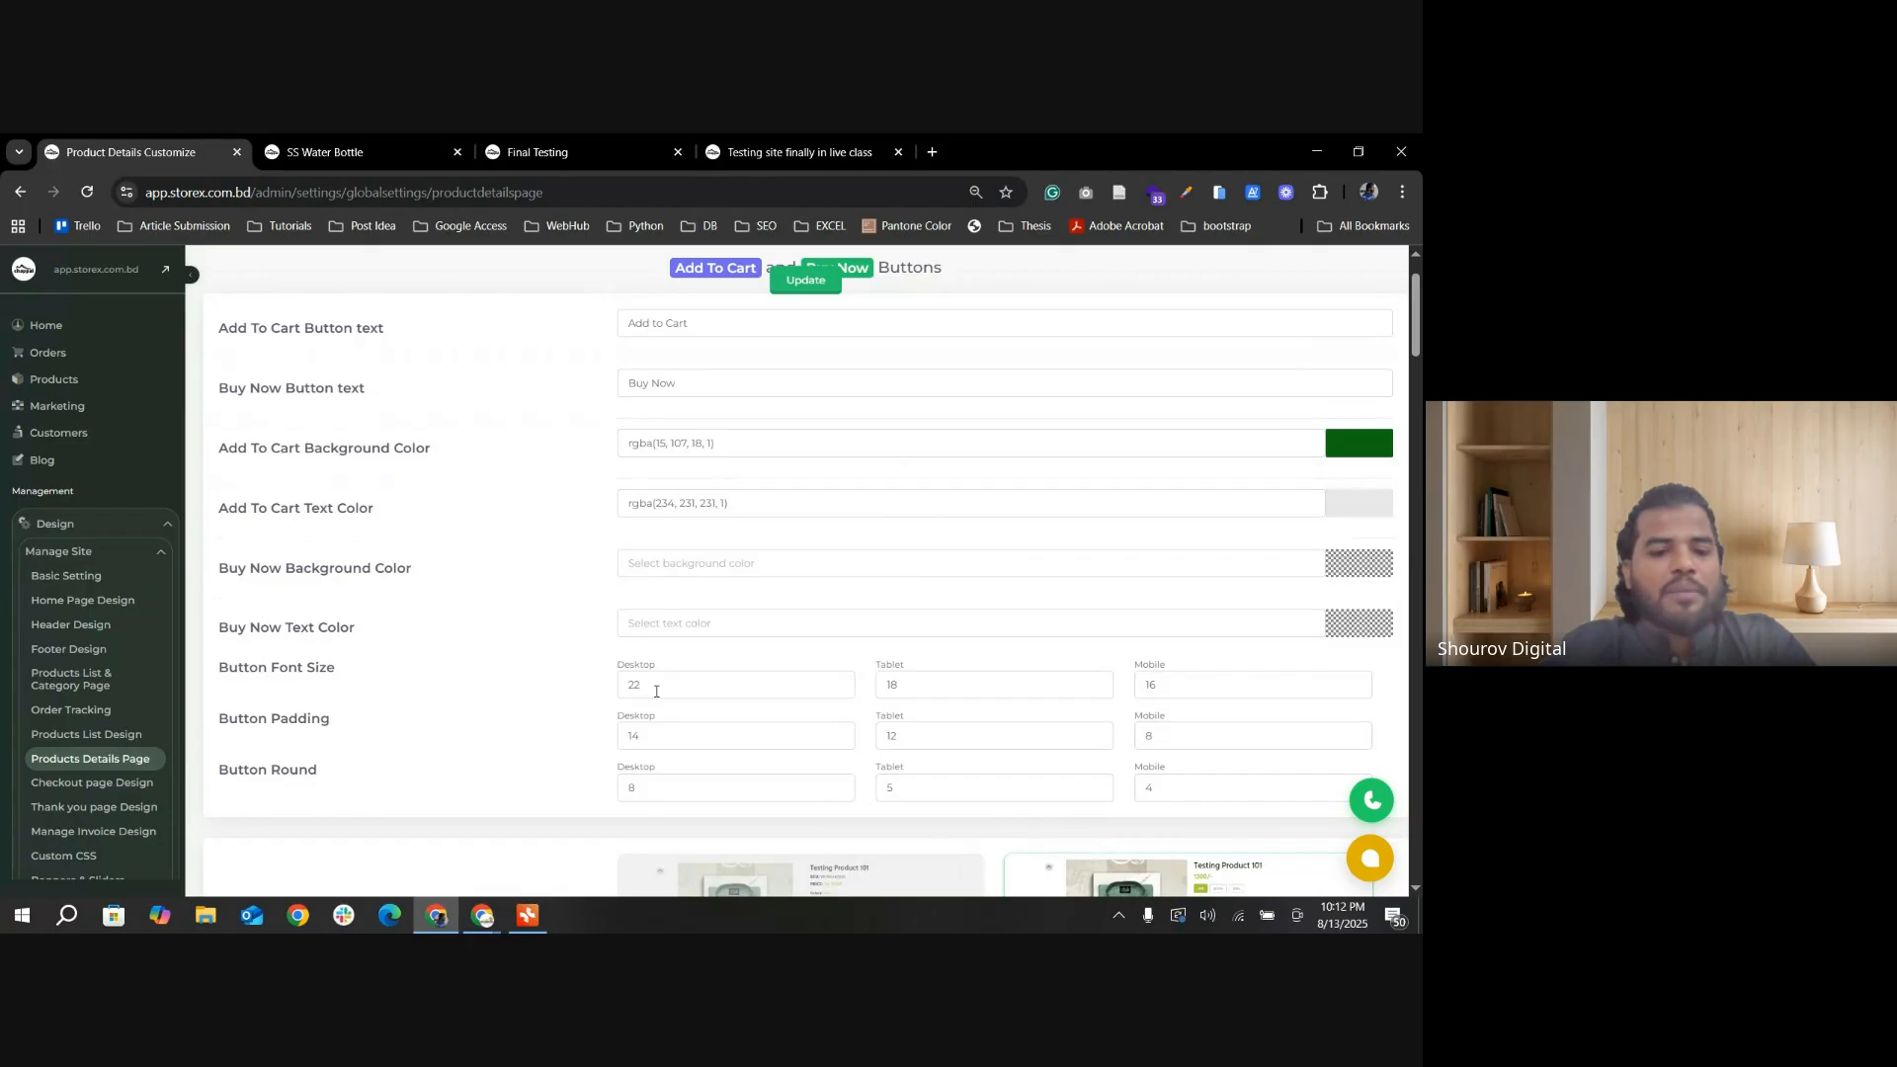
left_click_drag(655, 692, 598, 790)
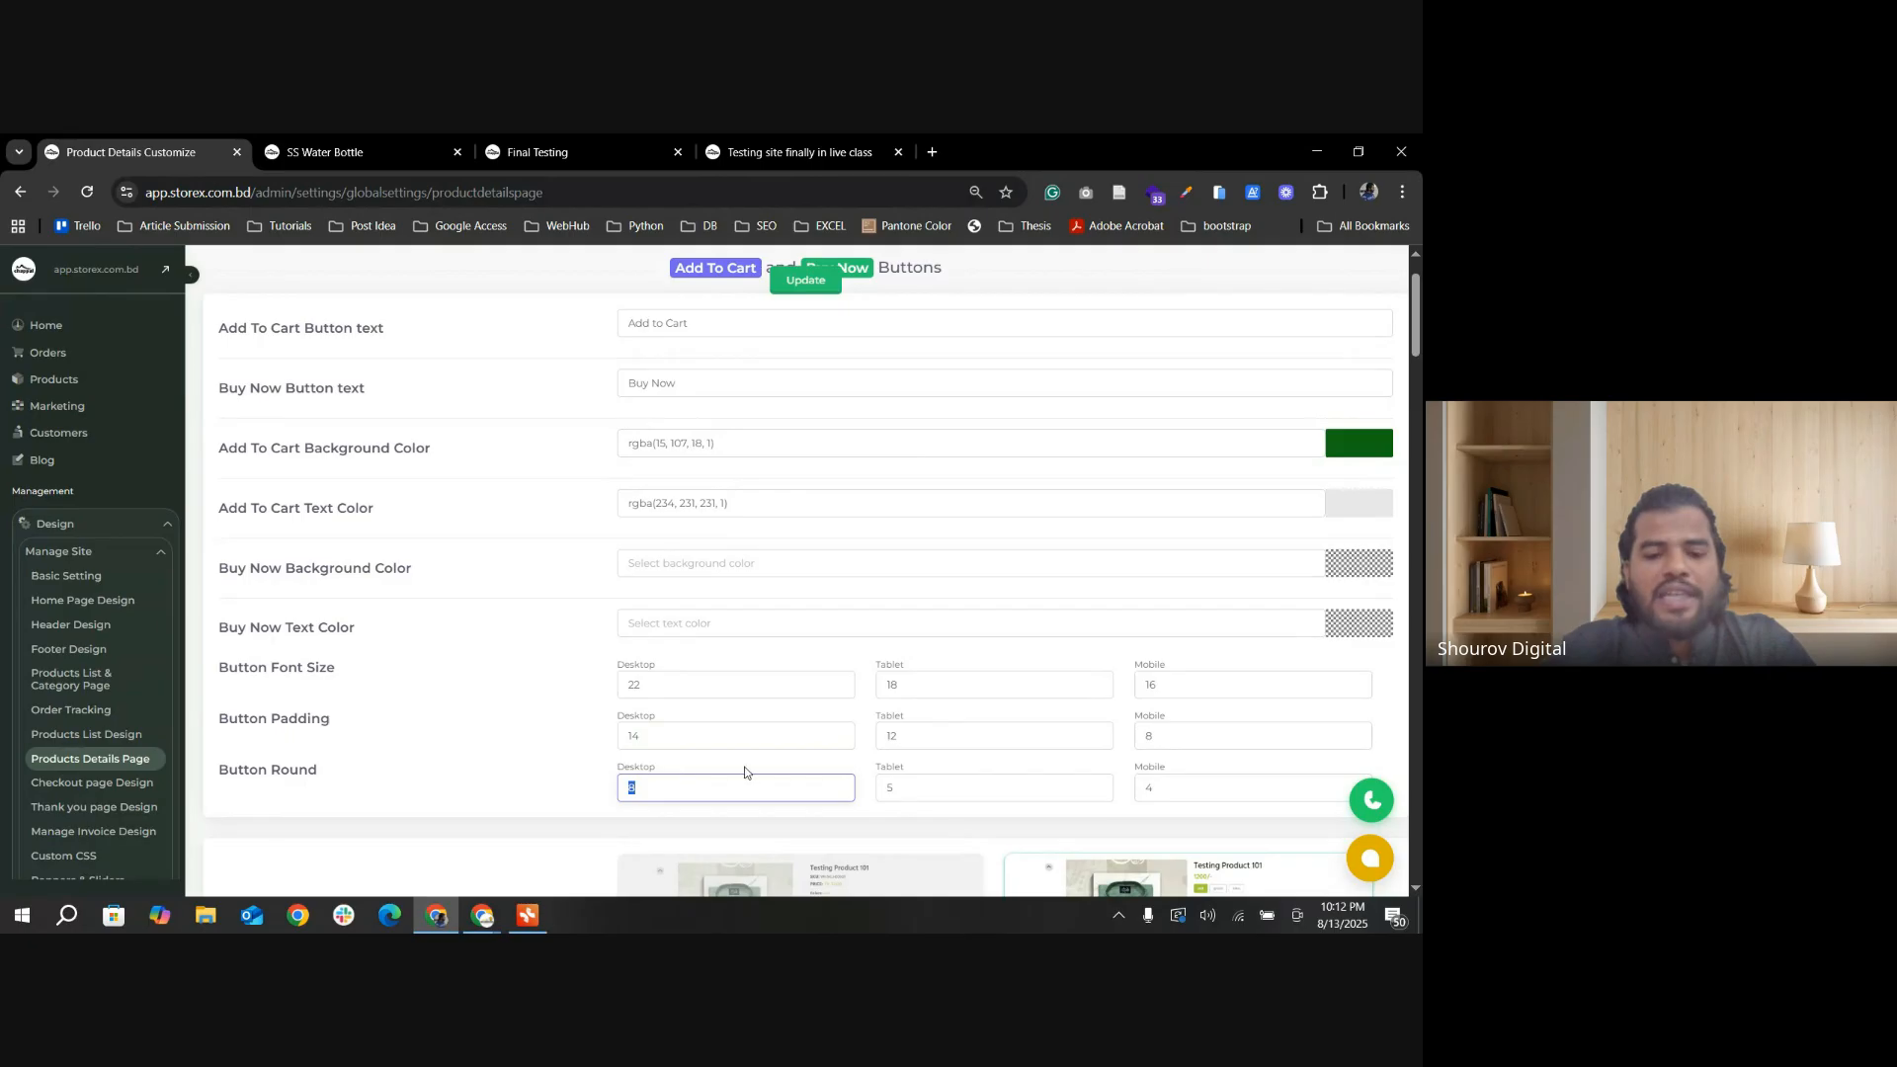
scroll(582, 715, "up", 1)
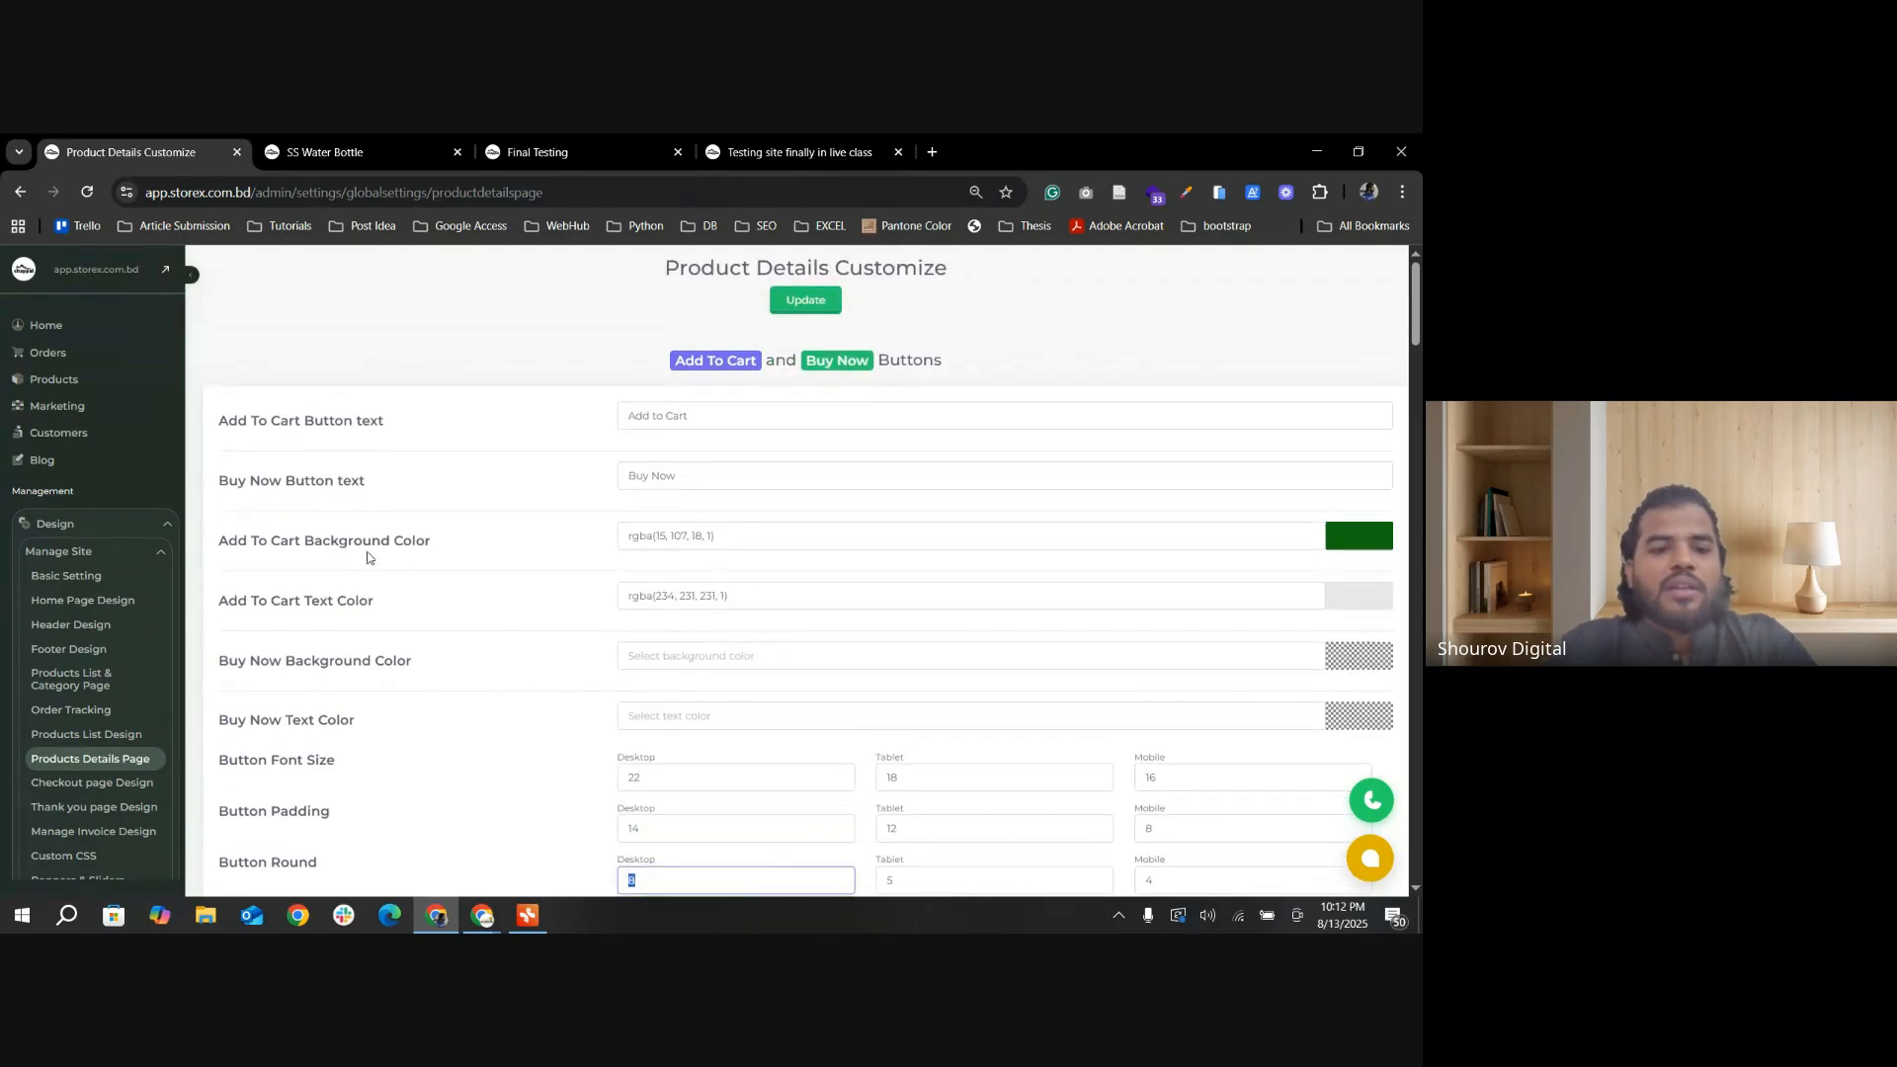
left_click(326, 152)
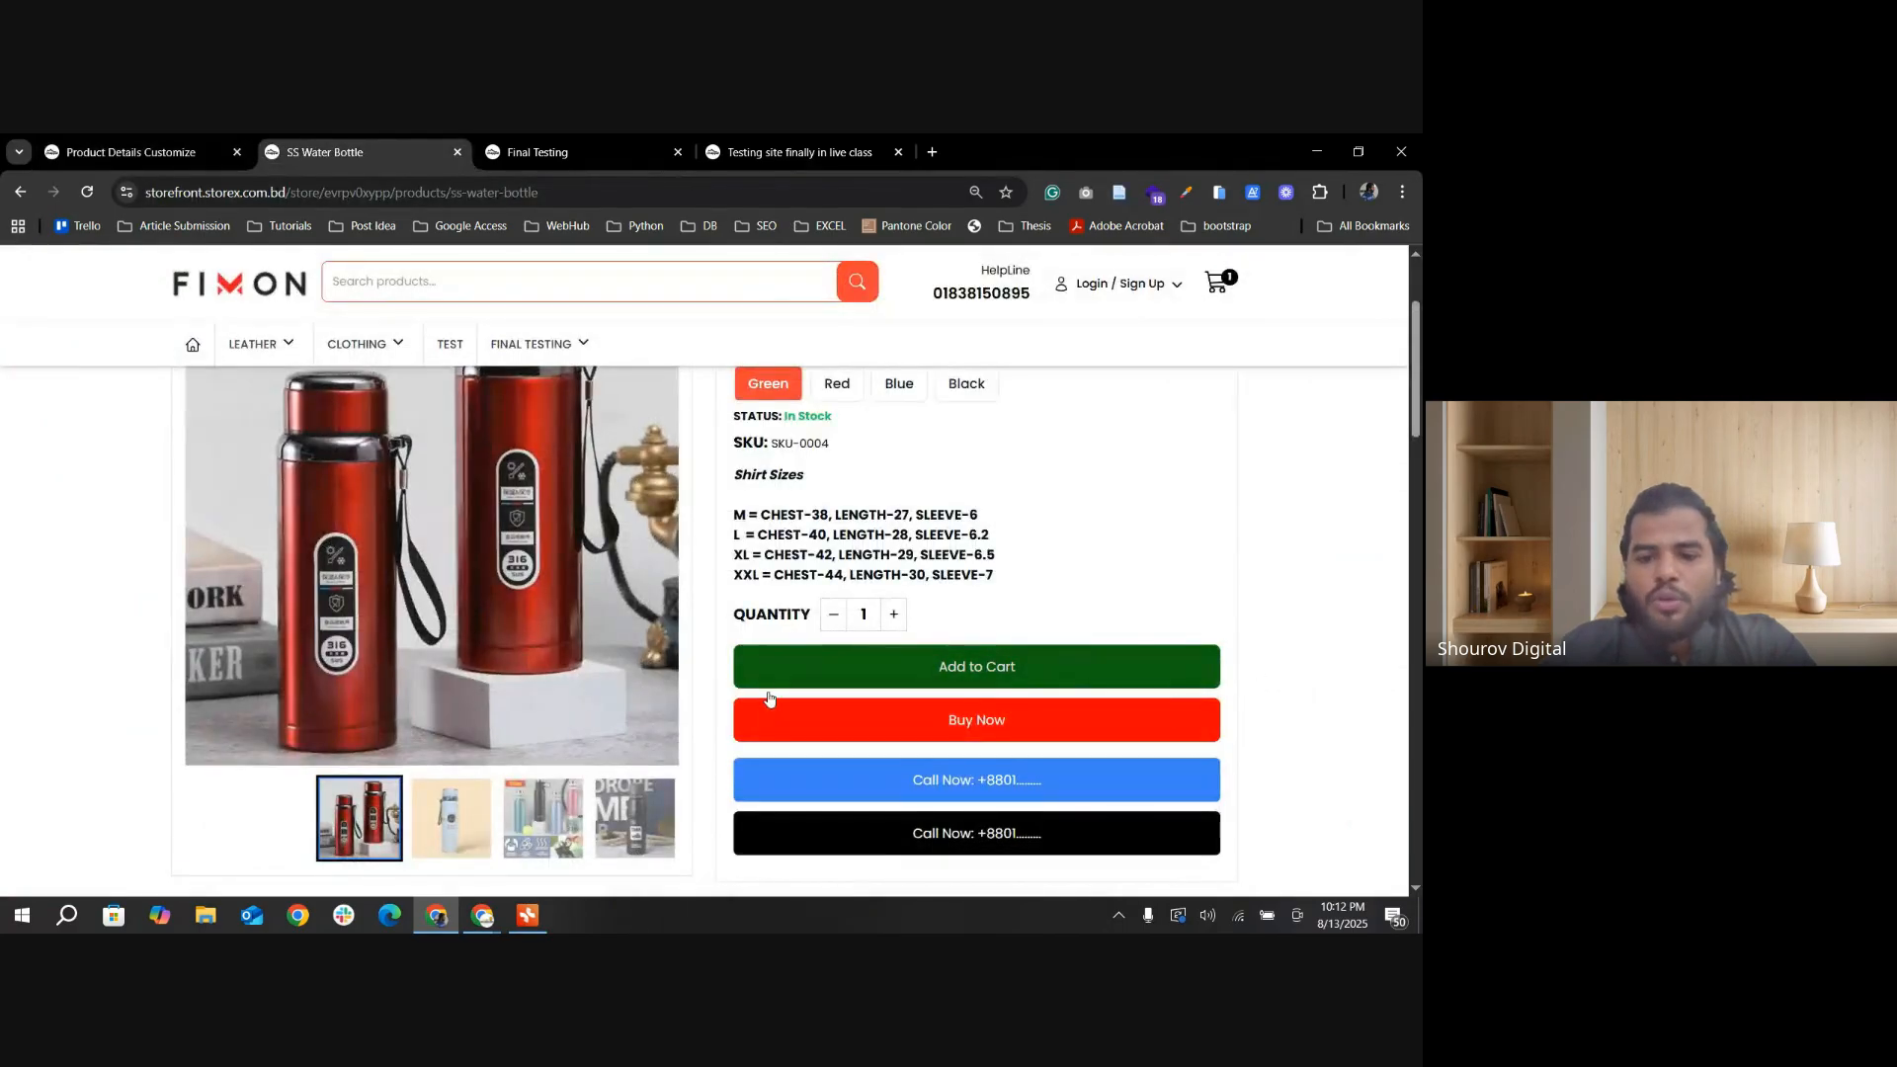
left_click(84, 139)
scroll(632, 790, "down", 1)
left_click_drag(638, 788, 630, 785)
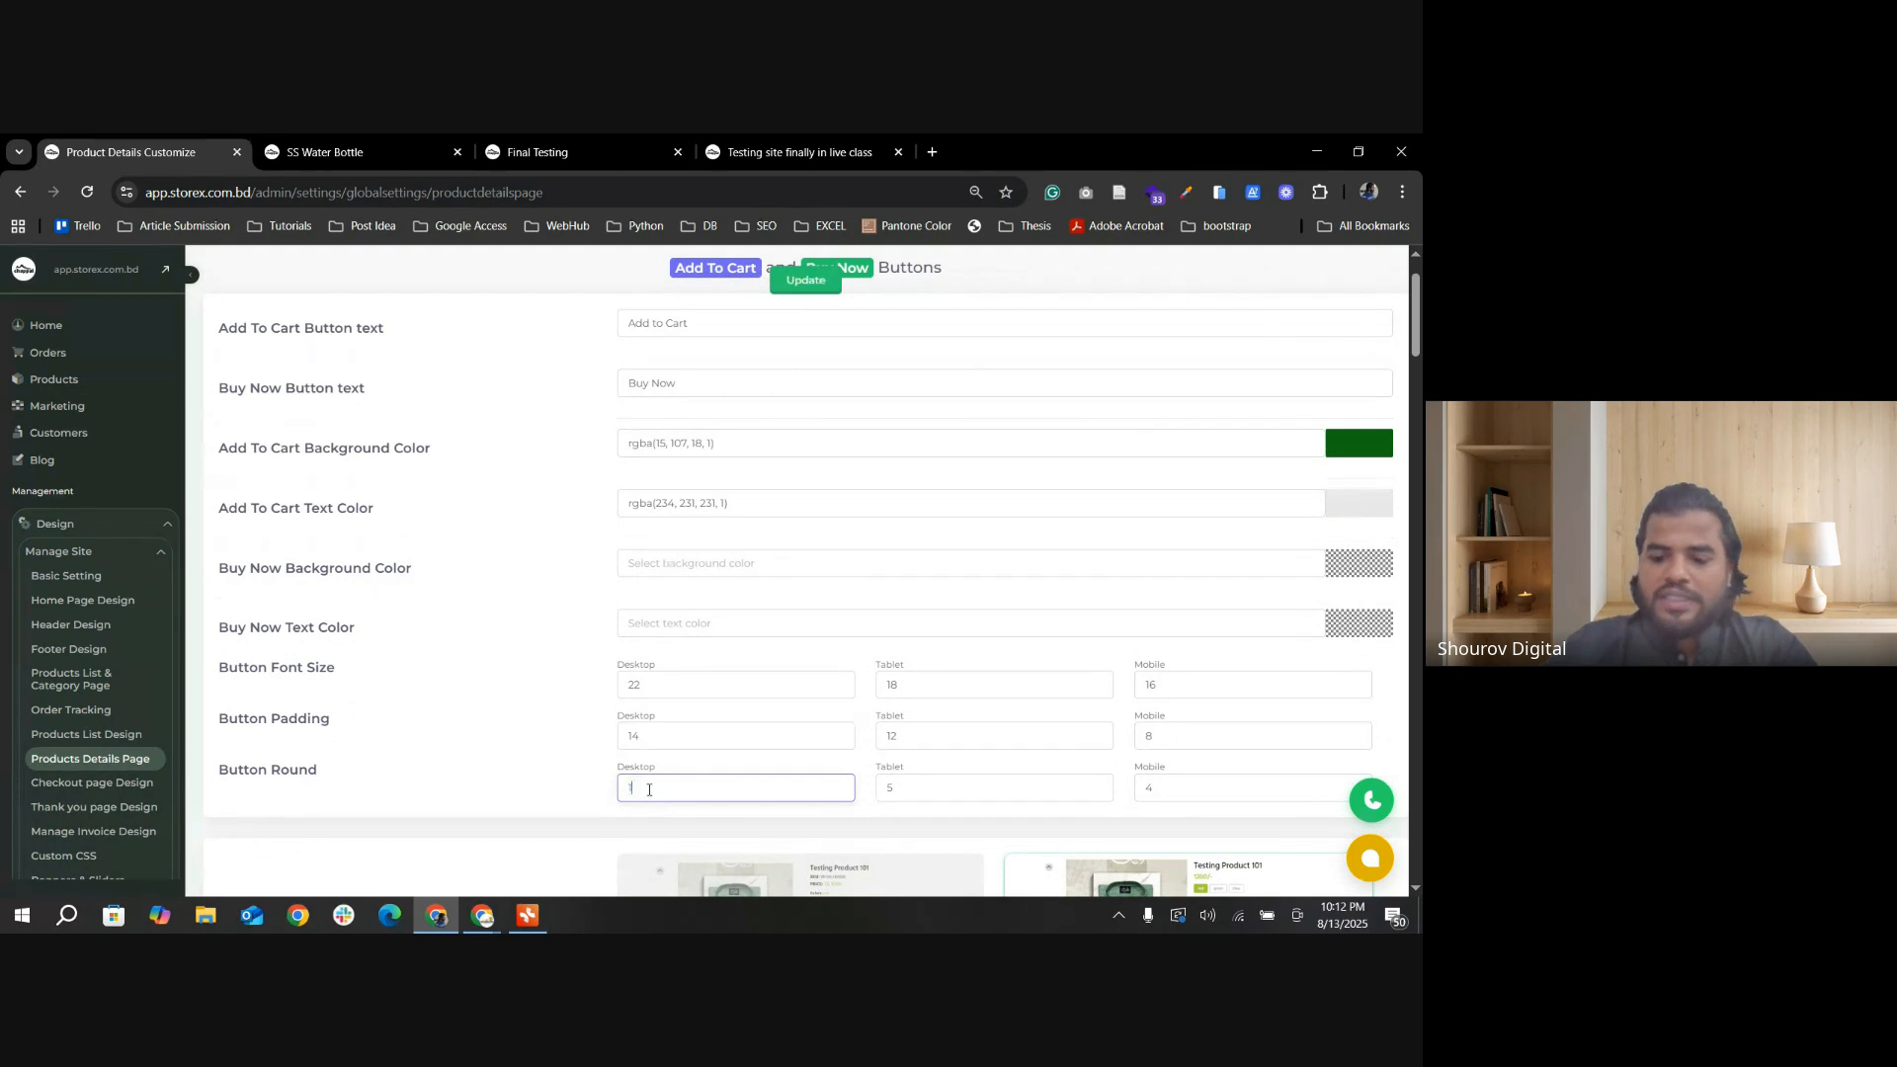
type("16")
key("Return")
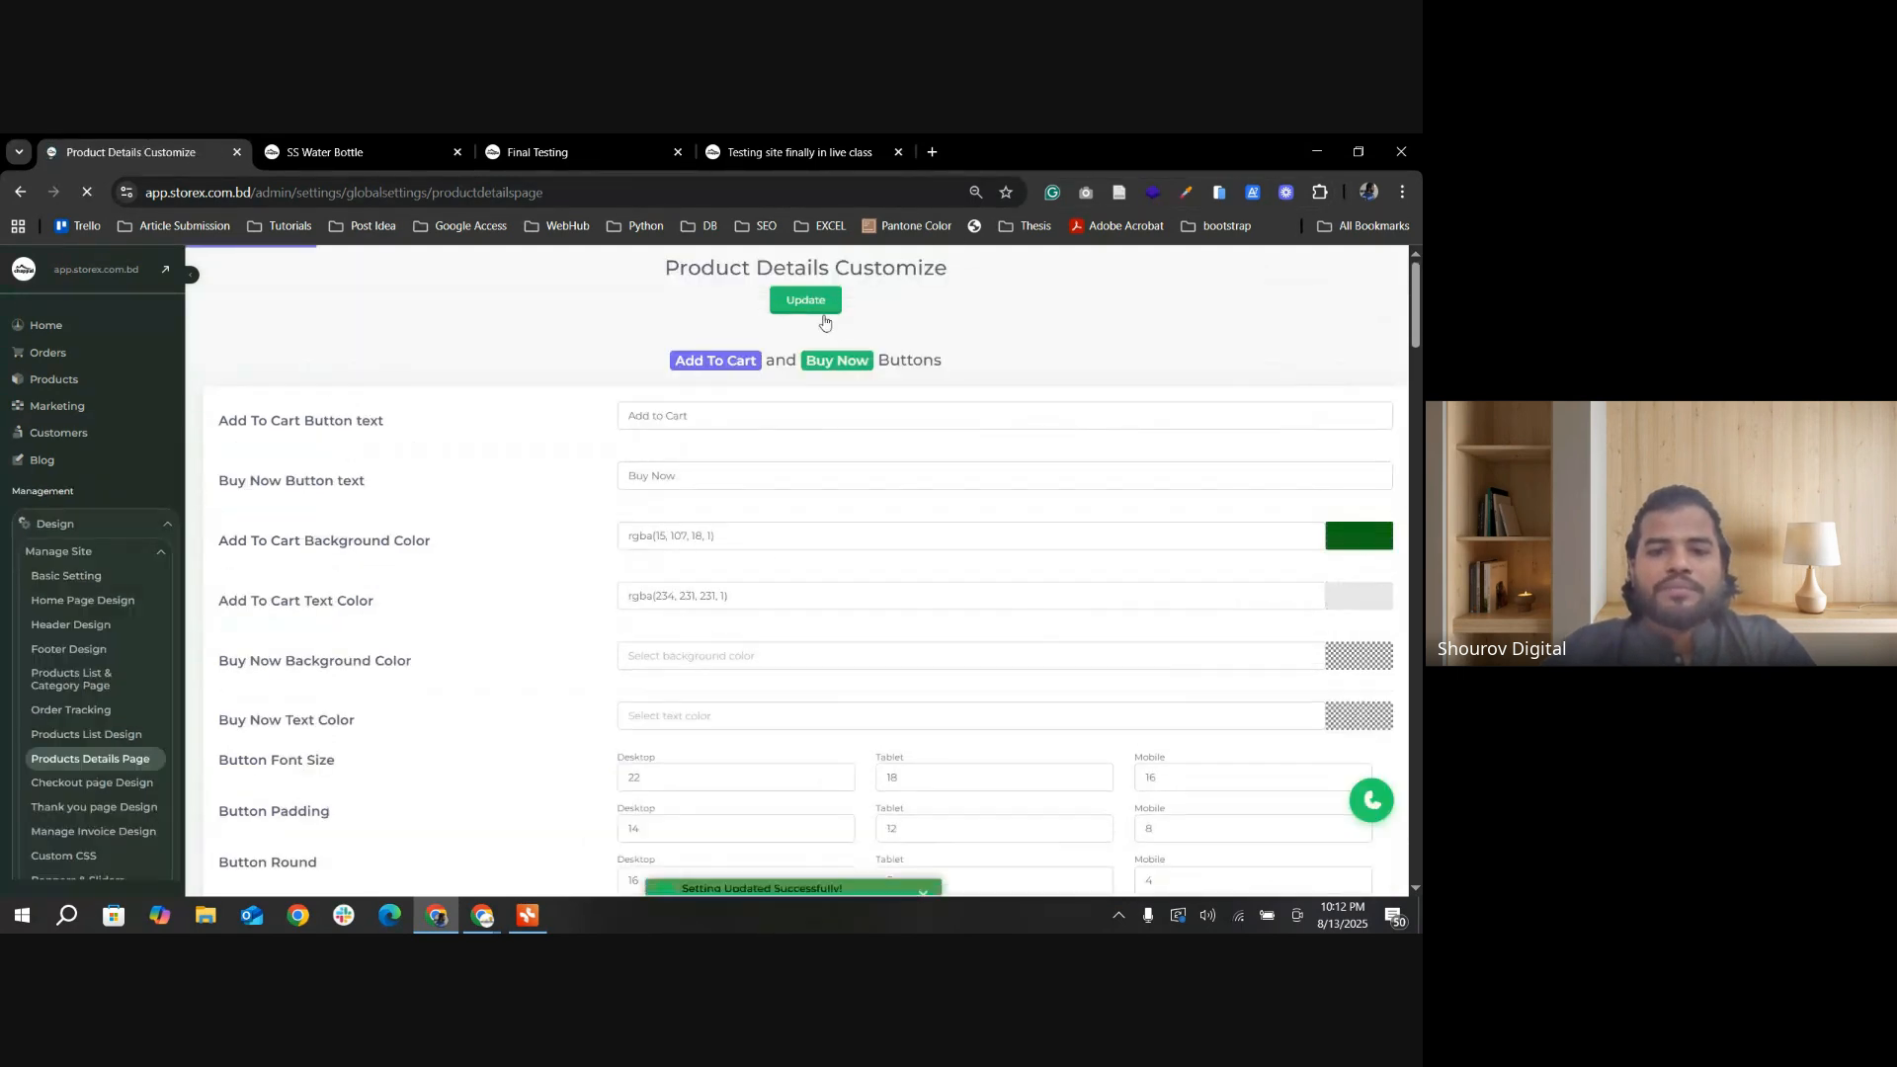
left_click(326, 152)
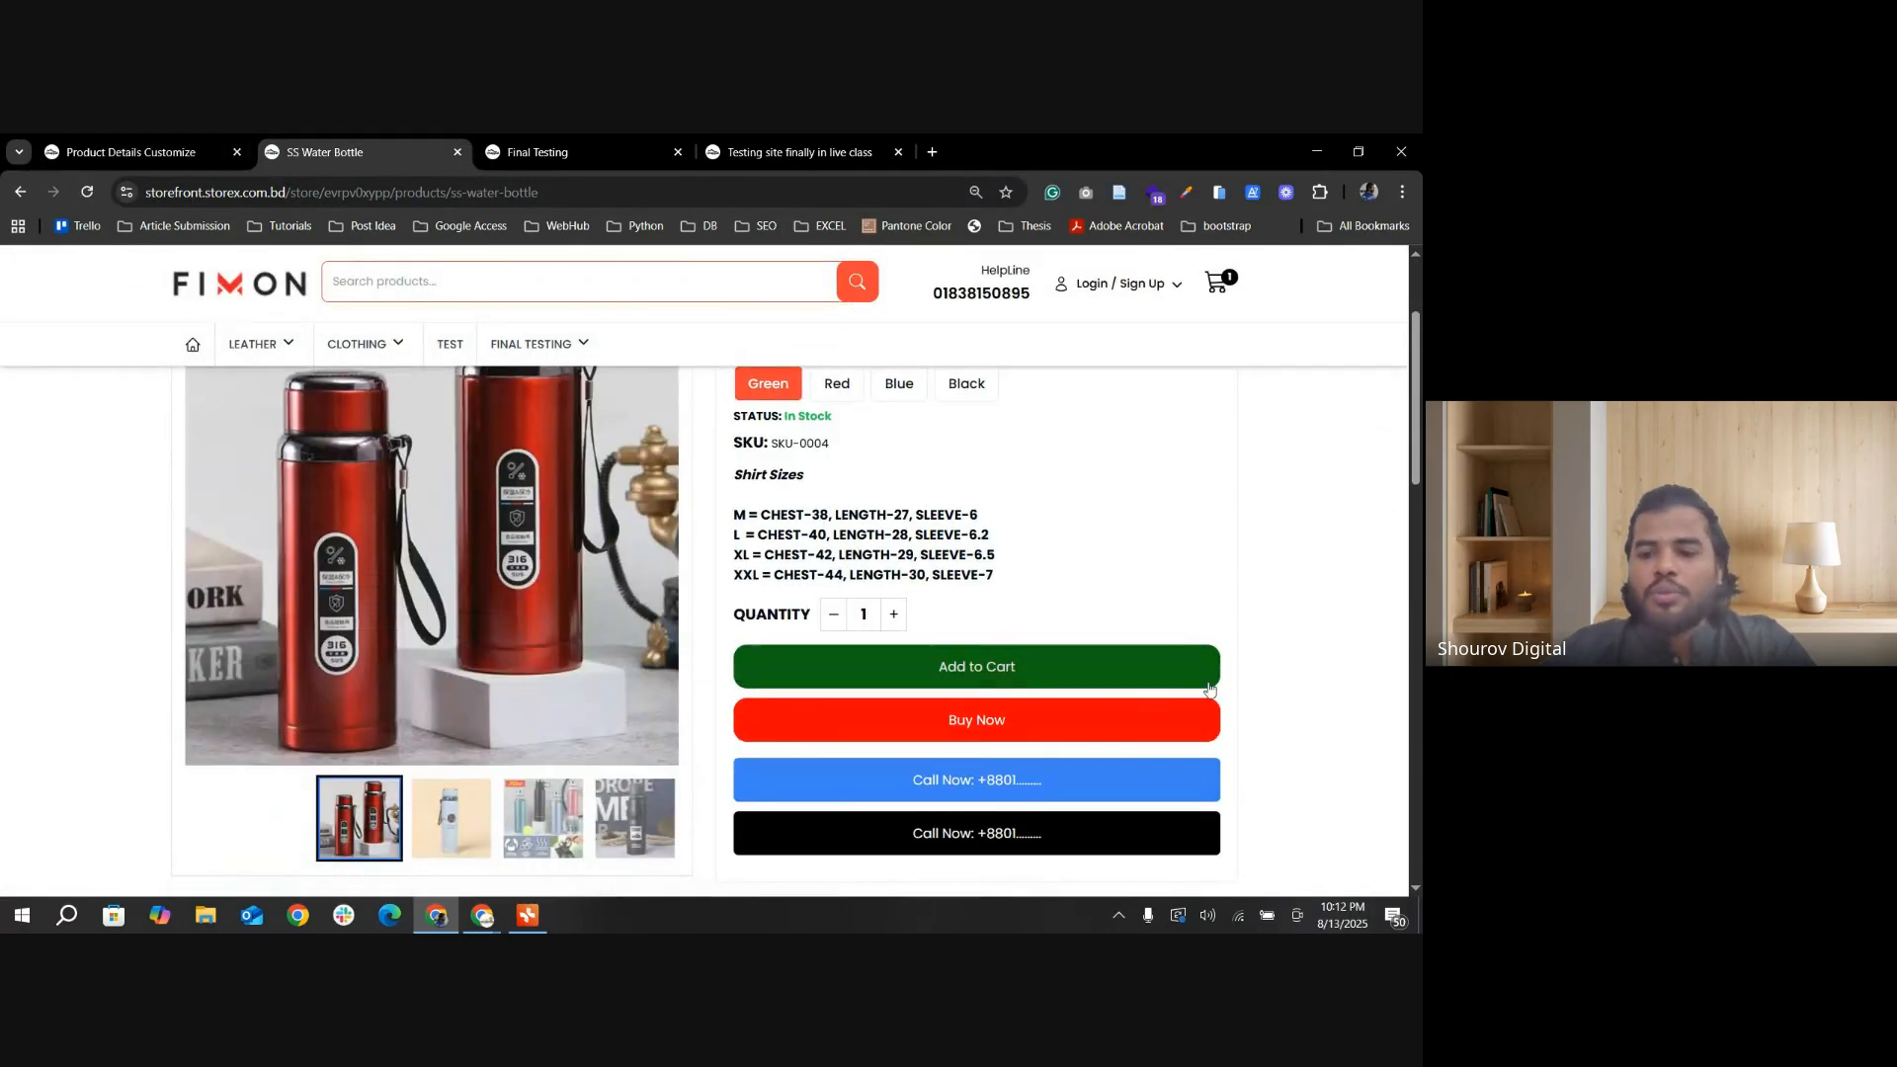
Step: Compare the two Product Details Layout options and select the first one, with the Product Description heading under the image
left_click(128, 152)
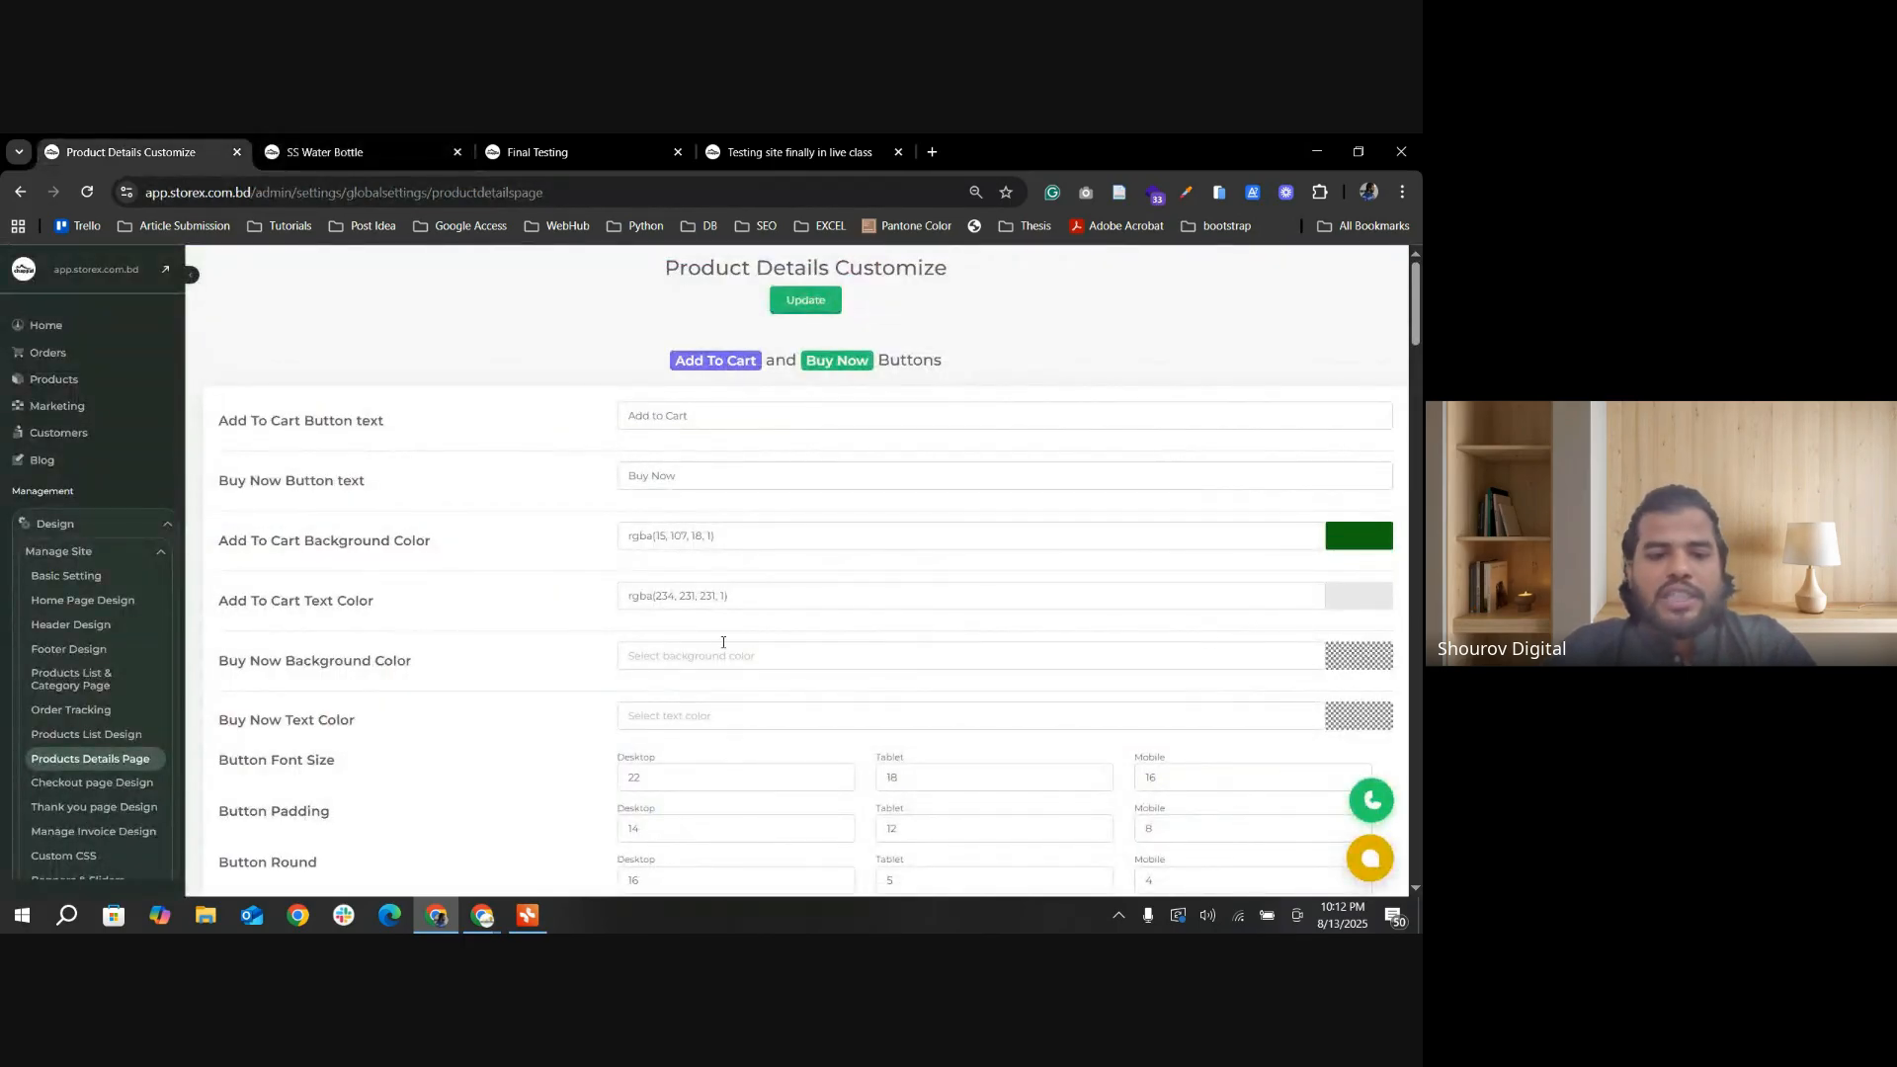
scroll(961, 664, "down", 1)
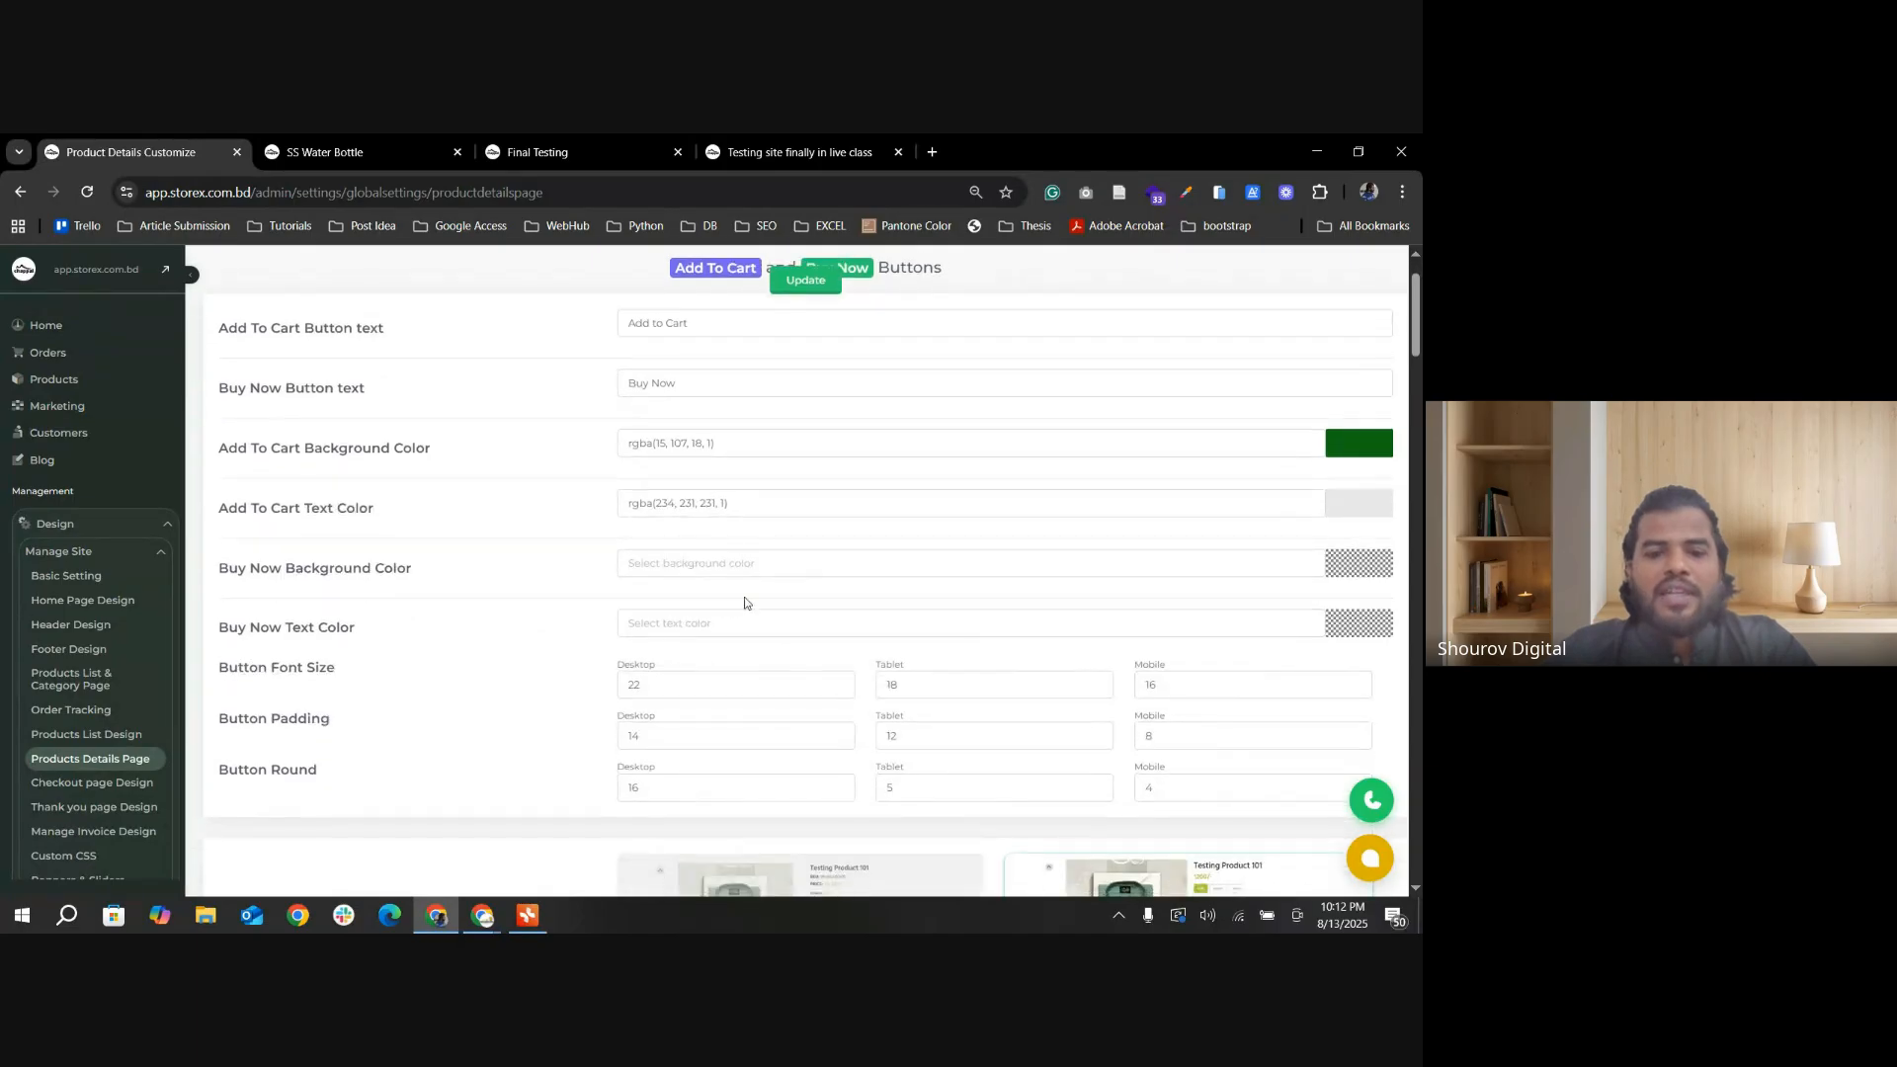
scroll(745, 603, "down", 5)
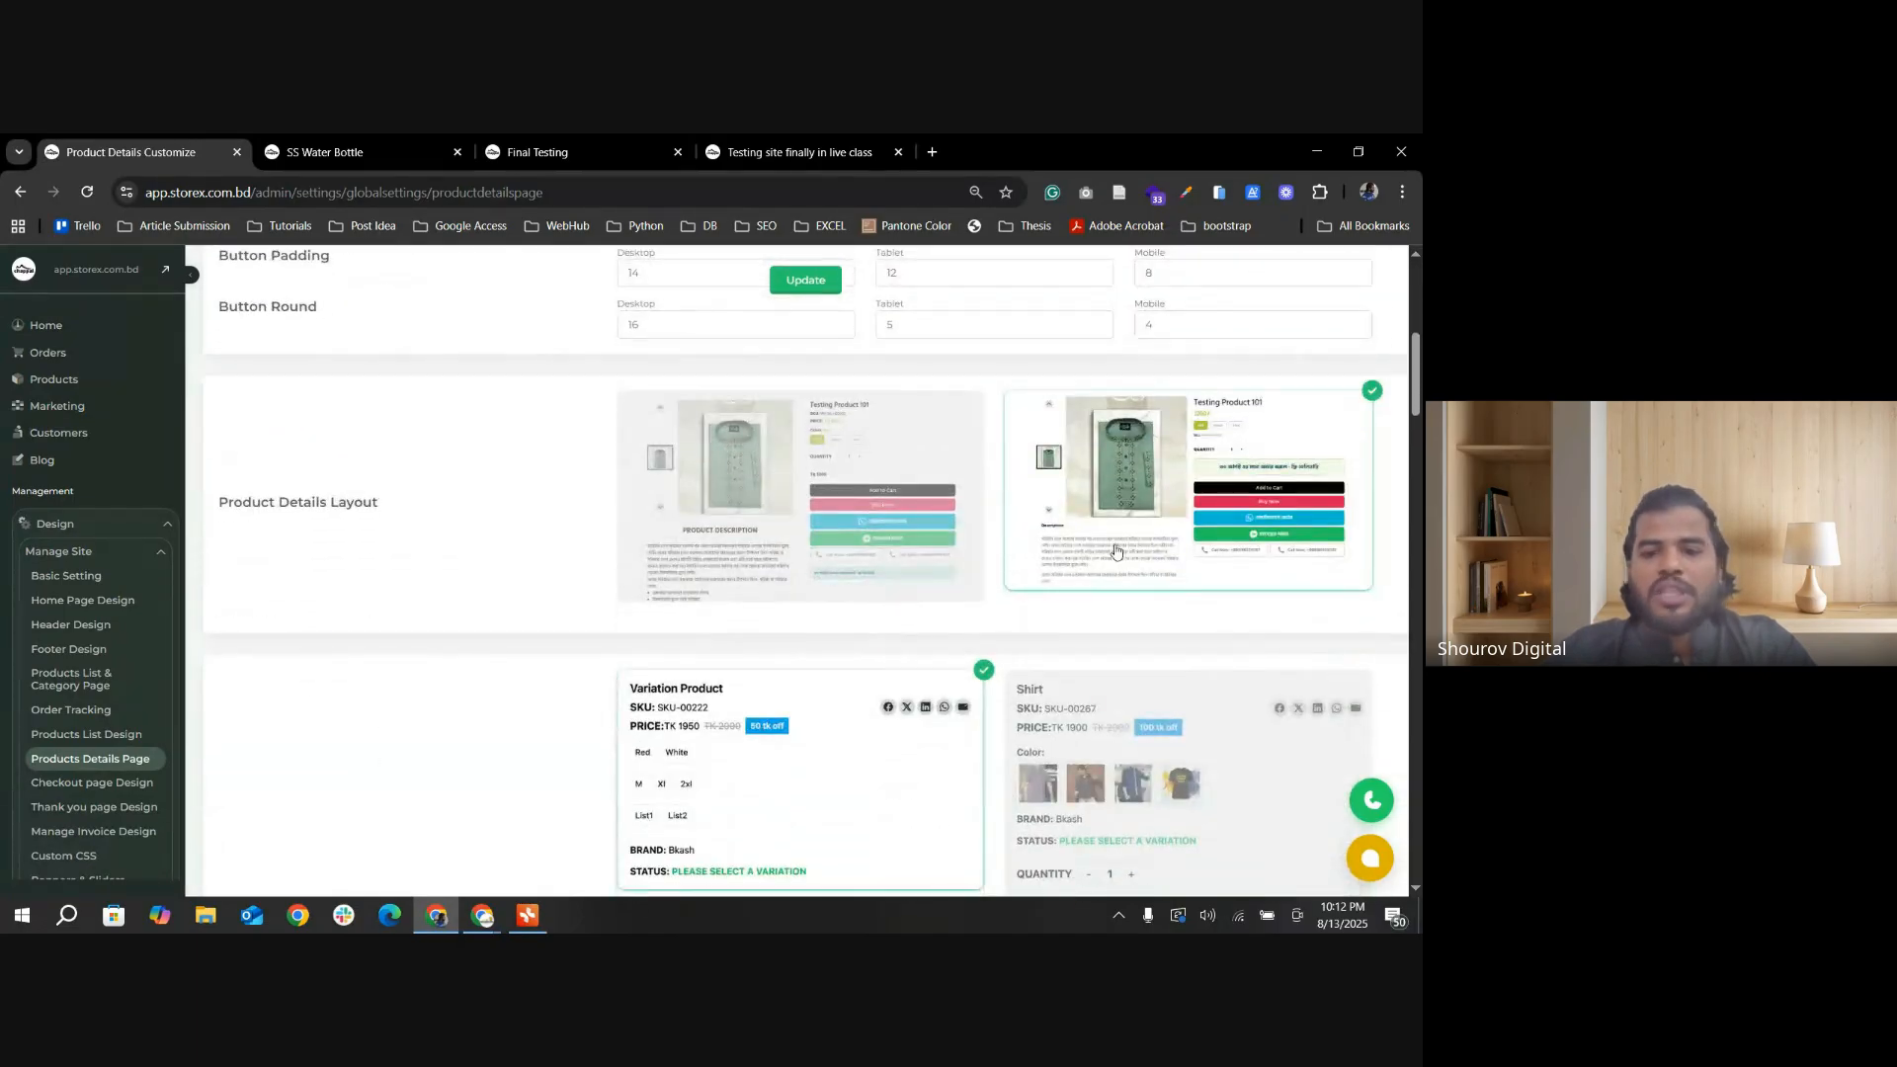
left_click(863, 532)
left_click(1183, 499)
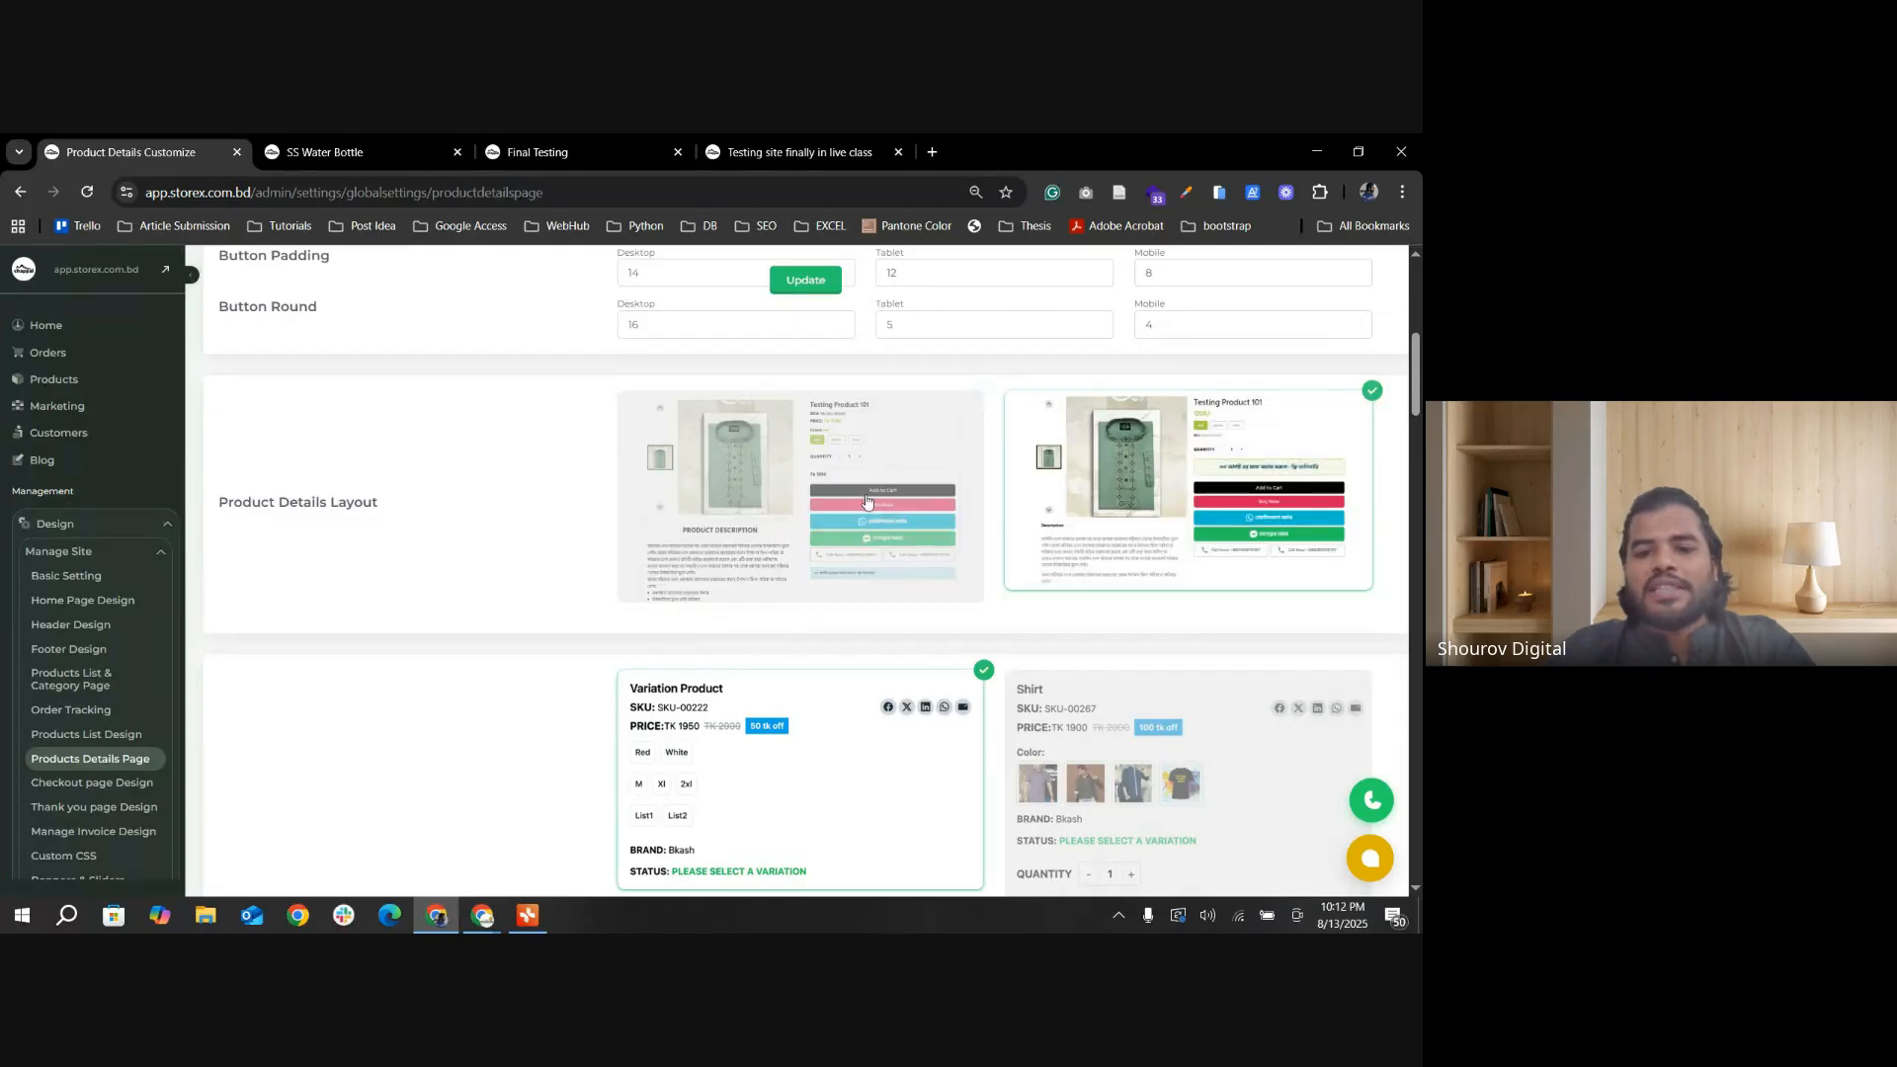
left_click(865, 502)
left_click(1112, 512)
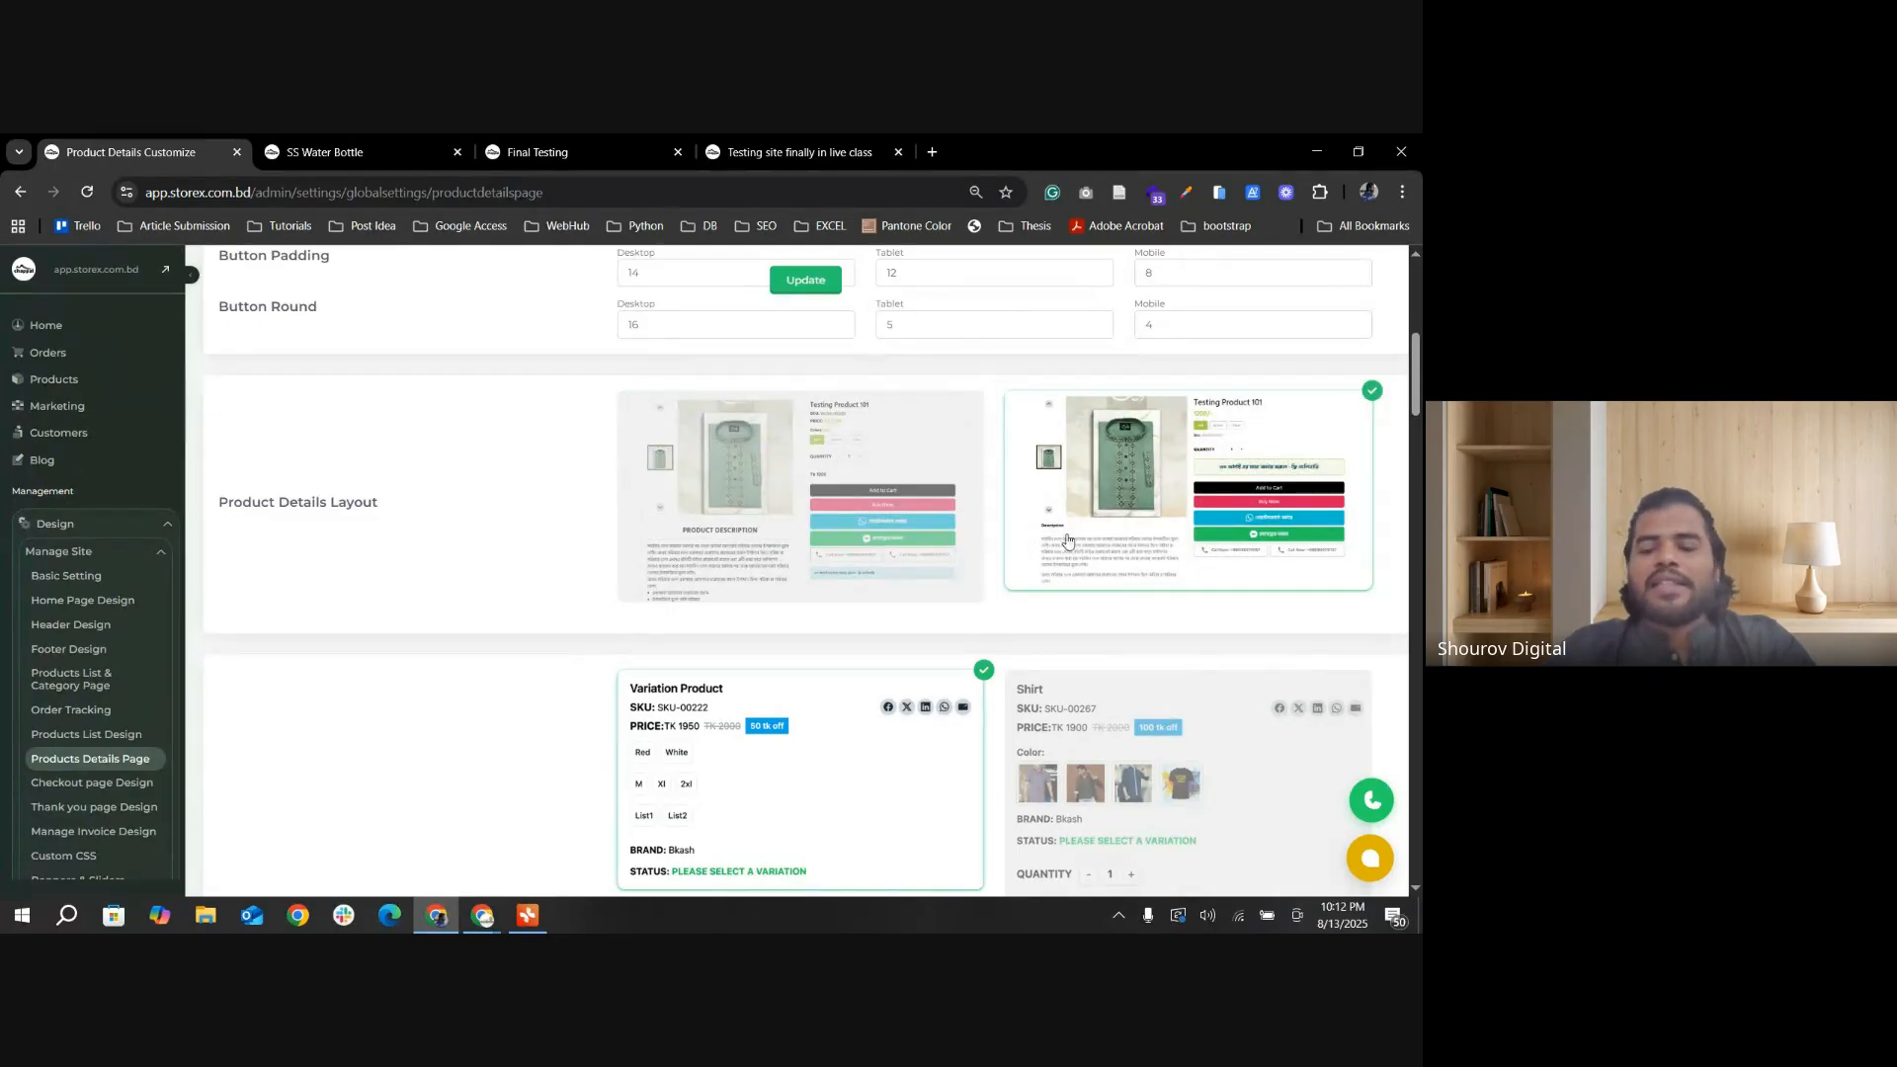
left_click(888, 527)
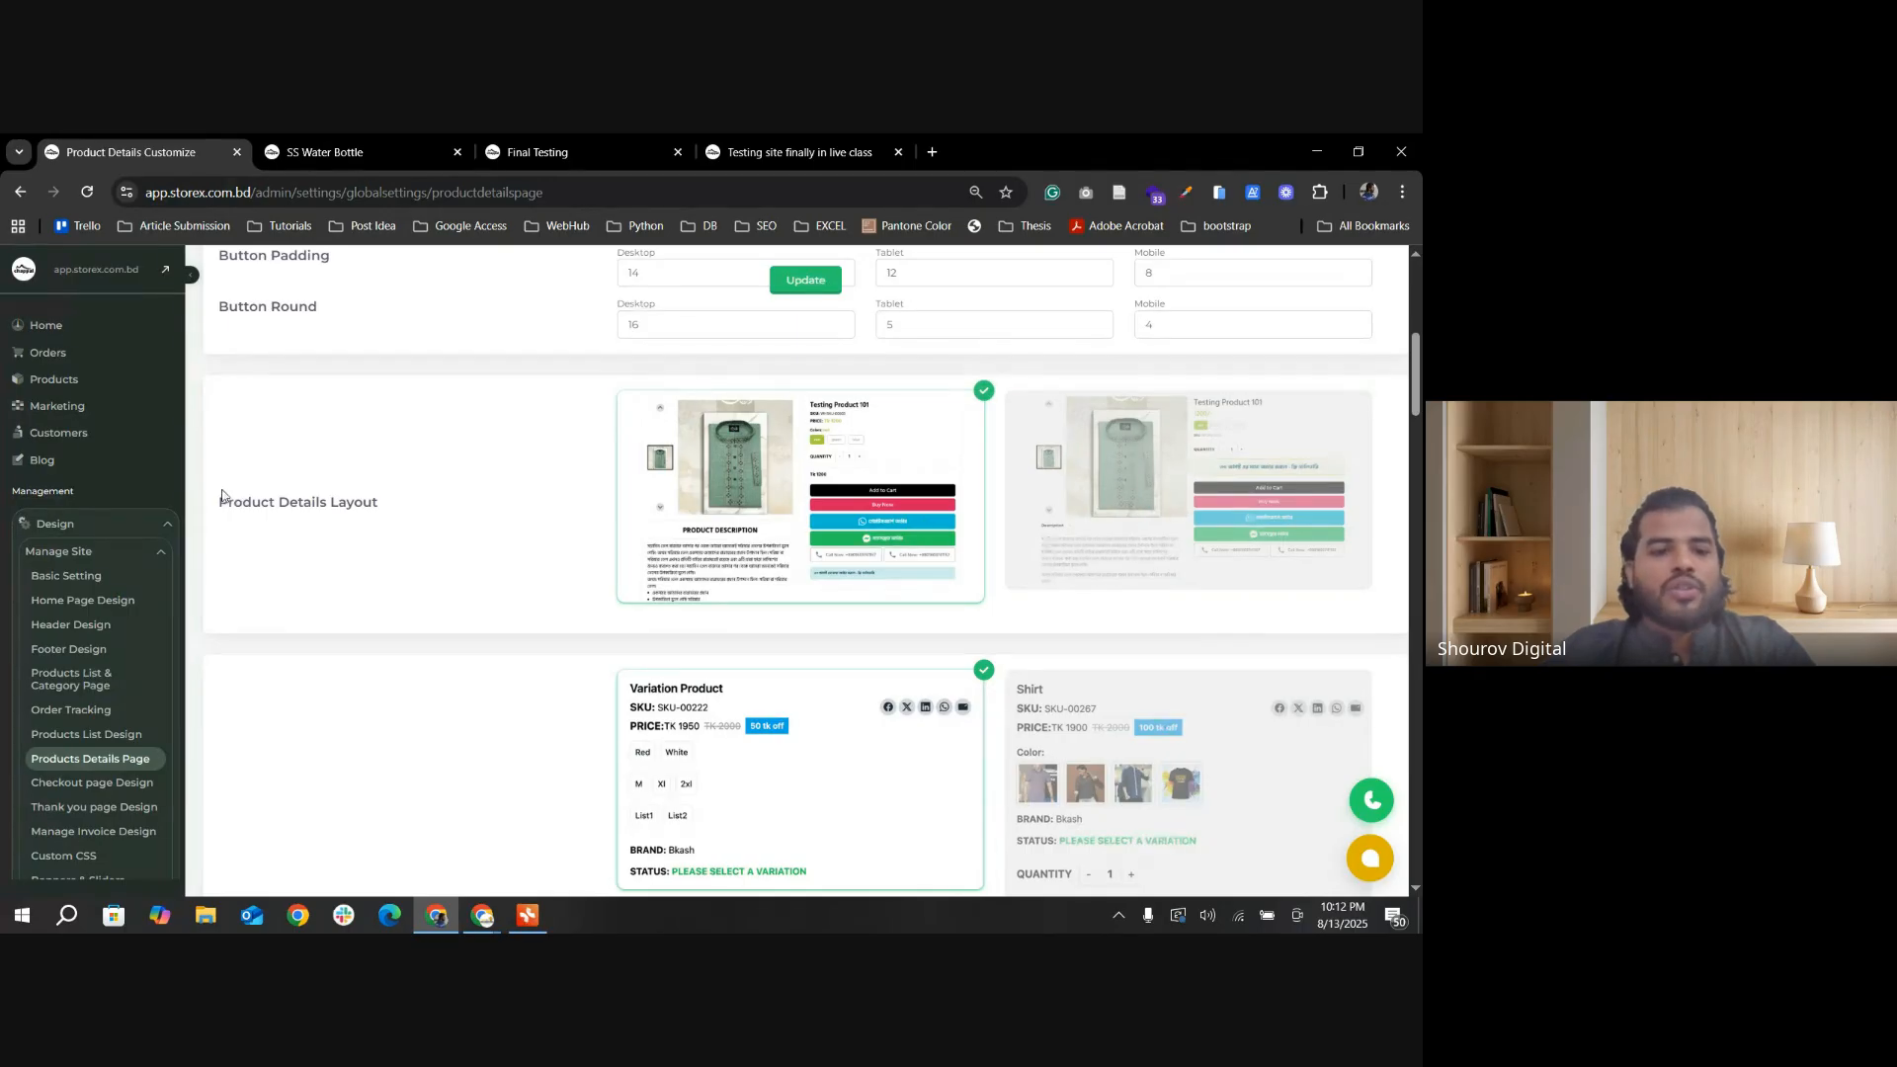
left_click_drag(336, 502, 584, 509)
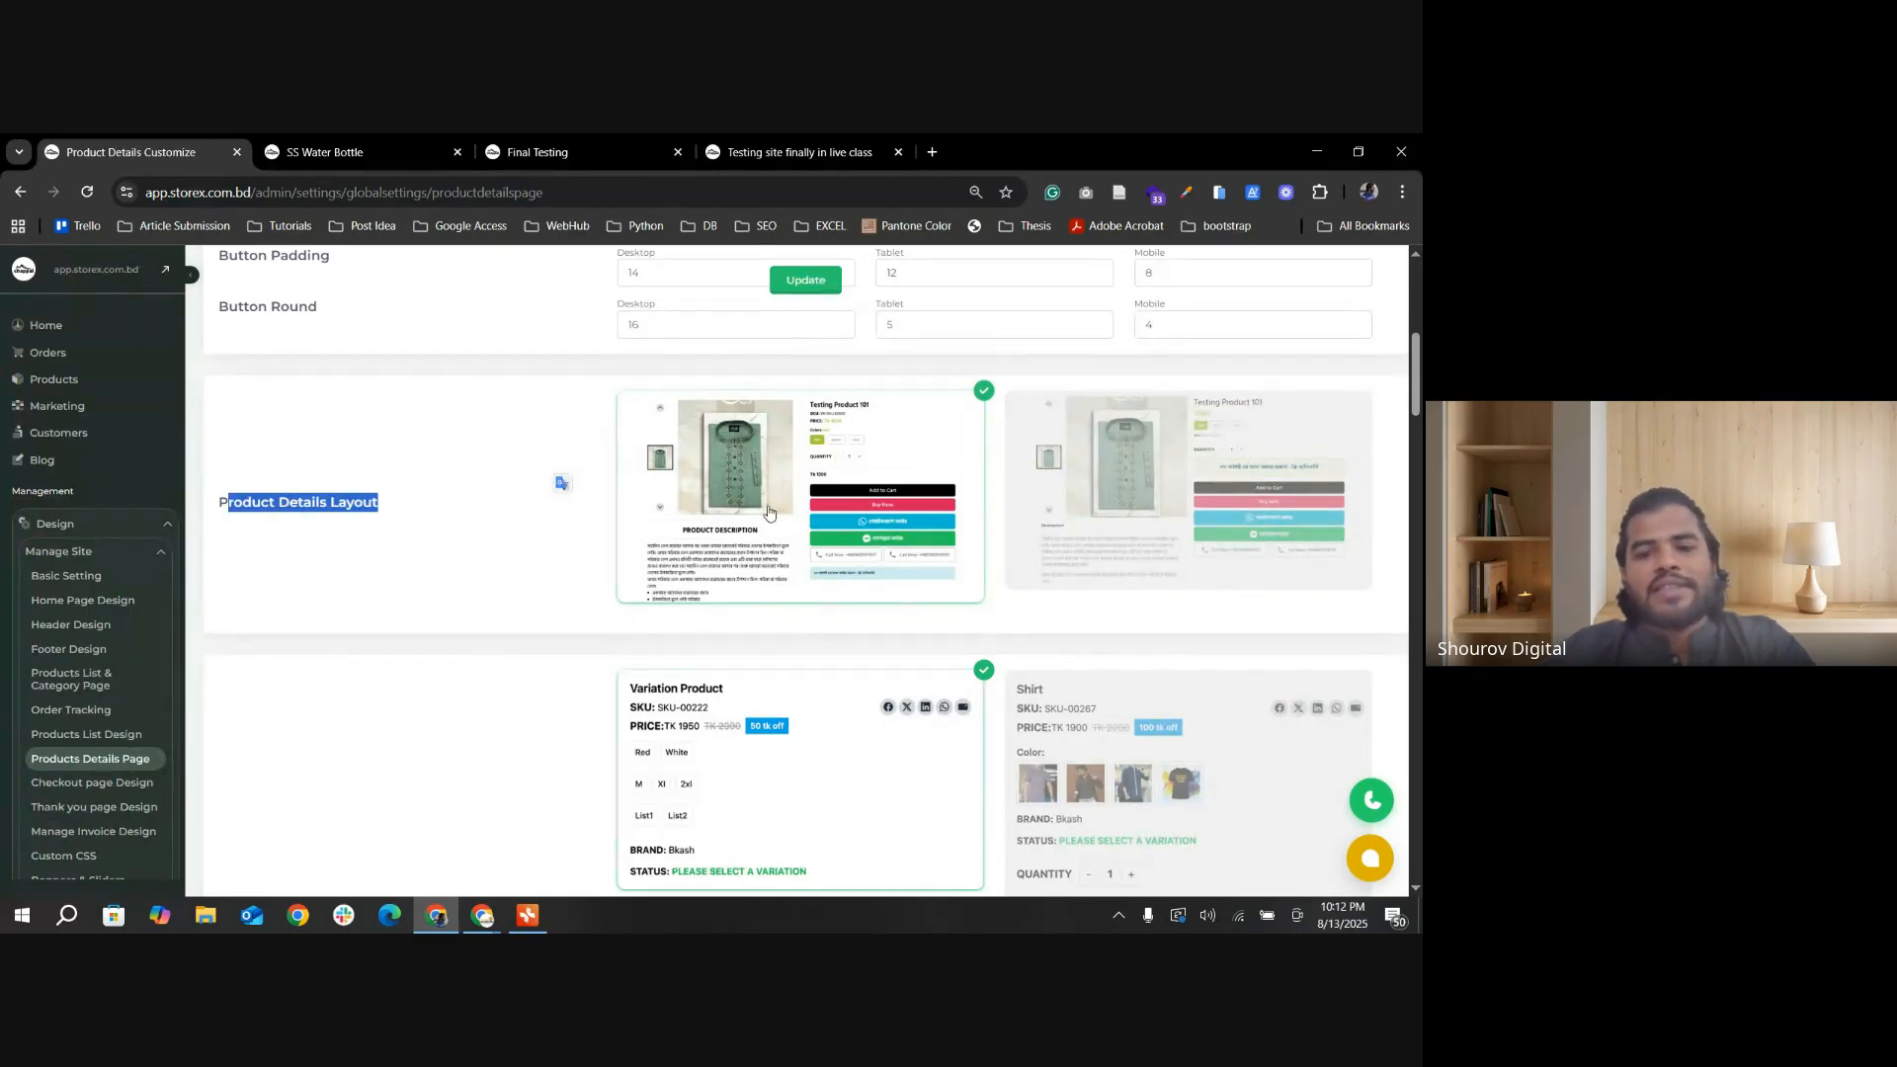
left_click(769, 513)
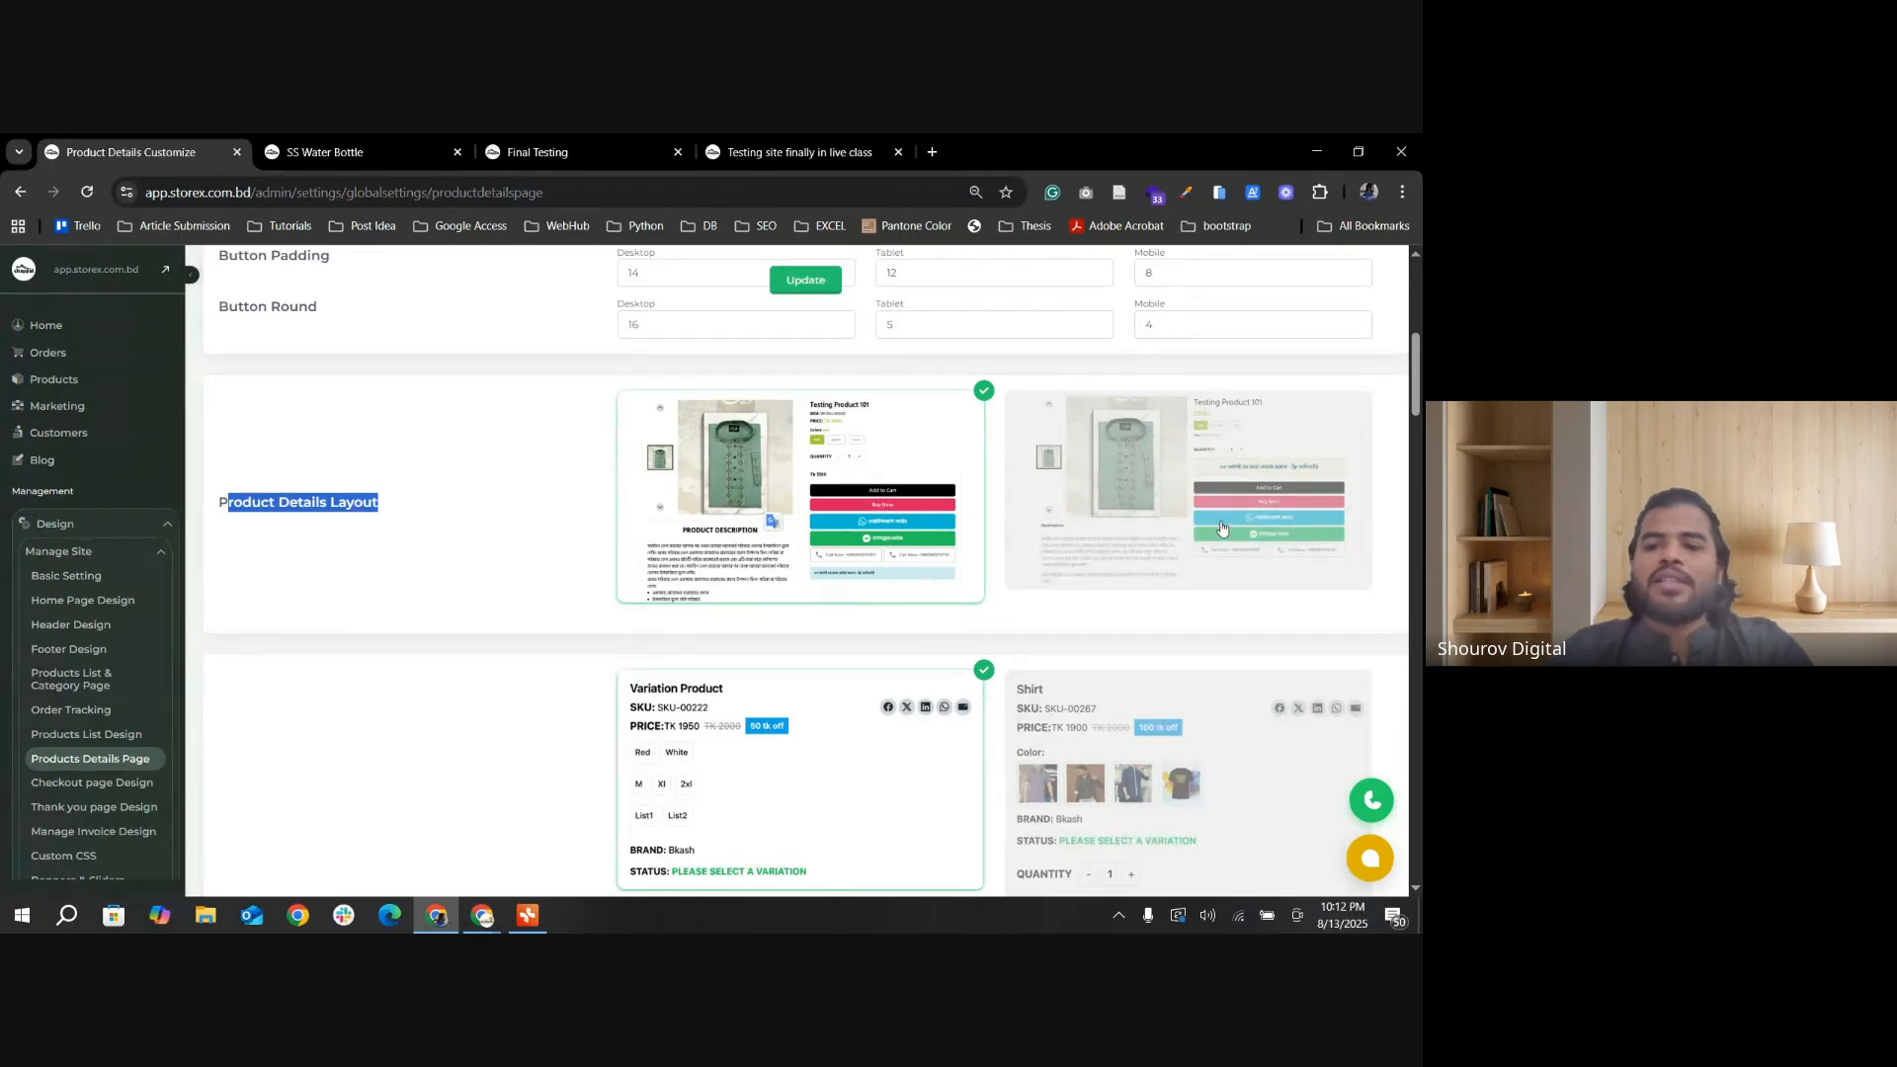
left_click(1223, 584)
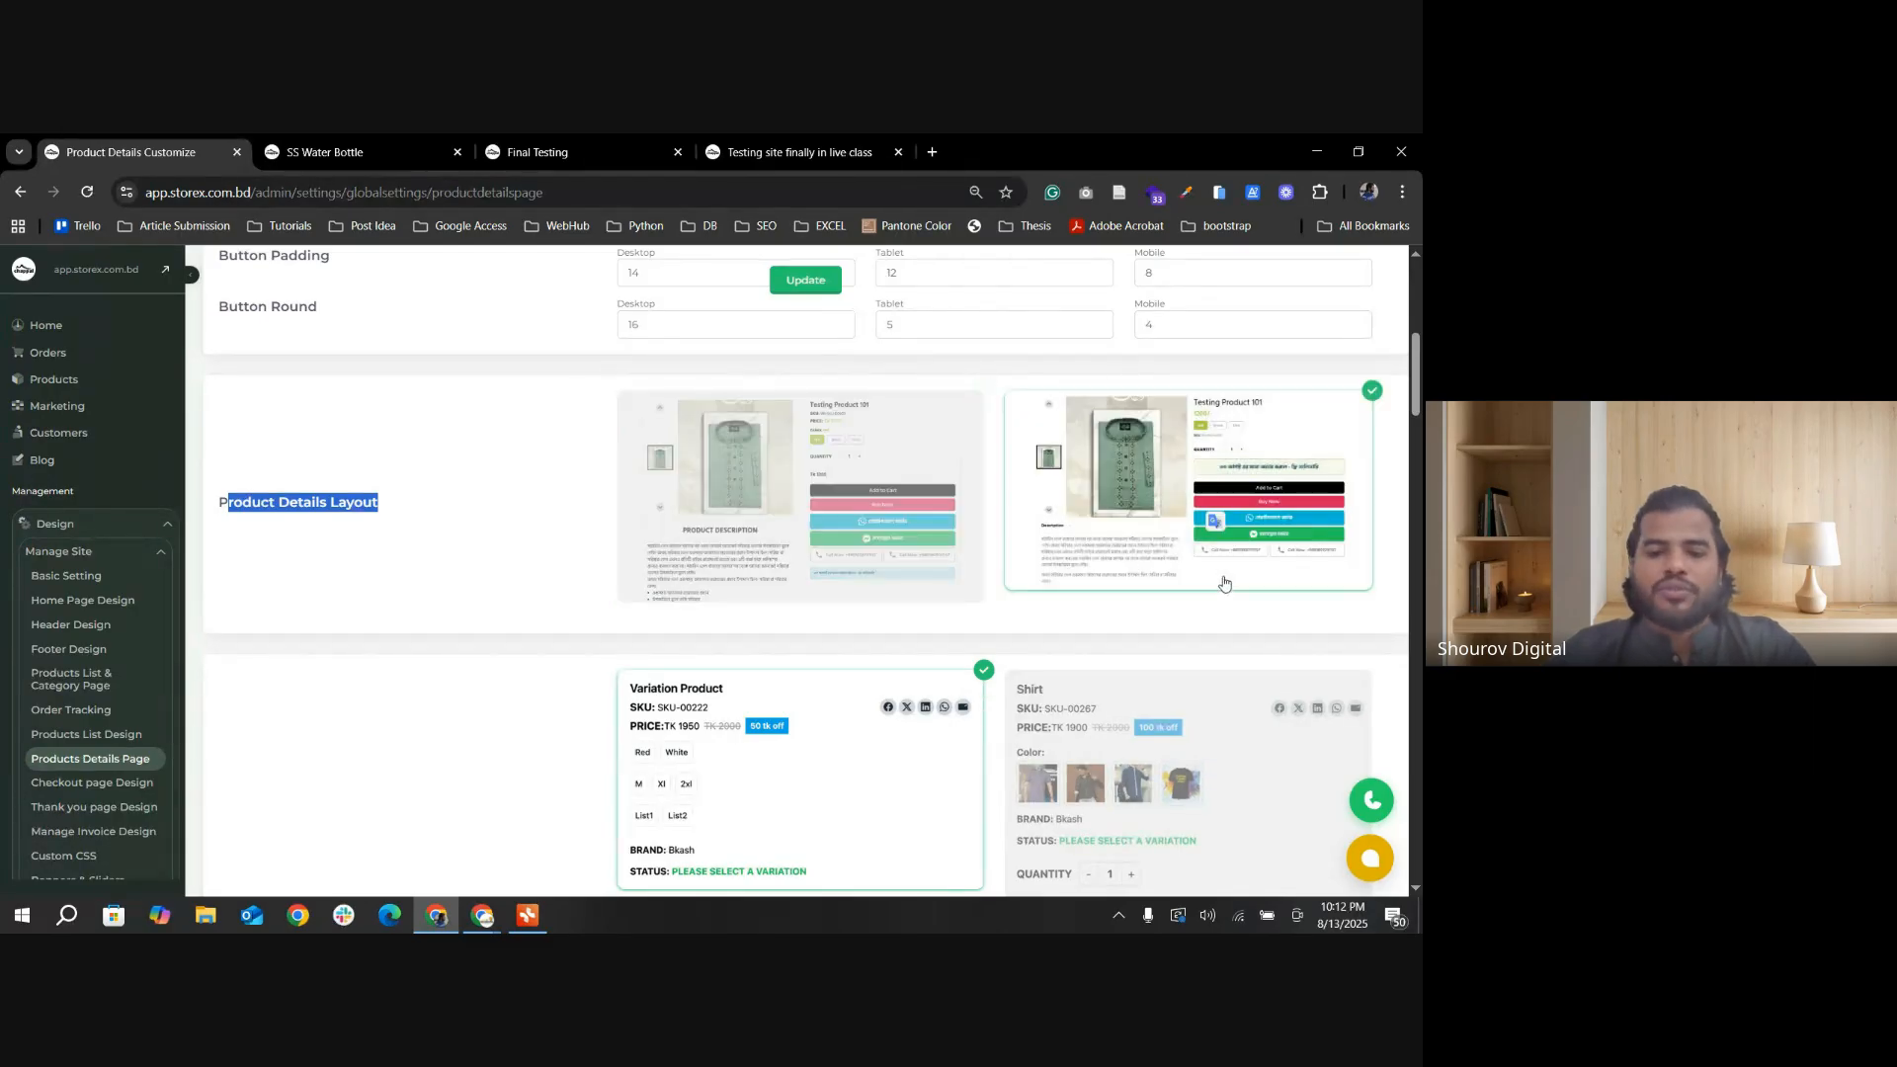
left_click(788, 516)
Step: Look over the product variation layouts and open the Jamdani Sharee storefront page to inspect its color and size selectors
scroll(869, 538, "down", 3)
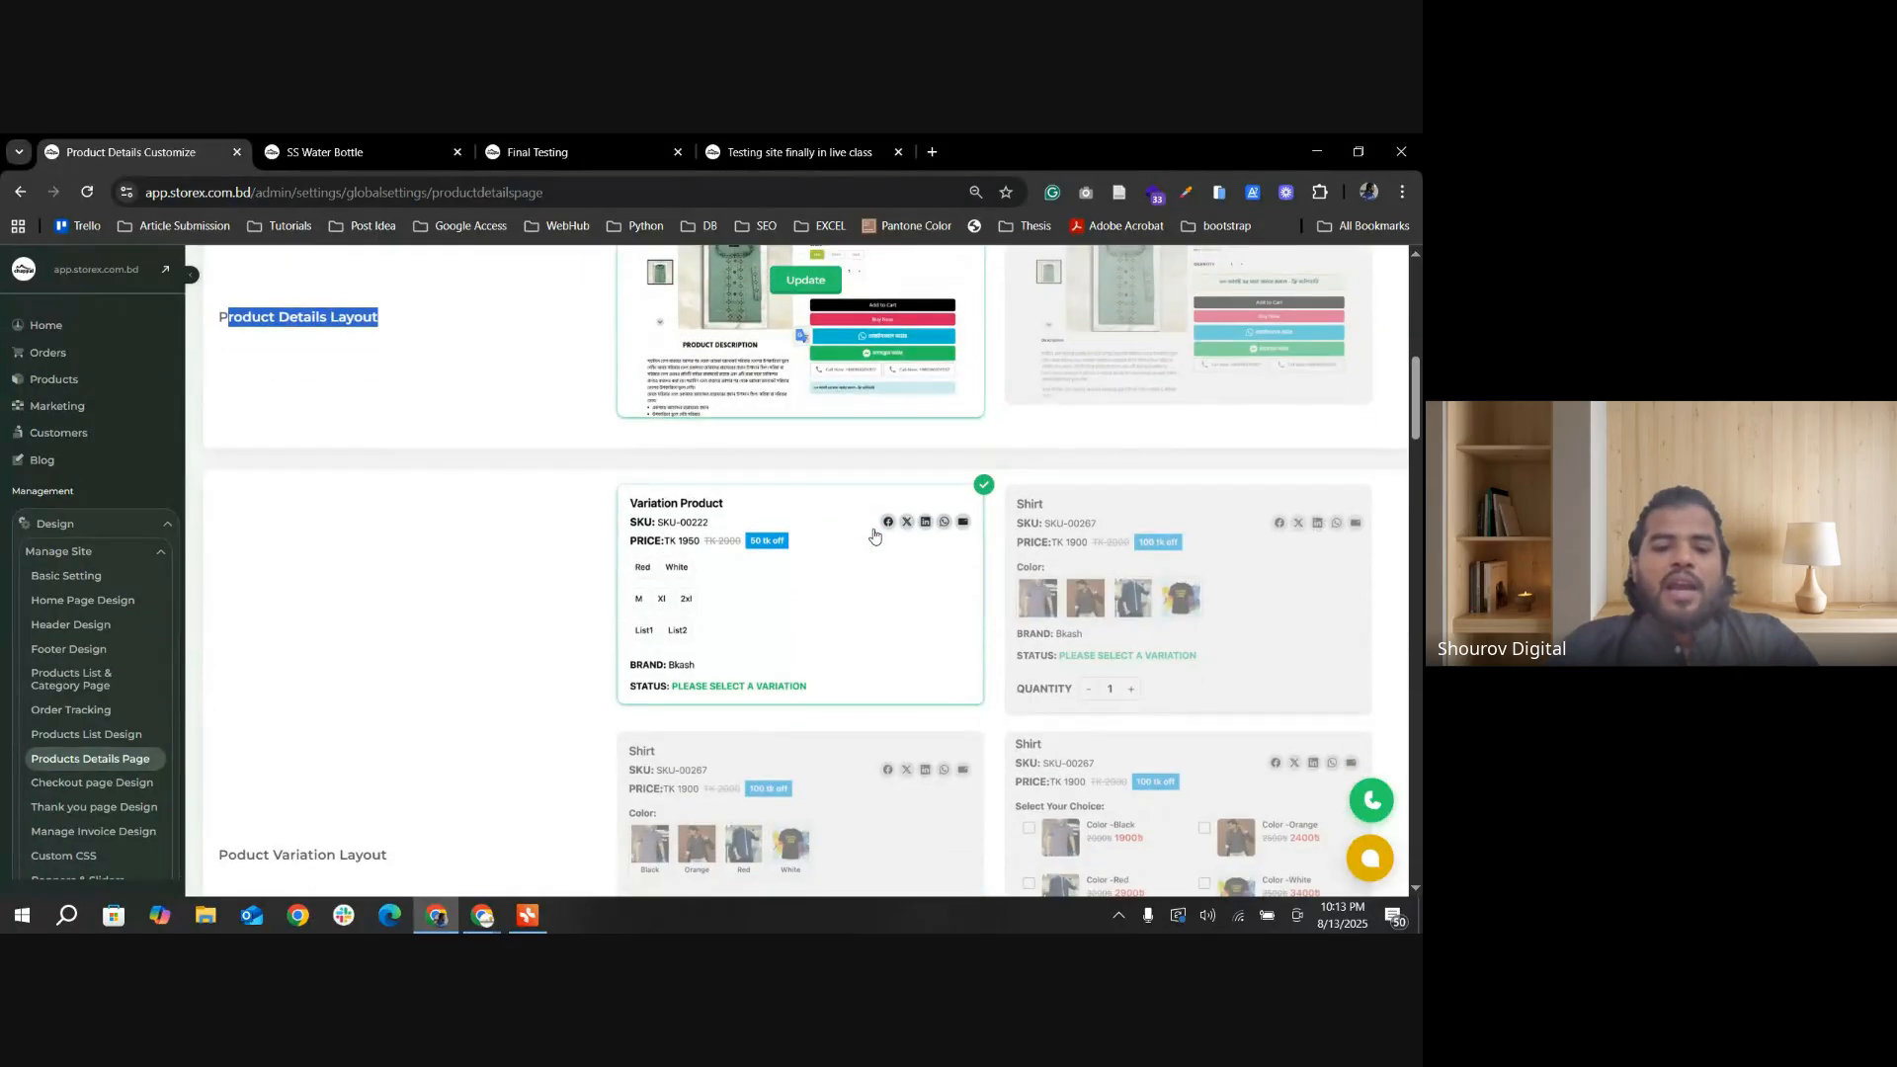
scroll(874, 535, "down", 1)
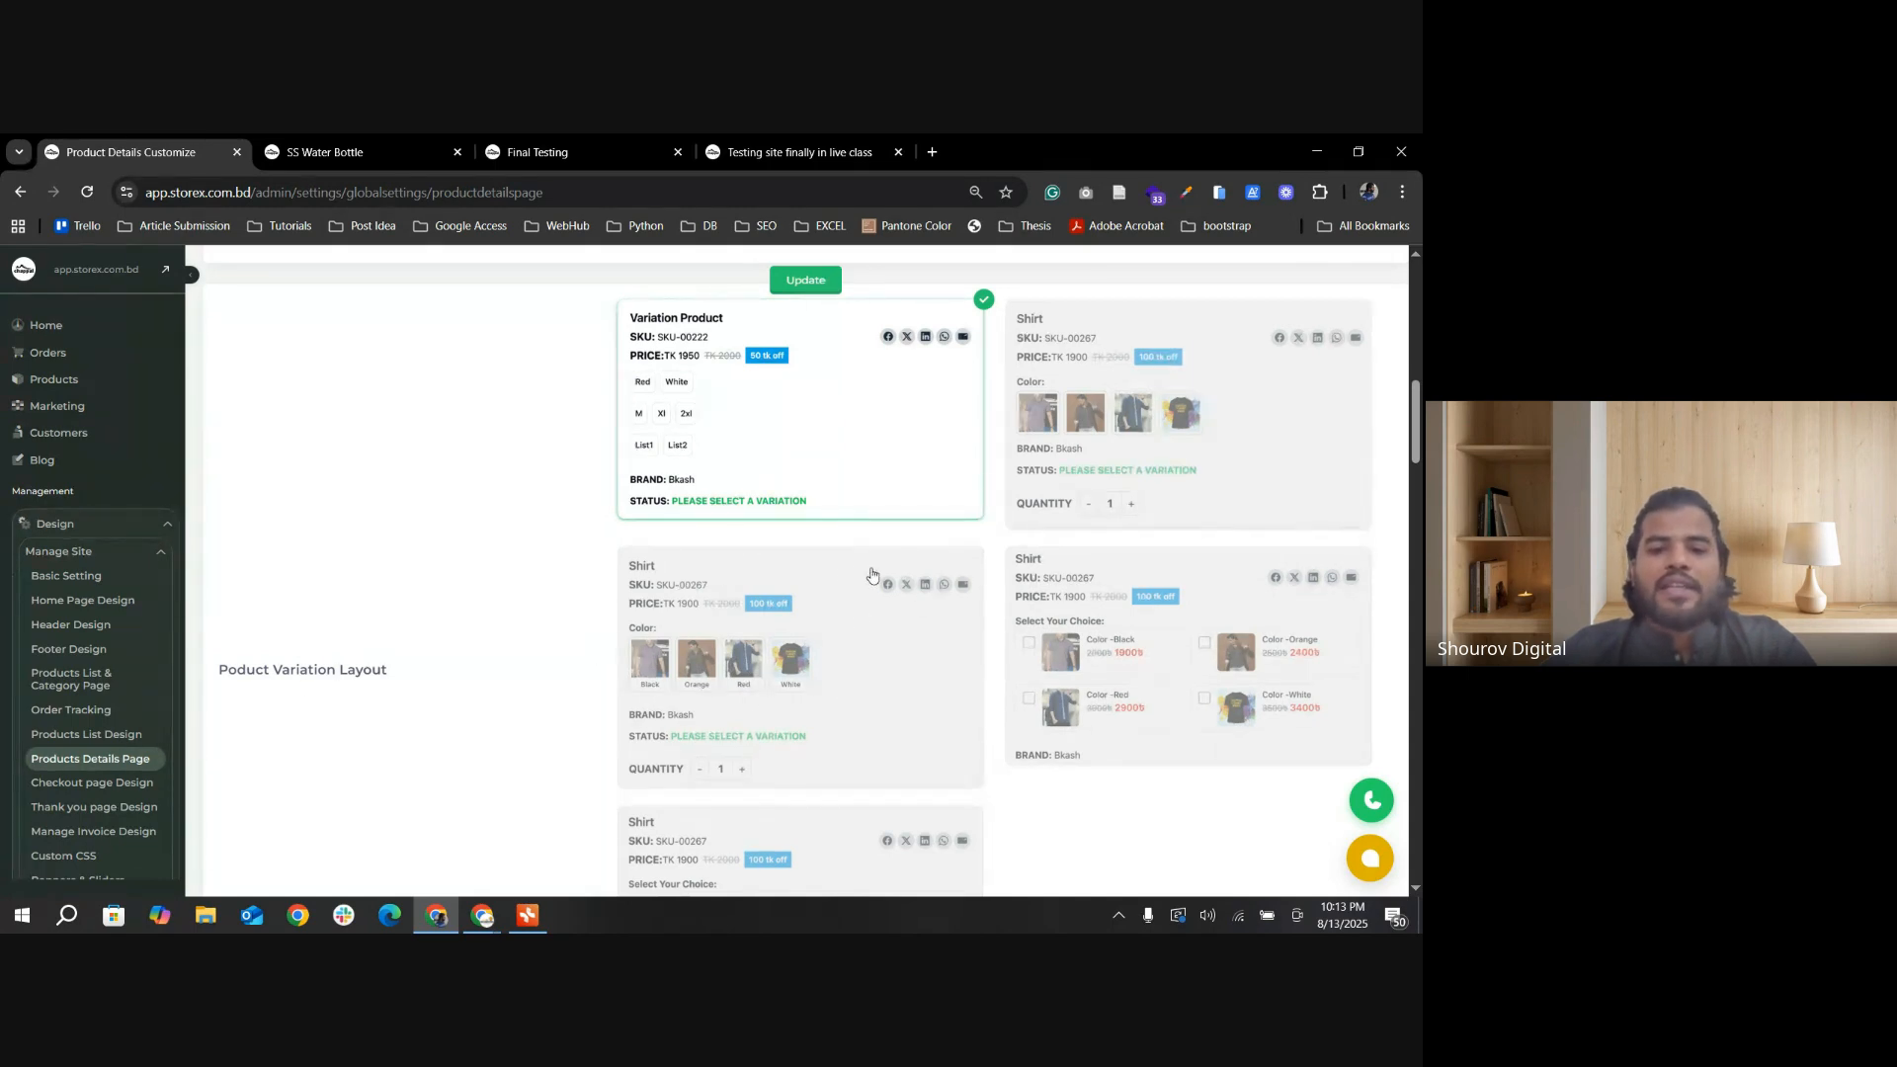
scroll(734, 573, "up", 1)
left_click(341, 153)
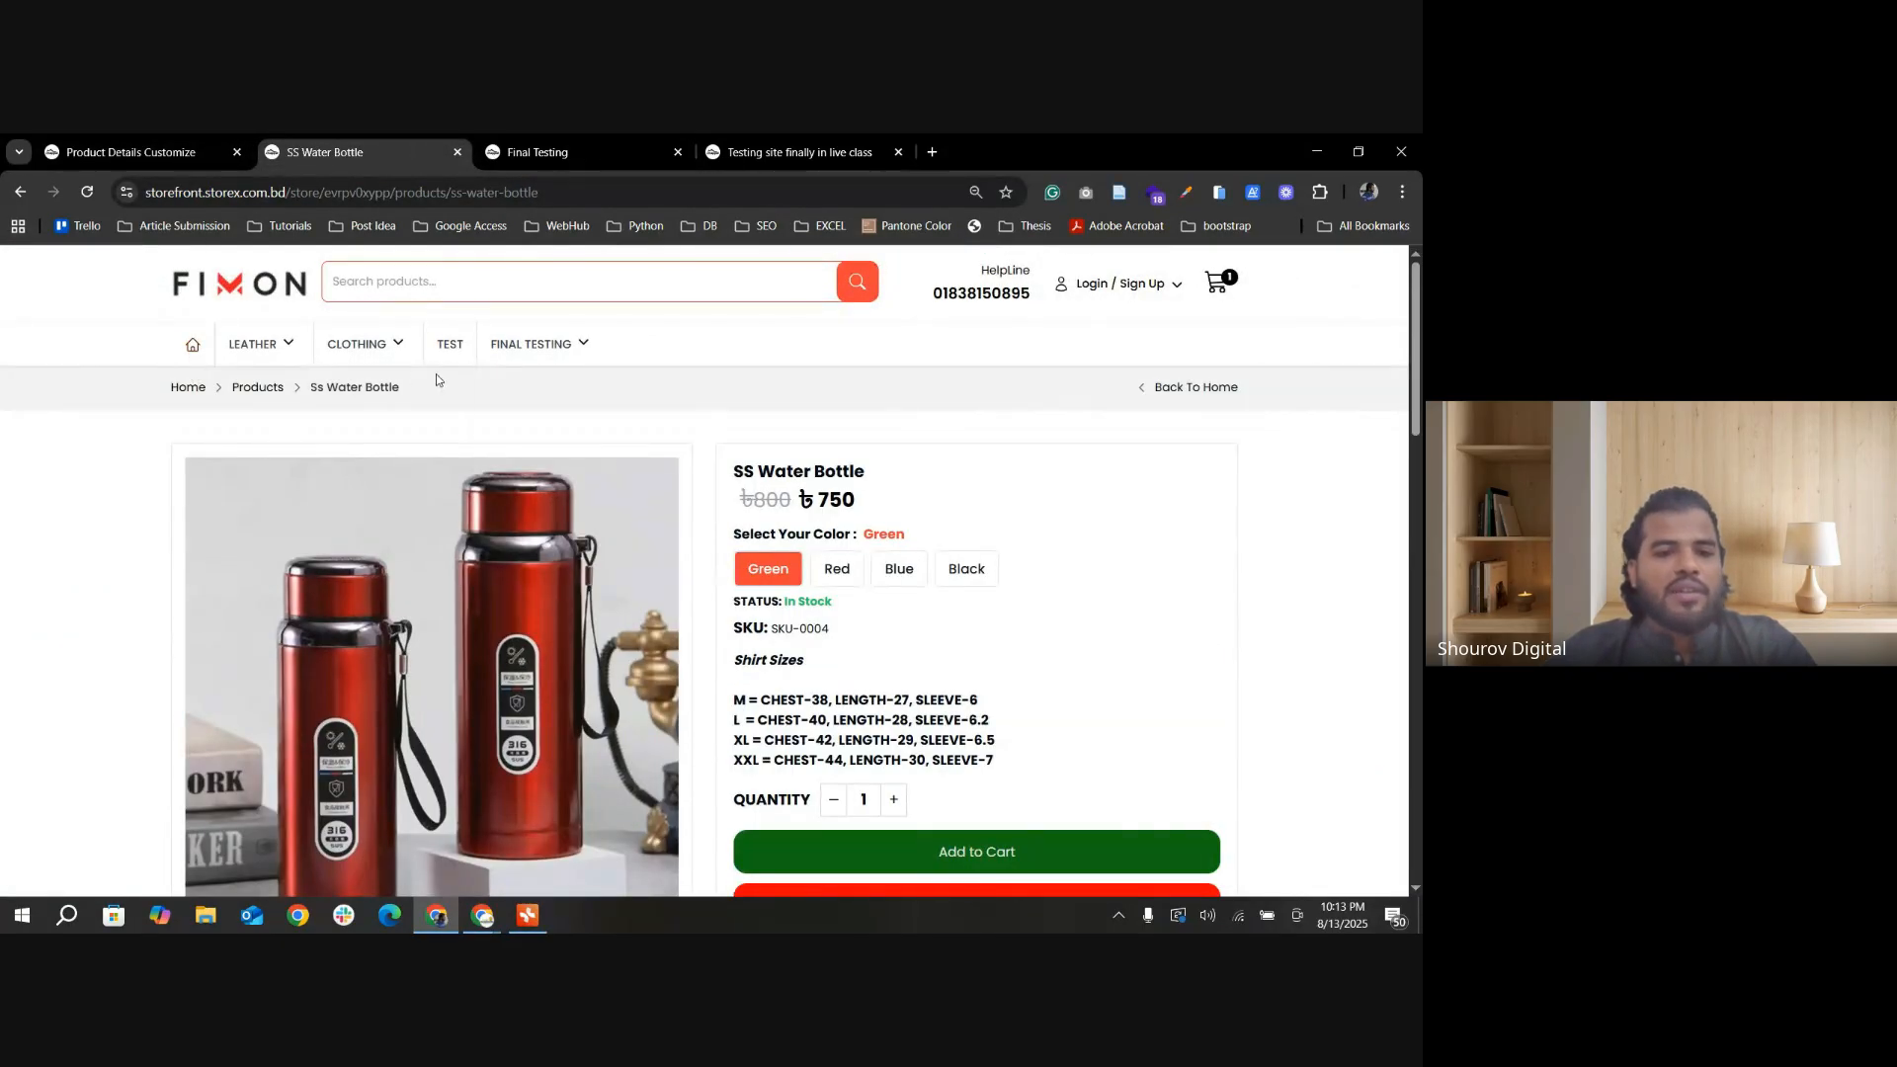
left_click(533, 343)
left_click(193, 664)
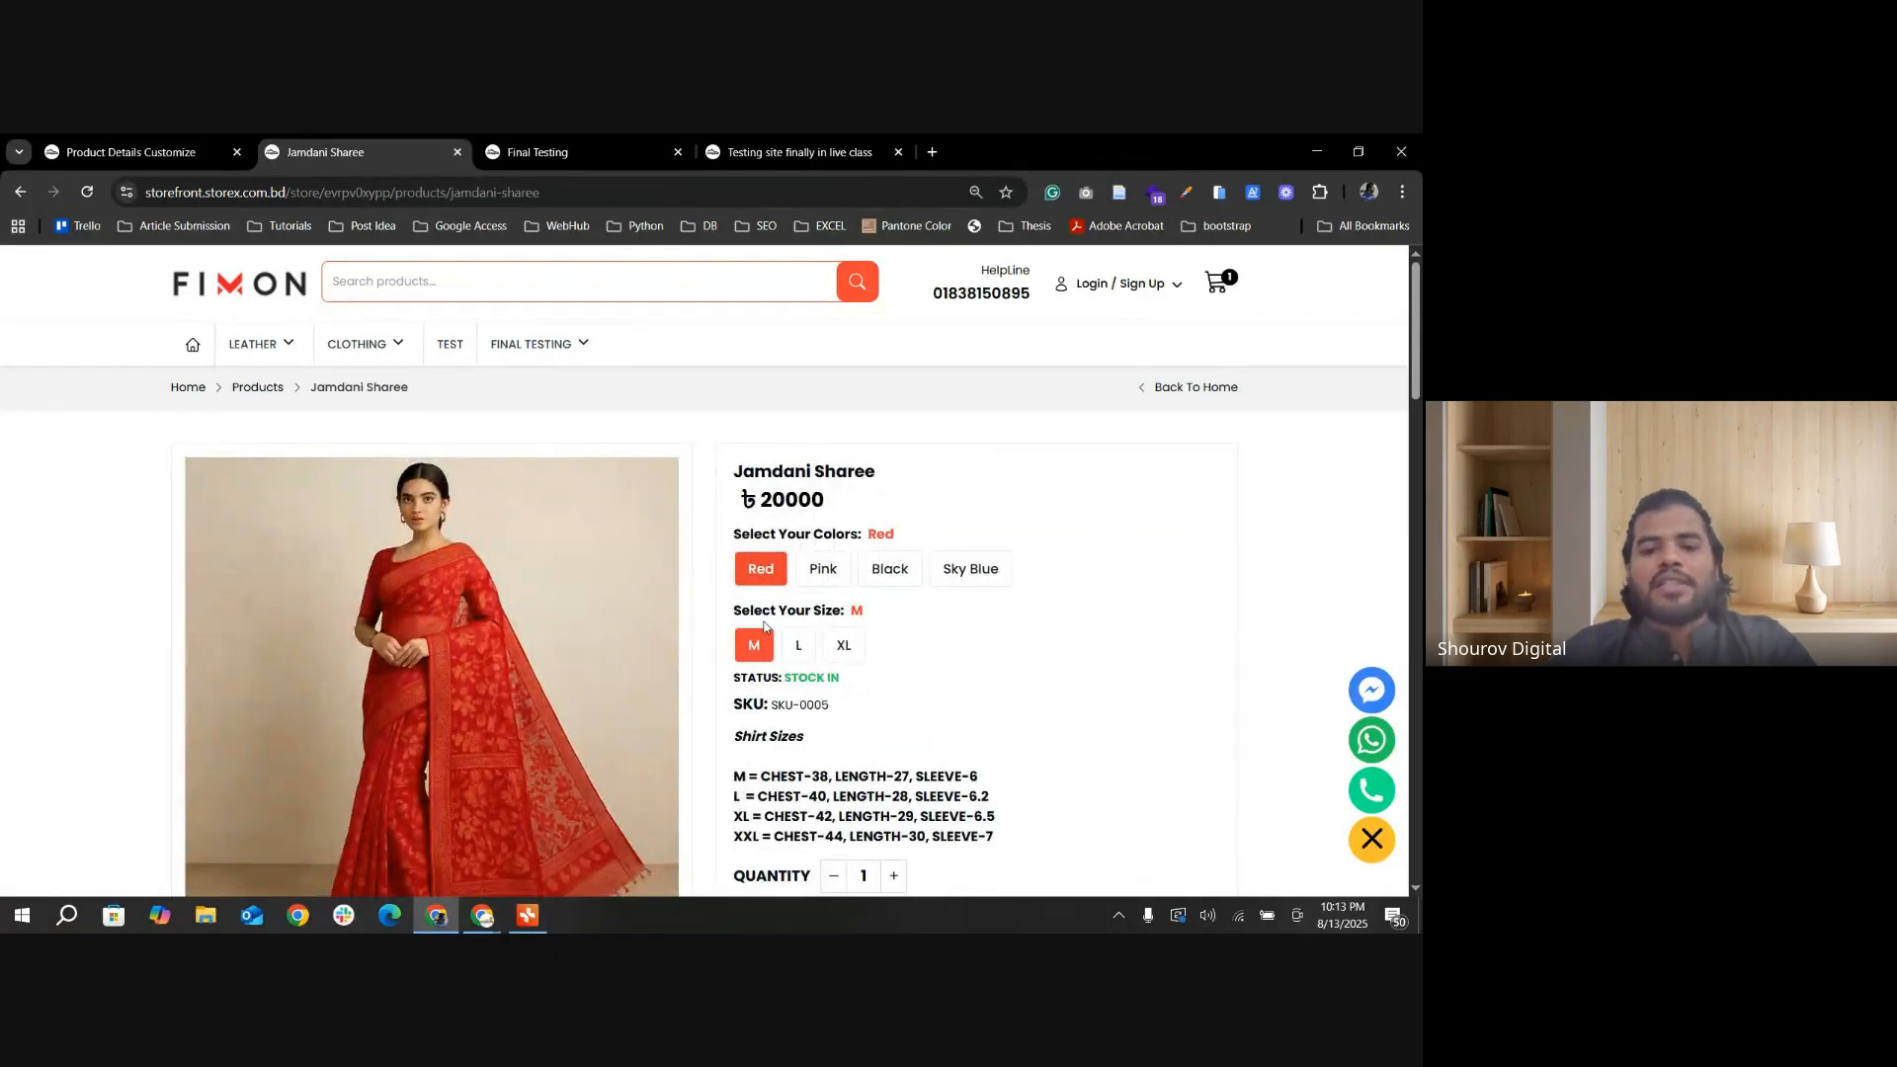
Step: Select the variation layout with named color thumbnails below the Variation Product layout, after trying the others, and update the settings
left_click(147, 158)
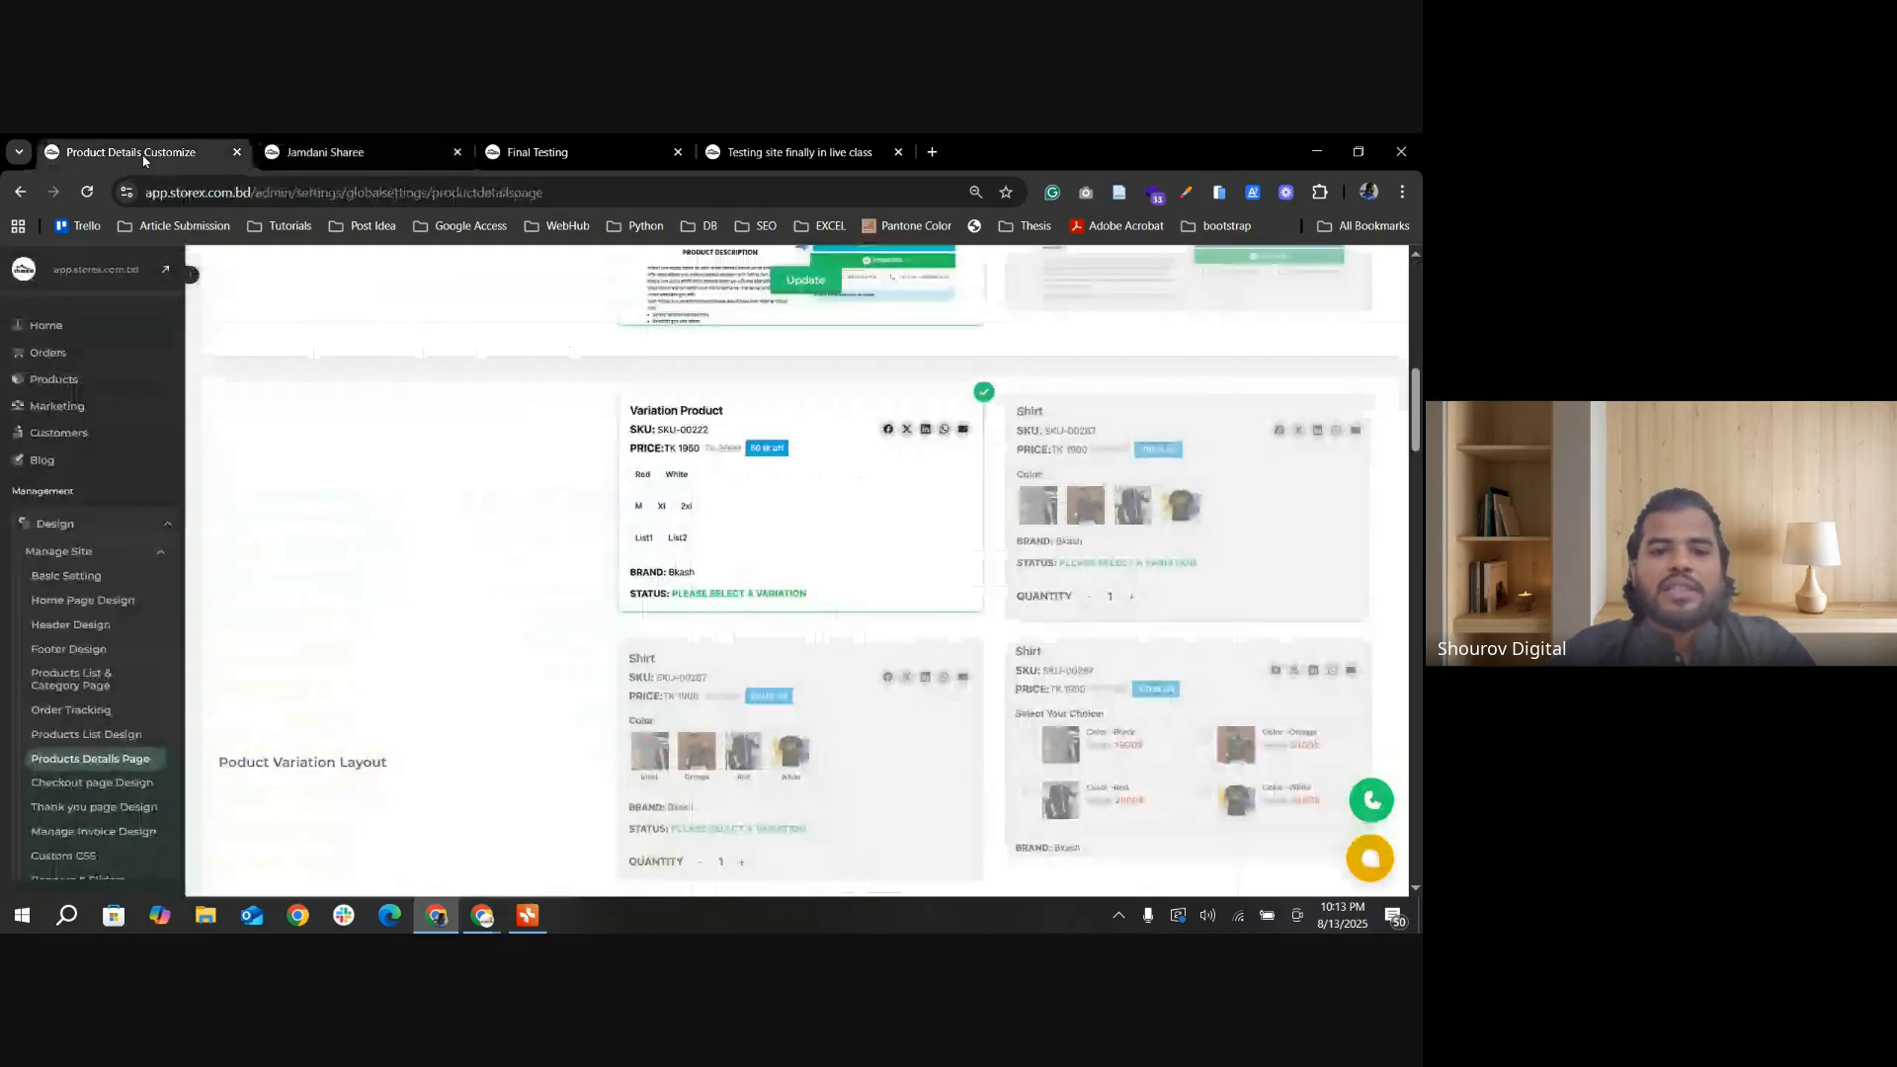
scroll(780, 627, "down", 1)
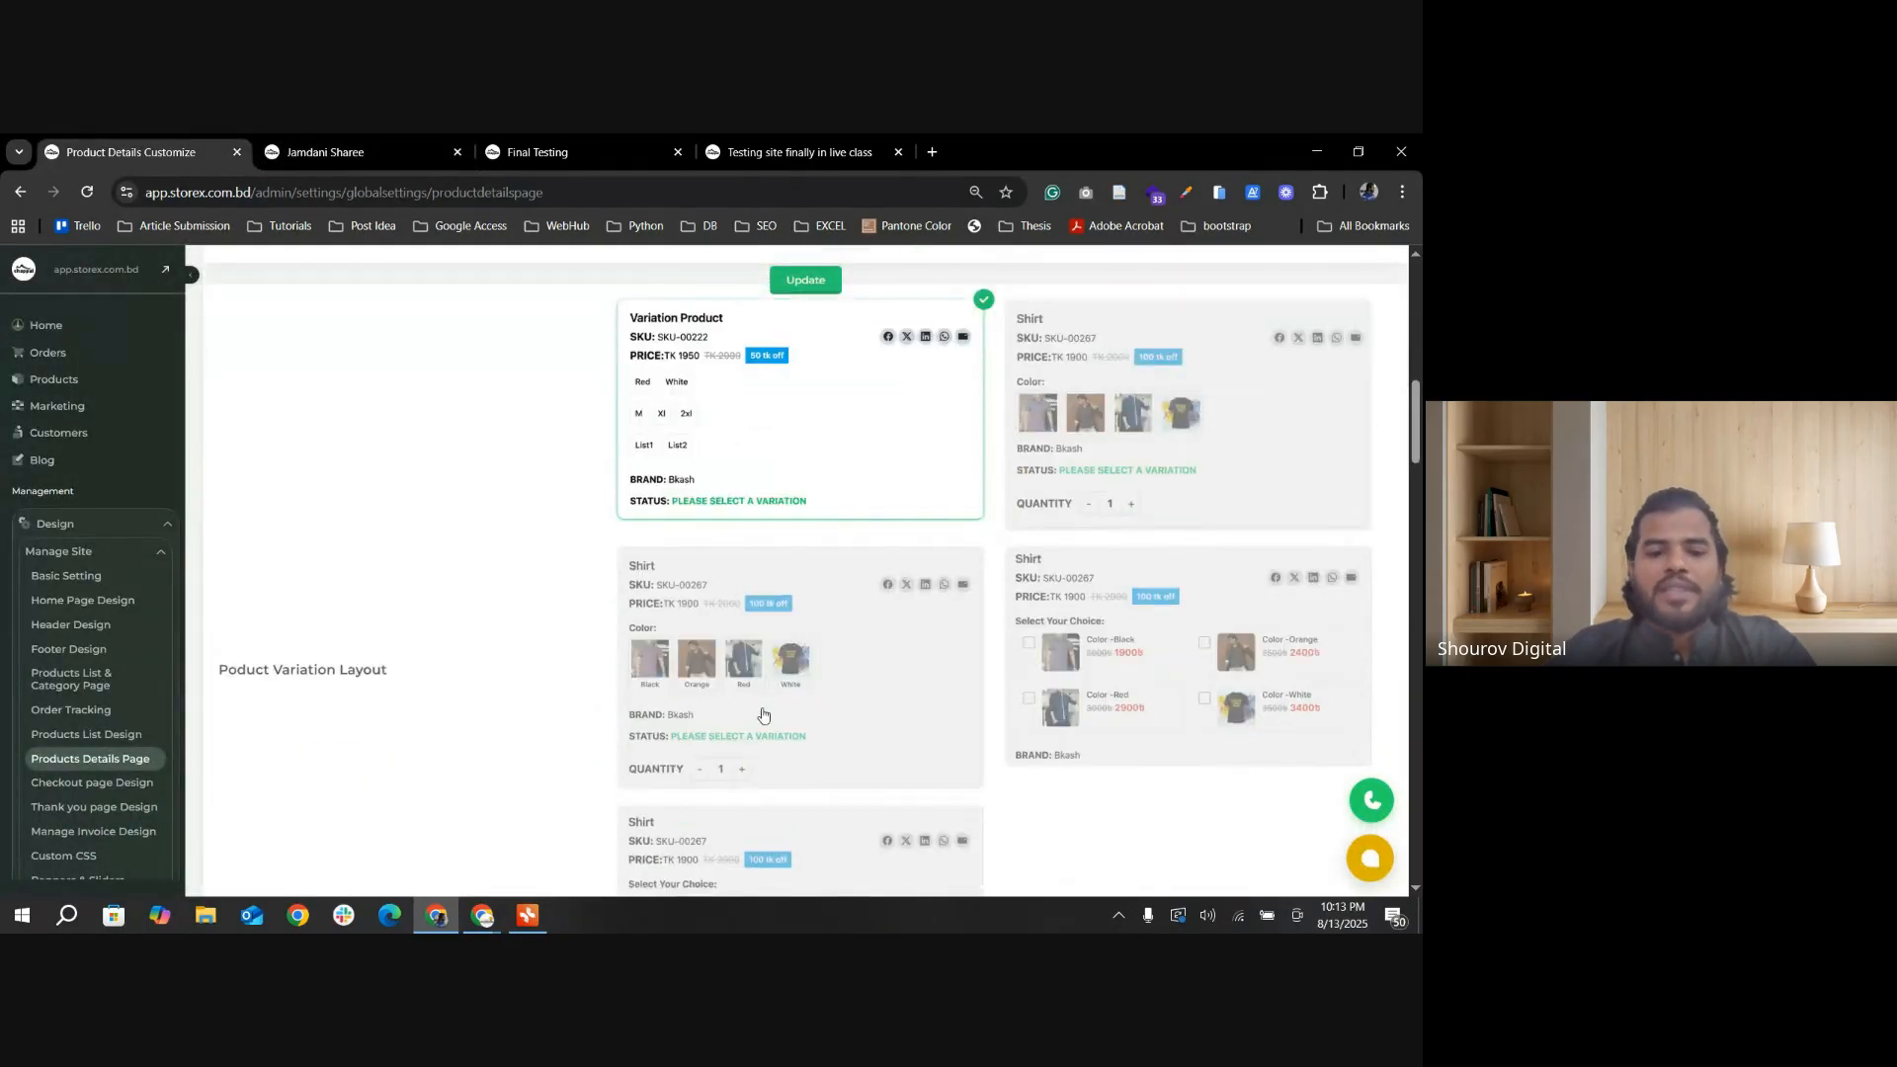
left_click(763, 715)
left_click(1135, 506)
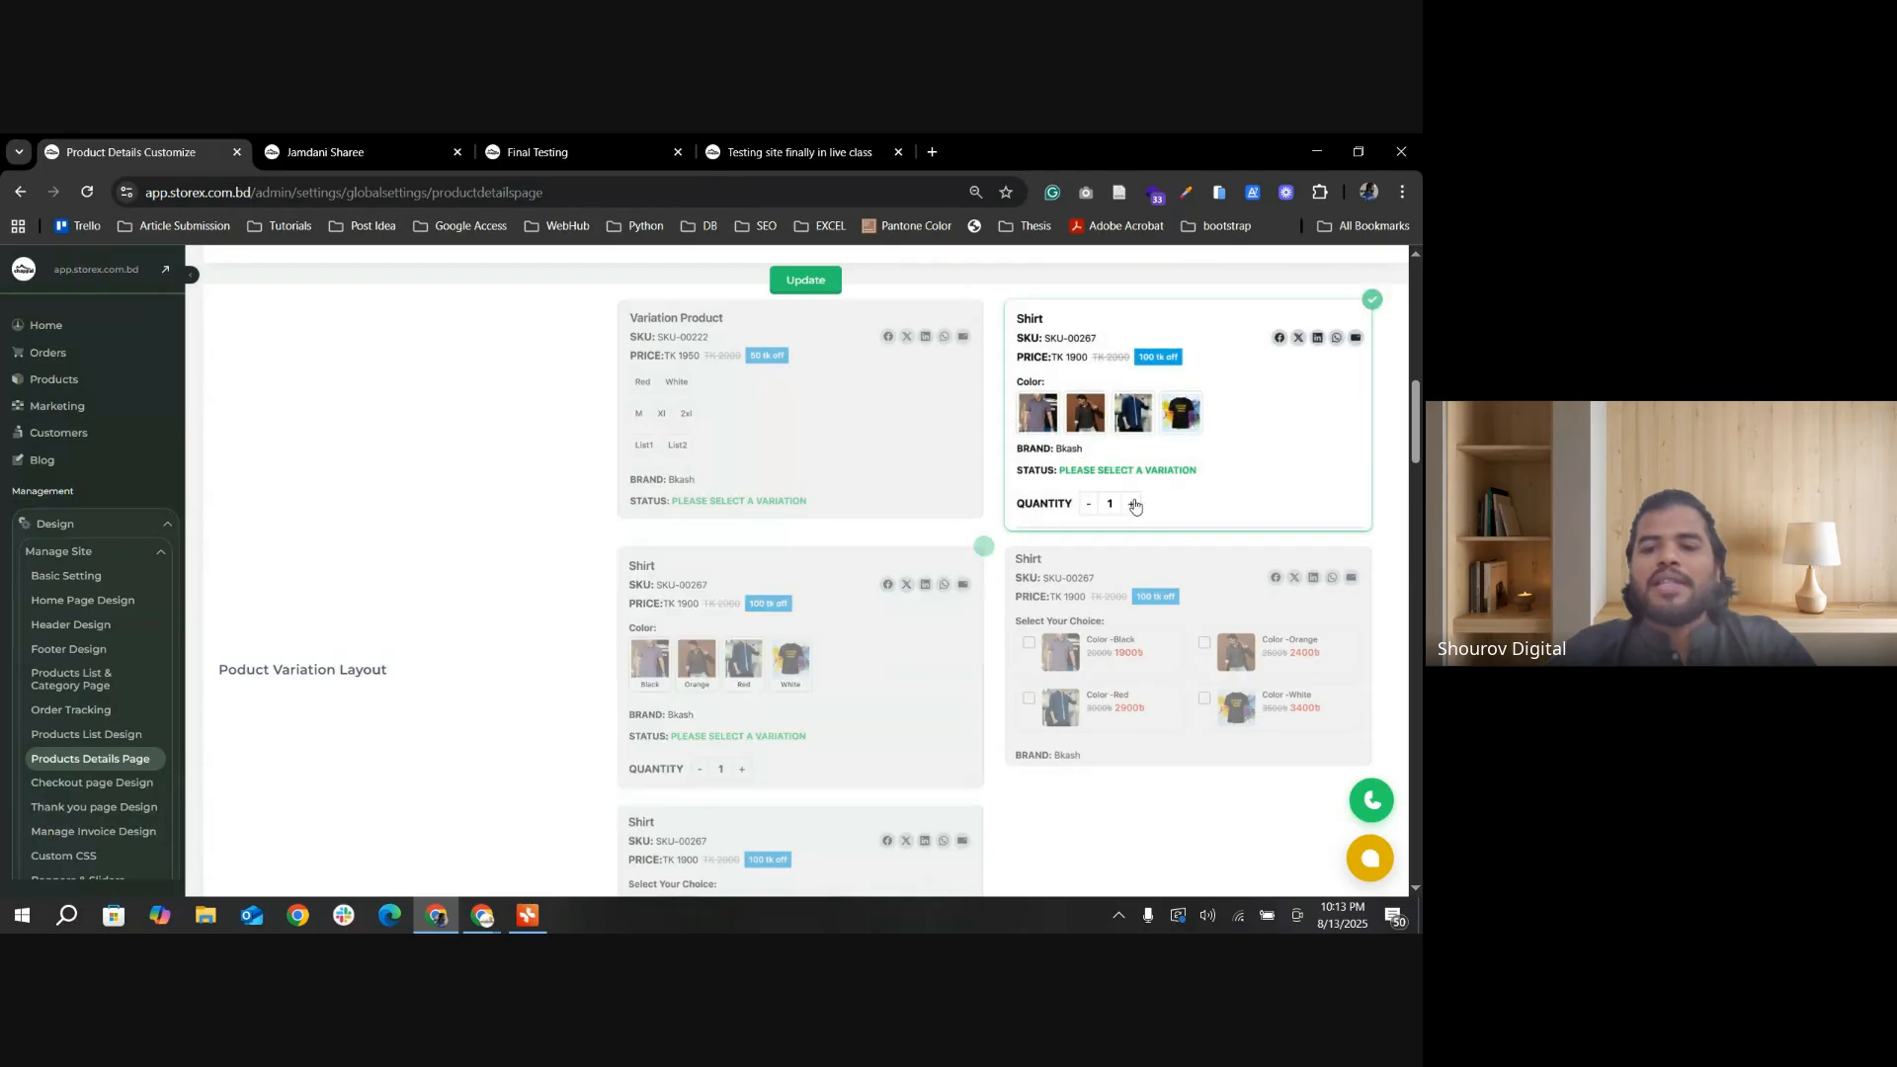
left_click(1152, 680)
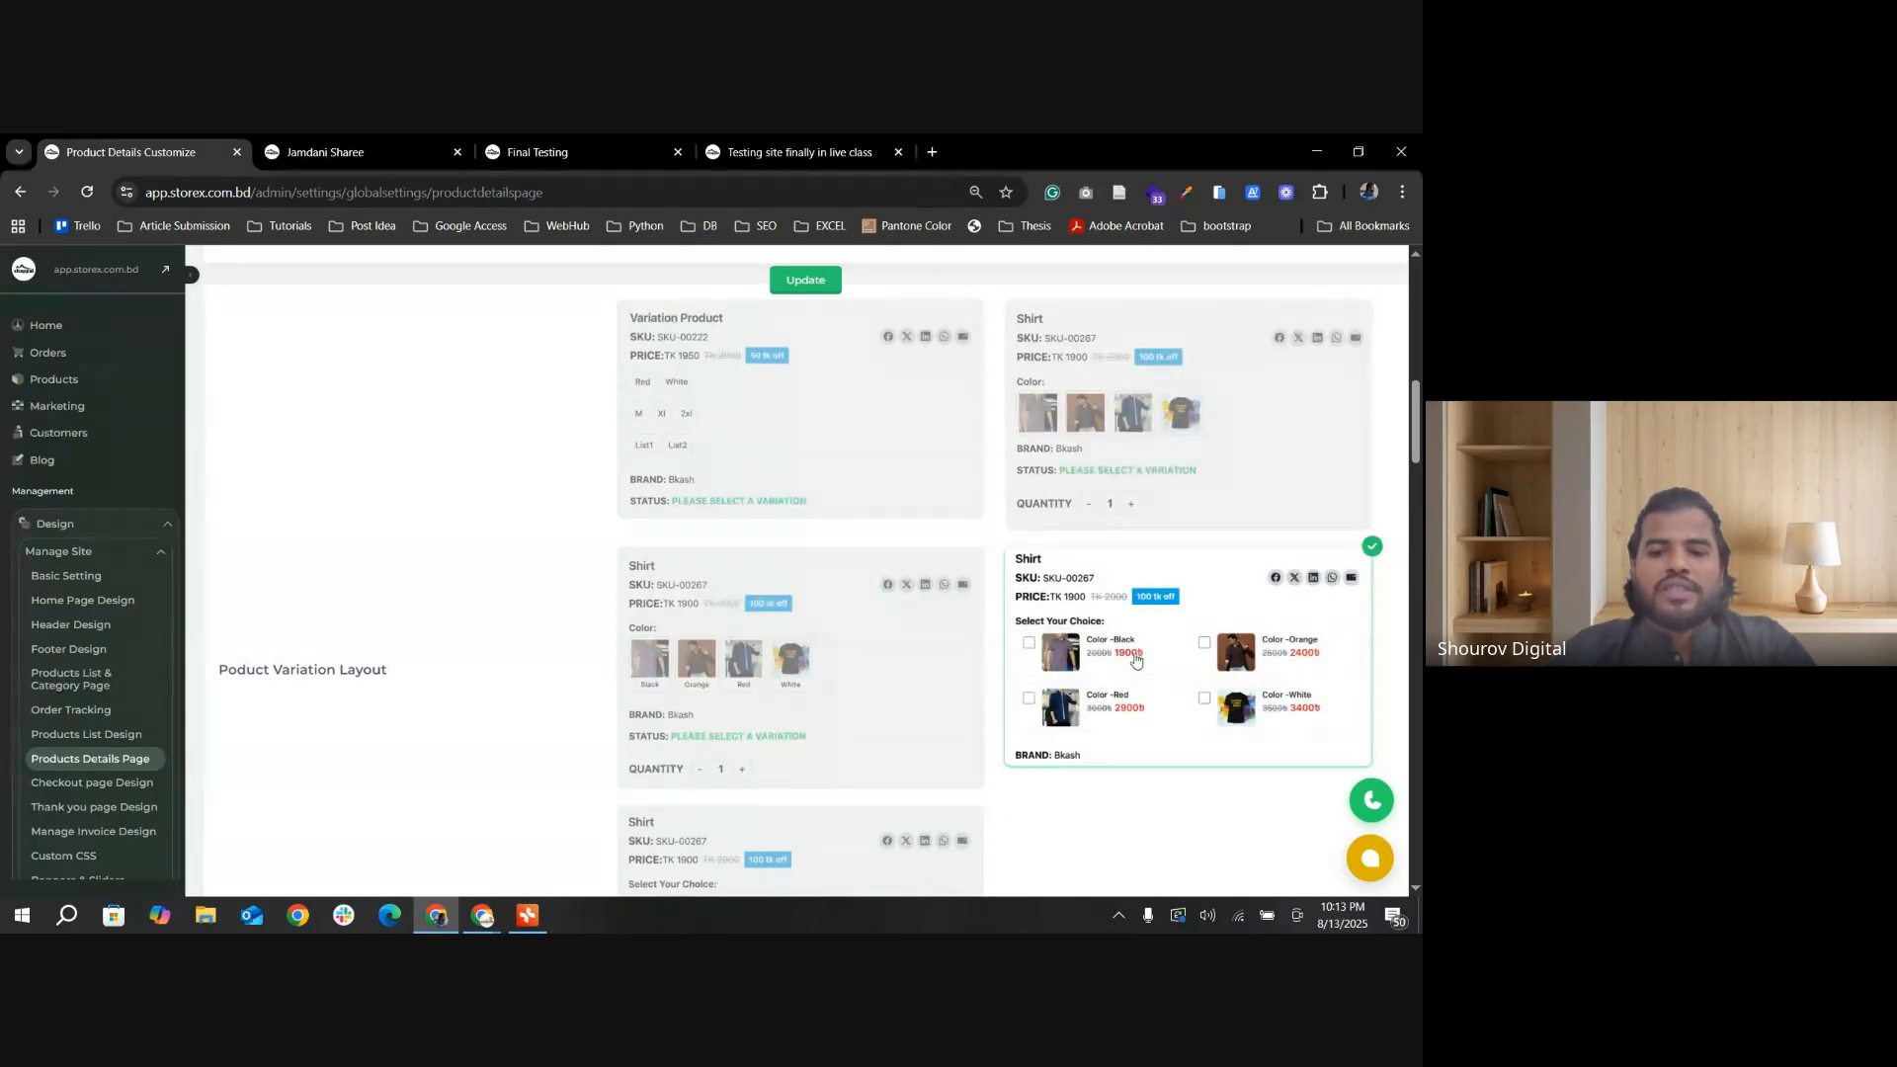
left_click(805, 707)
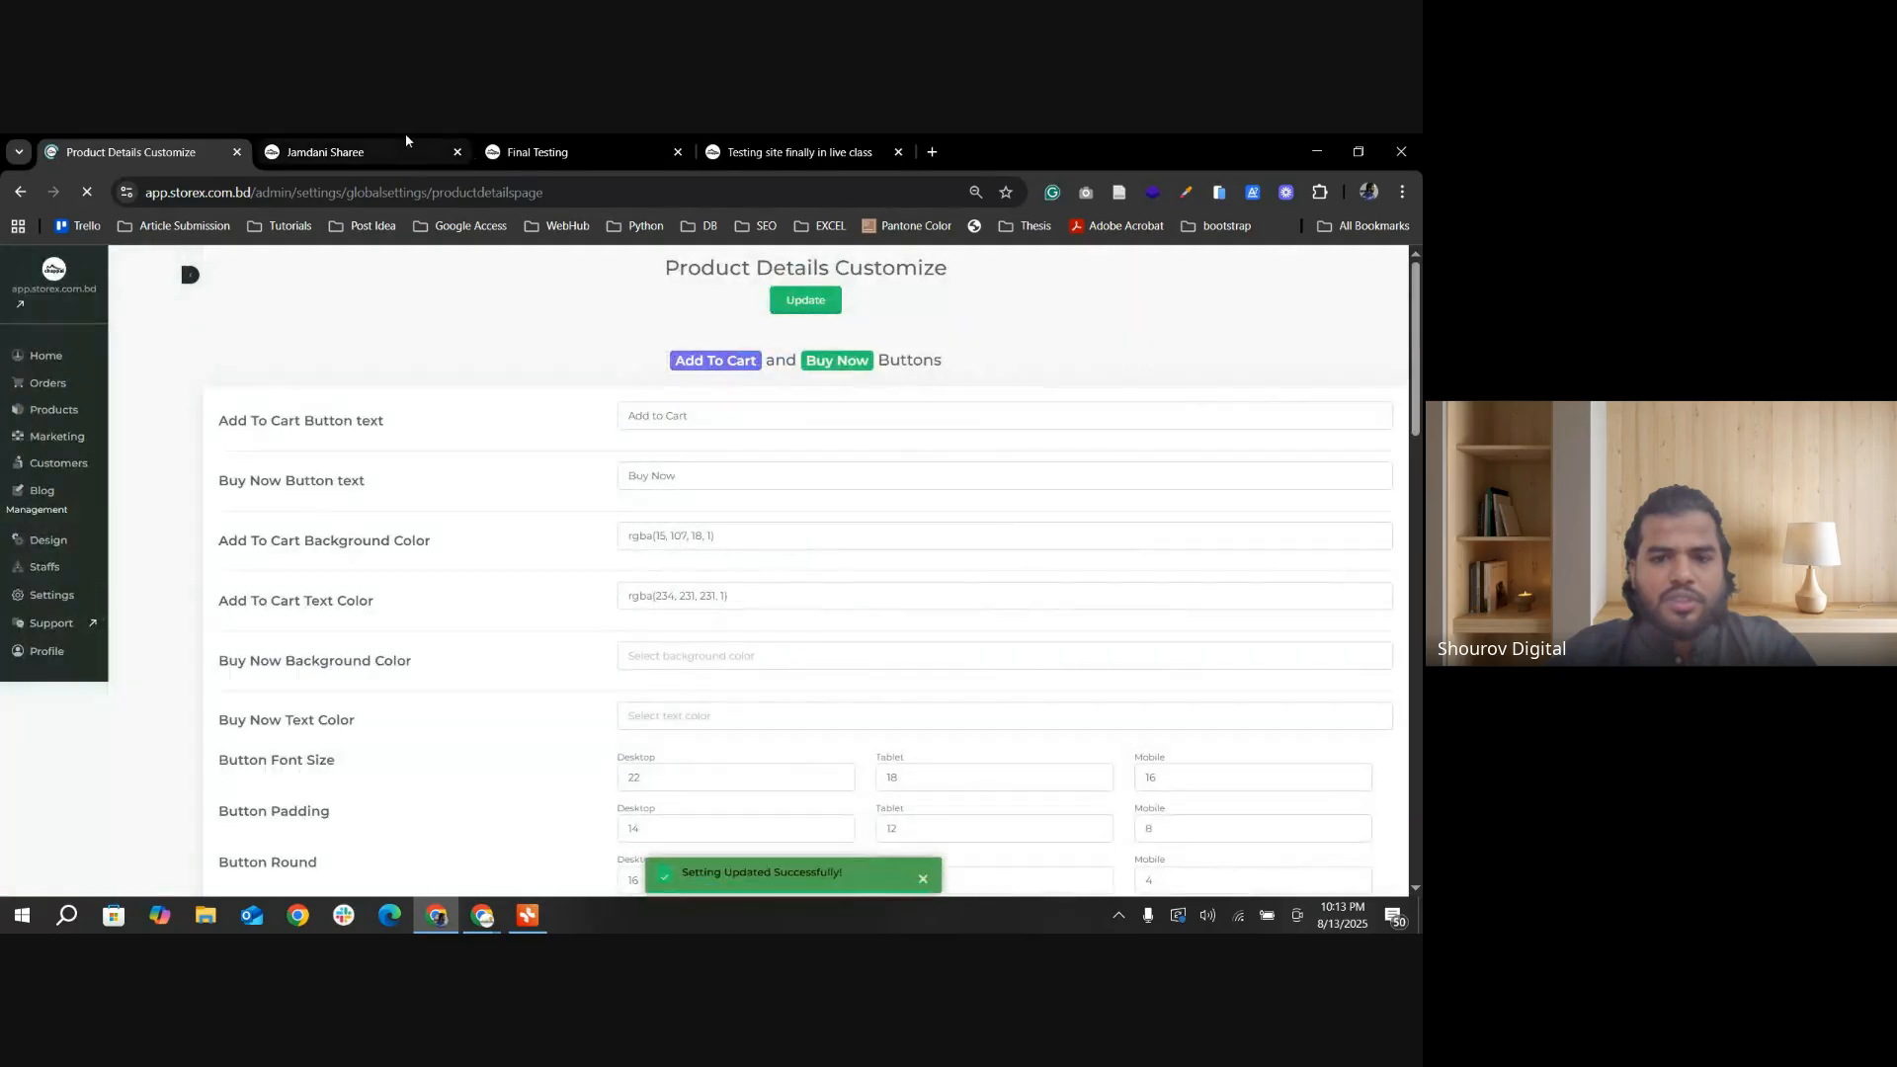
Step: Reload the Jamdani Sharee page and examine how the chosen variation layout displays its colors, sizes and share icons
left_click(334, 154)
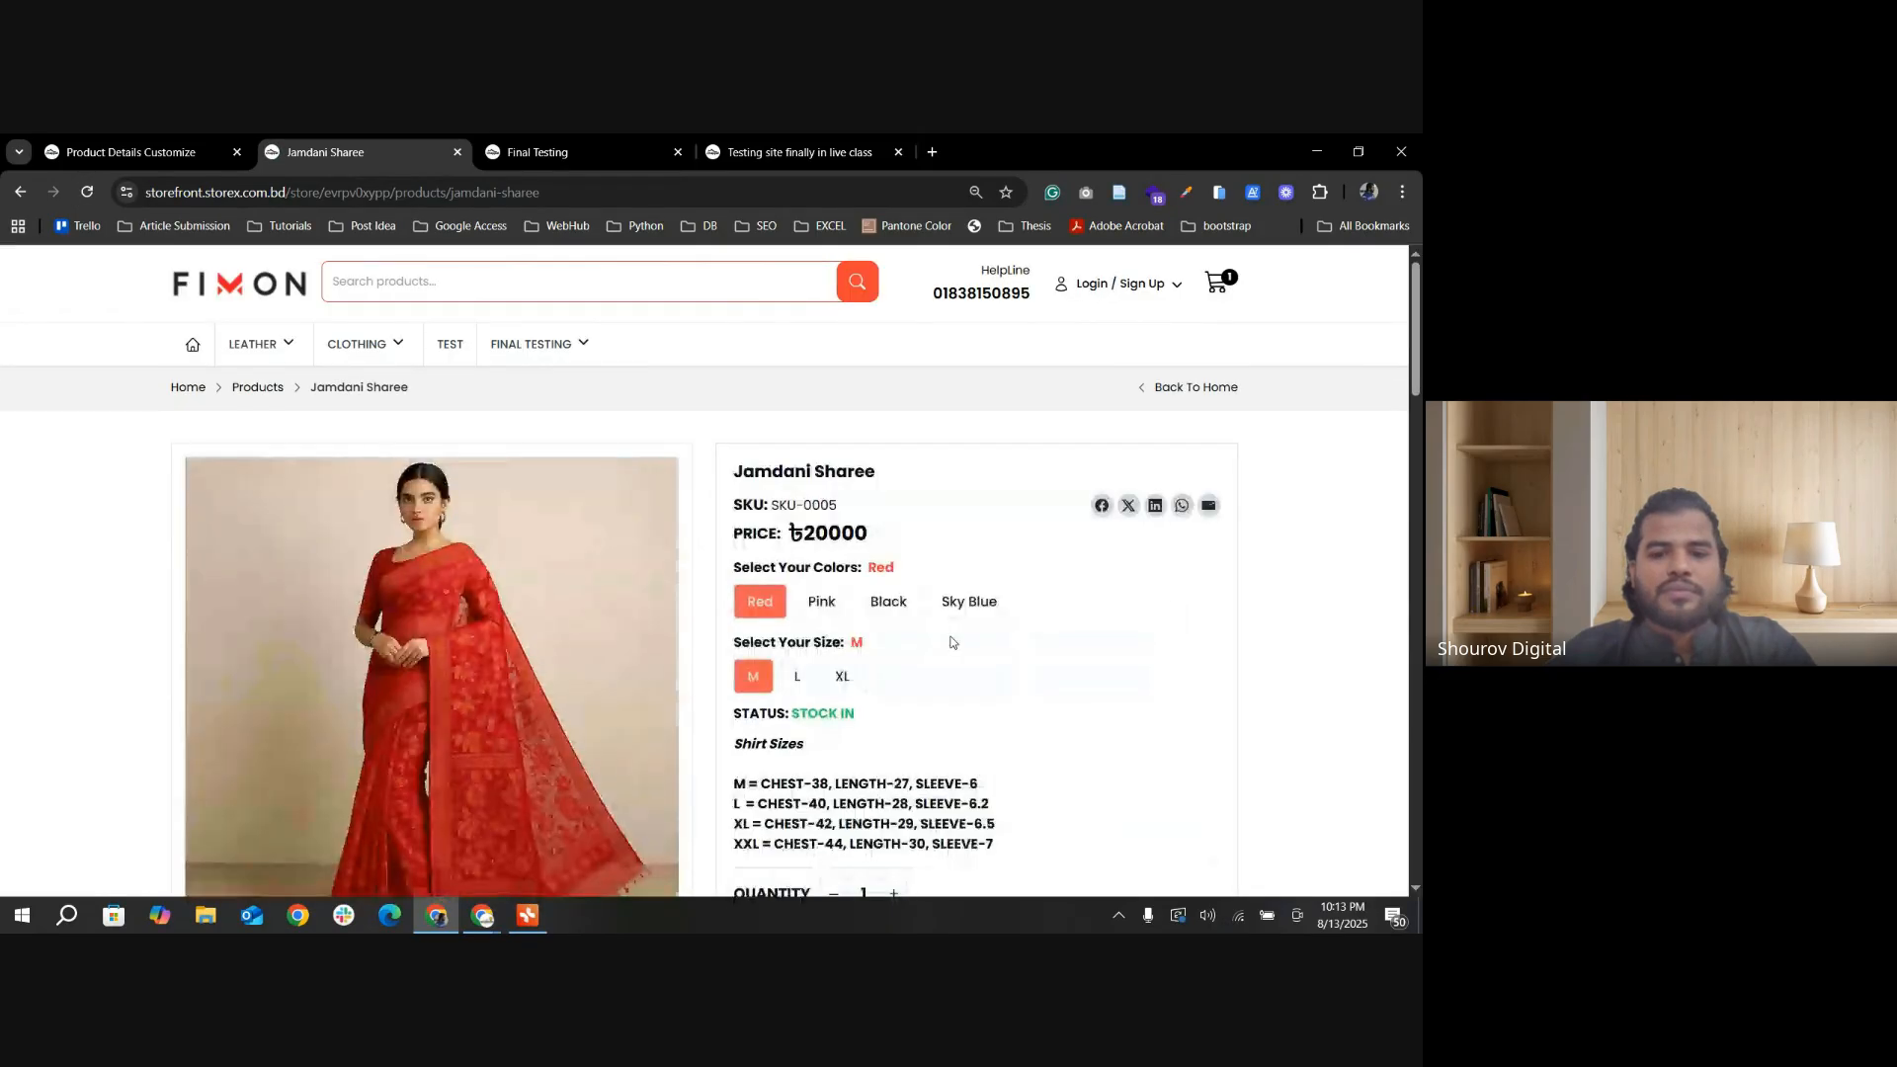
scroll(875, 679, "down", 4)
scroll(875, 678, "up", 2)
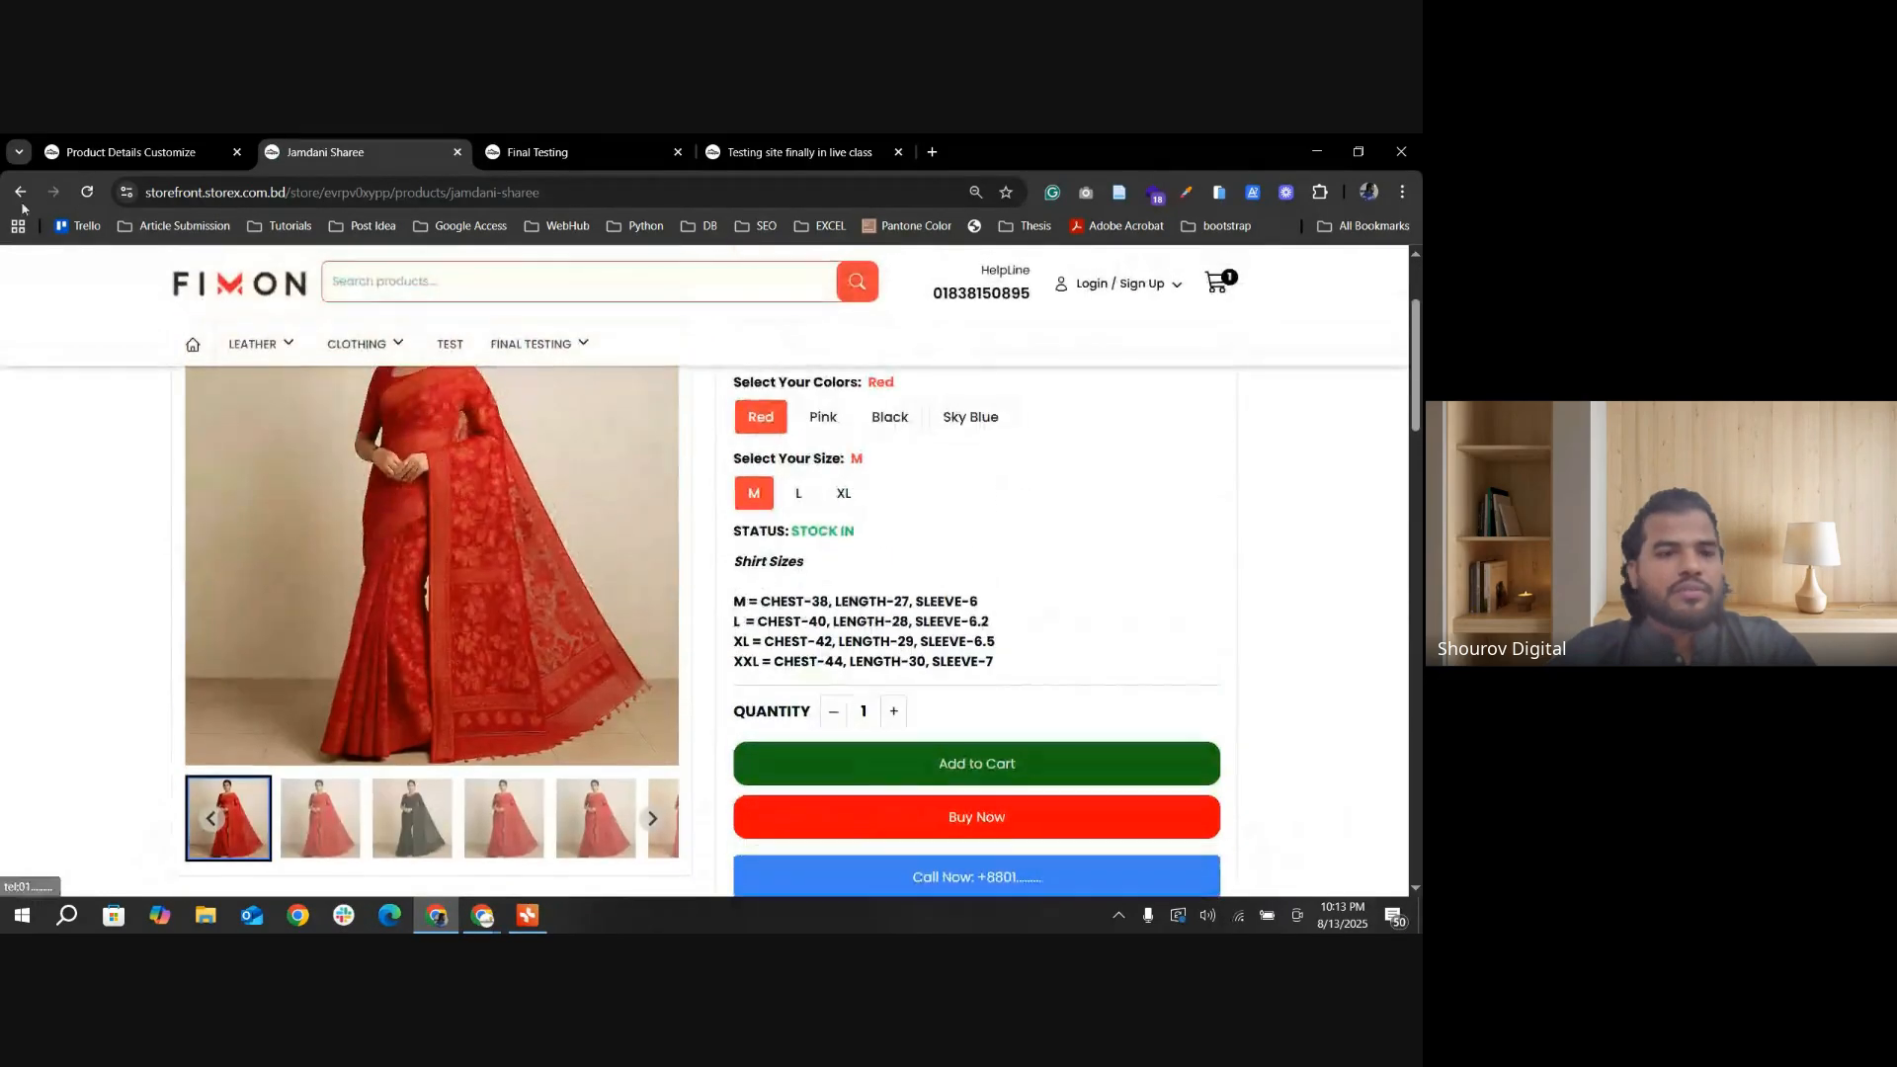
left_click(83, 194)
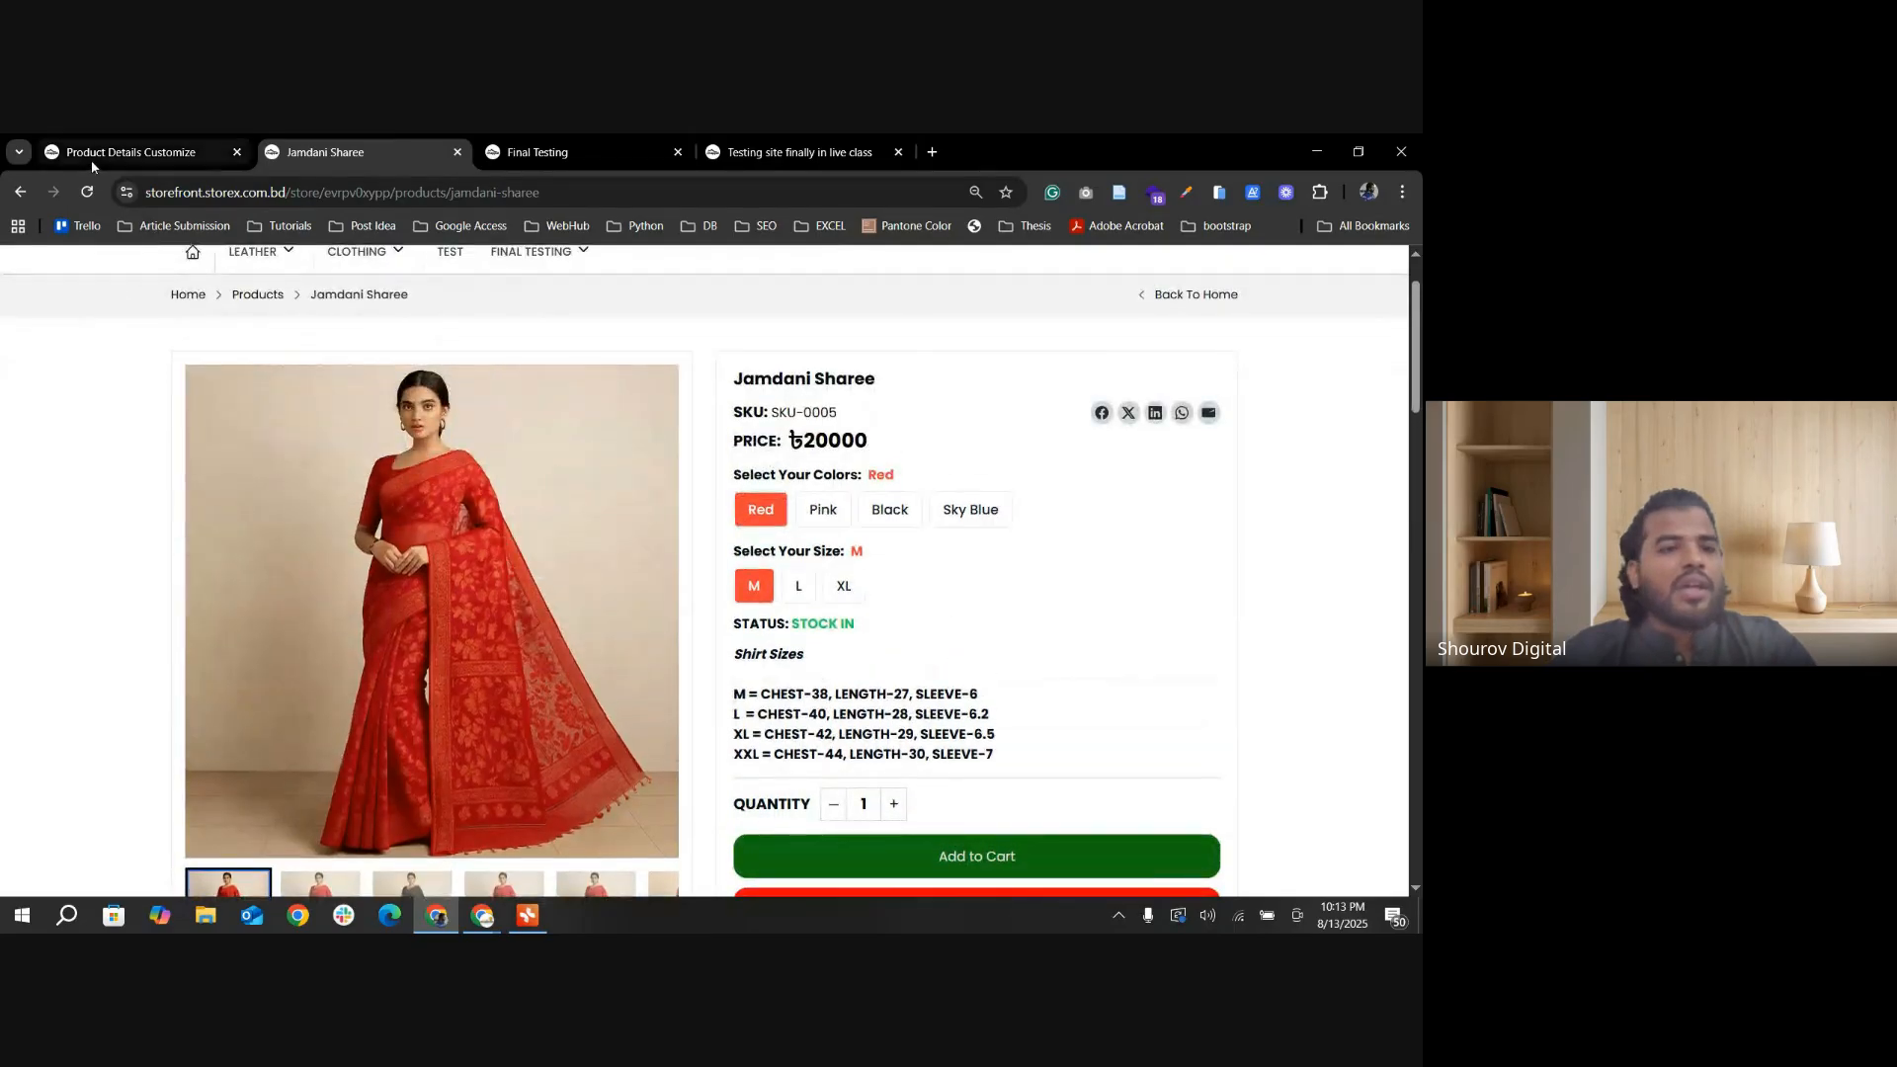
Step: Return to the Product Details Customize settings and examine the Variation Description Position options, keeping On Hover
left_click(91, 158)
scroll(886, 615, "down", 7)
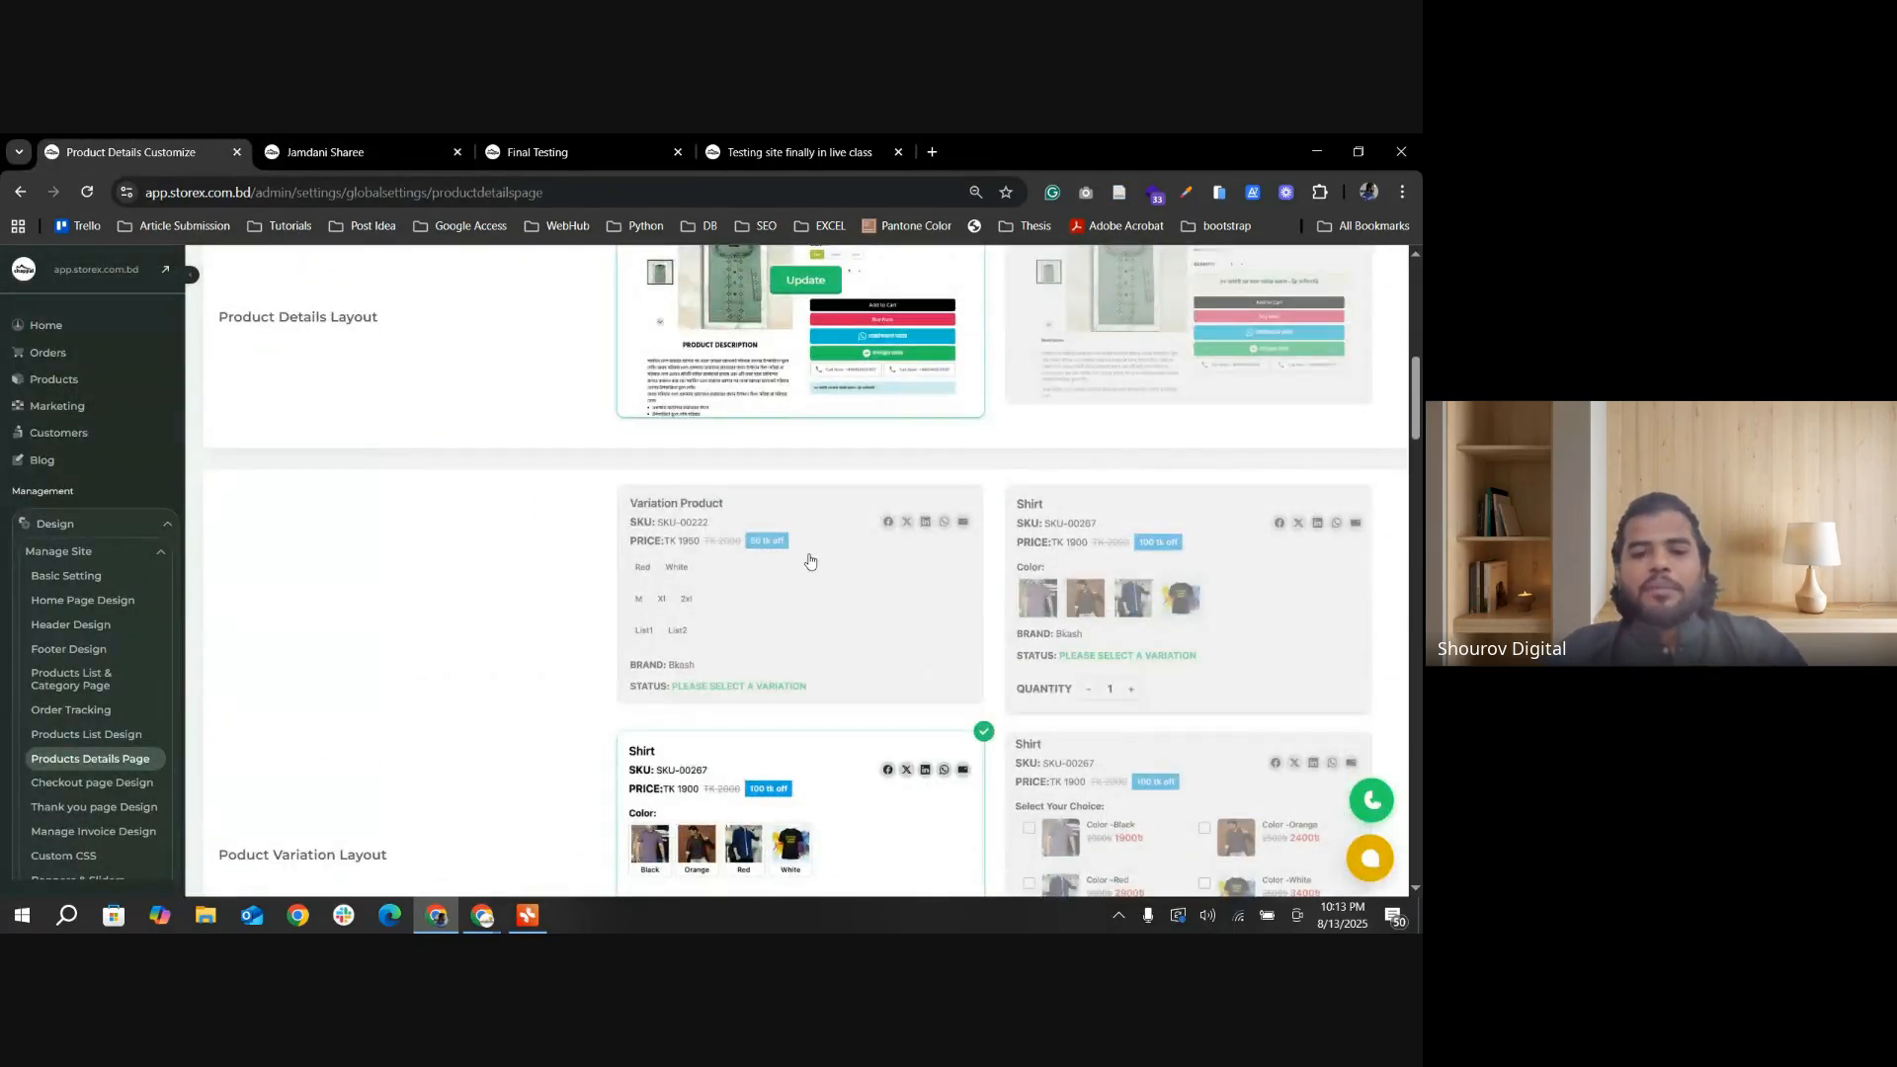
scroll(809, 562, "down", 5)
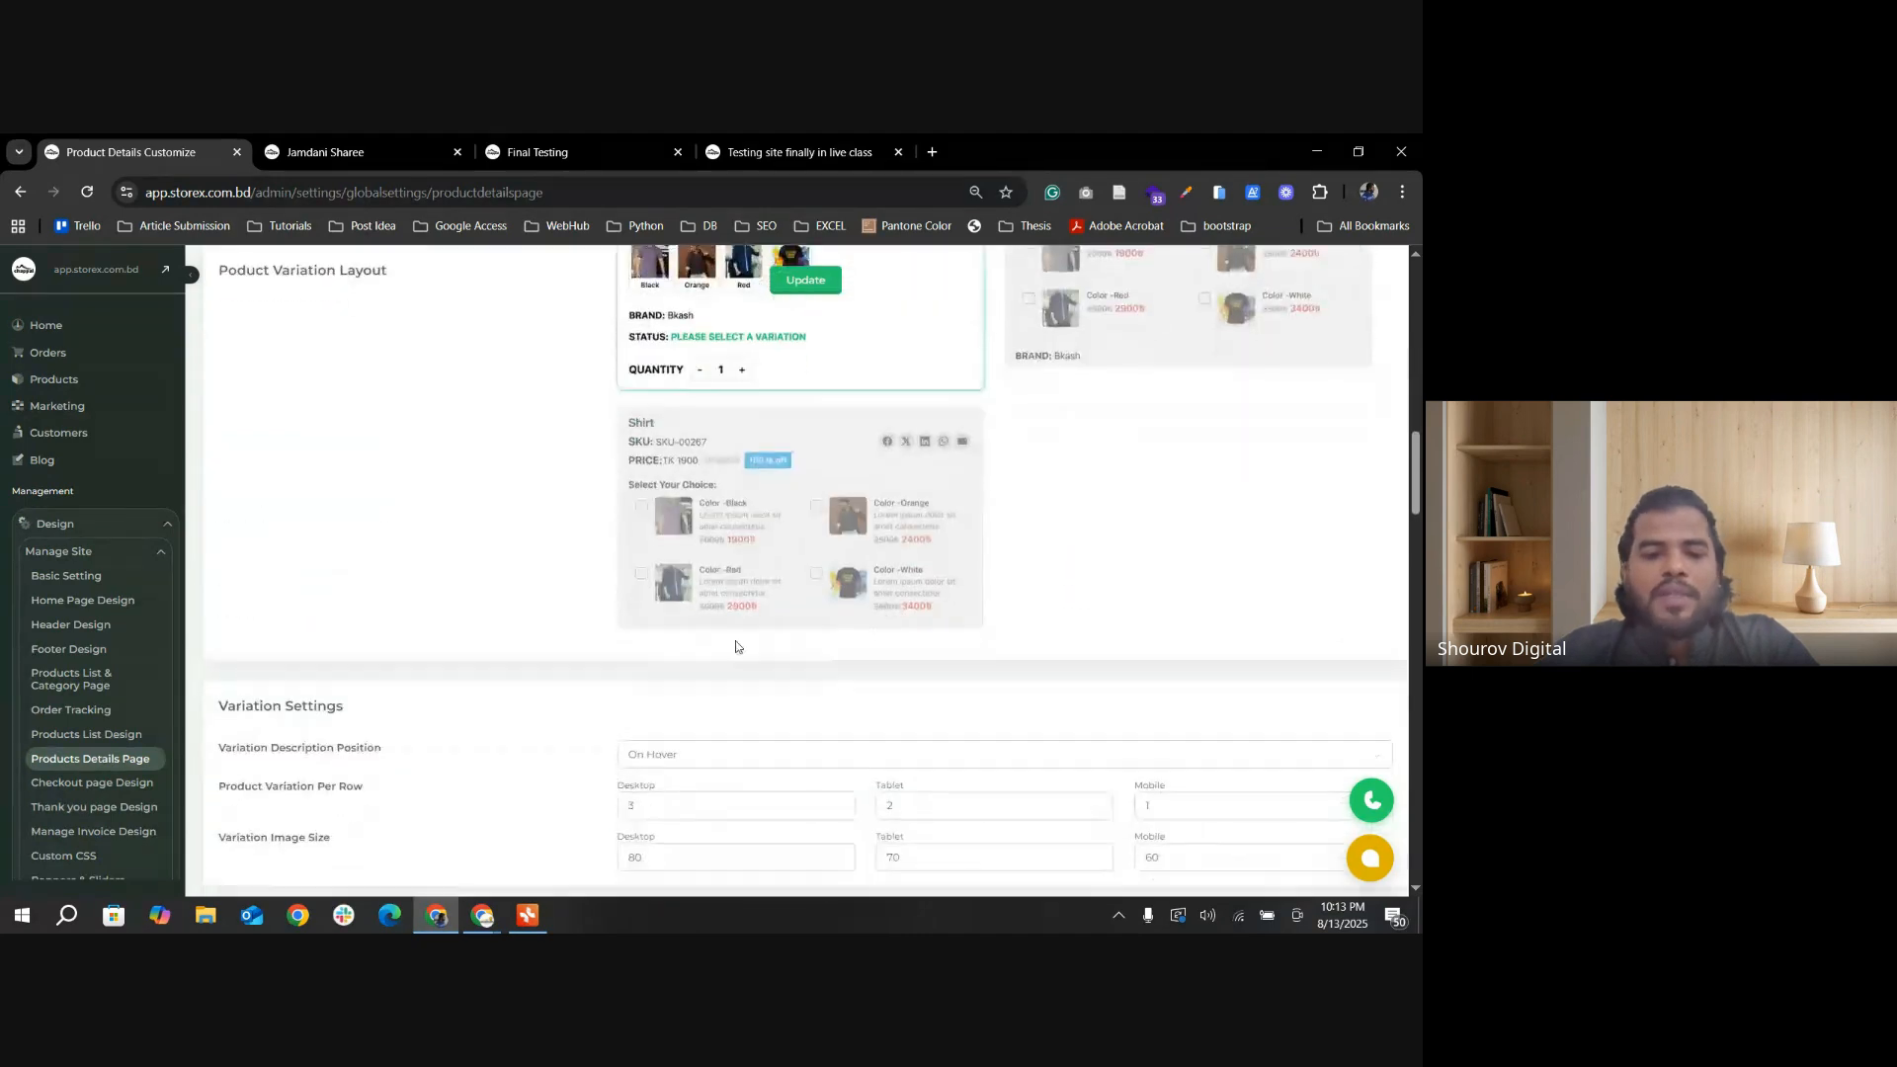
scroll(622, 623, "down", 2)
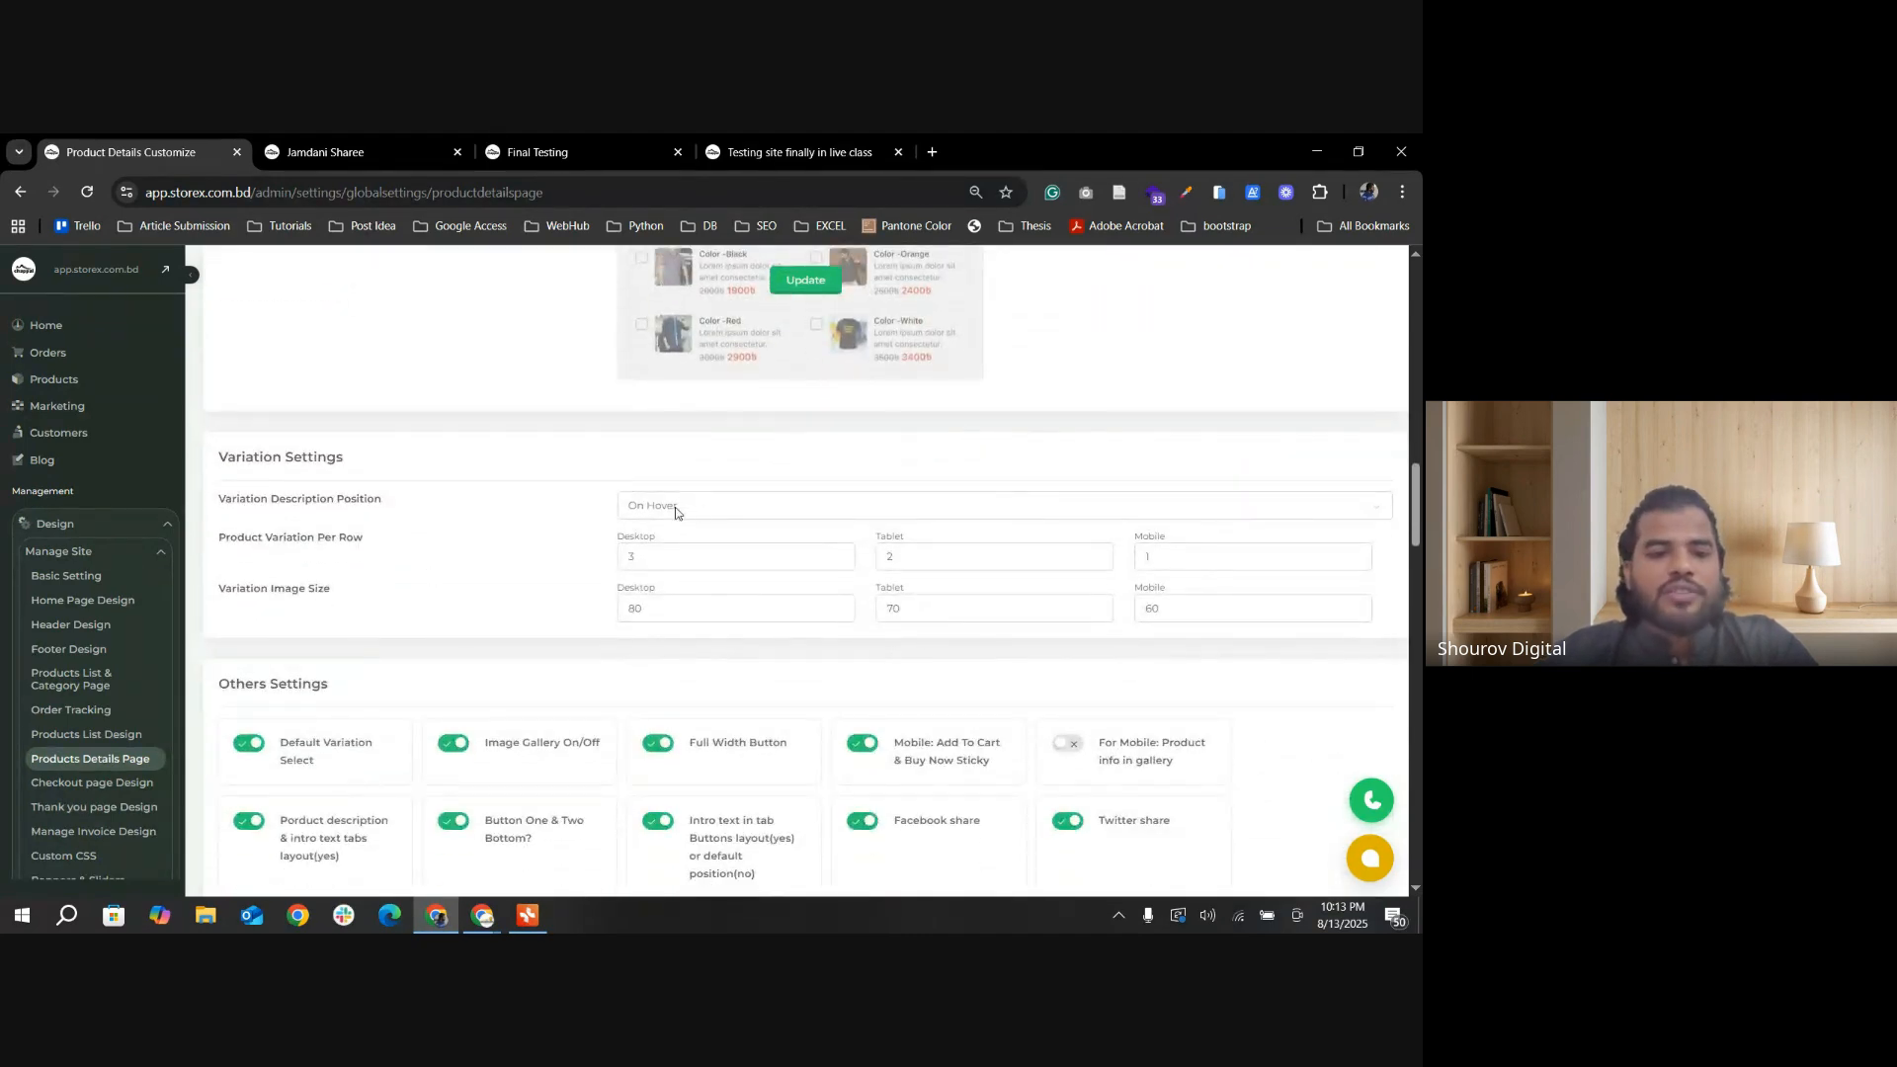
left_click(729, 511)
left_click(727, 501)
left_click(728, 504)
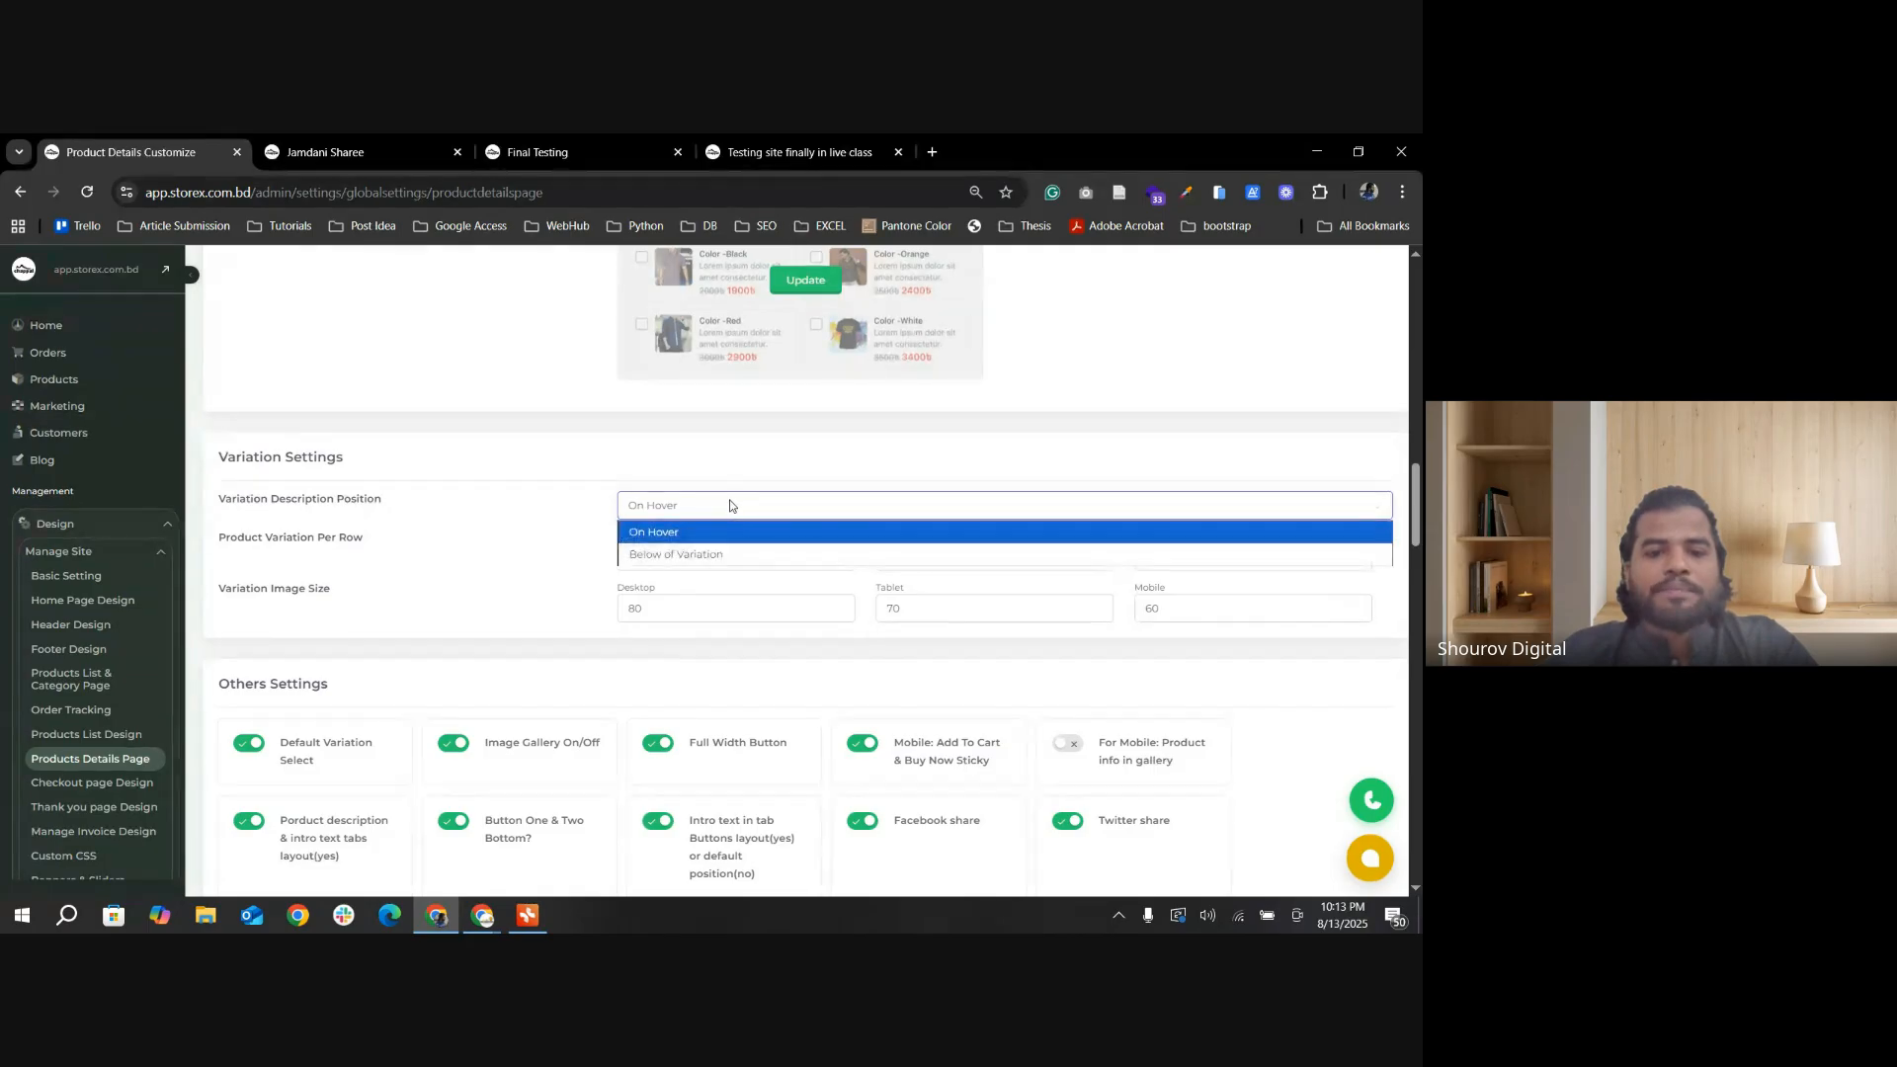
left_click(691, 509)
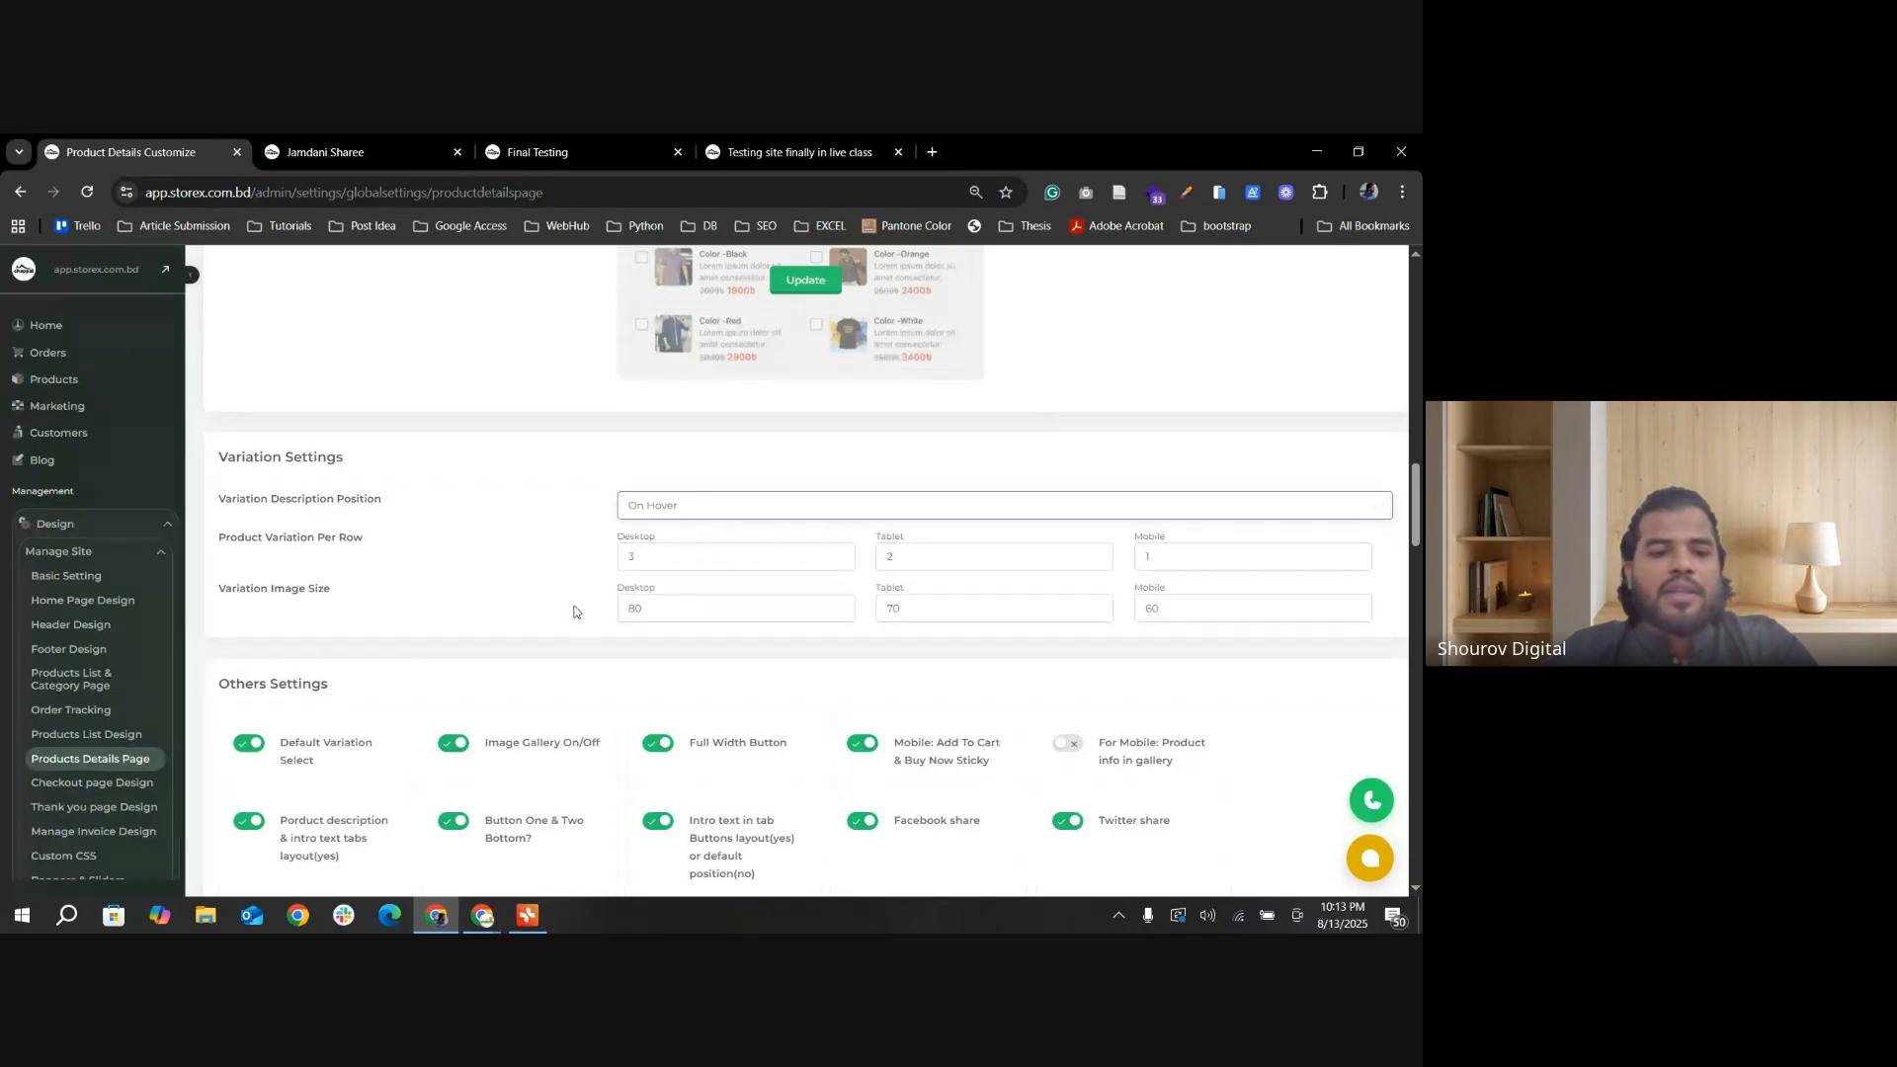
Step: Switch the product variation layout to the Variation Product one with plain text options and update the settings
scroll(574, 612, "down", 3)
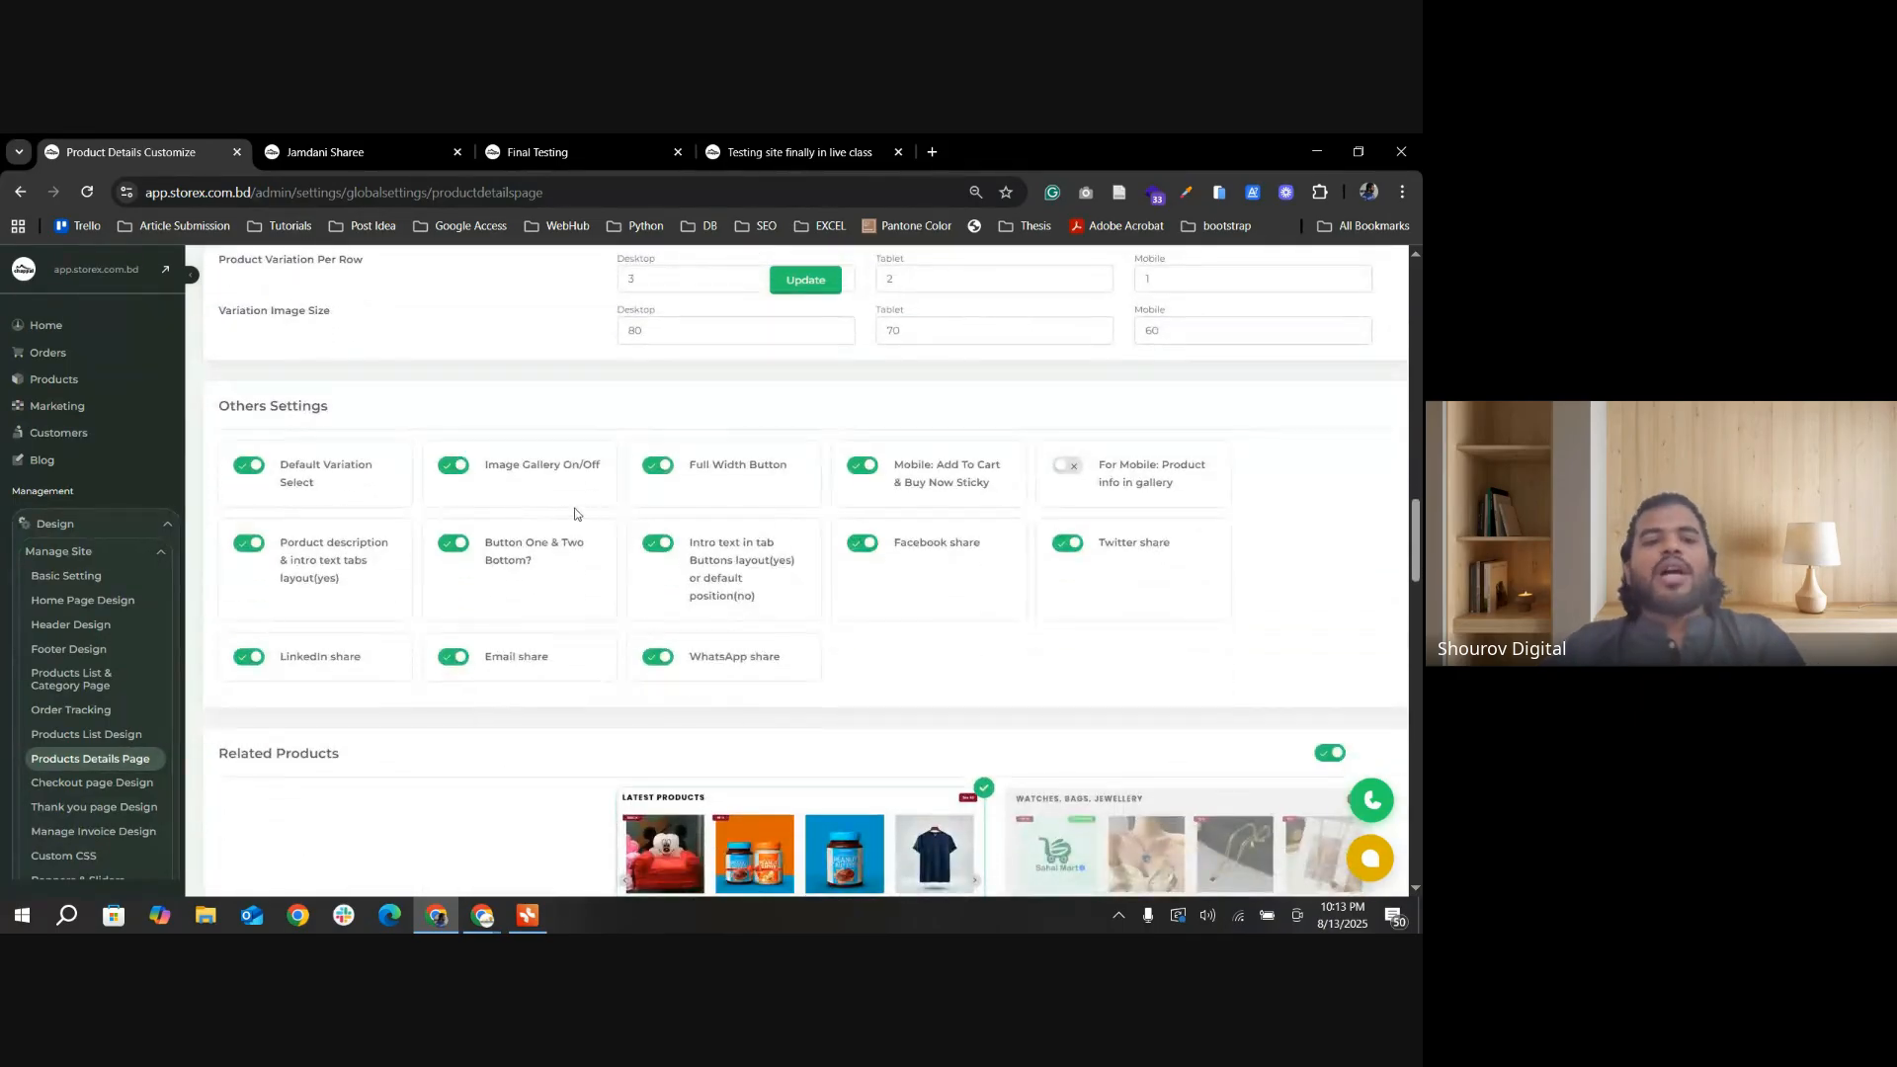
scroll(574, 513, "up", 15)
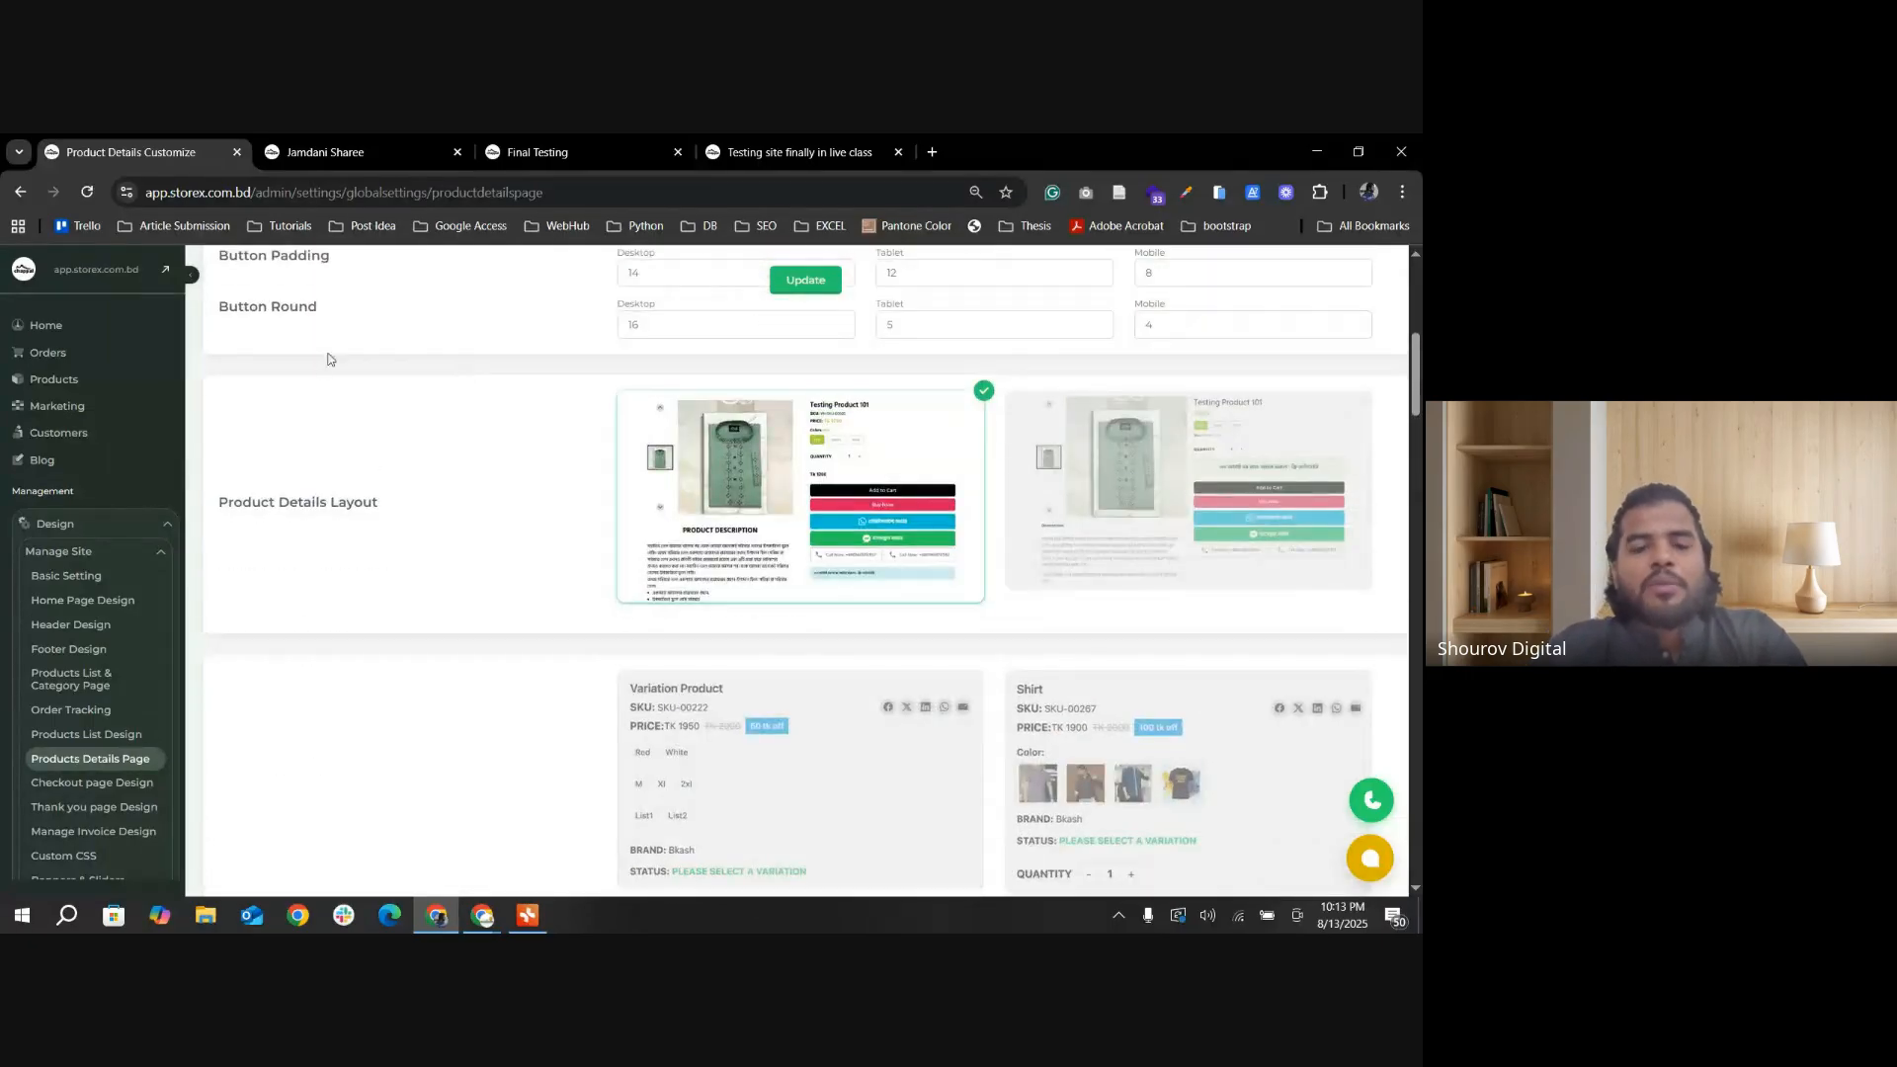
scroll(329, 358, "up", 5)
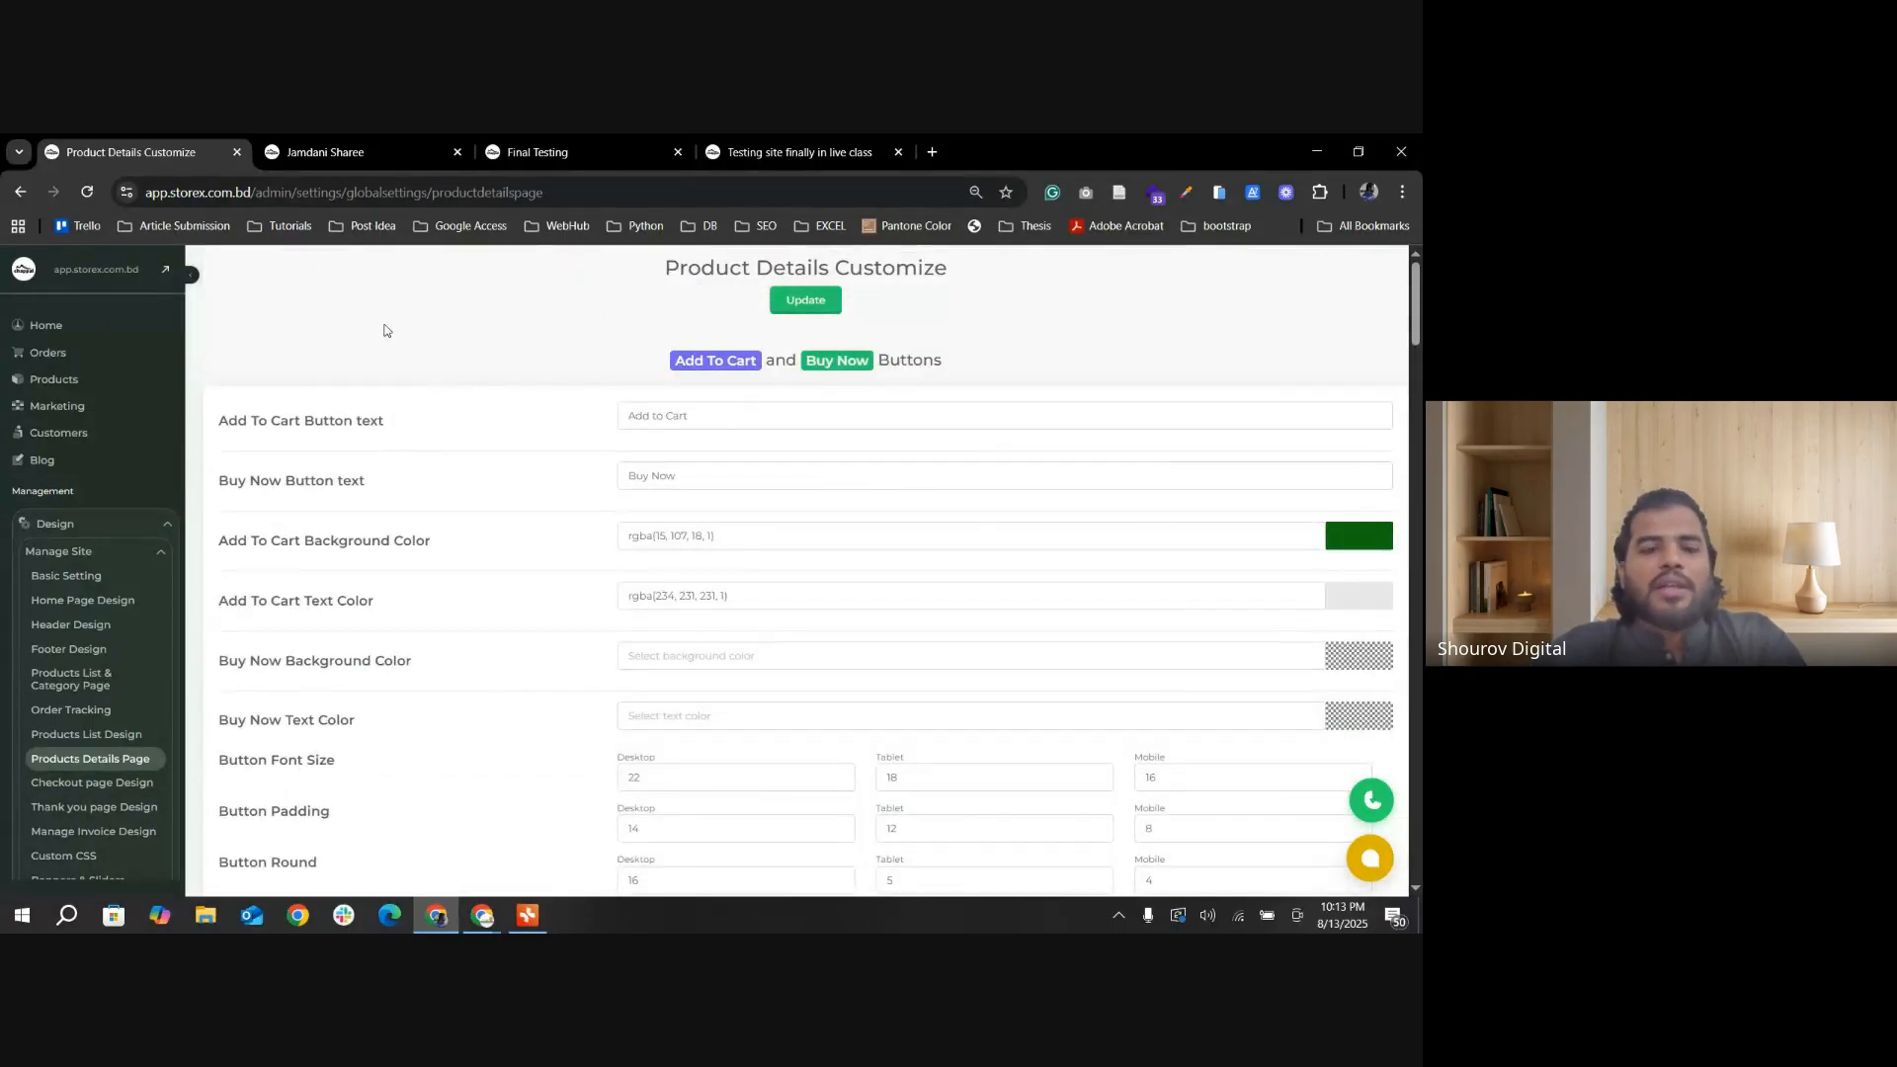
scroll(1169, 514, "down", 12)
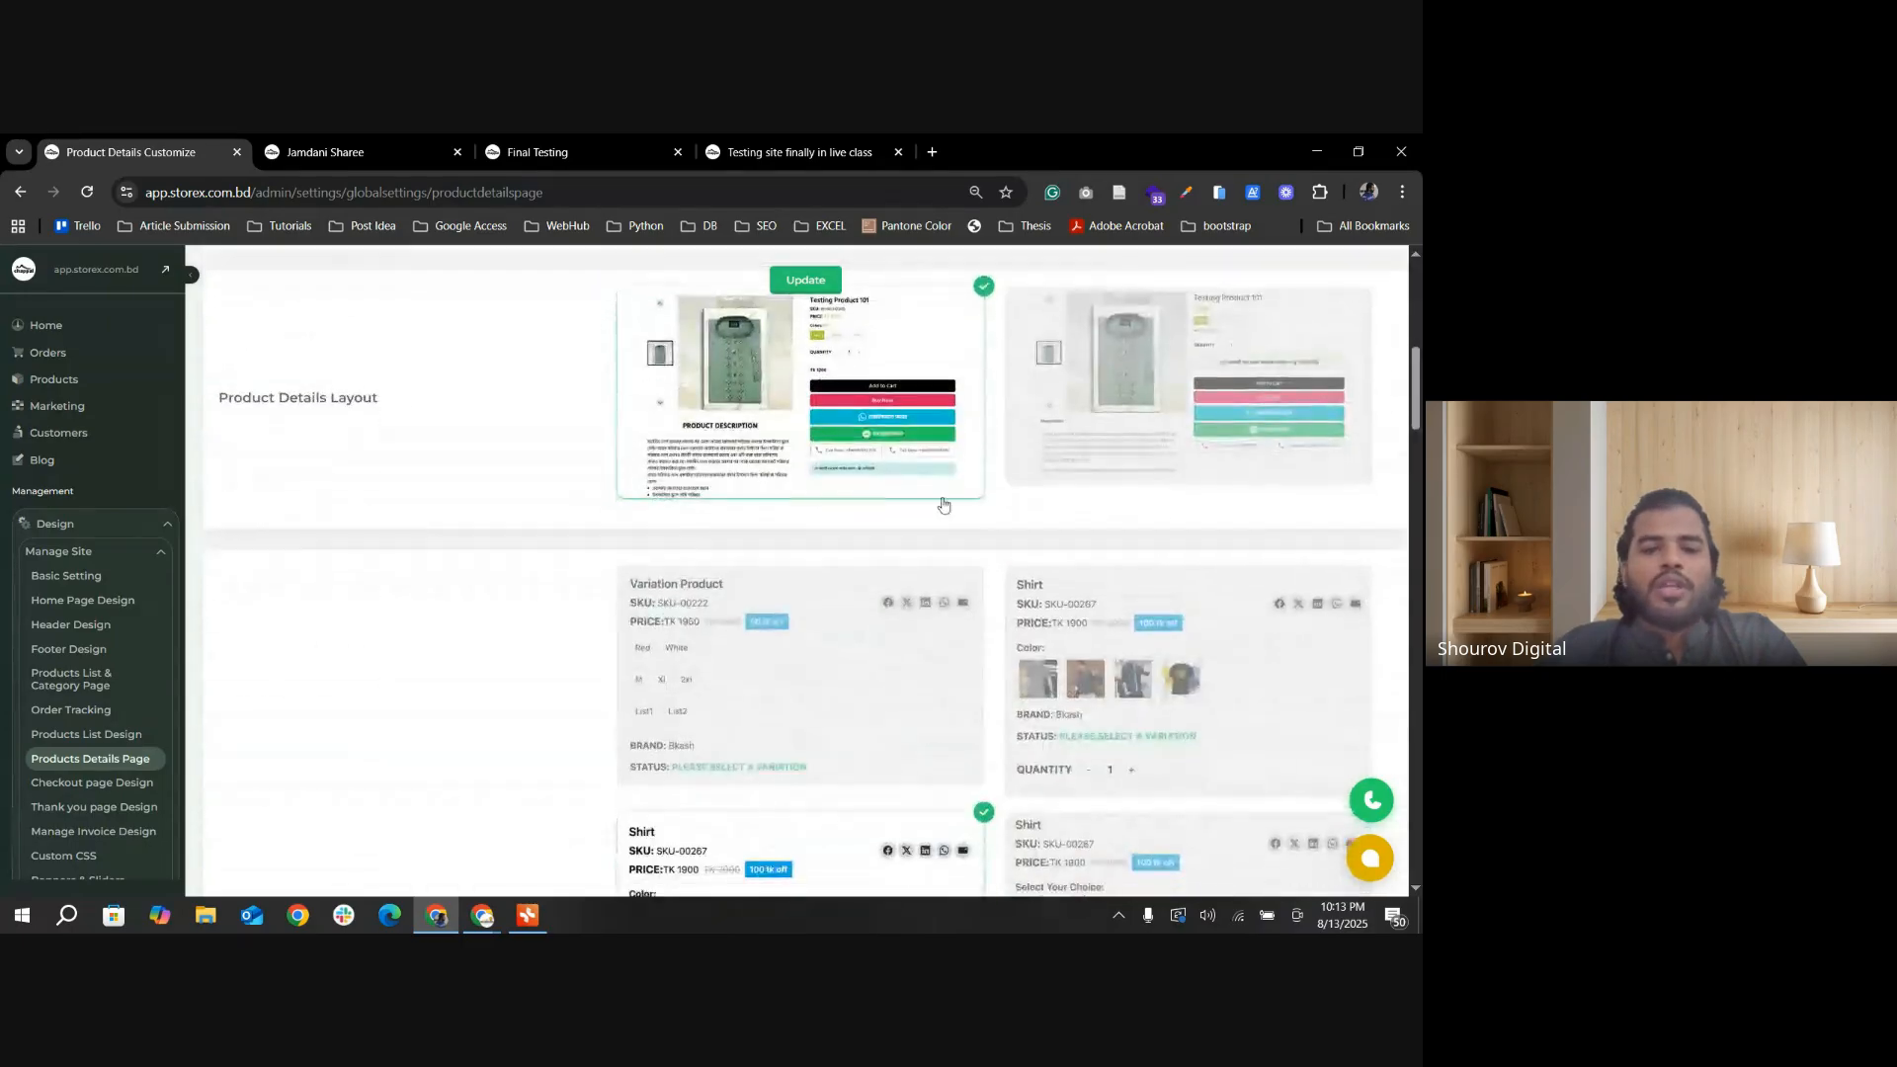
scroll(1235, 554, "down", 3)
scroll(787, 475, "up", 2)
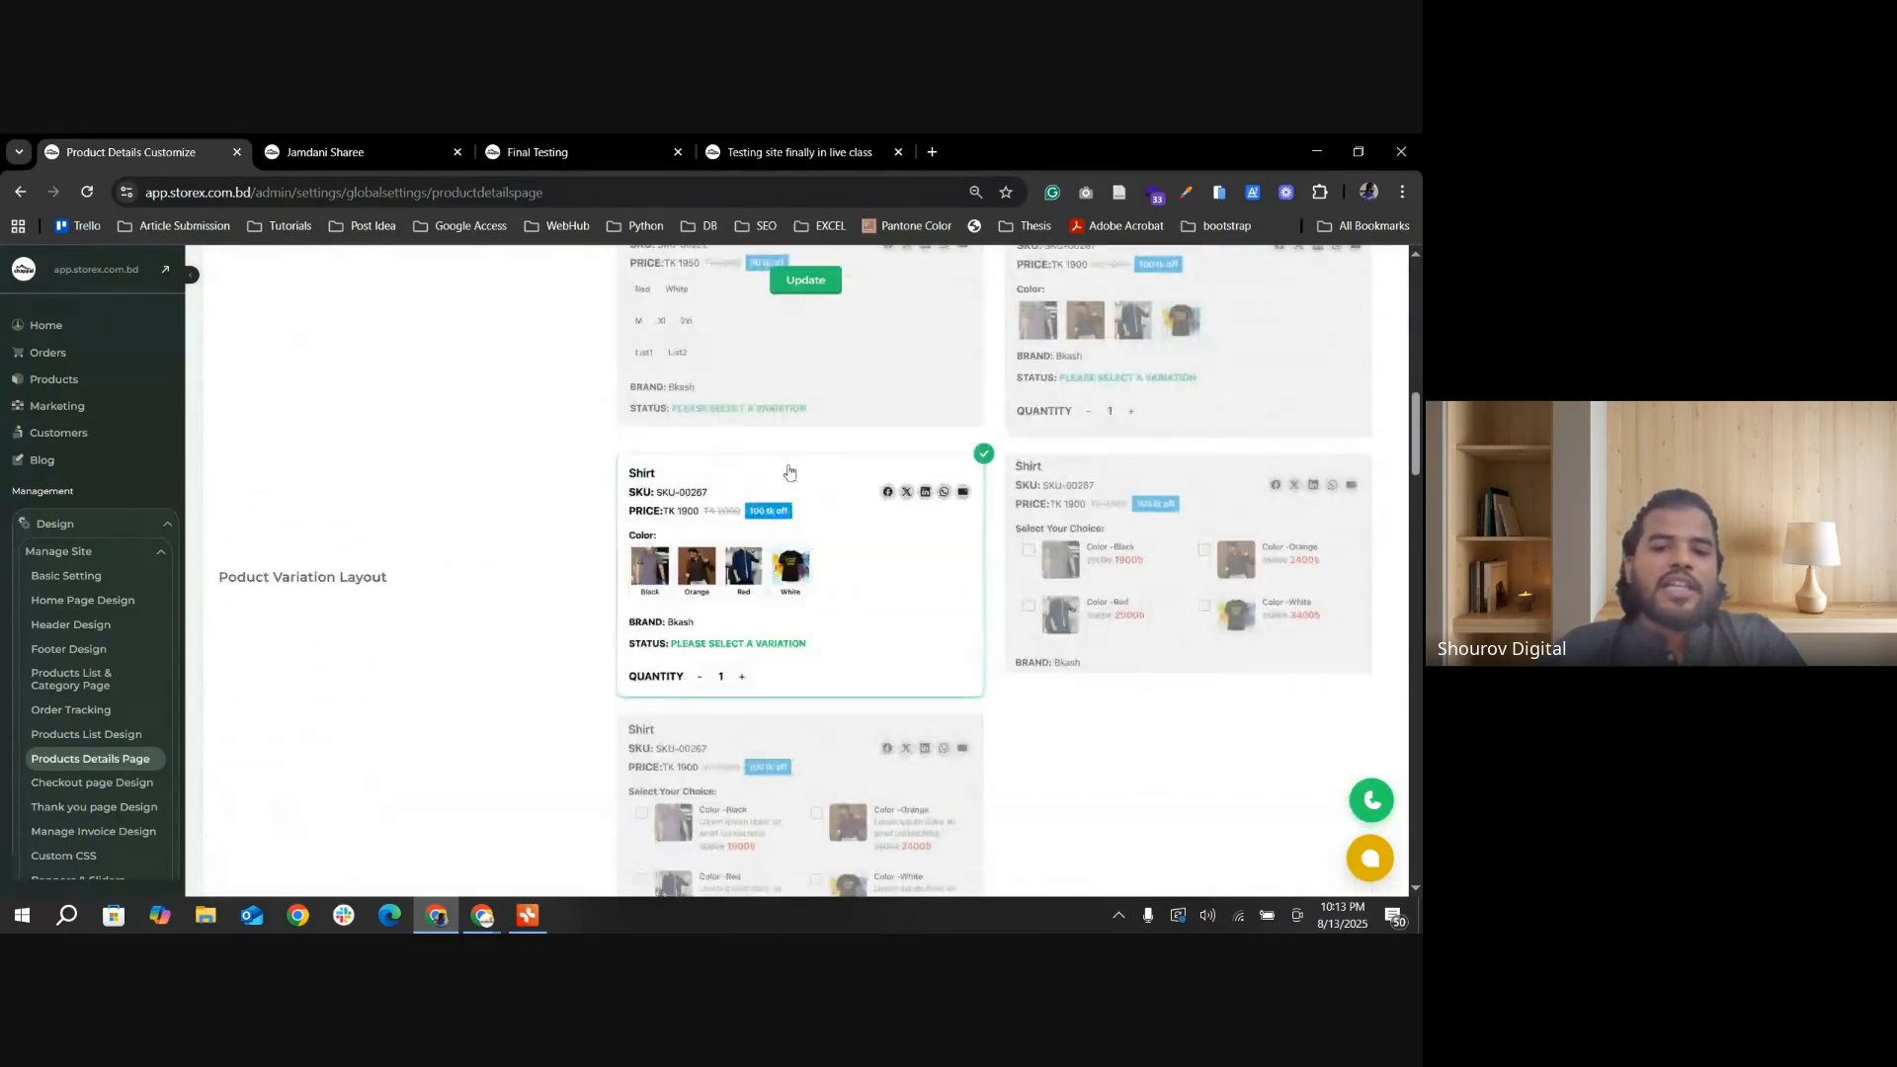
left_click(806, 280)
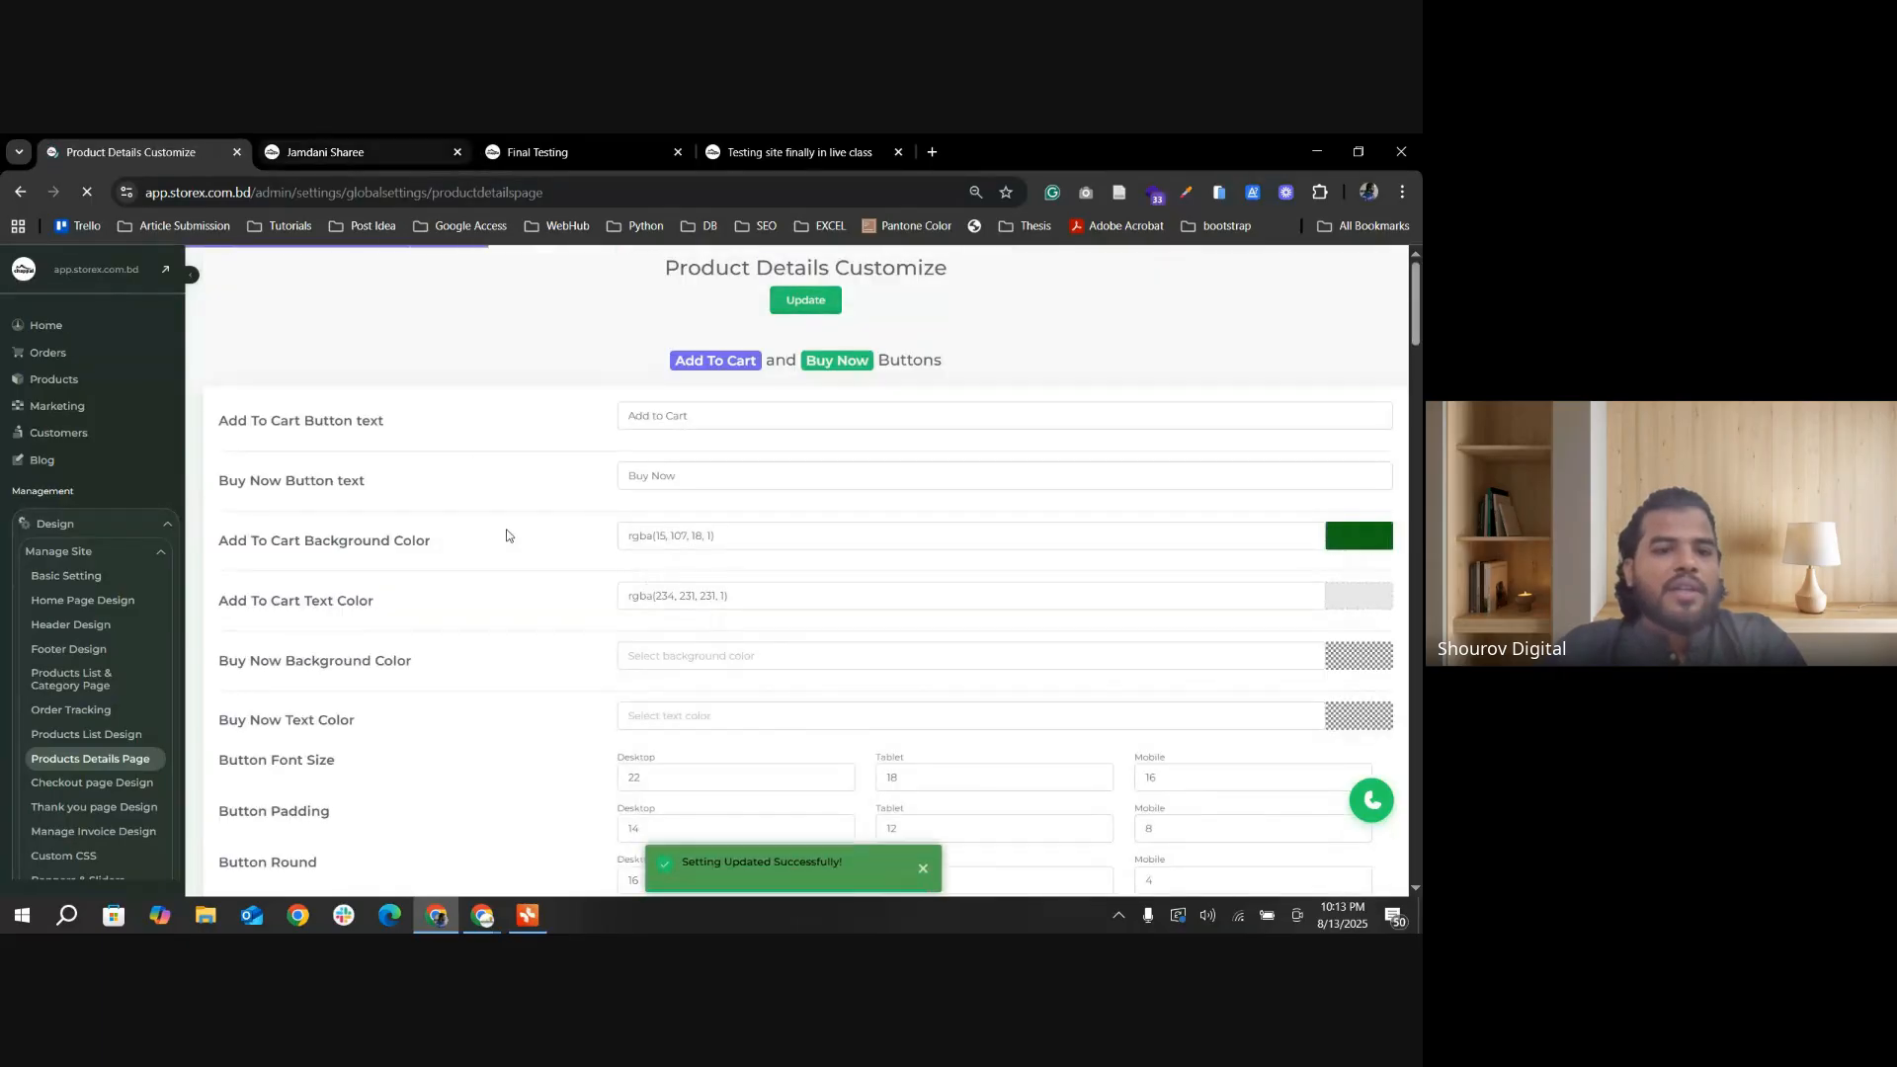
Step: Turn off Image Gallery On/Off in Others Settings, update the settings and check the effect on the Jamdani Sharee page
scroll(902, 630, "down", 18)
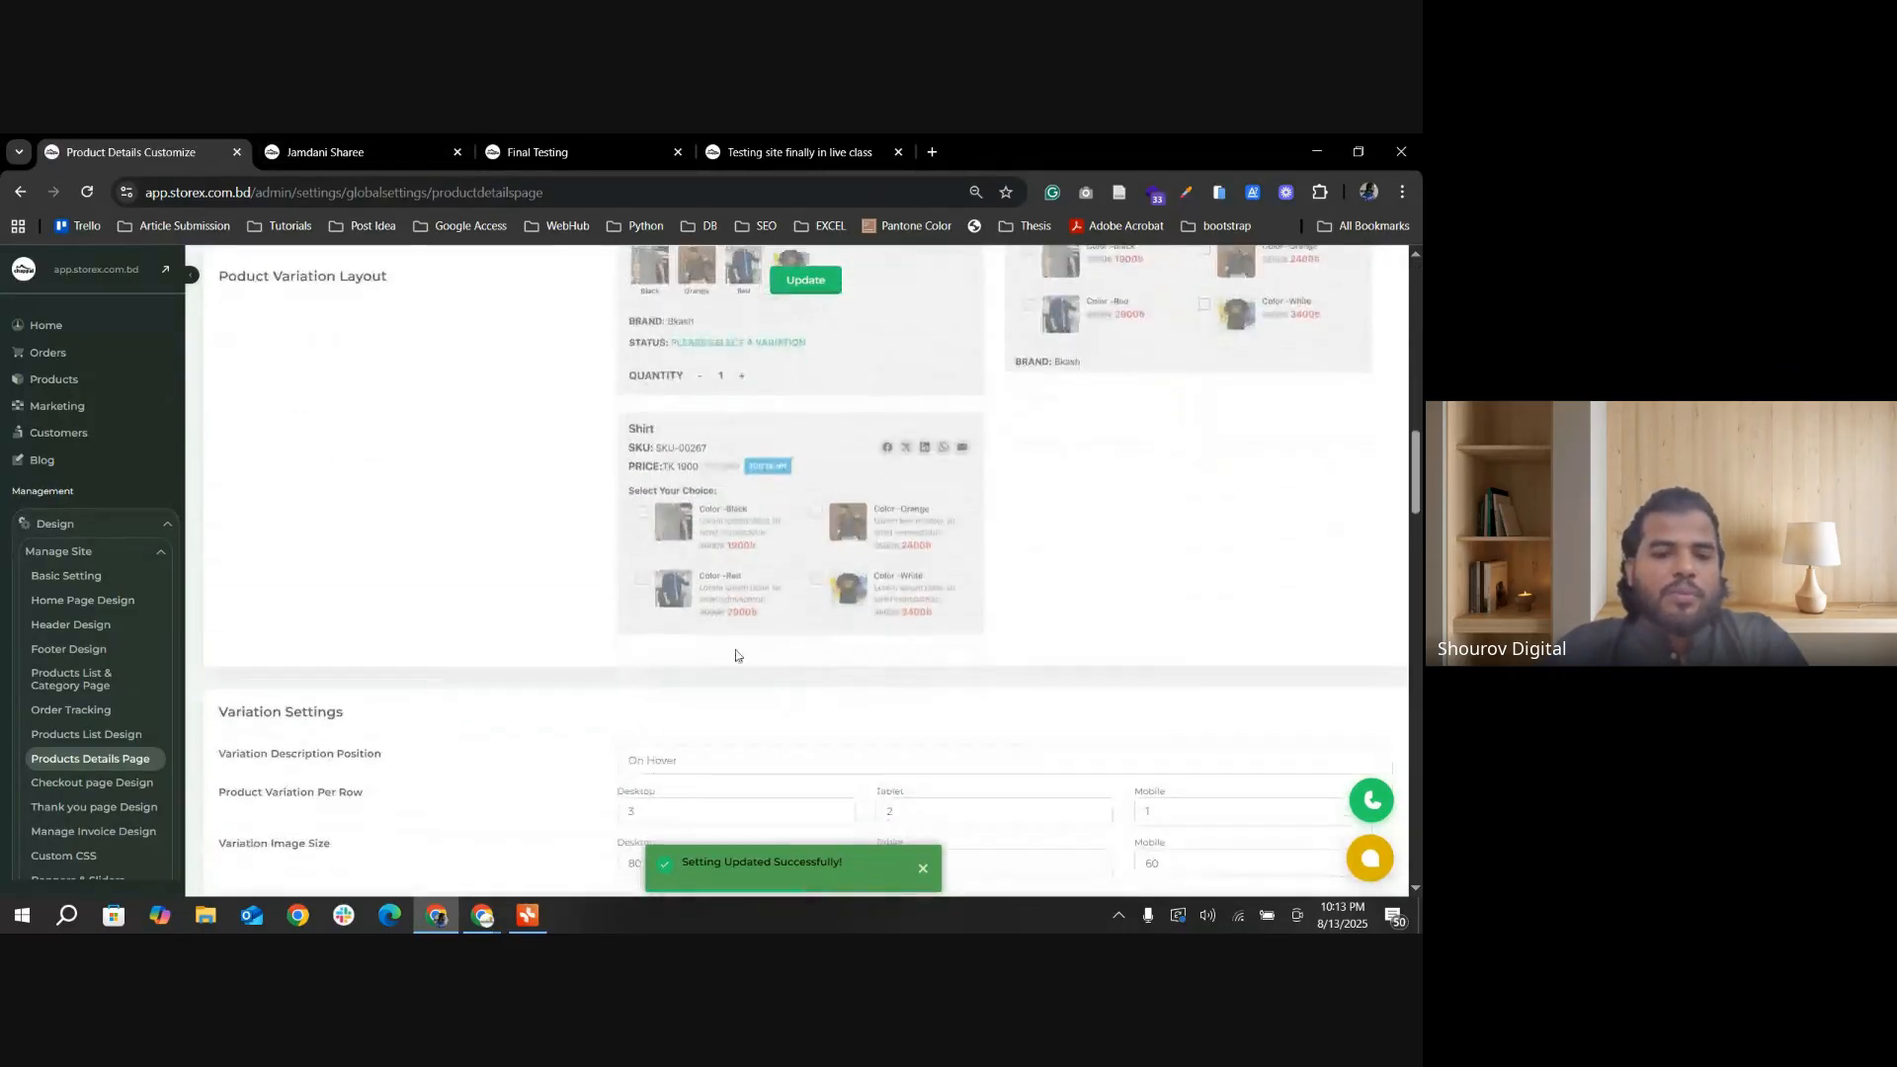
scroll(798, 590, "down", 2)
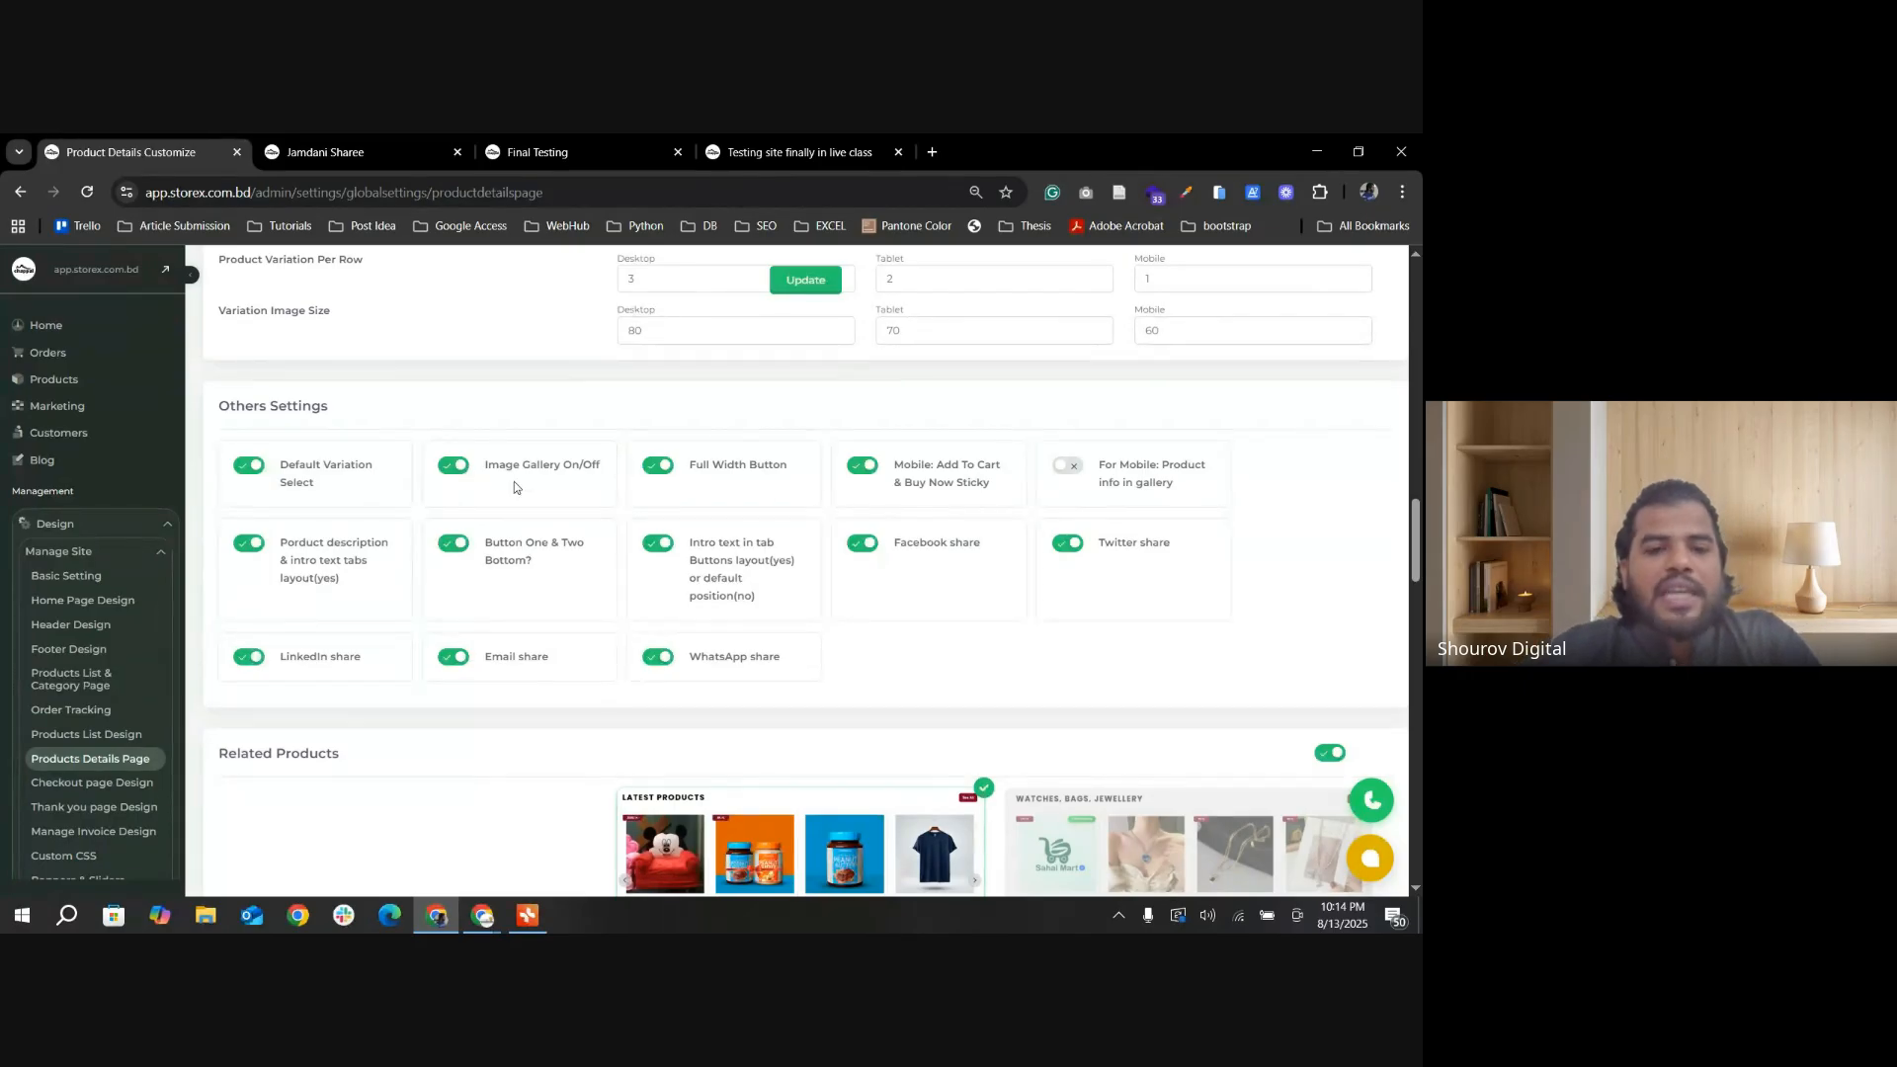
left_click(340, 154)
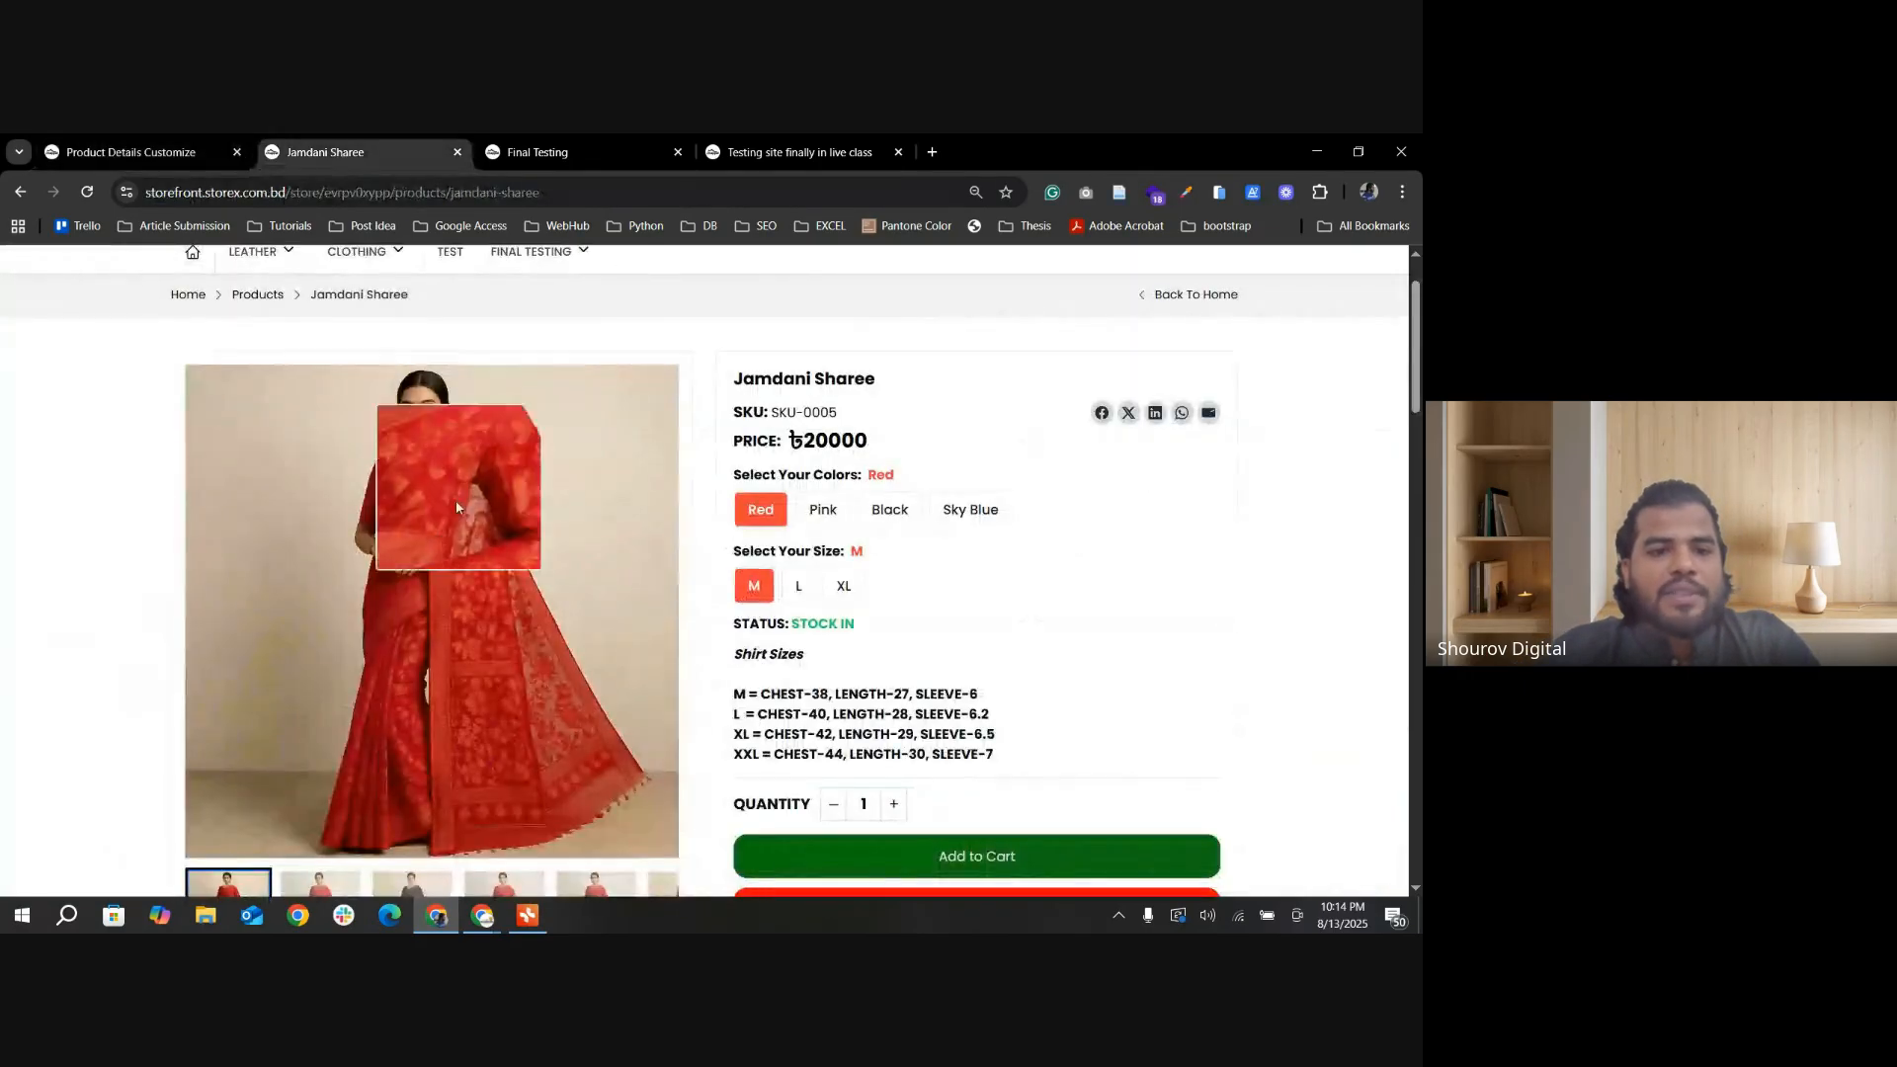
left_click(139, 152)
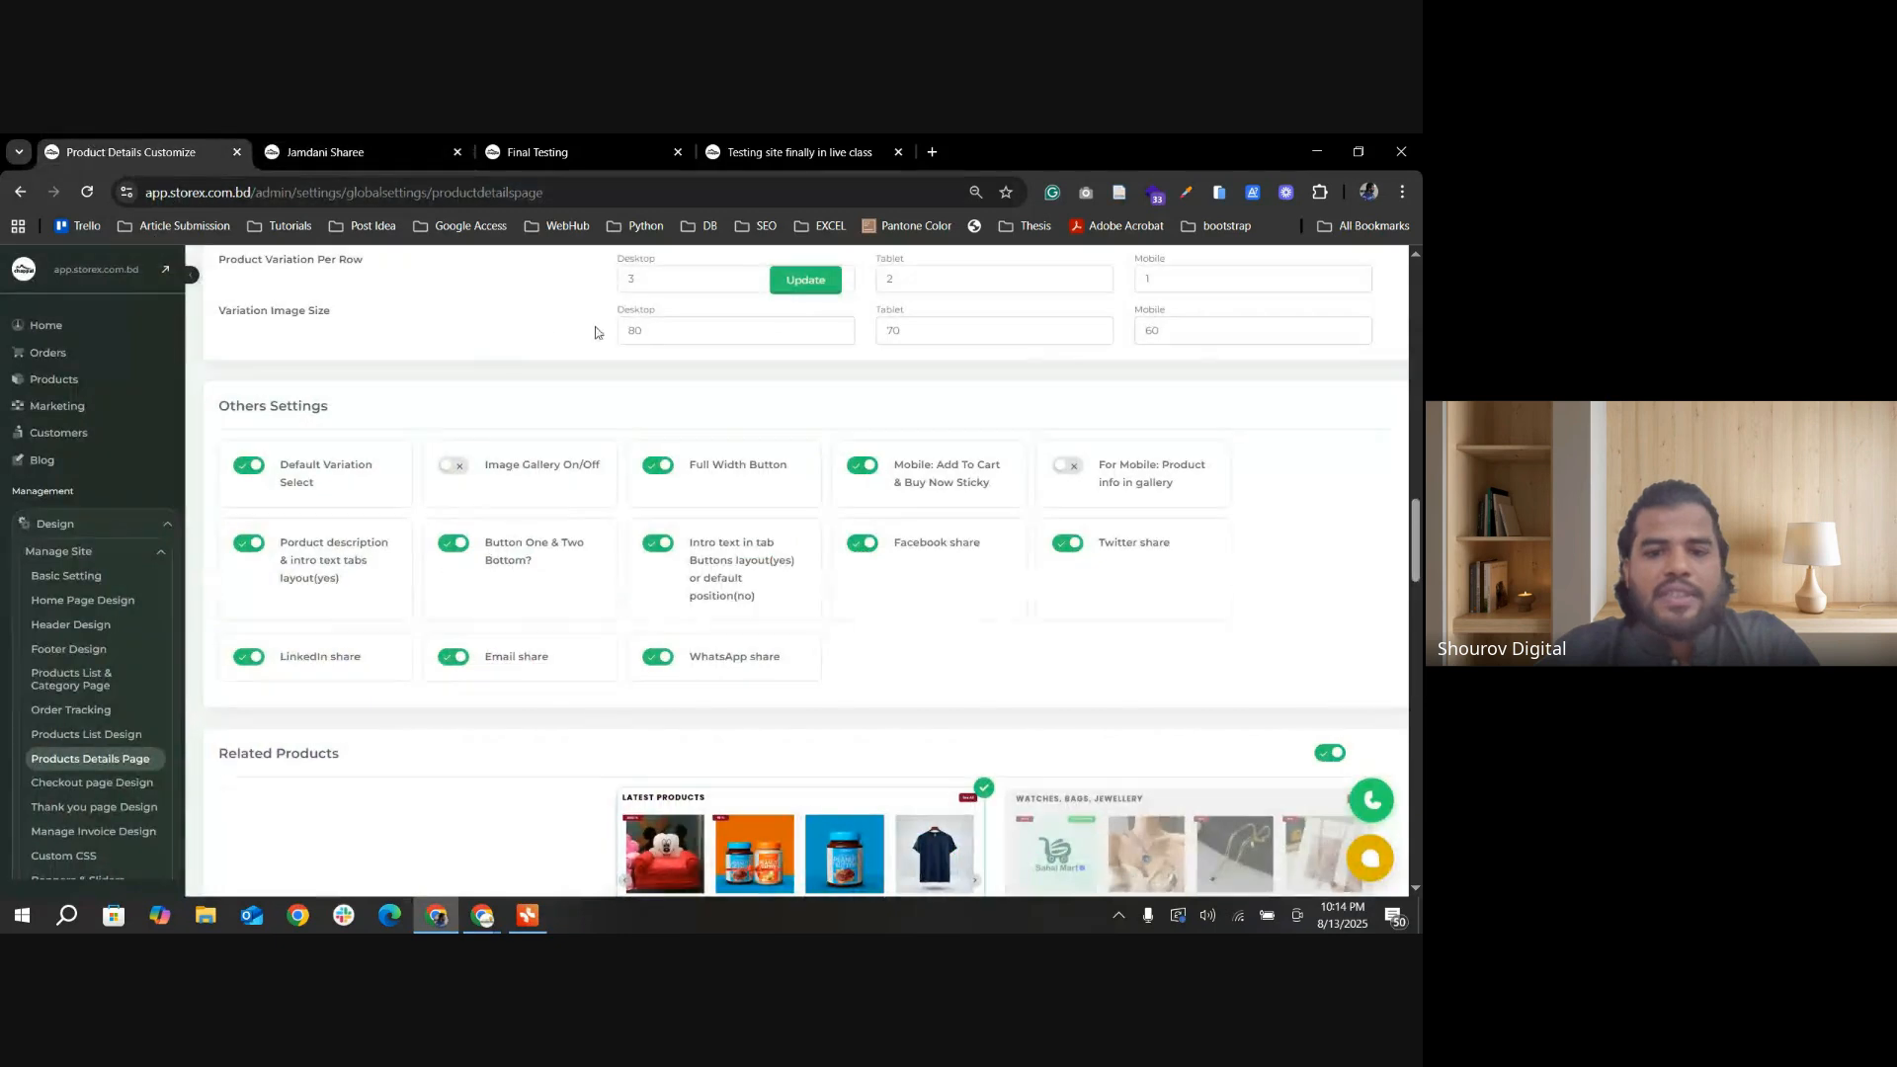
left_click(811, 287)
left_click(383, 150)
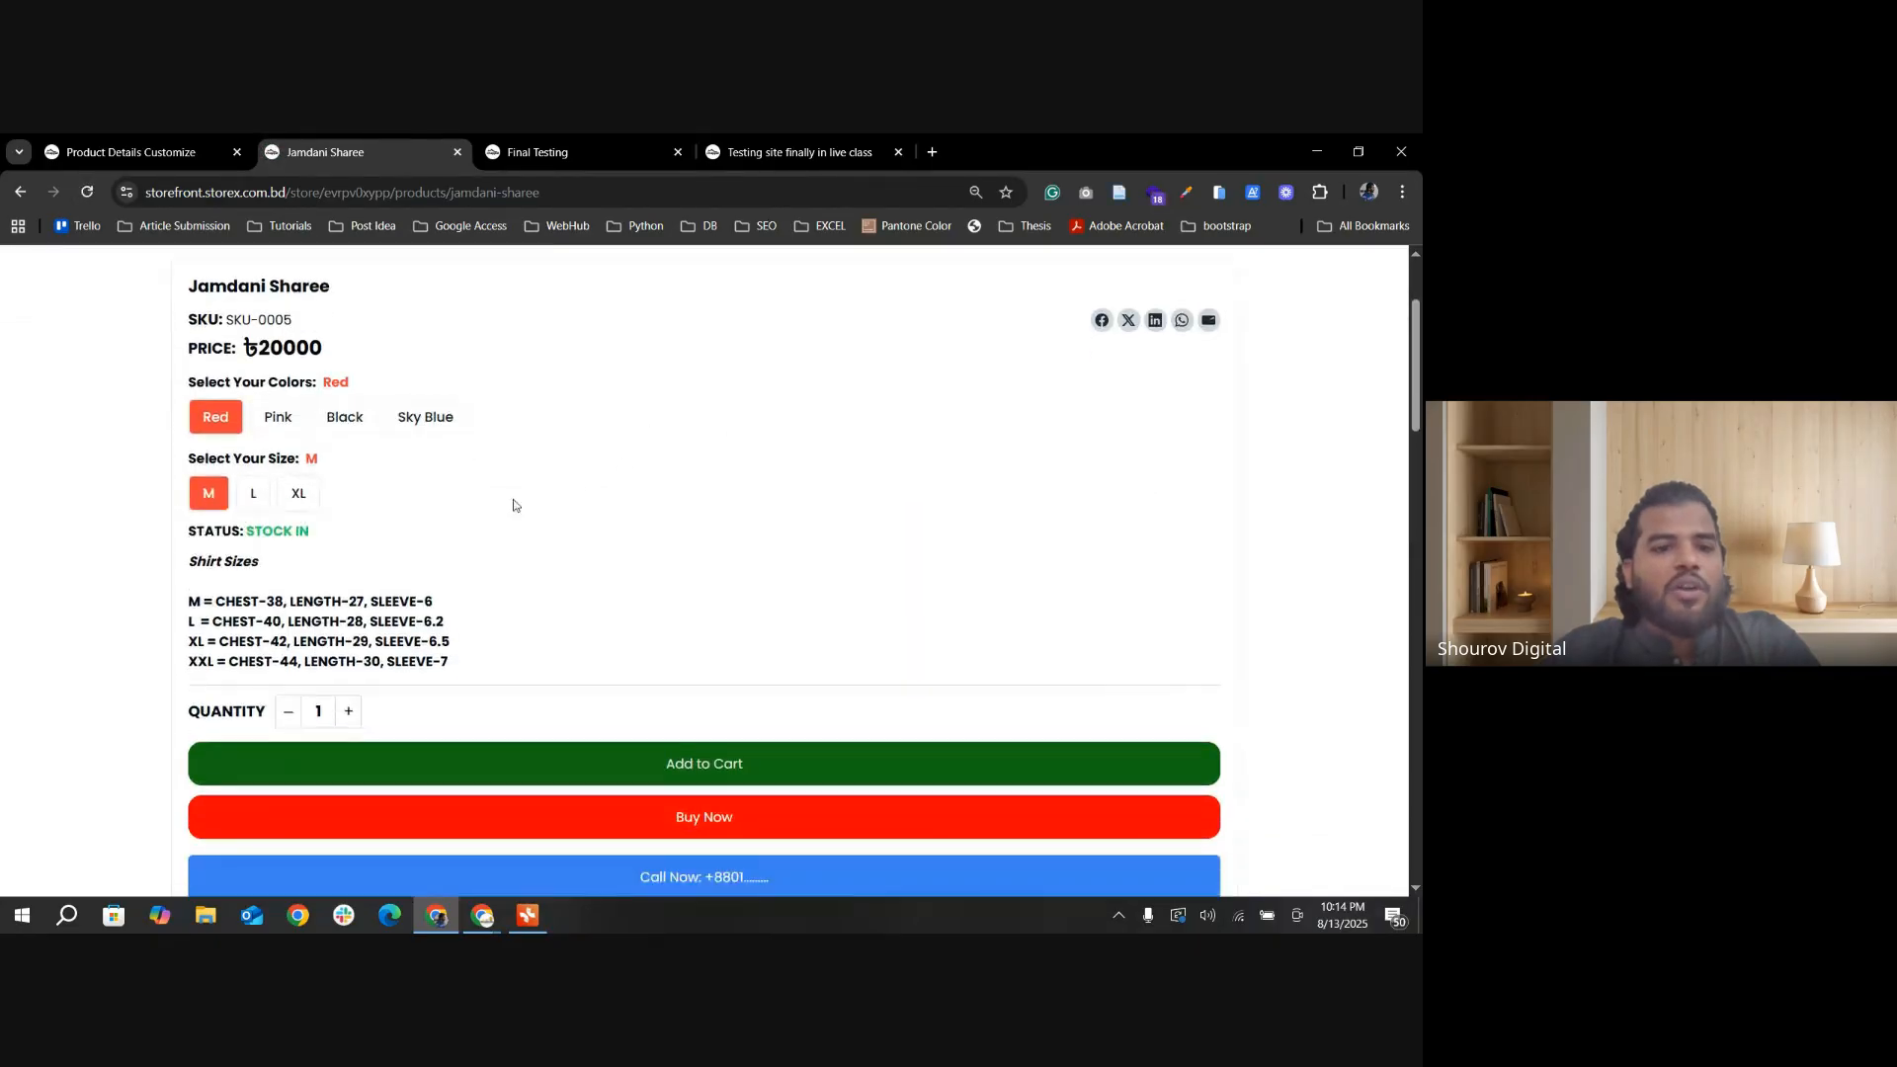
scroll(265, 477, "down", 3)
Step: Turn Image Gallery On/Off back on, turn off Full Width Button in Others Settings, and update the settings
left_click(139, 153)
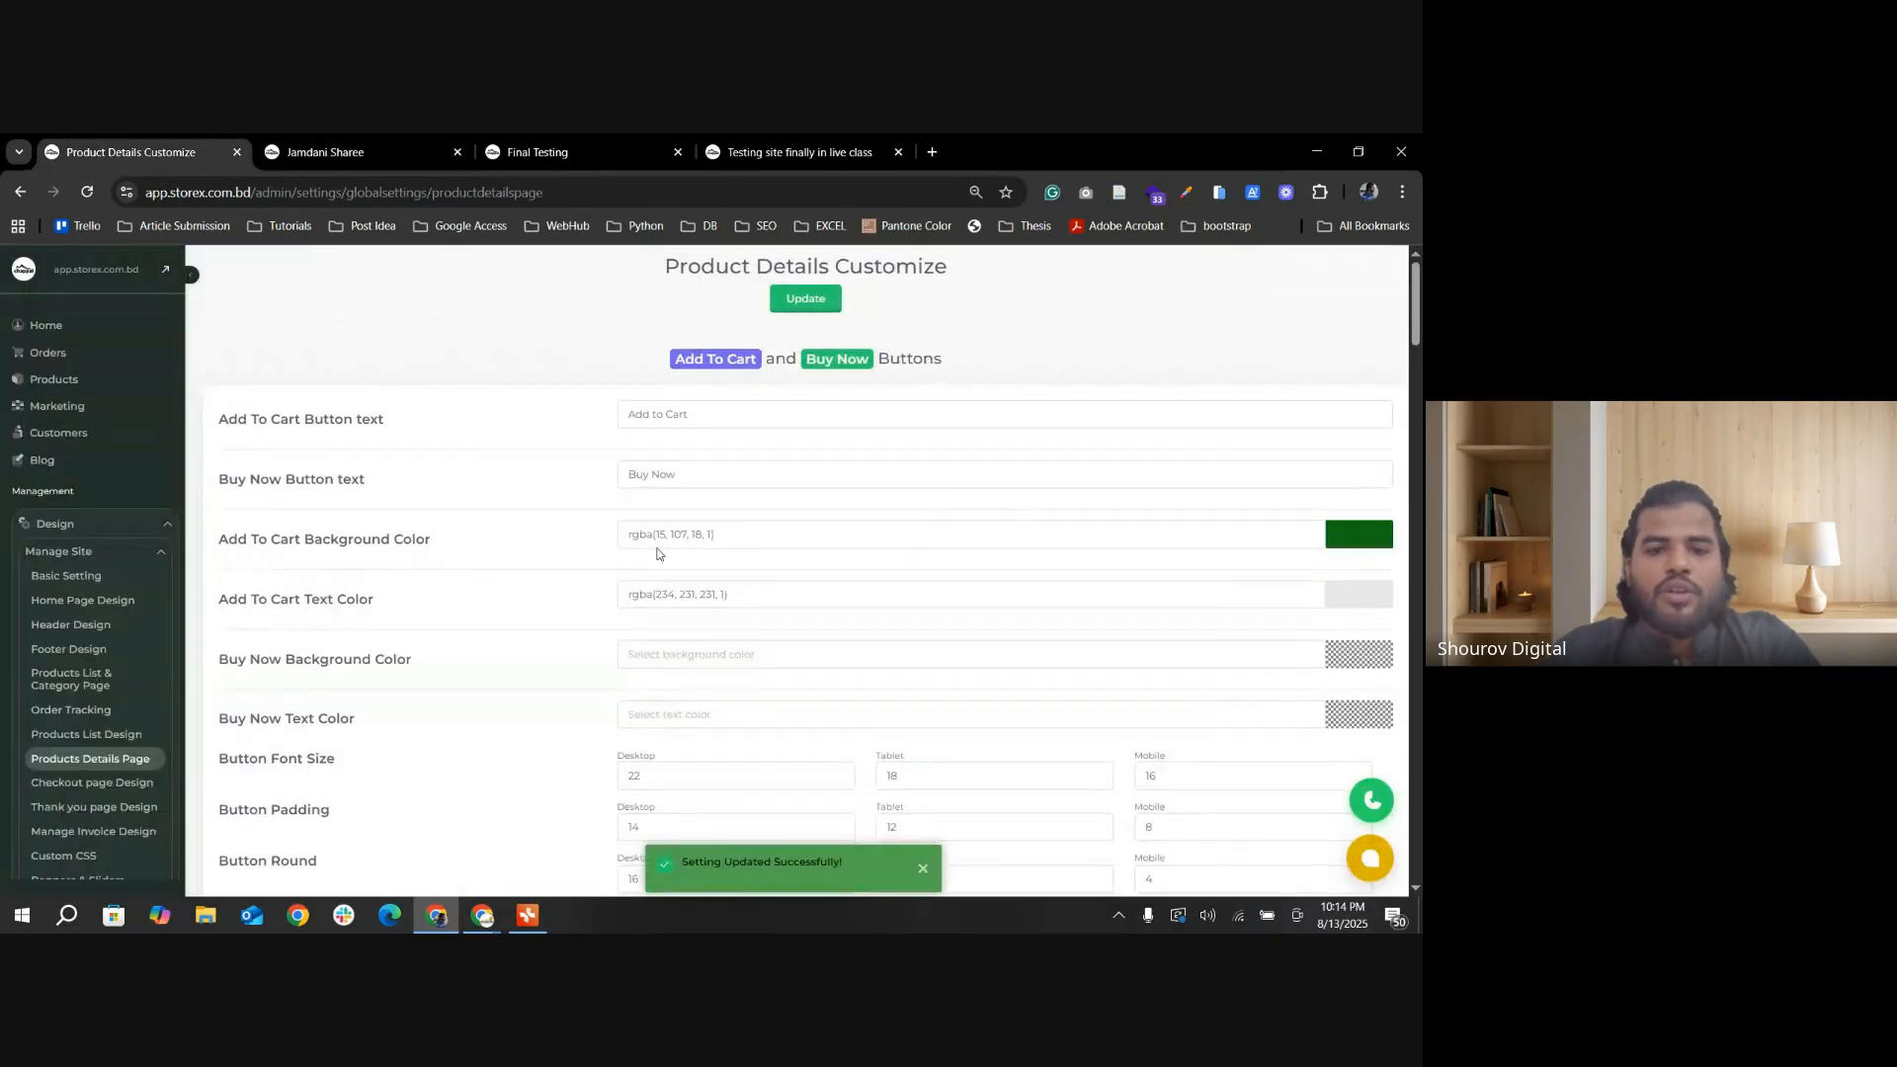
scroll(783, 632, "down", 3)
scroll(782, 633, "down", 10)
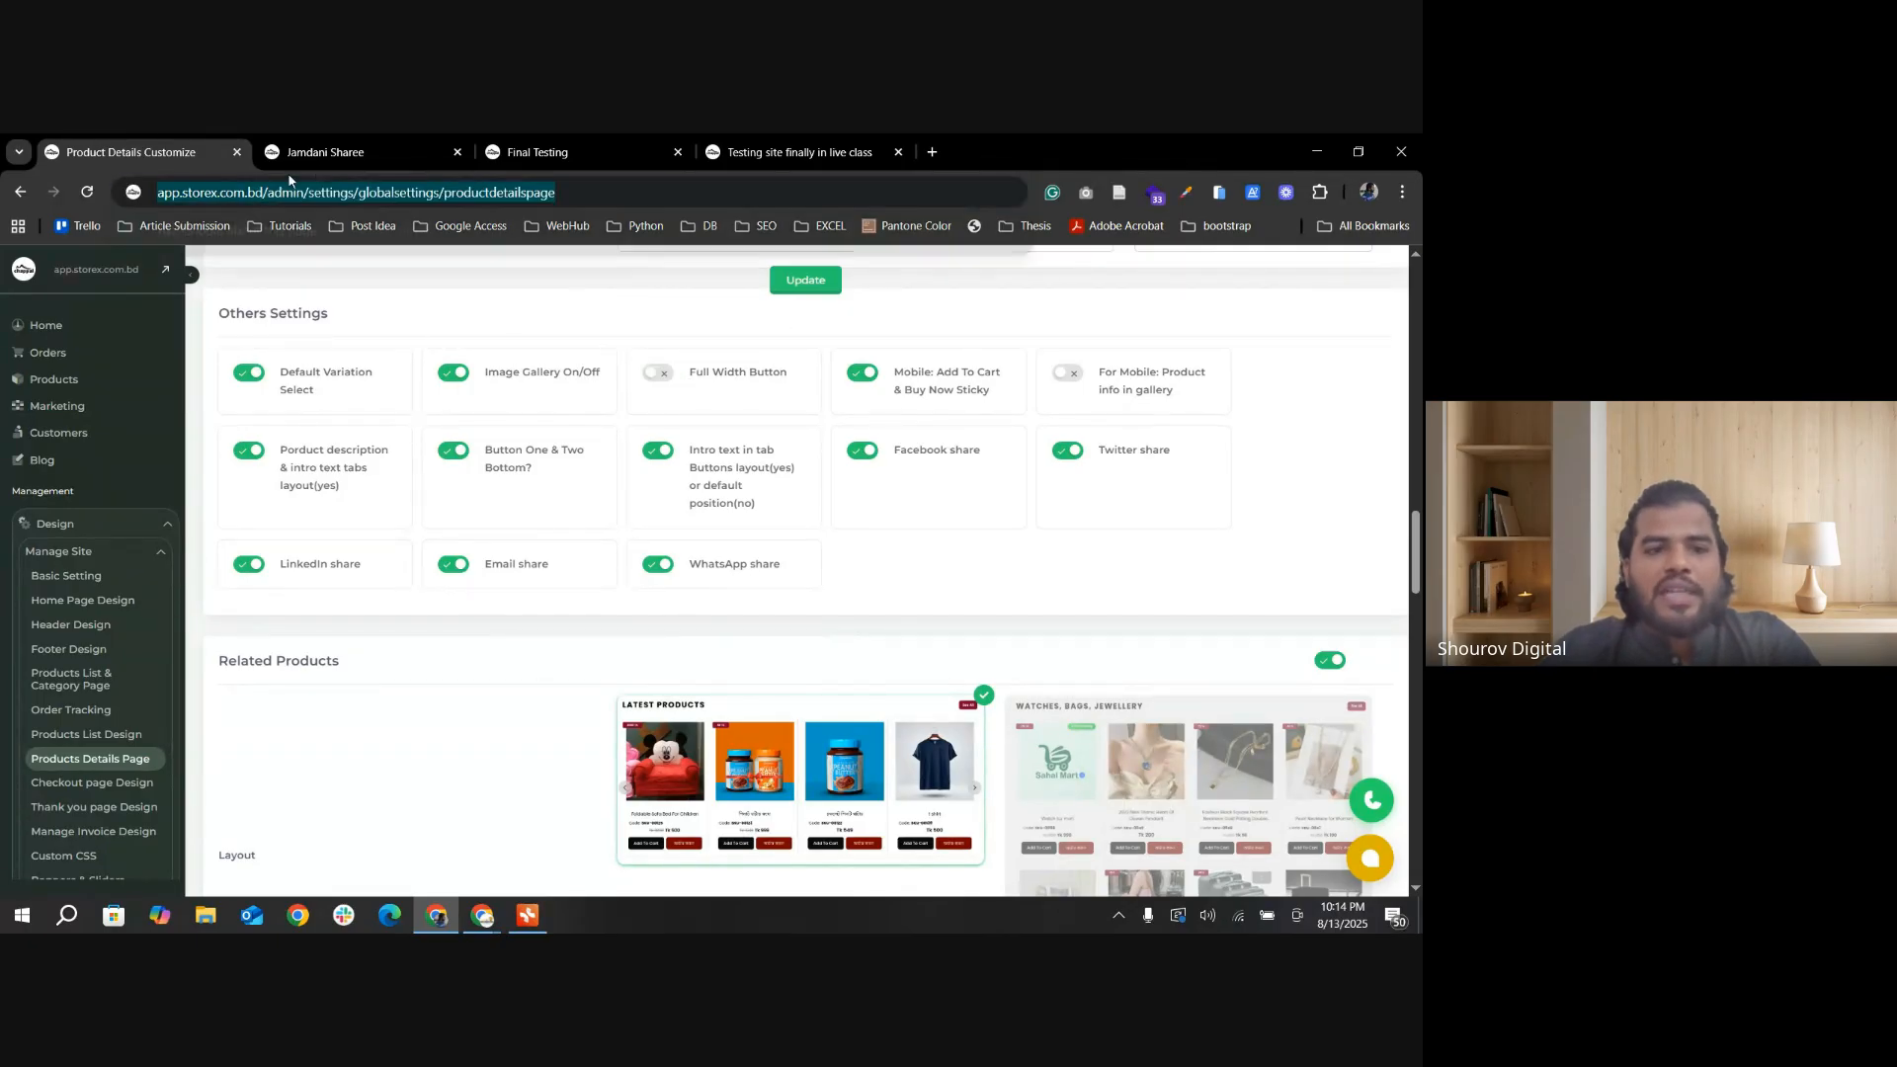
left_click(326, 152)
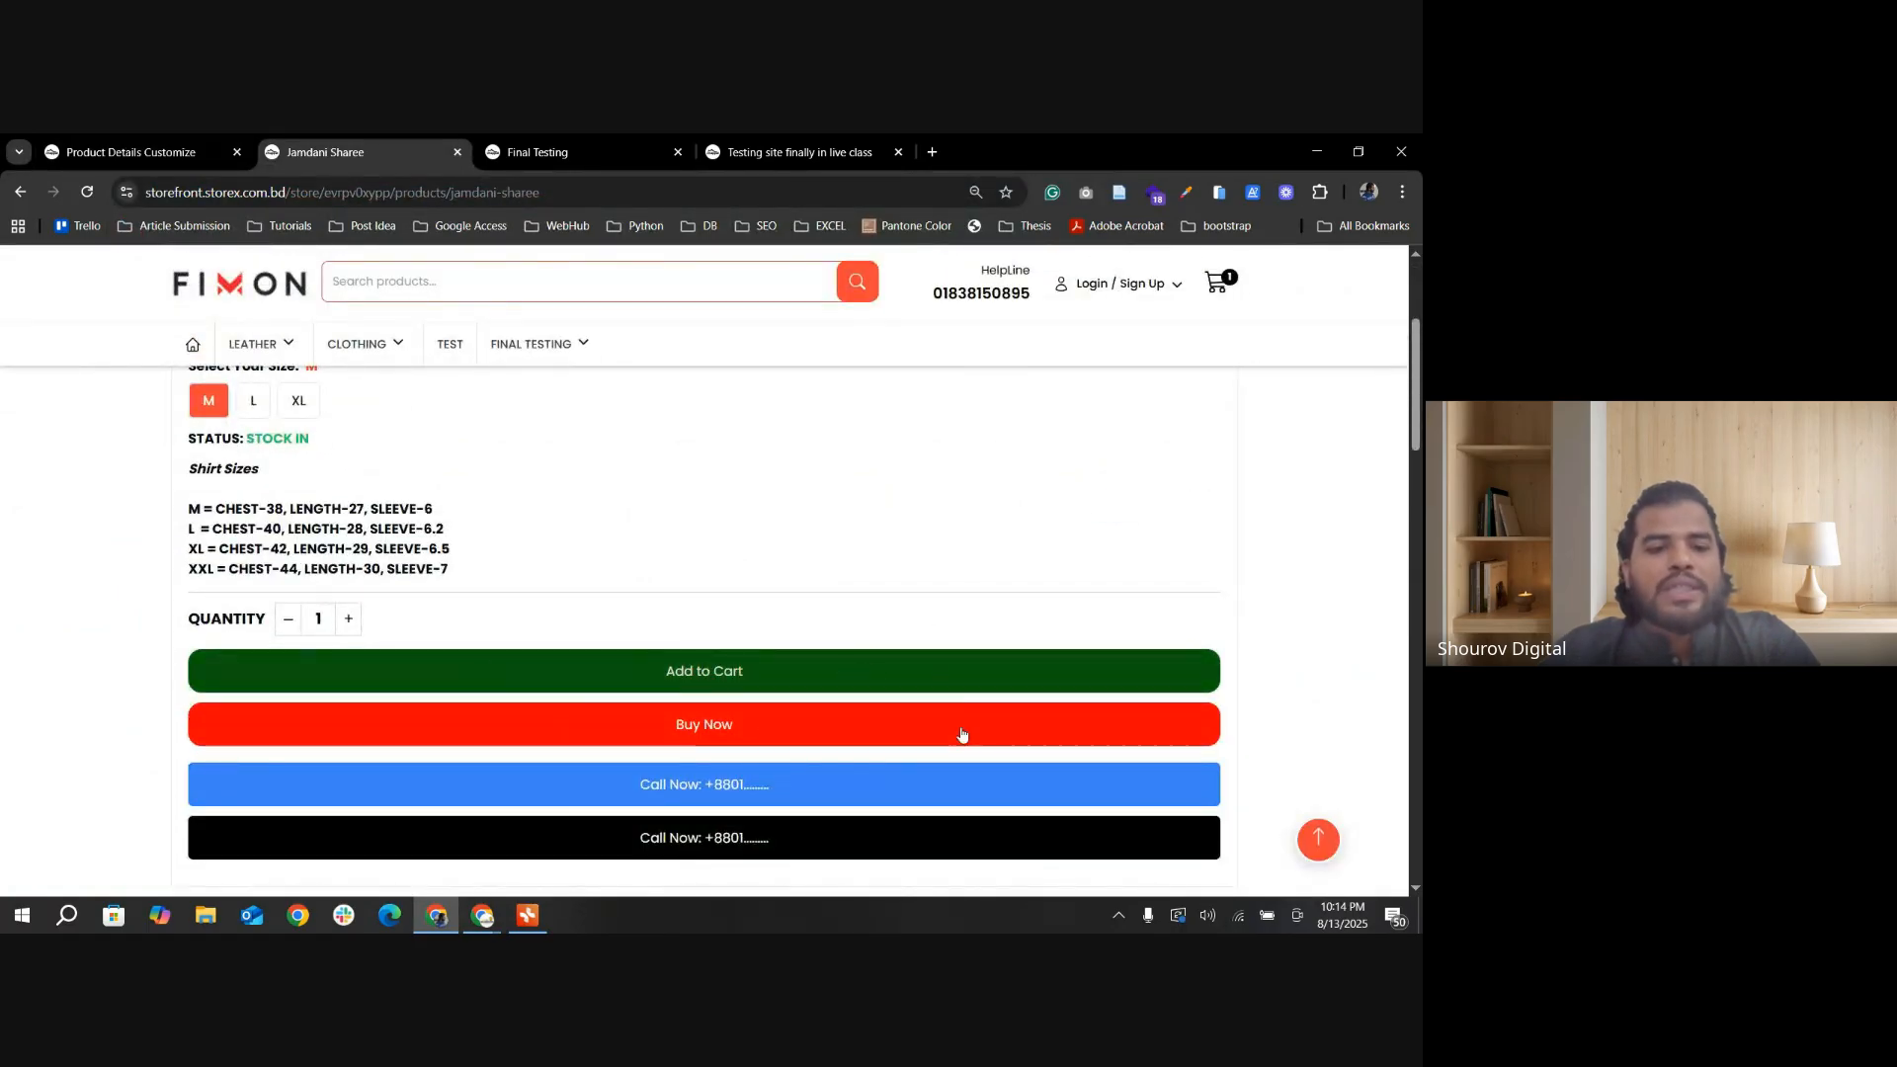
double_click(241, 190)
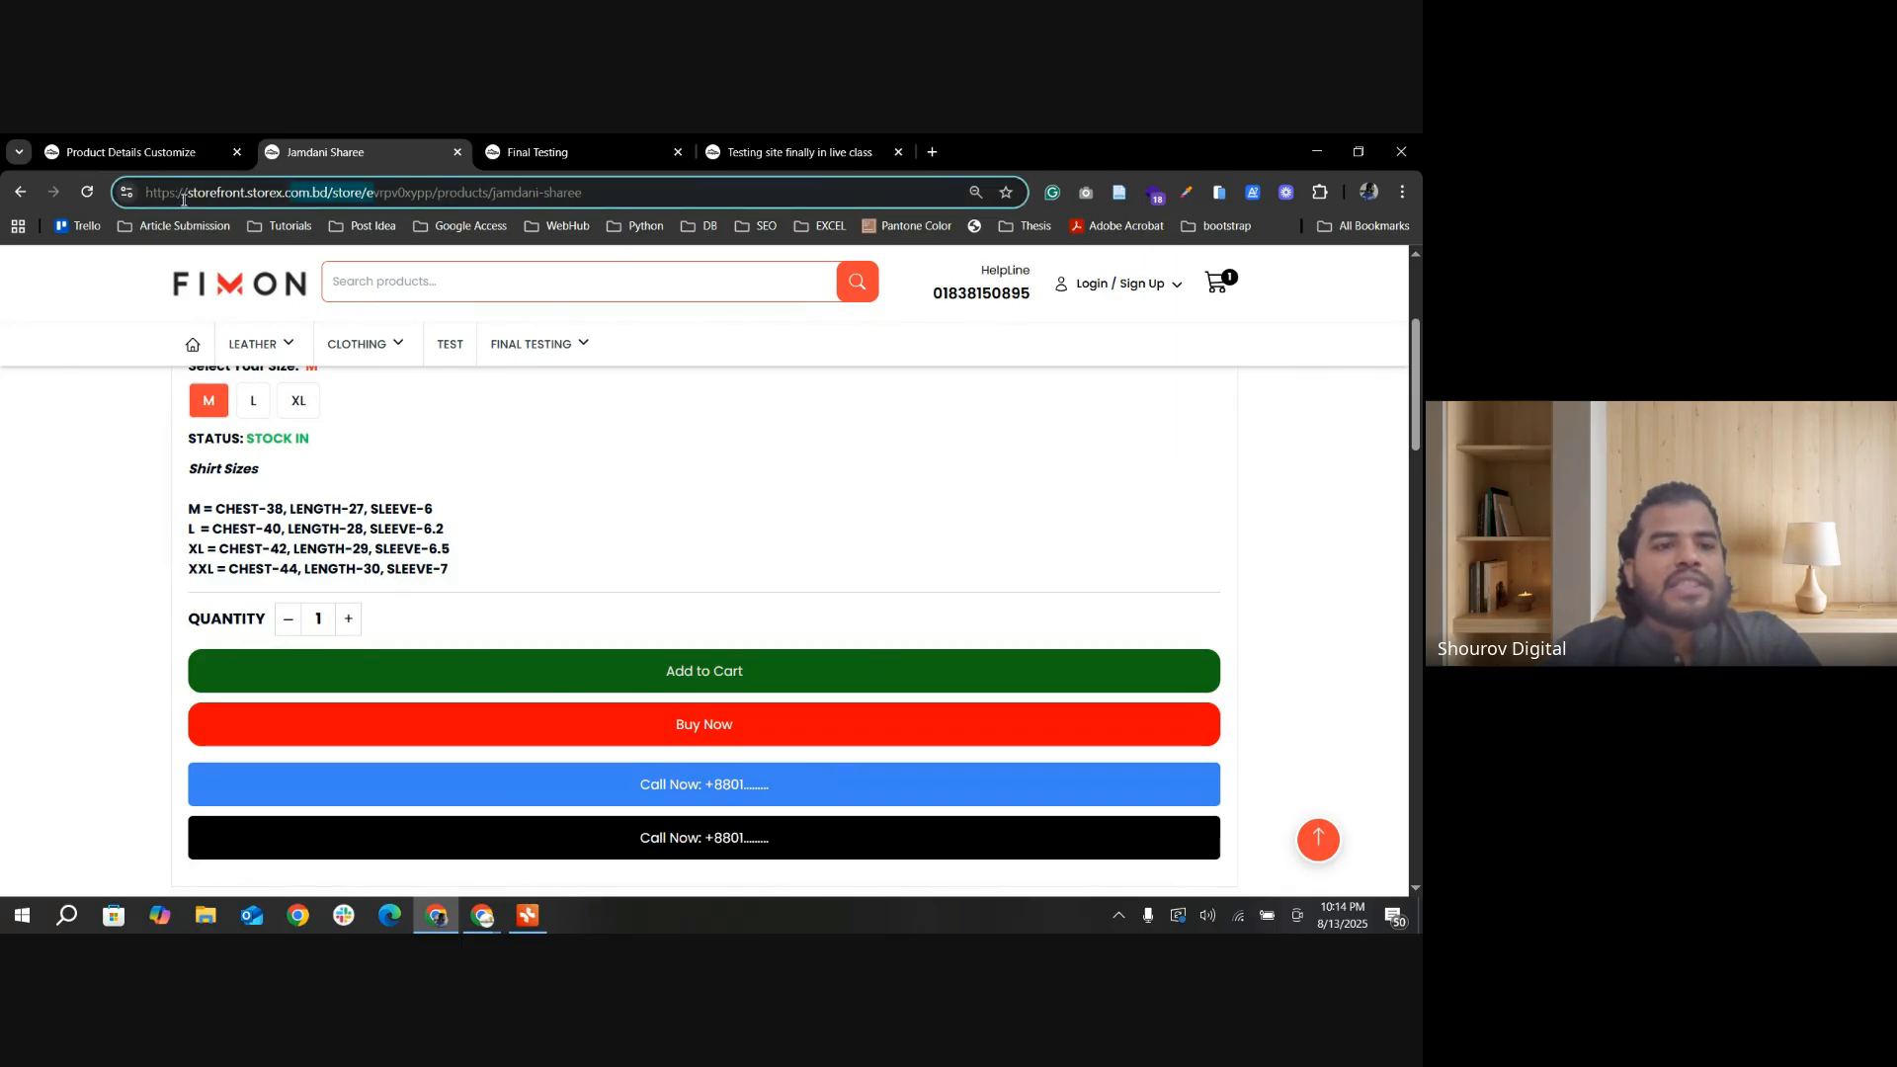
left_click(163, 154)
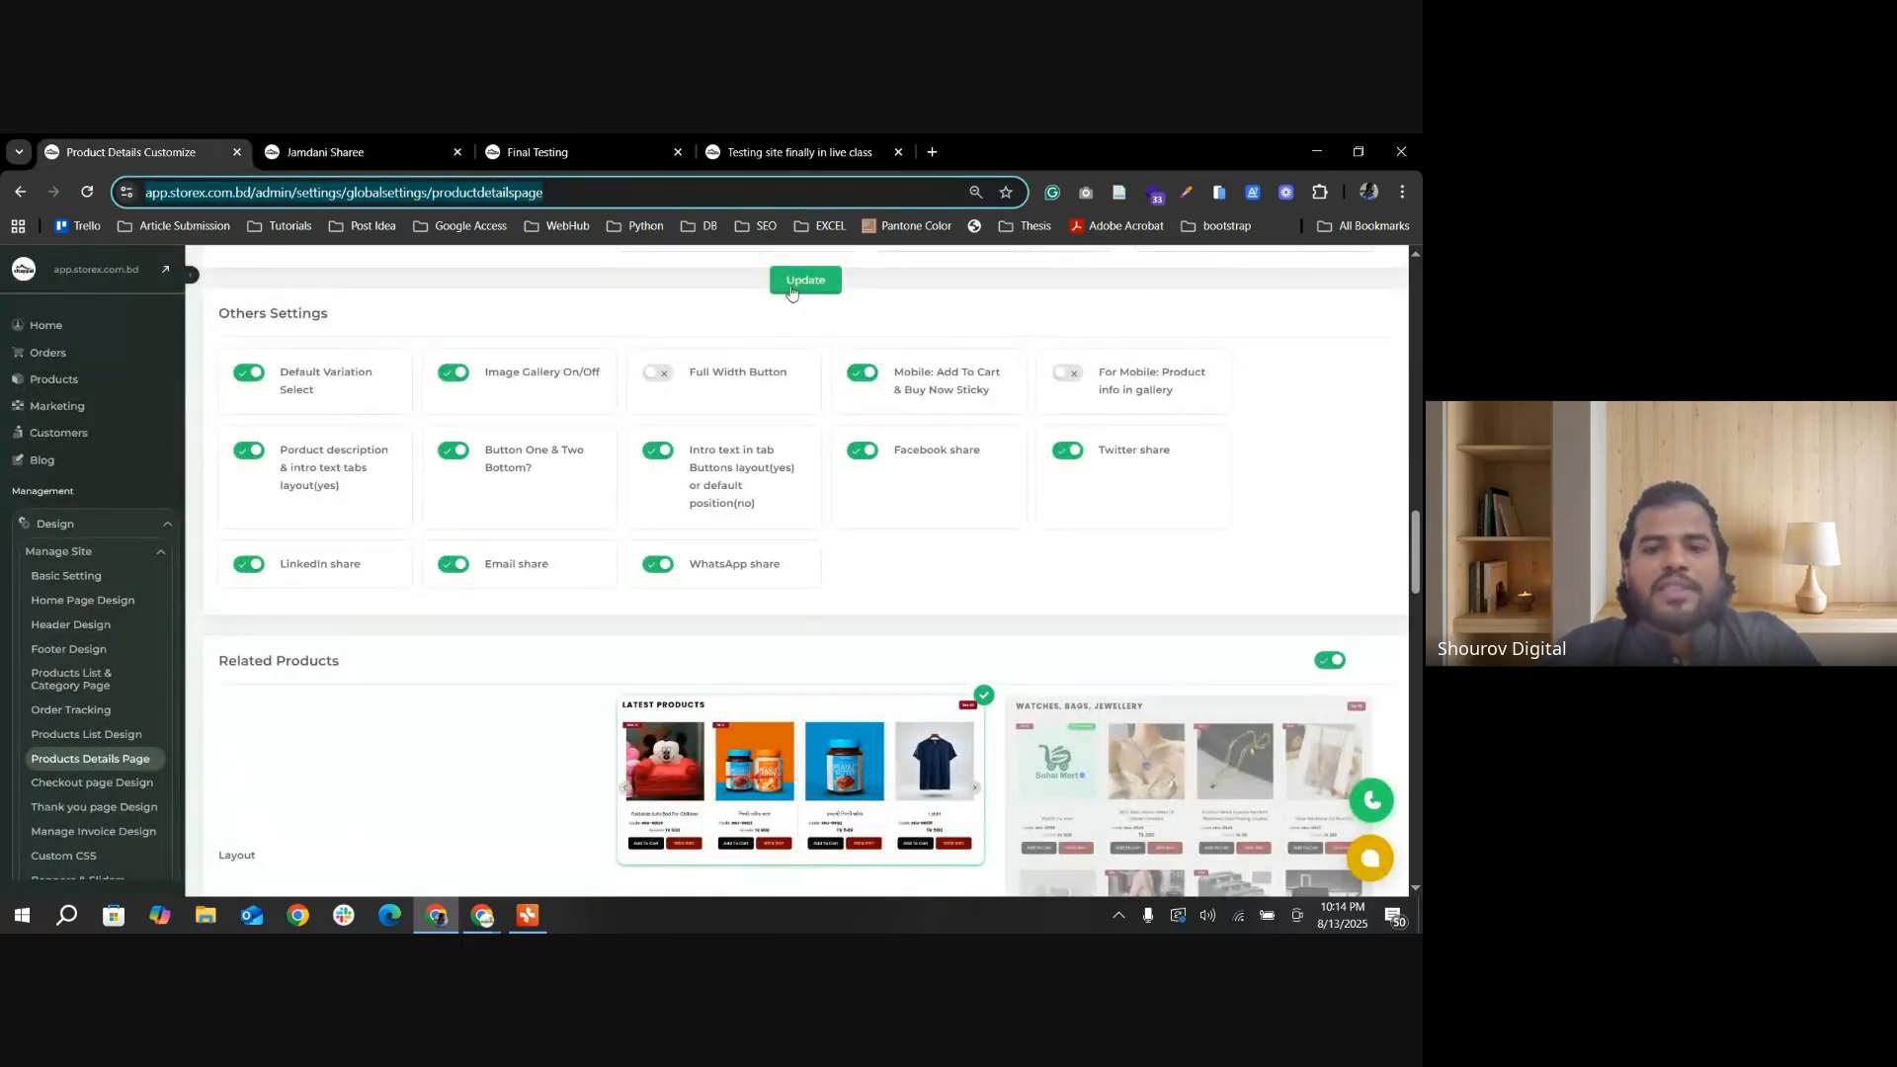
left_click(790, 284)
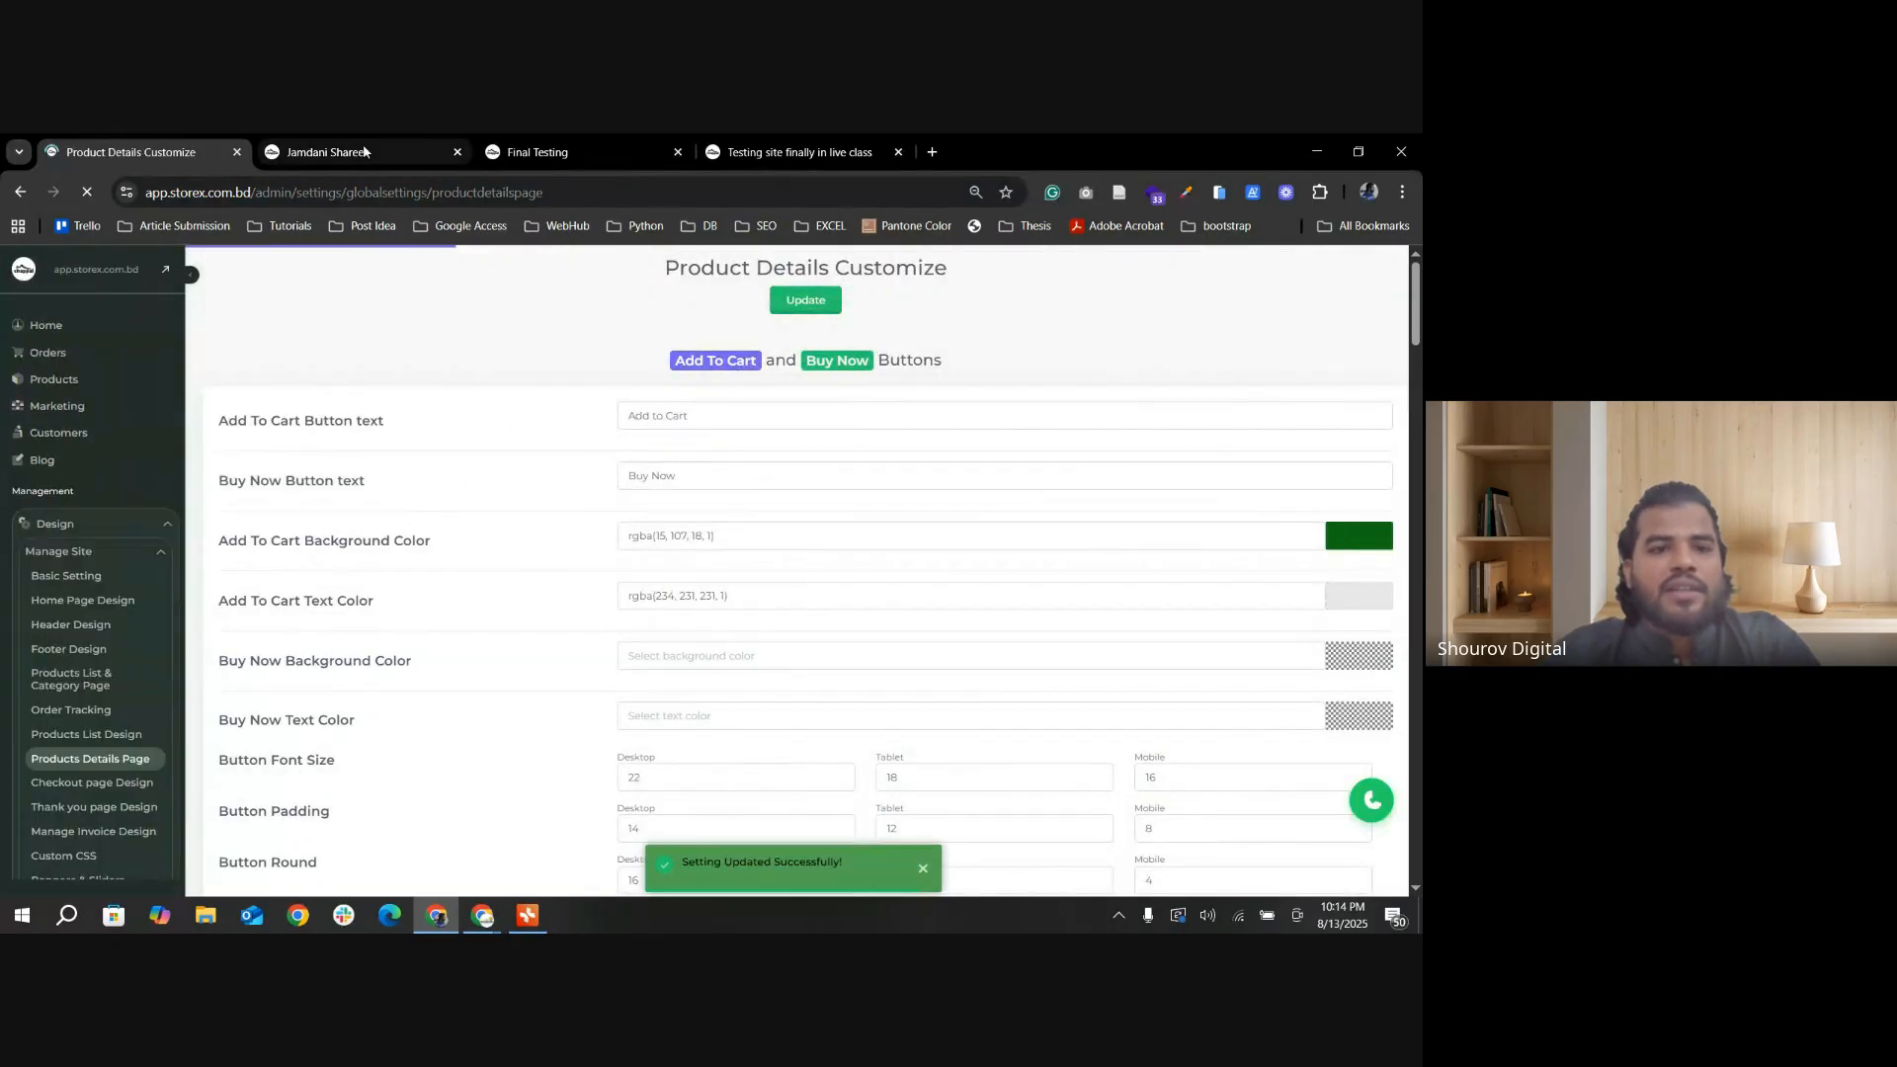
Step: Reload the Jamdani Sharee page and examine its image gallery and the Add to Cart and Buy Now button arrangement
left_click(365, 152)
left_click(88, 193)
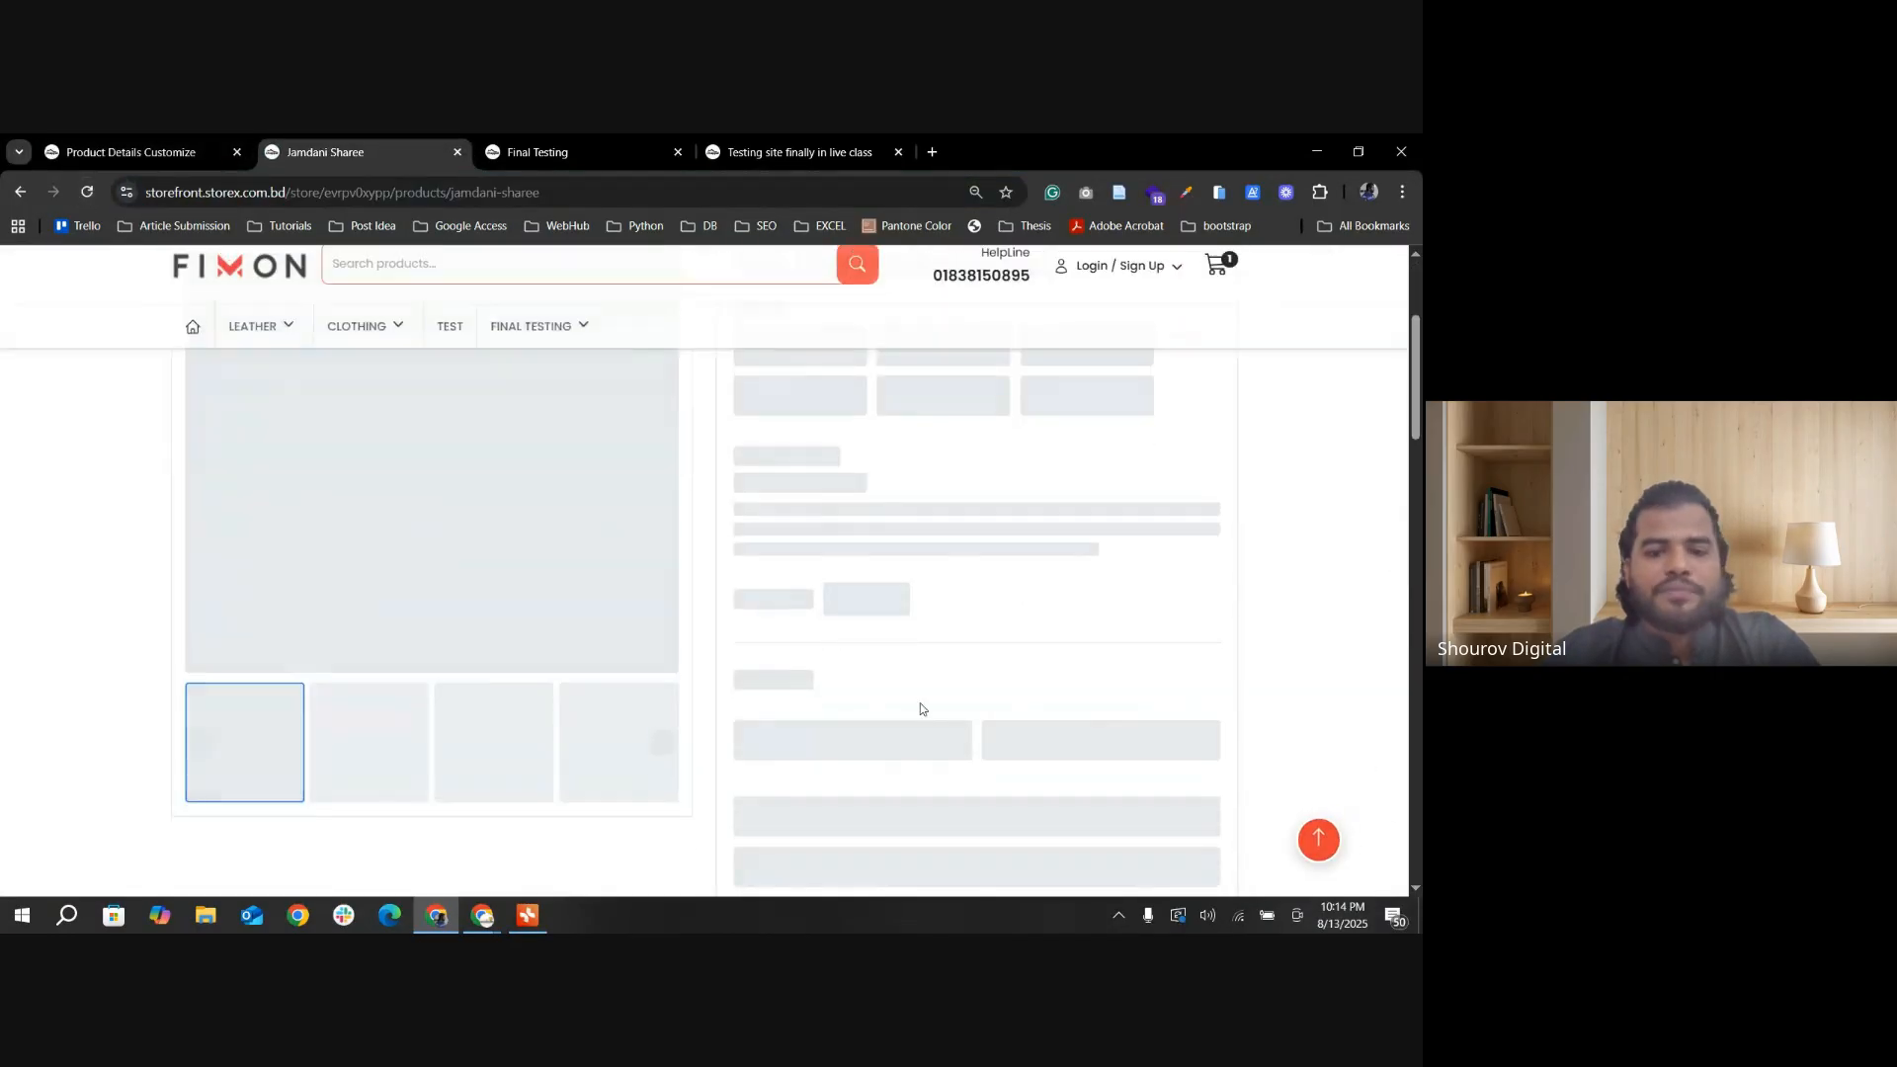
scroll(328, 702, "up", 3)
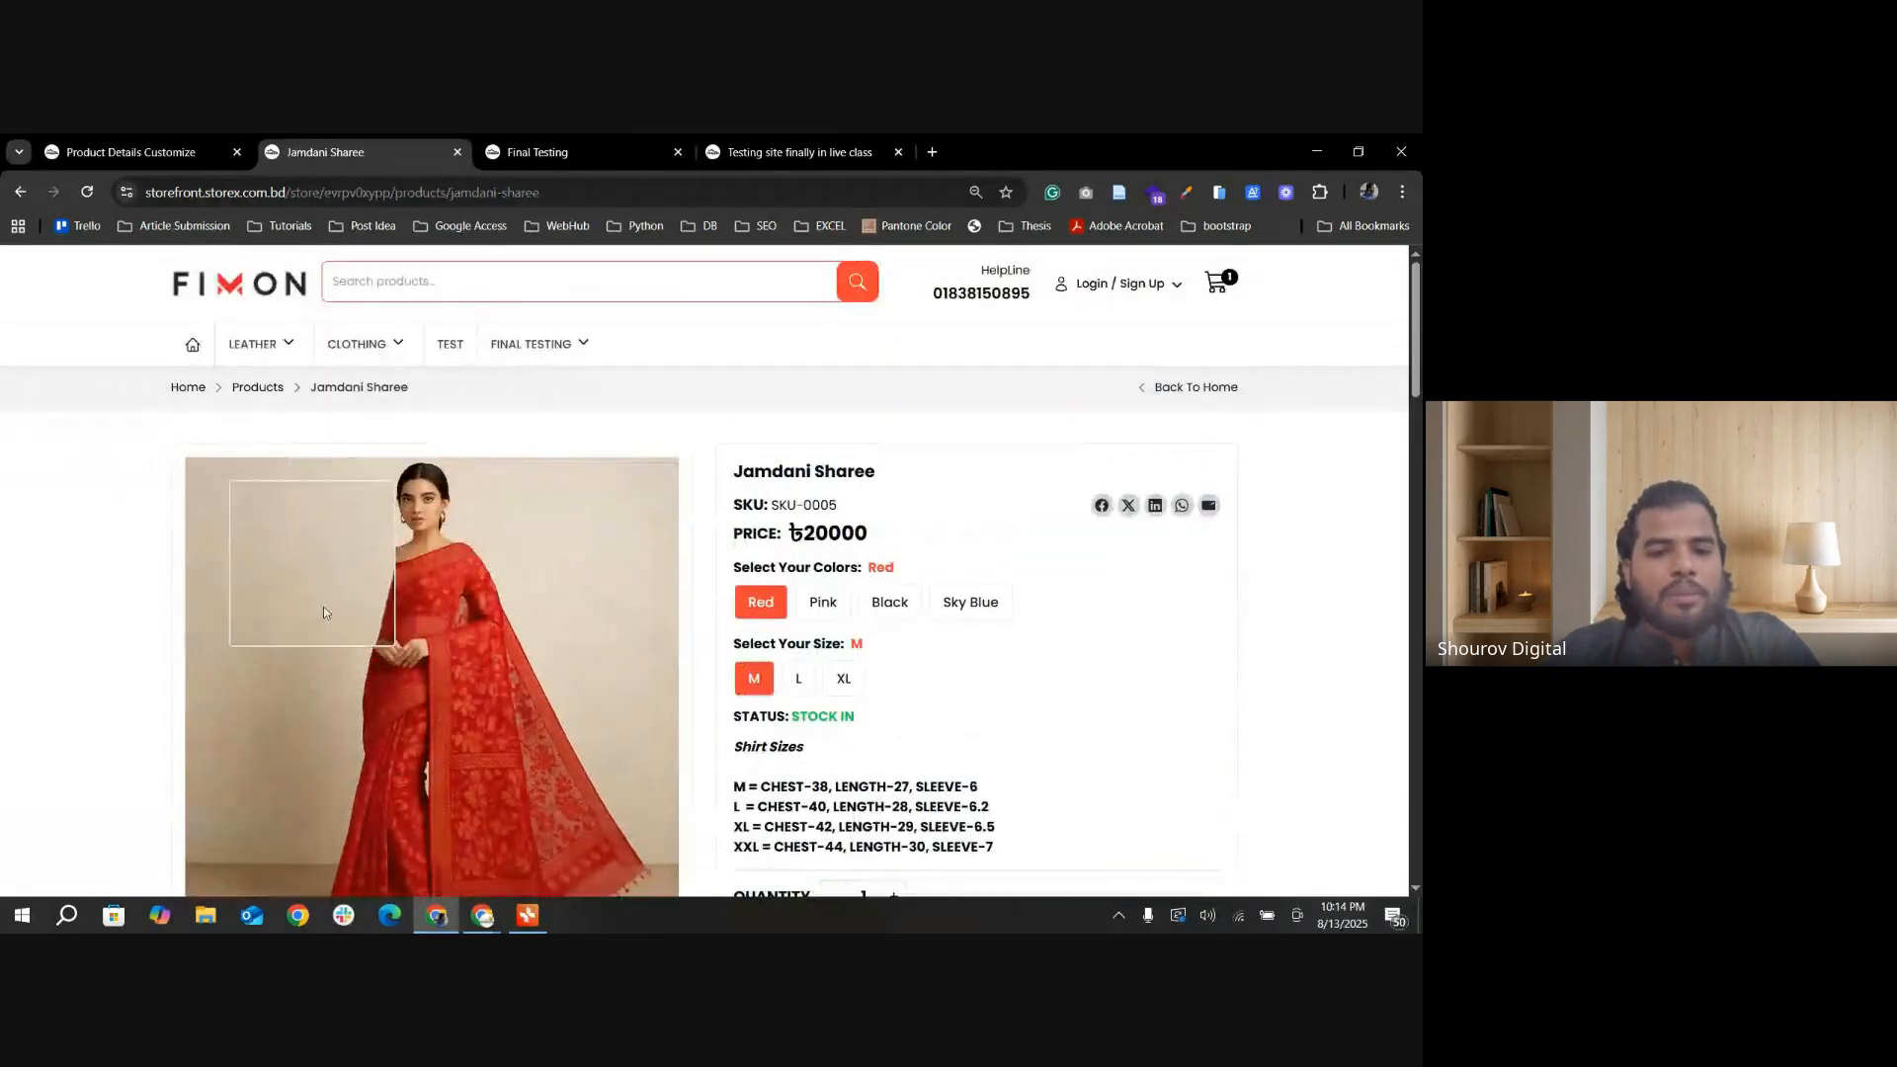
scroll(549, 621, "down", 2)
scroll(991, 704, "down", 1)
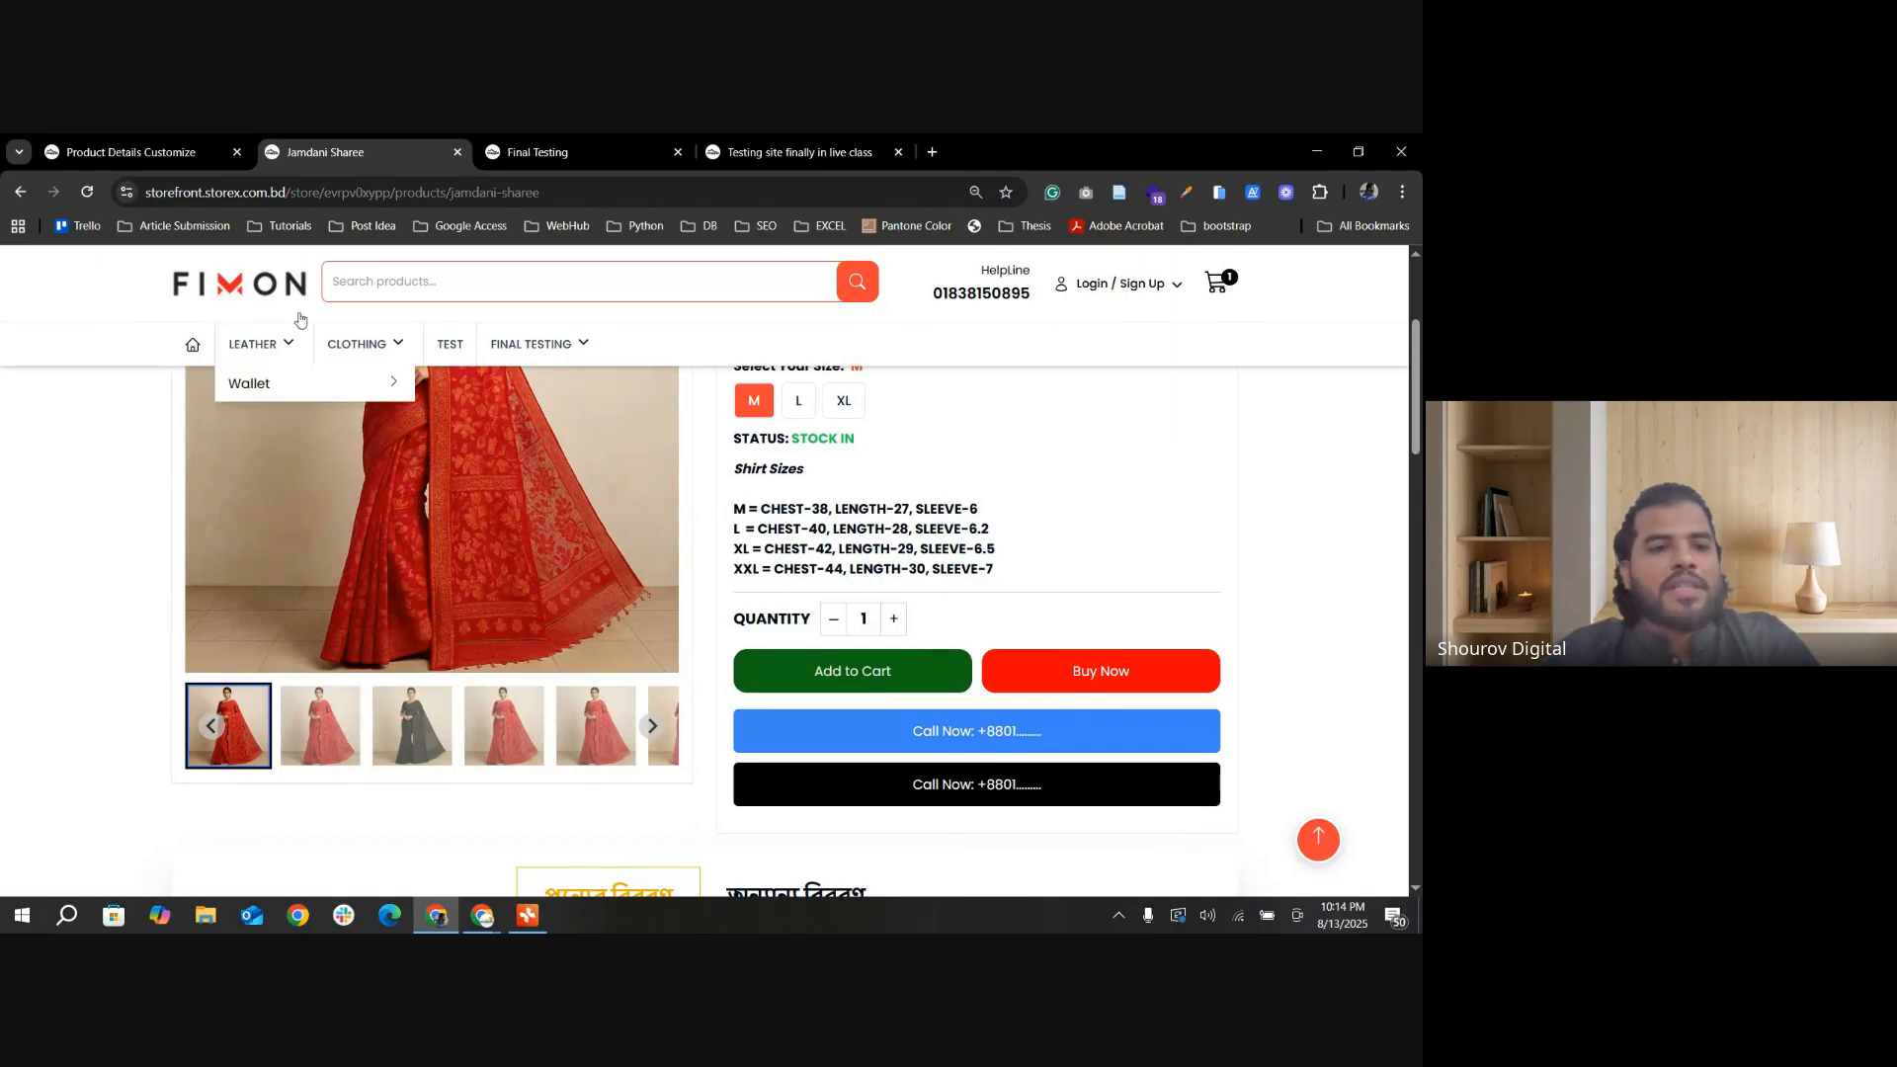
Step: Turn Full Width Button on and Mobile: Add To Cart & Buy Now Sticky off in Others Settings, and update
left_click(153, 161)
scroll(740, 651, "down", 5)
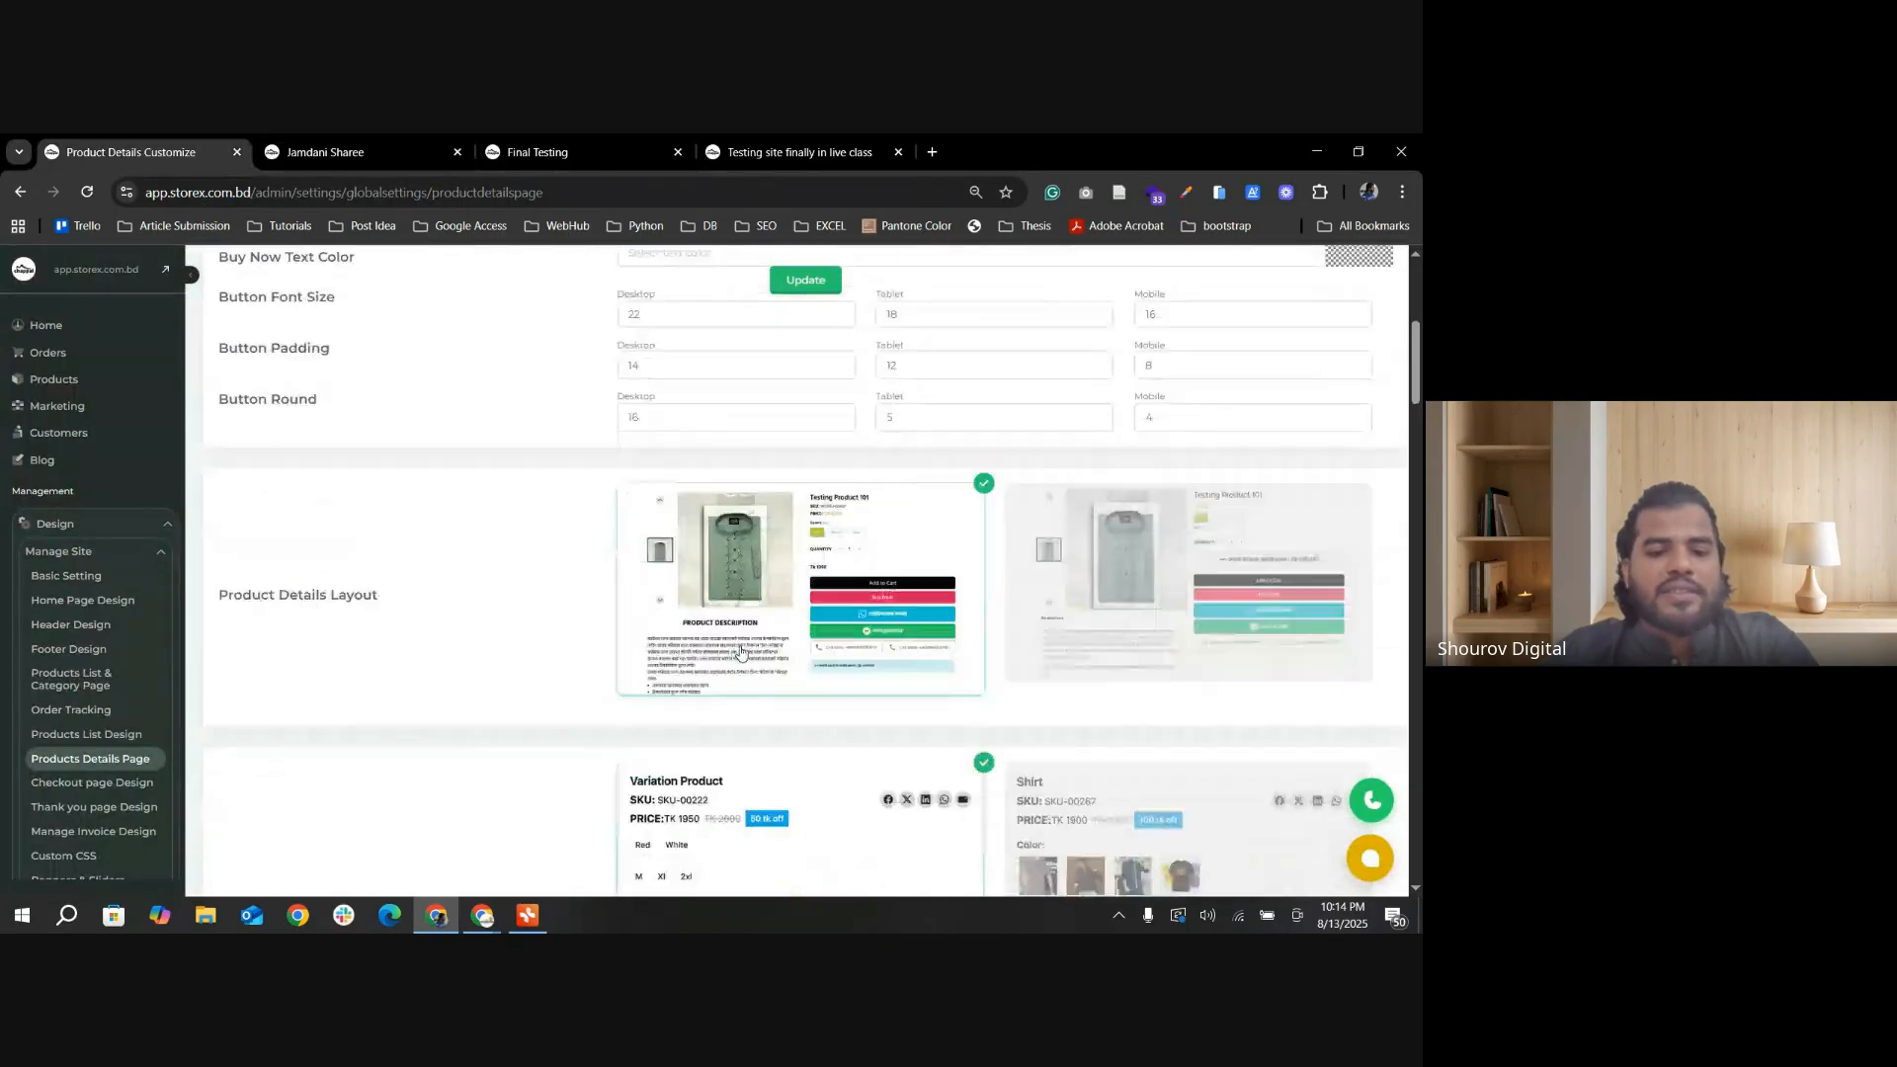
scroll(740, 651, "down", 4)
scroll(819, 672, "down", 7)
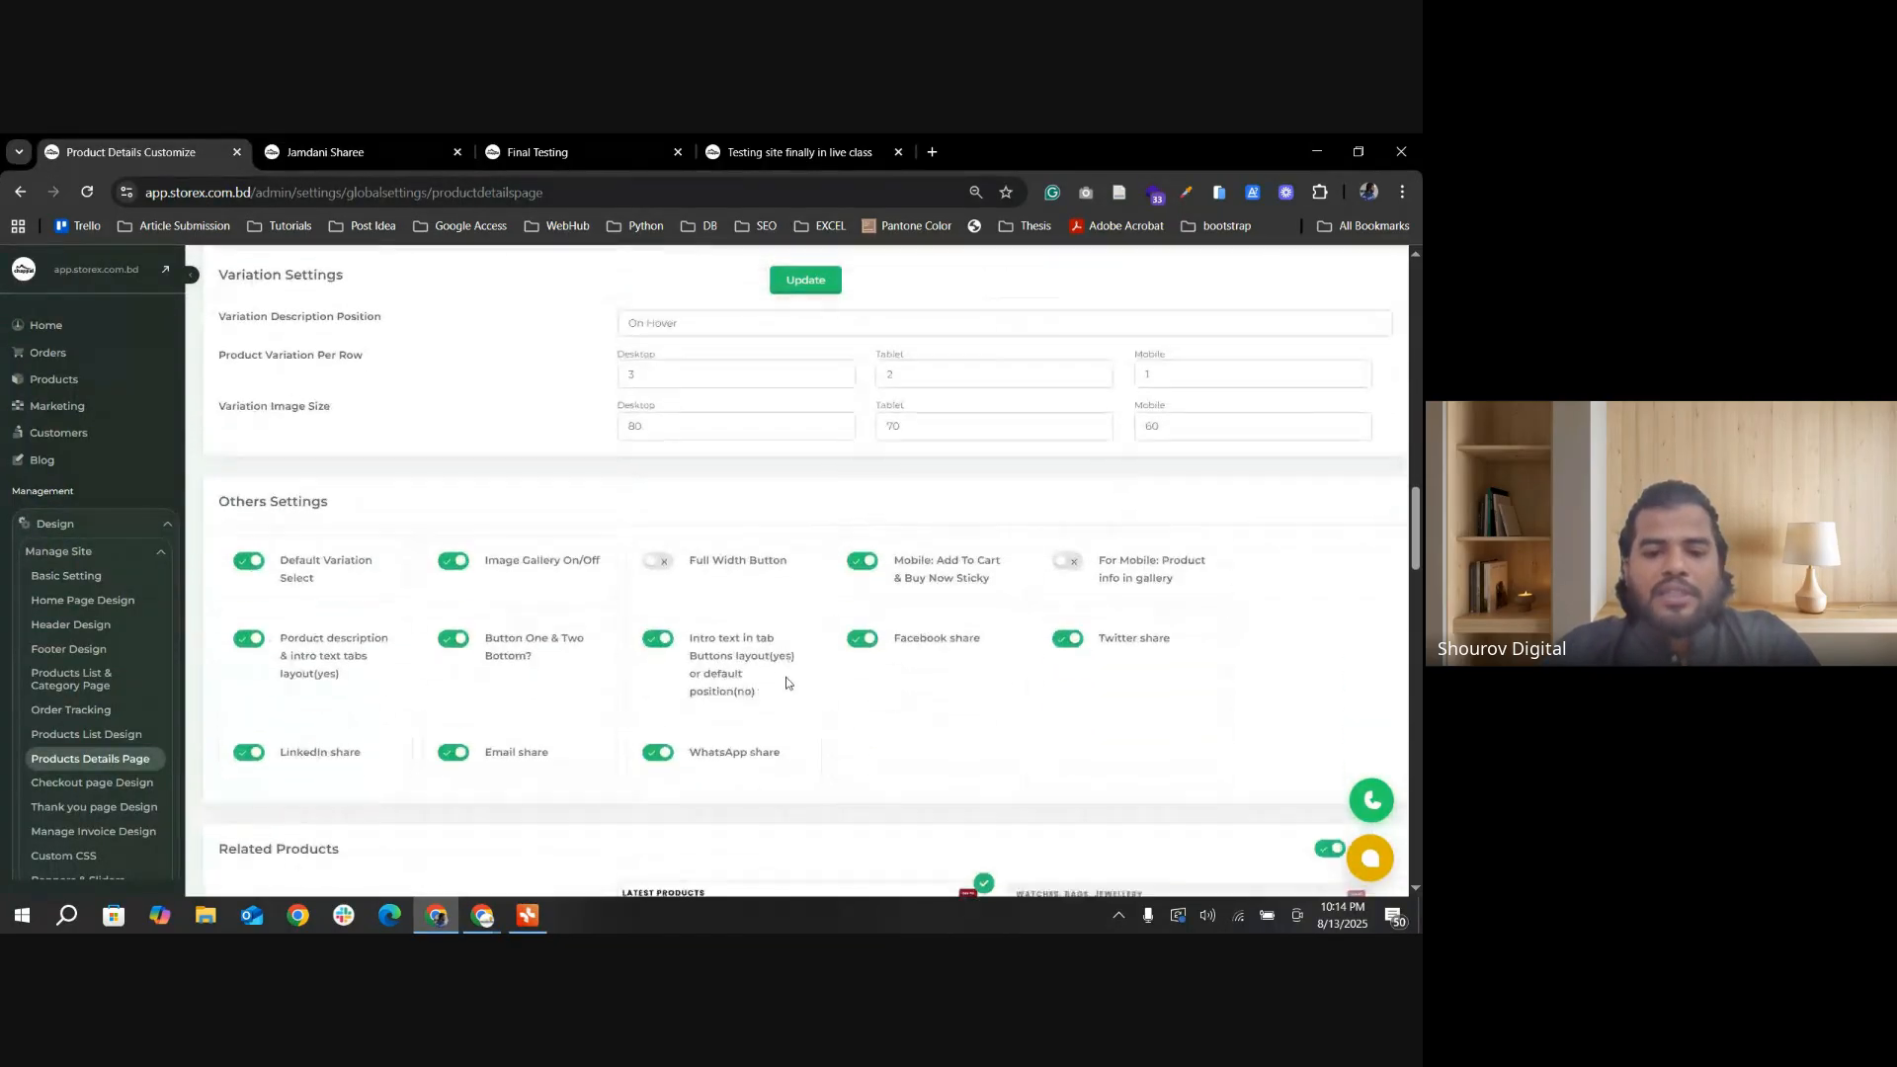
left_click(806, 280)
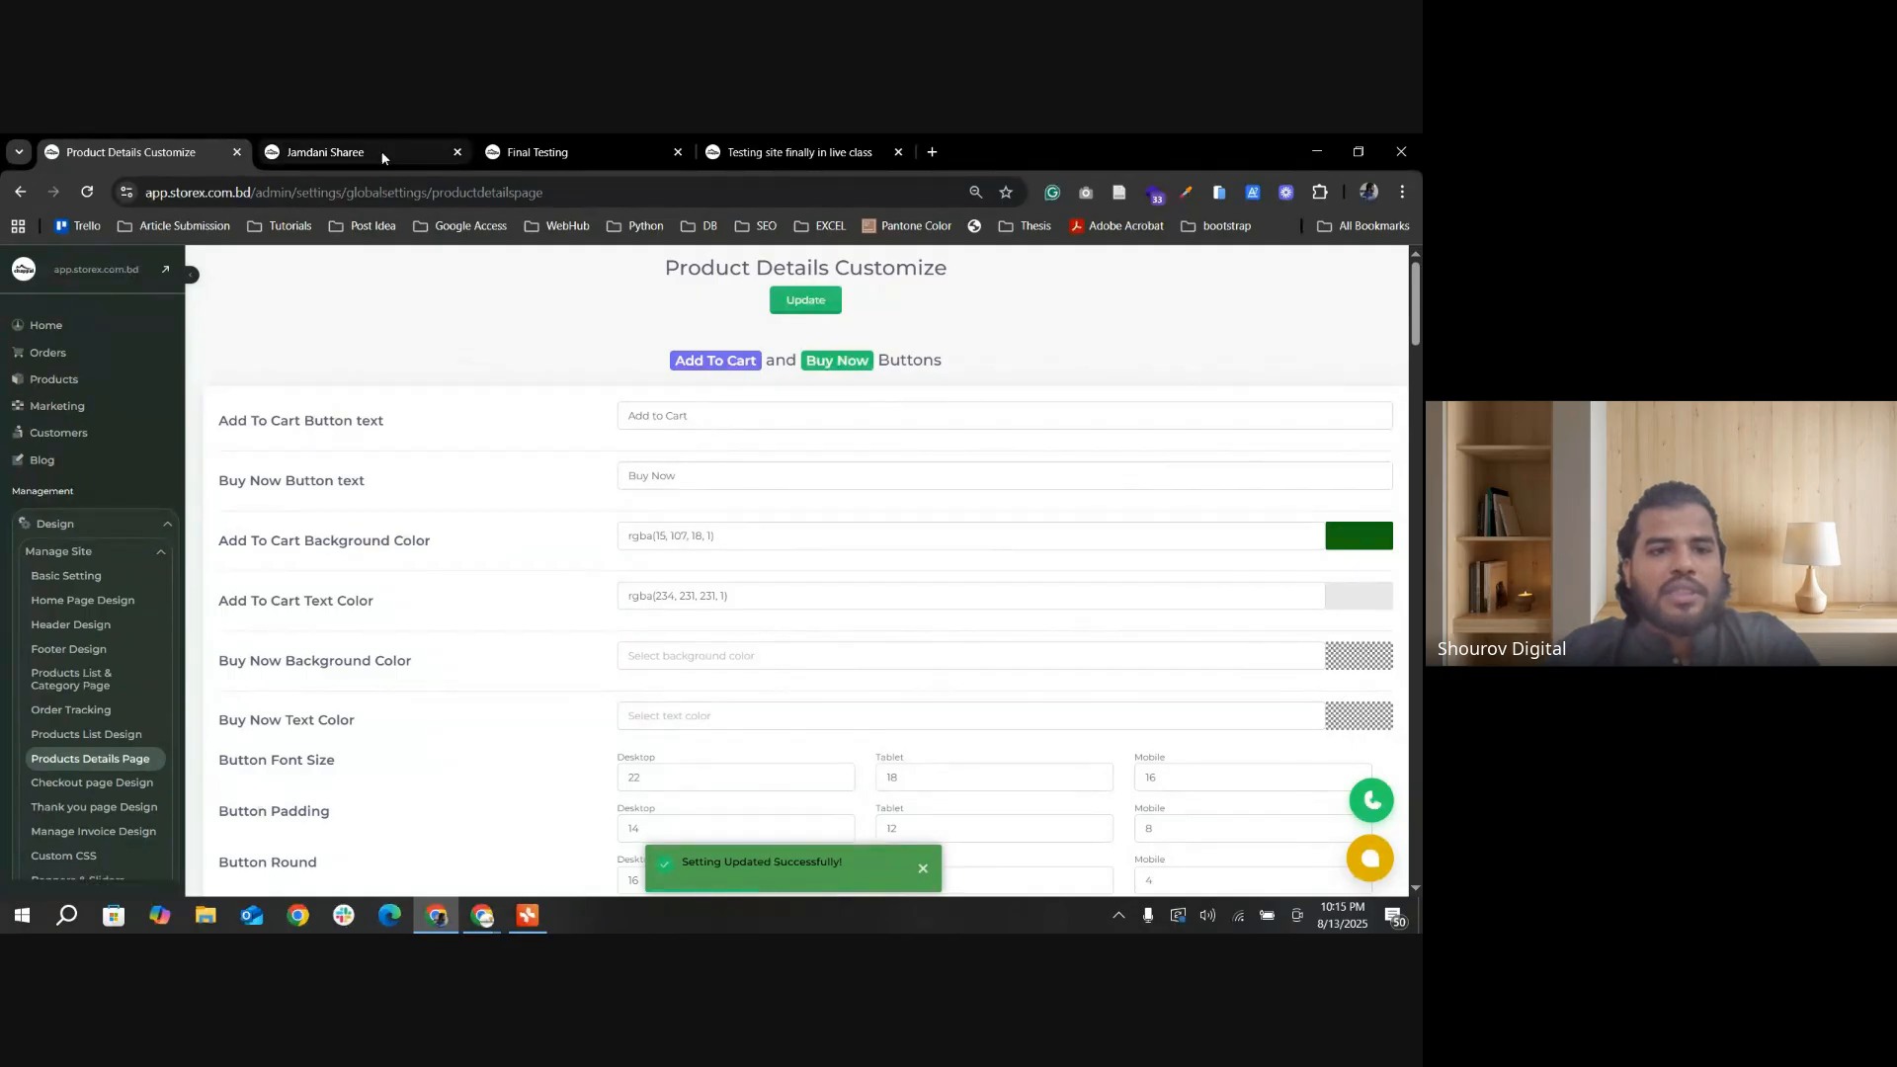
Step: Open the Jamdani Sharee page in the mobile phone simulator and look through its product details
left_click(381, 153)
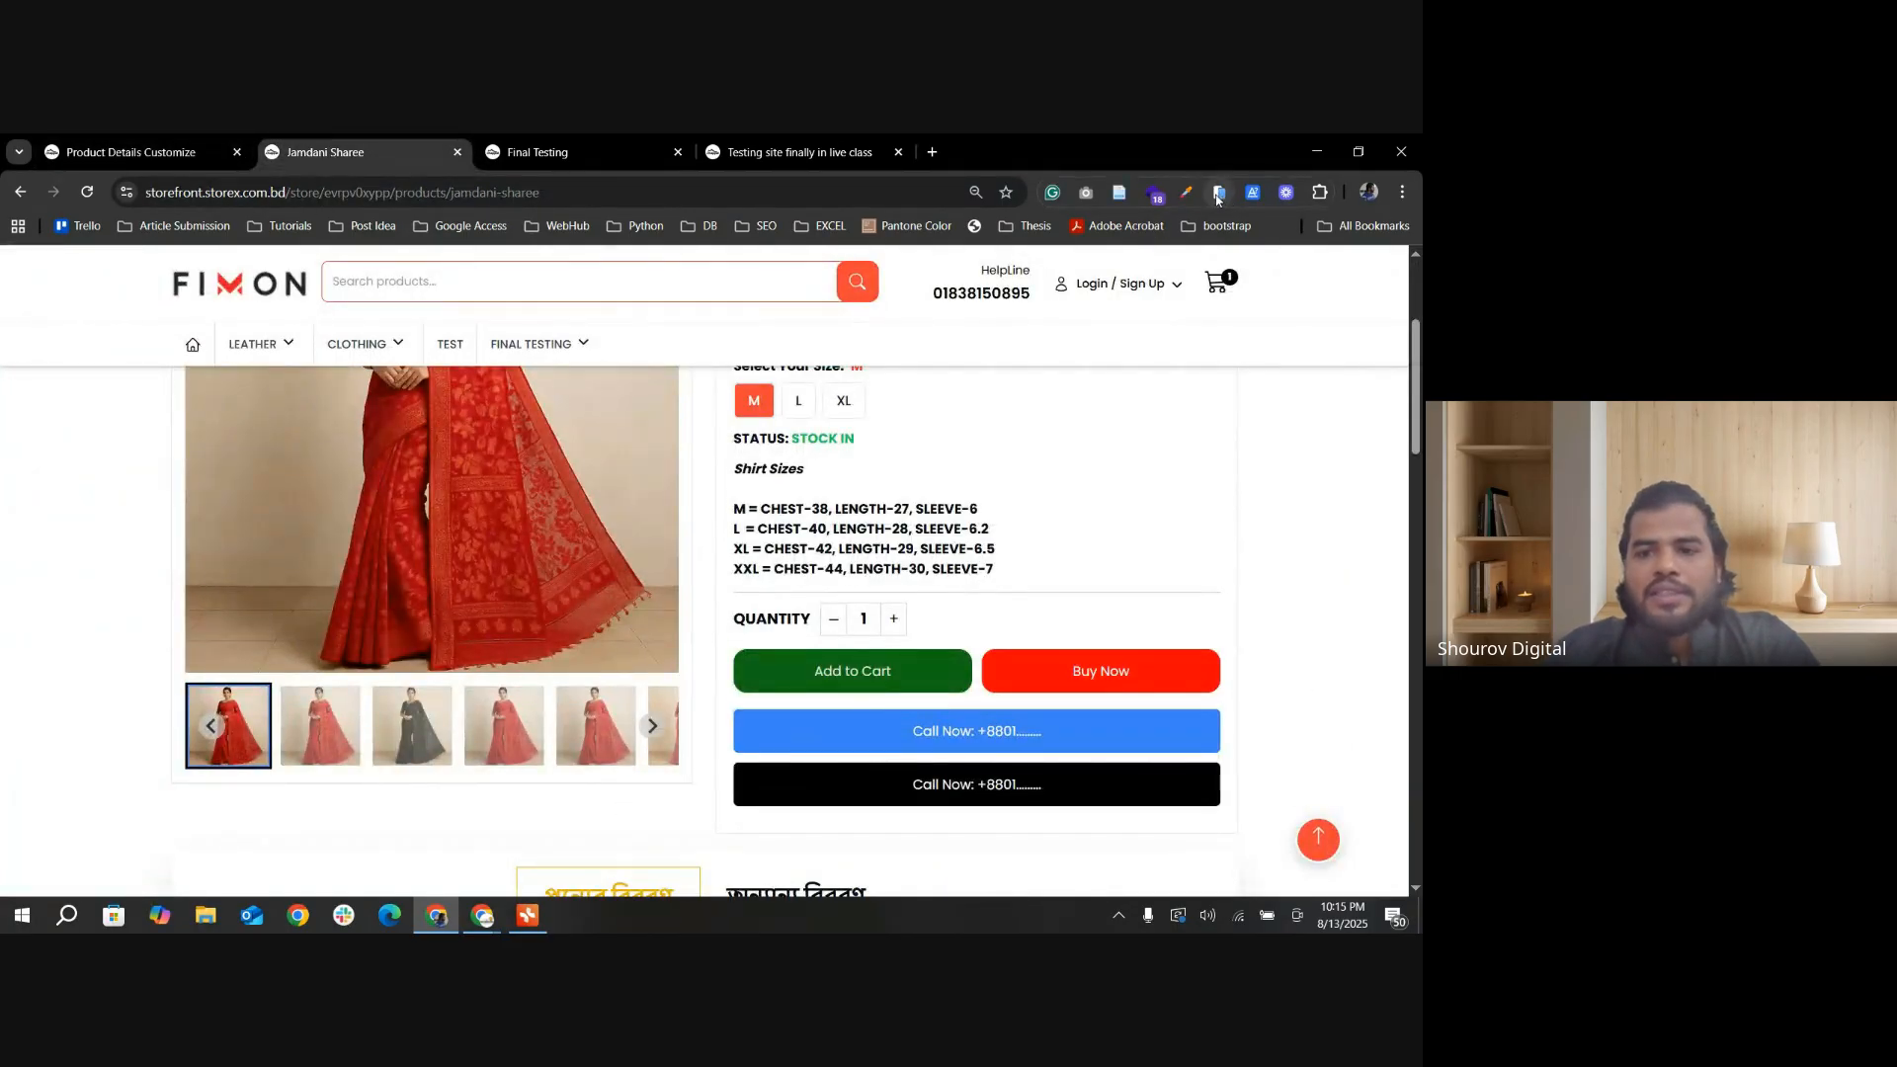
left_click(1219, 194)
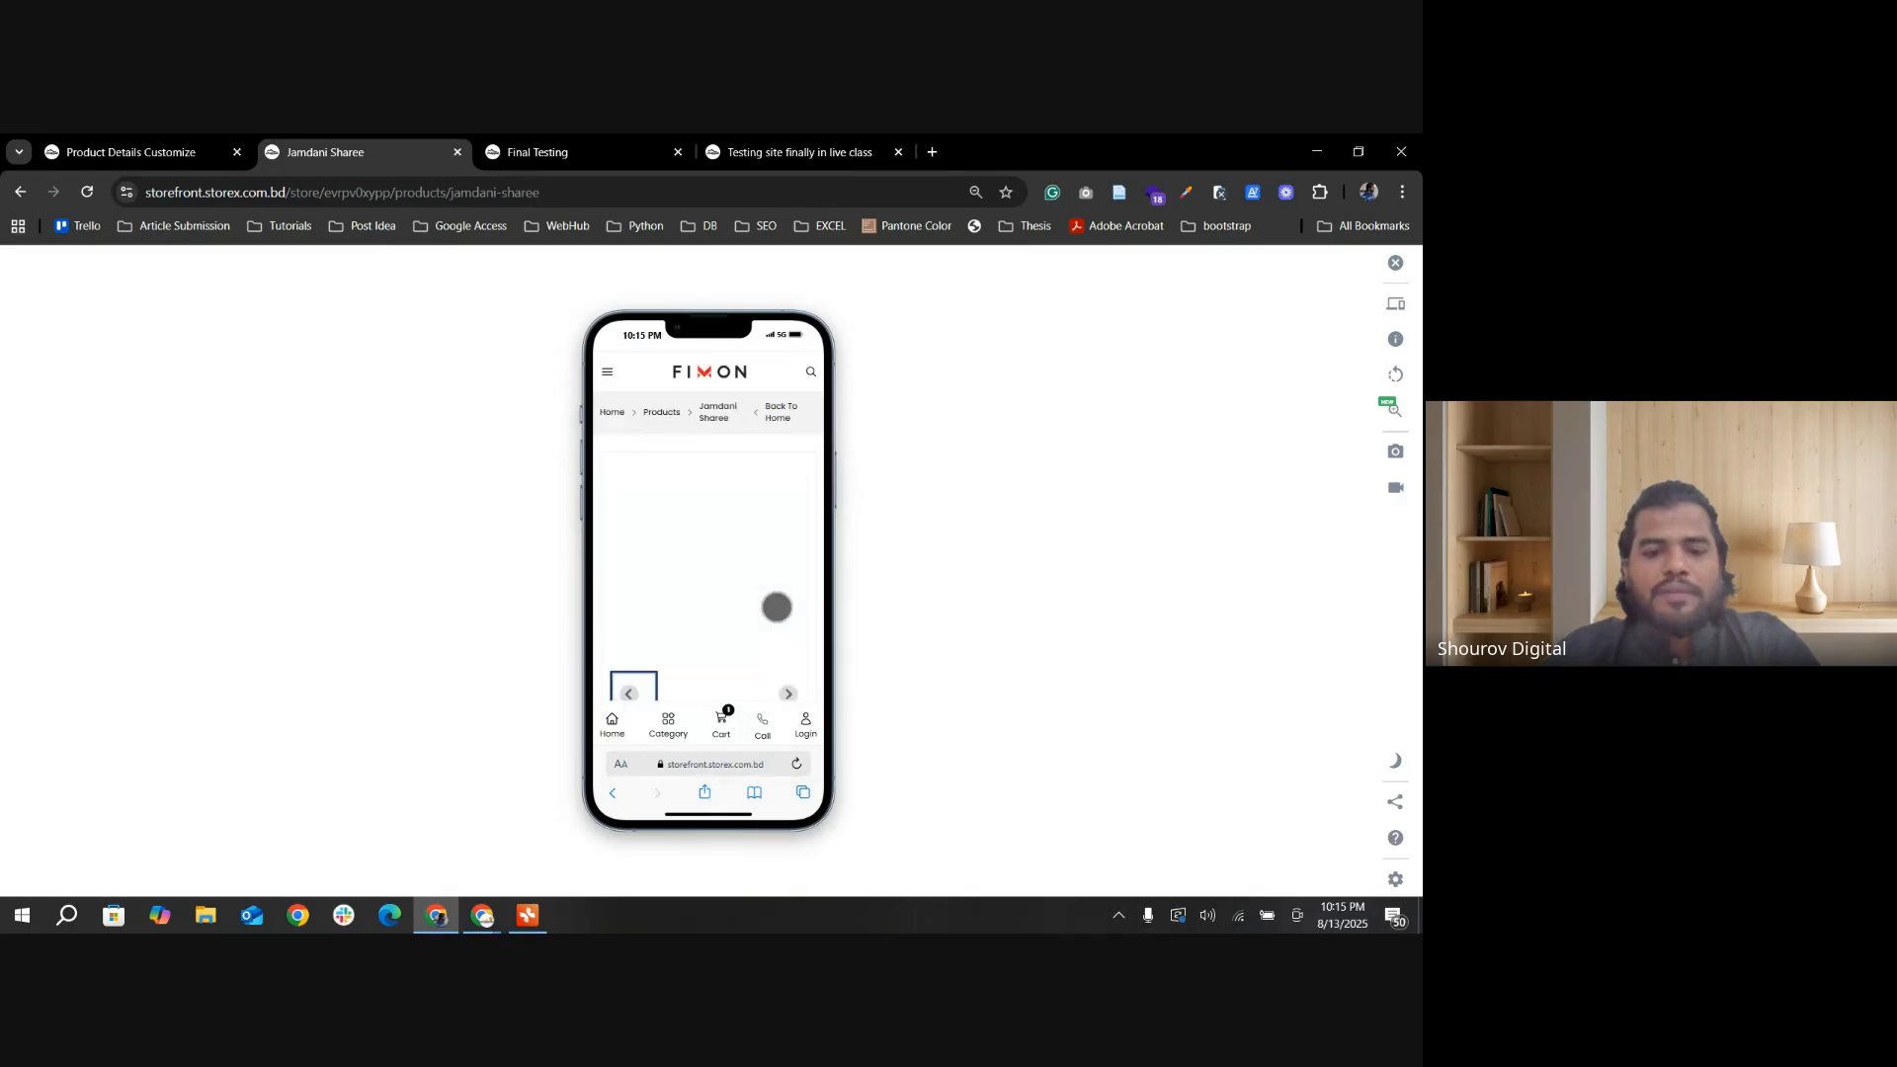
scroll(776, 607, "down", 10)
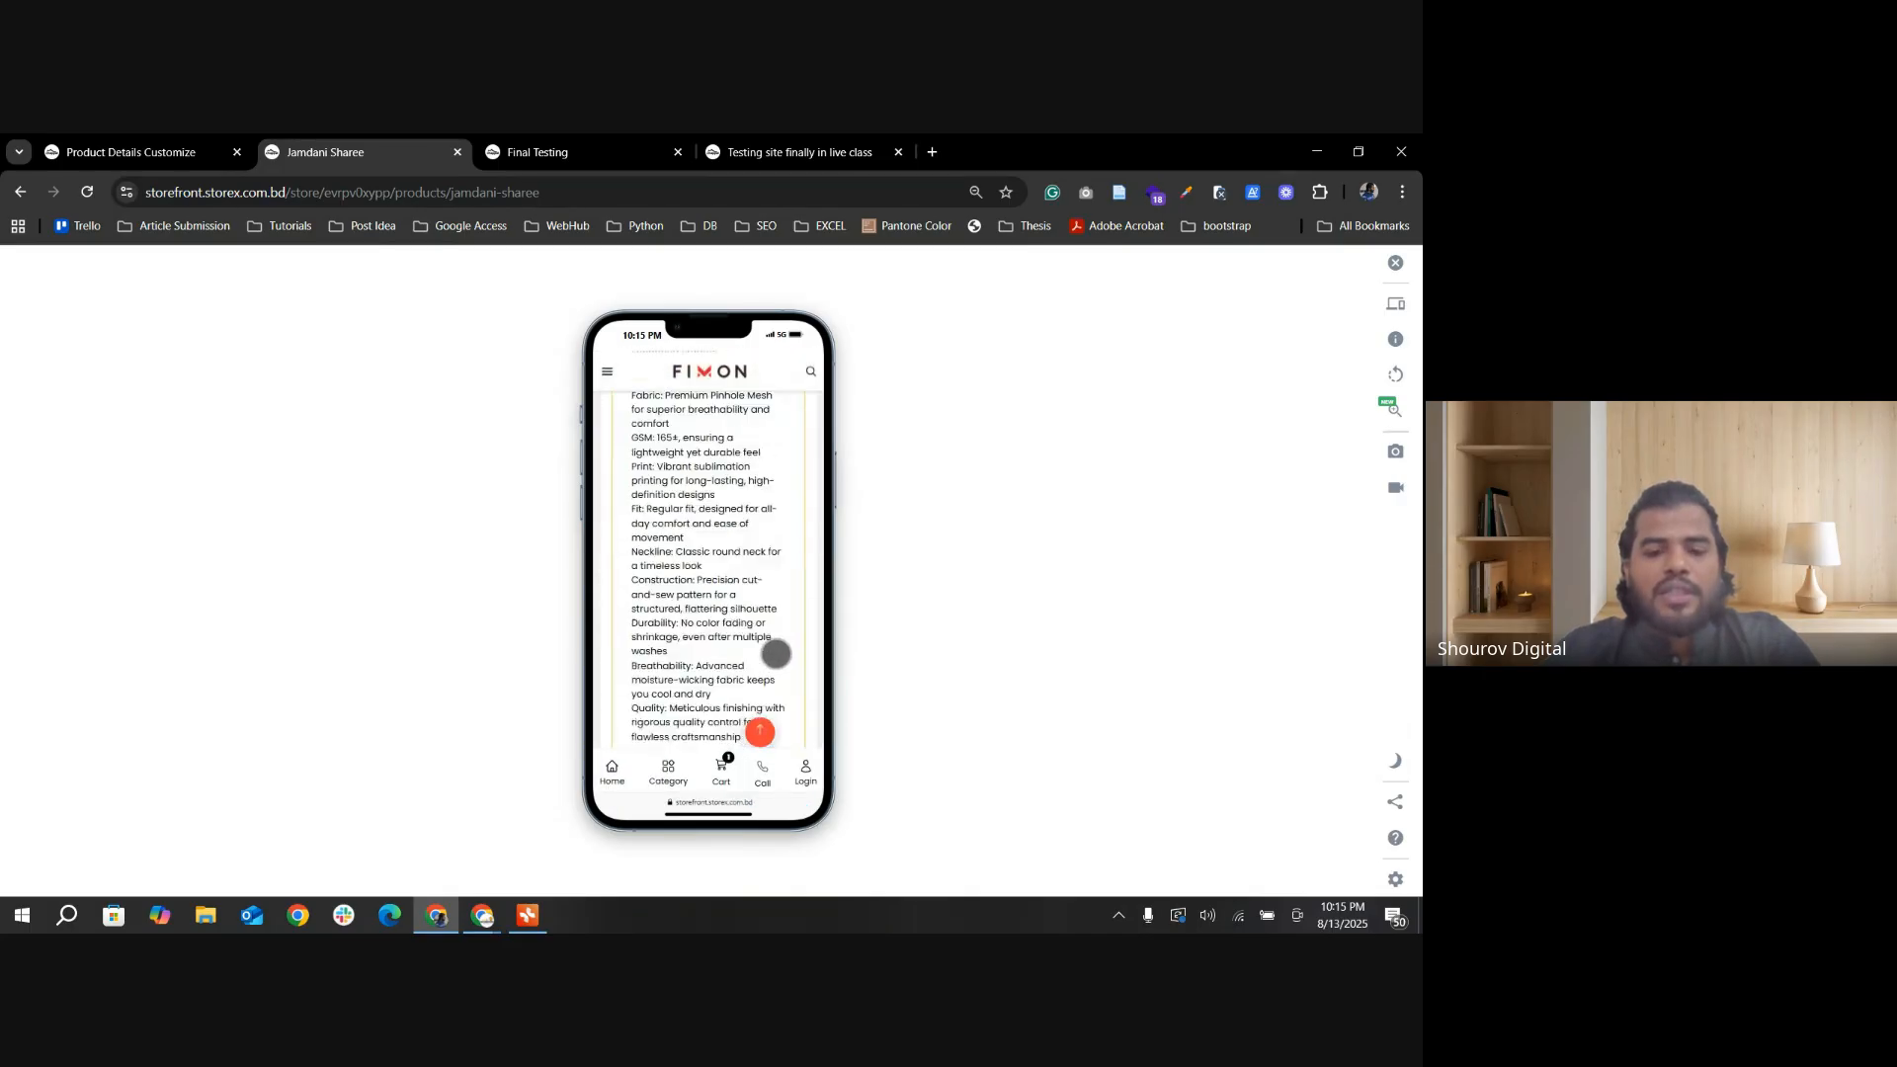
Step: Look over Others Settings, and examine the Zippy Shirt page's Add to Cart and Buy Now buttons in the phone simulator
left_click(124, 154)
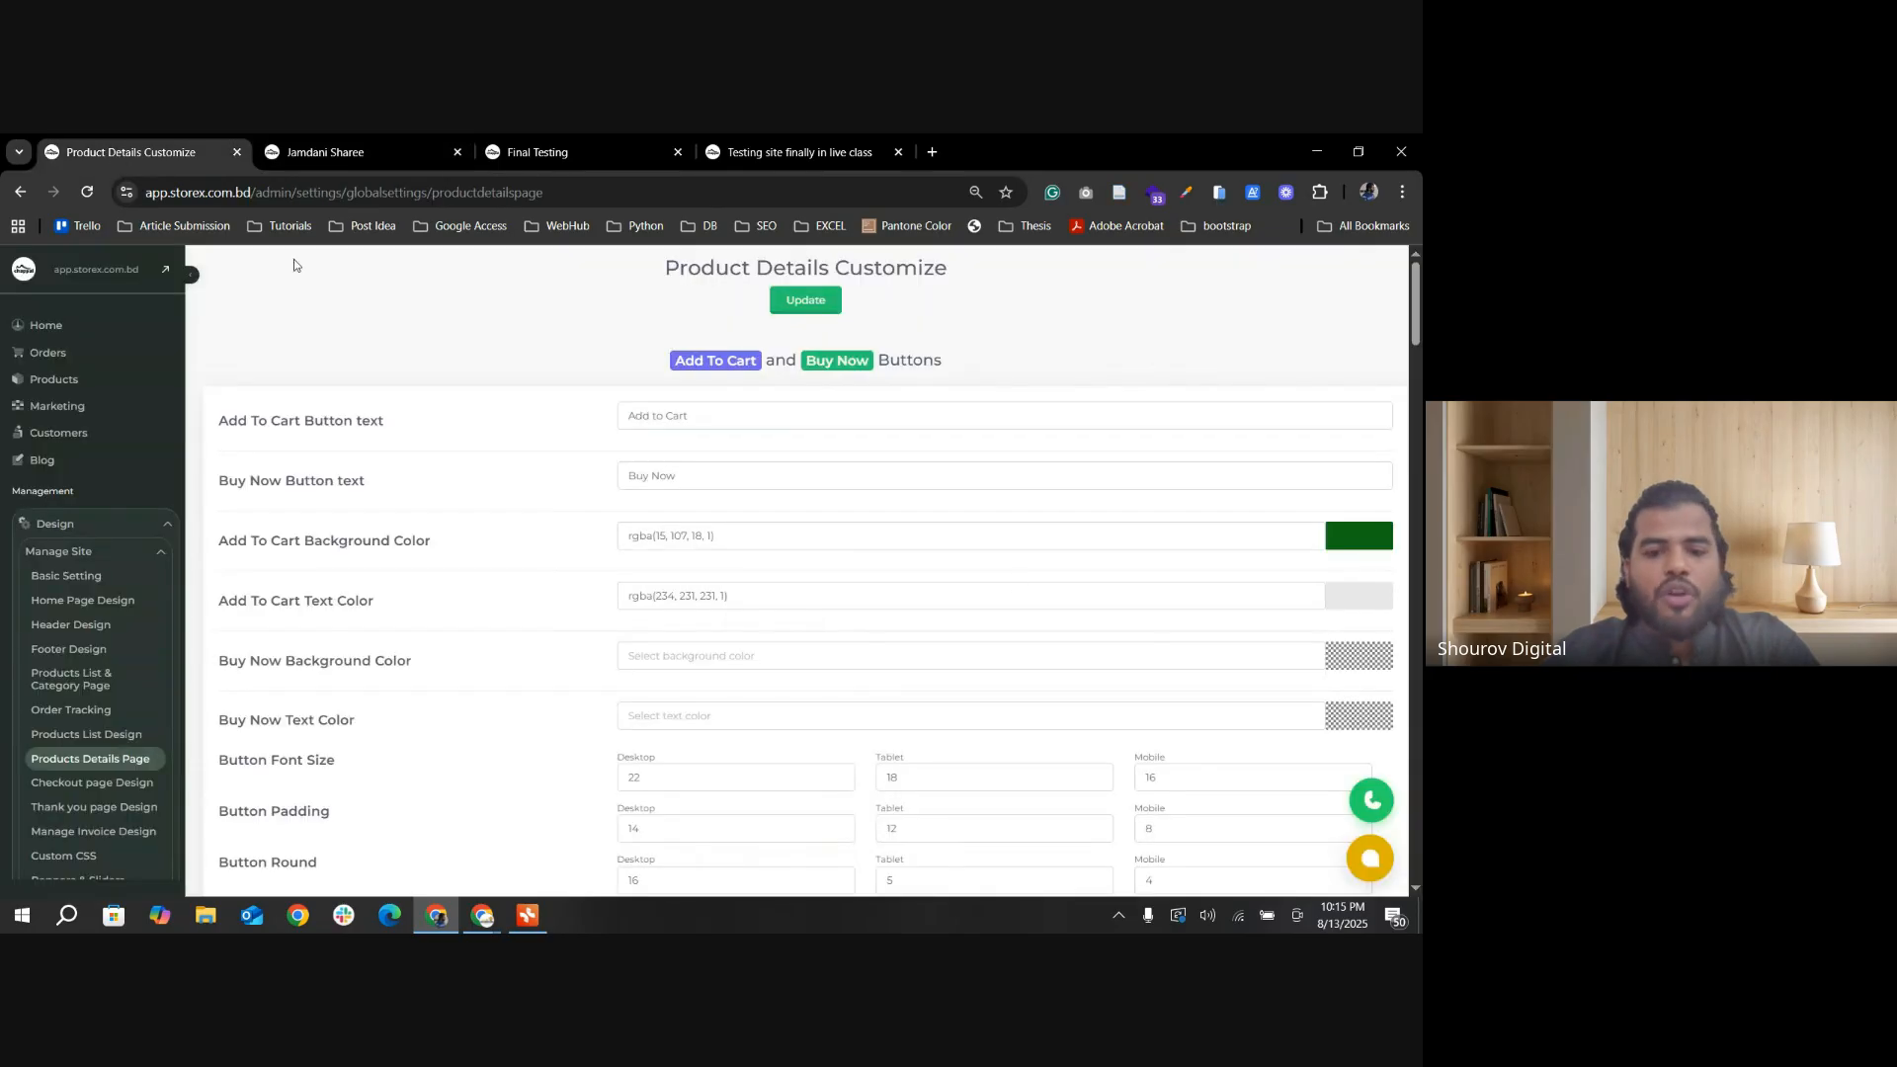
scroll(1040, 588, "down", 20)
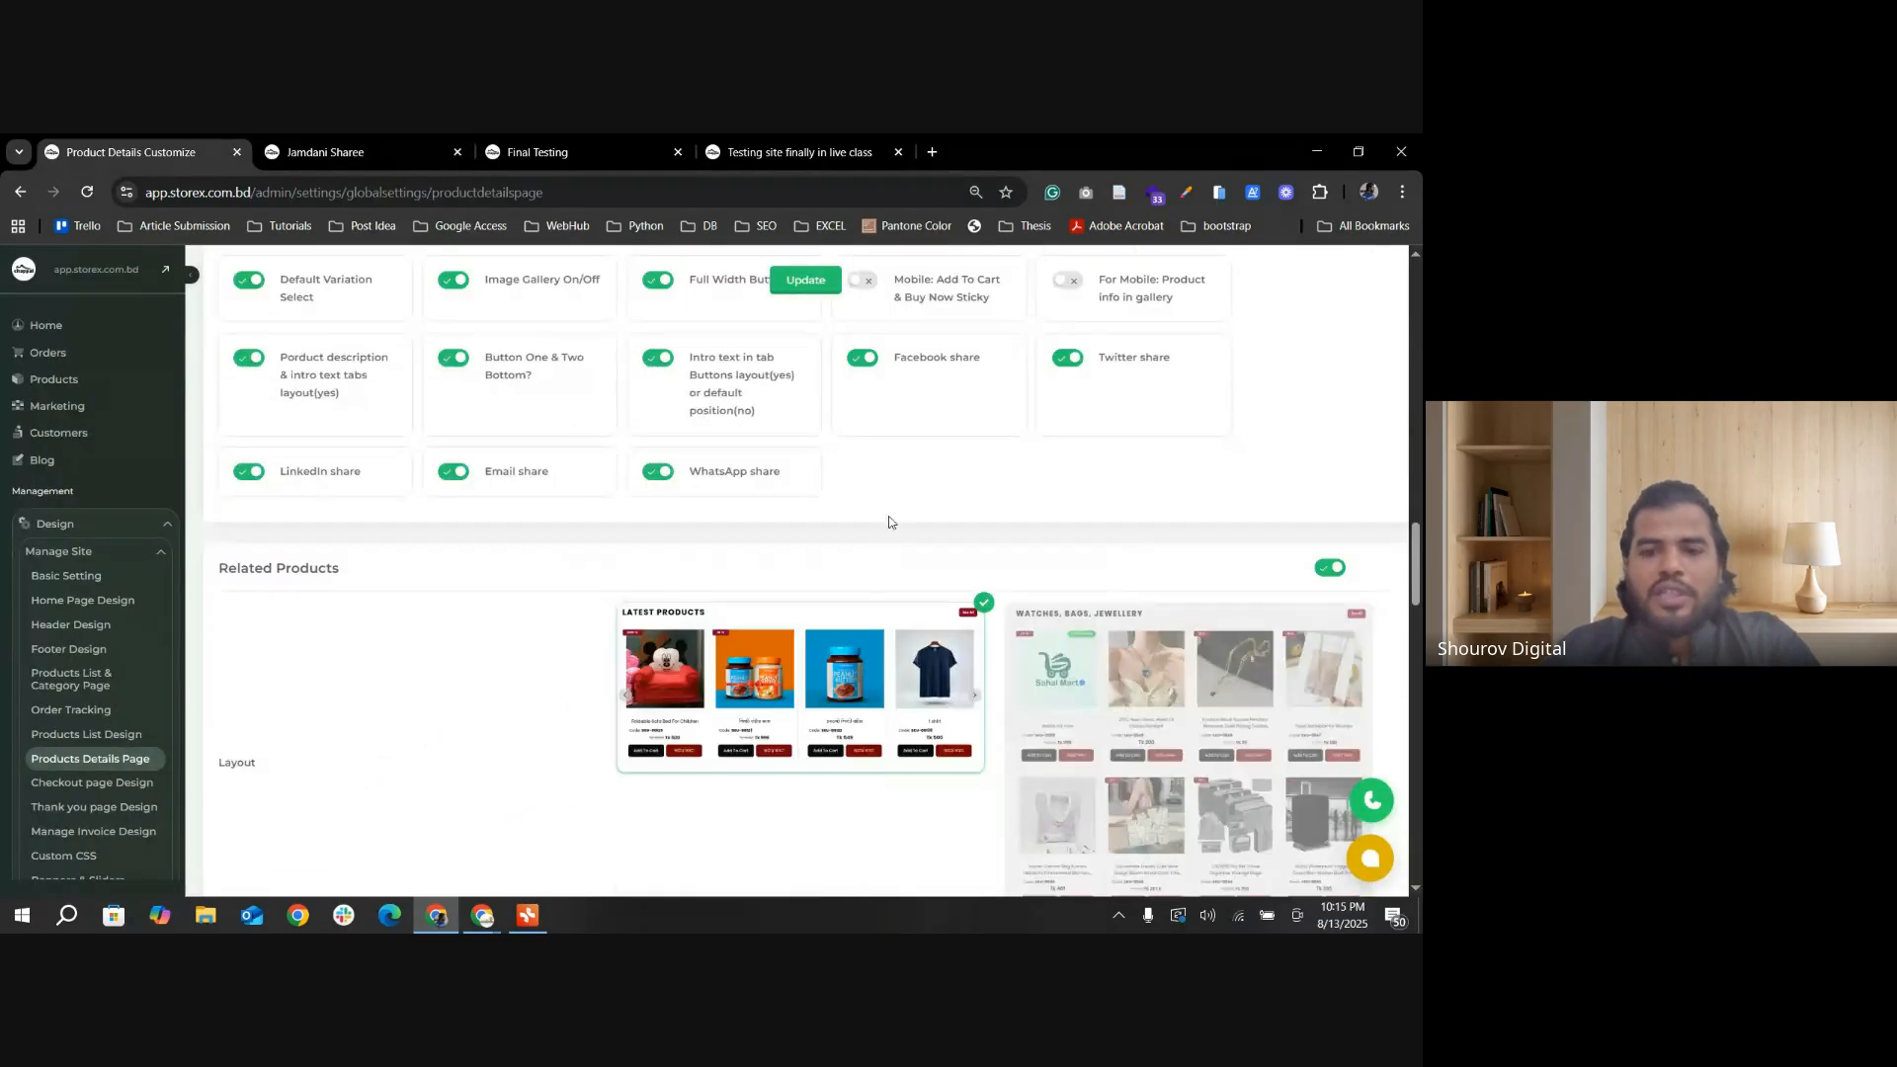
scroll(889, 521, "up", 2)
left_click(382, 150)
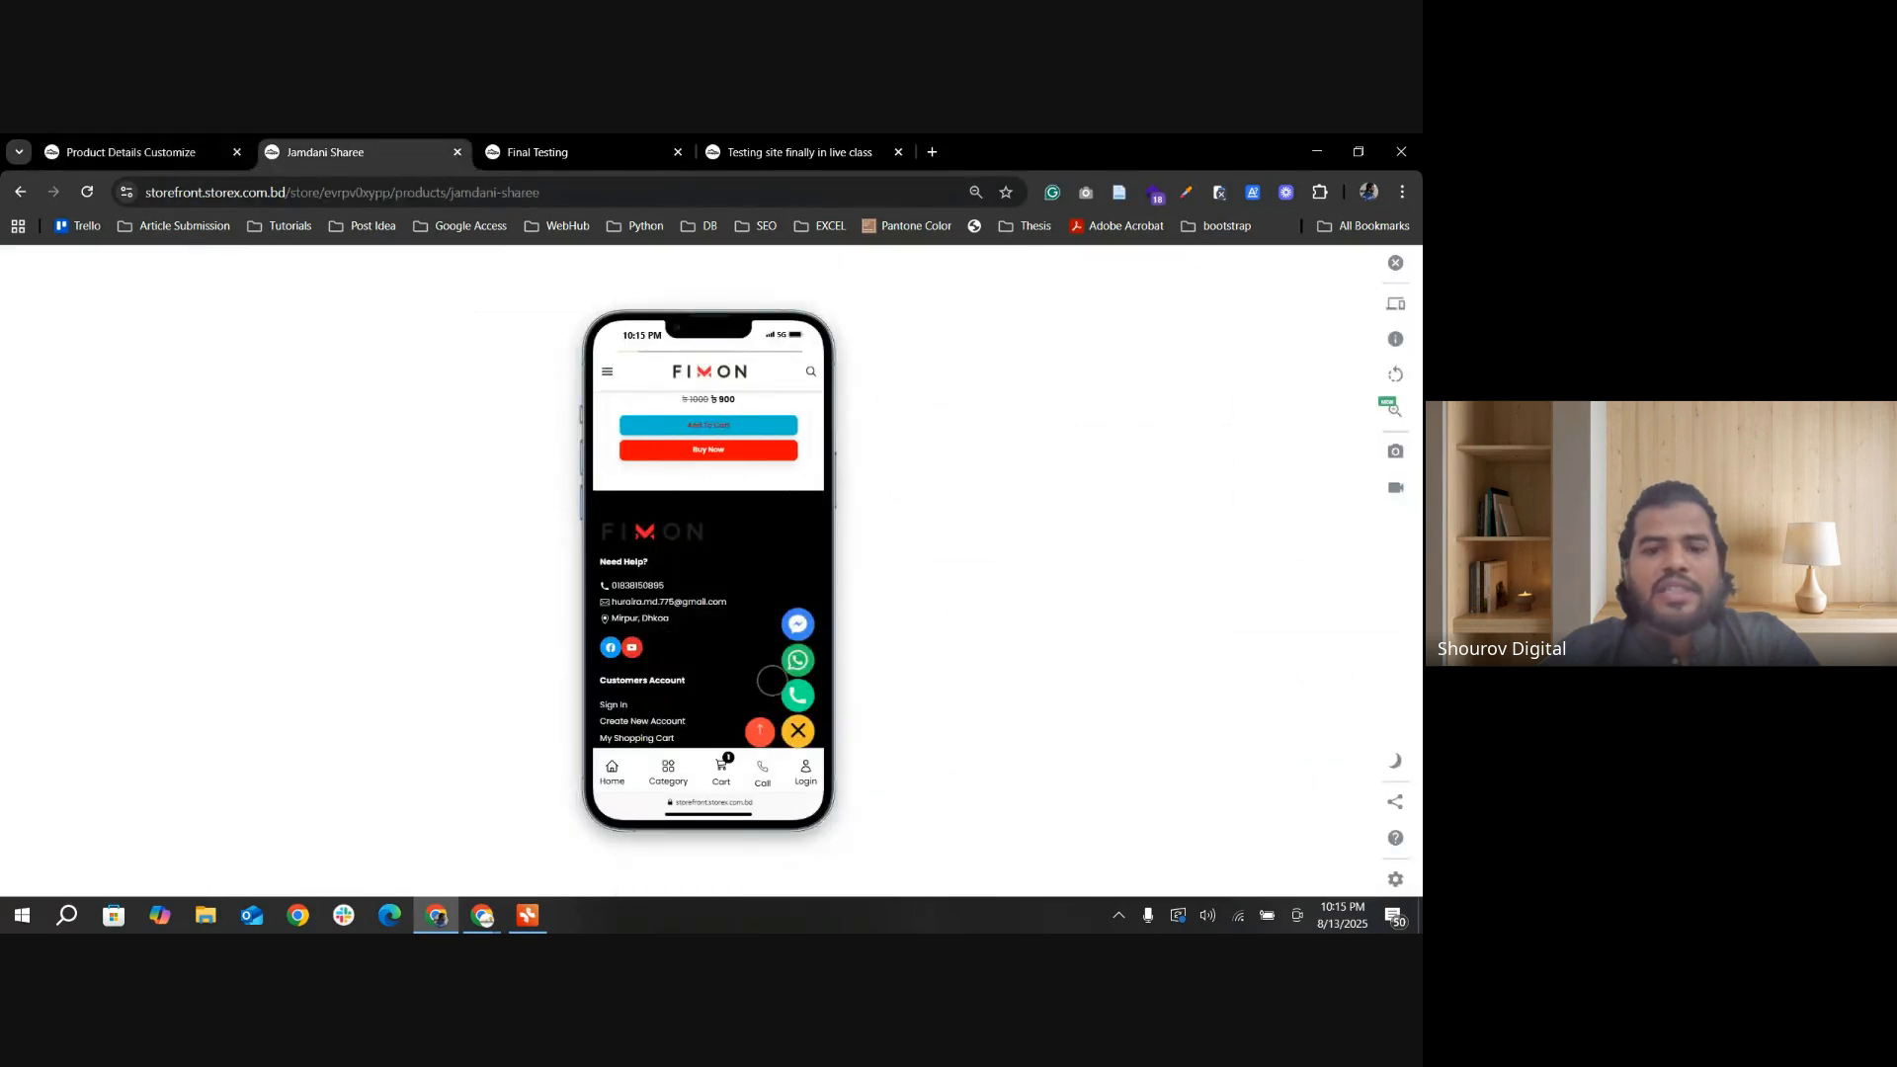
scroll(707, 656, "down", 5)
scroll(707, 650, "up", 8)
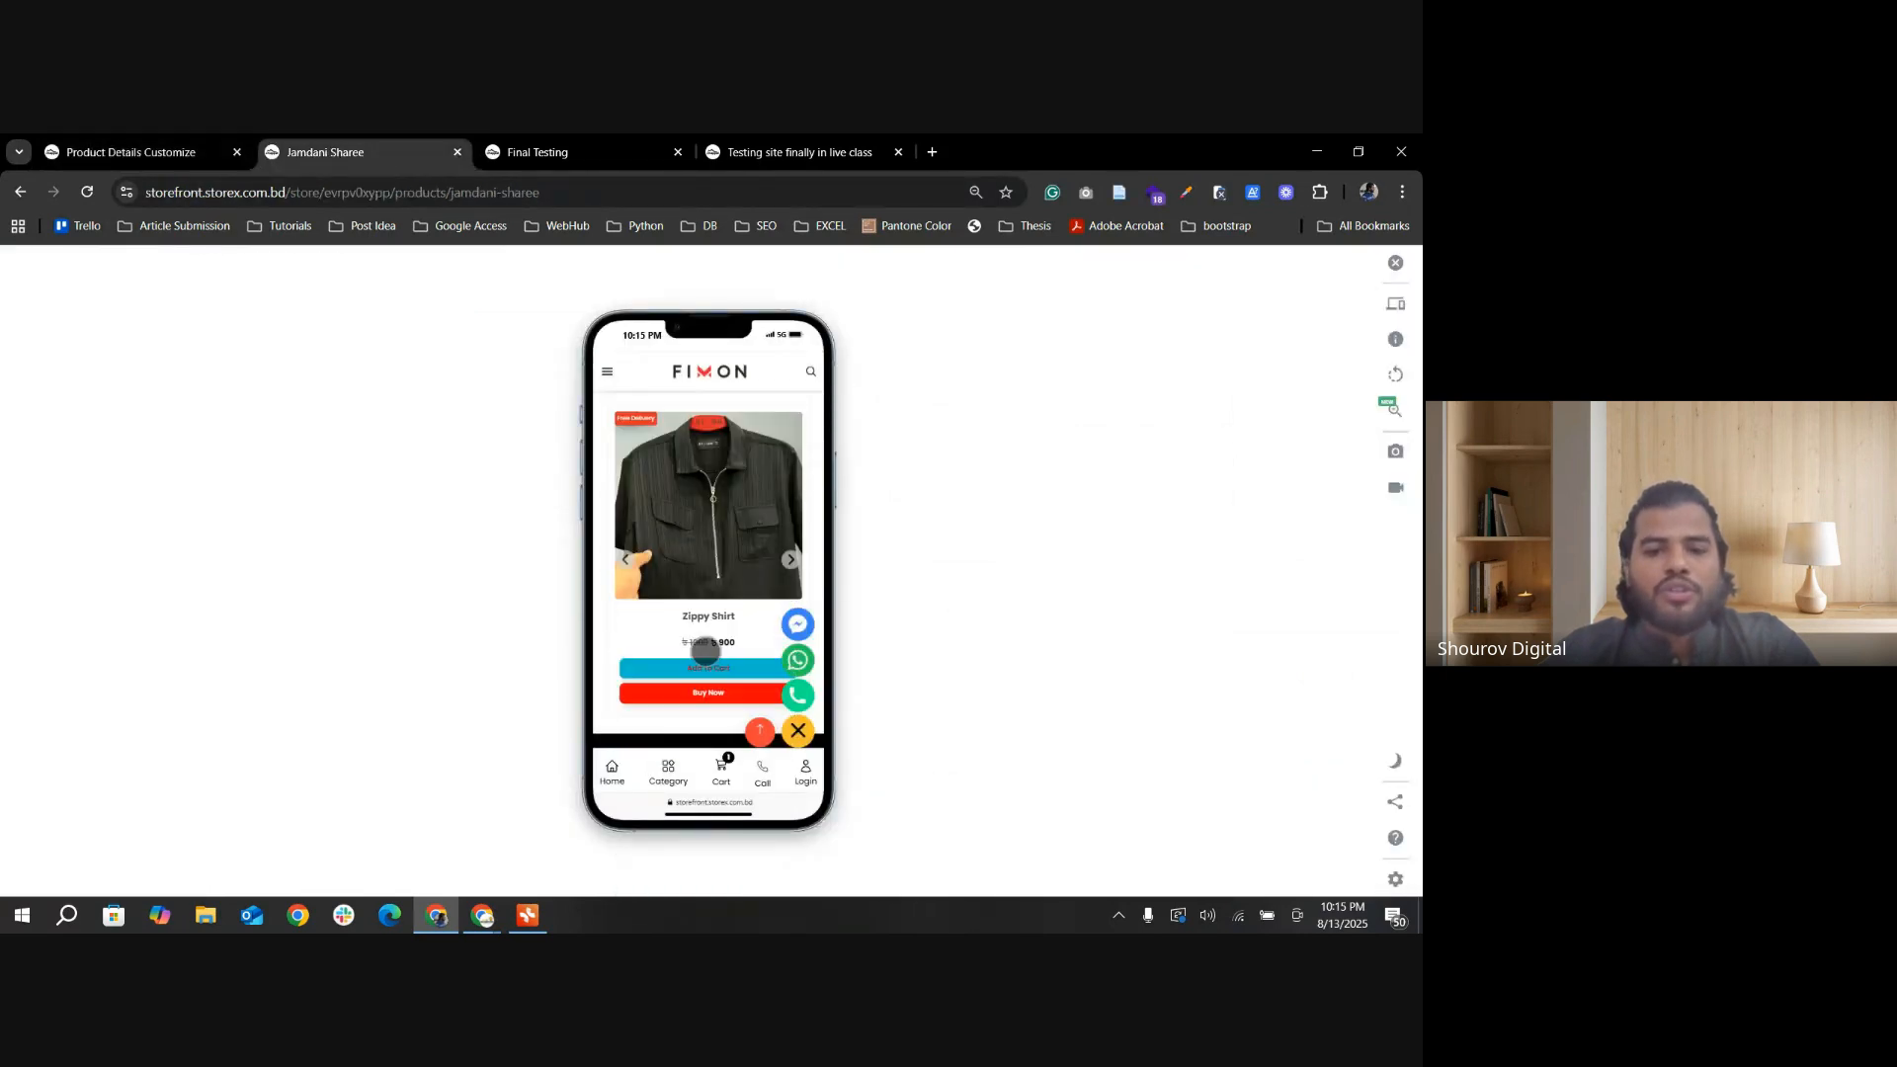
left_click(710, 640)
scroll(809, 647, "down", 5)
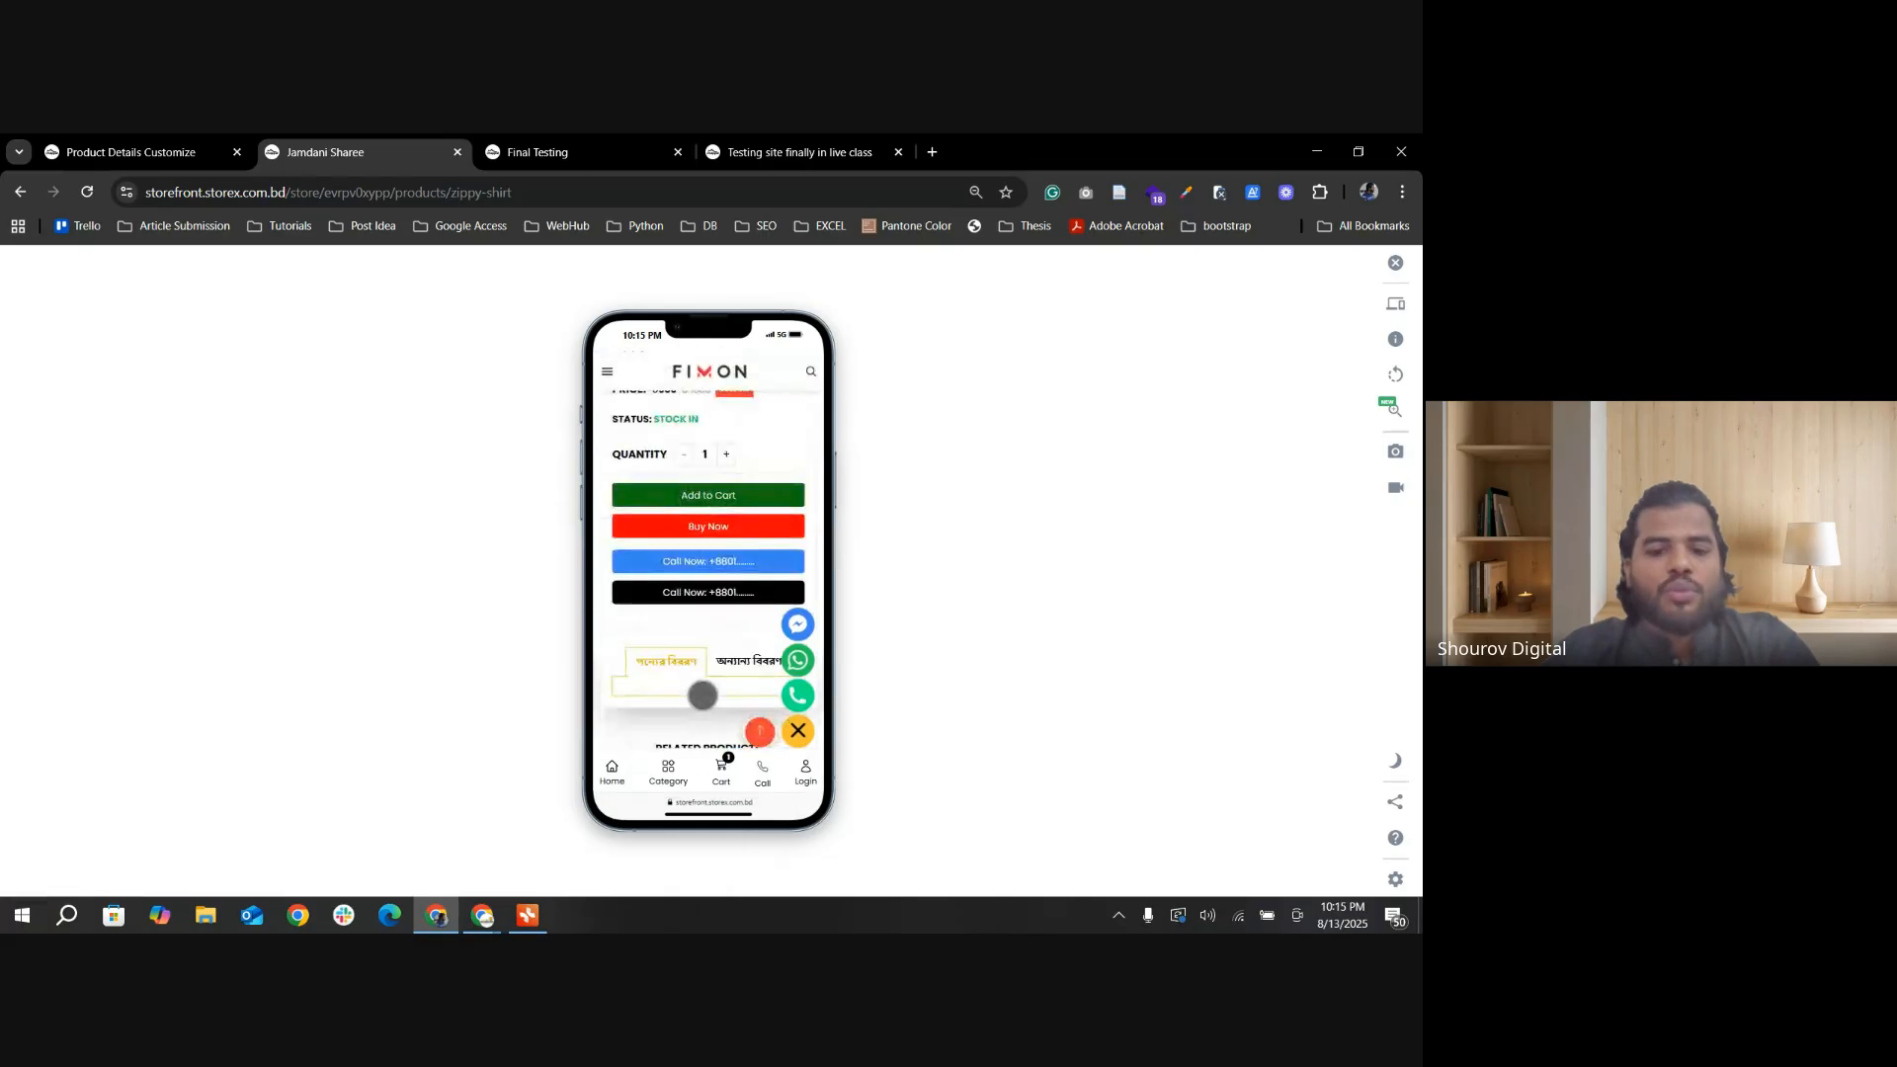
Step: Turn Mobile: Add To Cart & Buy Now Sticky on in Others Settings, update the settings, and reload the Zippy Shirt page
left_click(139, 156)
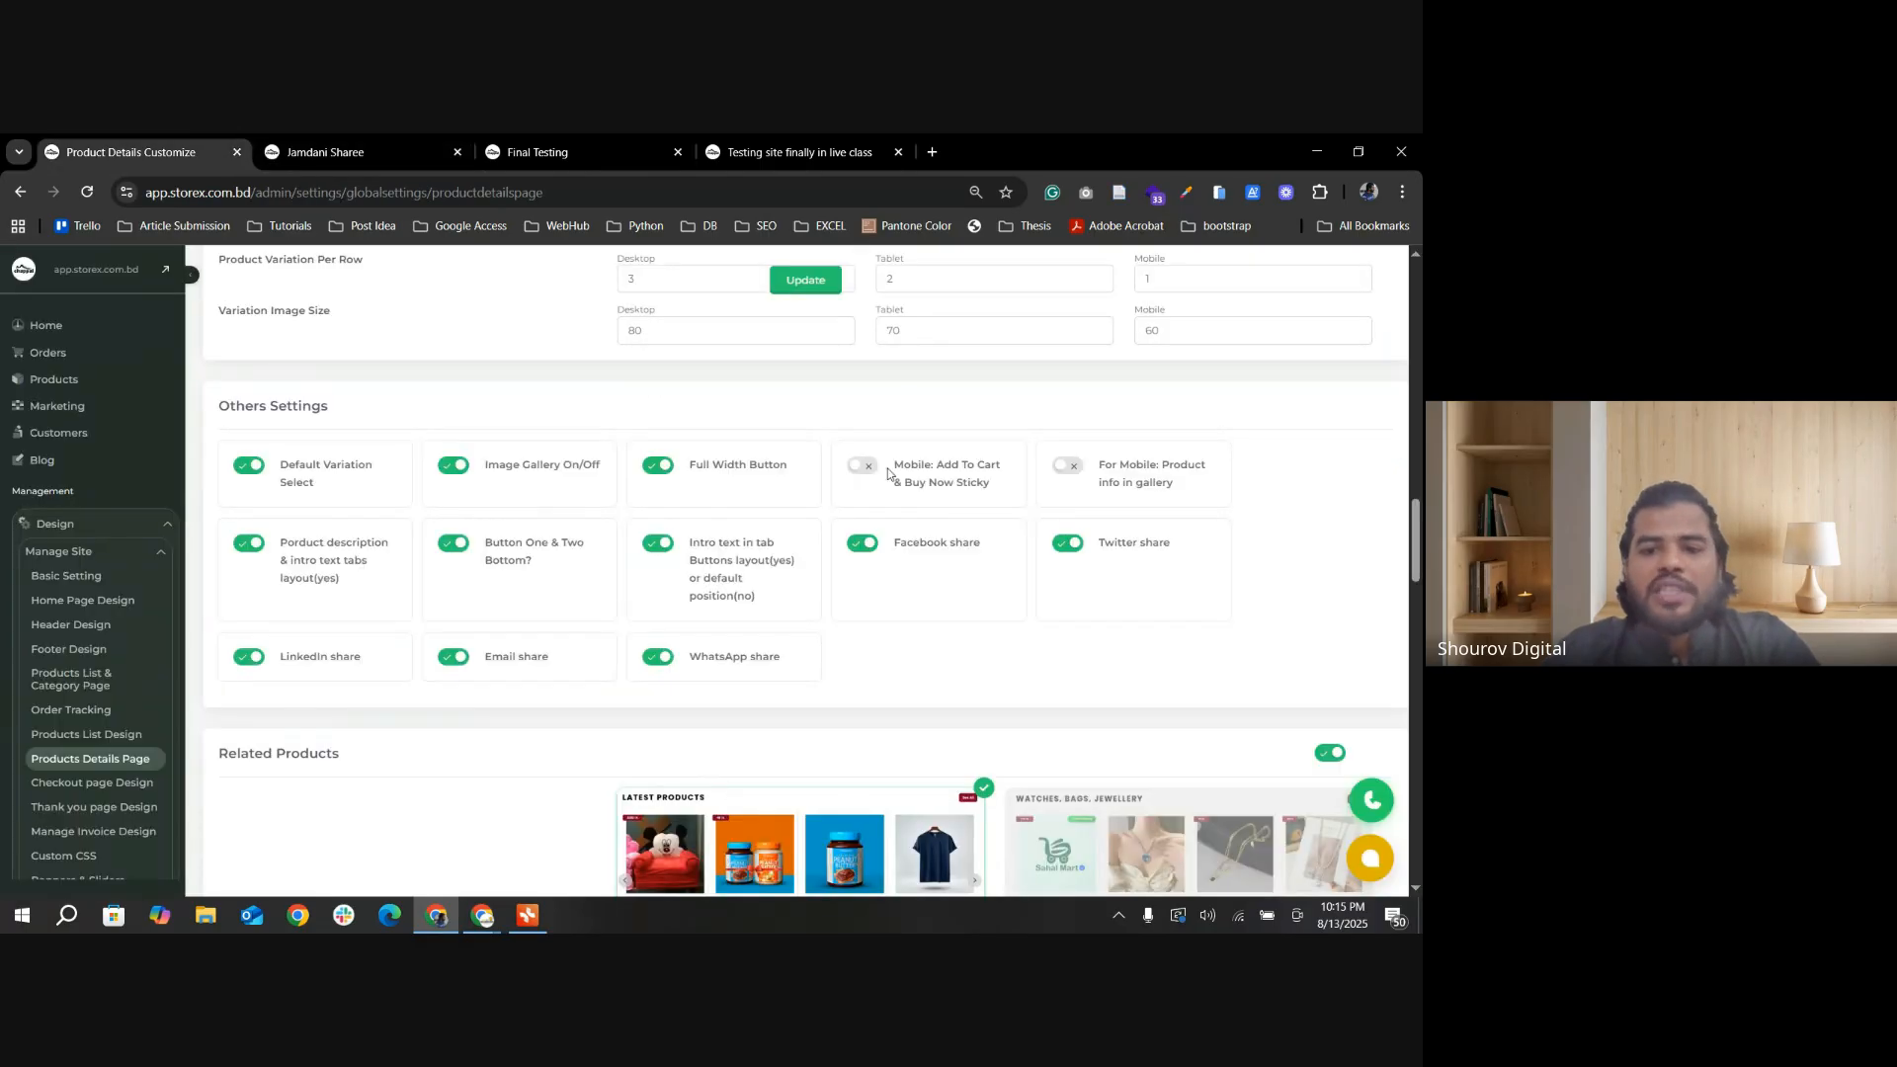
left_click(805, 280)
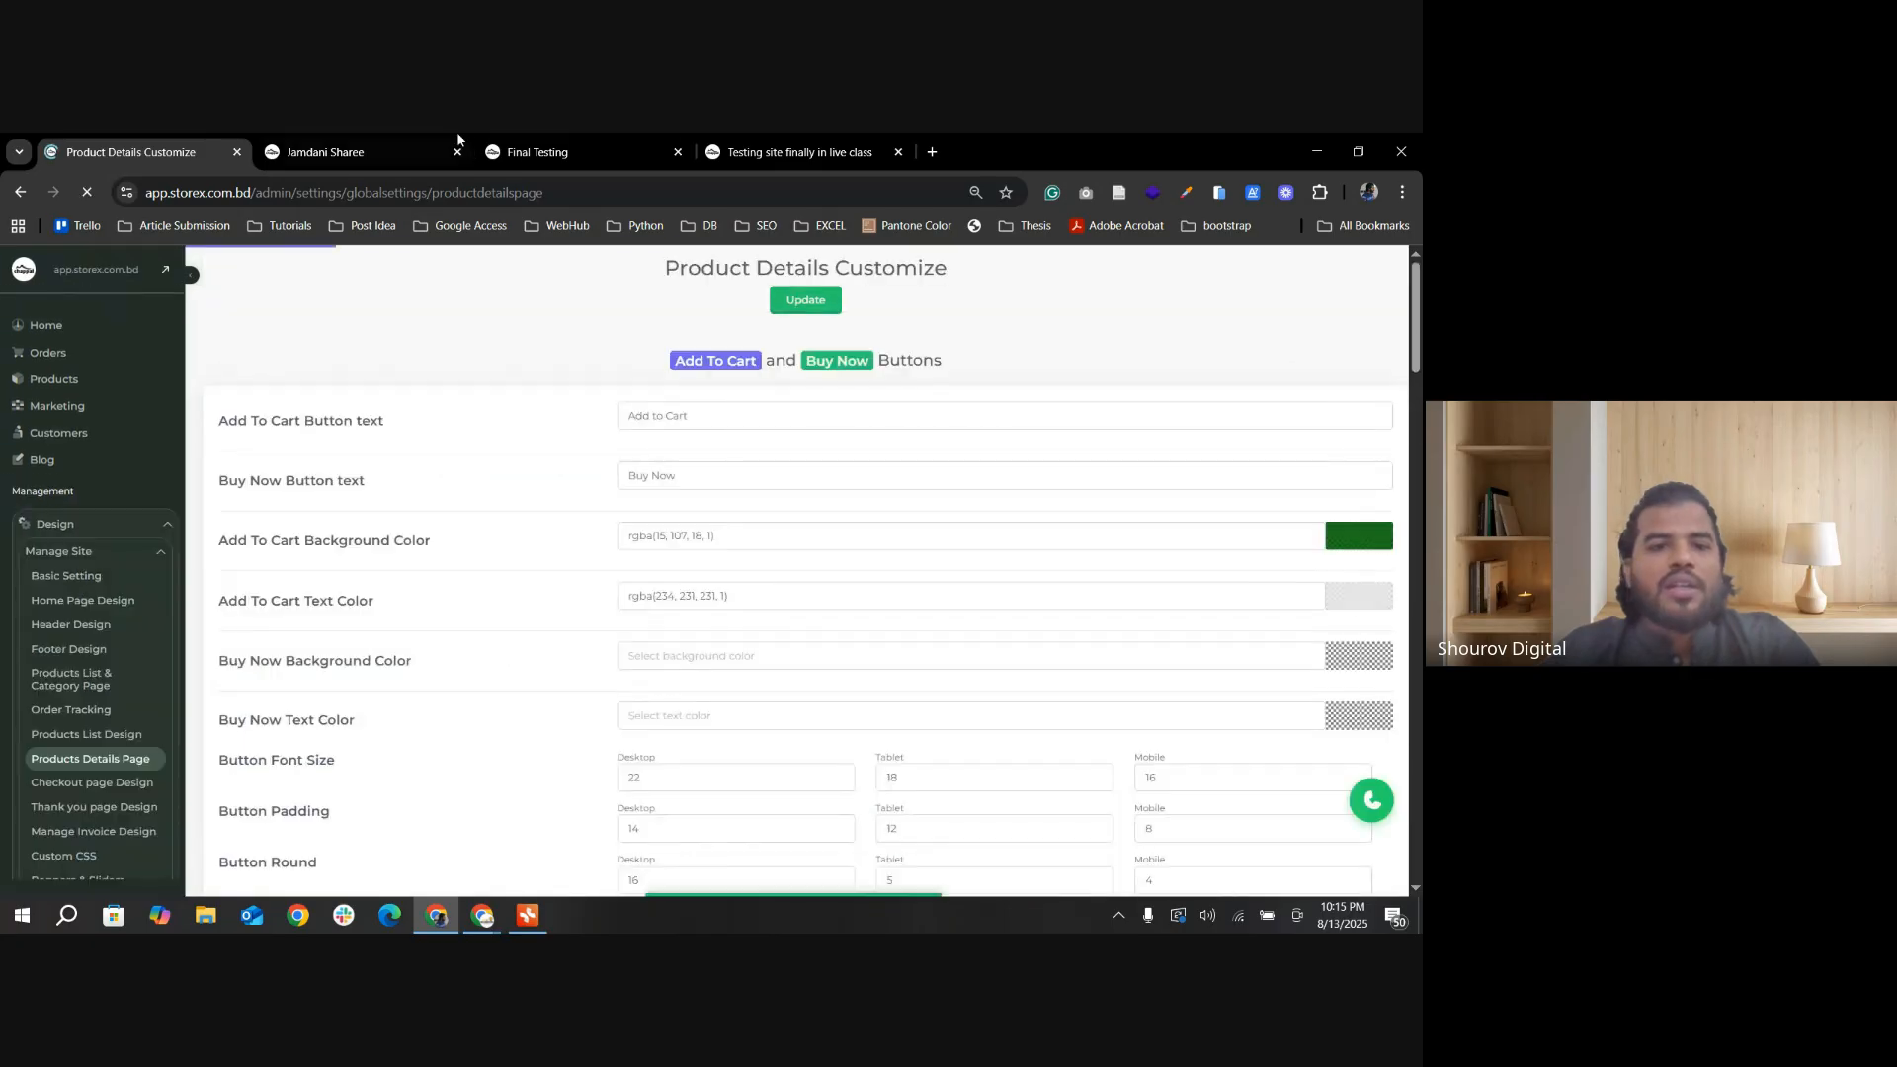
left_click(326, 152)
left_click(88, 193)
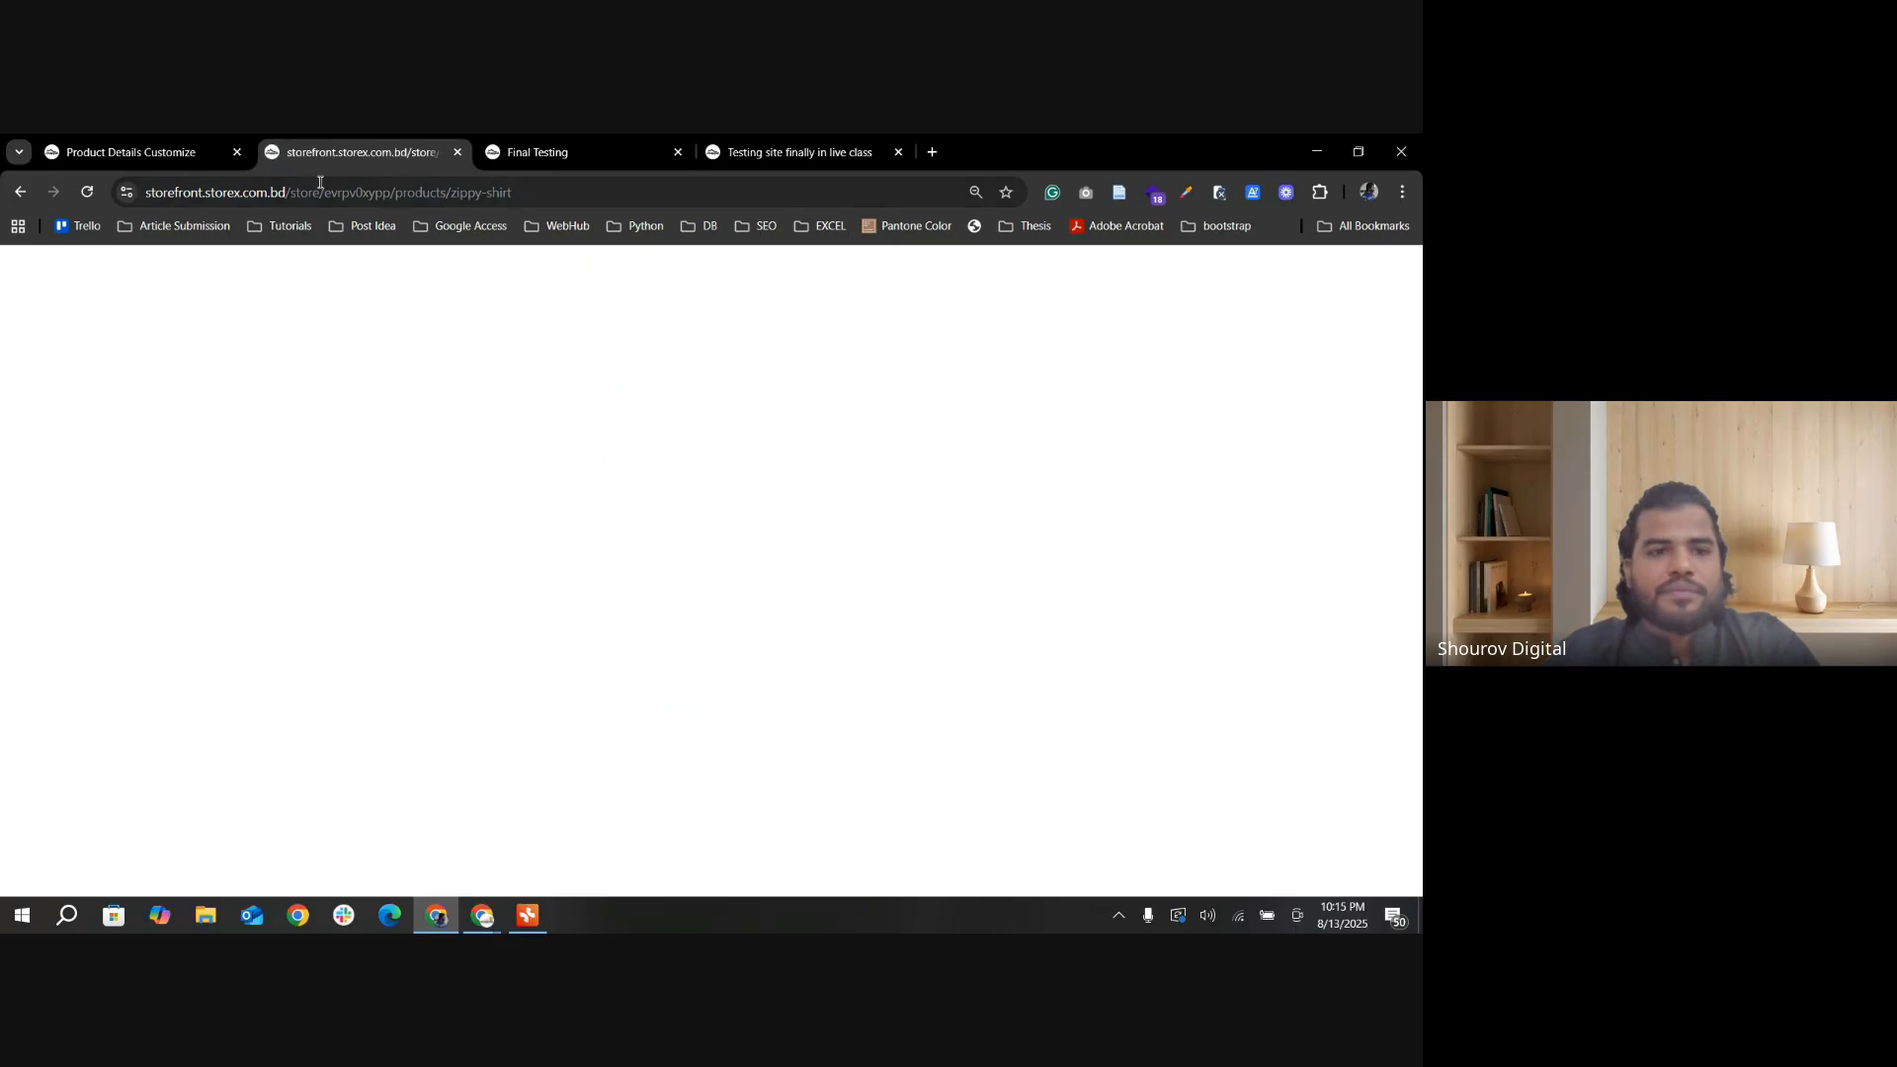
Step: Visit the storefront in a new tab in the phone simulator and check the sticky purchase buttons throughout the Jamdani Sharee page
left_click(117, 150)
left_click(169, 275)
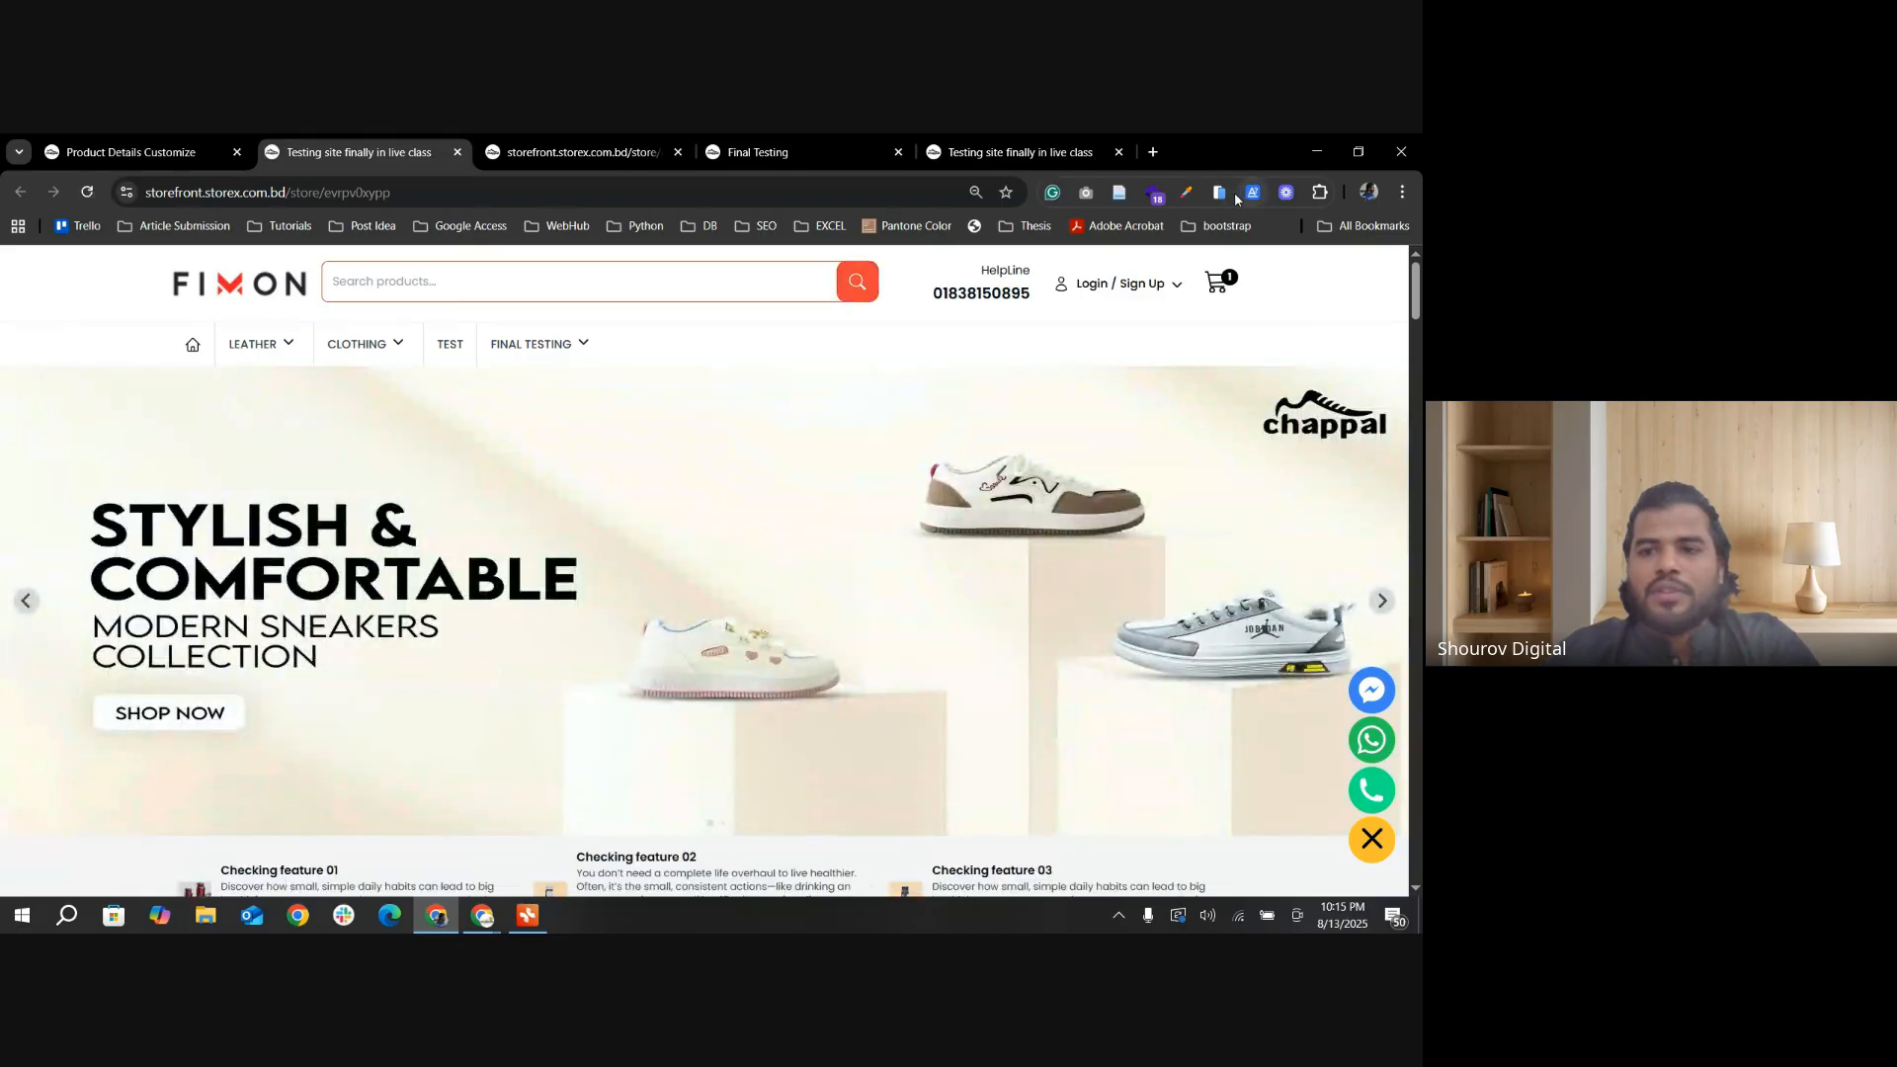
left_click(1220, 192)
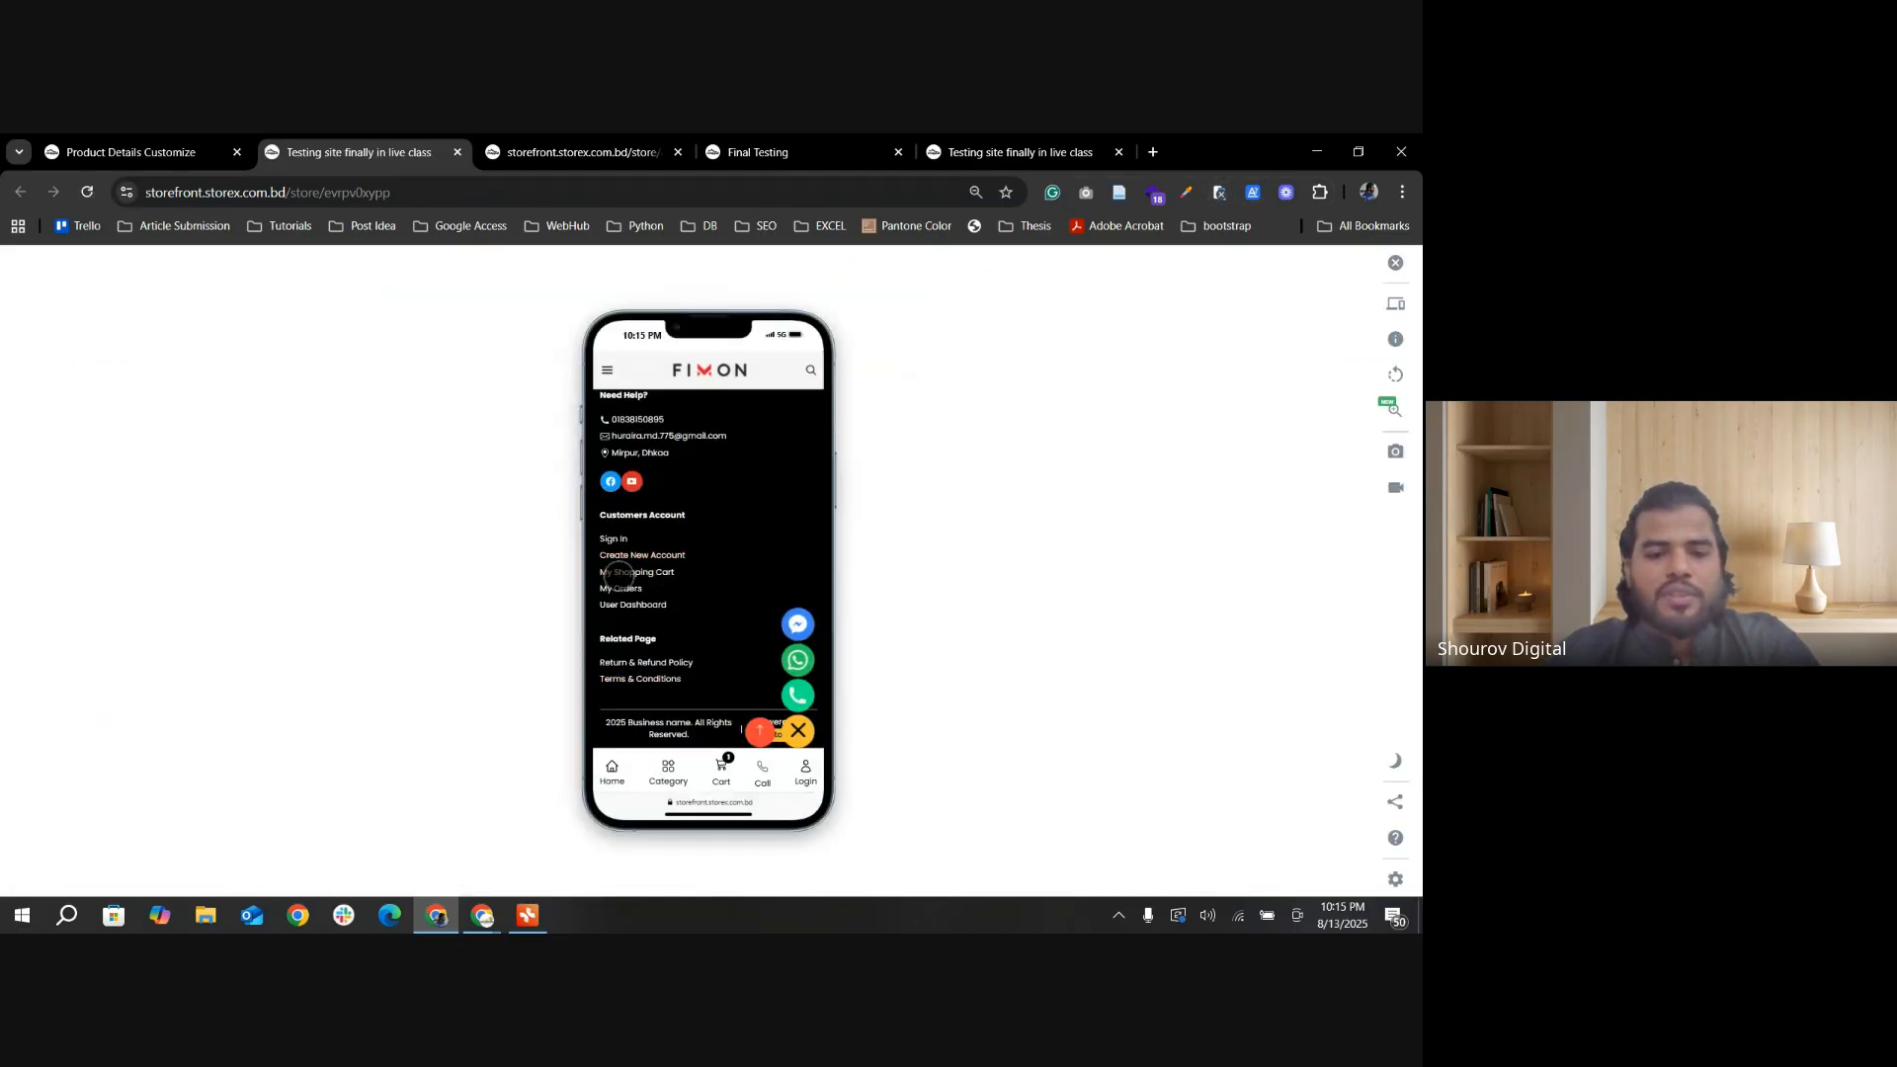
scroll(672, 642, "up", 5)
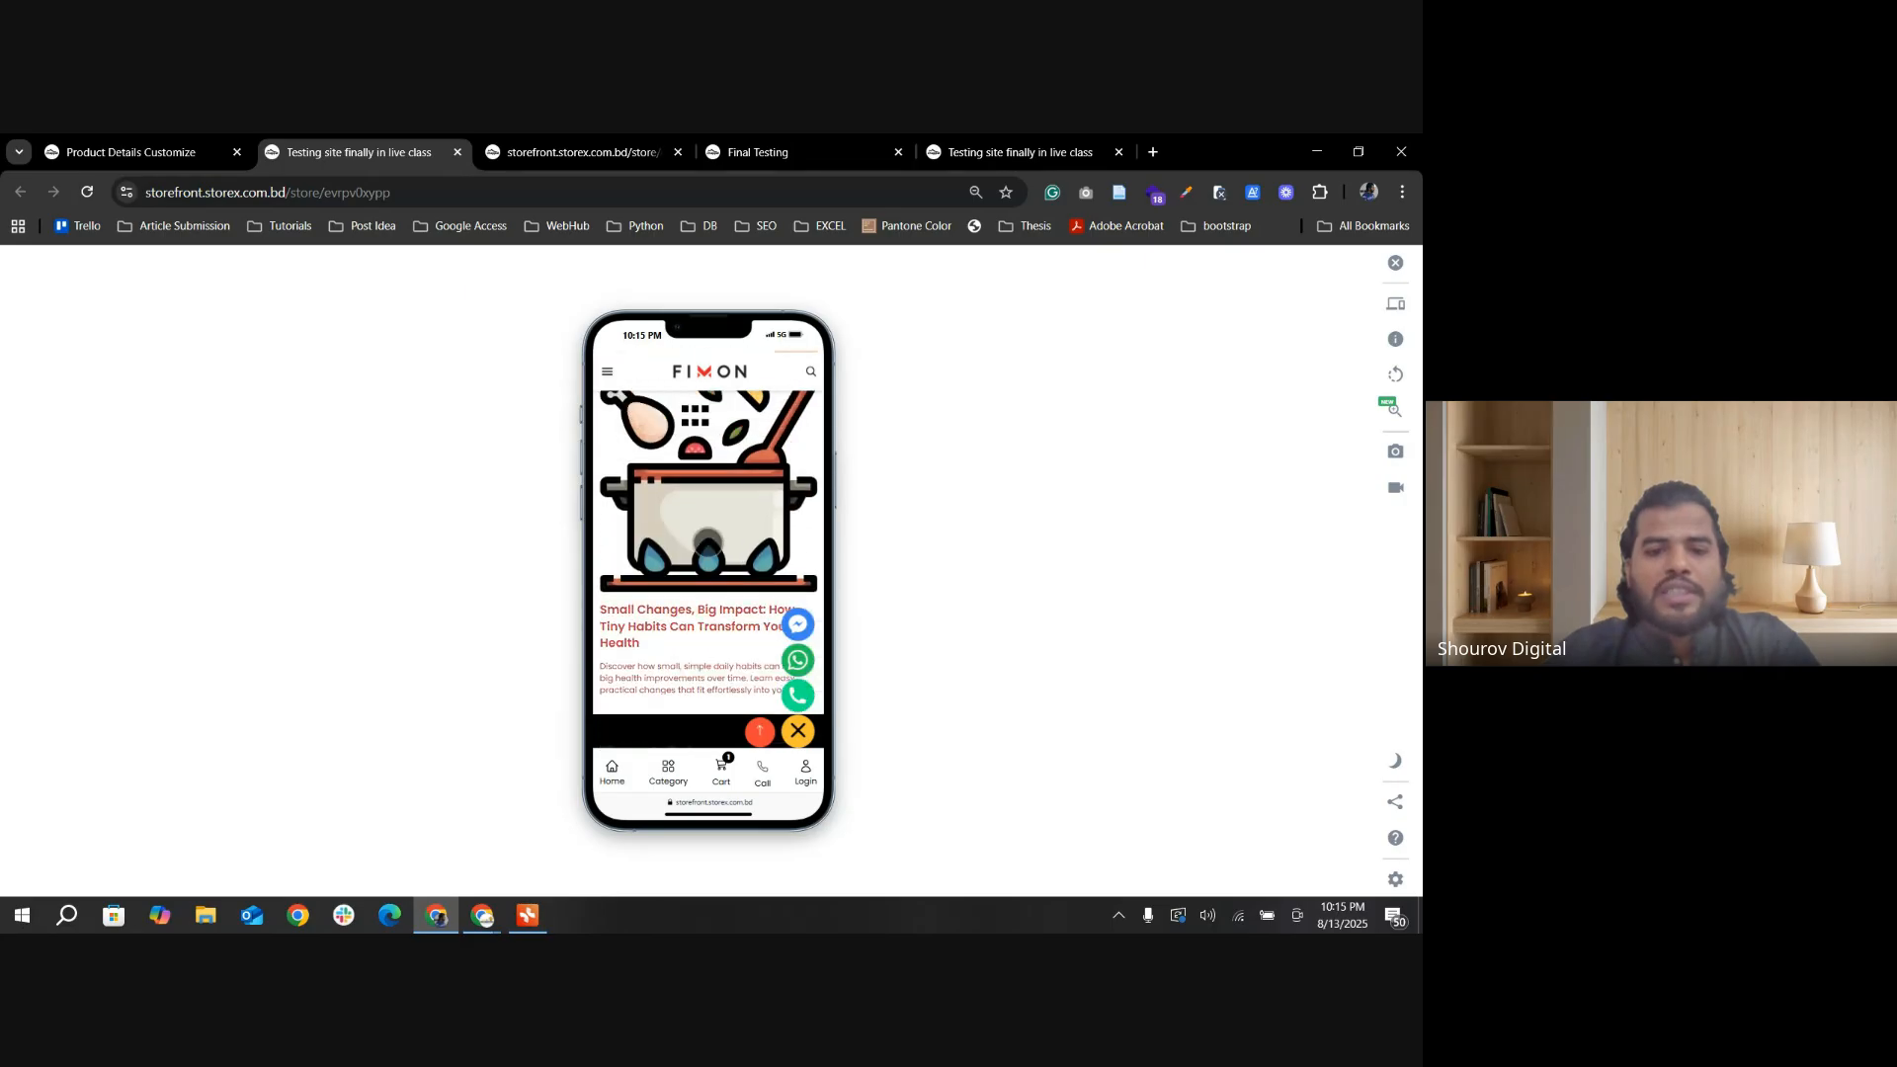
scroll(694, 595, "up", 5)
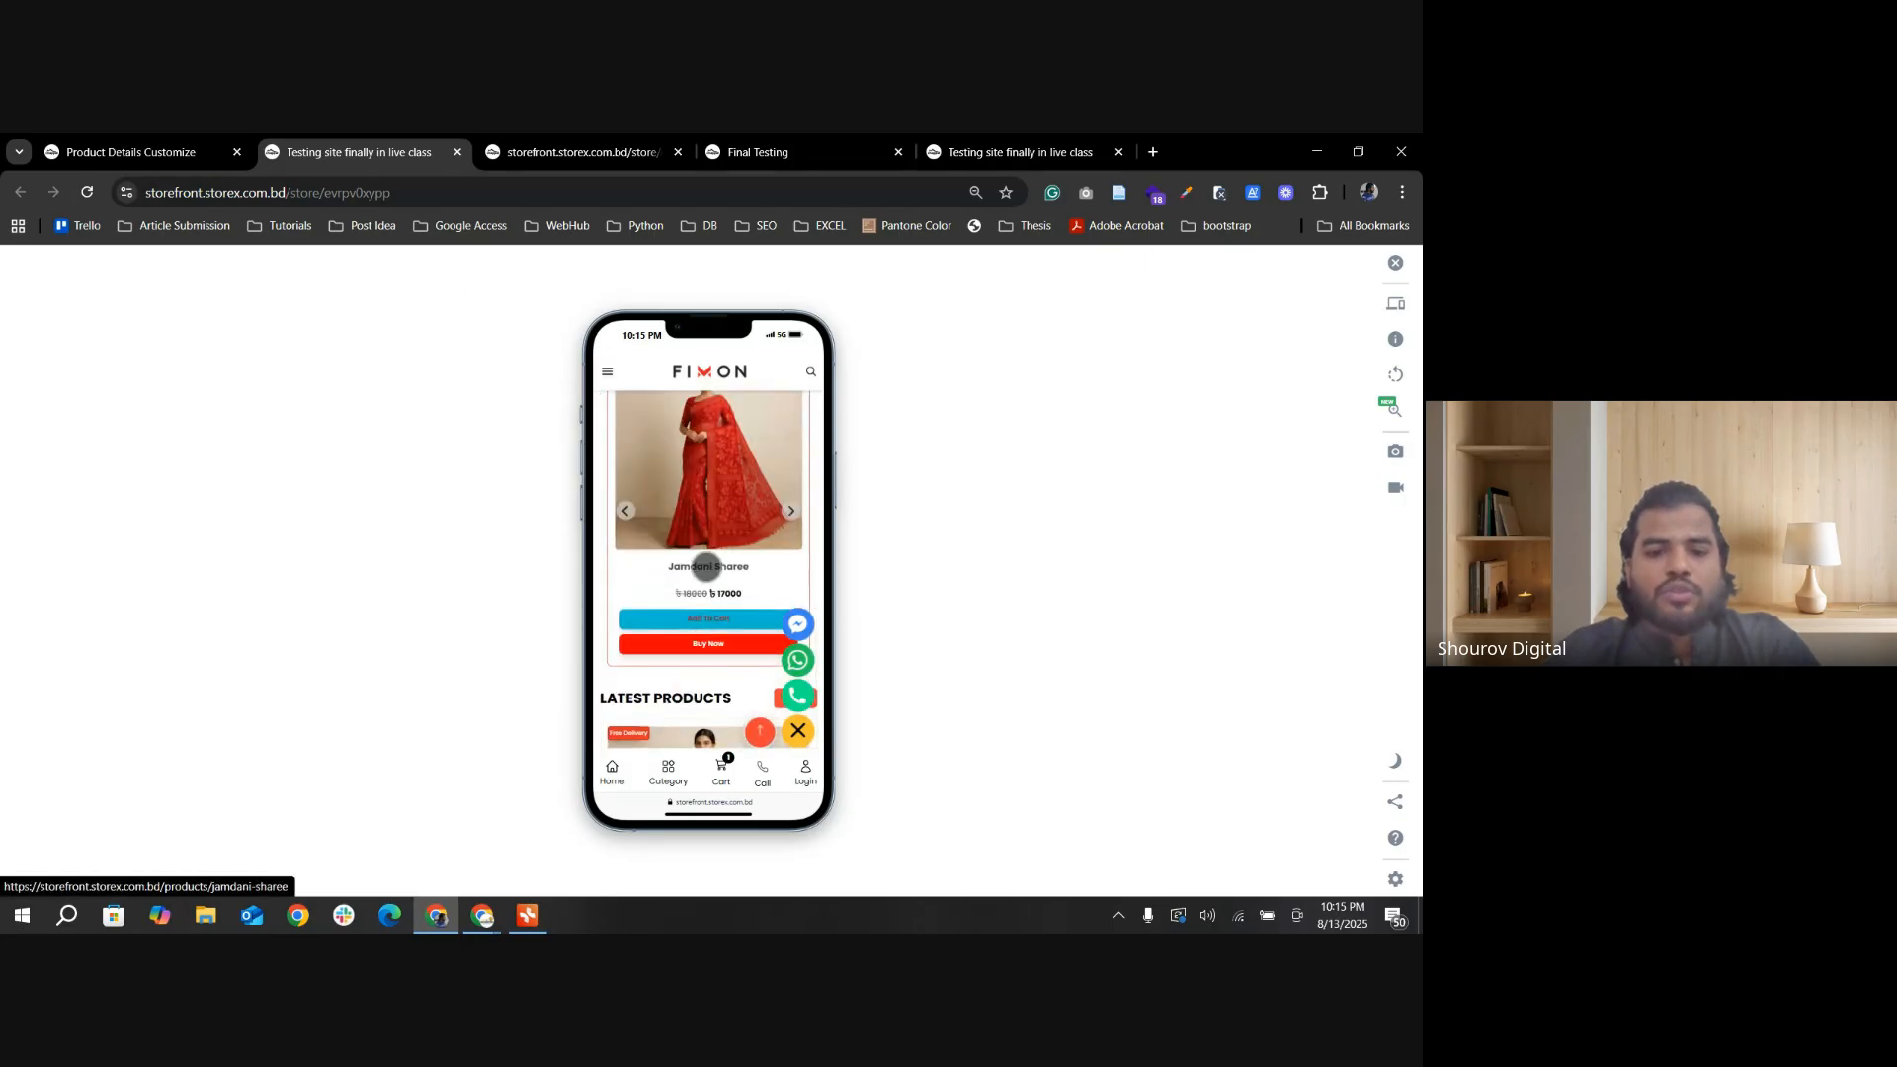
left_click(723, 516)
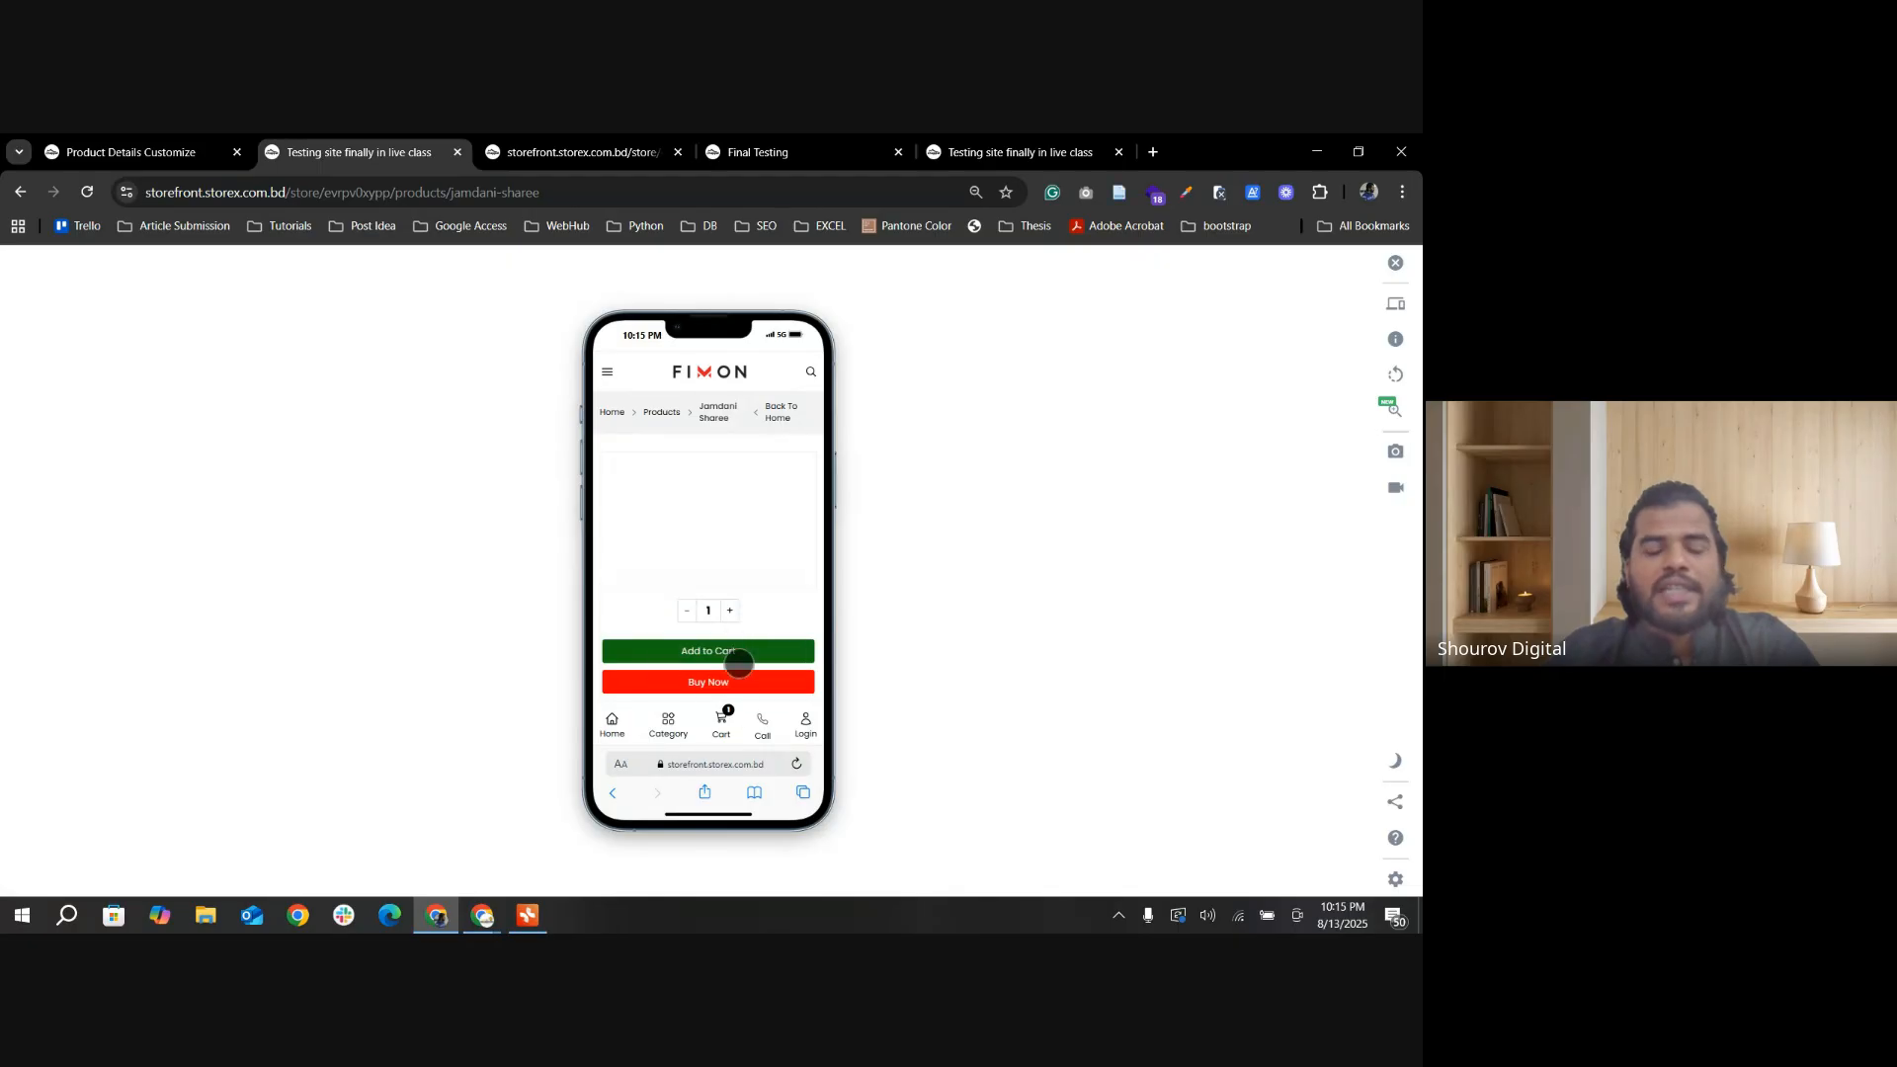
scroll(753, 642, "down", 10)
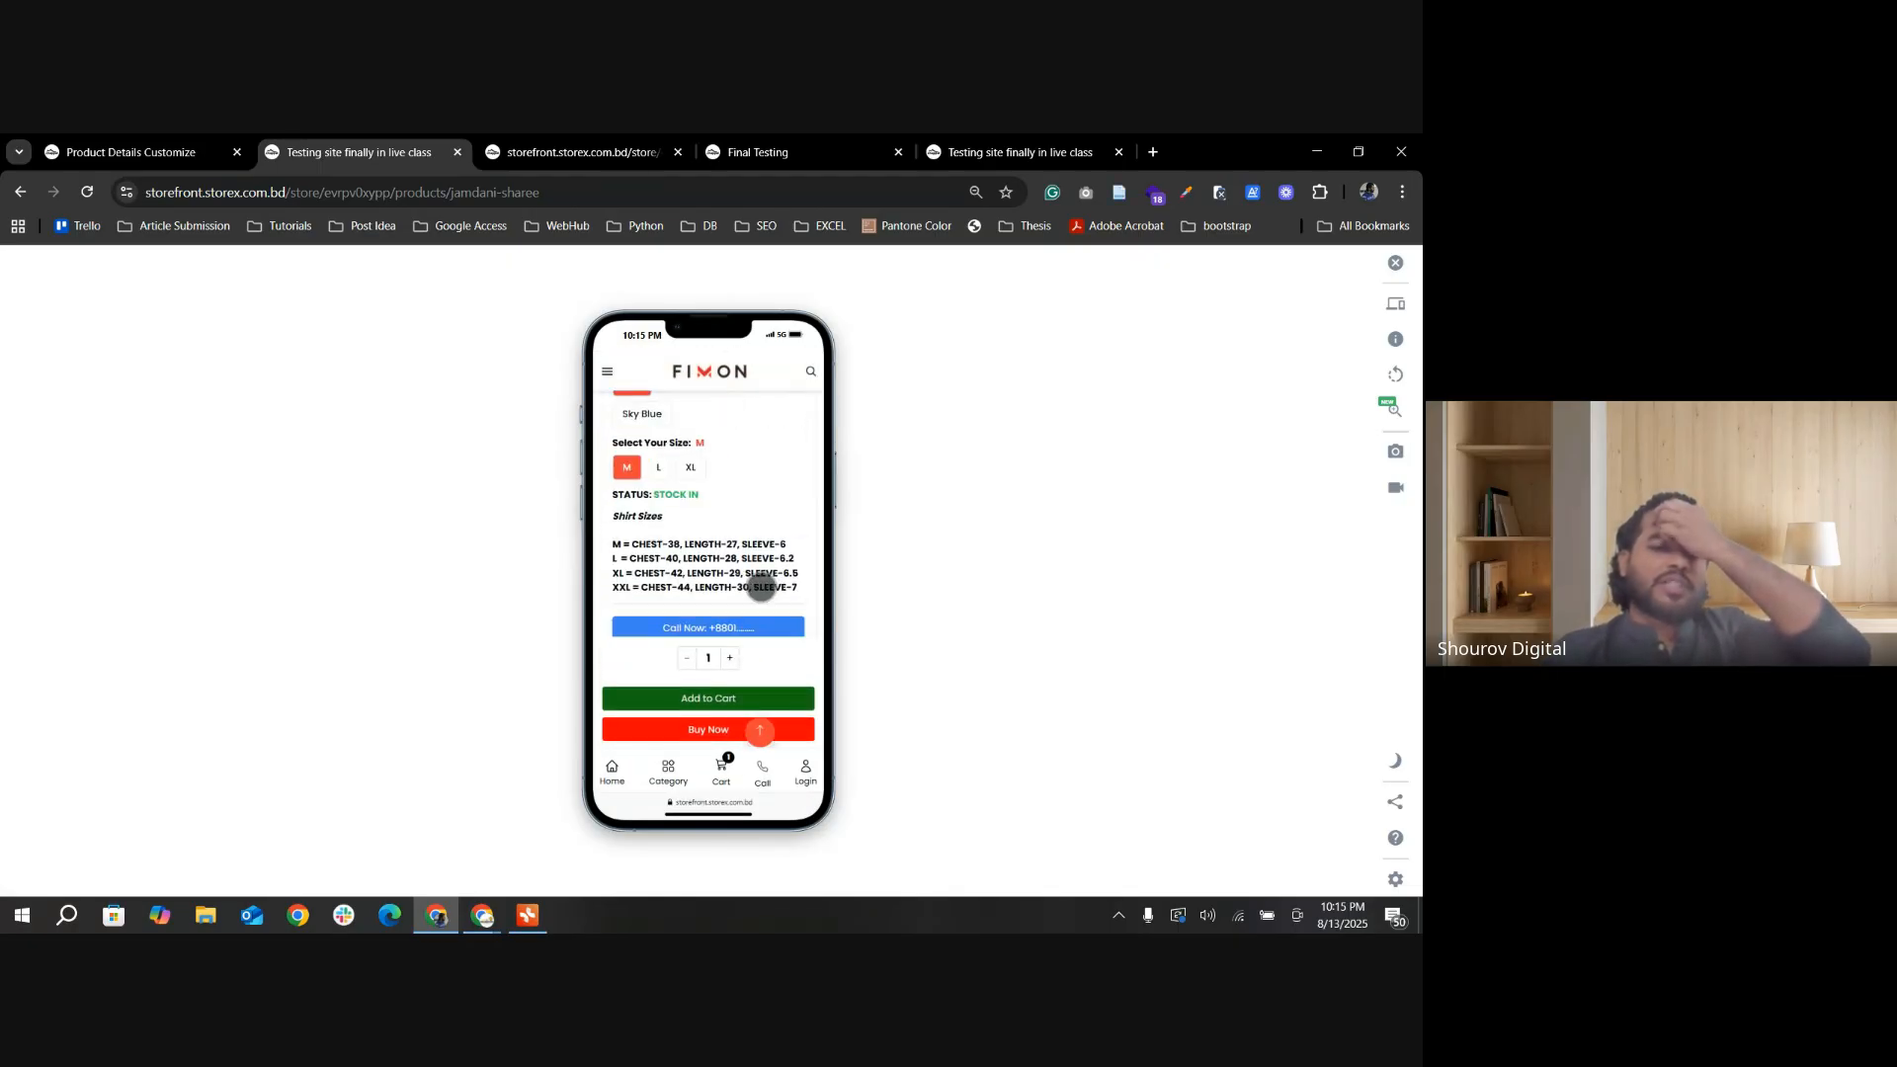
scroll(773, 593, "down", 10)
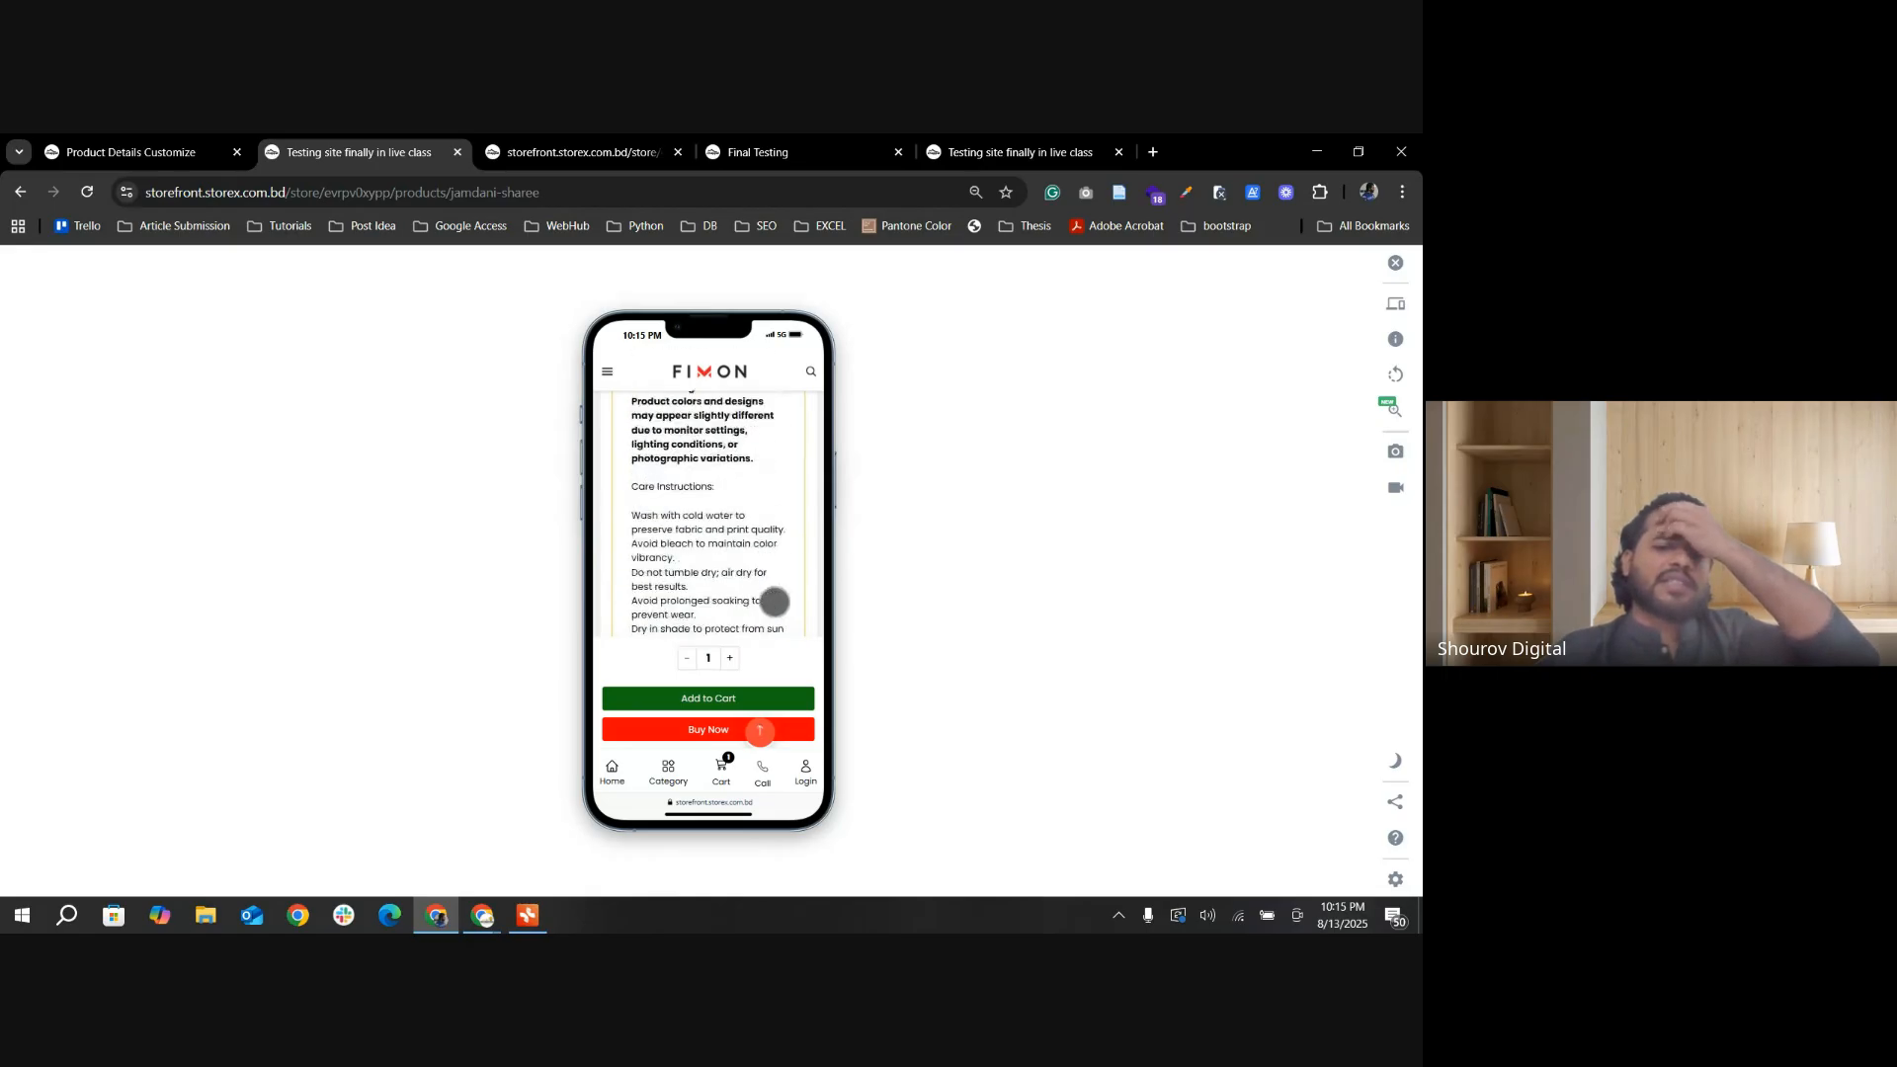
scroll(776, 608, "down", 1)
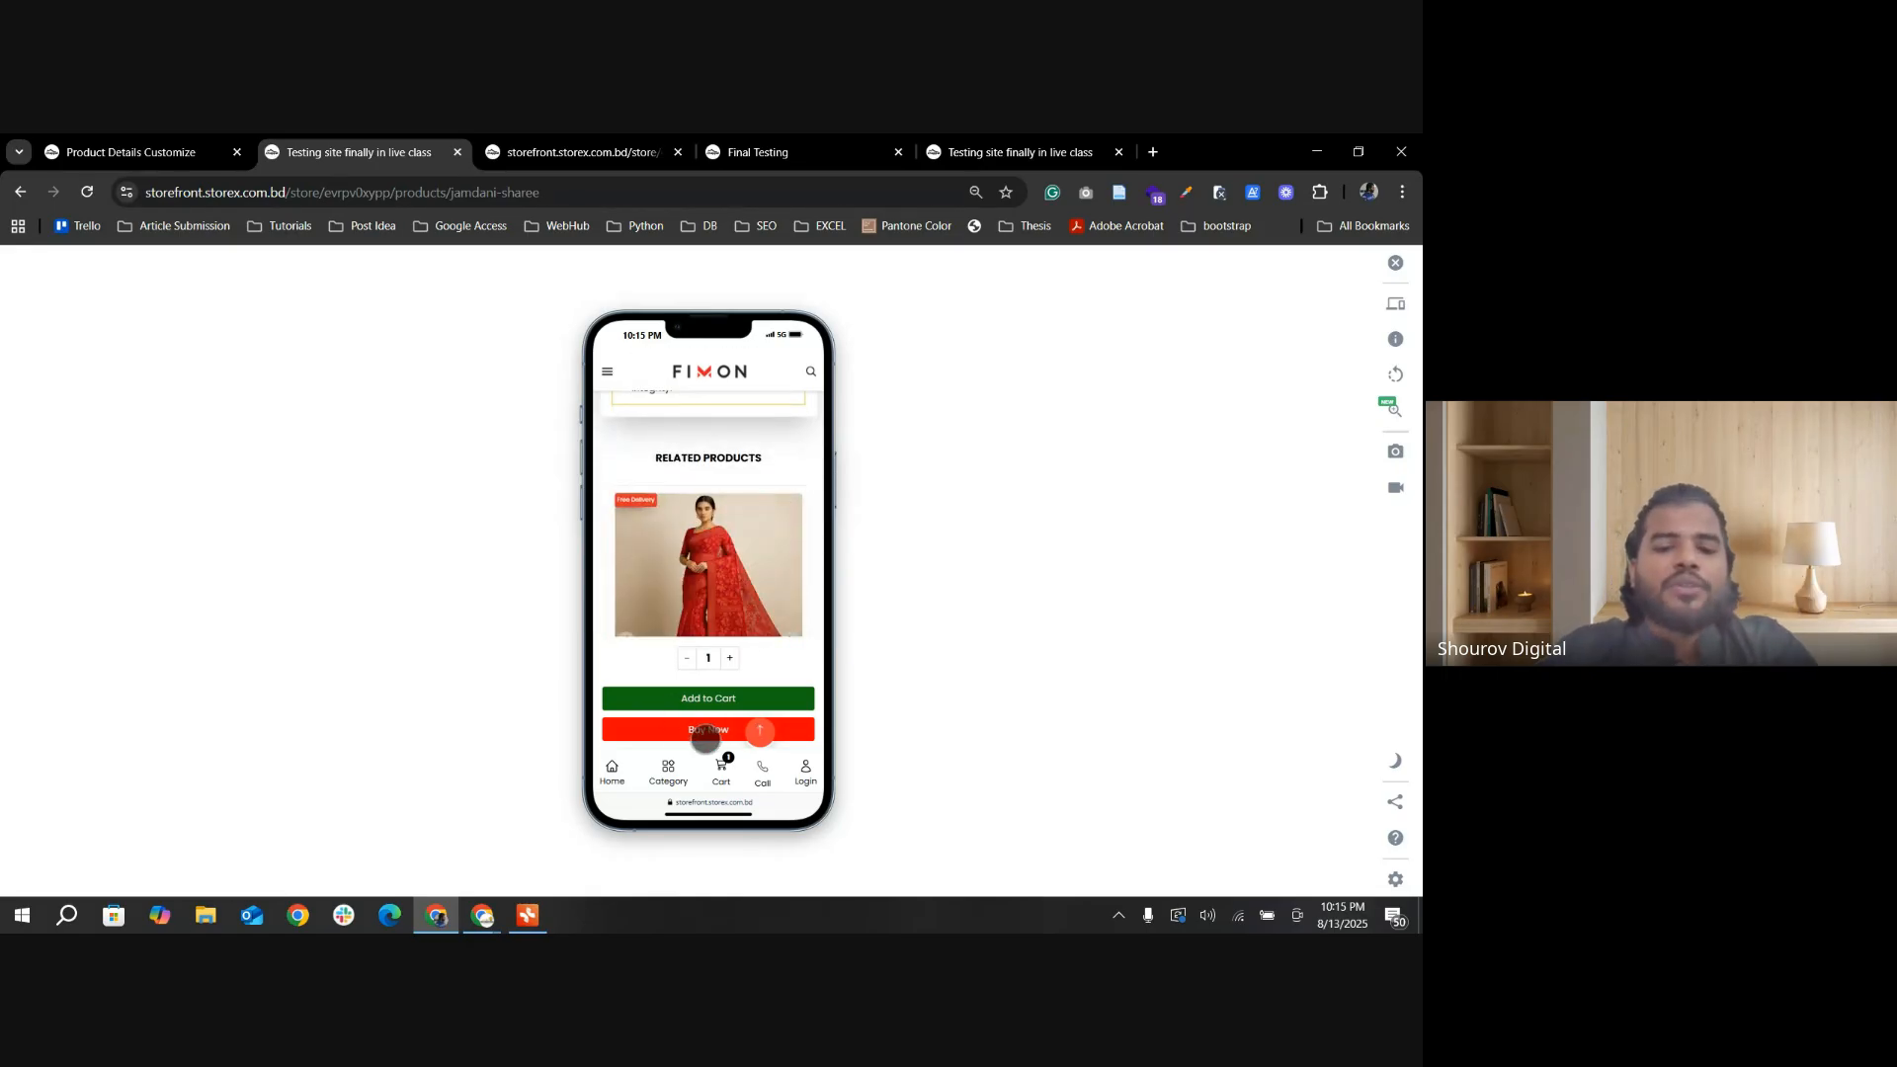
Step: Return to the Product Details Customize page and close the phone simulator tab and the blank storefront product tab
left_click(128, 152)
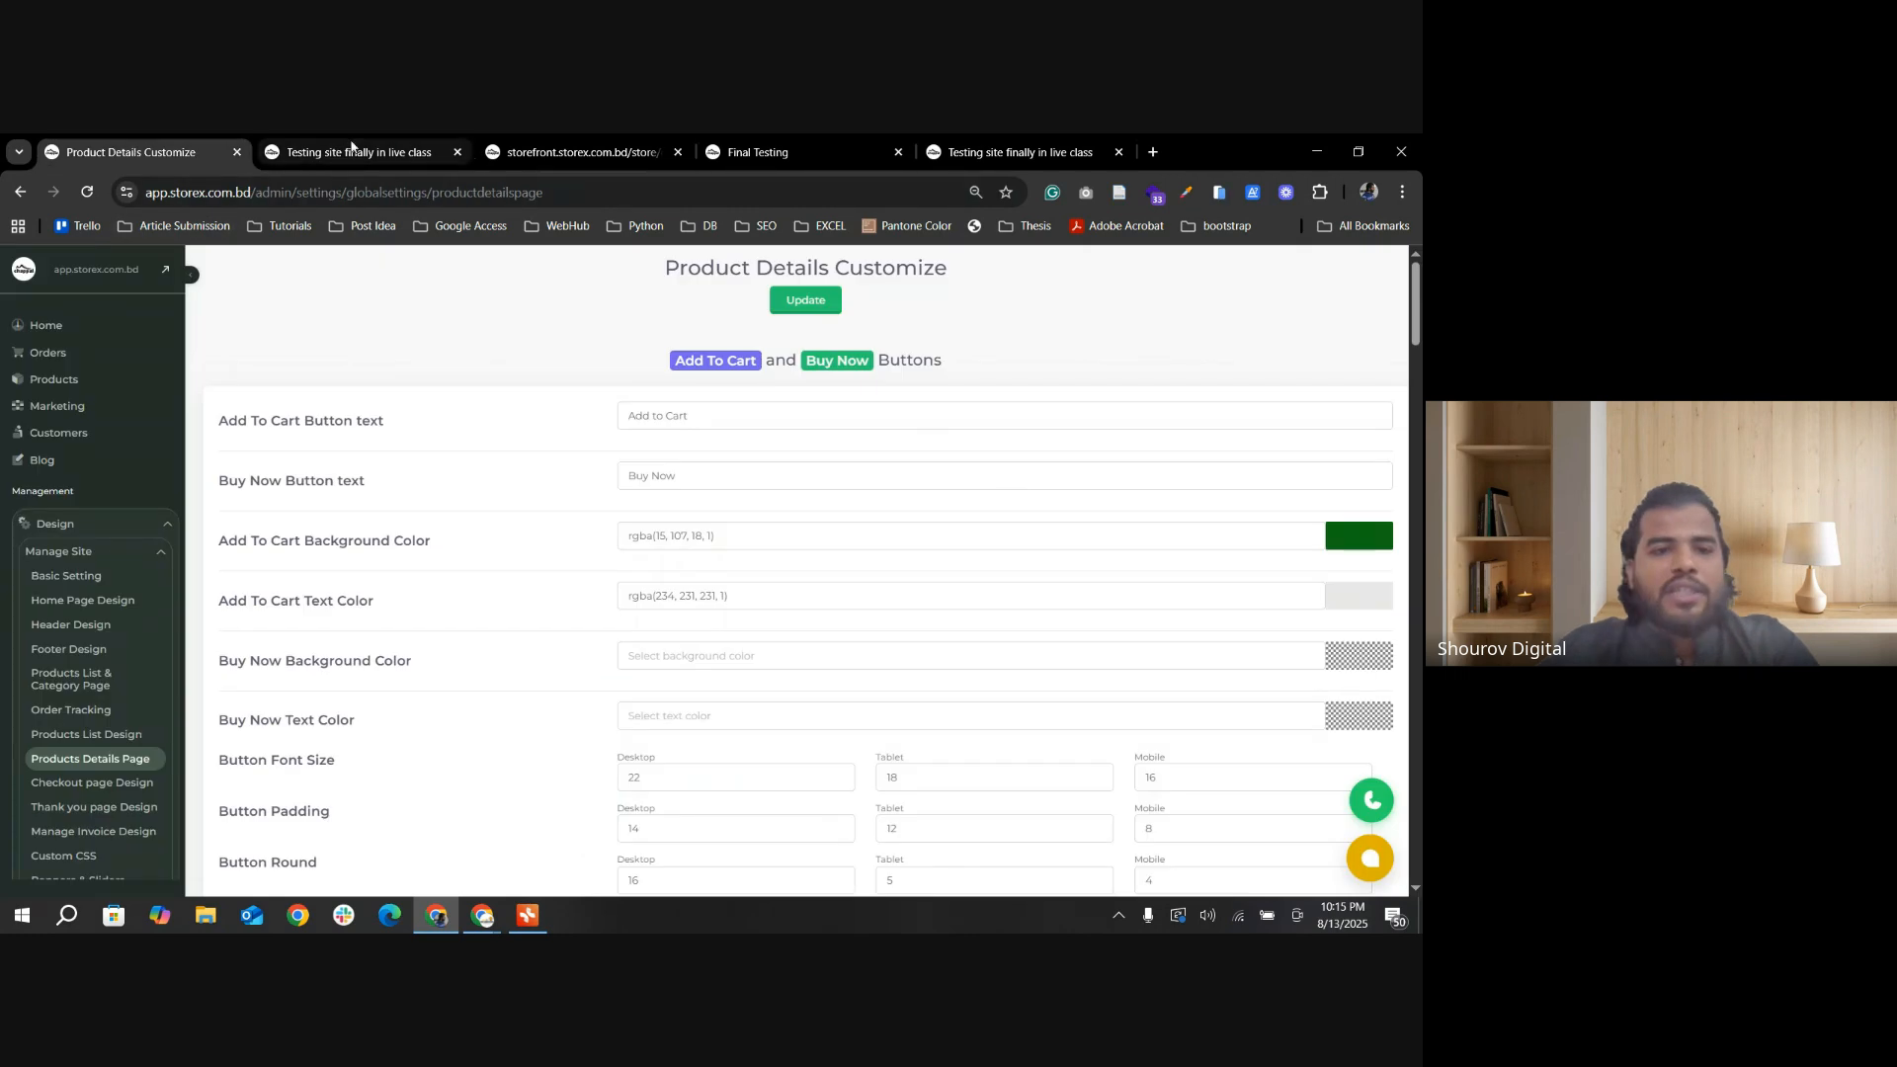
left_click(435, 152)
left_click(458, 152)
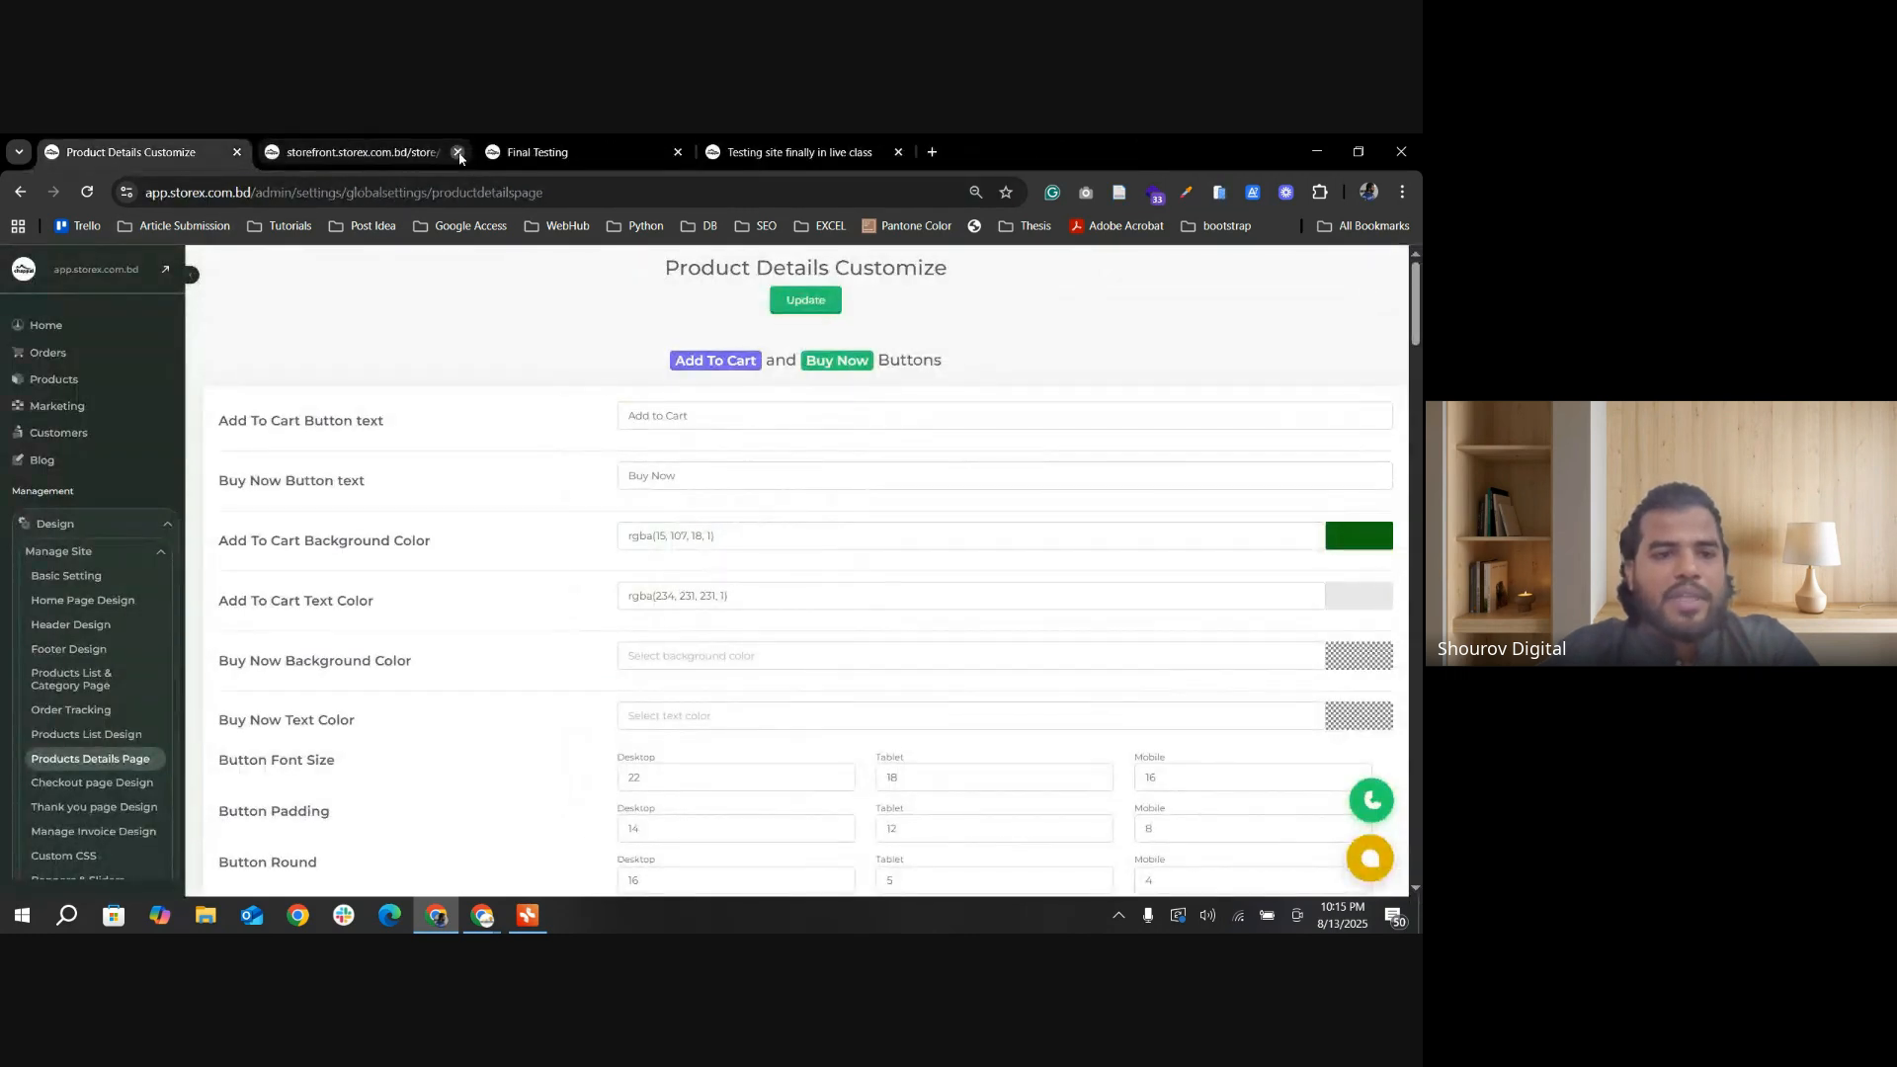
left_click(459, 152)
Step: Turn off Button One & Two Bottom? in Others Settings and update the settings
scroll(695, 615, "down", 20)
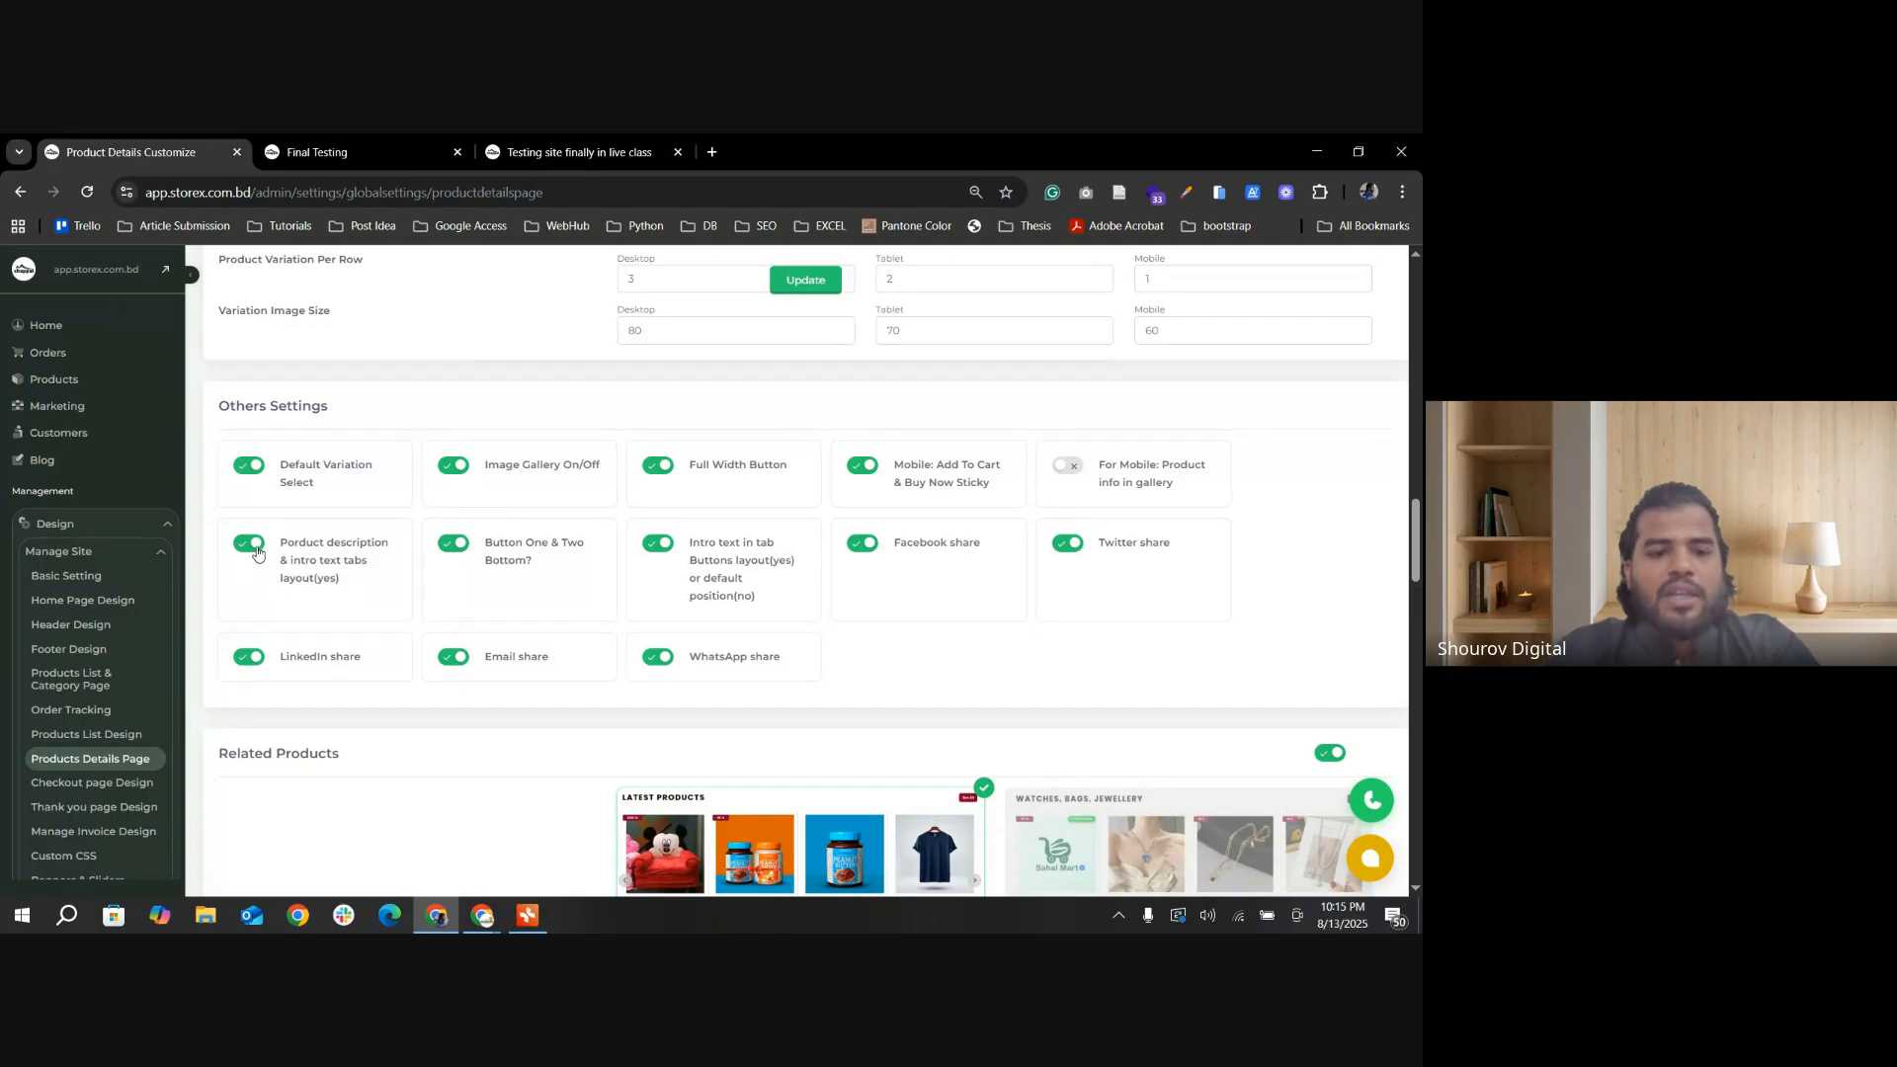
scroll(396, 620, "up", 2)
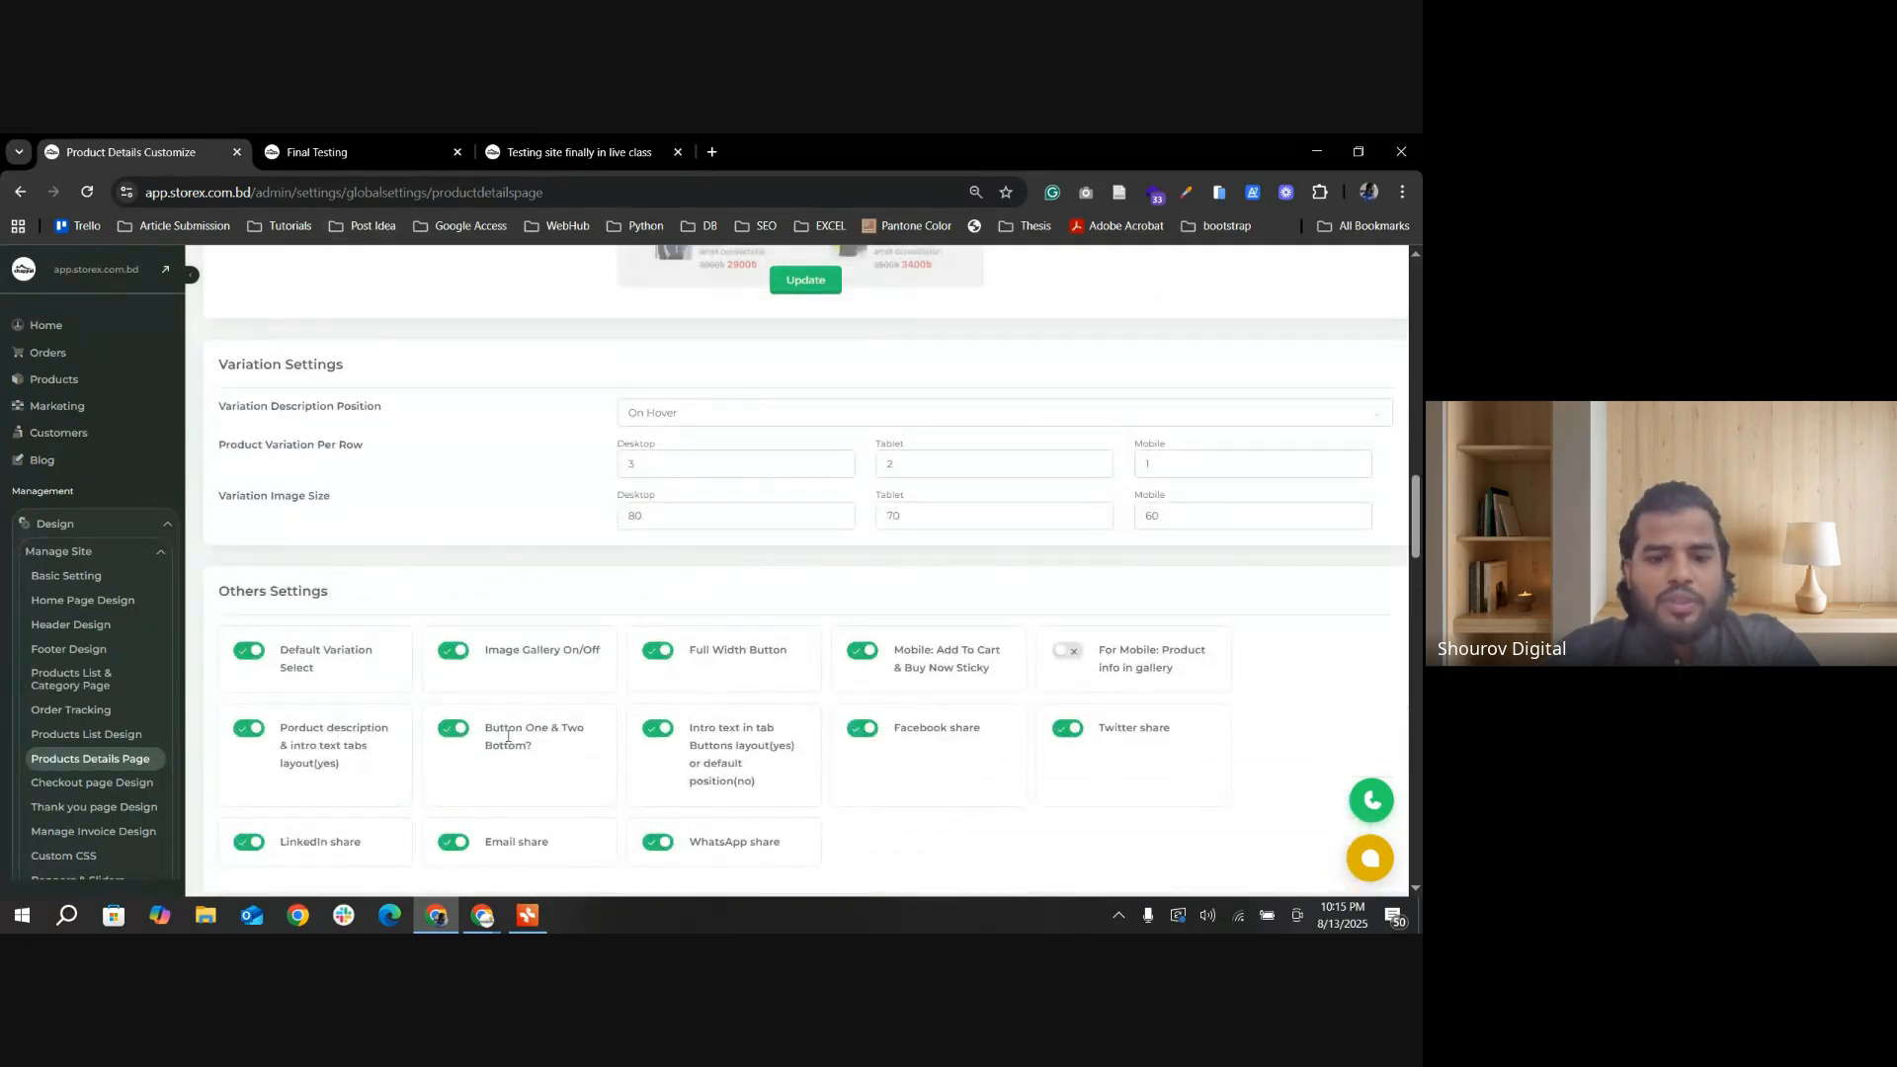
scroll(485, 769, "down", 1)
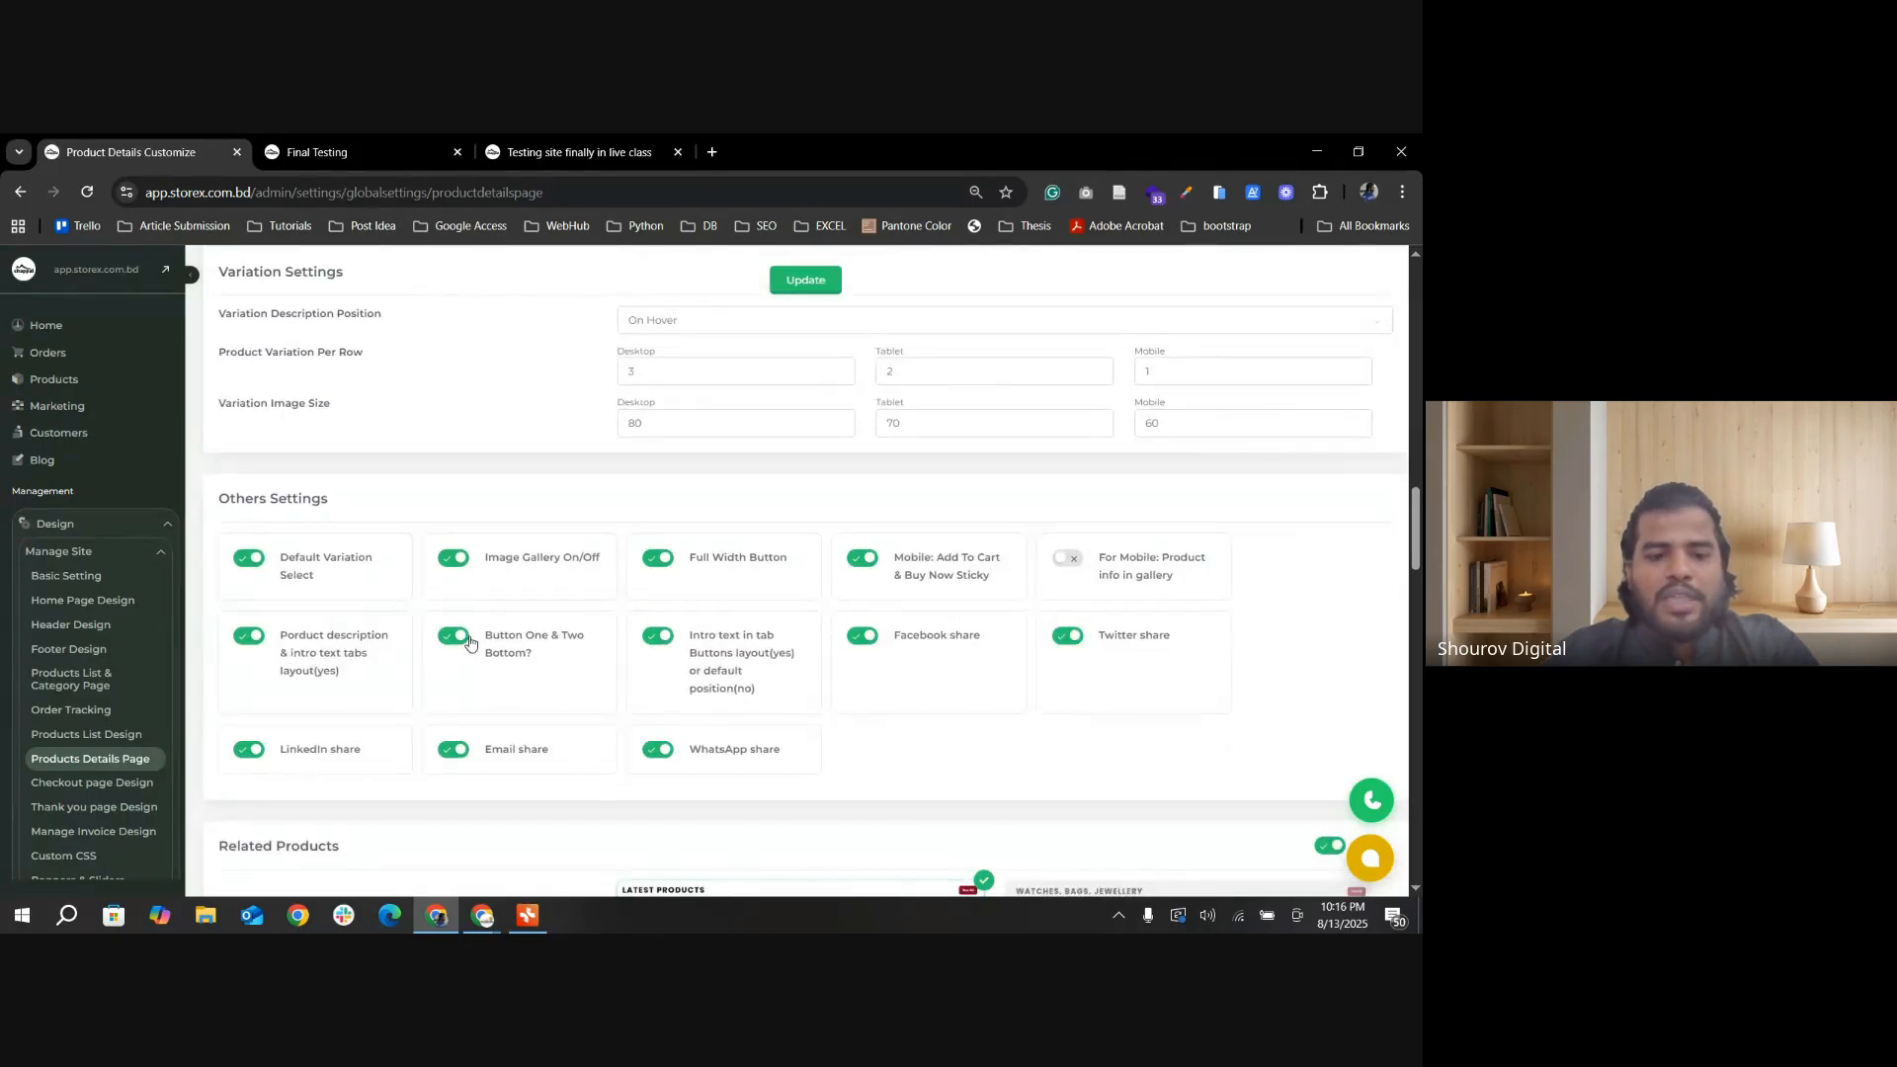
left_click(806, 279)
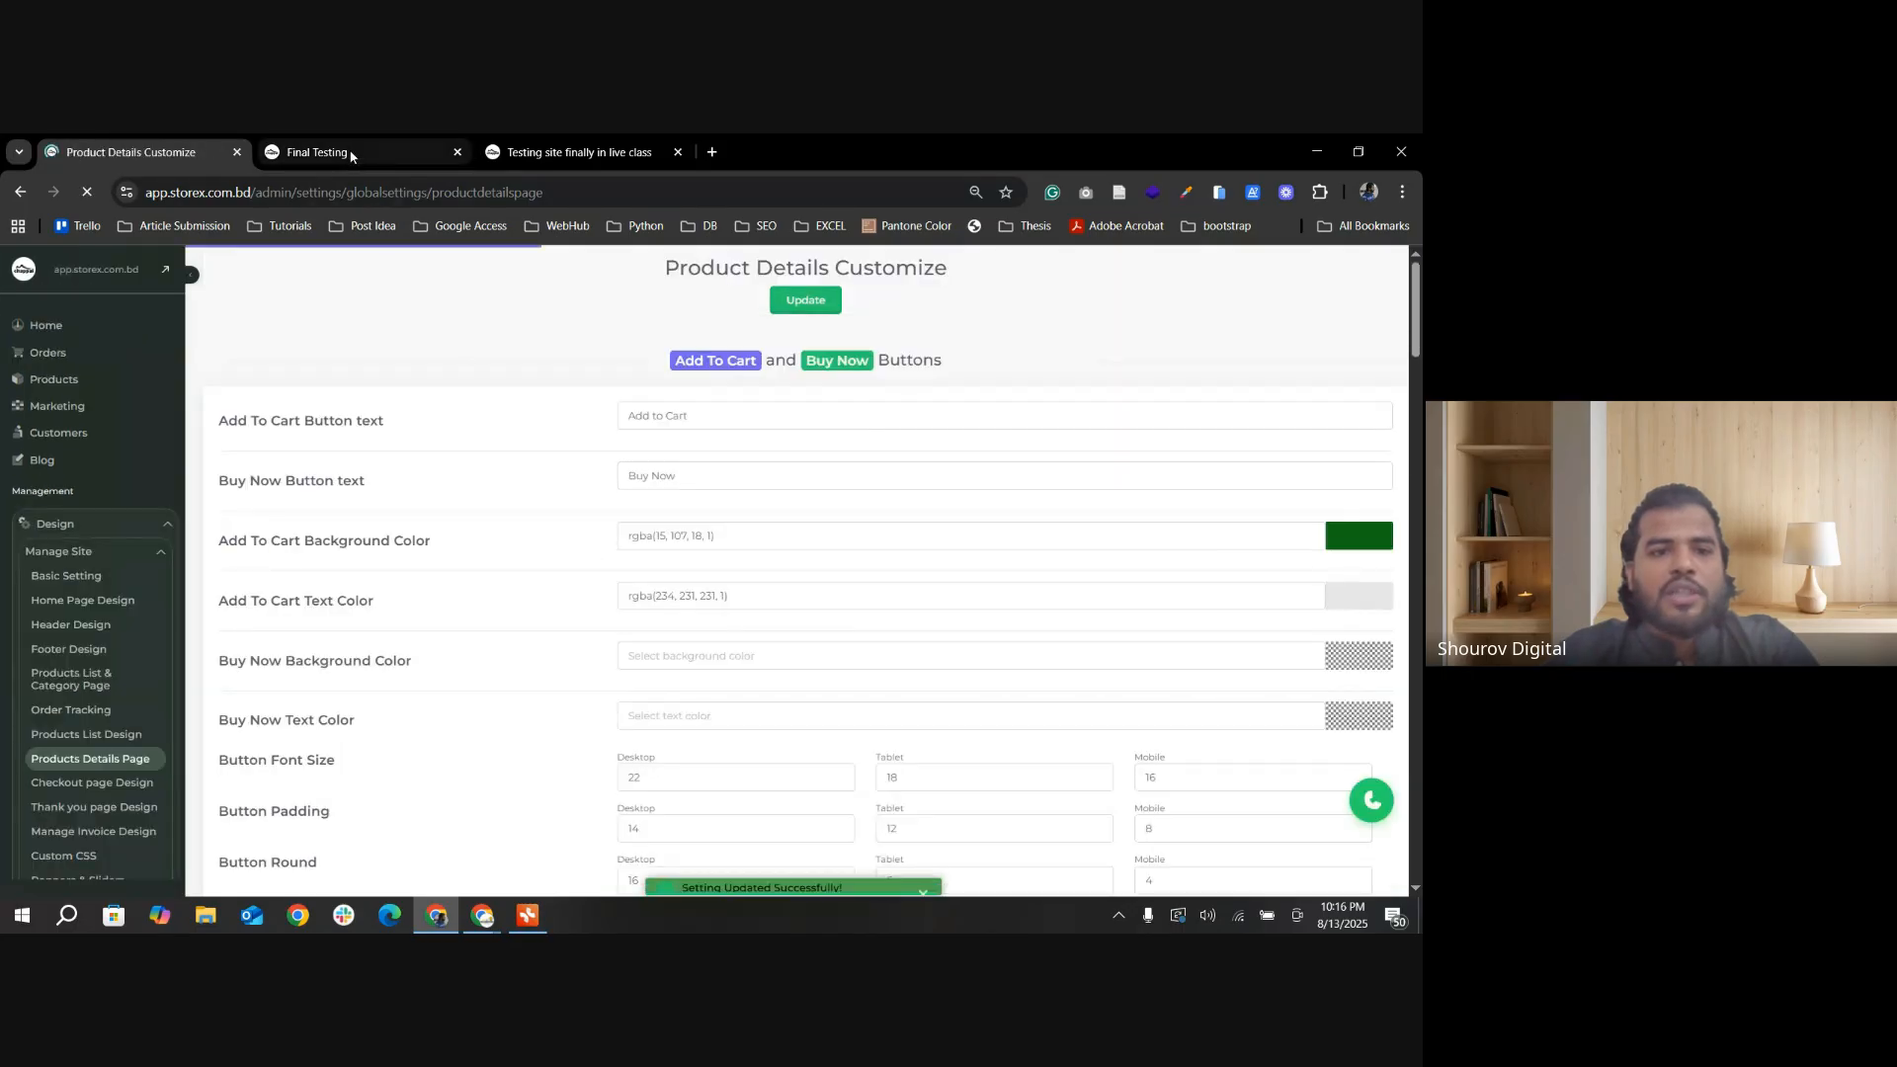
Step: Open the Jamdani Sharee product page on the desktop storefront, reload it, and examine where the Call Now buttons are placed
left_click(317, 151)
scroll(425, 647, "up", 1)
left_click(293, 701)
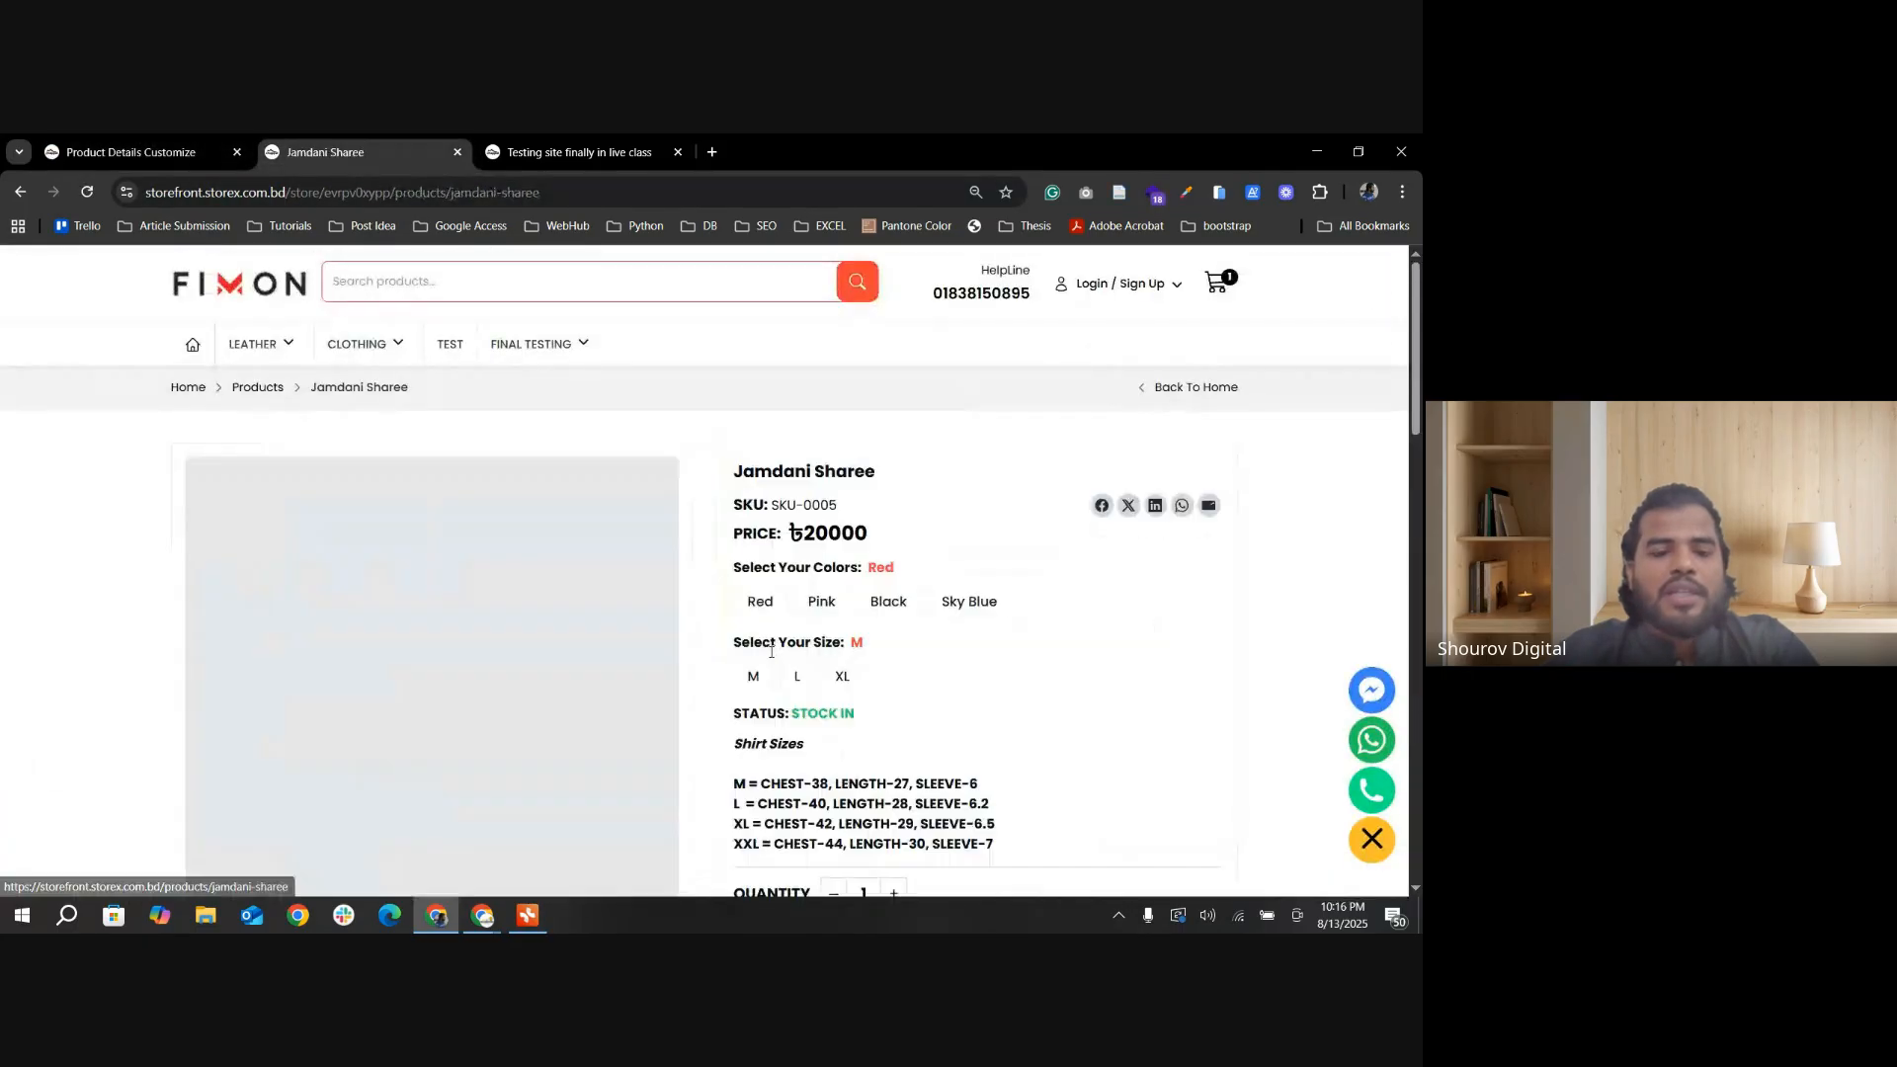
scroll(886, 691, "down", 2)
scroll(886, 691, "down", 2)
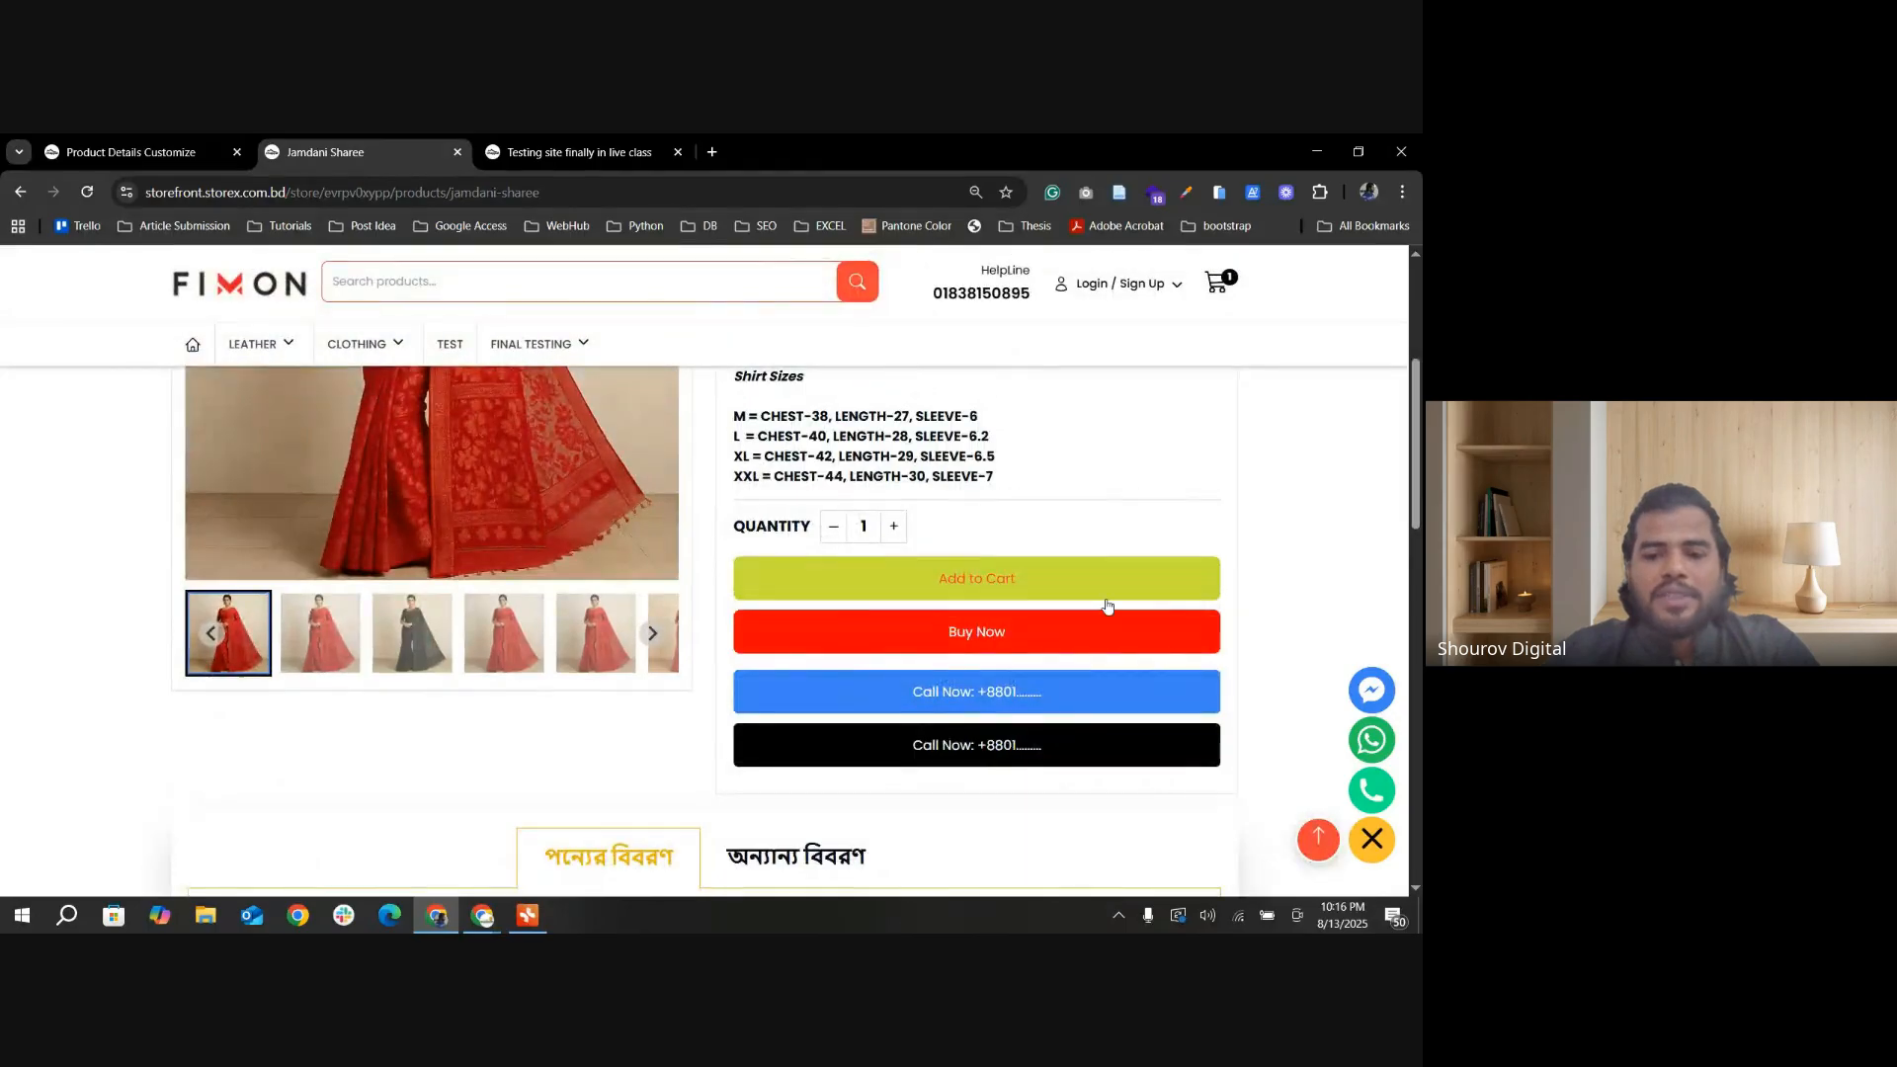
left_click(95, 201)
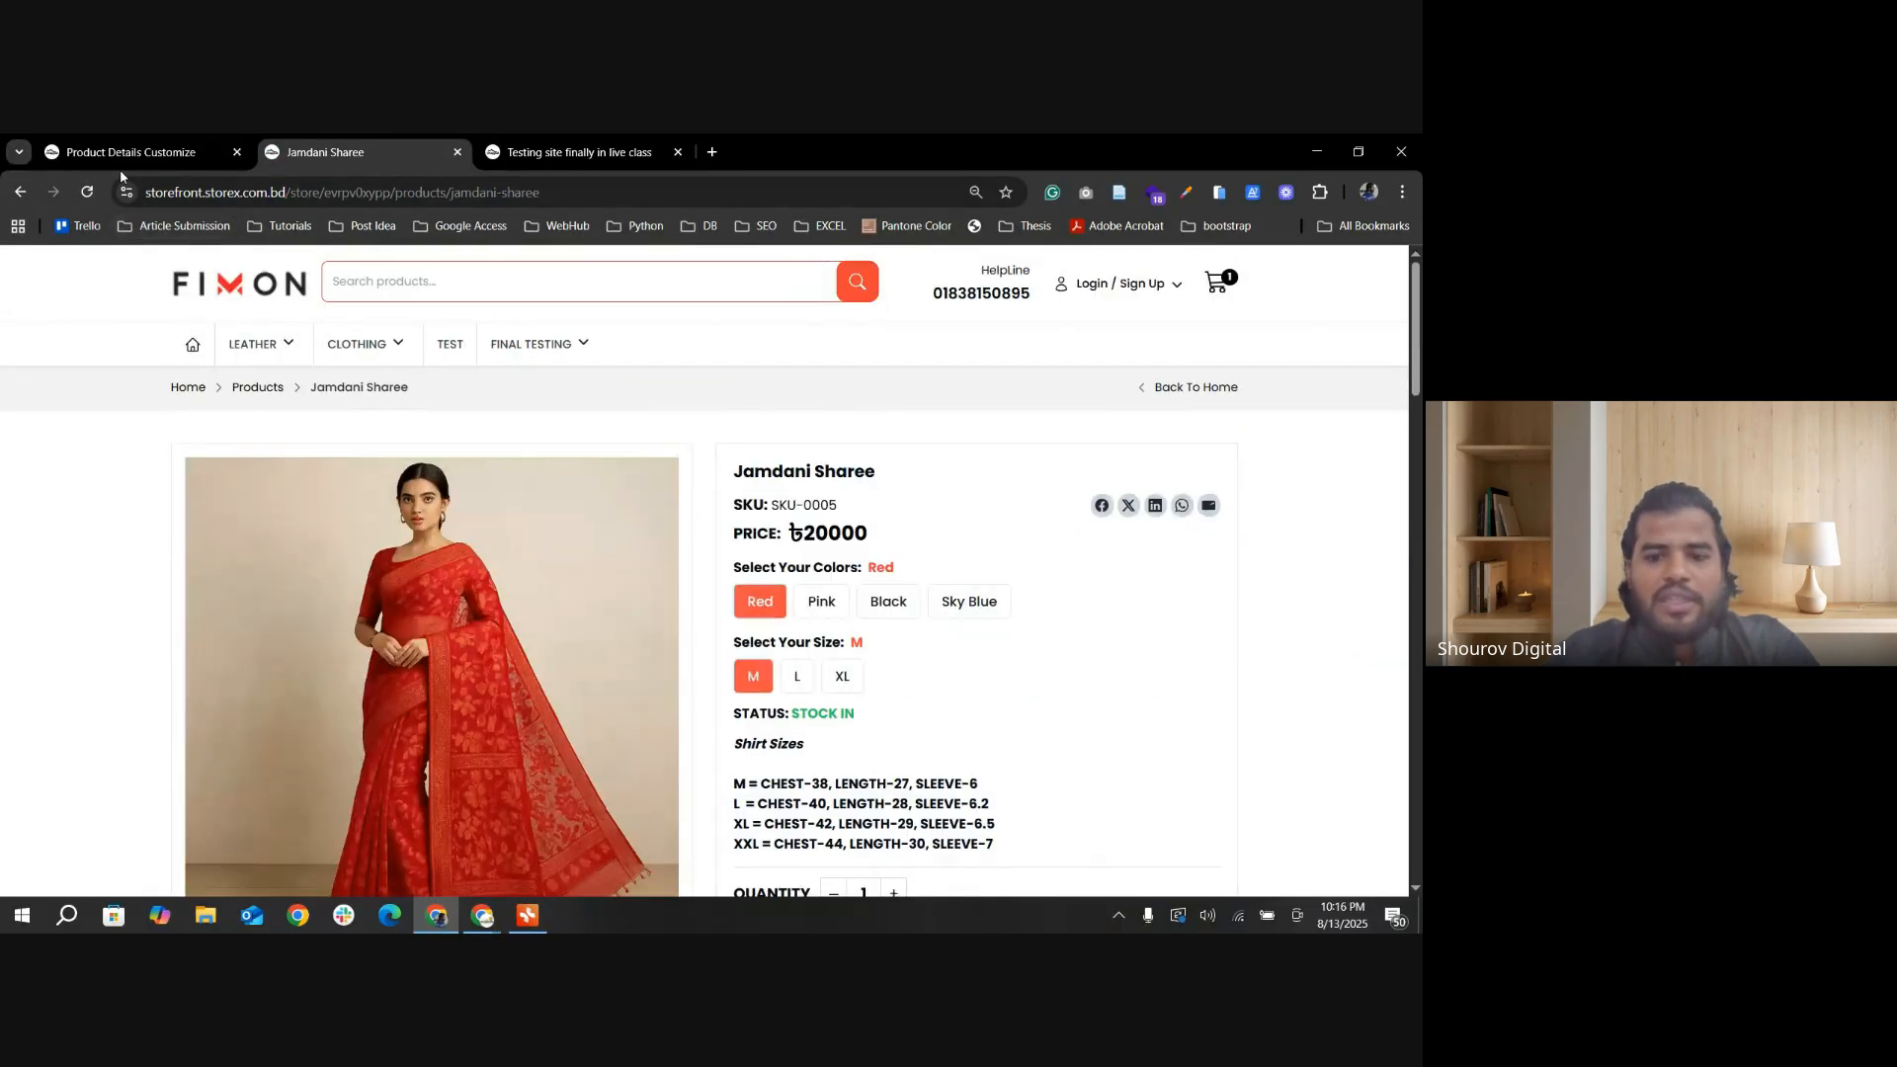
scroll(299, 387, "down", 2)
Step: Turn Button One & Two Bottom? back on in Others Settings and update the settings
left_click(131, 151)
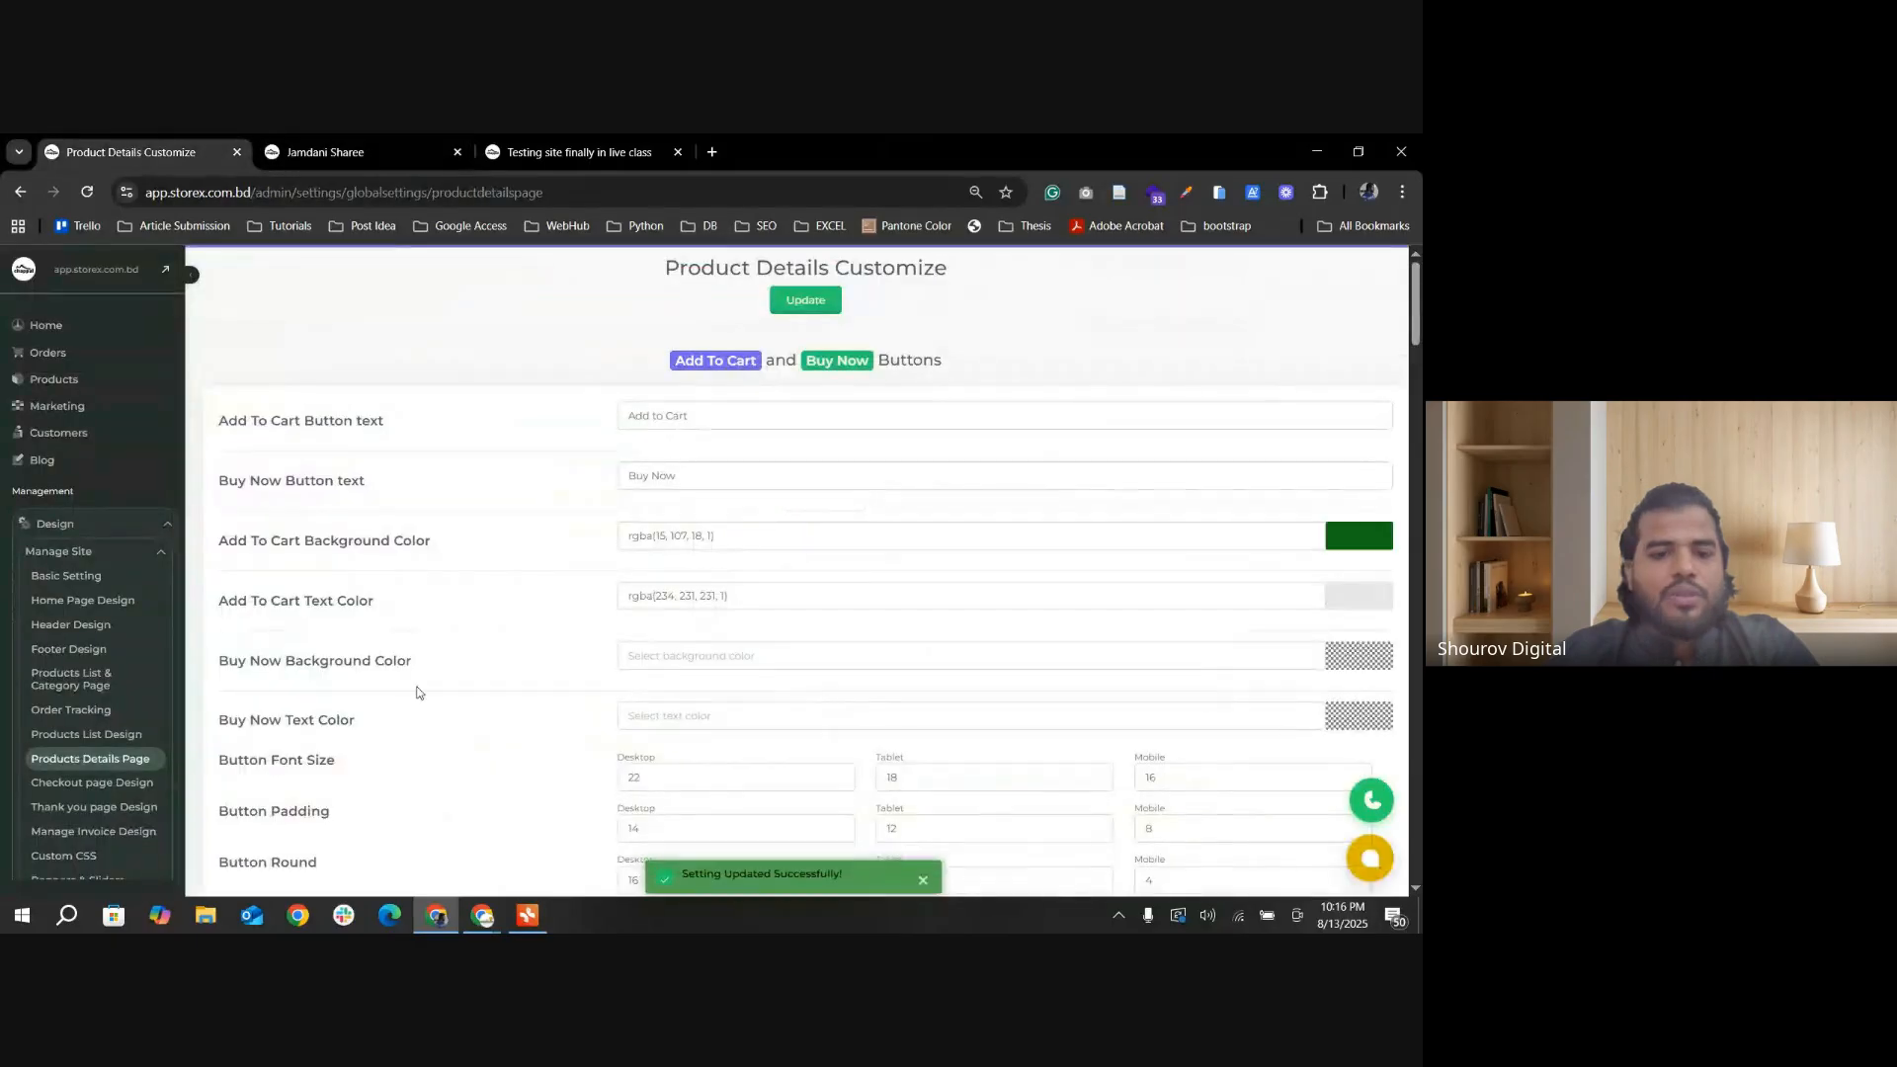
scroll(633, 759, "down", 10)
scroll(634, 759, "down", 8)
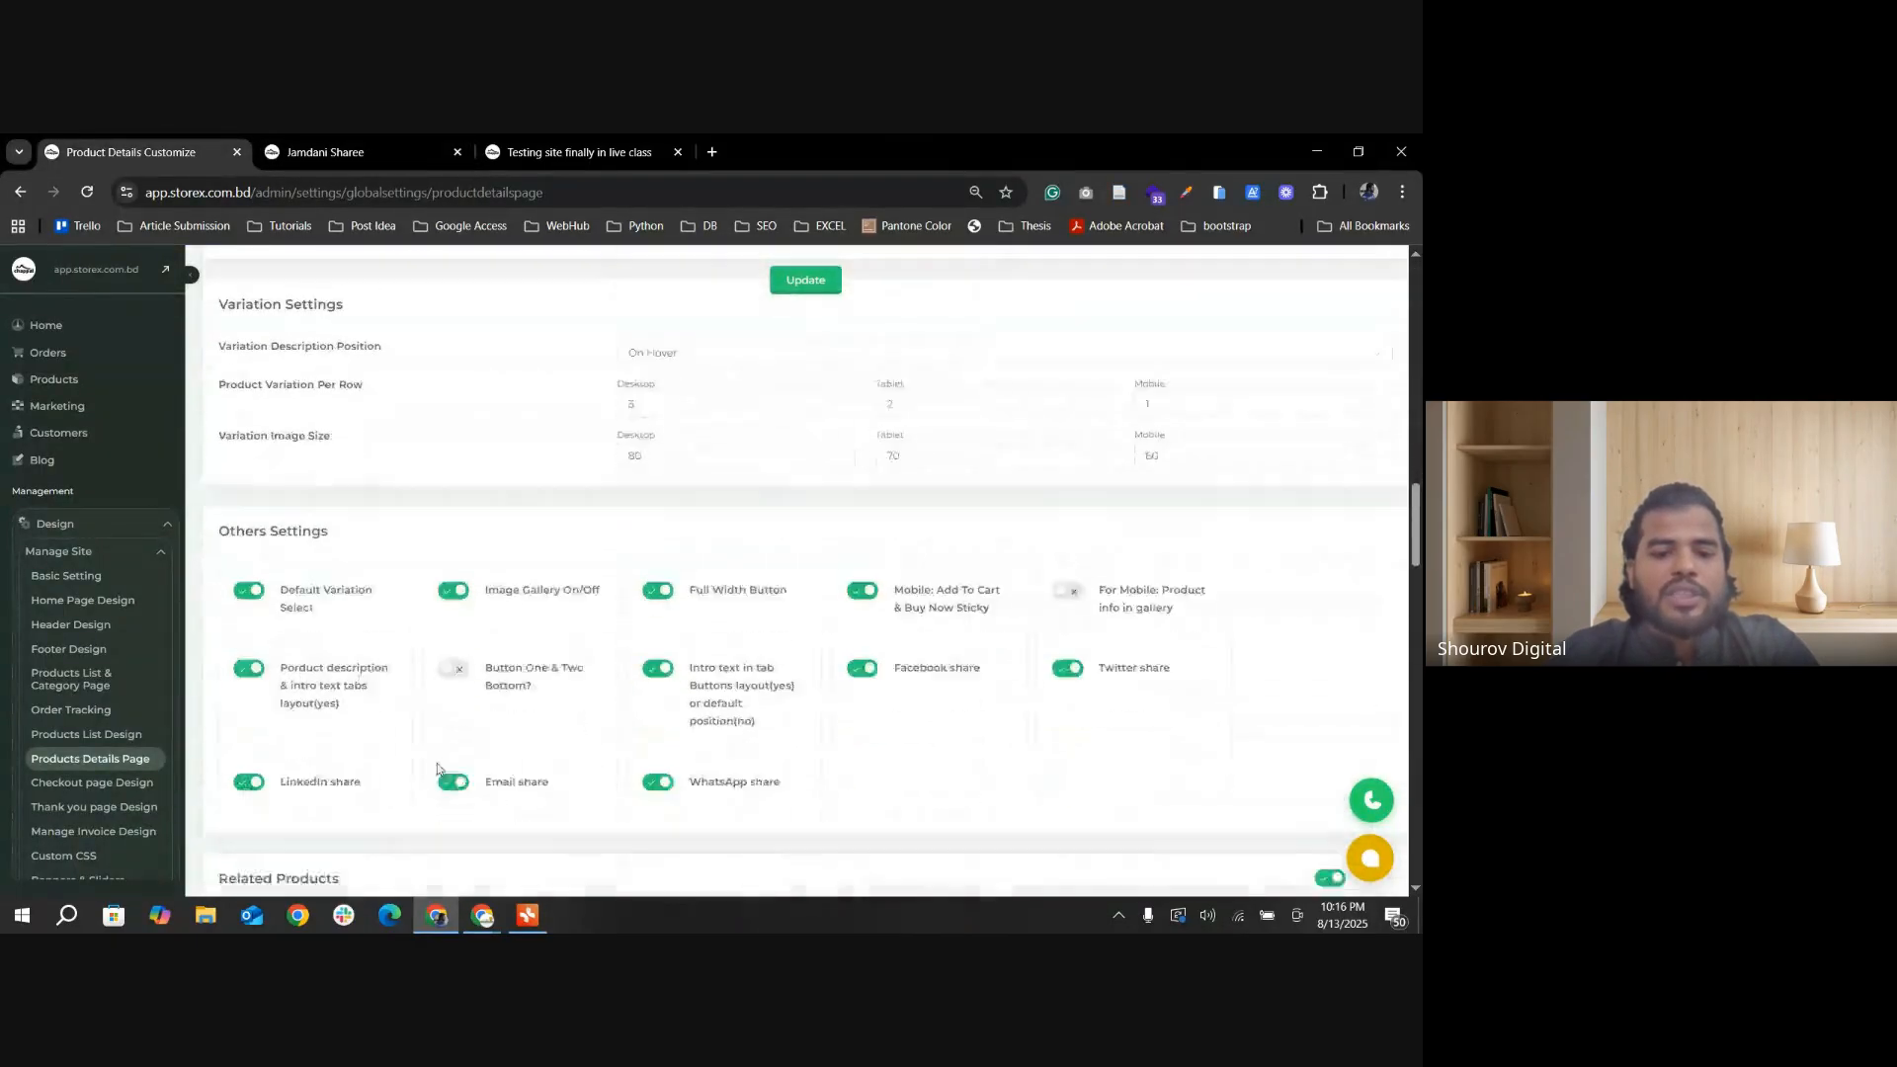
left_click(818, 281)
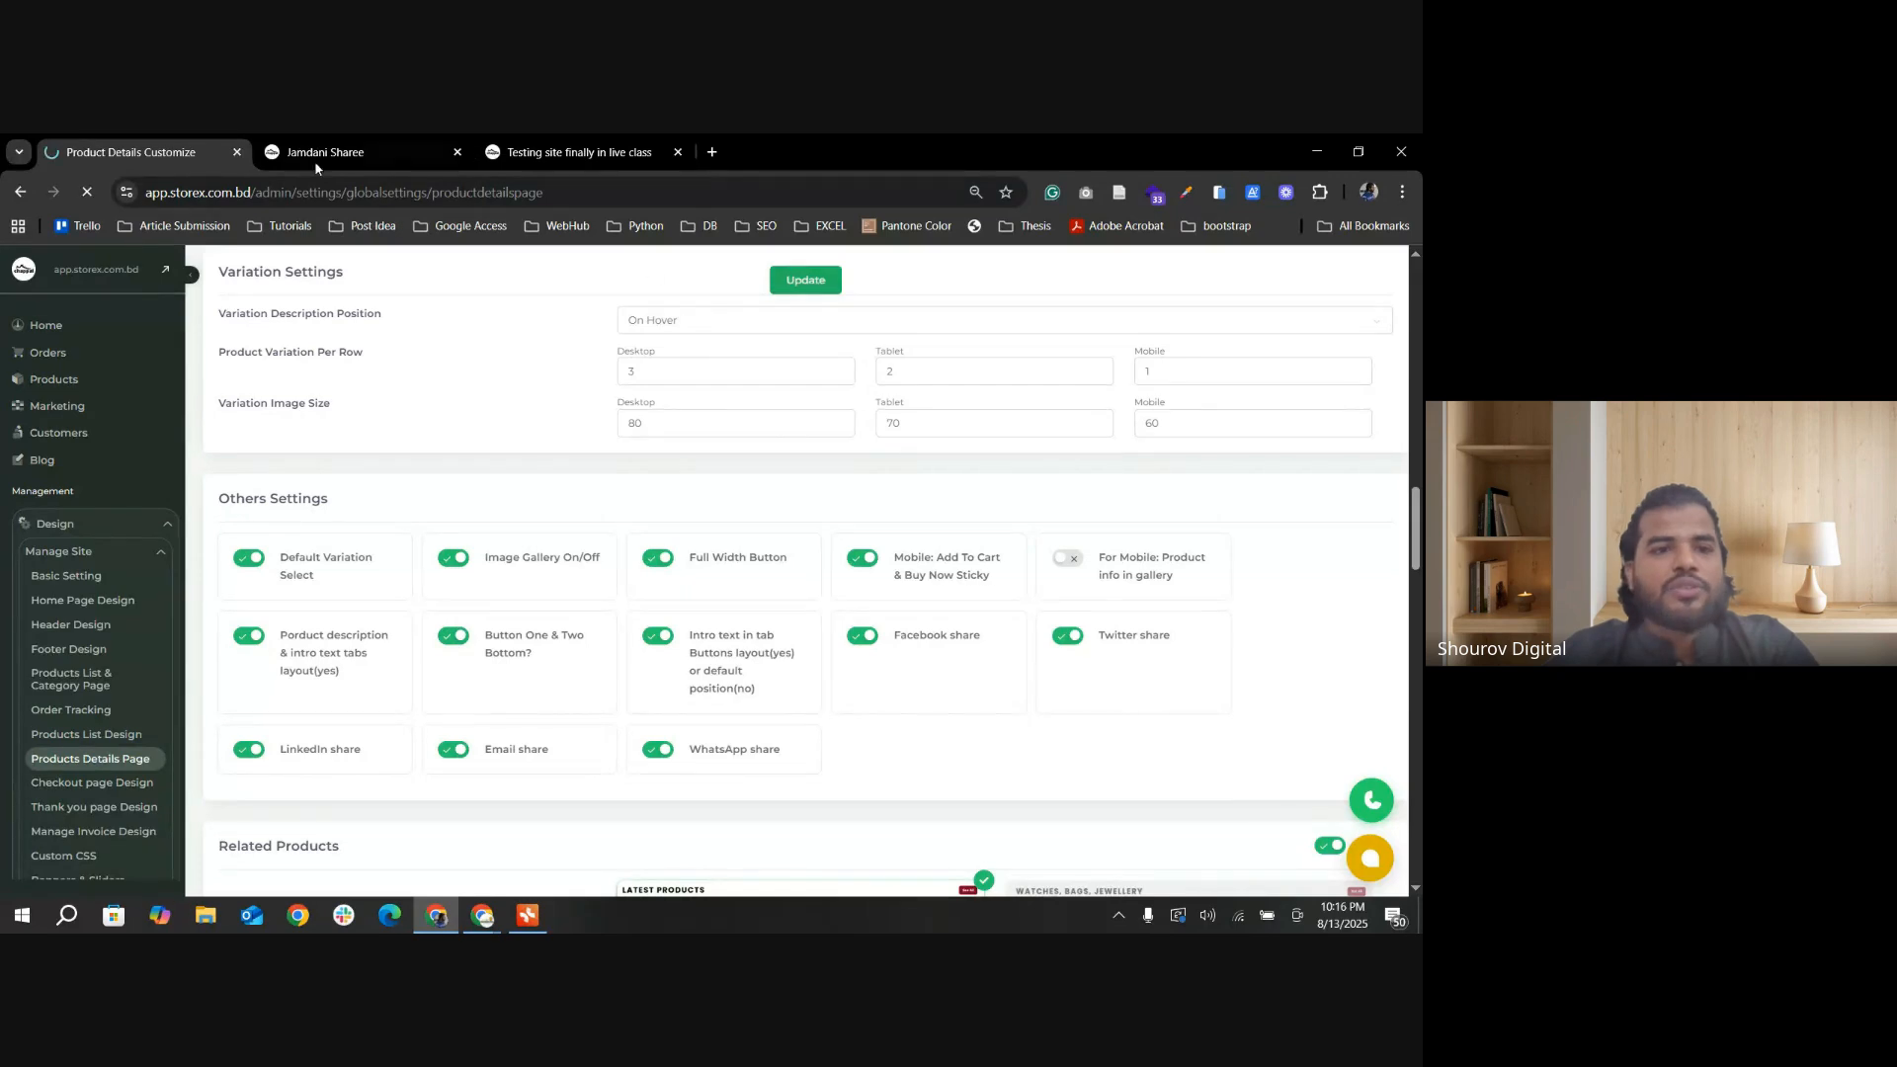
Step: Check the Call Now button placement on the Jamdani Sharee page, and review the description and intro text options in Others Settings
left_click(351, 154)
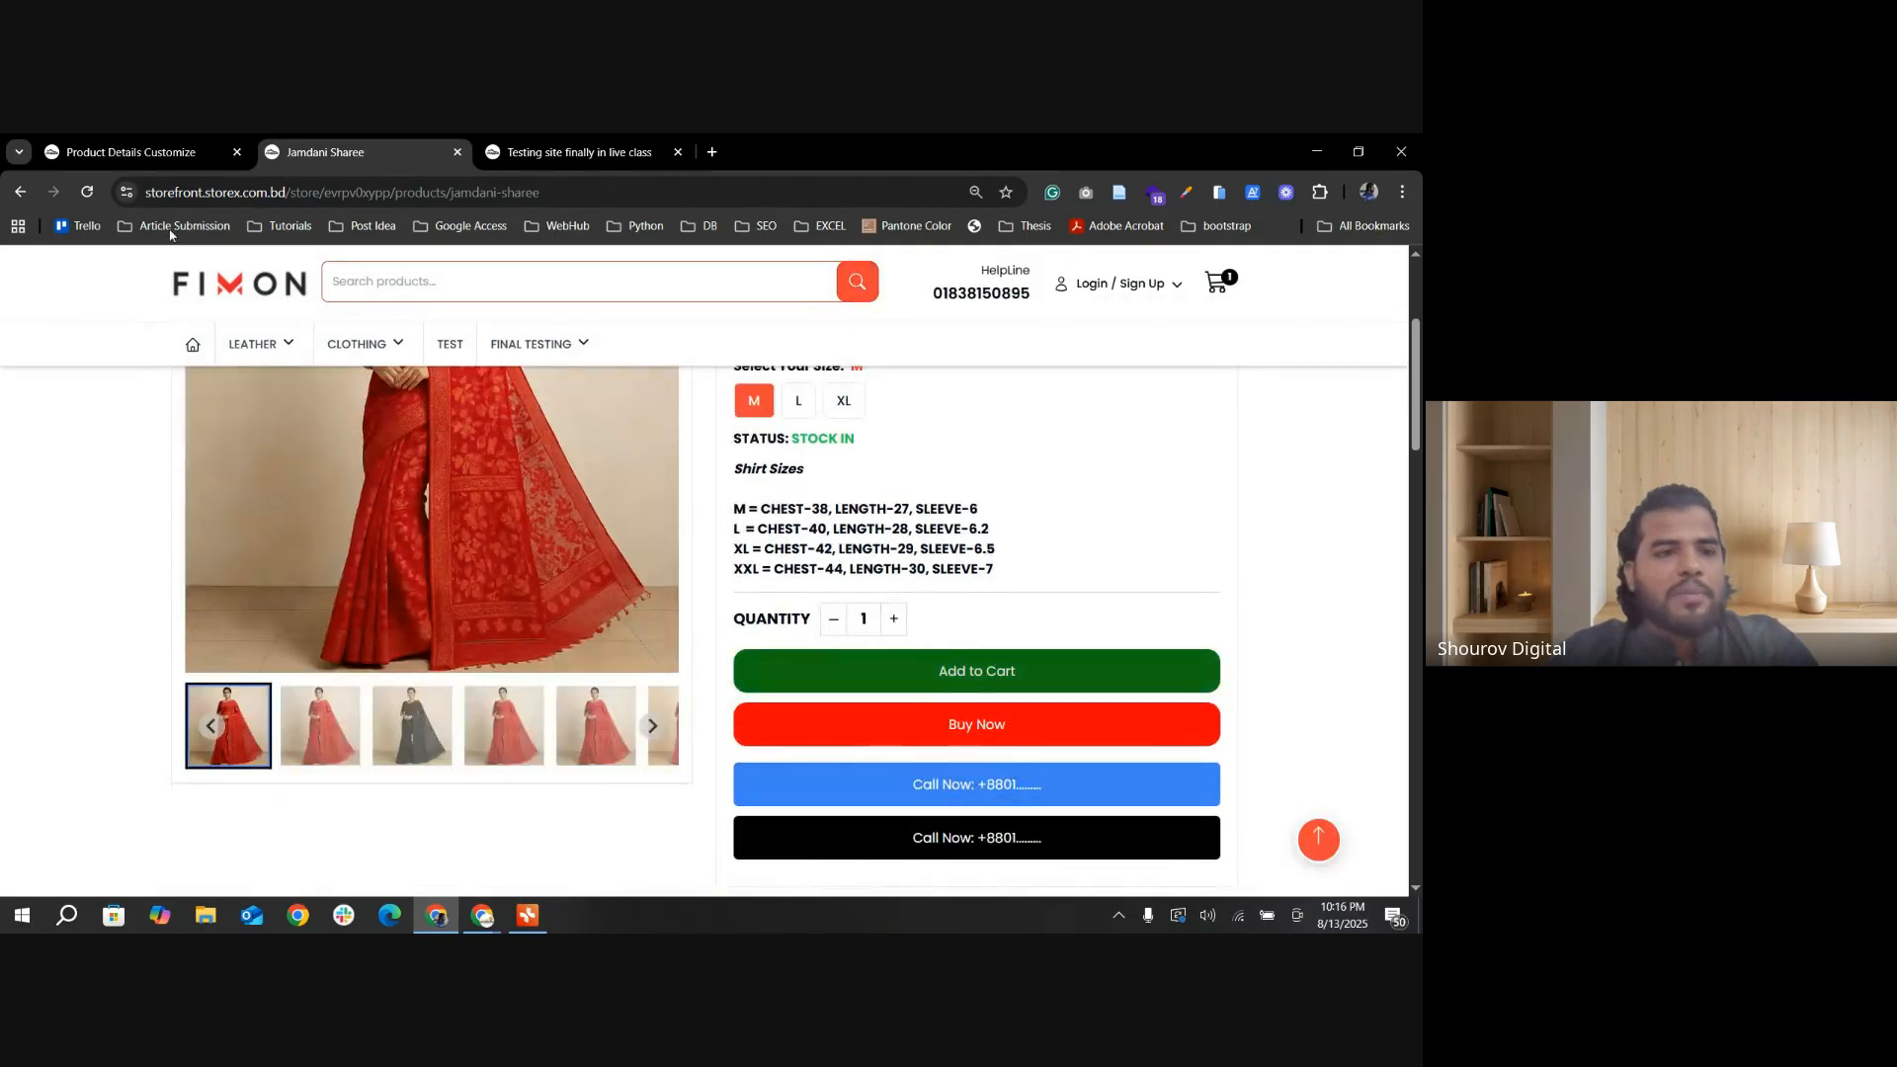
left_click(198, 153)
scroll(815, 793, "down", 10)
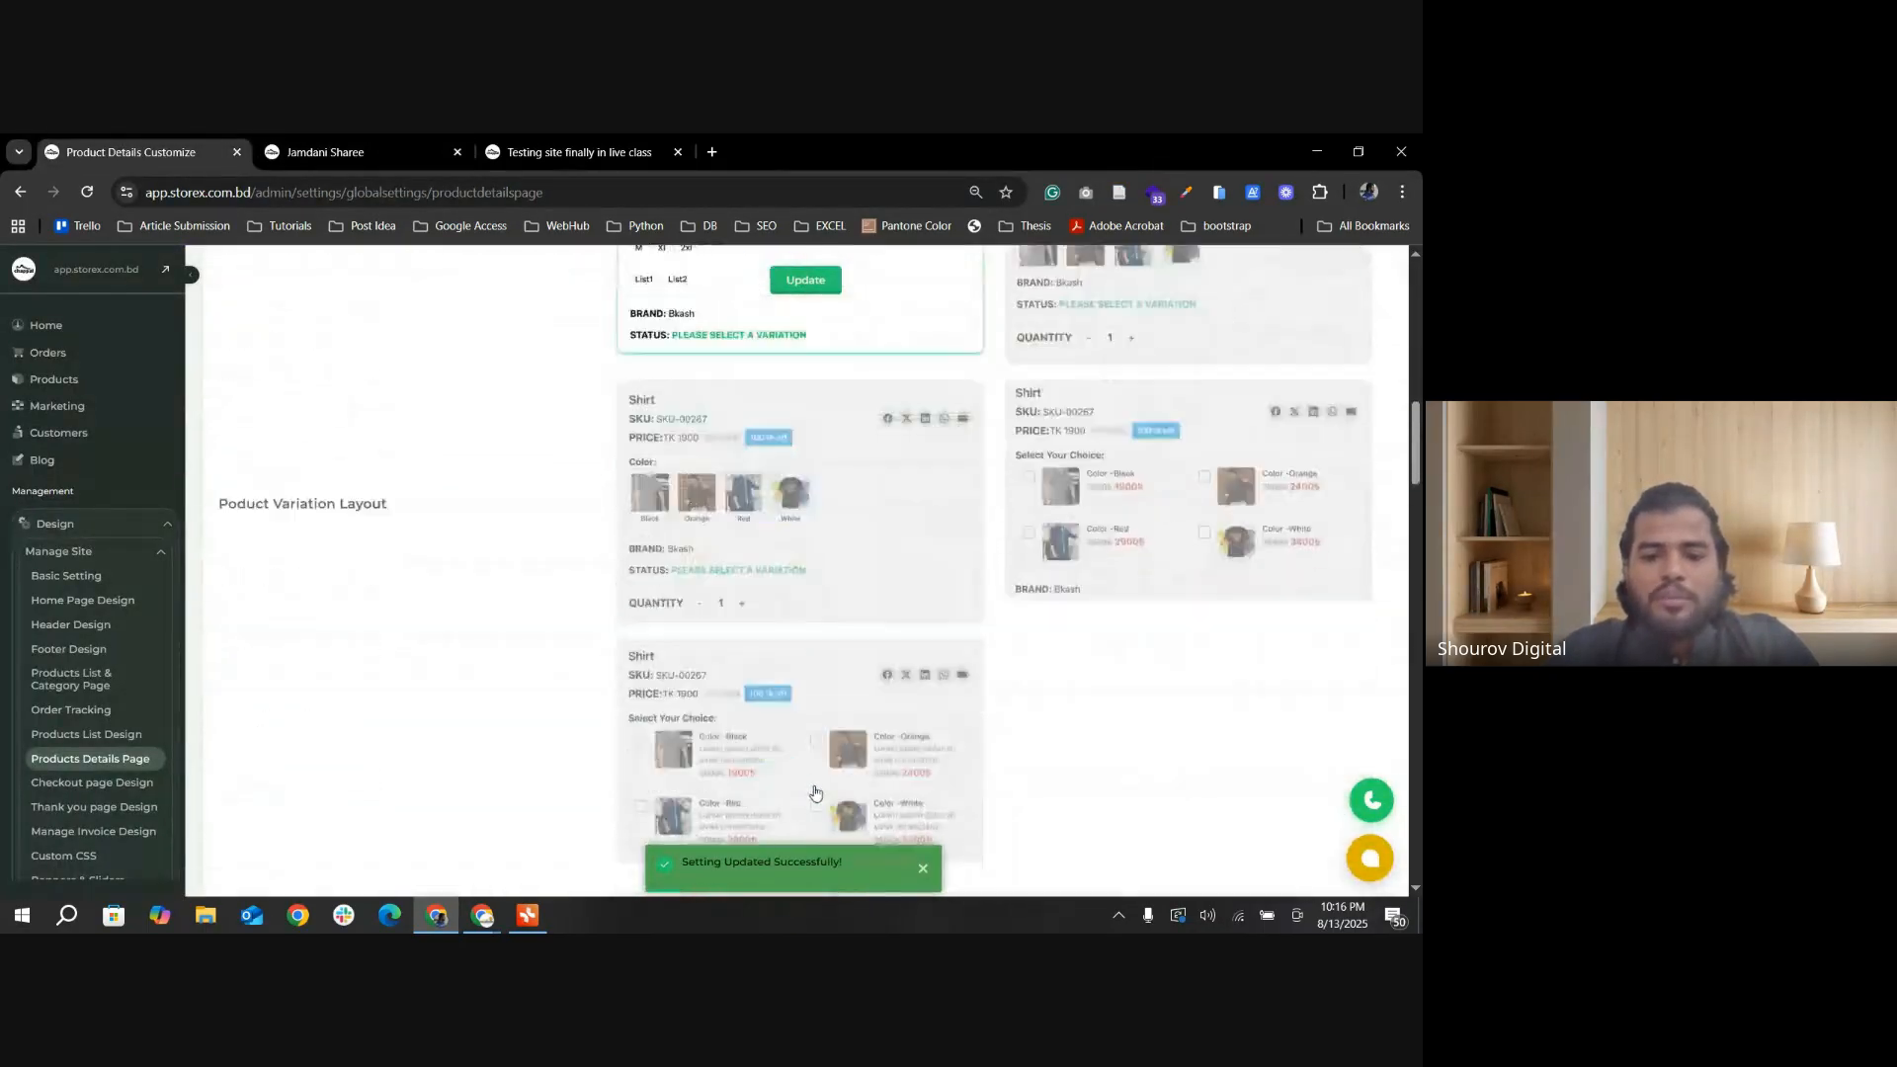
scroll(816, 792, "down", 8)
scroll(663, 626, "up", 5)
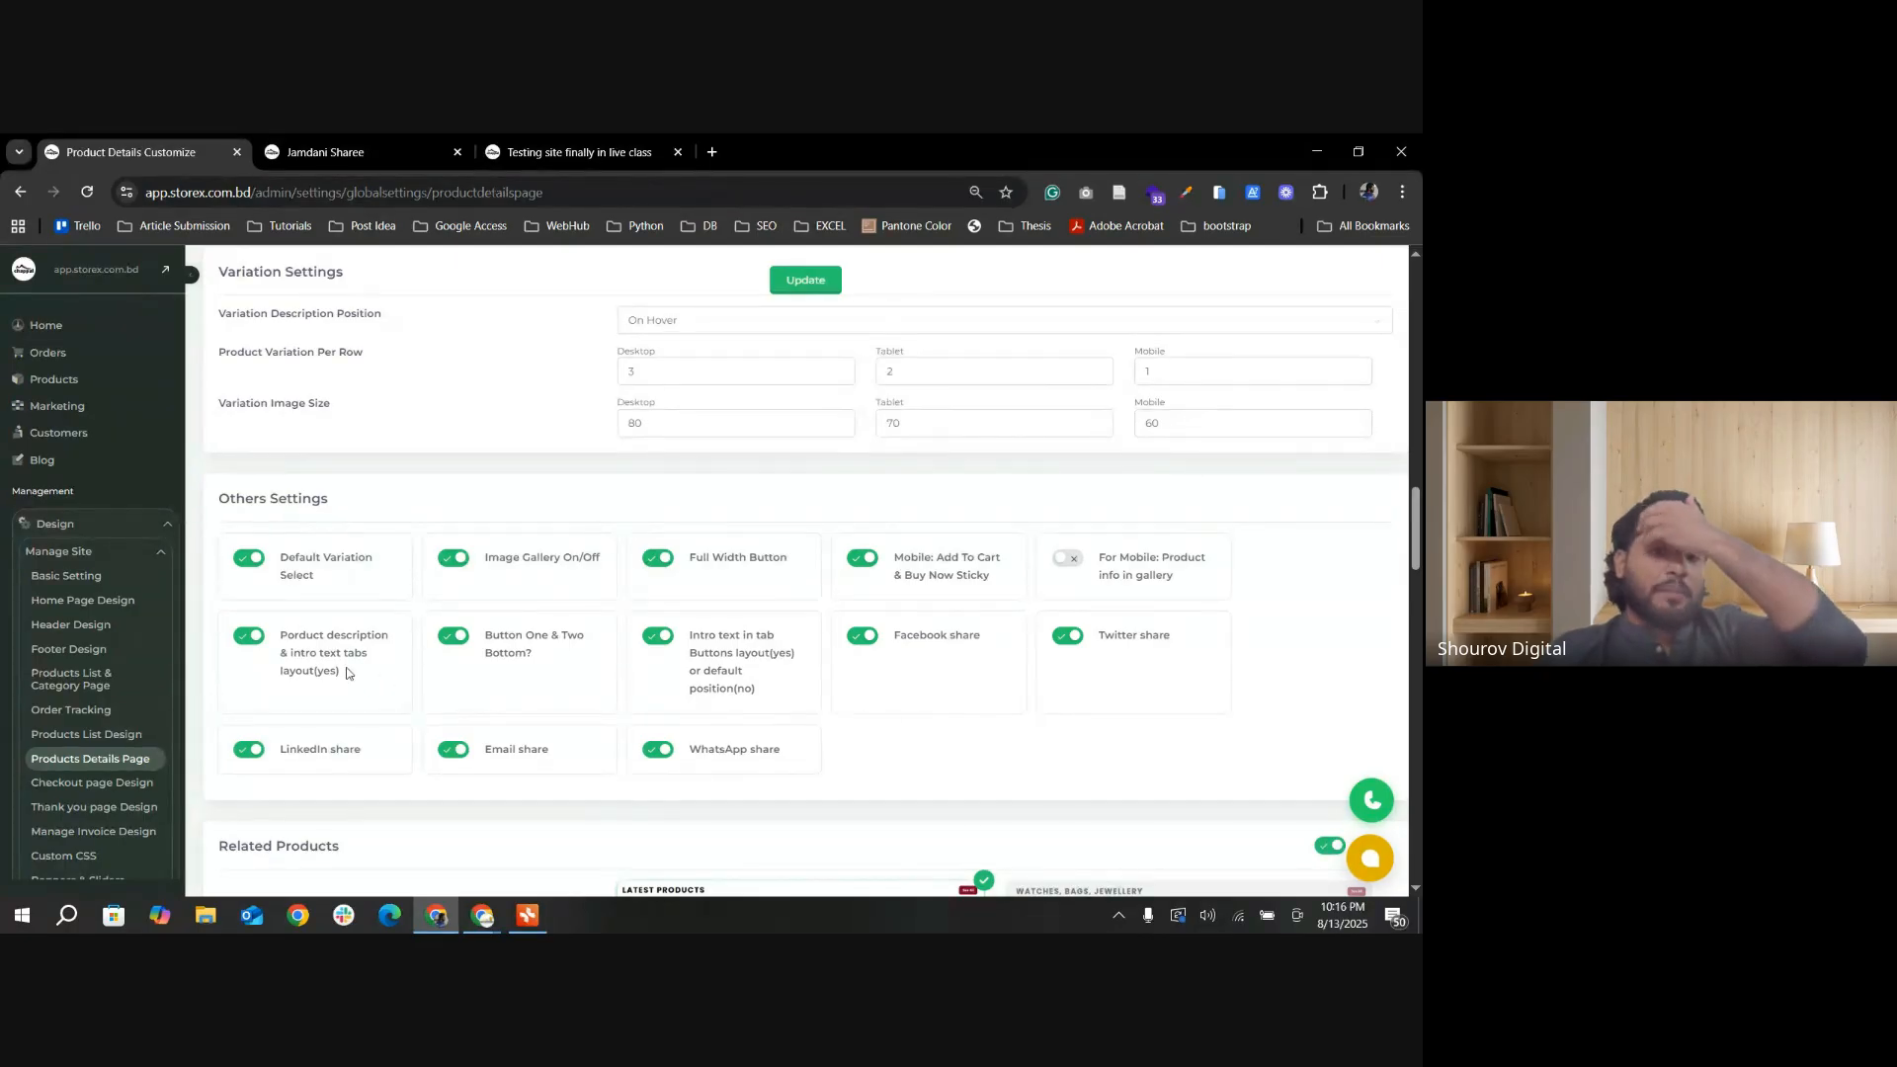
Step: Examine the product description and intro text tabs below the purchase buttons on the Jamdani Sharee page
left_click(334, 158)
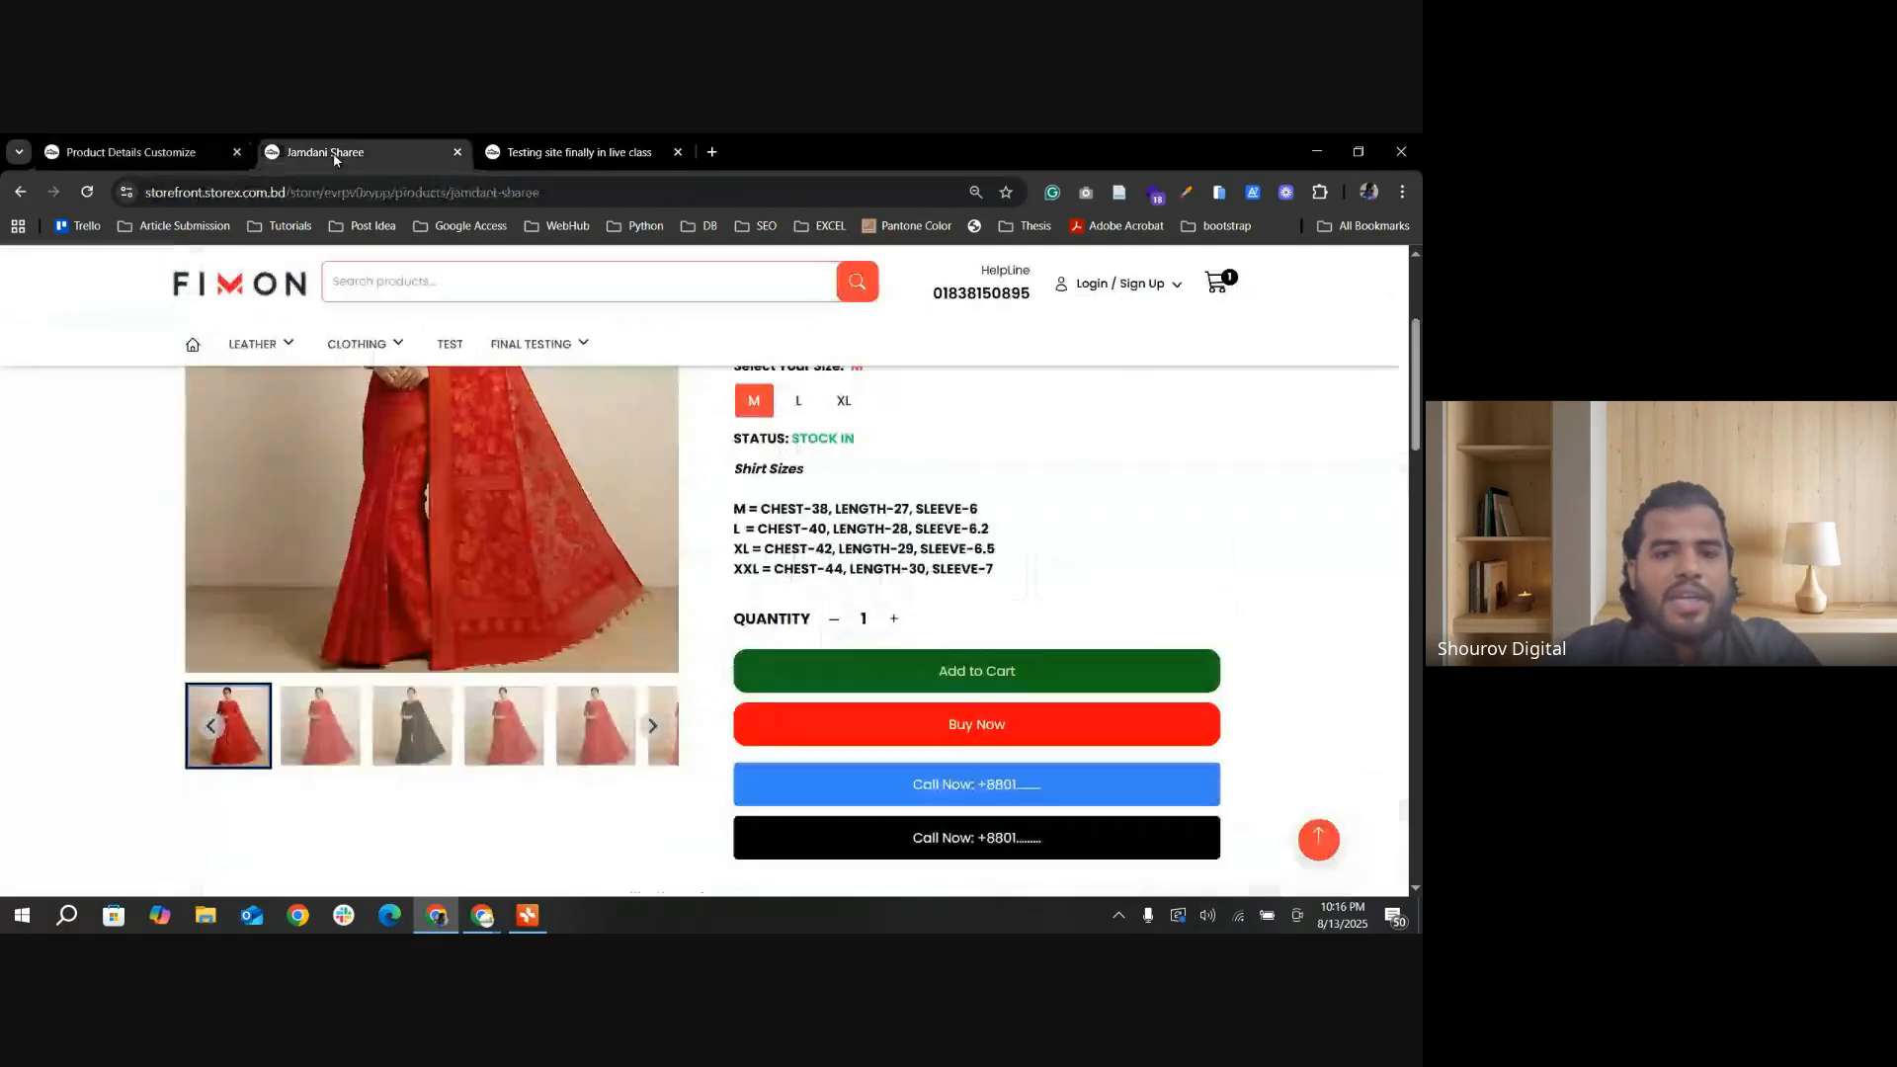
scroll(874, 767, "down", 6)
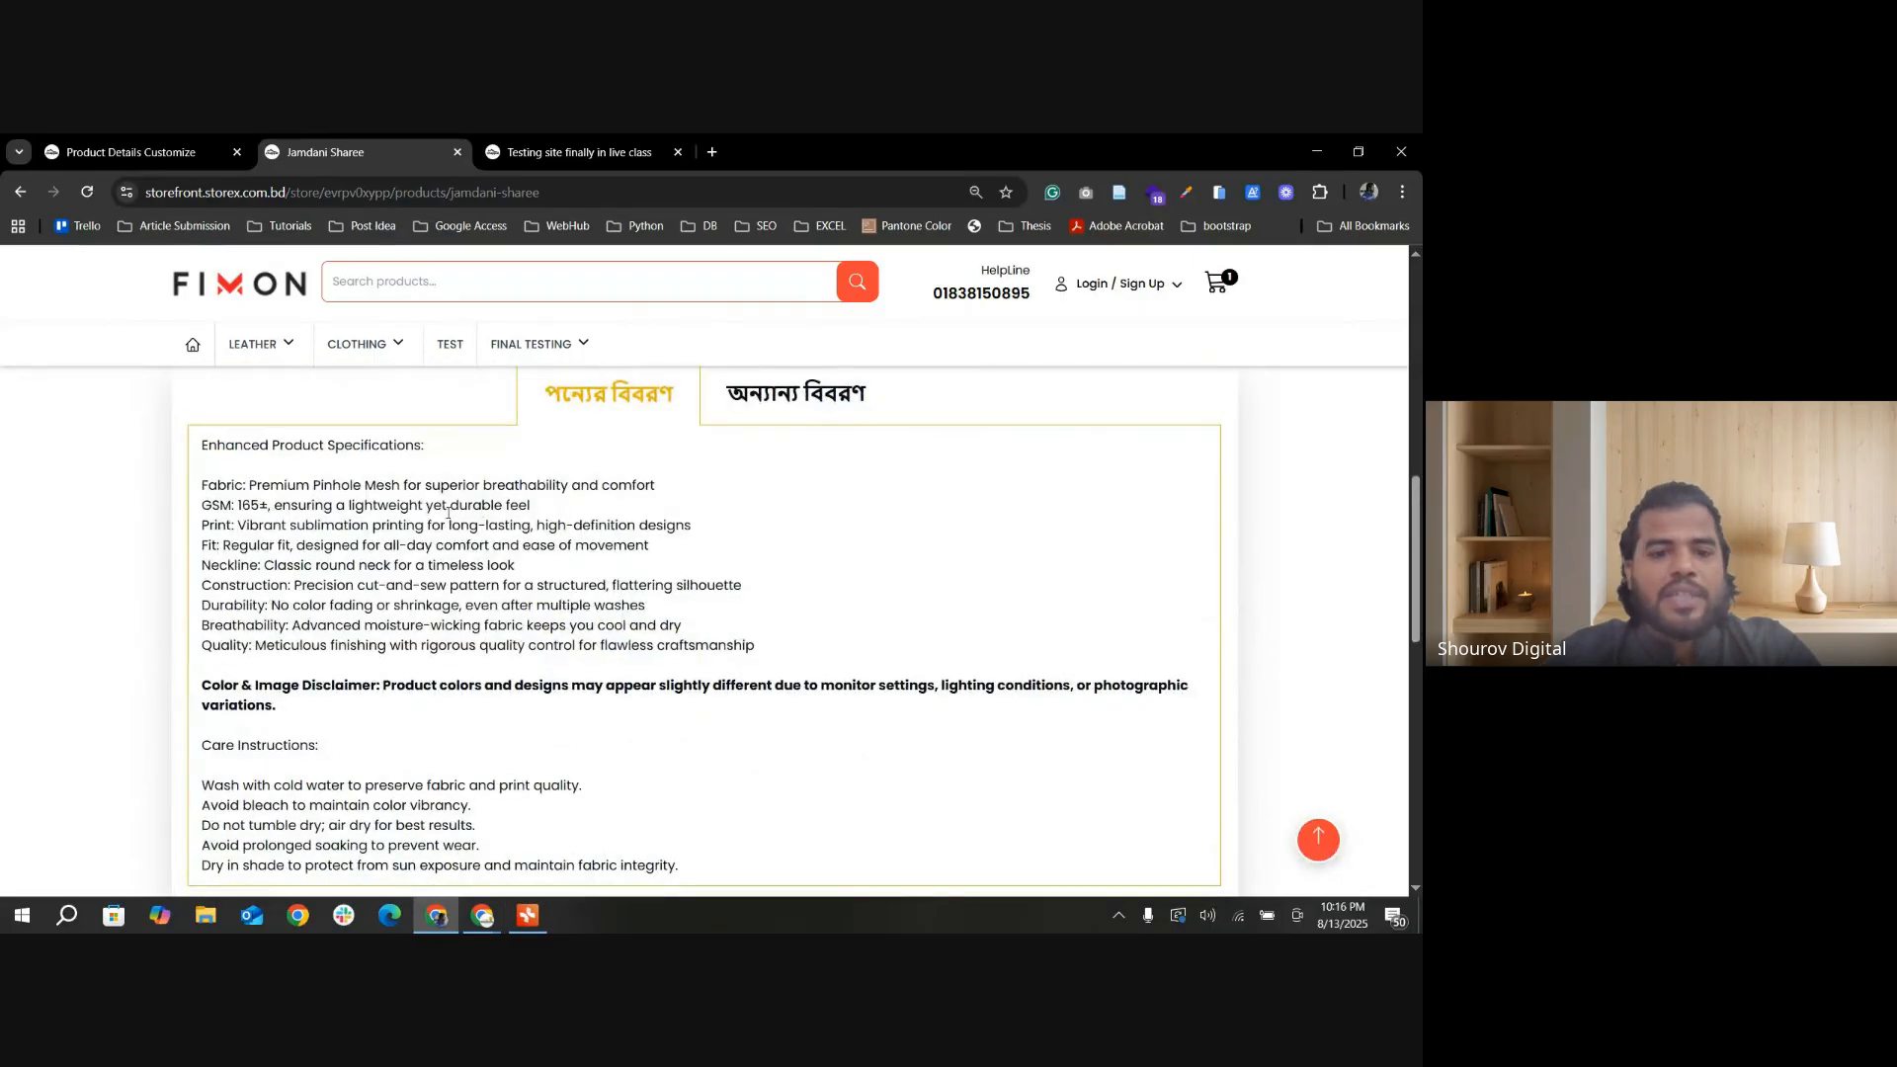
scroll(448, 513, "down", 4)
scroll(841, 642, "up", 7)
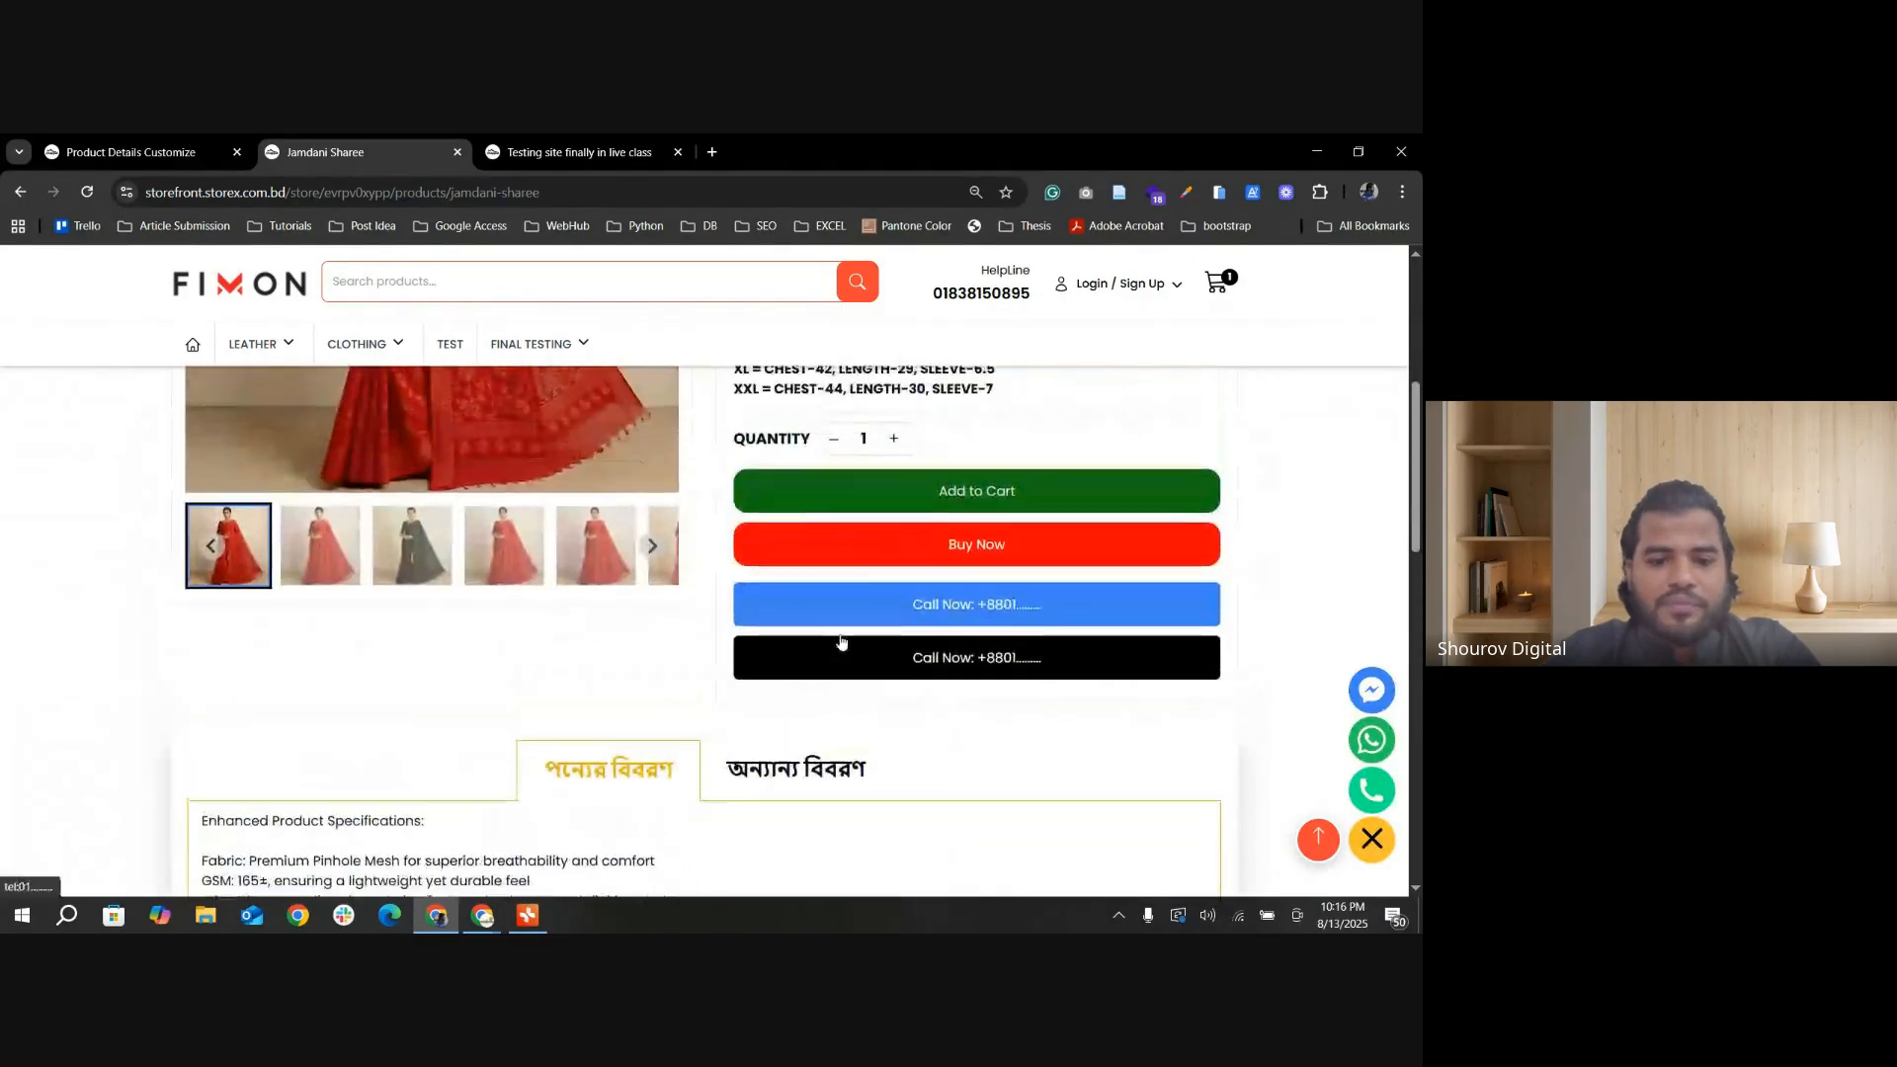
scroll(720, 678, "down", 2)
scroll(683, 613, "down", 2)
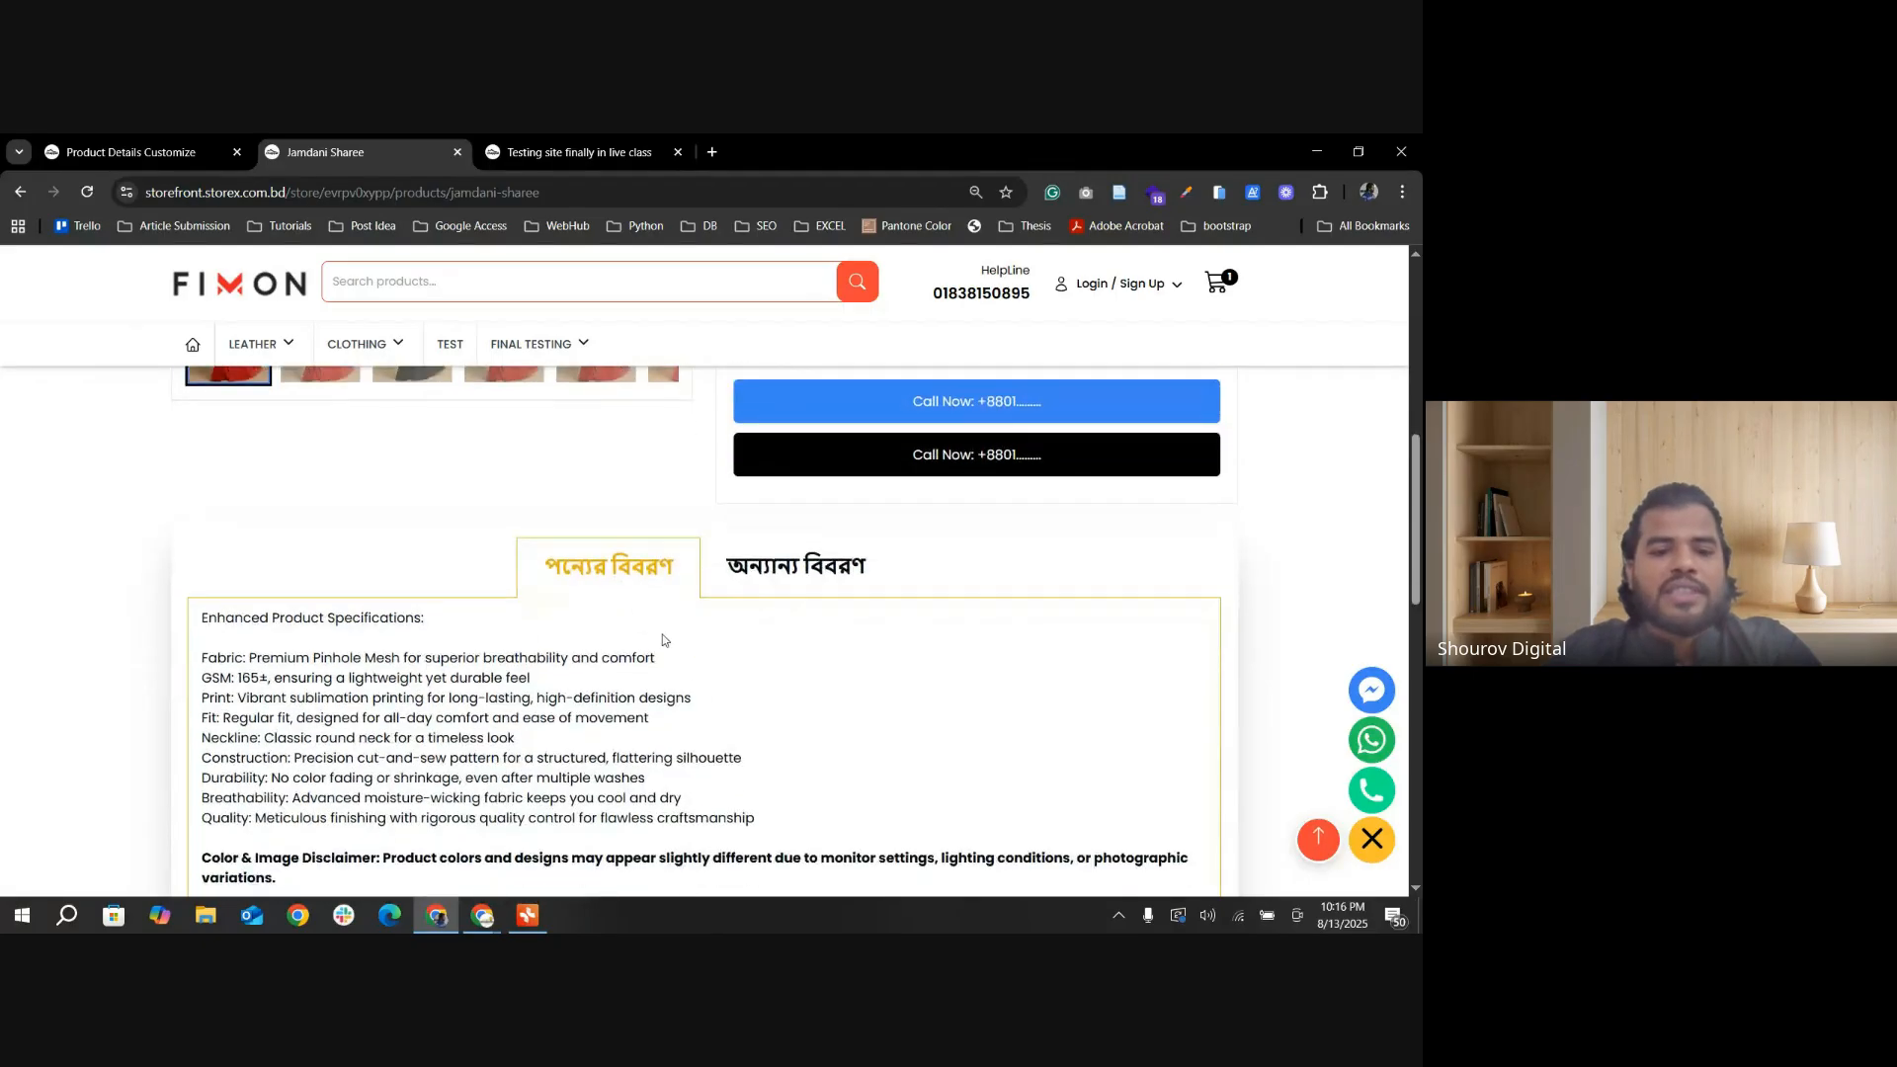
Step: Compare the contents of the পন্যের বিবরণ and অন্যান্য বিবরণ sections on the Jamdani Sharee page
left_click(822, 411)
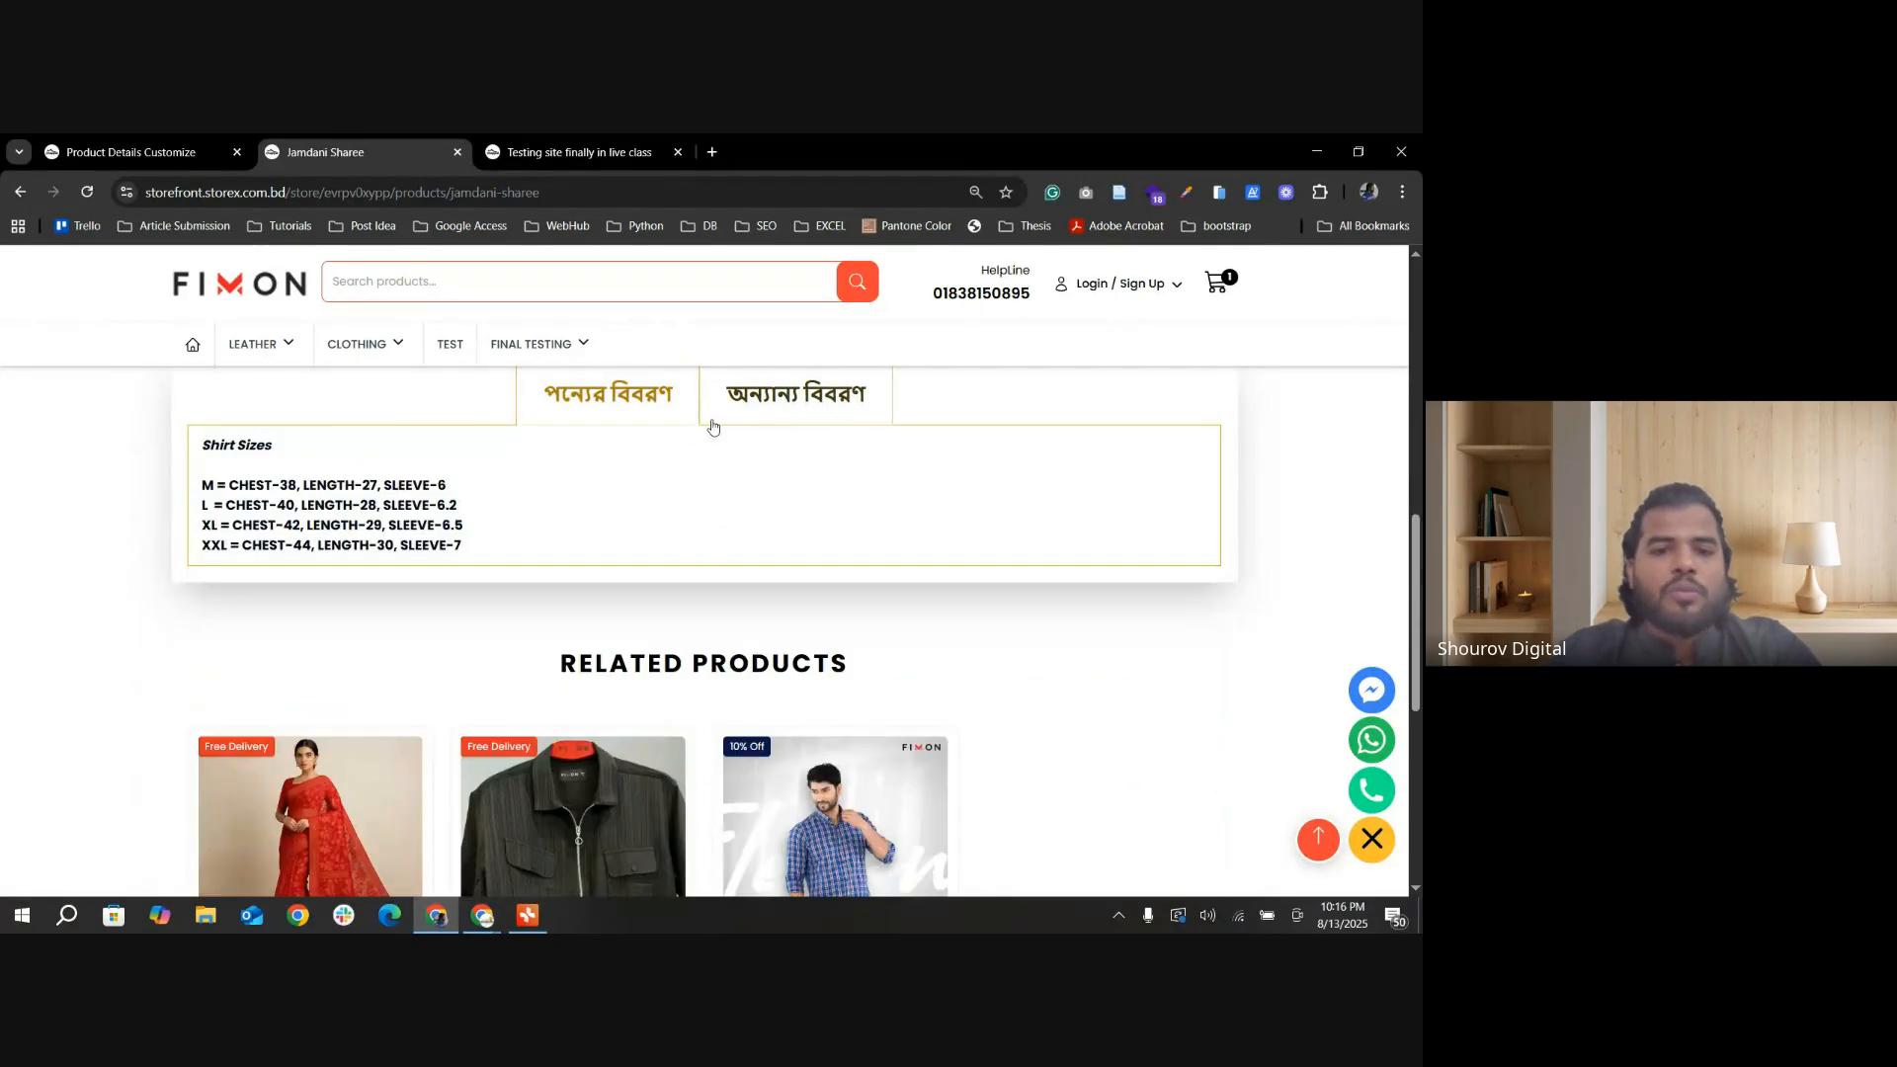
left_click(614, 413)
scroll(732, 570, "down", 1)
scroll(614, 618, "up", 2)
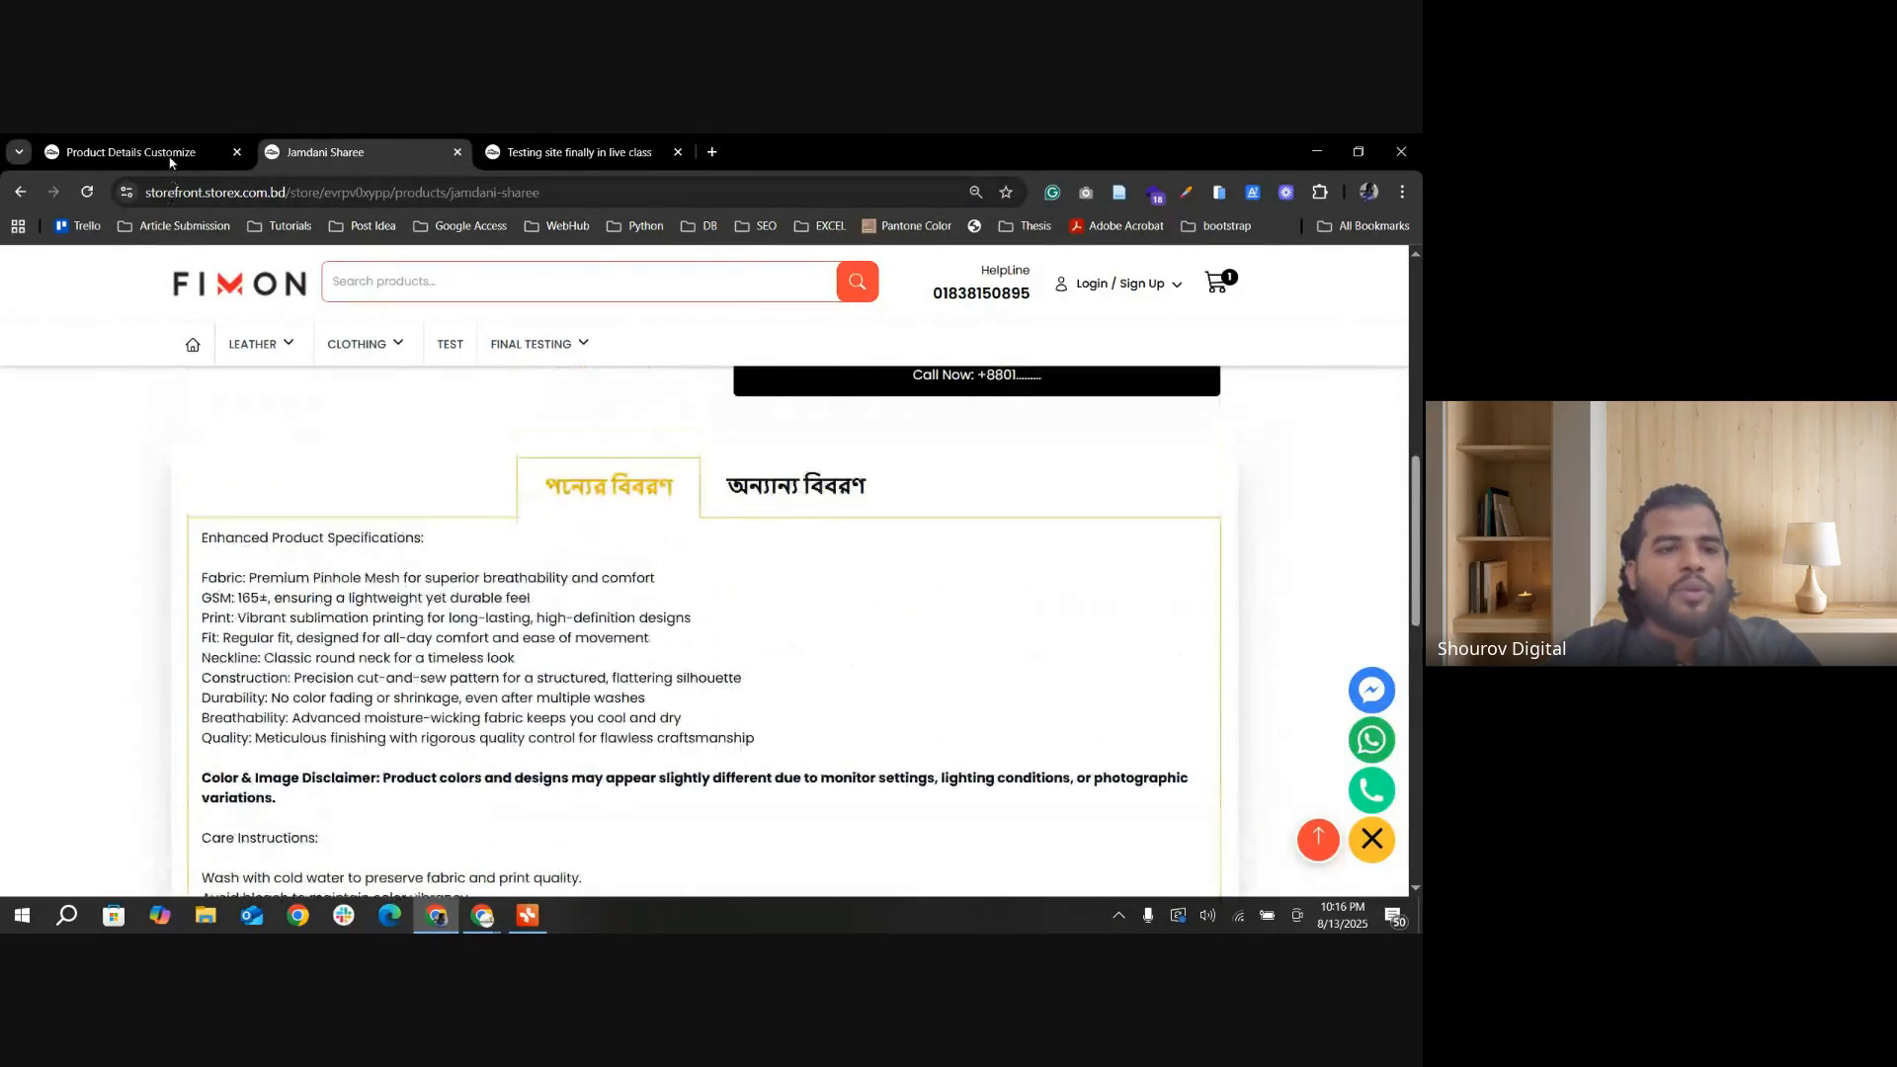
Step: Turn off Product description & intro text tabs layout(yes) in Others Settings and update the settings
left_click(170, 153)
scroll(368, 682, "down", 2)
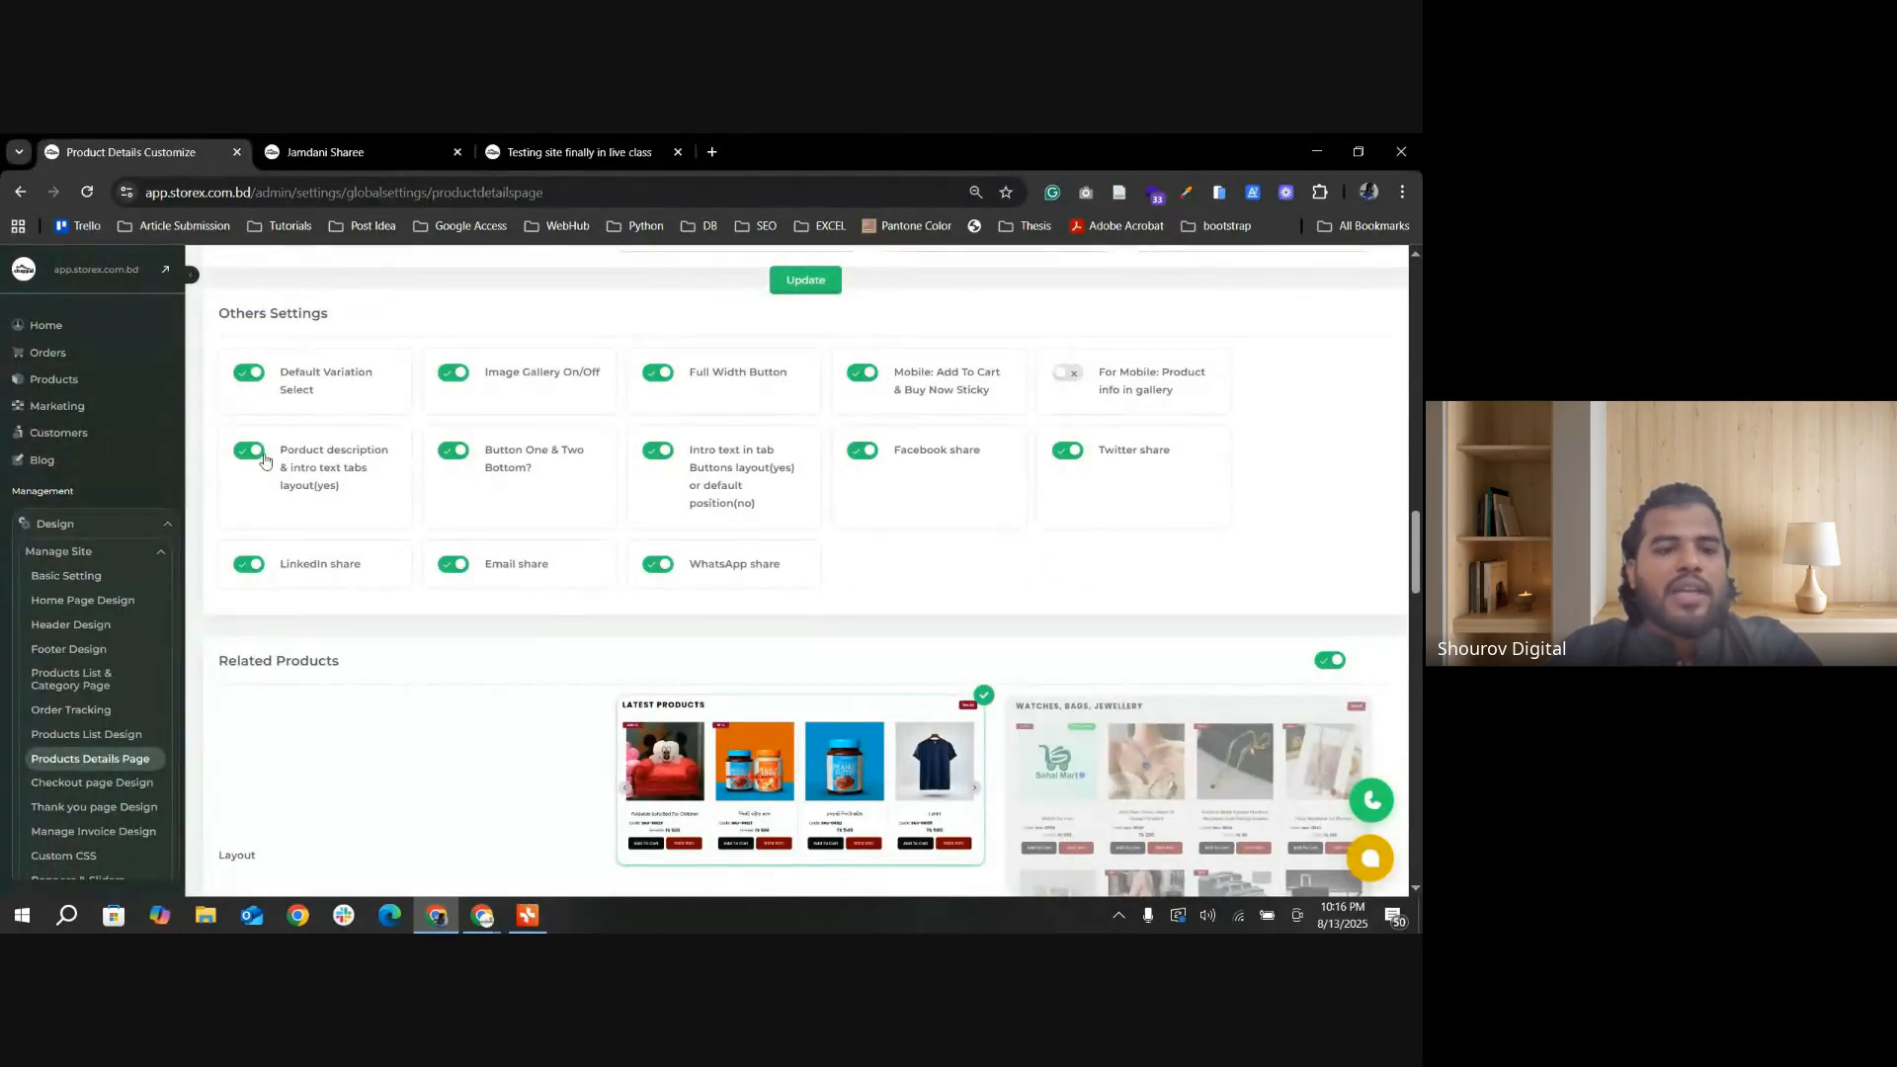
left_click(812, 284)
Step: Reload the Jamdani Sharee storefront page and reopen the product from the Final Testing category
left_click(324, 154)
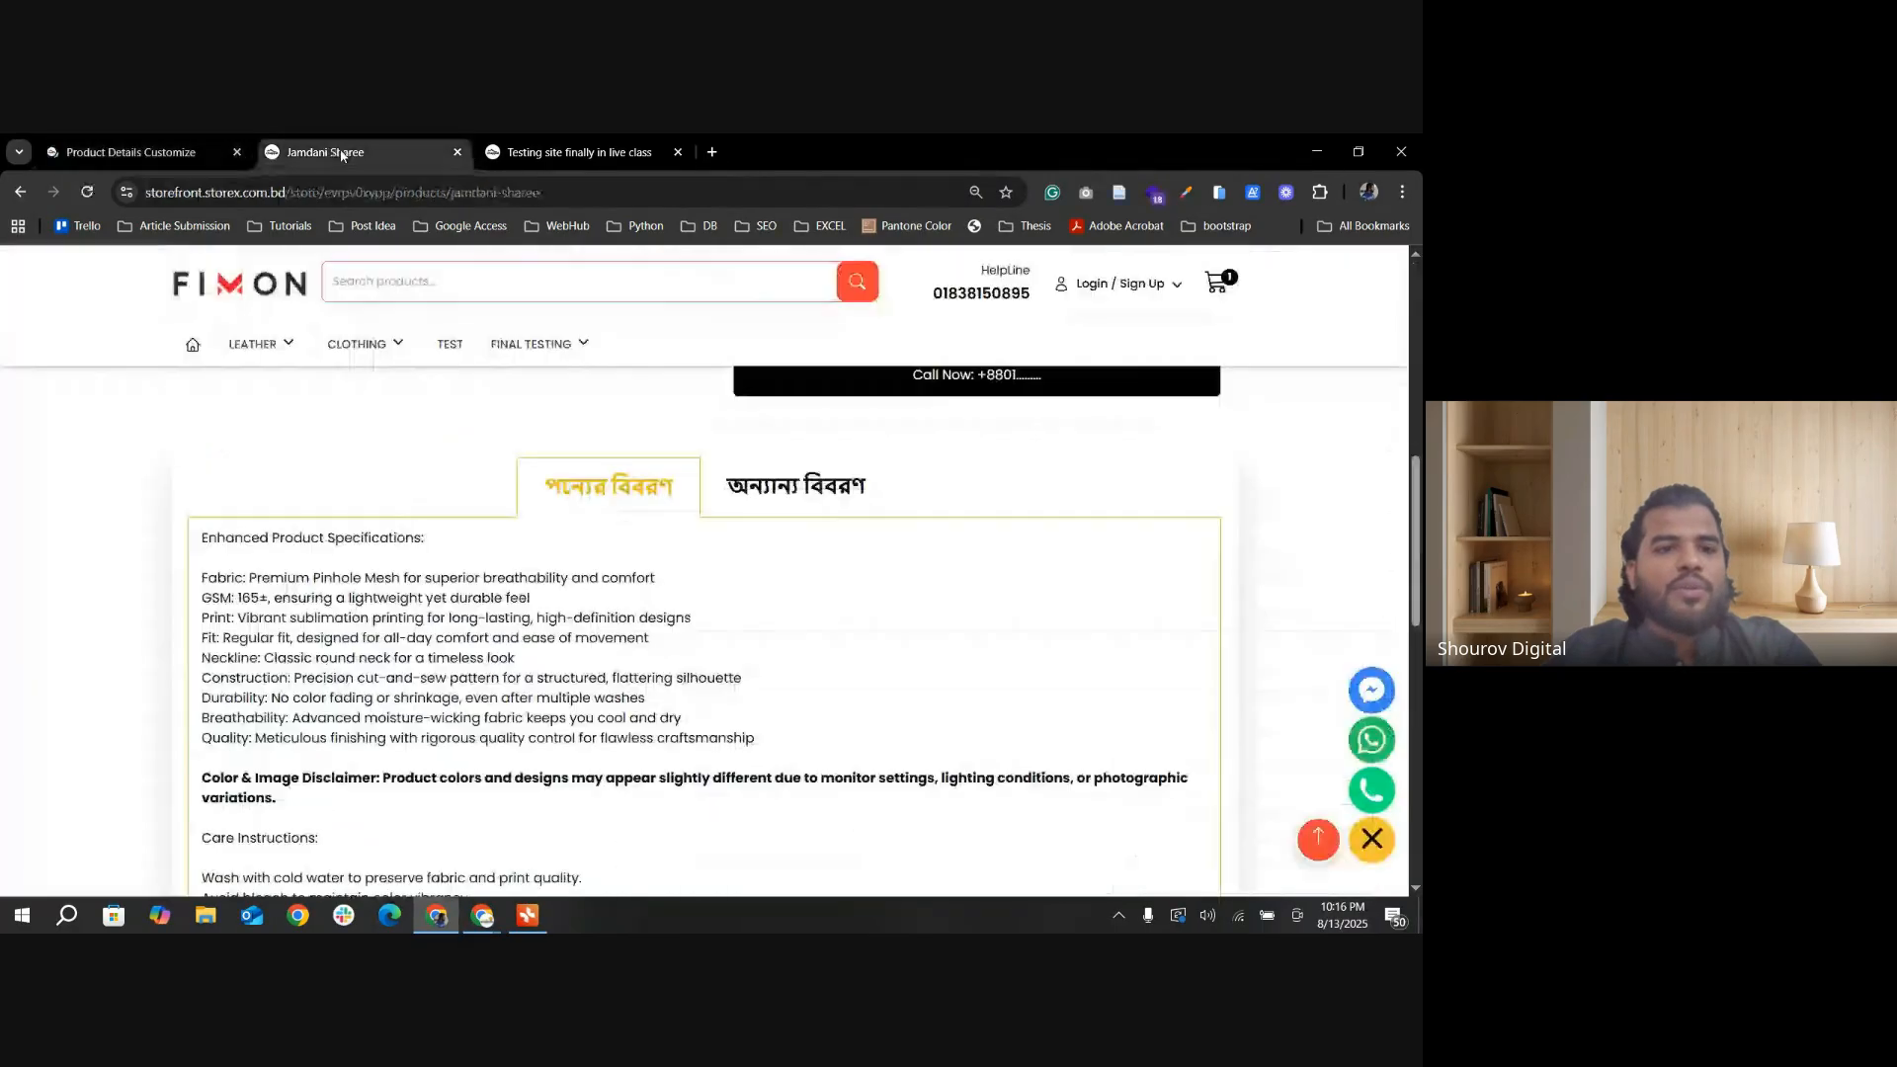
left_click(87, 195)
scroll(583, 662, "down", 10)
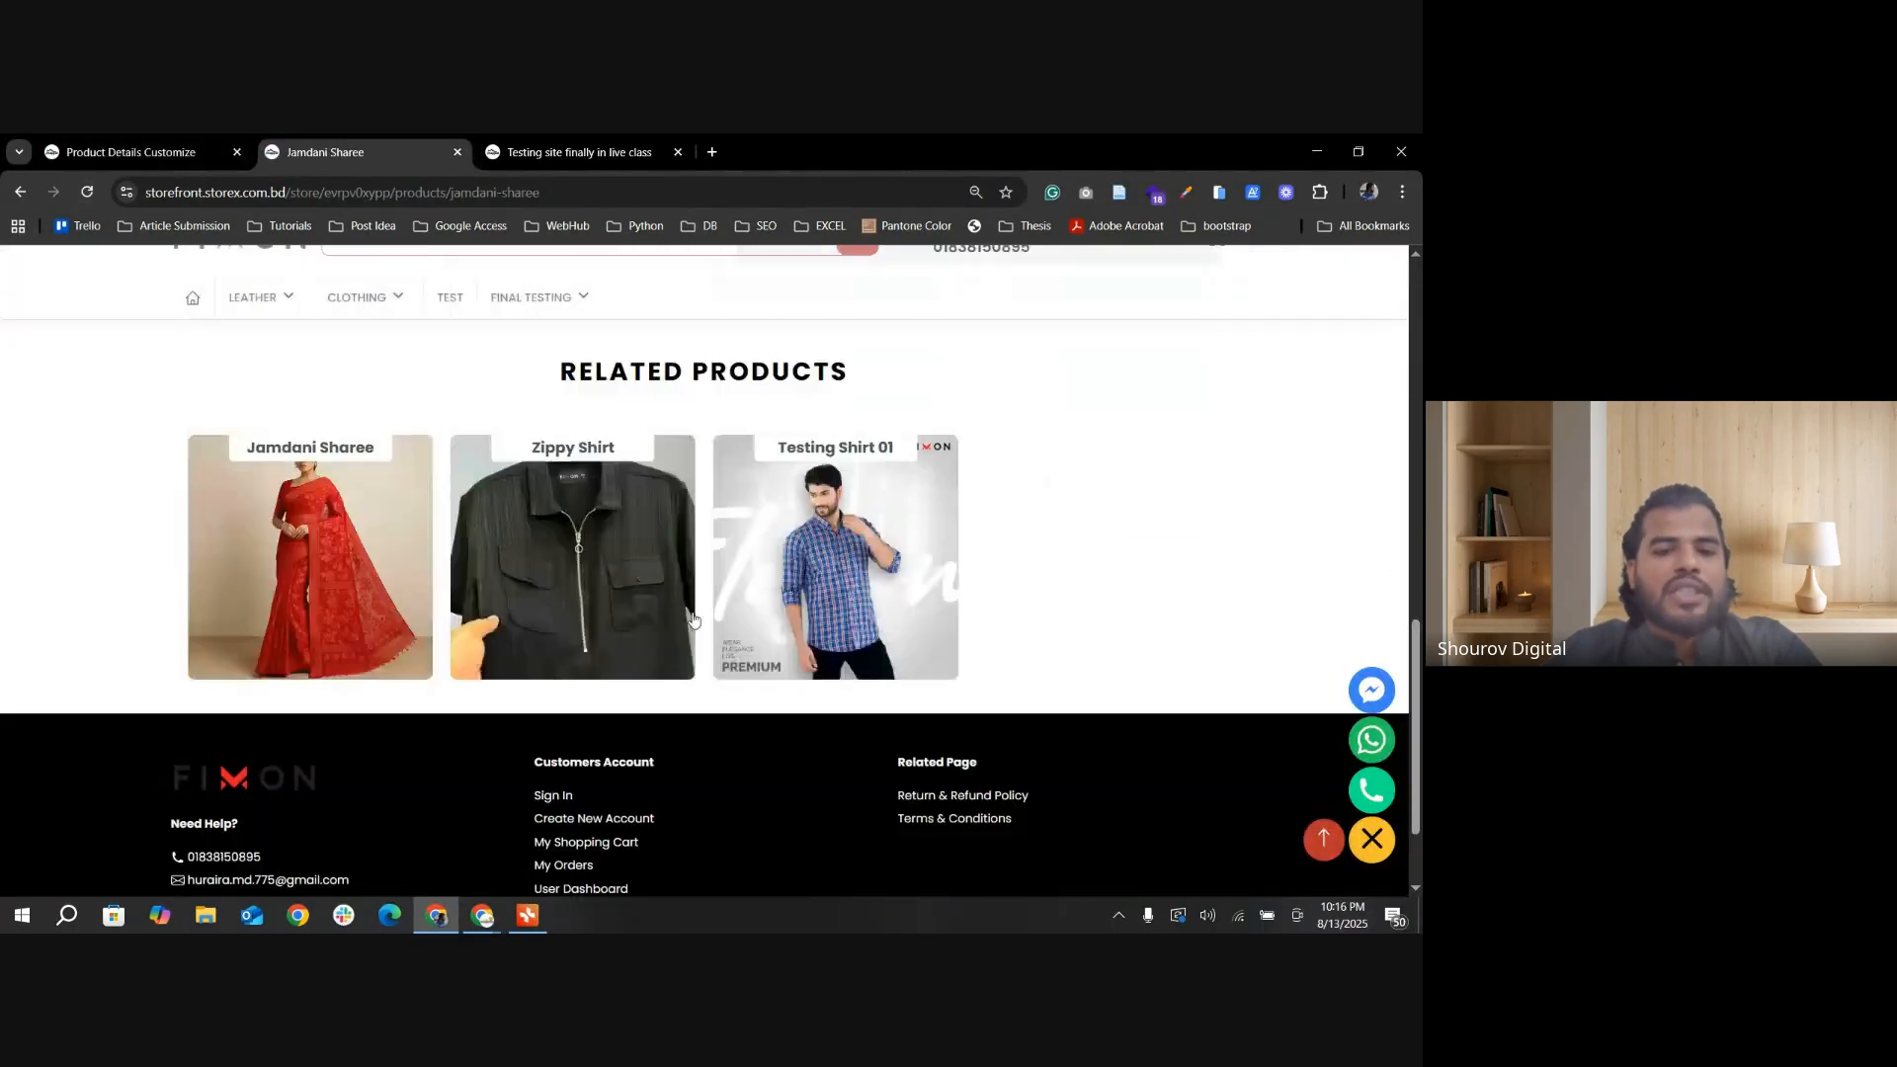
scroll(593, 677, "up", 4)
scroll(315, 624, "down", 2)
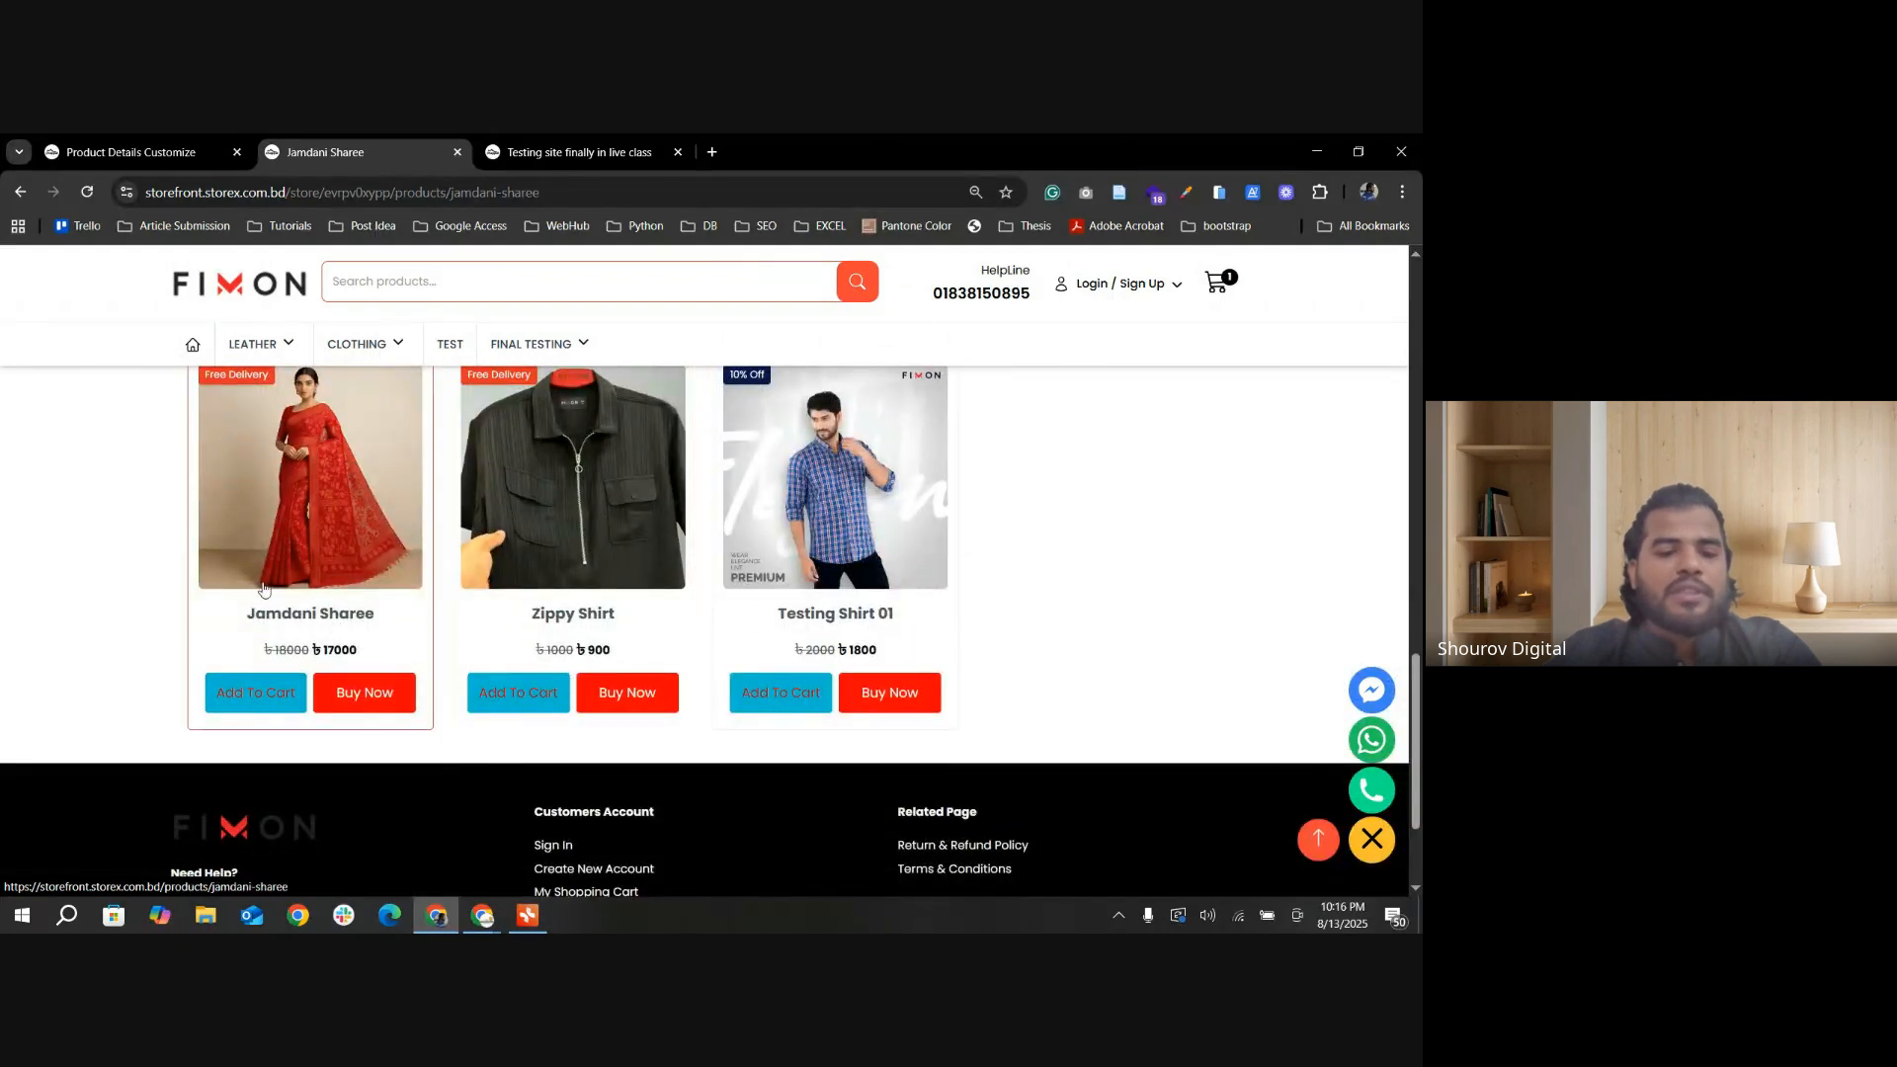
left_click(534, 344)
left_click(305, 780)
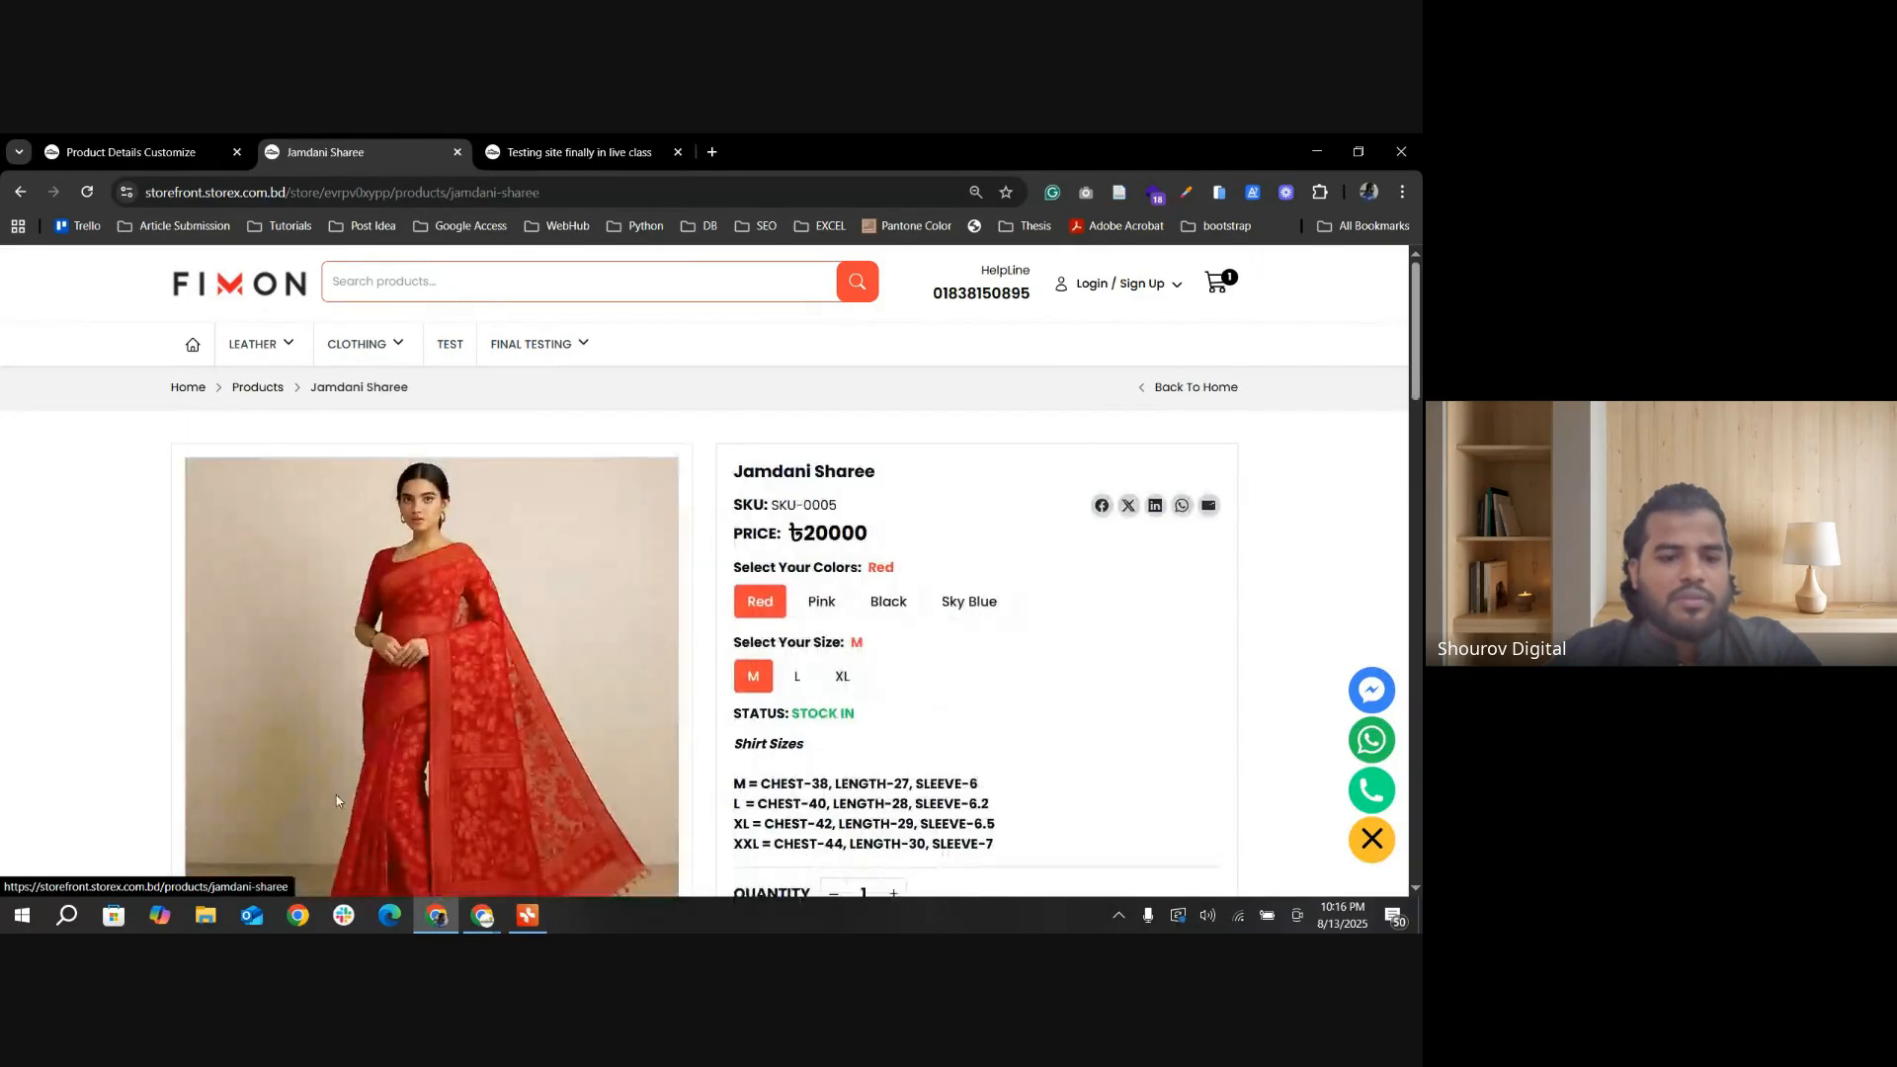
Step: Examine where the product description and shirt size intro text sit on the Jamdani Sharee page without the tabbed layout
scroll(309, 478, "down", 5)
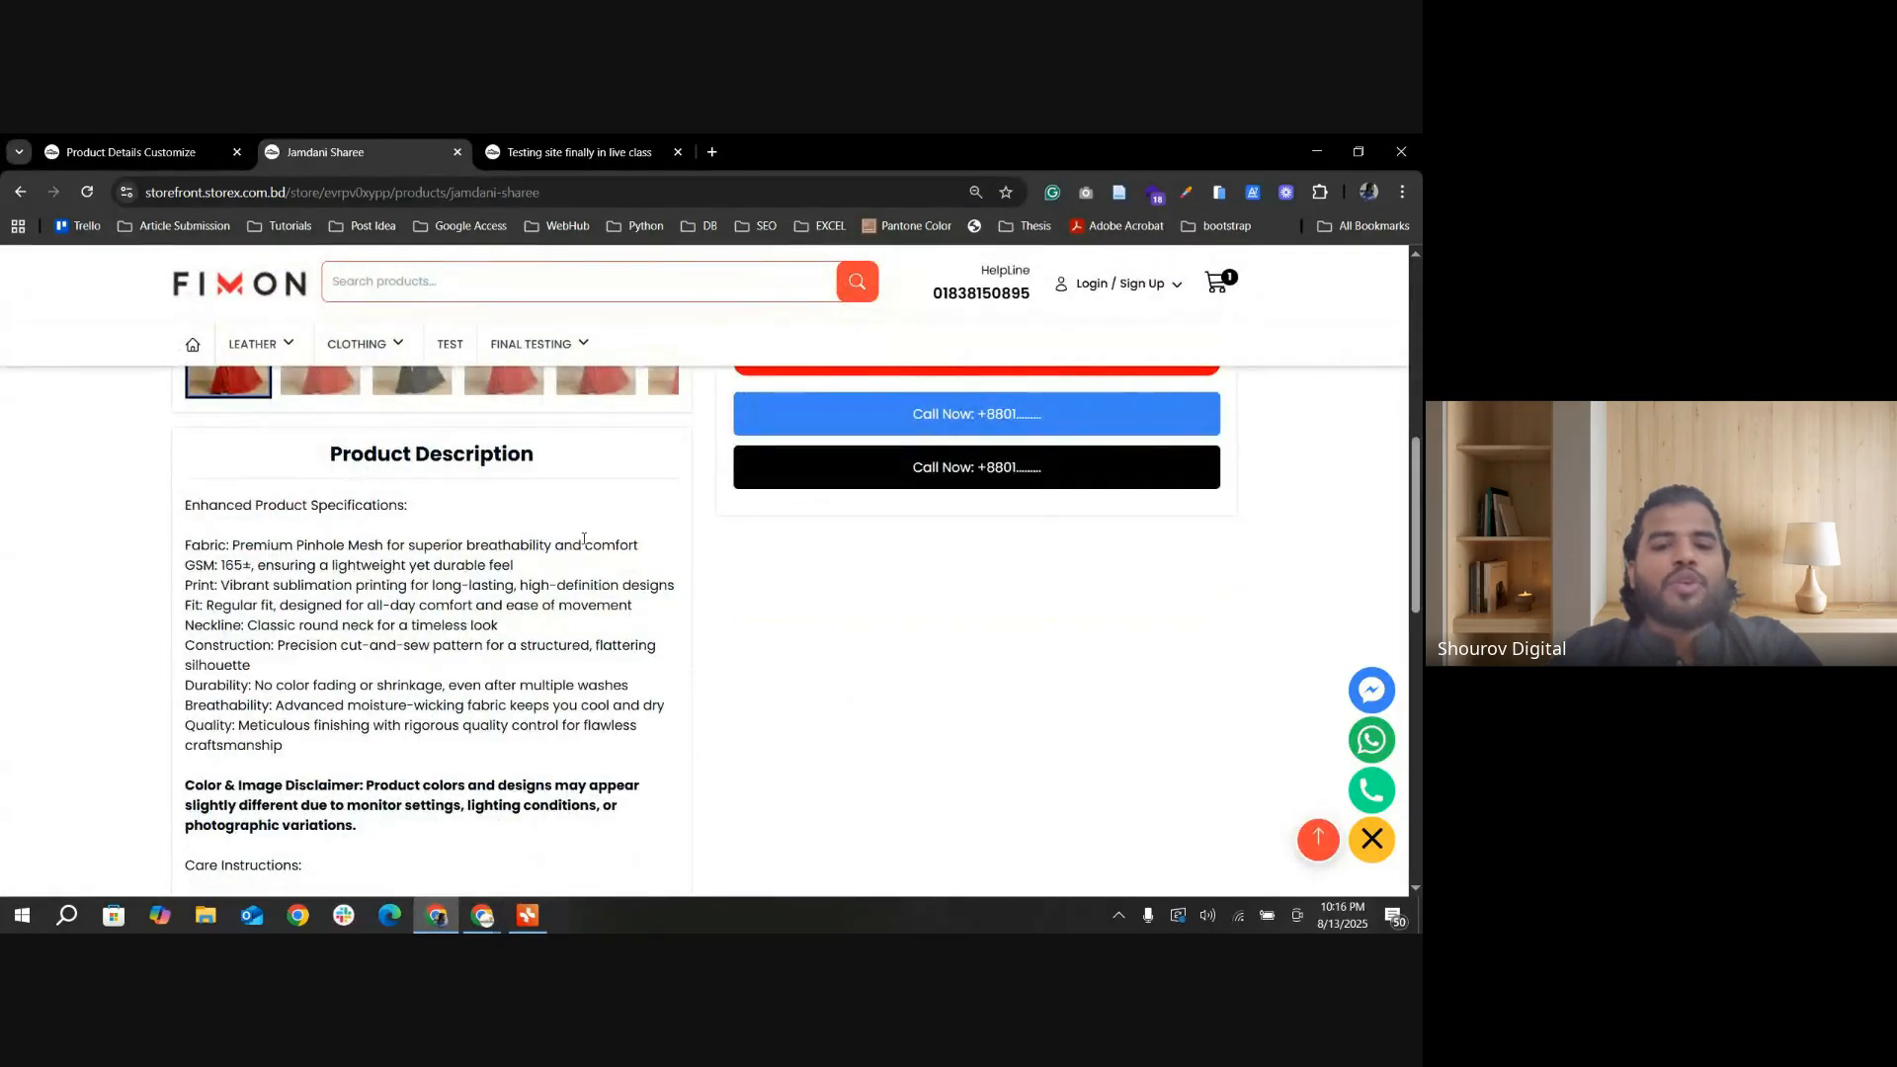
scroll(589, 564, "down", 2)
scroll(532, 585, "up", 4)
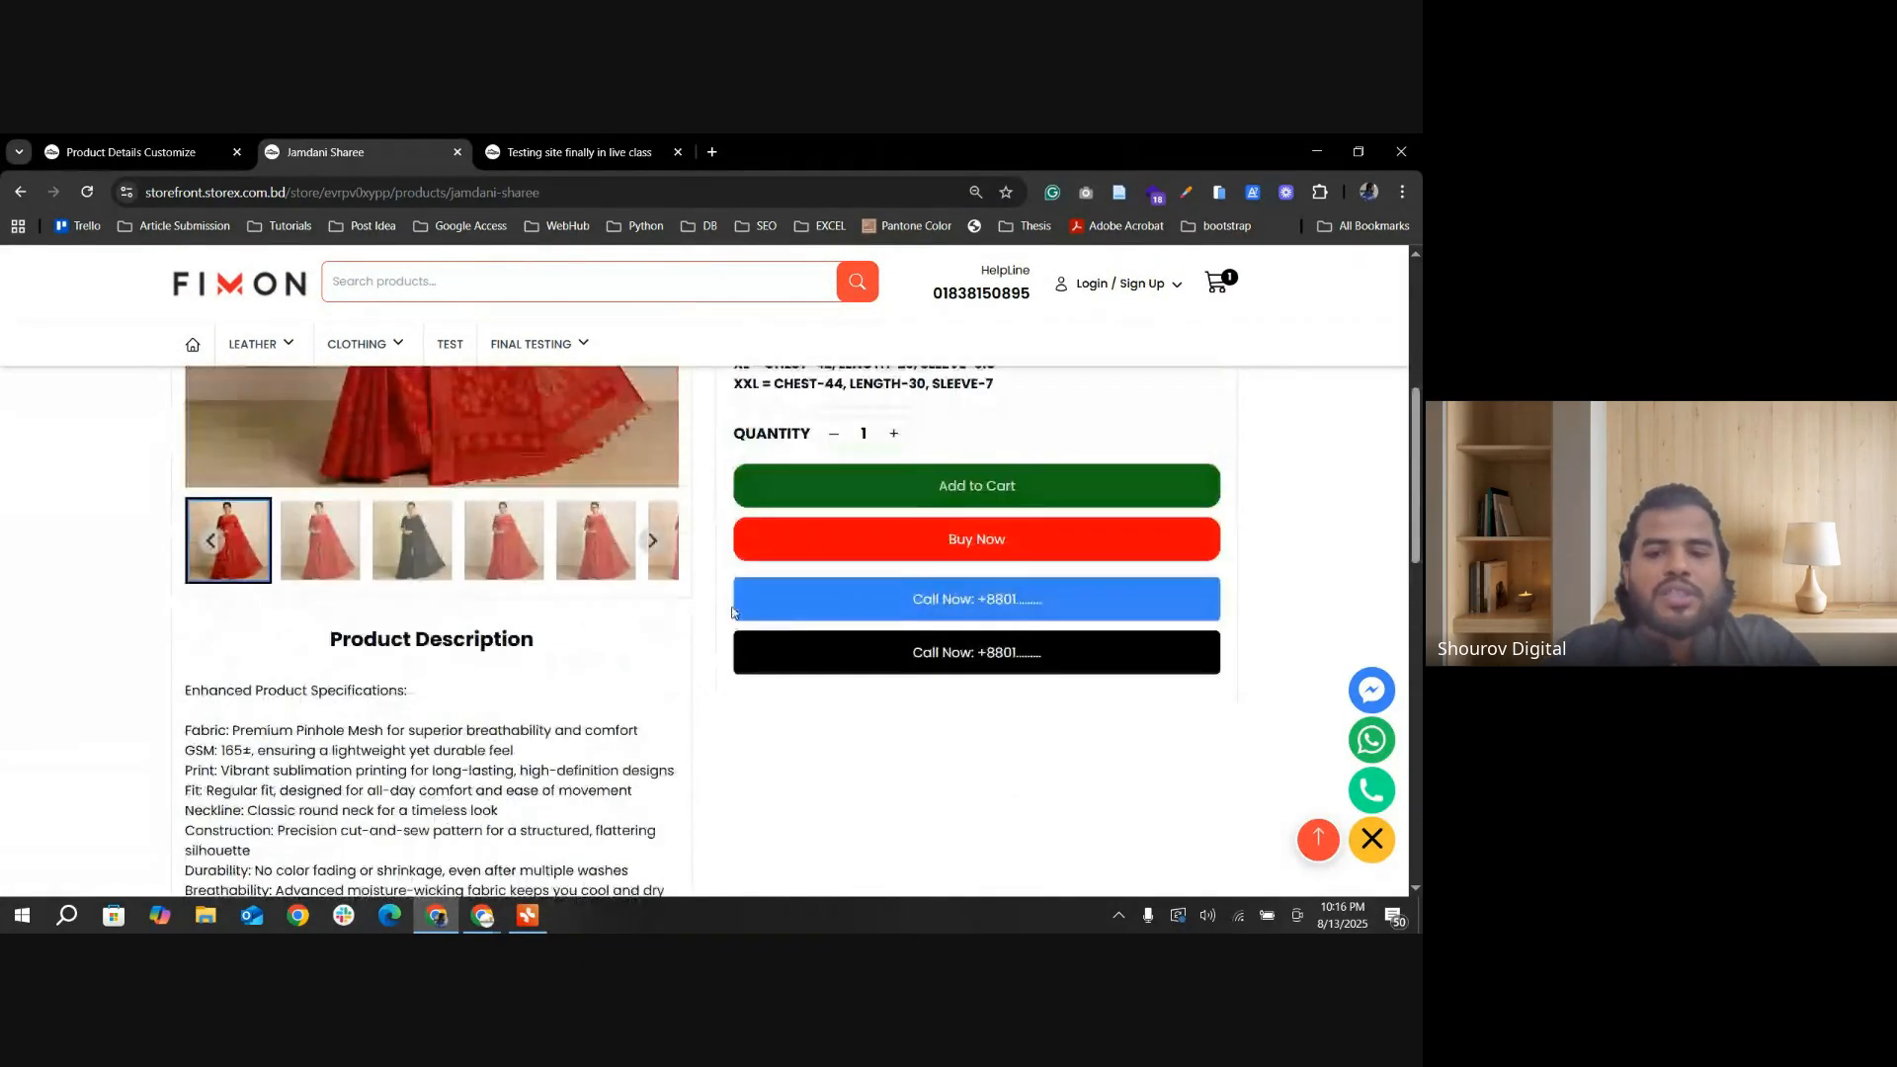
scroll(874, 438, "up", 2)
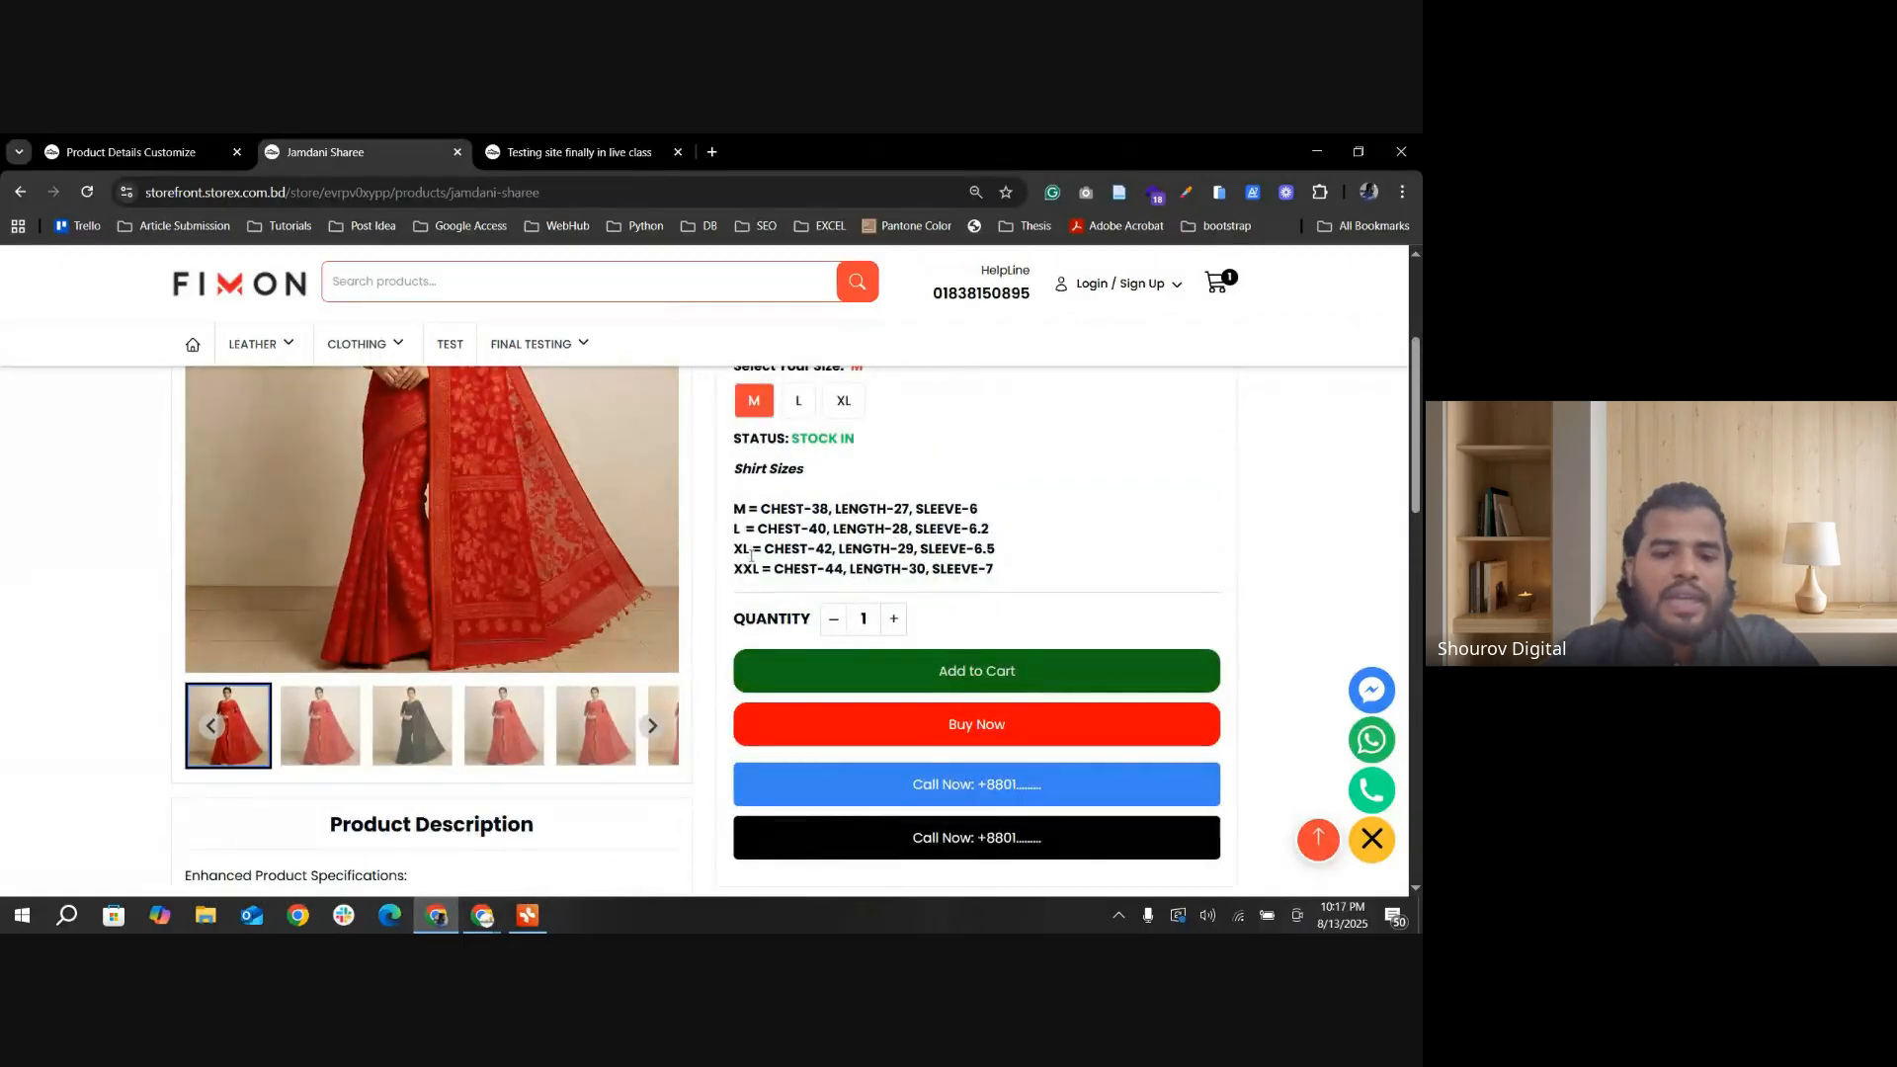
scroll(514, 632, "down", 6)
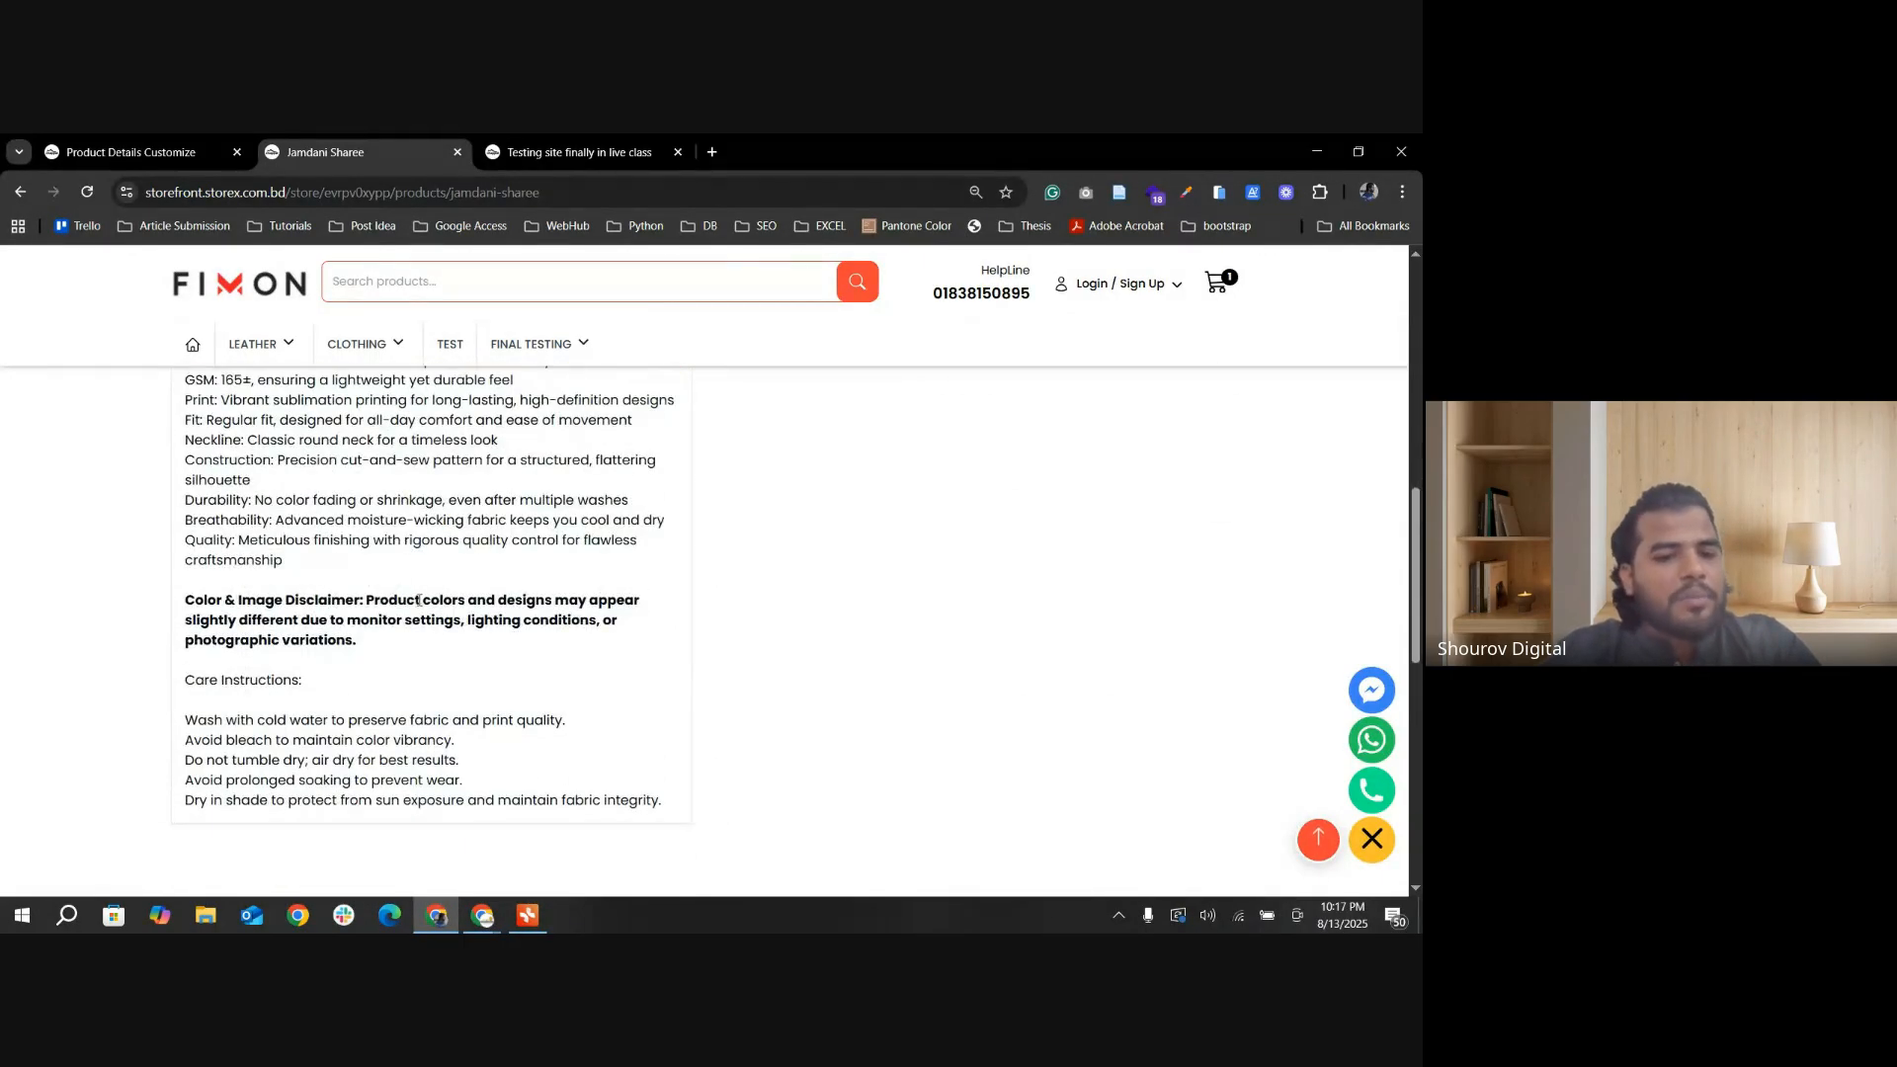
scroll(419, 600, "up", 2)
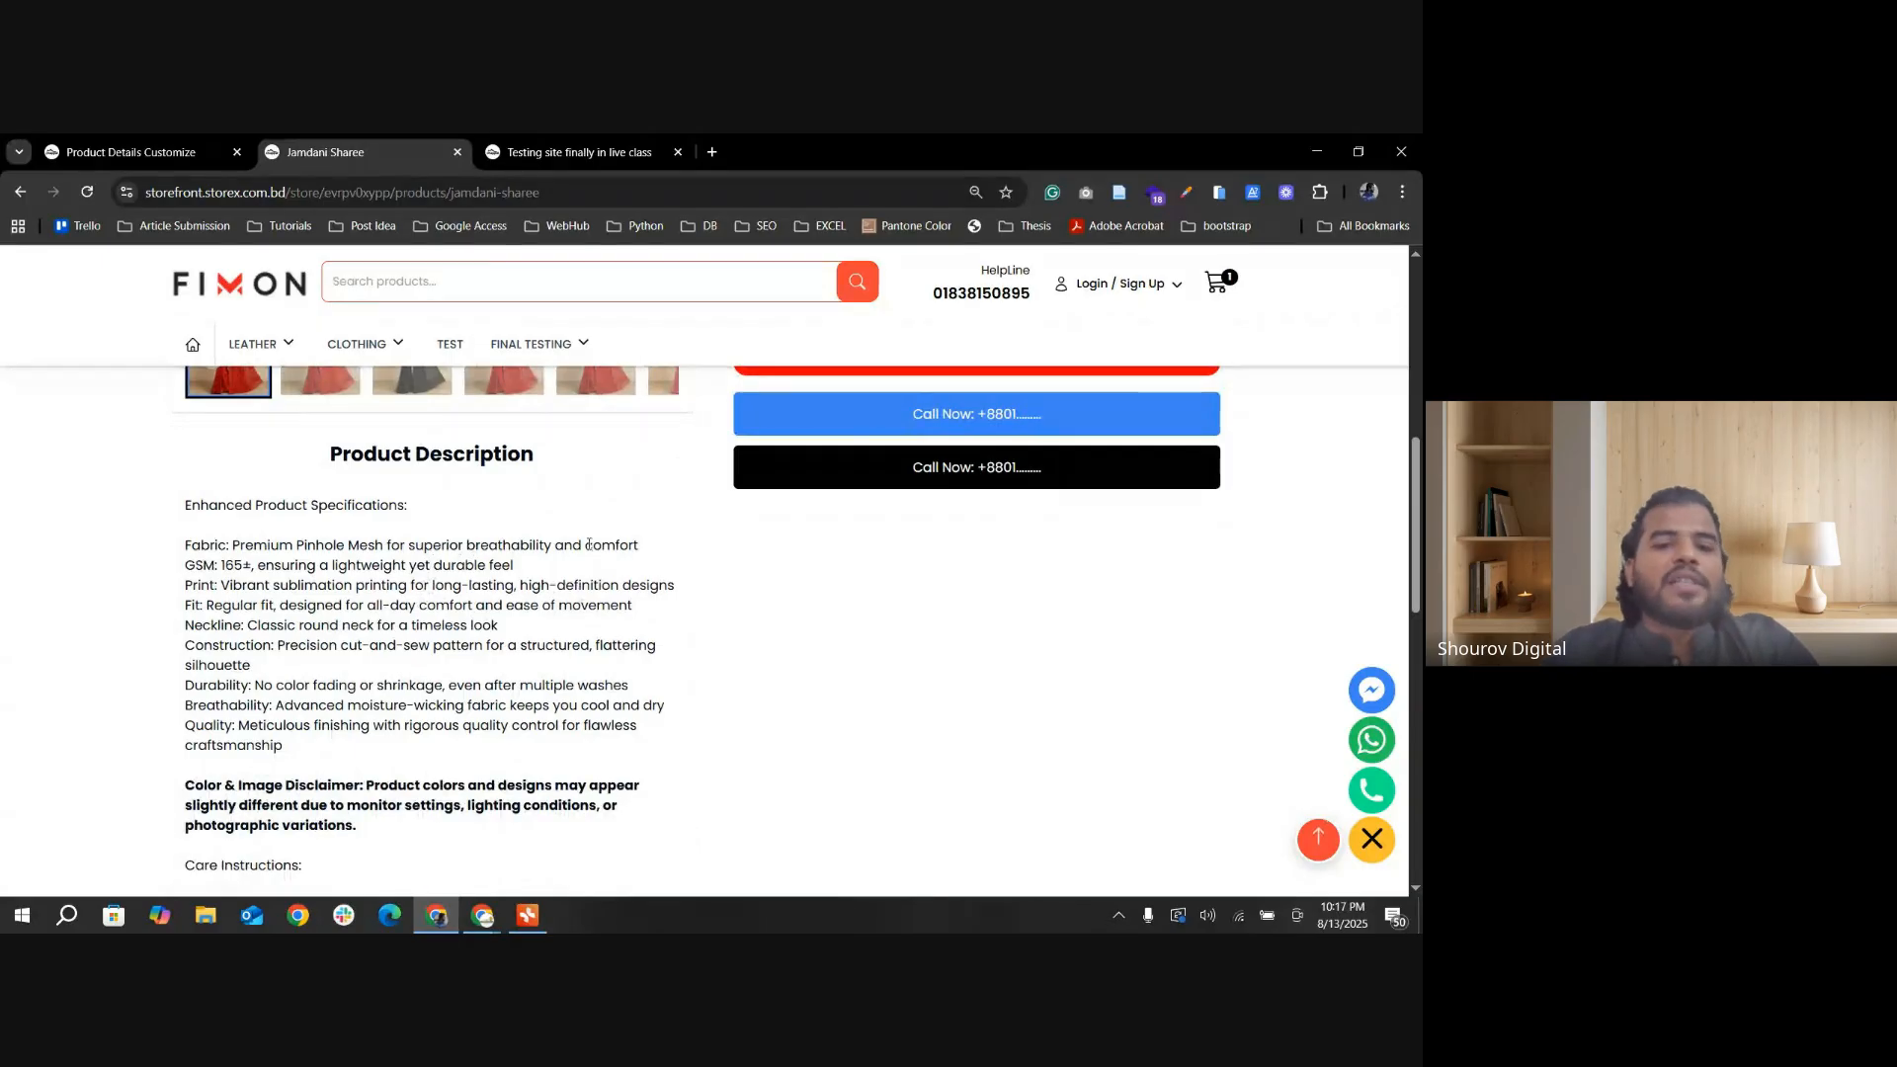
scroll(589, 545, "up", 1)
scroll(532, 534, "down", 1)
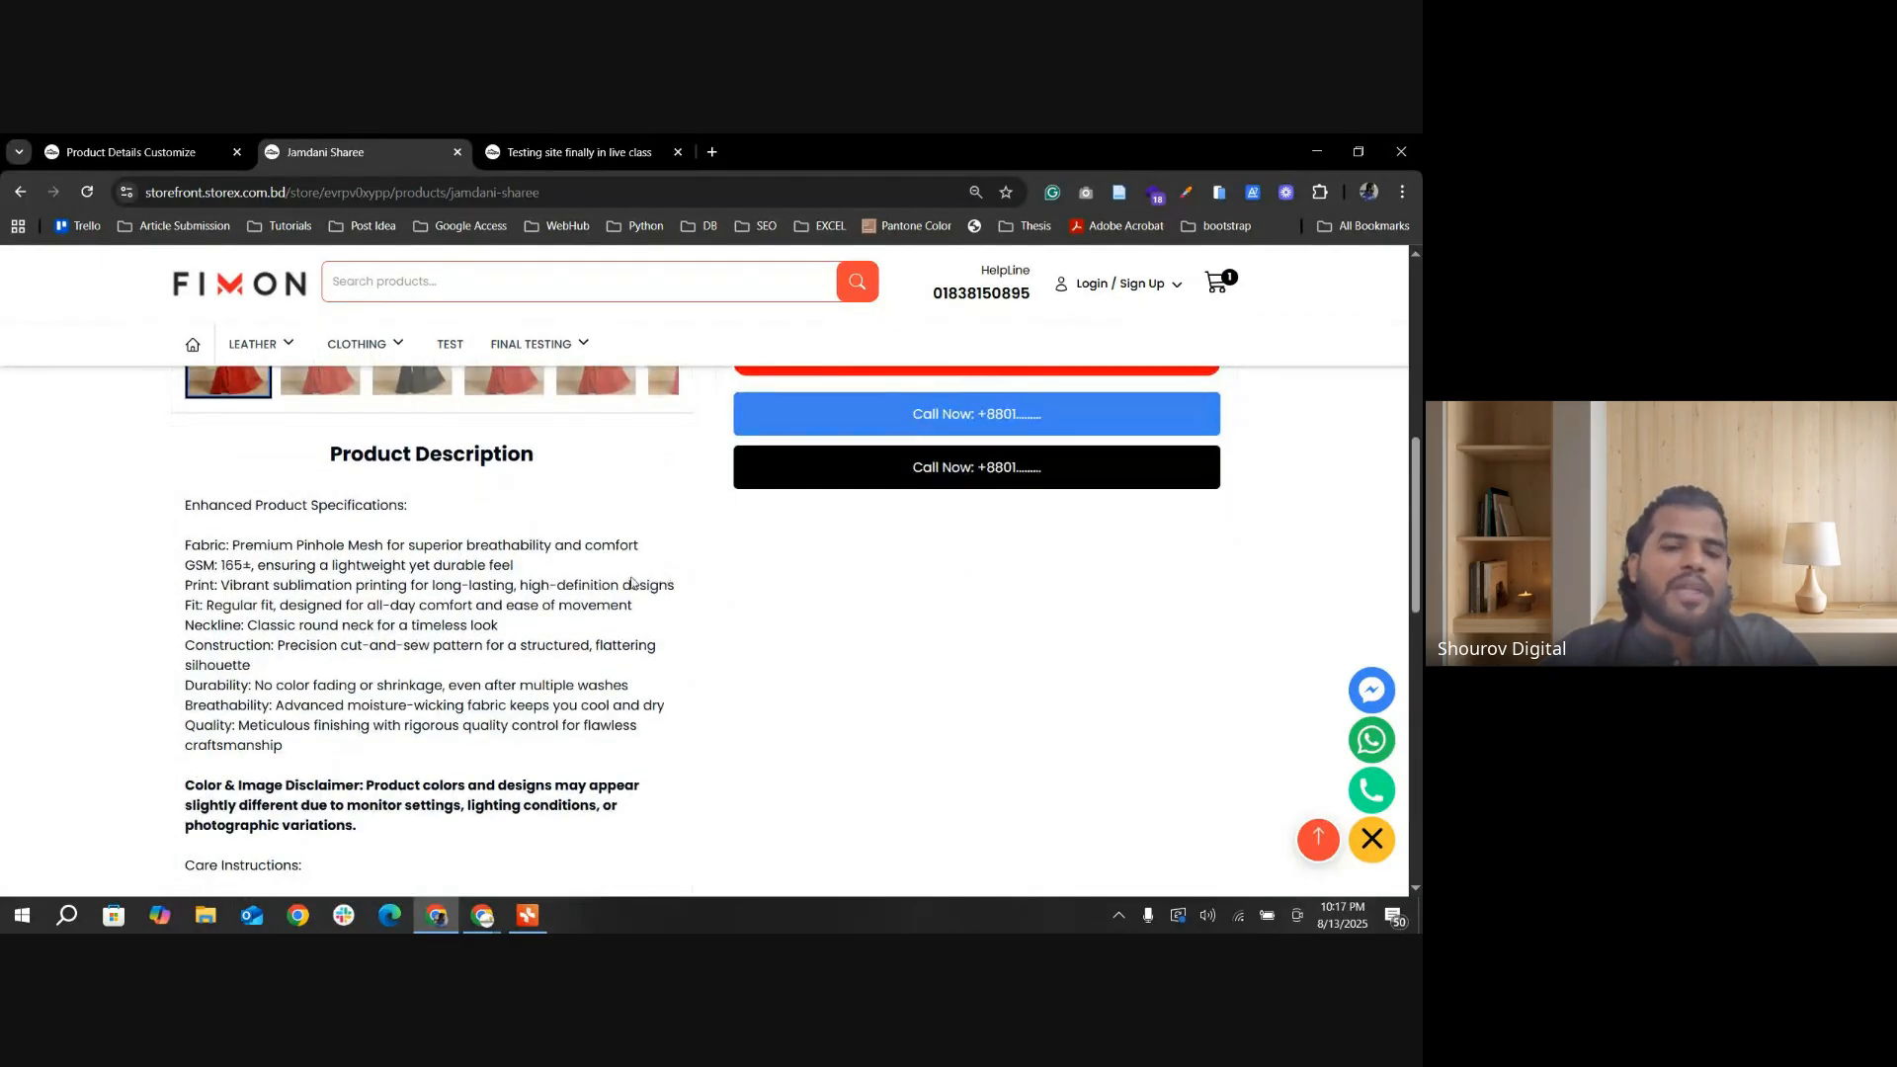
Step: Turn Product description & intro text tabs layout(yes) back on in Others Settings and update the settings
left_click(123, 152)
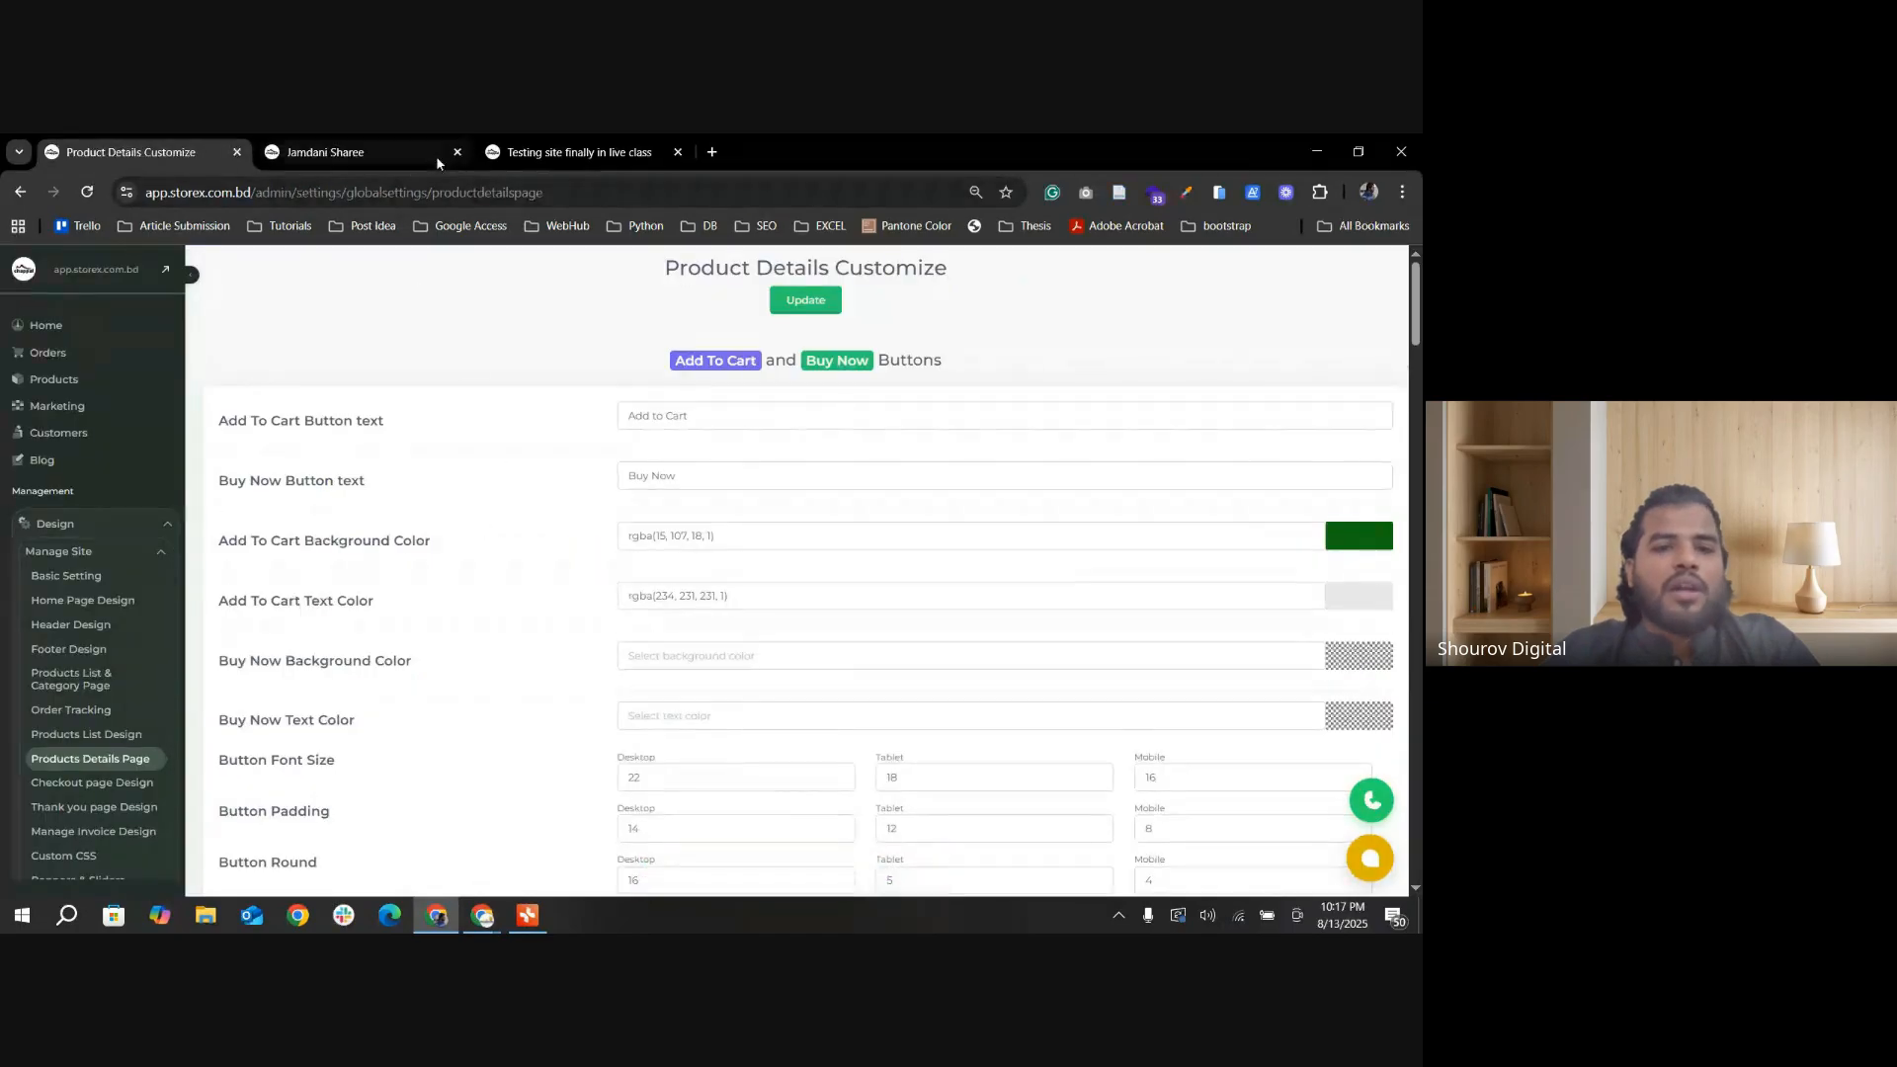
left_click(553, 151)
scroll(547, 294, "down", 8)
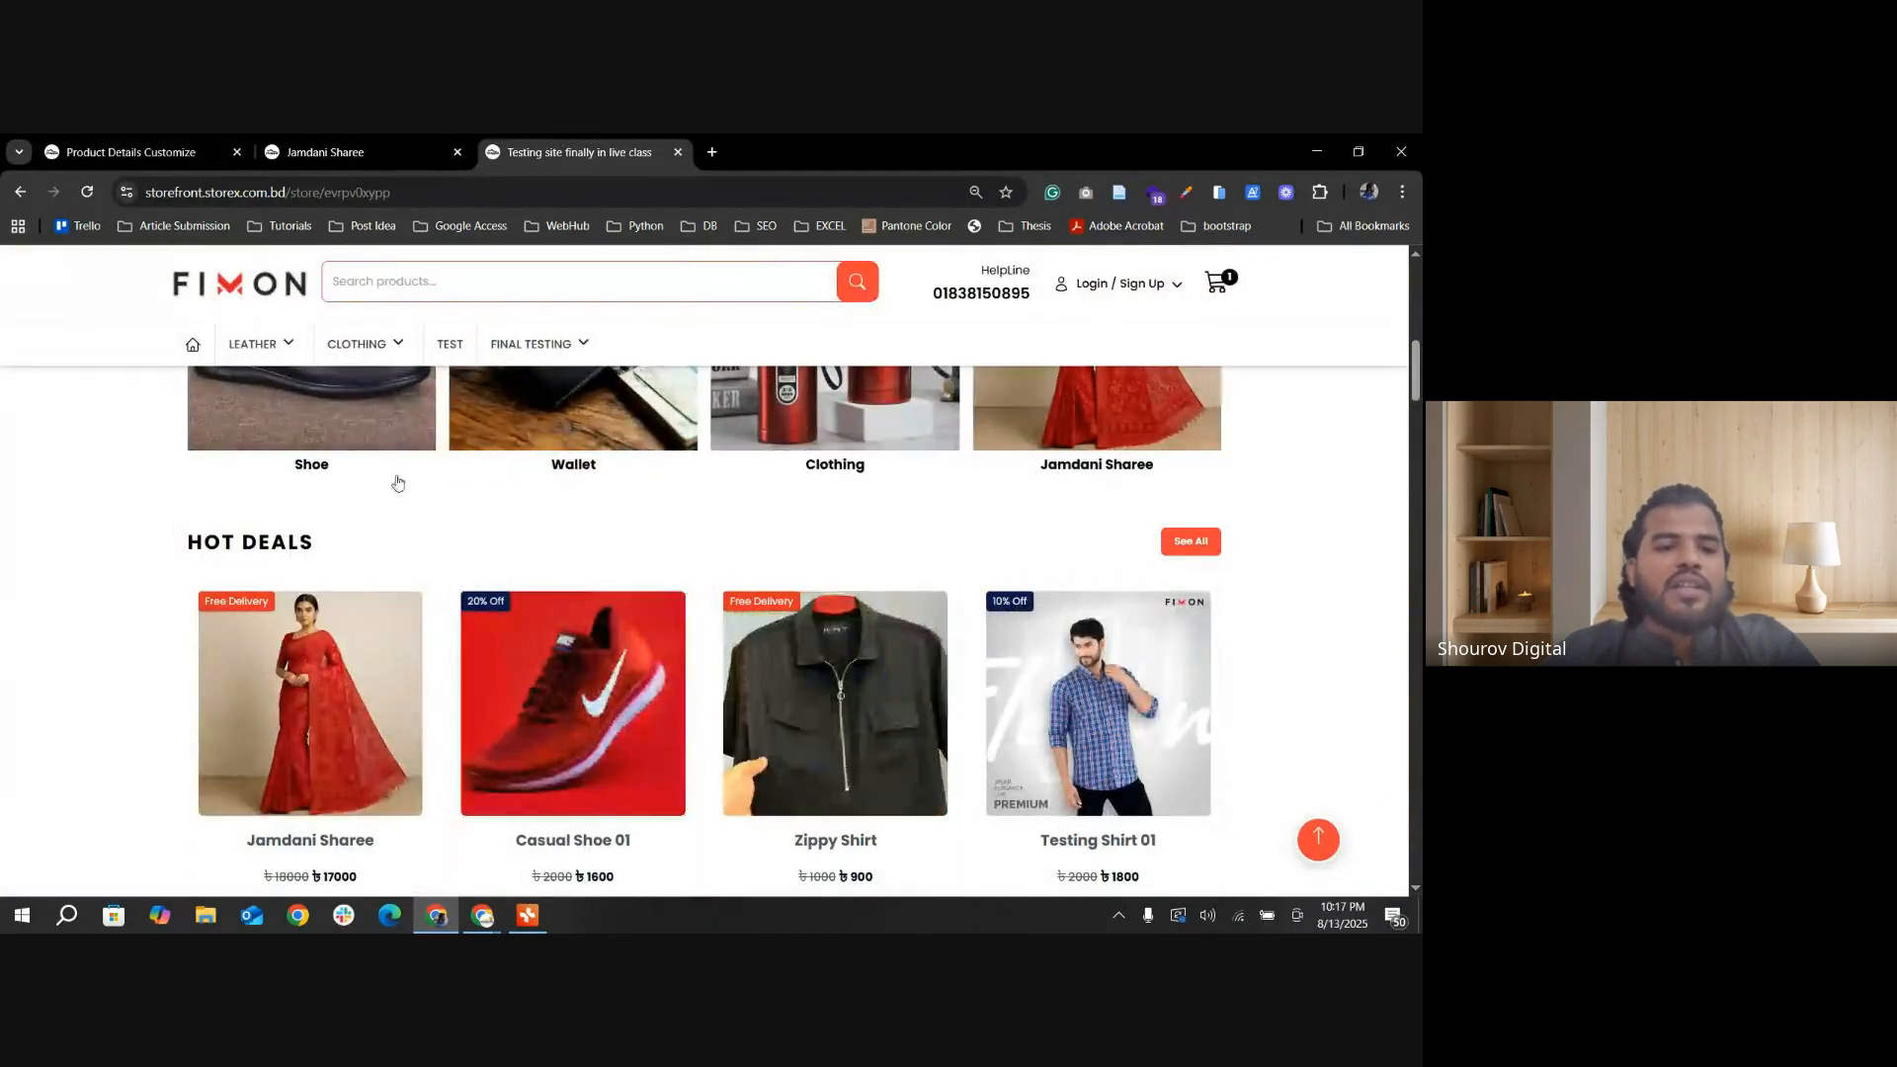
left_click(137, 151)
scroll(500, 672, "down", 15)
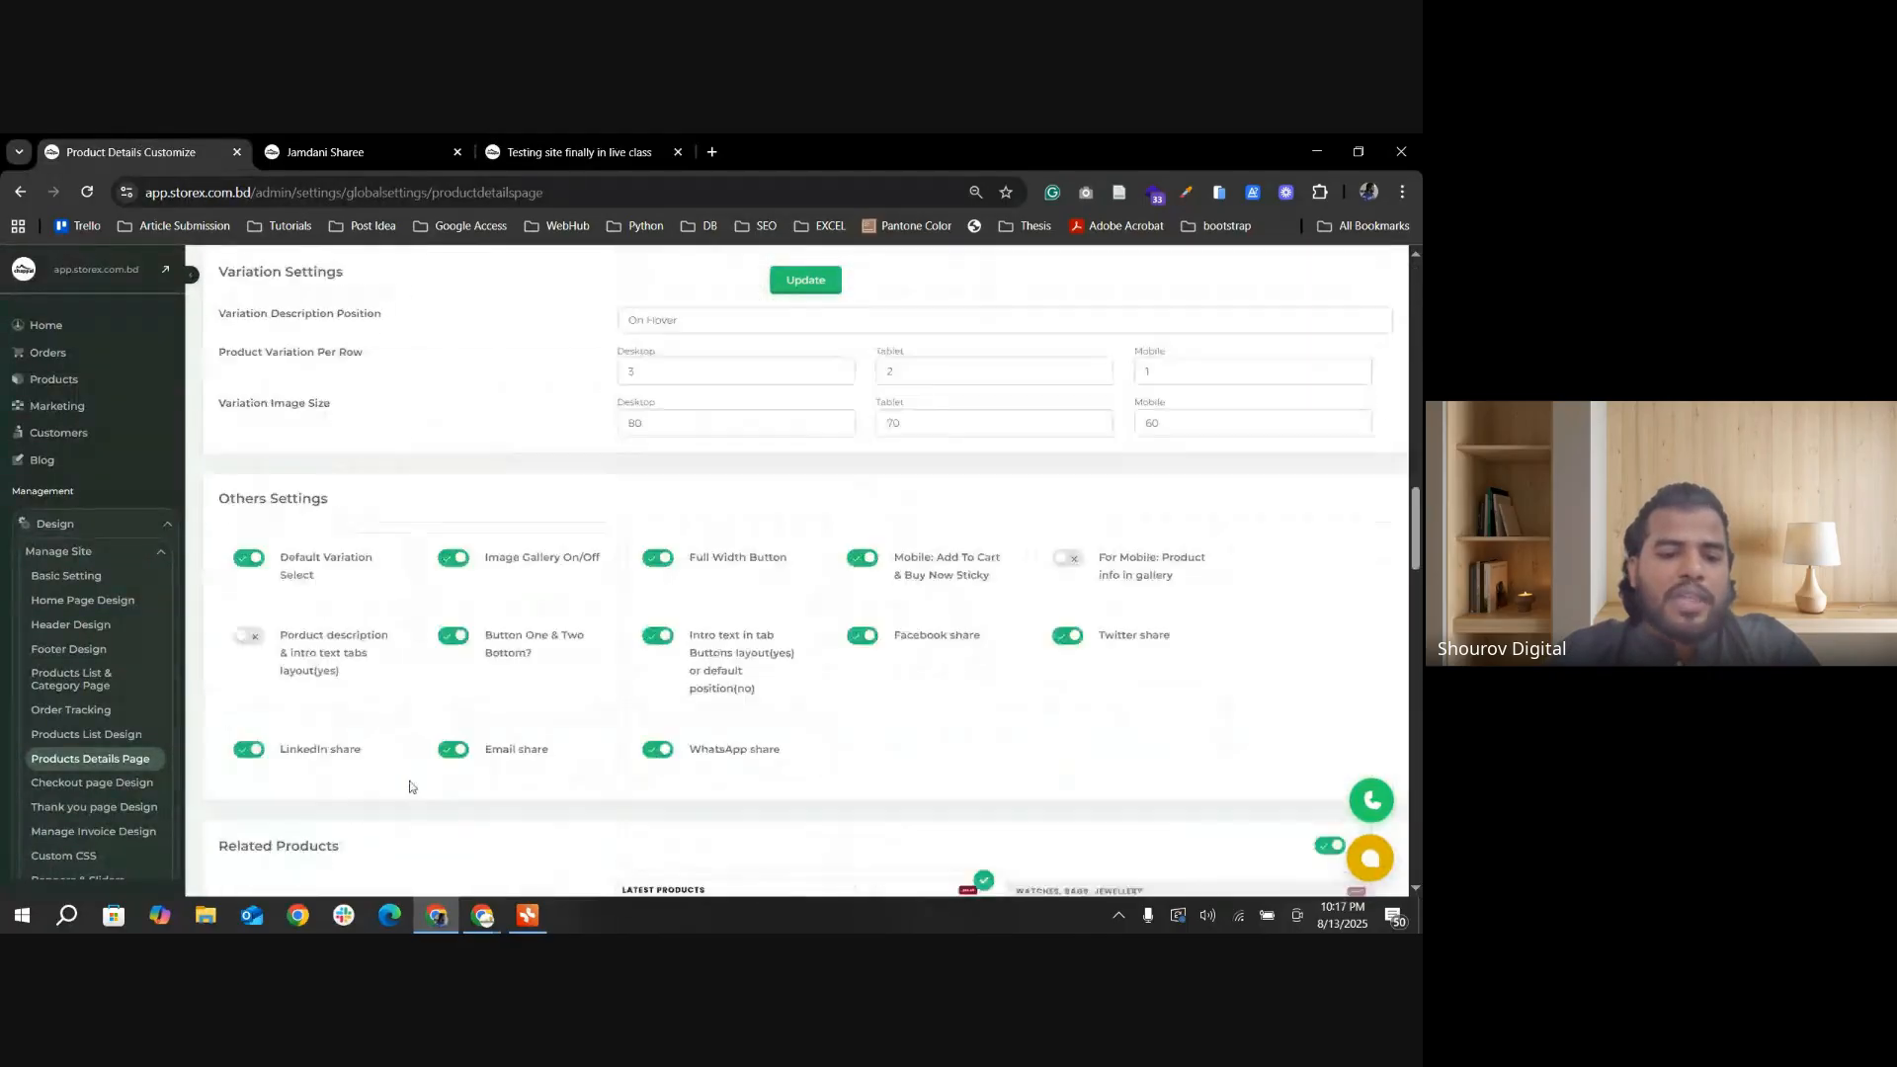
scroll(273, 550, "up", 2)
left_click(245, 361)
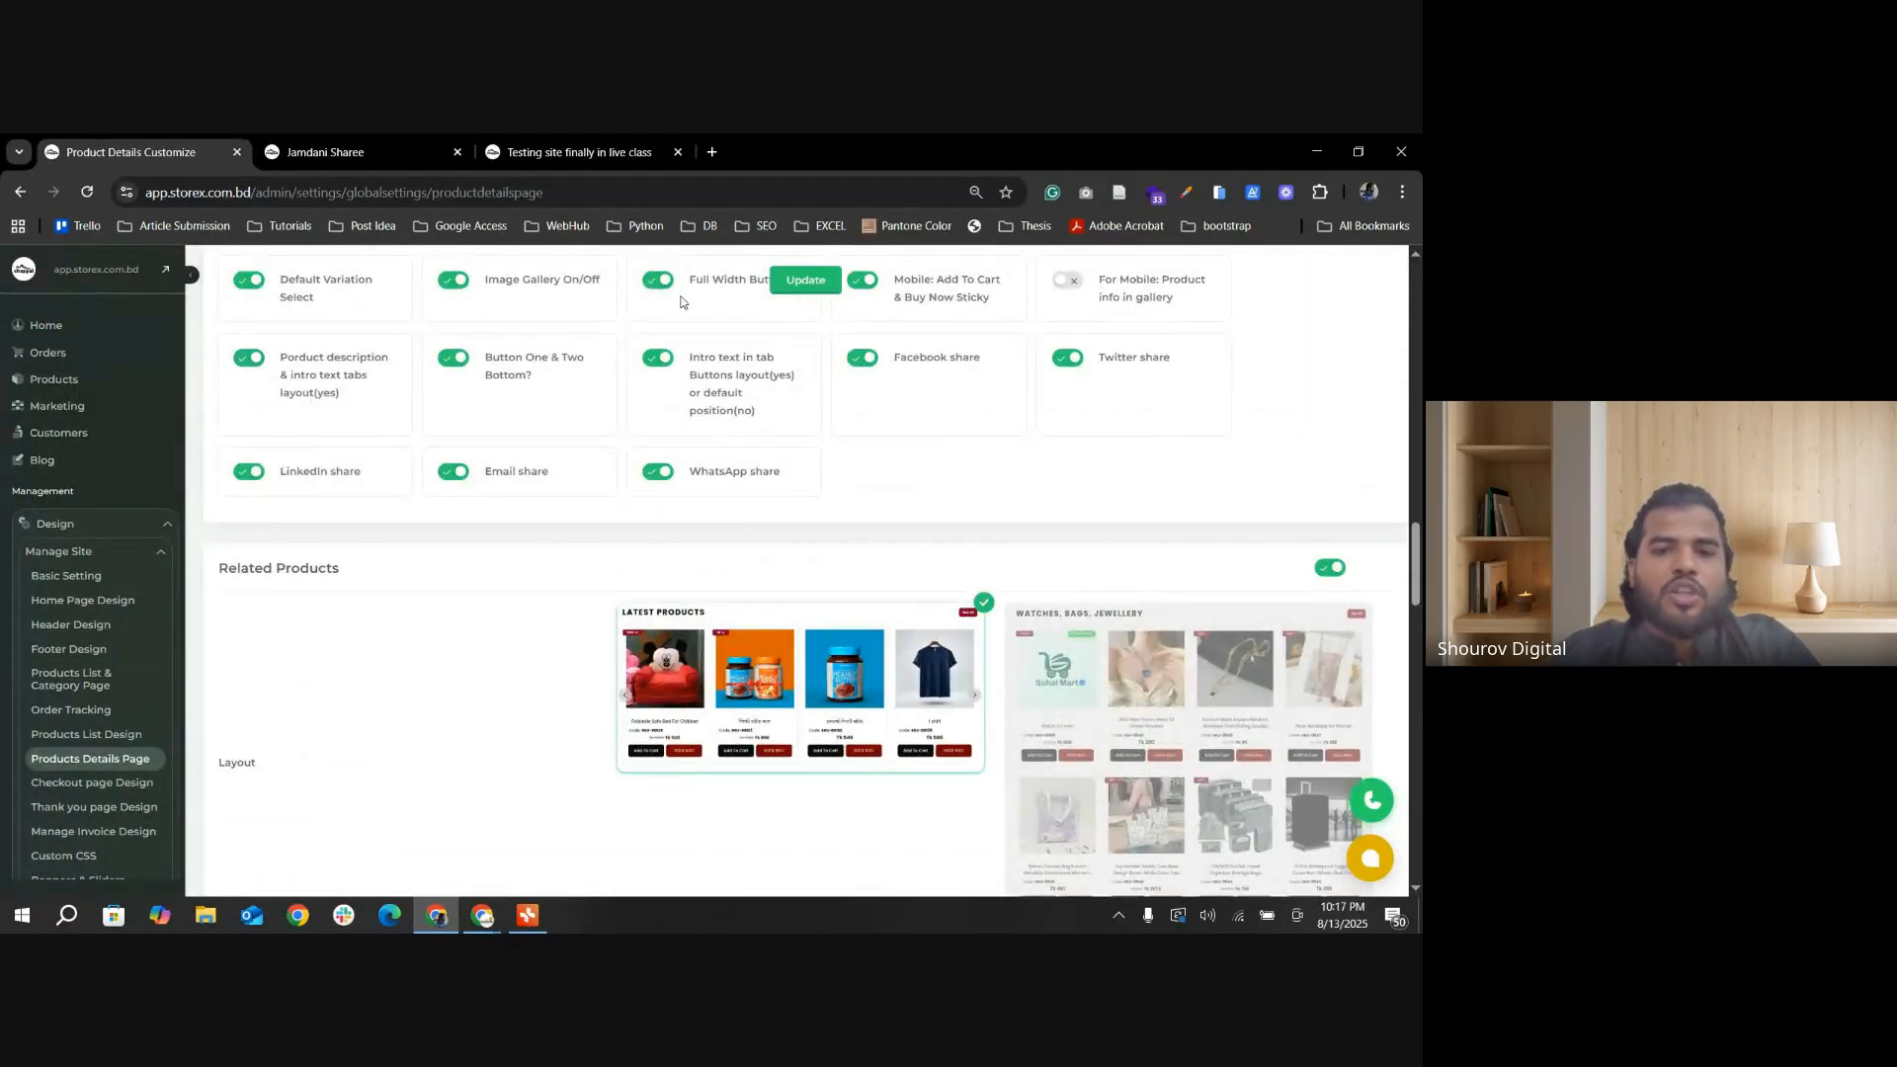
left_click(805, 280)
Step: Reload the Jamdani Sharee page and check the পন্যের বিবরণ and অন্যান্য বিবরণ sections below the purchase buttons
left_click(329, 153)
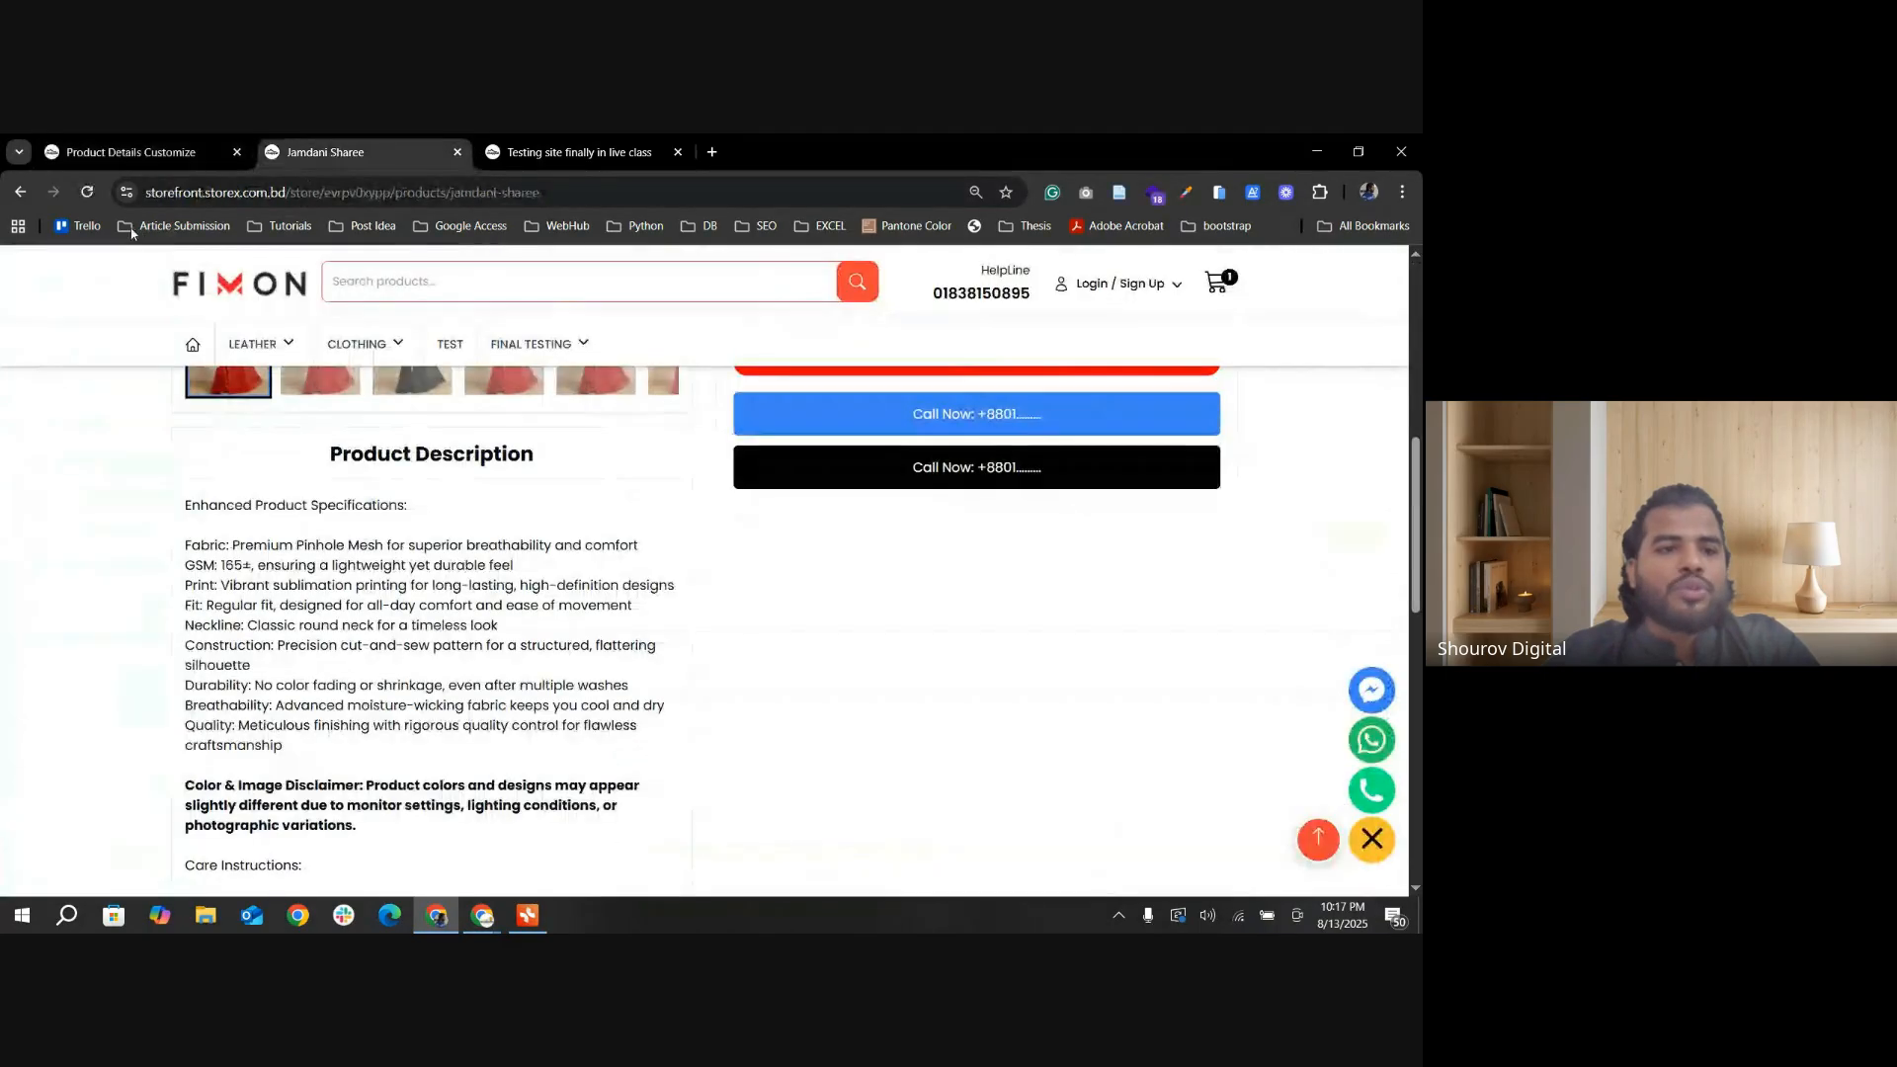
left_click(87, 192)
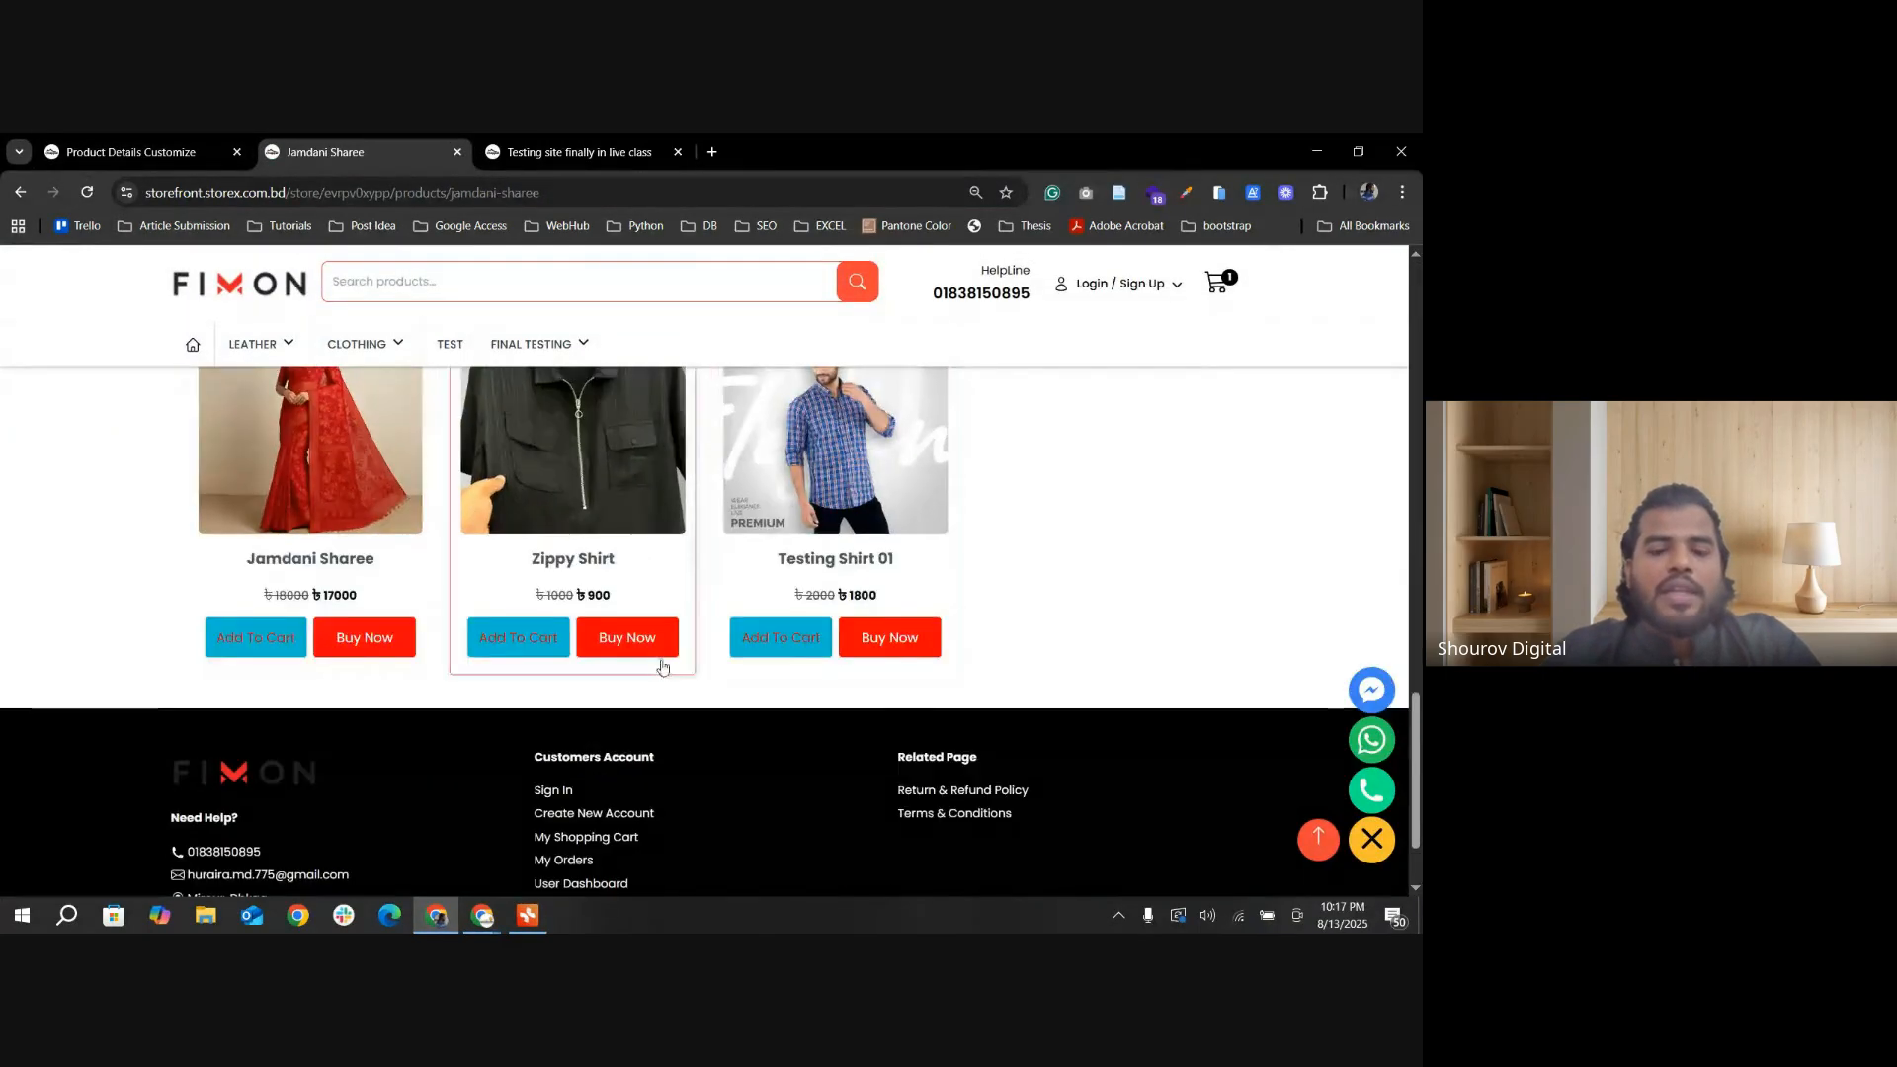
scroll(256, 515, "down", 2)
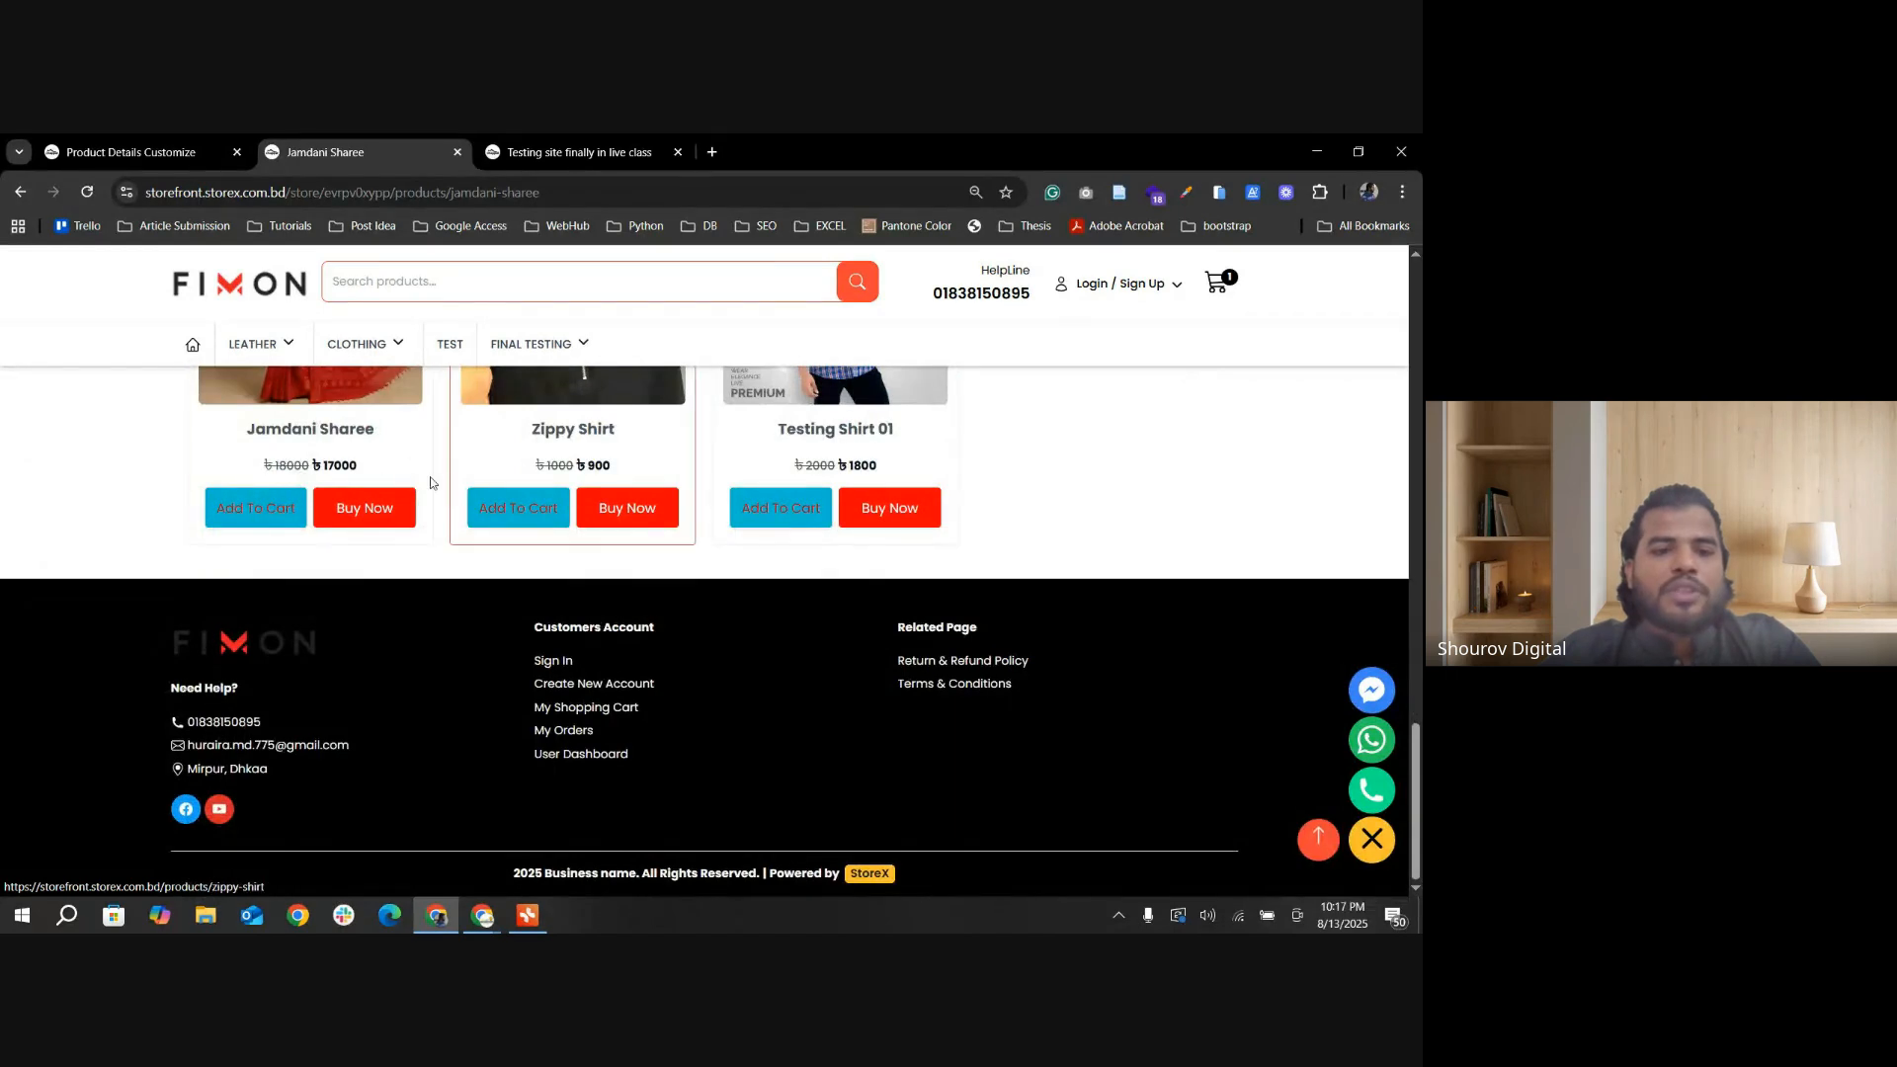
left_click(352, 501)
scroll(855, 669, "down", 10)
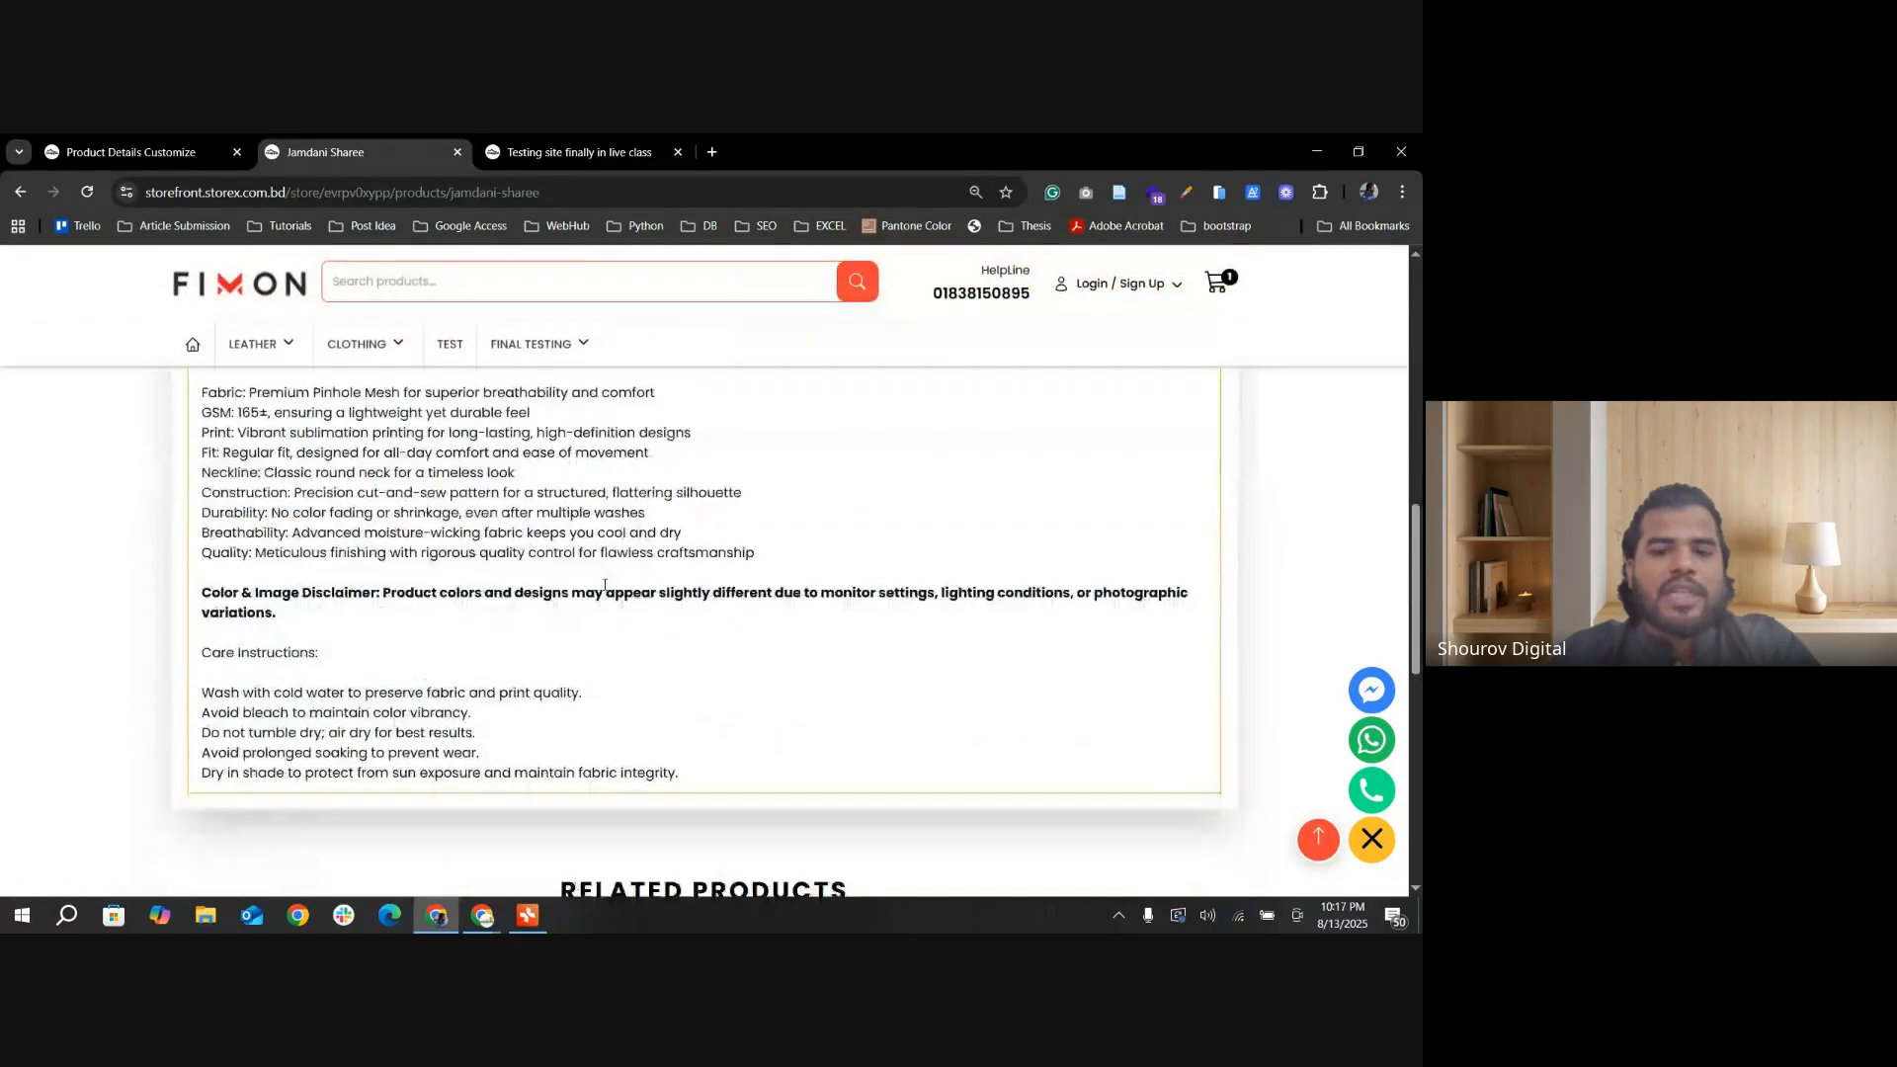
scroll(602, 524, "up", 1)
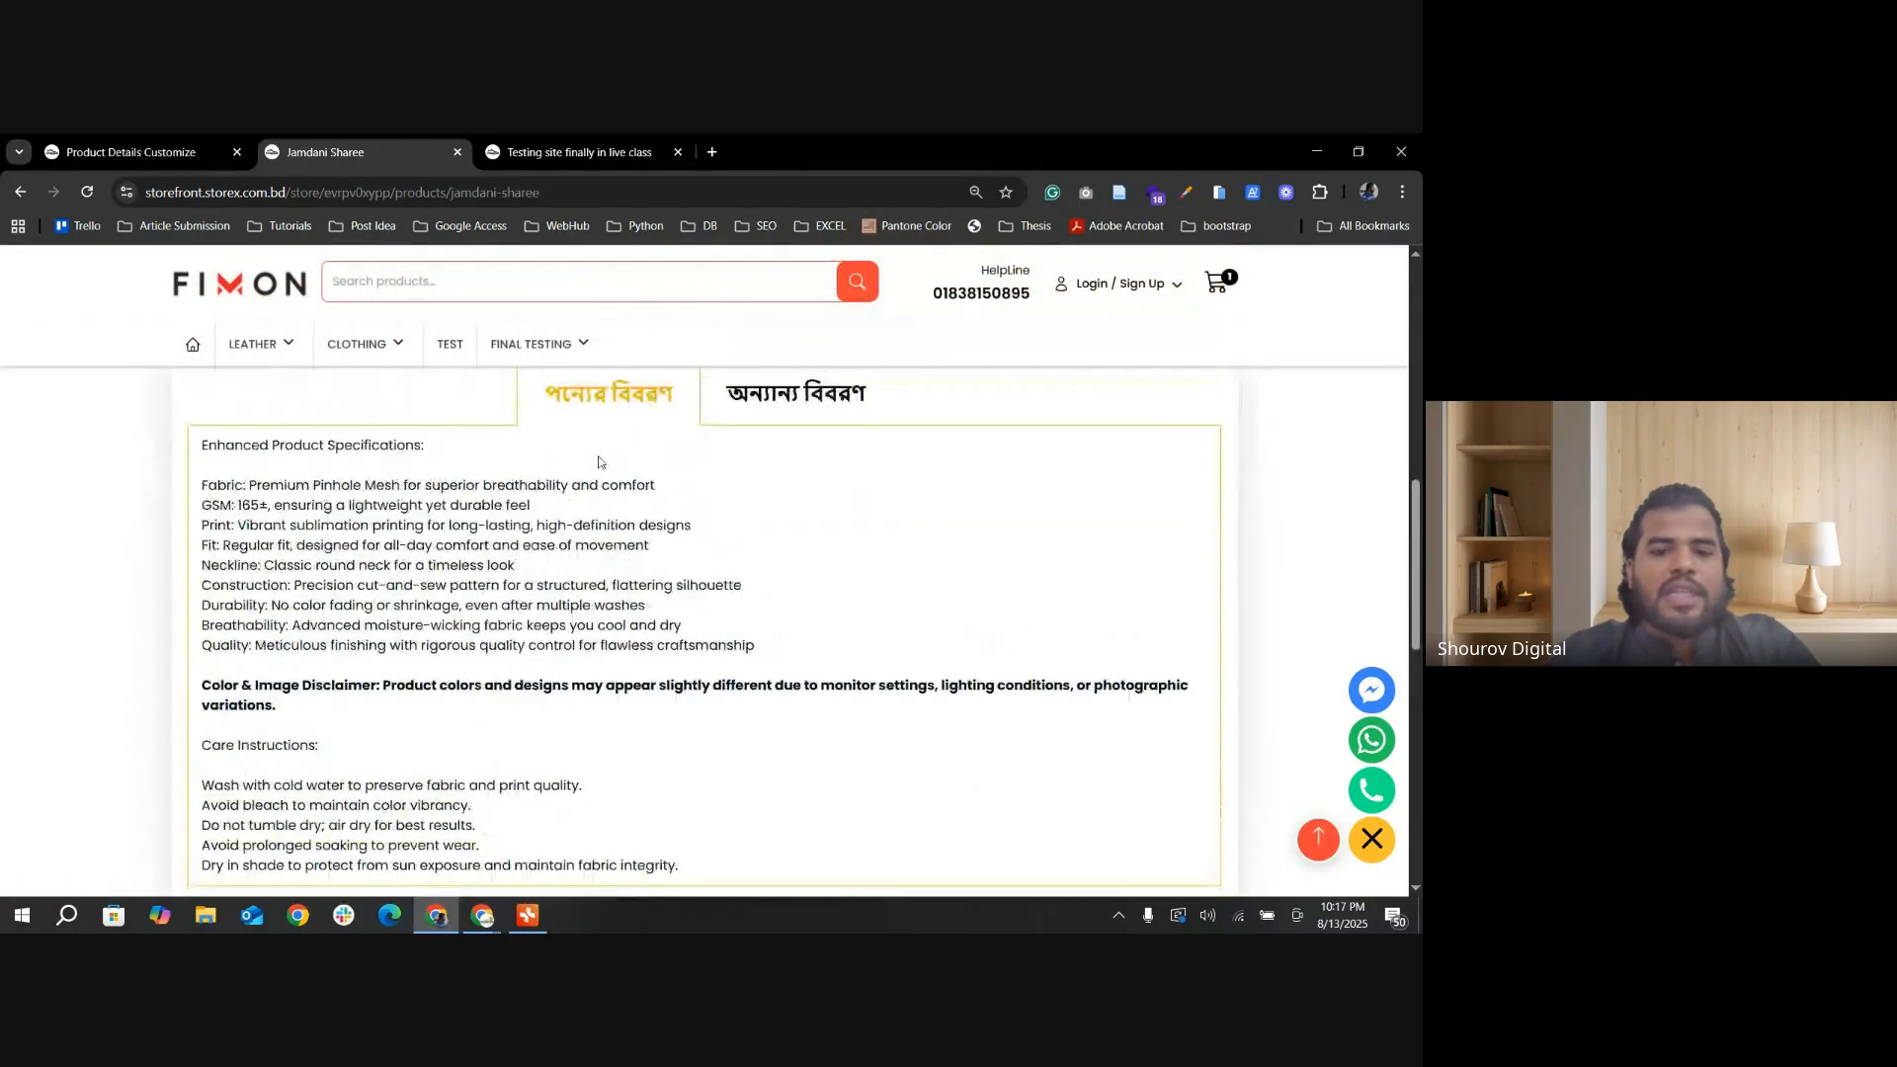
left_click(814, 406)
left_click(608, 397)
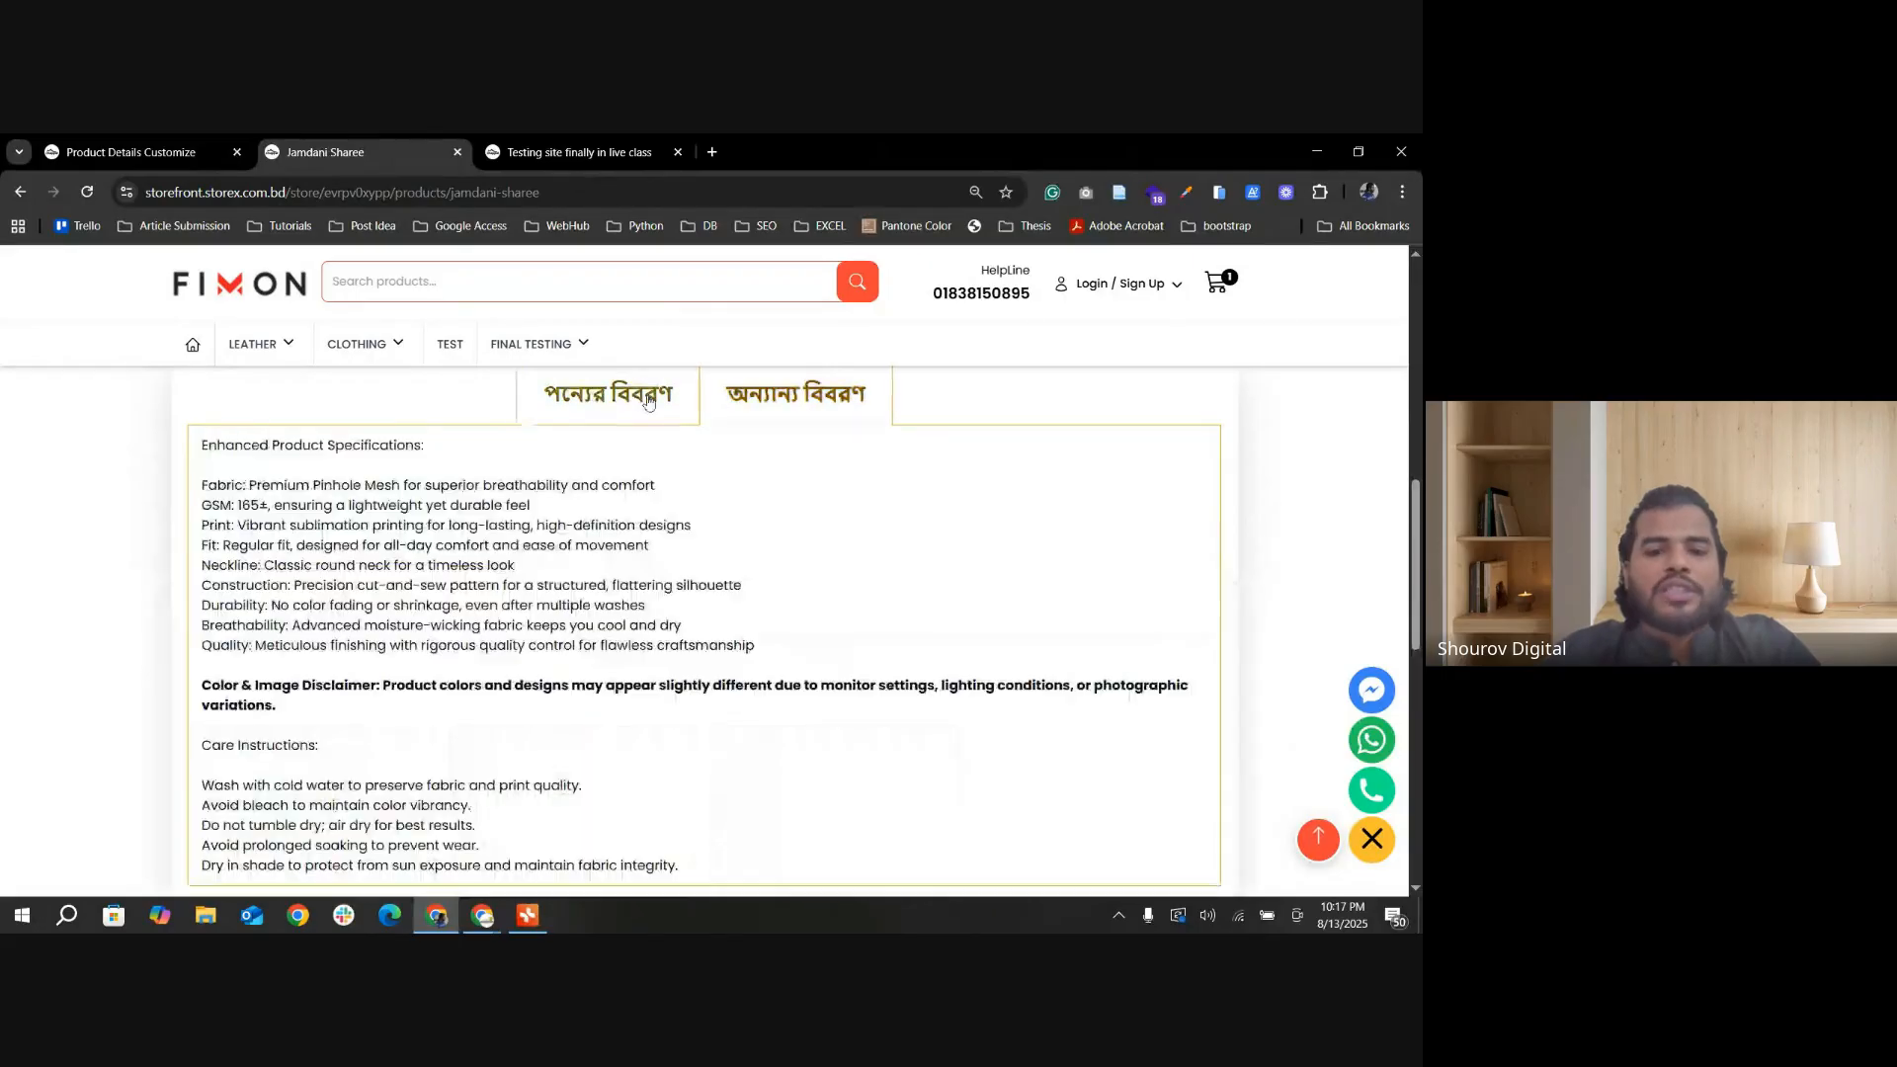
scroll(784, 478, "up", 1)
scroll(801, 491, "down", 1)
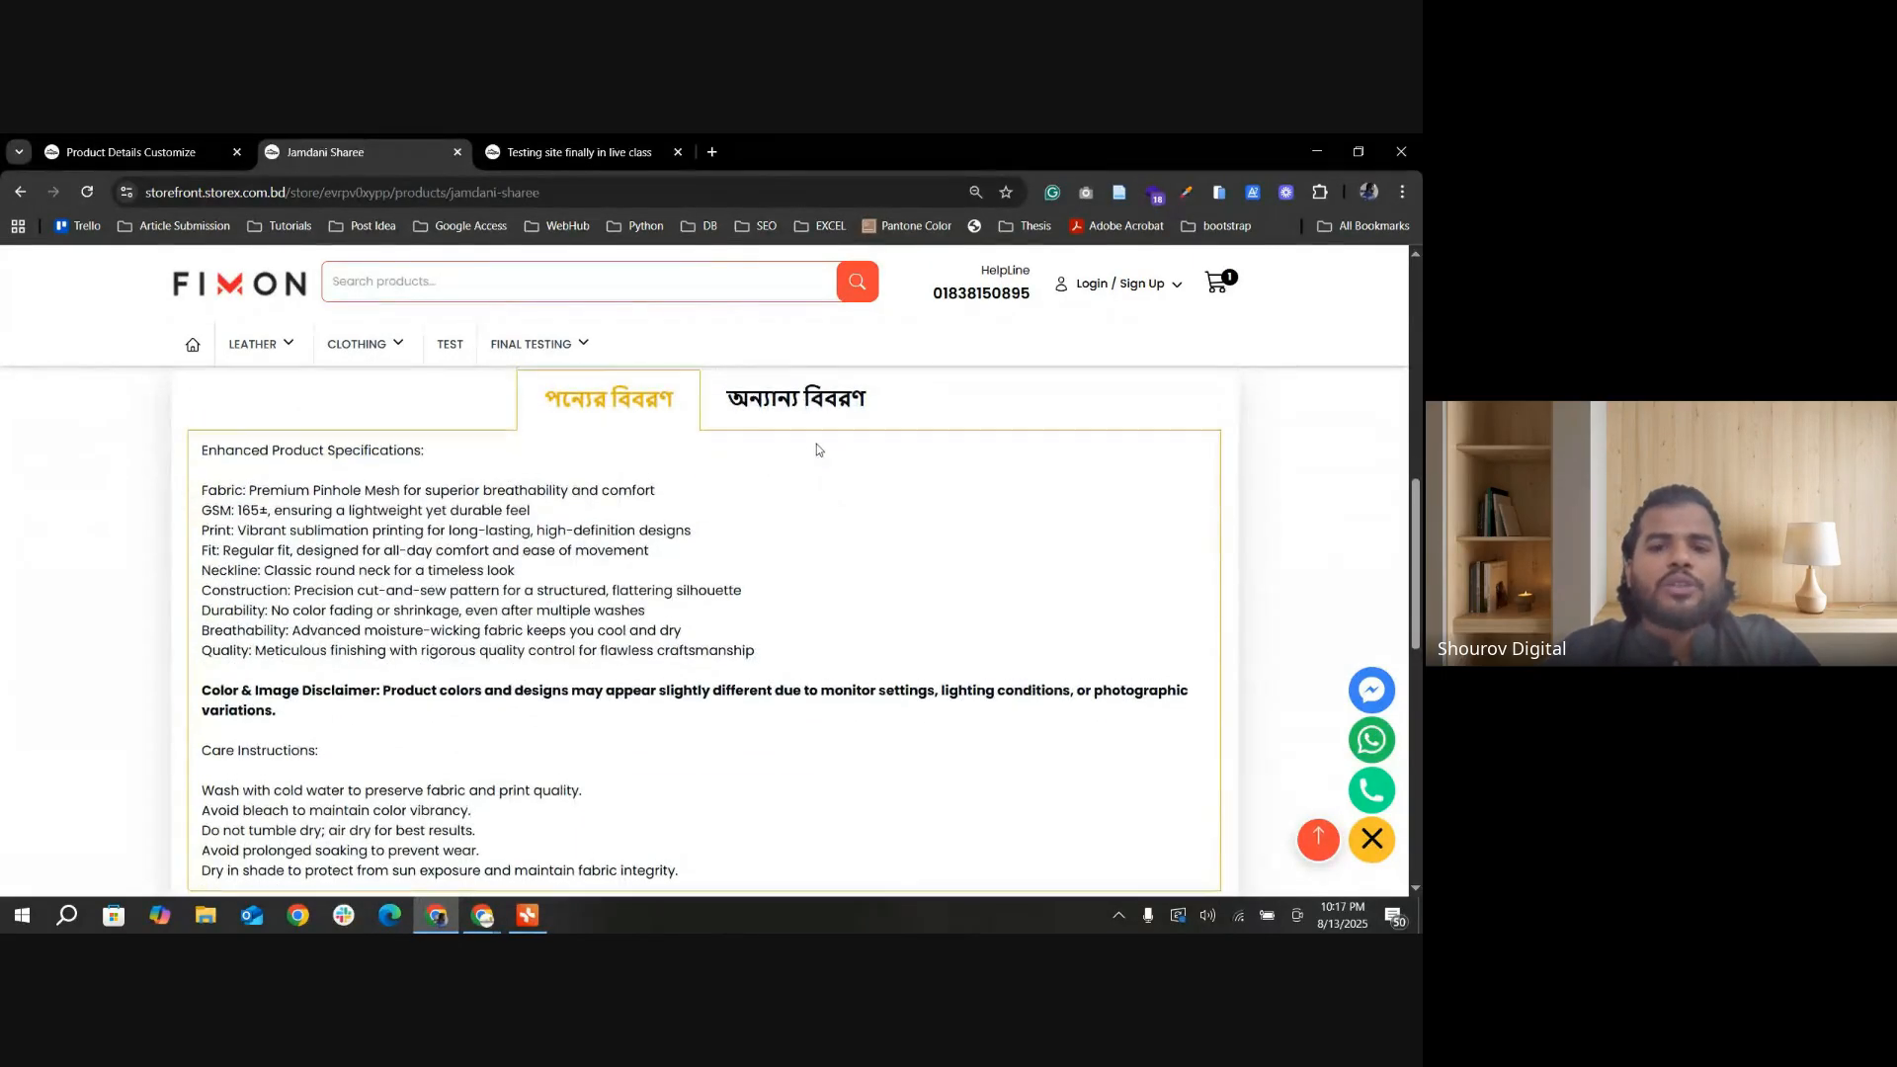
Step: Highlight the shirt size intro text above the quantity and compare it with the অন্যান্য বিবরণ section
scroll(816, 443, "up", 3)
scroll(820, 651, "up", 3)
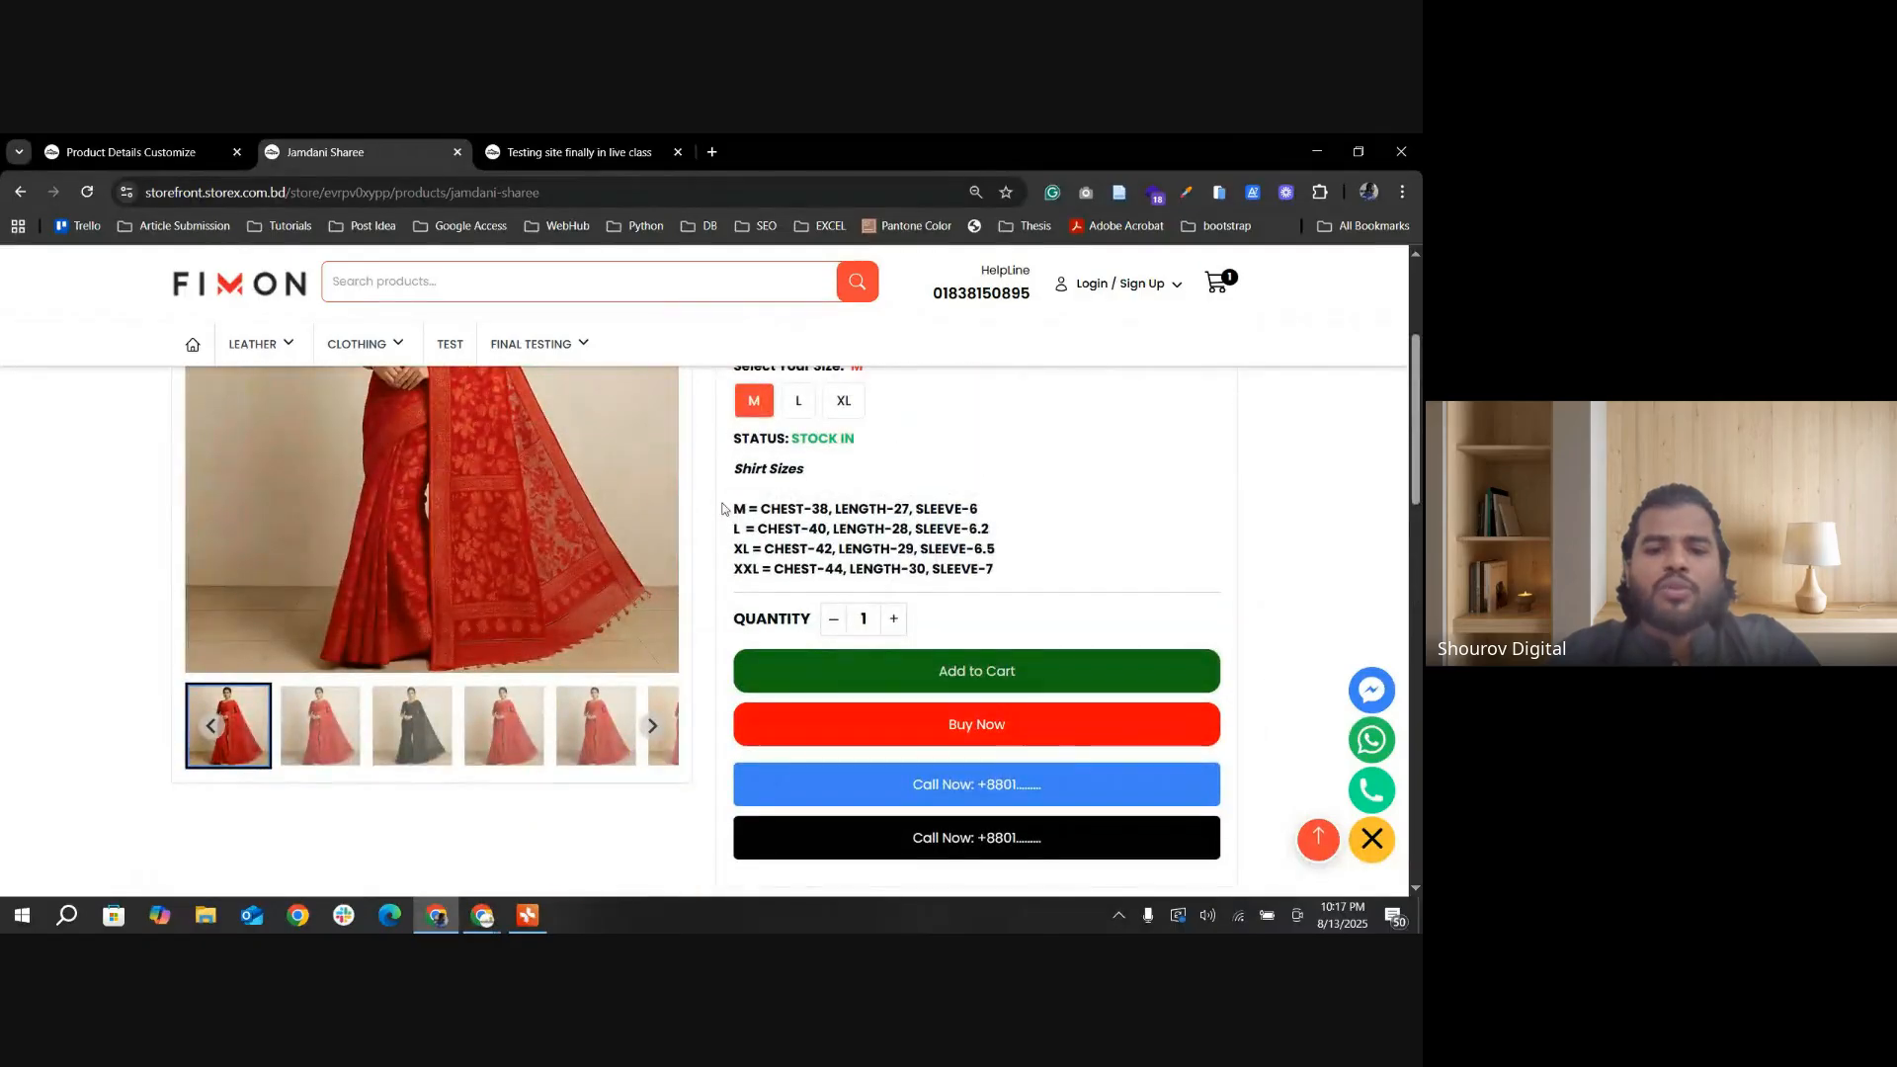
left_click_drag(722, 509, 1014, 569)
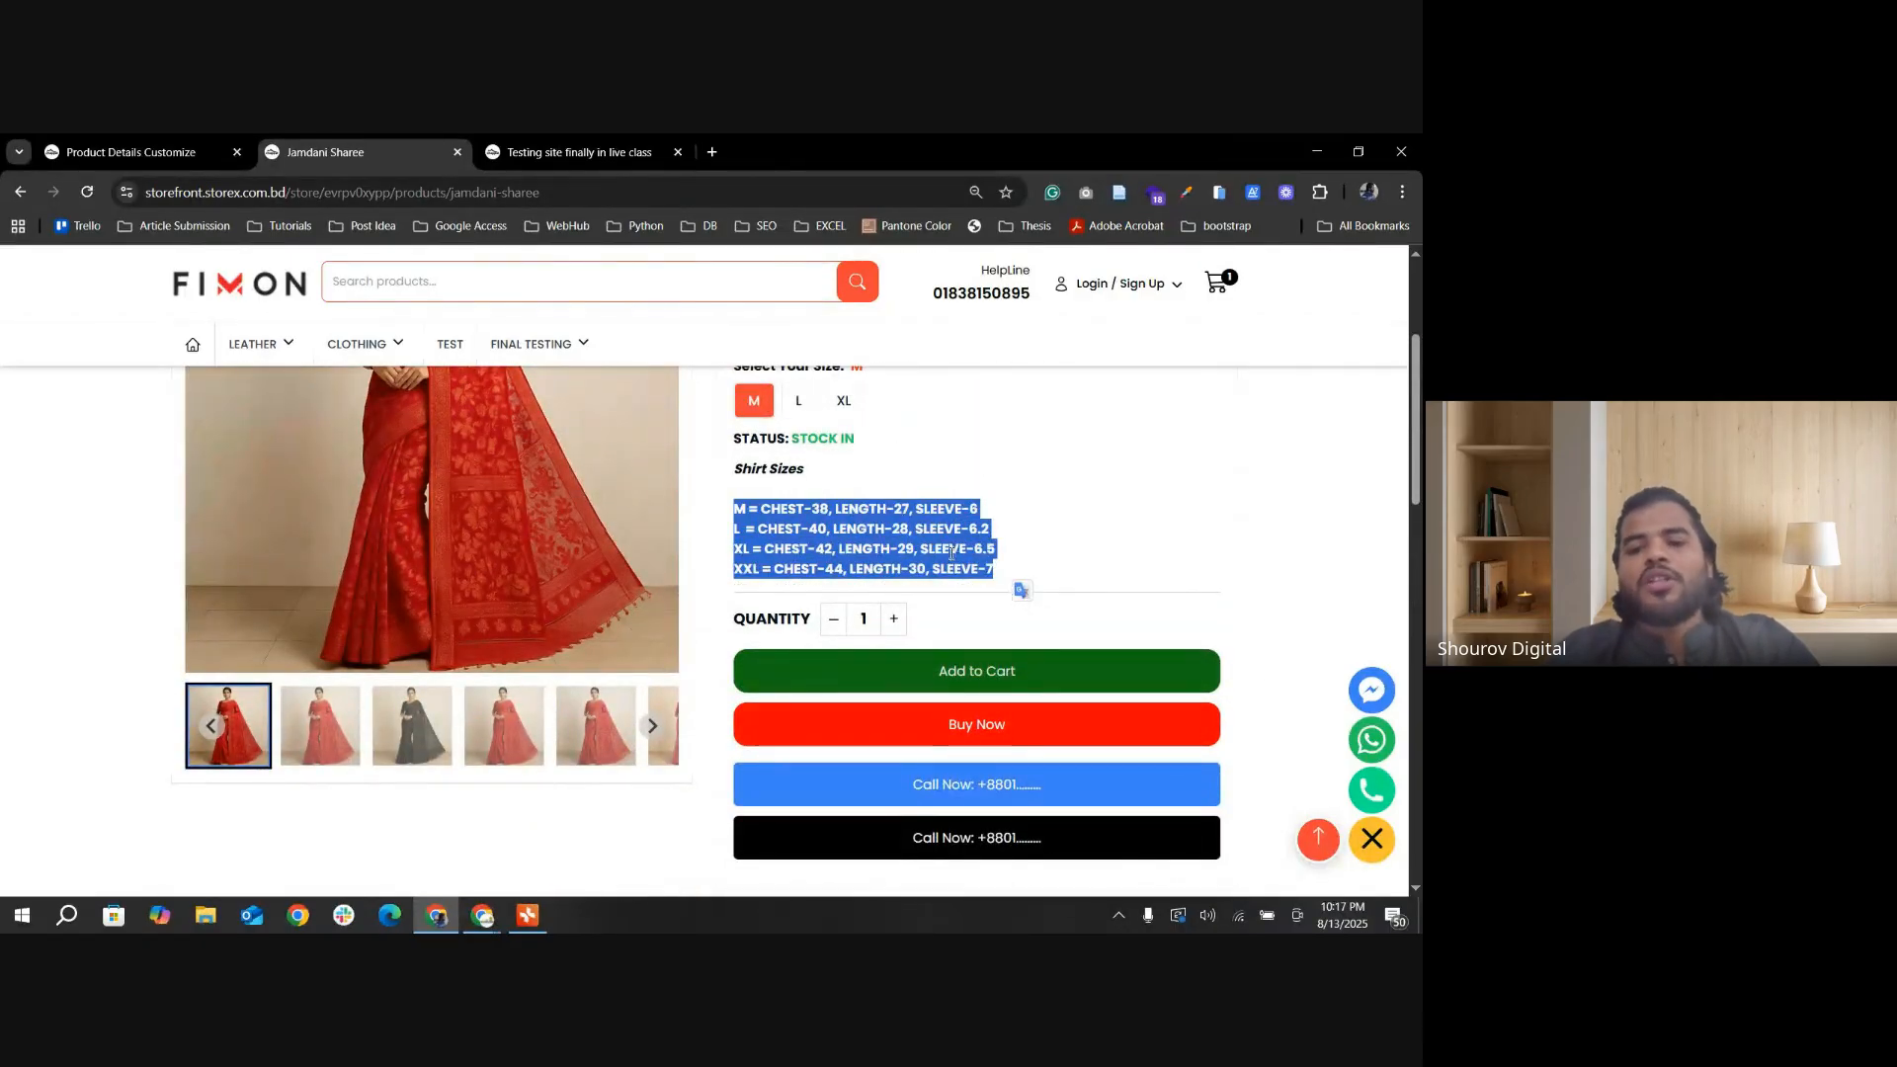
scroll(887, 561, "down", 4)
left_click(774, 605)
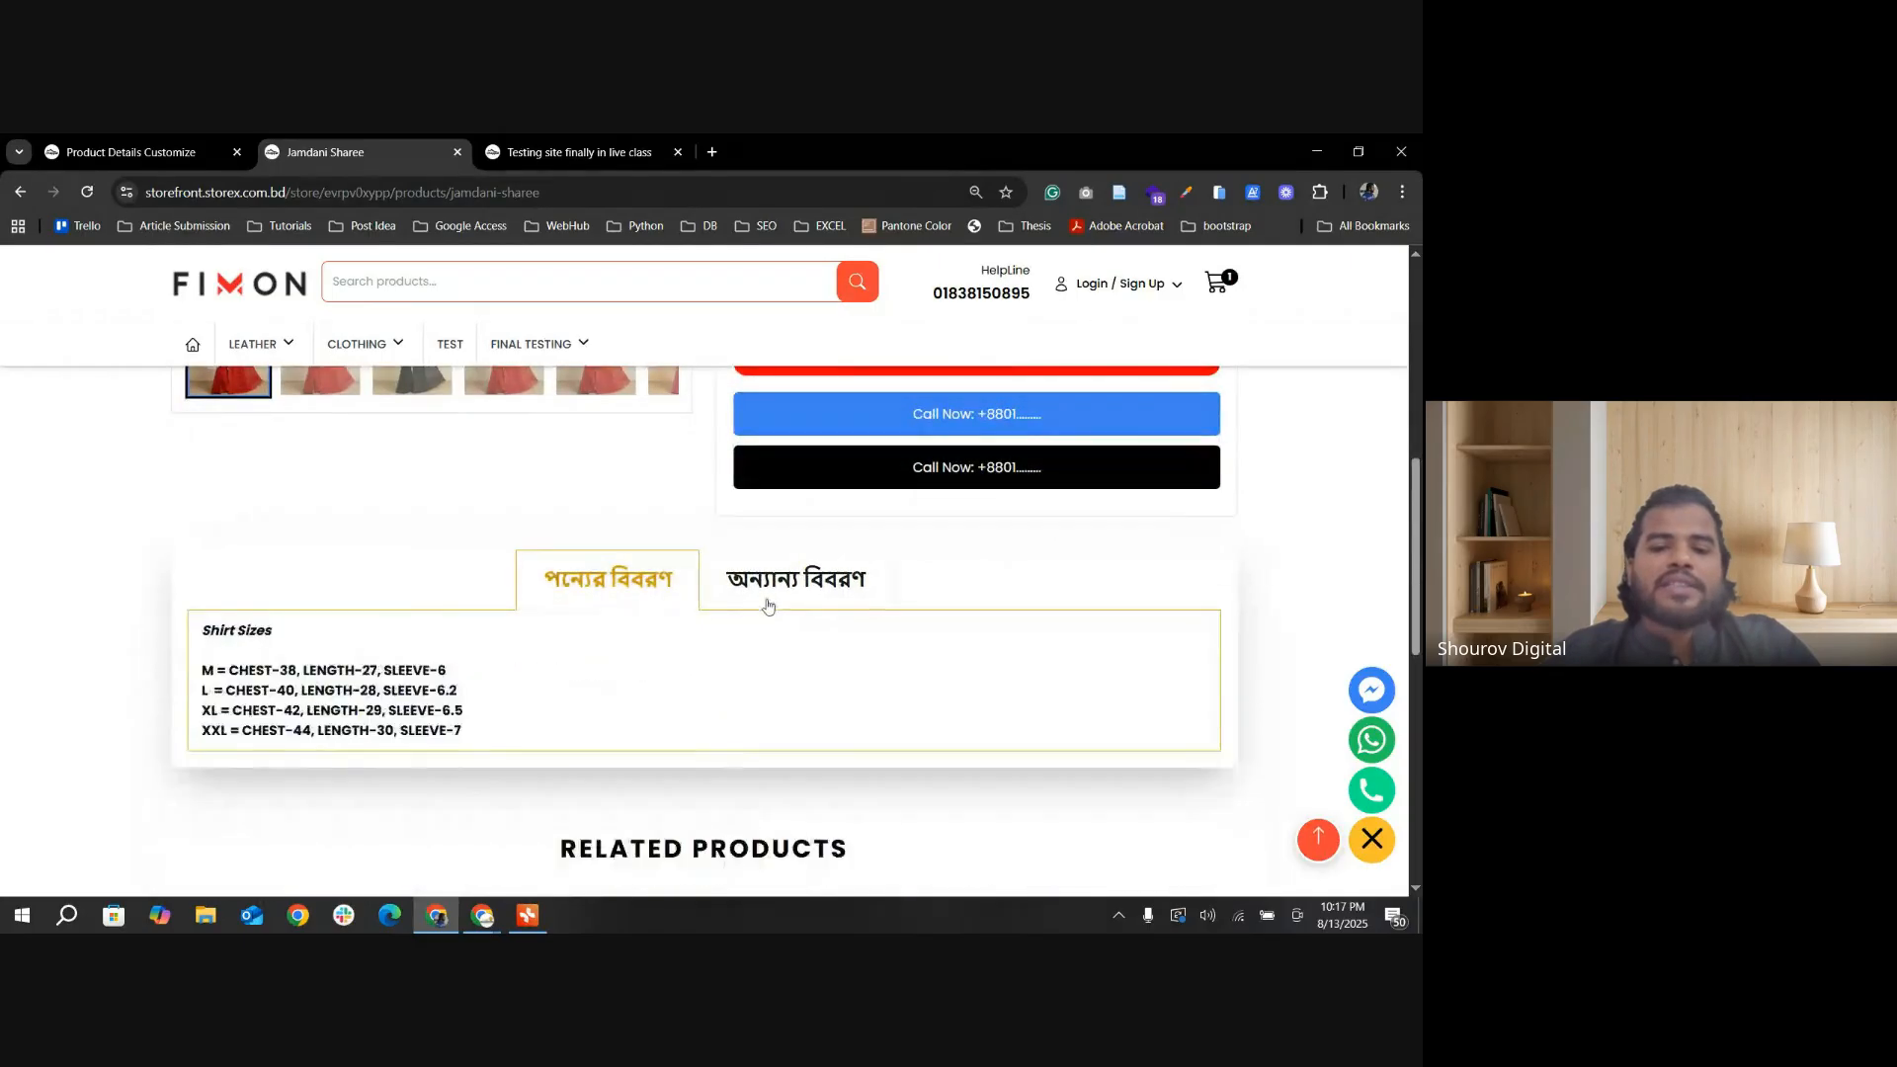
Step: Turn off Intro text in tab Buttons layout(yes) or default position(no) in Others Settings and update the settings
left_click(131, 151)
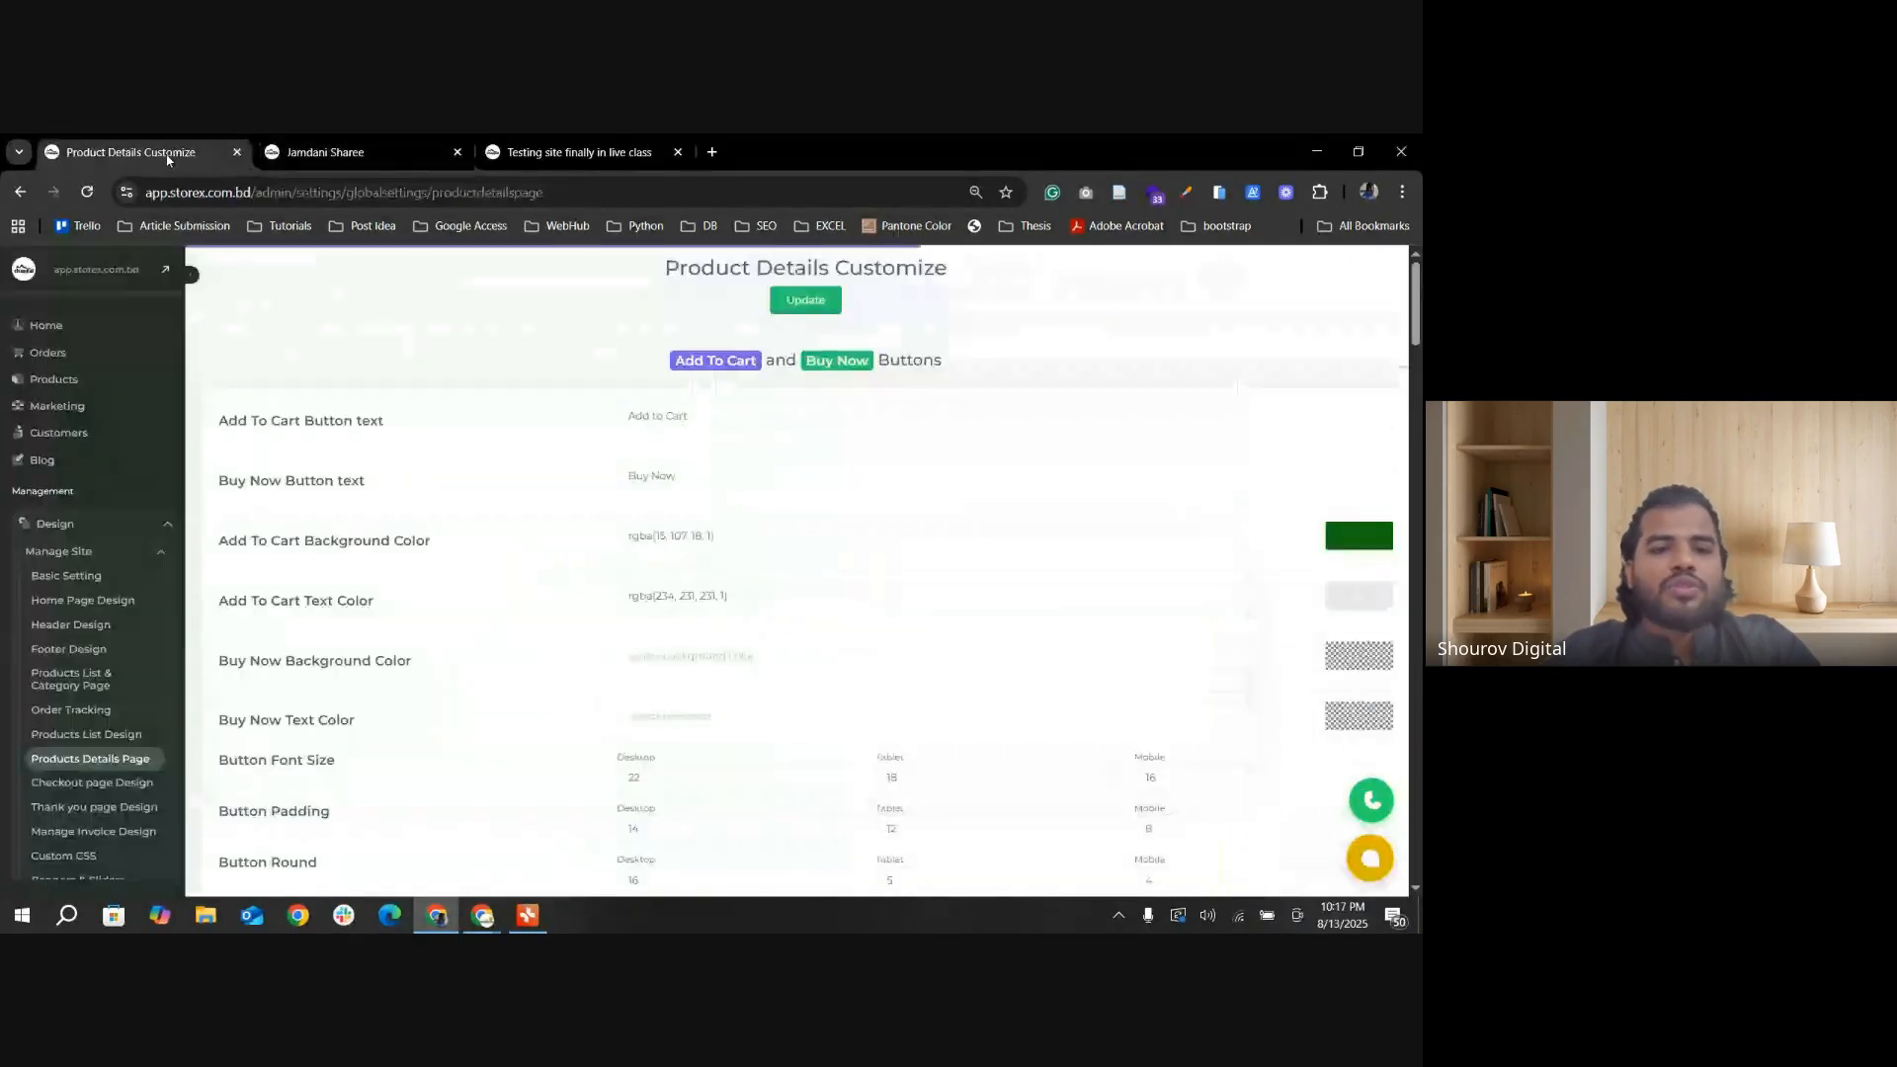
scroll(749, 534, "down", 15)
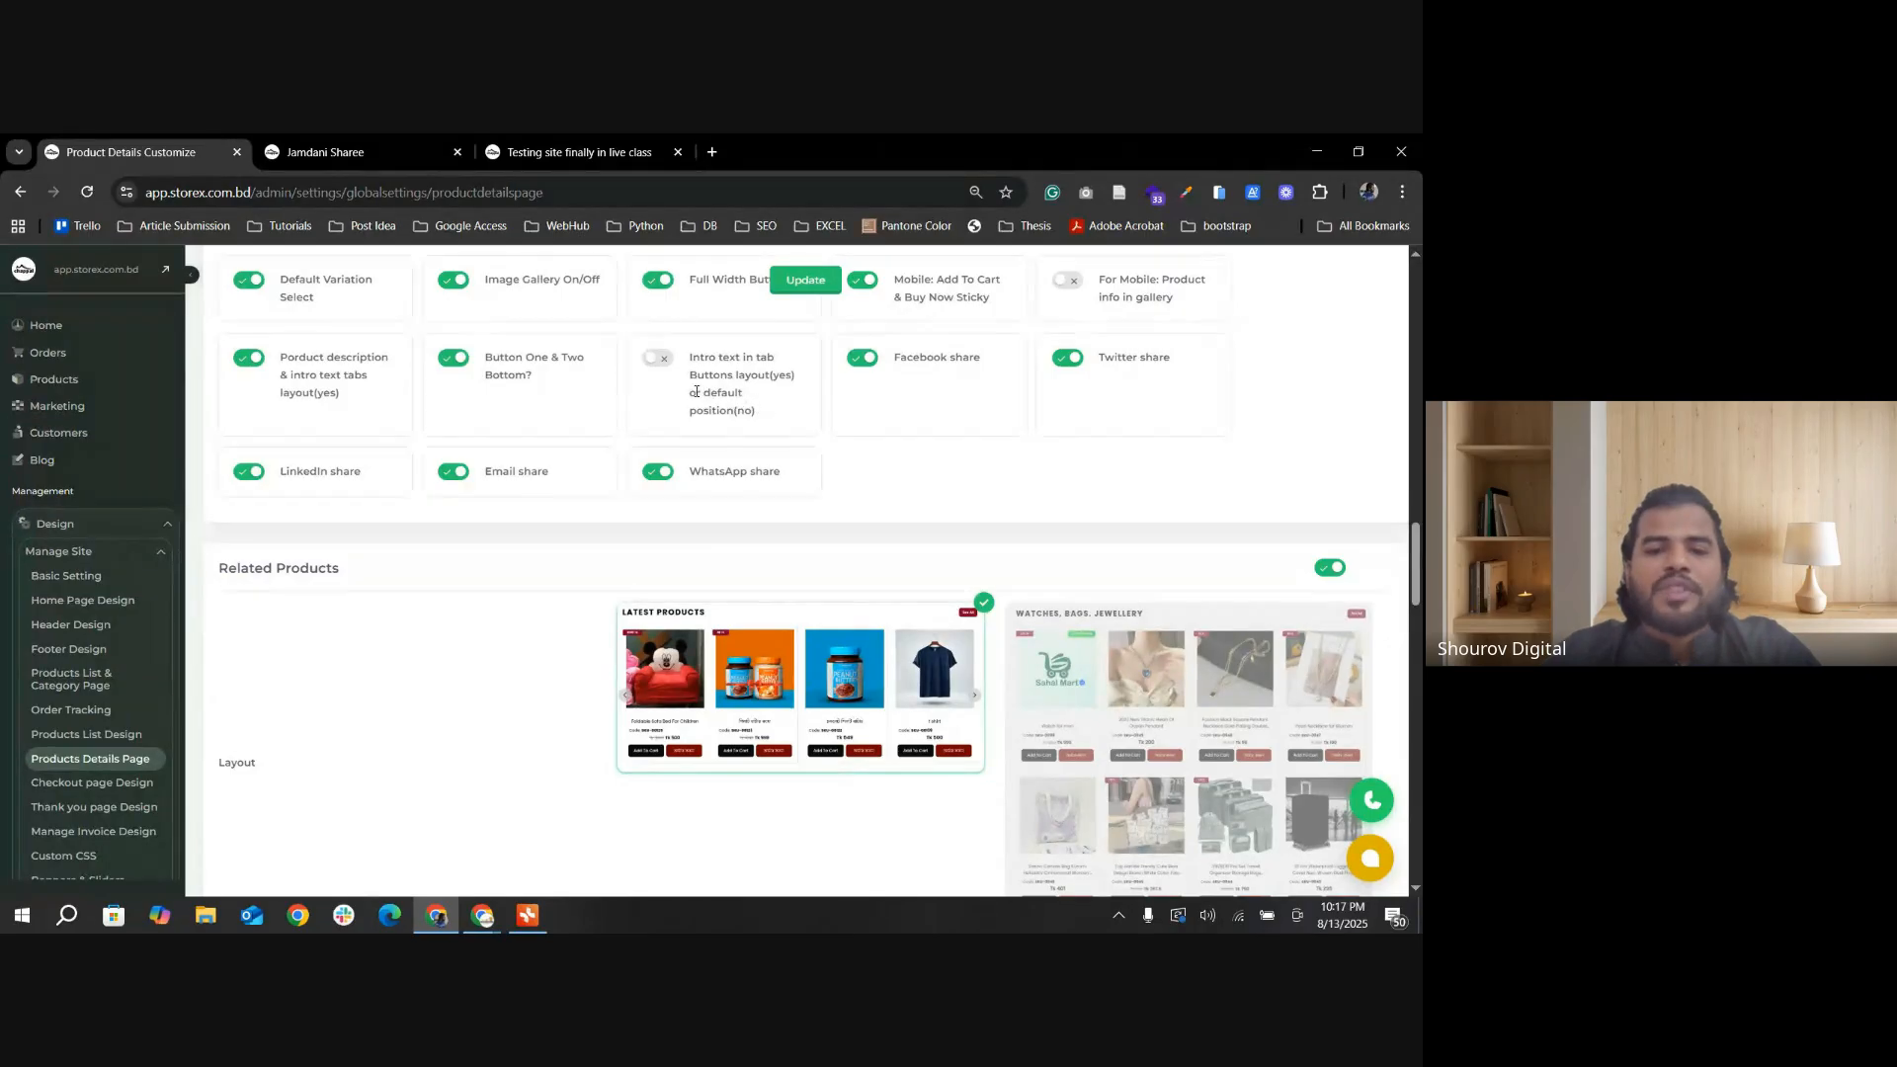
left_click(796, 279)
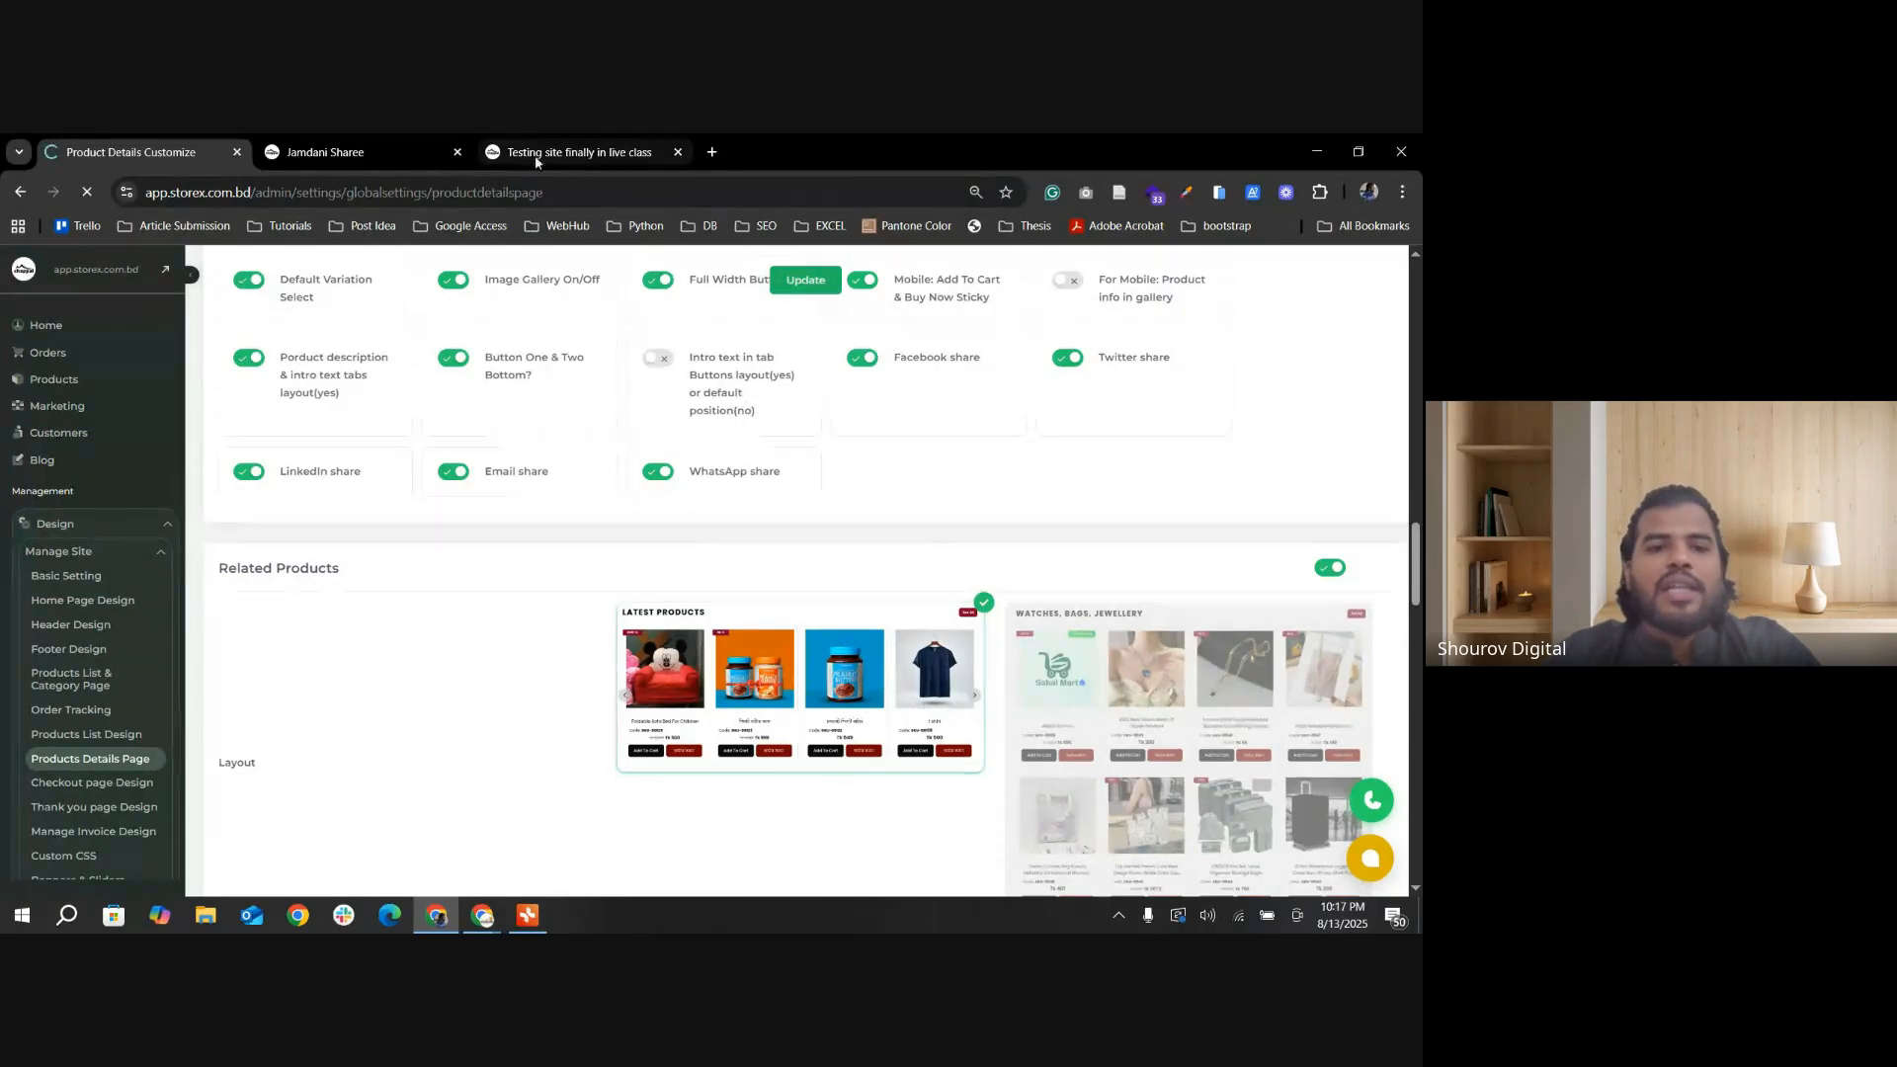
Step: Reload the storefront, reopen Jamdani Sharee from the Final Testing category, and check the intro text and description placement
left_click(441, 151)
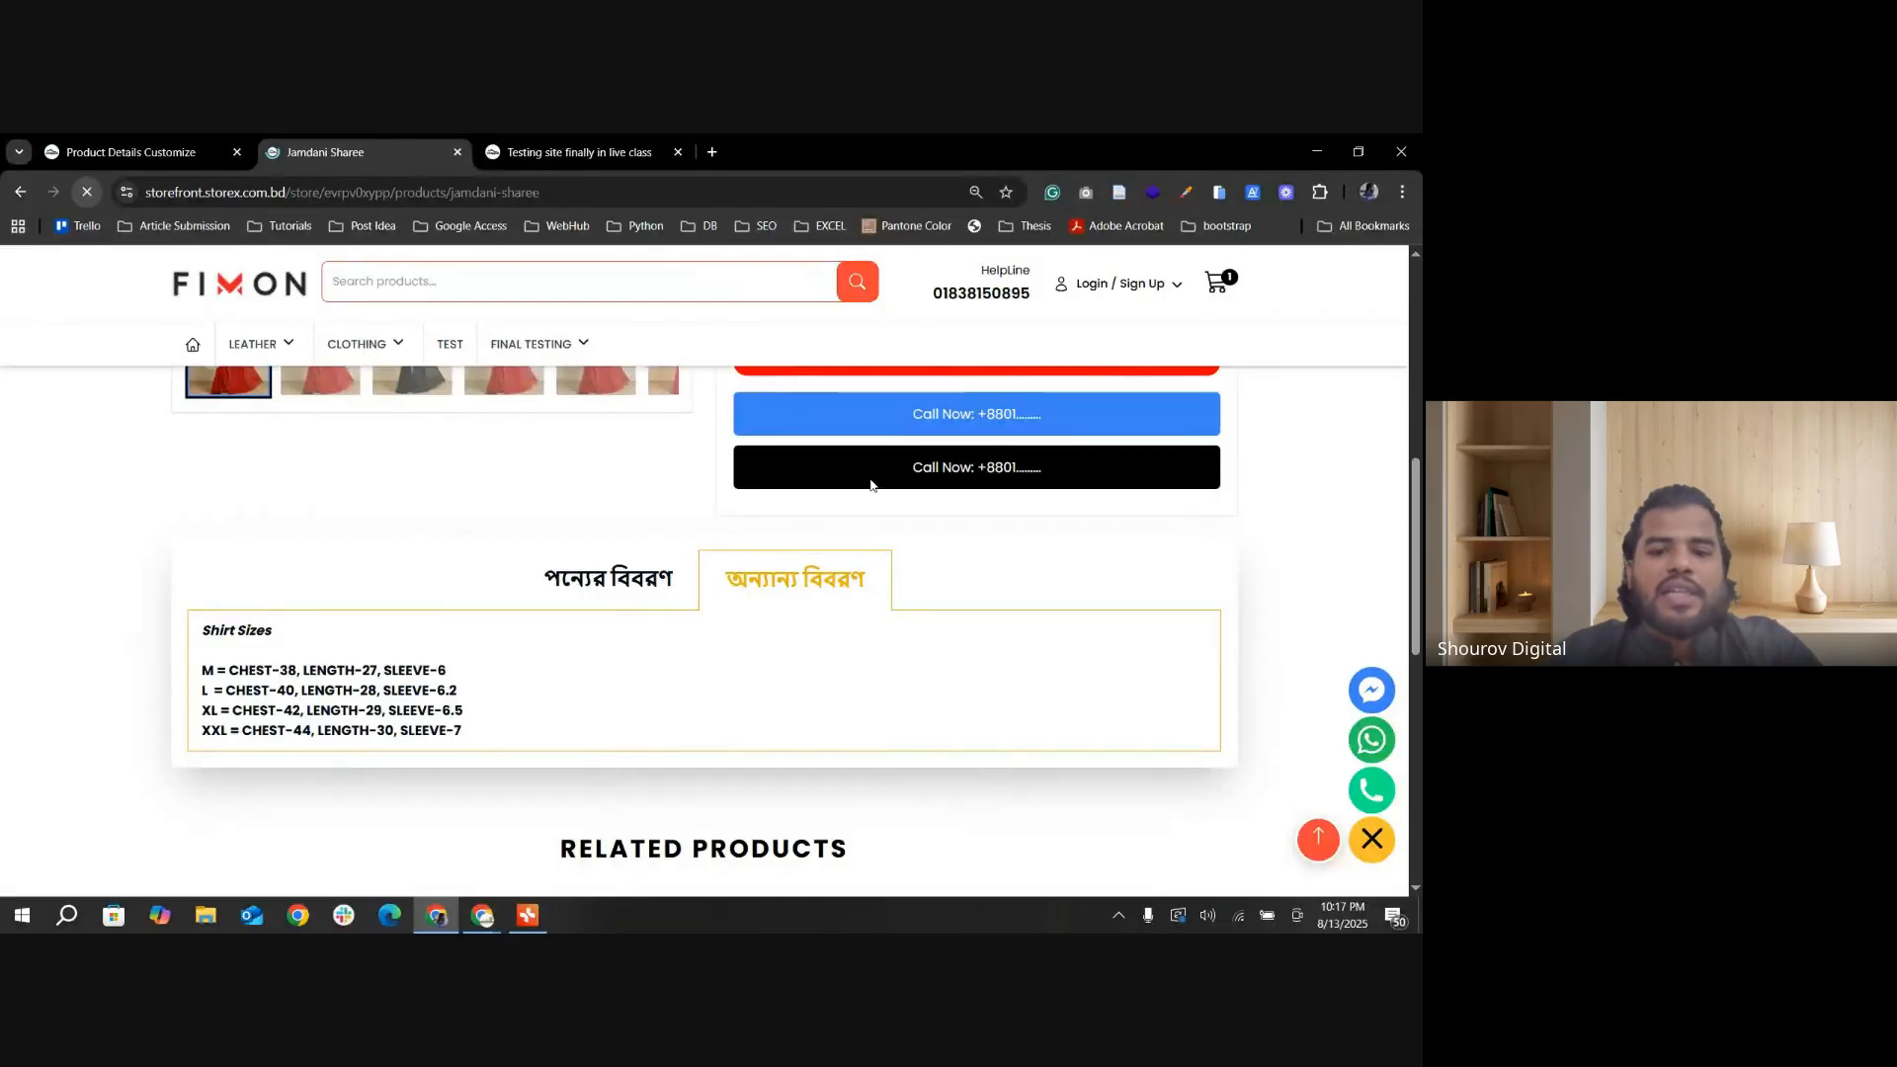
scroll(872, 485, "down", 7)
scroll(332, 638, "down", 1)
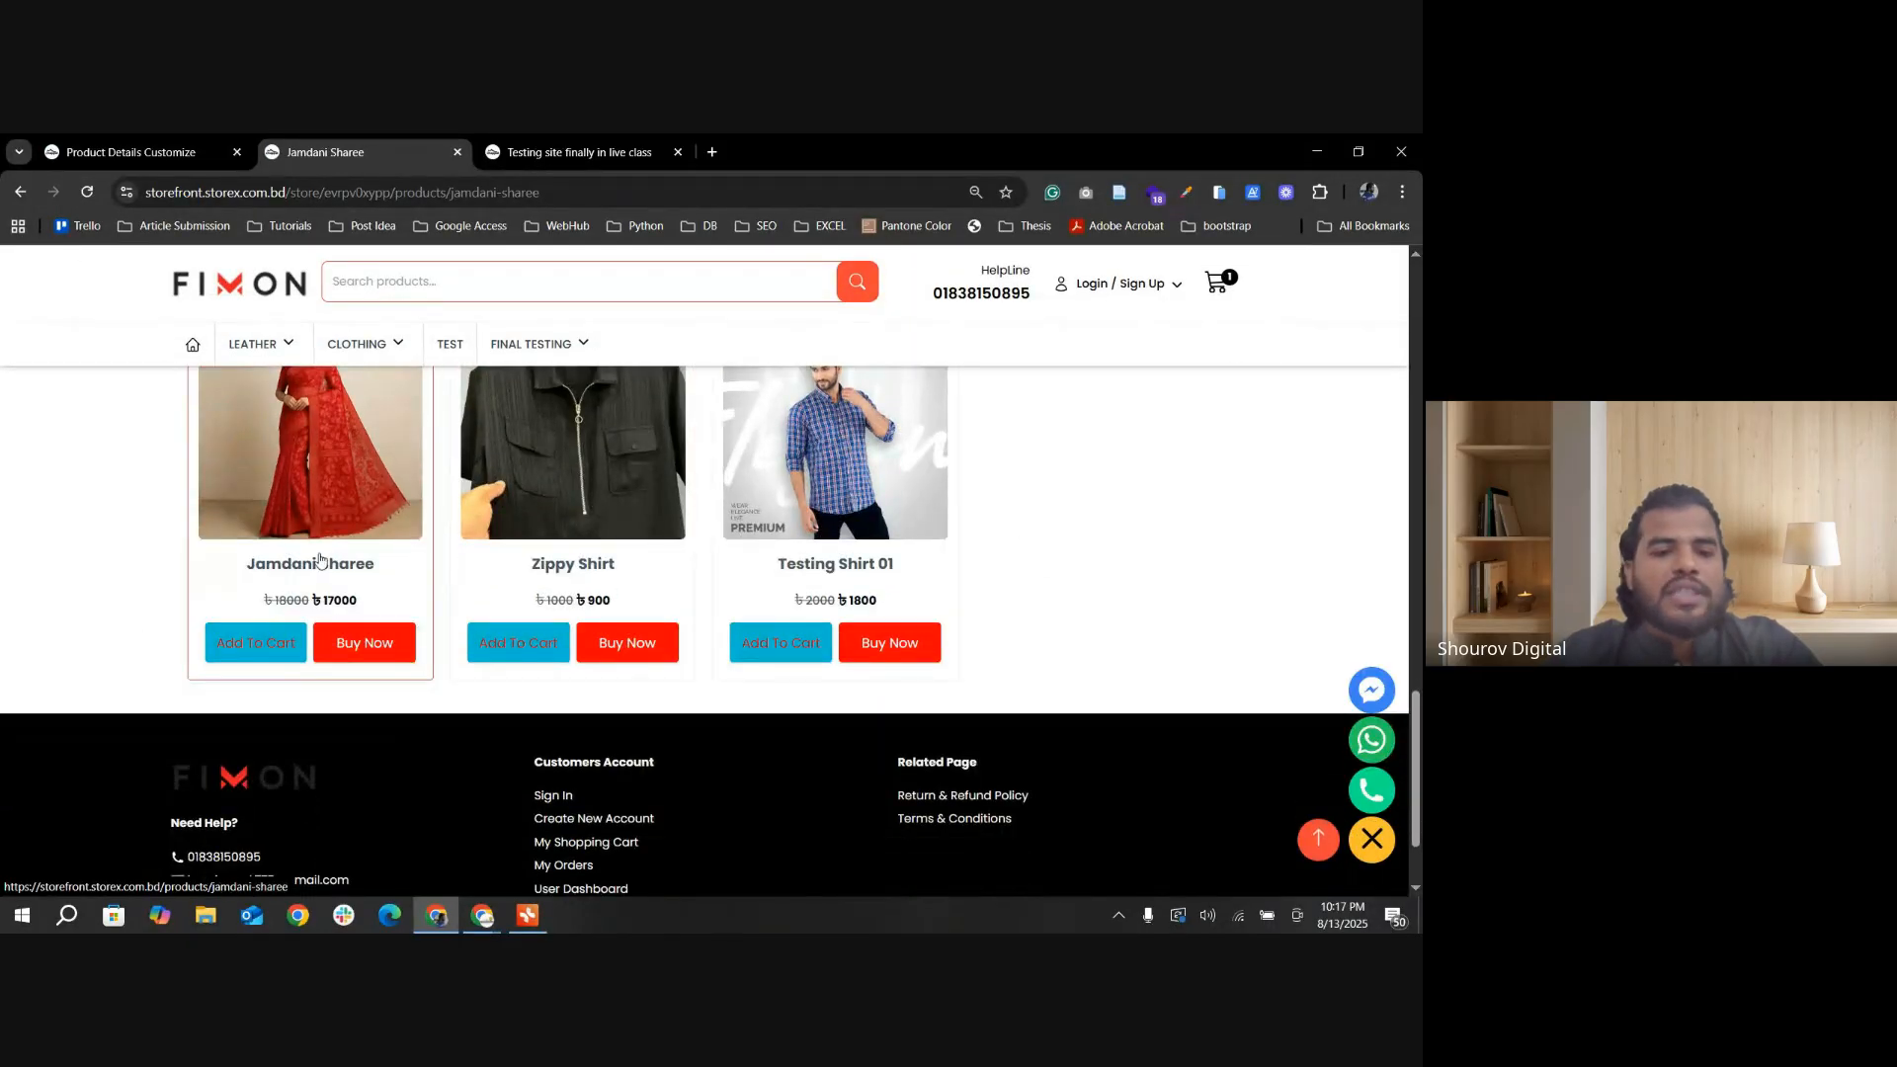
left_click(531, 343)
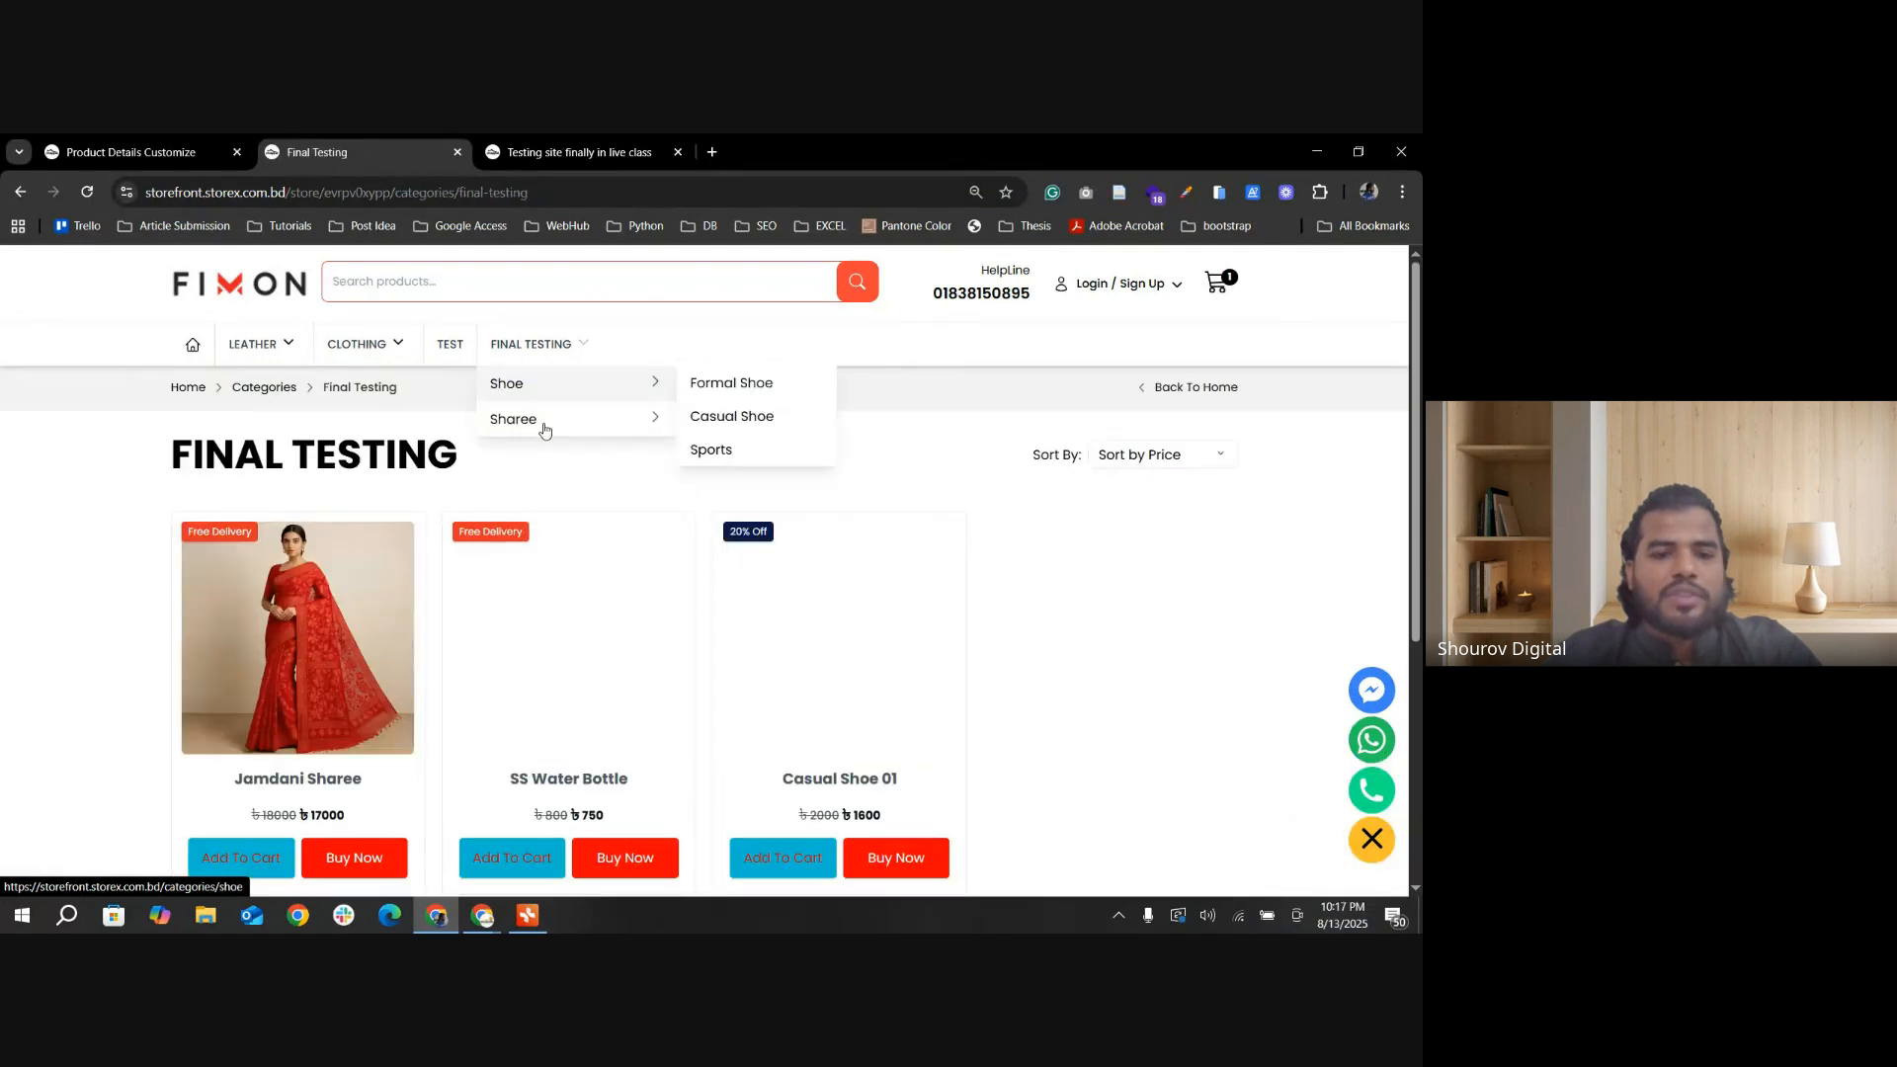
scroll(291, 712, "down", 1)
left_click(291, 712)
scroll(678, 489, "down", 8)
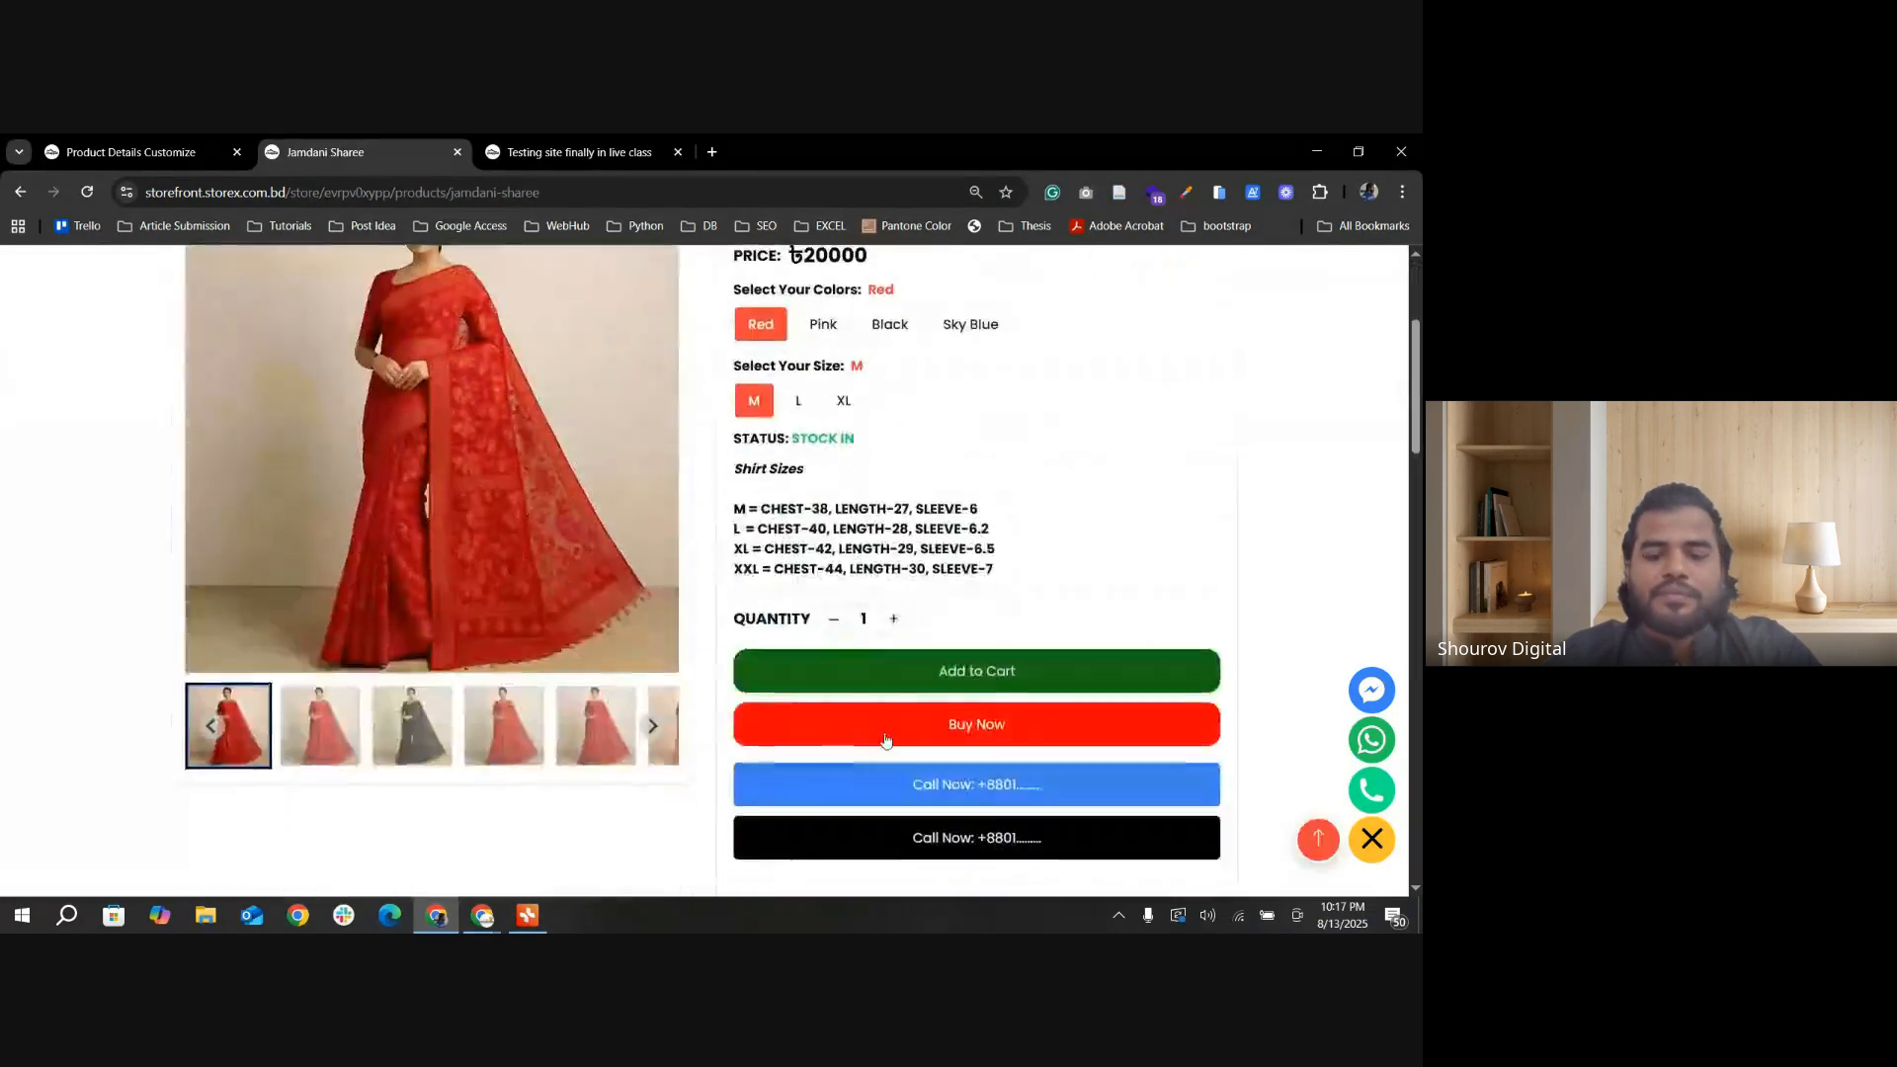
scroll(792, 660, "down", 3)
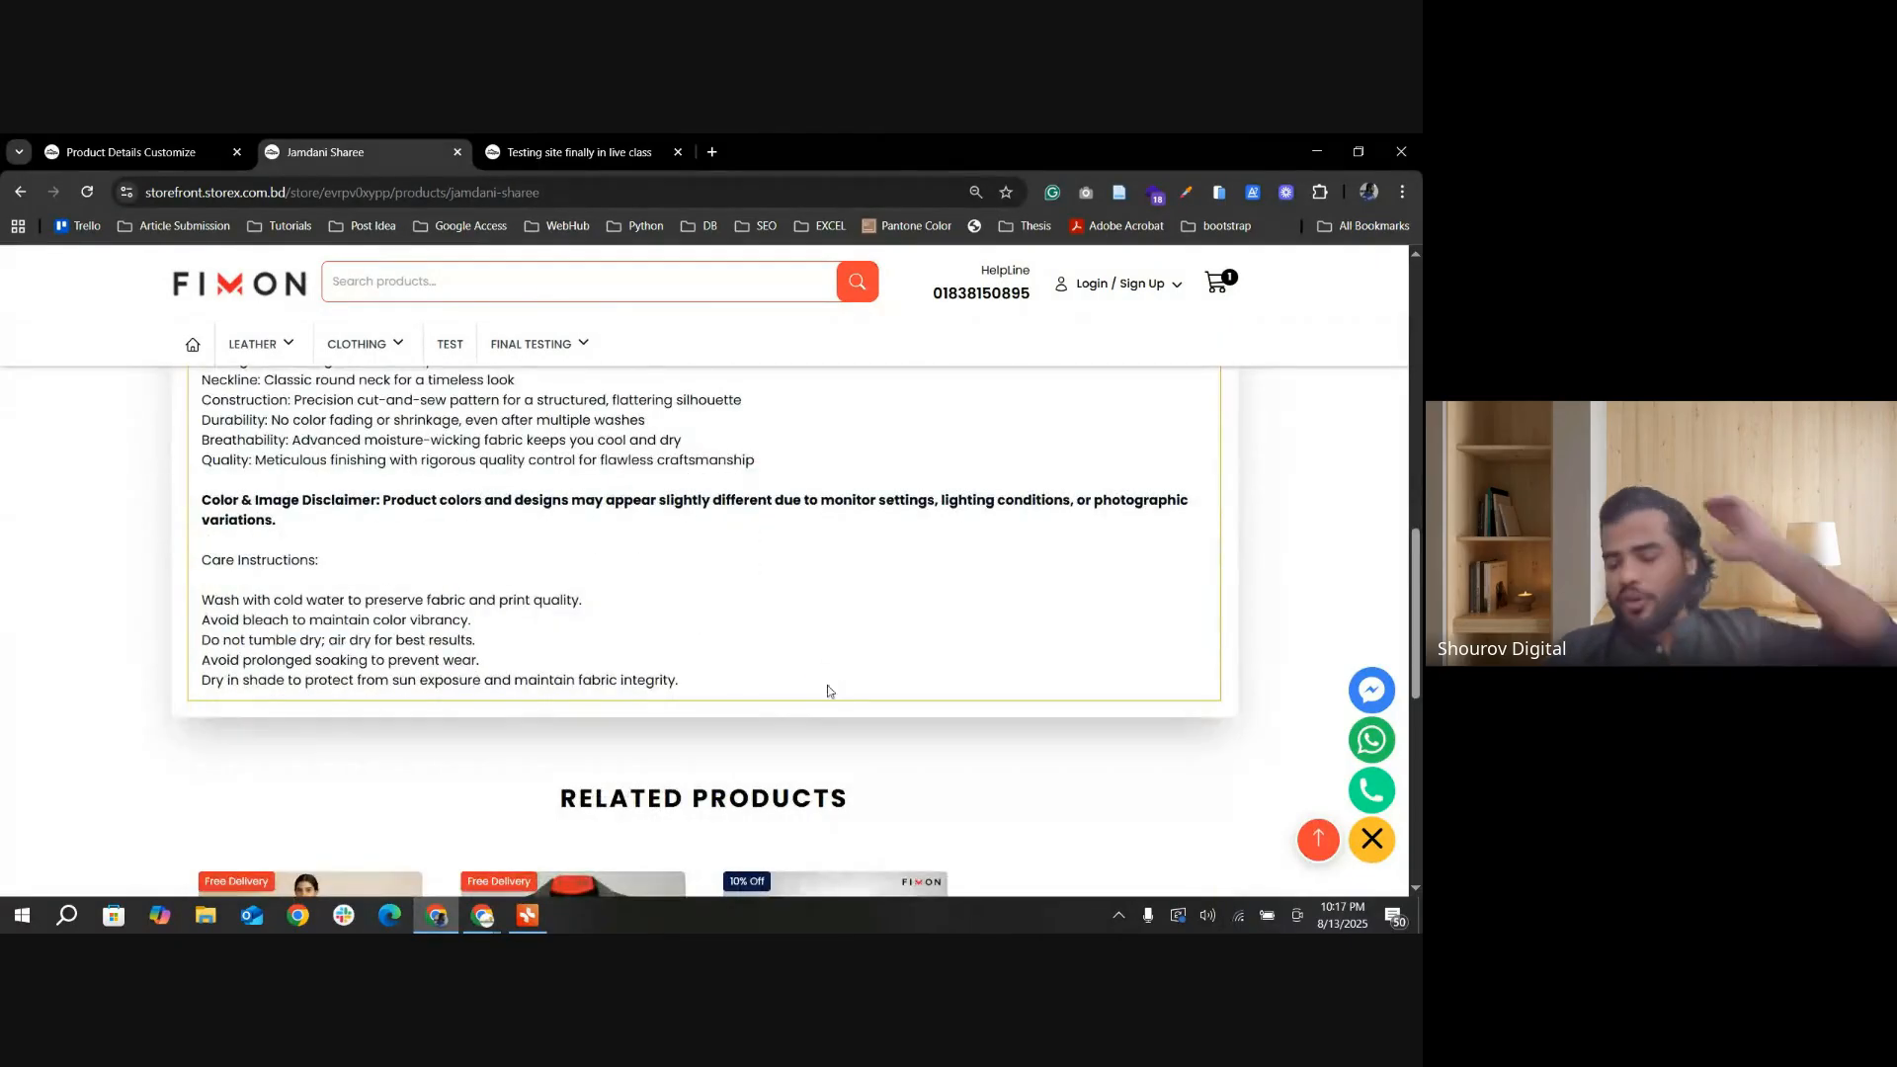
Step: Highlight the shirt size measurements on the Jamdani Sharee page and review the social share options in Others Settings
scroll(817, 690, "up", 8)
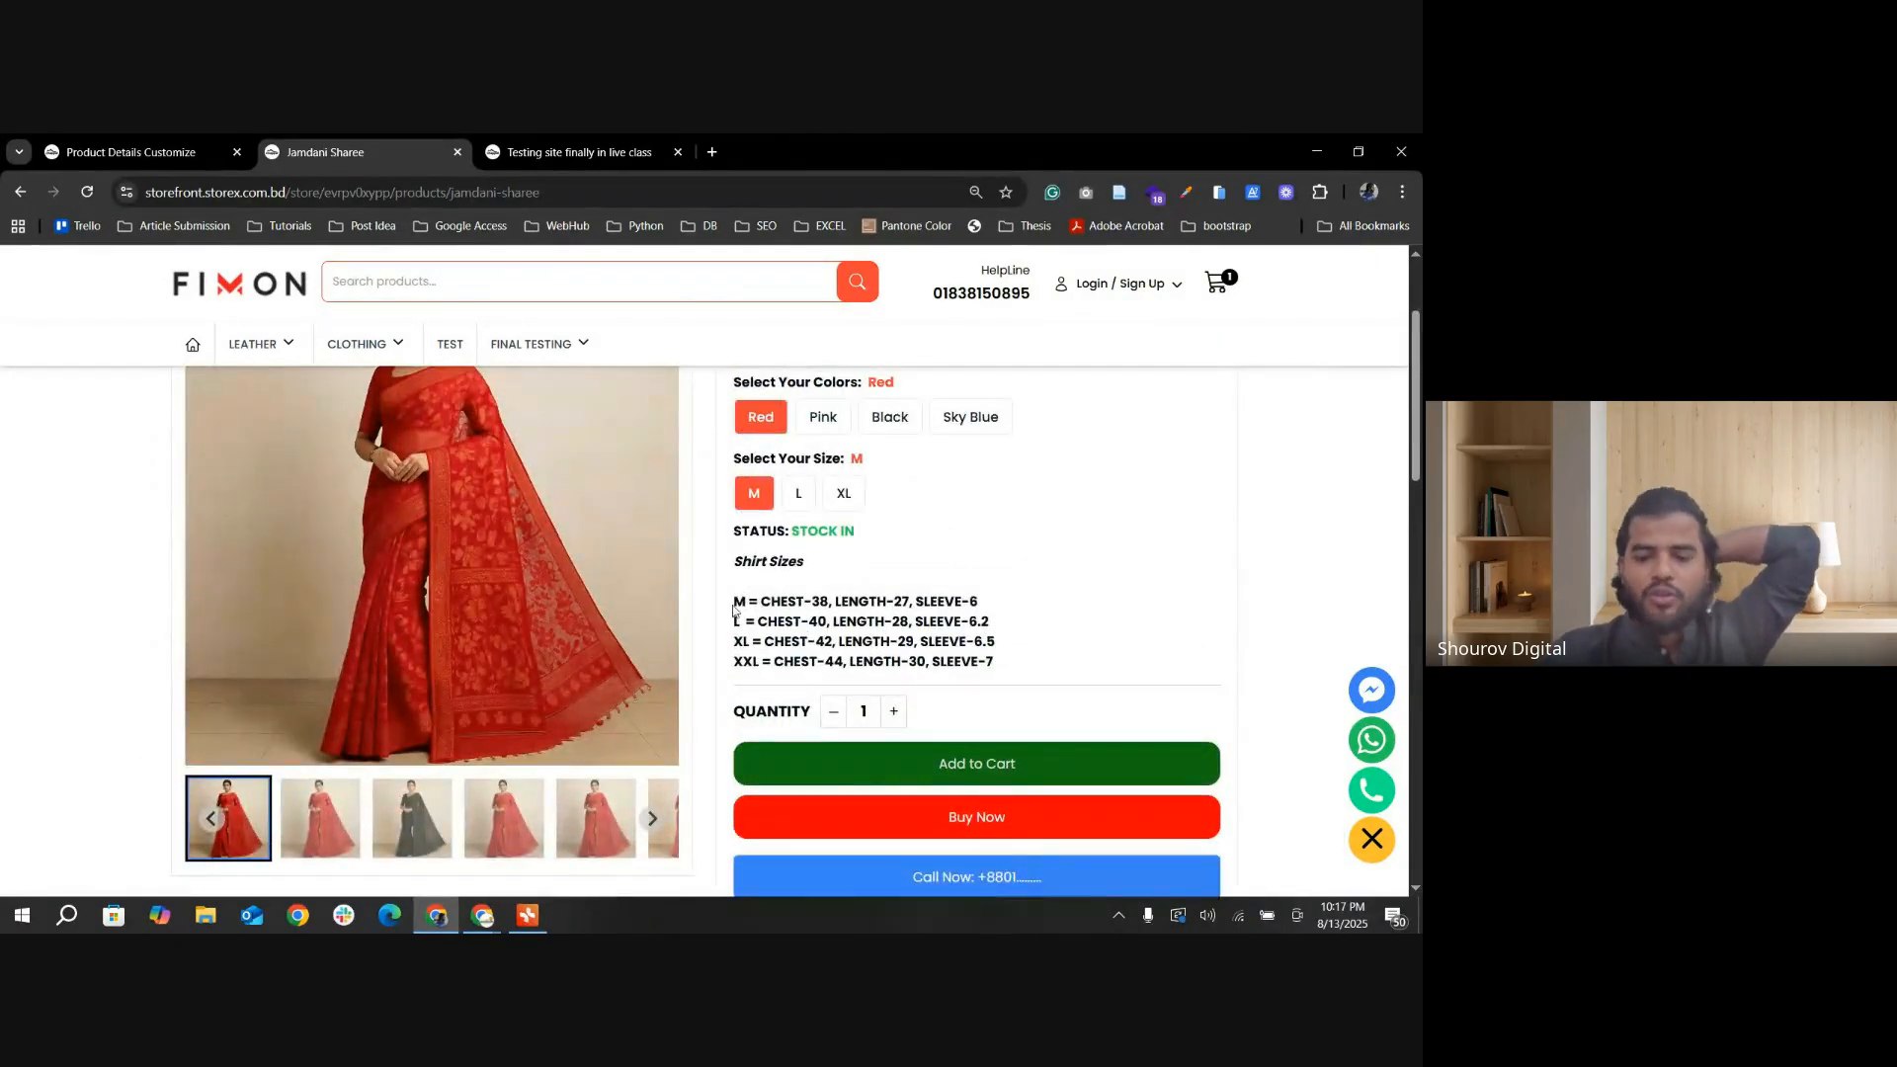
left_click_drag(734, 596, 994, 661)
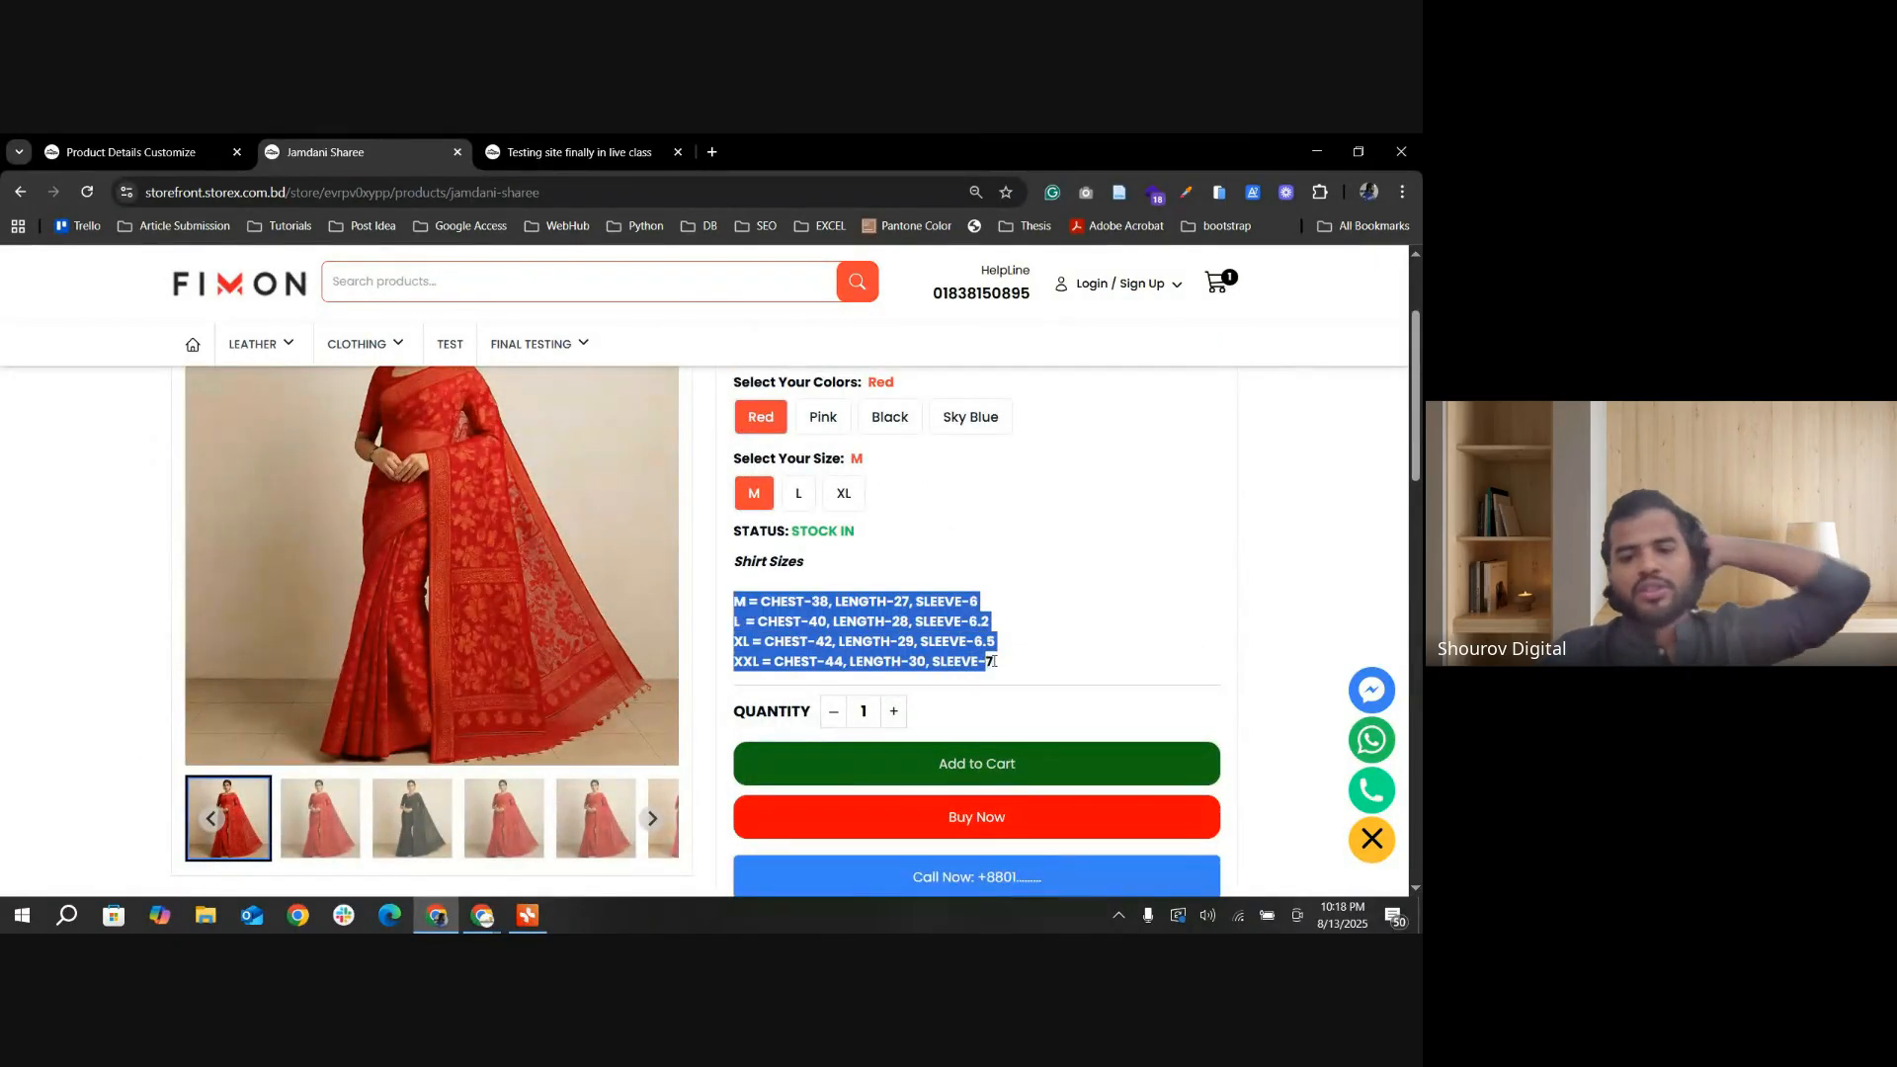
left_click(177, 155)
scroll(703, 478, "down", 15)
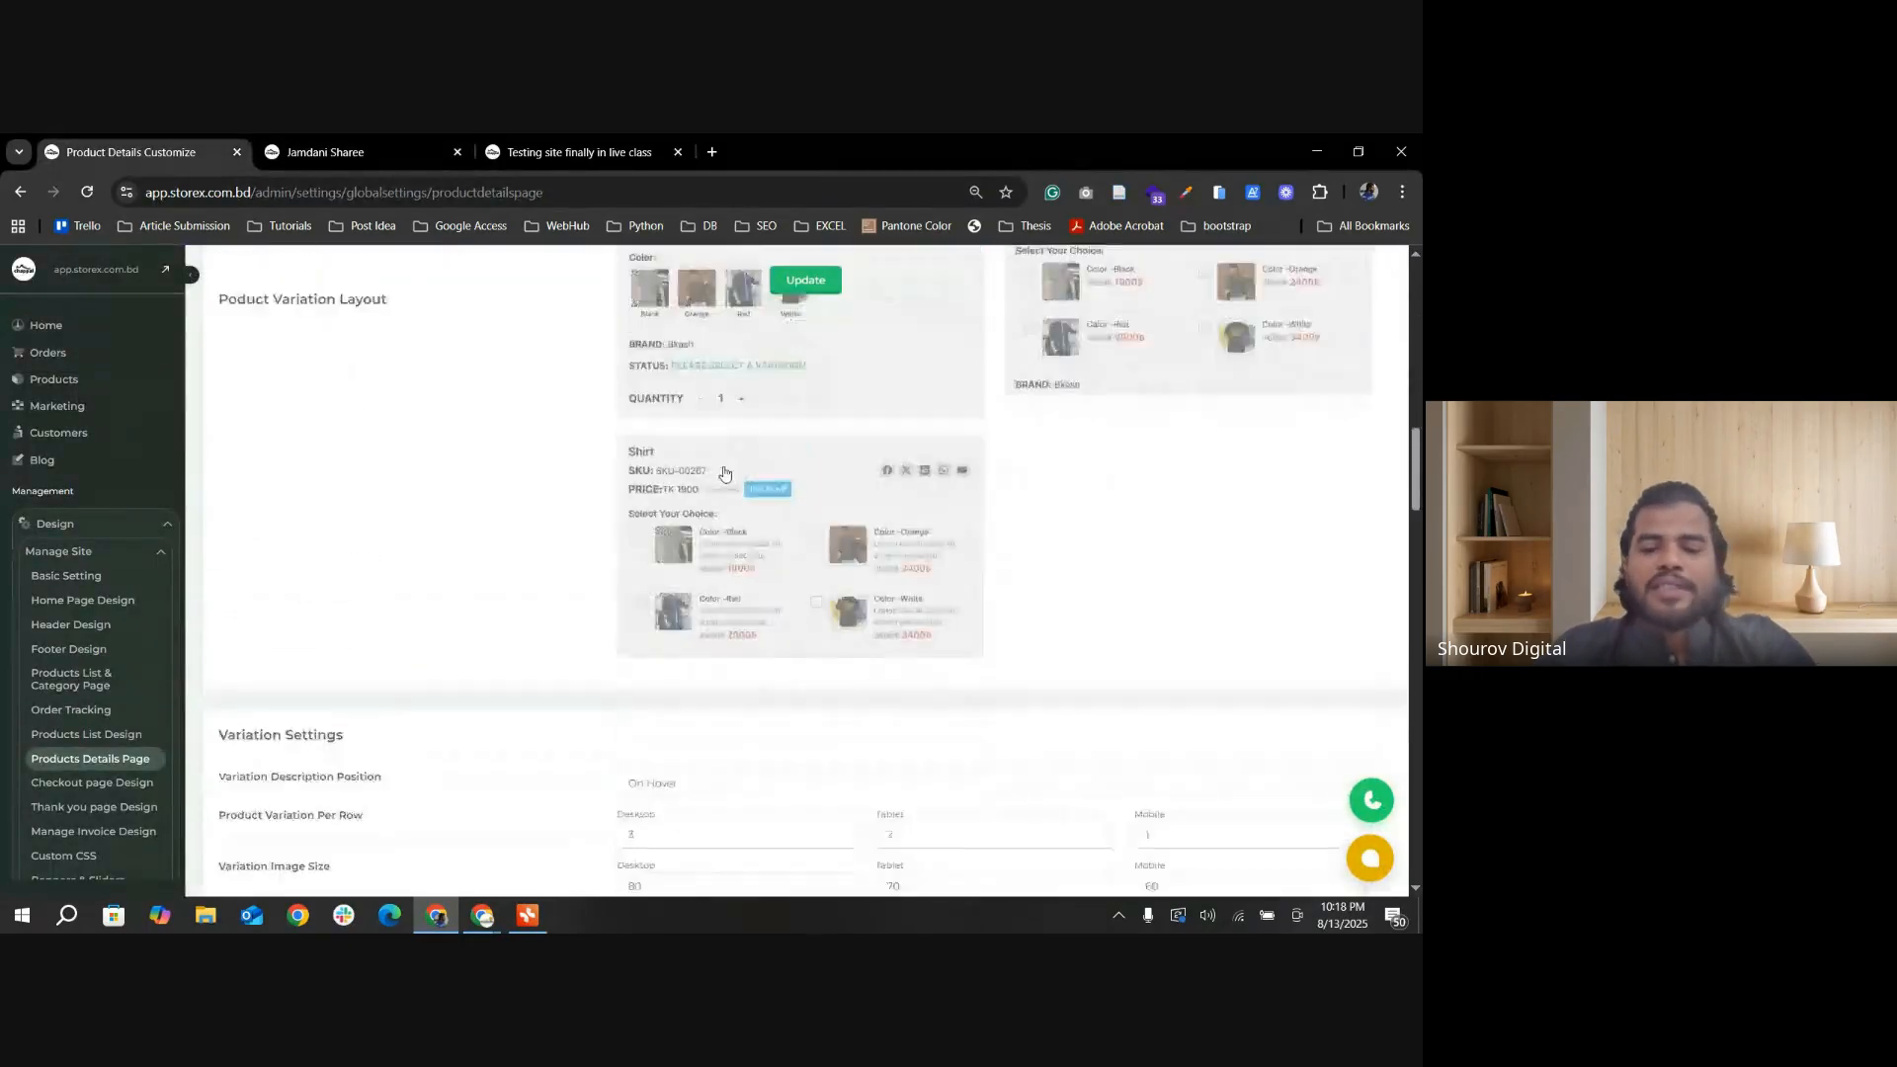
scroll(749, 546, "down", 2)
scroll(878, 562, "up", 3)
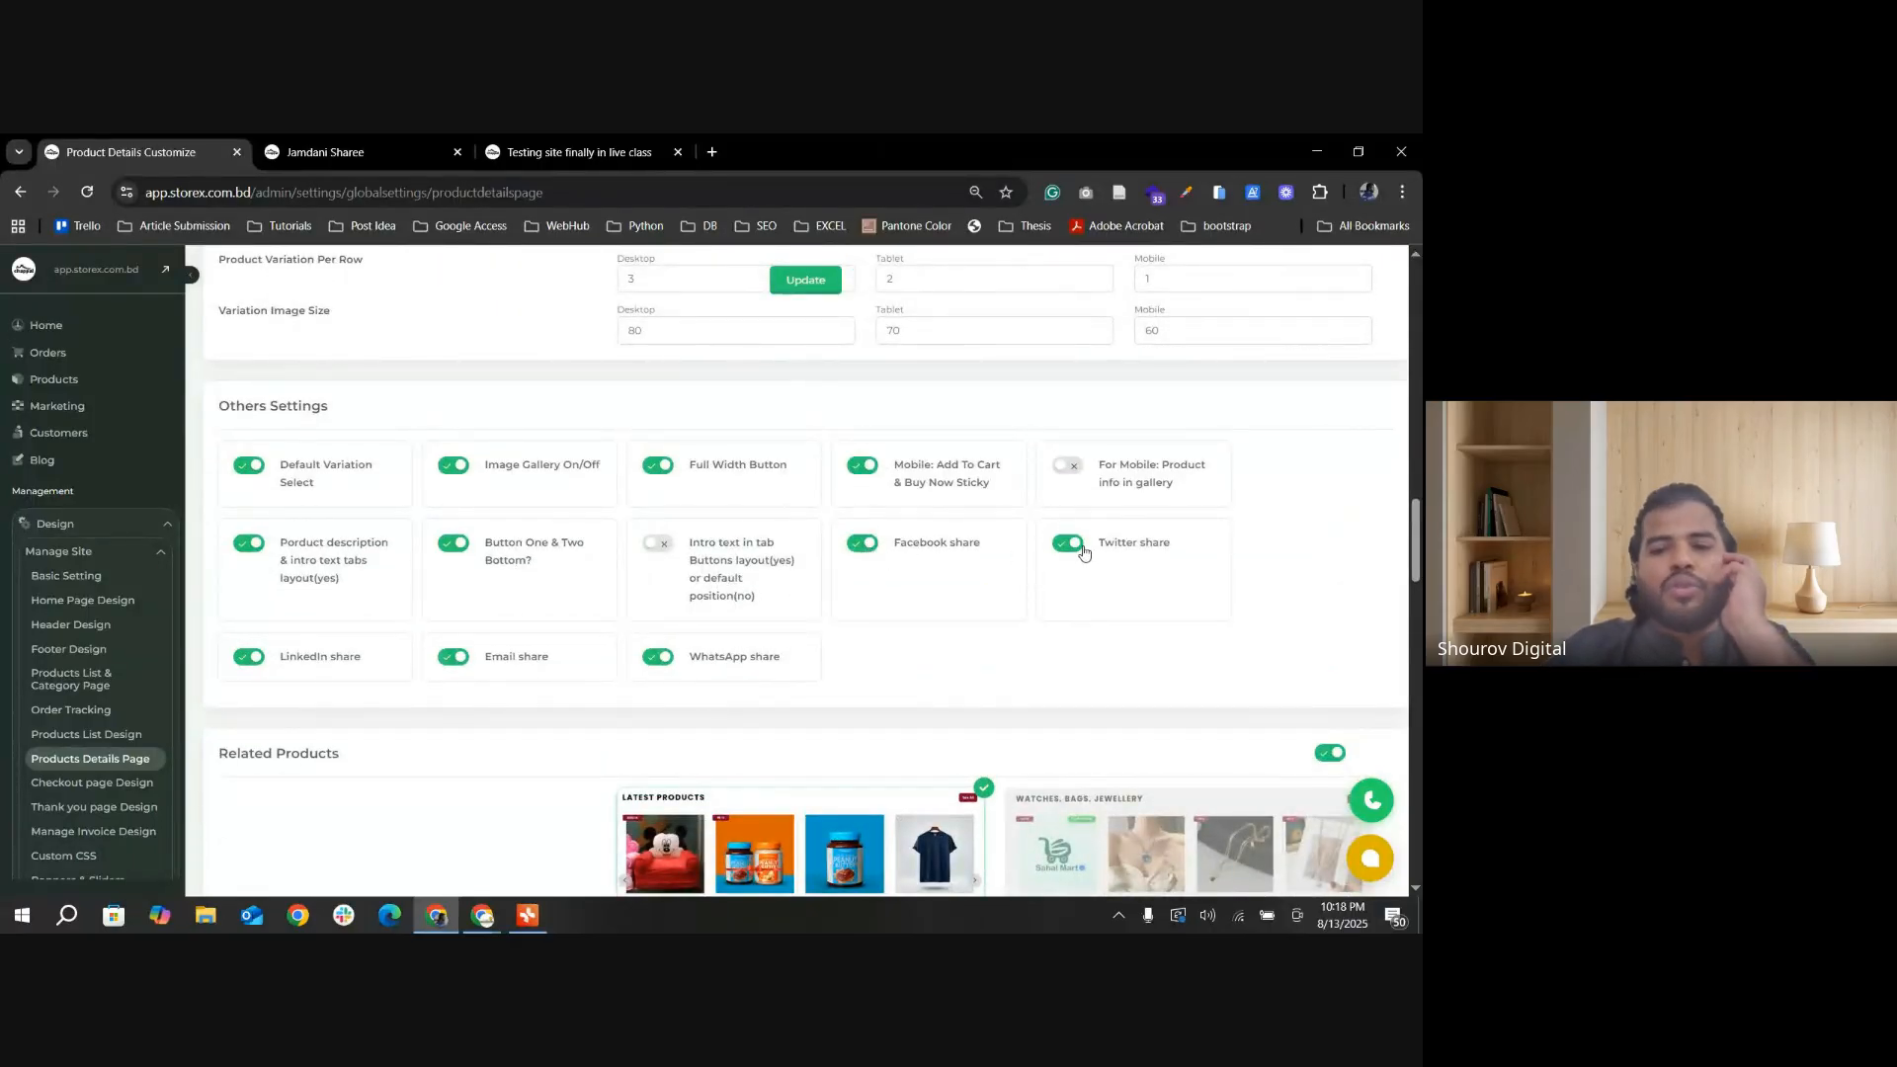
Step: Try the Facebook and X share links beside the Jamdani Sharee product details
left_click(326, 152)
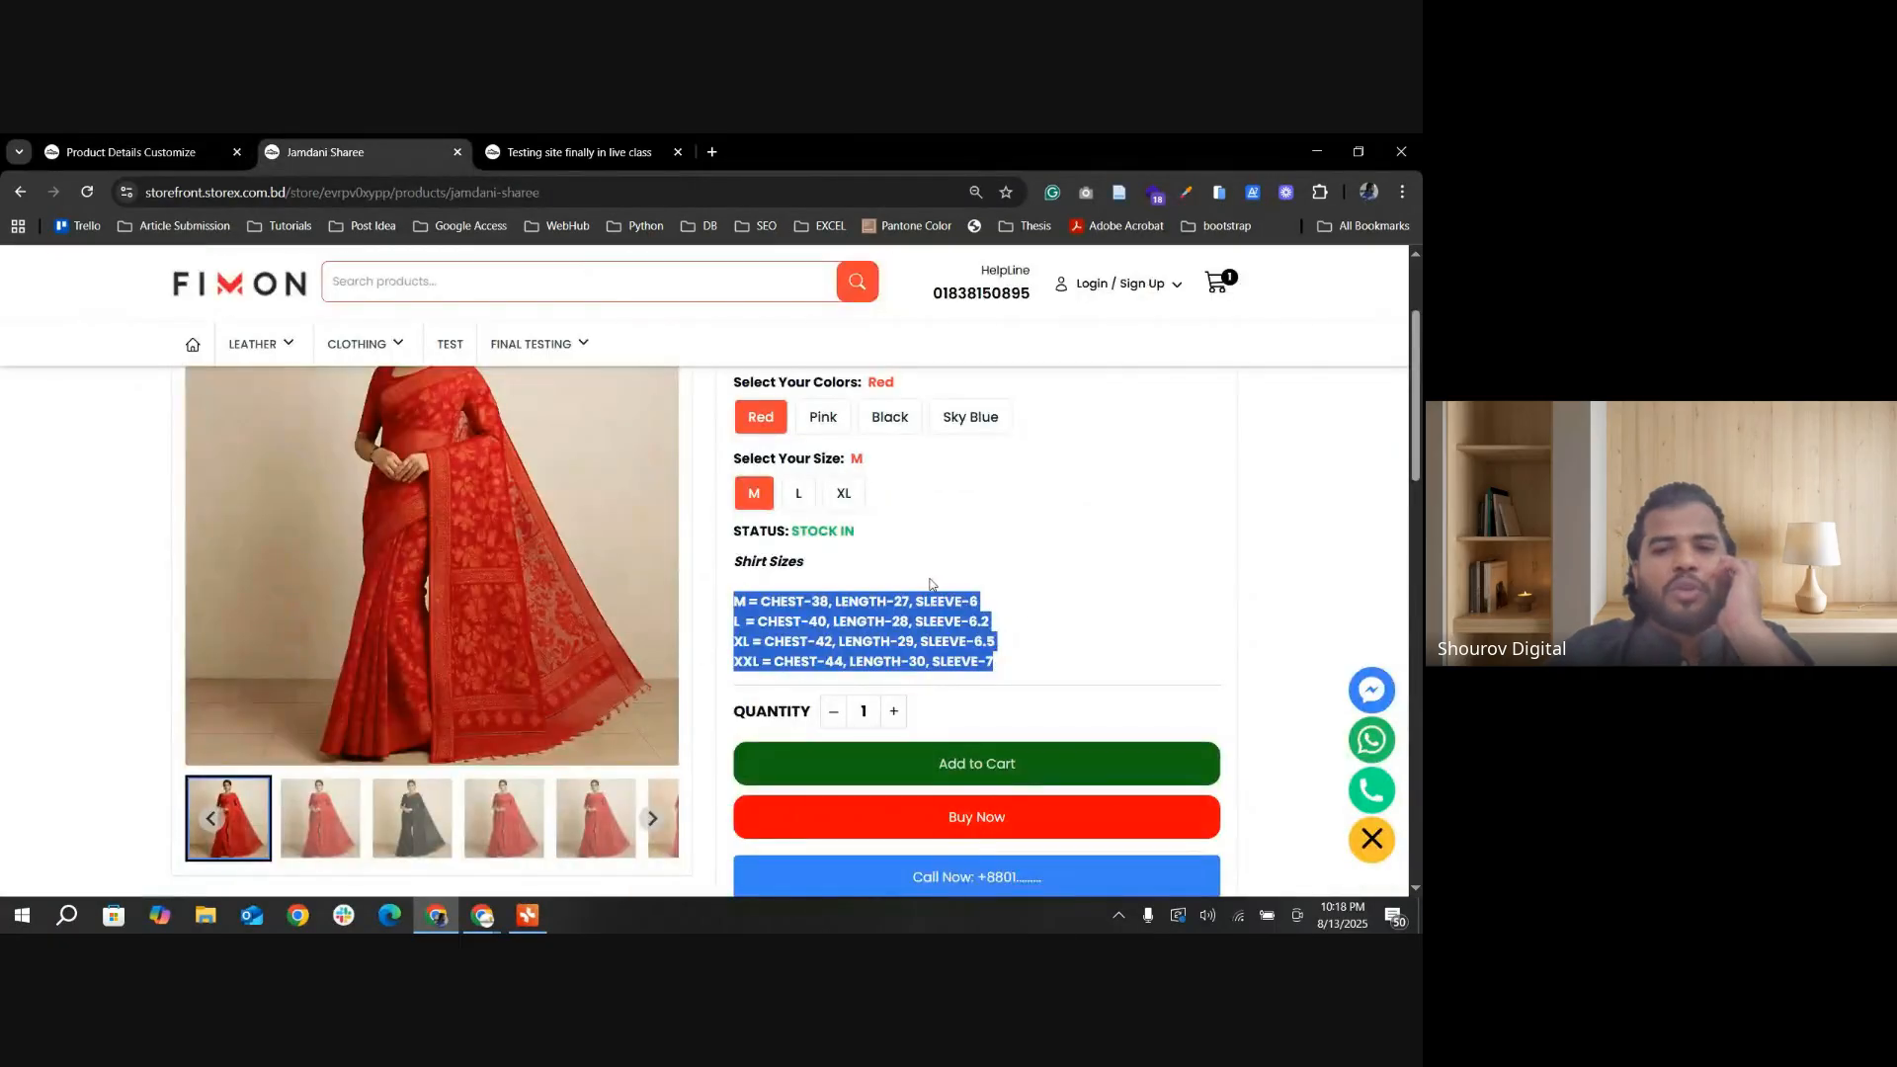
scroll(924, 578, "up", 2)
left_click(1103, 509)
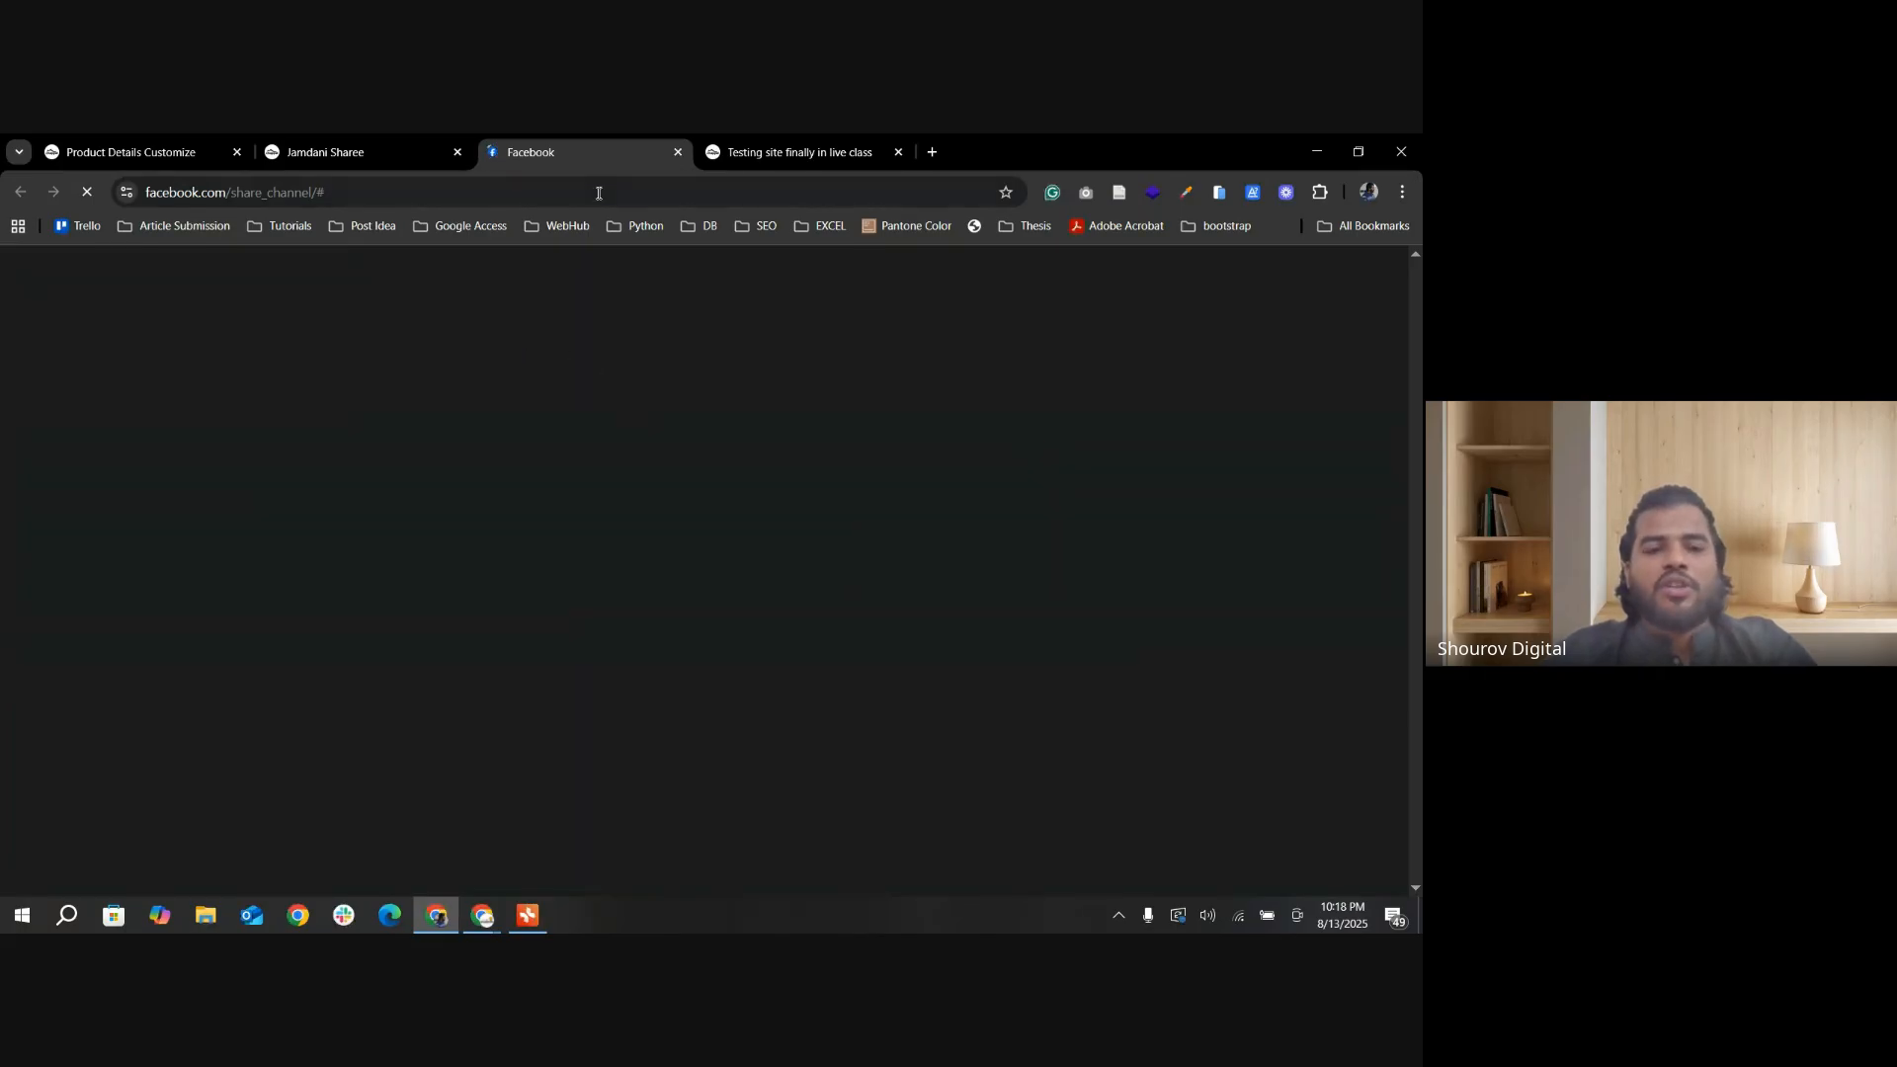
left_click(325, 154)
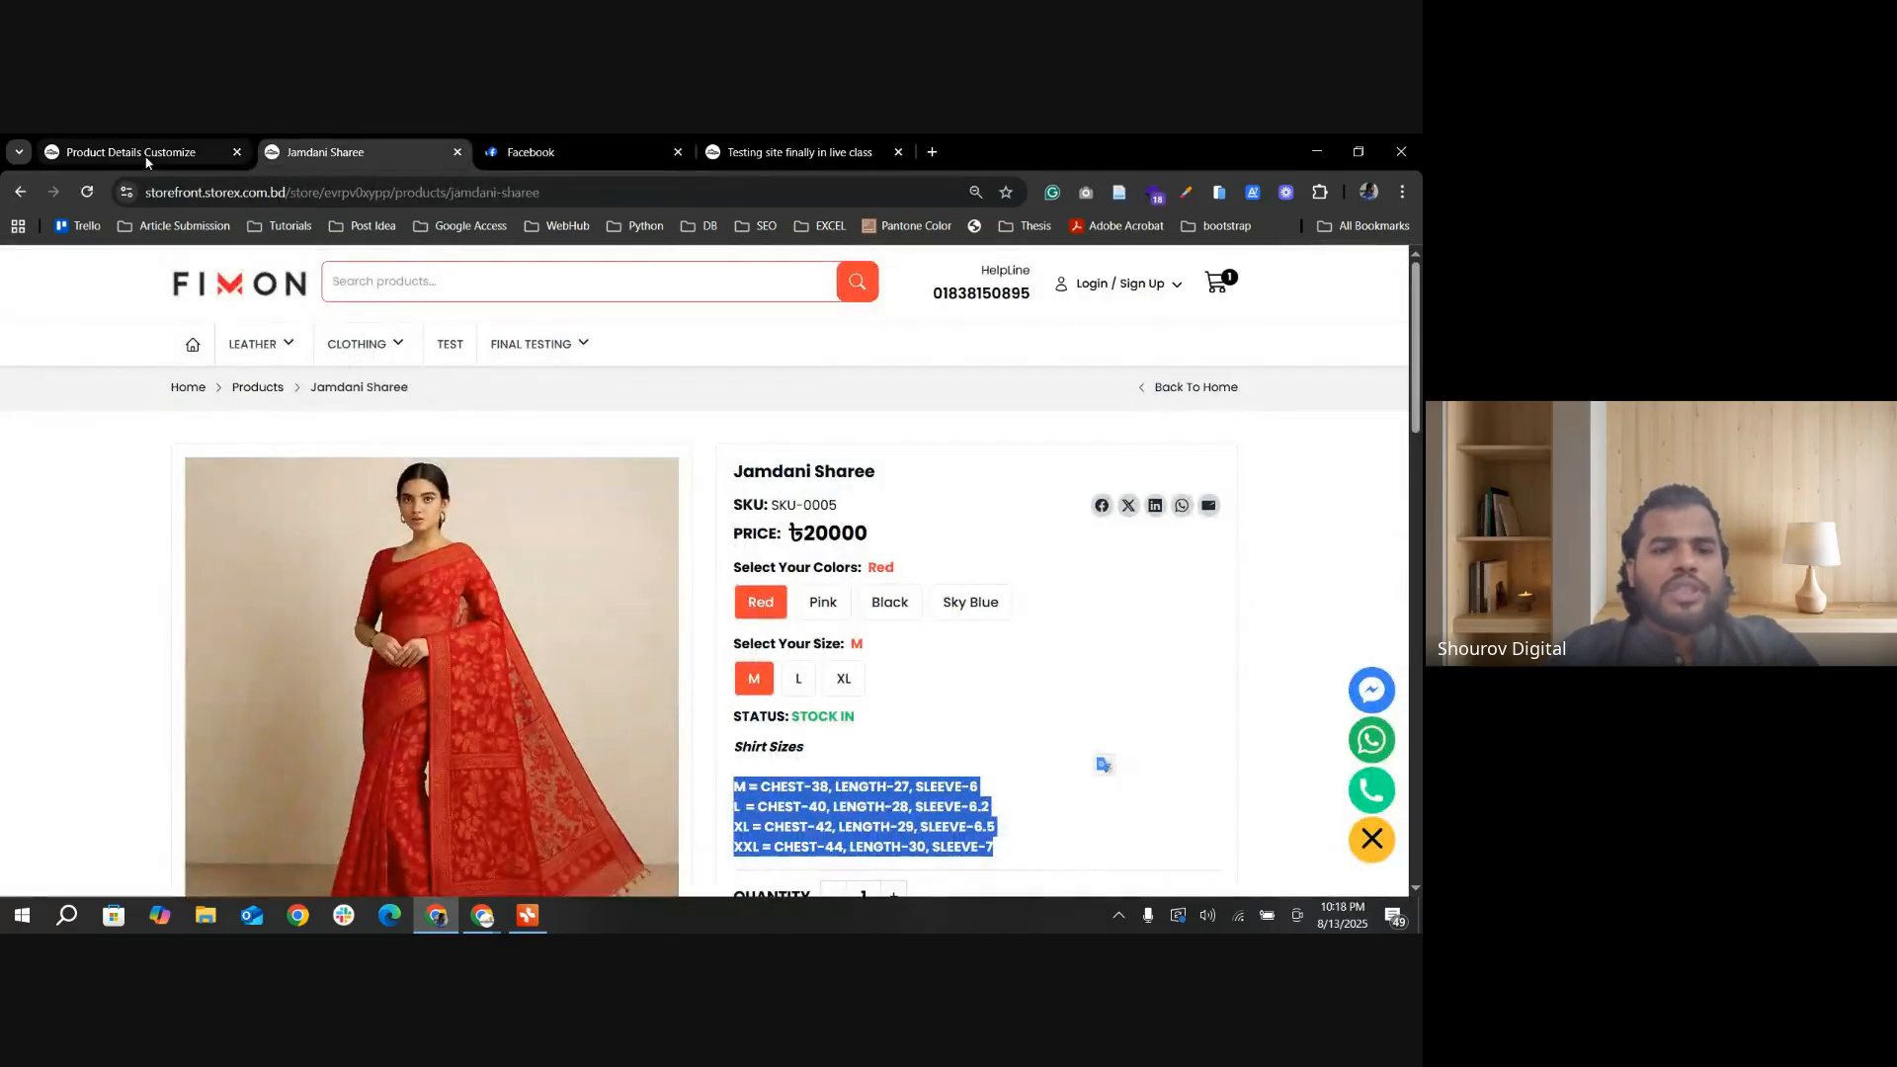
scroll(915, 686, "down", 4)
scroll(1133, 435, "up", 3)
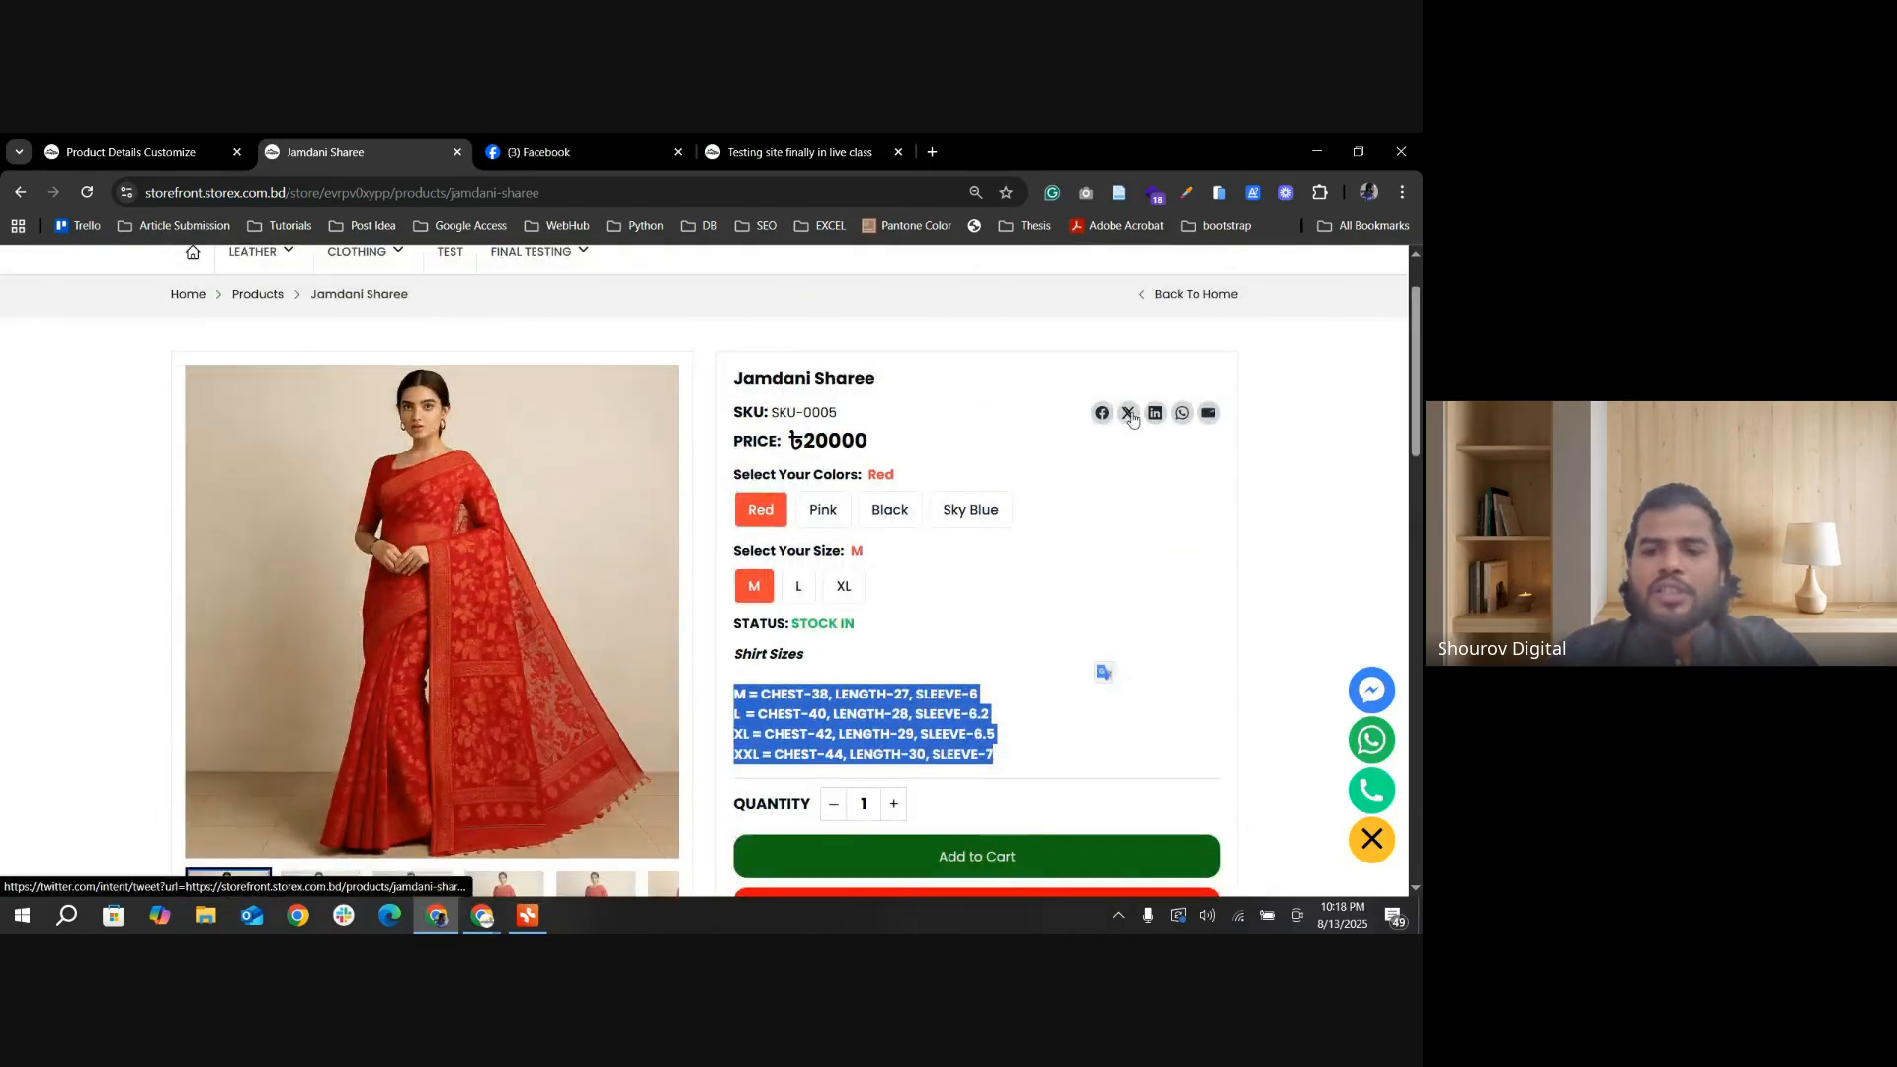
left_click(1129, 413)
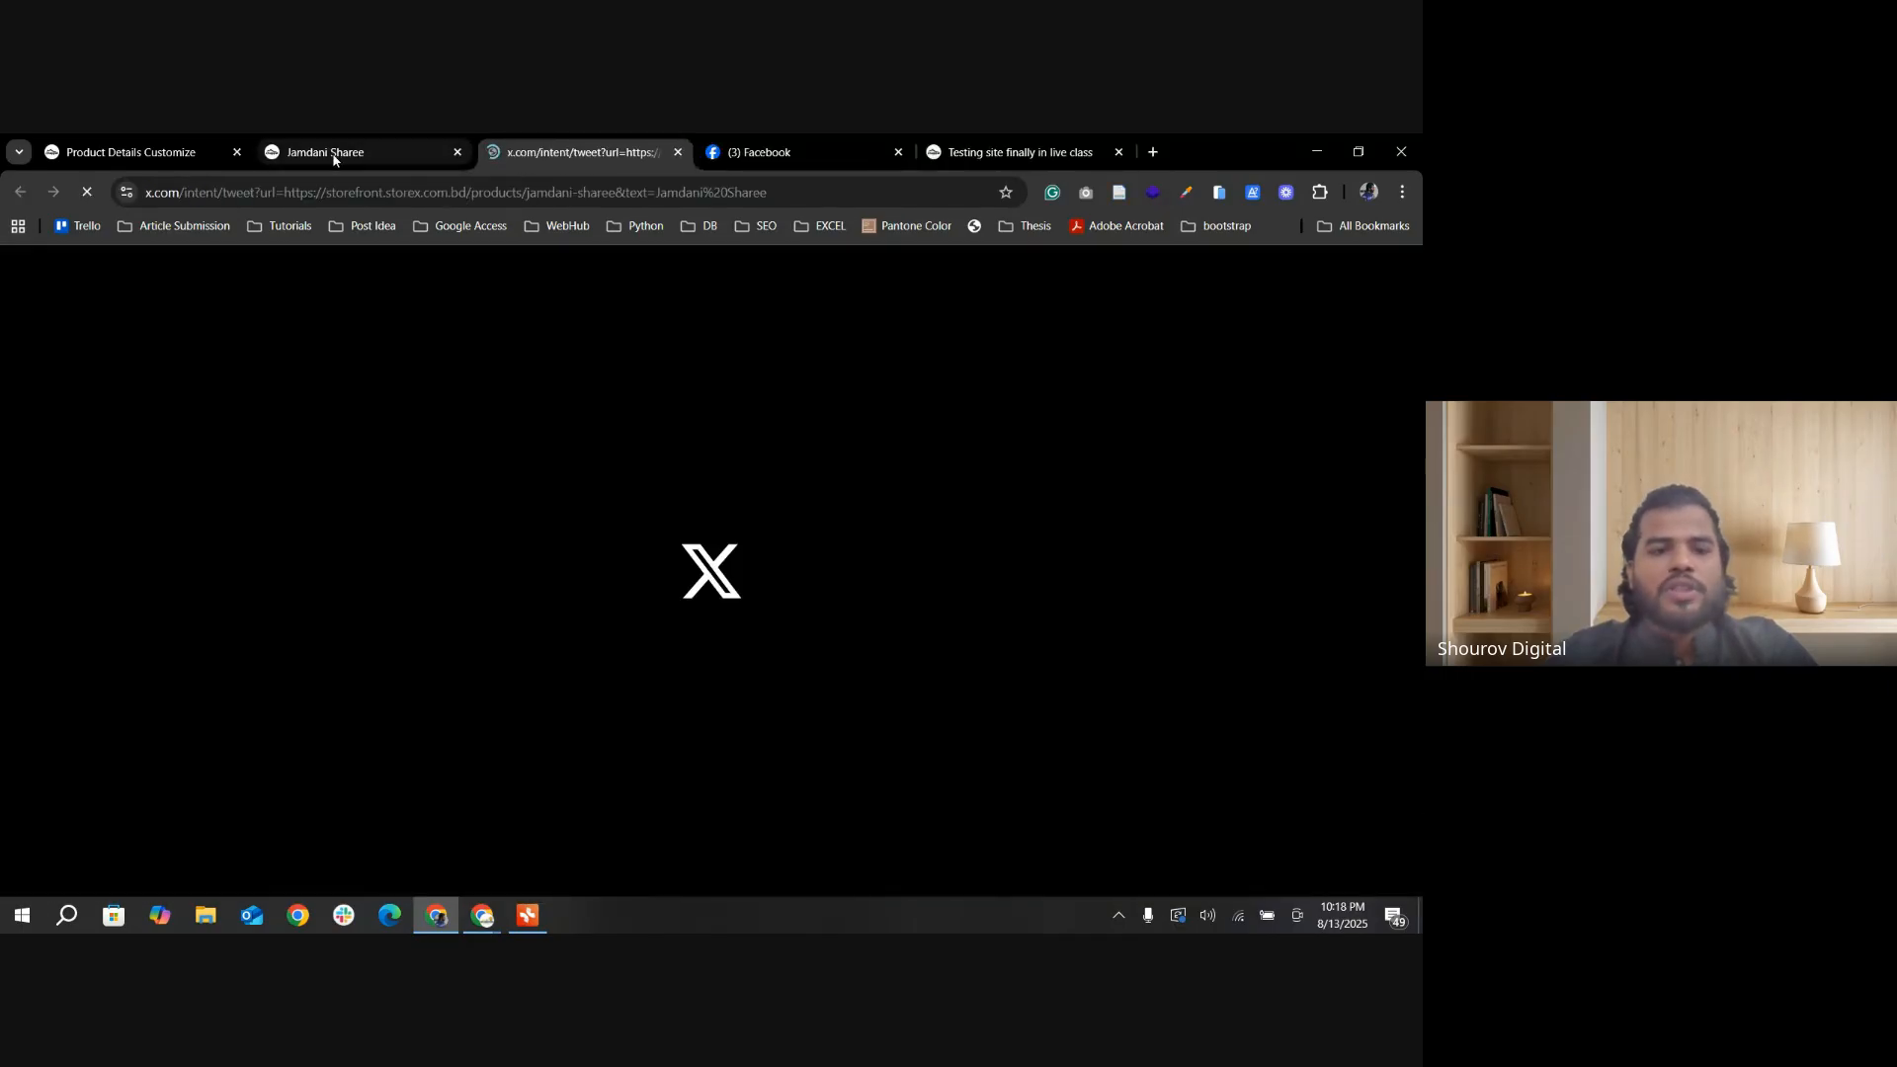
Step: Inspect the Facebook share post preview, discard the post, and close the X share page
left_click(333, 156)
left_click(794, 152)
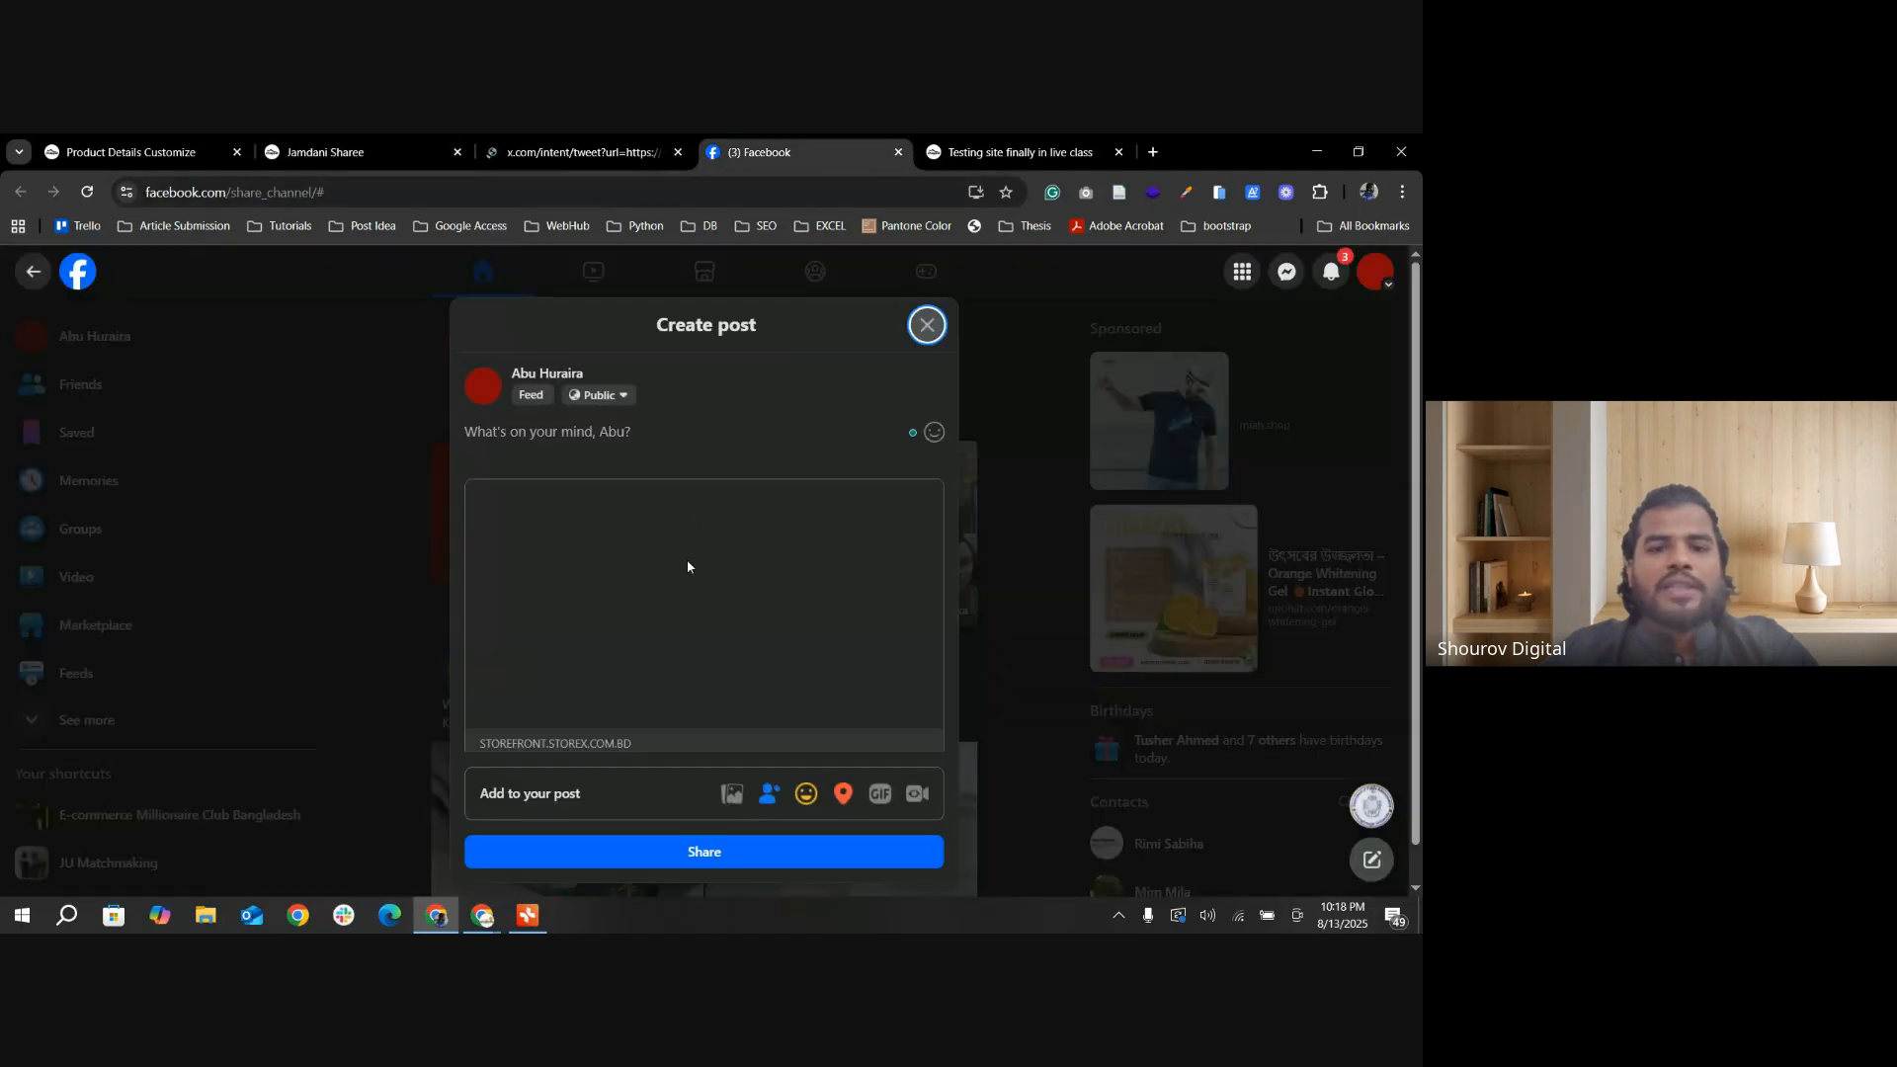
scroll(650, 682, "down", 1)
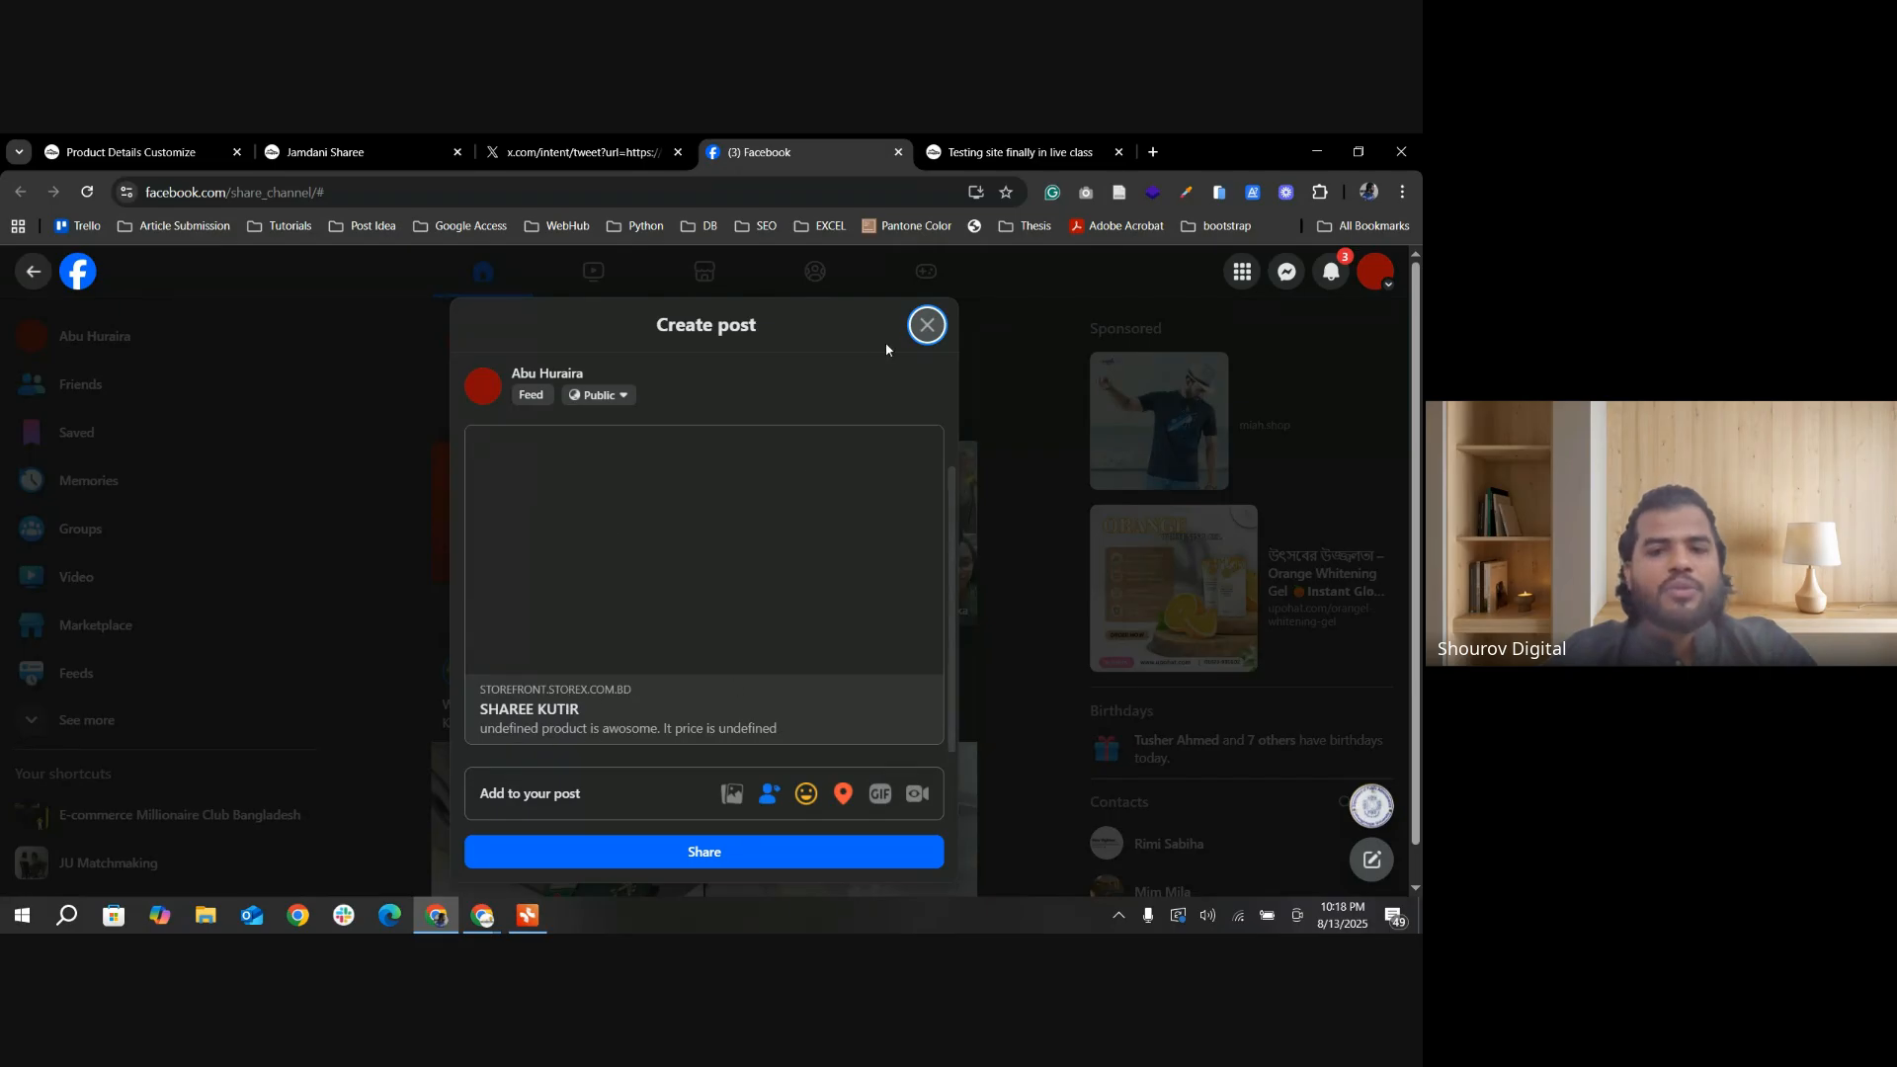
left_click(927, 325)
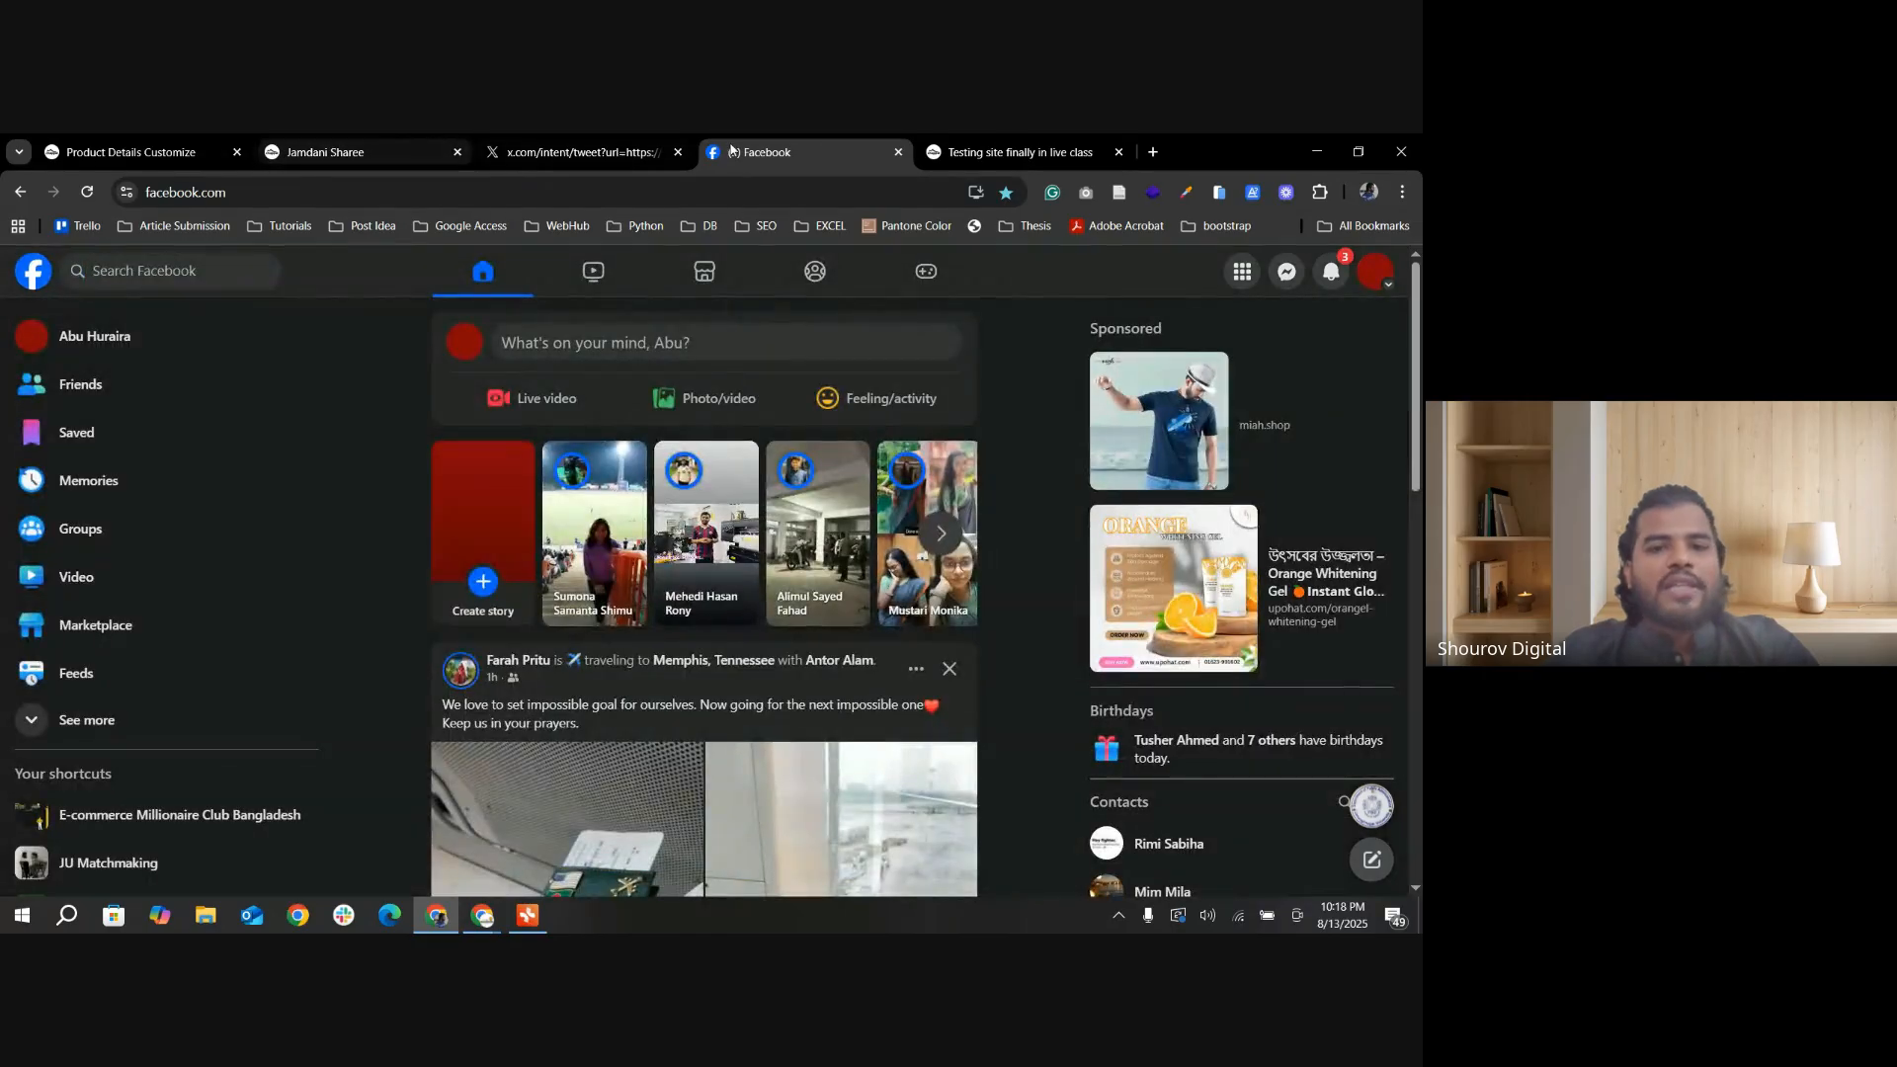
left_click(678, 151)
left_click(328, 156)
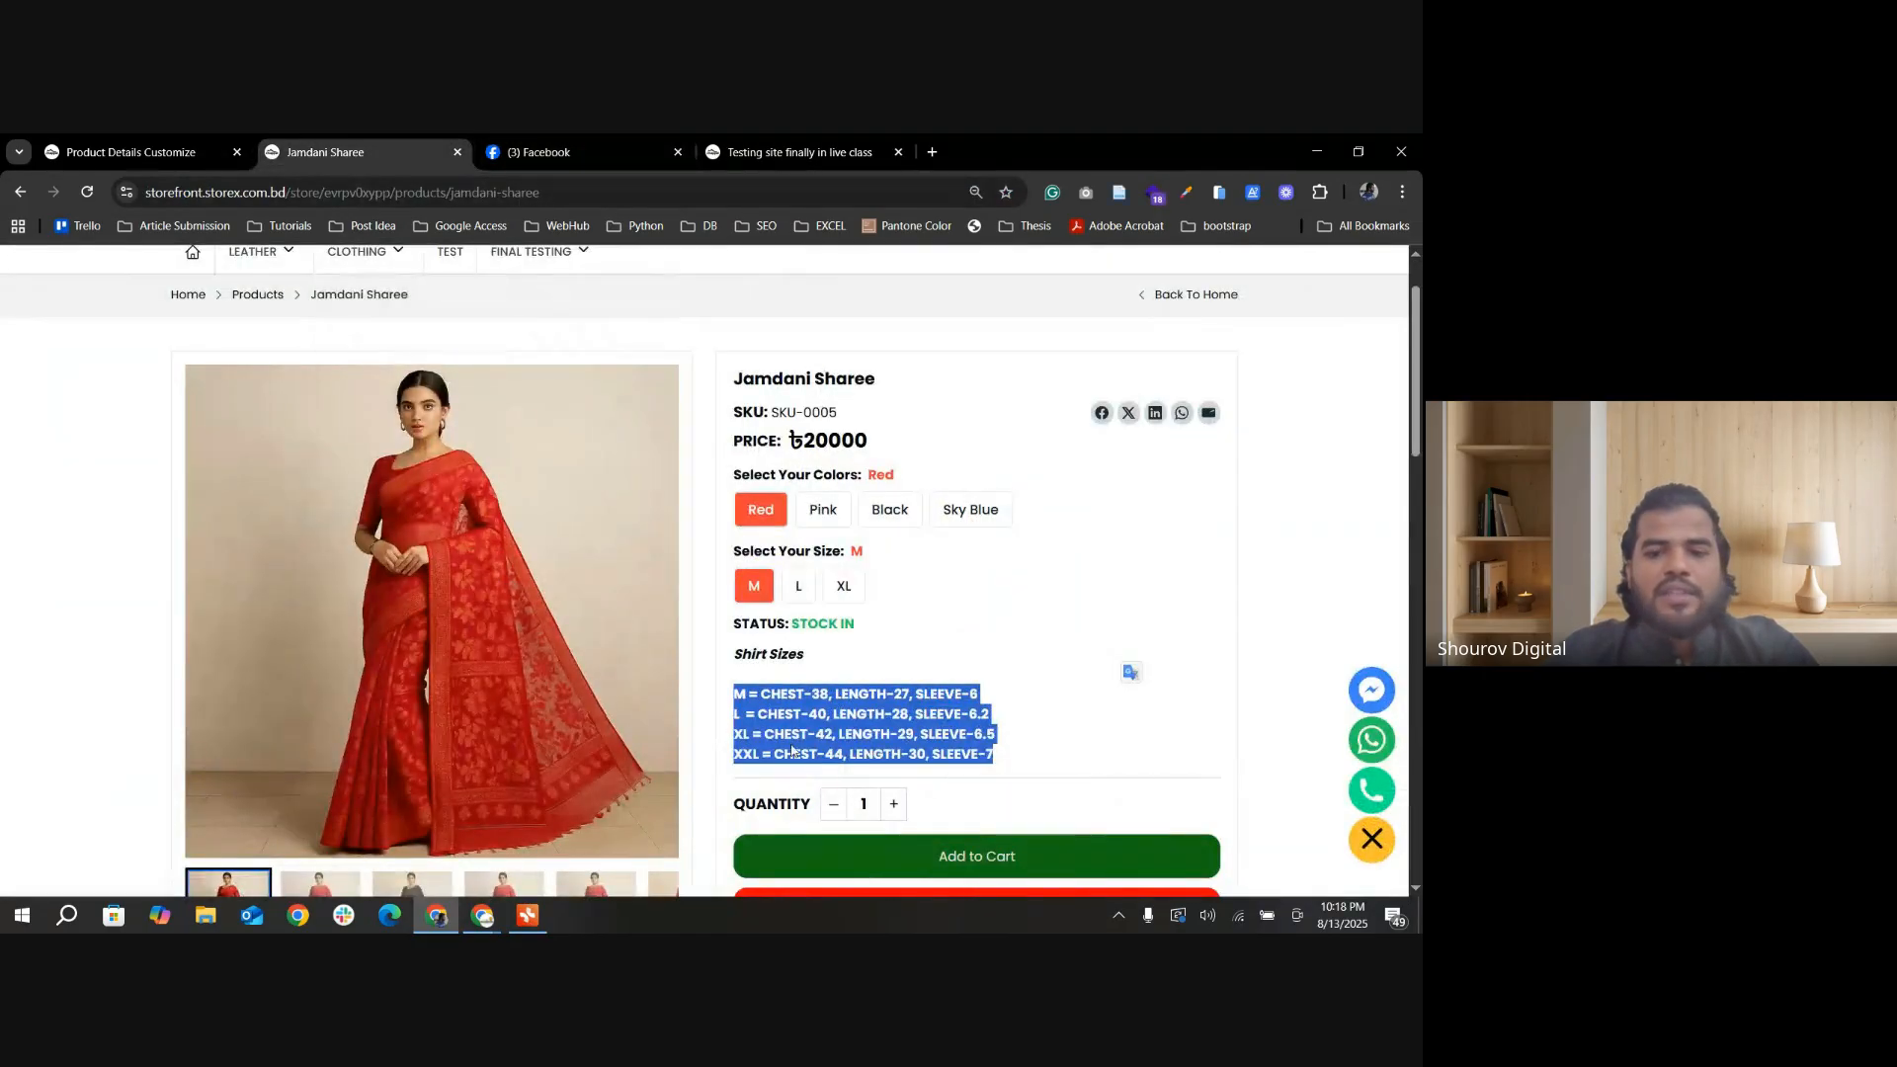
Step: Review the share toggles in Others Settings and the Related Products layout options in the product details settings
left_click(130, 151)
scroll(914, 583, "down", 3)
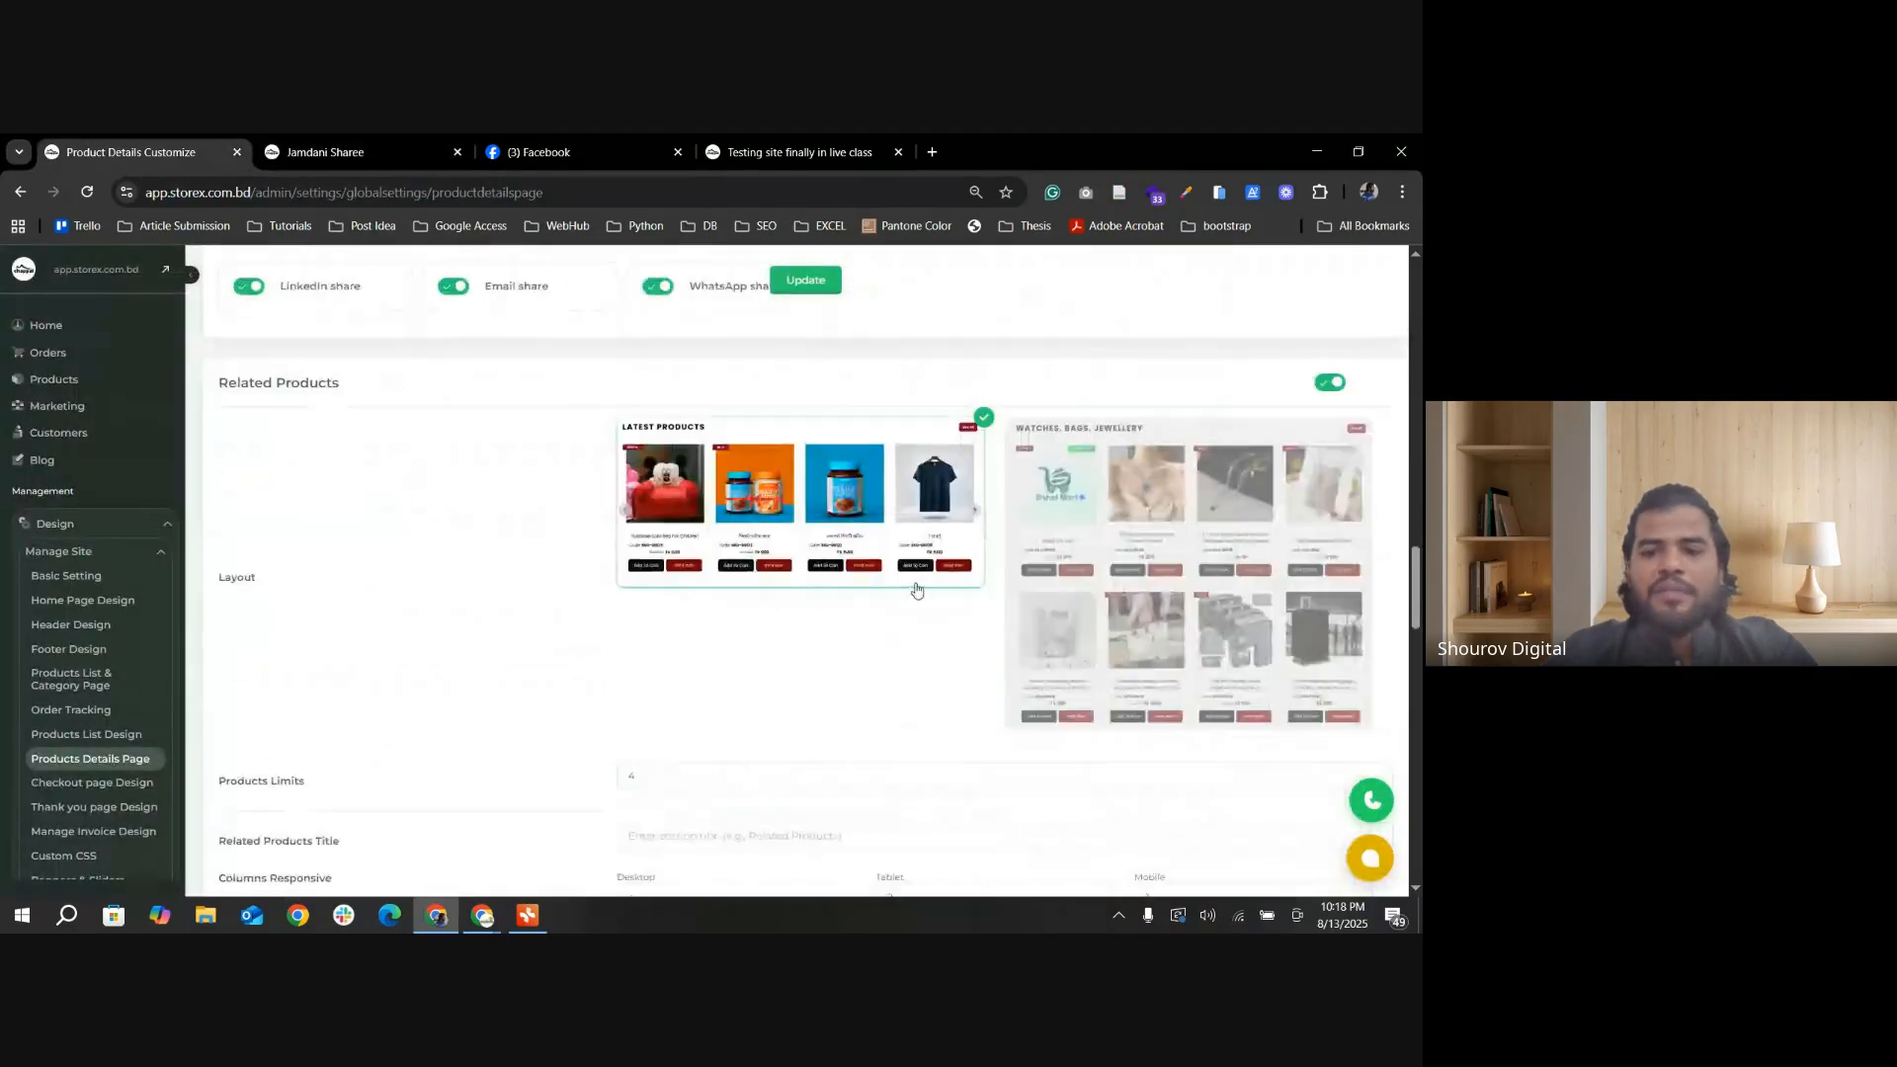
scroll(1003, 500, "up", 3)
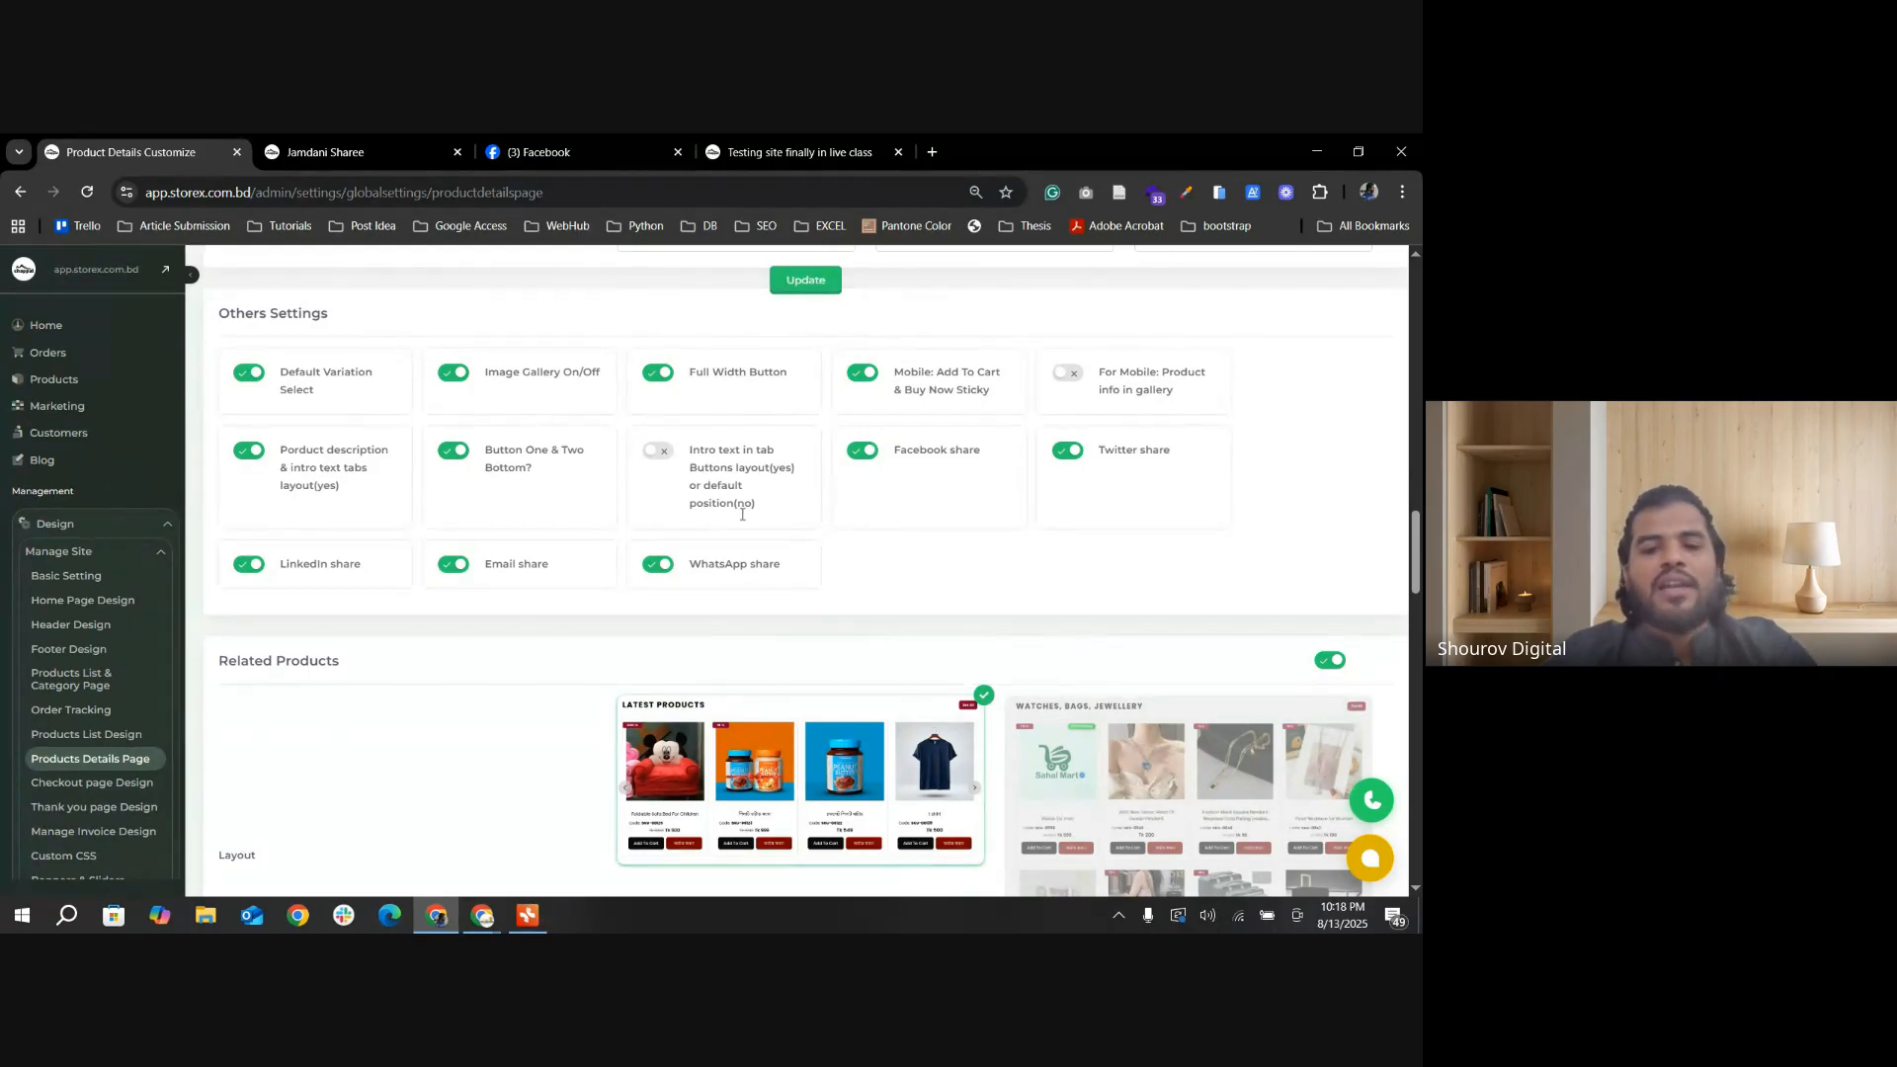
left_click(415, 155)
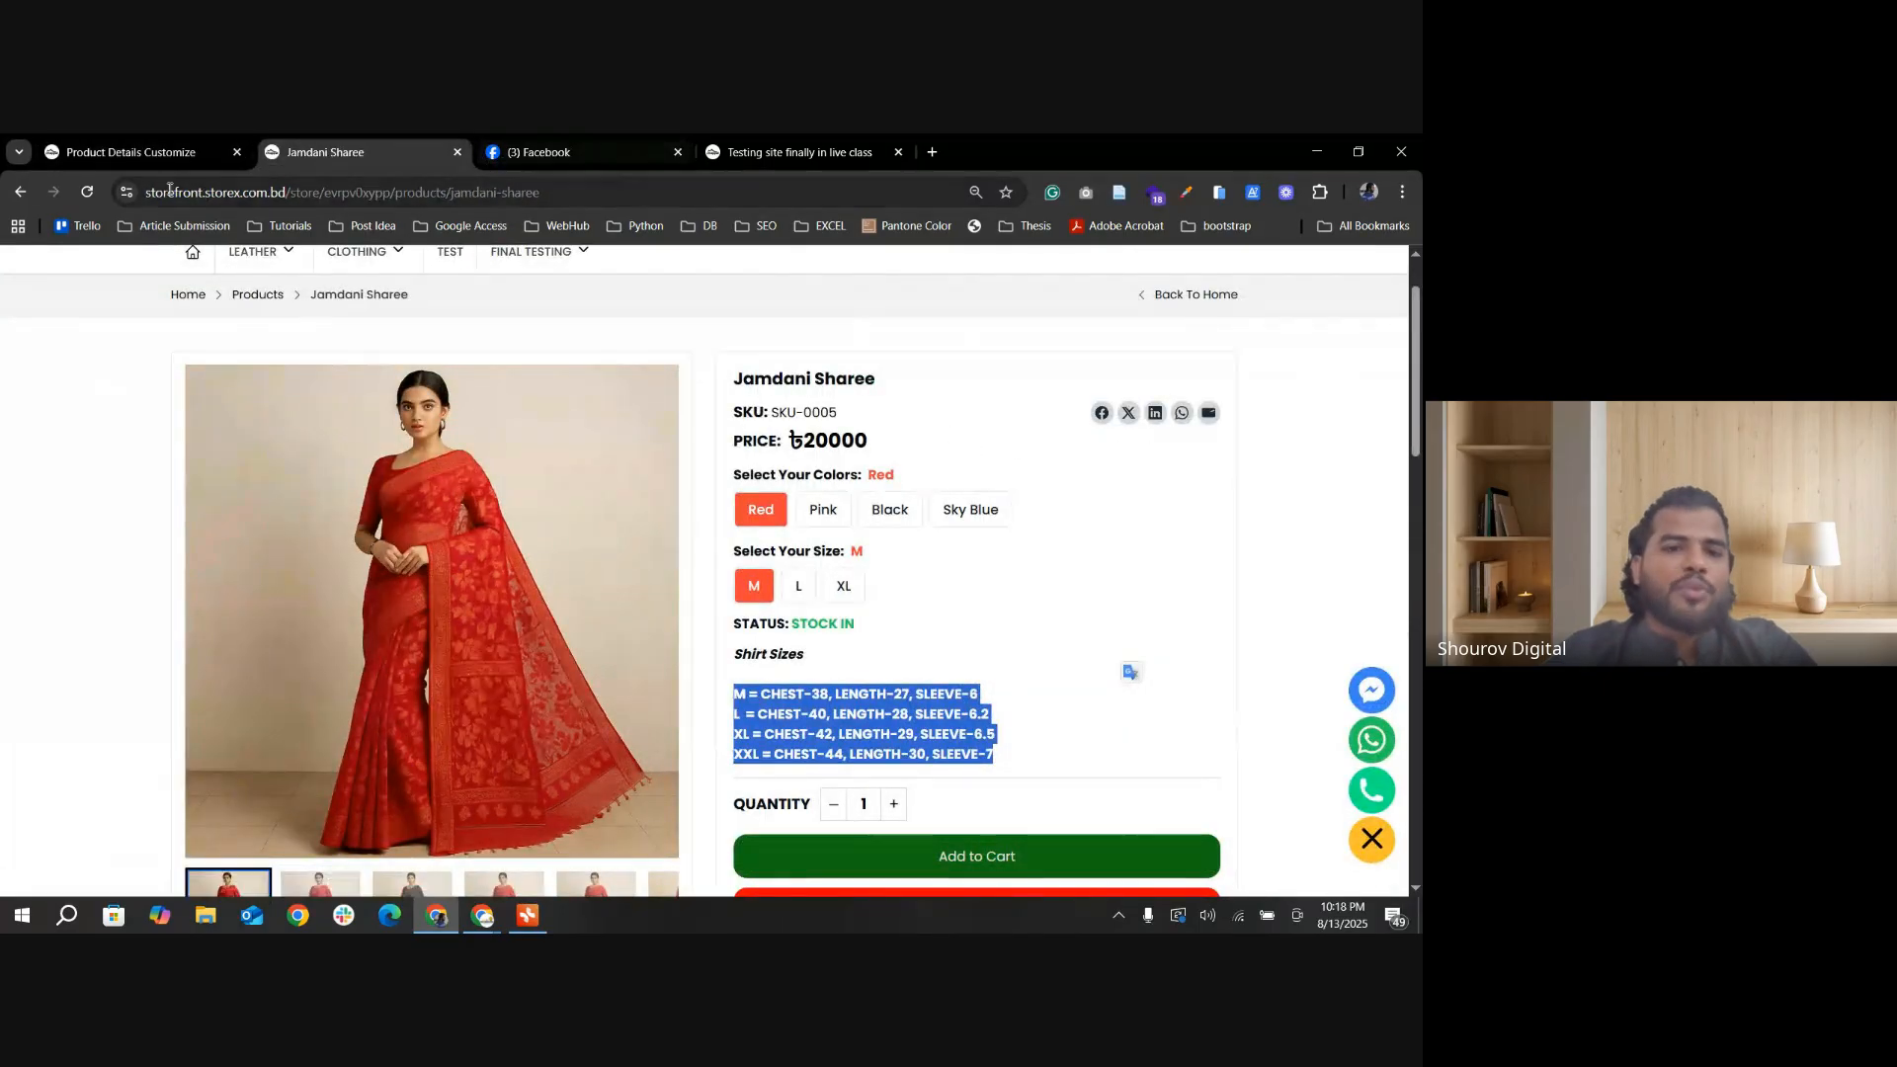
left_click(138, 152)
scroll(647, 539, "down", 5)
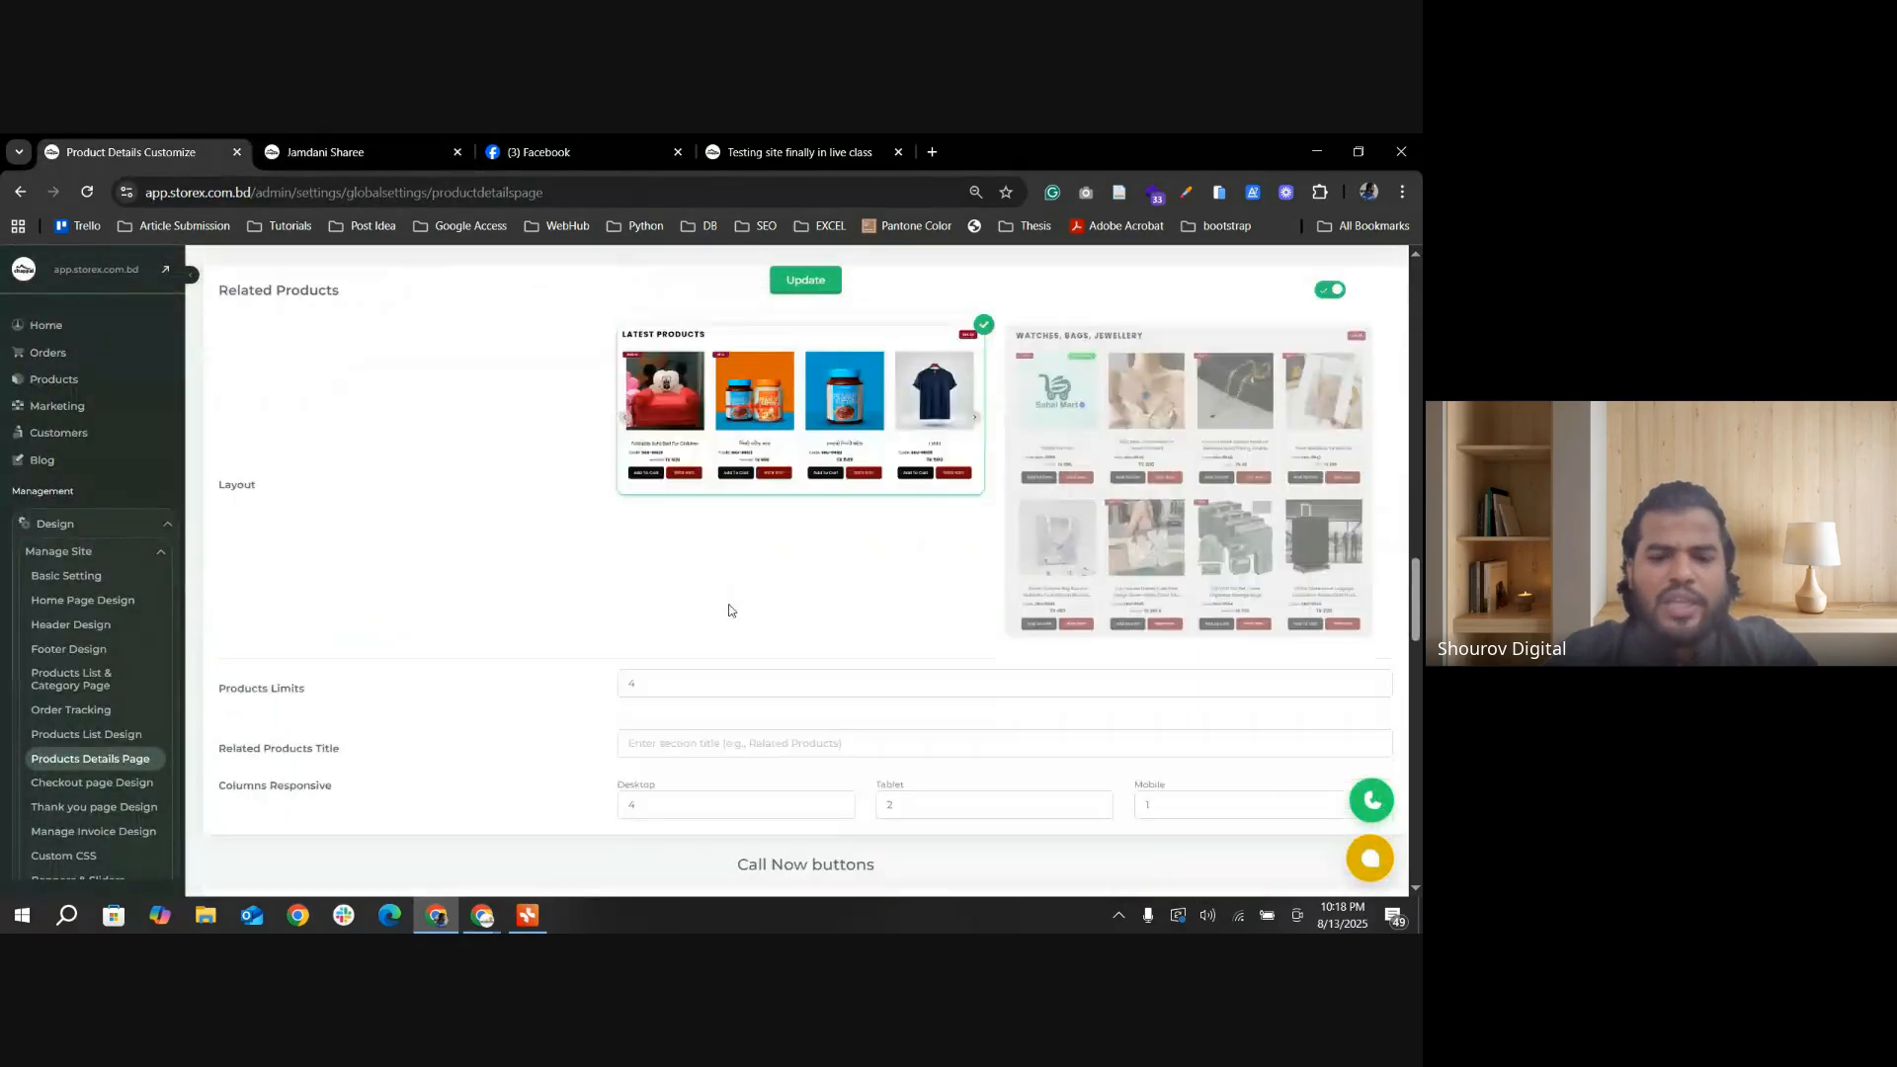
Step: Review the Call Now buttons settings and compare them with the two call buttons on the Jamdani Sharee page
scroll(635, 640, "down", 1)
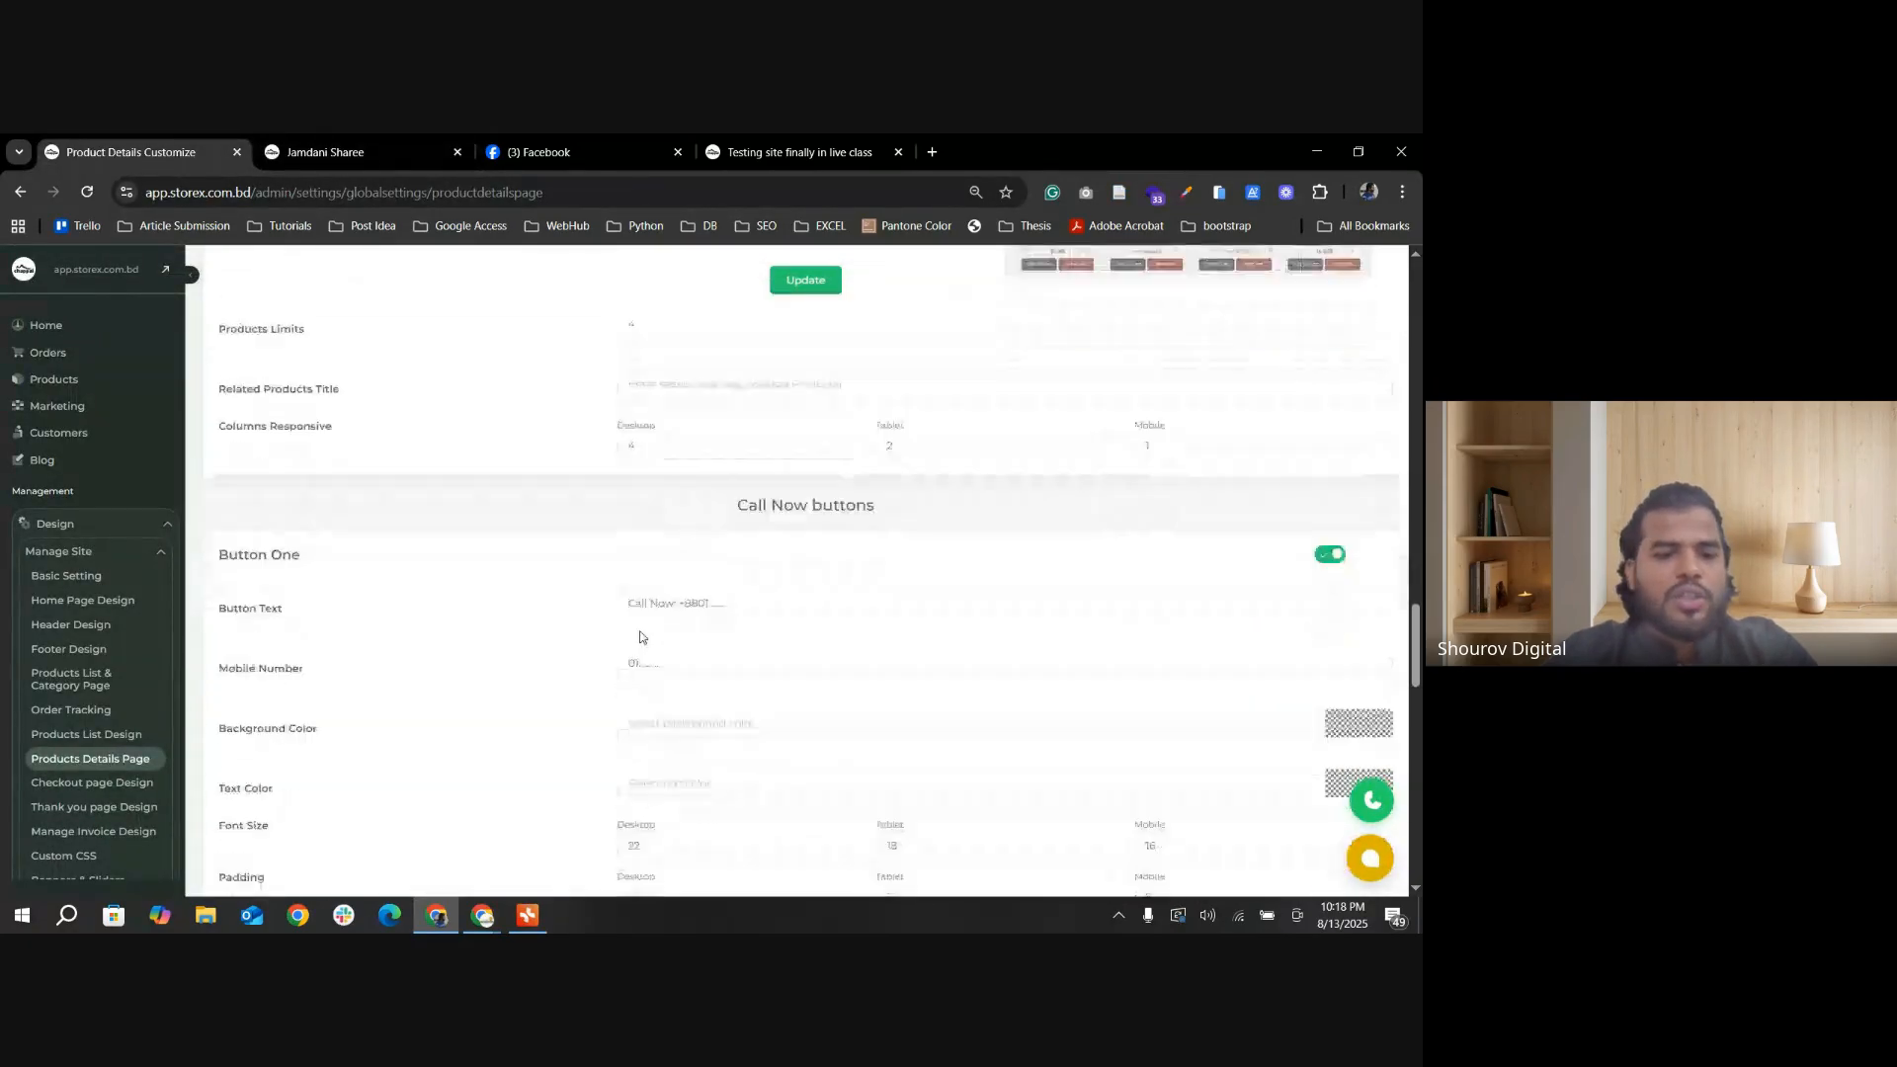
scroll(691, 618, "down", 1)
scroll(593, 494, "up", 1)
left_click(326, 152)
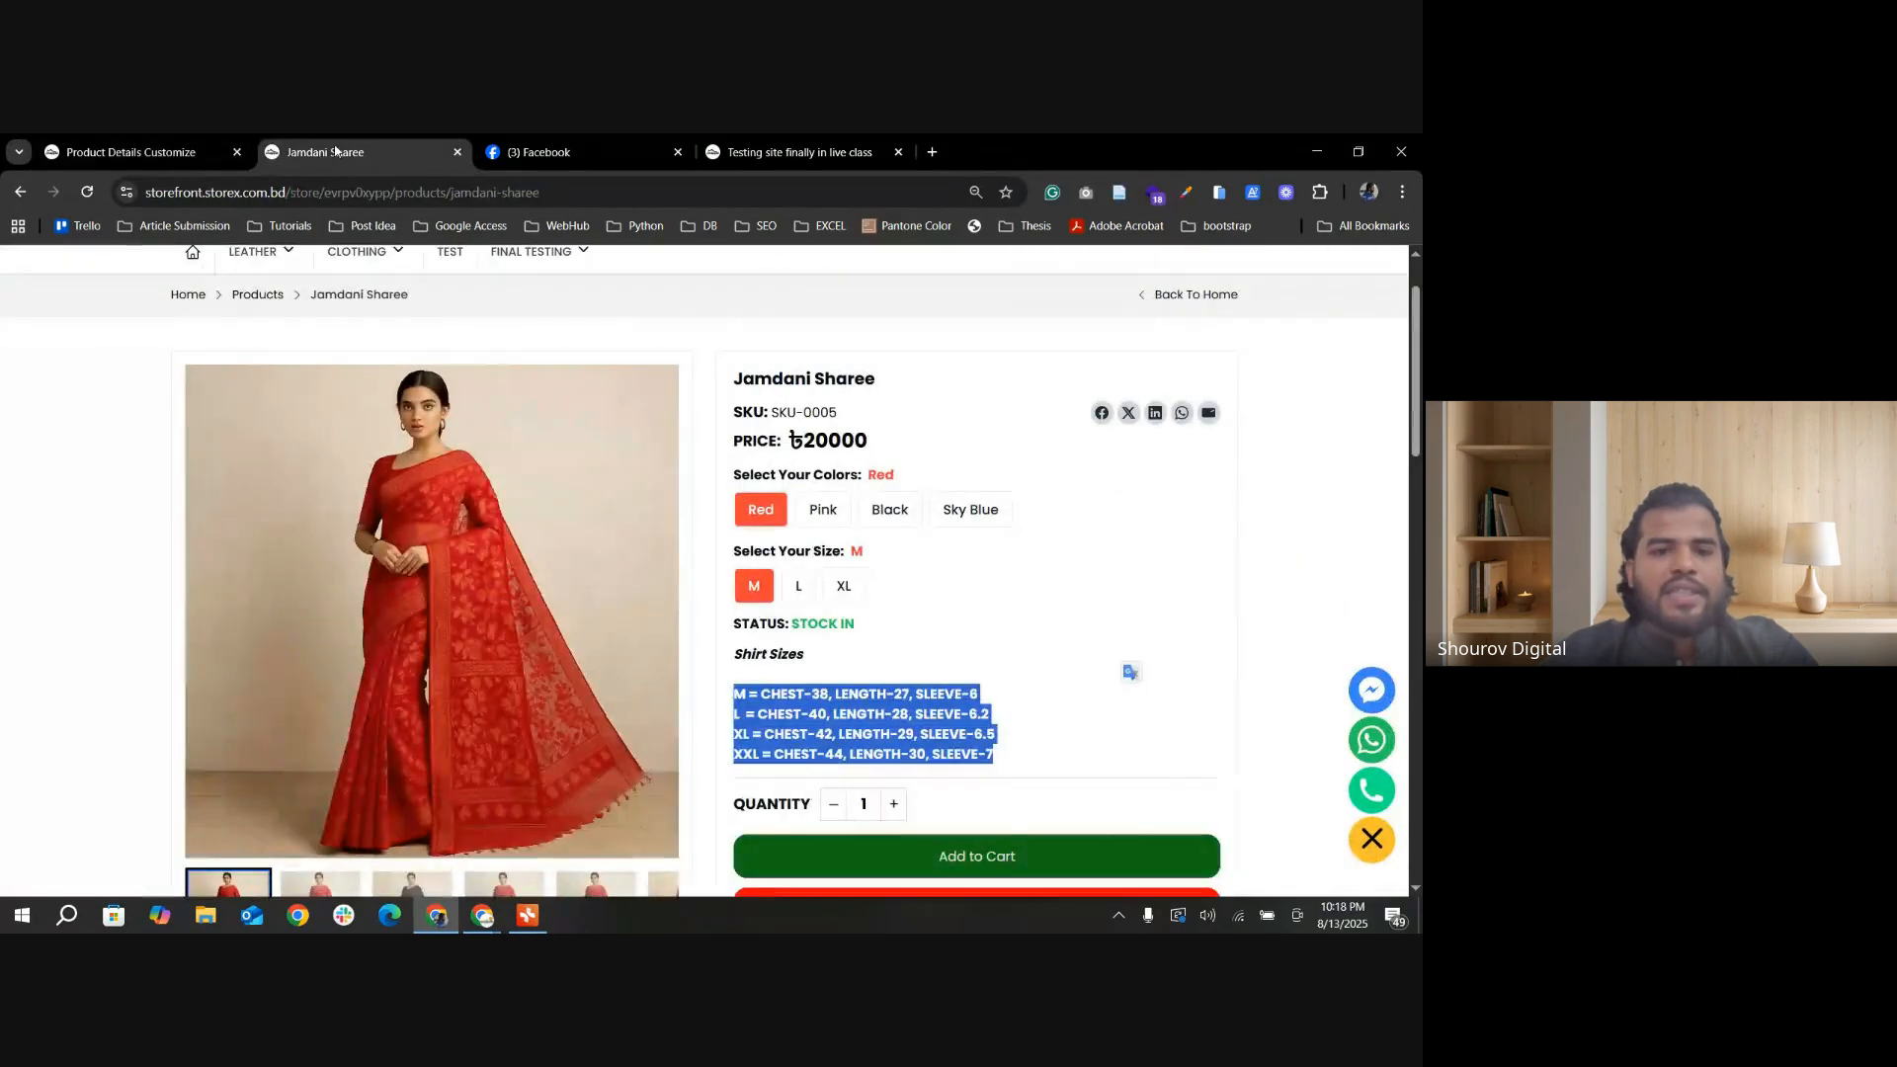
scroll(952, 593, "down", 3)
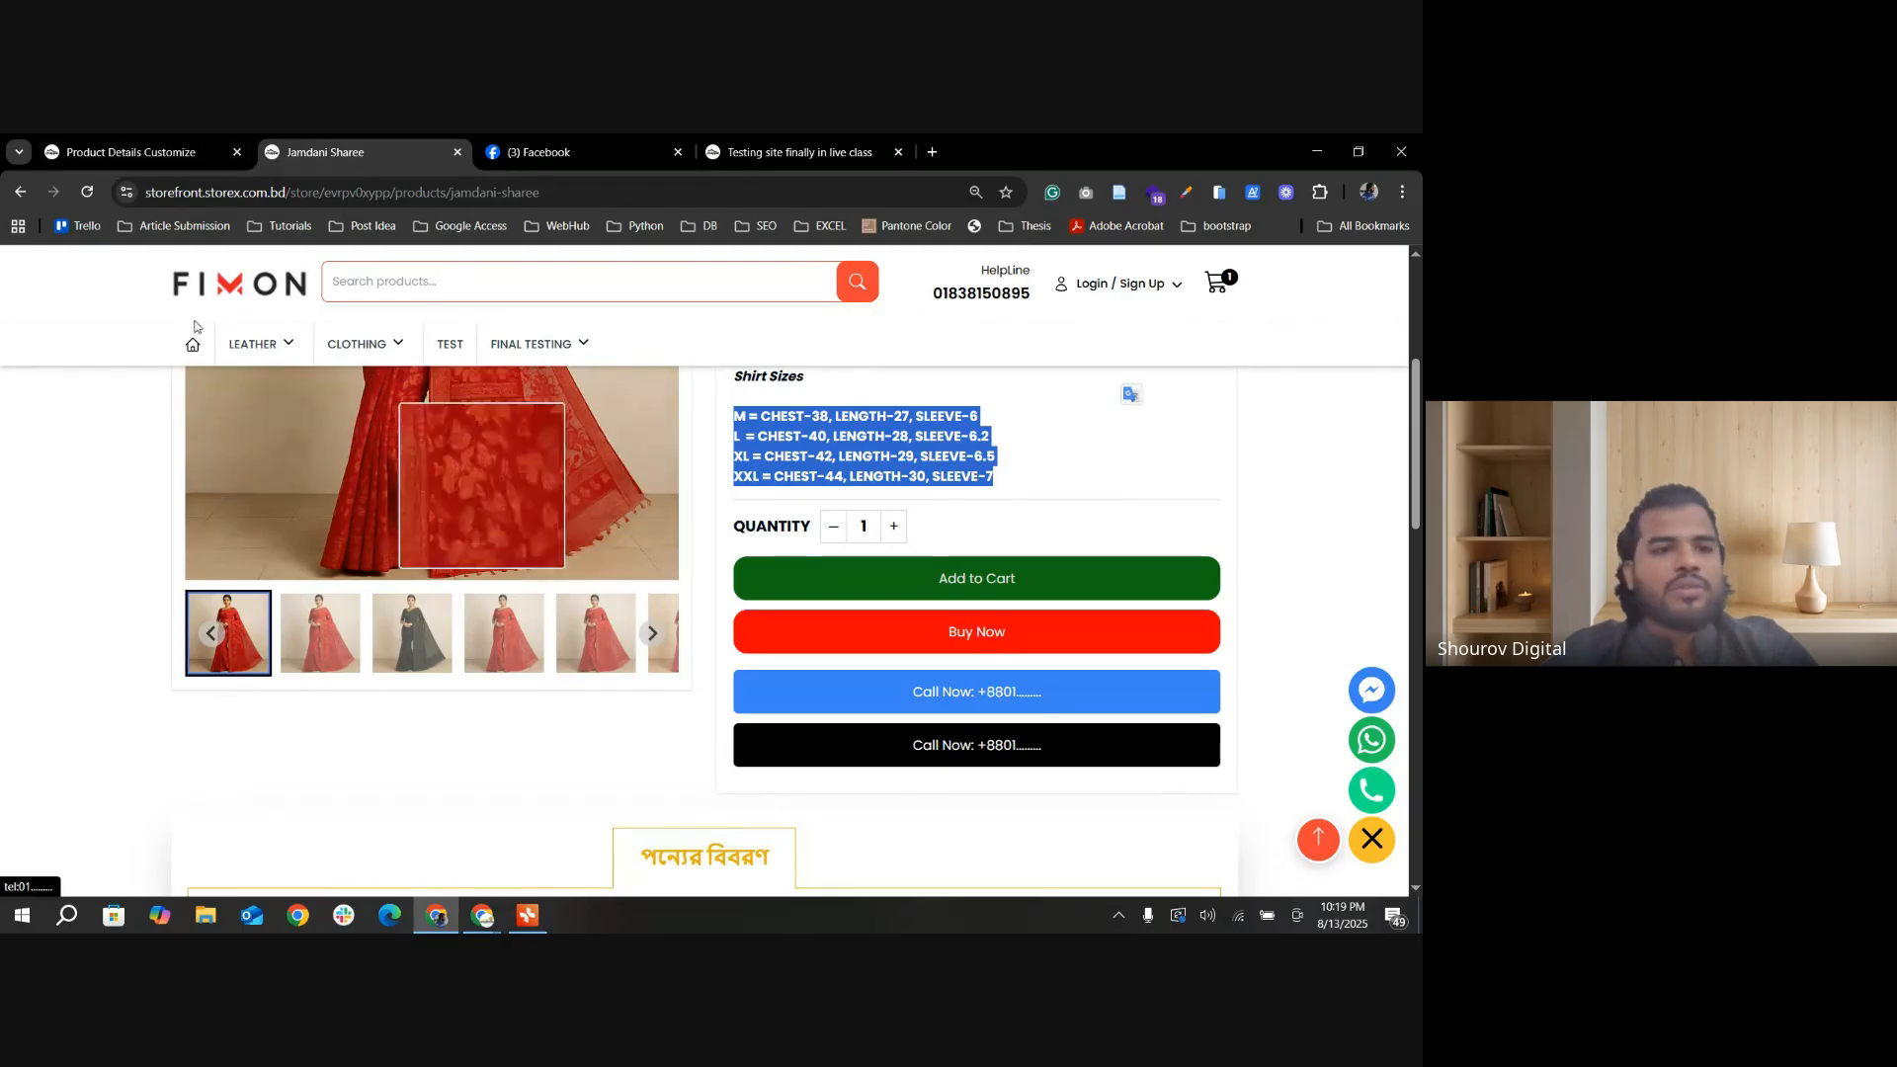
Step: Set Button One's text to Call Now, enter the shop's mobile number, and update the settings
left_click(175, 143)
scroll(761, 567, "down", 4)
scroll(570, 548, "up", 1)
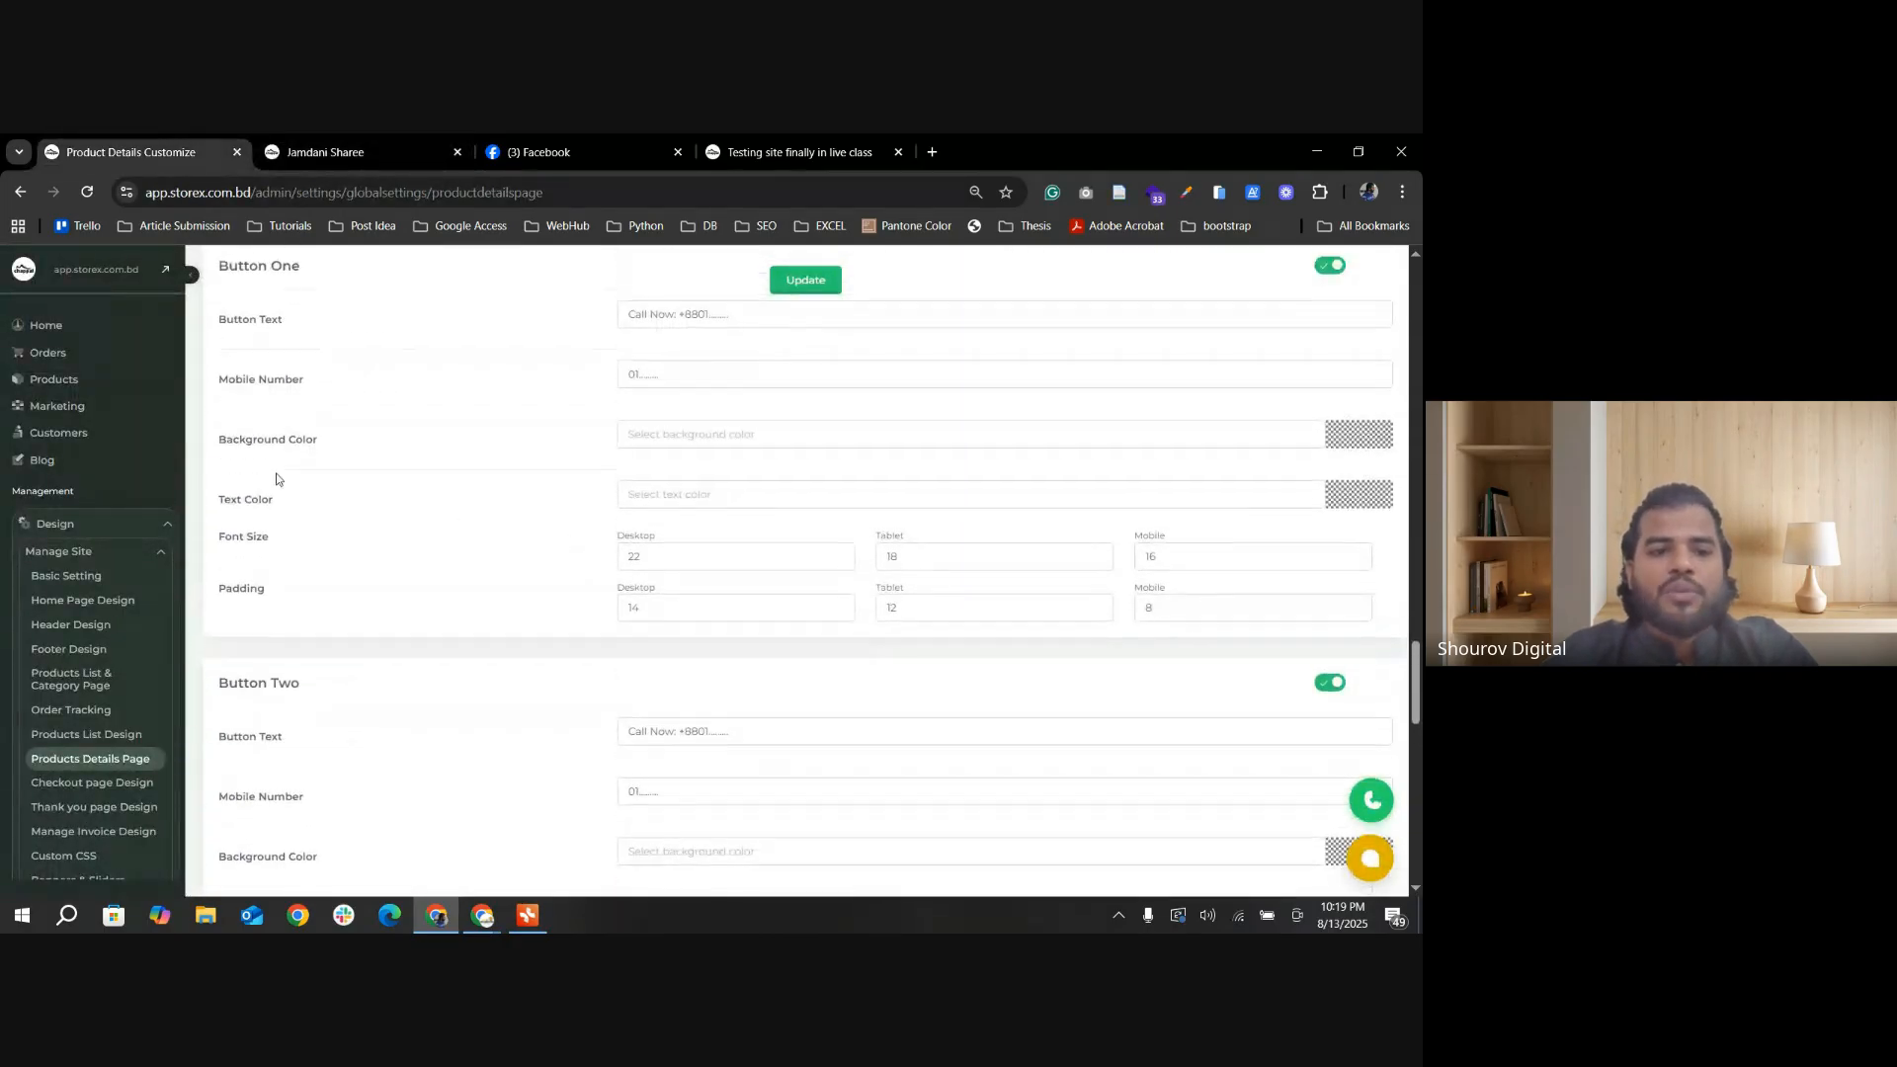
scroll(509, 479, "up", 1)
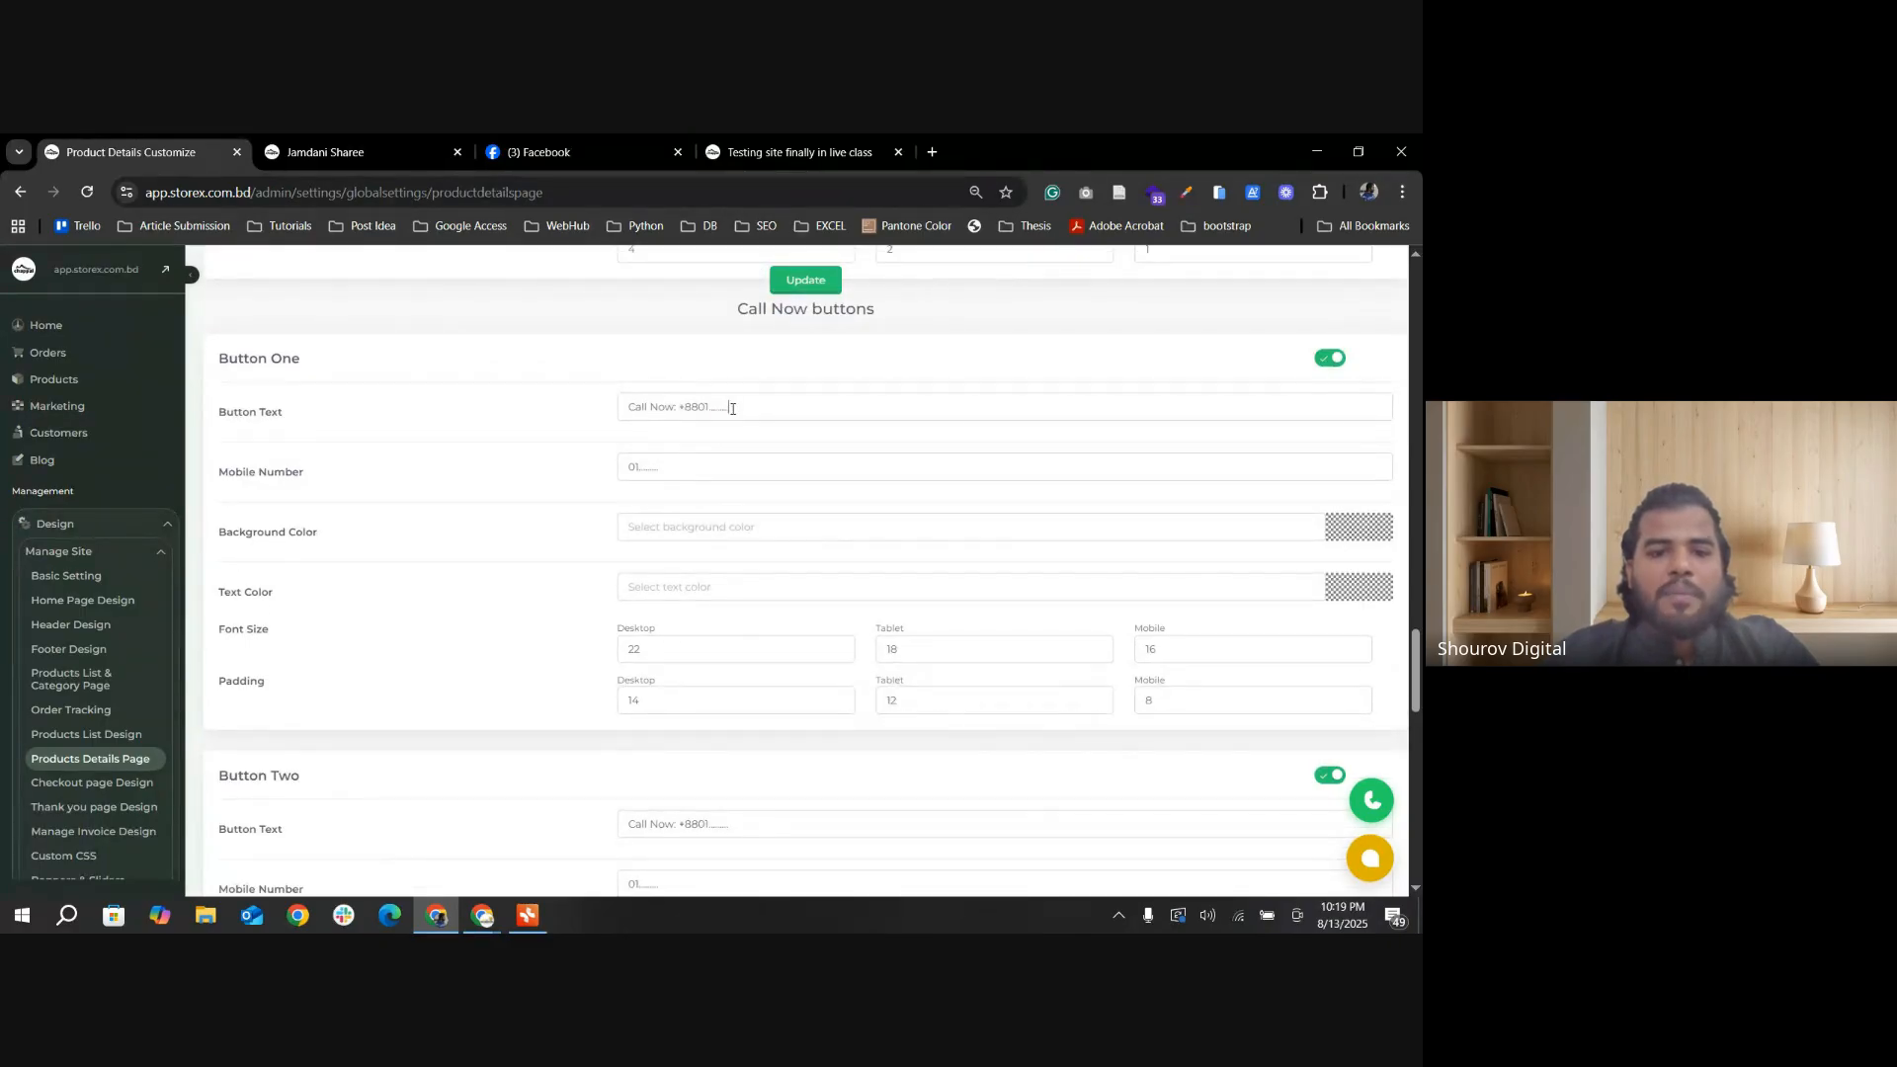
left_click_drag(732, 408, 713, 408)
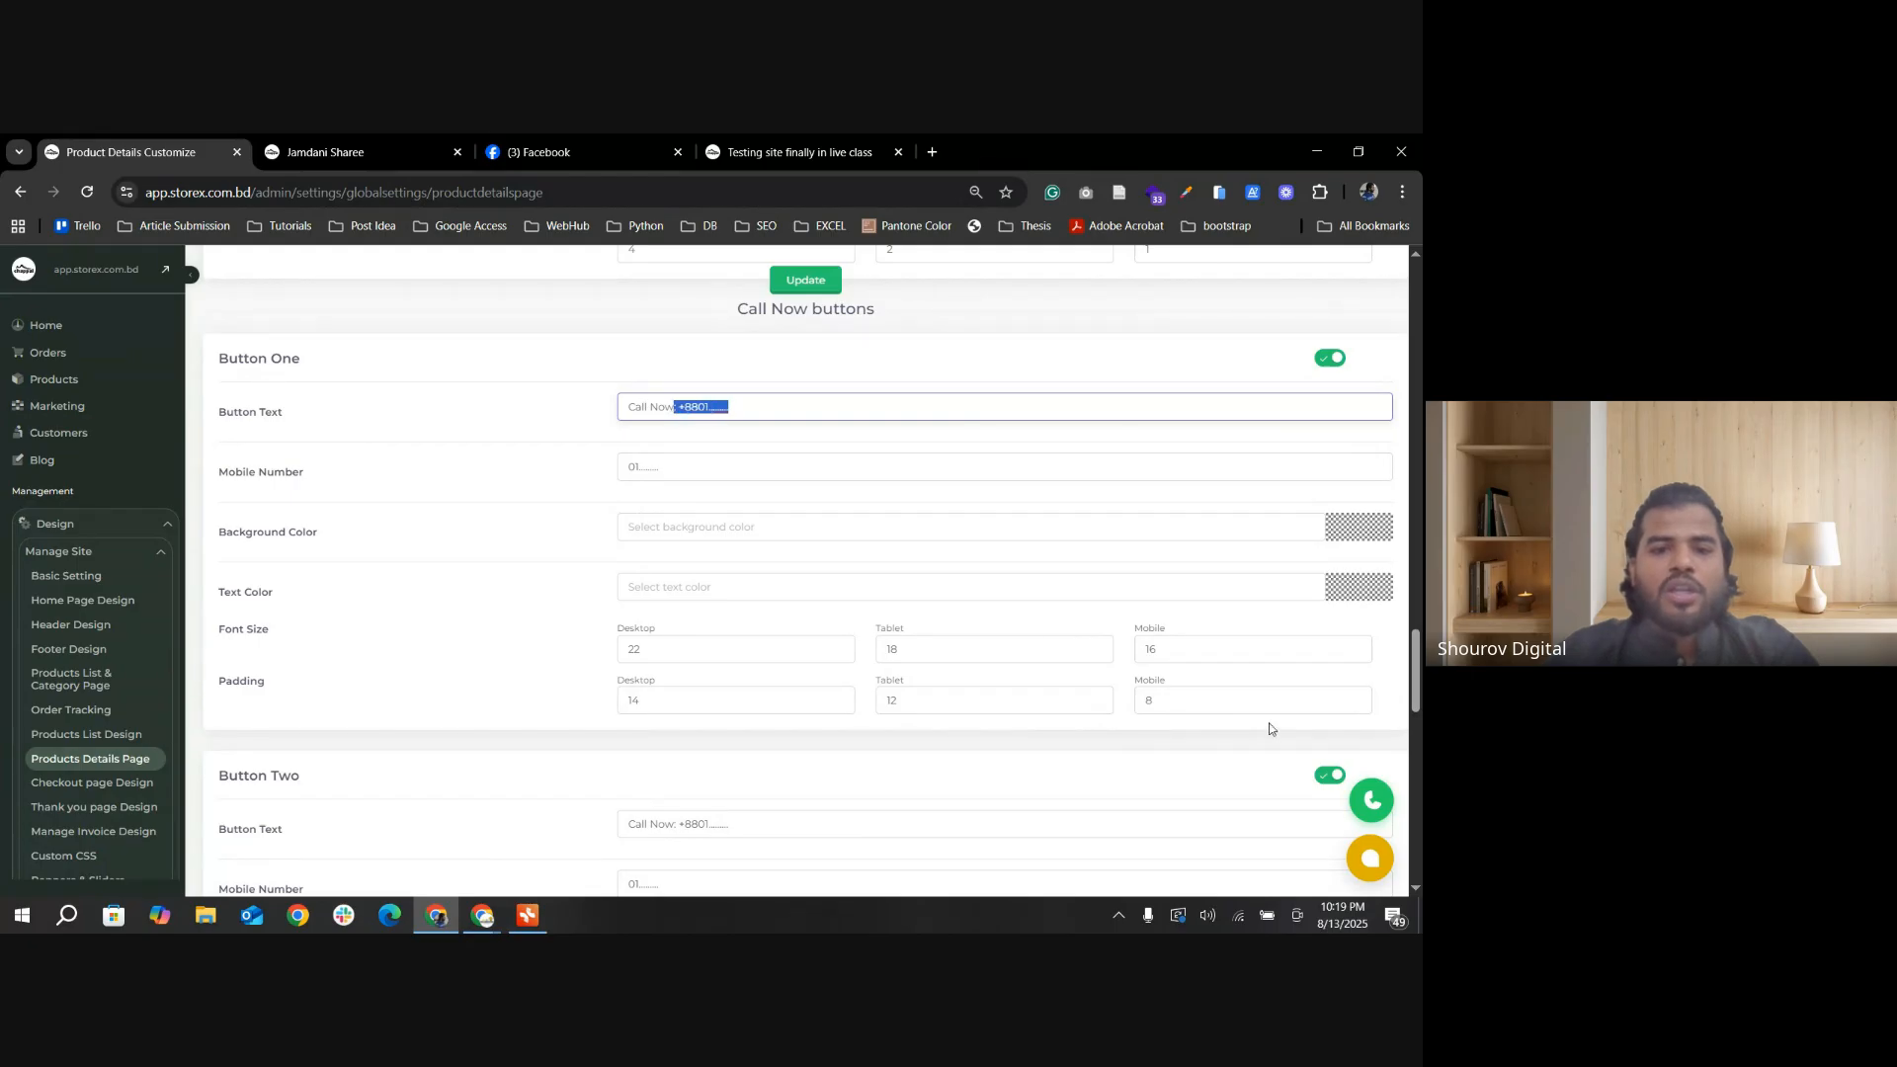
key("BackSpace")
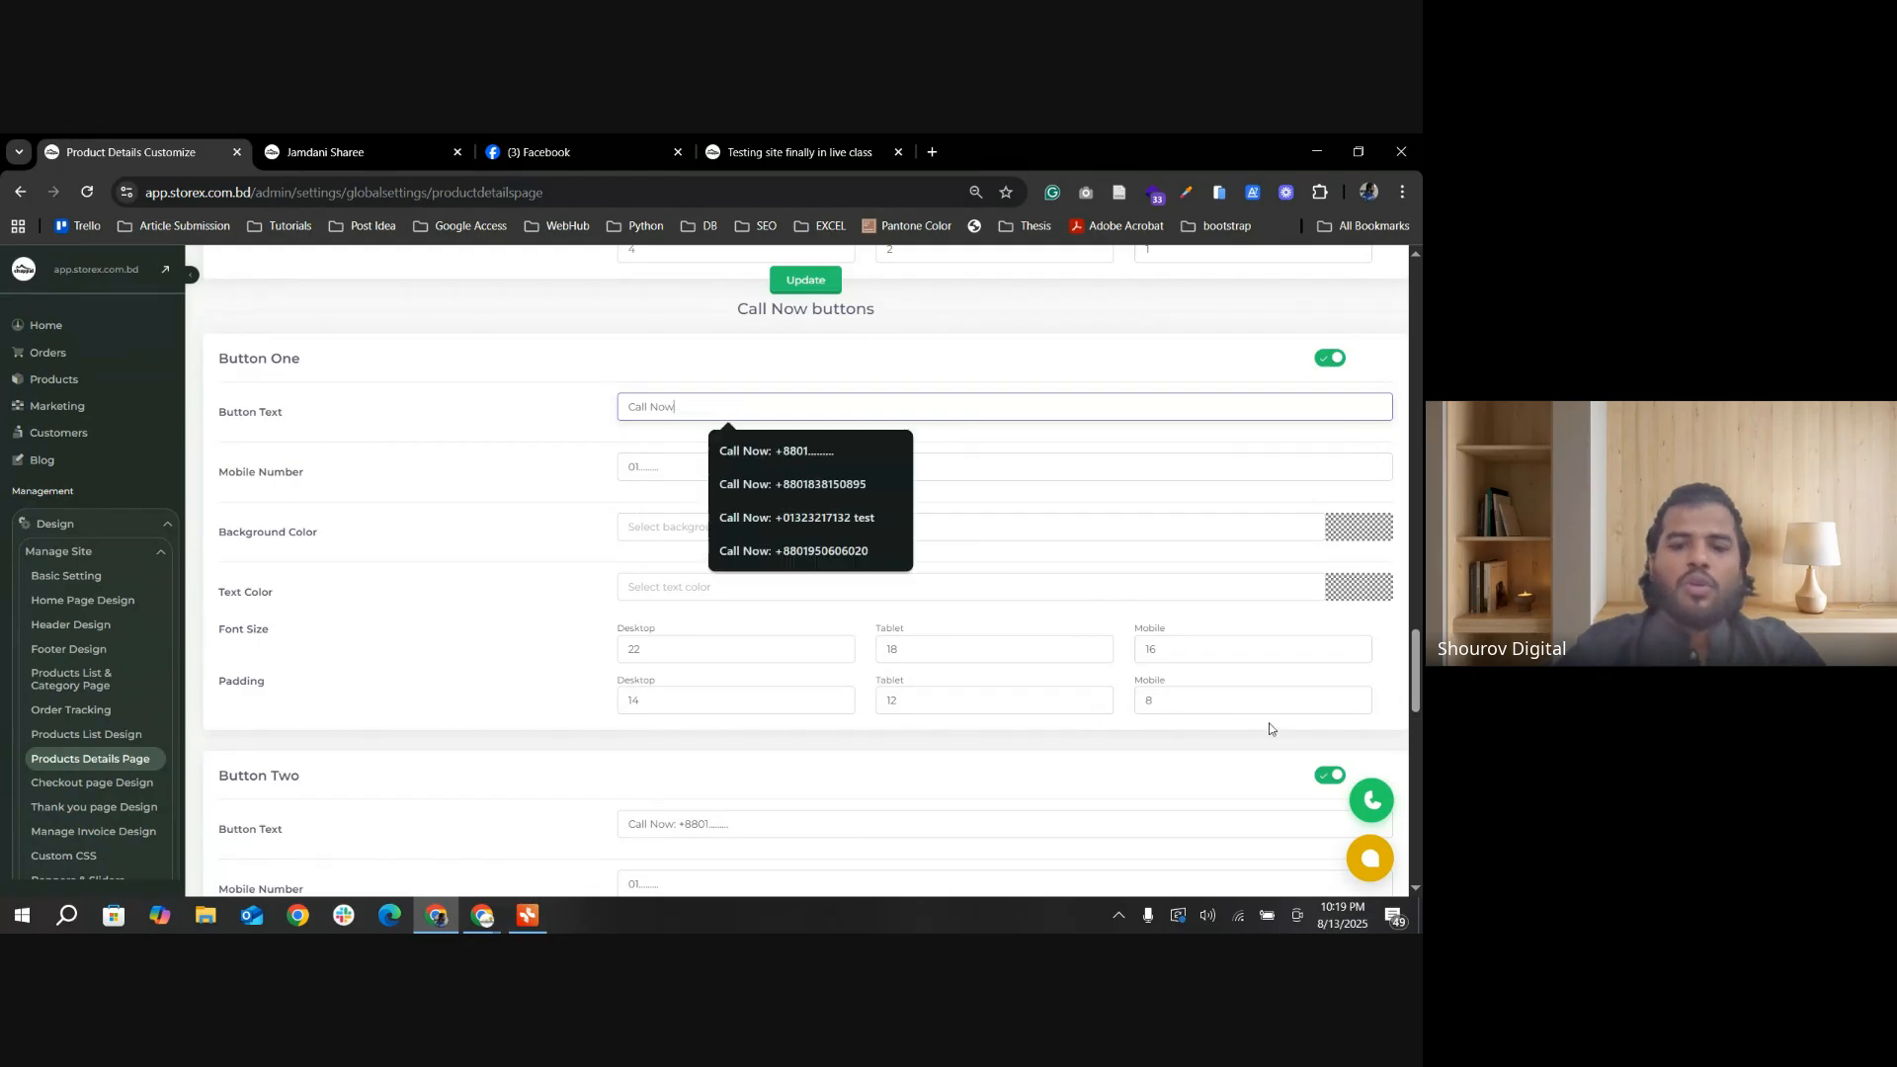
triple_click(661, 470)
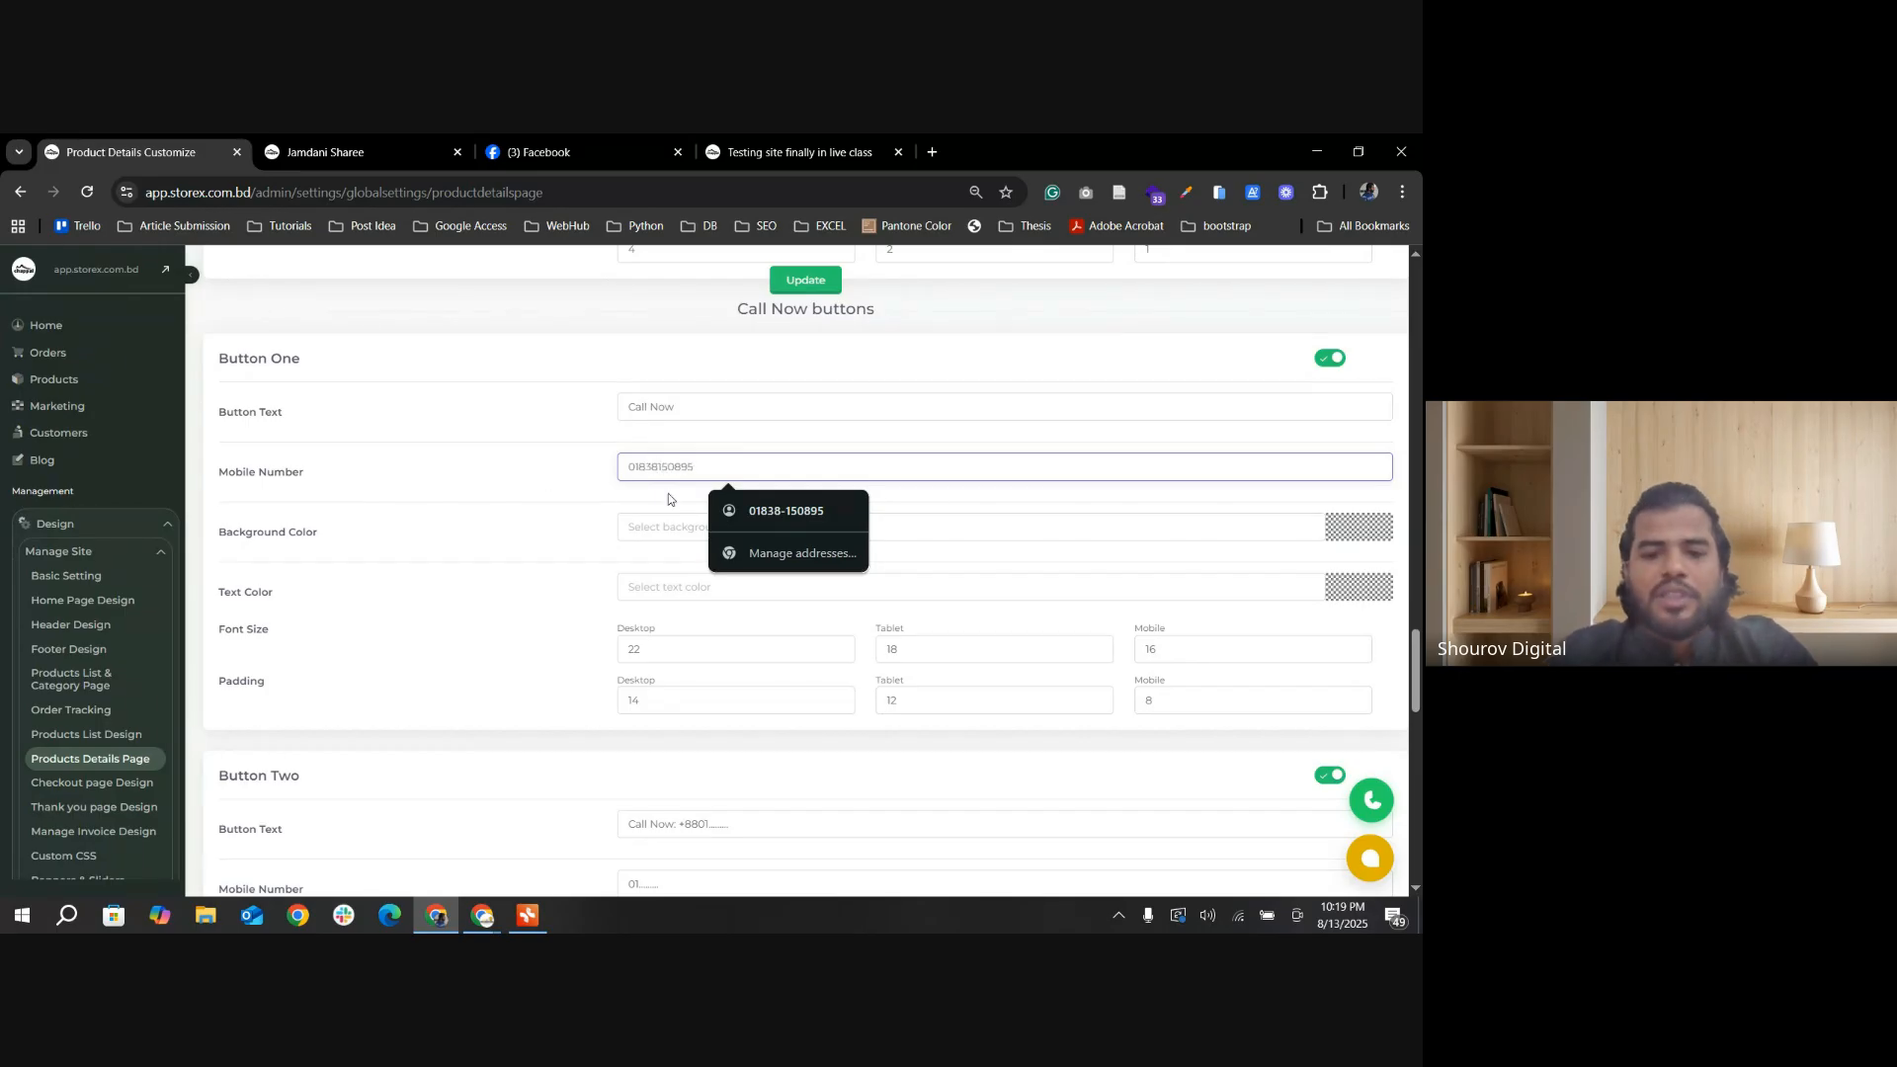
left_click(806, 281)
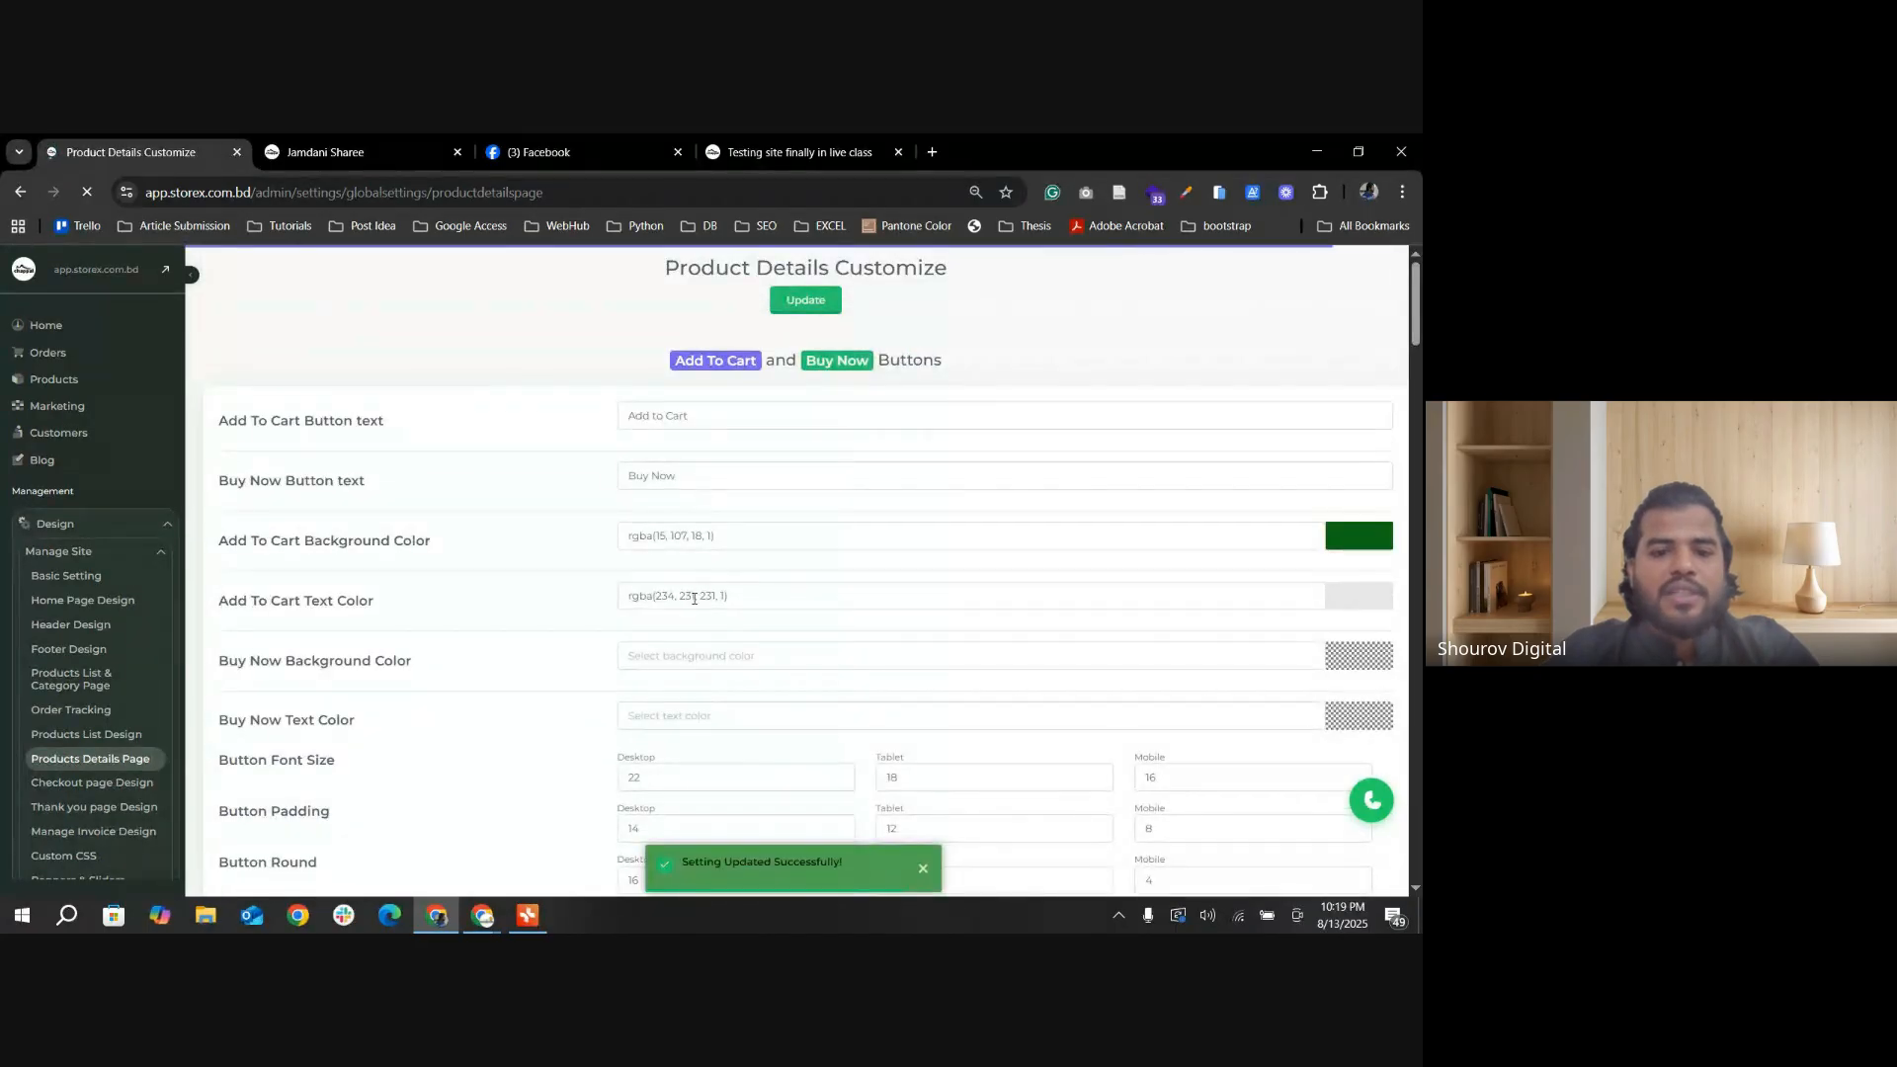
Step: Set the Buy Now Background Color to teal, rgba(63, 184, 173, 1), and save the colour
scroll(753, 619, "down", 1)
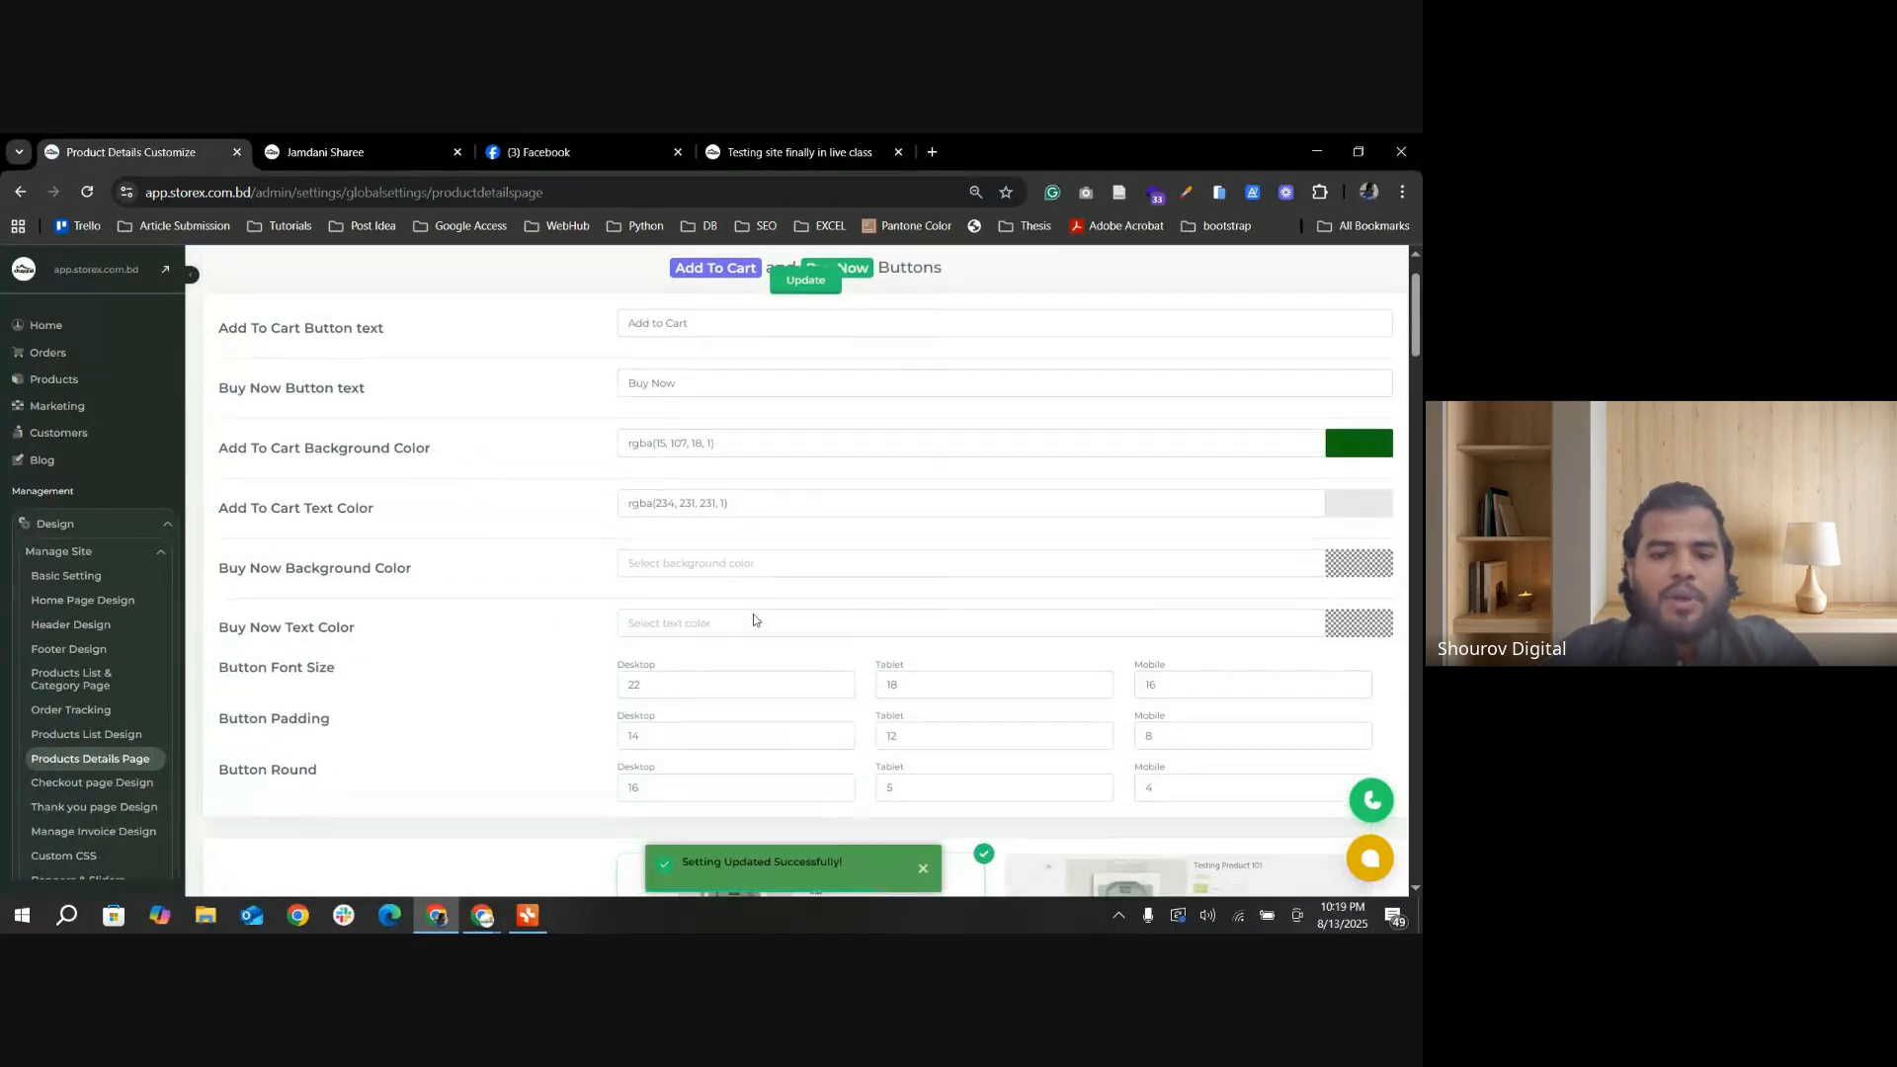
left_click(1344, 571)
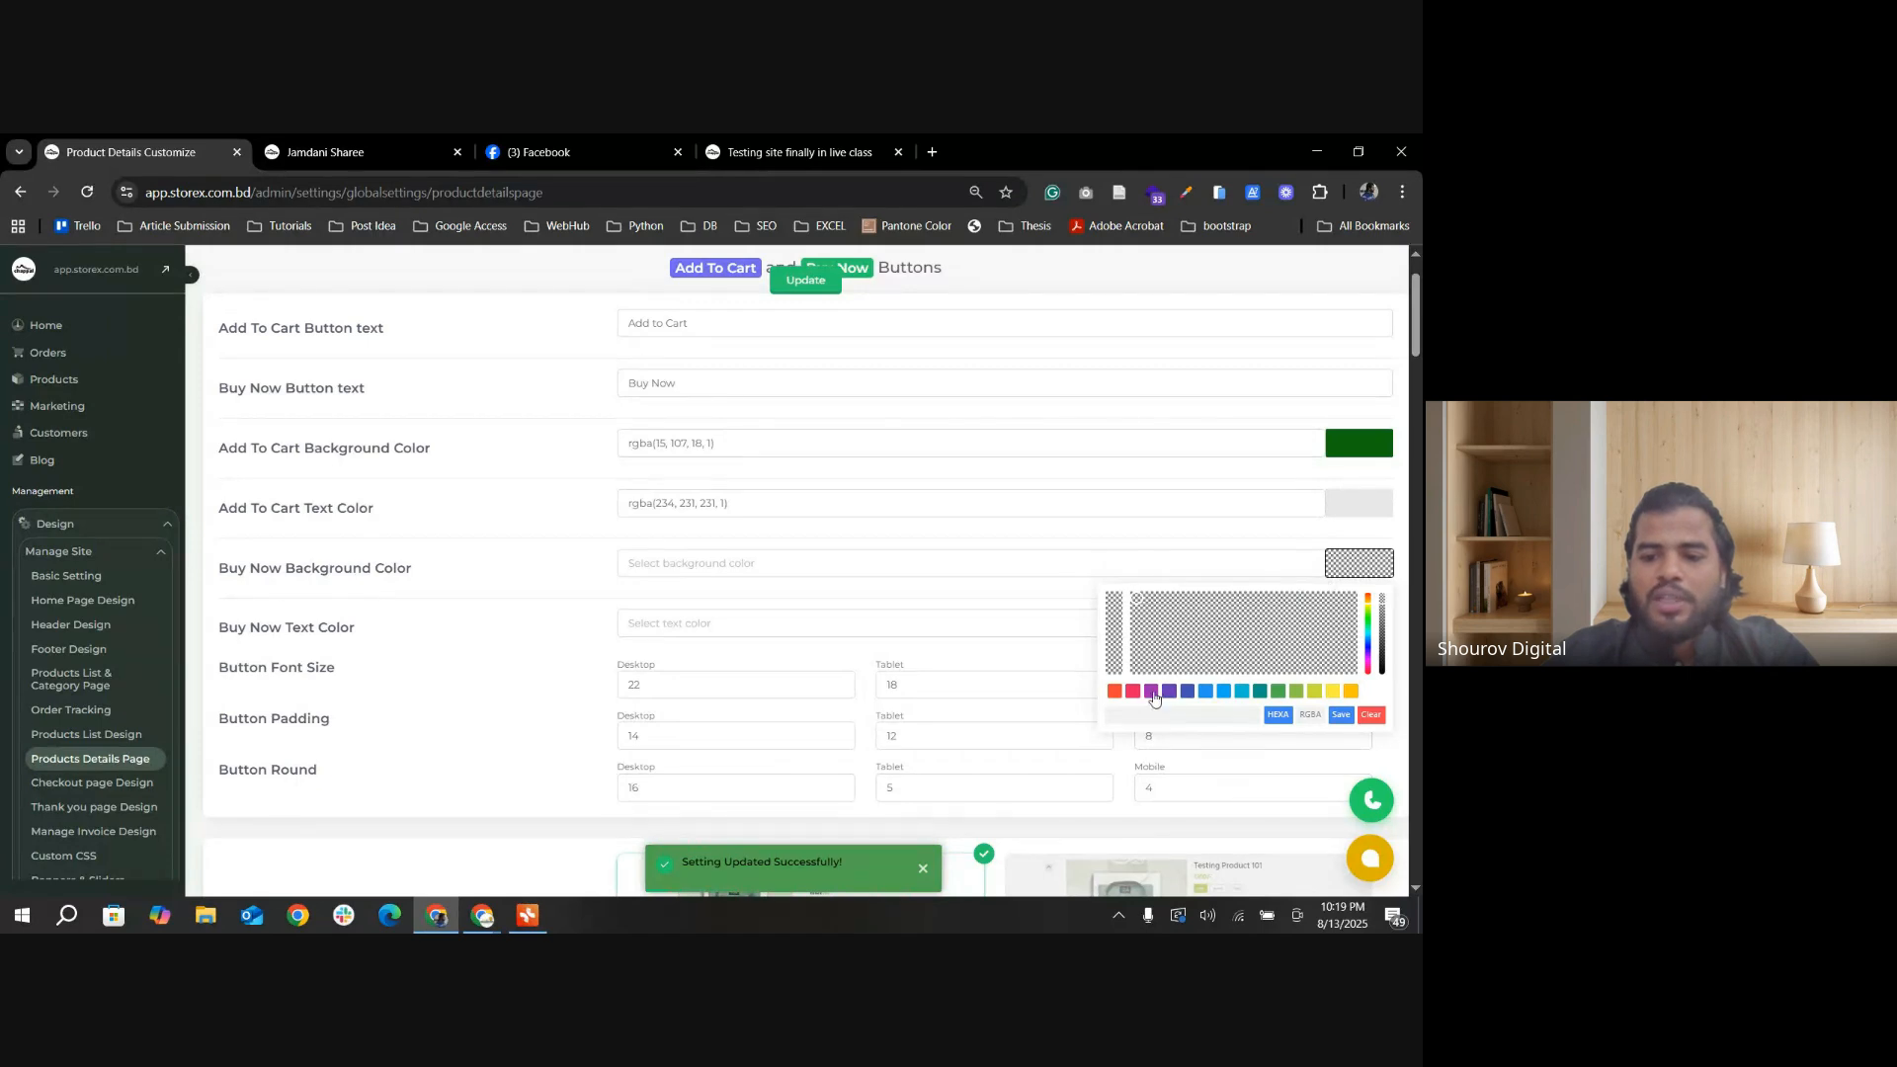
left_click(1153, 694)
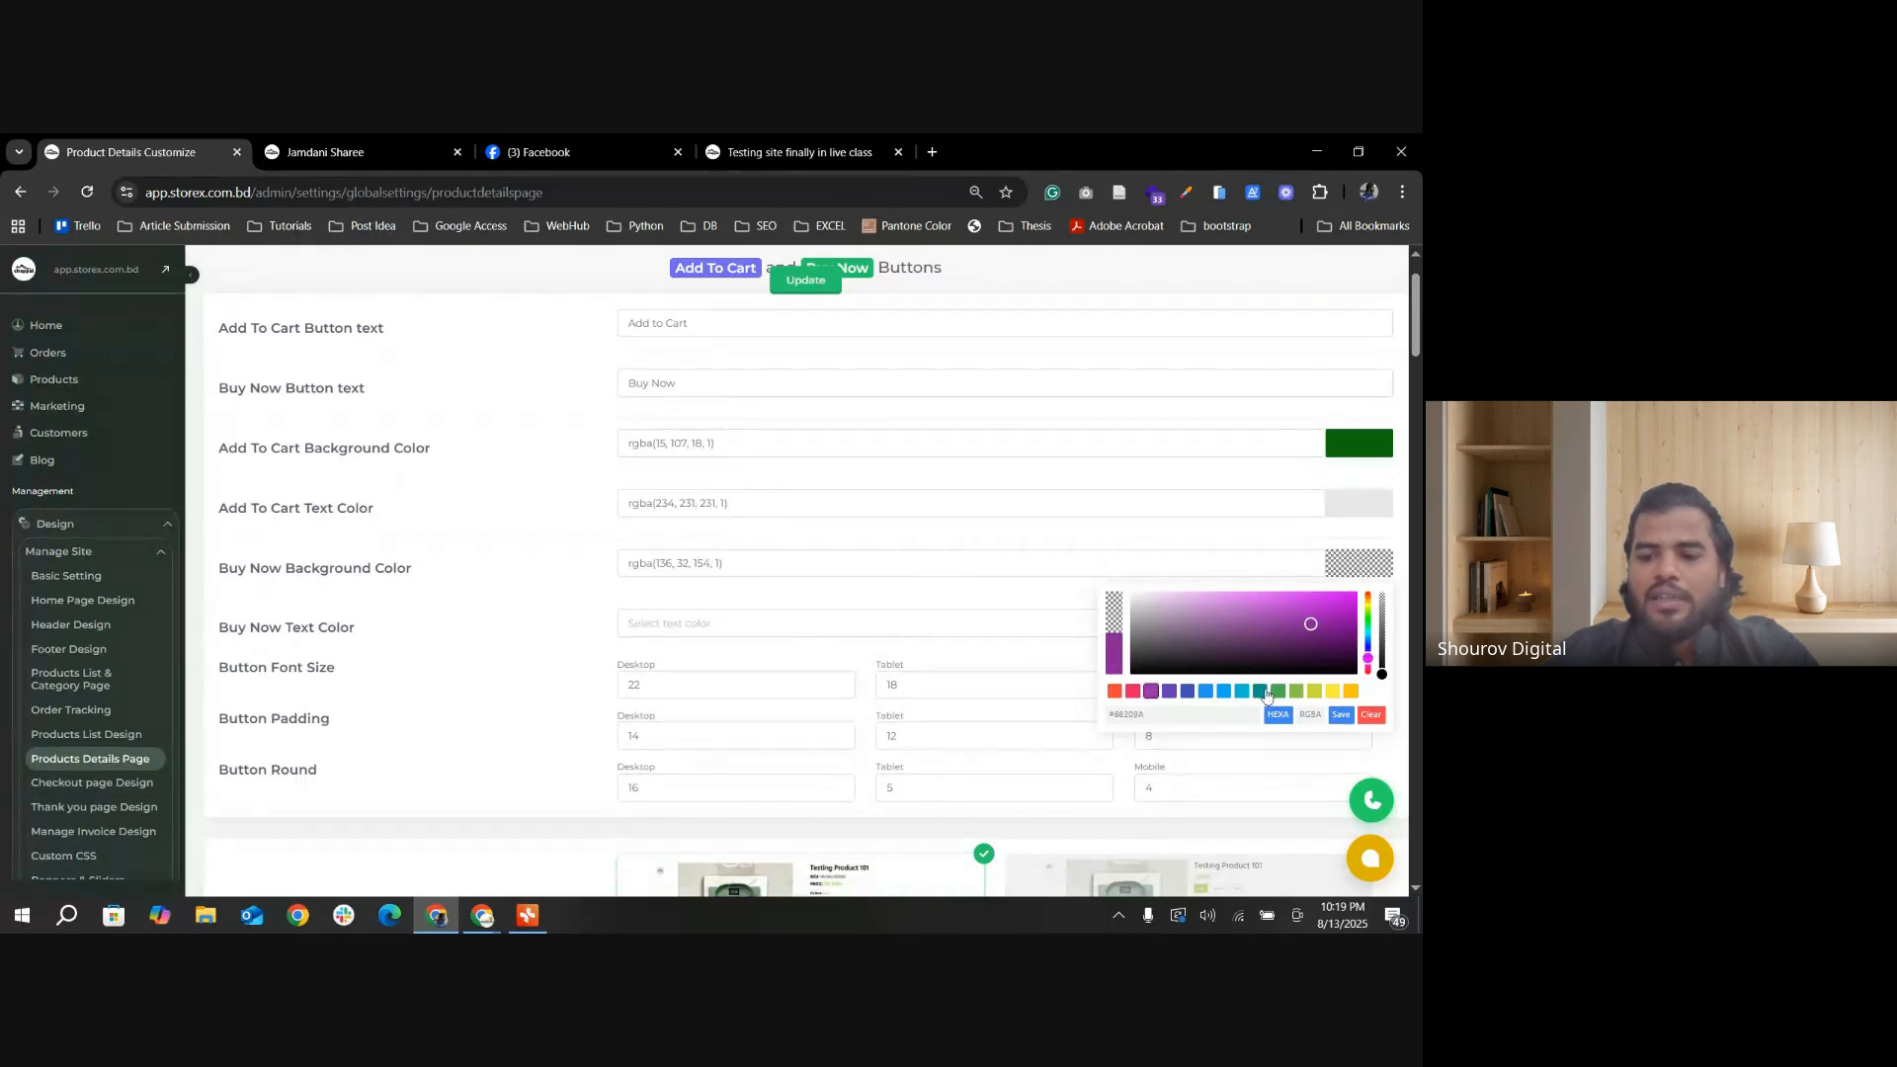
left_click(1260, 691)
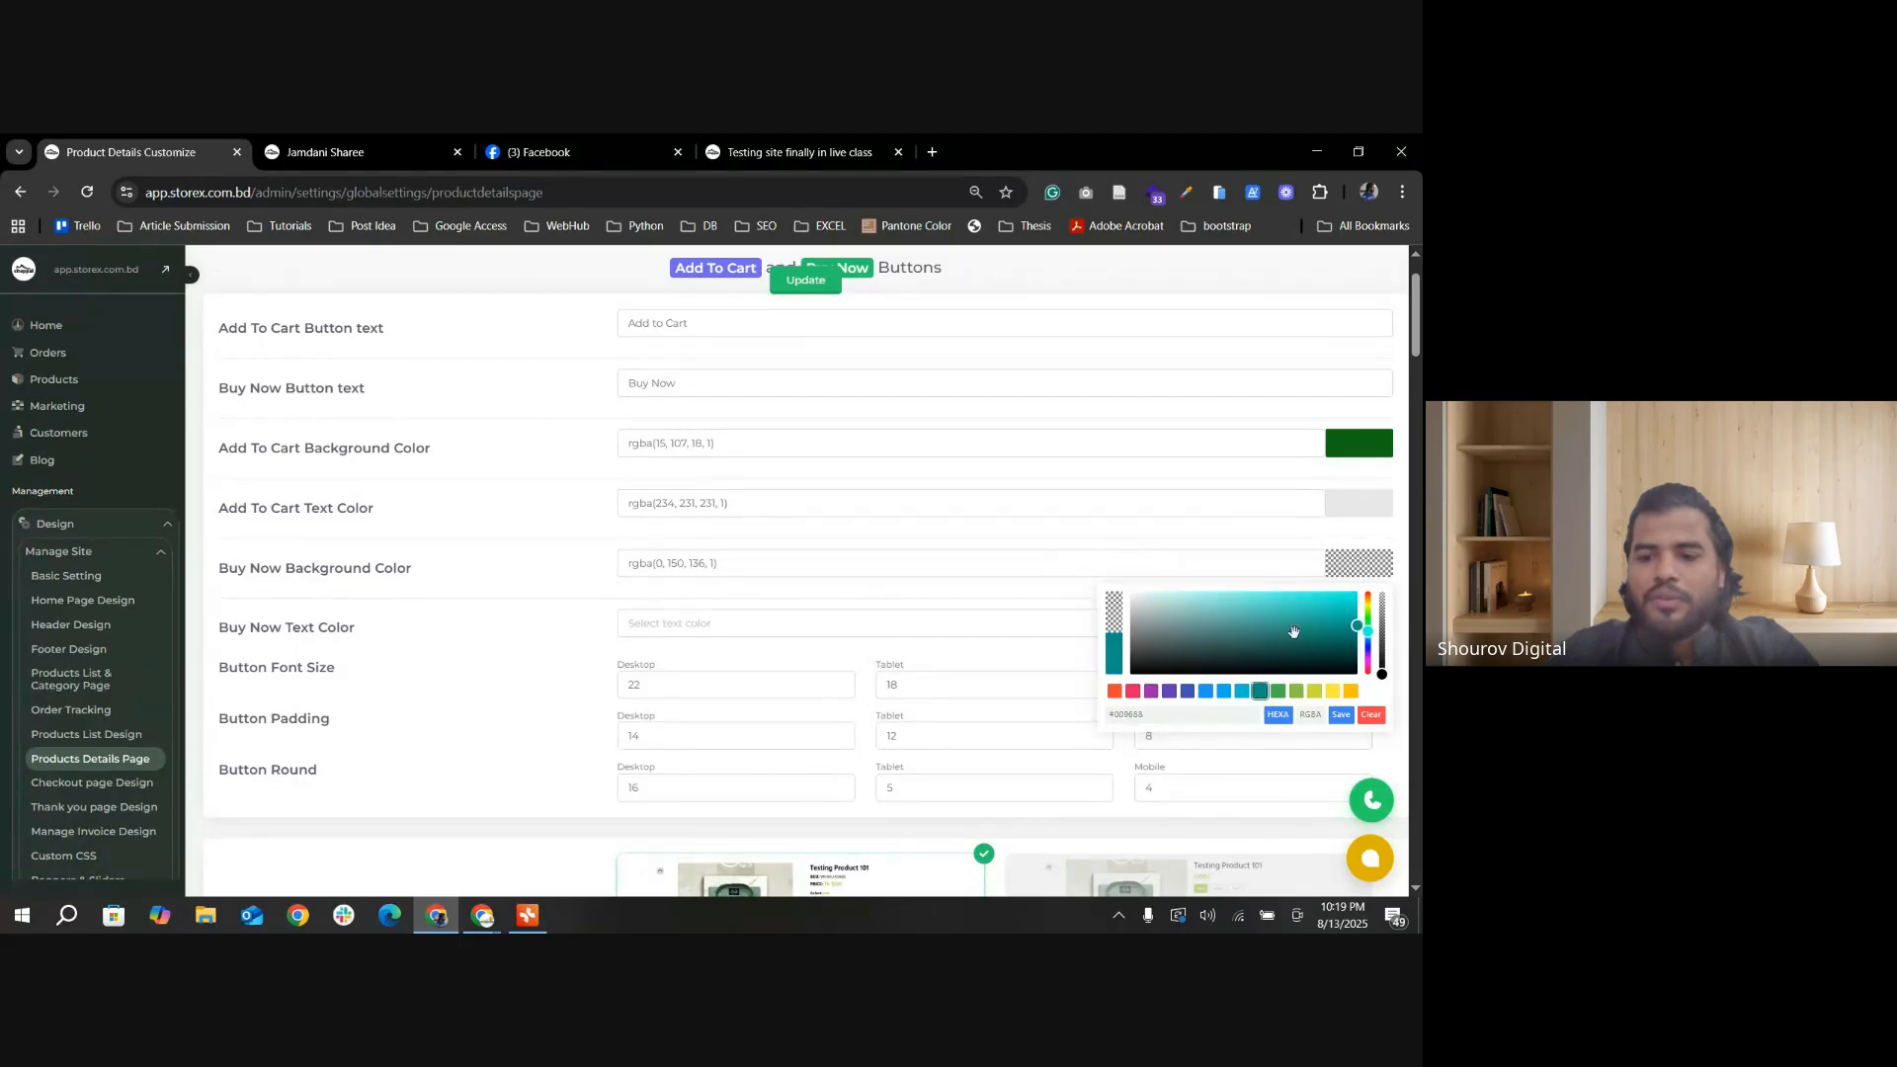
left_click_drag(1349, 631, 1279, 614)
left_click(1341, 714)
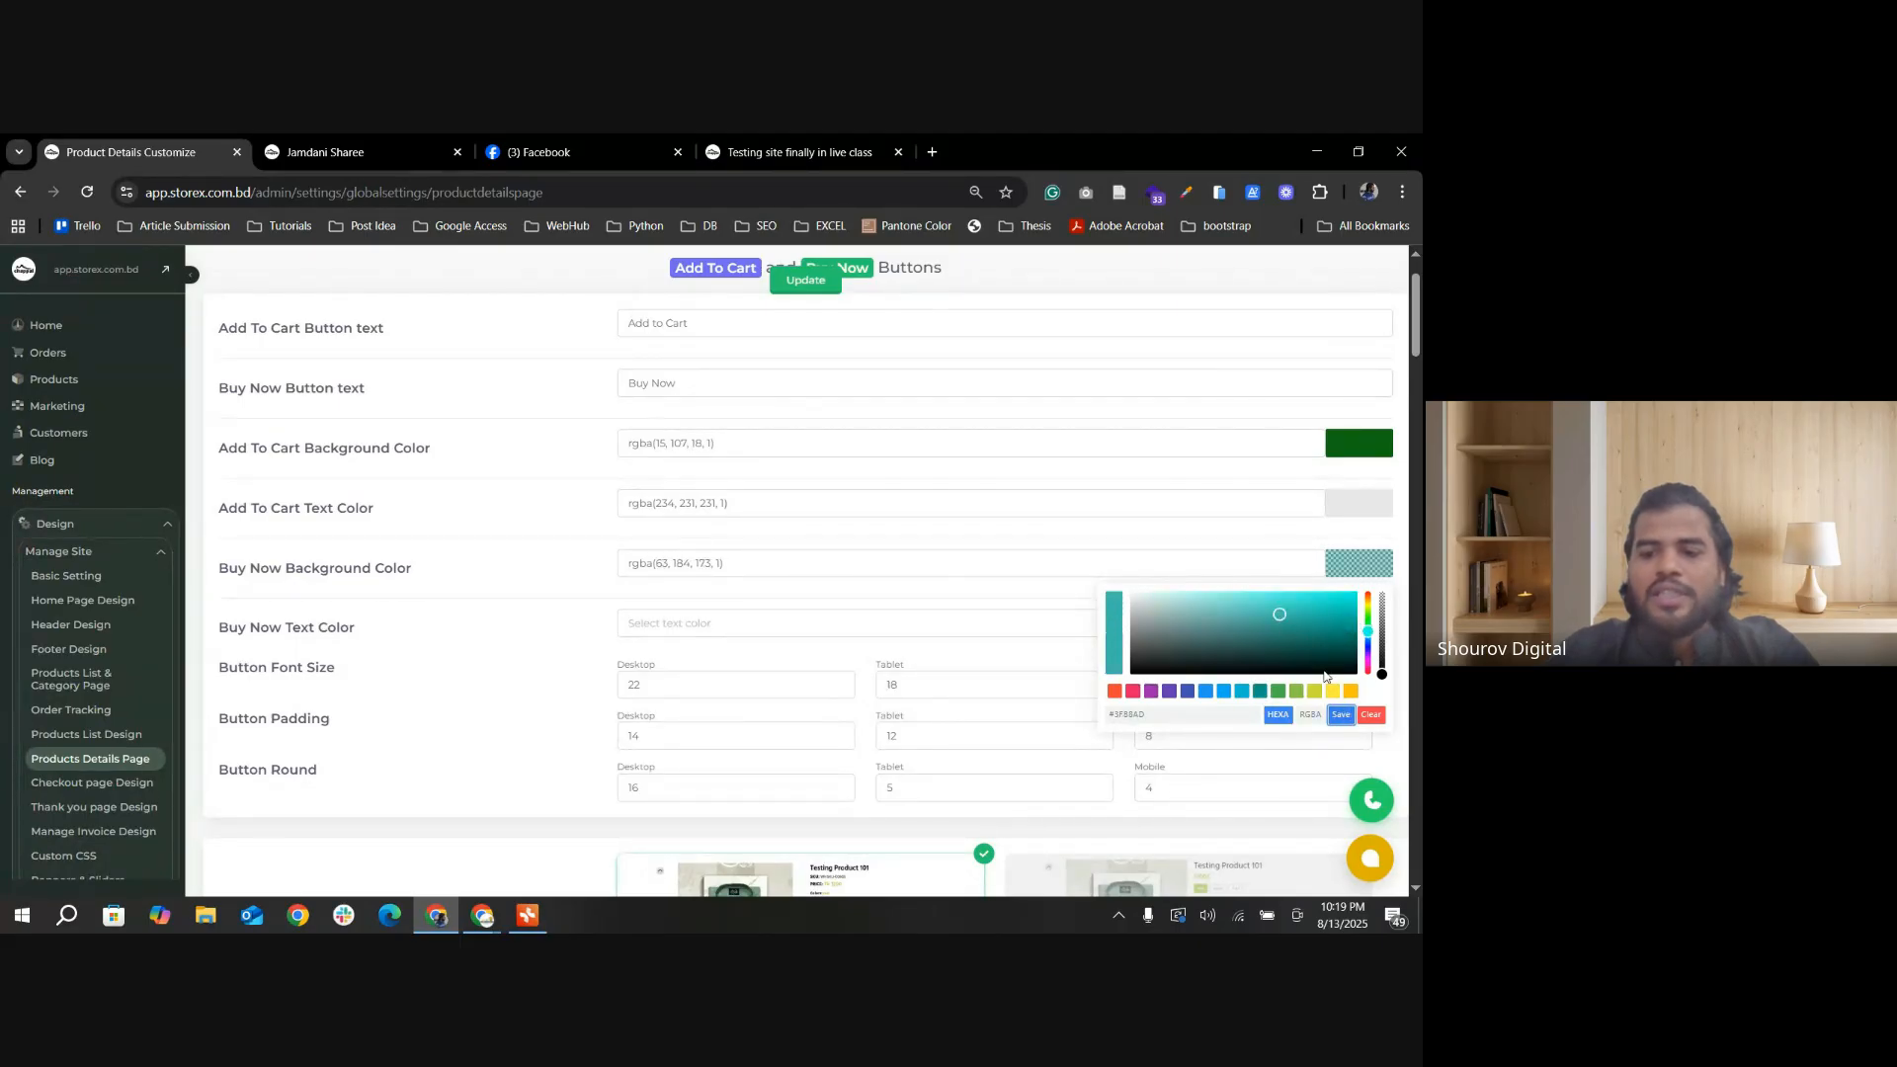
Step: Test the Call Now button on the Jamdani Sharee page, dismiss the app prompt, and return to the product details settings
left_click(415, 151)
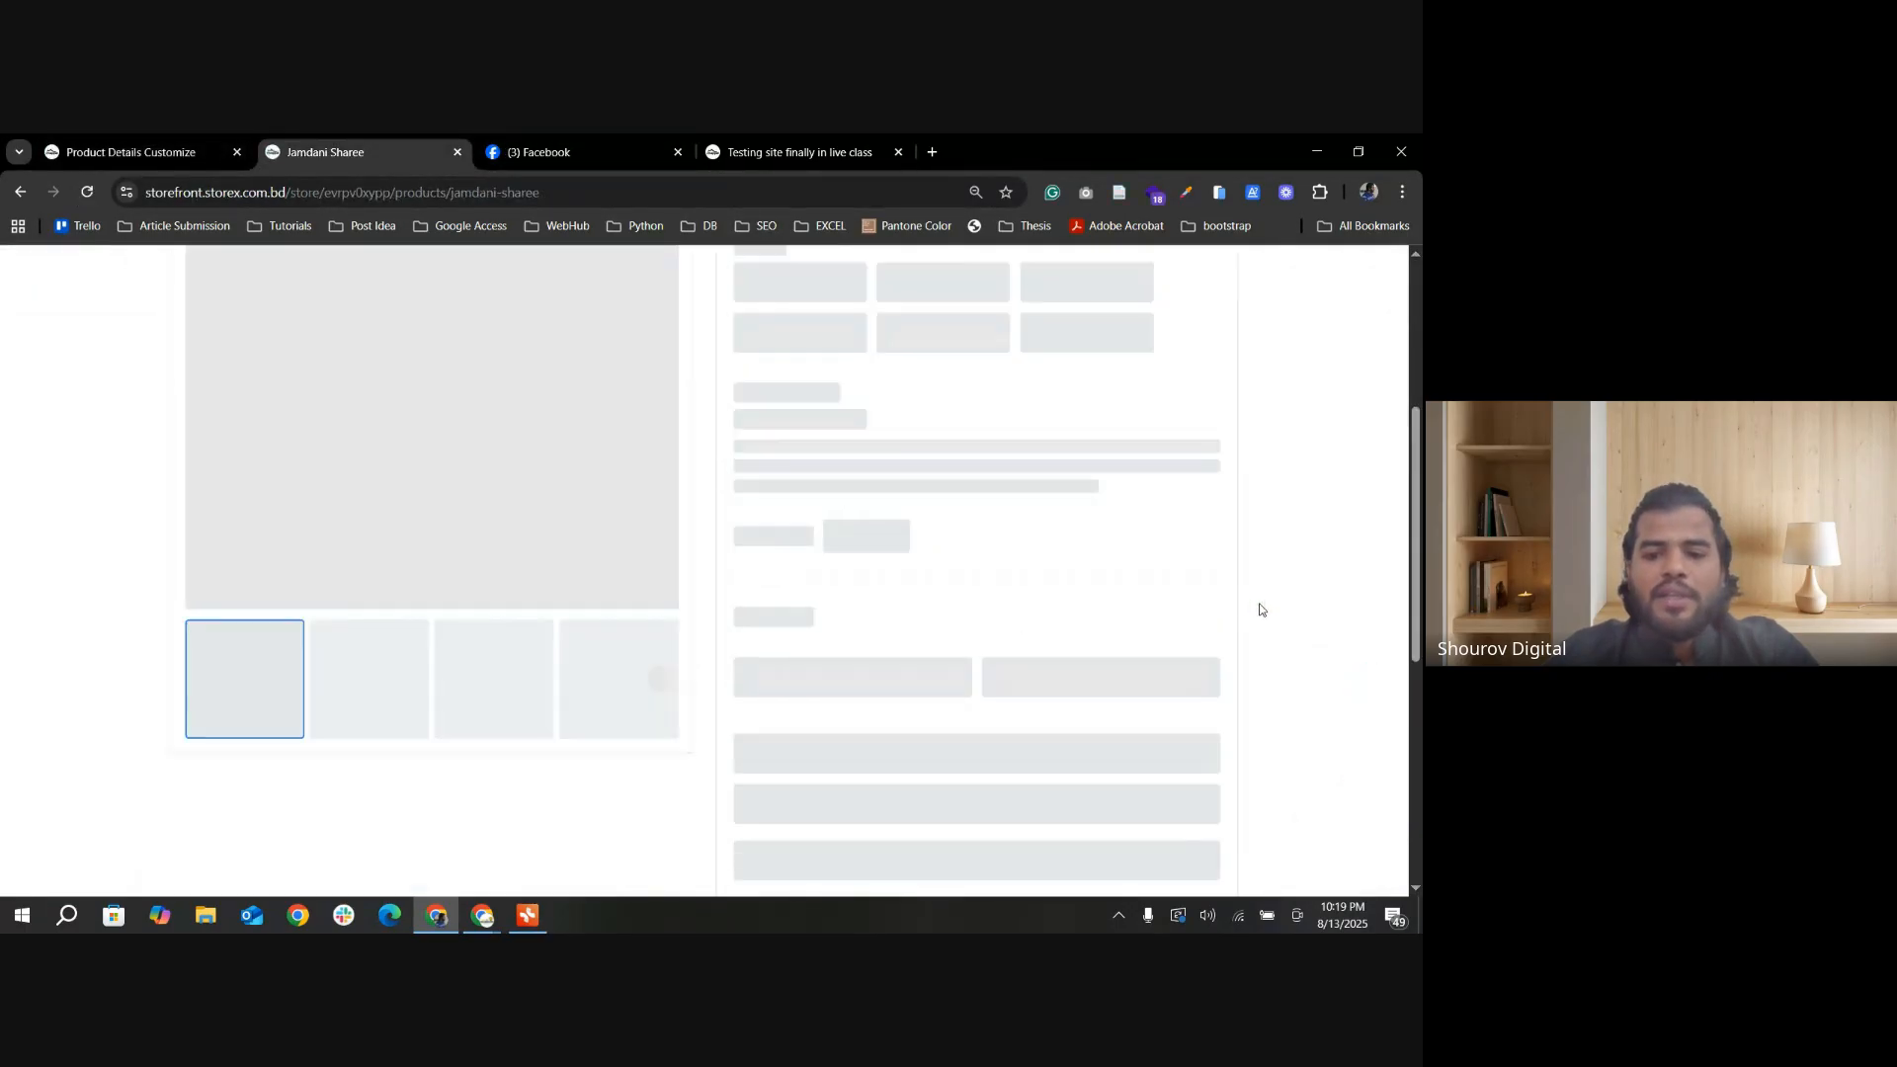
left_click(975, 534)
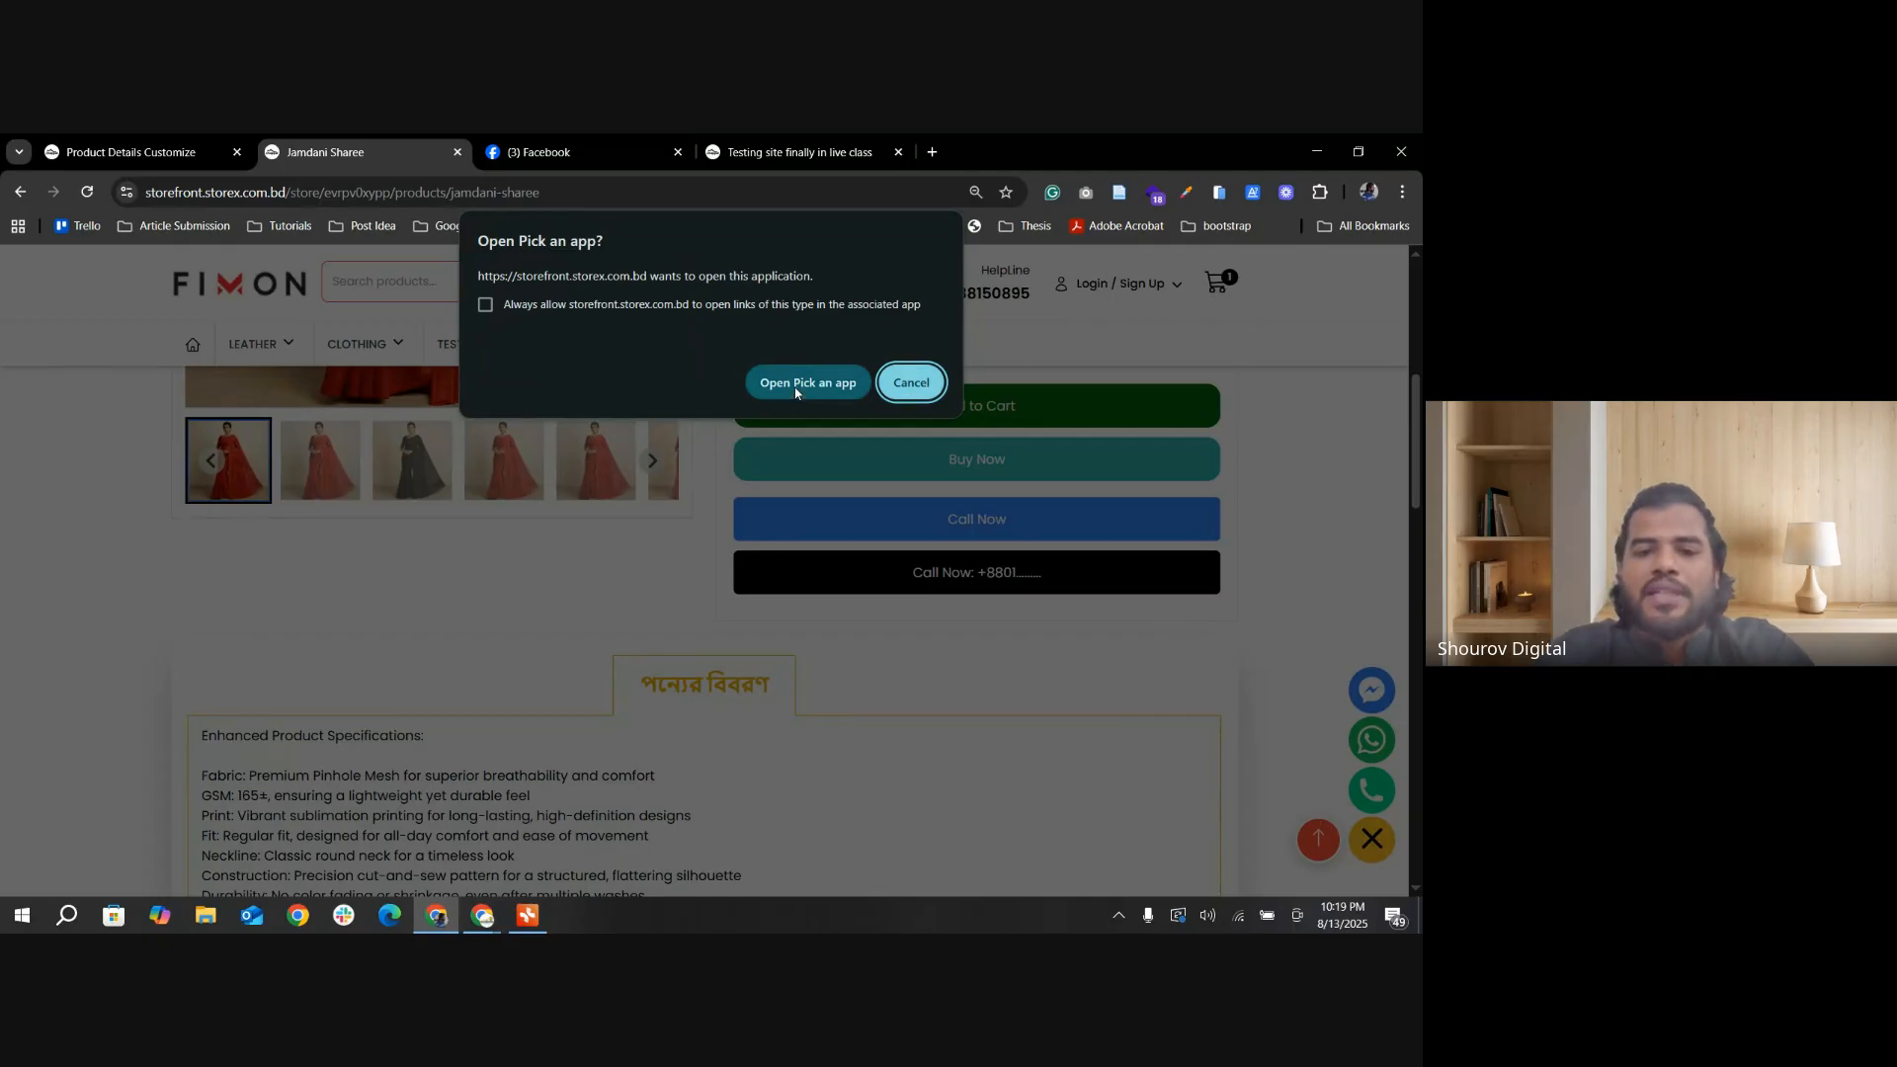
left_click(911, 383)
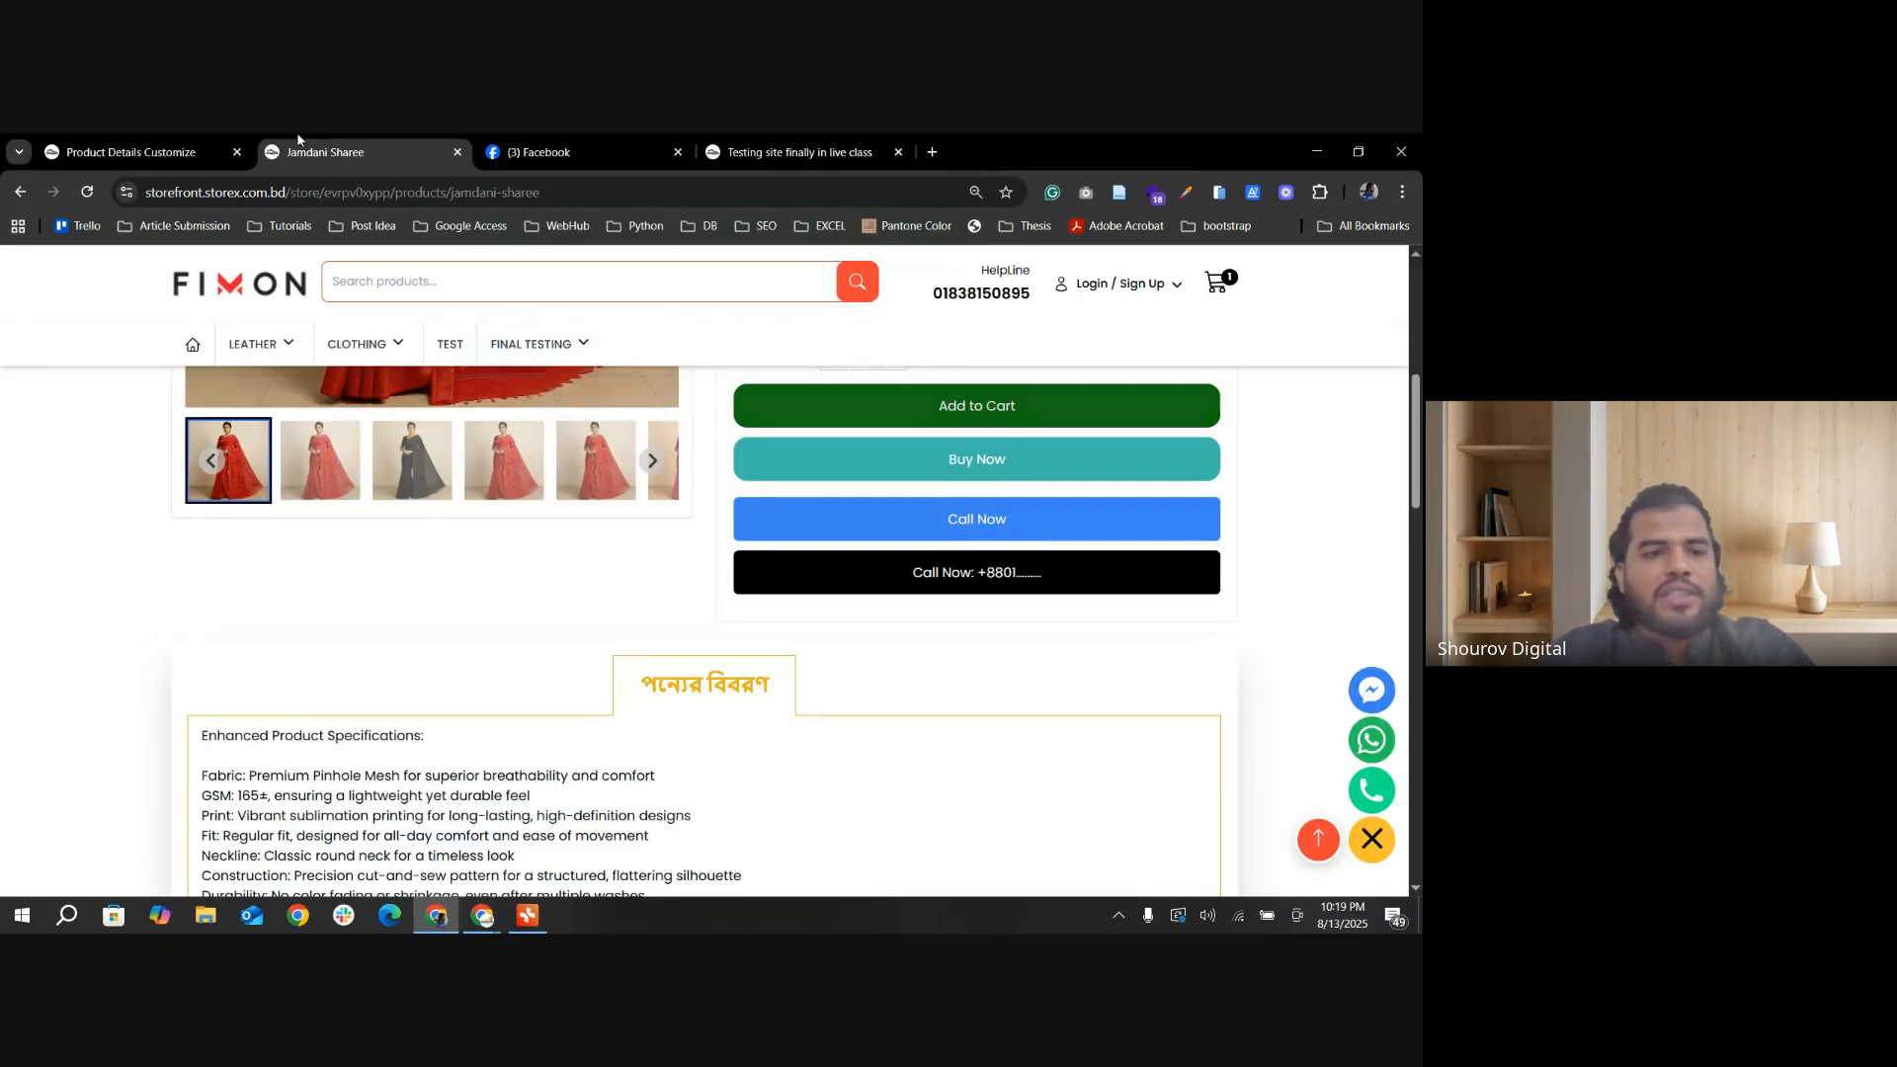
left_click(158, 154)
scroll(701, 652, "down", 4)
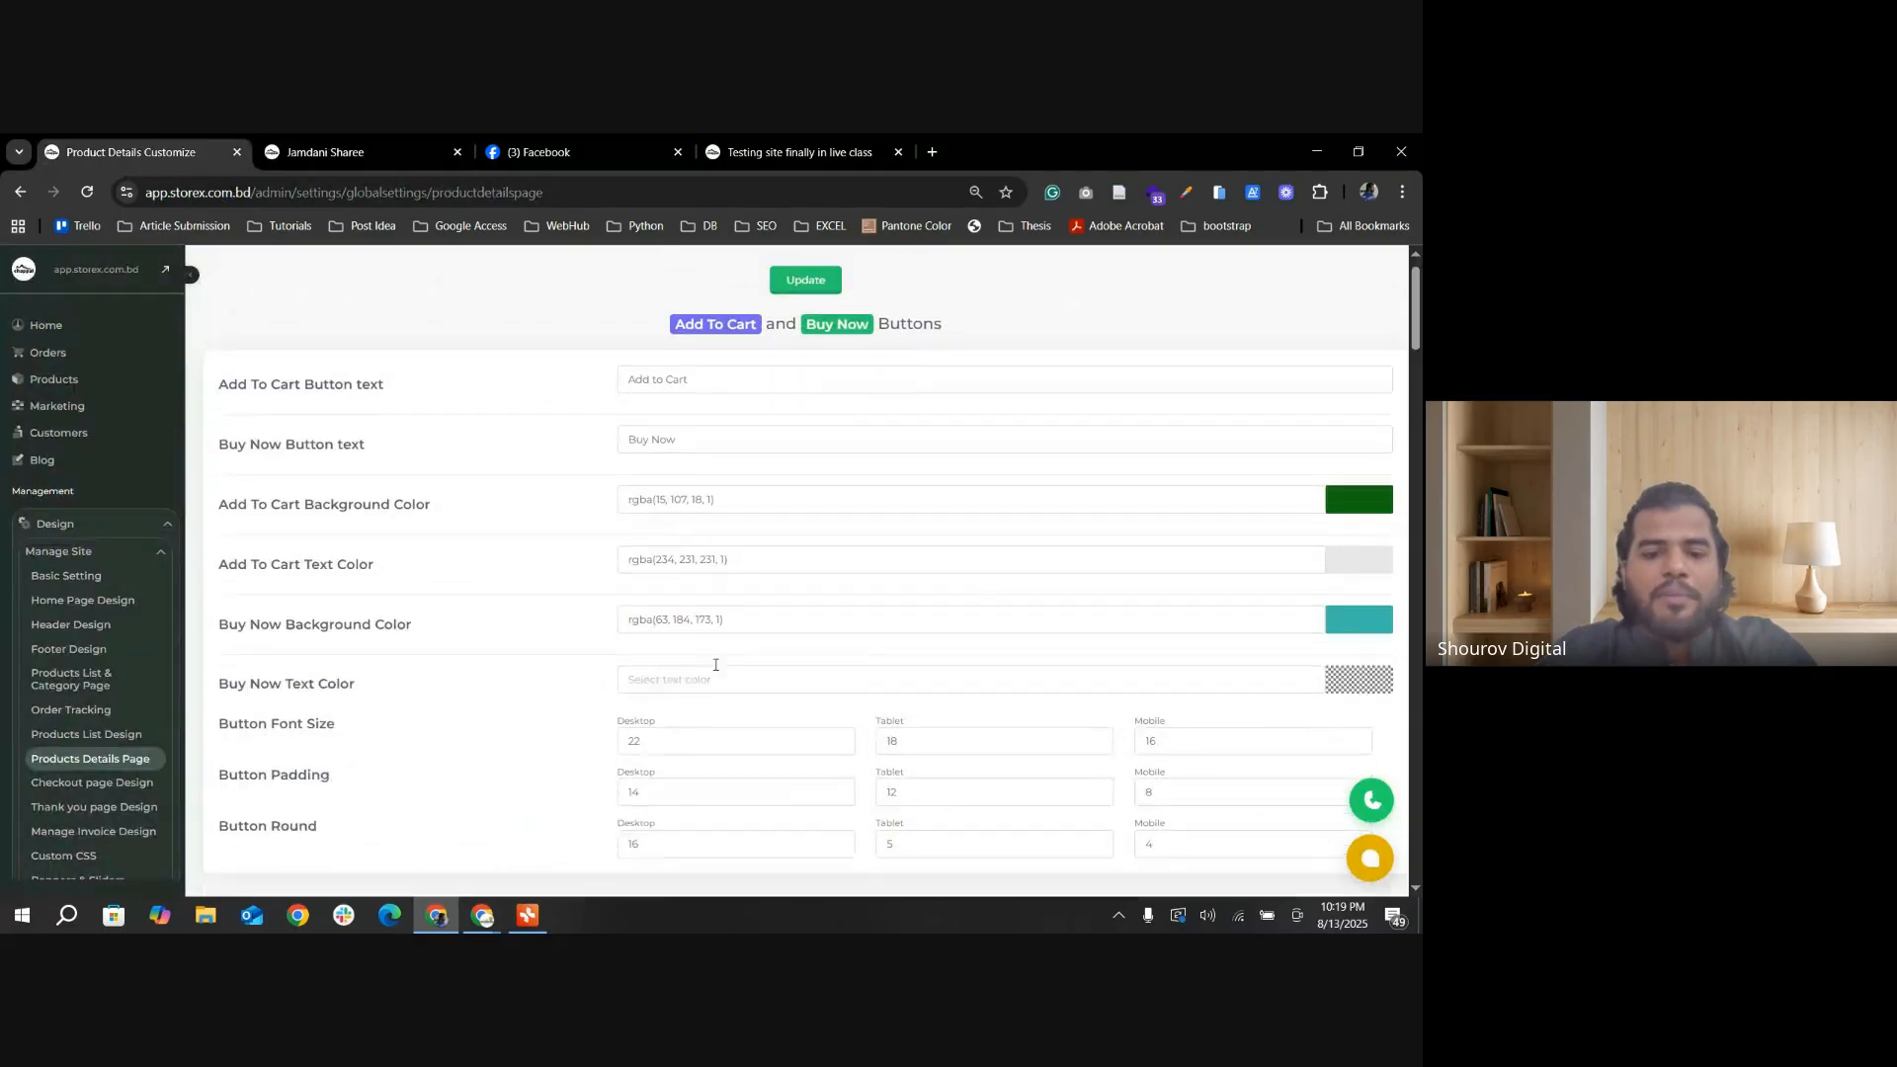
Step: Add a colon and the shop's mobile number after Call Now in Button One's text, and update the settings
scroll(701, 654, "down", 15)
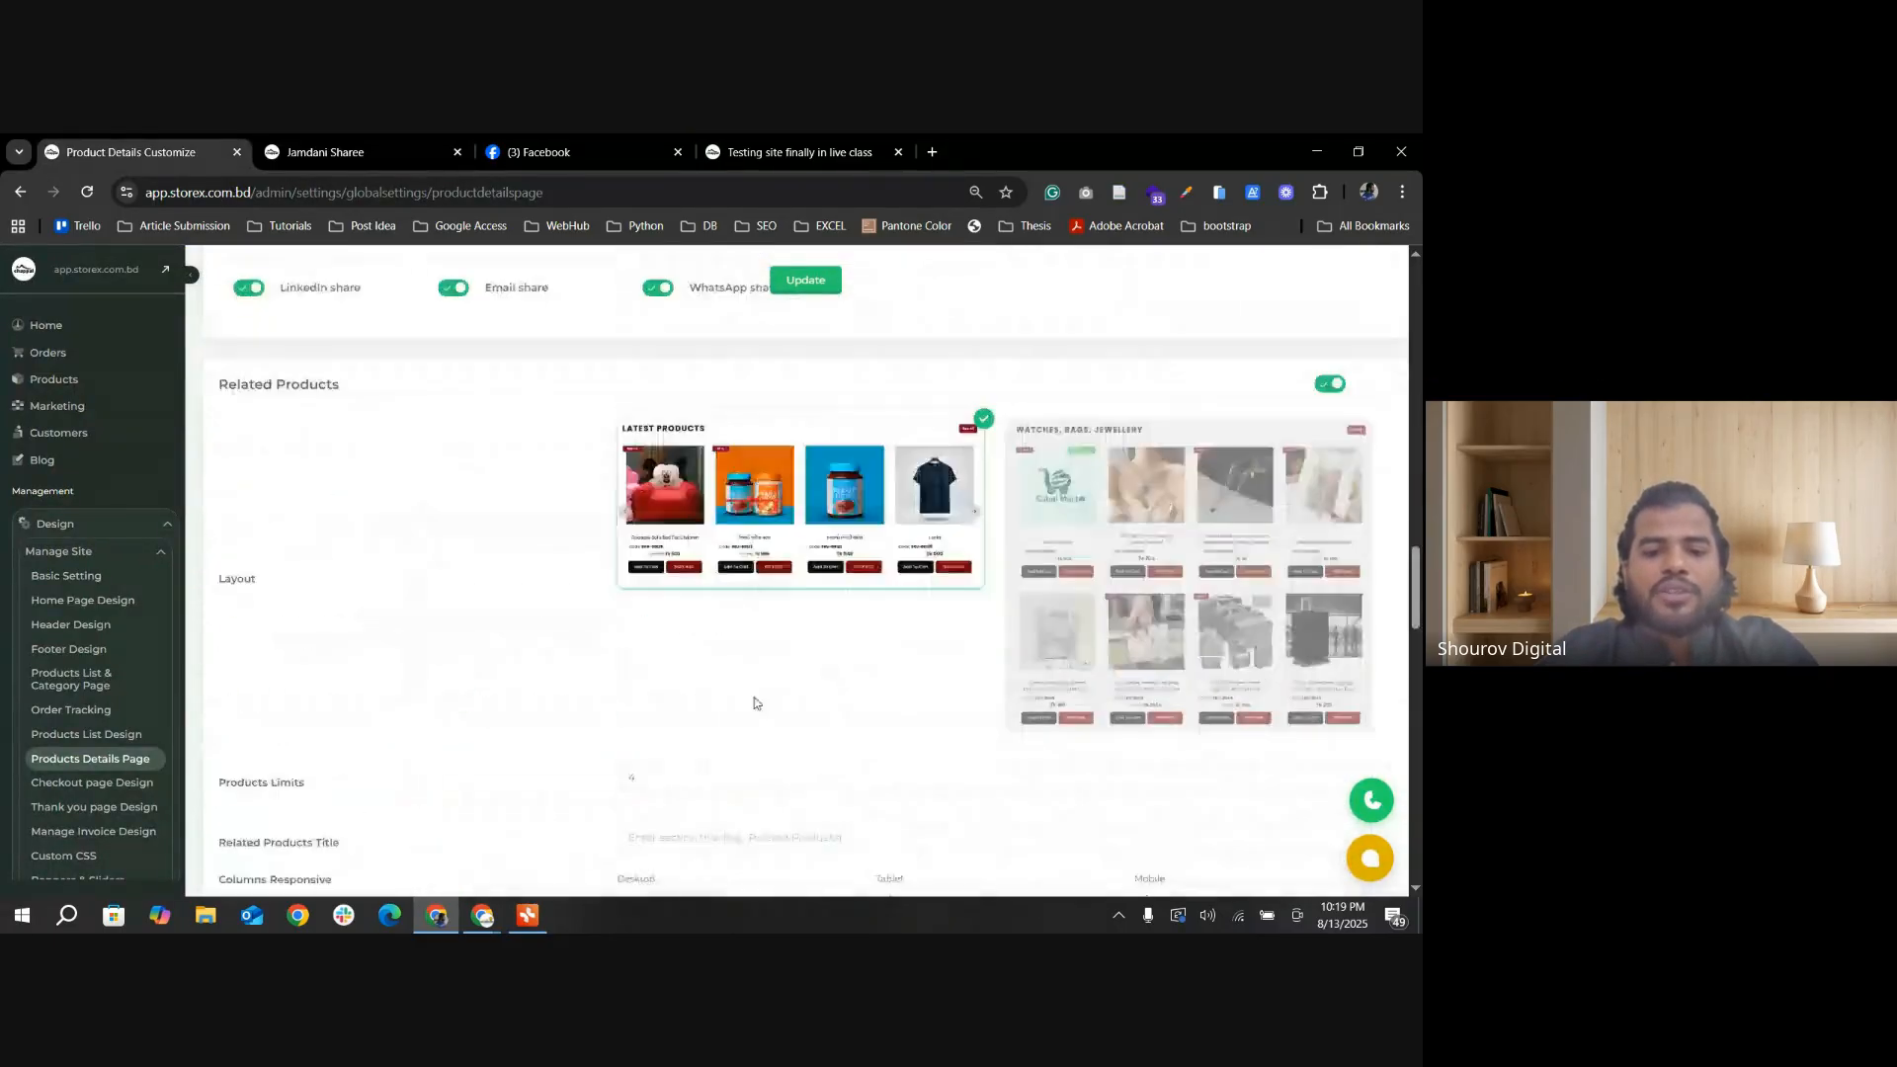
scroll(685, 620, "down", 1)
left_click_drag(695, 559, 634, 560)
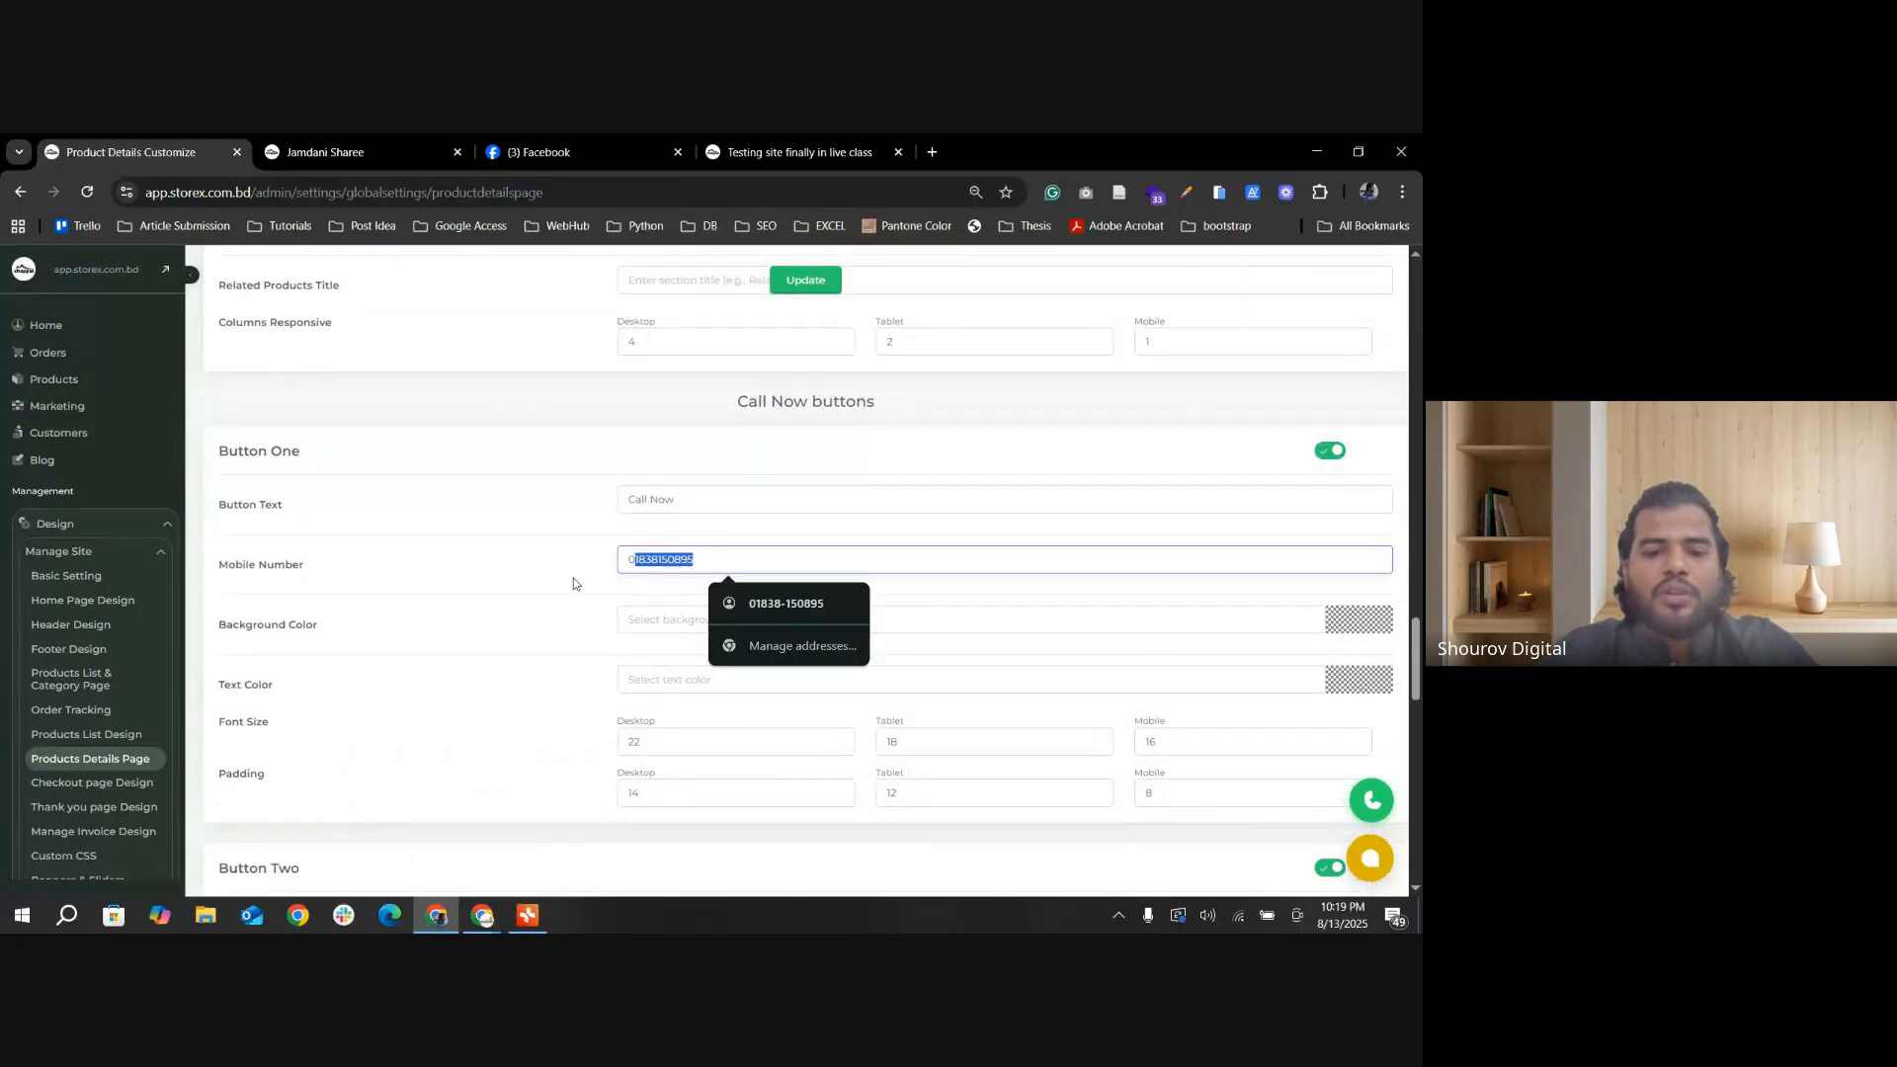
left_click(703, 500)
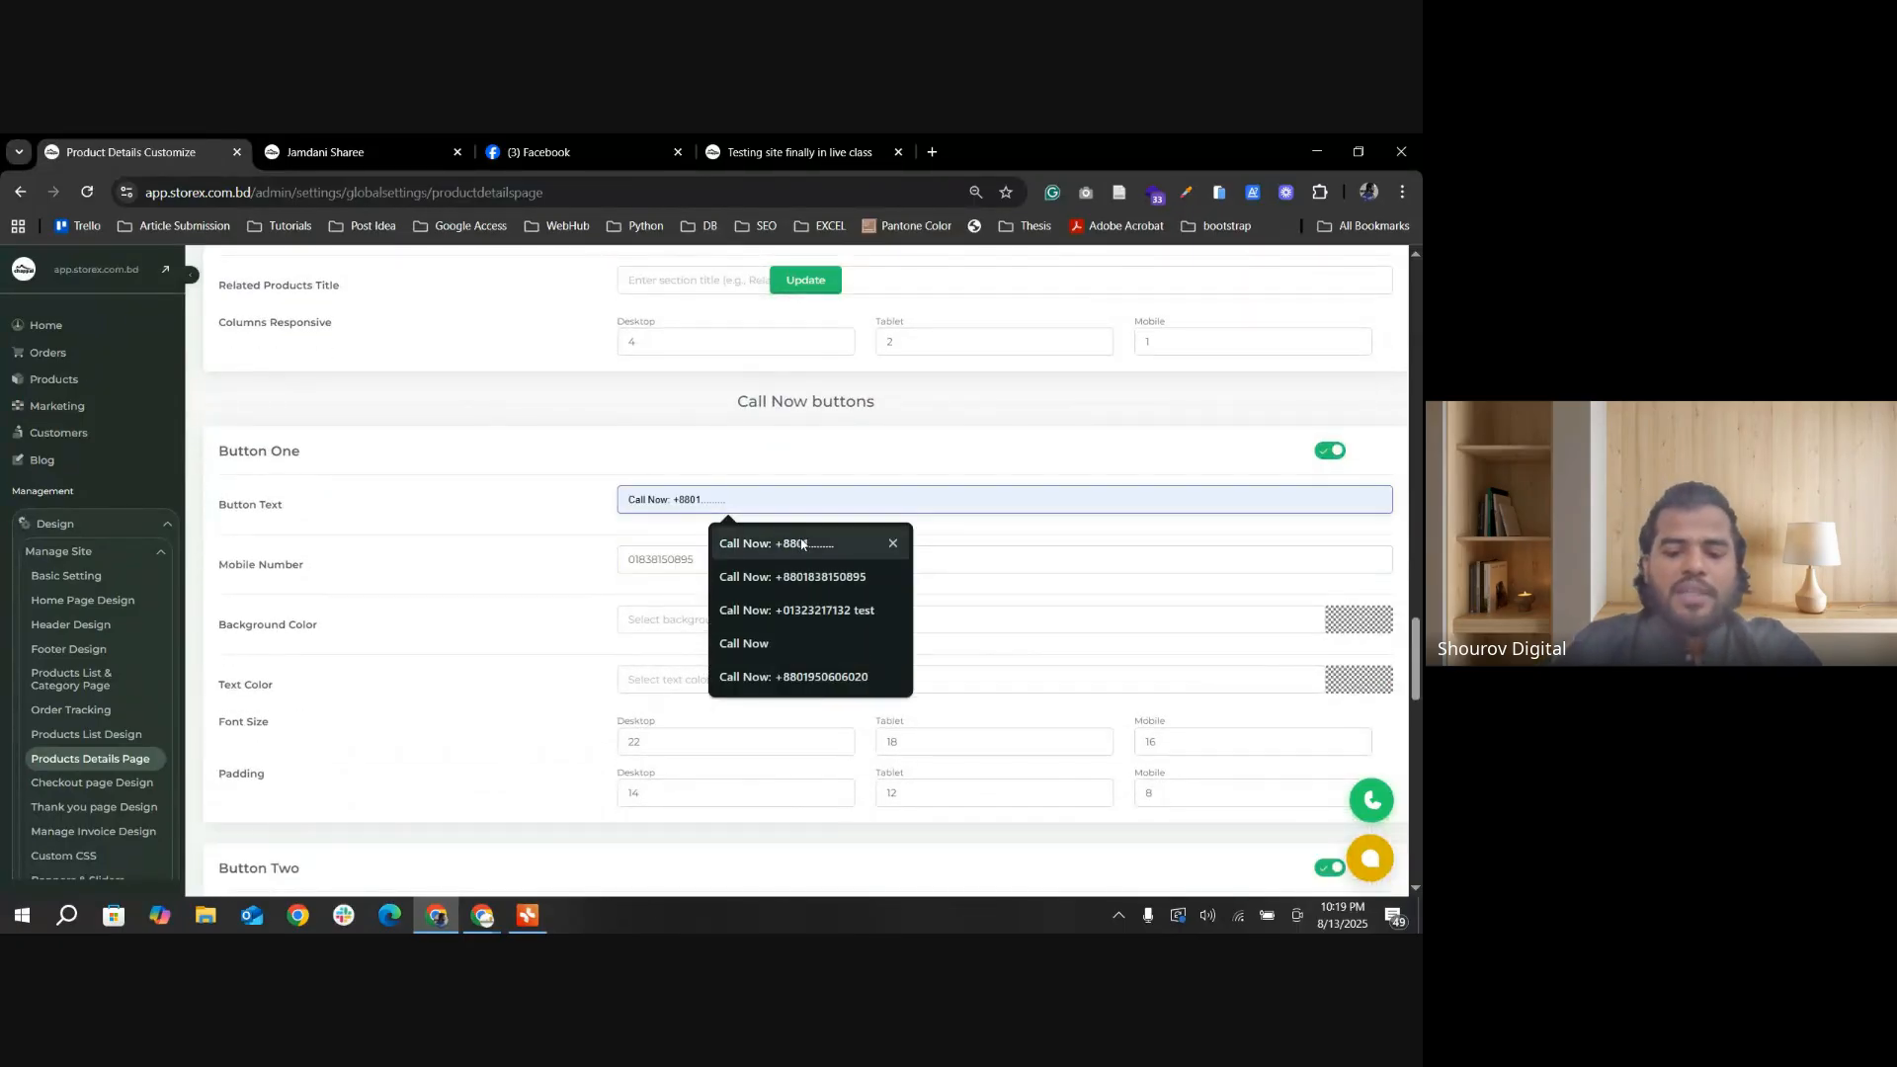
type(":")
key("ctrl+v")
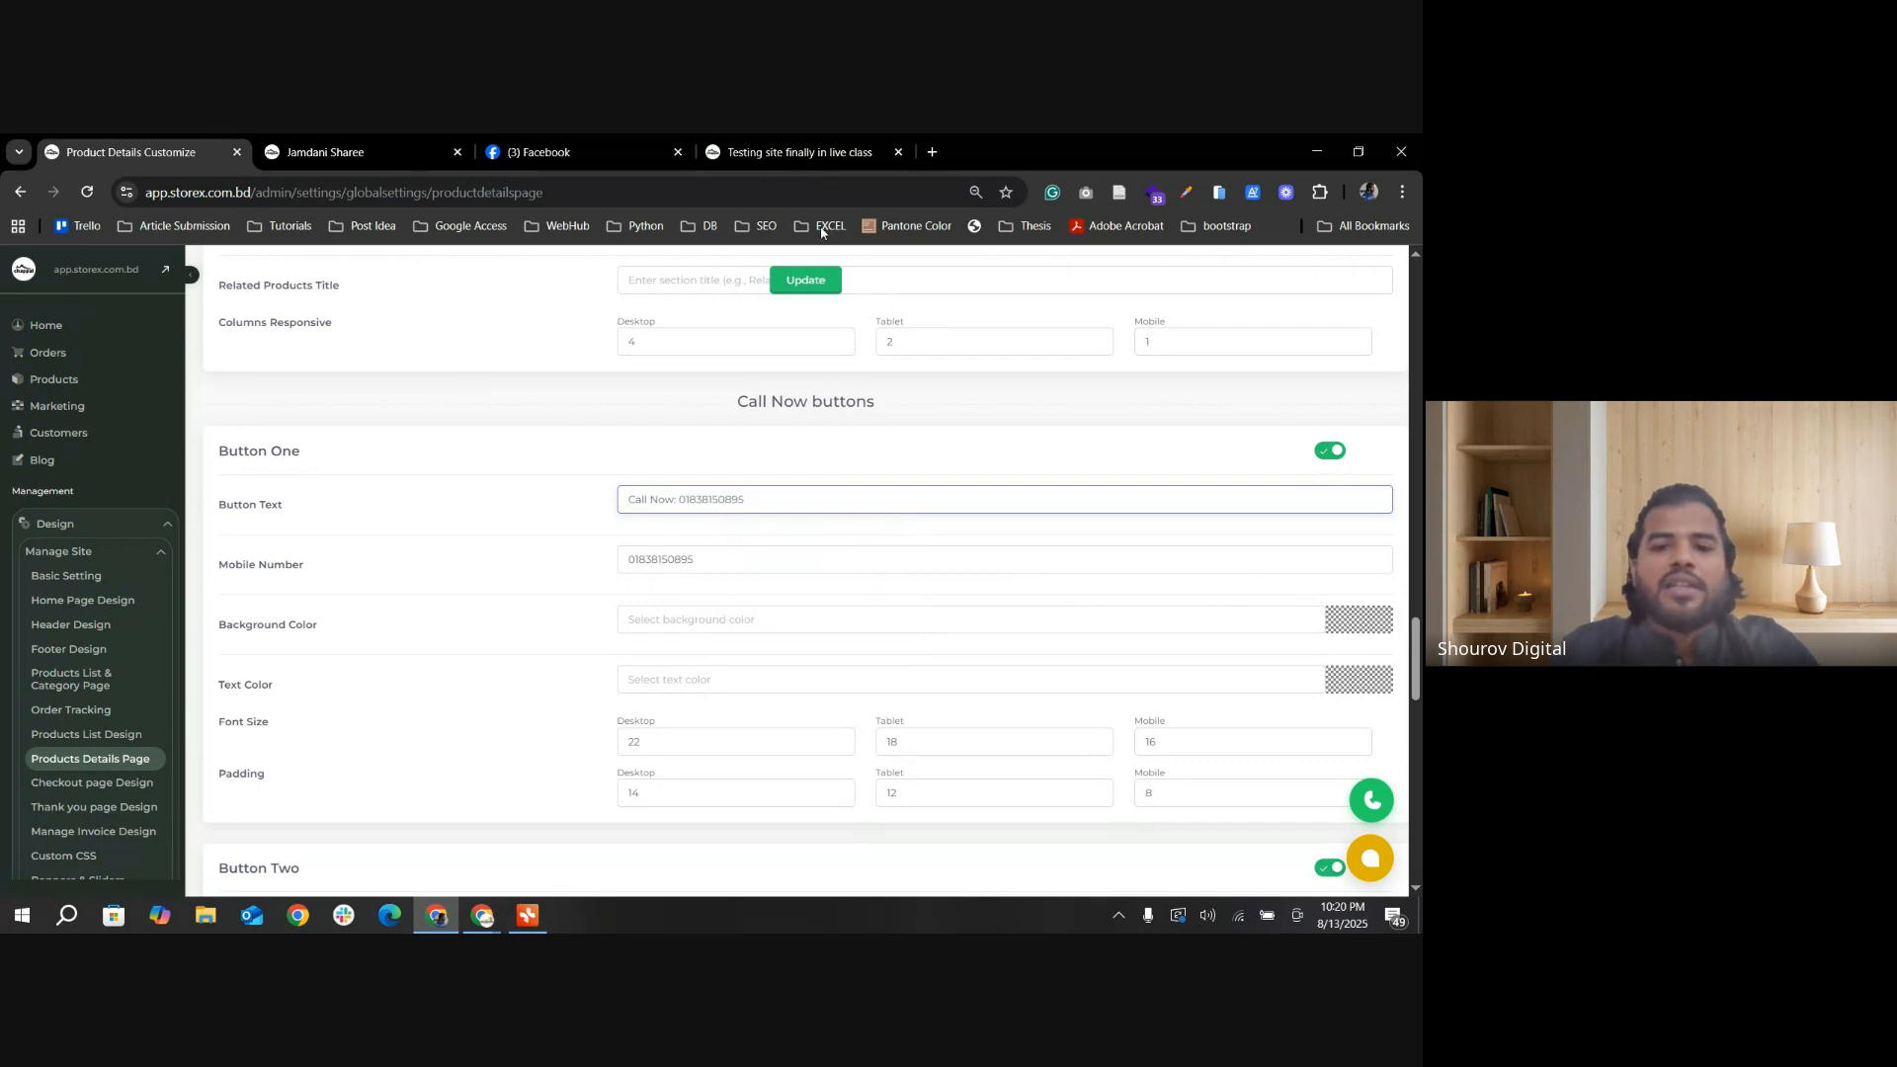
left_click(816, 284)
Step: Reload the Jamdani Sharee page, check the first call button's text, and return to the product details settings
left_click(326, 152)
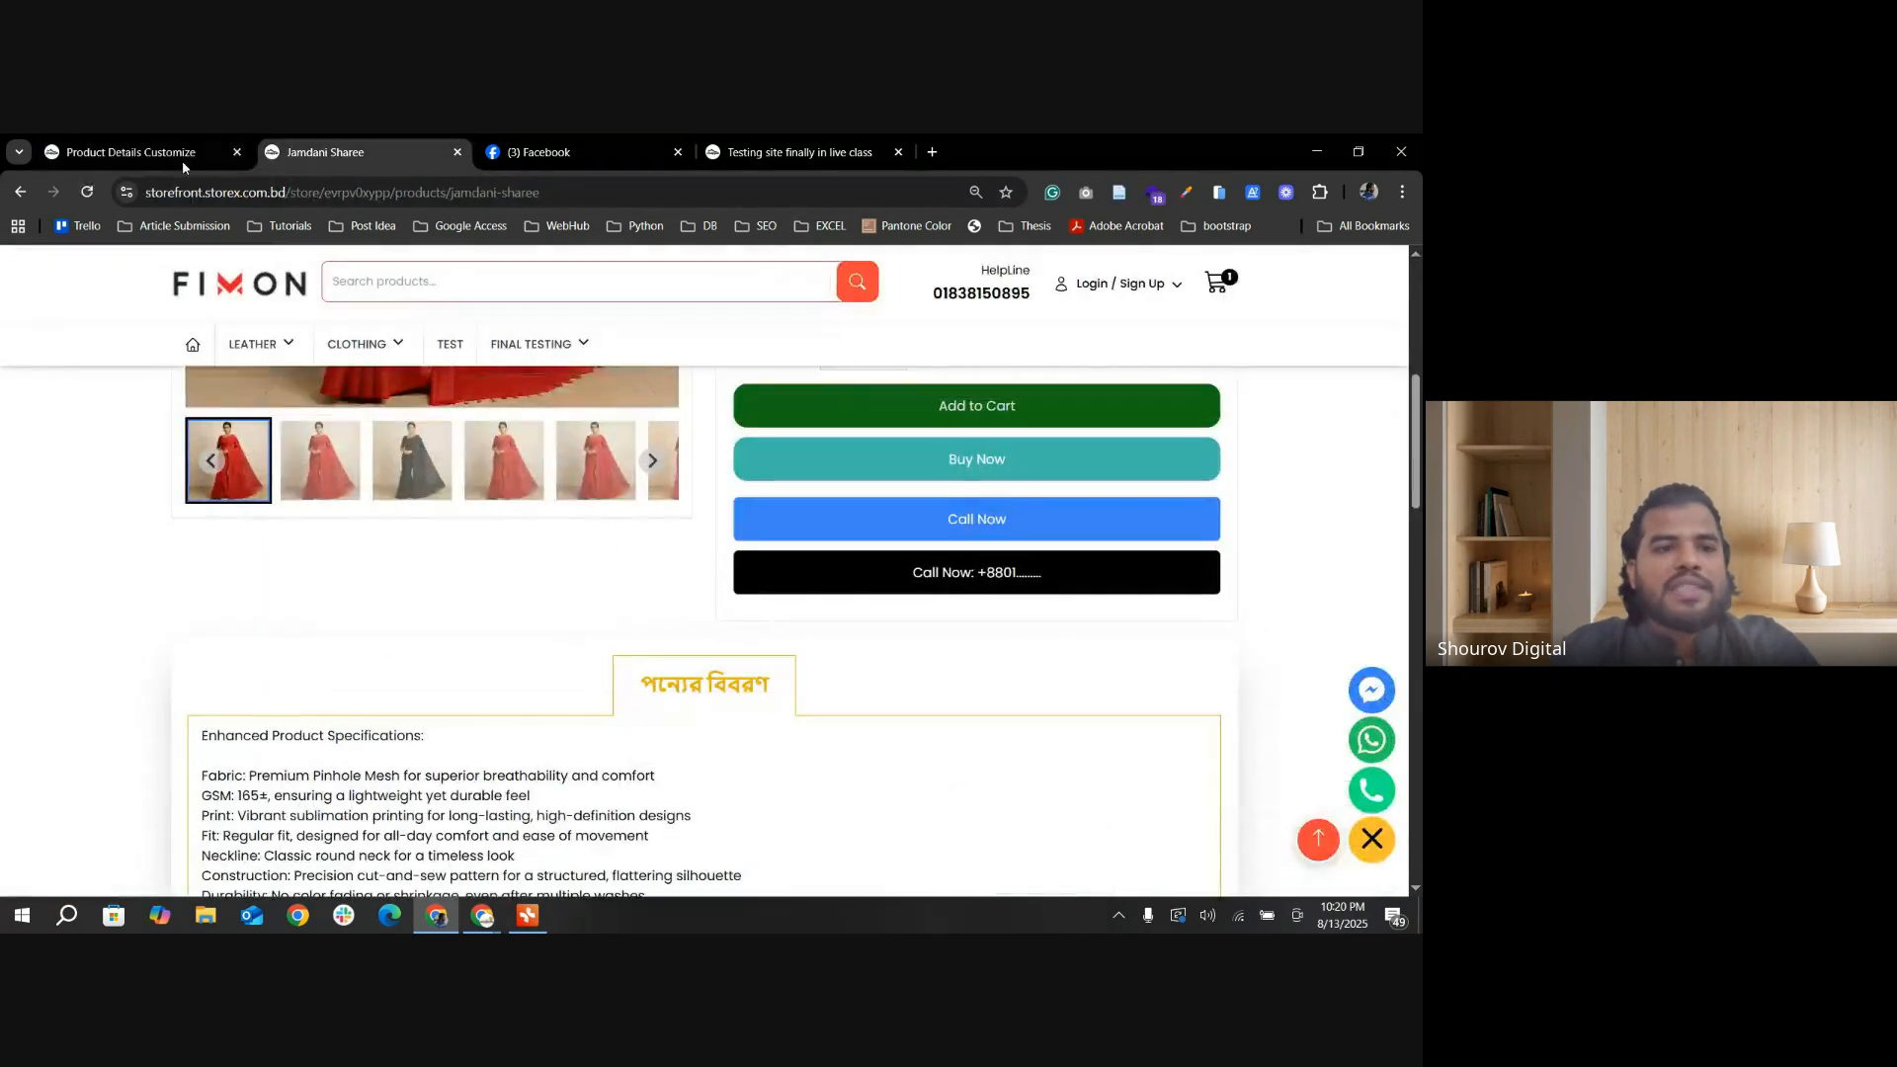
left_click(85, 198)
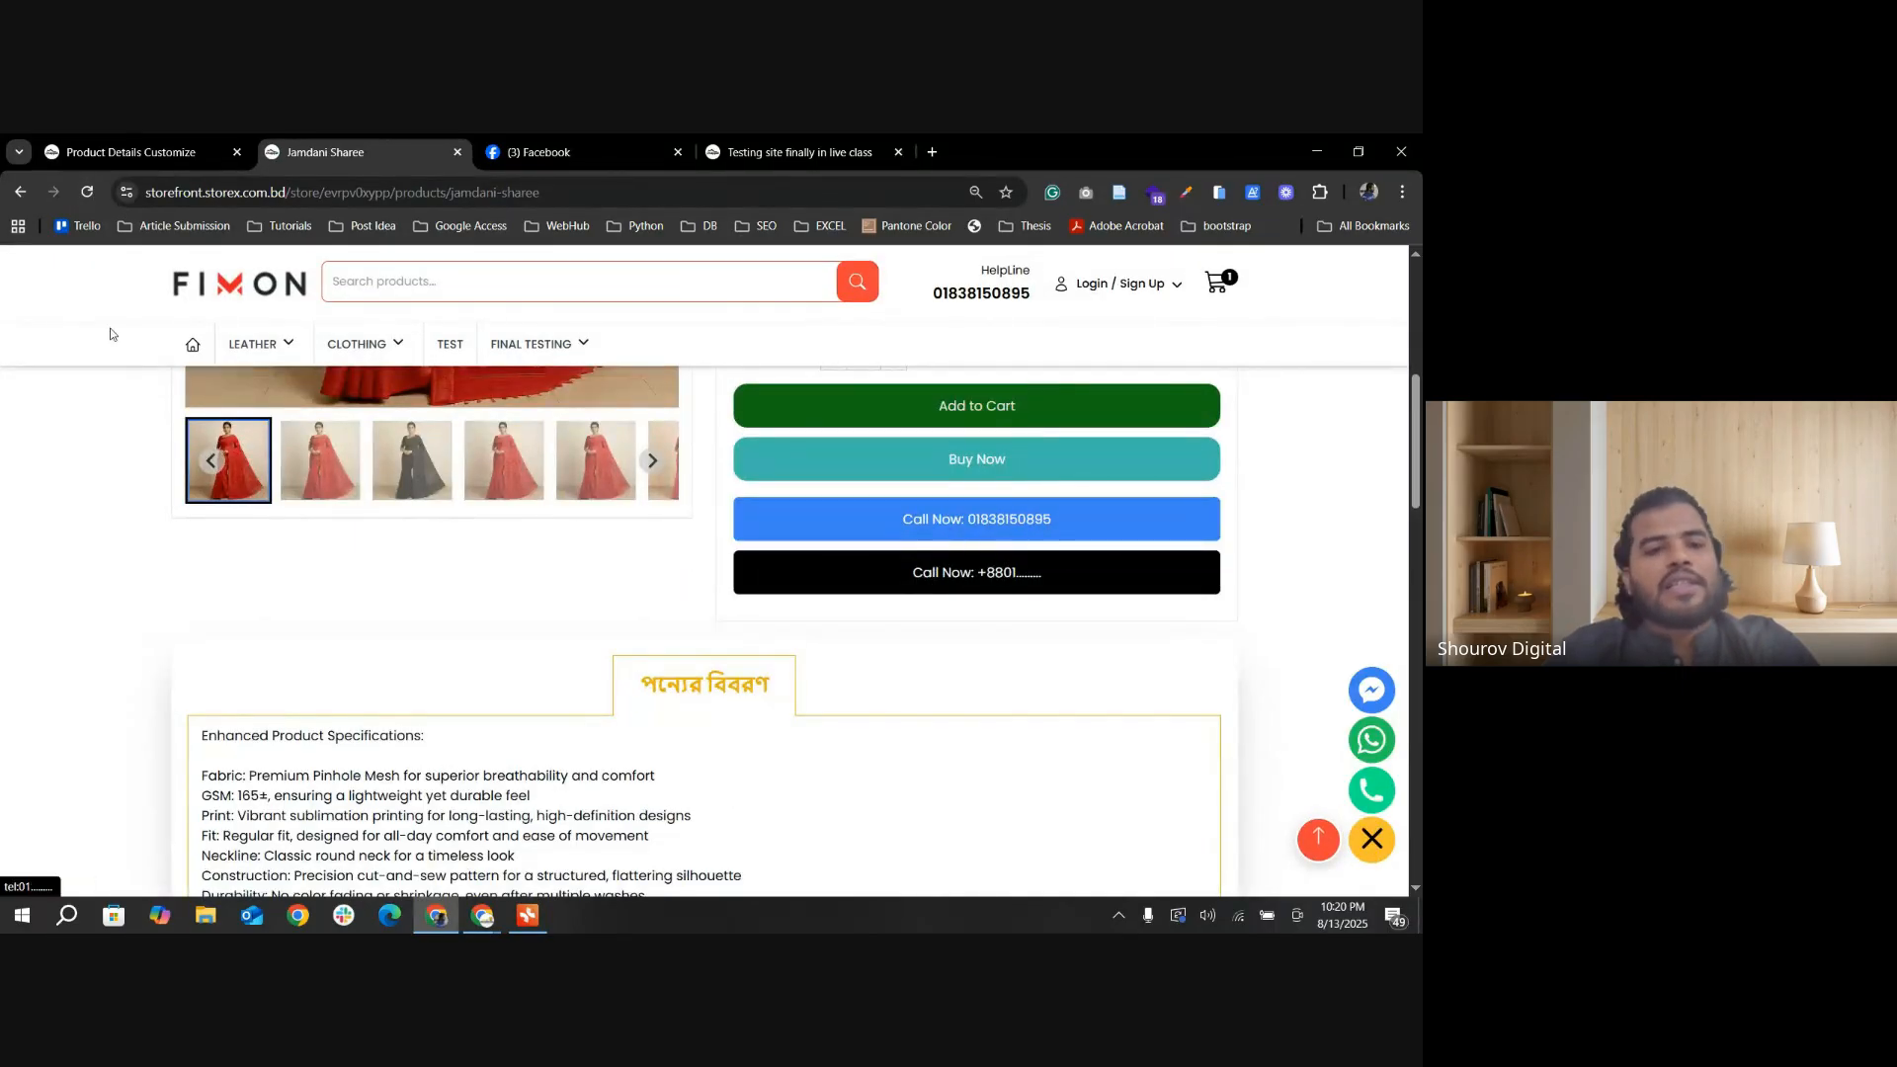
left_click(145, 153)
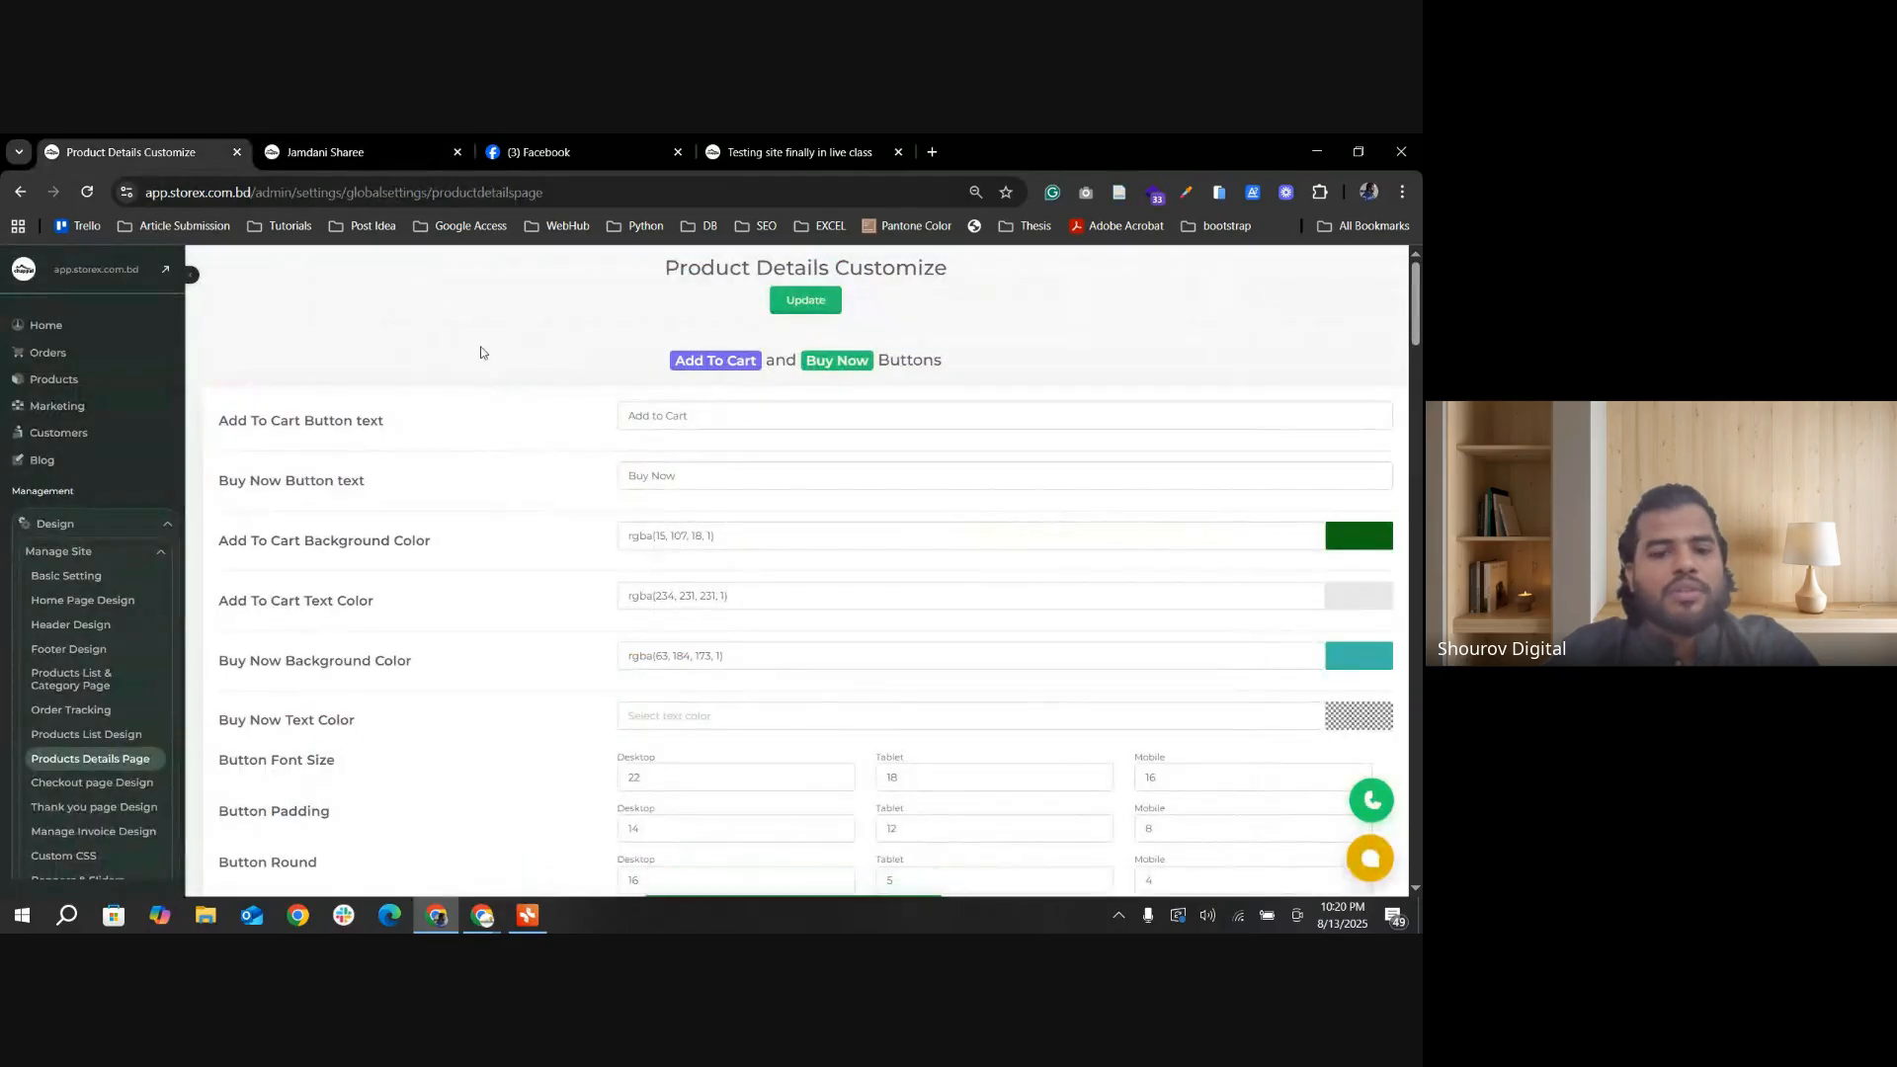
scroll(718, 559, "down", 10)
scroll(718, 558, "down", 5)
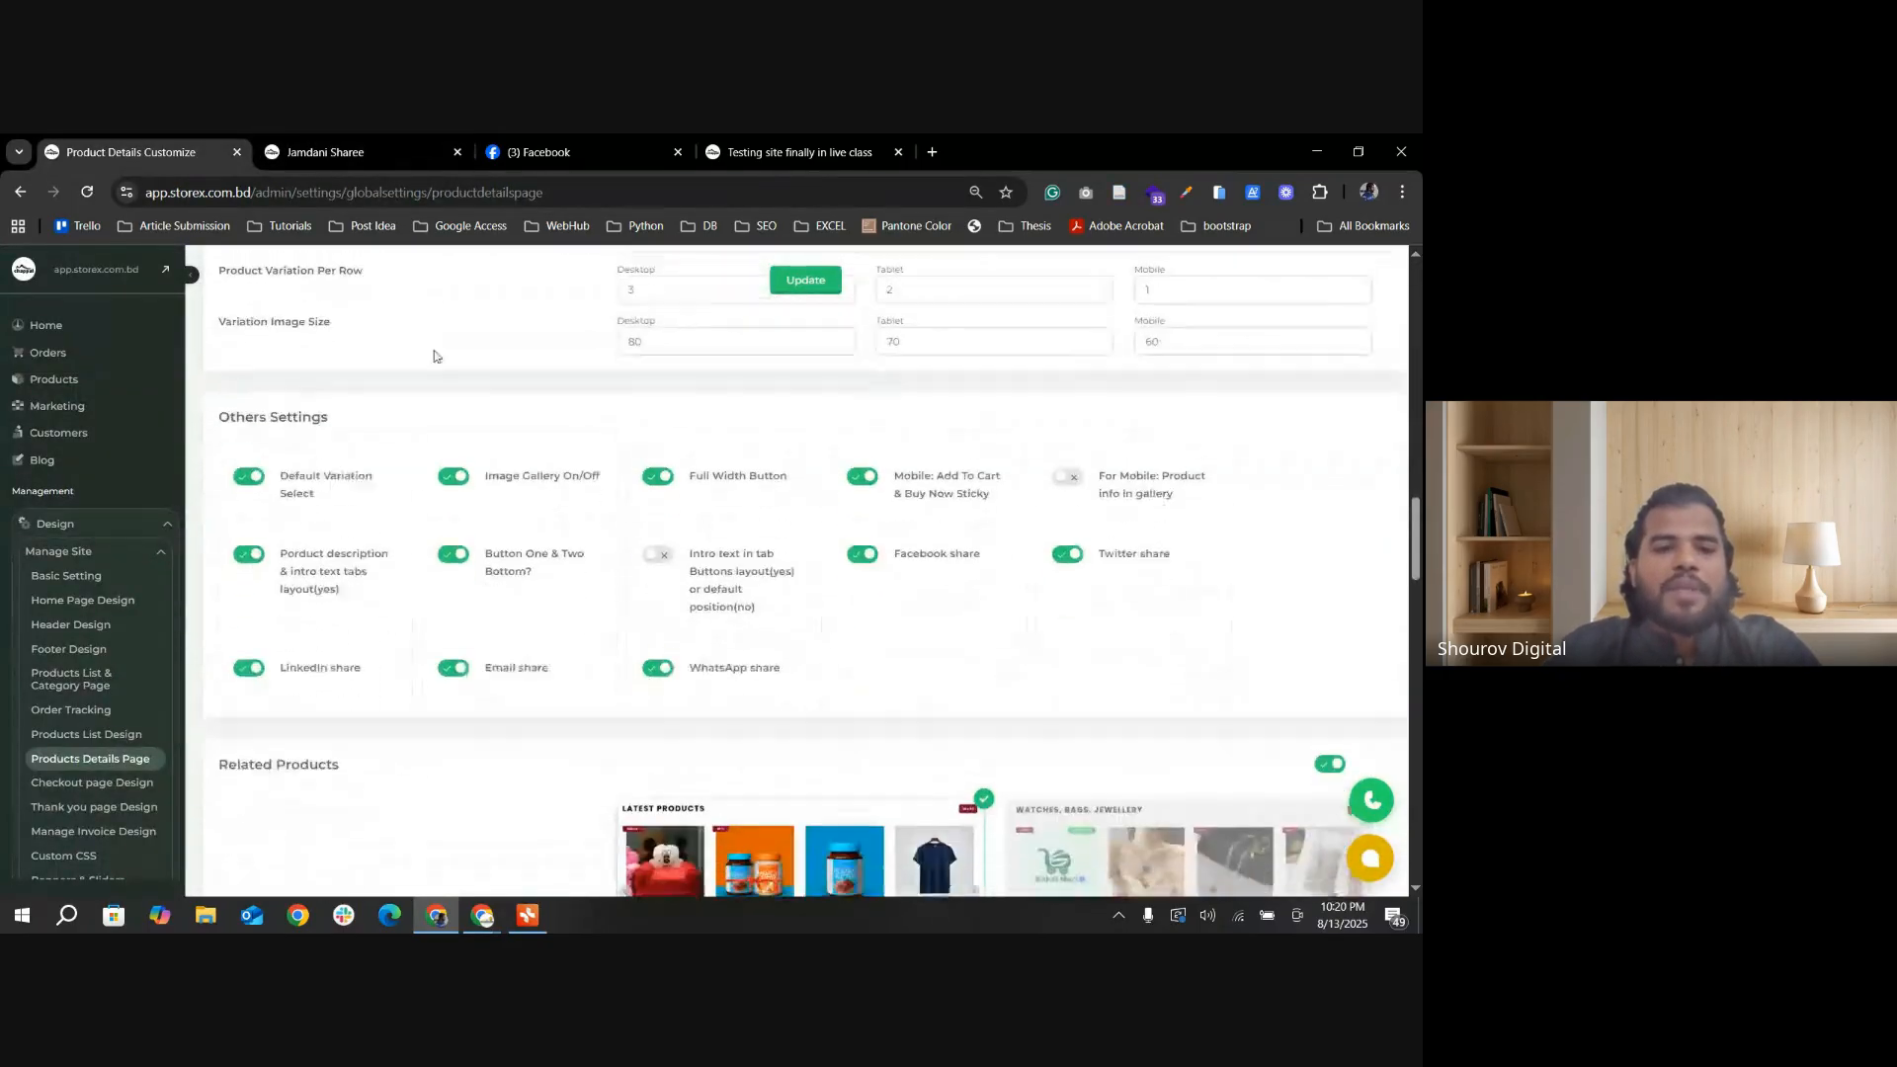
left_click(326, 152)
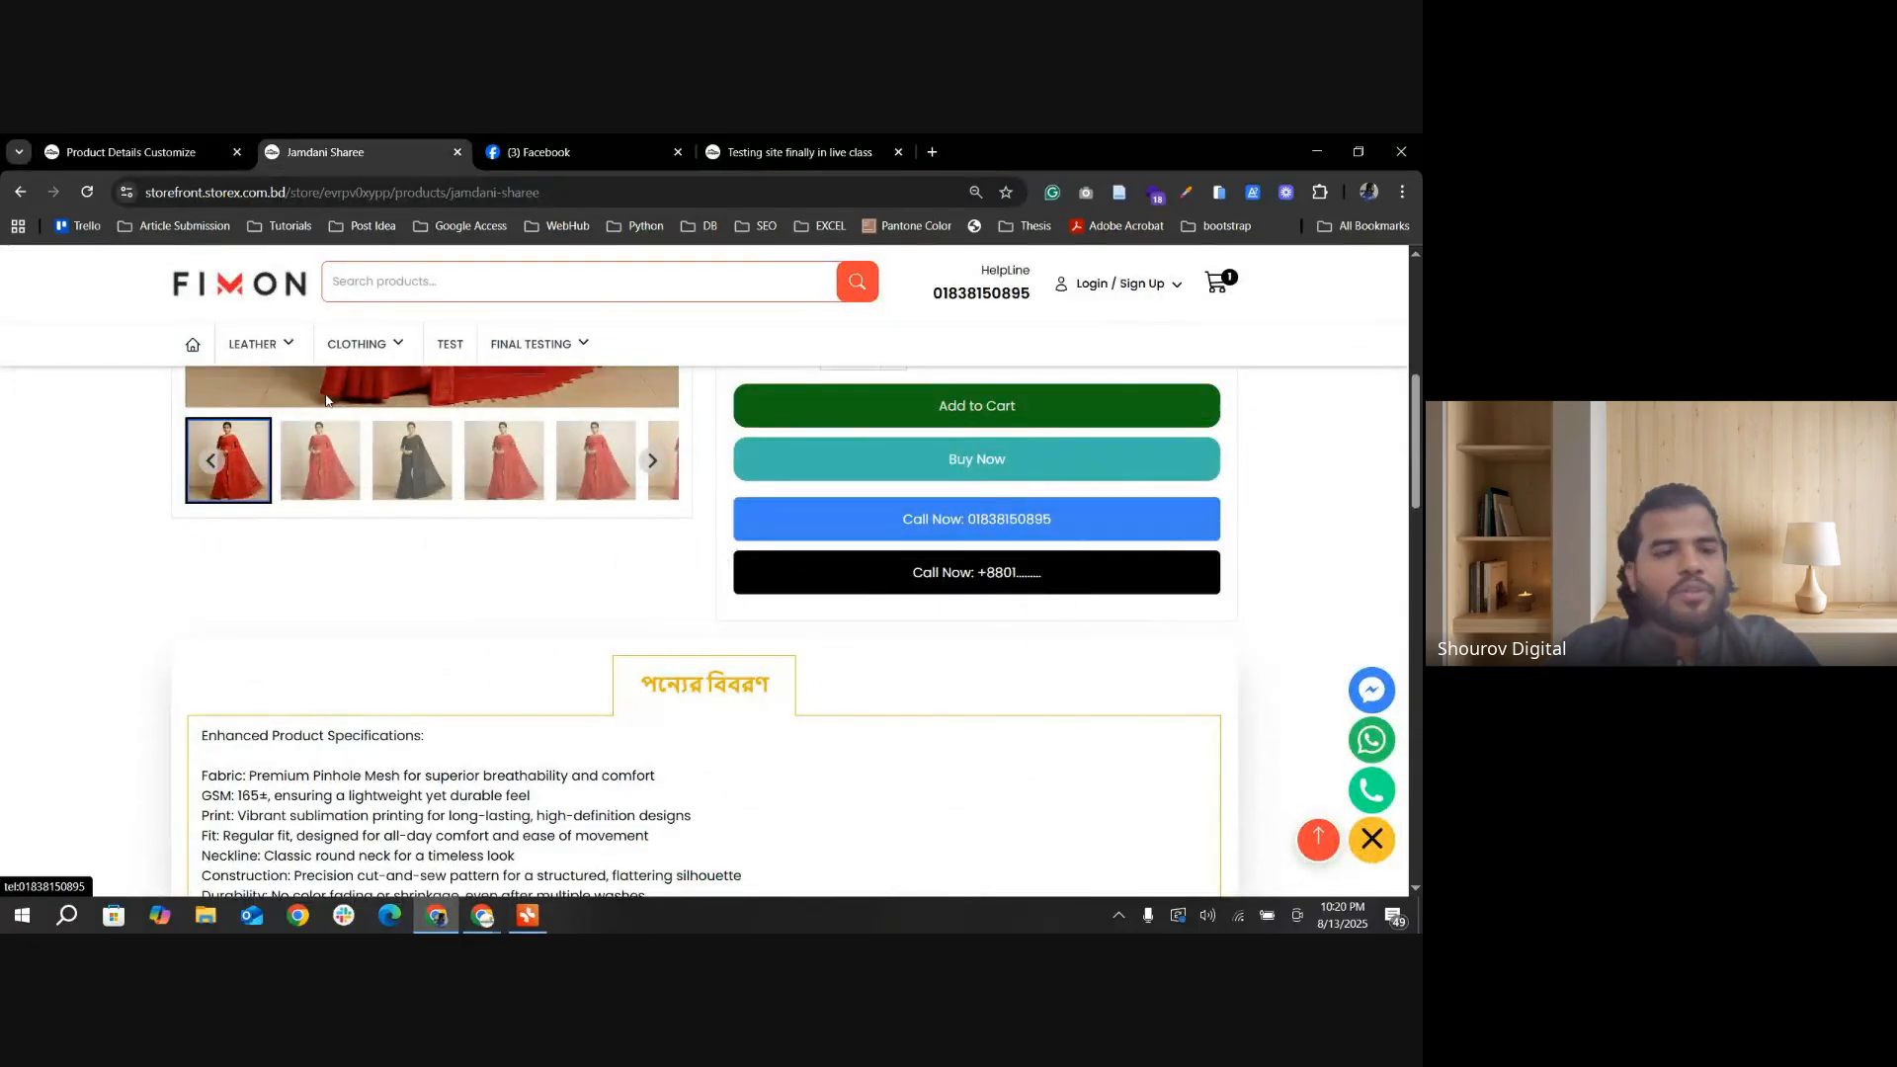
left_click(145, 152)
Step: Turn off Button Two in the Call Now buttons section and update the settings
scroll(890, 644, "down", 5)
scroll(890, 643, "down", 10)
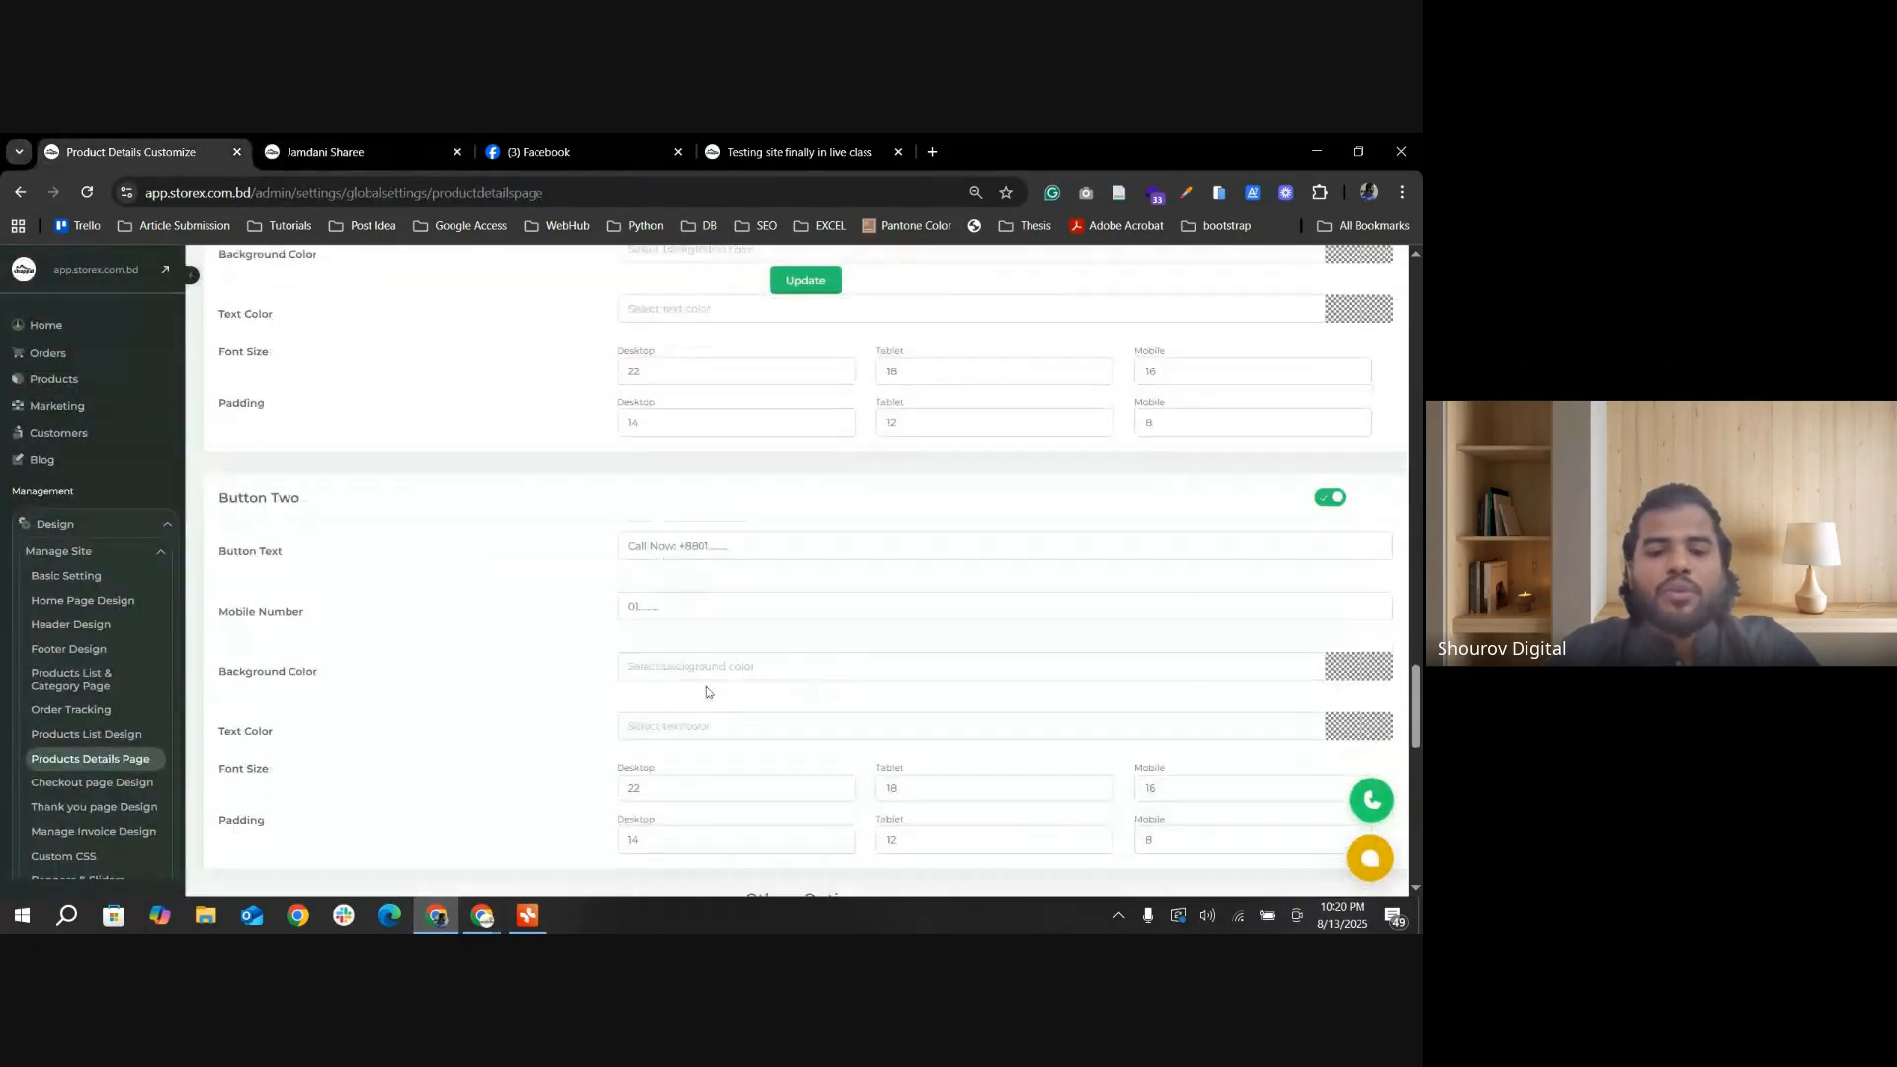
scroll(653, 664, "up", 2)
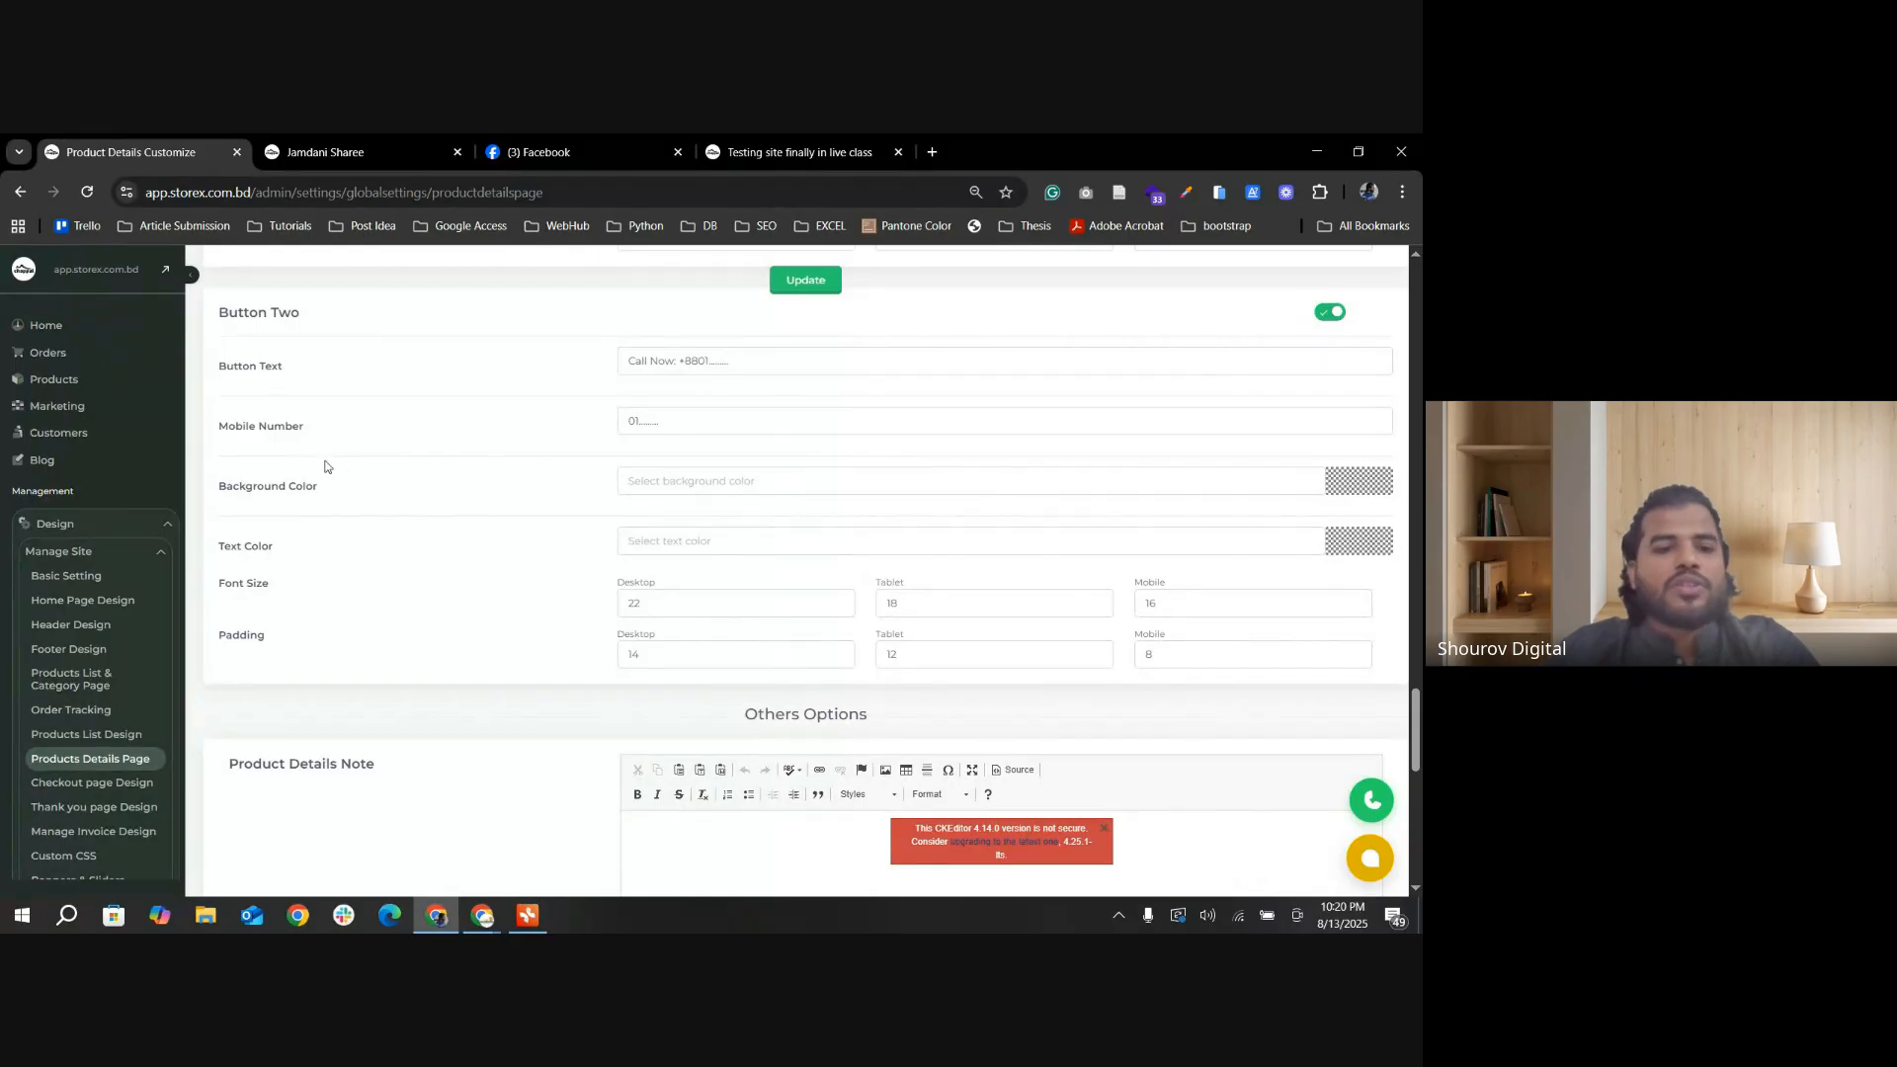
scroll(632, 452, "up", 1)
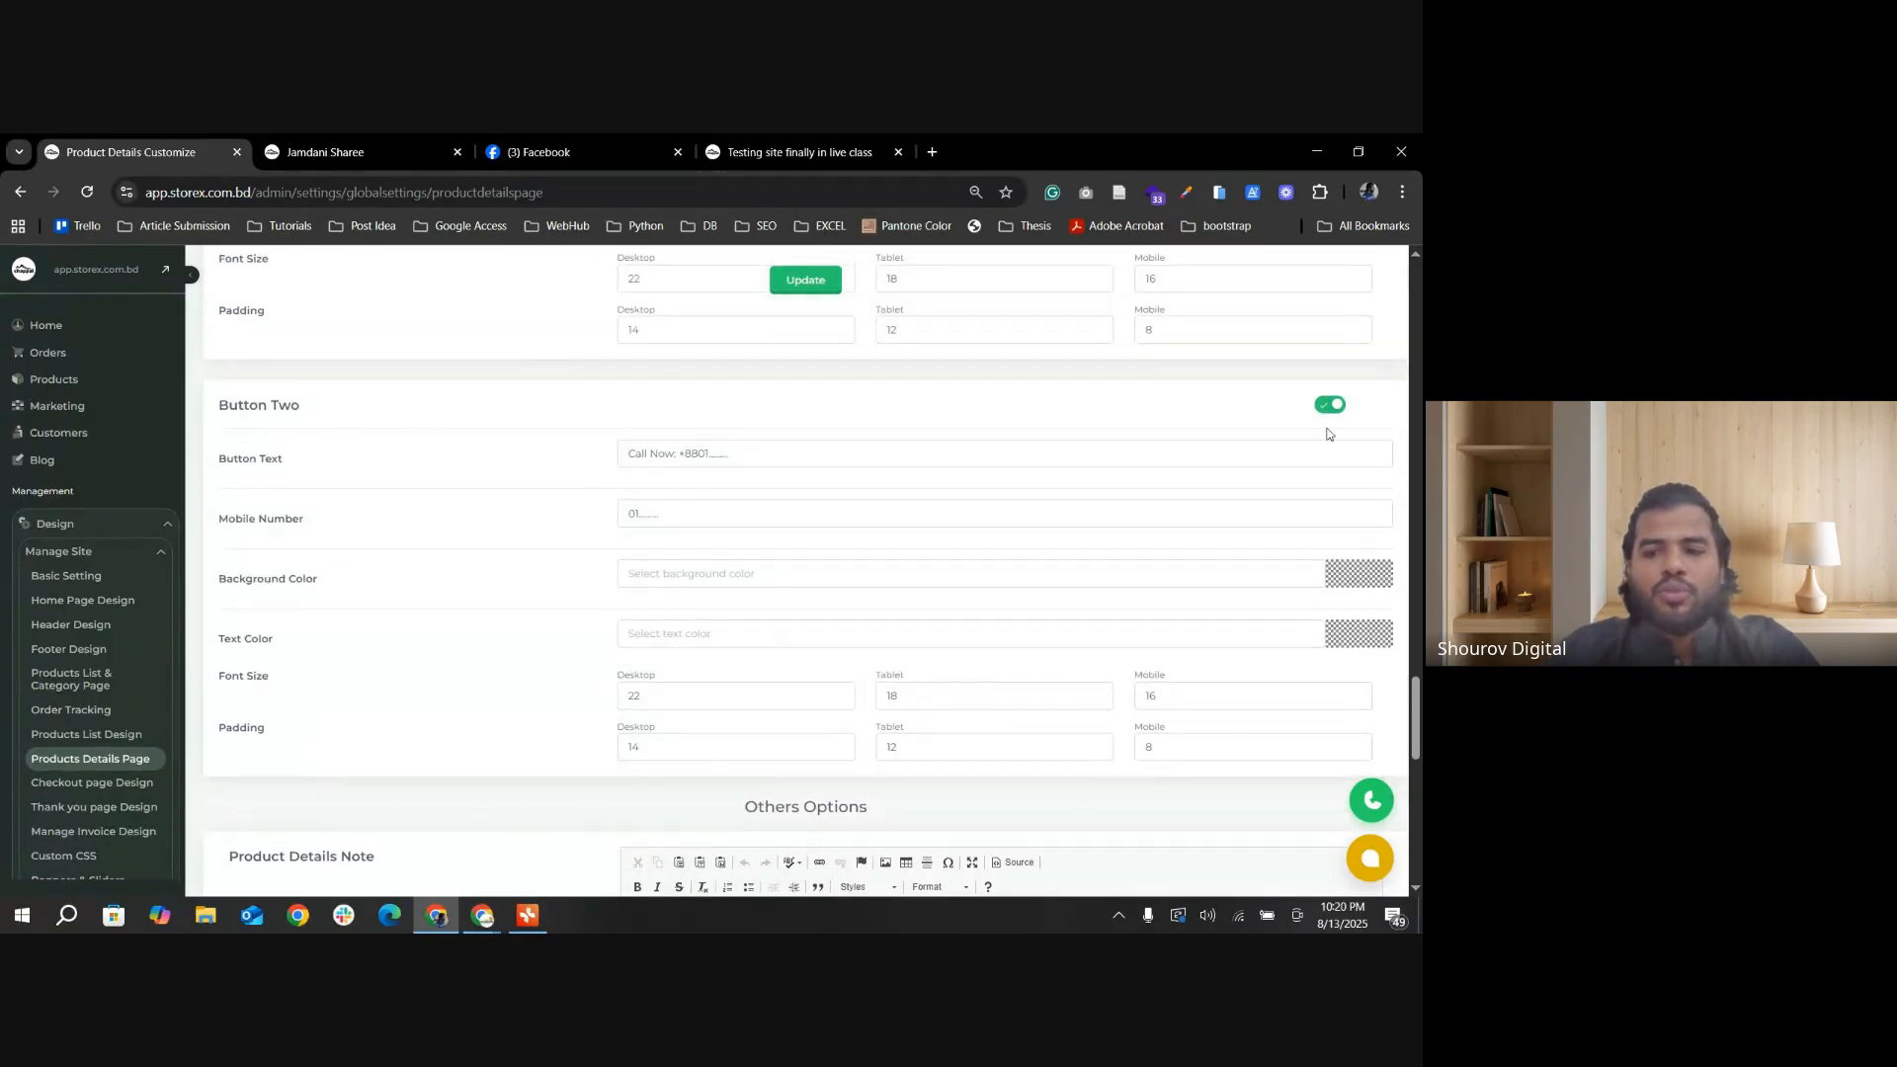
scroll(1106, 504, "up", 2)
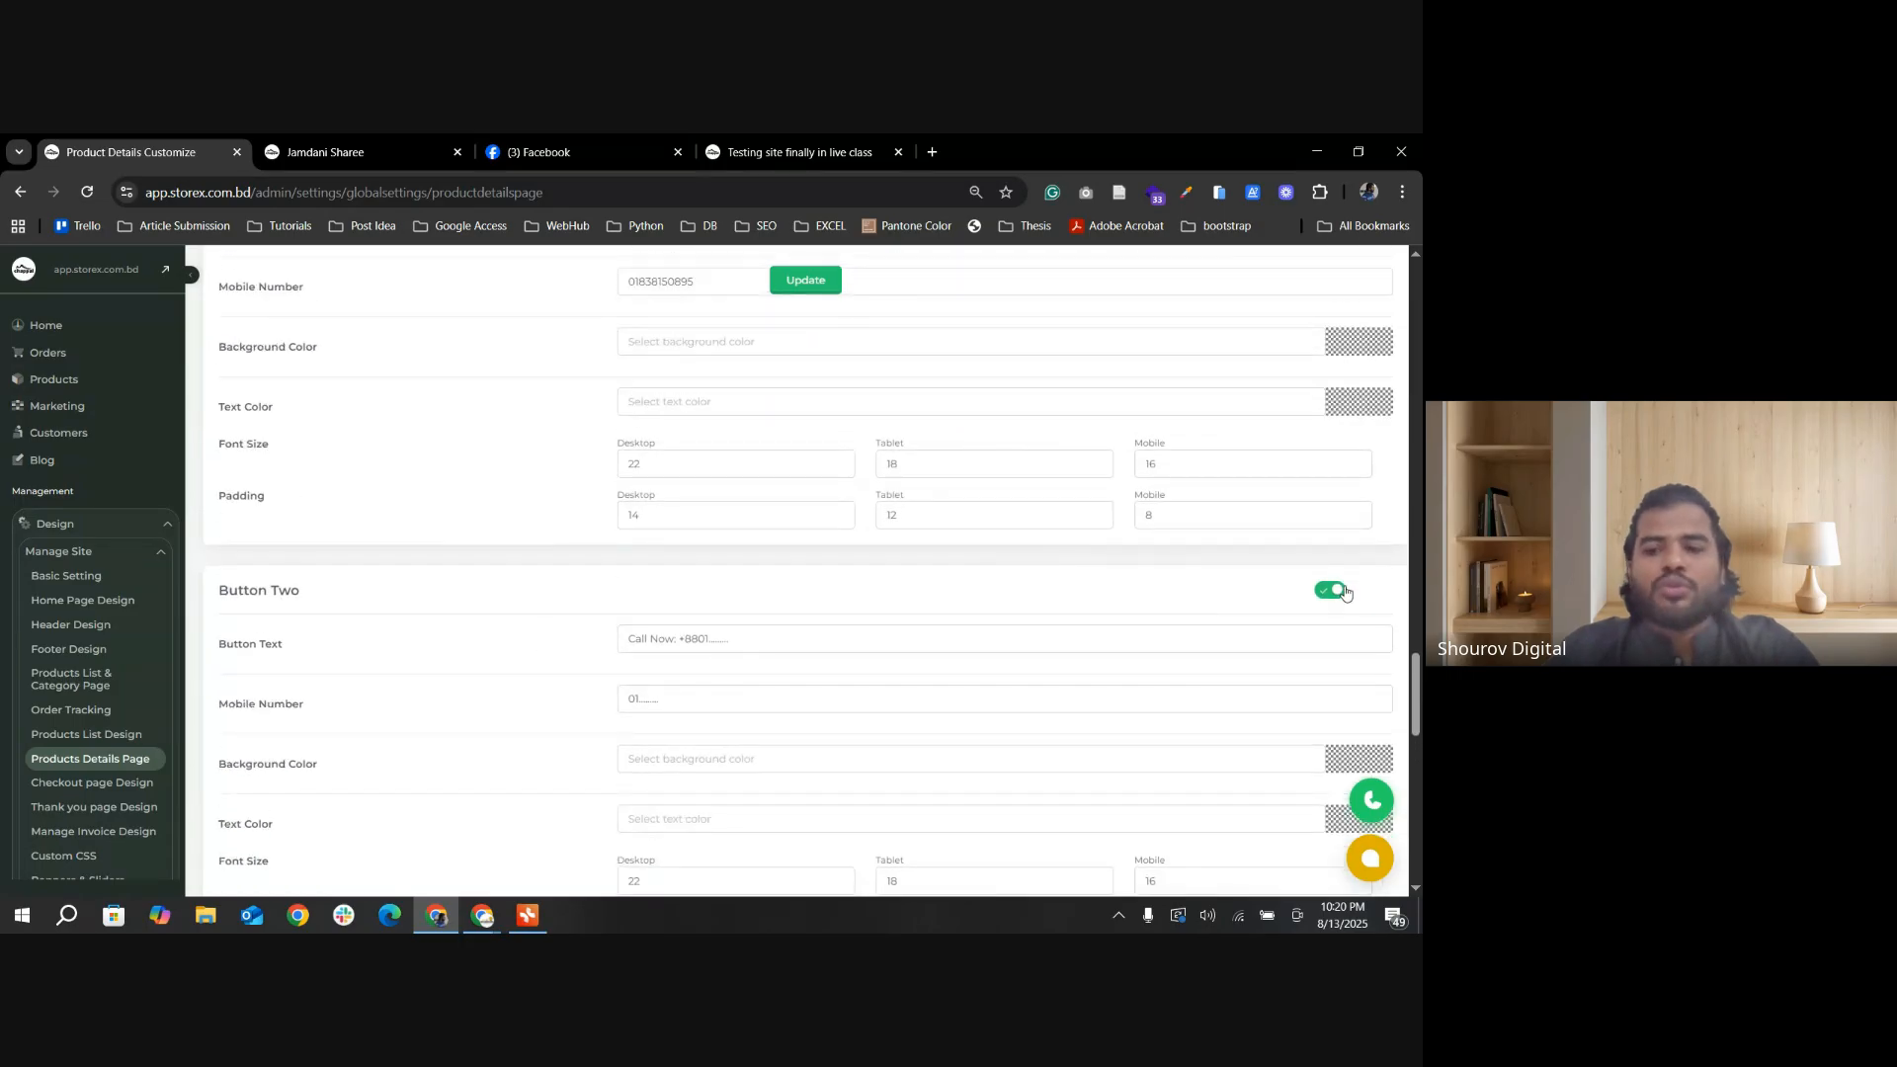
left_click(1342, 591)
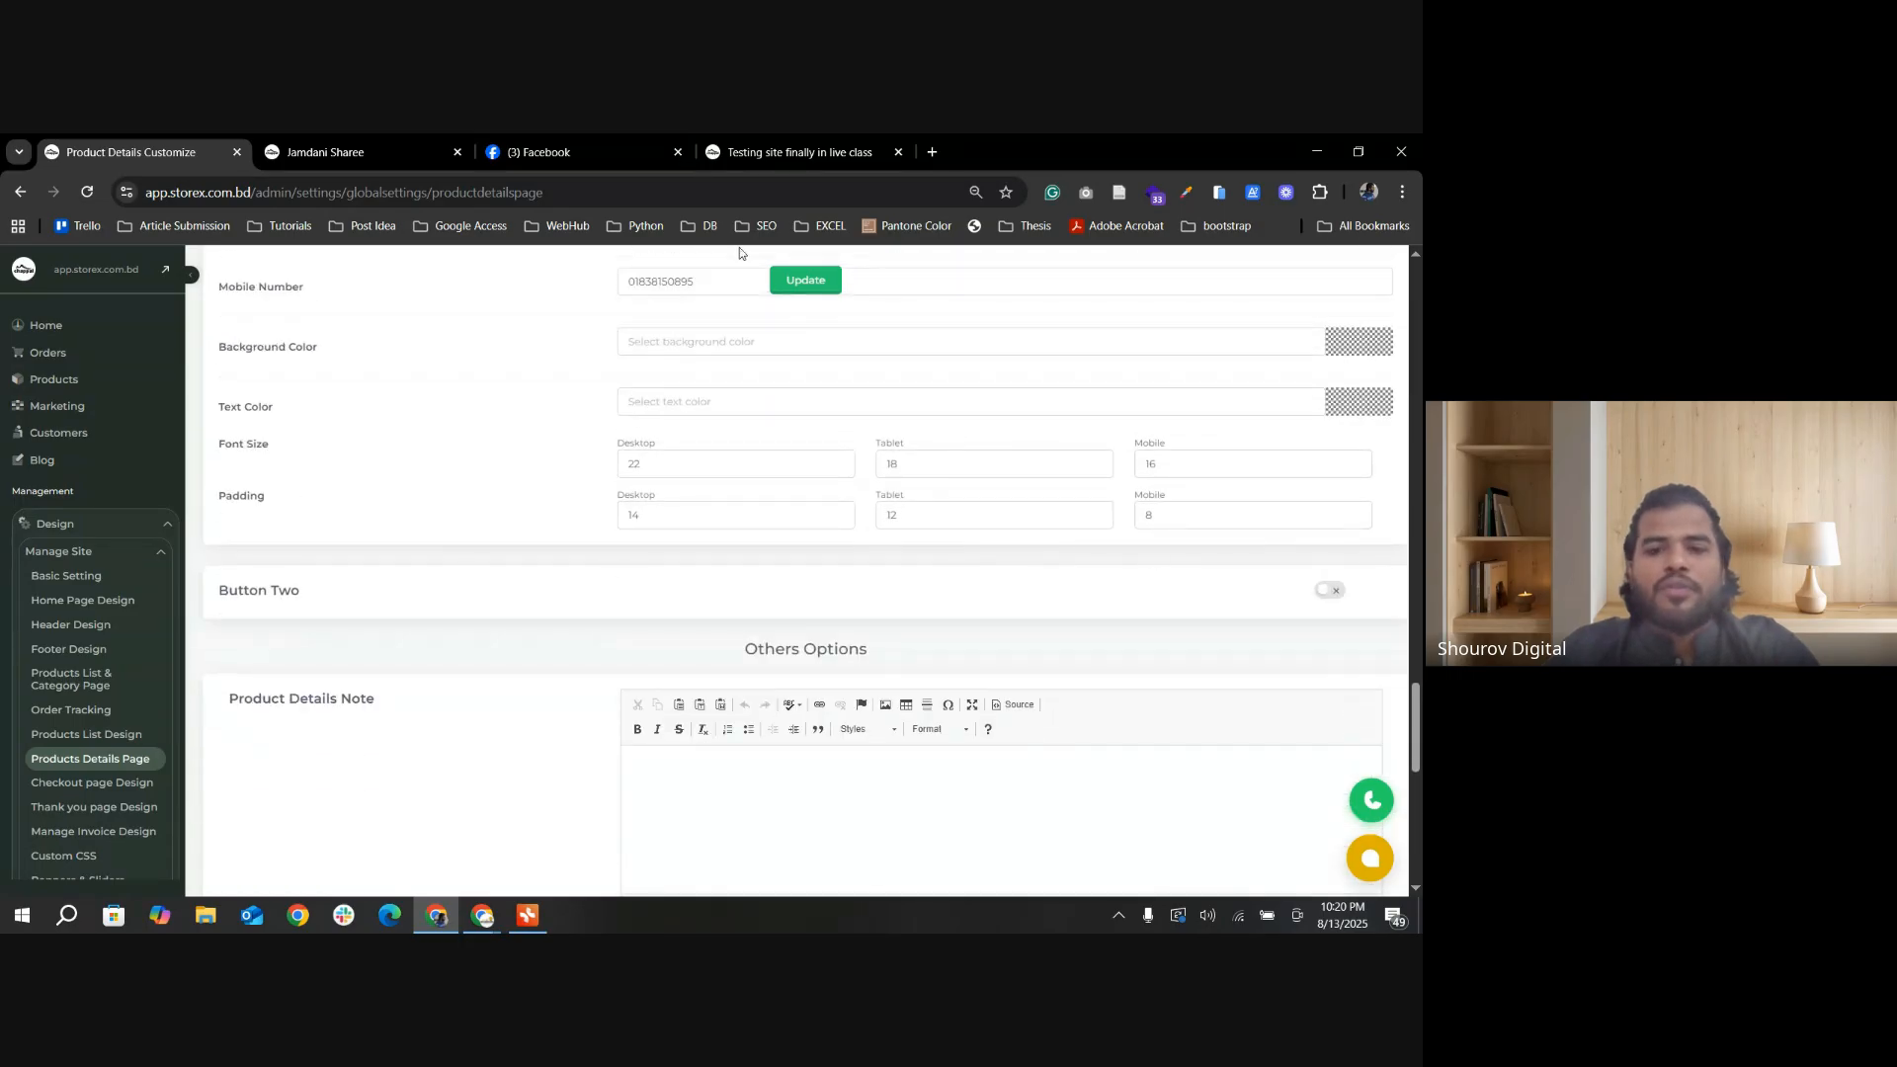
left_click(808, 287)
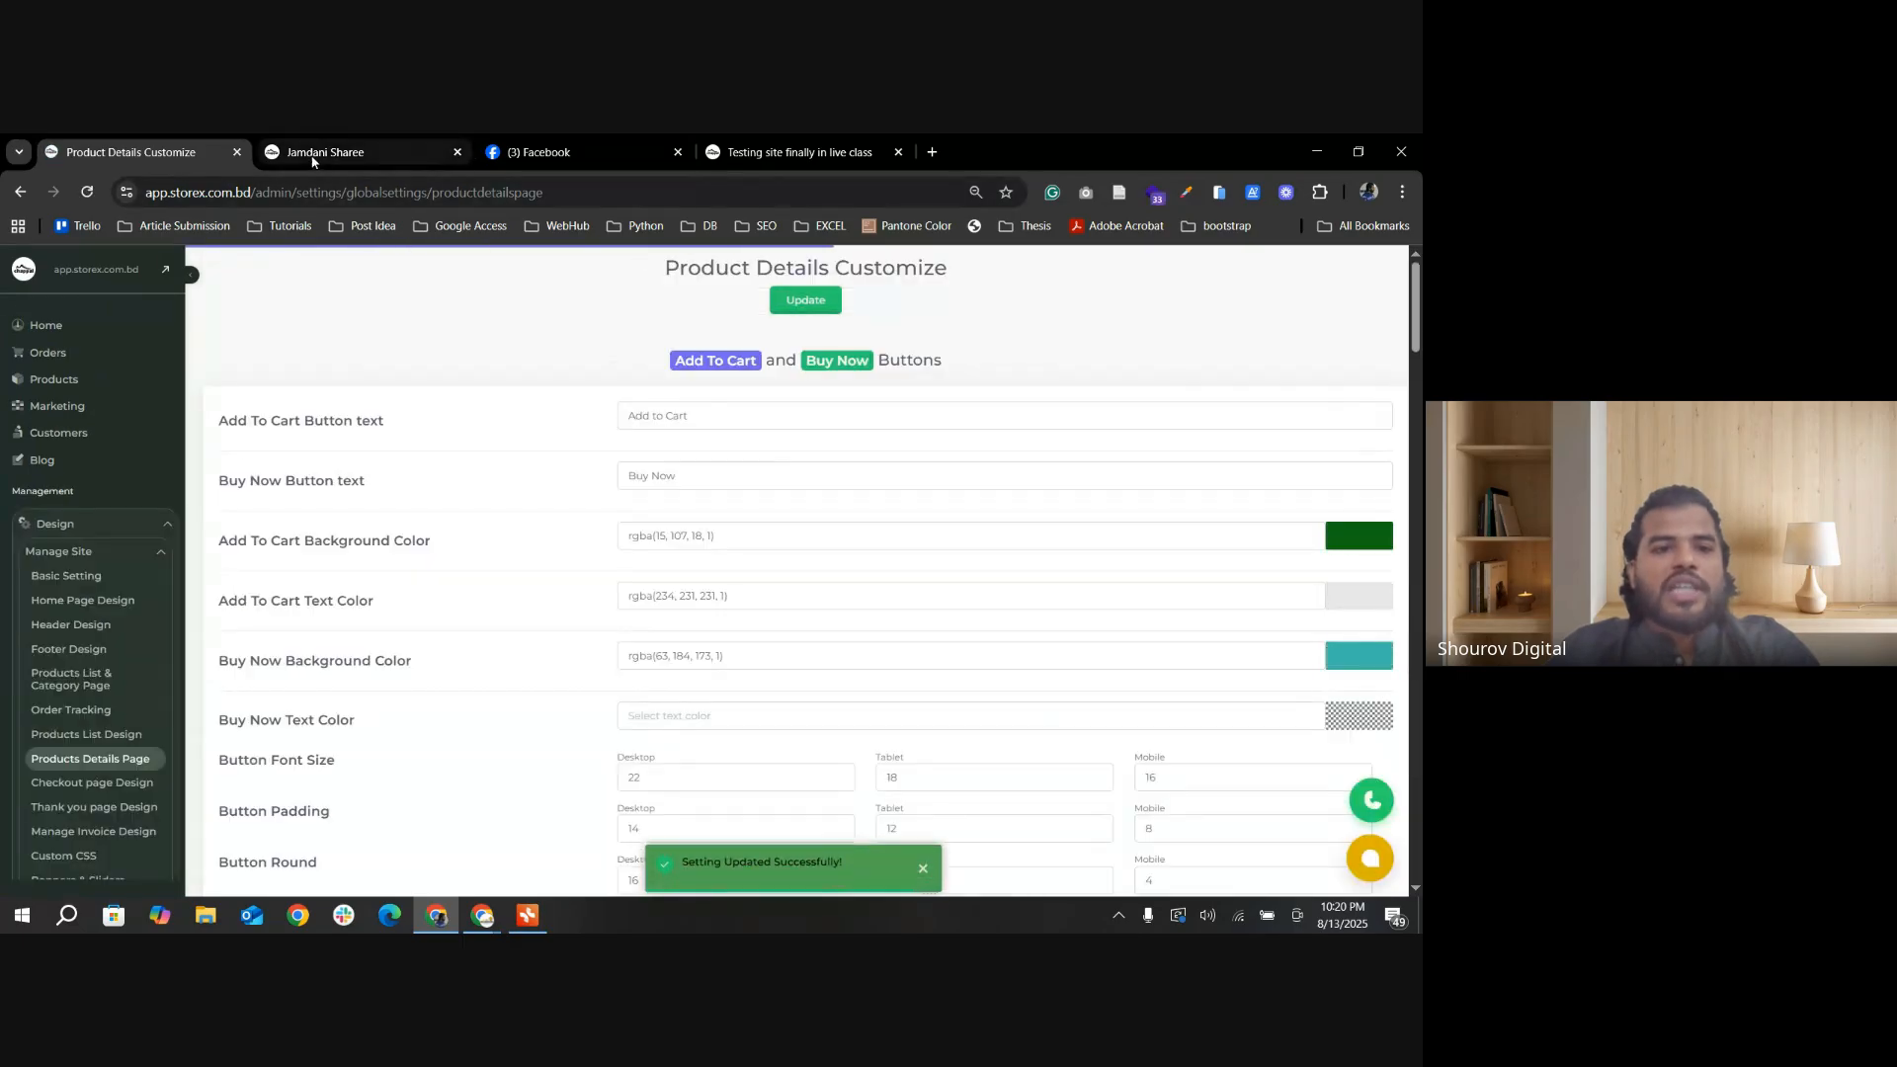
Step: Reload the Jamdani Sharee page to check its call buttons, return to the settings, and dismiss the chat notification
left_click(361, 153)
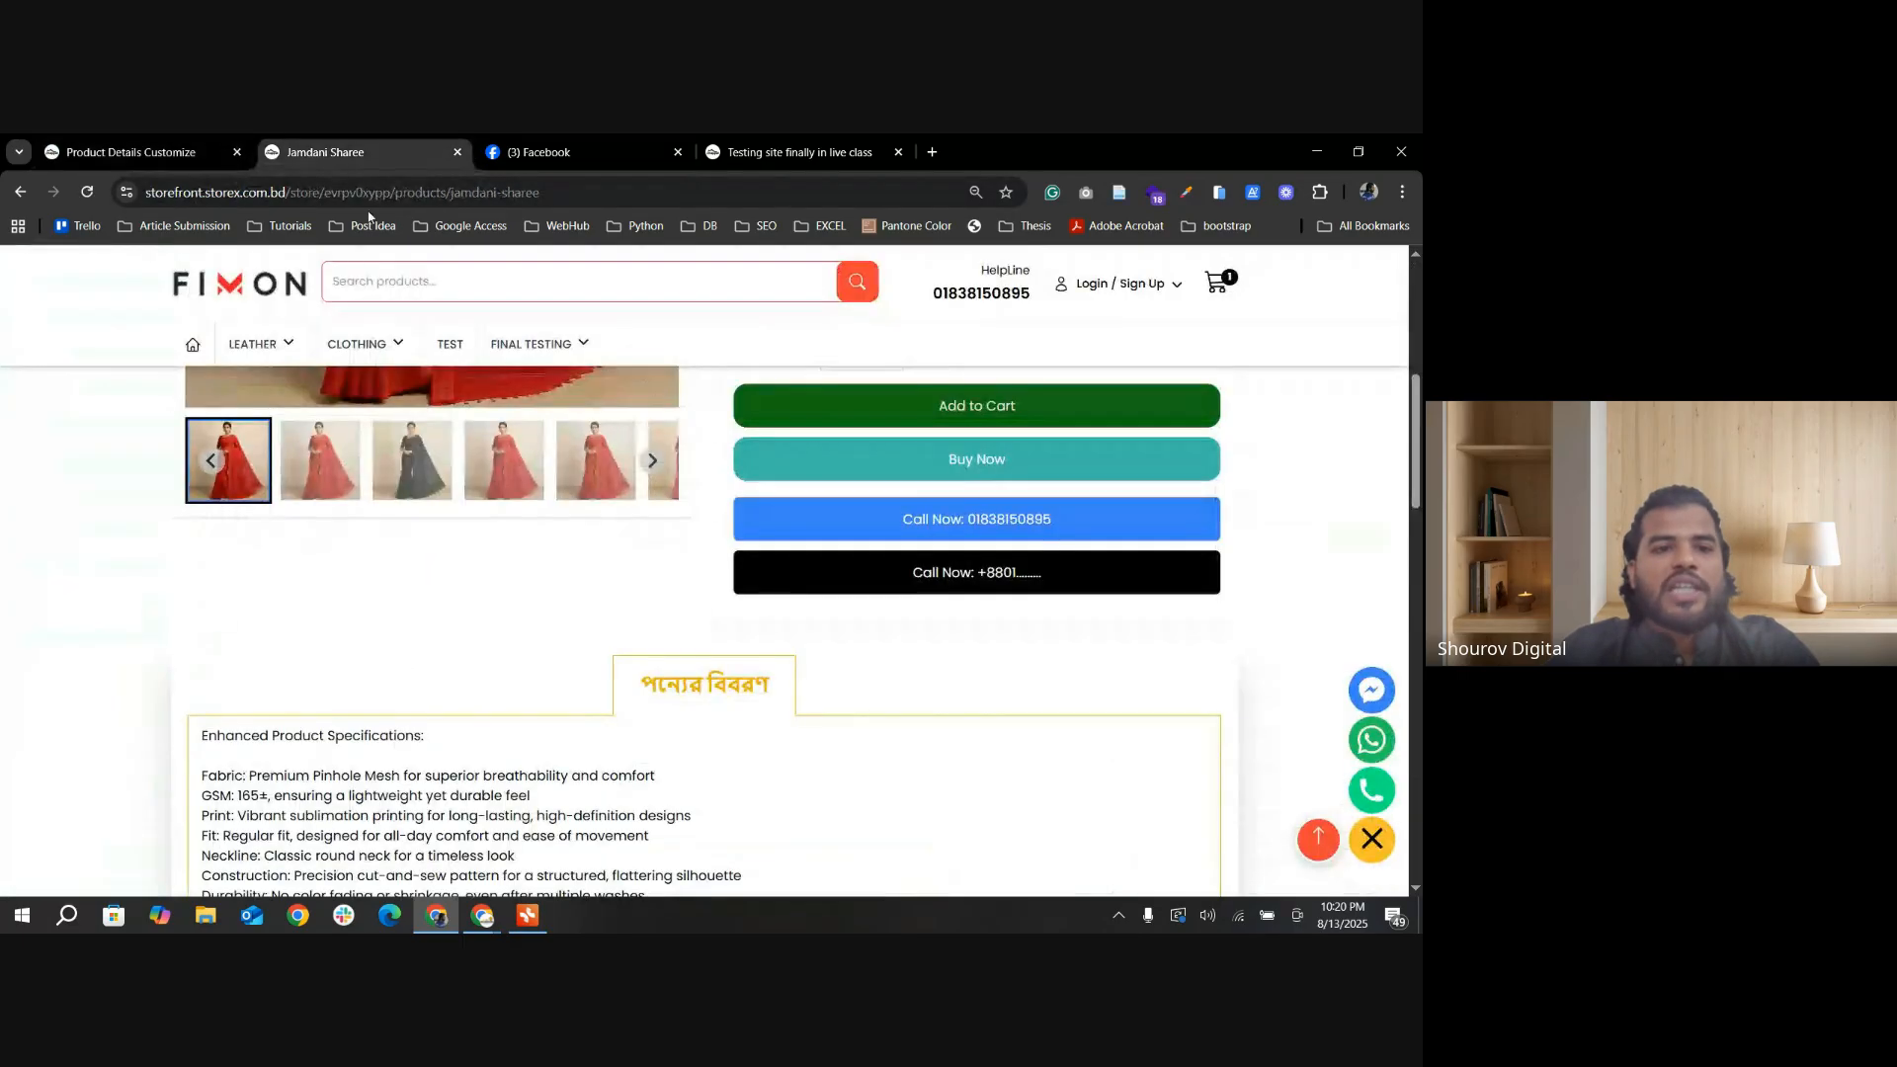
left_click(83, 193)
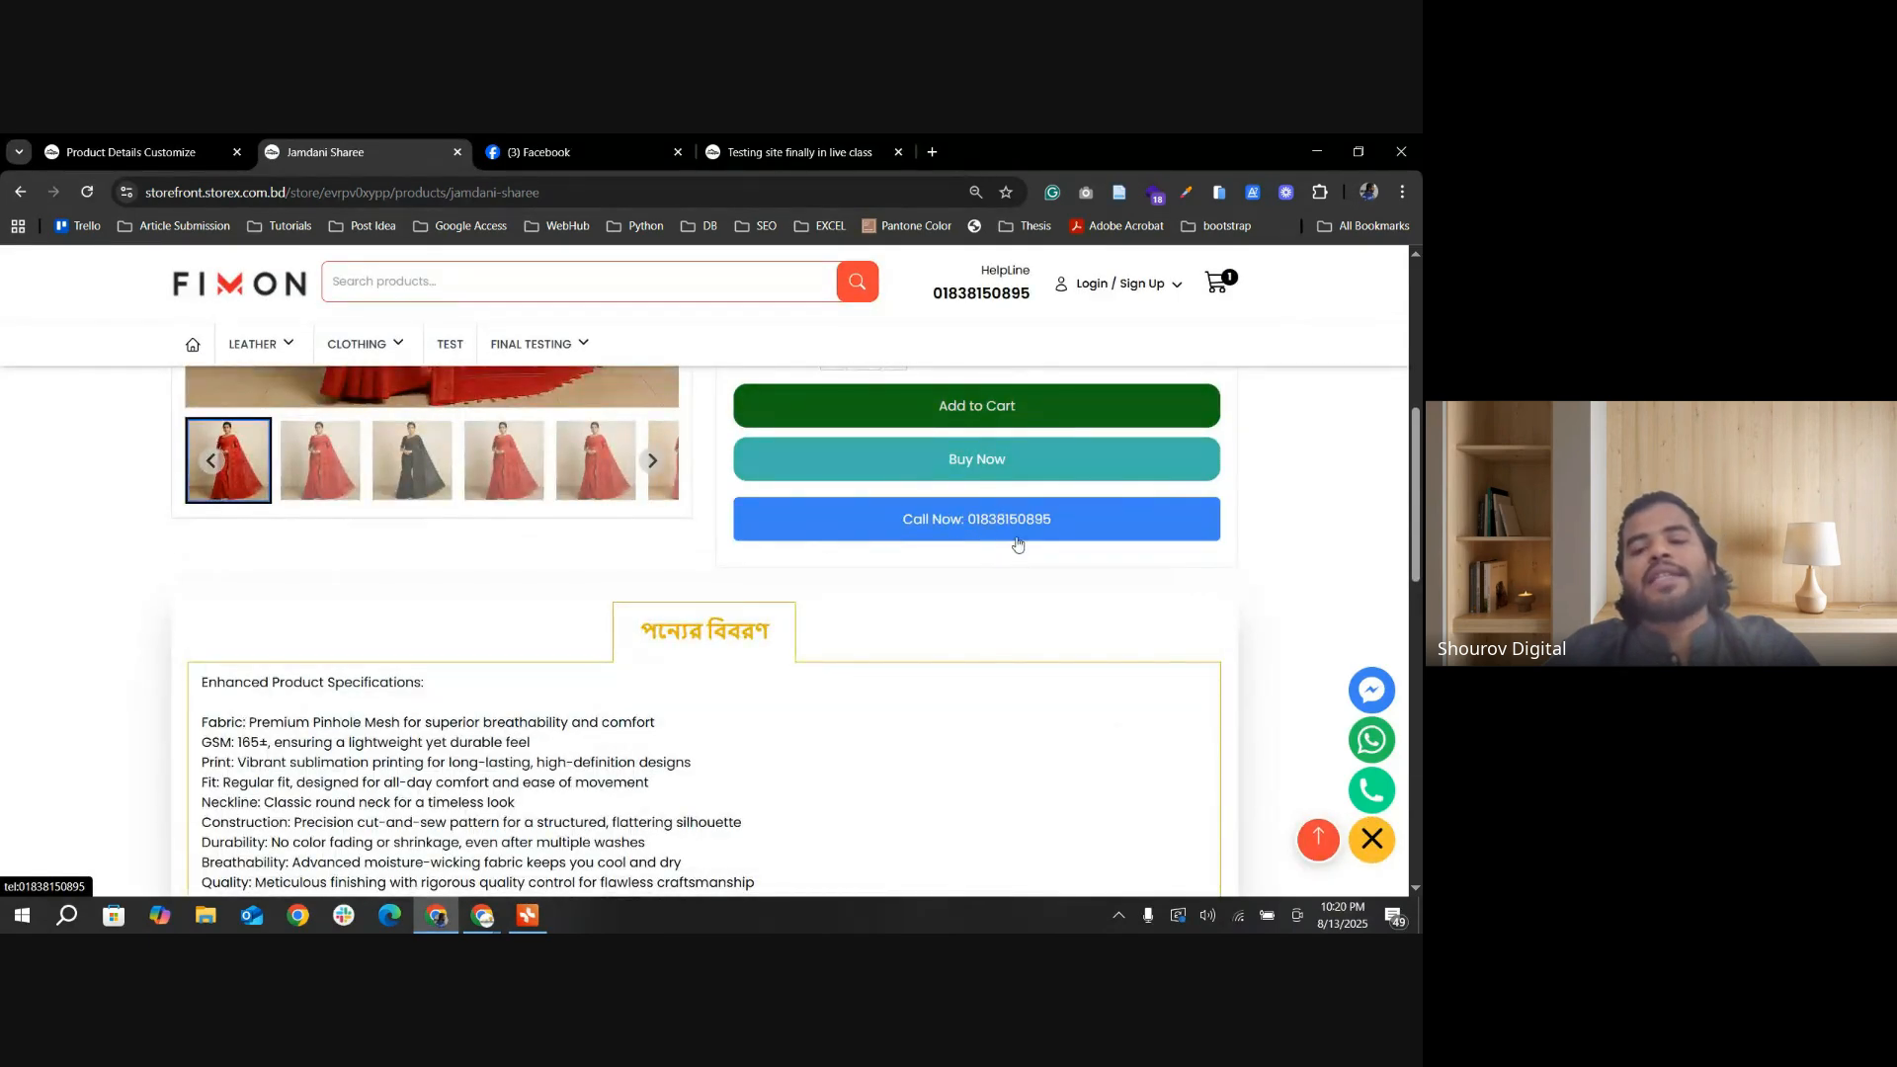
scroll(1121, 600, "up", 2)
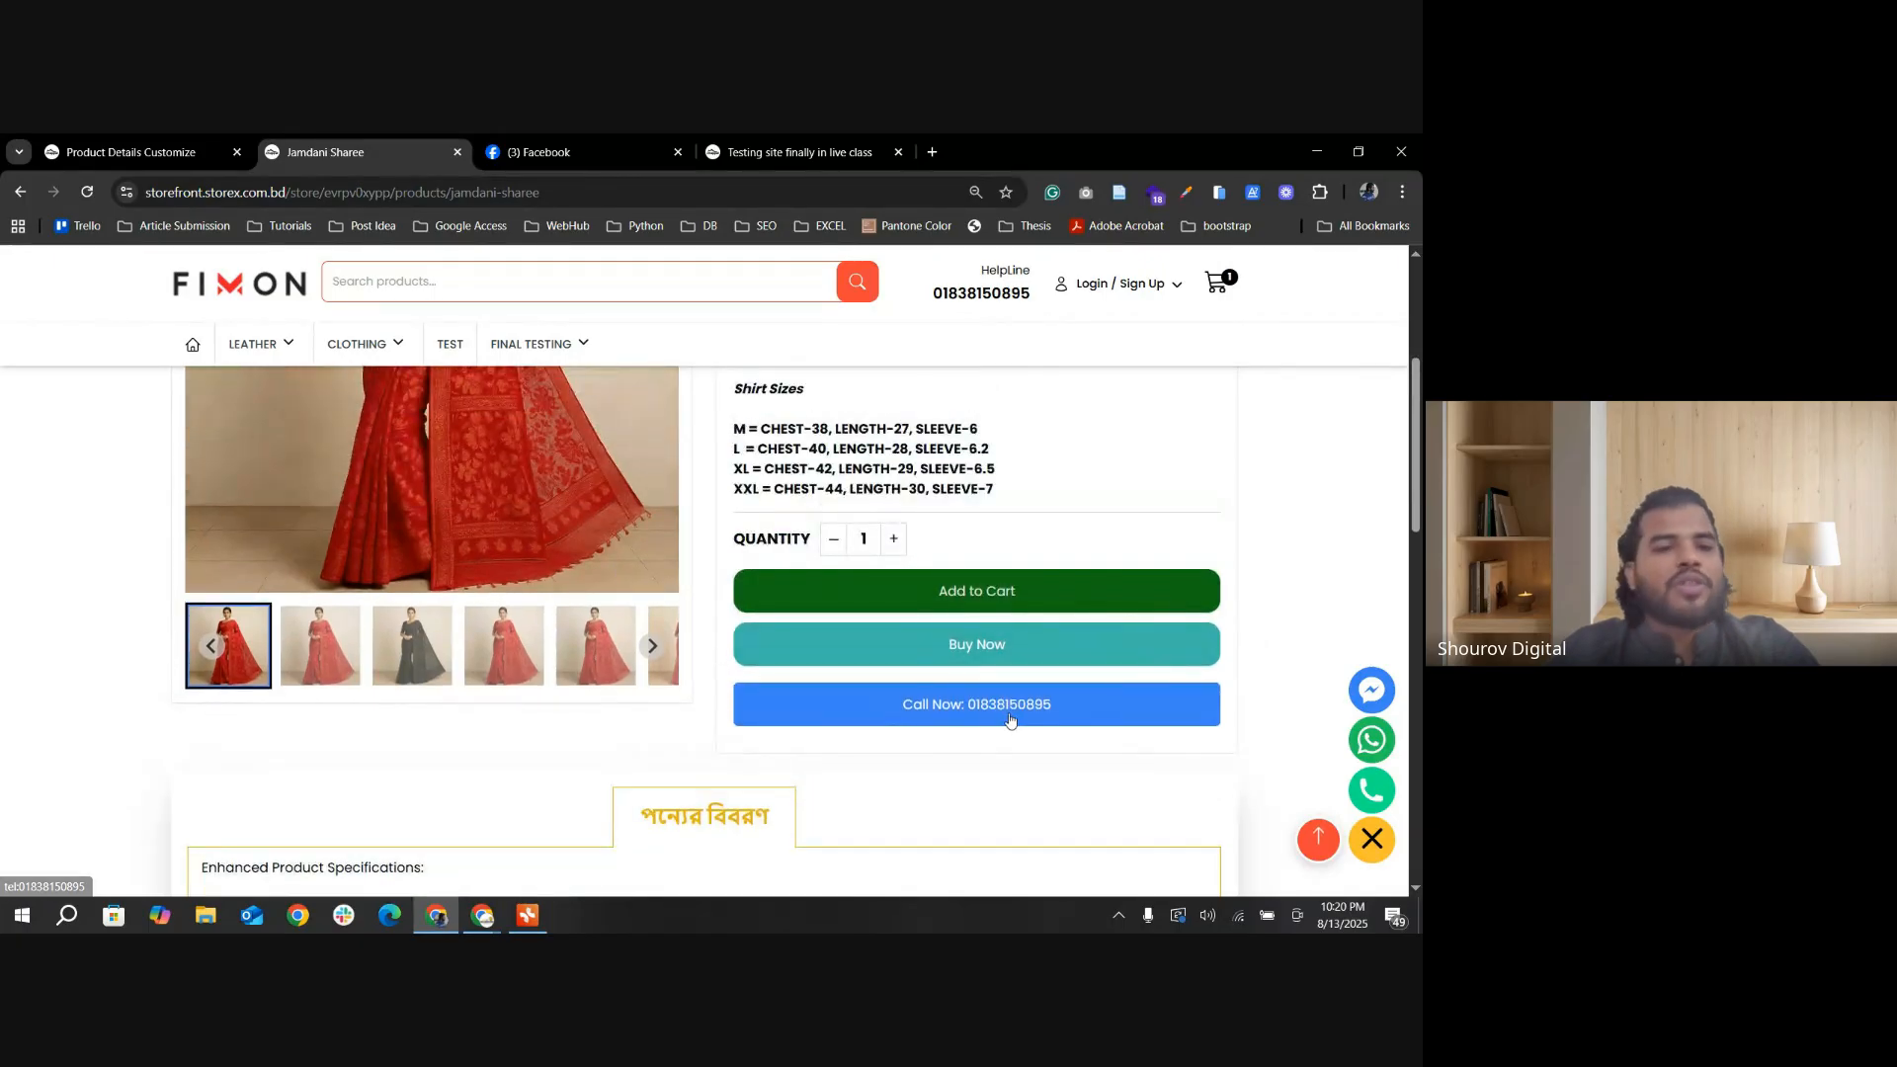
left_click(192, 152)
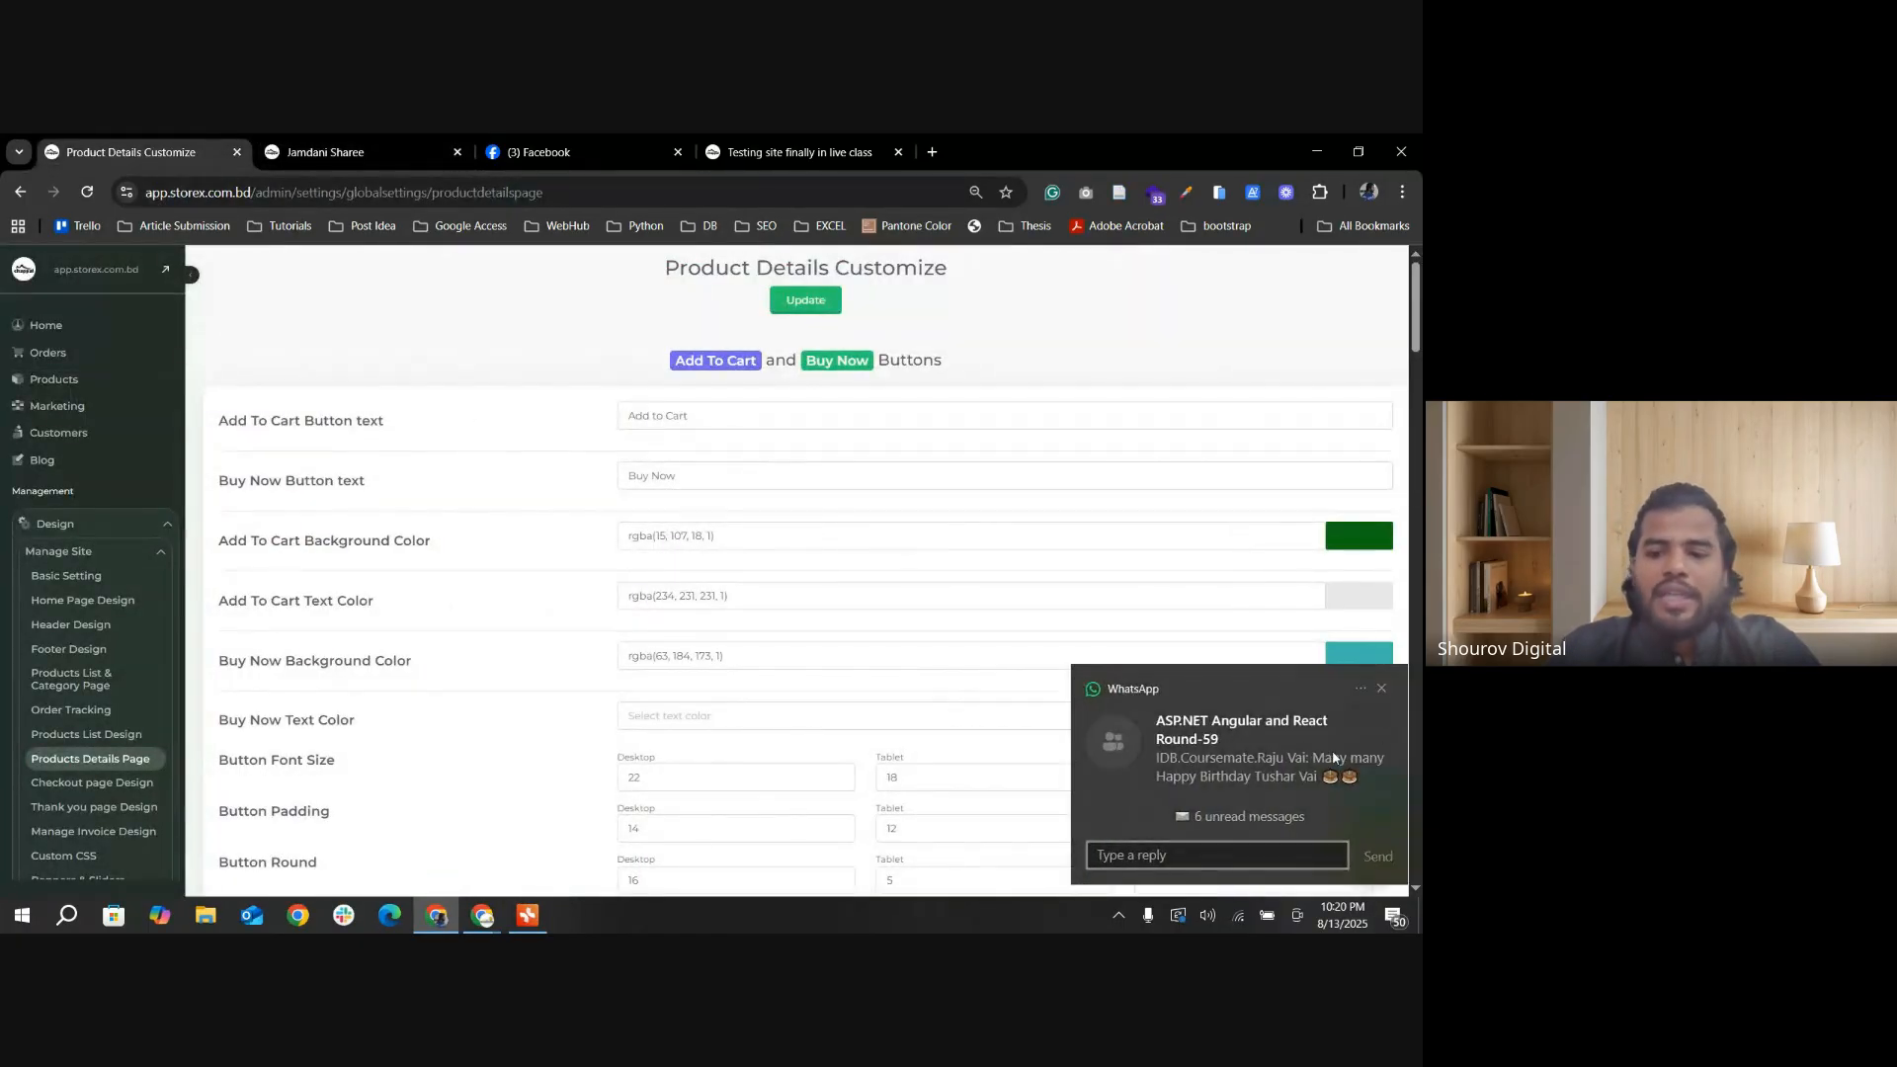
left_click(1381, 689)
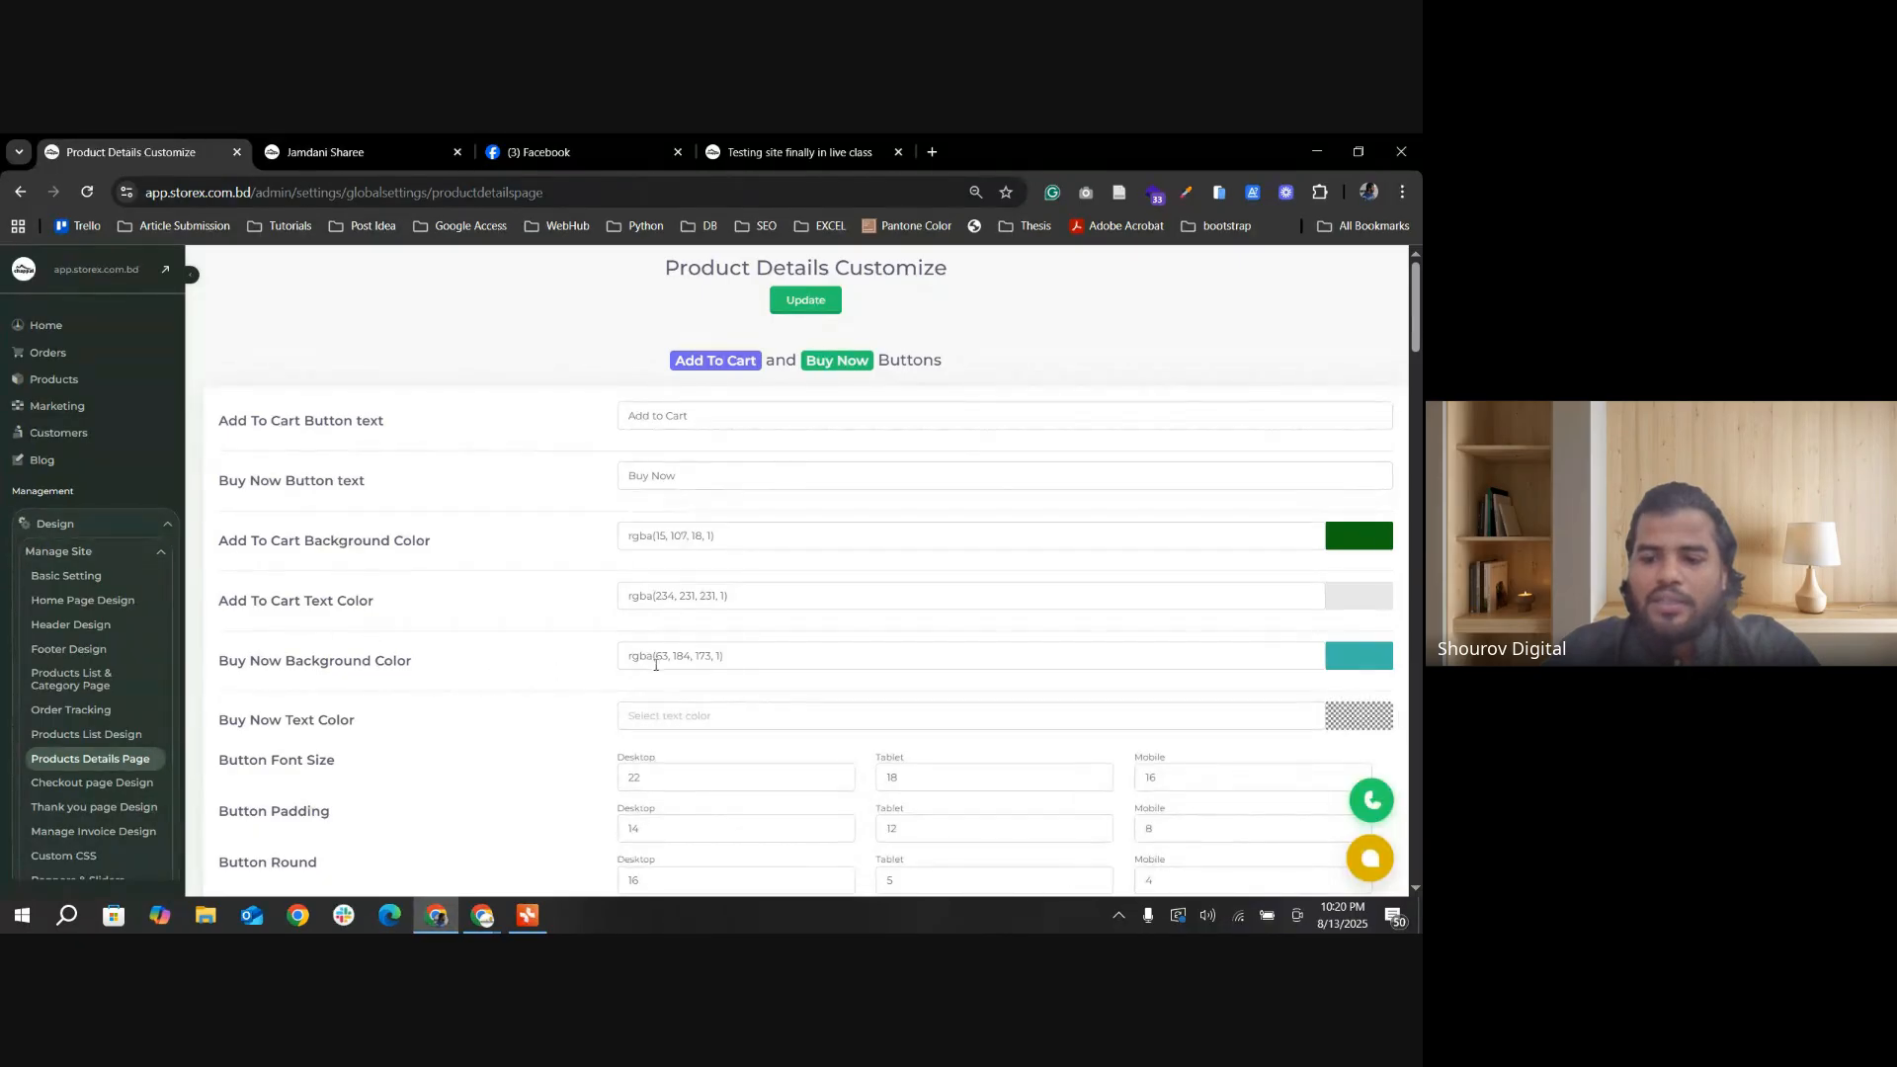
Step: Enable the Whatsapp button, fill in a saved WhatsApp number, and set the button text to WhatsApp Now
scroll(682, 668, "down", 10)
scroll(682, 668, "down", 15)
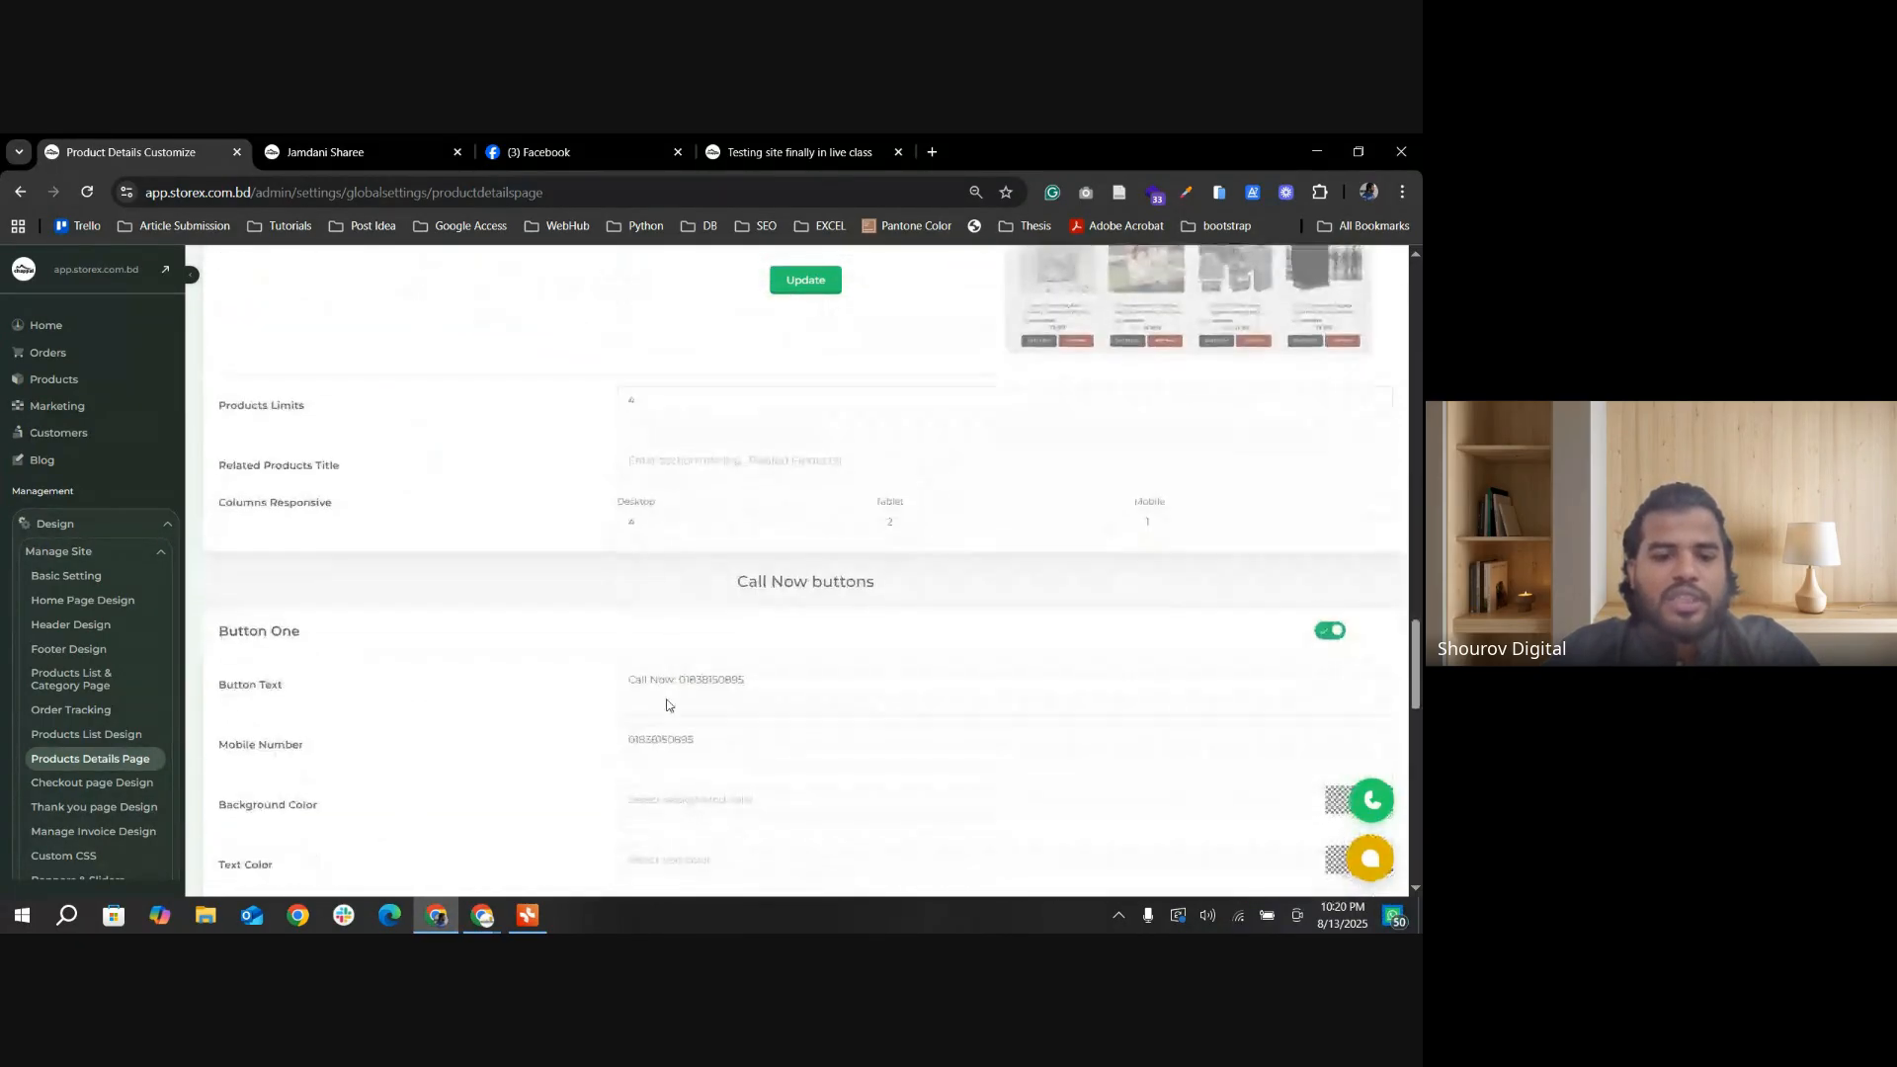
scroll(577, 704, "down", 2)
scroll(578, 703, "up", 5)
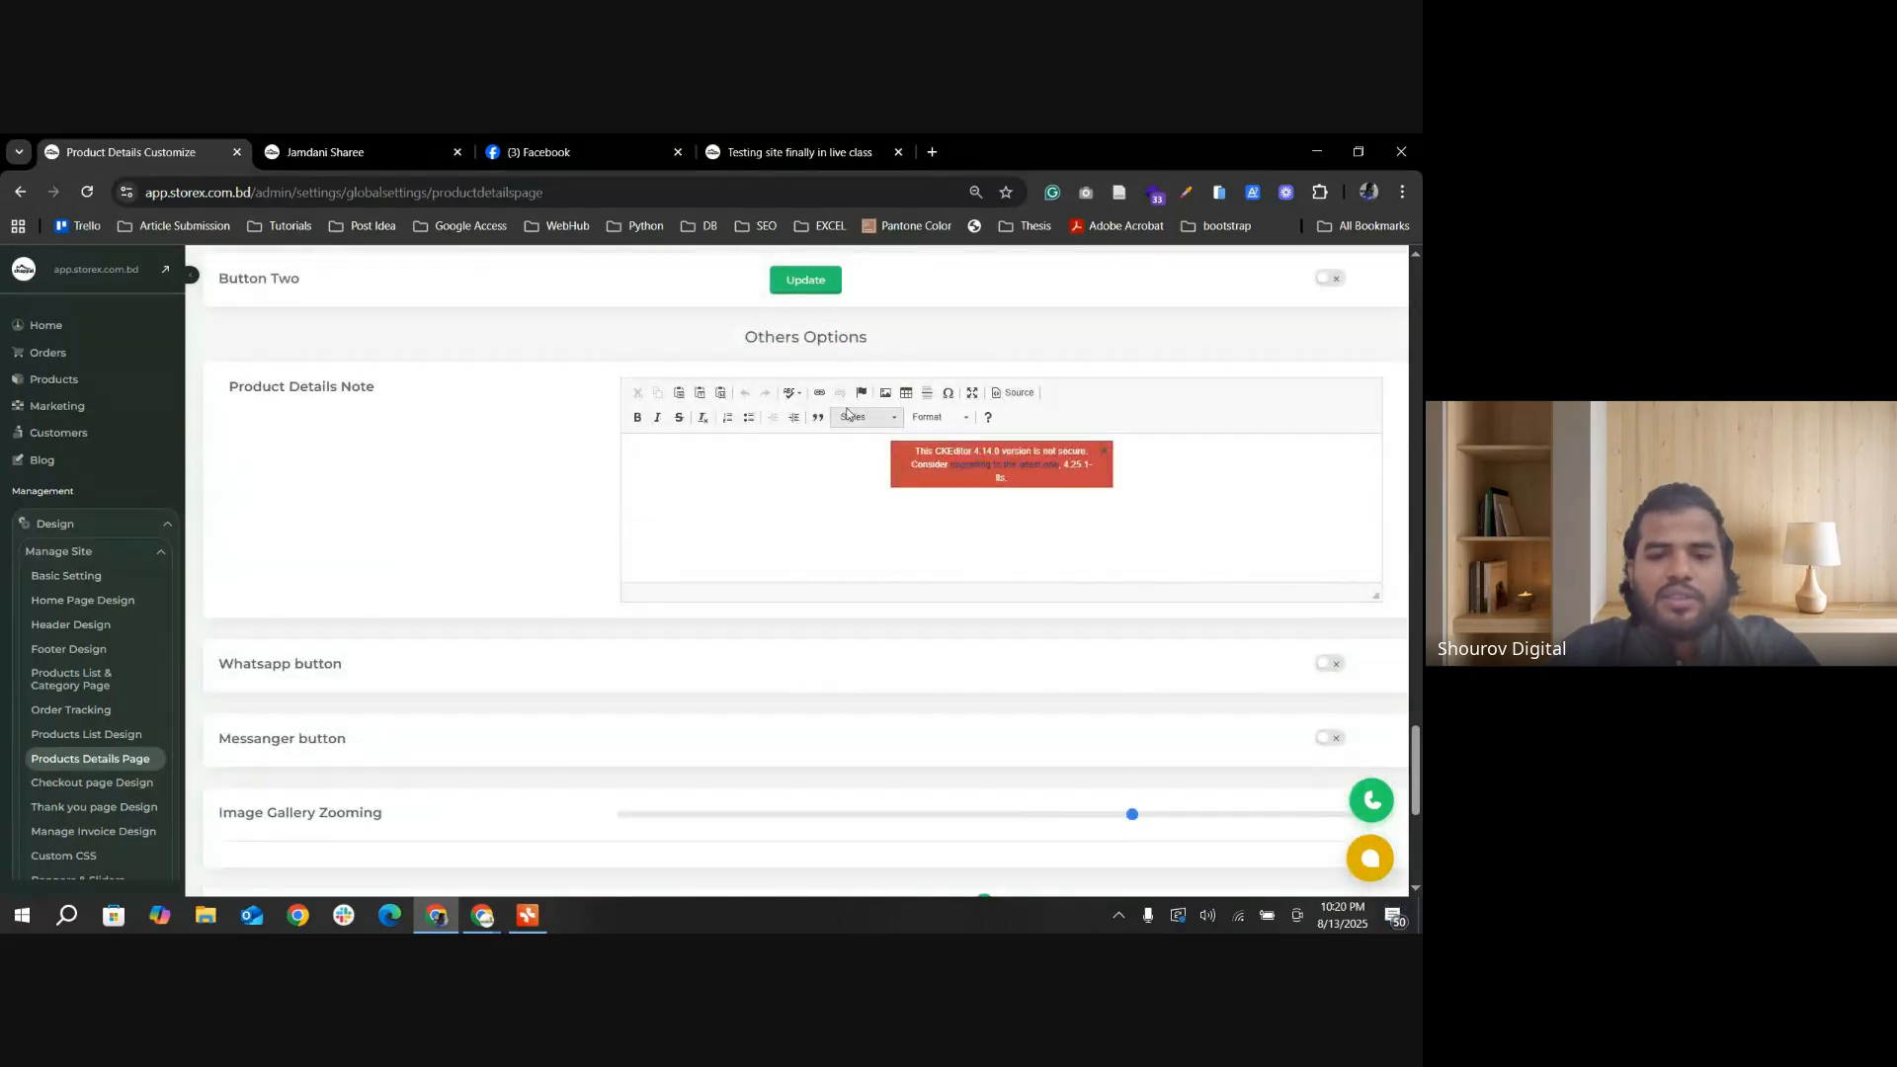
scroll(375, 566, "down", 2)
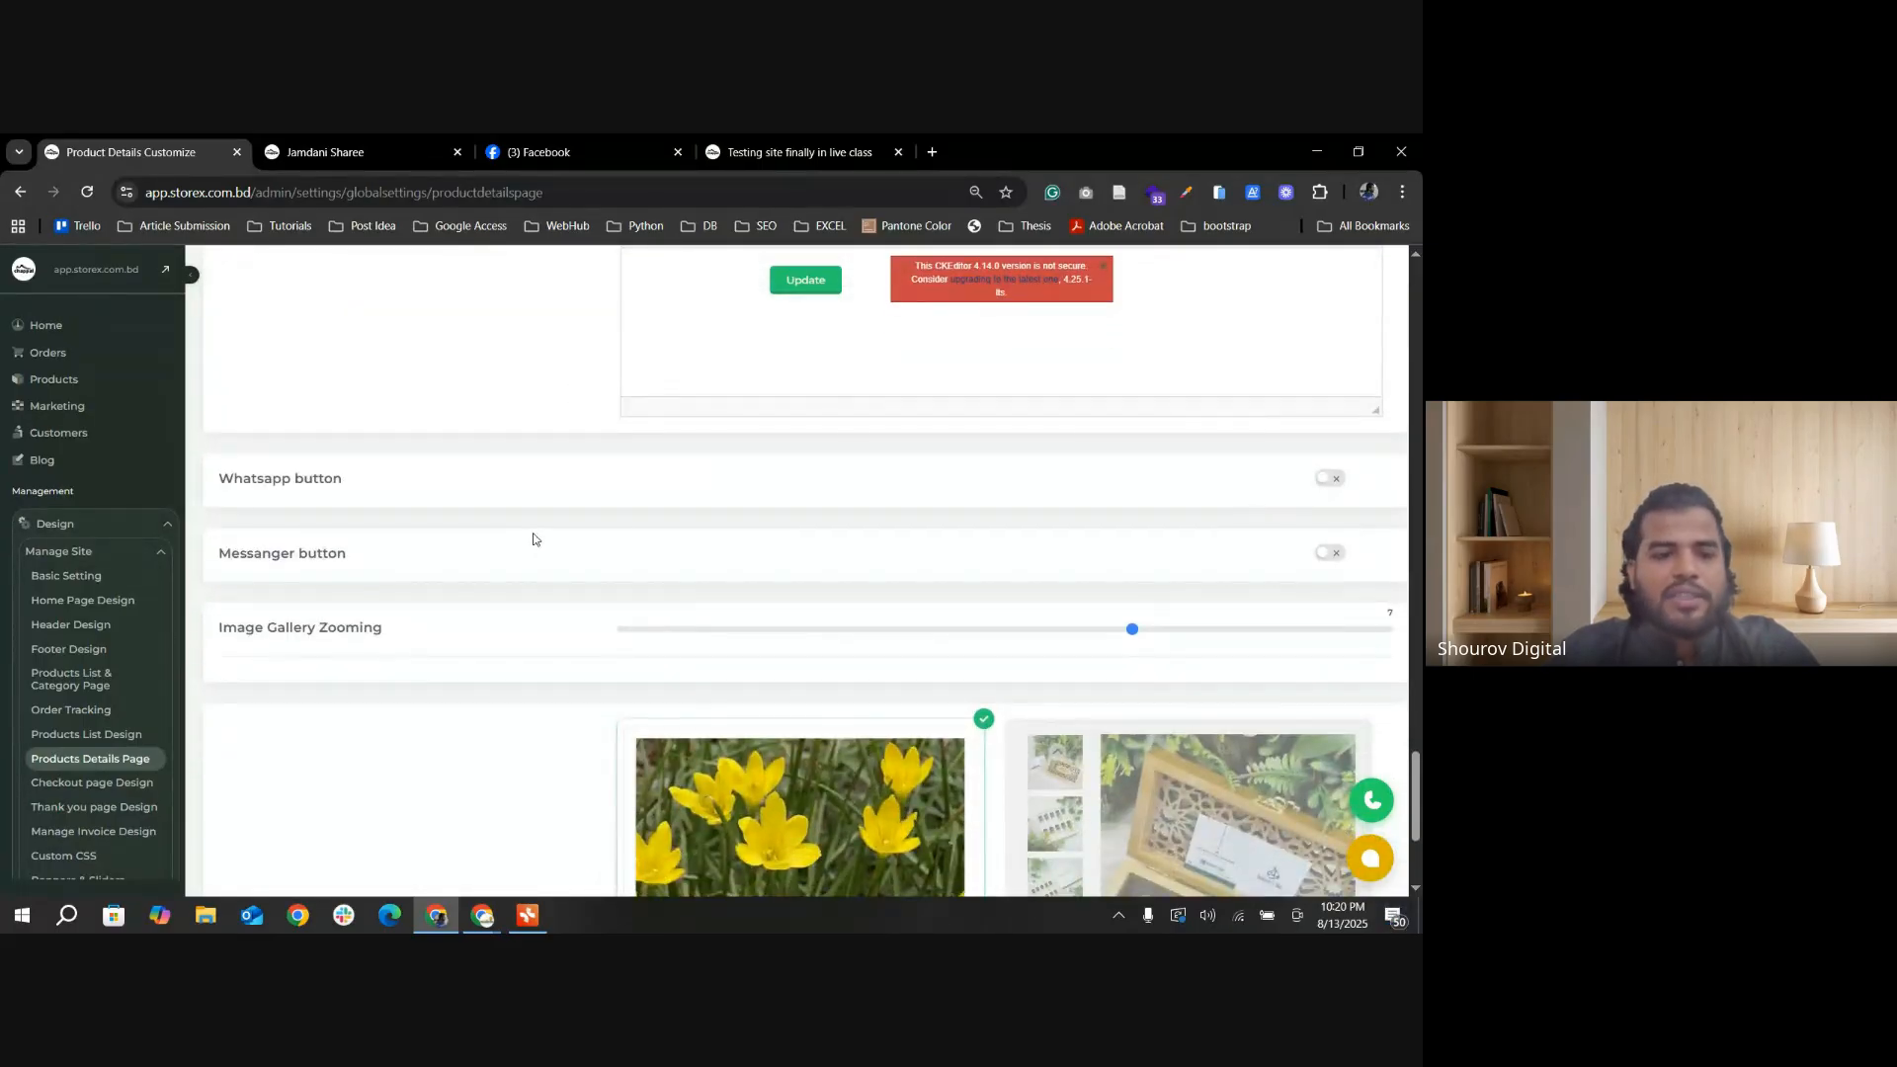
left_click(1328, 480)
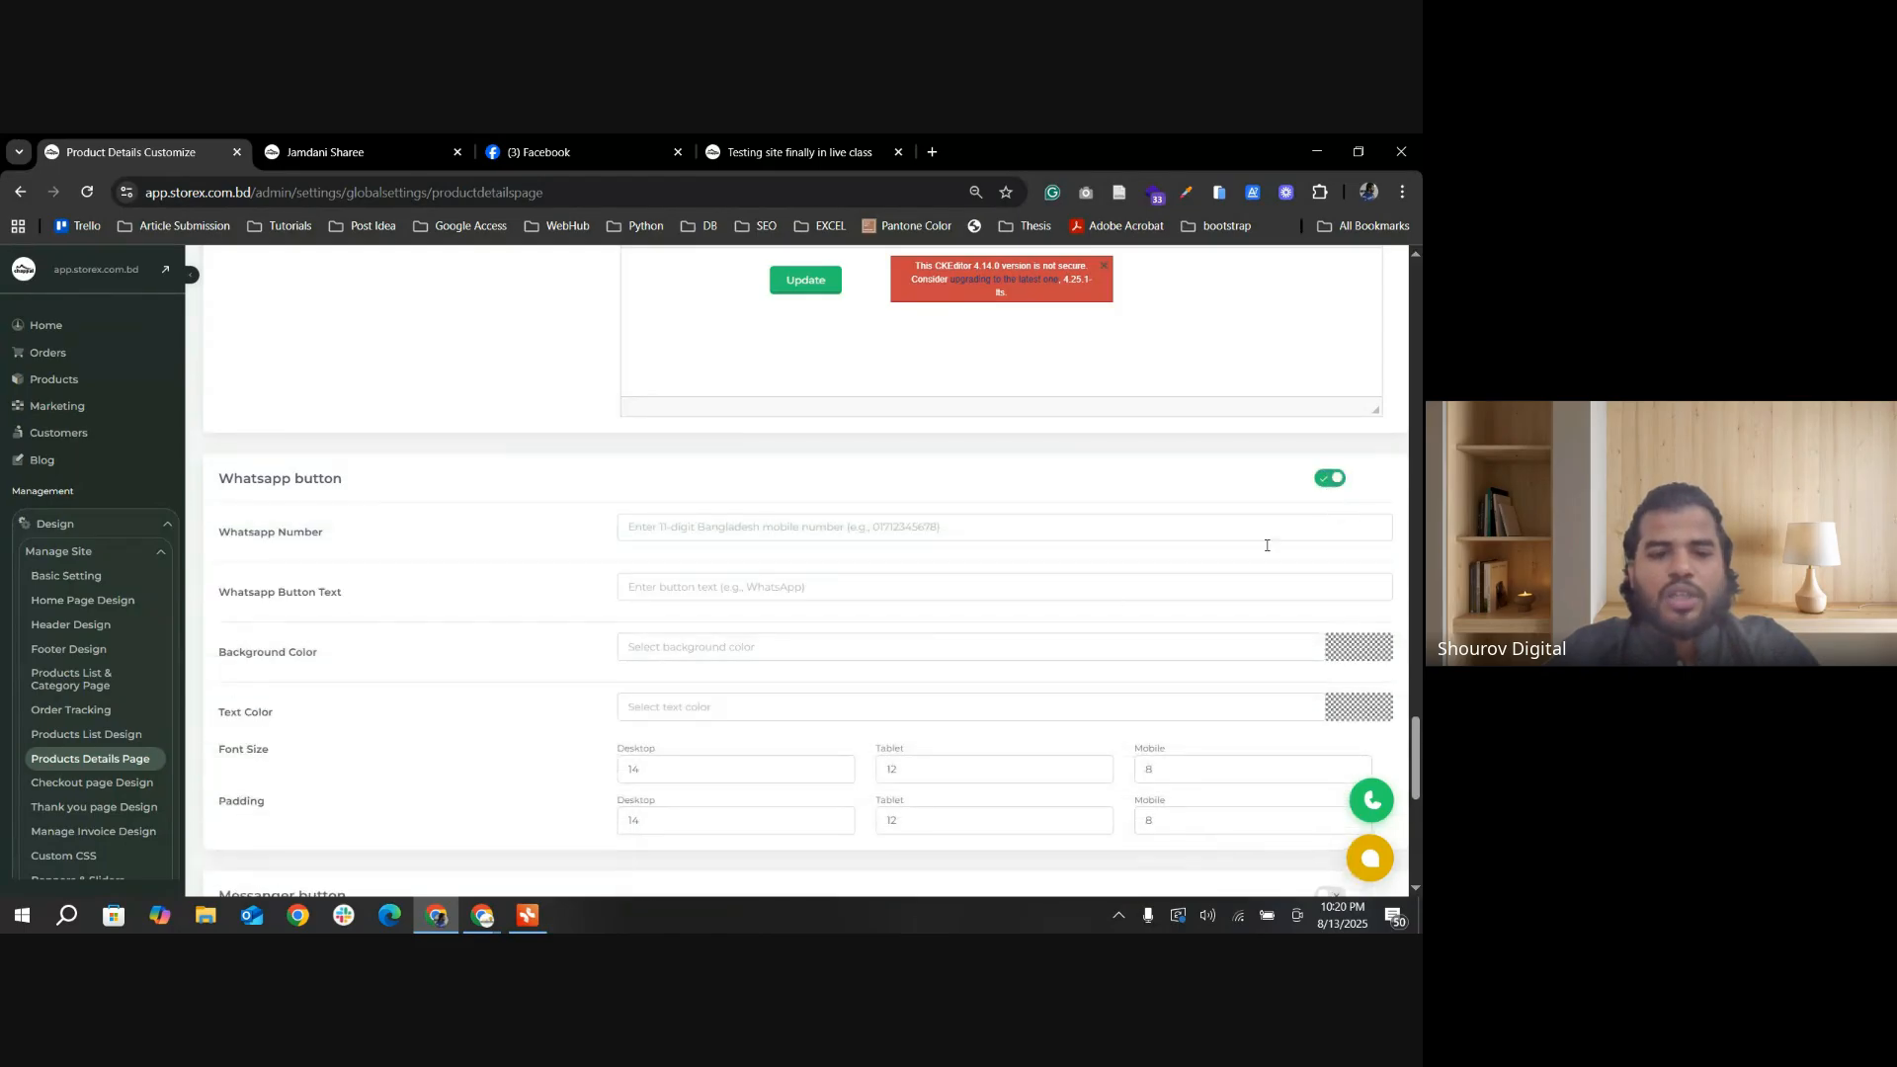
left_click(819, 538)
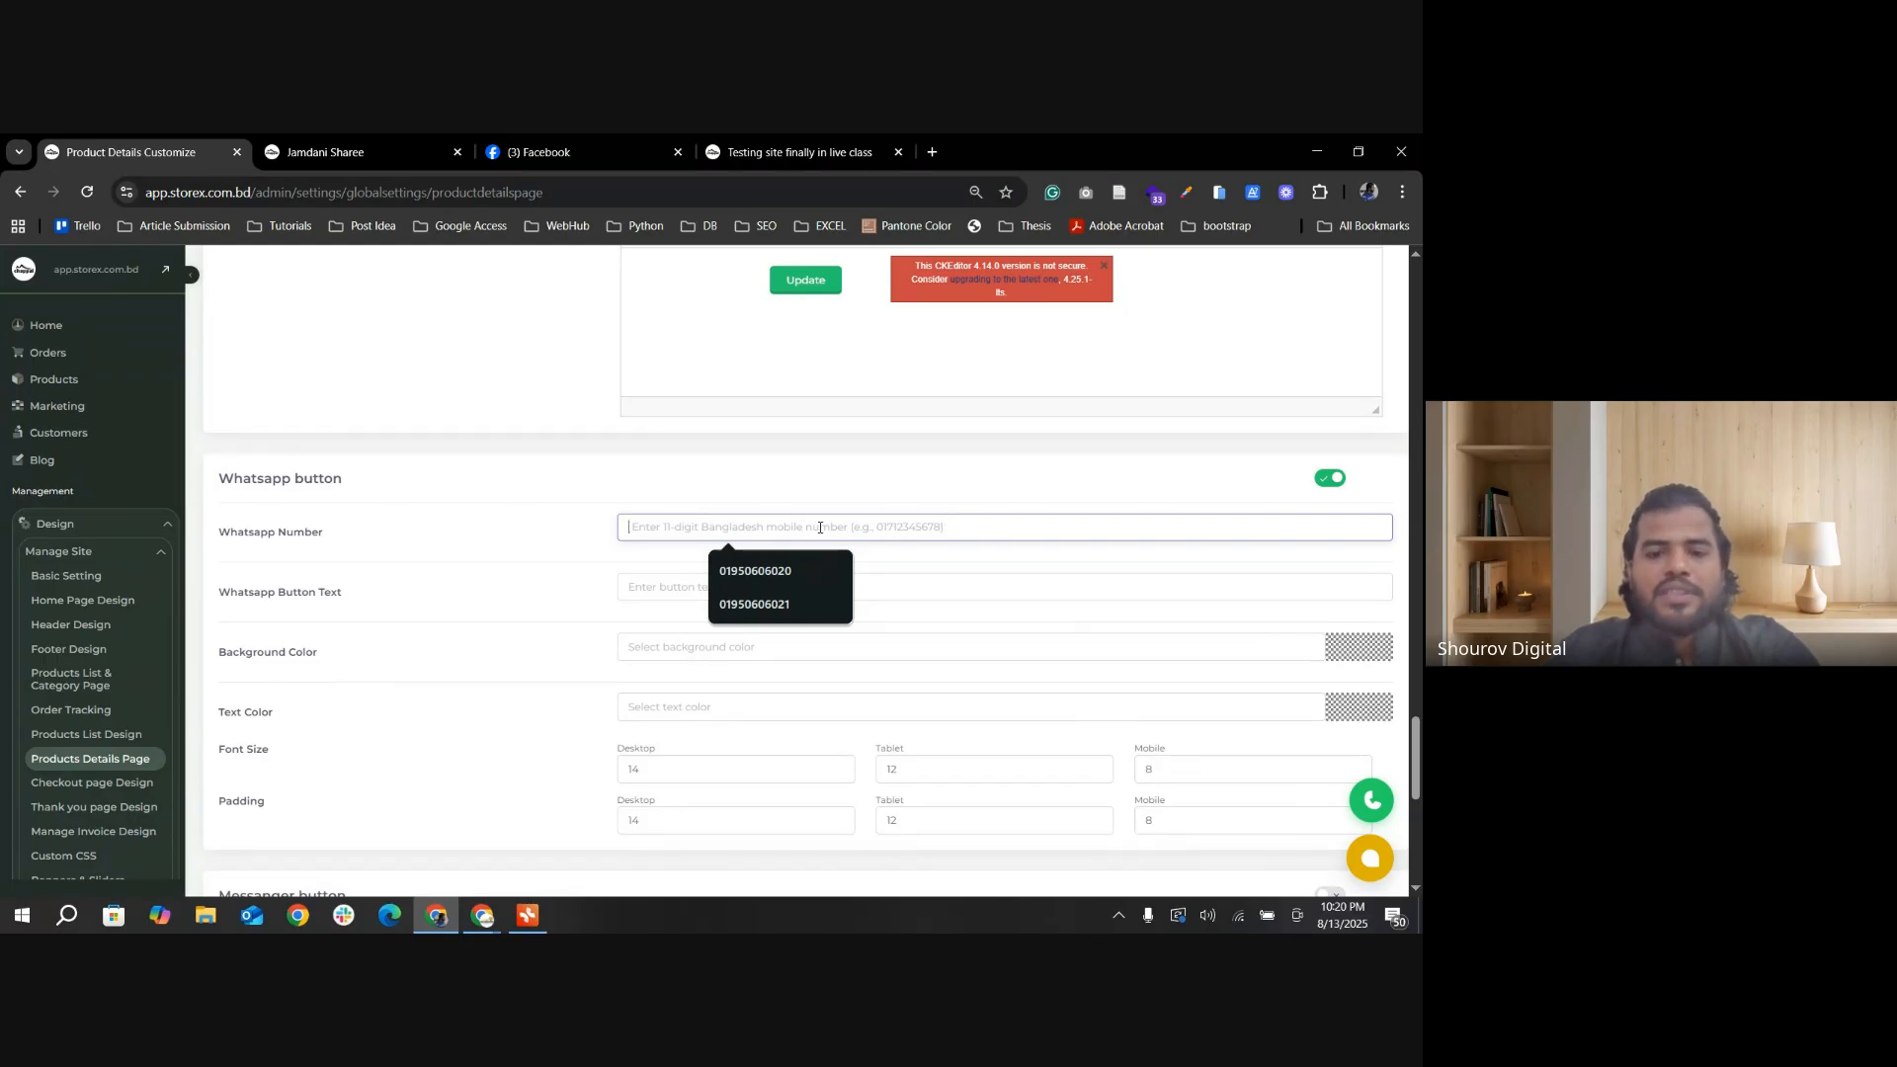
left_click(745, 577)
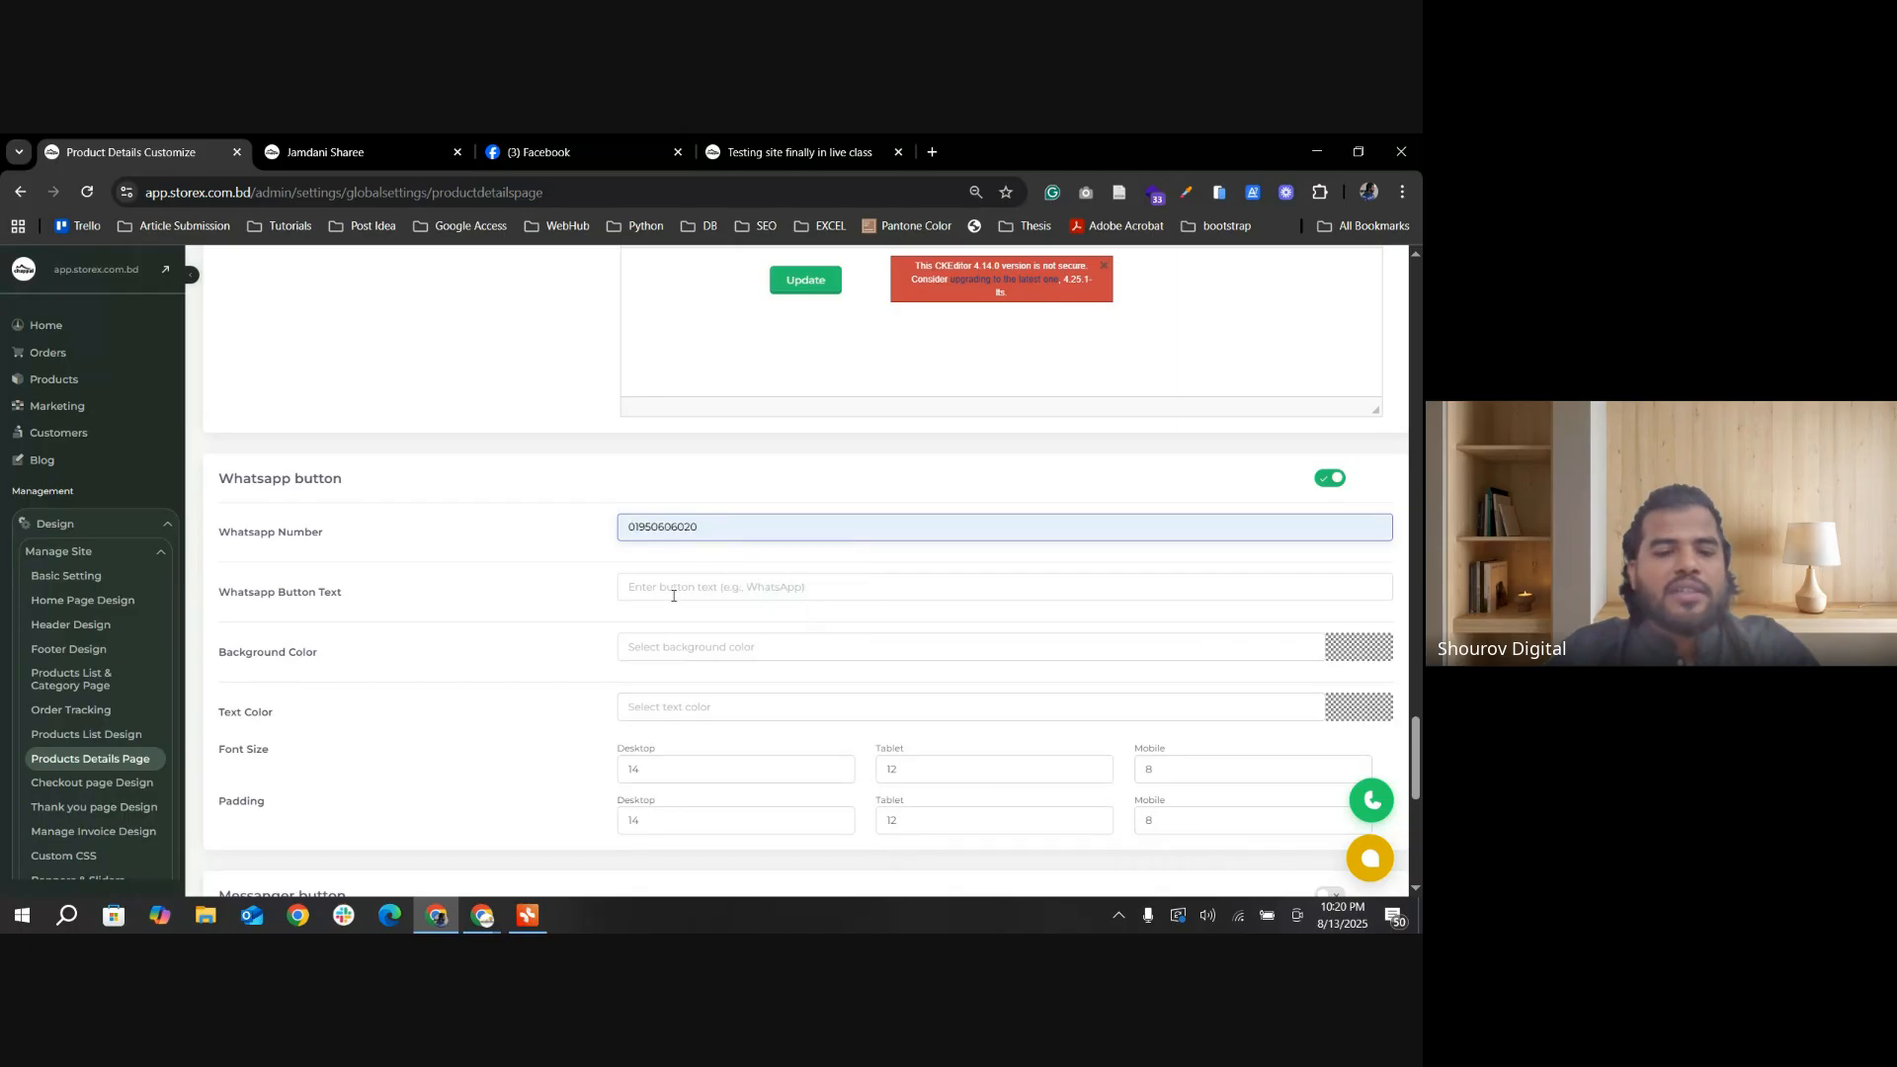
left_click(677, 593)
type("WhatsApp Now")
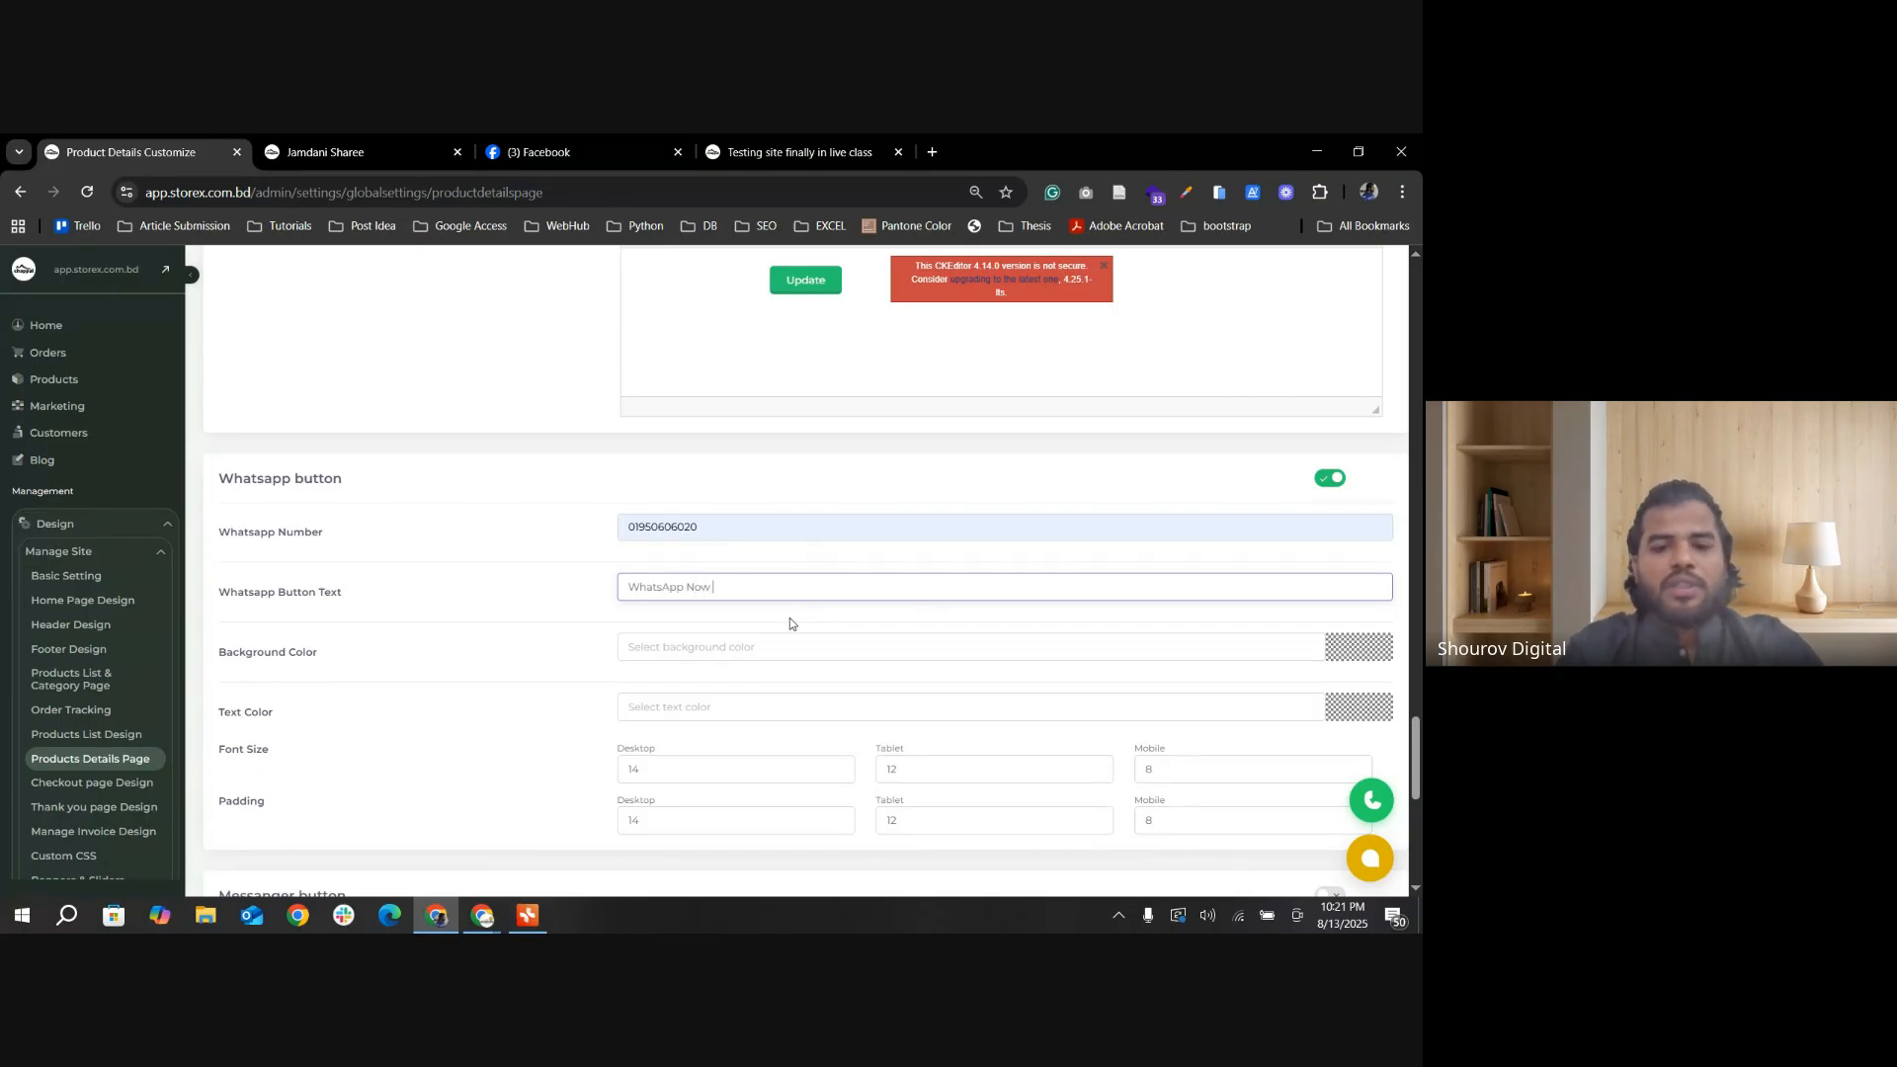
Step: Set the Whatsapp button's Background Color to yellow, rgba(255, 235, 59, 1), and save the colour
left_click(728, 647)
left_click(1359, 647)
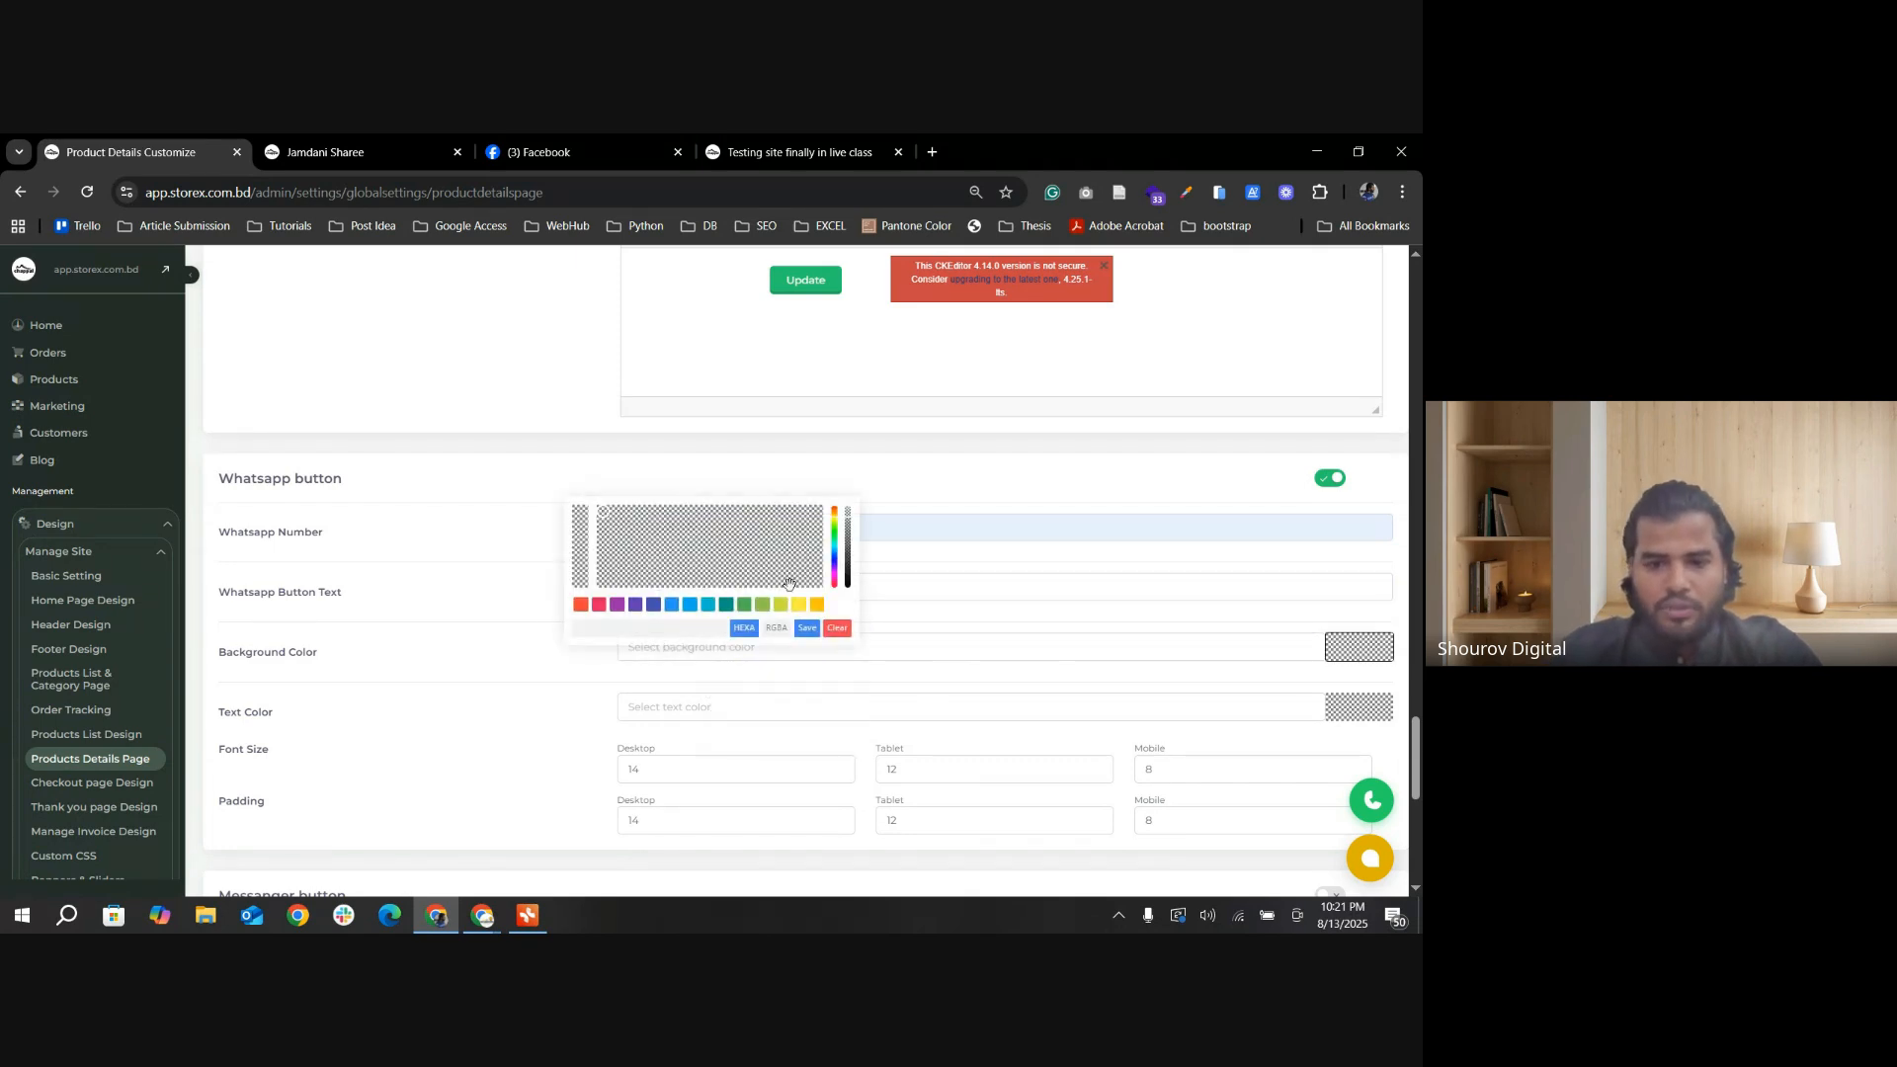
left_click(744, 606)
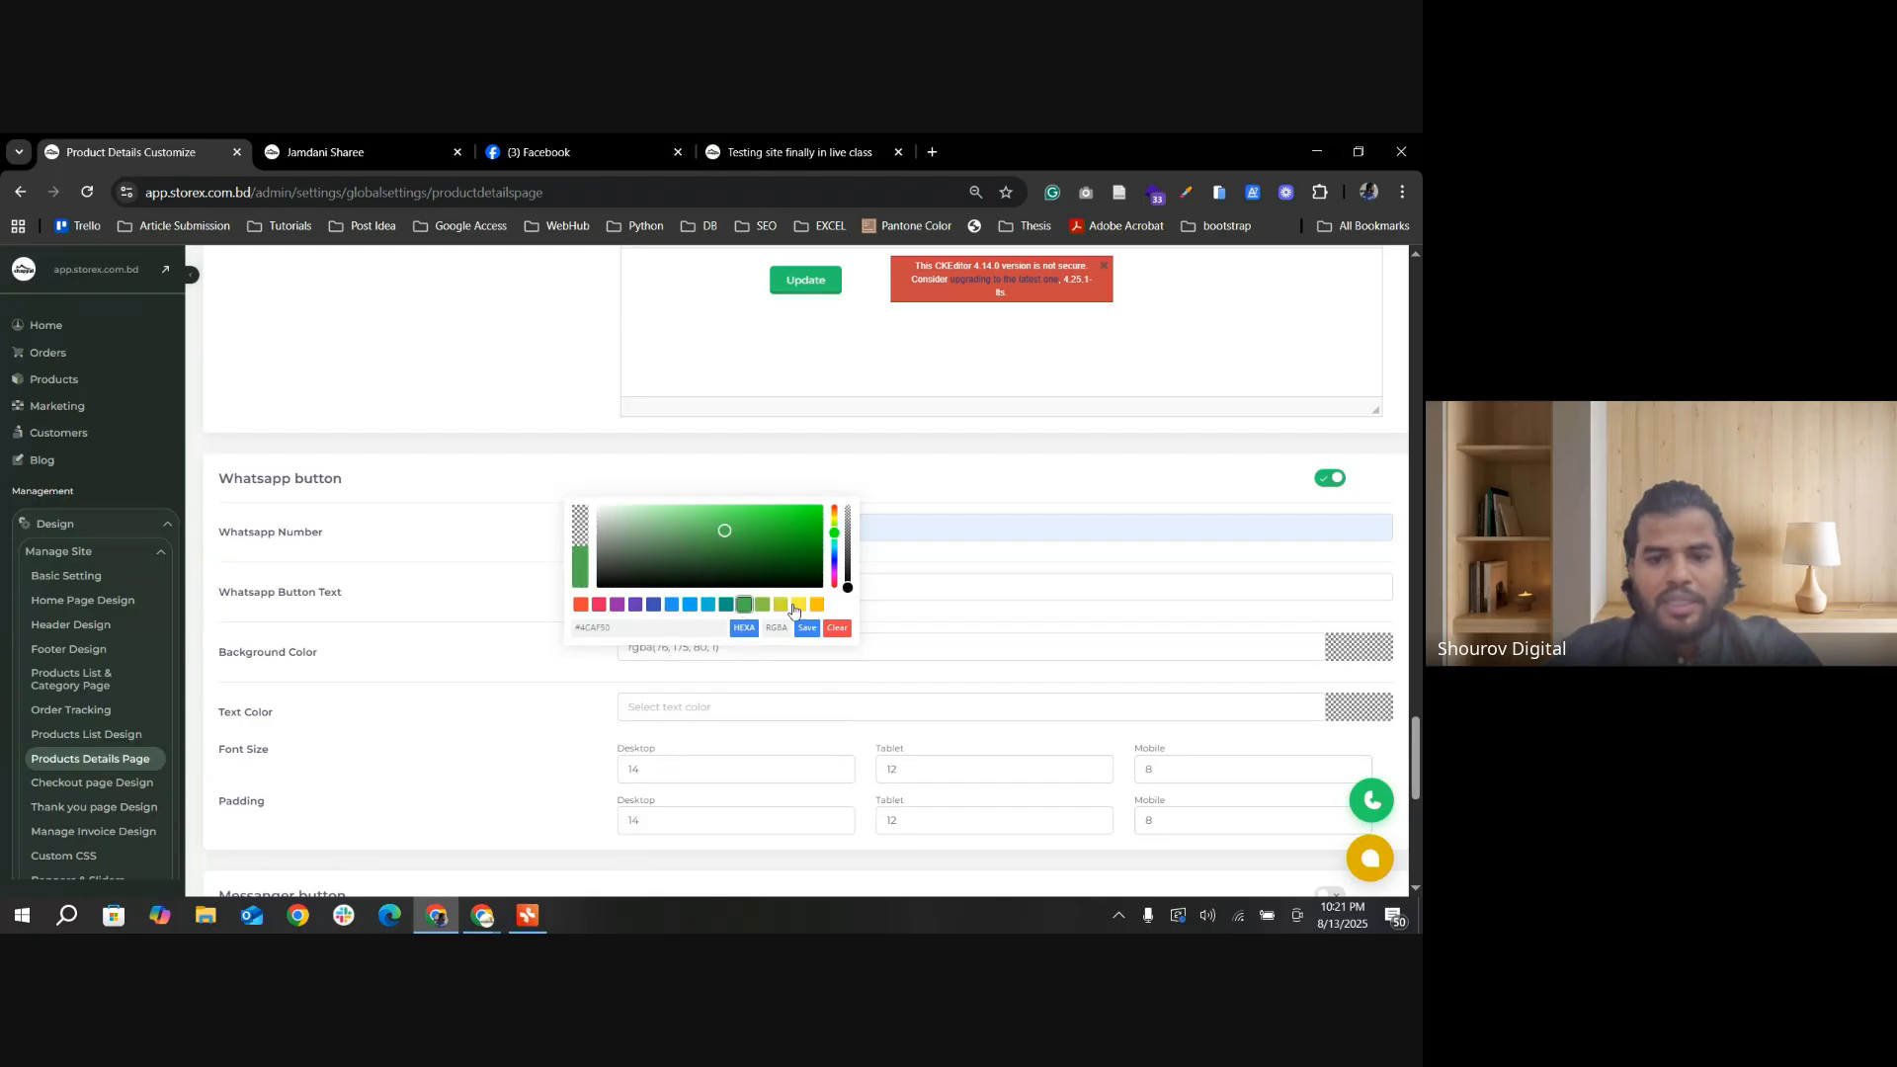
left_click(796, 605)
left_click(808, 629)
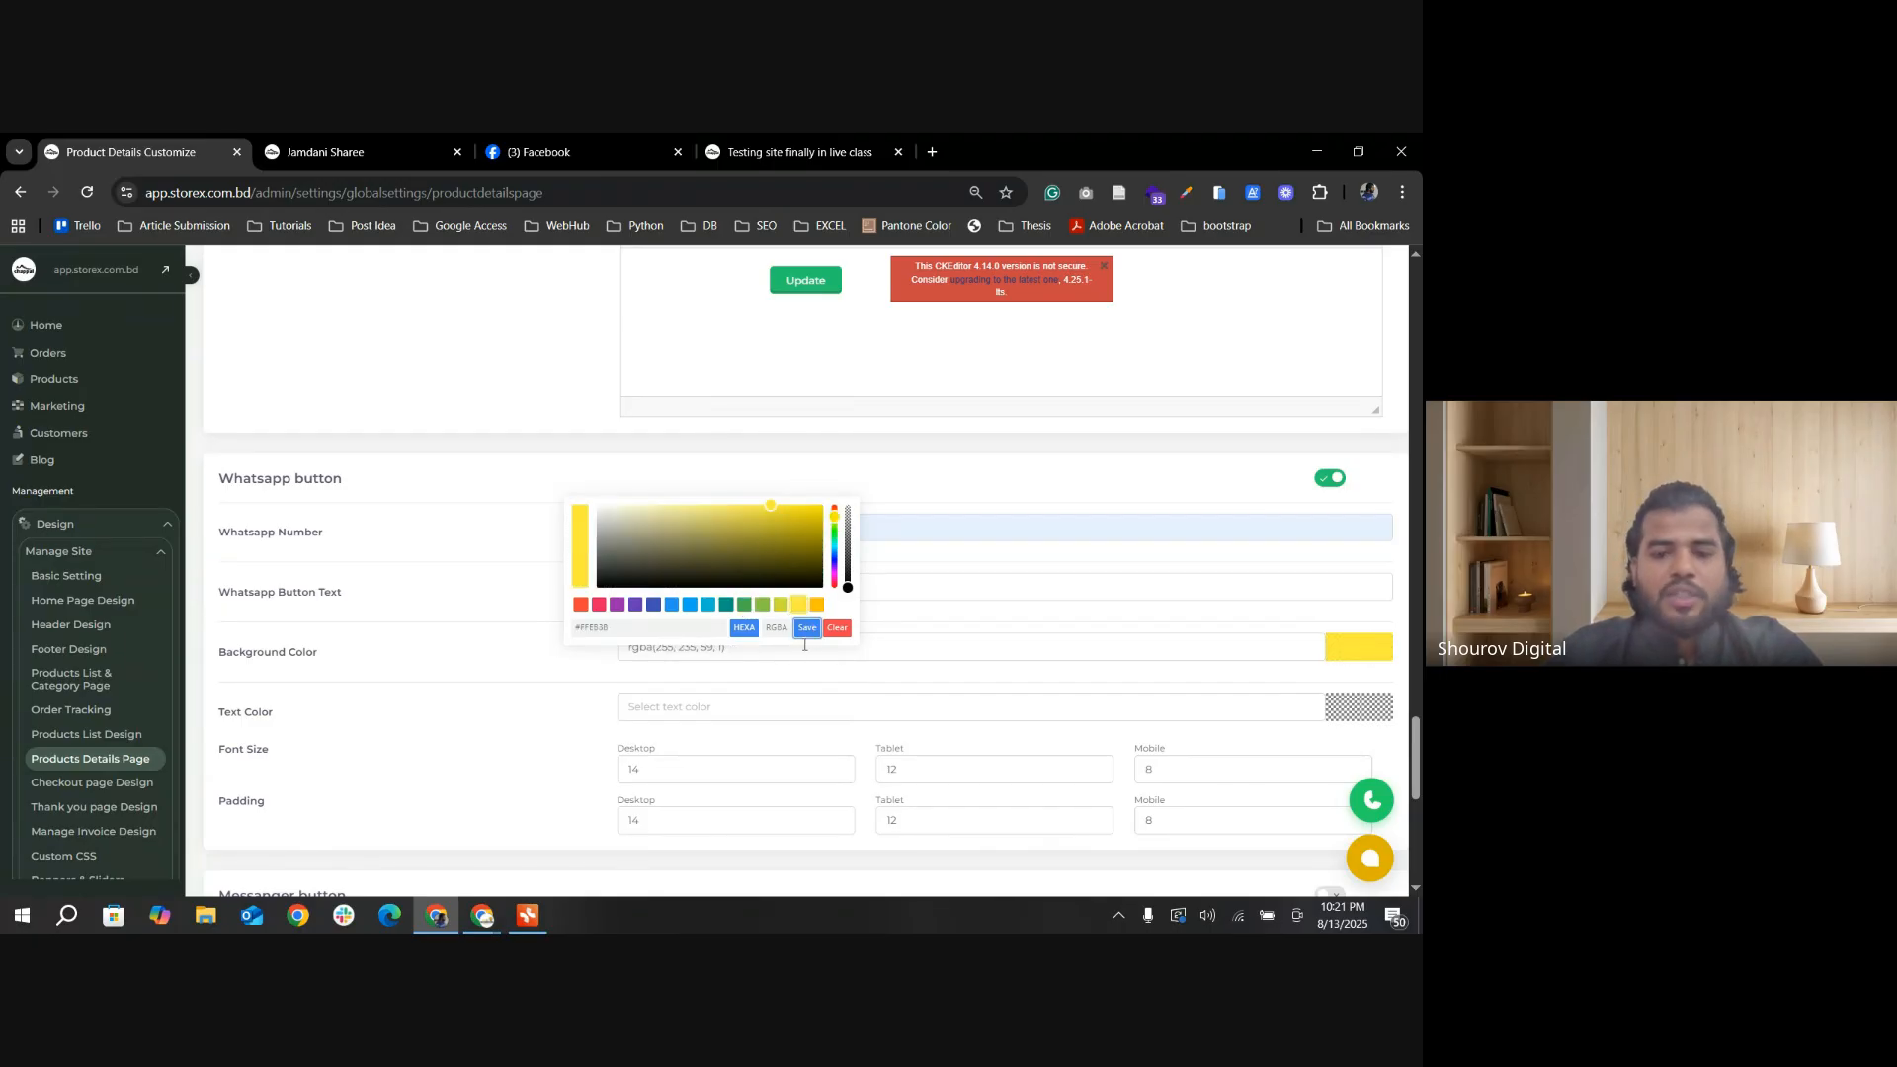
Step: Set the Whatsapp button's Text Color to red, rgba(182, 30, 30, 1), and save the colour
left_click(709, 737)
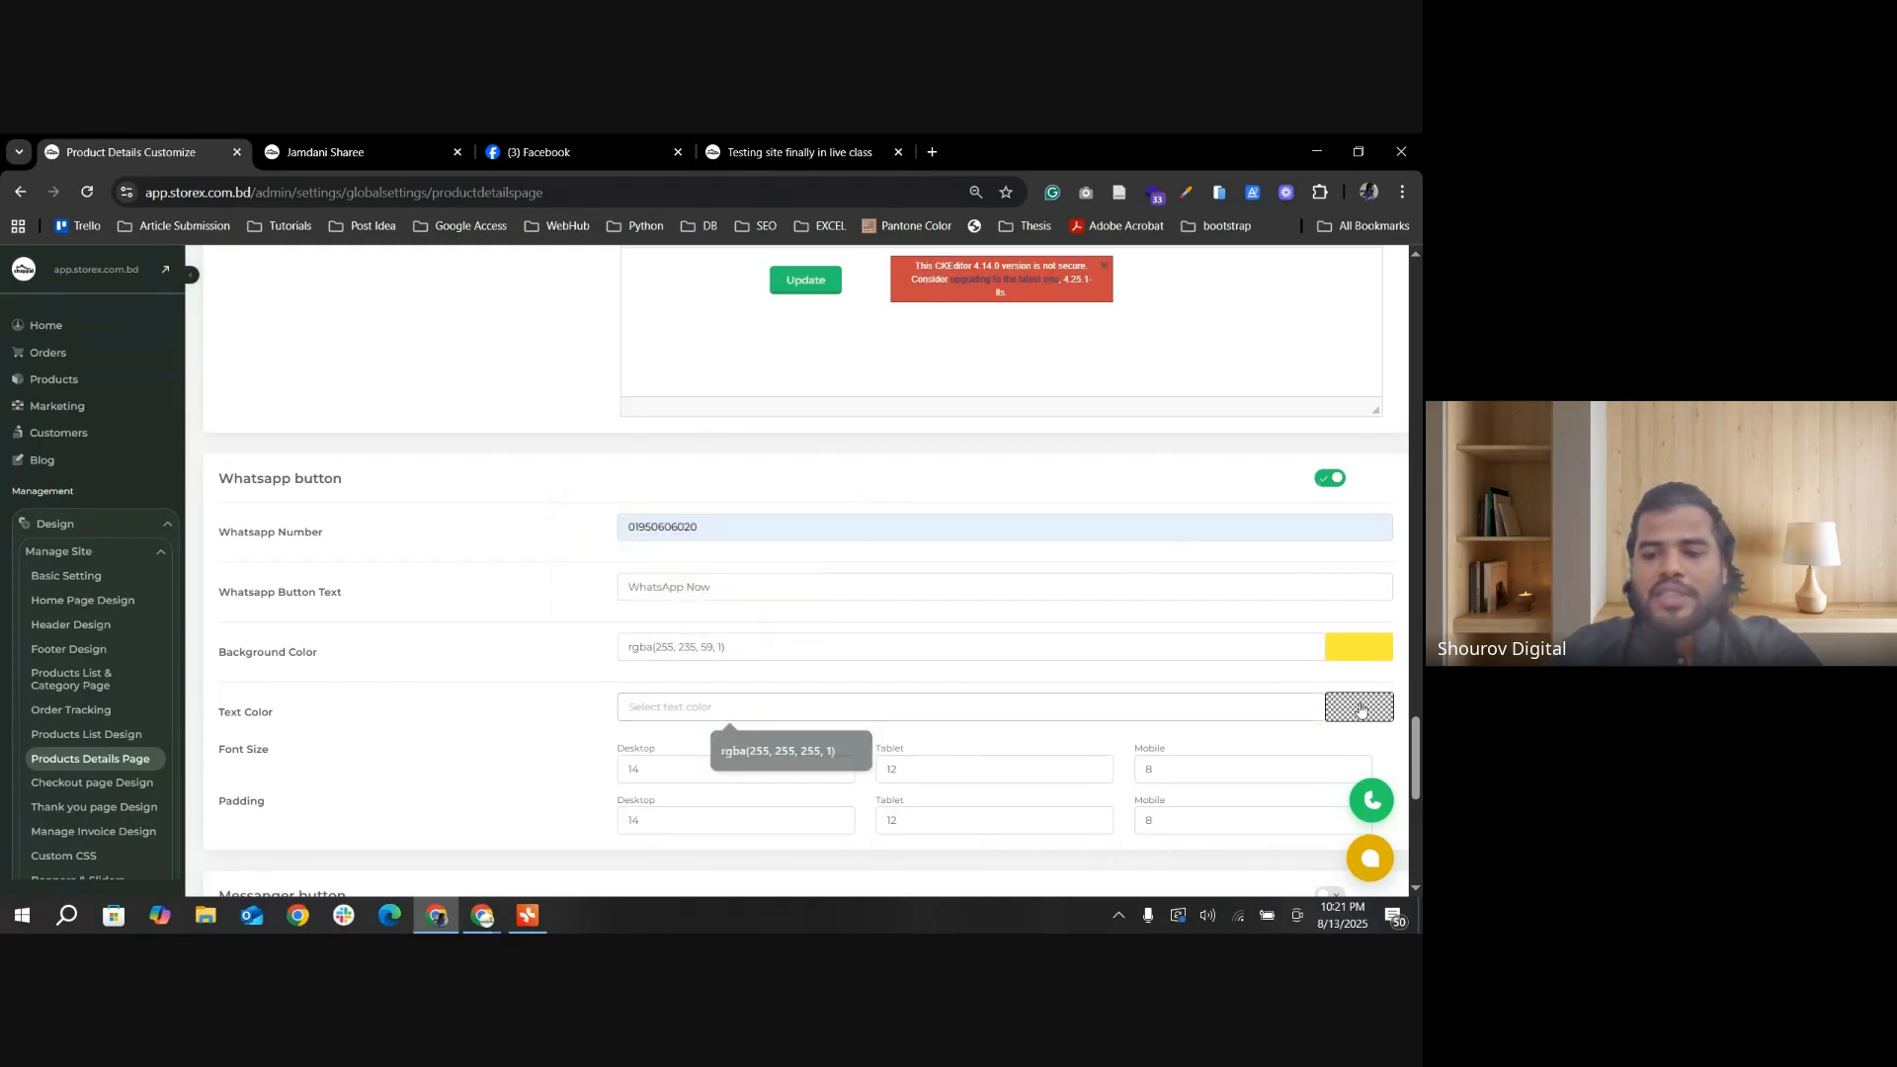
left_click(1361, 711)
left_click_drag(602, 518, 786, 535)
left_click(807, 628)
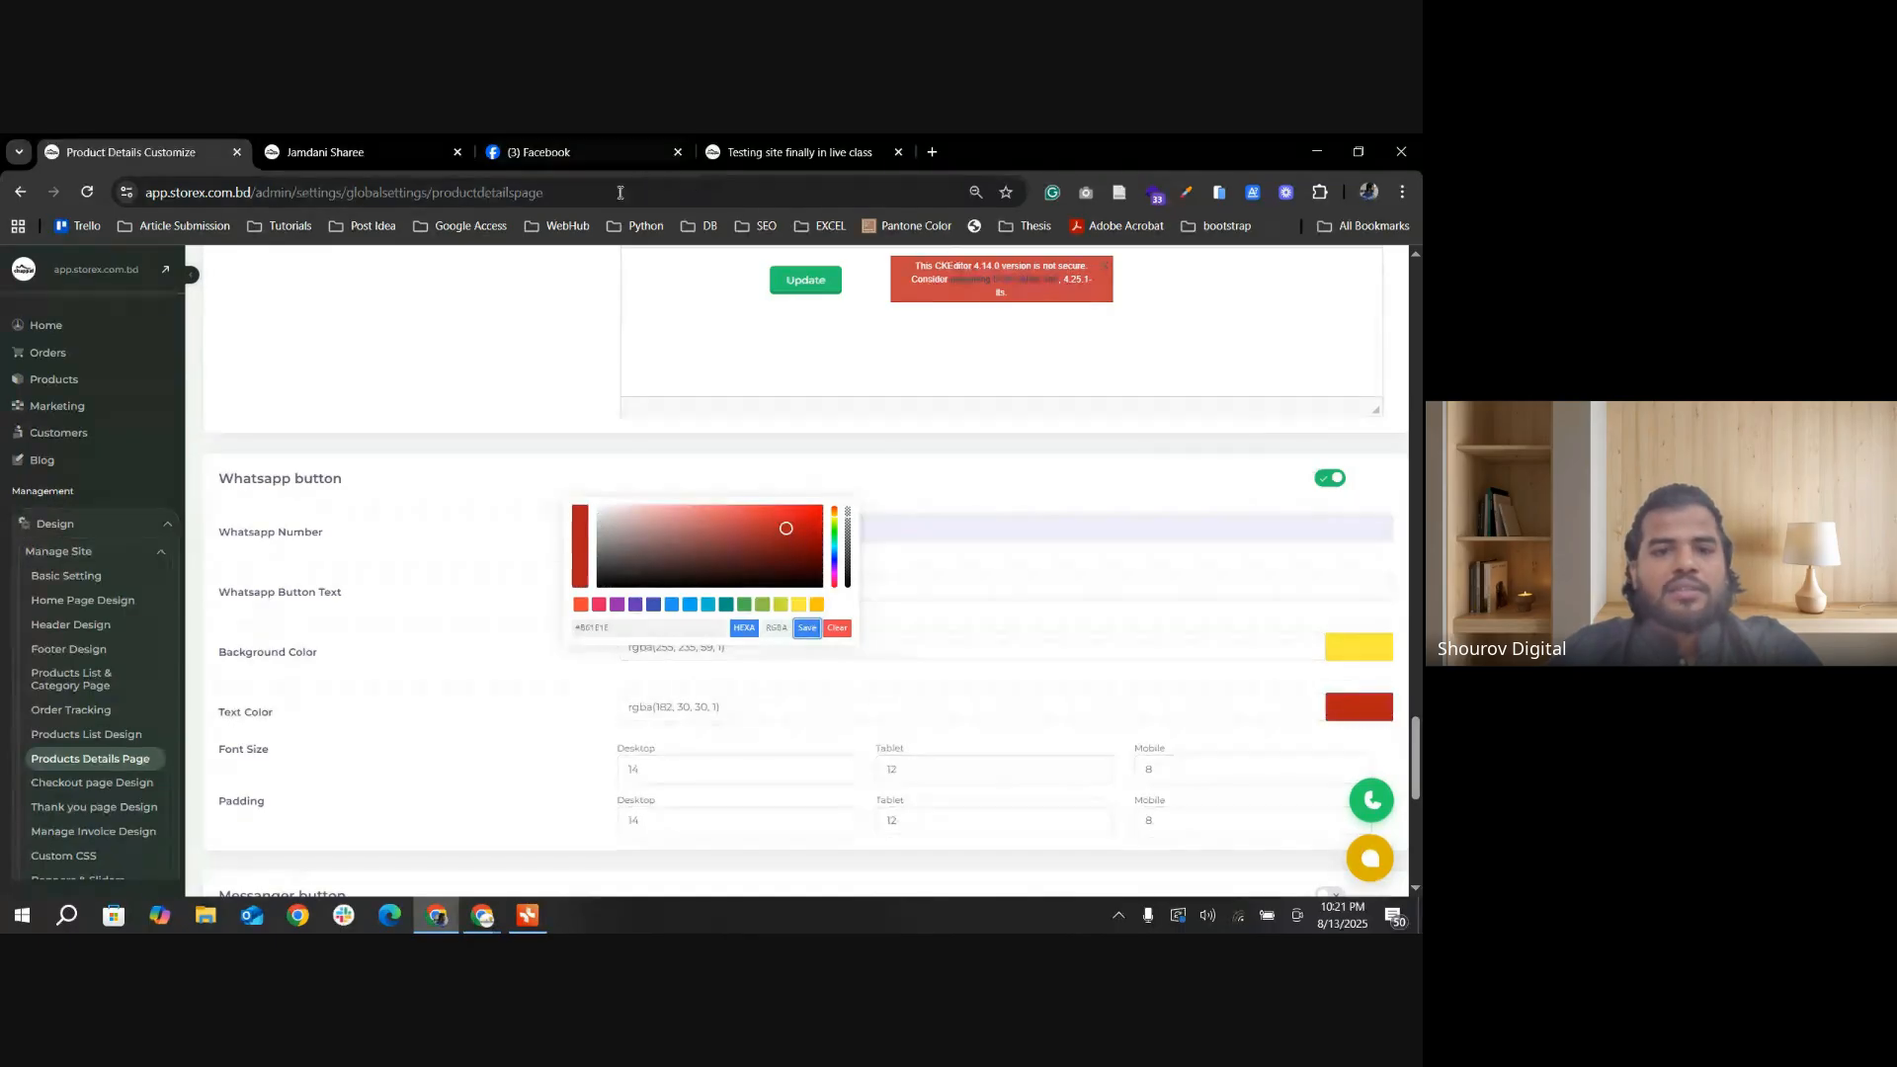
Step: Enable the Messanger button to show its settings, and turn it off again
scroll(414, 770, "down", 1)
scroll(326, 656, "down", 2)
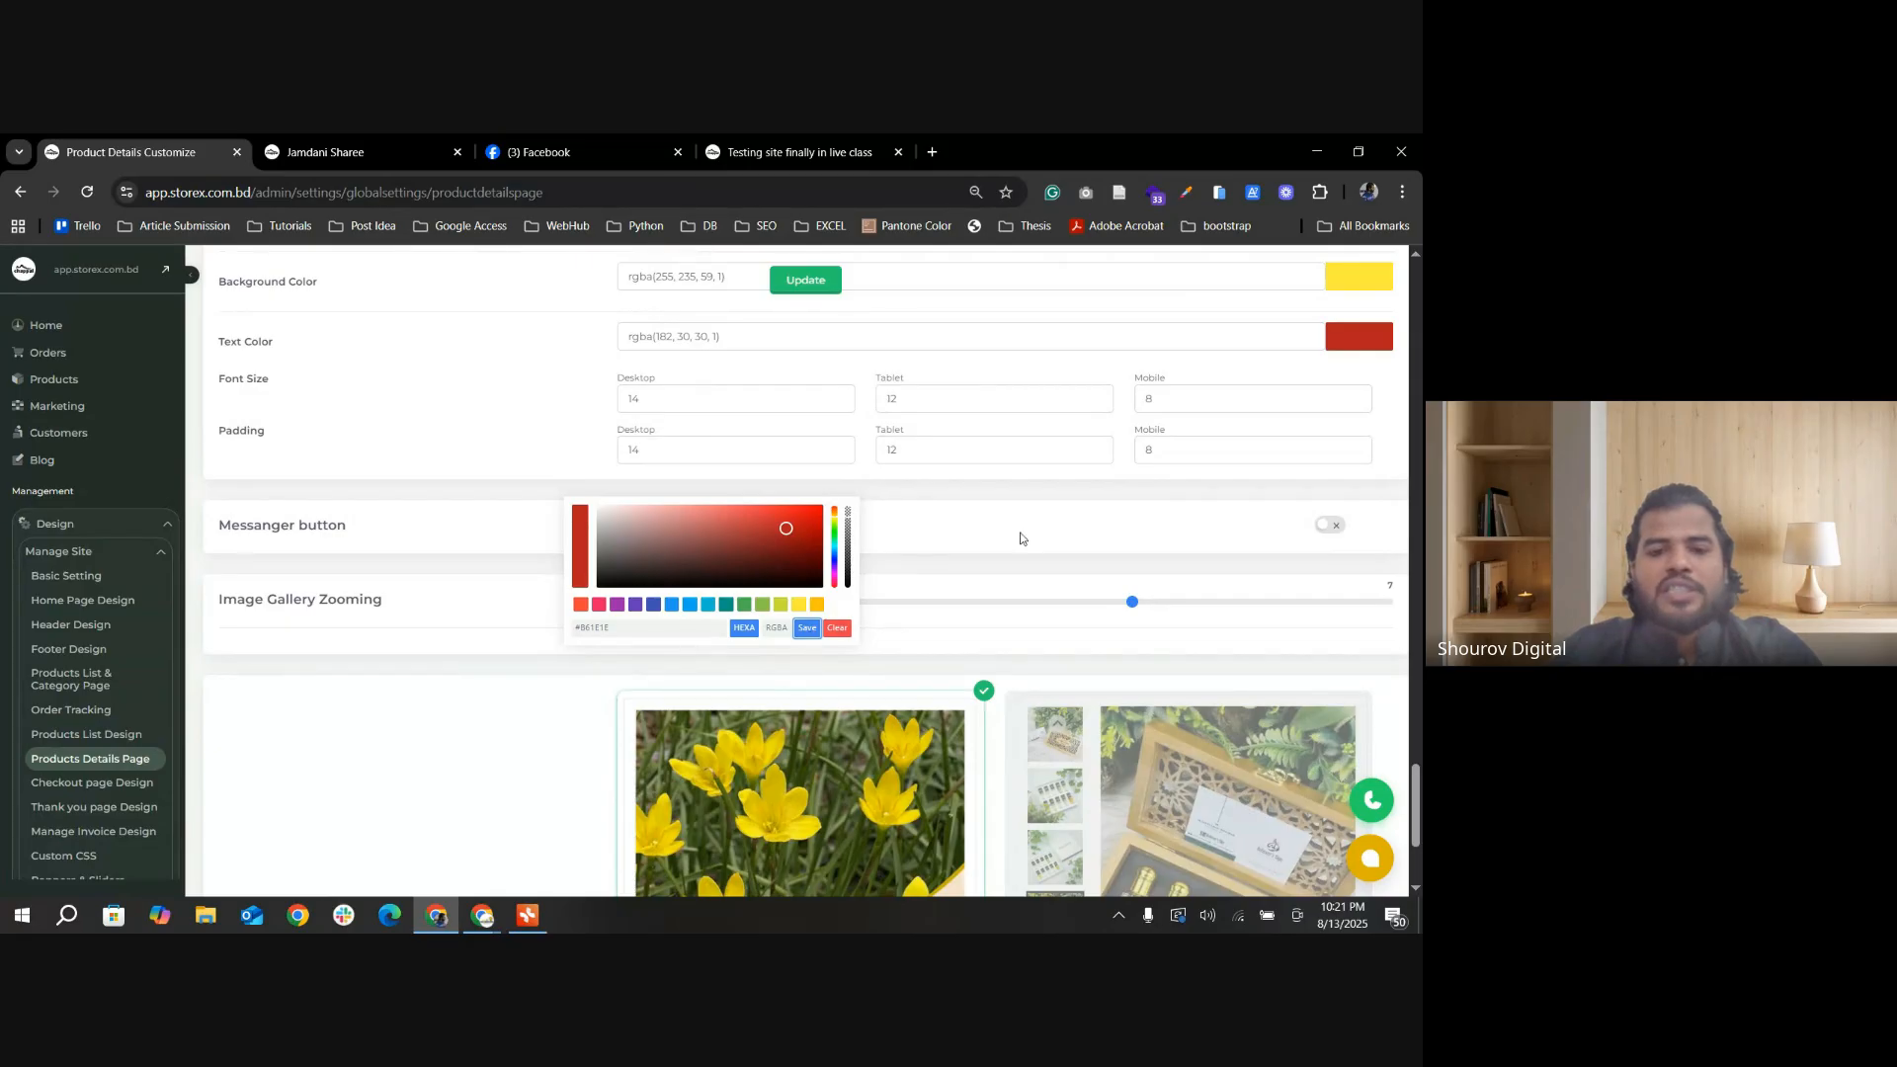
left_click(650, 395)
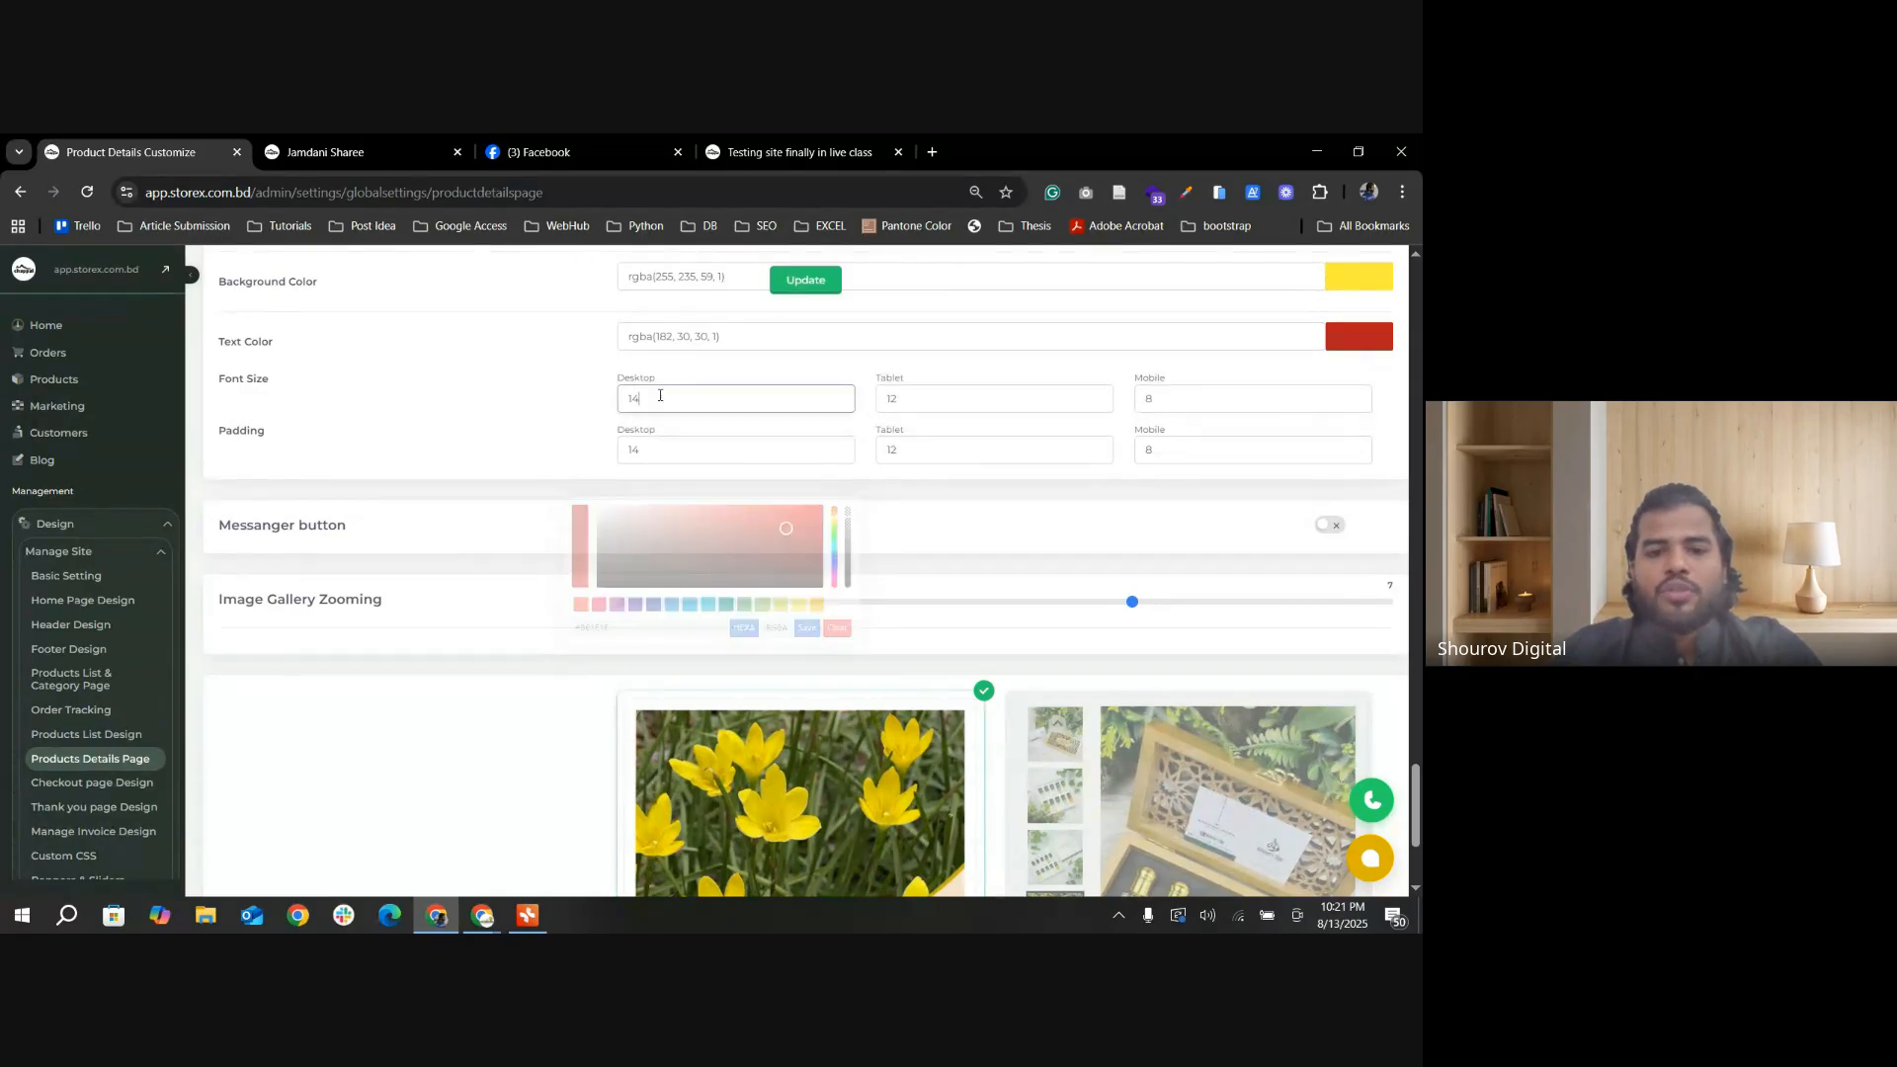
left_click(1326, 528)
left_click(1339, 534)
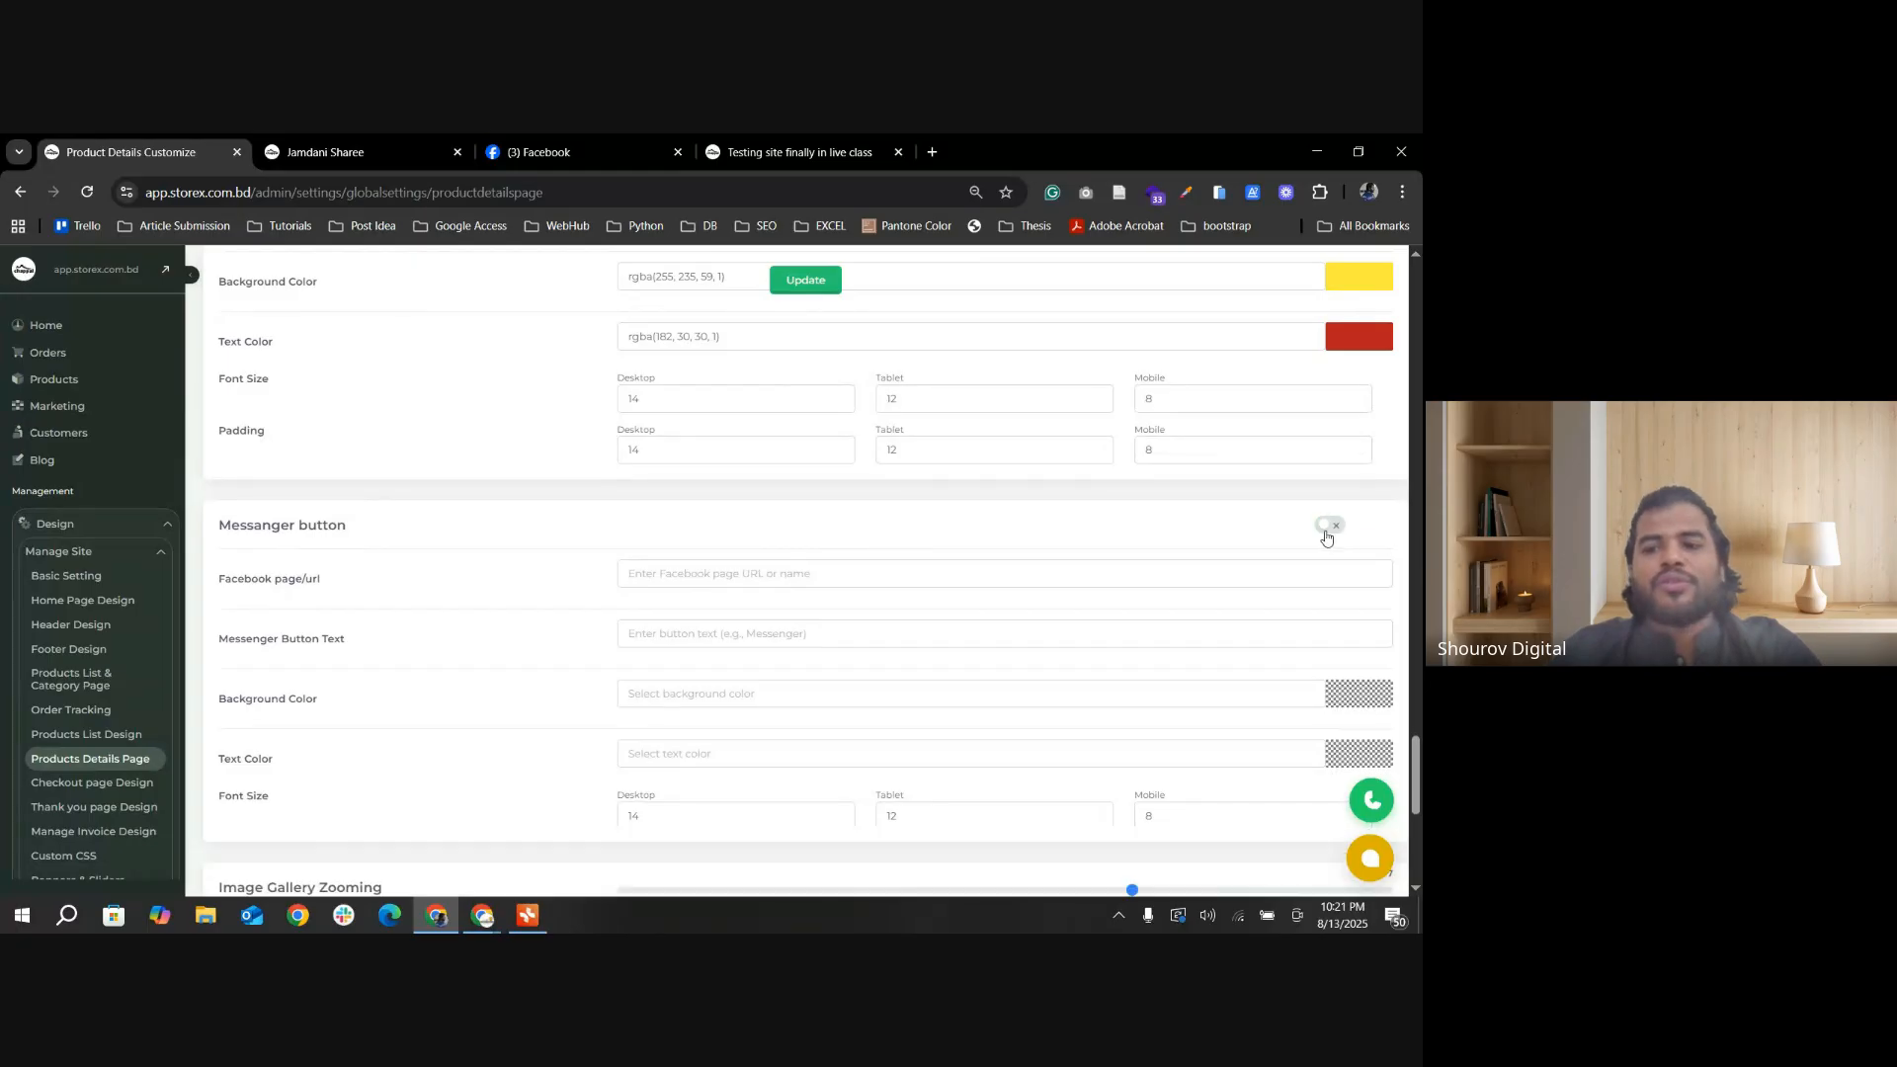
Step: Save the product details settings with the Whatsapp button enabled and switch to the Jamdani Sharee storefront page
scroll(762, 341, "up", 2)
left_click(806, 280)
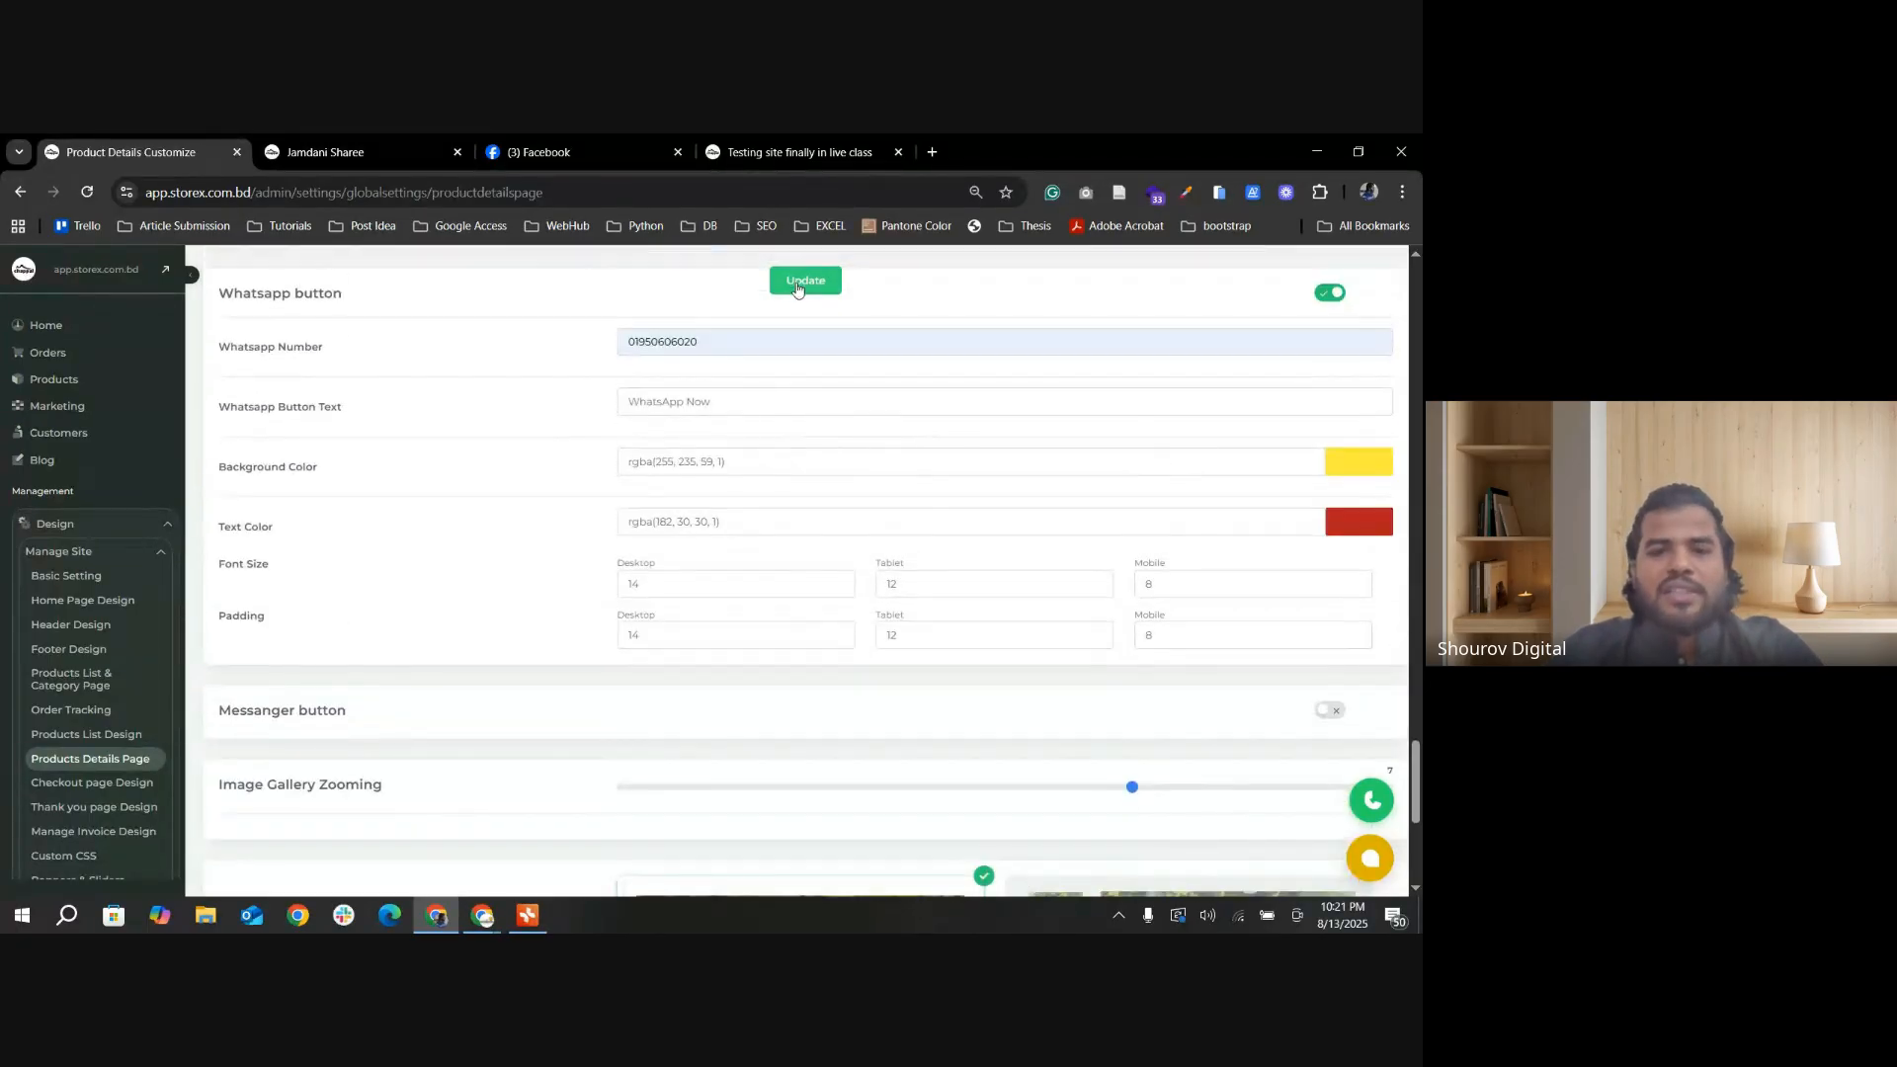
left_click(326, 151)
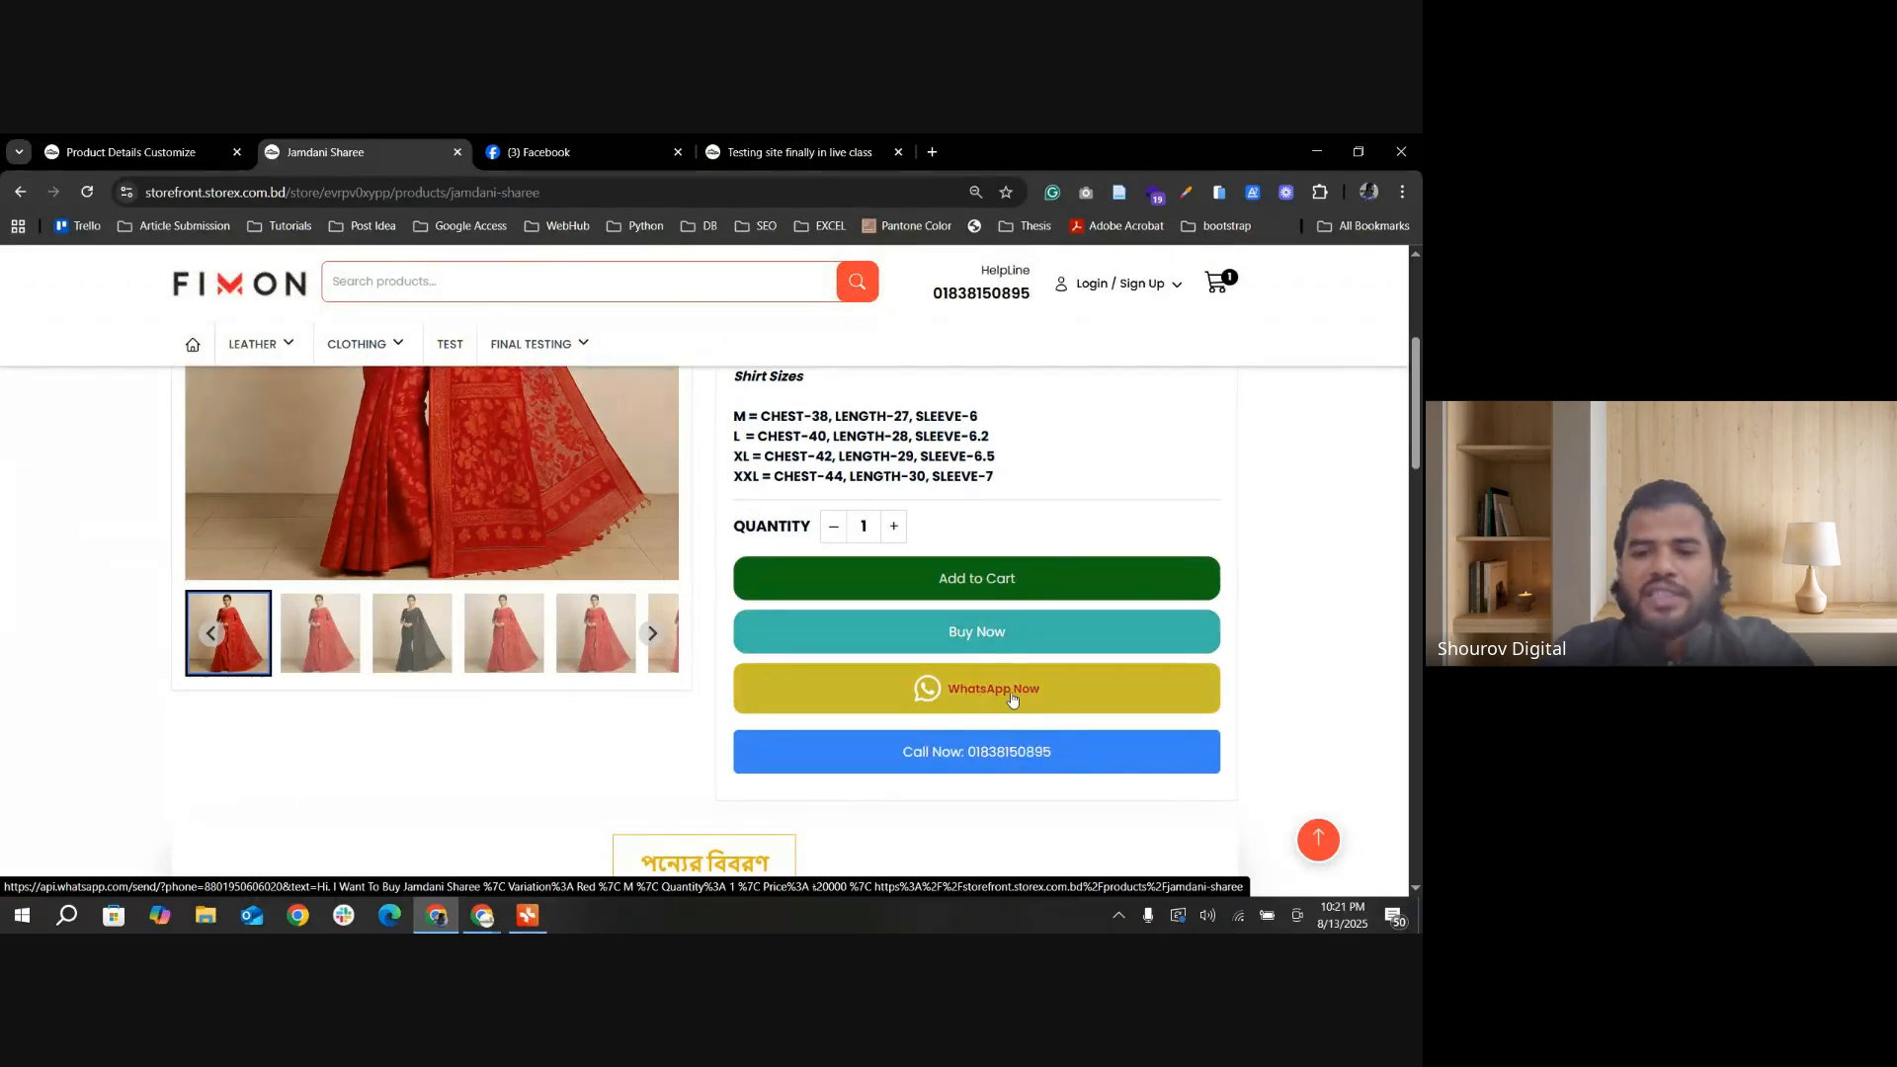
Step: Test the WhatsApp Now link on the Jamdani Sharee page in the WhatsApp app, and close the chat without sending
left_click(1012, 700)
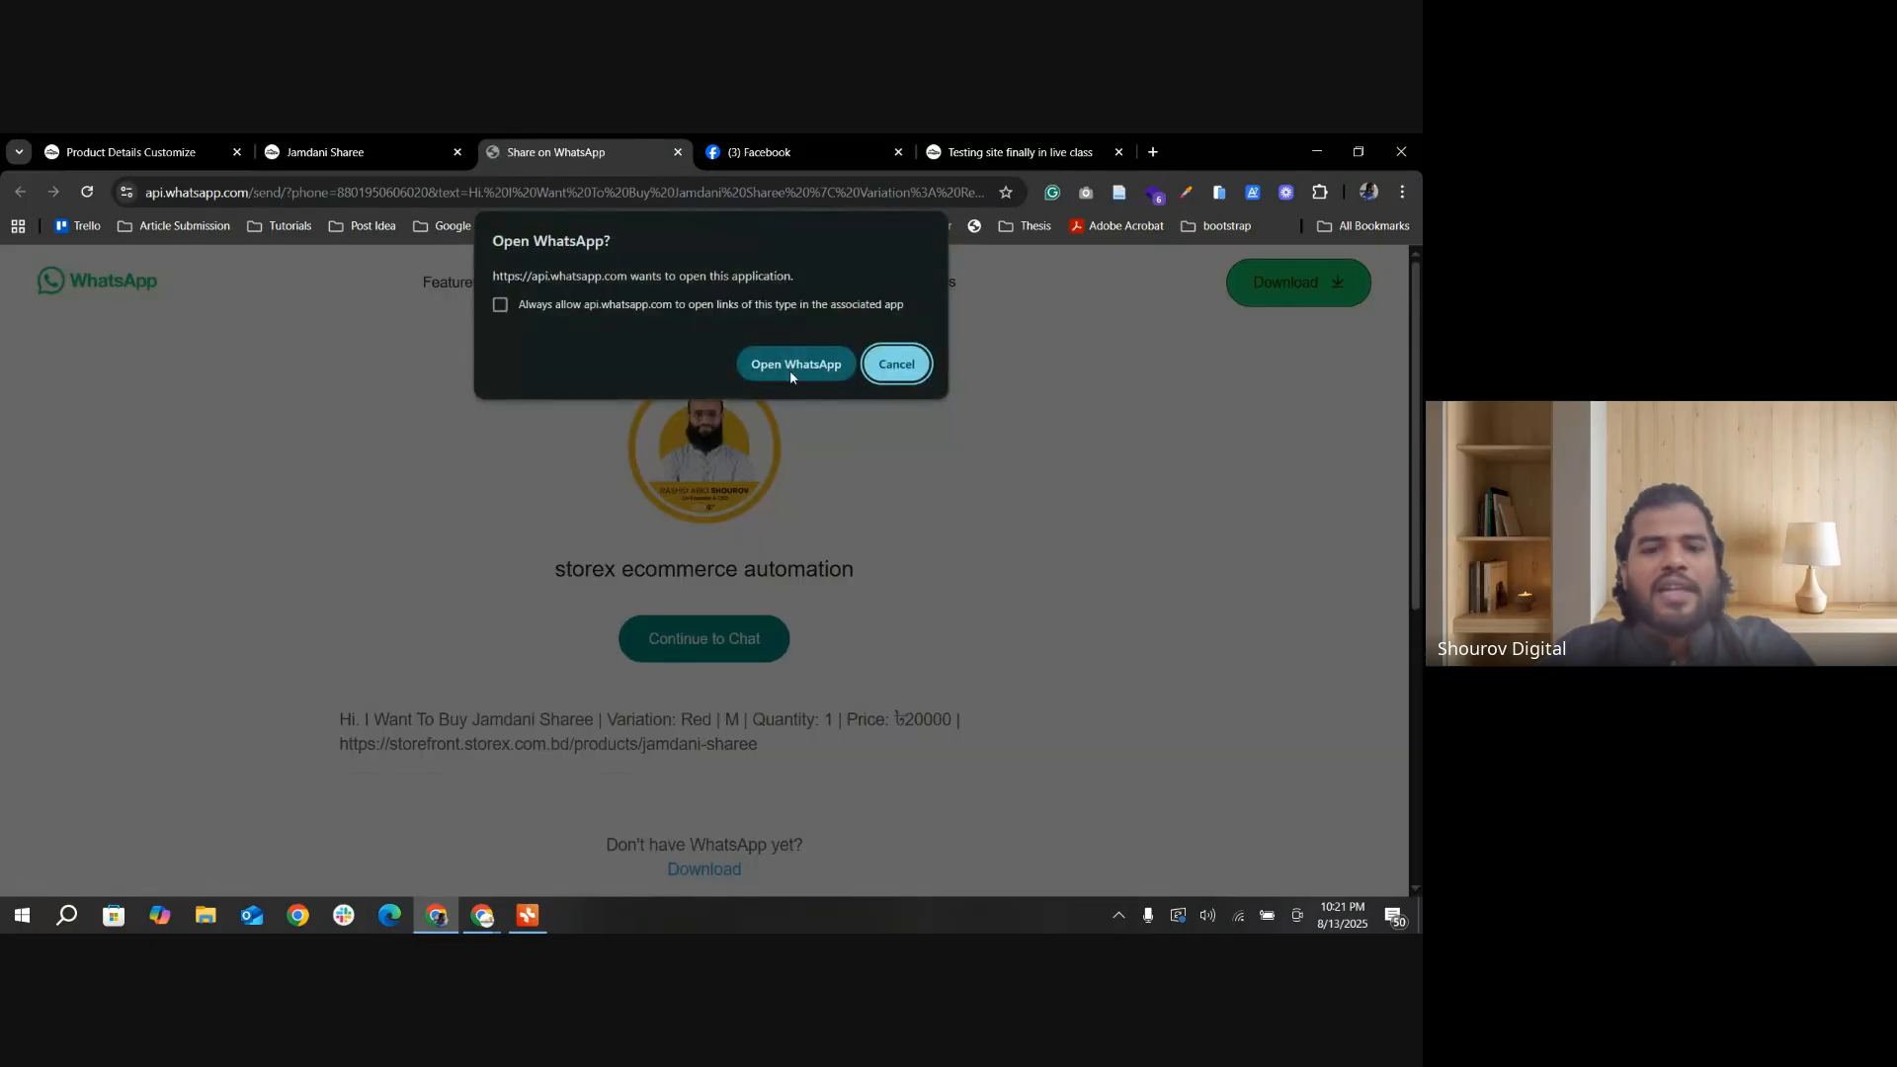
left_click(796, 364)
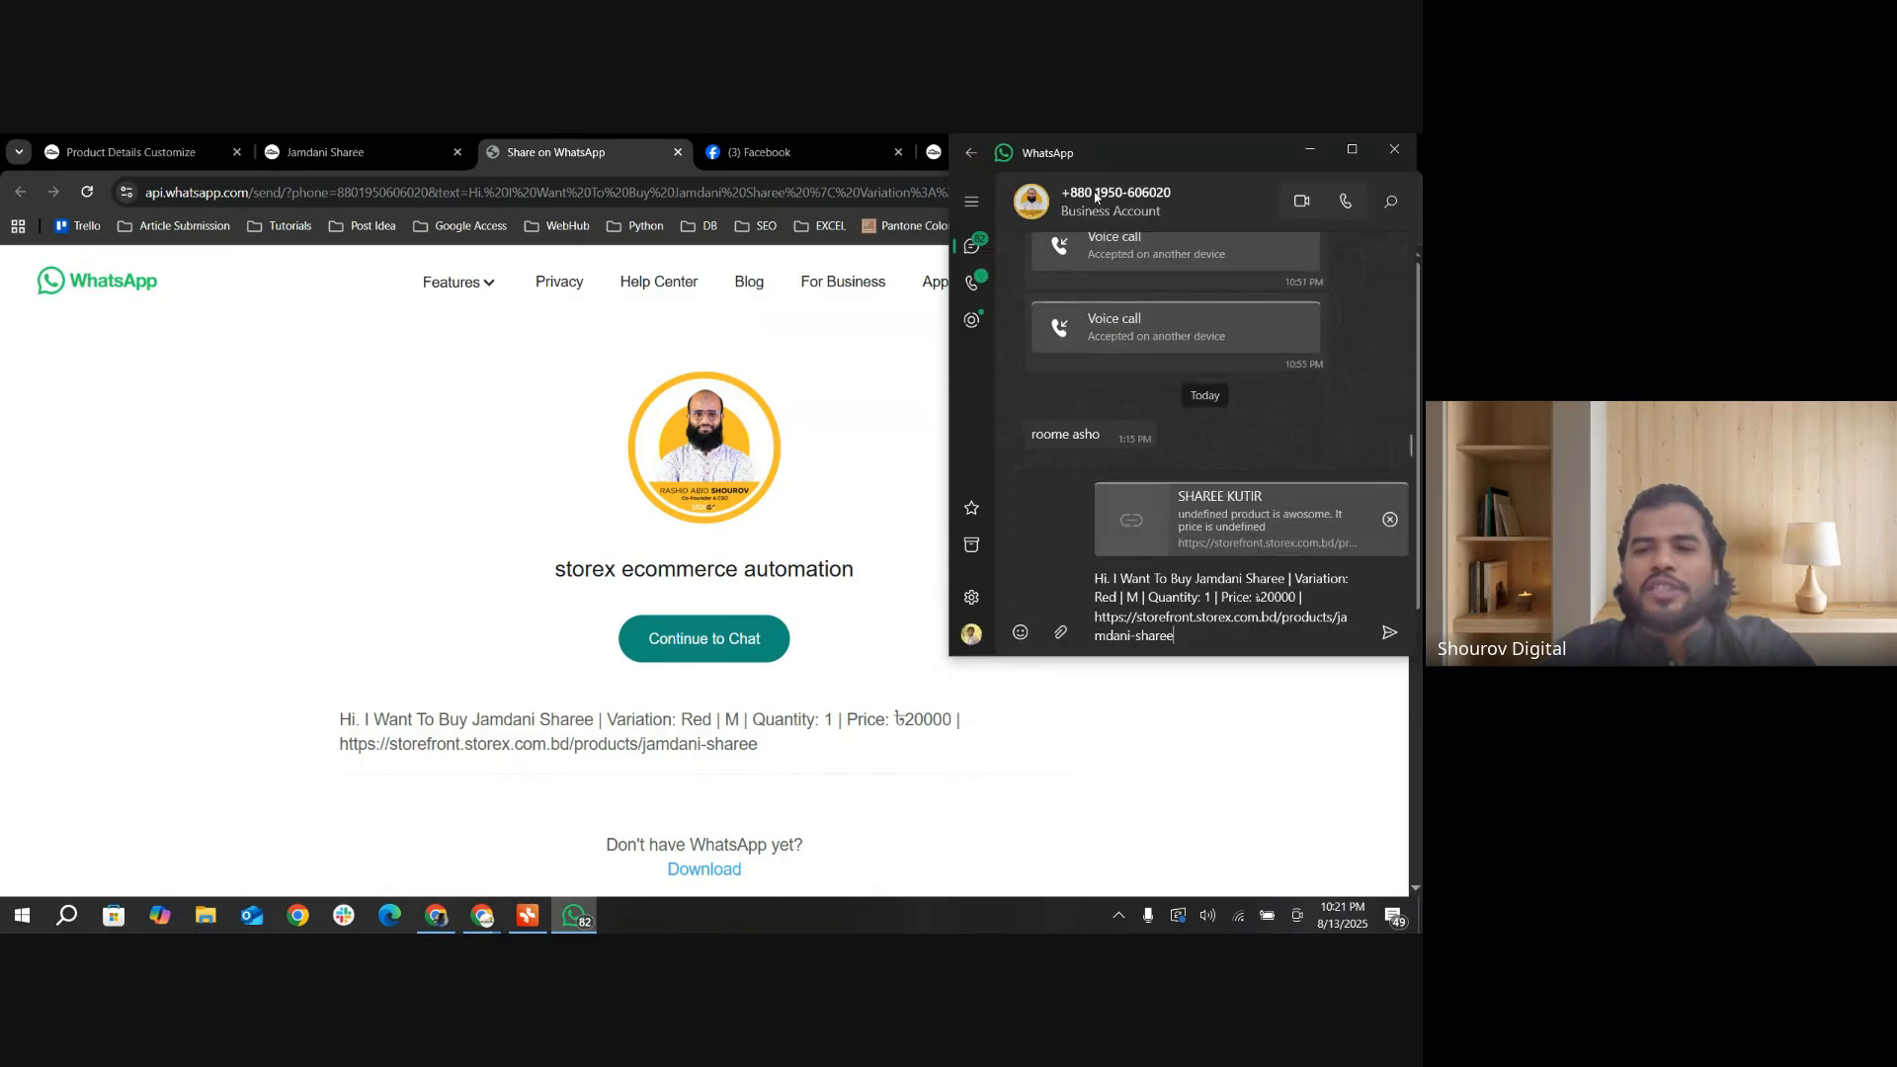
left_click(1393, 151)
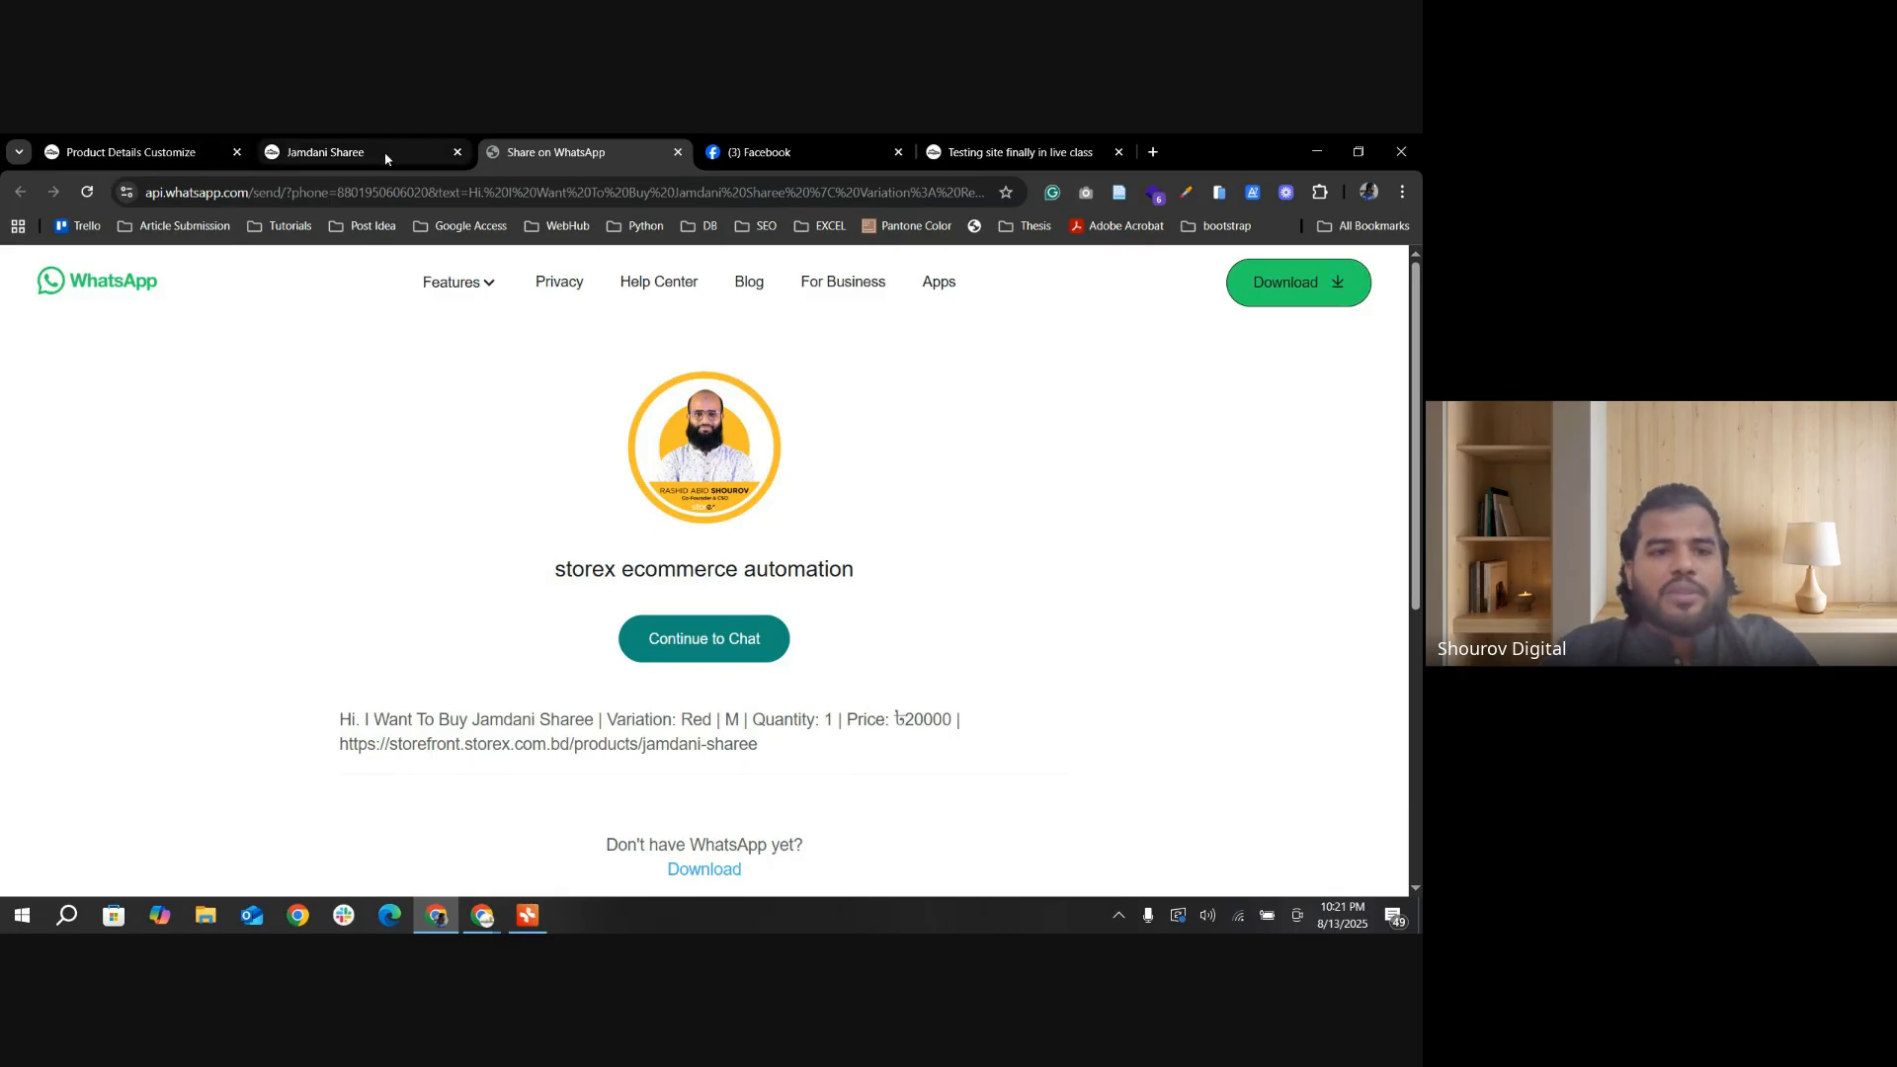
left_click(346, 155)
Step: Return to the product details settings, enable Call Now Button Two to show its fields, and turn it off again
left_click(128, 151)
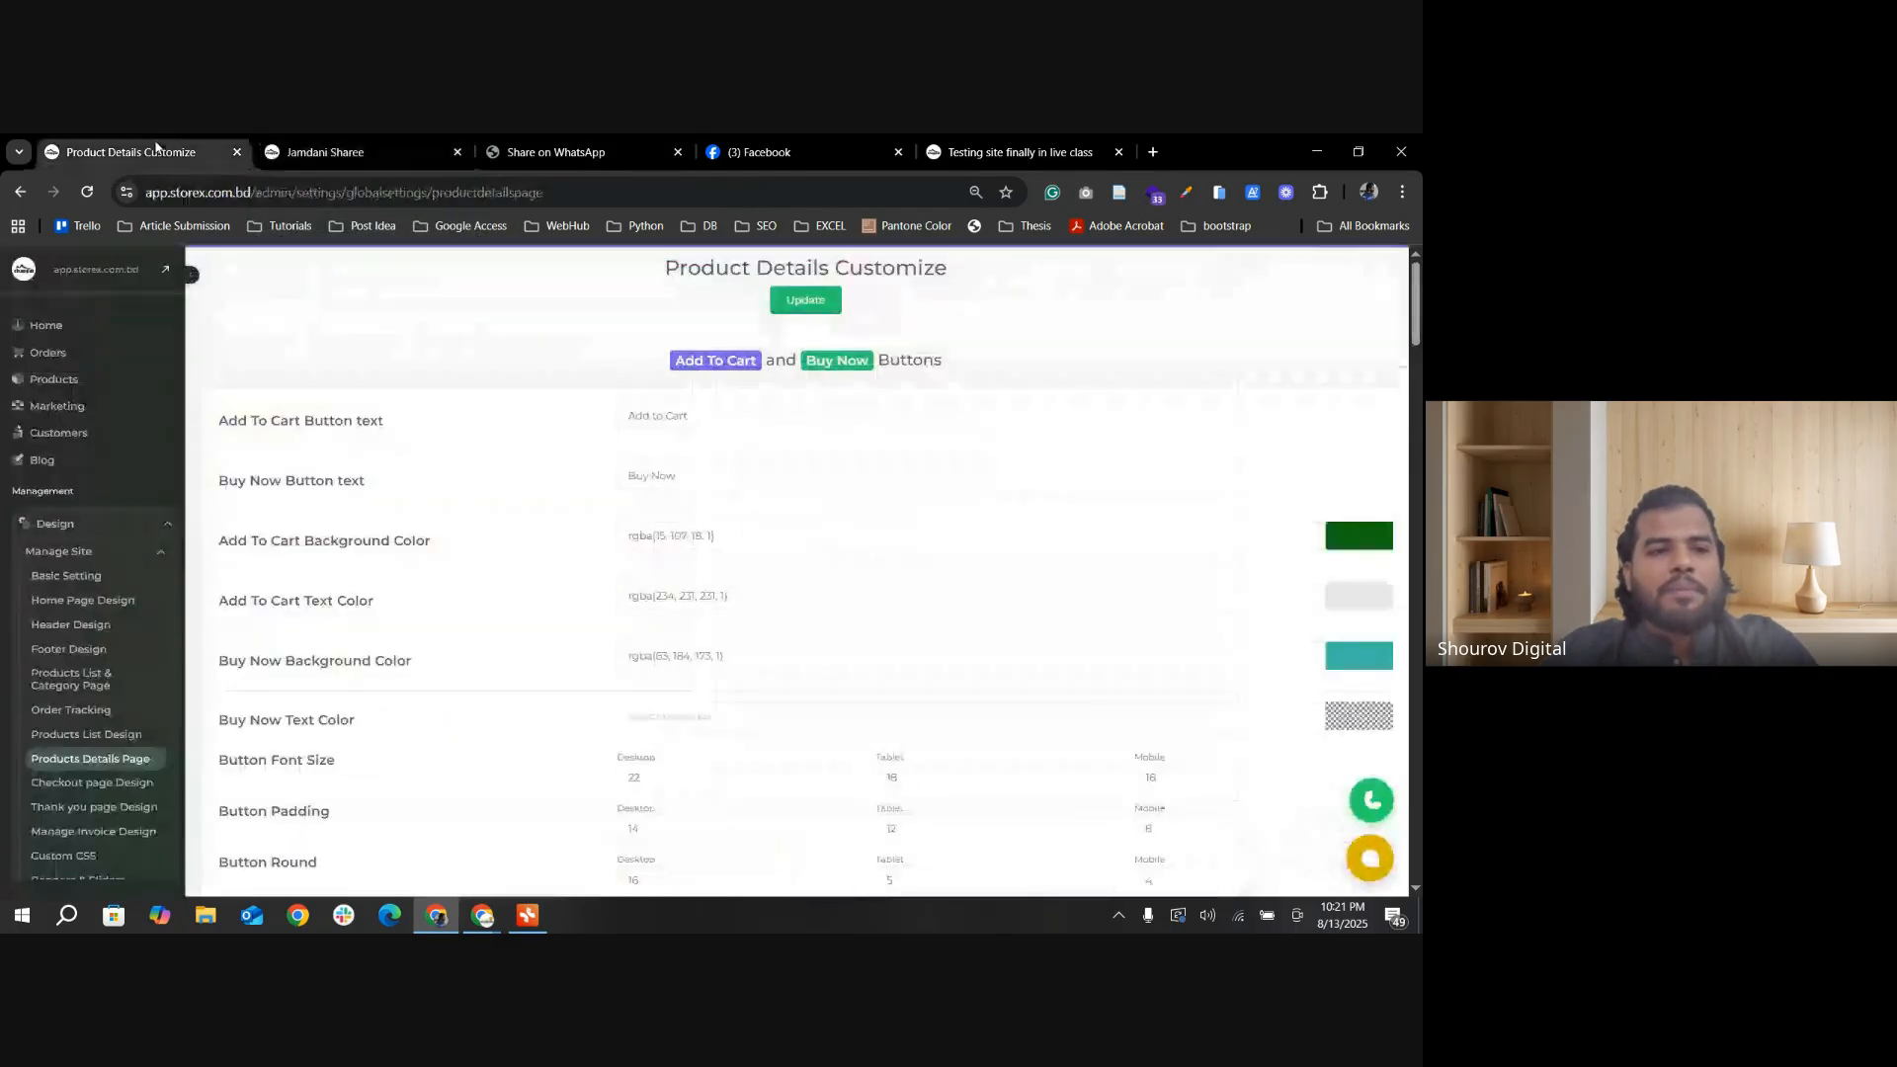
scroll(883, 522, "down", 20)
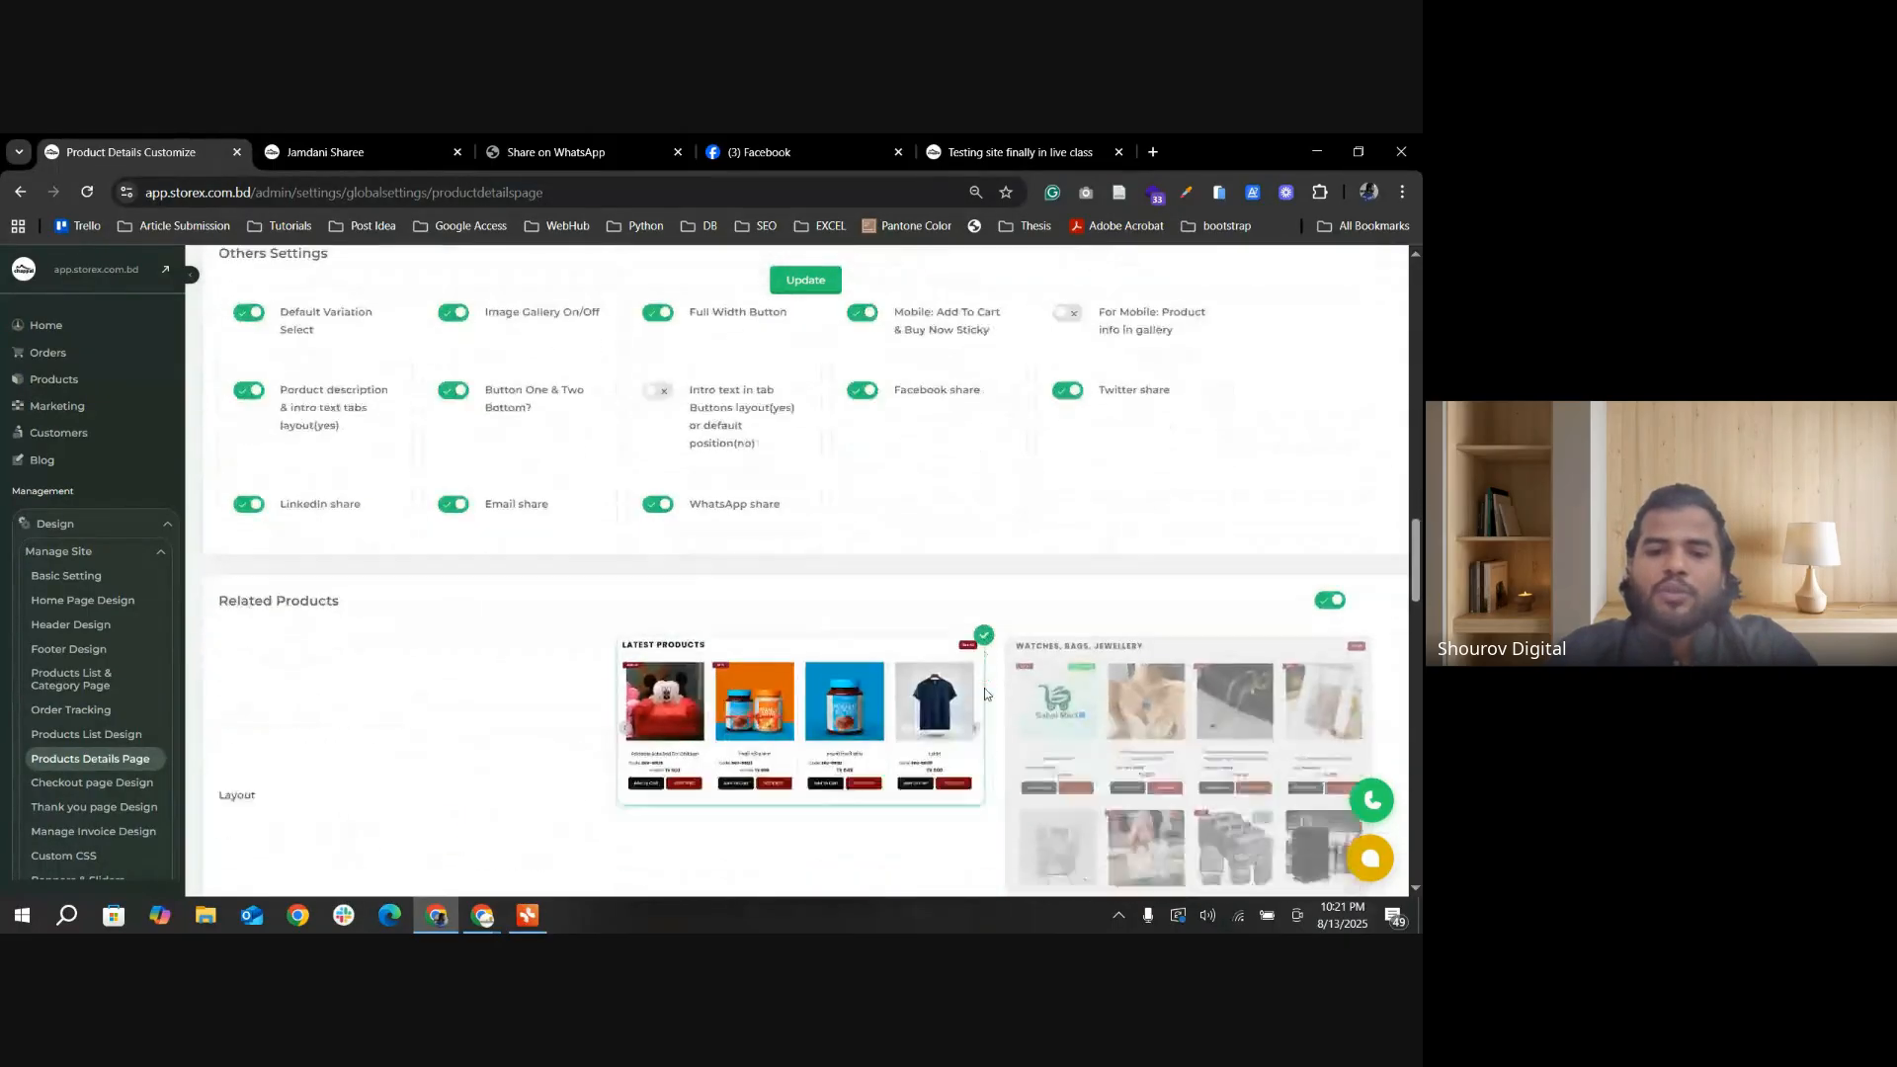
scroll(1007, 698, "down", 10)
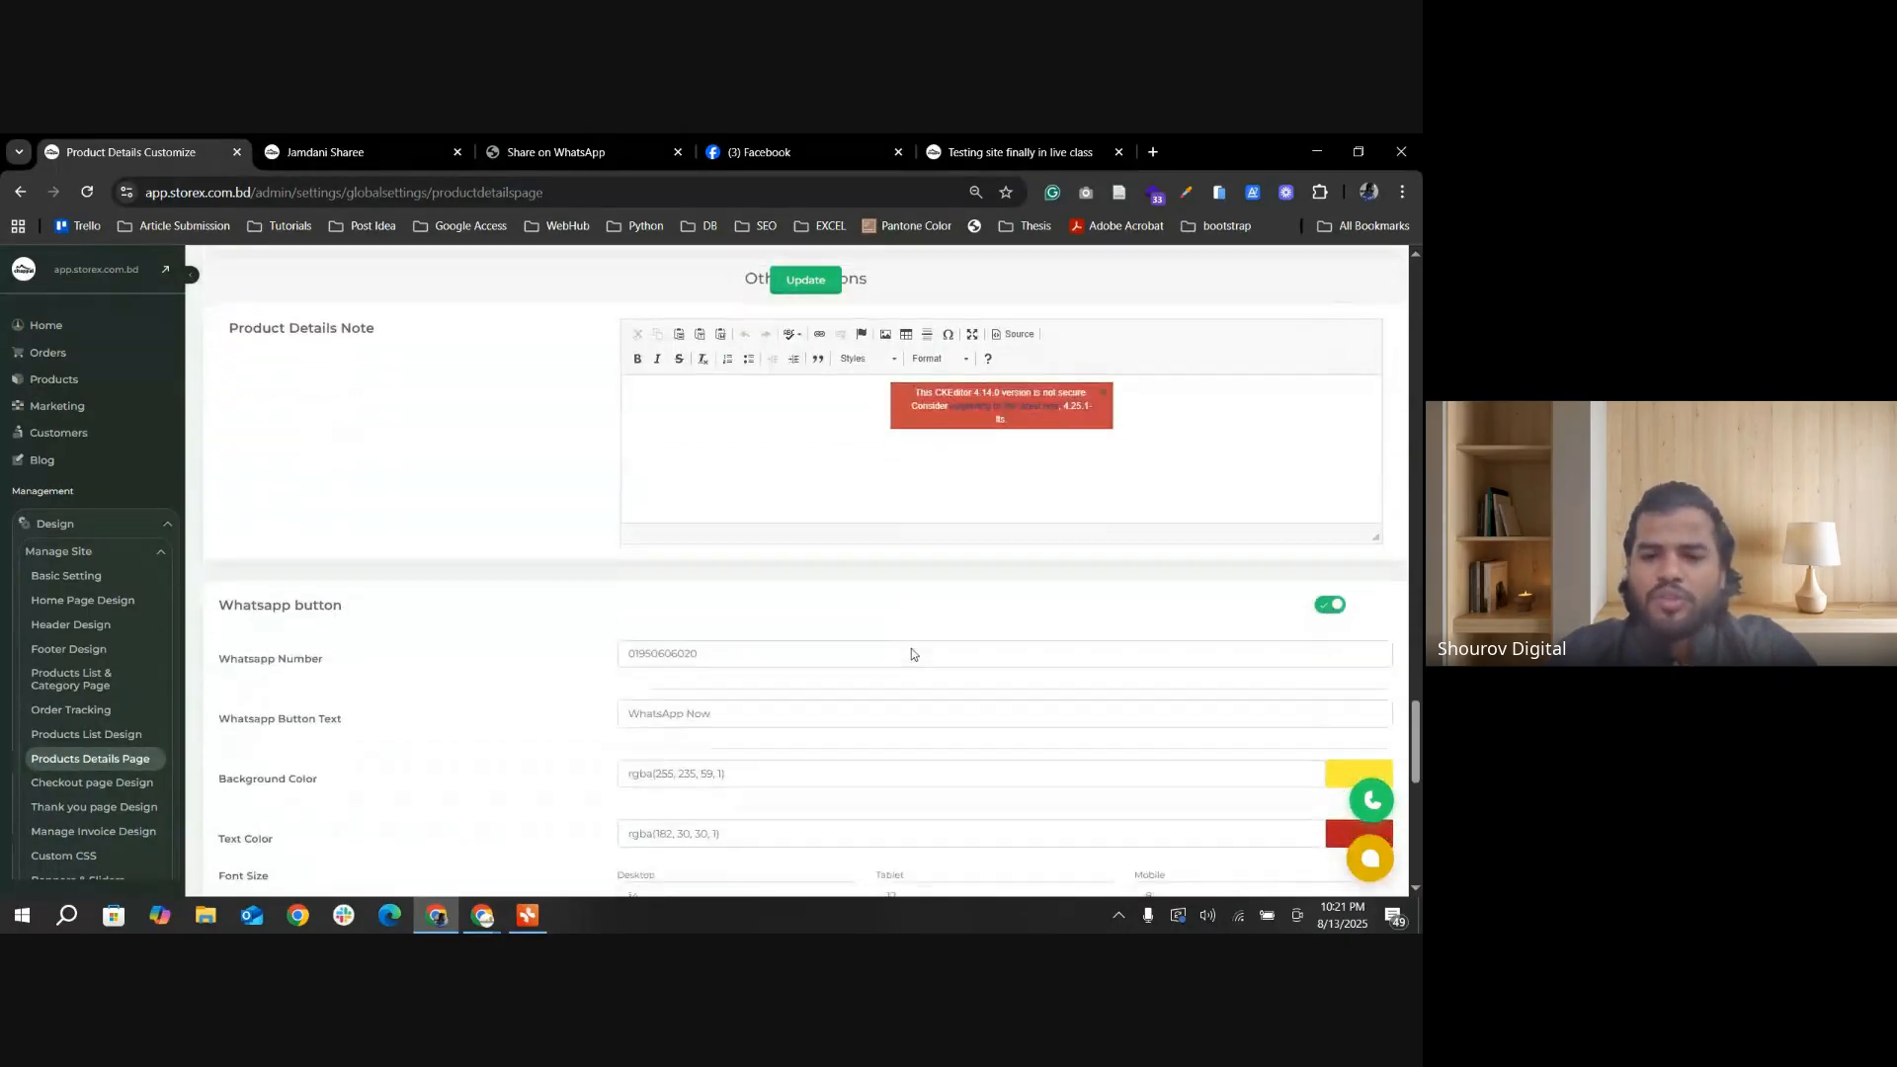
left_click(1324, 591)
scroll(931, 678, "down", 2)
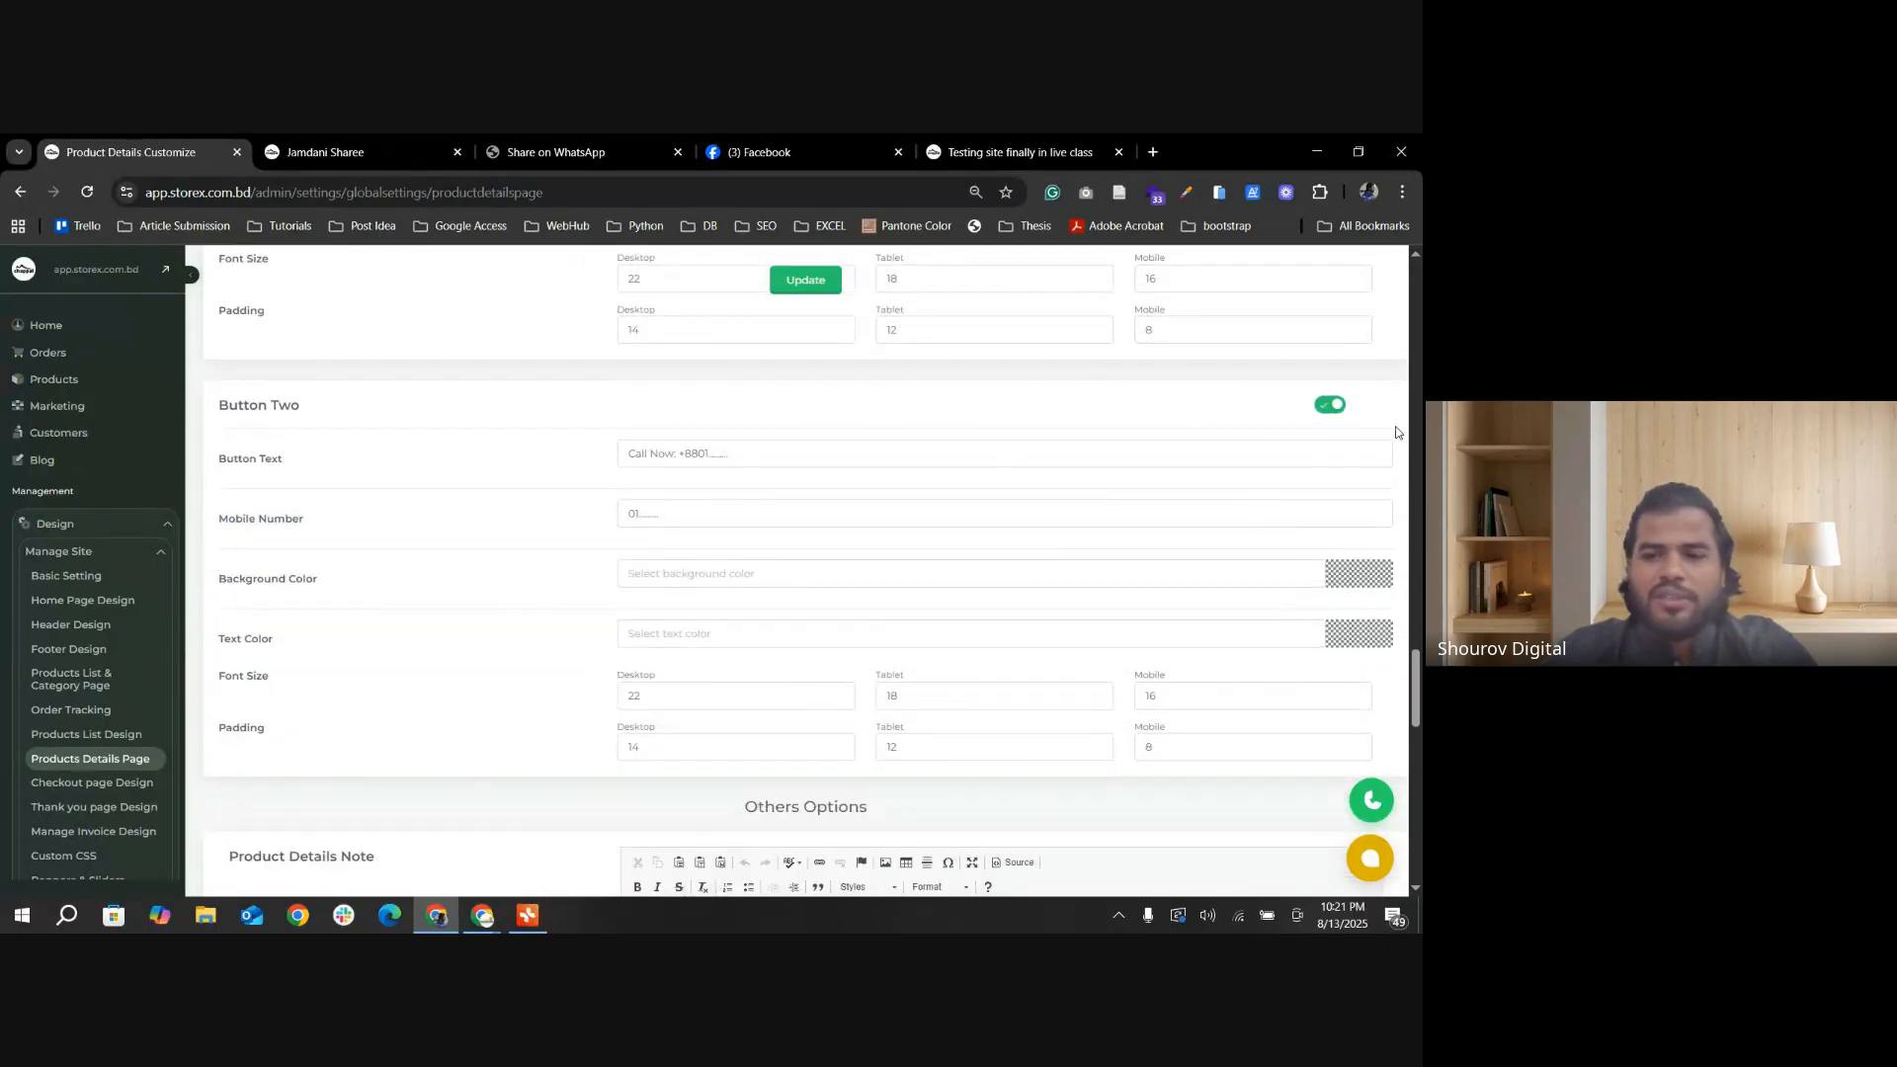
left_click(1333, 406)
Step: Enable the Messanger button and set its Messenger Button Text to ম্যাসেঞ্জার অর্ডার
scroll(724, 618, "down", 7)
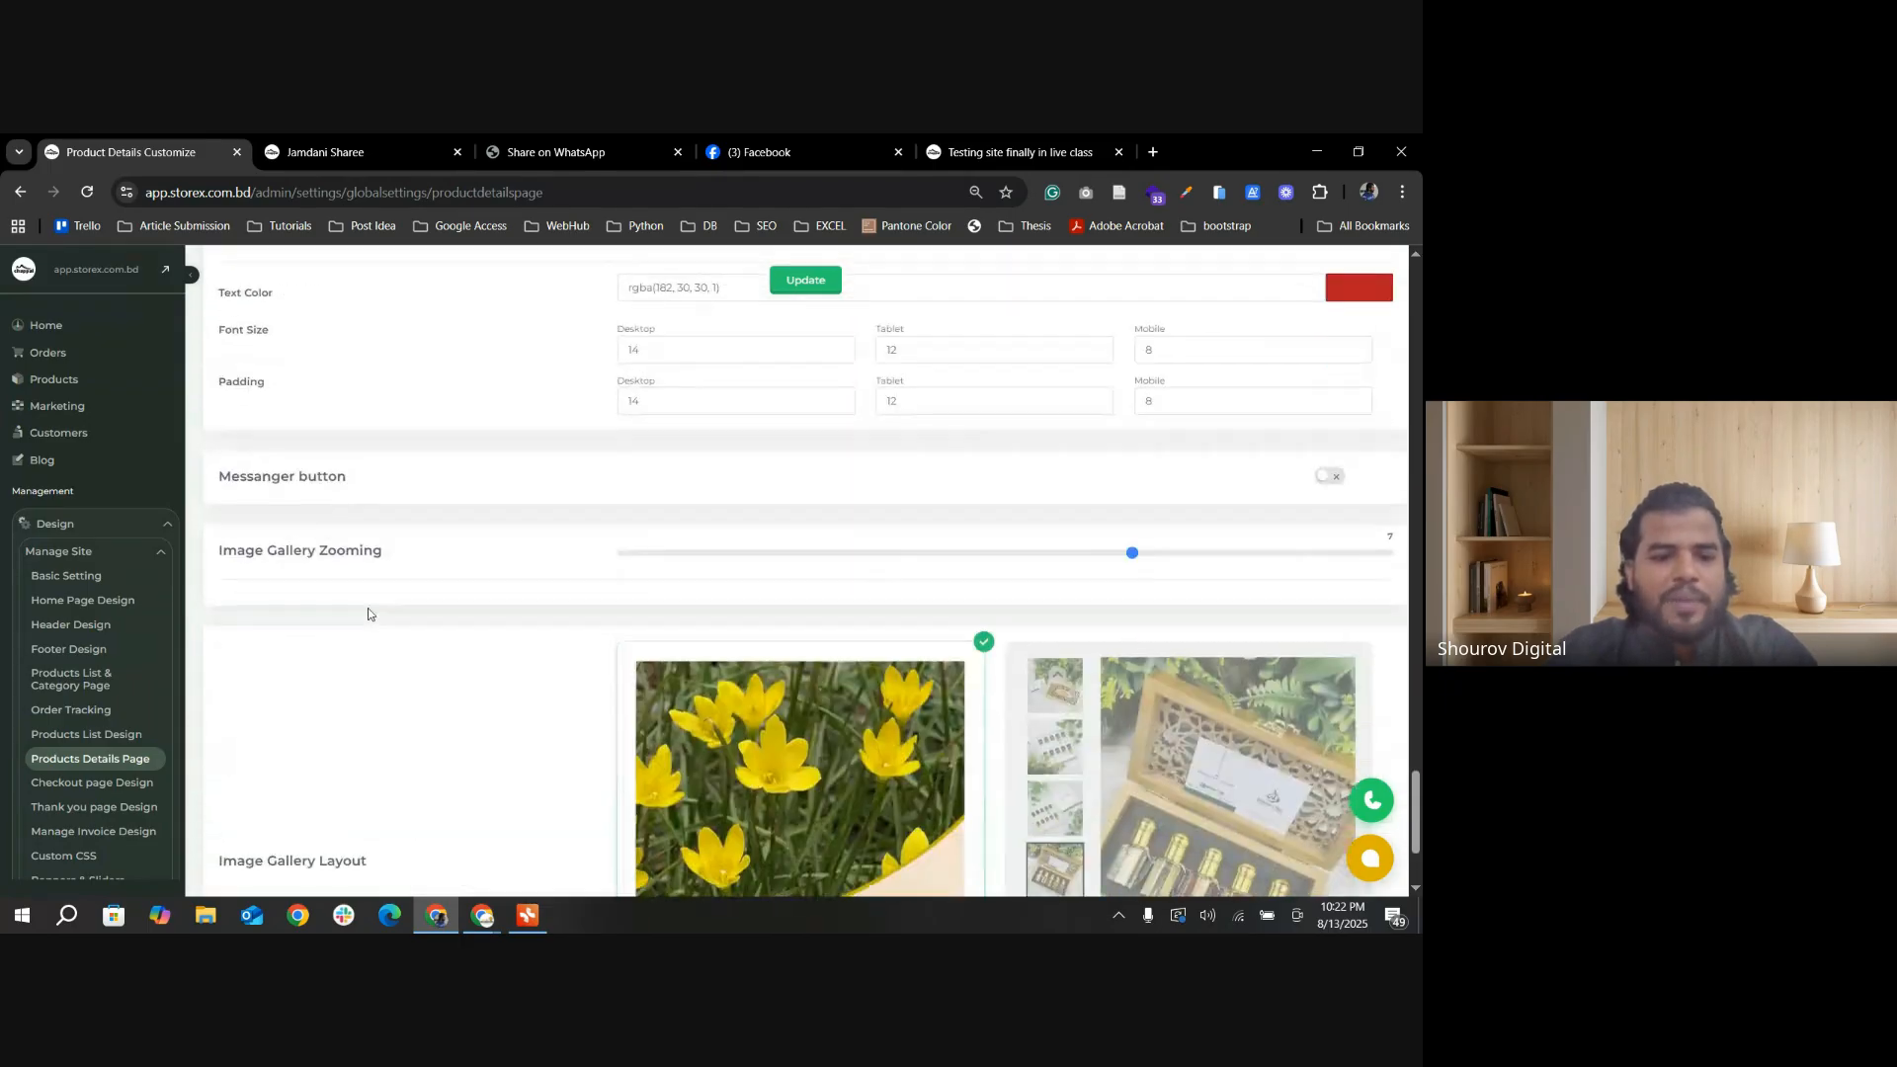
left_click(1324, 467)
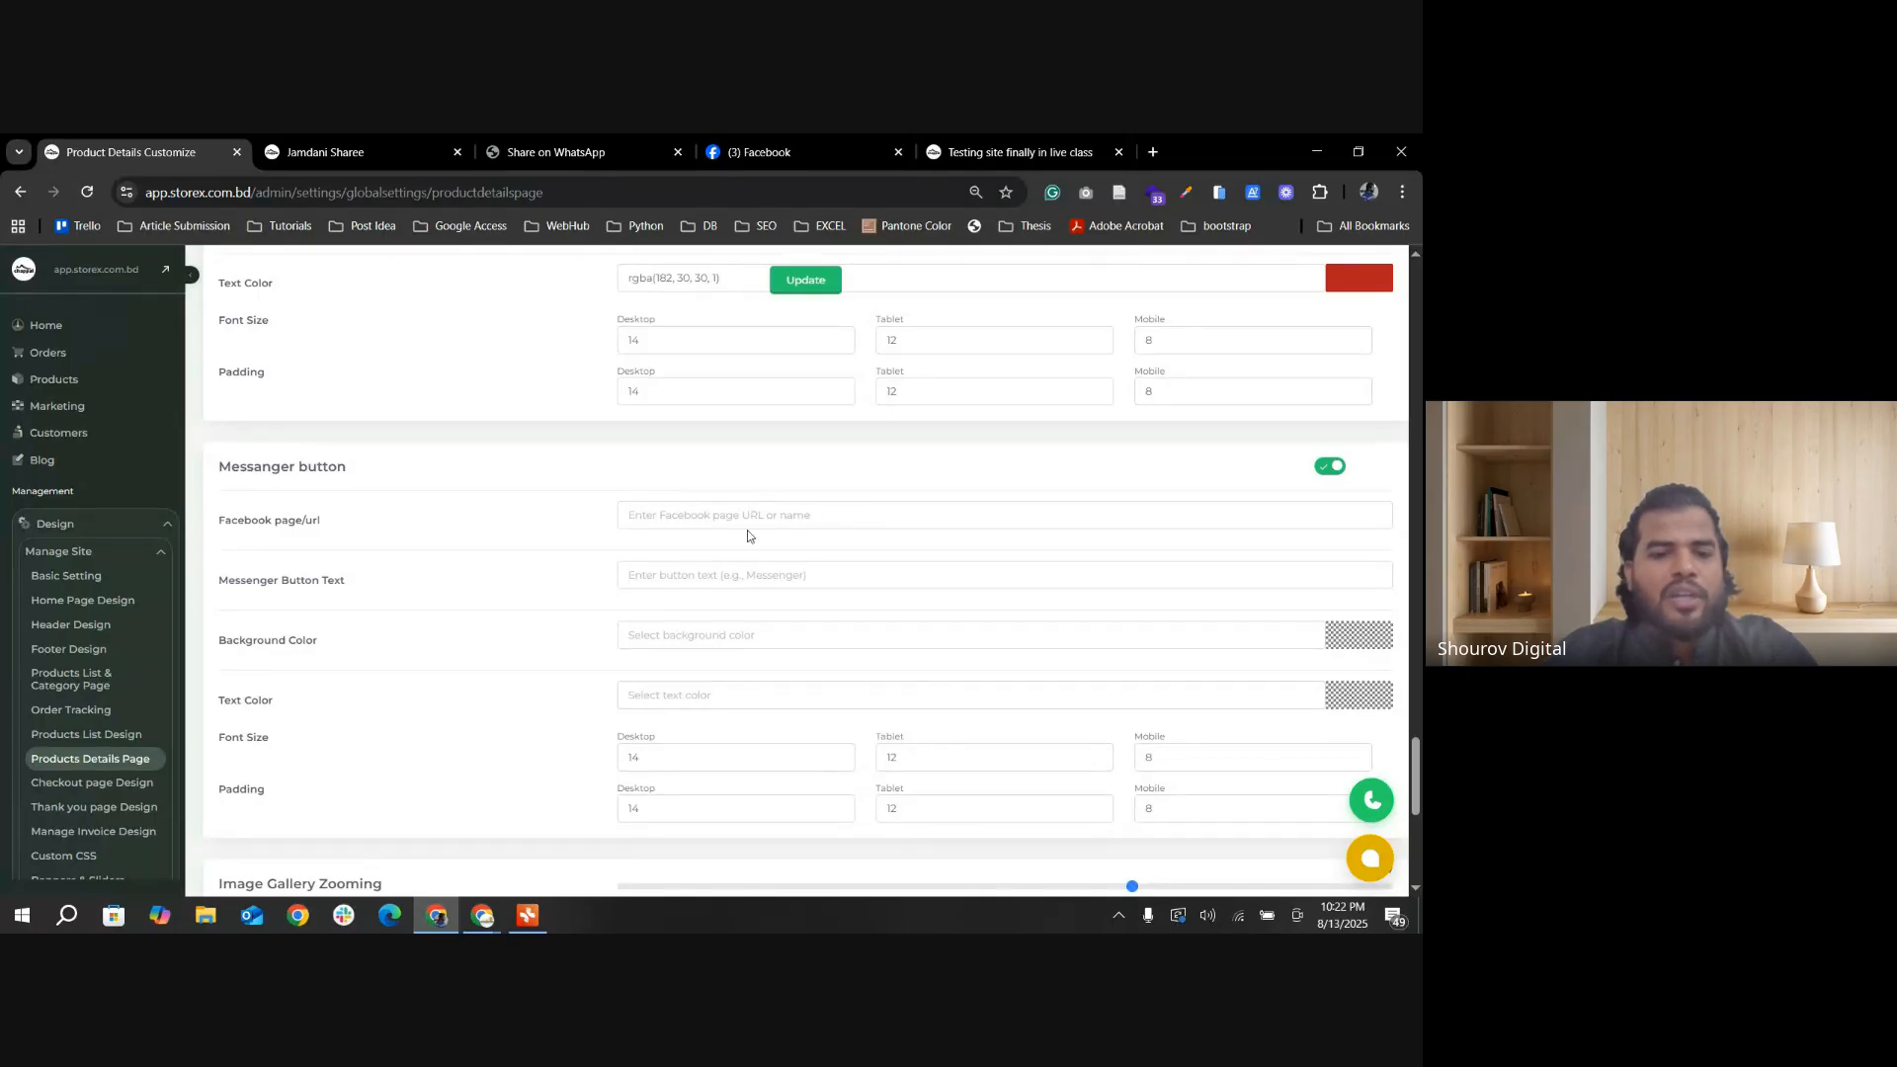
left_click(698, 518)
left_click(679, 575)
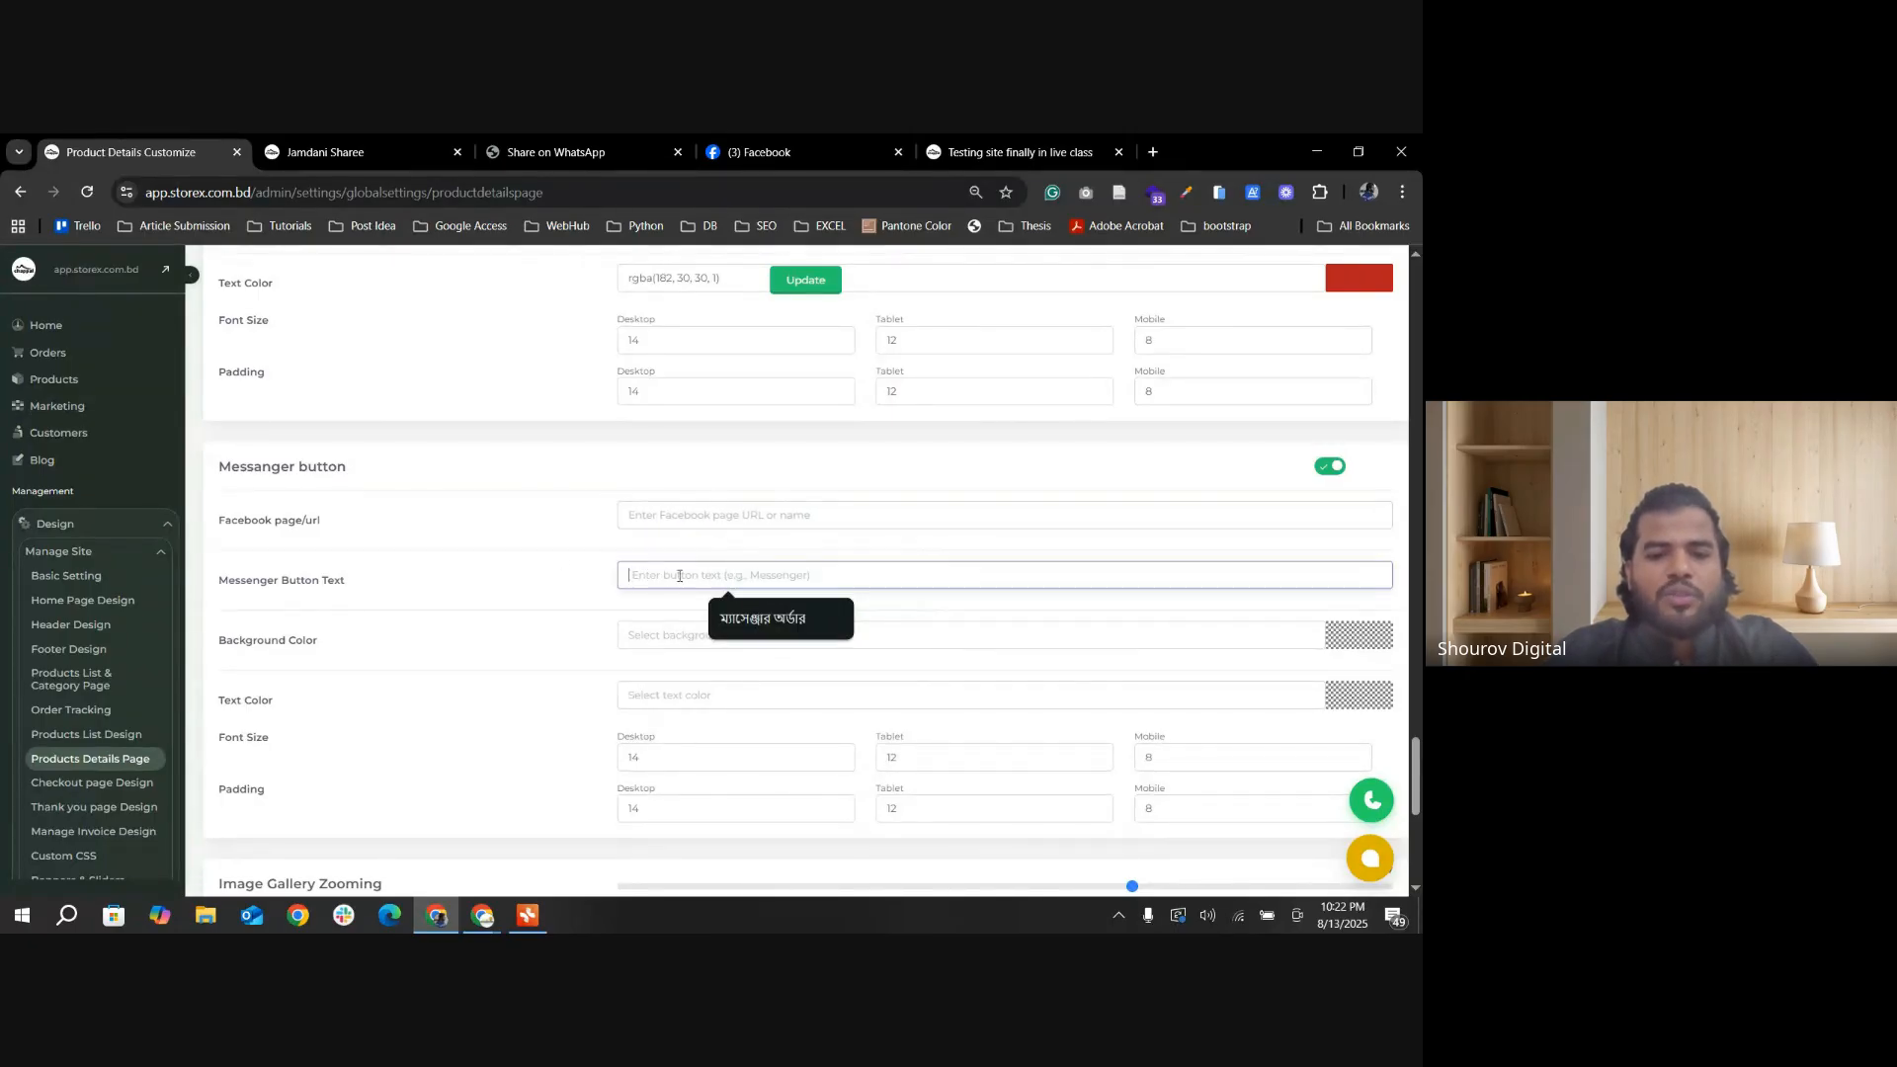
left_click(781, 618)
scroll(698, 531, "up", 2)
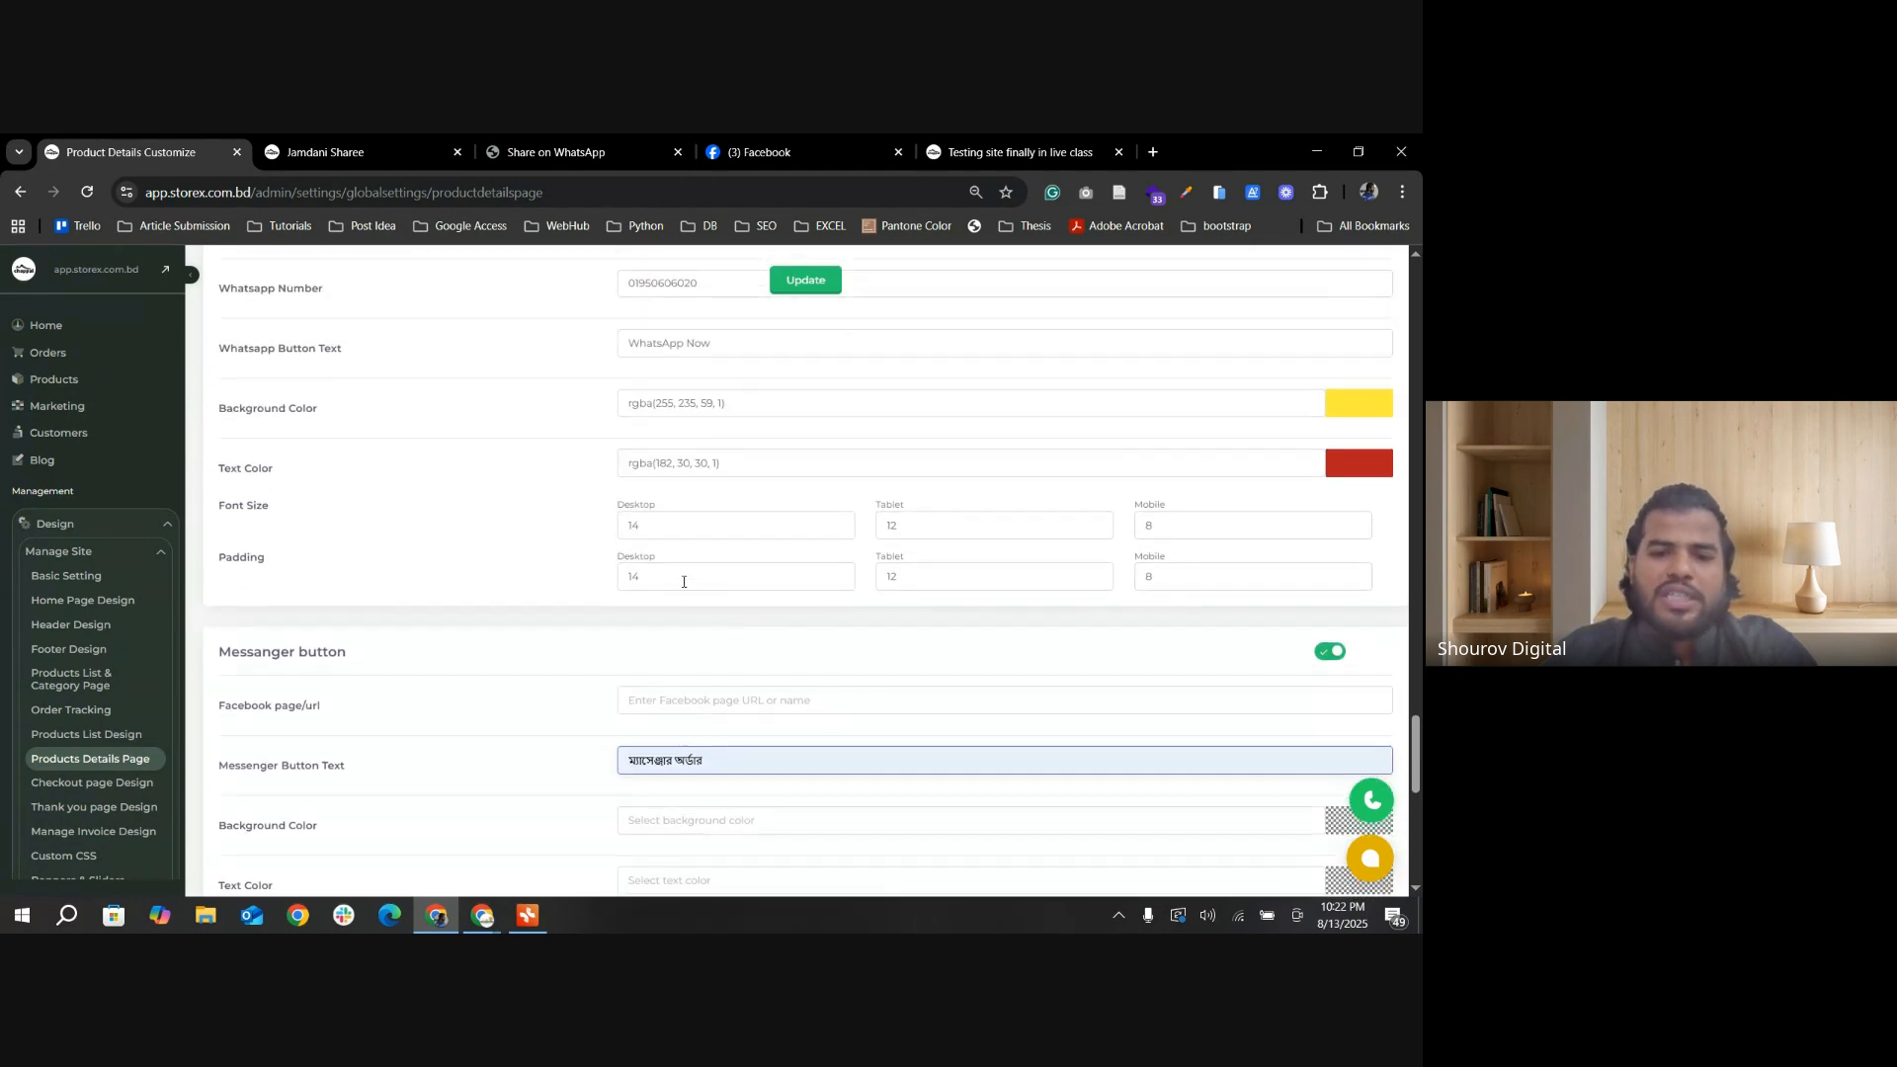
scroll(560, 717, "down", 3)
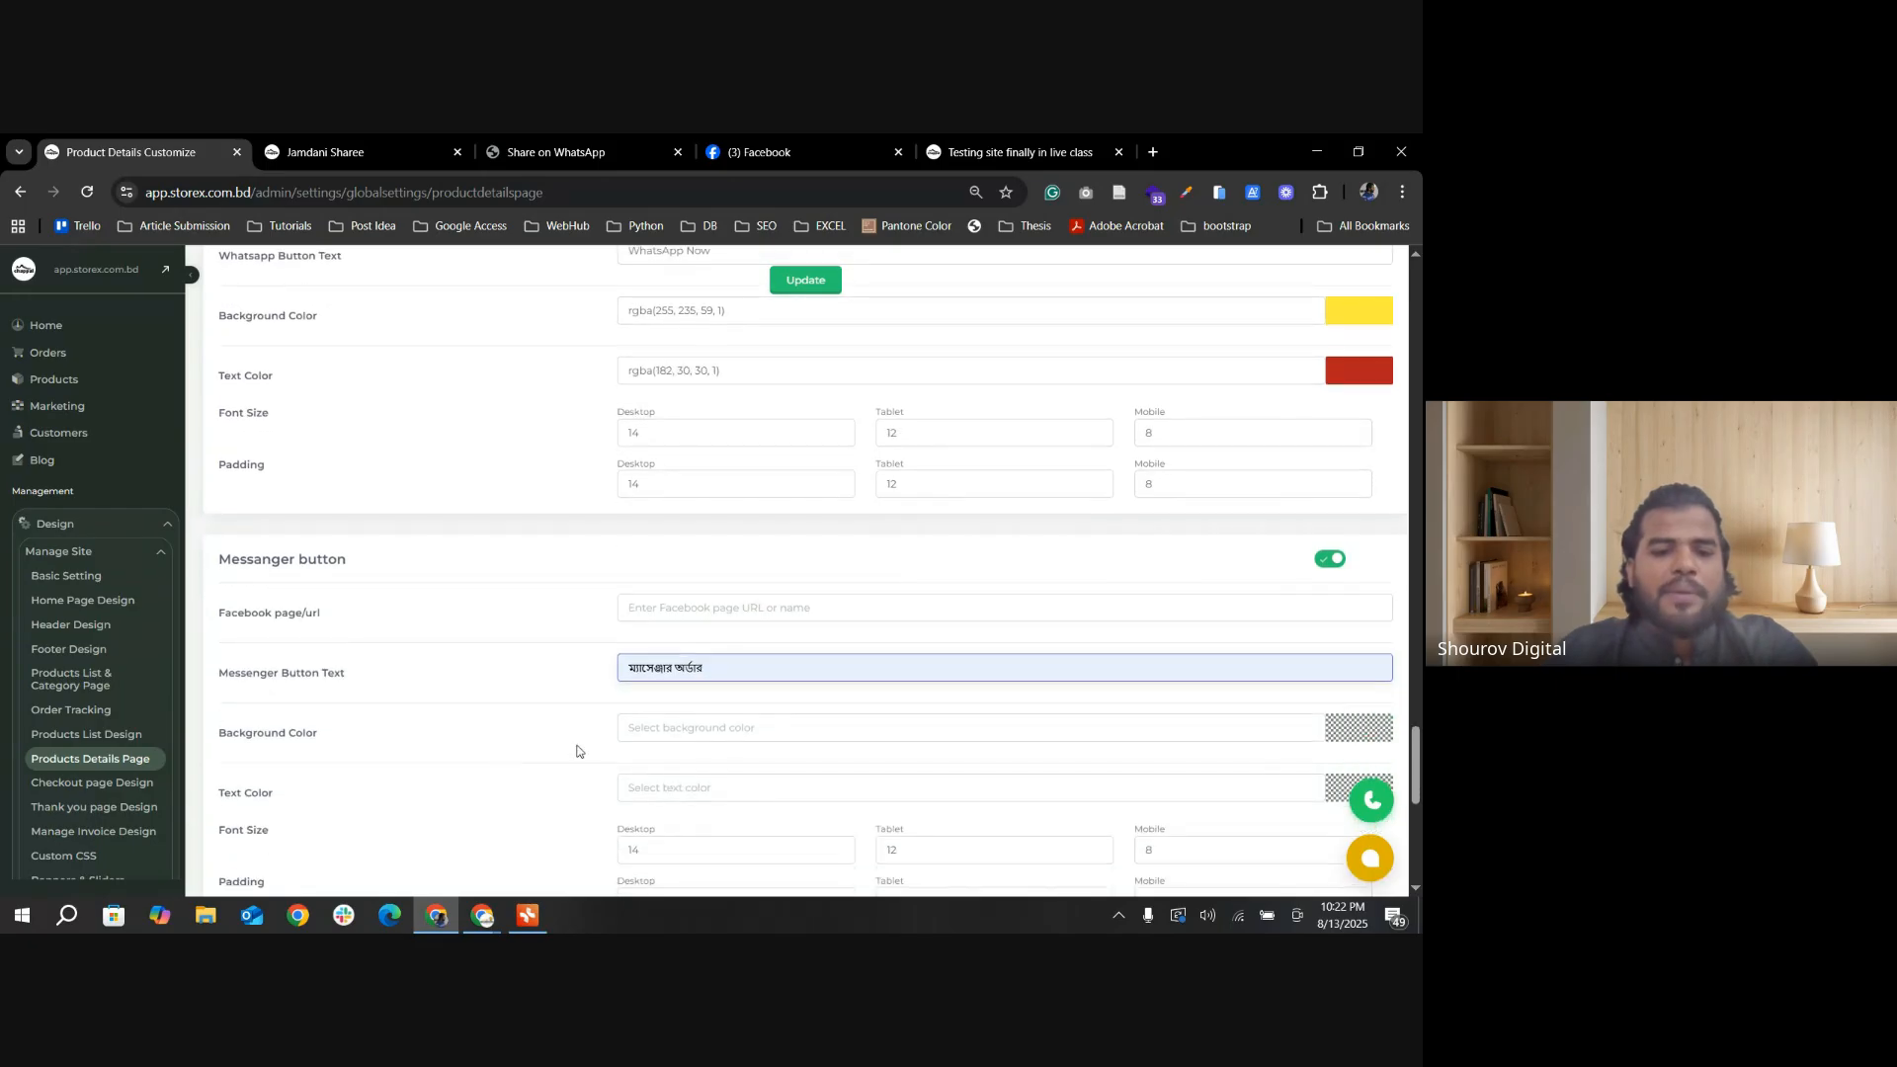
scroll(835, 688, "up", 1)
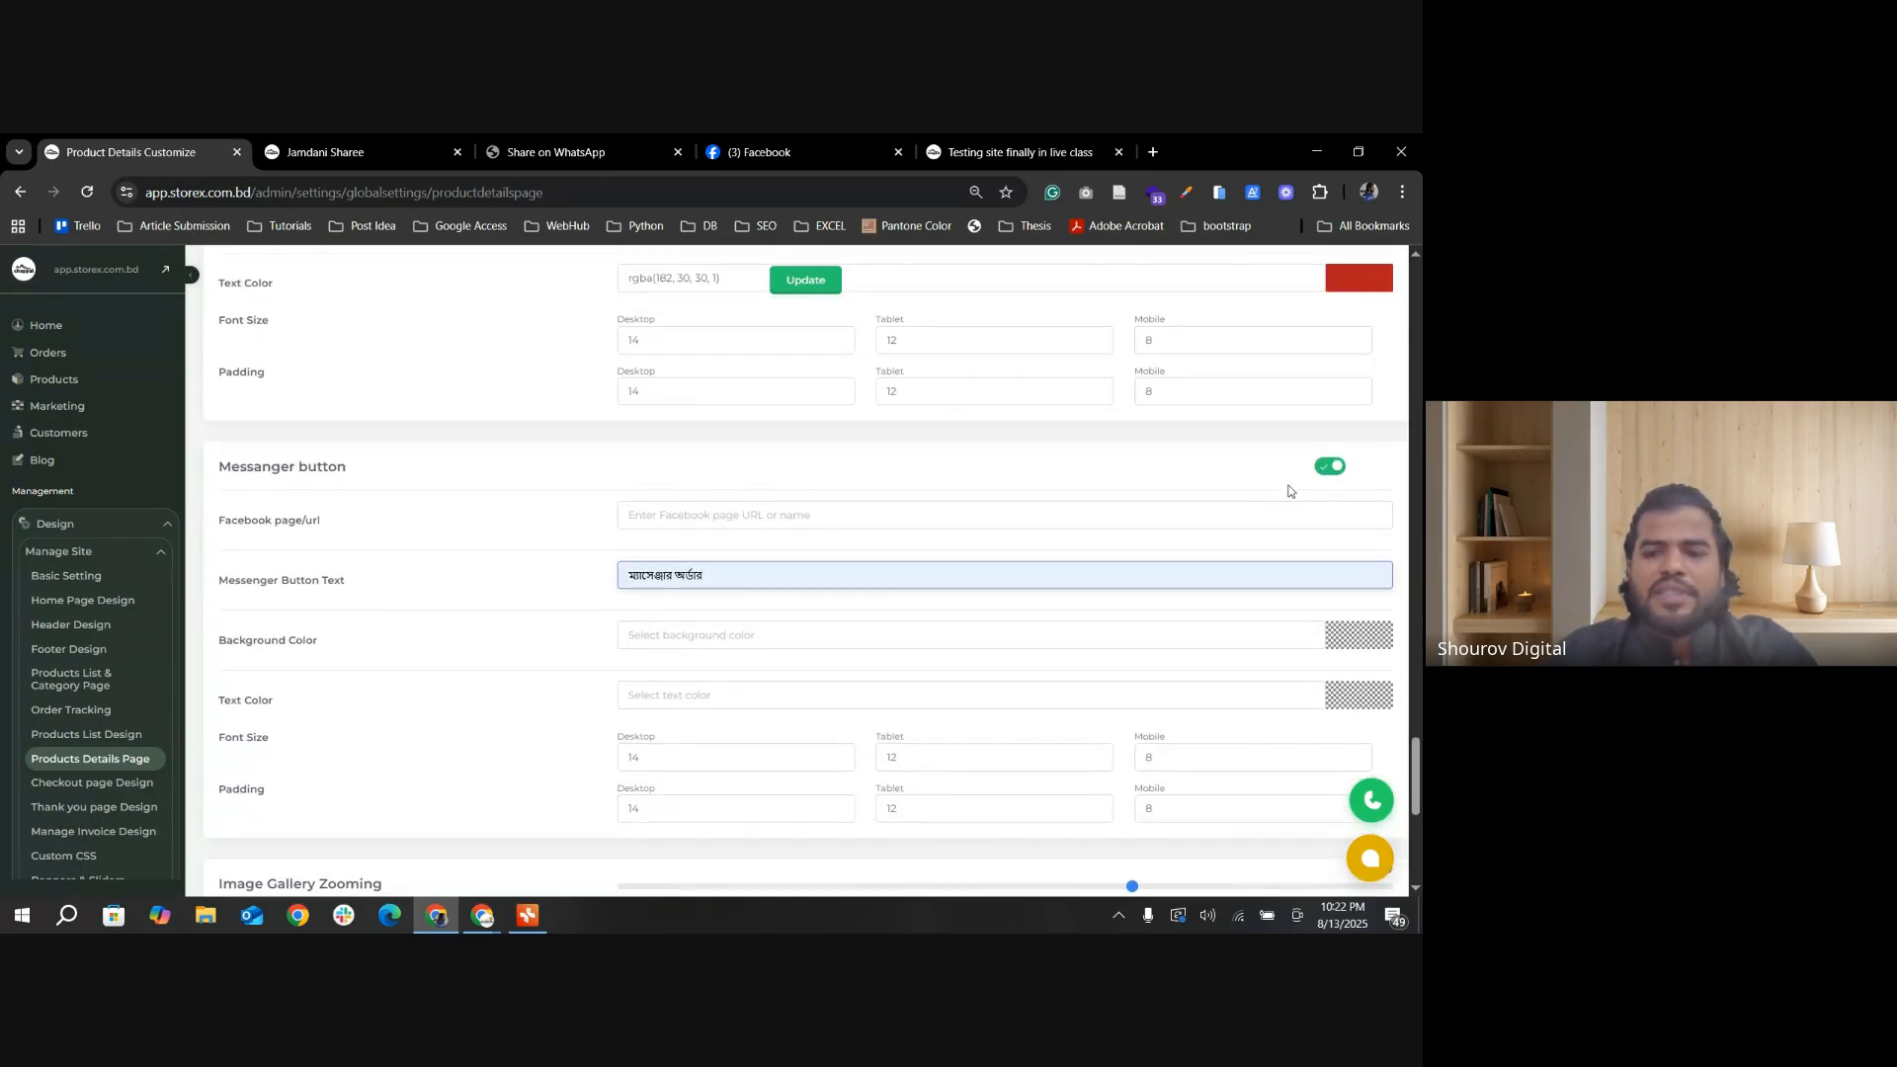
Step: Turn the Messanger button off and save the product details settings
left_click(1330, 466)
left_click(780, 284)
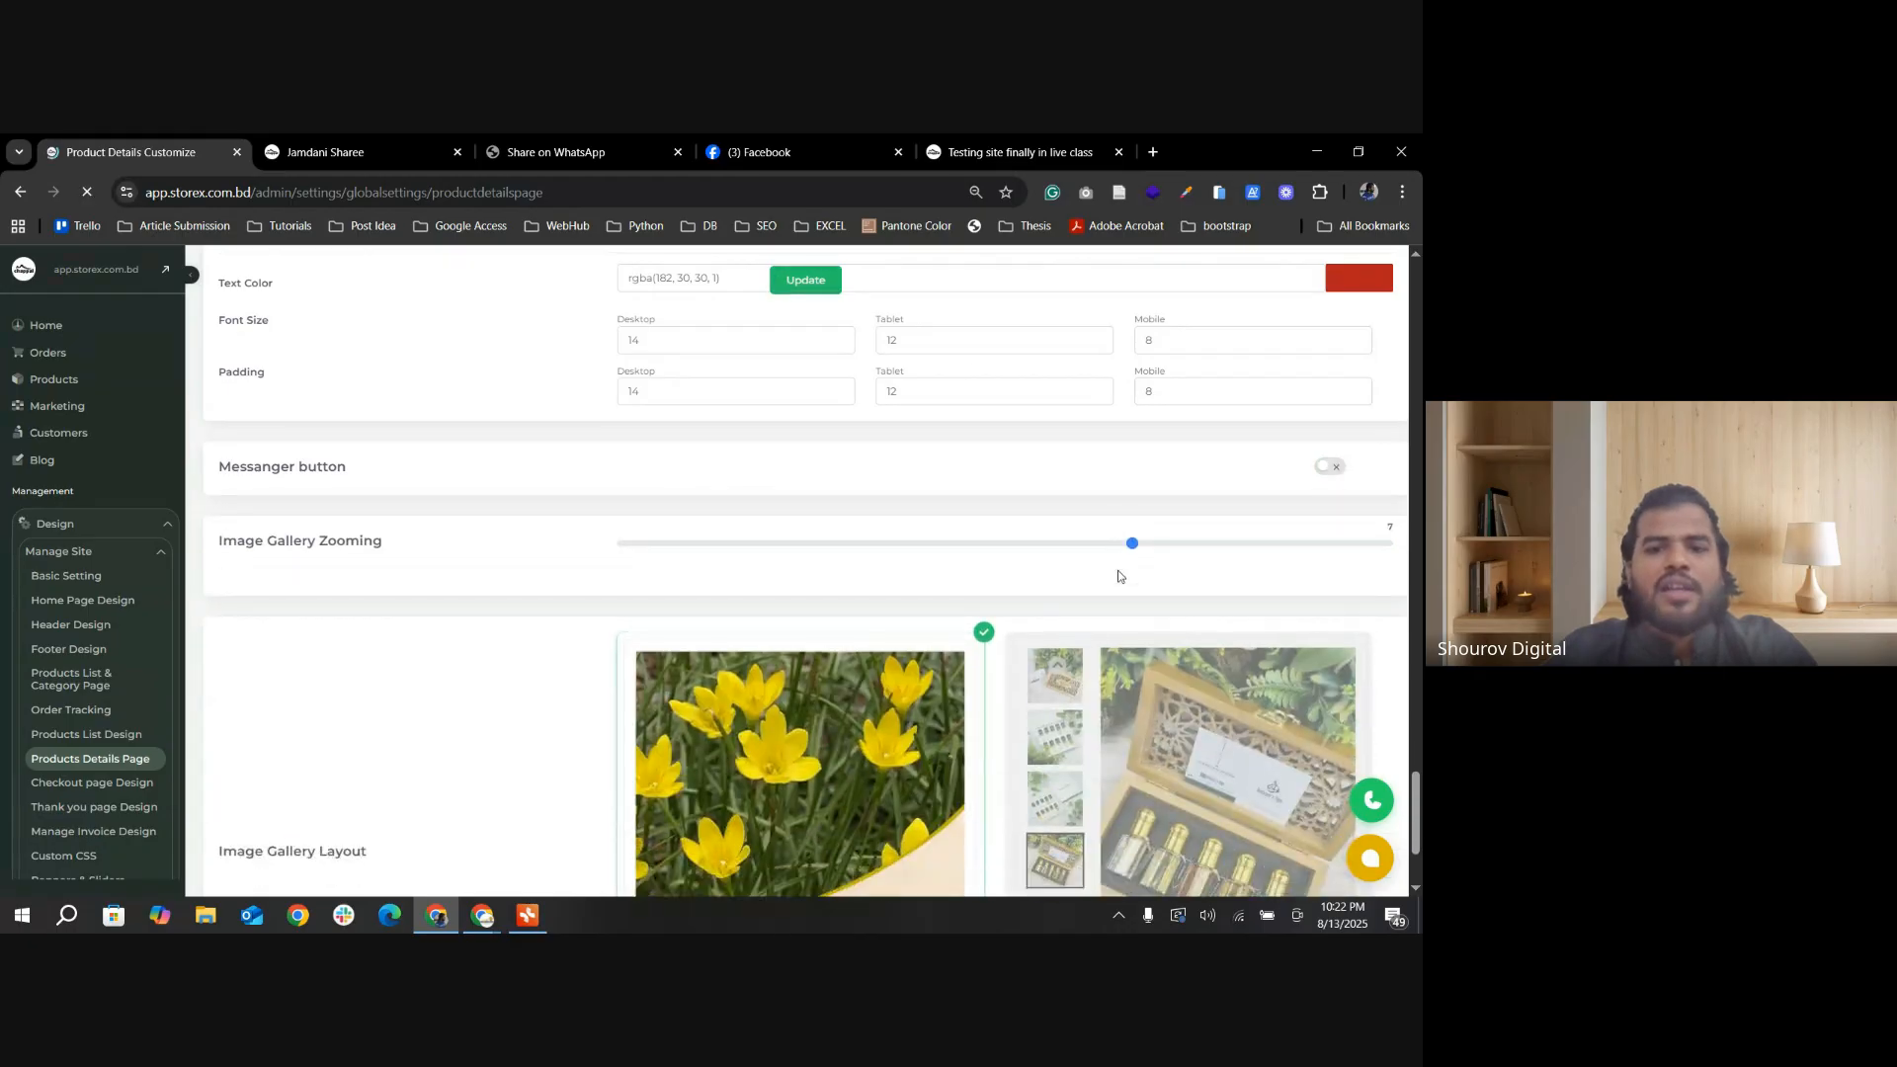
Step: Examine the Image Gallery Zooming setting and how the image zoom behaves on the Jamdani Sharee storefront page
scroll(880, 618, "down", 4)
scroll(889, 632, "down", 15)
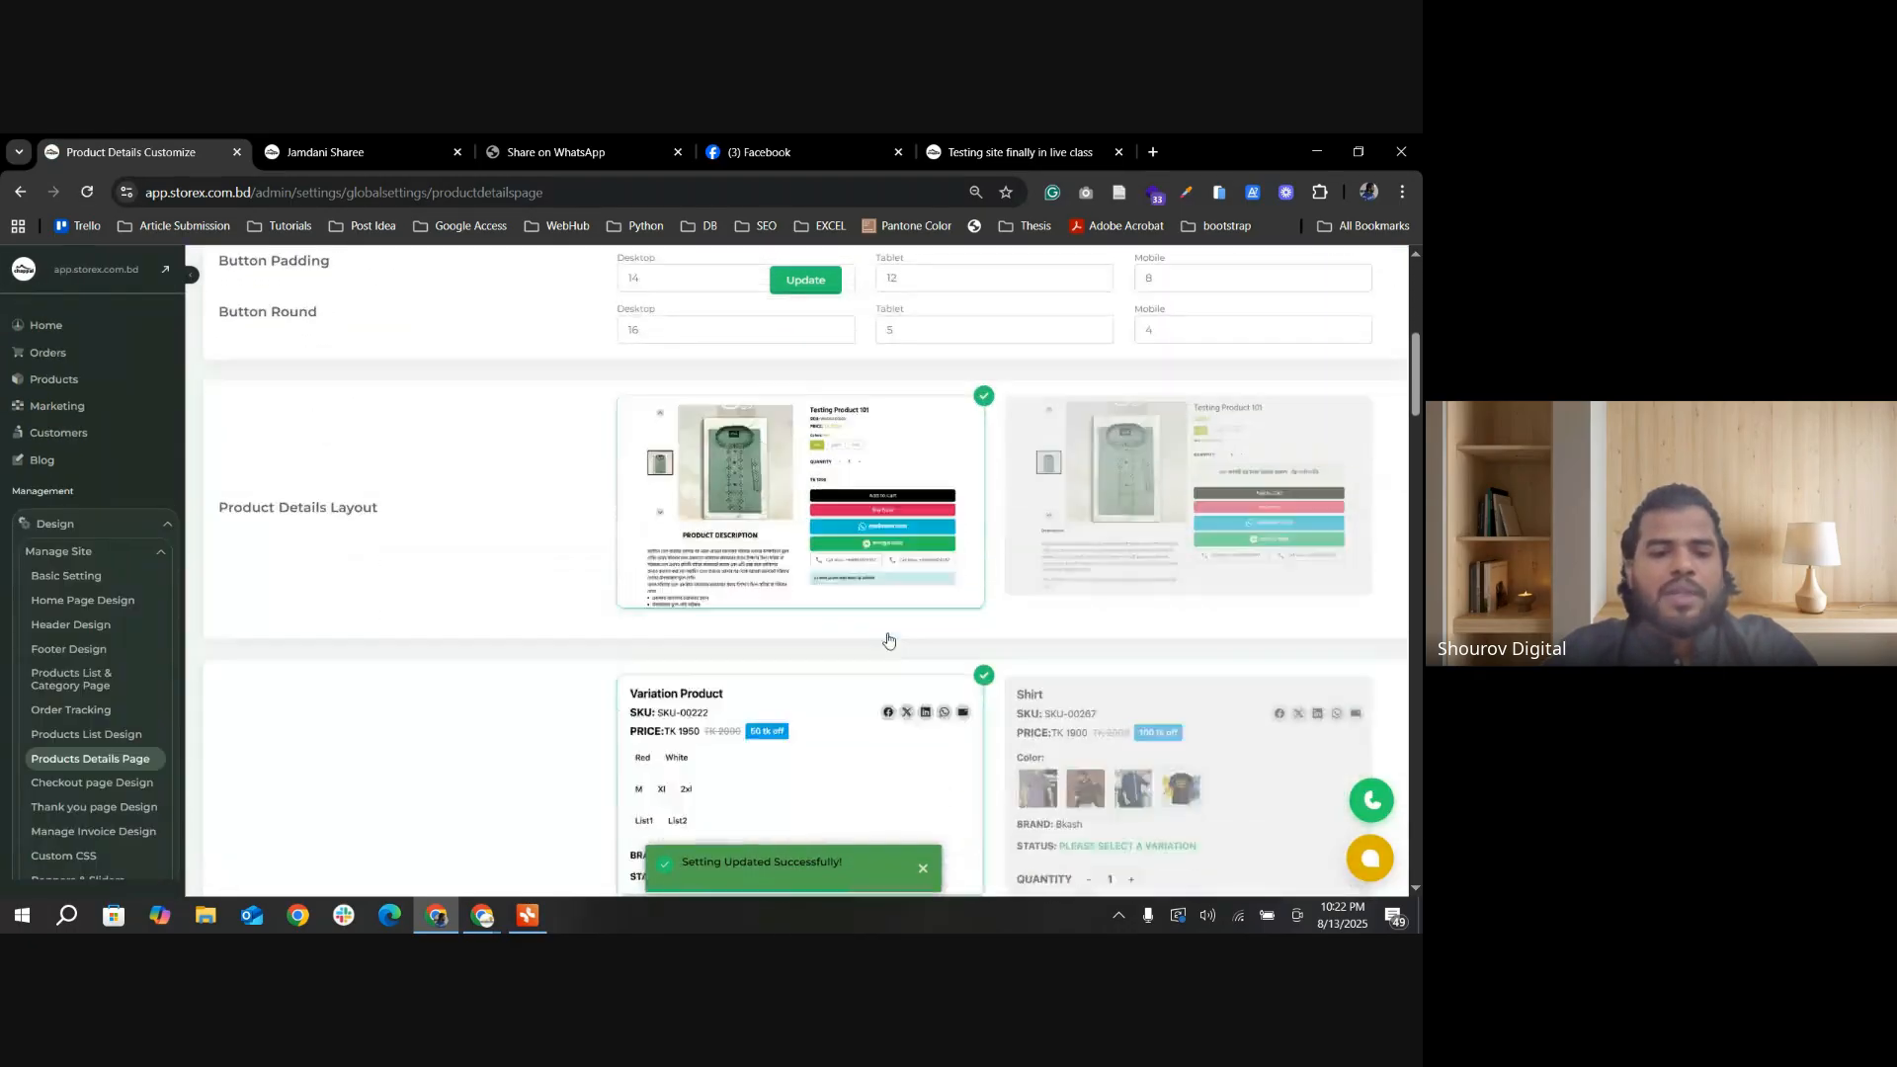
scroll(846, 690, "down", 15)
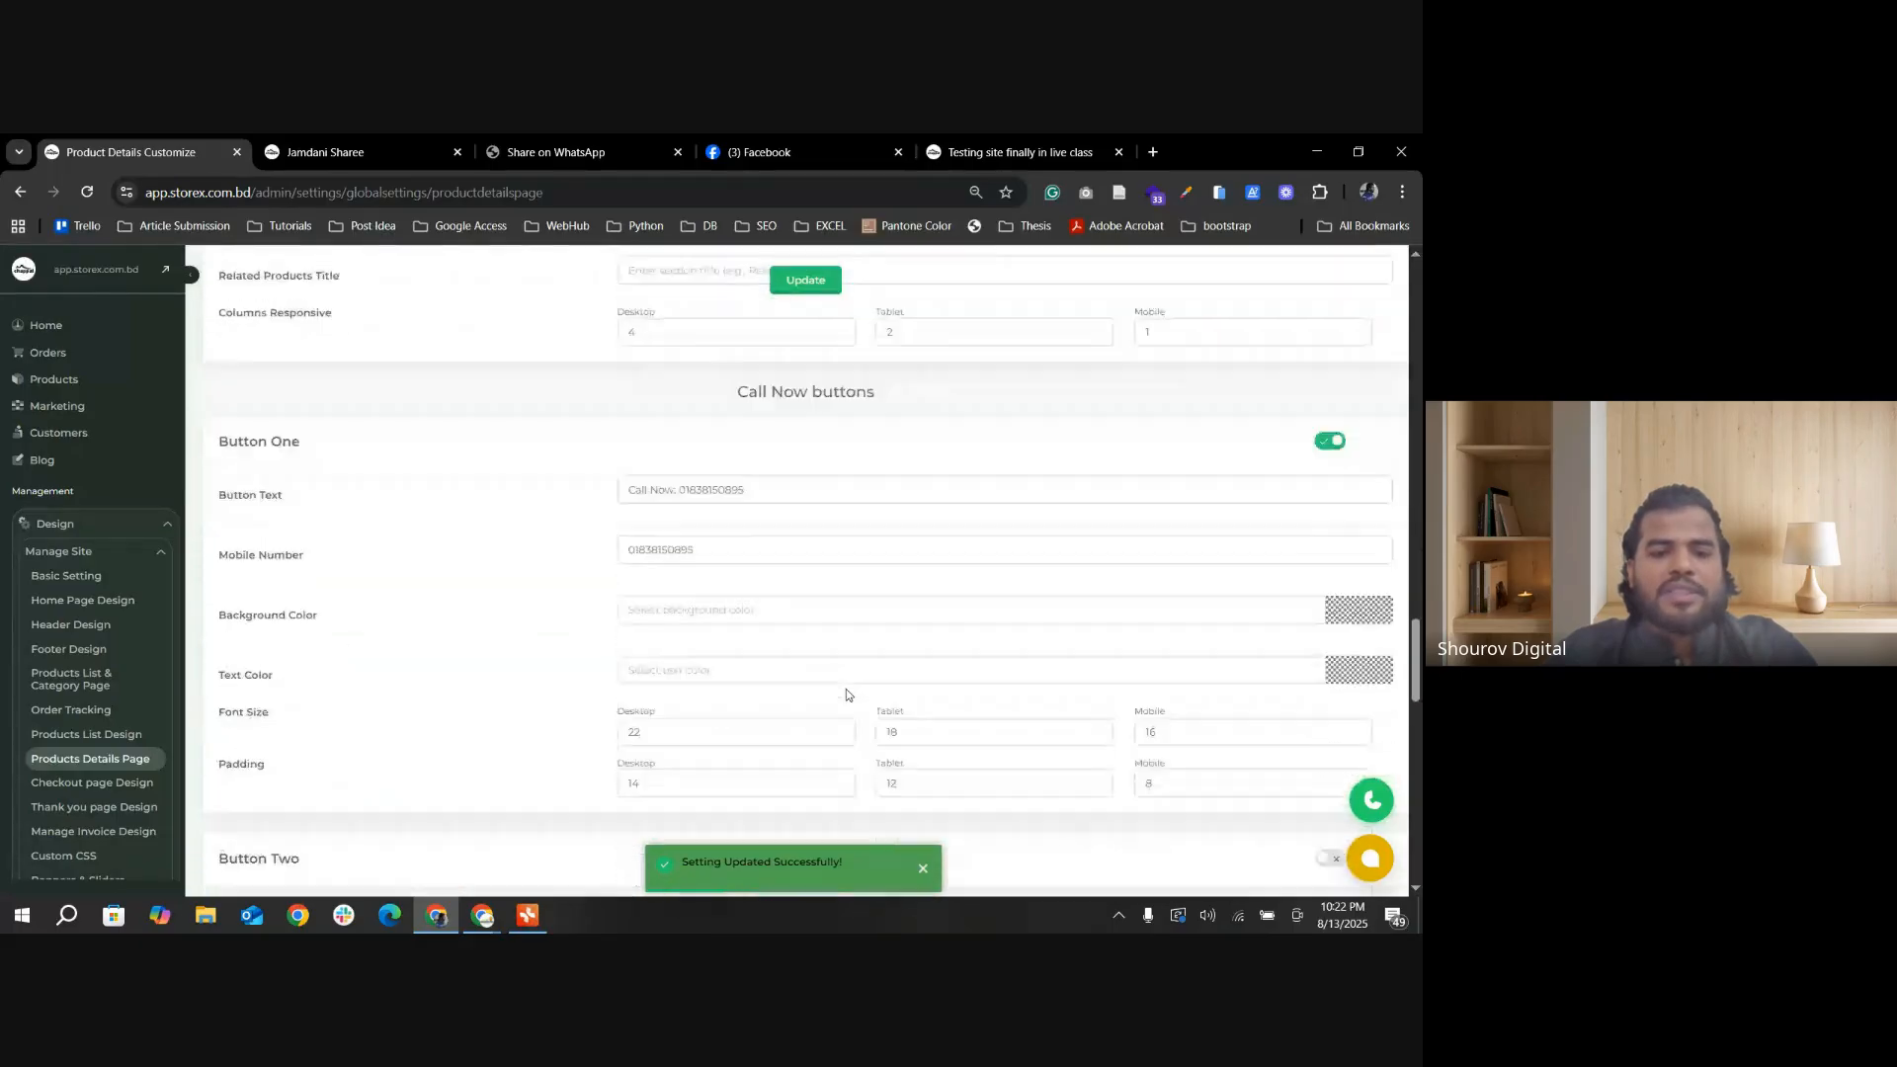
scroll(845, 694, "down", 2)
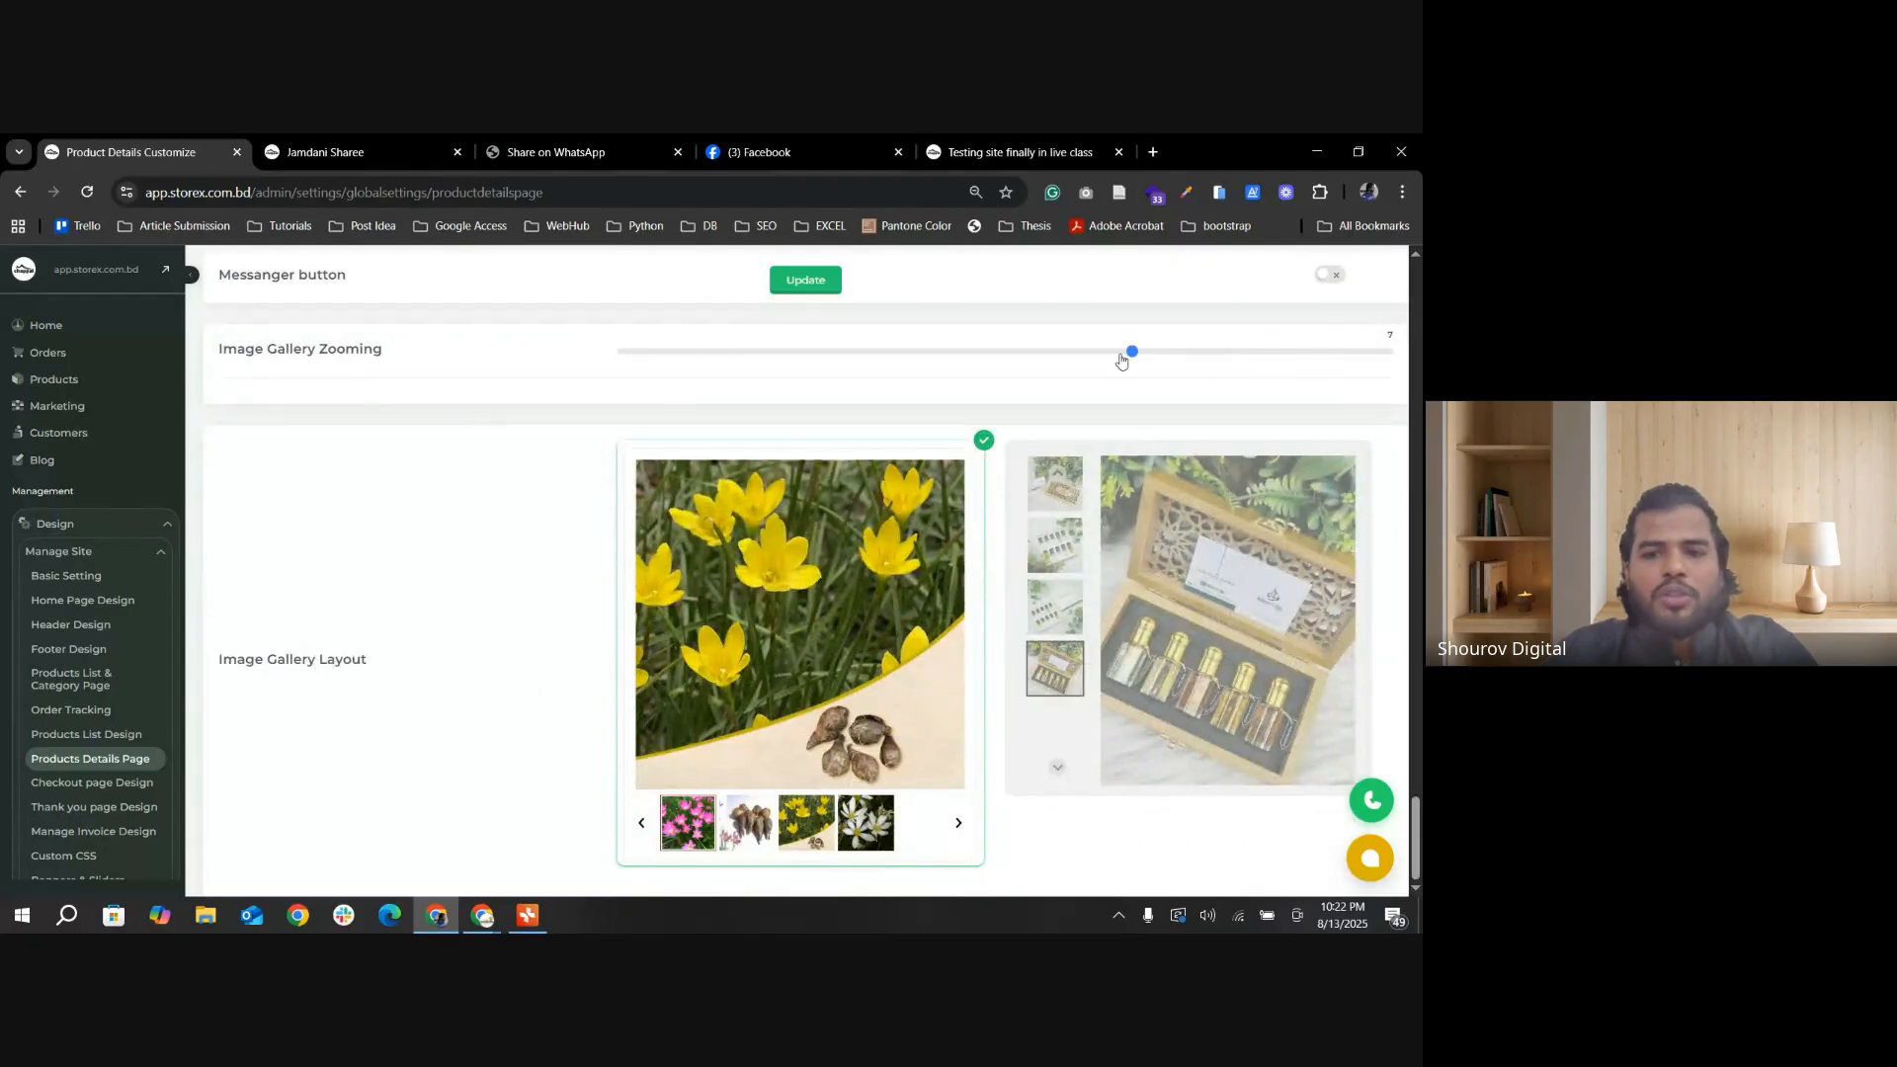
left_click(326, 152)
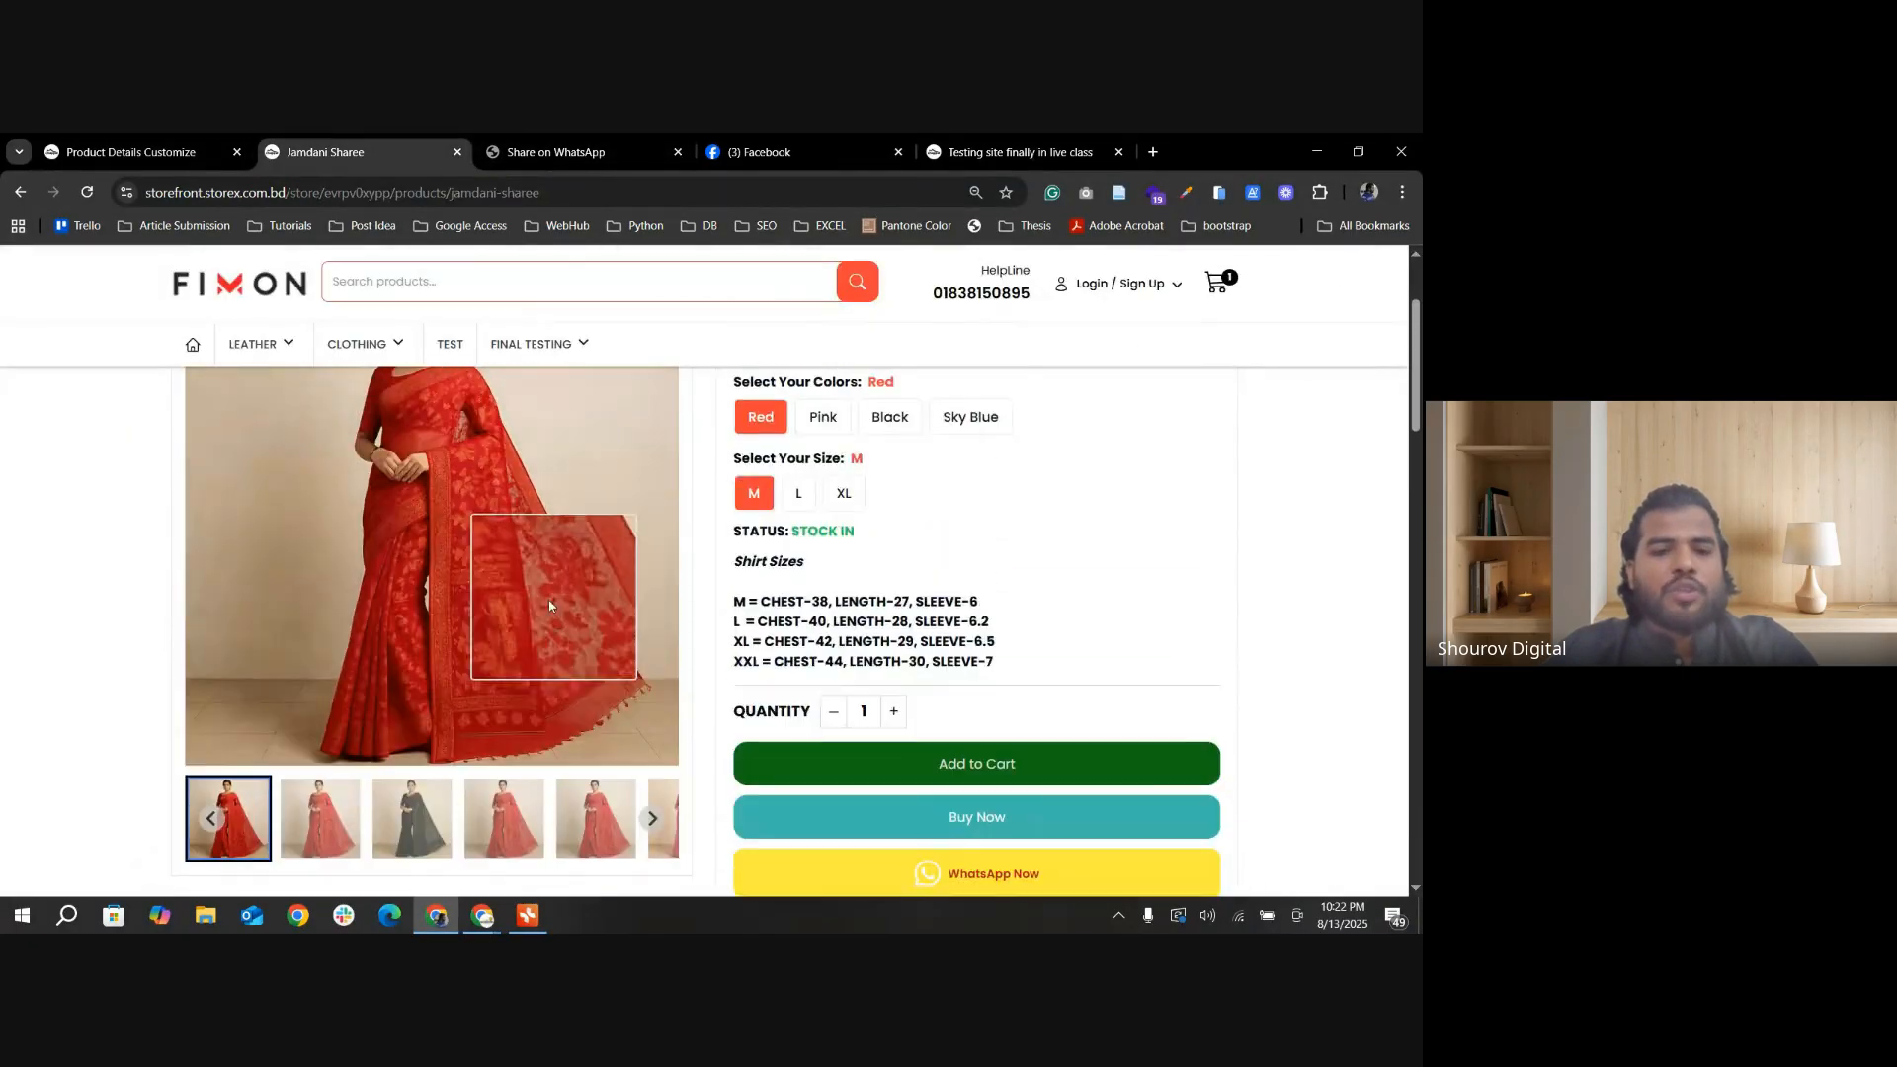
scroll(549, 606, "up", 2)
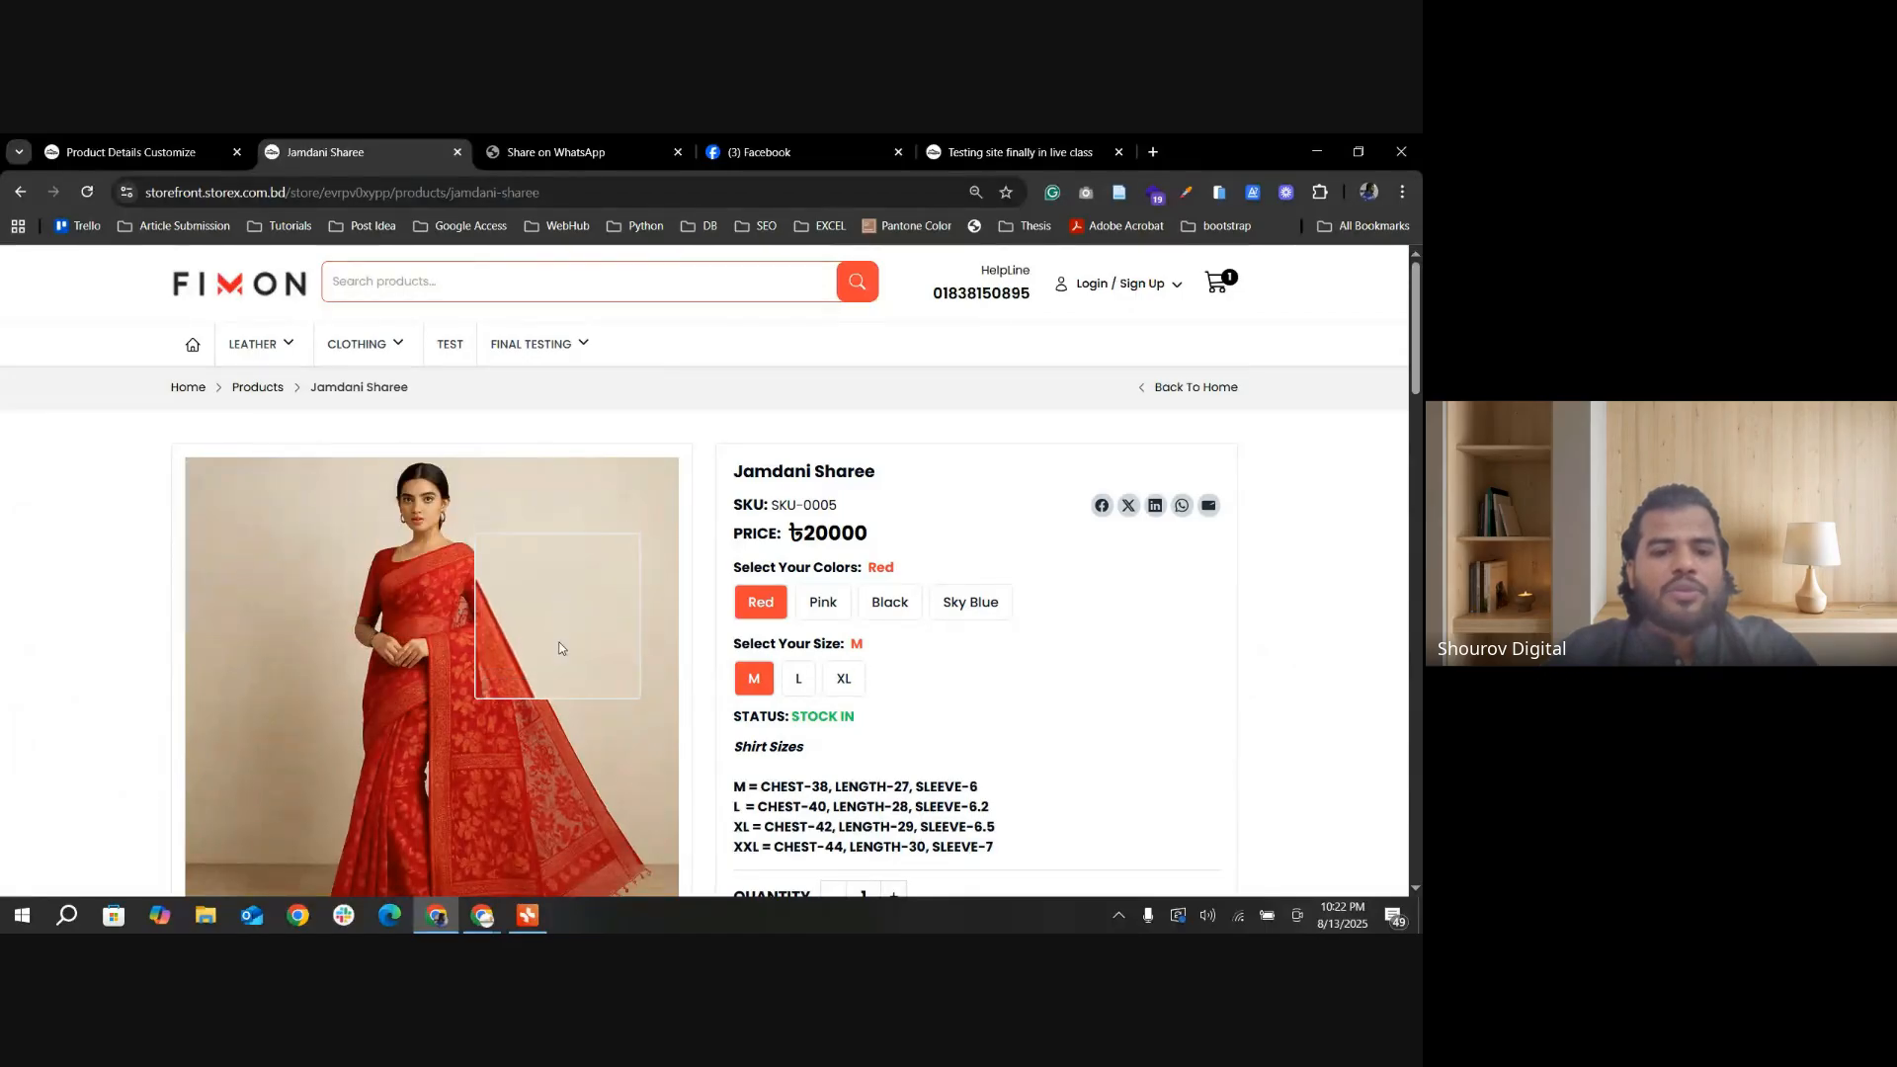
scroll(559, 648, "down", 2)
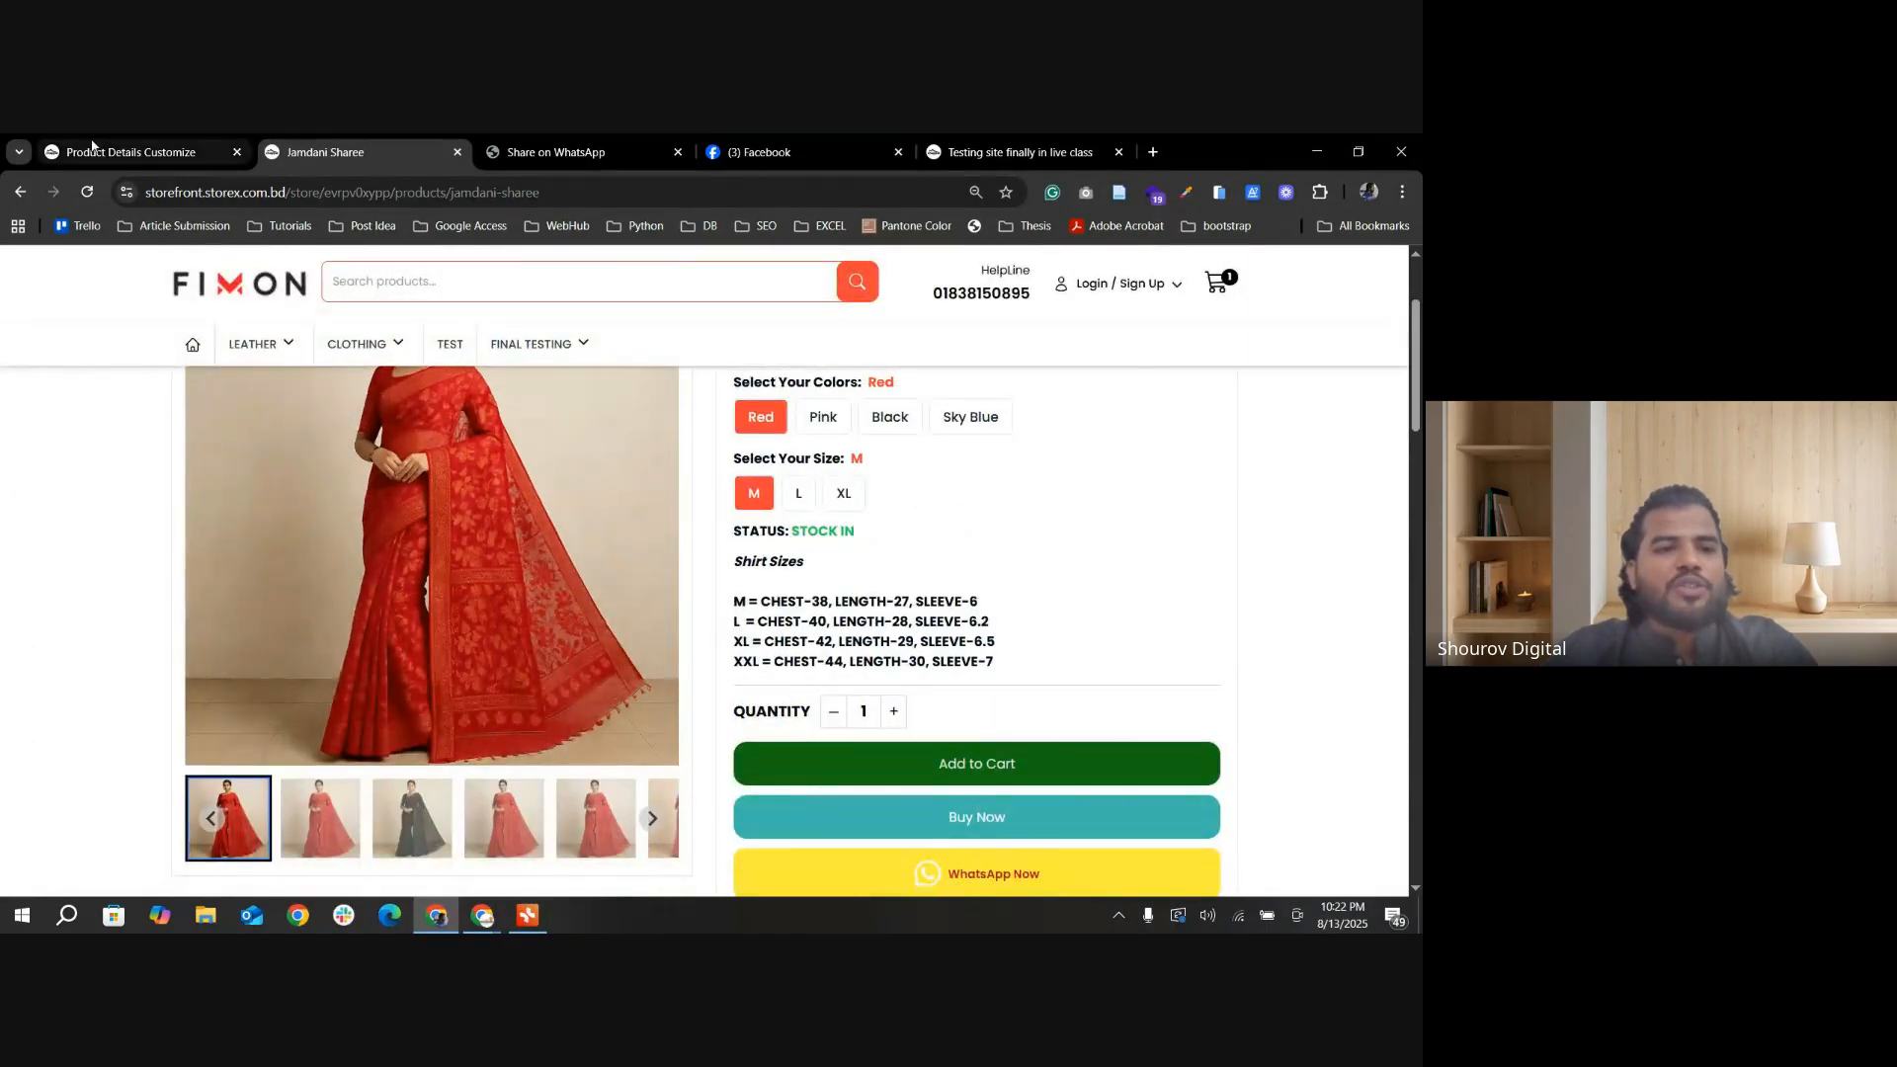
Step: Set Image Gallery Zooming to 9 in the product details settings and save the change
left_click(92, 148)
left_click_drag(1132, 353, 1313, 358)
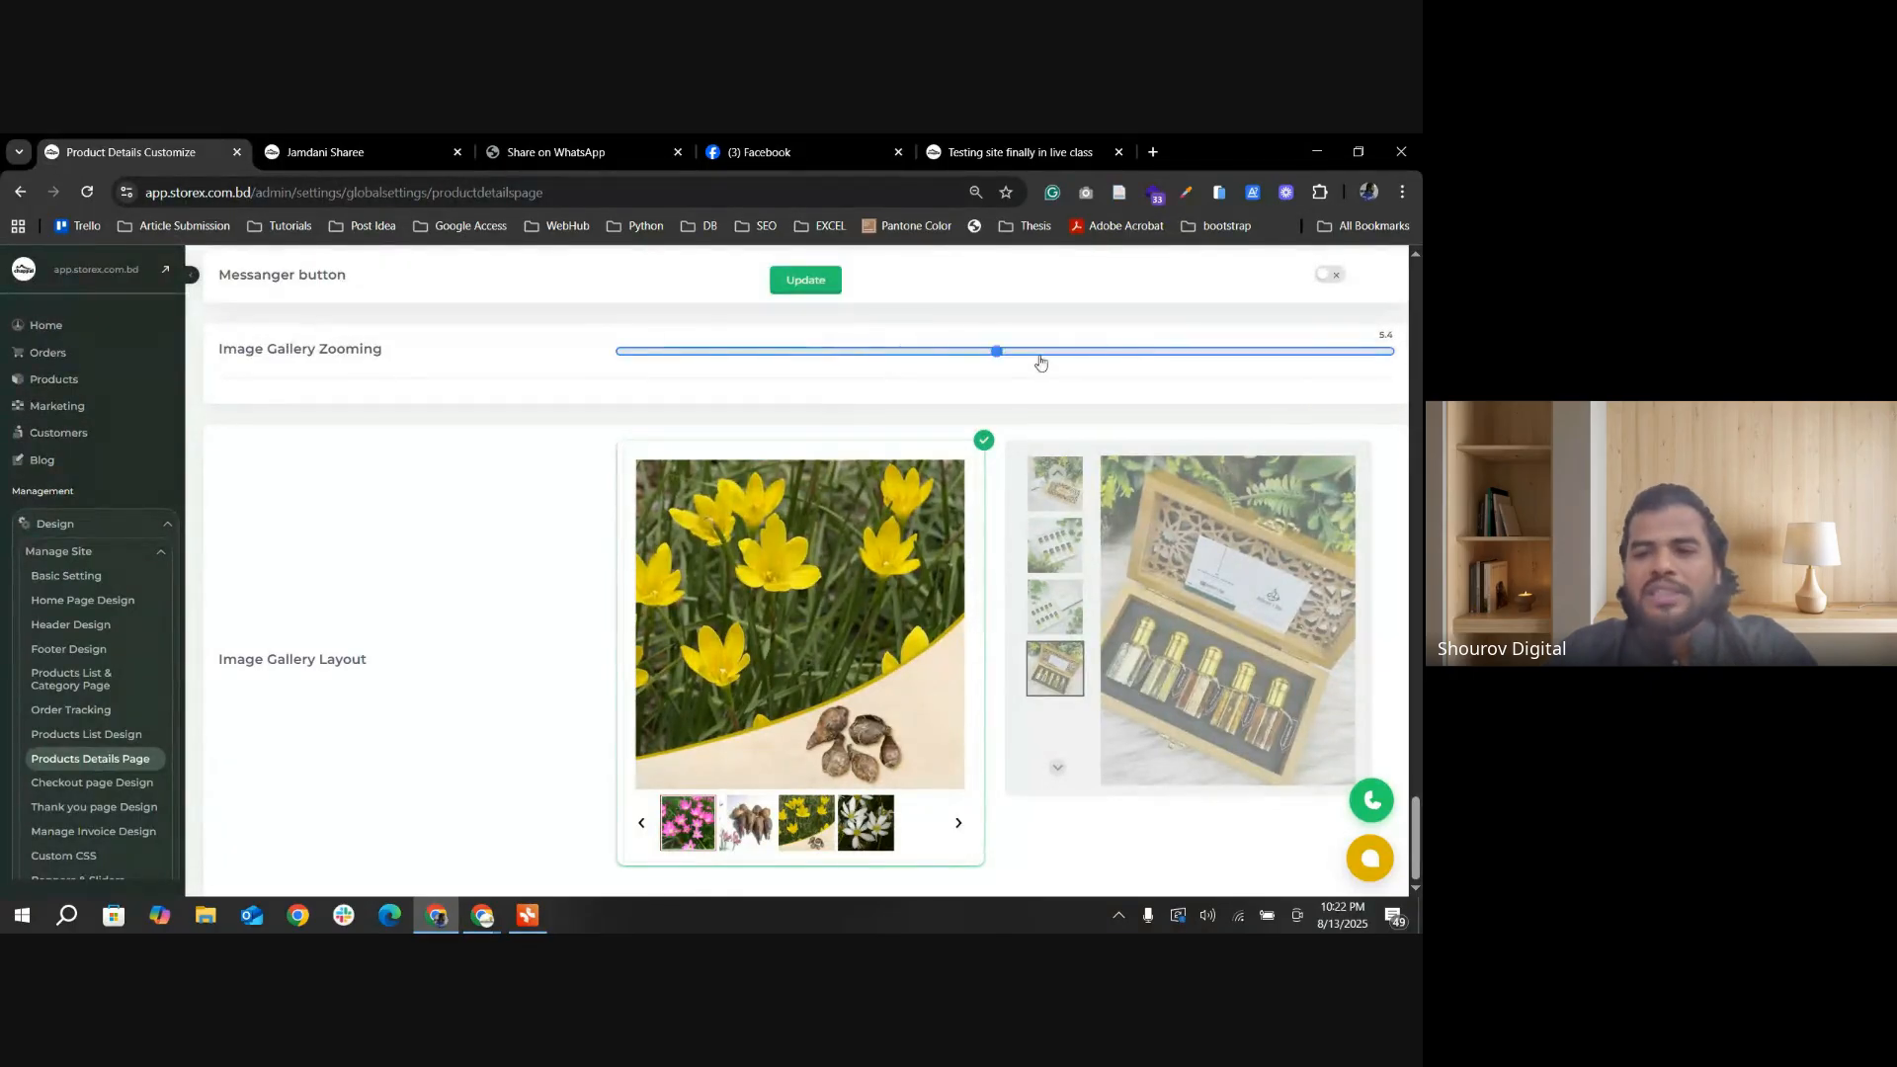
left_click_drag(1040, 362, 1084, 363)
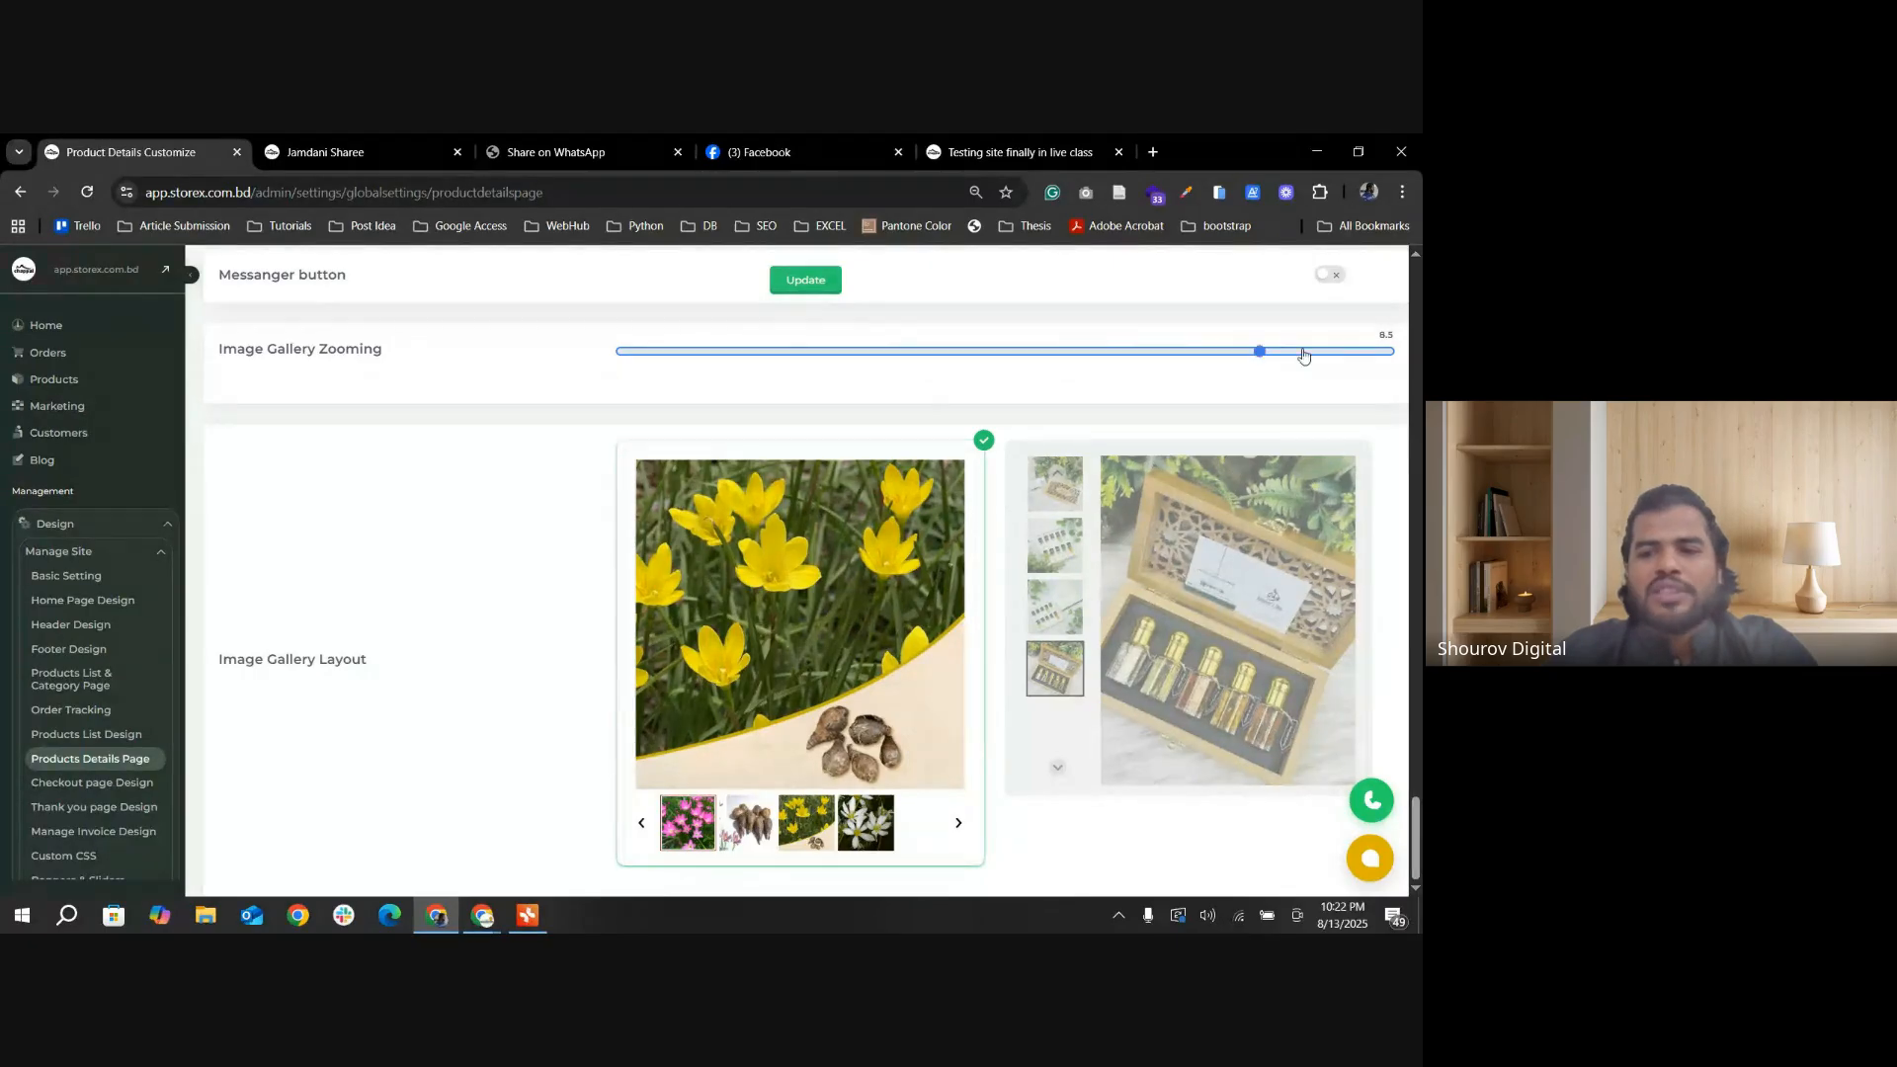
left_click(806, 280)
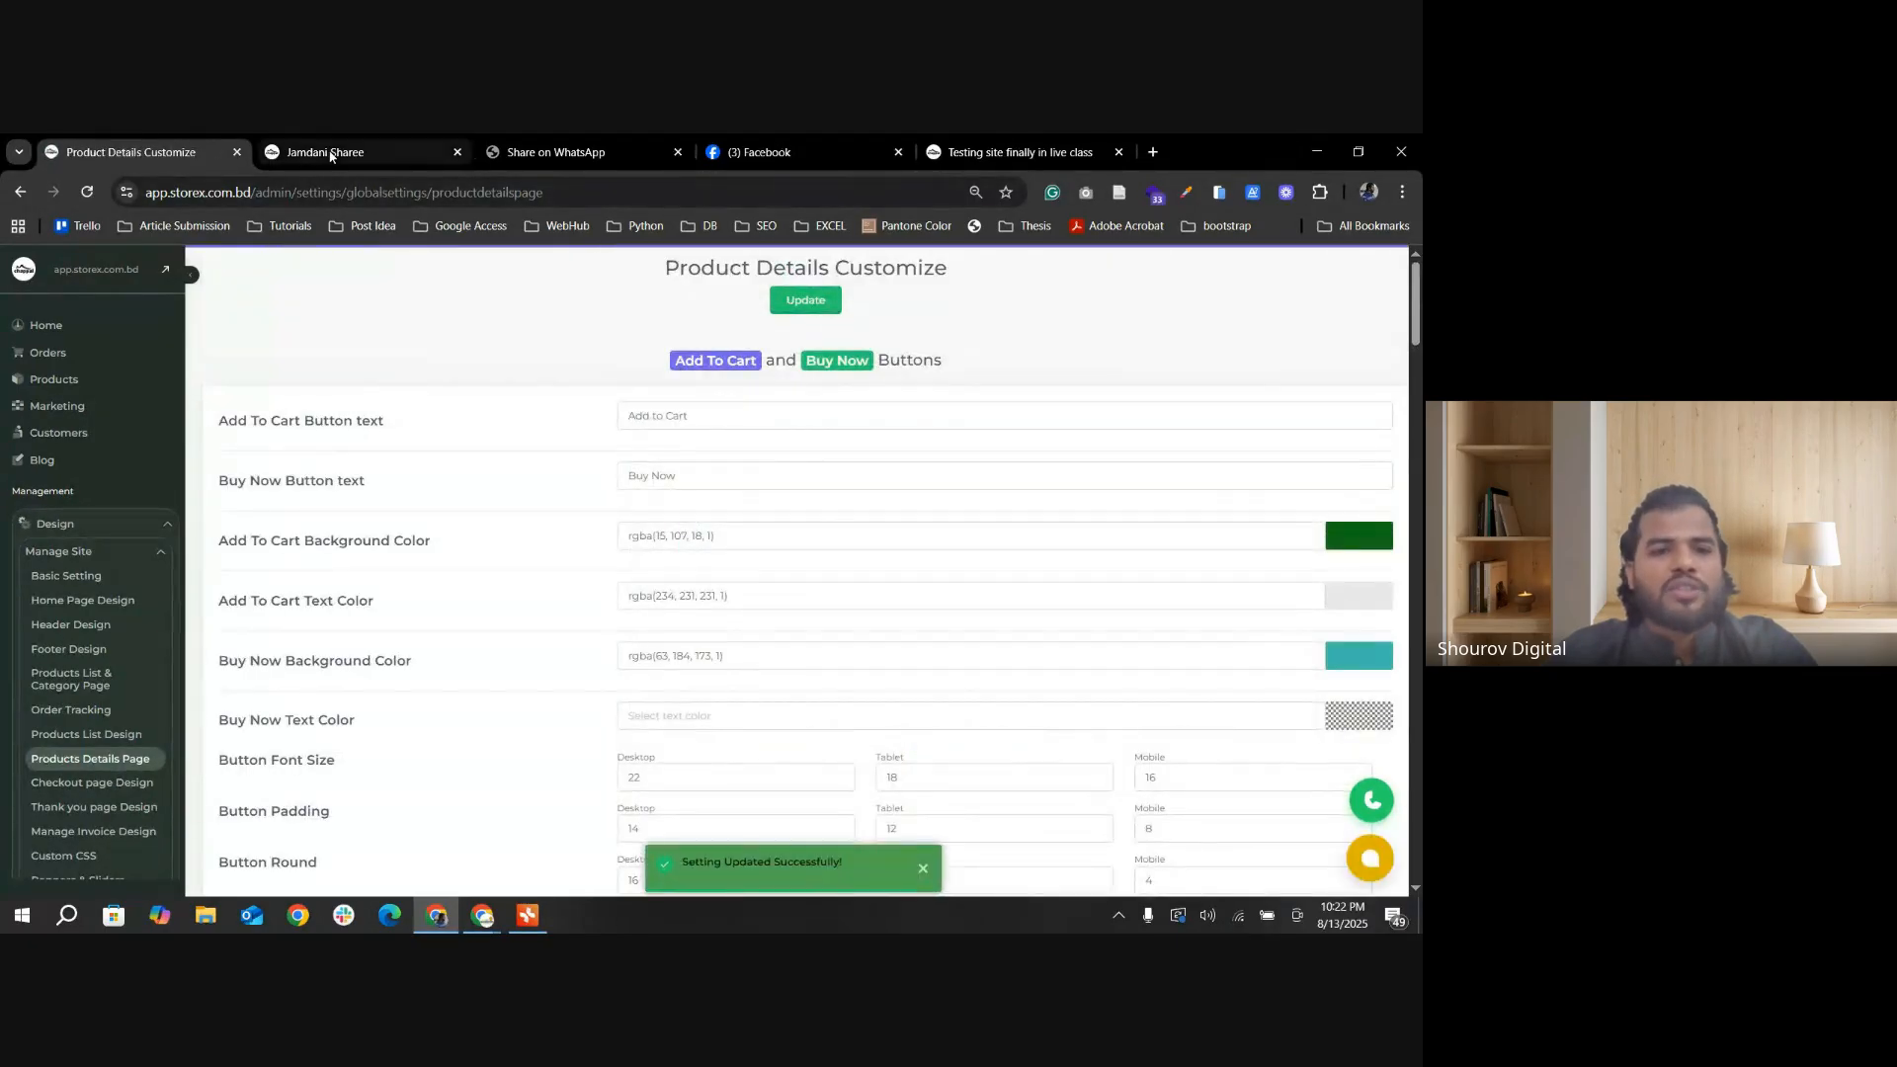
Step: Reload the Jamdani Sharee storefront page and check the product image with the new zoom setting
left_click(331, 154)
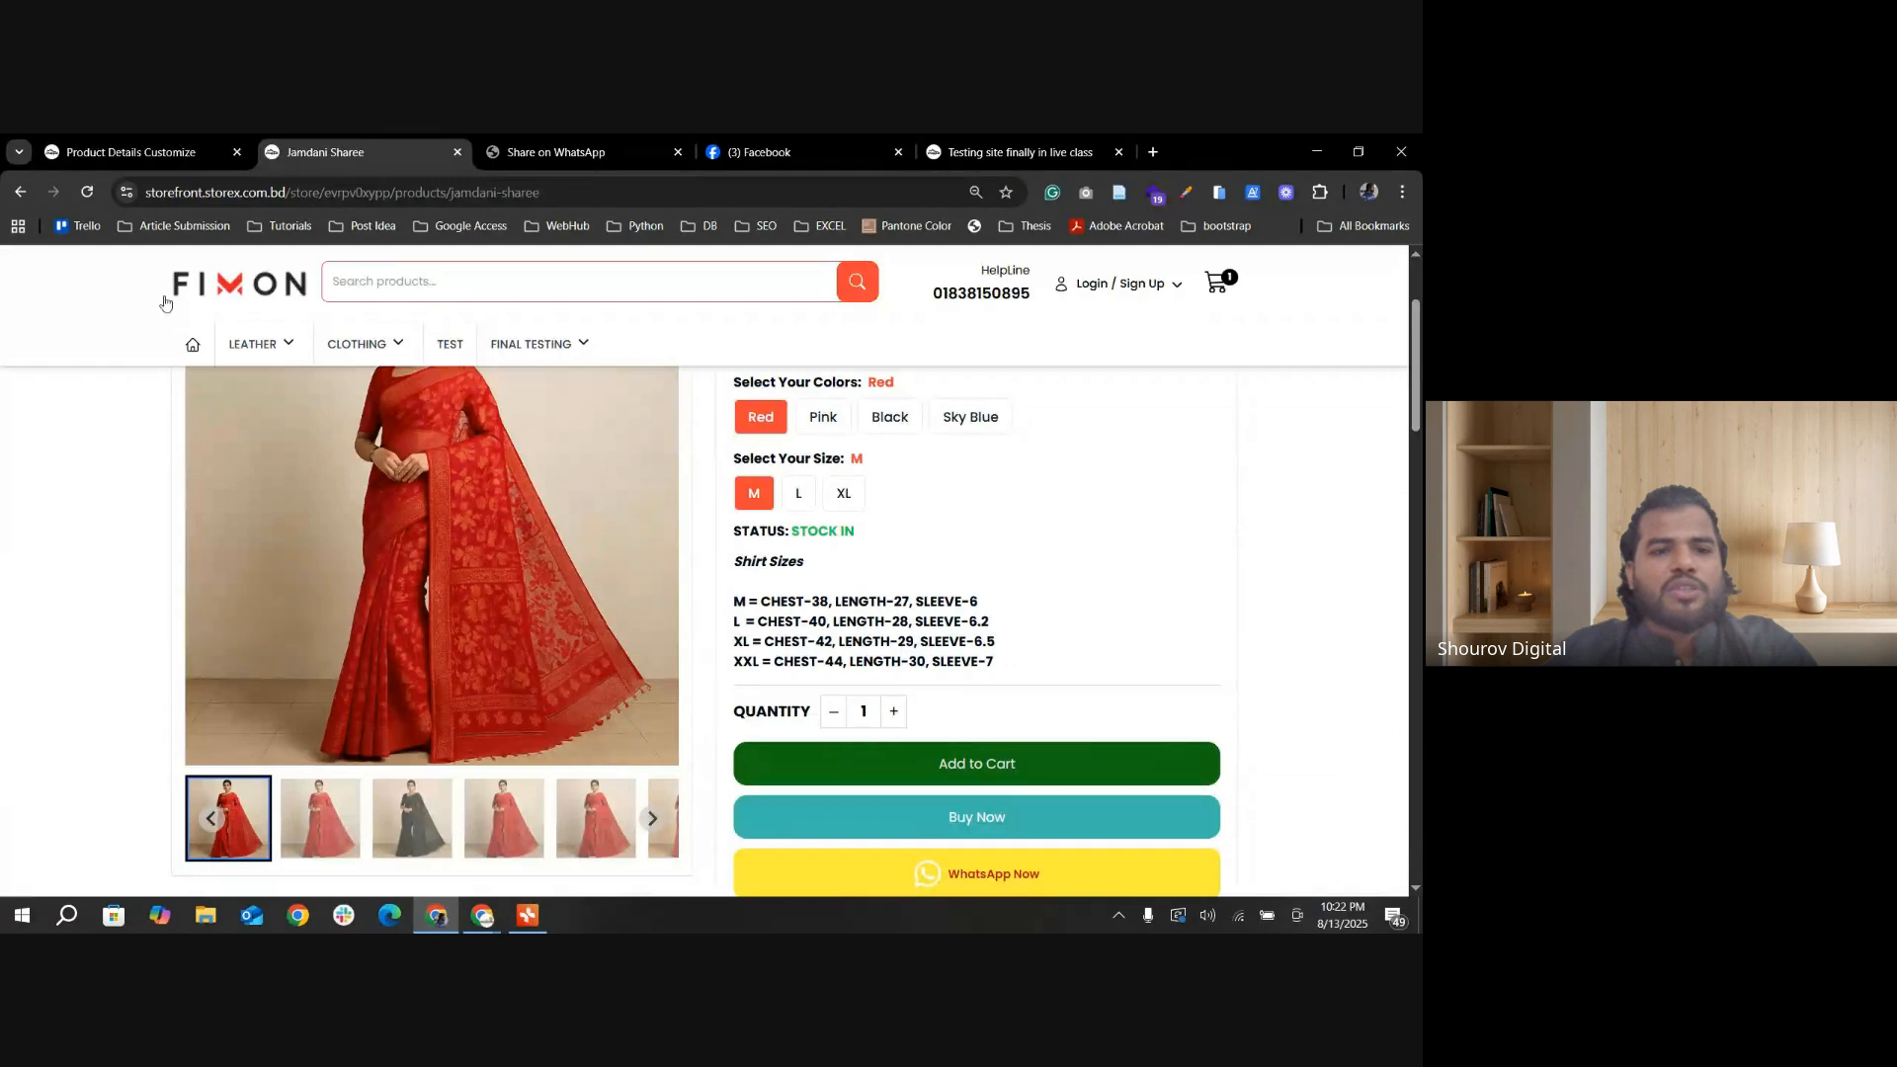
left_click(87, 191)
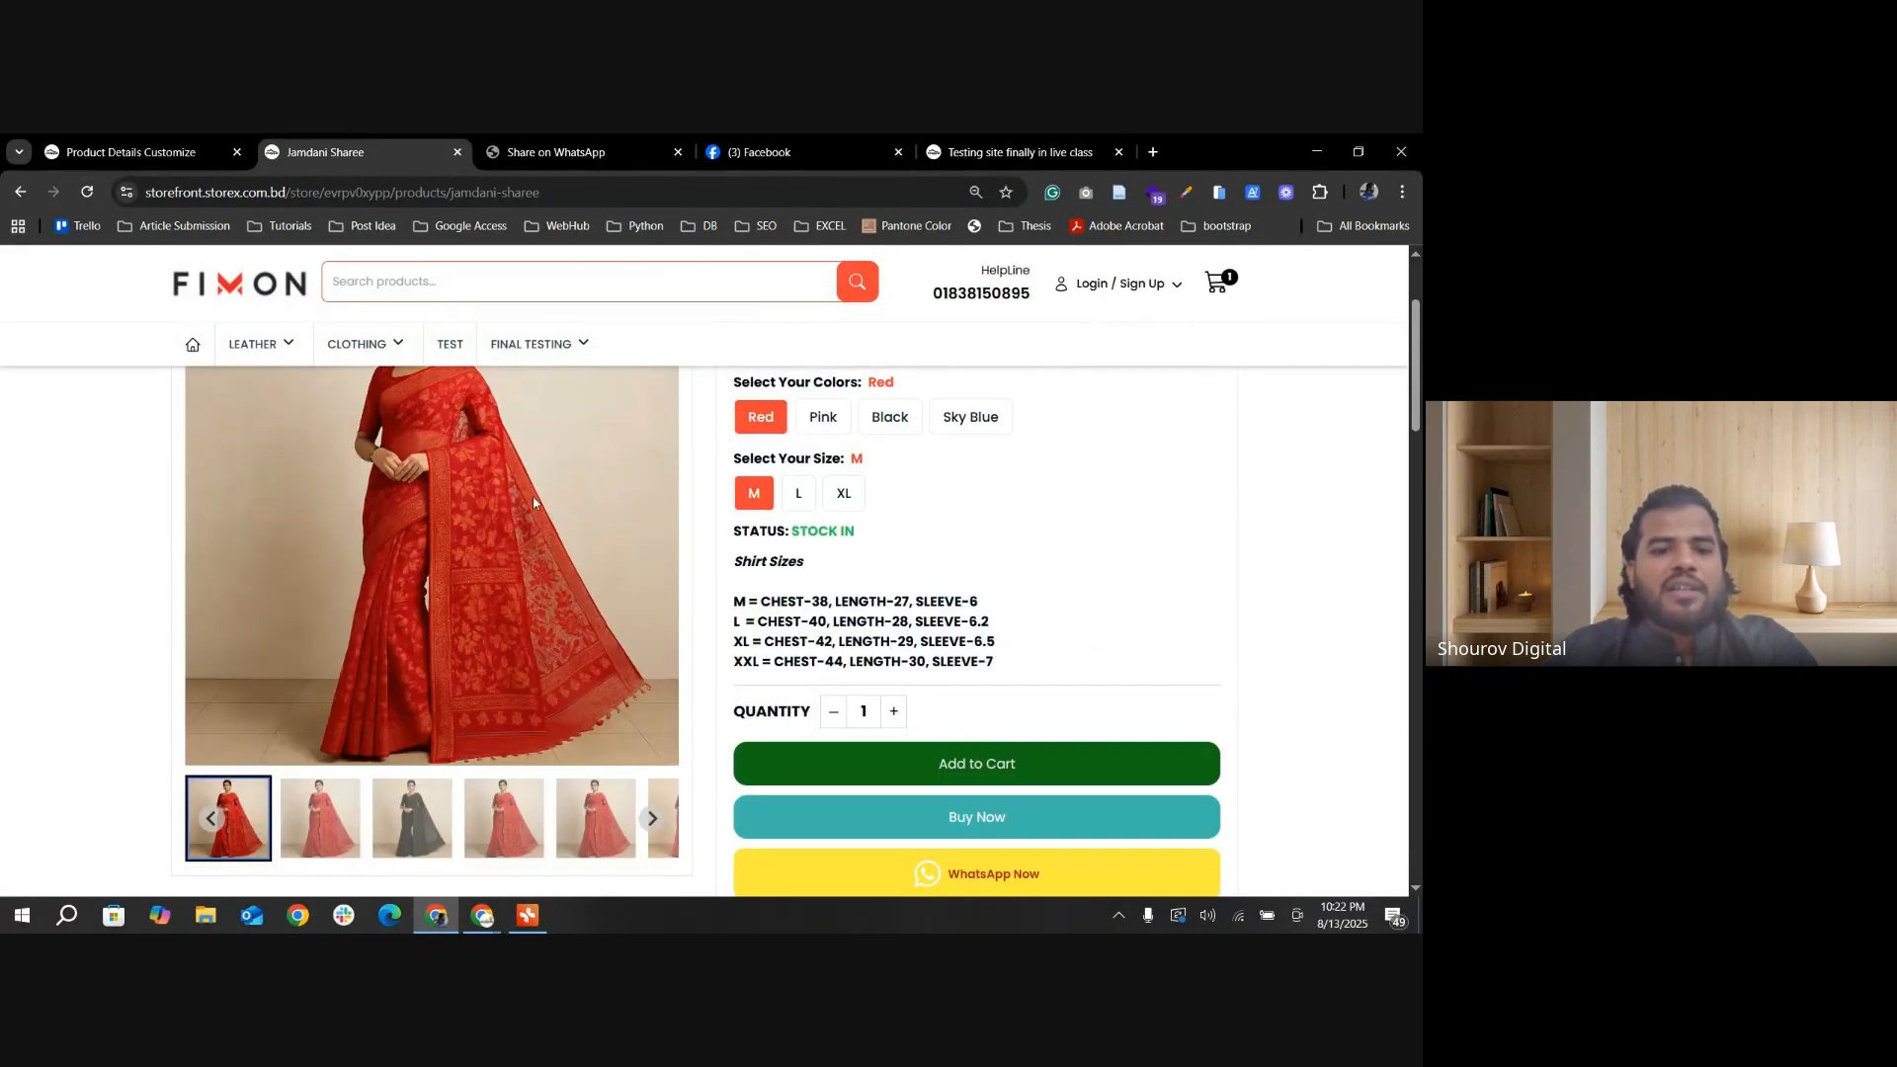
scroll(488, 553, "up", 2)
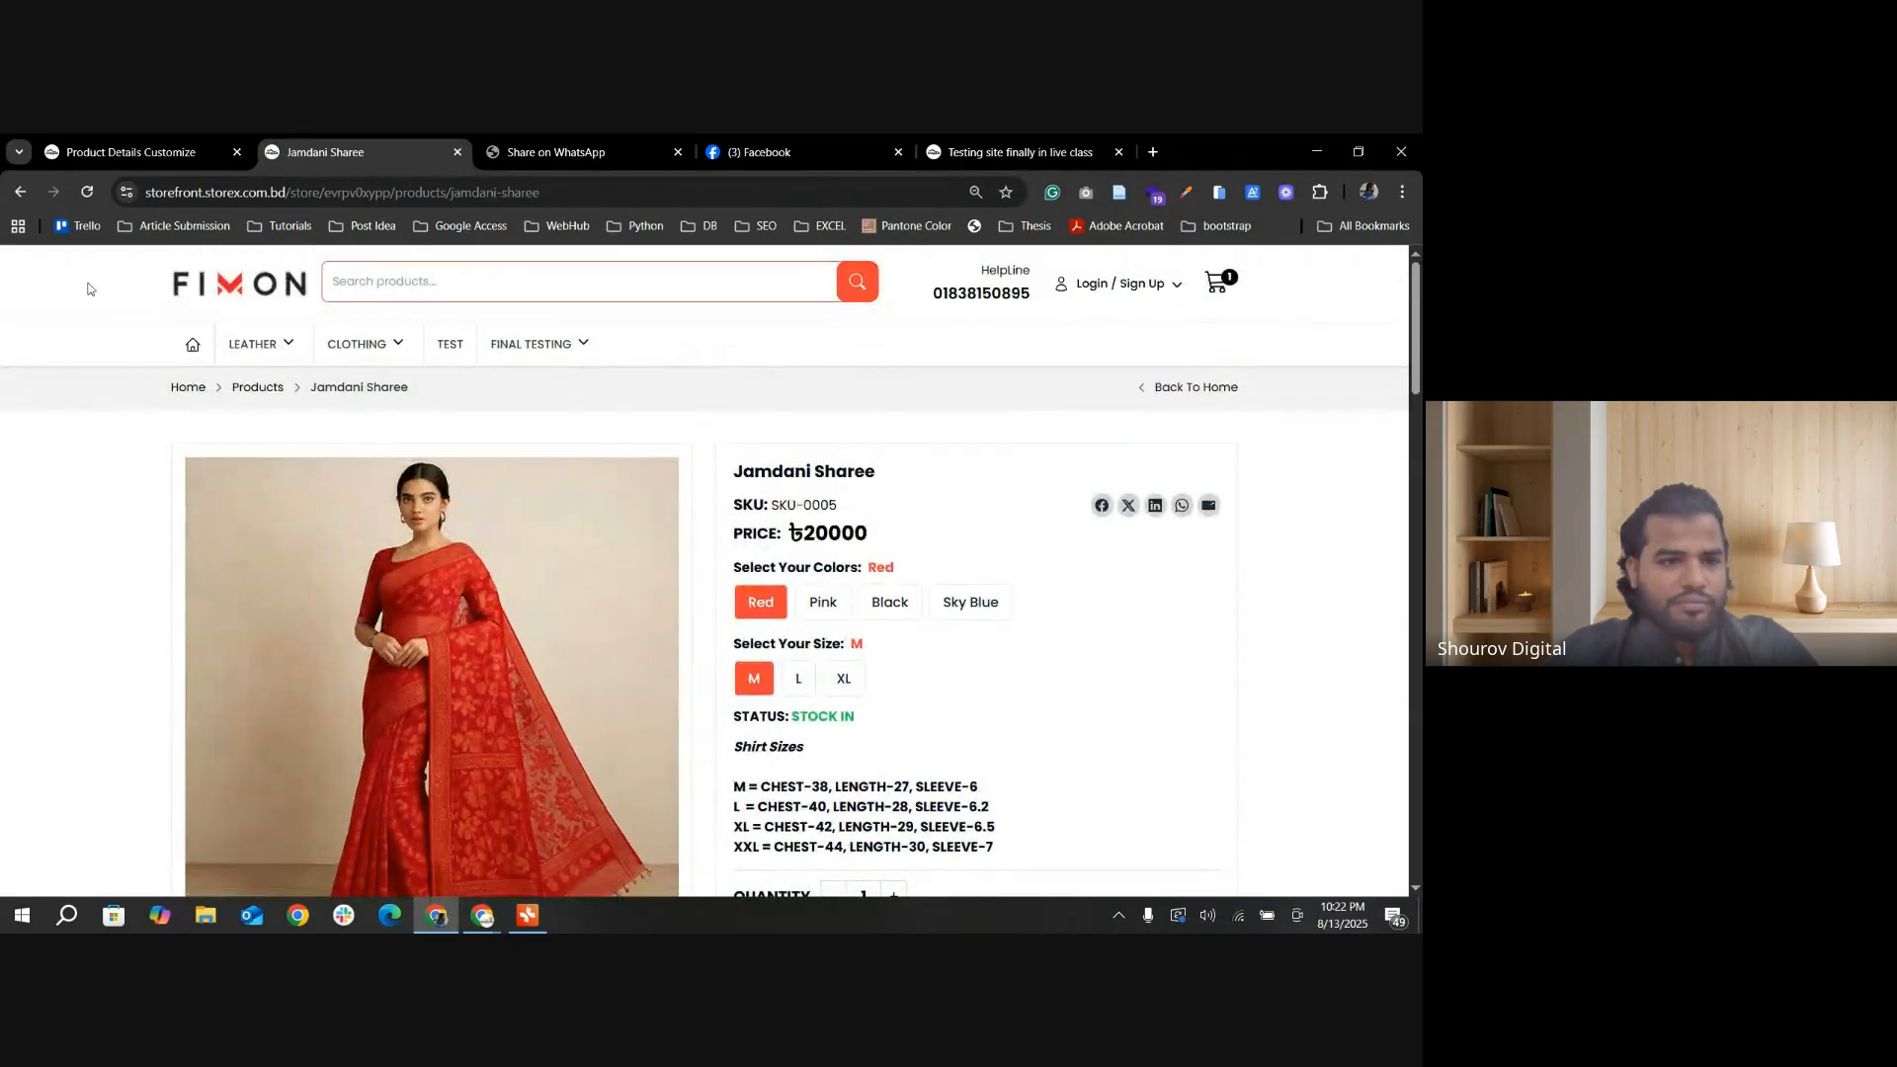
Step: Save the product details settings again and review the Image Gallery Zooming and Image Gallery Layout options
left_click(149, 153)
scroll(849, 333, "down", 8)
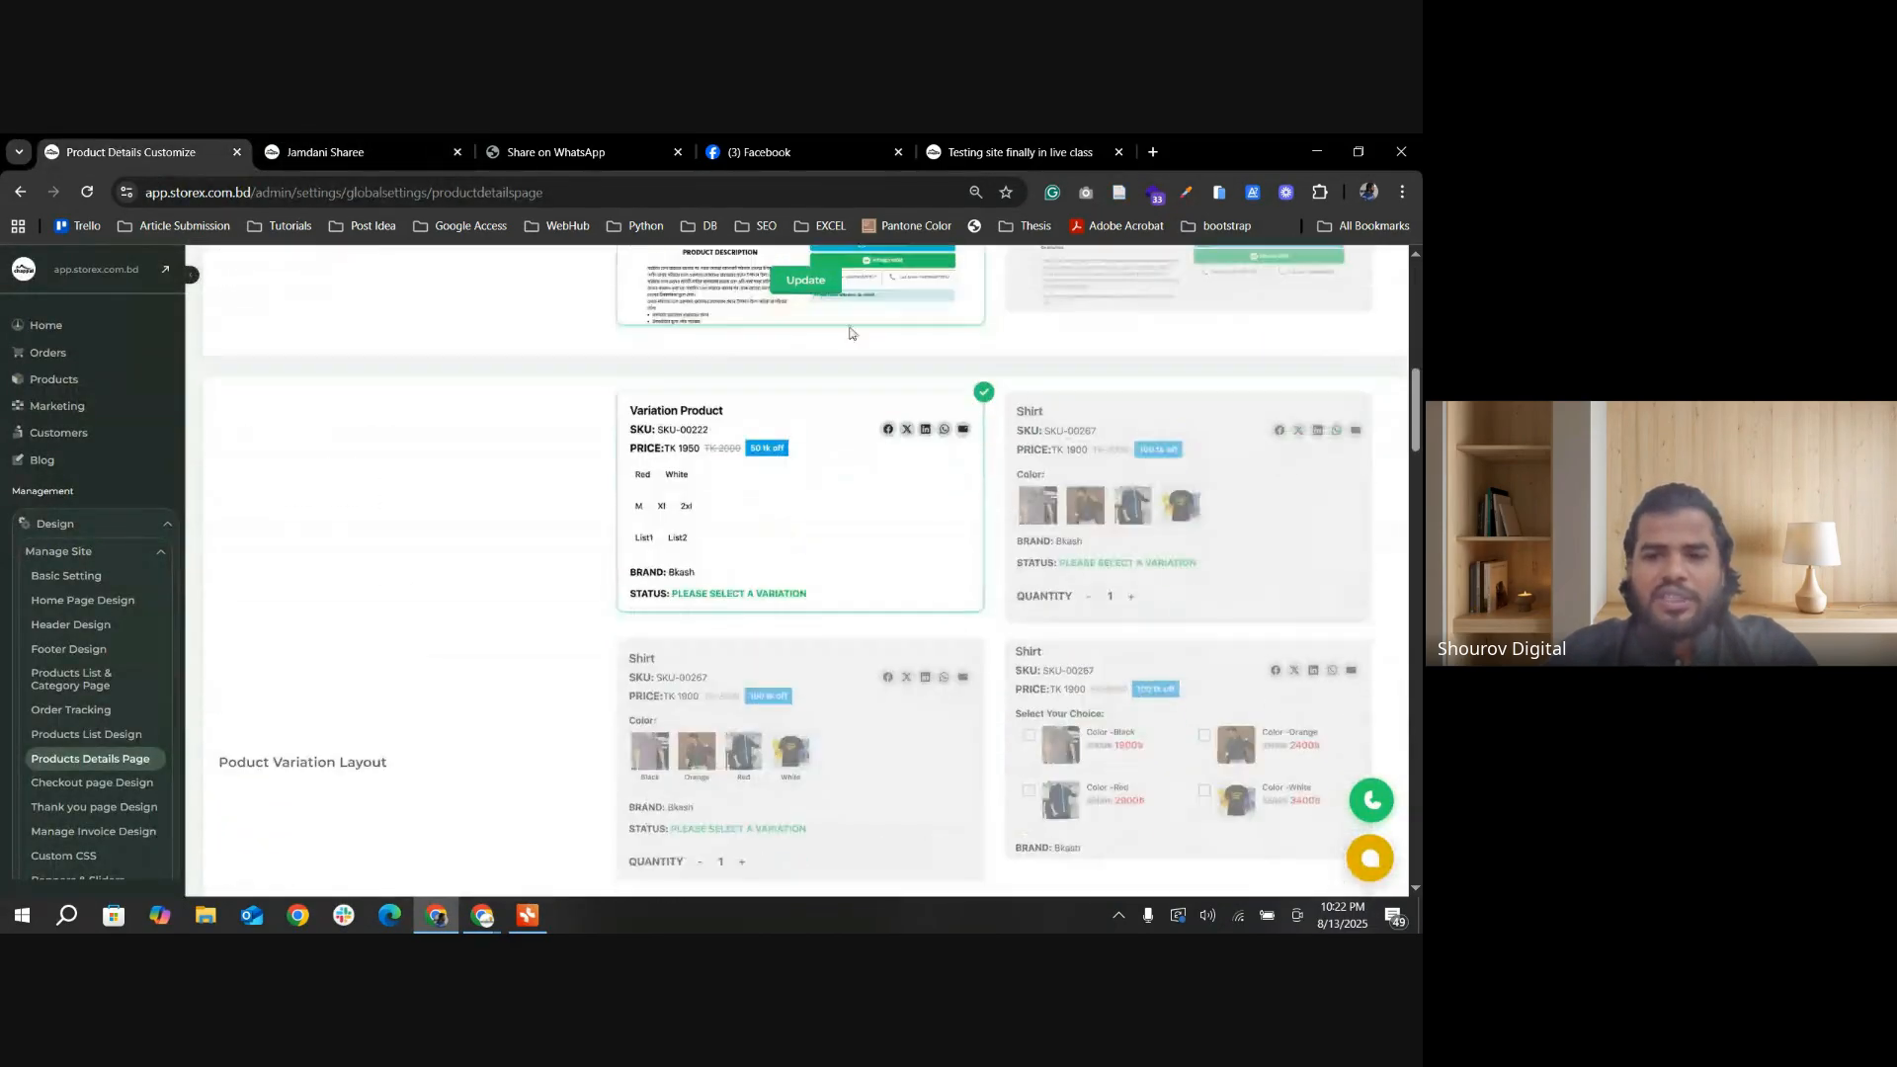
left_click(806, 279)
scroll(1050, 644, "down", 10)
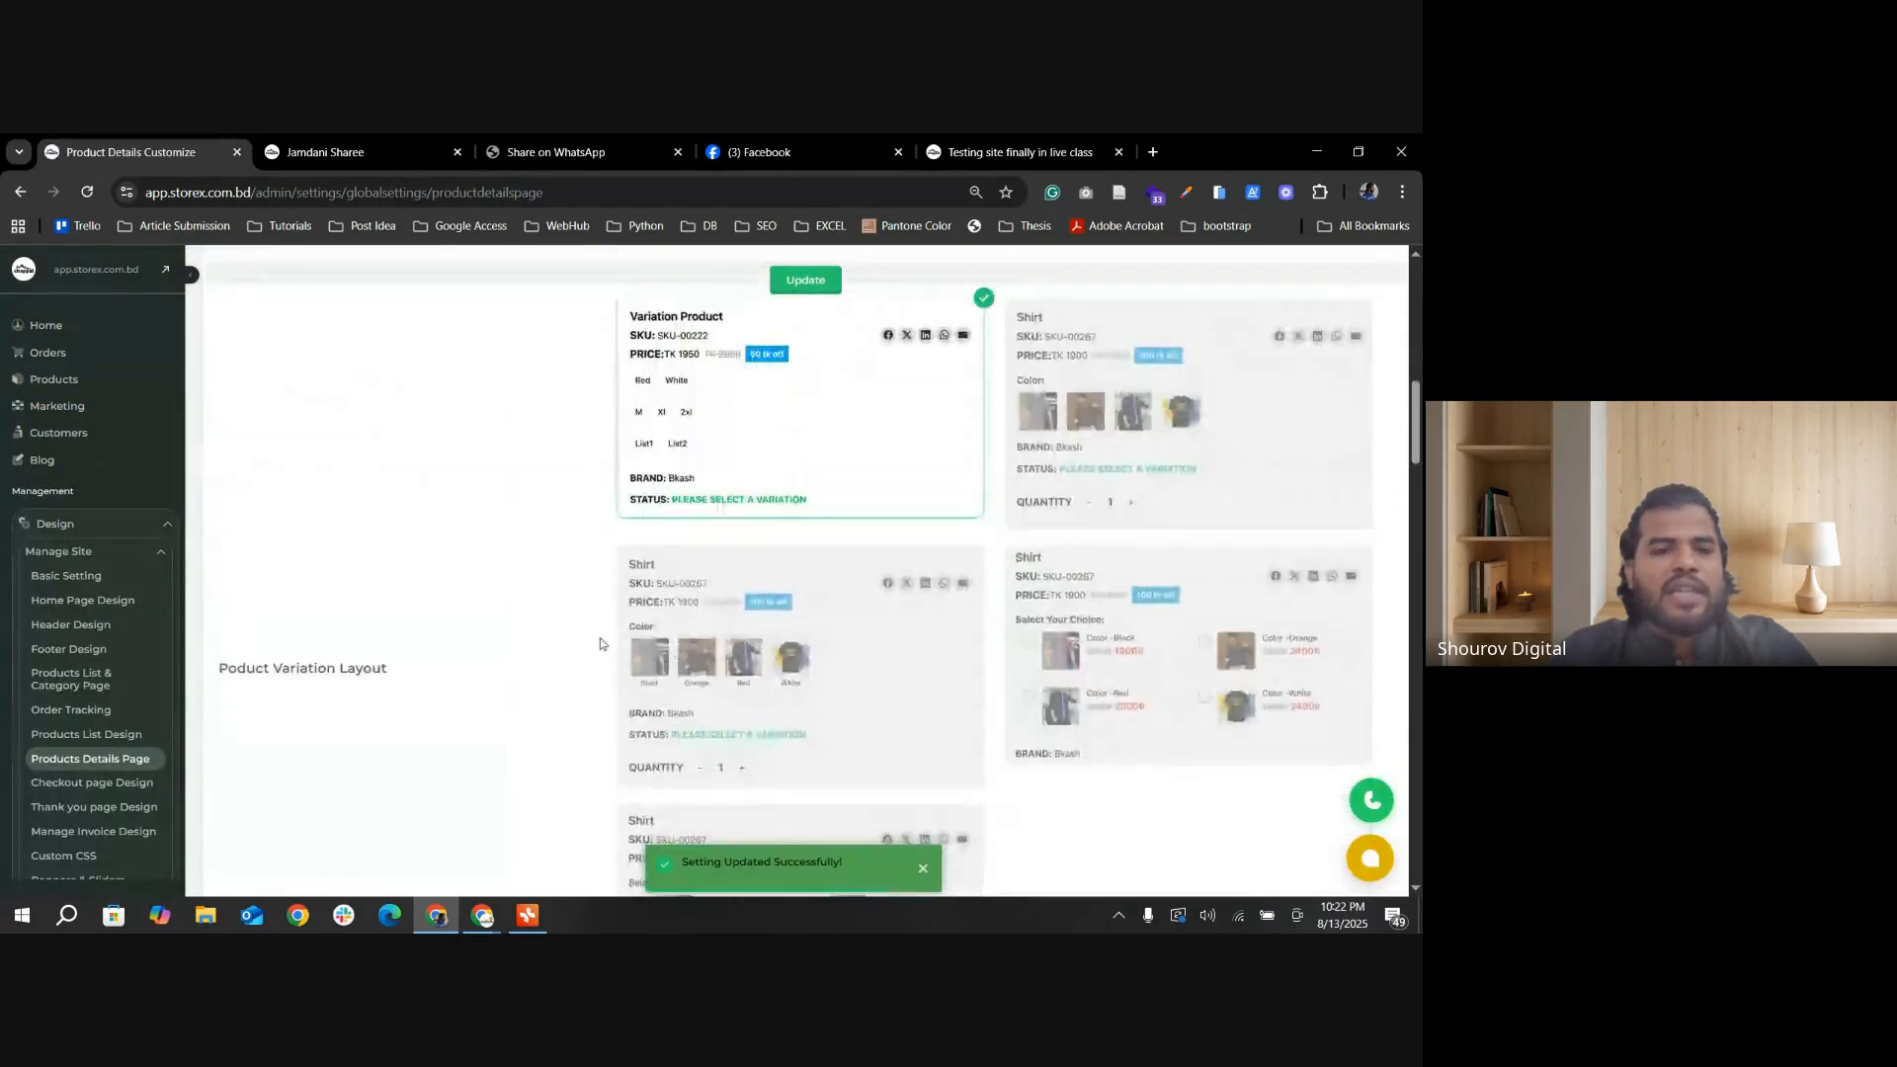
scroll(600, 644, "down", 15)
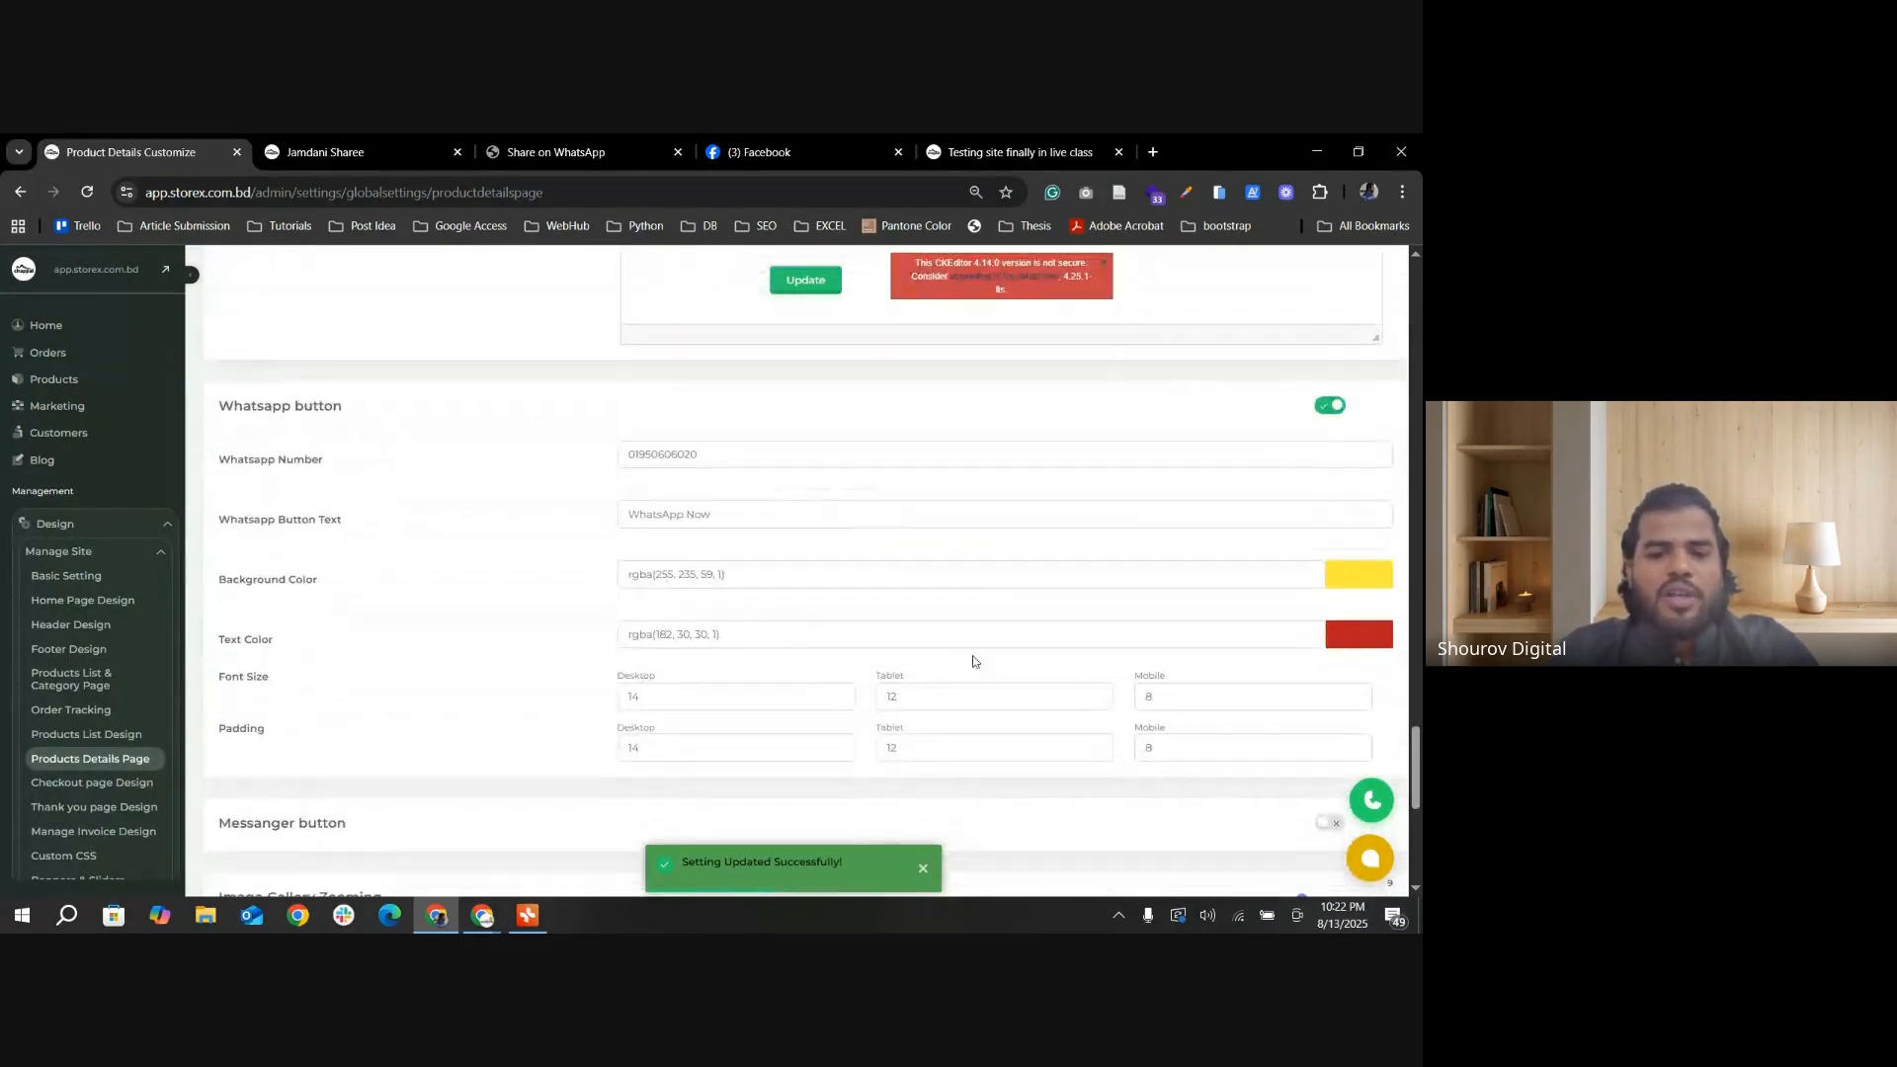
scroll(963, 661, "down", 5)
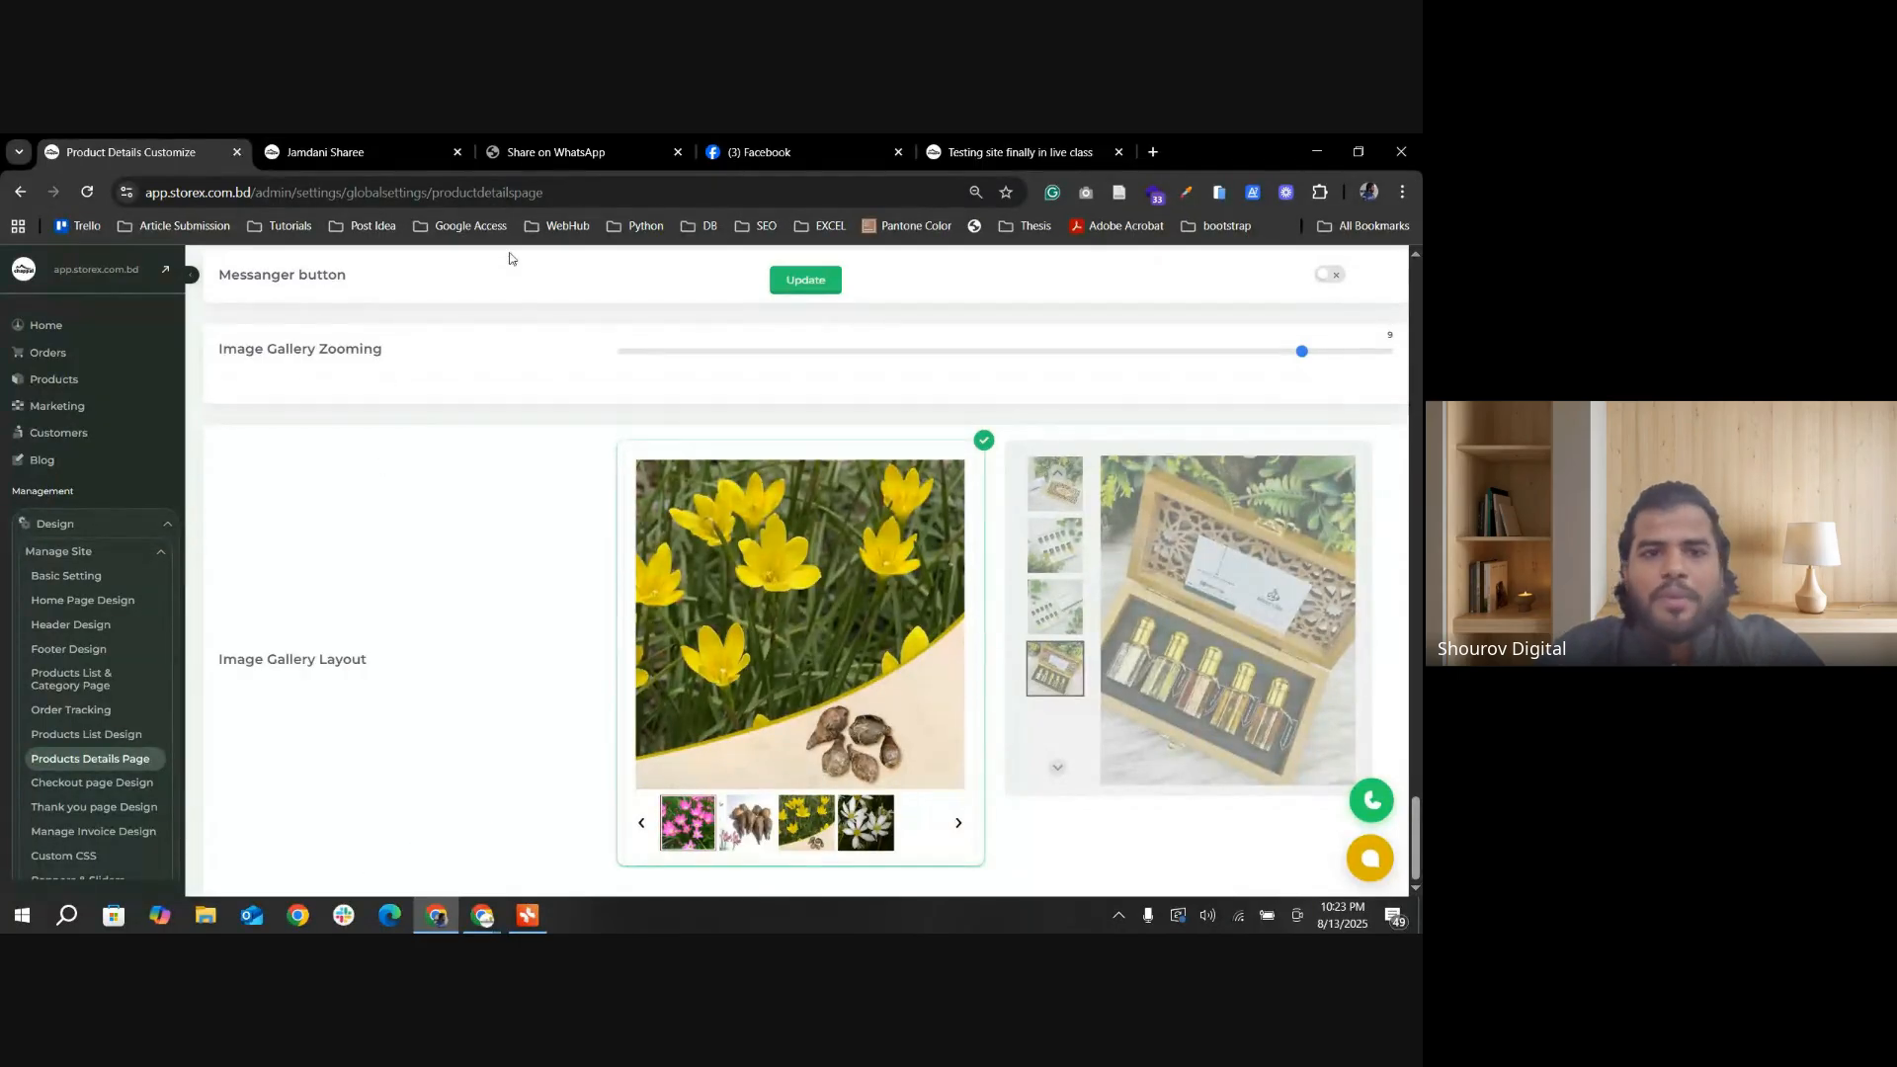
Step: Switch to the Google Meet window to check on the class, and minimize it to return to the settings page
mouse_move(487, 922)
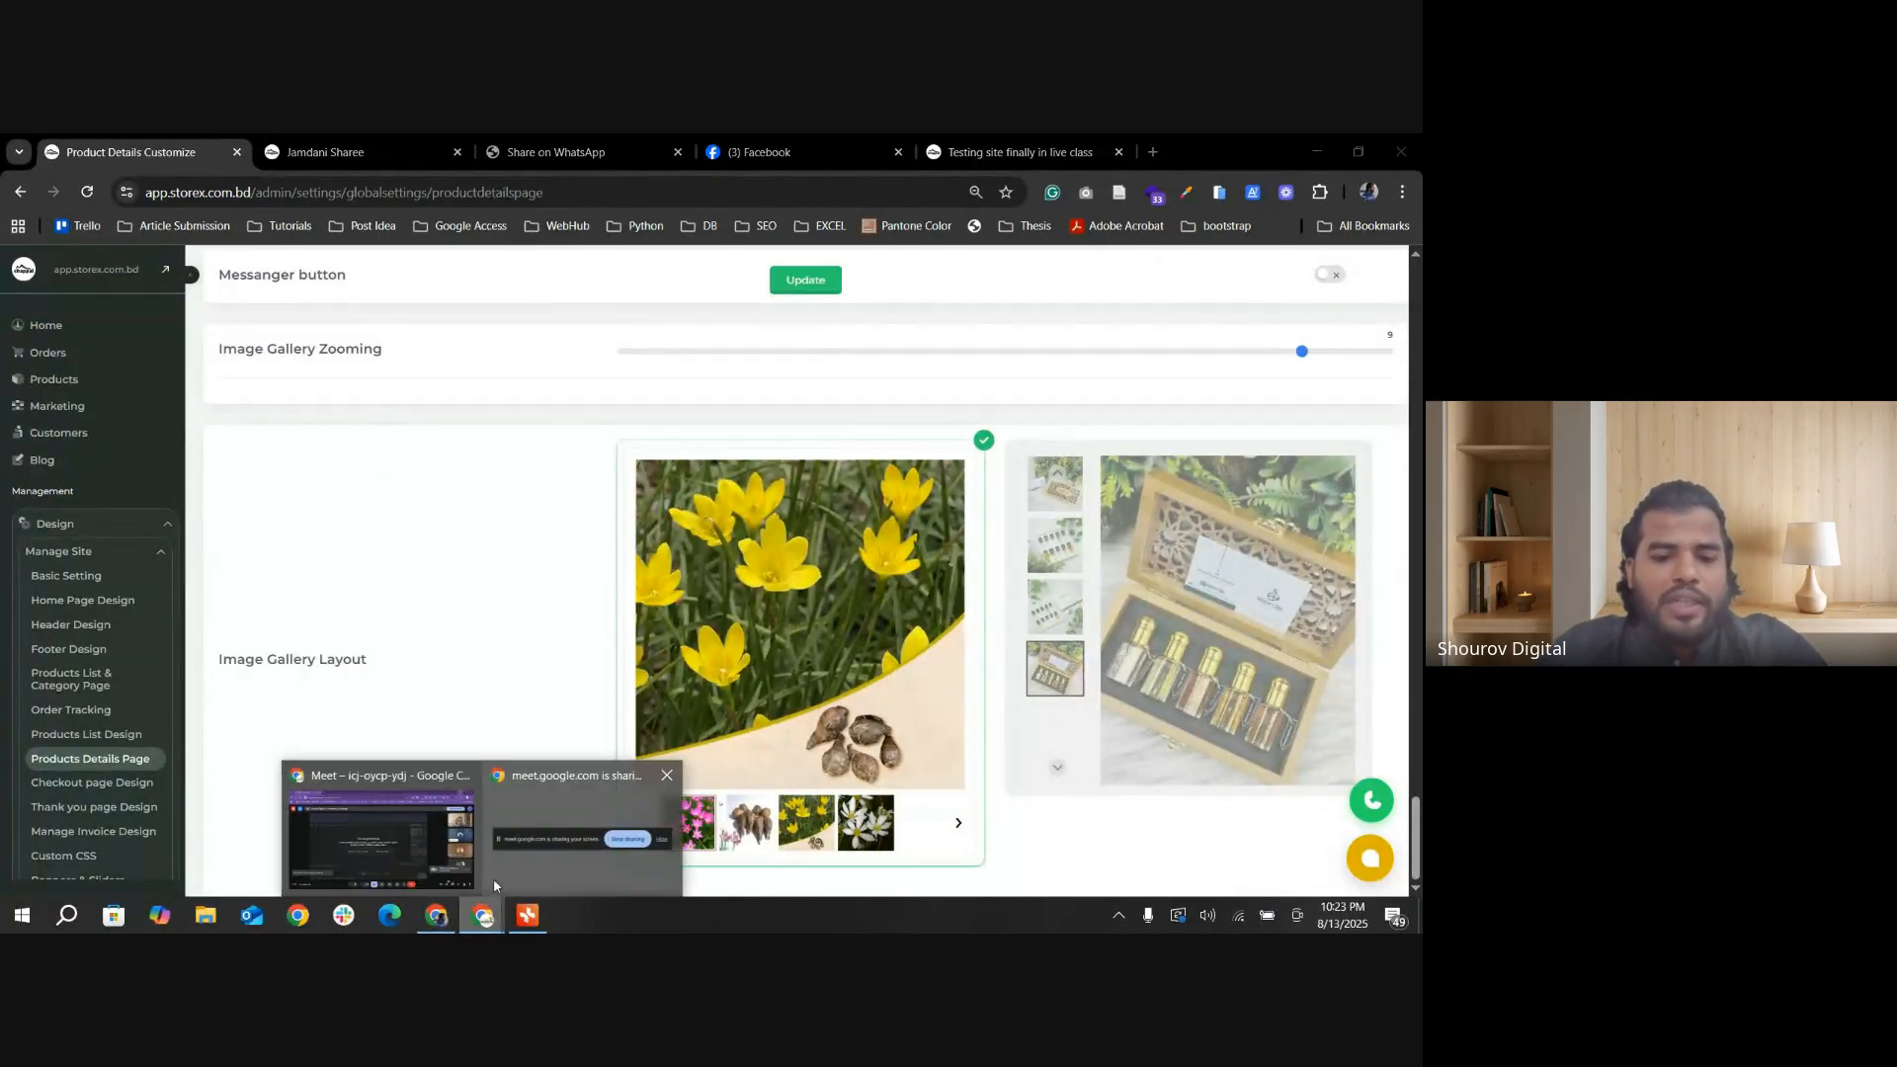
left_click(514, 850)
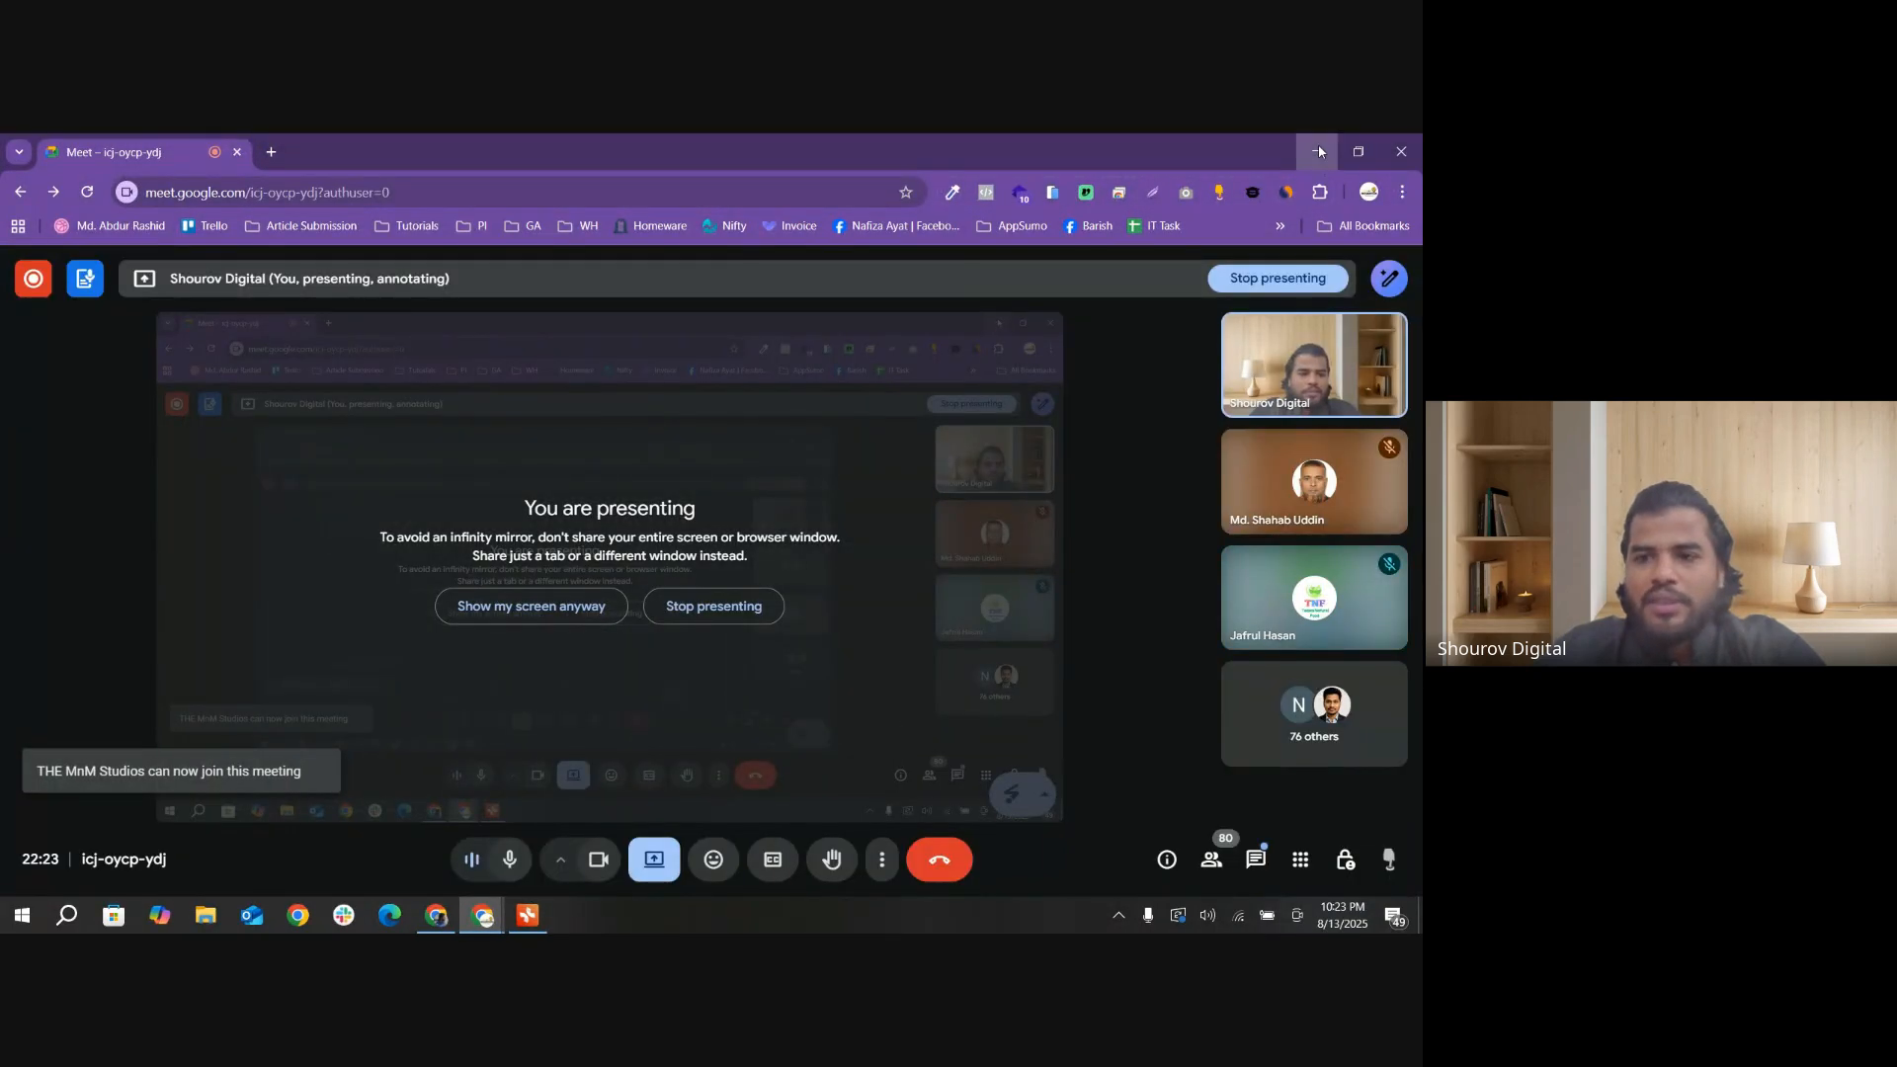
left_click(1319, 150)
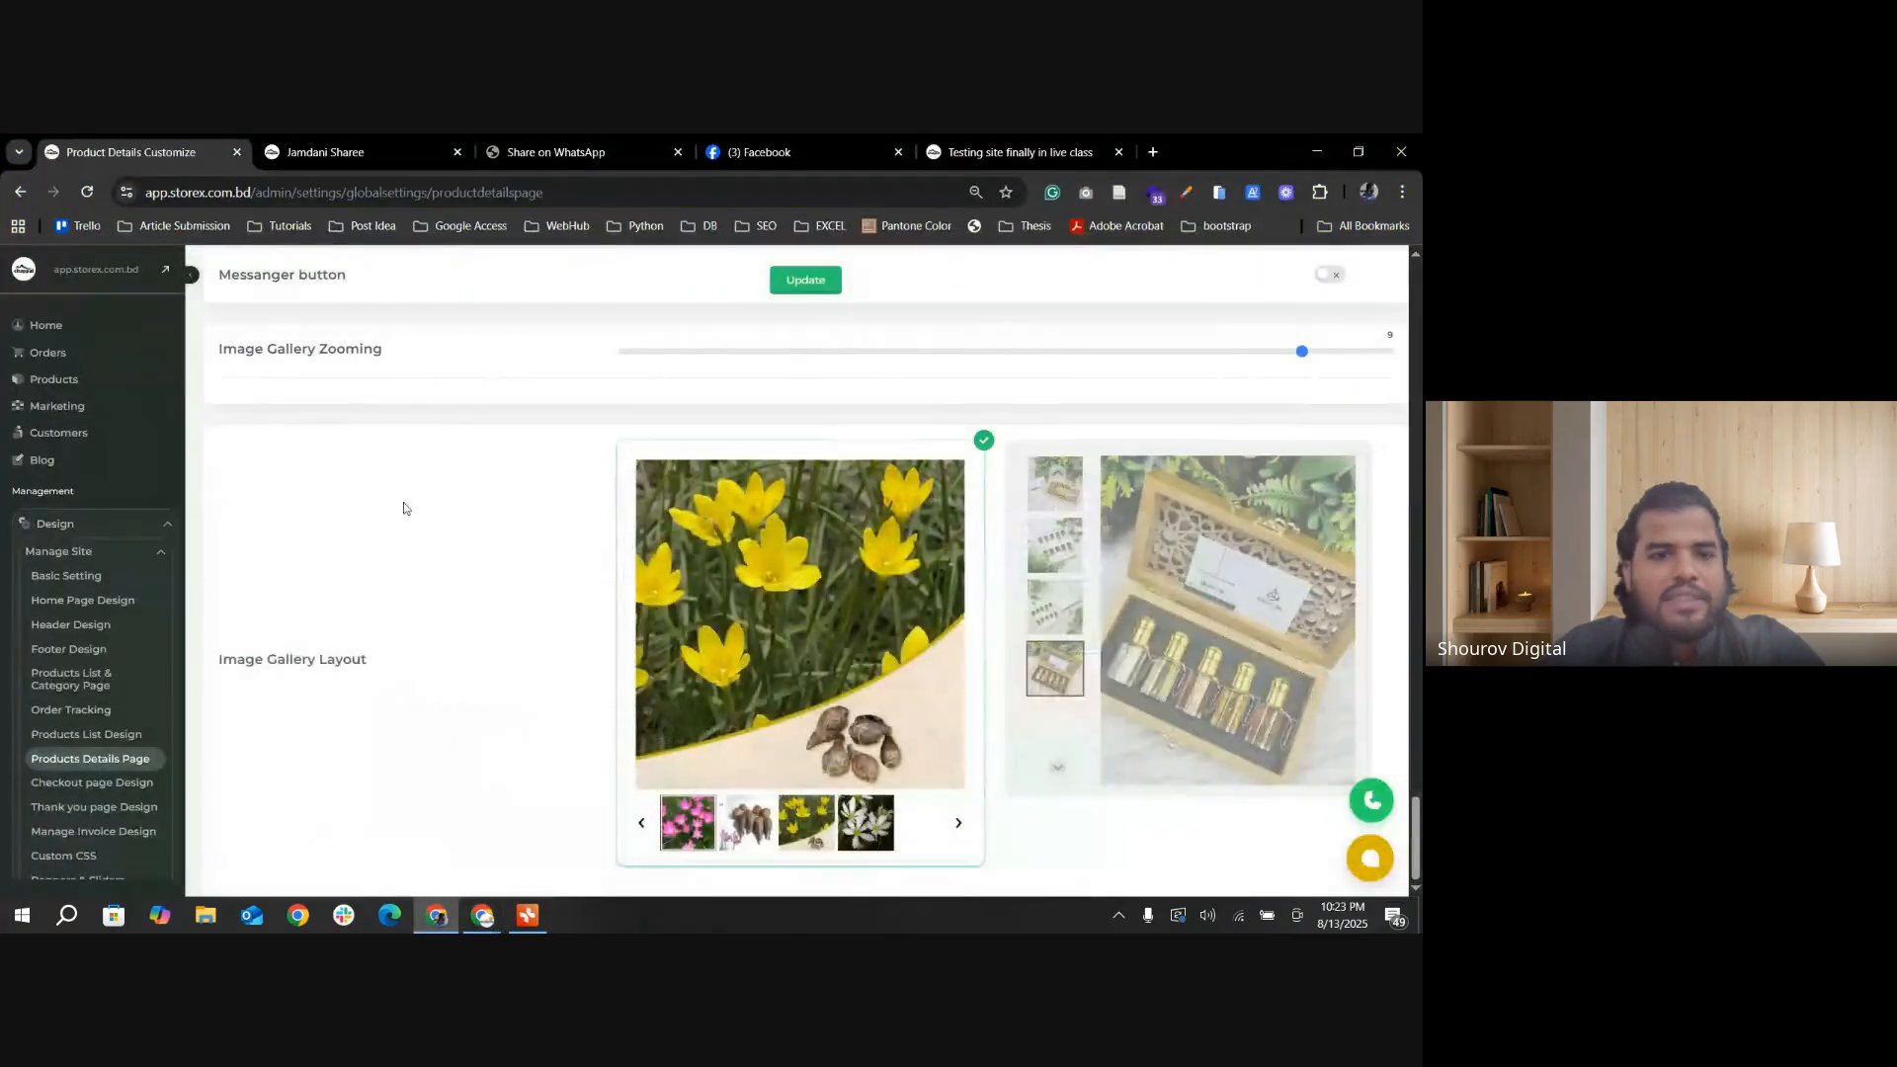
Step: Switch to the Storex Incubation Programm mind map, select the Checkout Page Design topic under Manage Site (Part 02), and minimize the map
left_click(529, 916)
scroll(633, 681, "up", 2)
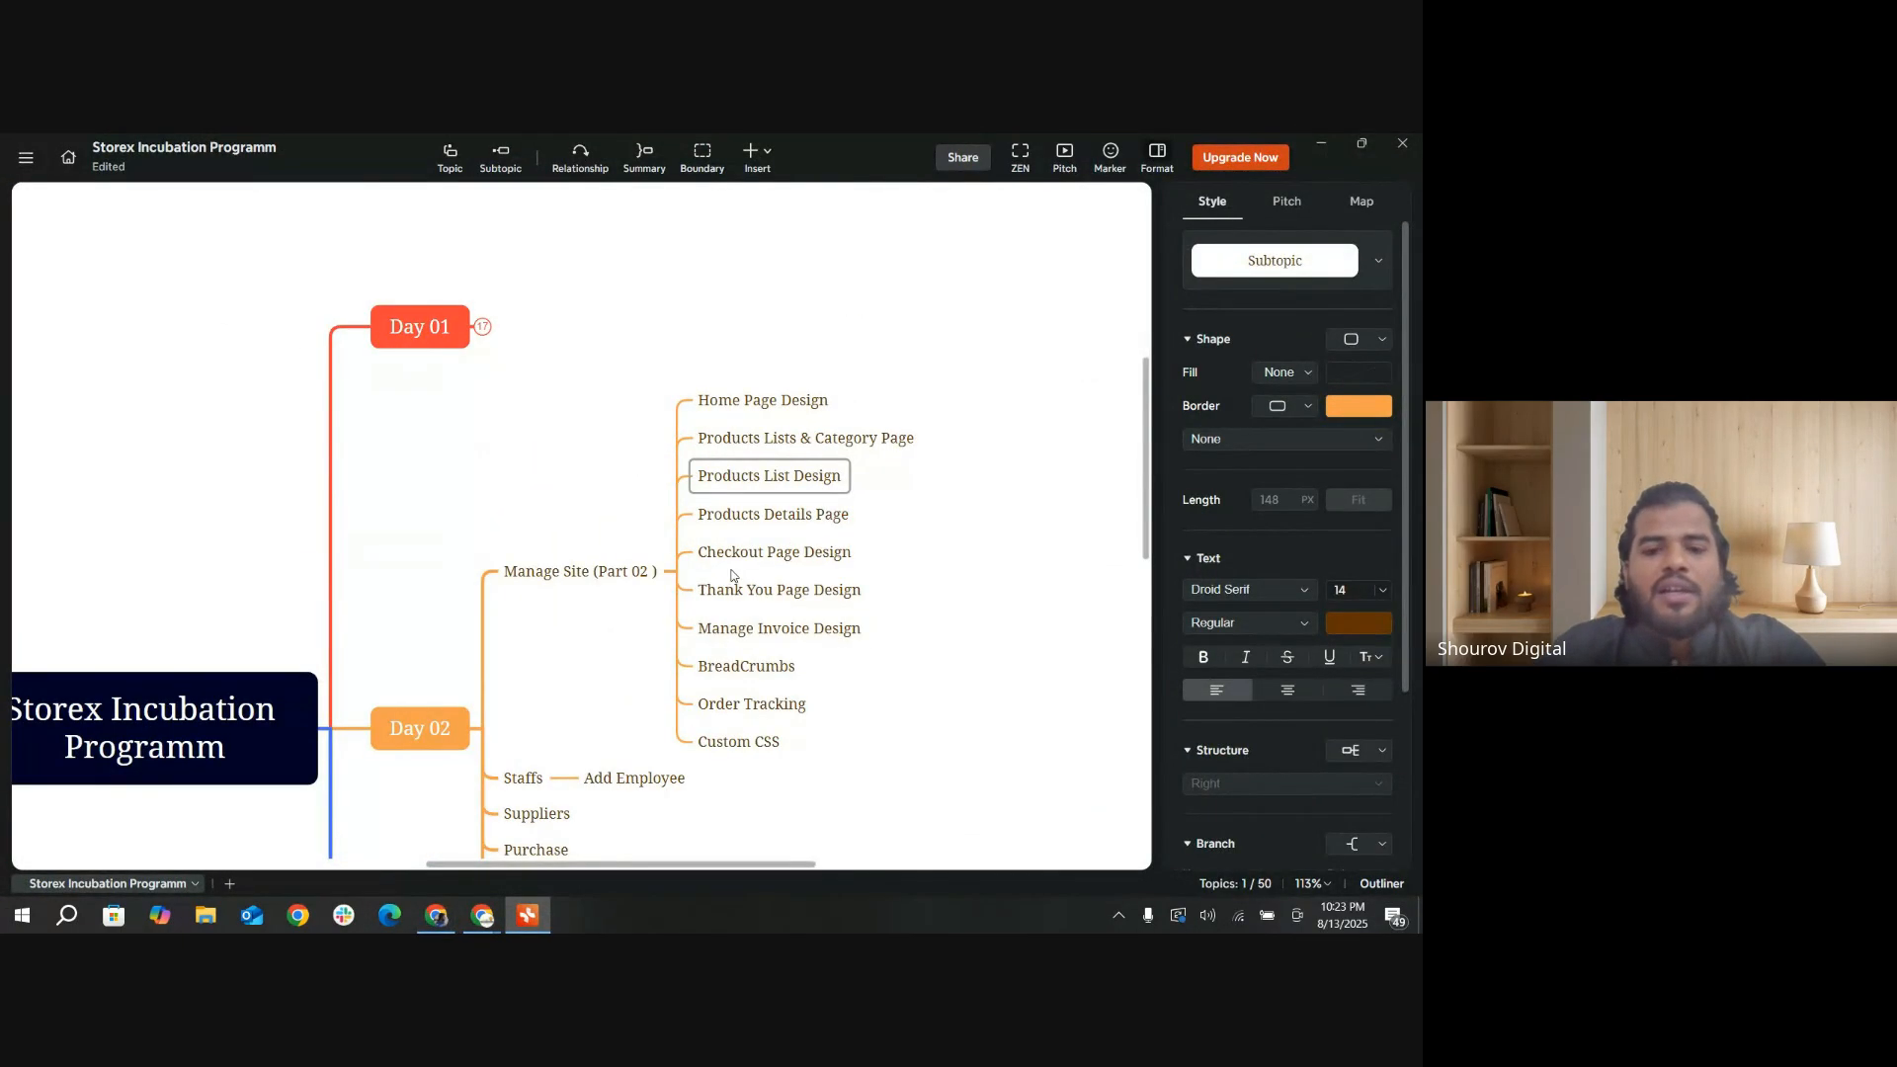
left_click(785, 560)
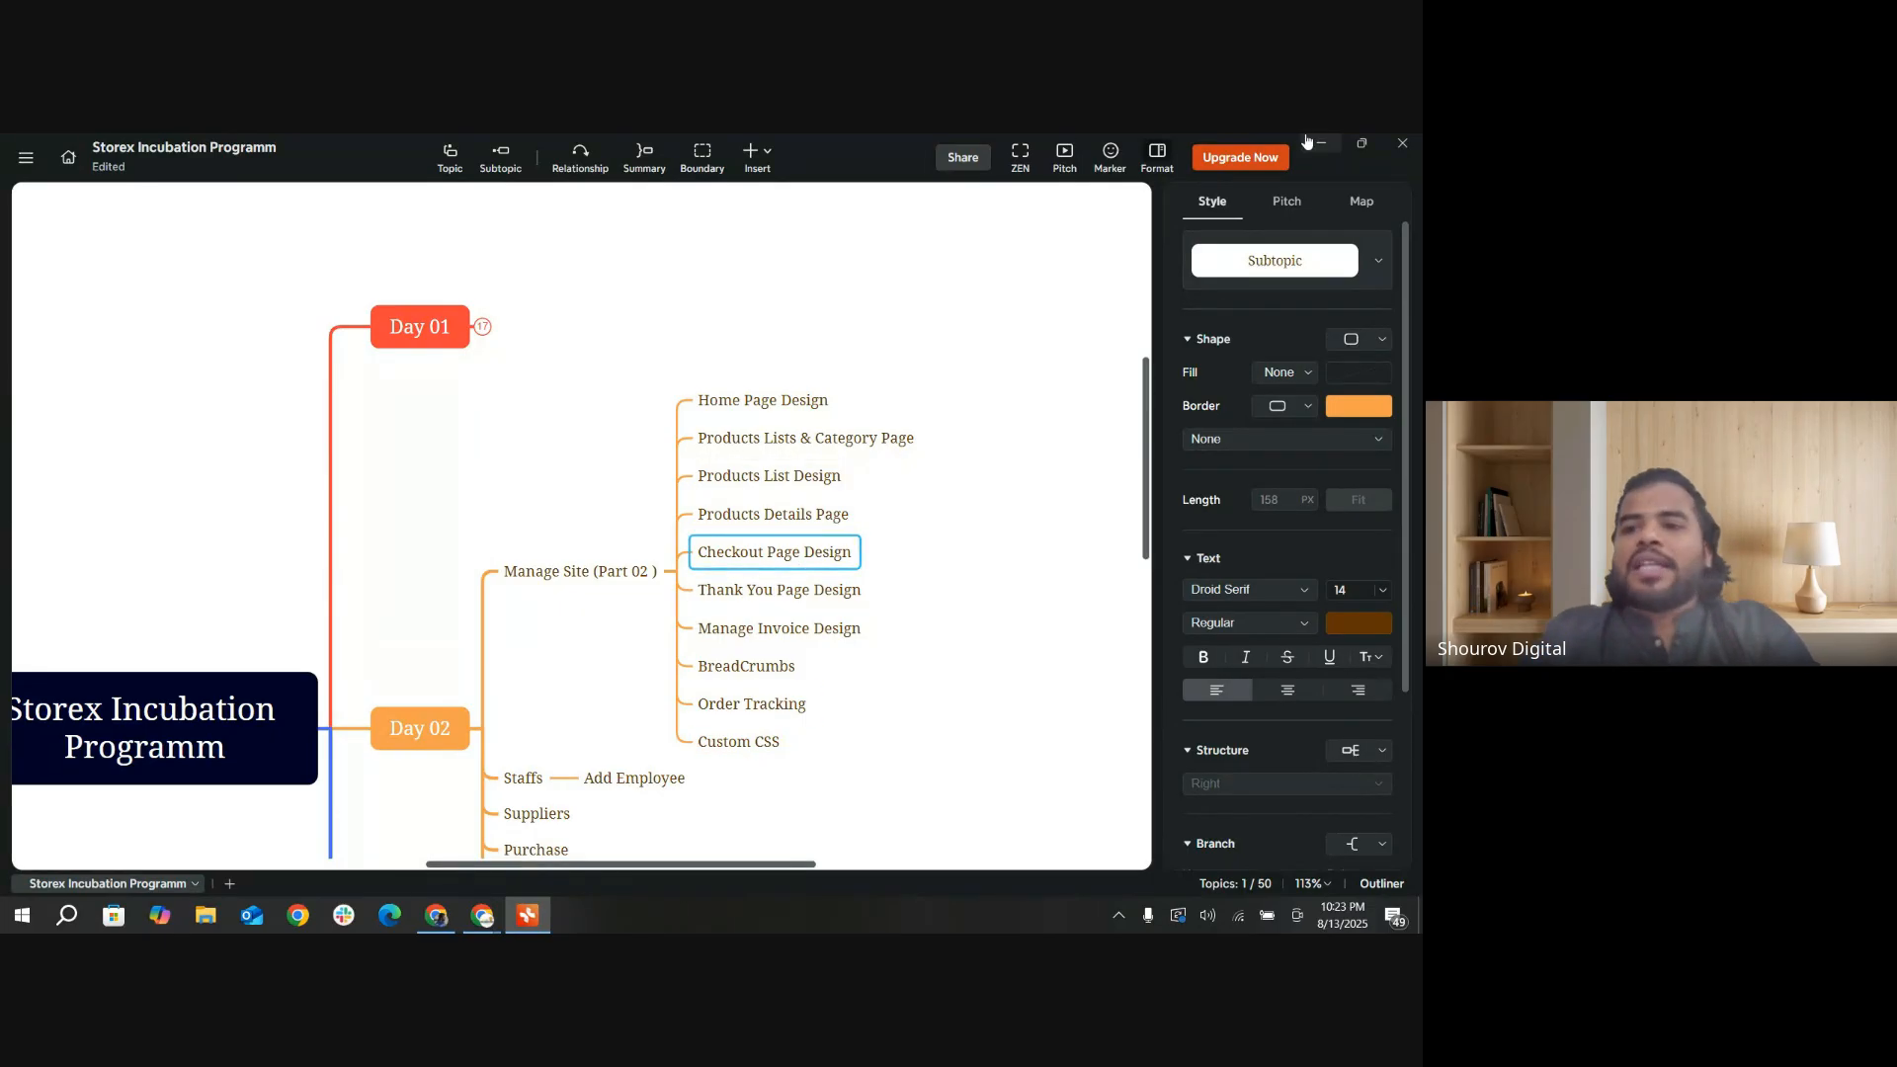
left_click(1319, 143)
Step: Go to the Jamdani Sharee storefront page and start a Buy Now order to reach the checkout page
left_click(341, 151)
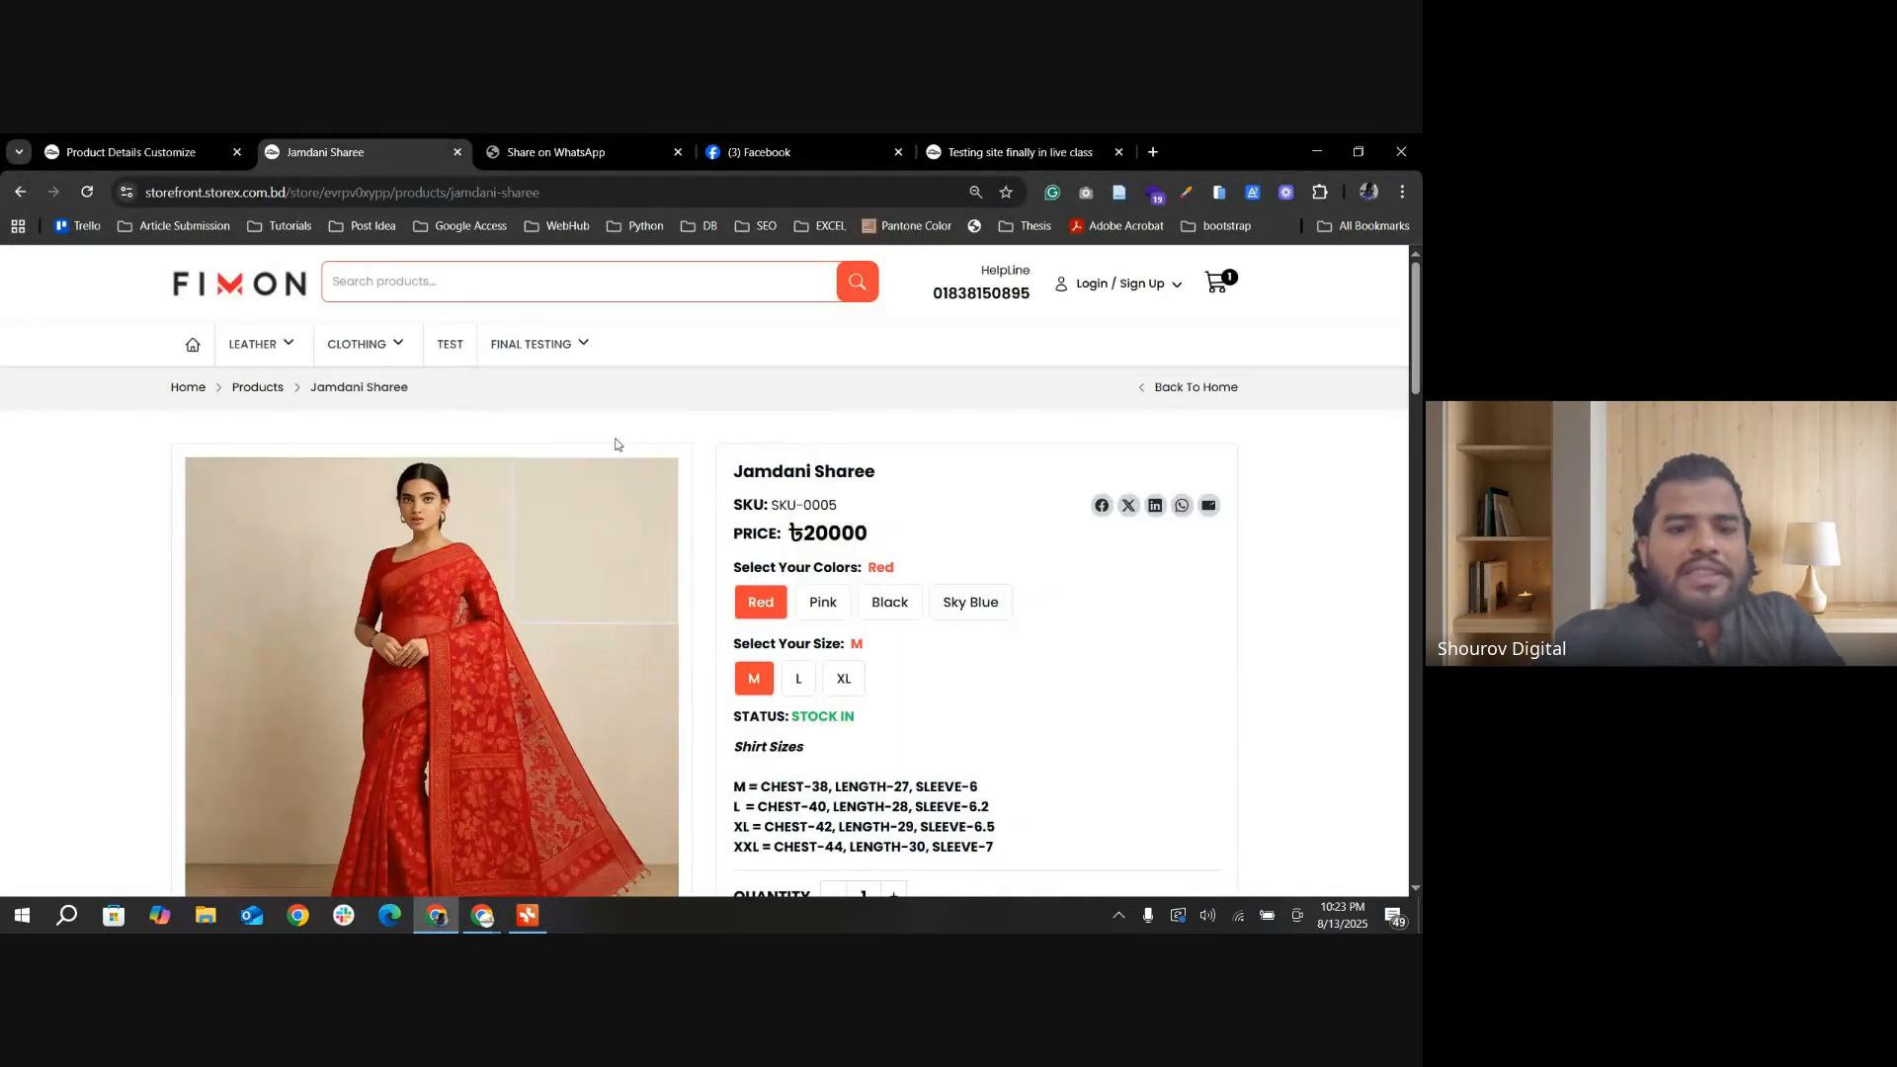
scroll(584, 428, "down", 5)
left_click(979, 446)
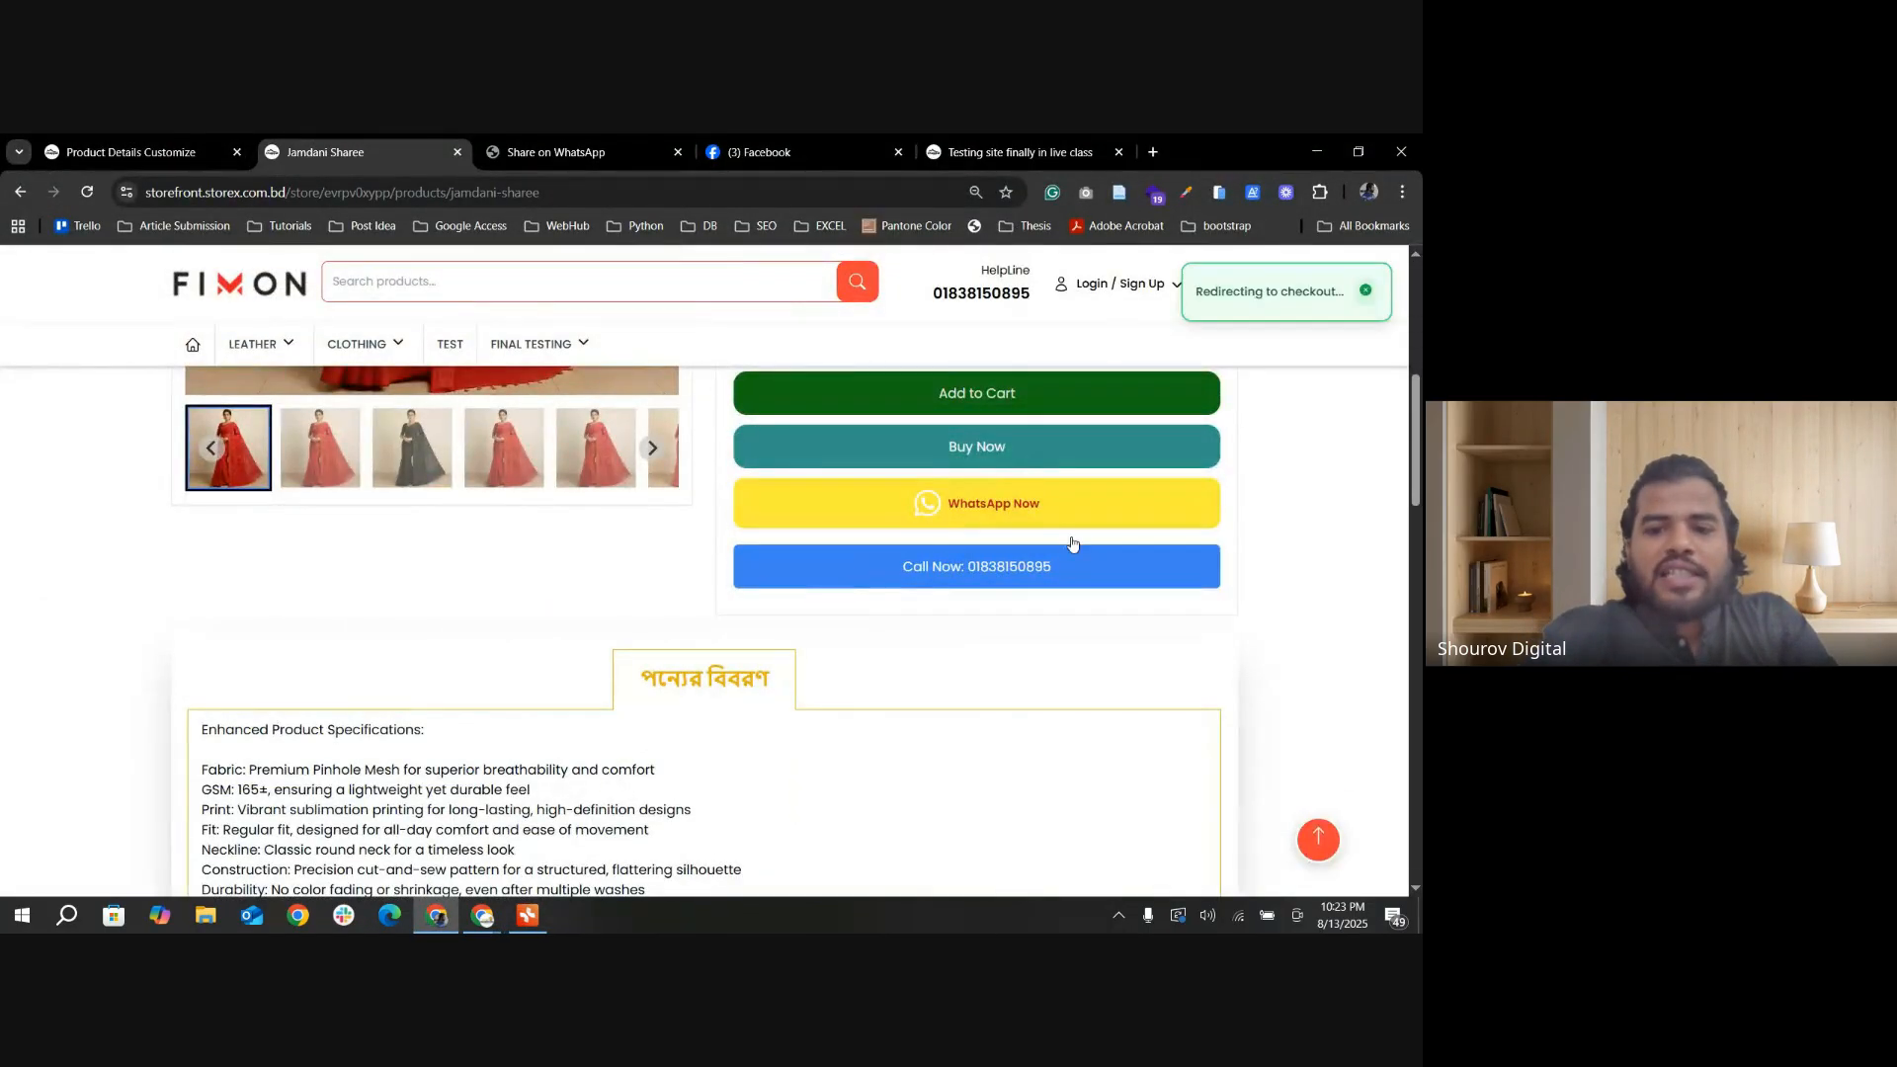
scroll(894, 687, "down", 3)
scroll(808, 669, "up", 2)
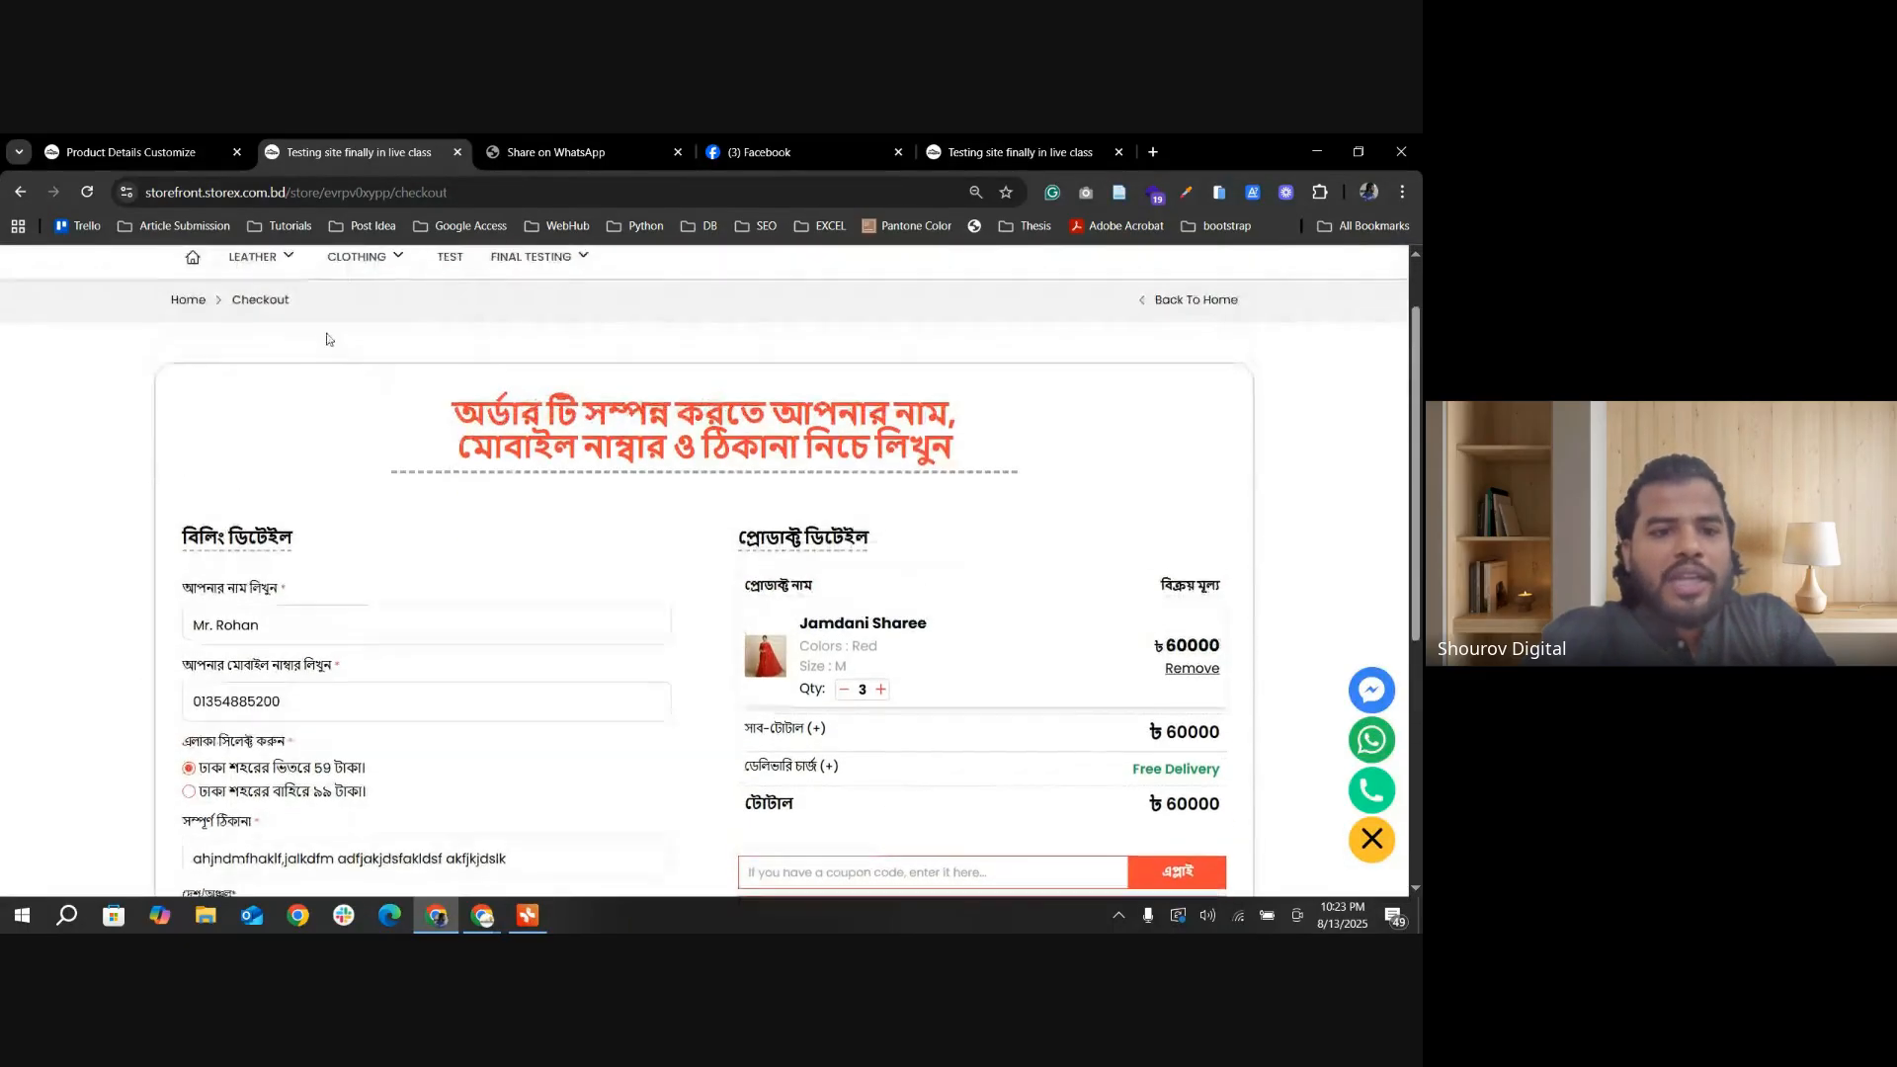
Step: Examine the checkout page's heading, billing details and product details sections
scroll(327, 339, "up", 1)
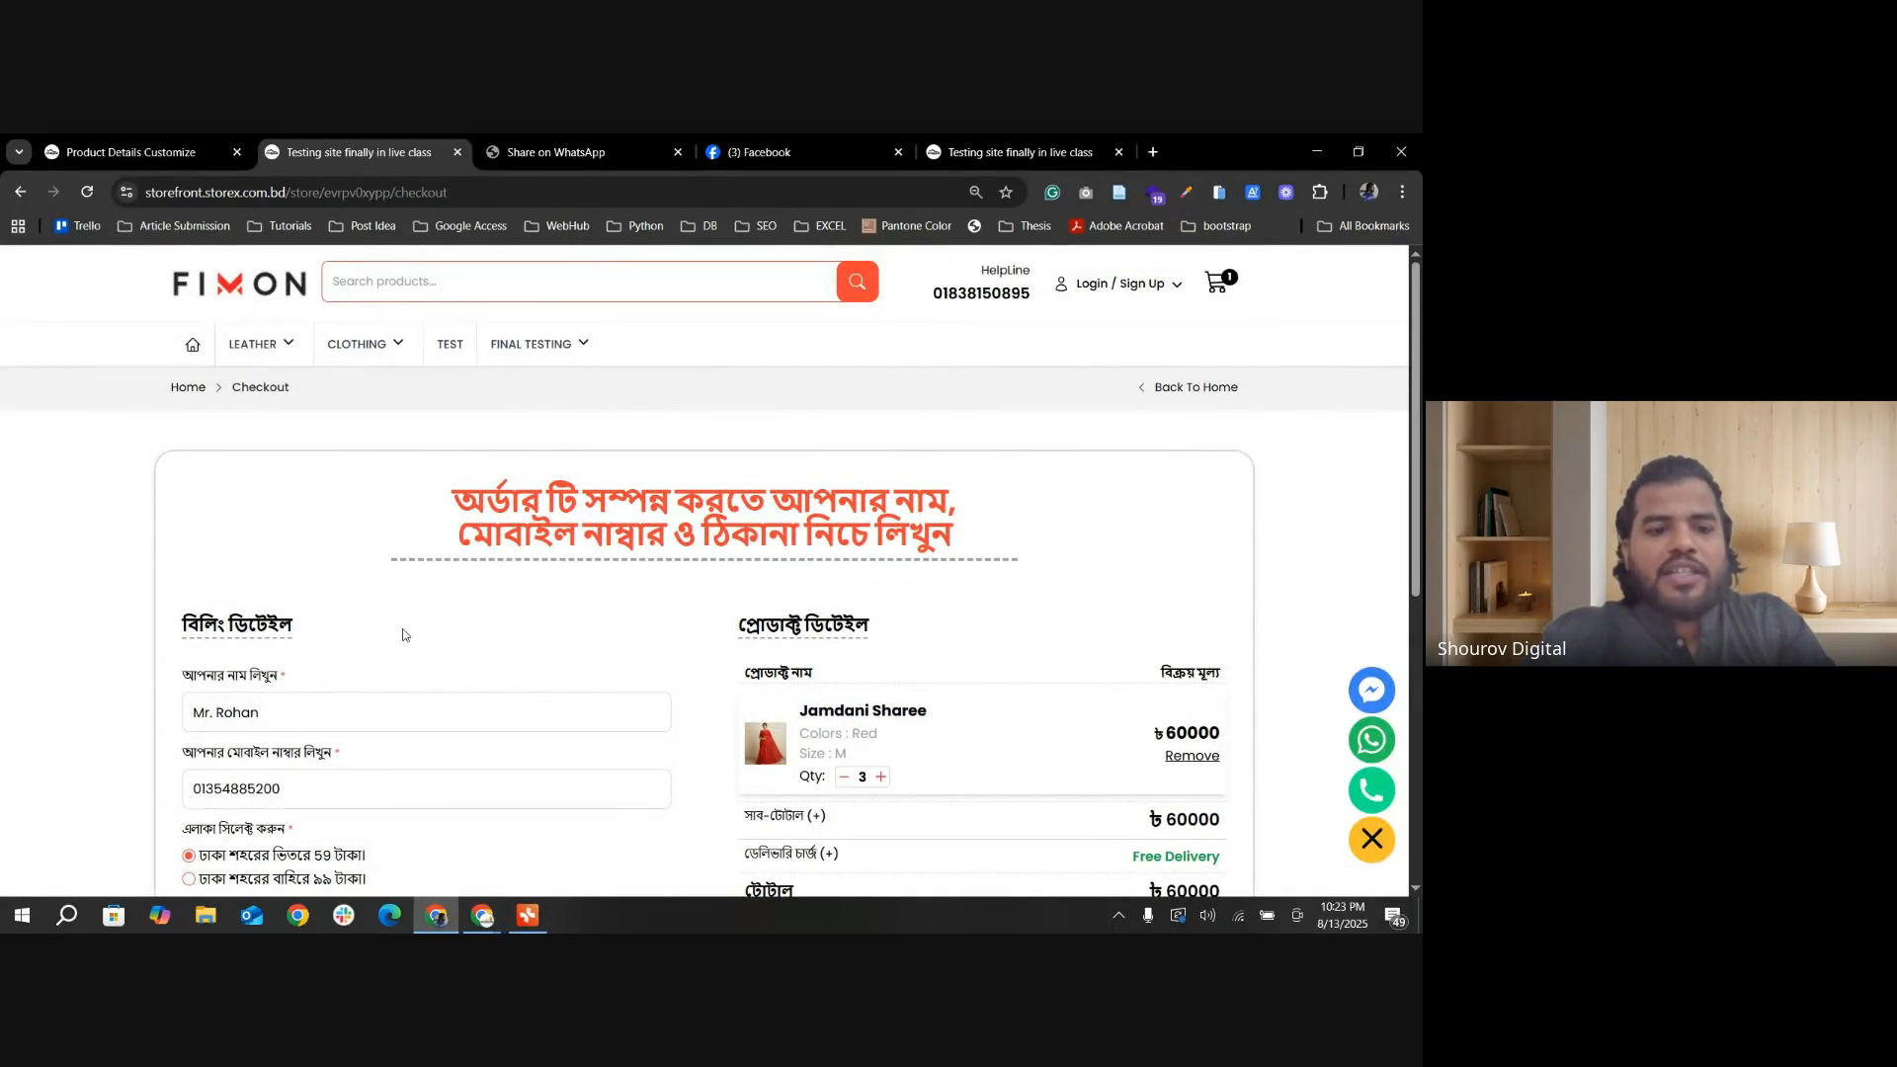
scroll(549, 655, "down", 1)
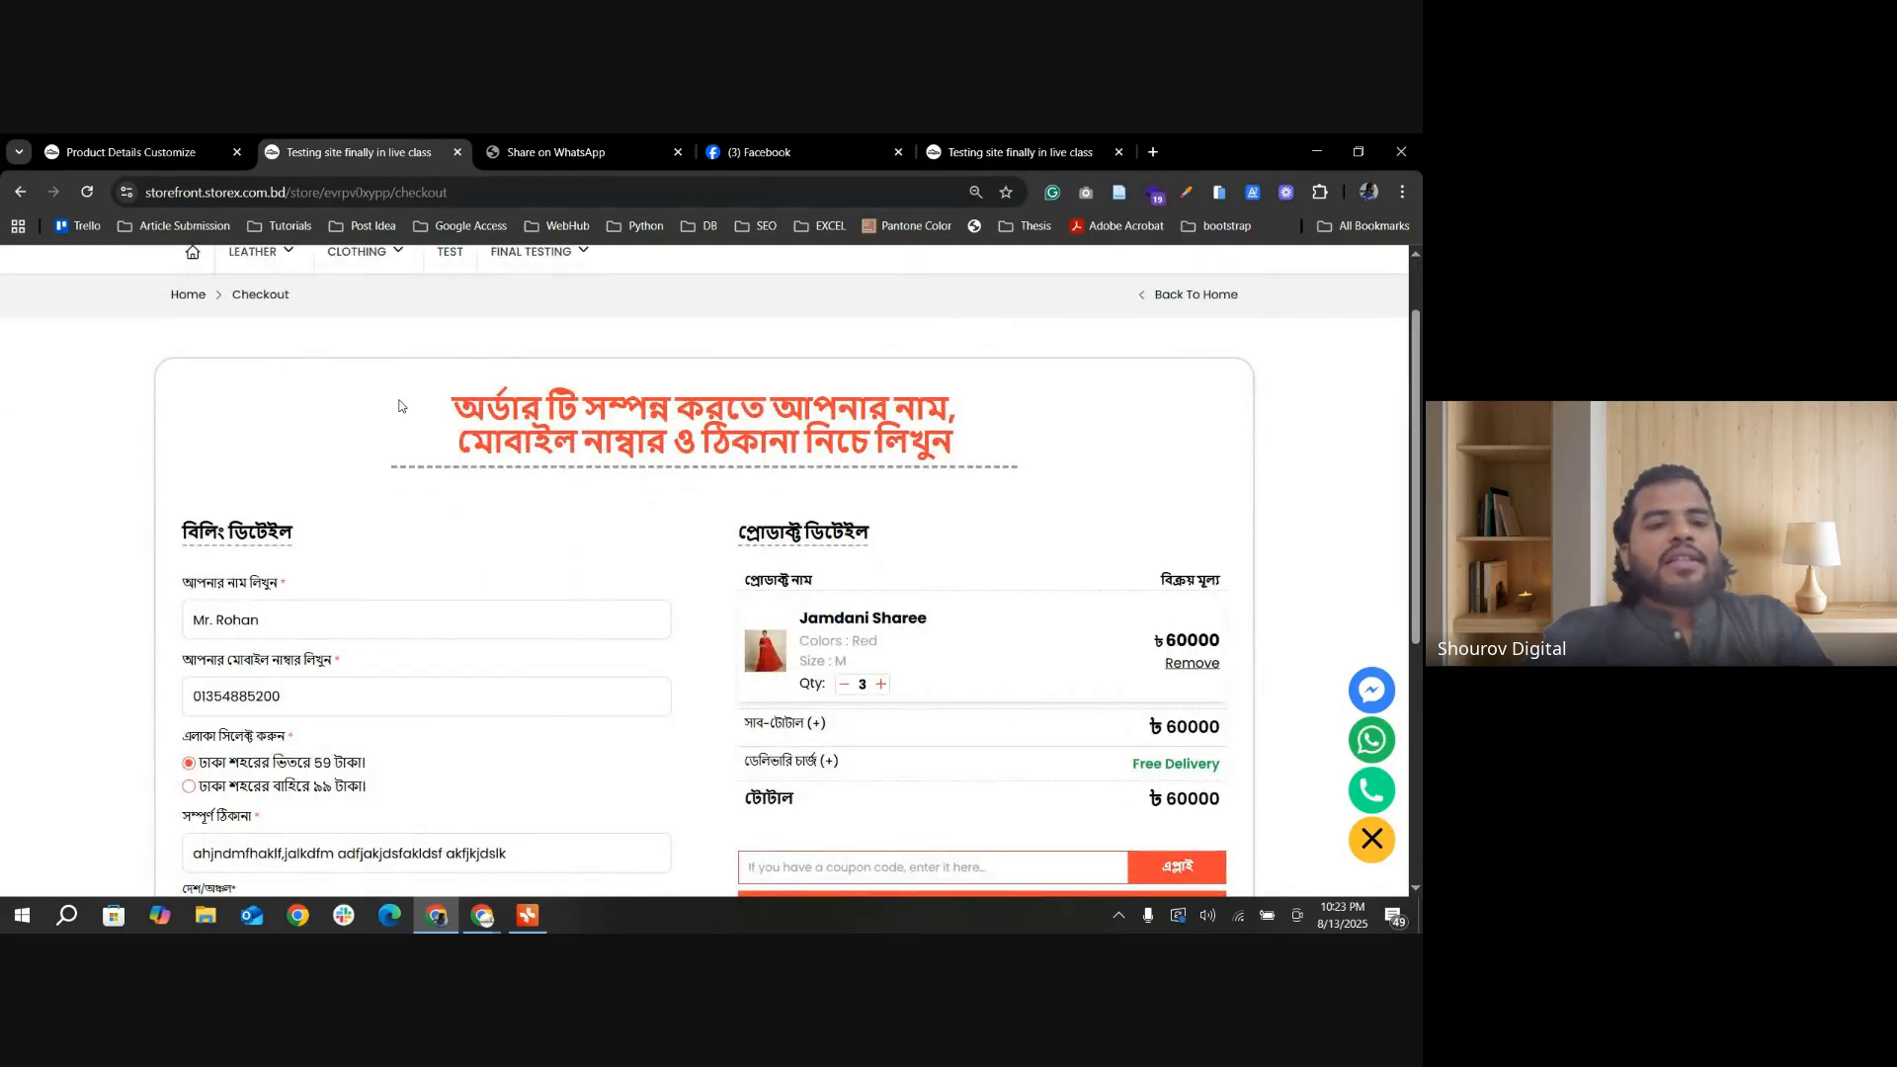
scroll(614, 494, "up", 1)
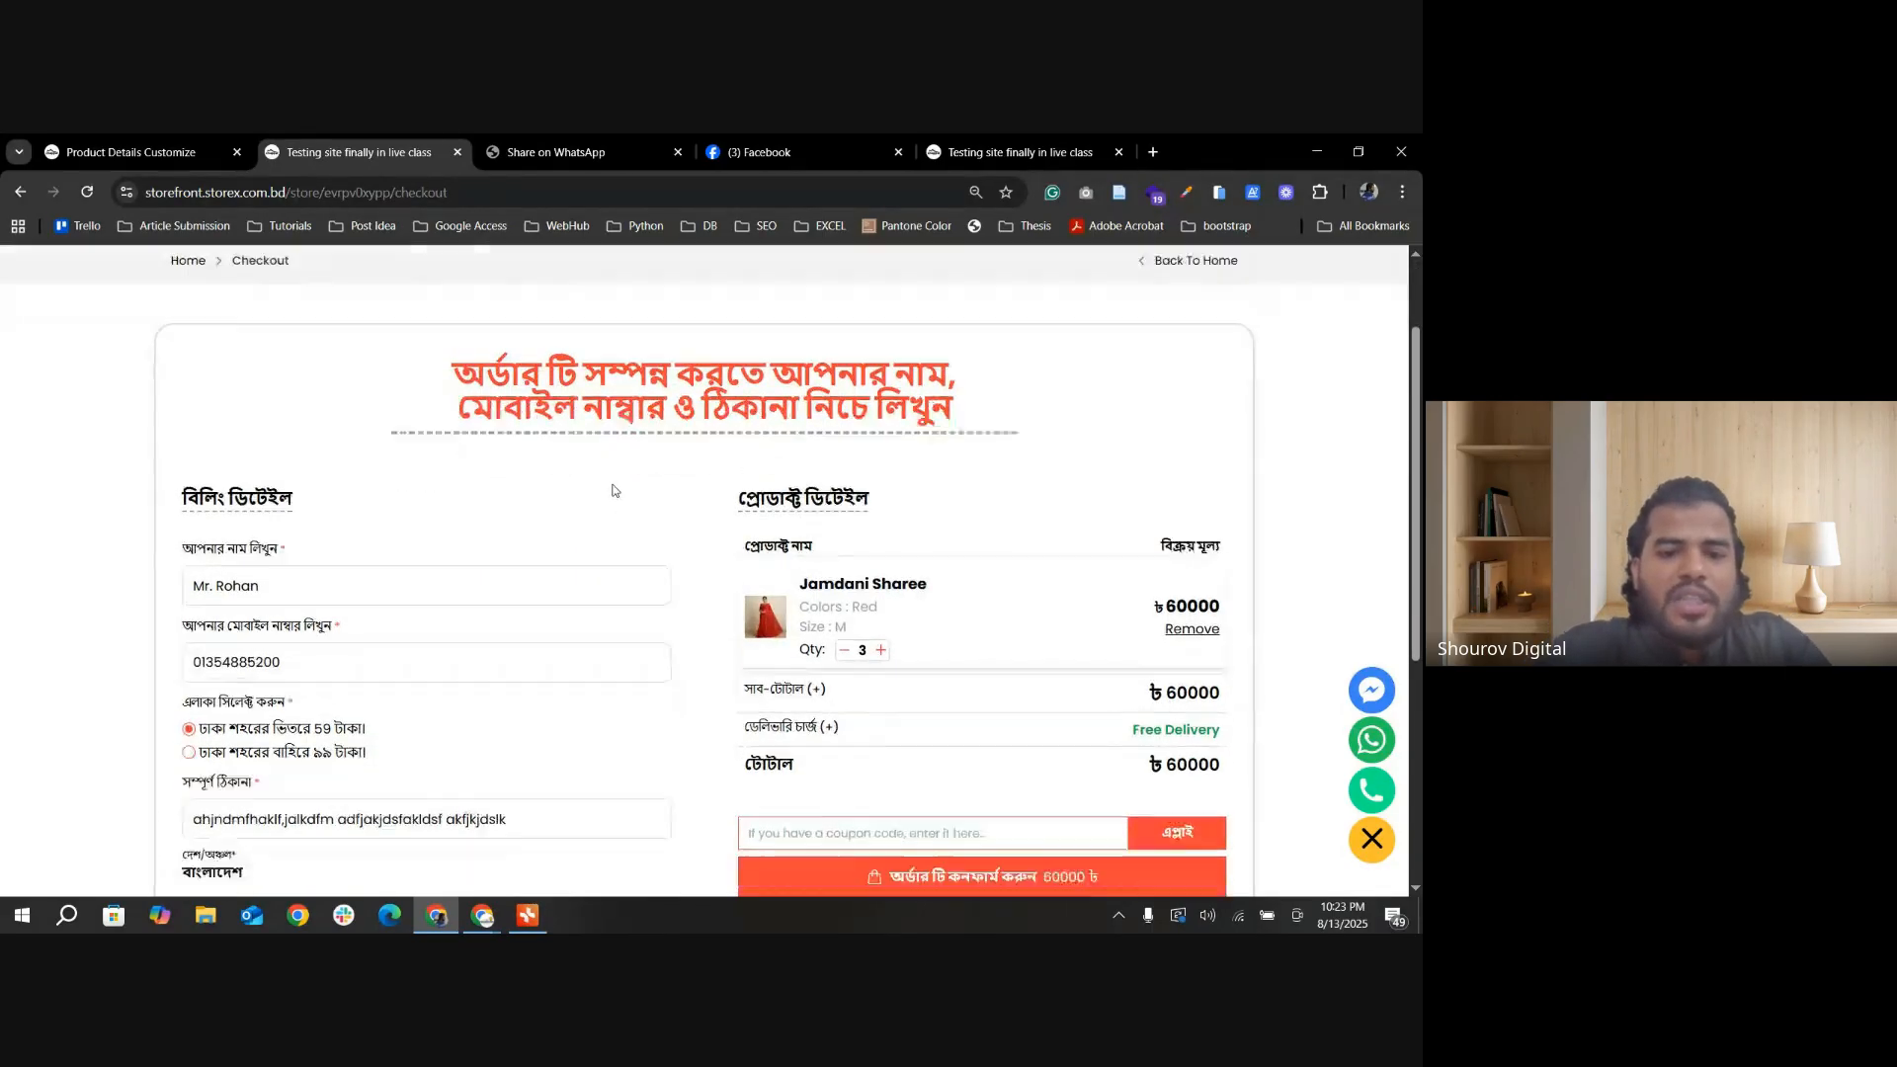
scroll(600, 490, "down", 4)
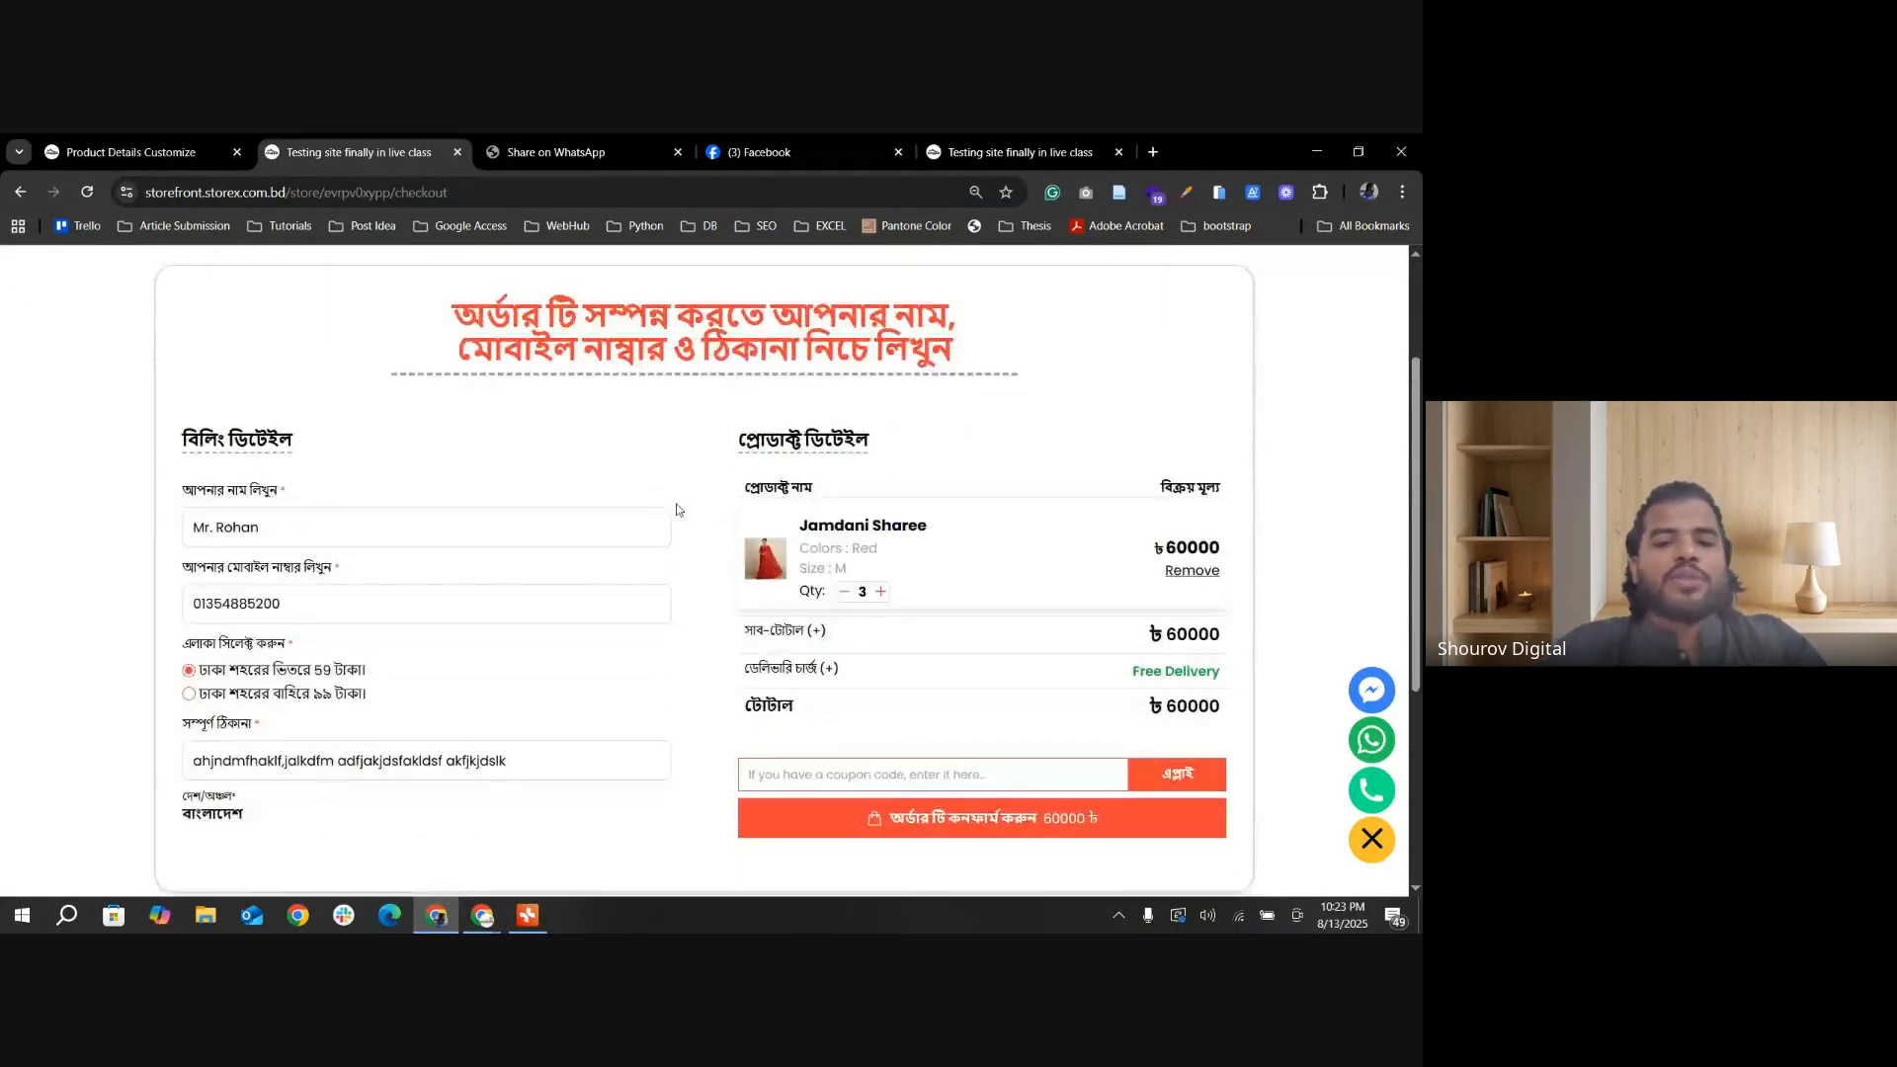
scroll(208, 518, "up", 2)
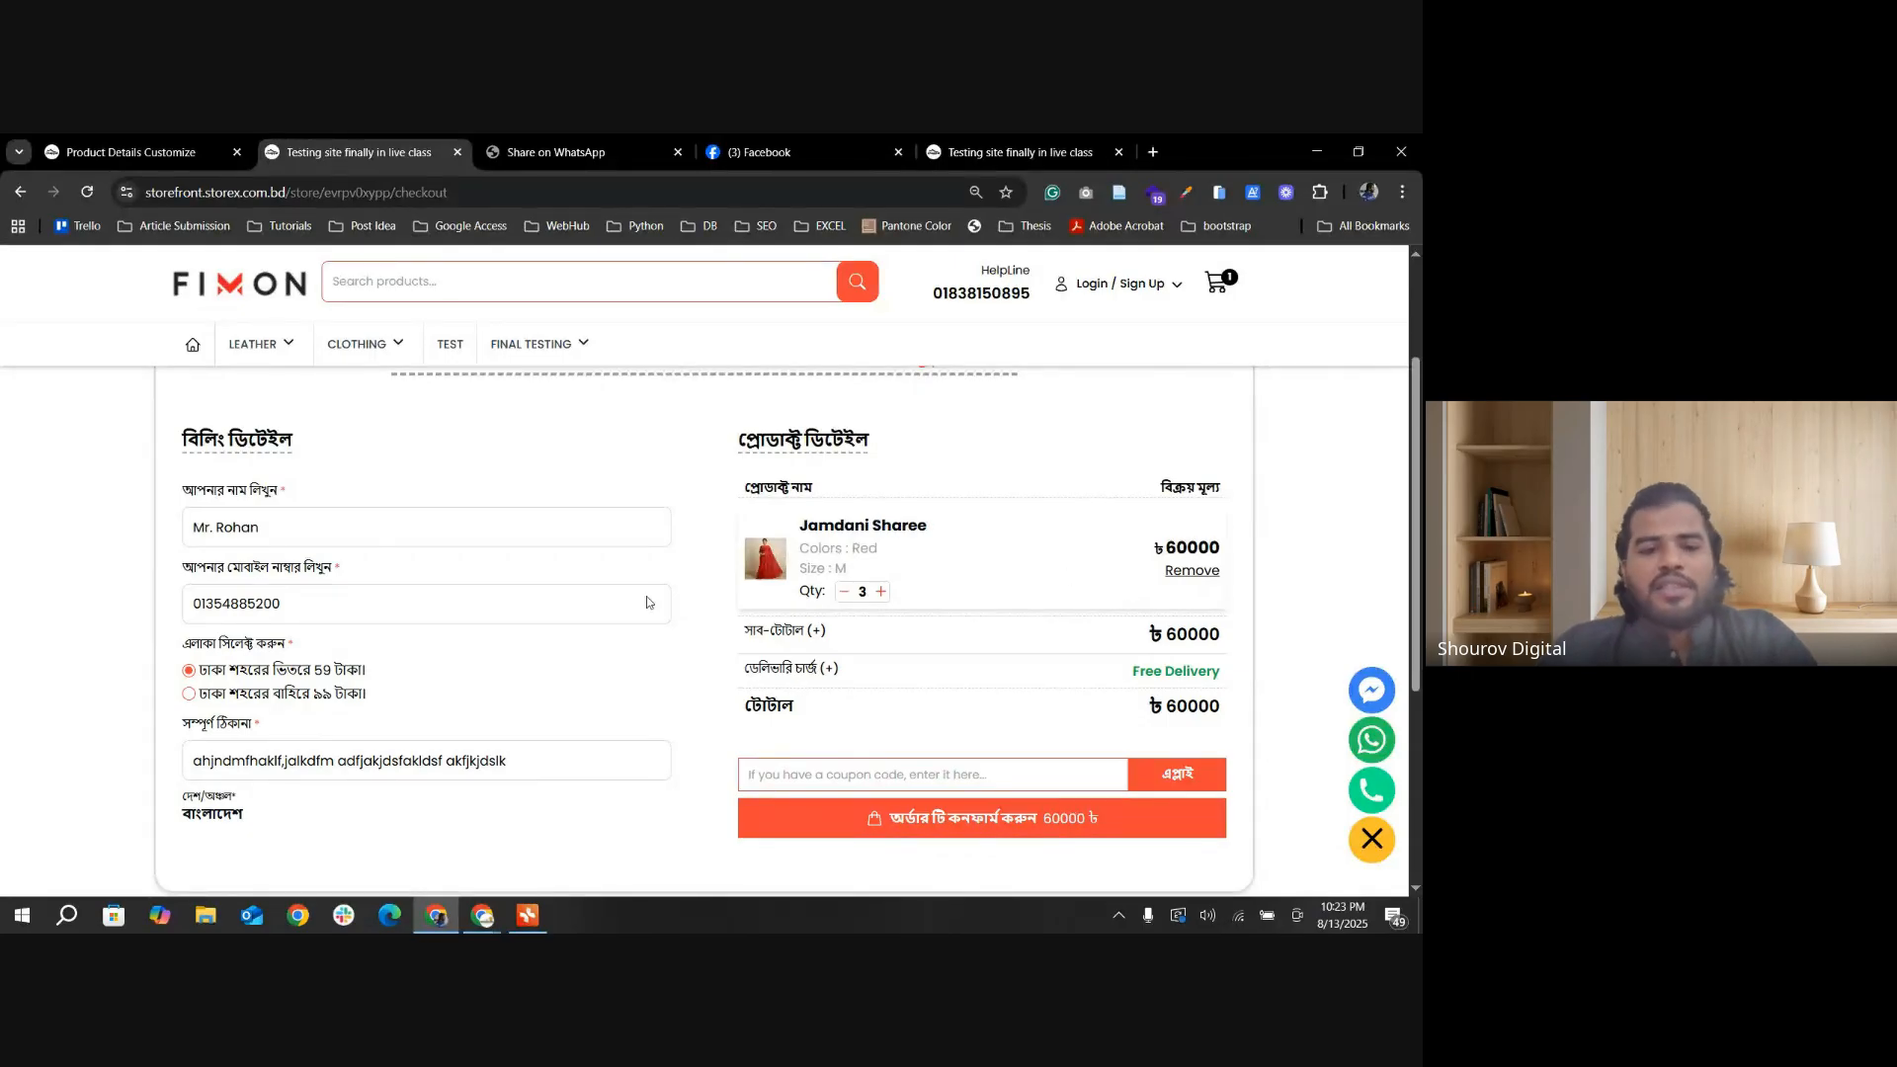
scroll(512, 584, "up", 2)
scroll(341, 629, "down", 1)
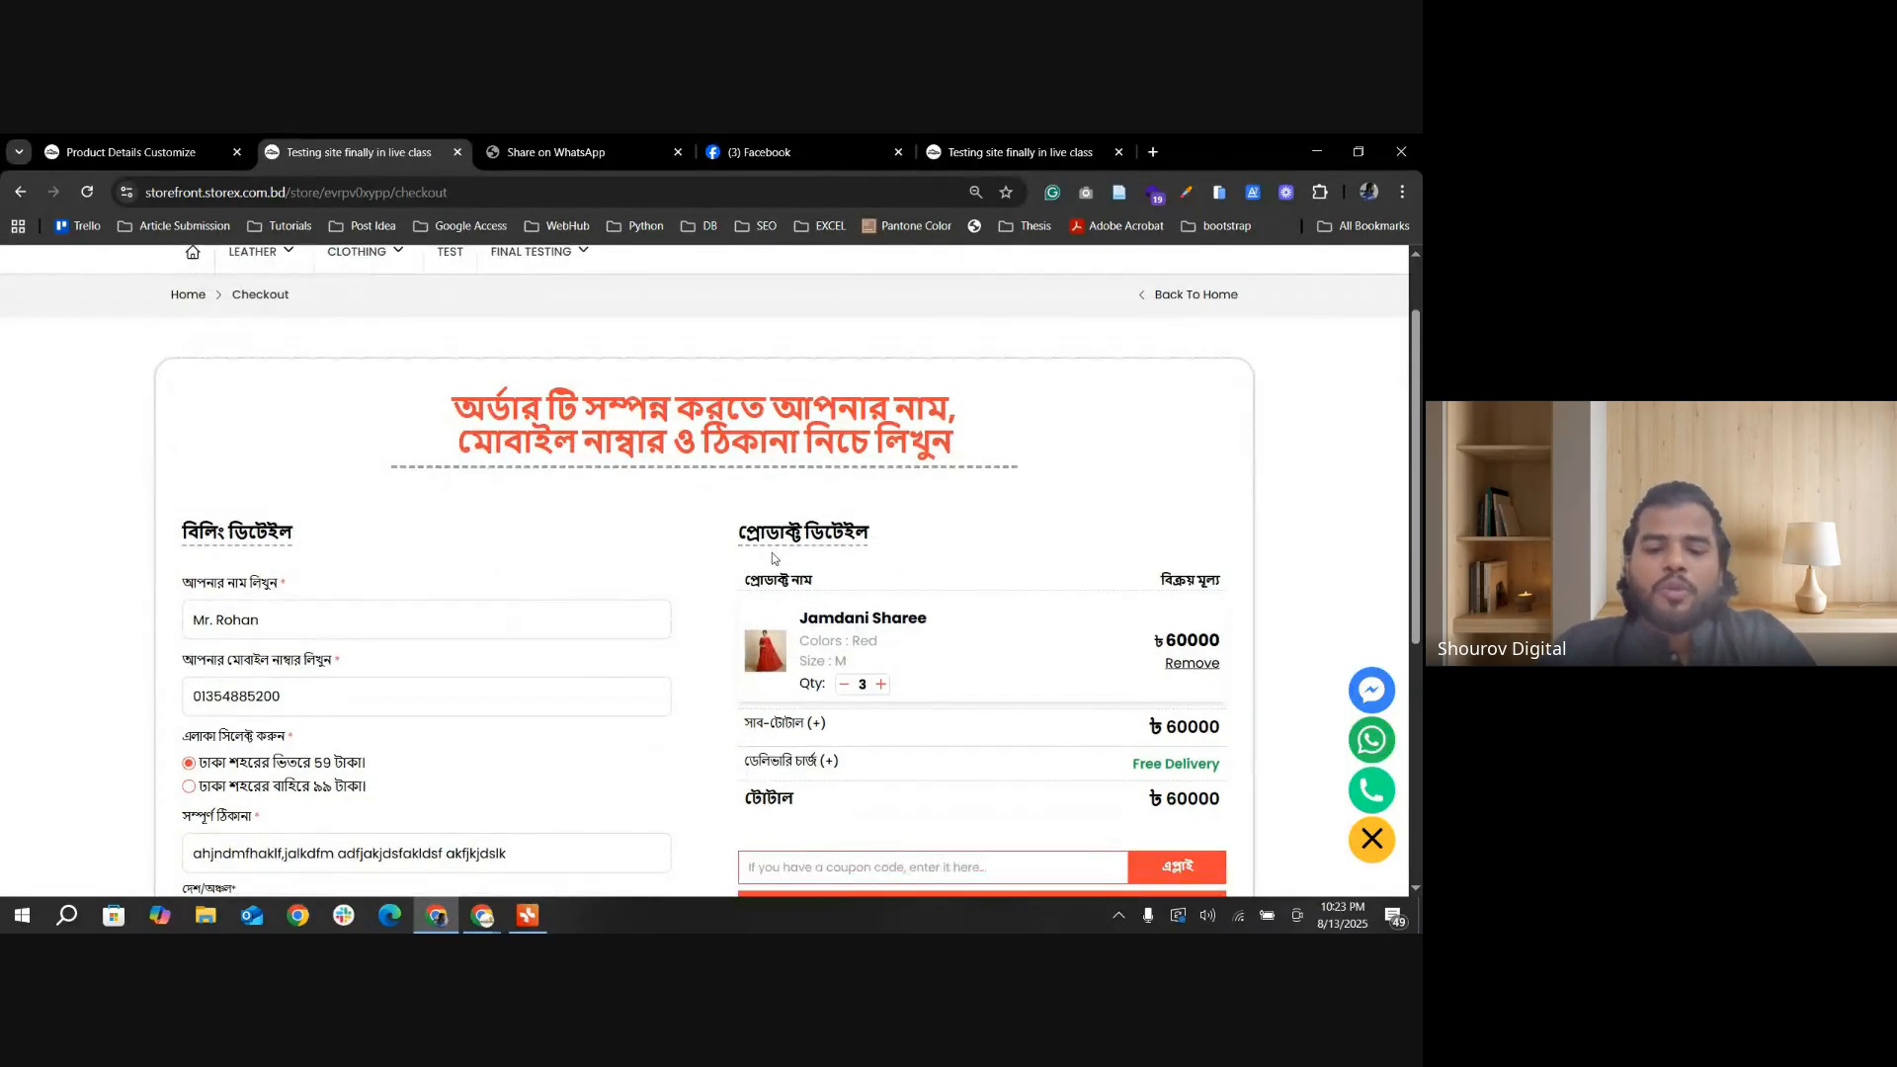
scroll(692, 534, "down", 1)
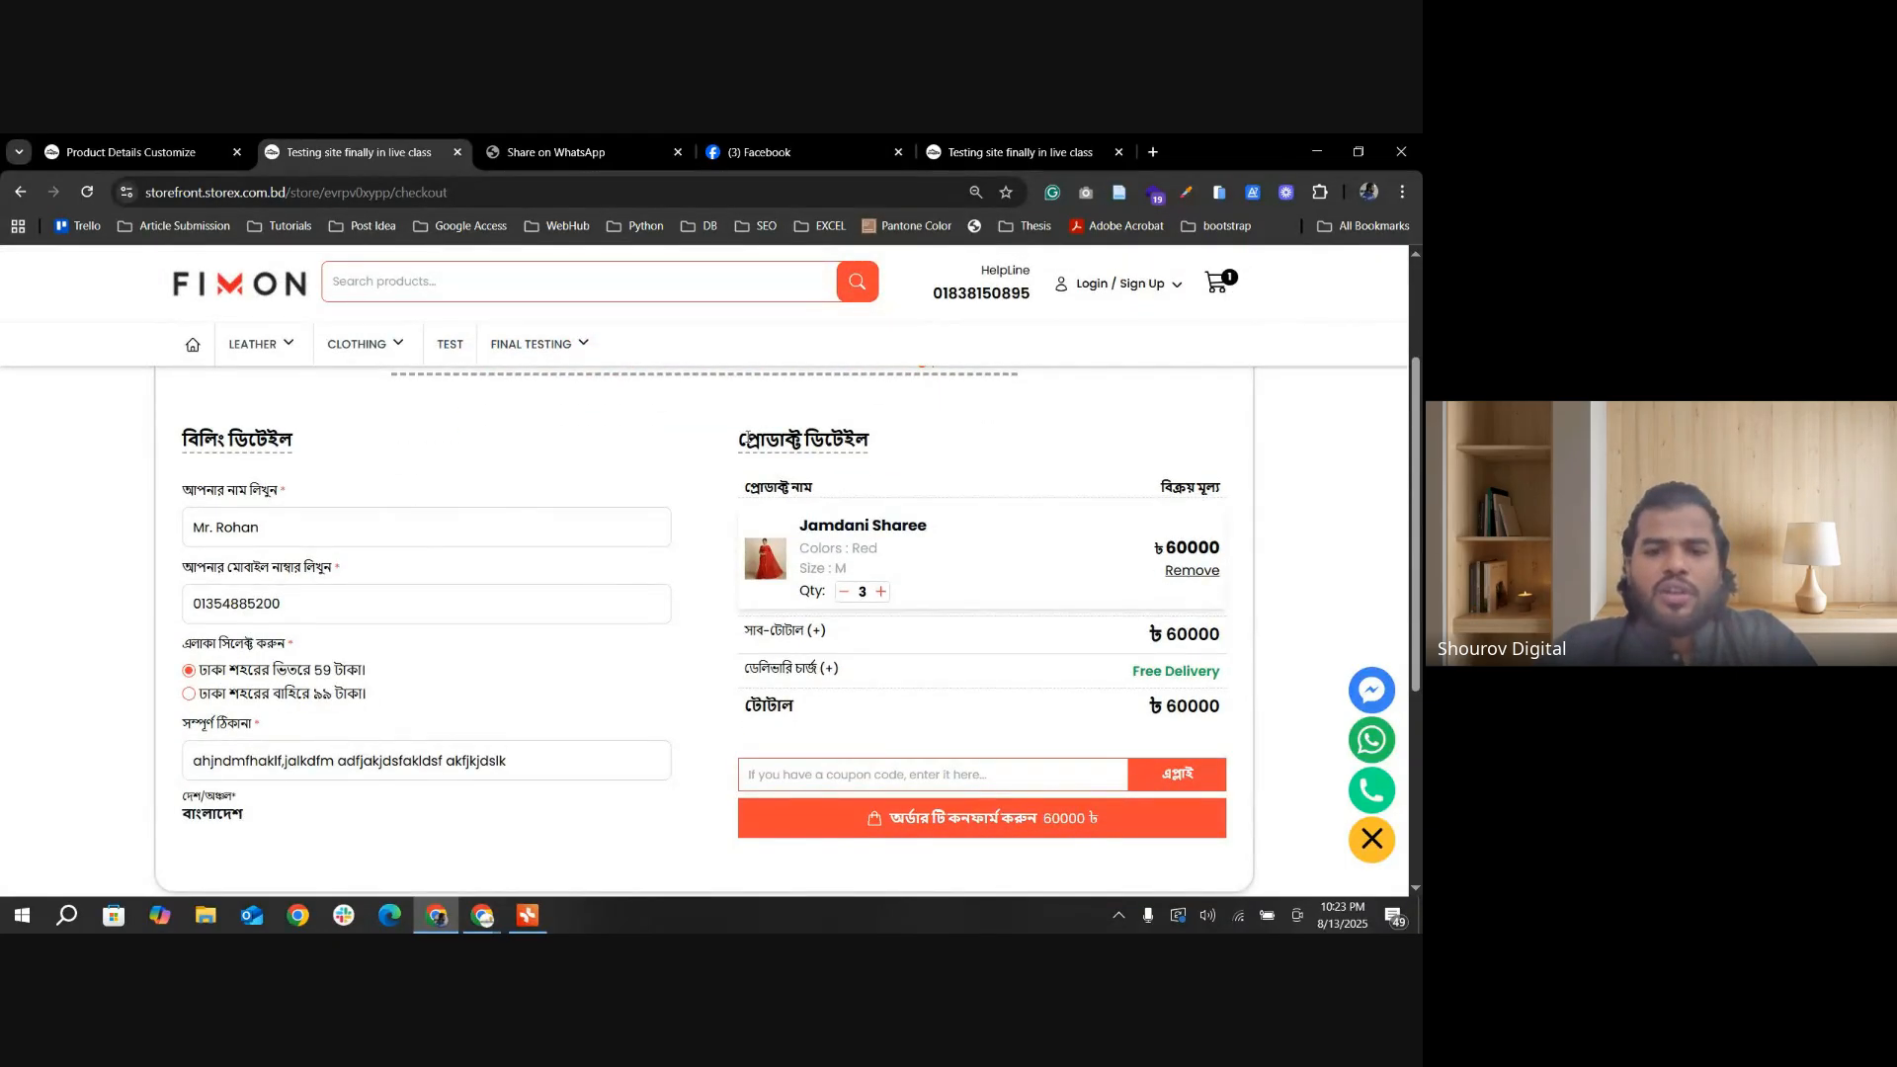
left_click_drag(748, 437, 868, 450)
left_click(894, 461)
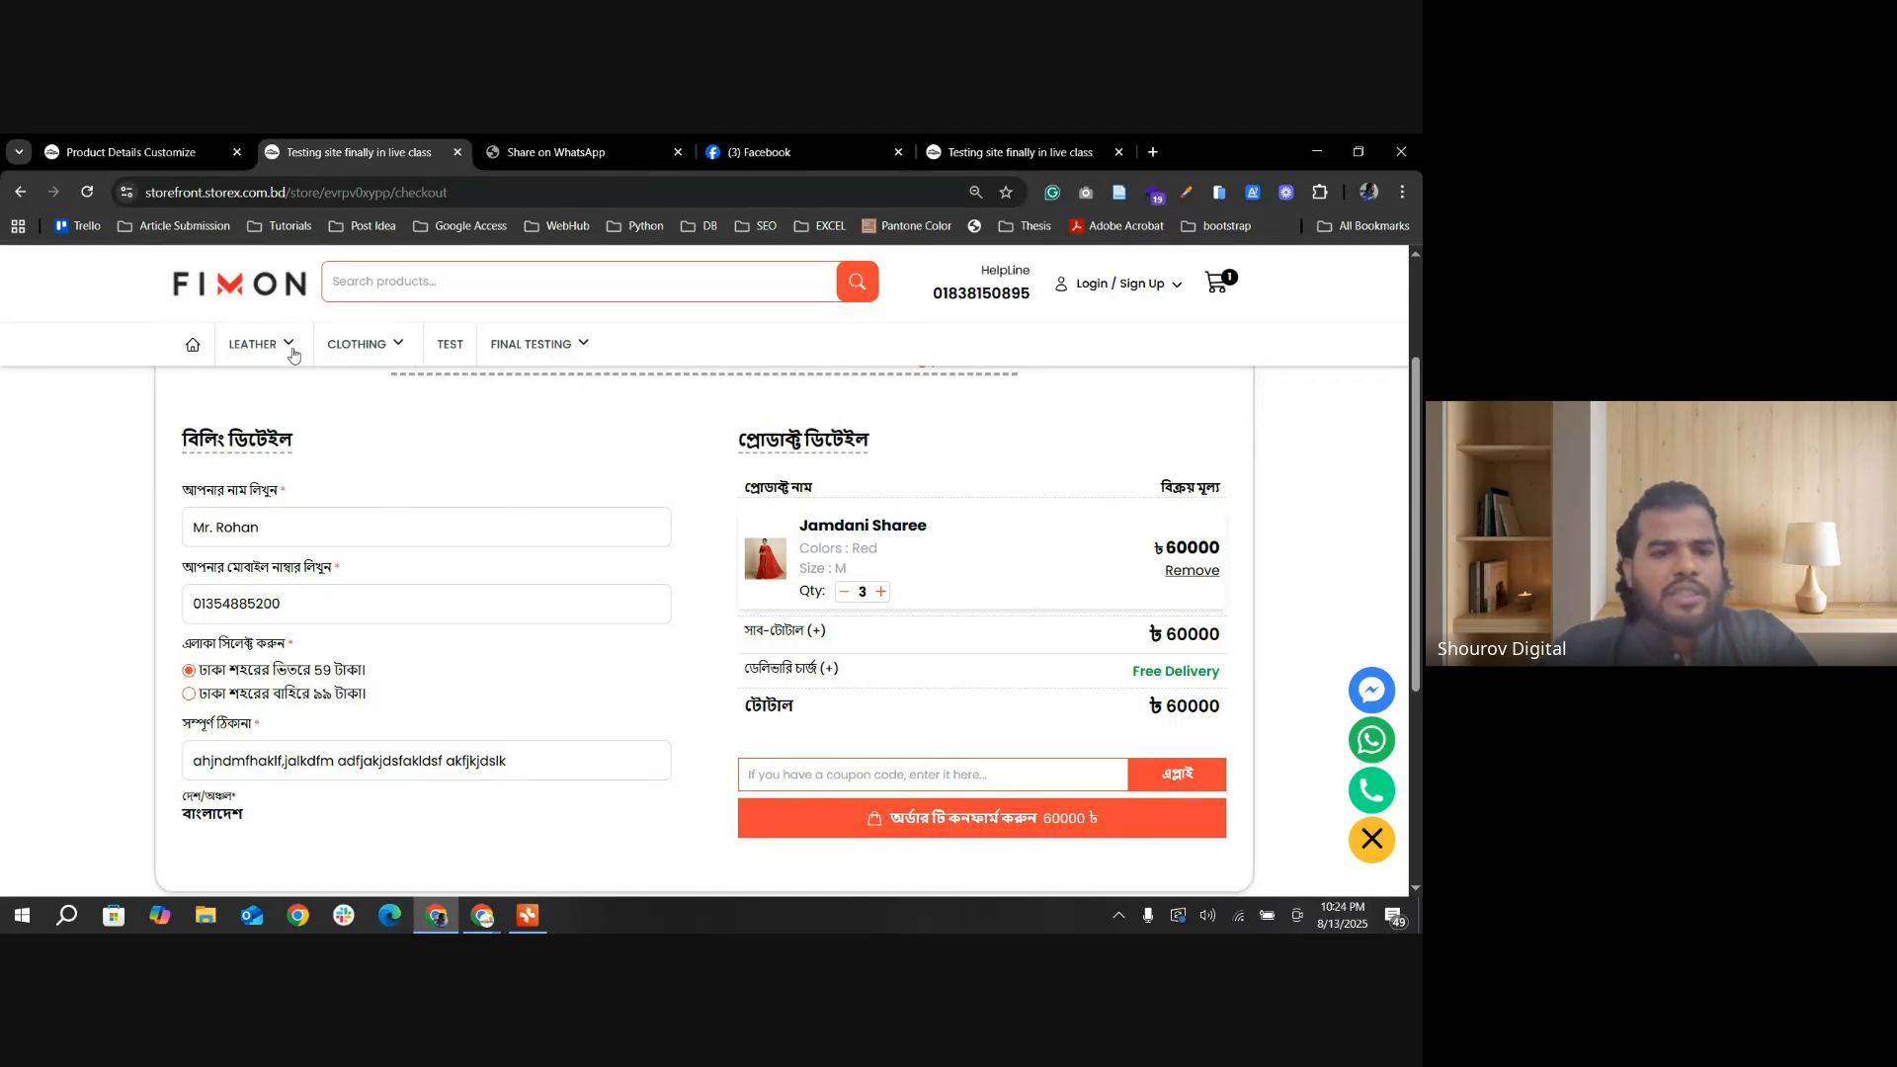
Step: Highlight the prefilled customer name and mobile number in the checkout billing details
triple_click(264, 524)
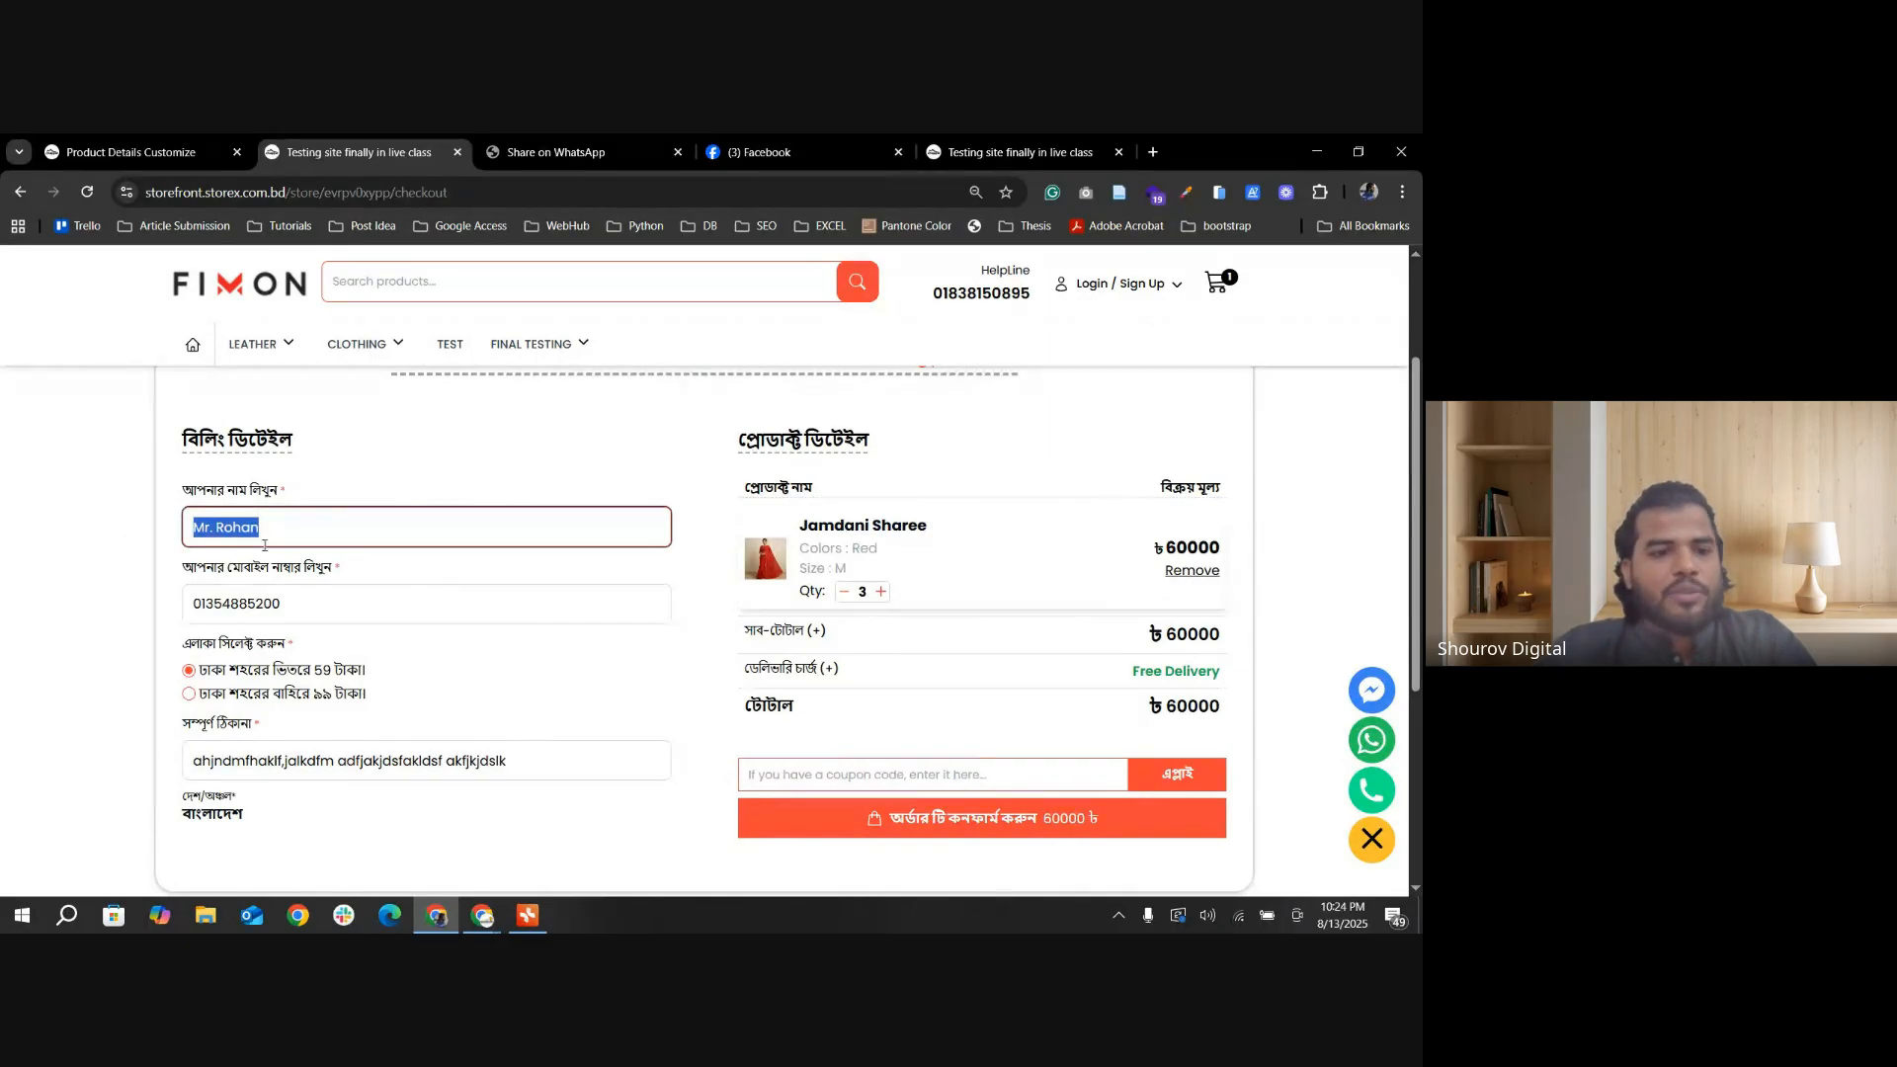
left_click(315, 530)
left_click_drag(306, 533, 169, 539)
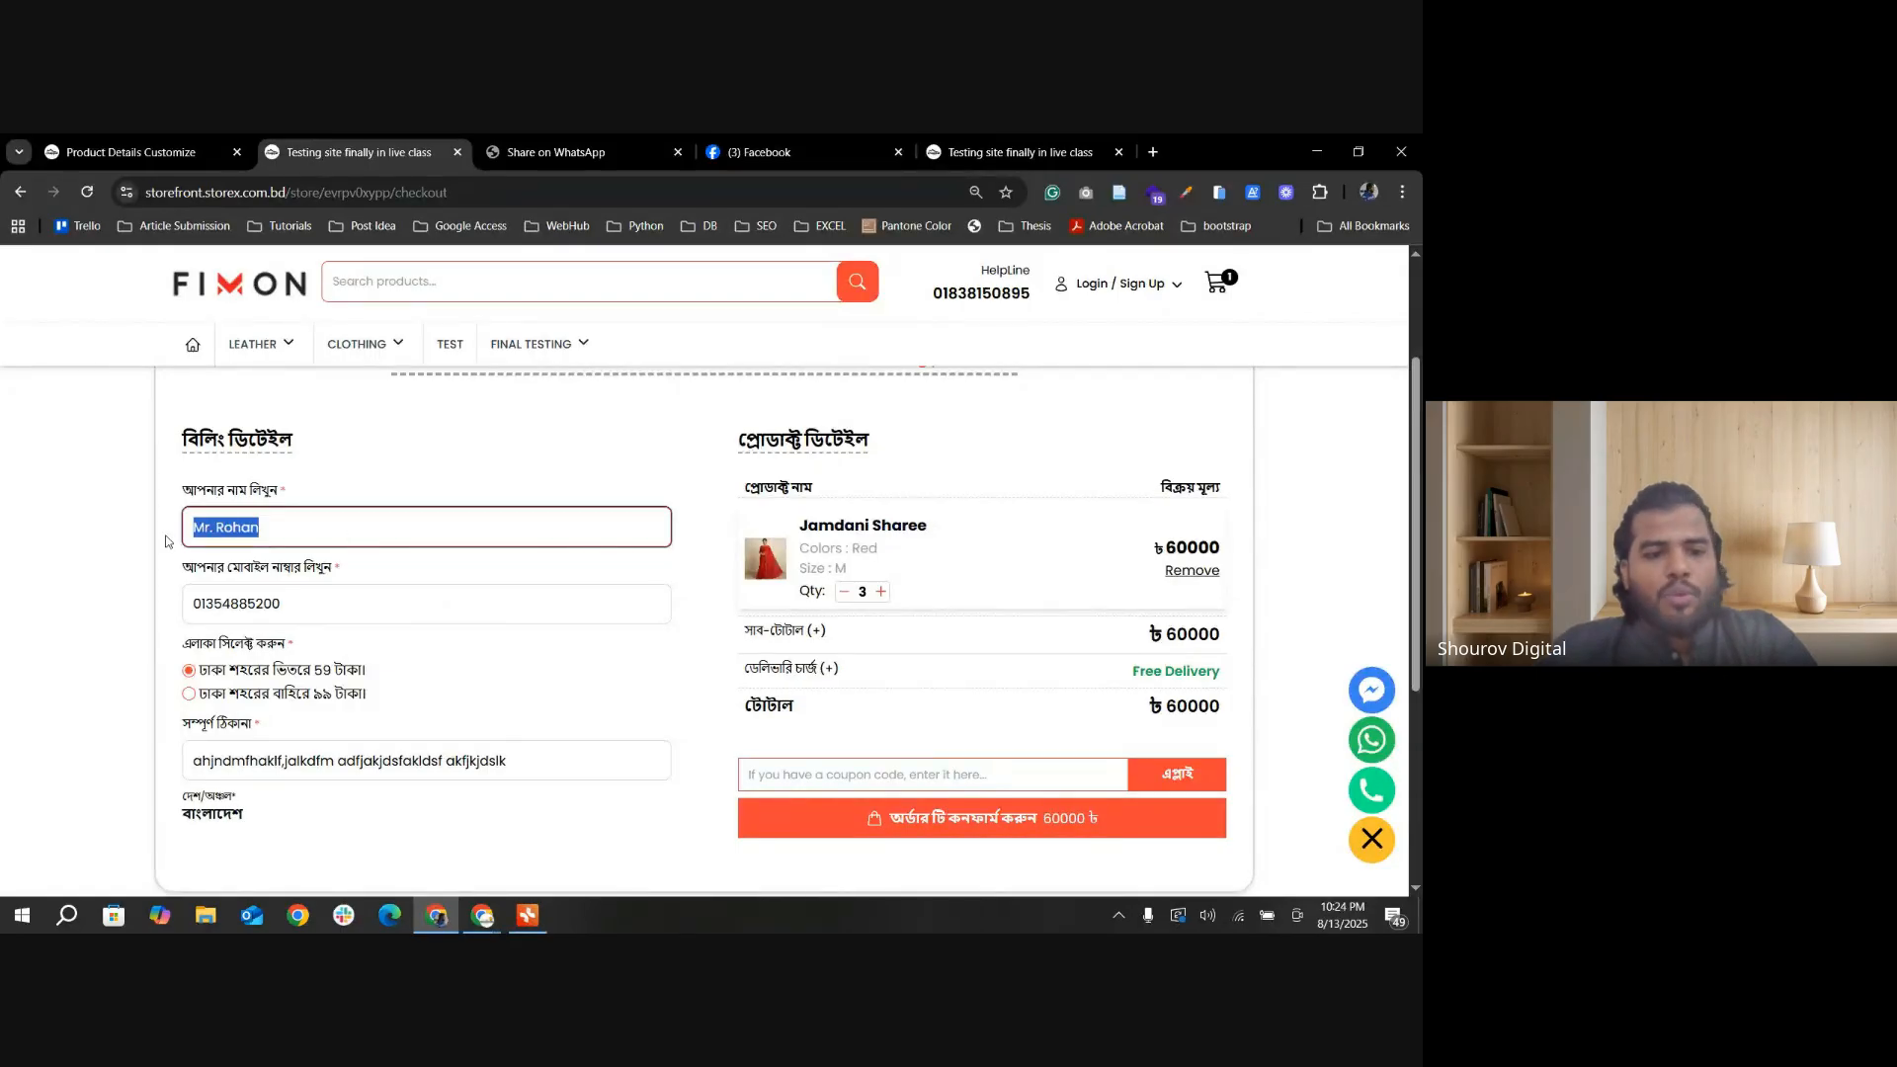
key("Tab")
left_click(302, 608)
left_click_drag(306, 610, 181, 617)
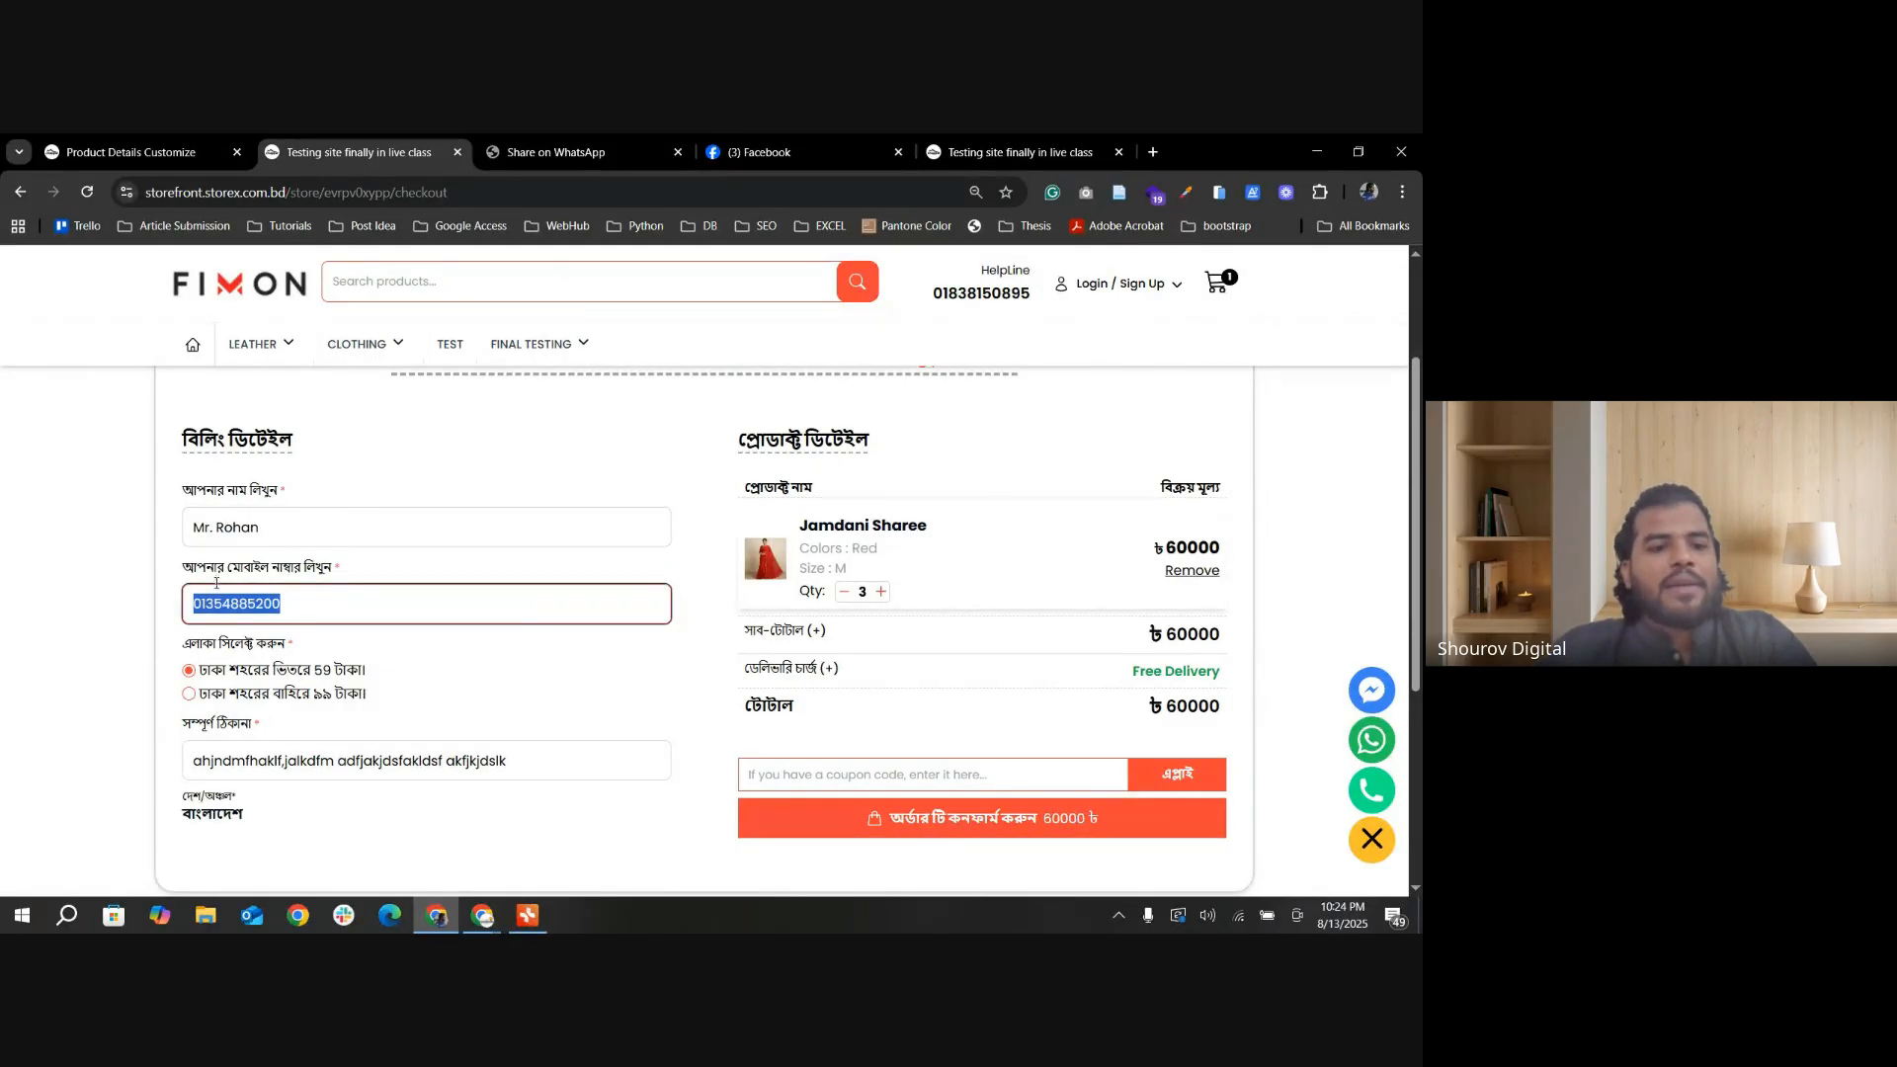
left_click_drag(296, 533, 185, 534)
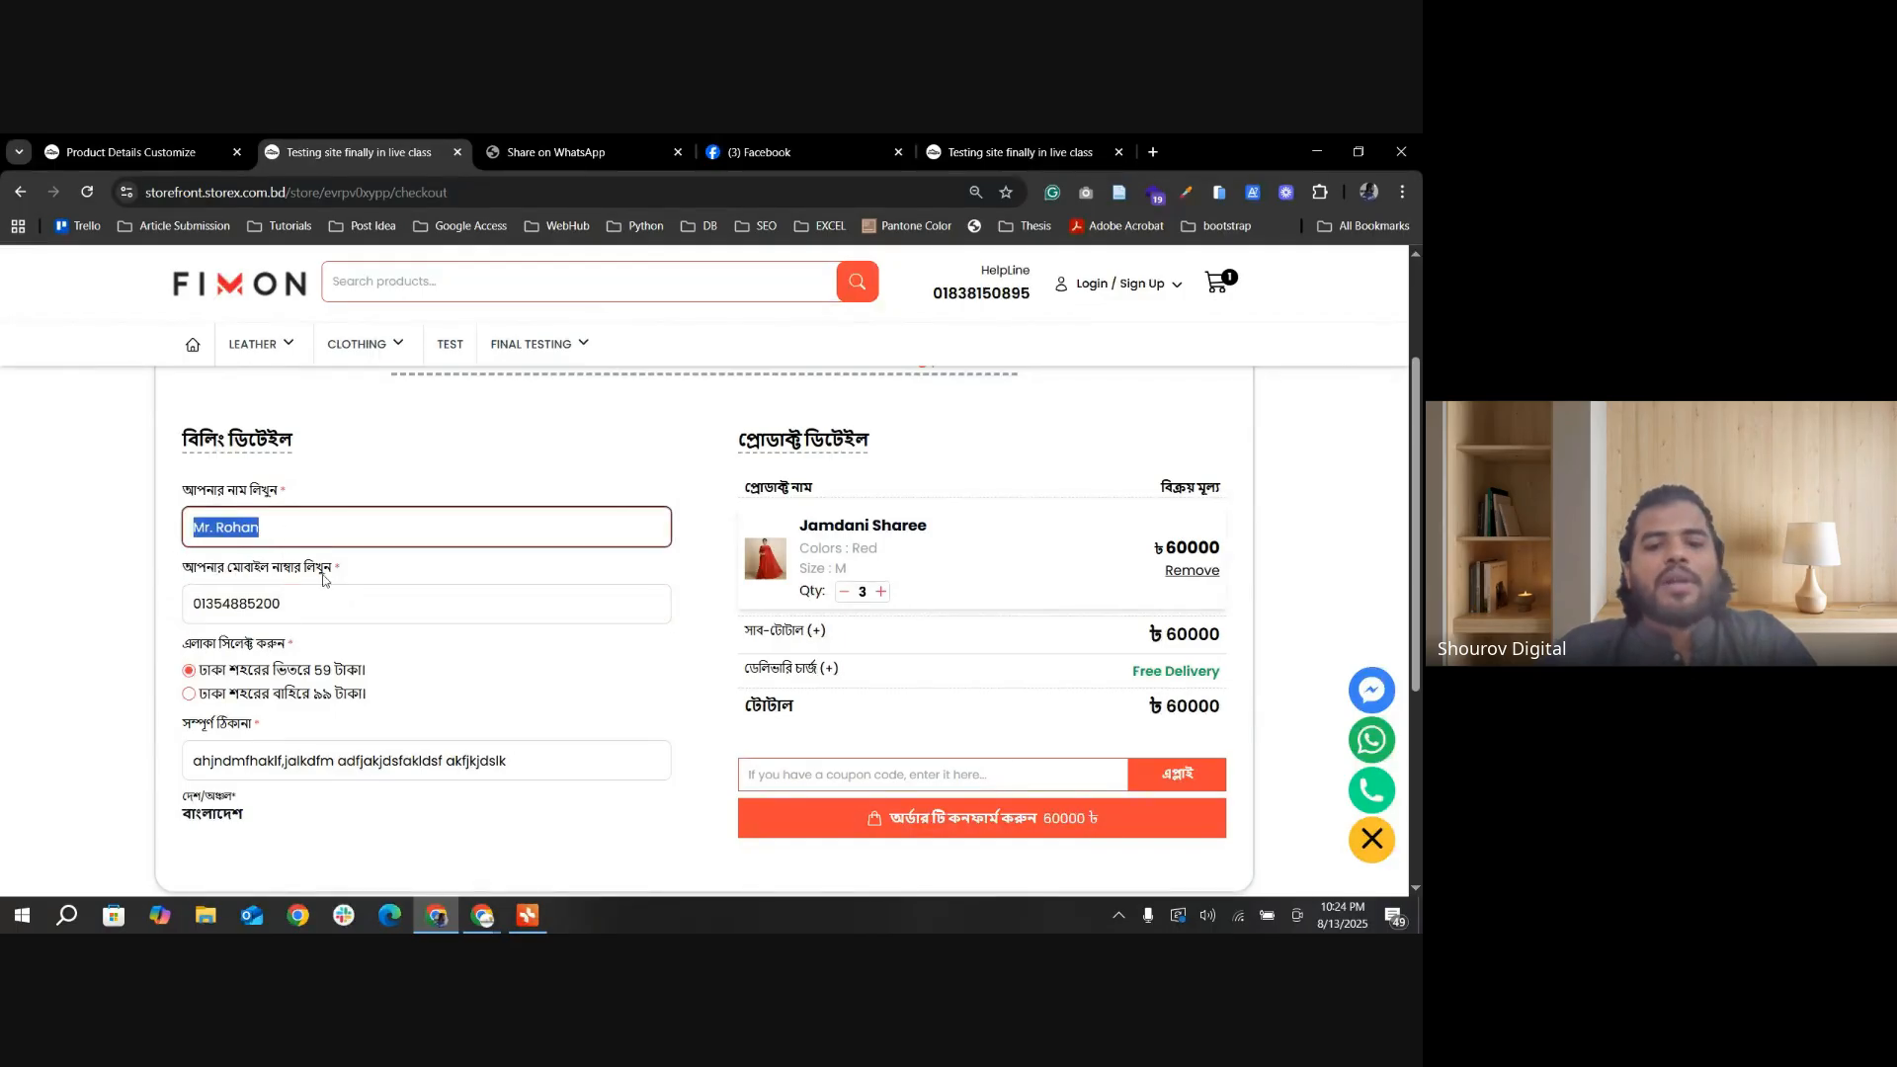
left_click(321, 603)
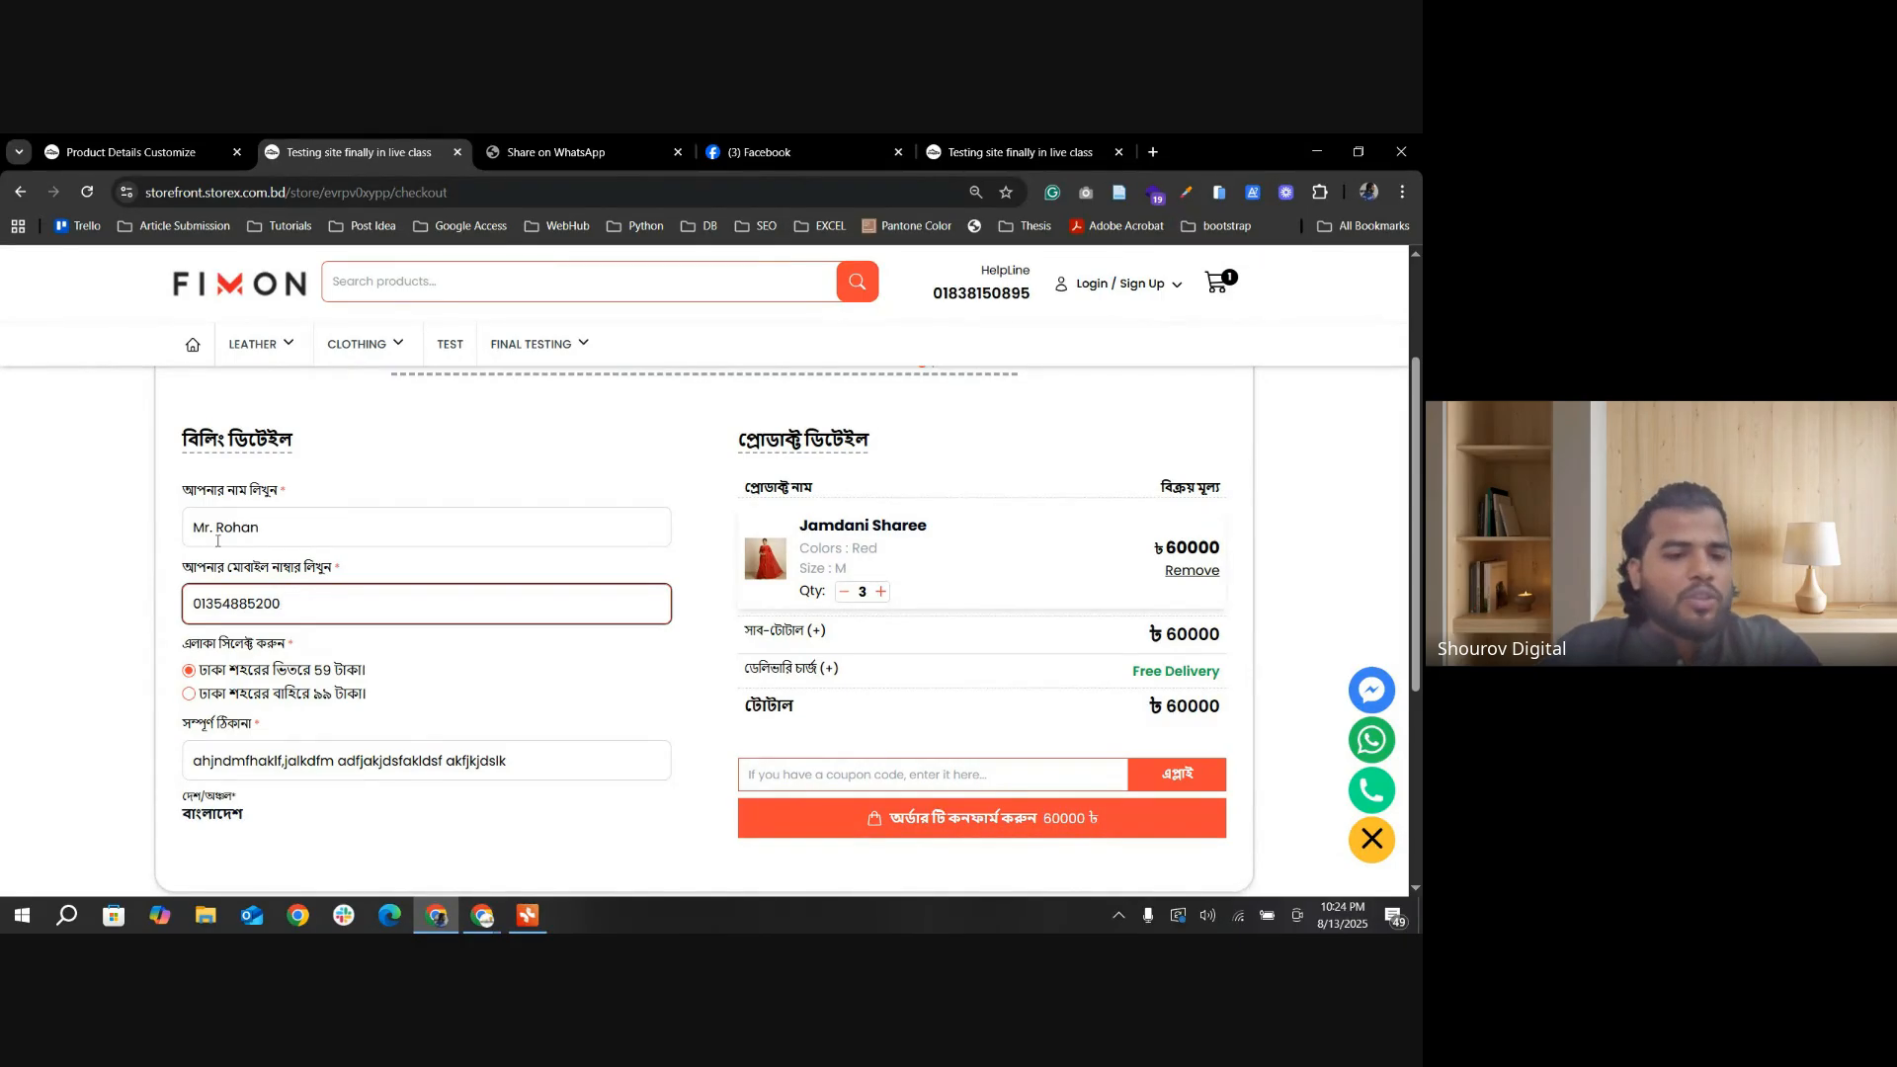
triple_click(291, 527)
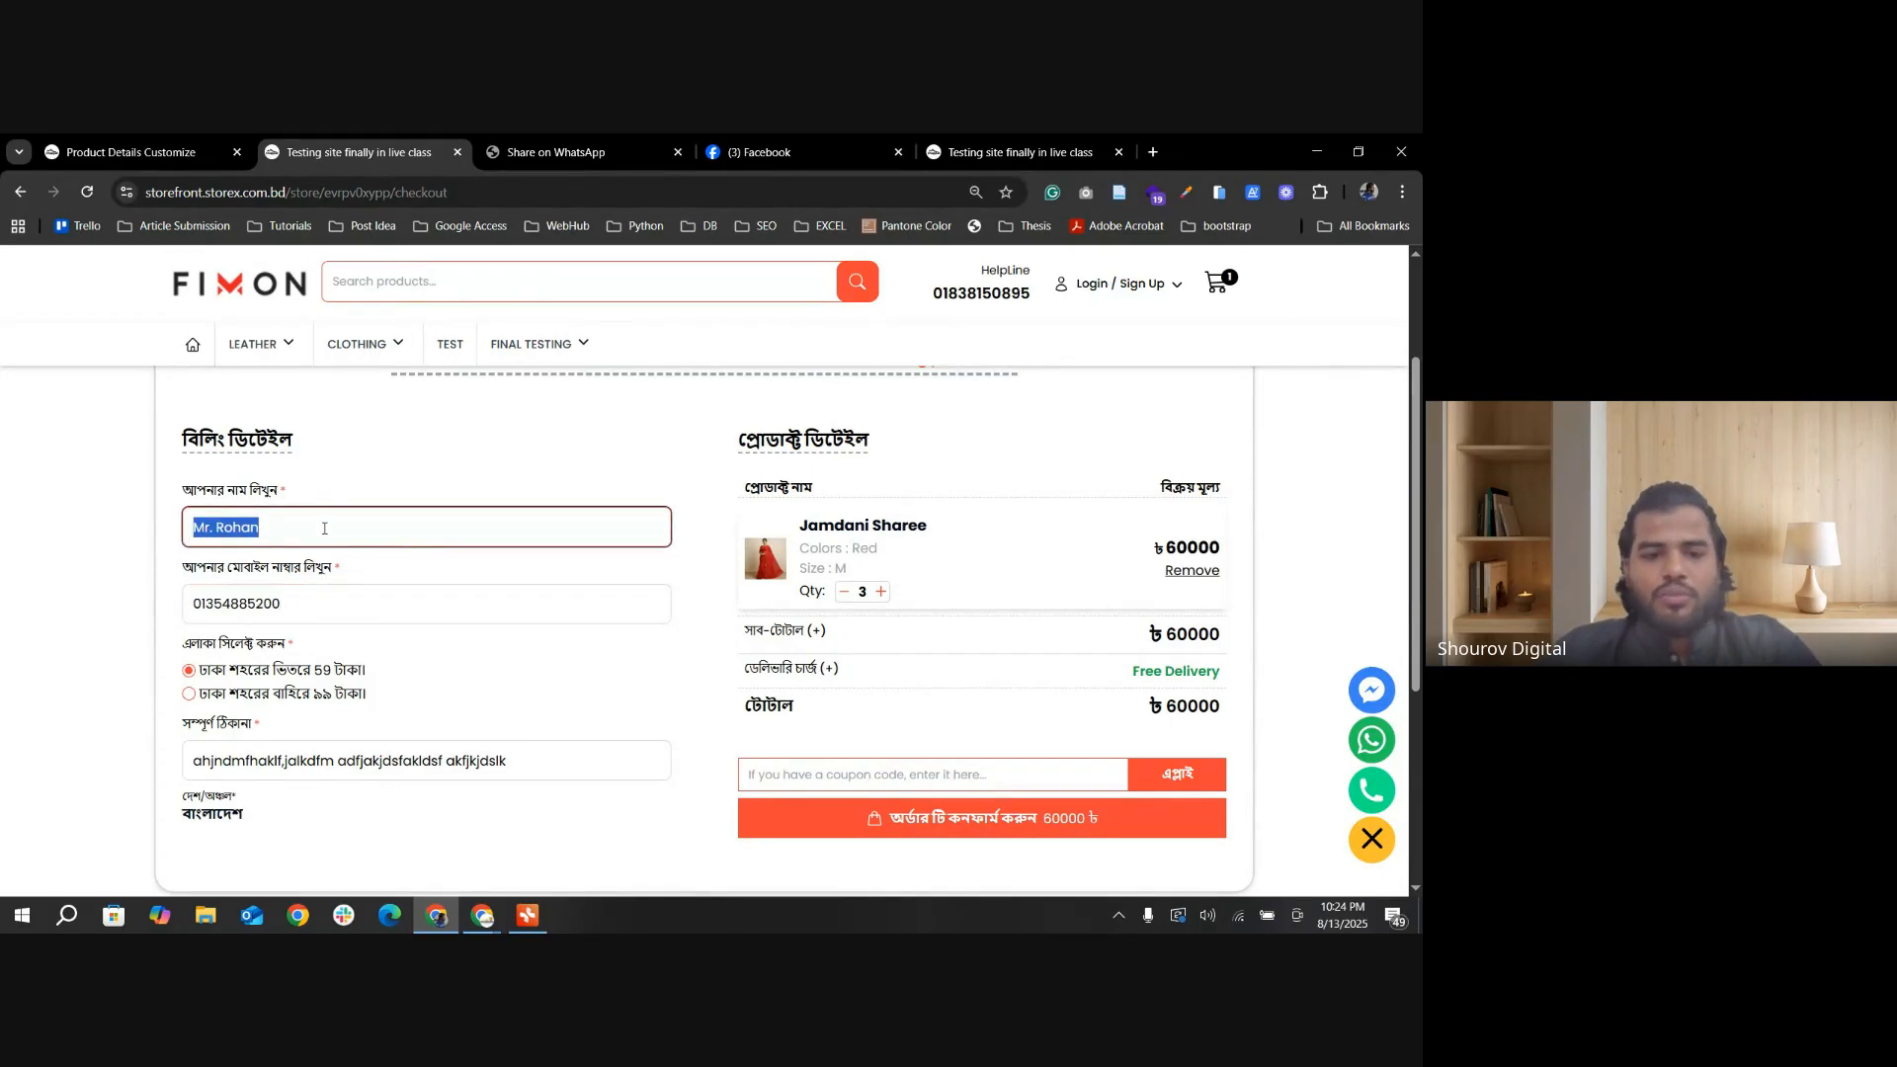
Step: Open the Checkout Page Design settings in the admin, turn off Billing Details Prefill From Data, and save the change
left_click(158, 154)
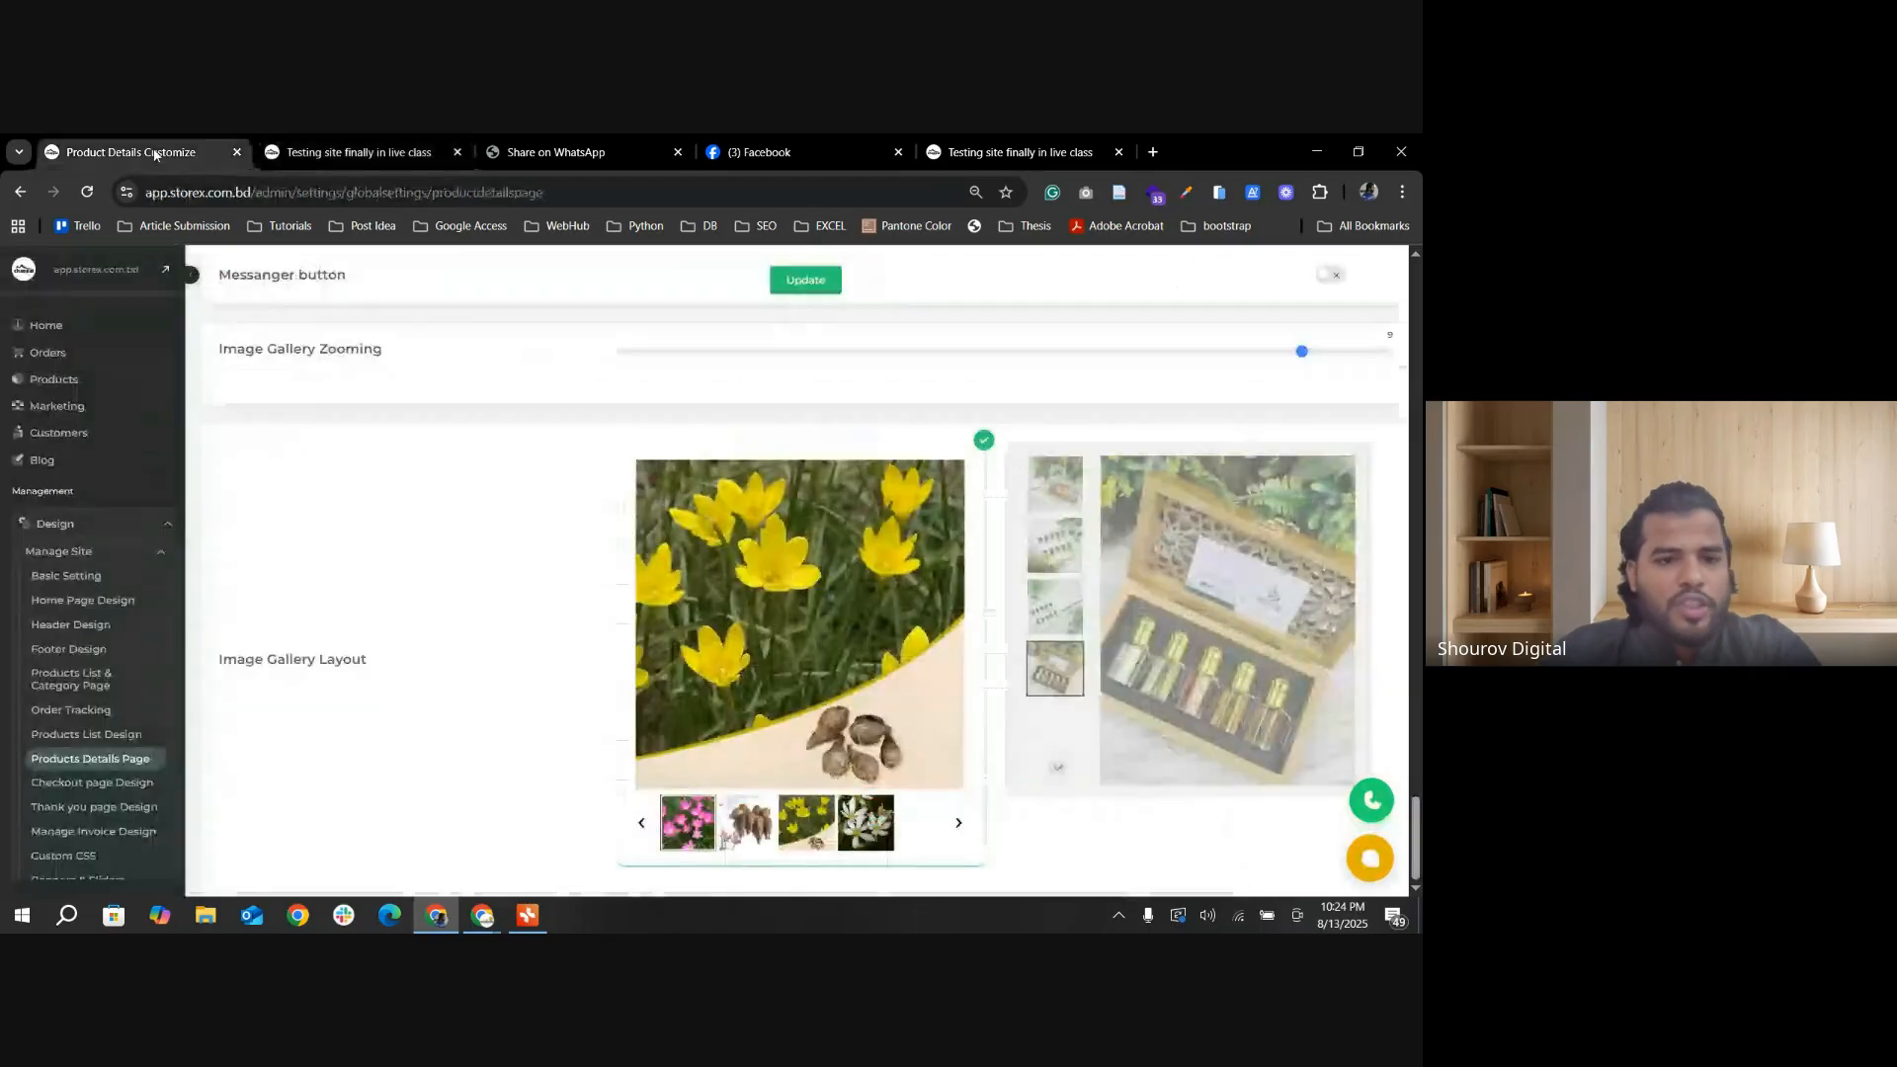
scroll(109, 692, "down", 1)
left_click(94, 691)
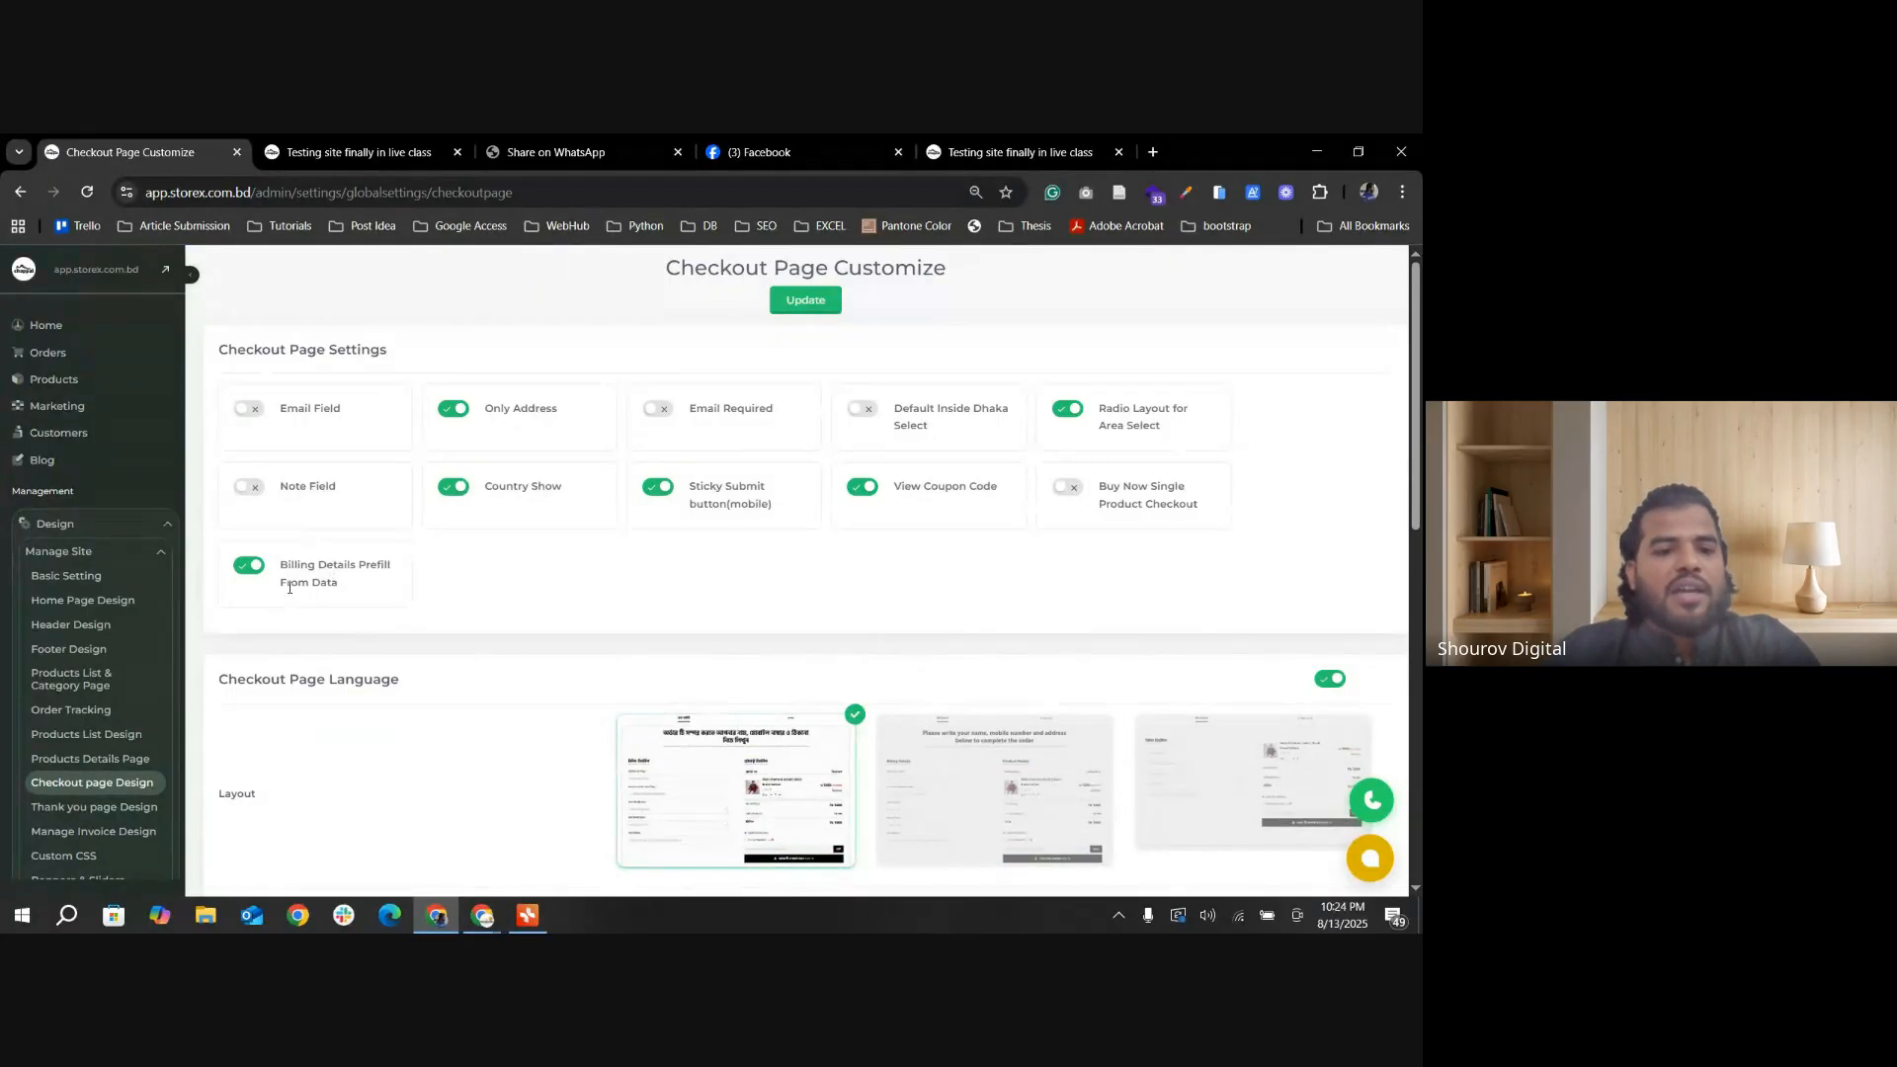
left_click(251, 566)
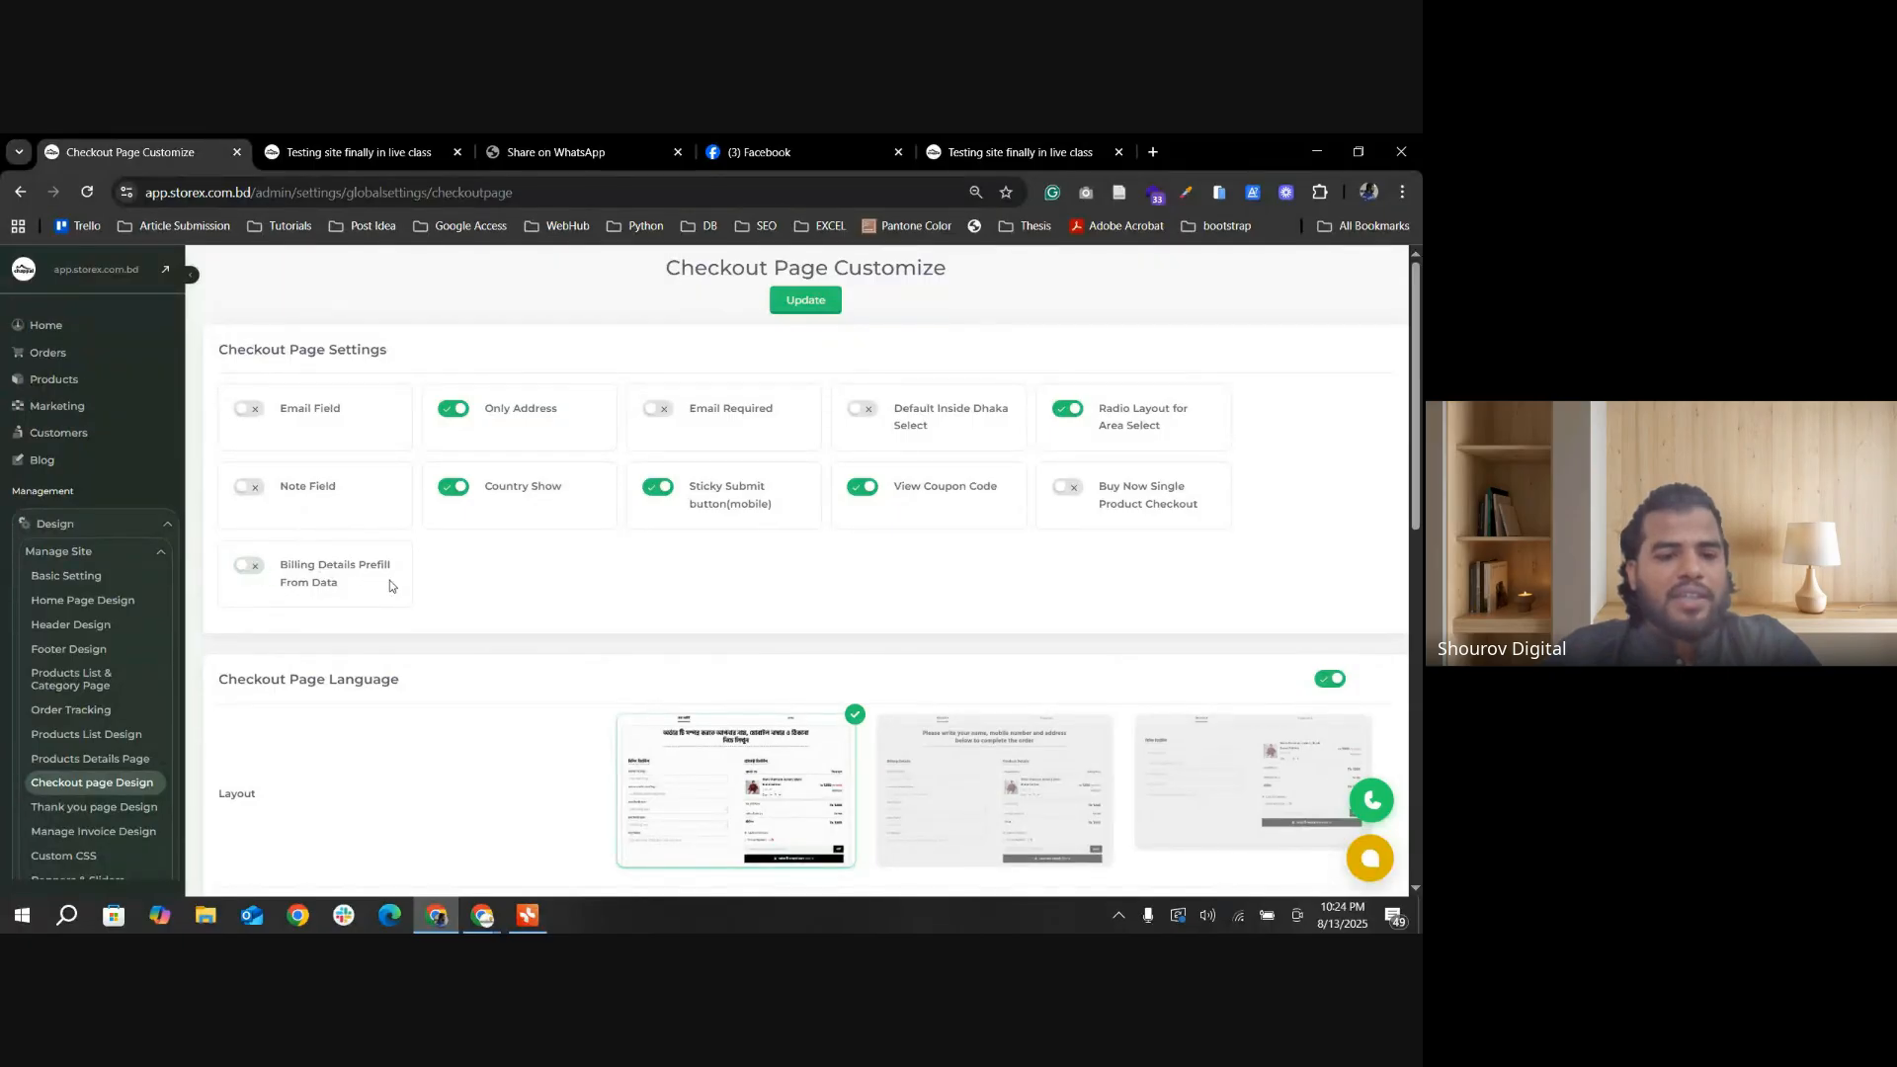
left_click(805, 304)
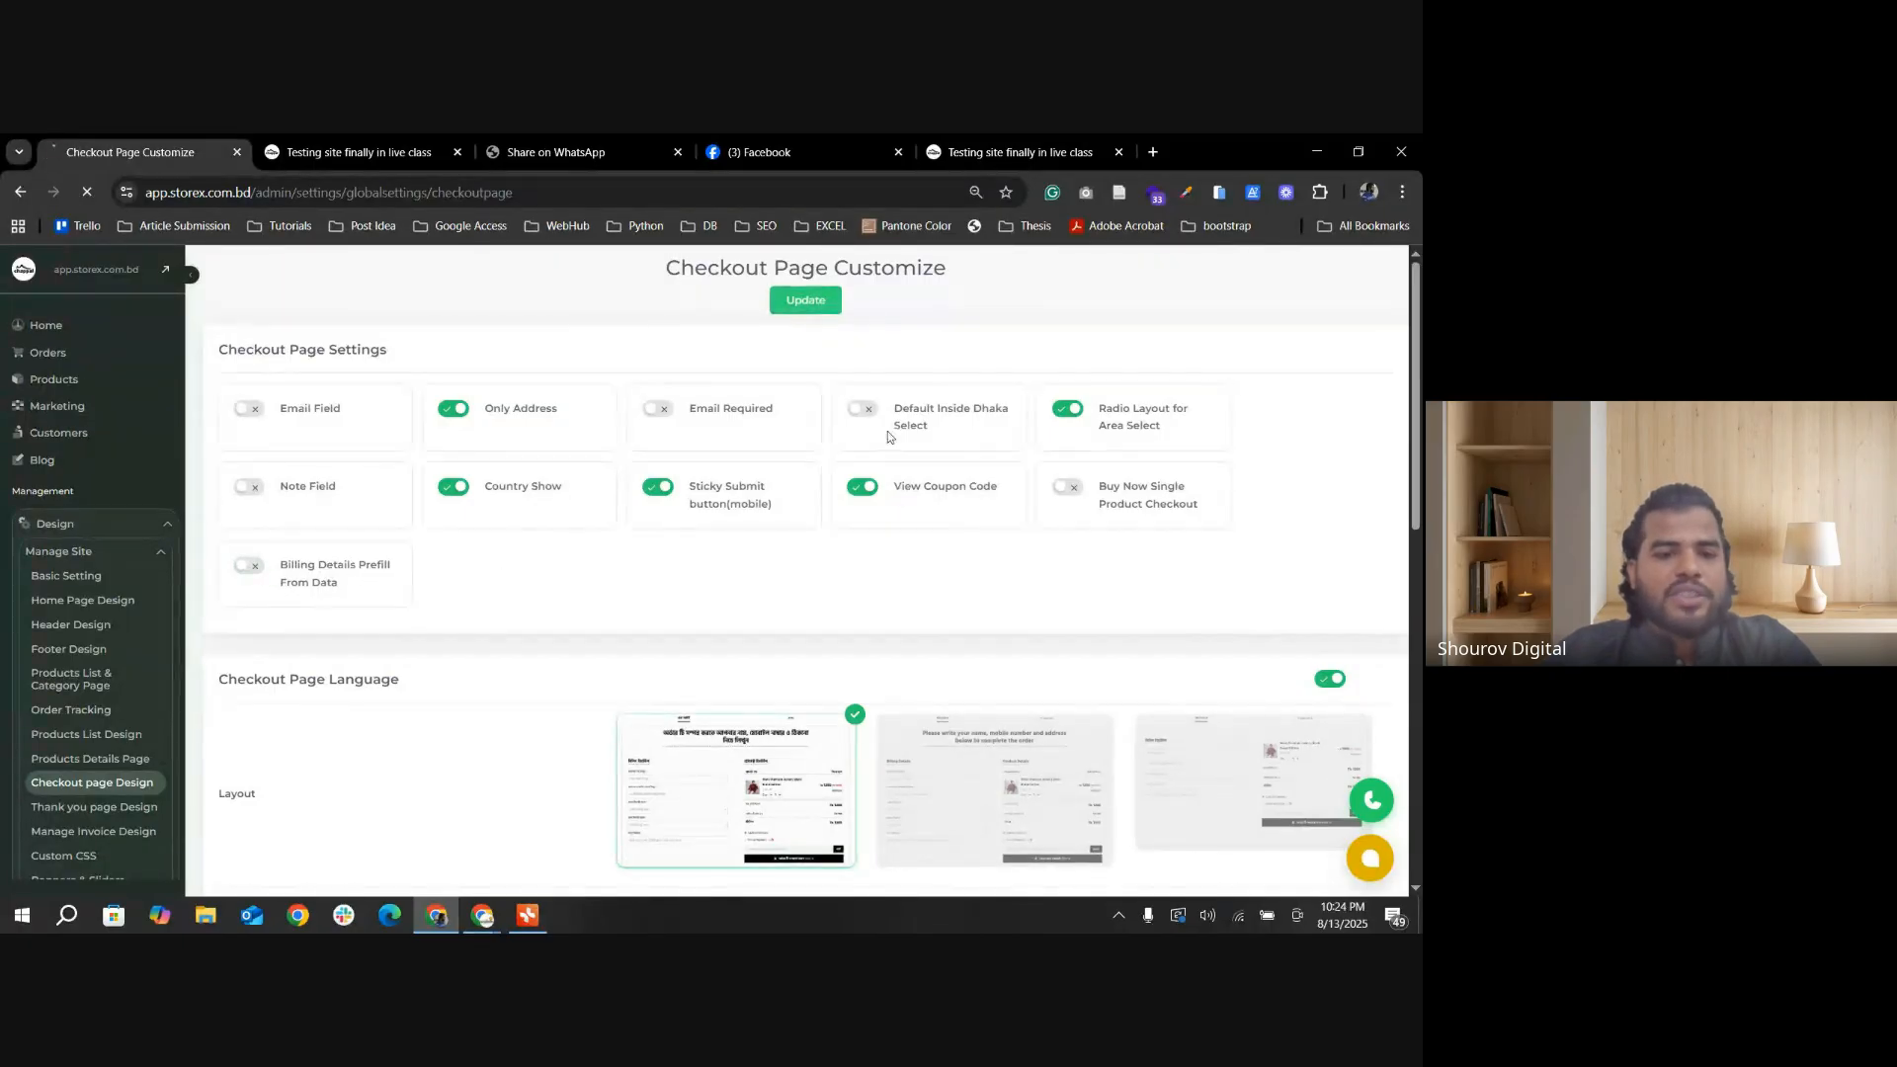
Step: Reload the storefront checkout page, check the billing fields without prefill, and select the inside-Dhaka delivery area
left_click(350, 154)
left_click(87, 192)
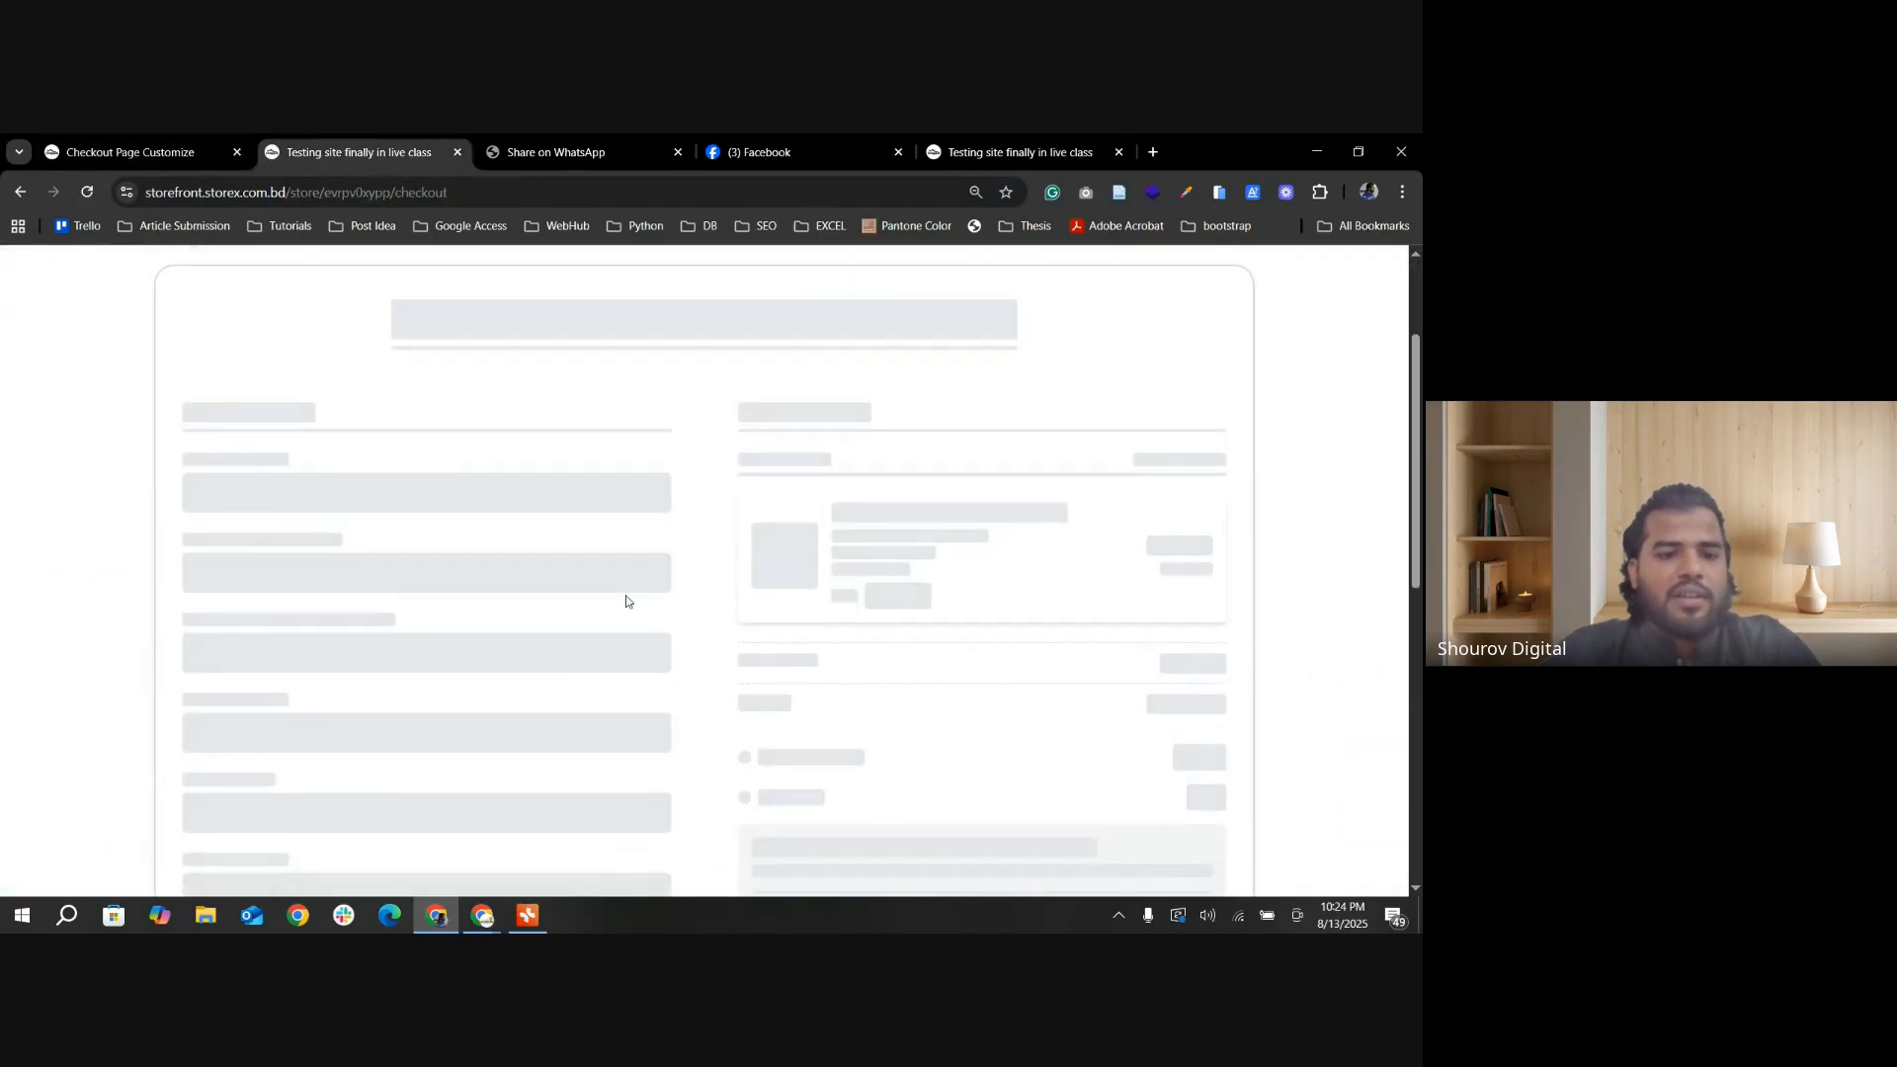
left_click(231, 529)
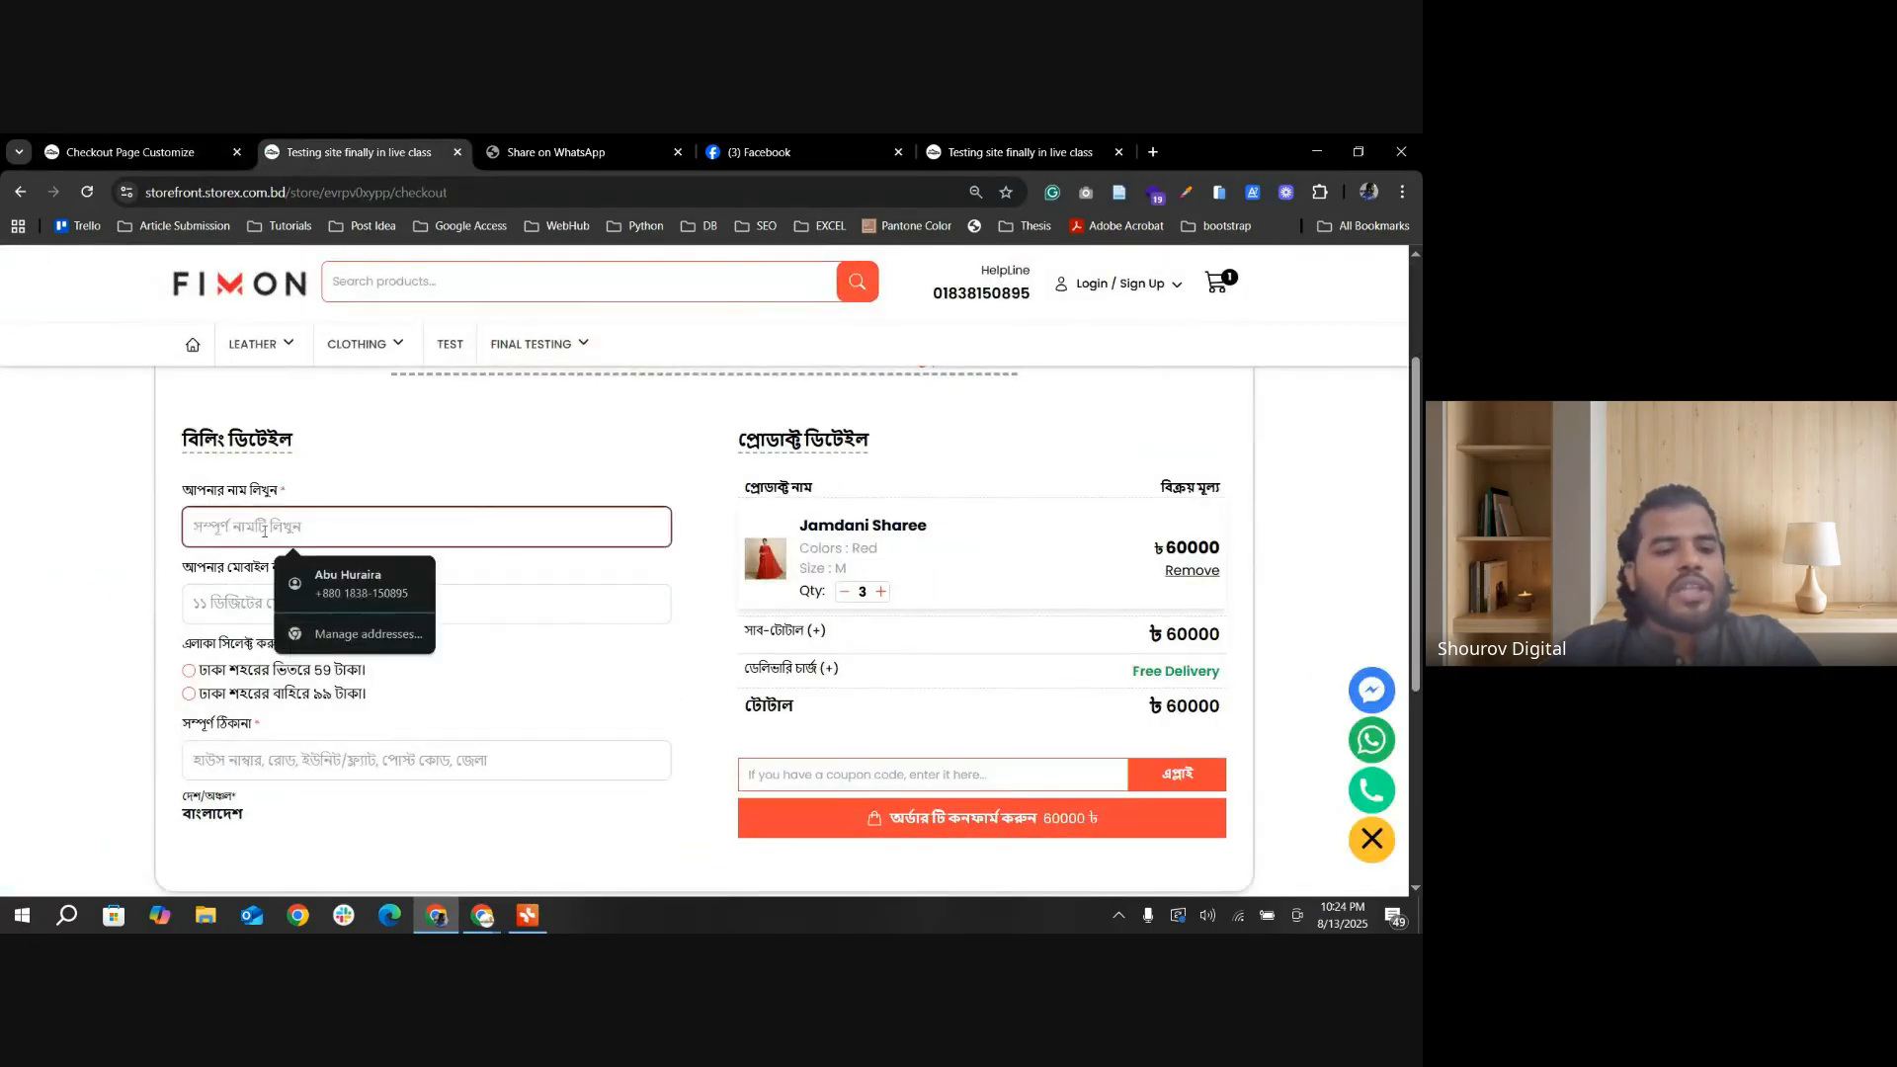
left_click(230, 604)
left_click(228, 670)
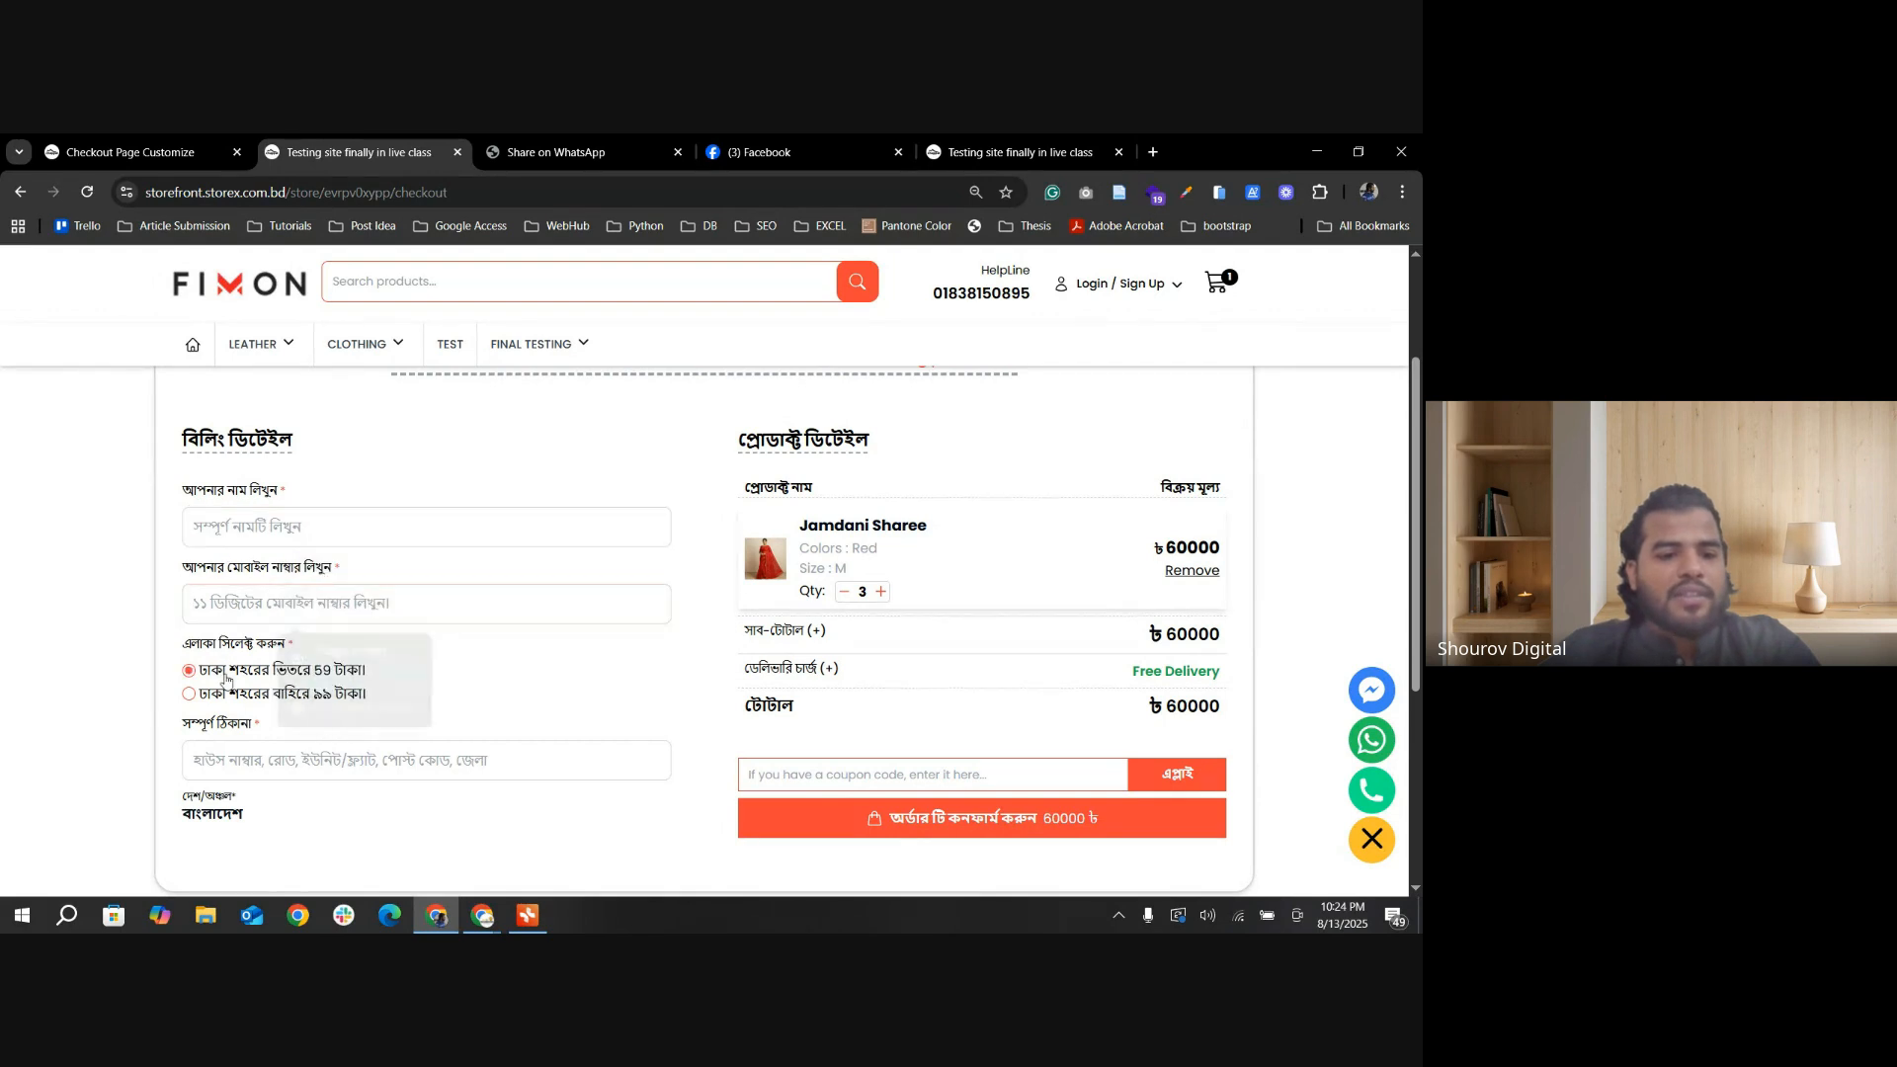
left_click(229, 759)
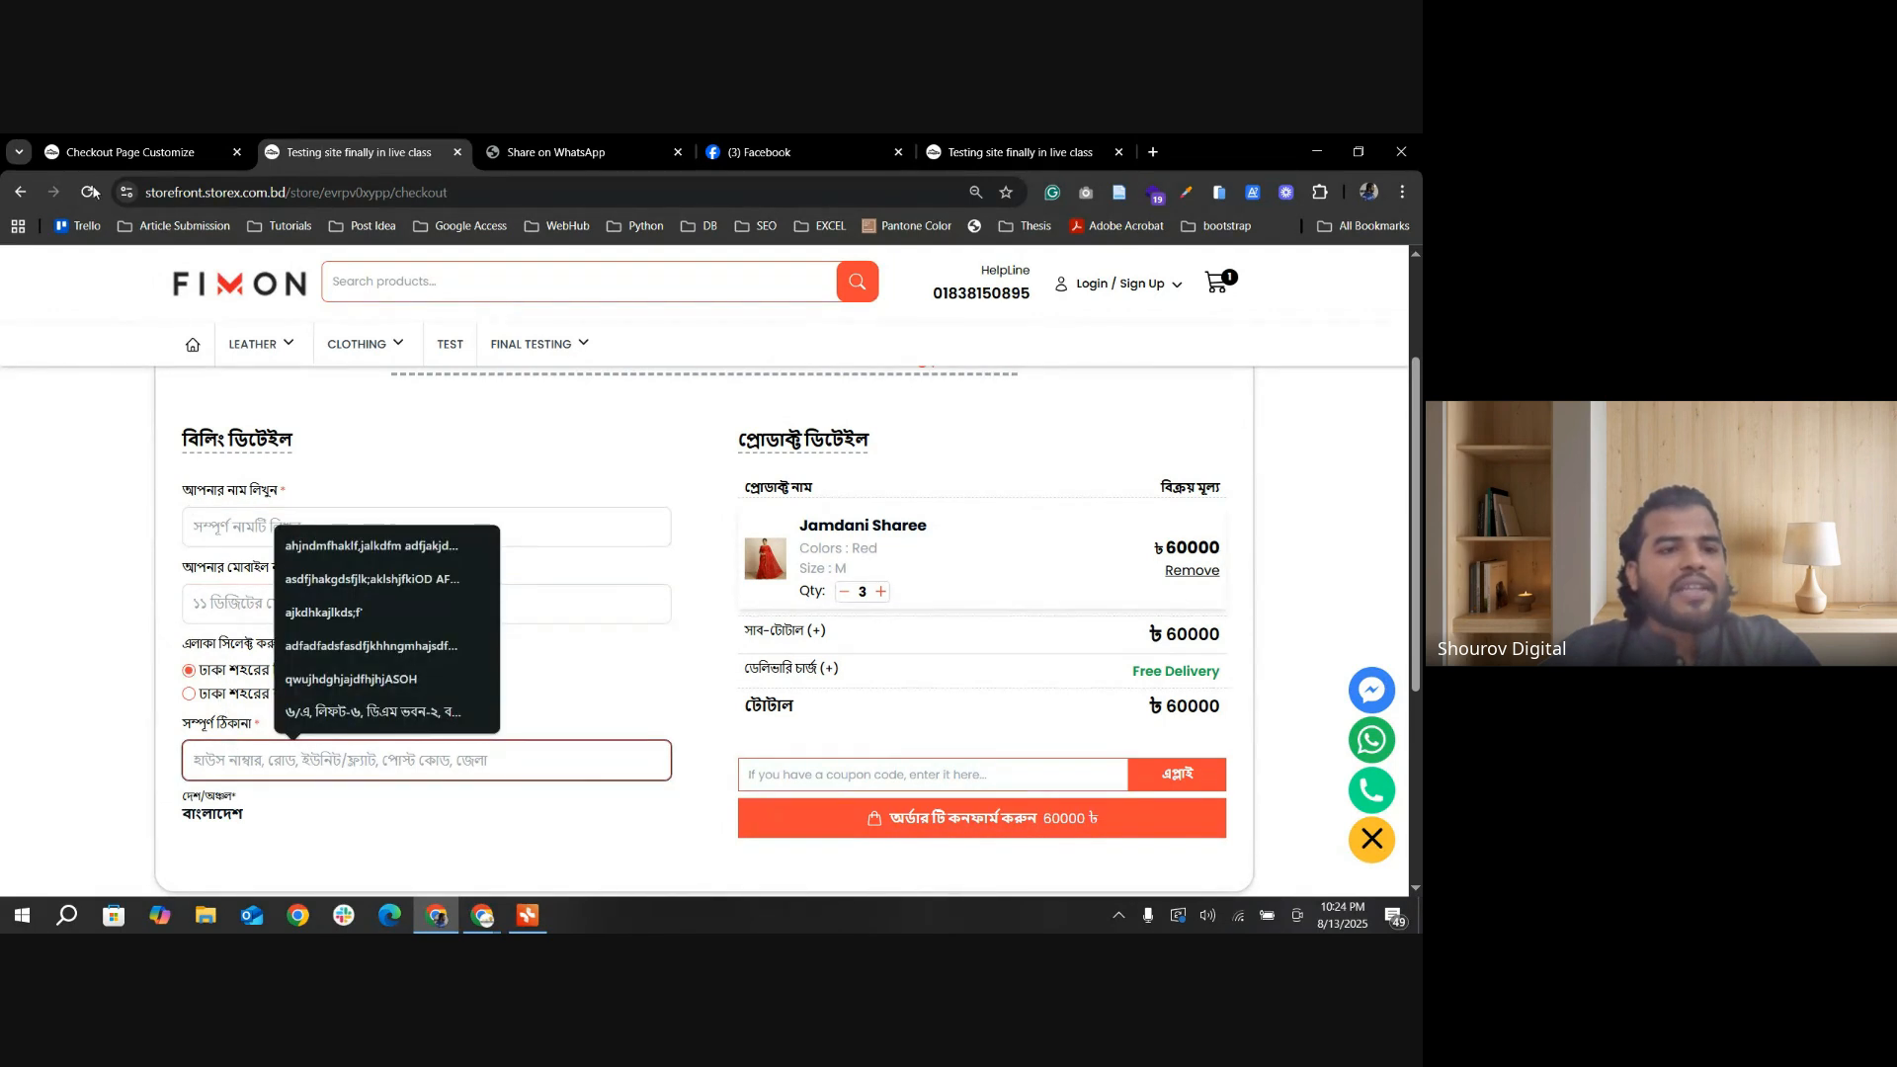
Step: Turn on Billing Details Prefill From Data in the checkout settings, save it, and return to the checkout page's name field
left_click(120, 155)
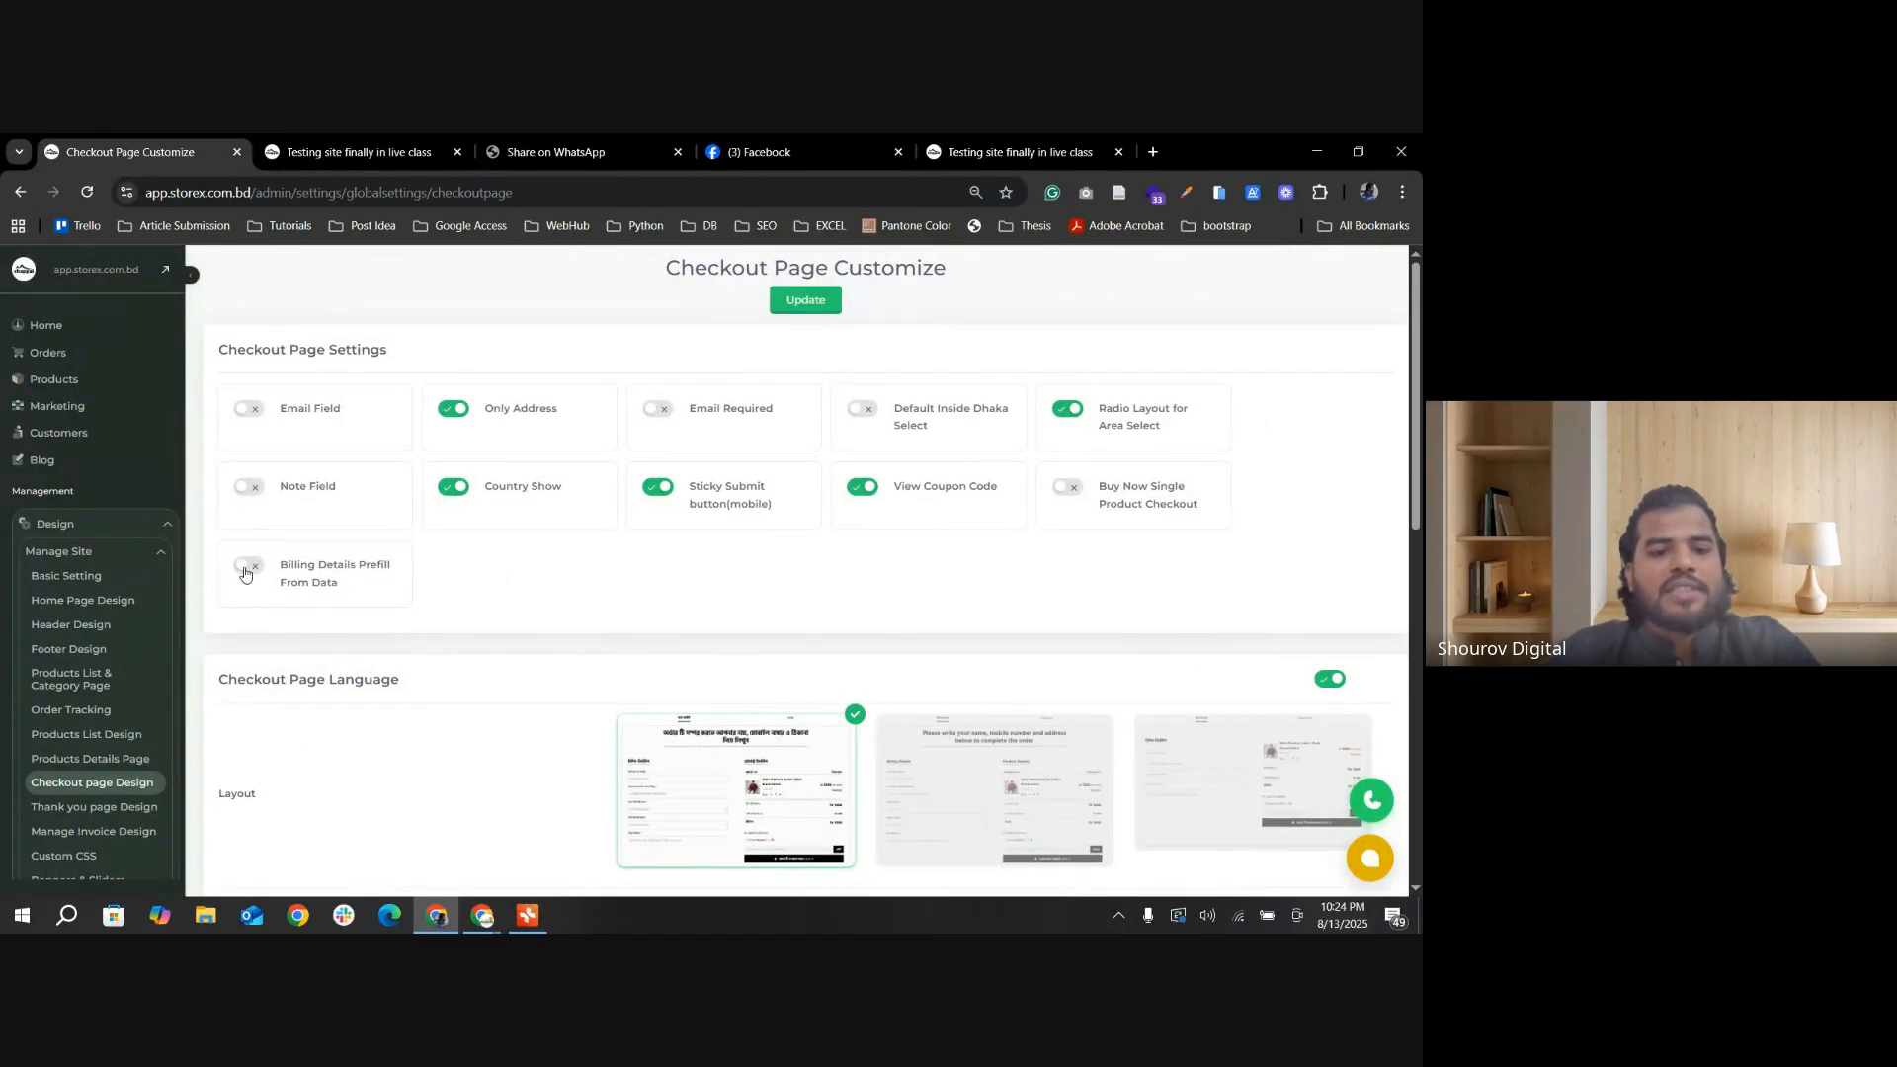
left_click(247, 569)
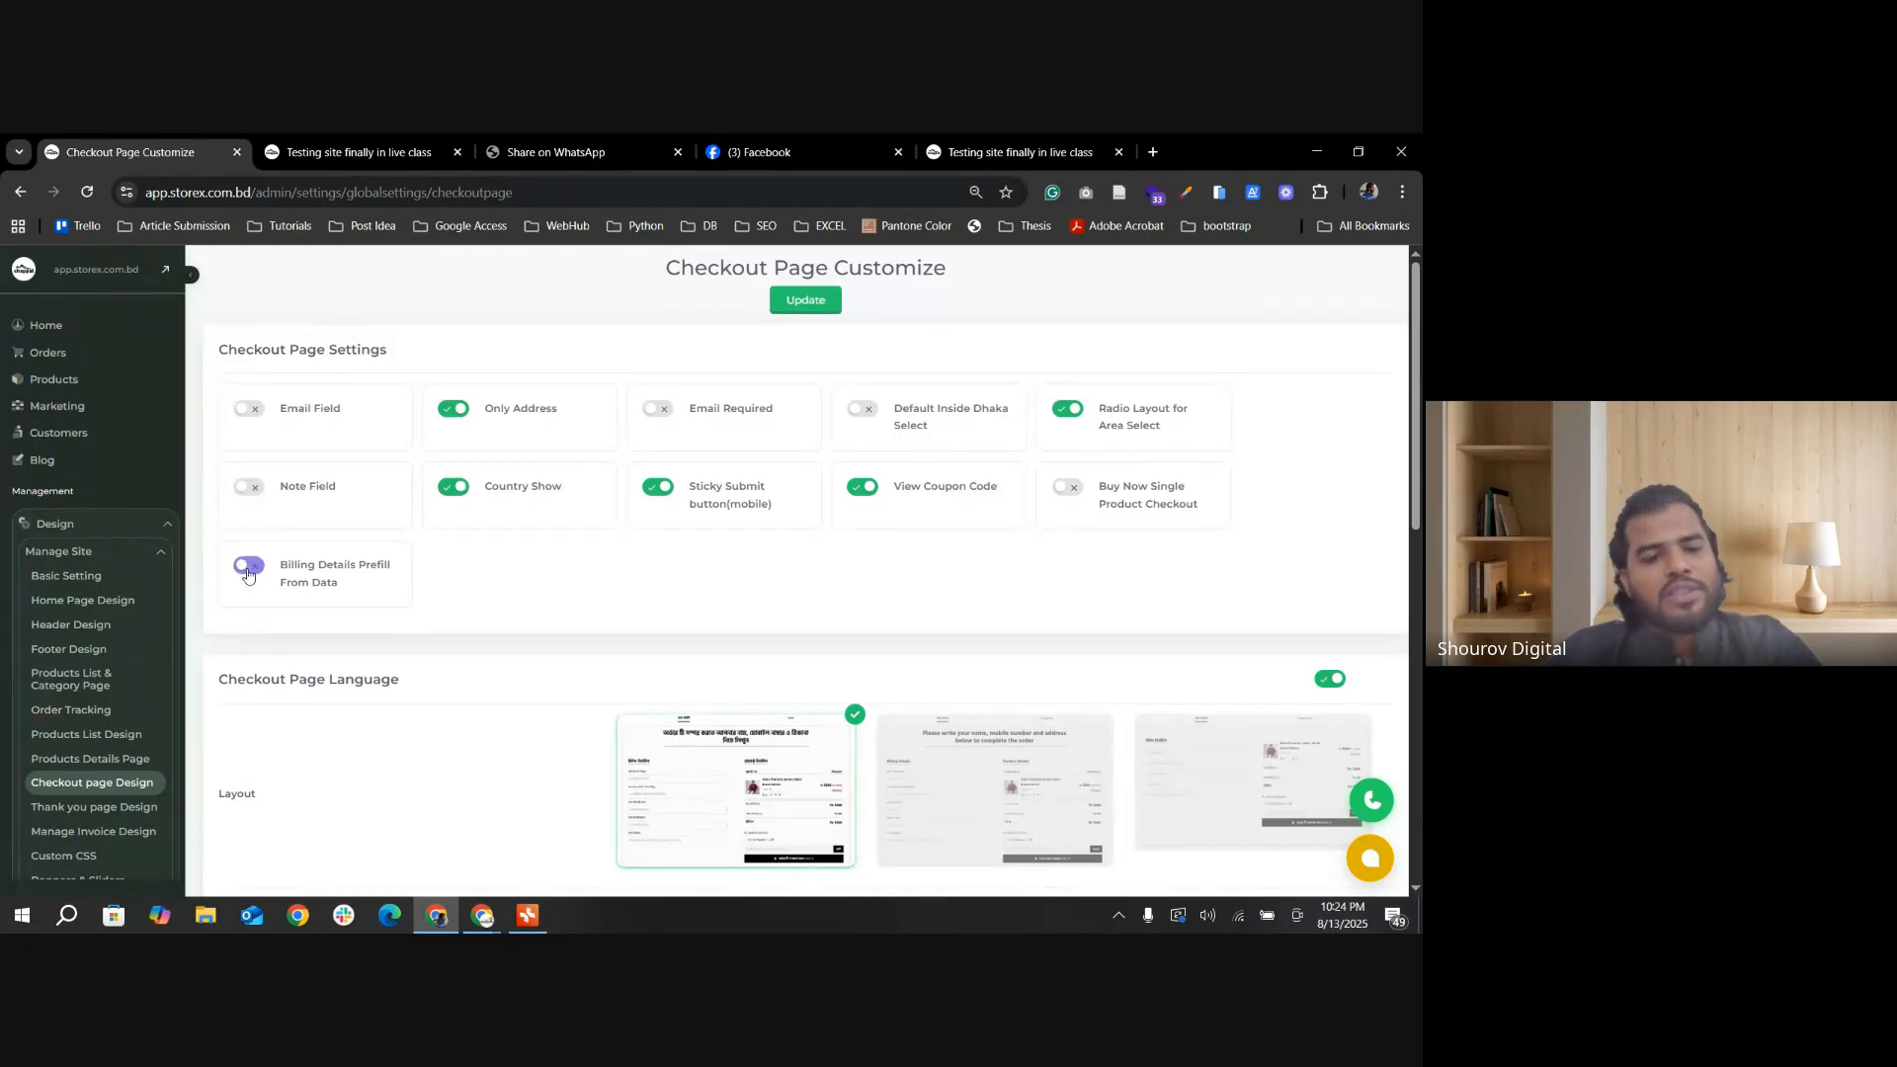
left_click(820, 310)
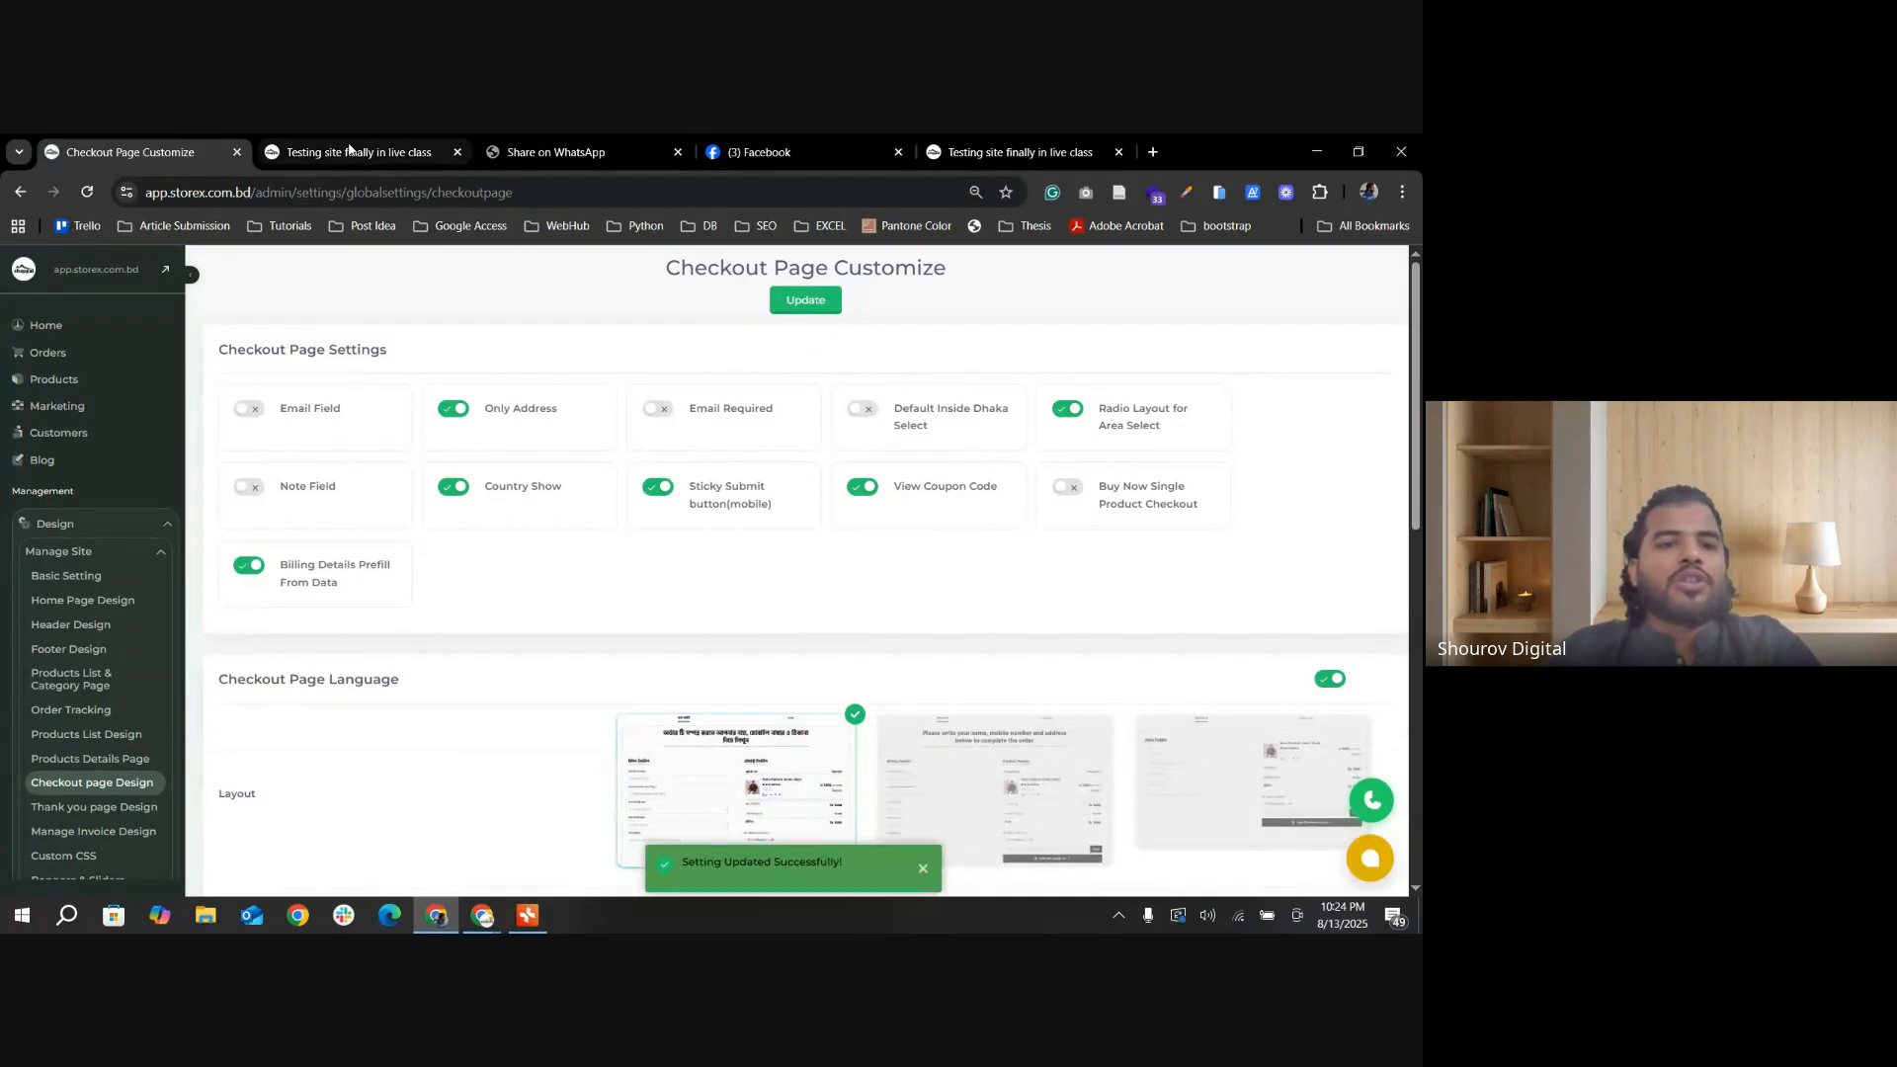
key("ctrl+Tab")
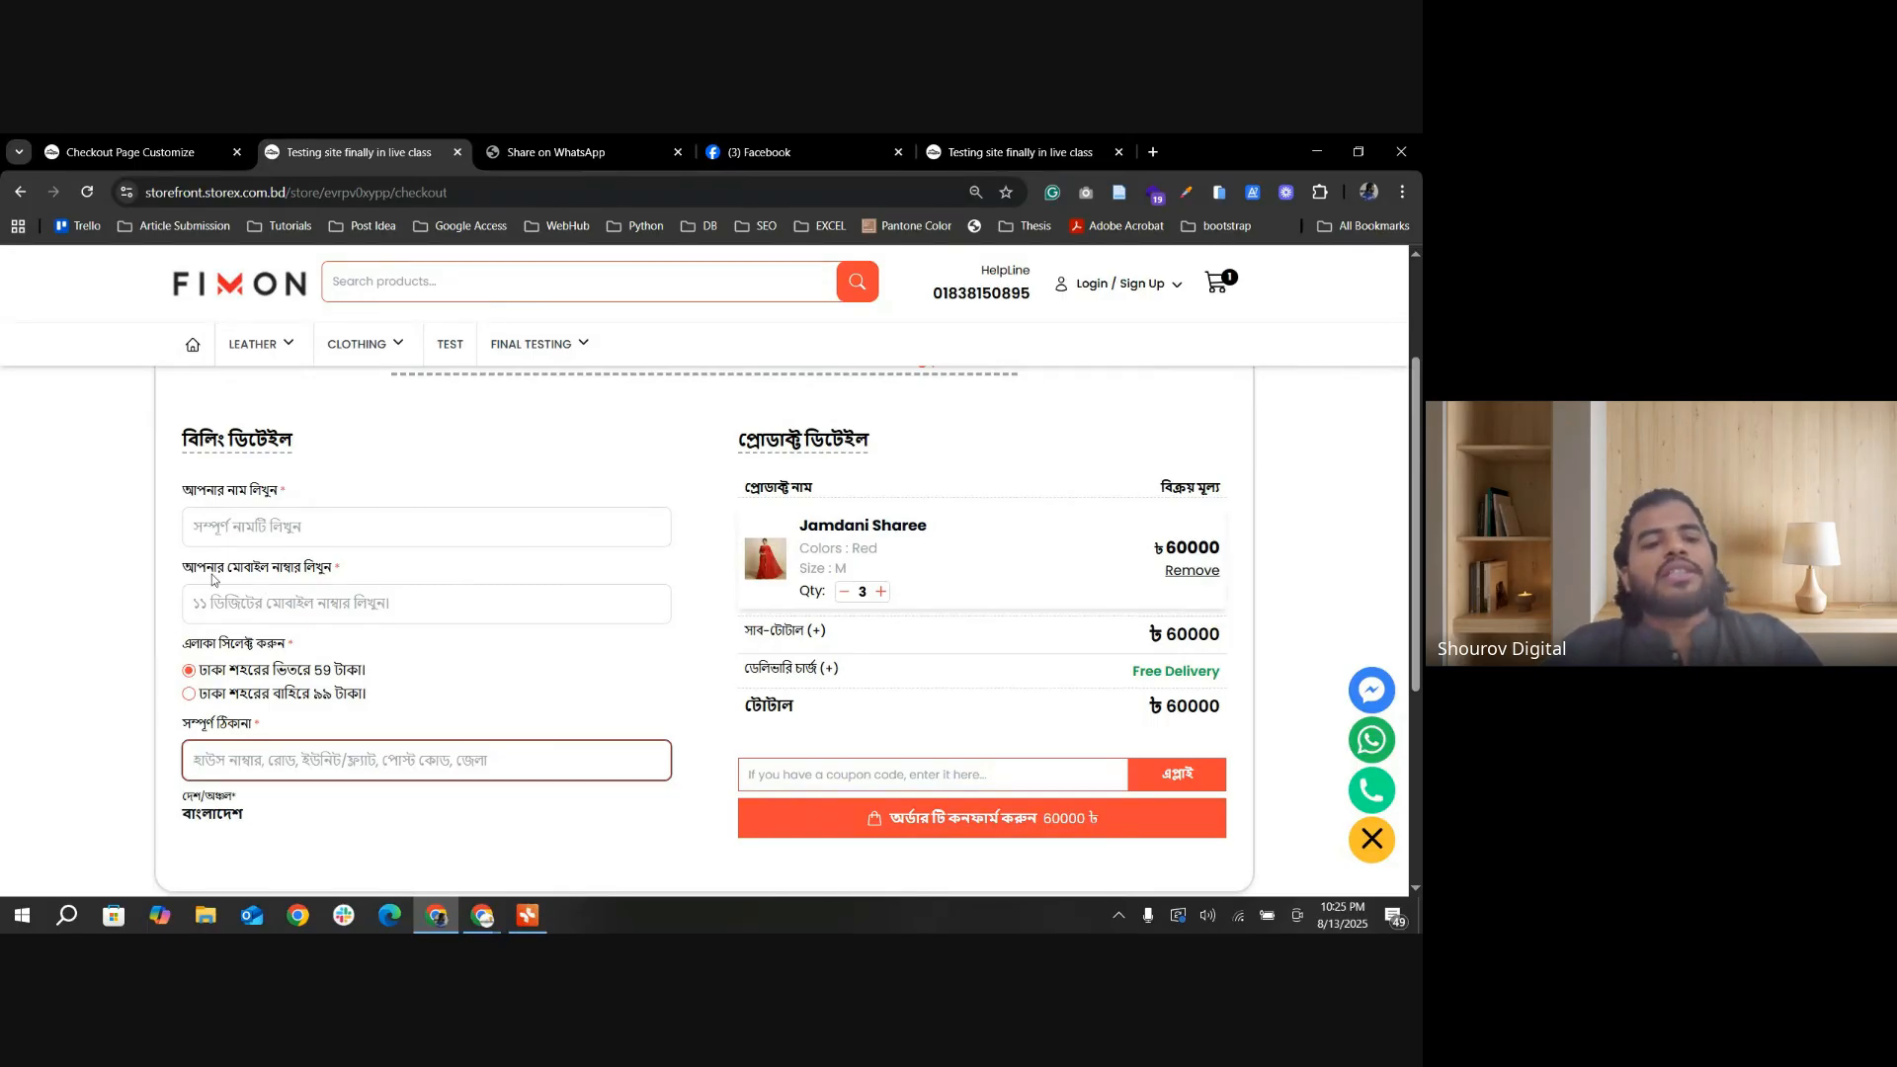
left_click(303, 526)
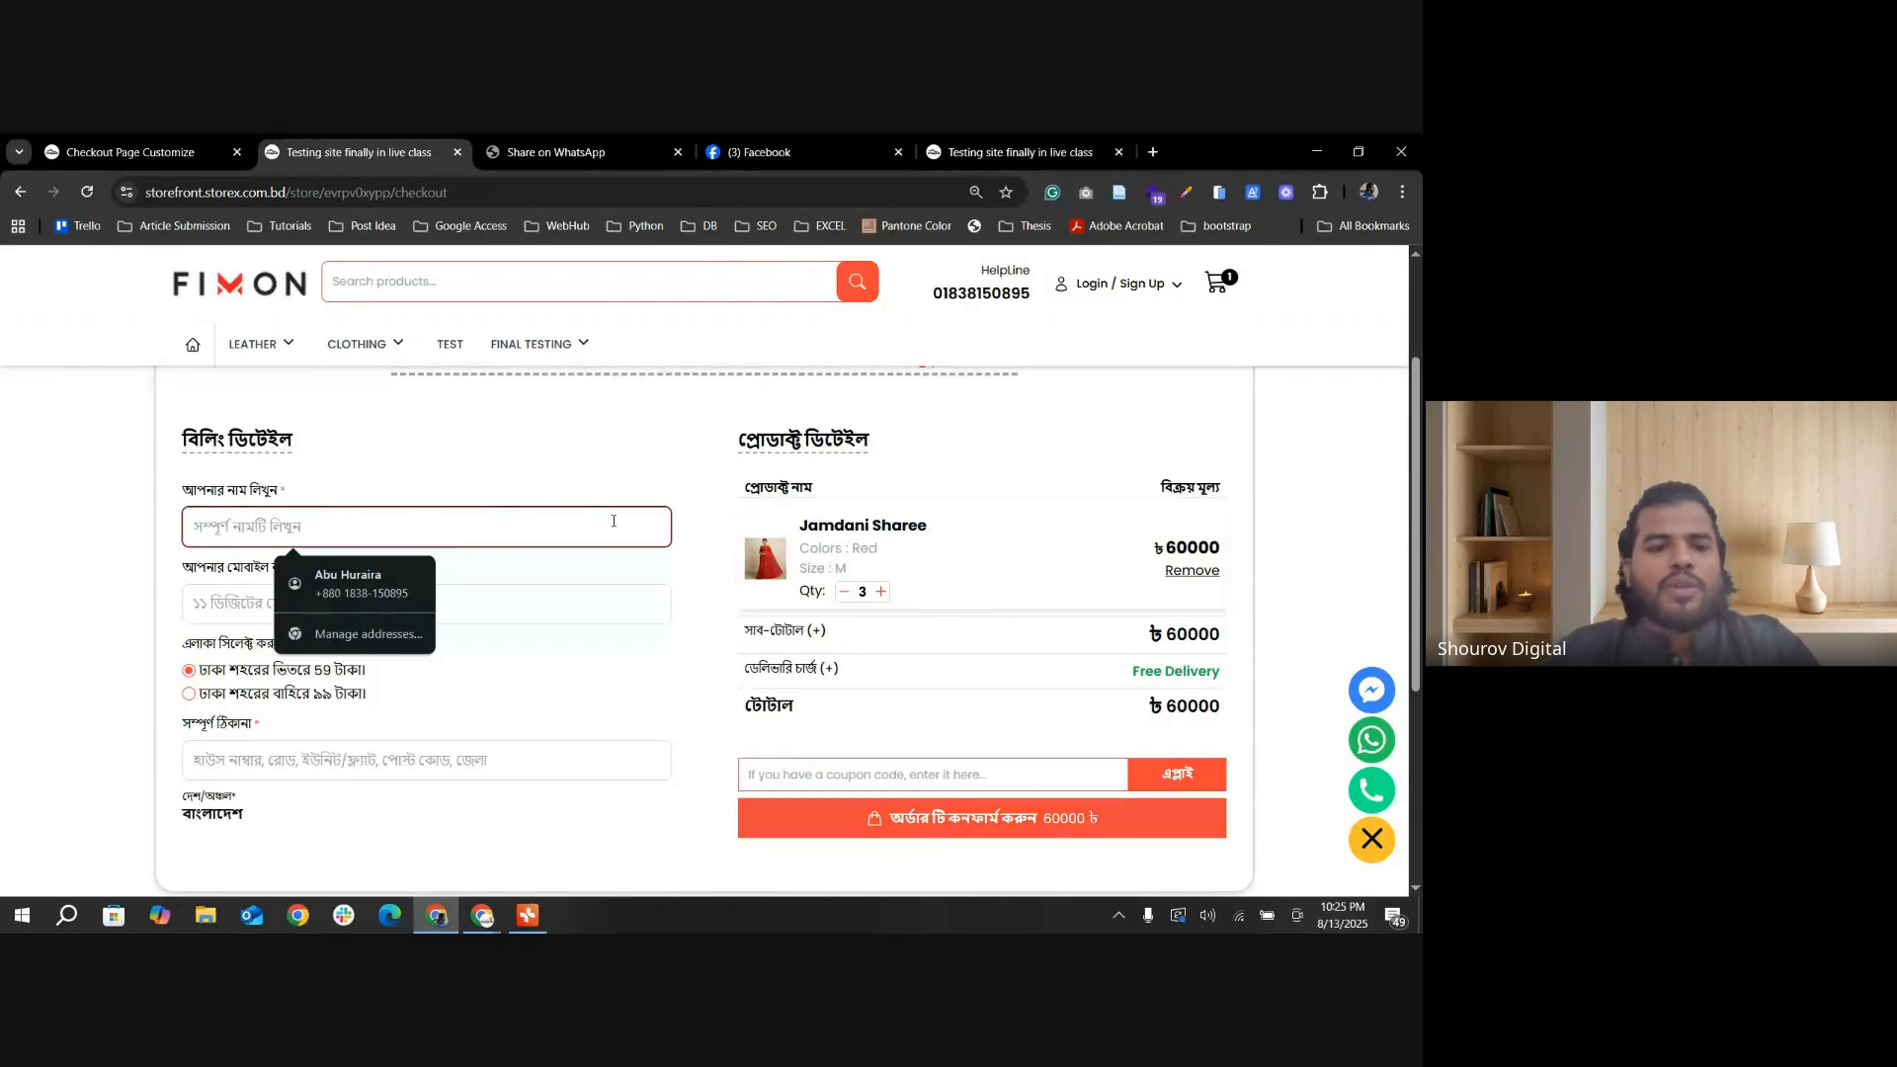
Step: Raise the Jamdani Sharee quantity and bring it back to 3, and try to confirm the order with empty billing details
left_click(883, 593)
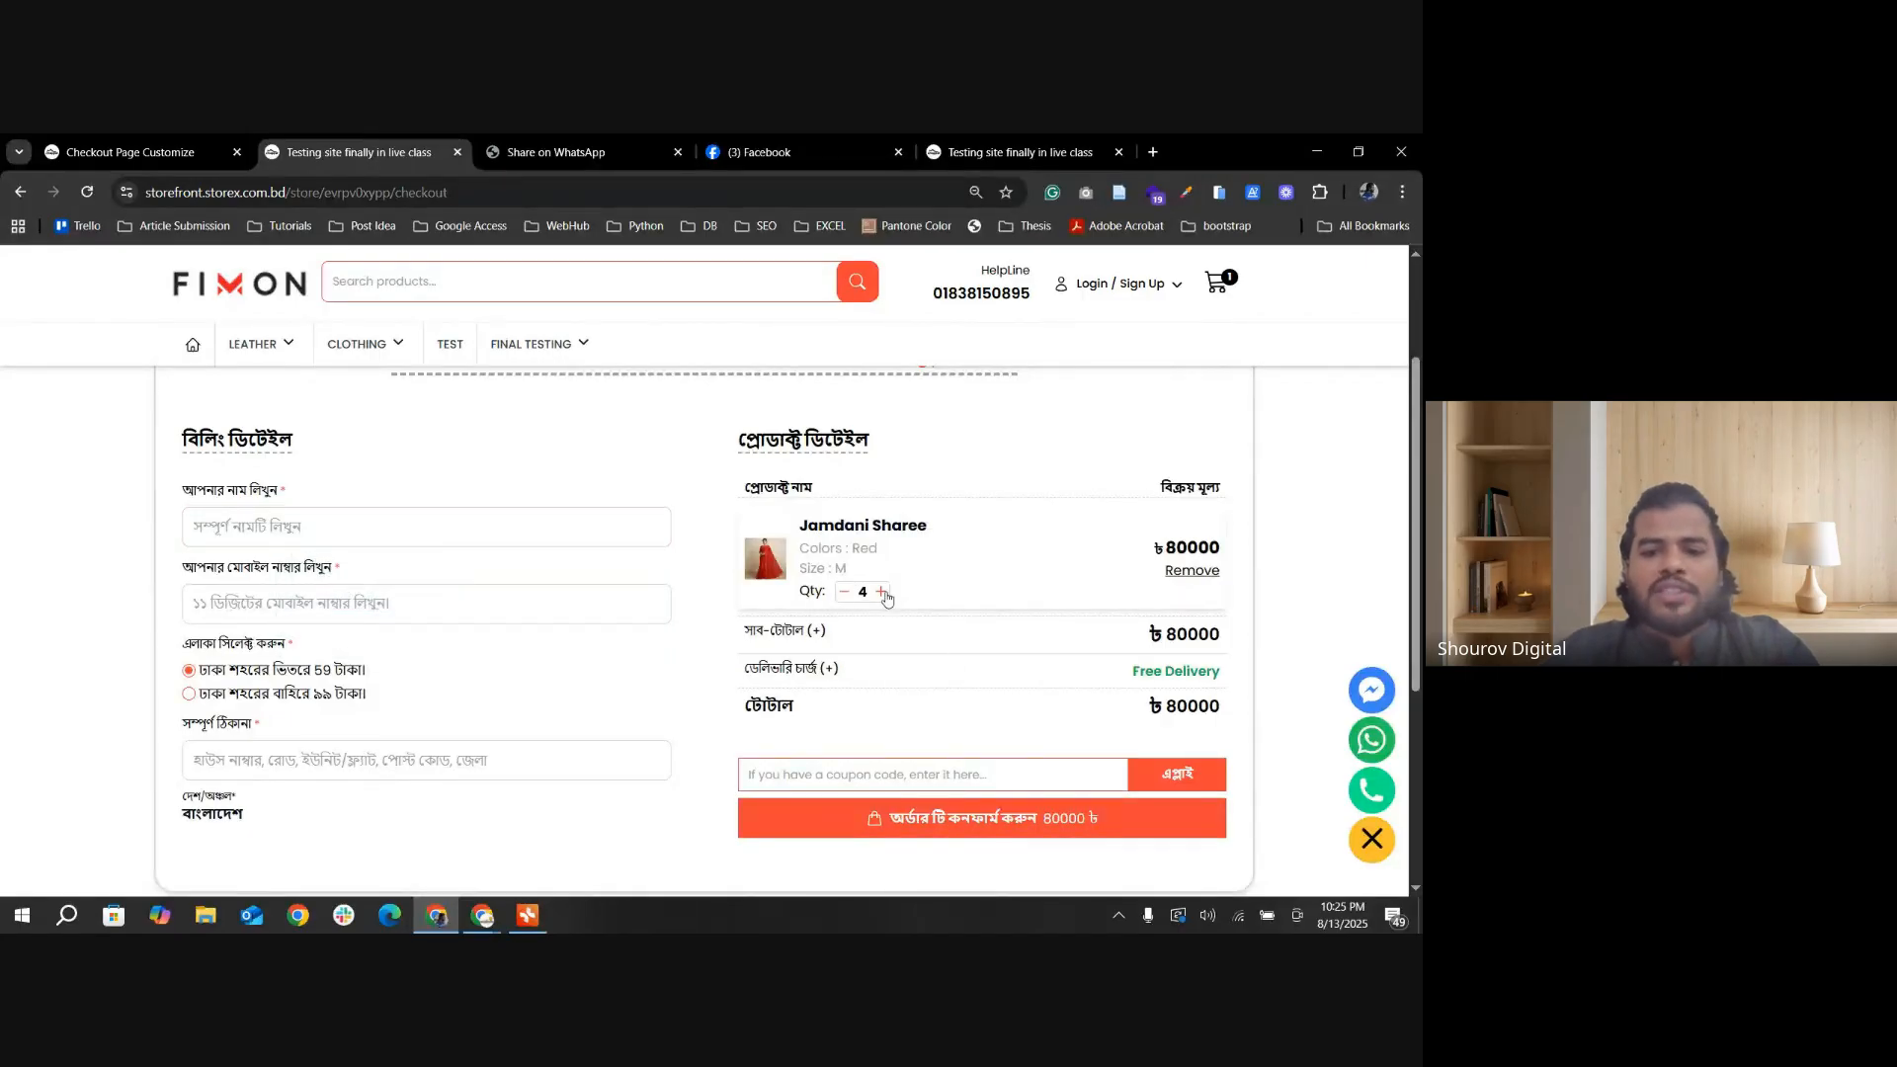
left_click(883, 593)
left_click(883, 593)
left_click(845, 598)
left_click(845, 599)
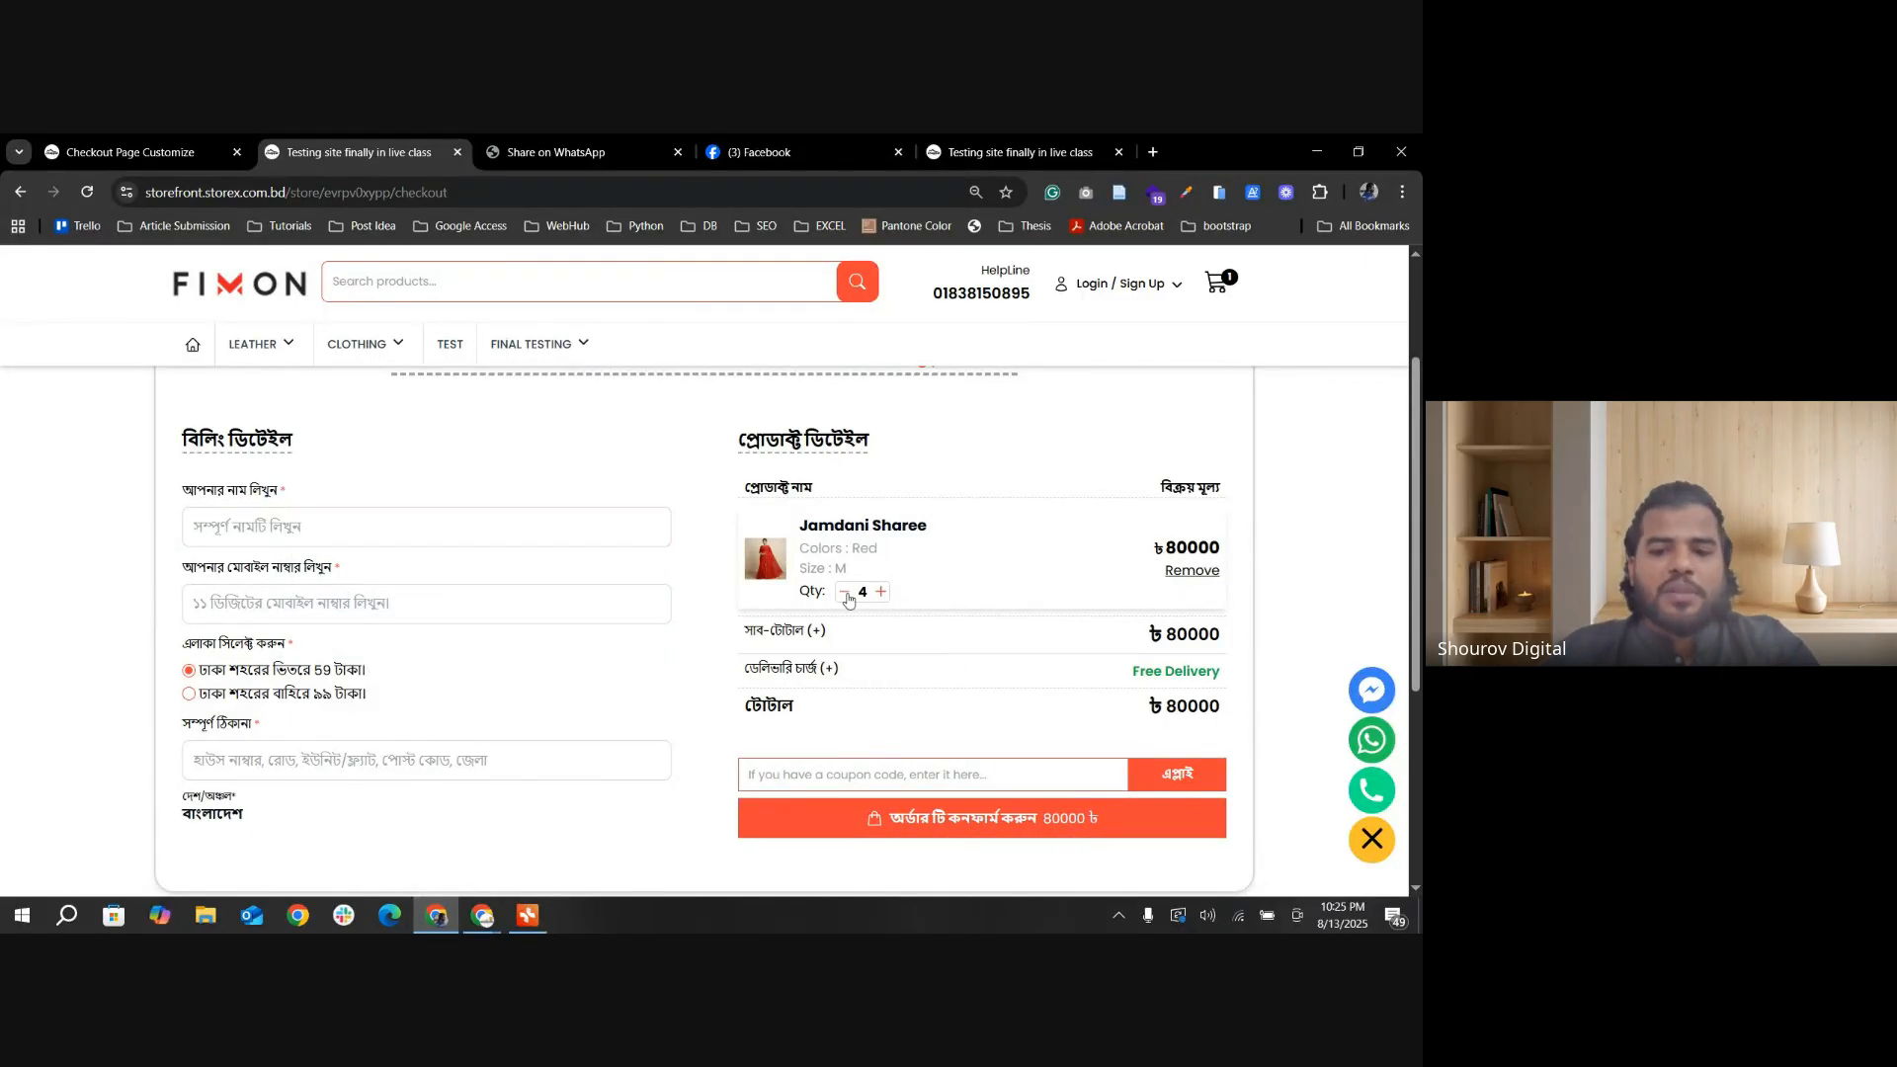
left_click(846, 593)
left_click(1021, 832)
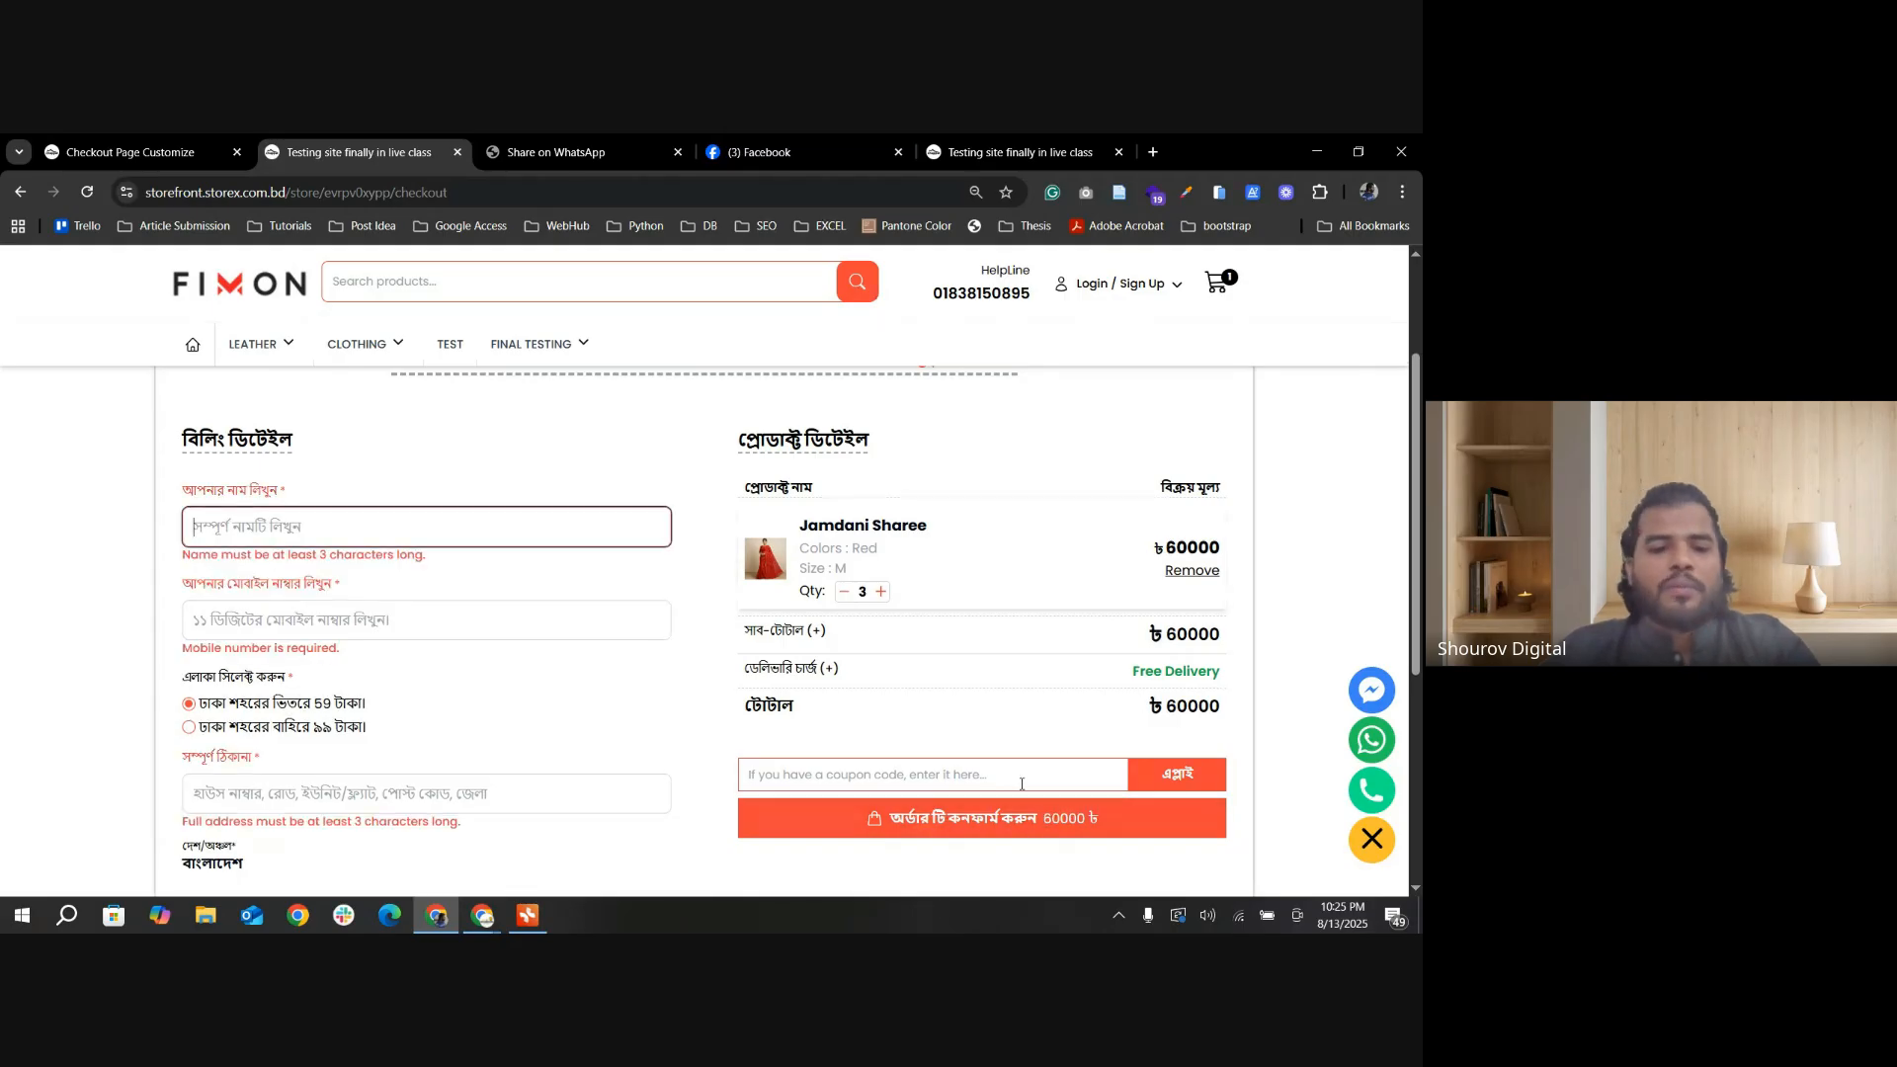
Step: Fill in the customer's name and an 11-digit mobile number in the checkout billing details, correcting the number's third digit
left_click(240, 535)
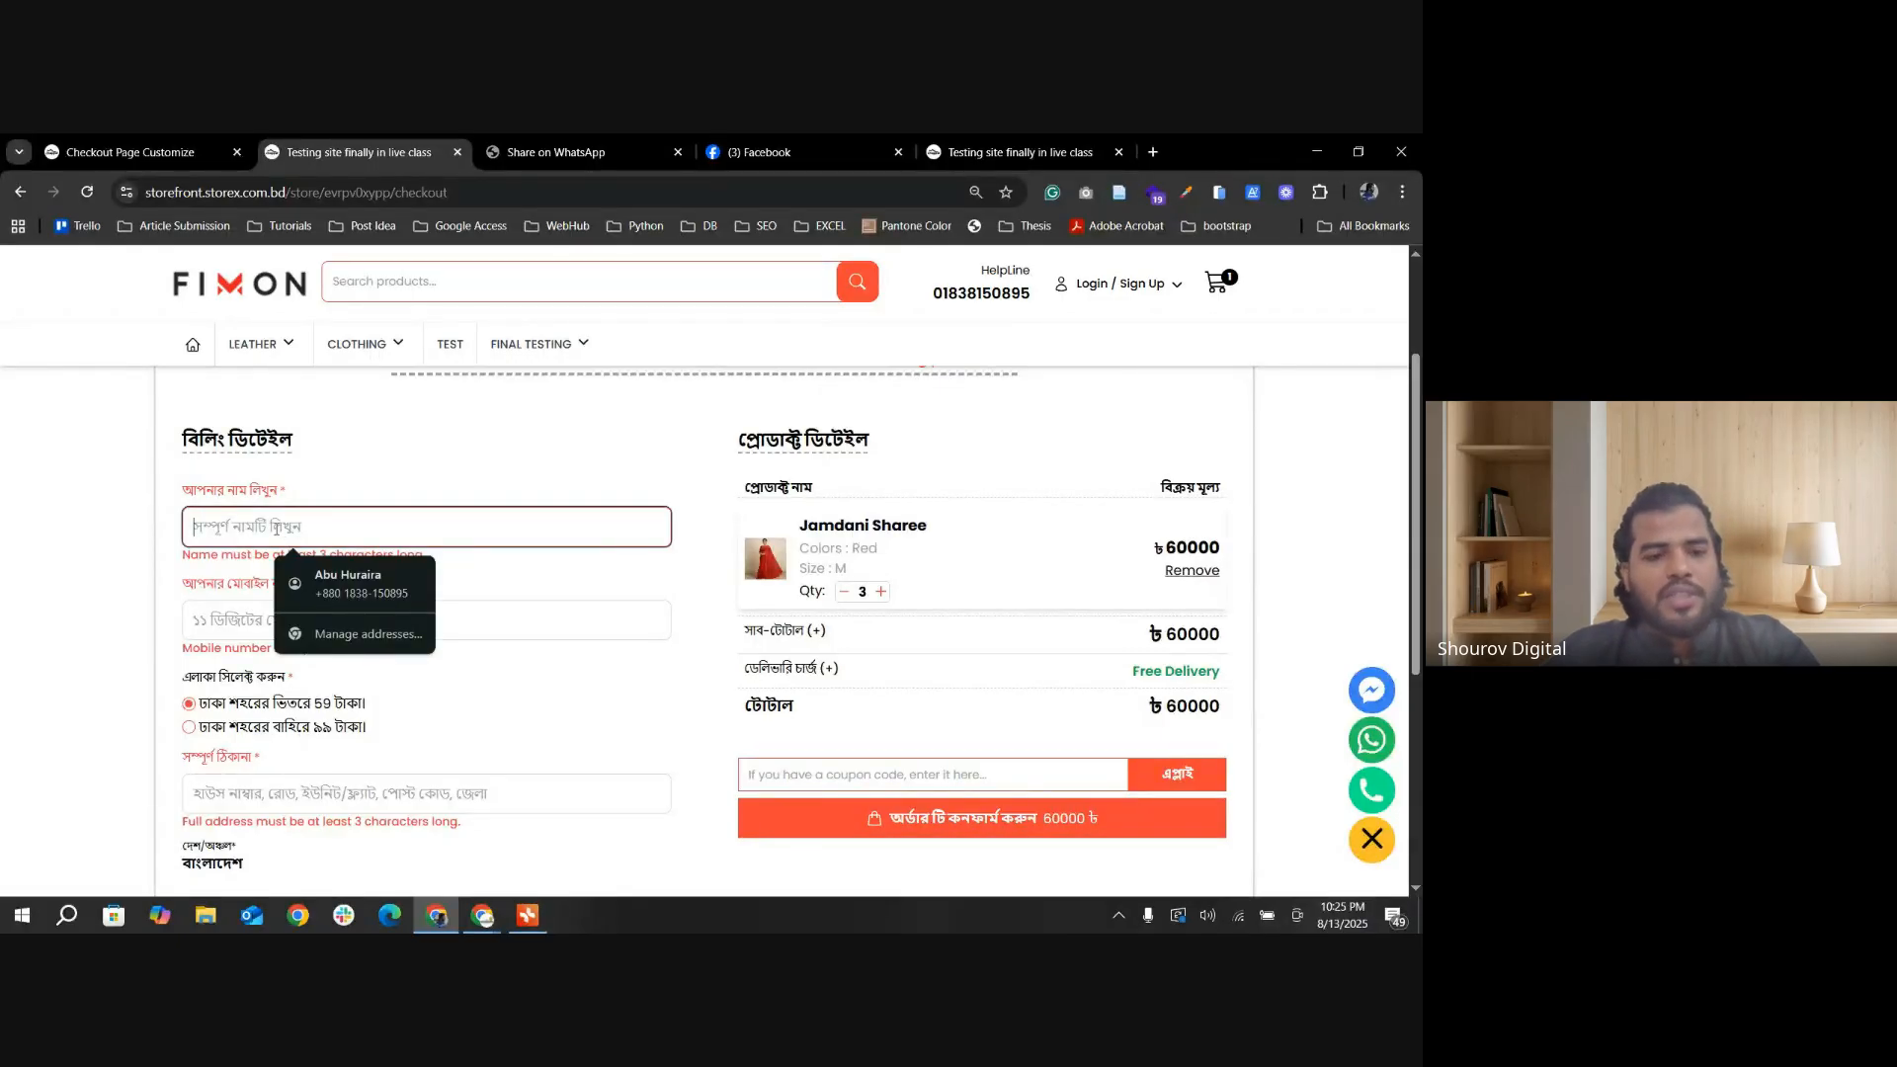
type("Mr.")
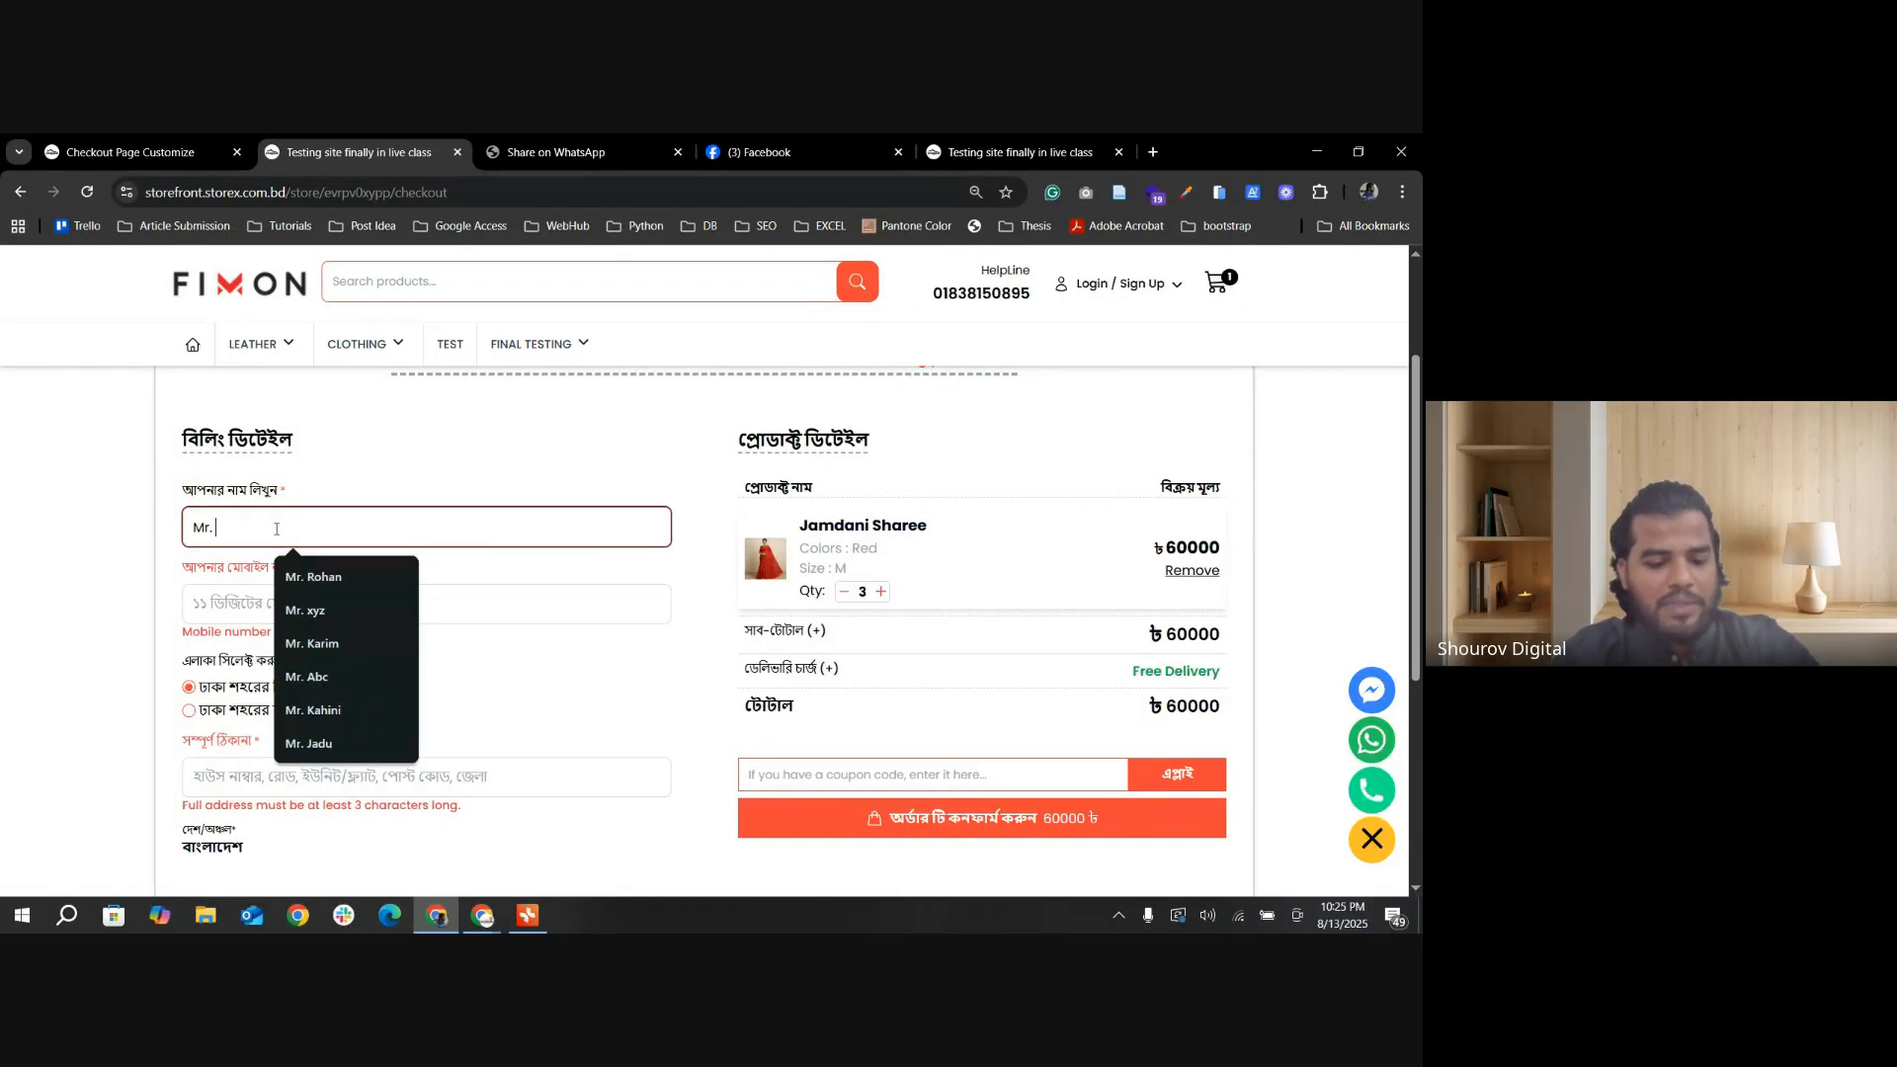
type(" Xyz")
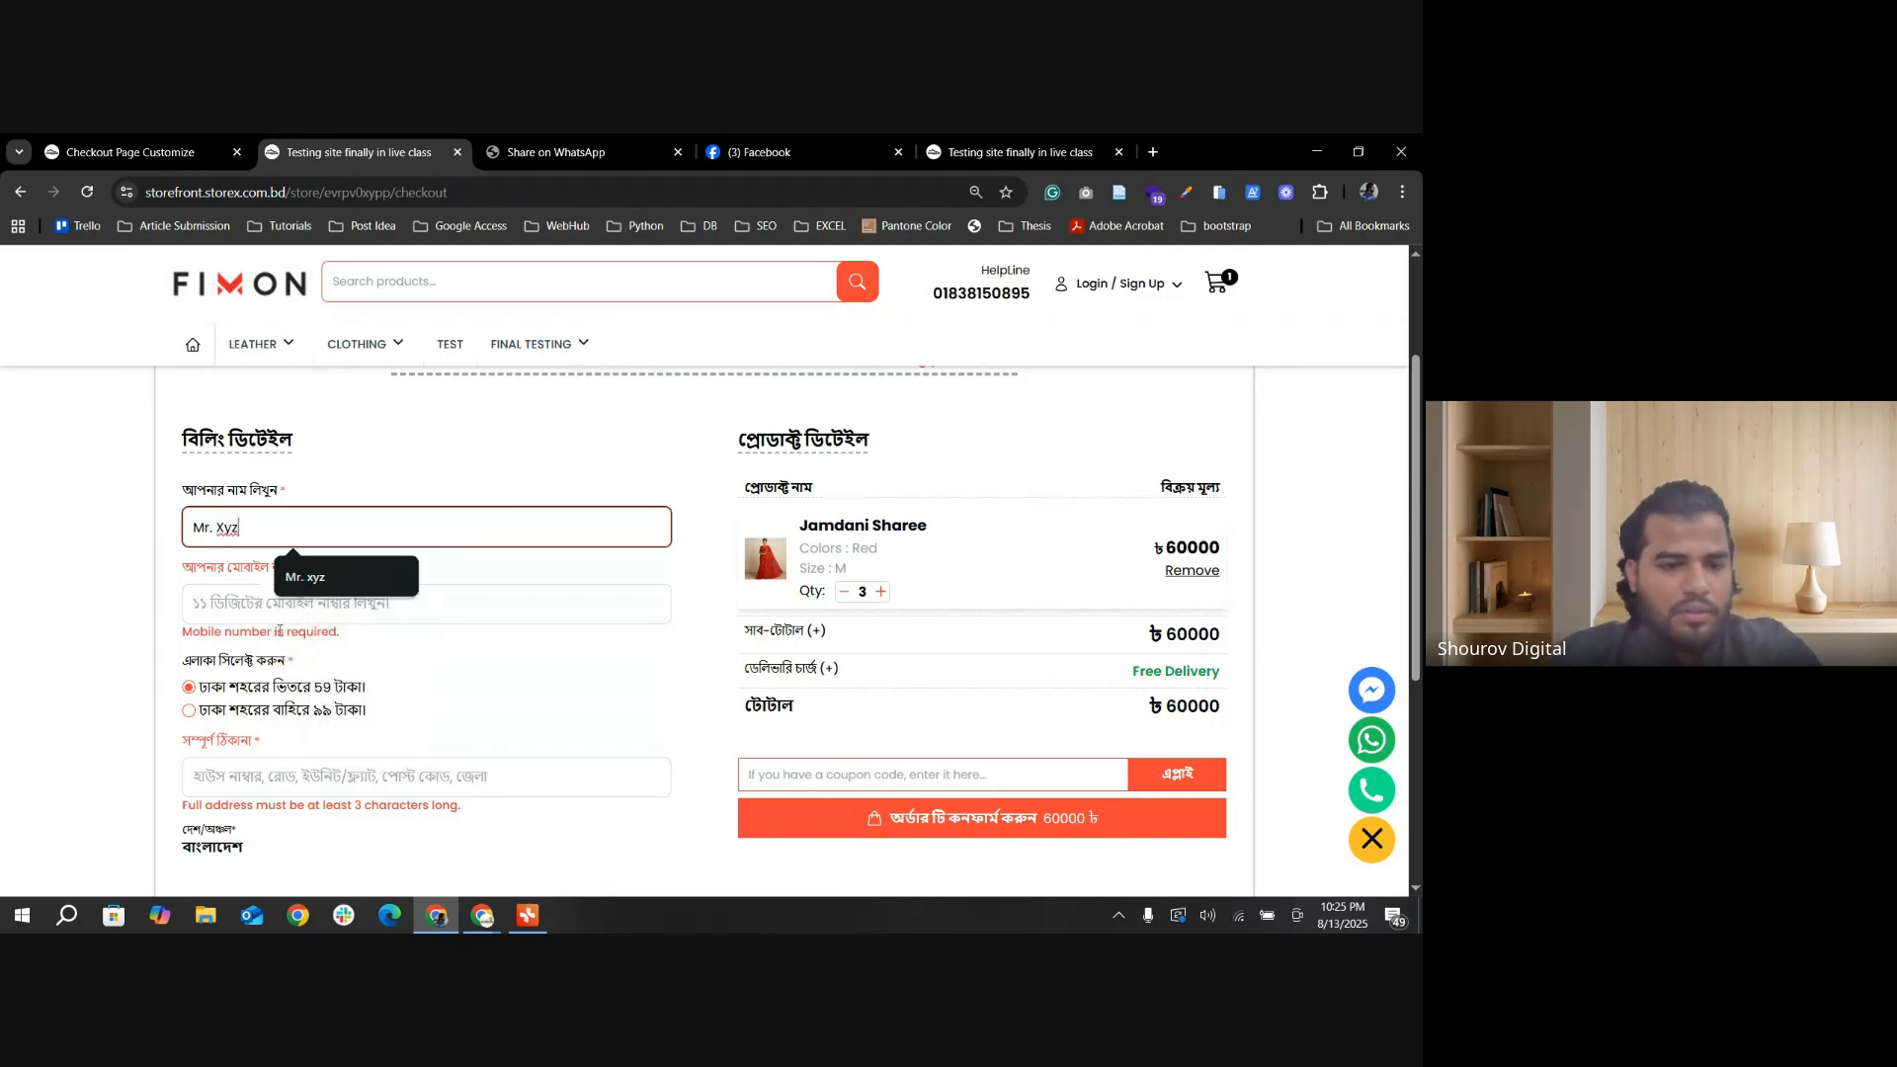
left_click(270, 608)
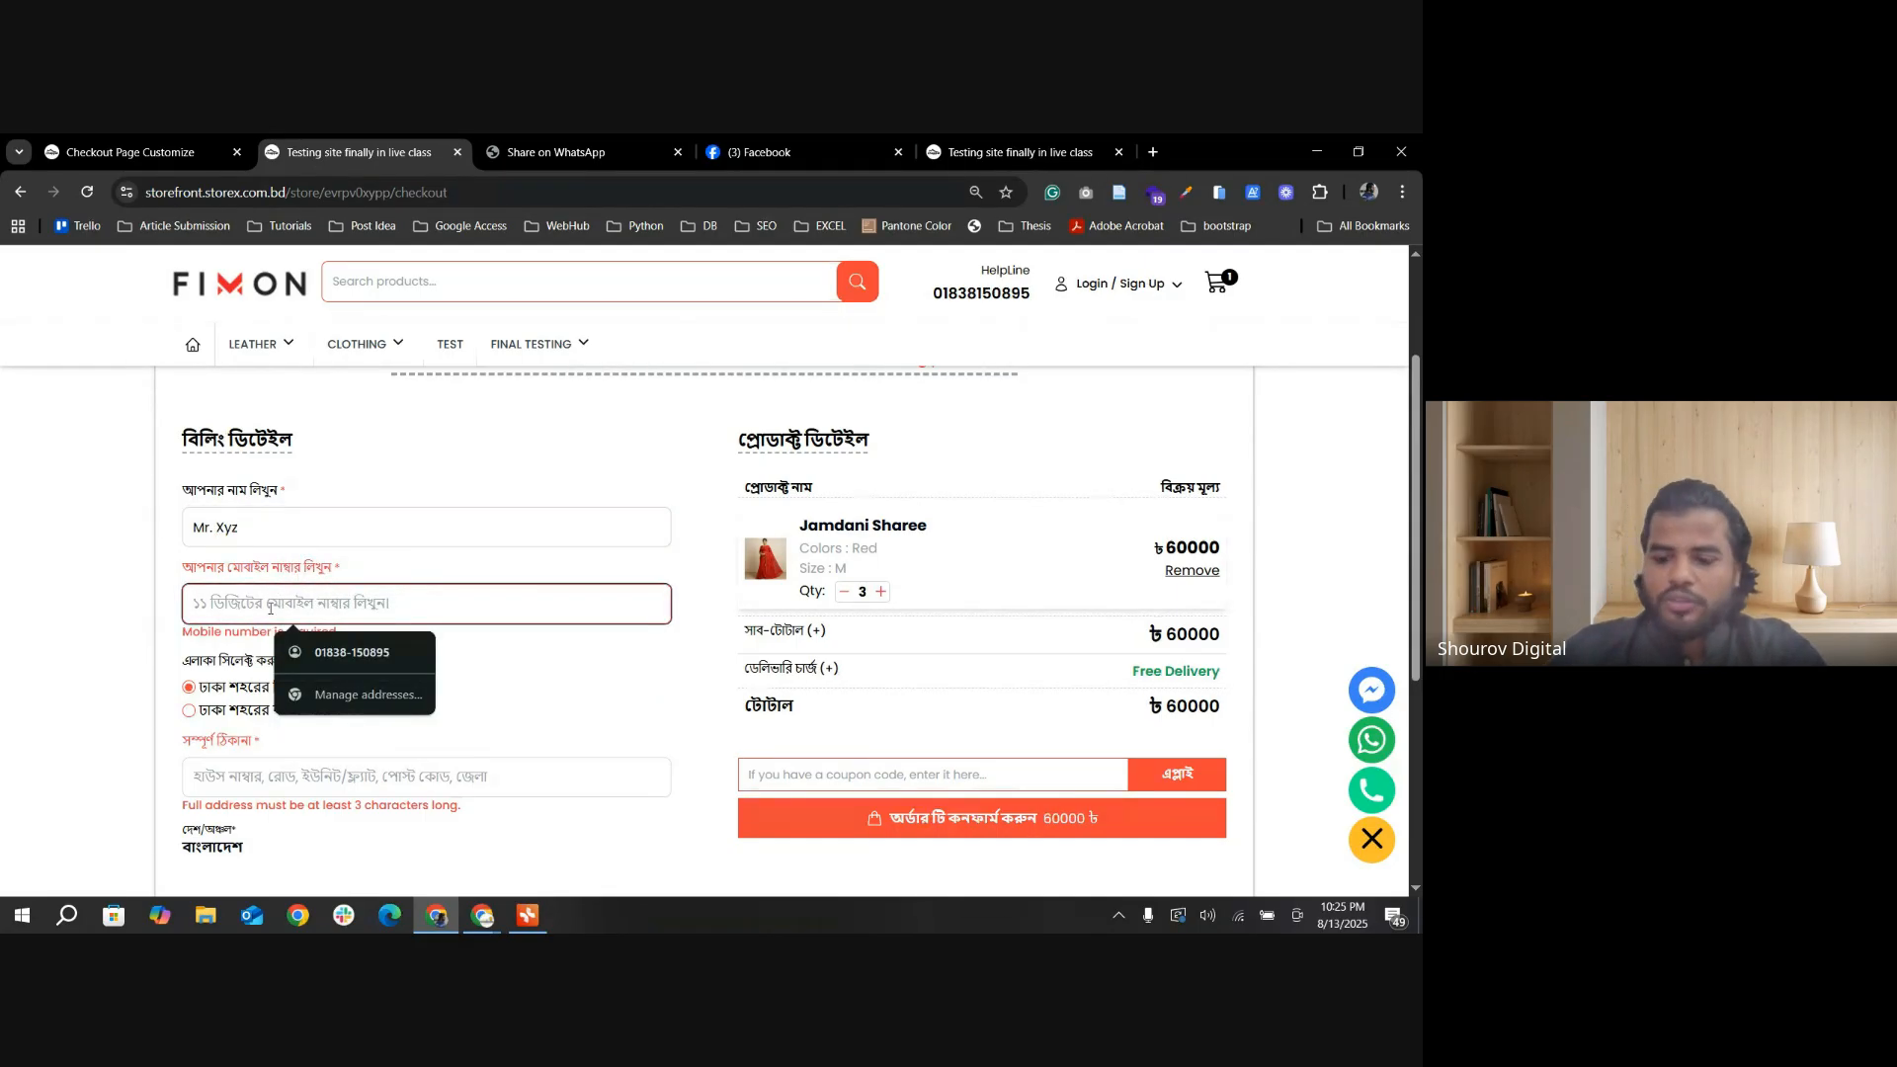
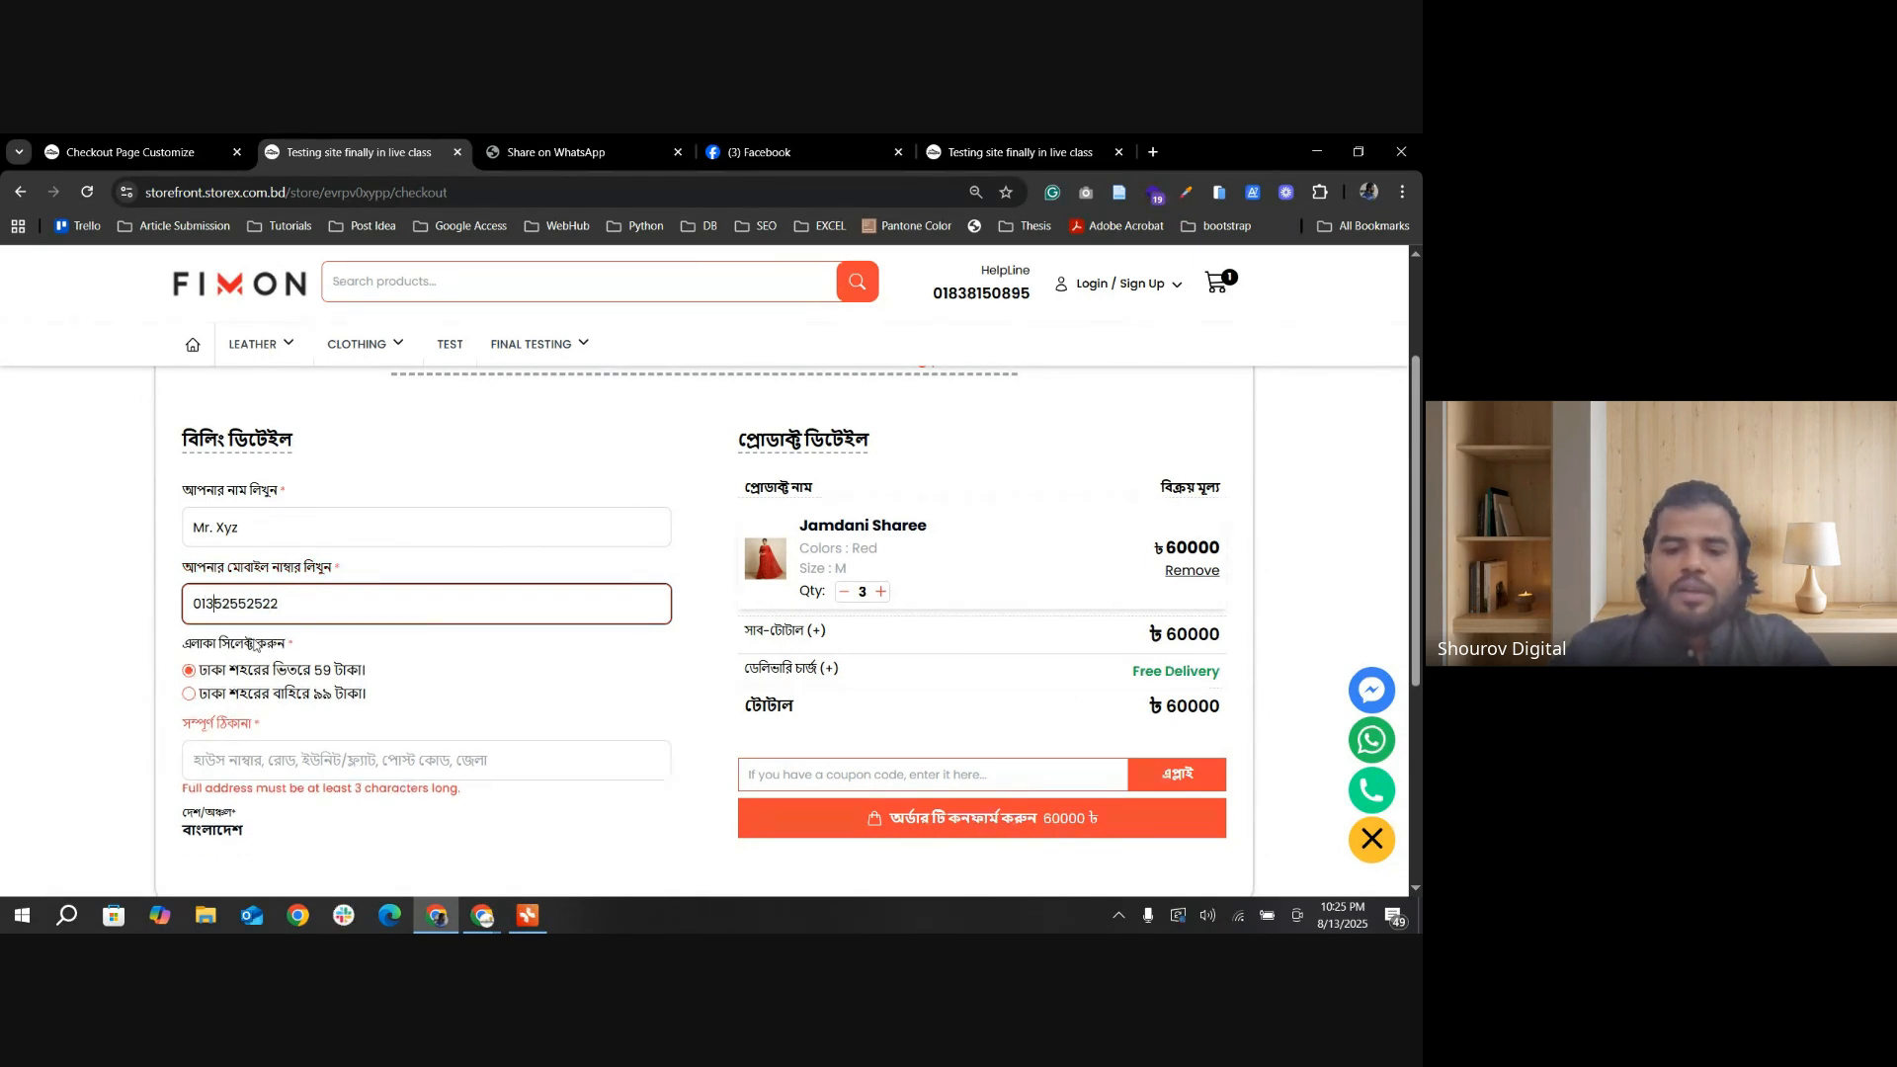
Step: Enter a placeholder full address in the billing details and confirm the Jamdani Sharee order
left_click(532, 775)
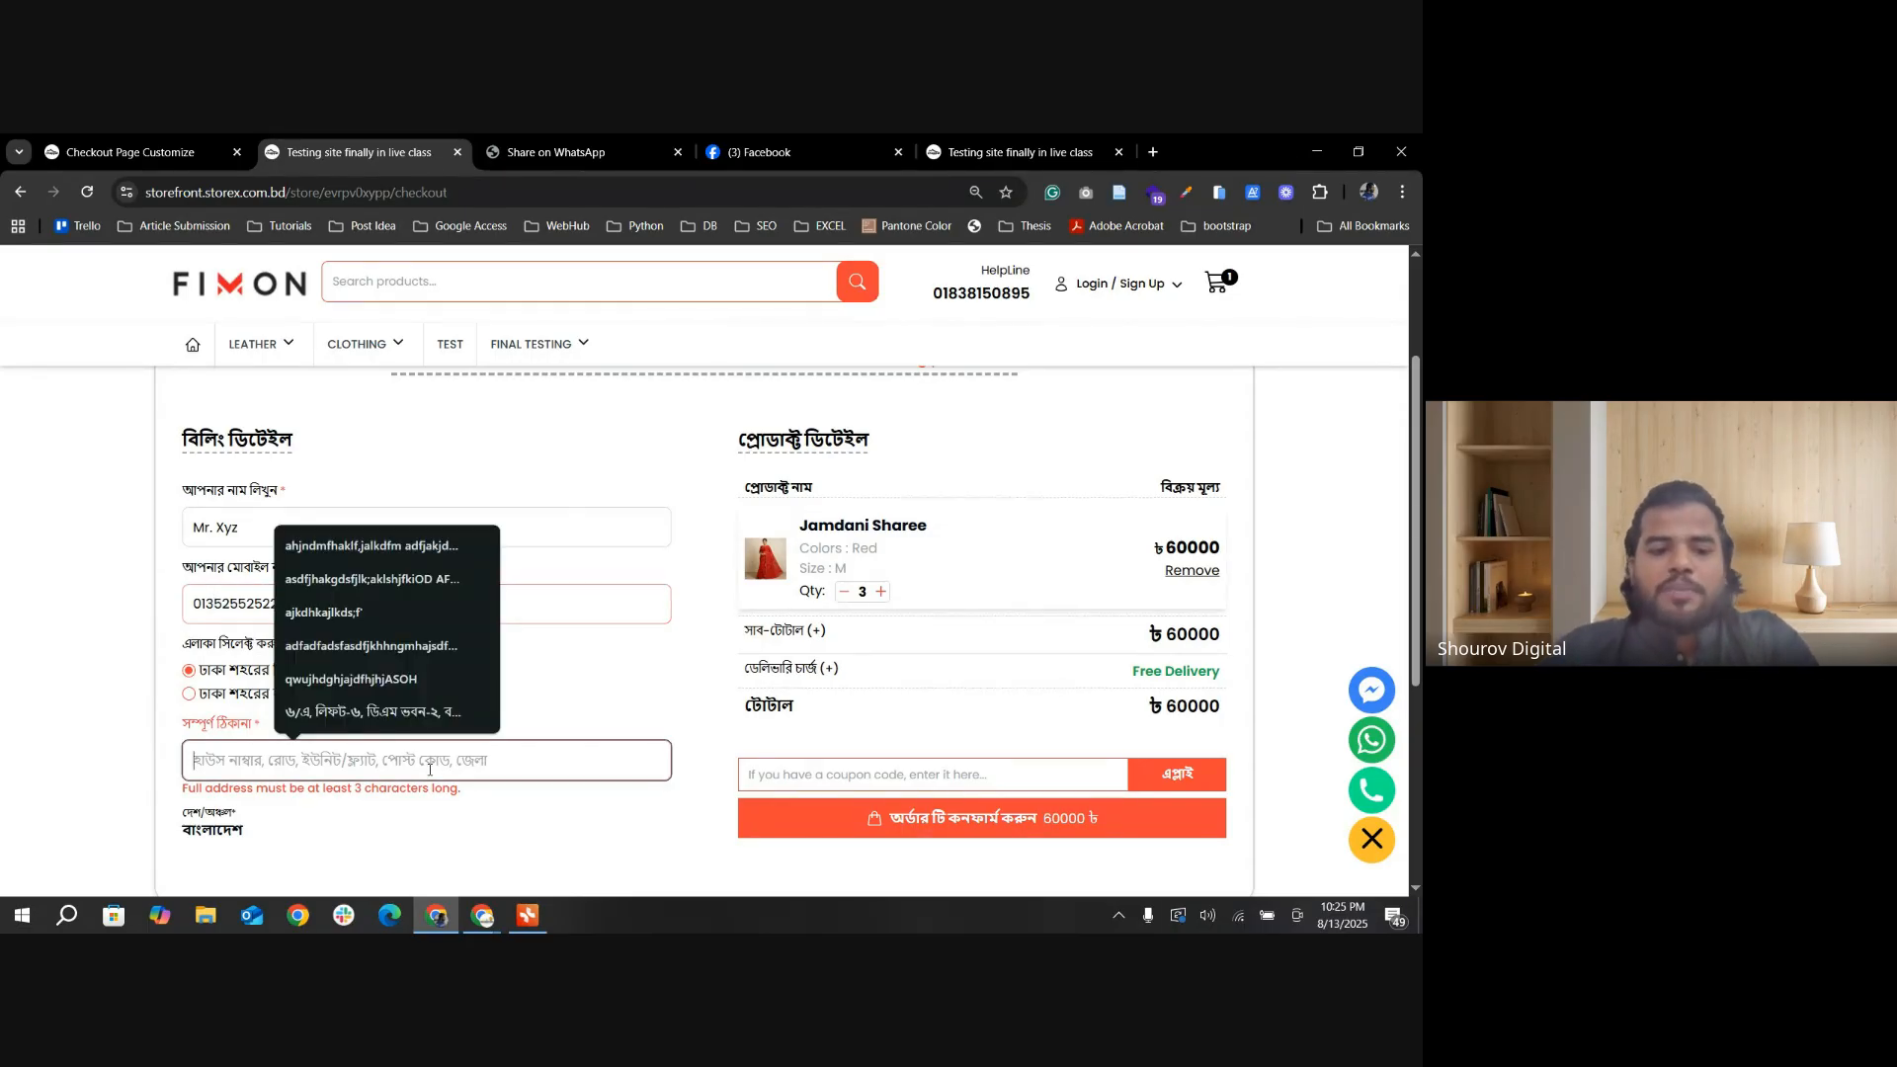
type("asfadfaadf")
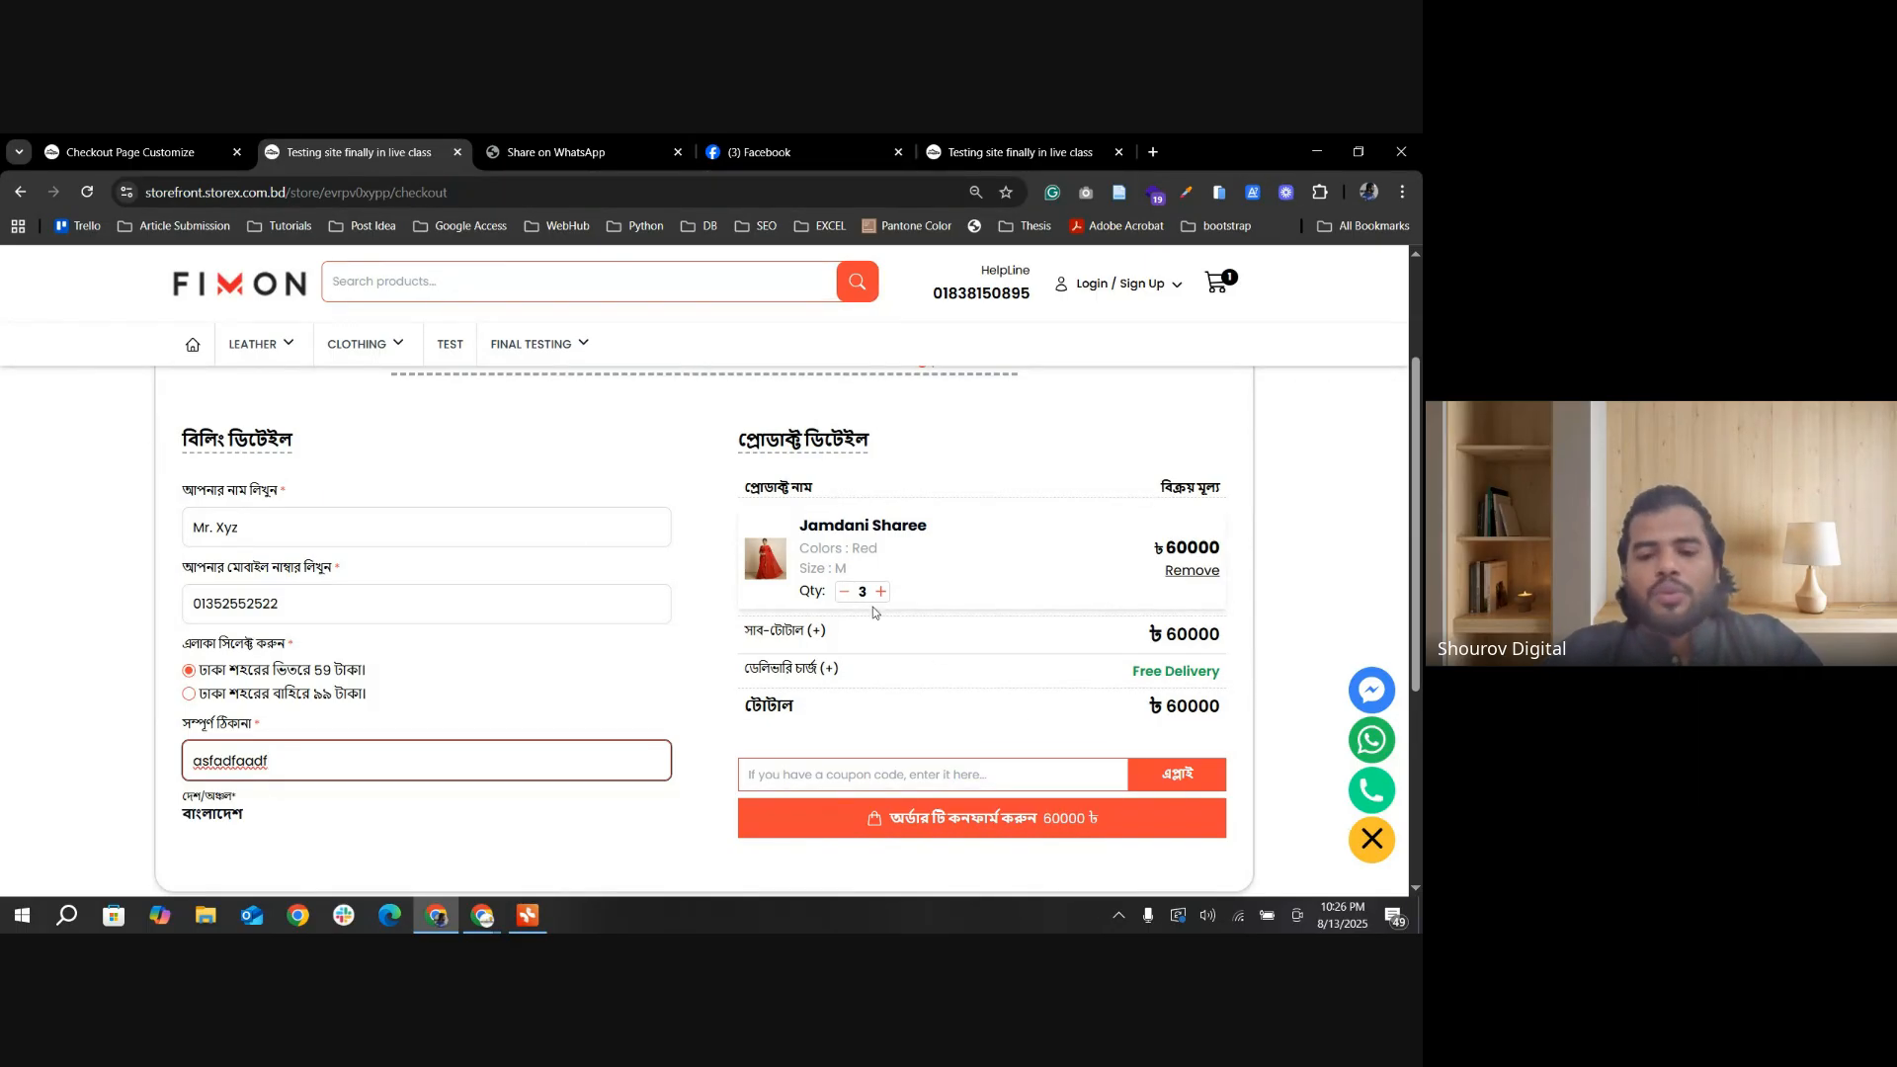
left_click(1009, 835)
scroll(771, 801, "down", 1)
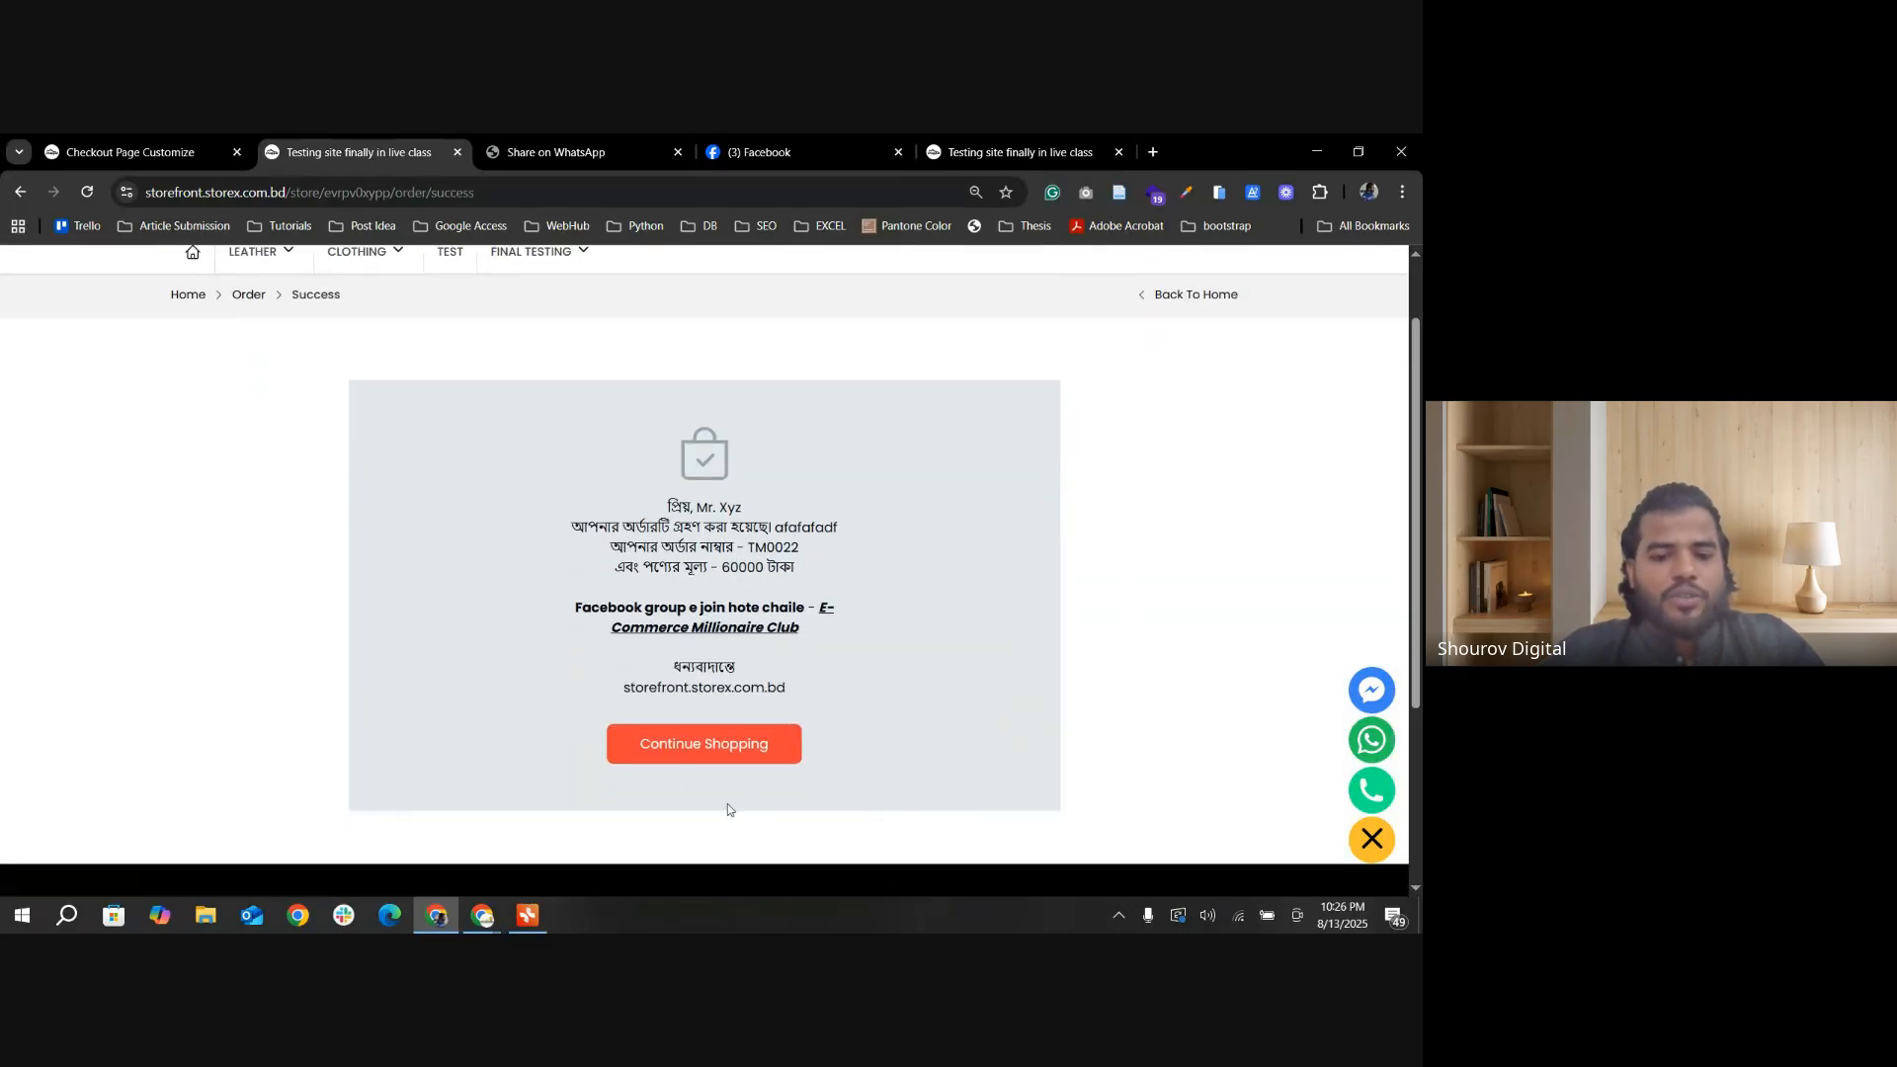
Step: Review the Checkout Page Customize settings in the admin and return to the storefront's order success page
left_click(128, 152)
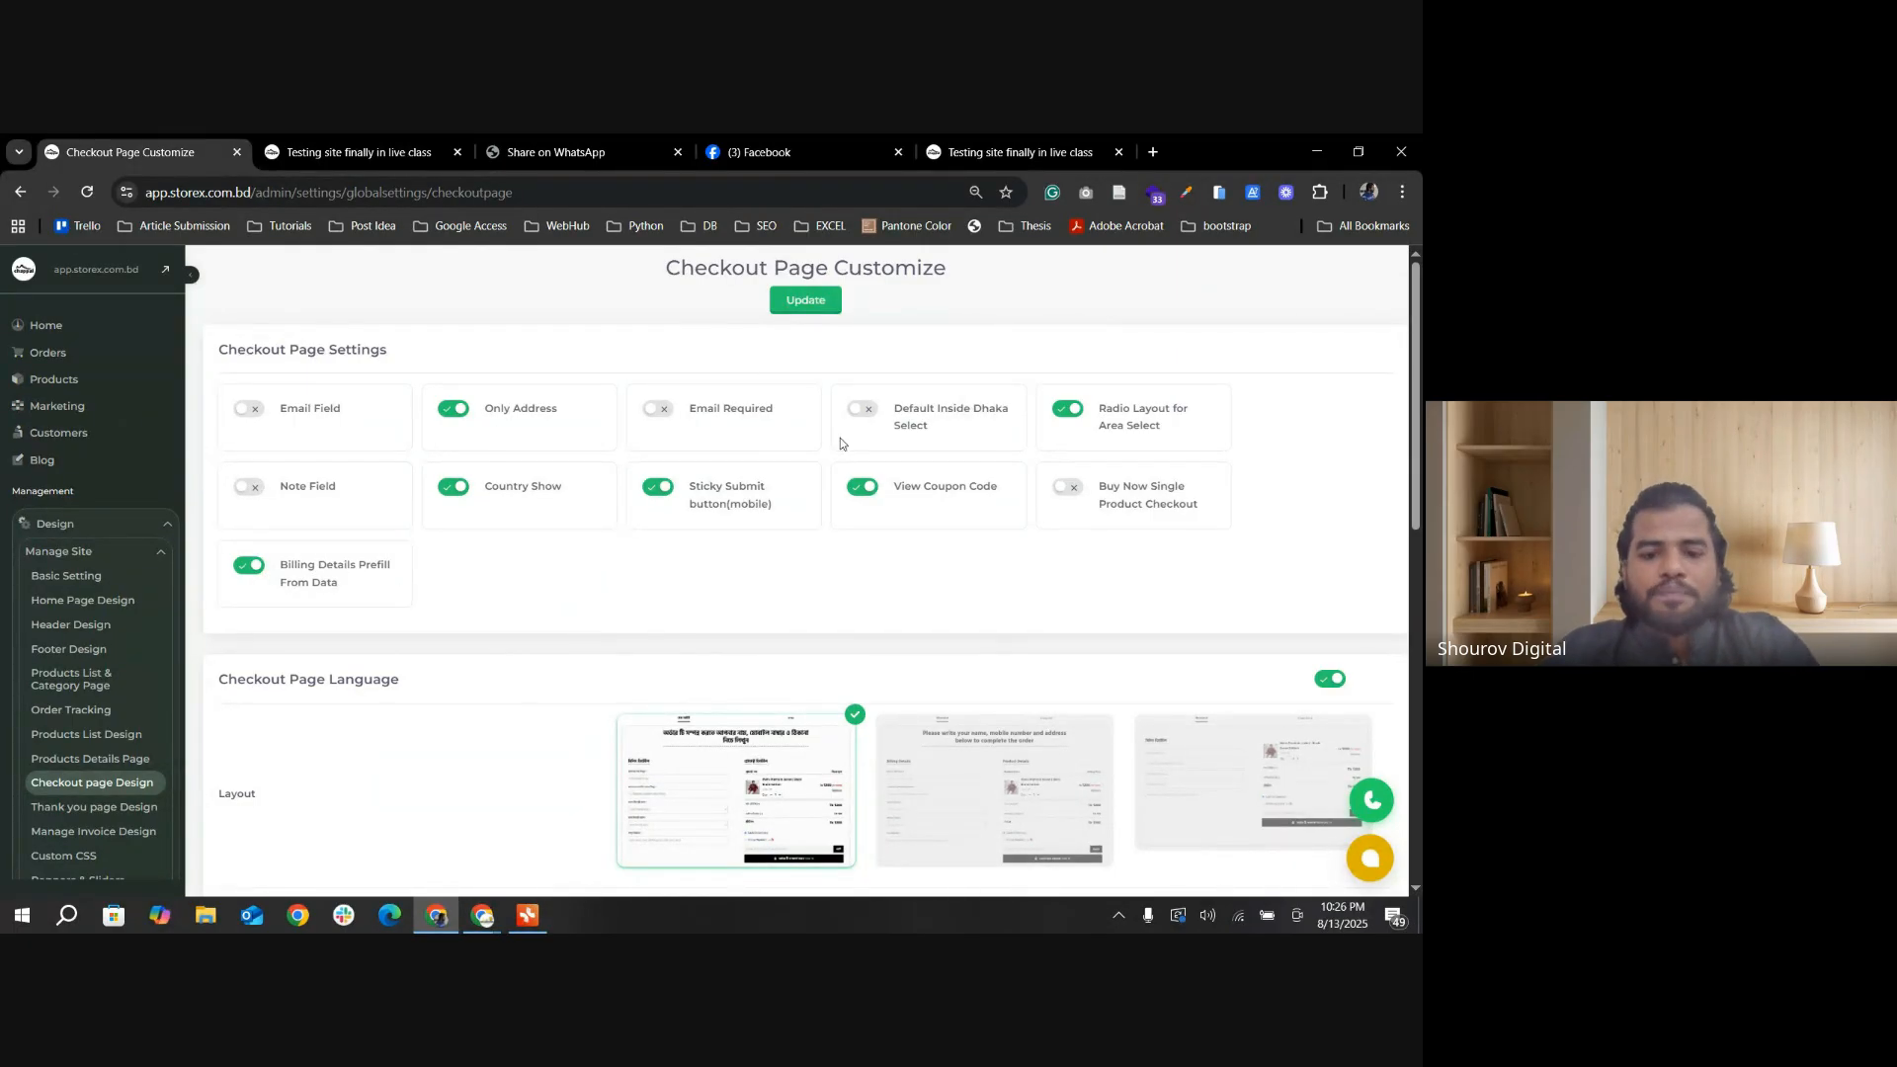
scroll(244, 271, "down", 1)
left_click(357, 152)
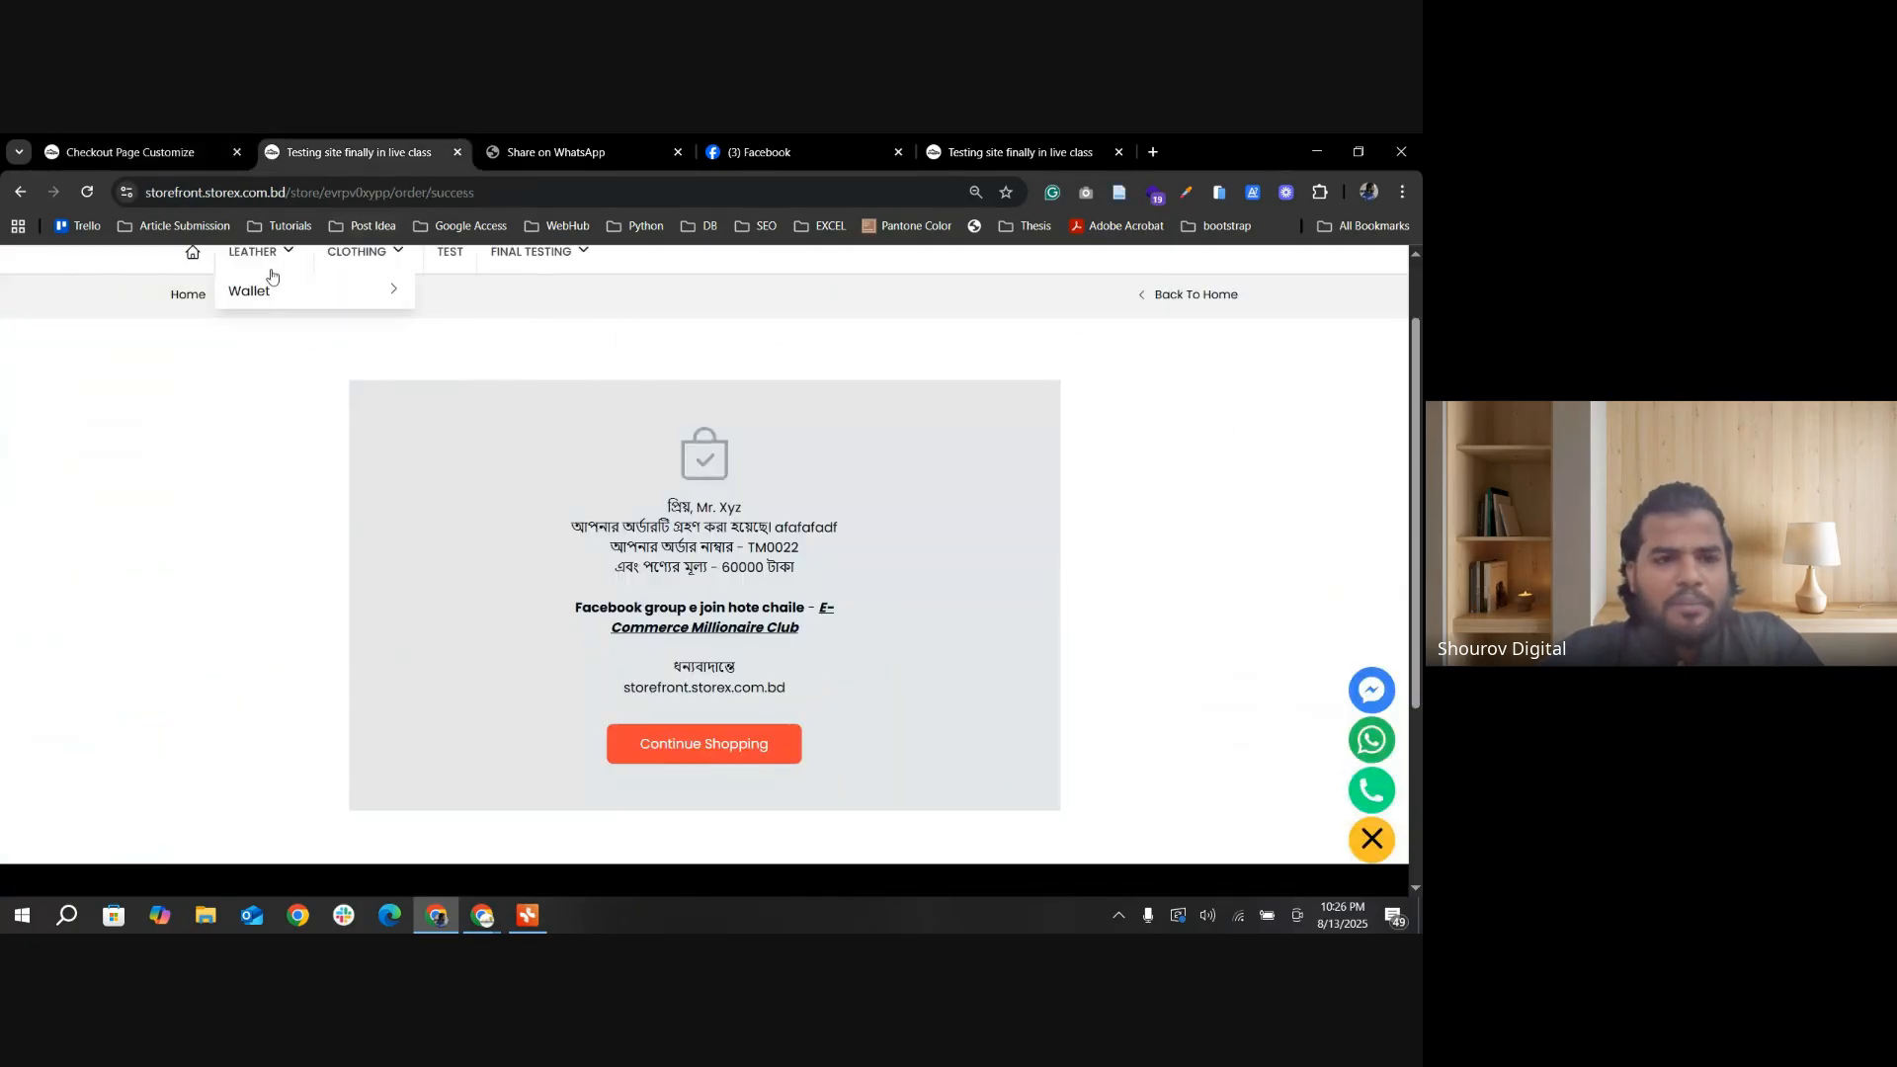
Step: Open the Jamdani Sharee from the Final Testing category and start a Buy Now checkout for one piece
scroll(561, 491, "up", 1)
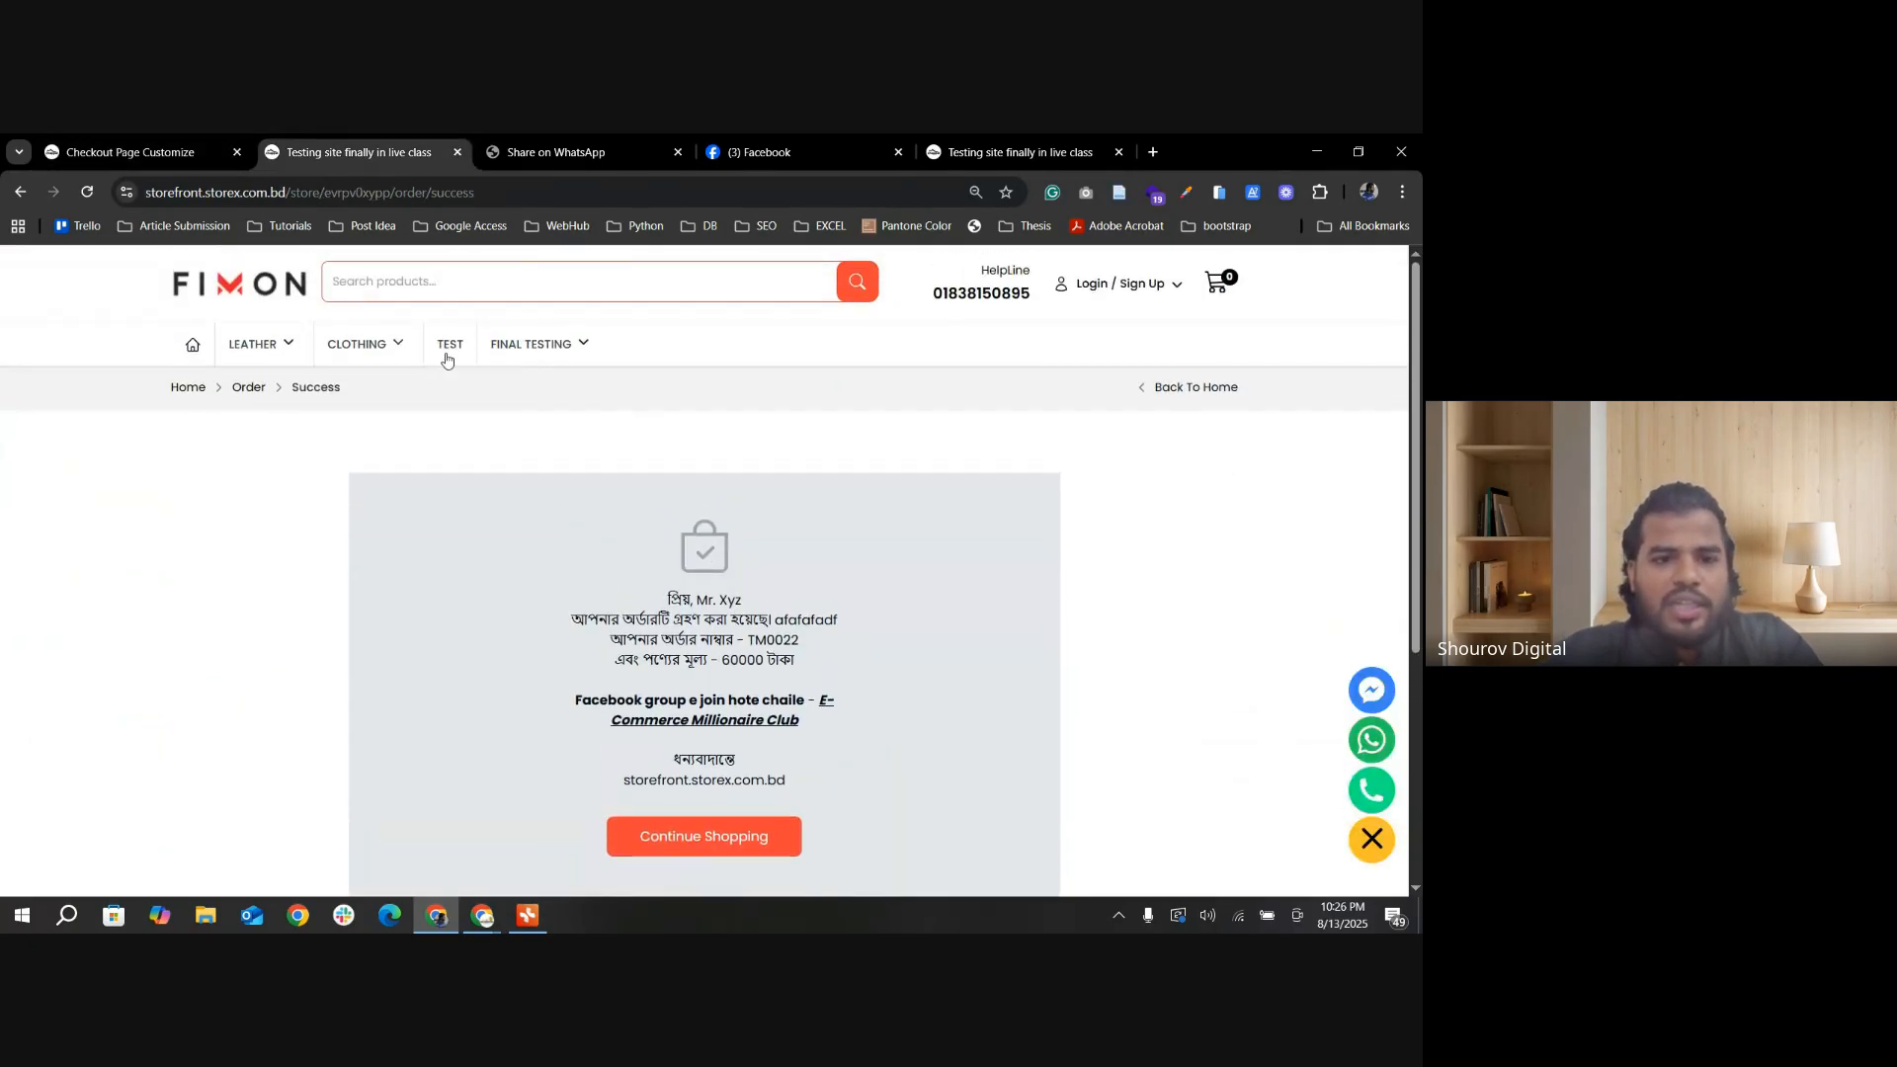
left_click(531, 344)
scroll(318, 690, "down", 1)
left_click(317, 689)
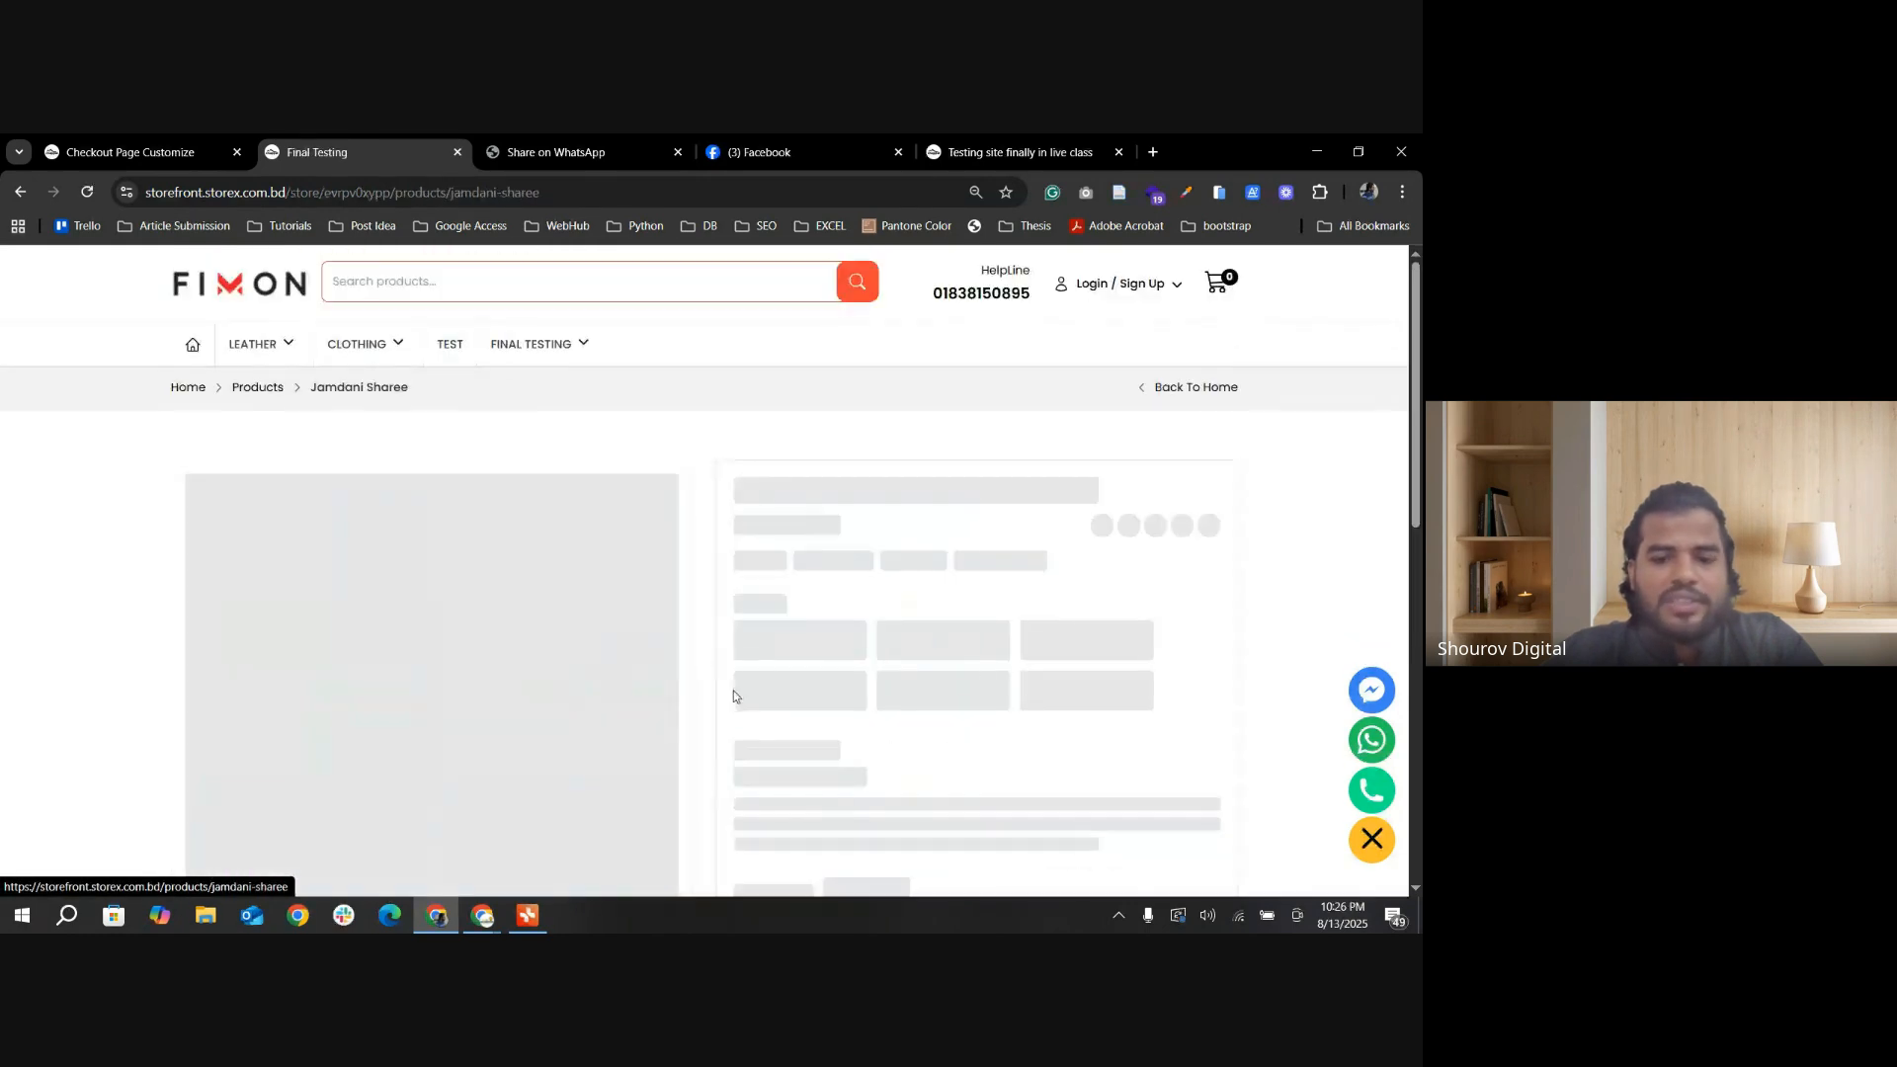
scroll(995, 652, "down", 2)
scroll(995, 651, "down", 3)
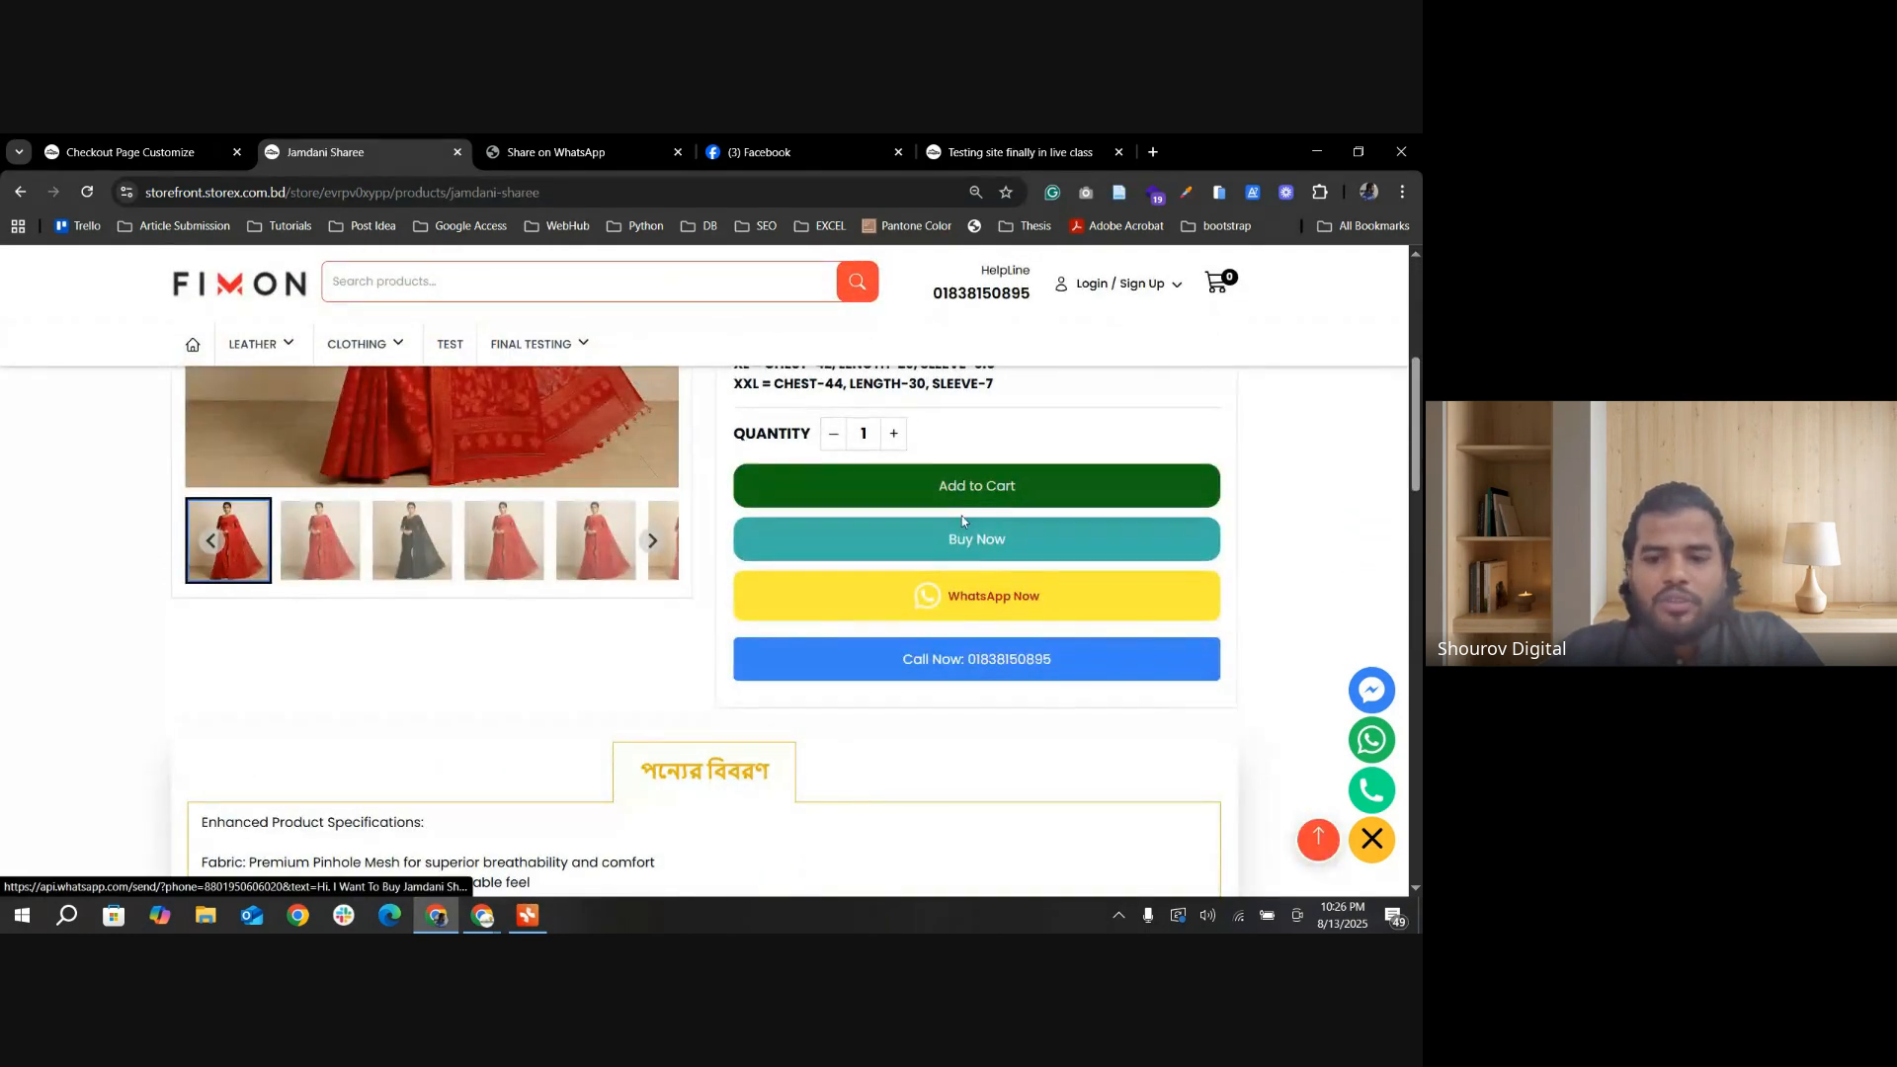
left_click(988, 539)
Step: Examine the checkout page's billing fields, the country line and the product details section
scroll(115, 580, "down", 2)
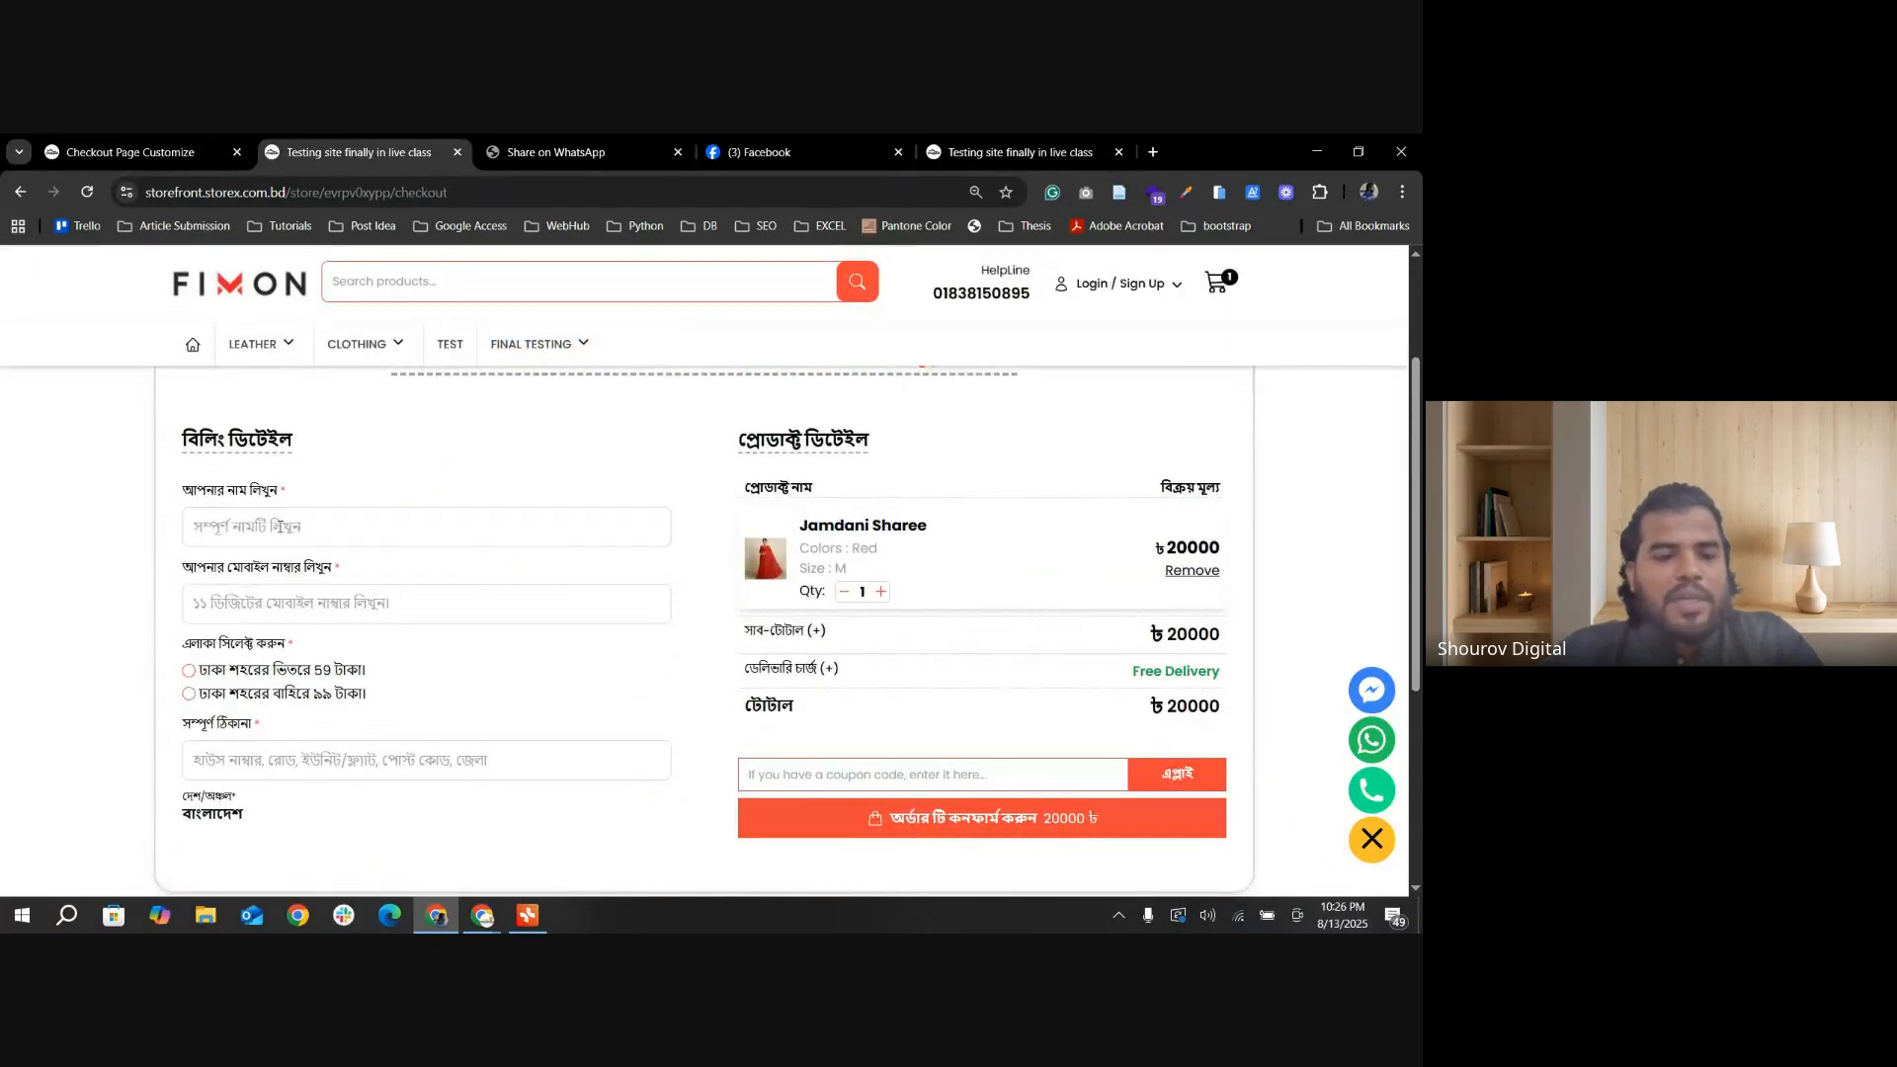
left_click(254, 610)
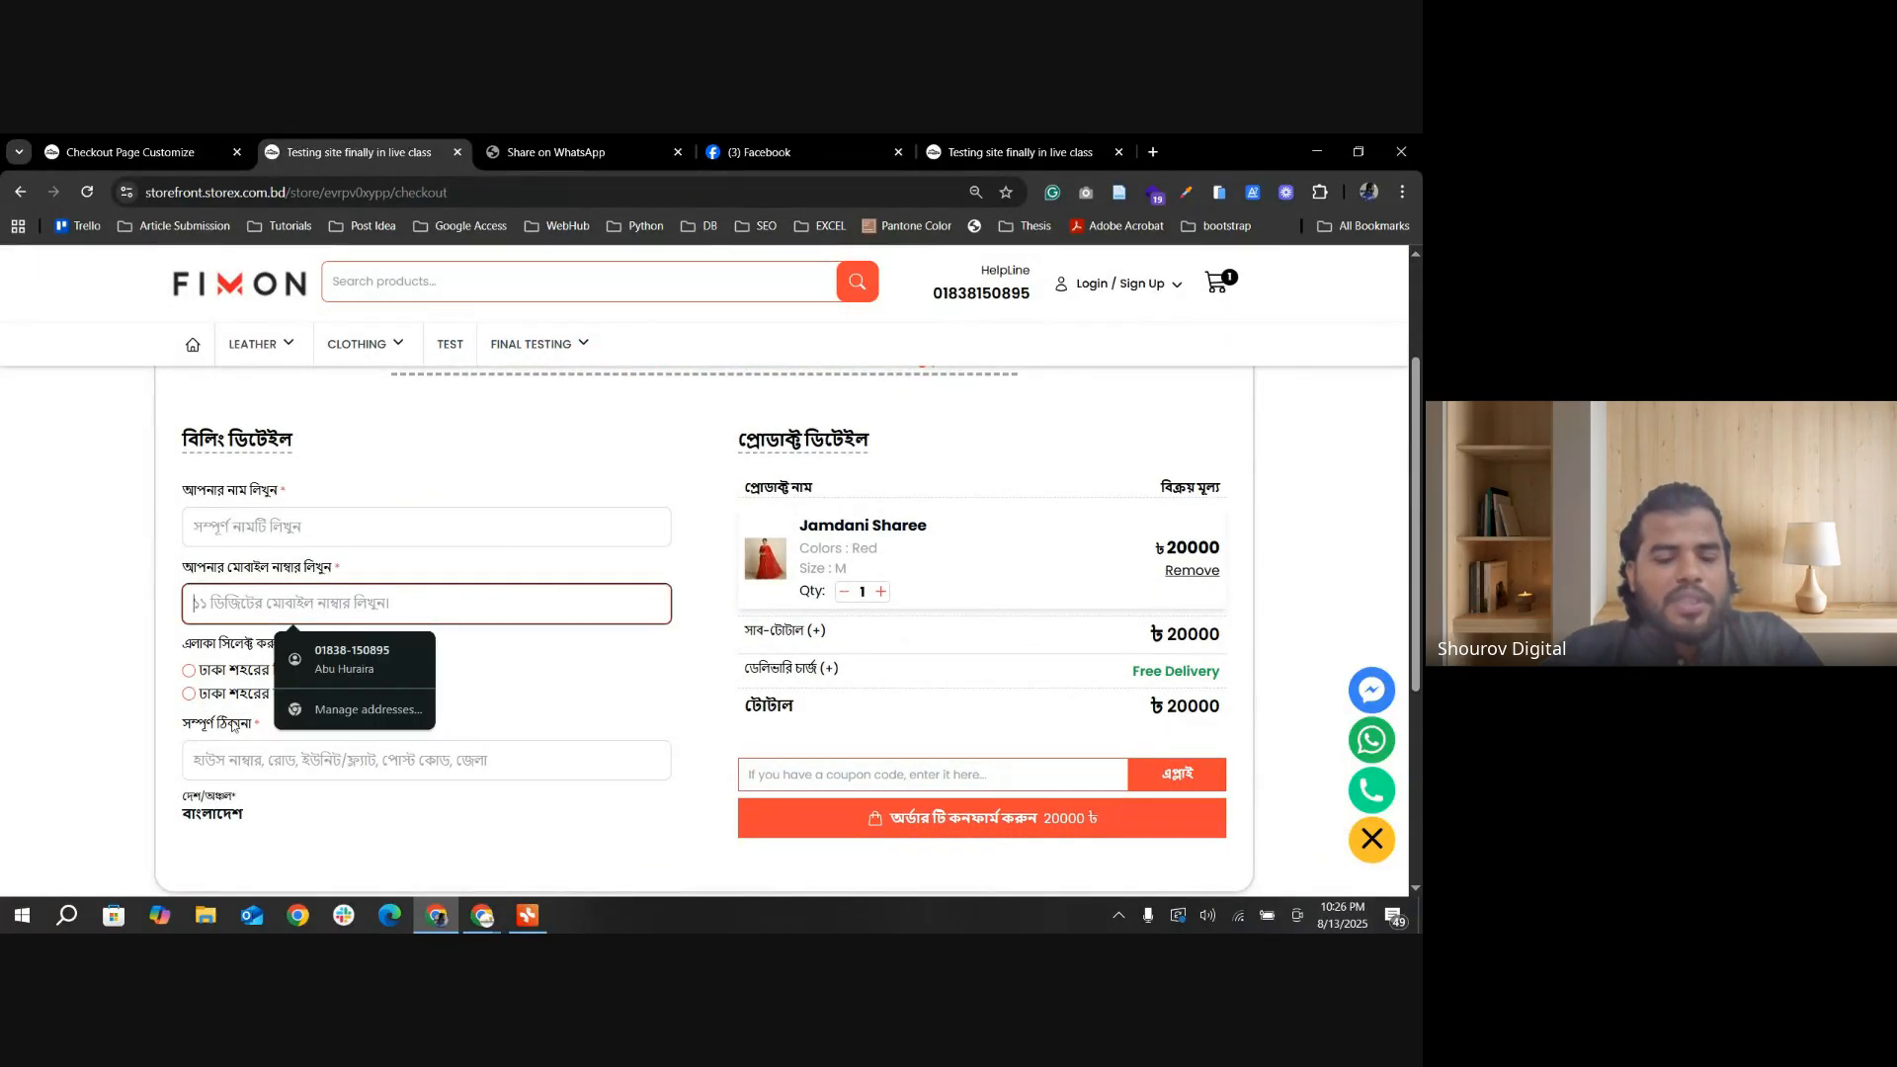
scroll(325, 766, "down", 1)
left_click_drag(258, 723, 146, 703)
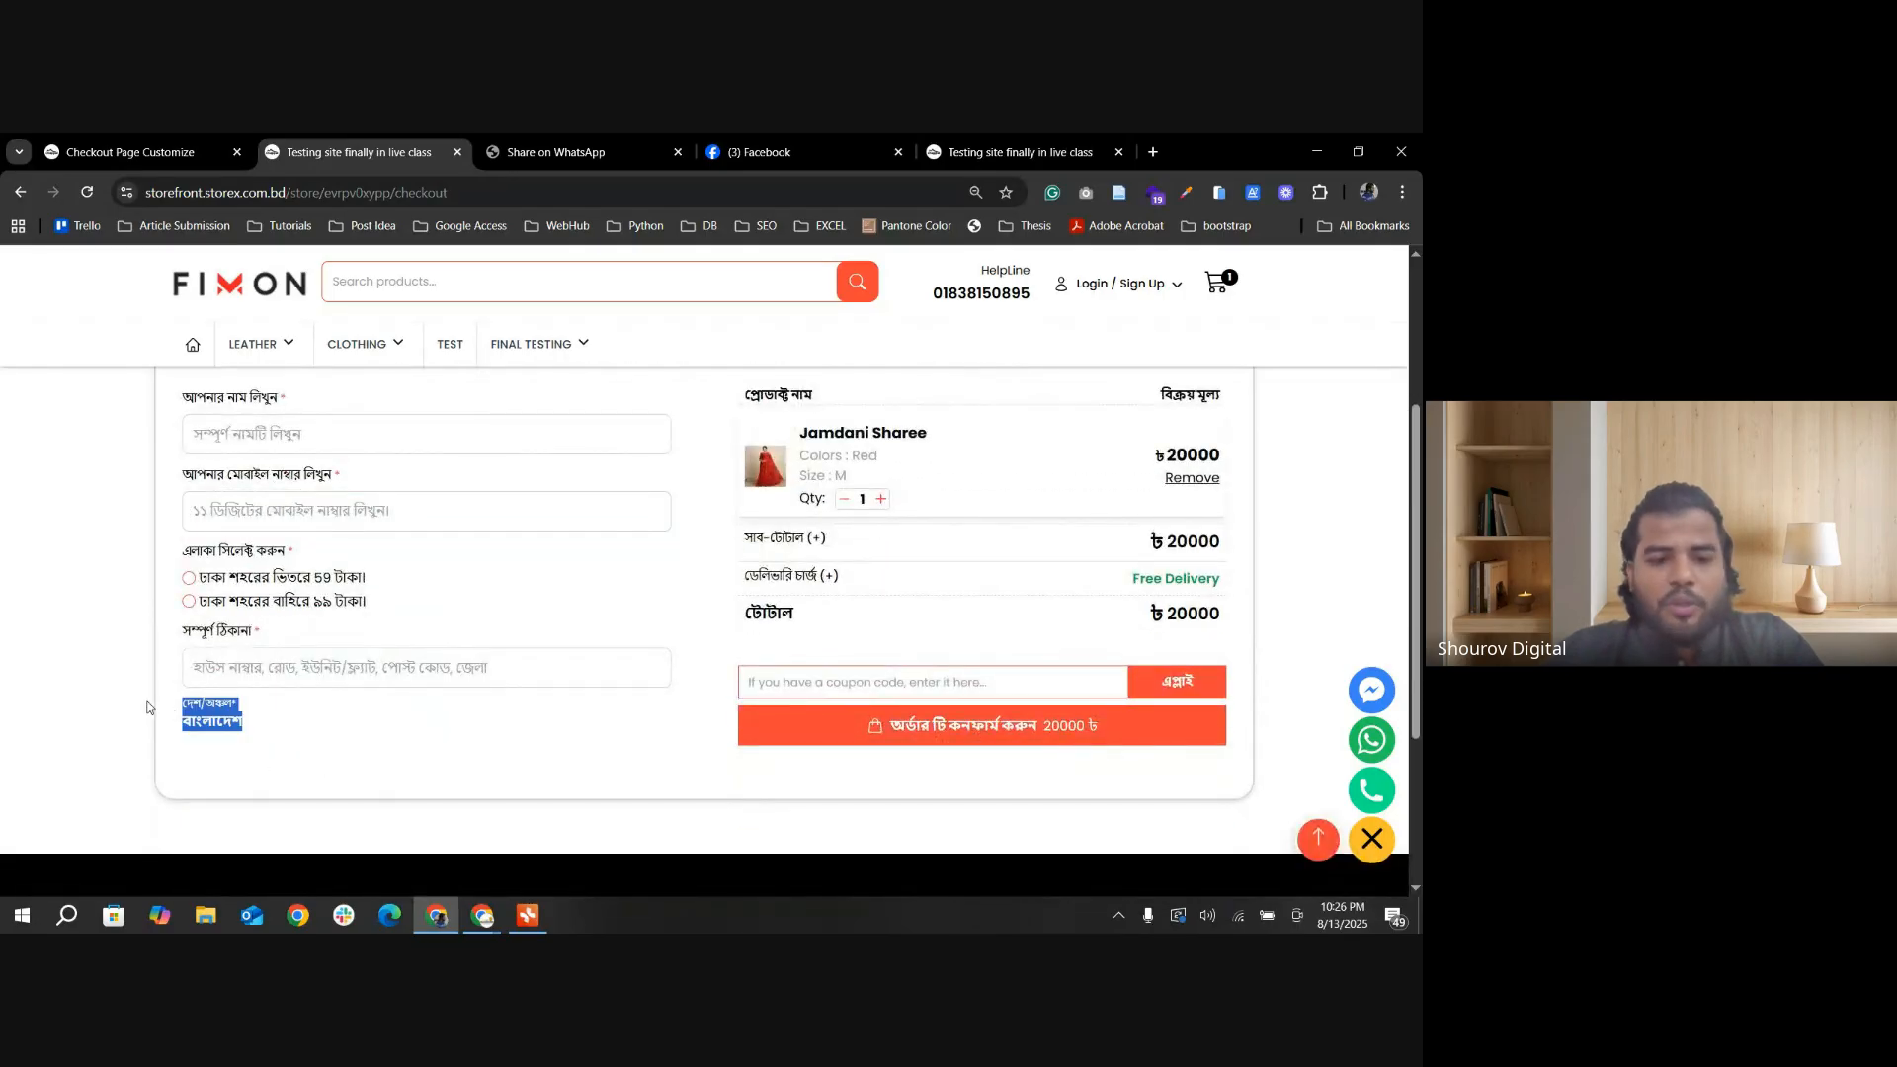
left_click(365, 718)
scroll(845, 628, "up", 1)
left_click_drag(739, 441, 1192, 553)
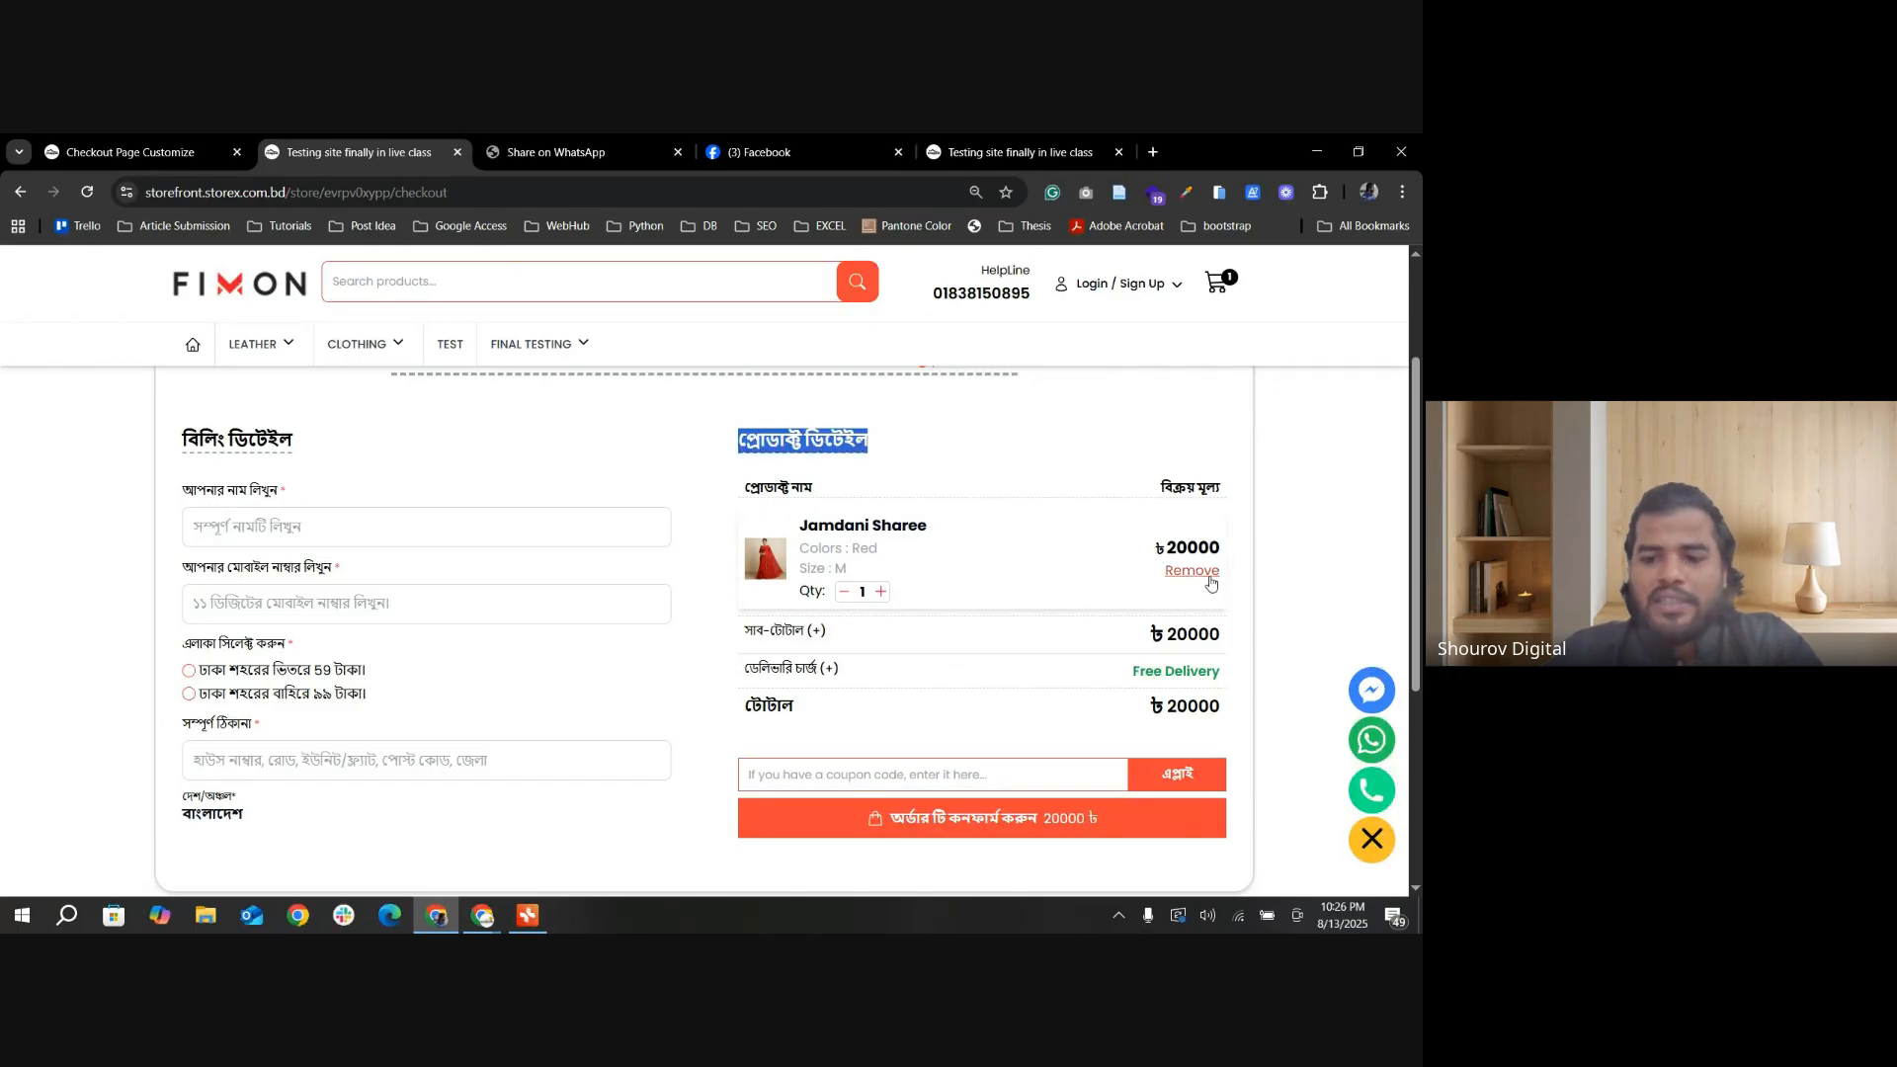
Step: Remove the Jamdani Sharee from the checkout and buy it again from its product page
left_click(1191, 570)
scroll(955, 605, "down", 15)
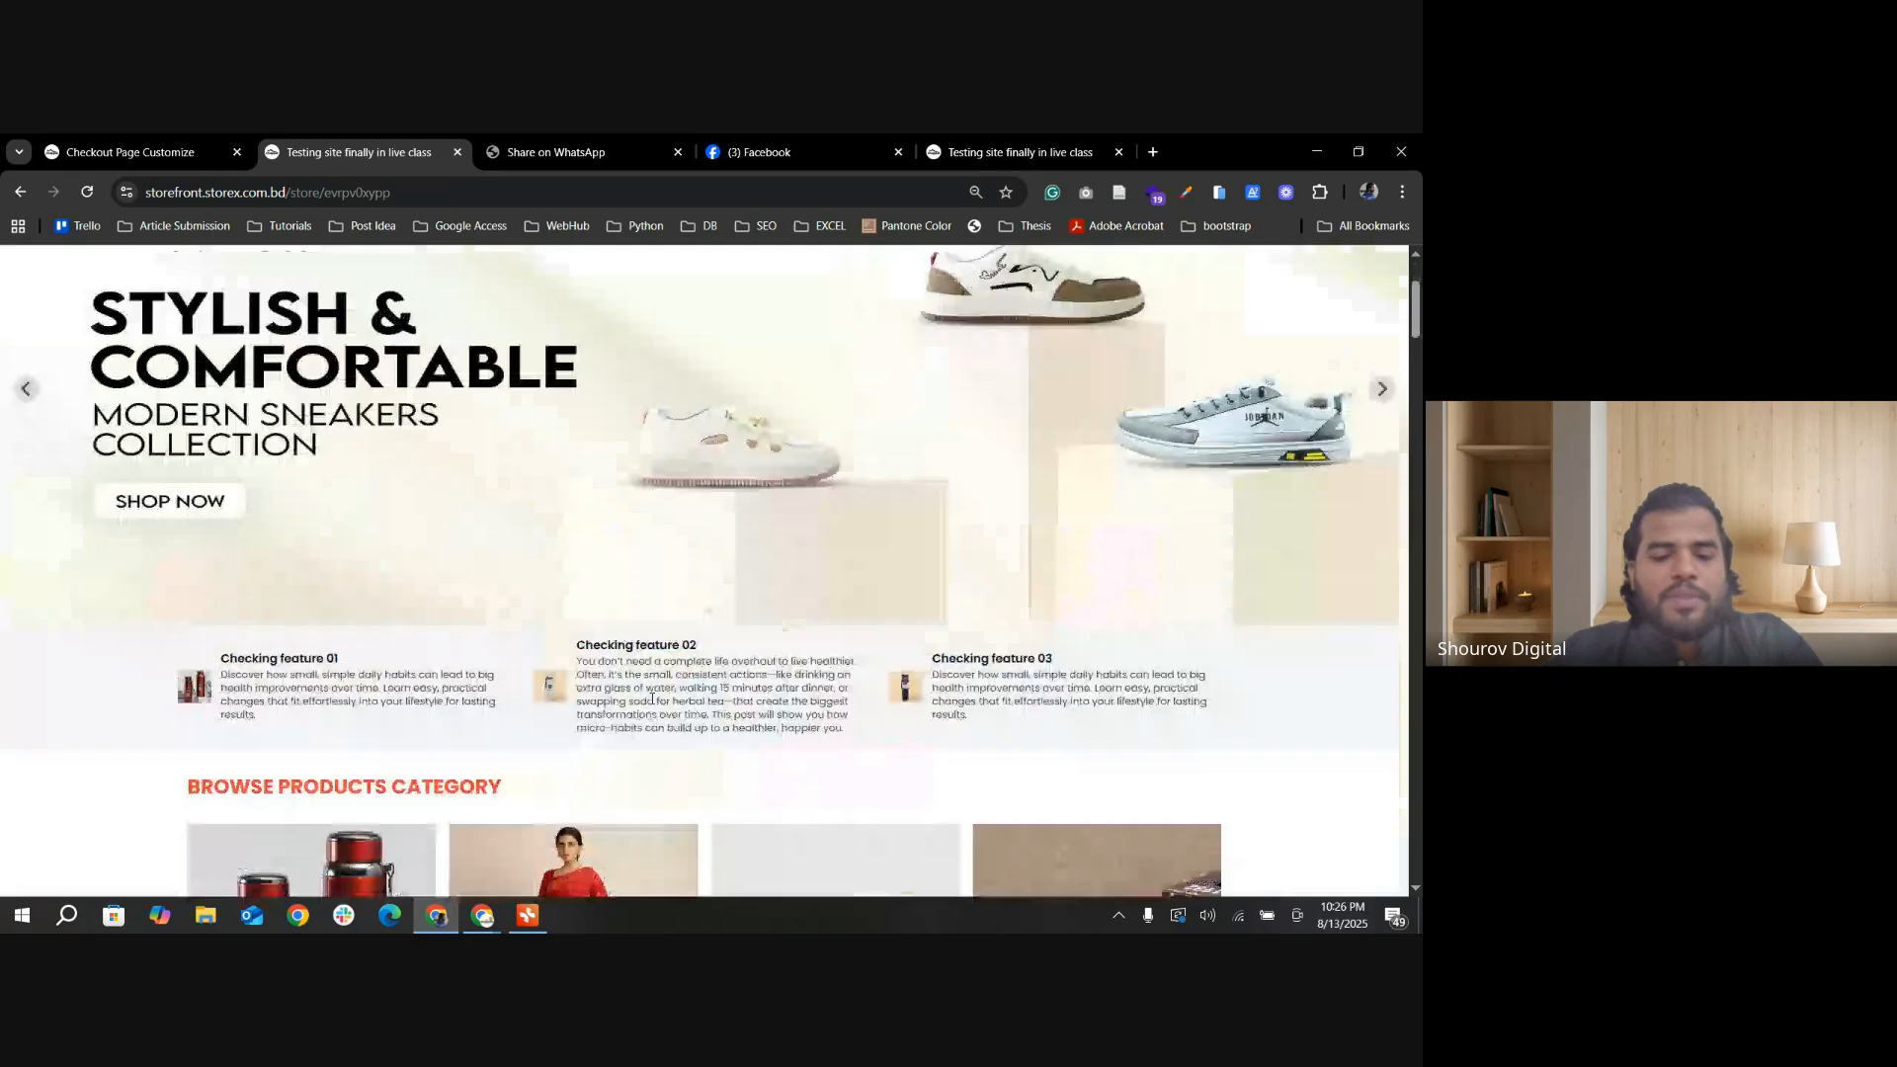
left_click(337, 475)
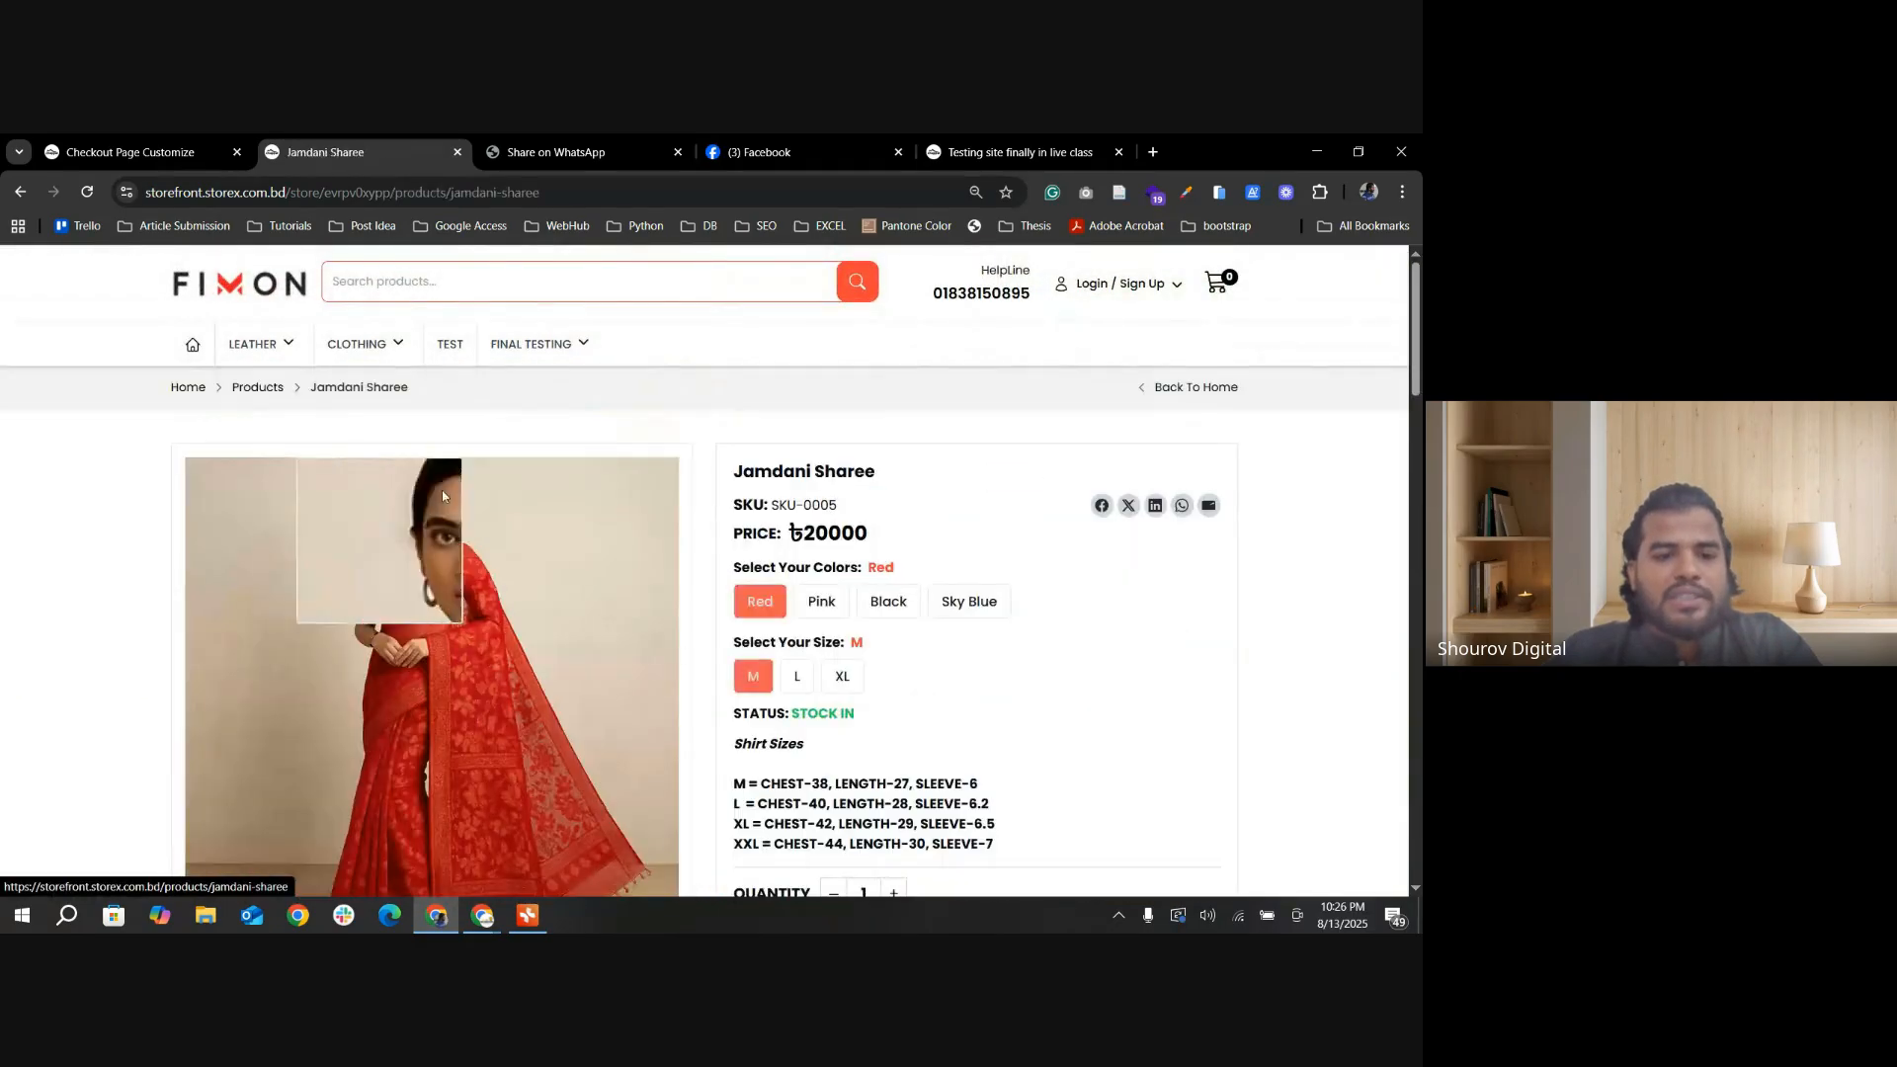
scroll(442, 490, "down", 5)
left_click(974, 539)
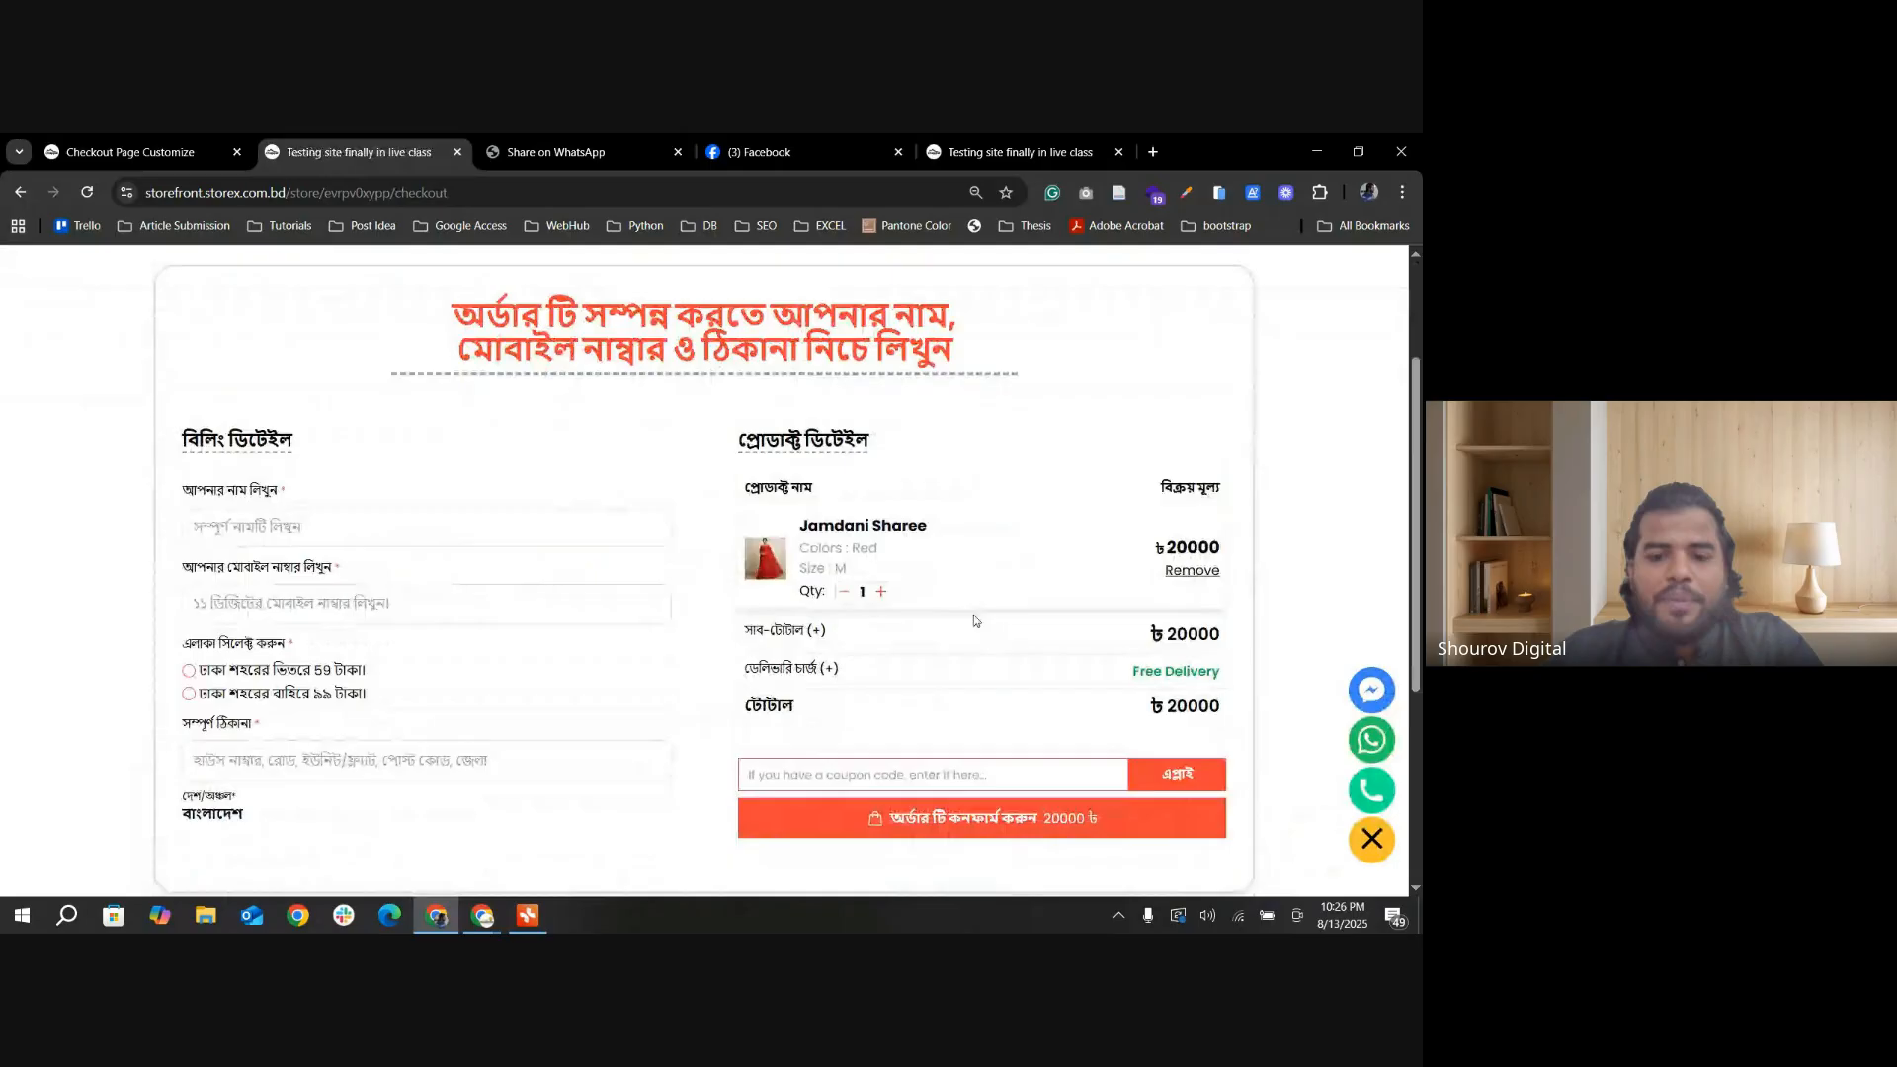
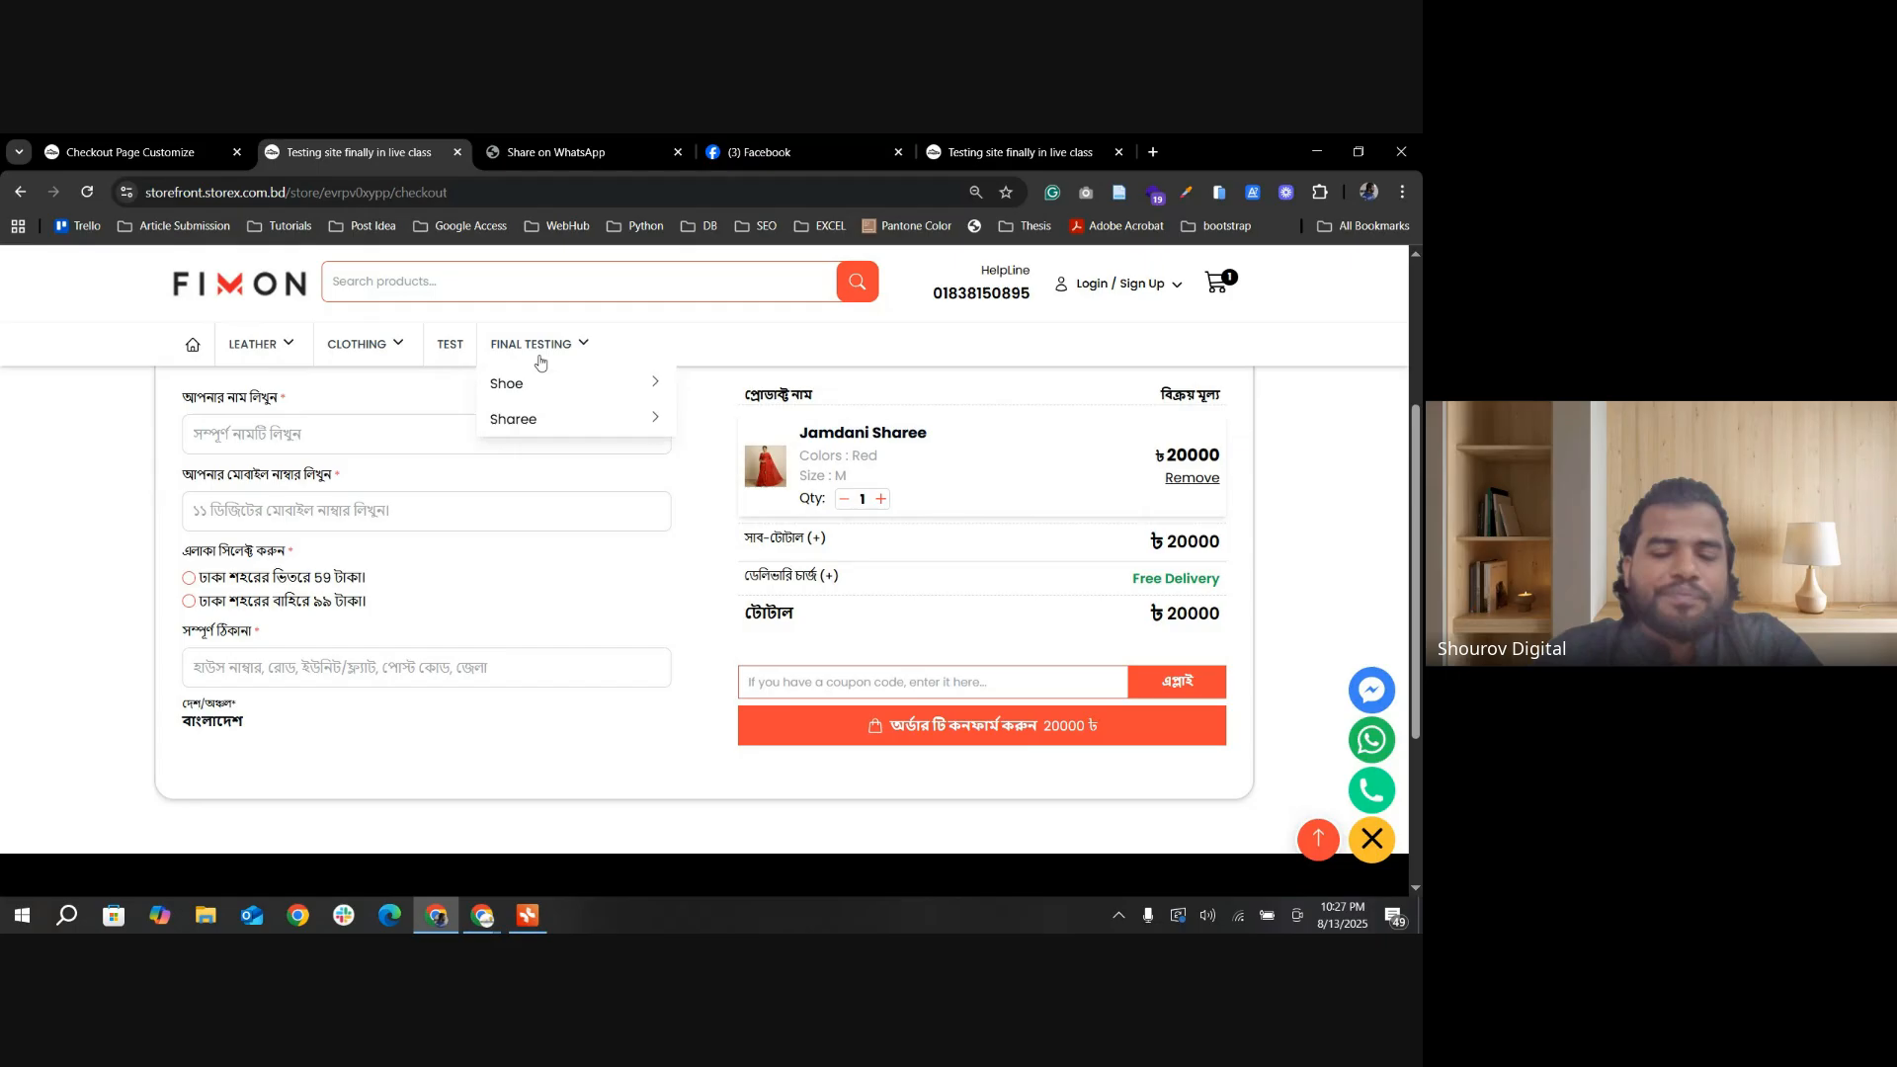
Step: Enable the Note Field in the admin's Checkout Page Settings and save the change
scroll(425, 593, "down", 2)
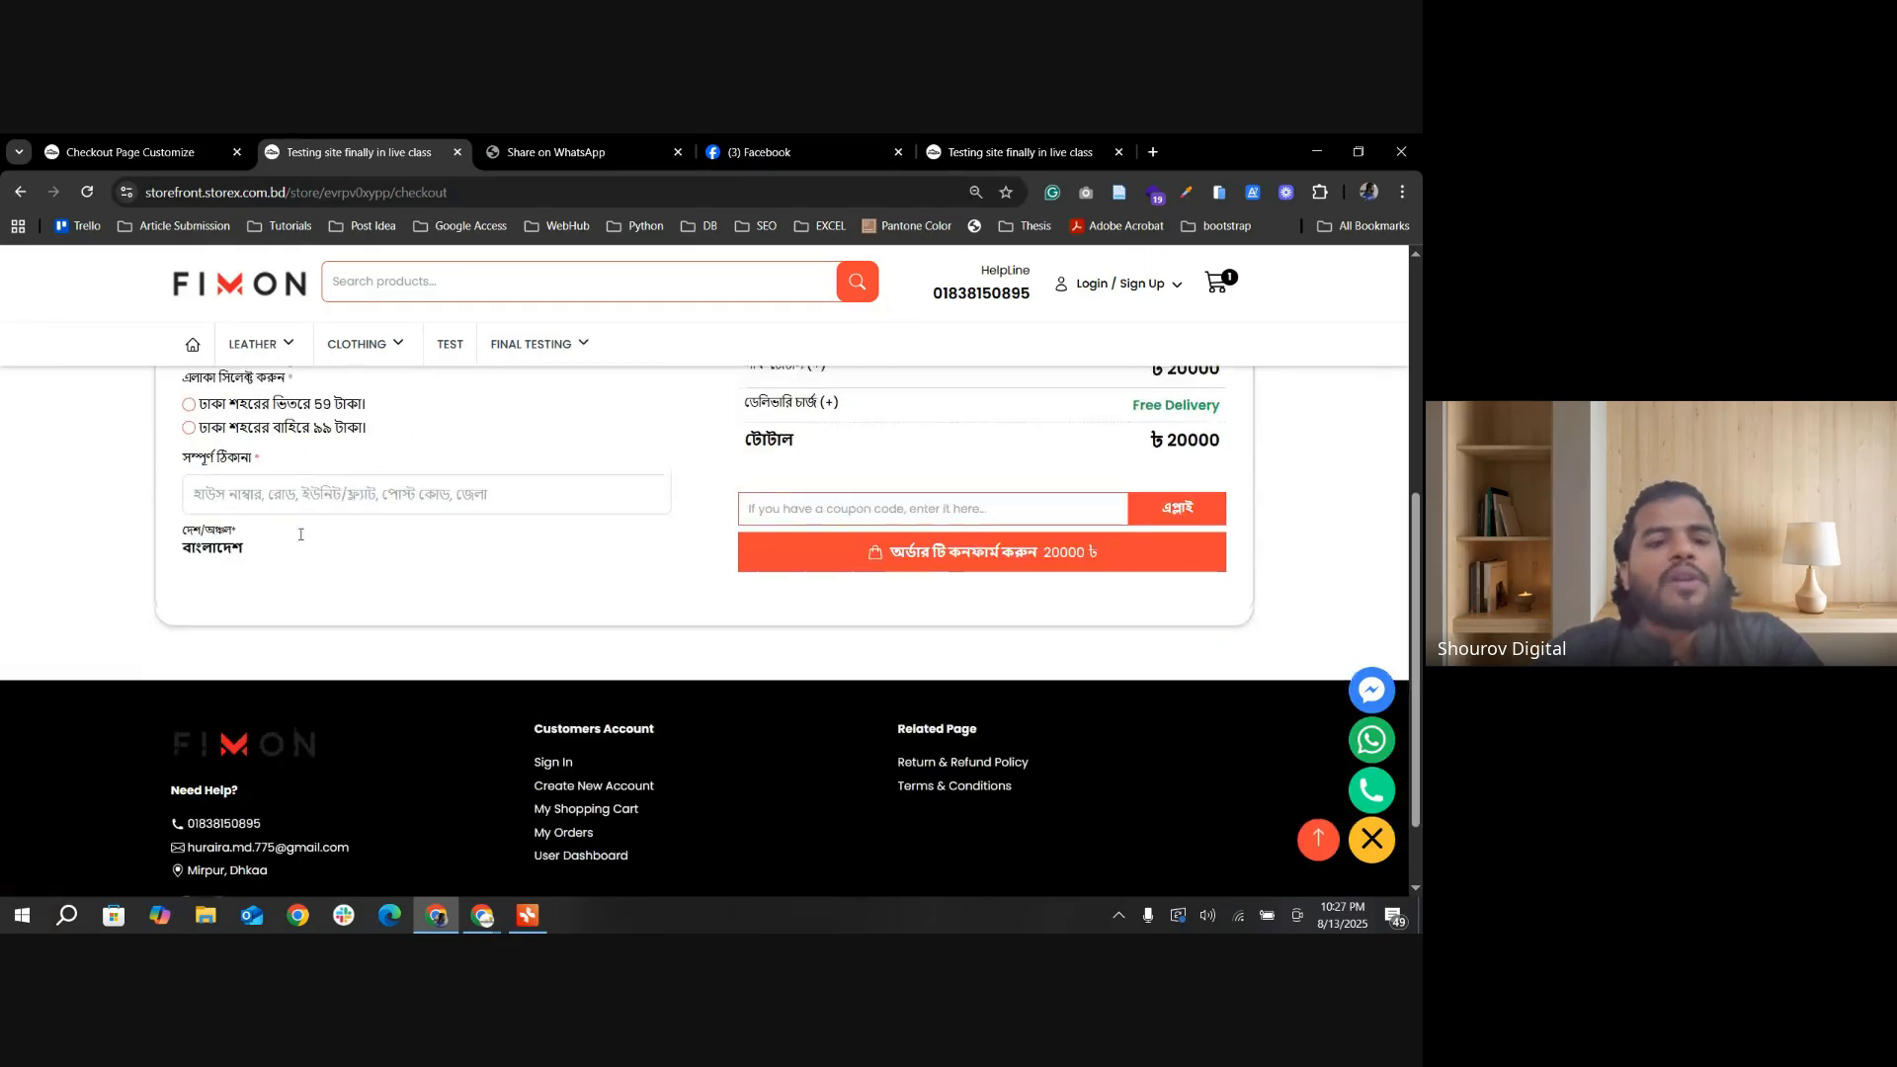
scroll(296, 534, "up", 3)
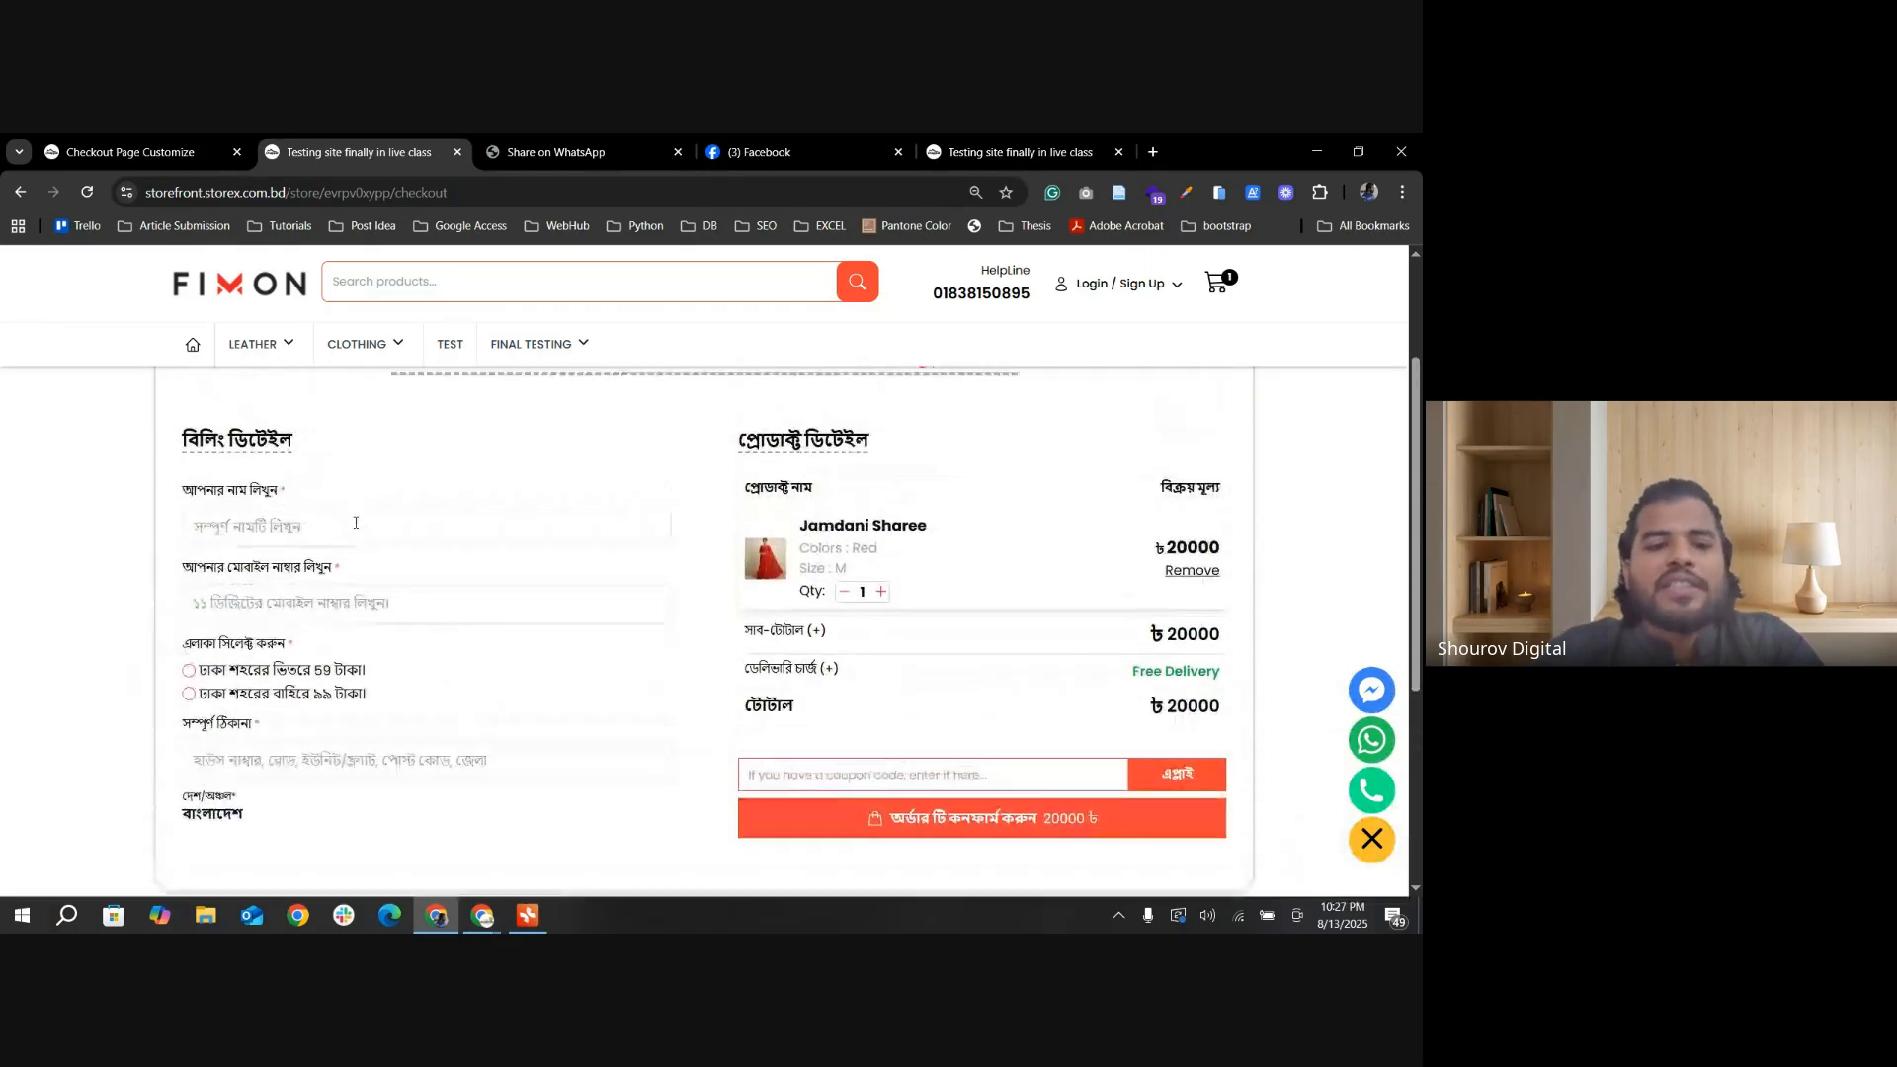
left_click(153, 152)
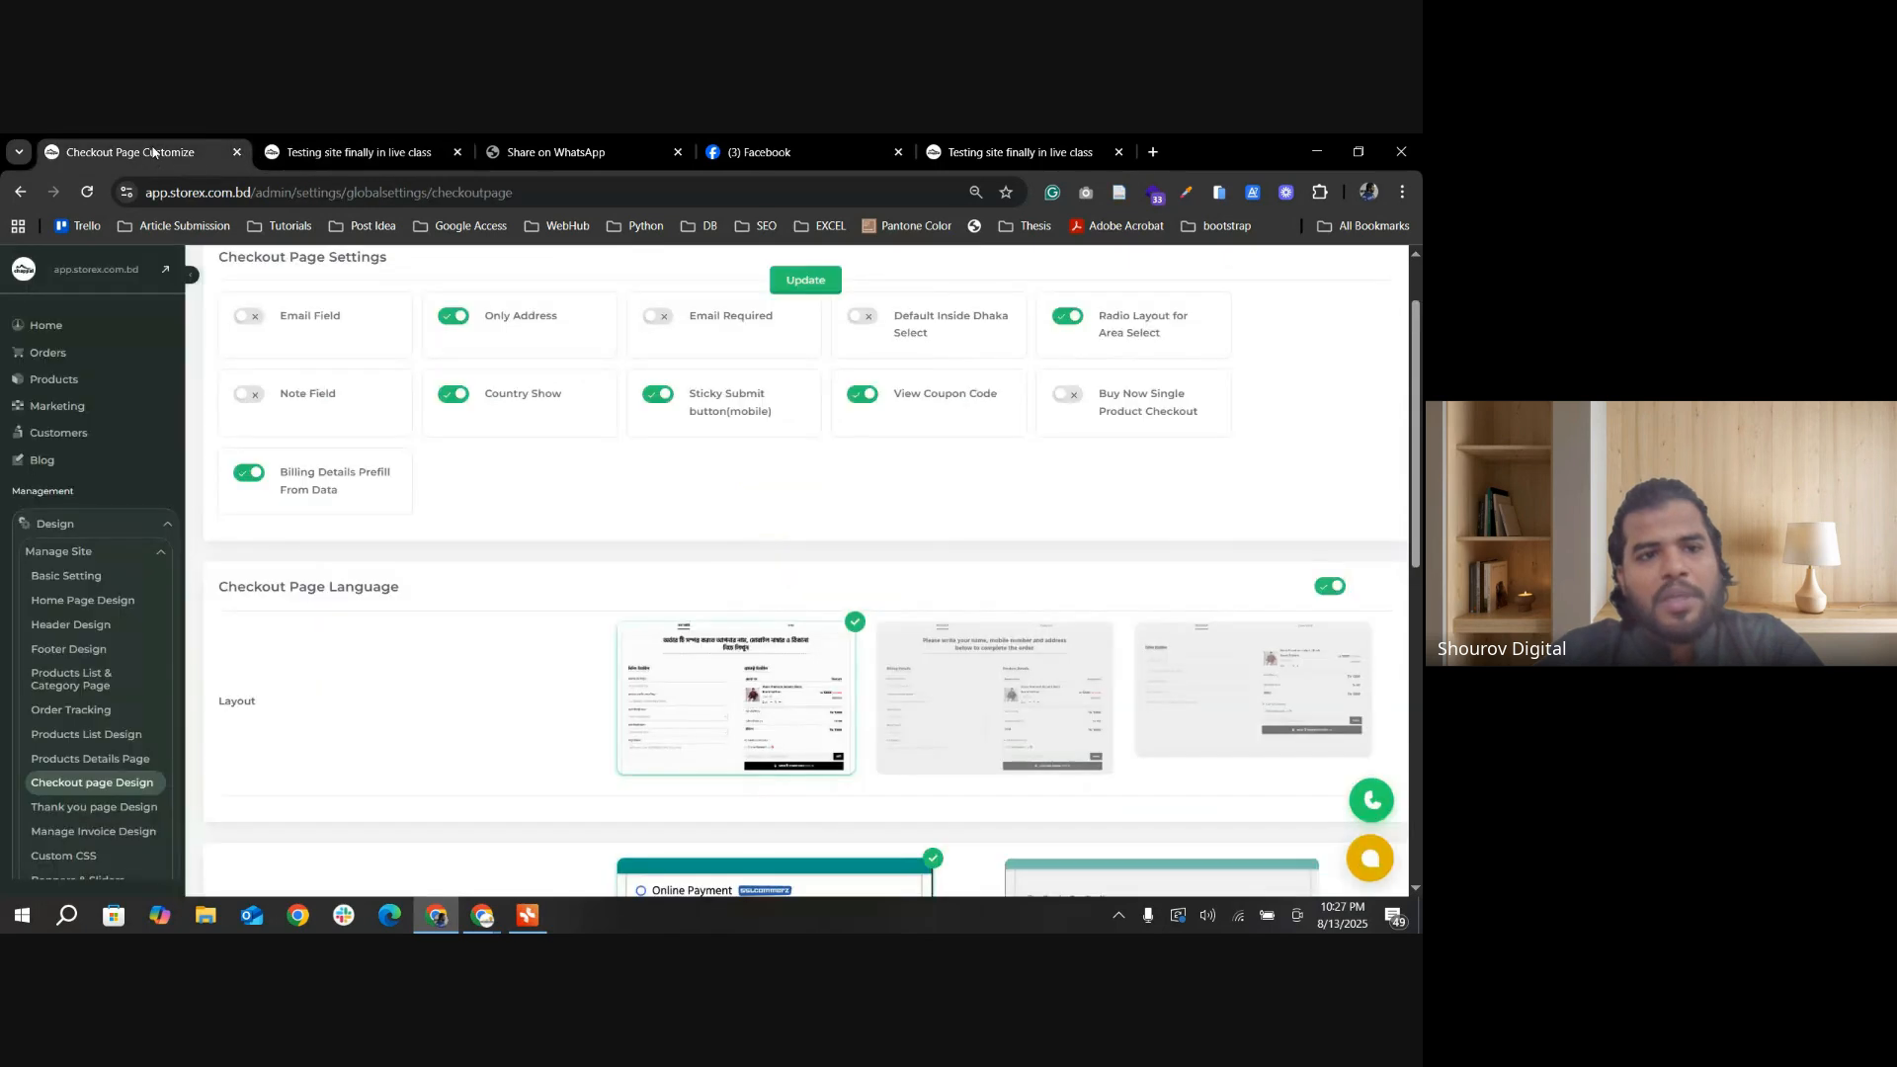
left_click(247, 394)
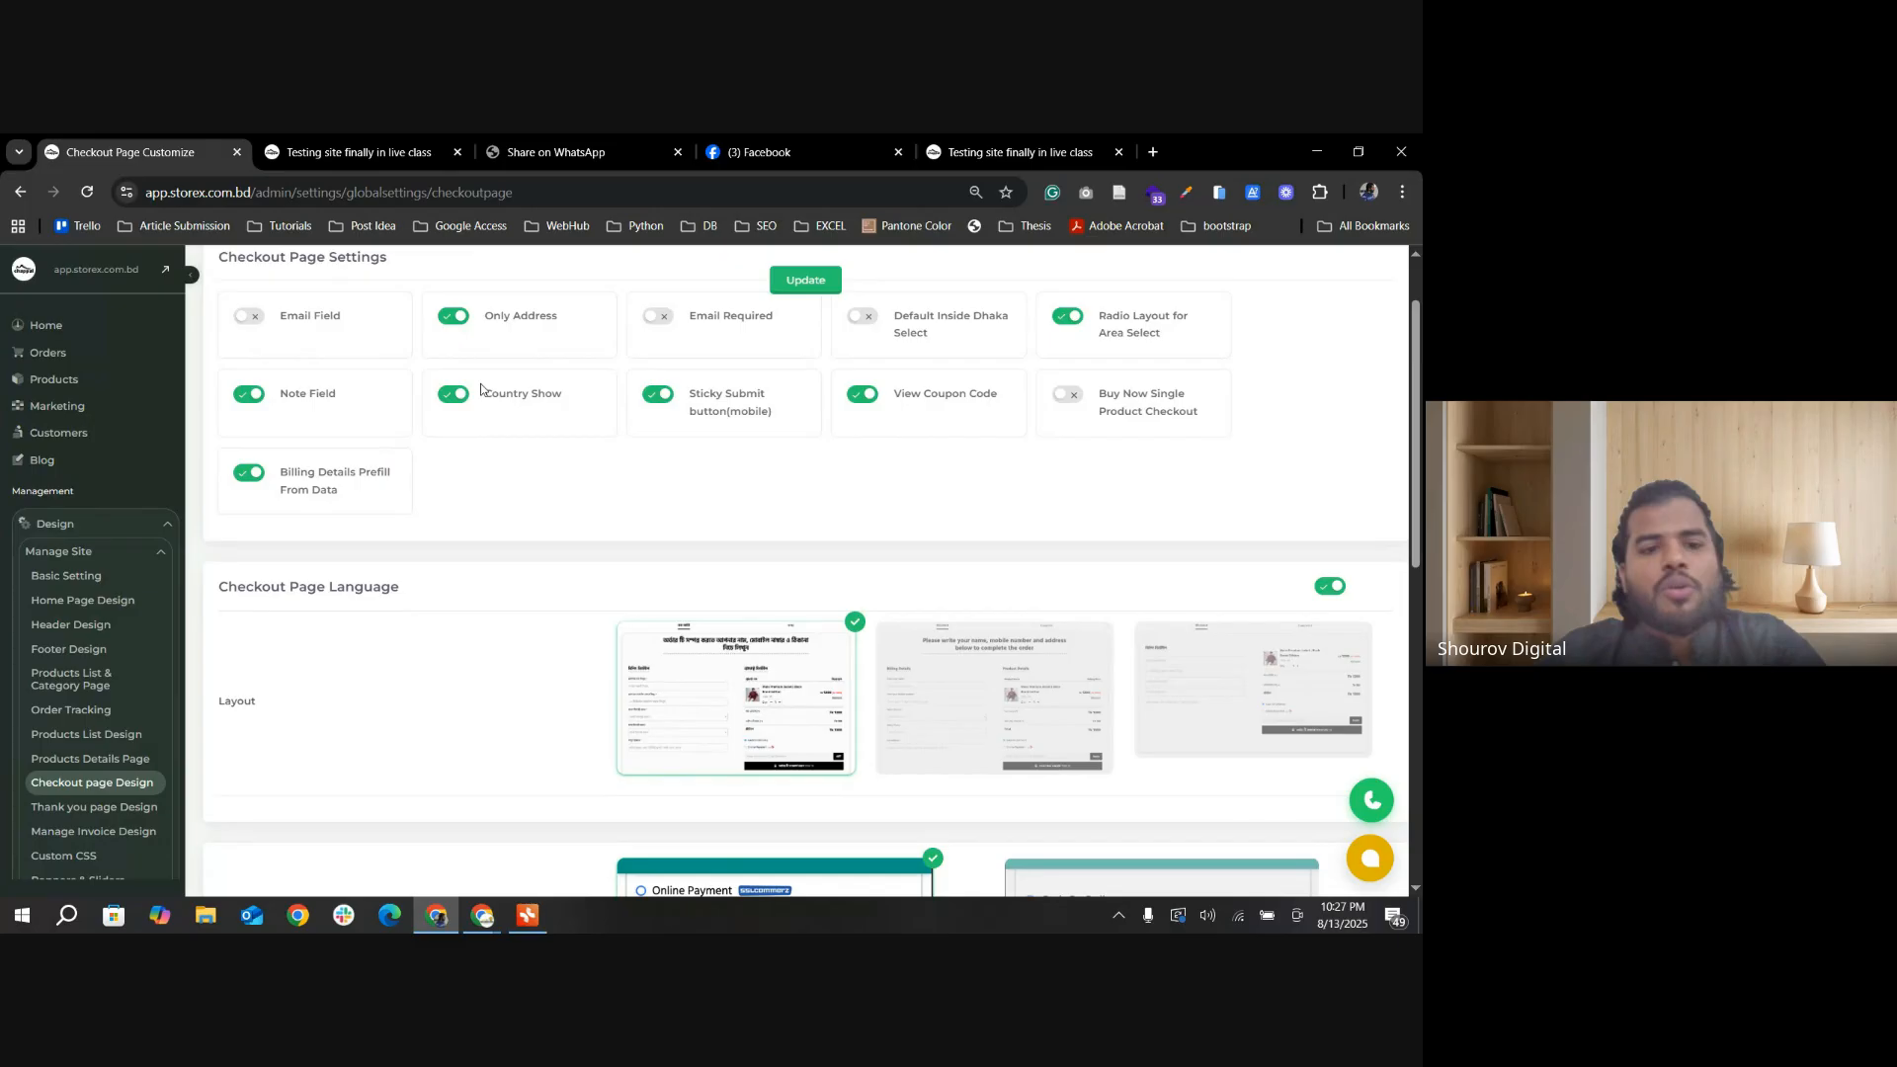
left_click(794, 287)
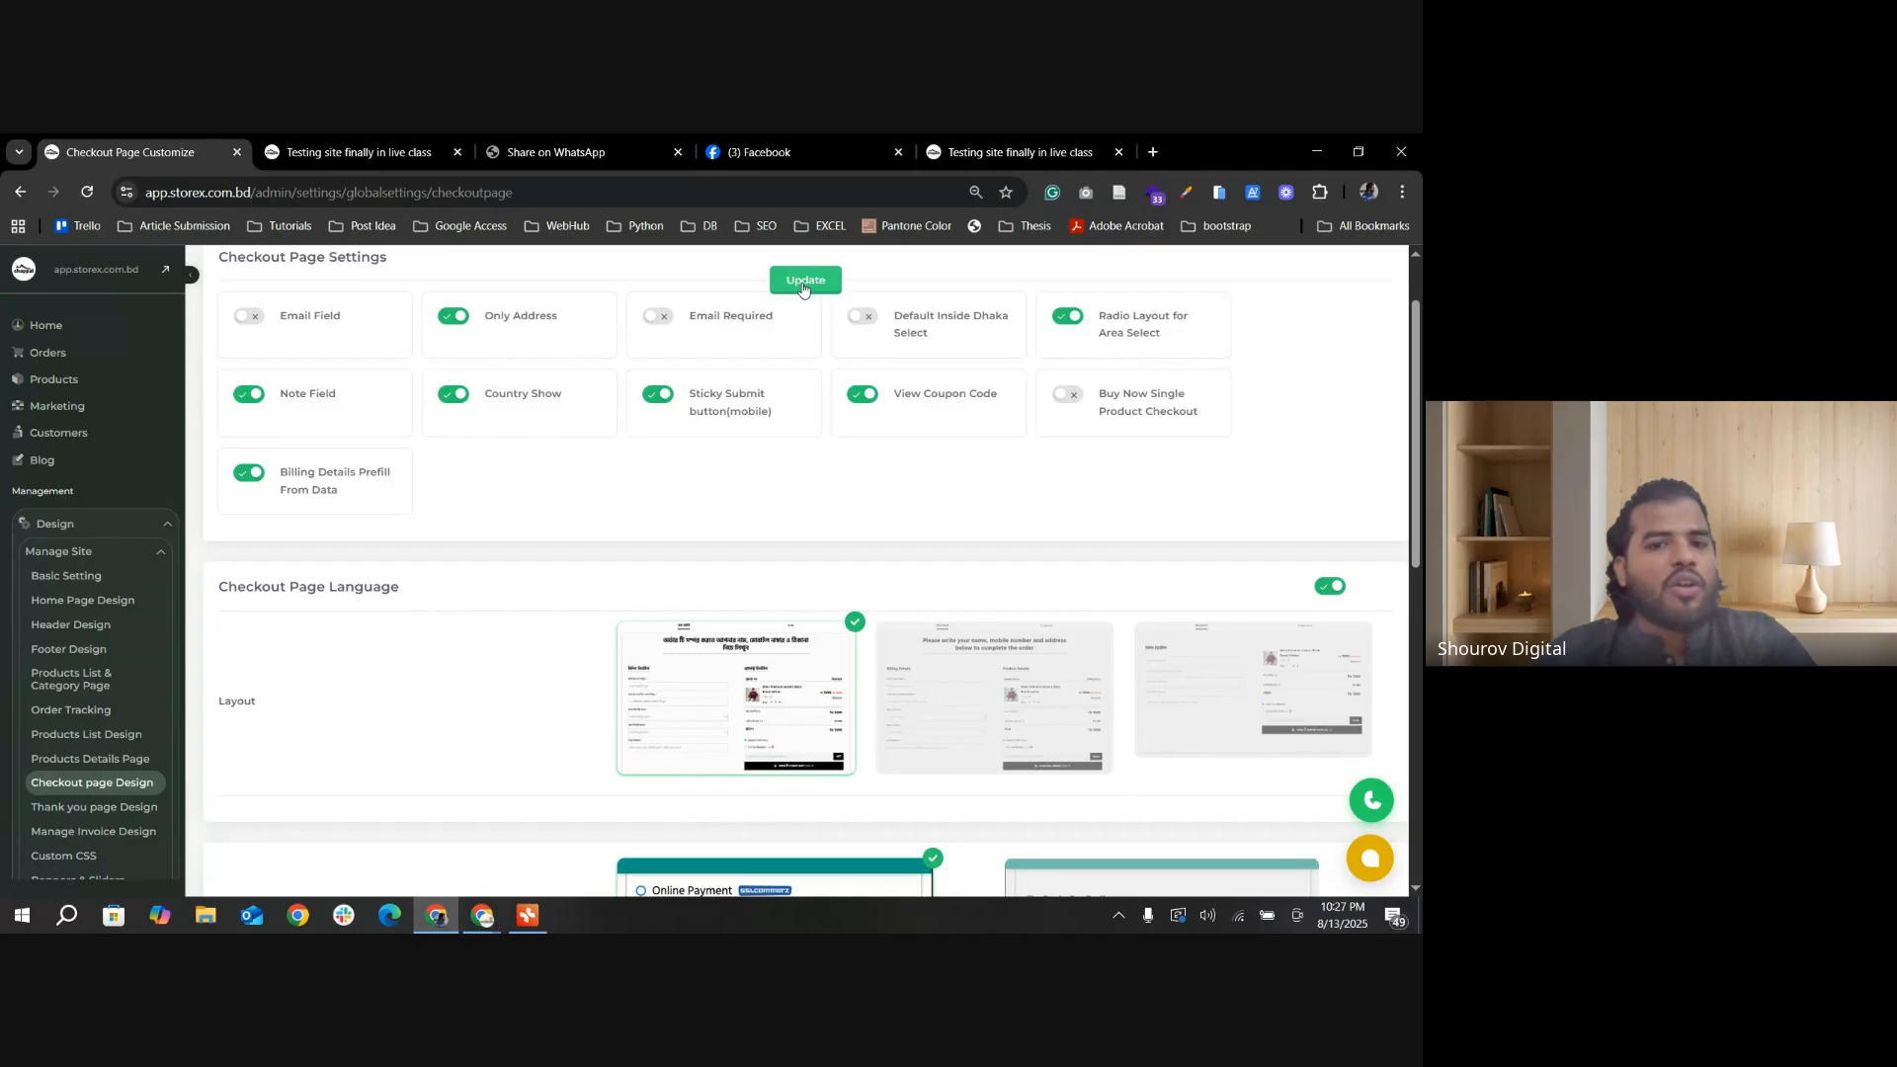
Step: Reload the storefront checkout page and inspect the optional note field under the billing address
left_click(342, 154)
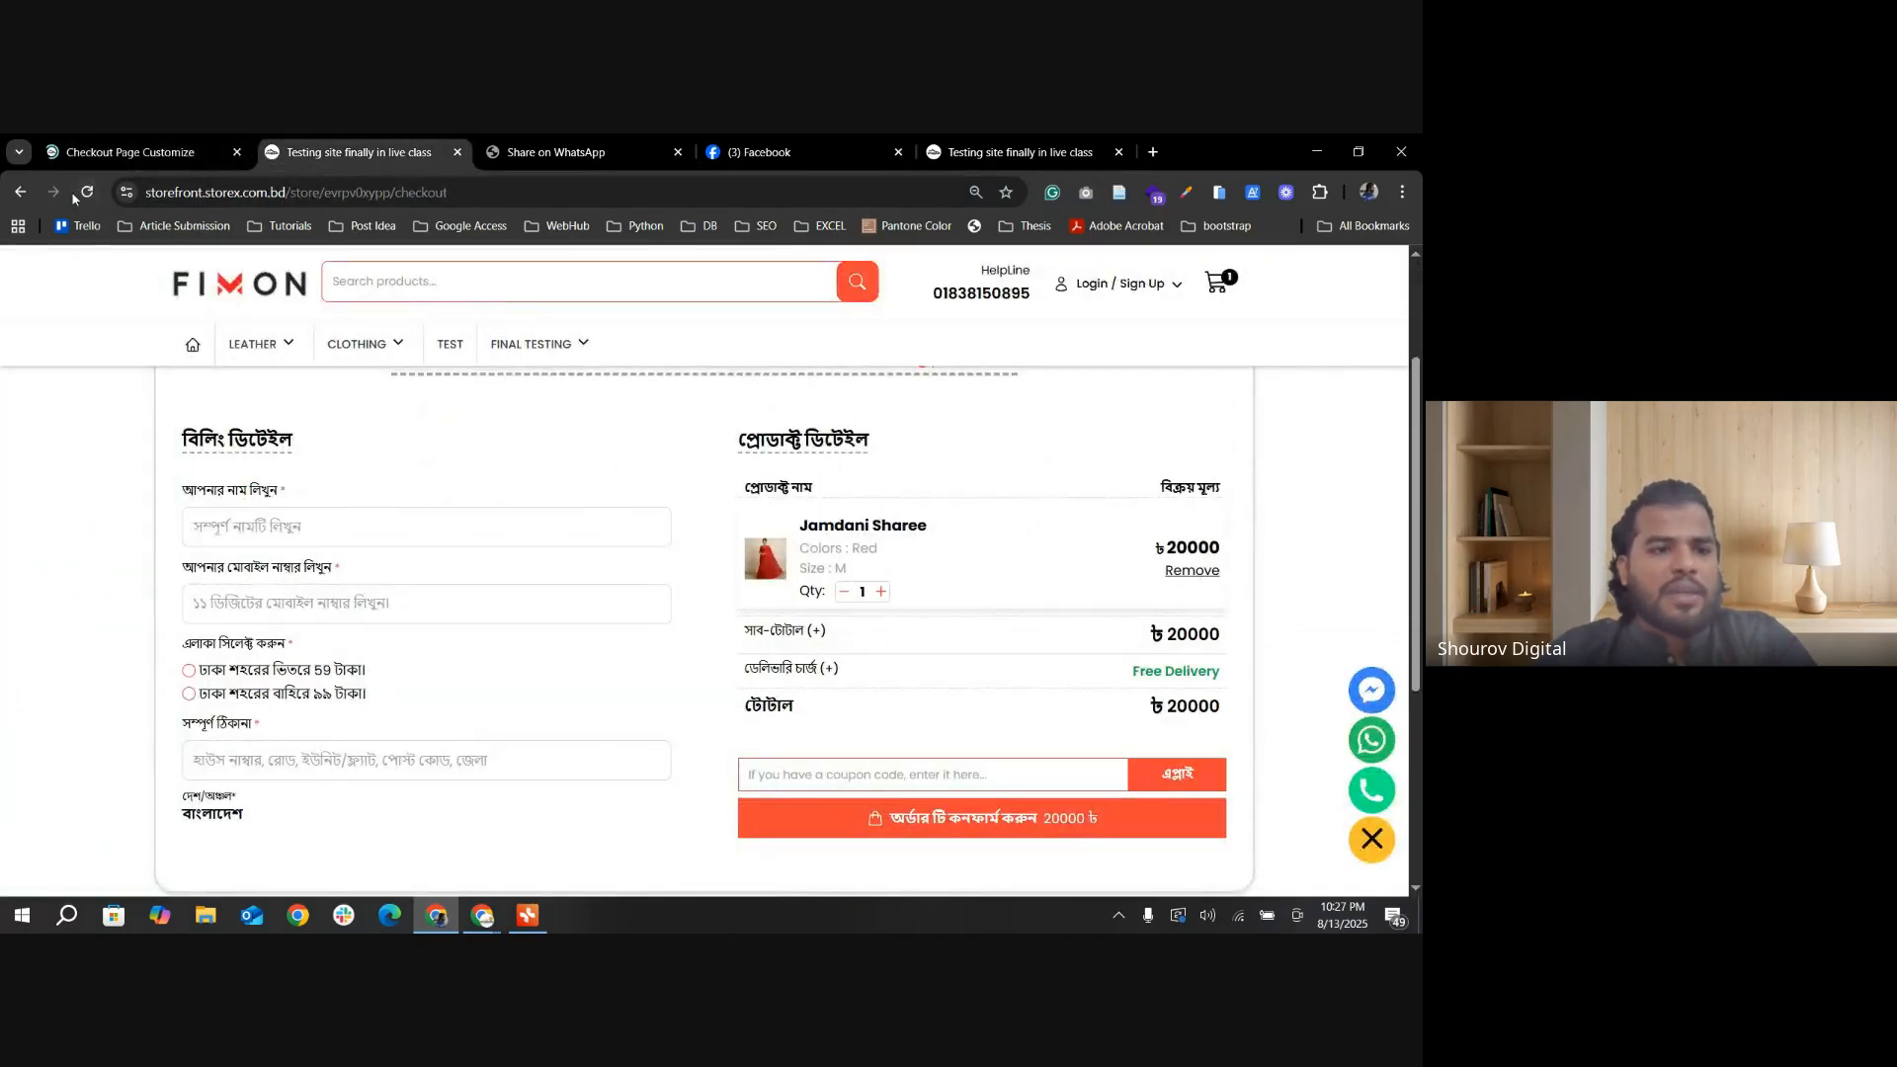
key("F5")
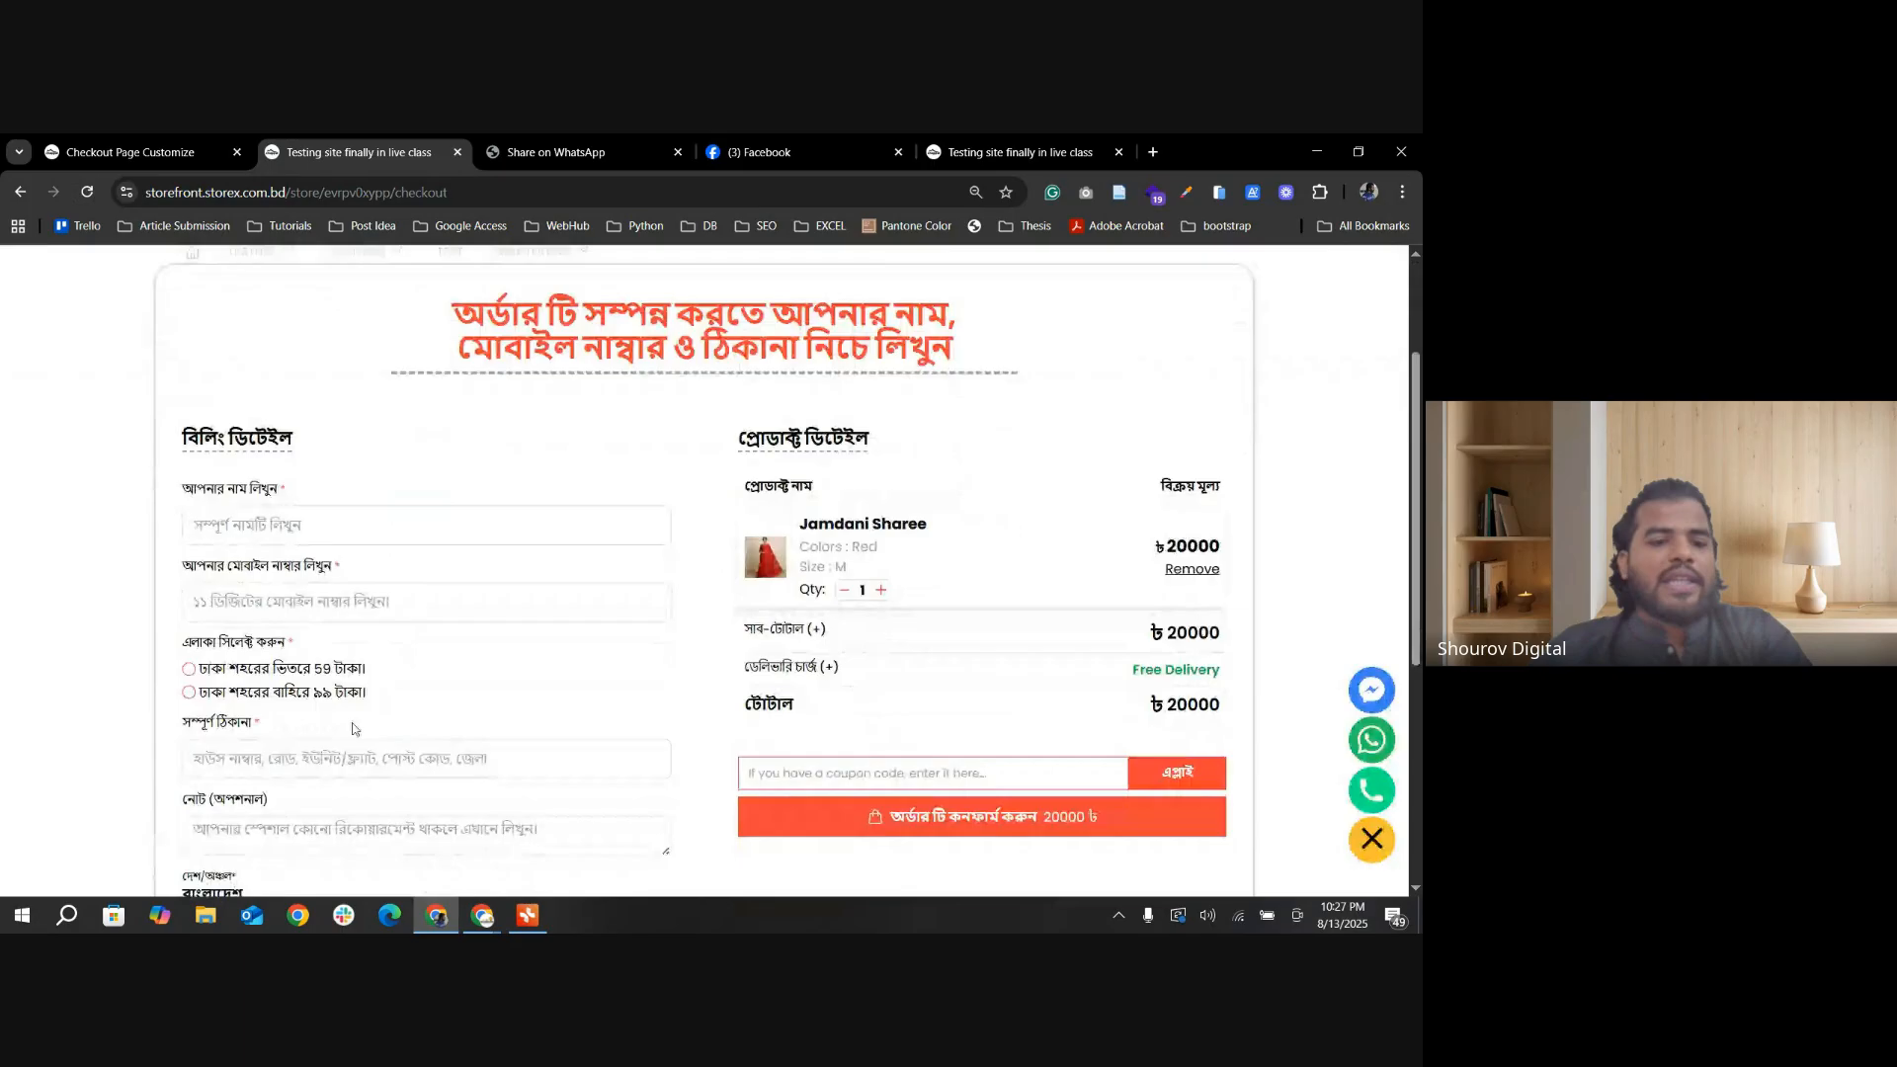
scroll(234, 630, "down", 4)
left_click(258, 654)
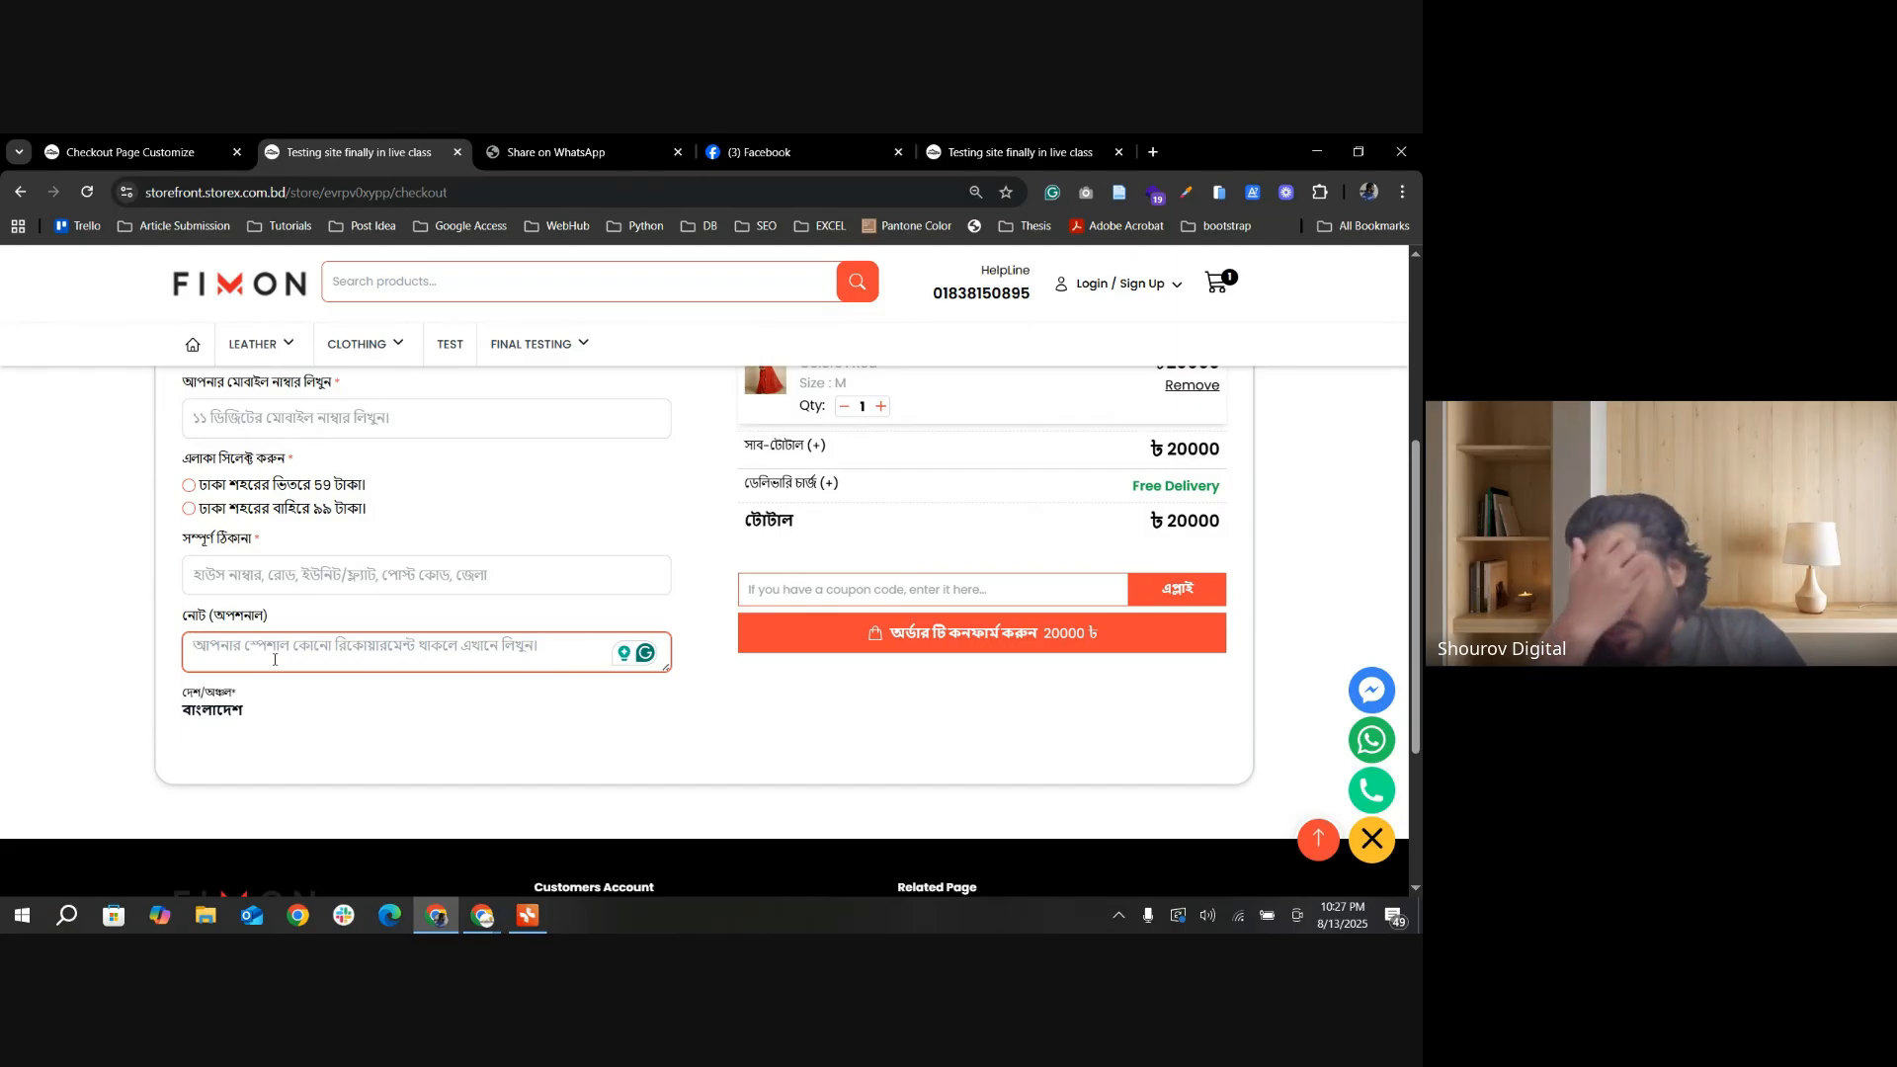
Step: Compare the admin's Country Show setting with the country line in the storefront checkout's billing details
left_click(133, 156)
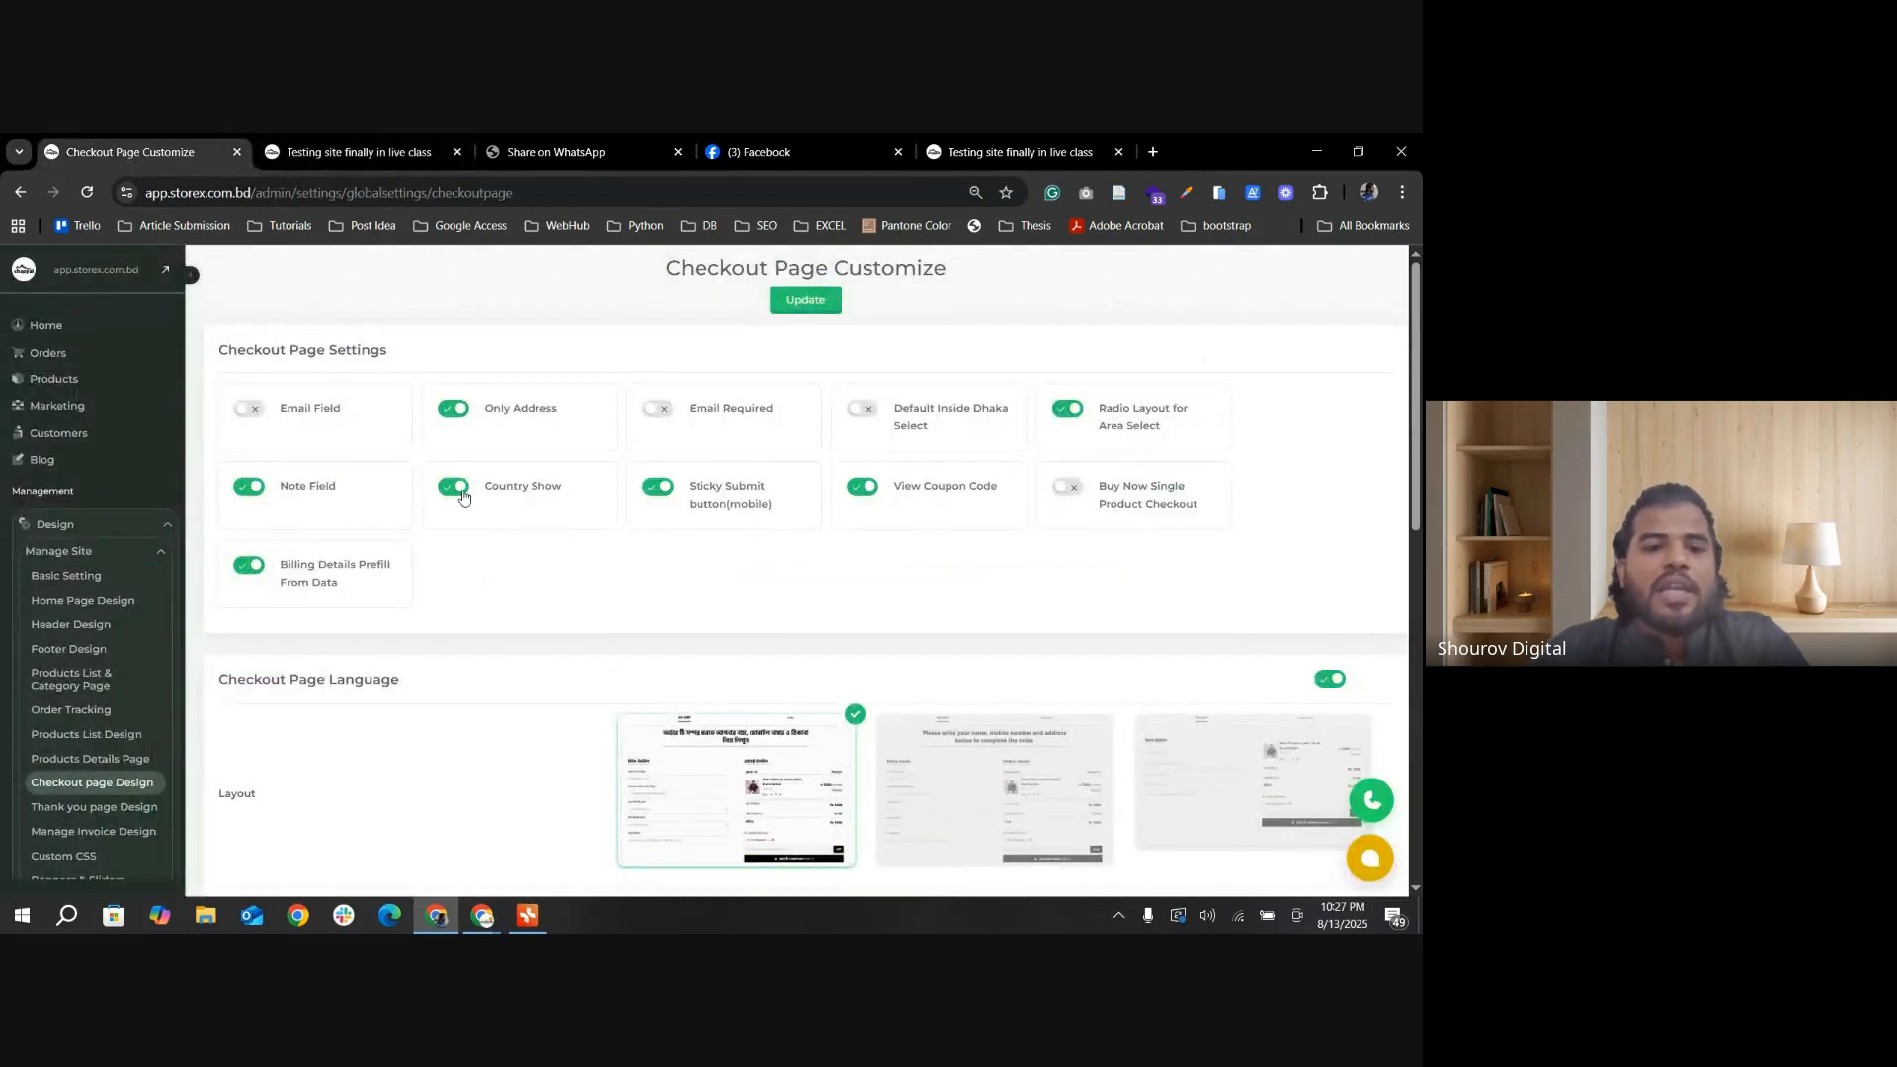
left_click(360, 152)
scroll(255, 700, "down", 1)
left_click_drag(274, 629, 148, 581)
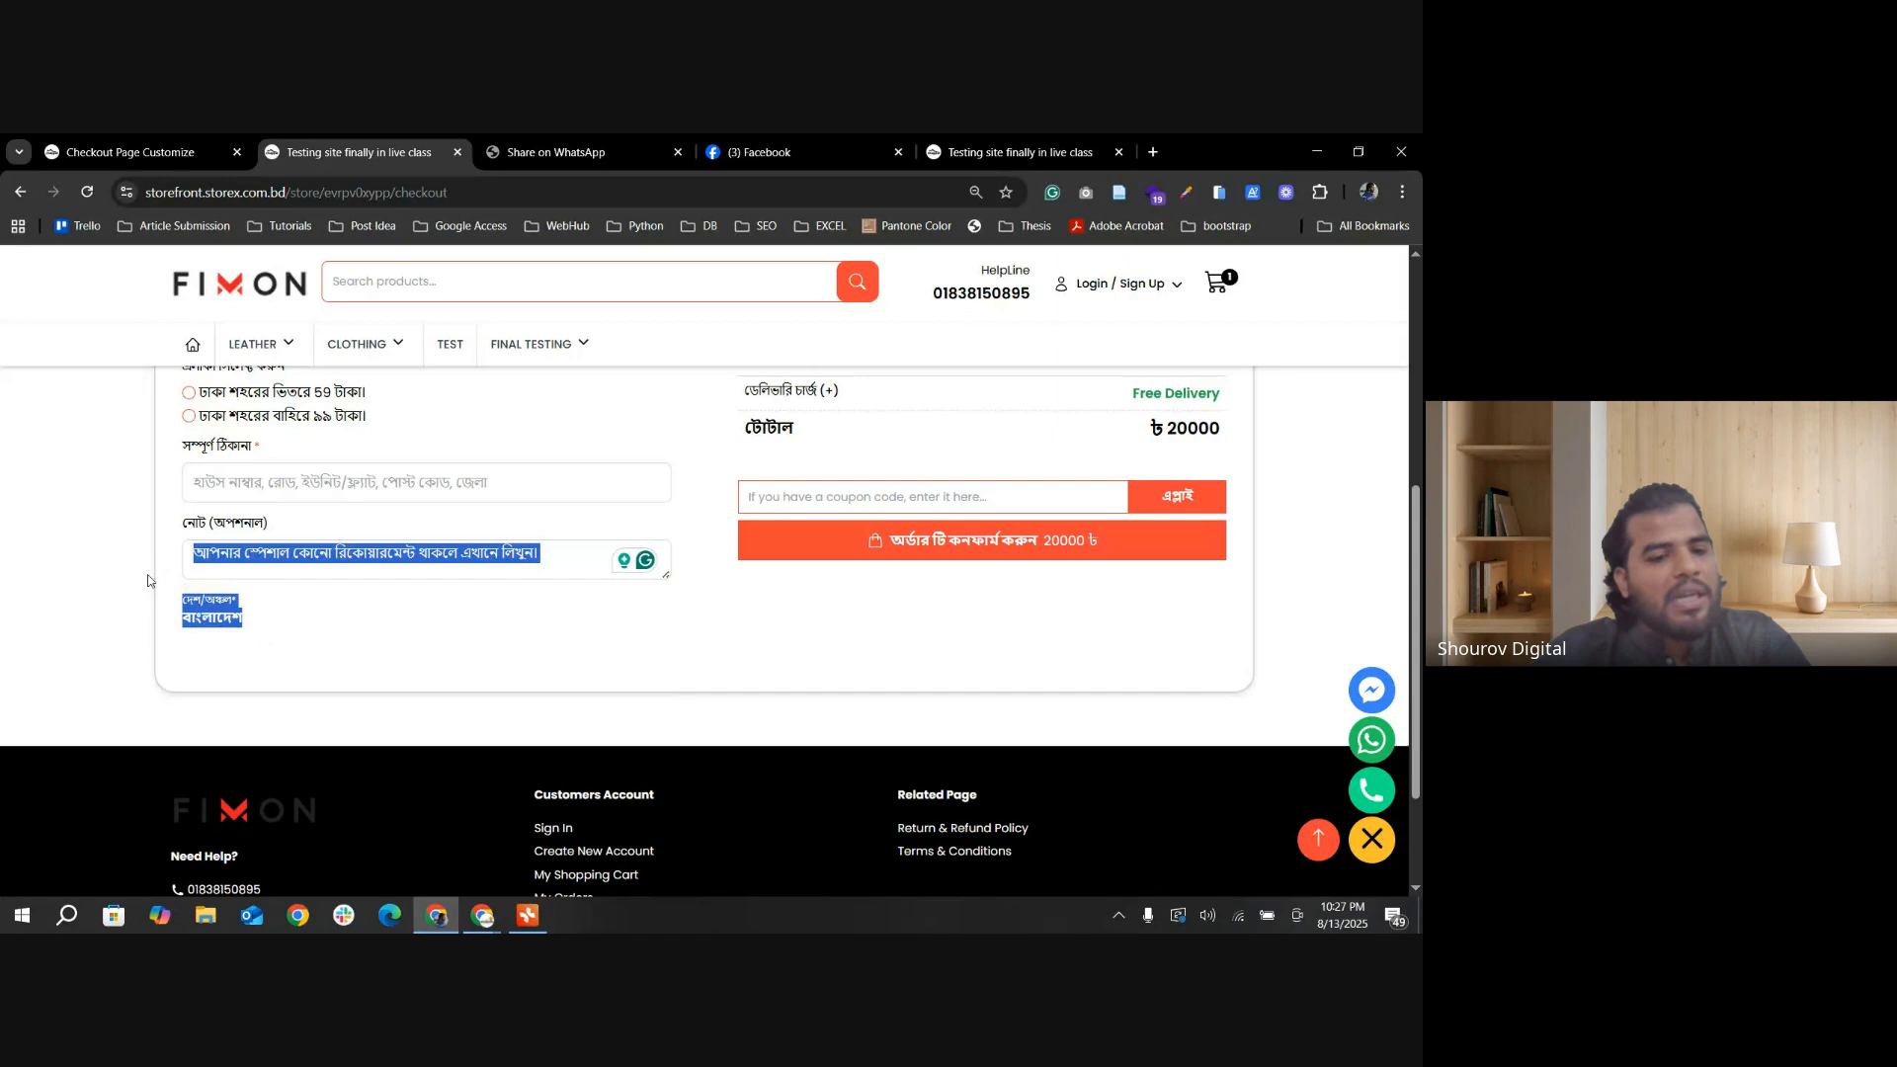
left_click_drag(269, 638, 150, 598)
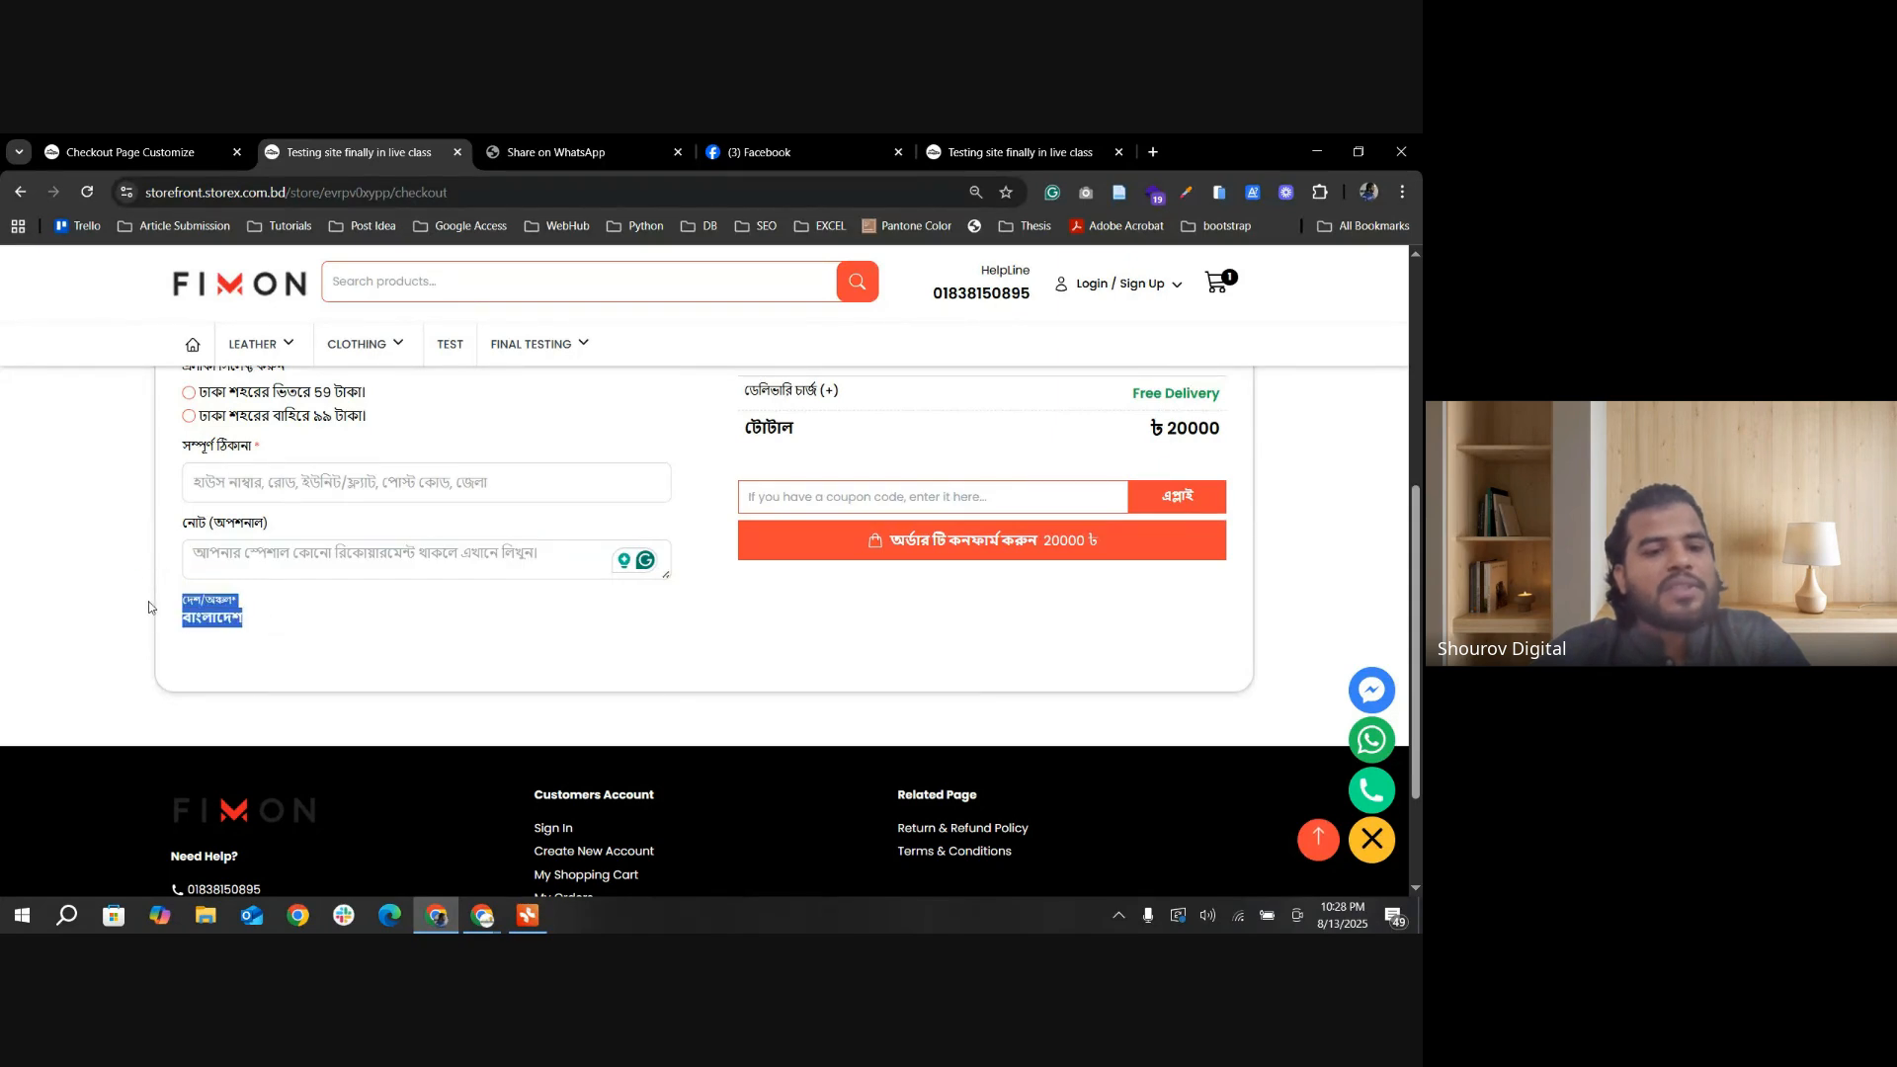
left_click(300, 630)
Step: Turn off Country Show in the Checkout Page Settings, save, and return to the storefront checkout form
left_click(129, 152)
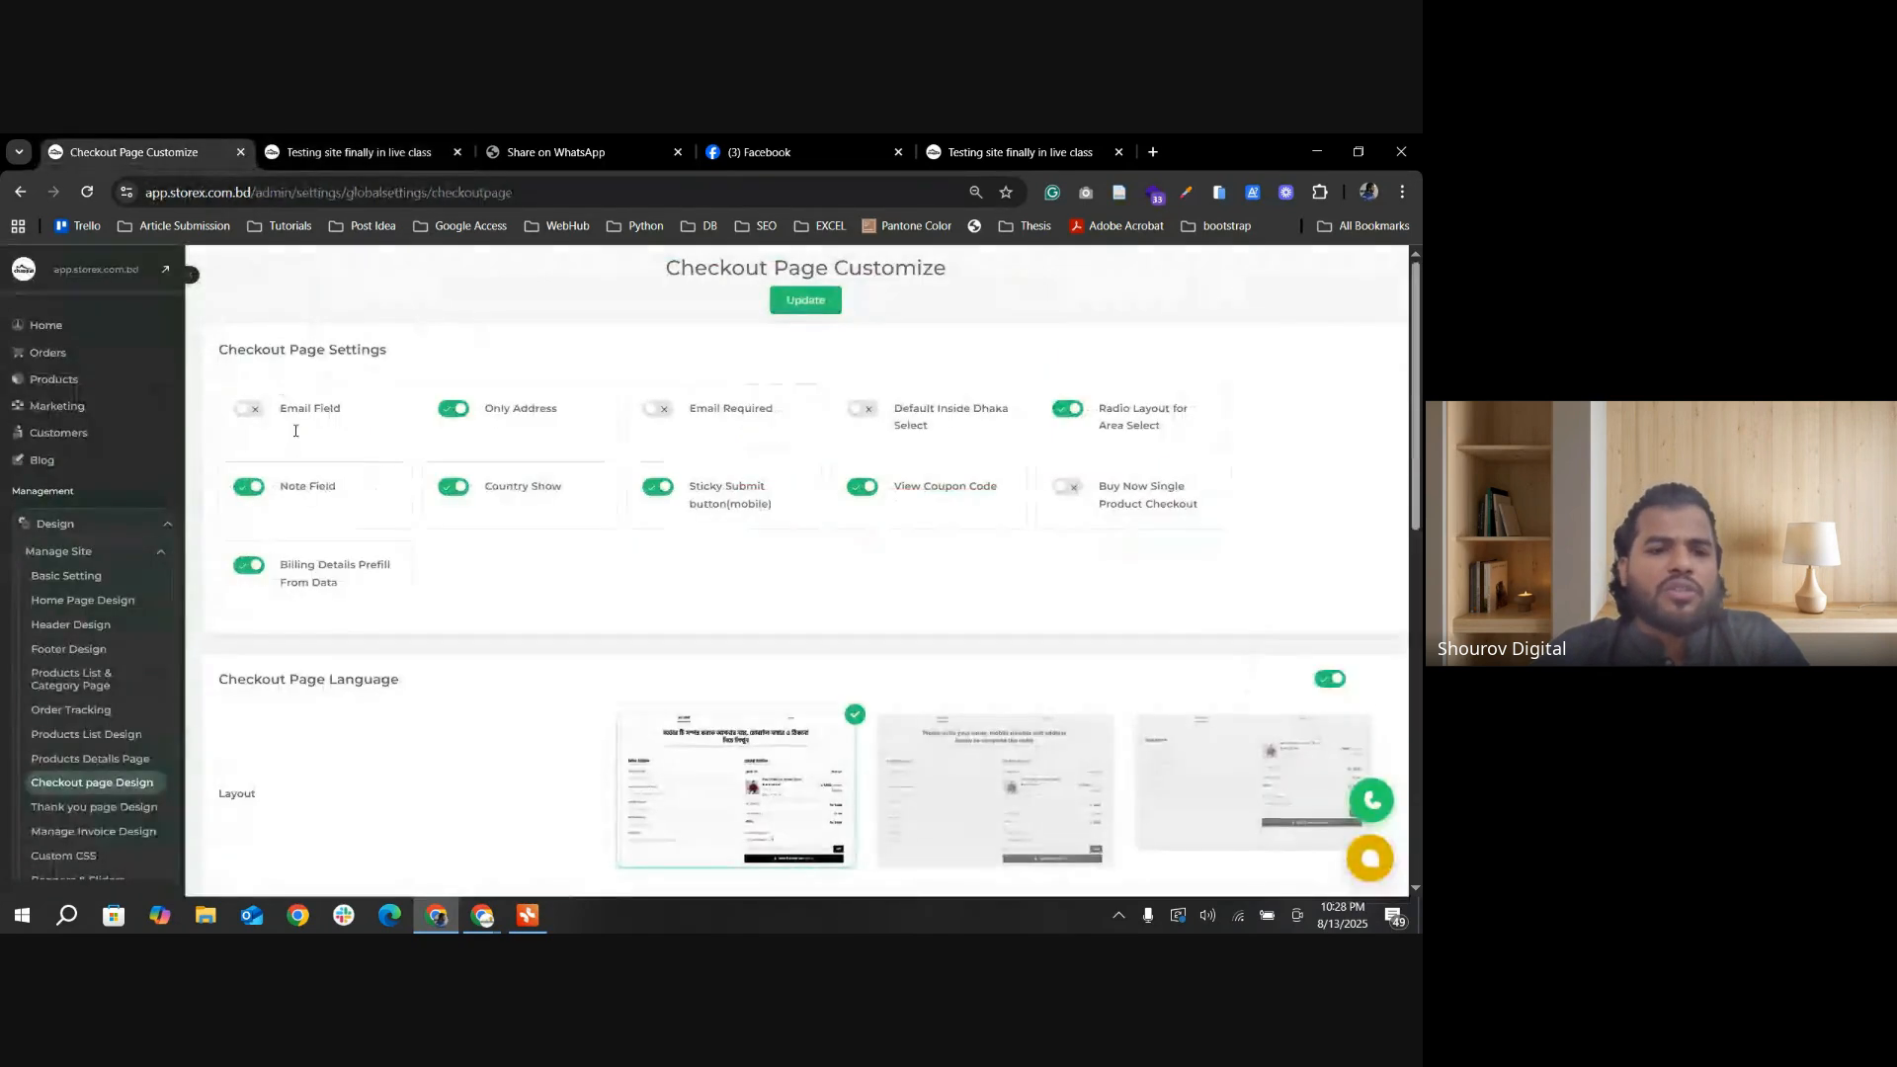
left_click(455, 488)
left_click(808, 302)
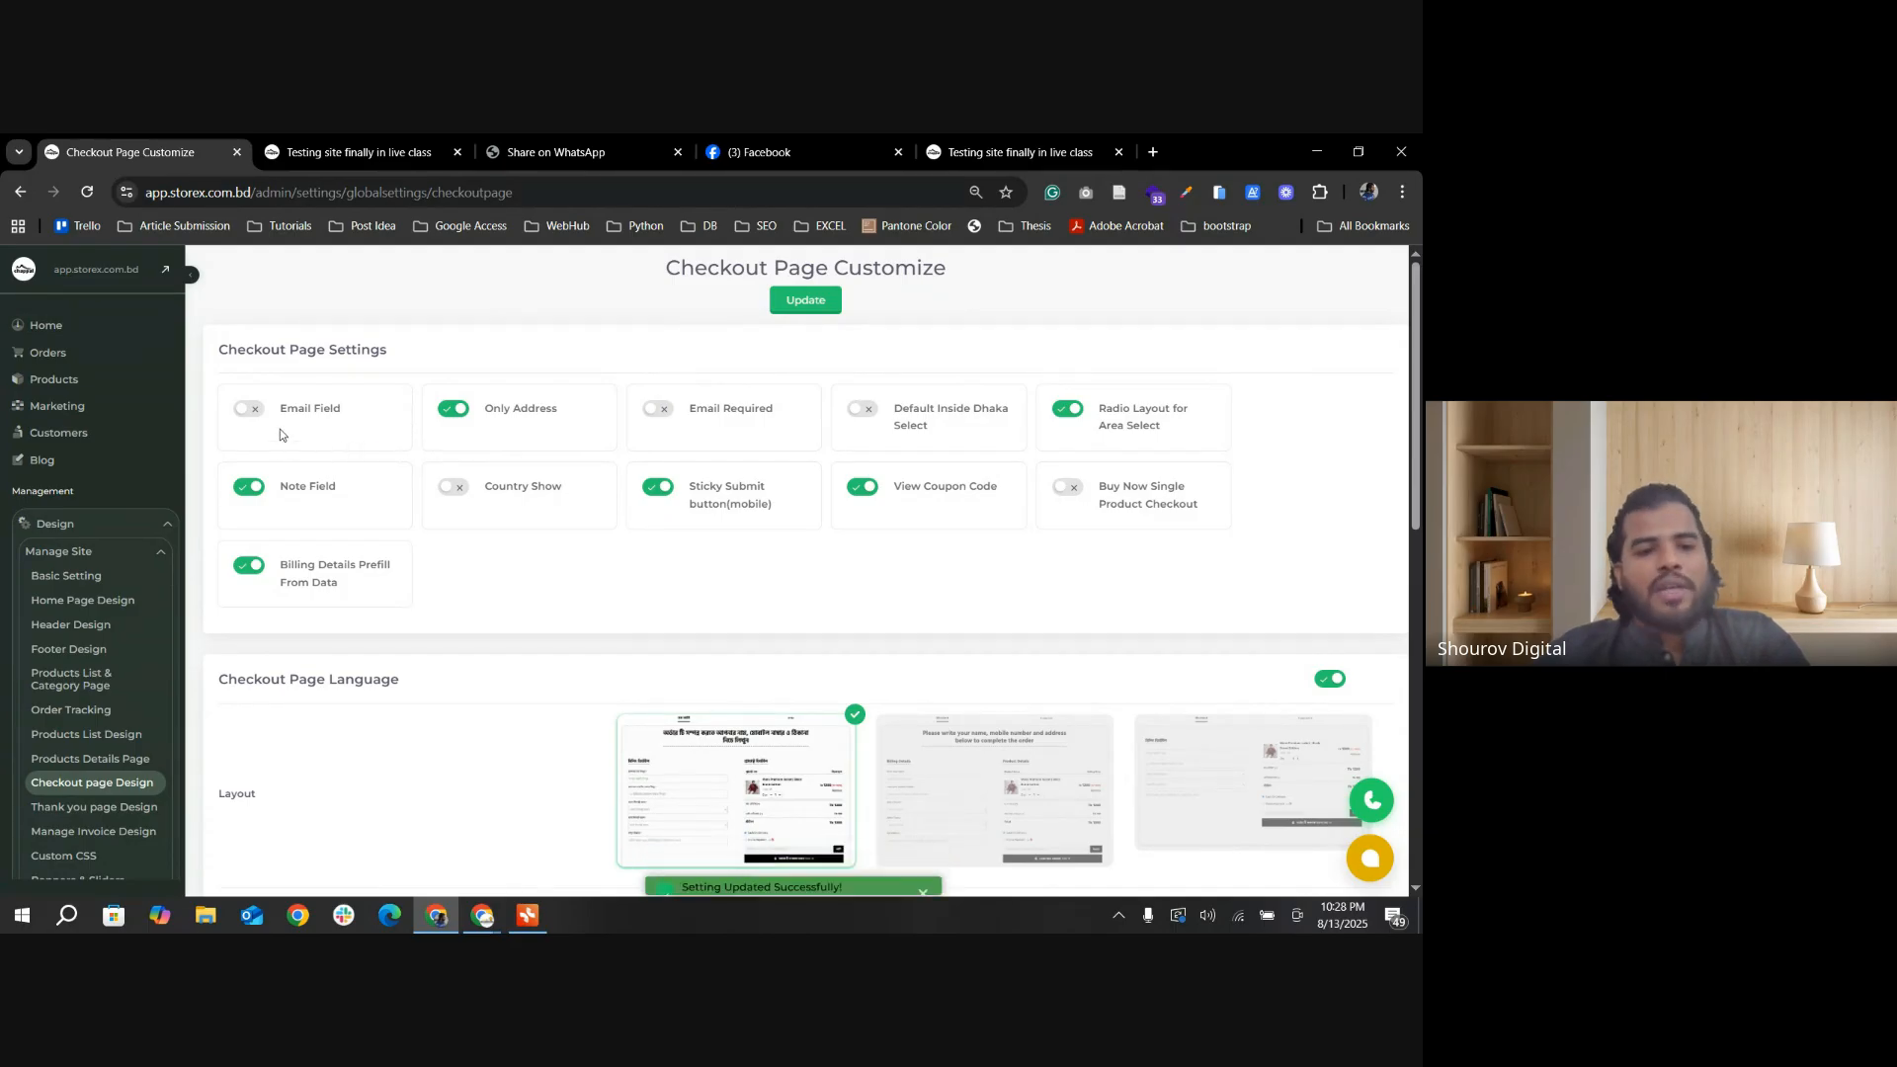
key("ctrl+Tab")
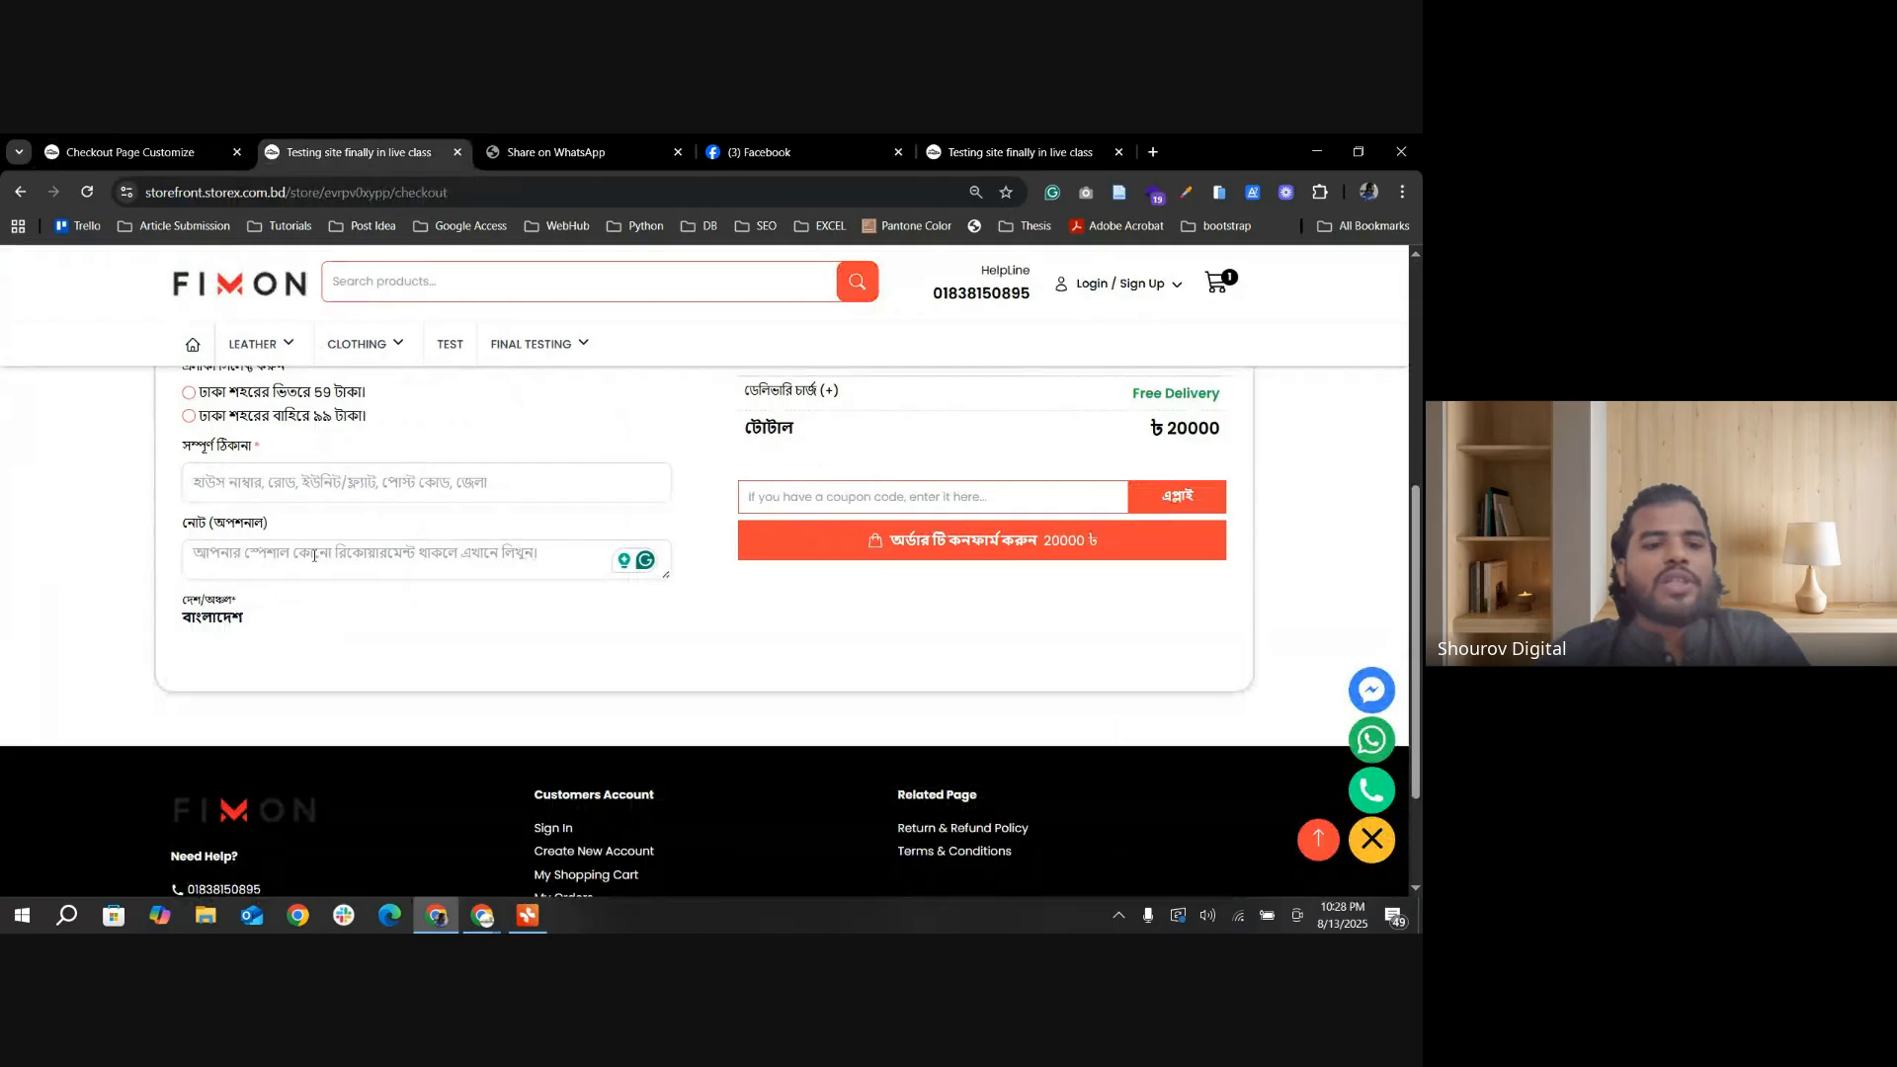
scroll(314, 556, "up", 4)
scroll(222, 598, "down", 3)
Step: Enable the Email Field in the Checkout Page Settings and save the change
left_click(219, 155)
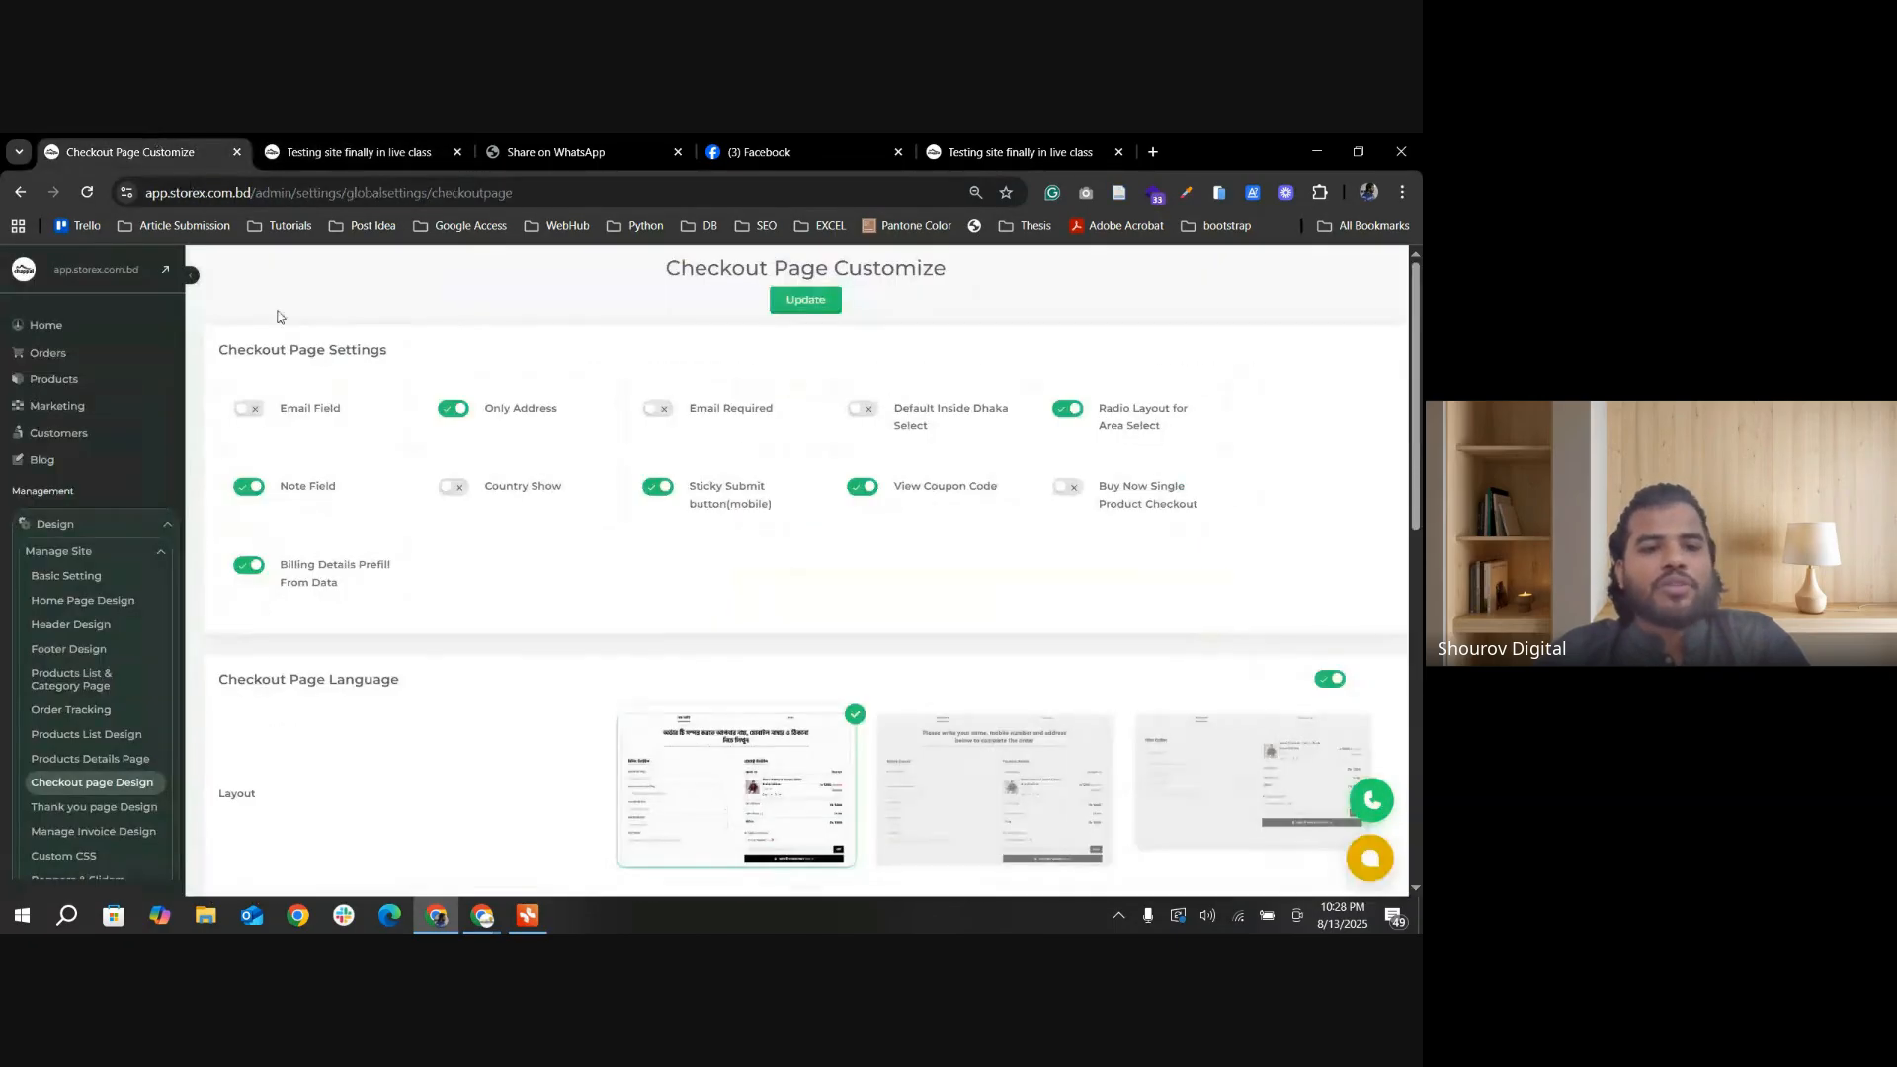
left_click(246, 413)
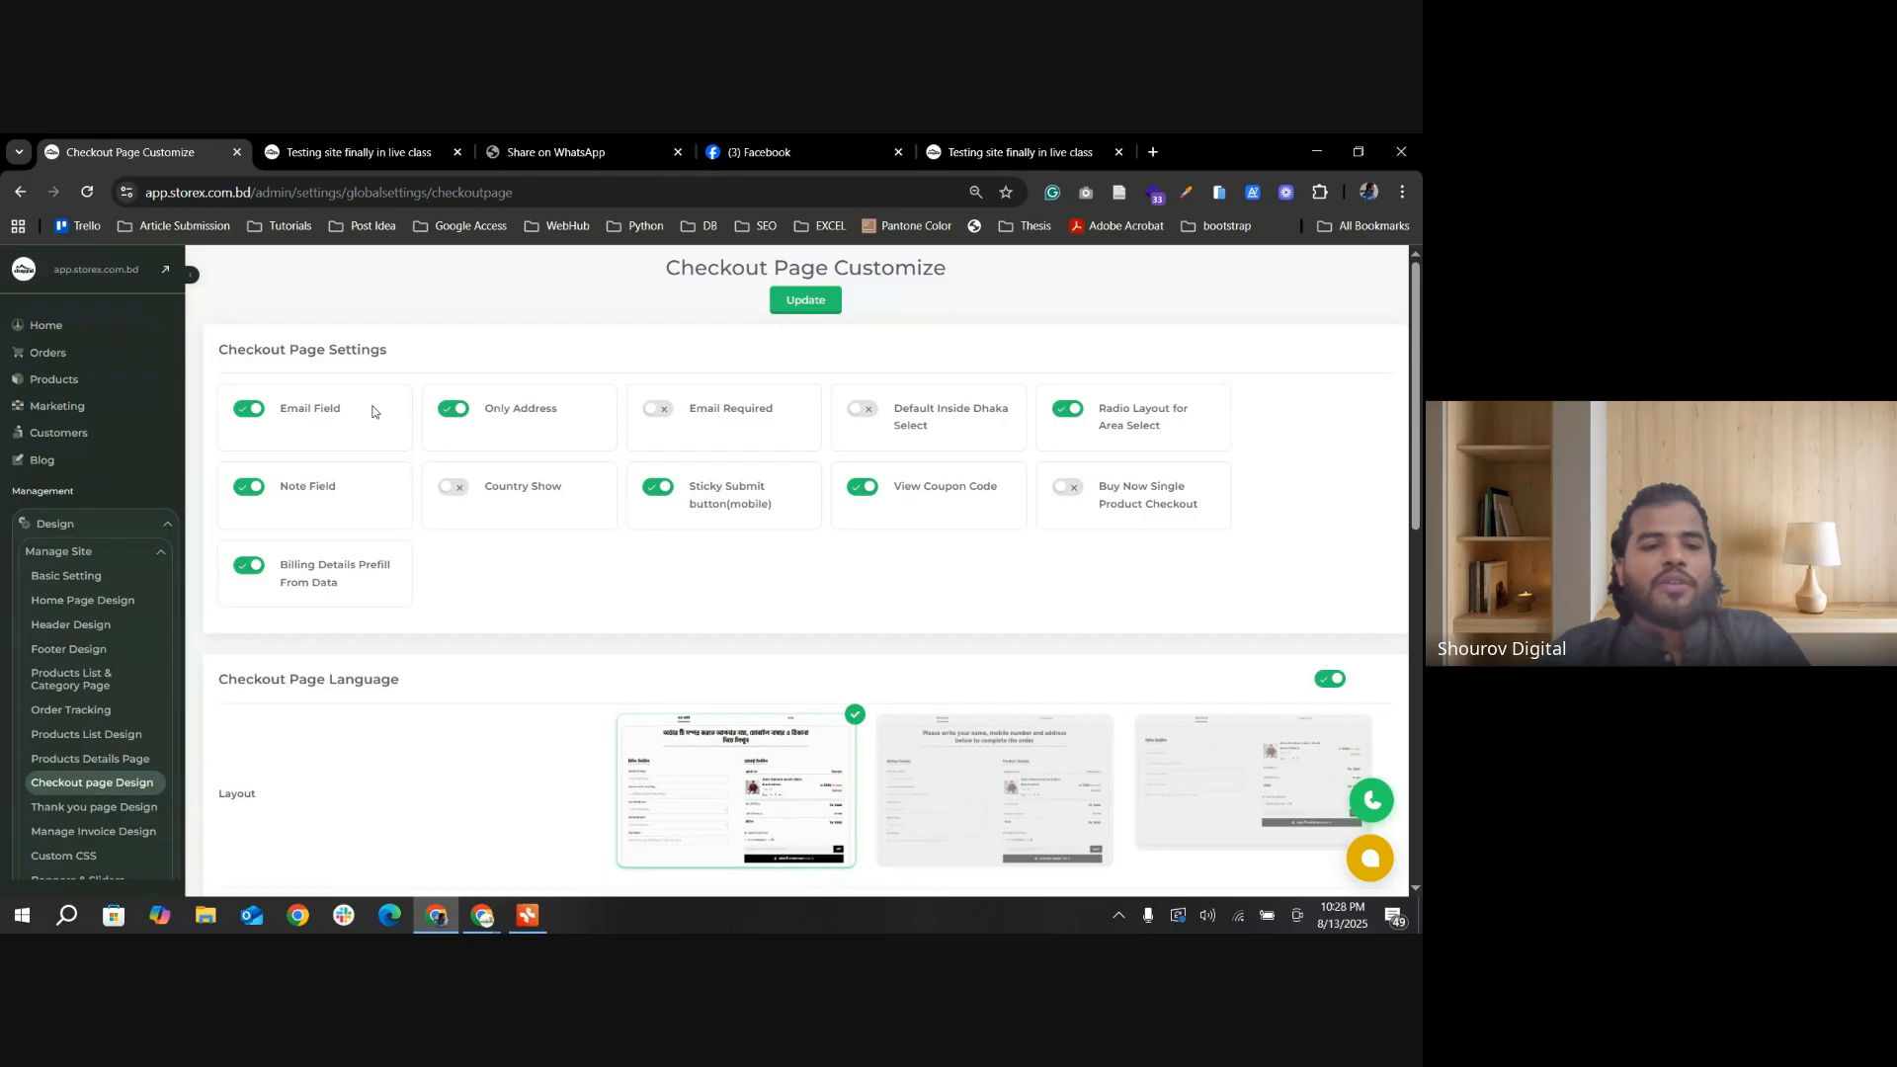
left_click(348, 152)
left_click(214, 156)
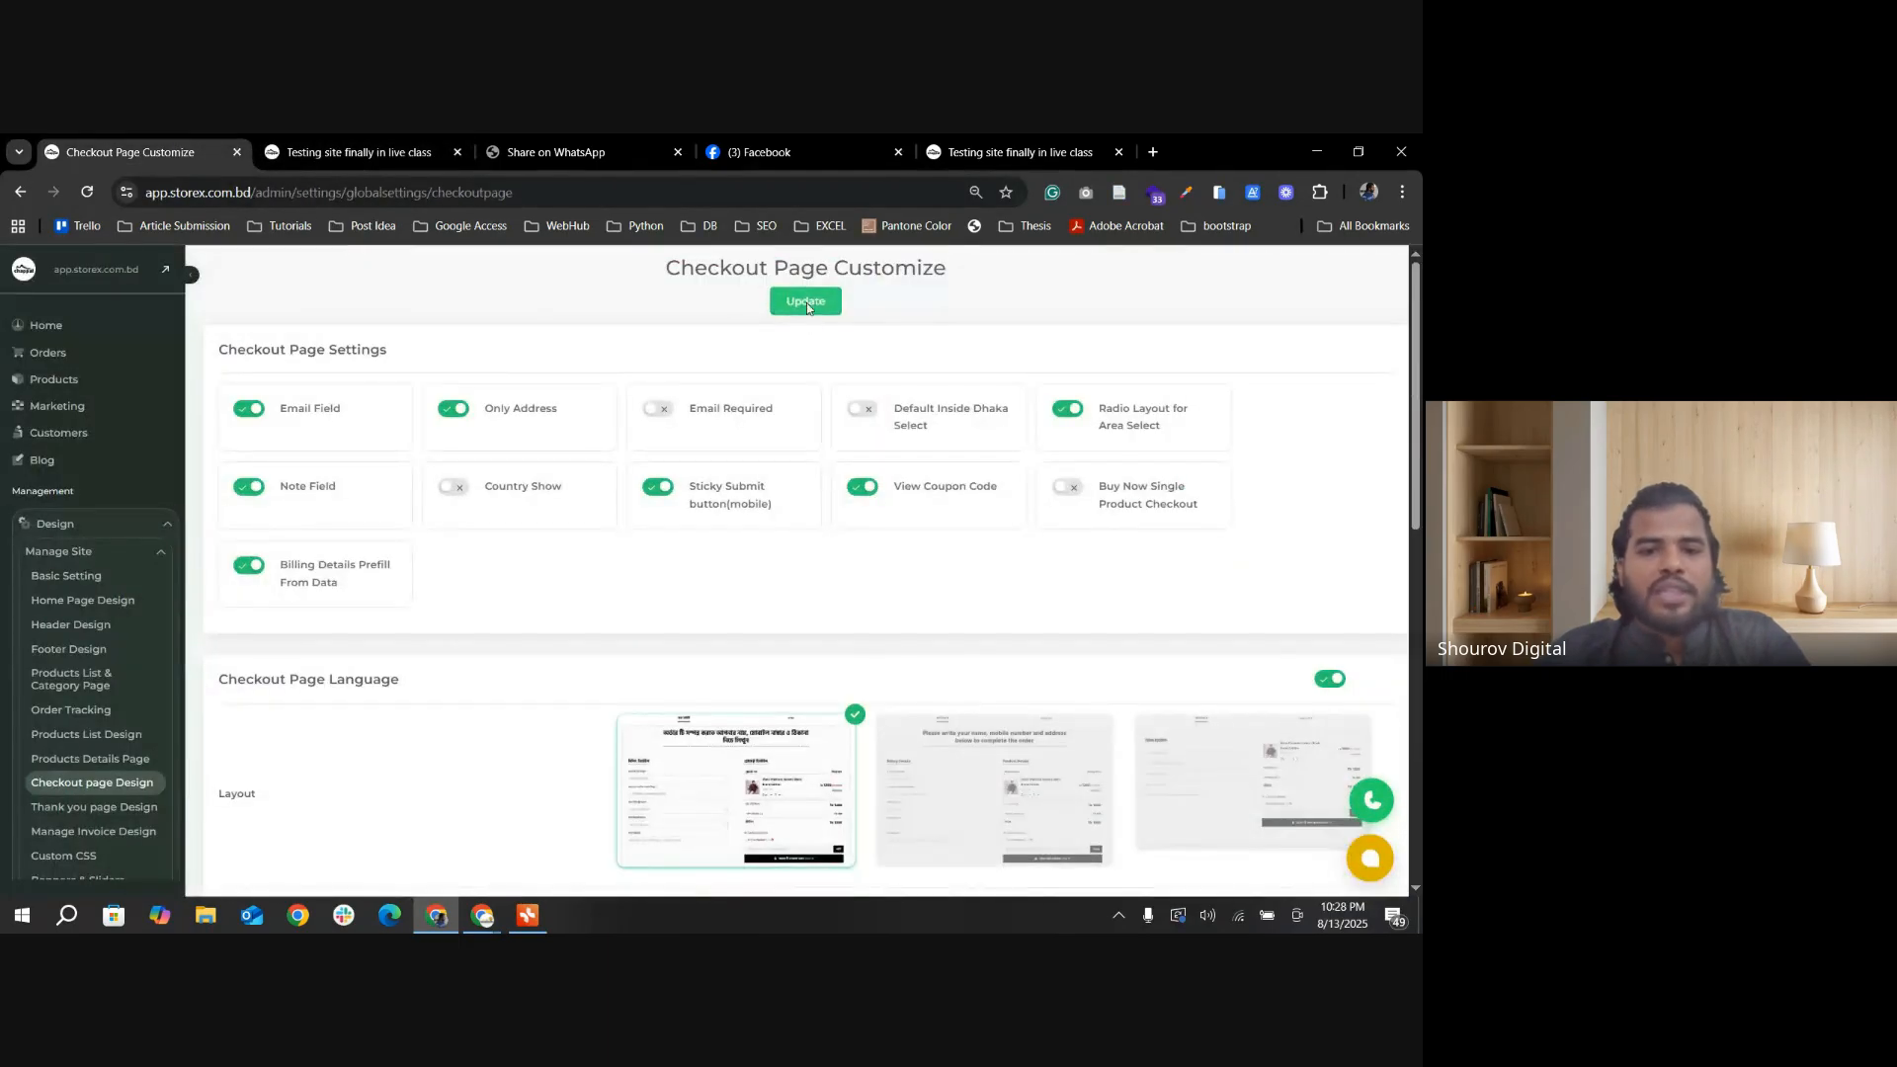
left_click(807, 302)
Step: Reload the storefront checkout page and examine the email field and its label in the billing details
left_click(346, 154)
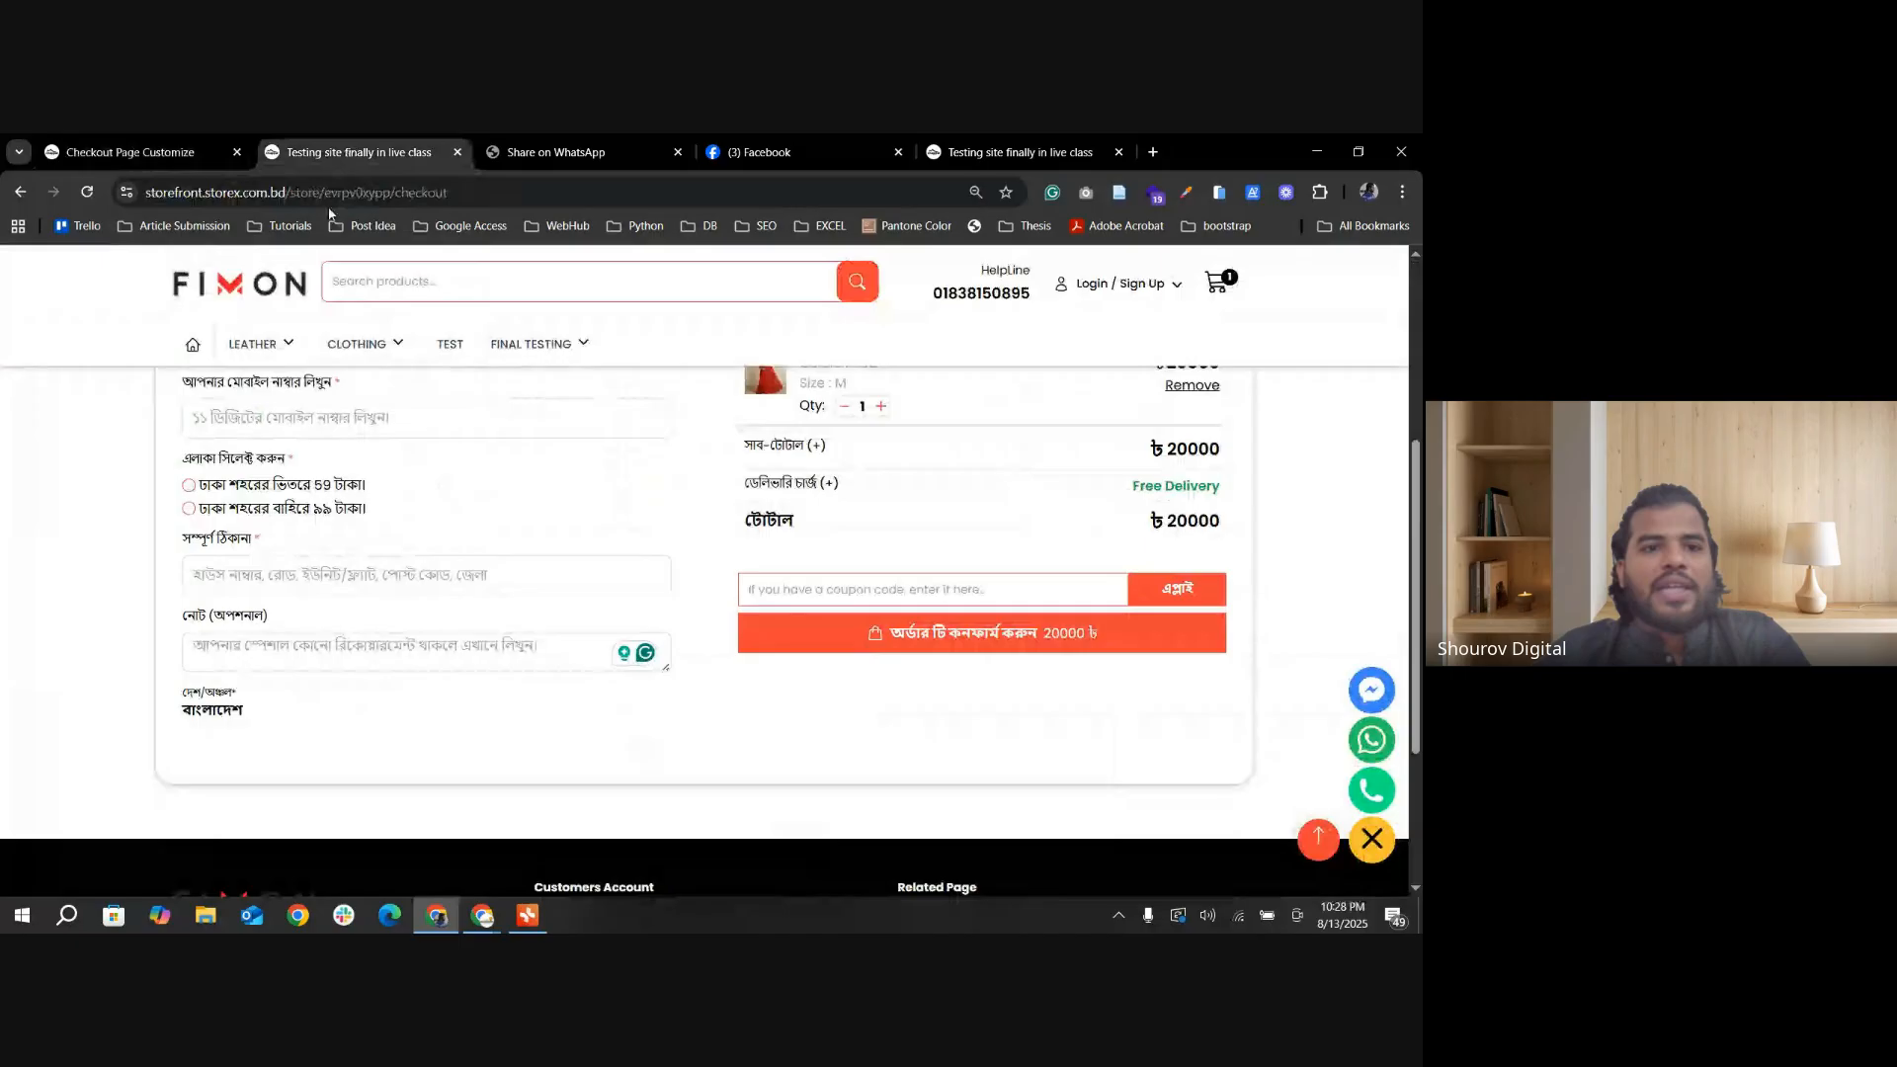
left_click(87, 191)
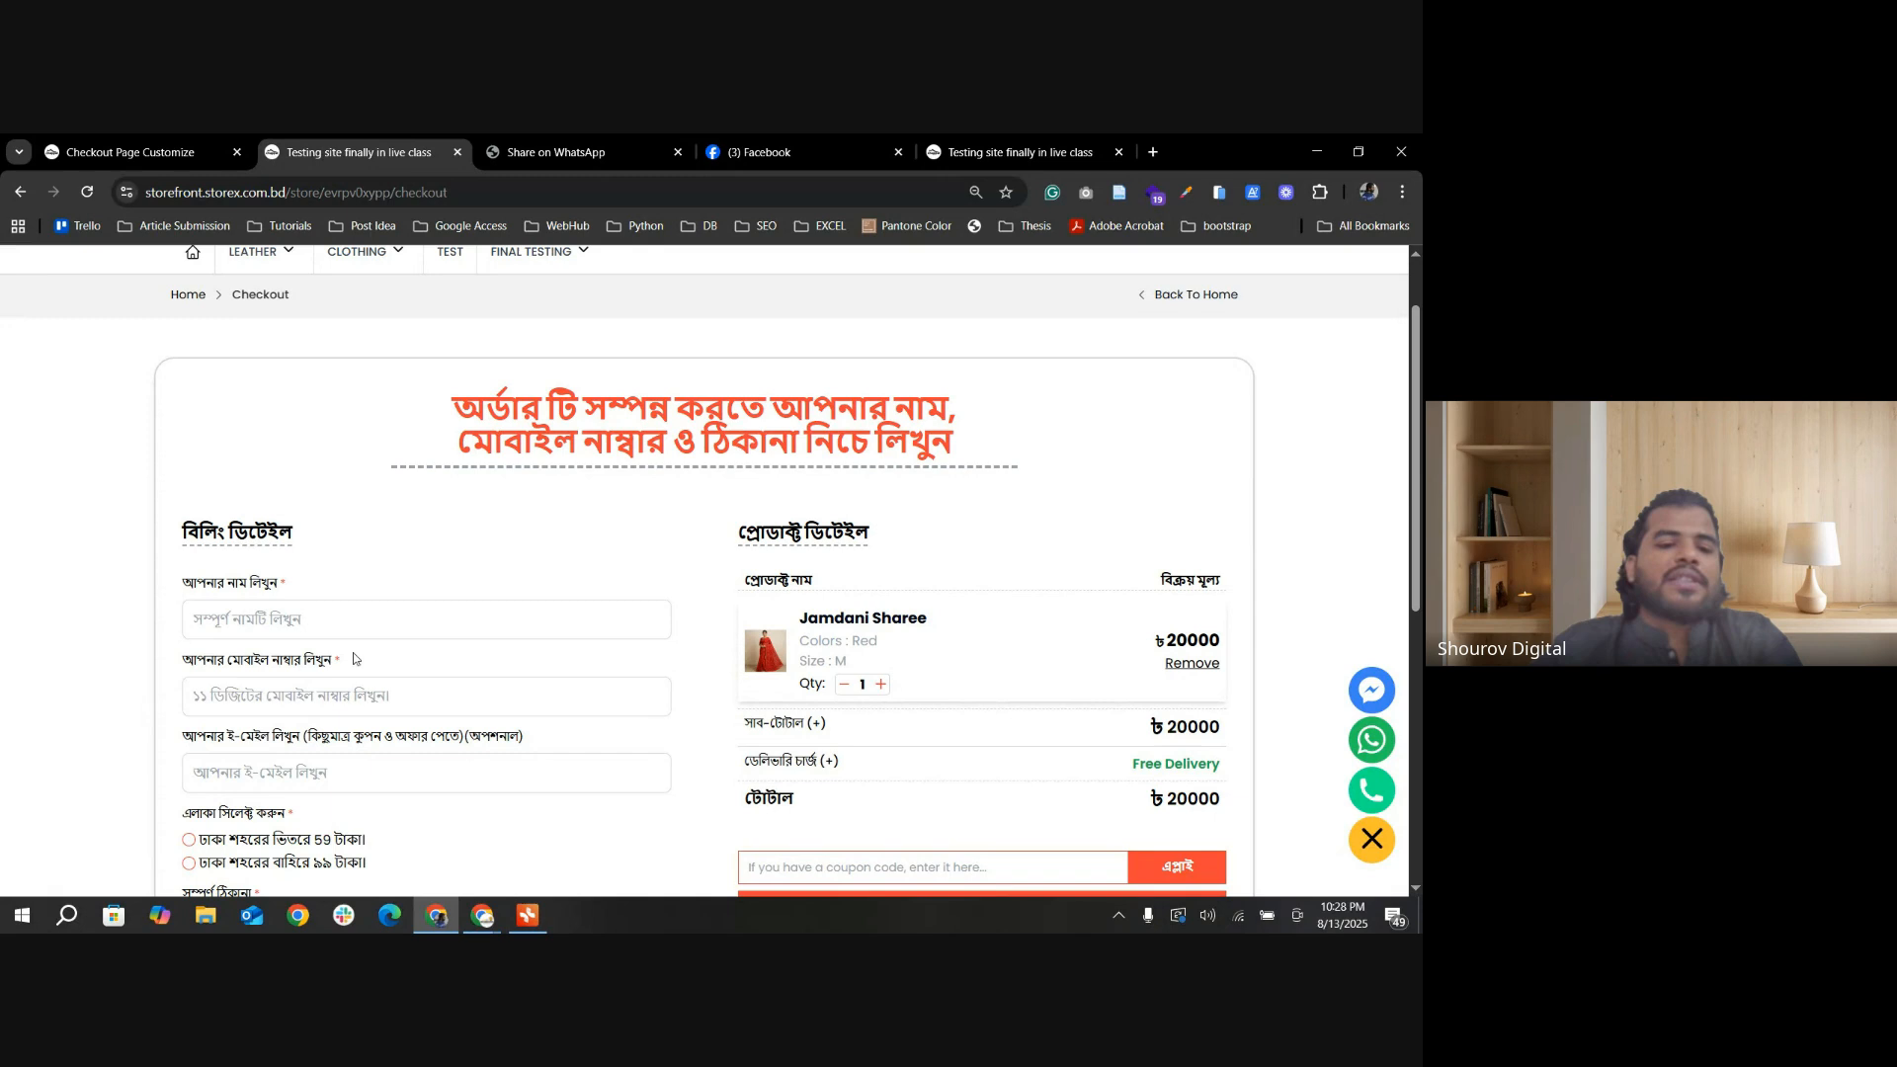
left_click(372, 778)
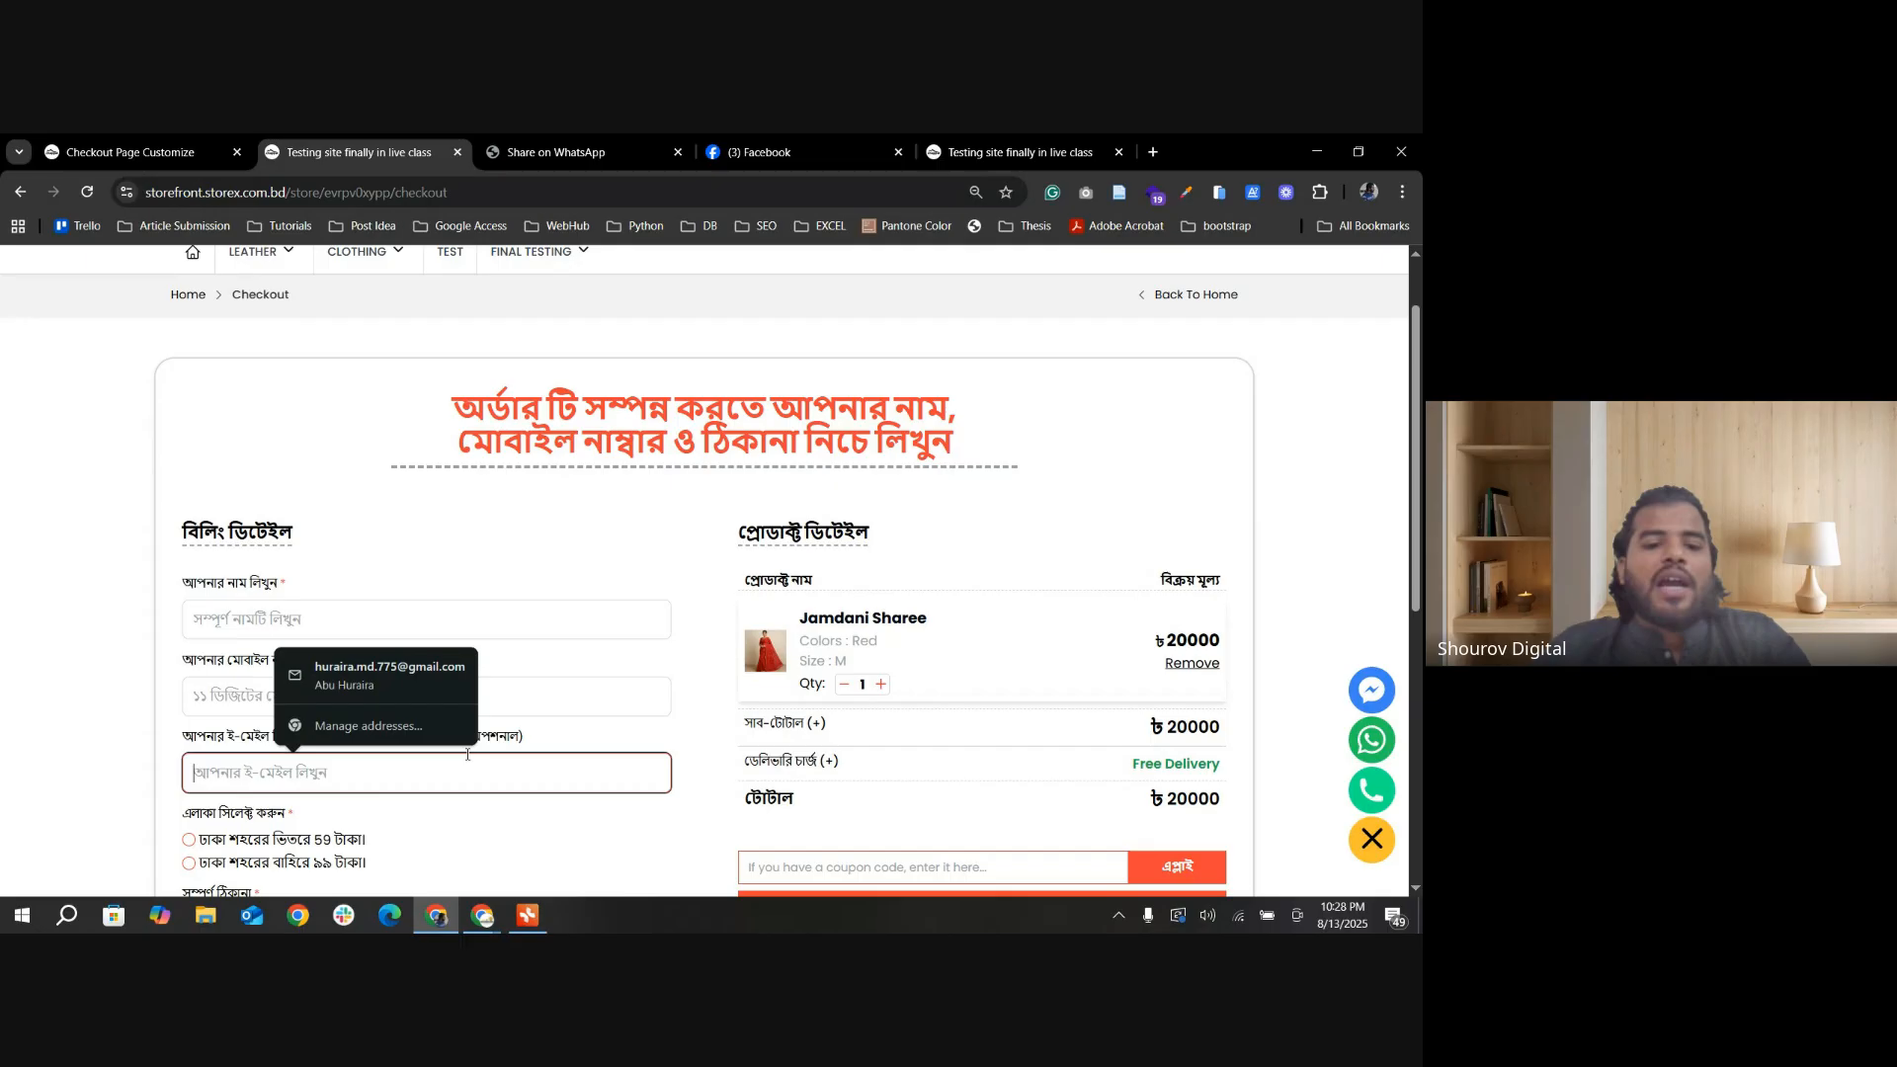
left_click(548, 737)
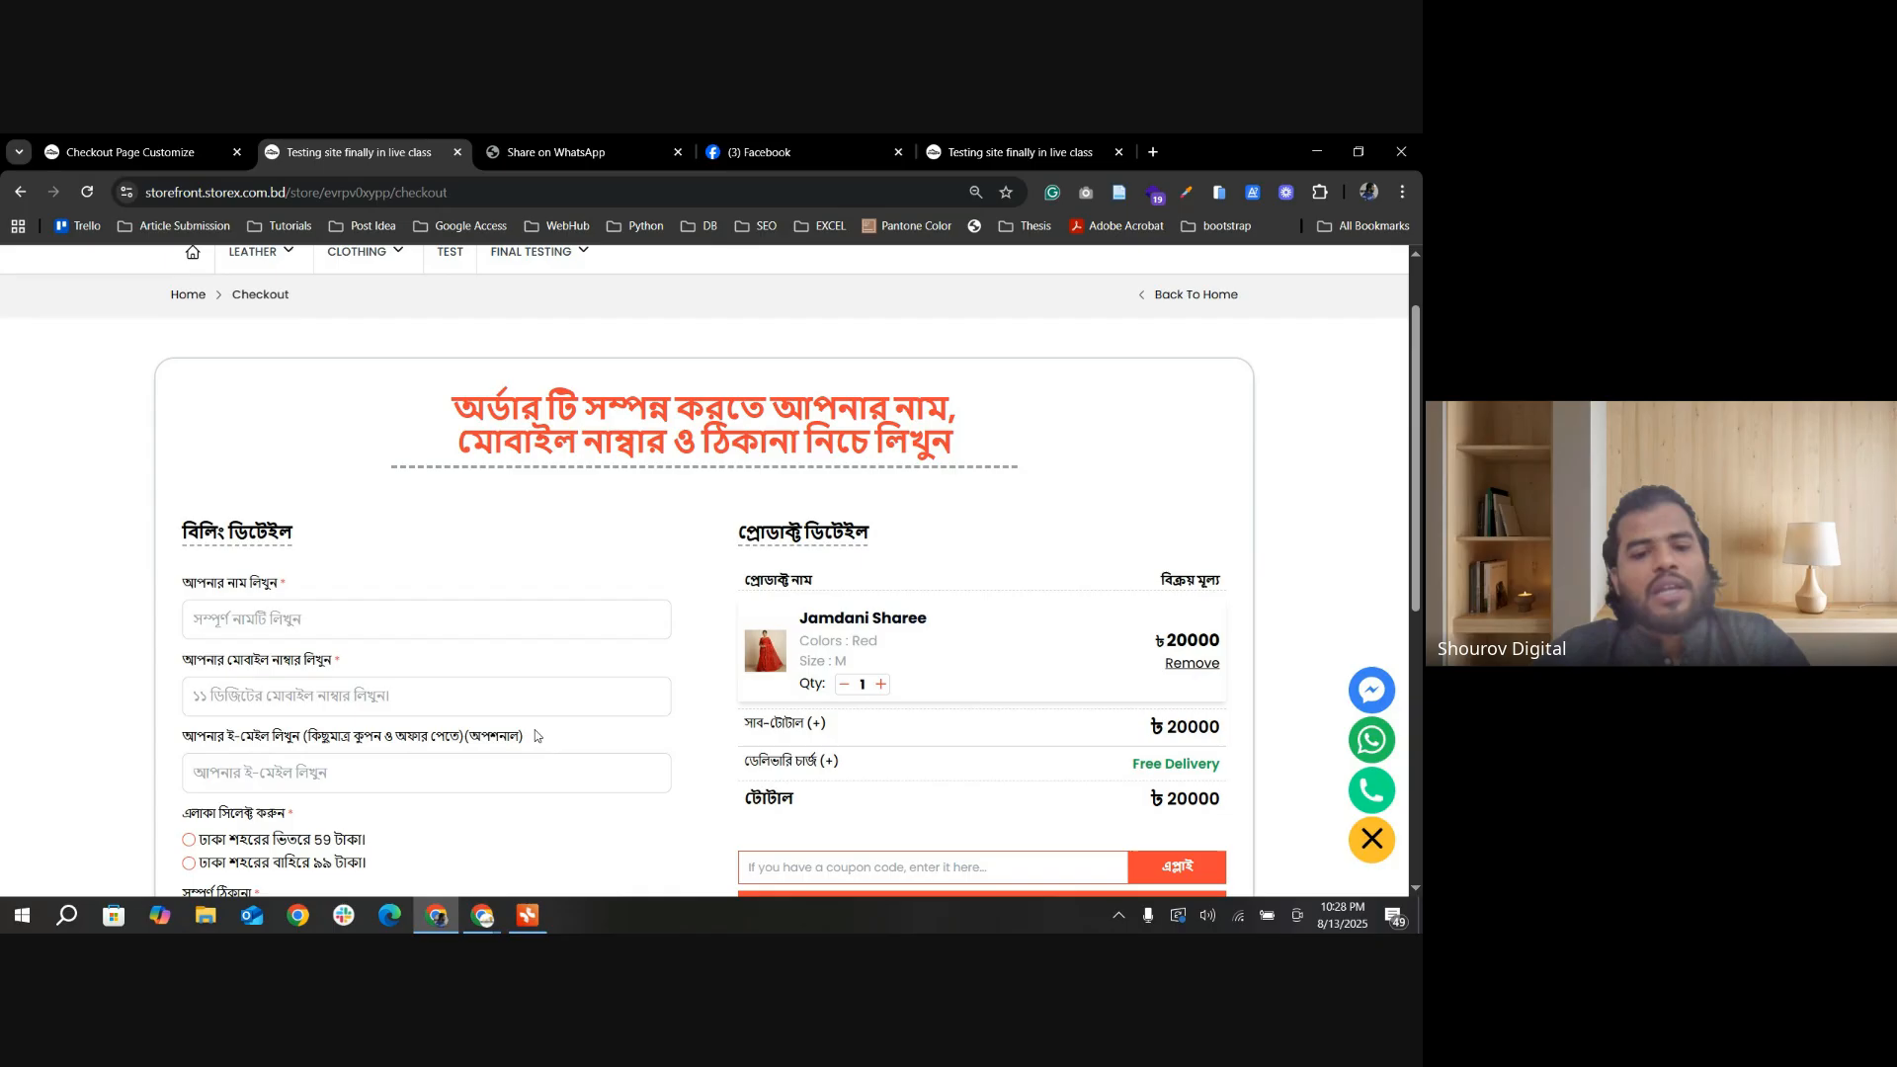
mouse_move(527, 736)
left_mouse_down()
mouse_move(184, 734)
mouse_move(531, 726)
mouse_move(549, 746)
left_mouse_up()
left_click(183, 738)
left_click(561, 749)
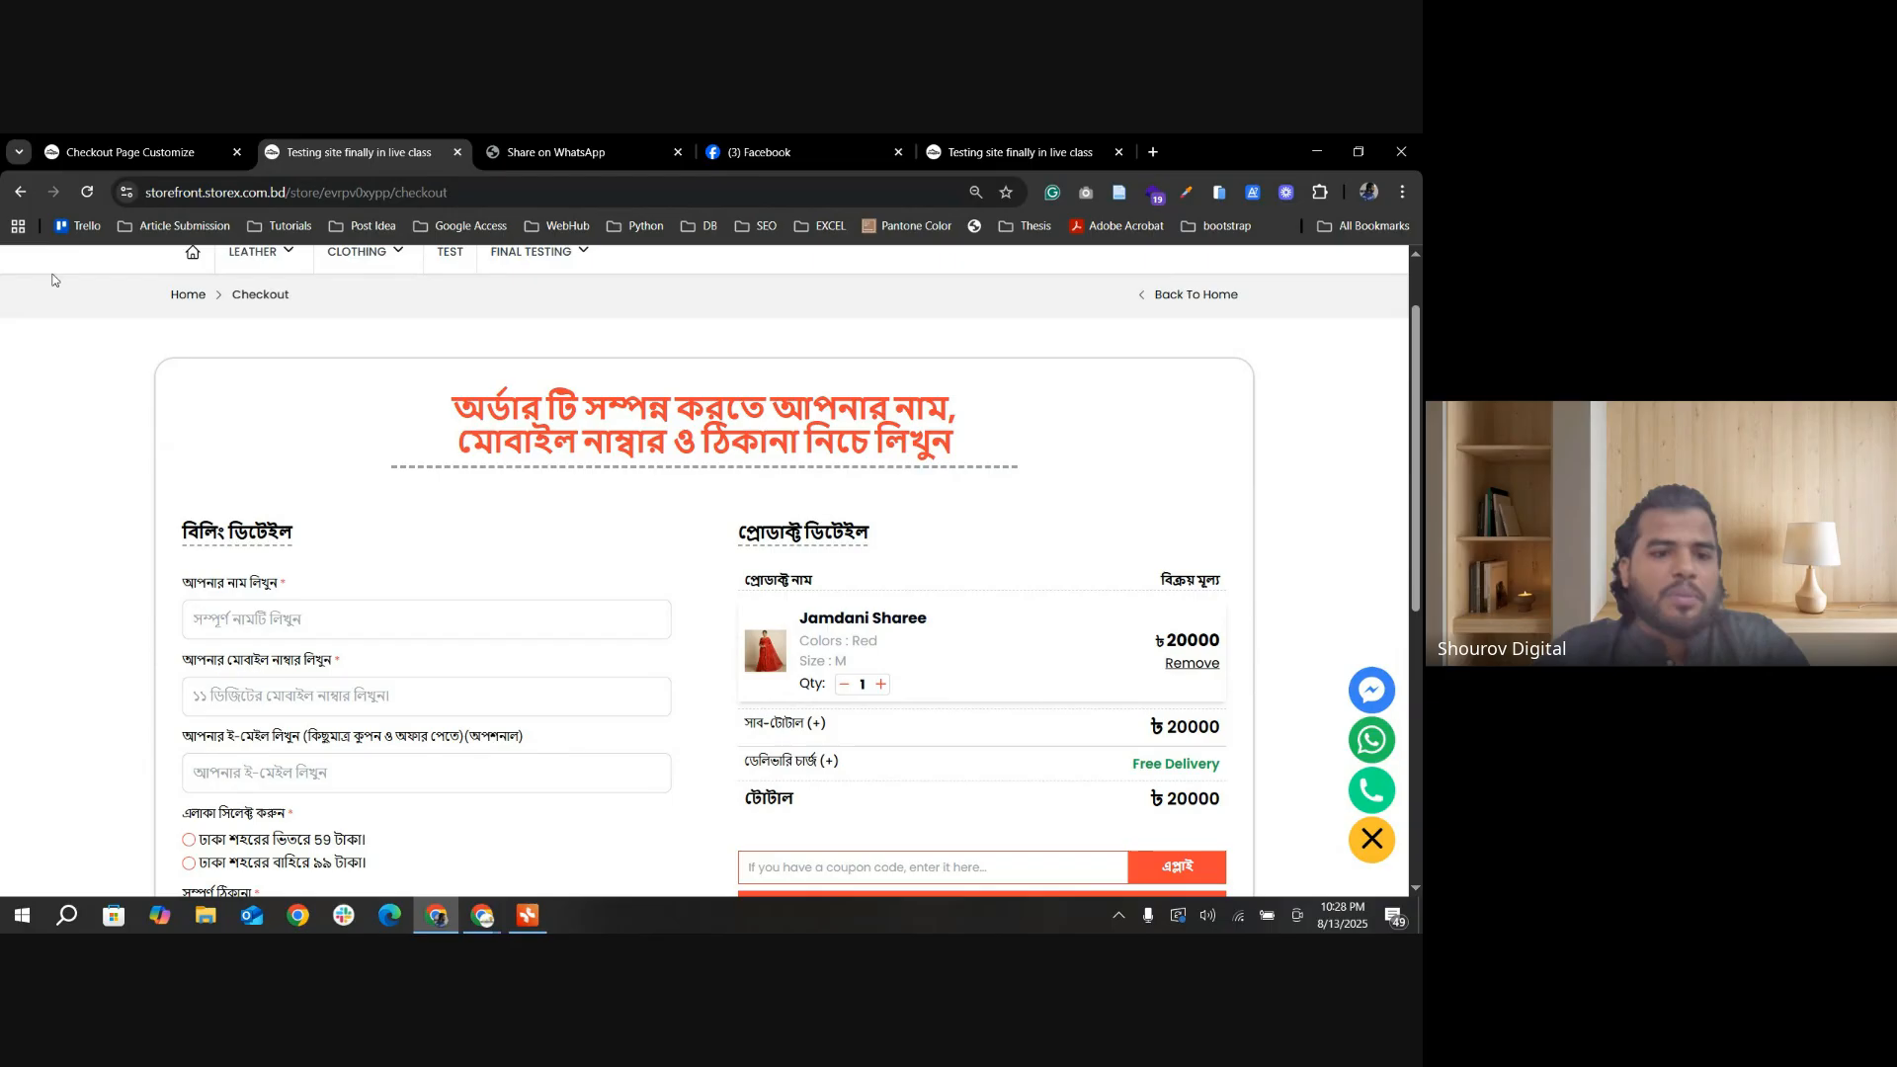
left_click(278, 769)
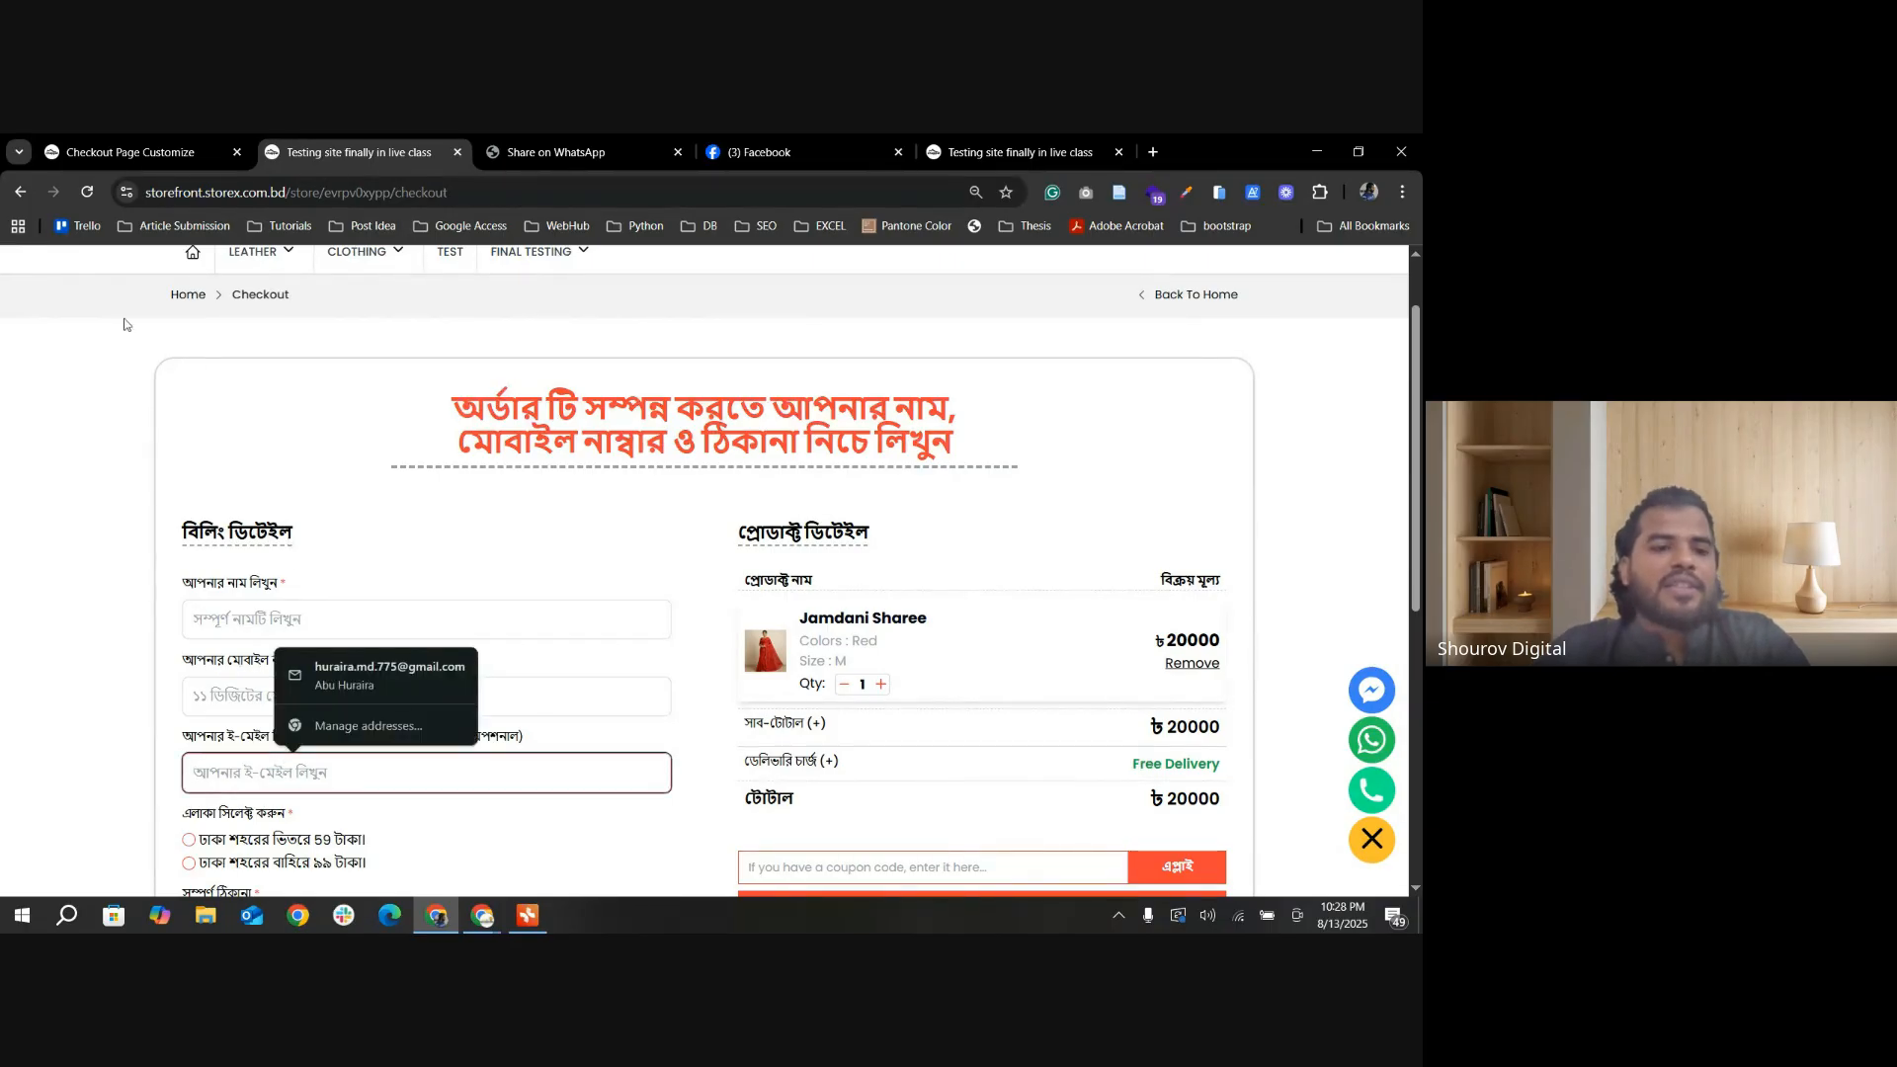
Step: Turn on Email Required in the Checkout Page Settings and save the change
left_click(169, 151)
left_click(655, 408)
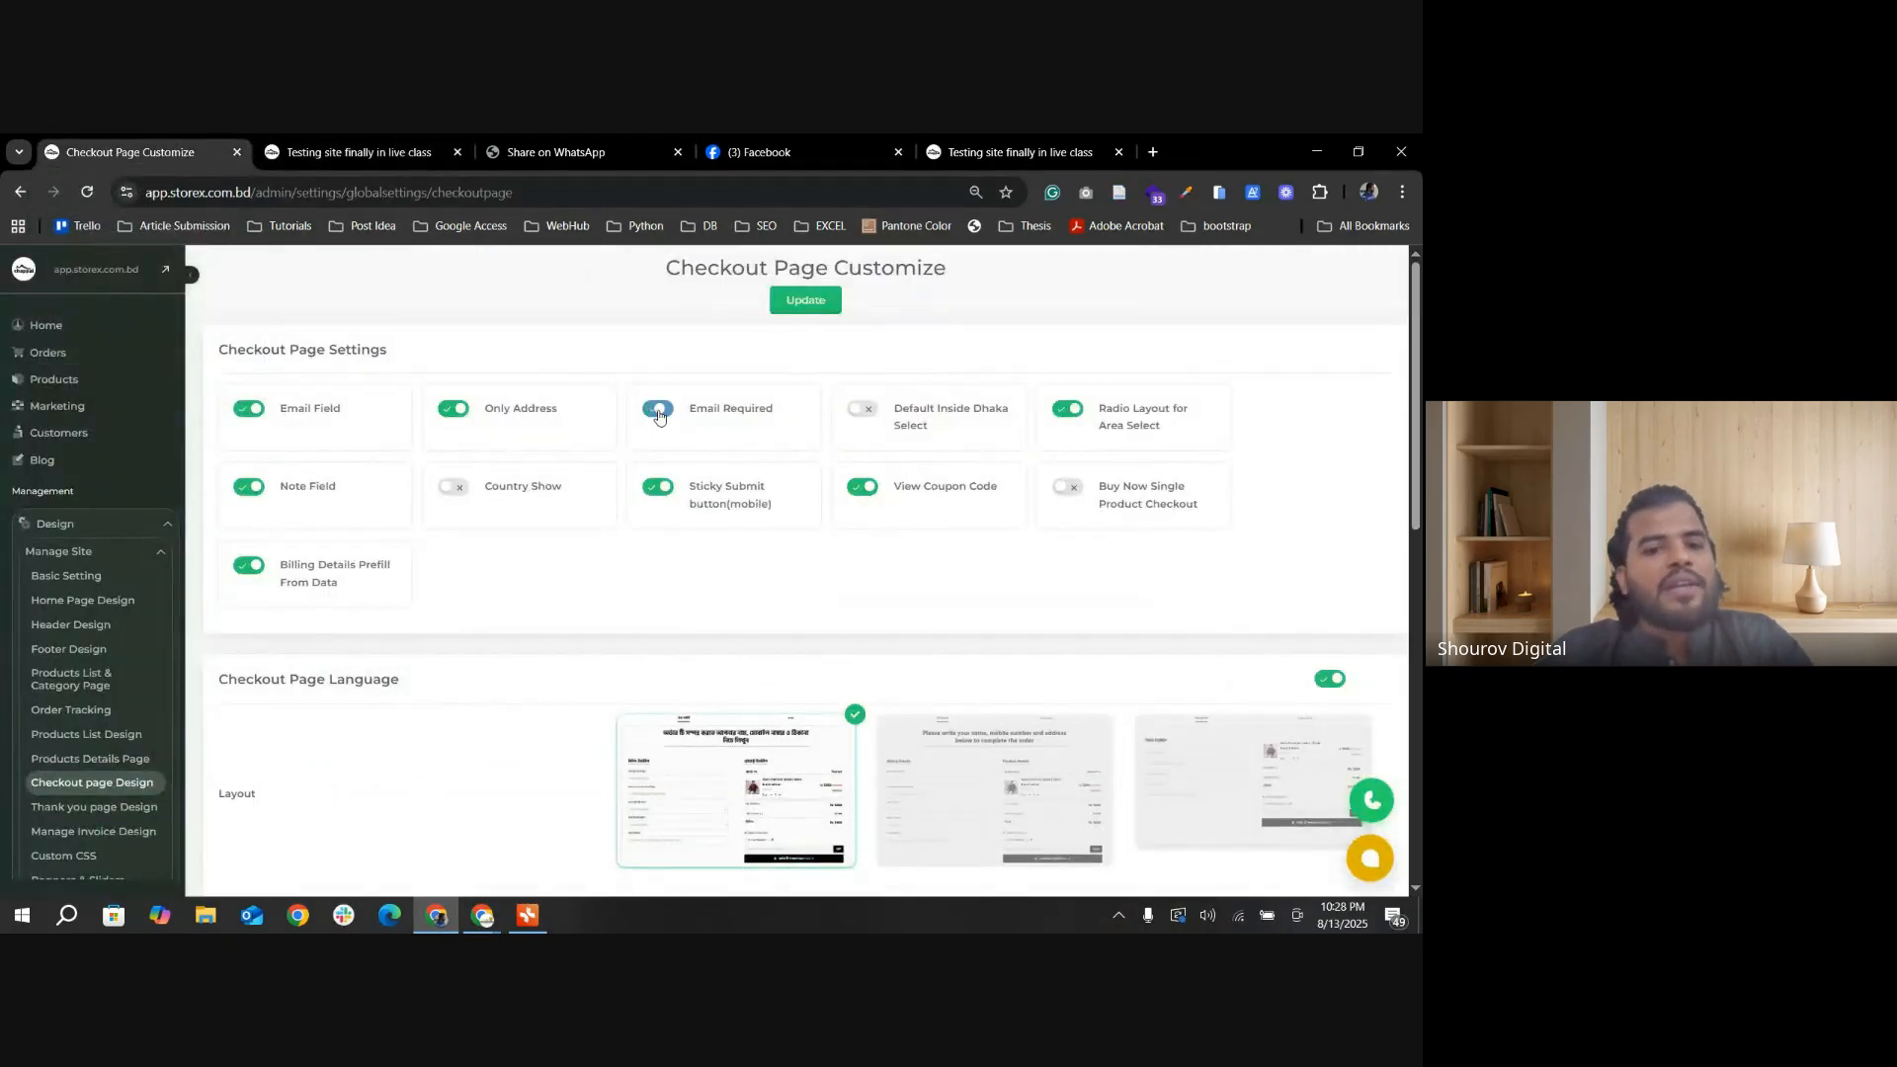
left_click(806, 300)
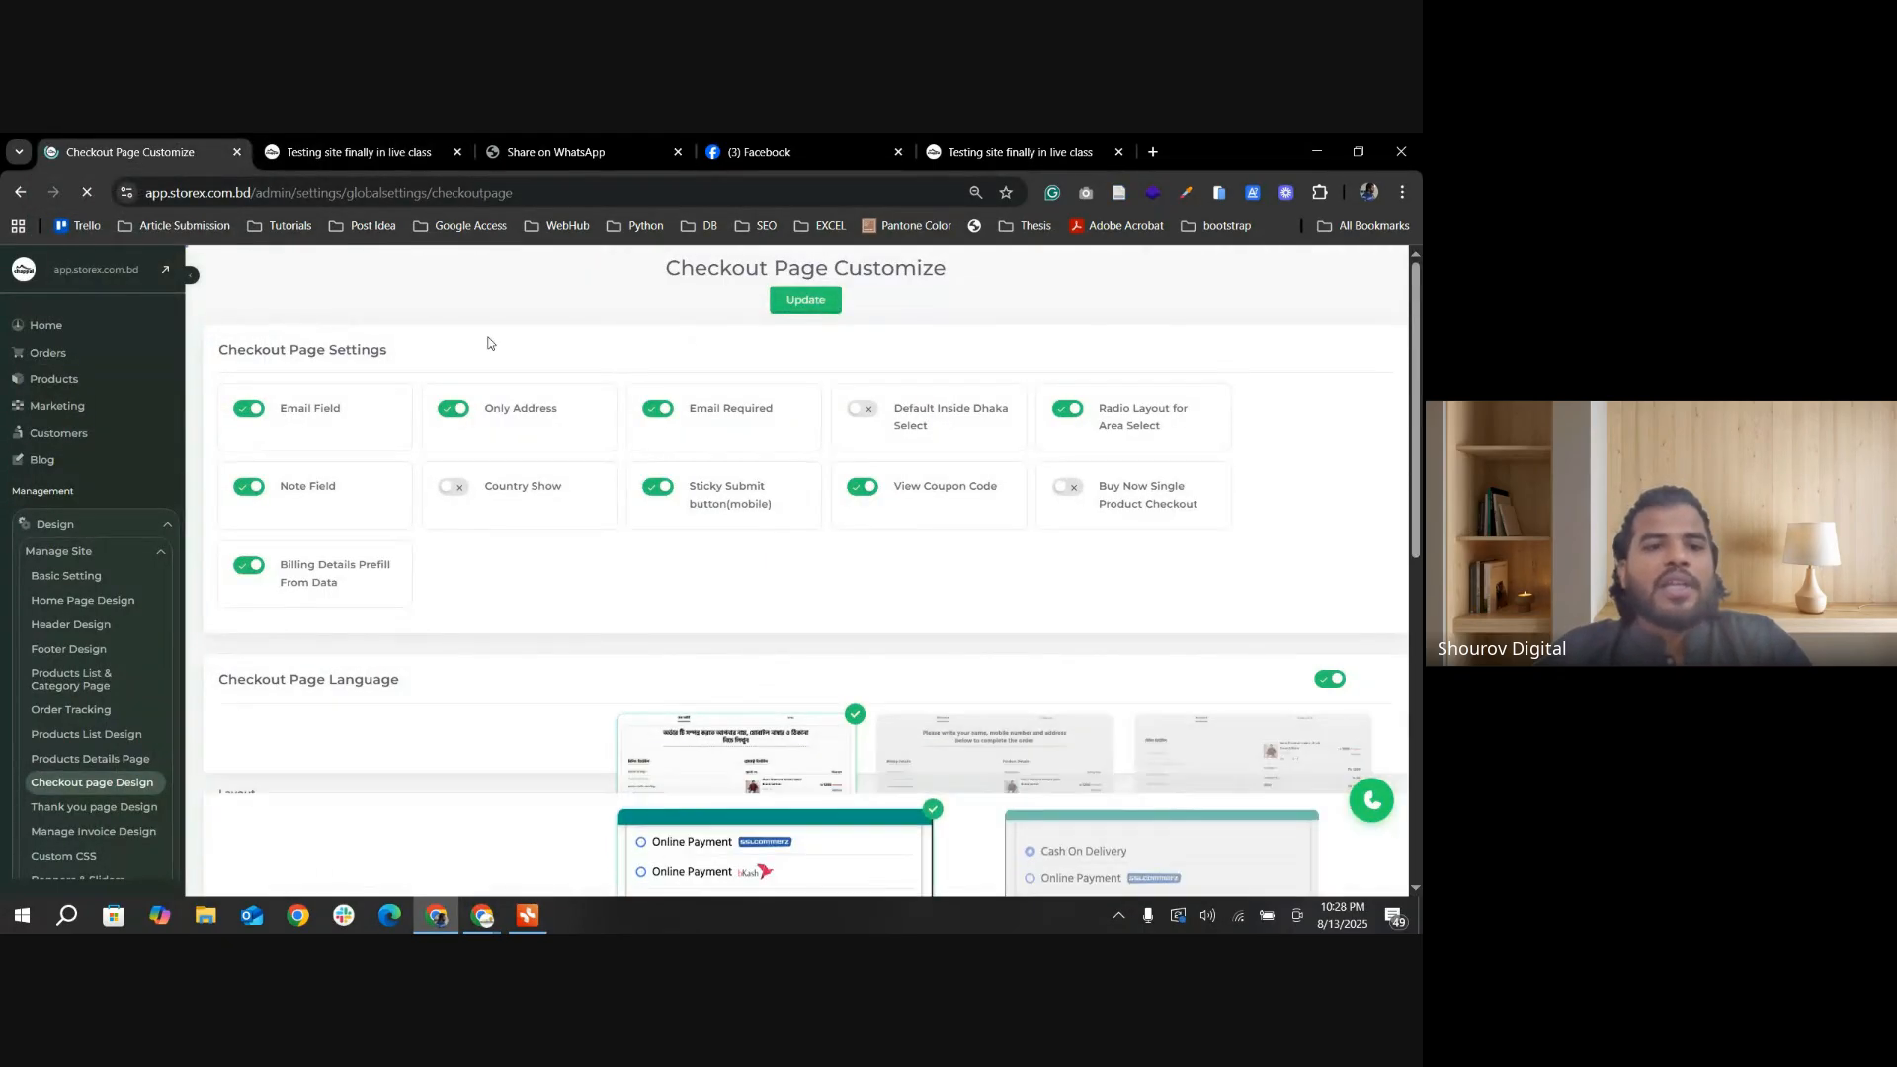
Step: Reload the storefront checkout page and check the email field's label for the required mark
left_click(346, 153)
left_click(88, 192)
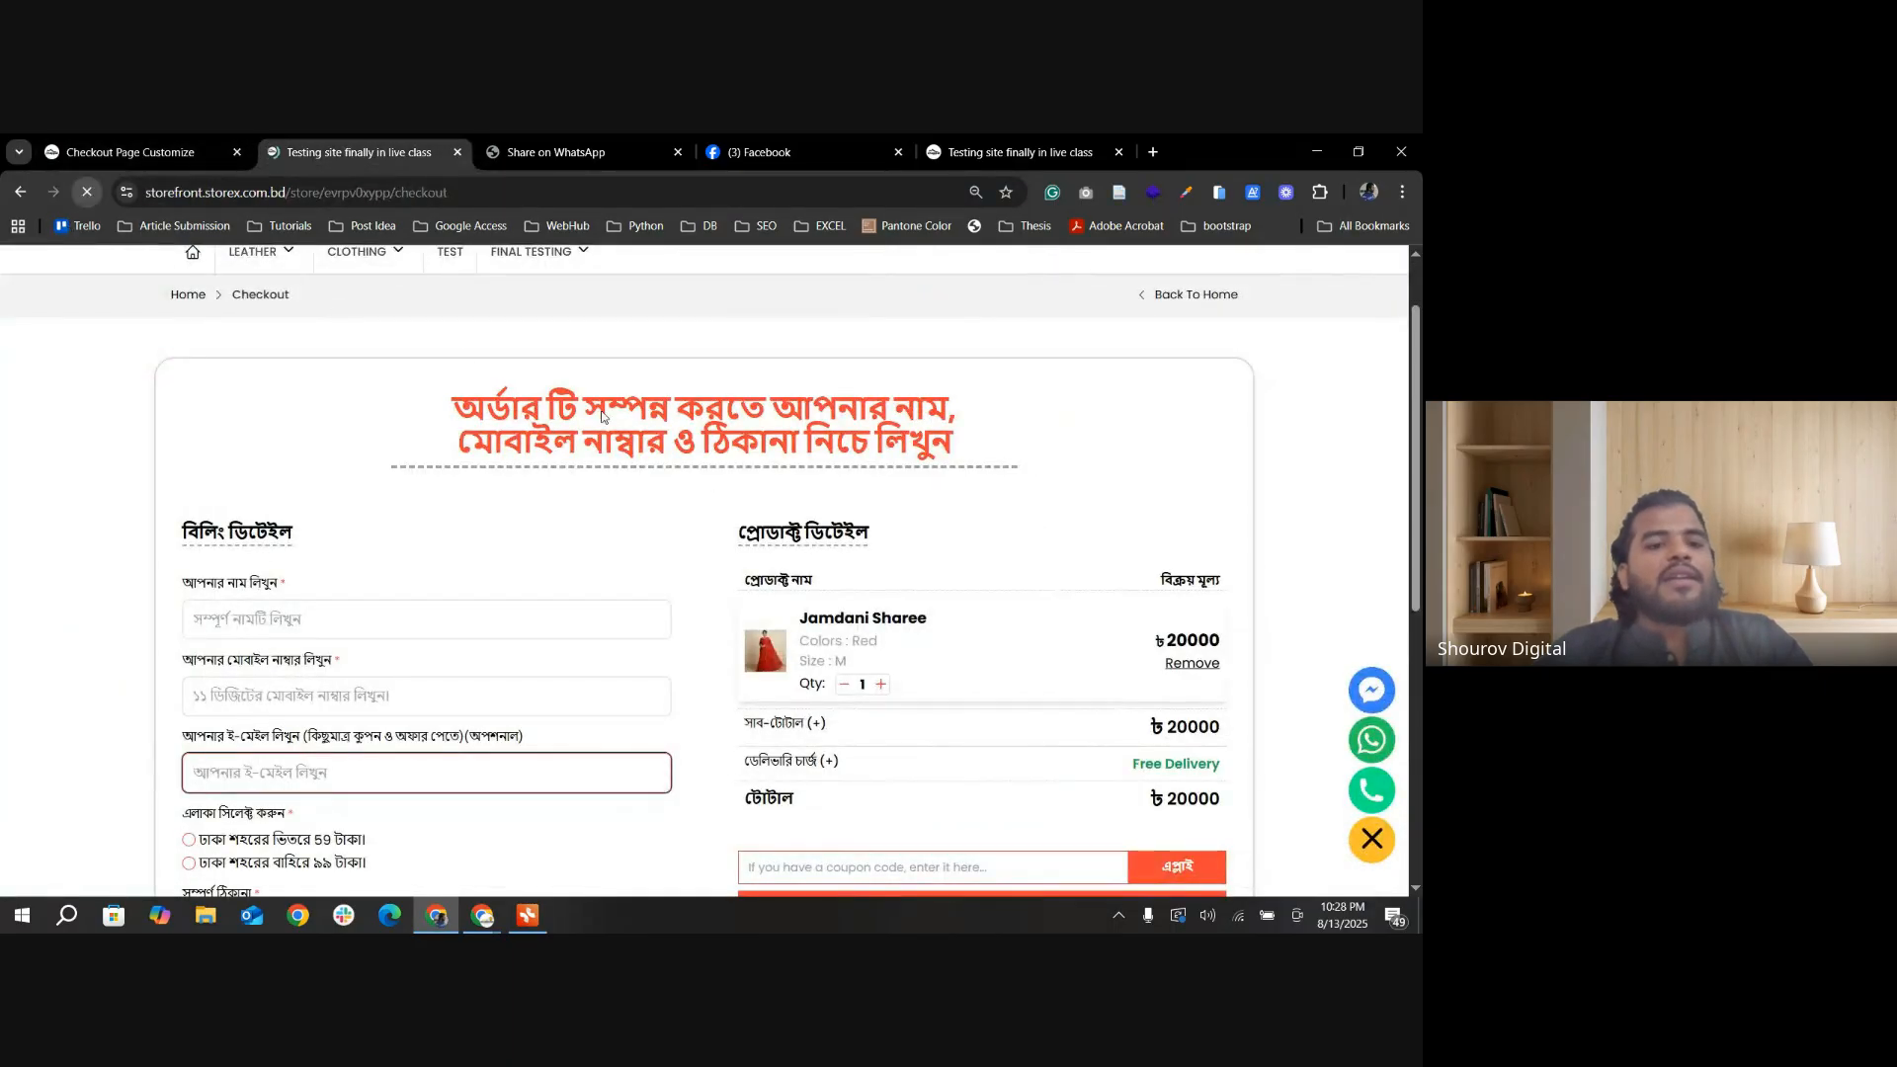
scroll(377, 729, "down", 1)
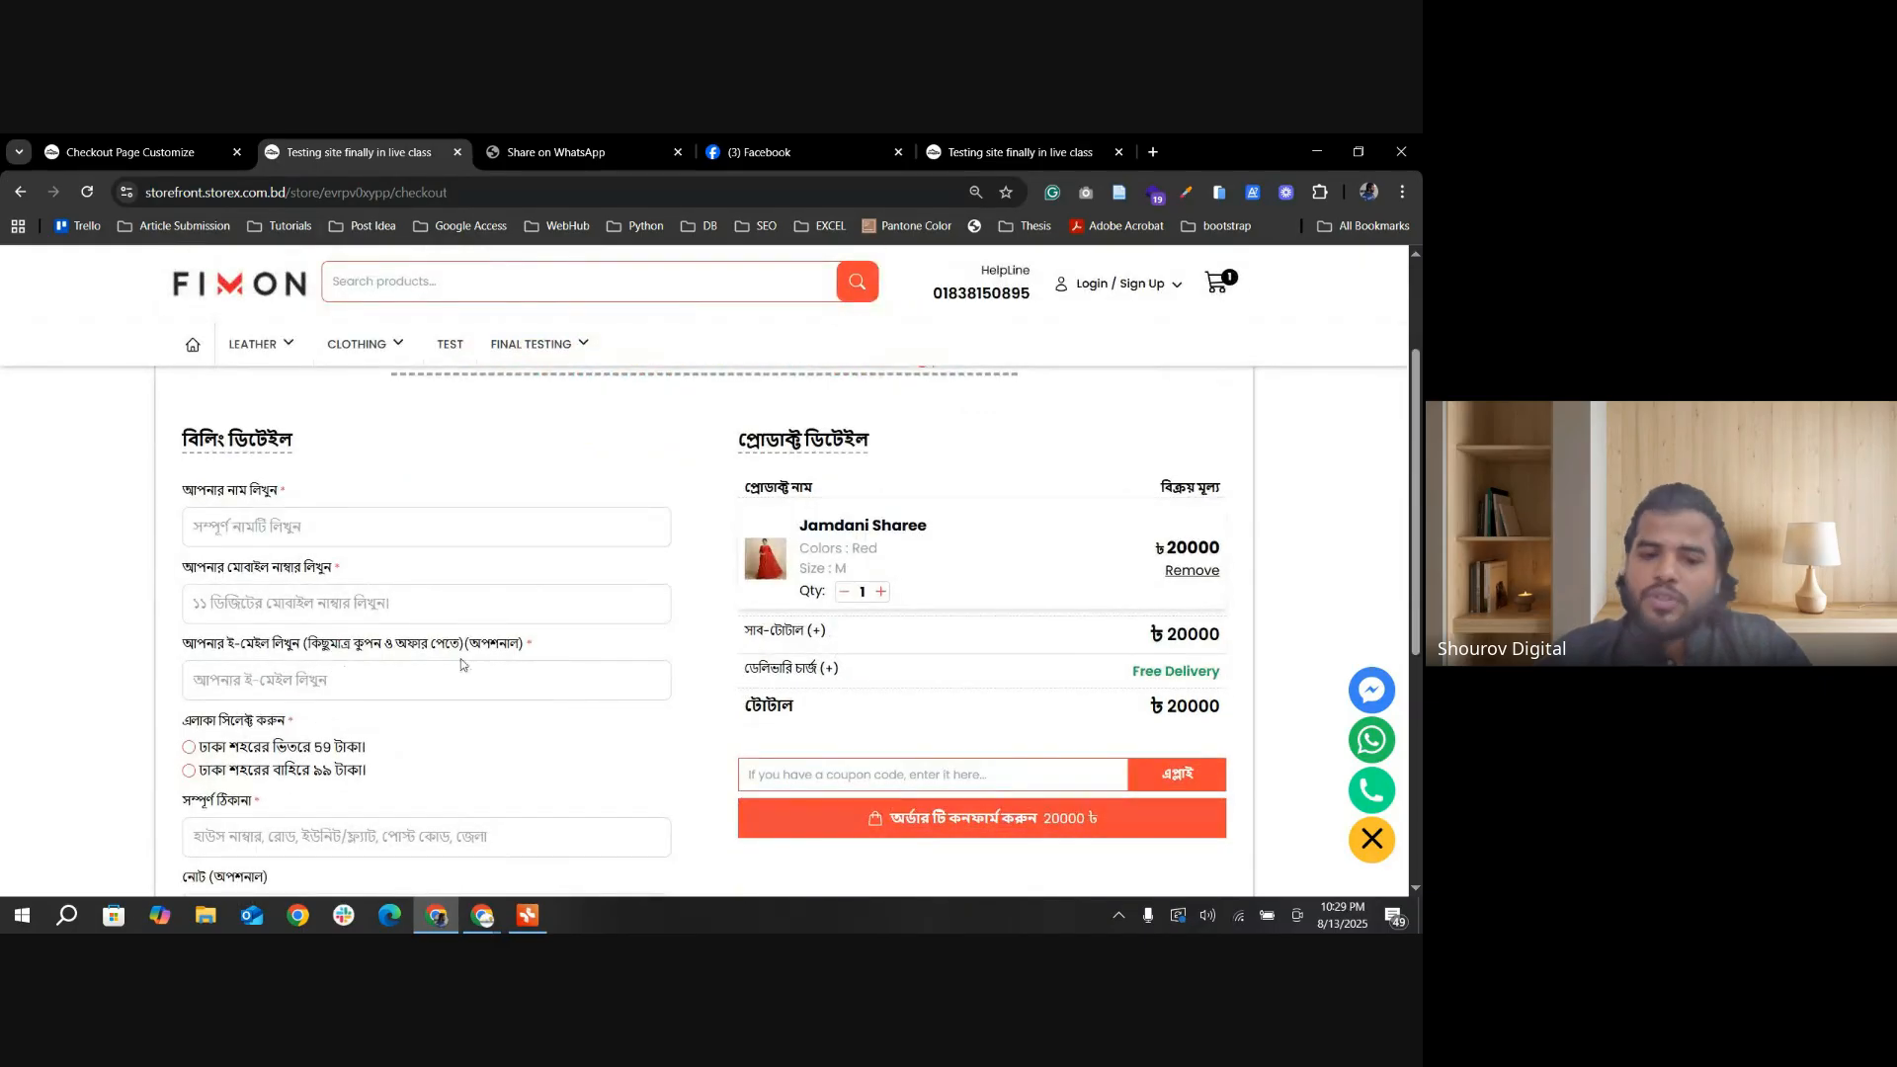
Step: Compare the admin's Default Inside Dhaka Select setting with the delivery area options on the storefront checkout
left_click(168, 148)
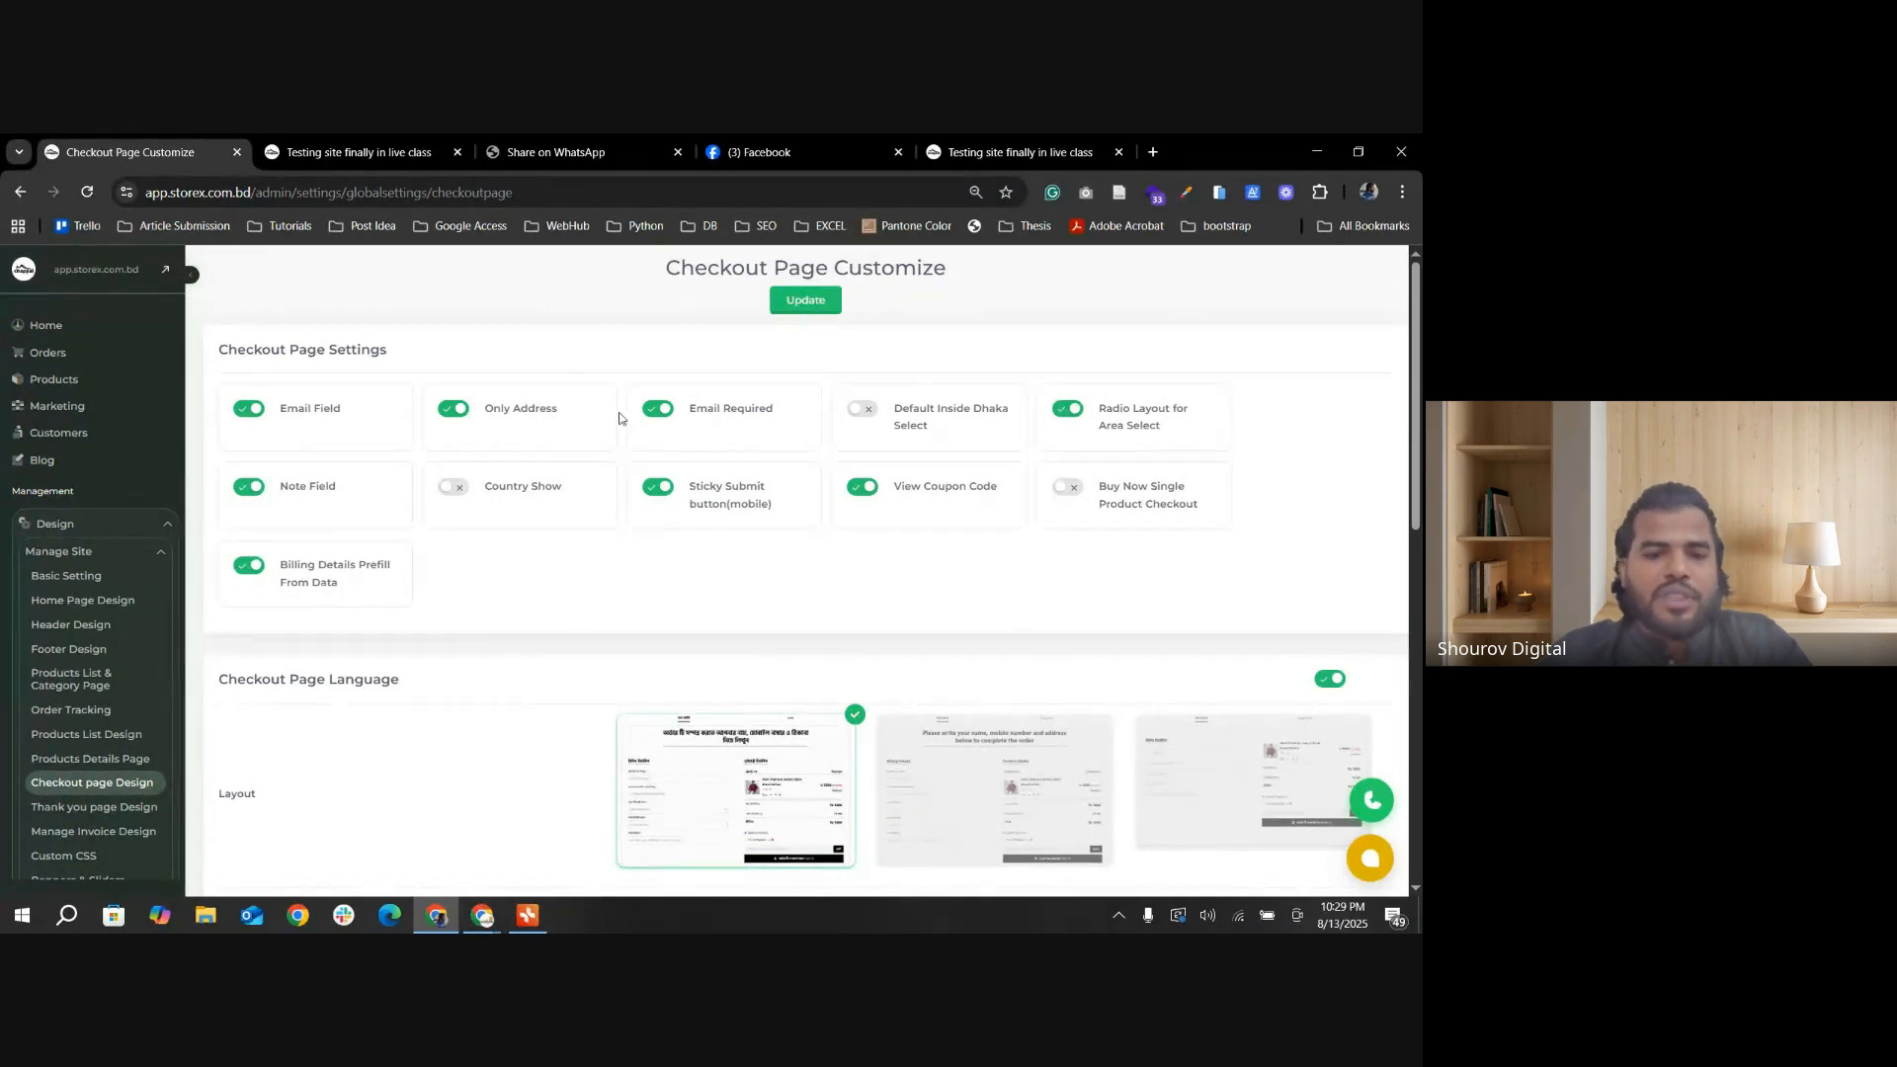
scroll(534, 402, "down", 2)
scroll(674, 392, "up", 2)
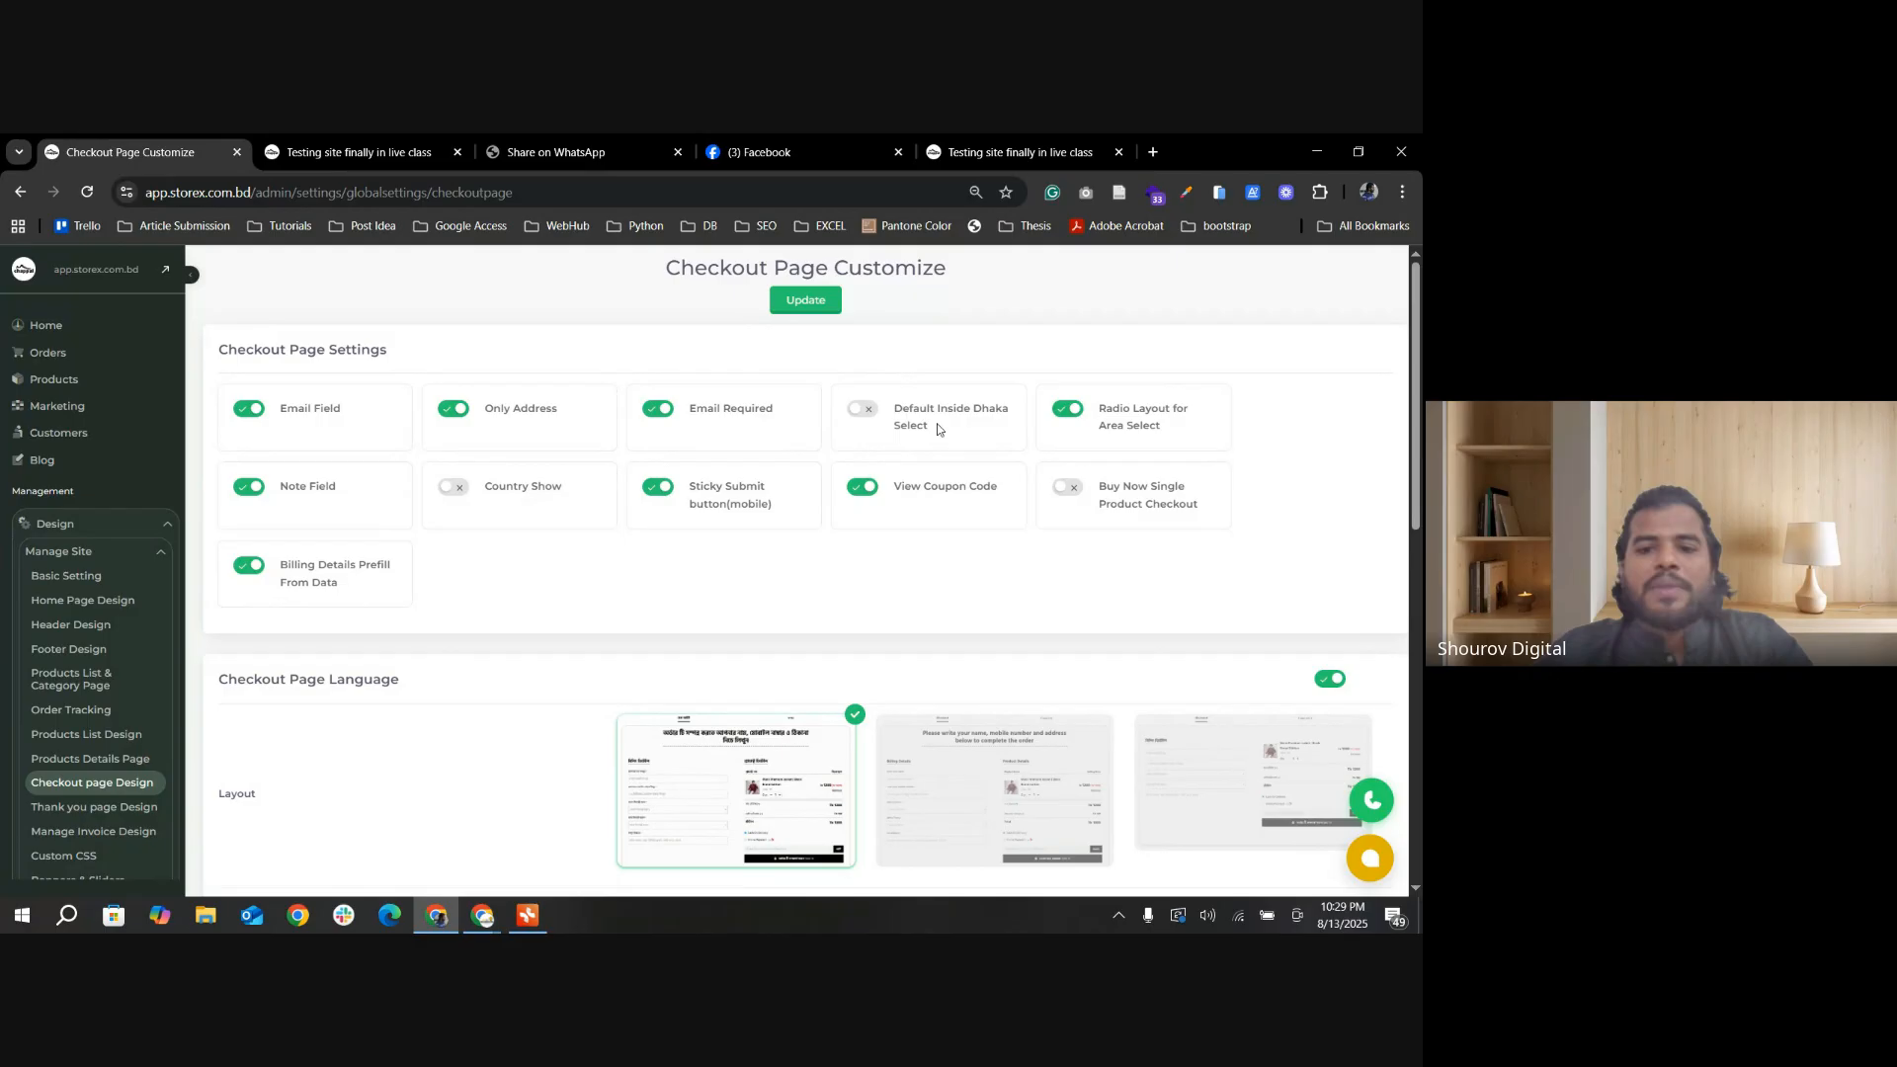
key("ctrl+Tab")
scroll(521, 730, "down", 1)
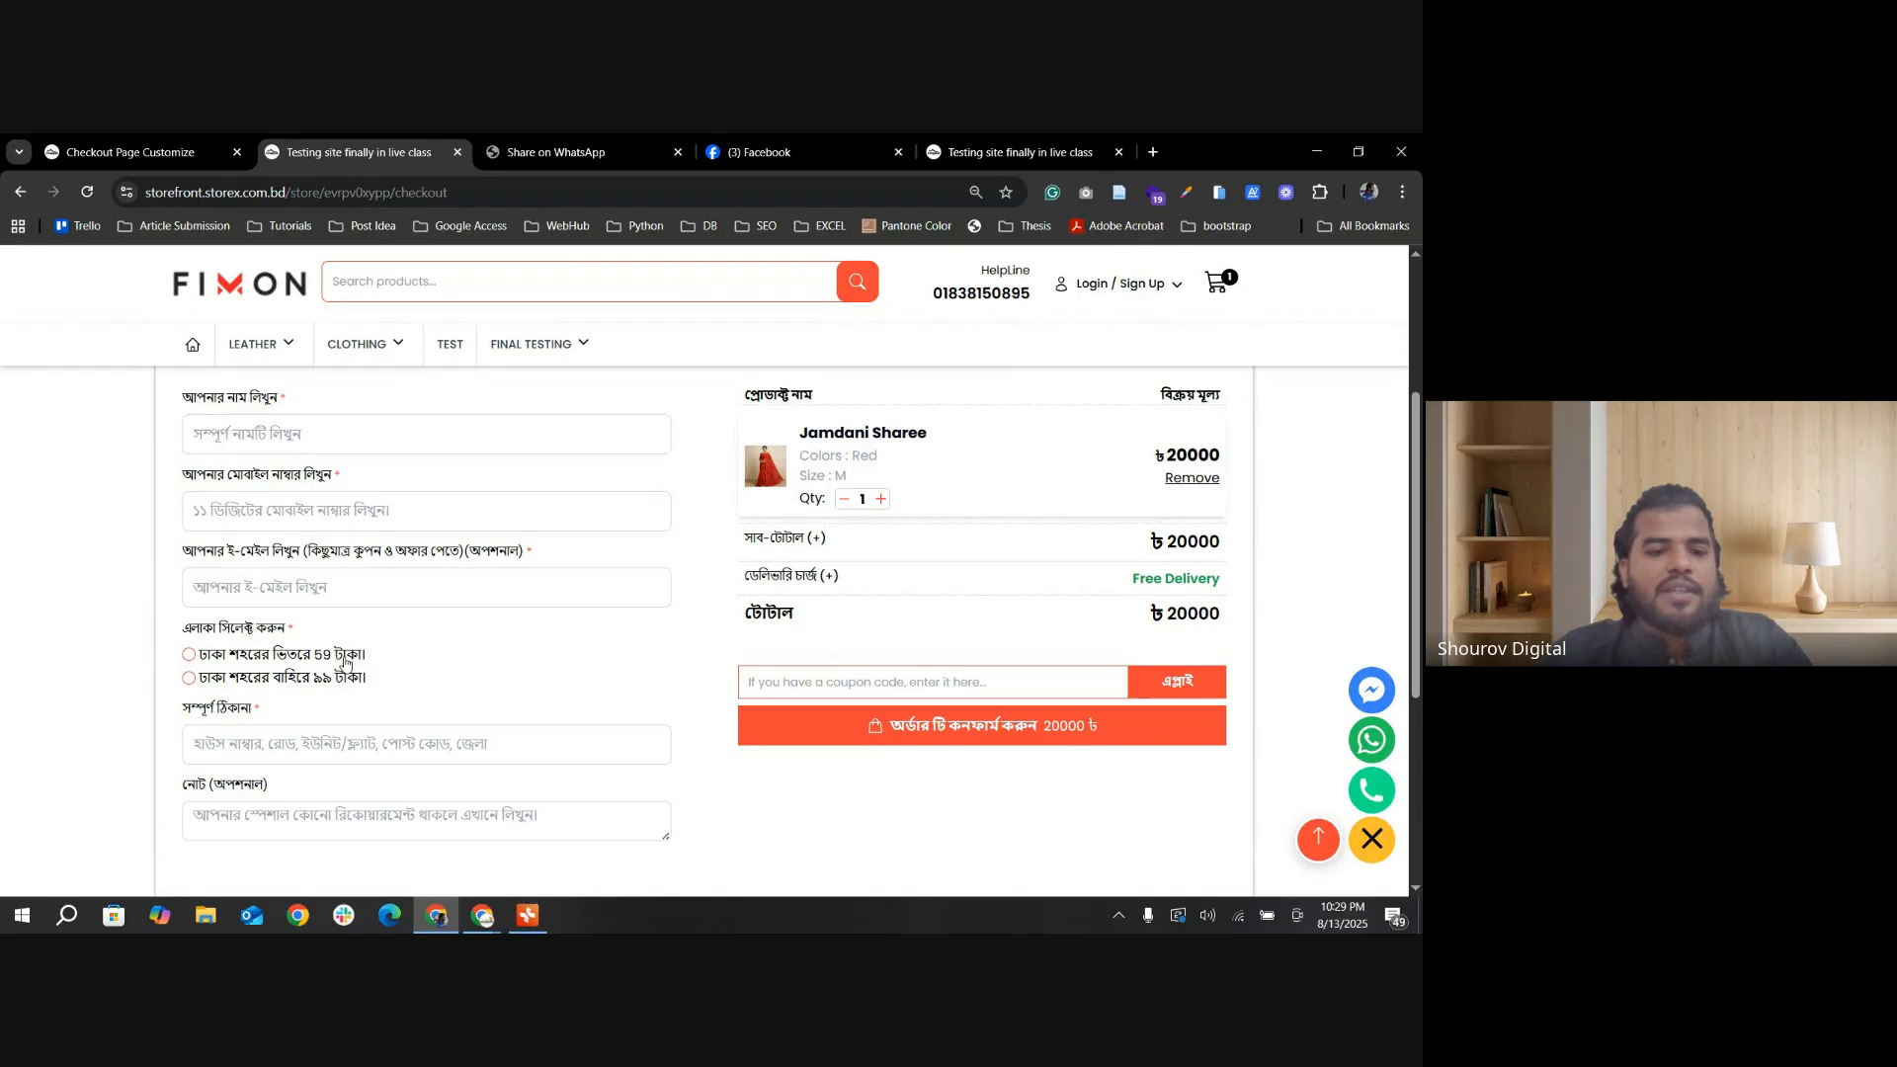
Step: Turn off Radio Layout for Area Select in the Checkout Page Settings and save the change
key("ctrl+shift+Tab")
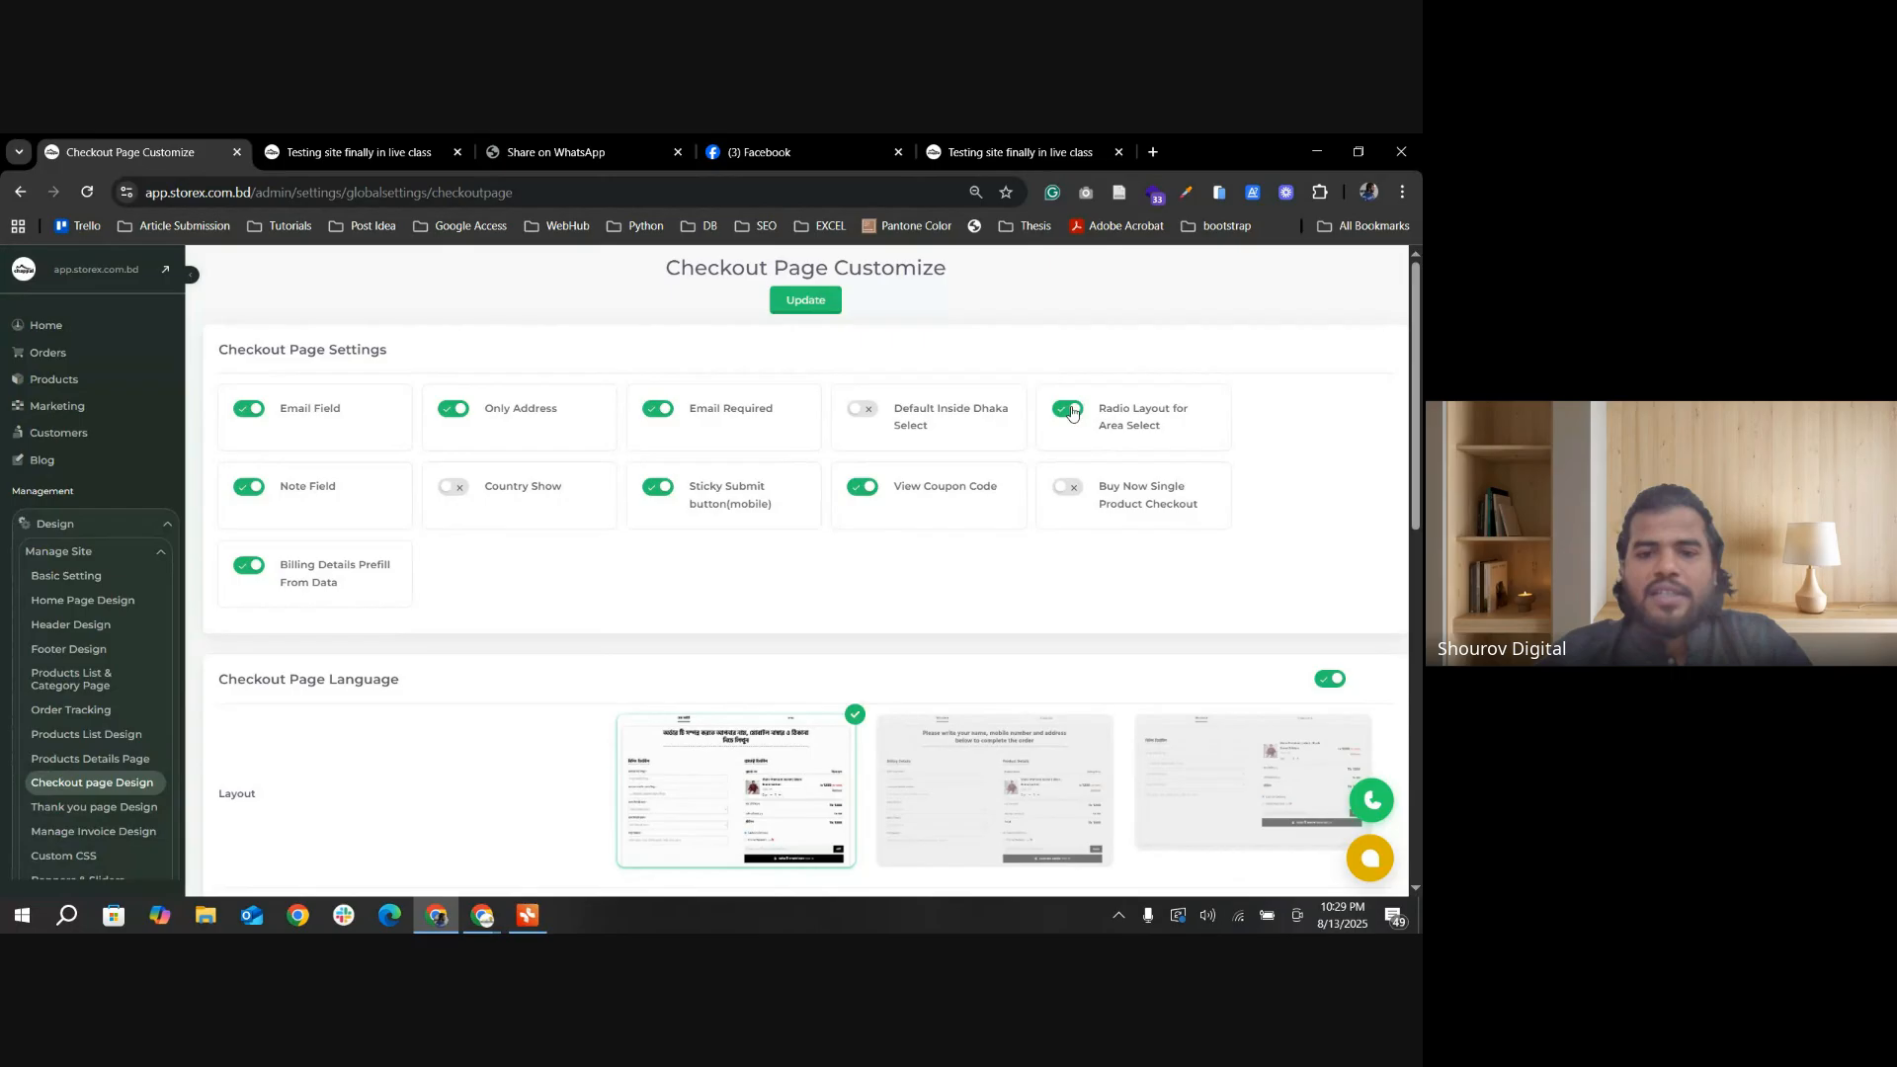
left_click(1070, 410)
left_click(787, 301)
left_click(400, 151)
key("ctrl+shift+Tab")
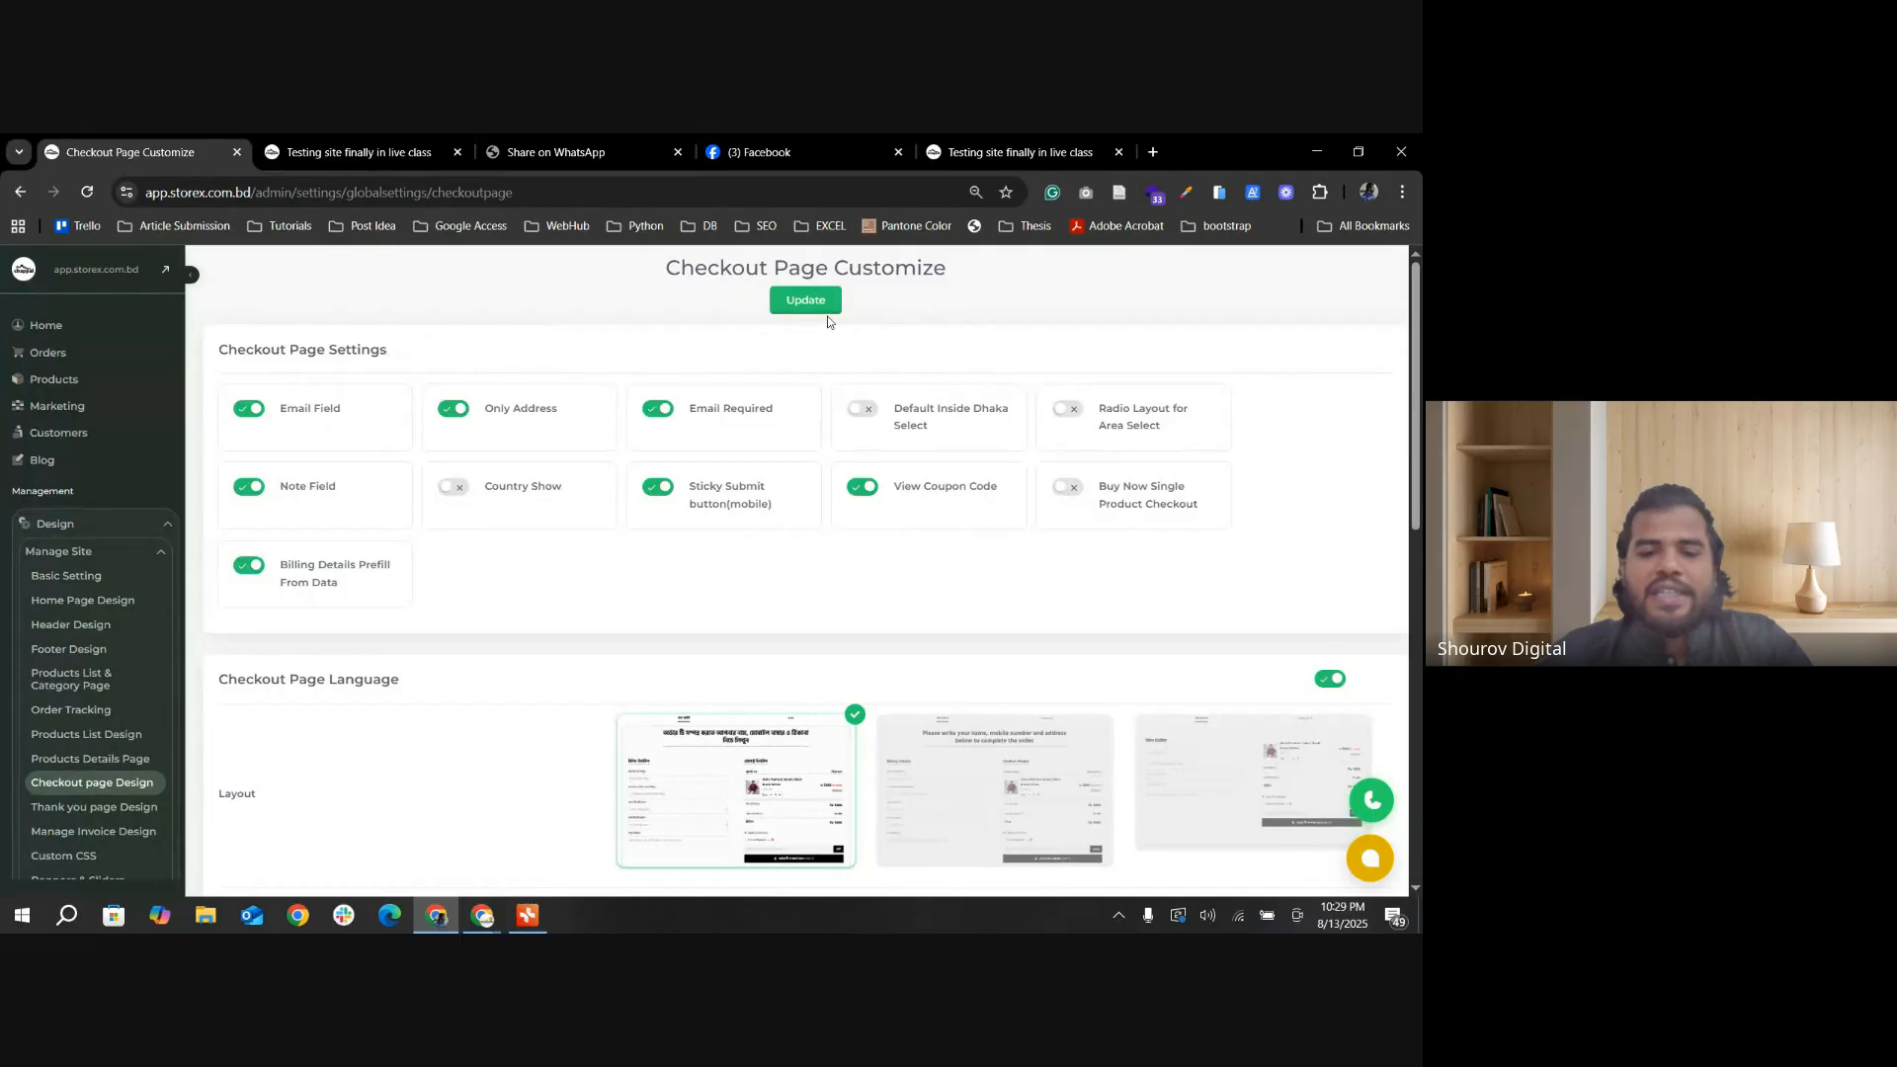
left_click(361, 151)
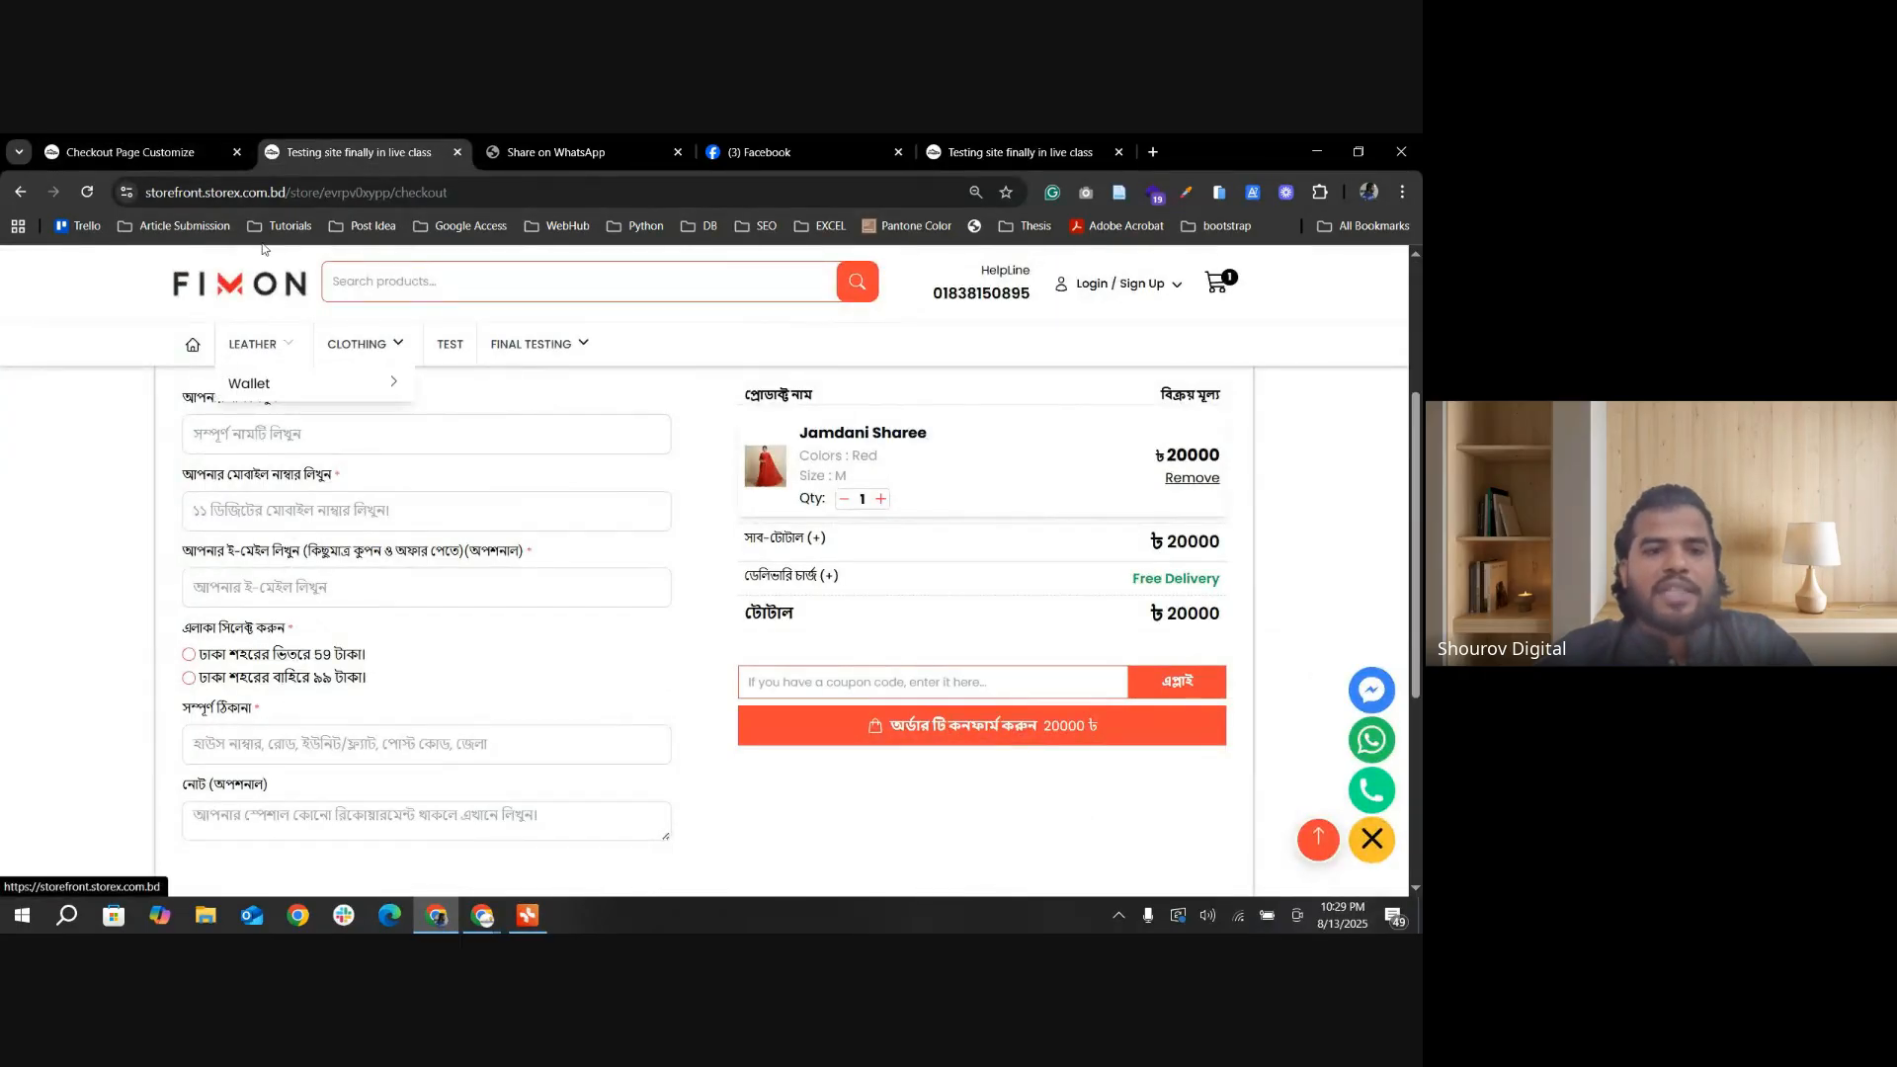
left_click(138, 152)
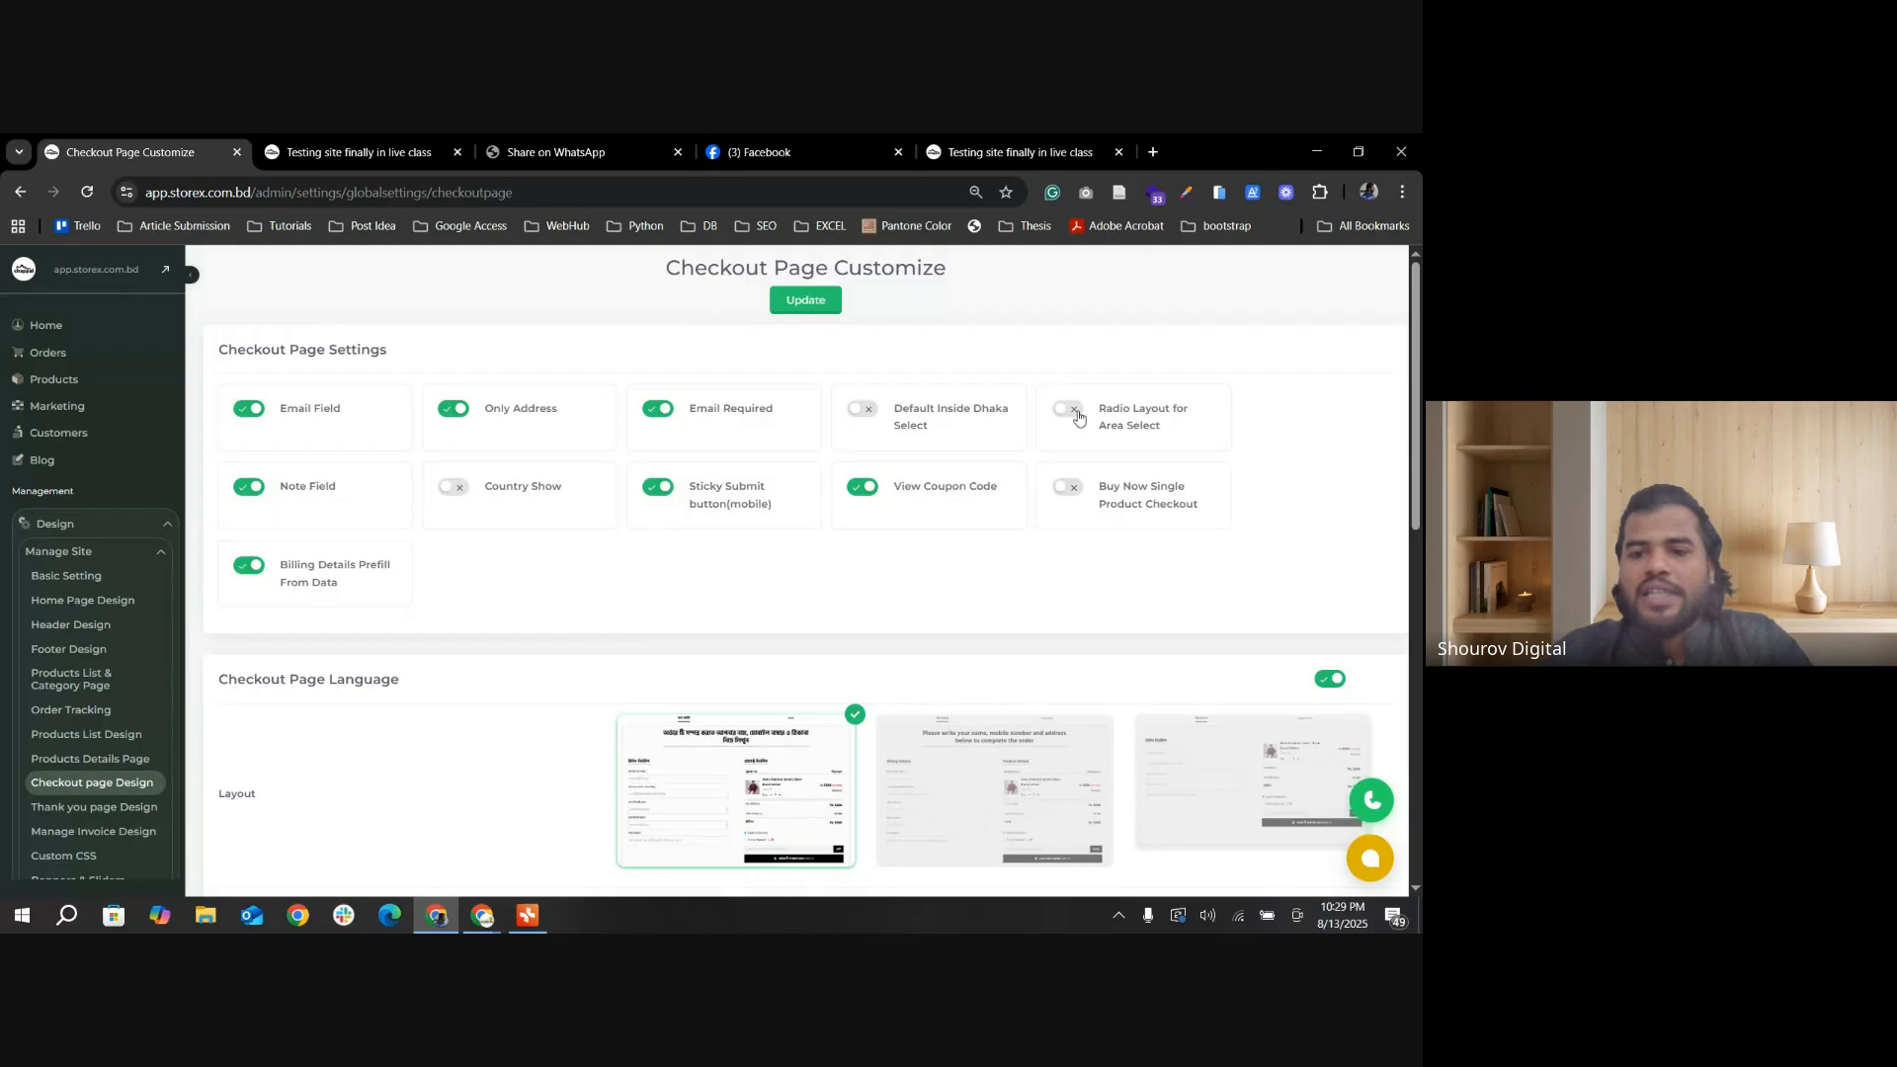
left_click(816, 308)
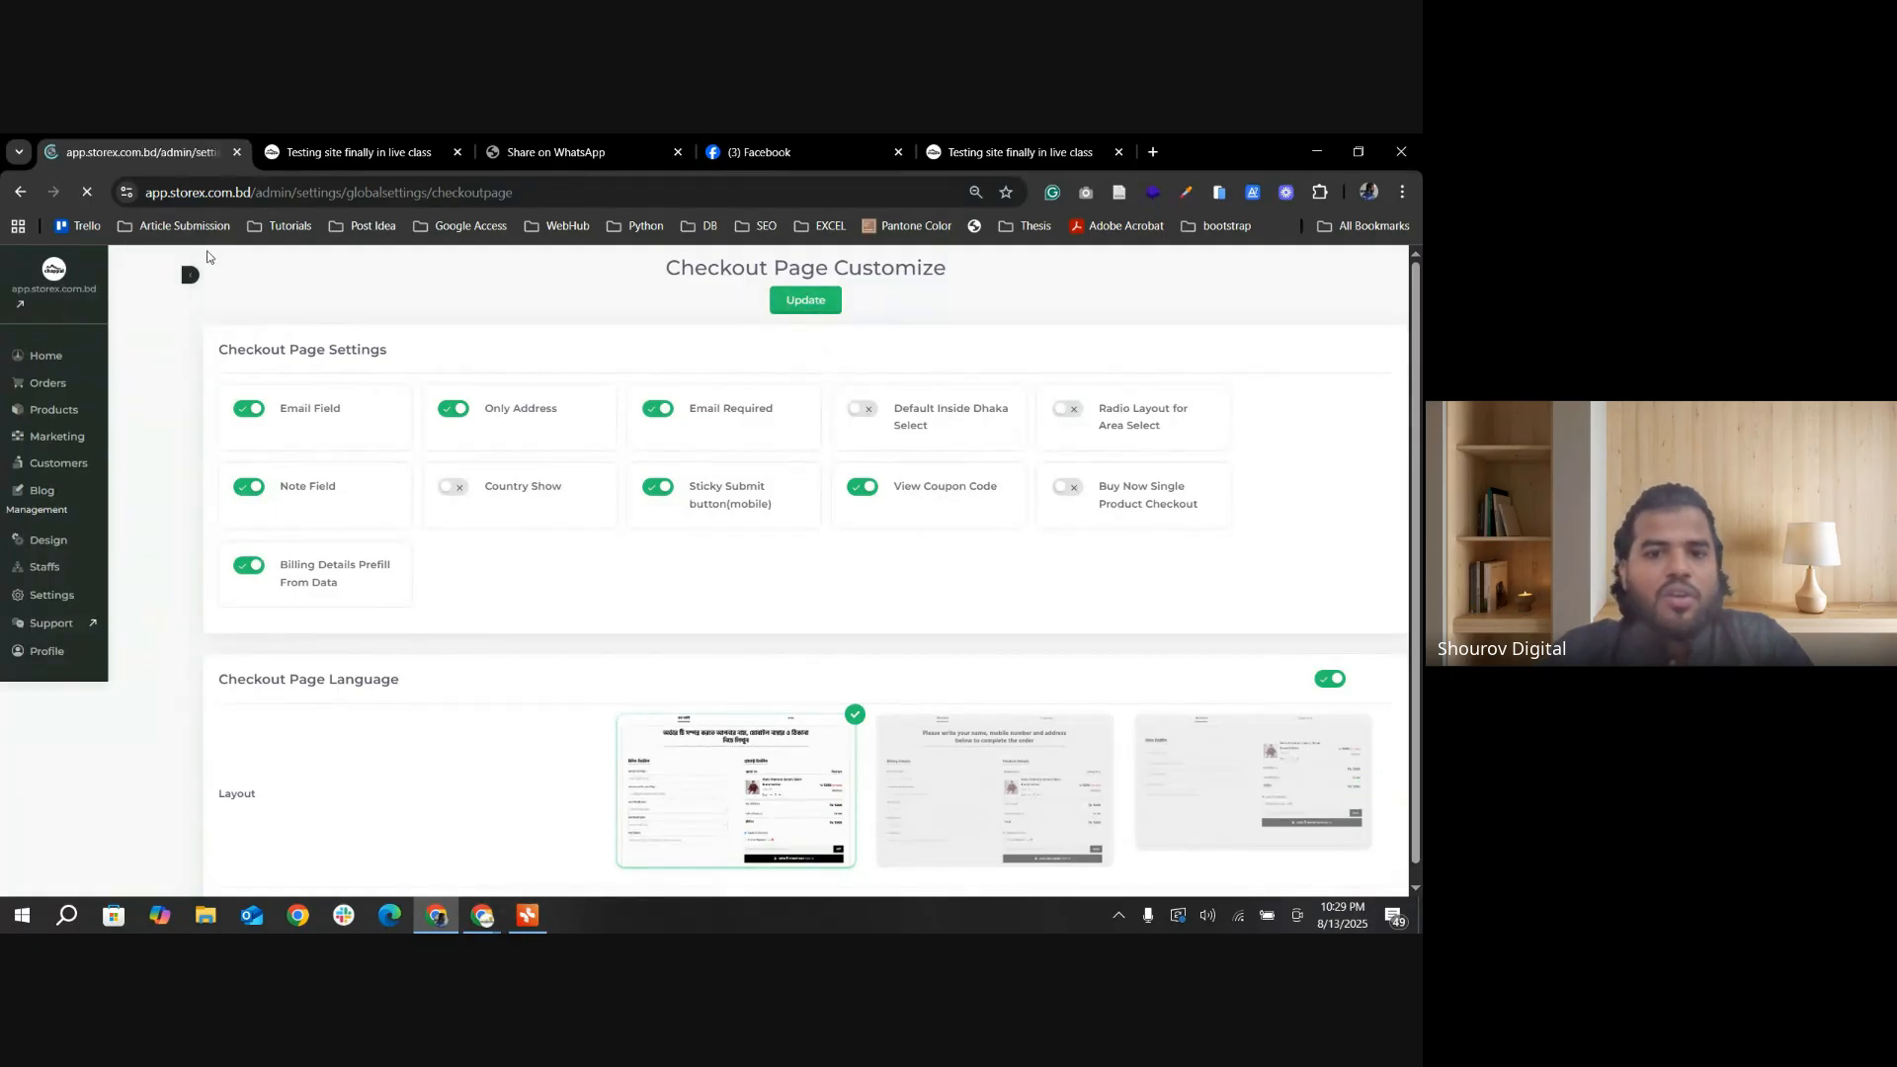
Step: Reload the storefront checkout page and check the delivery area options in the area dropdown
left_click(291, 158)
left_click(85, 198)
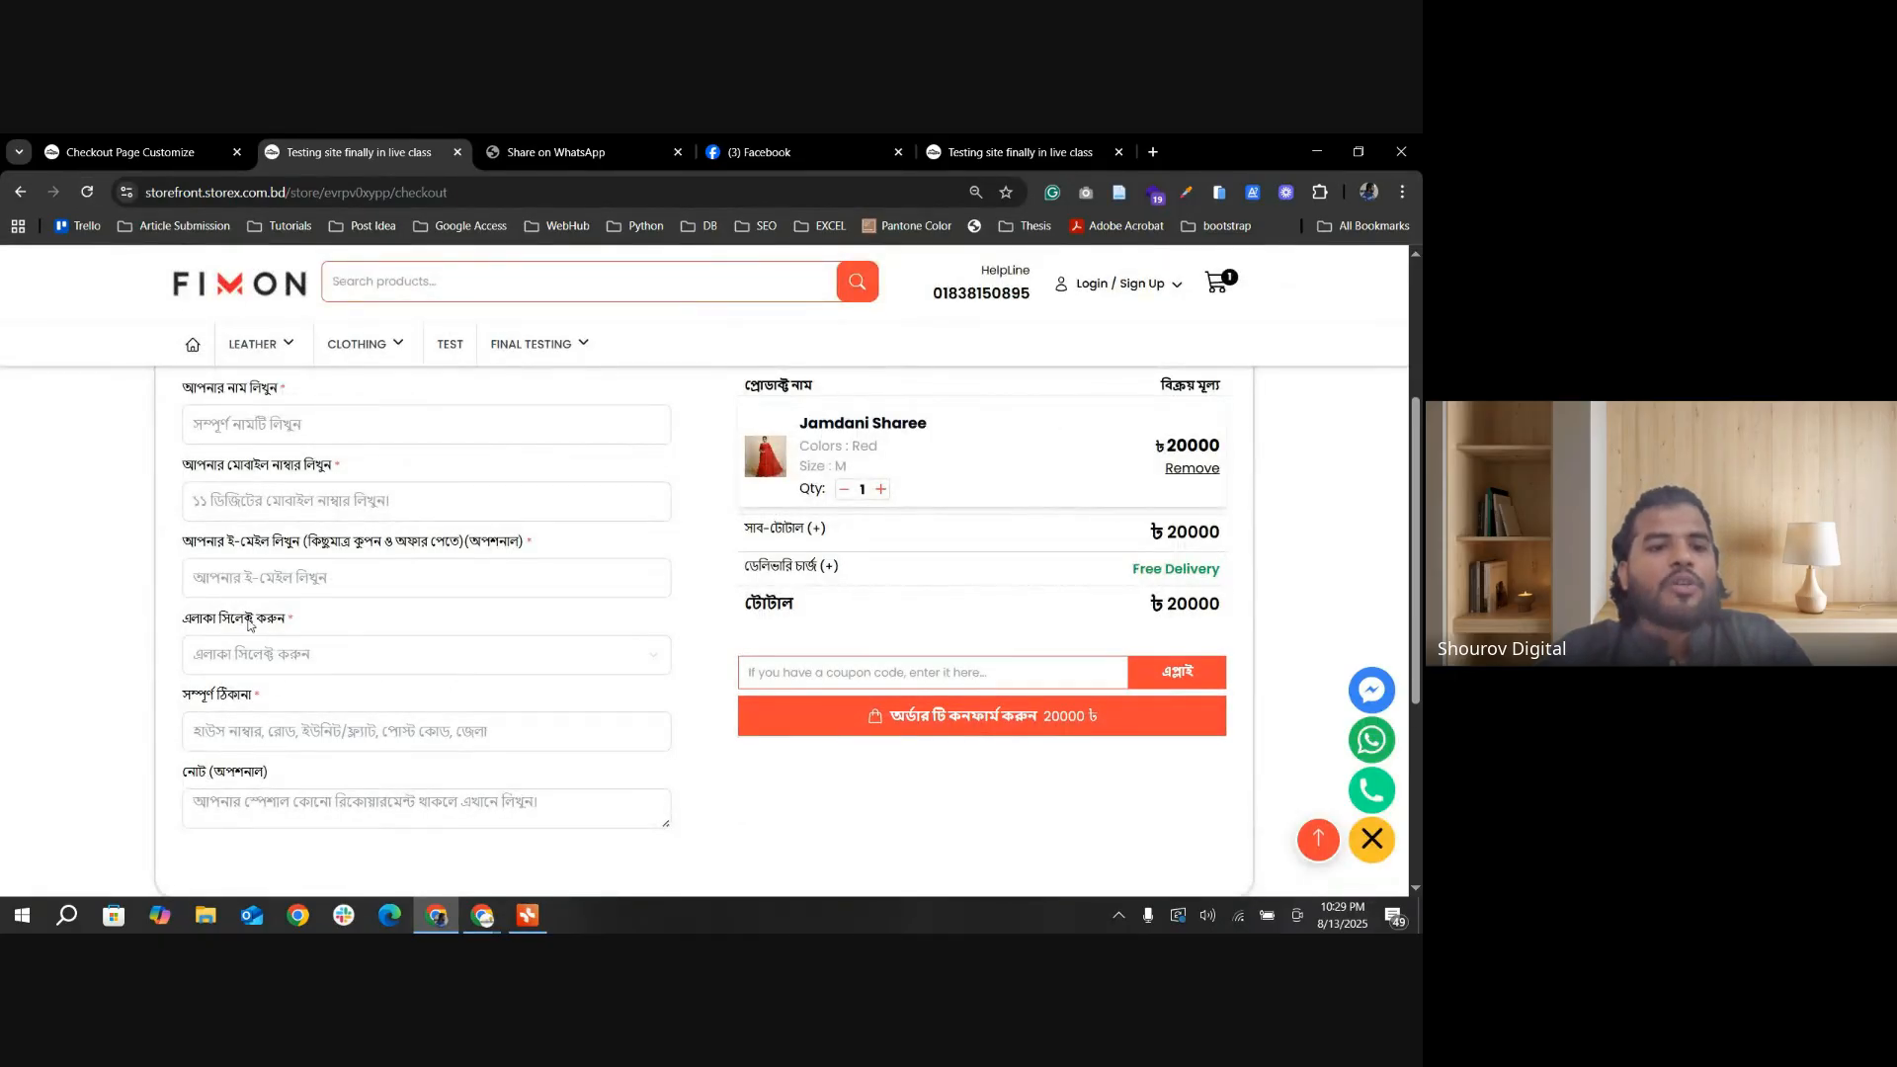
scroll(251, 624, "up", 1)
scroll(283, 608, "down", 1)
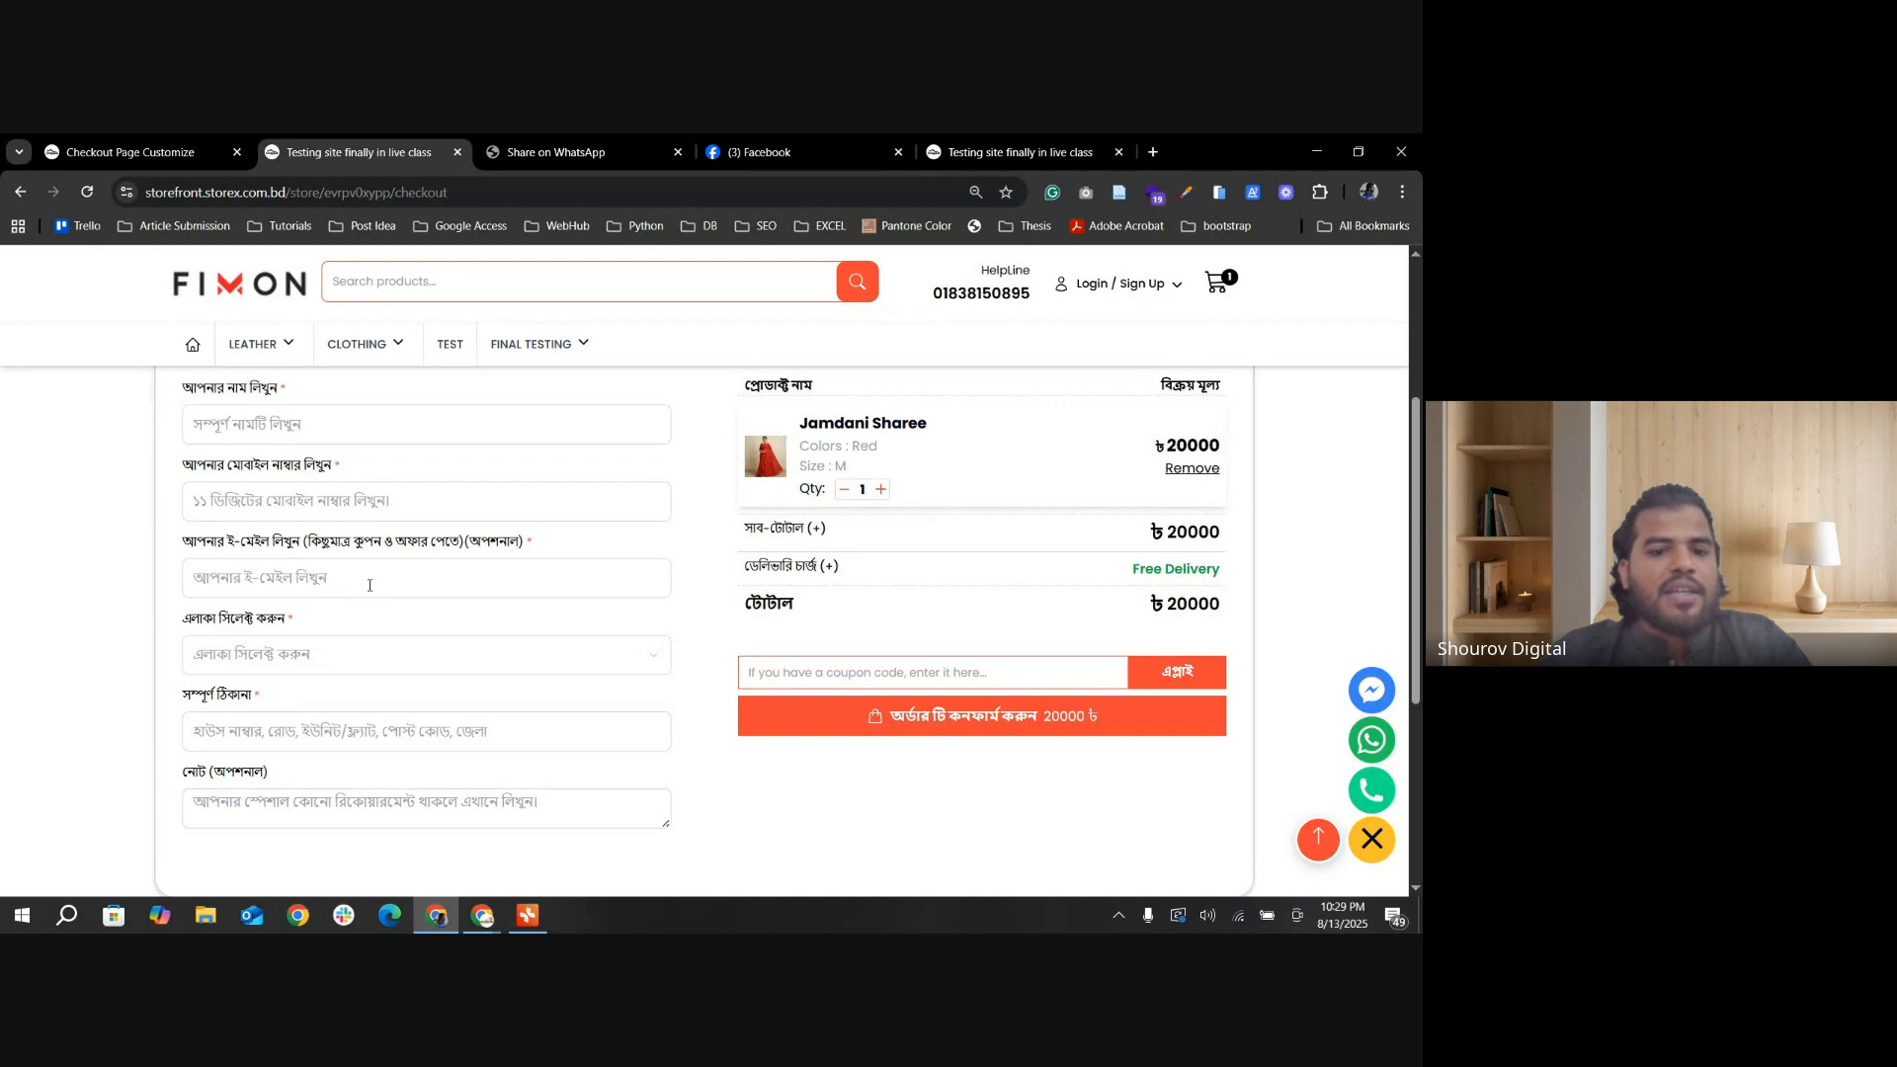
left_click(457, 662)
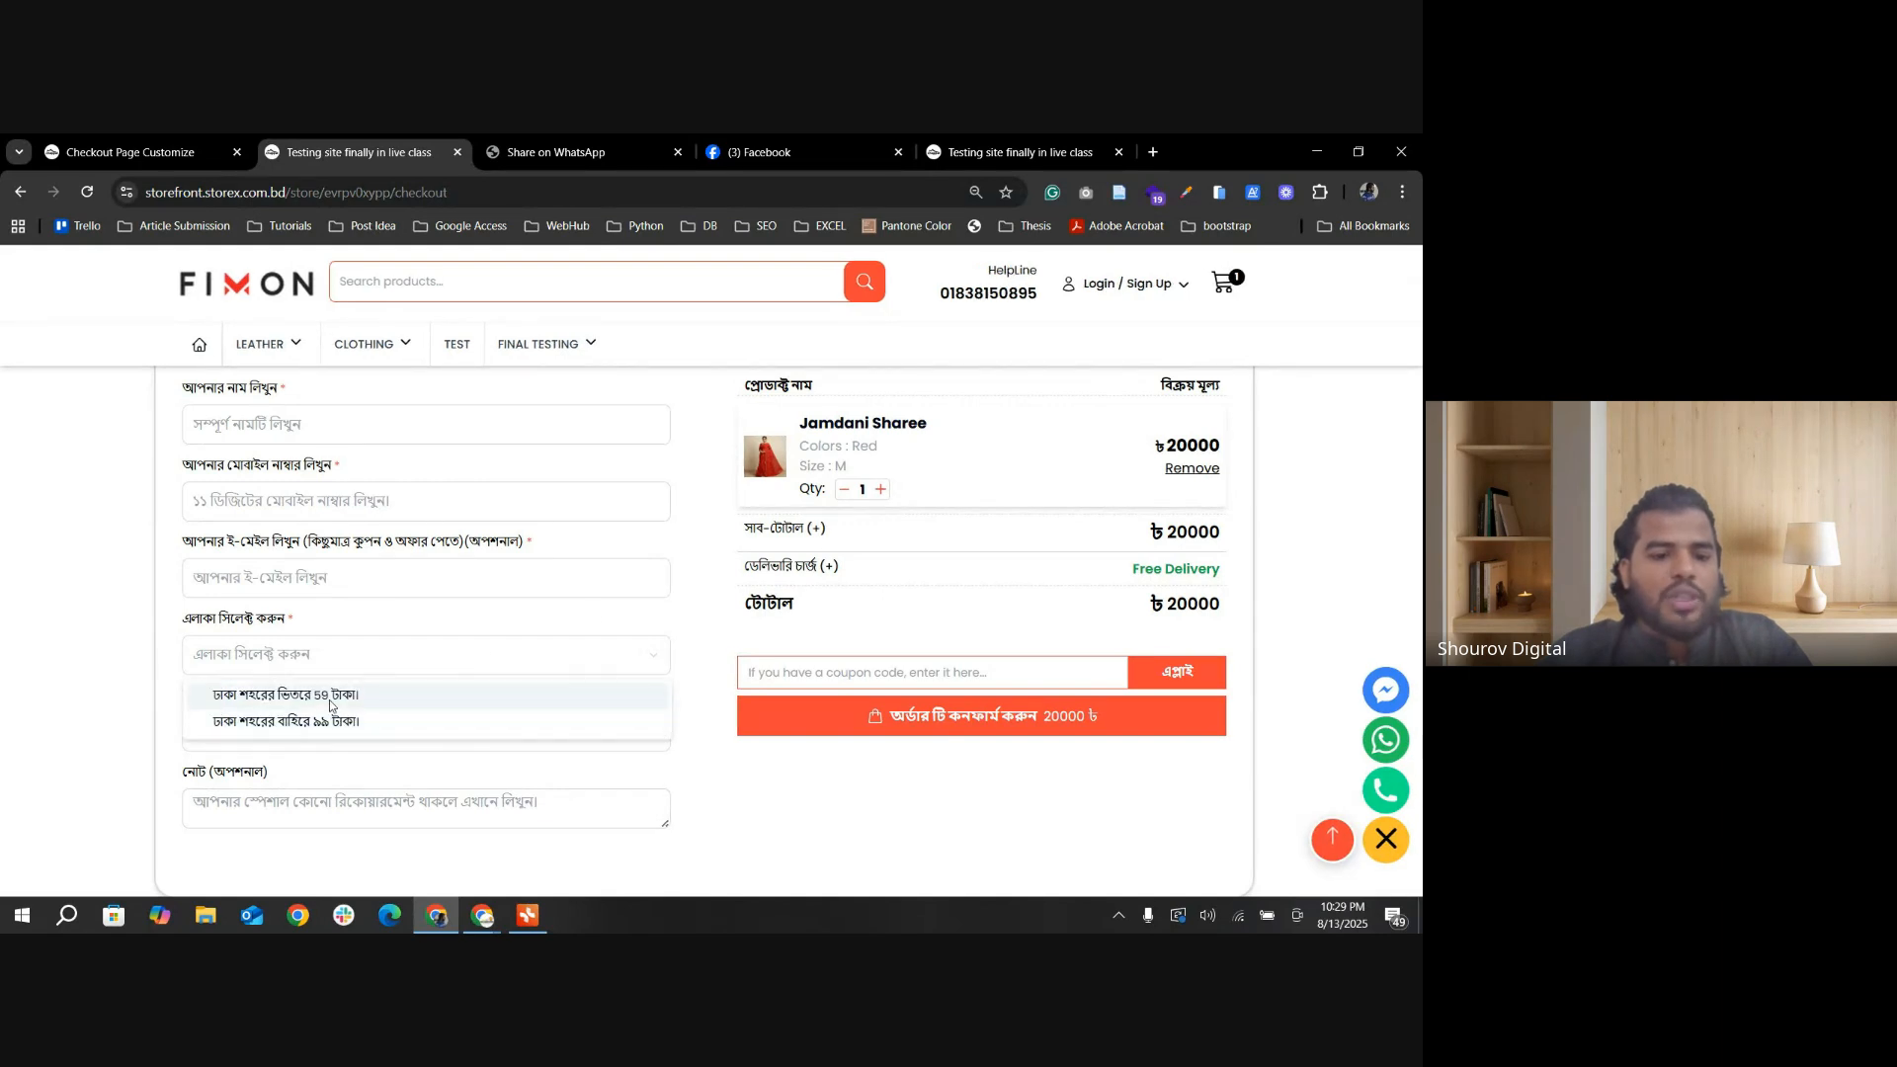
scroll(454, 665, "down", 1)
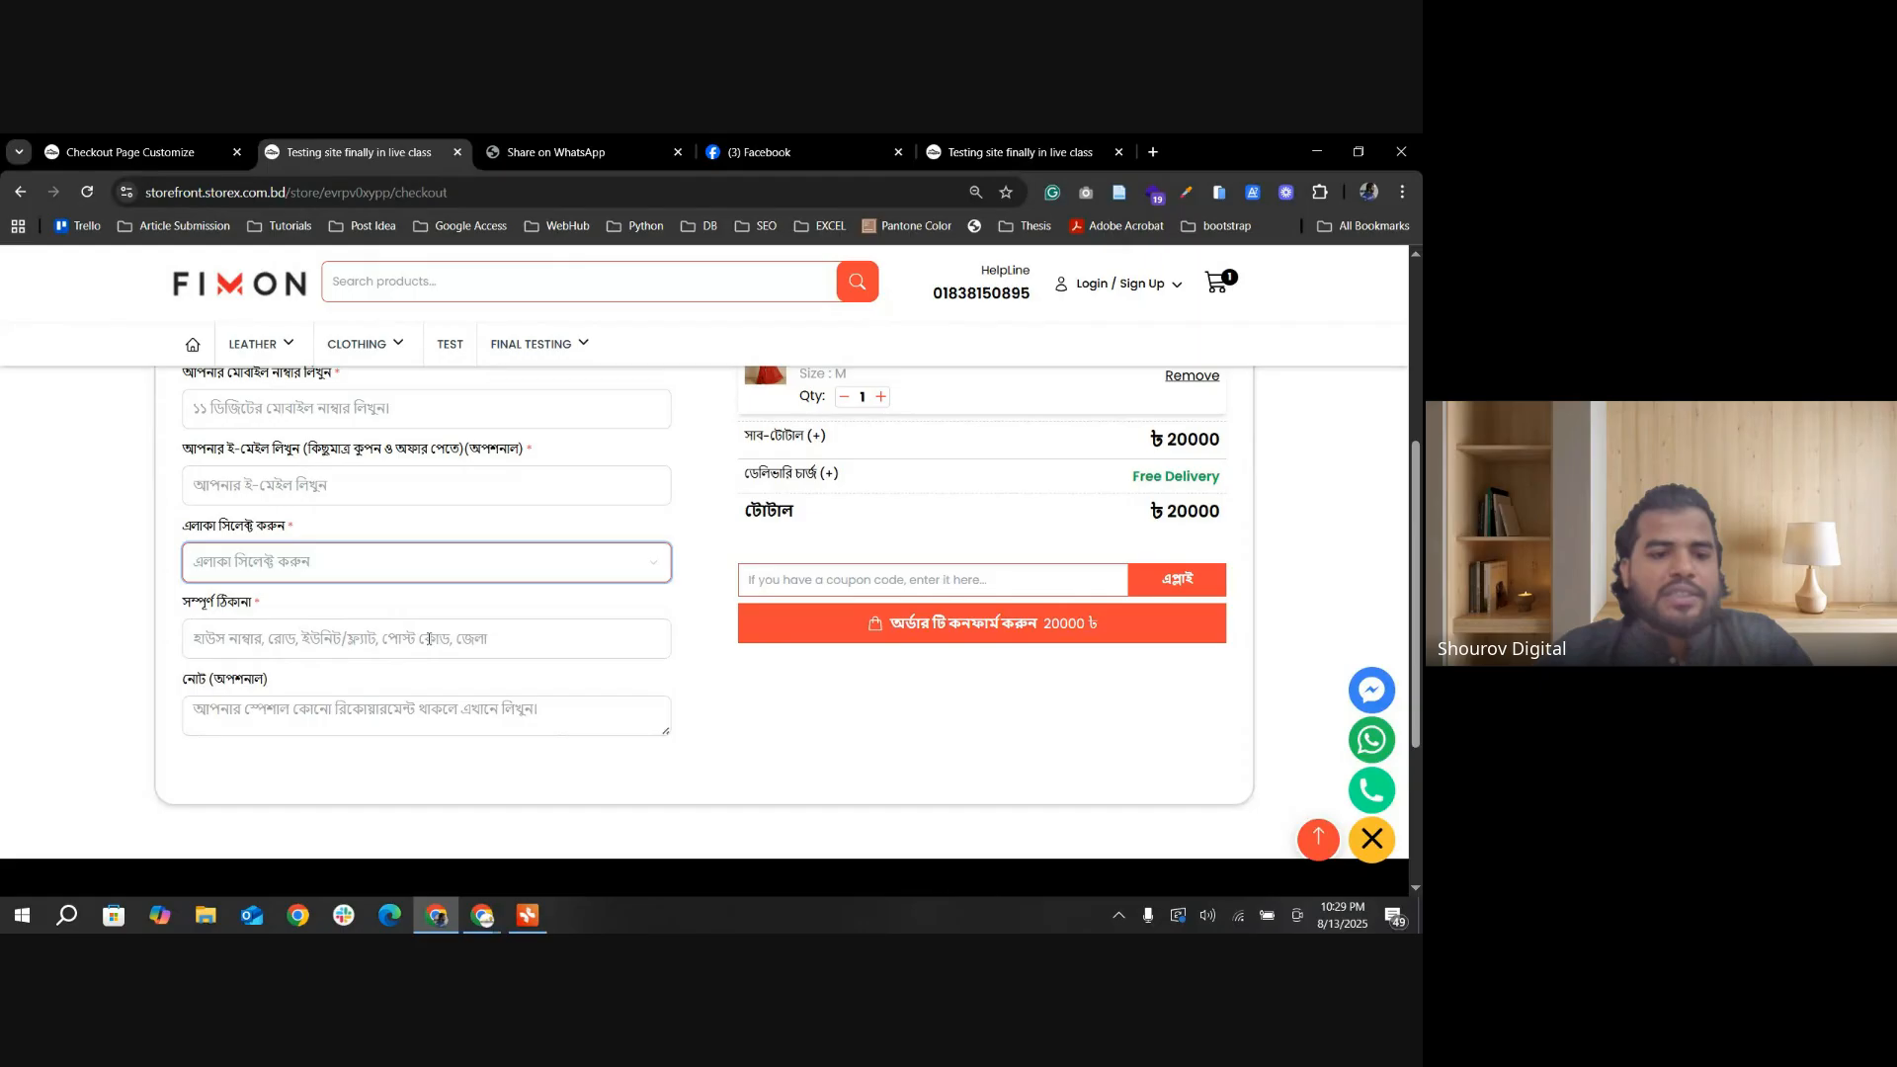
left_click(427, 649)
scroll(426, 652, "down", 2)
Step: Turn on Radio Layout for Area Select and Default Inside Dhaka Select in the Checkout Page Settings and save
left_click(158, 154)
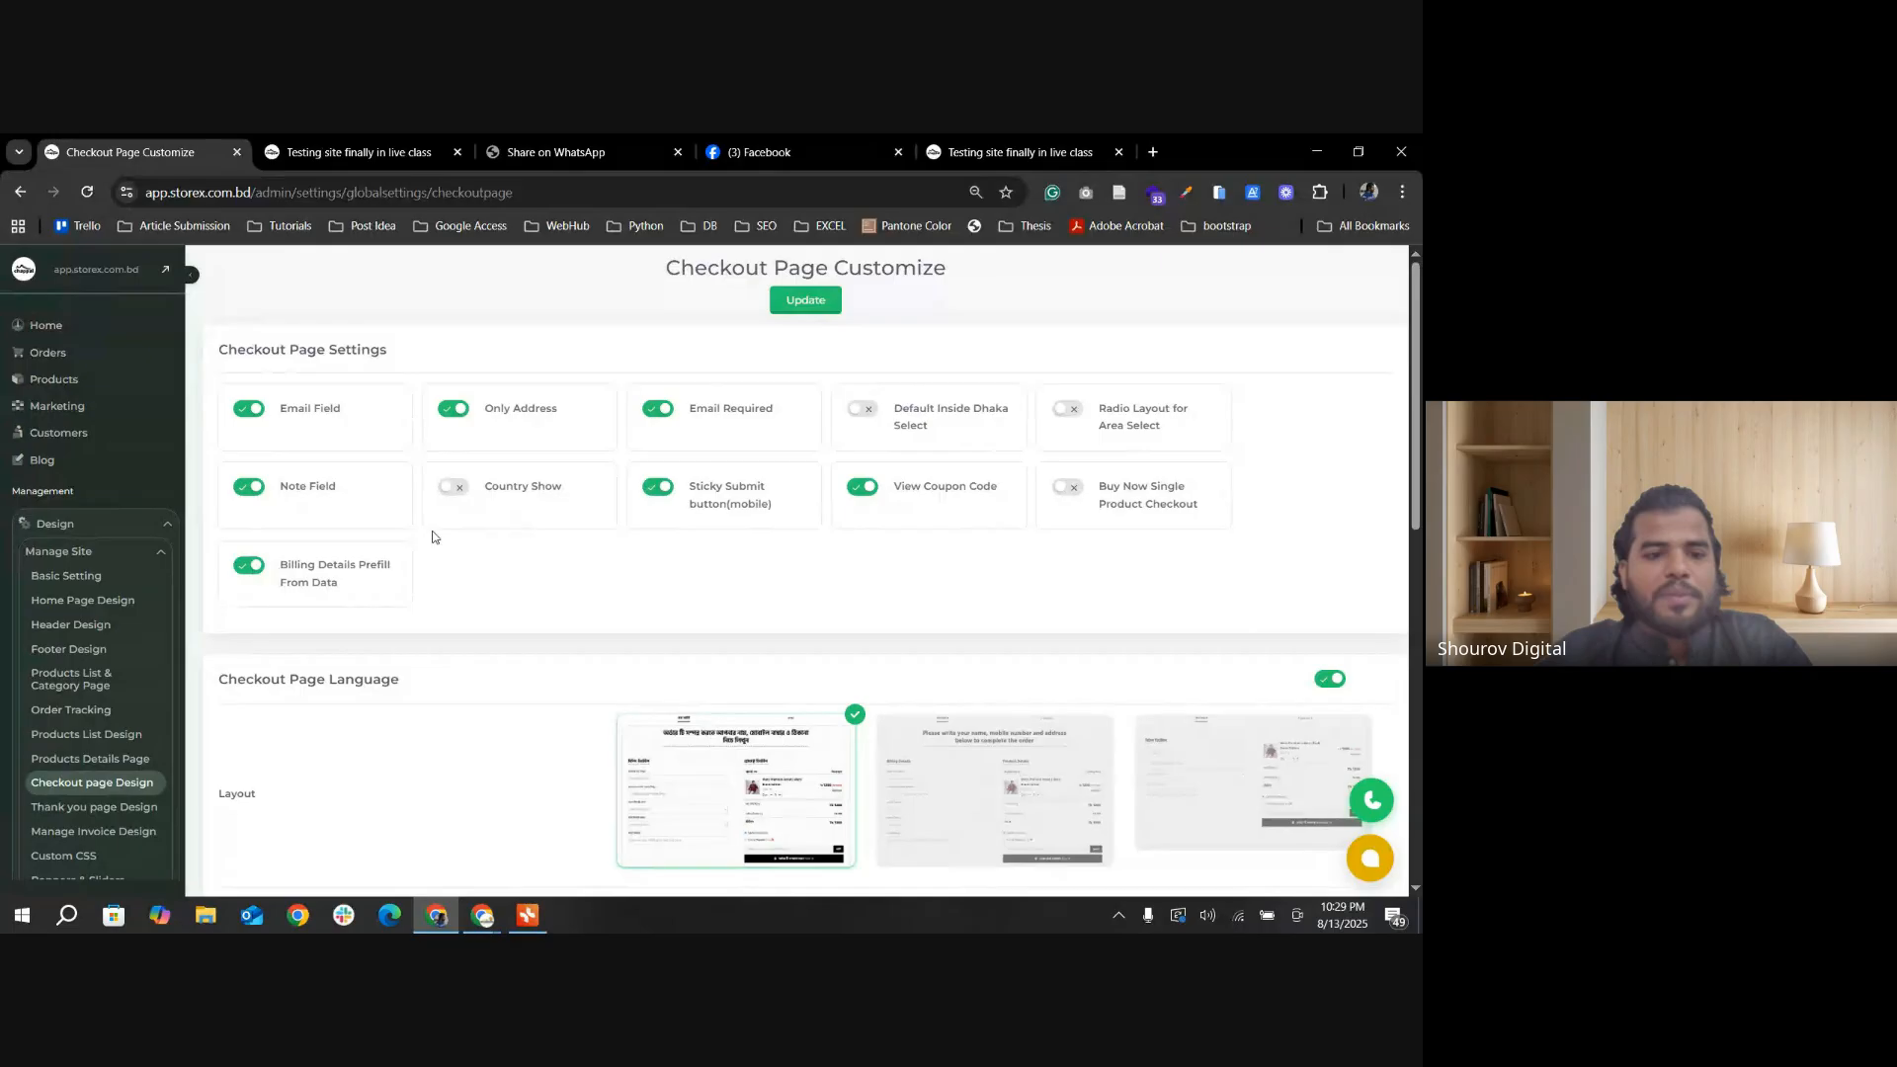
left_click(1064, 413)
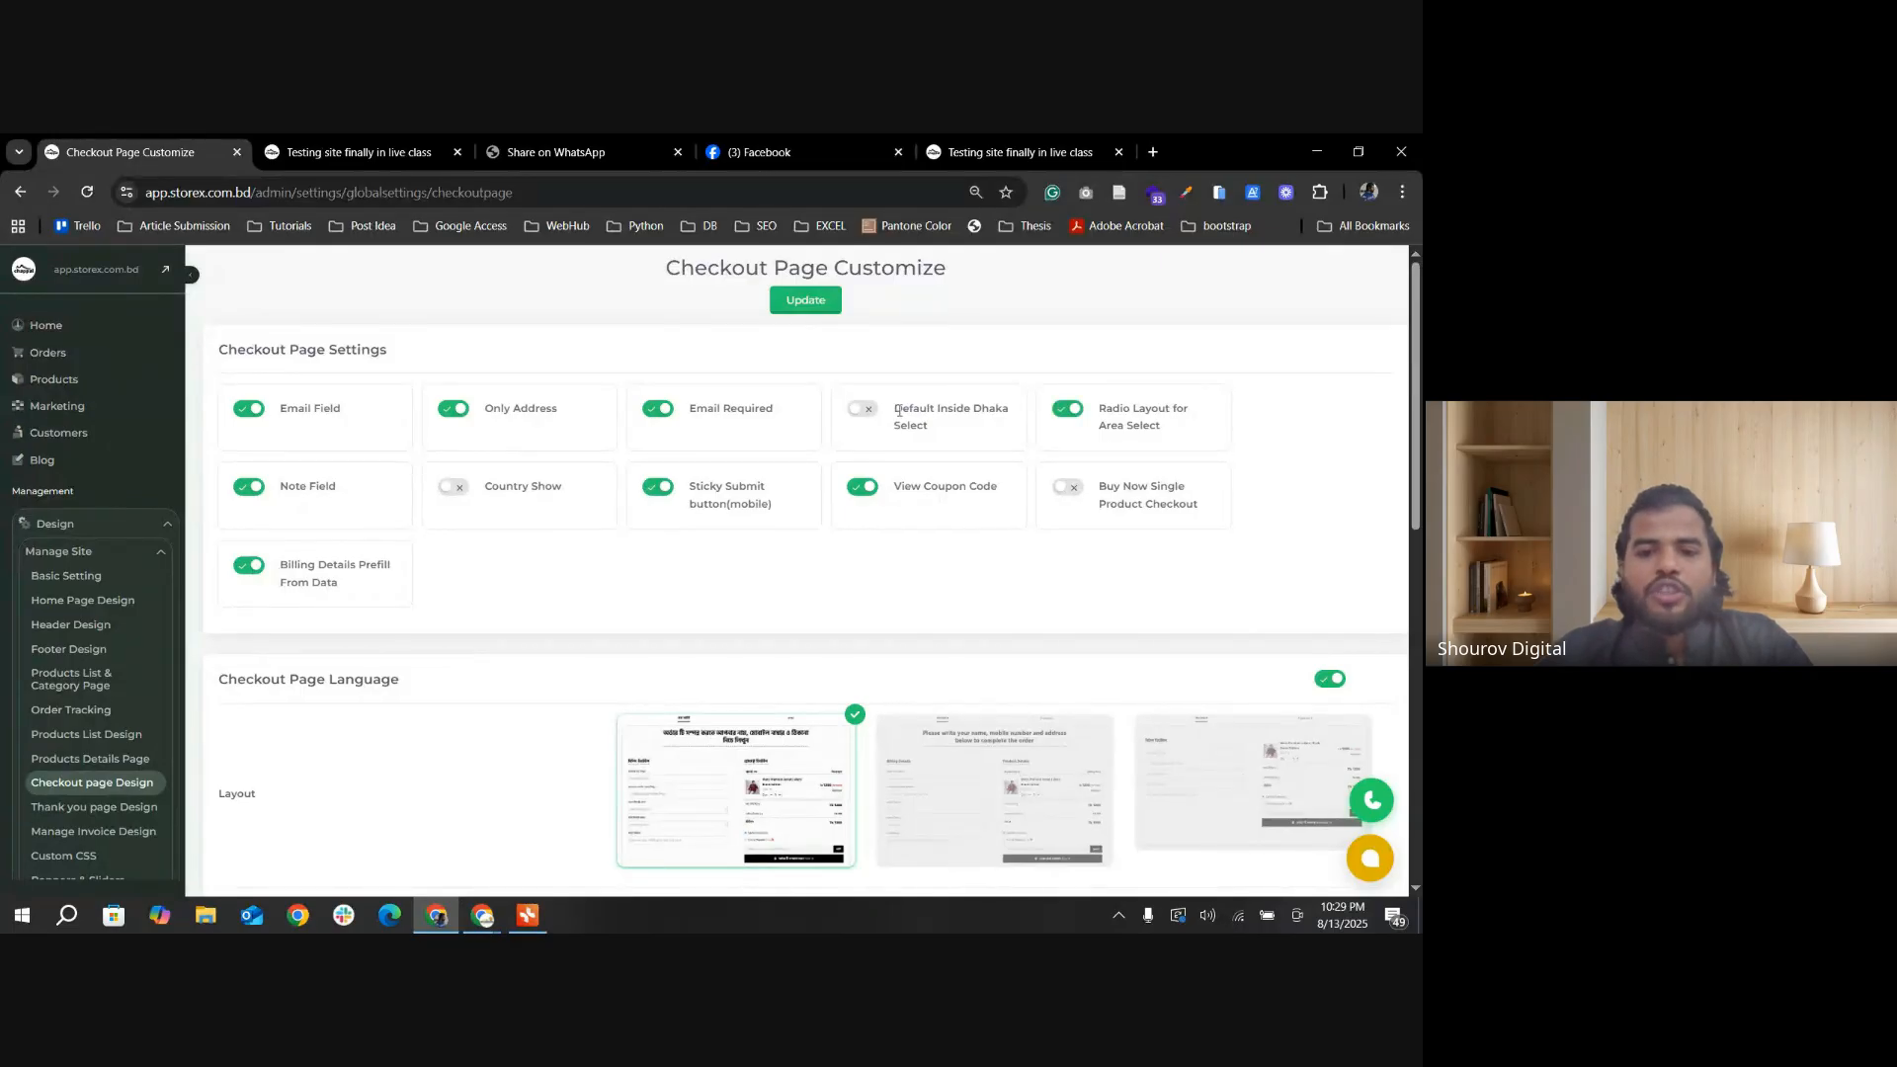
left_click(860, 413)
left_click(806, 301)
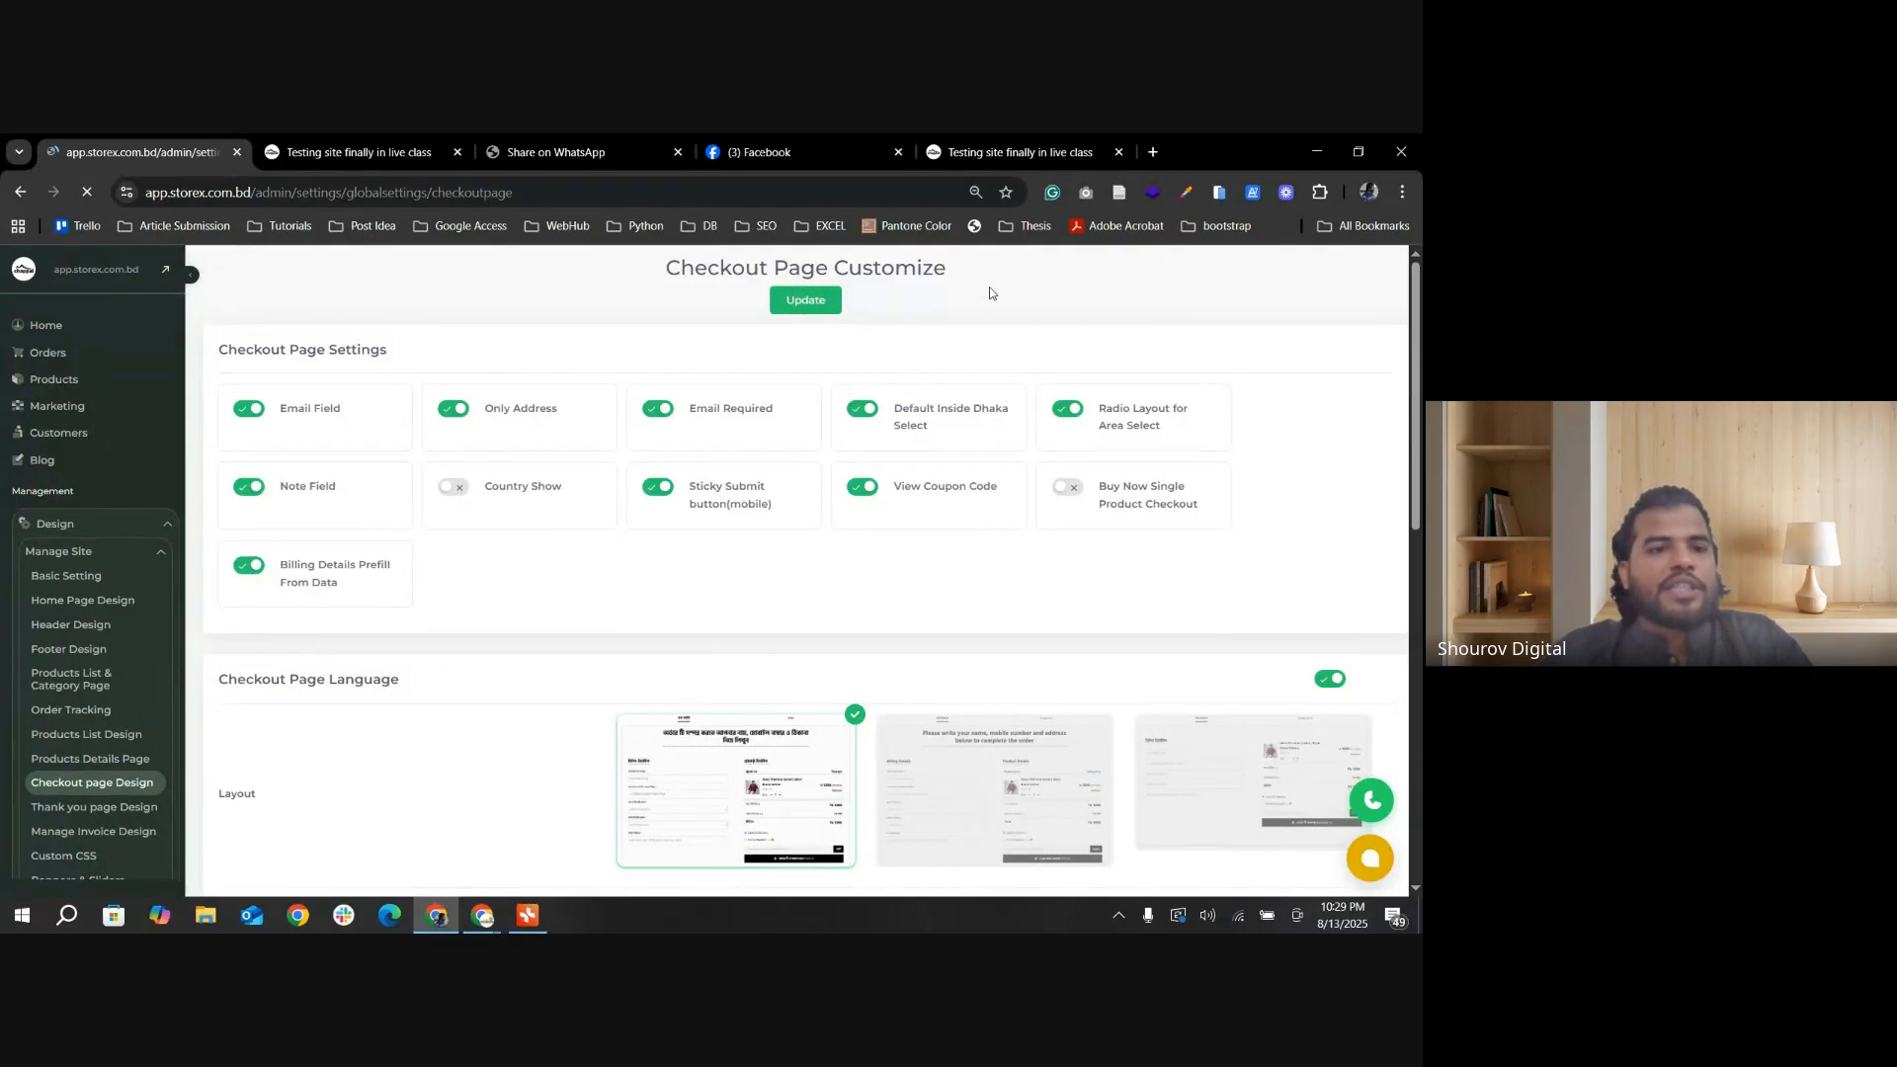
Step: Reload the storefront checkout page and examine the delivery area radio options and the surrounding billing fields
left_click(396, 152)
left_click(77, 196)
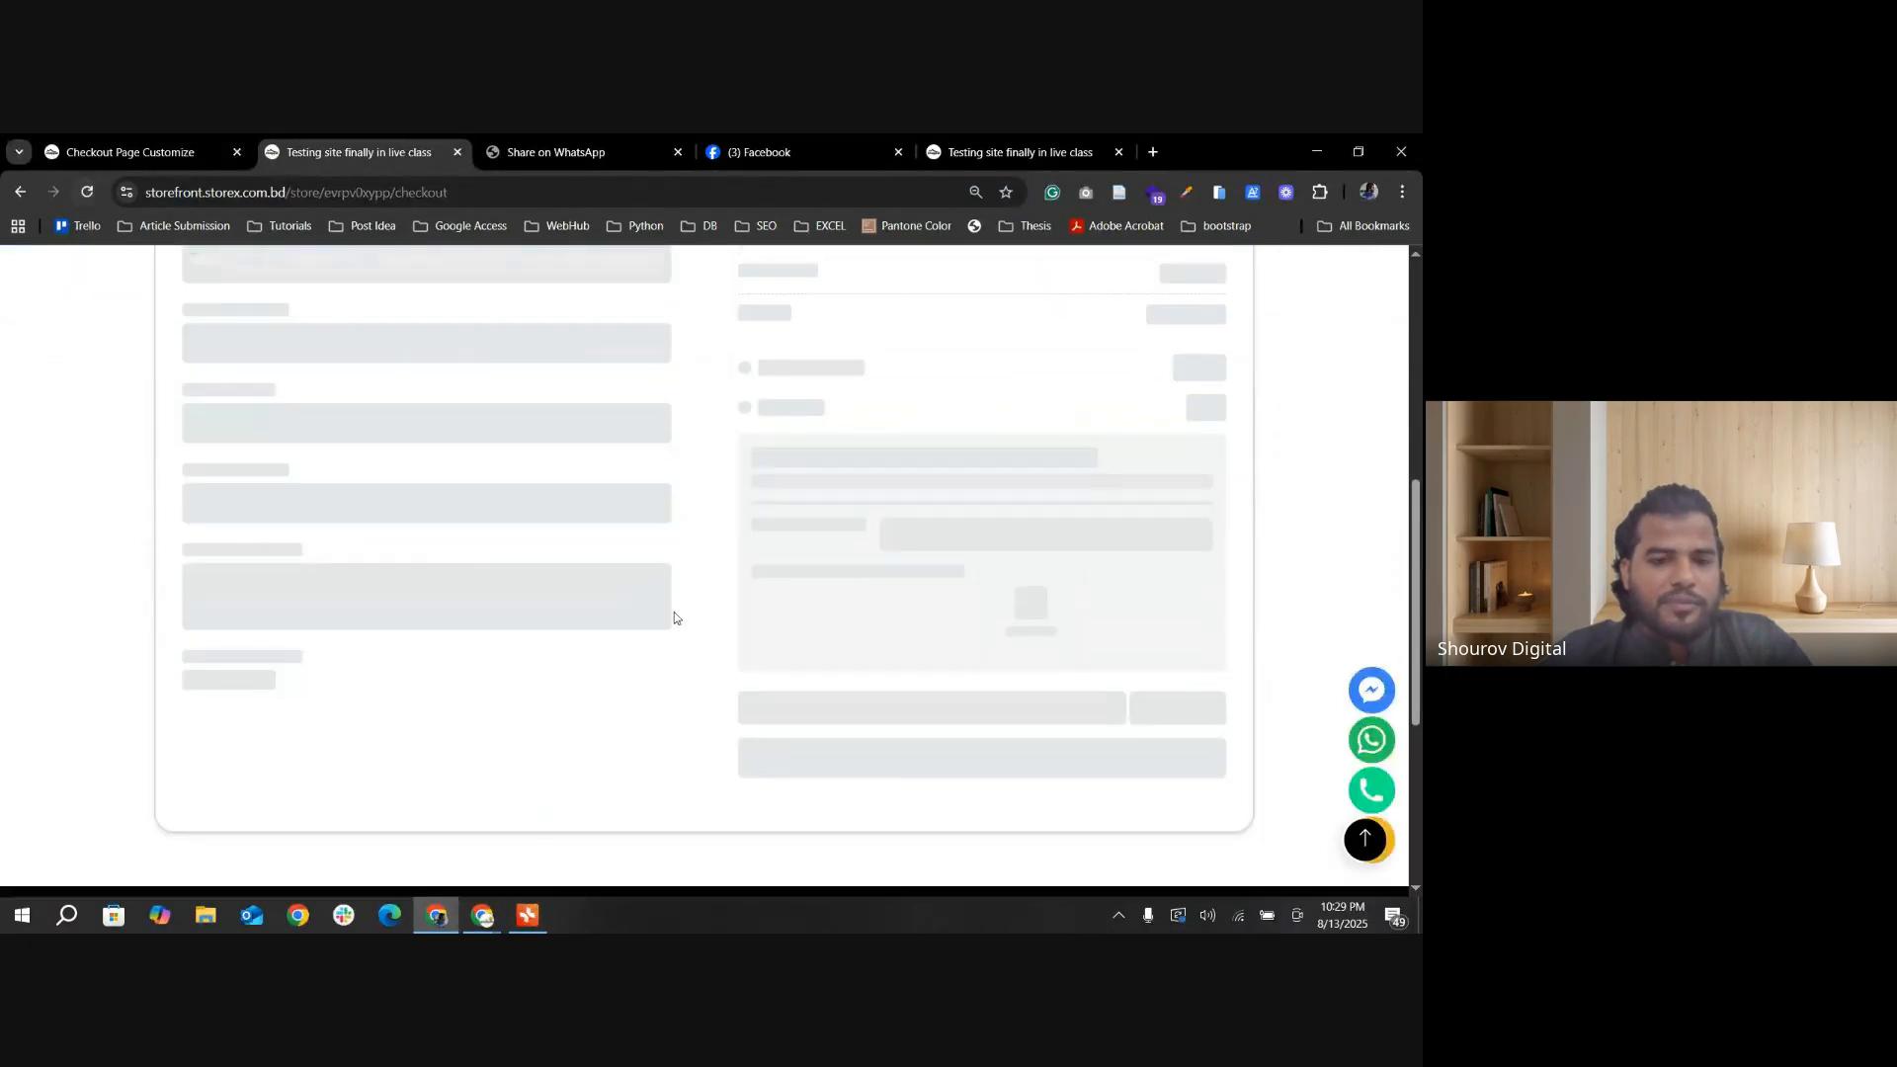
scroll(265, 638, "up", 1)
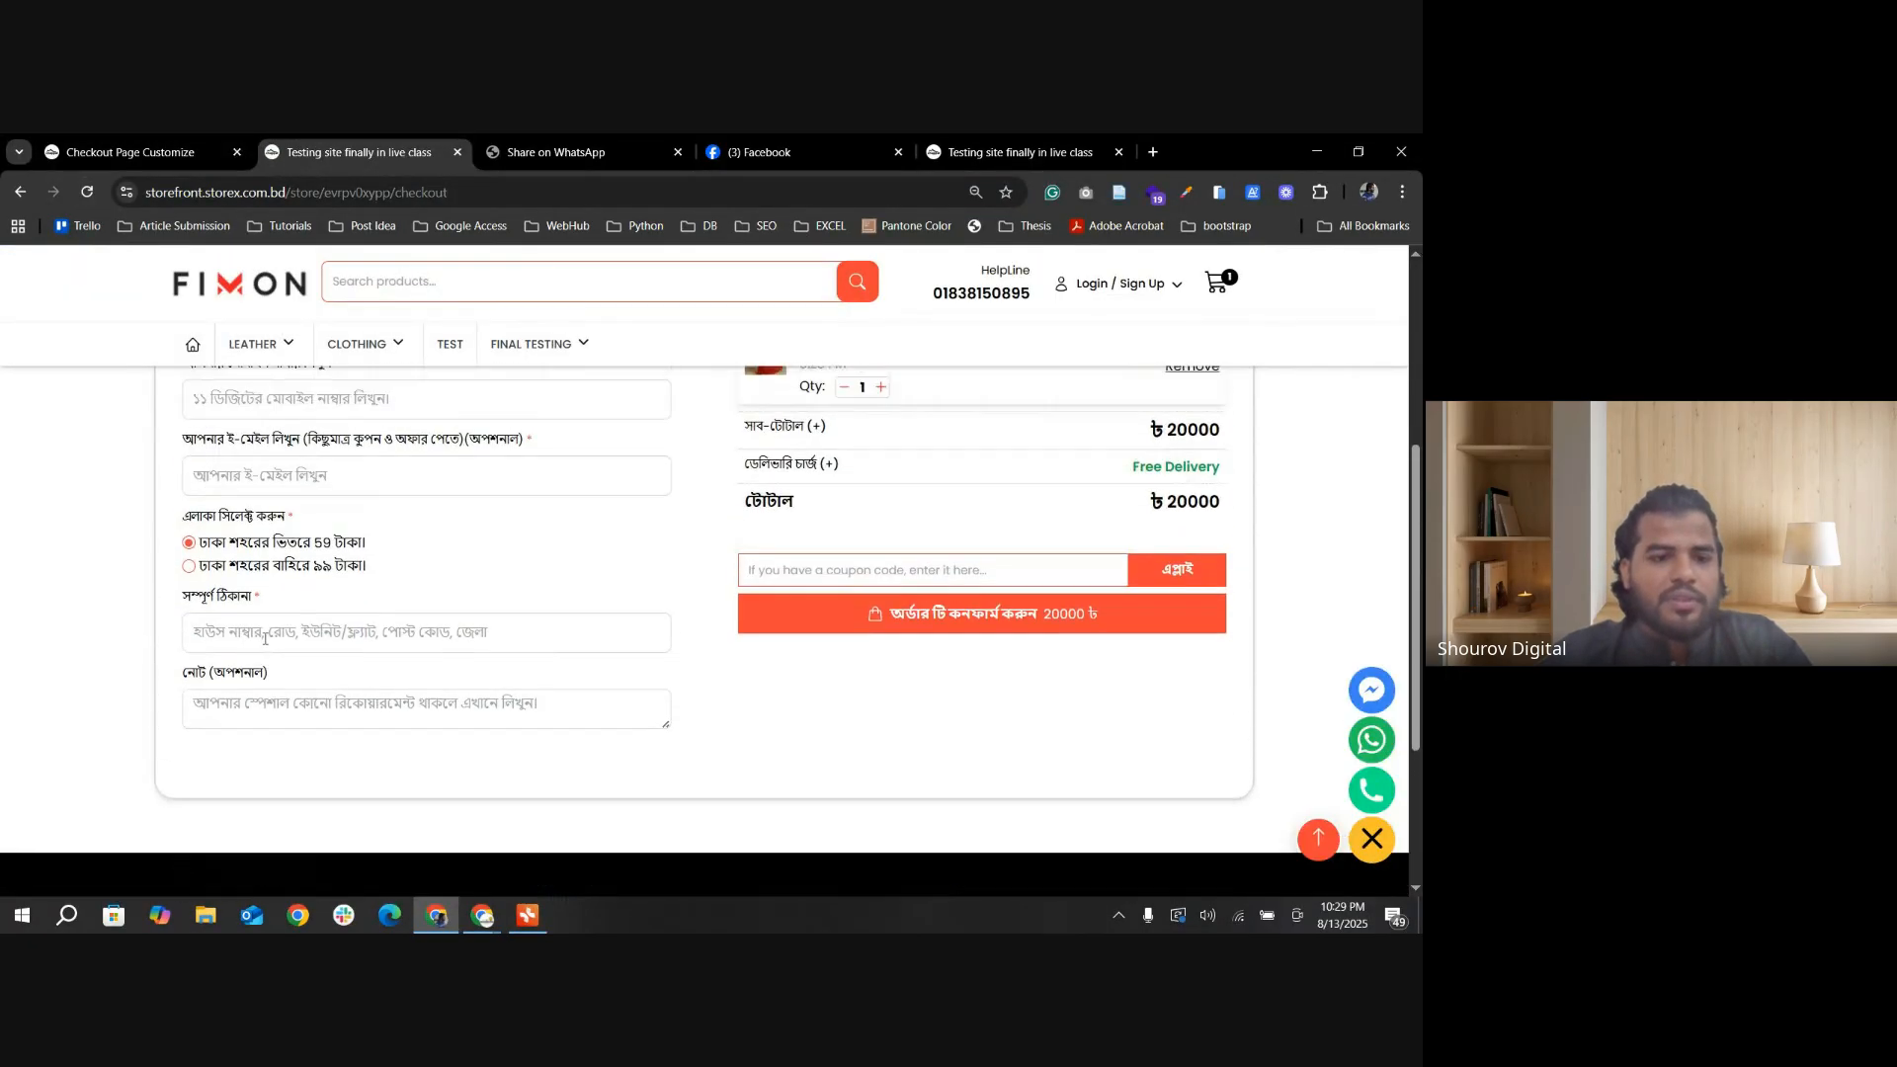
left_click(390, 637)
scroll(447, 630, "up", 2)
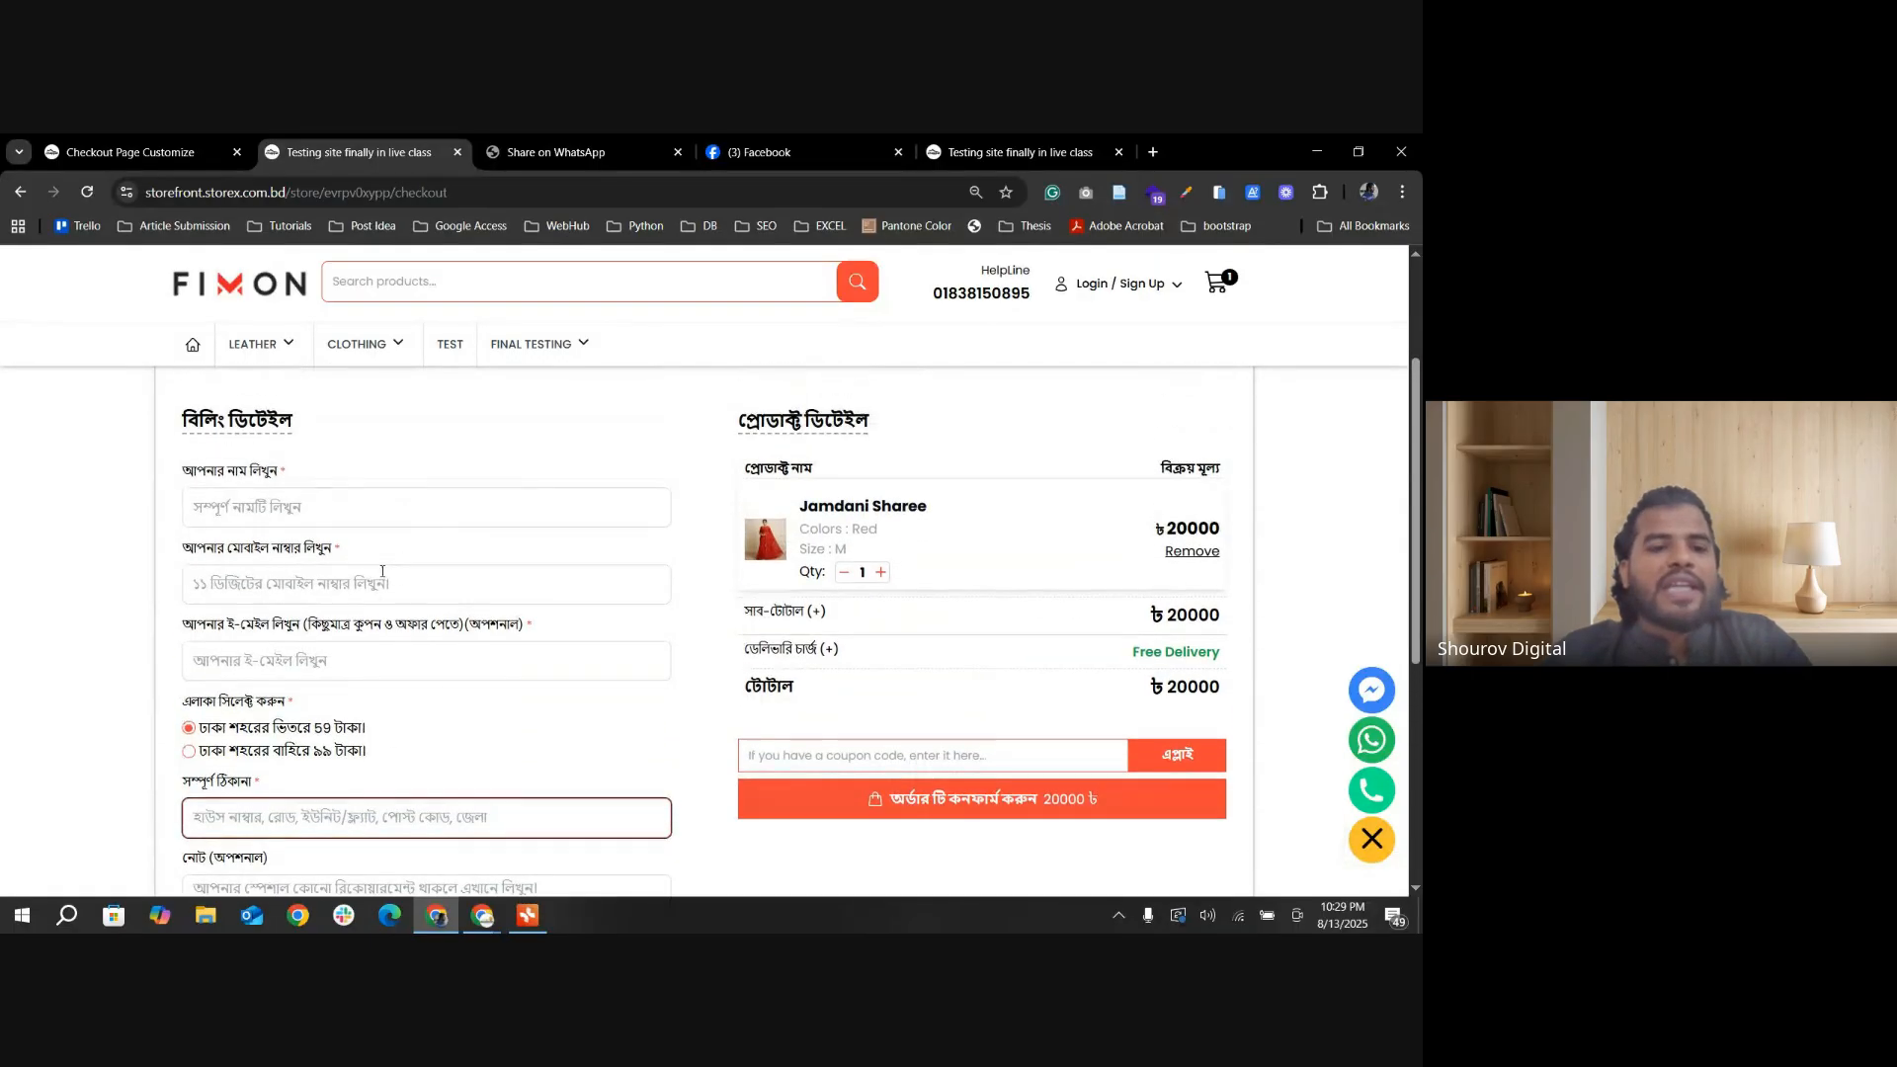
scroll(441, 550, "down", 1)
left_click(466, 581)
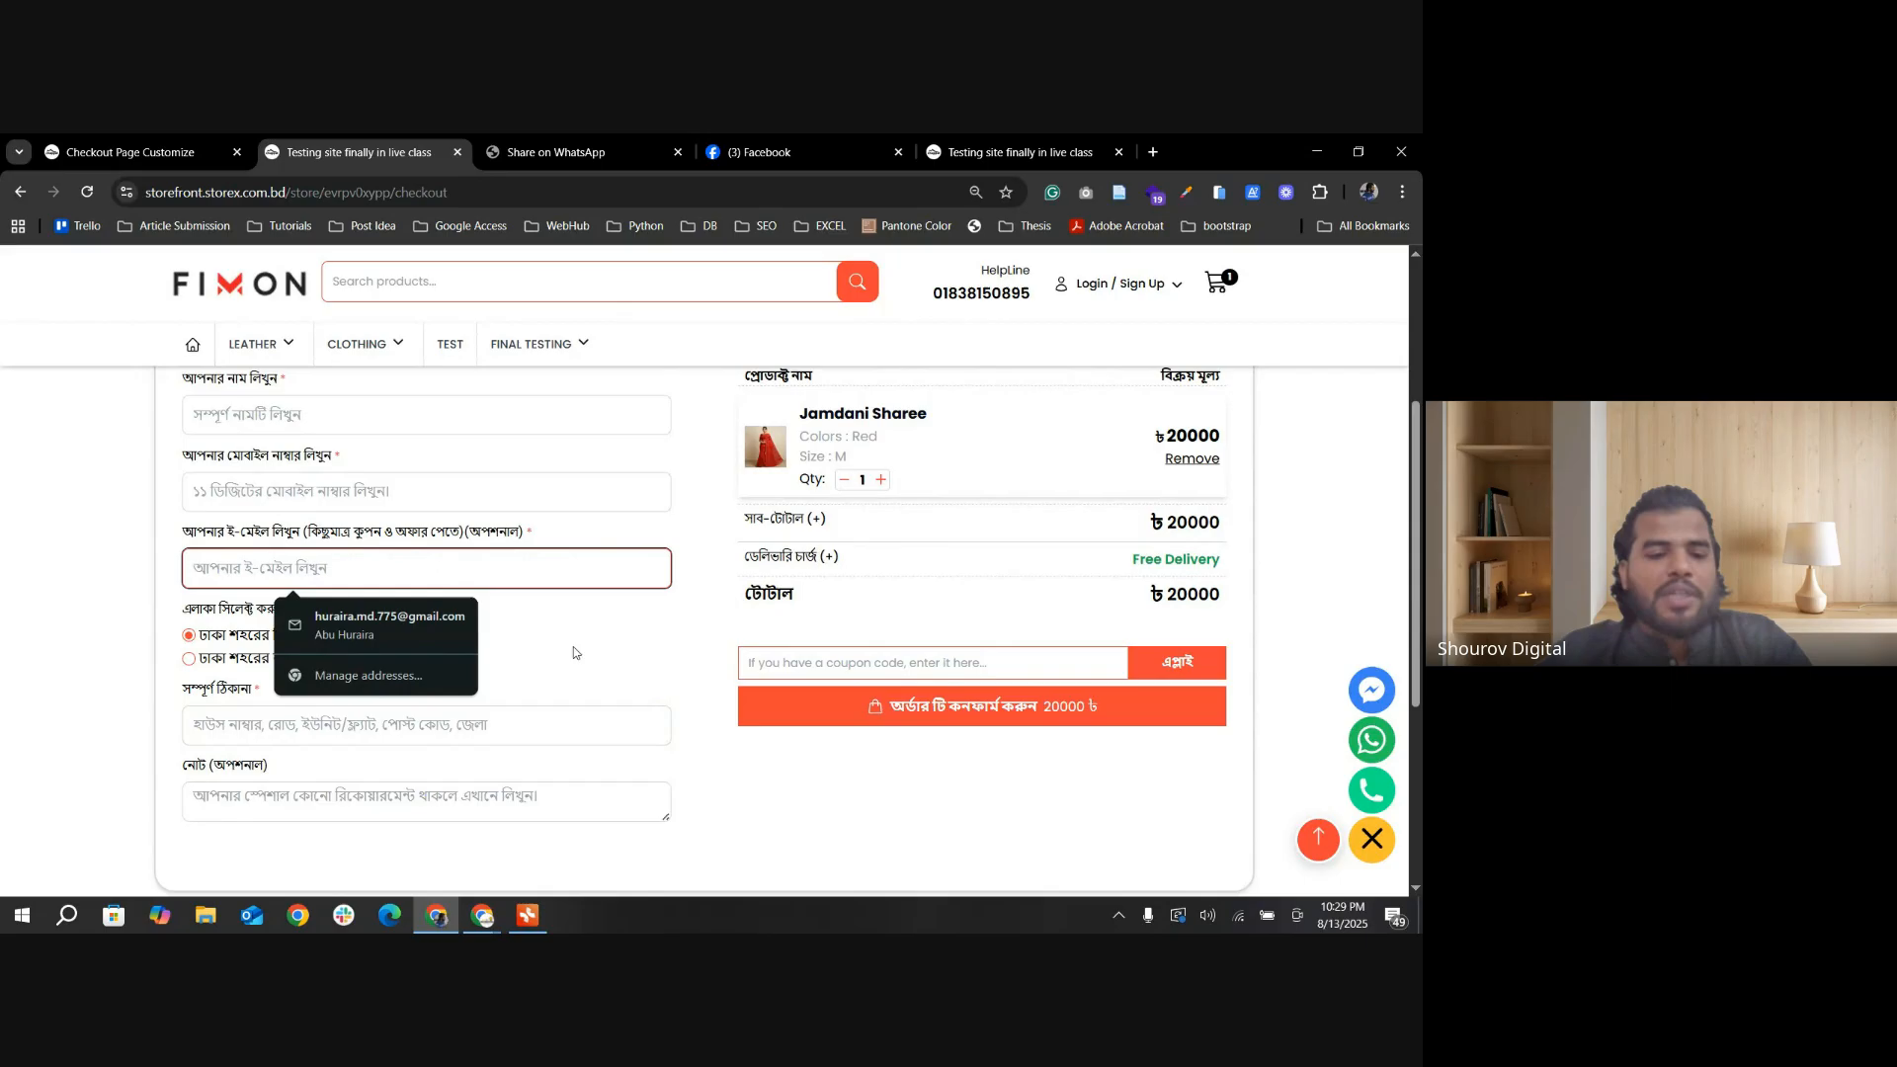
left_click(299, 724)
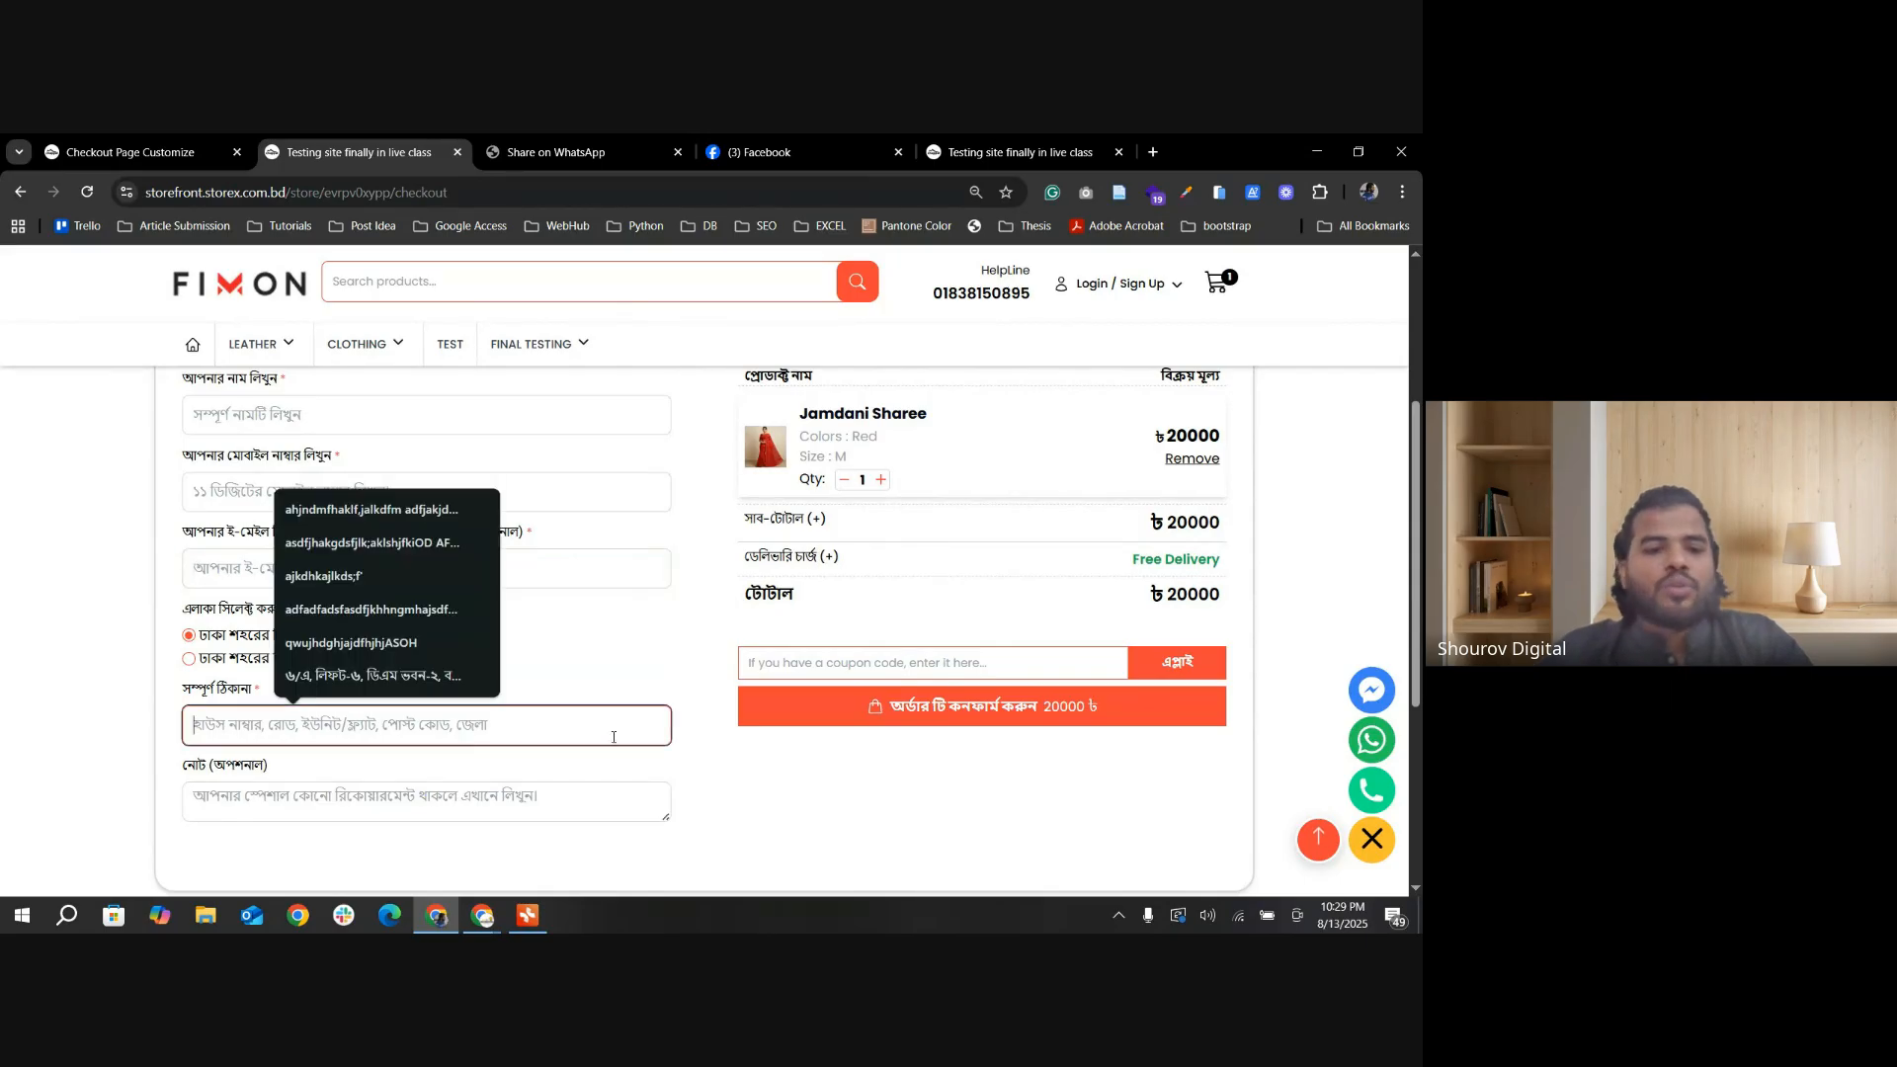
scroll(540, 704, "up", 1)
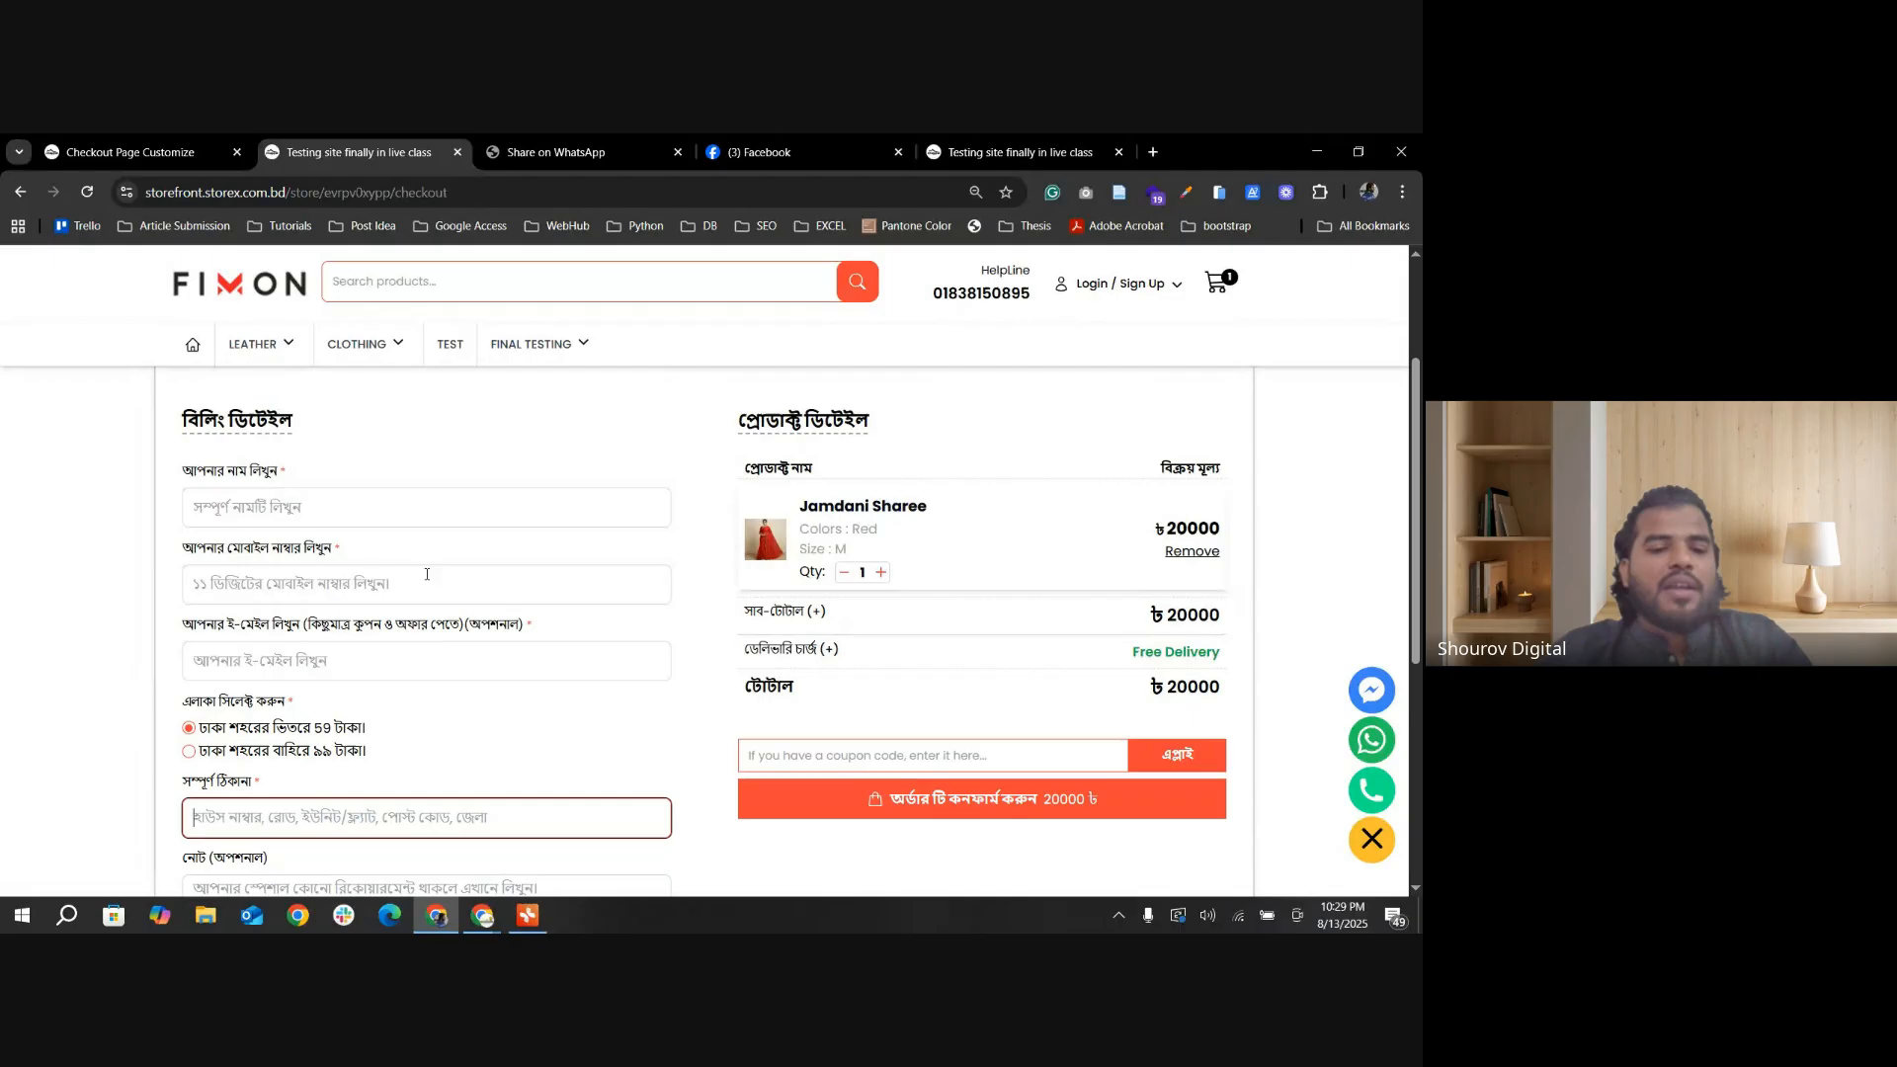
Step: Compare the admin's View Coupon Code setting with the coupon field on the storefront checkout
left_click(133, 150)
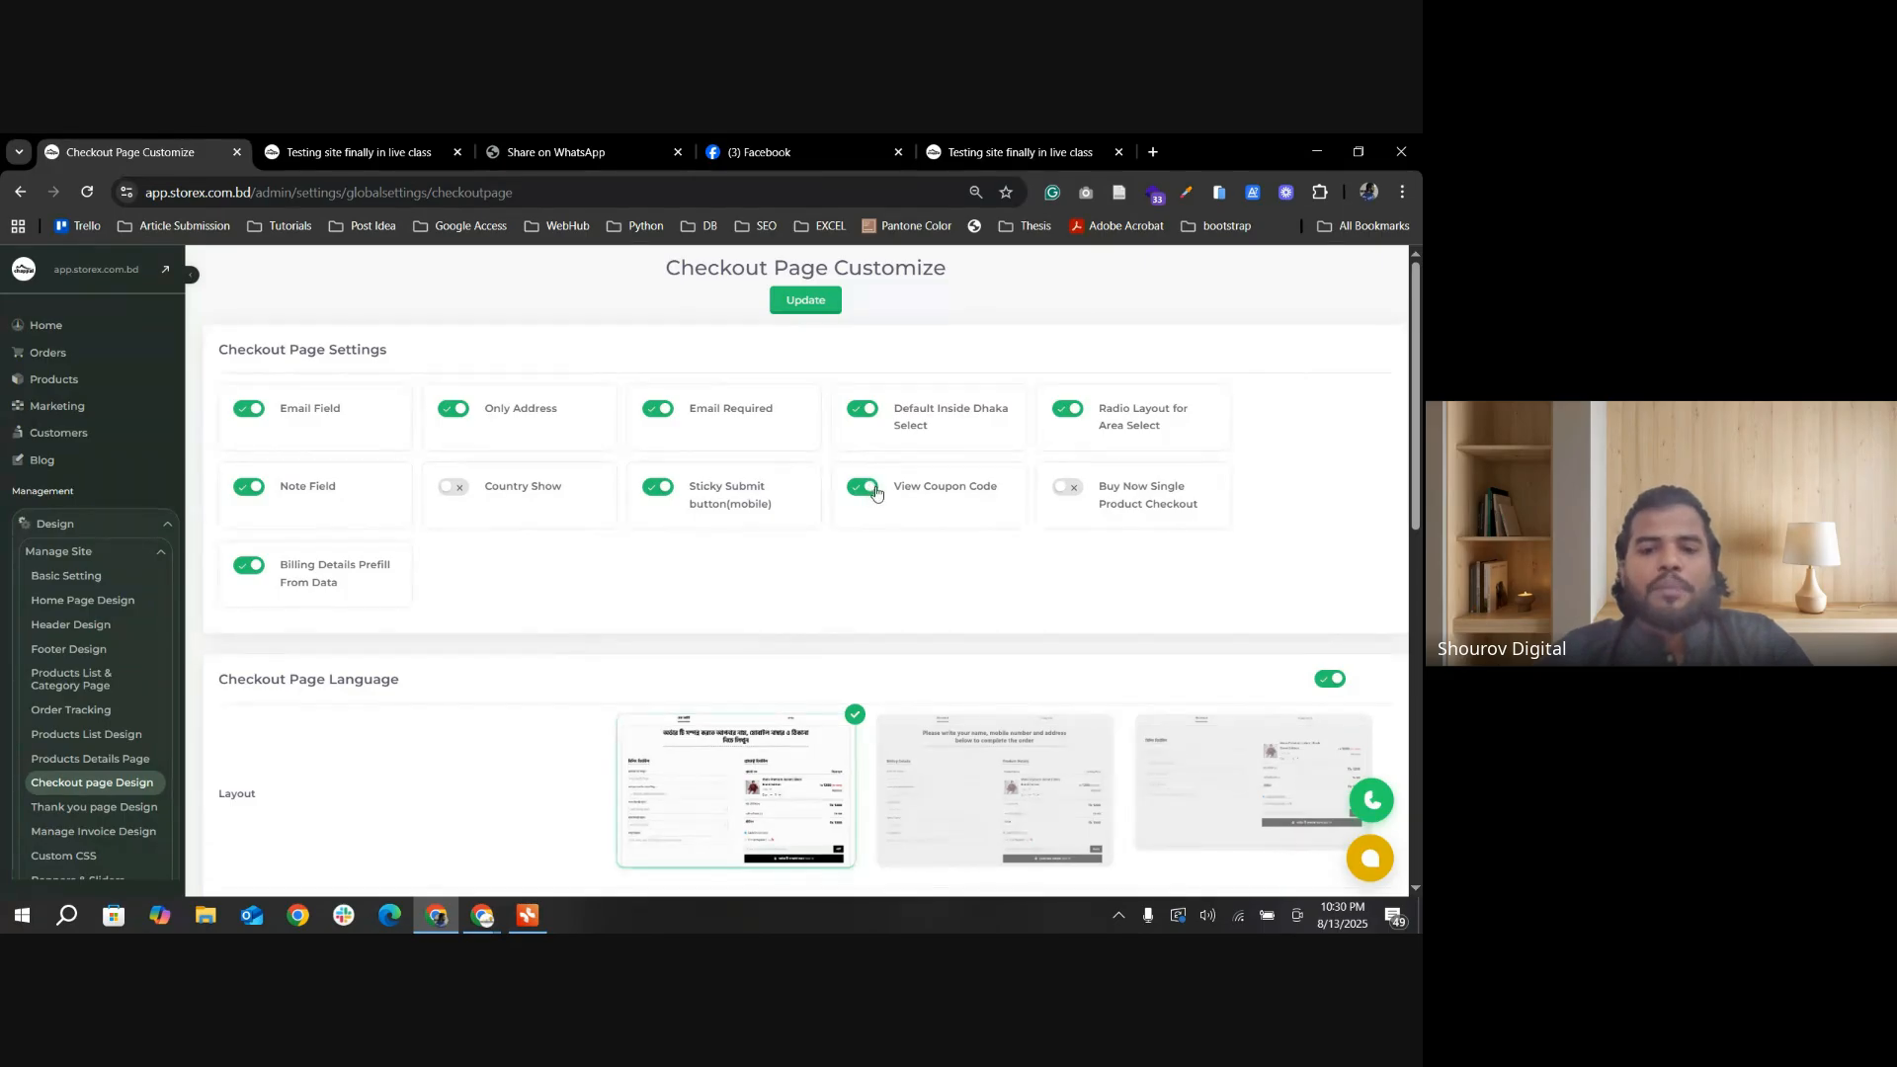
left_click(425, 152)
scroll(1028, 680, "down", 1)
left_click(936, 657)
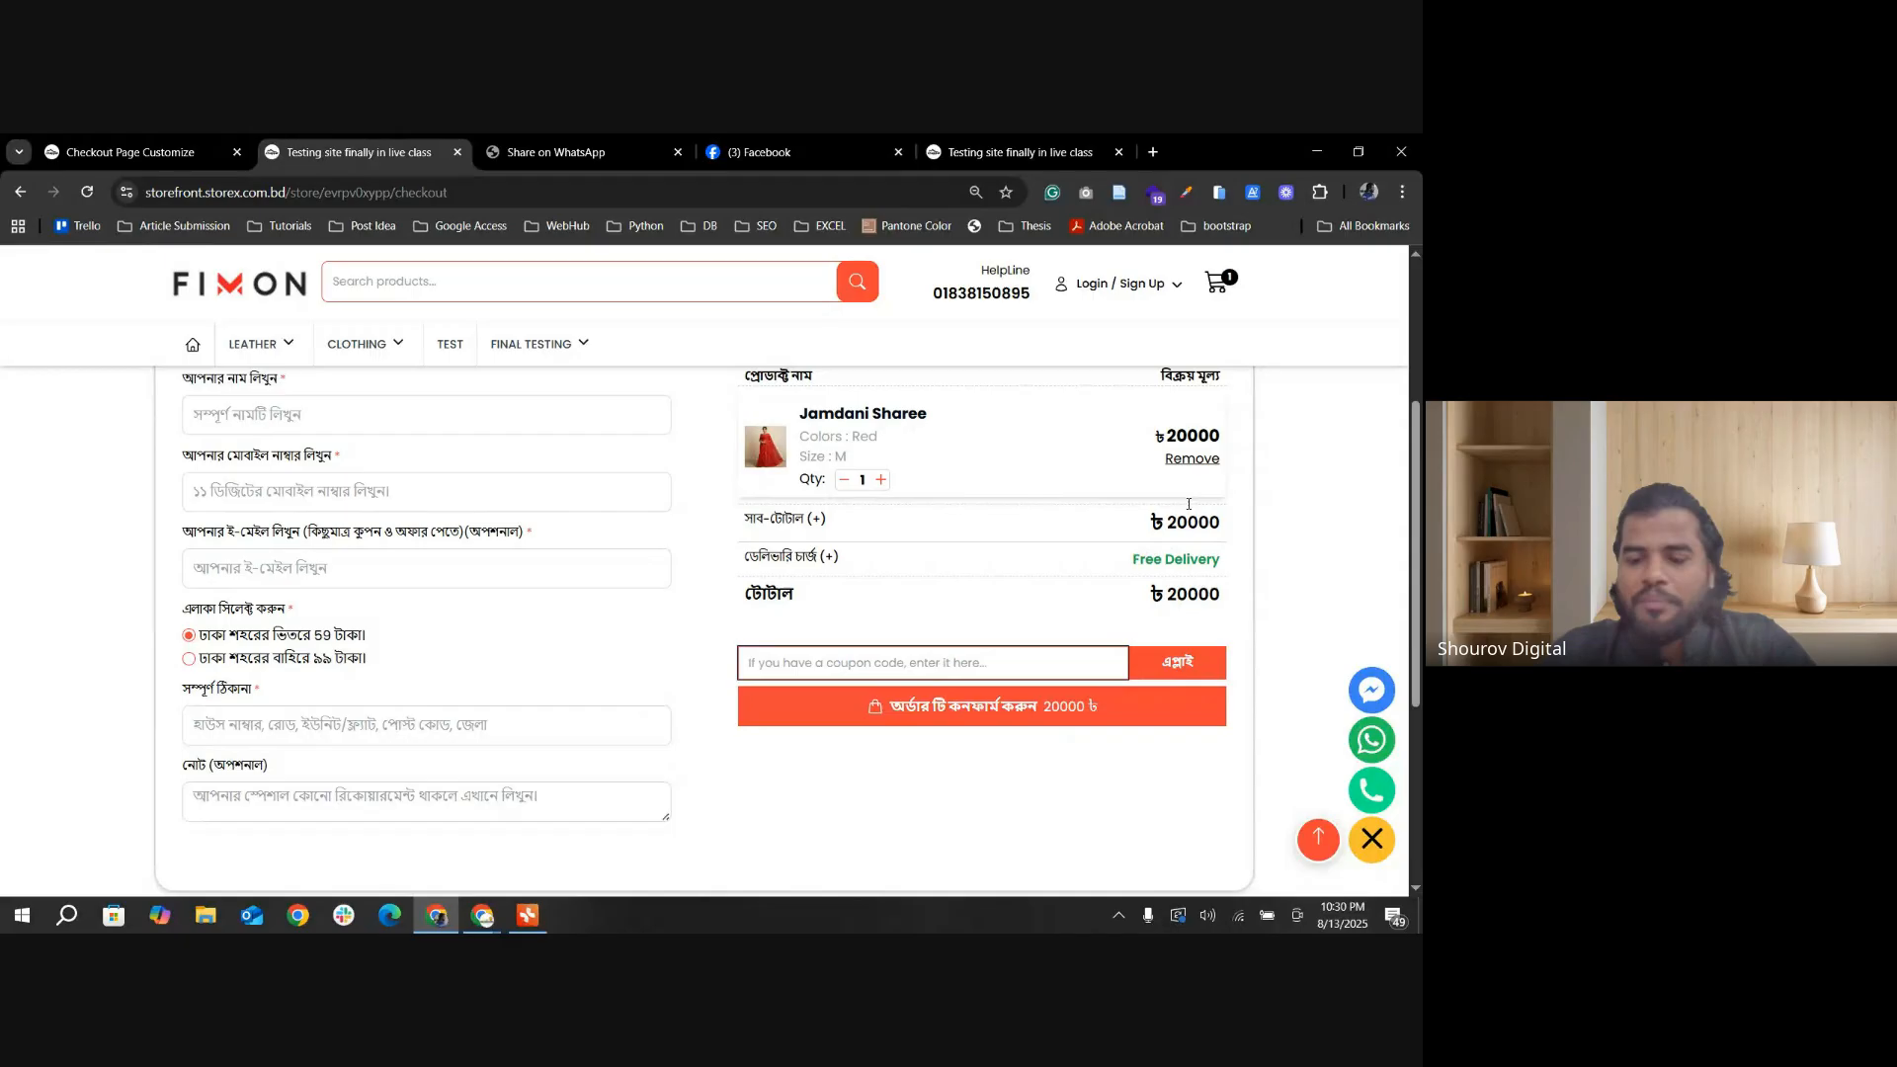
scroll(1225, 589, "up", 1)
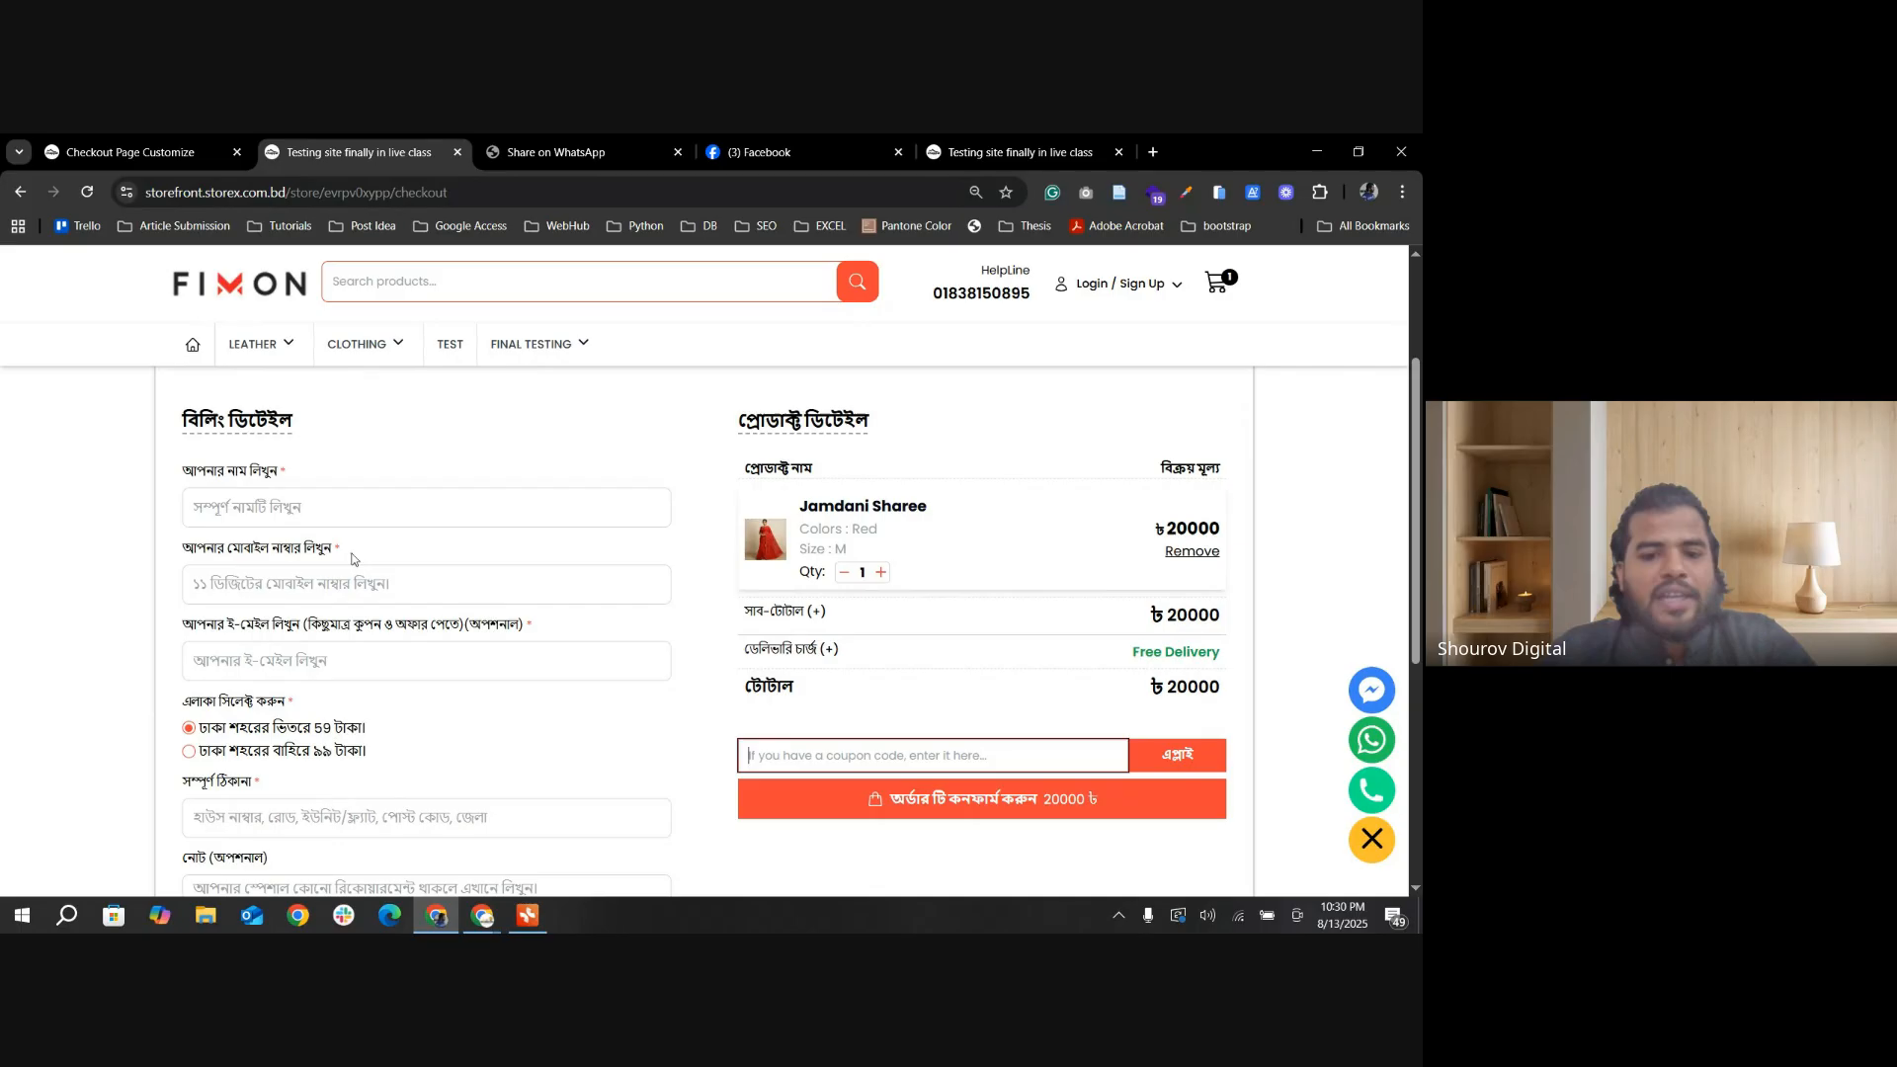
Step: Highlight the delivery charge line in the checkout's order summary and view the admin's product management options
left_click_drag(759, 649, 1140, 658)
left_click(983, 672)
left_click(1230, 662)
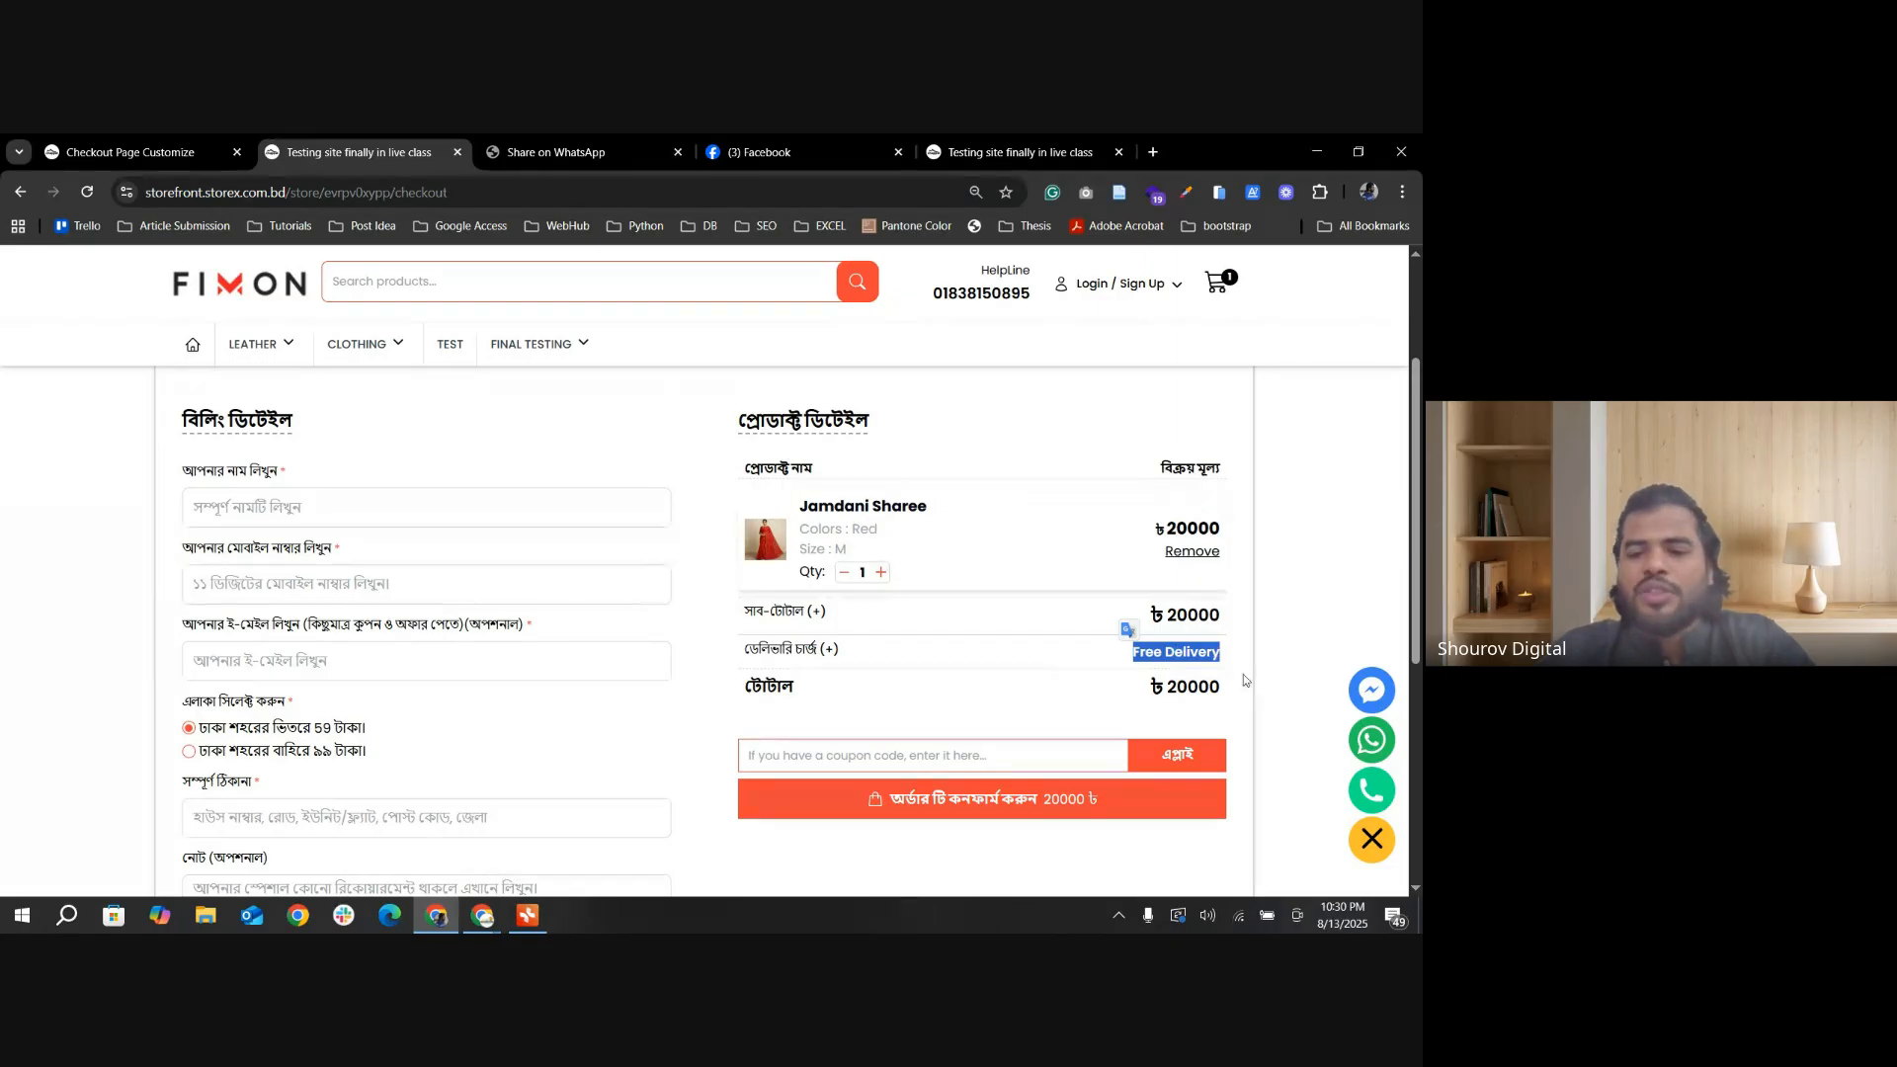
left_click(128, 152)
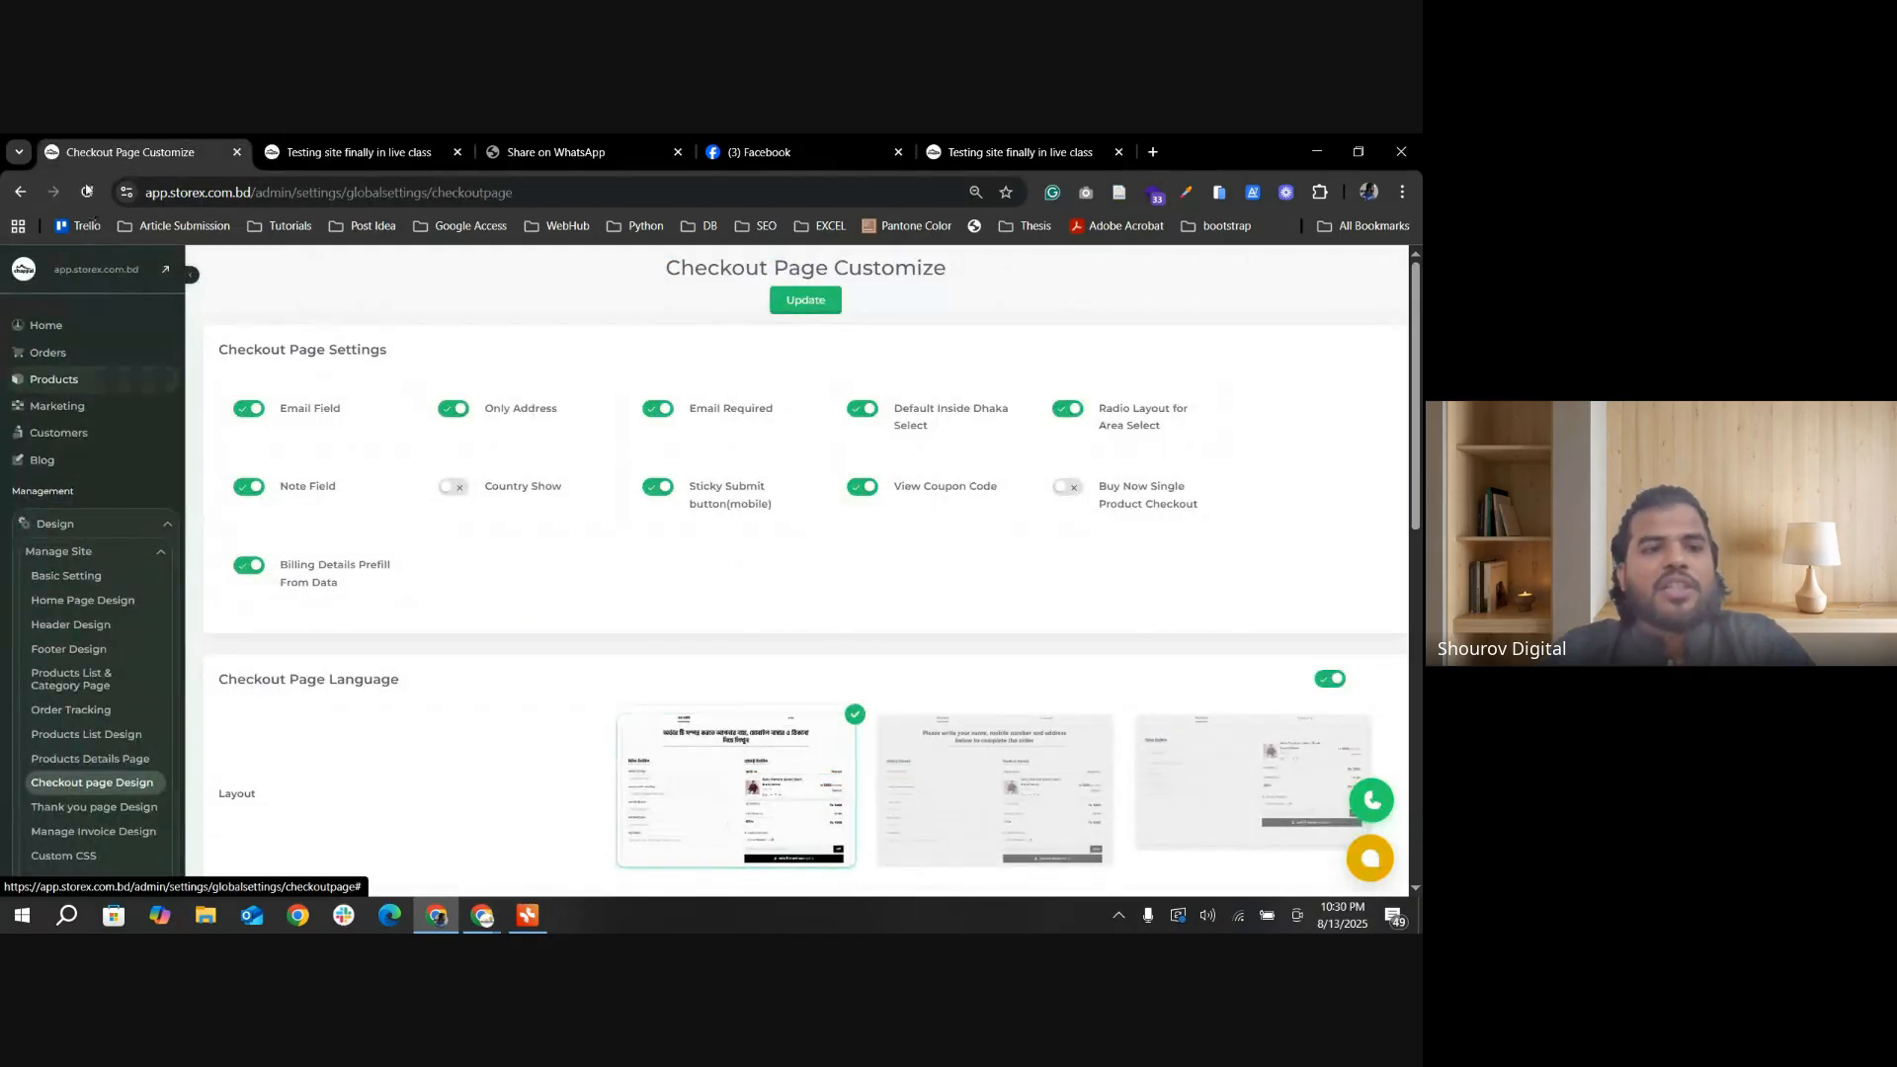
left_click(136, 382)
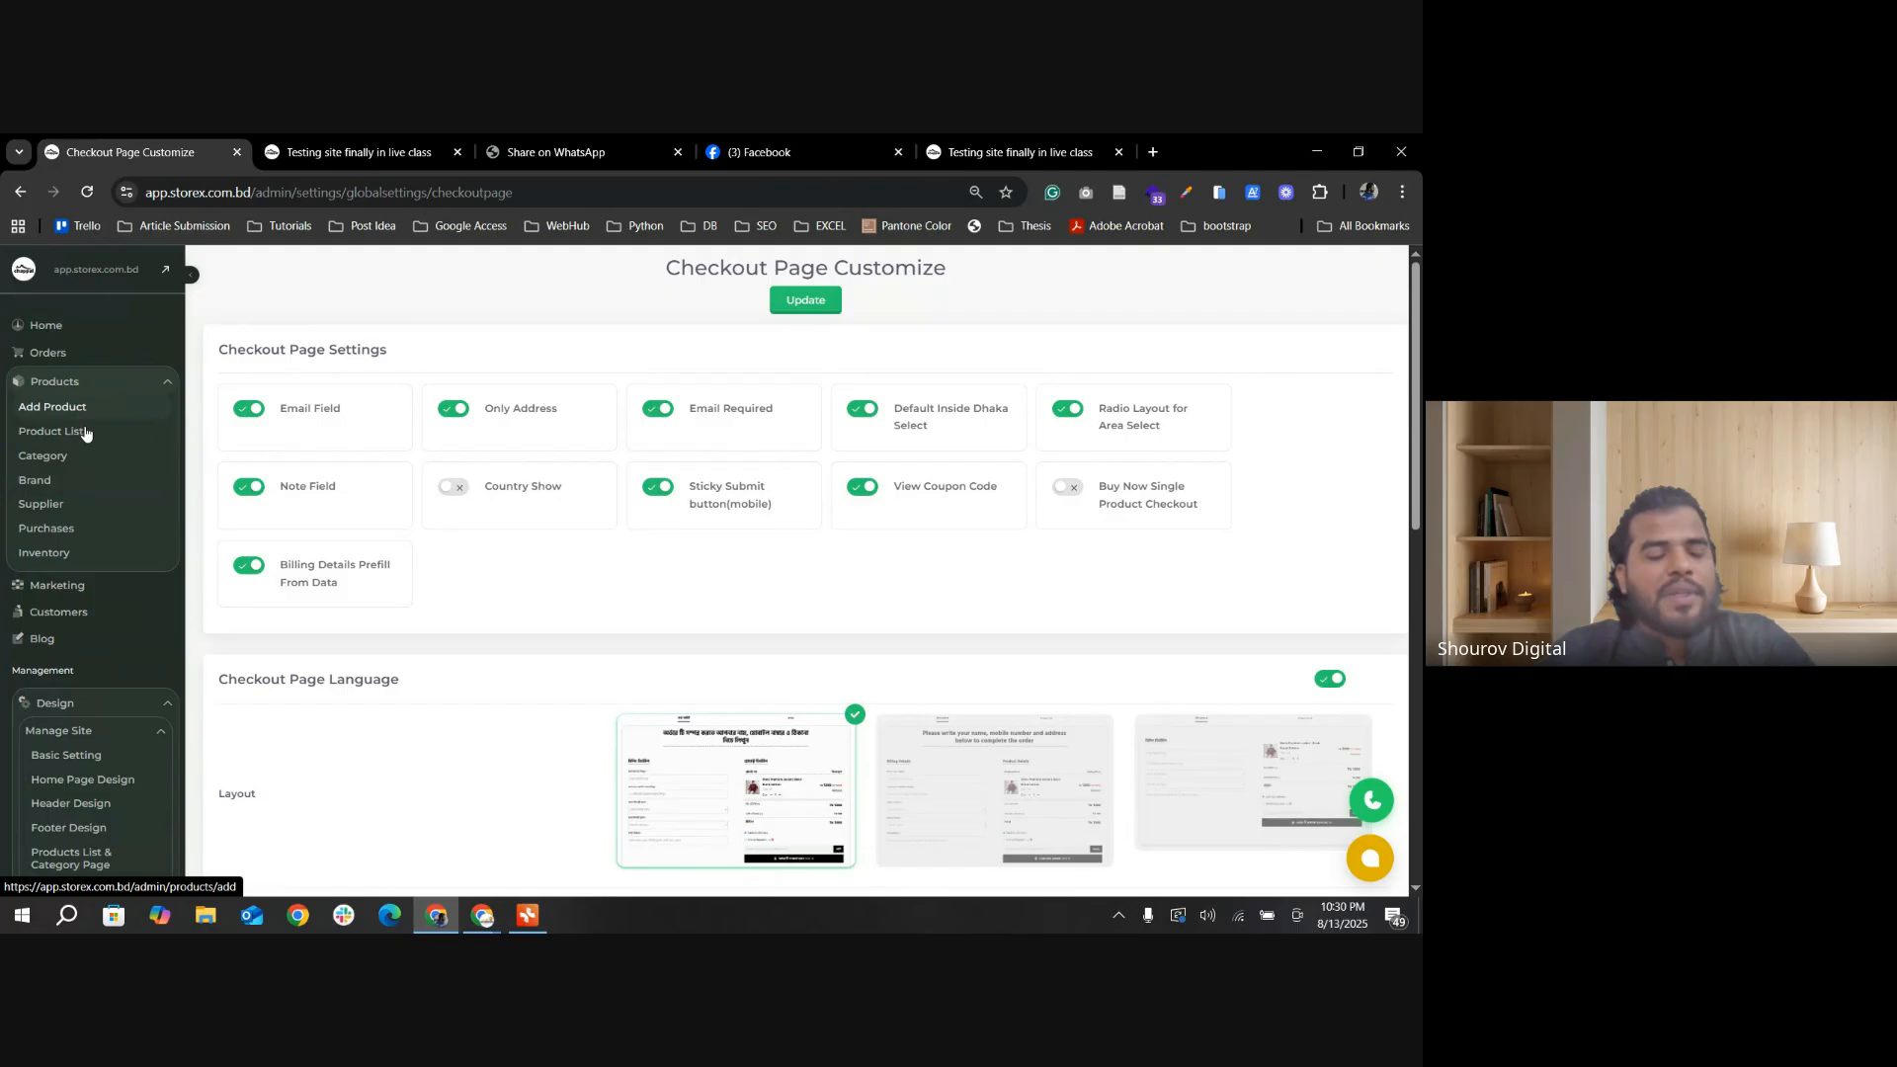
left_click(390, 155)
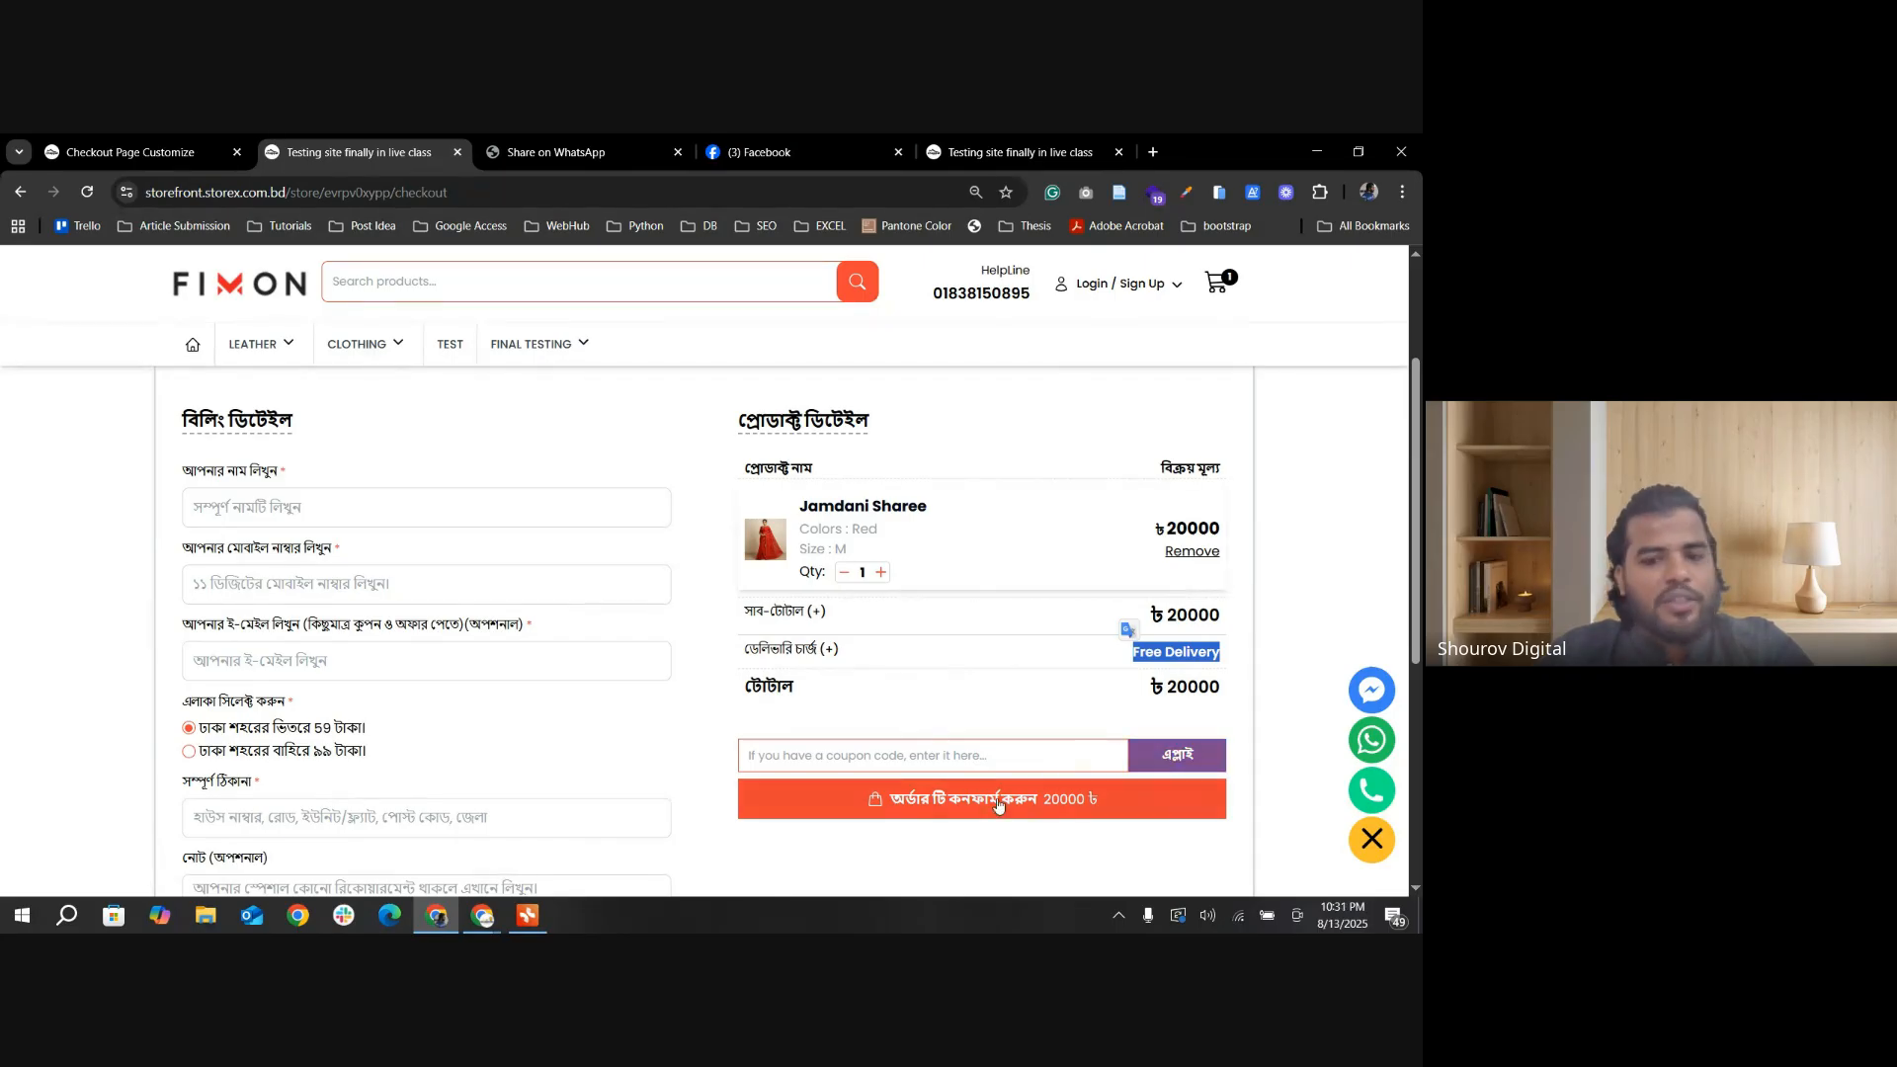
Step: Turn off View Coupon Code in the Checkout Page Settings and save the change
left_click(123, 154)
scroll(894, 550, "down", 3)
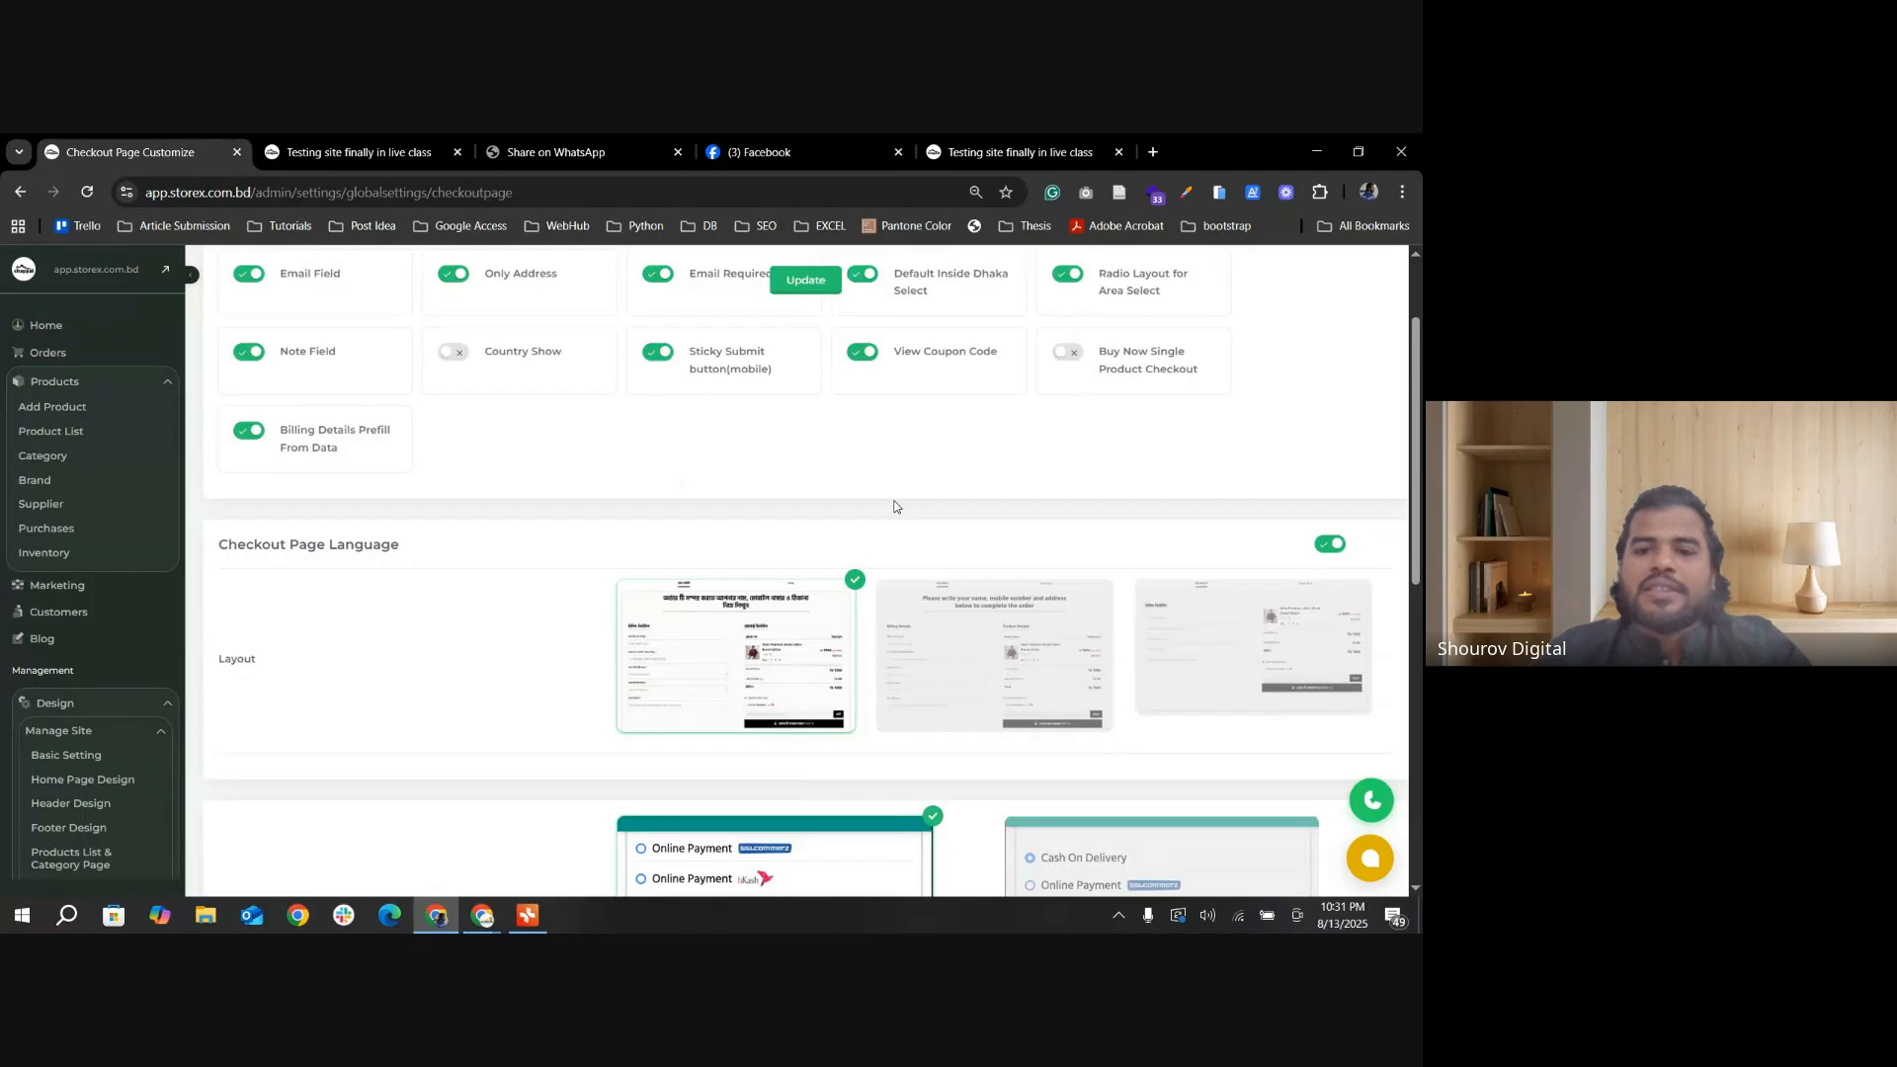
left_click(864, 395)
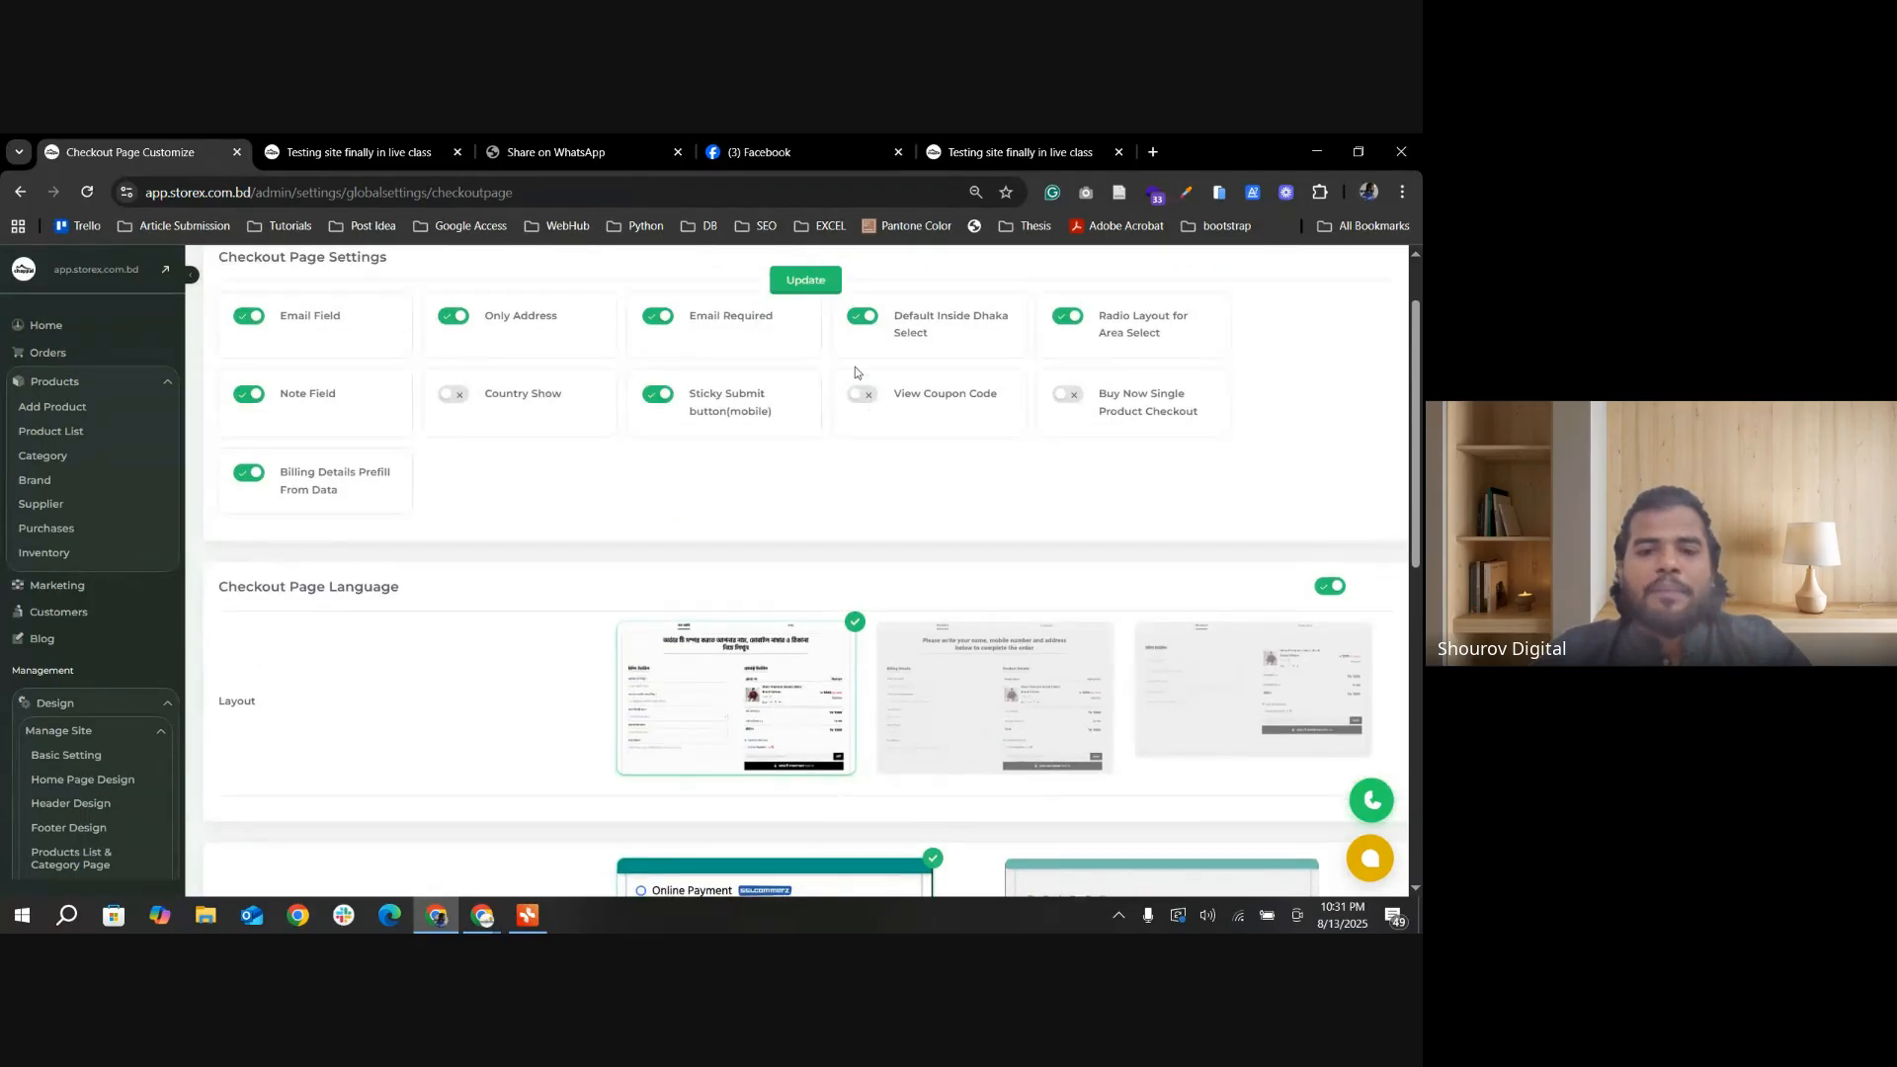
left_click(805, 282)
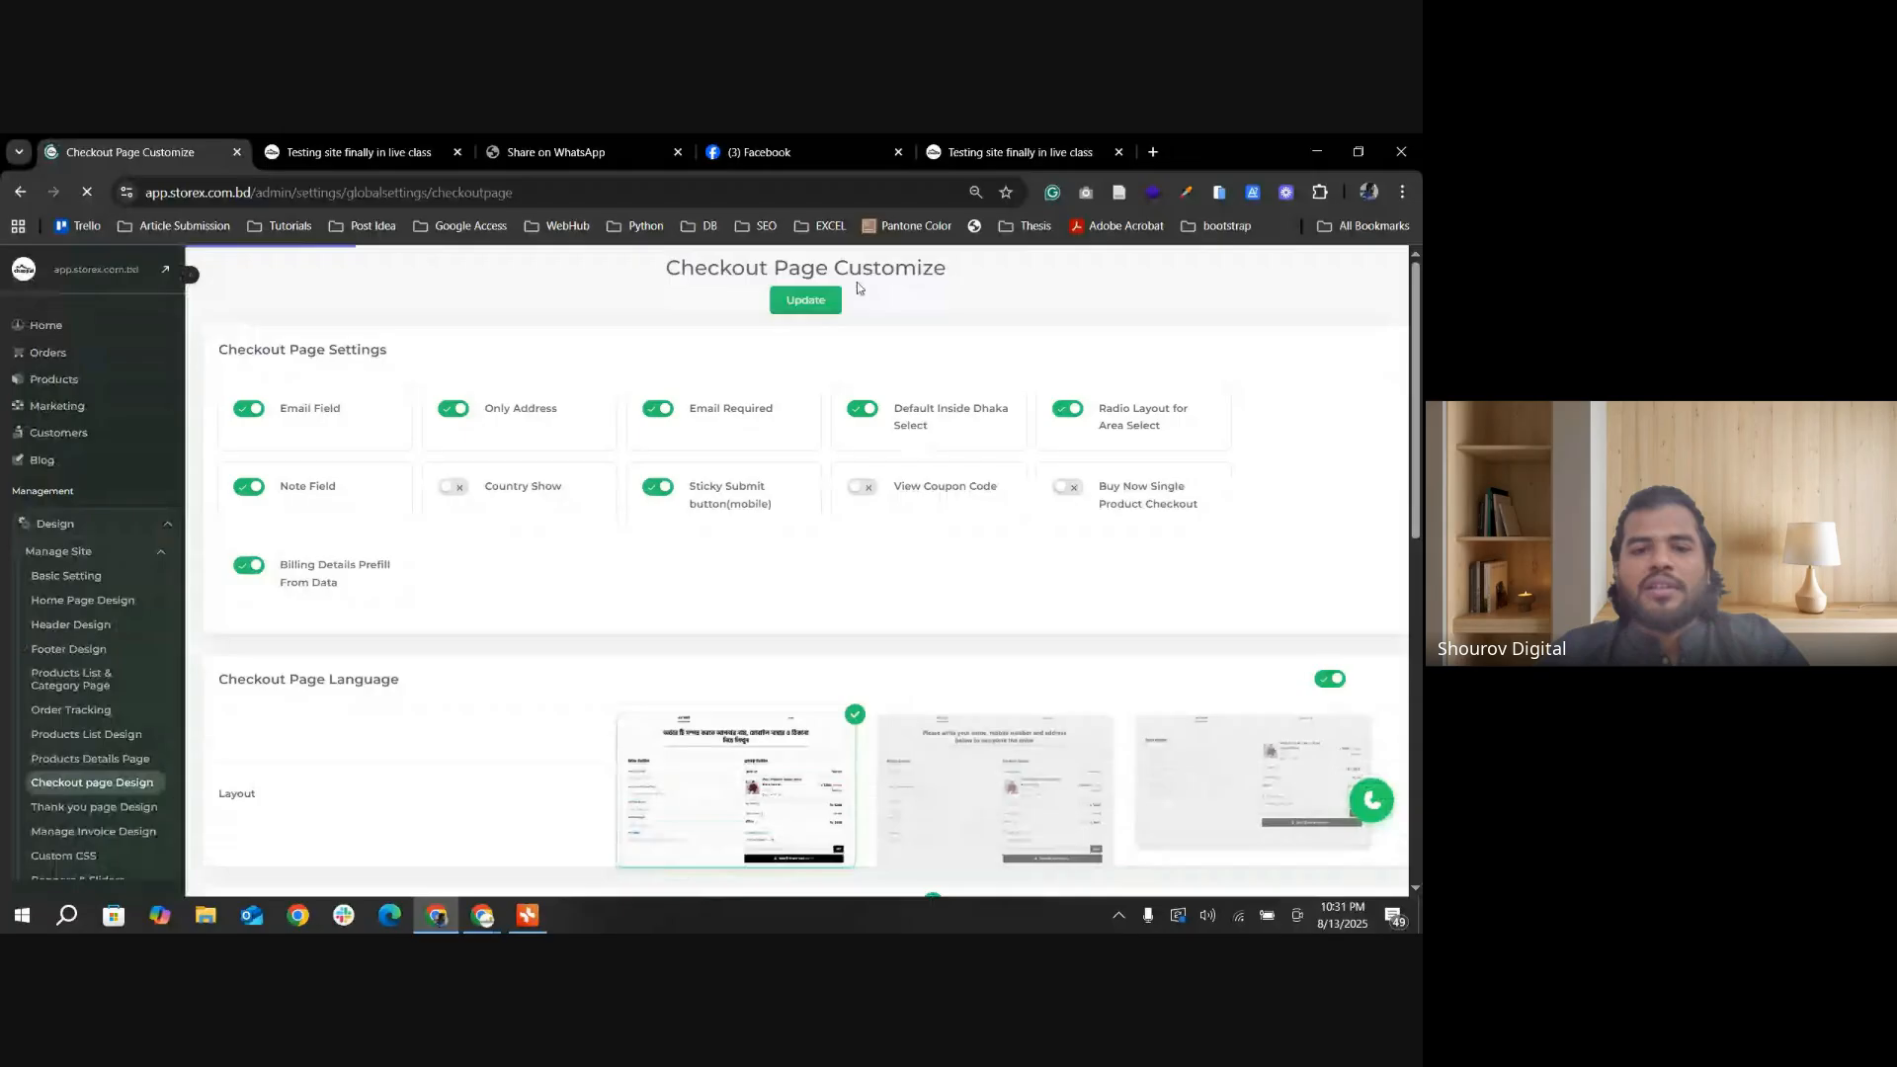
Step: Reload the storefront checkout page and check the order summary for the coupon field
left_click(364, 153)
left_click(188, 154)
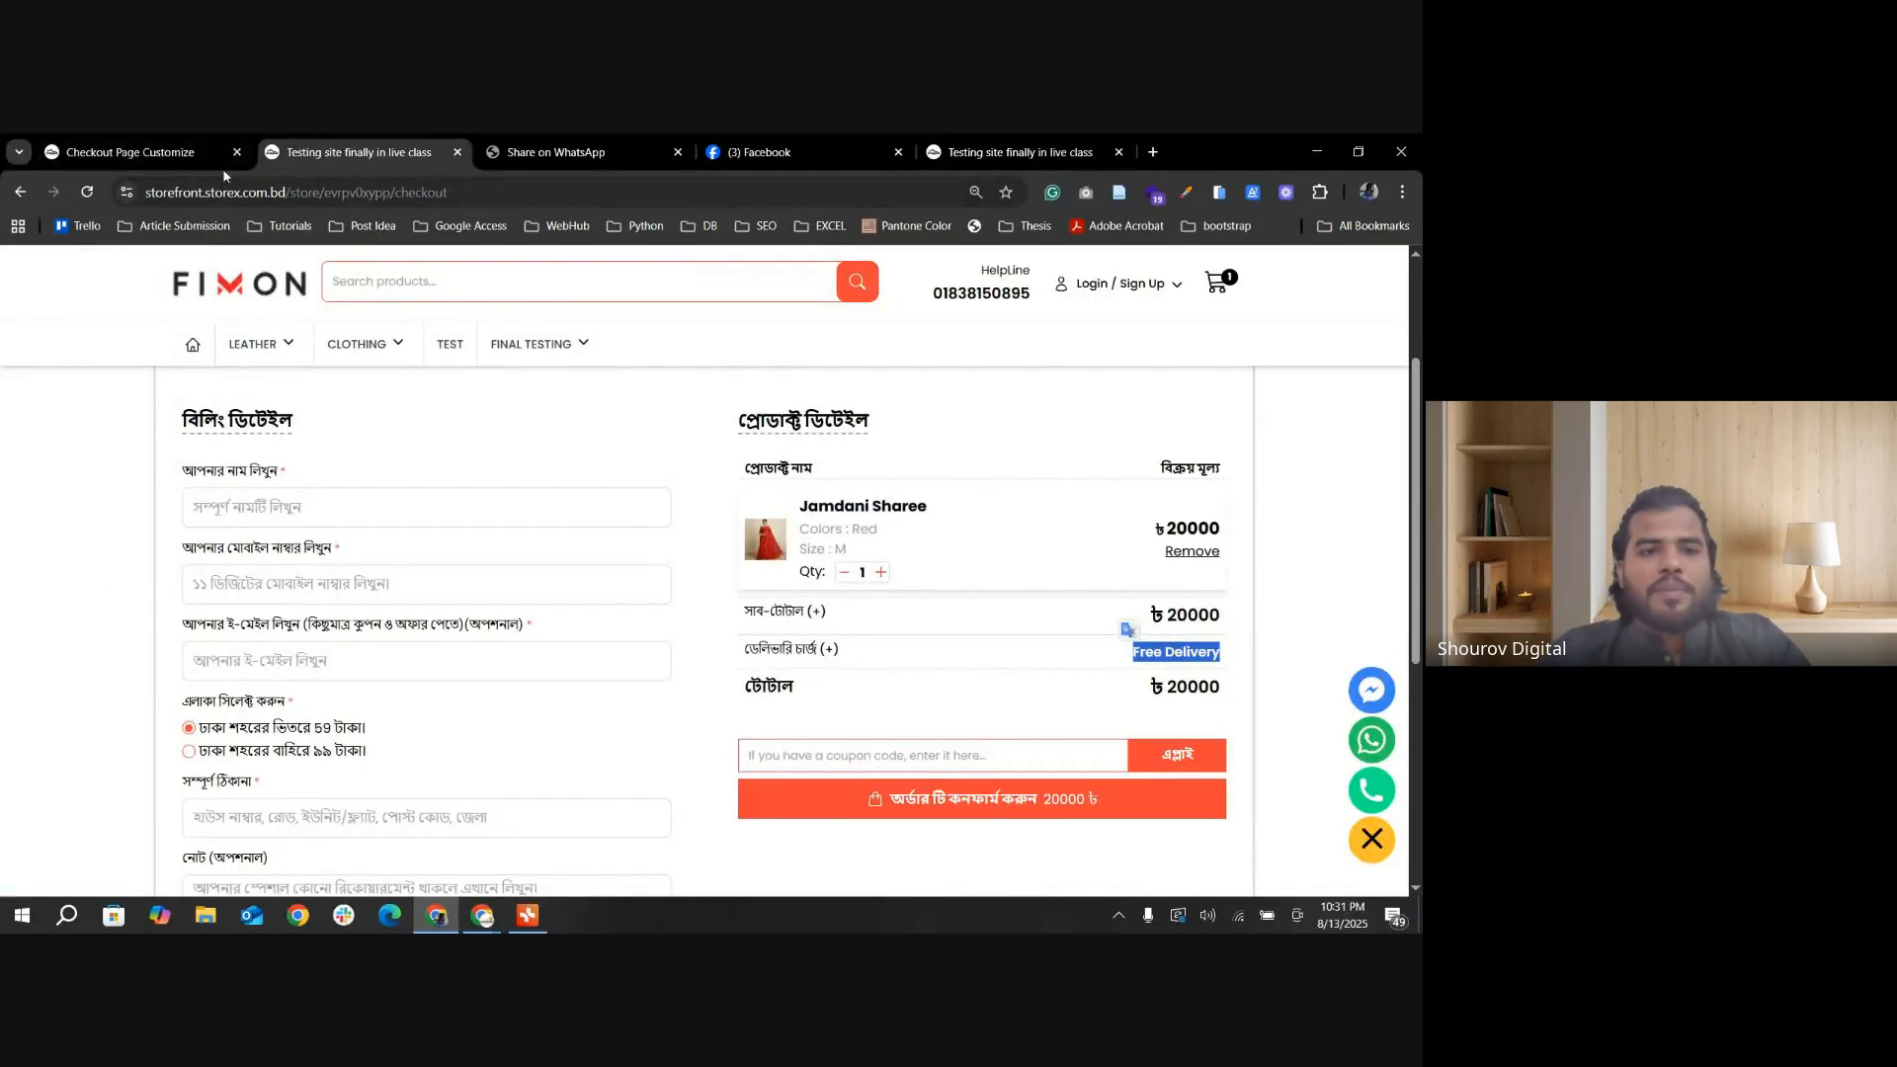
left_click(376, 153)
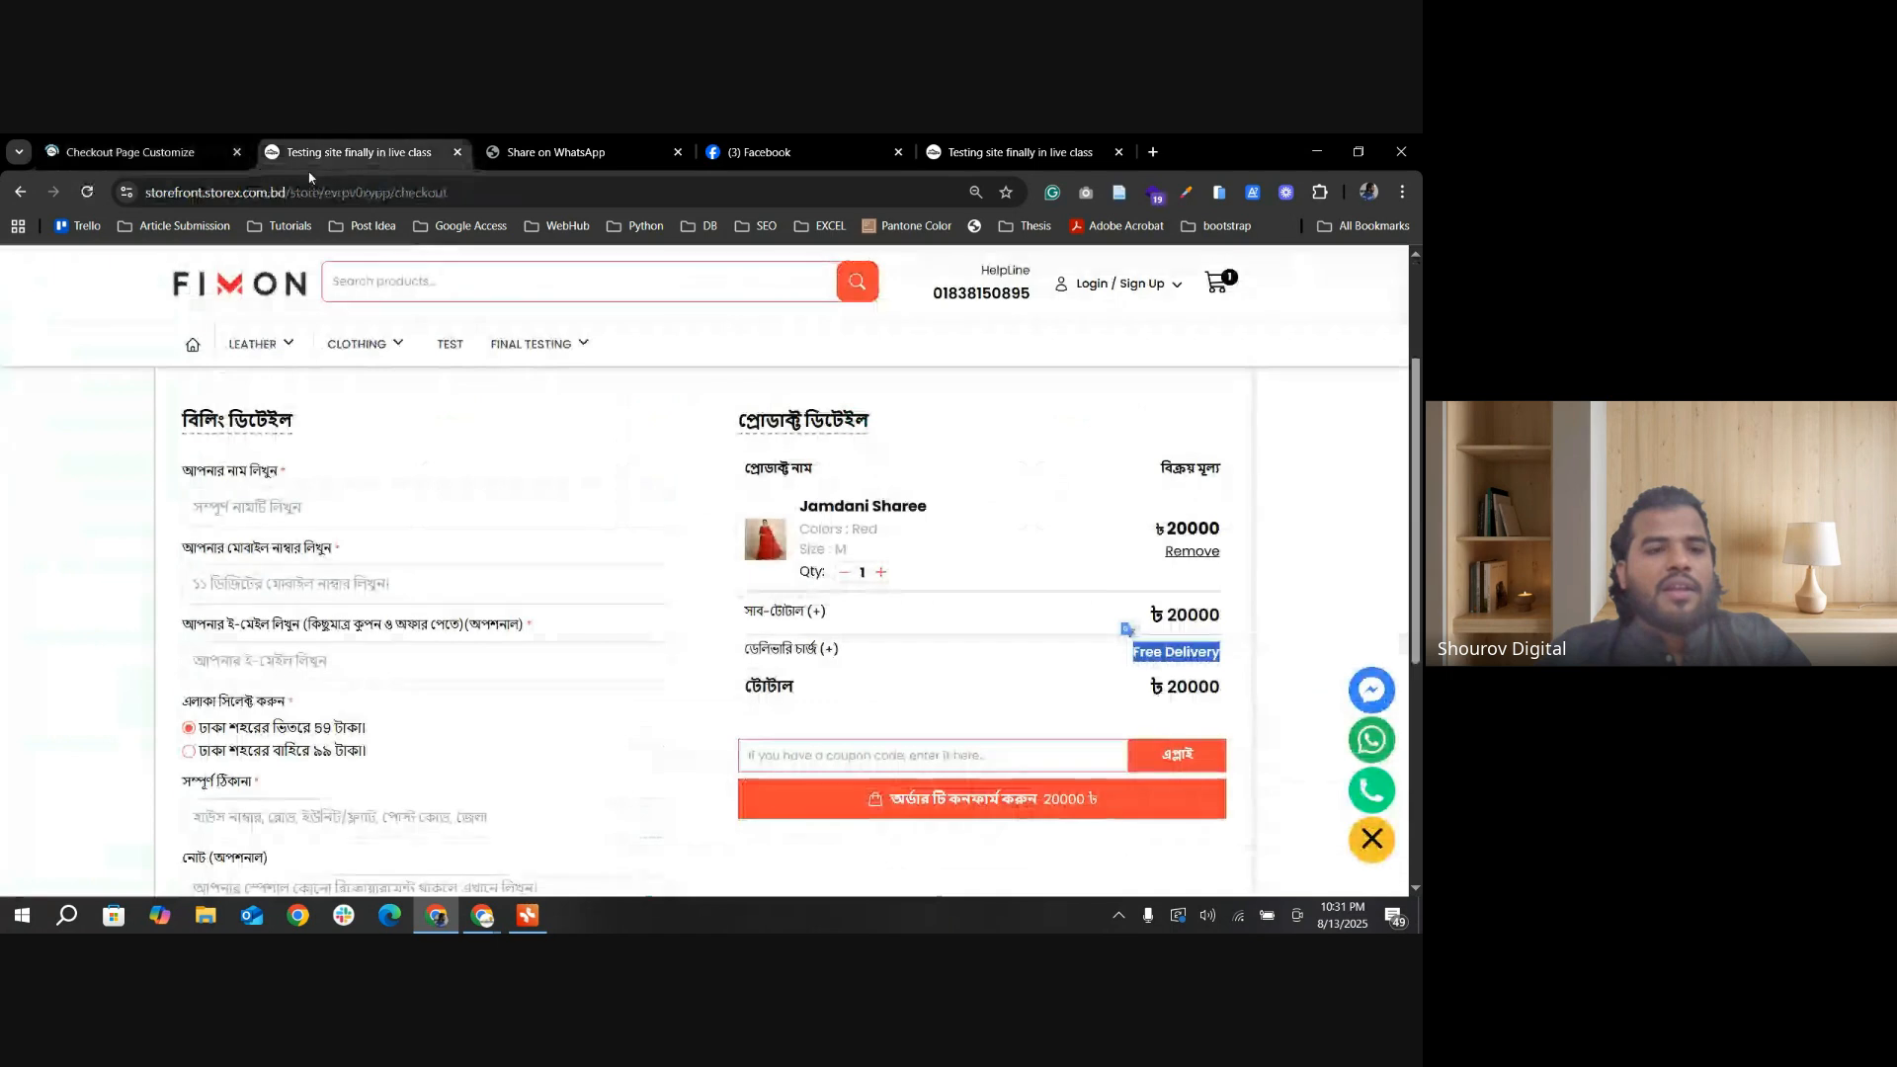
key("F5")
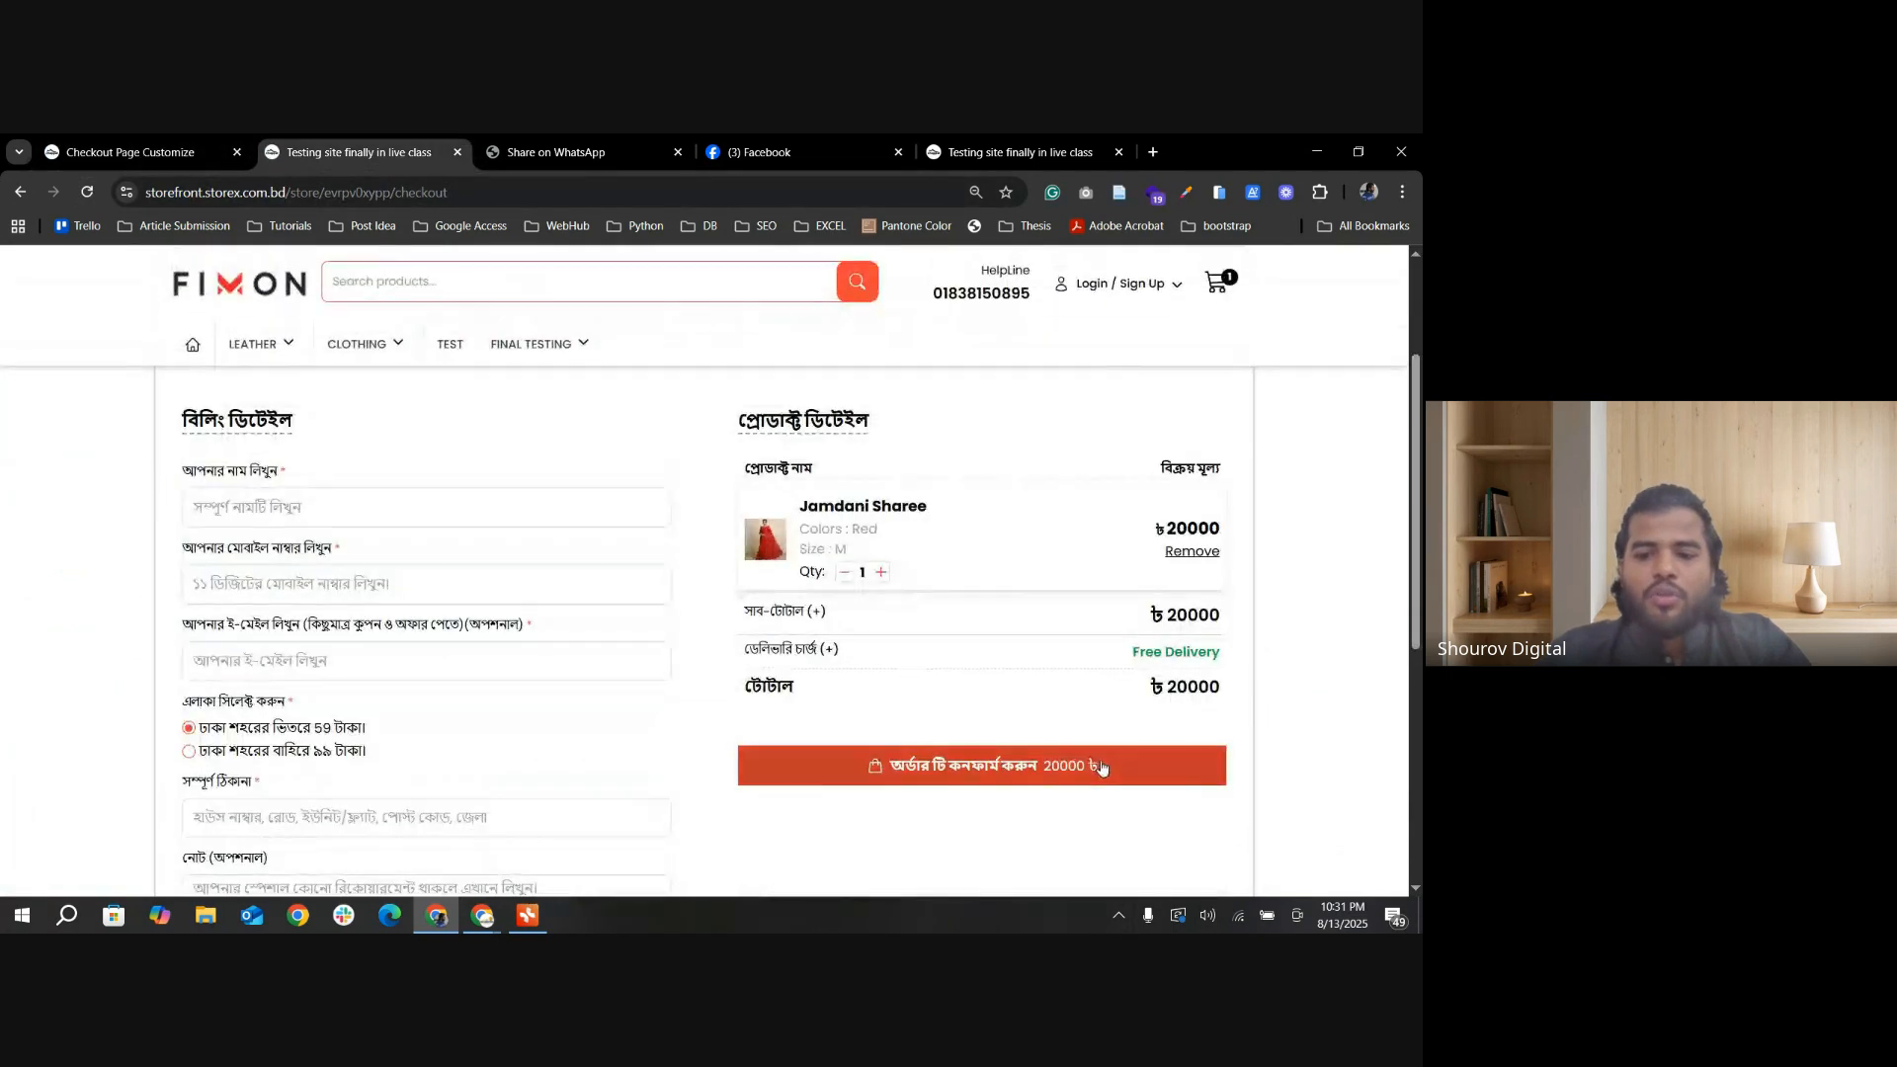
scroll(1141, 773, "down", 2)
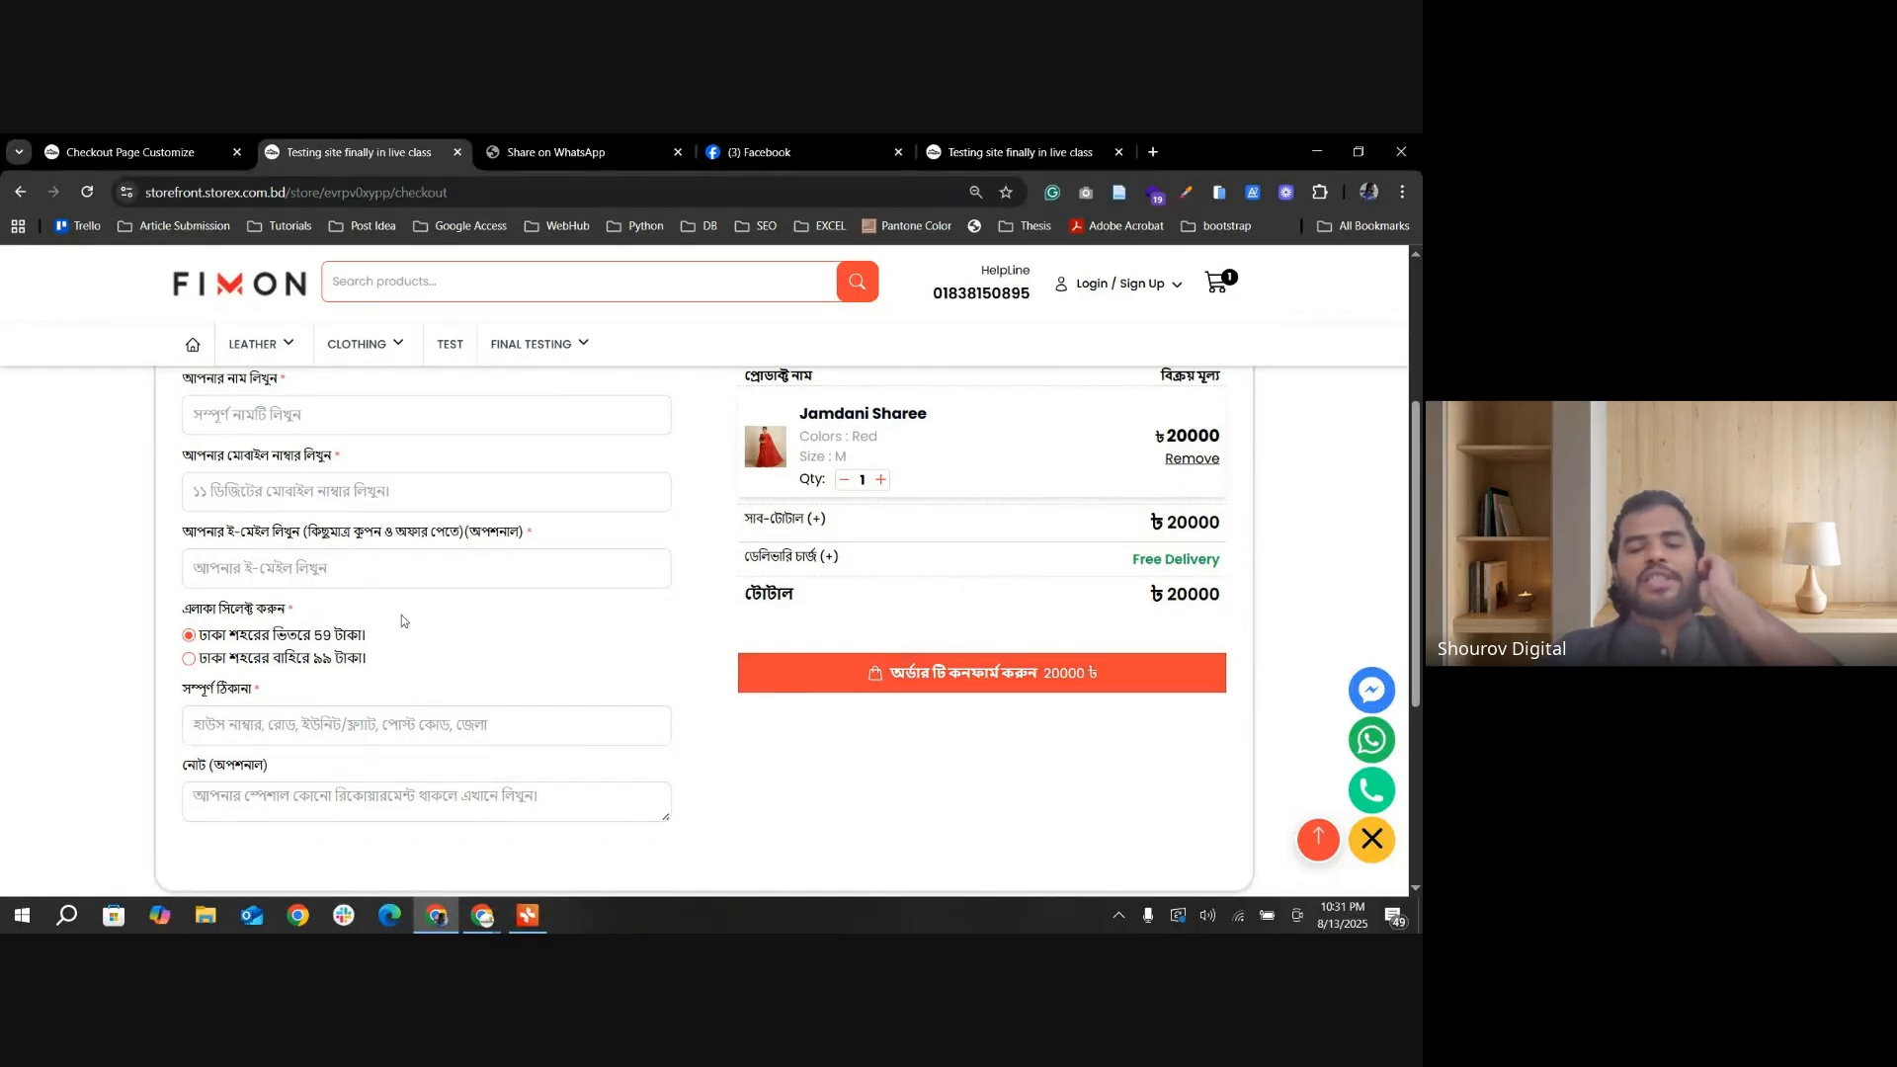
Step: Review the admin's Buy Now Single Product Checkout setting and open the storefront's Final Testing category
left_click(131, 153)
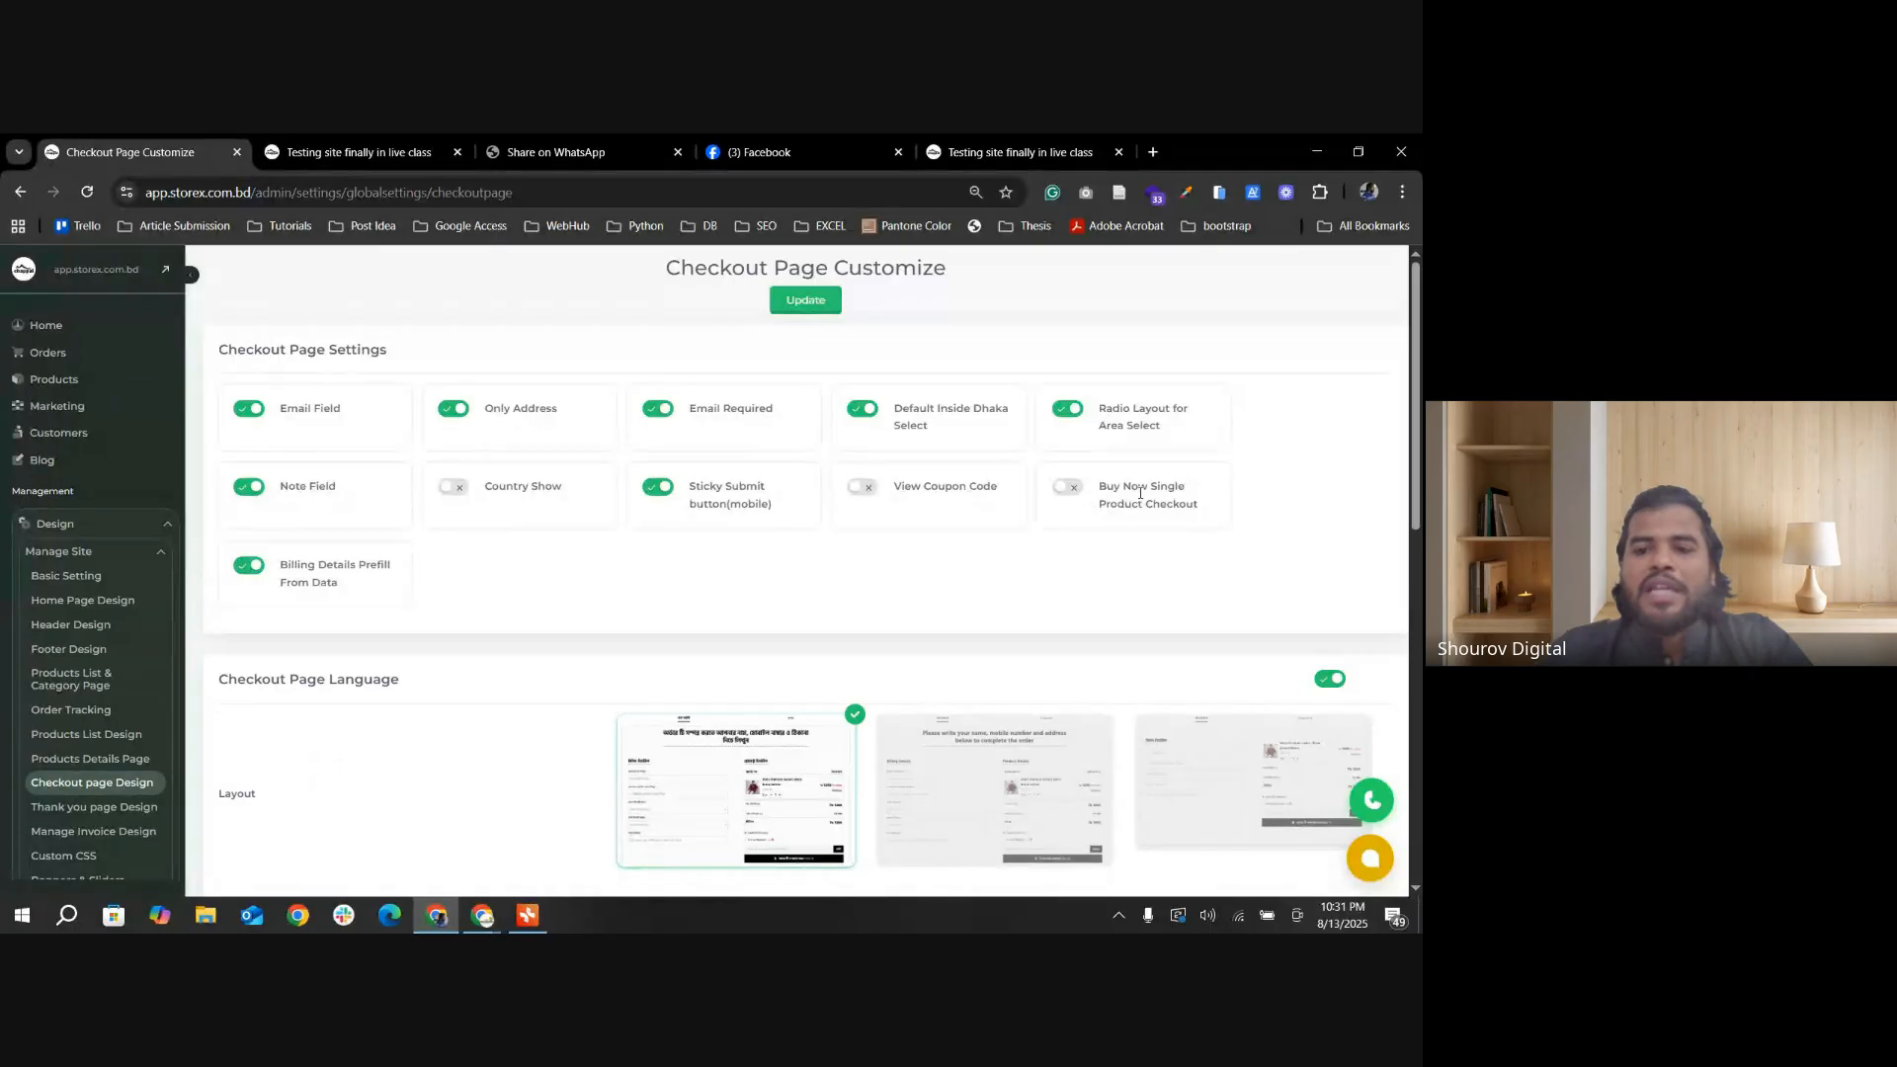
left_click(393, 153)
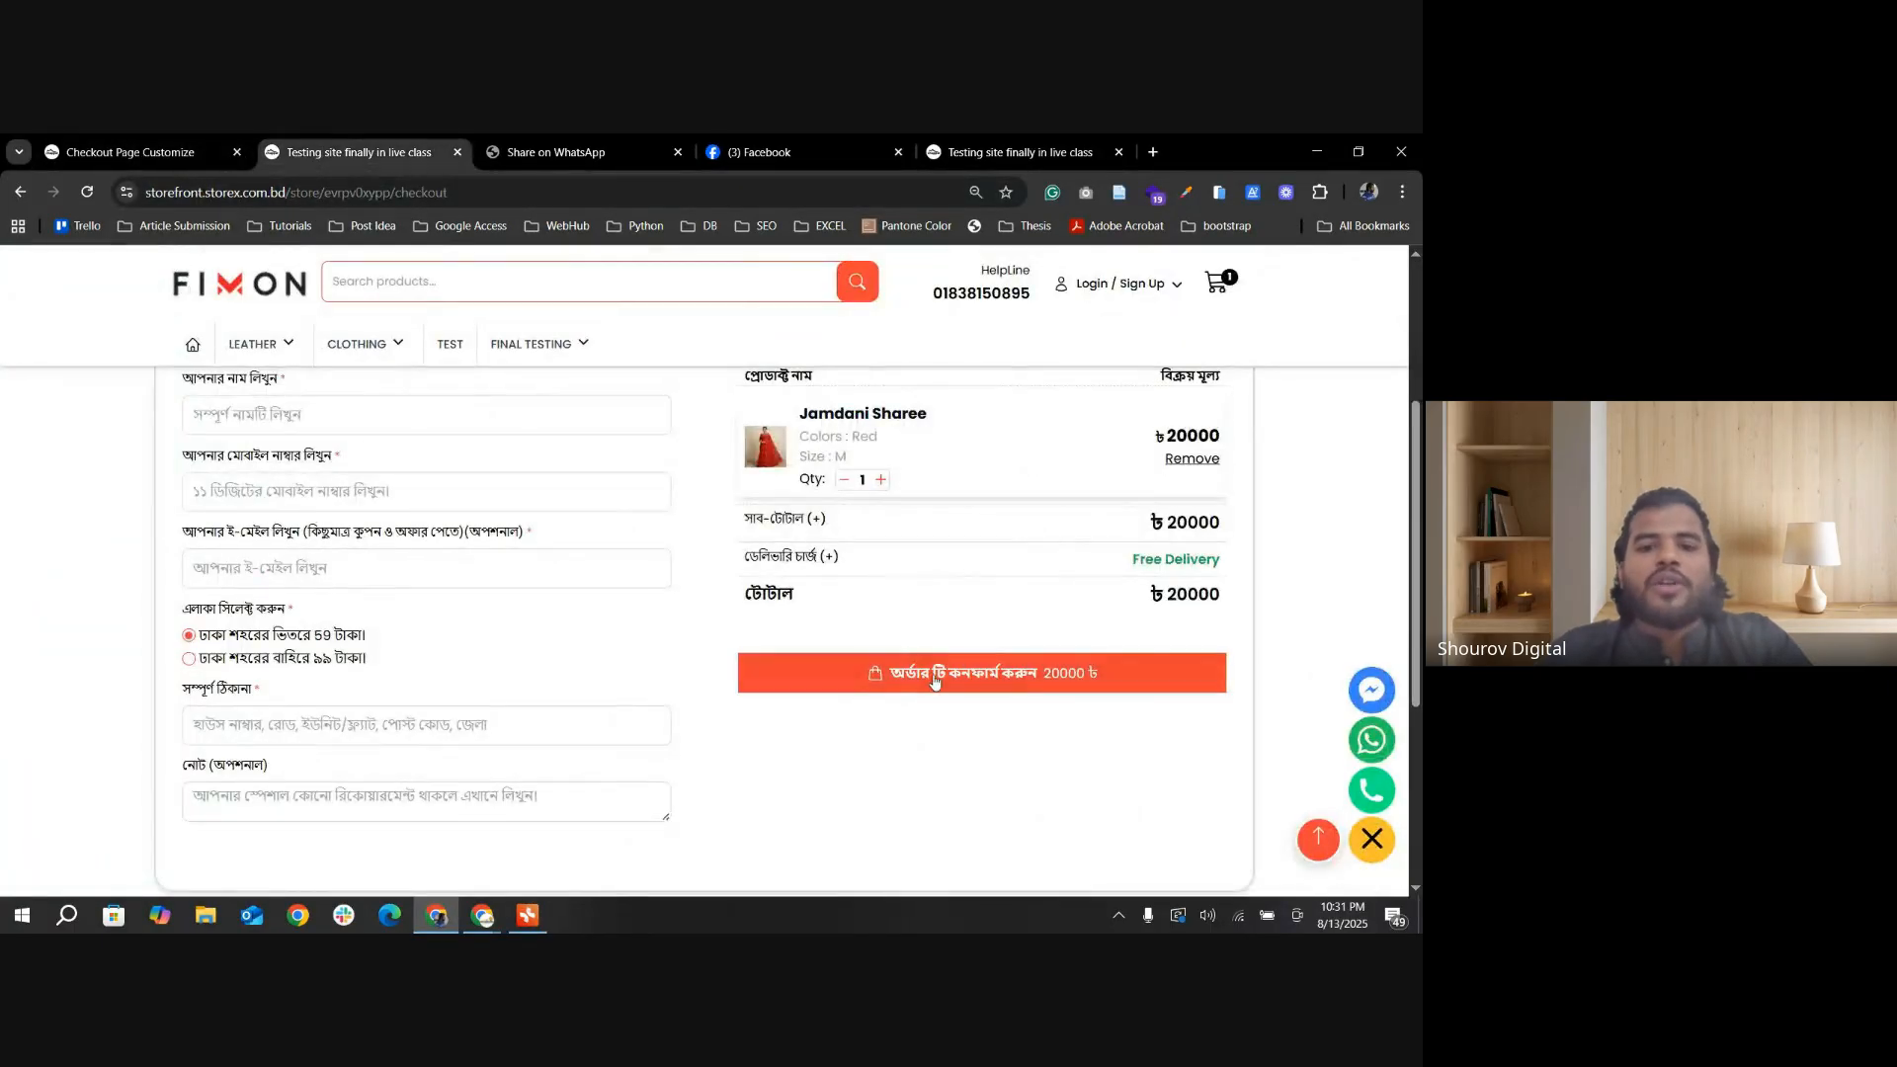
scroll(692, 652, "up", 3)
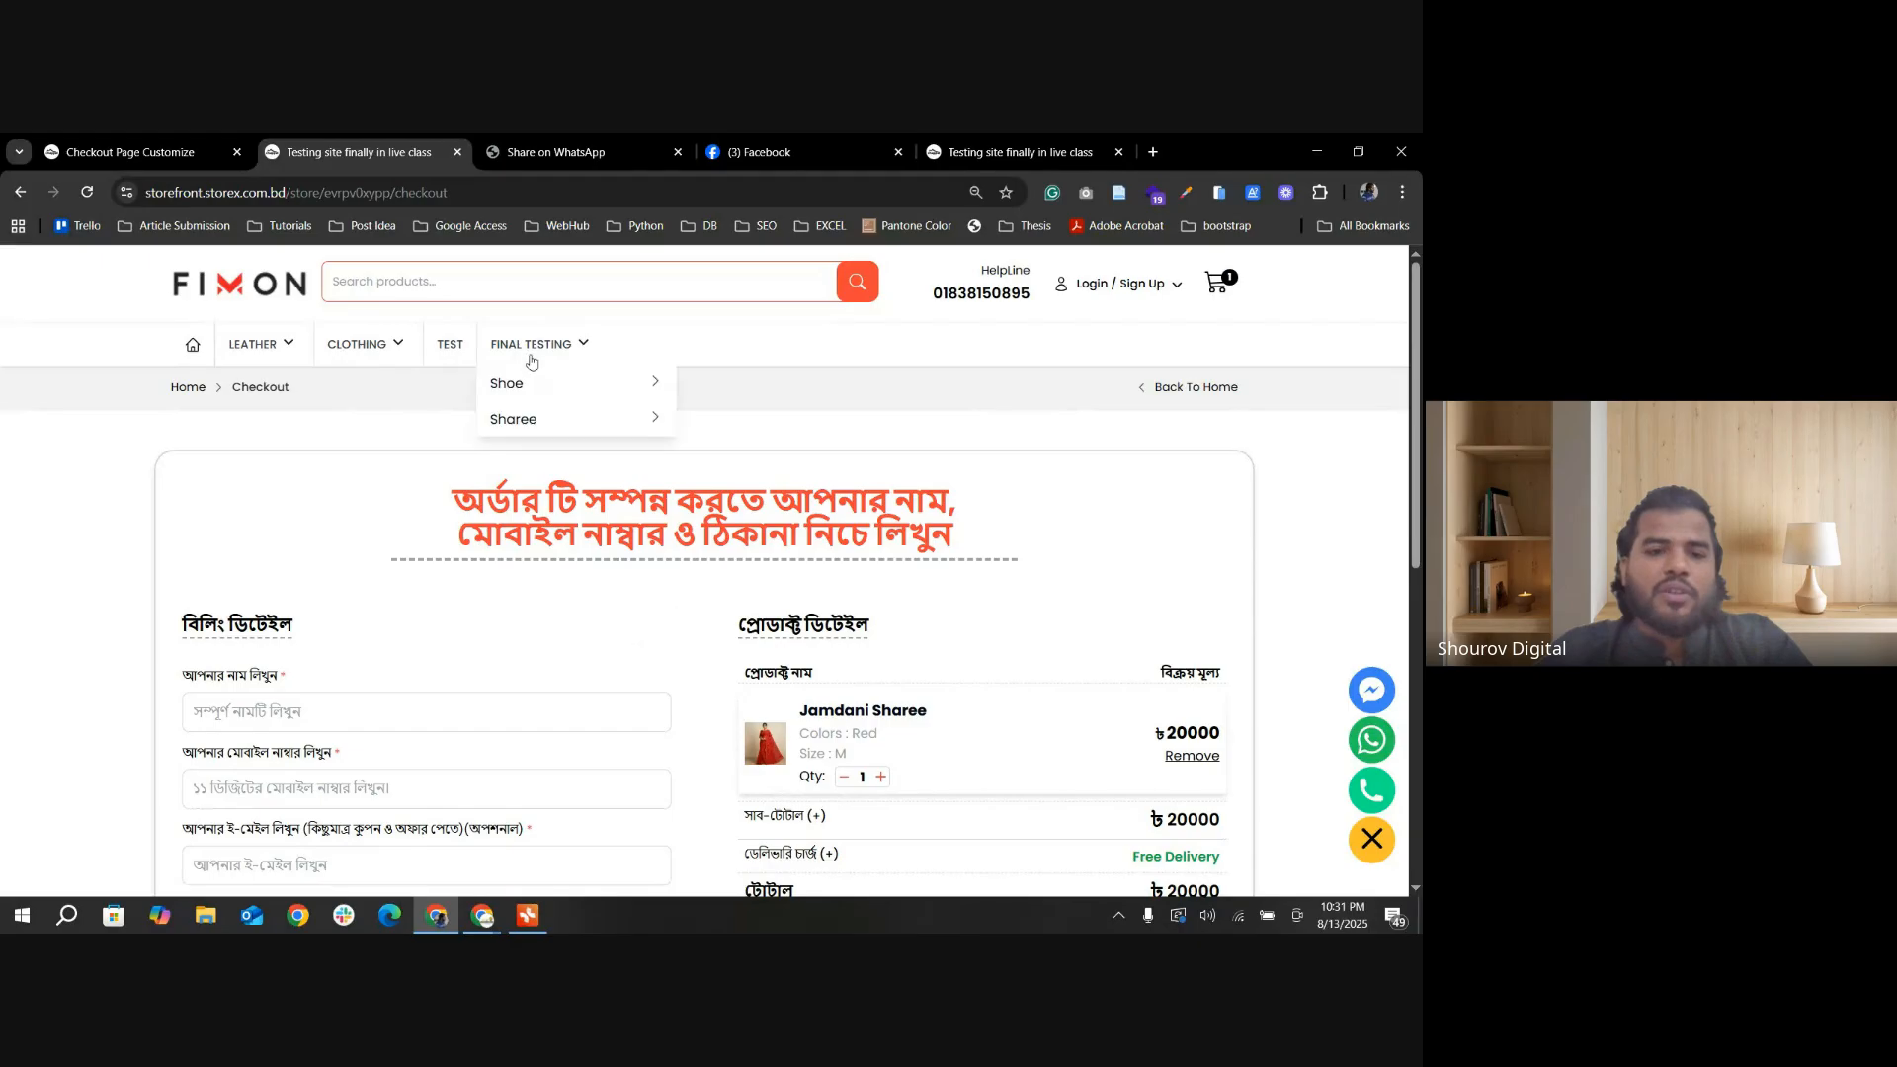
left_click(532, 344)
mouse_move(537, 395)
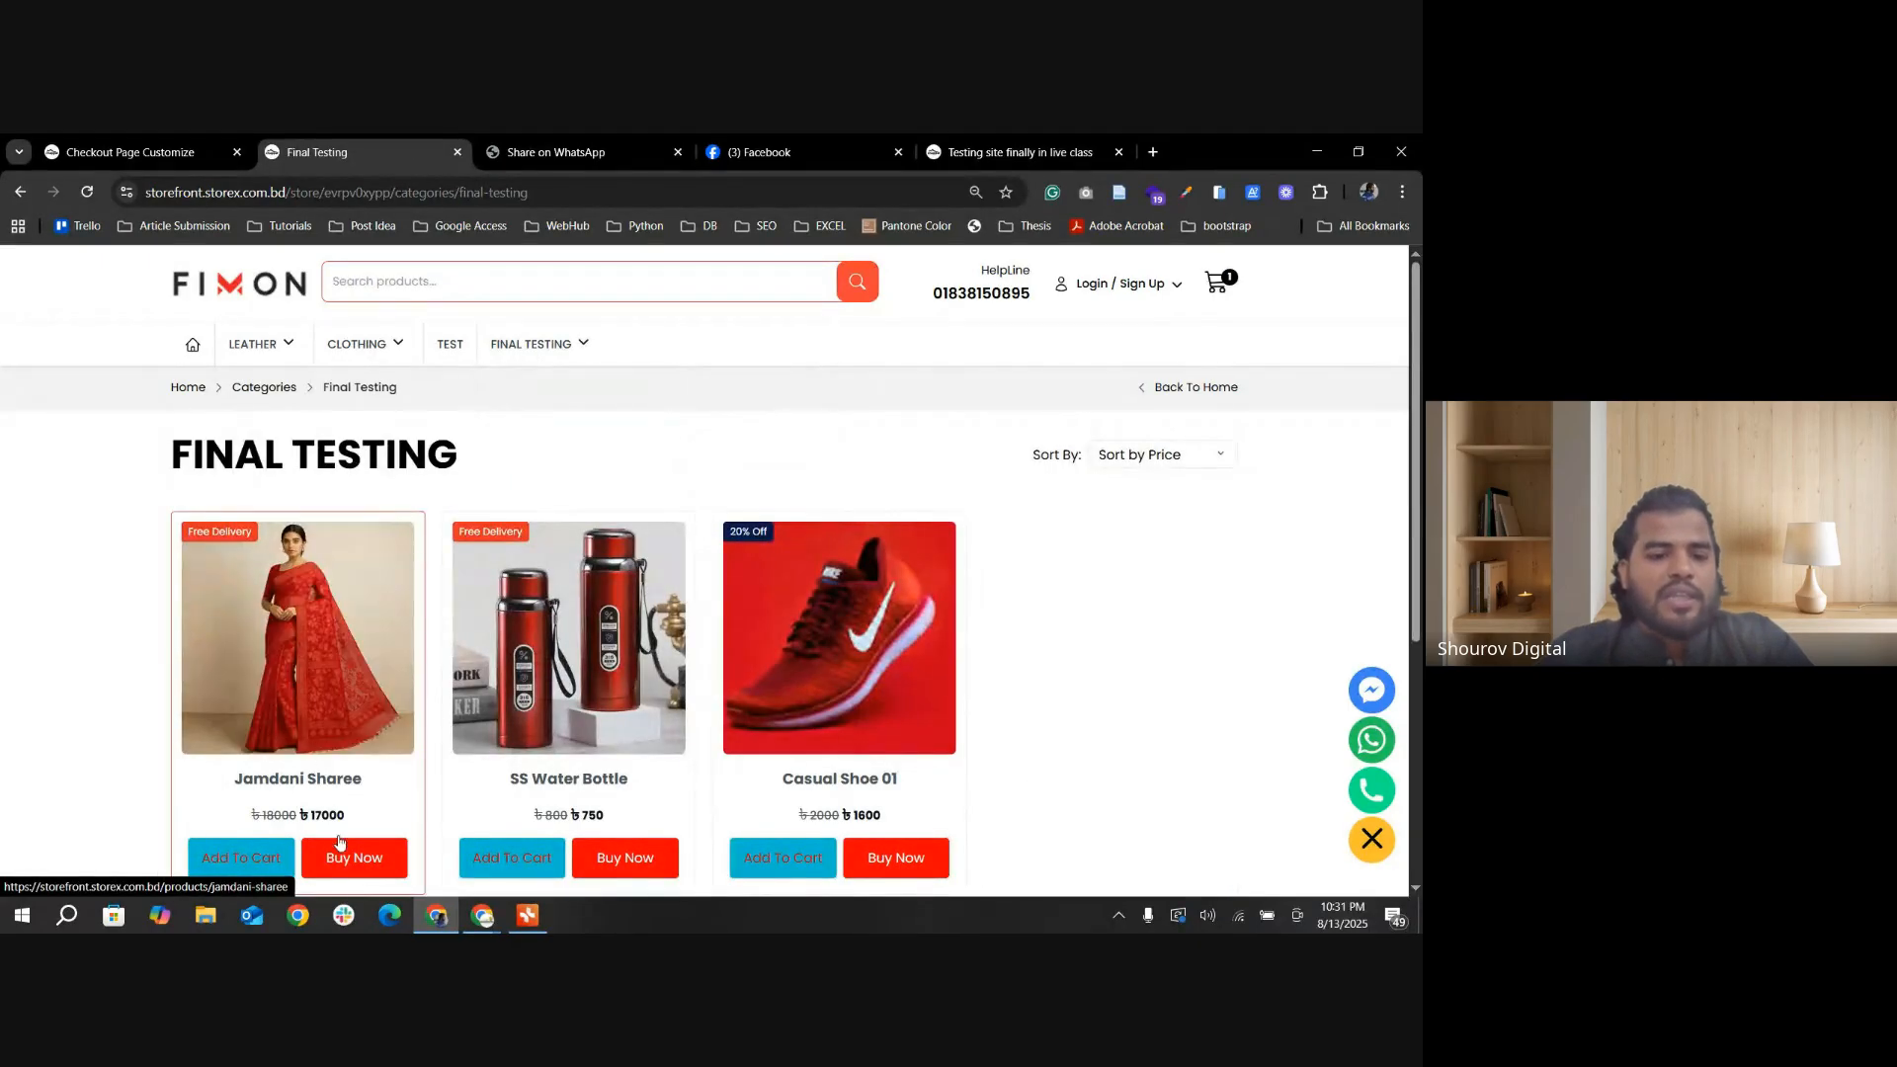
Step: Open the Jamdani Sharee from the Final Testing category and proceed to checkout with Buy Now in Red, size M
left_click(356, 868)
scroll(838, 760, "down", 3)
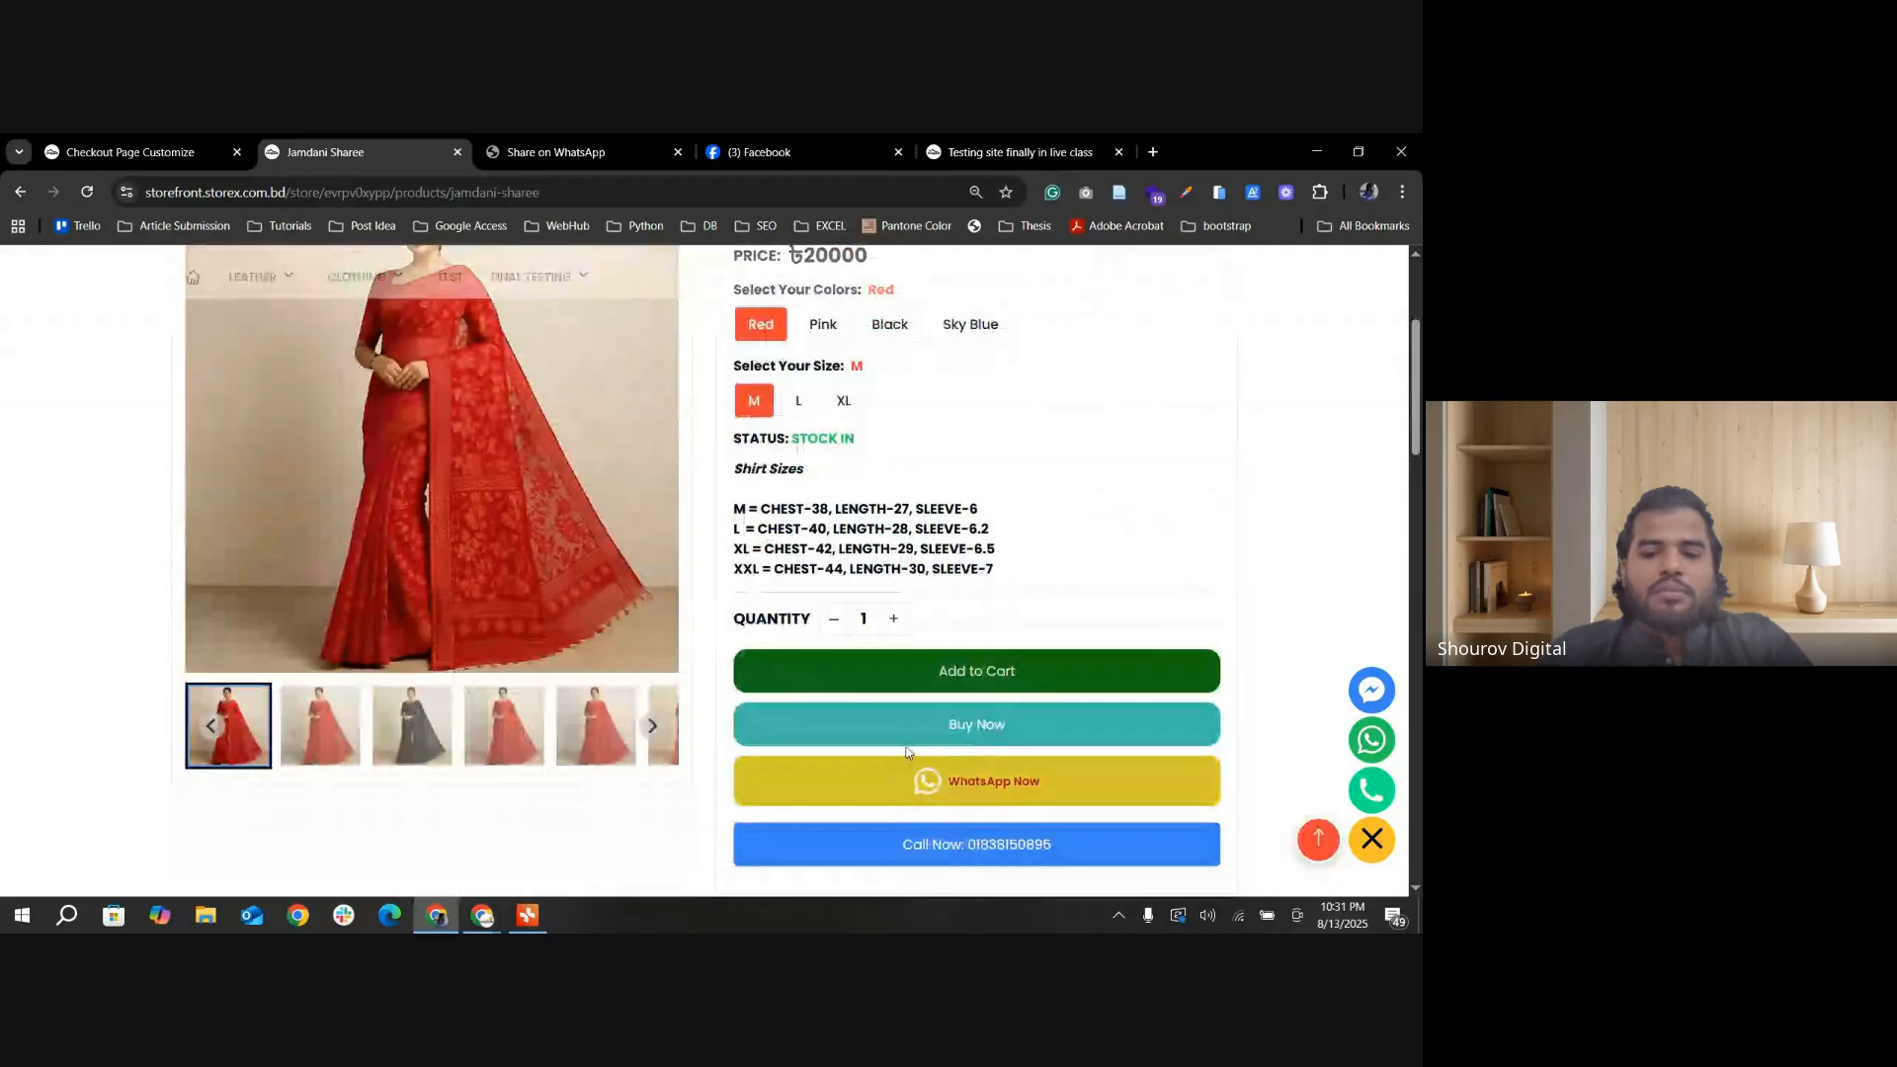
left_click(20, 192)
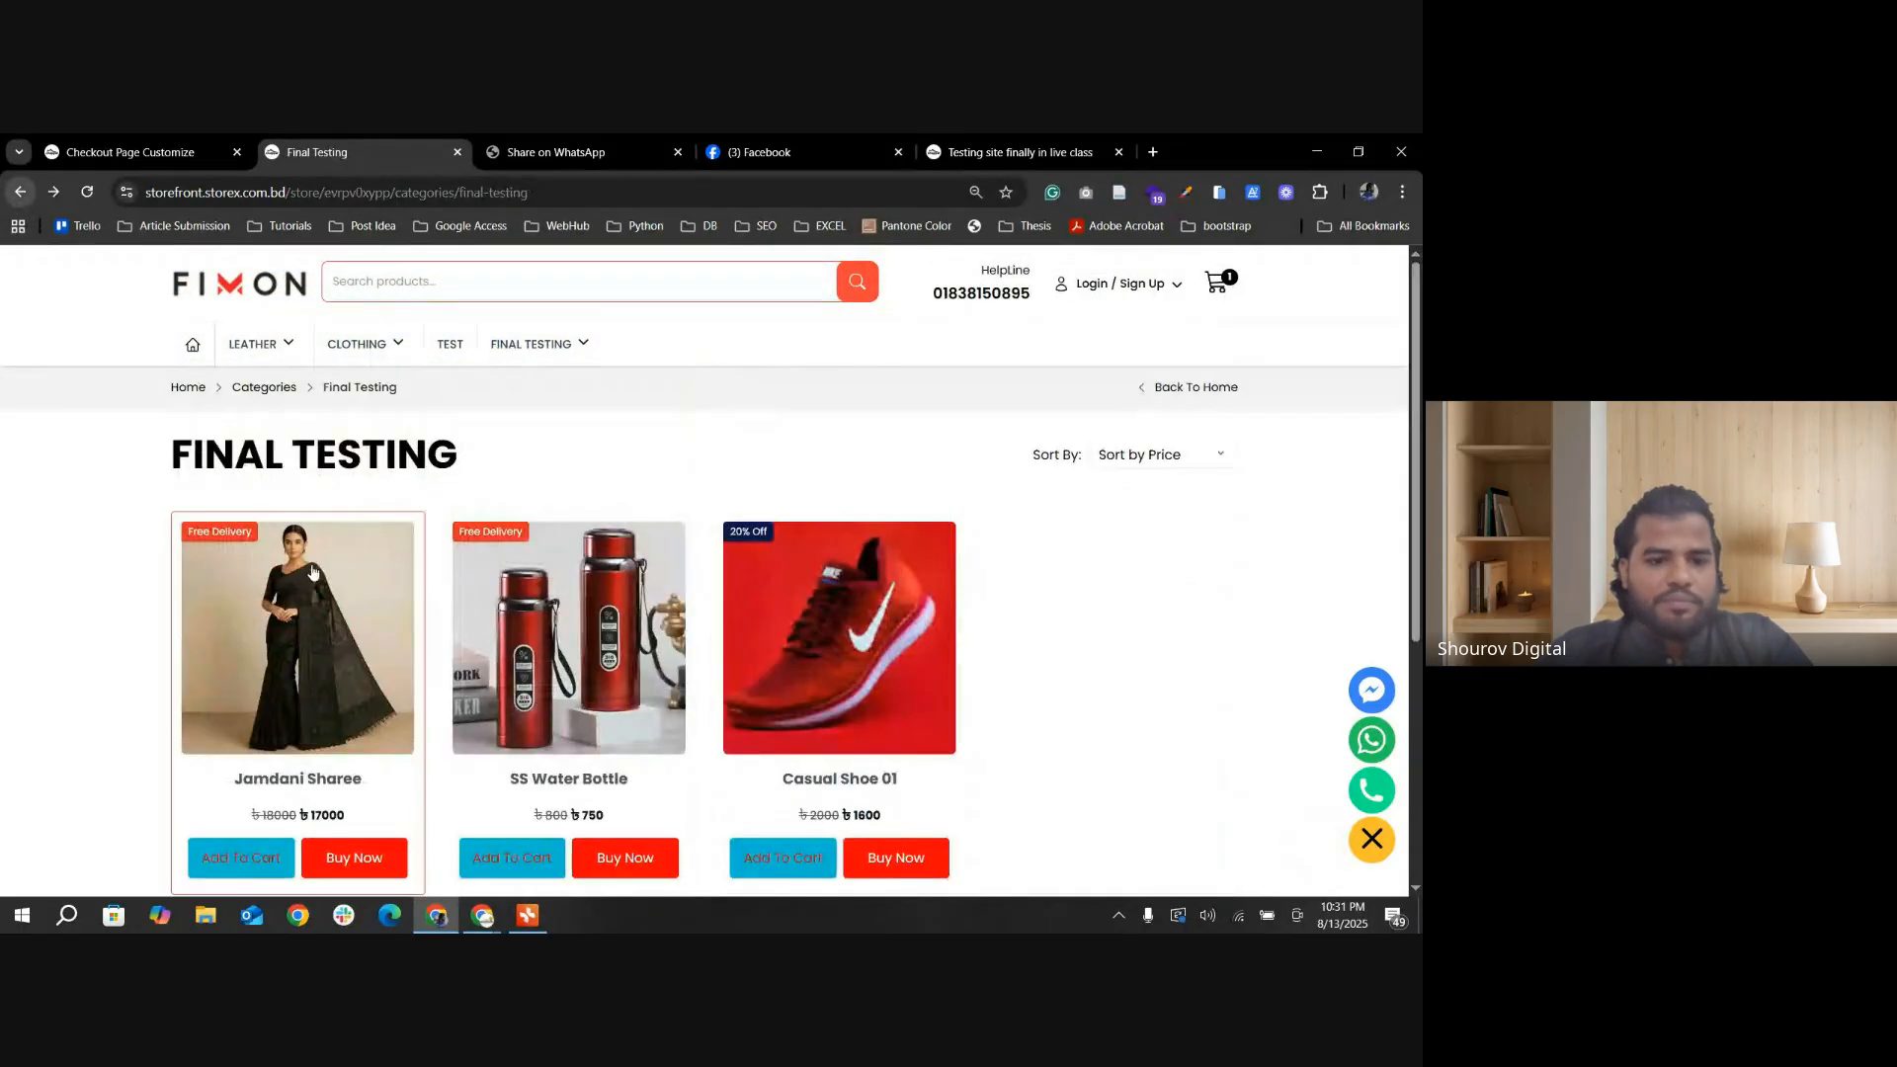
scroll(324, 774, "down", 3)
left_click(239, 669)
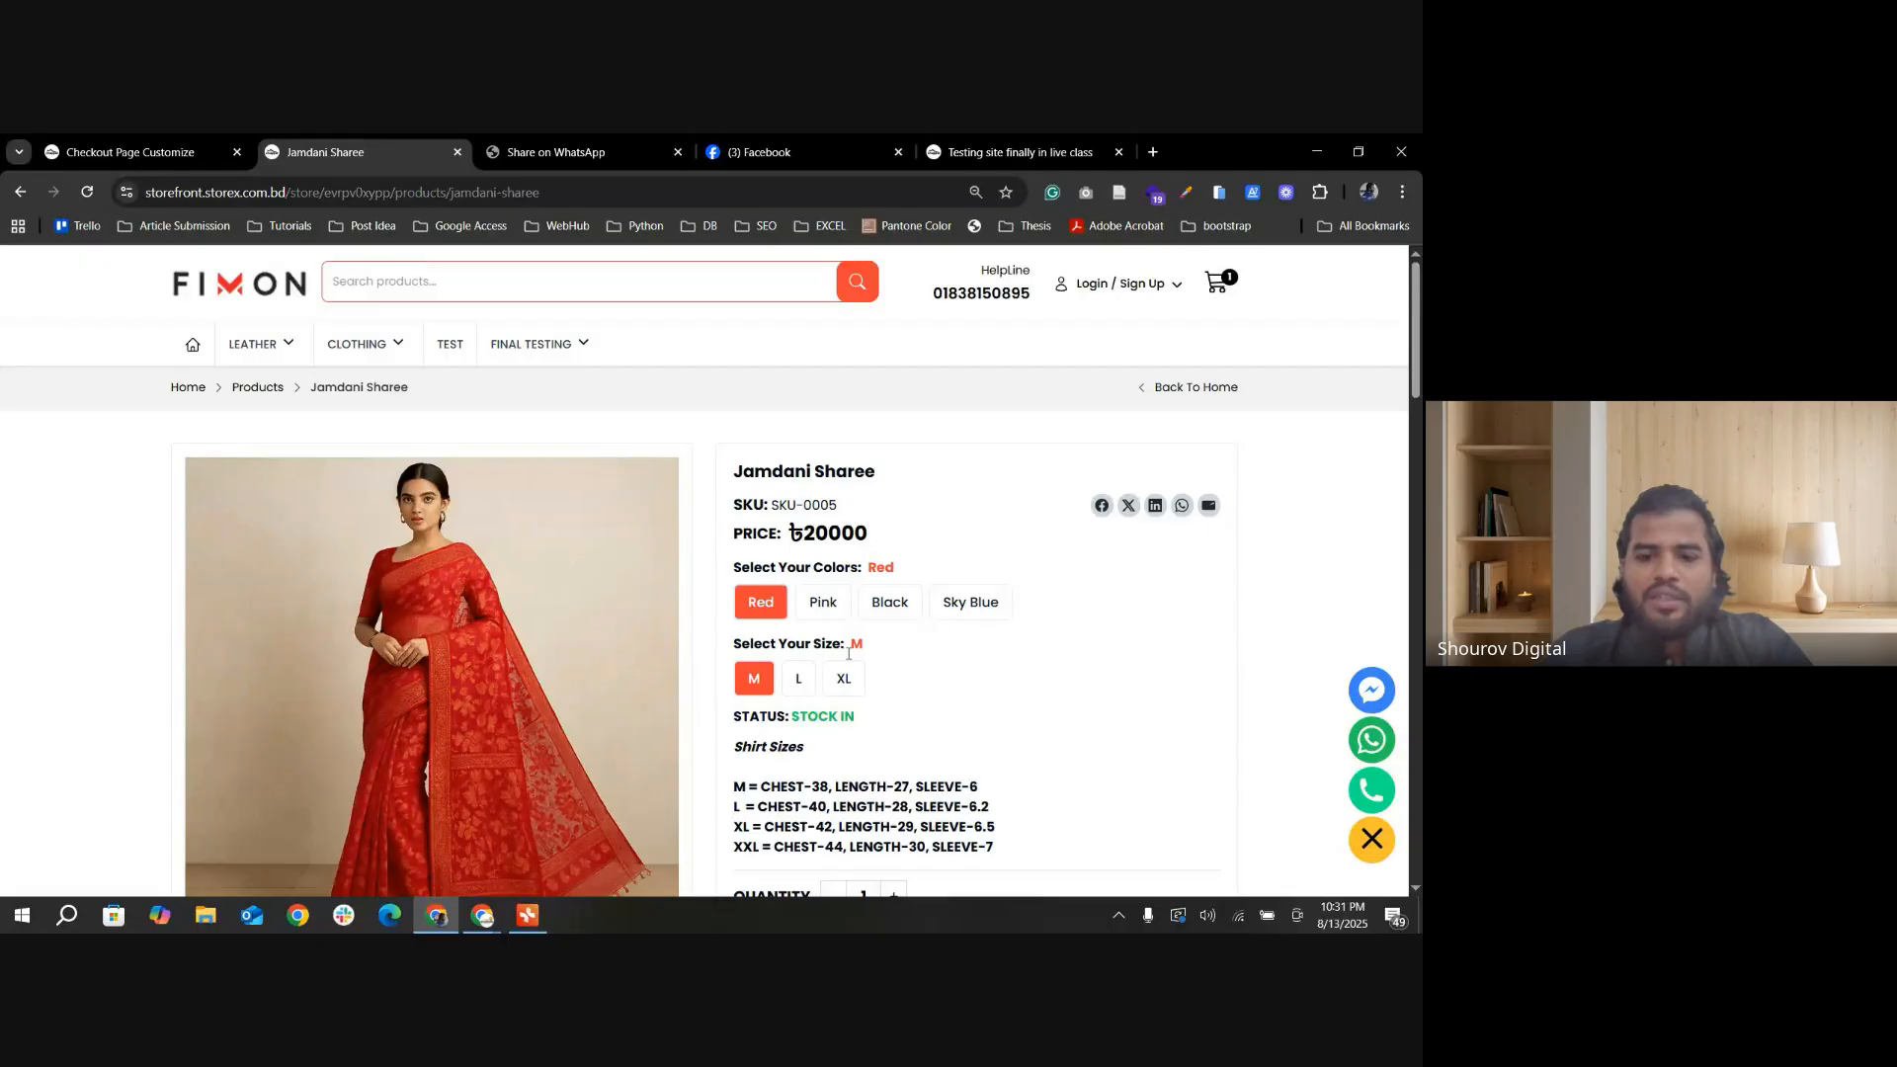
scroll(655, 702, "down", 5)
left_click(949, 446)
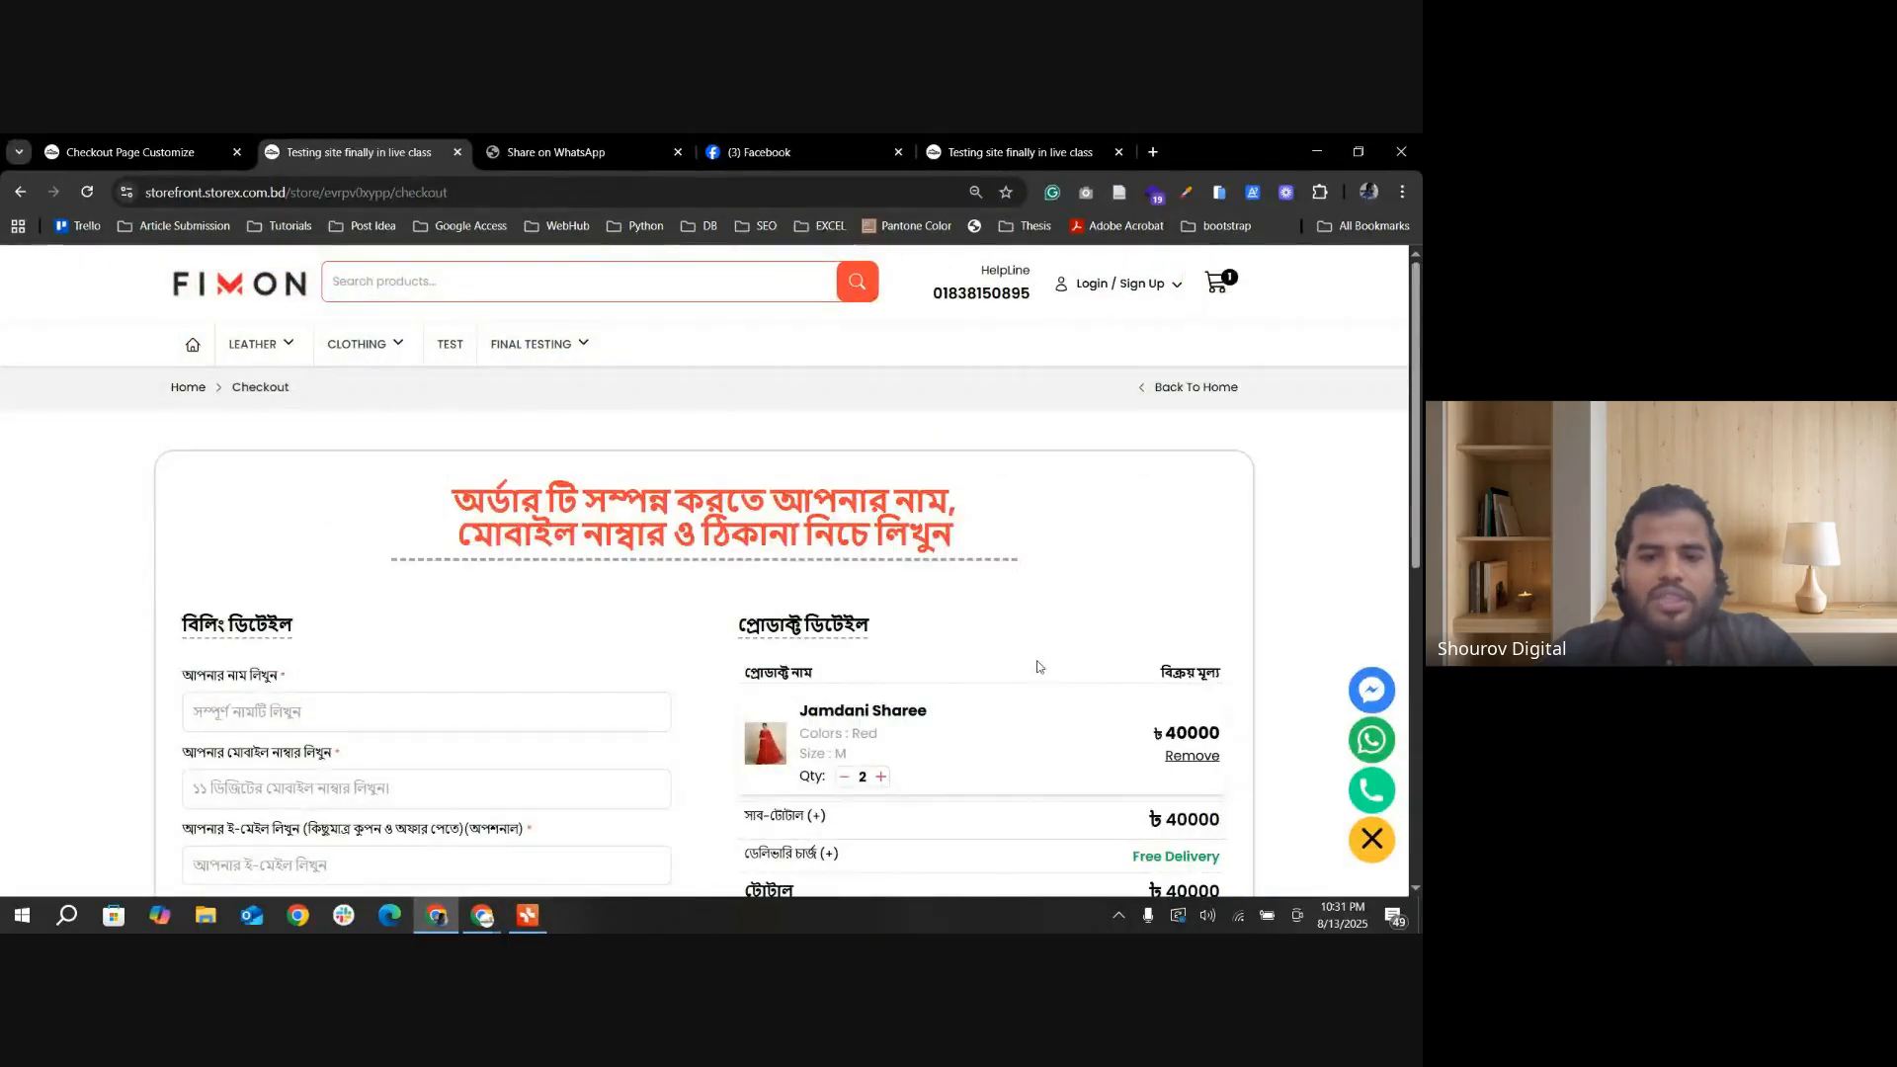
Step: Turn on Buy Now Single Product Checkout in the Checkout Page Settings and compare it with the storefront's checkout order summary
scroll(1034, 665, "down", 2)
left_click(182, 154)
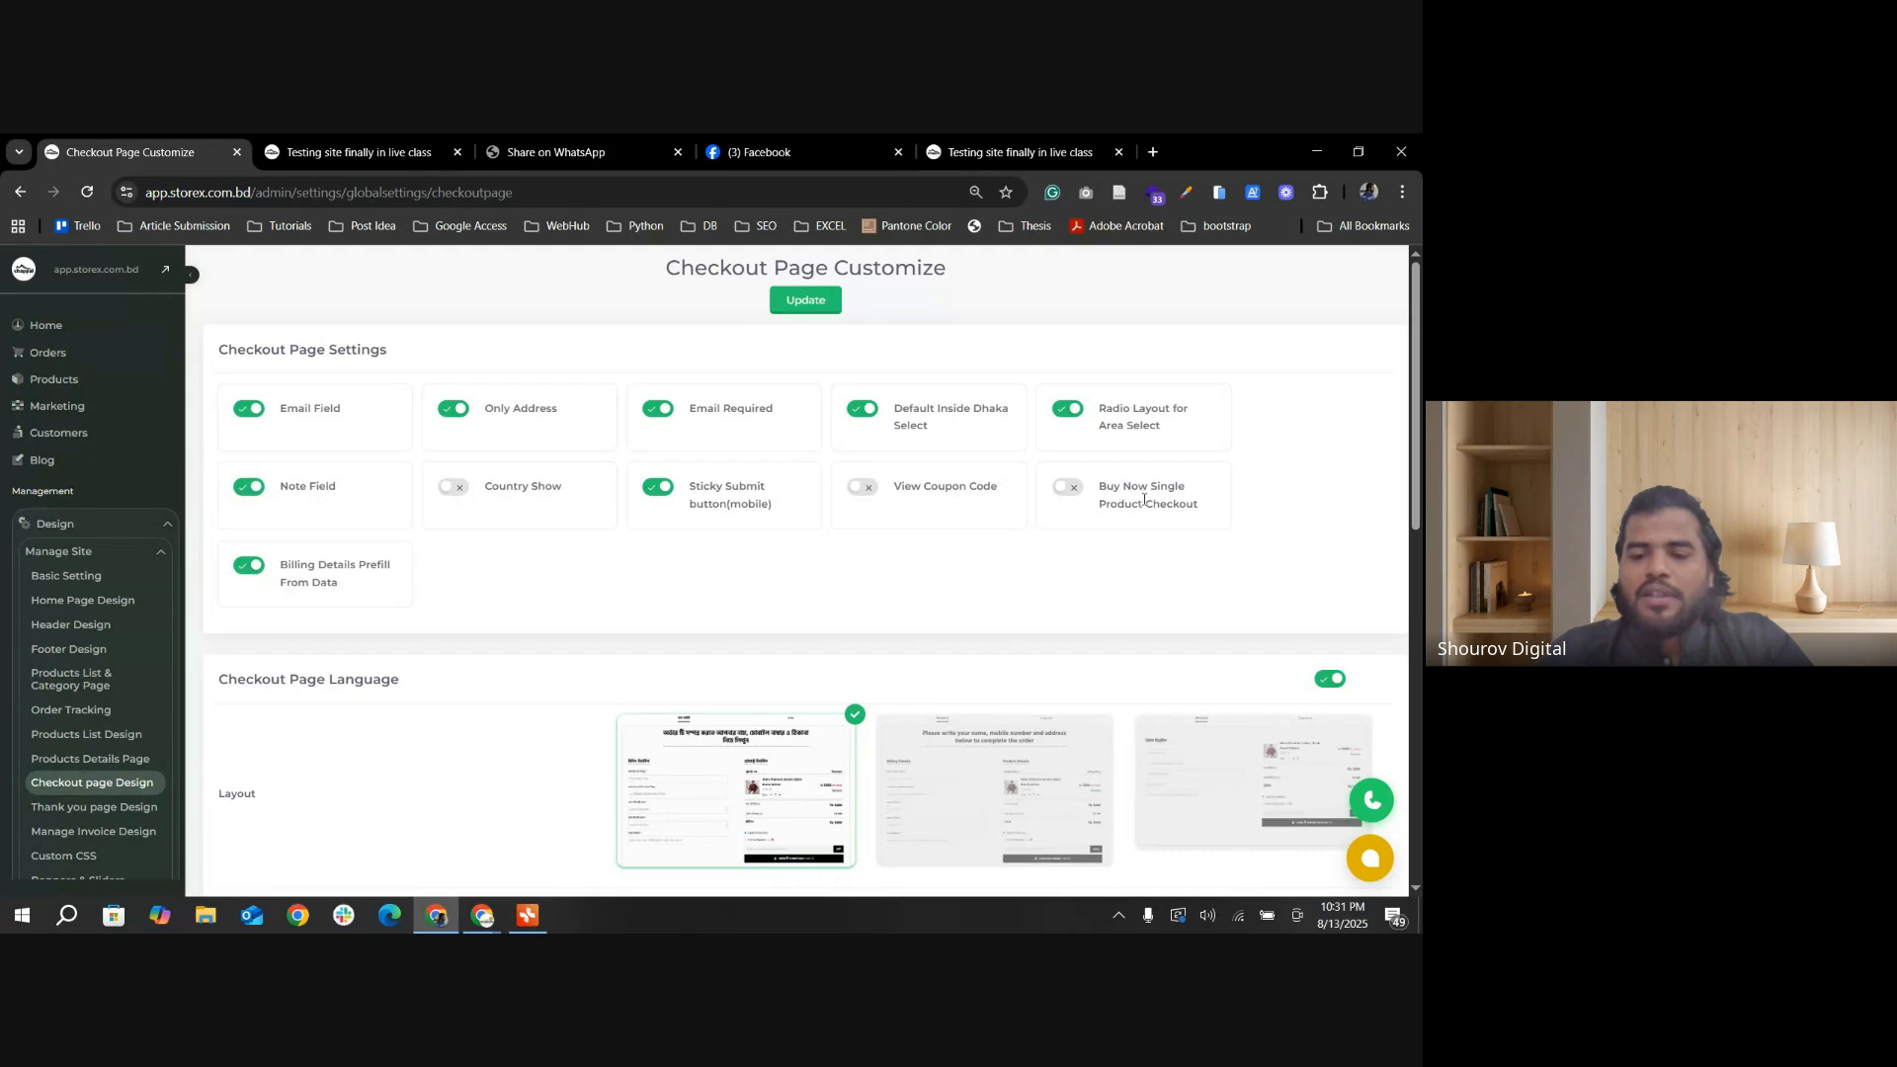
left_click(1068, 490)
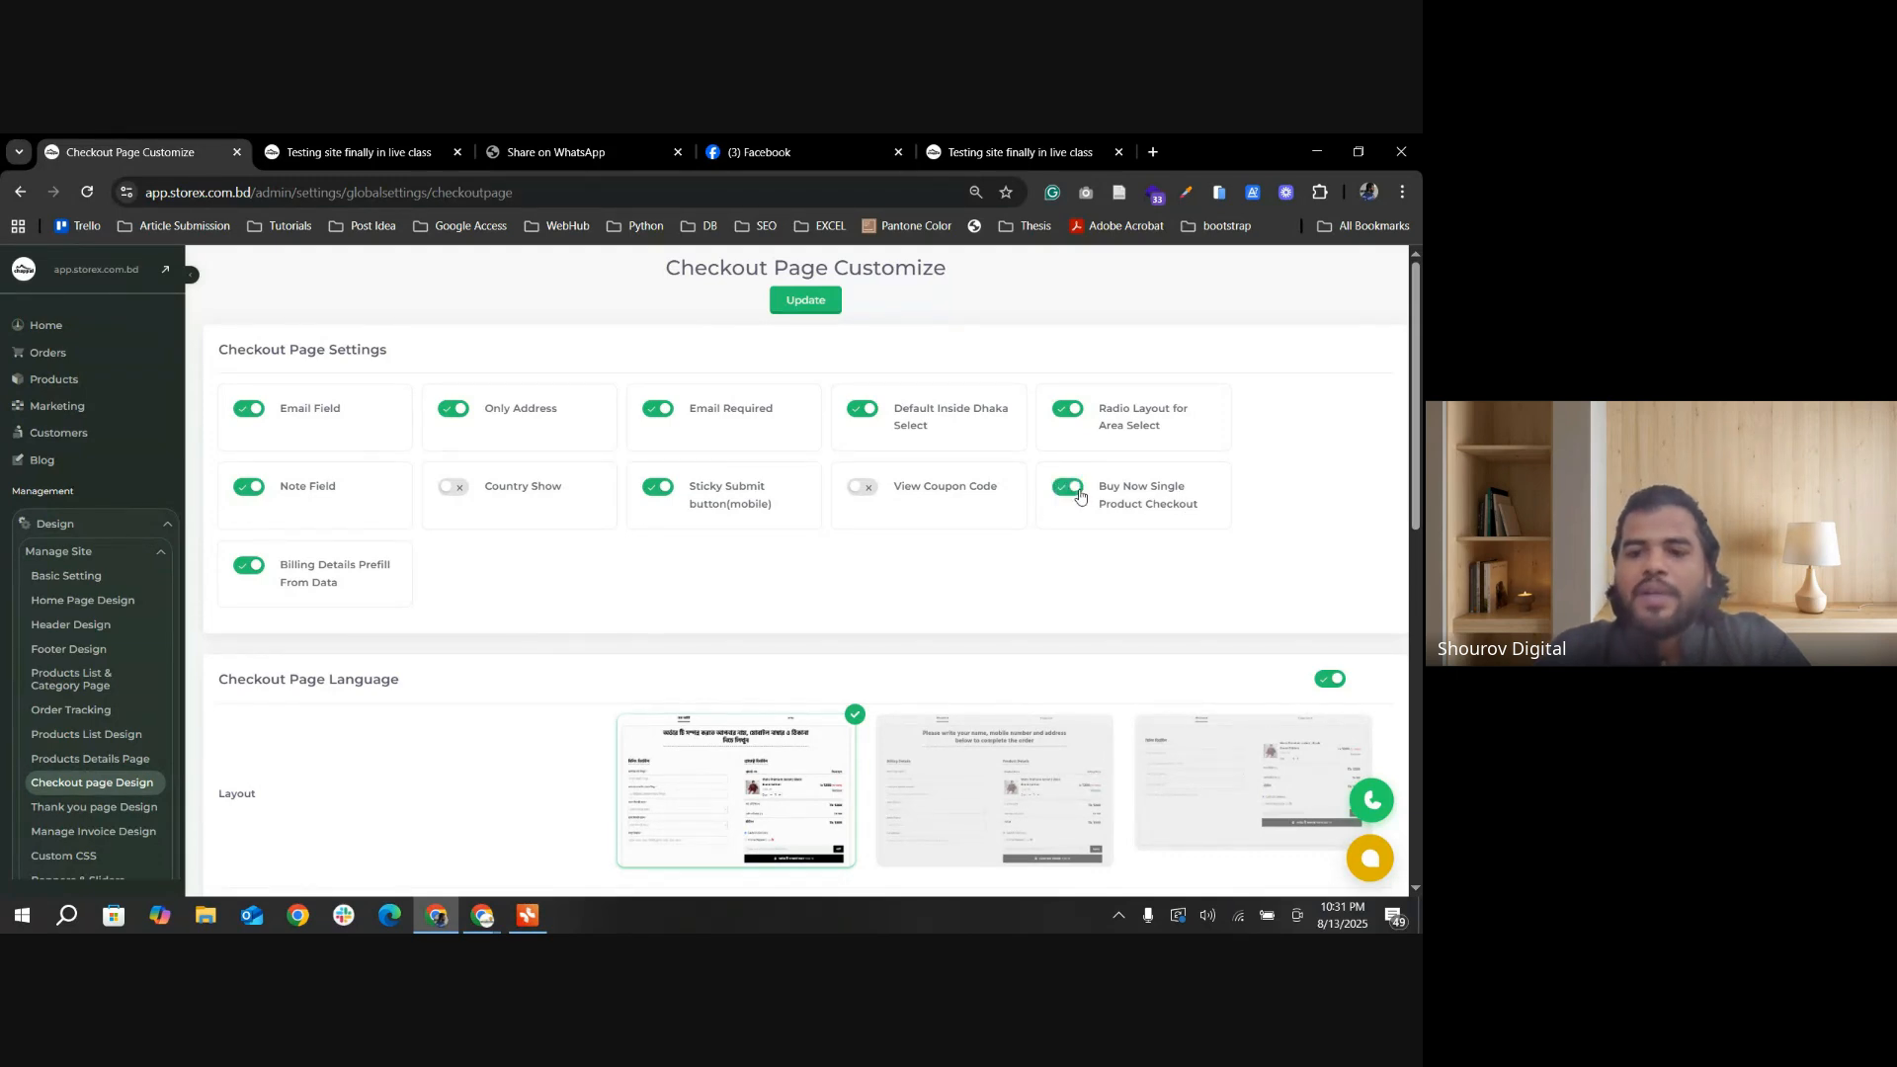
key("ctrl+Tab")
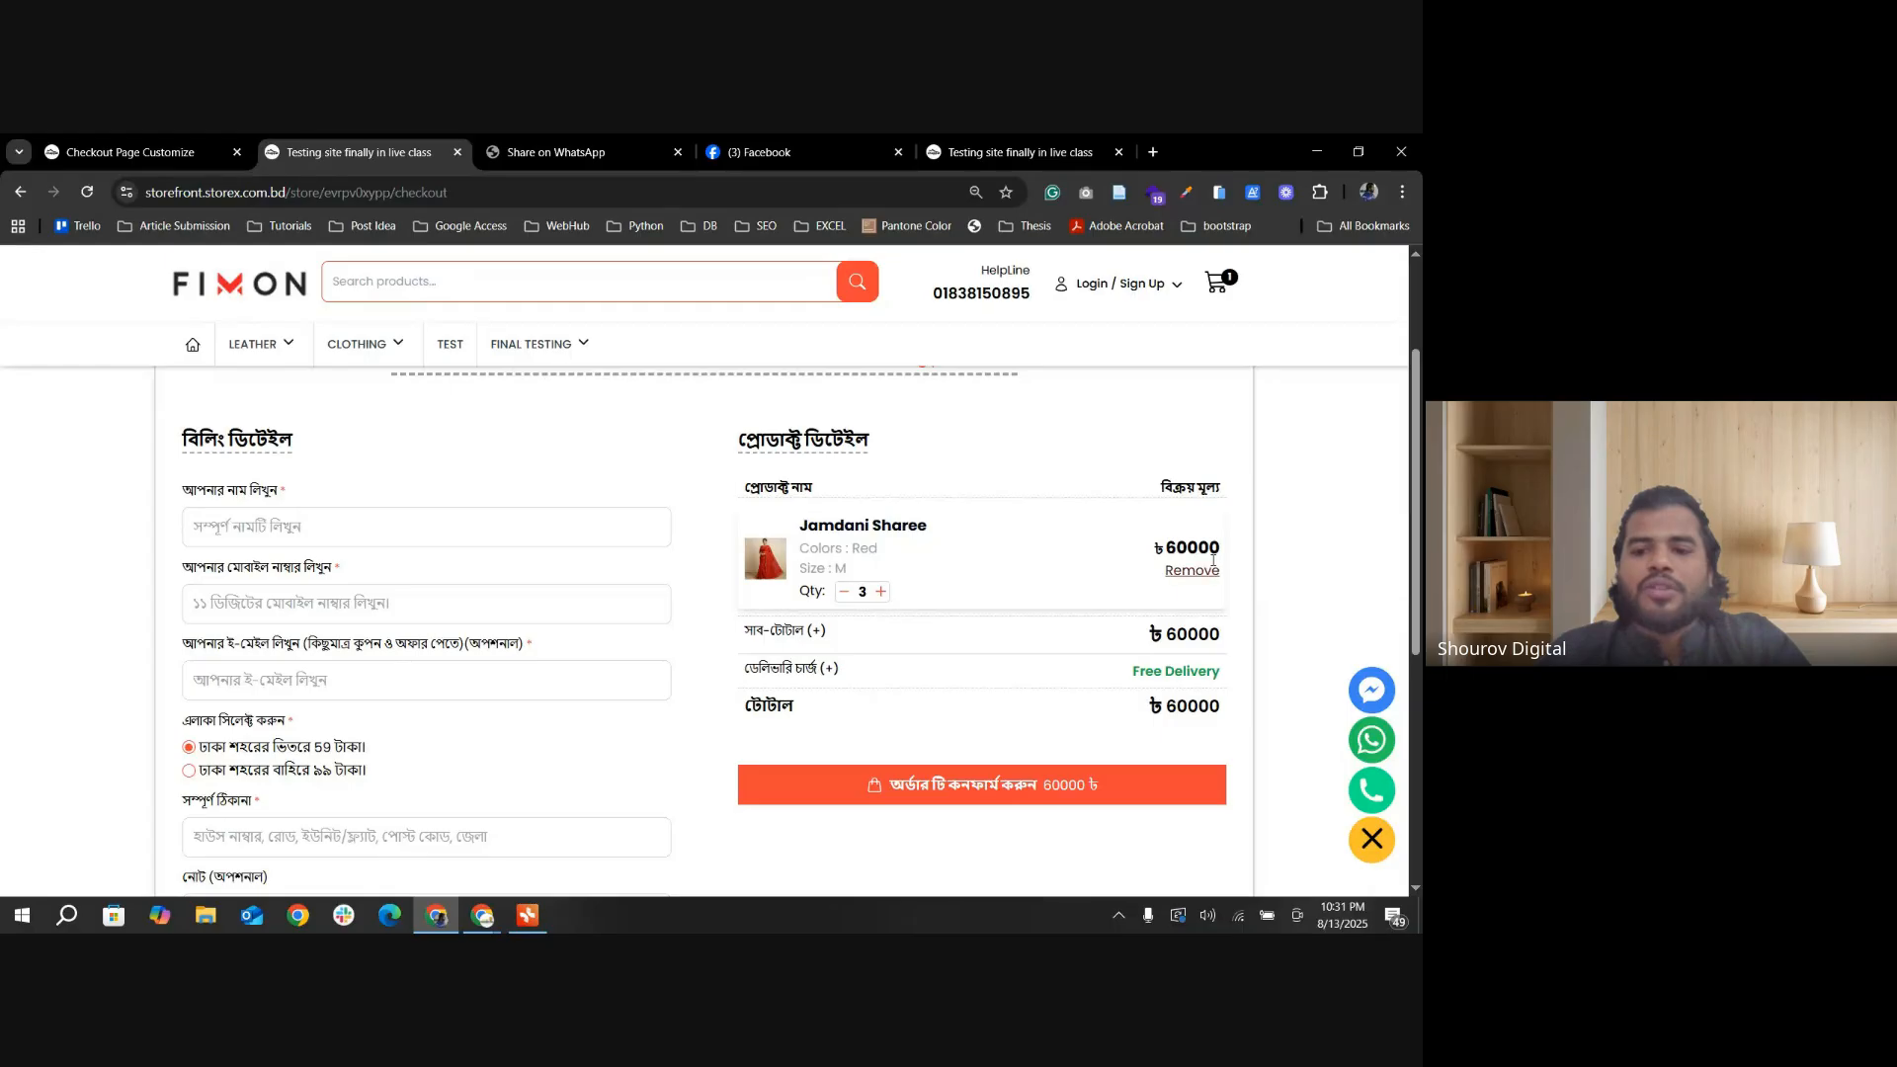
key("ctrl+shift+Tab")
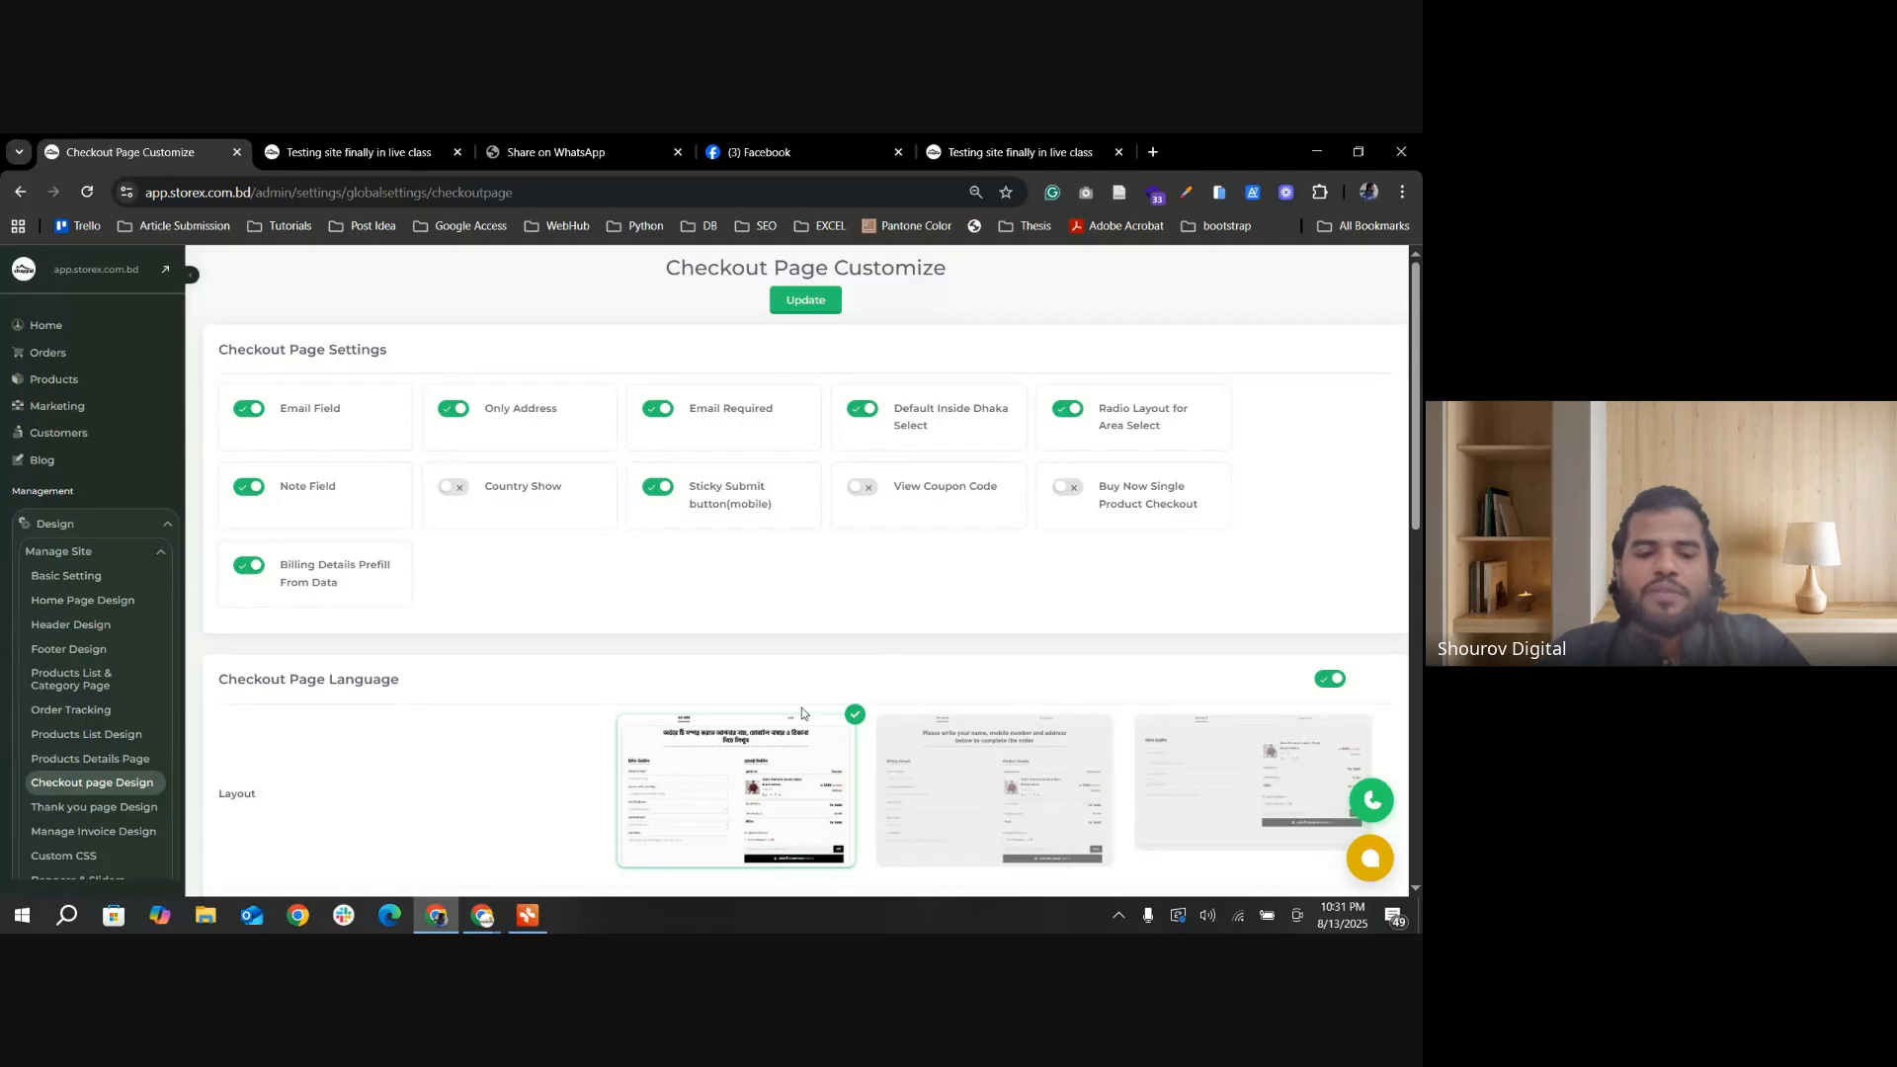
Step: Examine the Checkout Page Language layouts and the mobile Confirm Order Button layouts
scroll(791, 701, "down", 3)
scroll(731, 657, "up", 1)
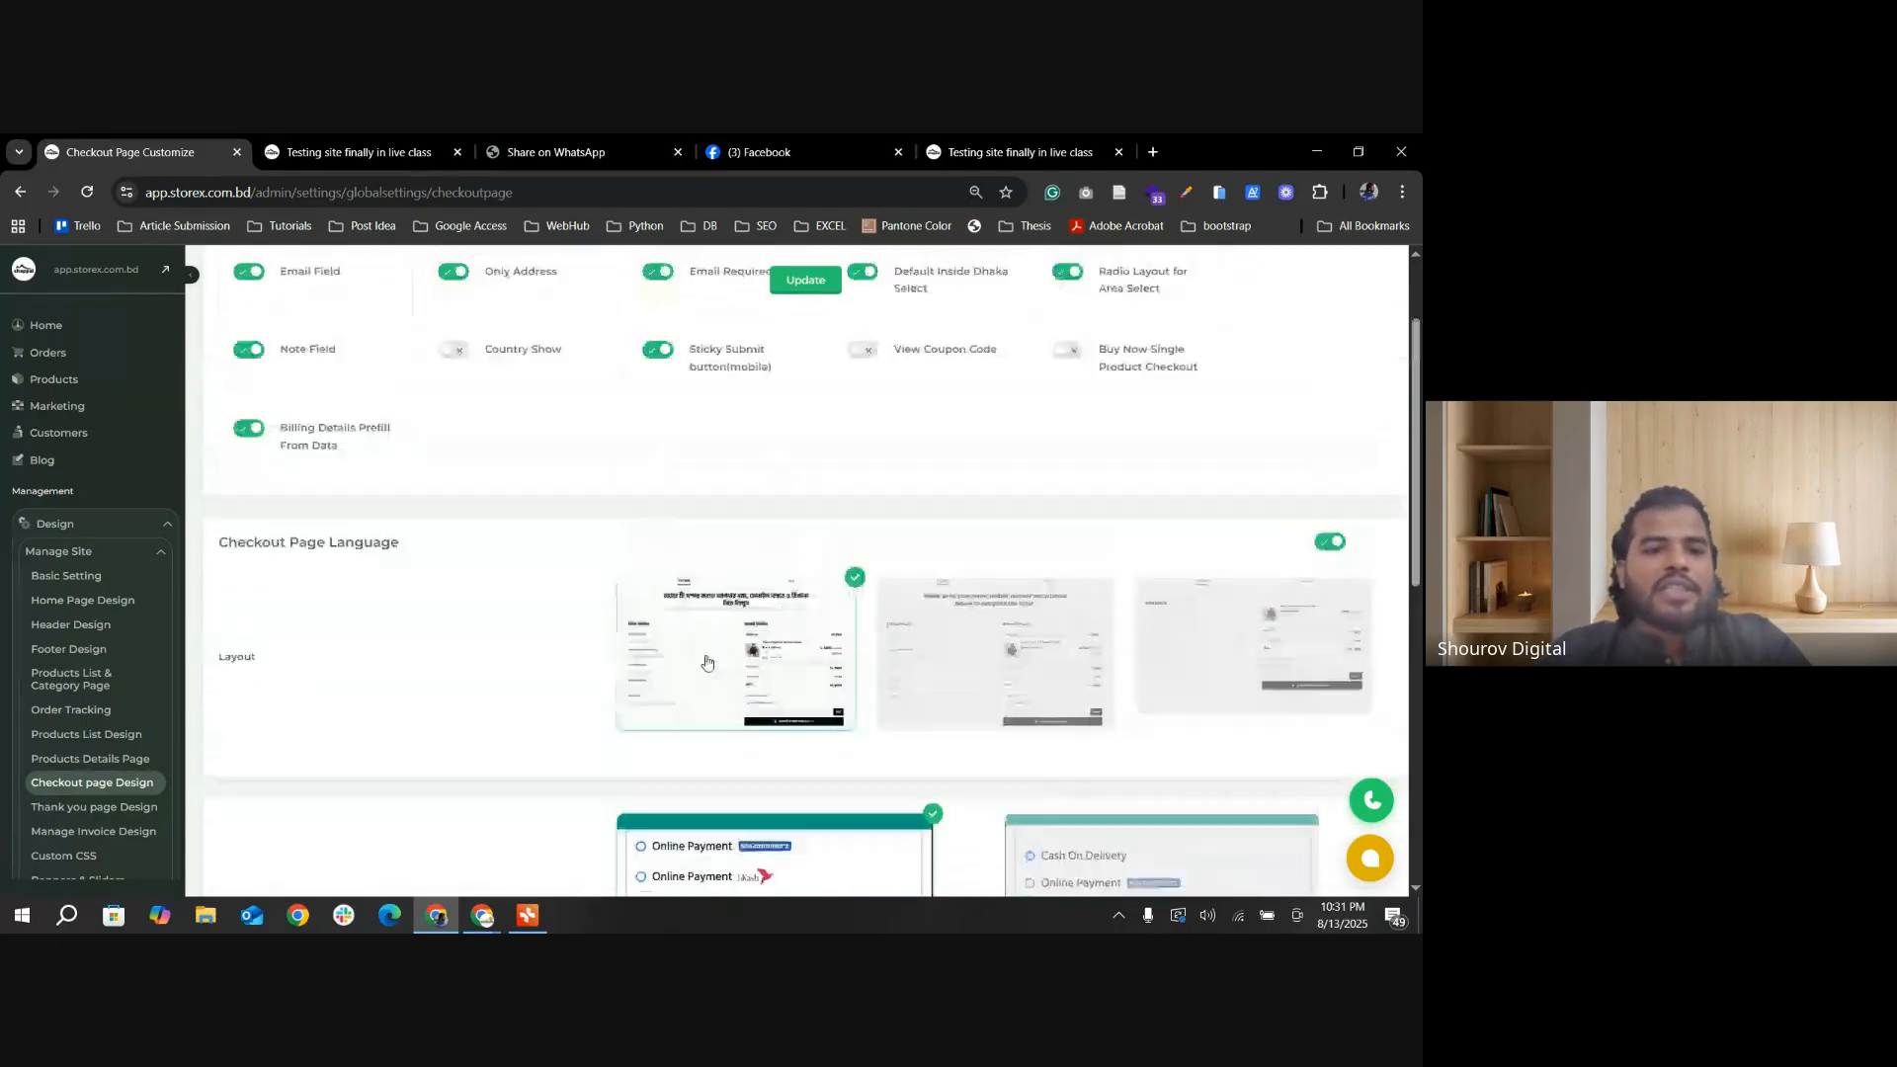
scroll(706, 662, "down", 3)
scroll(700, 661, "up", 2)
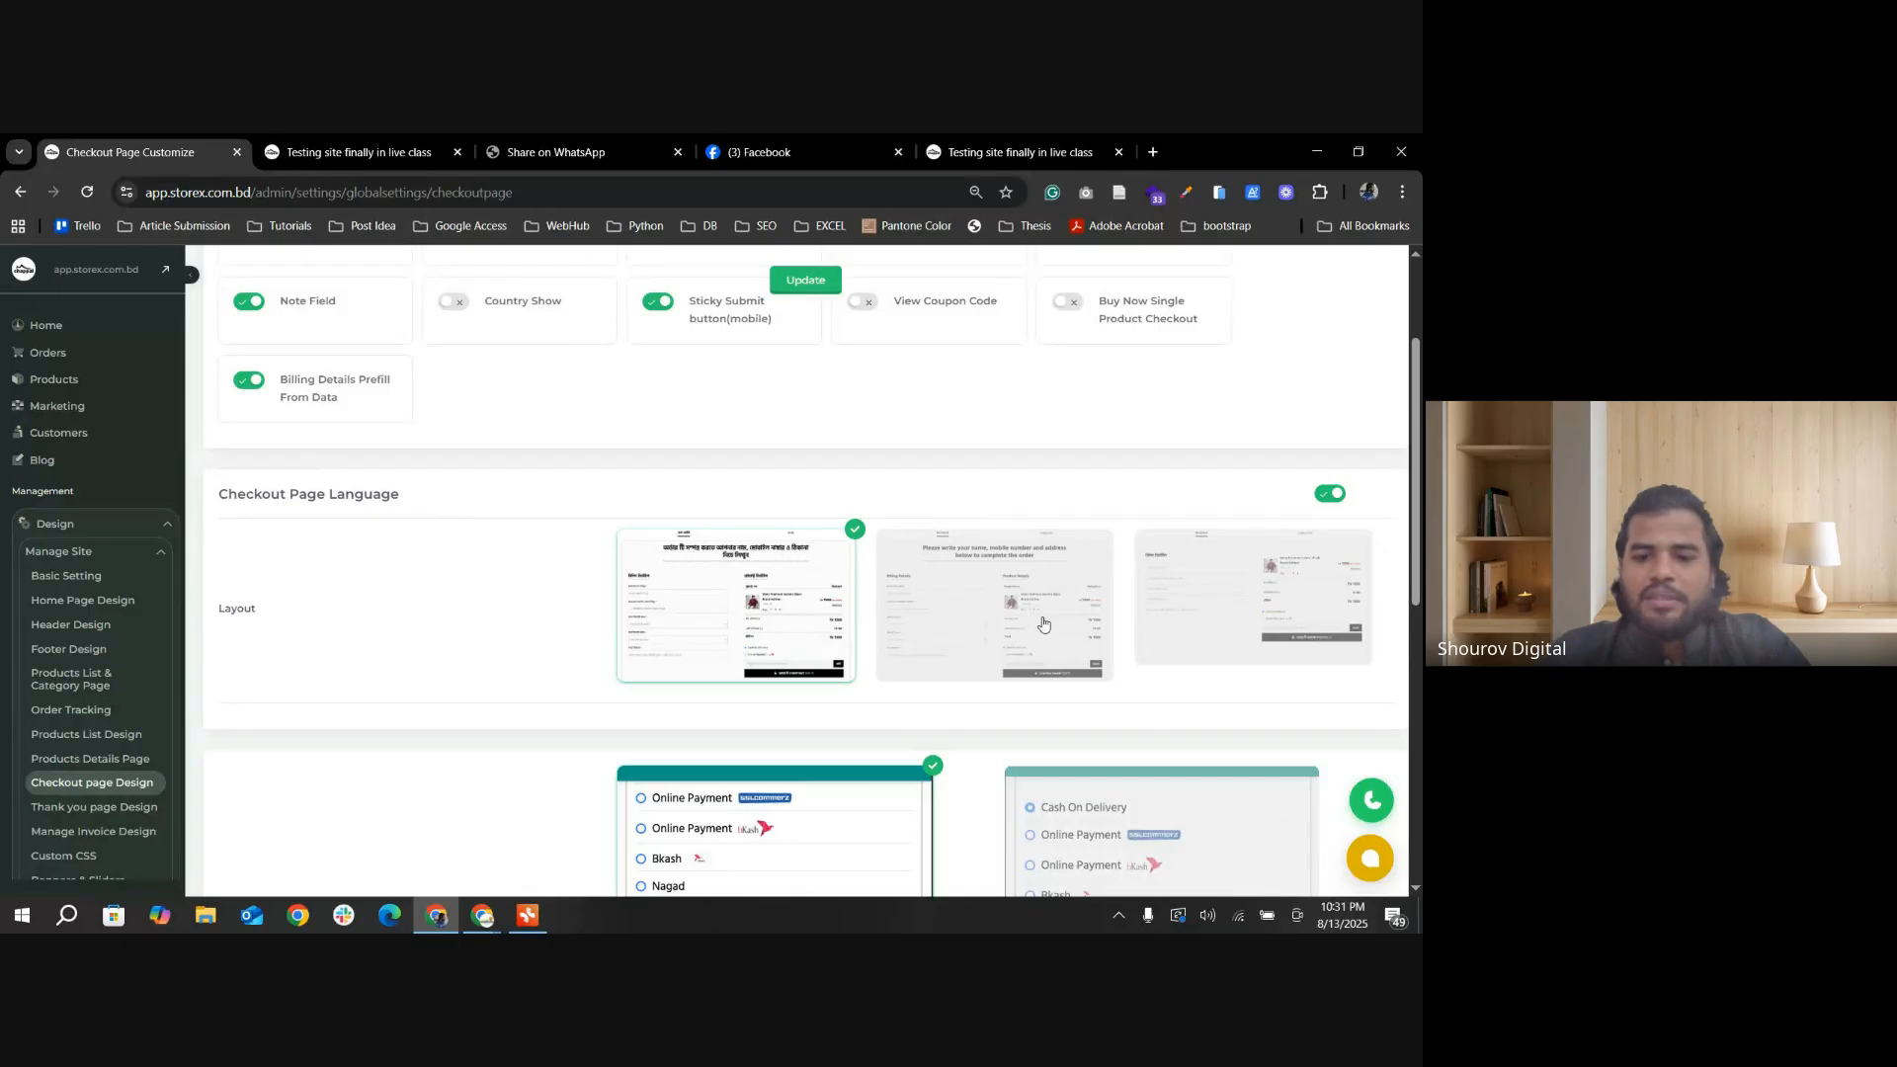
scroll(720, 620, "down", 1)
scroll(307, 608, "down", 2)
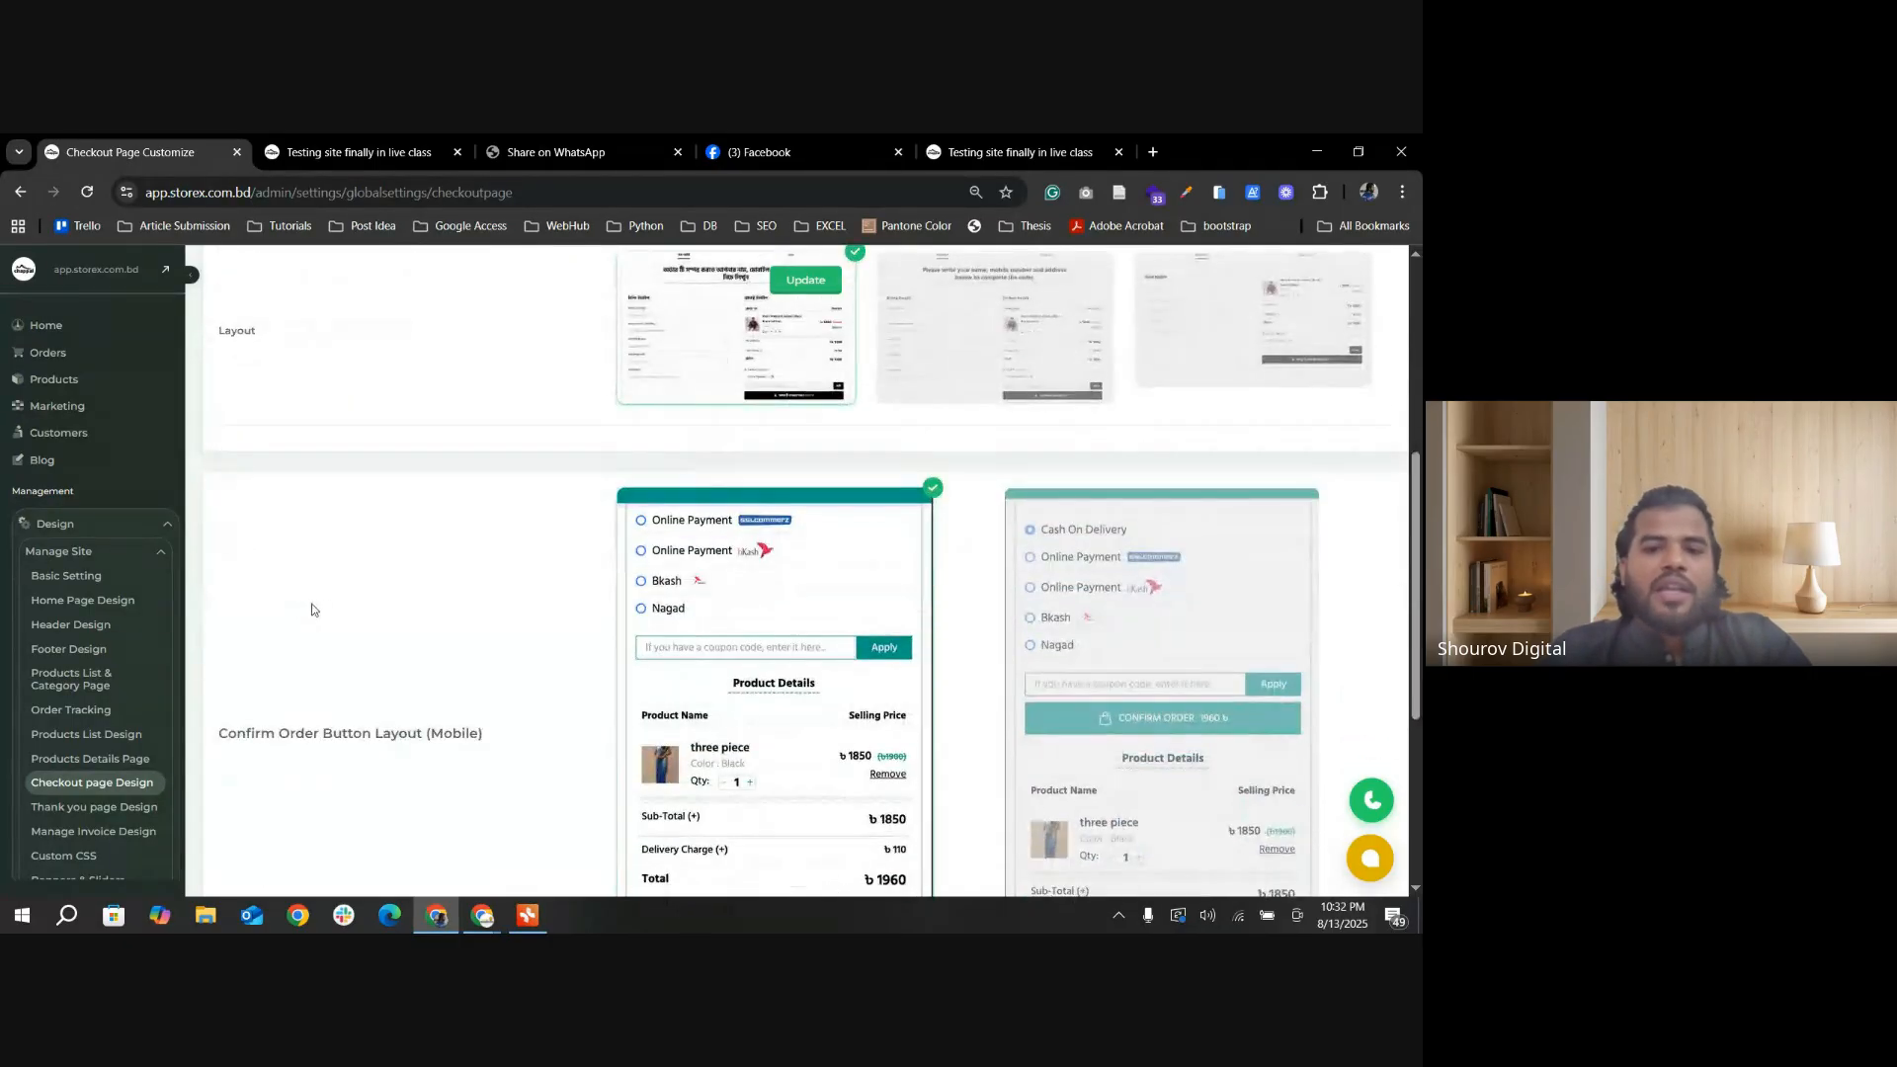
scroll(457, 589, "up", 2)
Step: Try the English and custom-text Checkout Page Language layouts, and reselect the Bangla layout
left_click(1089, 523)
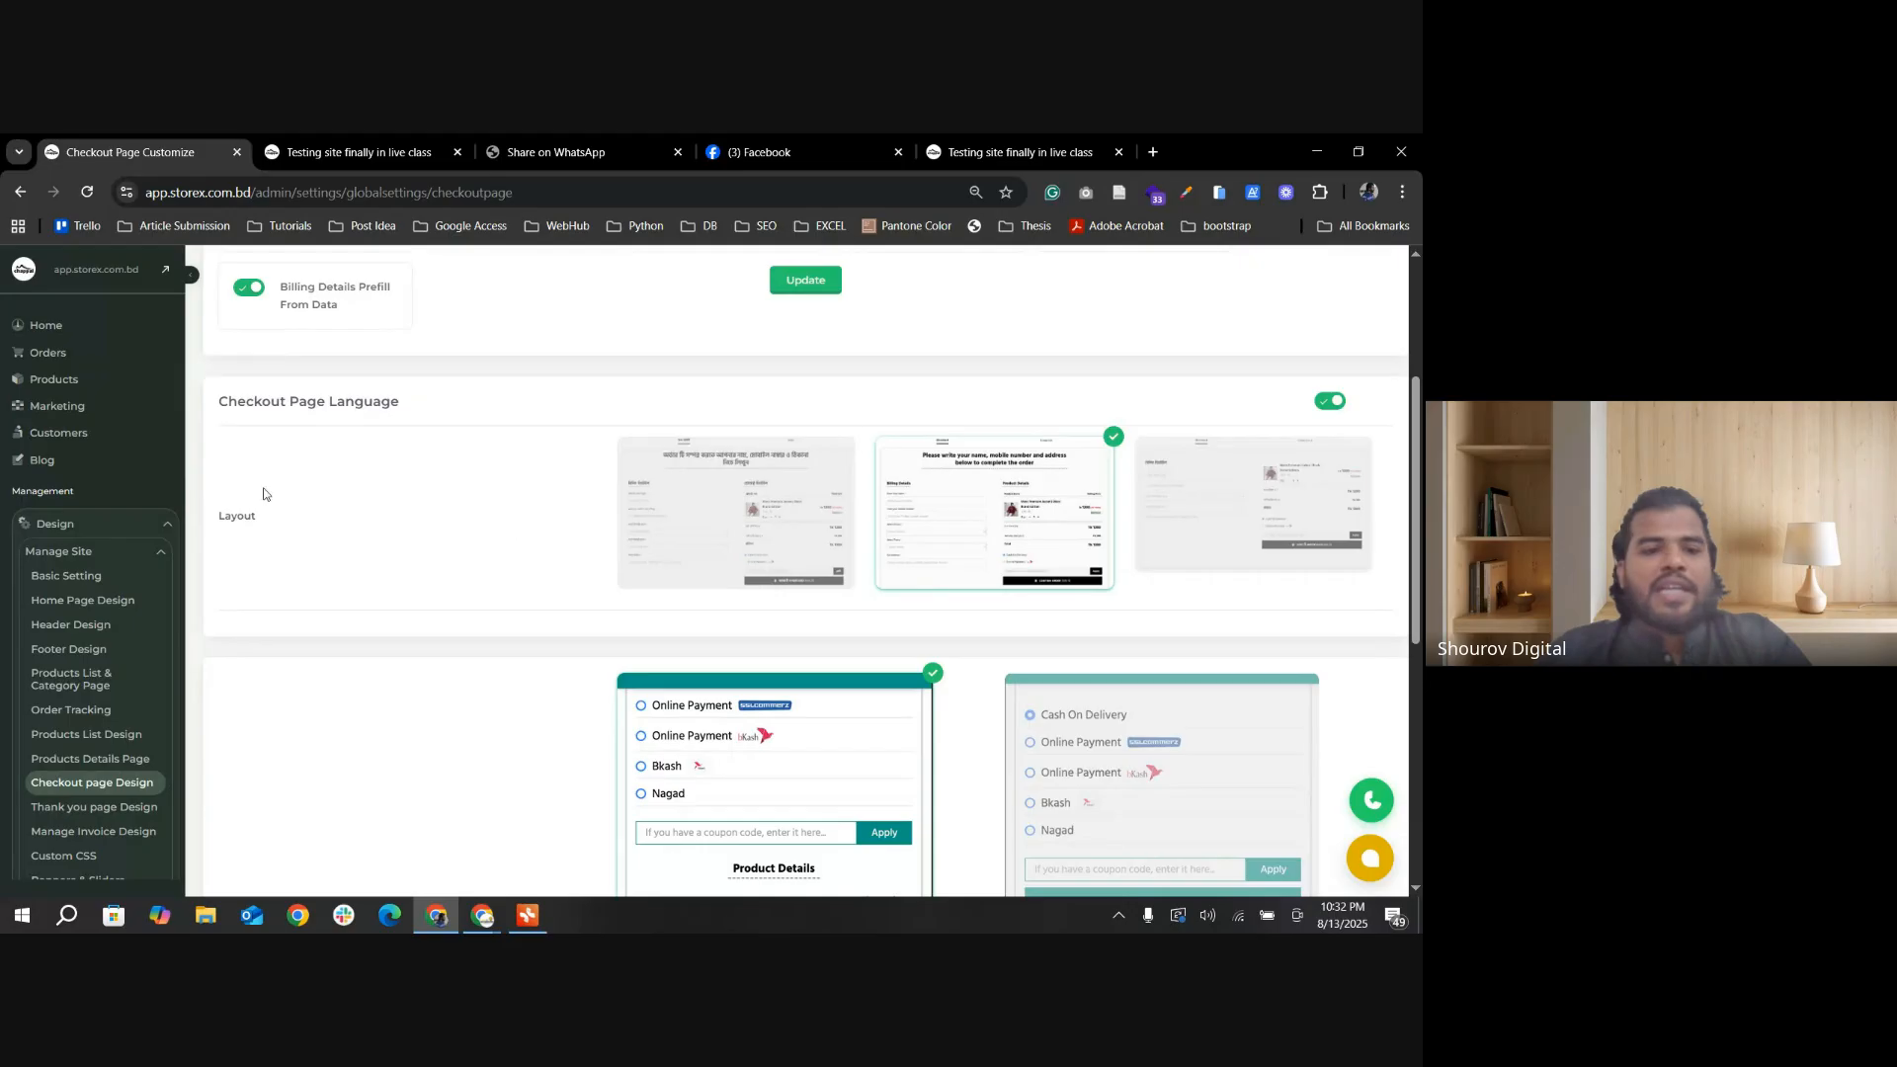
left_click(796, 538)
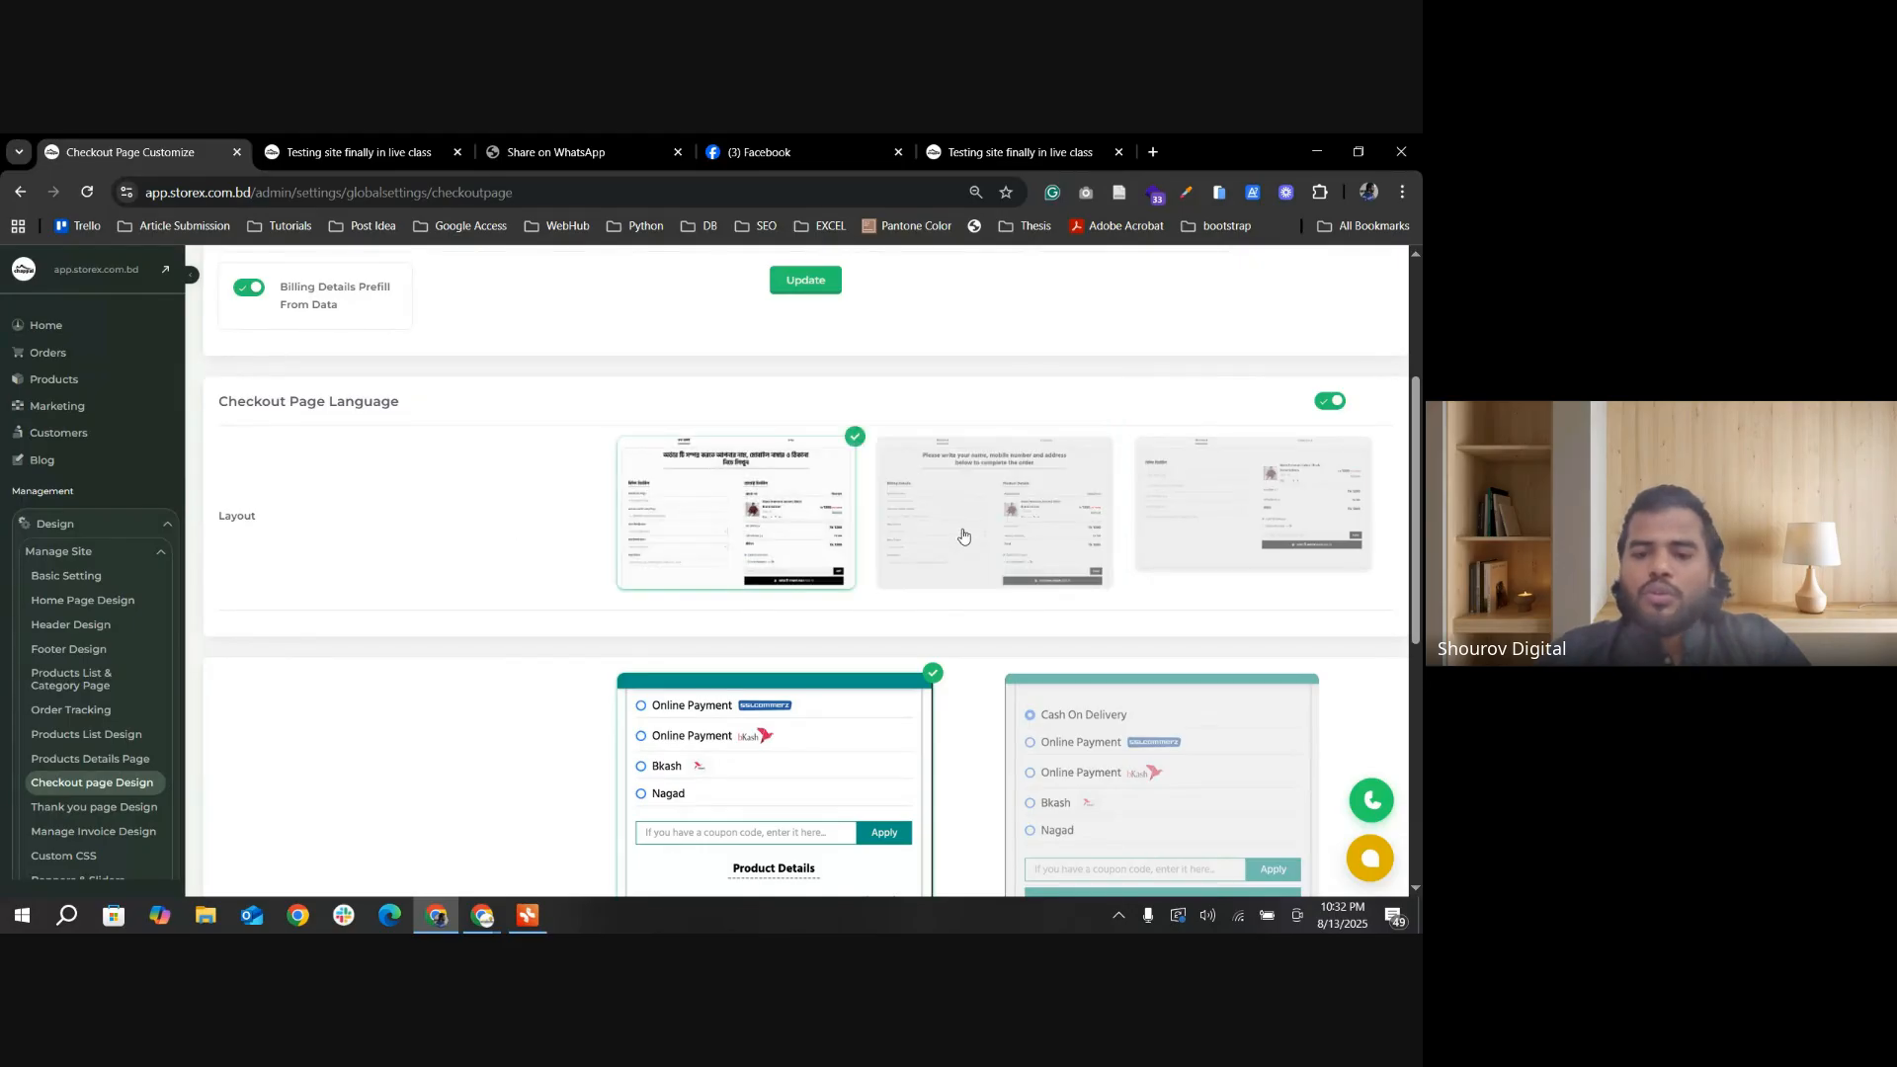
left_click(1150, 540)
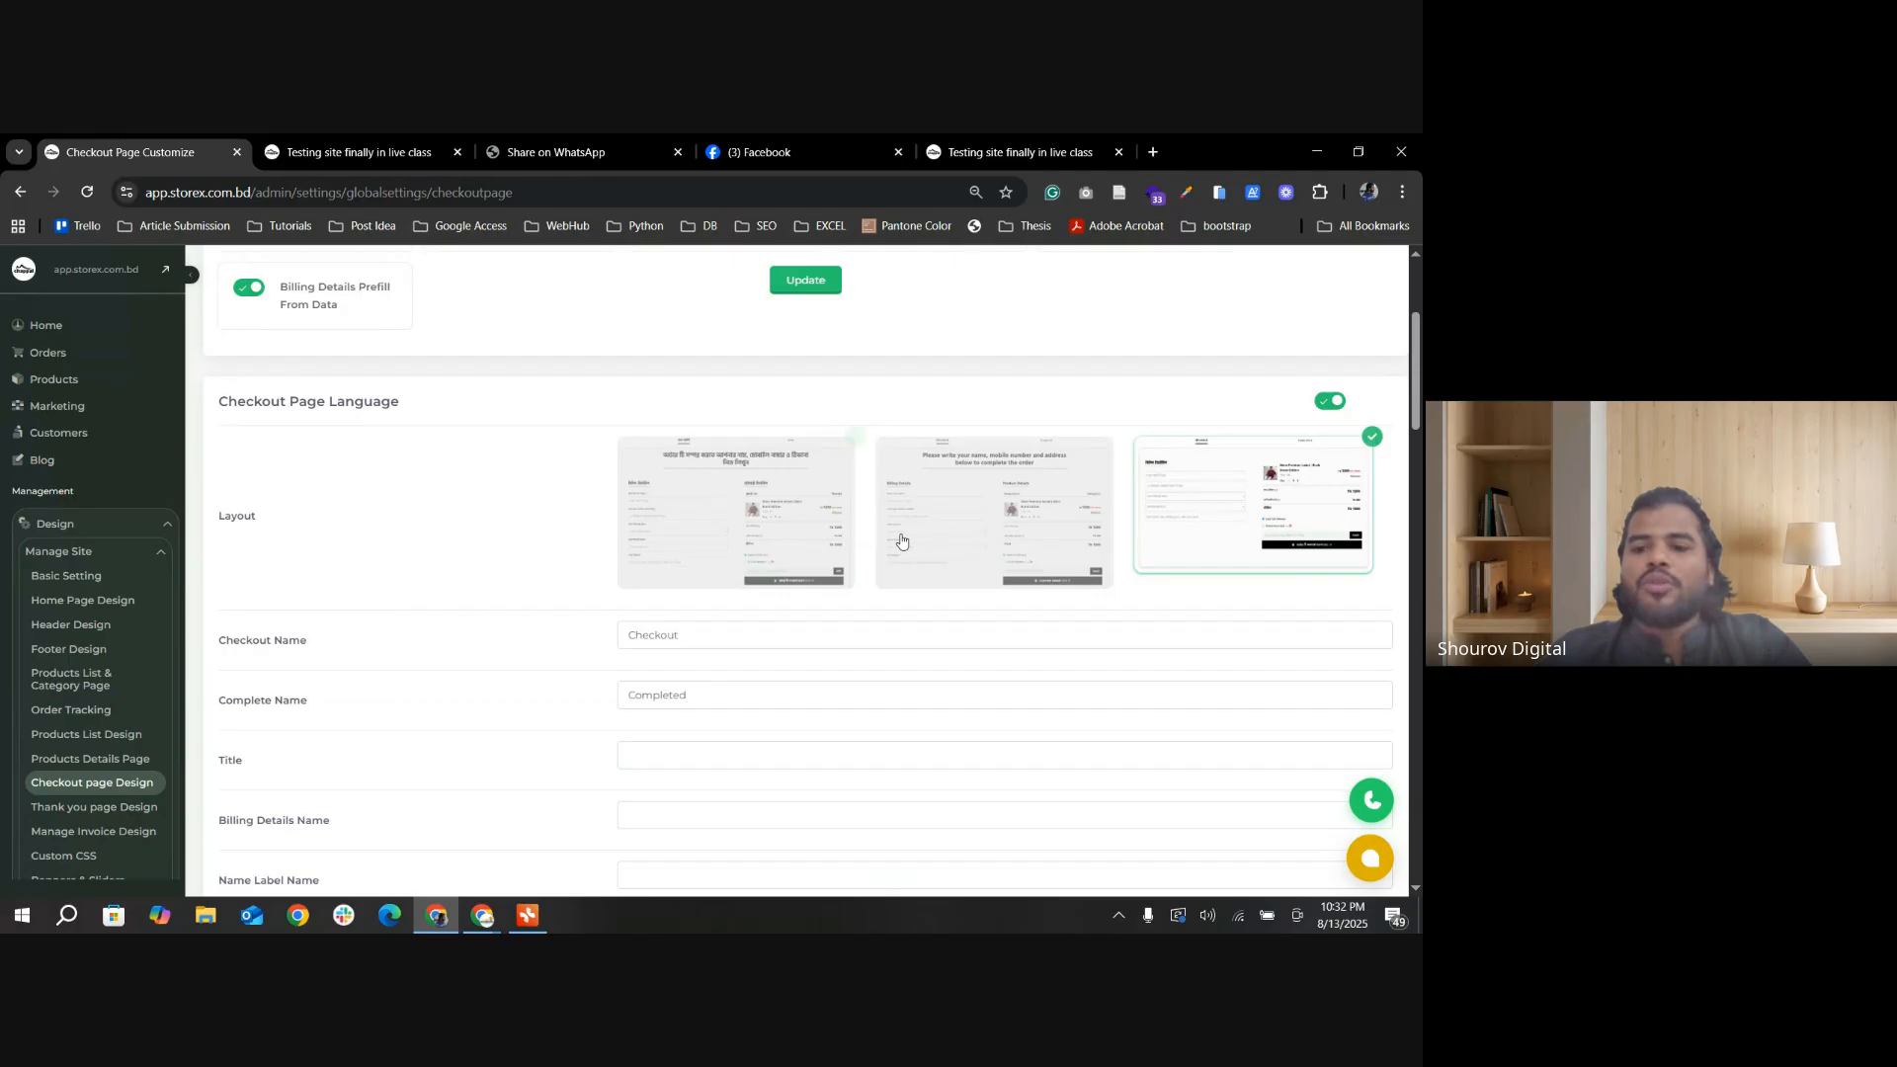
left_click(941, 542)
left_click(771, 544)
left_click(986, 531)
left_click(1190, 539)
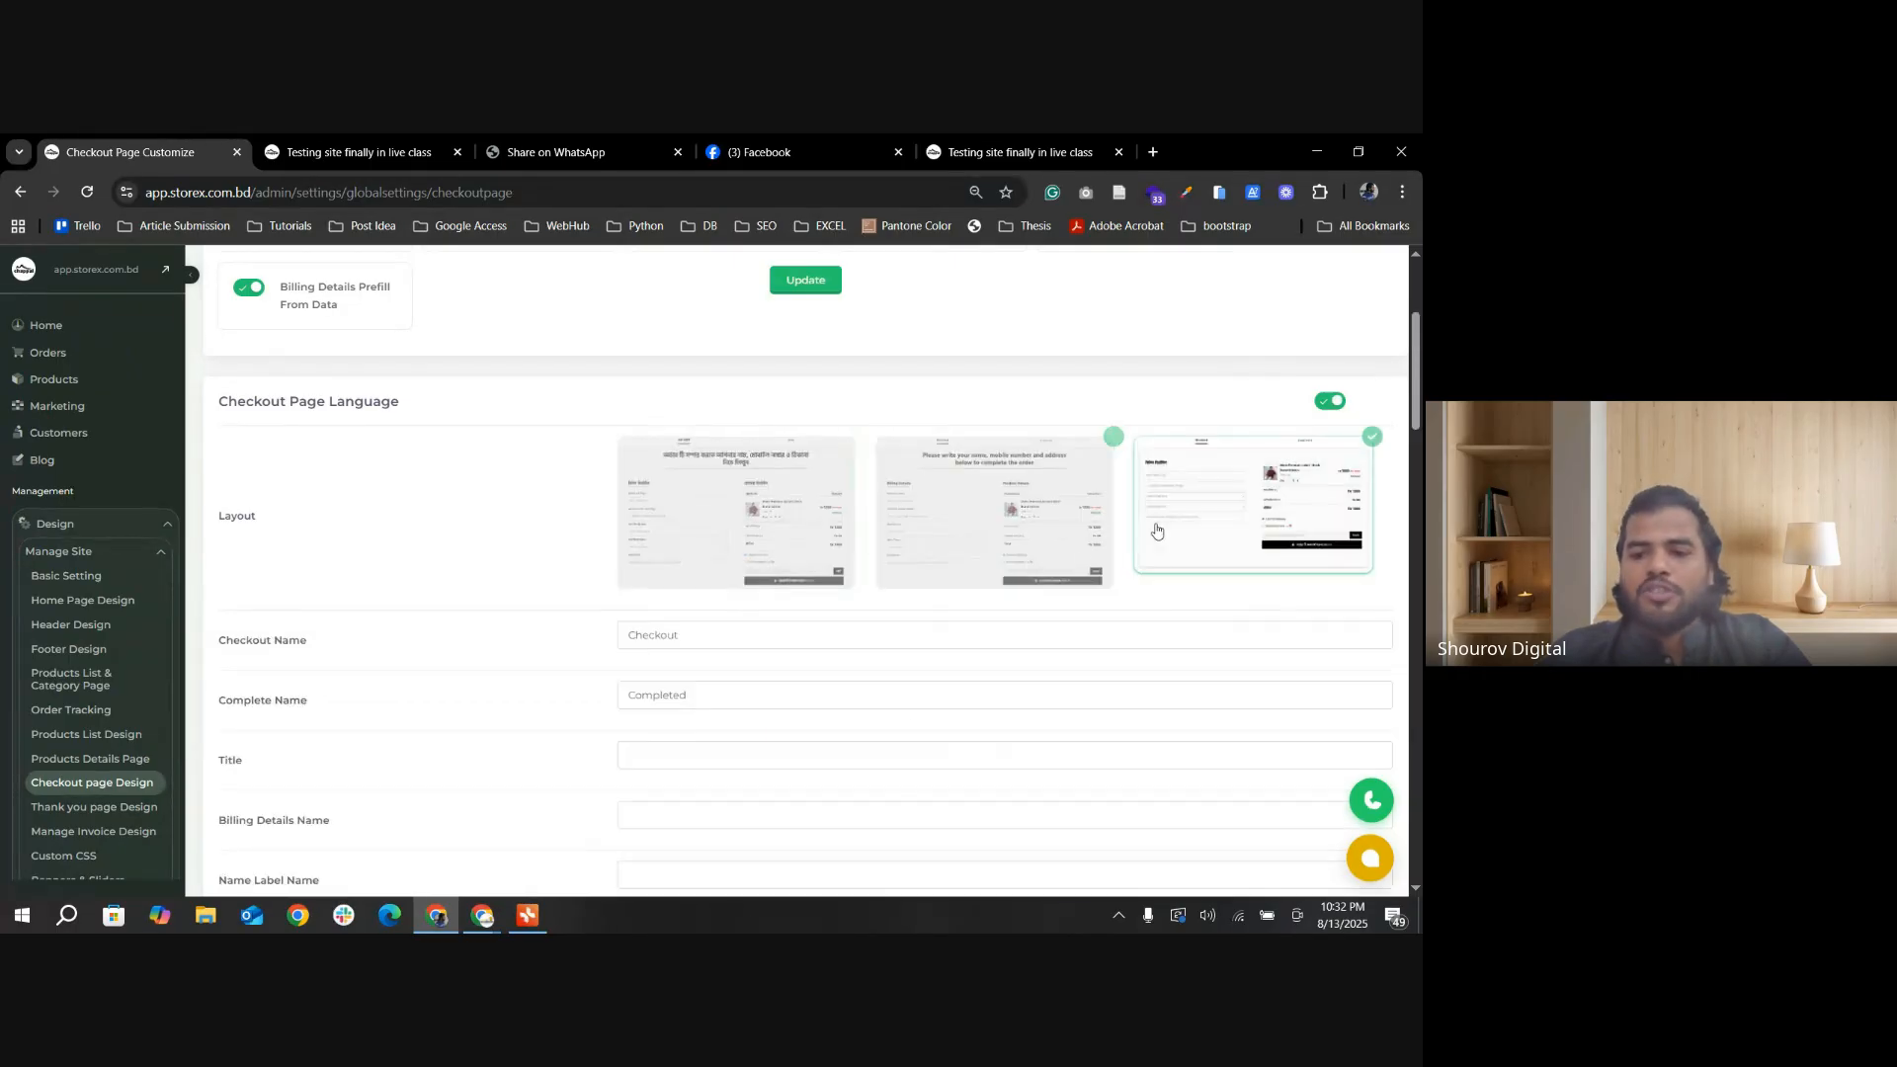
scroll(1065, 570, "down", 1)
left_click(796, 454)
Step: Try the mobile Confirm Order Button layout with the button above the product details, and reselect the one with it below the total
scroll(751, 524, "down", 2)
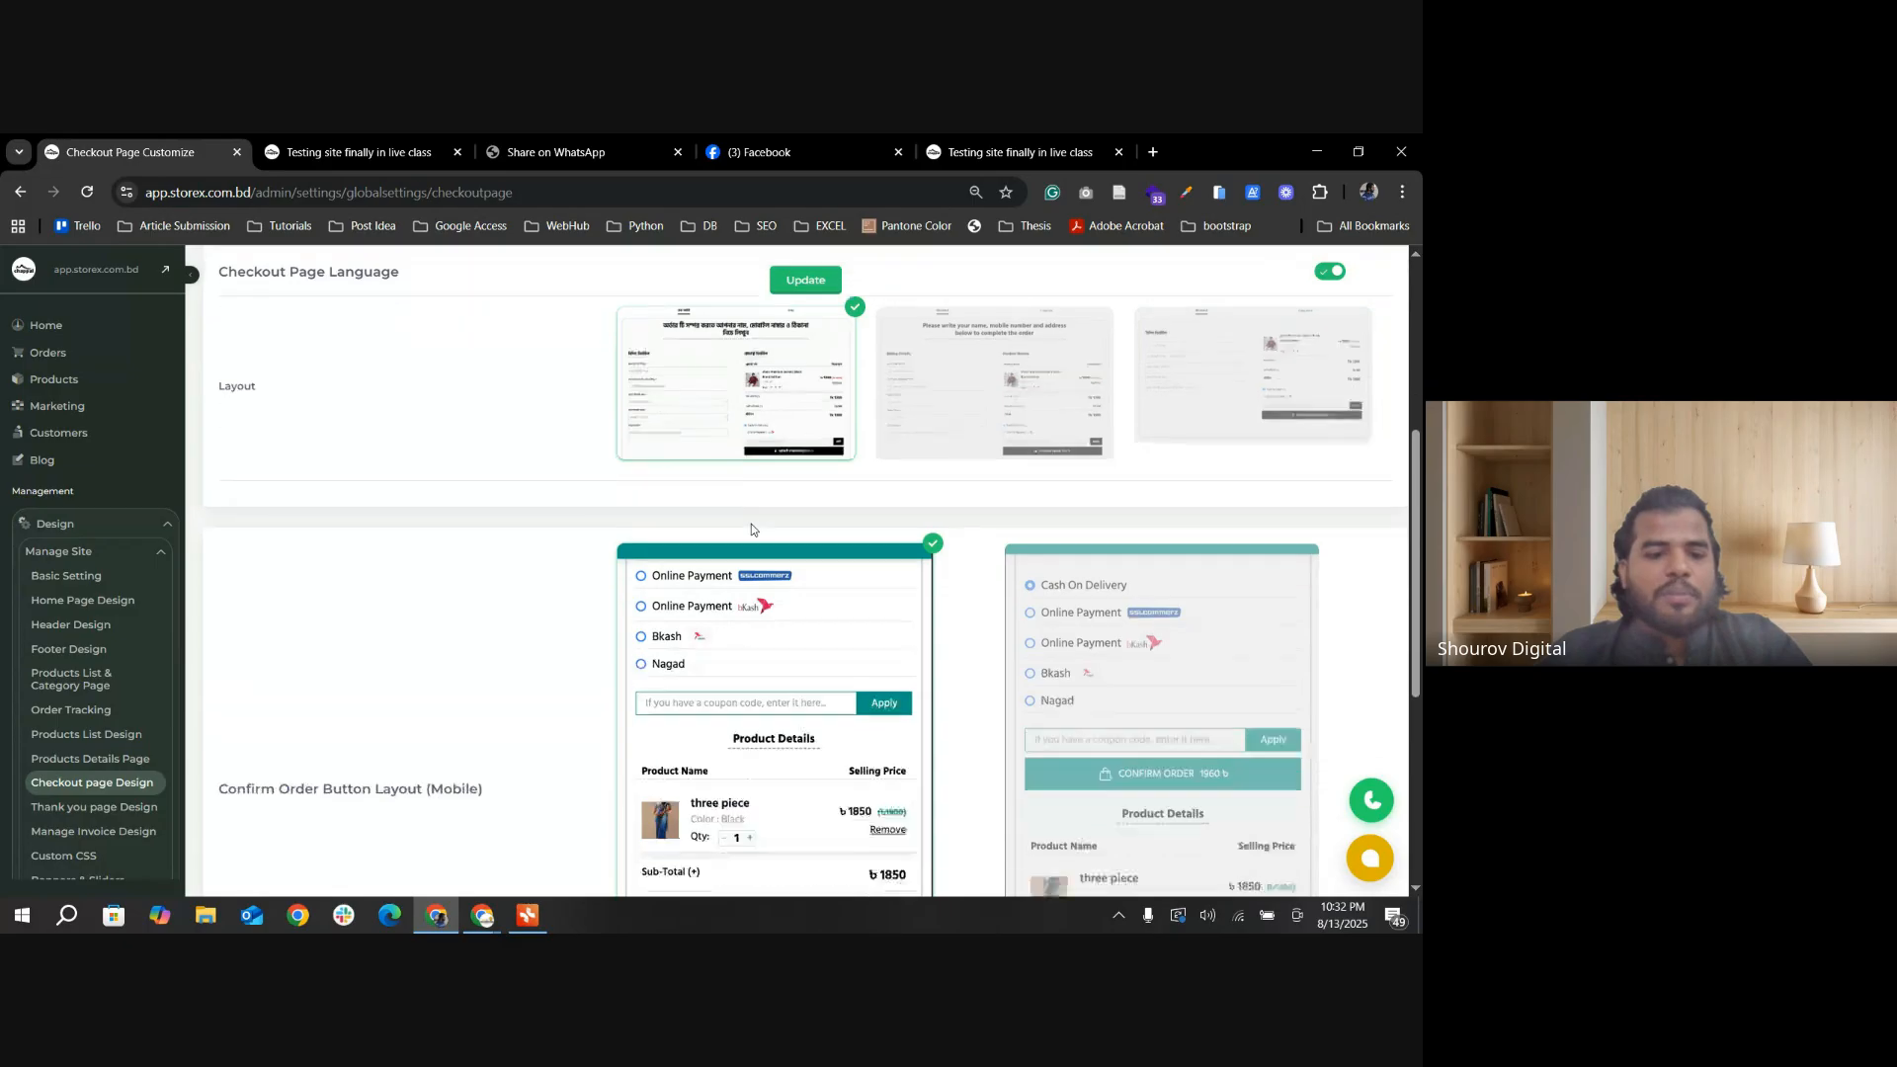
left_click_drag(215, 647, 508, 642)
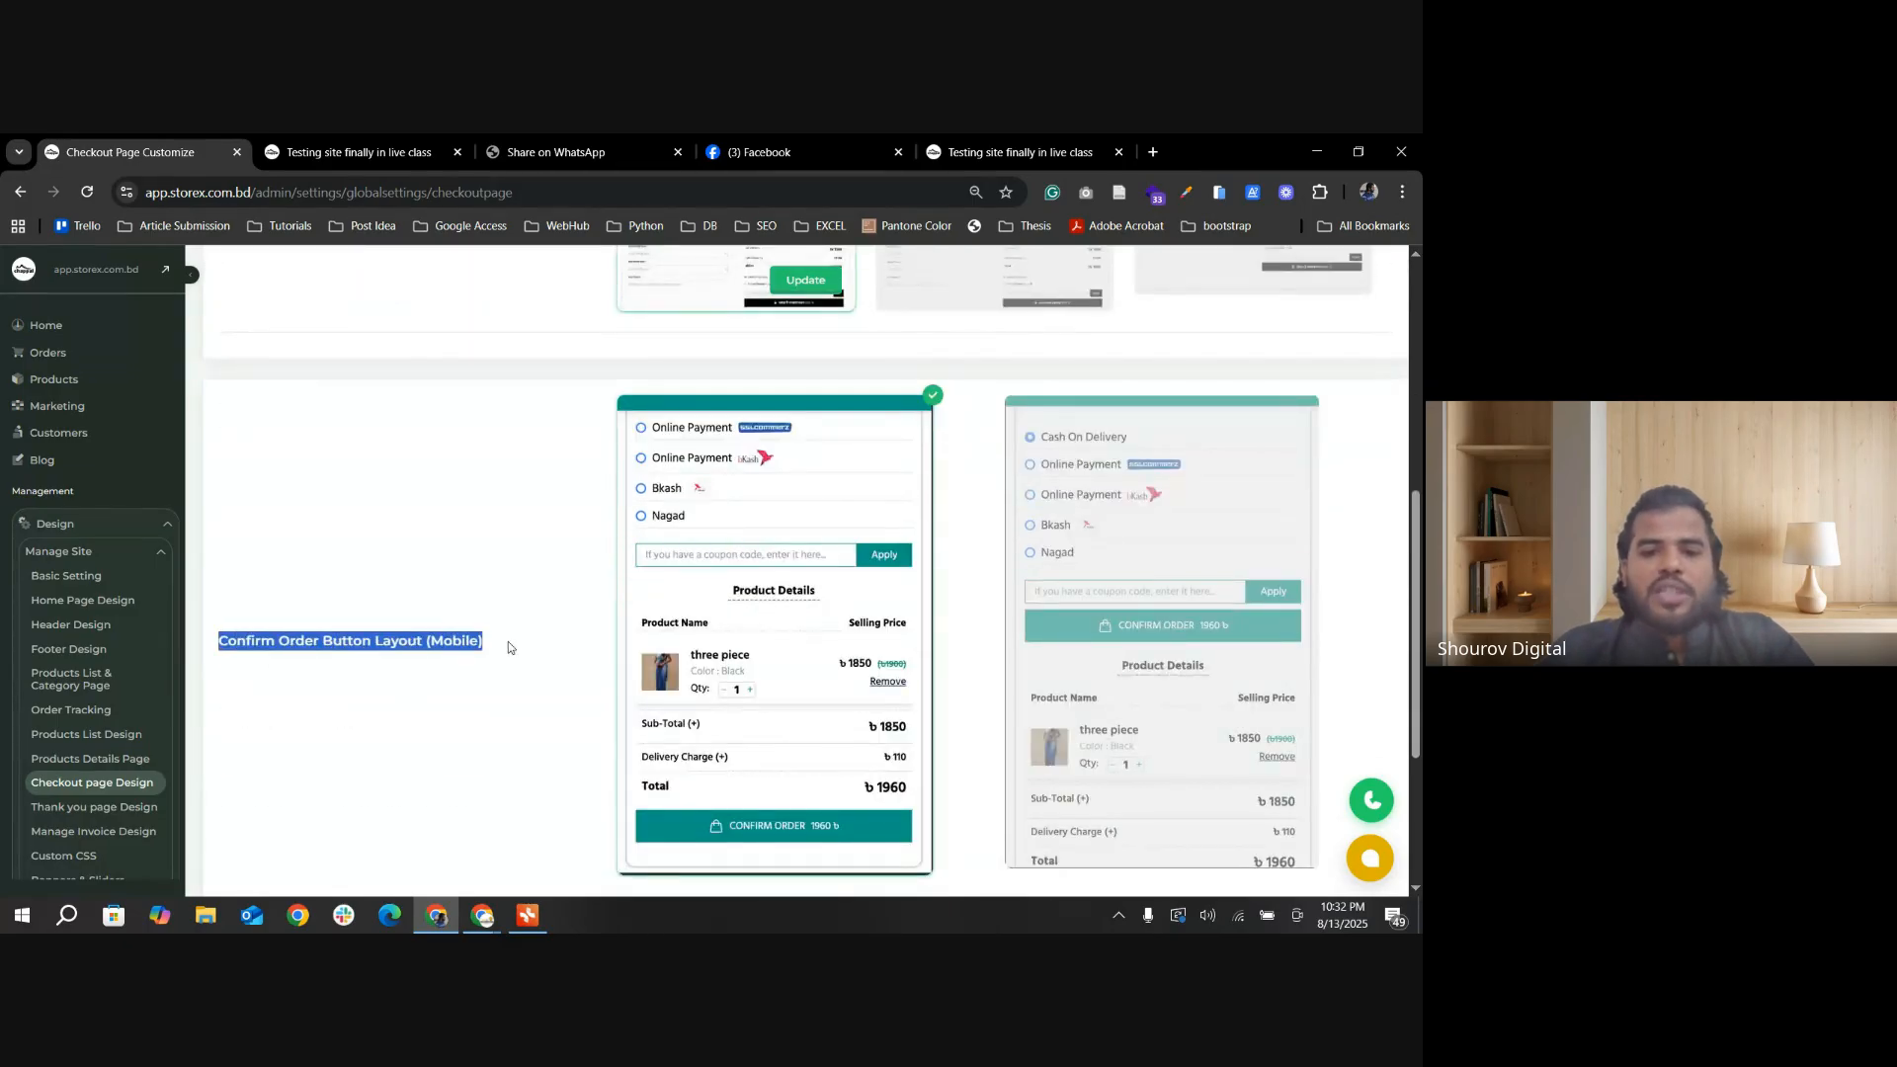
left_click(674, 634)
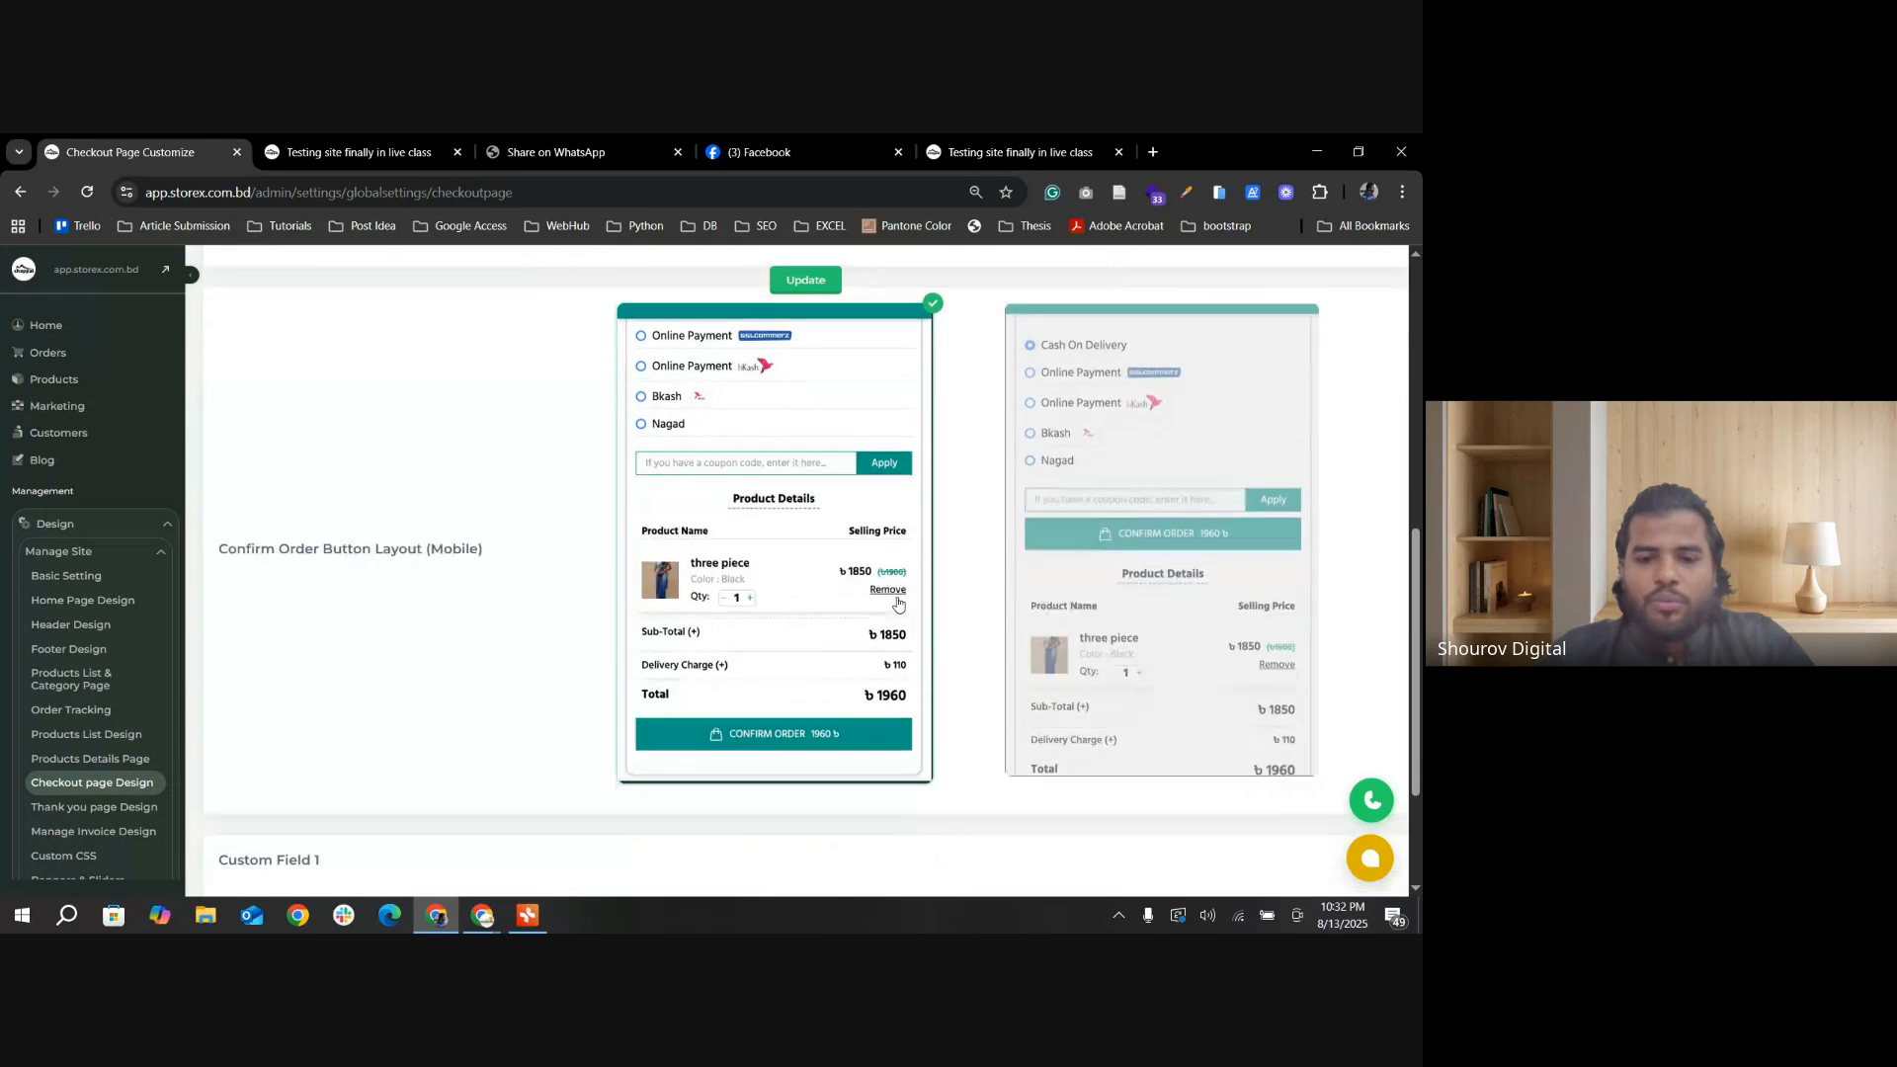
scroll(840, 600, "down", 1)
left_click(1153, 637)
left_click(746, 616)
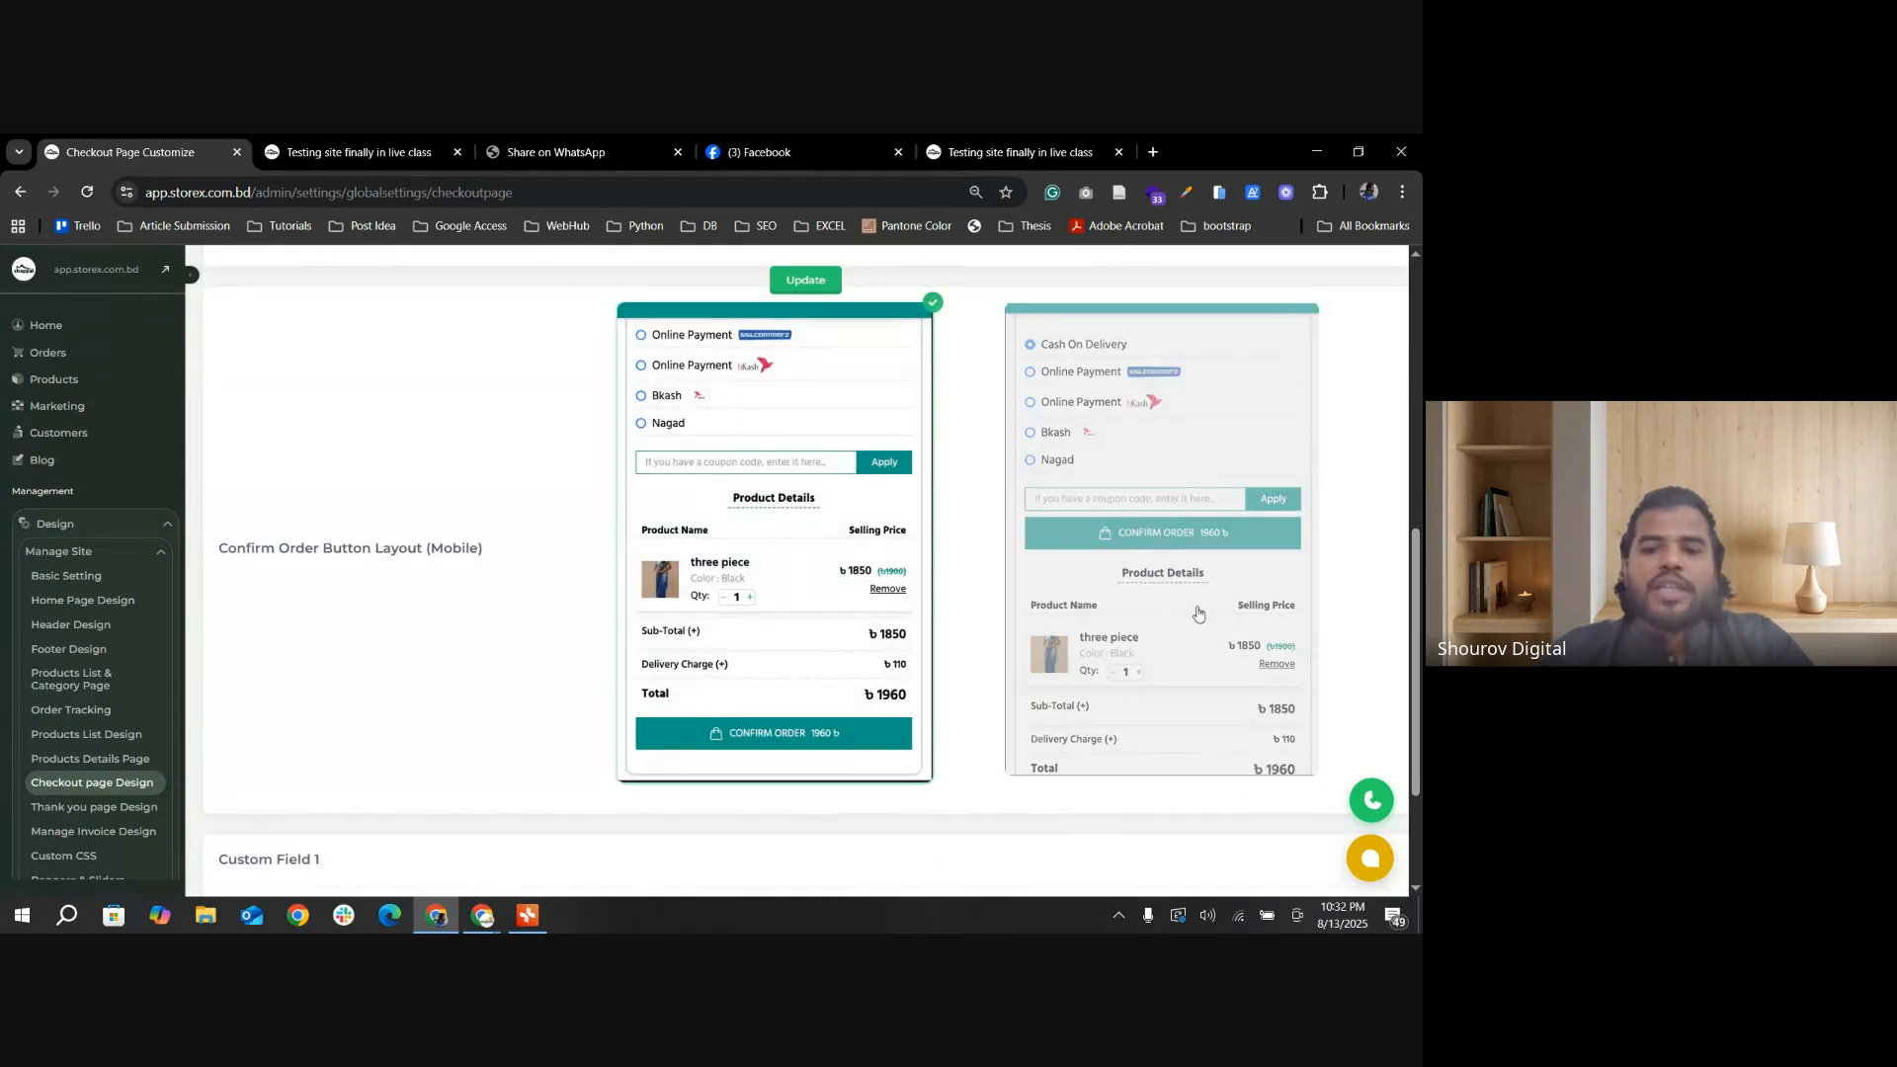
Step: Enable Custom Field 1, try its Is Required option, and disable the field again
scroll(1186, 615, "down", 2)
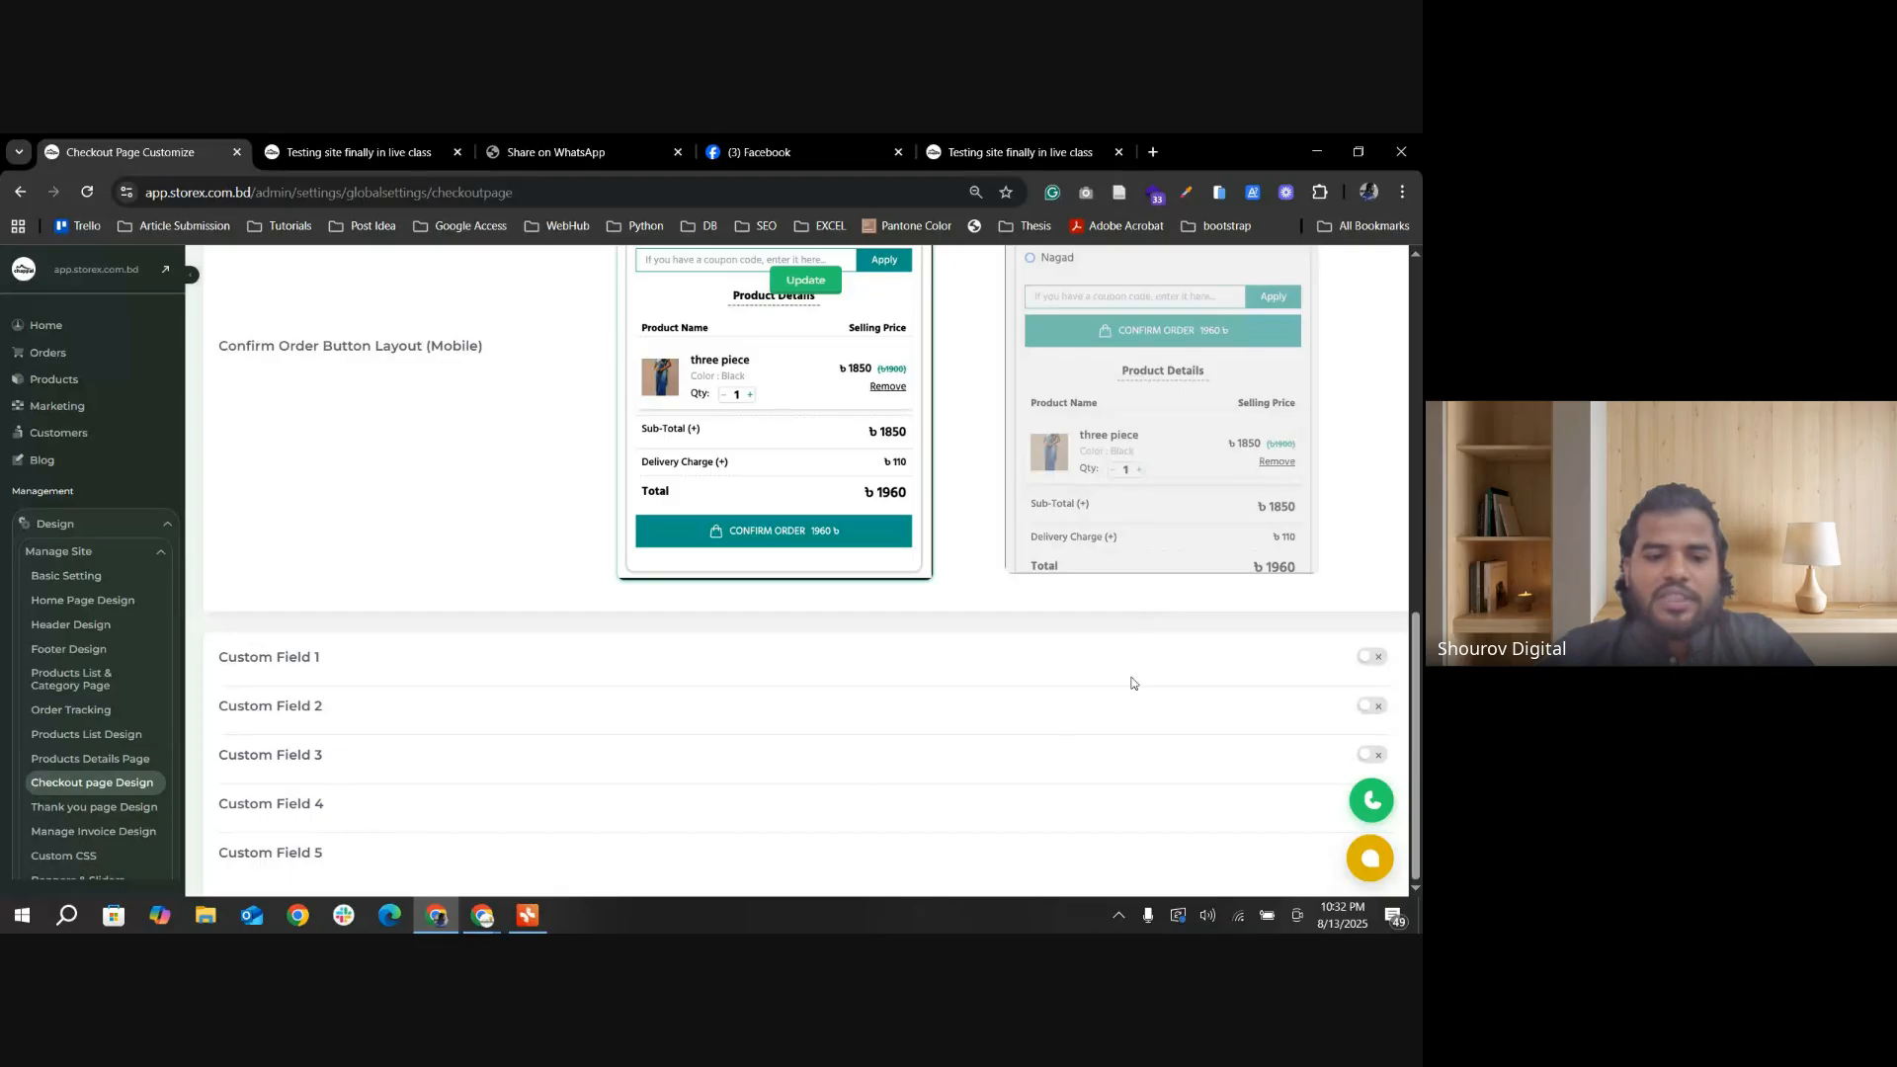
left_click(1372, 657)
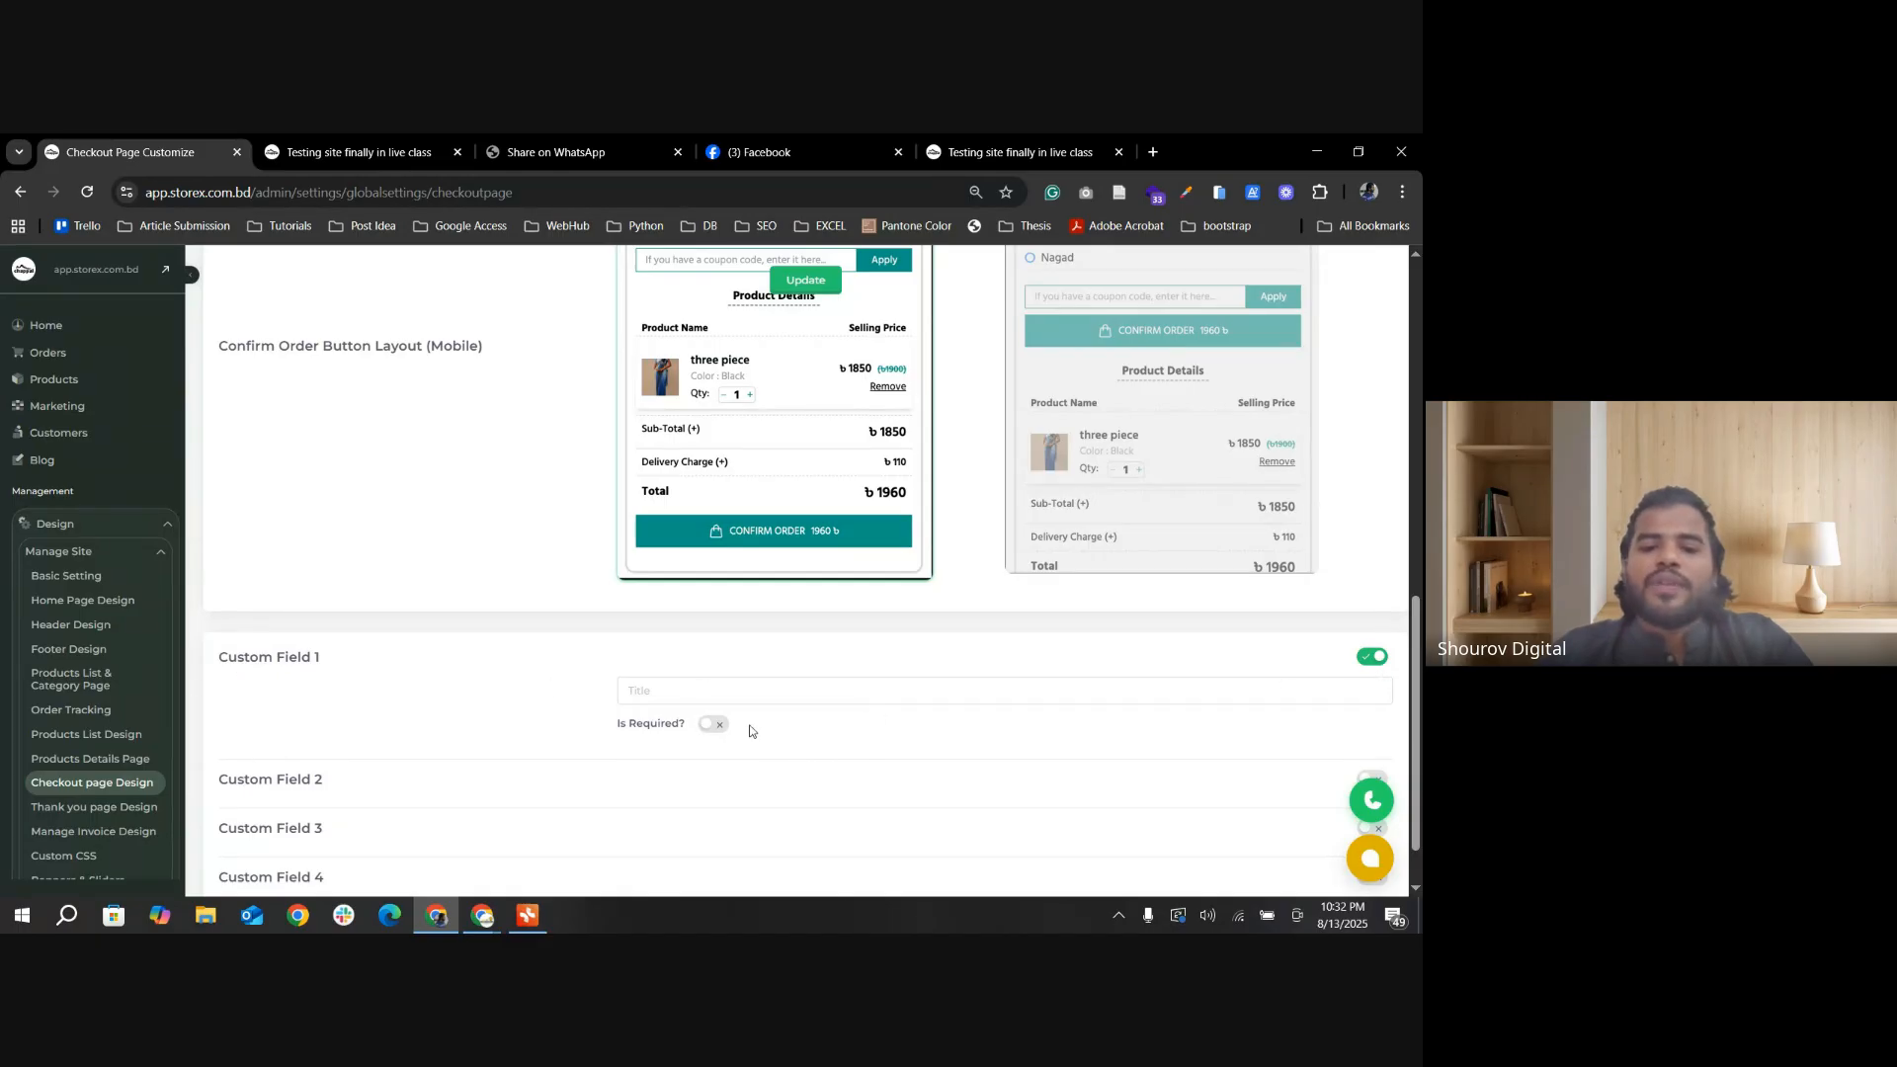
left_click(707, 726)
left_click(710, 728)
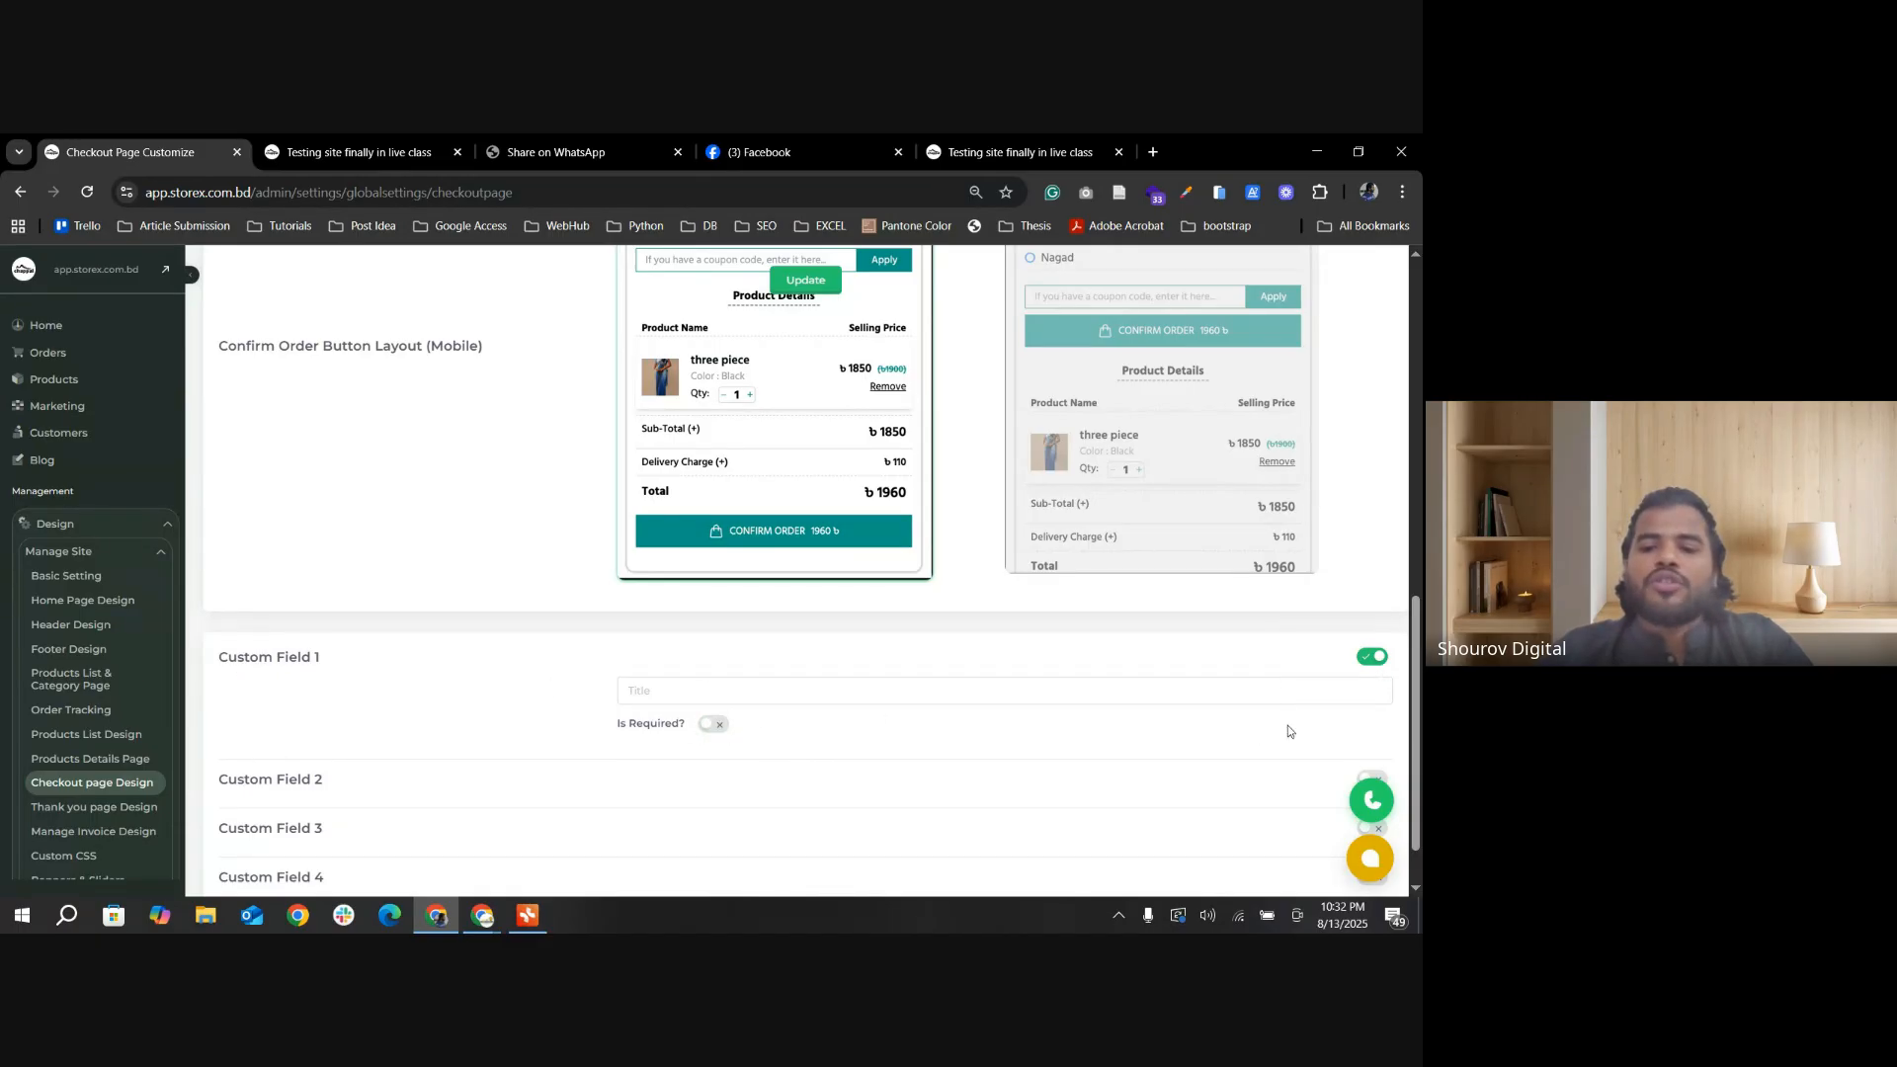
left_click(1373, 660)
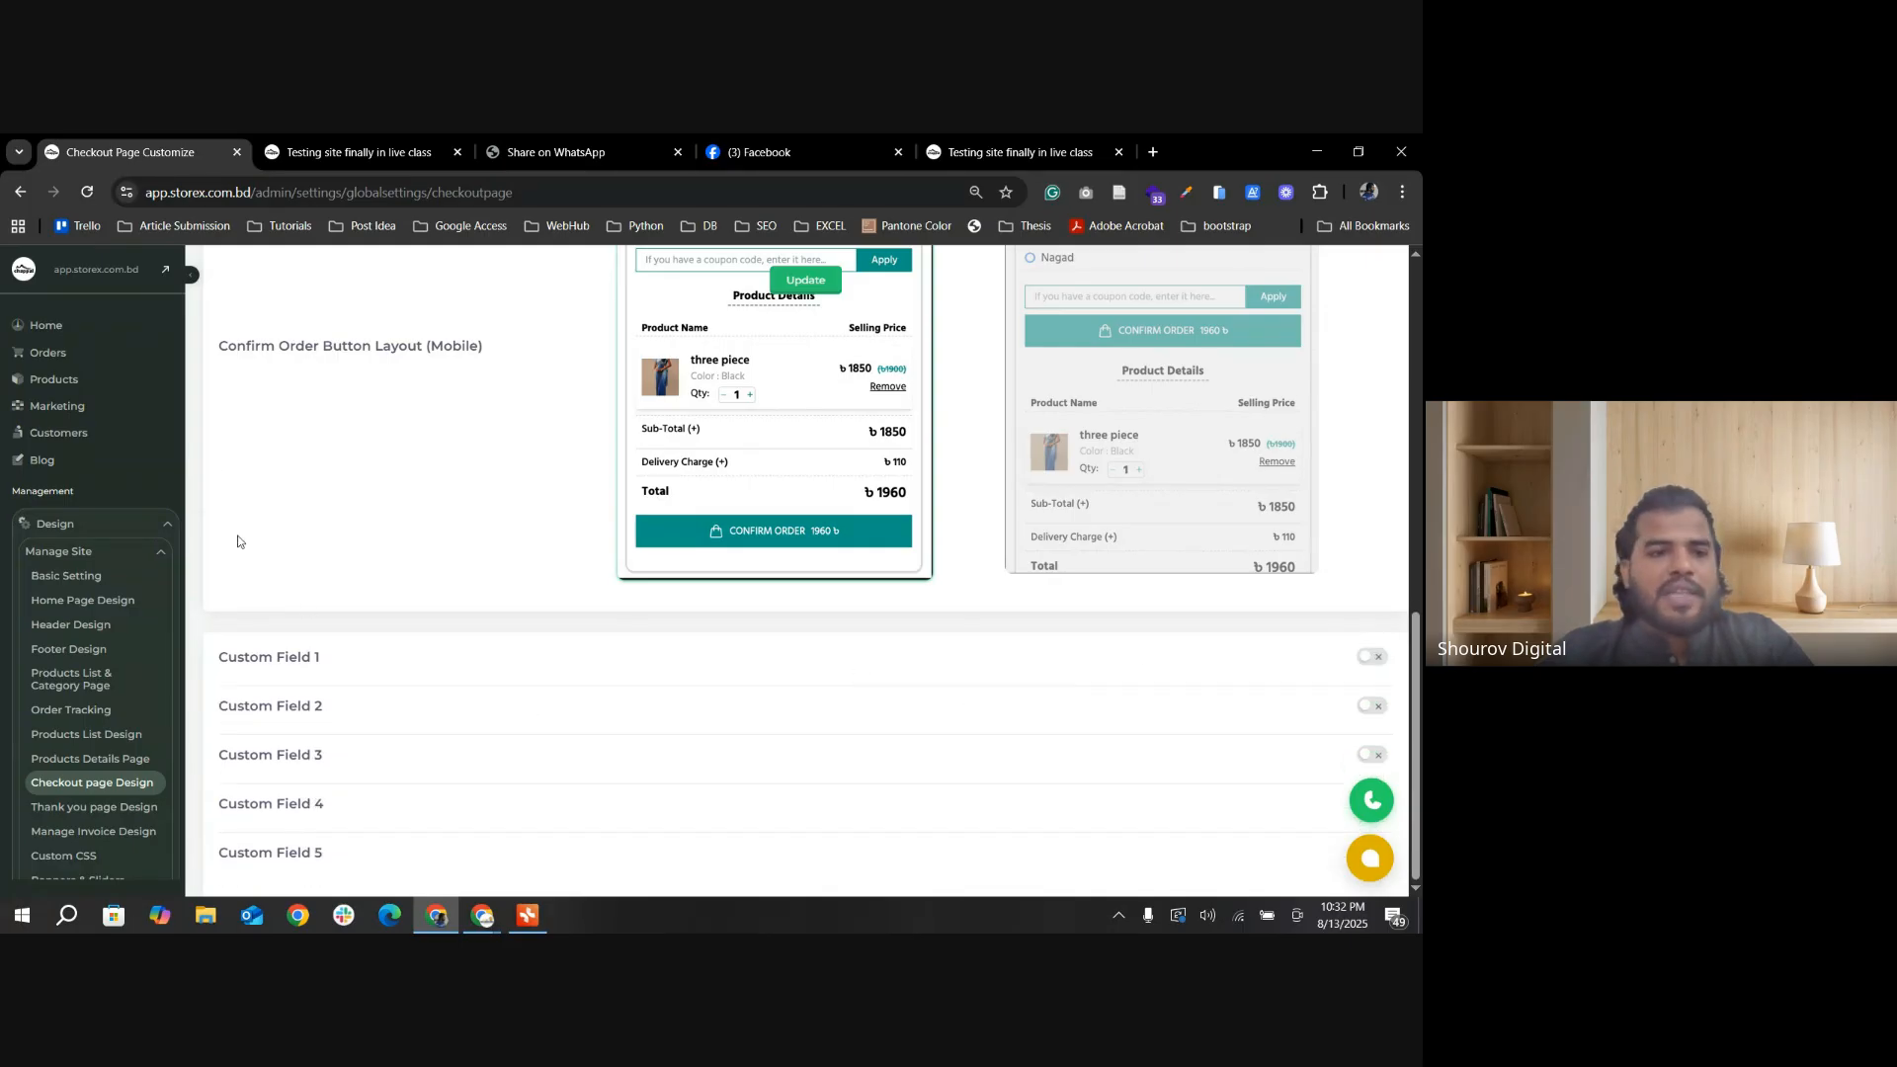
Step: Review the Checkout Page Customize sections from the custom fields back up to the page settings
scroll(414, 547, "up", 6)
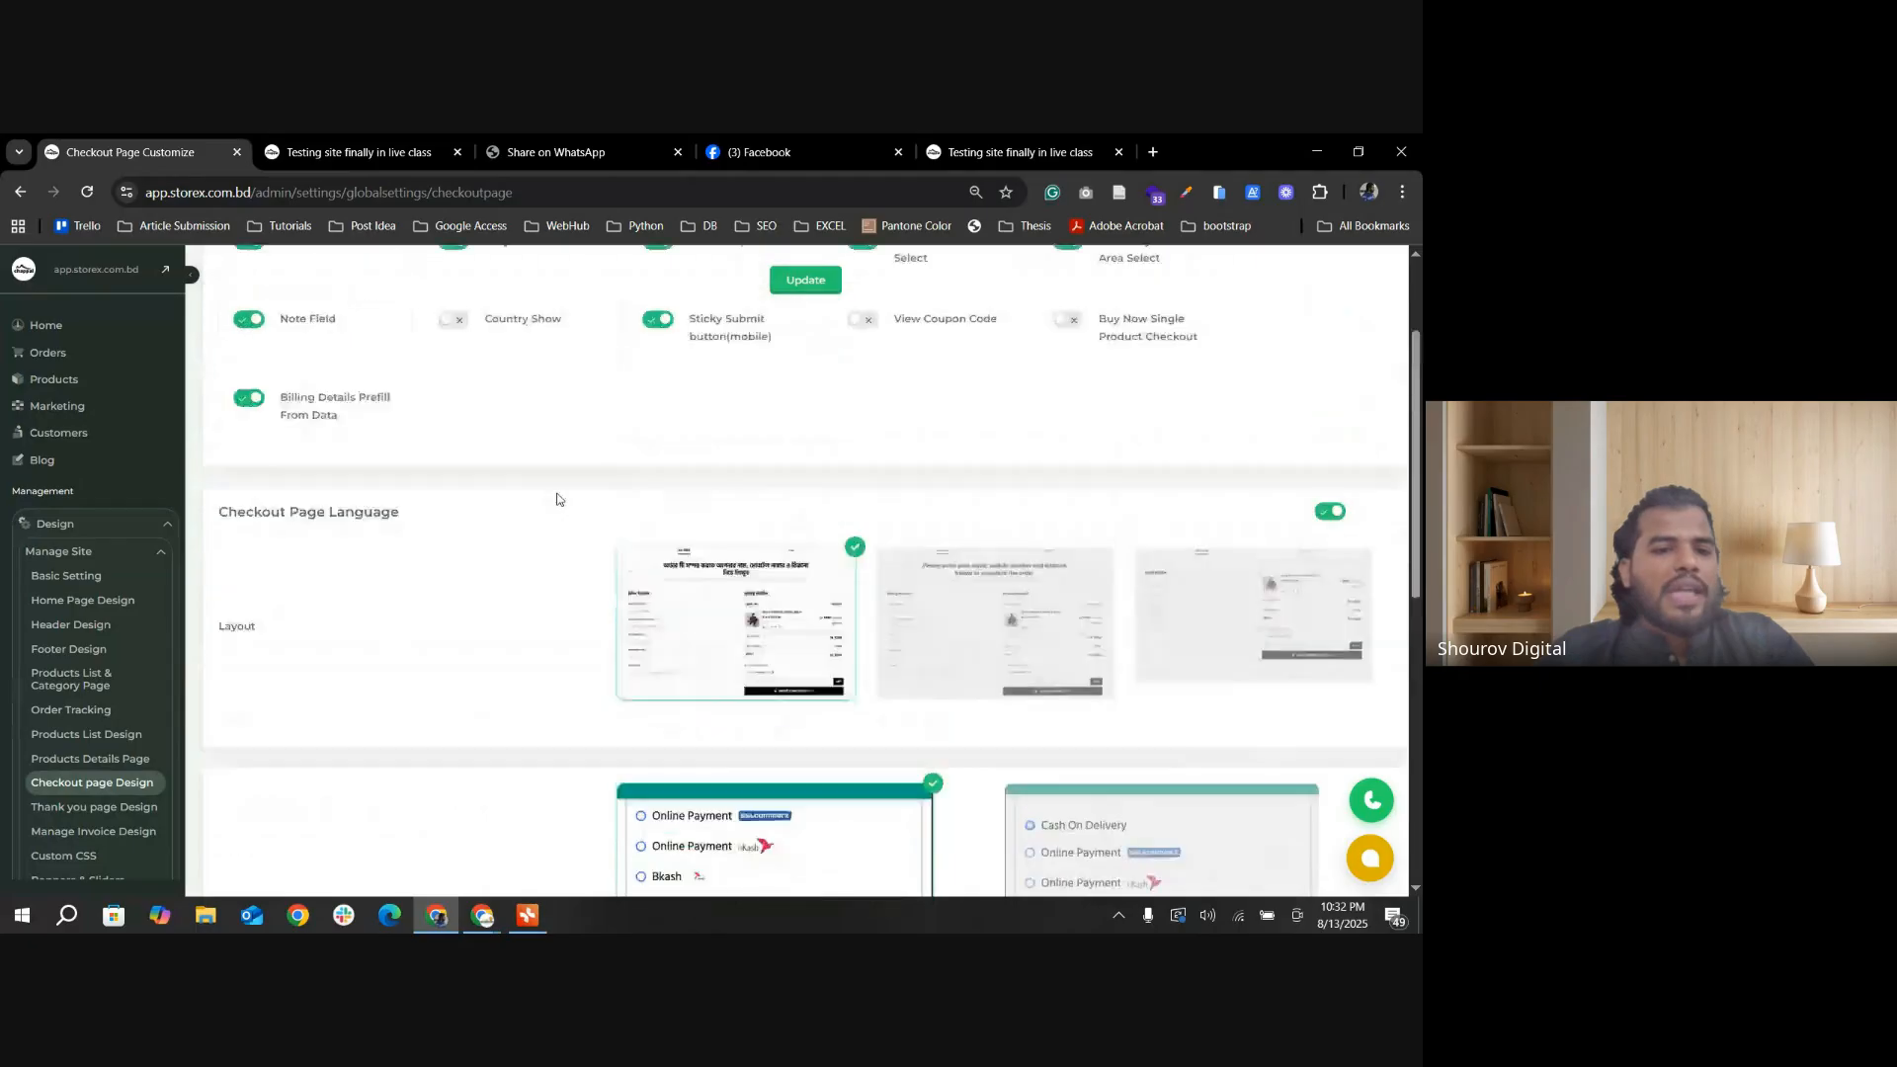
scroll(414, 546, "down", 6)
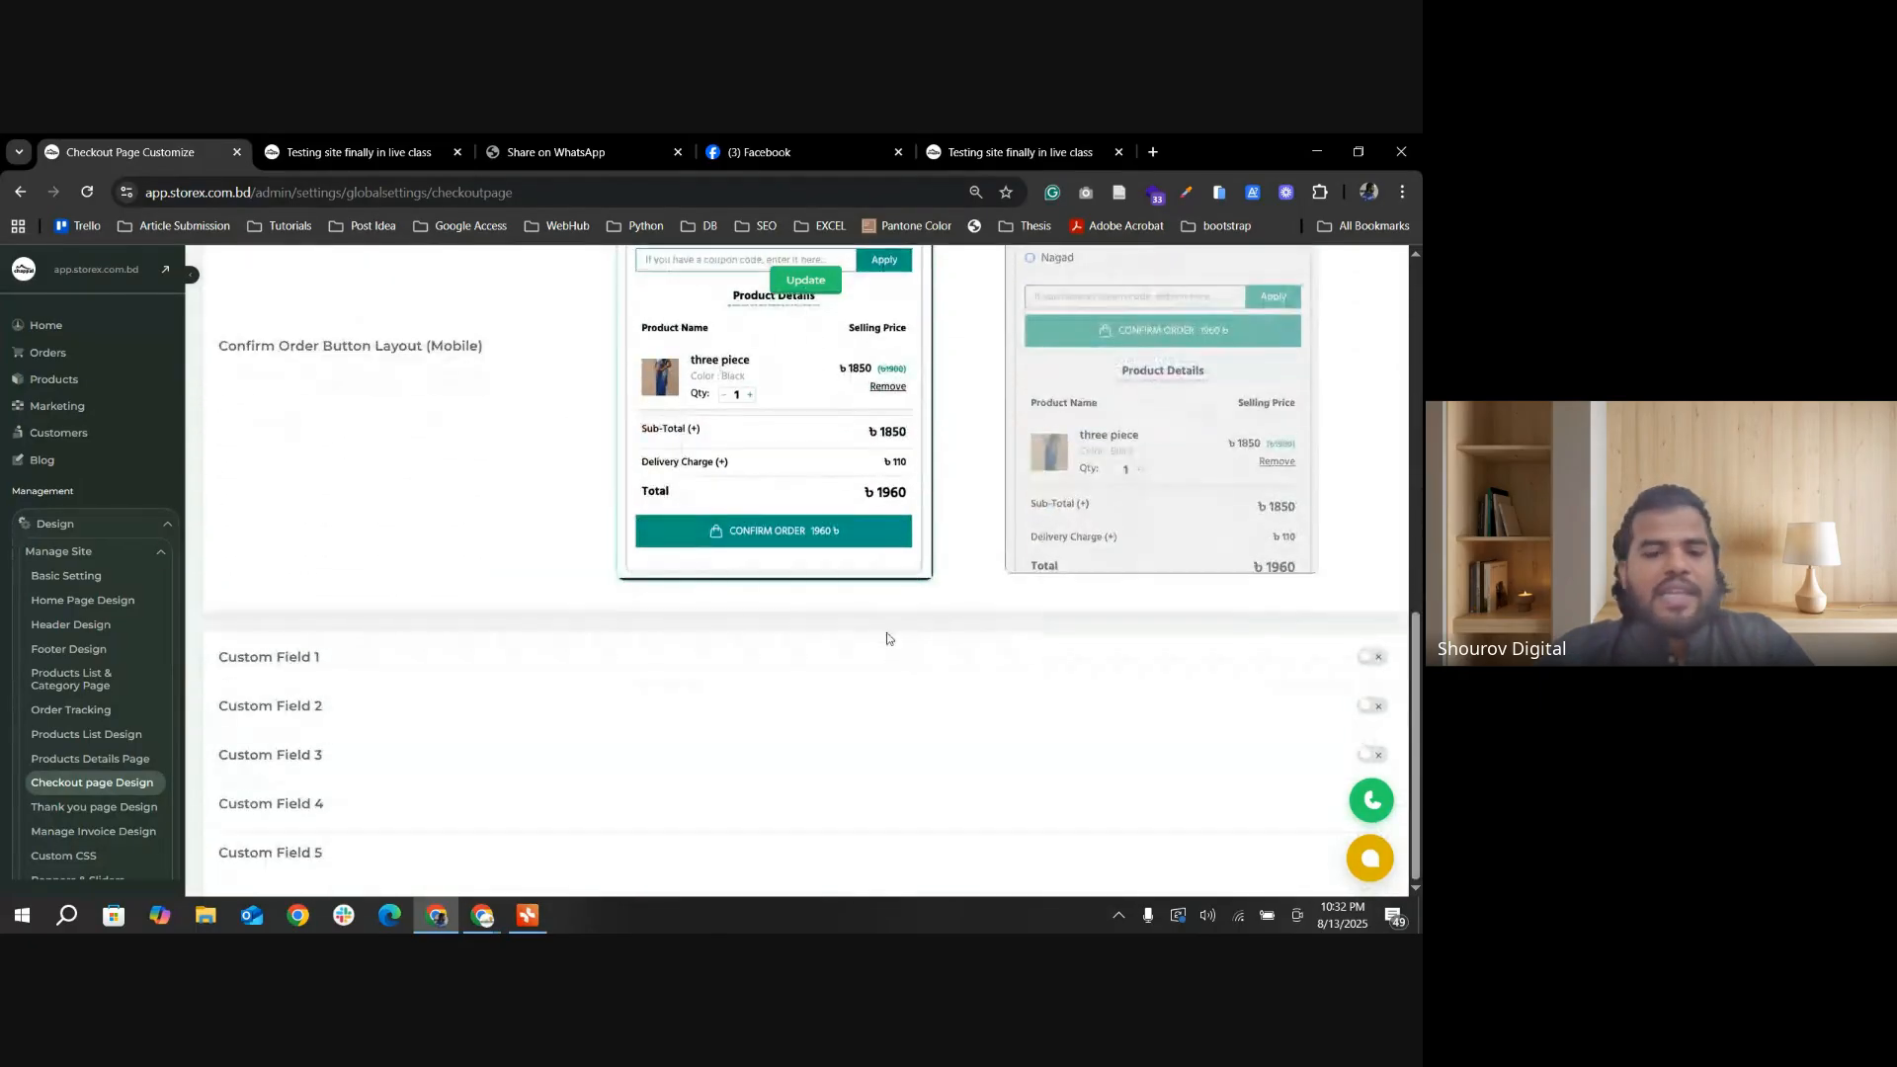
scroll(880, 636, "up", 8)
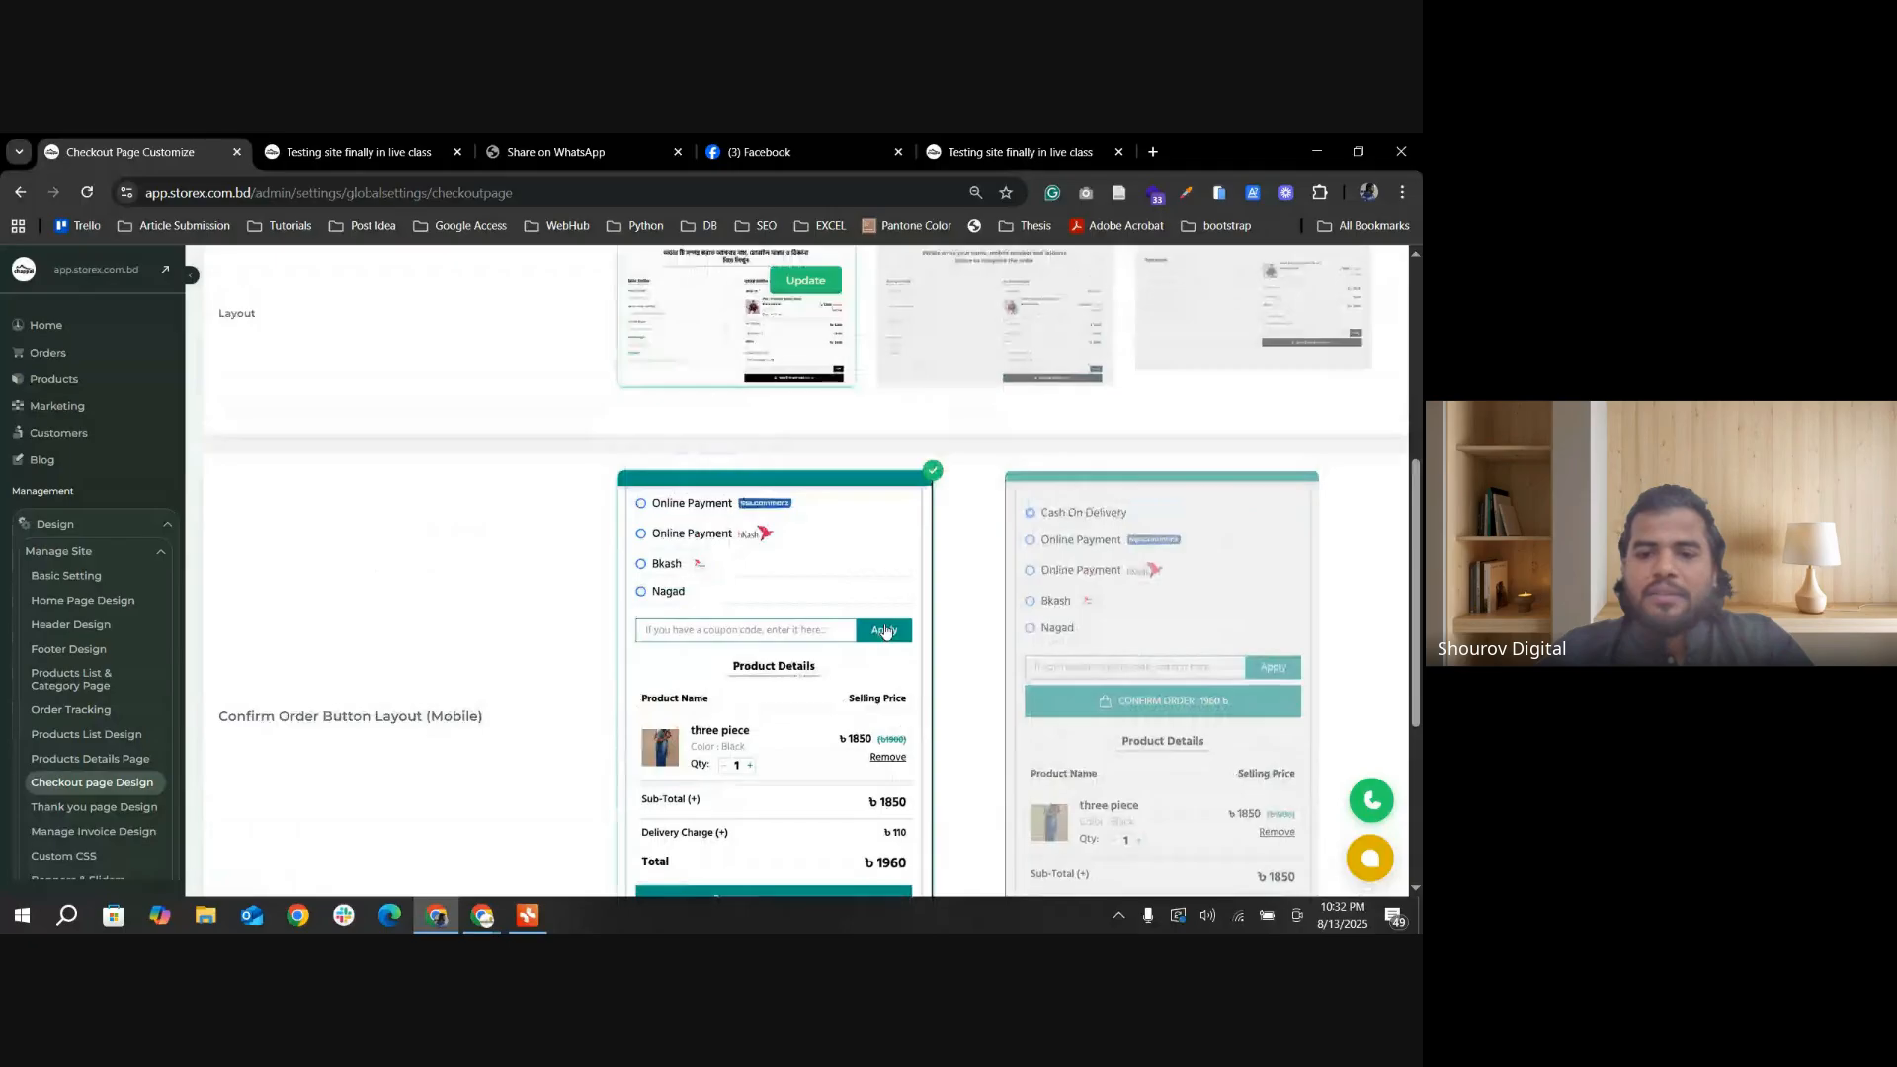
scroll(809, 572, "down", 3)
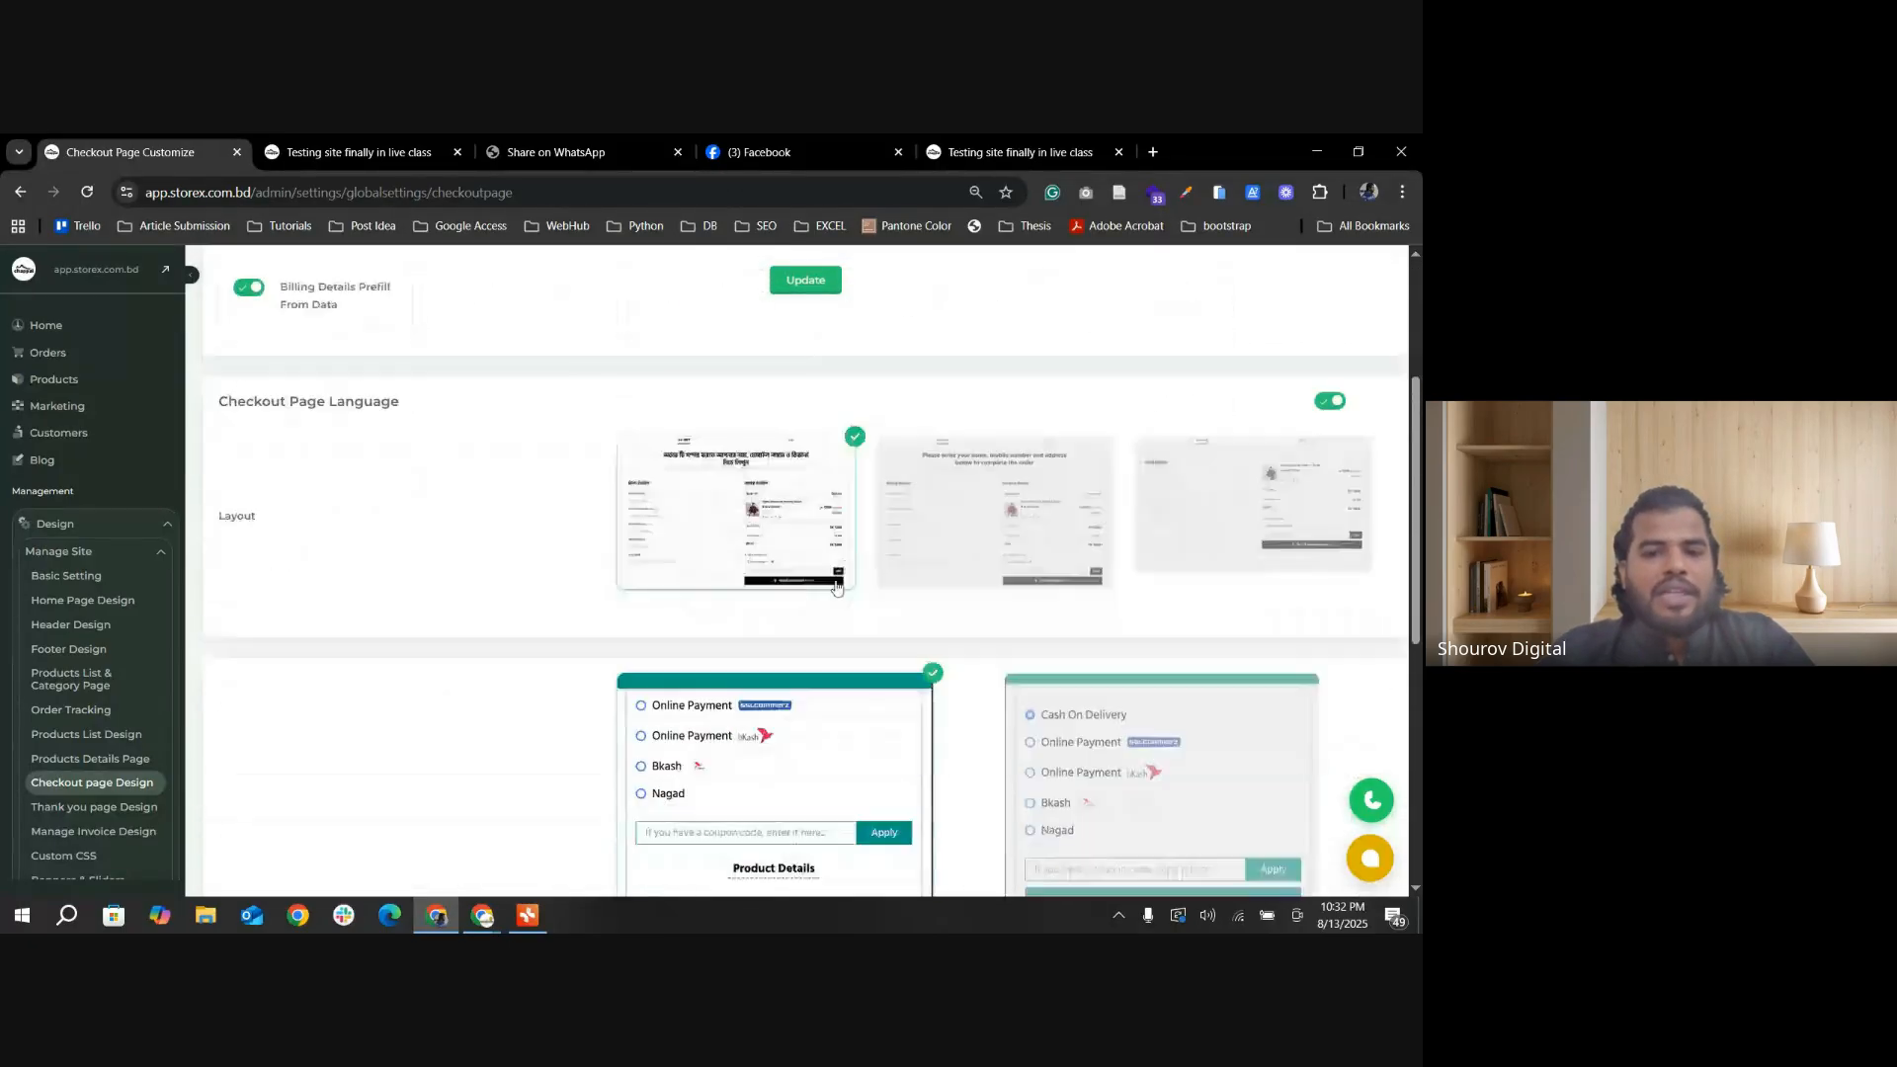
scroll(592, 465, "up", 3)
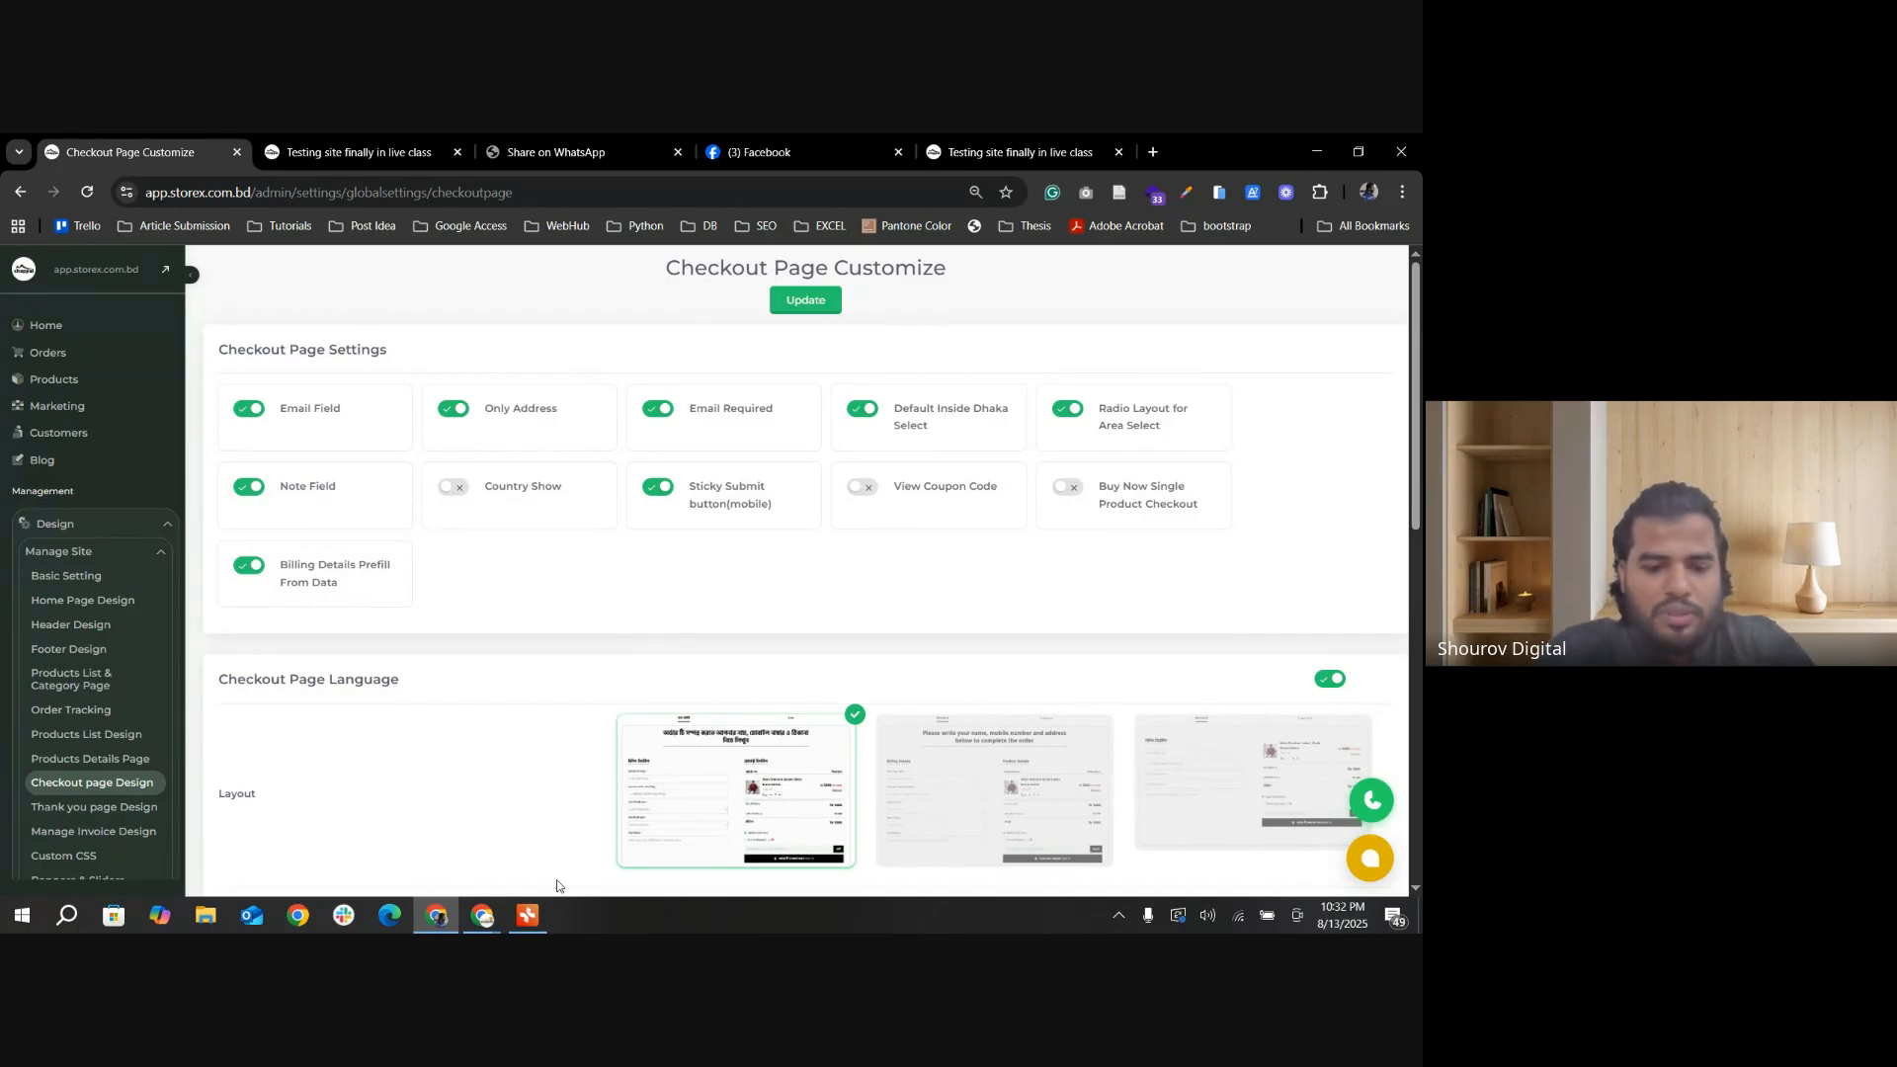
Step: Switch to the Storex Incubation Programm mind map, select the Day 02 topic Thank You Page Design, and return to the browser
left_click(527, 915)
scroll(794, 580, "down", 2)
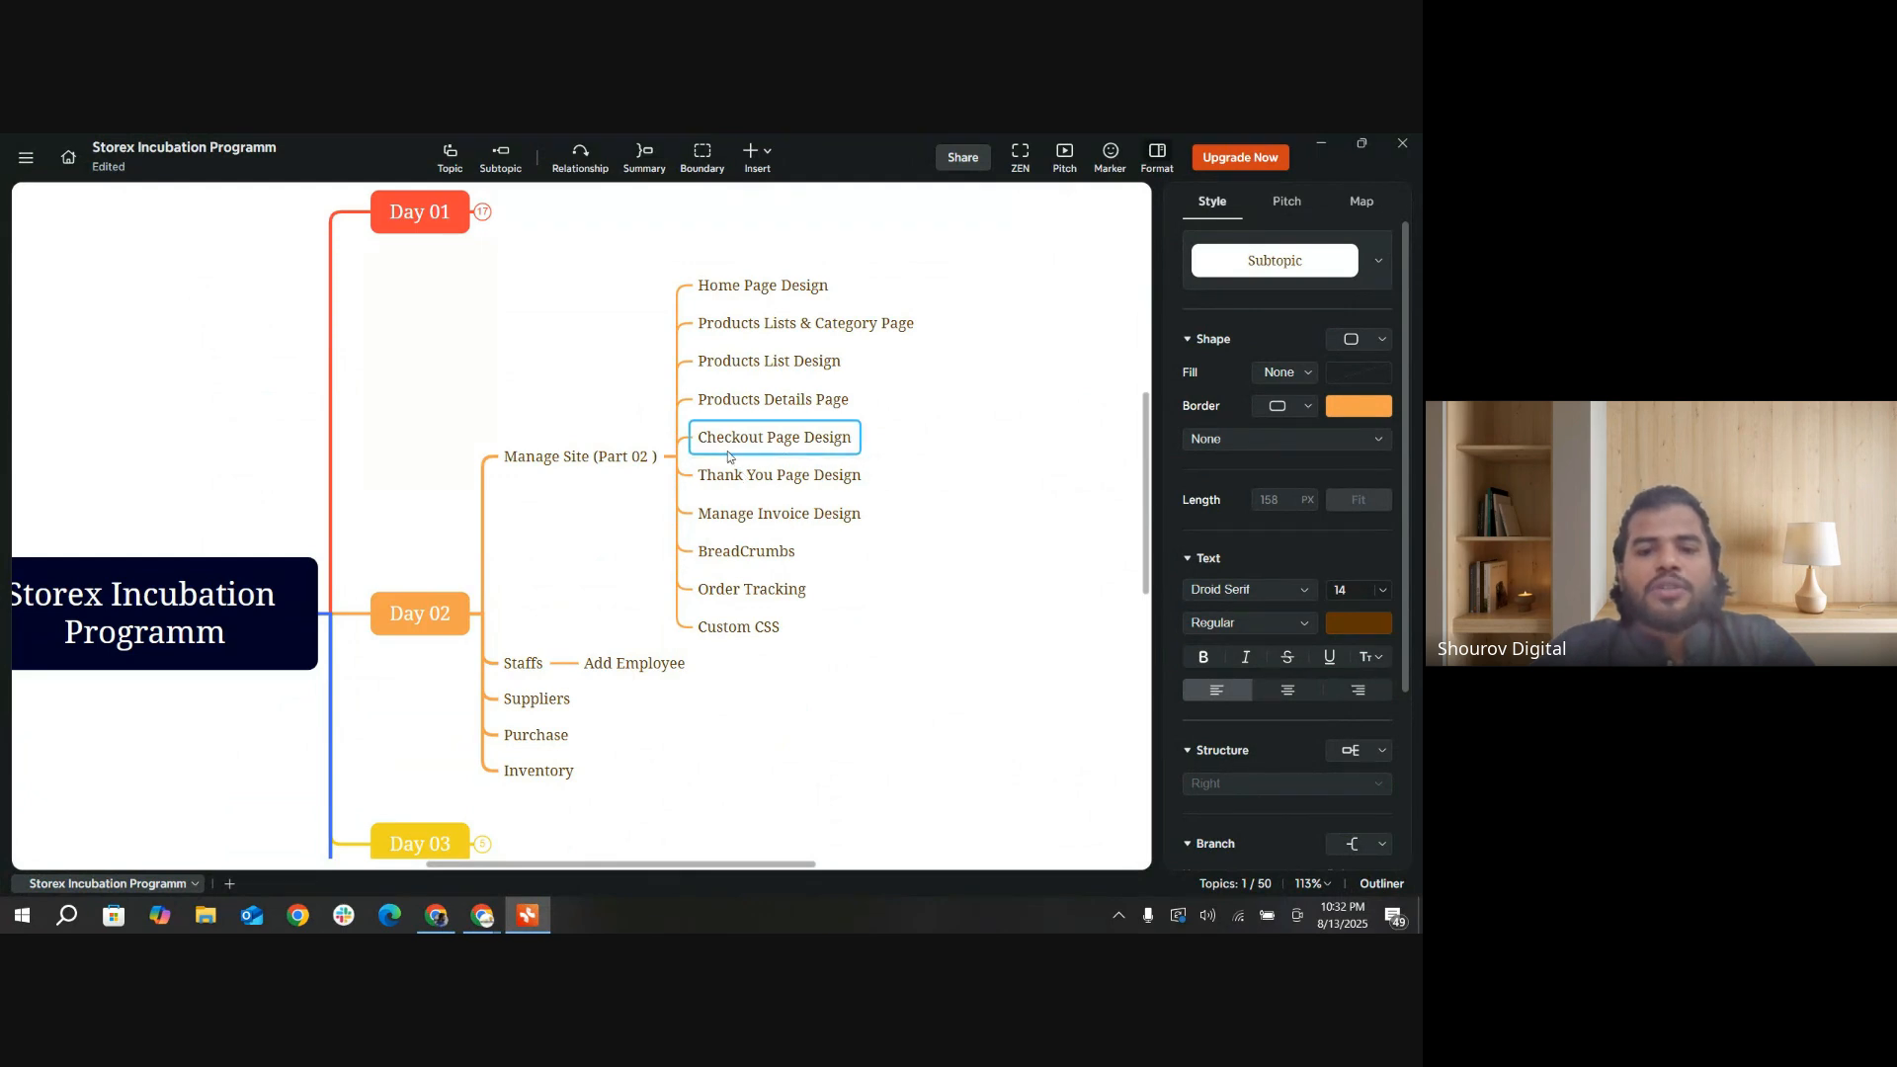
left_click(733, 473)
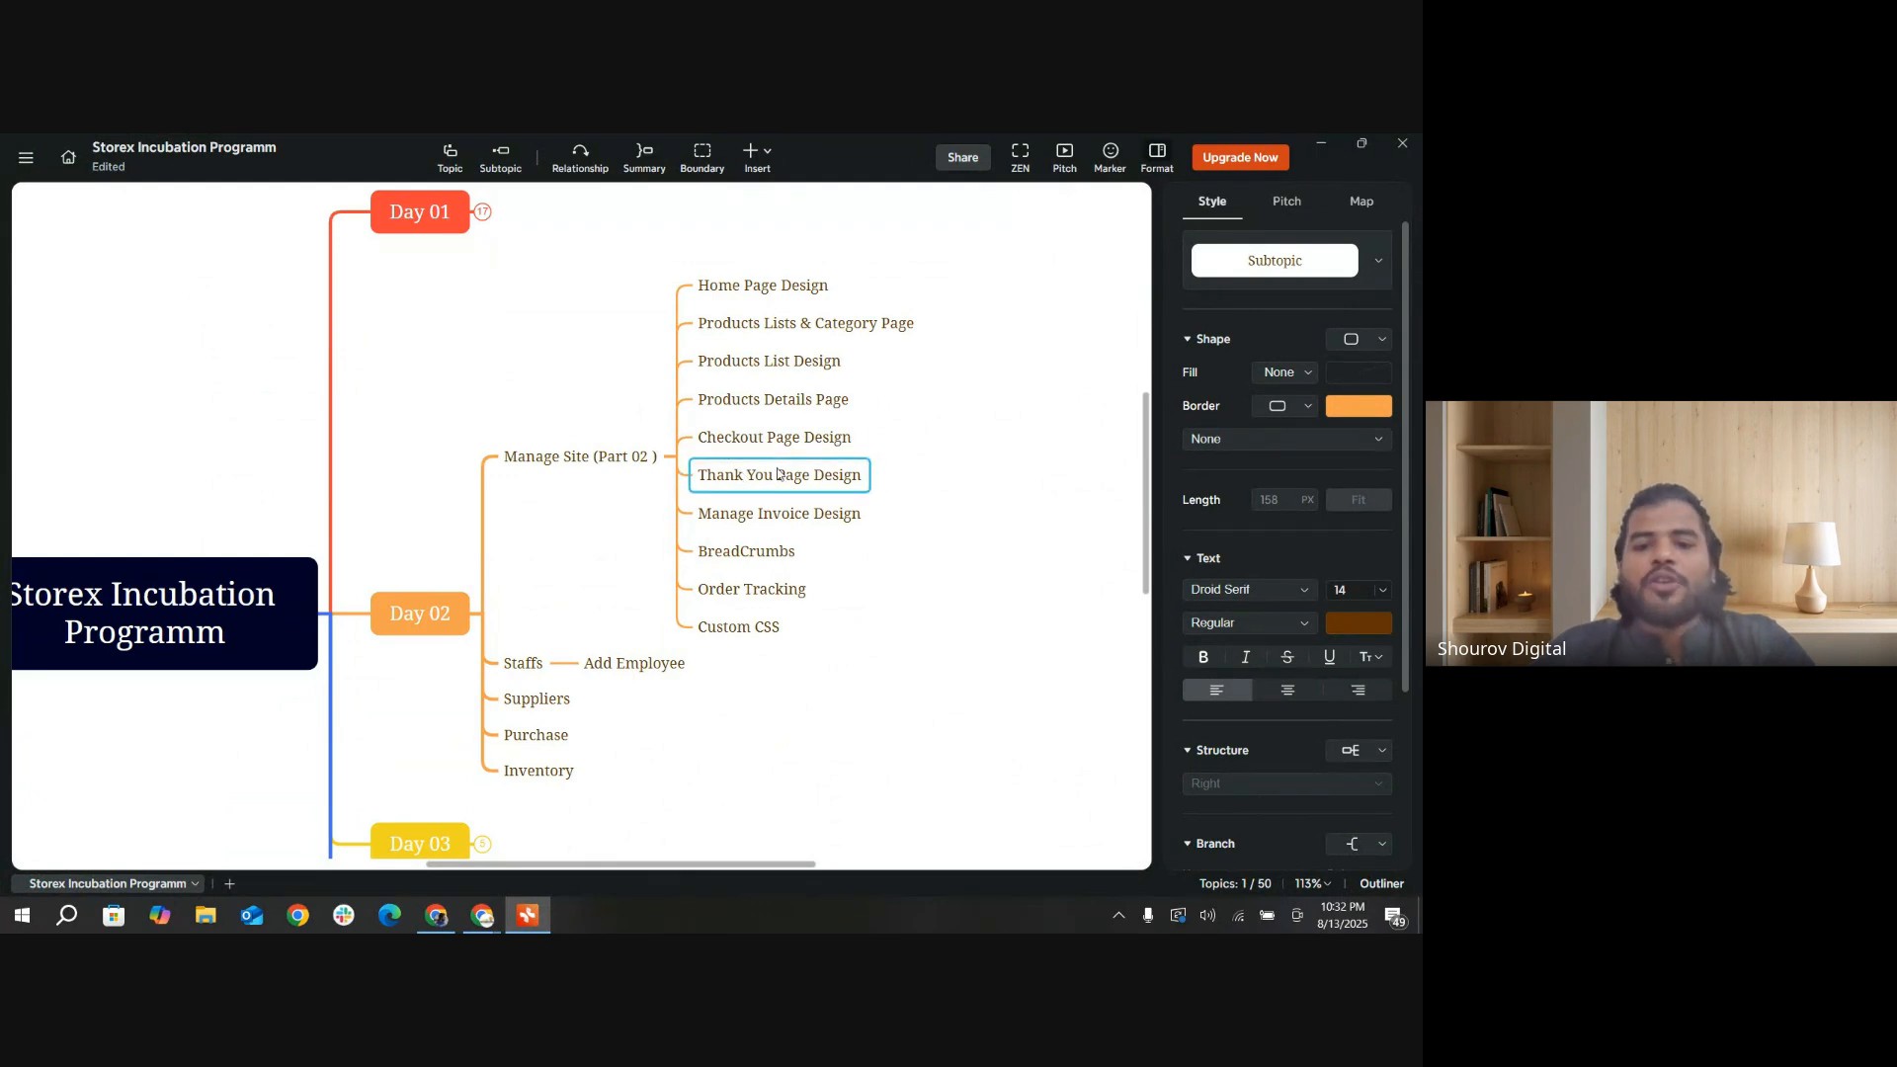
left_click(1324, 145)
Step: Glance at the storefront checkout and open the admin's Thank you page Design settings
left_click(357, 151)
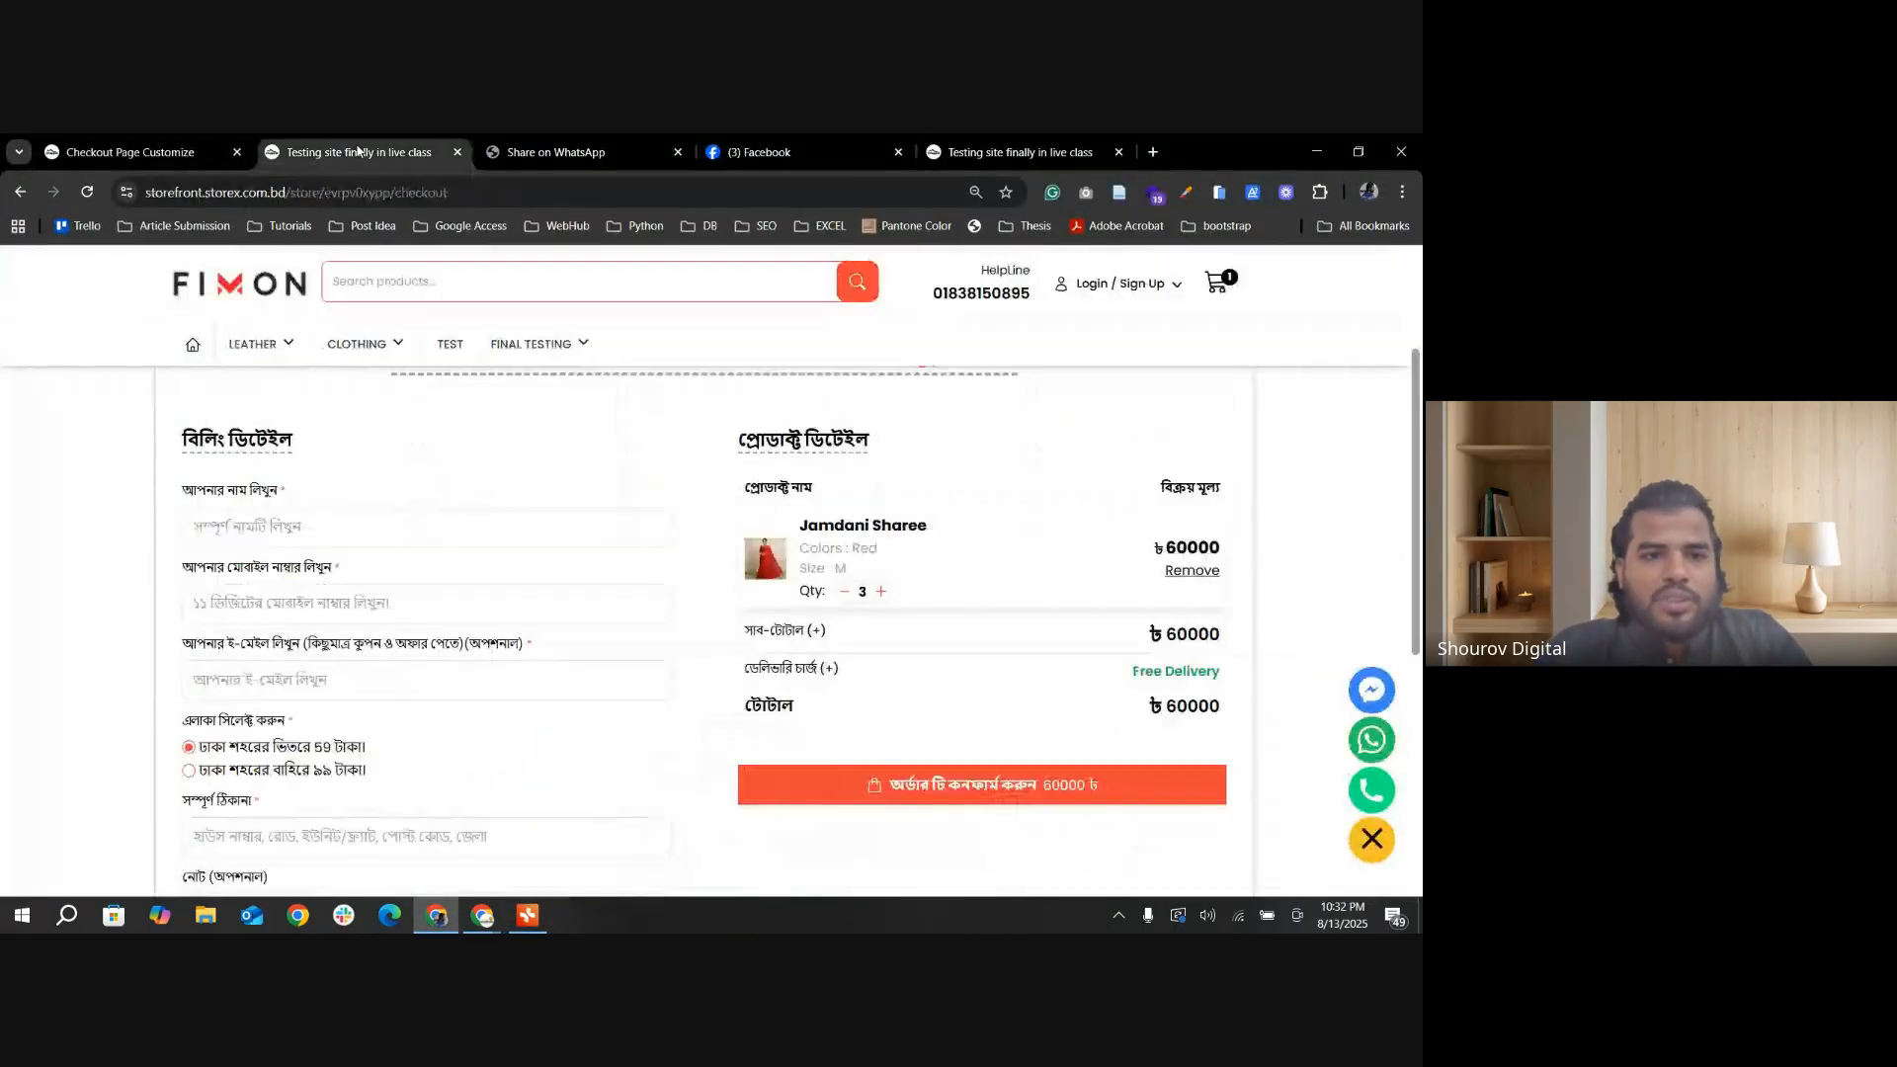
left_click(159, 151)
left_click(375, 153)
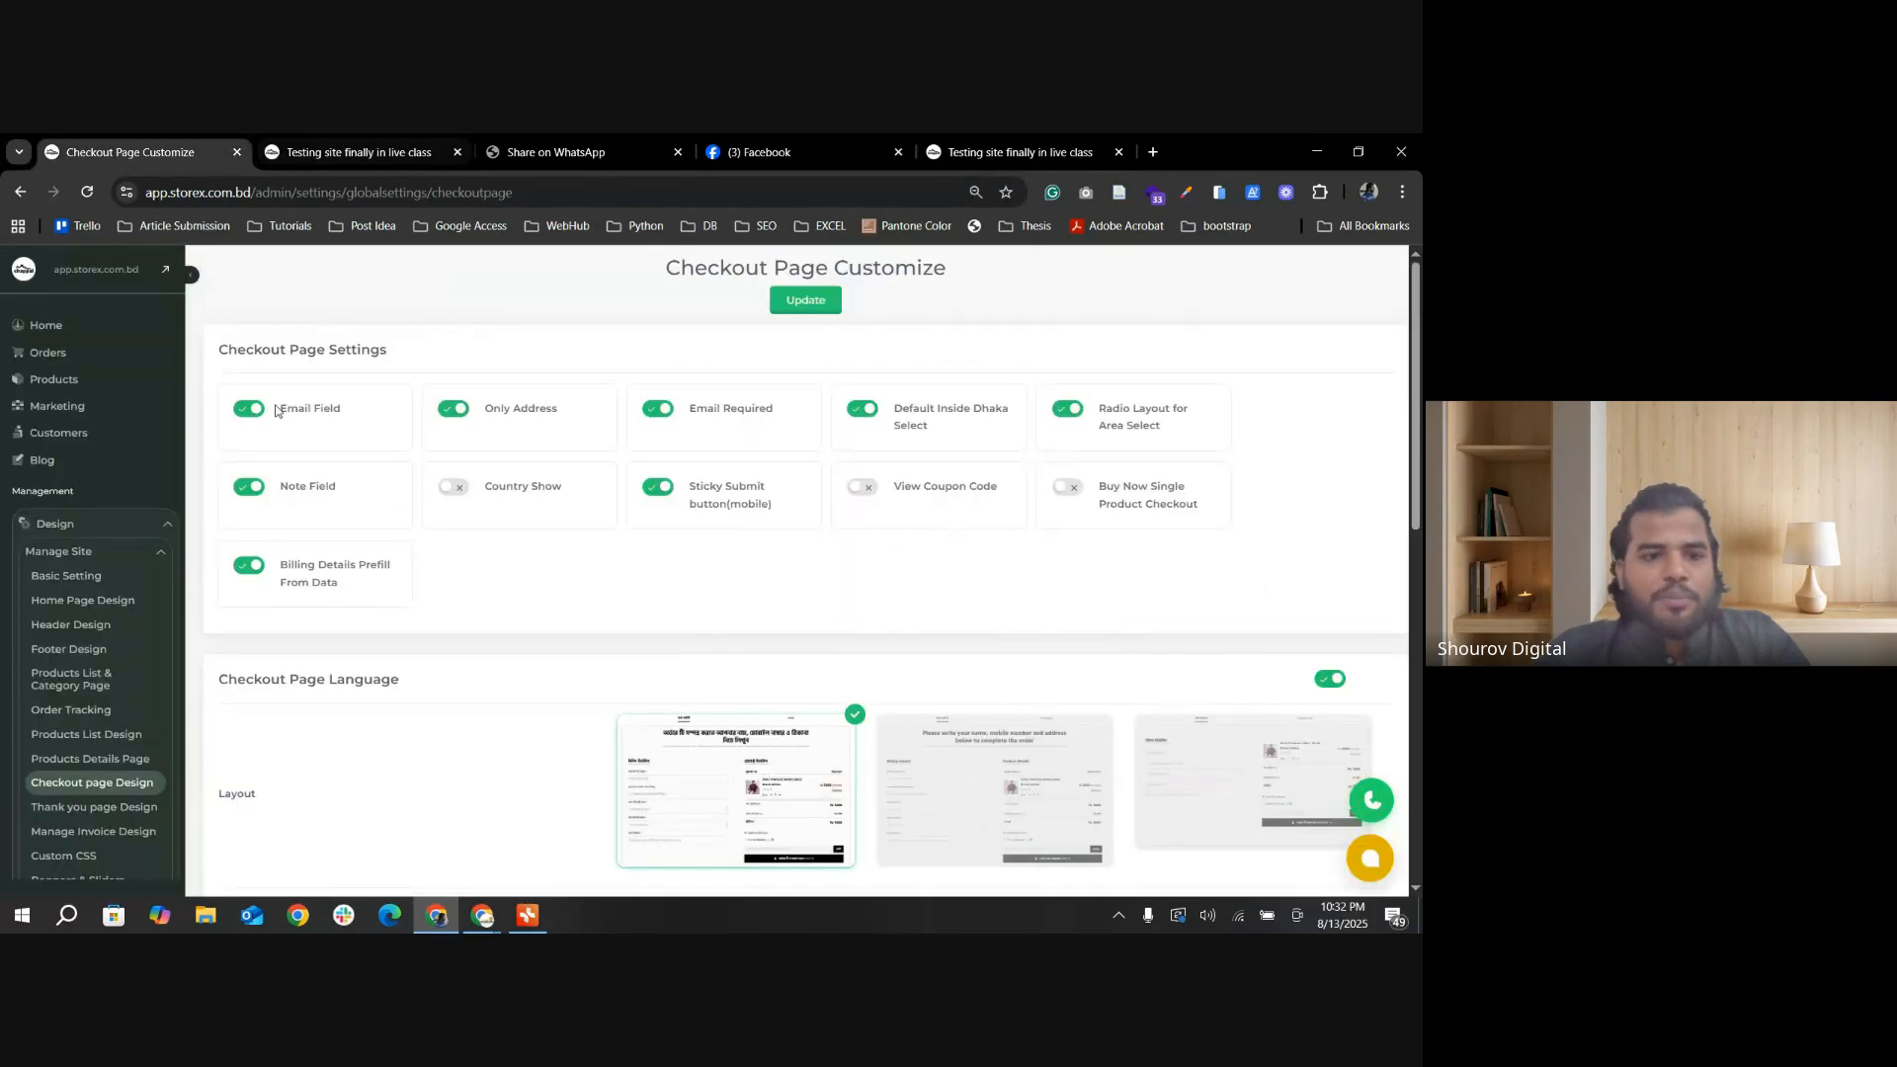
scroll(589, 588, "down", 1)
scroll(141, 689, "down", 2)
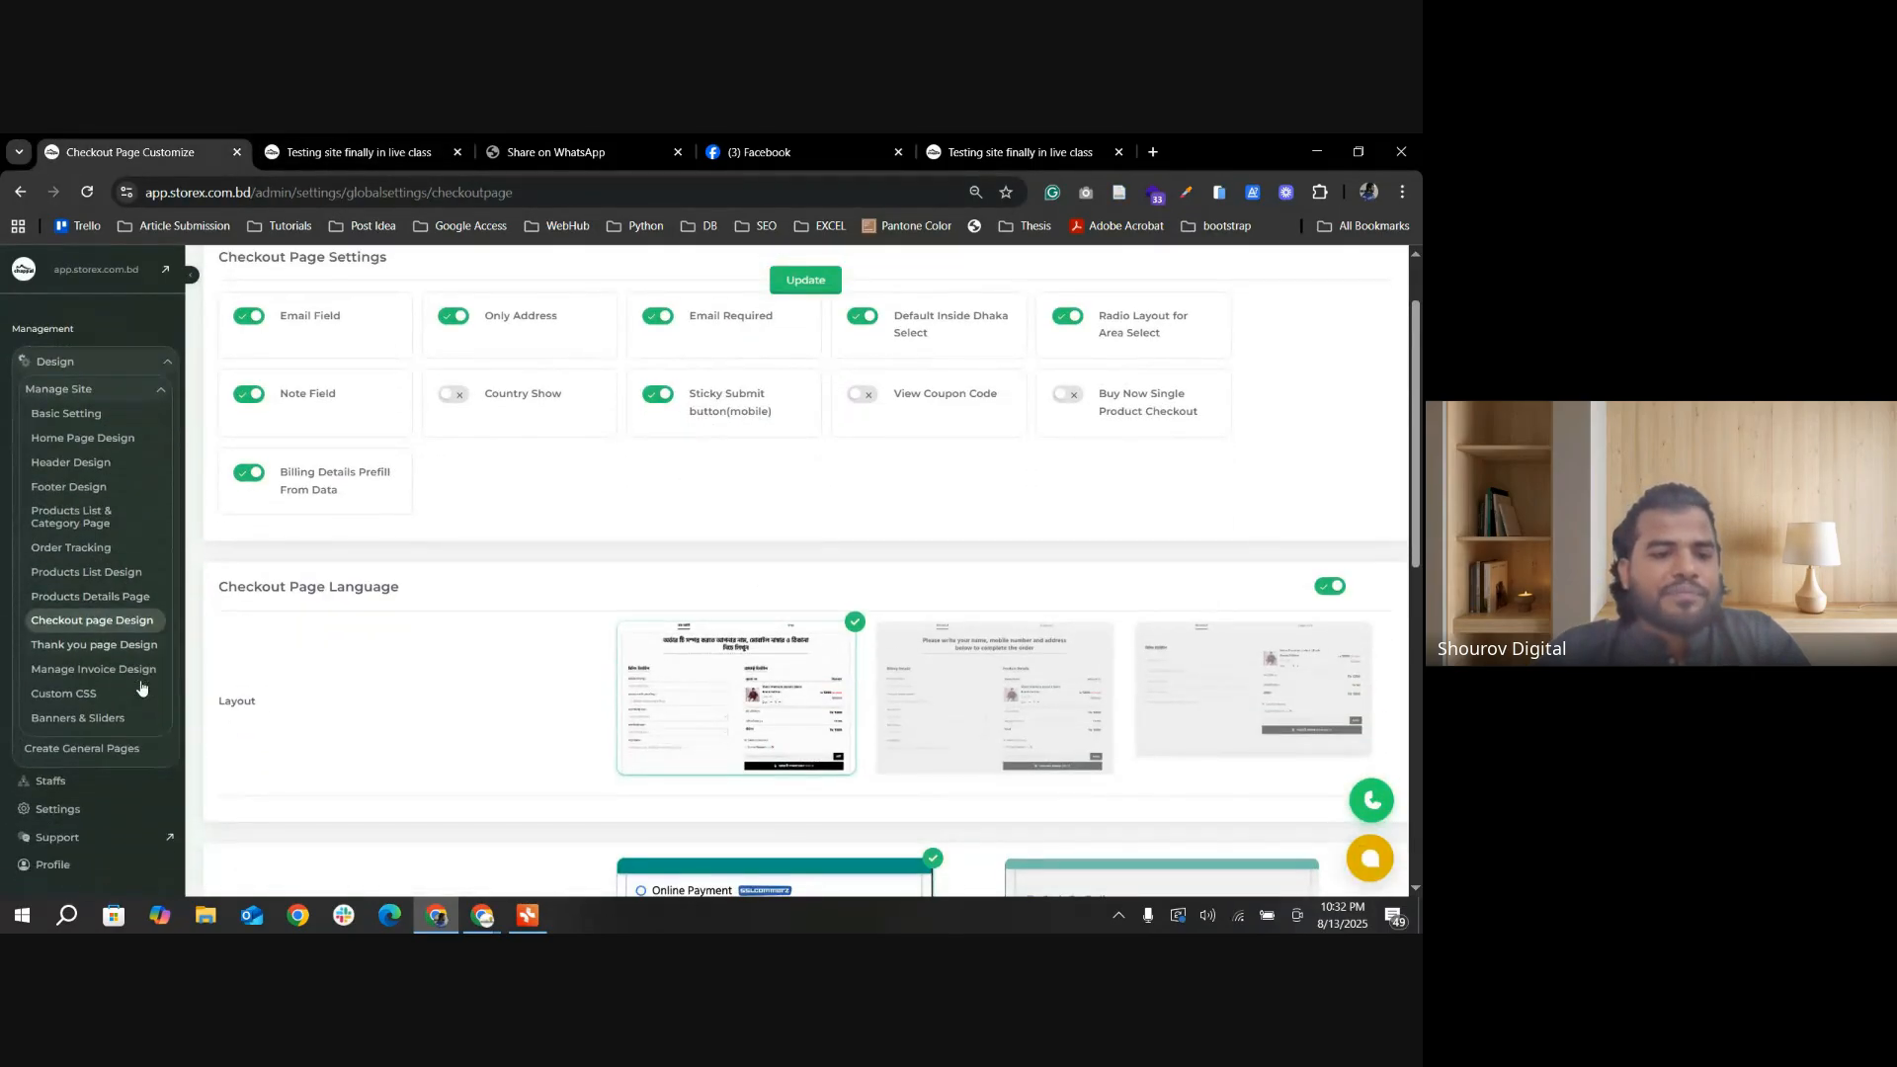
left_click(93, 646)
Step: Examine the thank-you message template, including its {name}, {orderID} and {totalAmount} placeholders and the Facebook group link
scroll(487, 474, "down", 2)
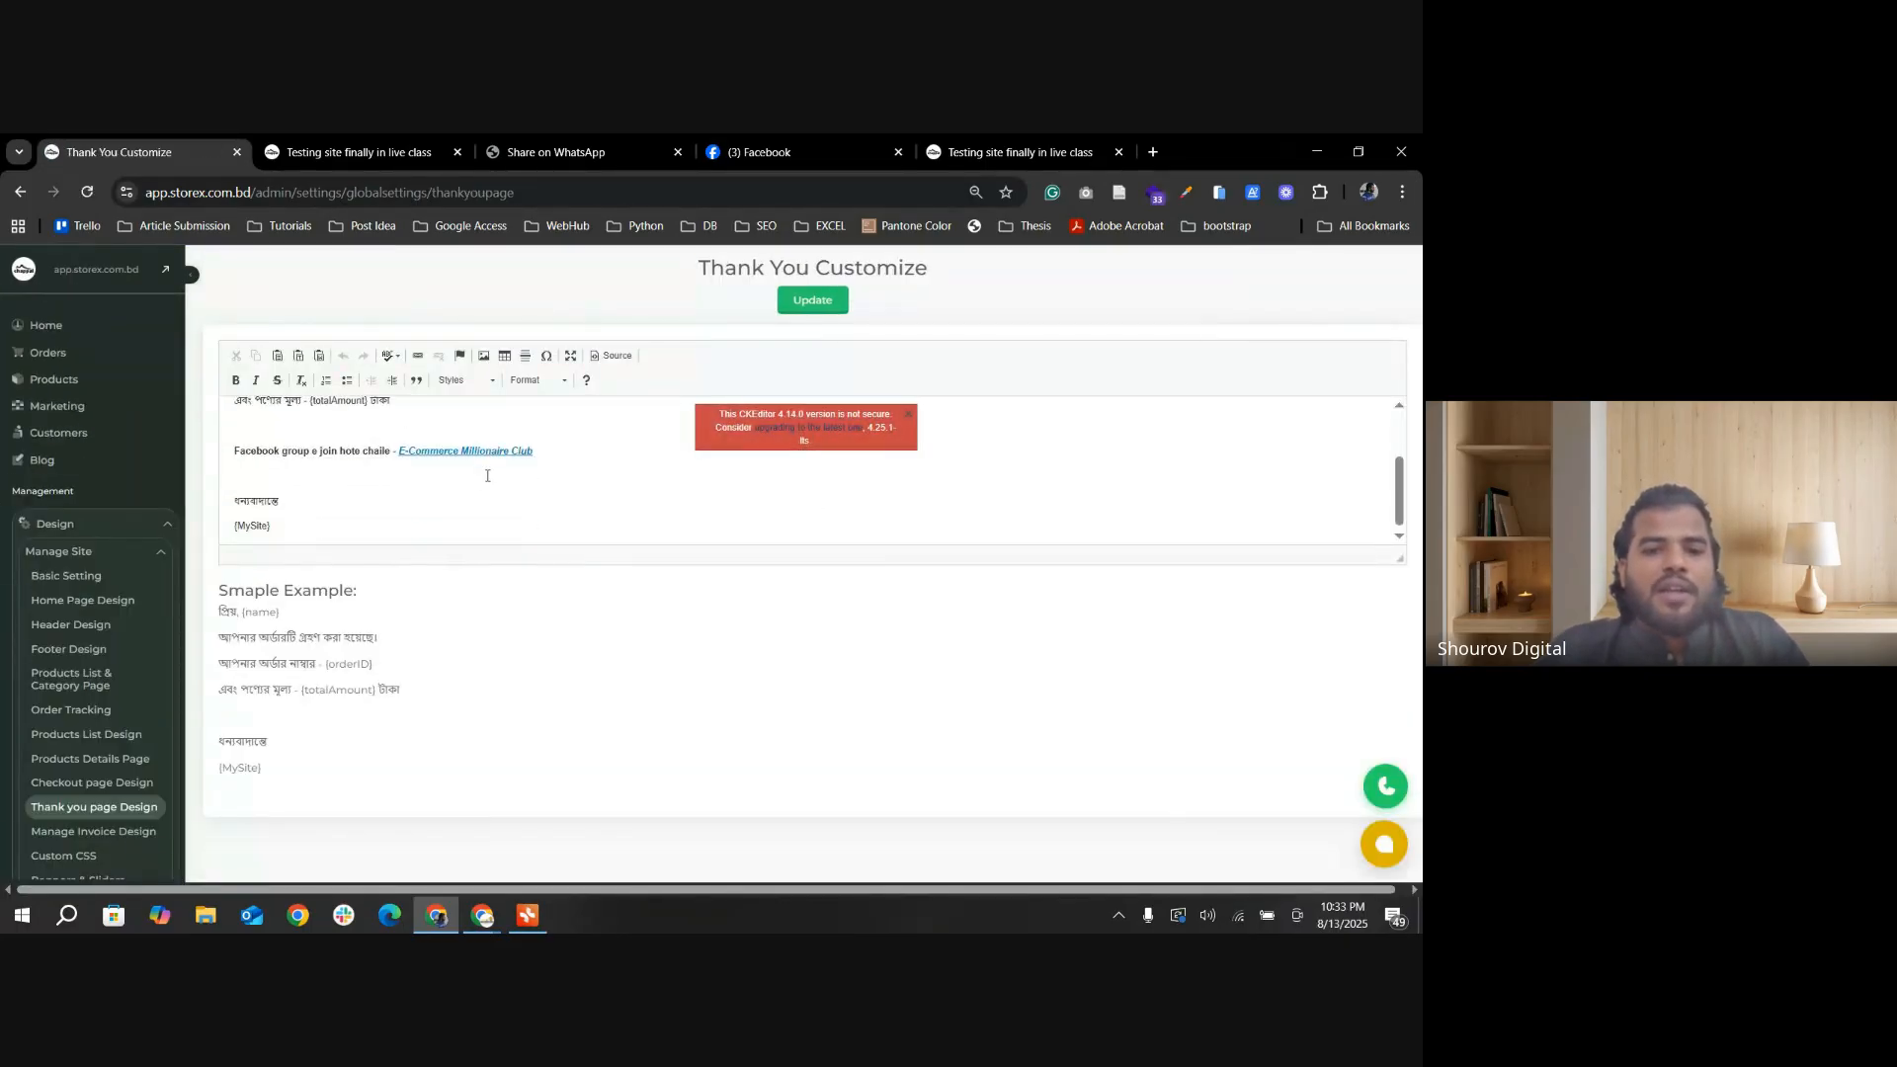
scroll(424, 495, "up", 2)
scroll(423, 490, "down", 2)
scroll(326, 538, "up", 2)
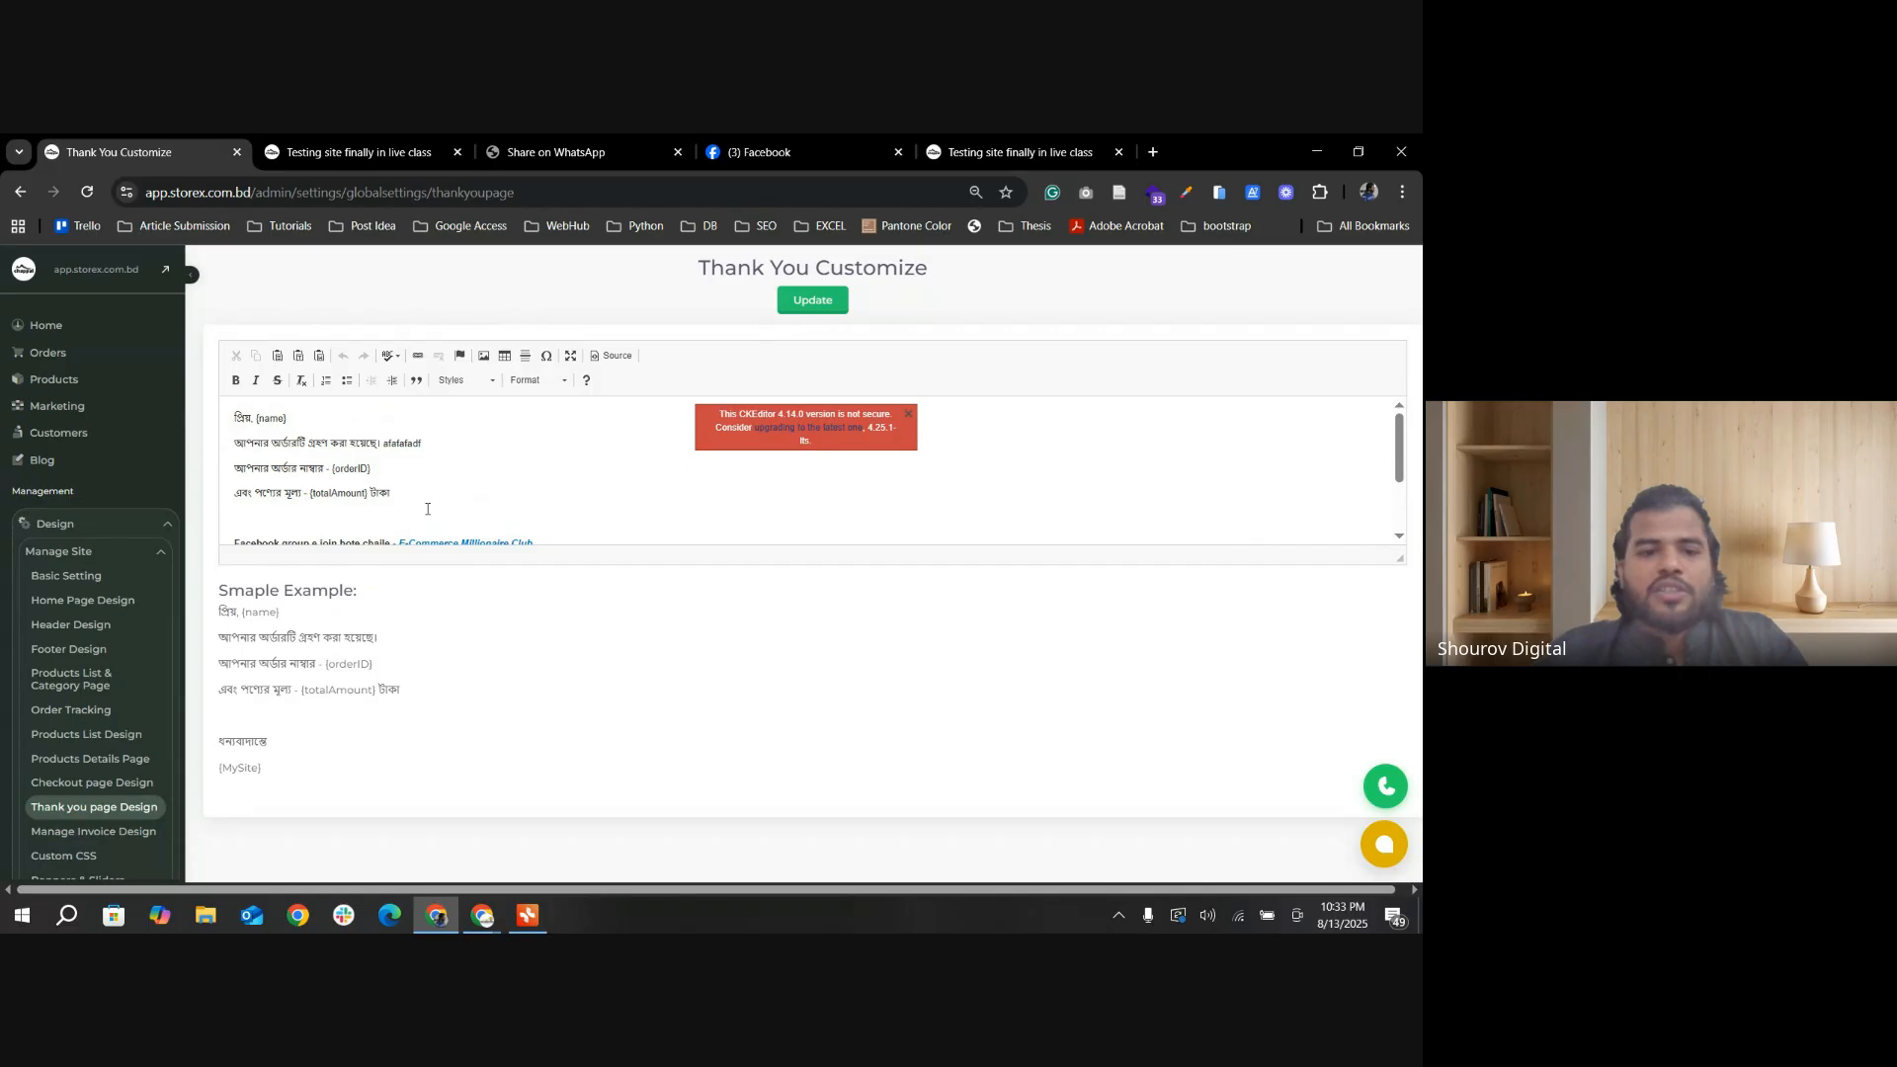
mouse_move(254, 419)
left_mouse_down()
mouse_move(300, 416)
mouse_move(258, 420)
left_mouse_up()
left_click(301, 417)
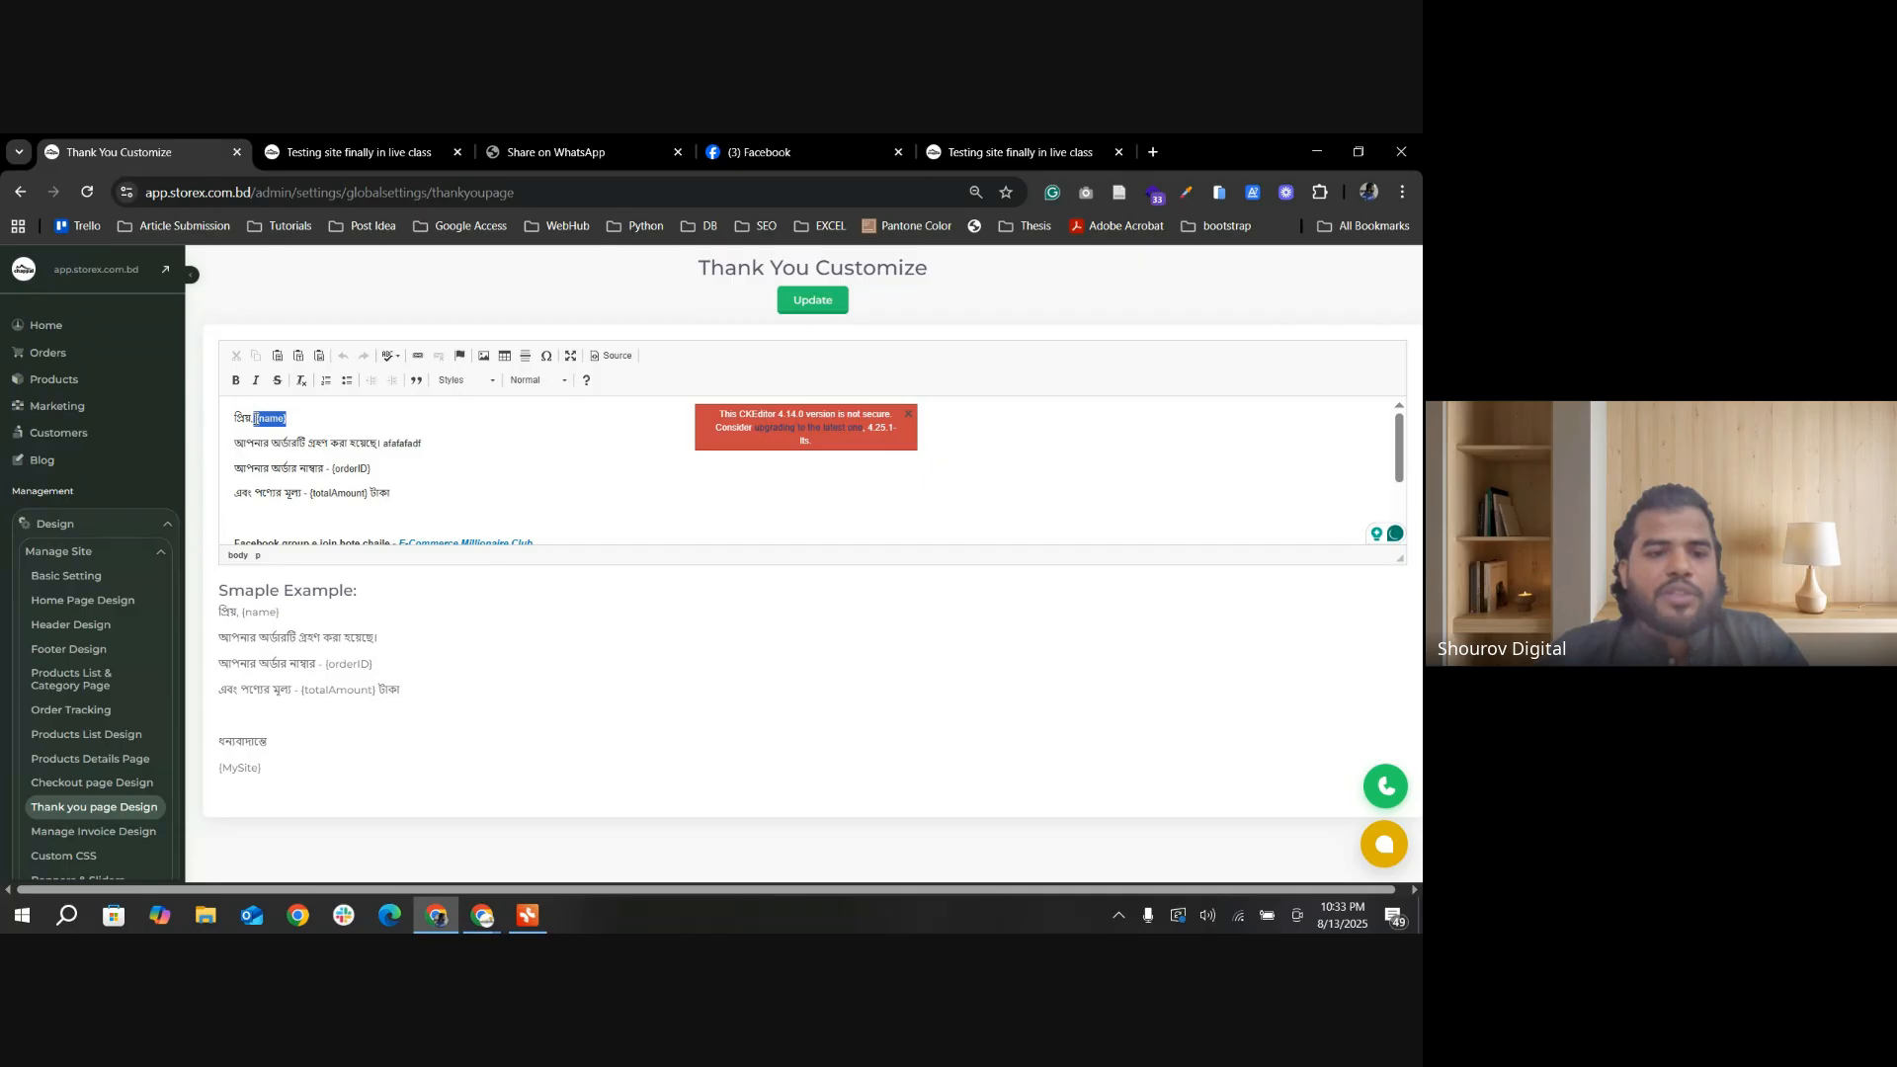
left_click(420, 443)
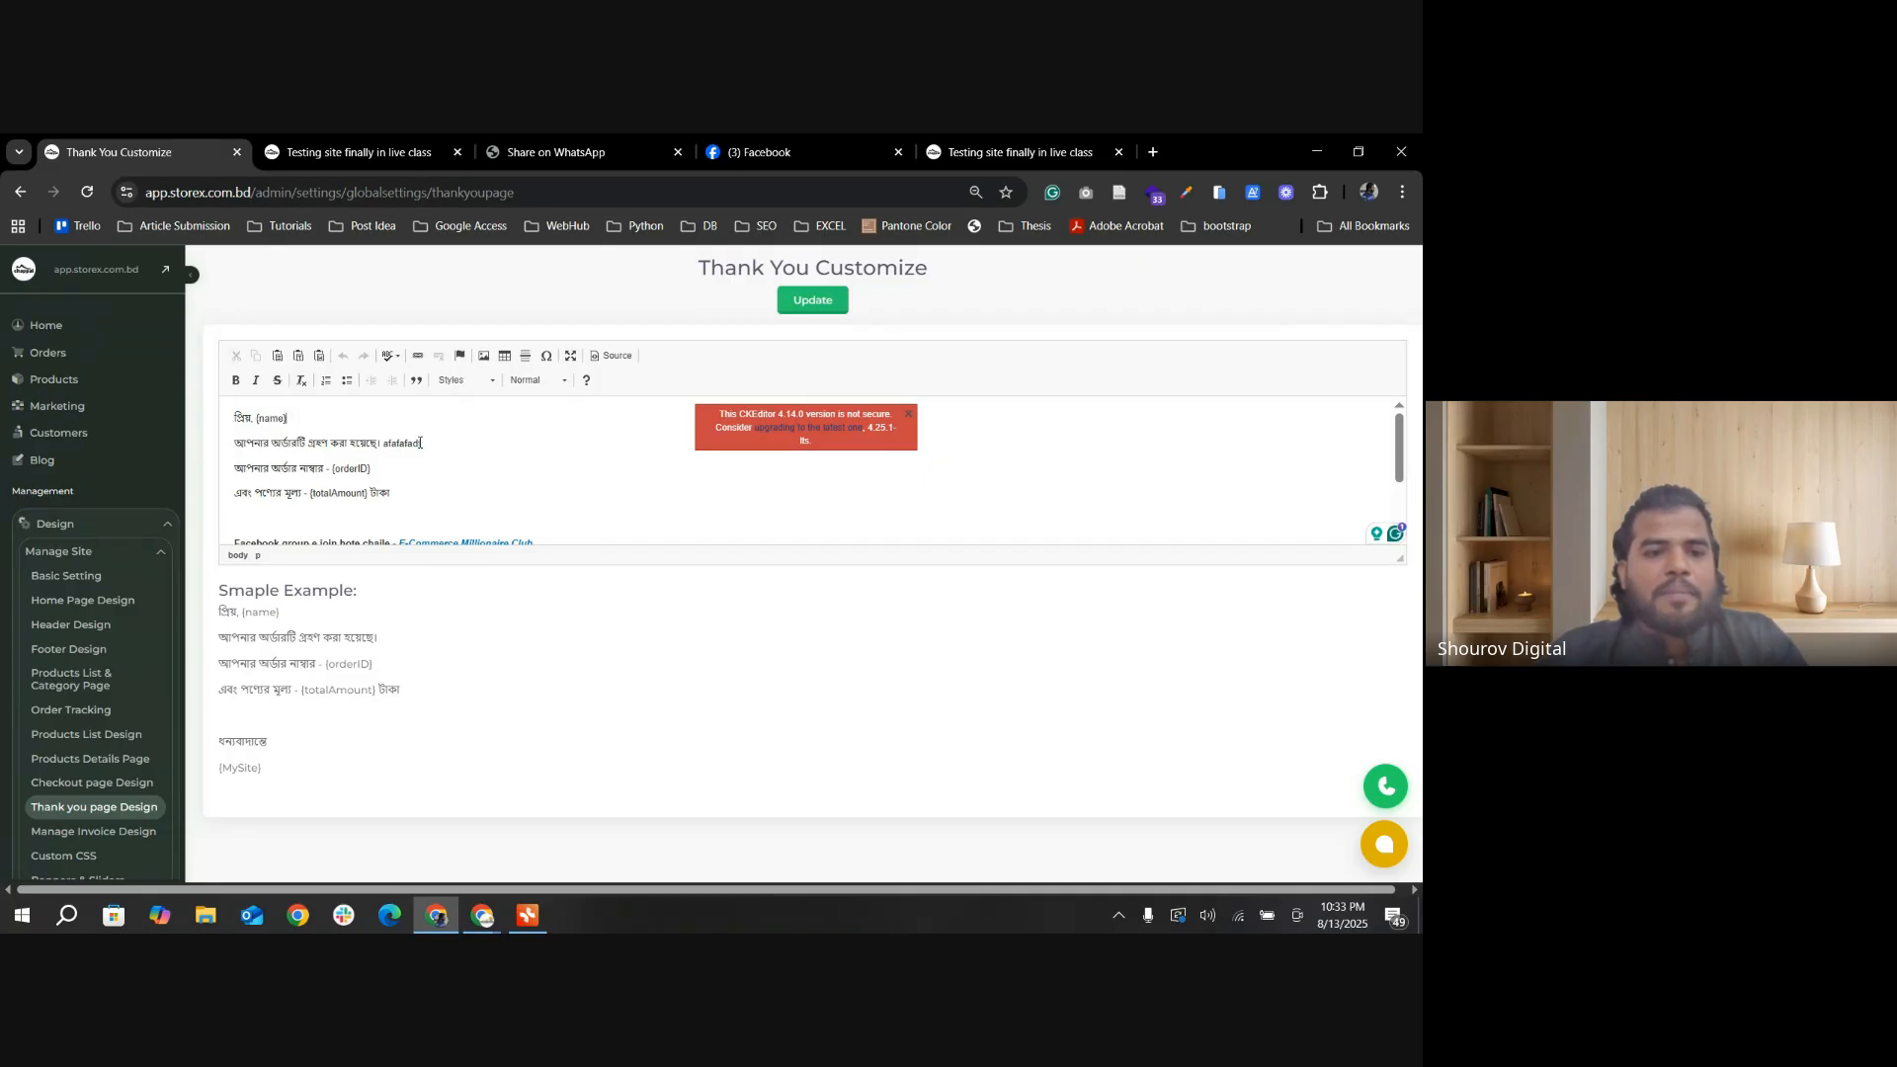
left_click_drag(375, 474, 313, 491)
left_click(366, 505)
scroll(391, 458, "down", 2)
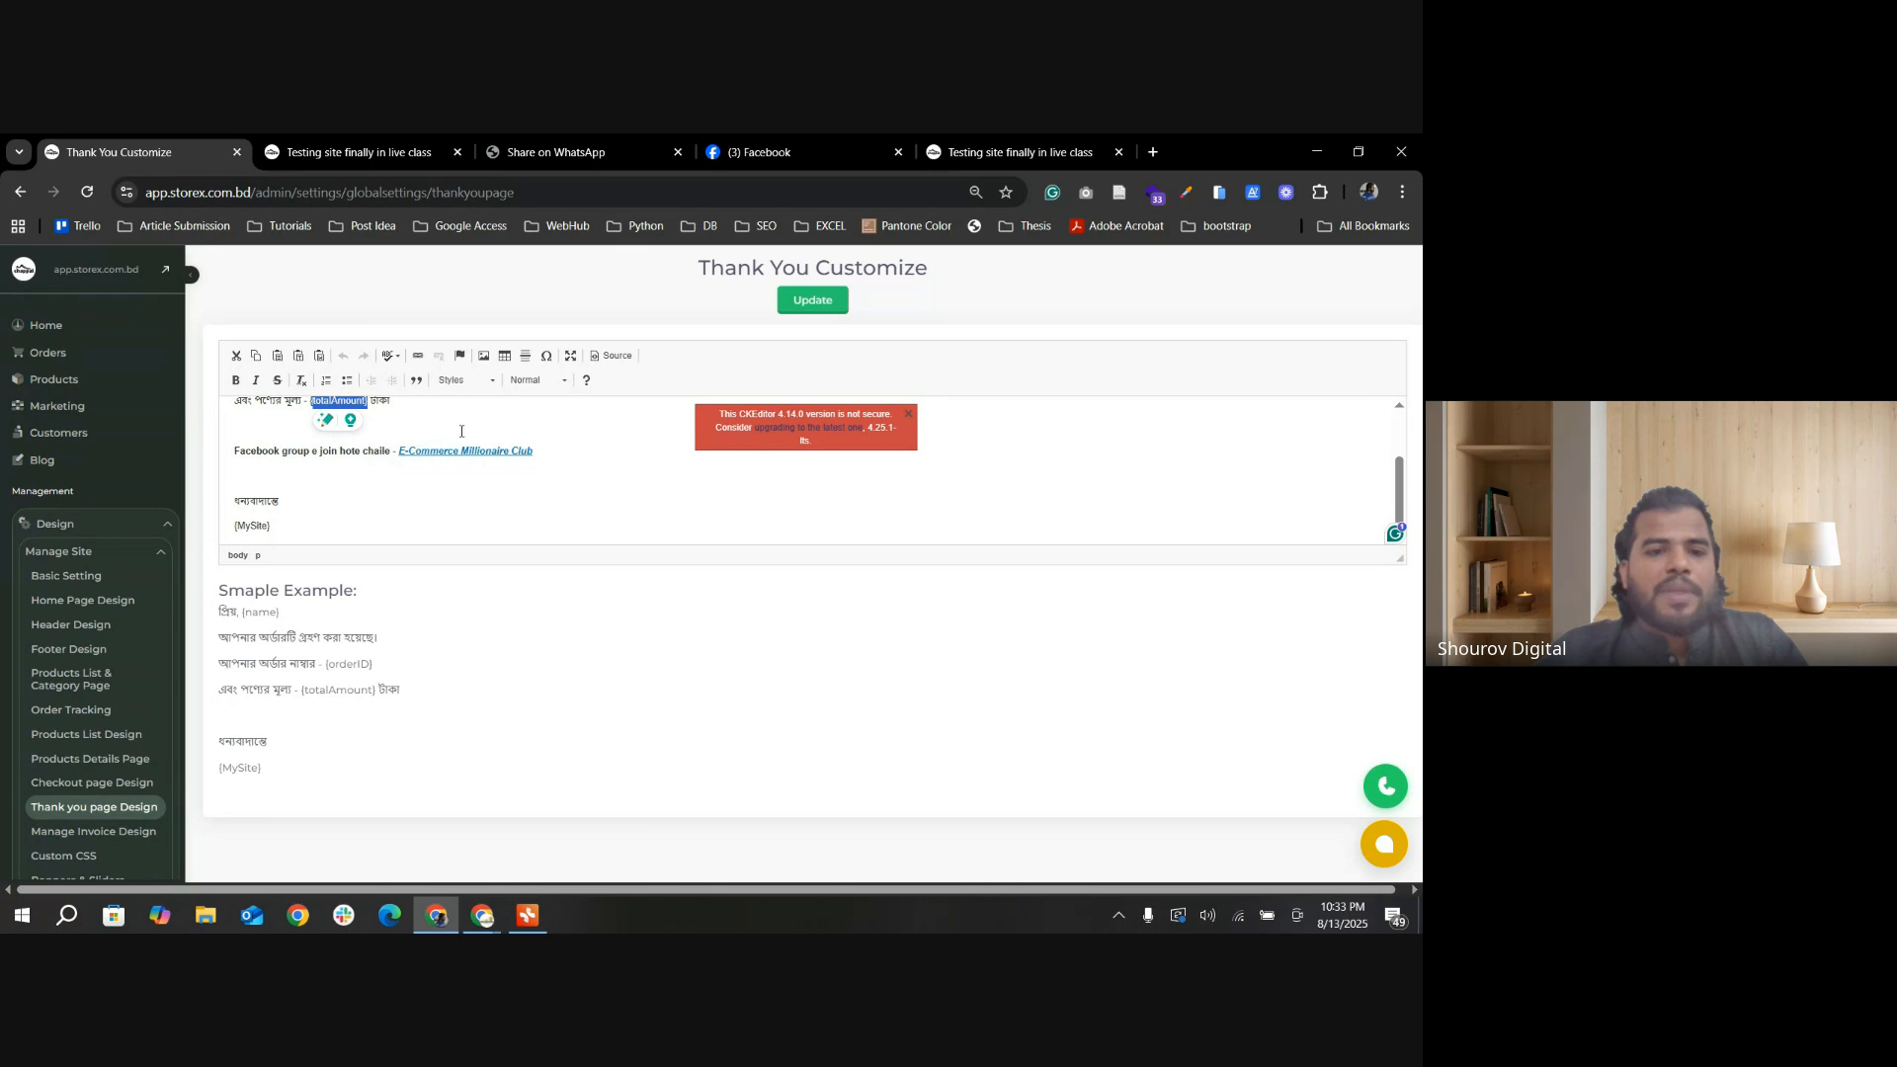
Step: Glance over the storefront checkout form and open the admin's Checkout page Design settings
left_click(326, 152)
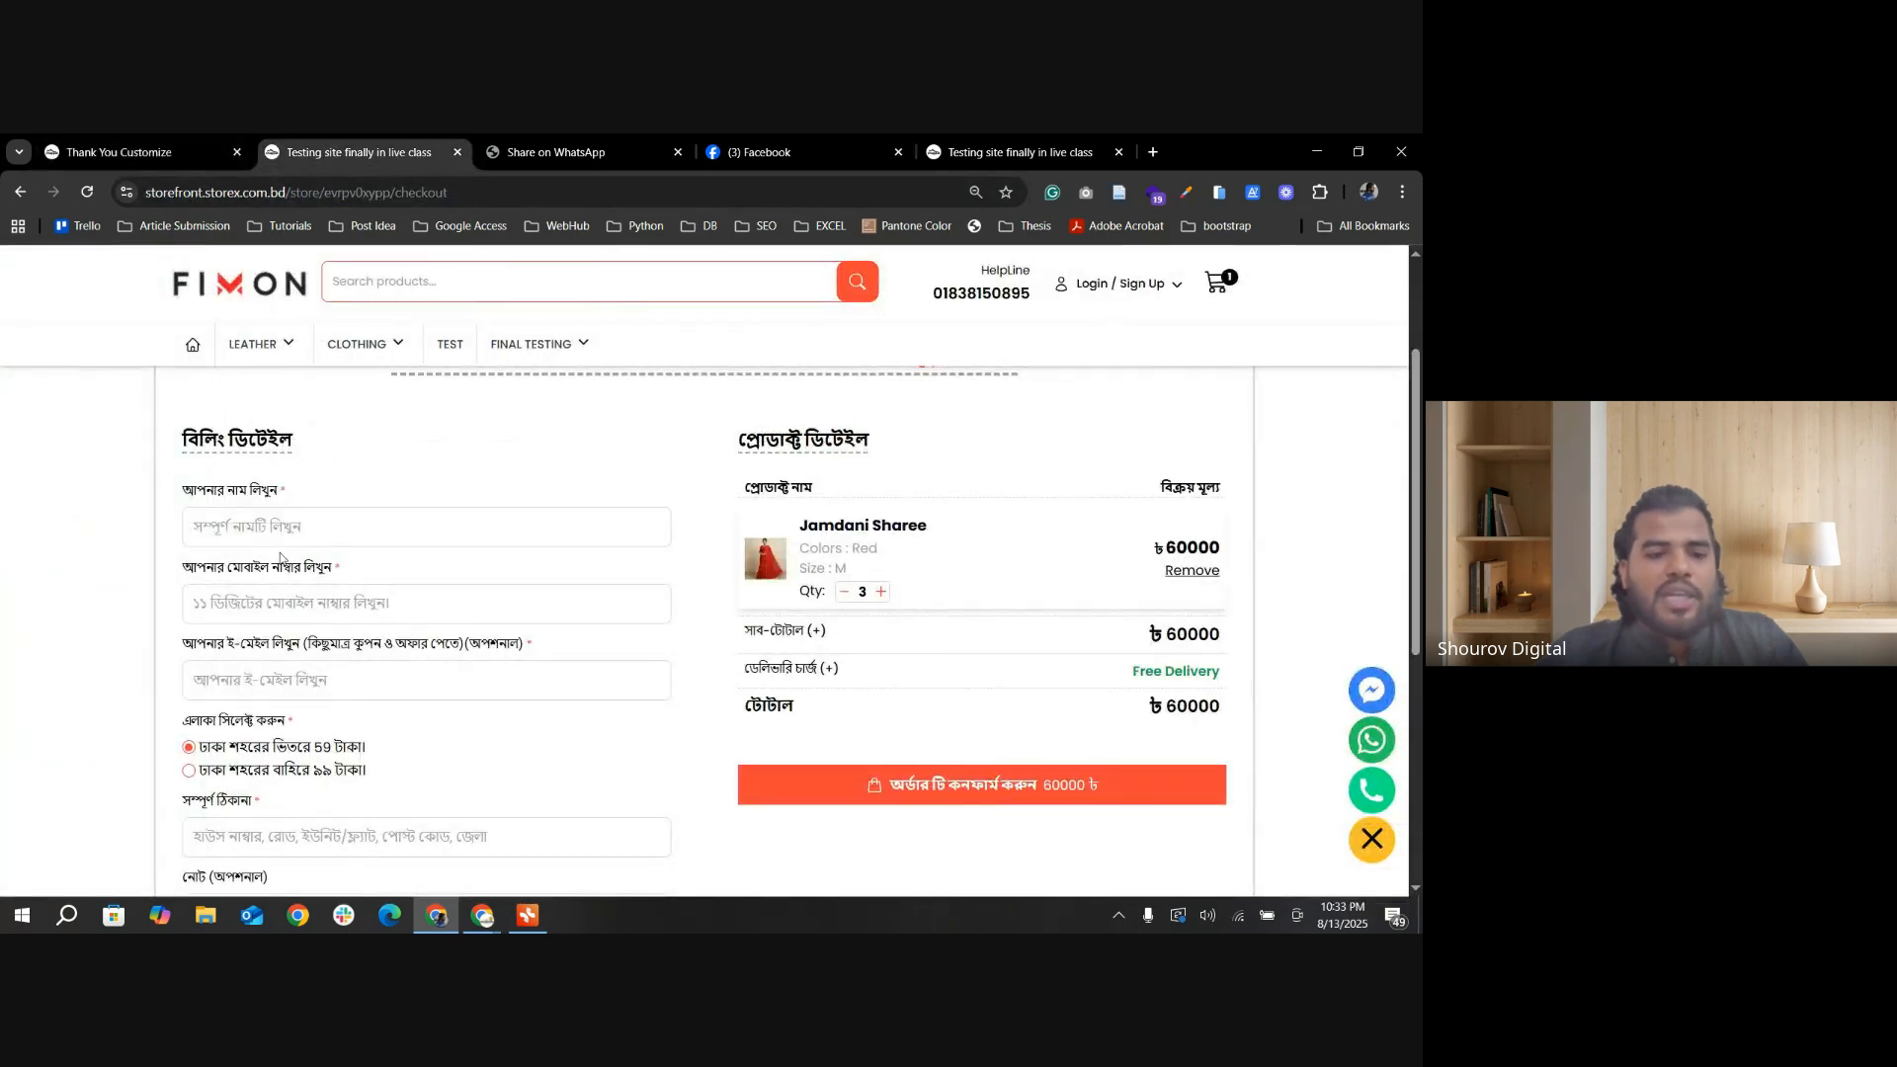
scroll(326, 526, "down", 1)
left_click(119, 152)
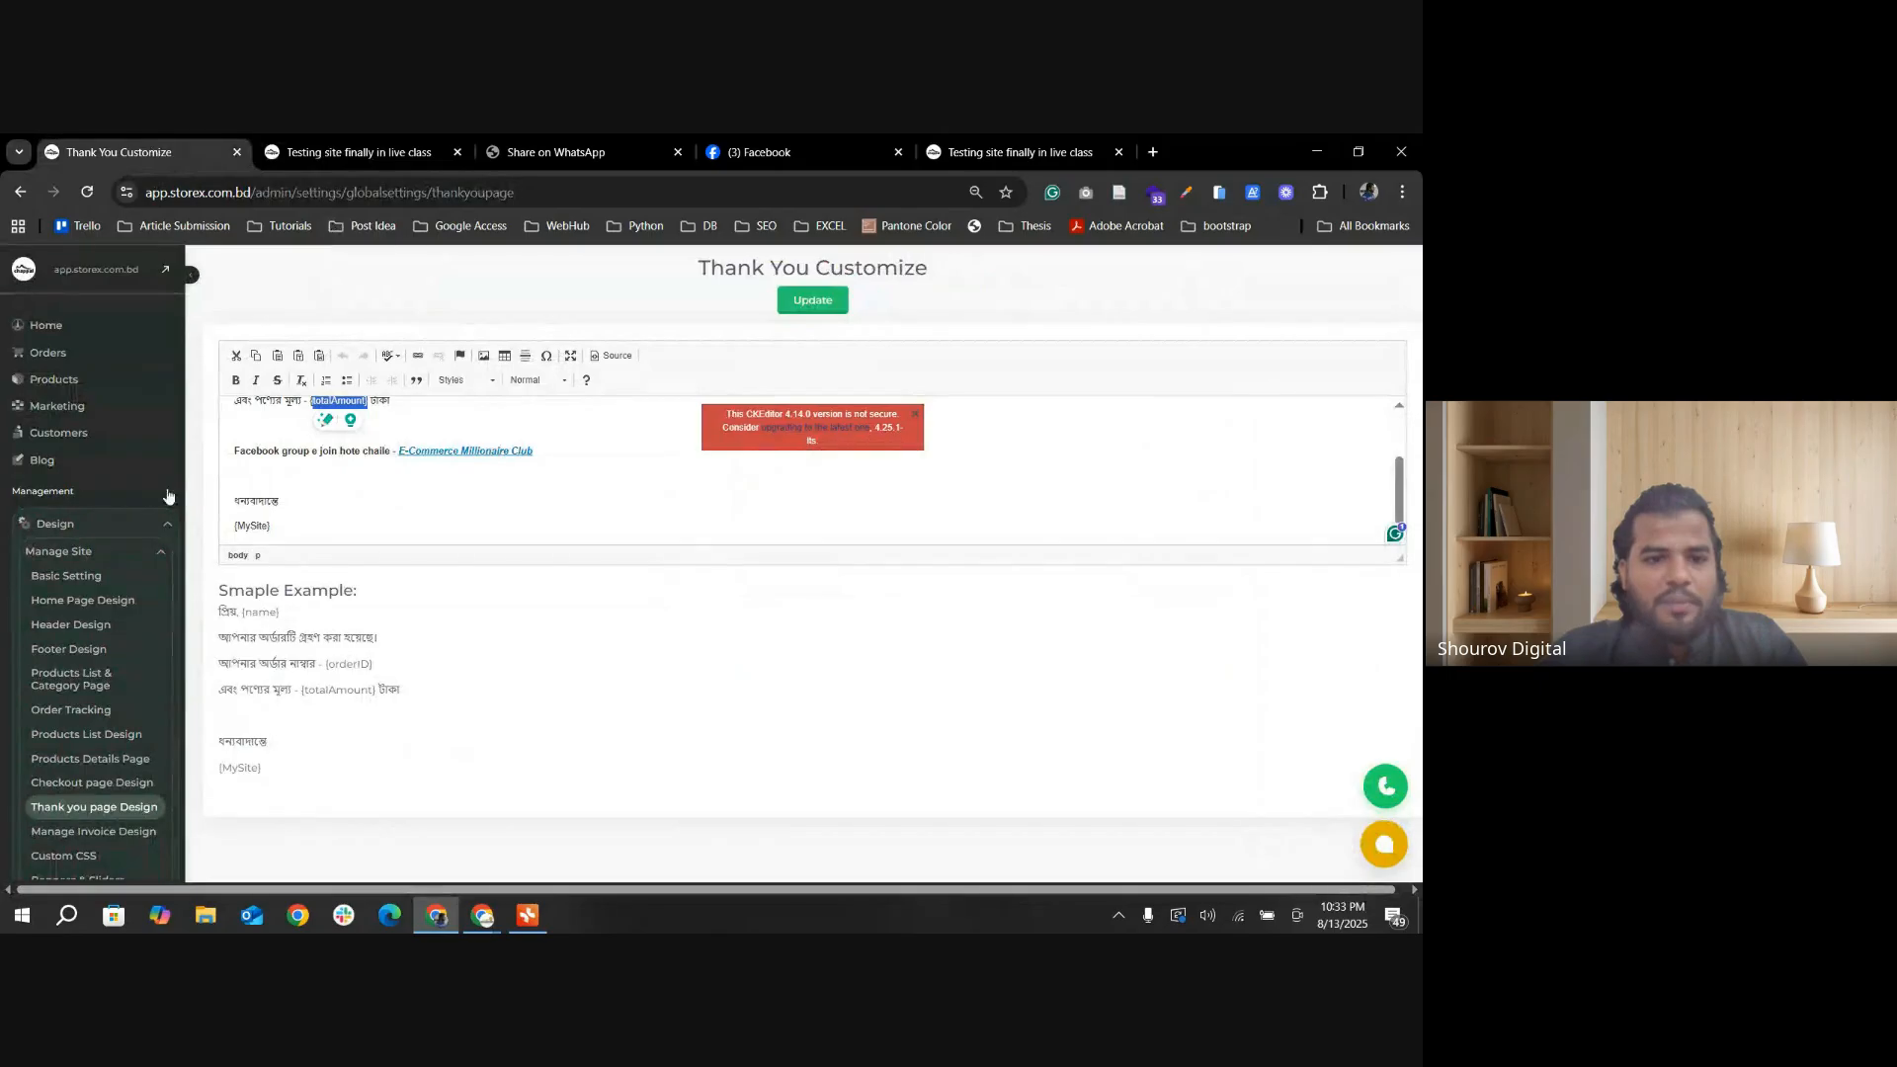
scroll(106, 787, "down", 2)
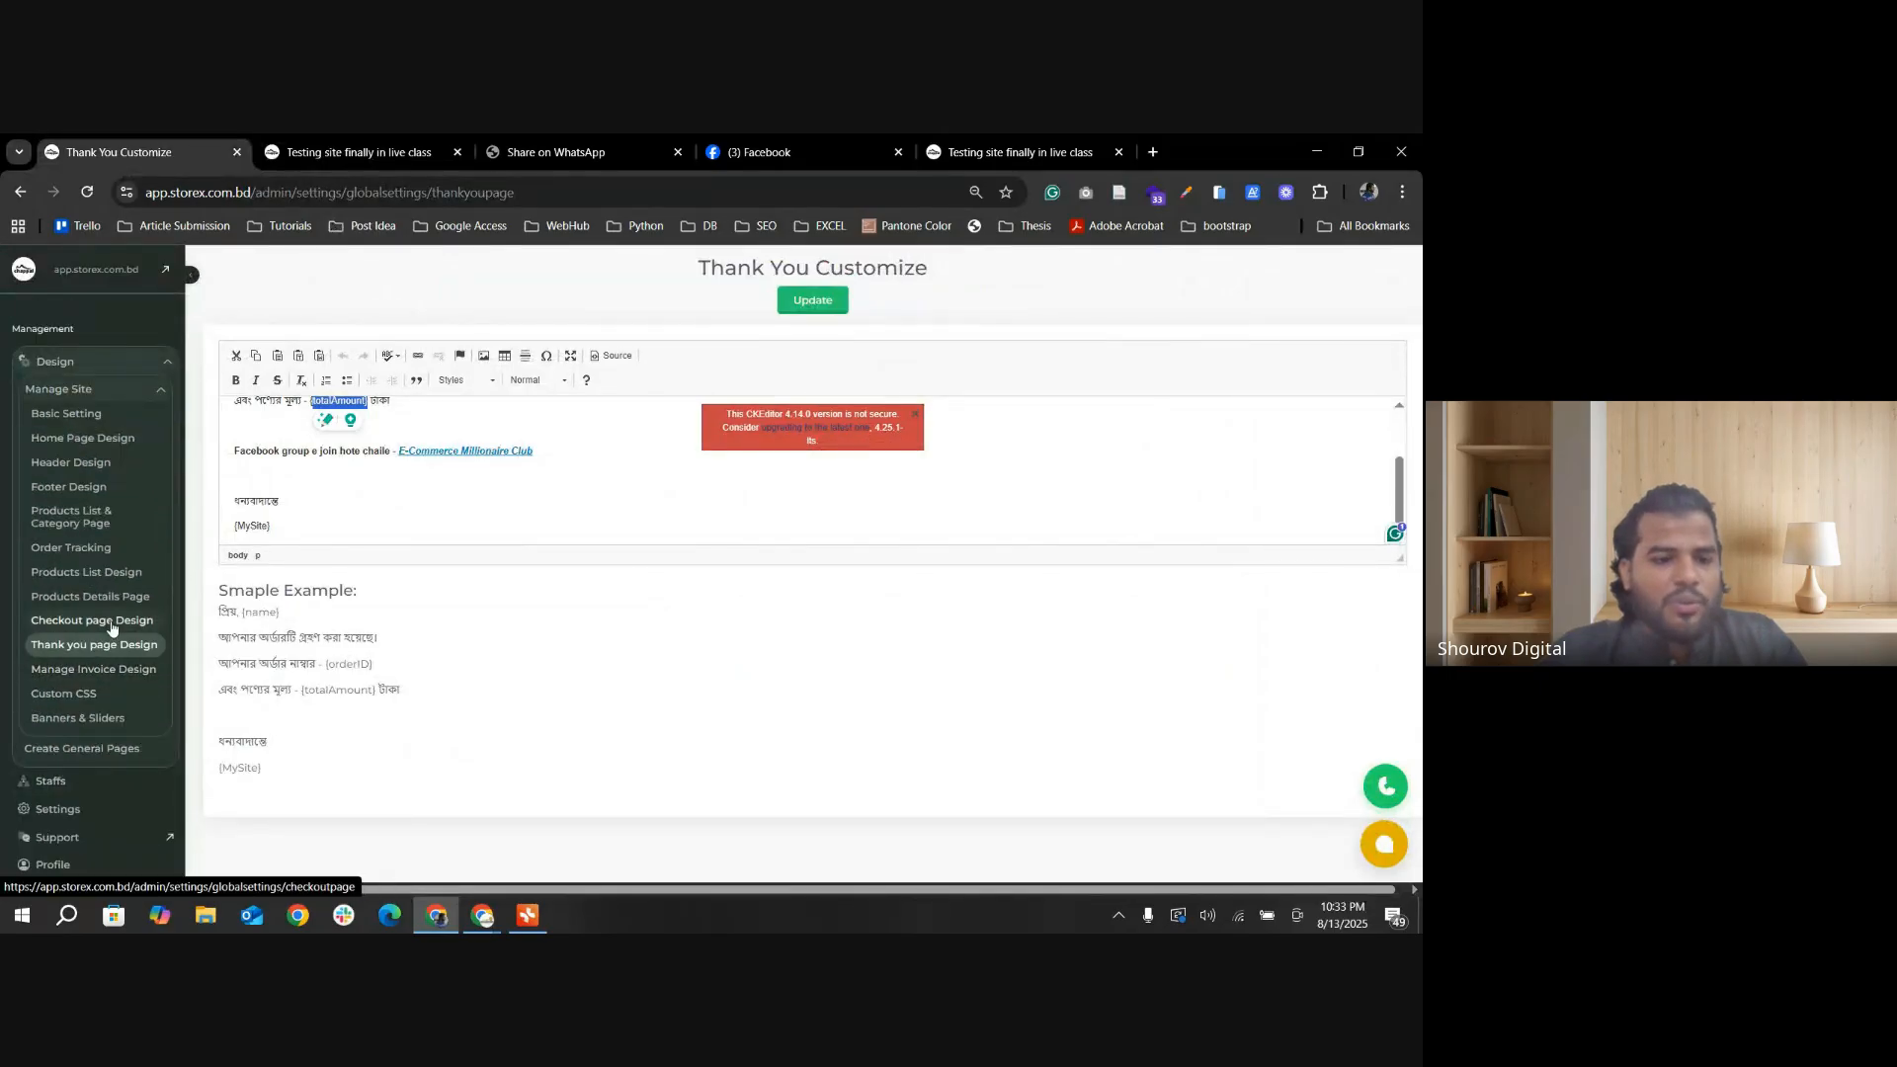
left_click(103, 620)
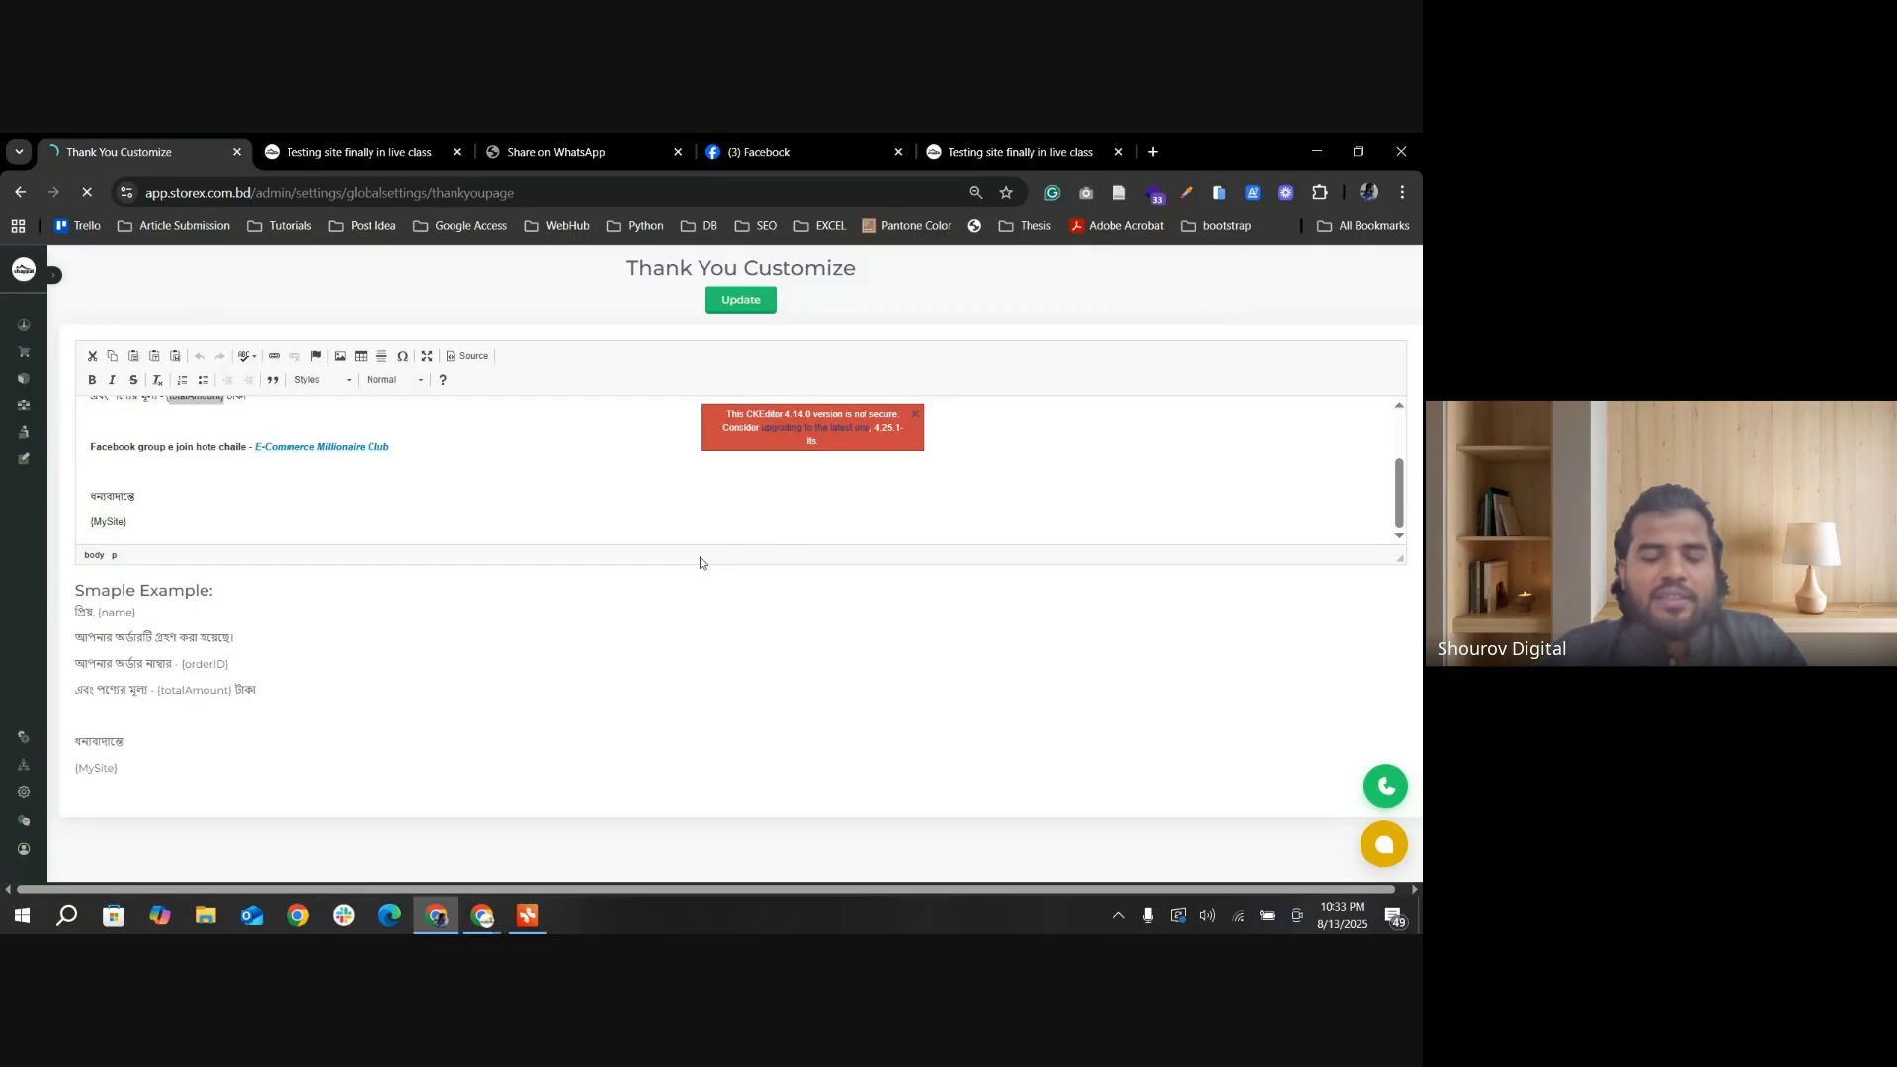
Step: Turn off Email Field, Radio Layout for Area Select and Sticky Submit button(mobile), and update the checkout page settings
left_click(666, 411)
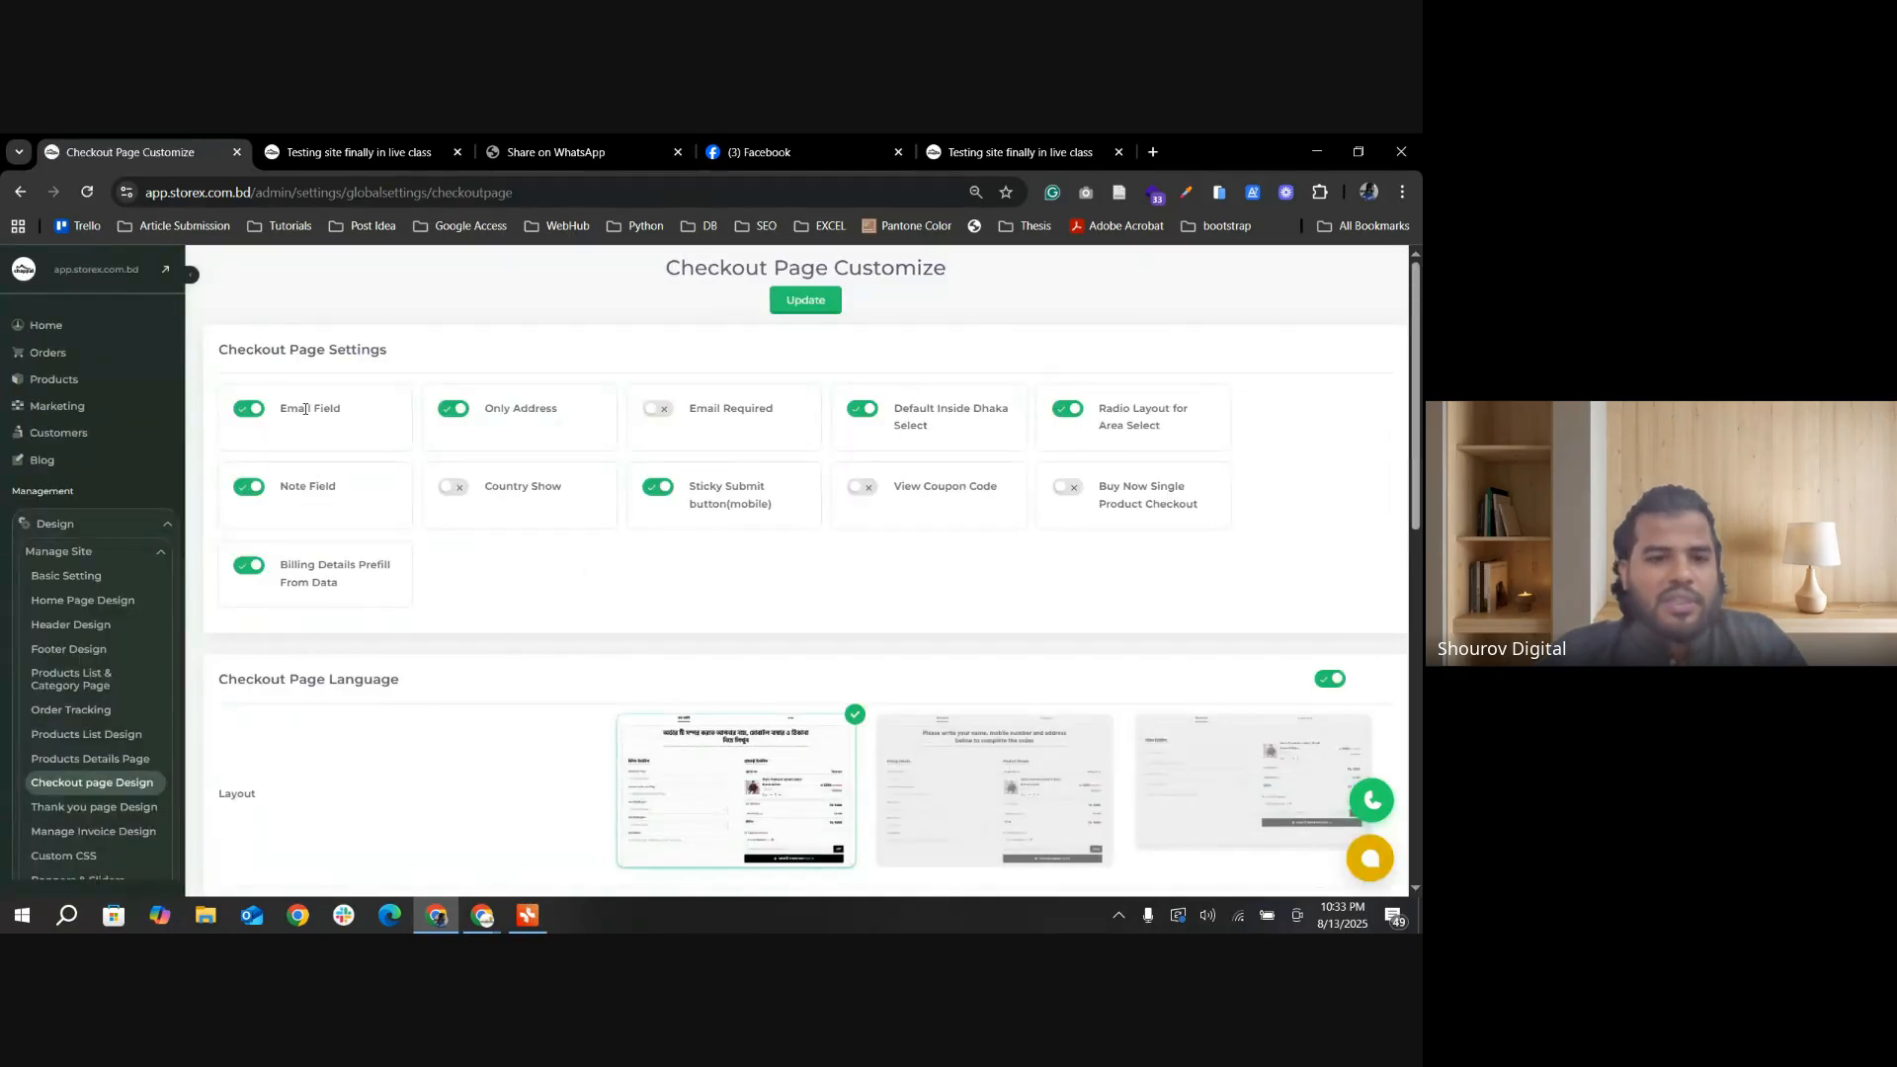
left_click(267, 419)
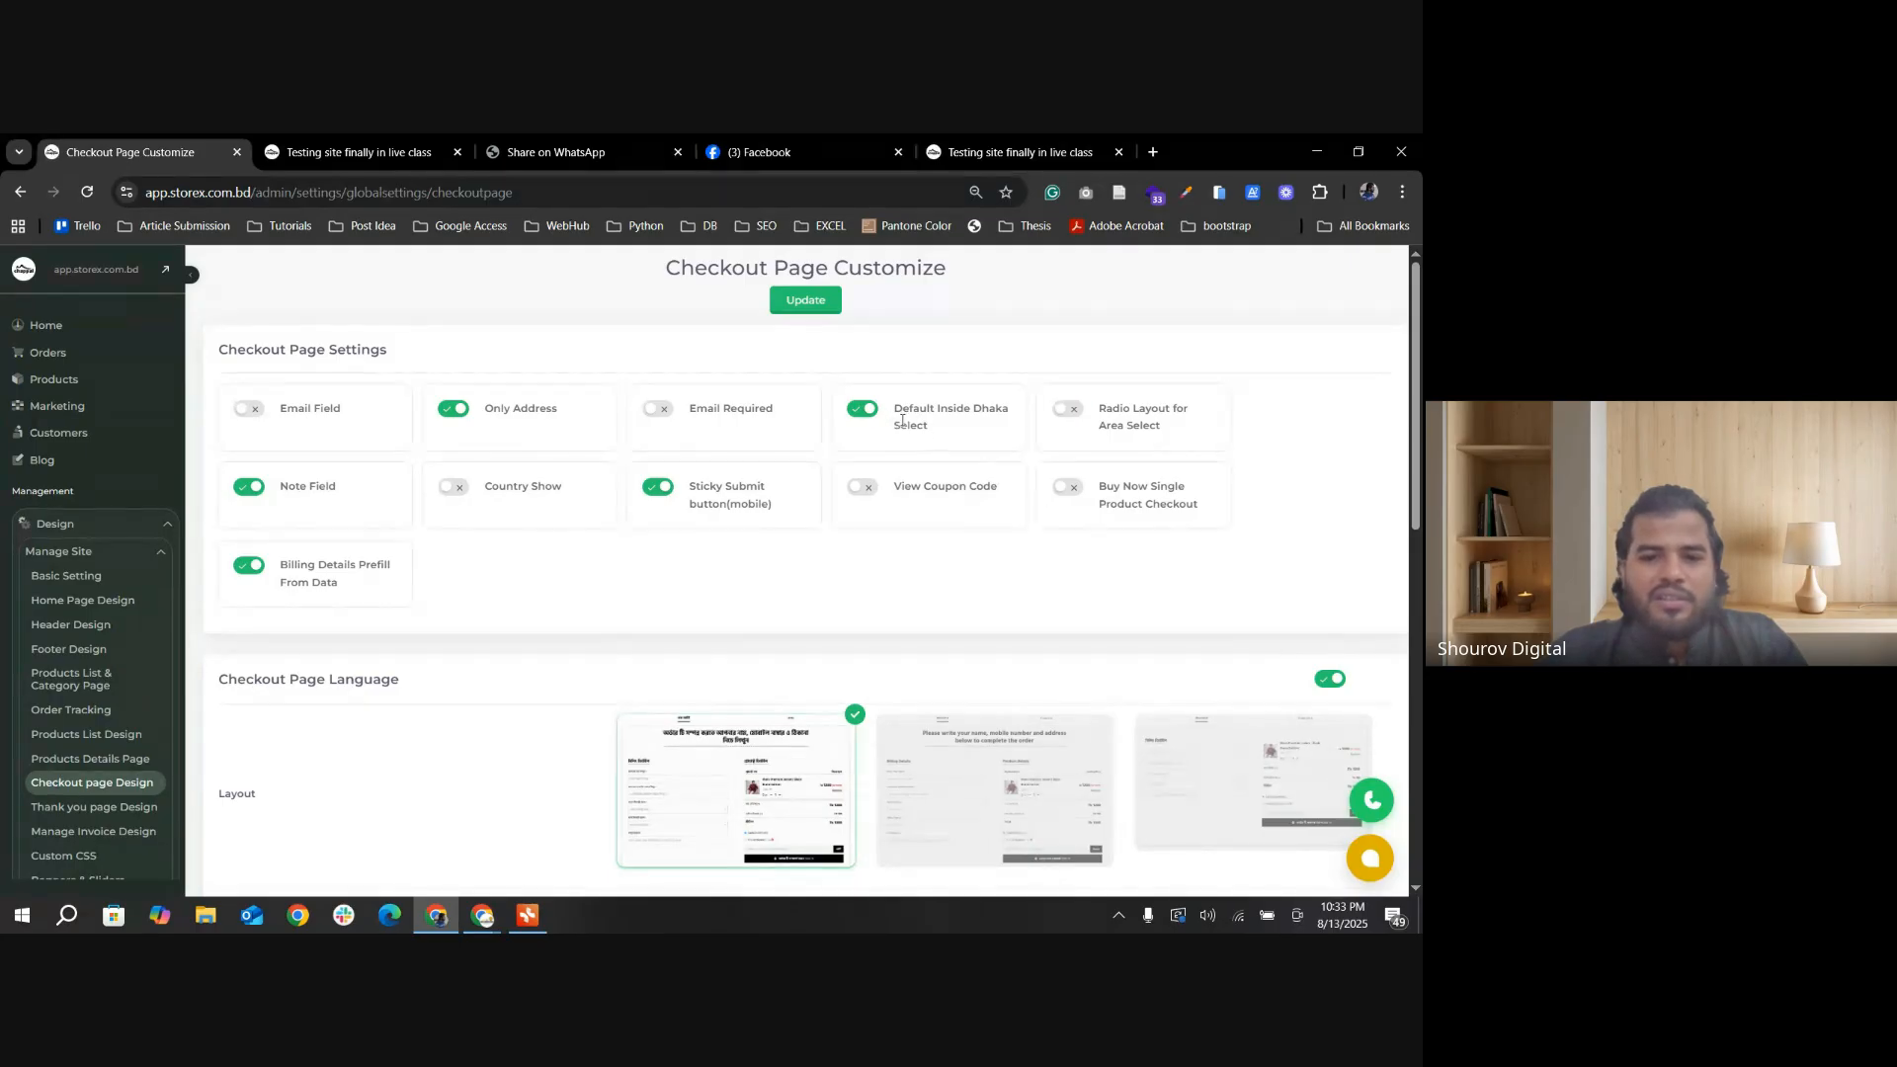
left_click(671, 494)
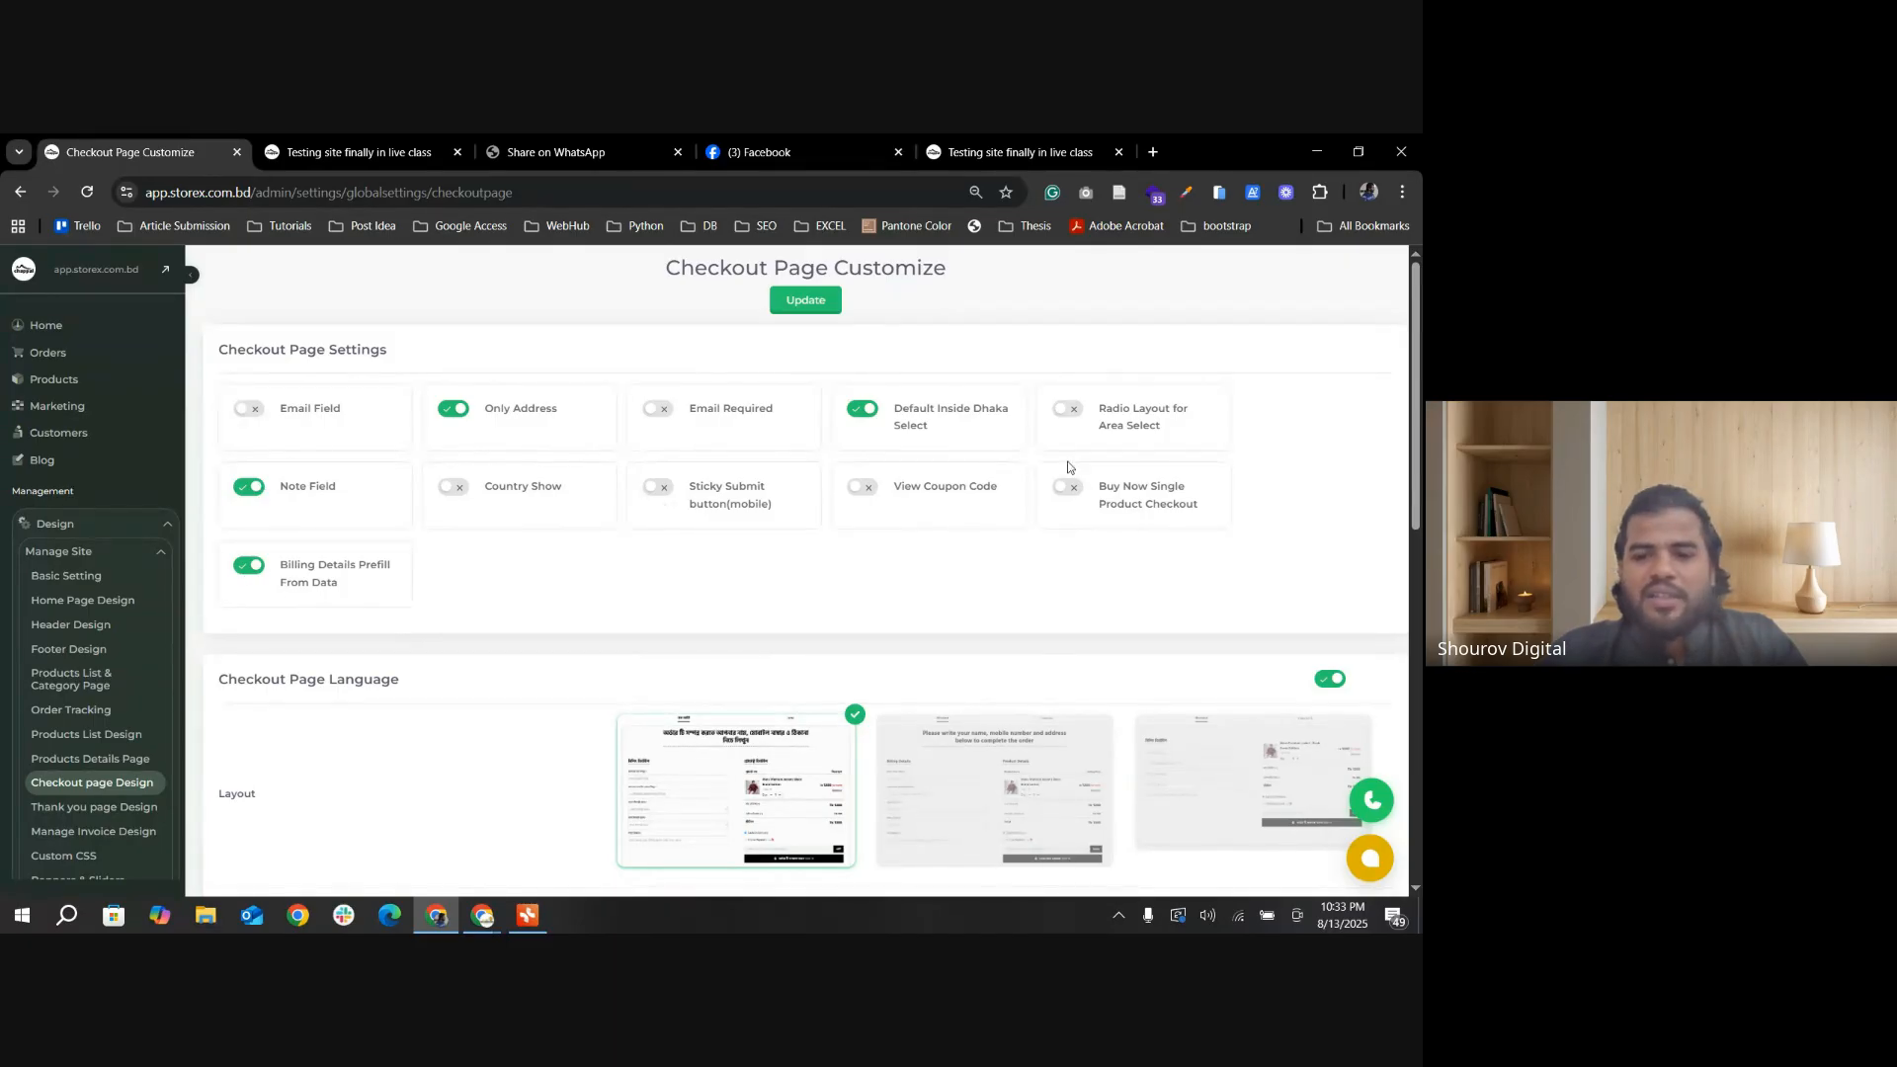
left_click(825, 303)
Step: Reload the storefront checkout page and fill in the customer's name and mobile number
left_click(361, 152)
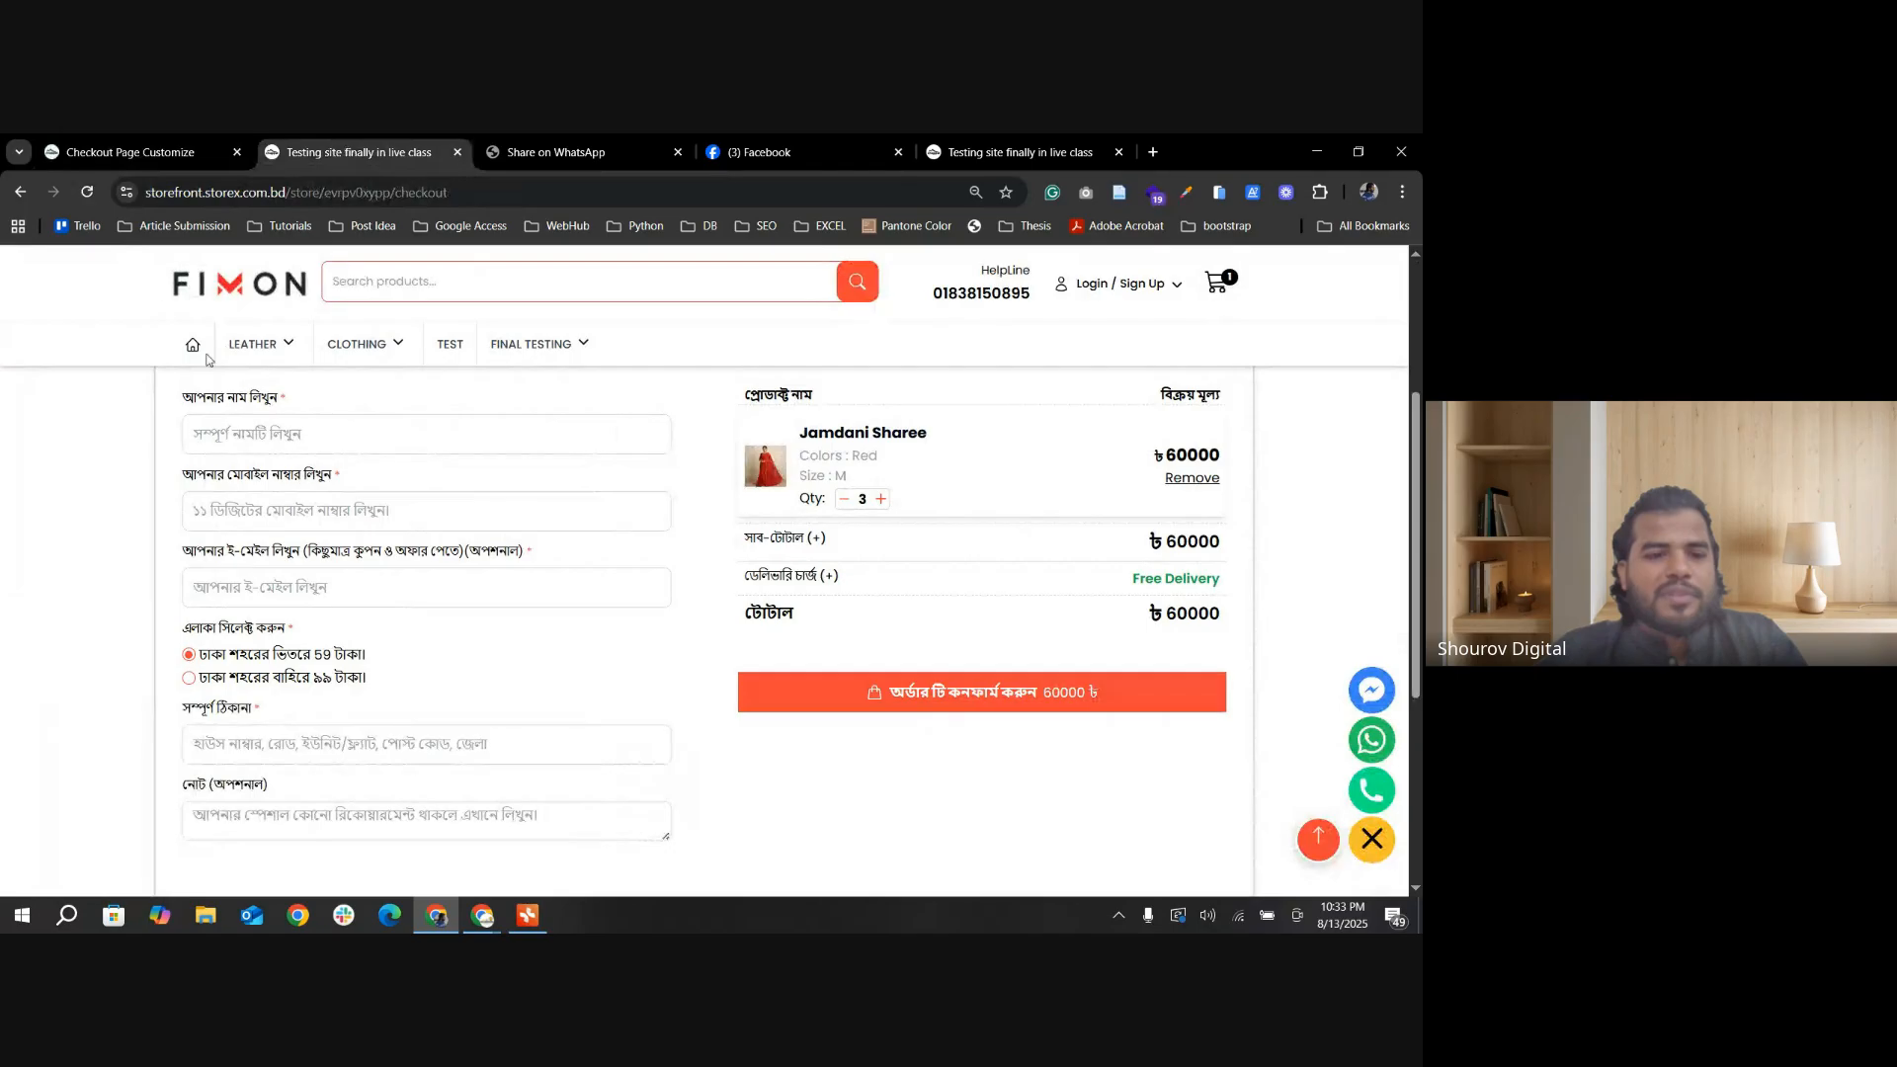
left_click(94, 195)
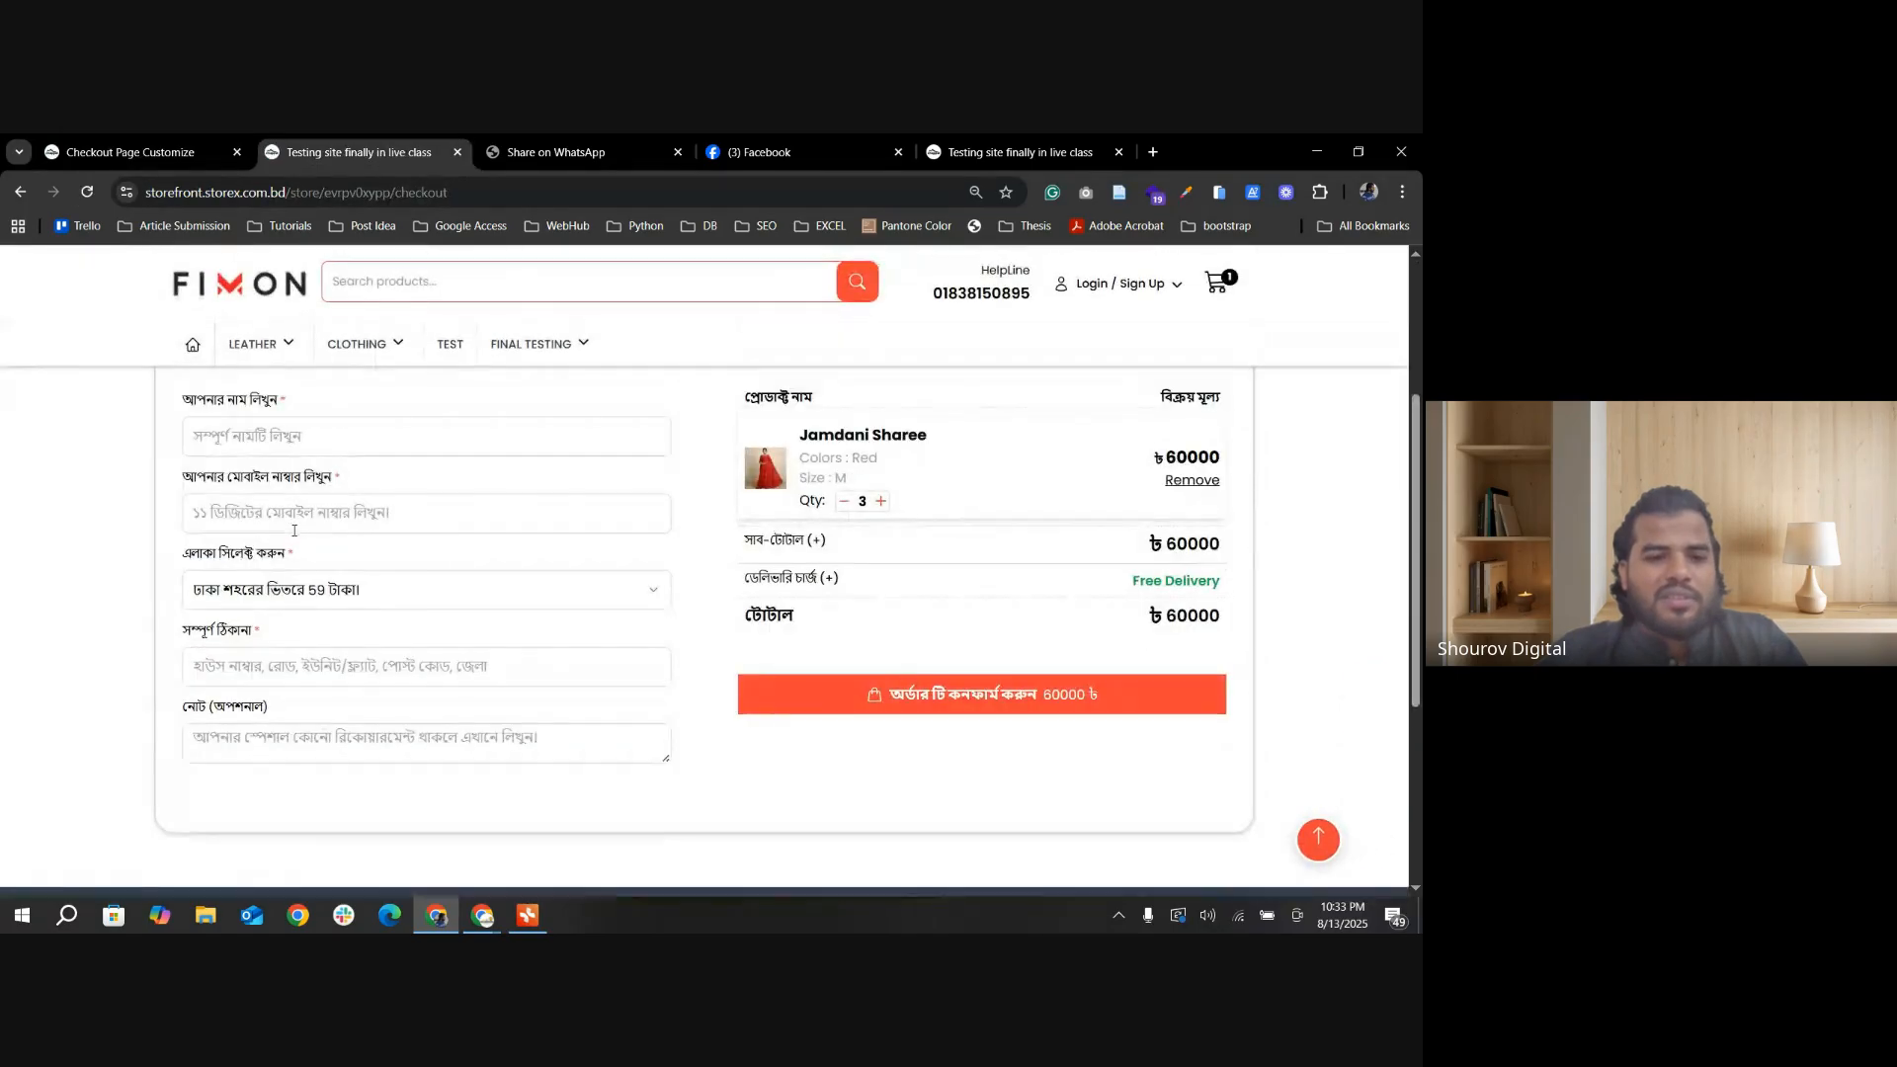
left_click(239, 429)
left_click(322, 496)
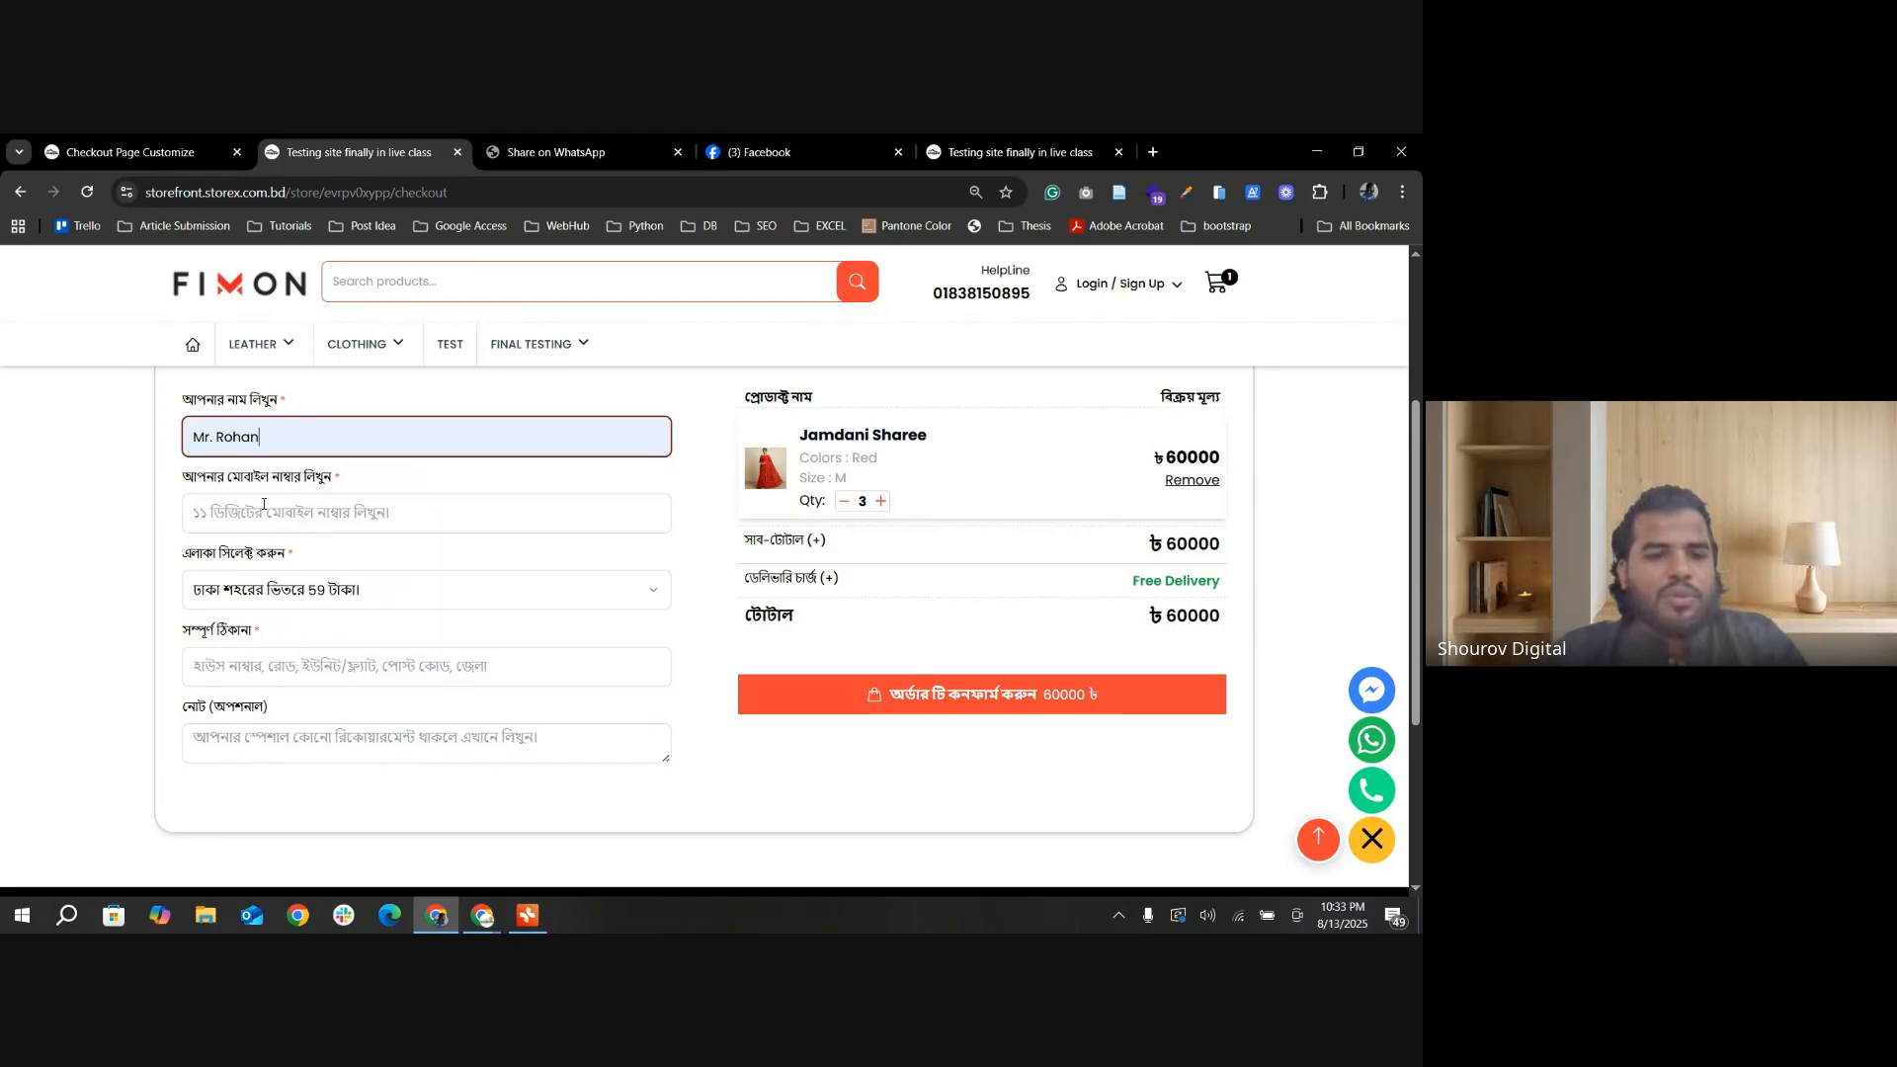
left_click(267, 507)
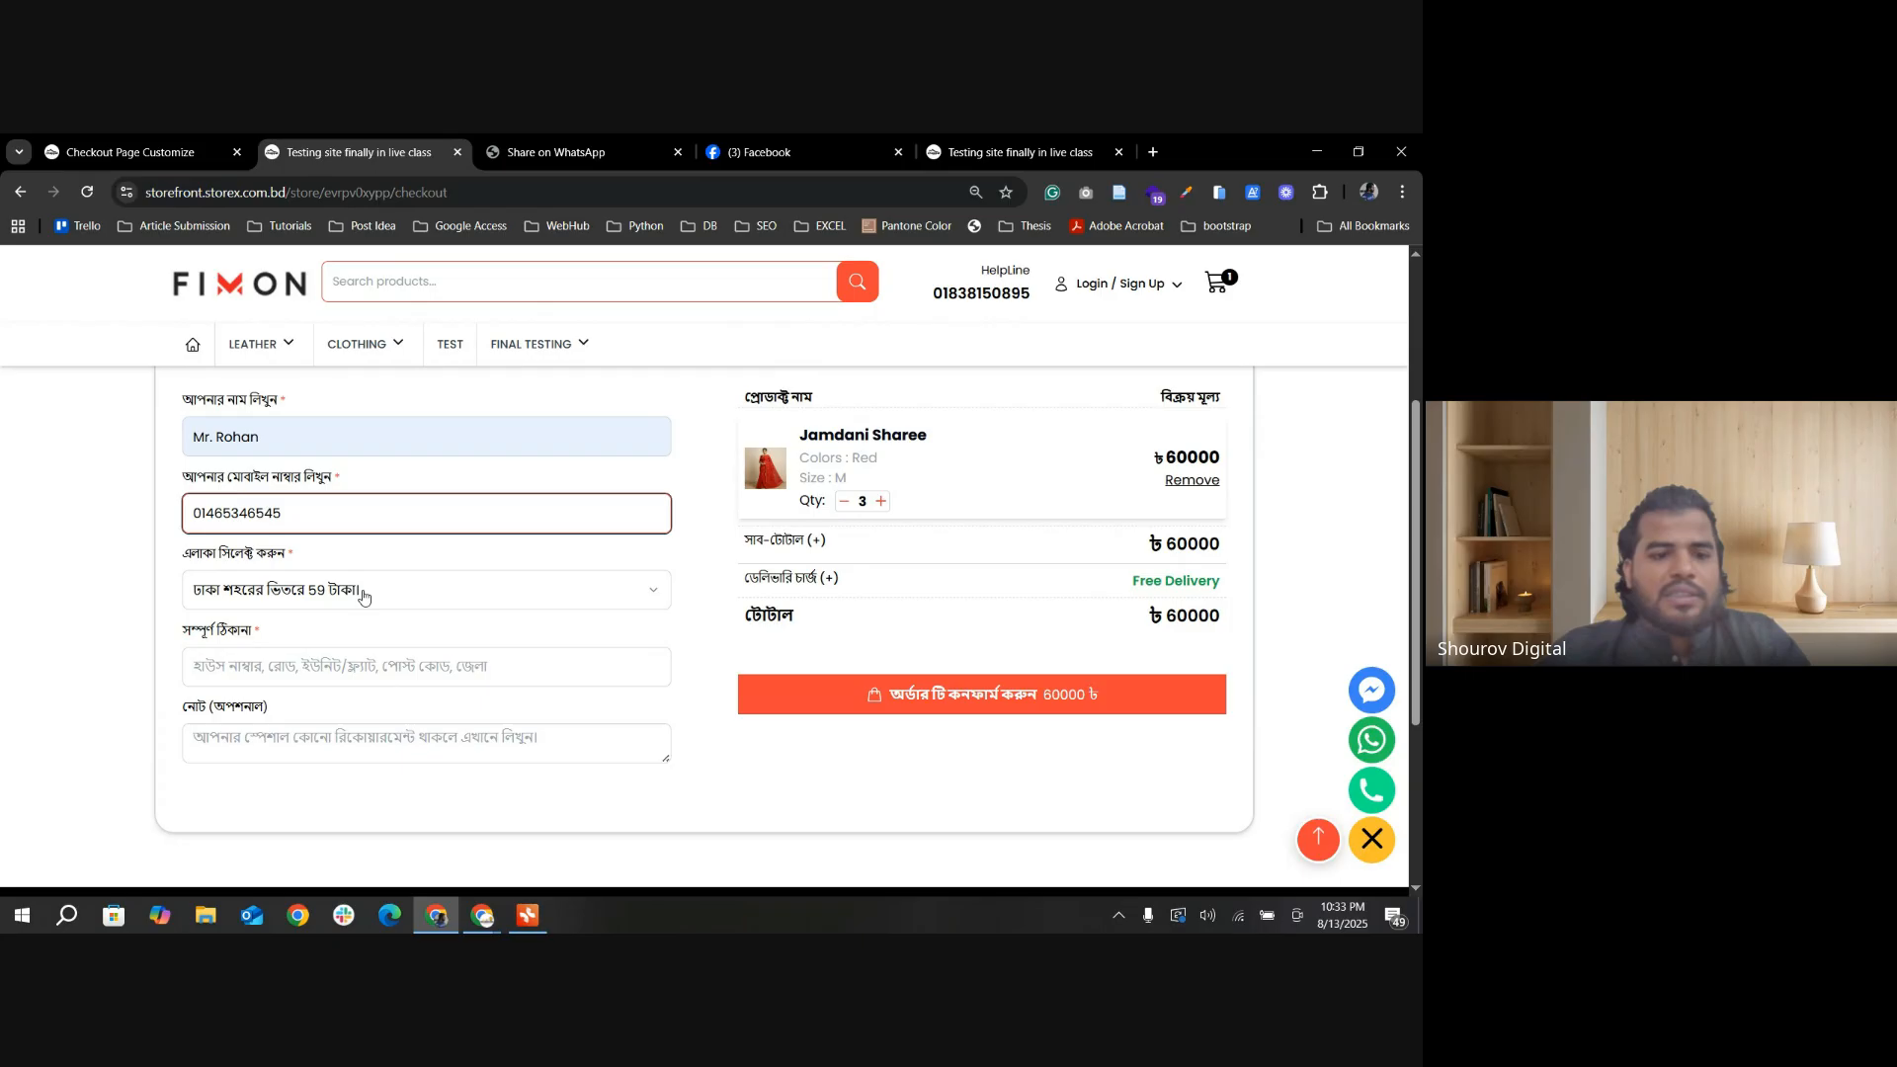
Step: Keep the inside-Dhaka 59 taka area, fill in the full address, add the note "akdfjkadlsf" and confirm the order
left_click(370, 593)
left_click(369, 594)
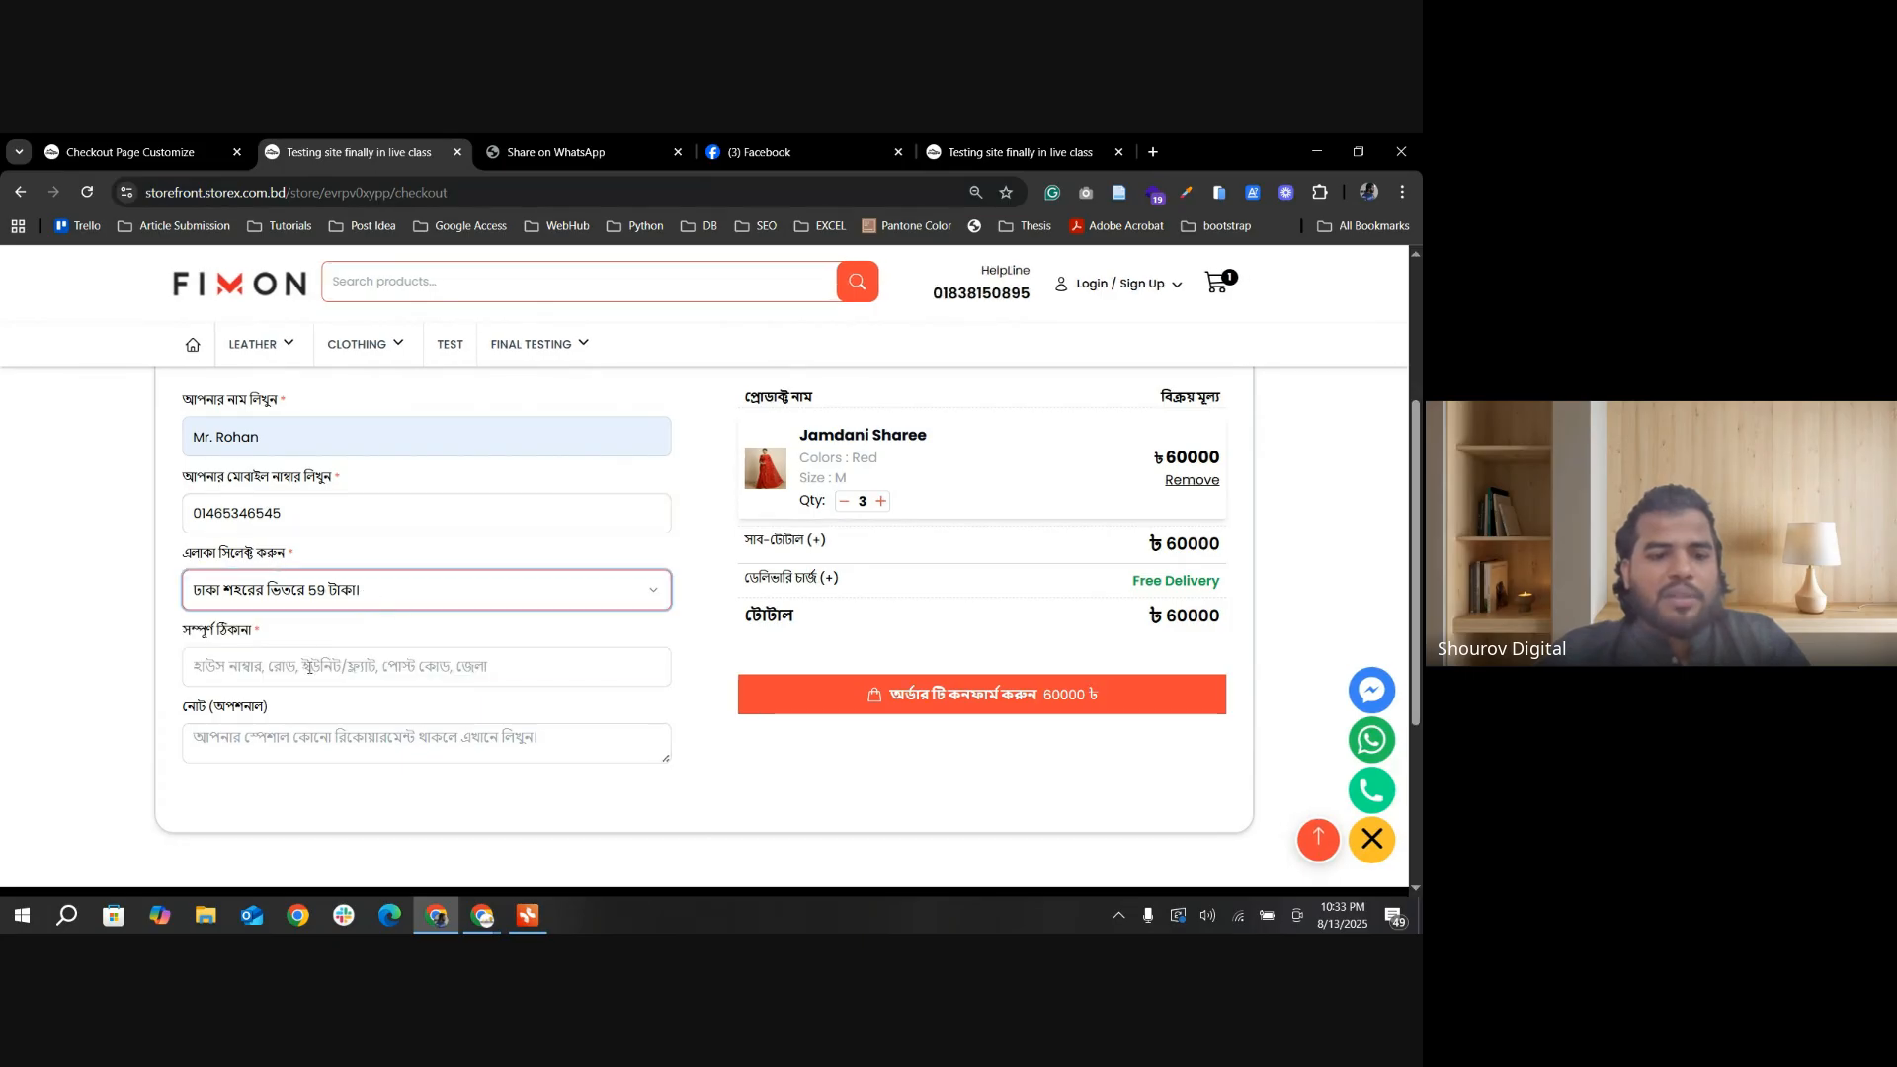
left_click(310, 667)
type("sdafsdfsdfadf")
left_click(345, 743)
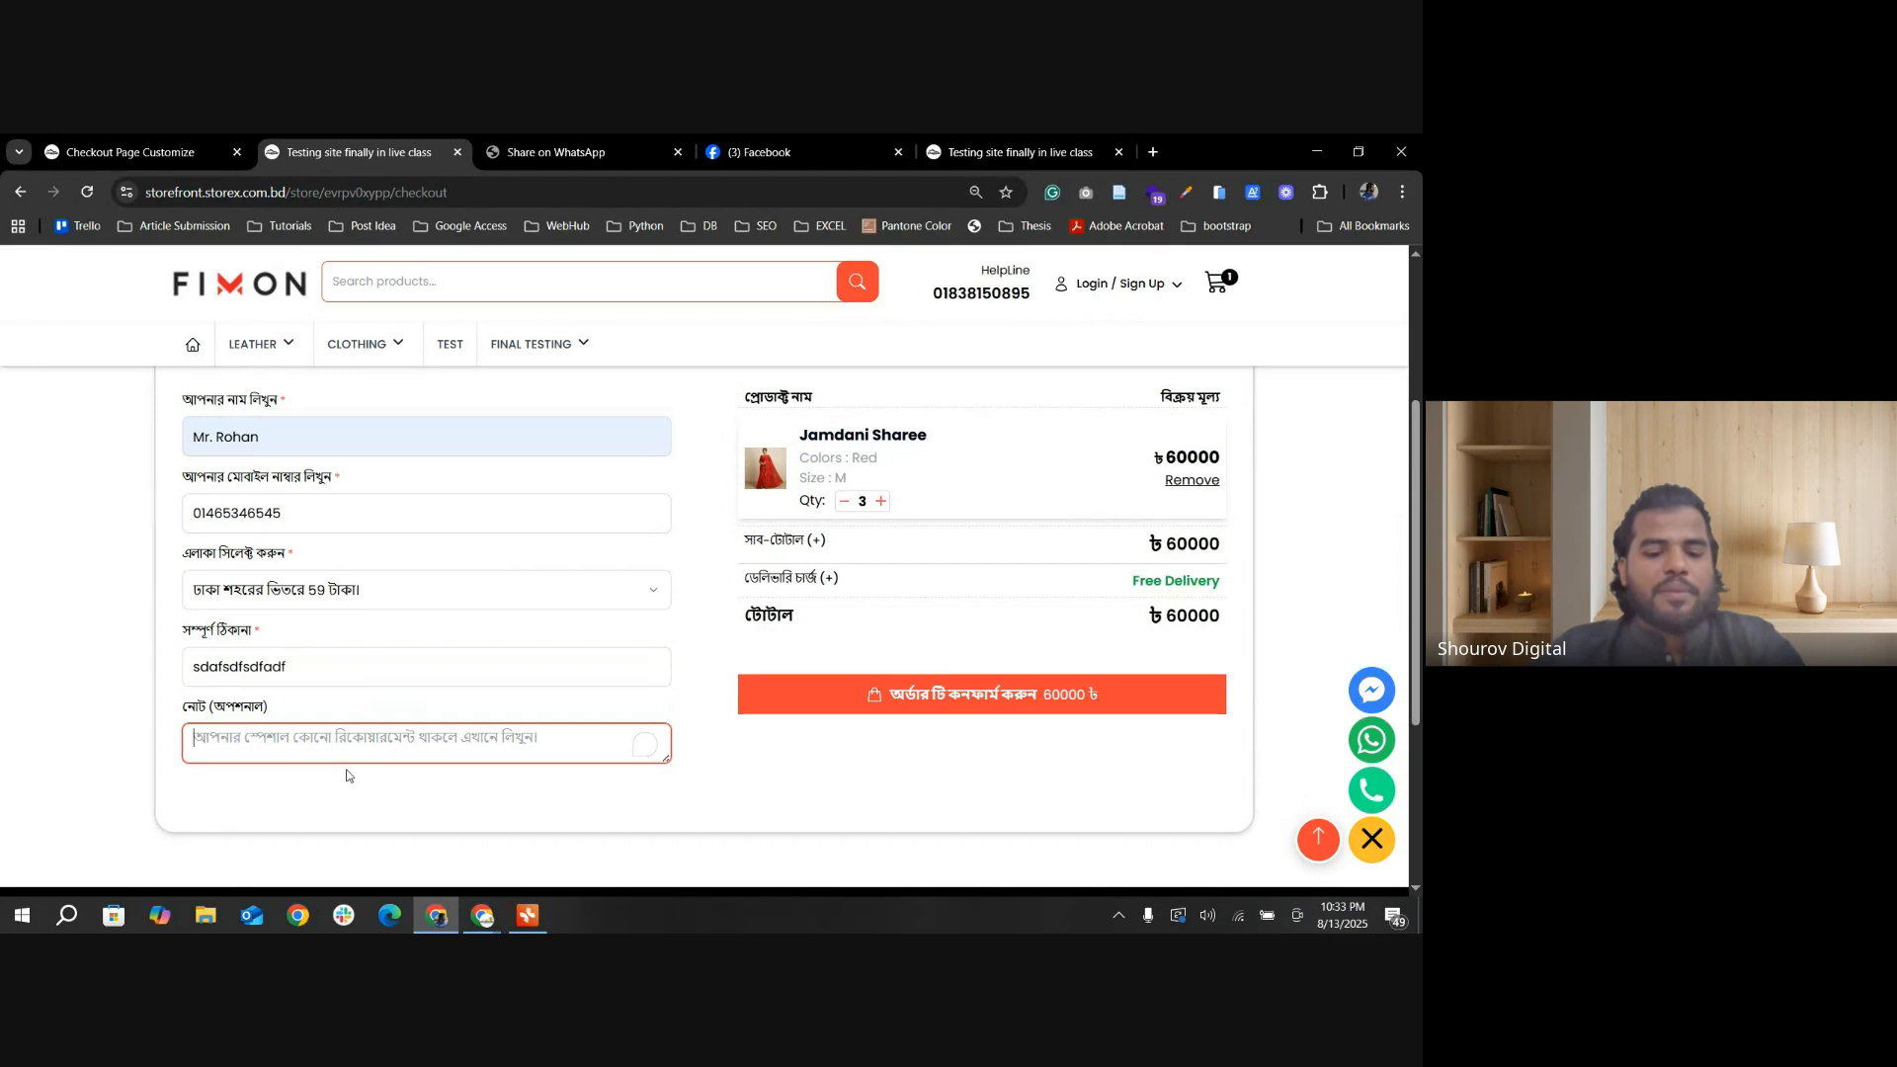
type("akdfjkadlsf")
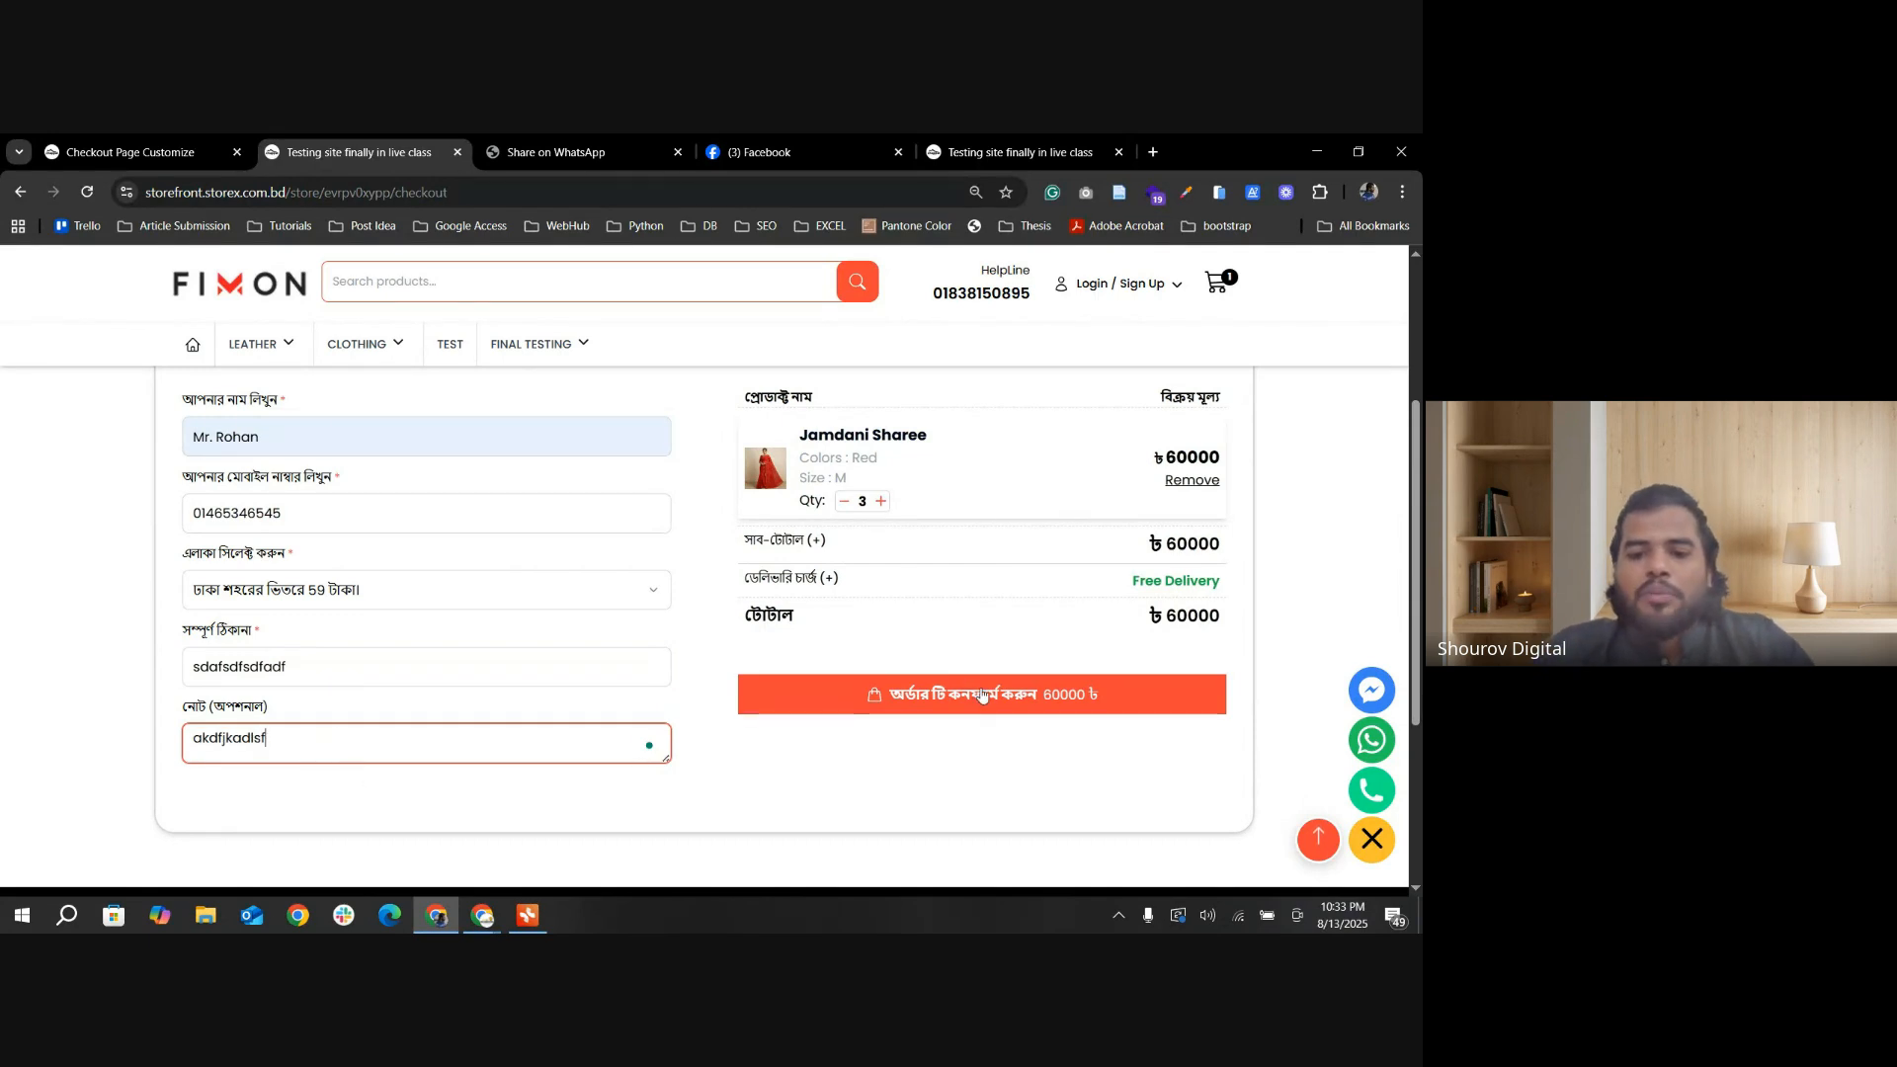
left_click(983, 694)
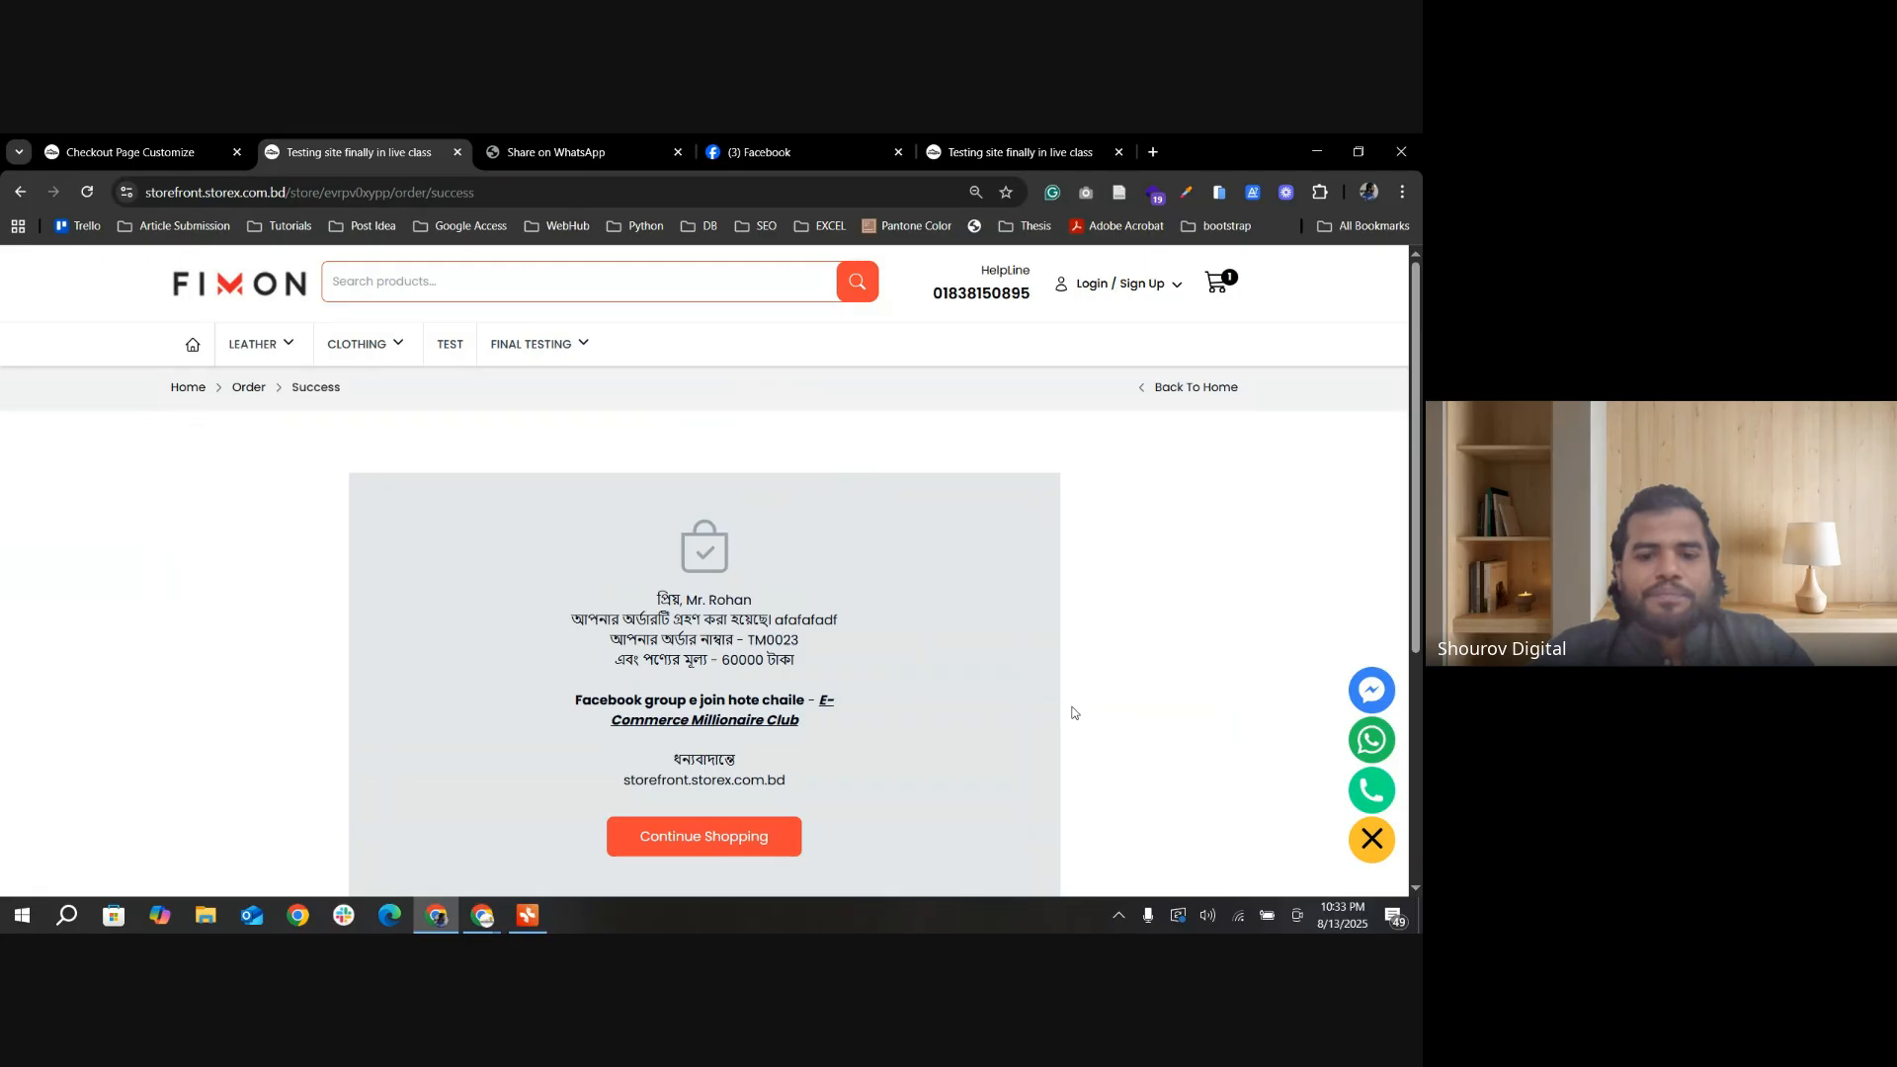
Step: Look over the thank-you message on the order success page and highlight the customer's name
scroll(1073, 712, "down", 2)
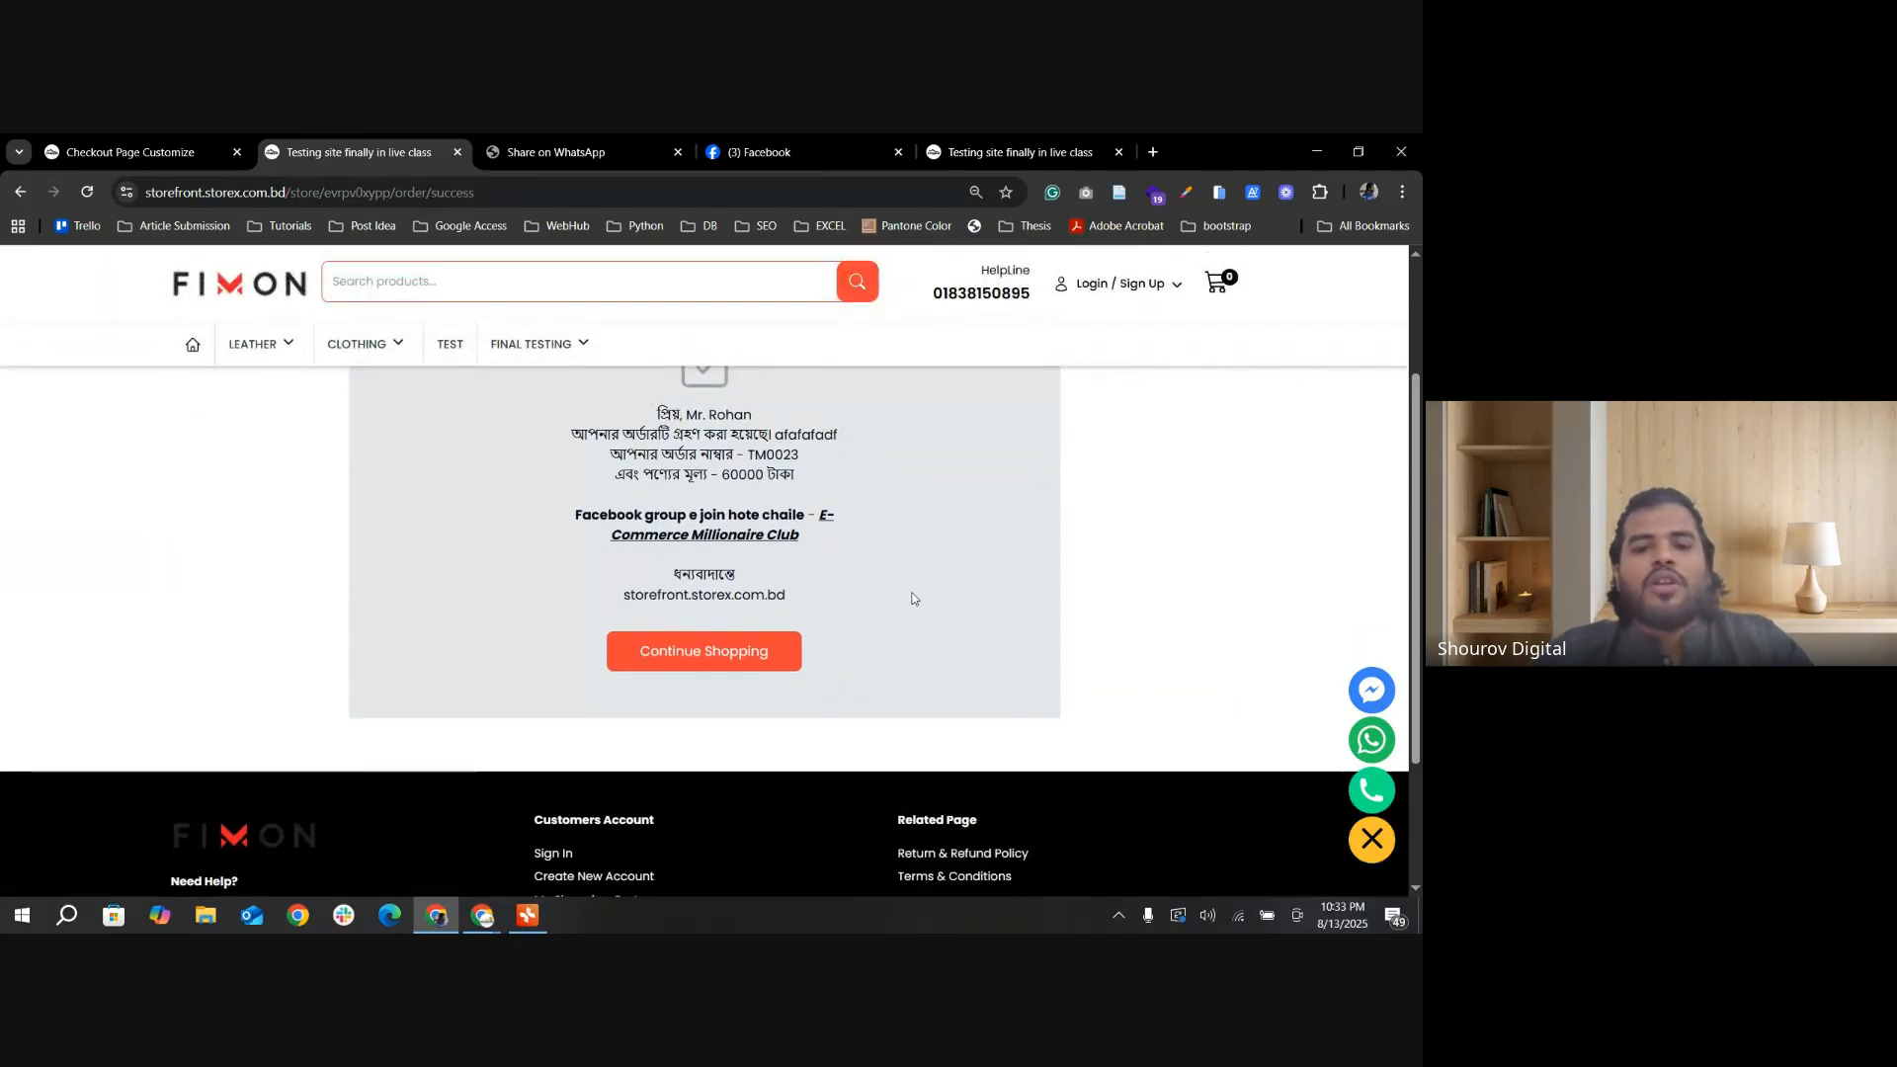
scroll(946, 616, "up", 1)
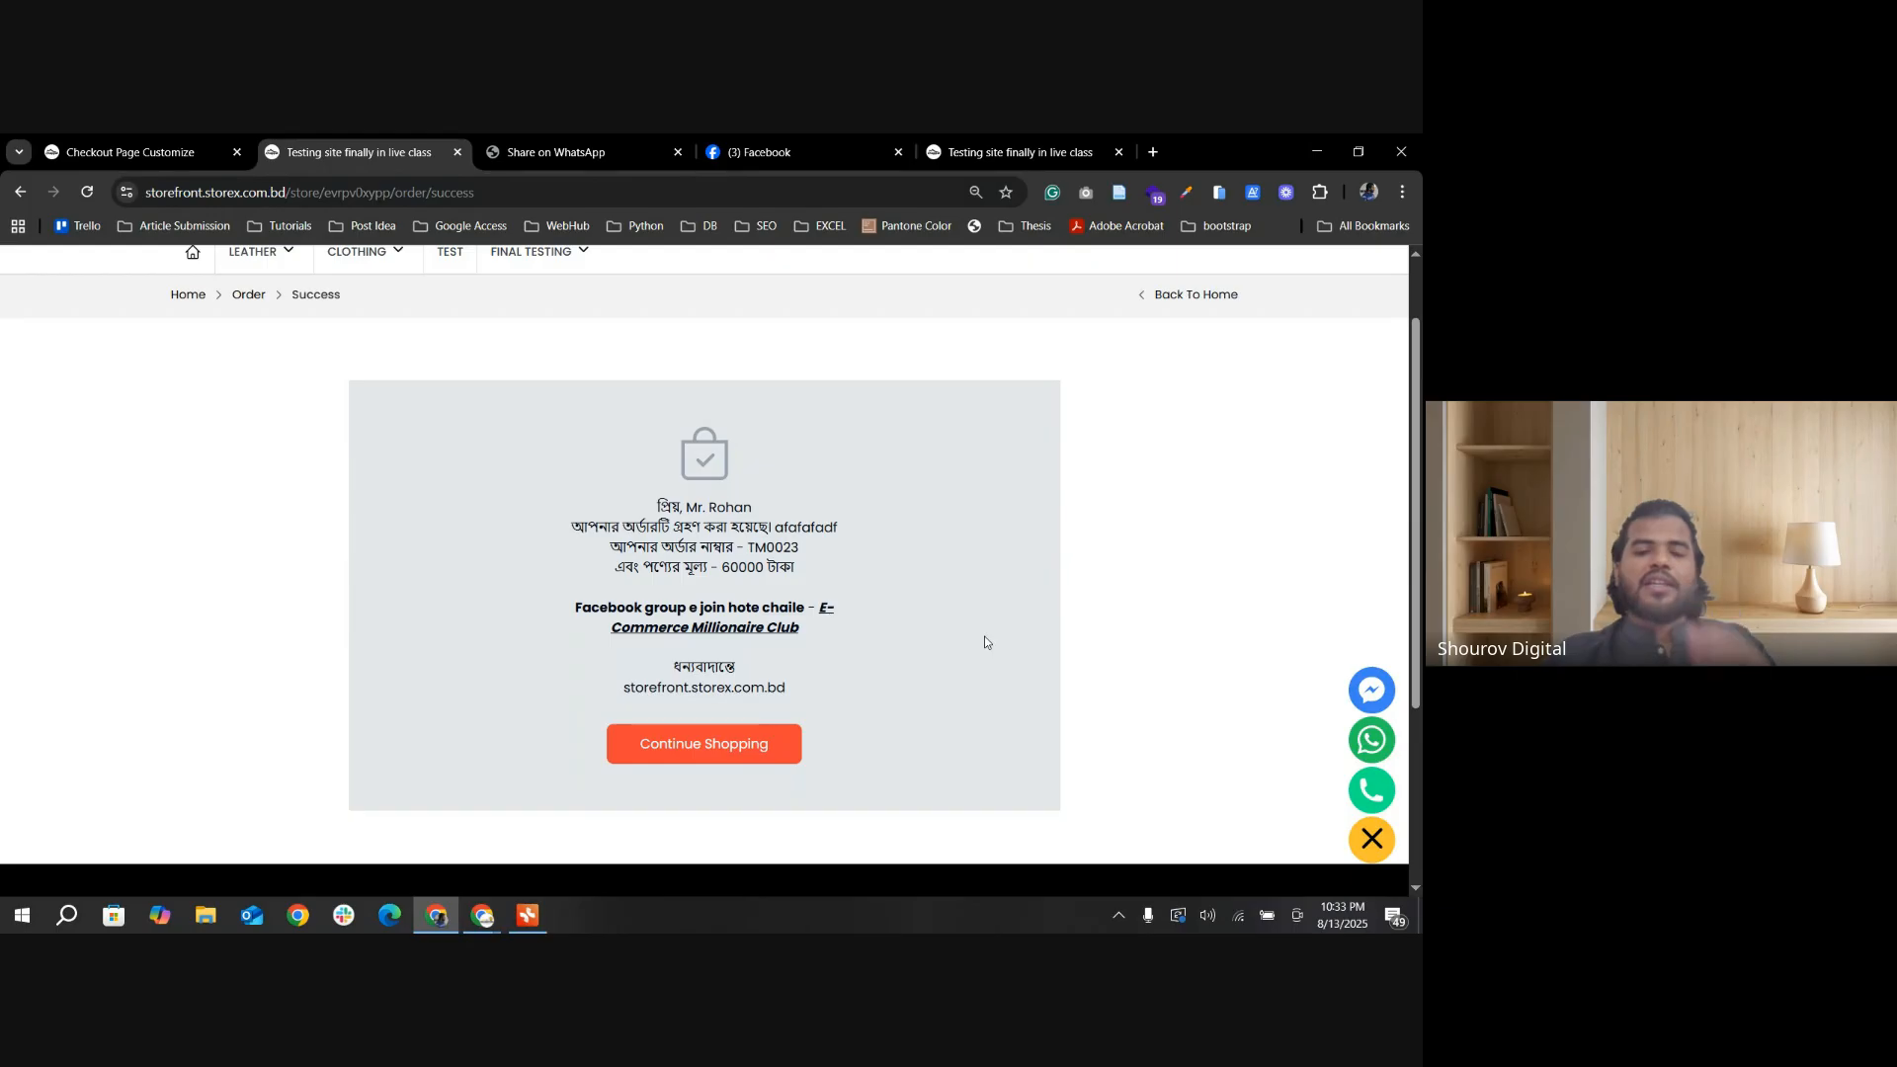
mouse_move(686, 507)
left_mouse_down()
mouse_move(786, 518)
mouse_move(686, 510)
left_mouse_up()
left_click(717, 510)
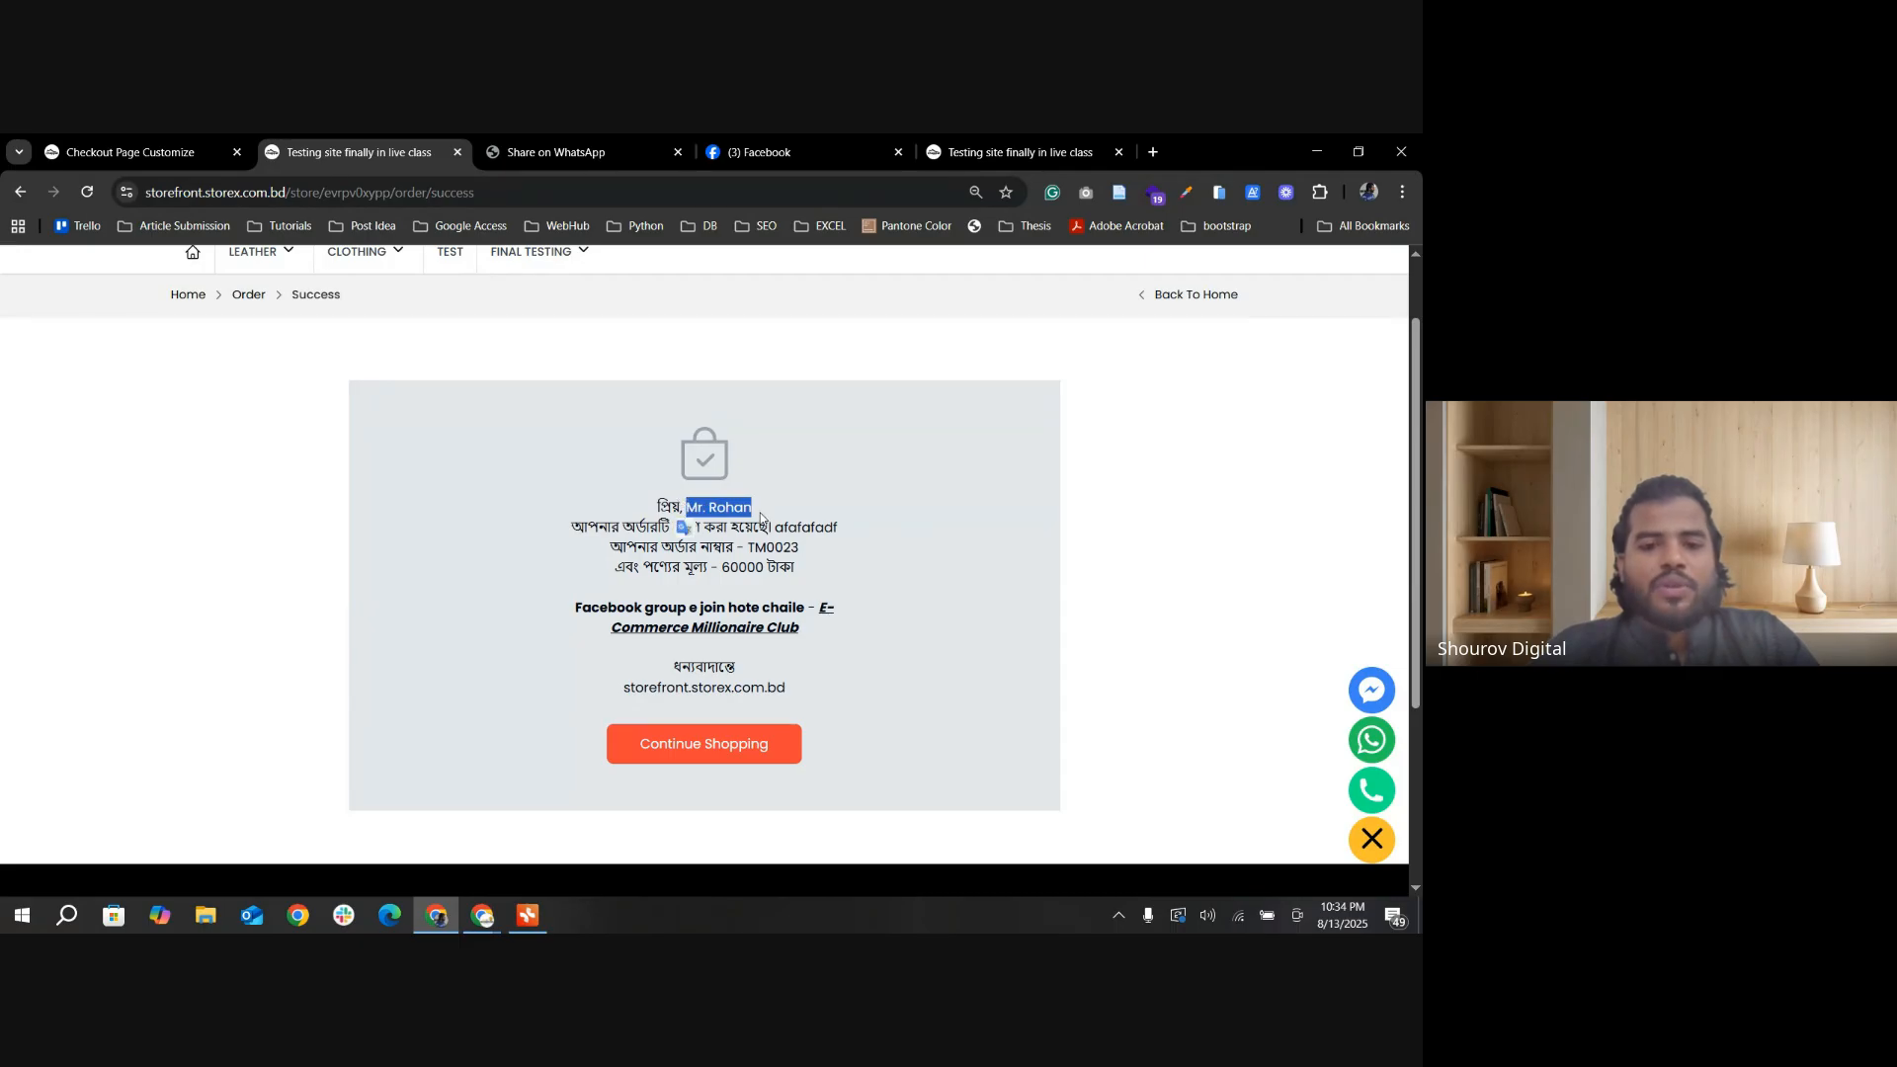
Step: Open the admin's Thank you page Design settings and delete the stray text "afafafadf" from the message's order-received line
left_click(183, 154)
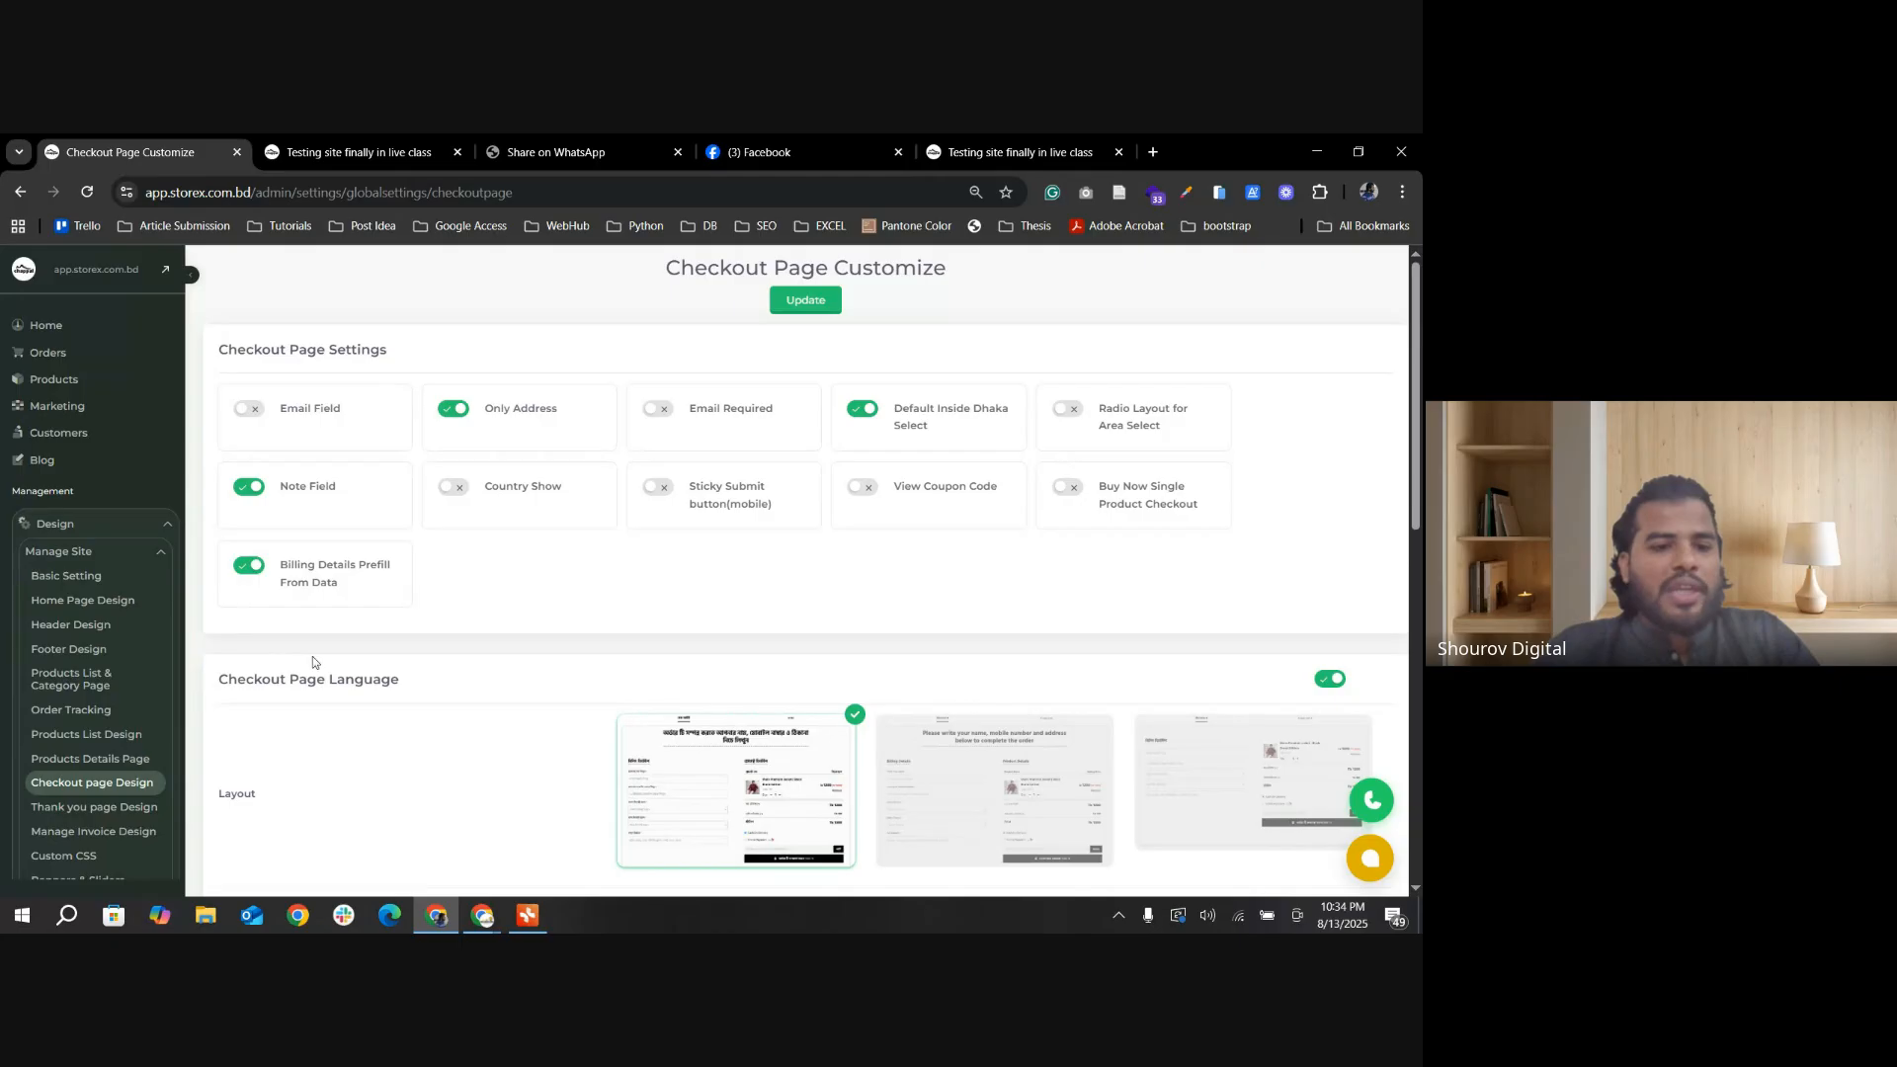
scroll(156, 791, "down", 2)
left_click(99, 720)
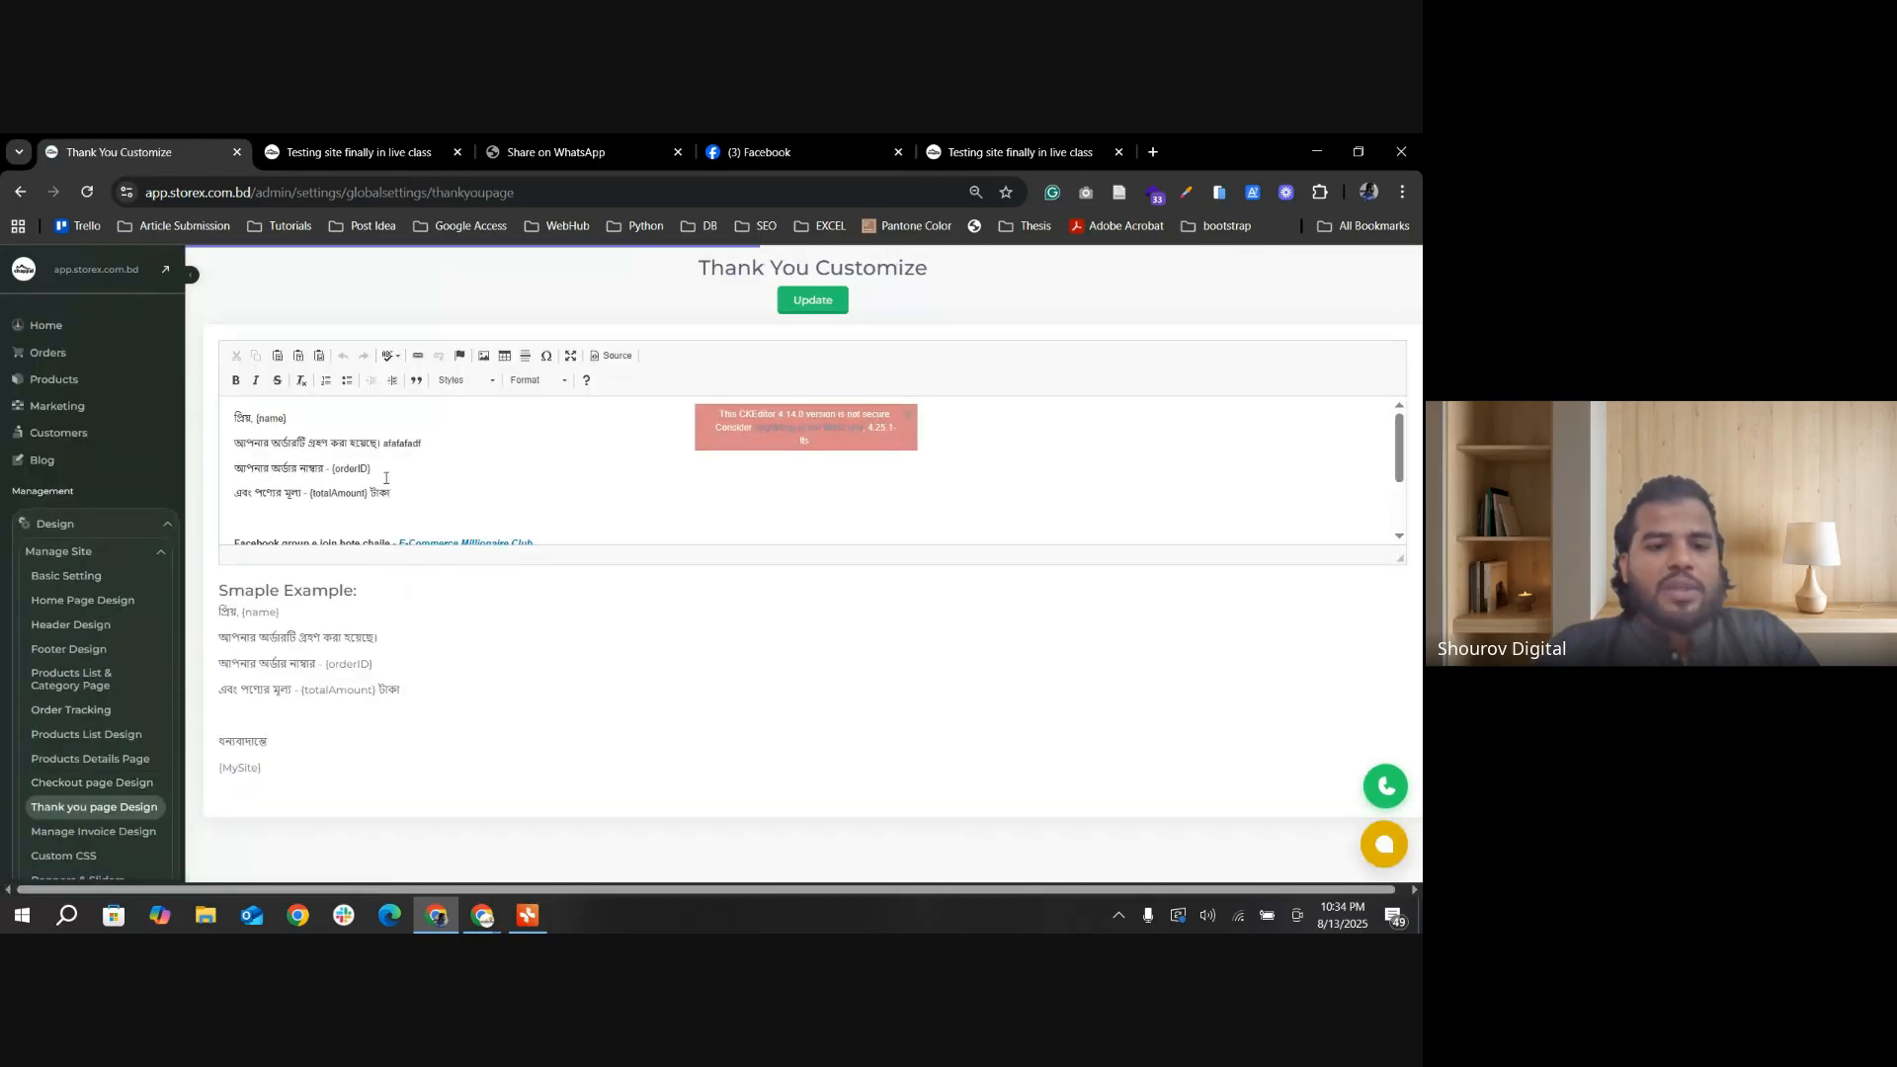
double_click(387, 443)
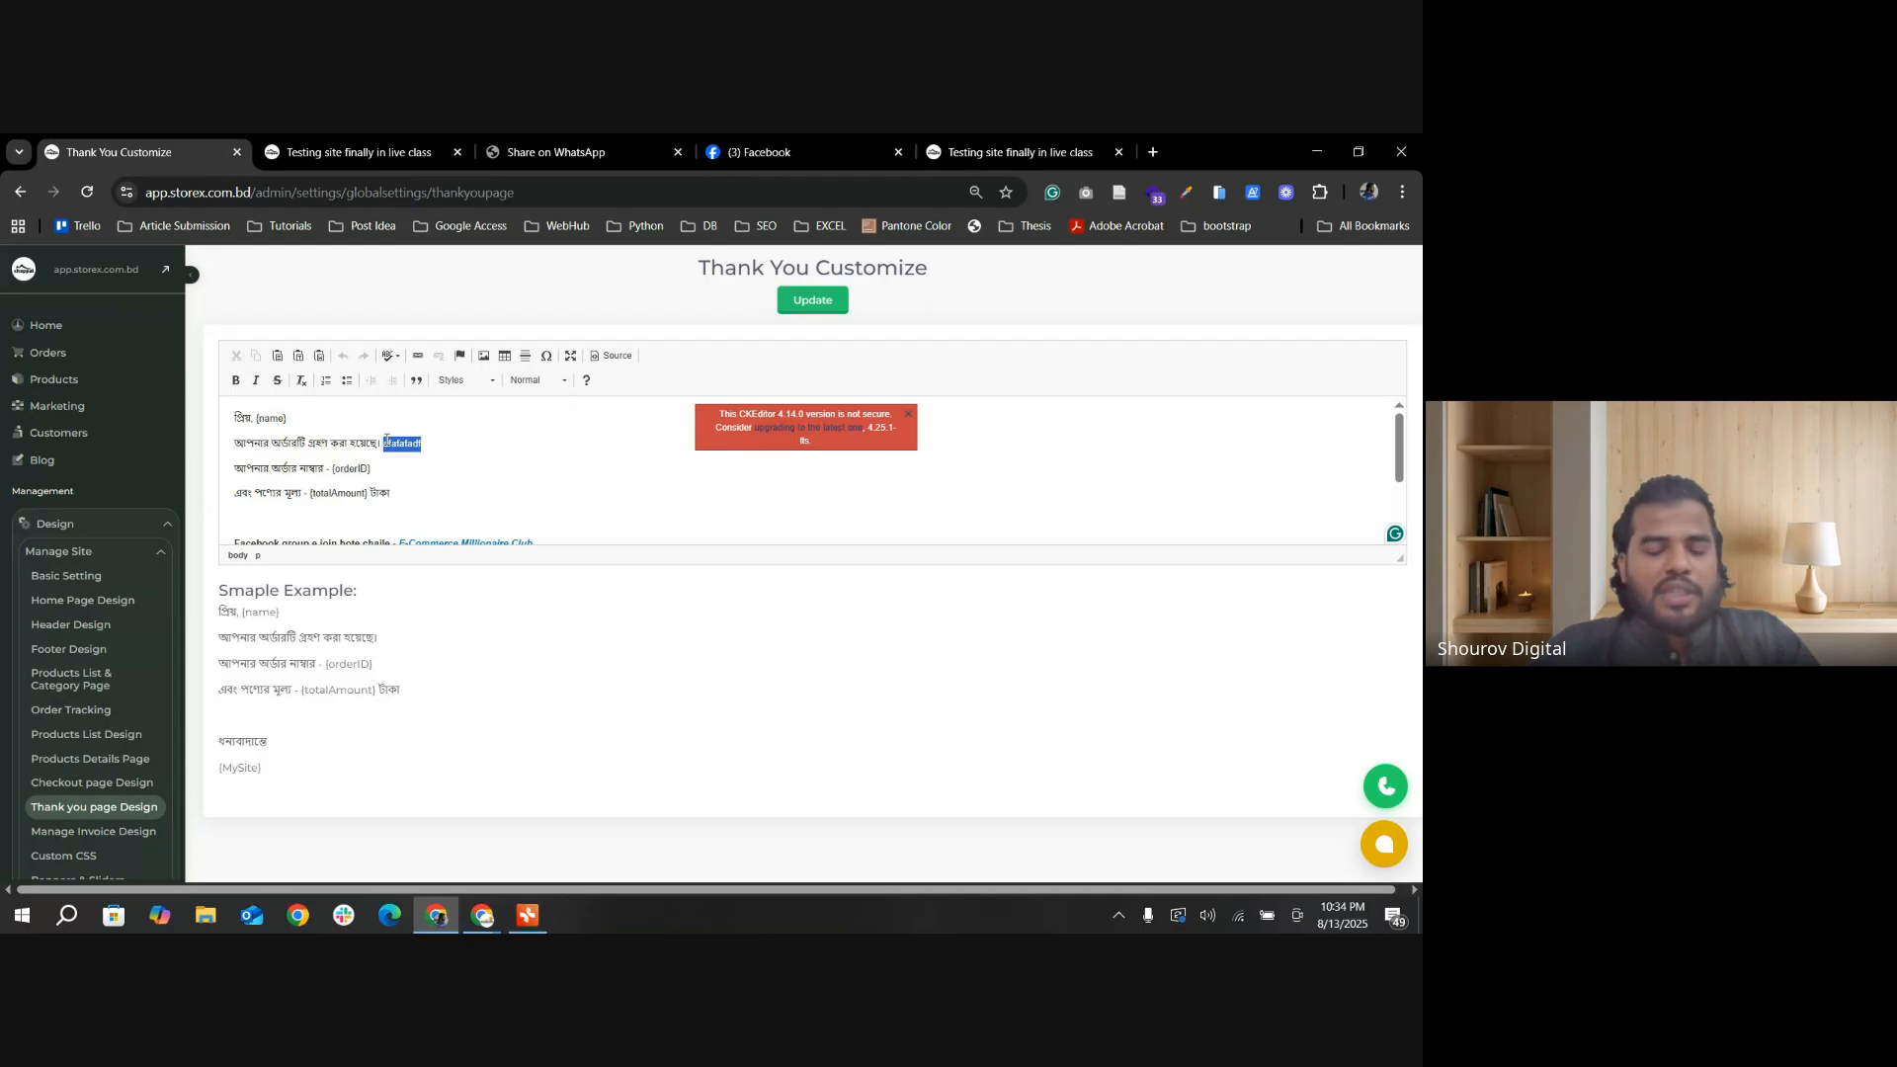
key("BackSpace")
Step: Compare the template's {name} placeholder with the success page, then examine its order number, product price and site address lines
double_click(272, 418)
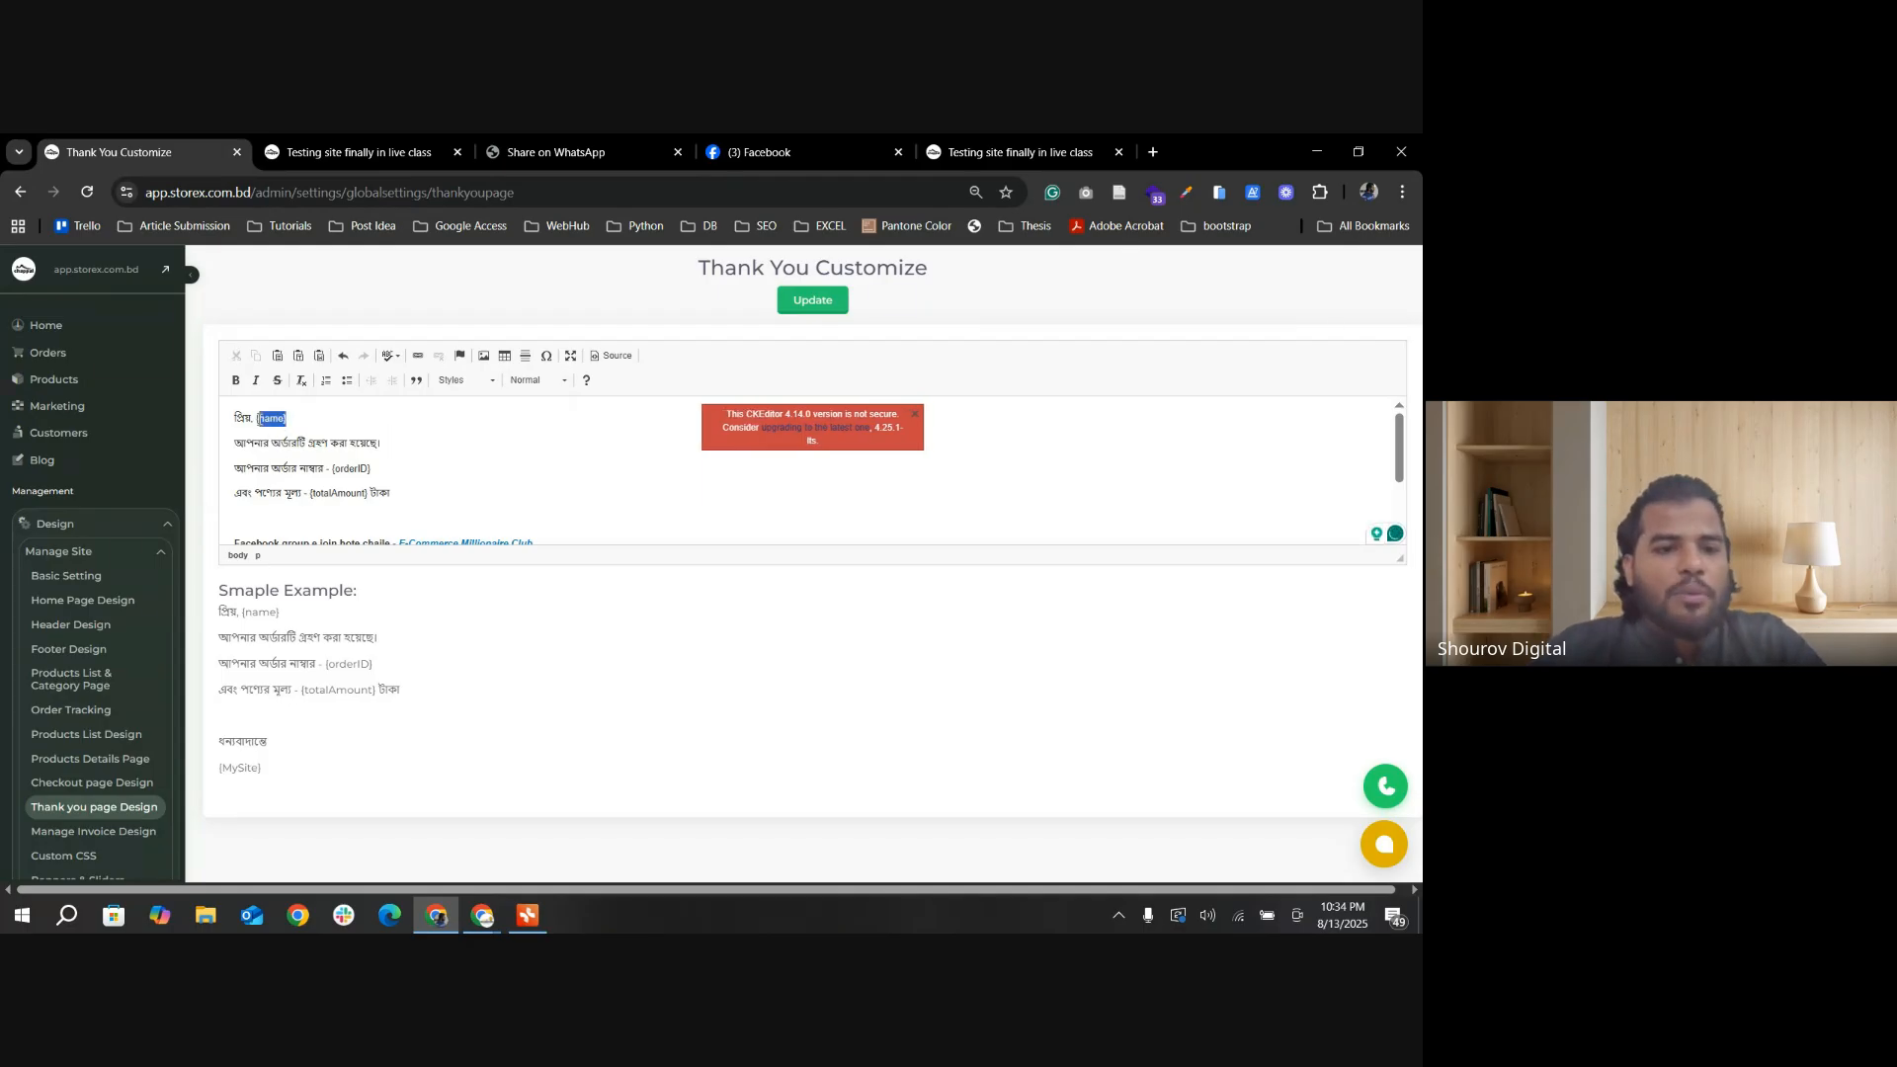
left_click(314, 420)
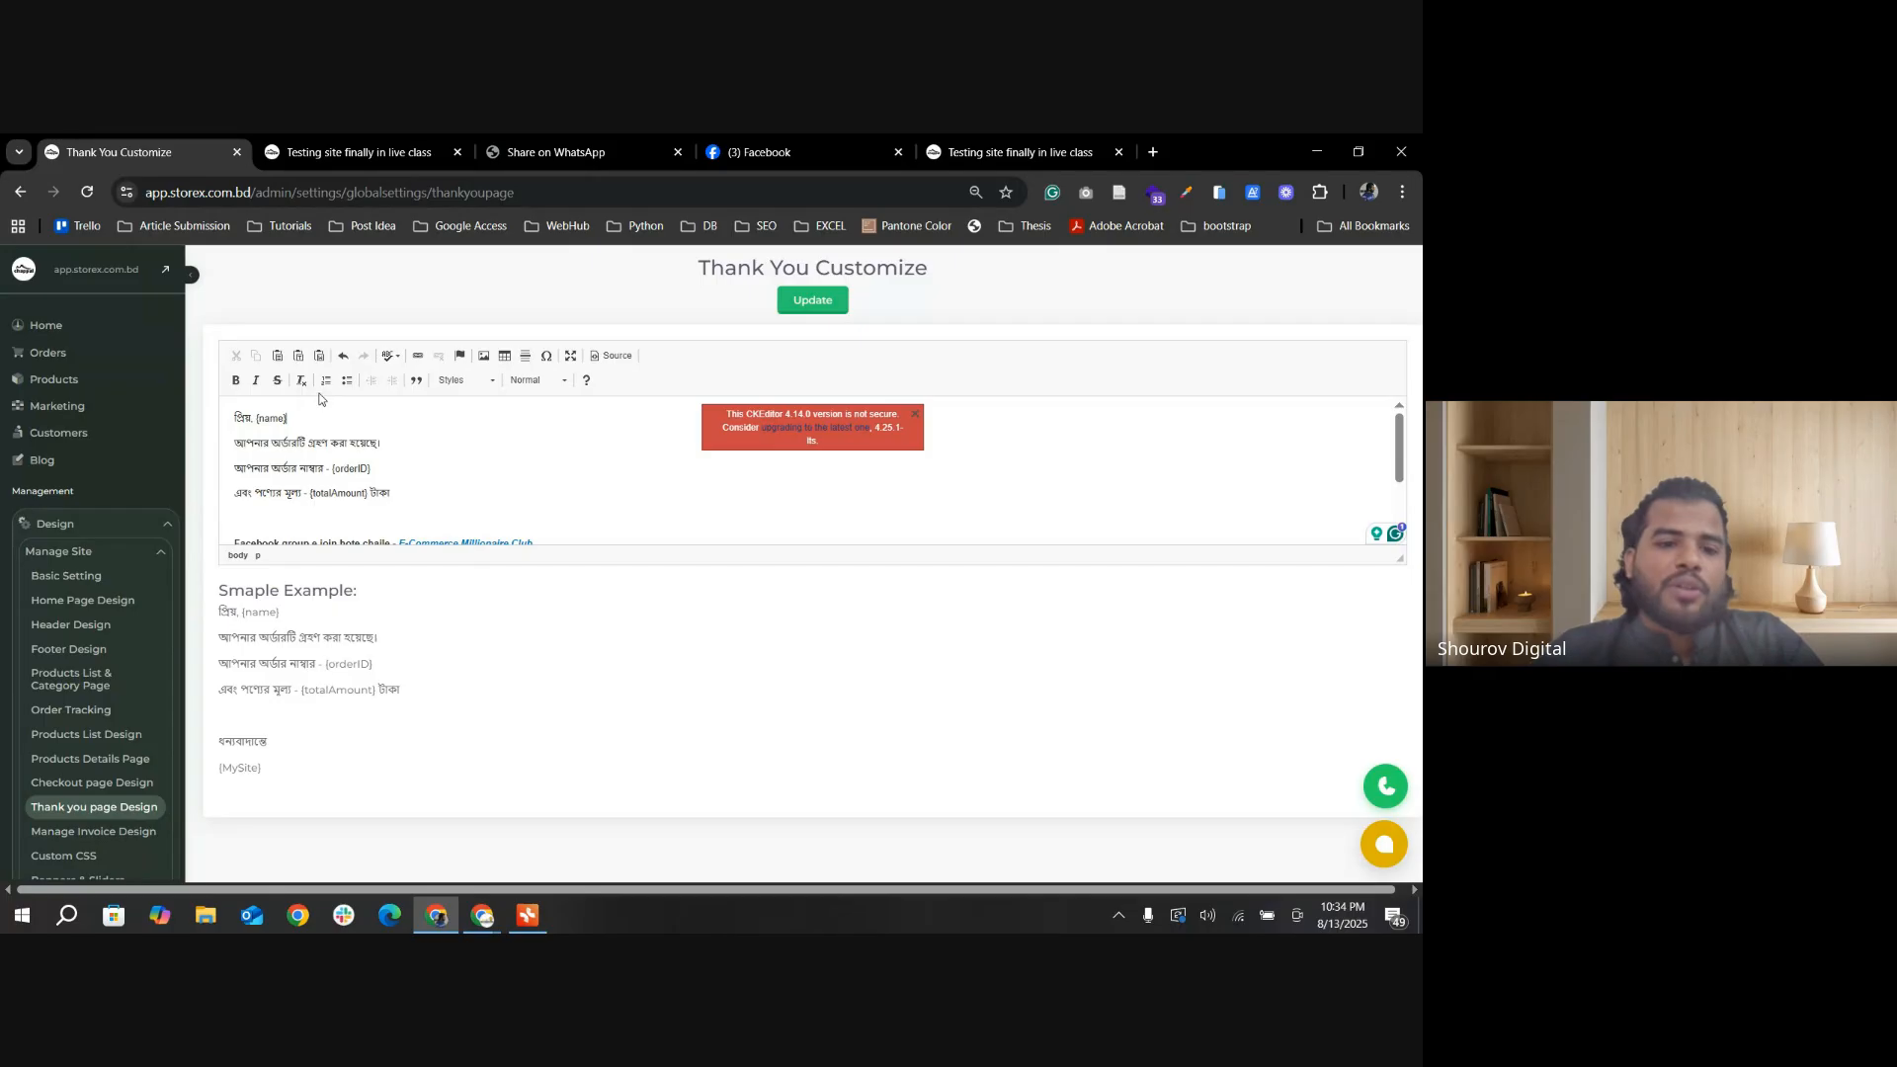
left_click(356, 153)
left_click_drag(620, 540, 812, 541)
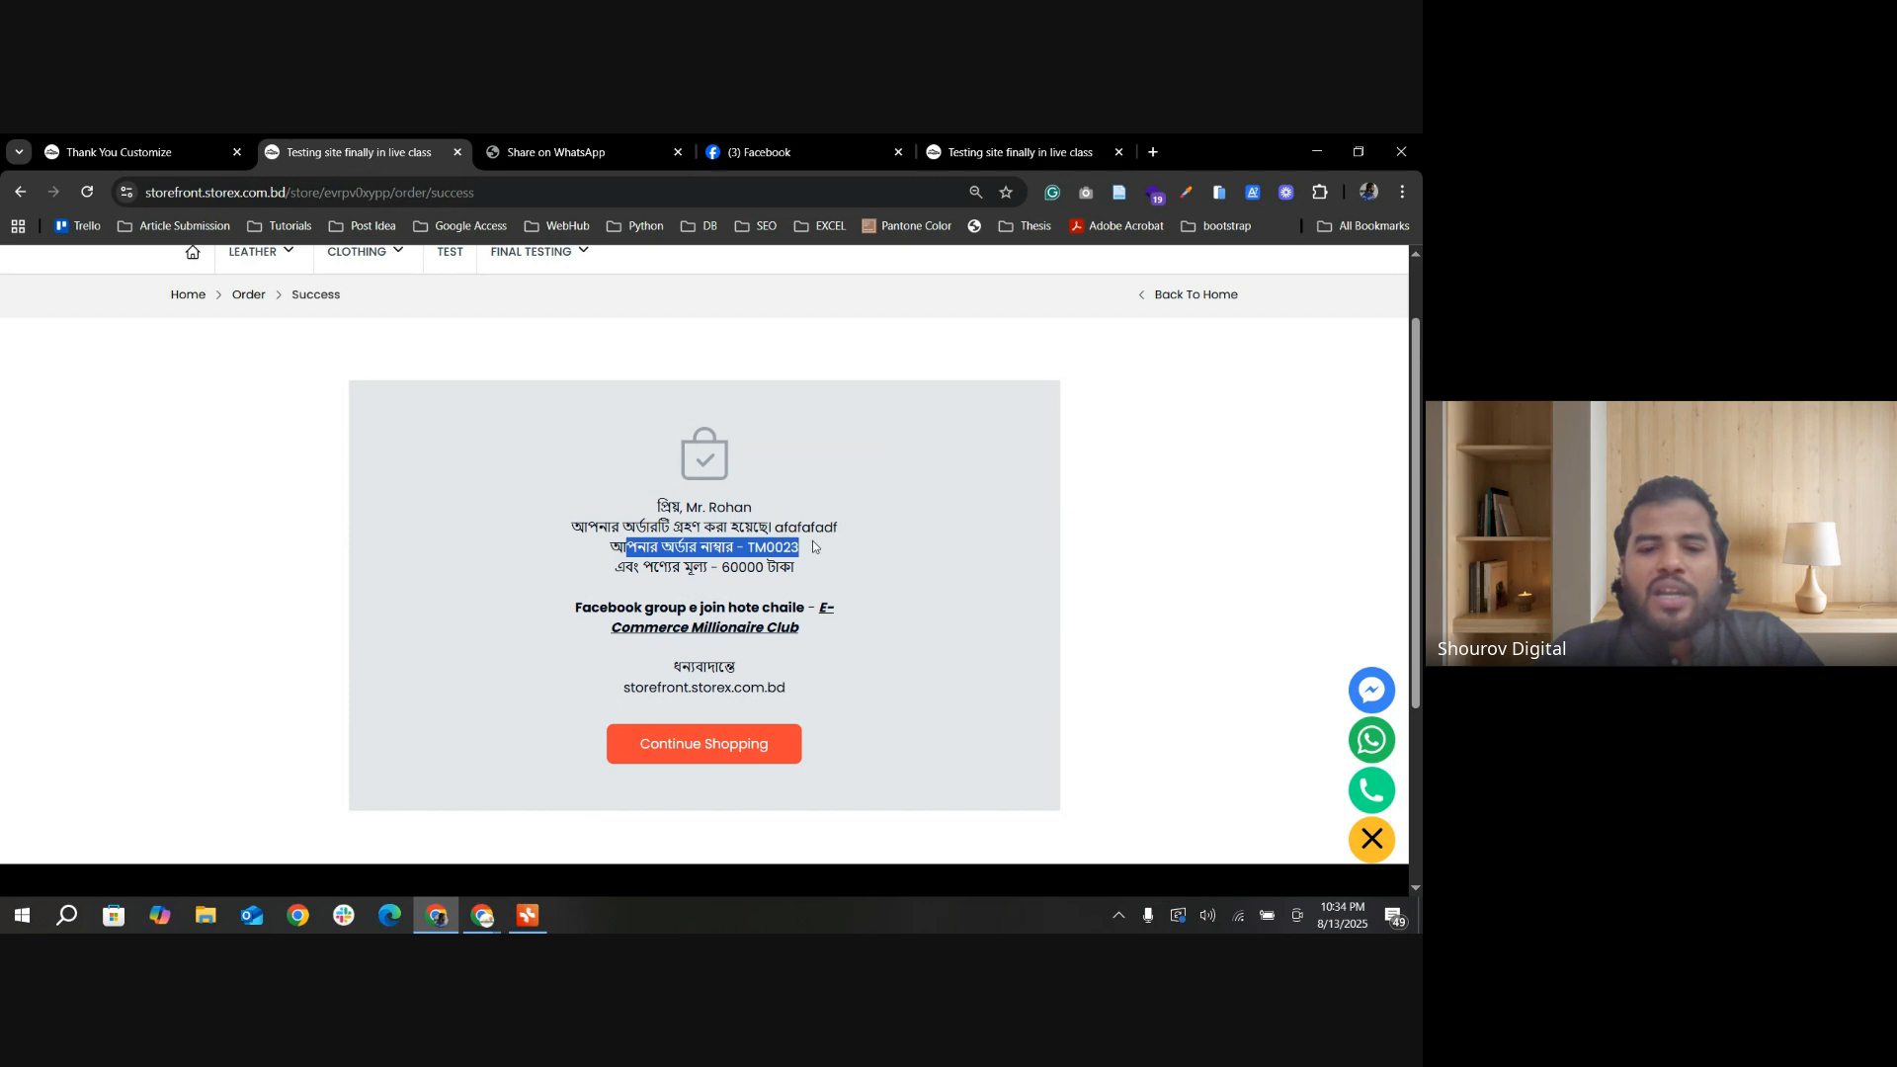
left_click(752, 563)
left_click_drag(610, 578, 801, 575)
left_click(801, 575)
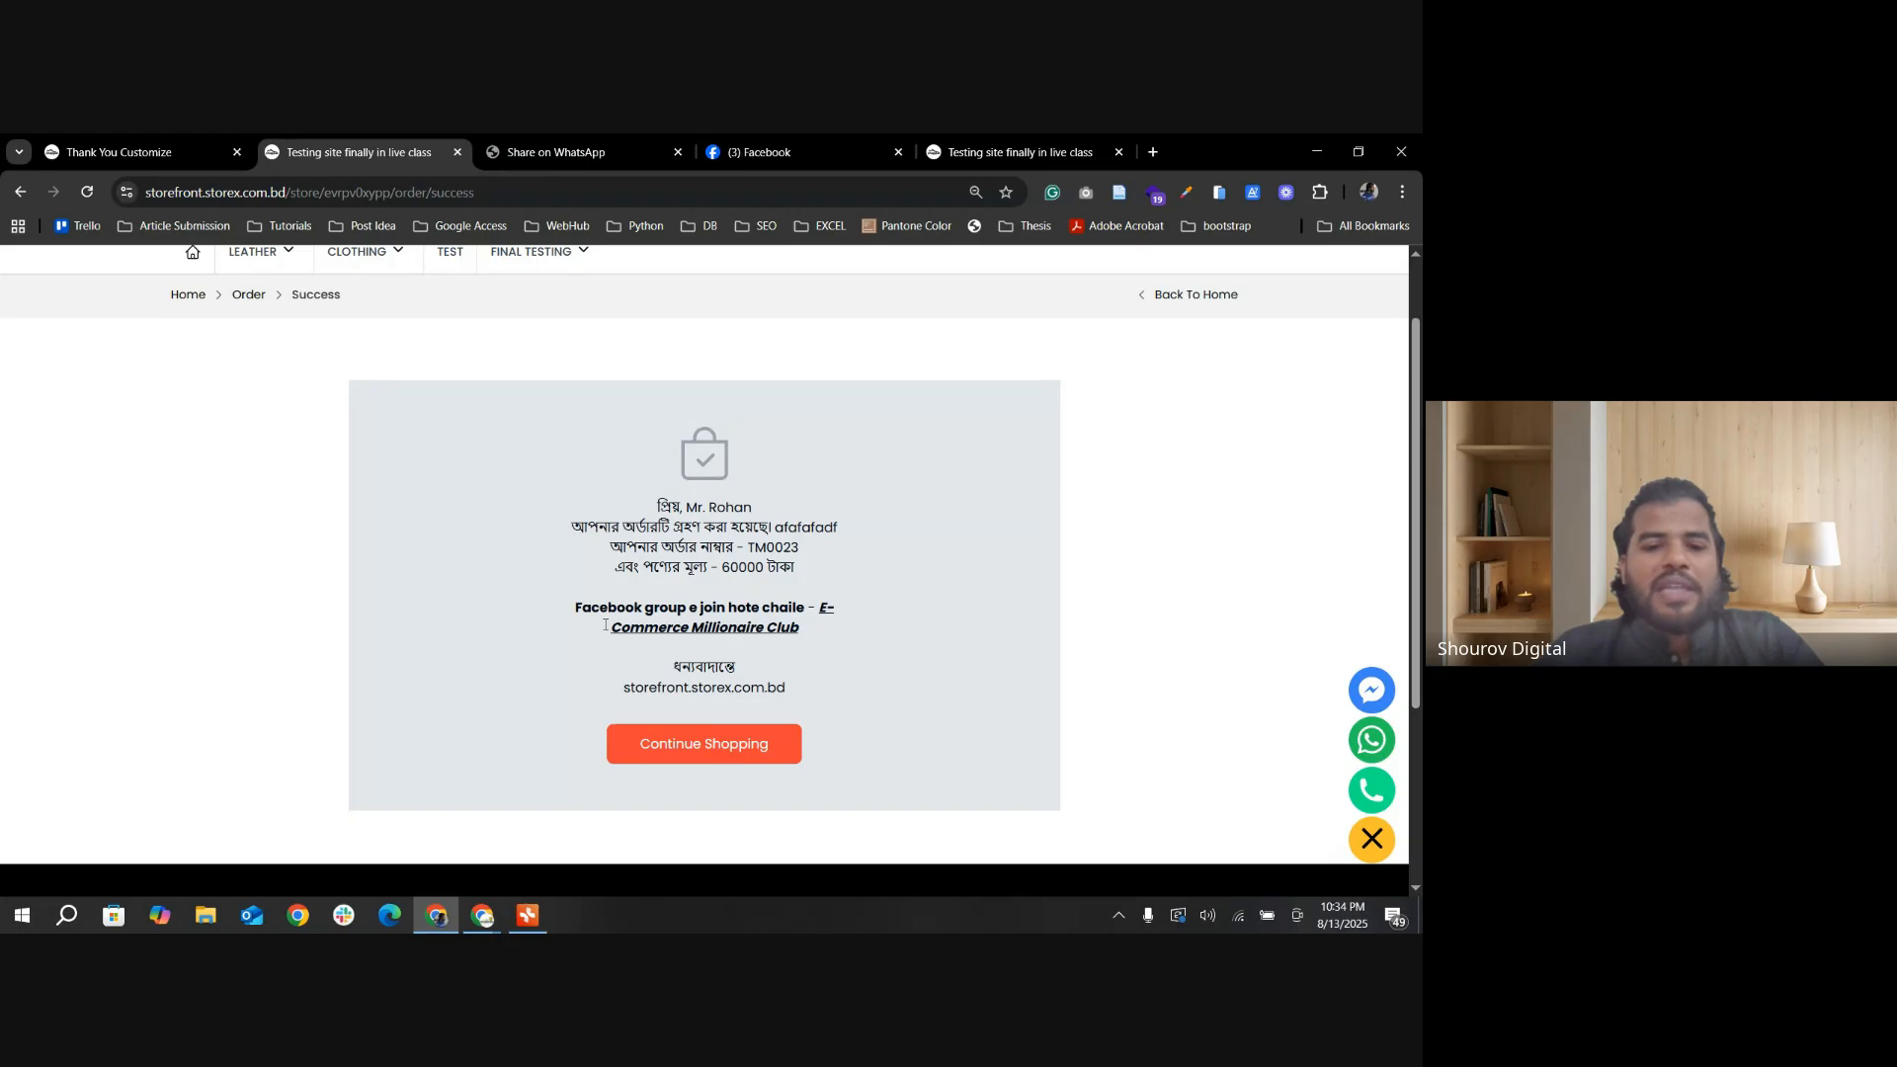
left_click_drag(679, 662, 620, 689)
left_click(786, 690)
left_click(511, 590)
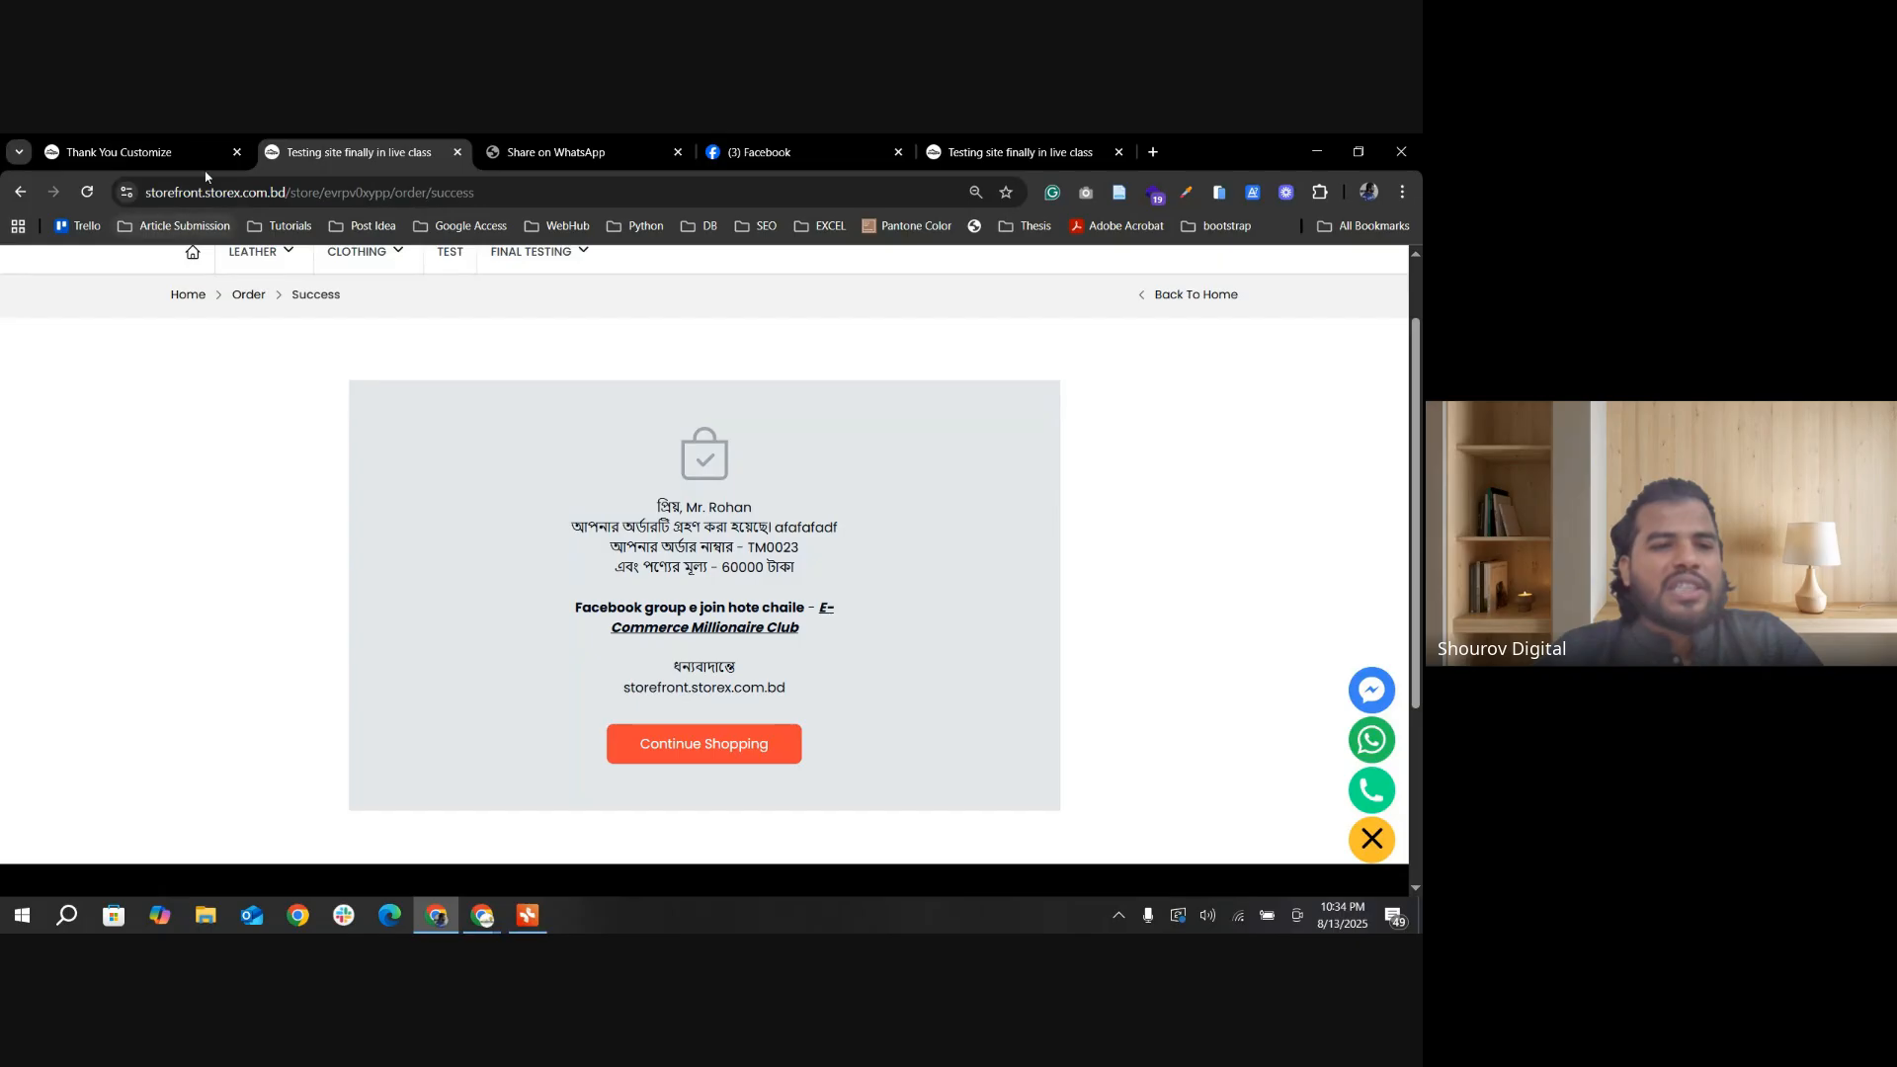
Step: Highlight the {MySite} placeholder in the thank-you template and check its counterpart on the storefront success page
left_click(128, 153)
left_click_drag(271, 522, 236, 518)
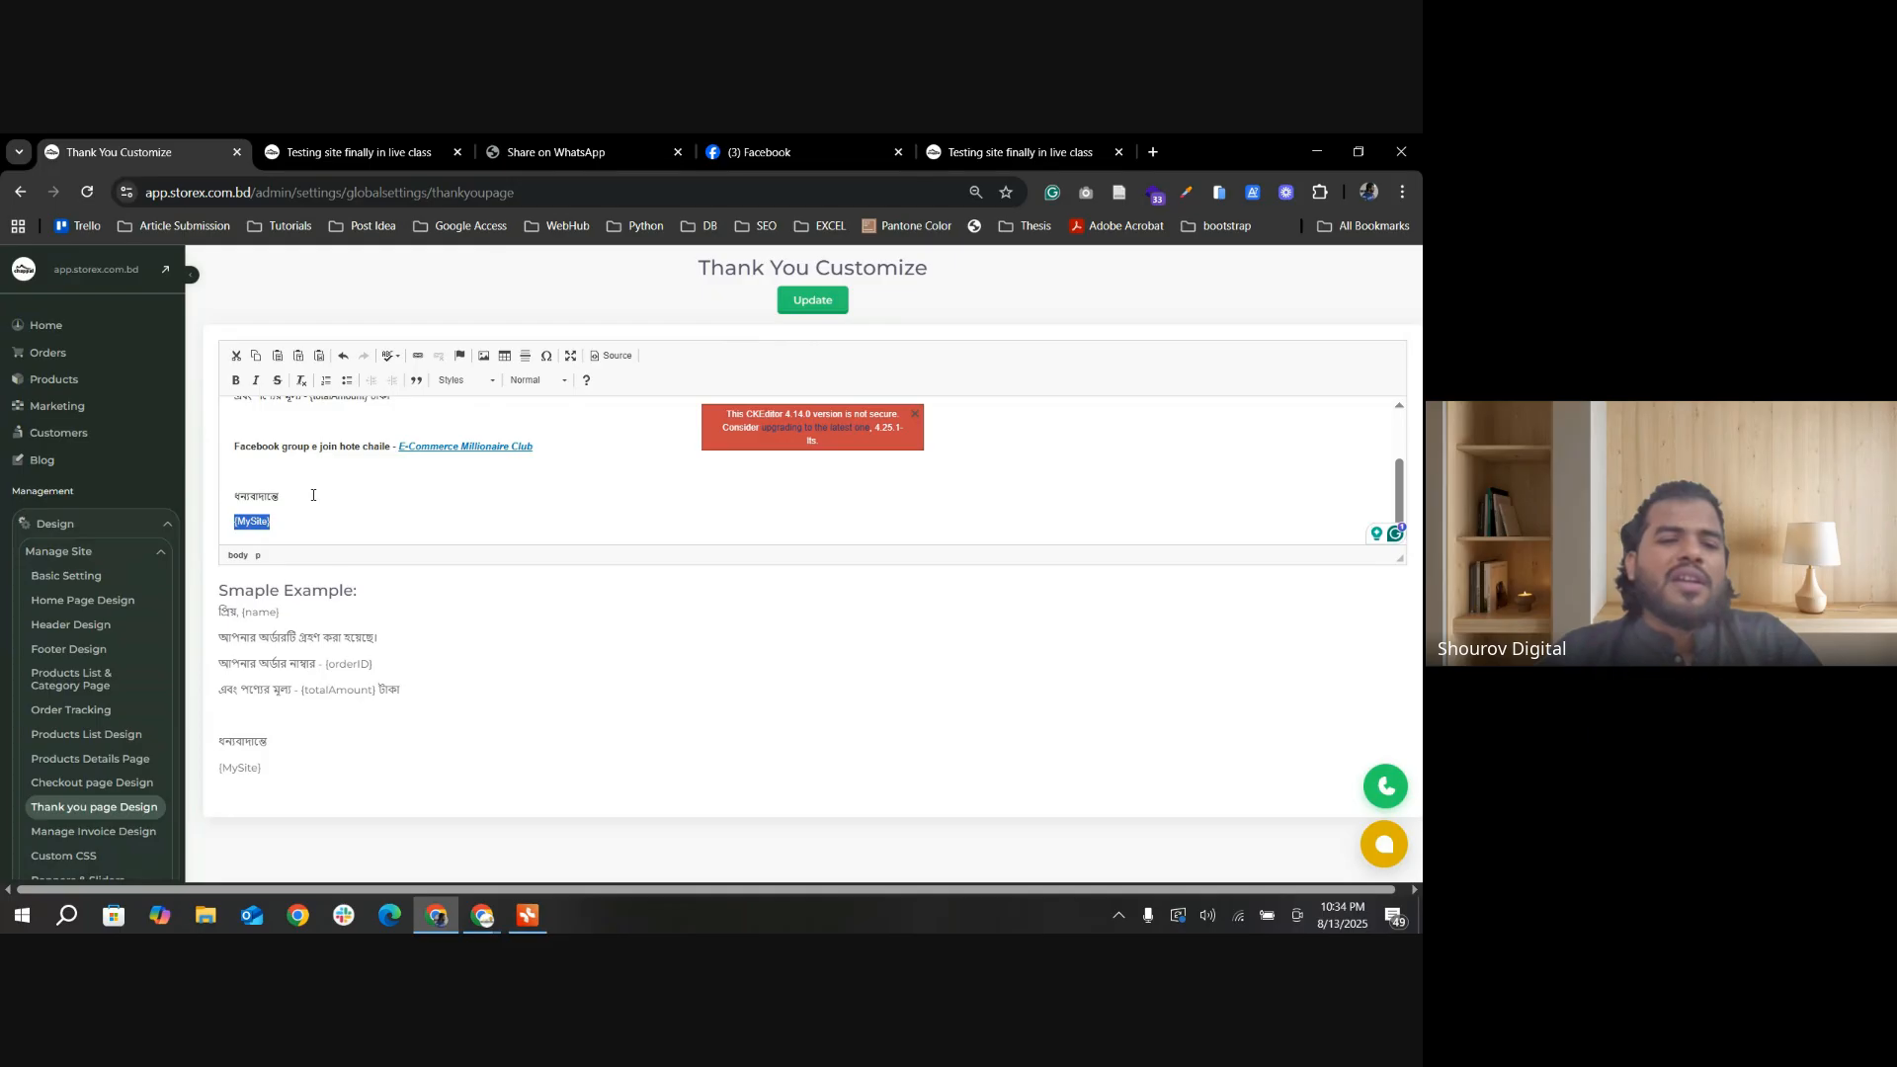
left_click(372, 158)
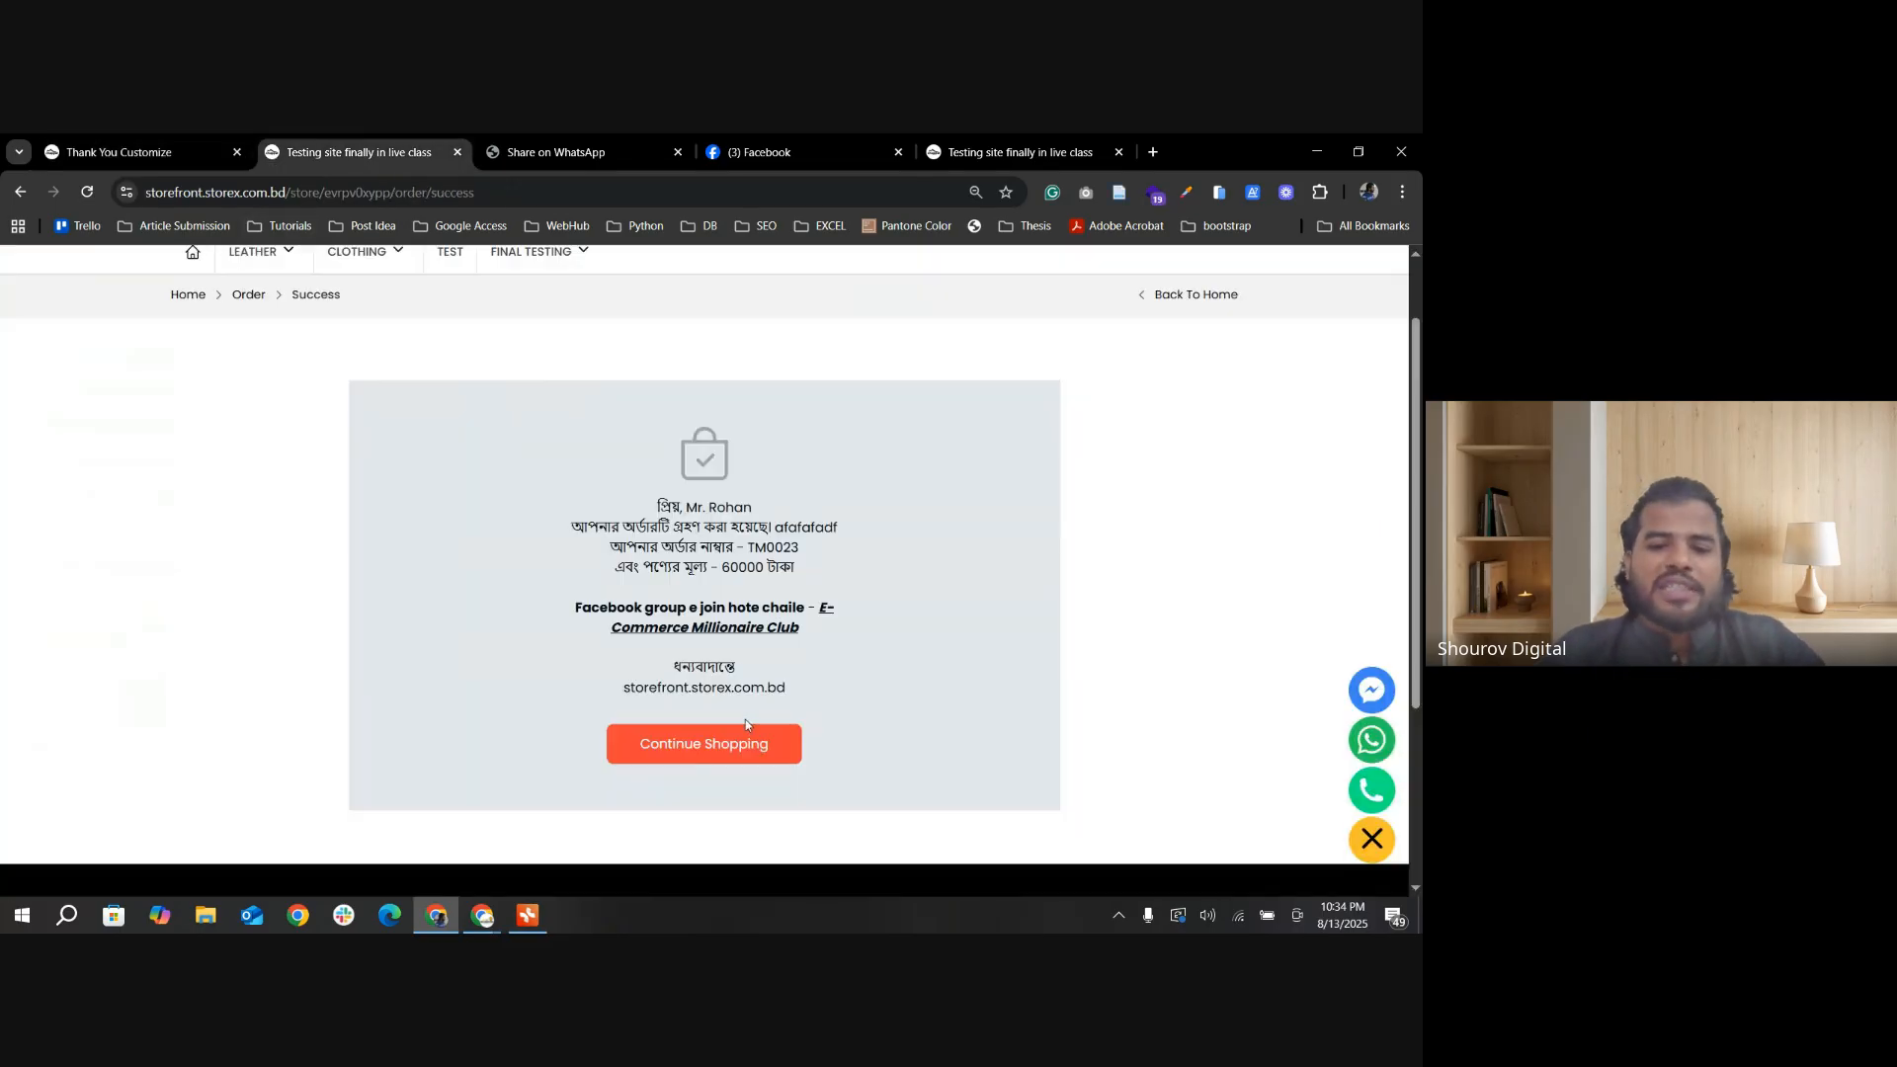
left_click(161, 148)
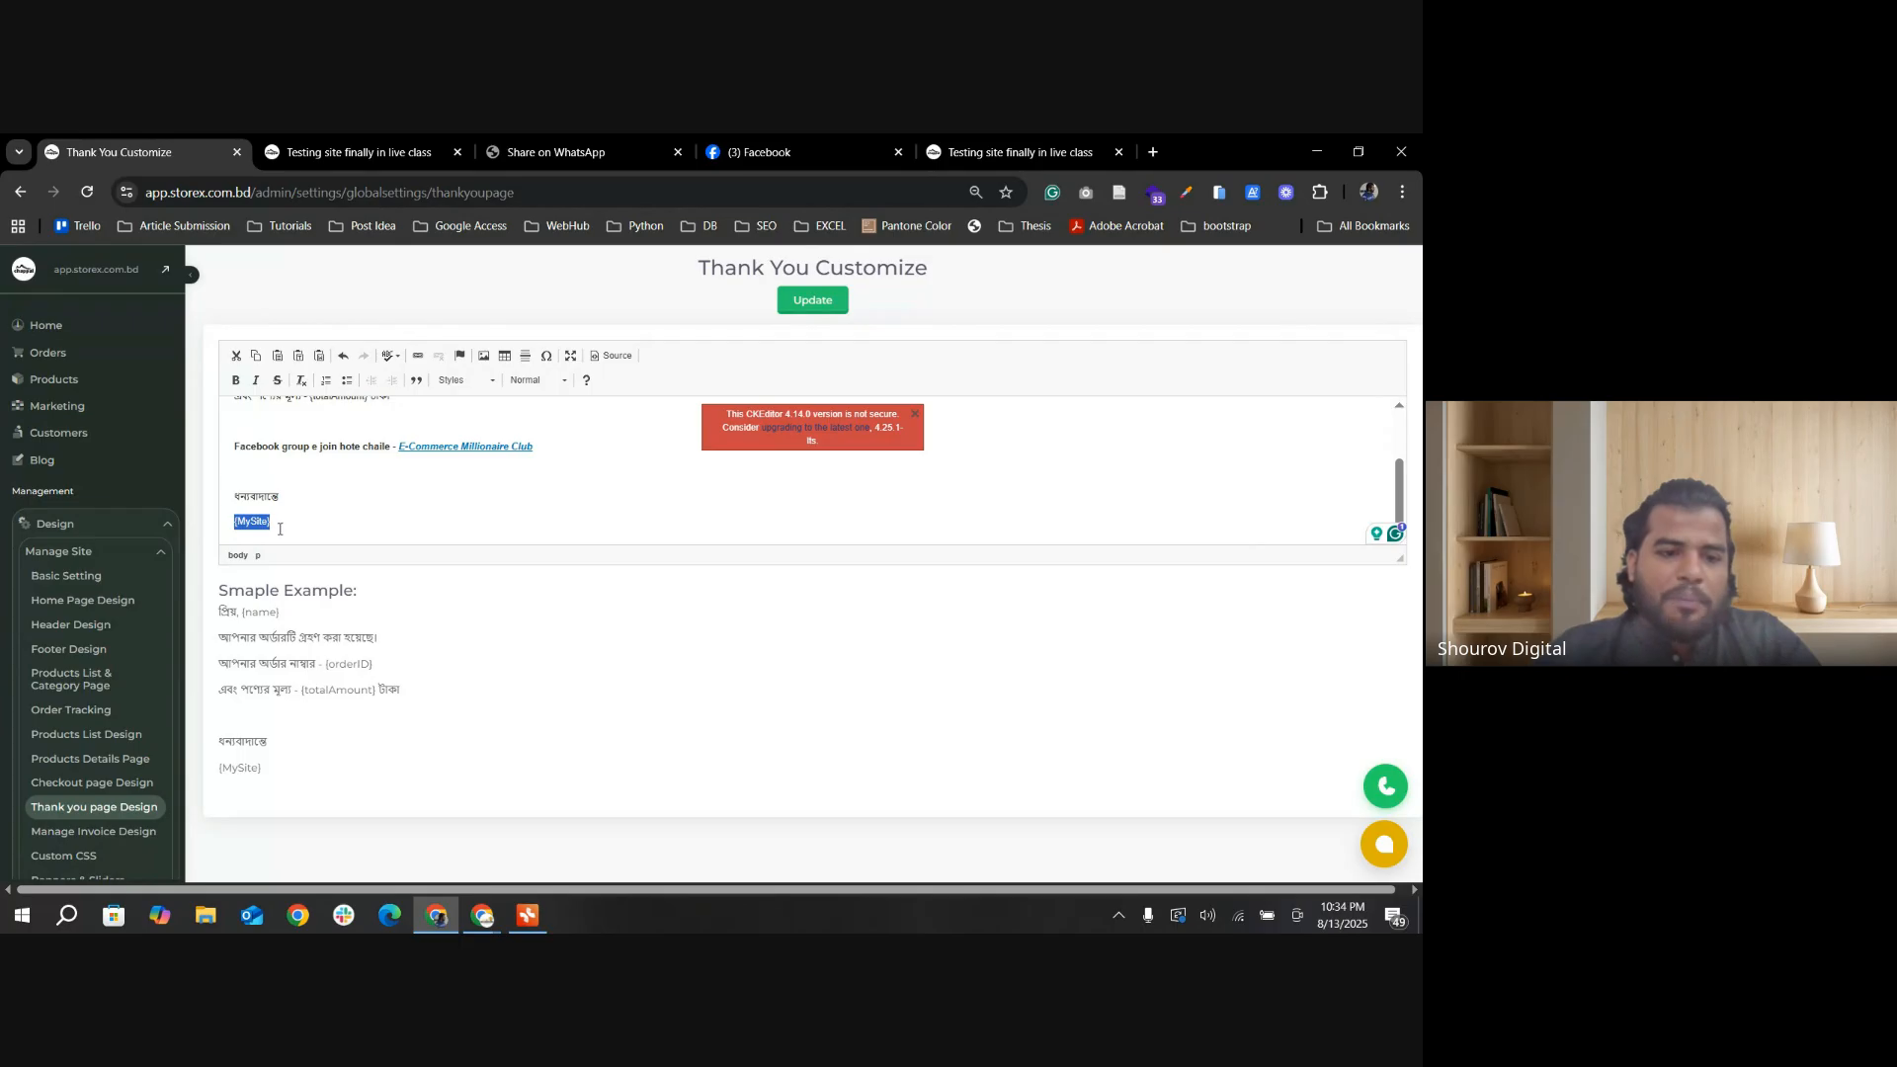
Step: Review the thank-you template line by line, highlighting the order-received sentence and the {totalAmount} and {MySite} placeholders
scroll(287, 534, "up", 2)
triple_click(290, 438)
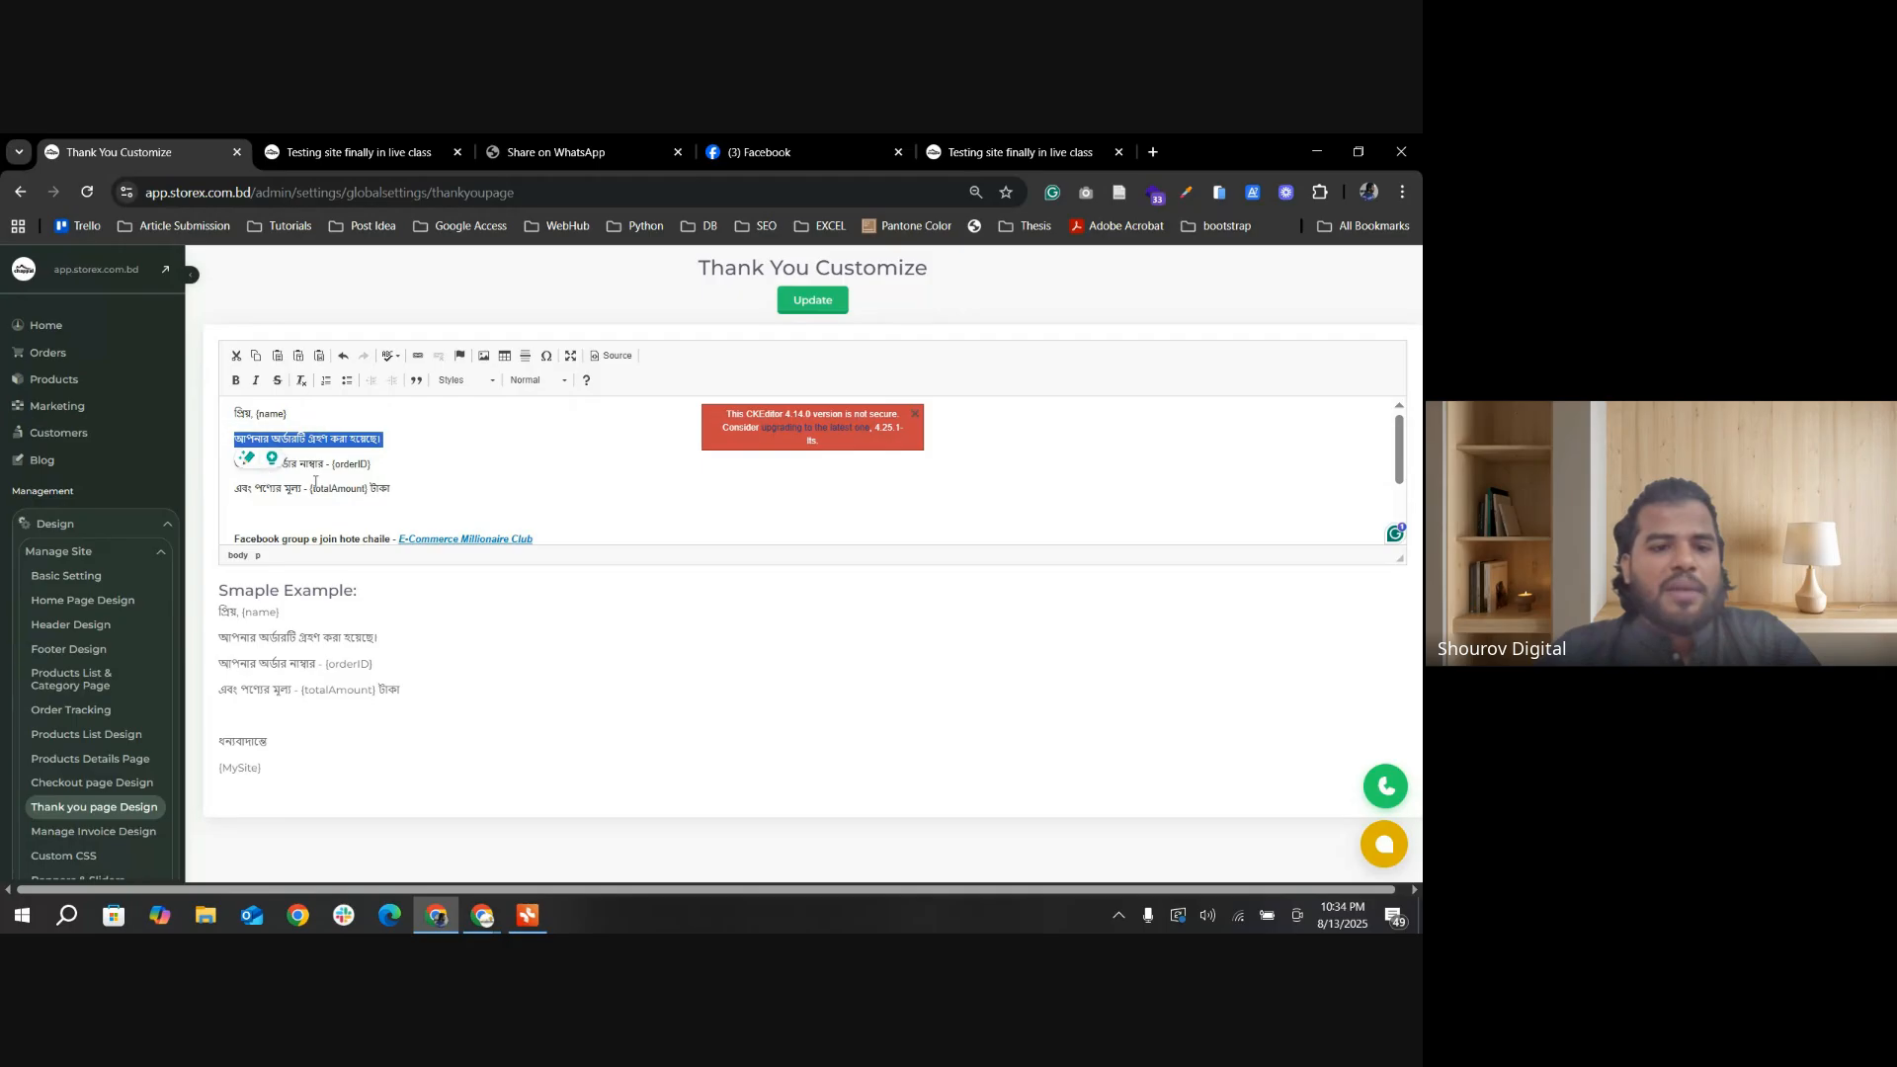
left_click_drag(327, 469, 392, 490)
left_click(356, 471)
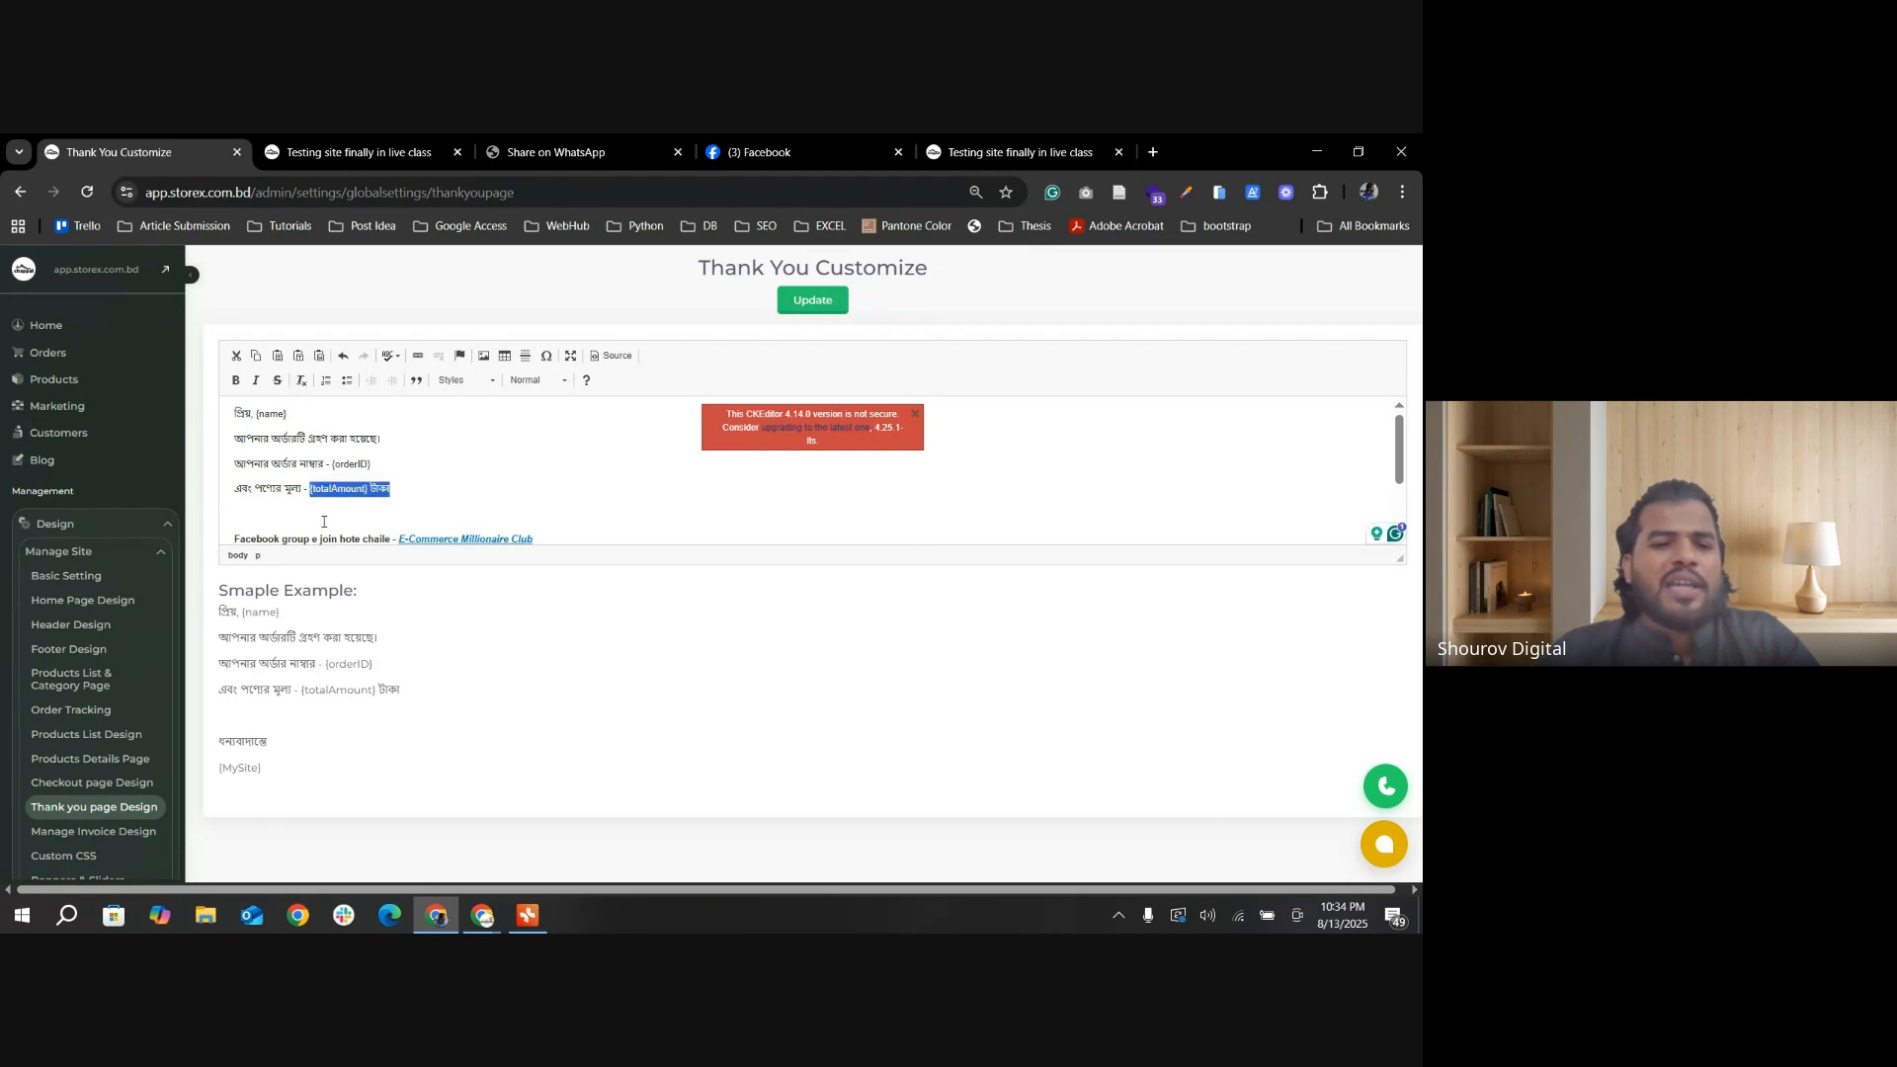
left_click(323, 521)
scroll(296, 494, "down", 2)
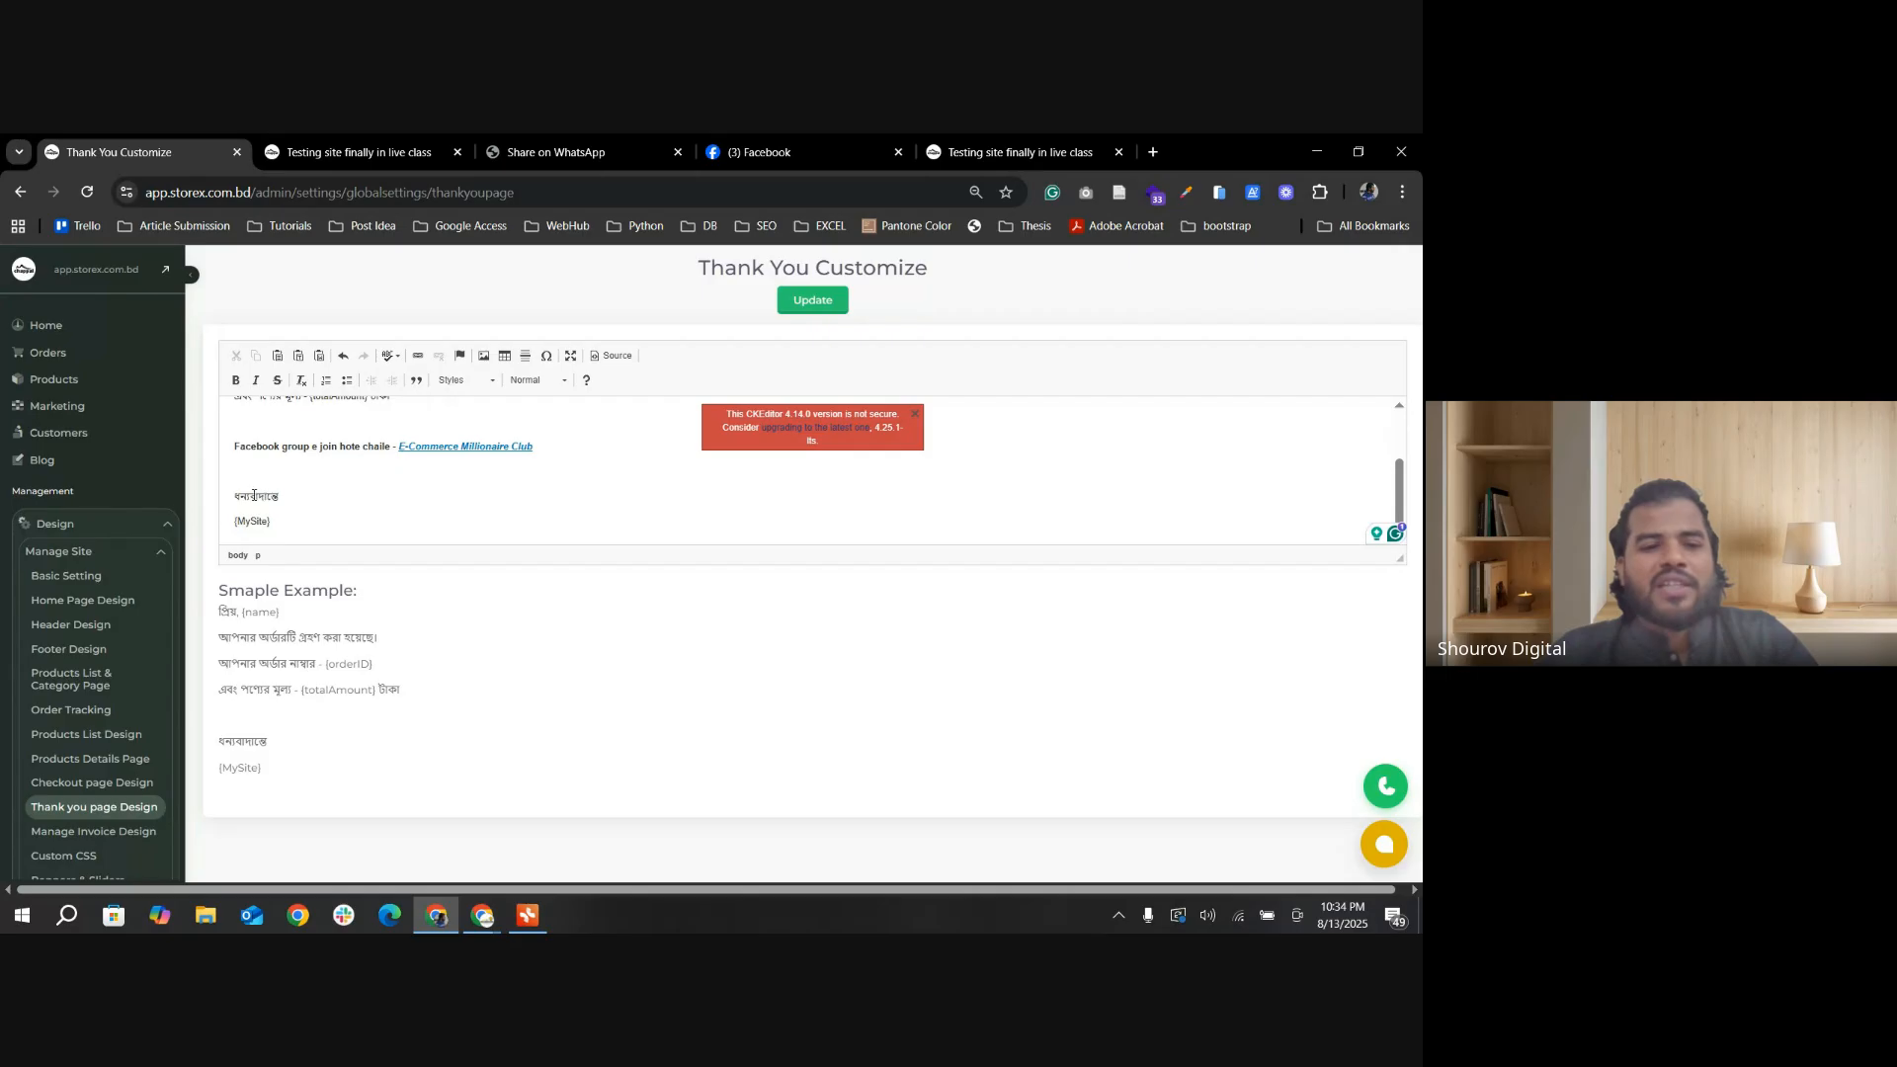
left_click_drag(232, 521, 281, 521)
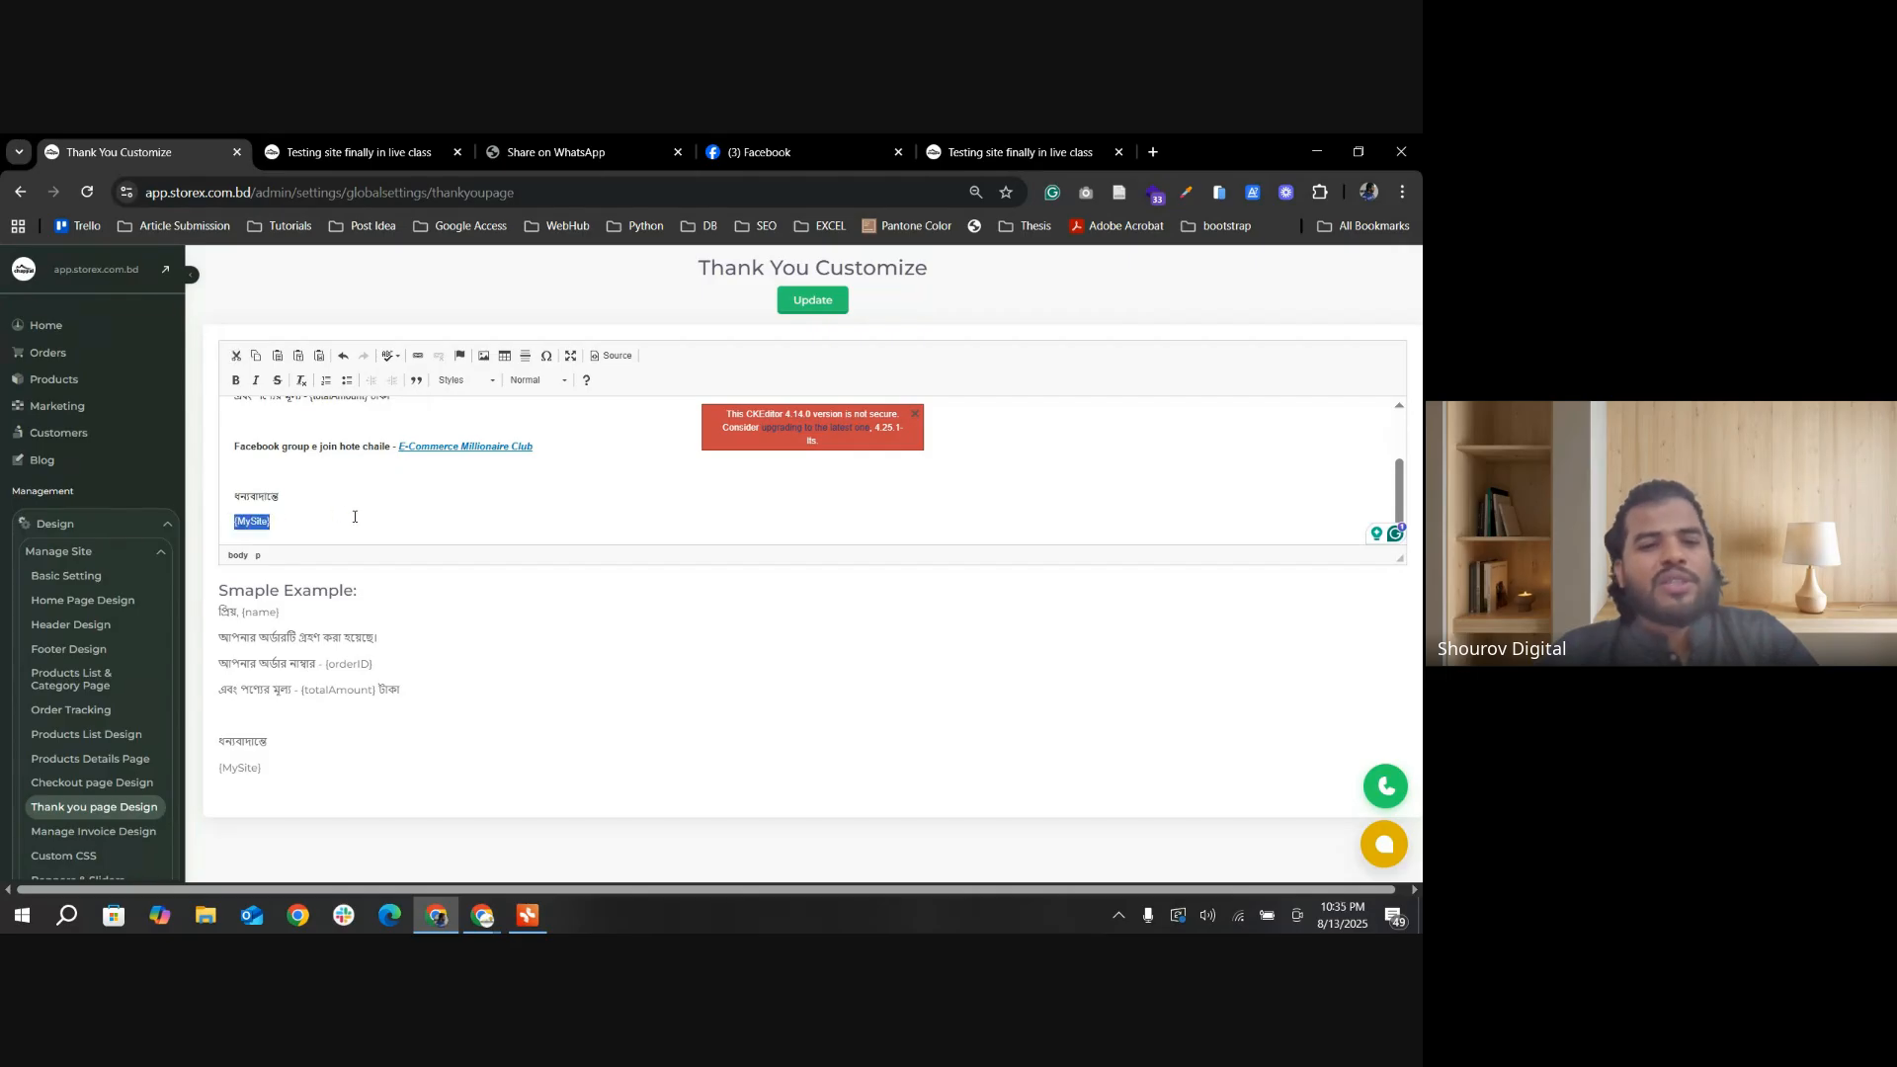
scroll(356, 504, "up", 2)
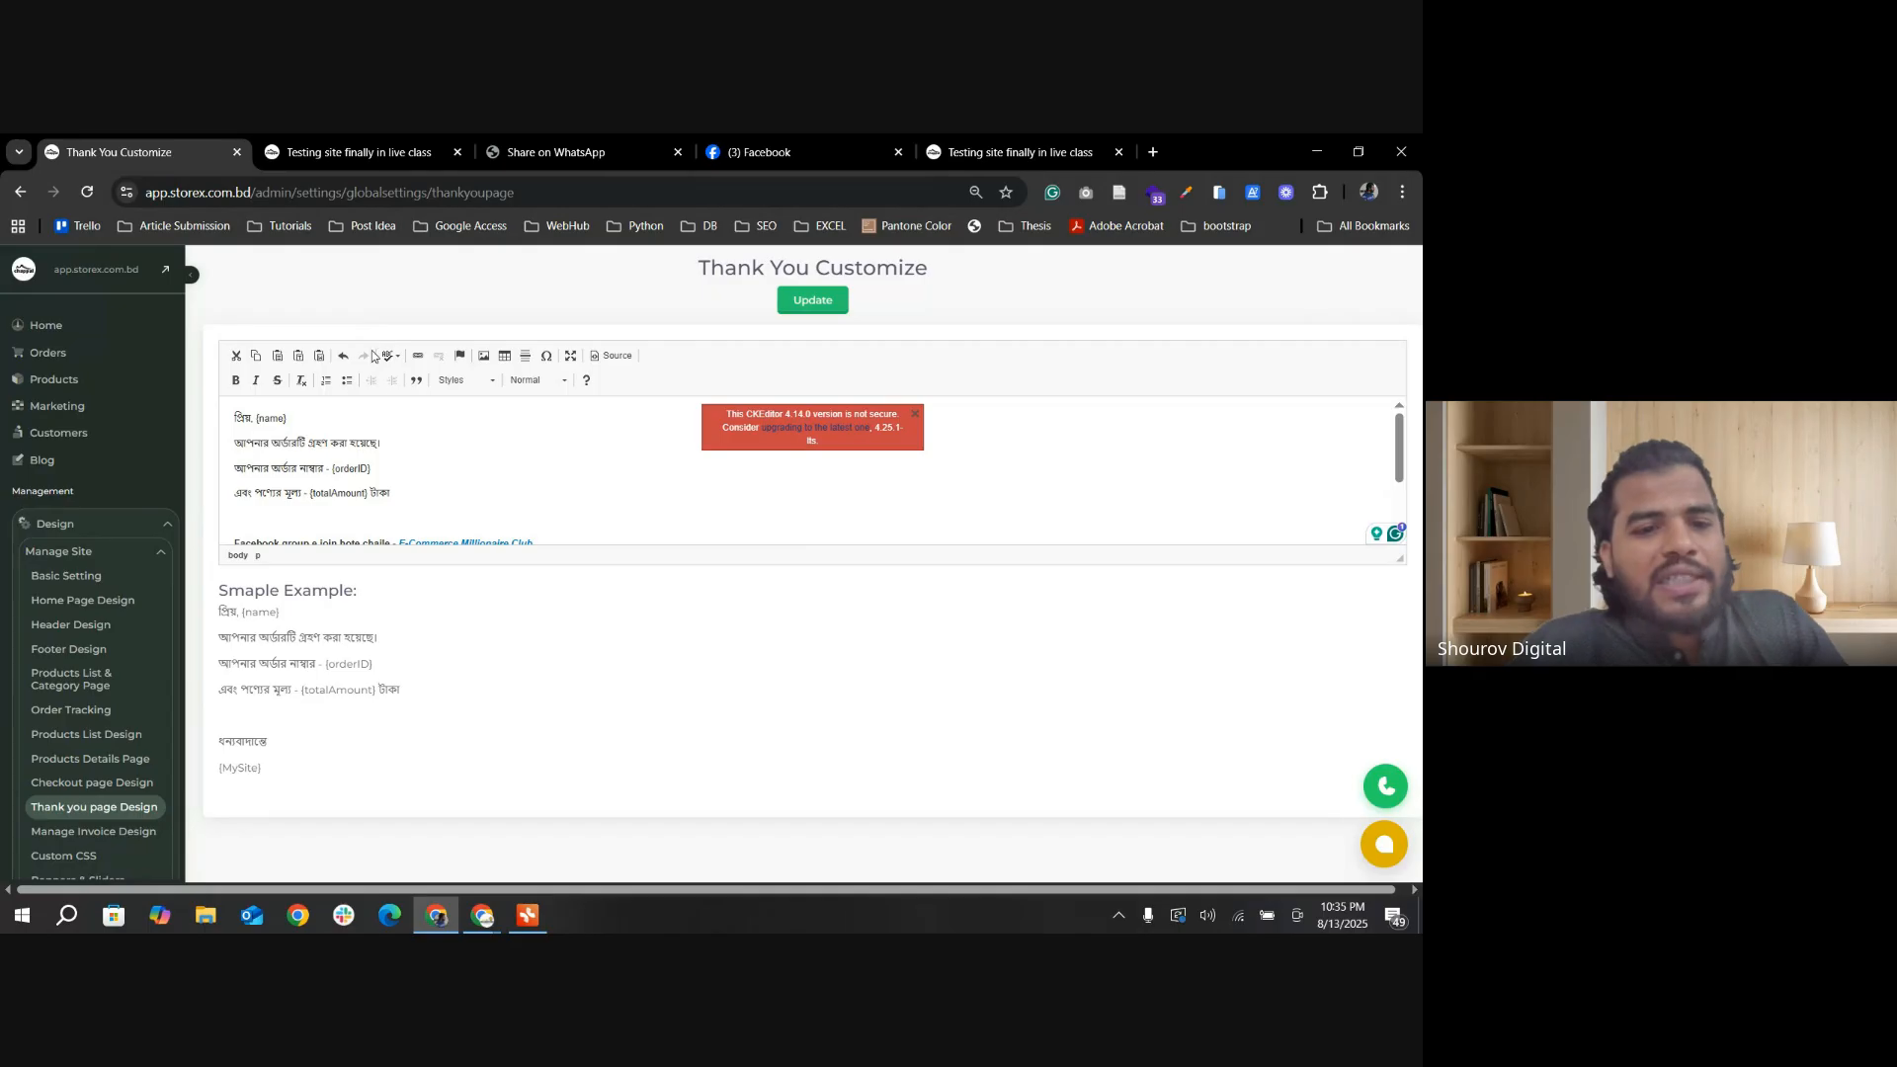
scroll(541, 463, "down", 2)
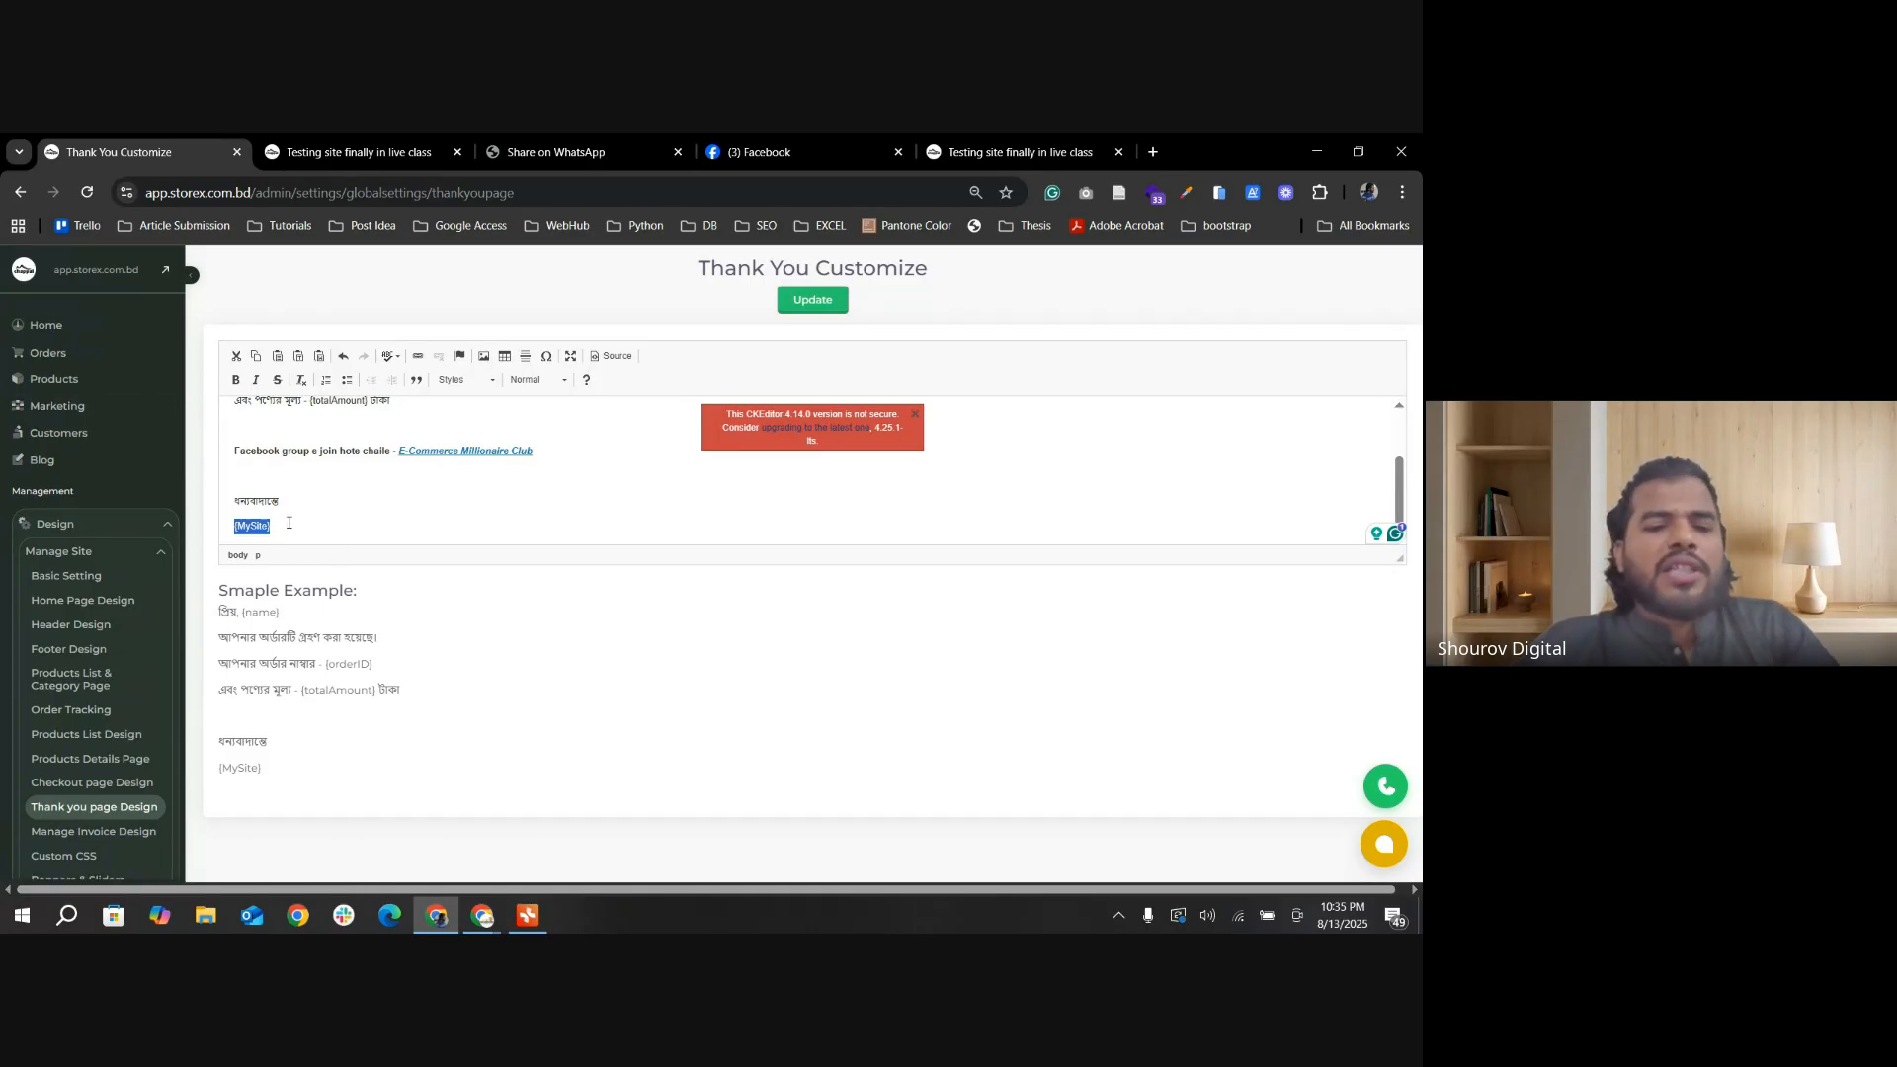
Step: Highlight the Facebook group invitation line in the thank-you template, then follow its E-Commerce Millionaire Club link on the storefront success page
left_click_drag(234, 458, 536, 454)
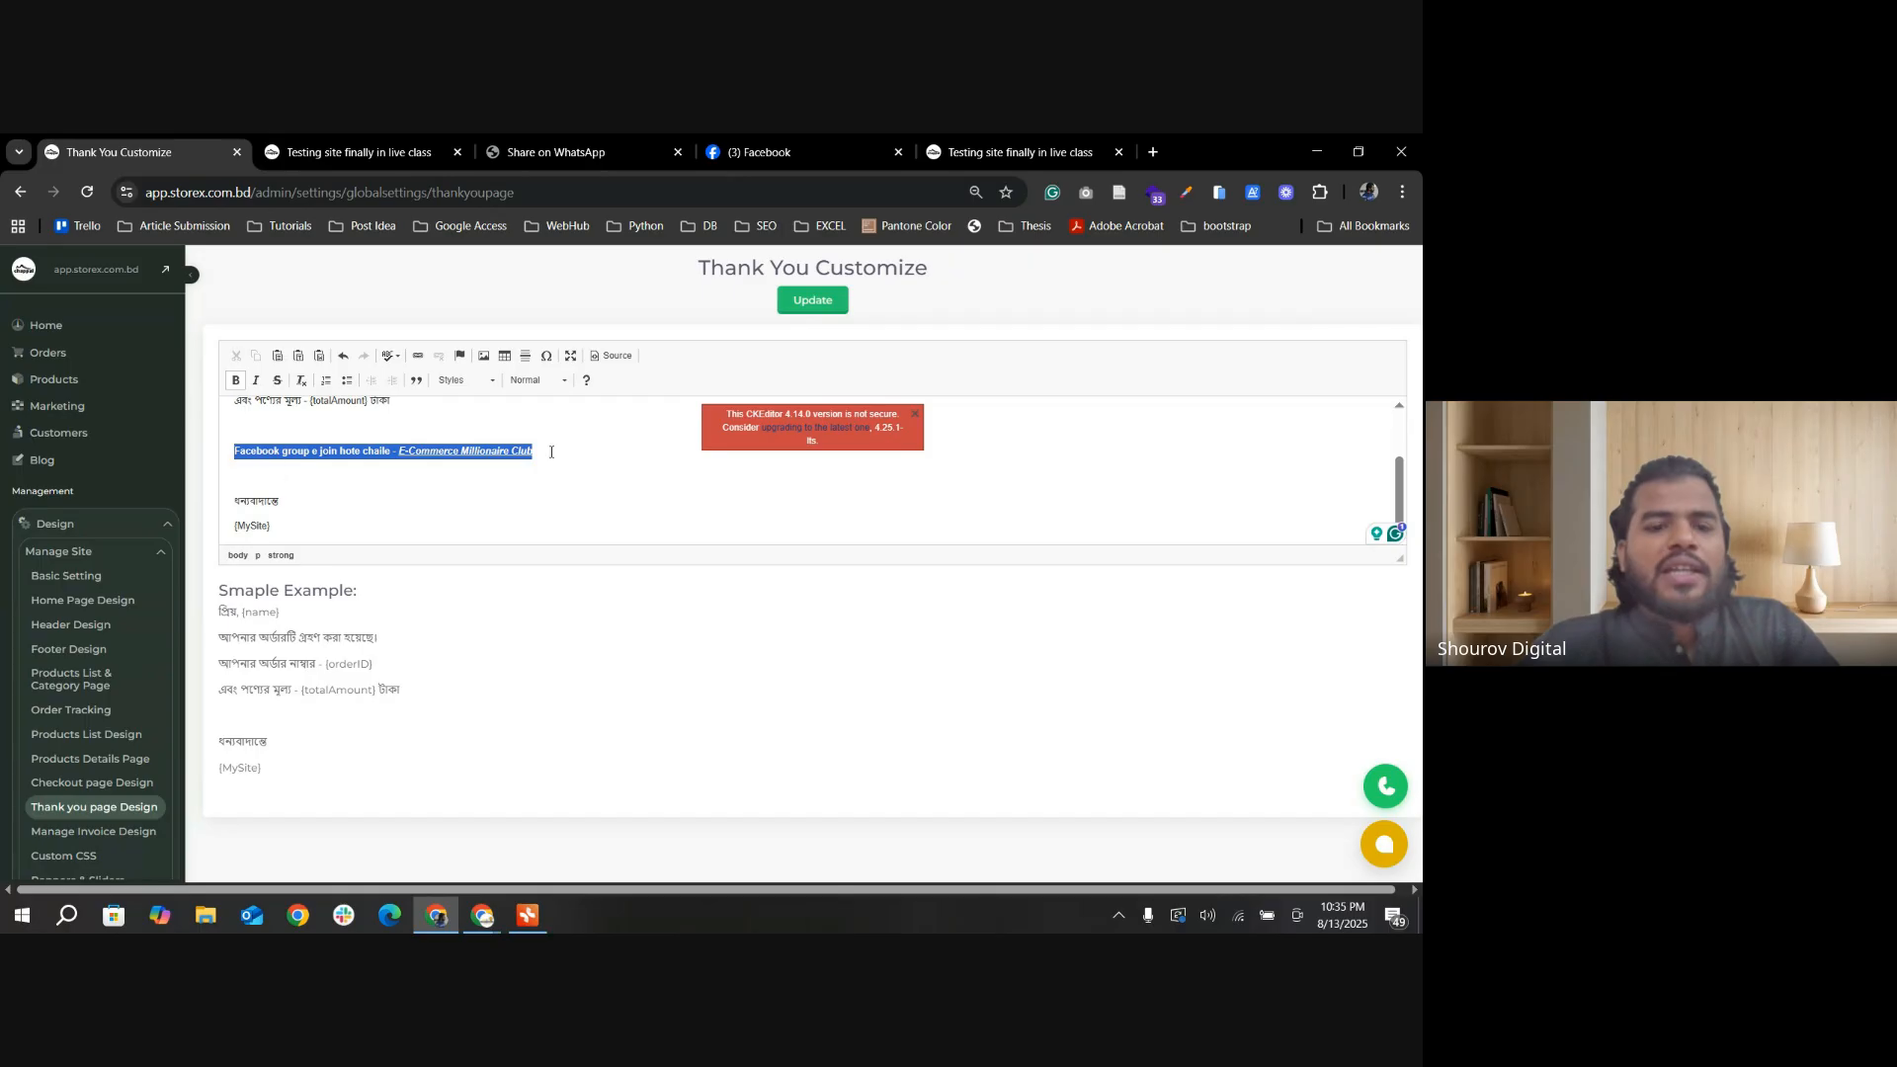
key("ctrl+Tab")
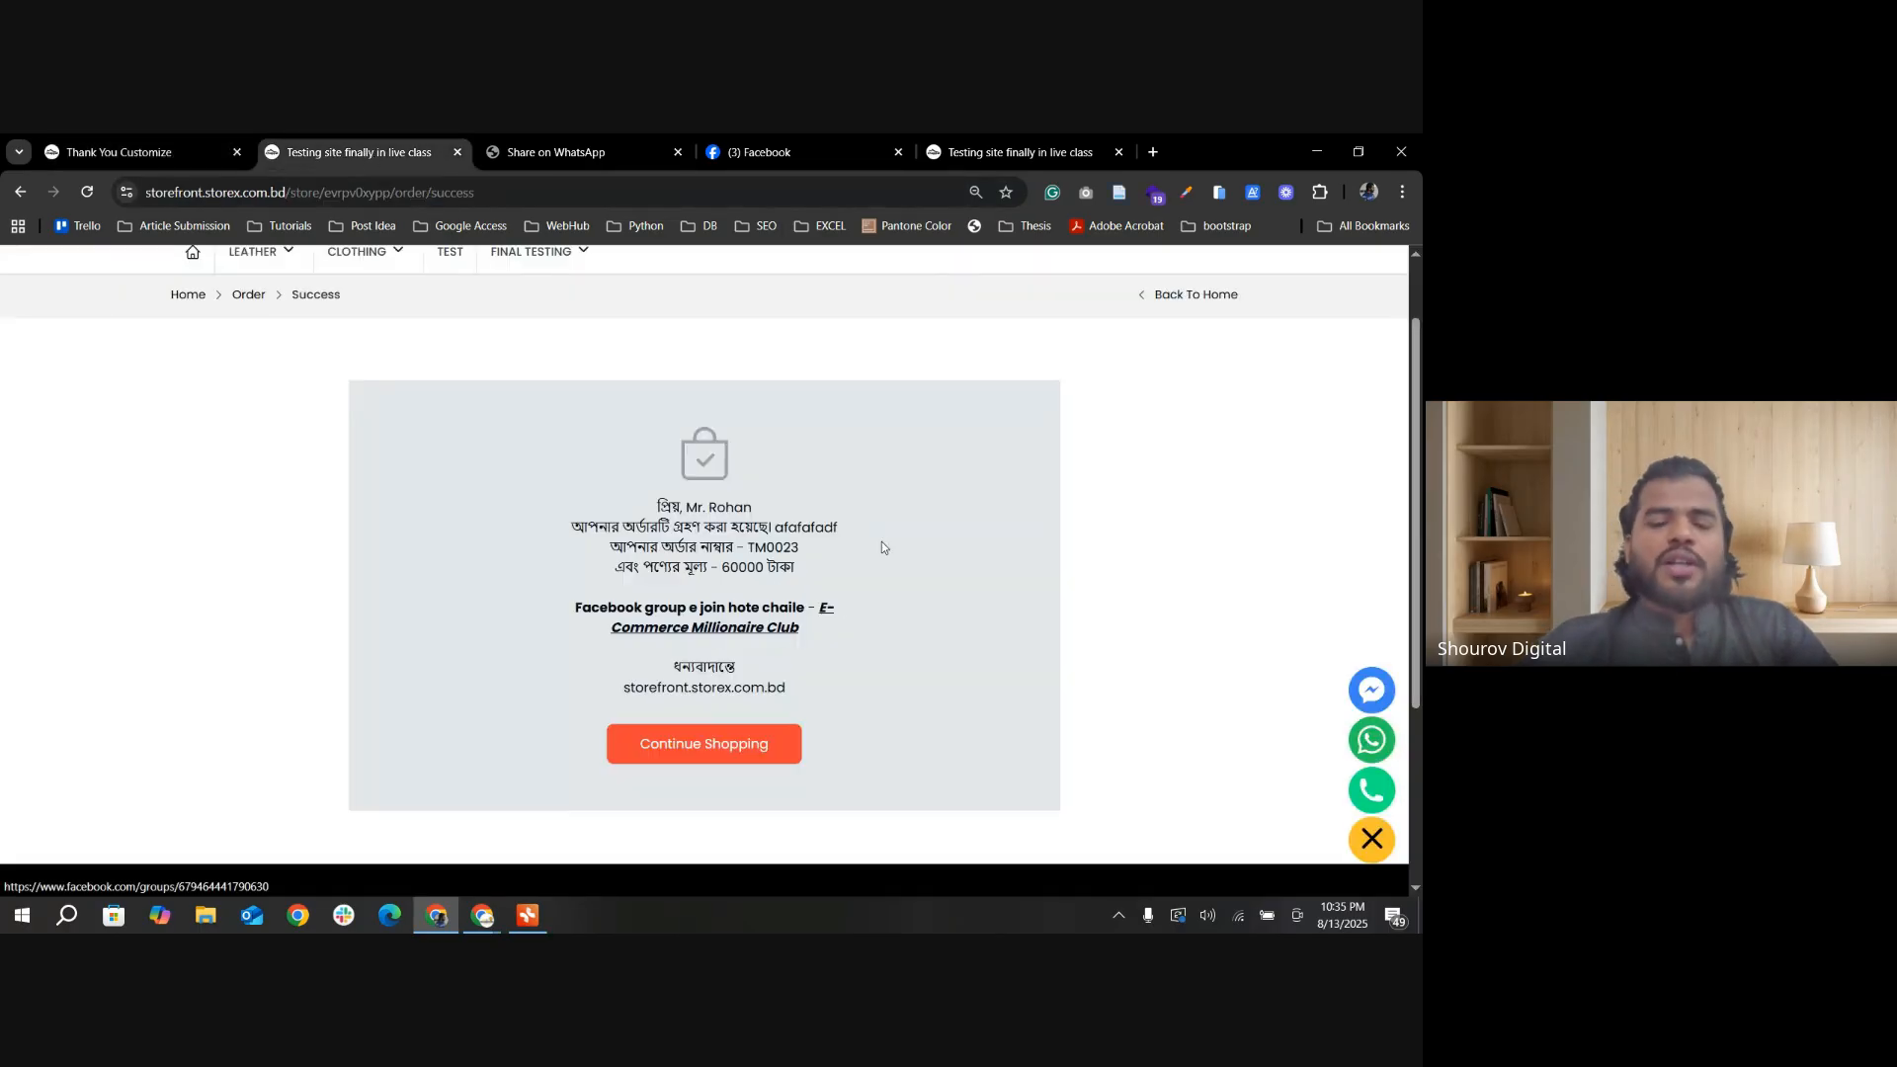
left_click(744, 630)
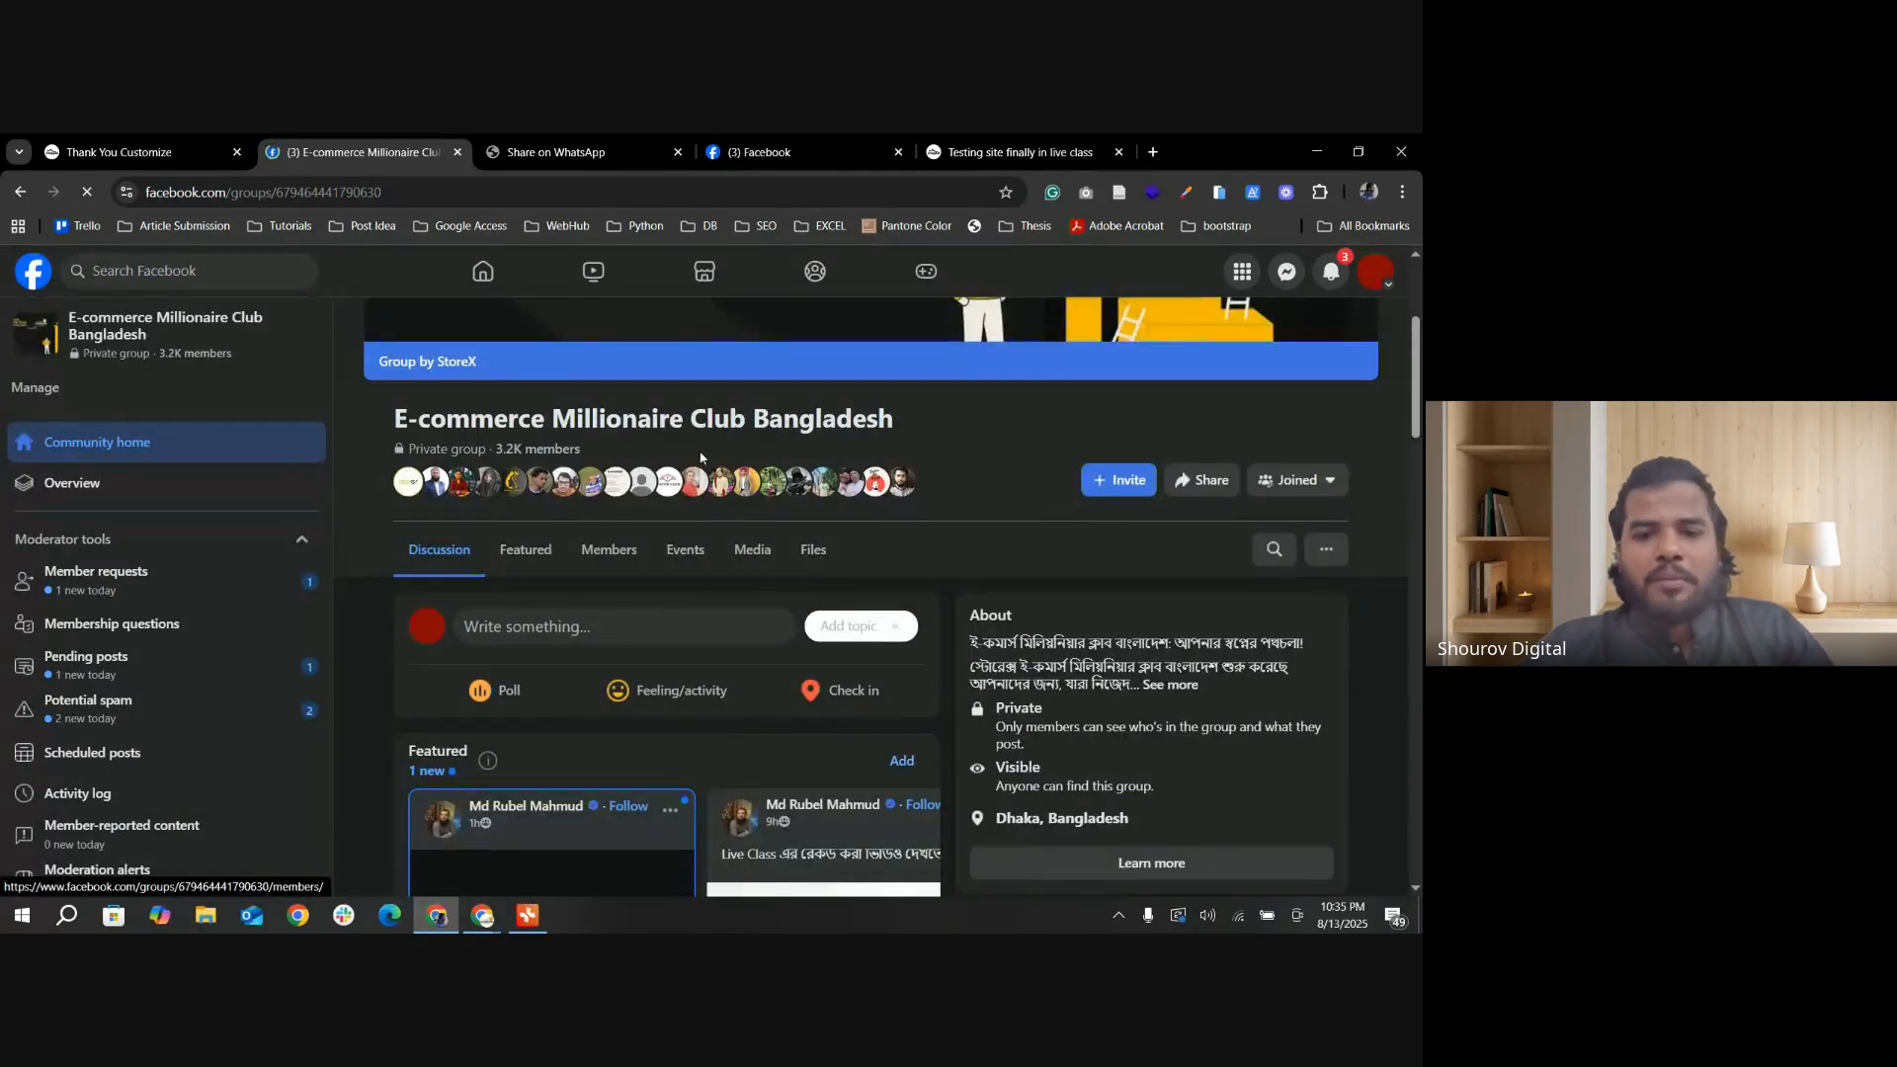
Step: Return to the thank-you template and highlight the invitation text "Facebook group e join hote chaile"
left_click(129, 151)
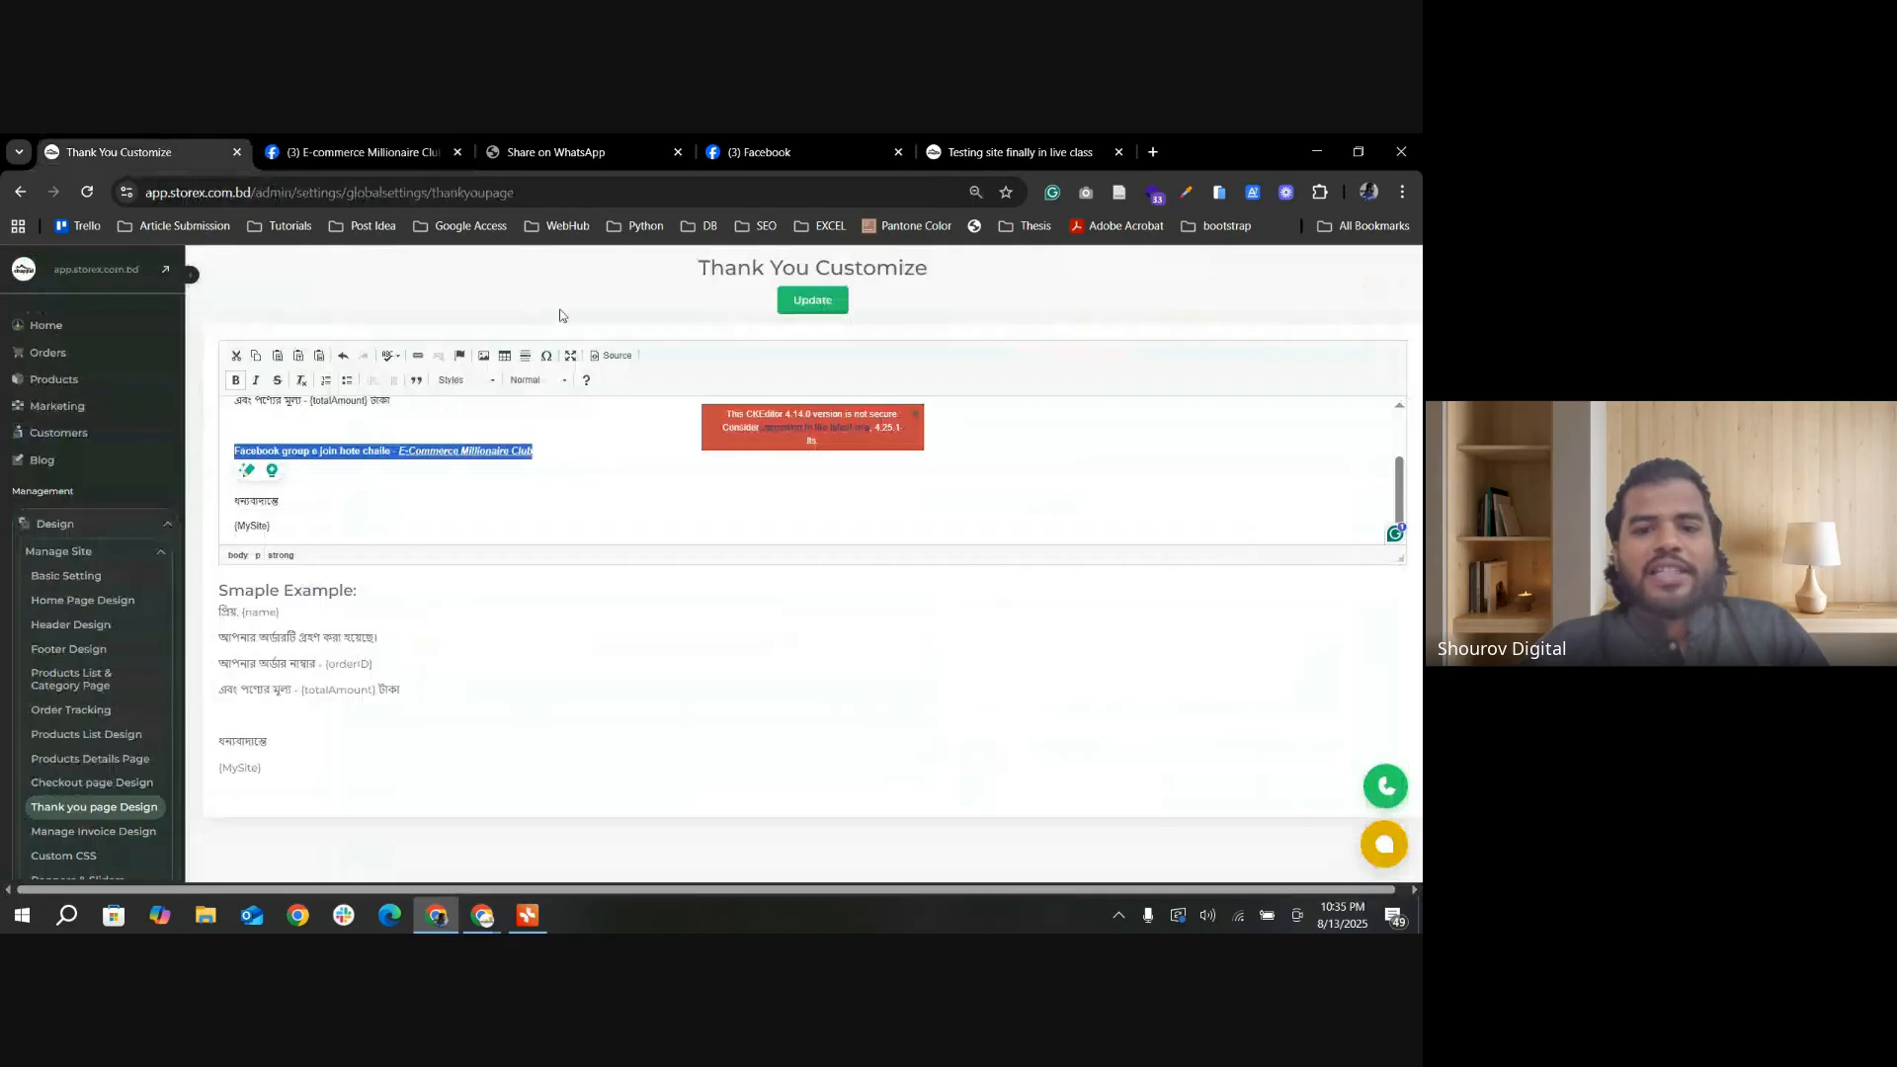
left_click(360, 488)
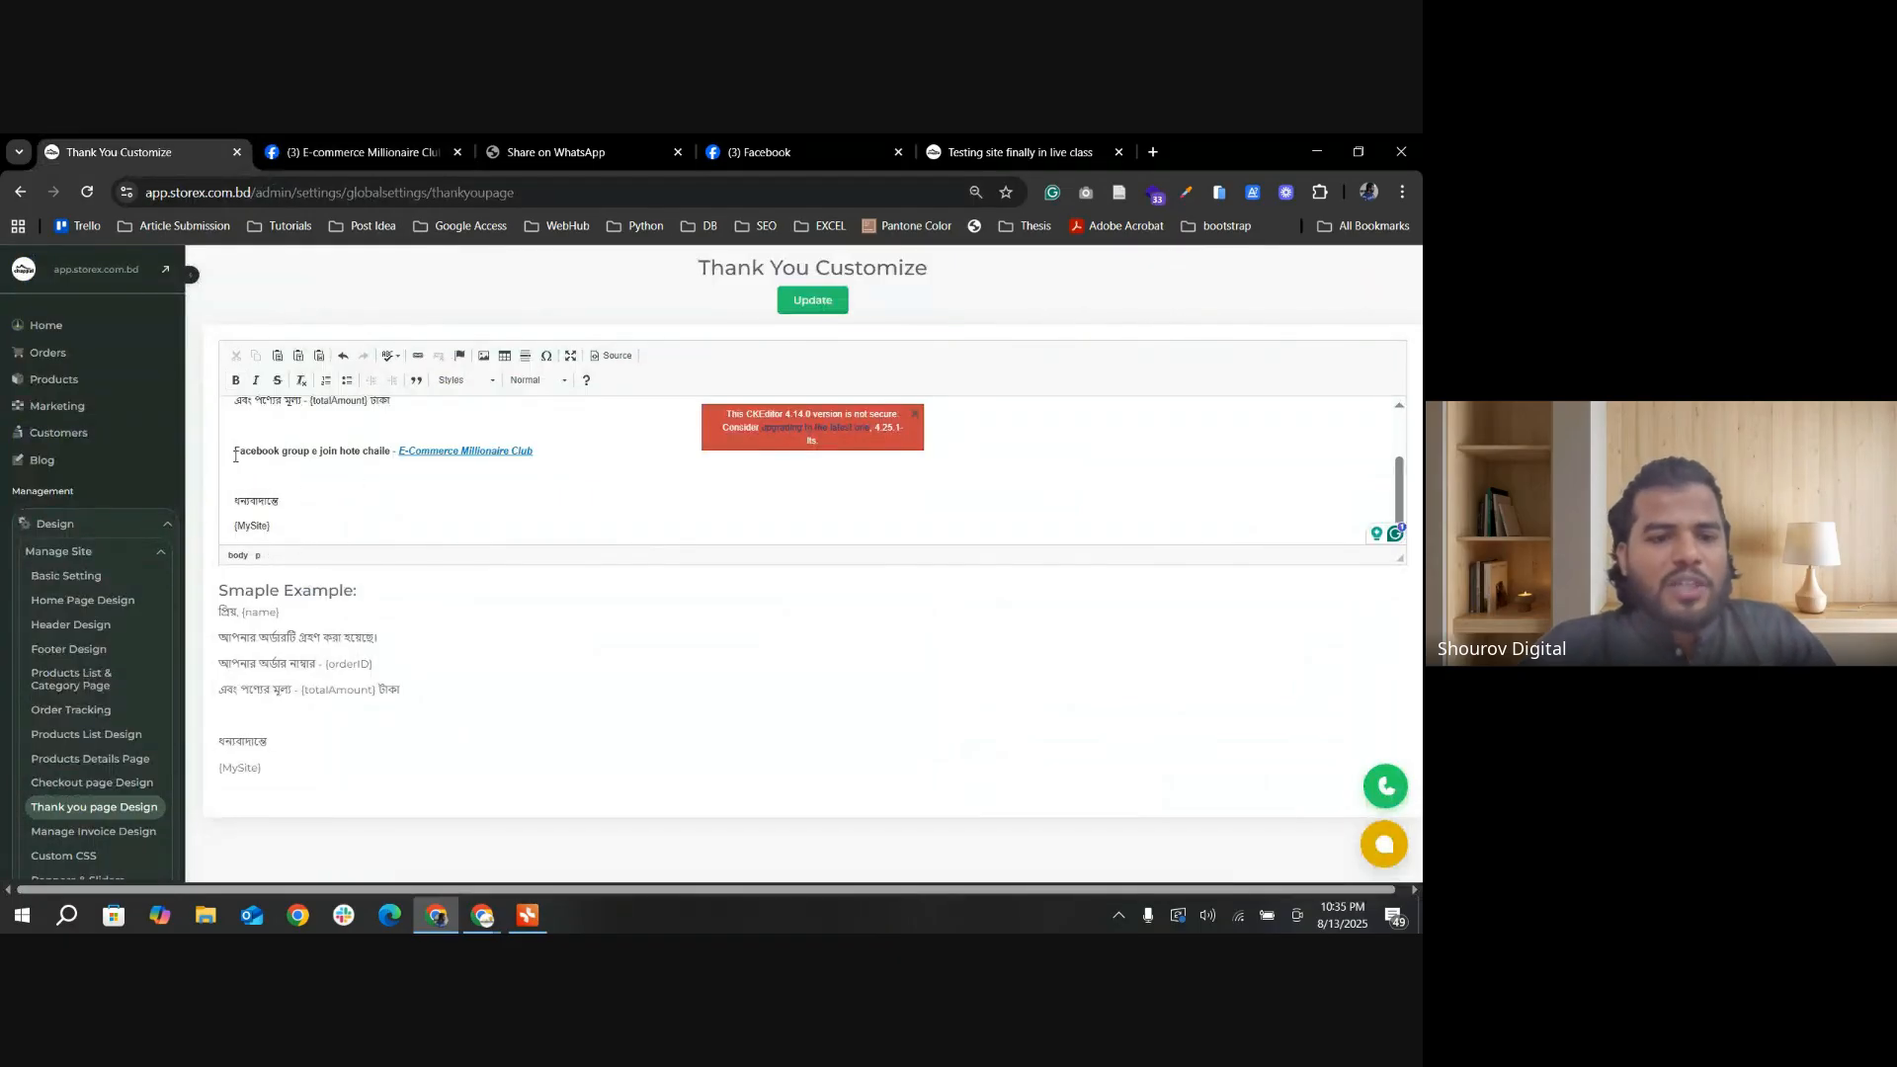
left_click_drag(232, 455, 393, 454)
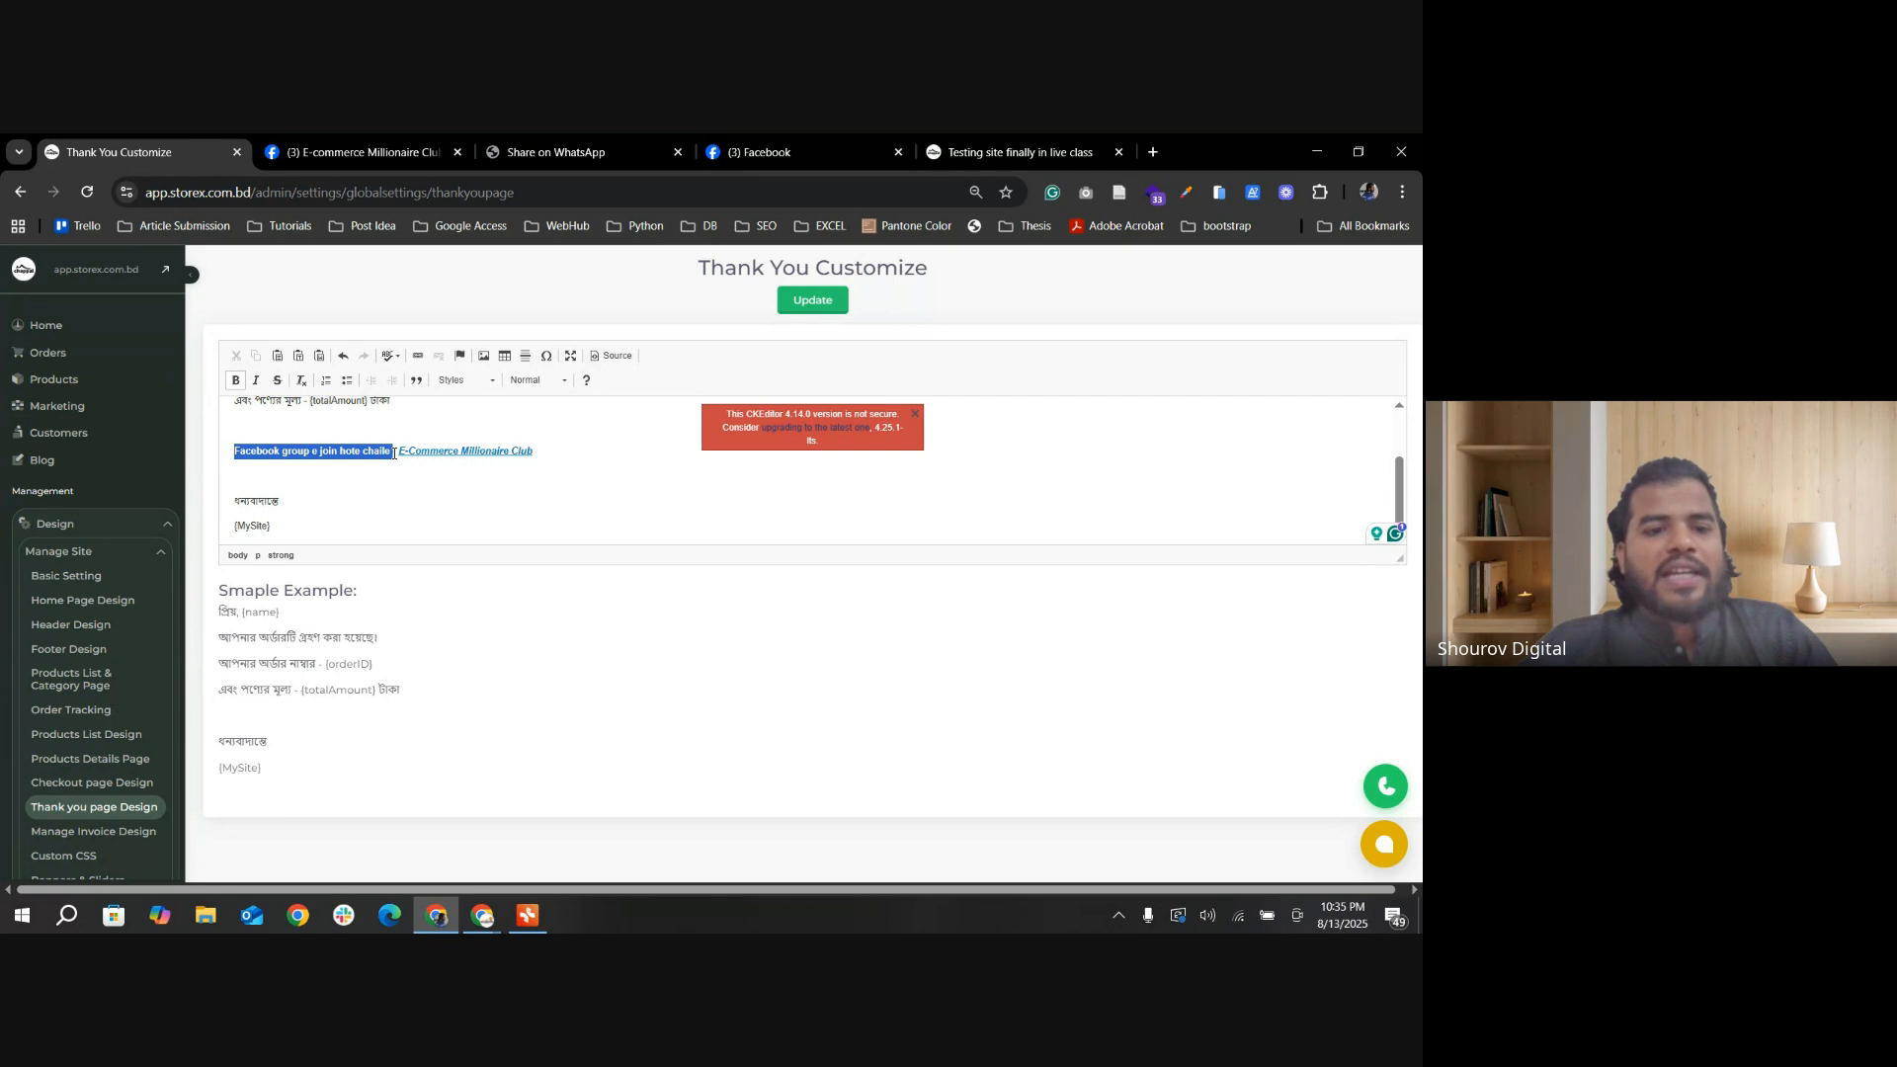
left_click(348, 464)
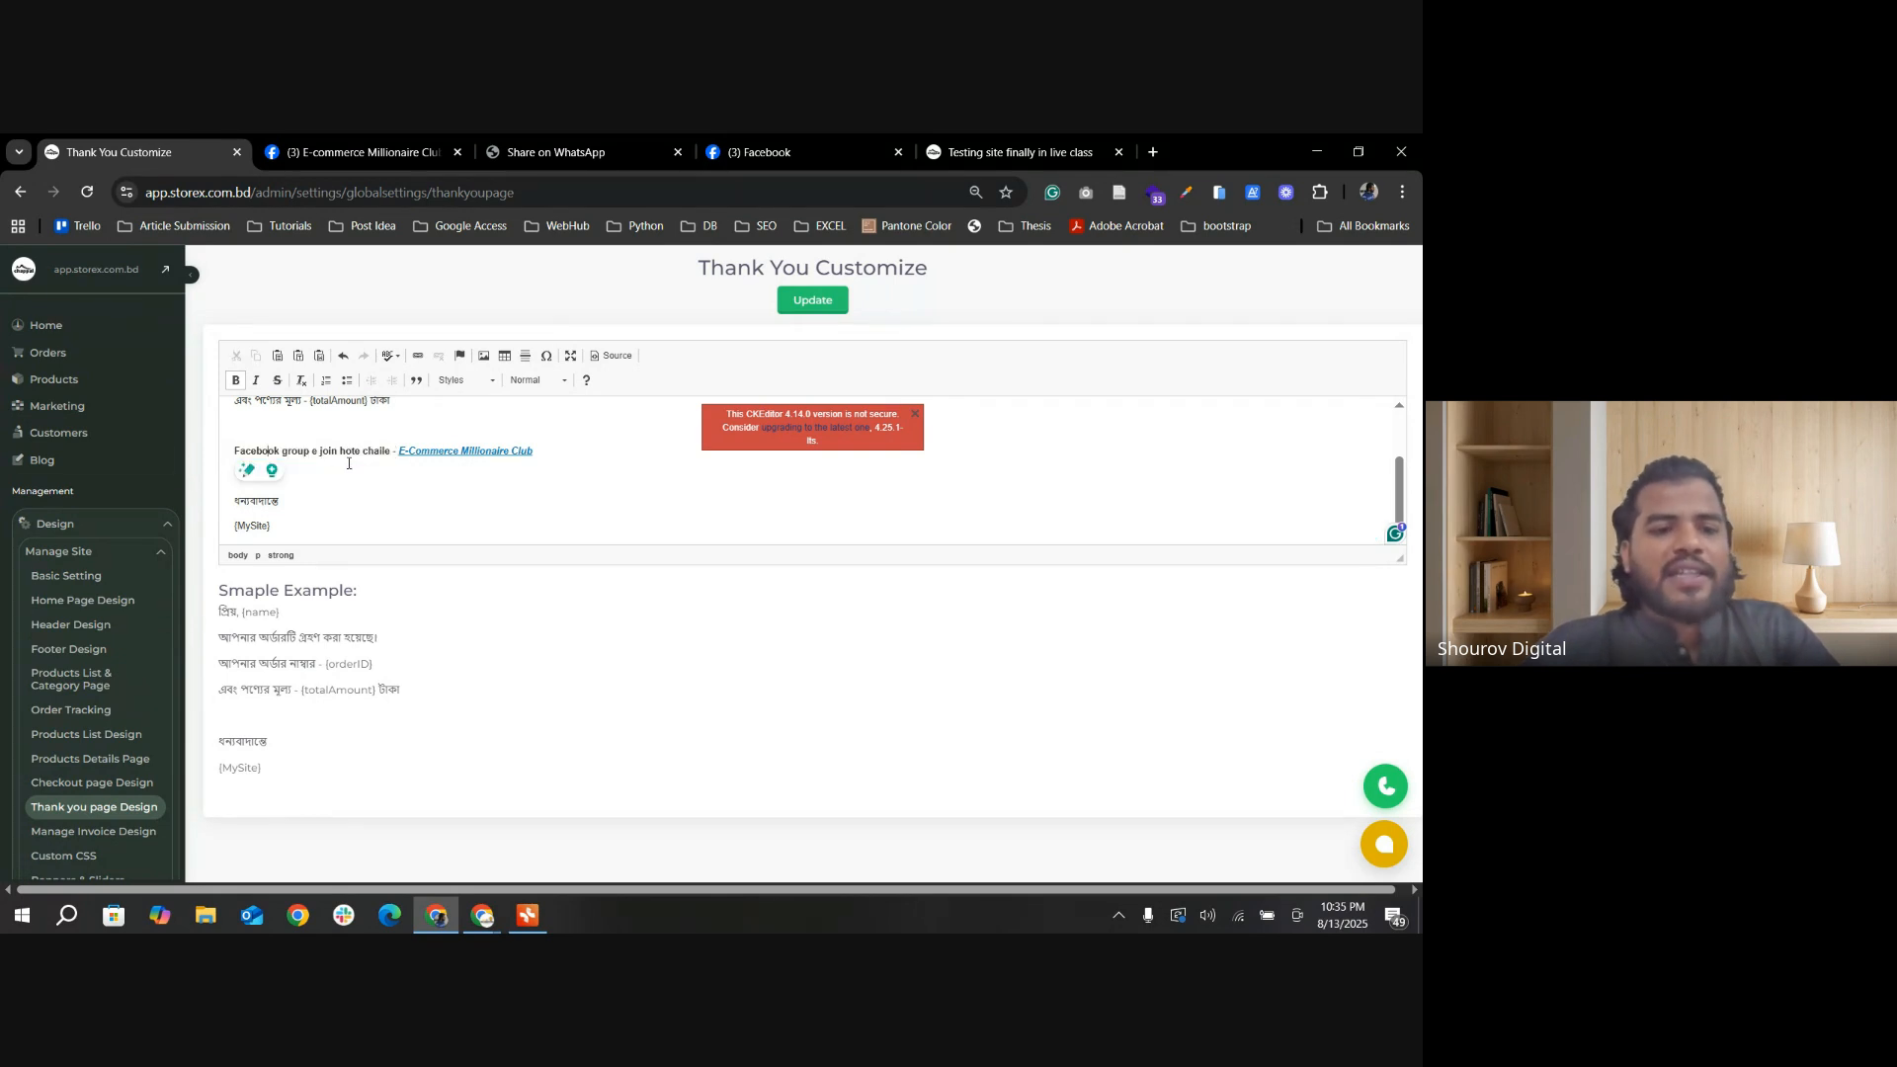
Step: Go back to the storefront success page, highlight the E-Commerce Millionaire Club link text, and compare it with the template's line
left_click(365, 160)
left_click(20, 193)
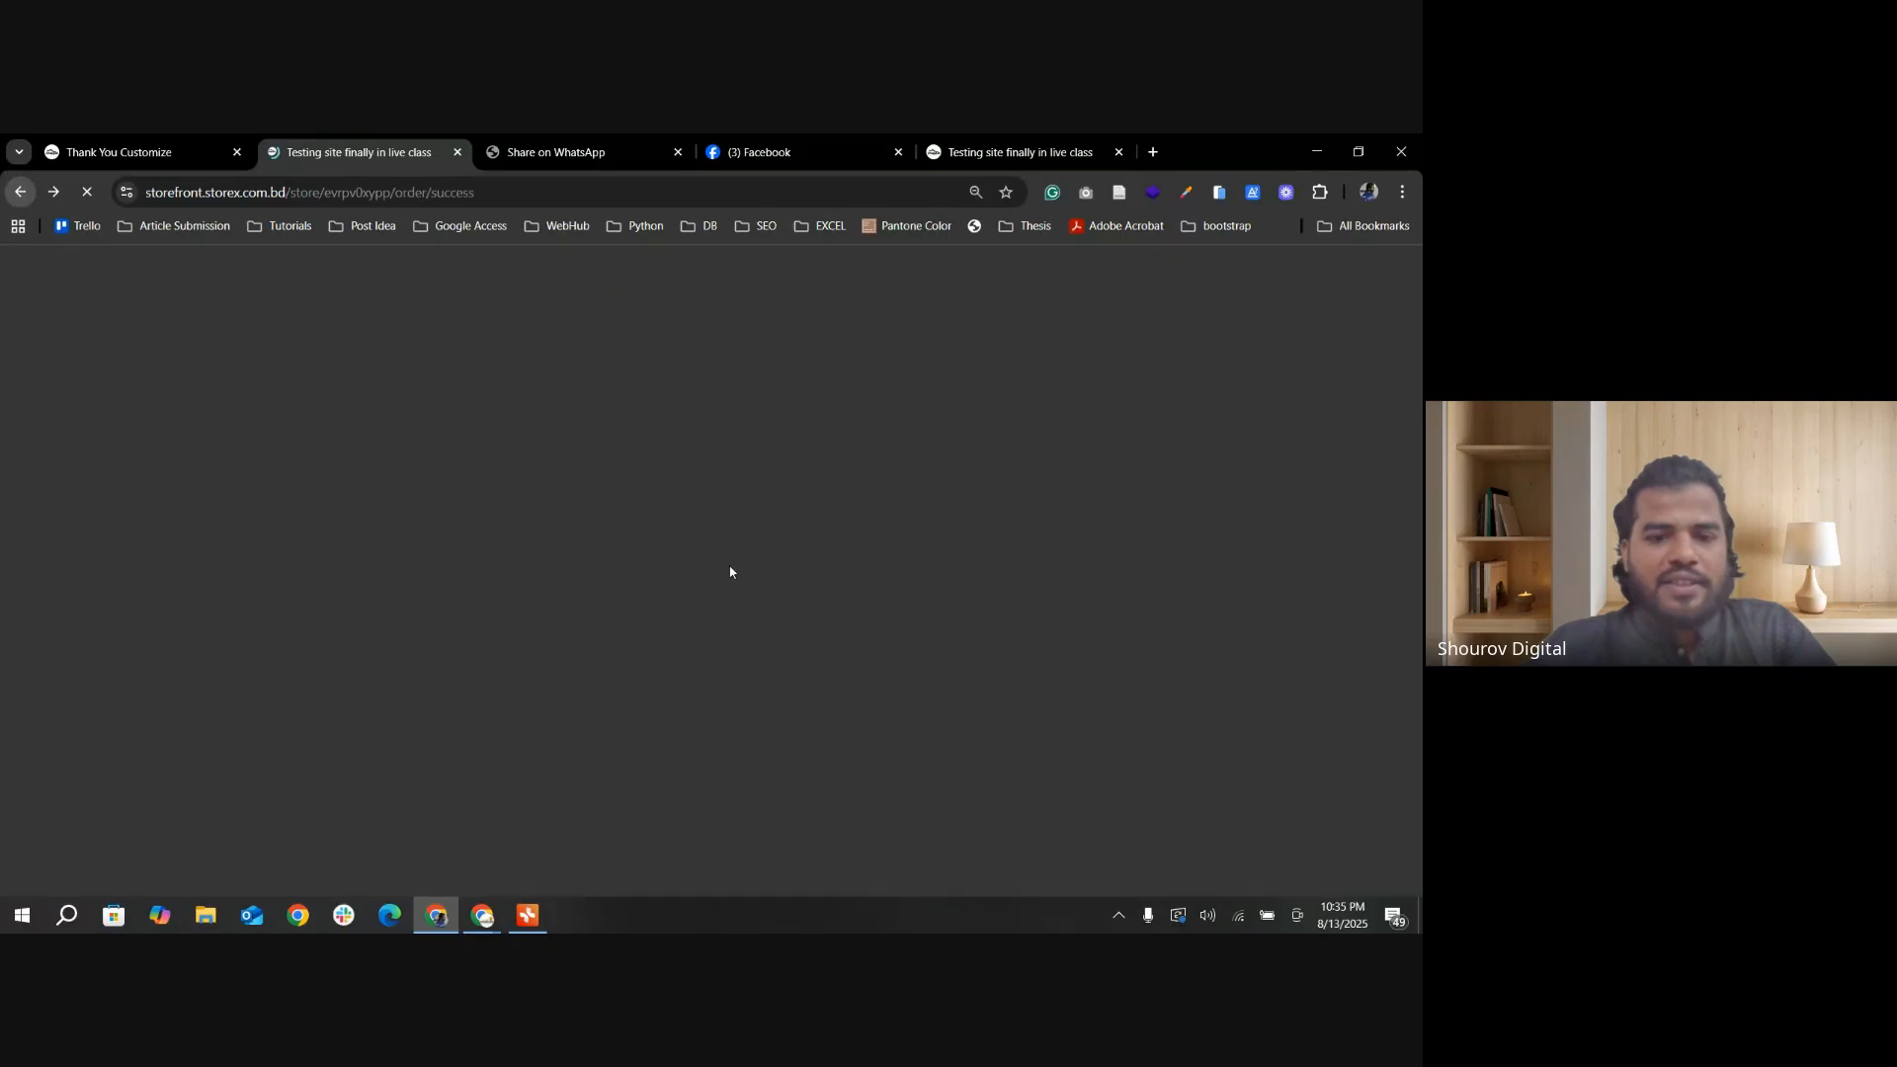
left_click_drag(577, 519, 830, 541)
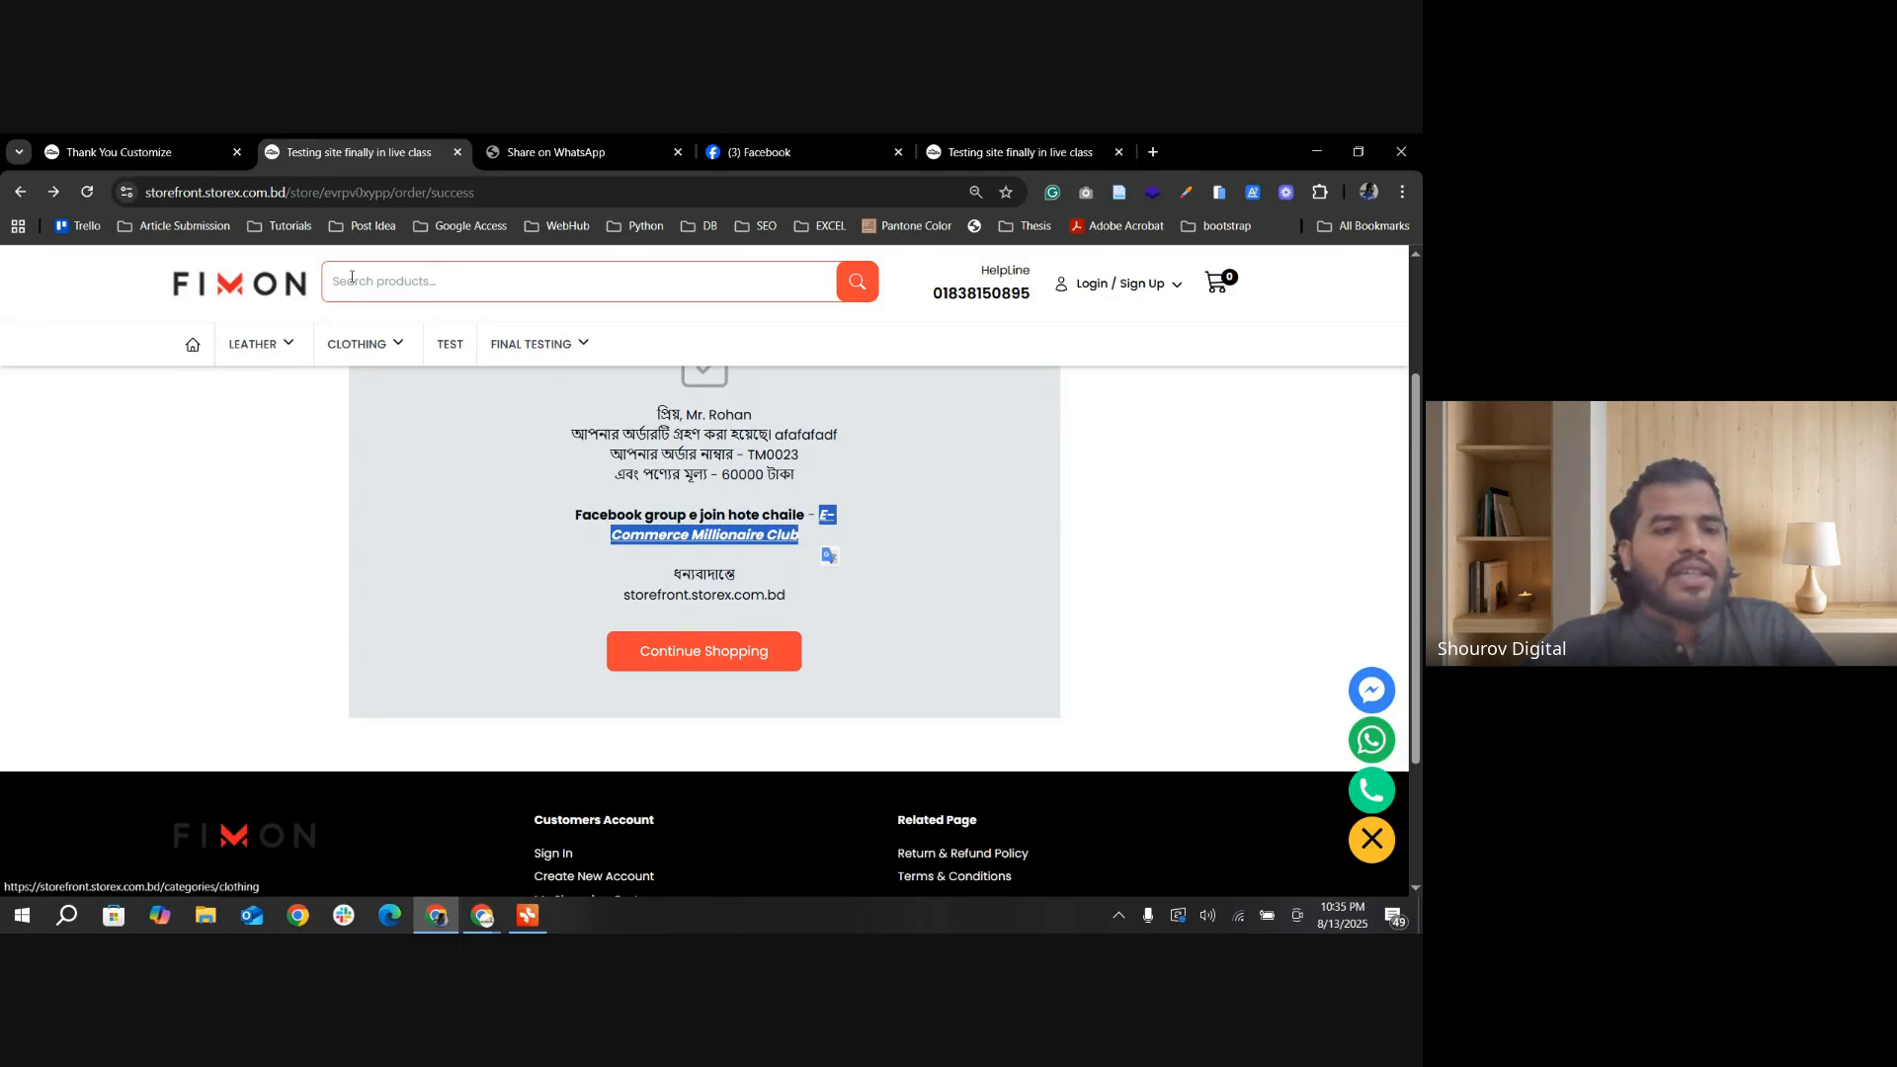
left_click(154, 151)
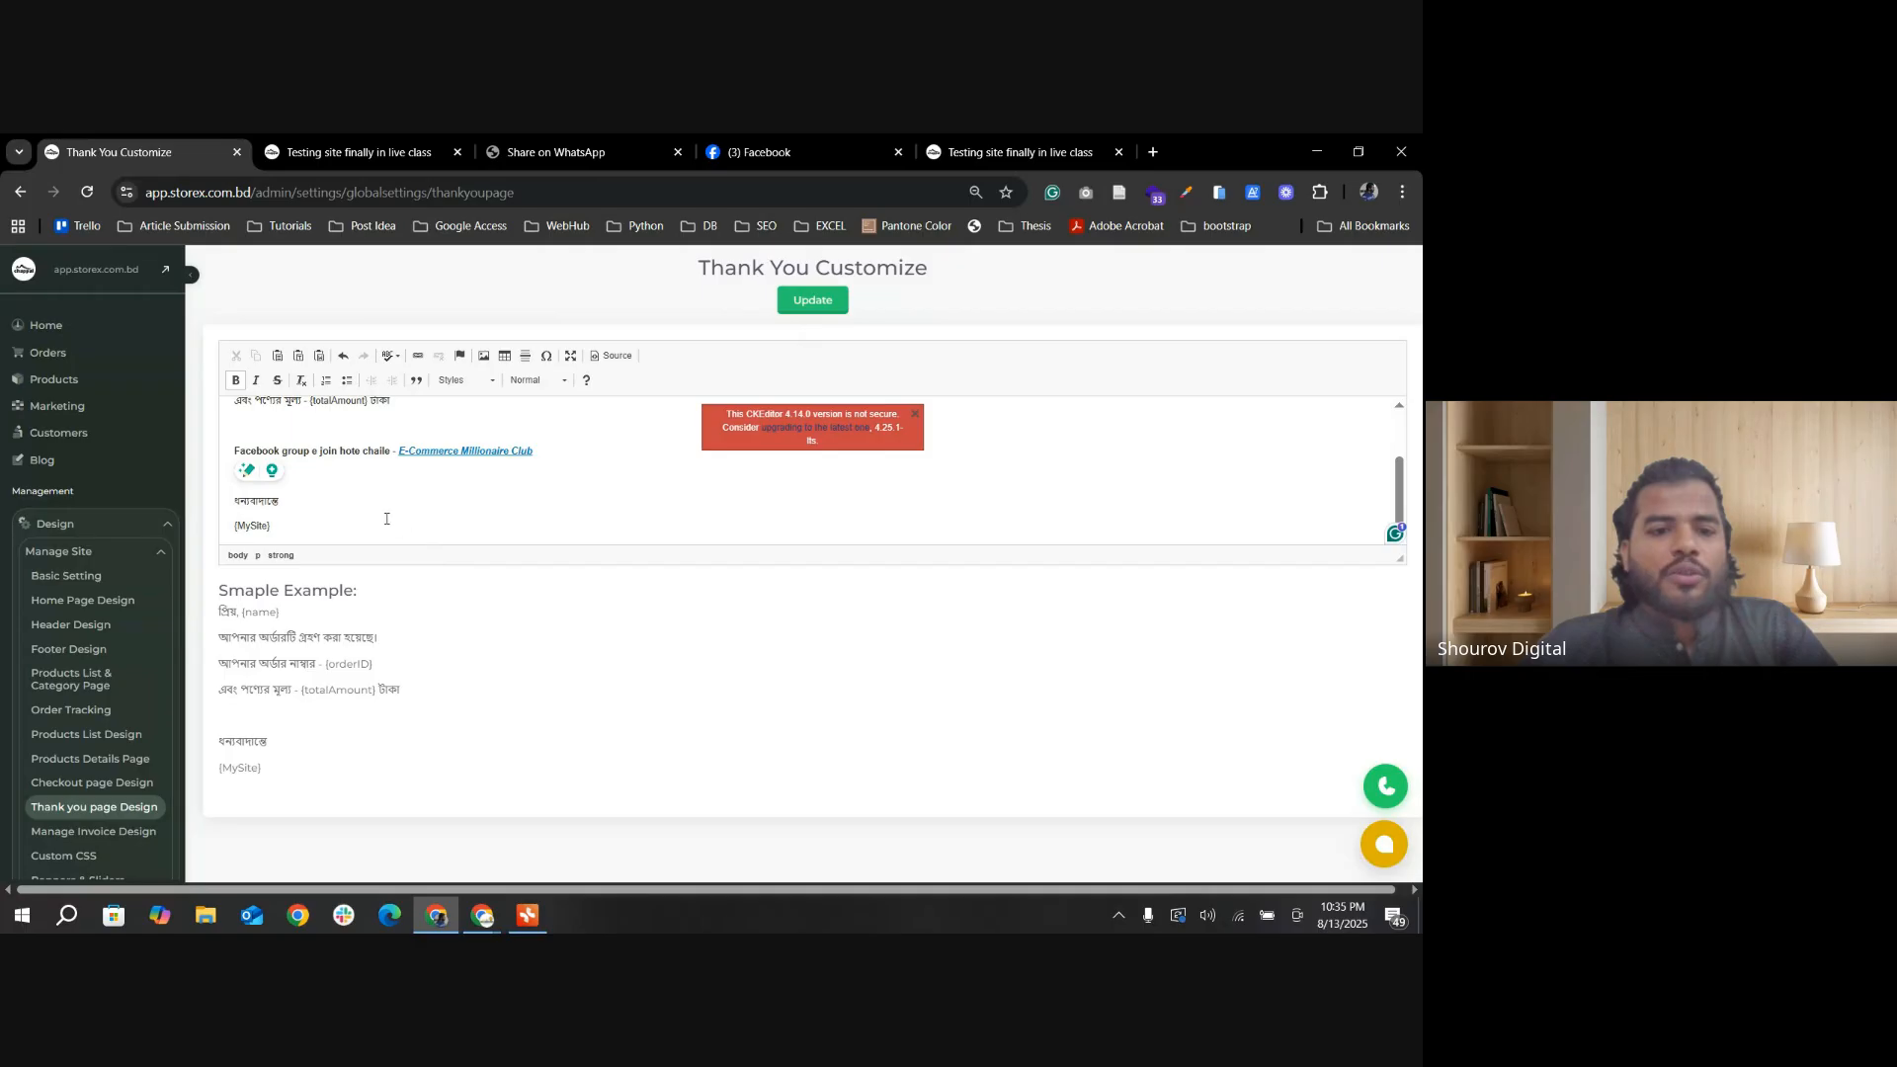
left_click(235, 443)
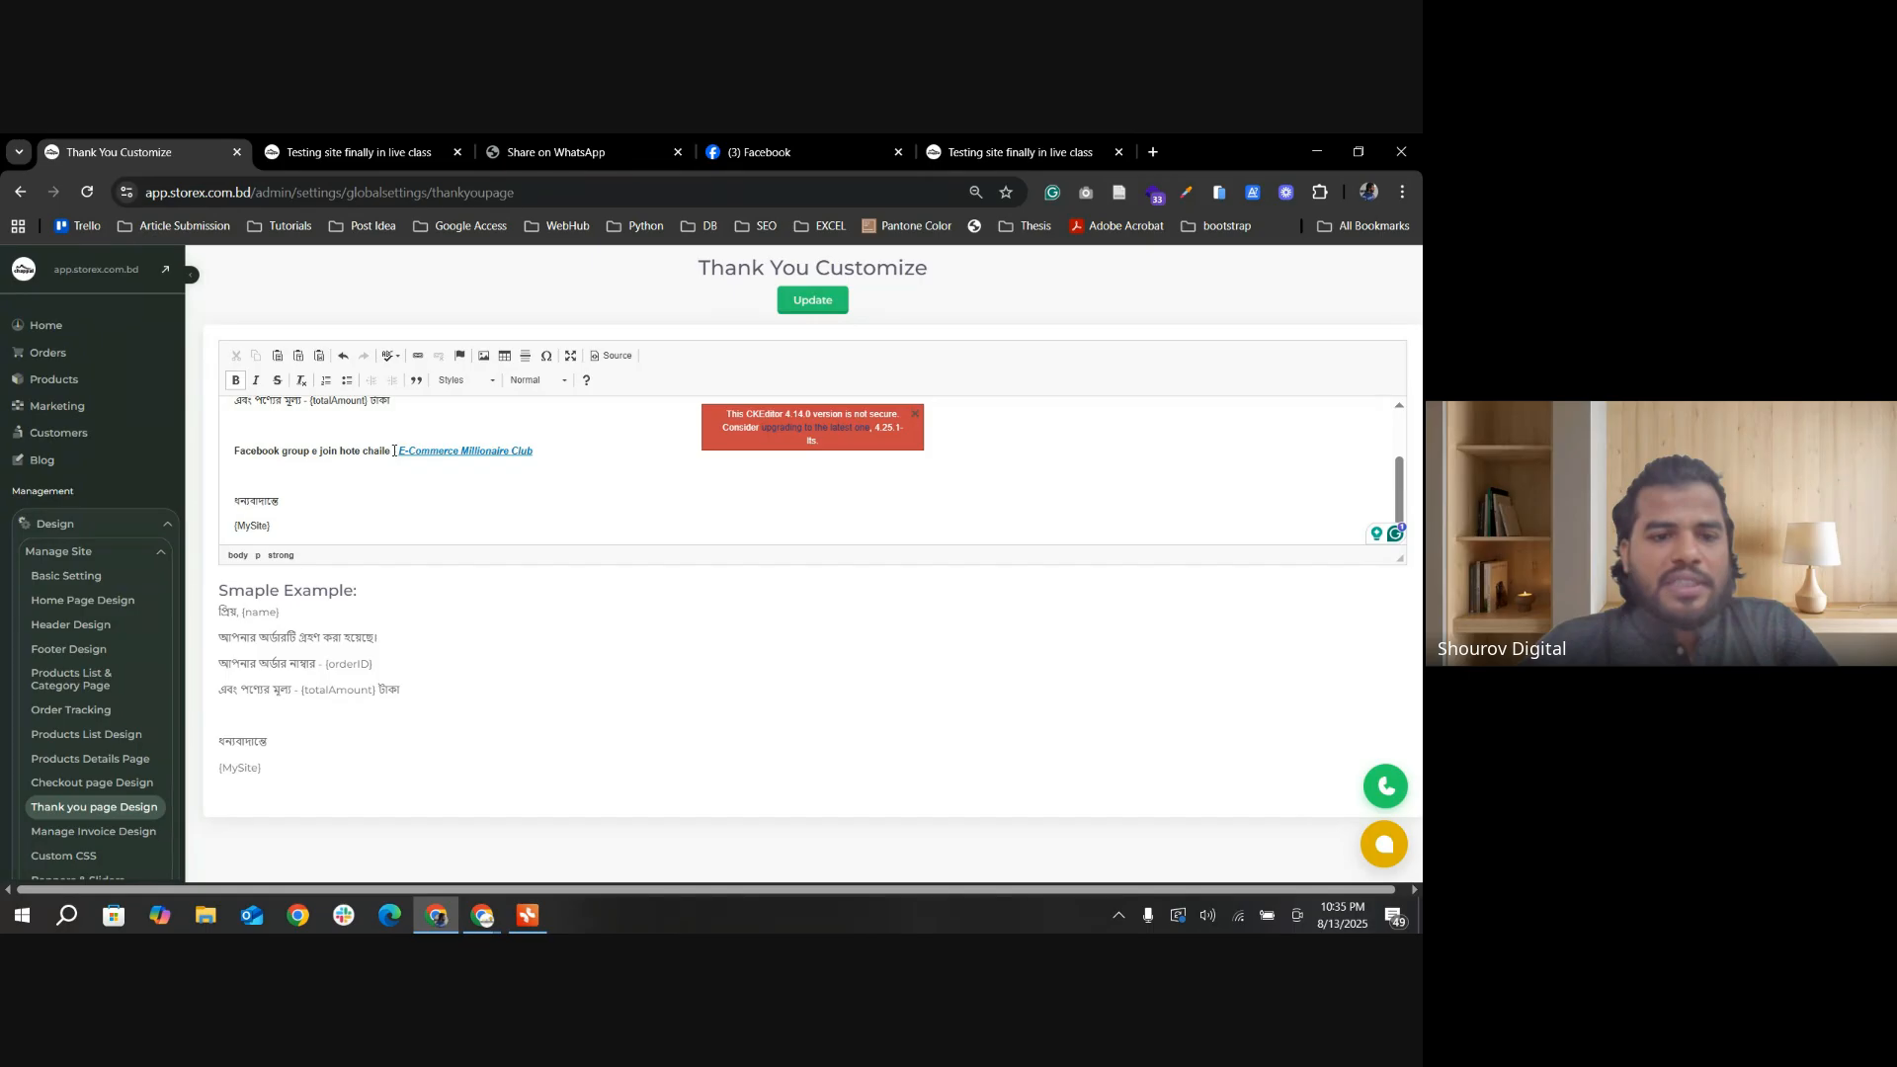
Step: Open the success page's E-Commerce Millionaire Club link in a separate tab and copy the Facebook group's URL
left_click(366, 152)
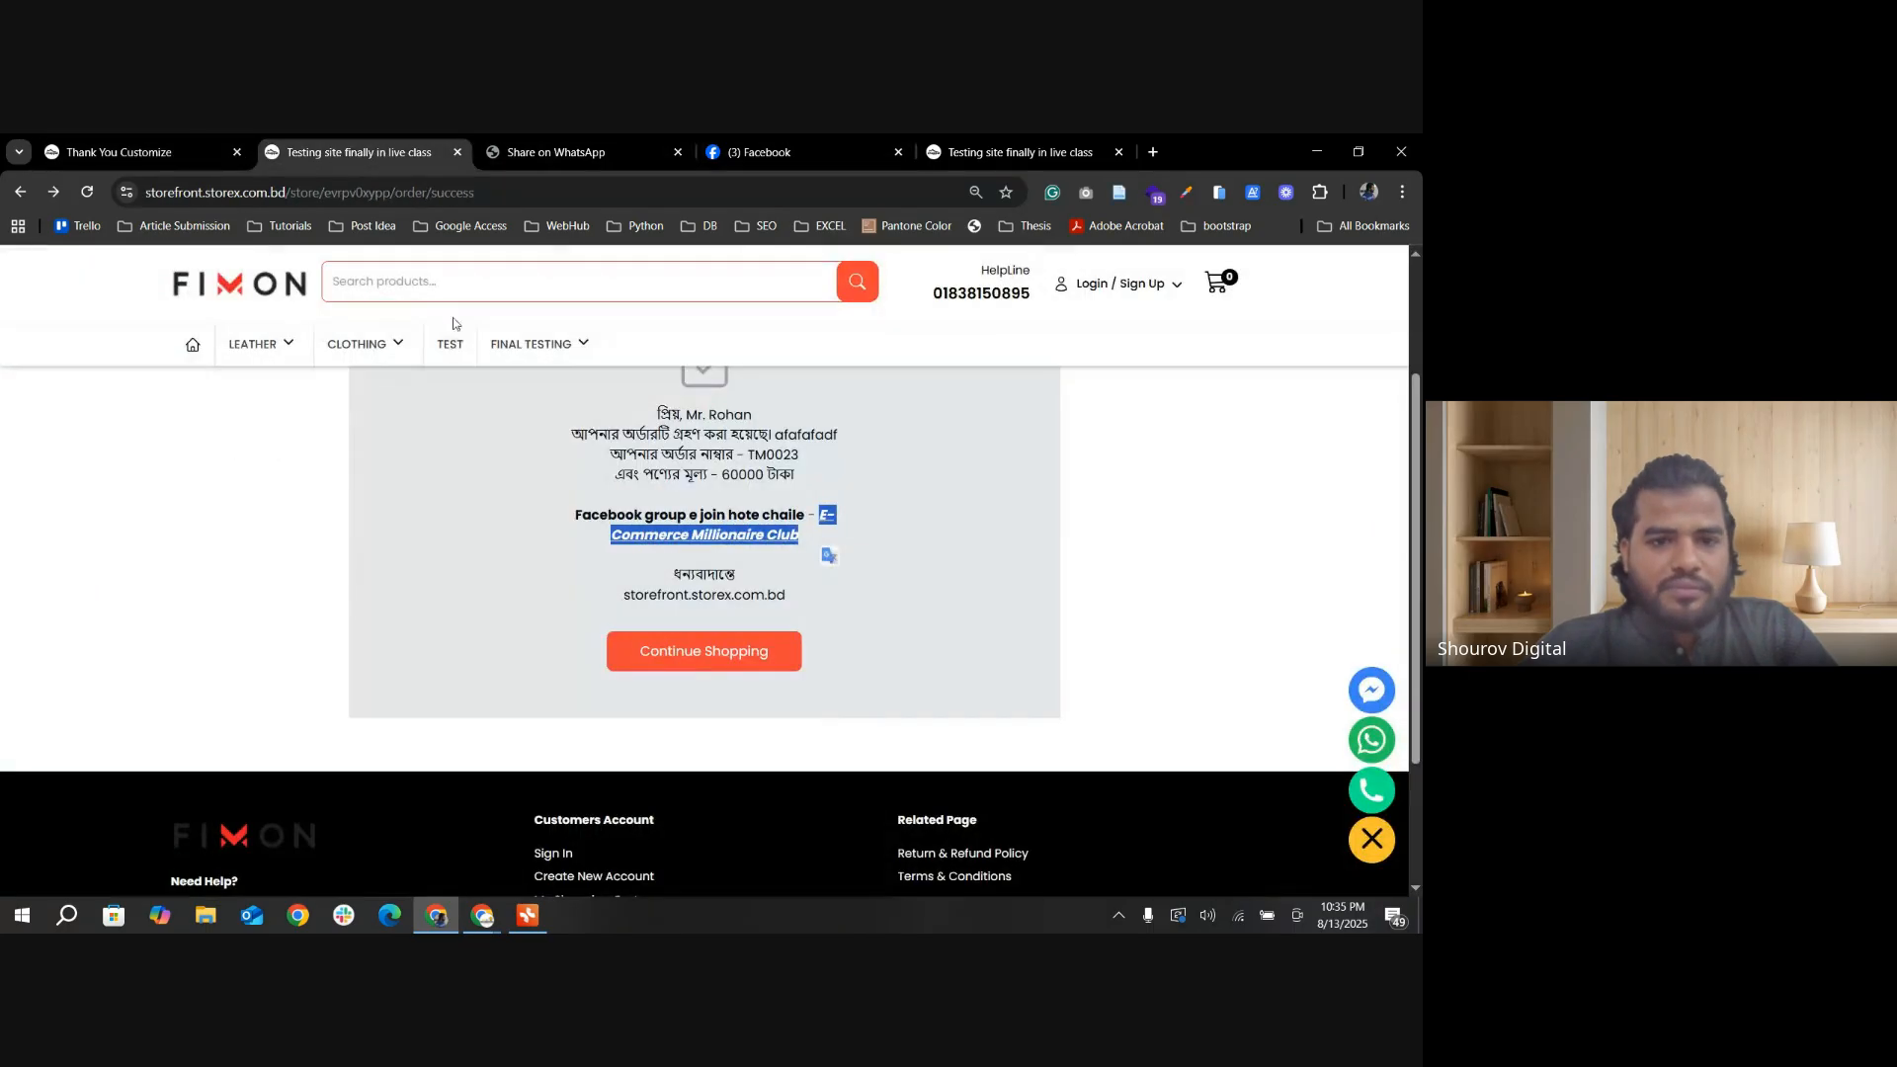
left_click(786, 536)
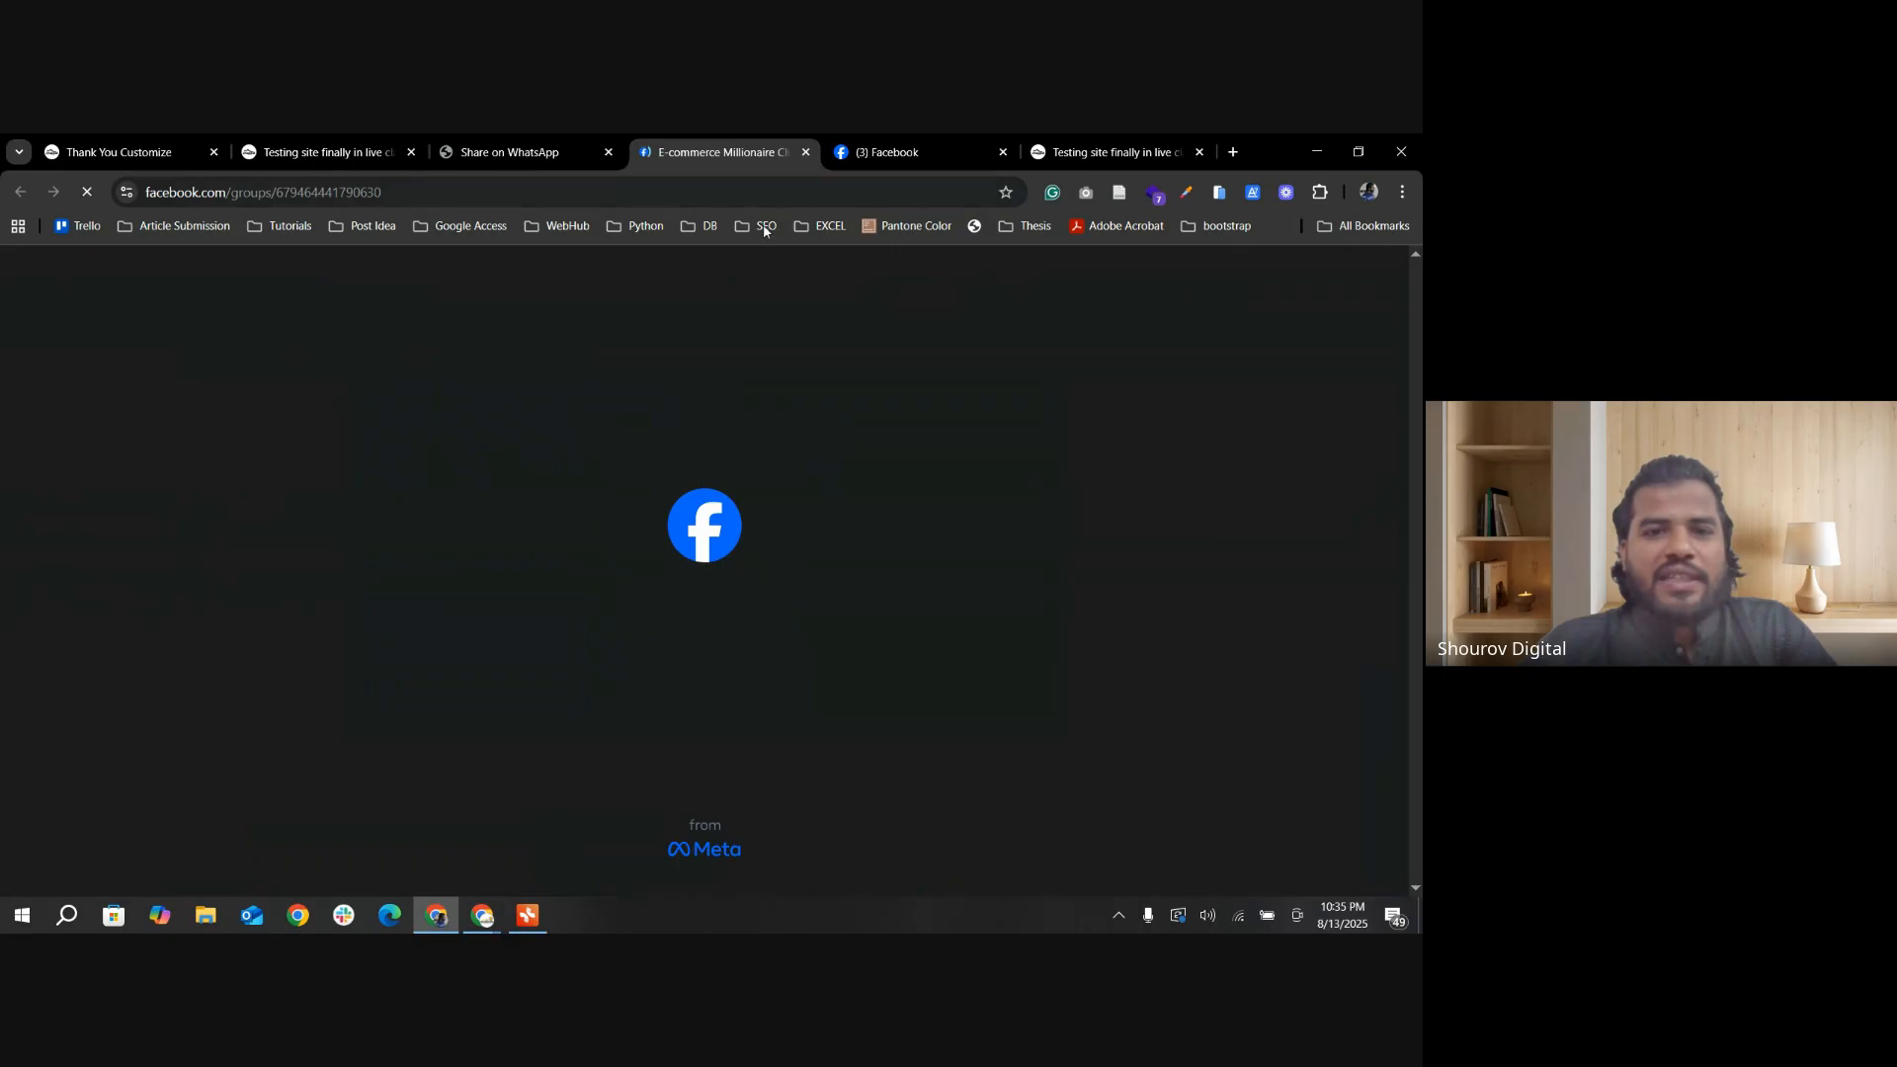
left_click(410, 196)
key("ctrl+c")
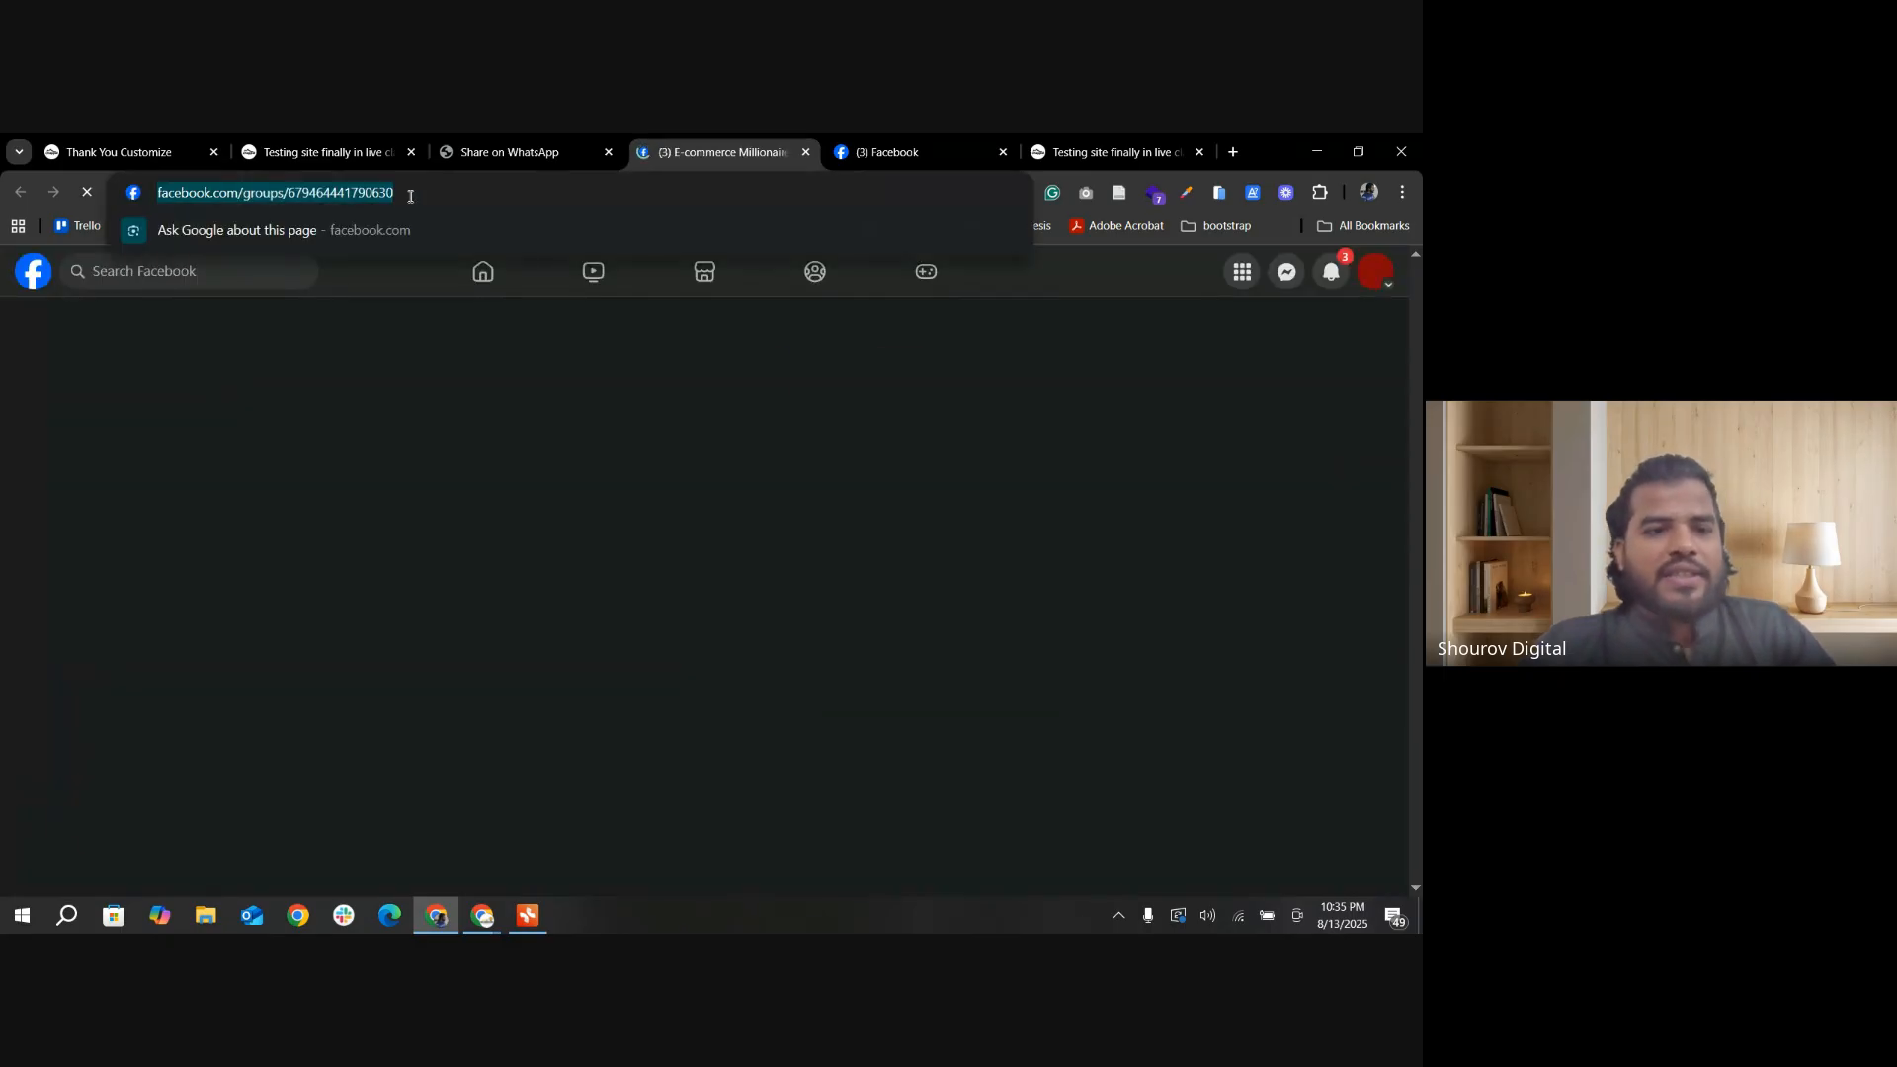
scroll(691, 592, "down", 3)
Step: Add the text "Facebook Page -" on the blank line above the Facebook group invitation in the thank-you template
left_click(119, 151)
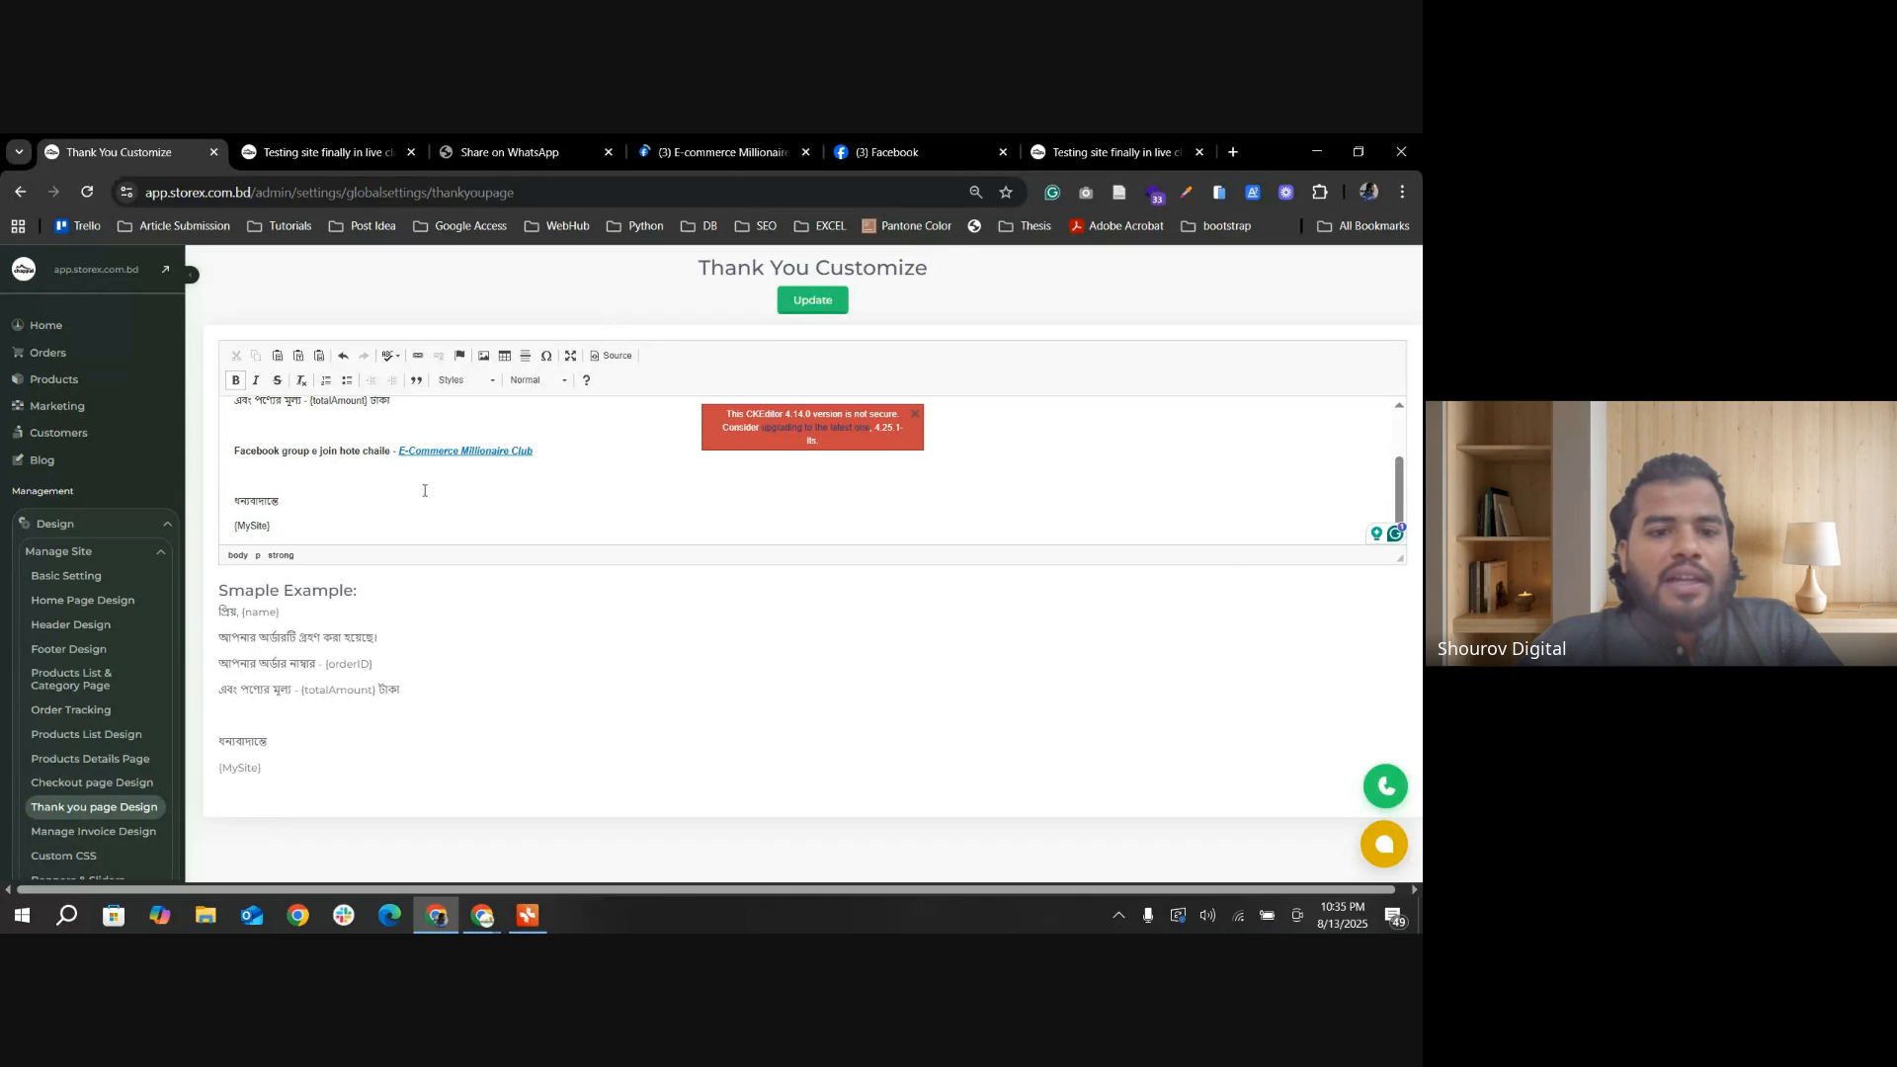
left_click_drag(399, 451, 533, 450)
left_click(307, 427)
type("Facebook Page")
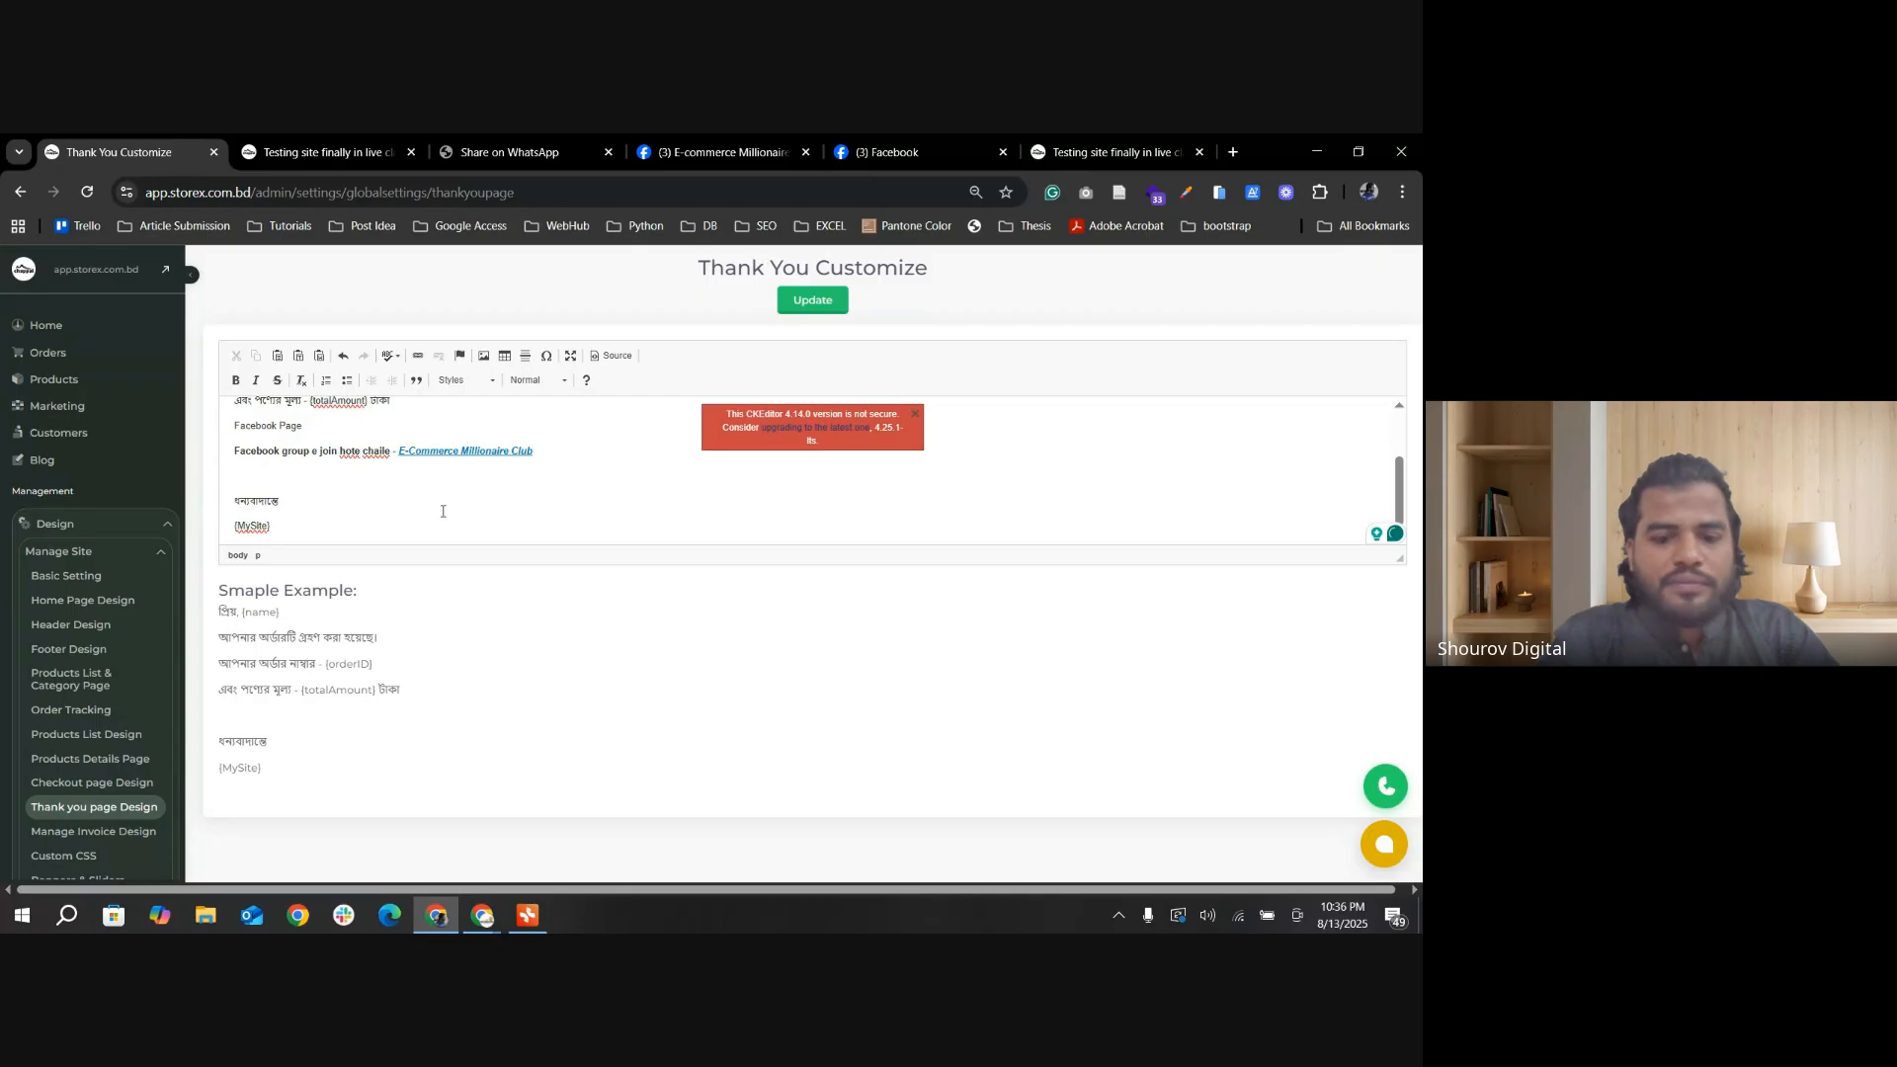
type(" -")
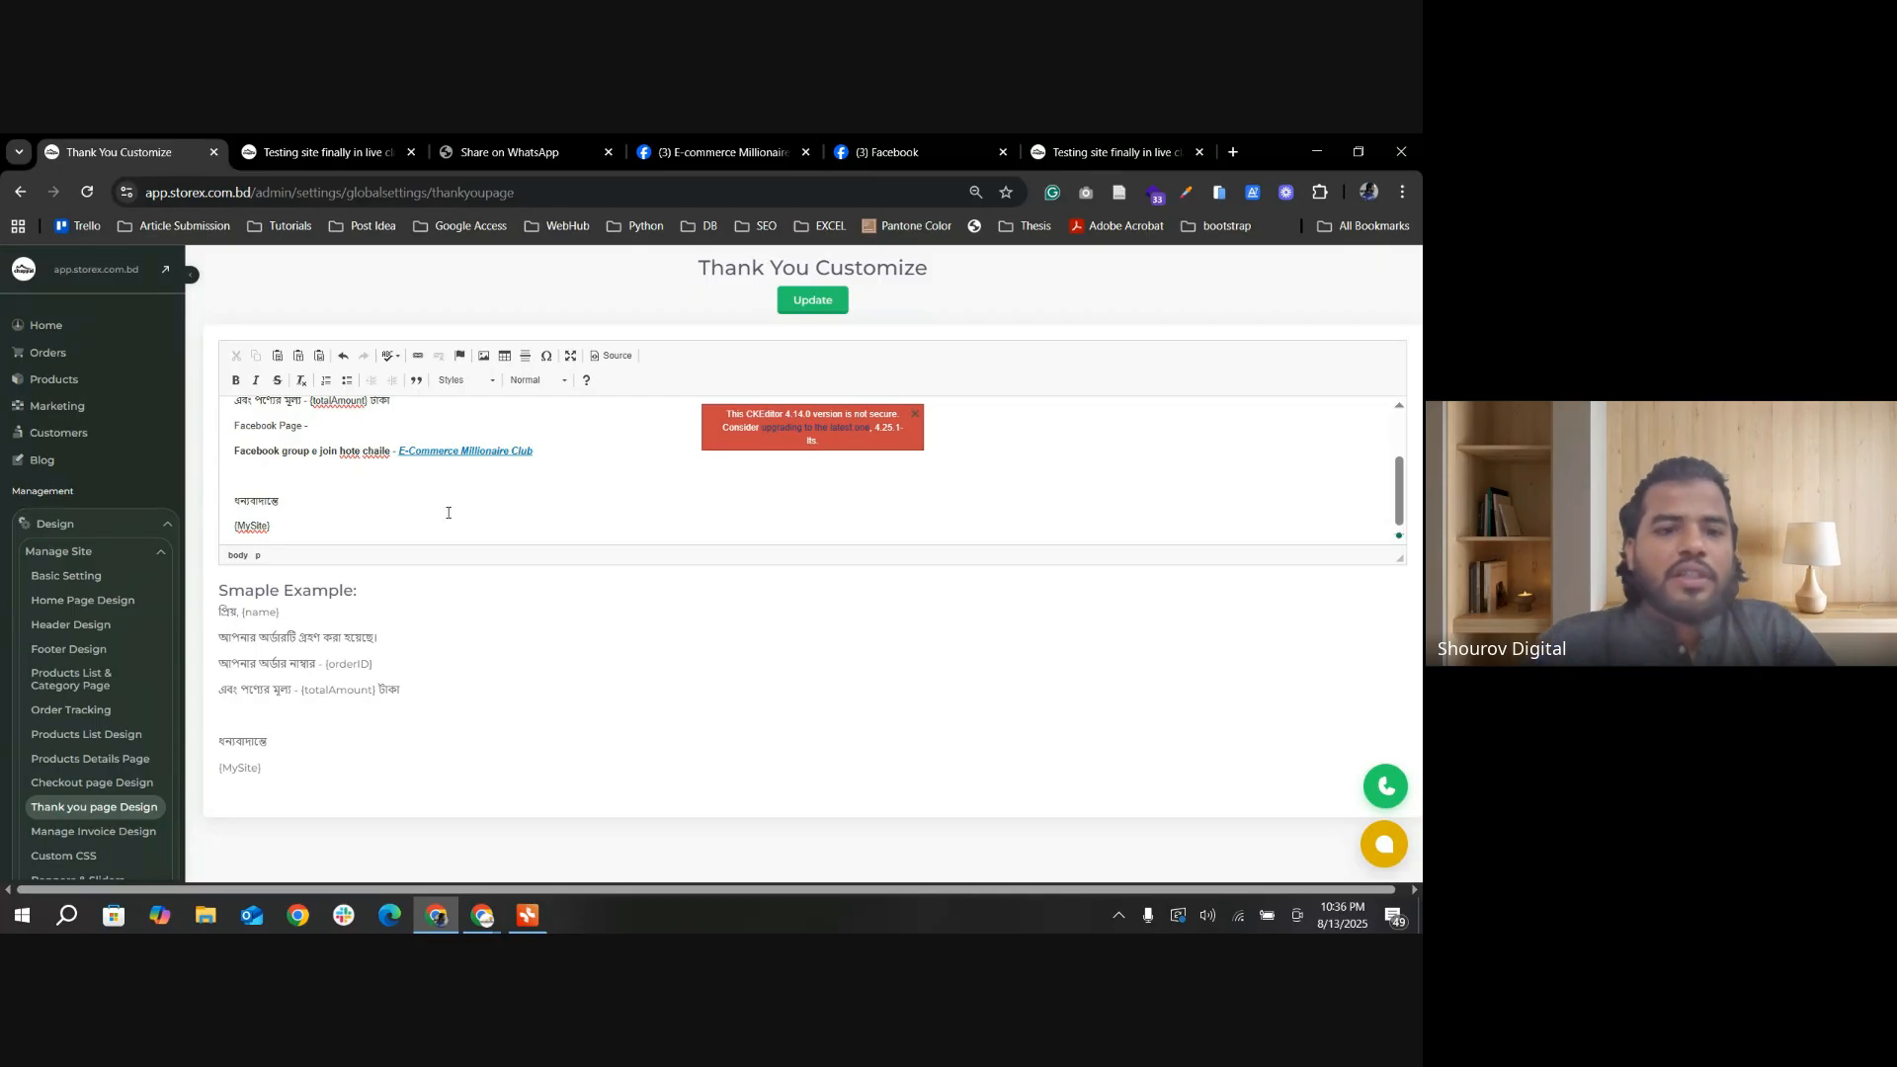
Step: Insert a link after "Facebook Page -" with the display text "E-commerce platform" and the copied Facebook group URL
left_click(418, 356)
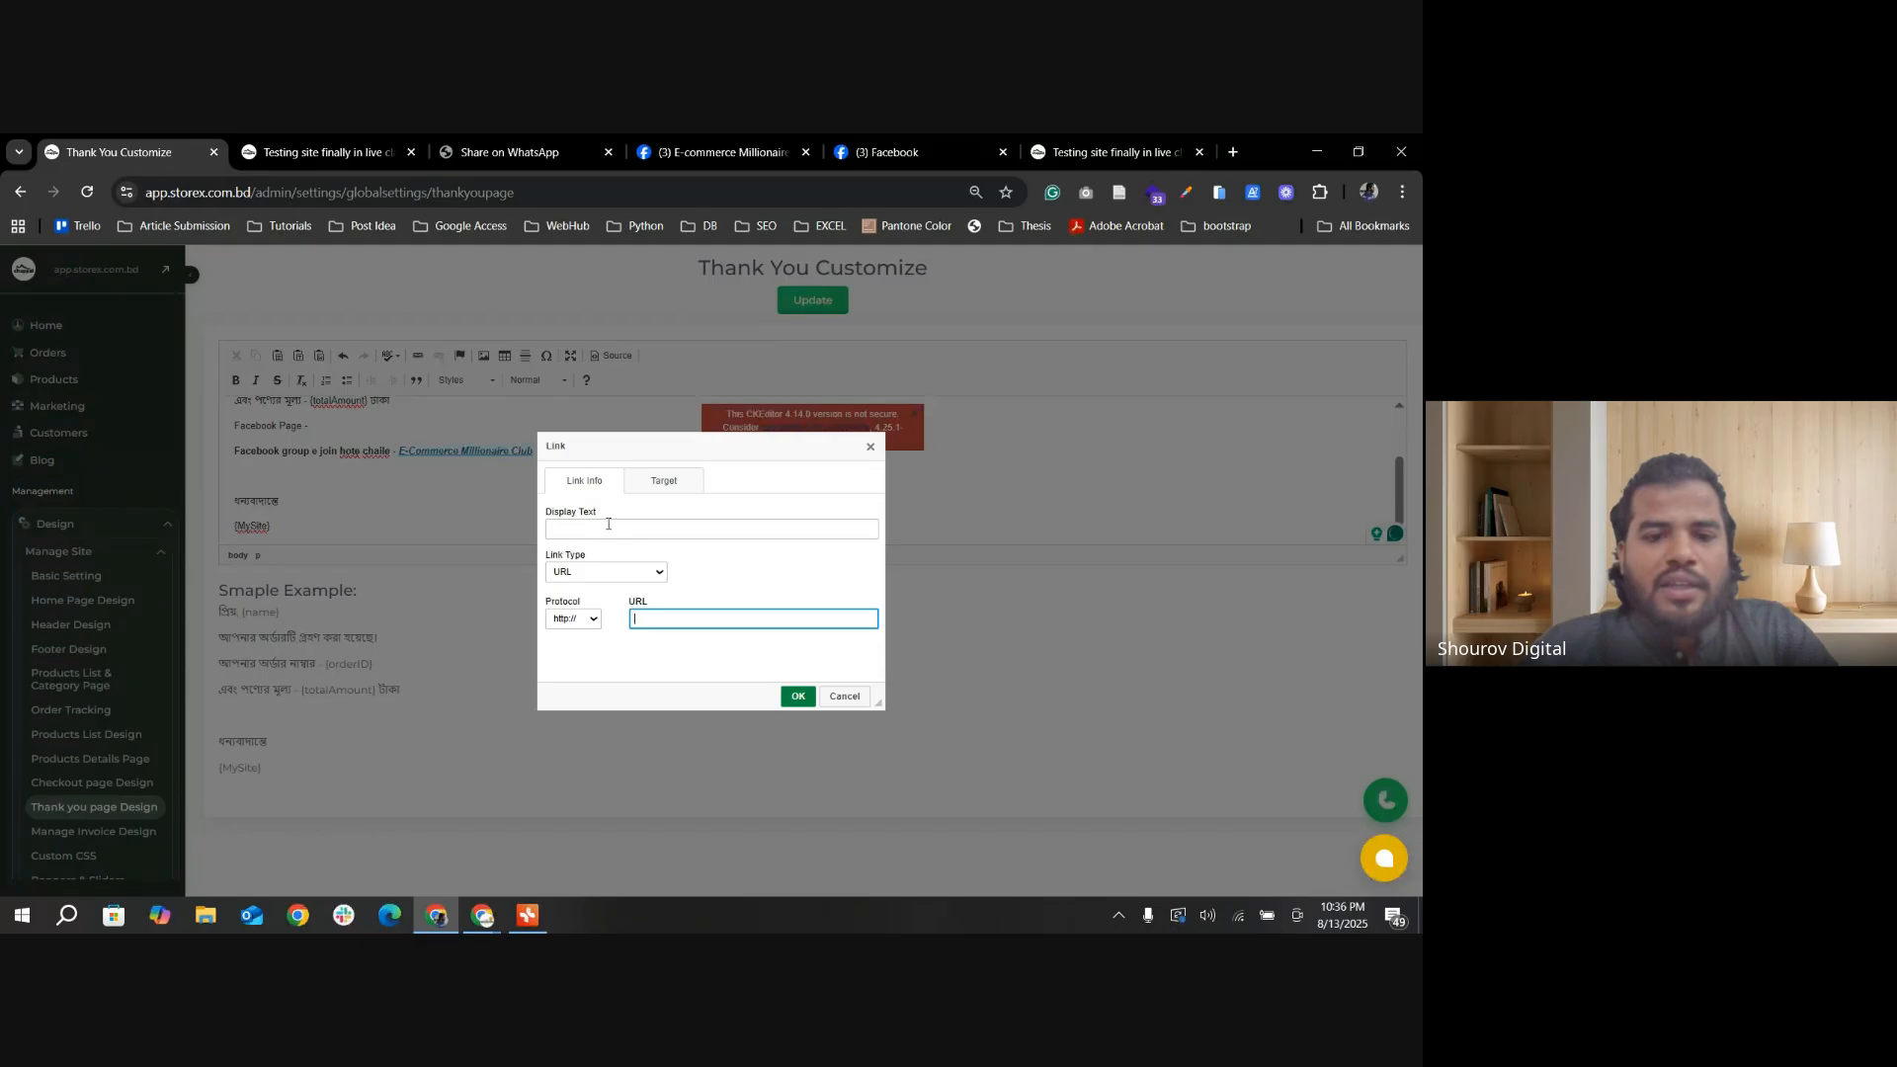
left_click(597, 529)
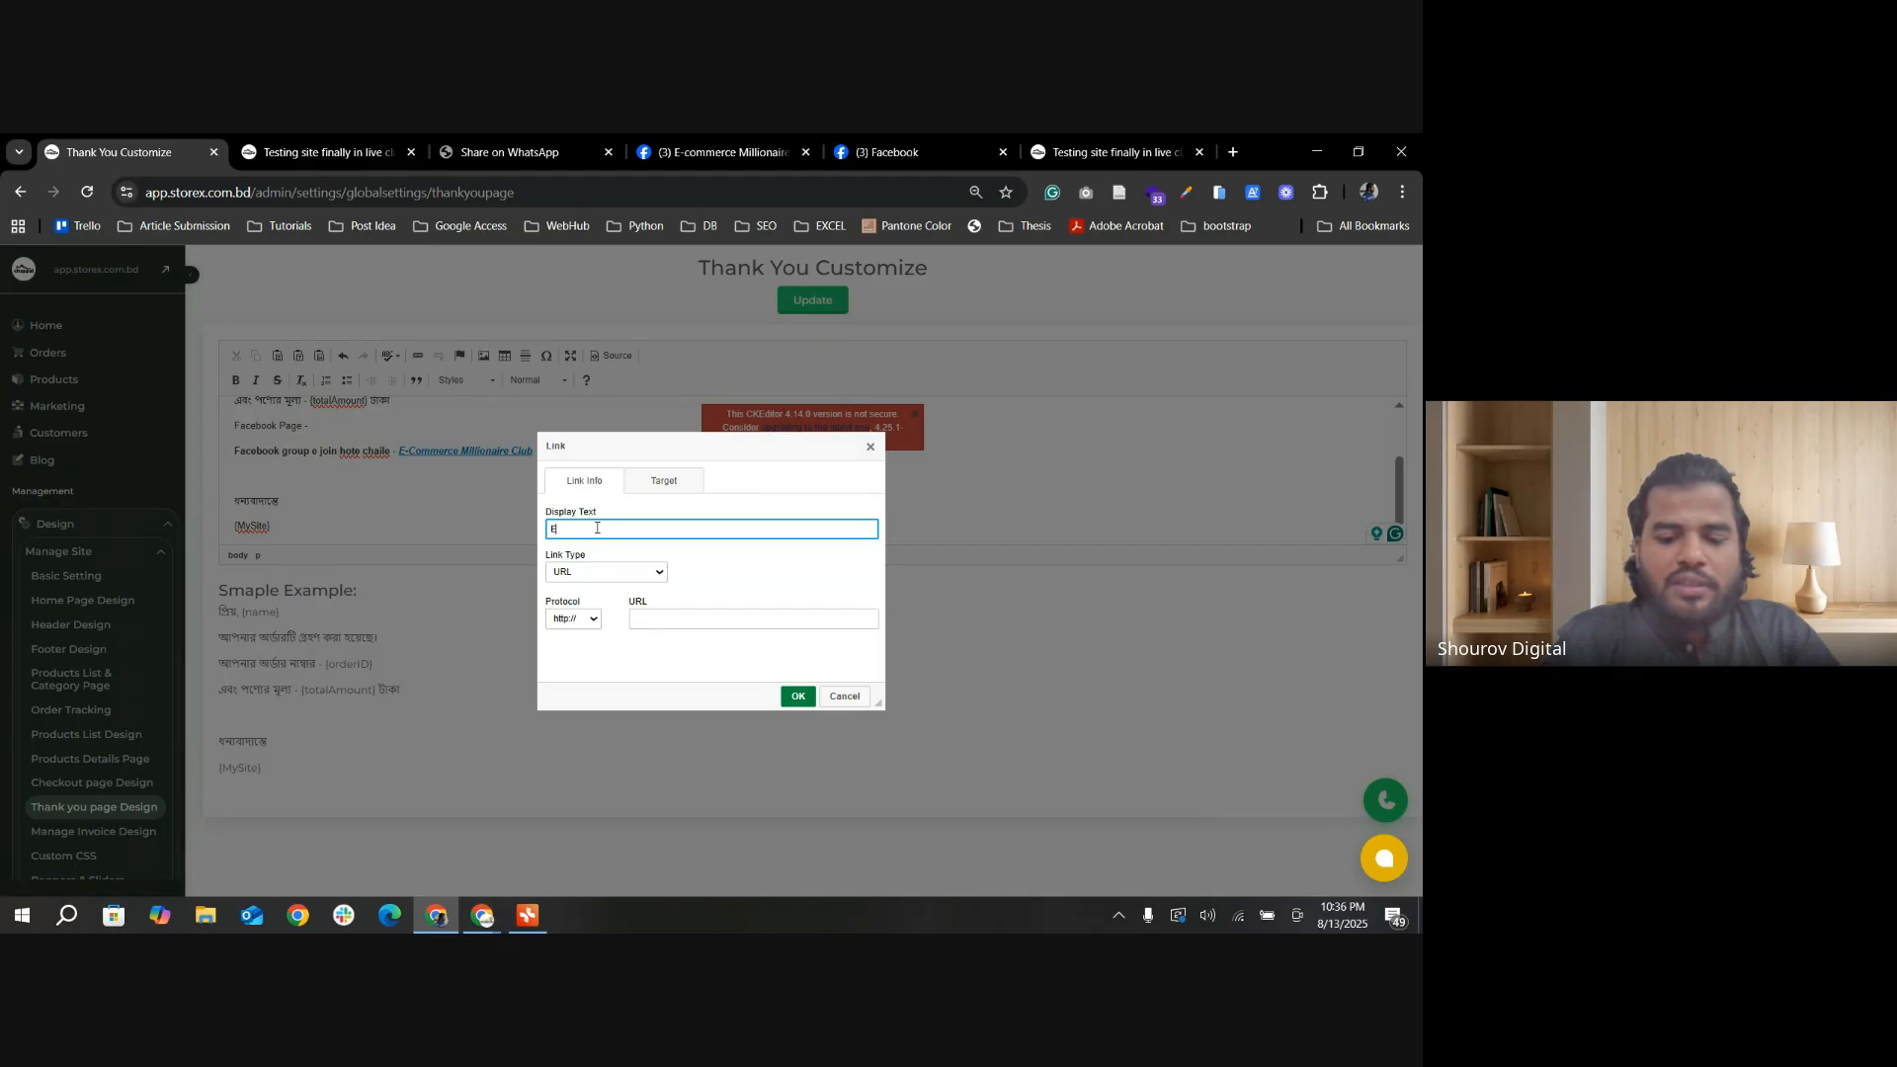
type("merce platform")
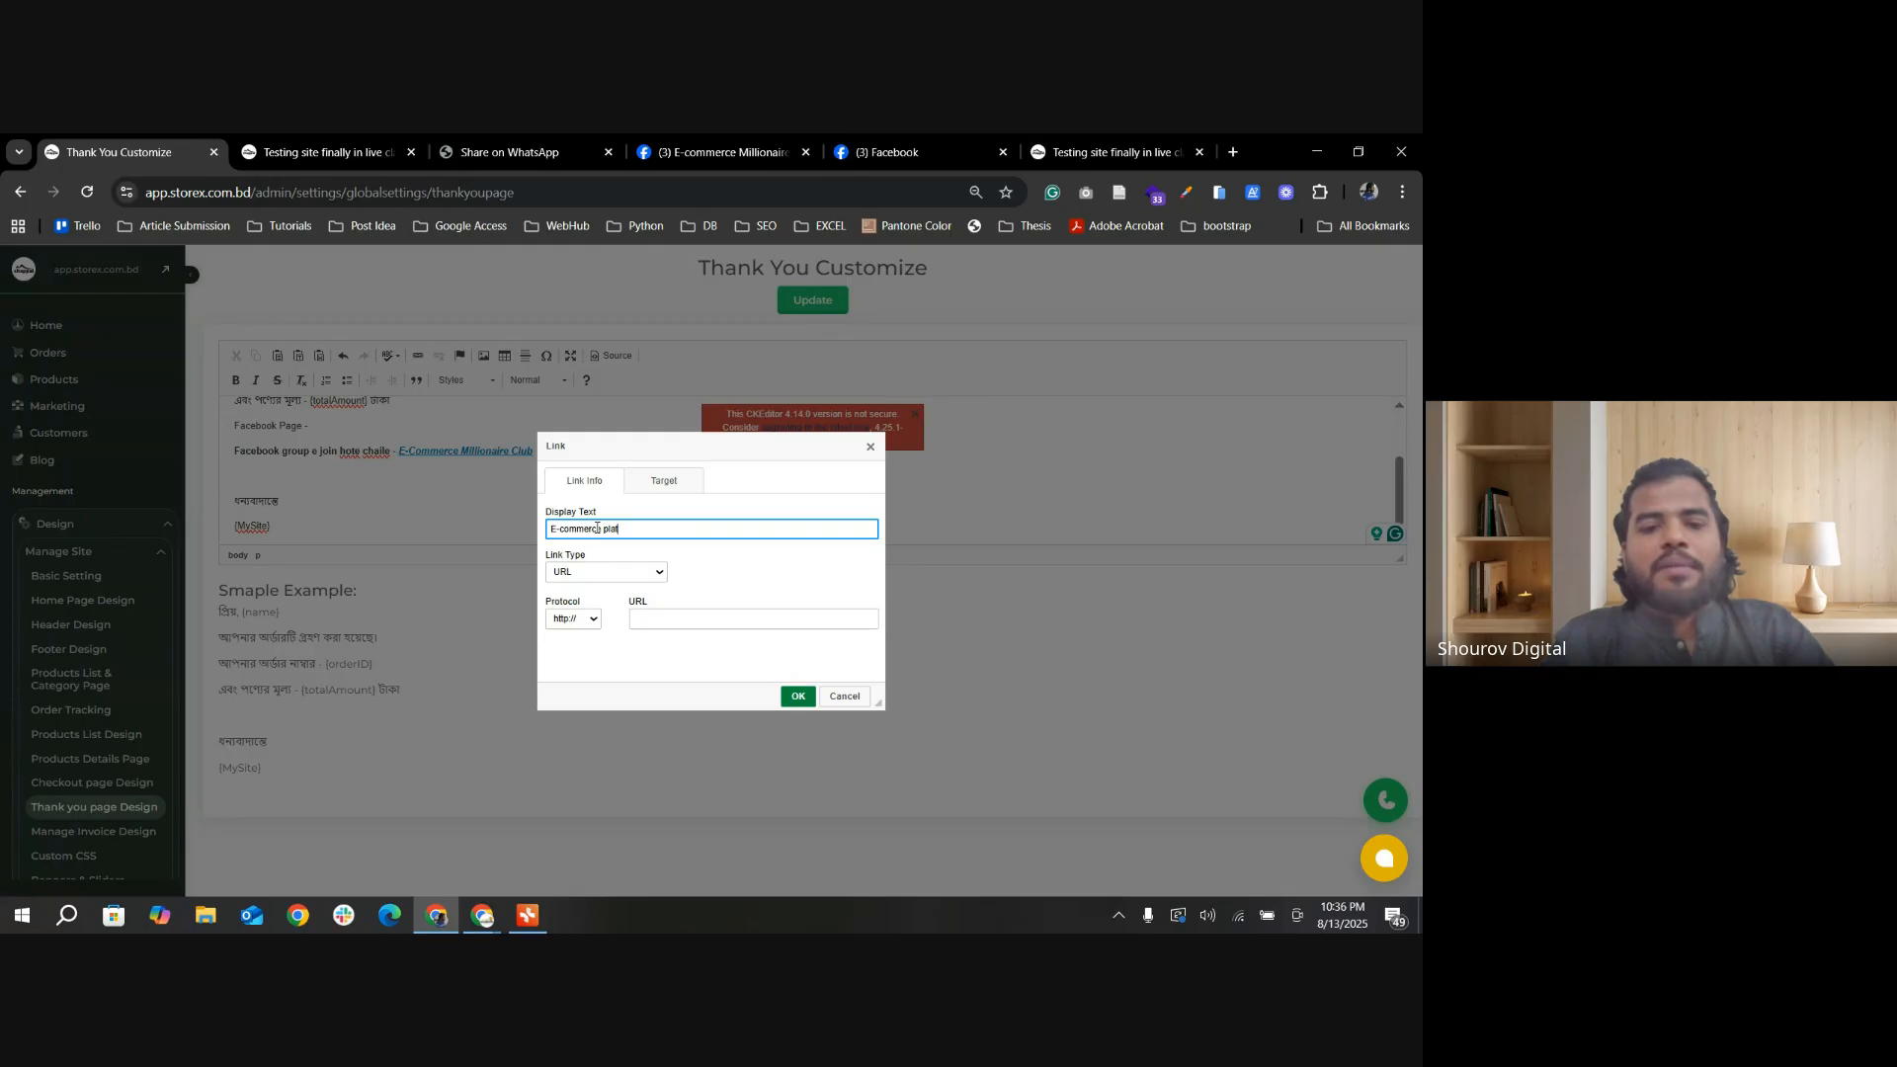
left_click(648, 612)
key("ctrl+v")
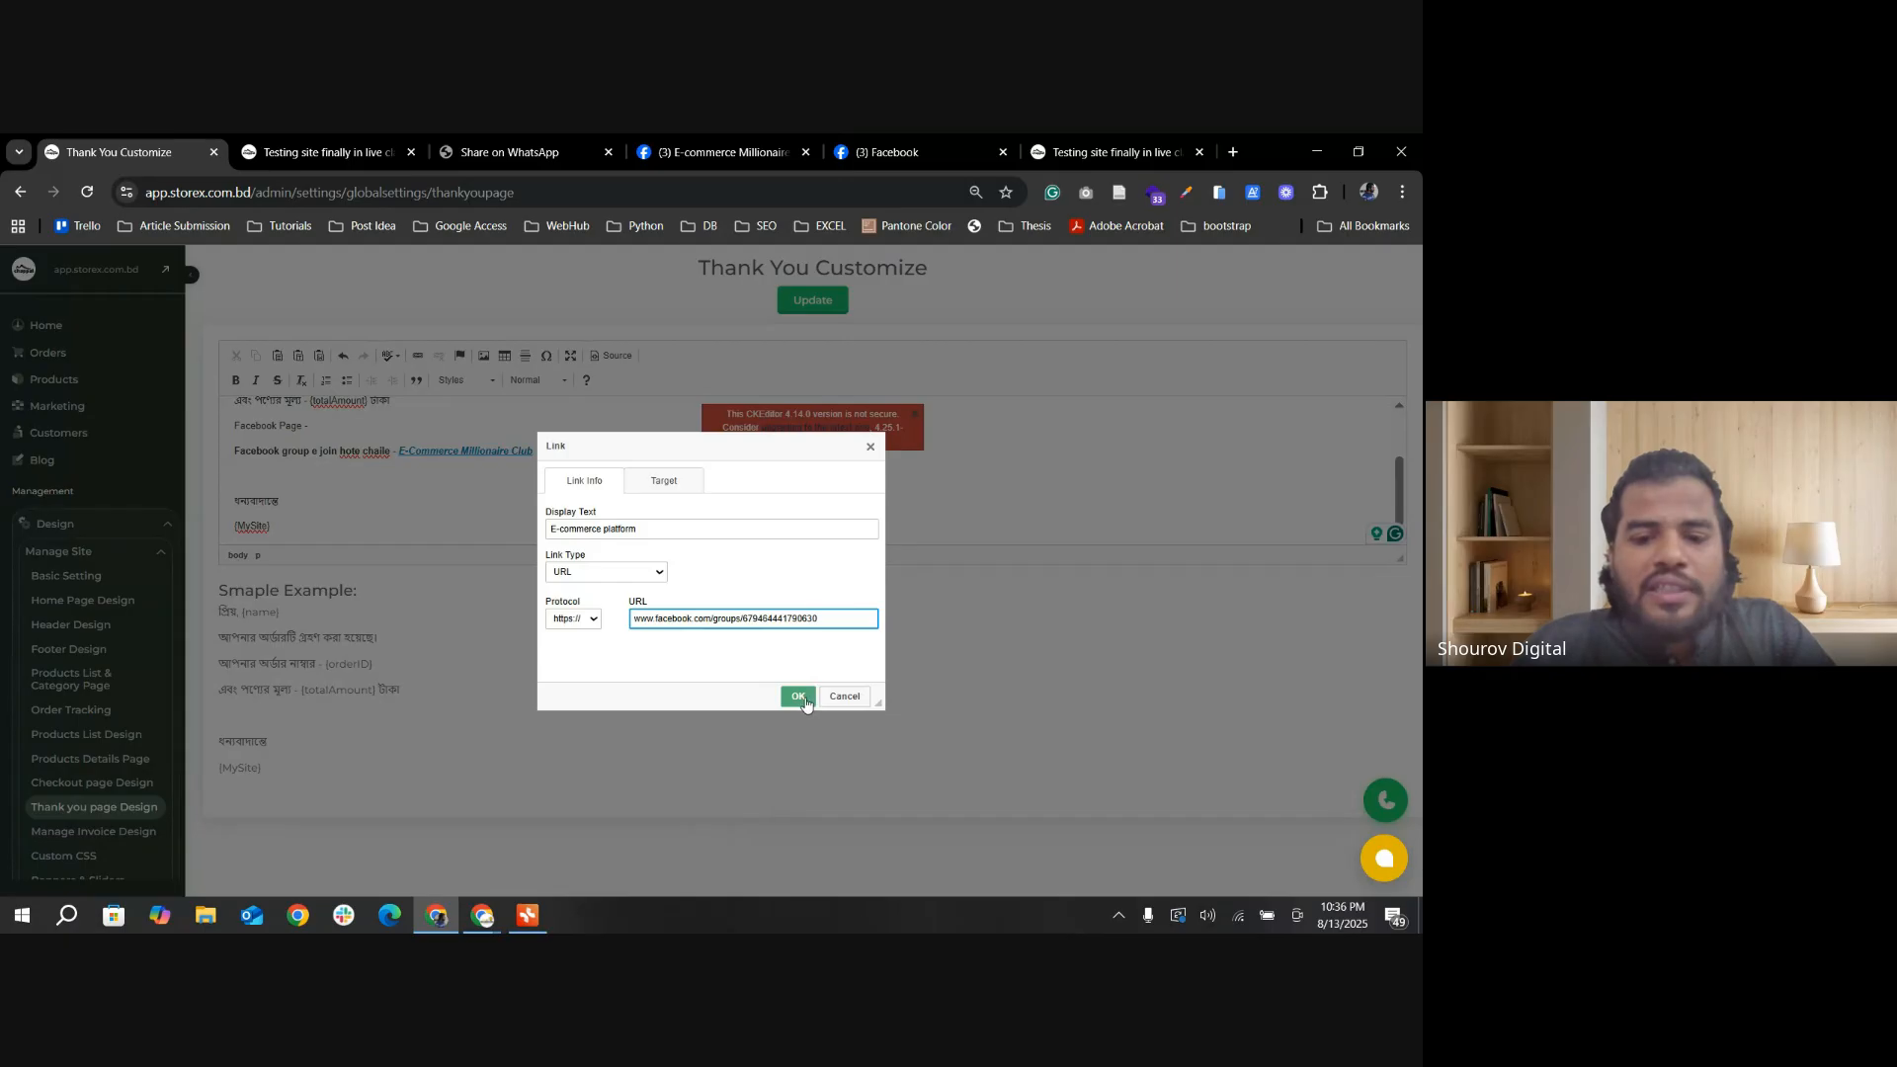
left_click(798, 695)
left_click(448, 416)
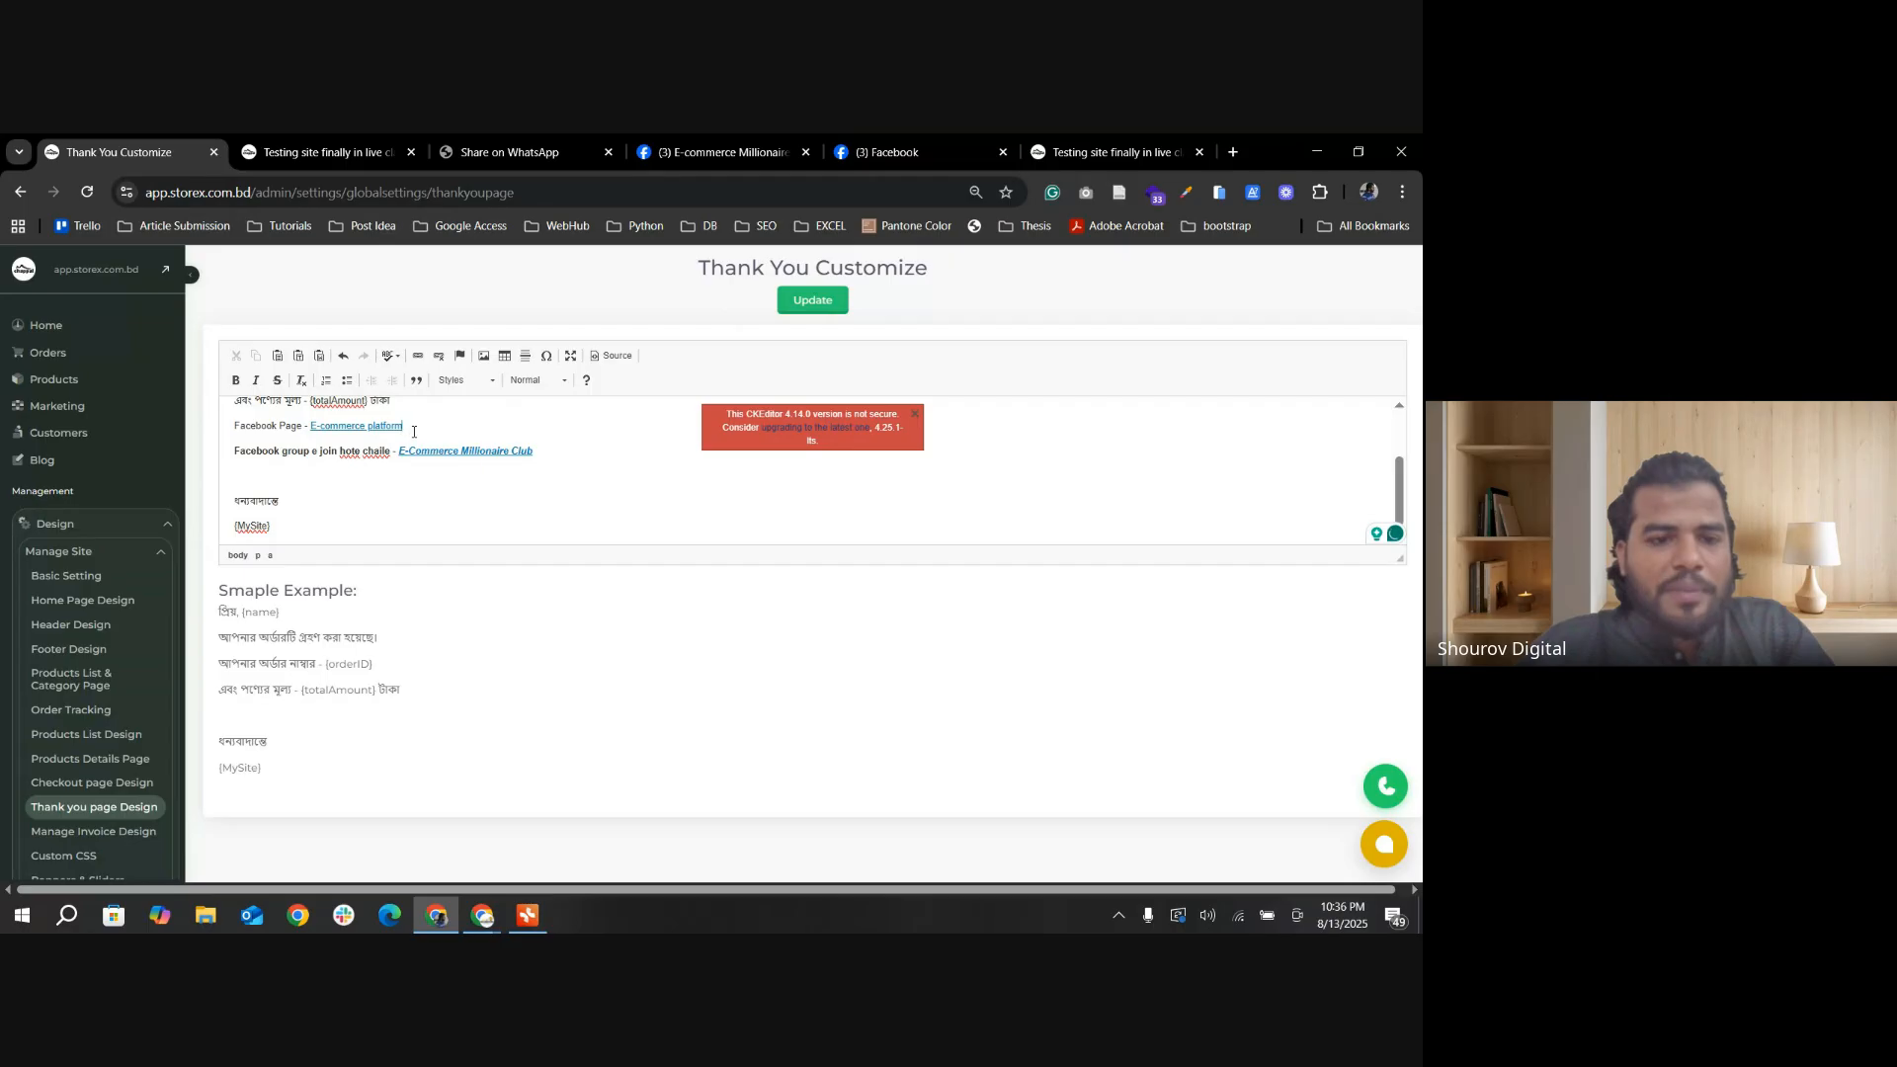
Step: Format the "E-commerce platform" link as bold, italic Heading 2 text and save the thank-you page settings
left_click_drag(414, 432, 309, 428)
left_click(235, 380)
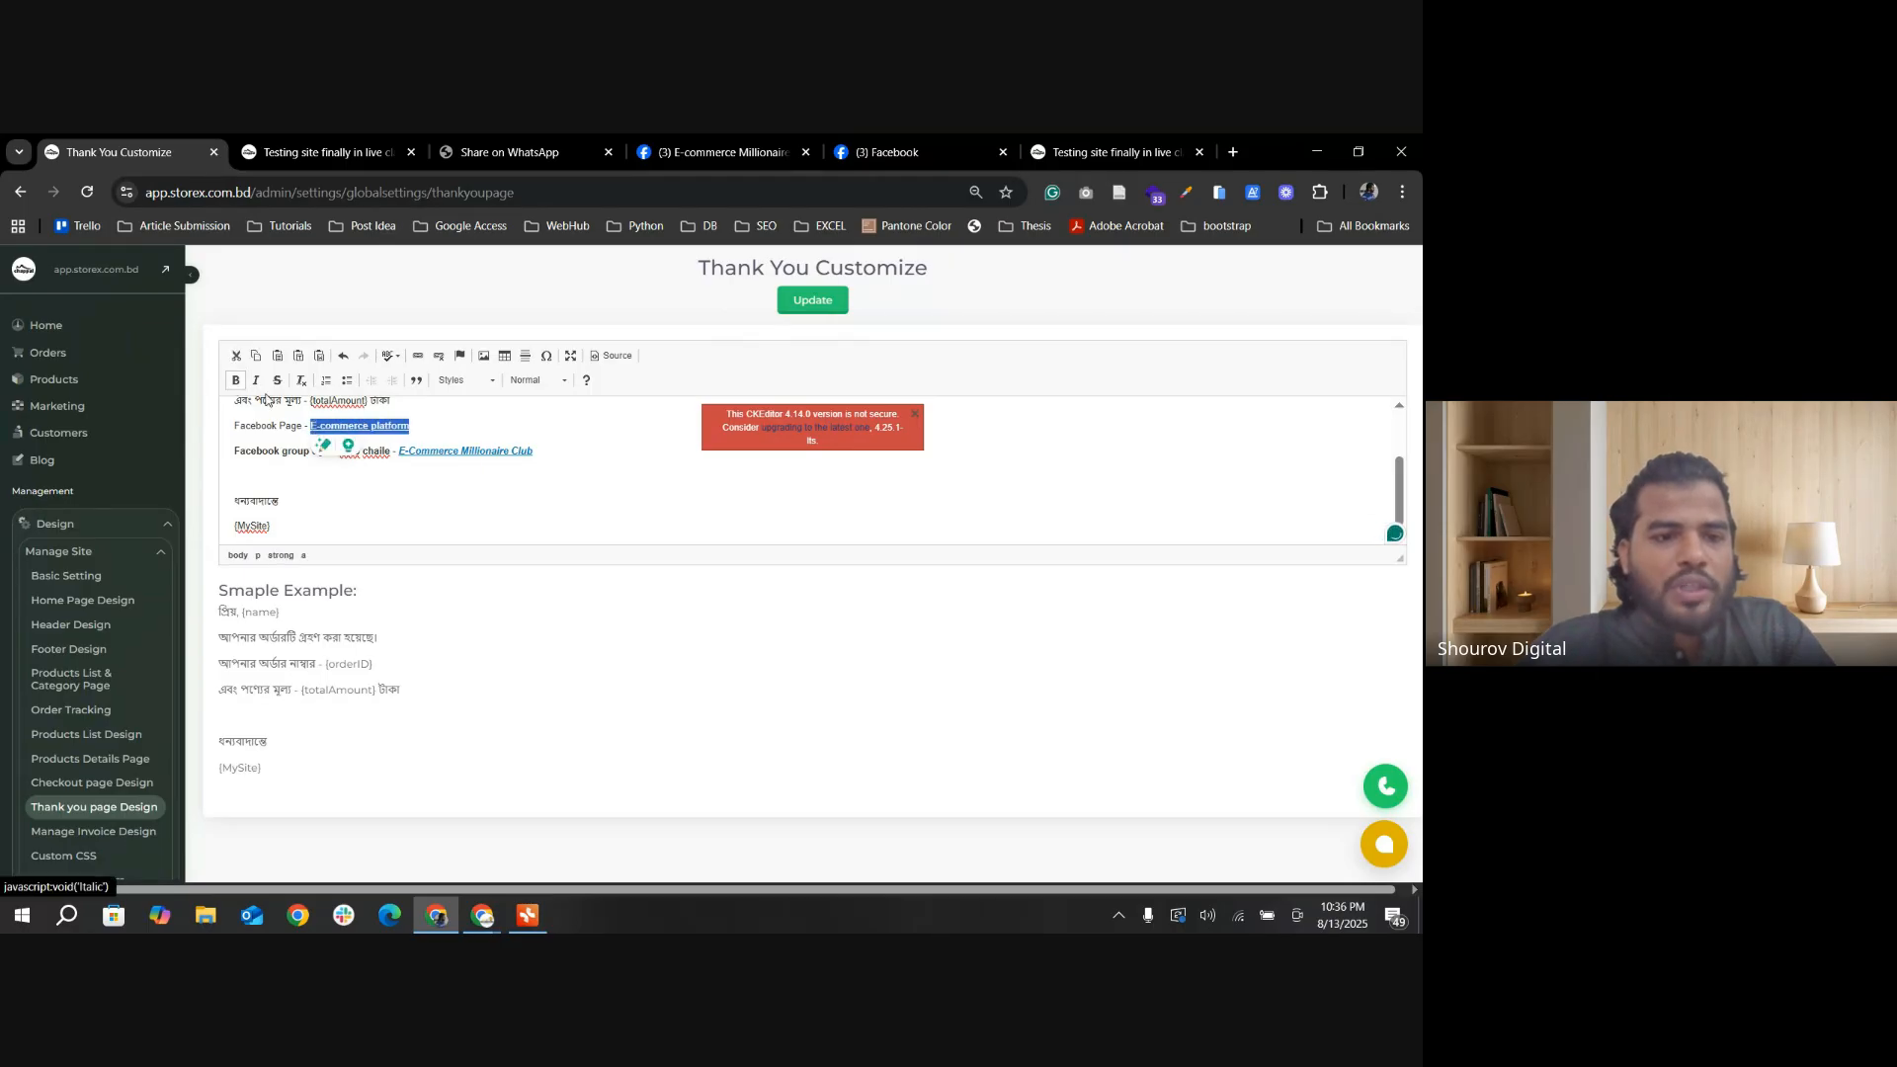
left_click(256, 381)
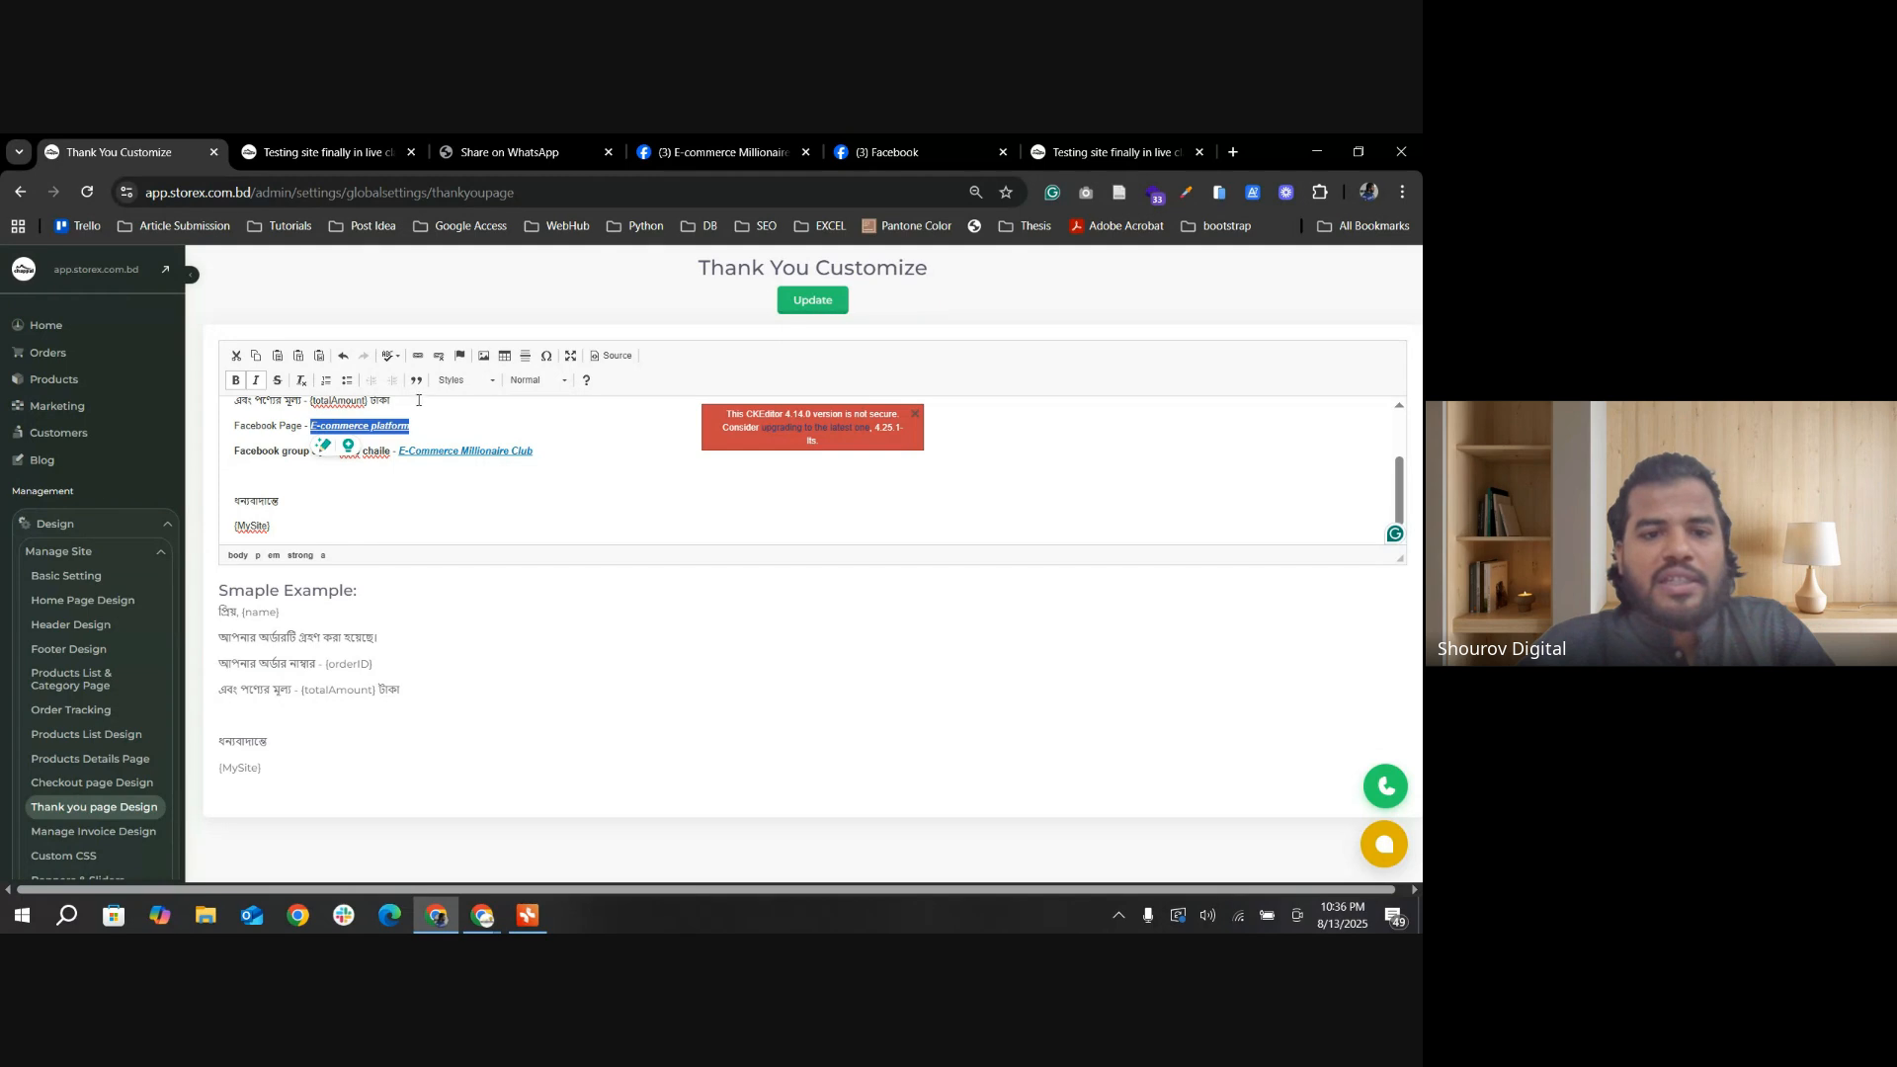
left_click(554, 382)
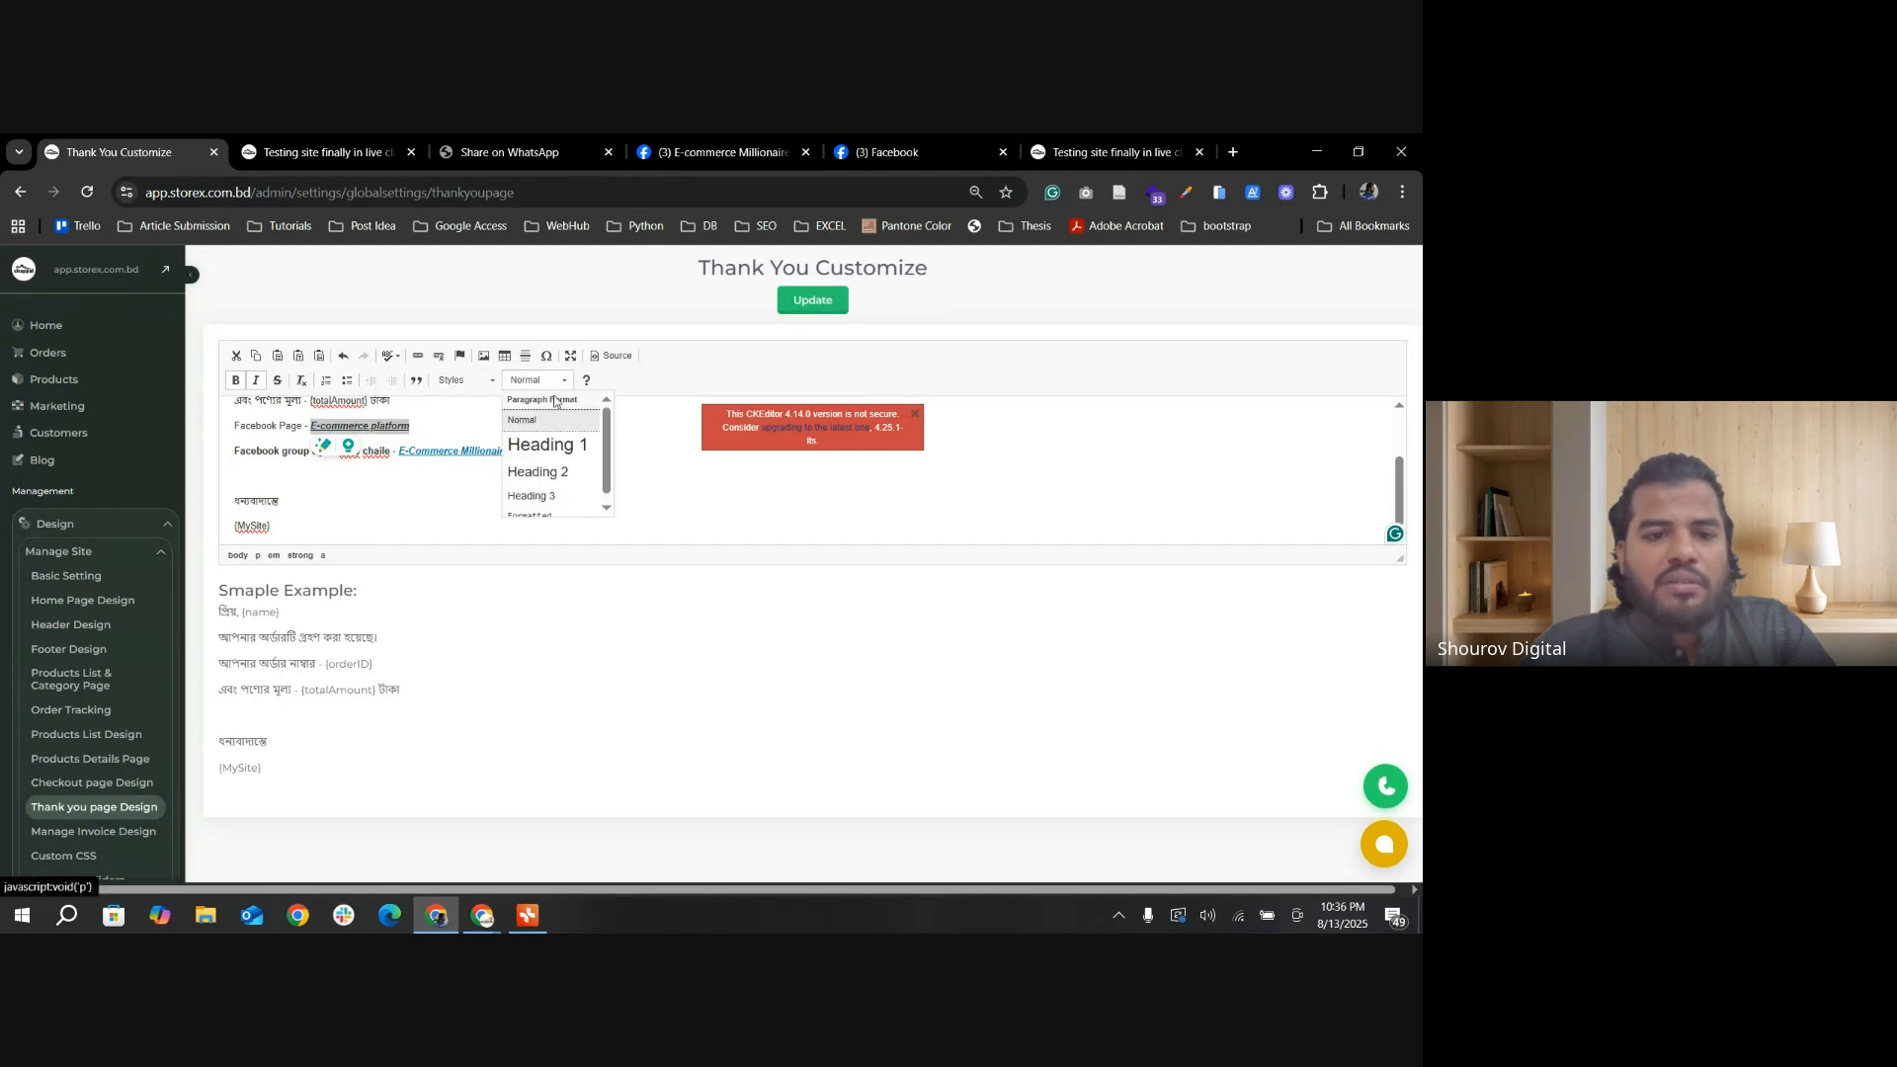
left_click(550, 473)
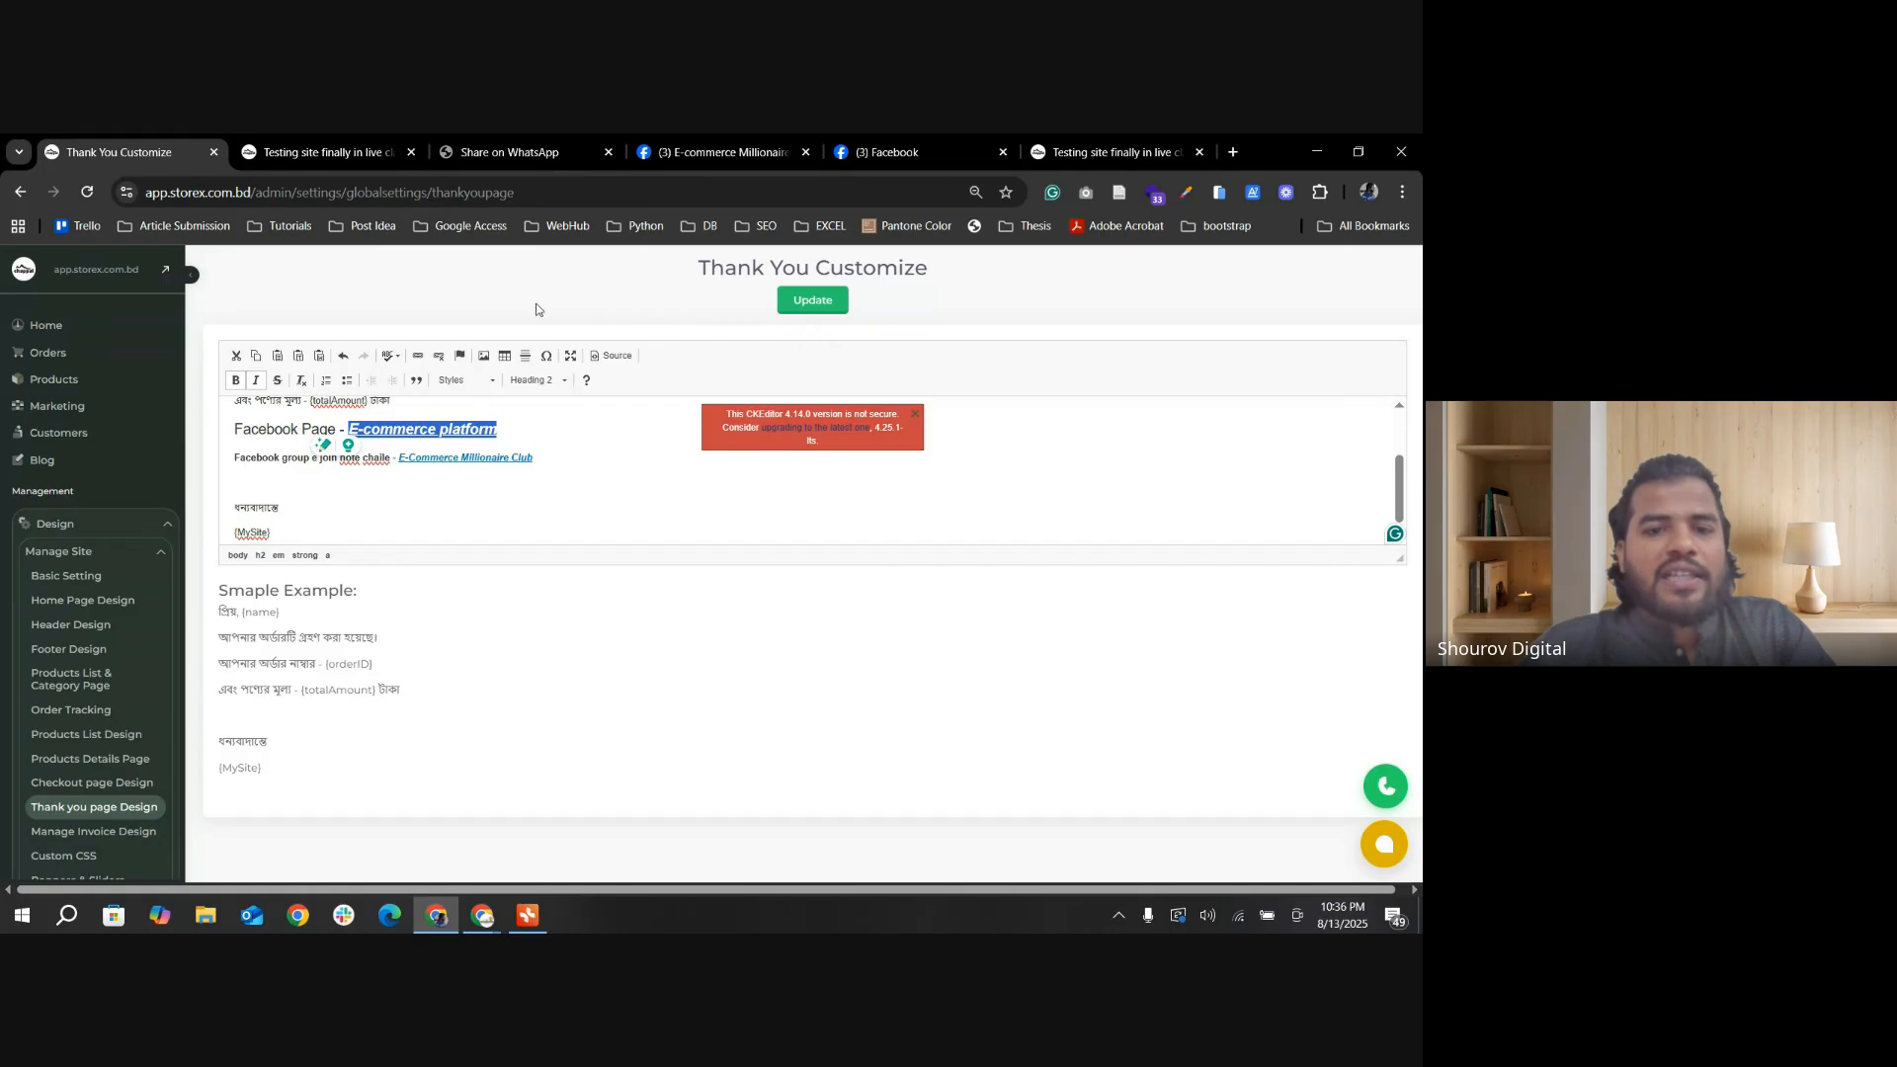
left_click(812, 300)
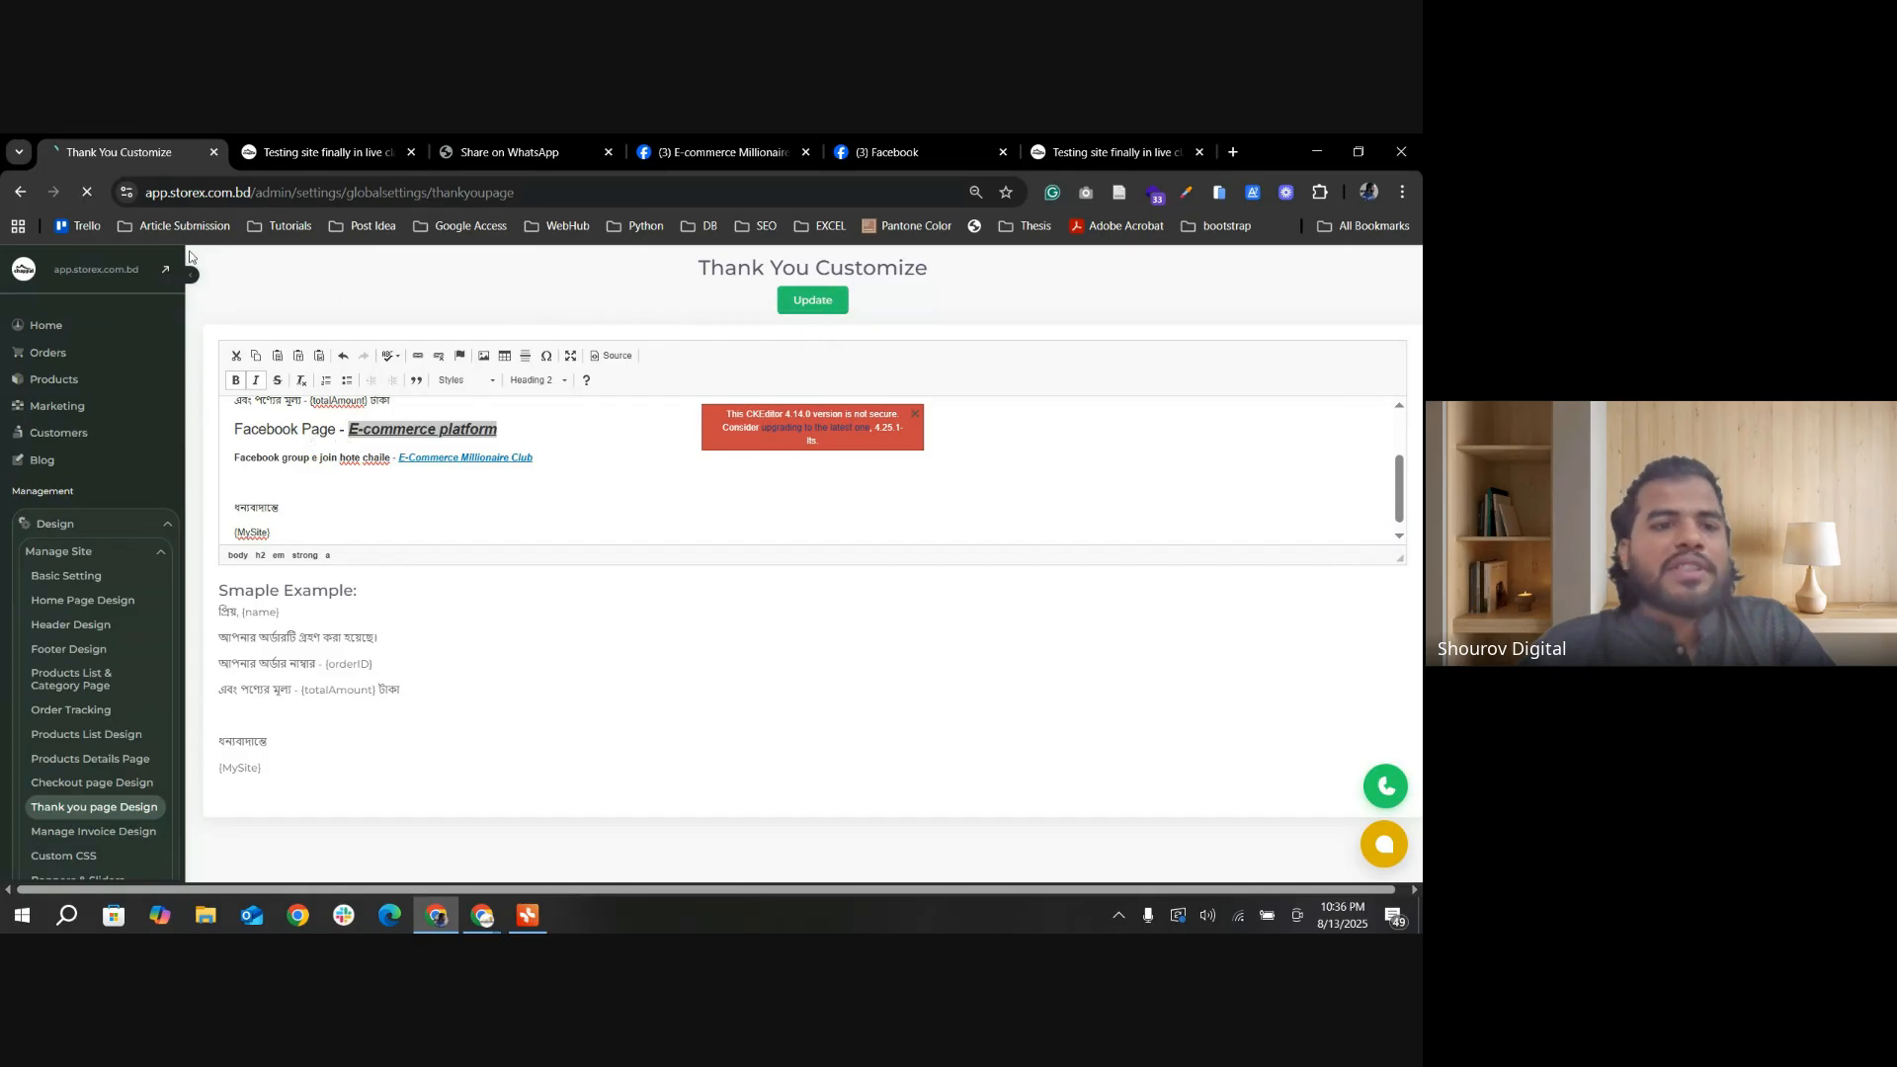
Step: Reload the storefront success page to check the updated message and follow its E-Commerce Millionaire Club link
left_click(302, 157)
left_click(87, 194)
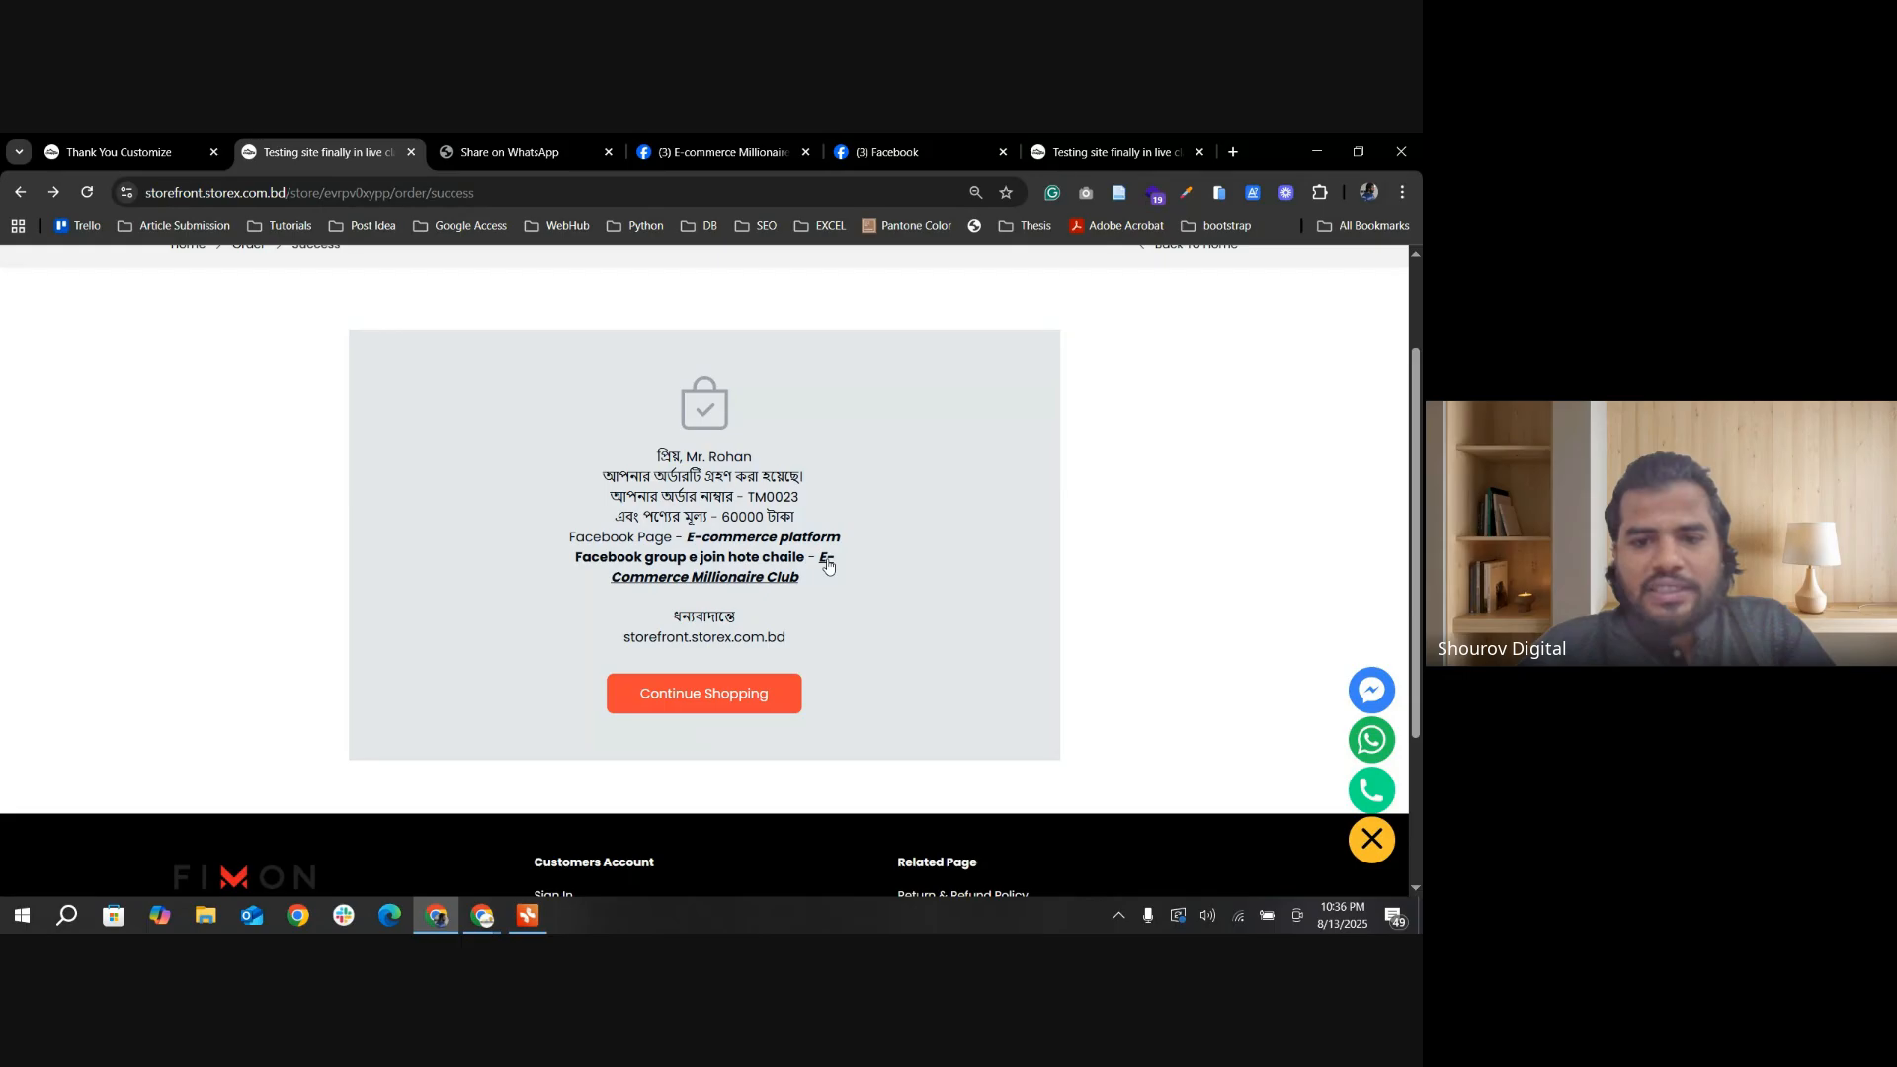
left_click(828, 565)
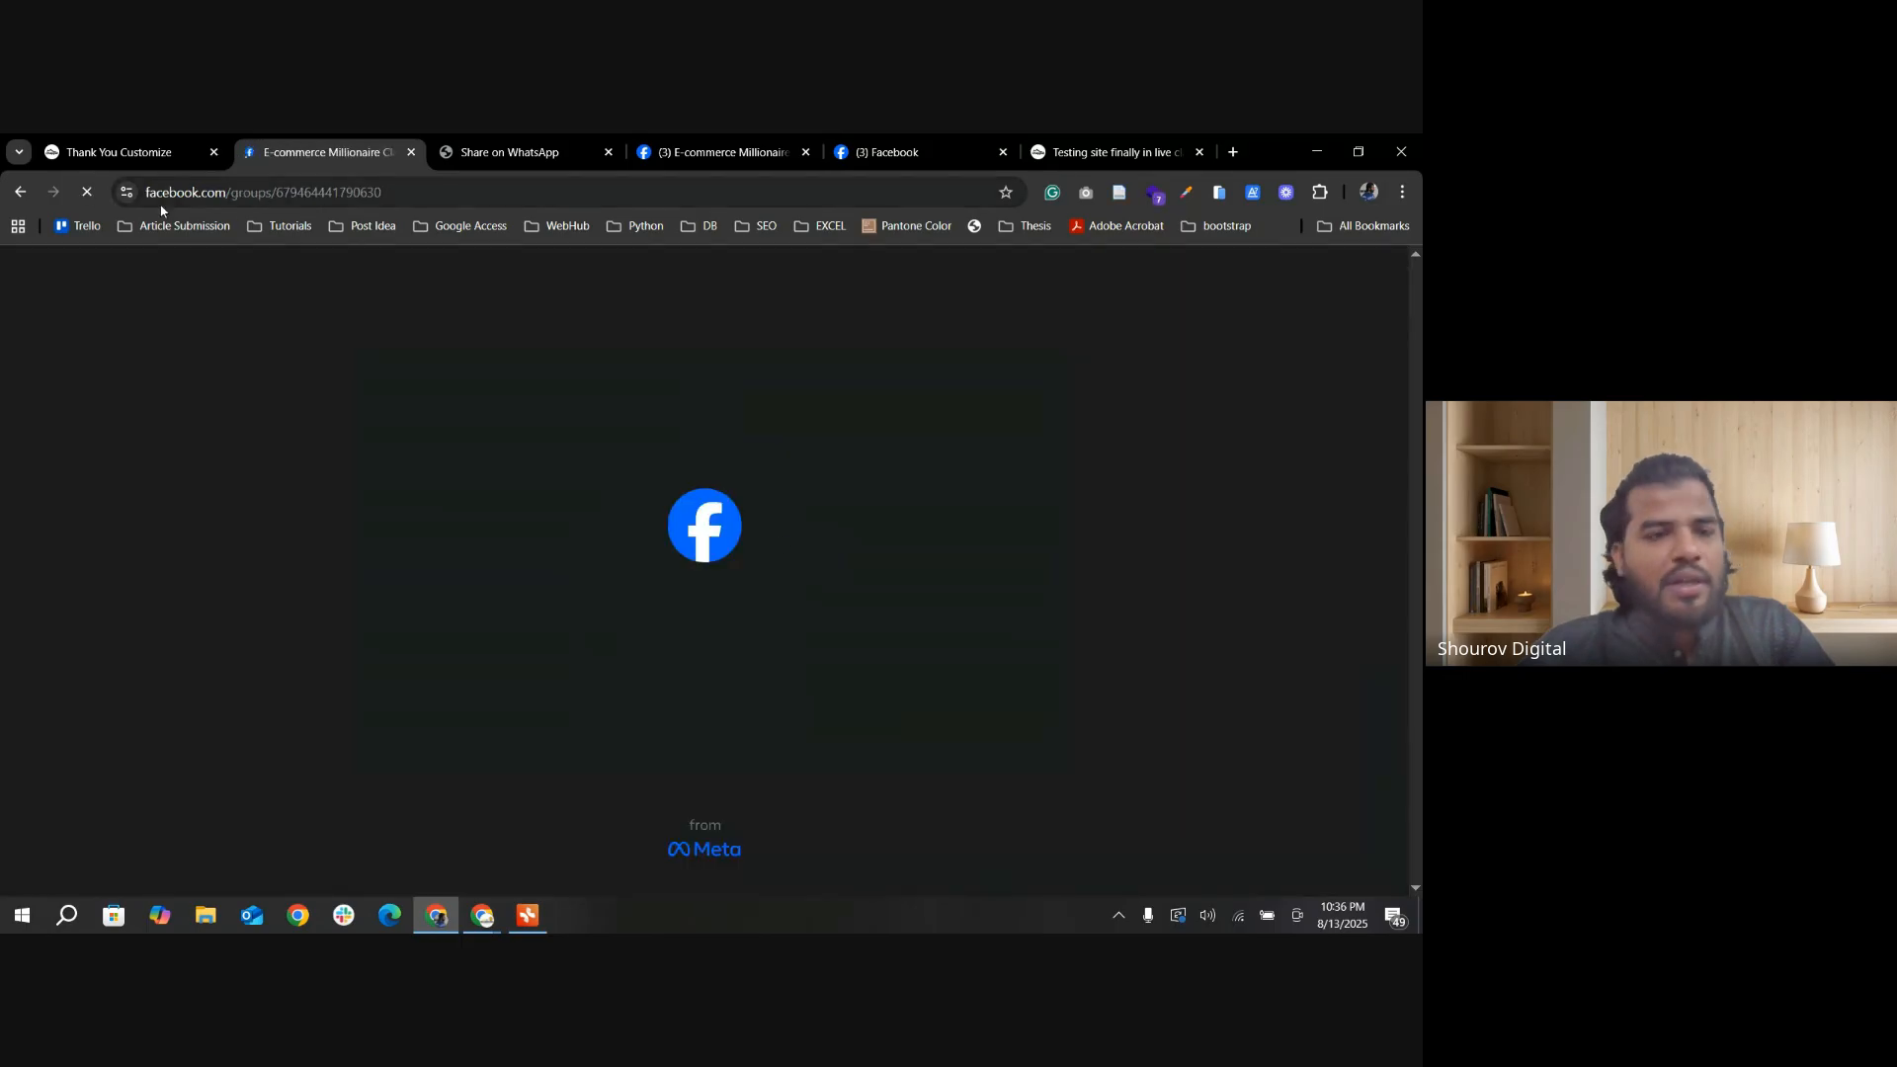
Step: Return to the thank-you template and inspect the "E-commerce platform" link's settings, closing them without changes
left_click(135, 153)
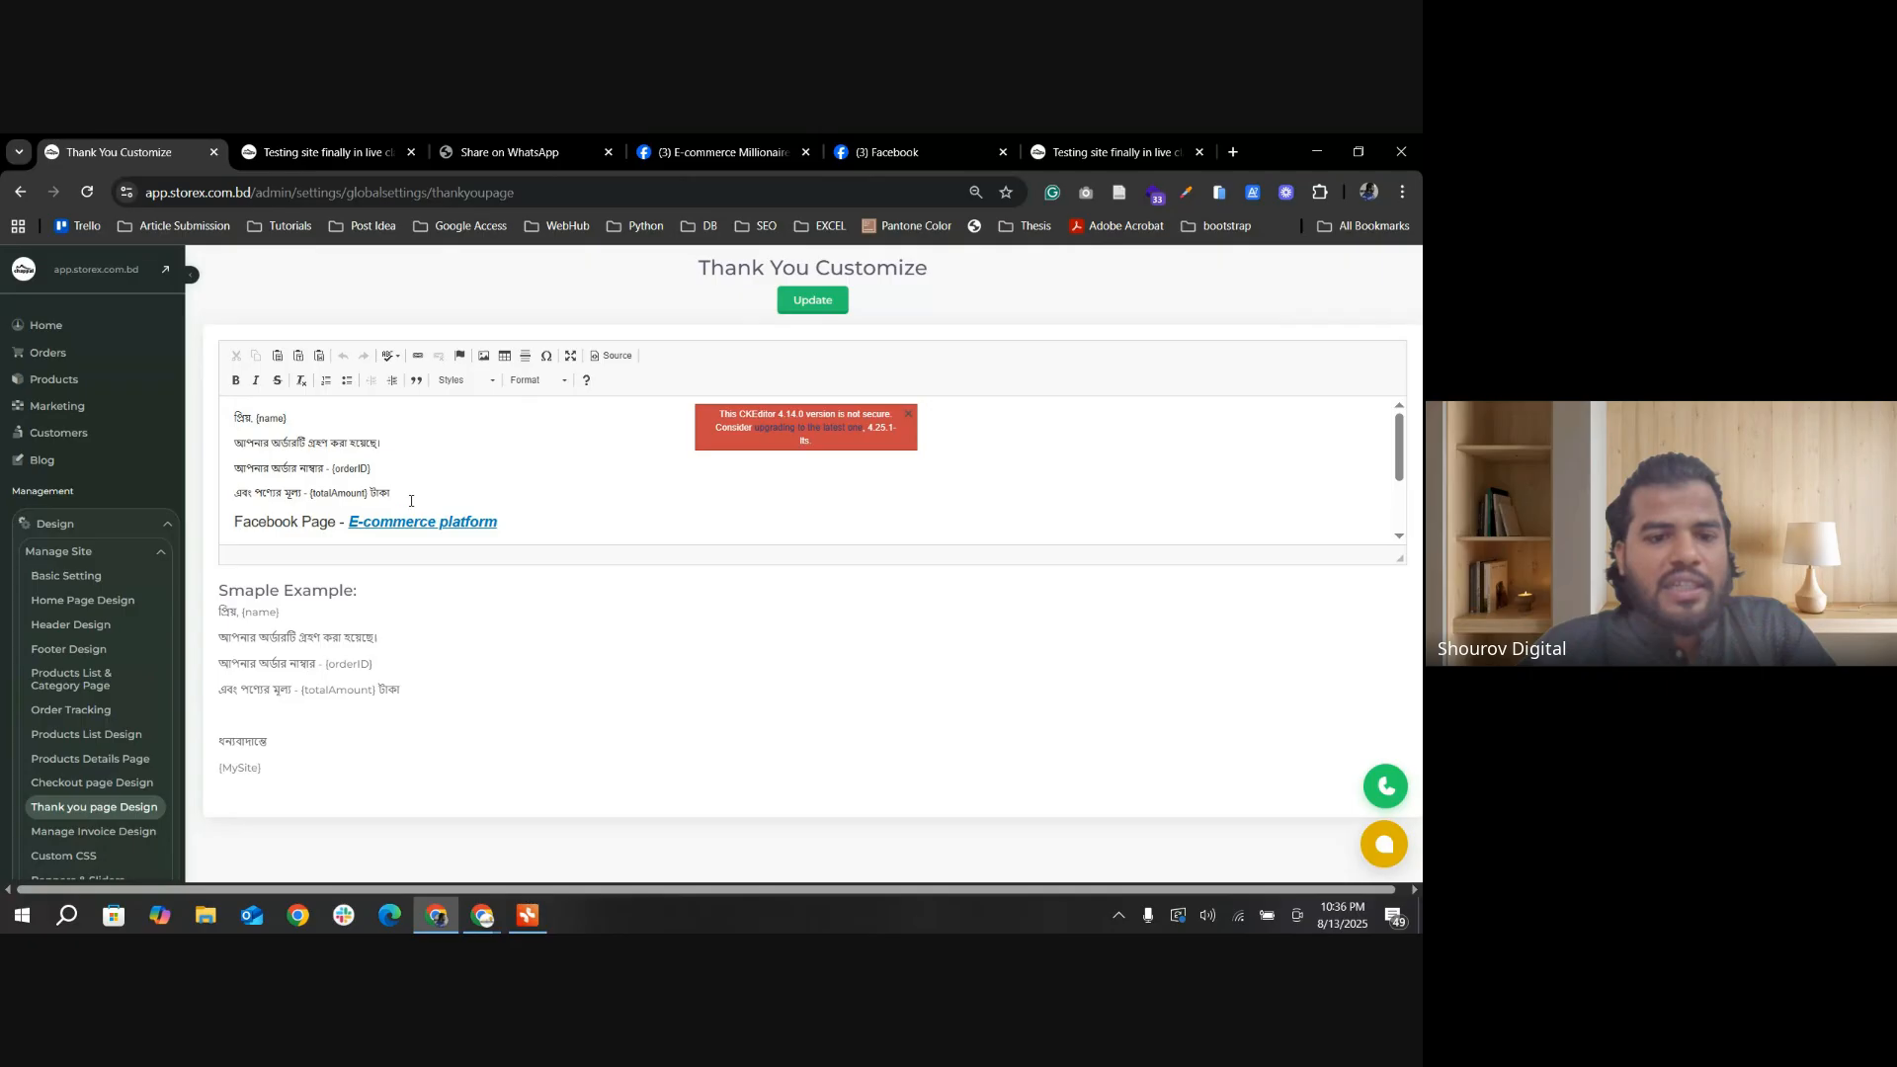
scroll(392, 511, "down", 2)
left_click_drag(498, 429, 347, 430)
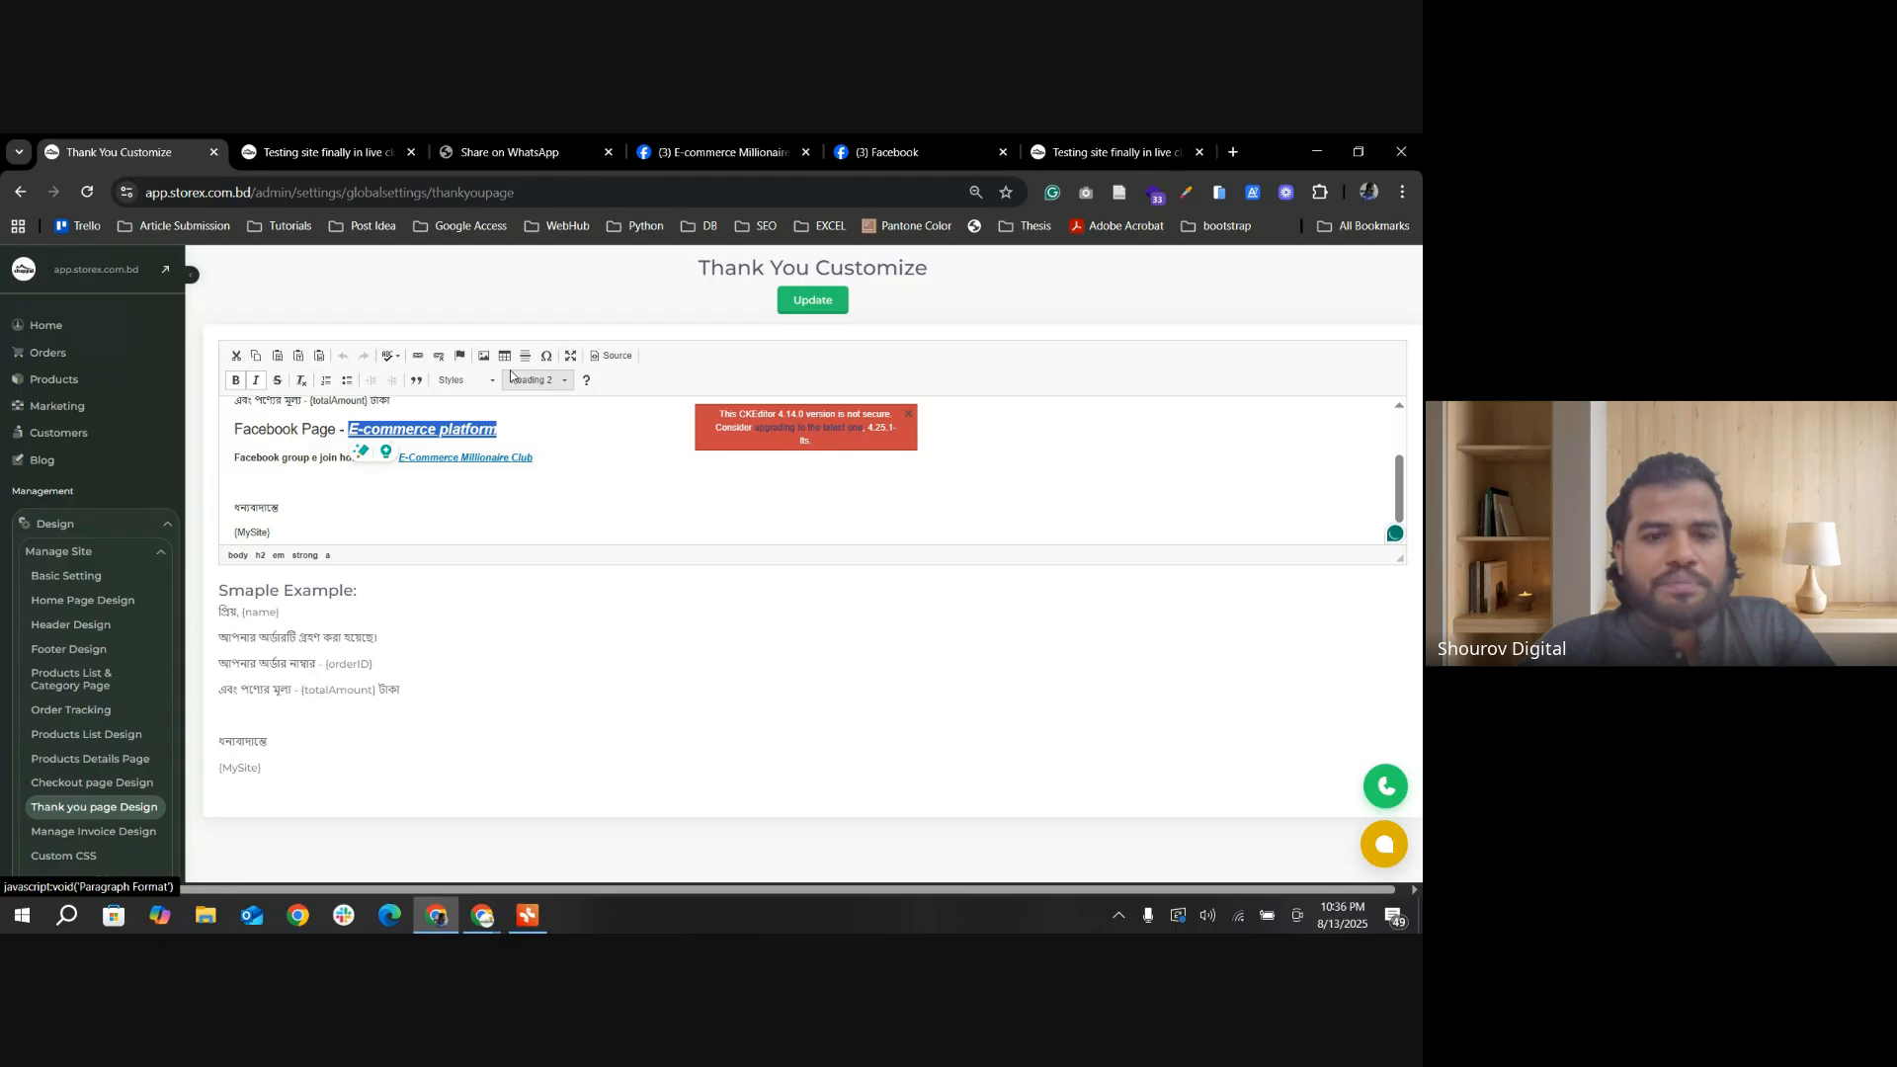
left_click(418, 356)
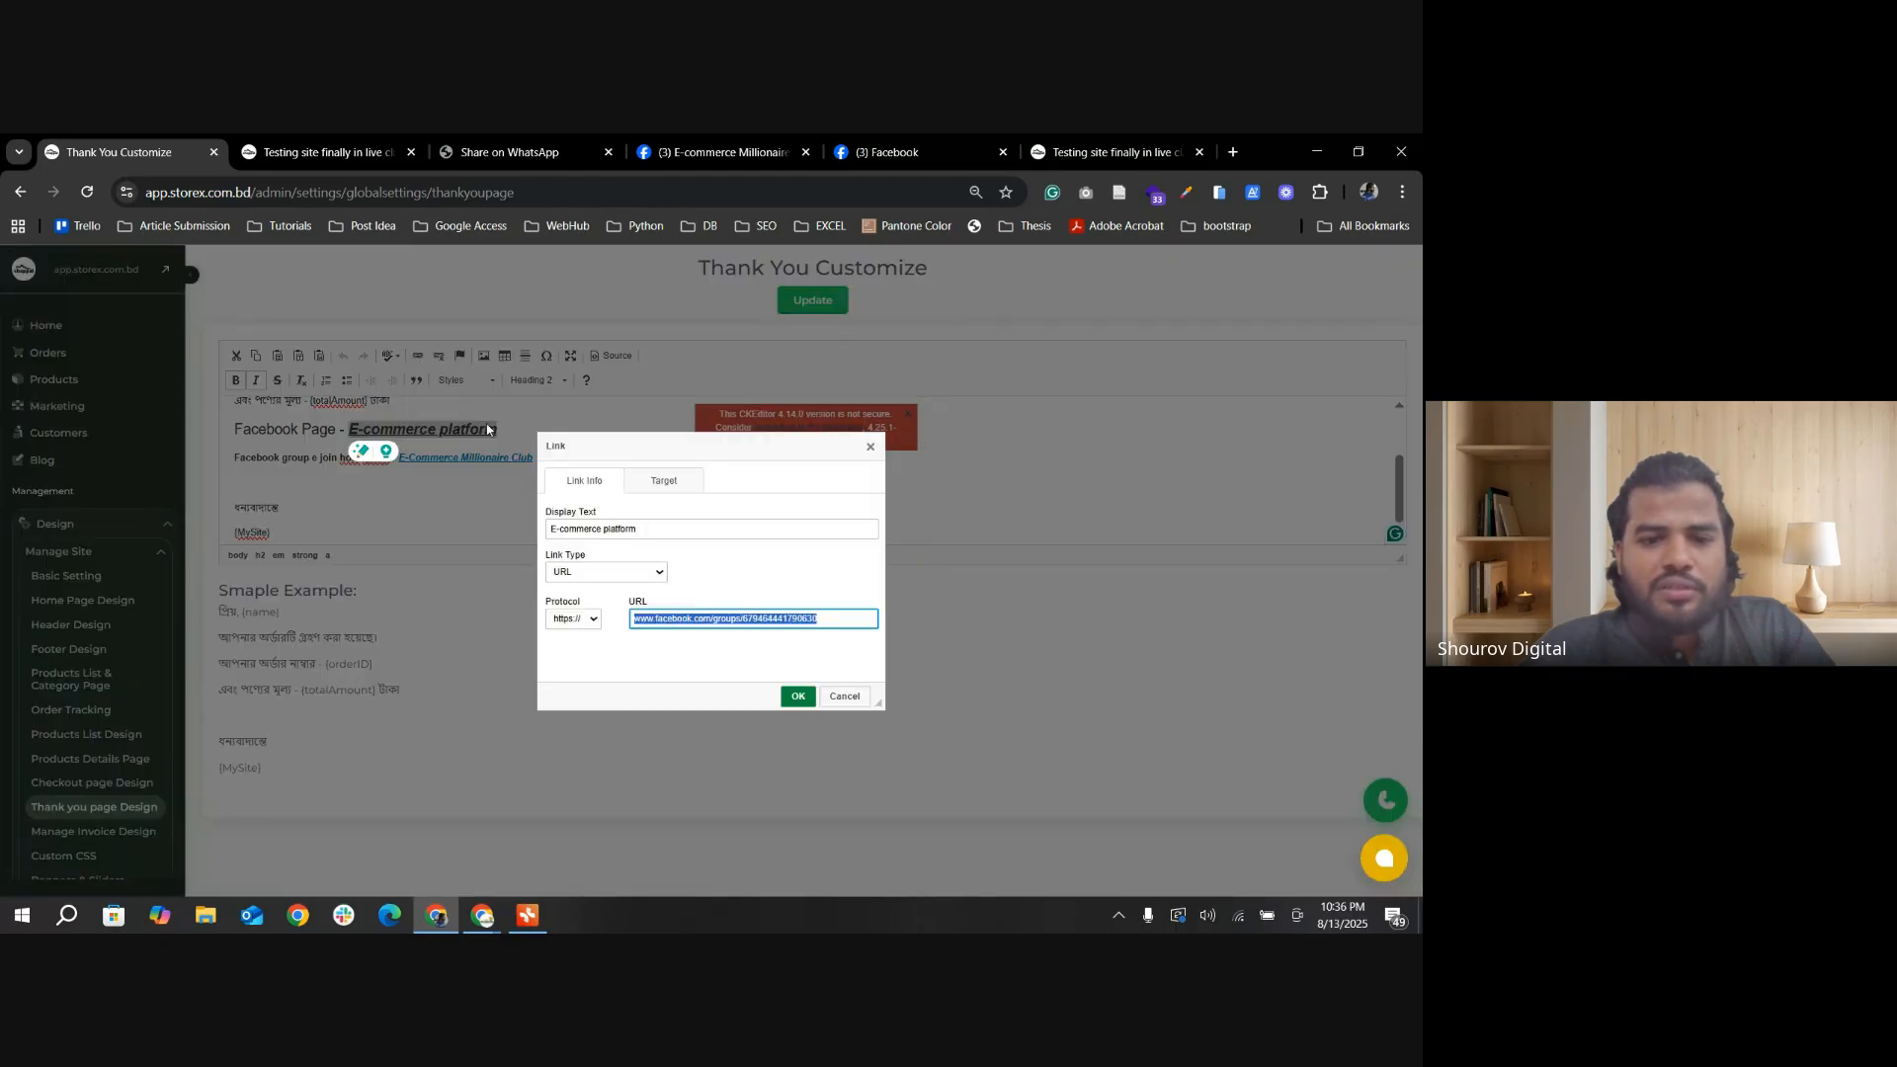
left_click(865, 449)
Step: Delete the "Facebook Page - E-commerce platform" text from the thank-you template
left_click_drag(360, 506, 394, 491)
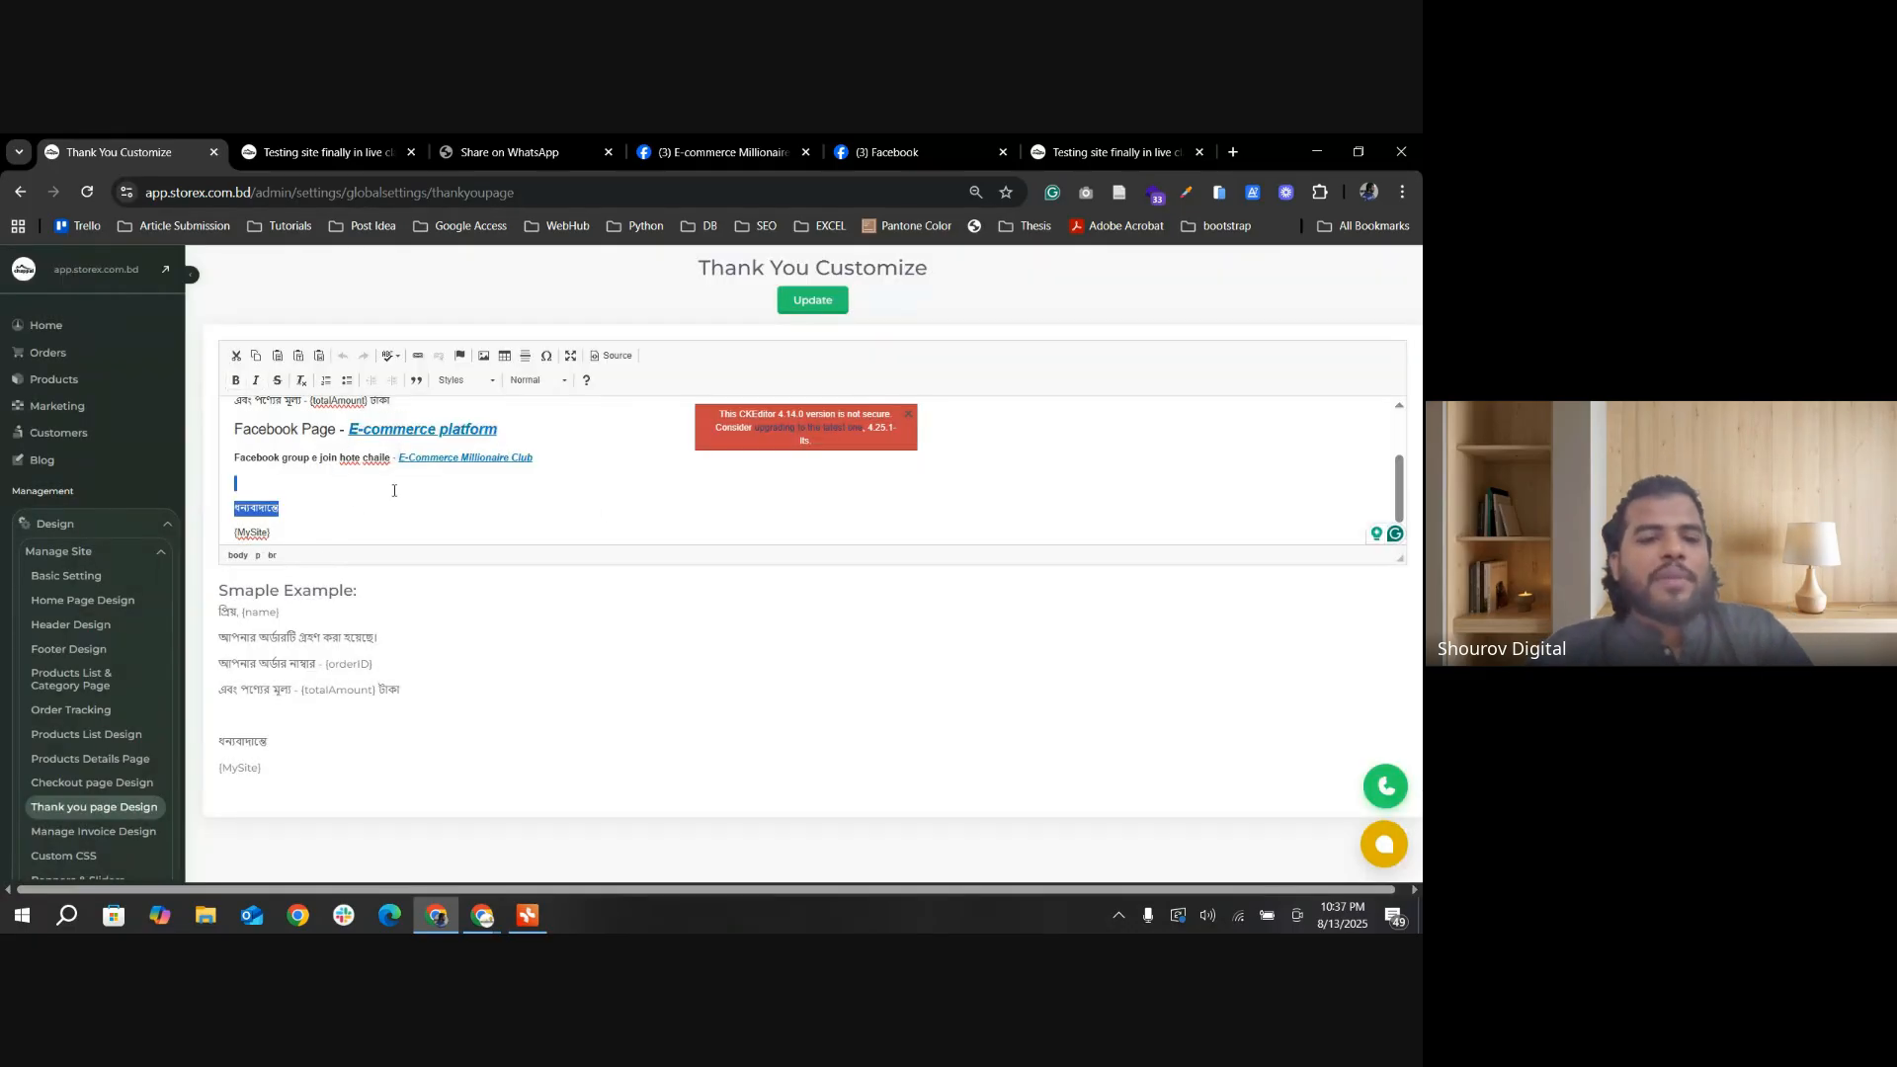
left_click_drag(498, 428, 234, 429)
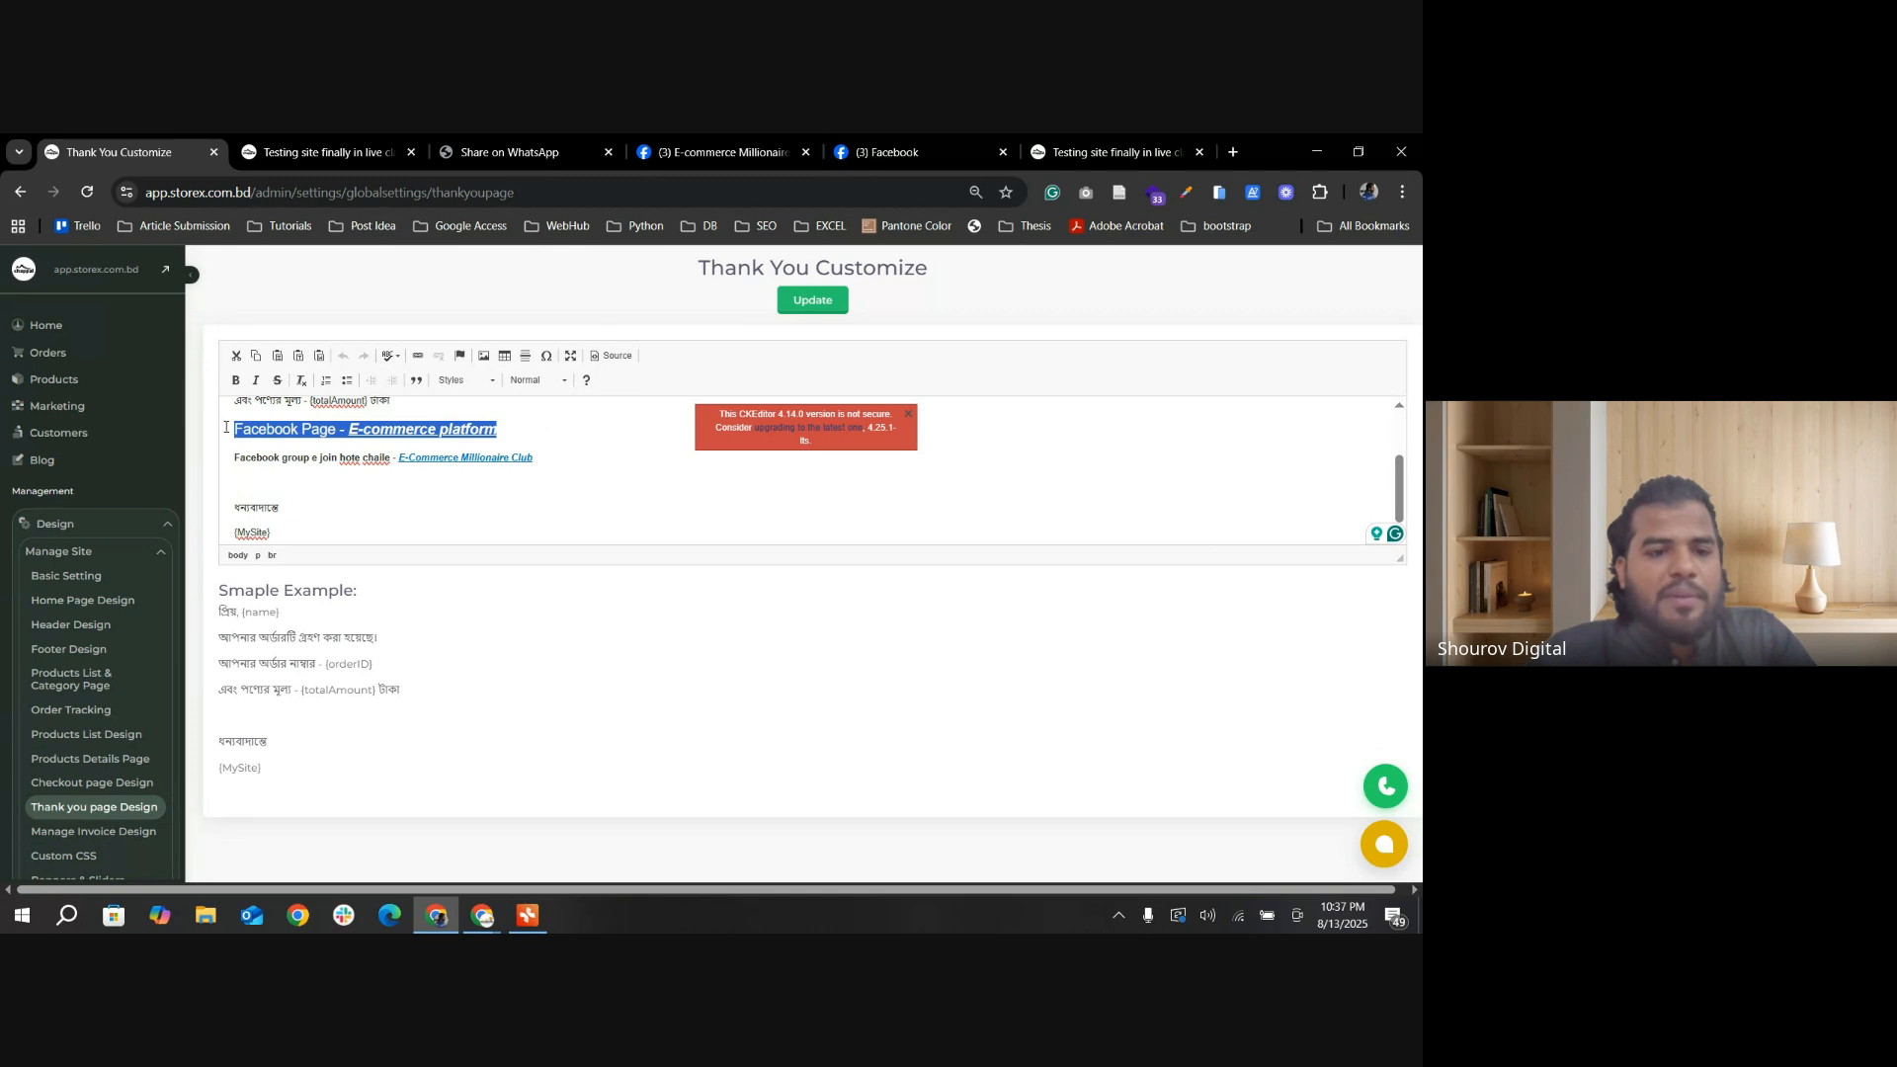
key("BackSpace")
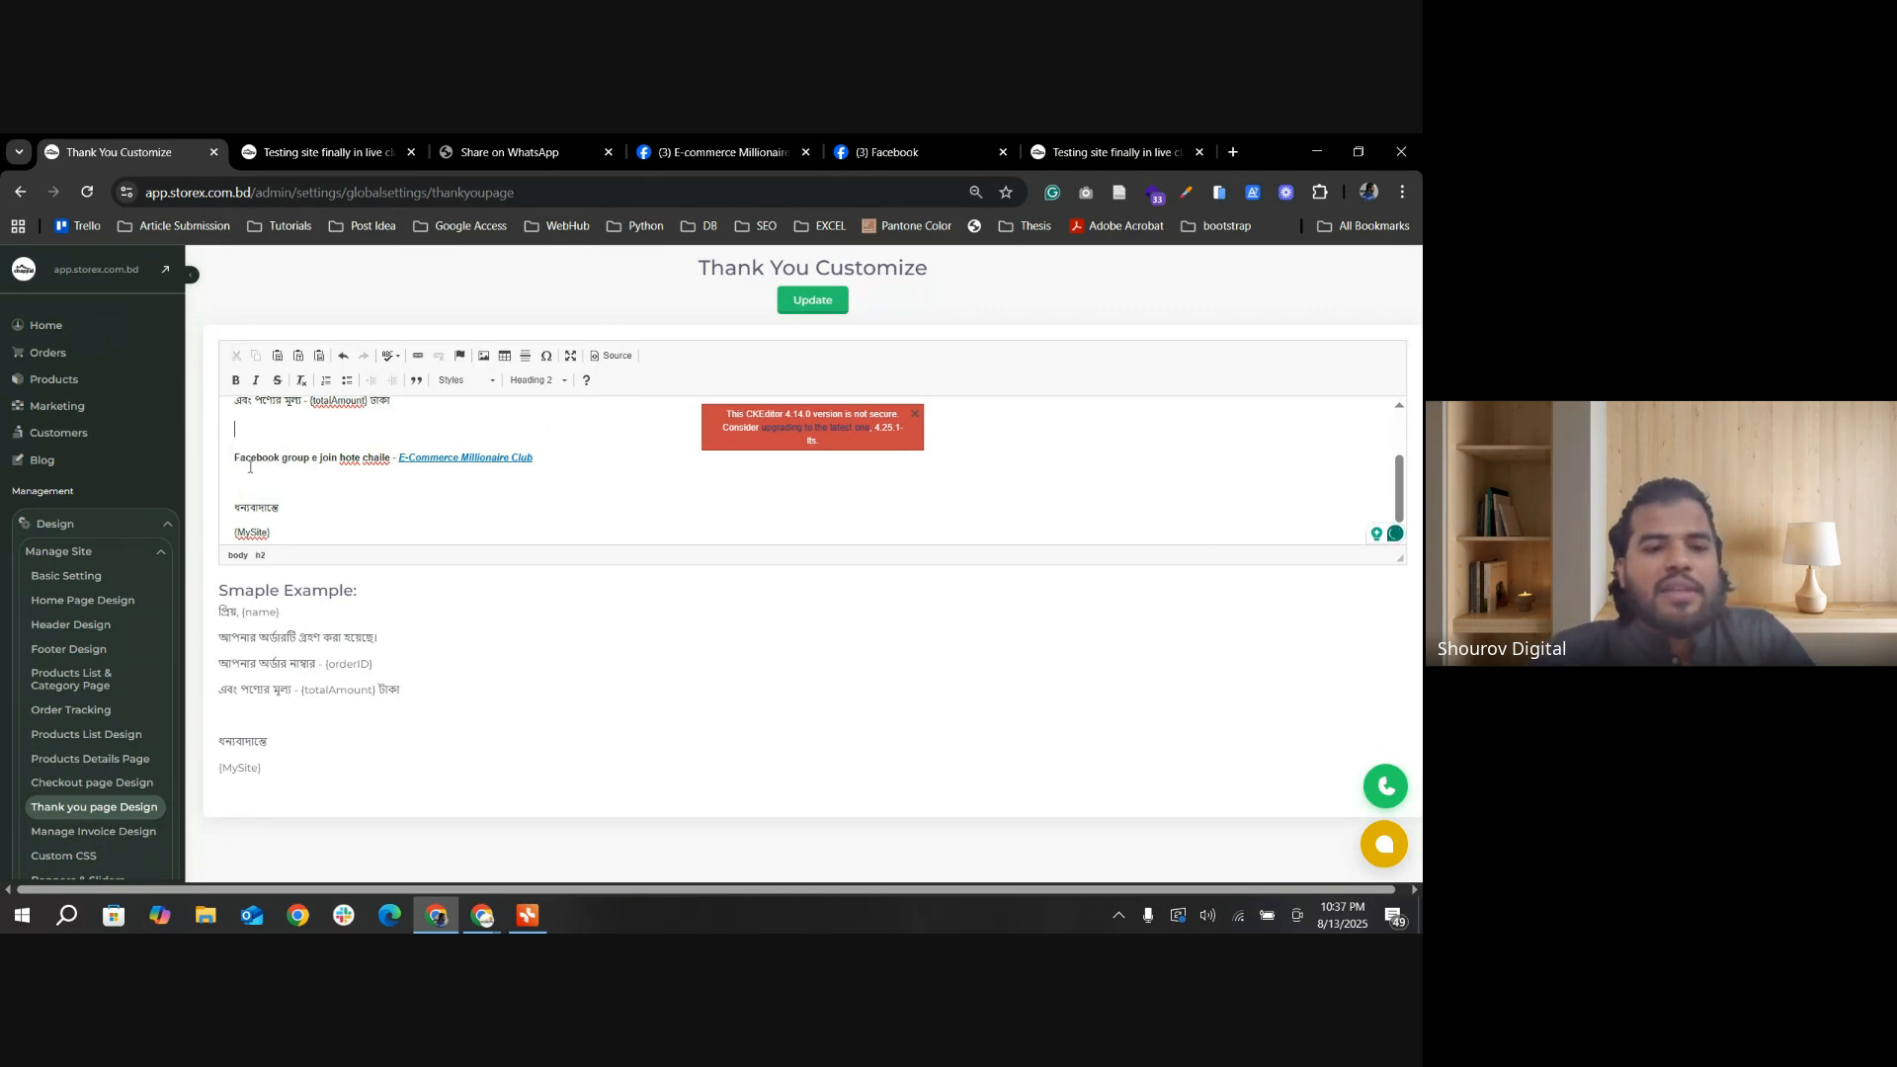
Step: Save the thank-you page settings, review the storefront success message, and follow its E-Commerce Millionaire Club link
left_click(812, 300)
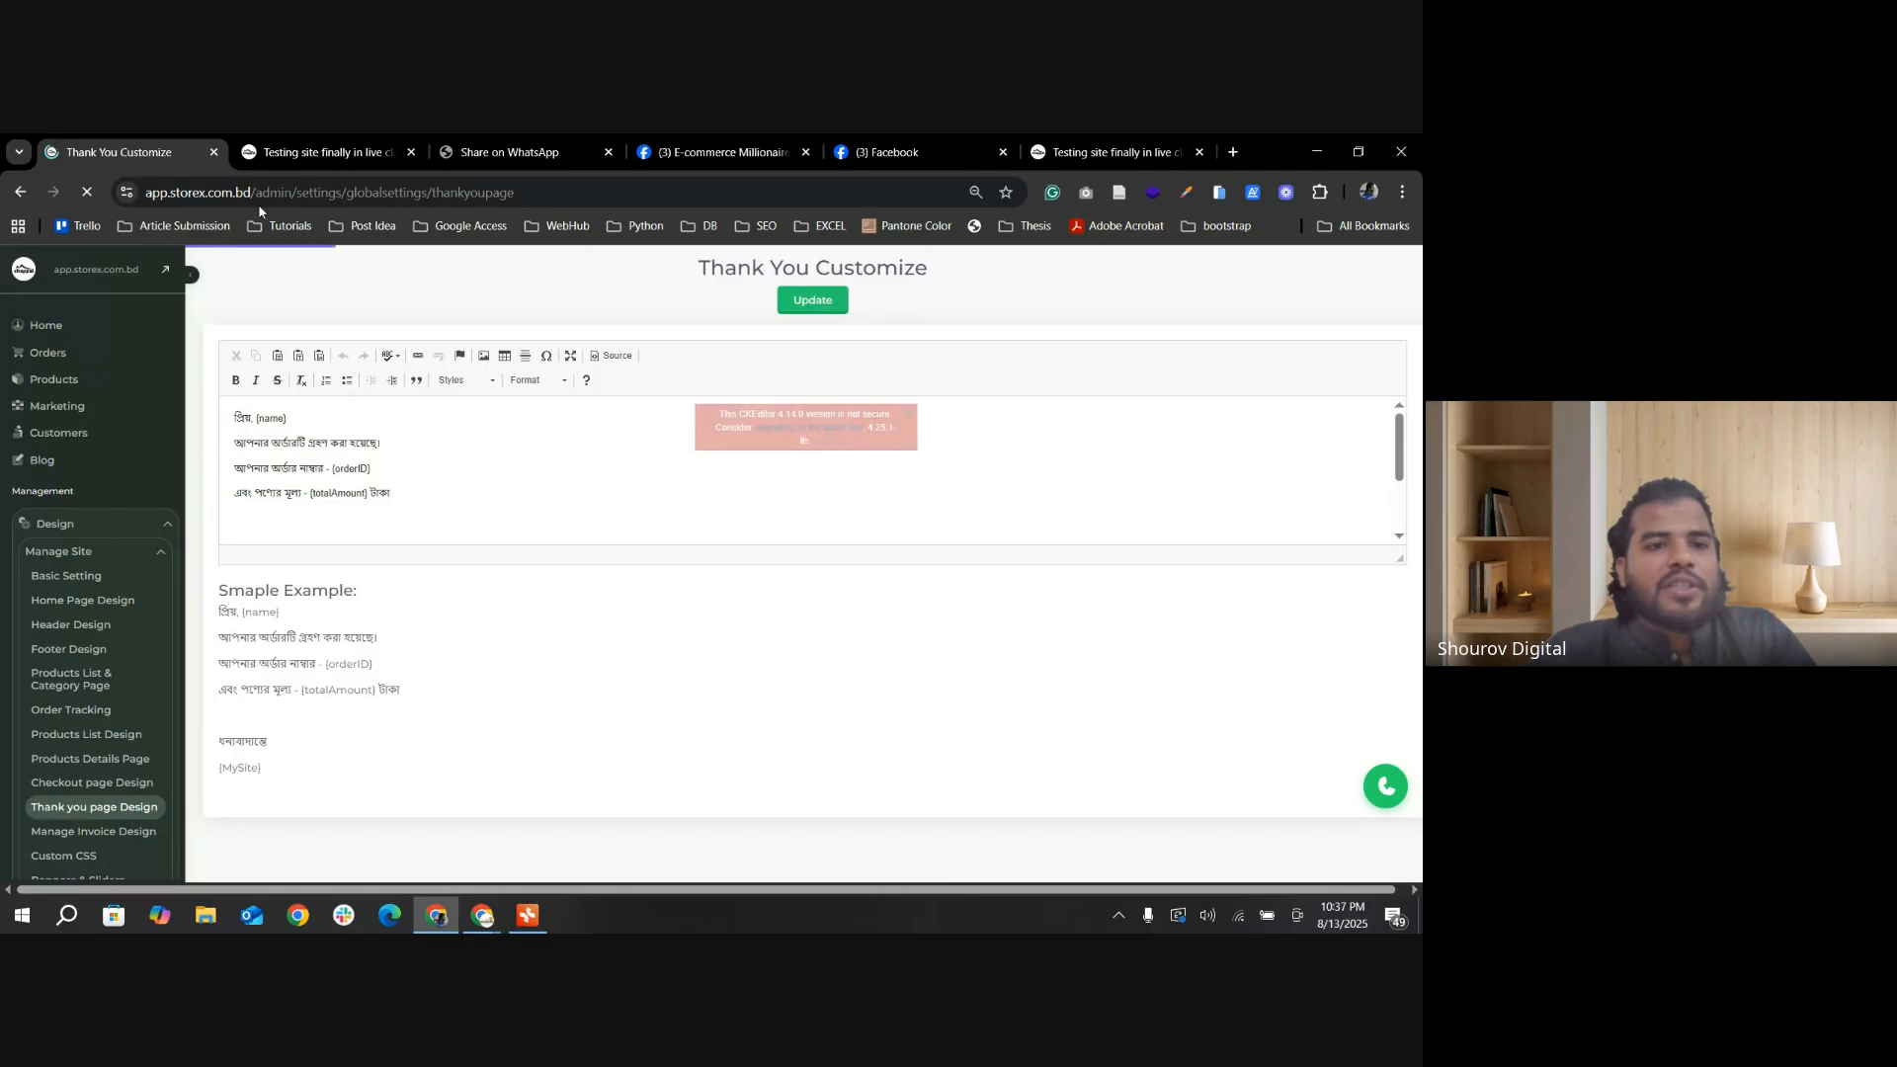
left_click(304, 154)
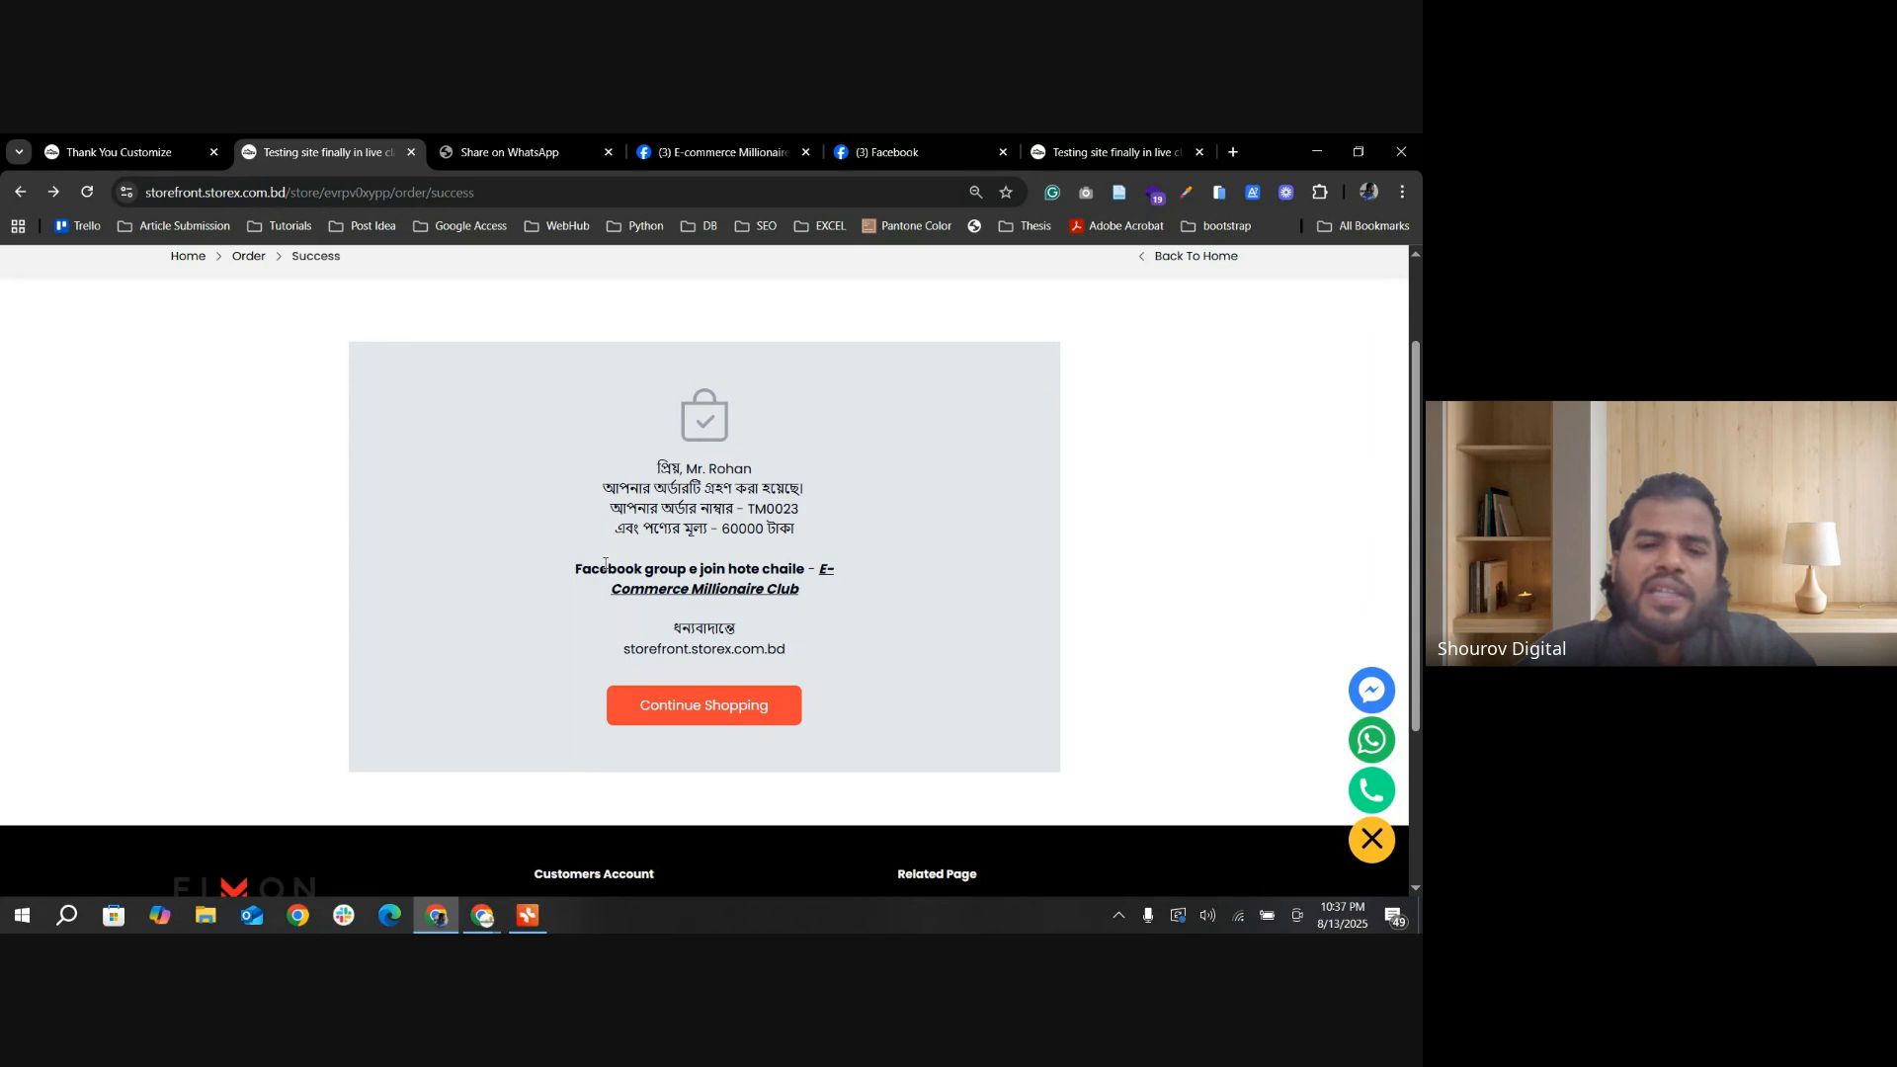
left_click_drag(570, 568, 804, 570)
left_click(812, 597)
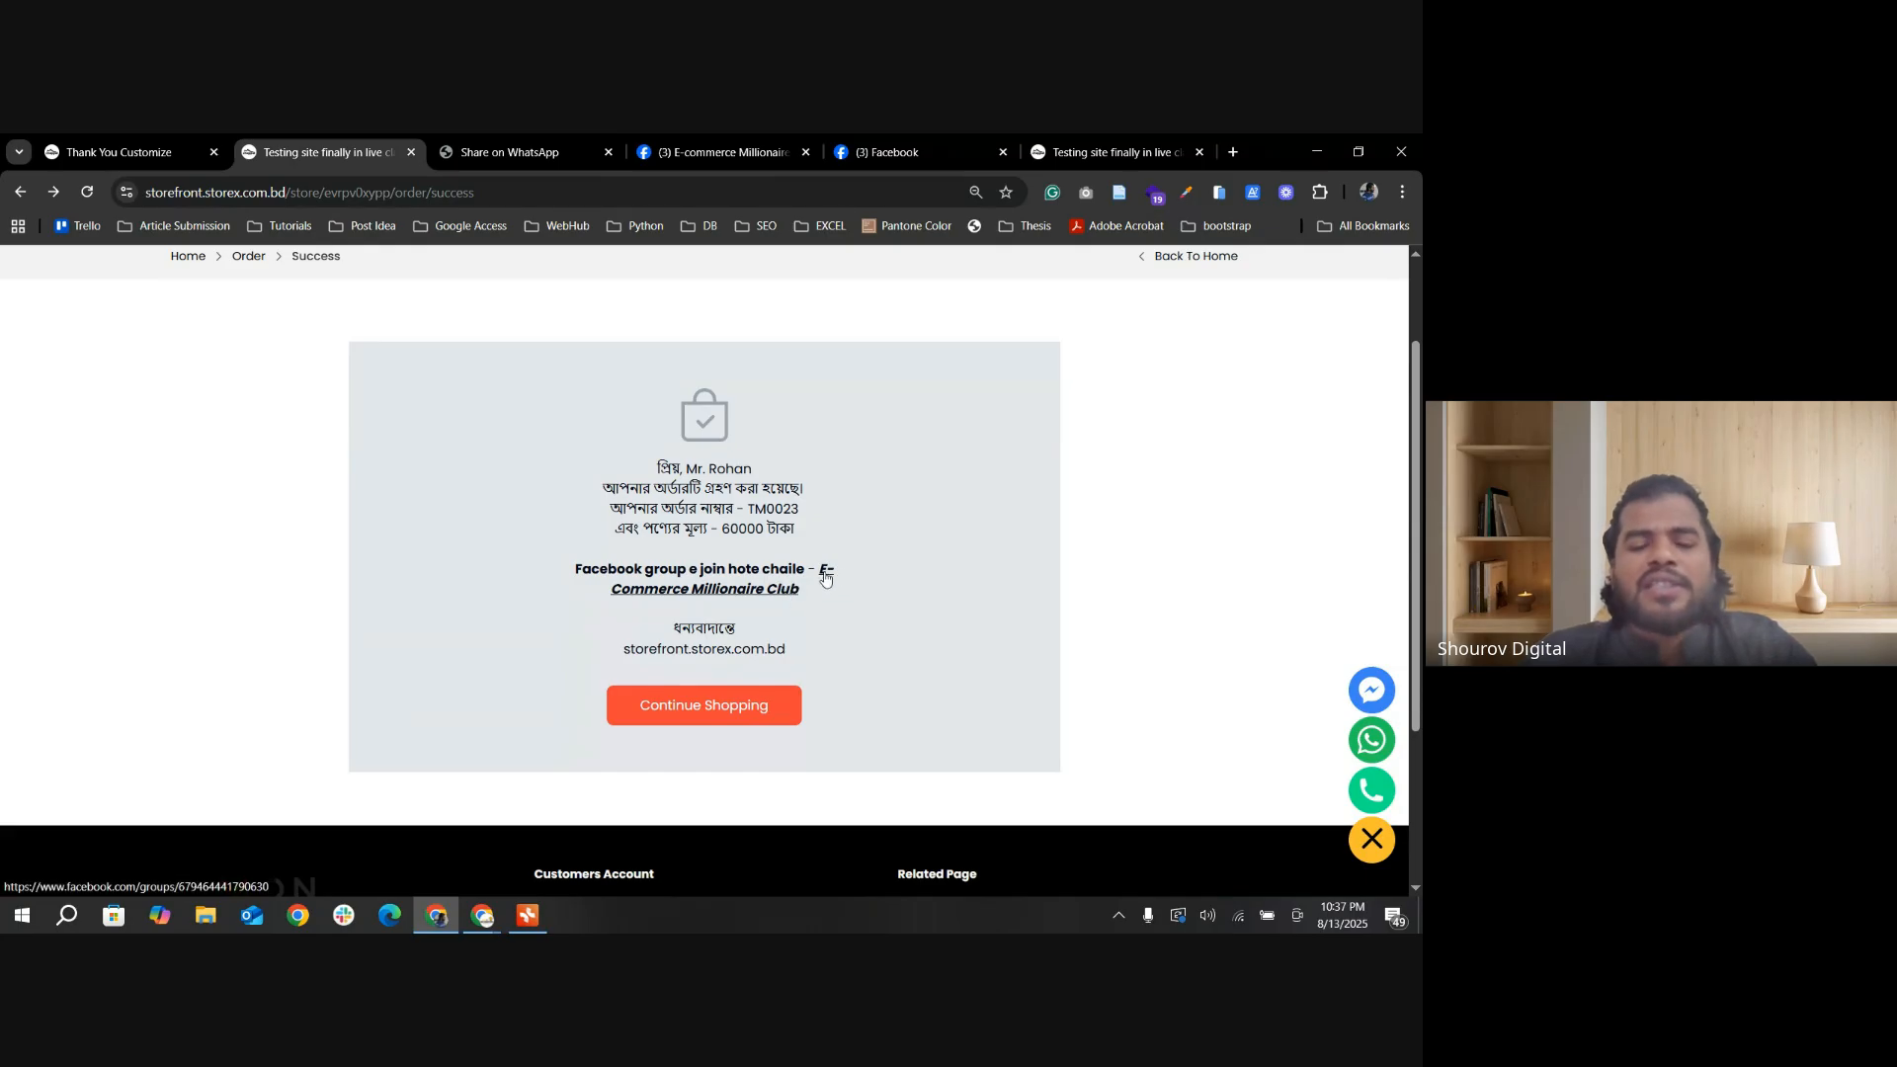
left_click(712, 594)
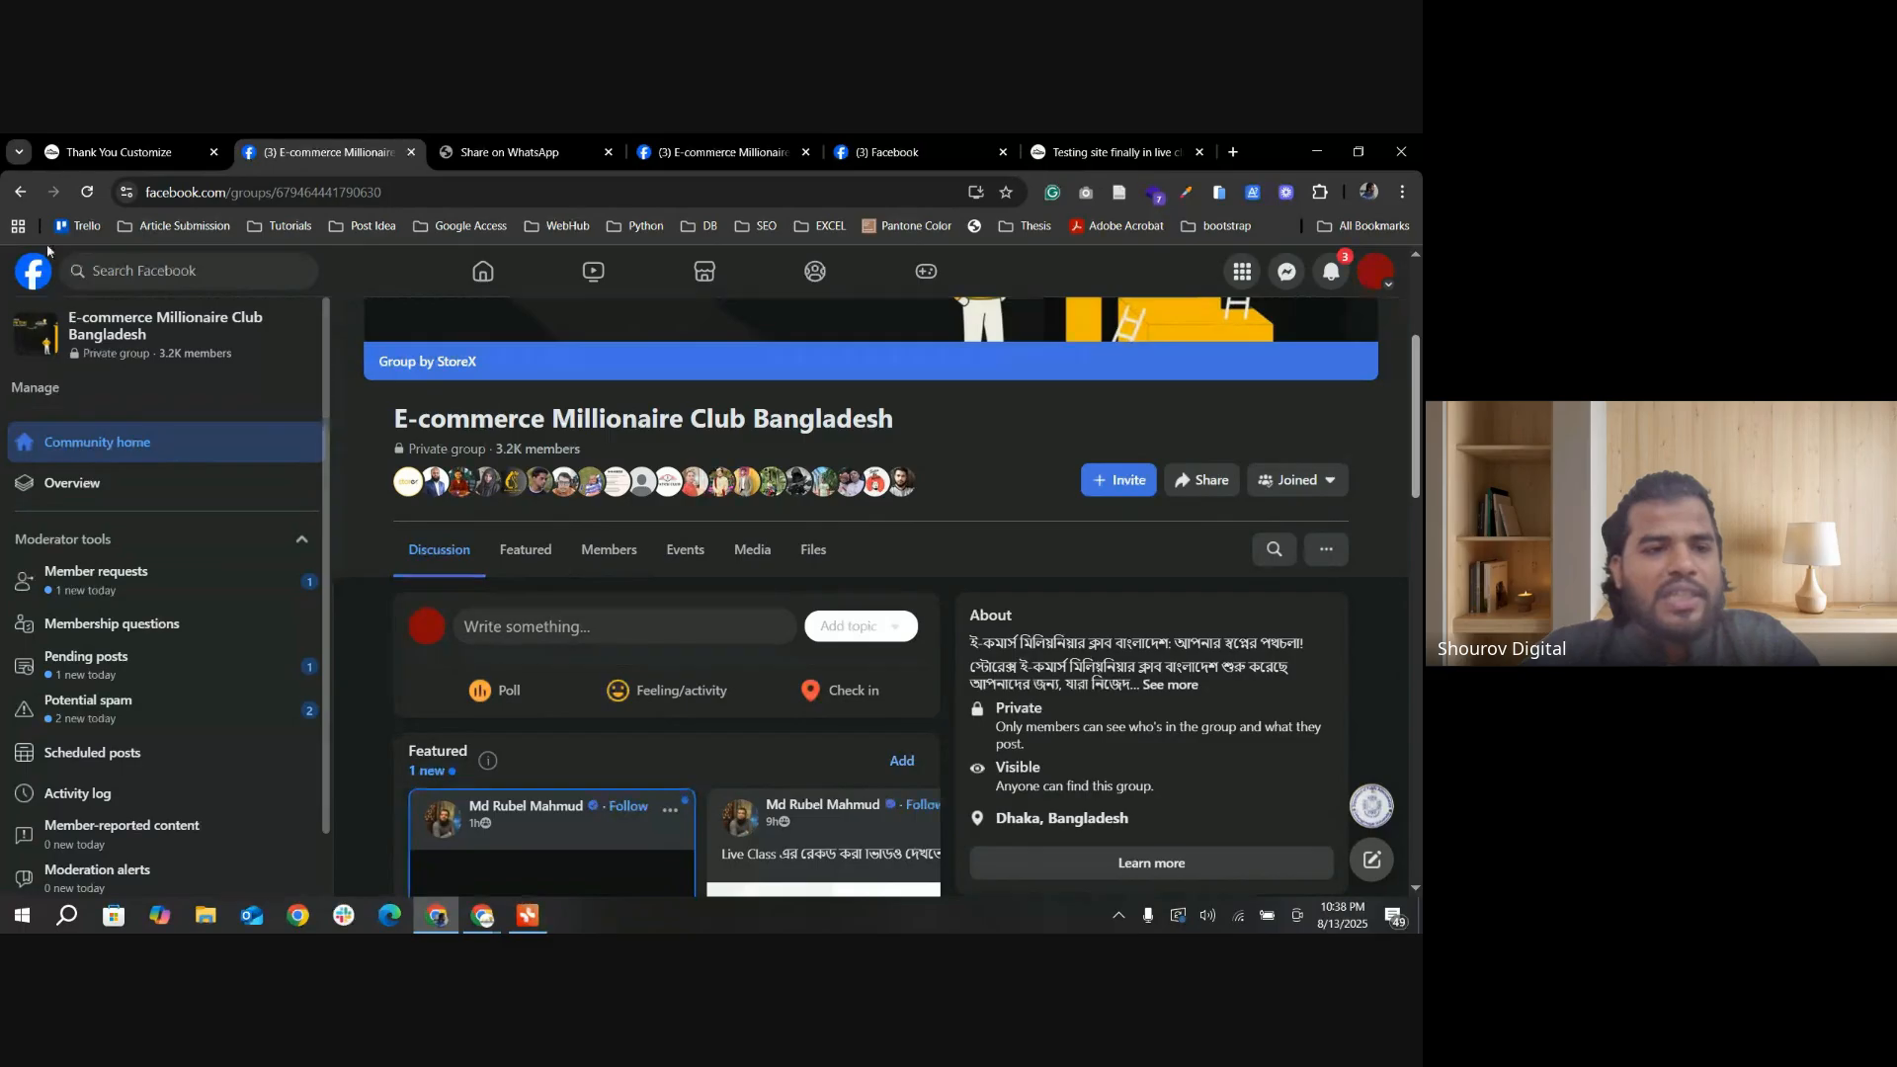
Step: Merge the "Facebook group e join hote chaile" line into the blank Heading 2 line above it and save the thank-you page
left_click(129, 155)
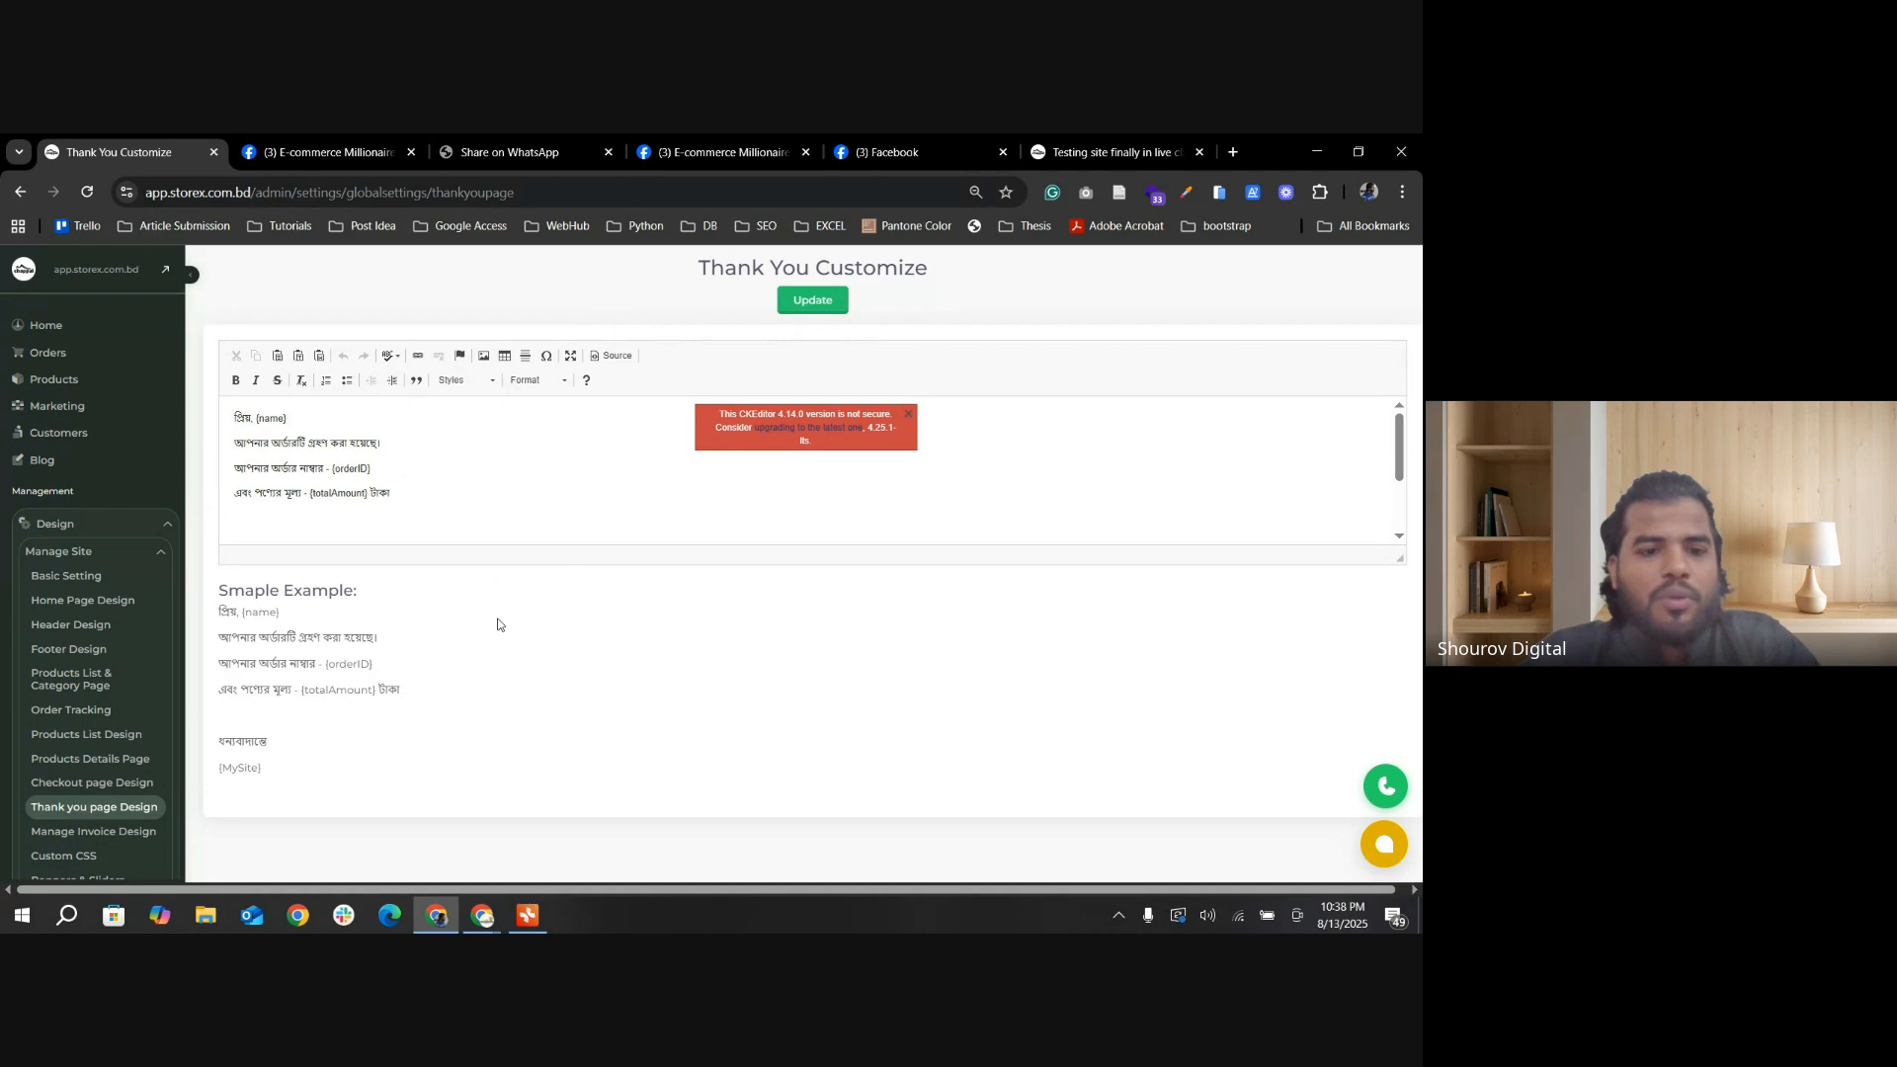
scroll(453, 535, "down", 3)
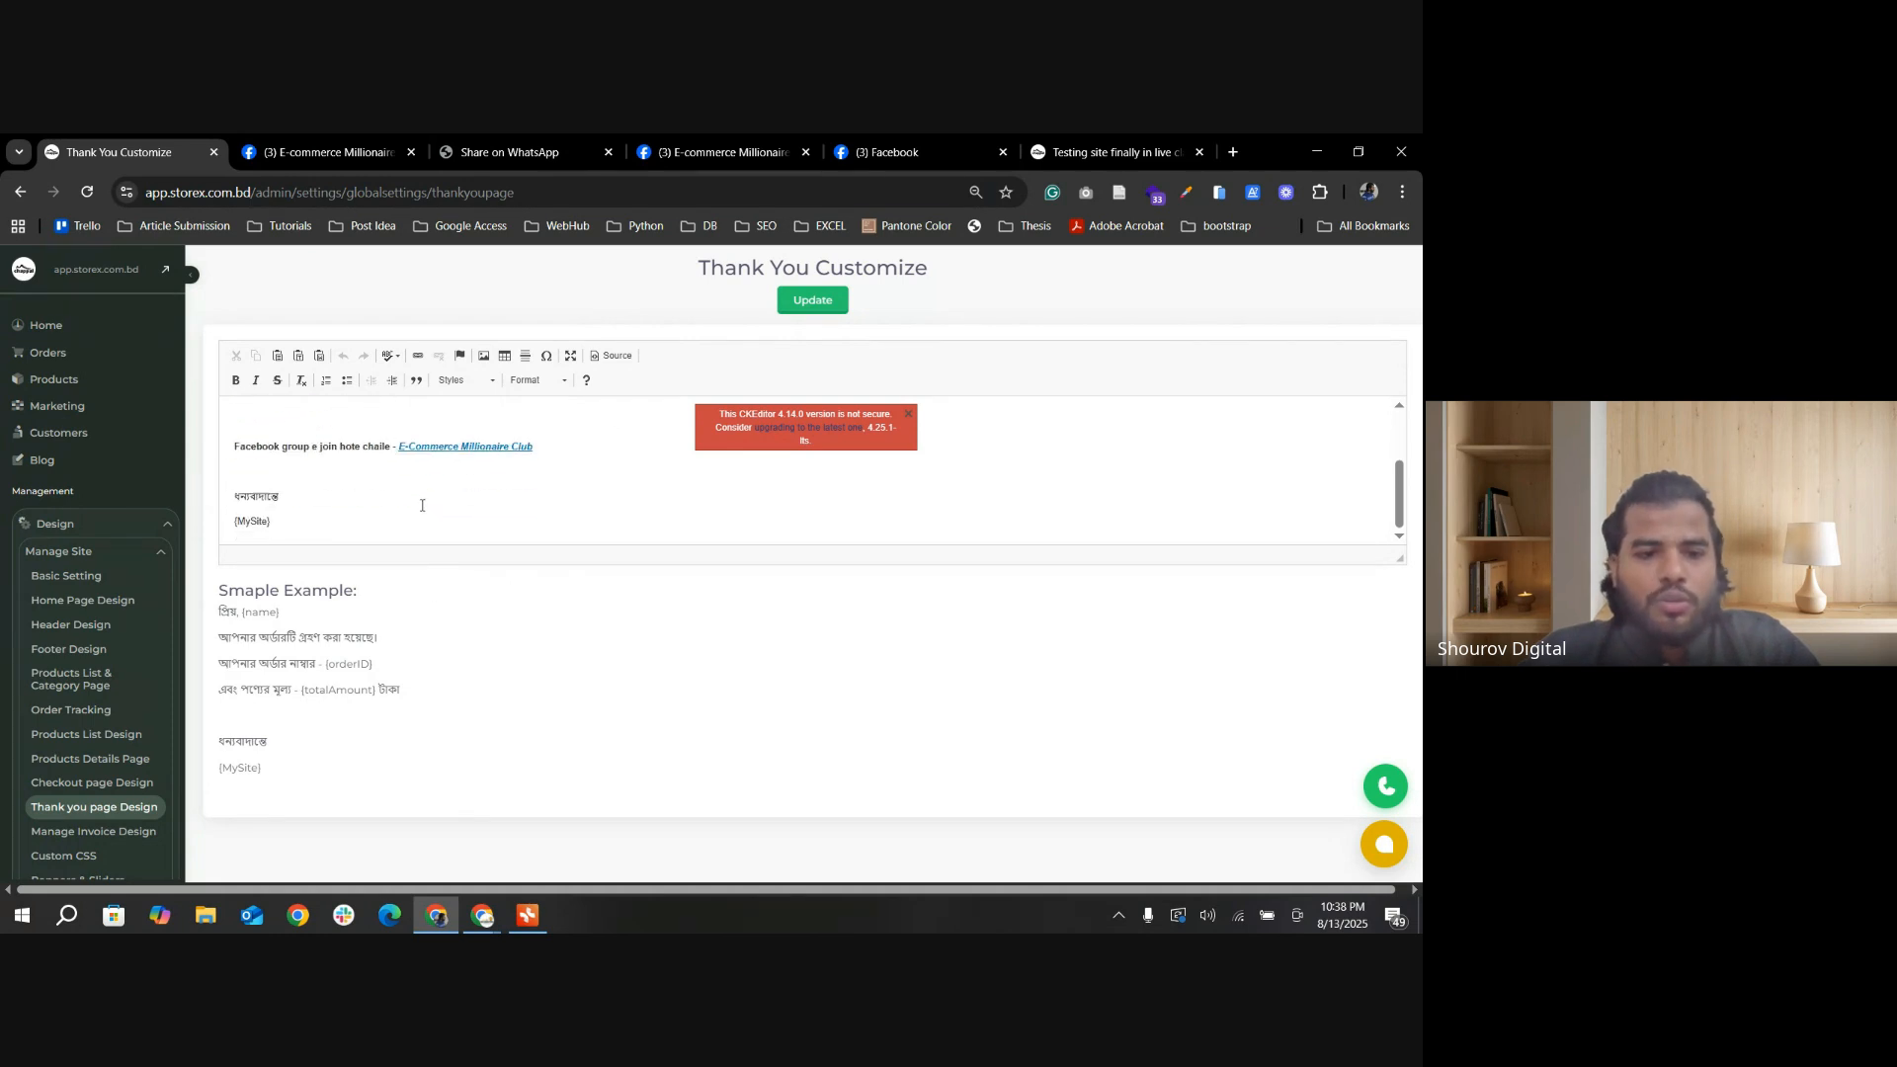
left_click(225, 446)
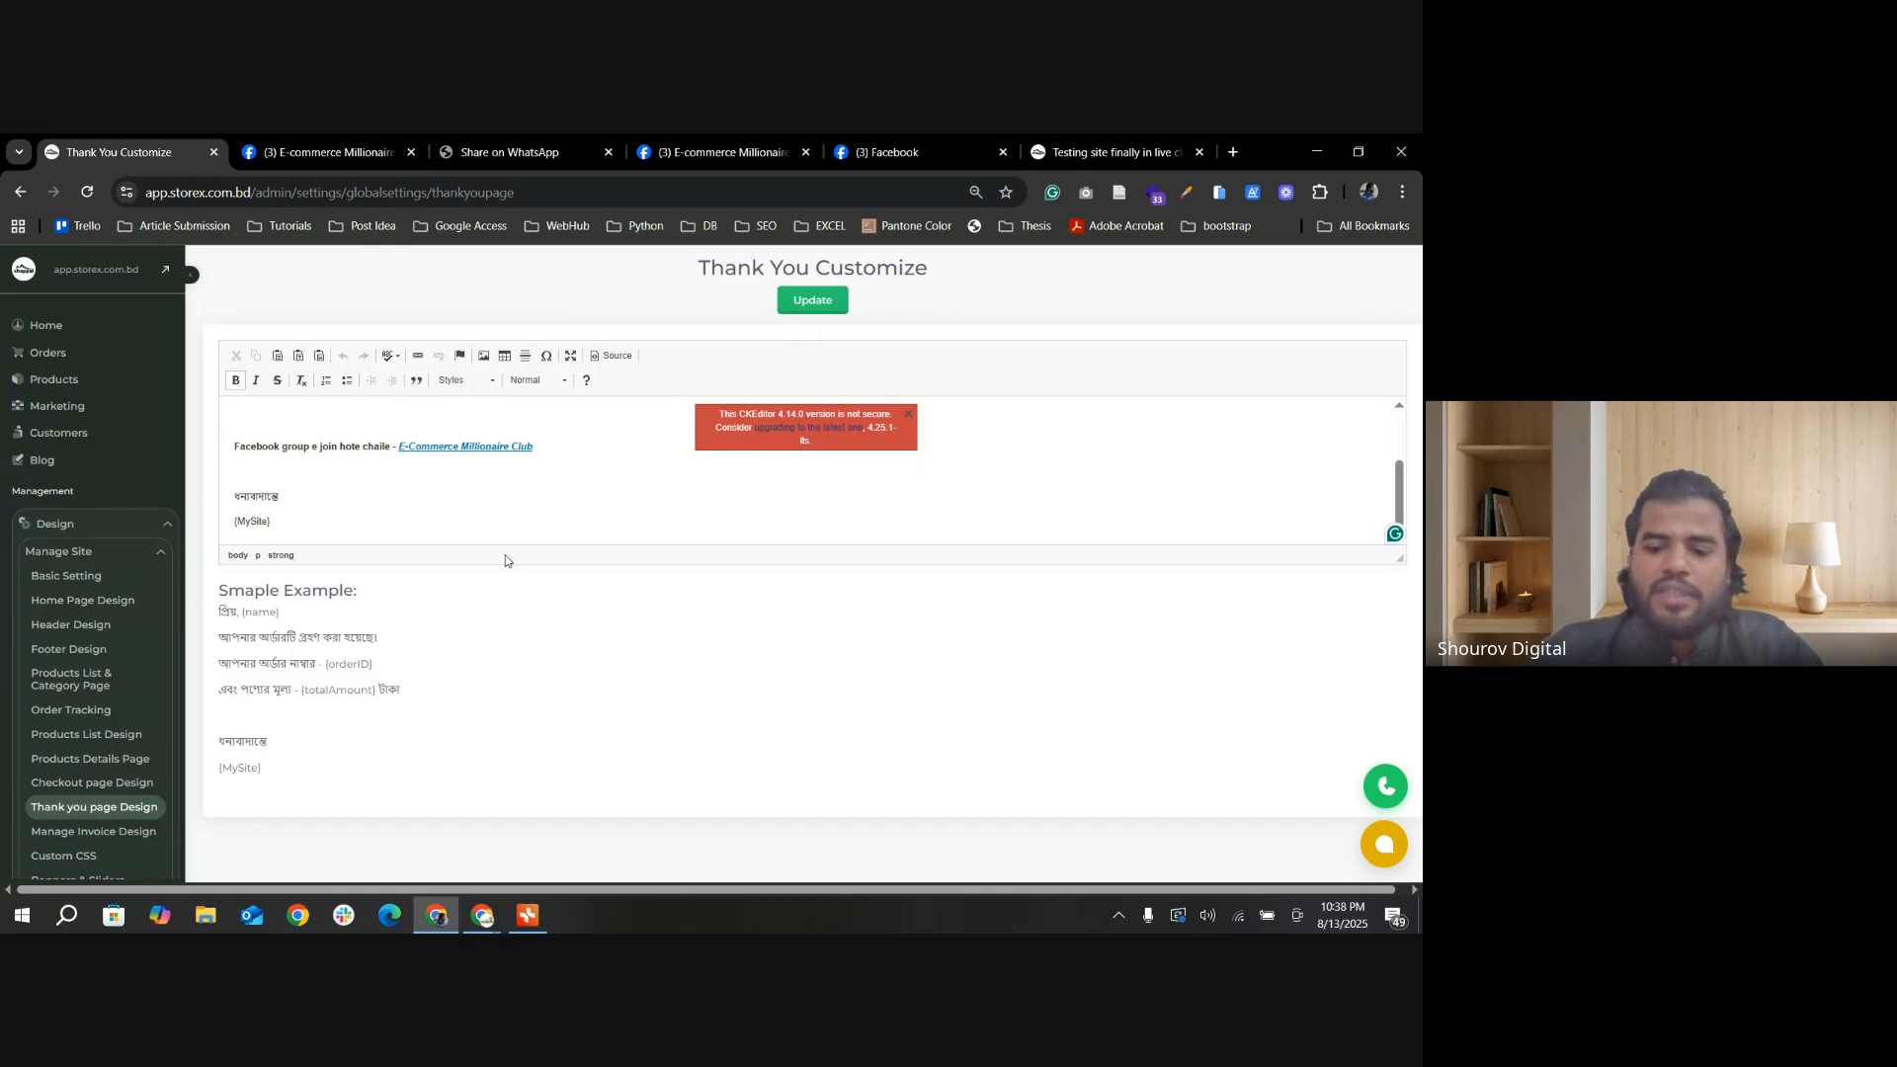
key("Return")
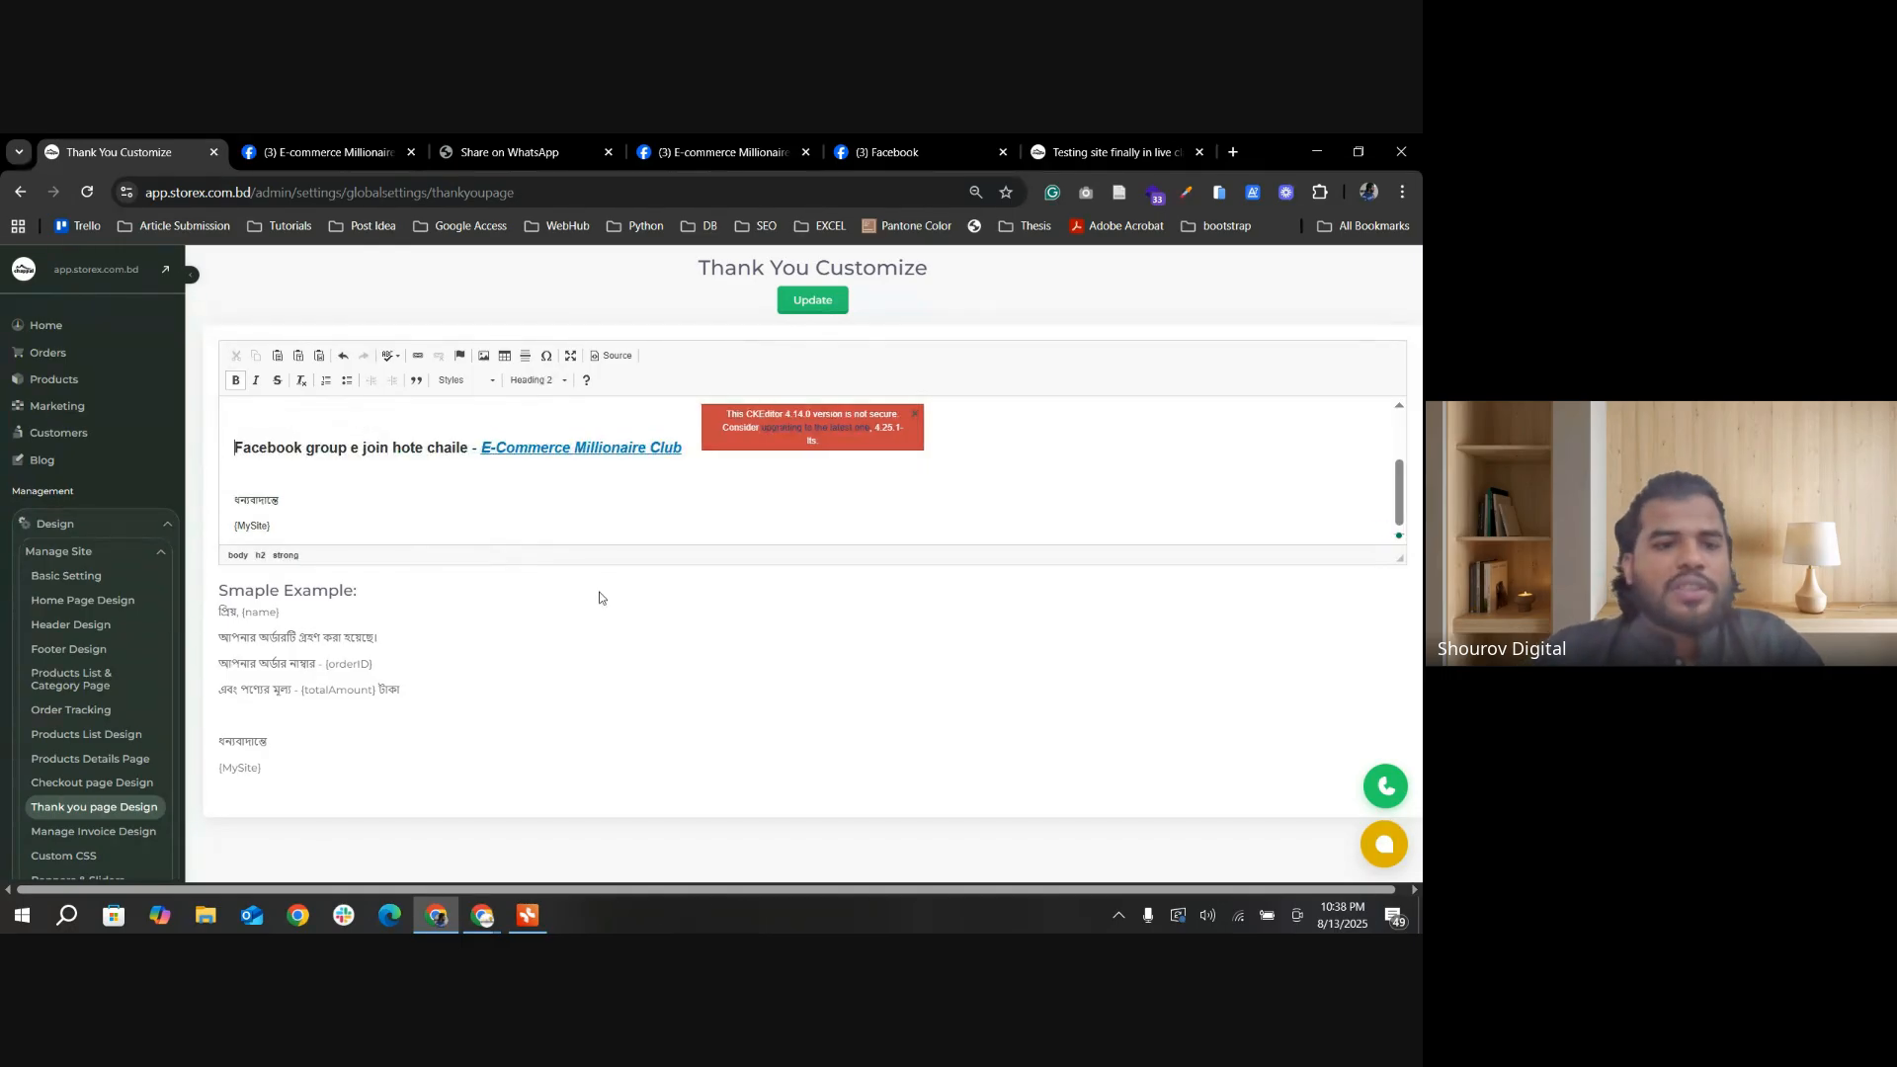
left_click(835, 311)
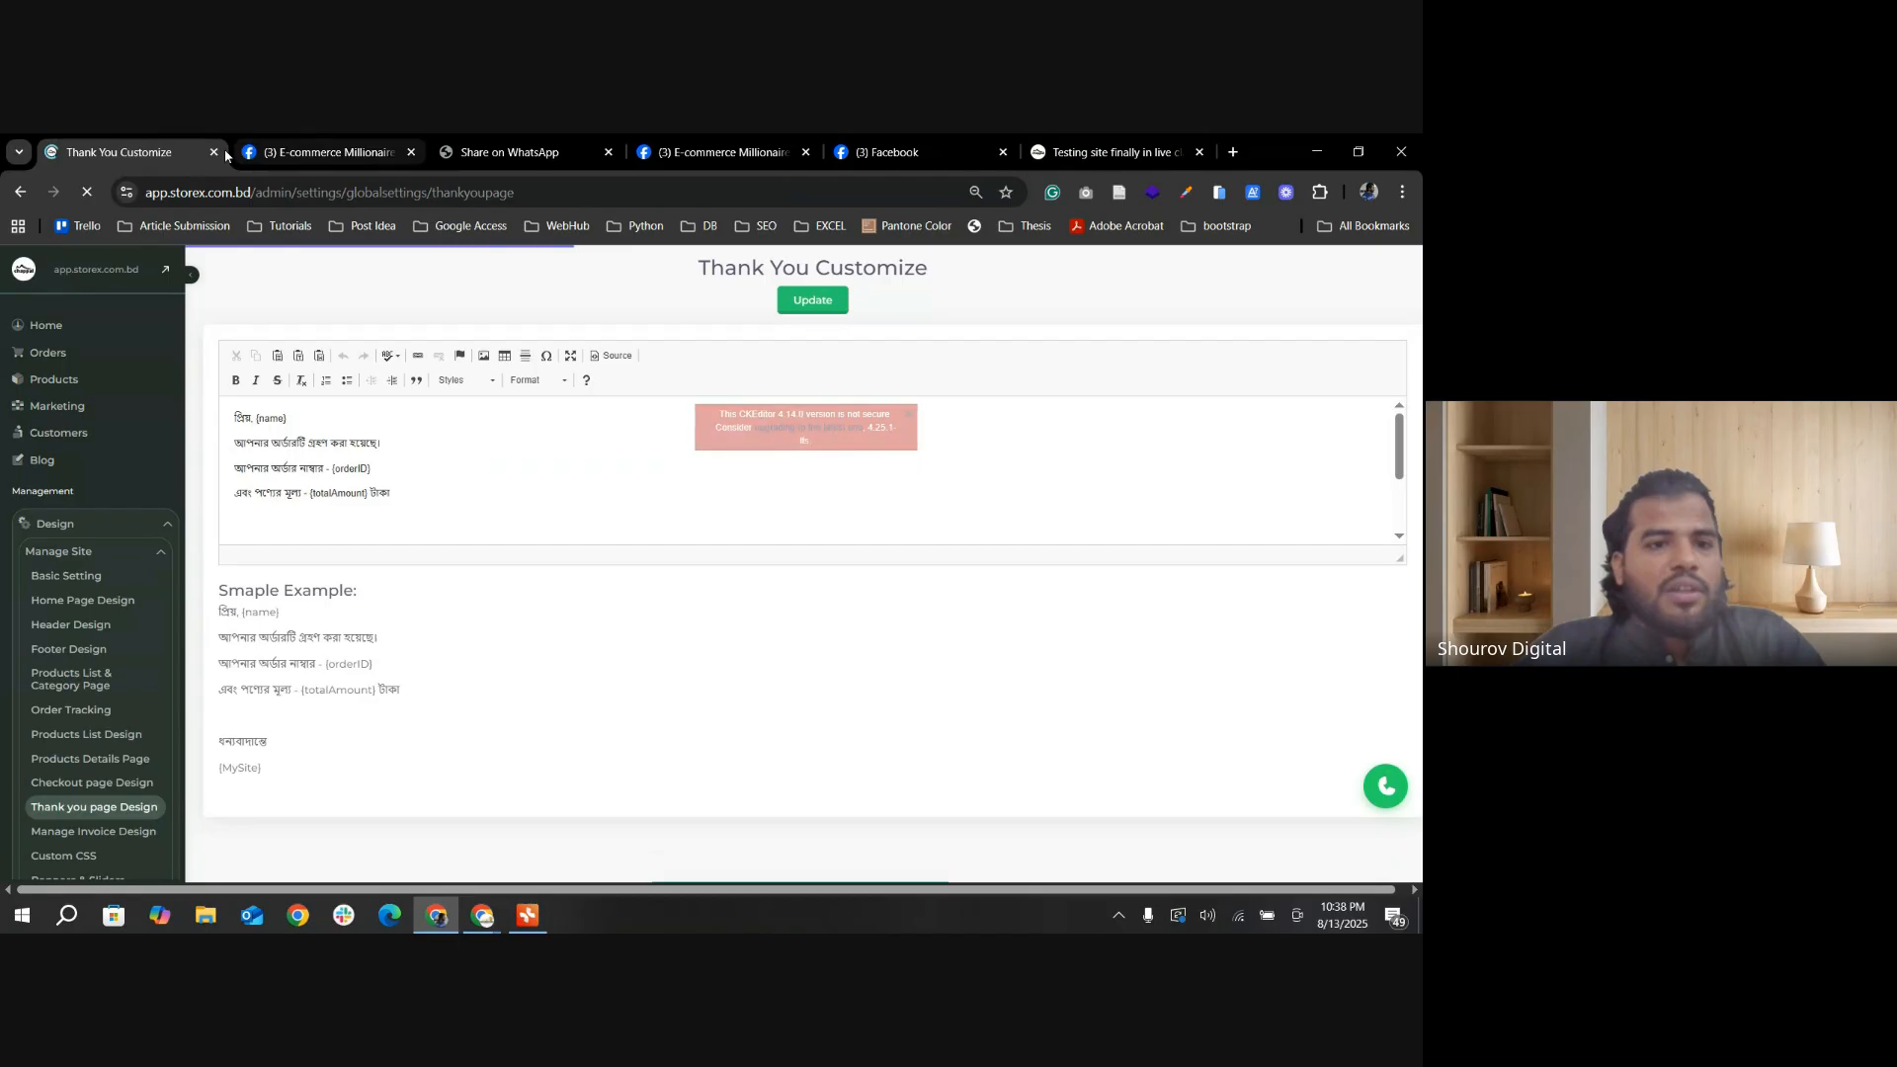
scroll(153, 706, "down", 2)
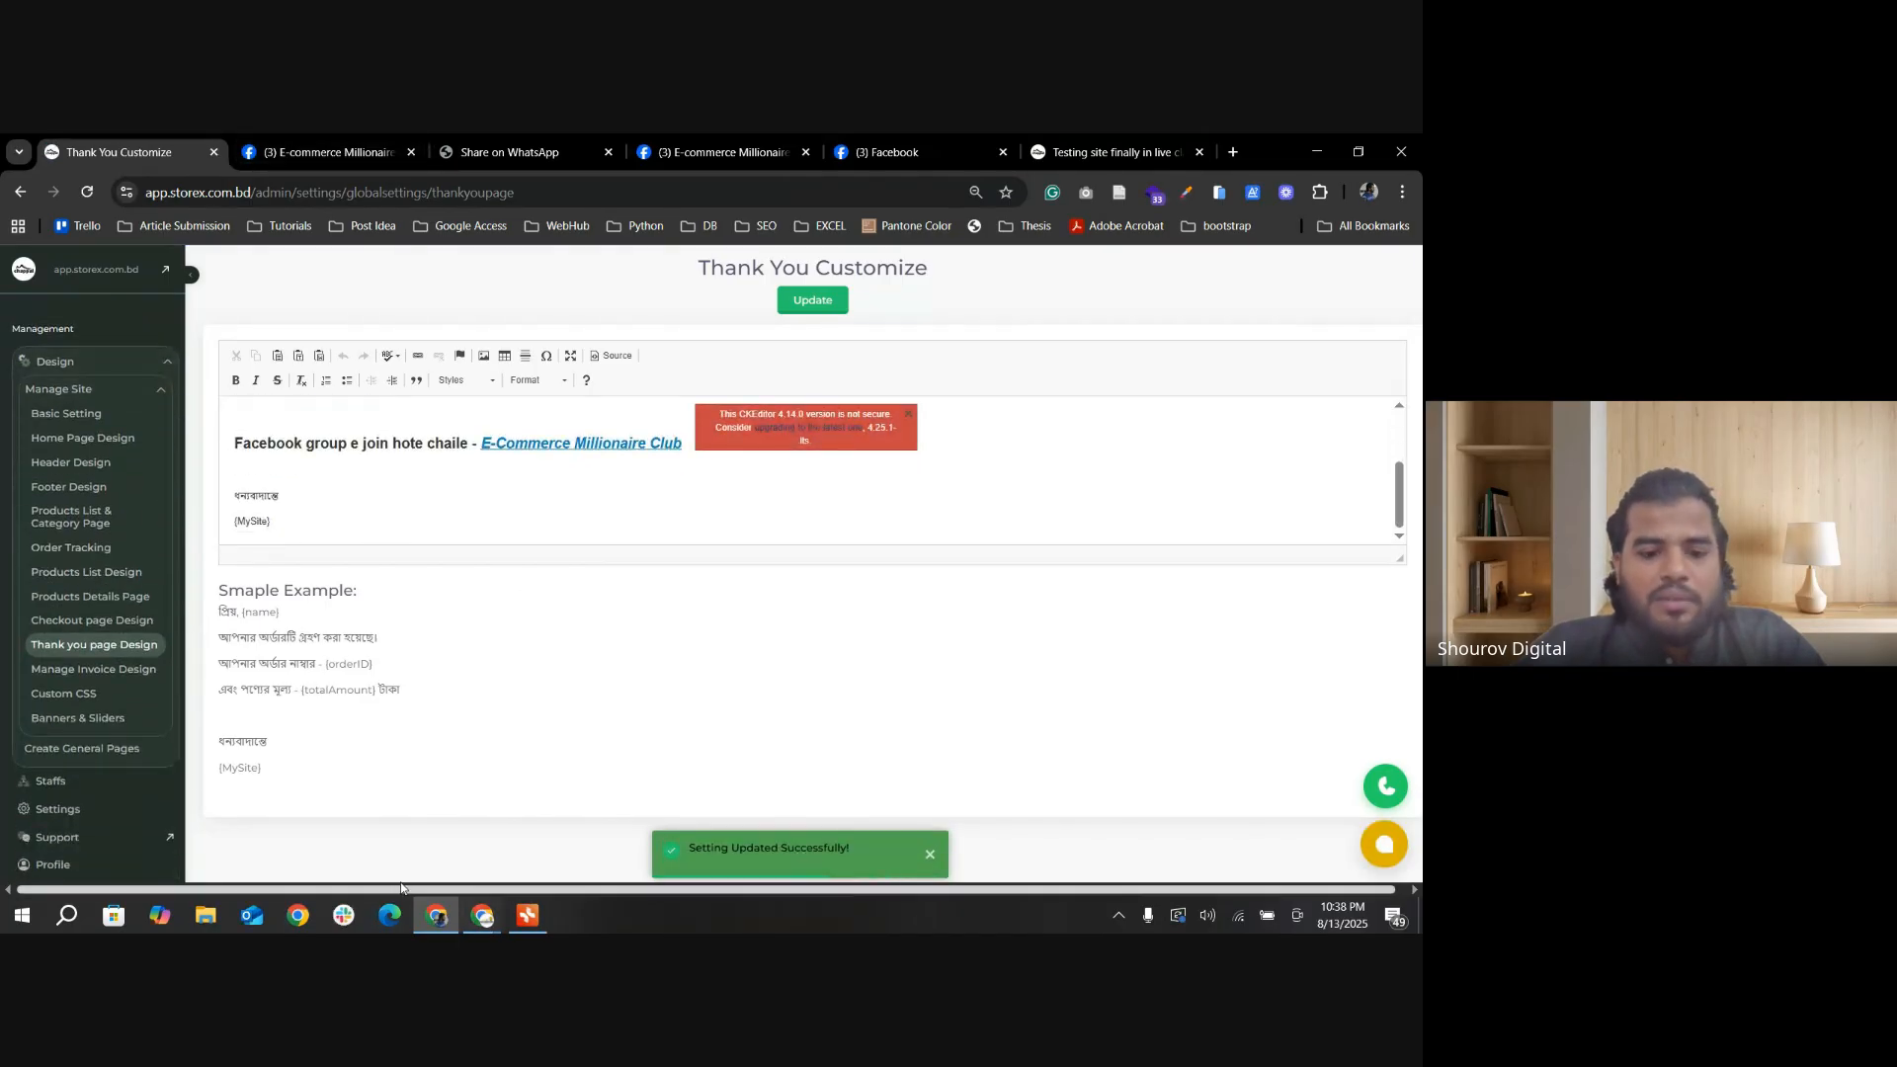
Step: Go back from the Facebook group to the storefront success page, check its message, and continue shopping to the All Products page
left_click(317, 152)
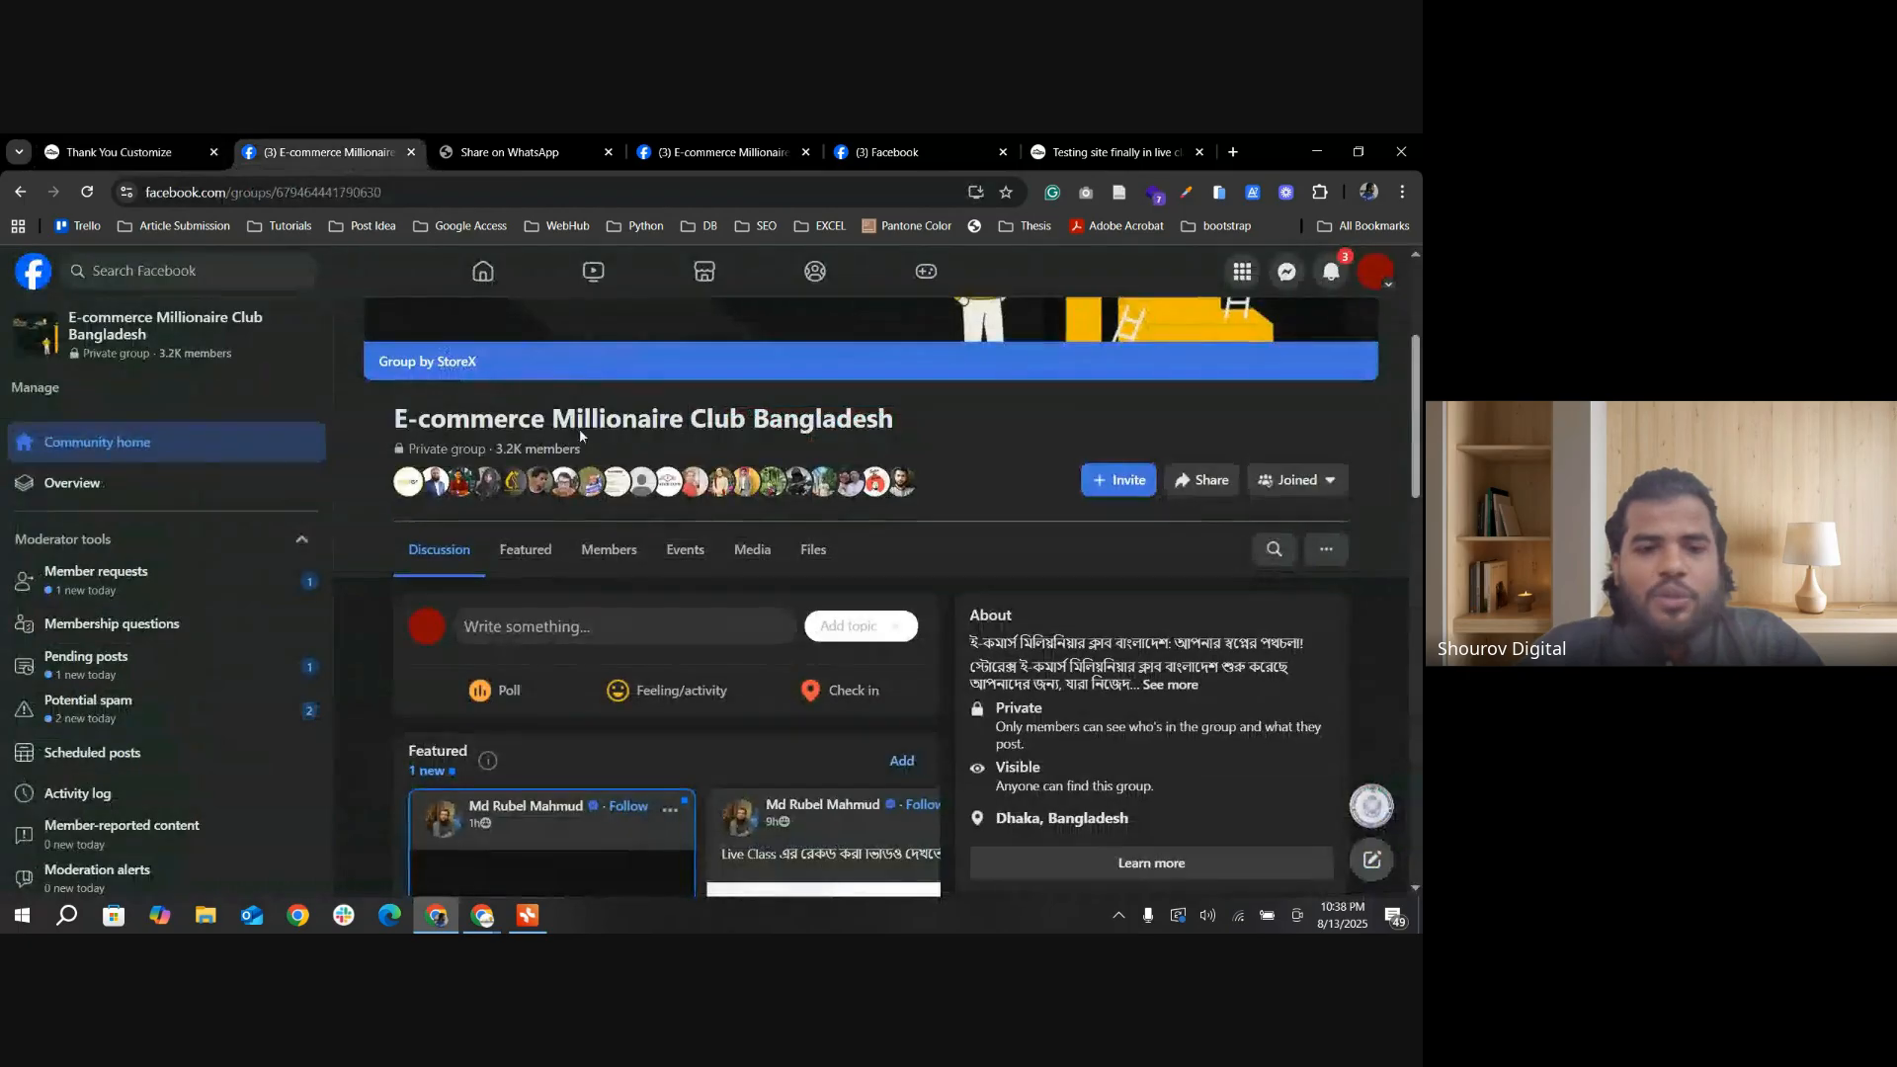
right_click(19, 192)
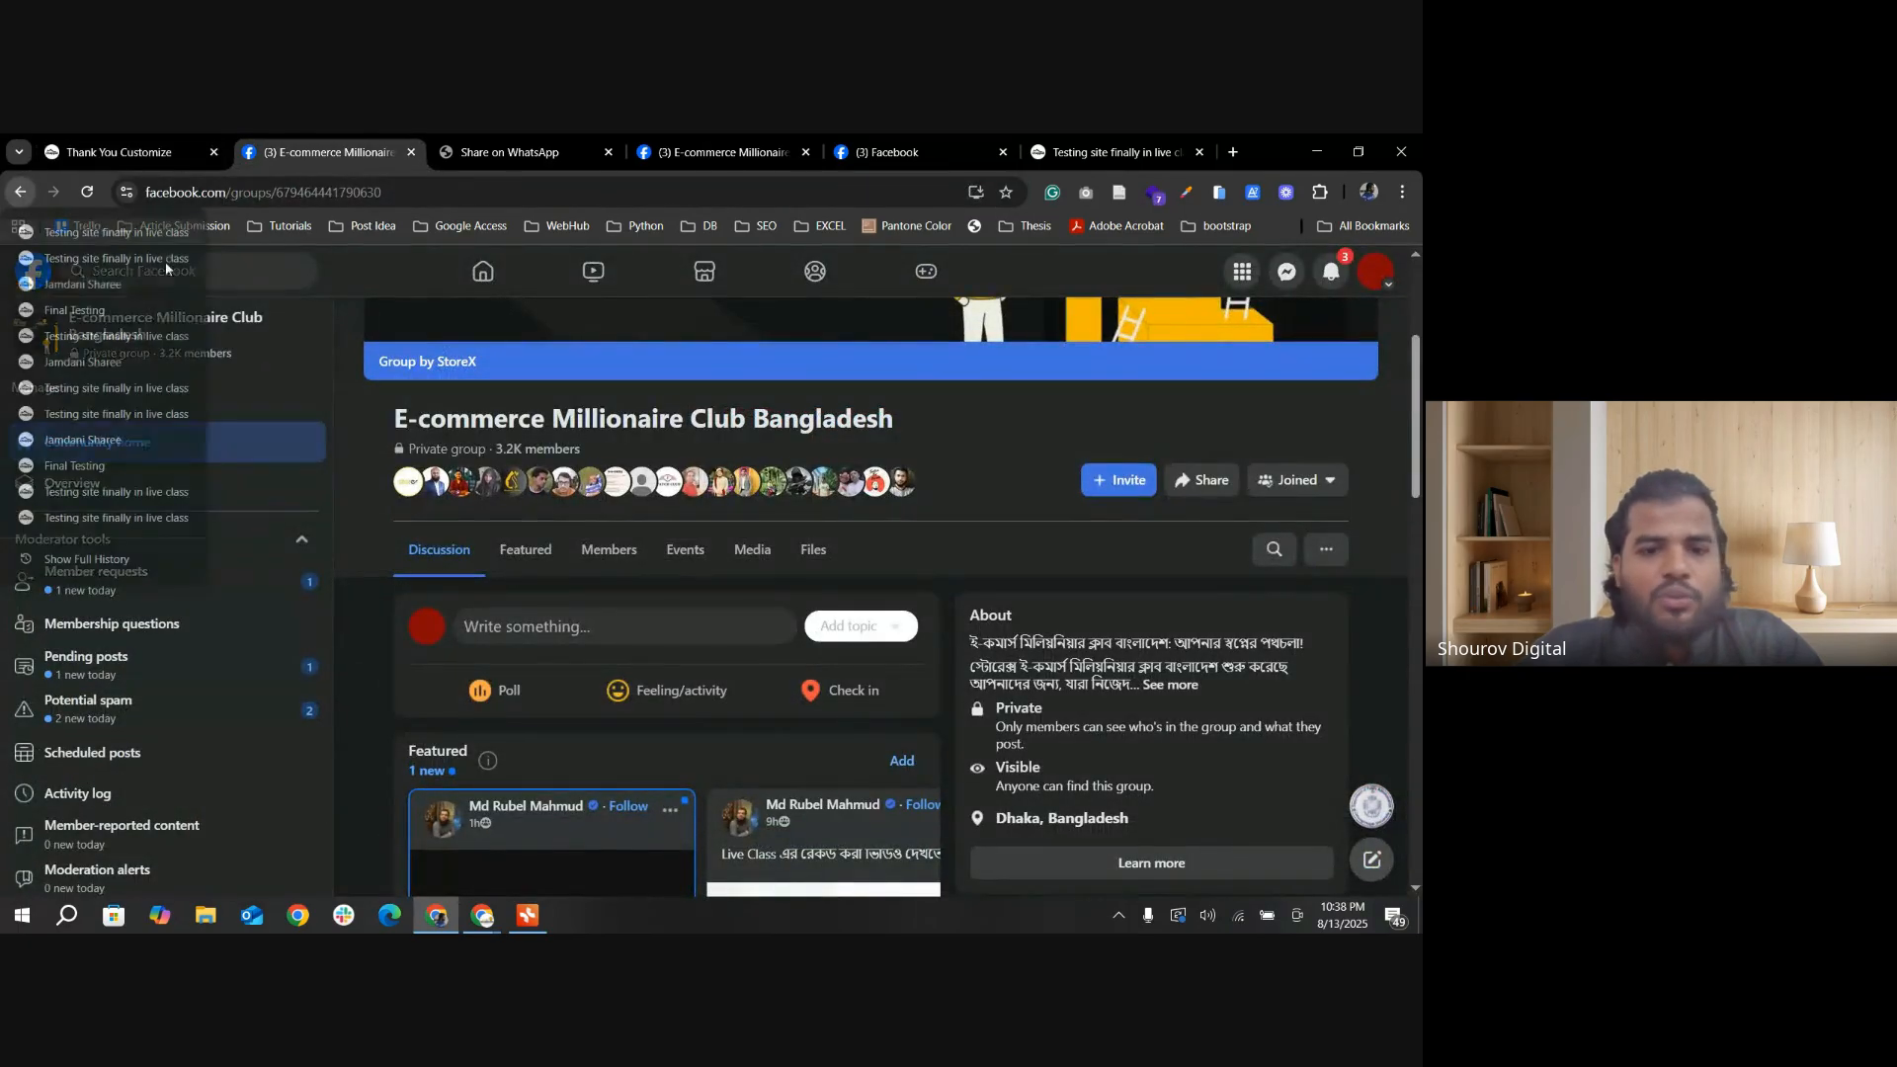
left_click(148, 336)
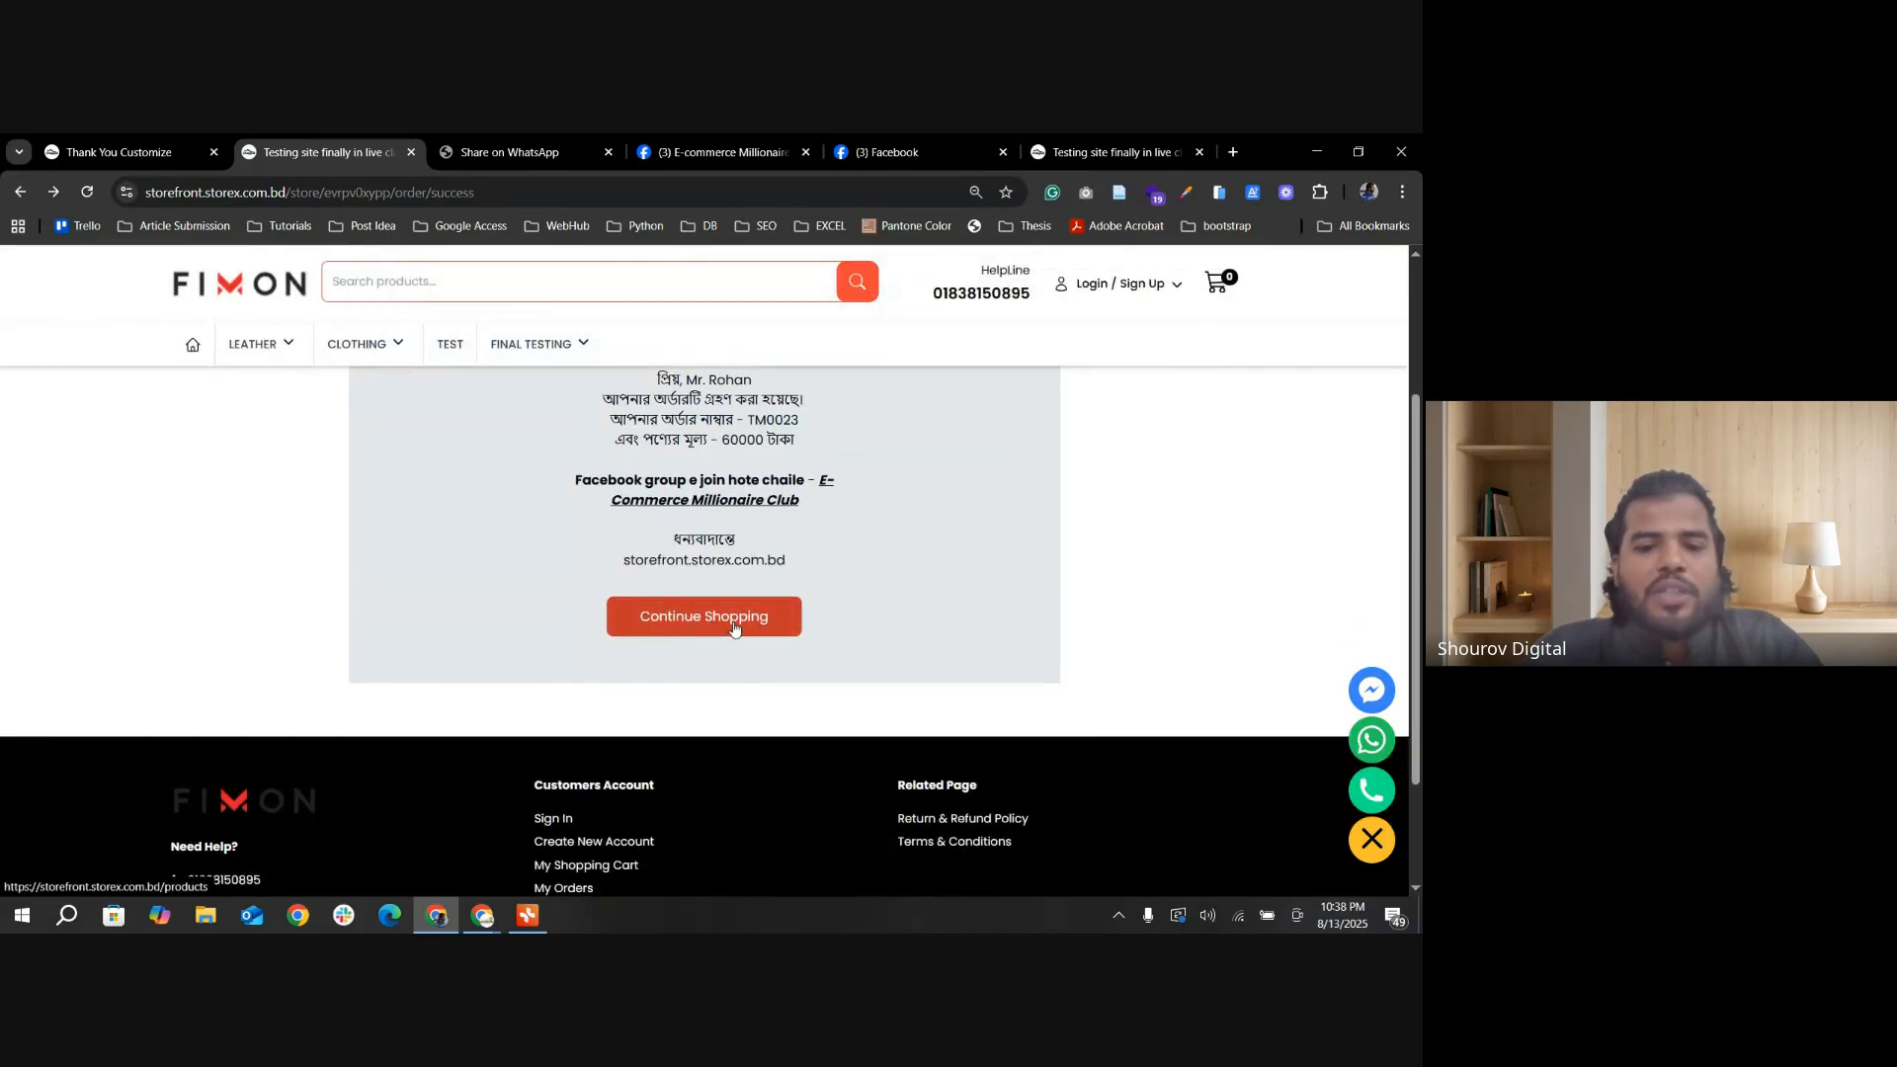
scroll(733, 622, "up", 1)
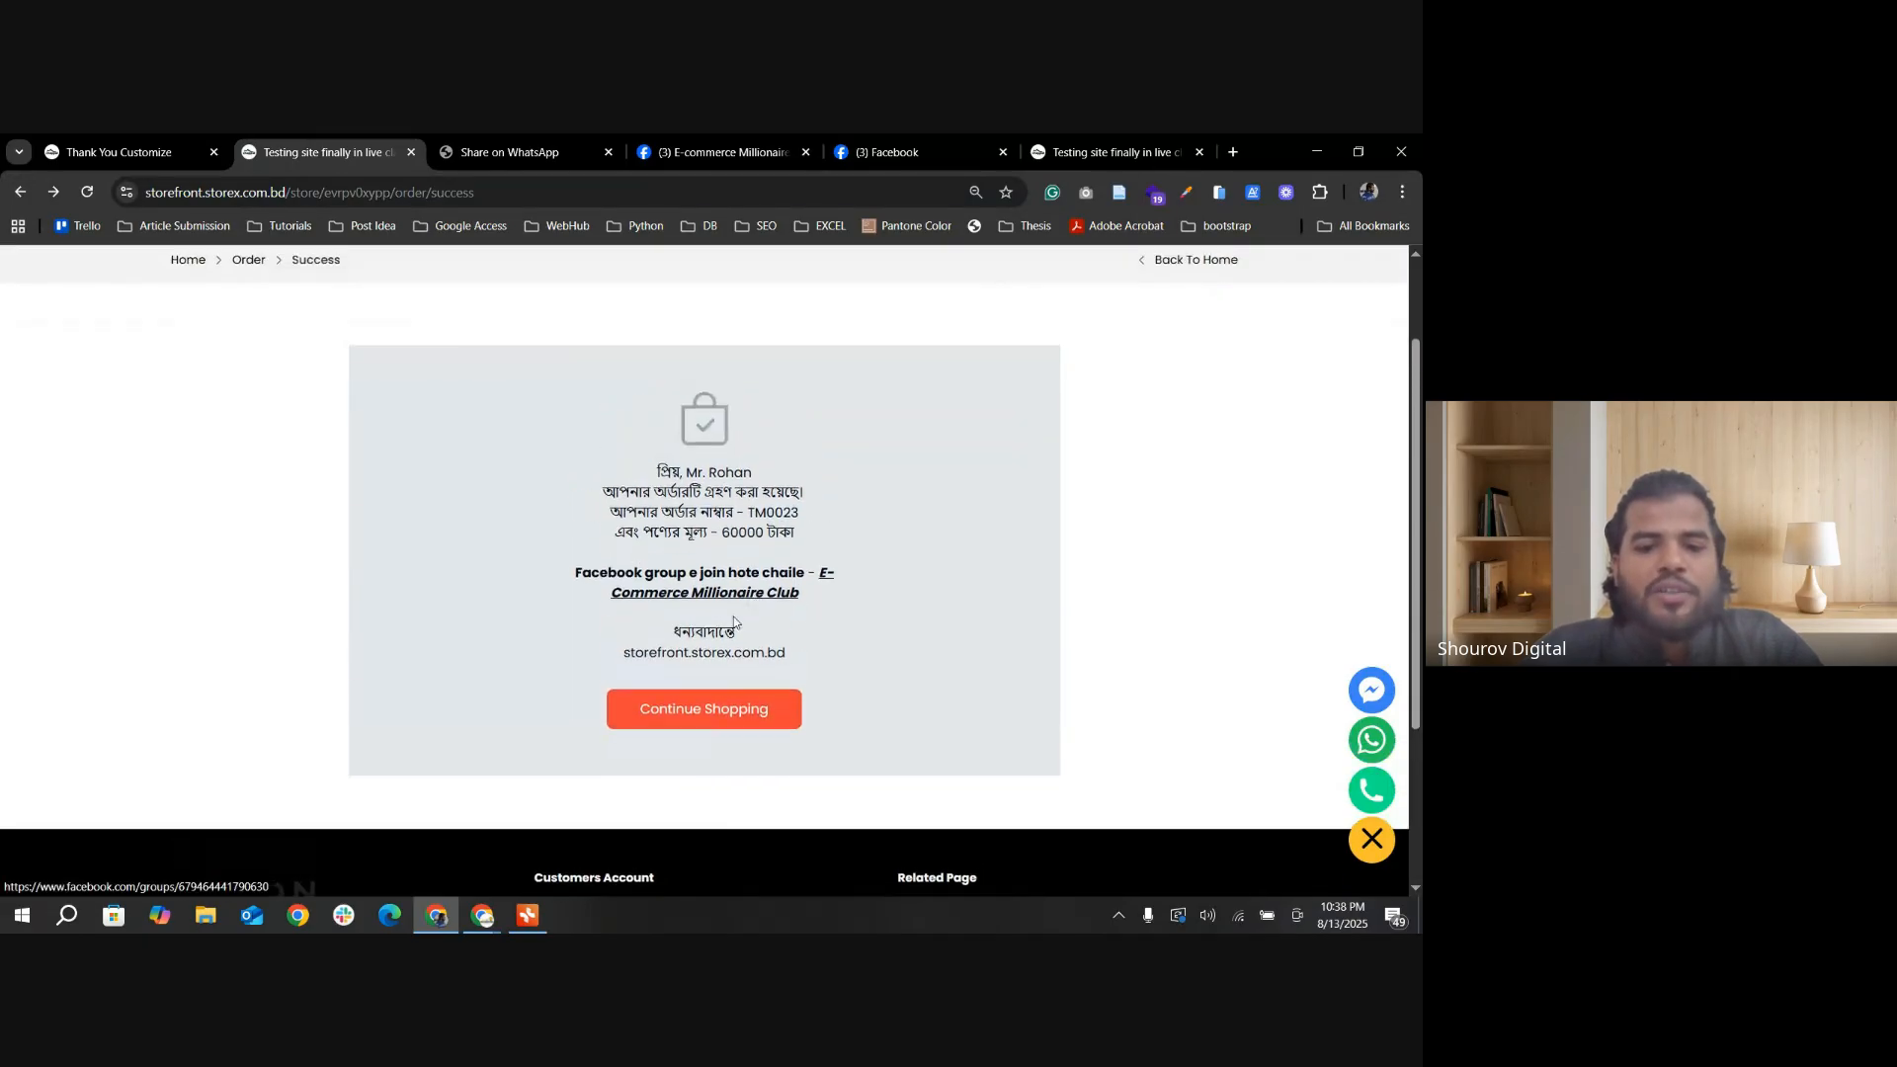
left_click(707, 717)
scroll(739, 604, "down", 2)
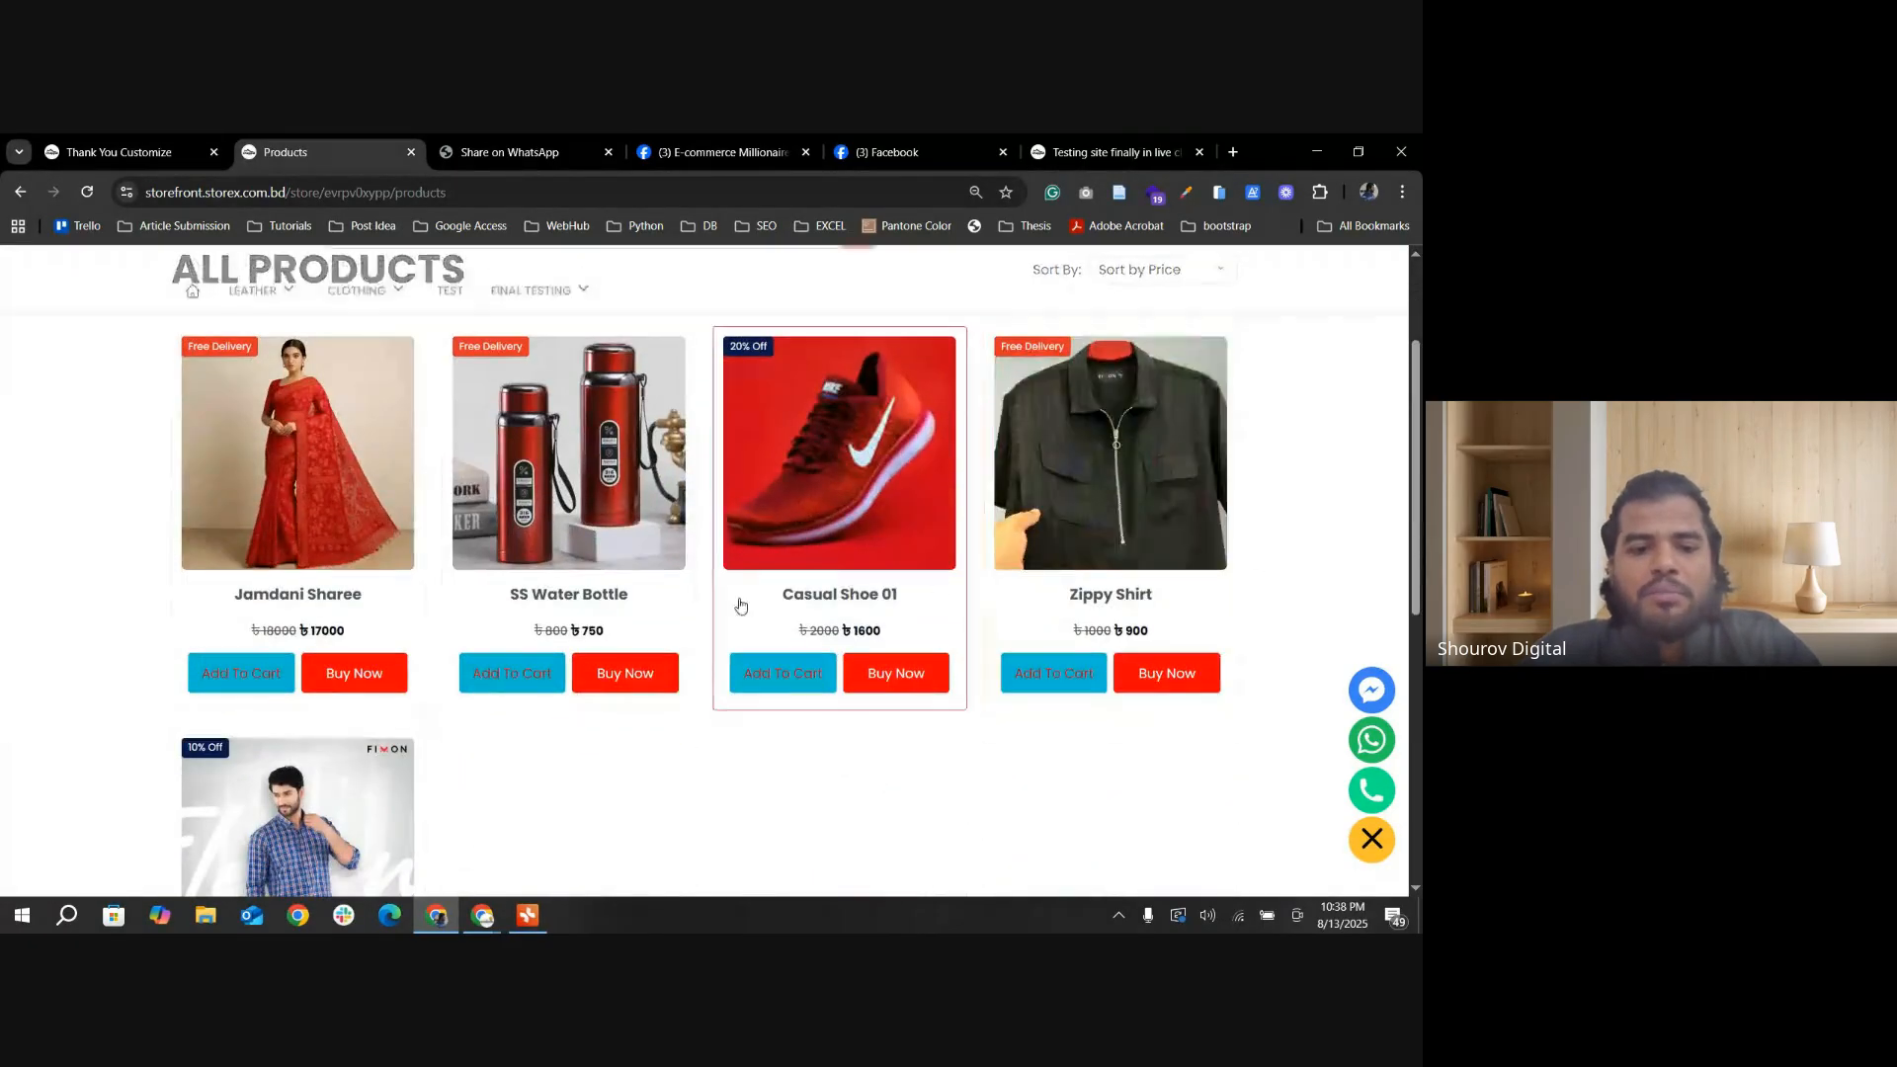
Step: Return to the thank-you page settings and review the sample message with its {name}, {orderID}, {totalAmount} and {MySite} placeholders
left_click(169, 154)
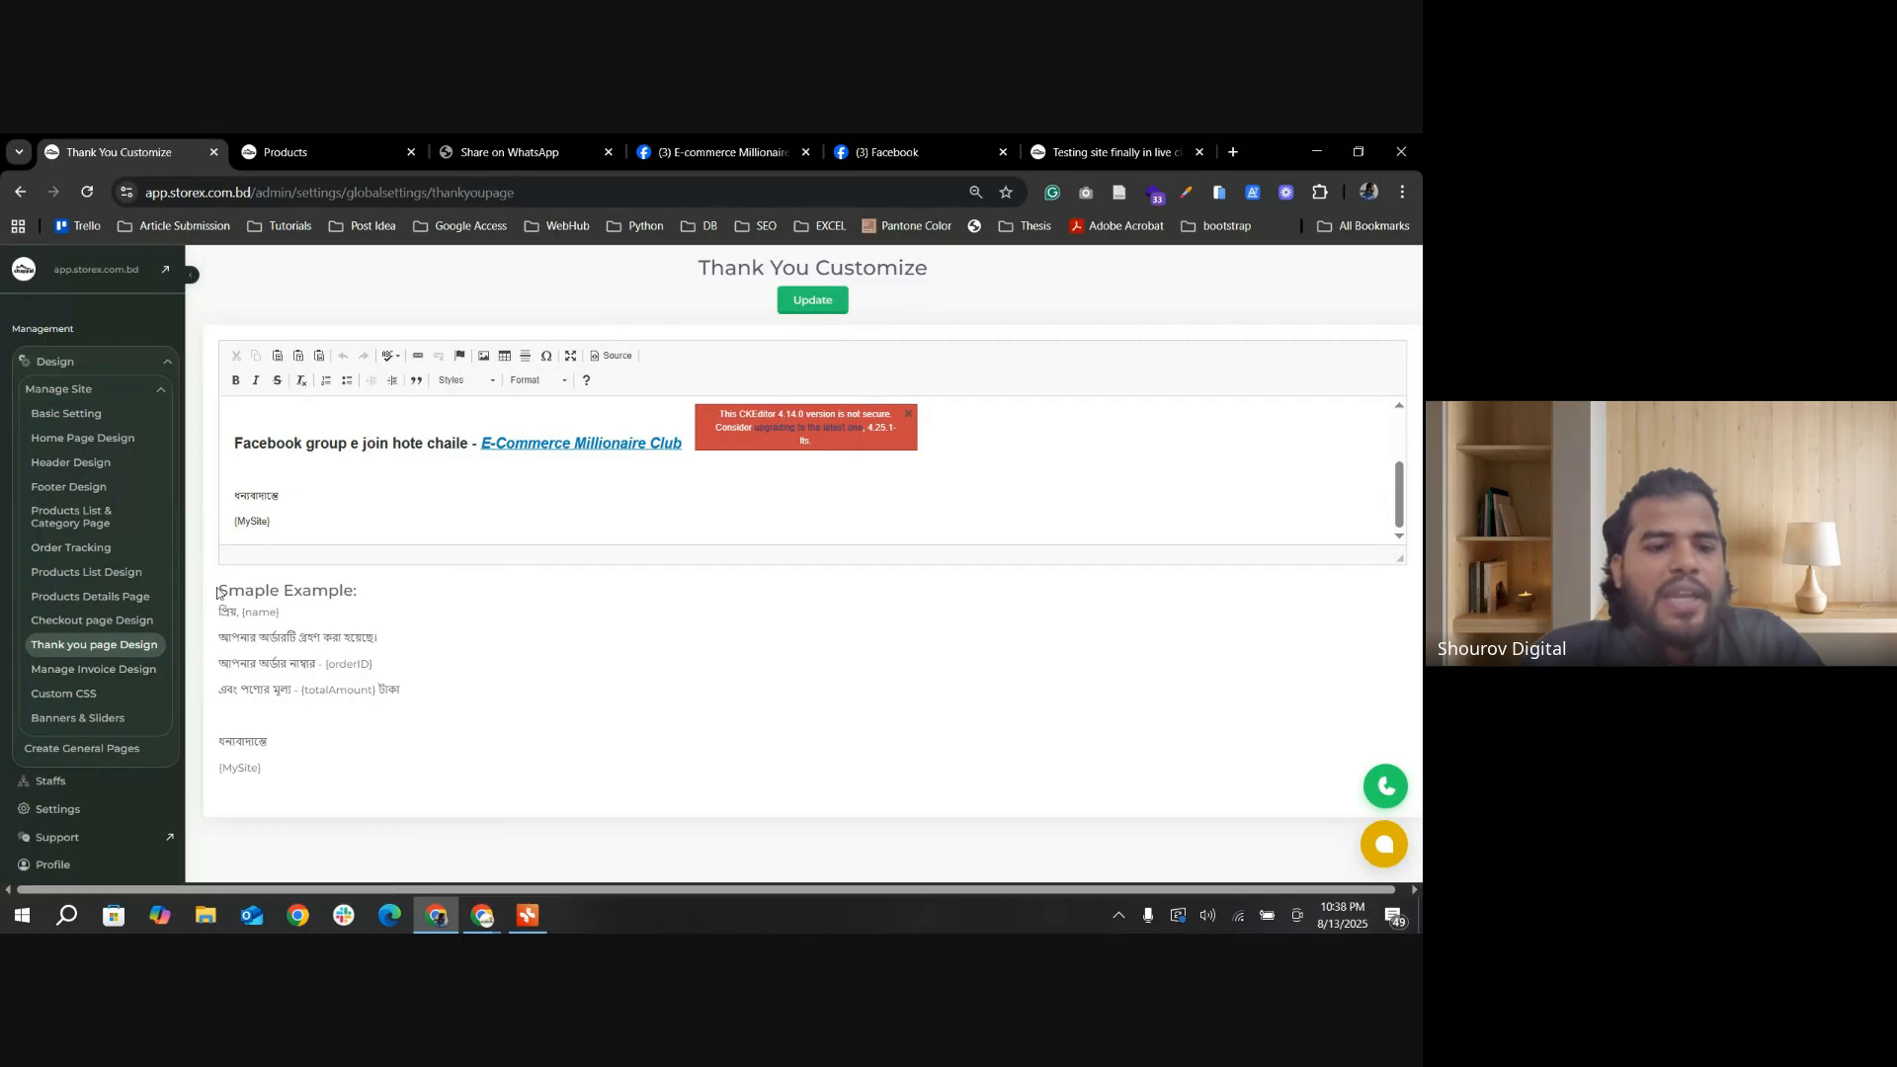
left_click_drag(218, 591, 296, 692)
left_click(267, 644)
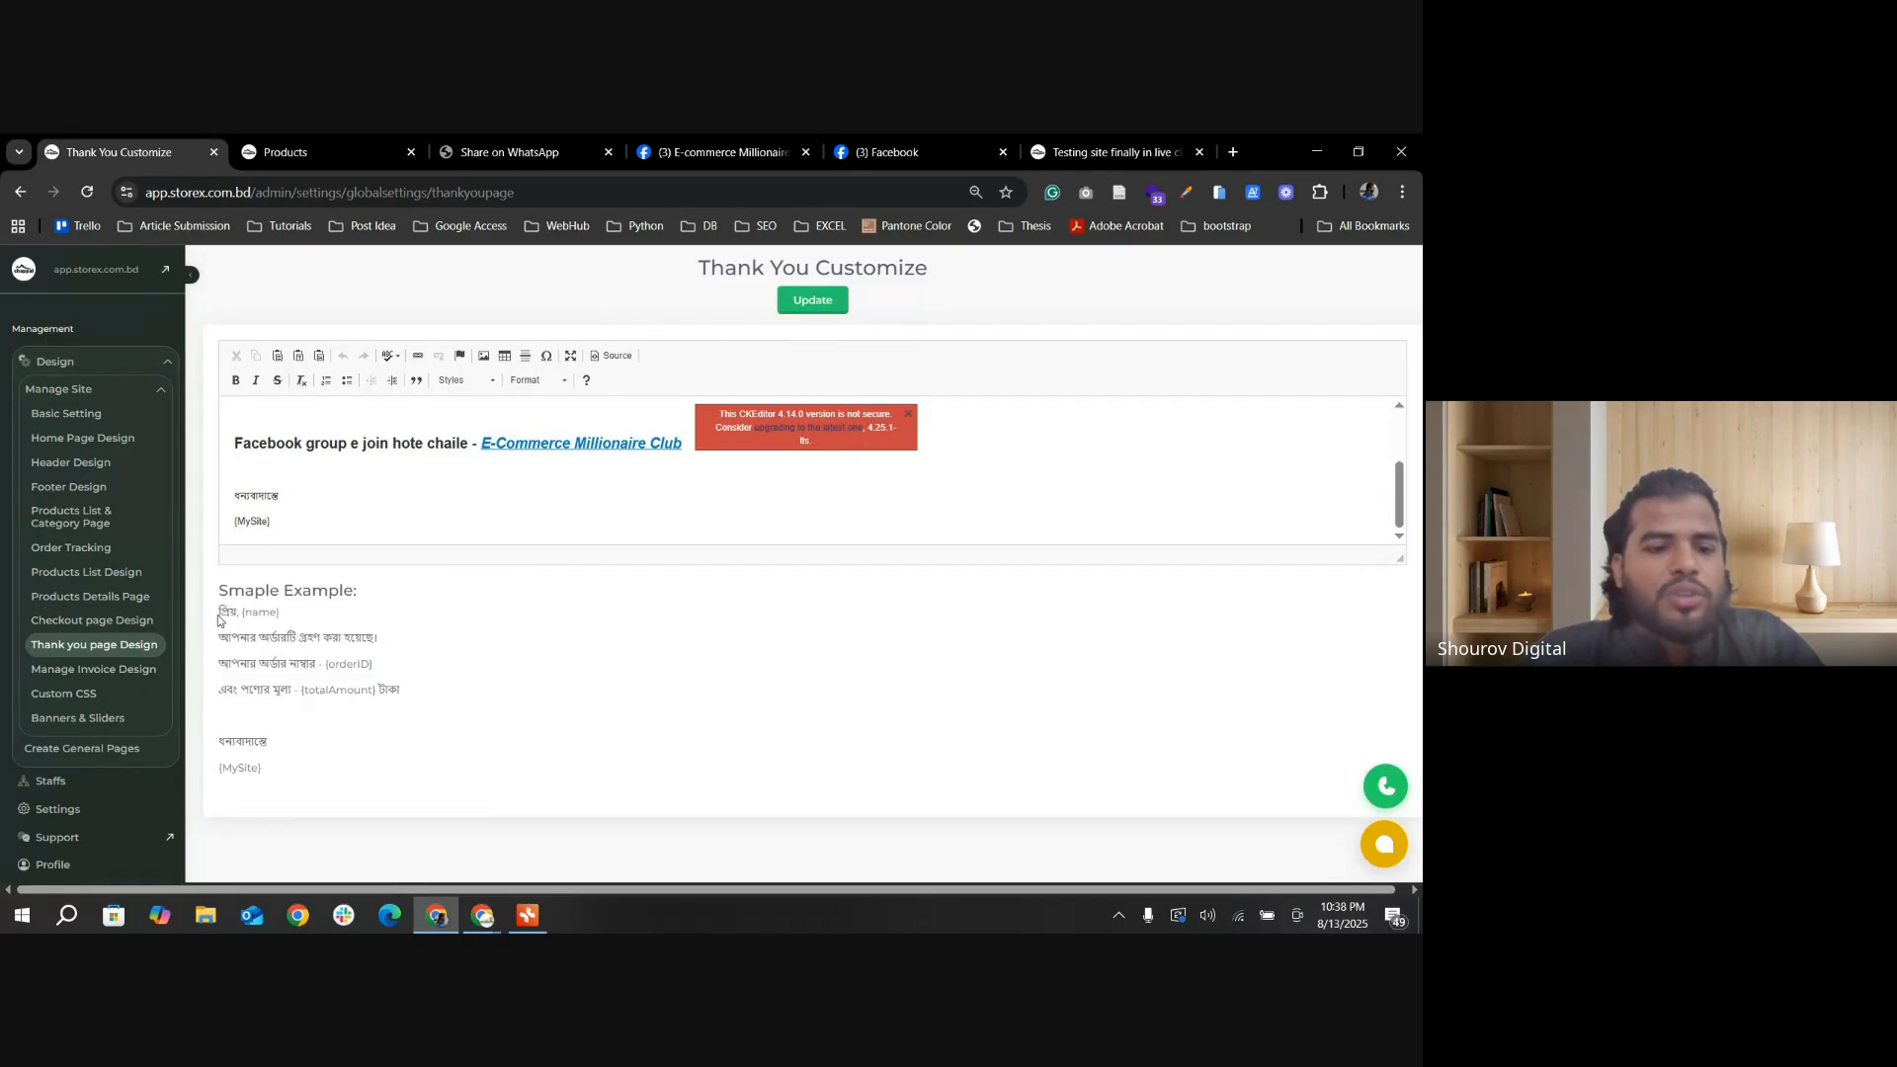
left_click_drag(218, 613, 435, 708)
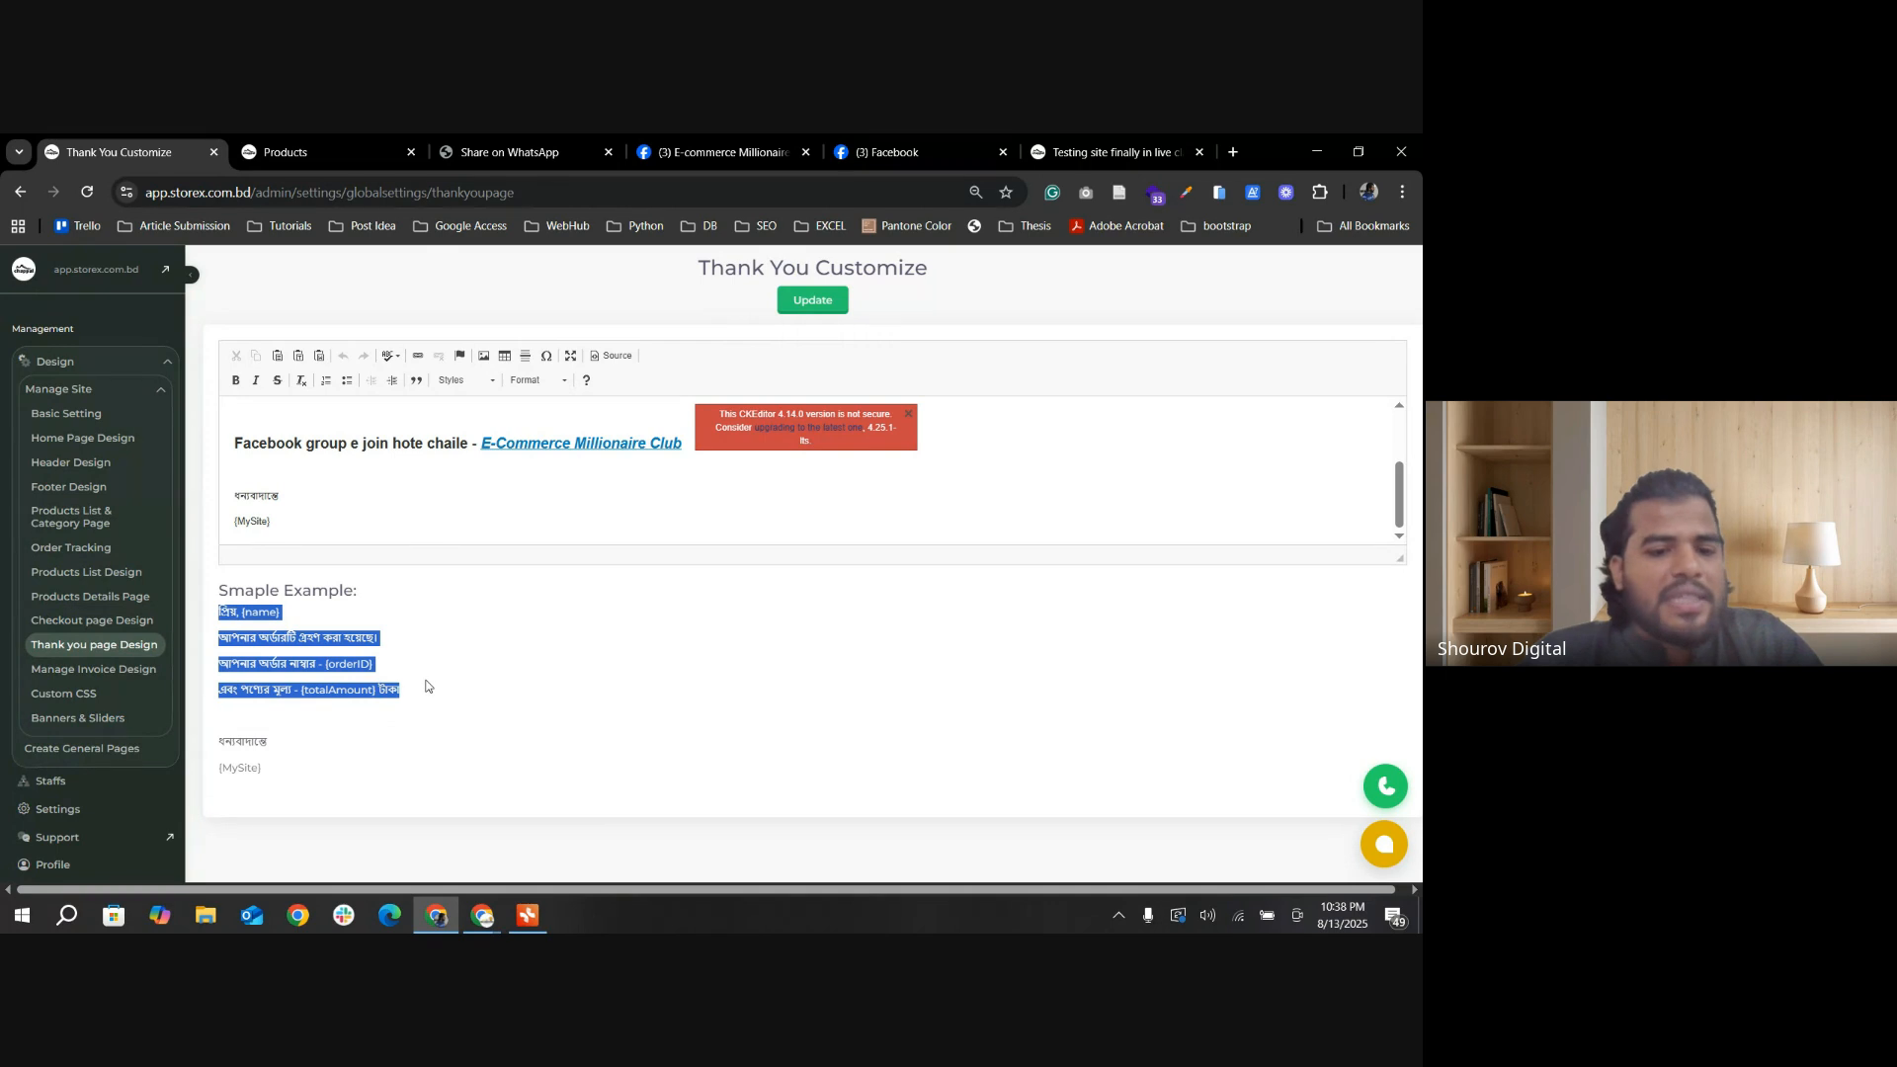
left_click(428, 694)
left_click_drag(407, 692, 212, 610)
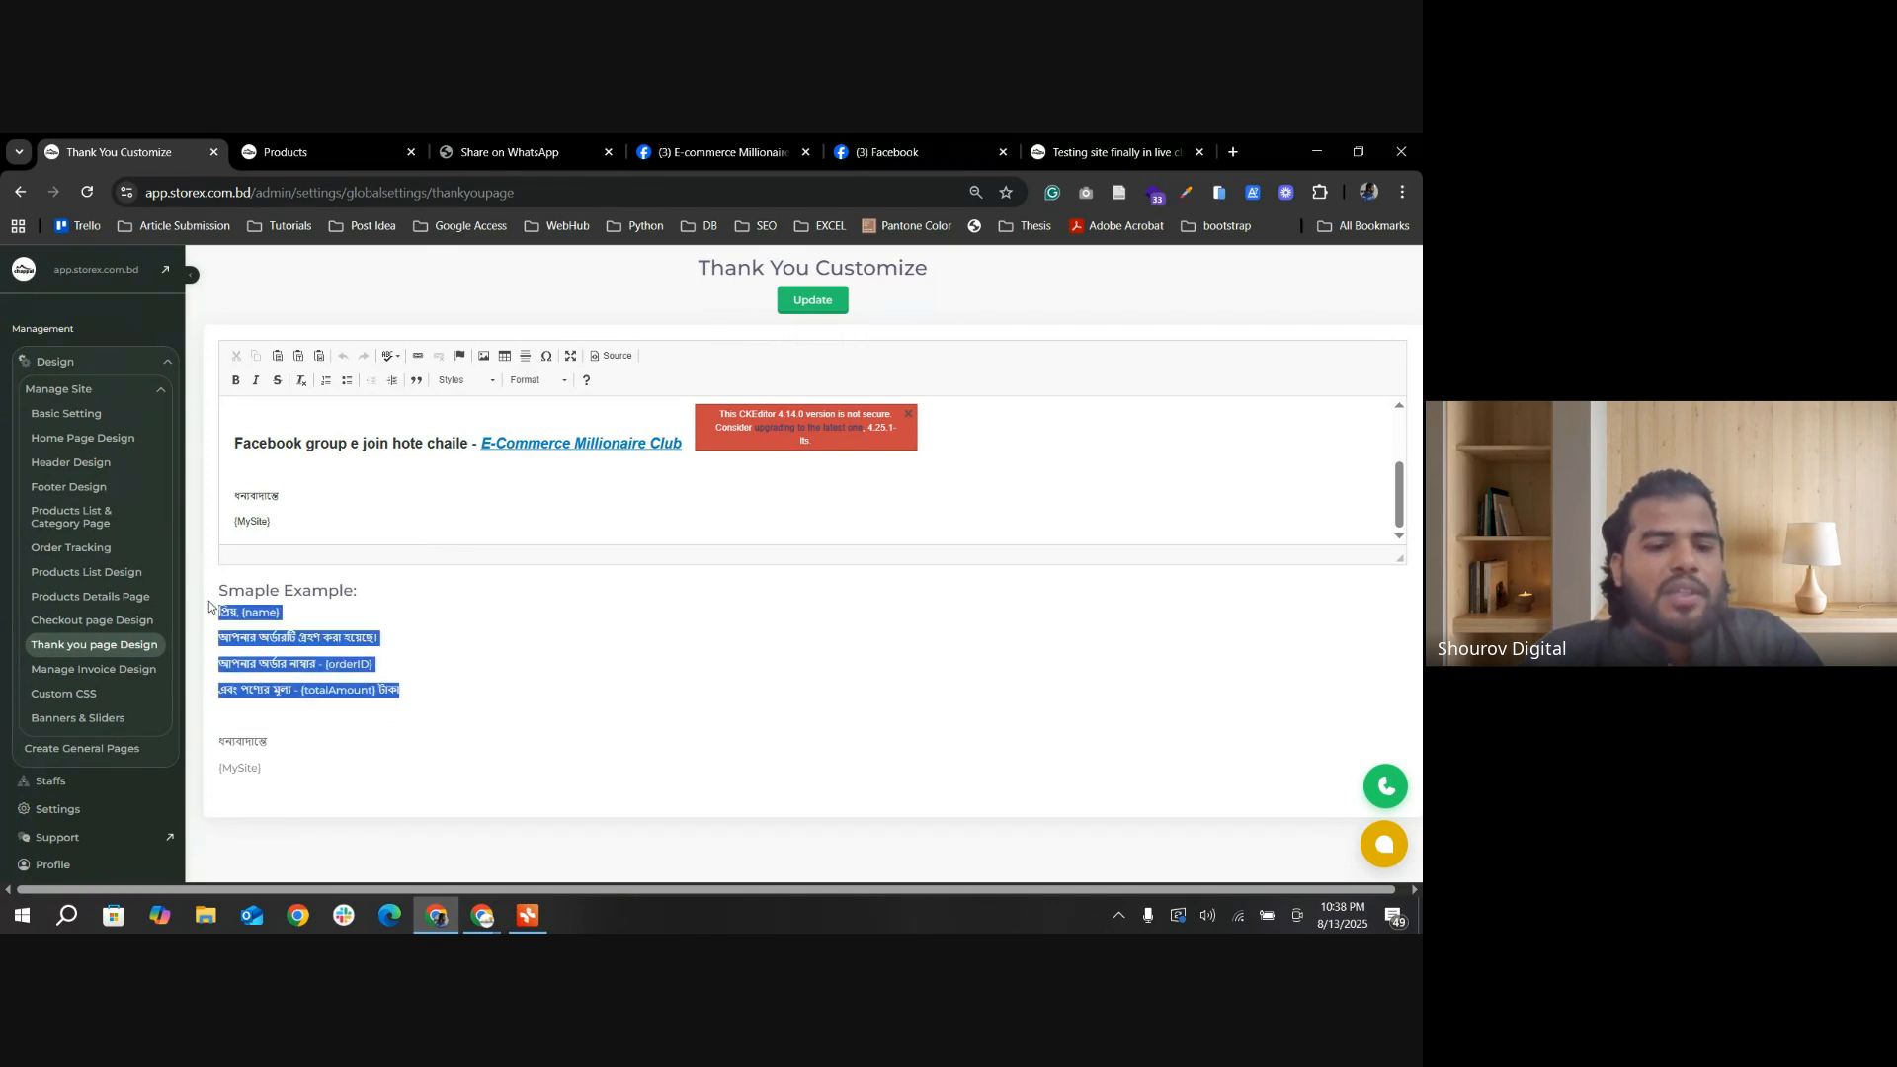
left_click(242, 689)
scroll(296, 486, "up", 1)
scroll(277, 462, "down", 1)
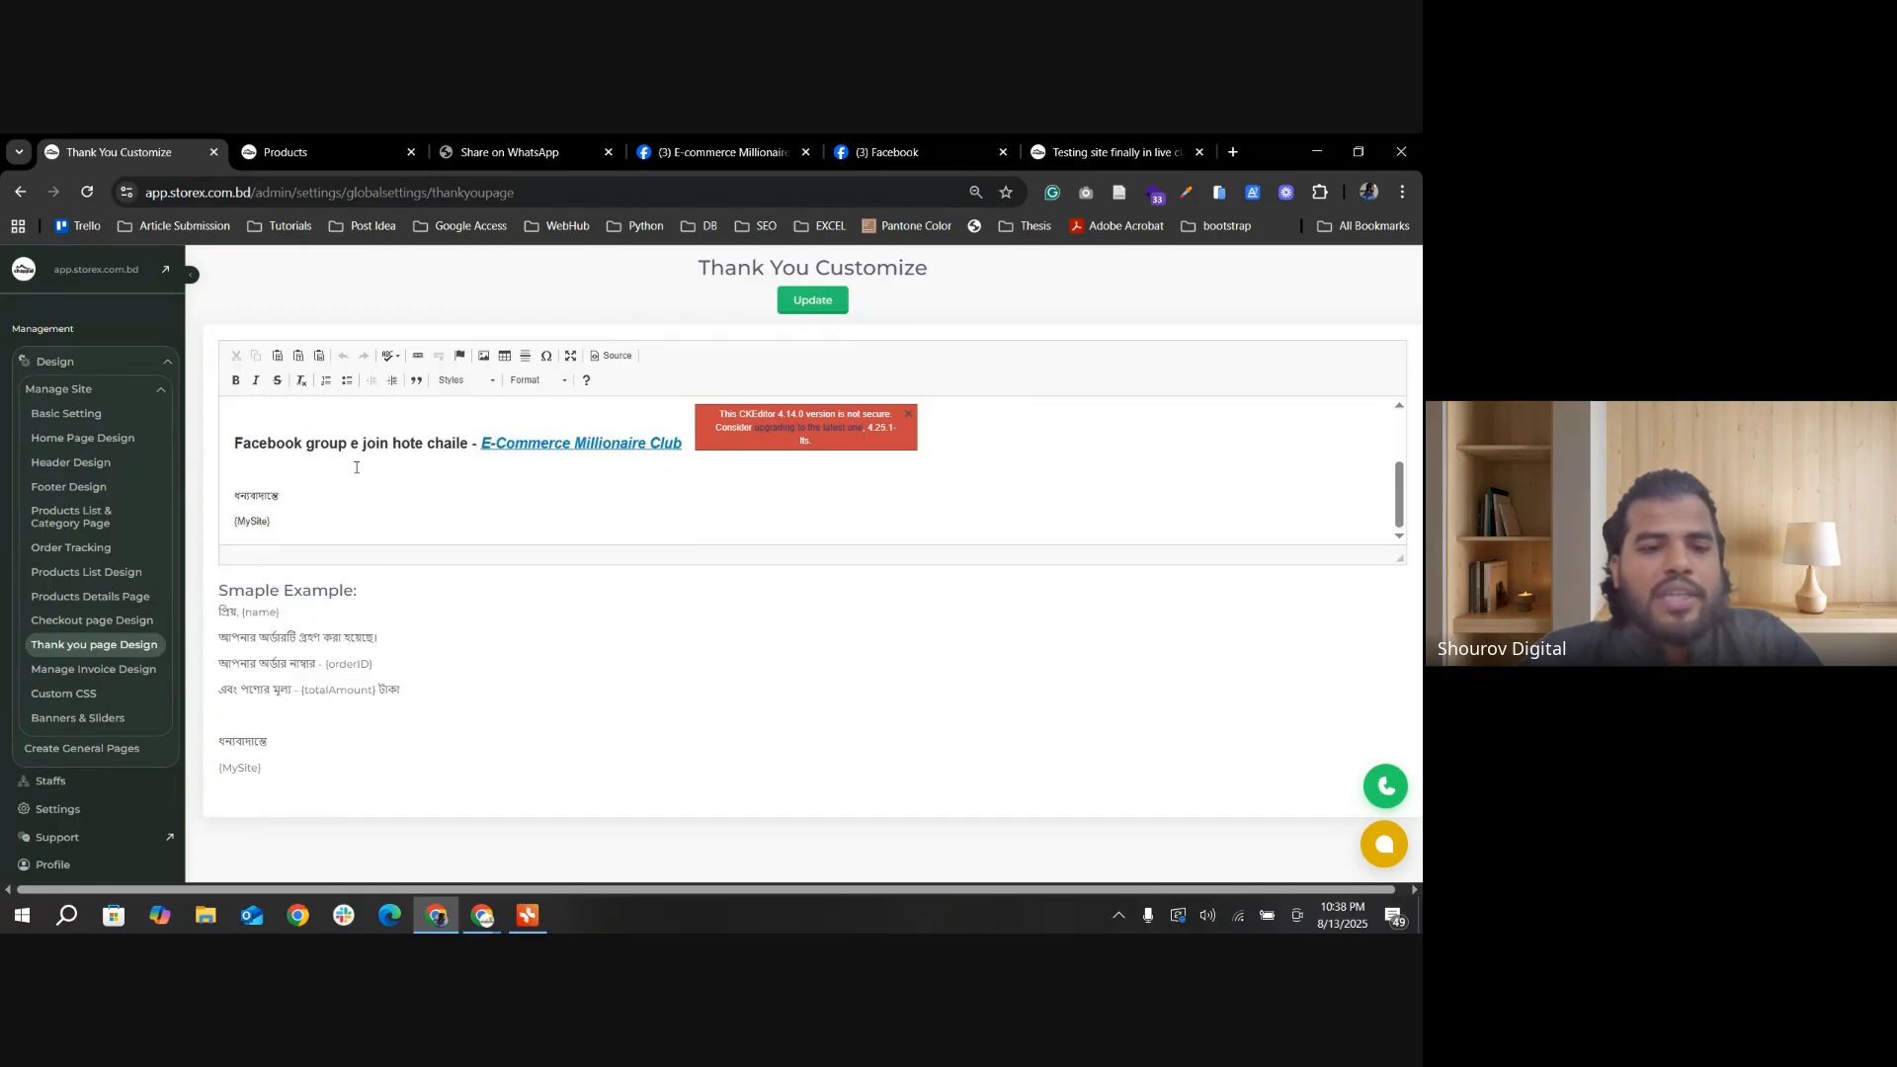
left_click_drag(263, 768, 212, 610)
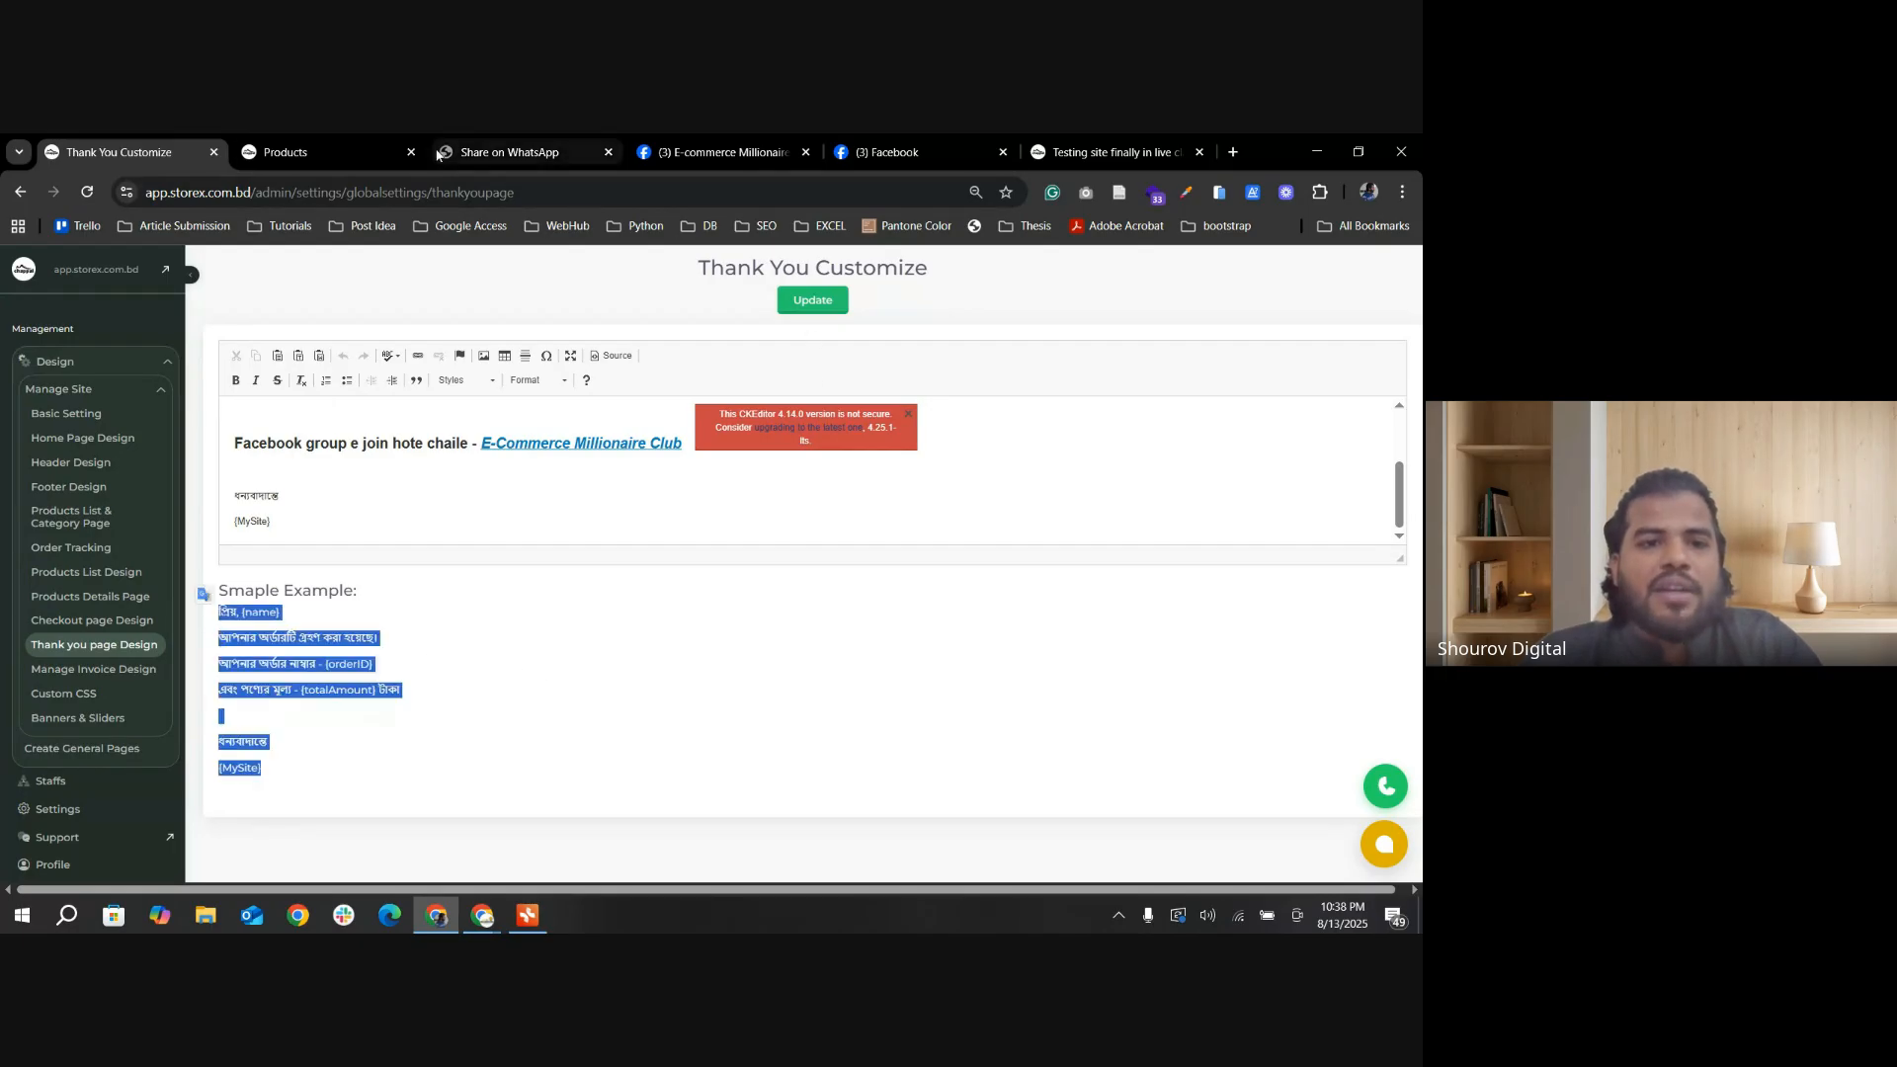
left_click(296, 152)
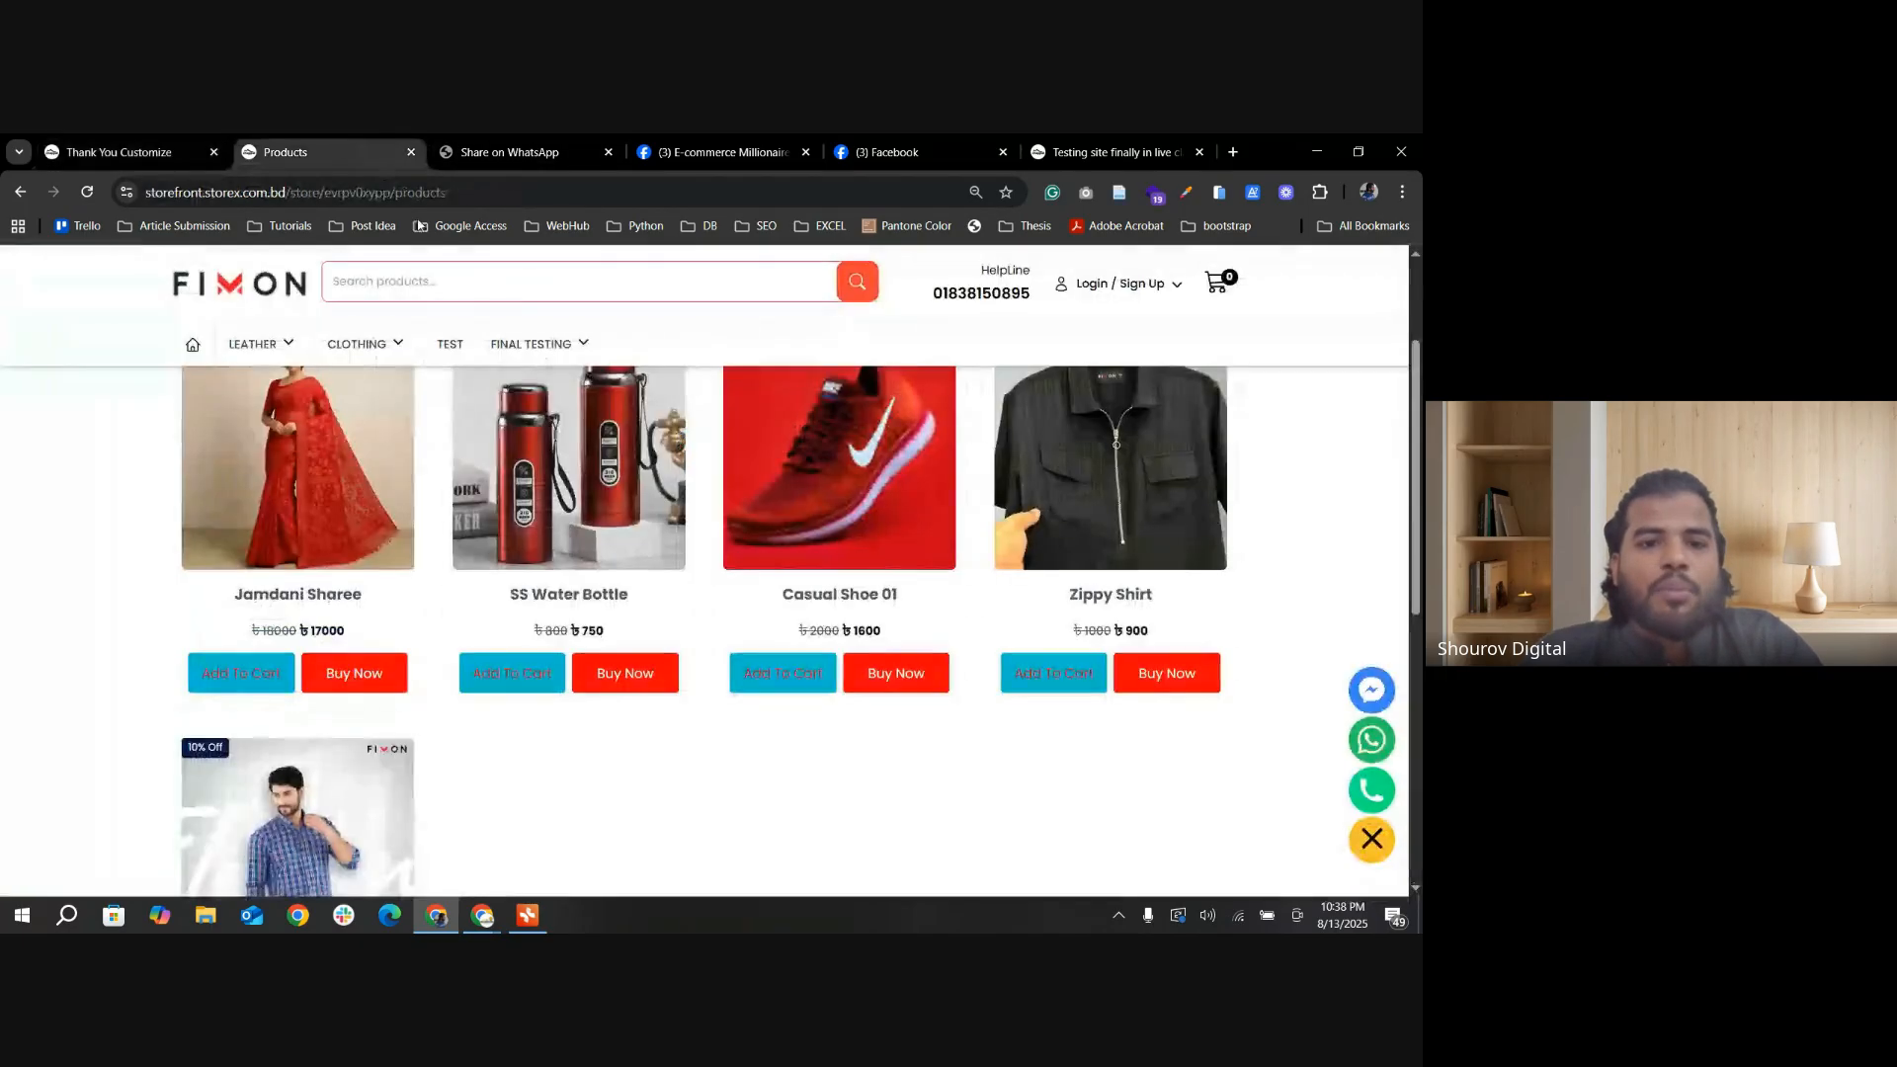
left_click(120, 152)
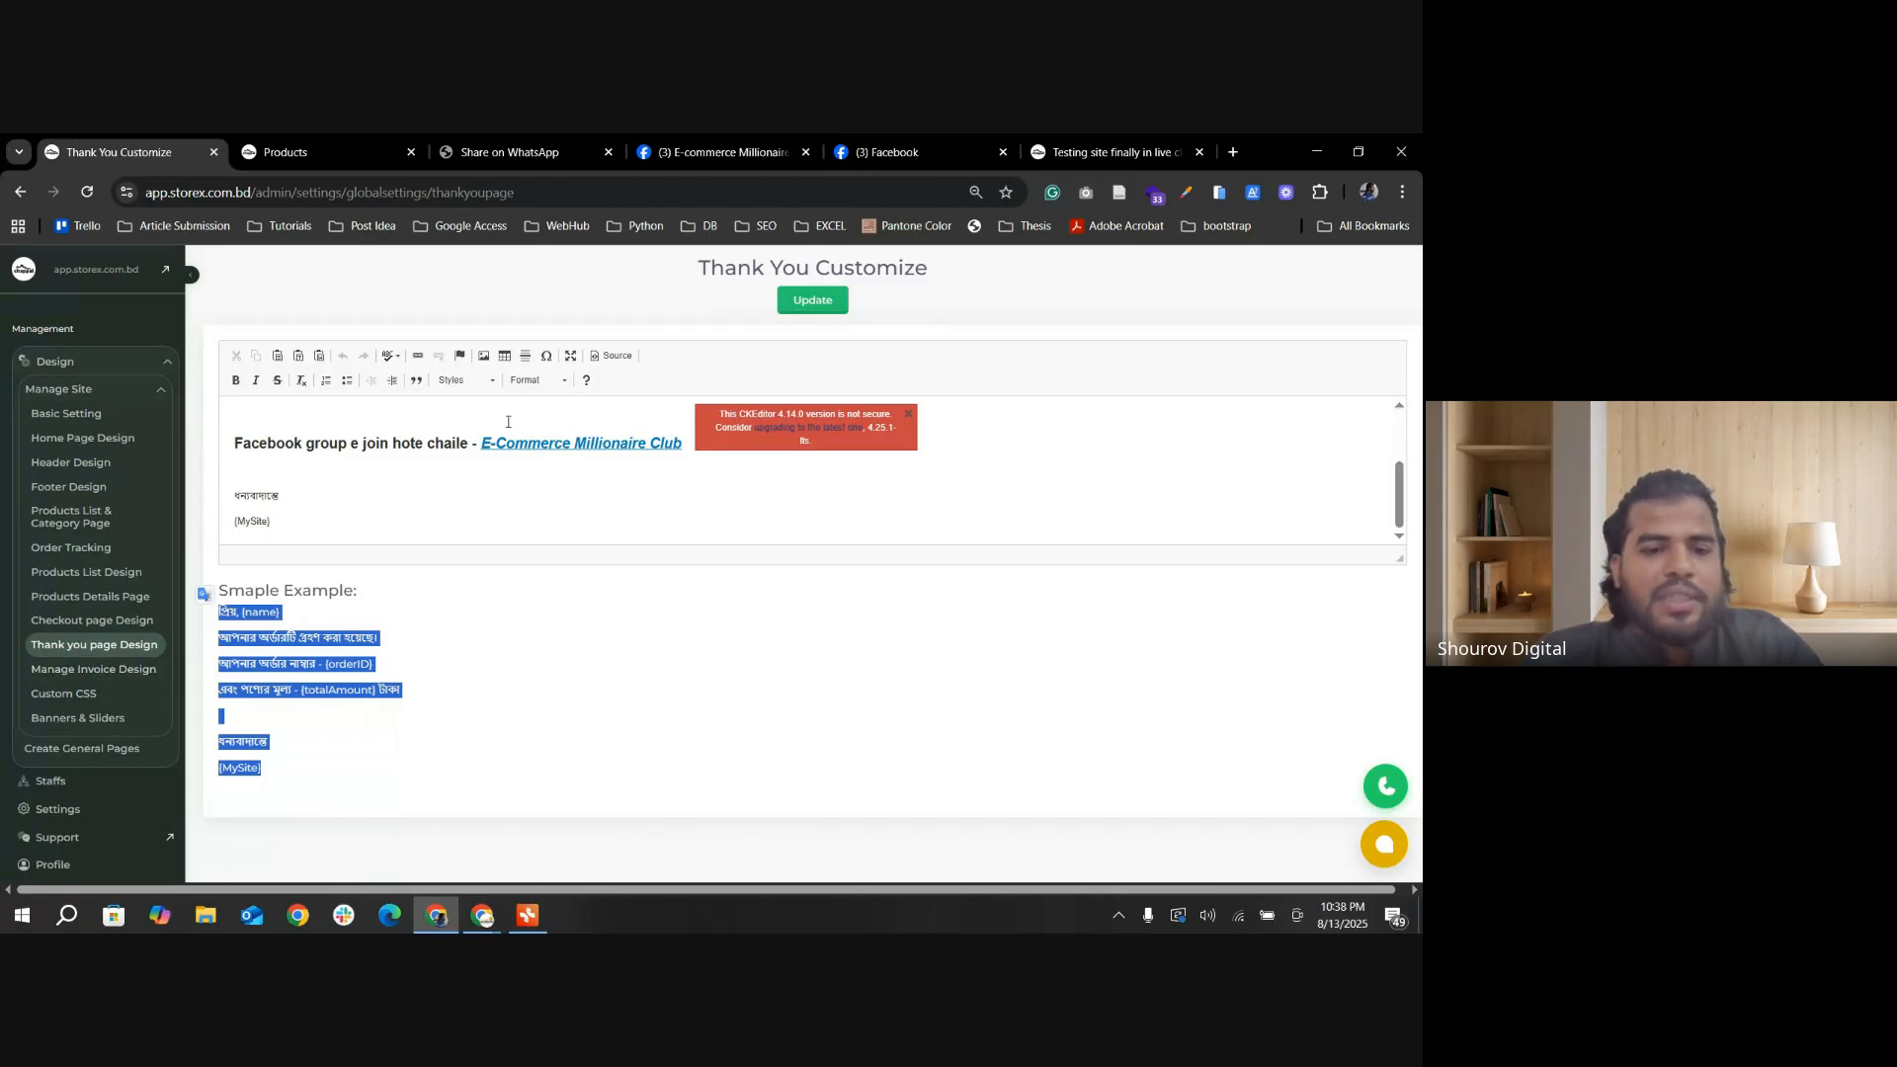
Step: Switch to the Storex Incubation Programm mind map, select the Manage Invoice Design topic under Day 02, and minimize the map
left_click(529, 926)
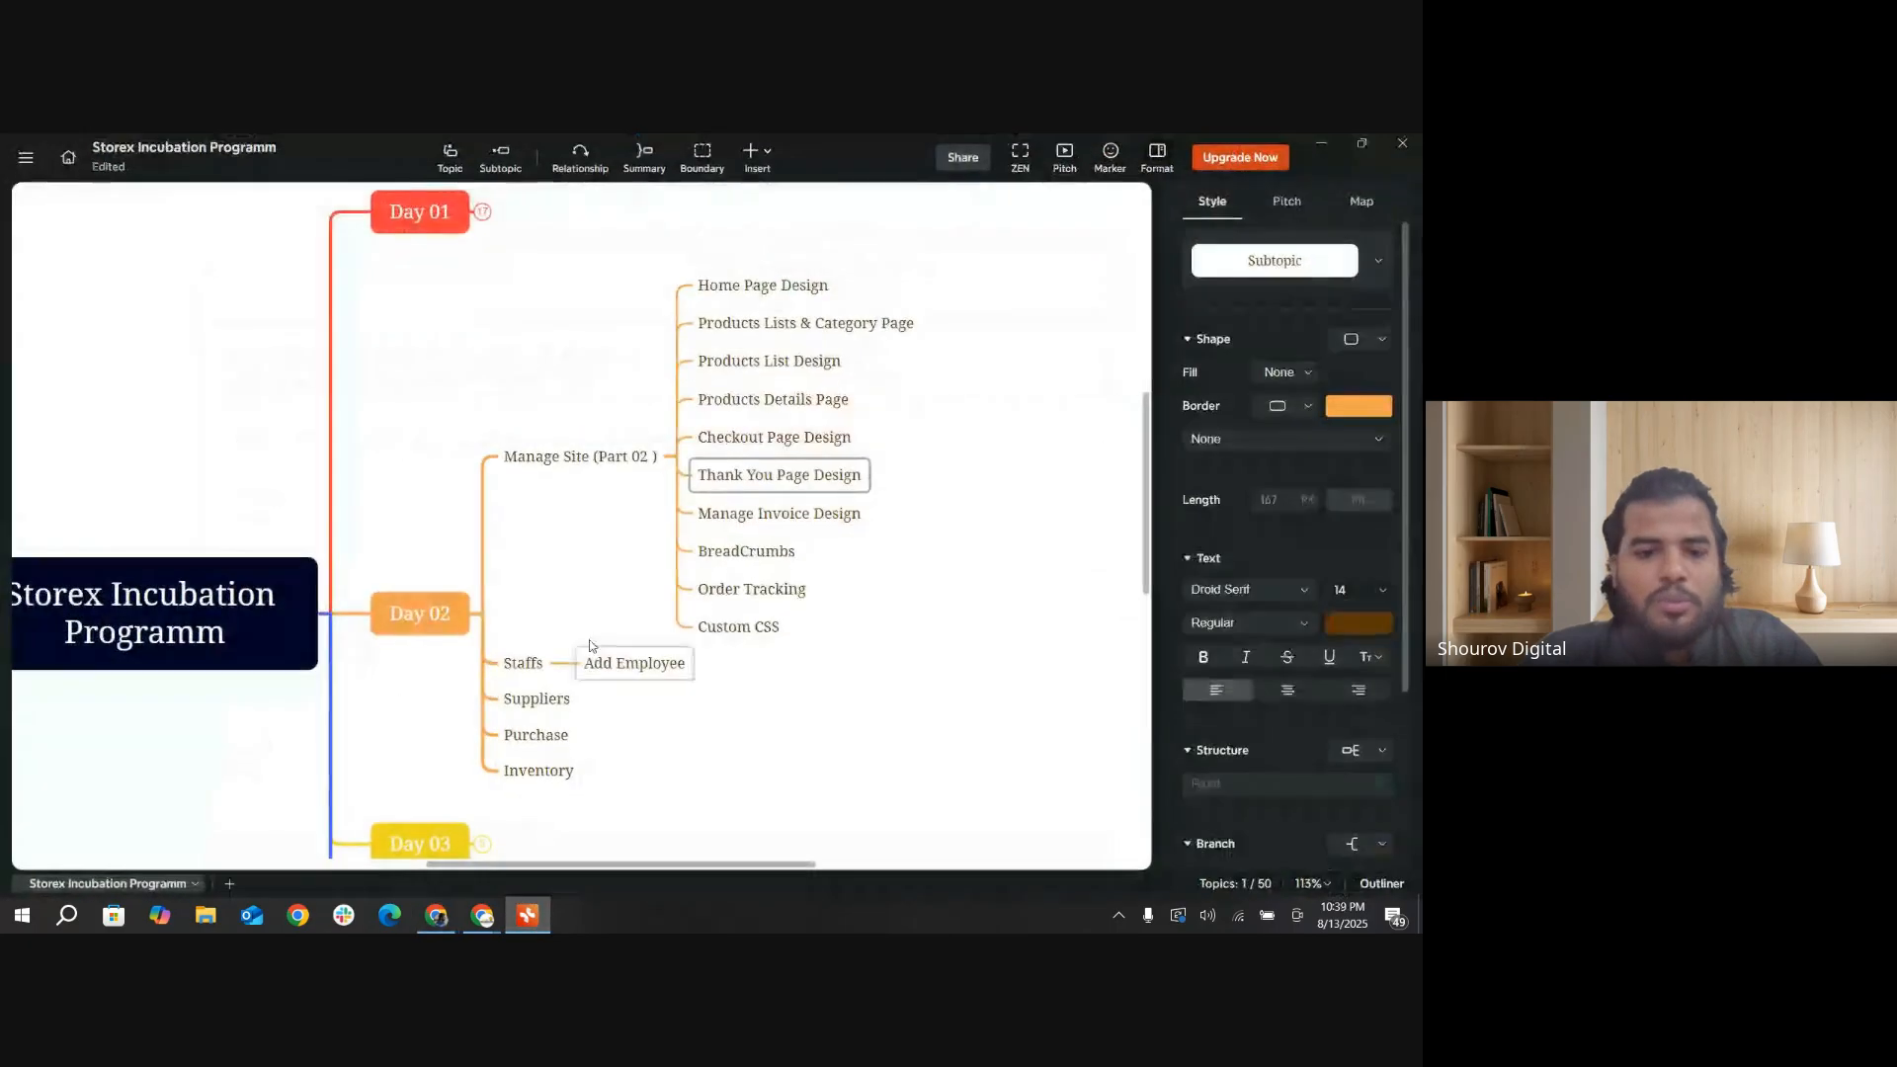
left_click(785, 514)
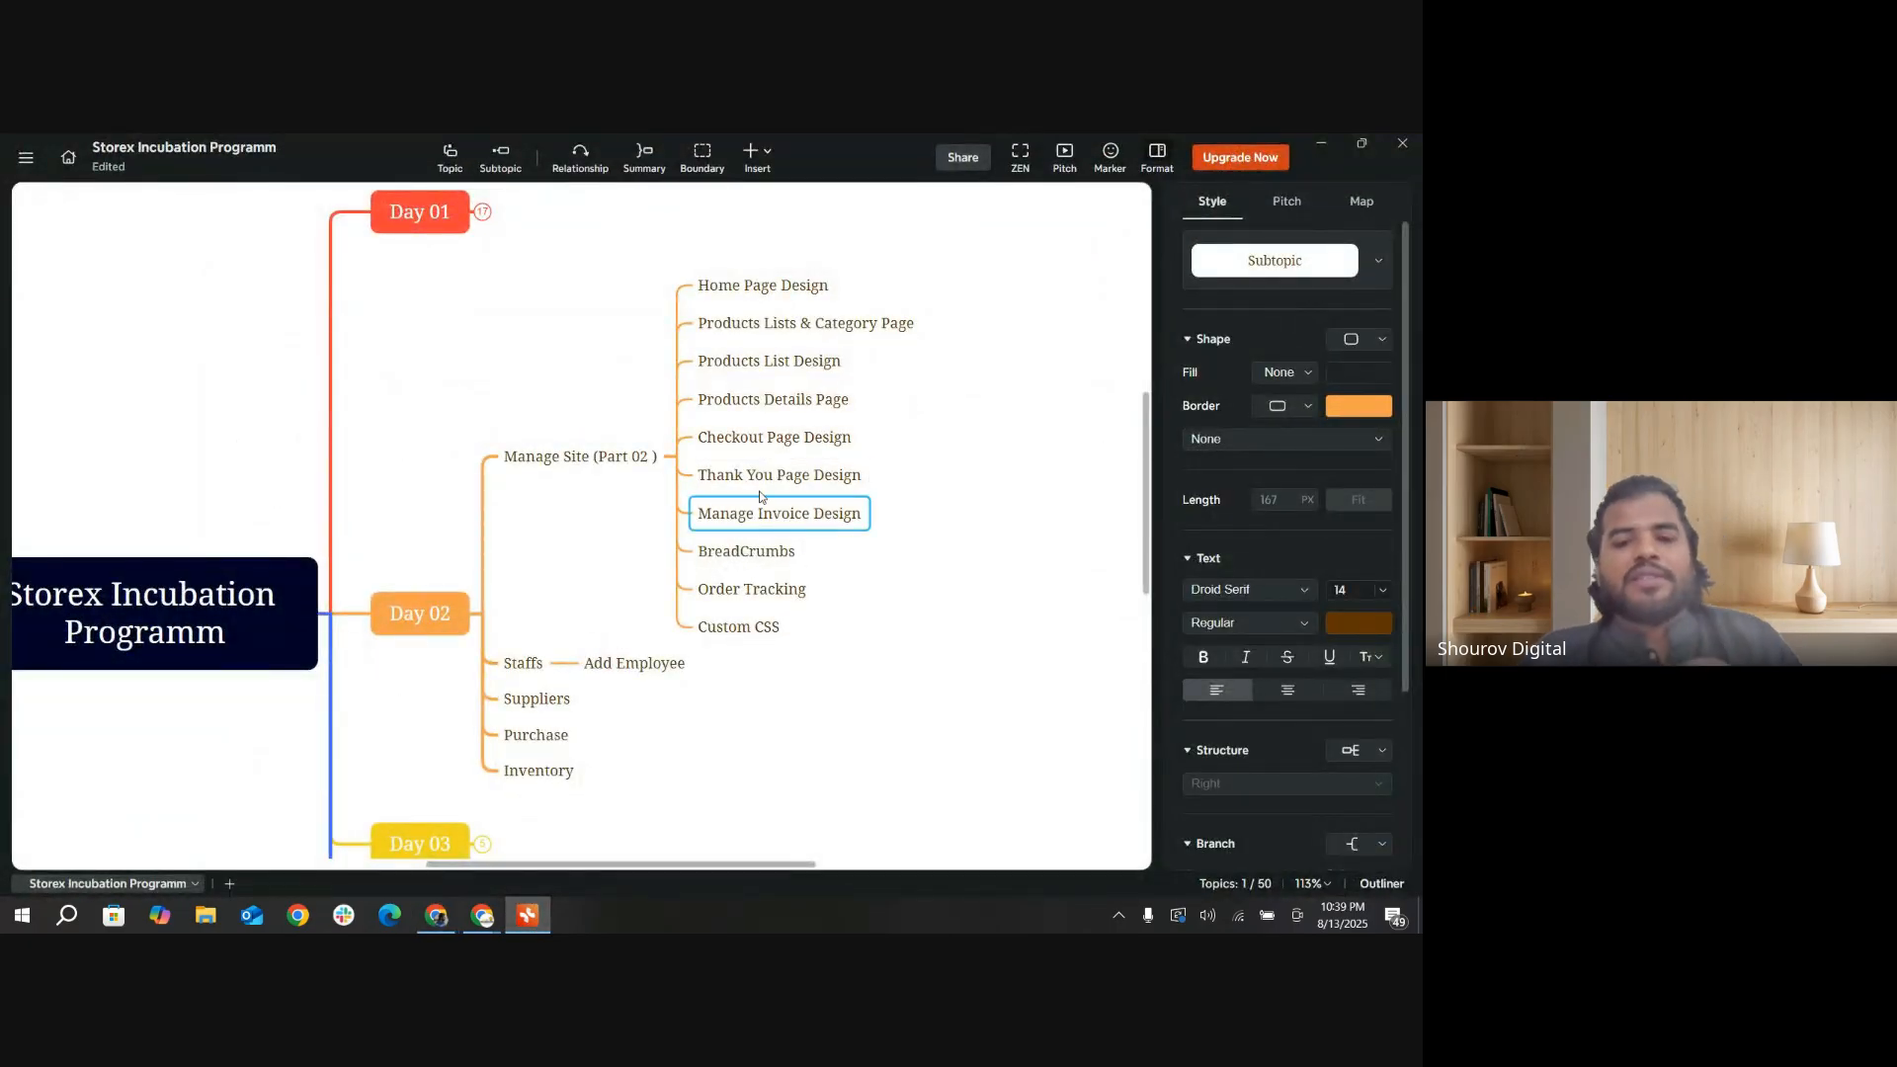
left_click(1321, 144)
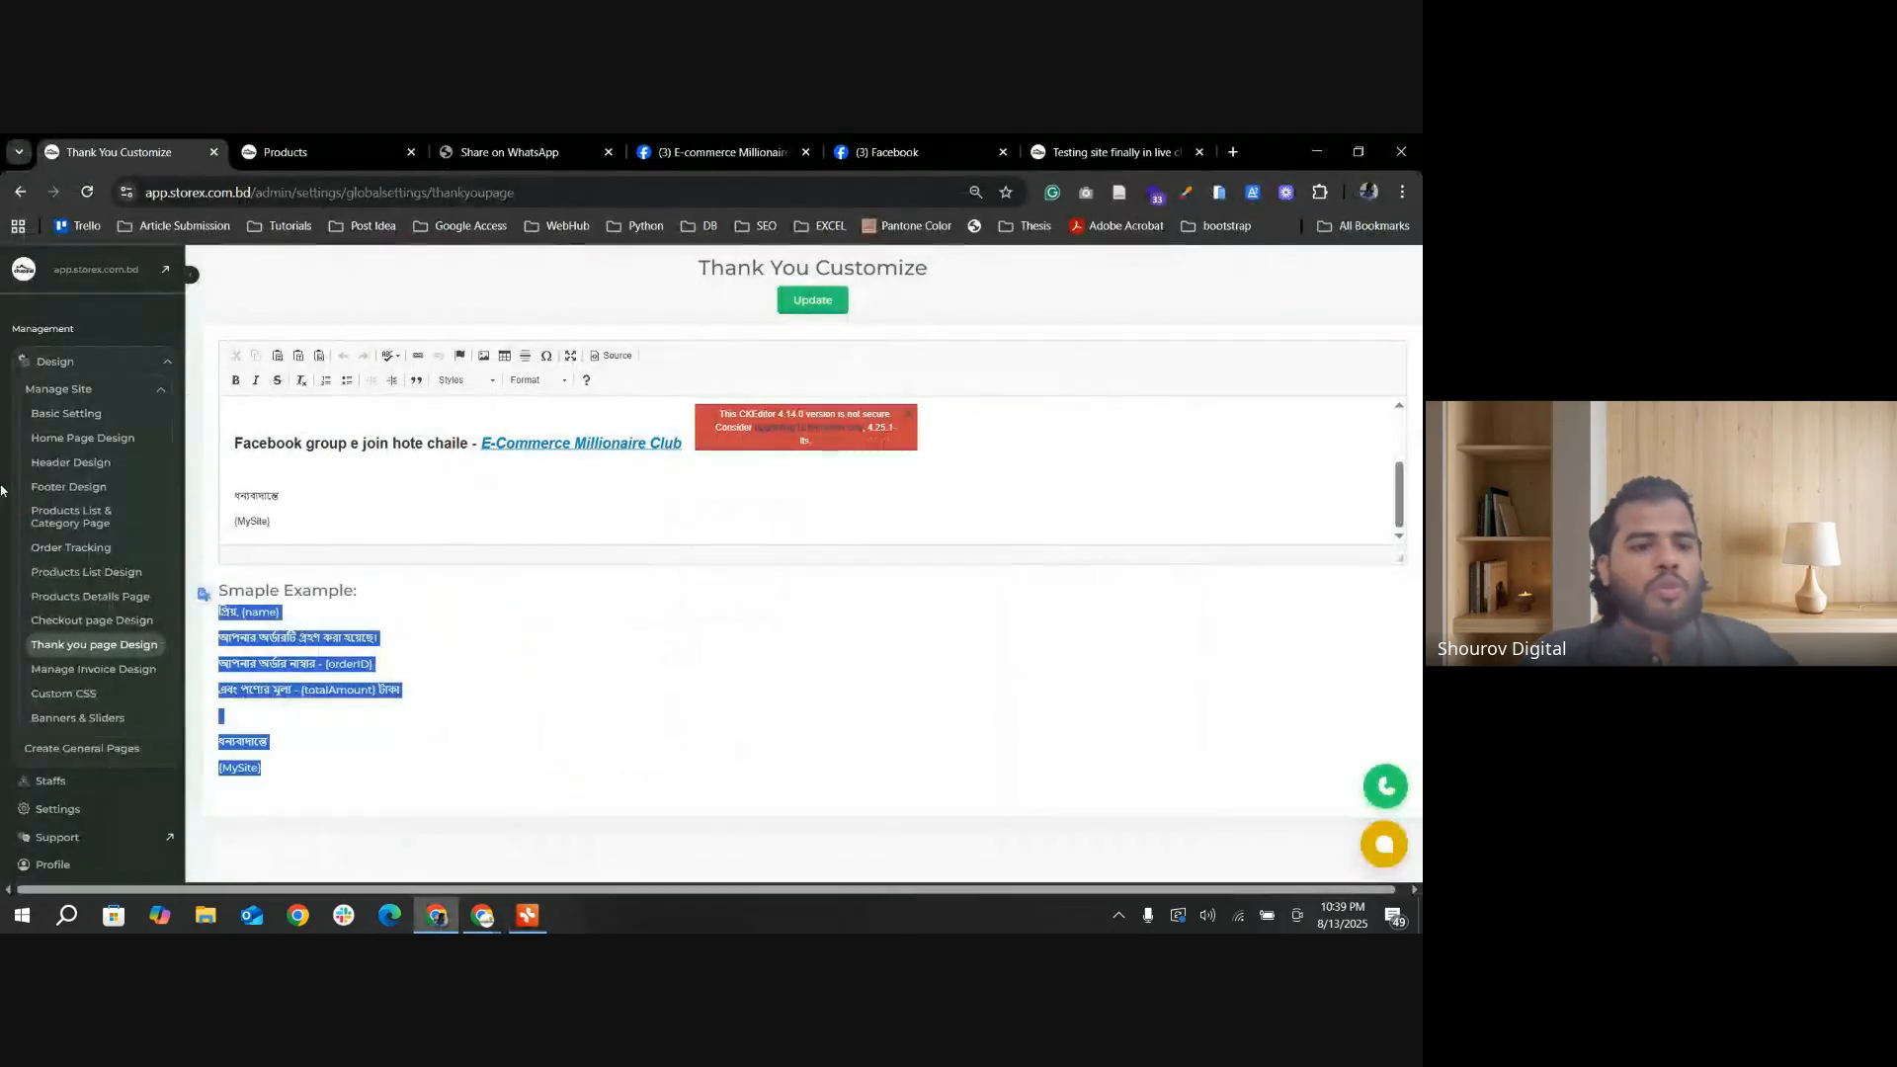
Step: Open the Manage Invoice Design settings and choose the first invoice style, the layout with one invoice per page
left_click(93, 669)
scroll(459, 721, "down", 1)
scroll(459, 721, "up", 1)
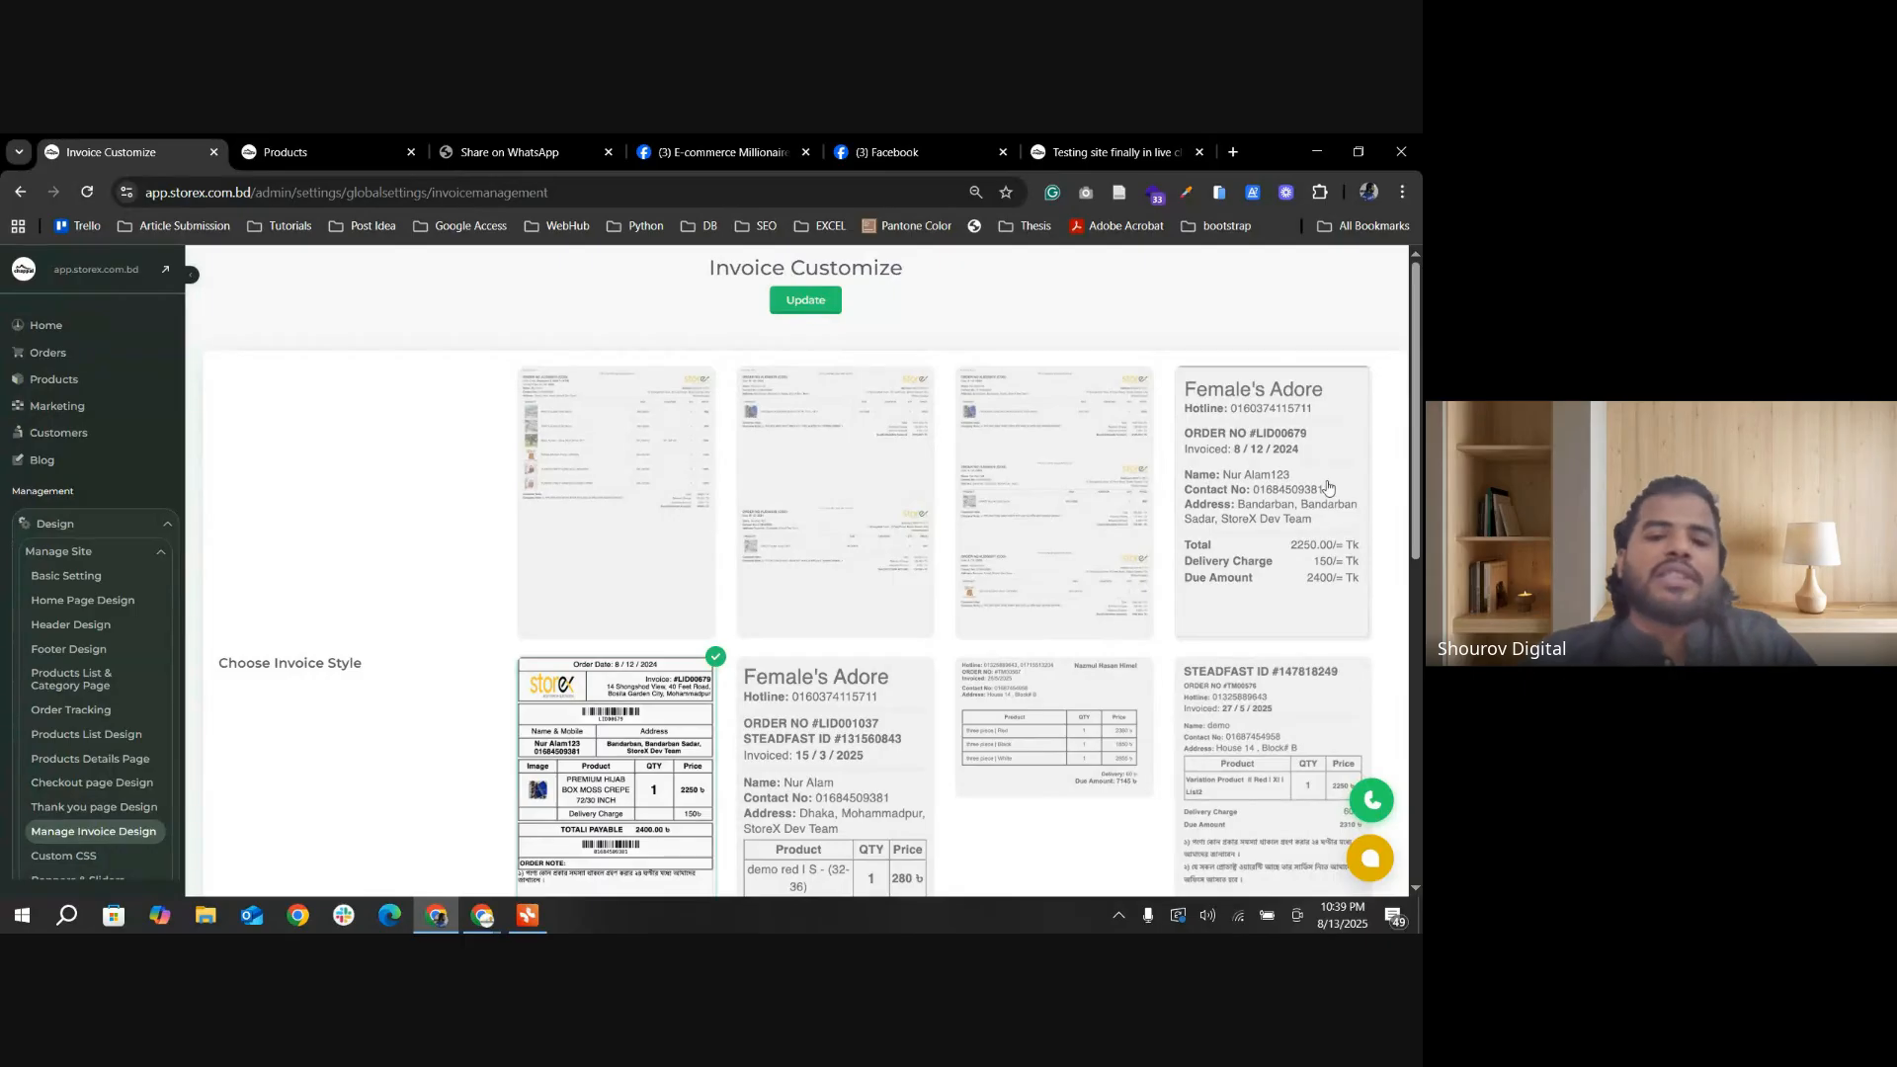
left_click(660, 439)
Step: Examine the available invoice styles, comparing the one-invoice and two-invoice page layouts with the compact label formats, and keep the first style selected
scroll(777, 605, "down", 3)
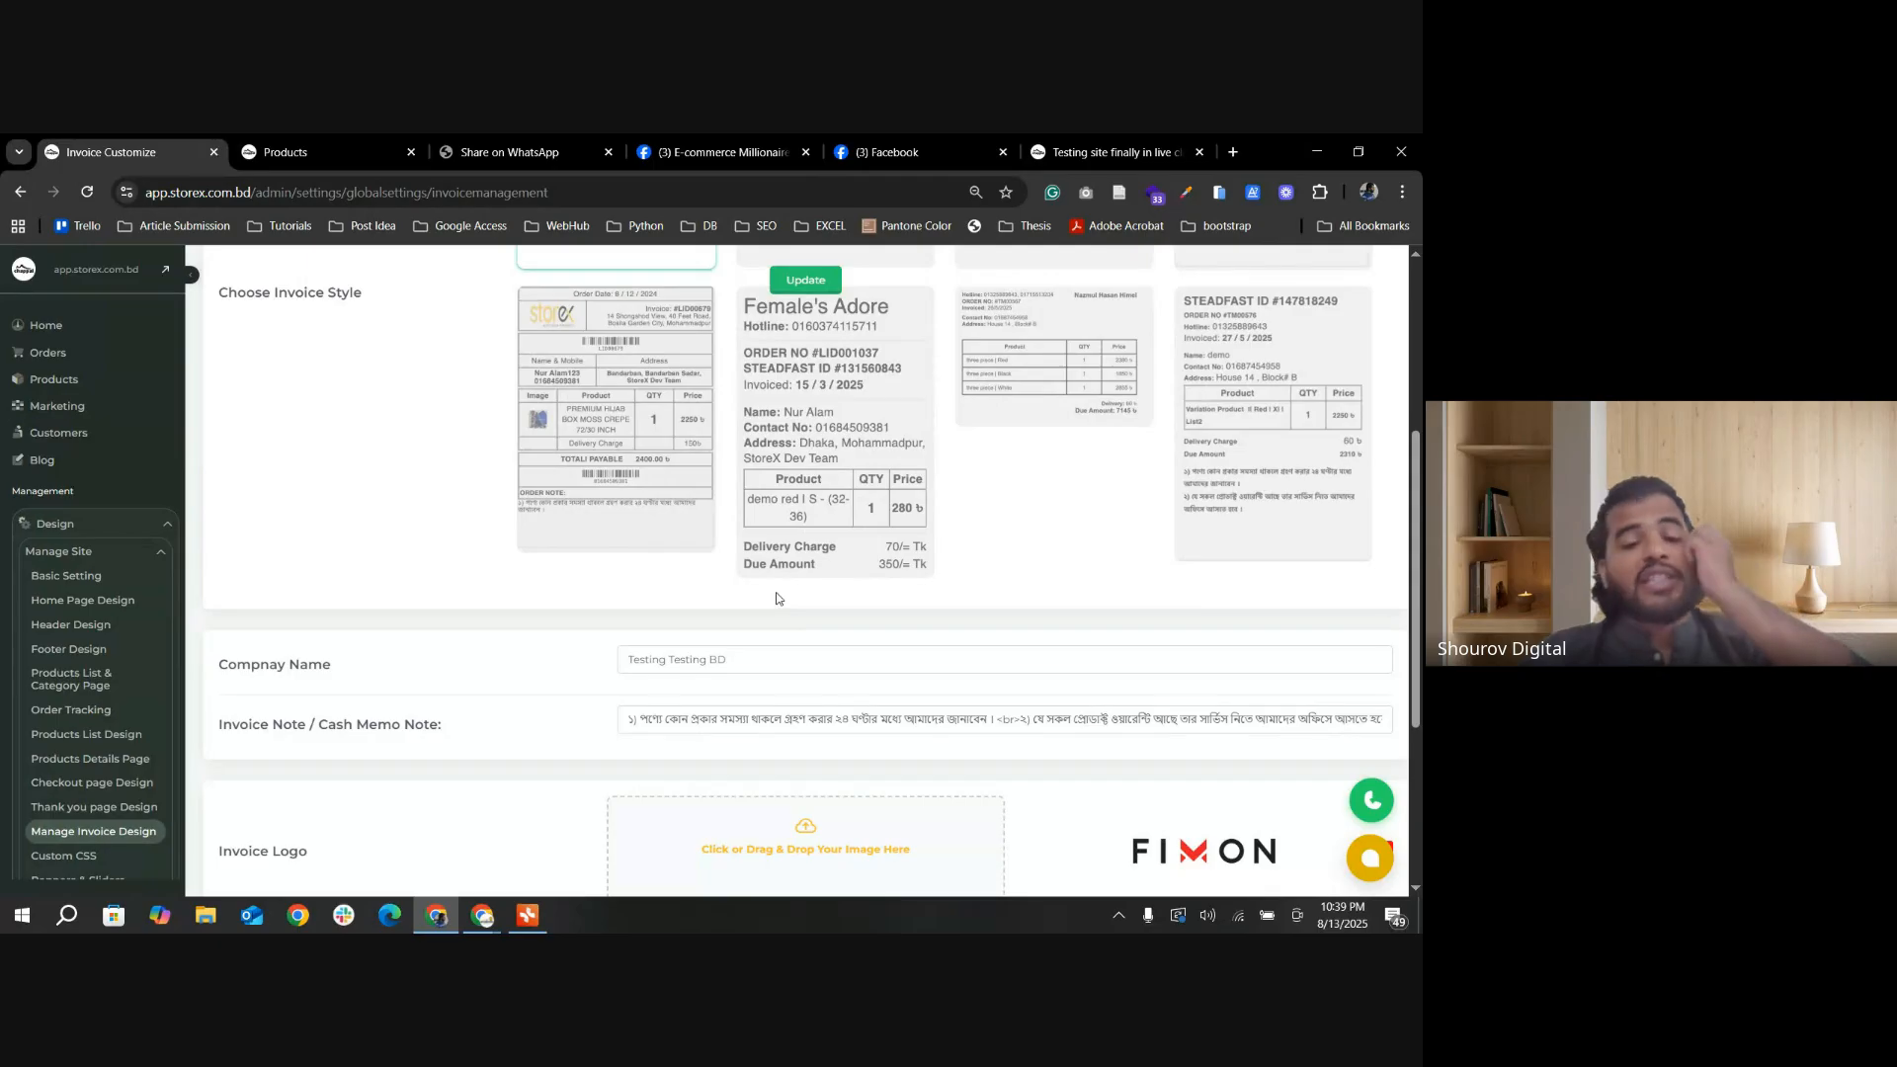
scroll(686, 570, "up", 1)
scroll(686, 569, "up", 3)
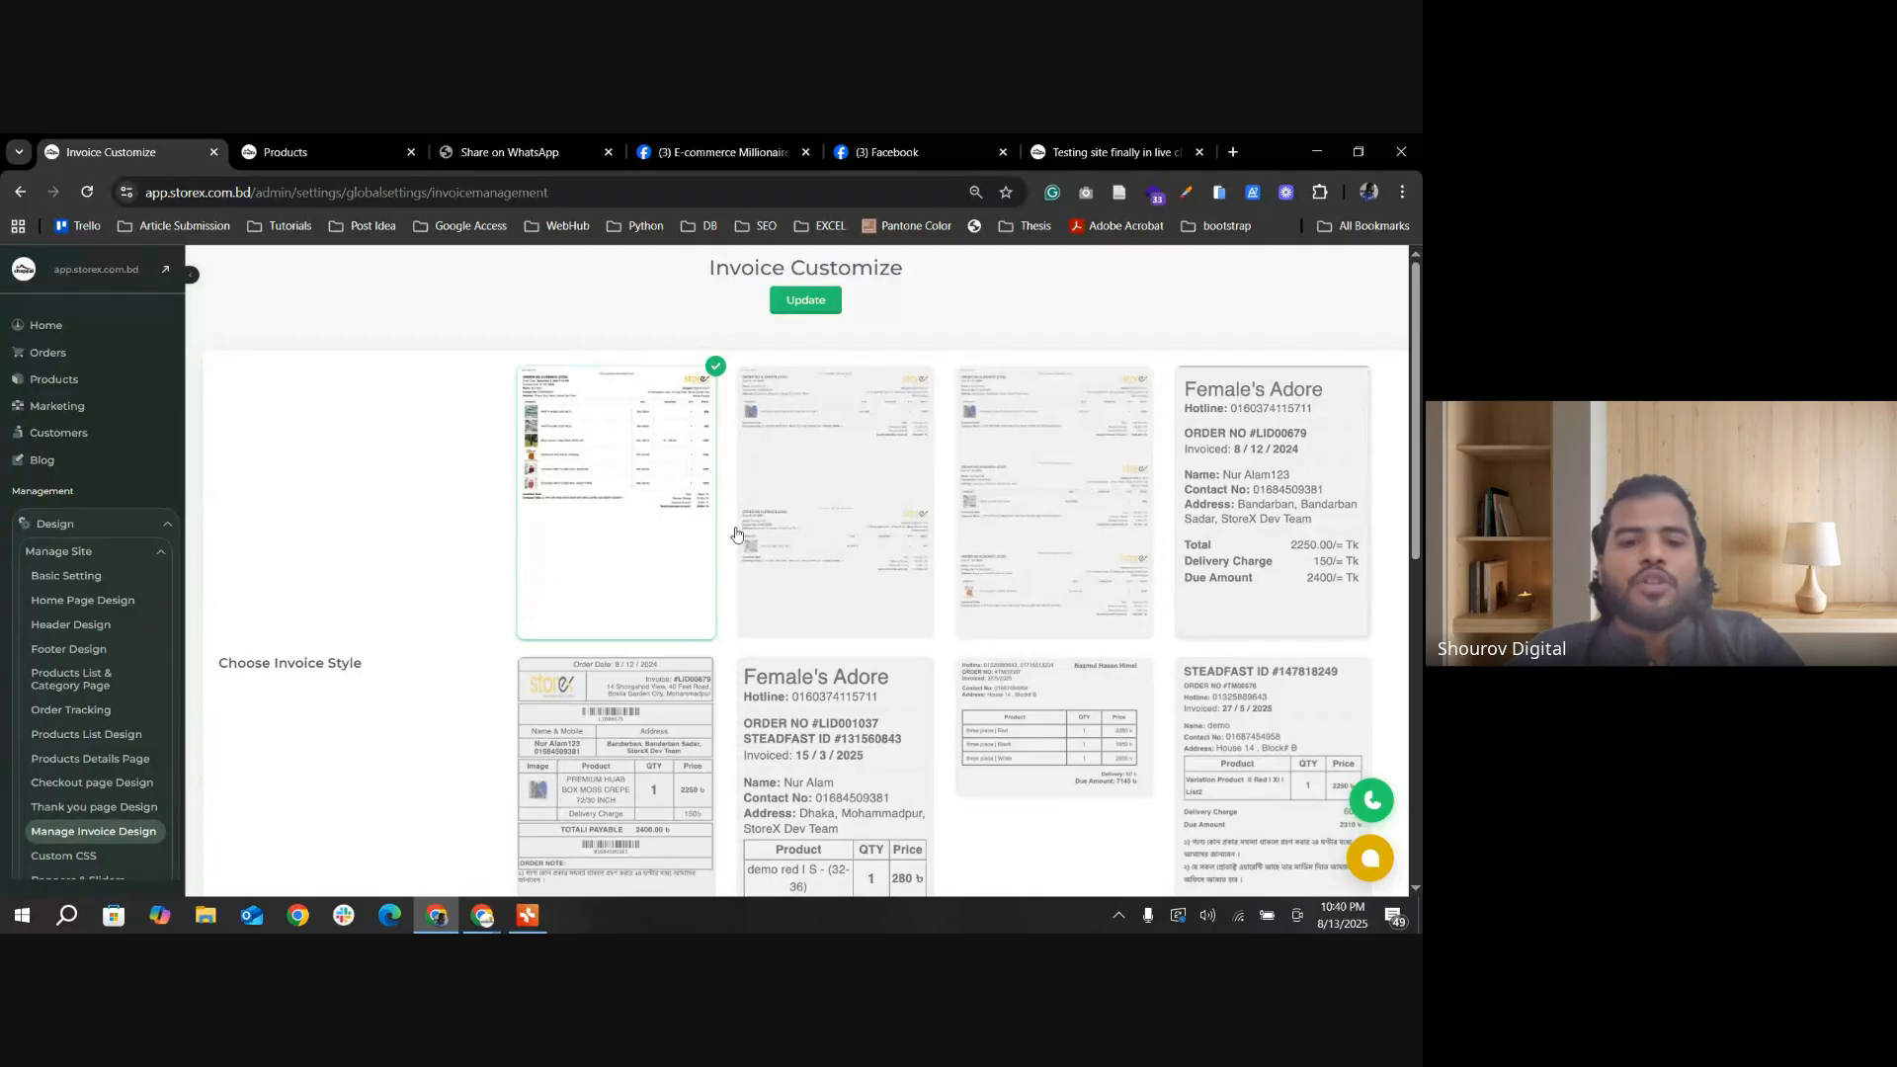
scroll(593, 546, "down", 2)
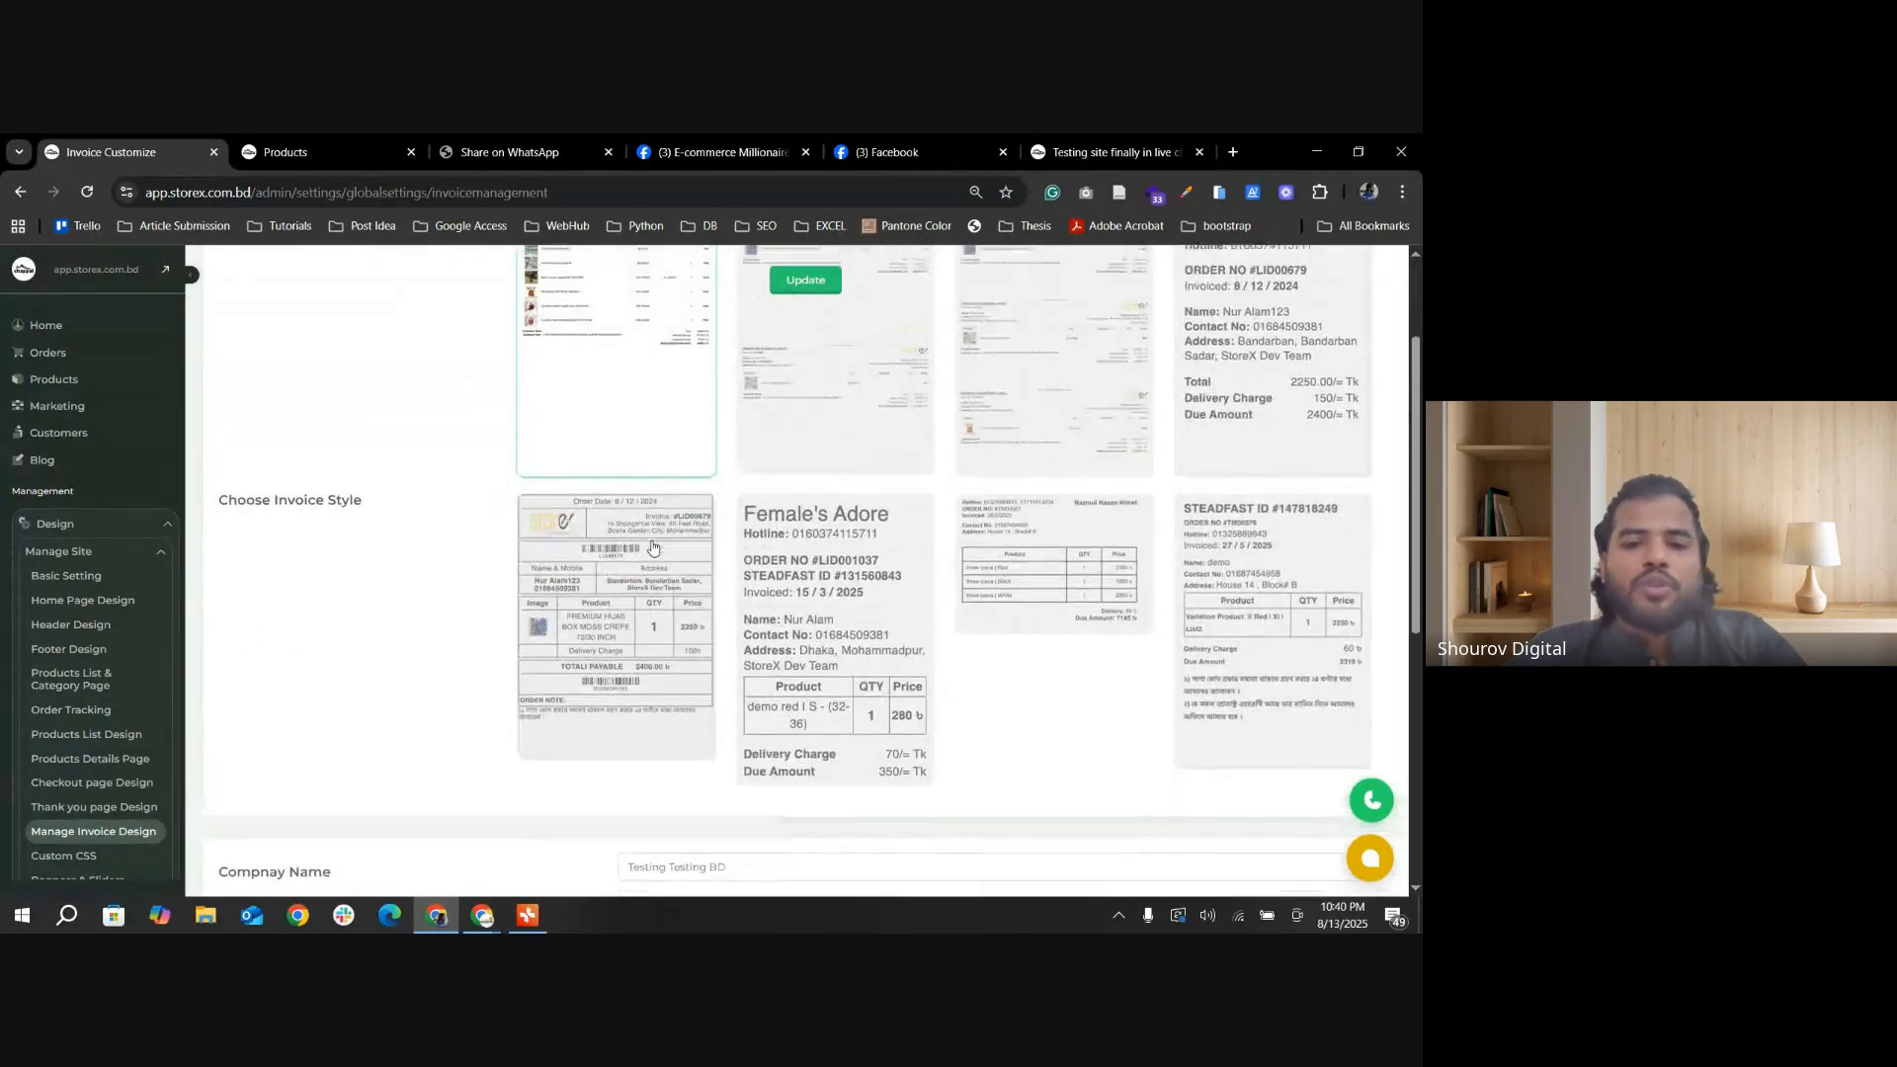
scroll(652, 546, "up", 1)
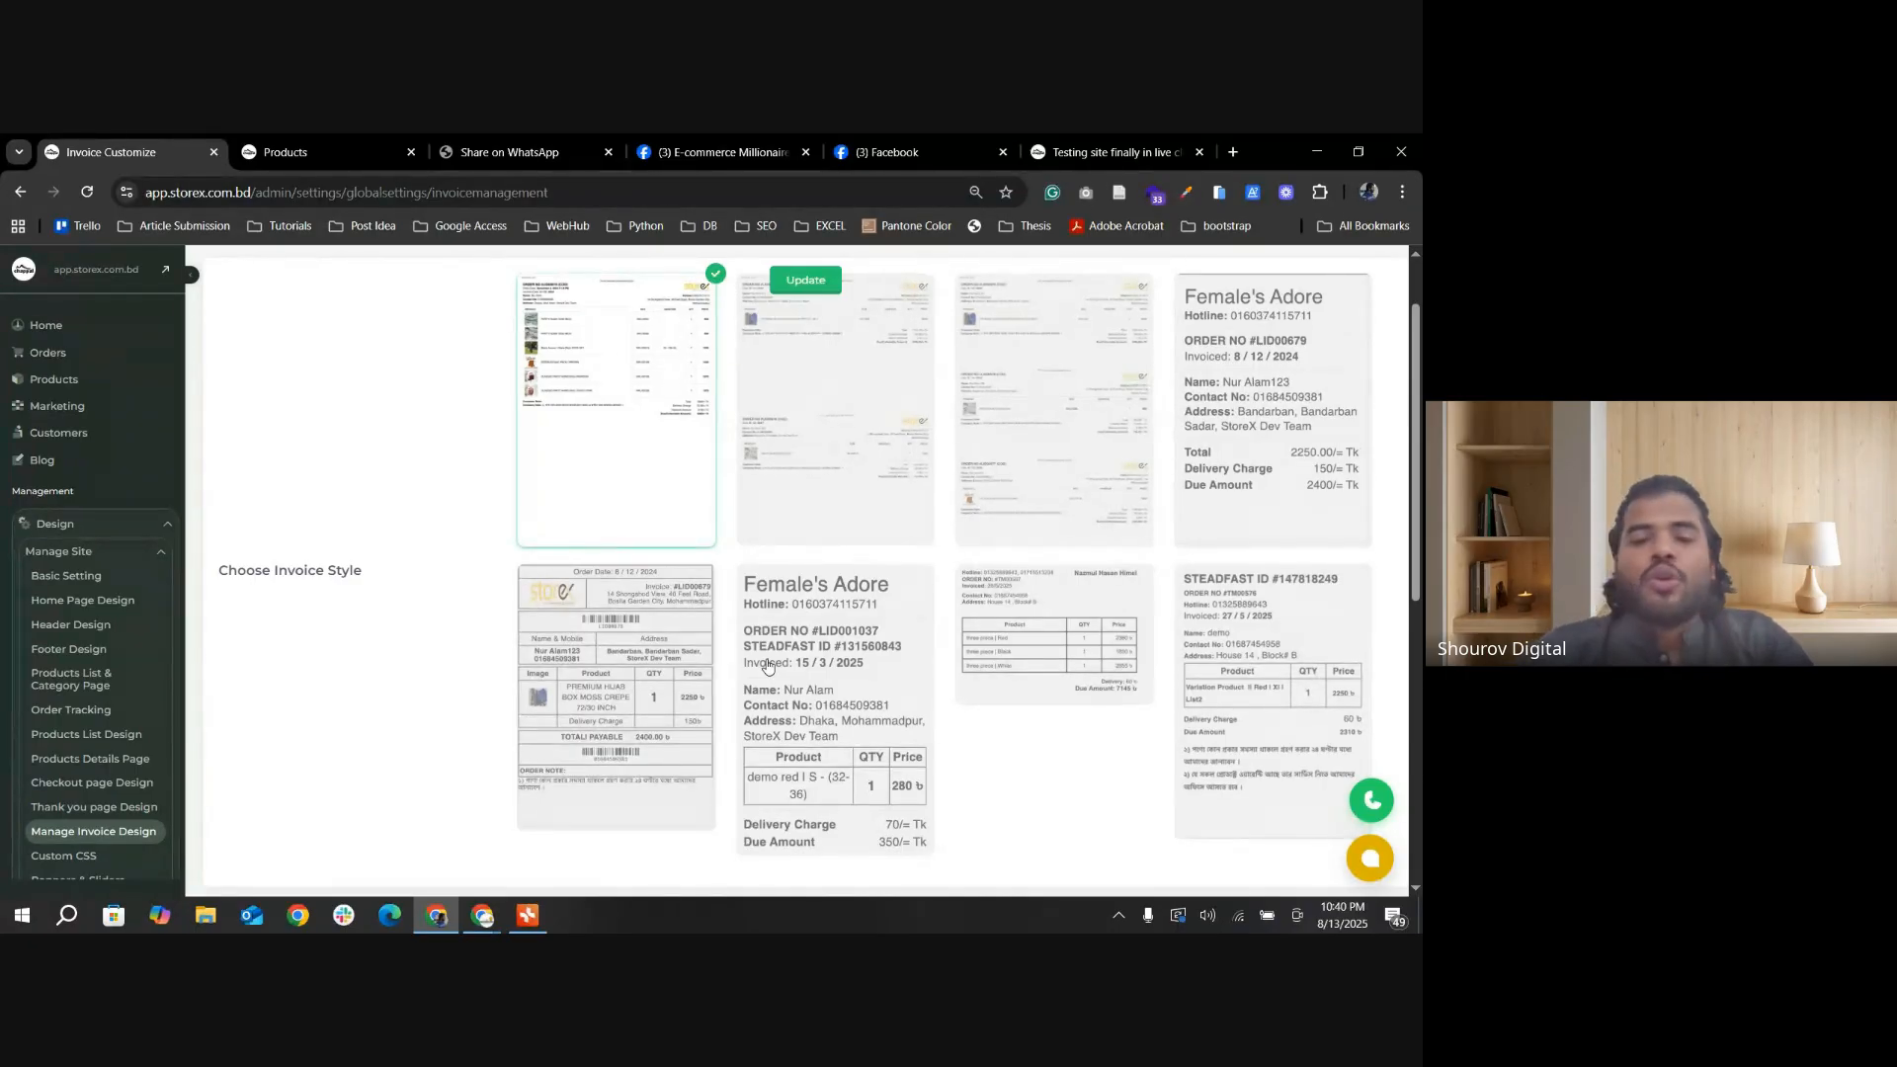
left_click(877, 509)
left_click(684, 484)
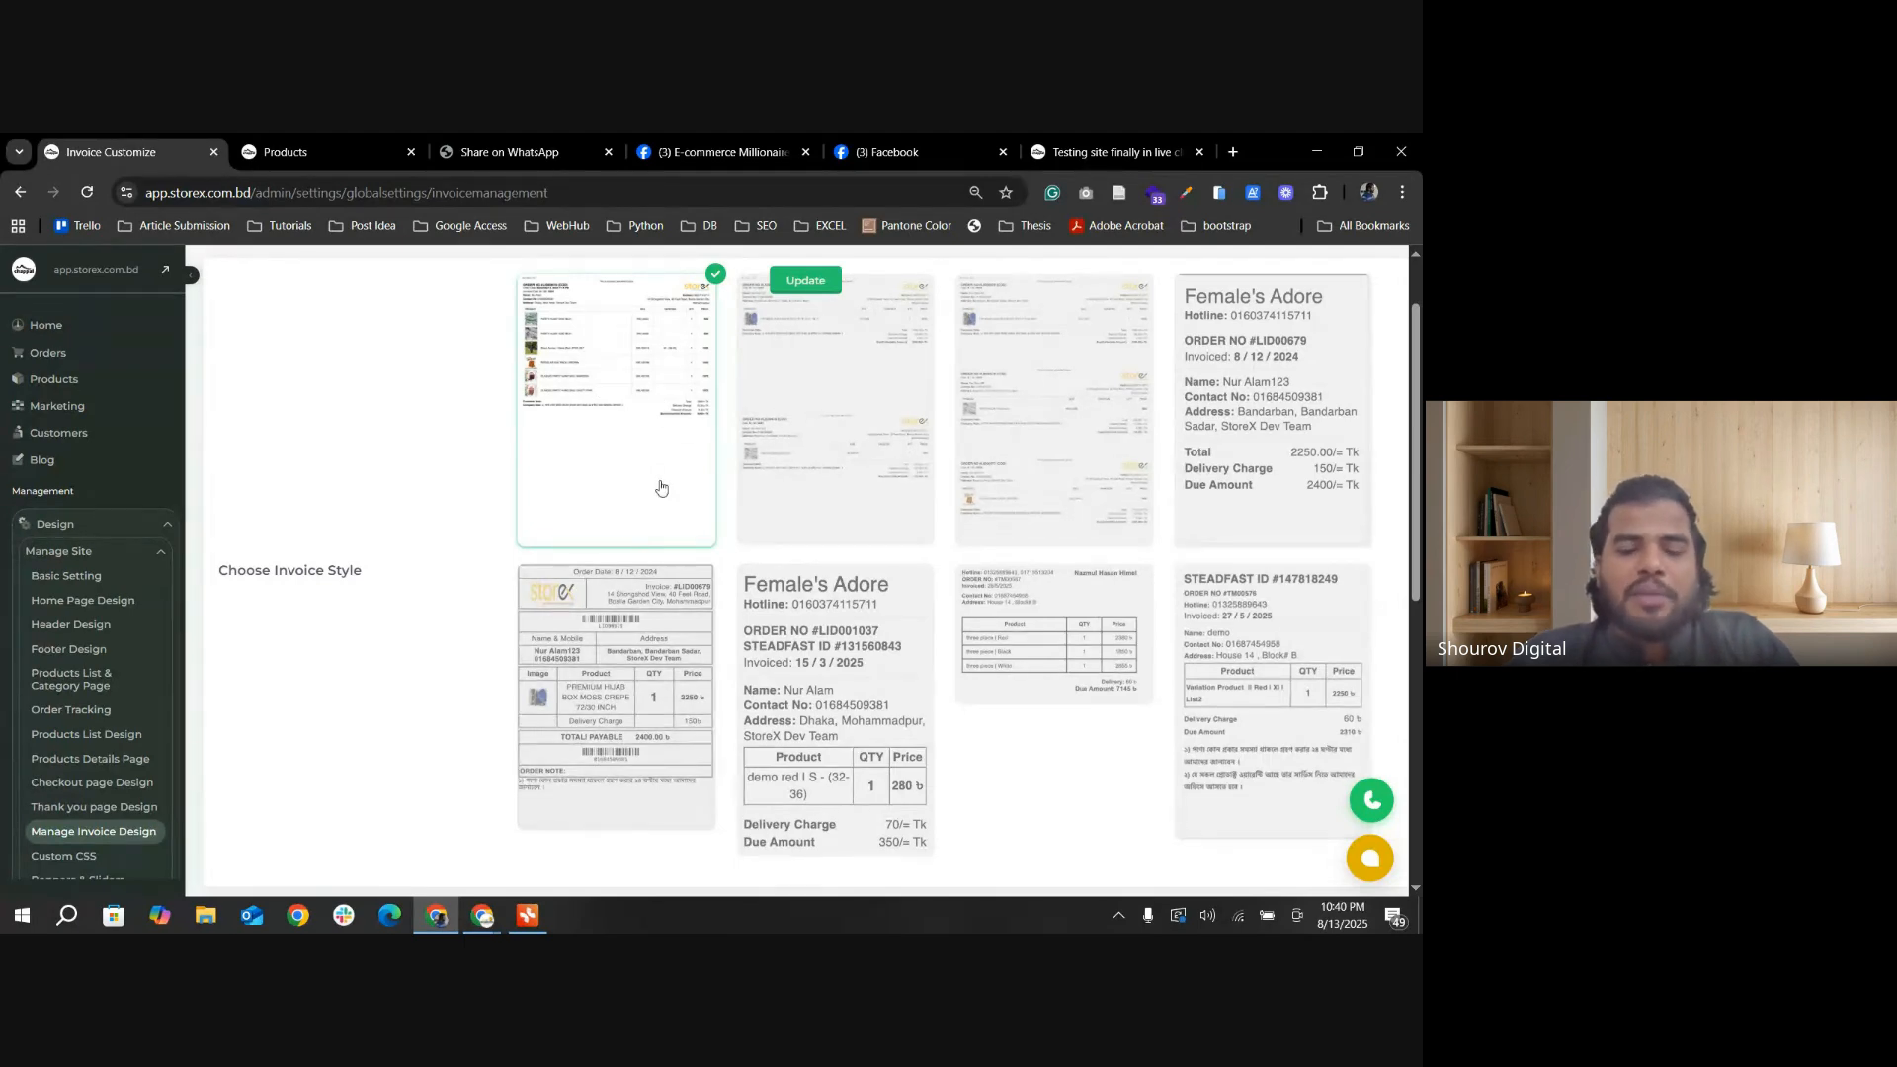
scroll(661, 488, "down", 1)
scroll(682, 523, "up", 2)
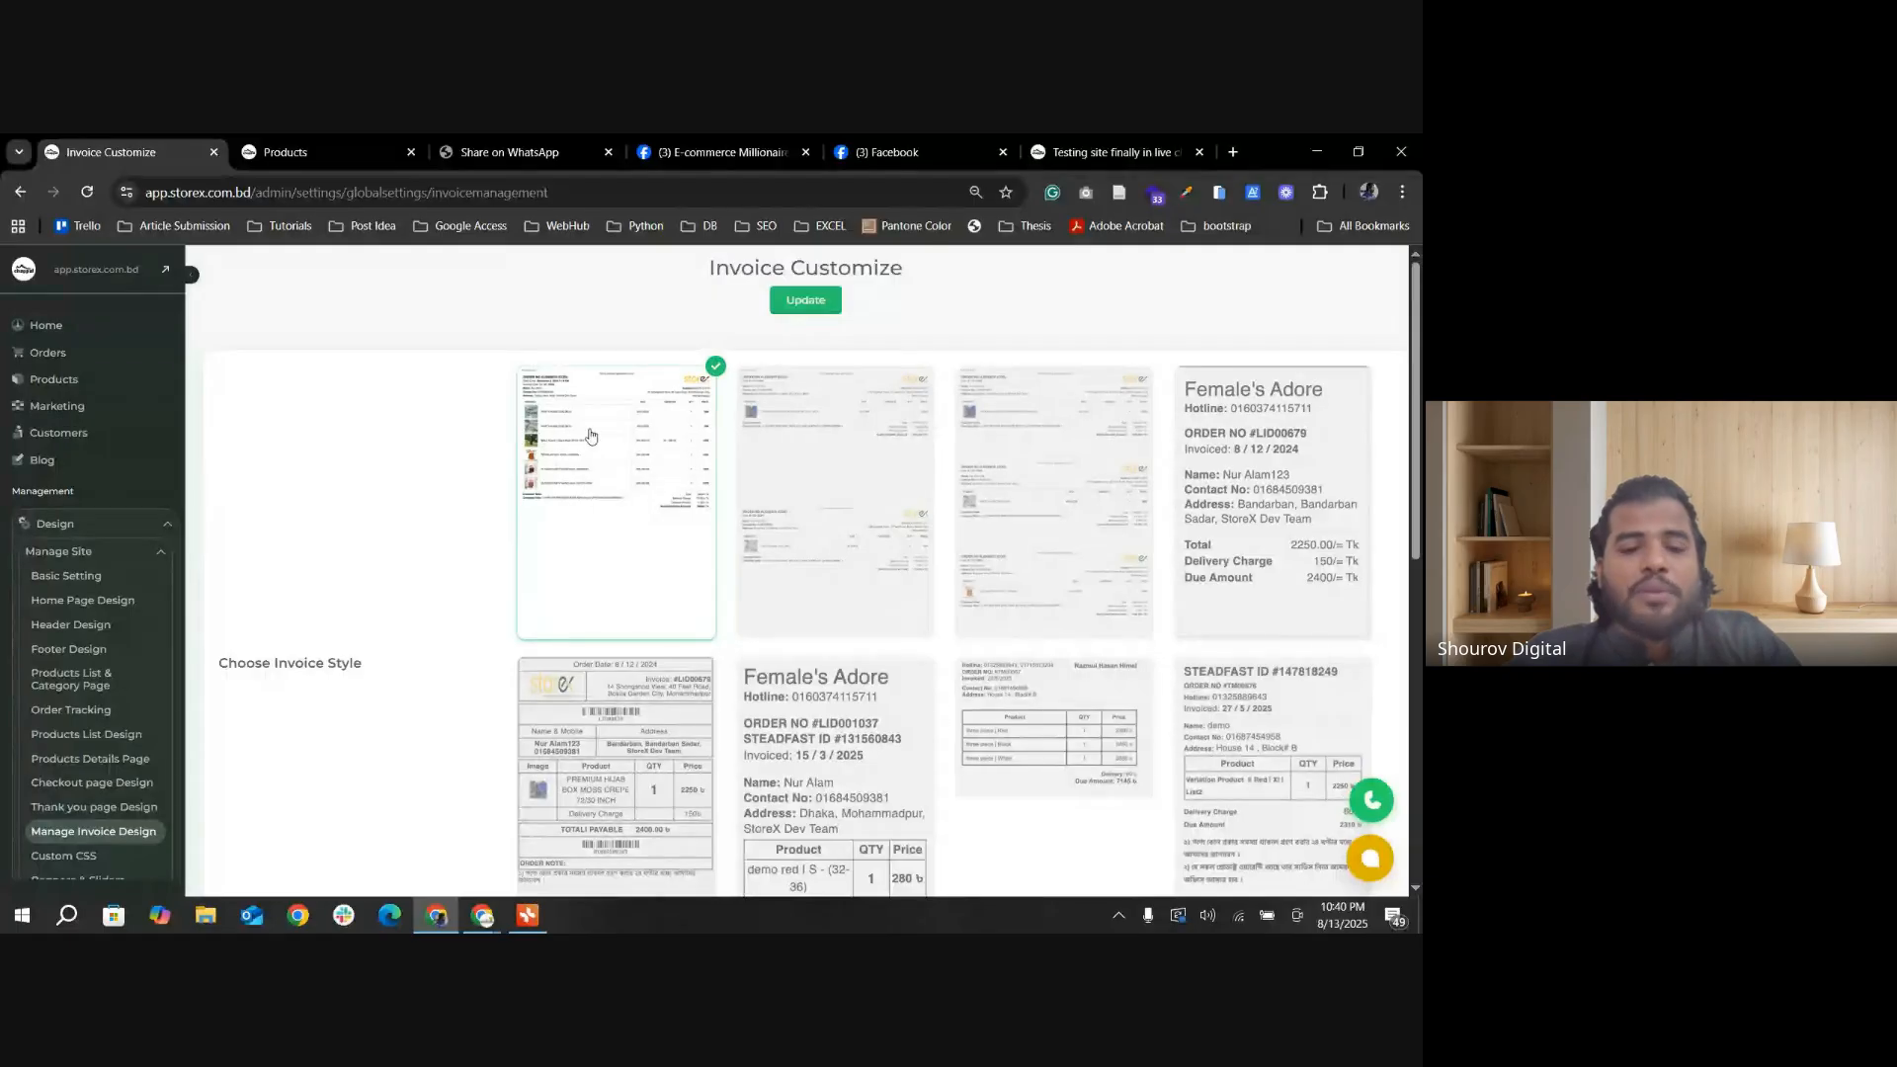
scroll(667, 524, "down", 1)
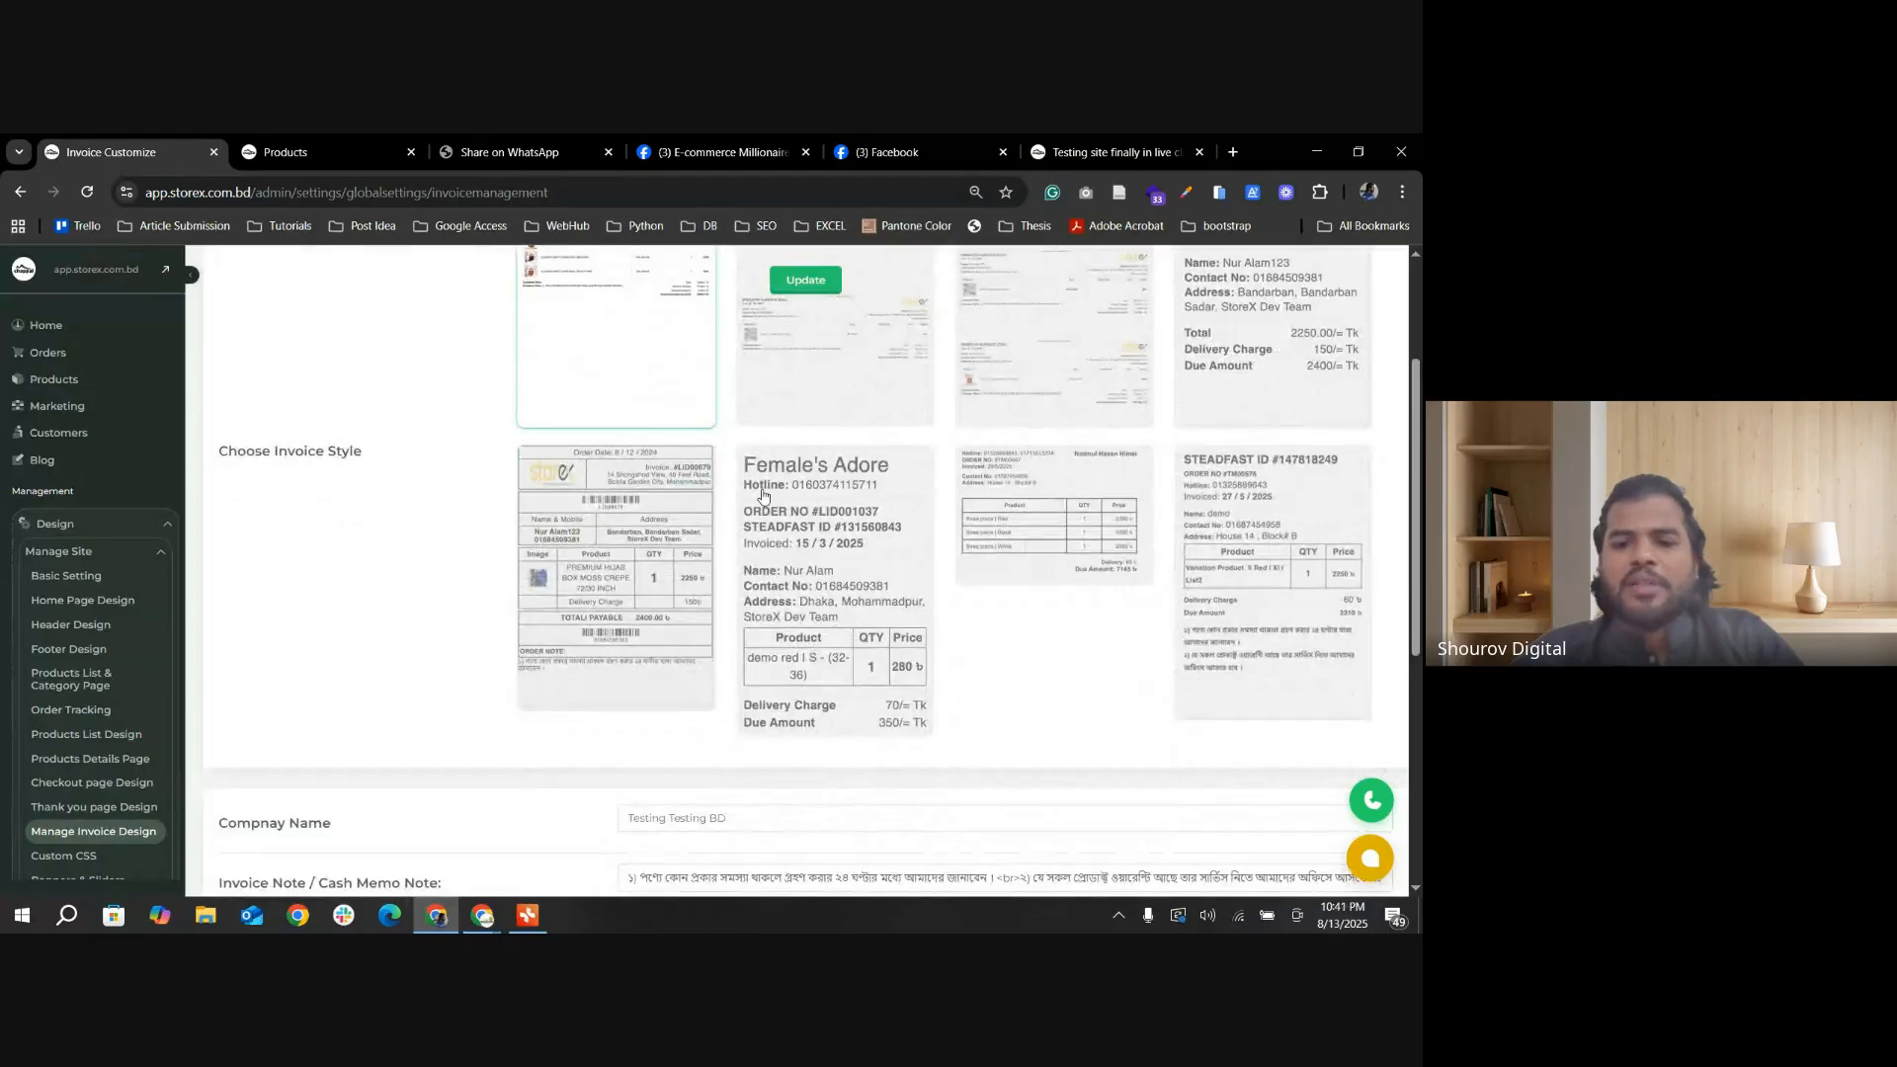
scroll(763, 496, "up", 1)
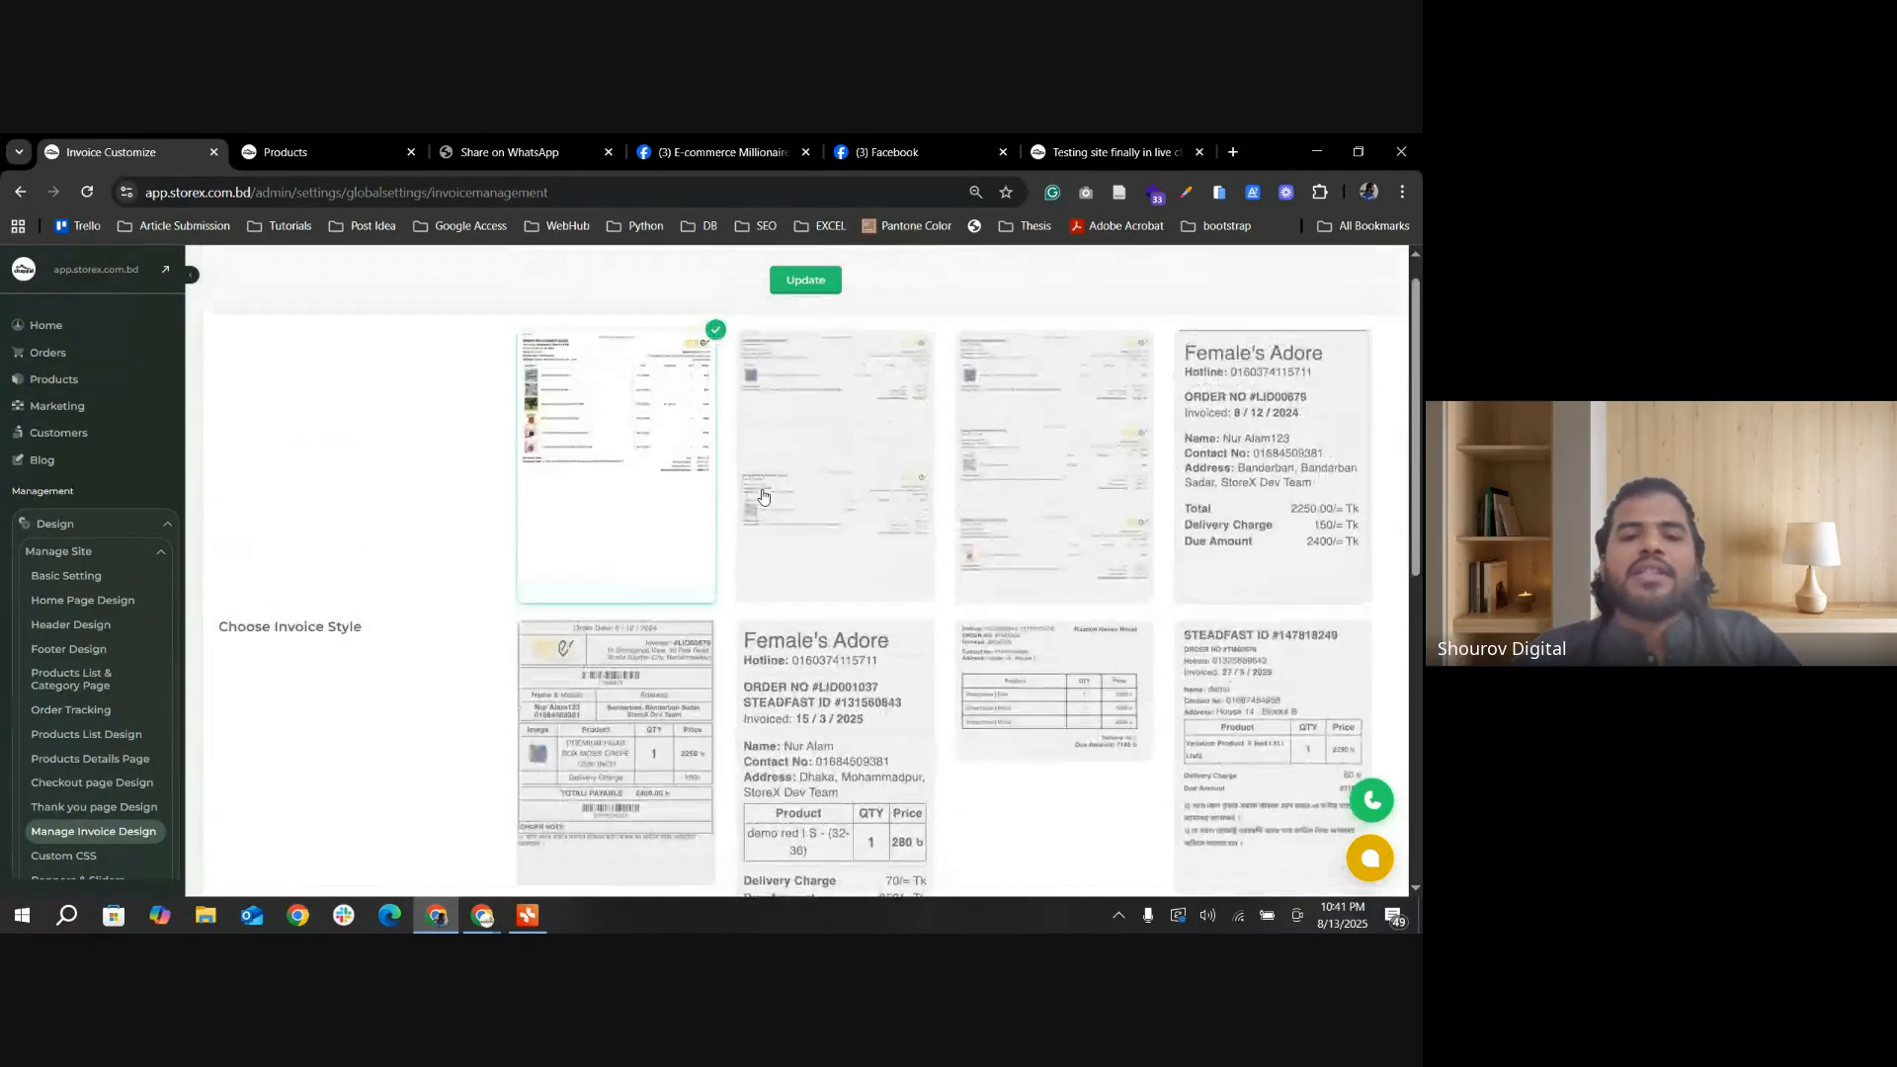
Step: Try the invoice styles with one, two and three invoices per page in turn, ending on the three-invoice layout
scroll(763, 496, "down", 1)
scroll(763, 496, "up", 1)
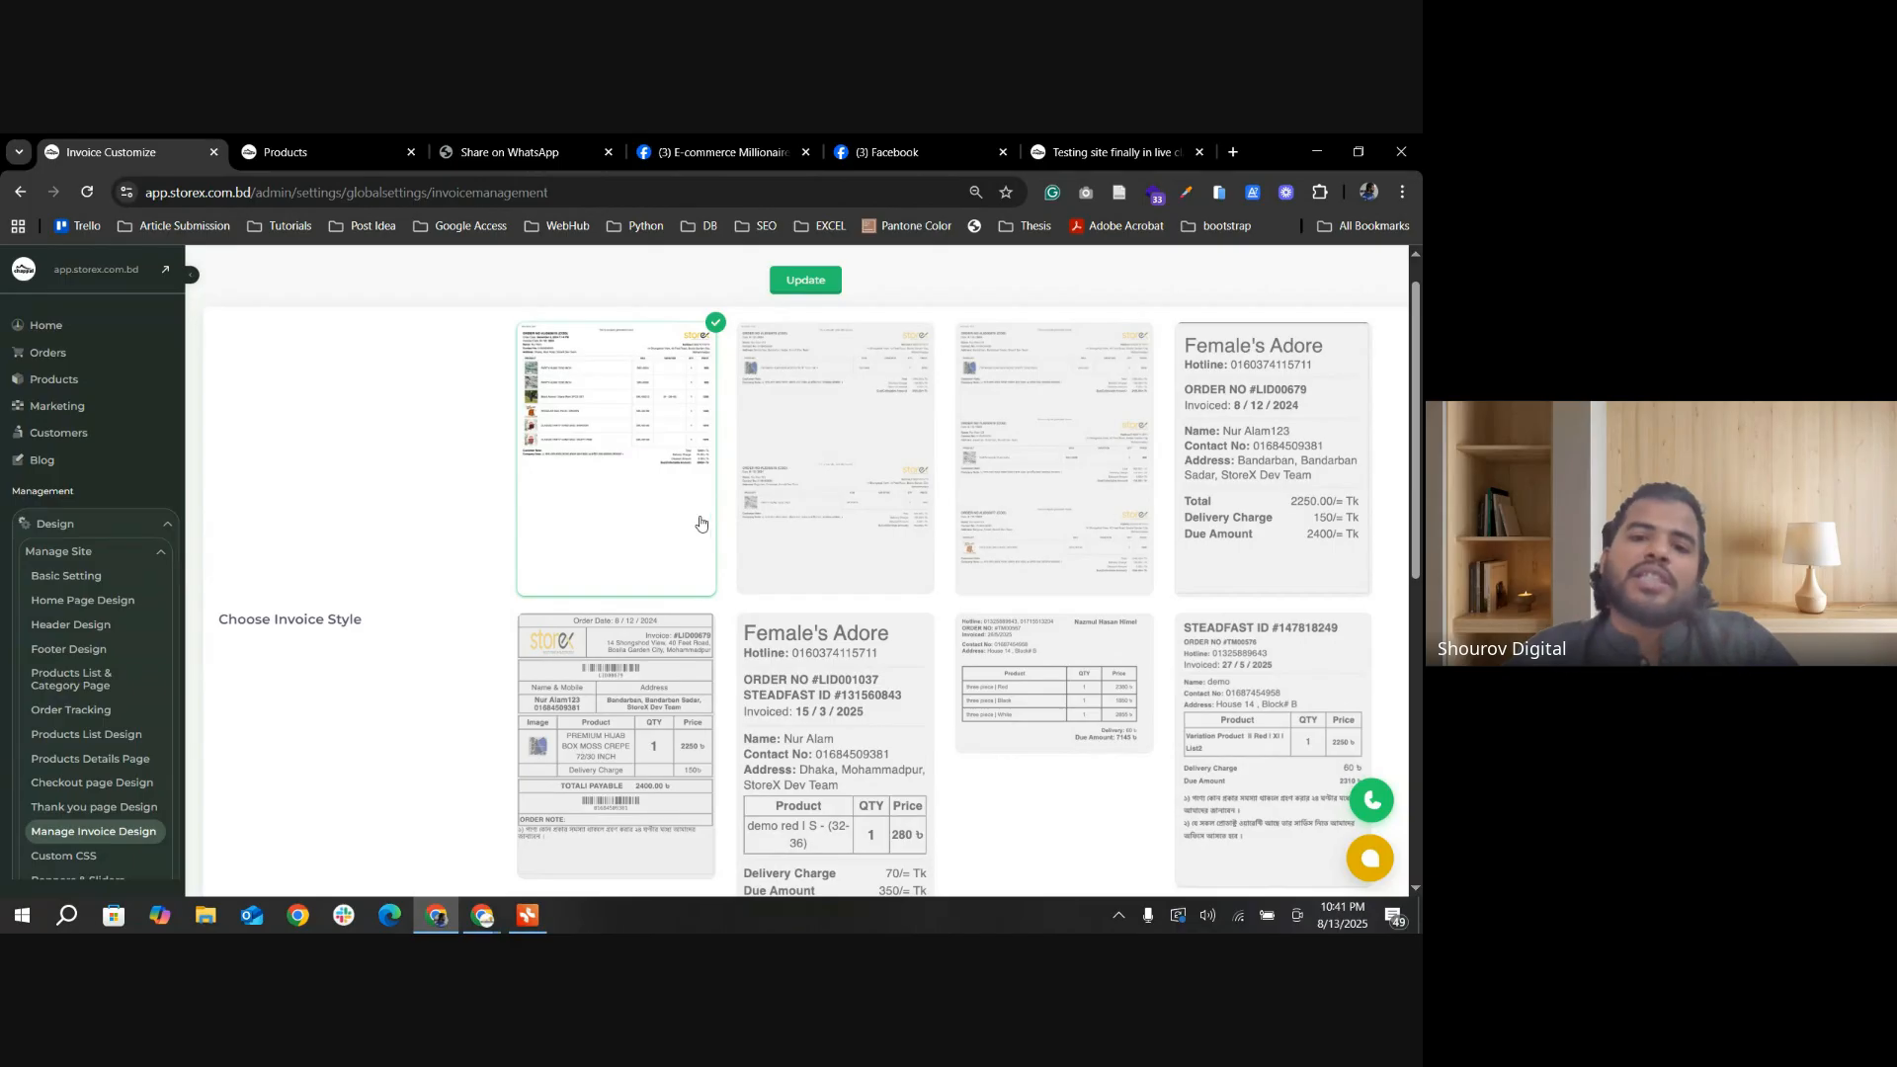
left_click(861, 461)
left_click(663, 457)
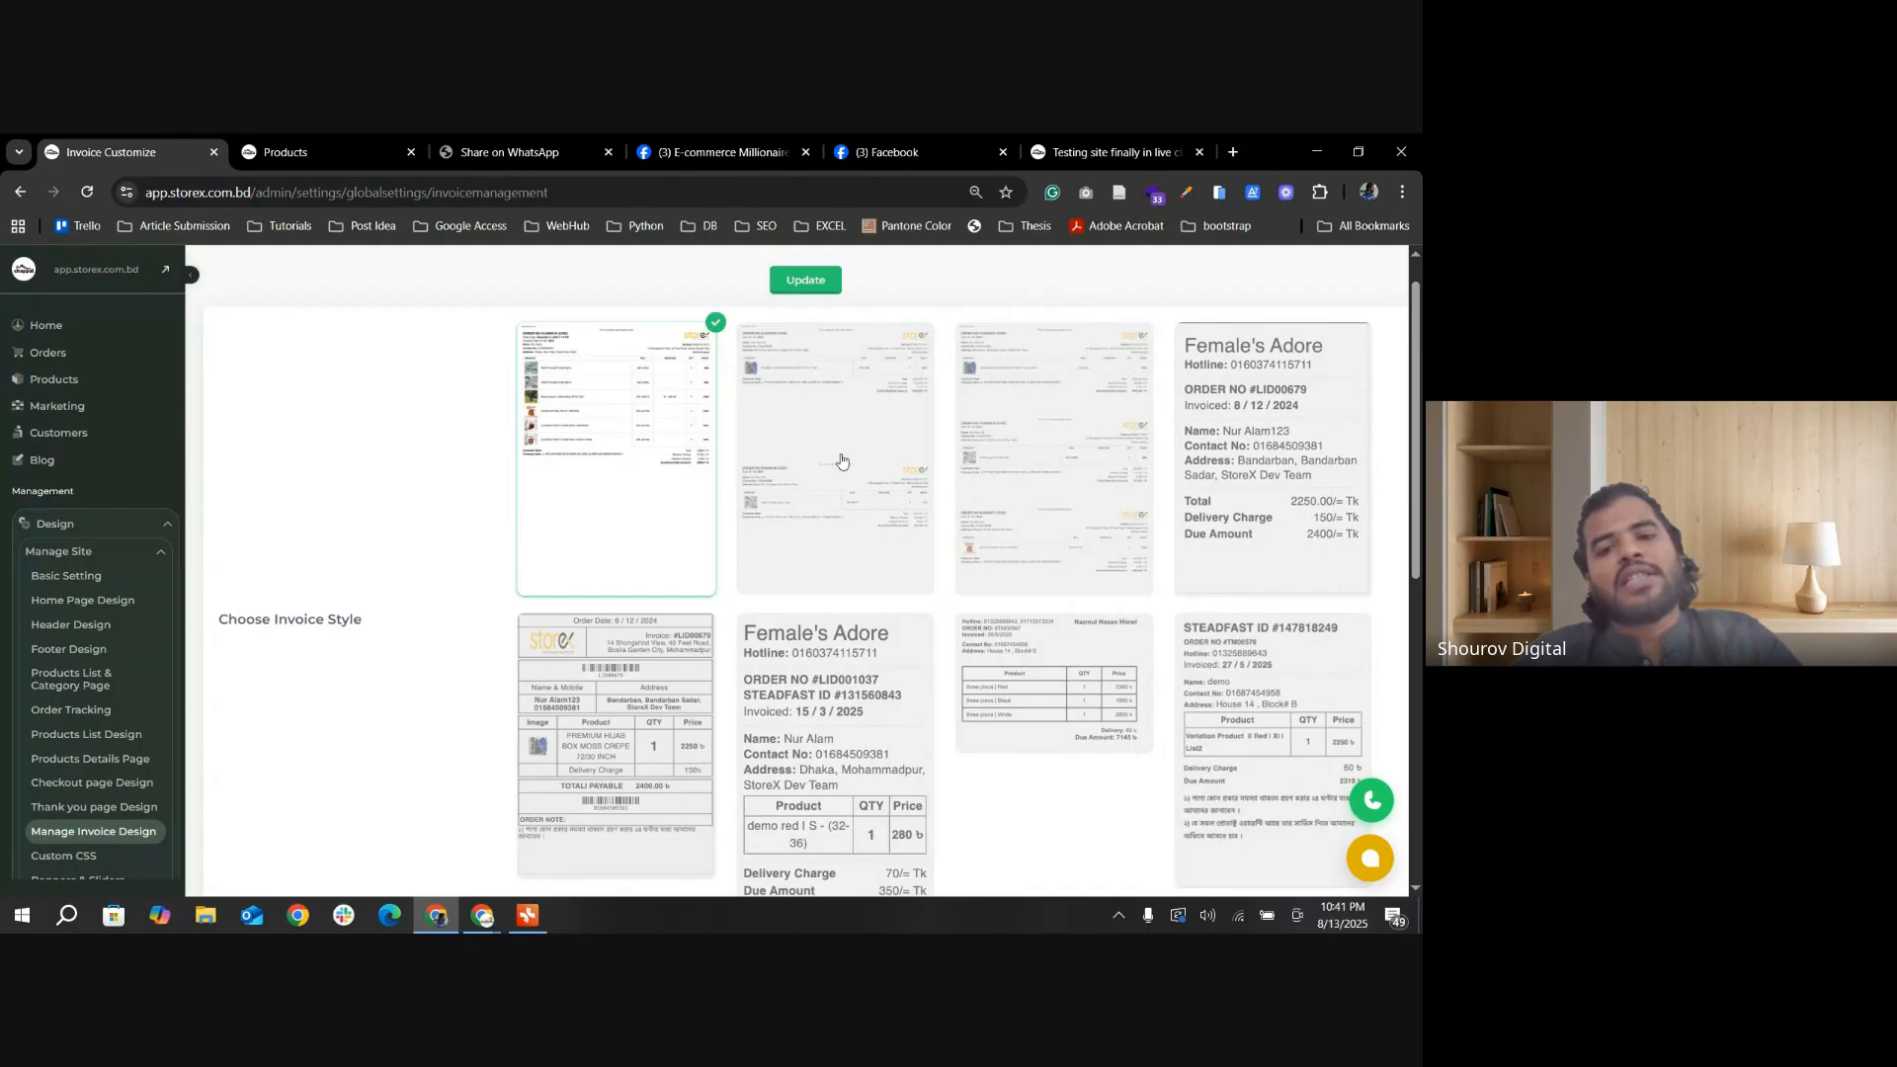
left_click(840, 456)
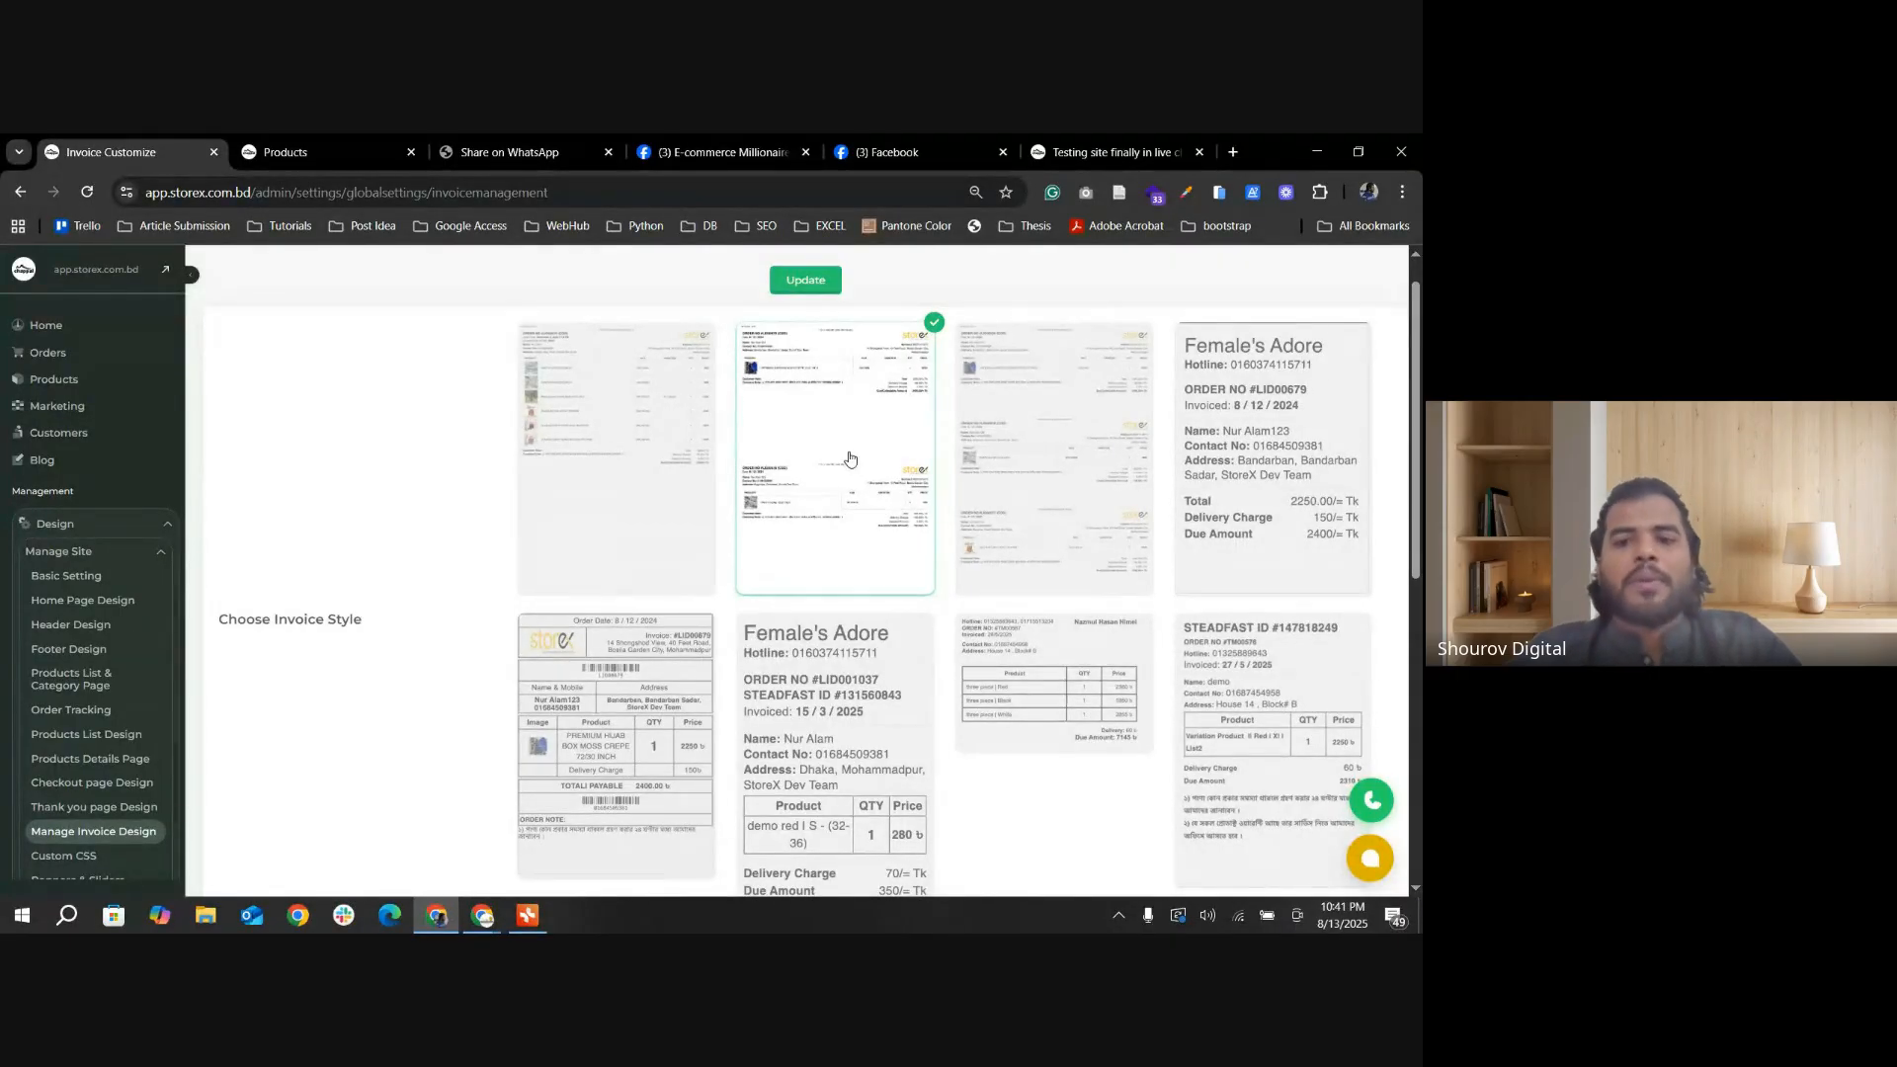
left_click(1013, 450)
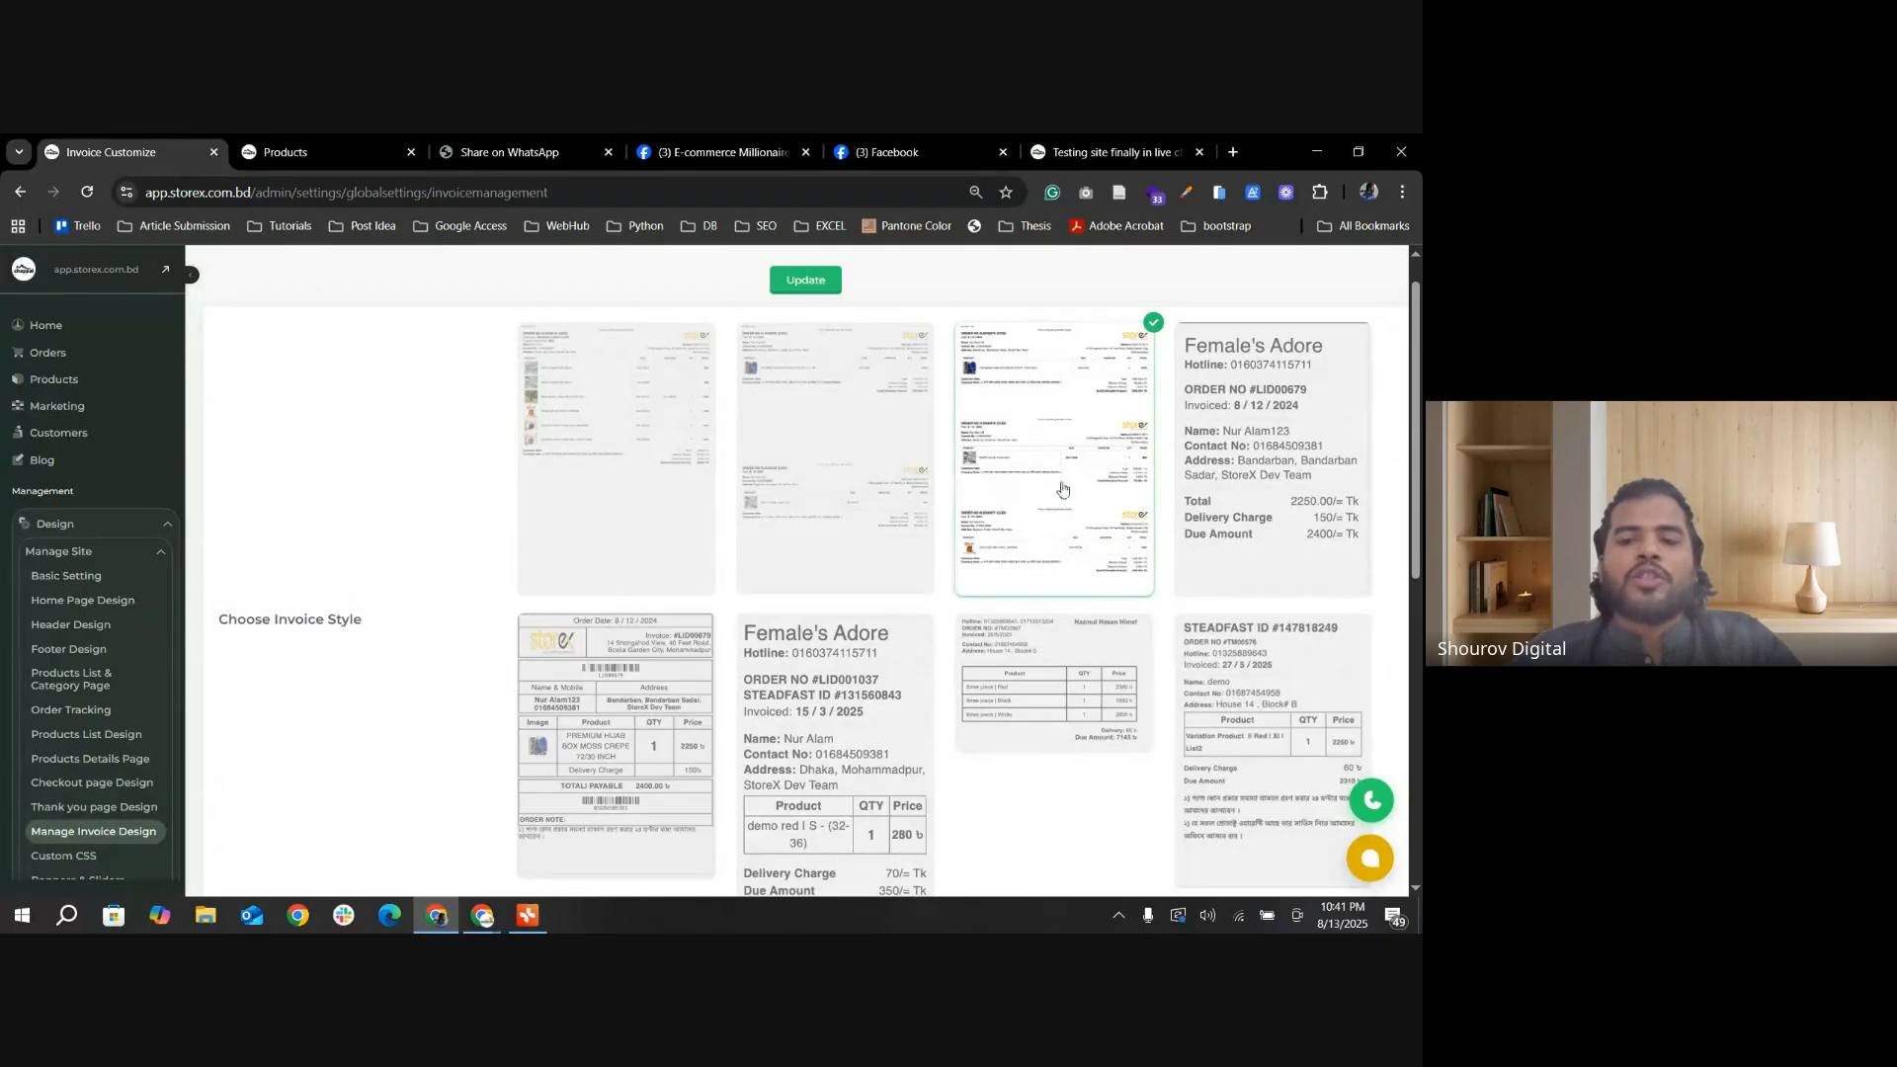
Step: Try the compact label invoice styles, switching between the fourth, fifth and sixth designs and ending on the barcode layout
left_click(1250, 488)
left_click(659, 644)
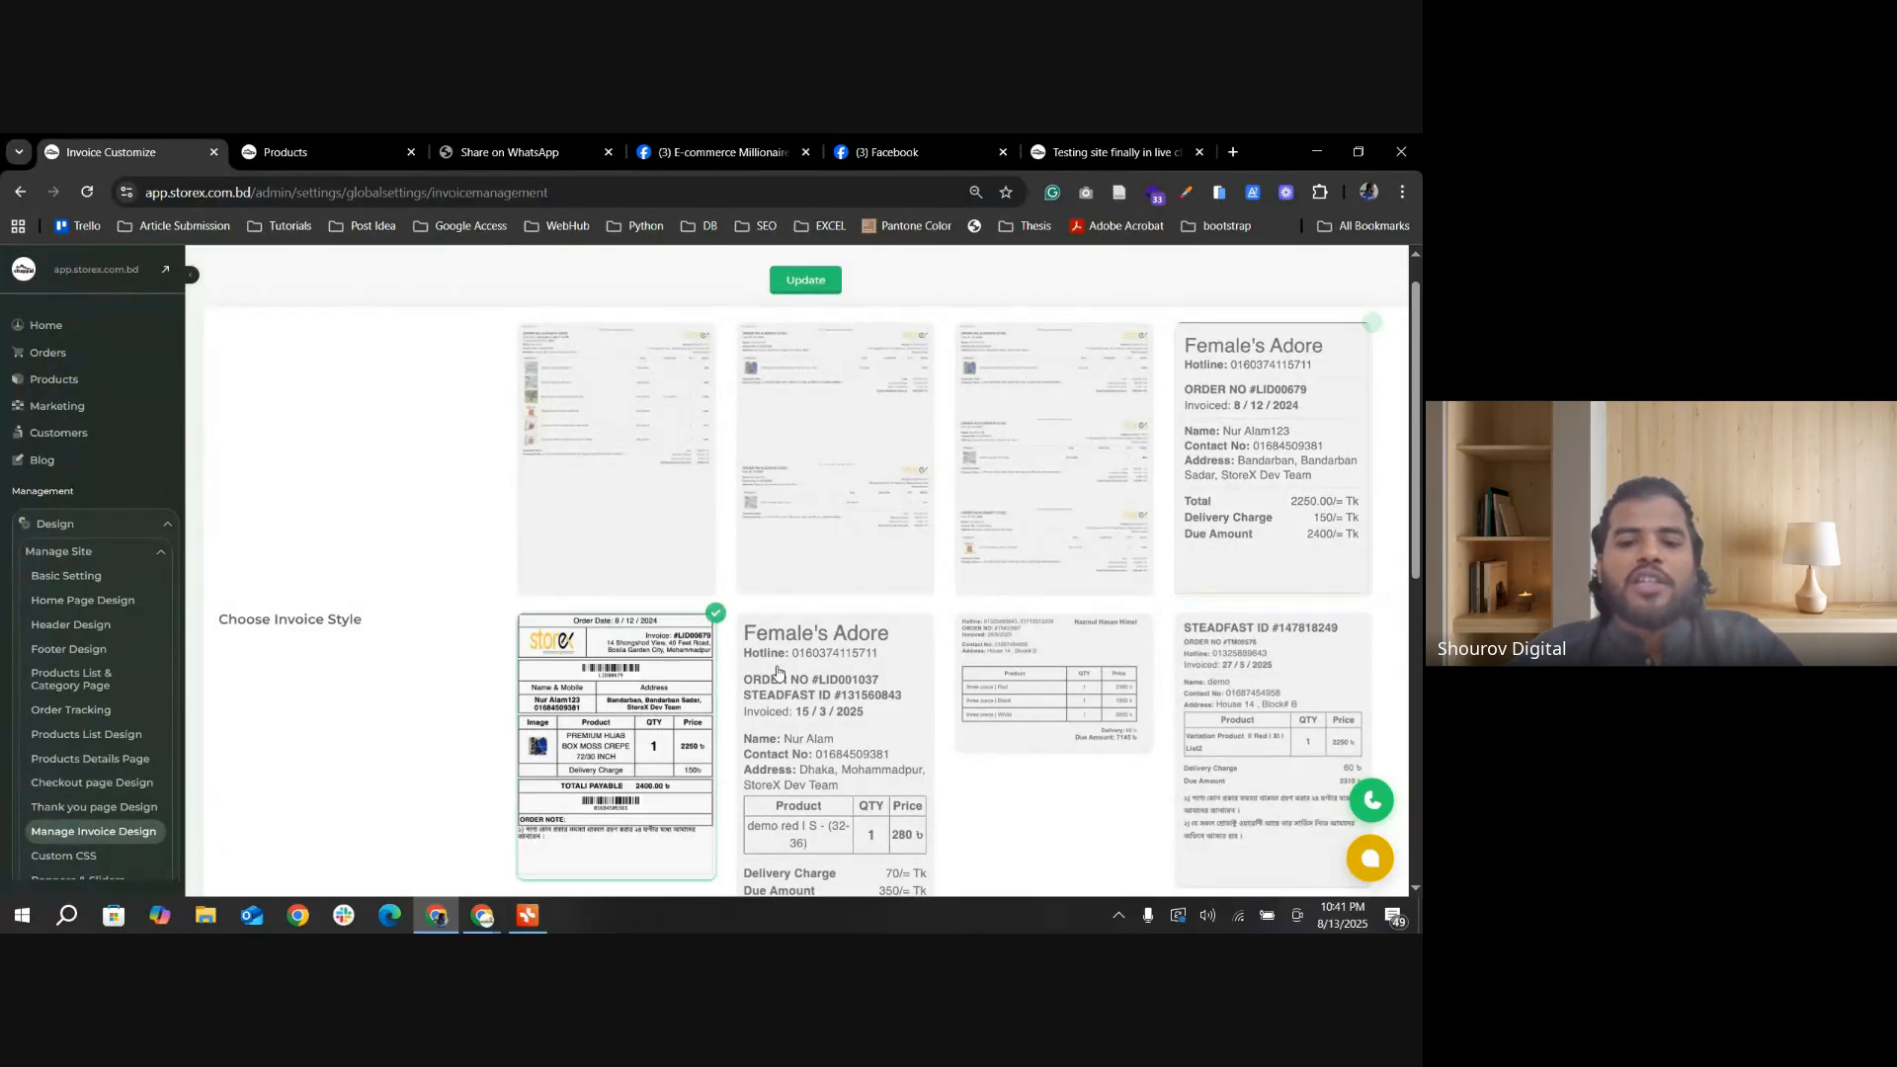
left_click(778, 672)
left_click(1232, 541)
left_click(563, 682)
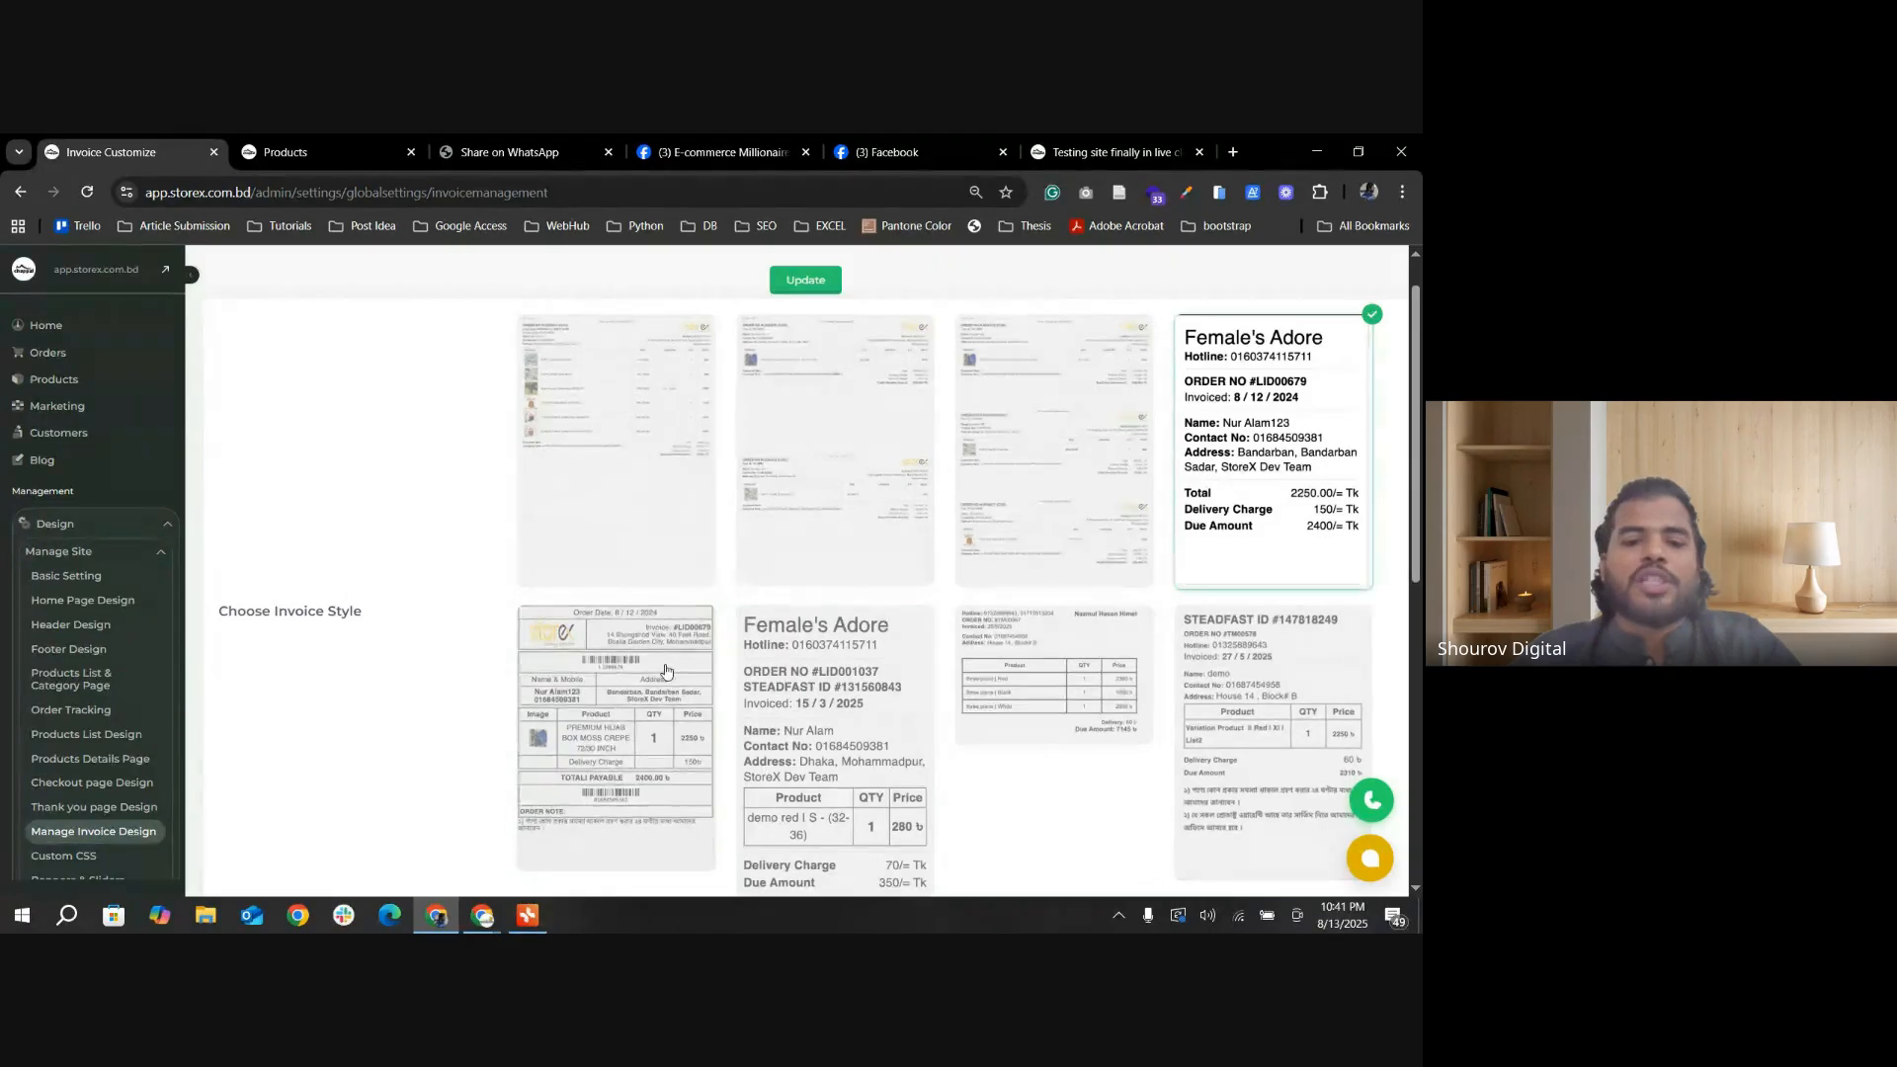
Step: Compare the sixth, seventh and eighth invoice styles by selecting each, ending on the seventh style with the short product table
scroll(810, 482, "down", 1)
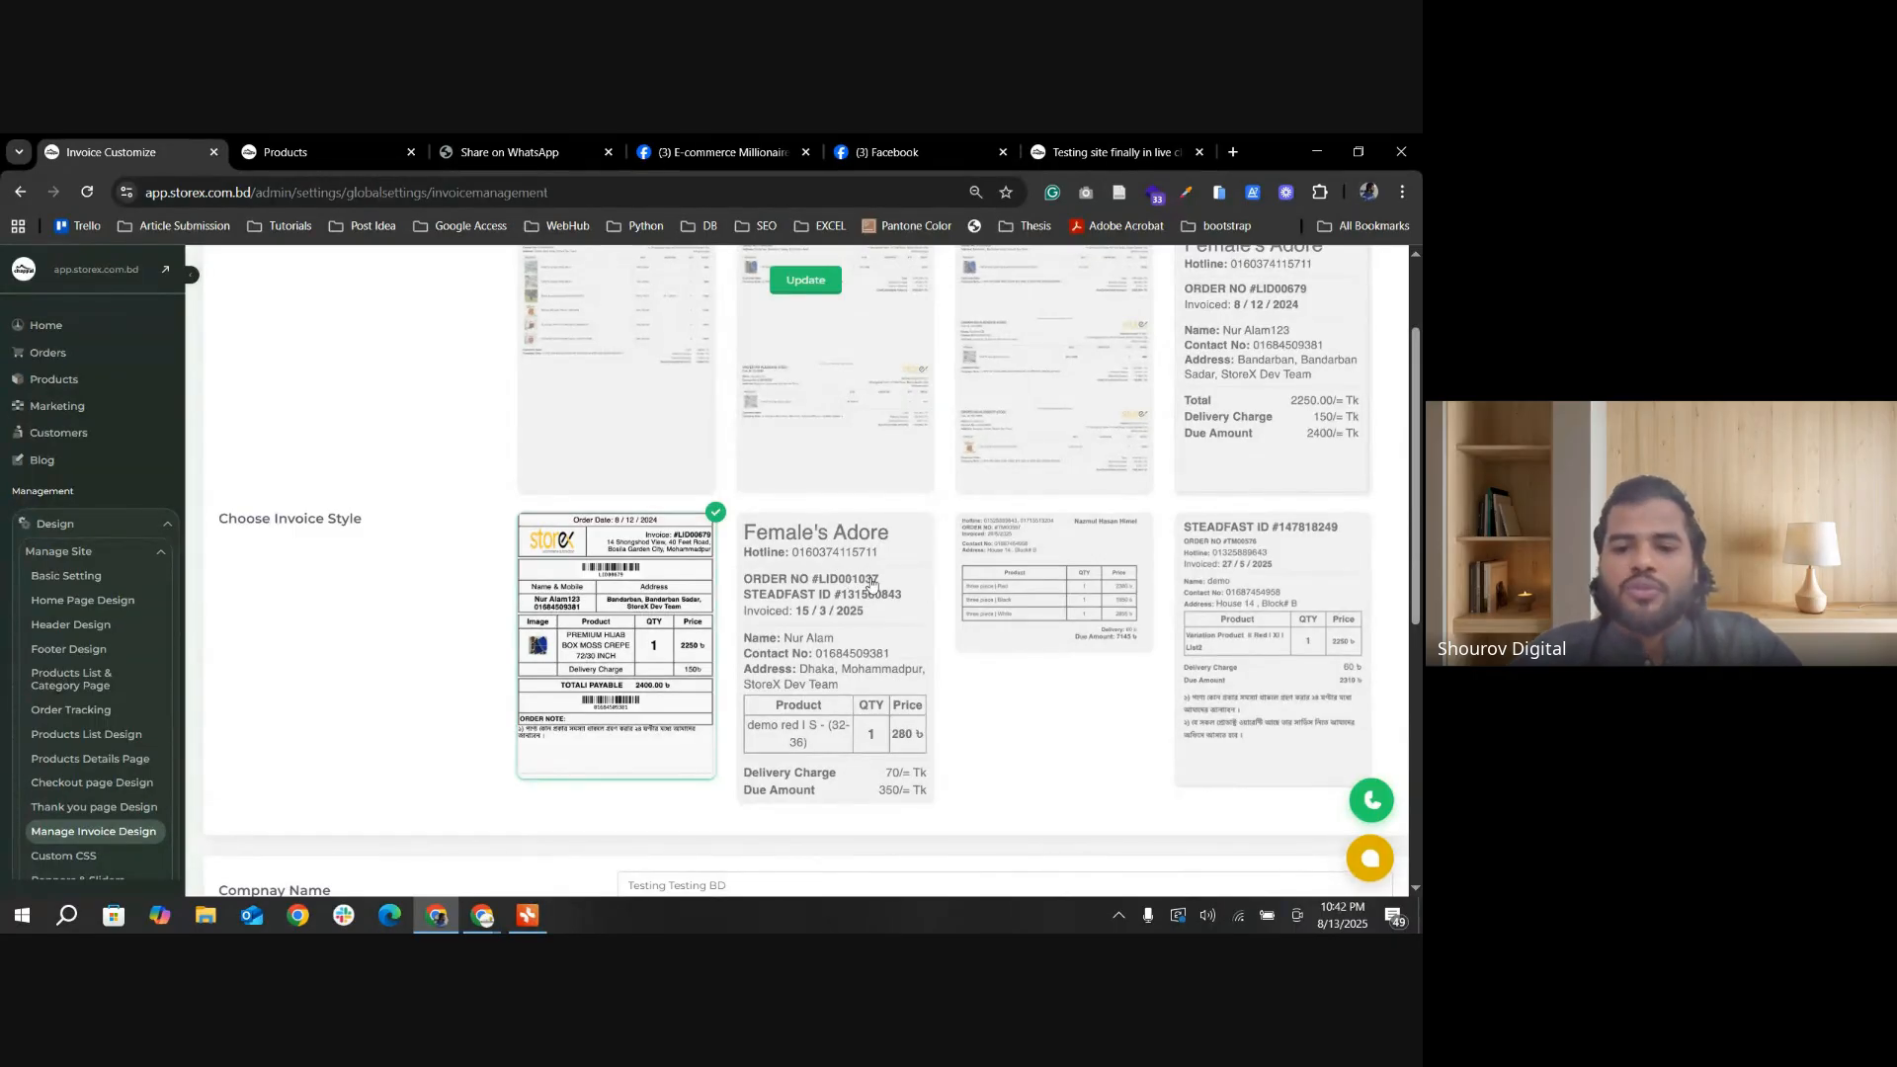
left_click(884, 688)
left_click(1067, 602)
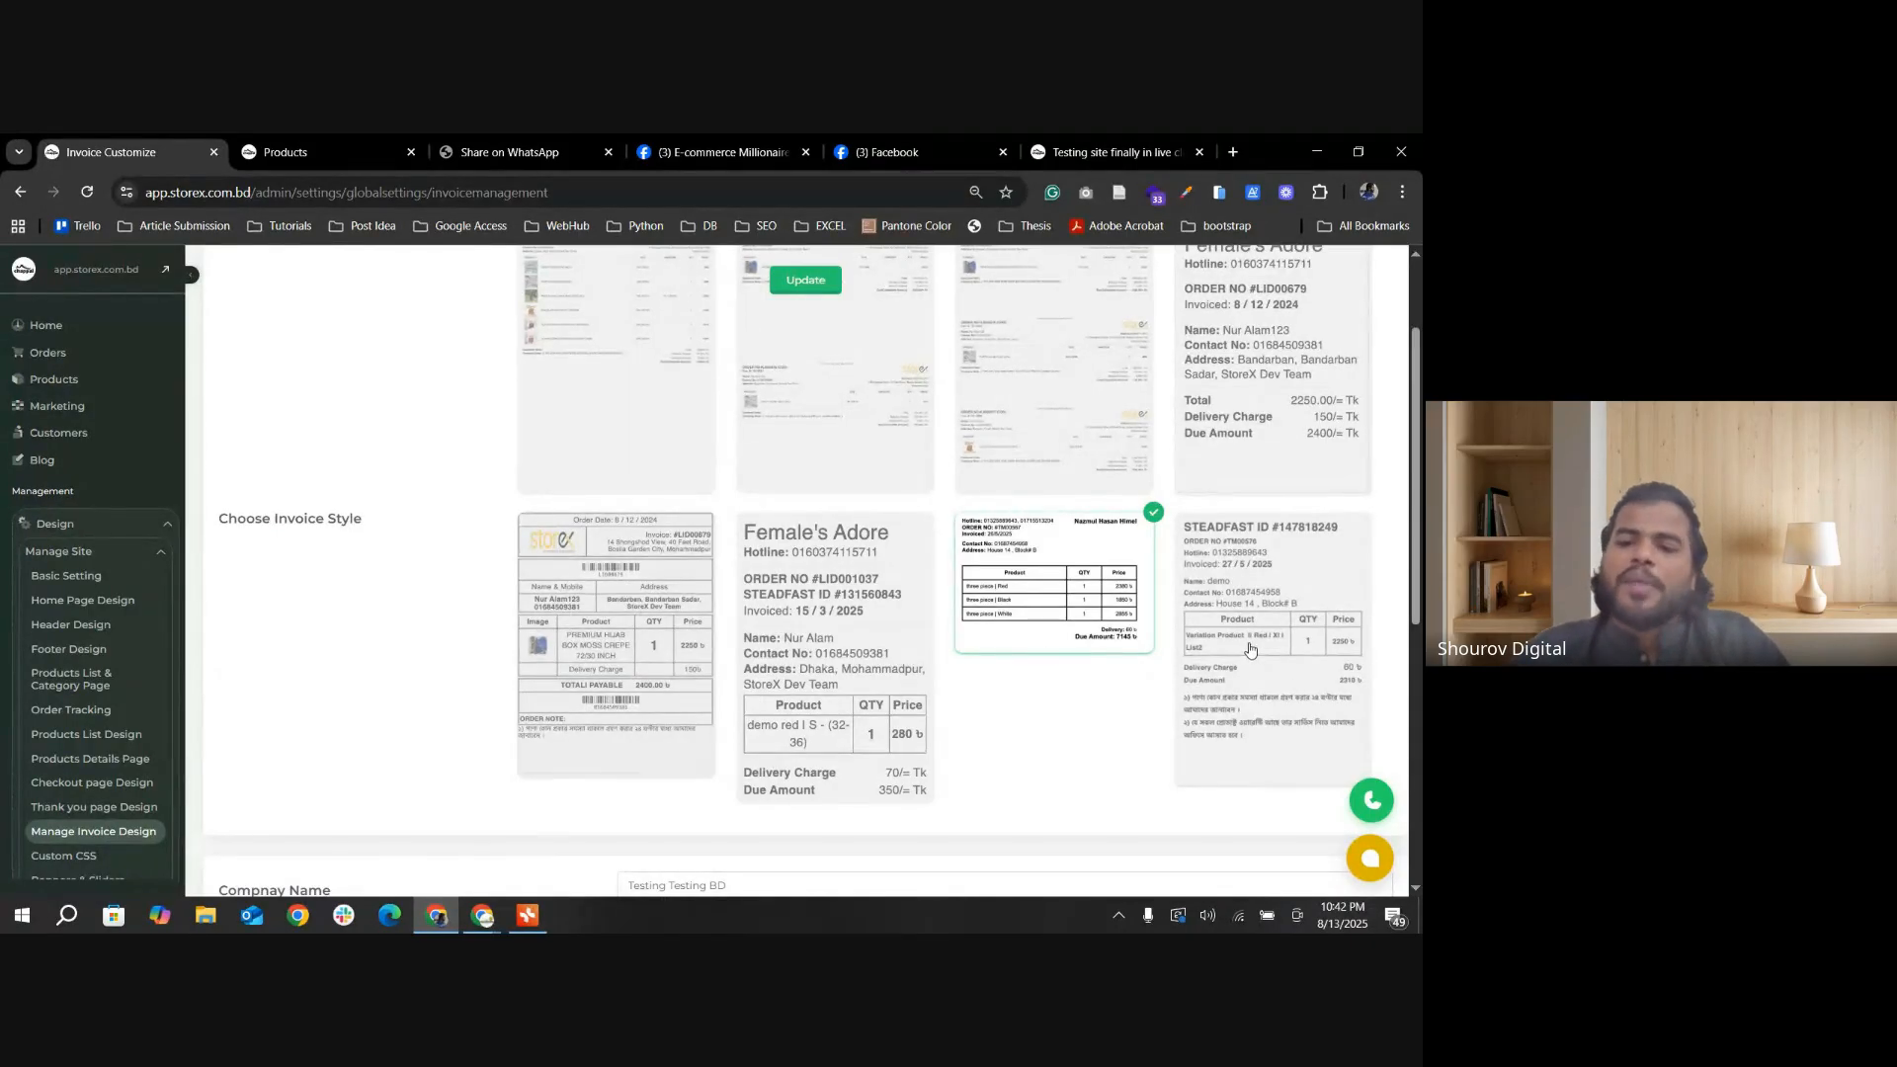
left_click(1256, 652)
left_click(1112, 605)
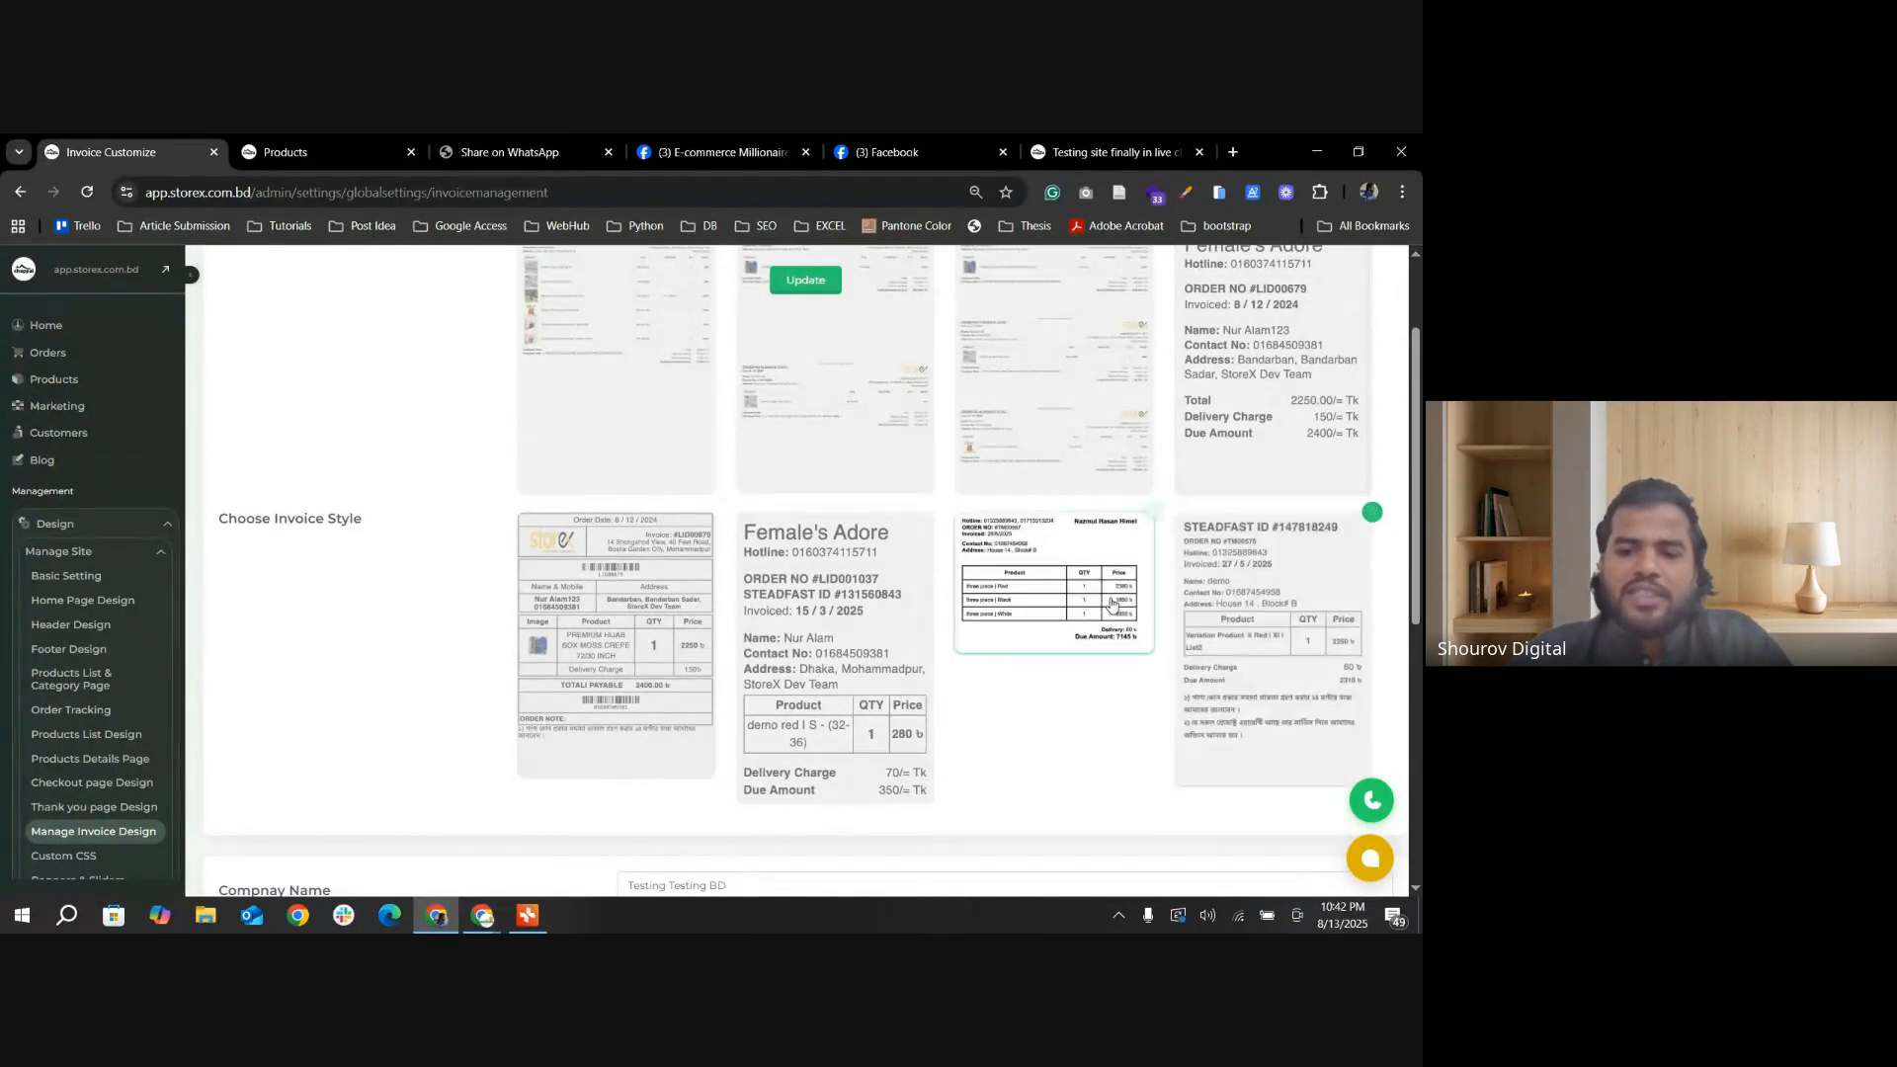
left_click(1257, 607)
left_click(1096, 617)
scroll(874, 658, "up", 1)
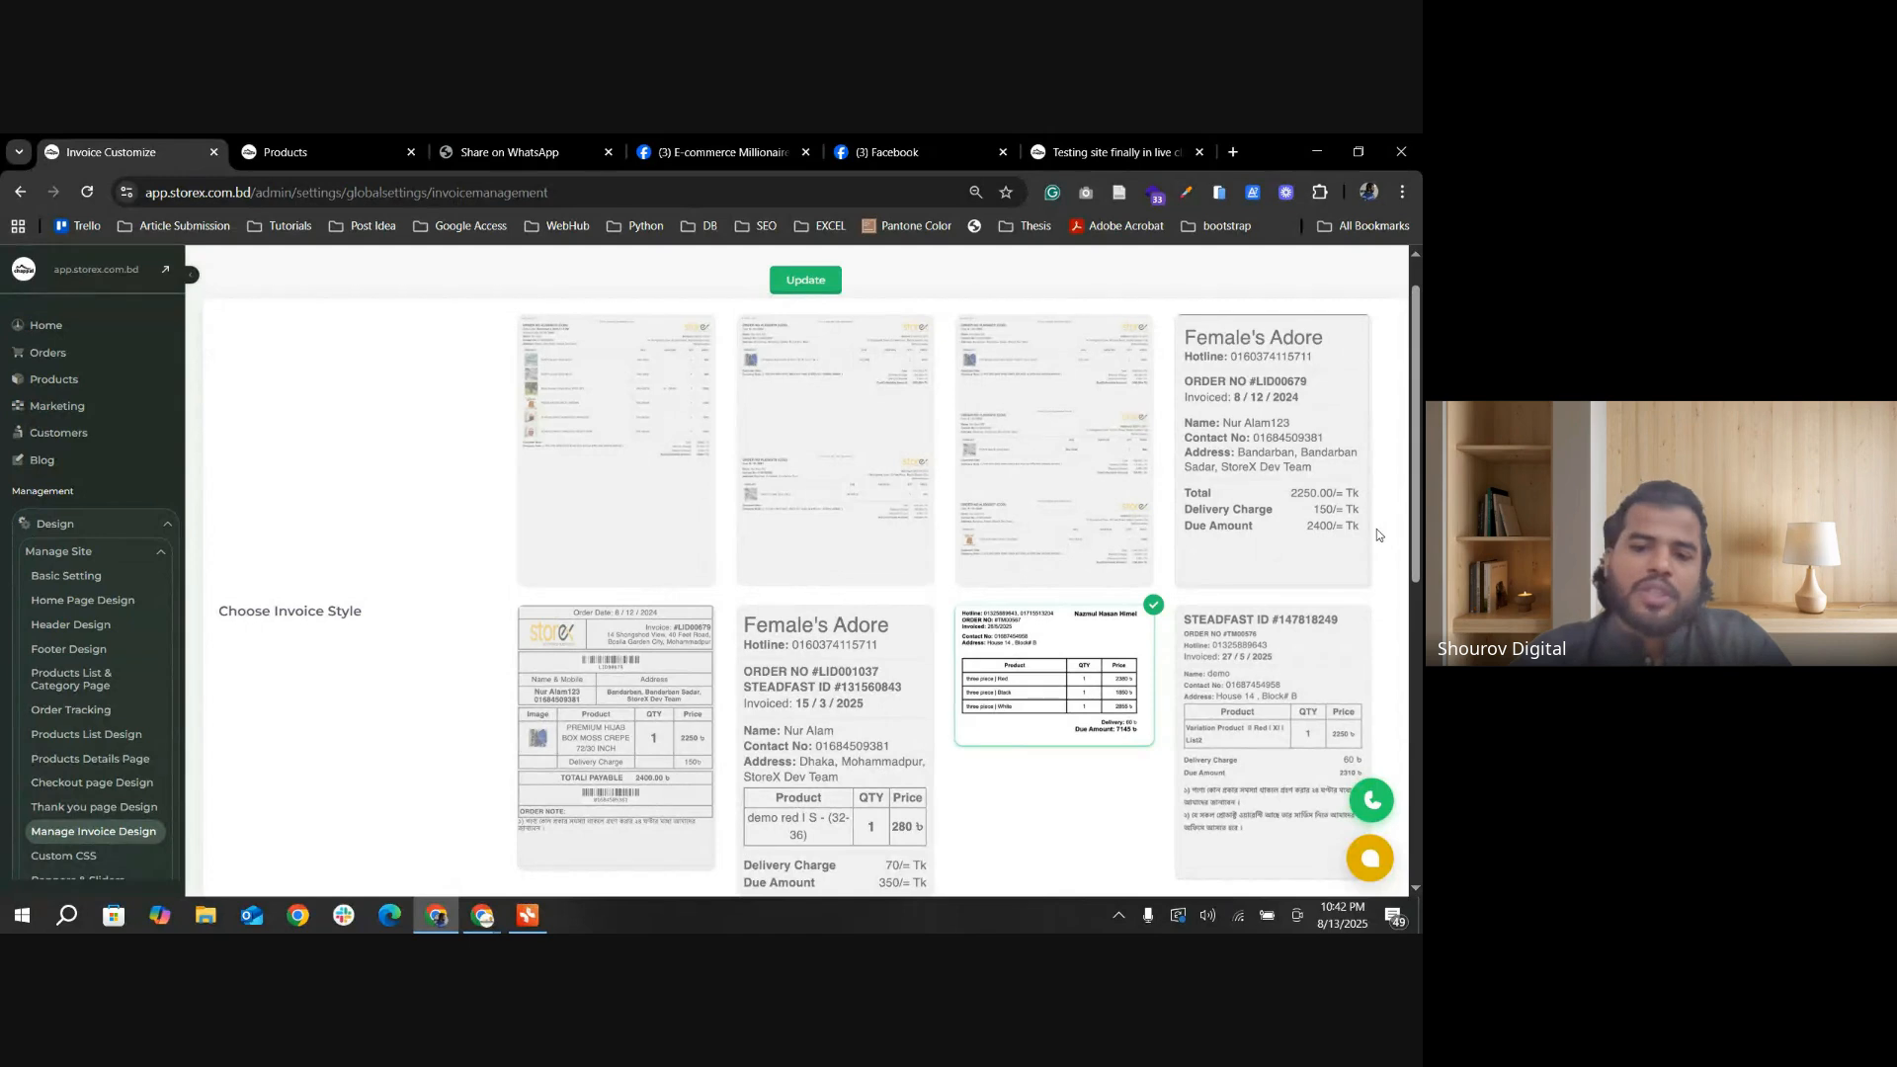
Step: Change the invoice company name to Testing BD
scroll(919, 632, "down", 2)
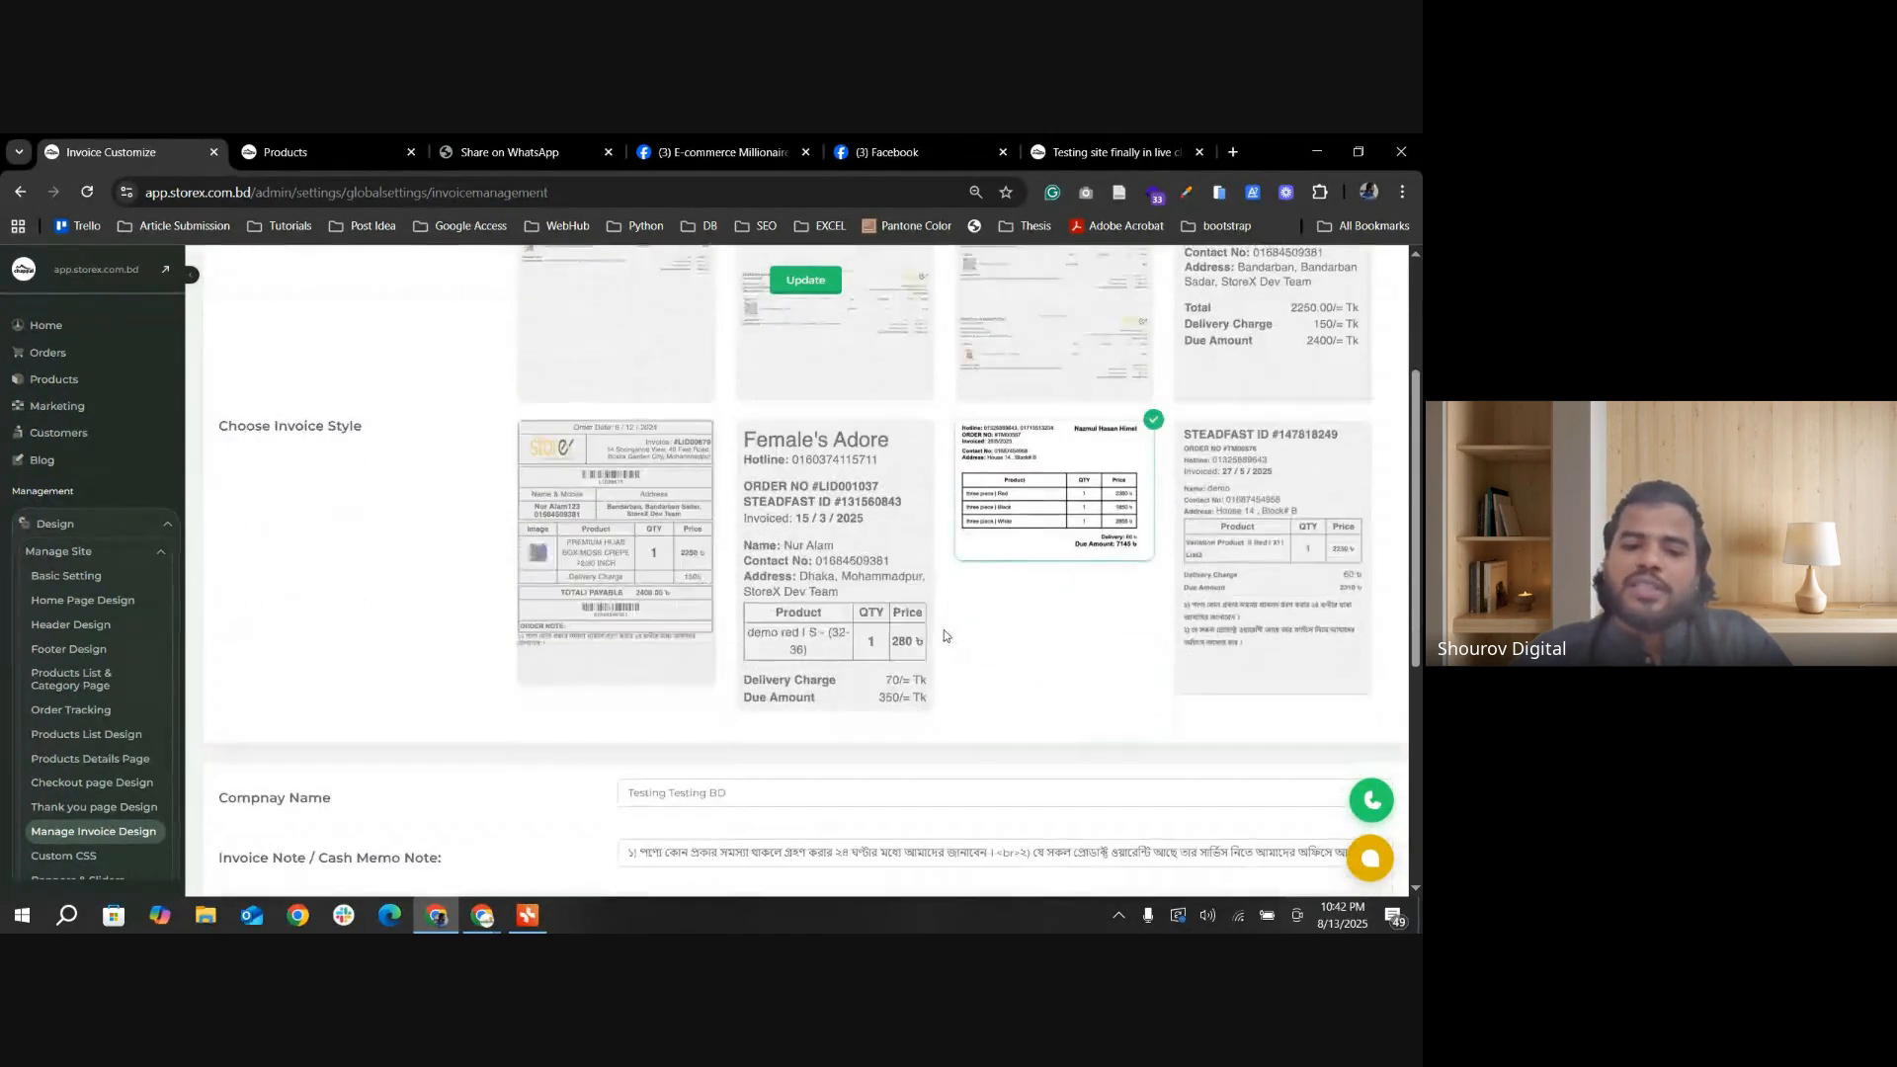
scroll(924, 610, "down", 1)
scroll(904, 603, "down", 1)
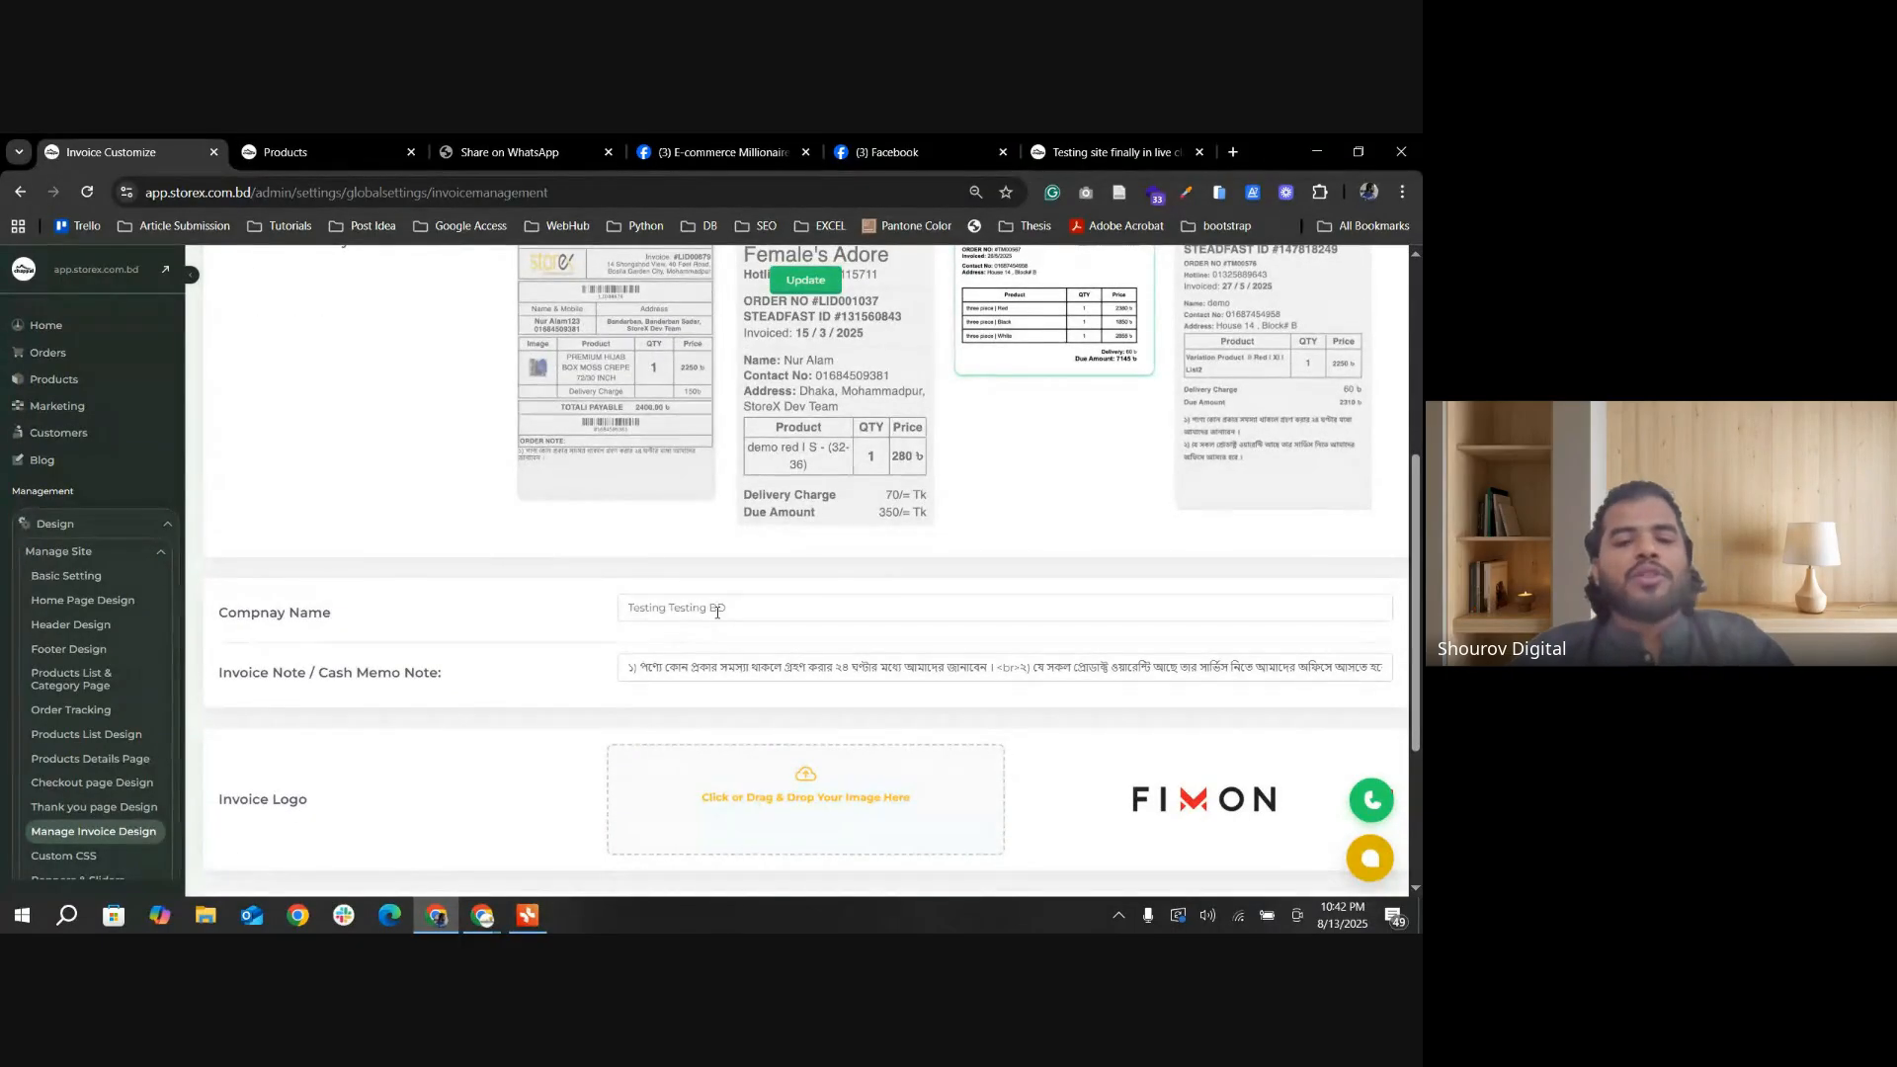
left_click_drag(736, 610, 674, 609)
left_click_drag(674, 609, 711, 606)
key("BackSpace")
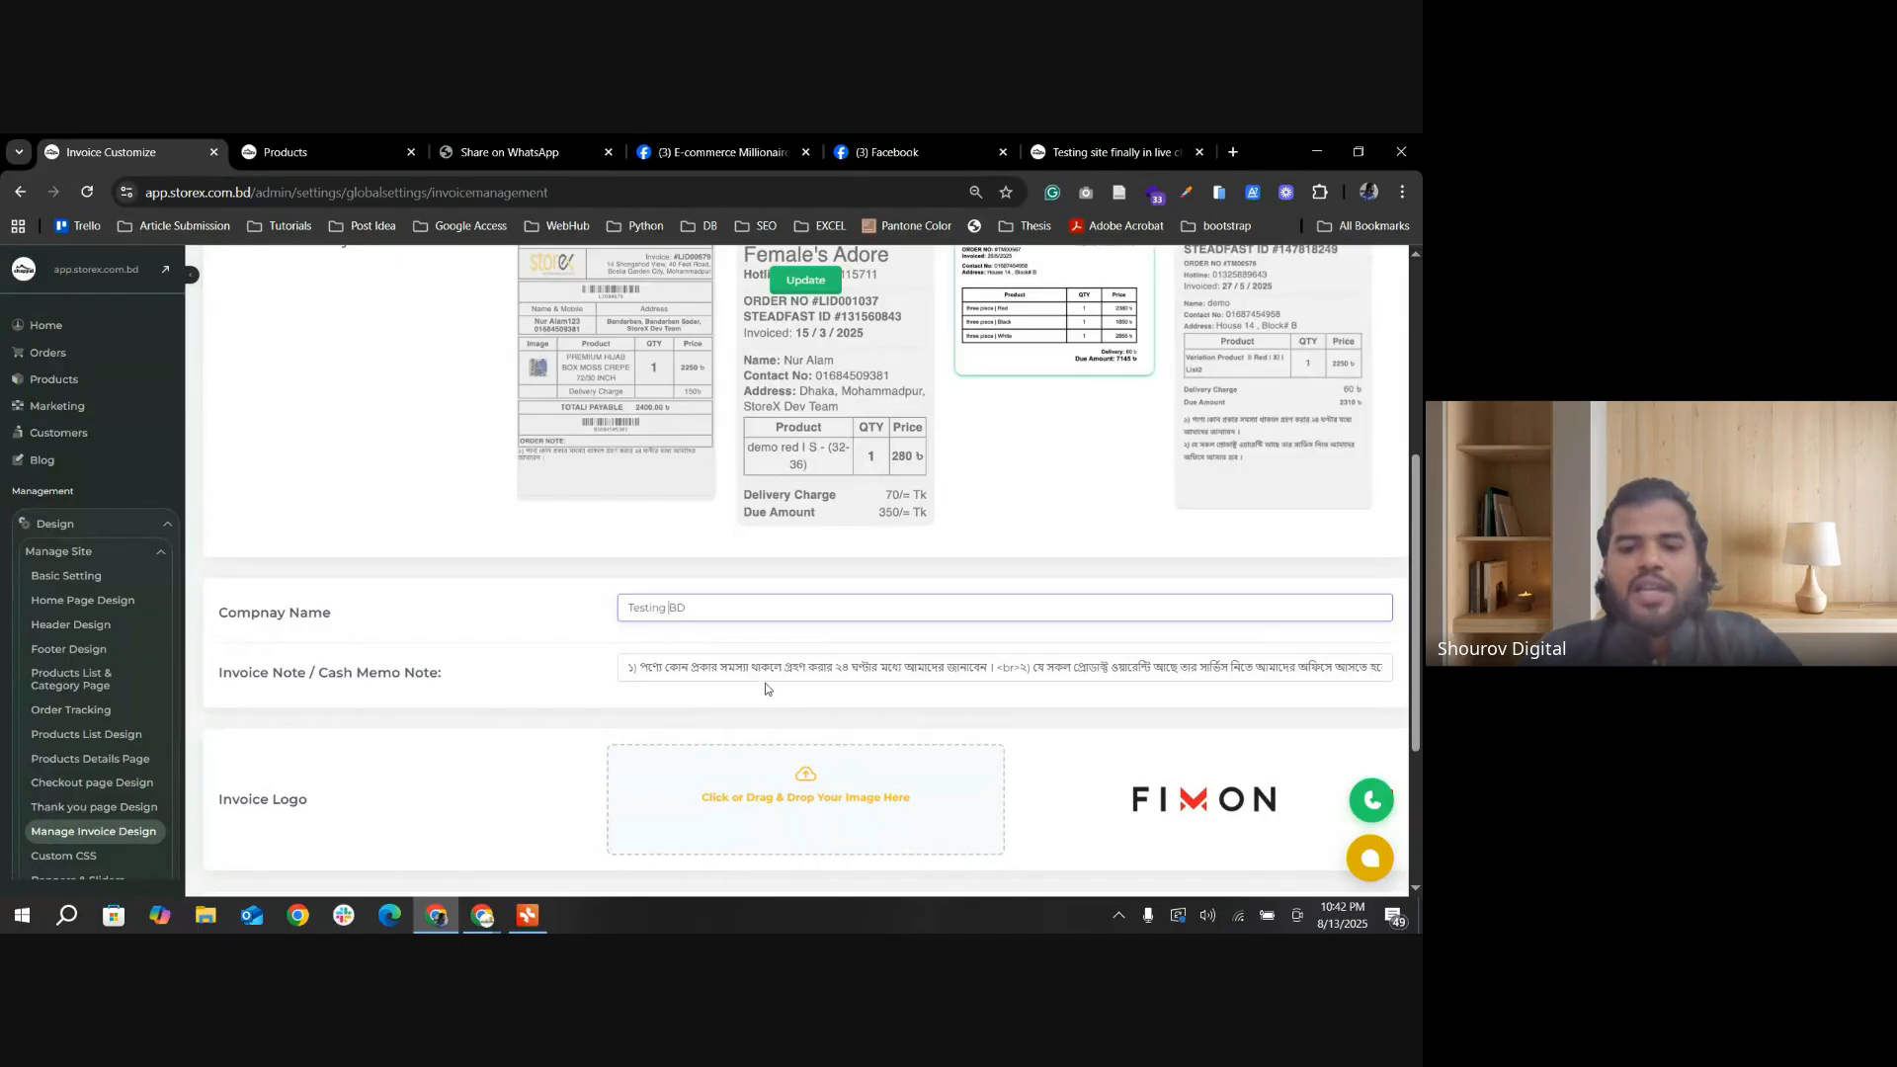
Step: Examine the full Invoice Note / Cash Memo Note text, including its numbered points and <br> line-break tags
scroll(765, 689, "down", 1)
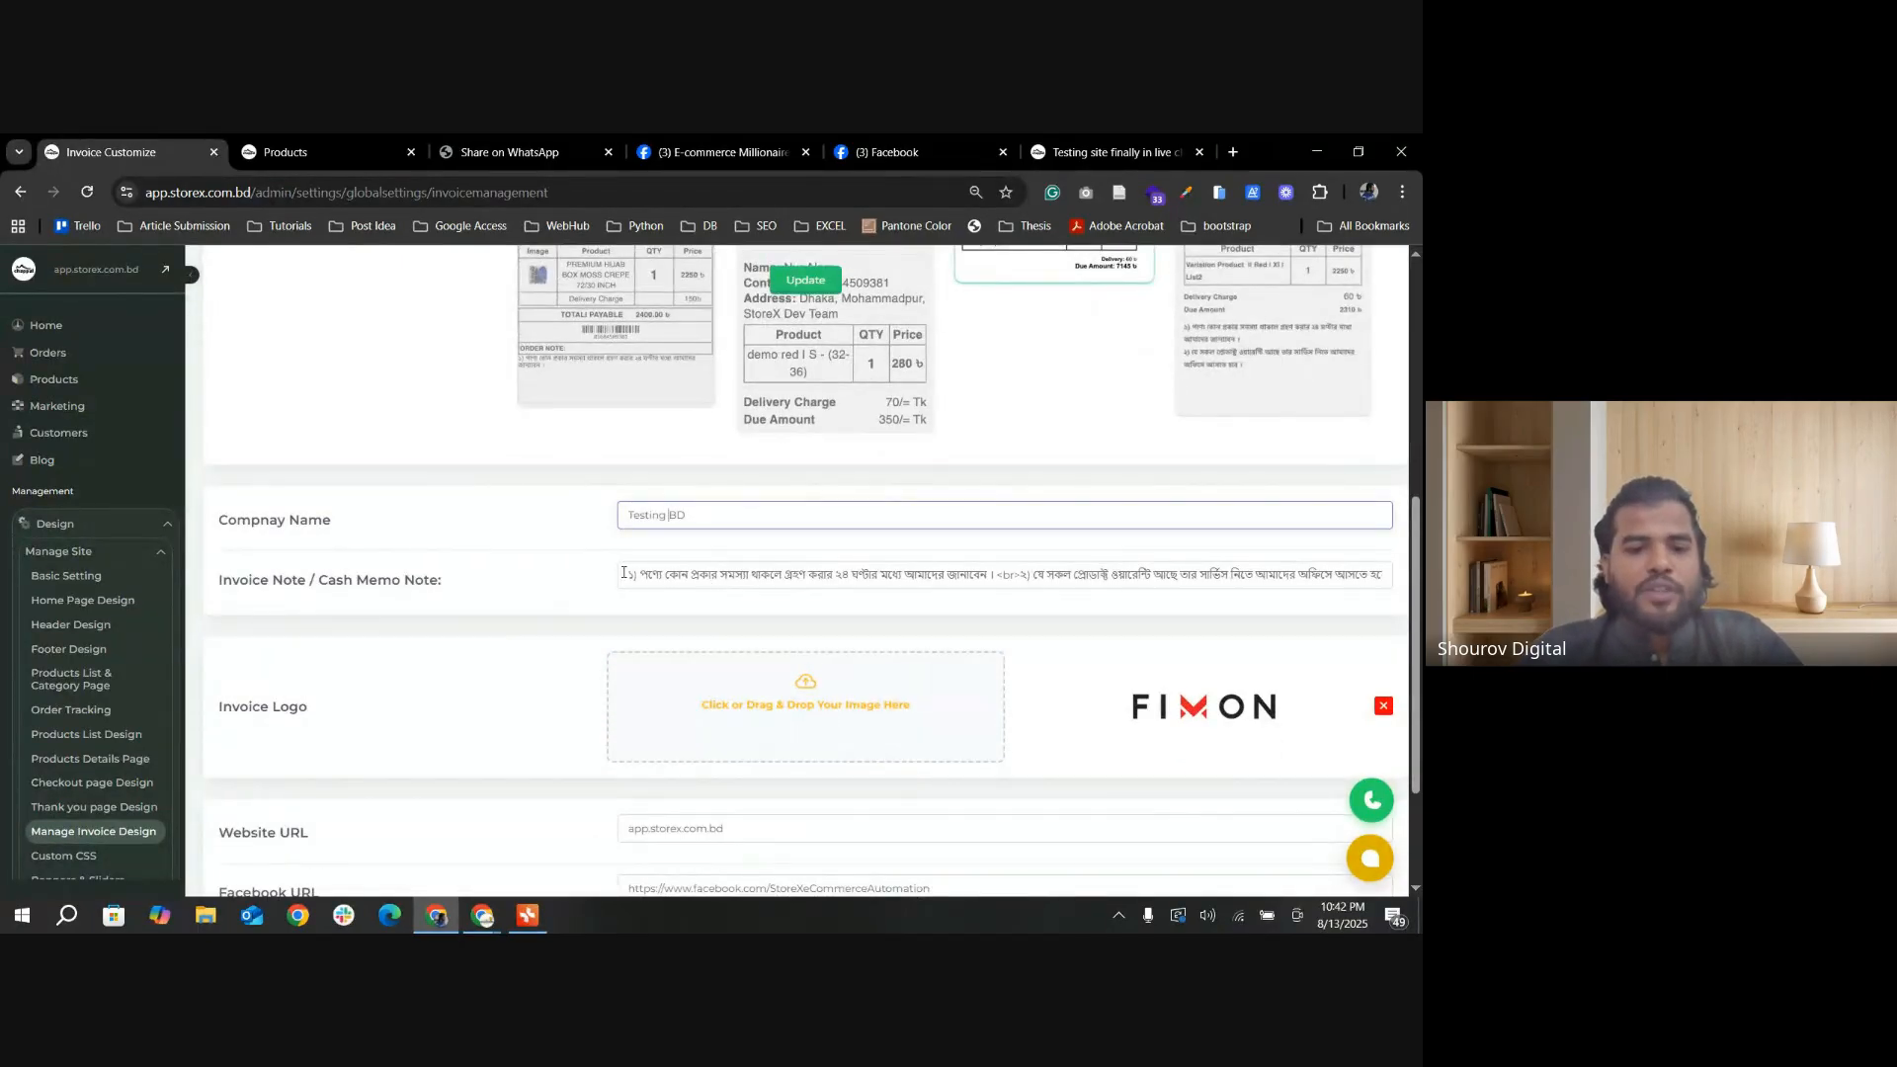
left_click_drag(623, 572, 1091, 583)
left_click(959, 577)
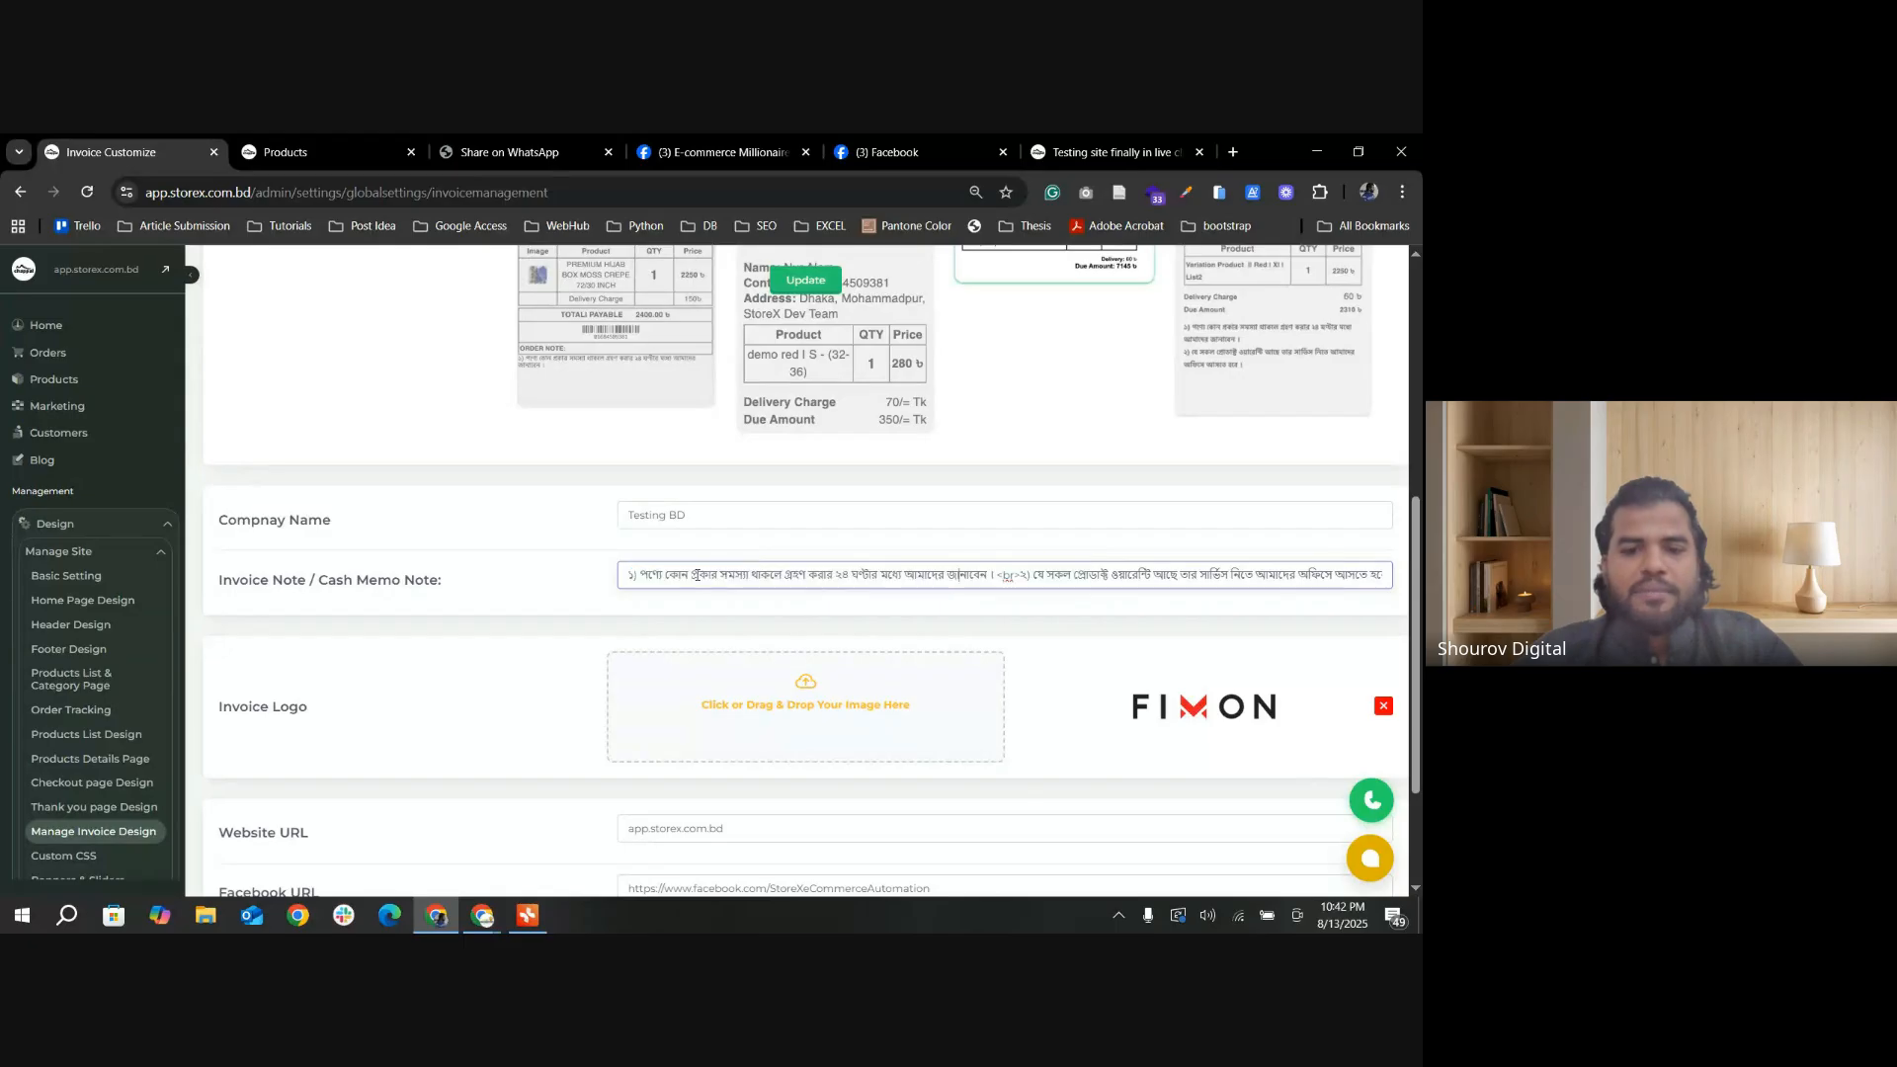
left_click_drag(640, 576, 1389, 578)
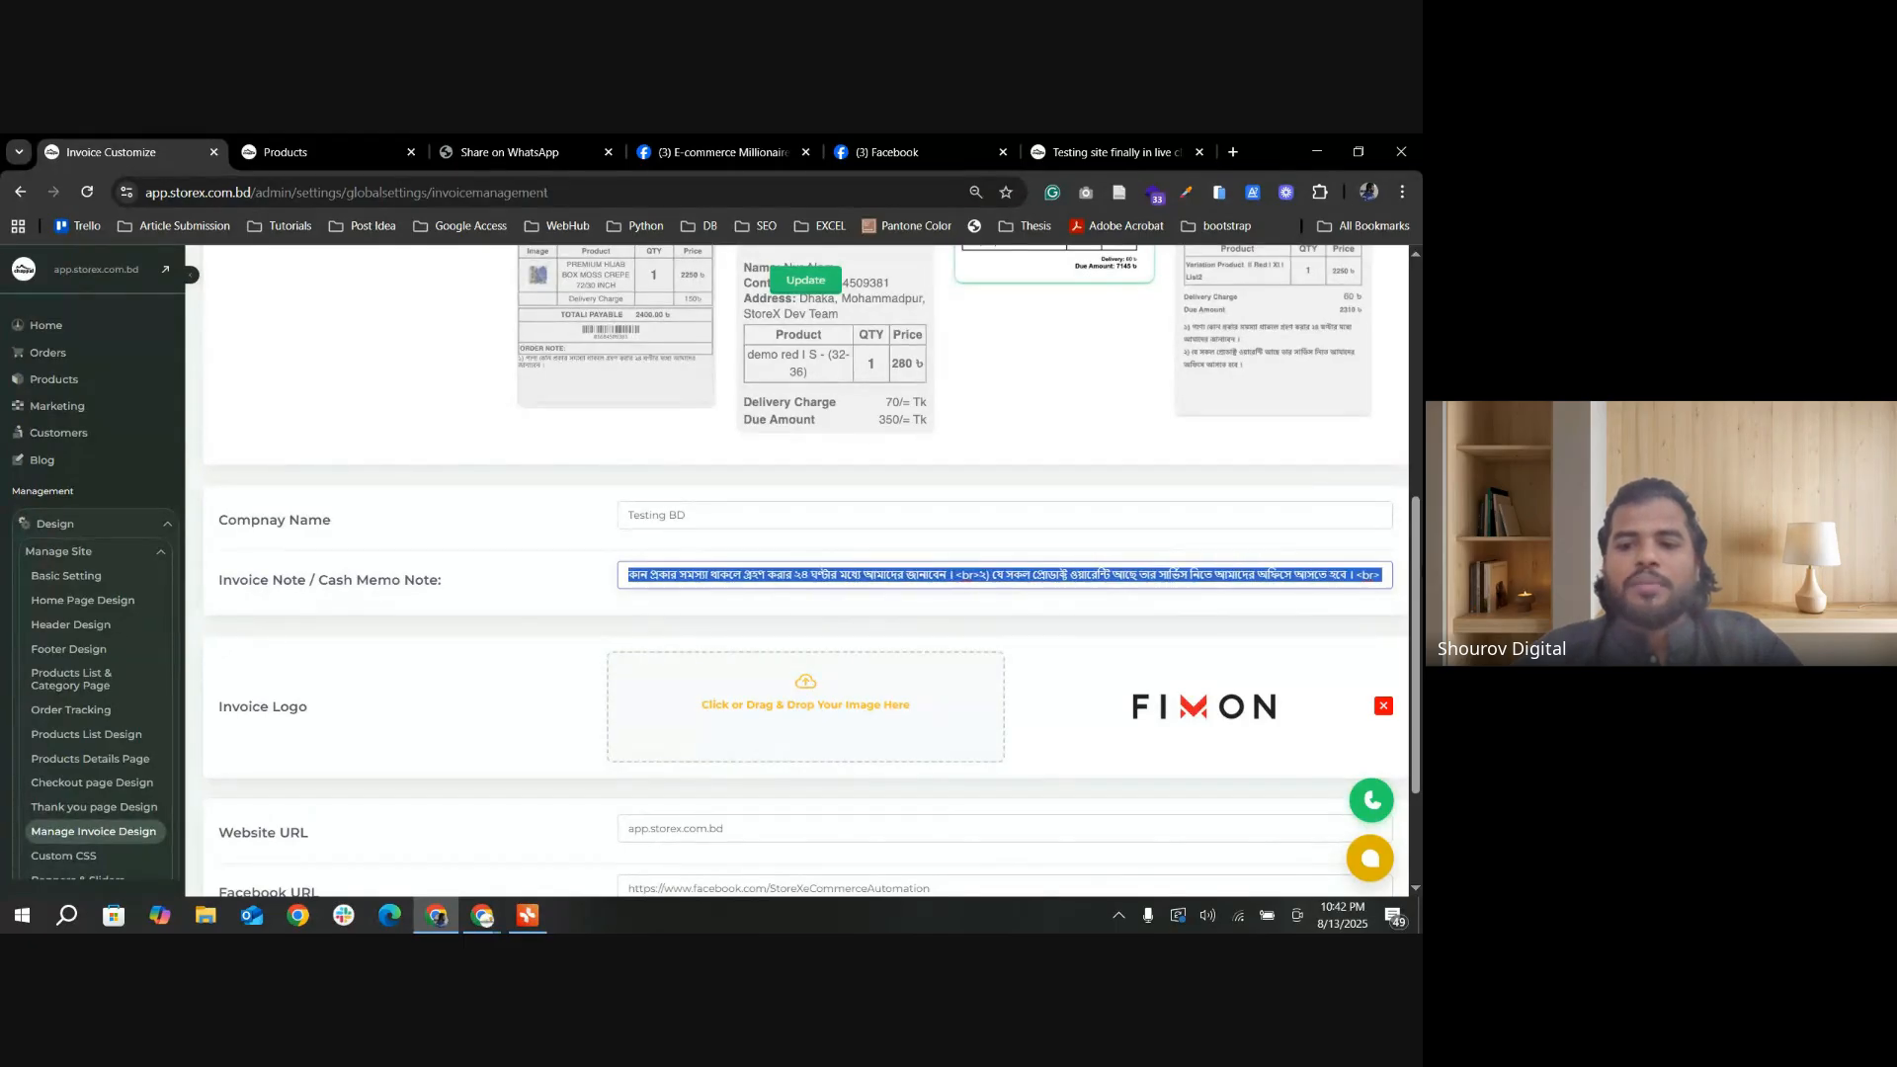
left_click(712, 582)
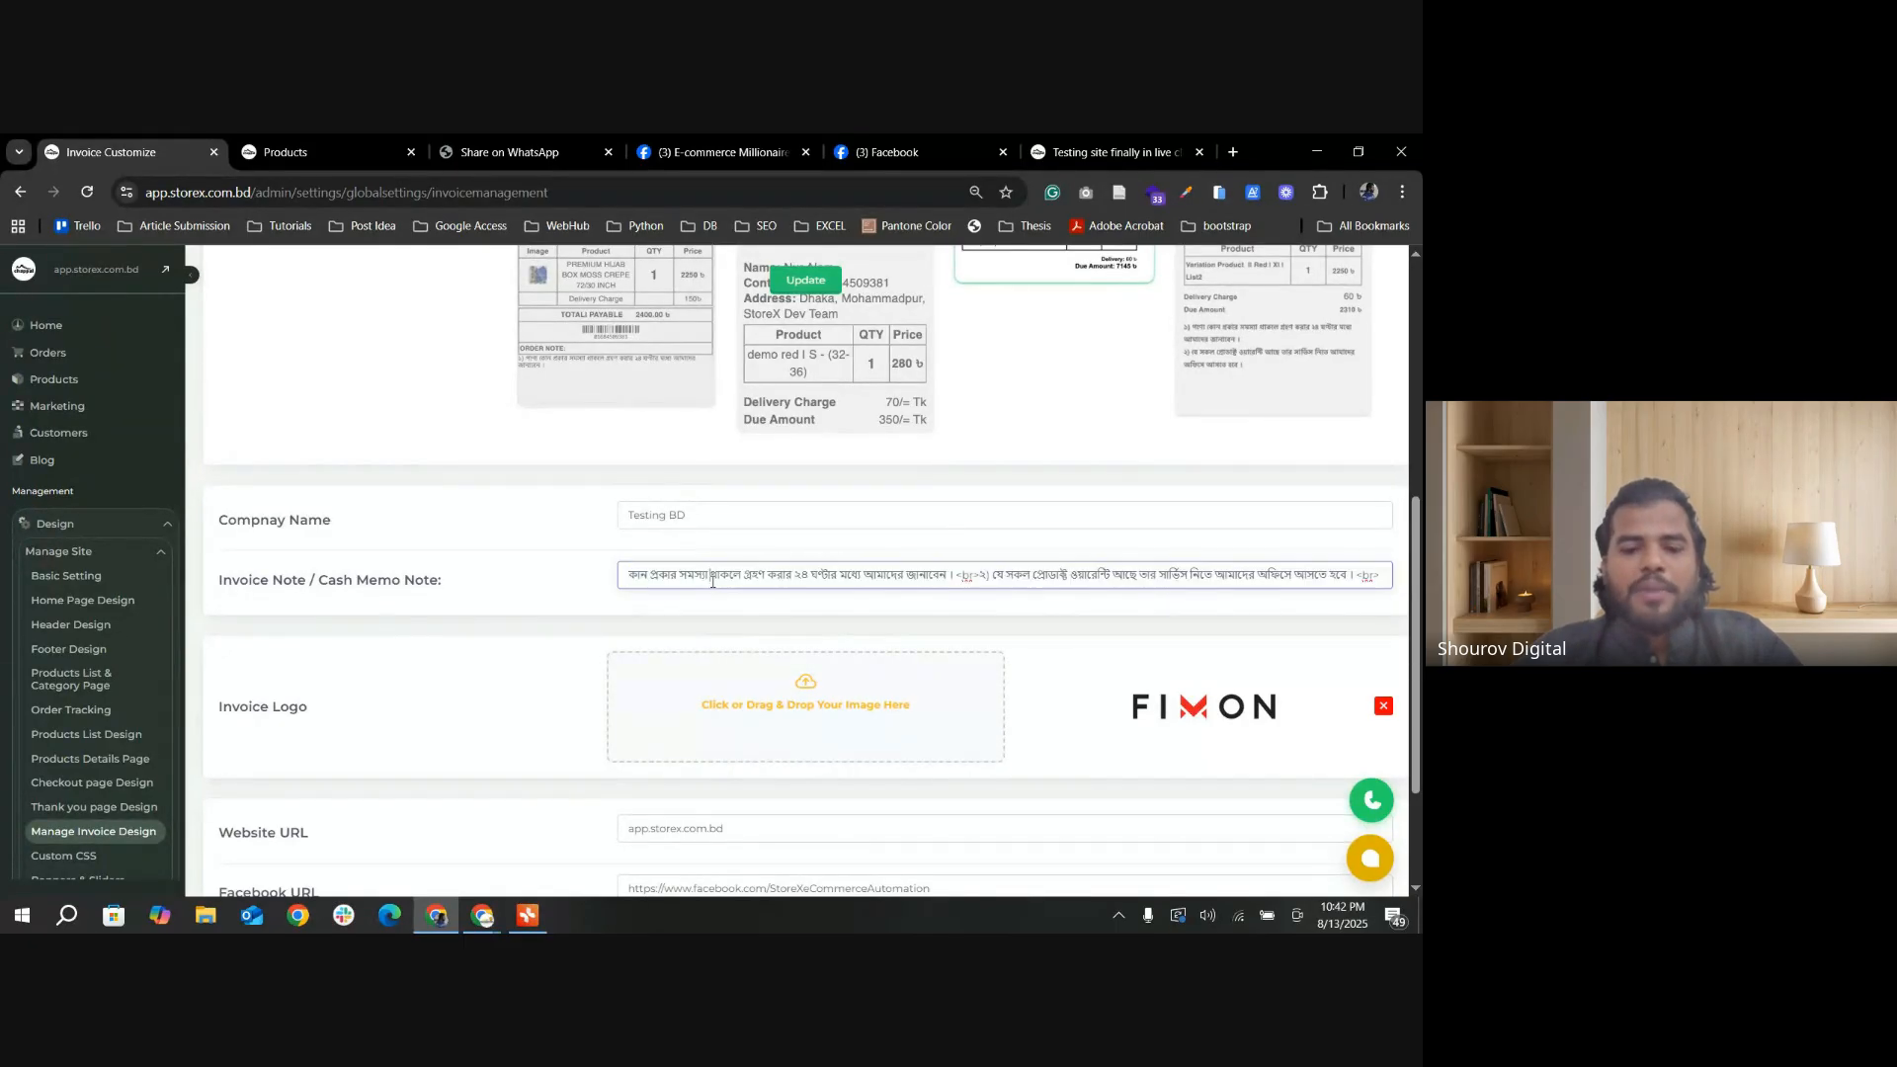
left_click(631, 580)
key("Left")
key("Left")
key("Left")
key("Left")
key("Left")
key("Left")
key("Left")
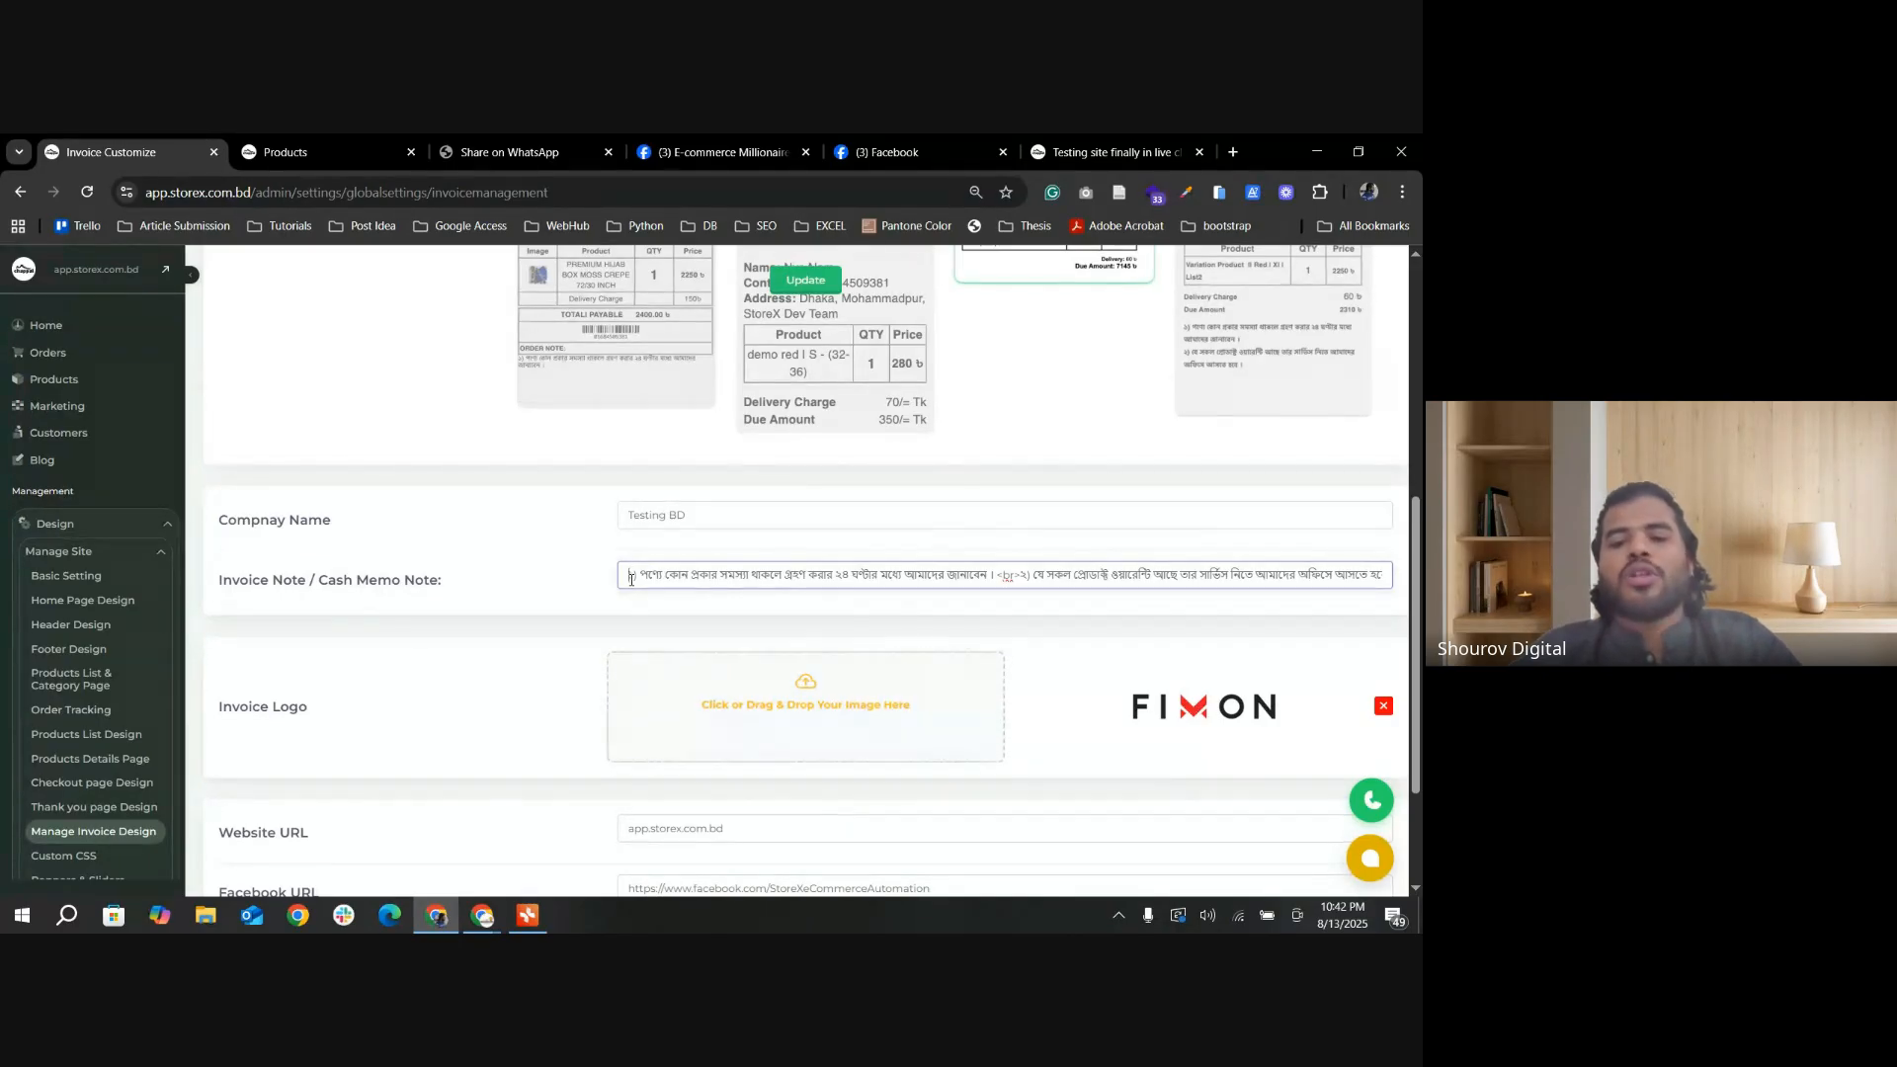
Step: Go through the invoice note to its end and highlight the second numbered point, including its closing <br> tag
key("Right")
key("Right")
key("Right")
key("Right")
key("Right")
key("Right")
key("Right")
key("Right")
key("Right")
key("Right")
key("Right")
key("Right")
key("Right")
key("Right")
key("Right")
key("Right")
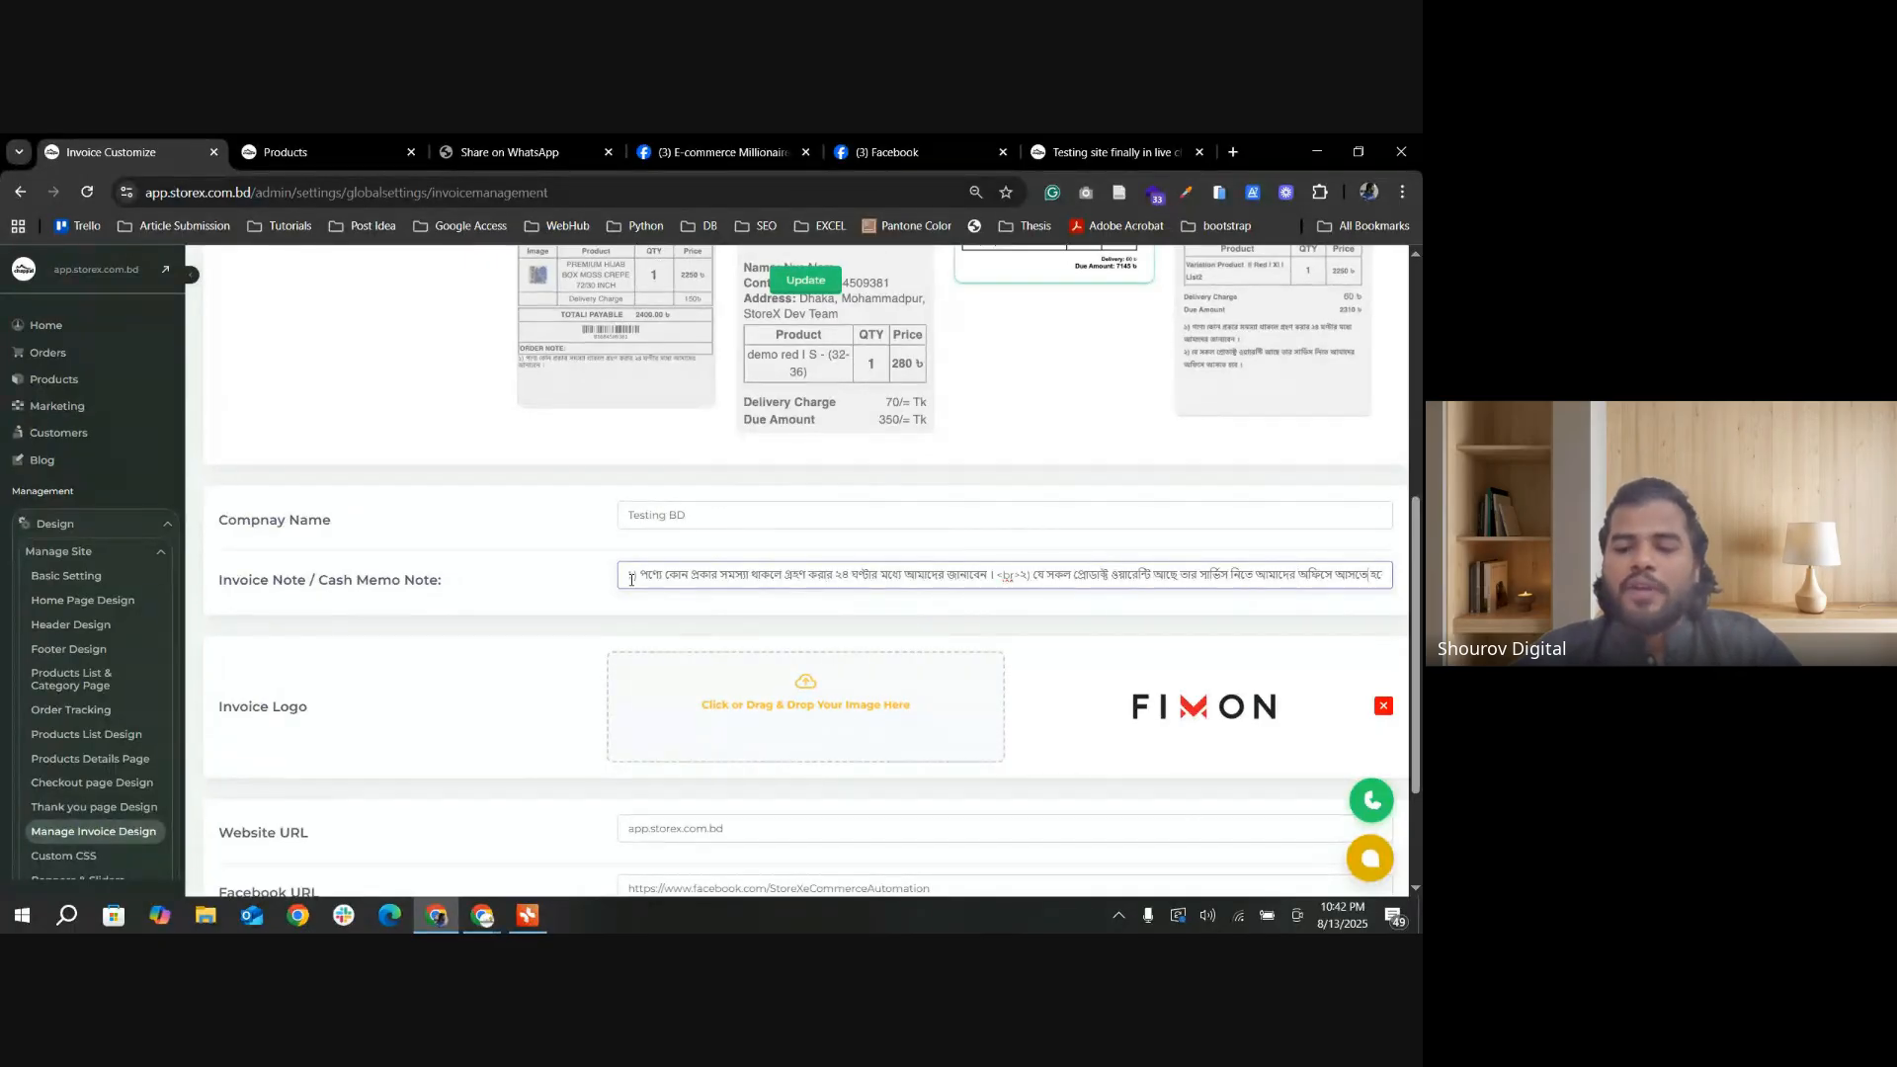
key("Right")
key("Right")
key("Right")
key("Right")
key("Right")
key("Right")
key("Right")
key("Right")
key("Right")
key("Right")
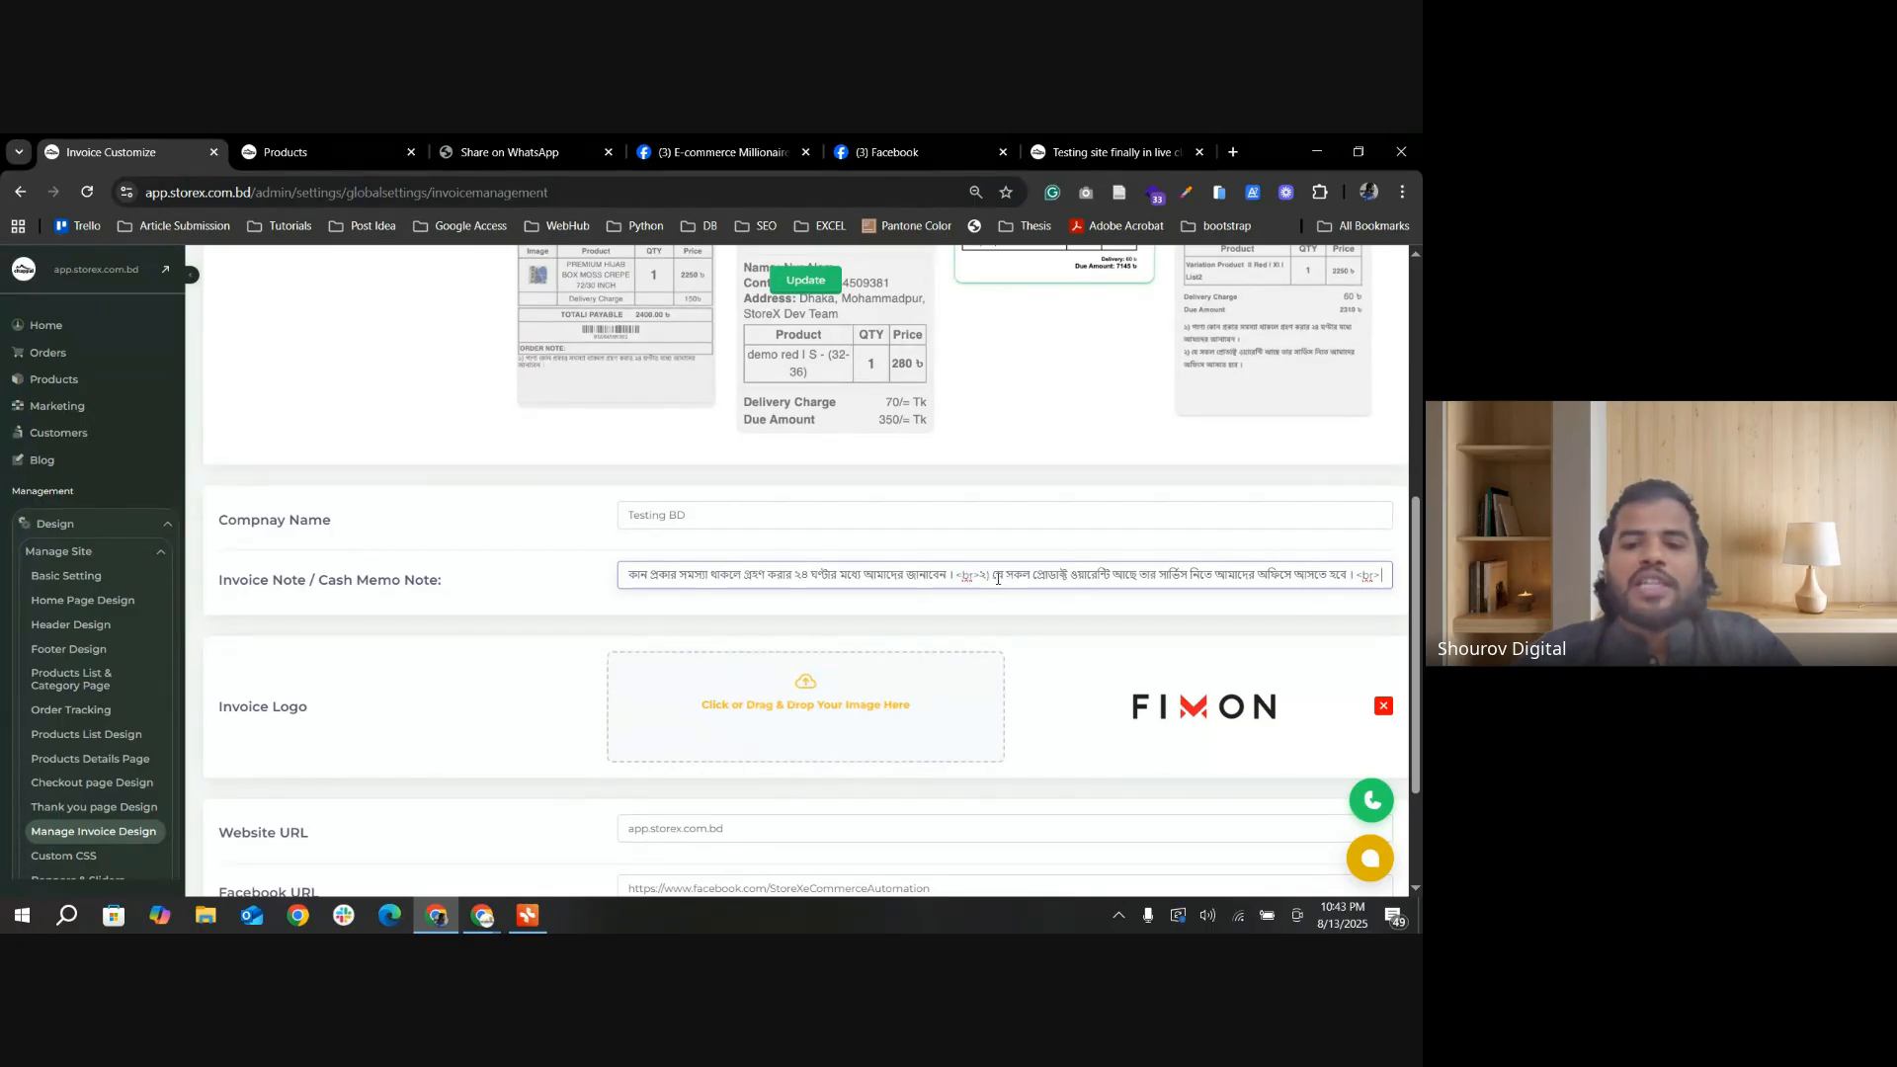
left_click_drag(994, 577, 1383, 570)
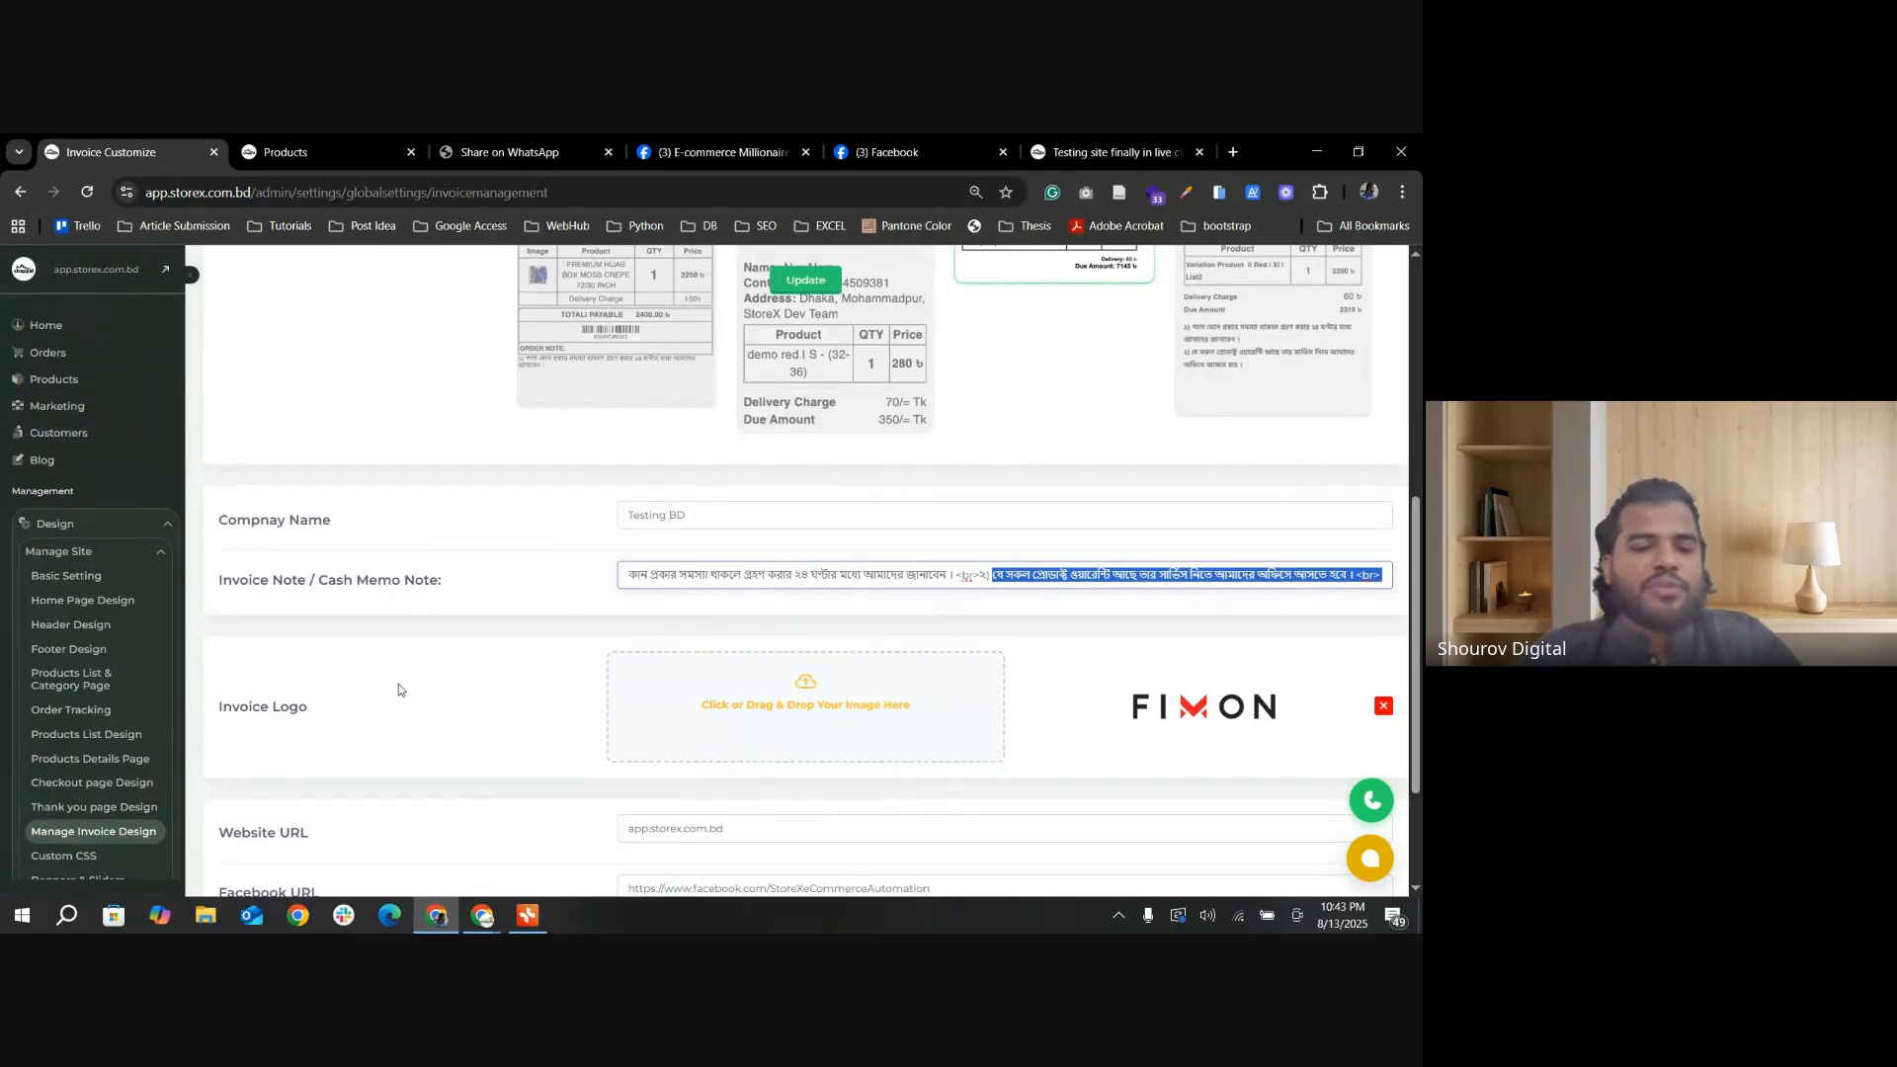
Step: Review the invoice logo and the Website URL and Facebook URL values, highlighting each address without changing it
scroll(775, 625, "down", 2)
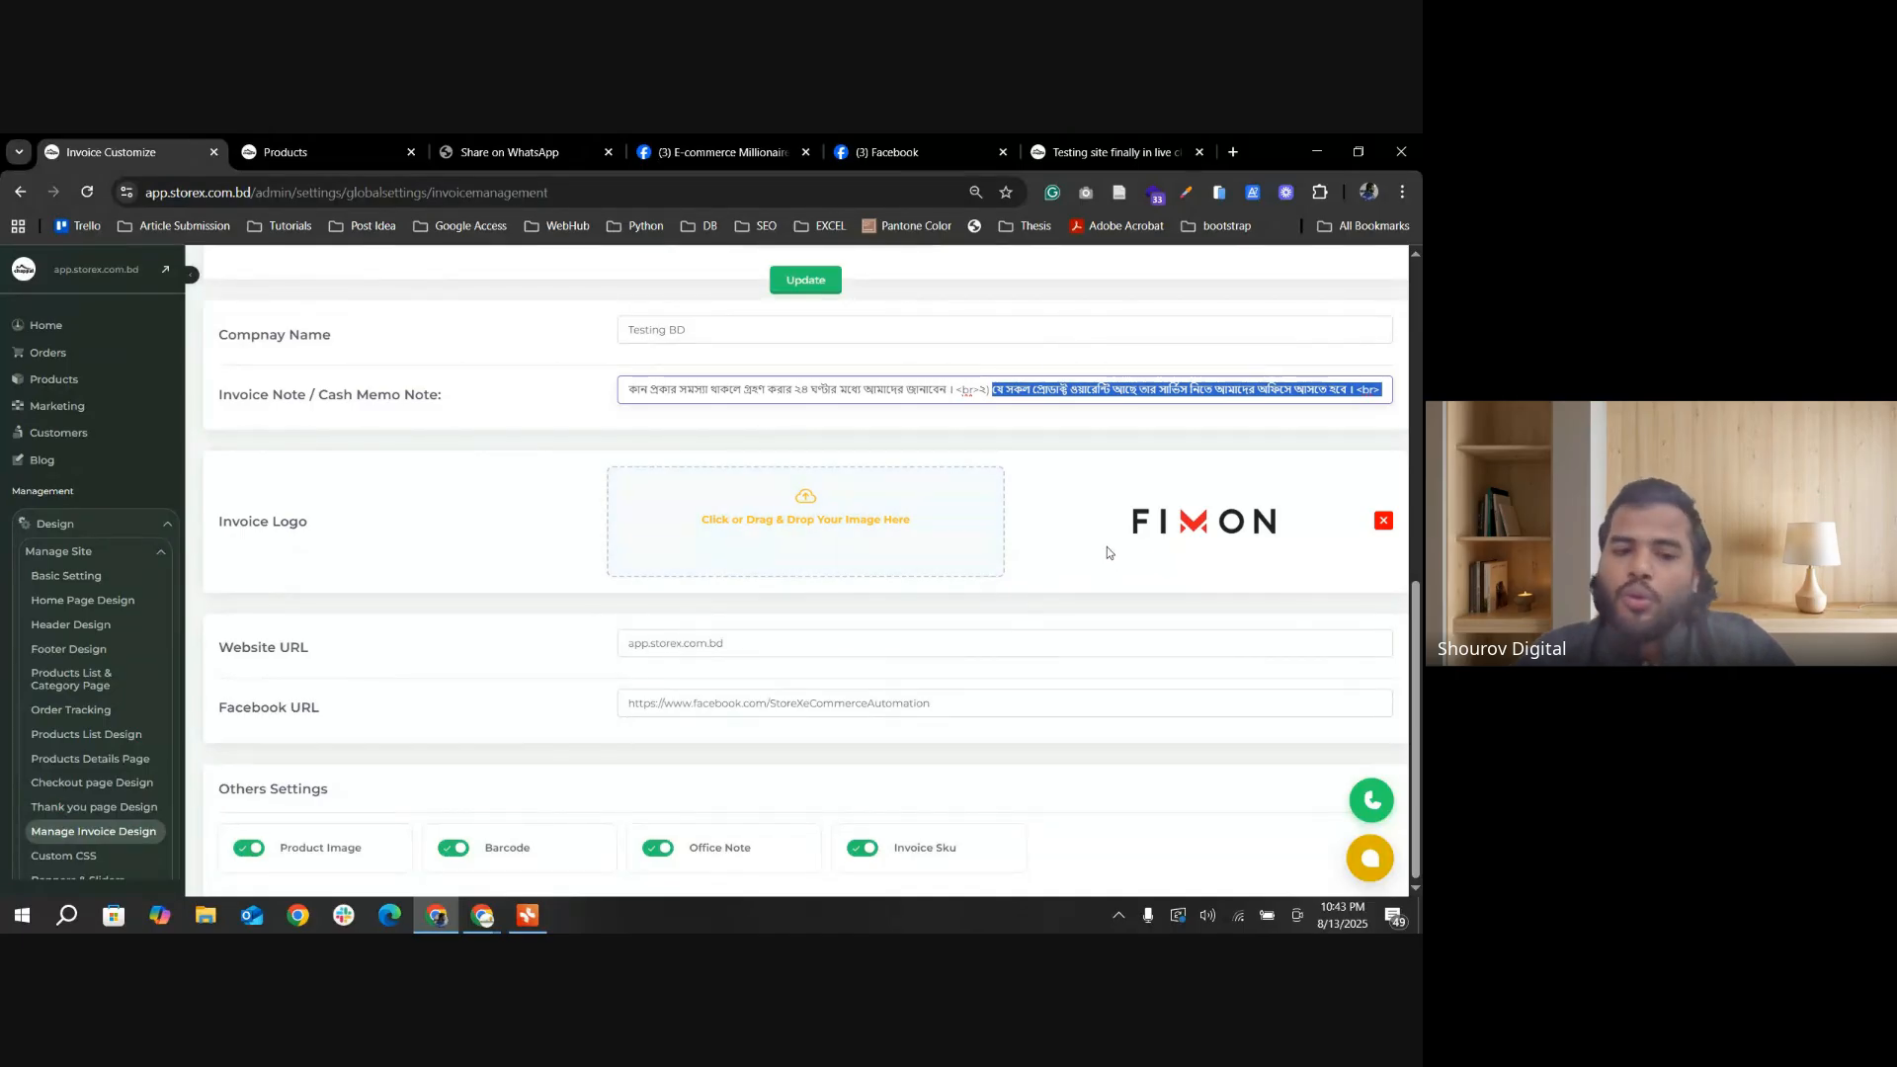
triple_click(767, 646)
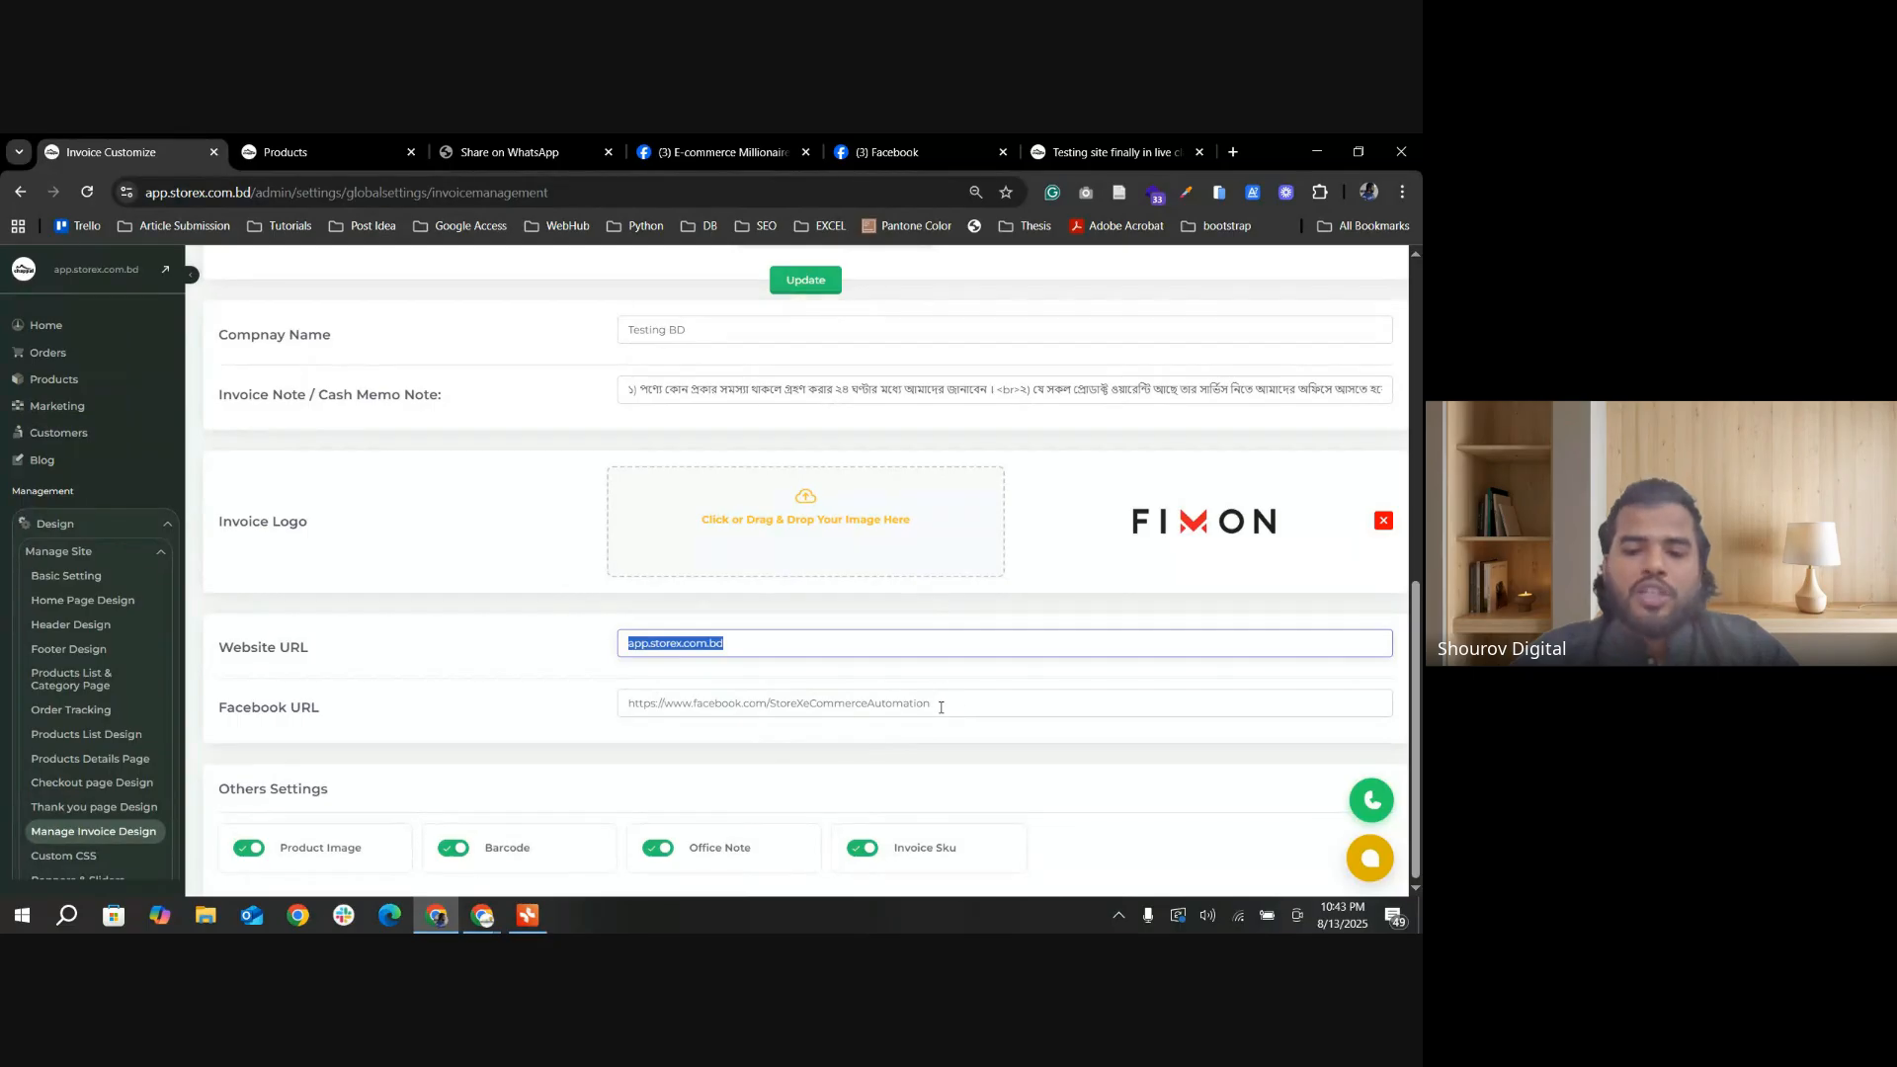
left_click_drag(940, 708, 623, 709)
left_click_drag(932, 702, 613, 719)
left_click_drag(790, 655, 619, 669)
left_click(771, 665)
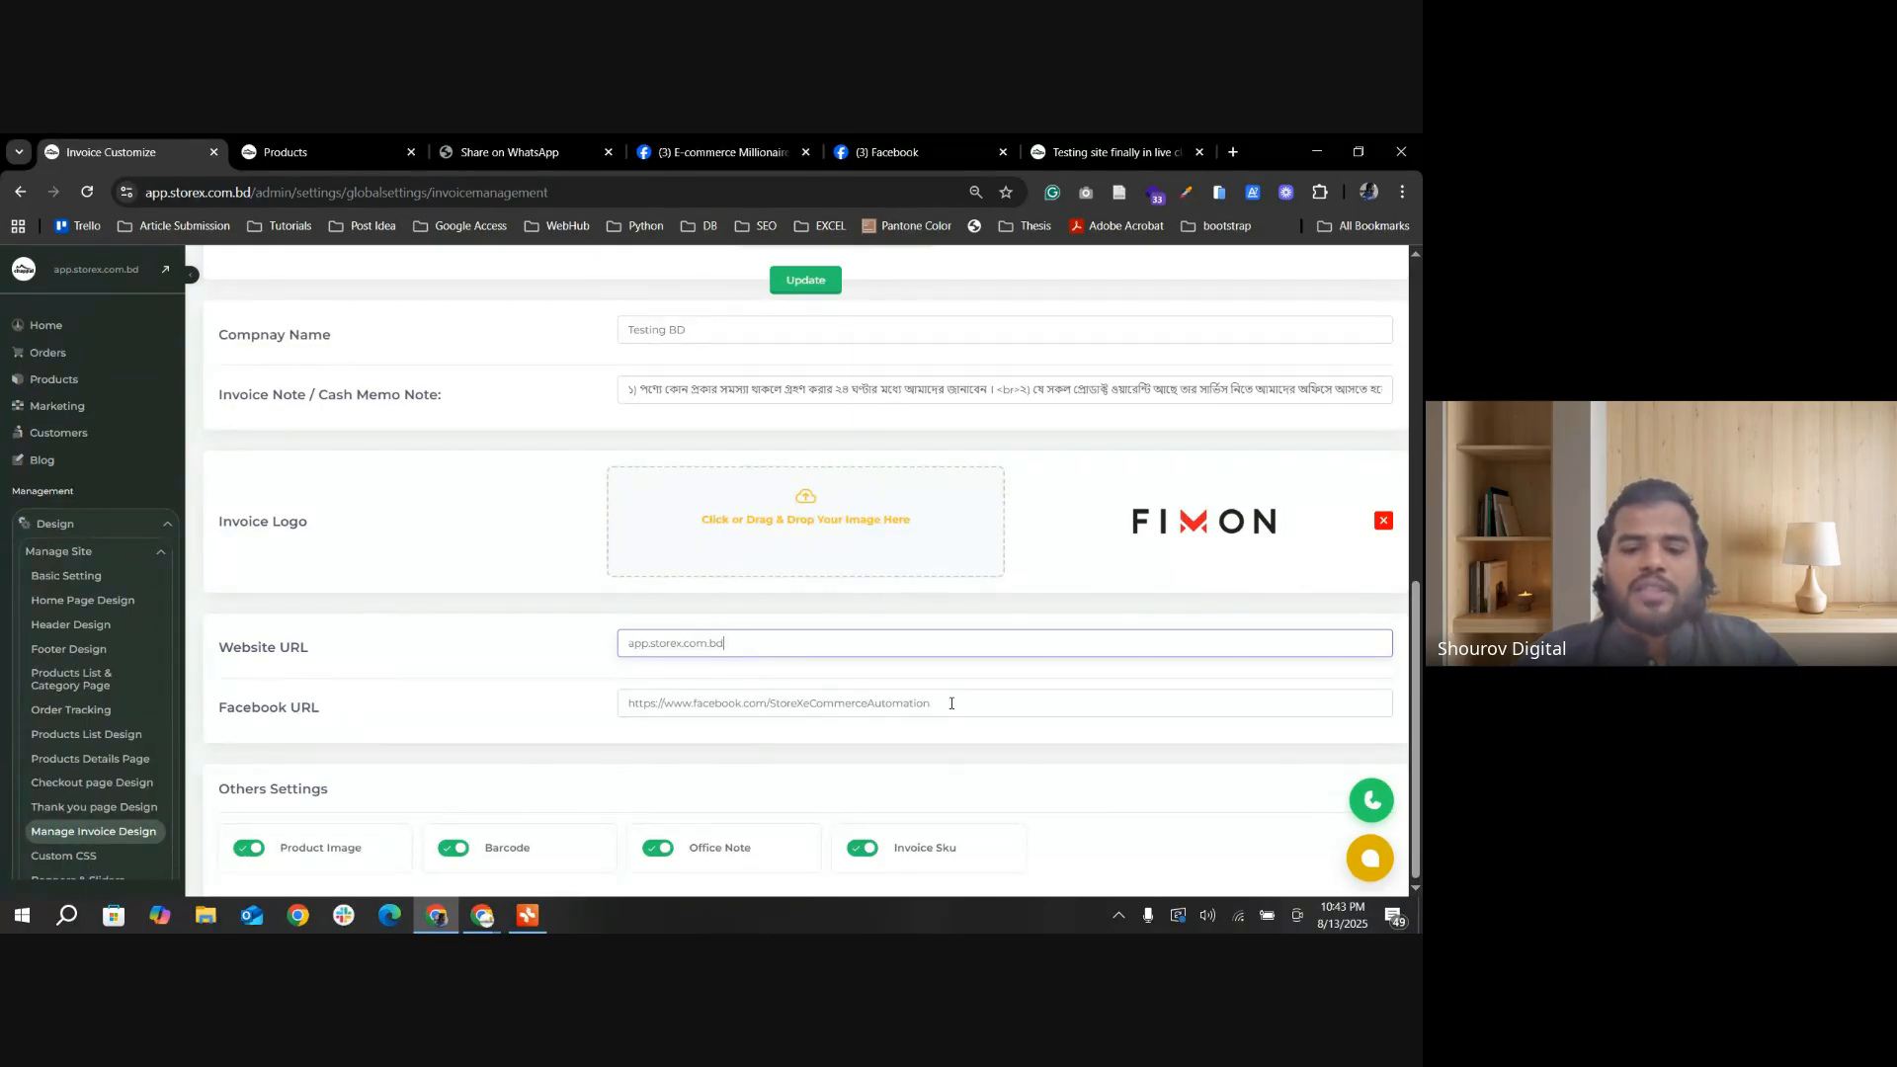
left_click_drag(931, 703, 626, 706)
left_click(788, 675)
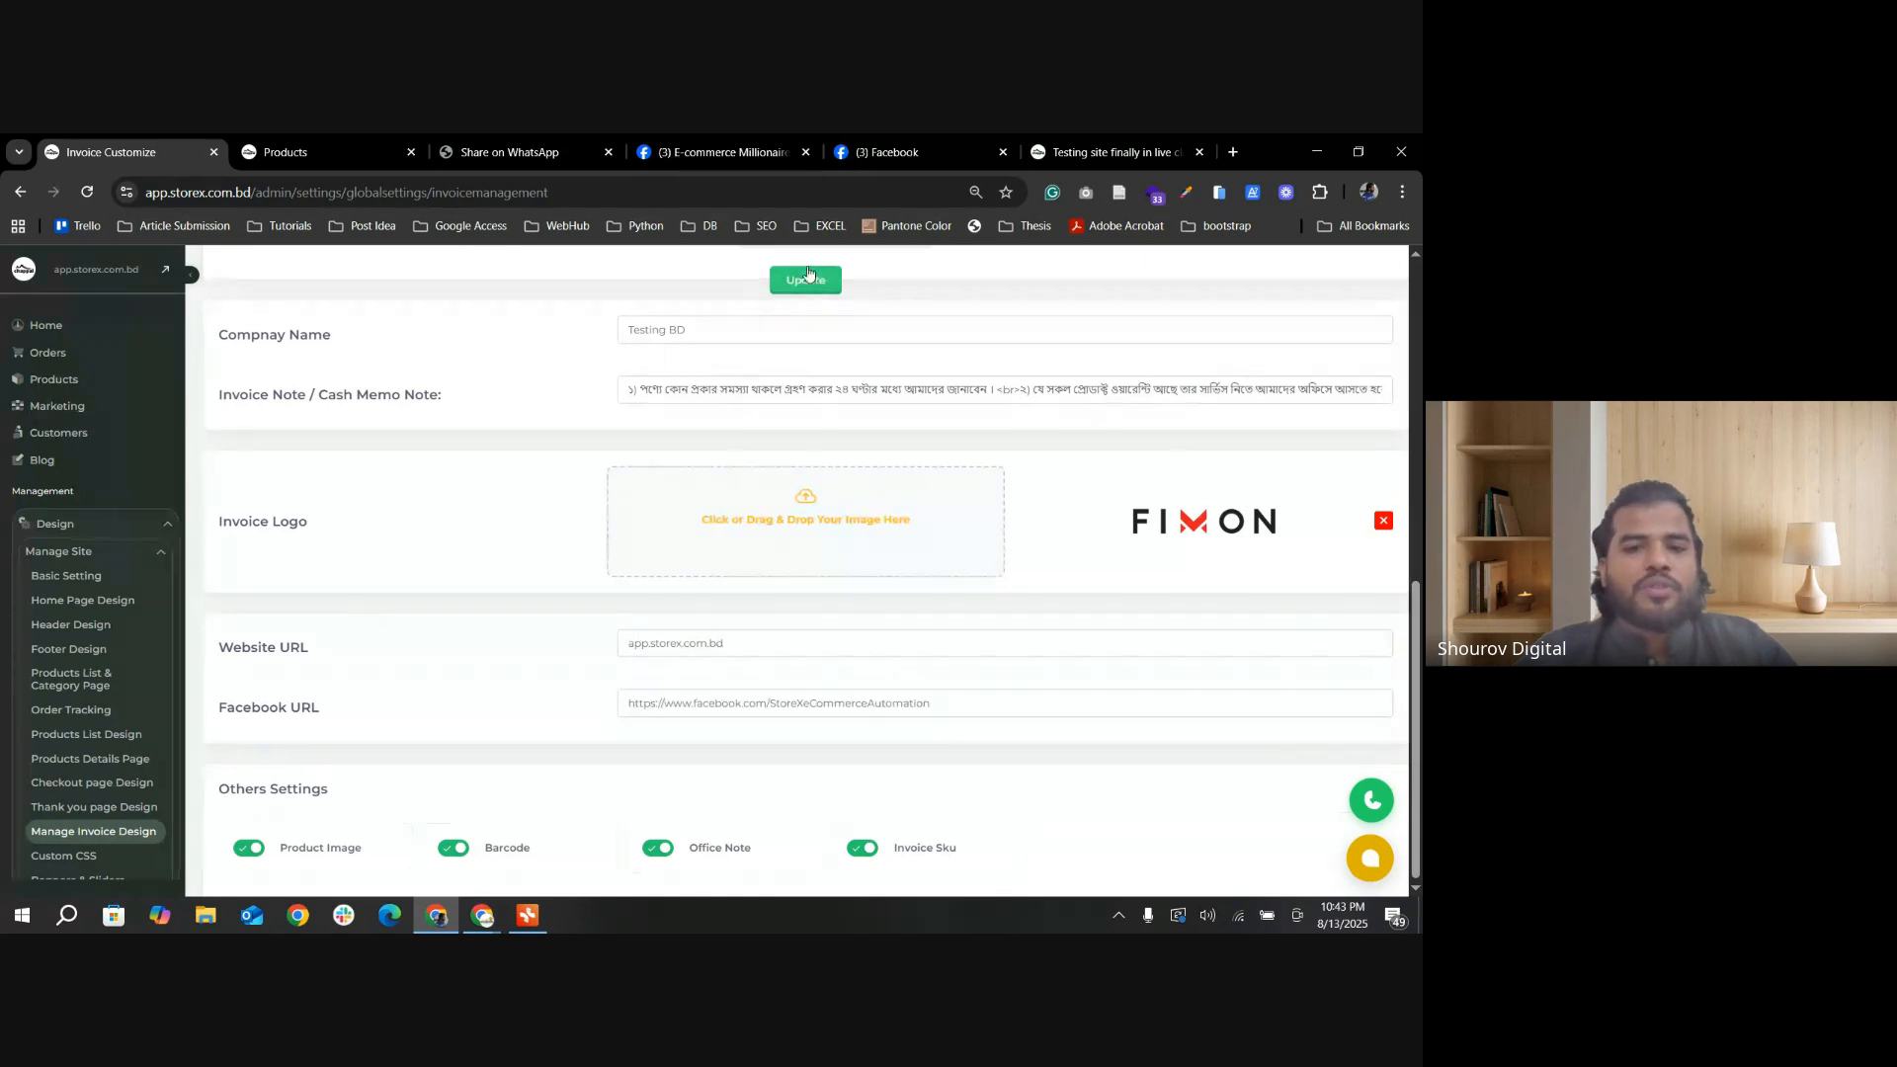
Step: Save the invoice settings with the shortened company name and look over the style gallery
scroll(720, 453, "up", 8)
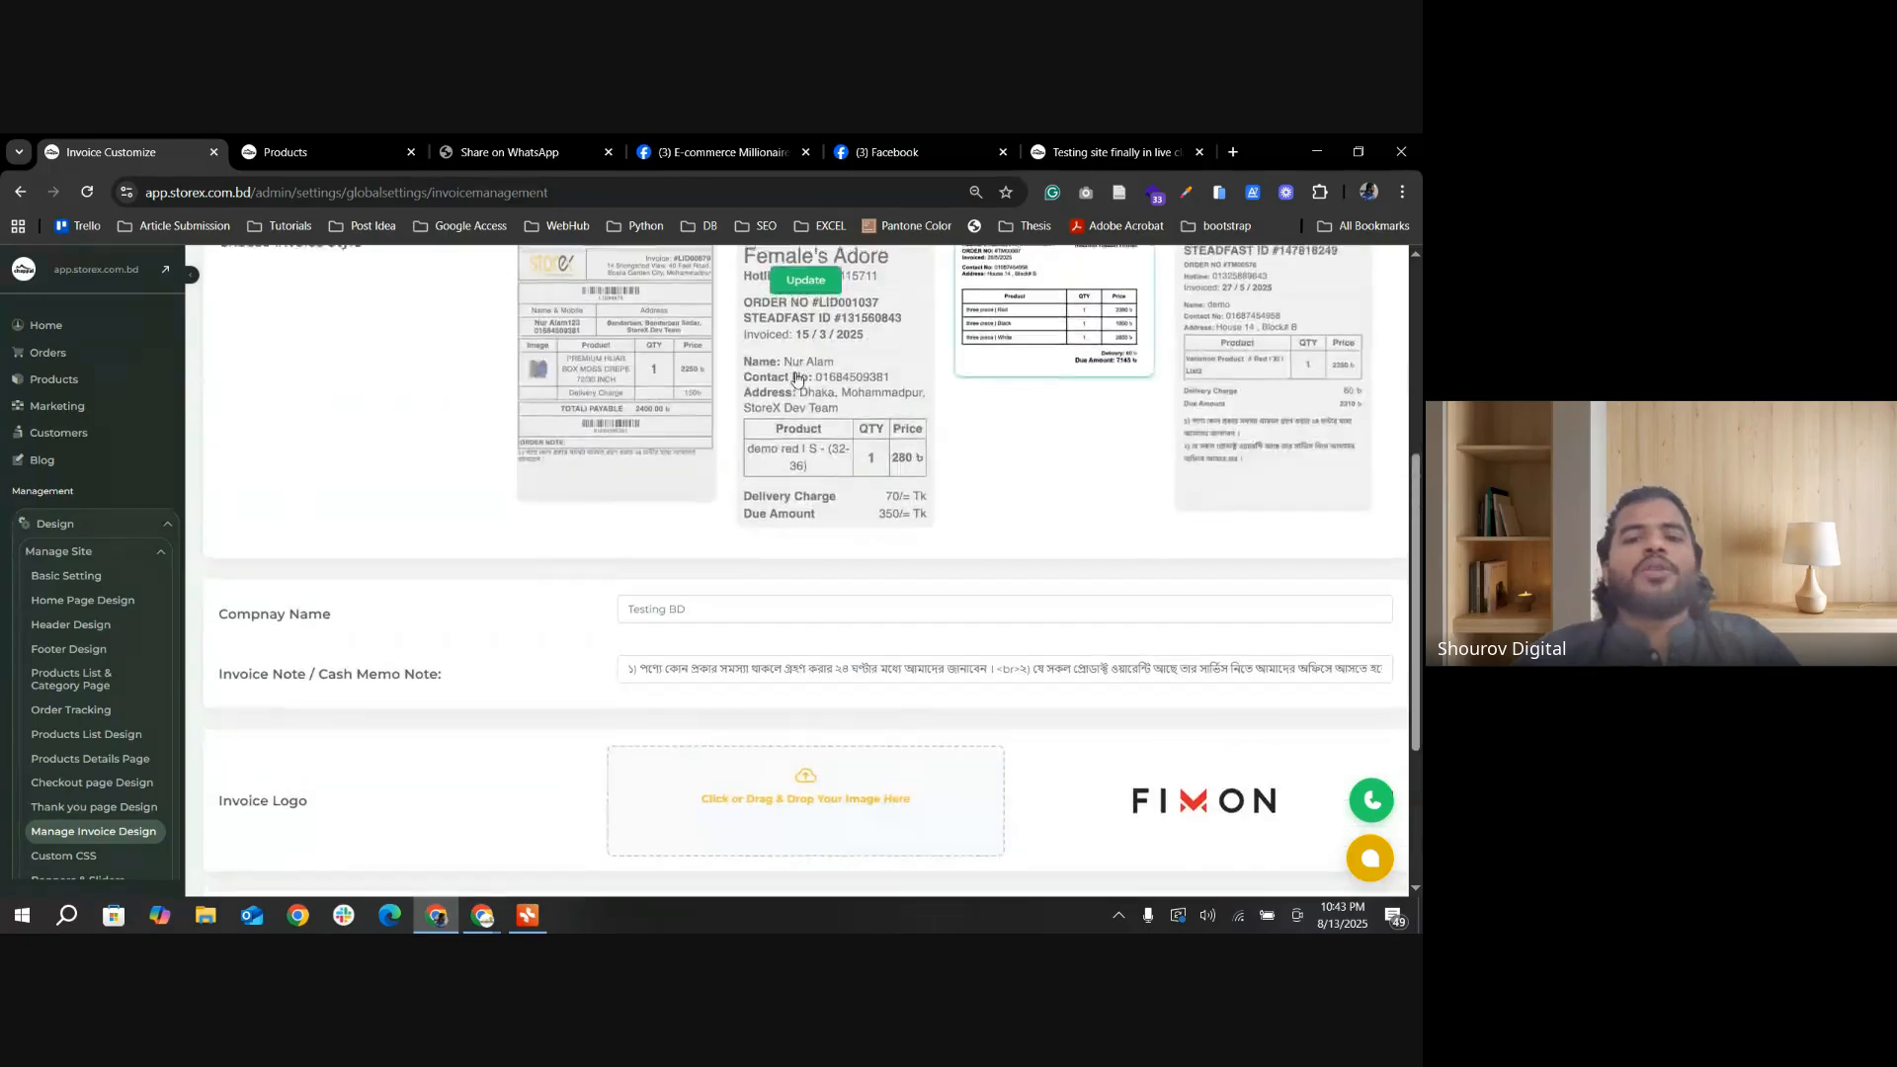
left_click(805, 300)
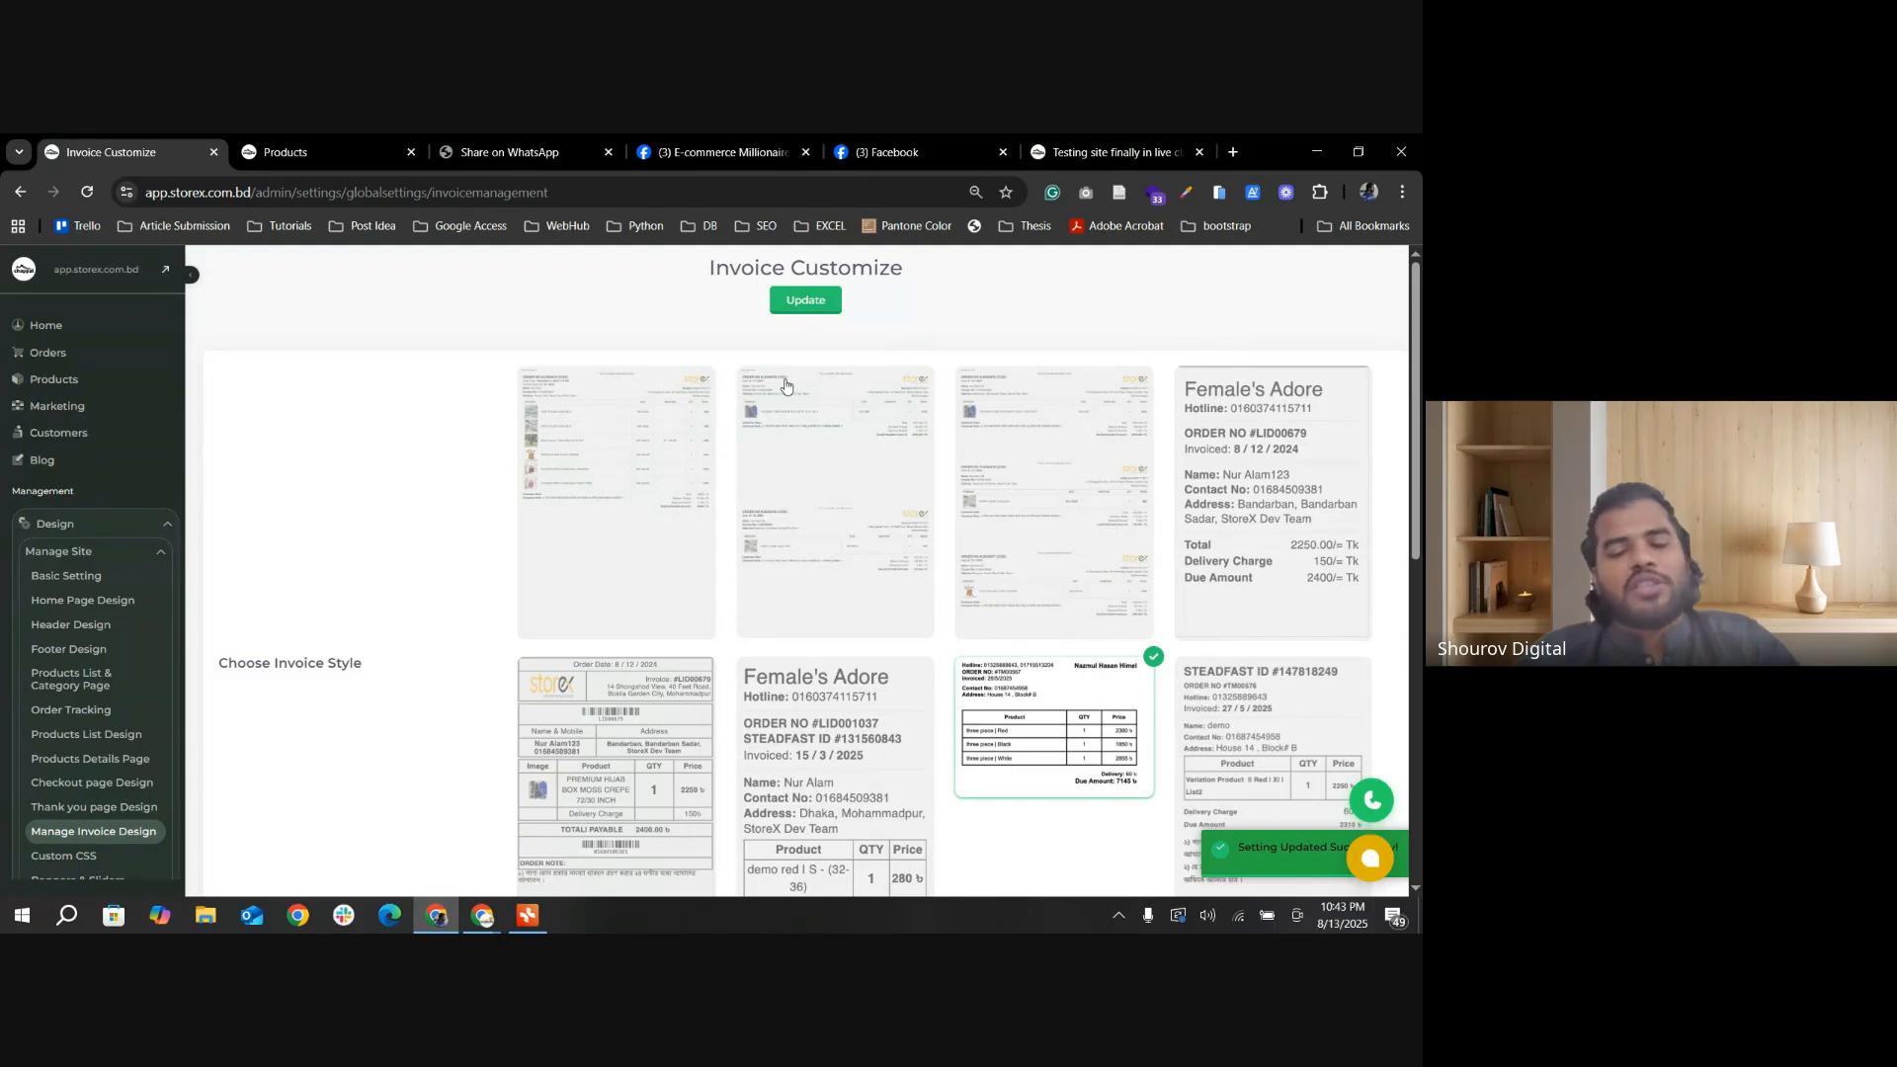
scroll(791, 401, "down", 2)
scroll(761, 452, "up", 2)
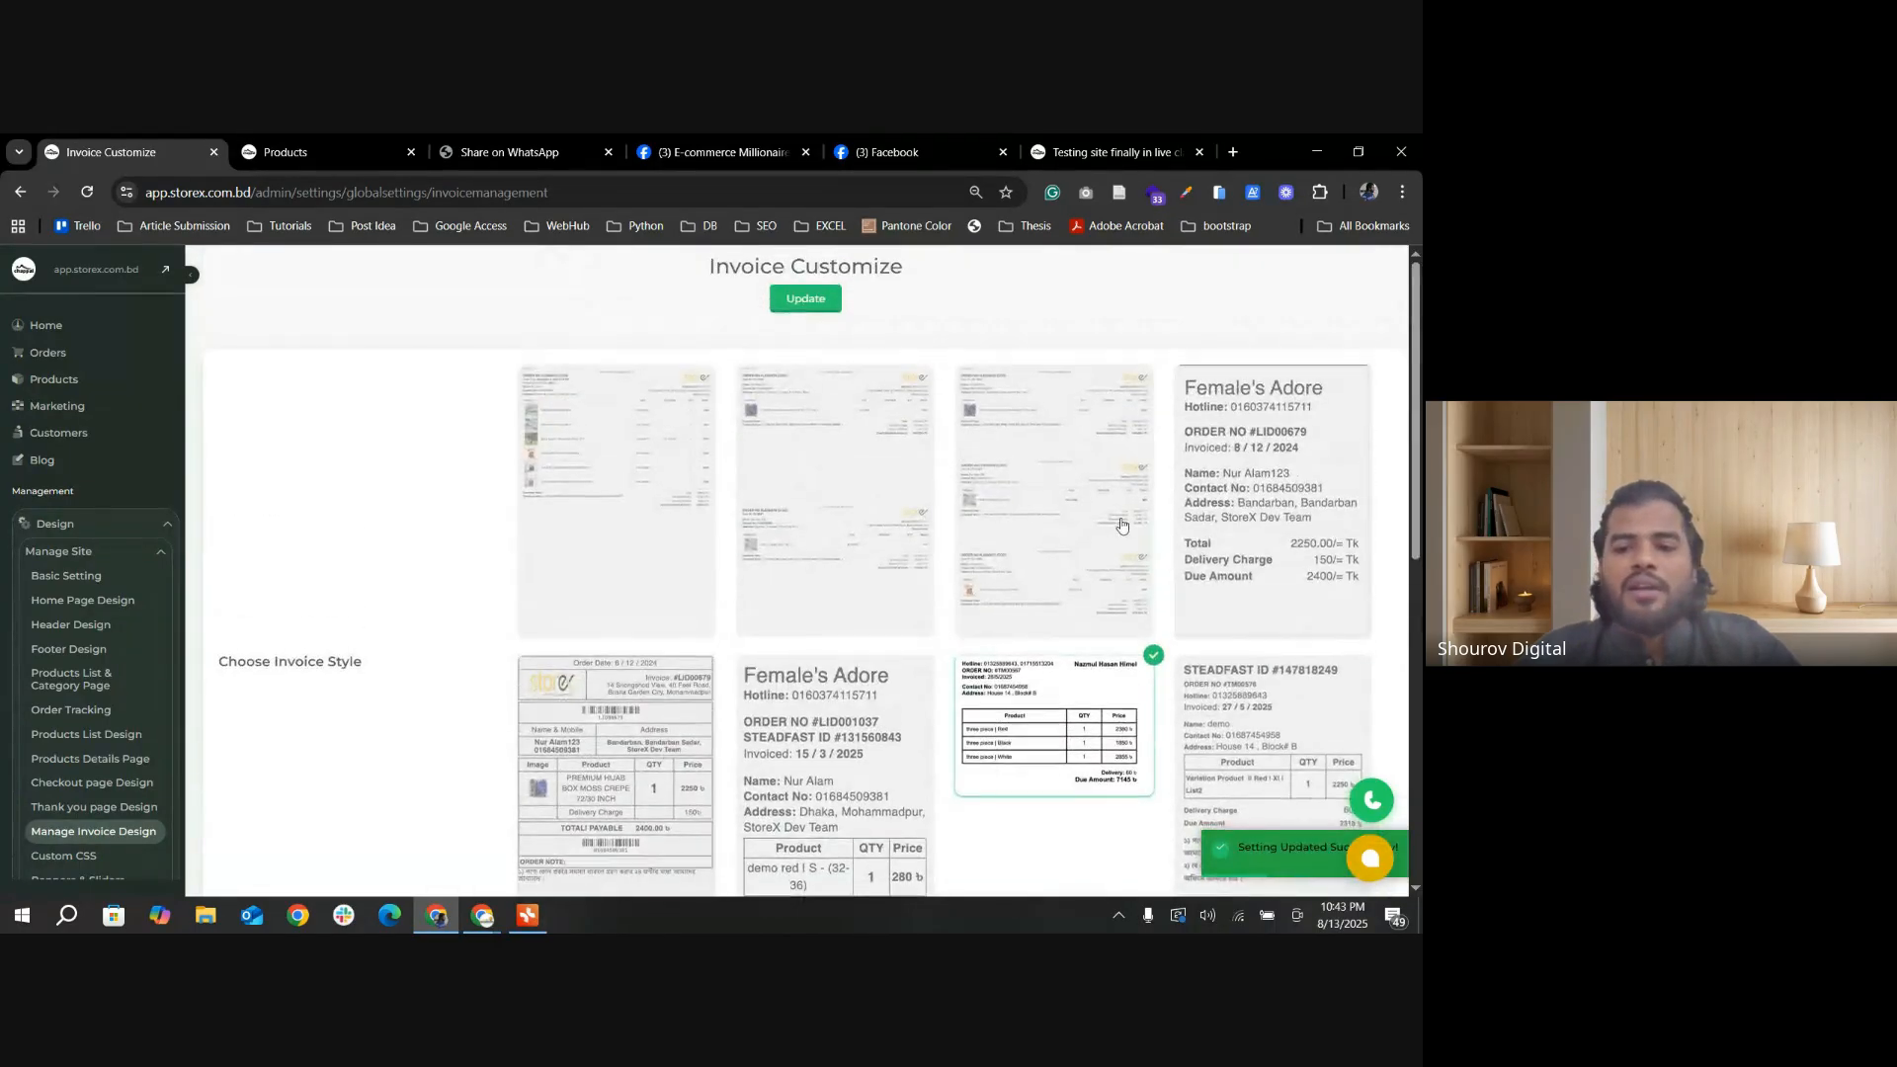
Step: Choose the first invoice style, with one invoice per page, and save the invoice settings
scroll(1089, 525, "down", 2)
scroll(750, 485, "up", 1)
left_click(627, 461)
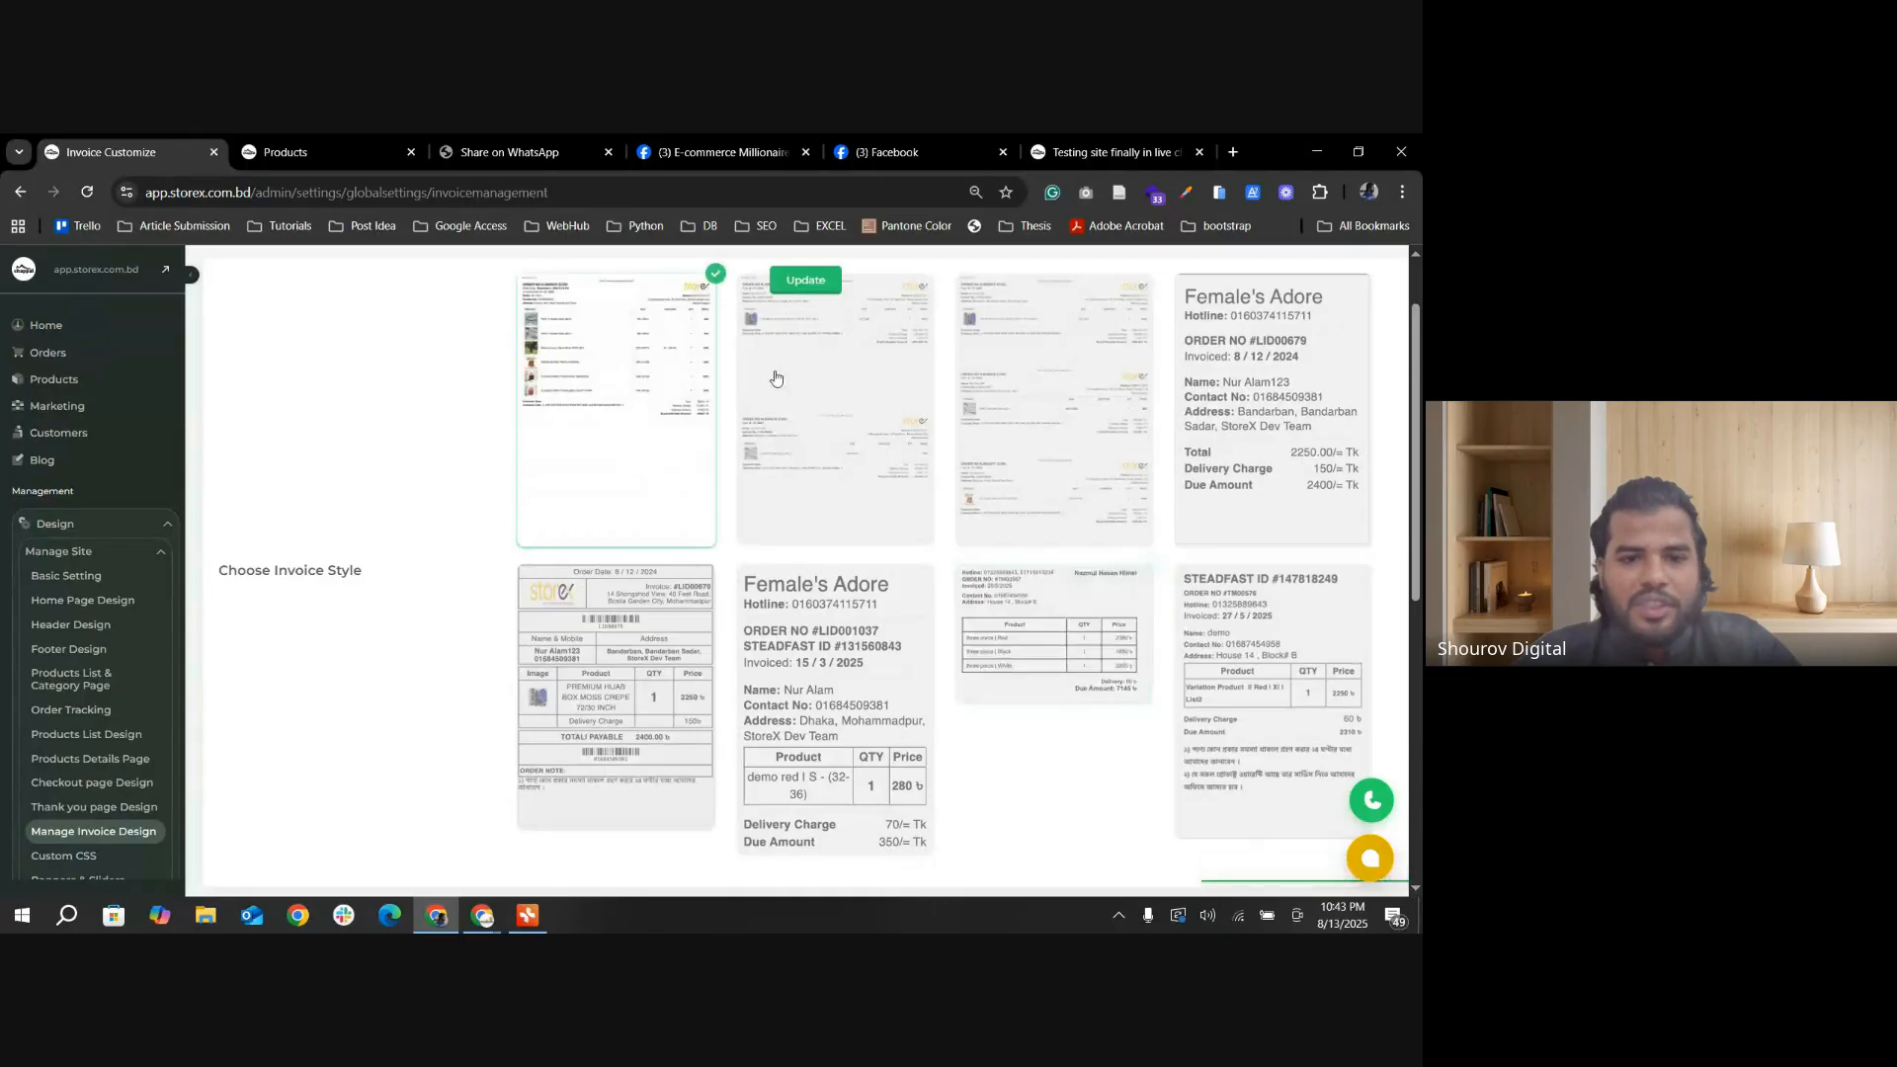
left_click(802, 281)
scroll(886, 512, "down", 7)
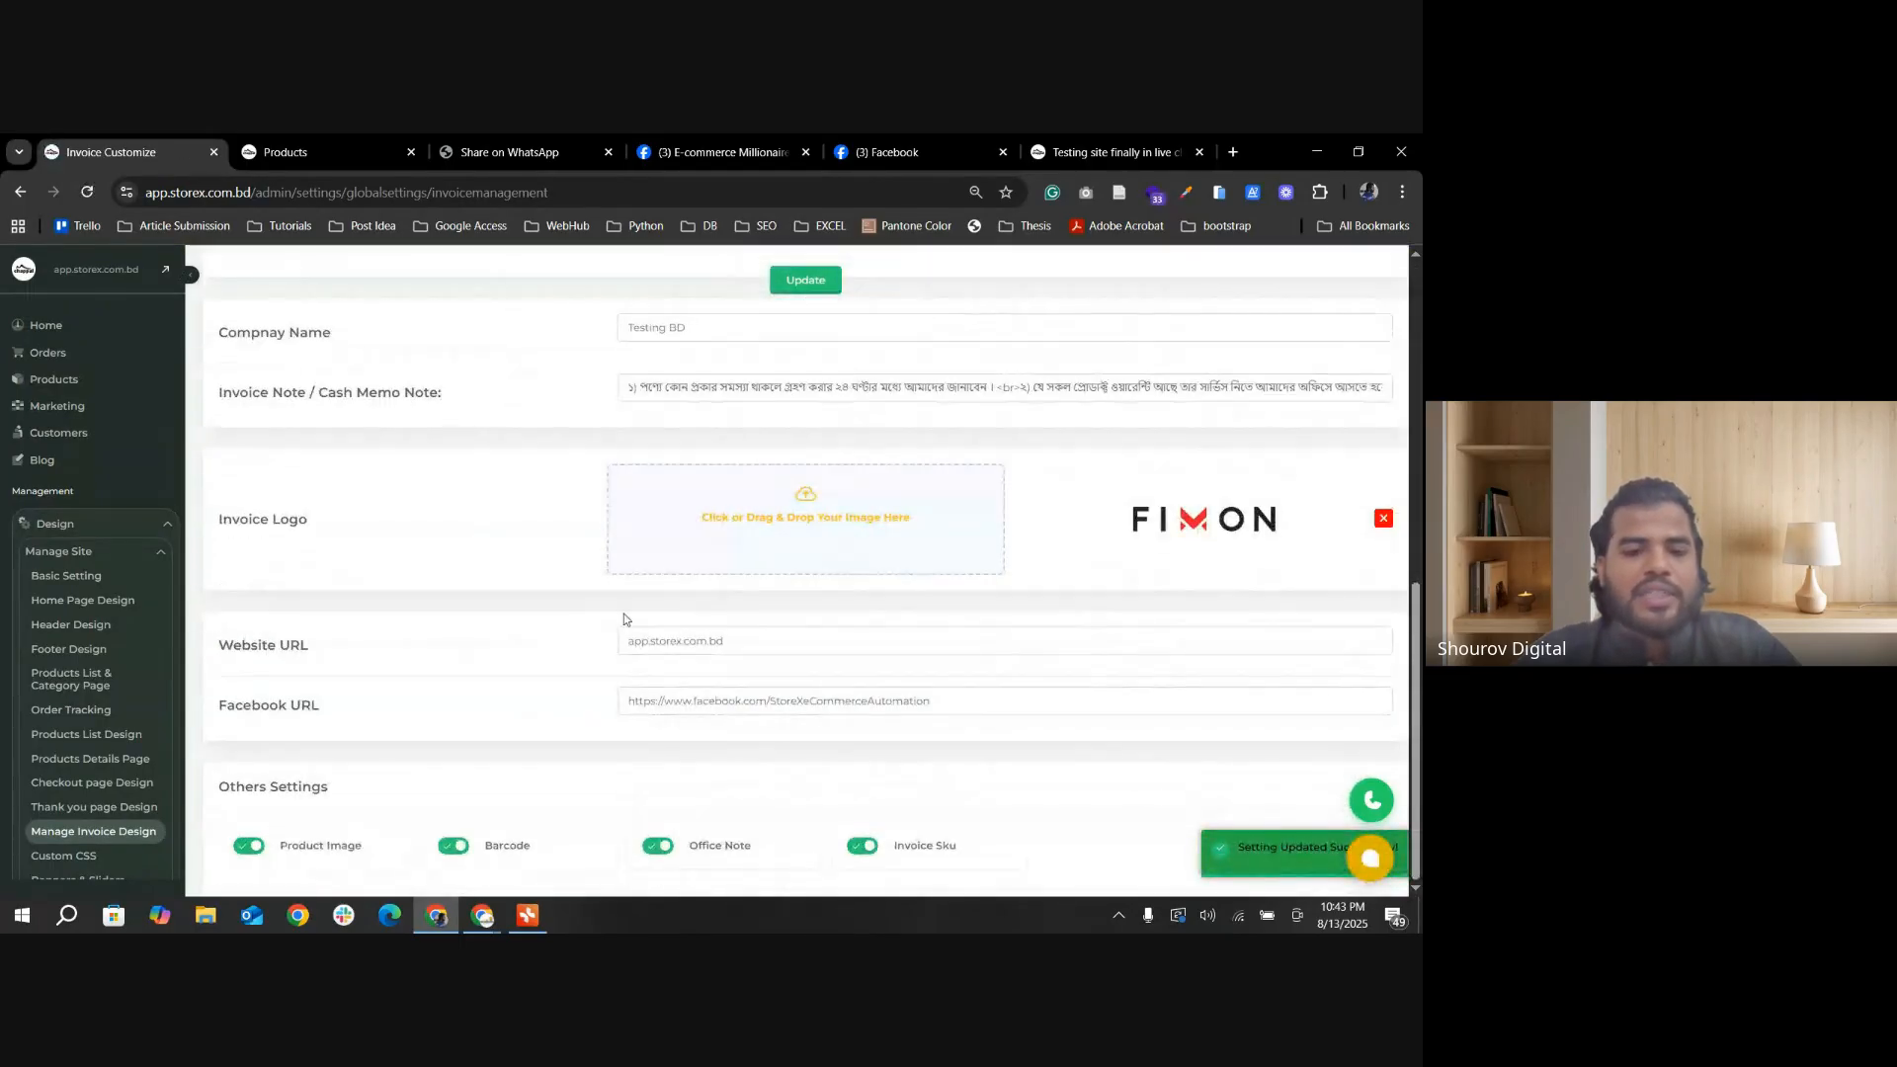
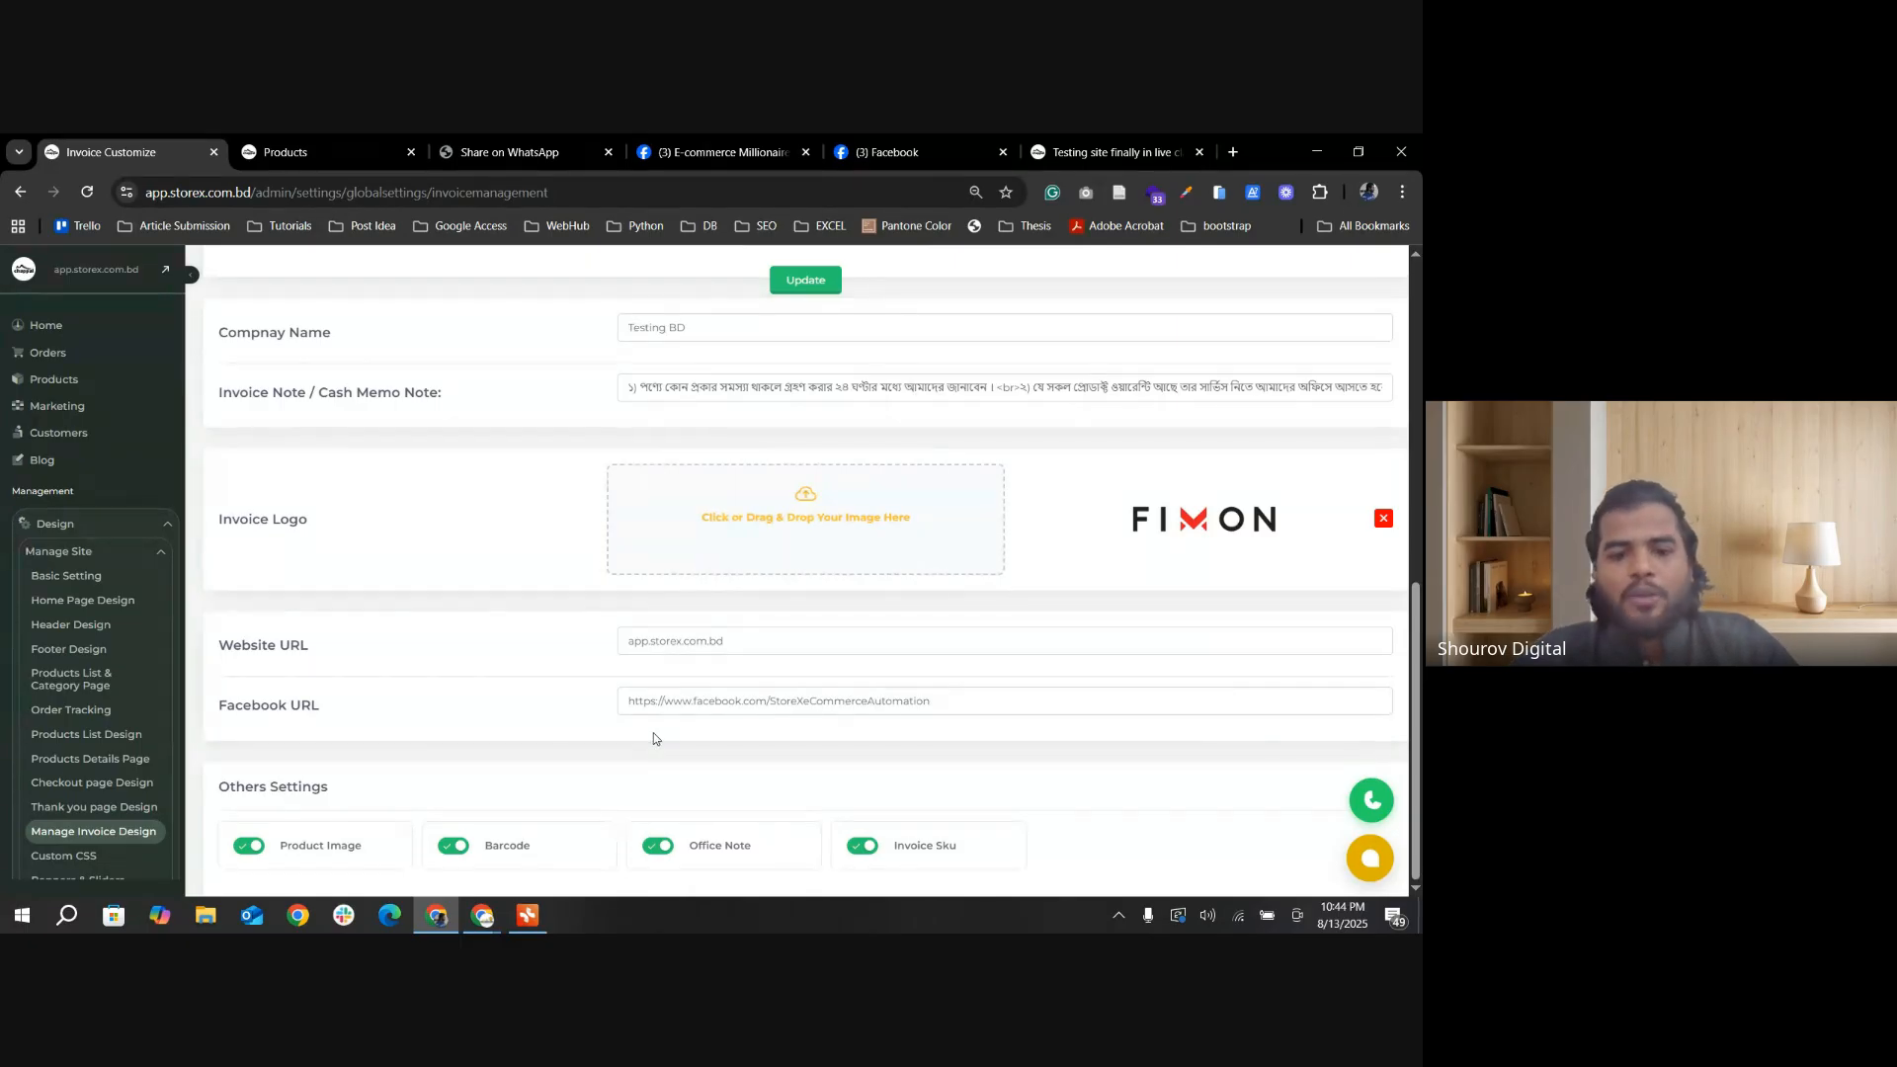
Step: Review the invoice styles, company details and other invoice settings, and save the invoice customization with the first style selected
scroll(655, 739, "up", 3)
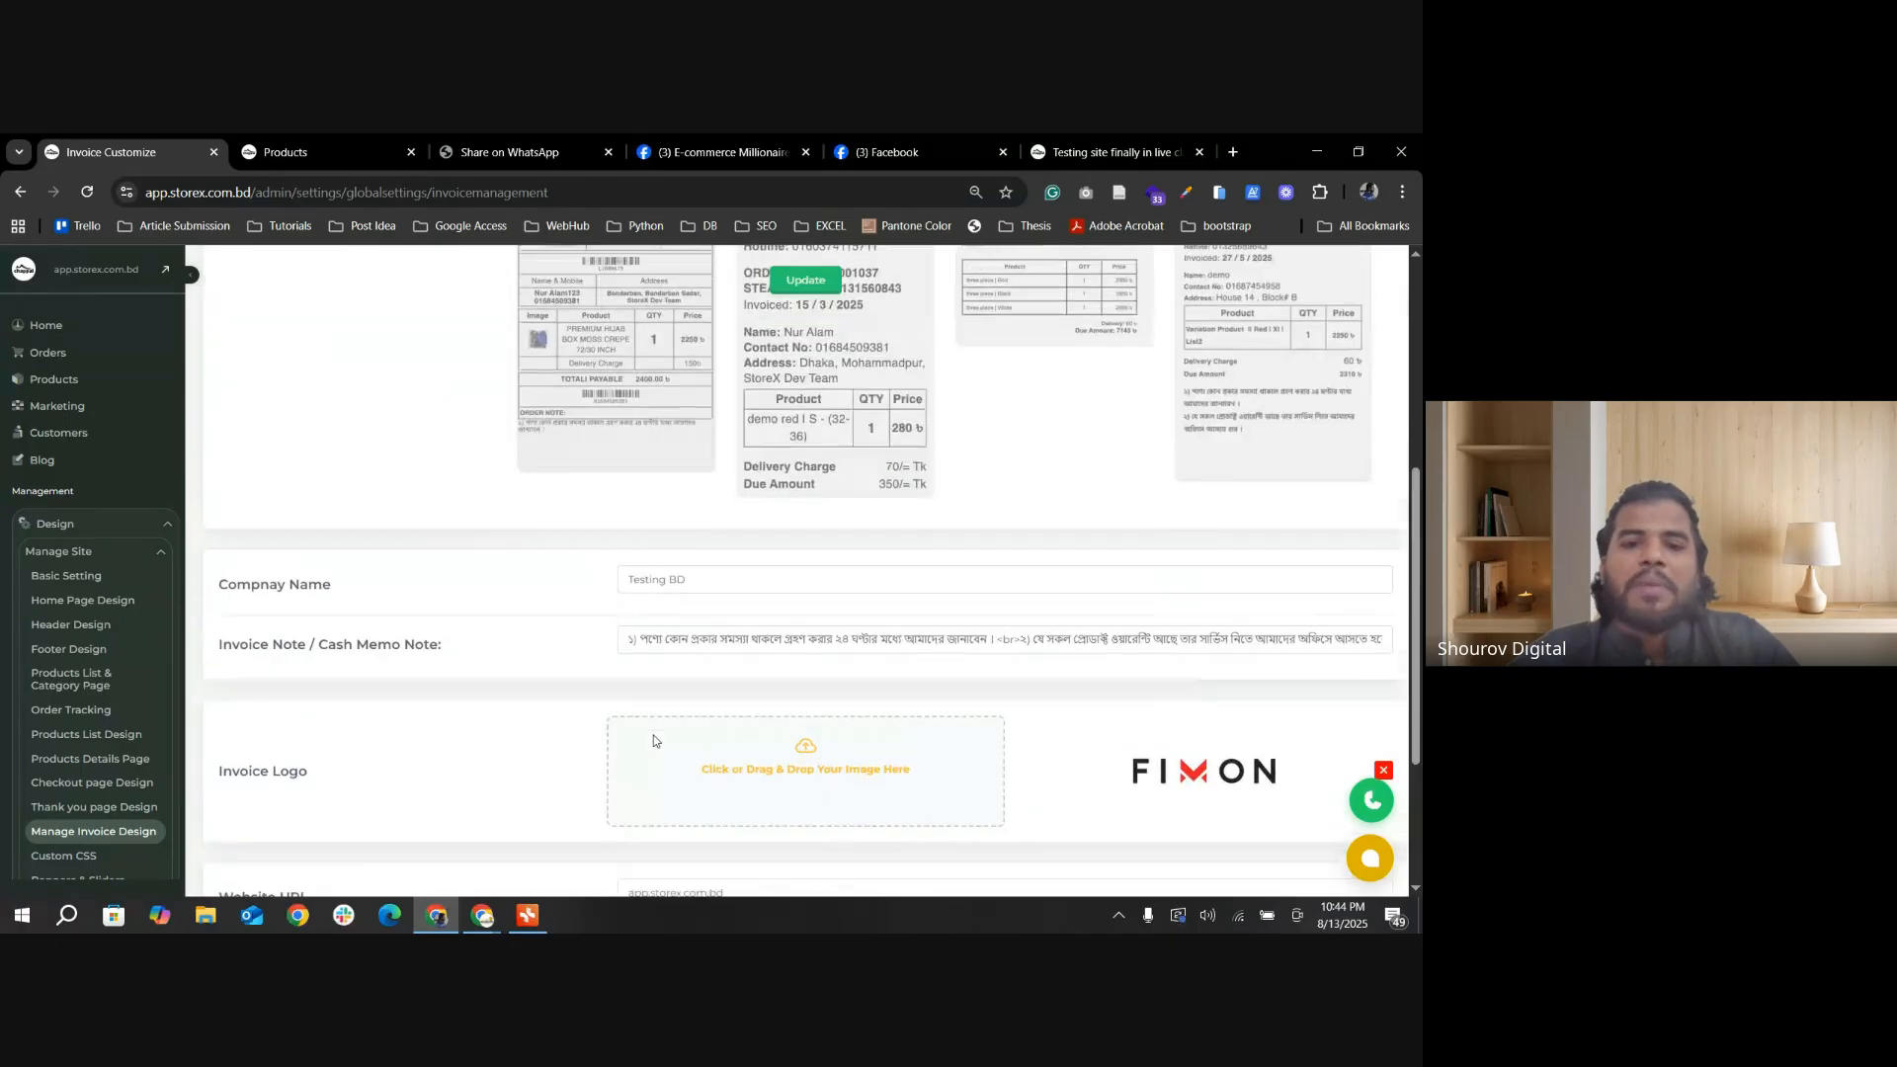
scroll(655, 739, "up", 4)
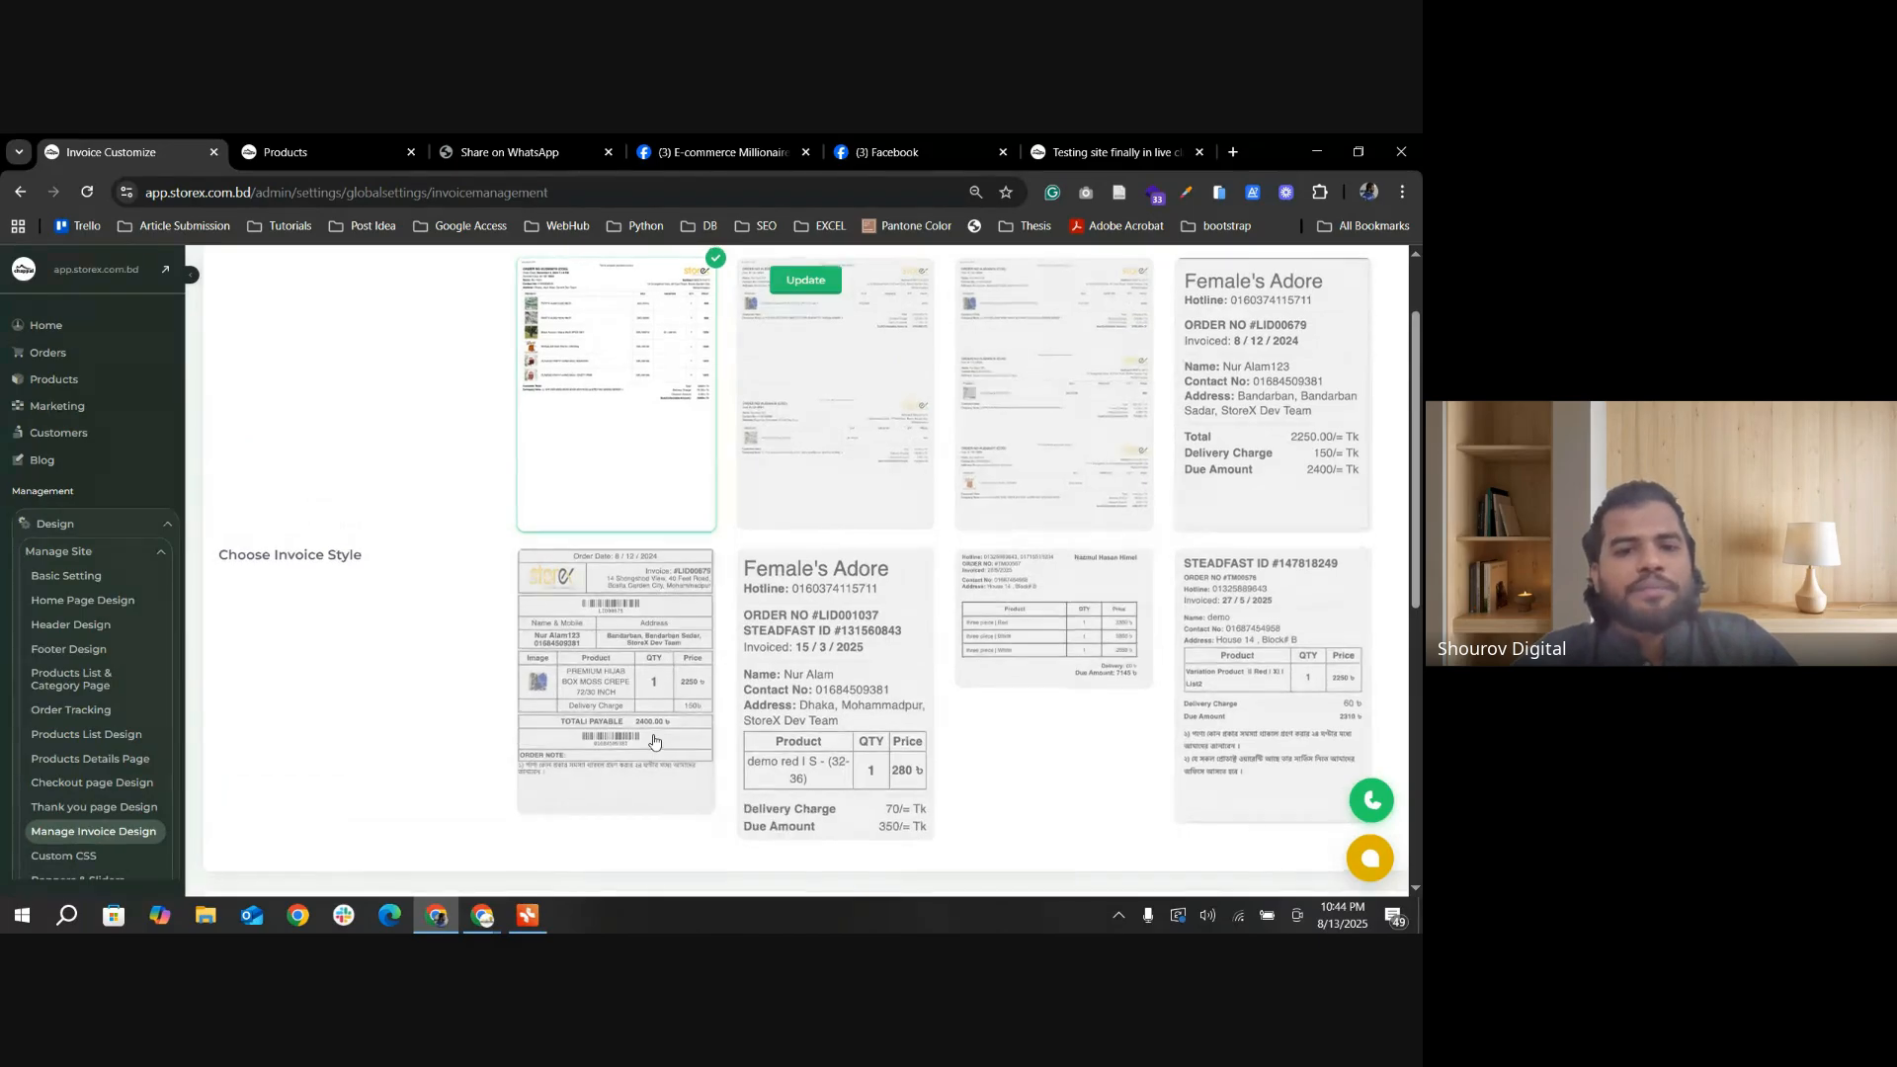
scroll(654, 739, "down", 4)
scroll(655, 739, "up", 5)
scroll(654, 739, "down", 5)
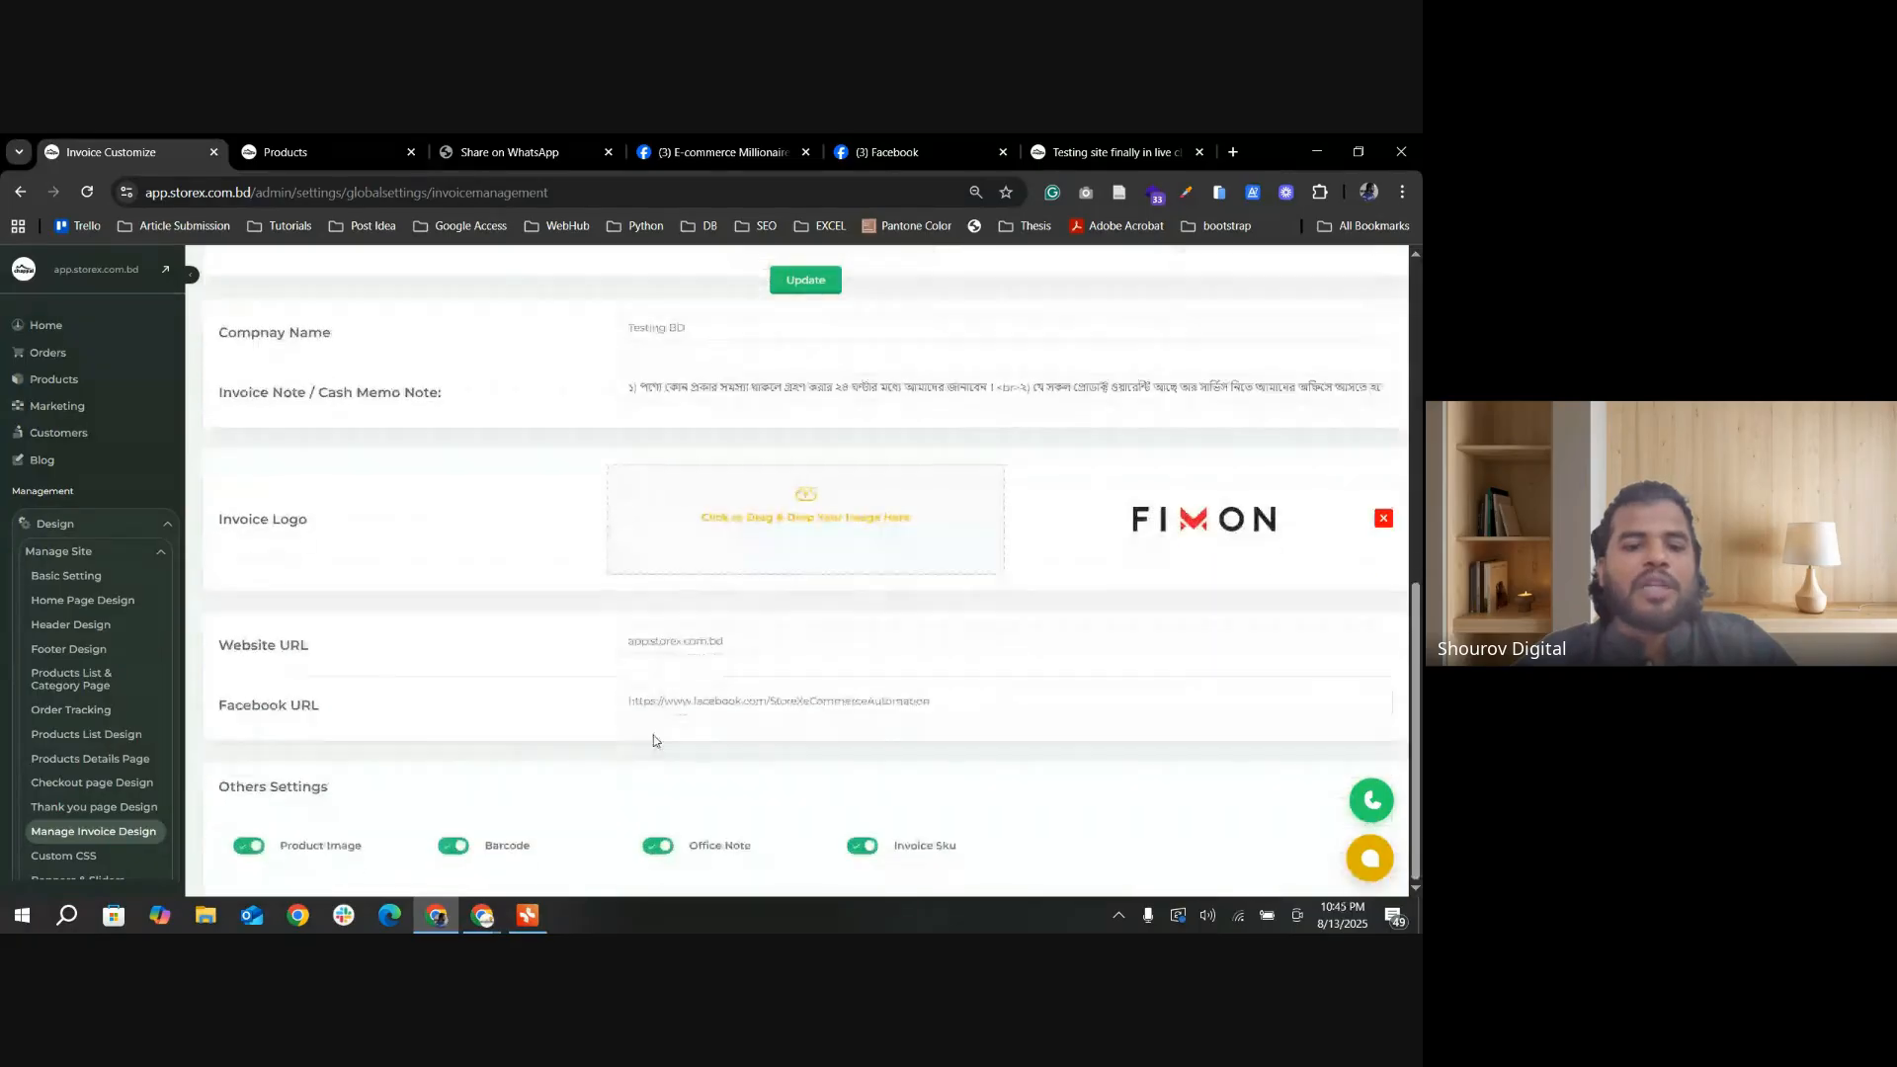
scroll(651, 755, "up", 5)
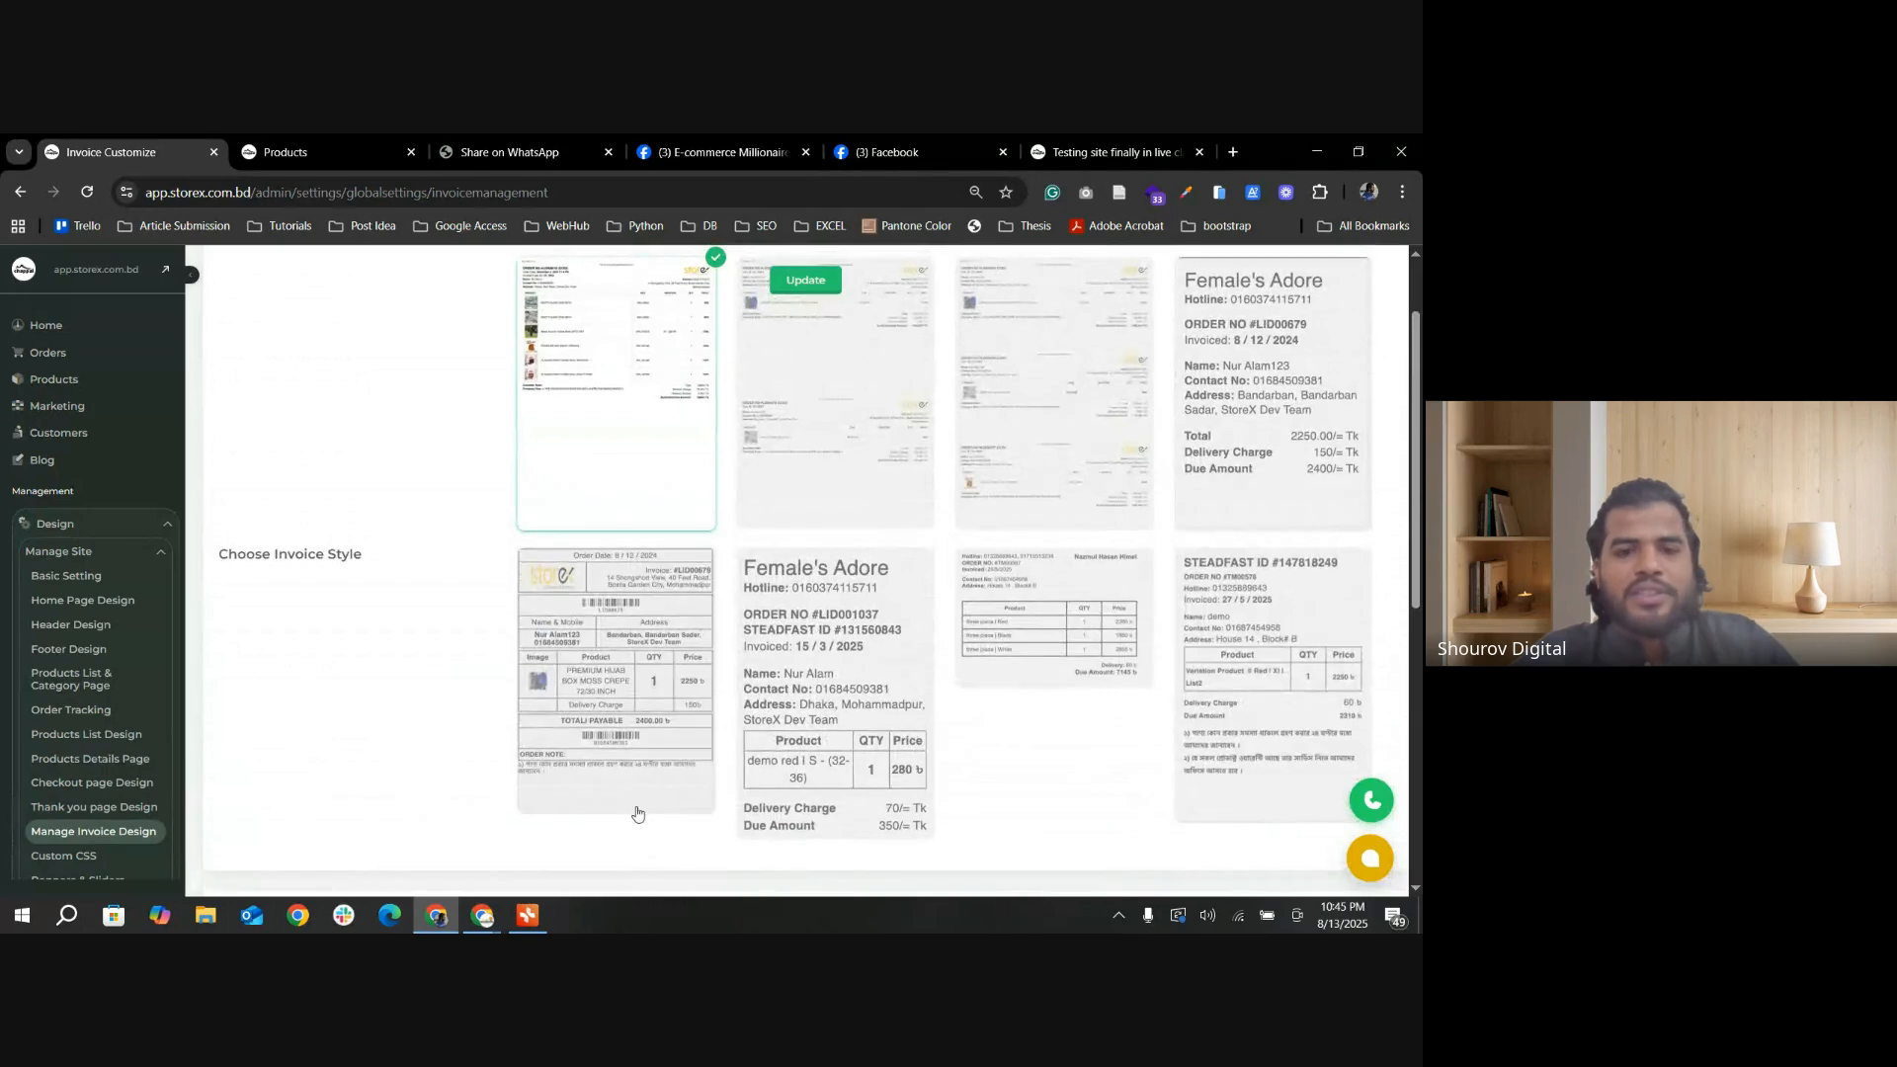
scroll(637, 813, "down", 2)
scroll(637, 813, "up", 3)
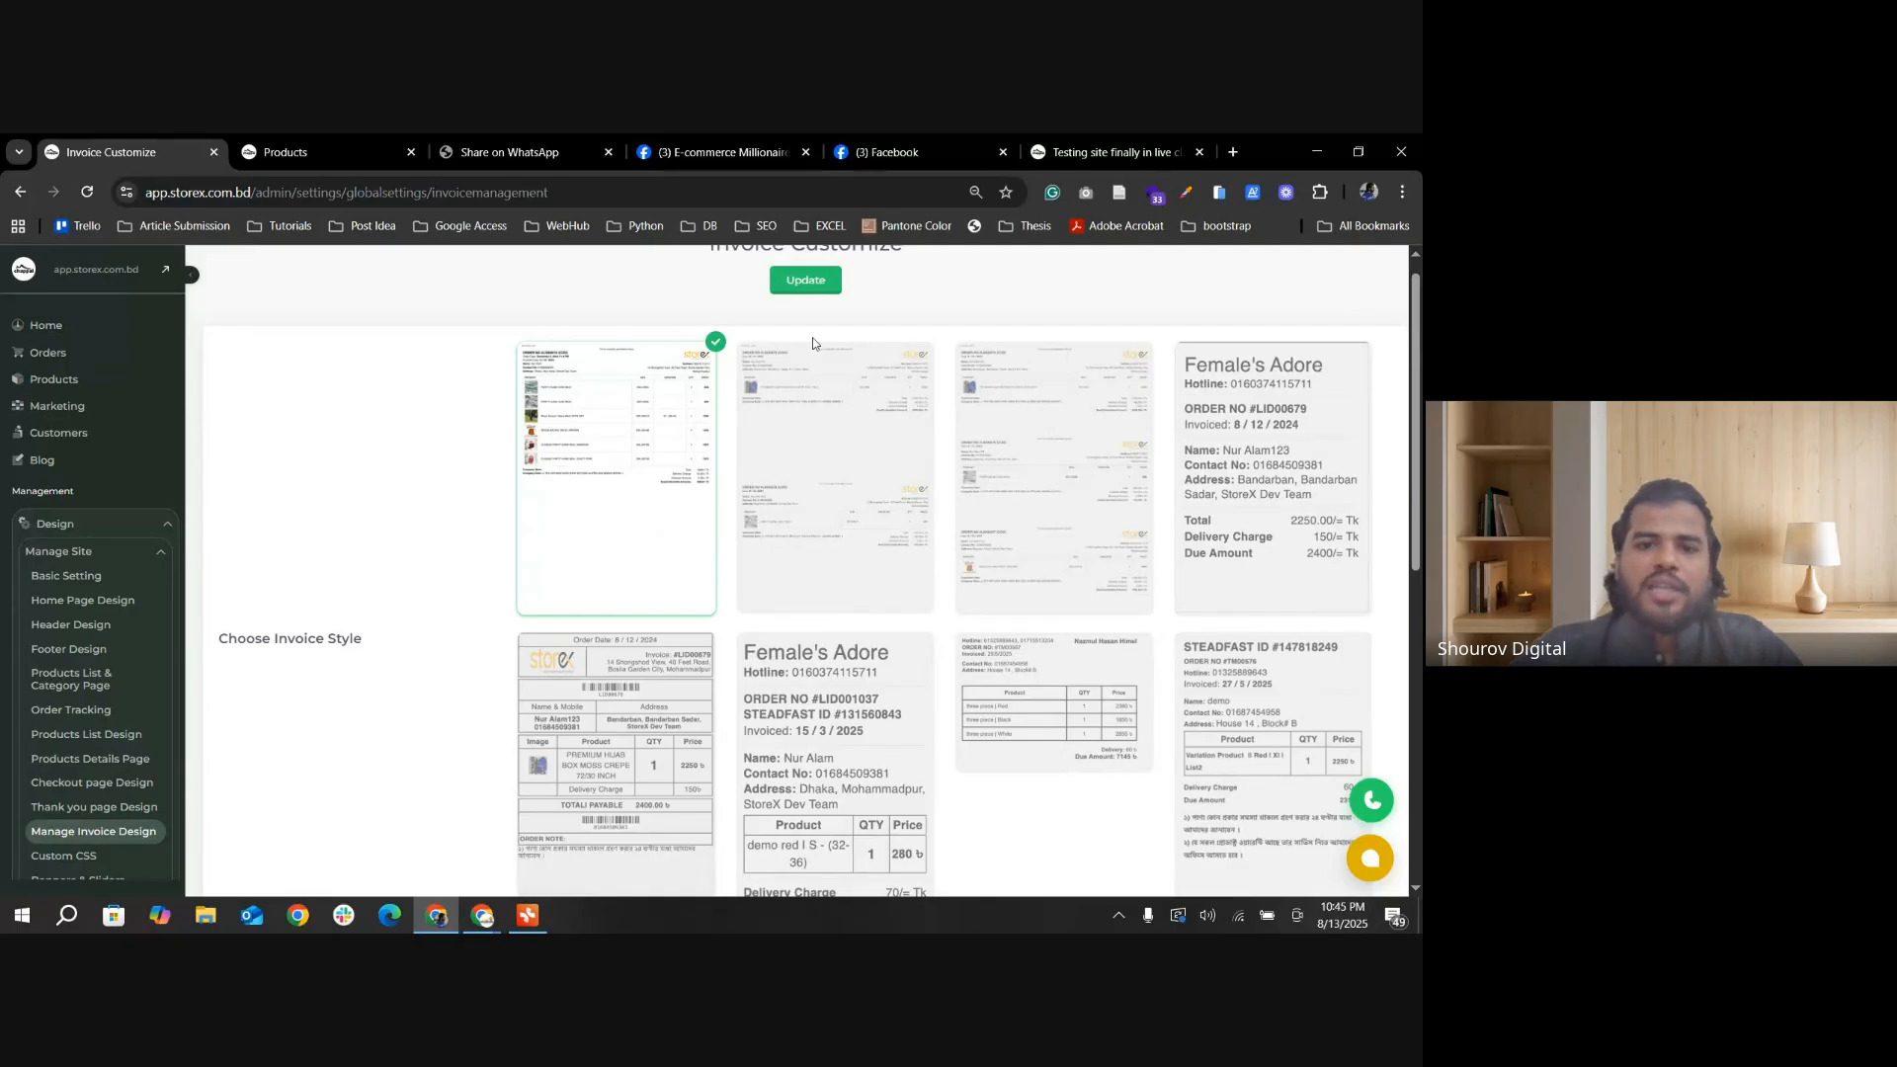
left_click(803, 284)
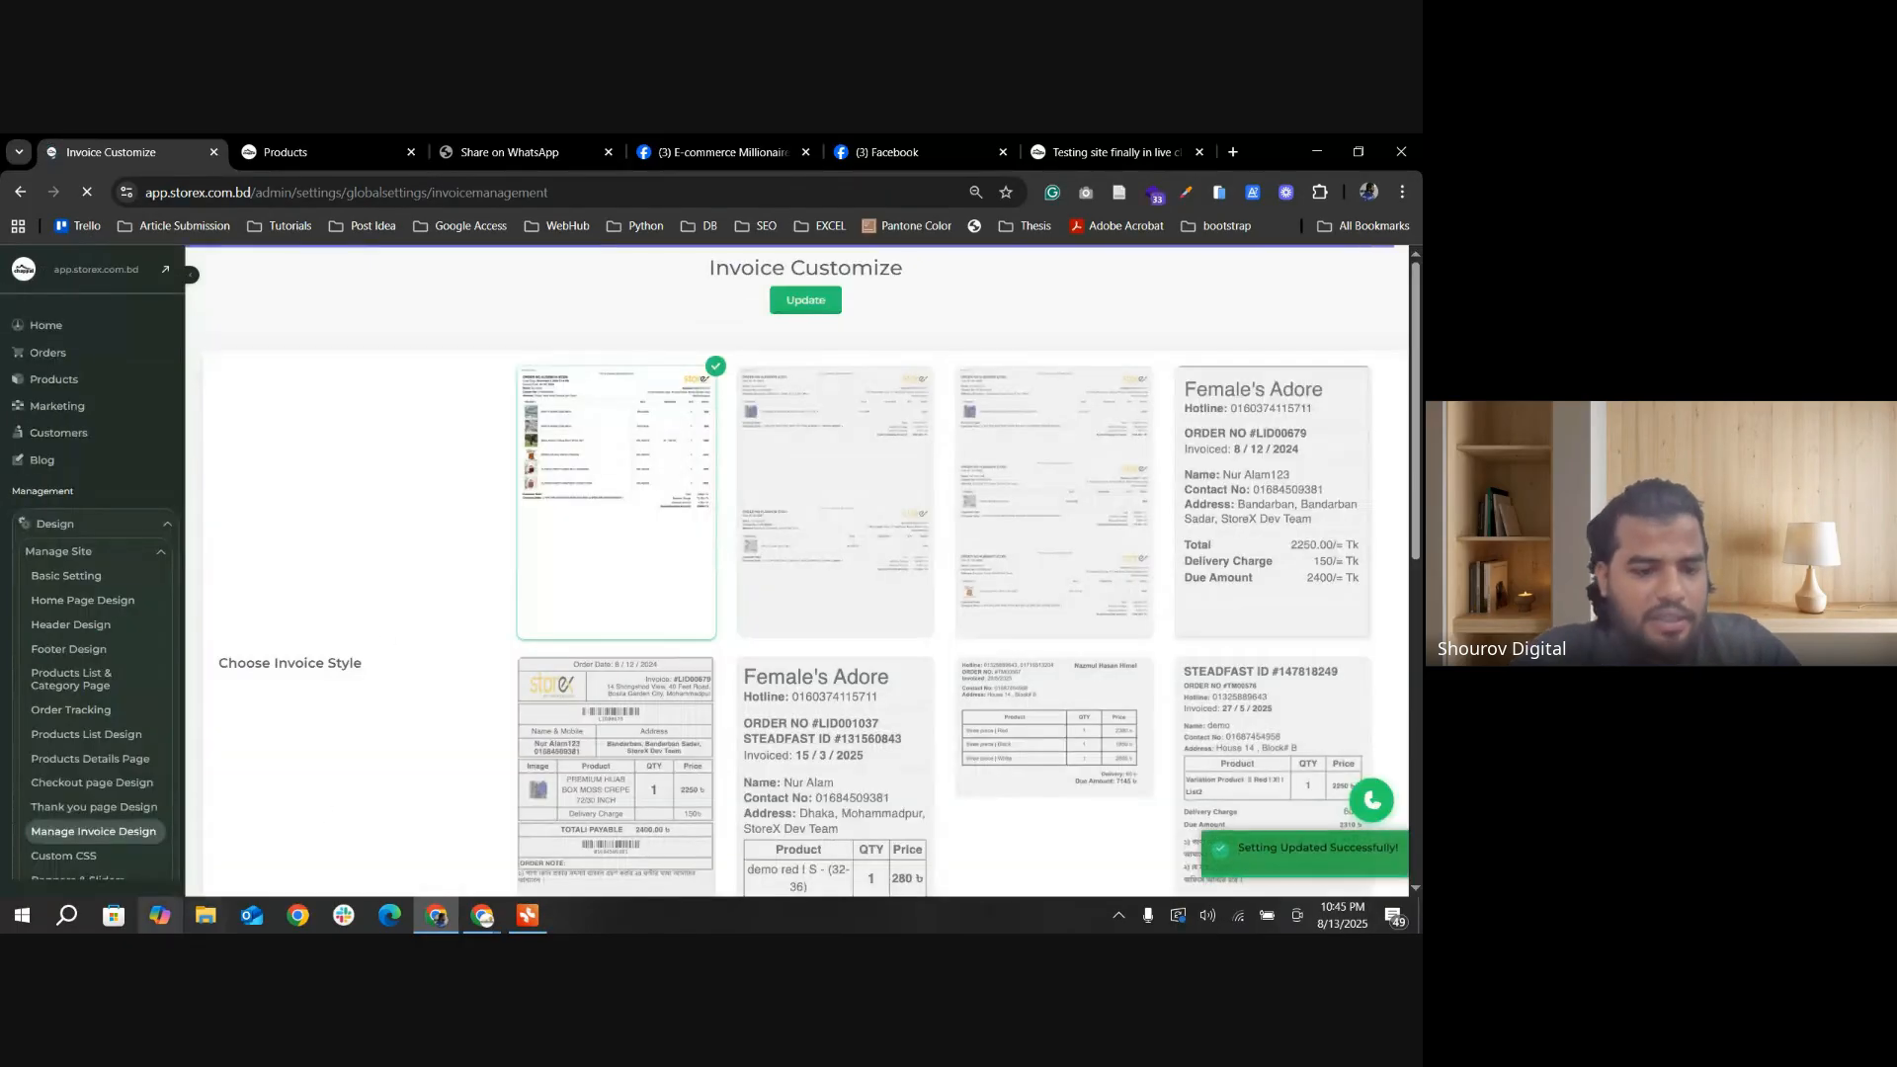
Step: Switch to File Explorer and open the order invoice PDF beside the "Inventory related Idea" file in the Downloads folder
left_click(205, 915)
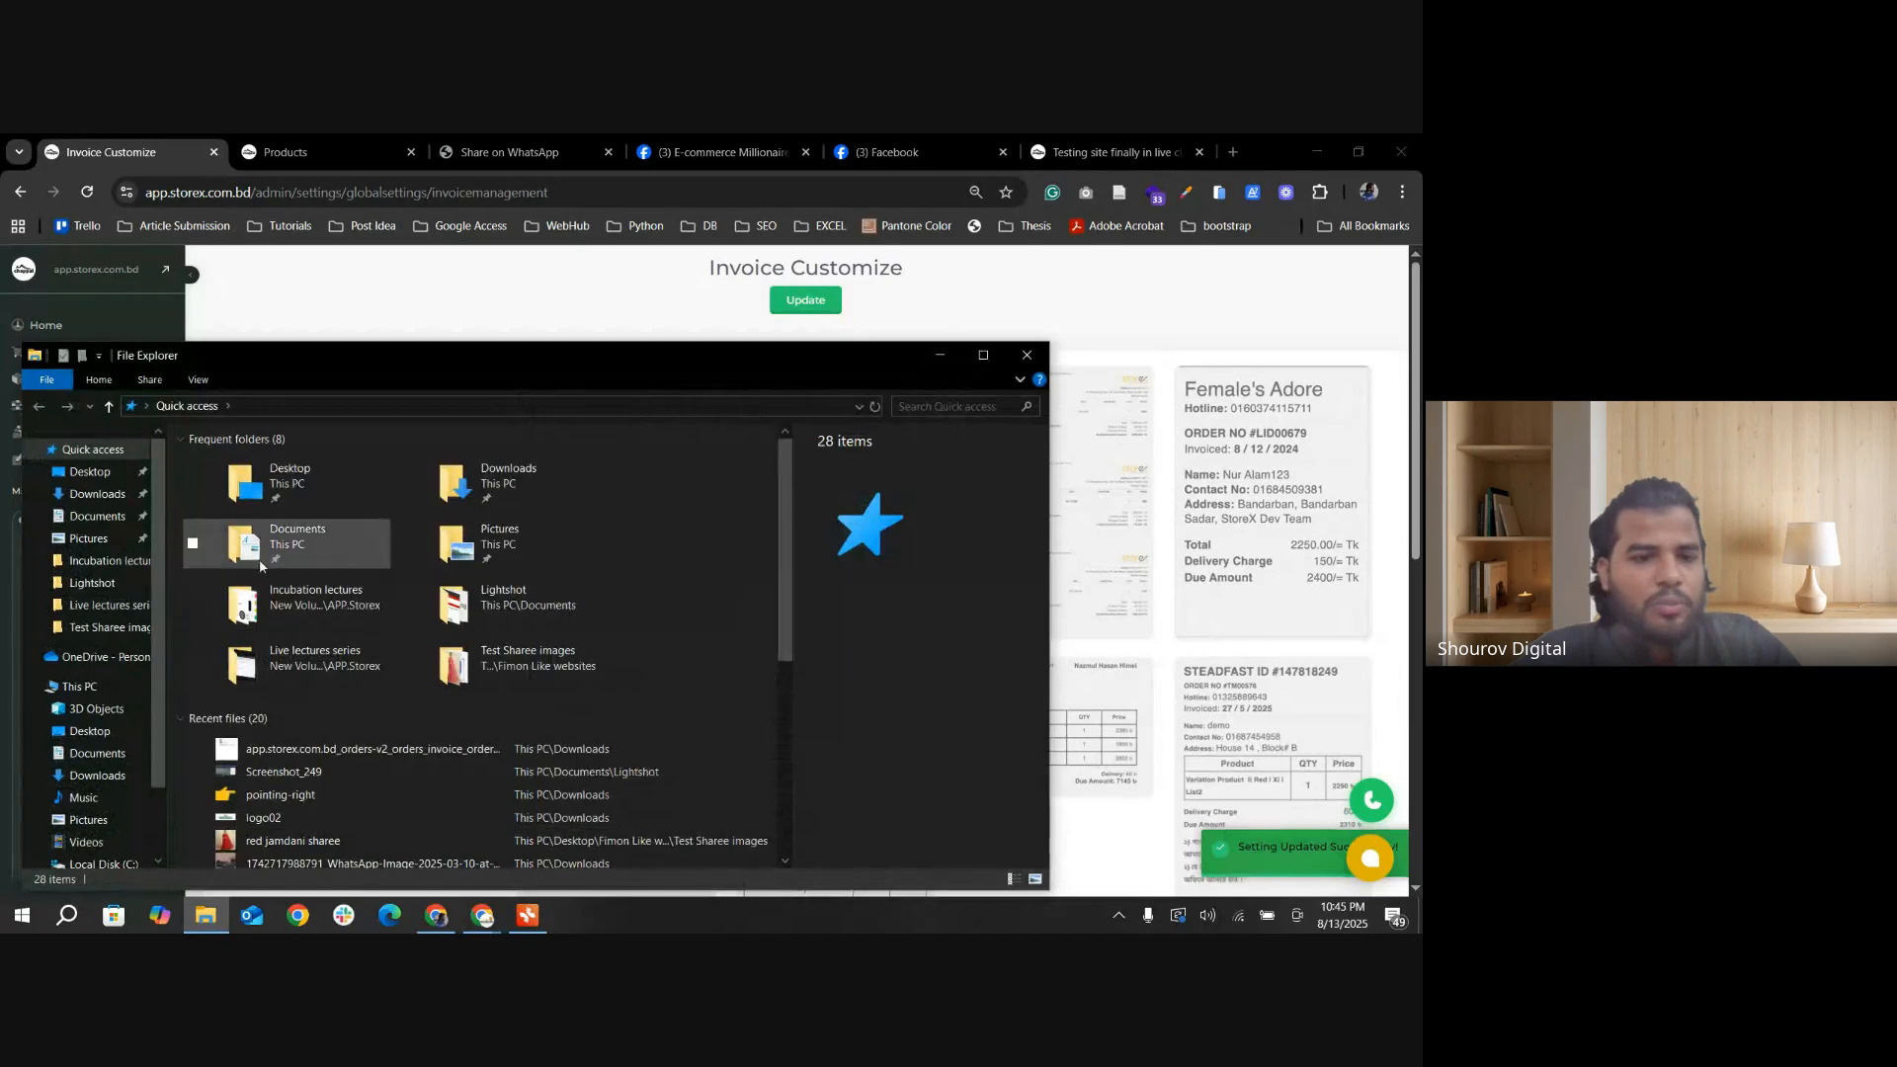
scroll(329, 751, "down", 2)
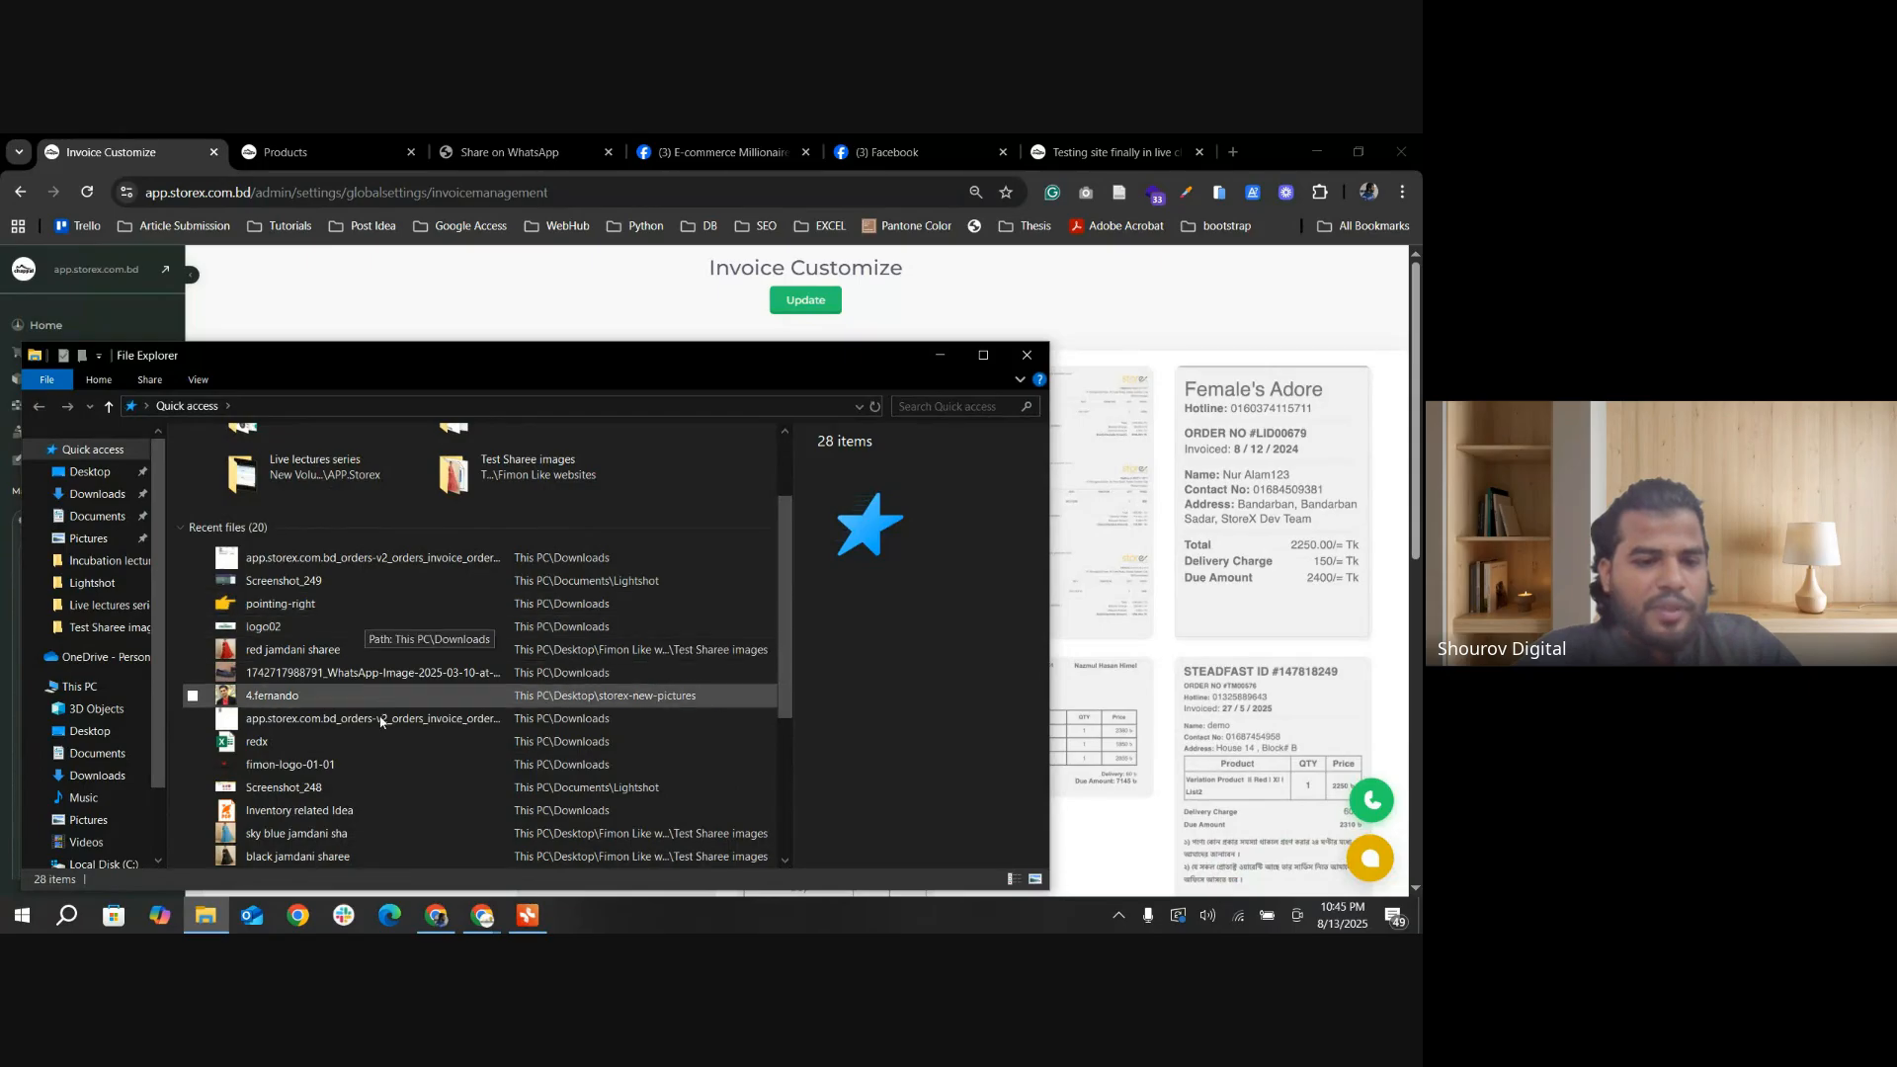
scroll(380, 799, "down", 1)
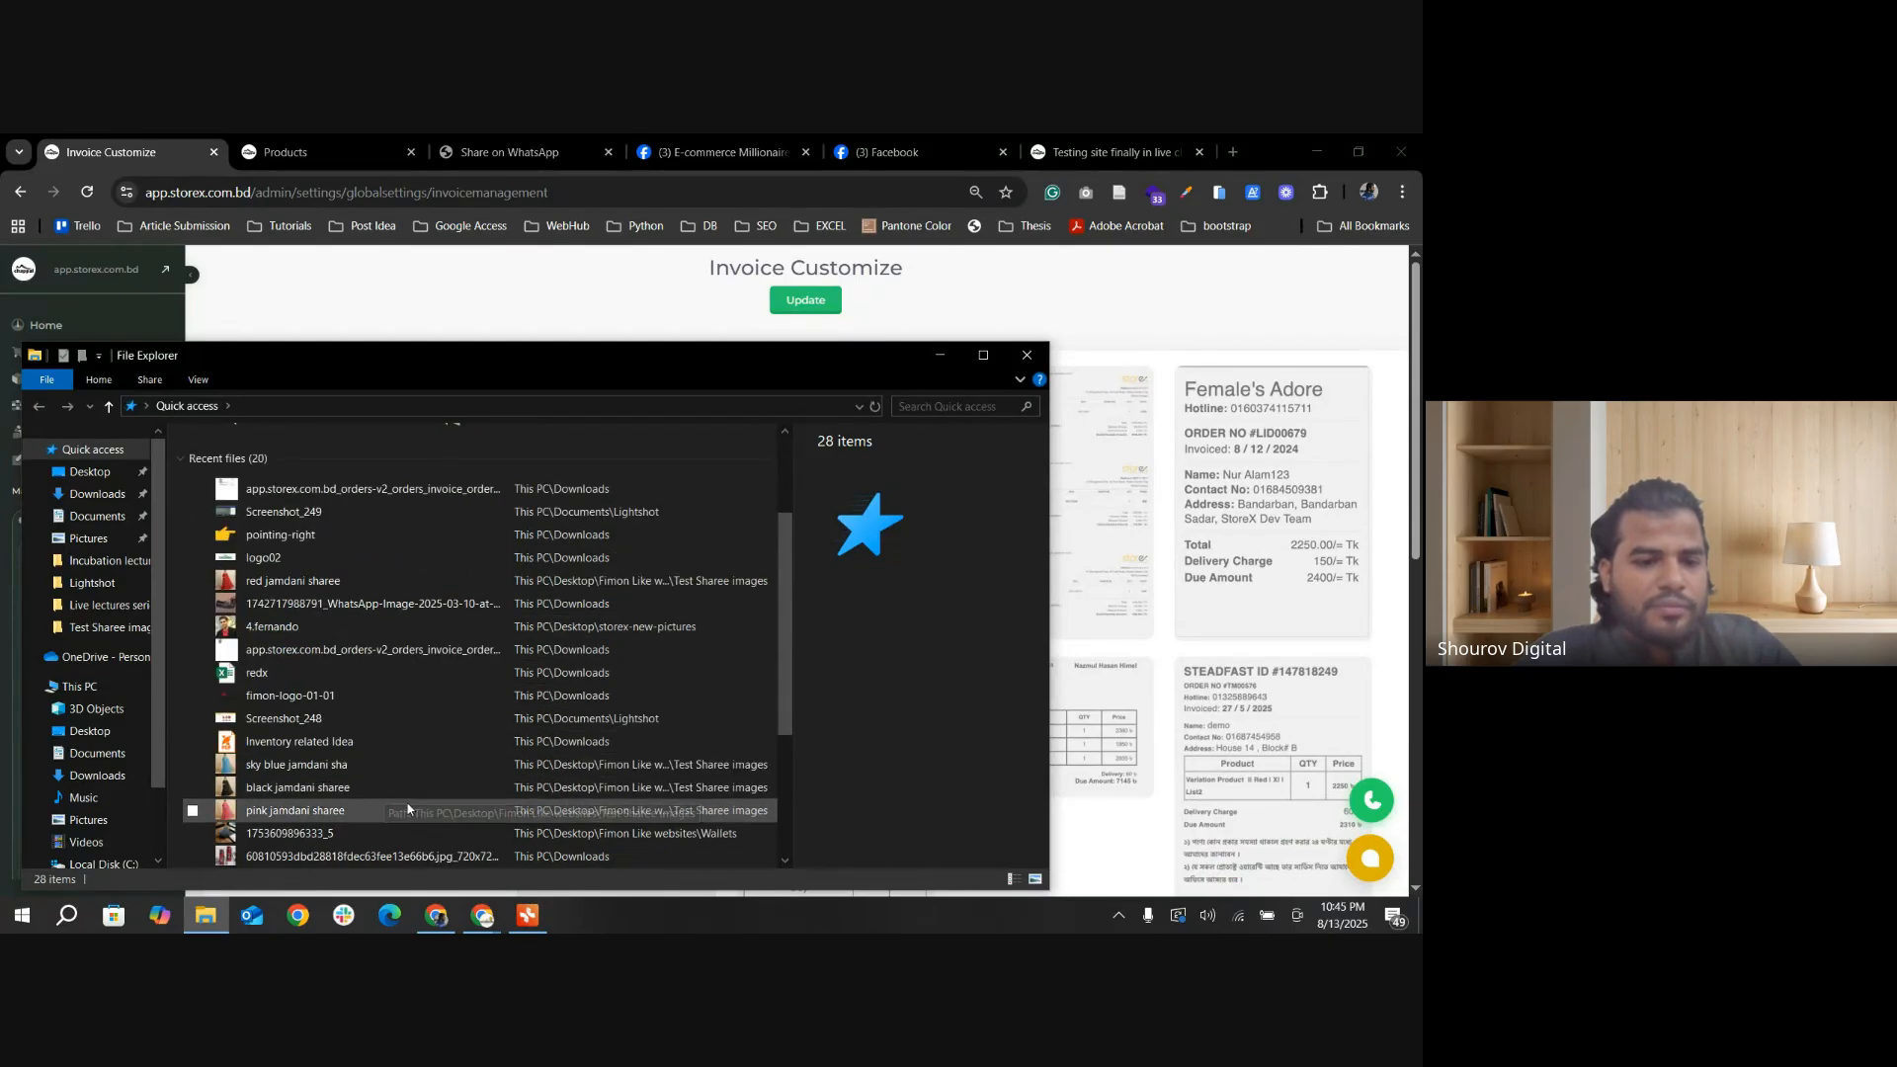
left_click(97, 494)
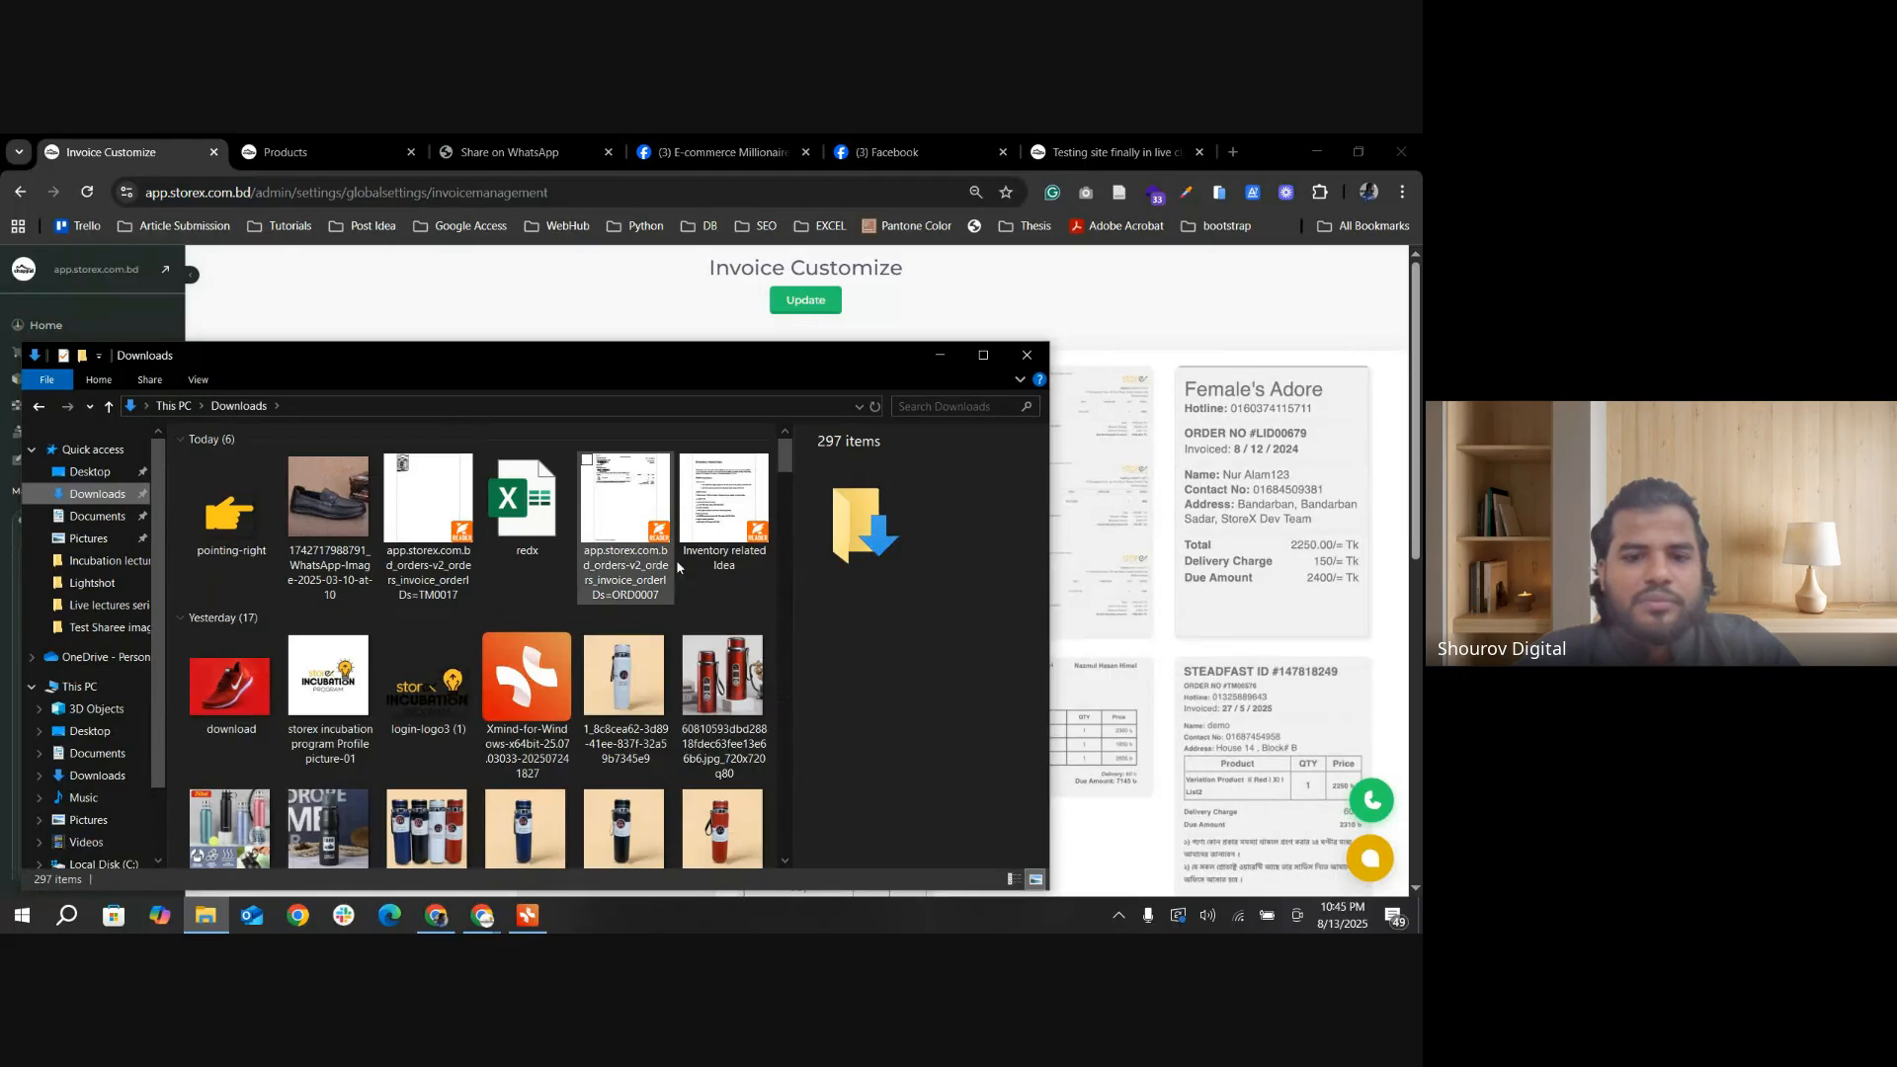
double_click(655, 528)
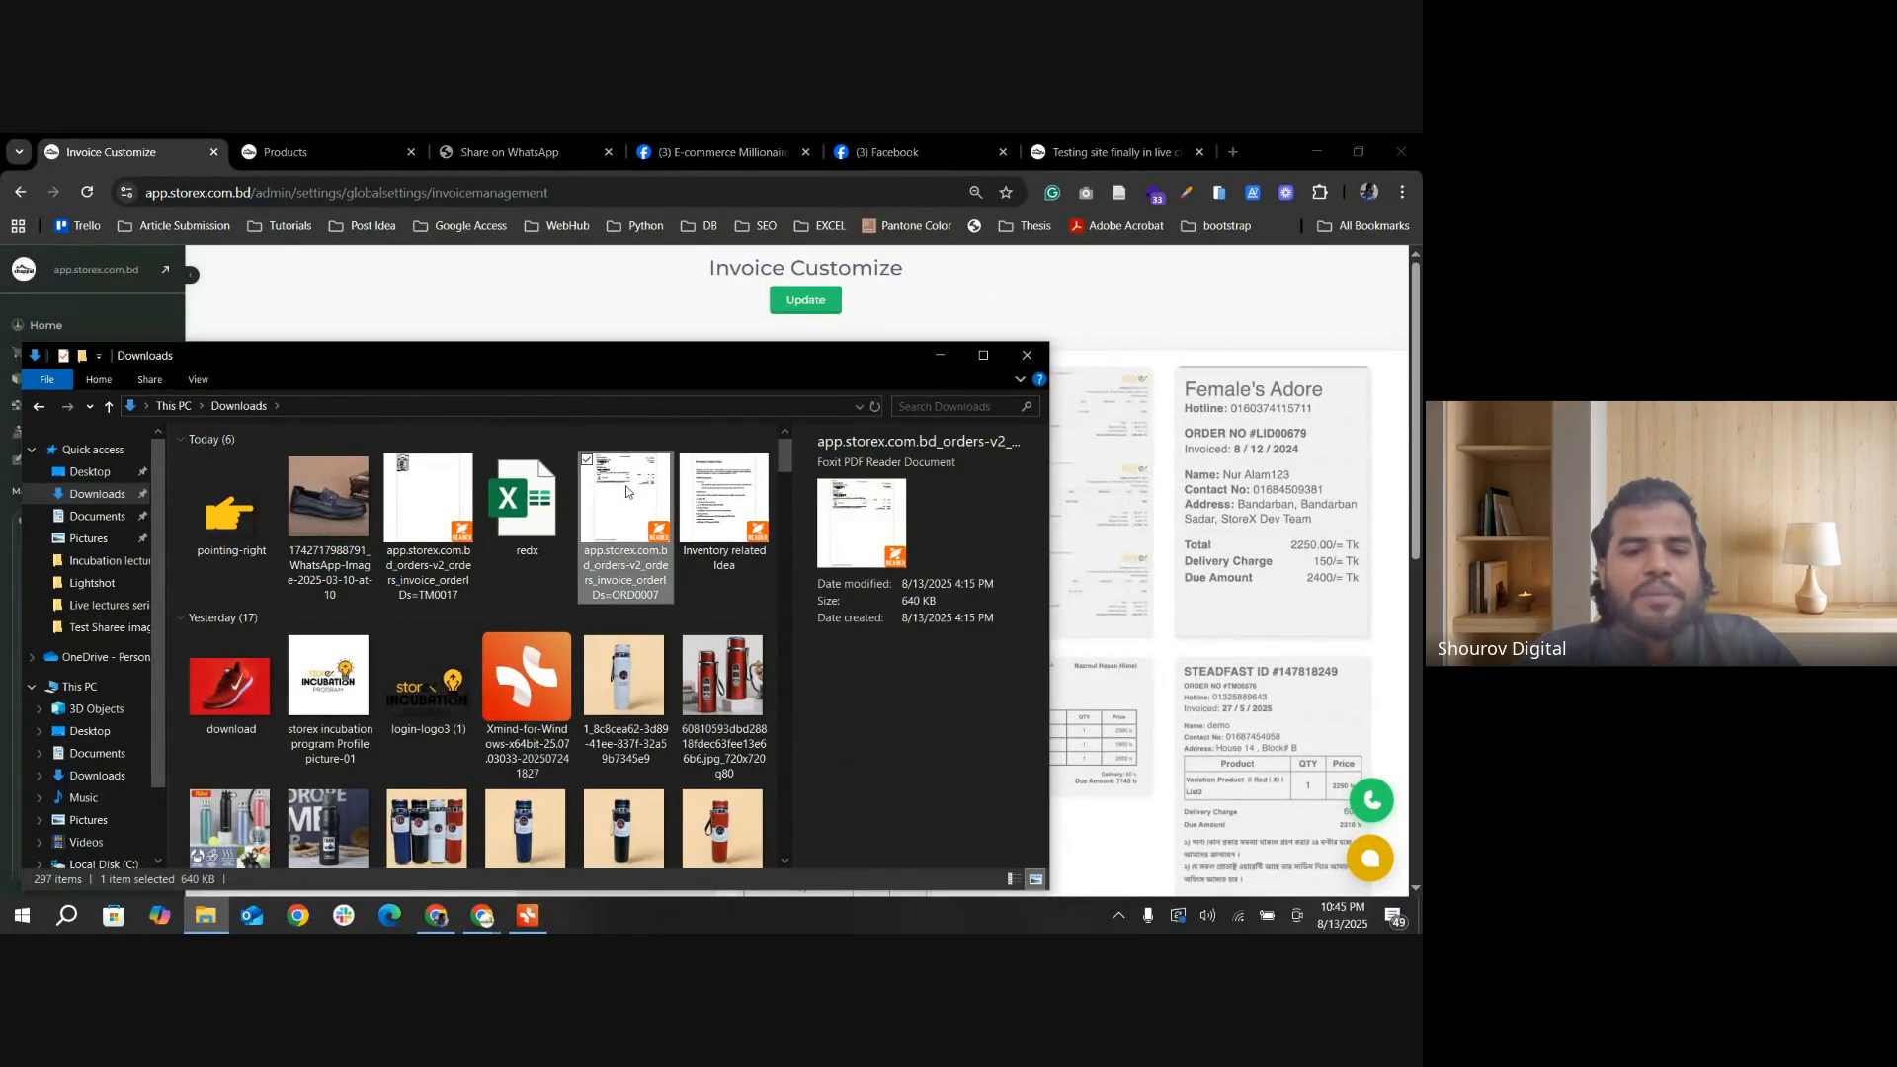
Step: Examine the PDF invoice's logo, barcodes, customer details, product row, company note and totals, and return to the store admin in the browser
scroll(470, 560, "up", 5)
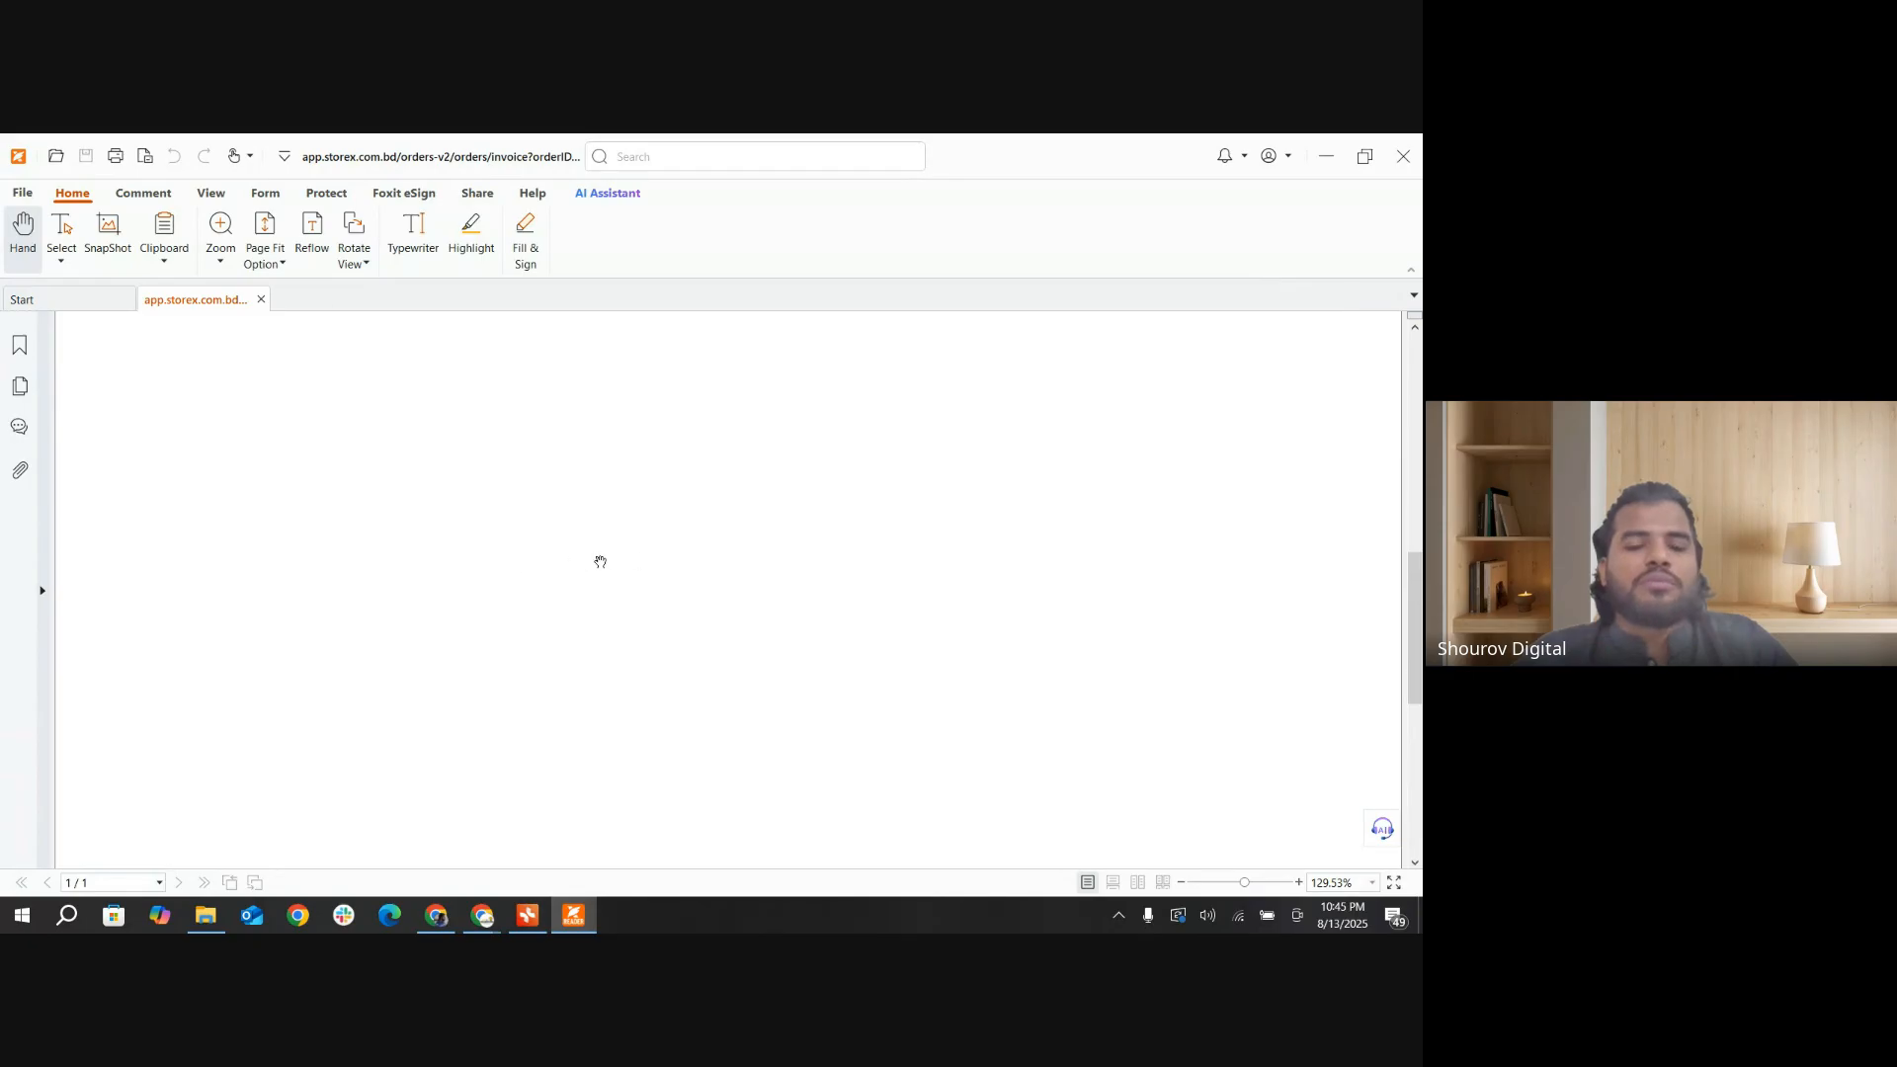
scroll(663, 656, "down", 2)
scroll(663, 656, "up", 1)
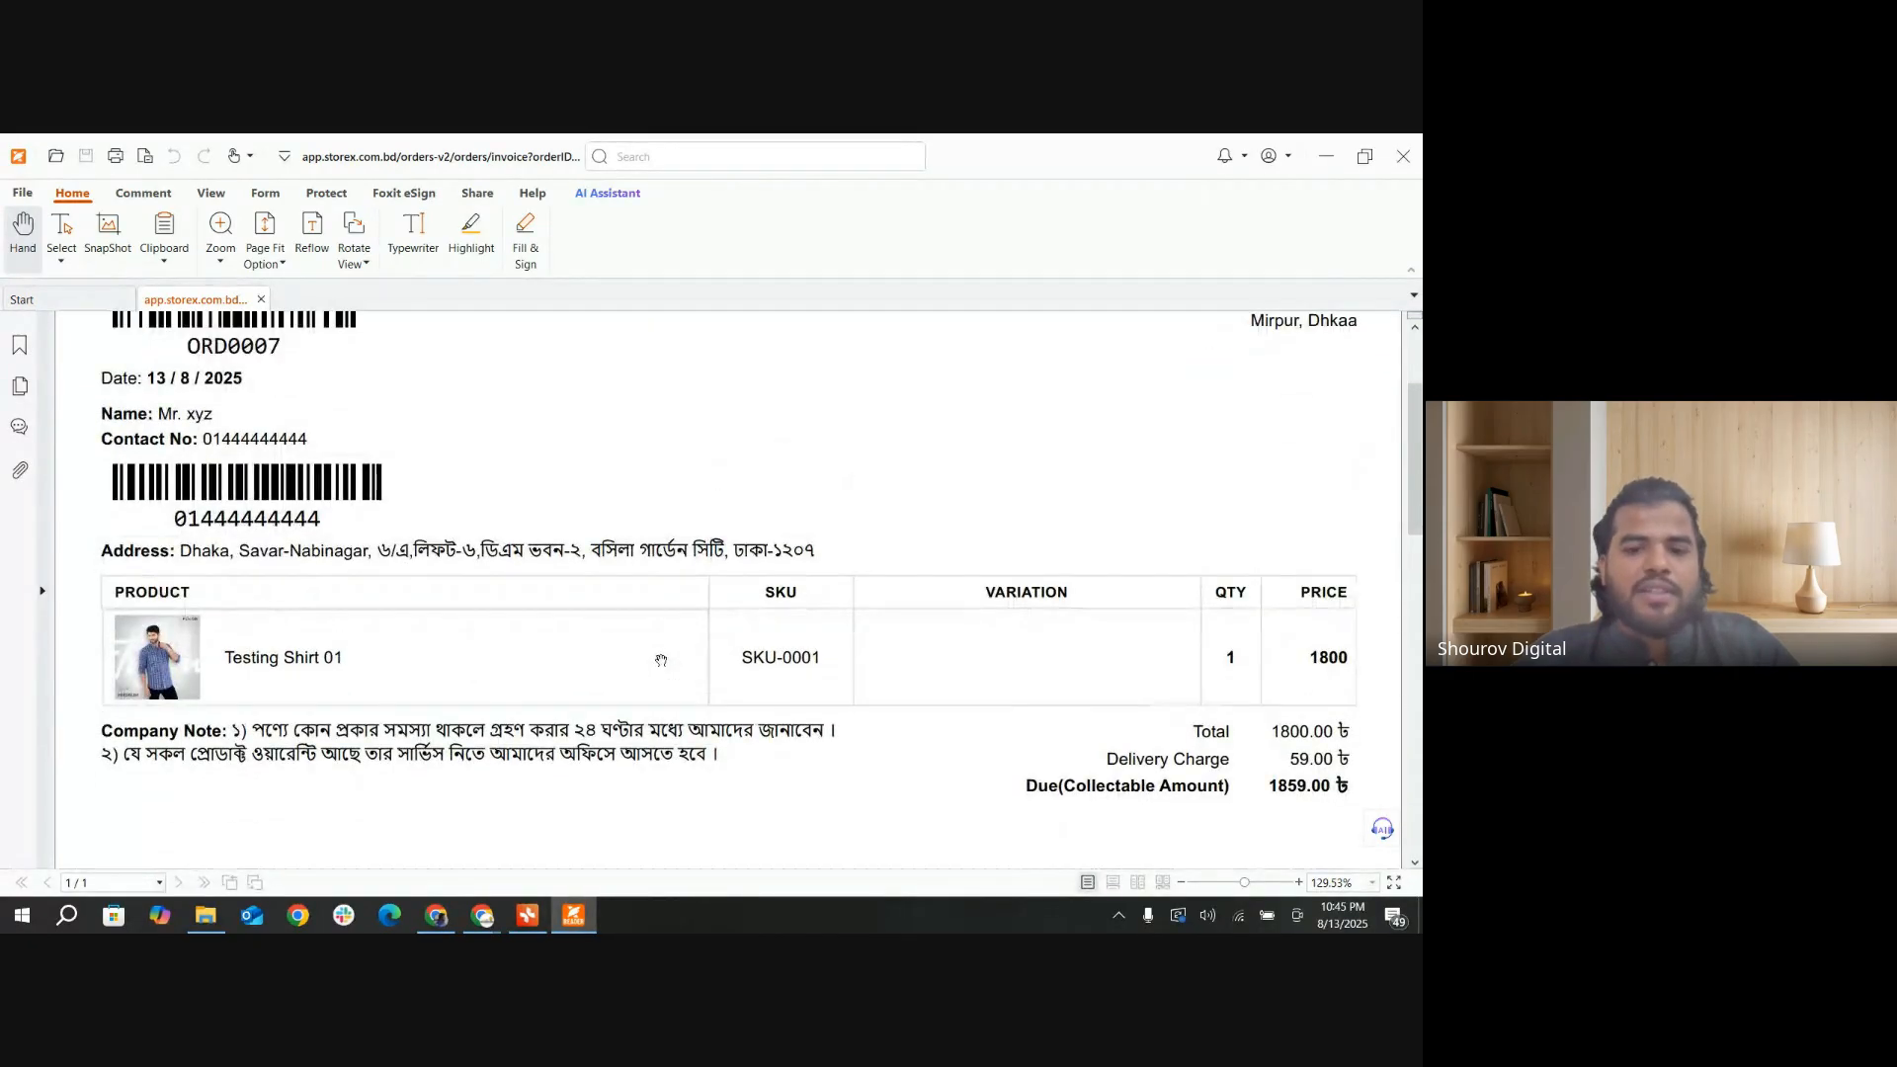
scroll(666, 650, "down", 1)
scroll(259, 467, "up", 1)
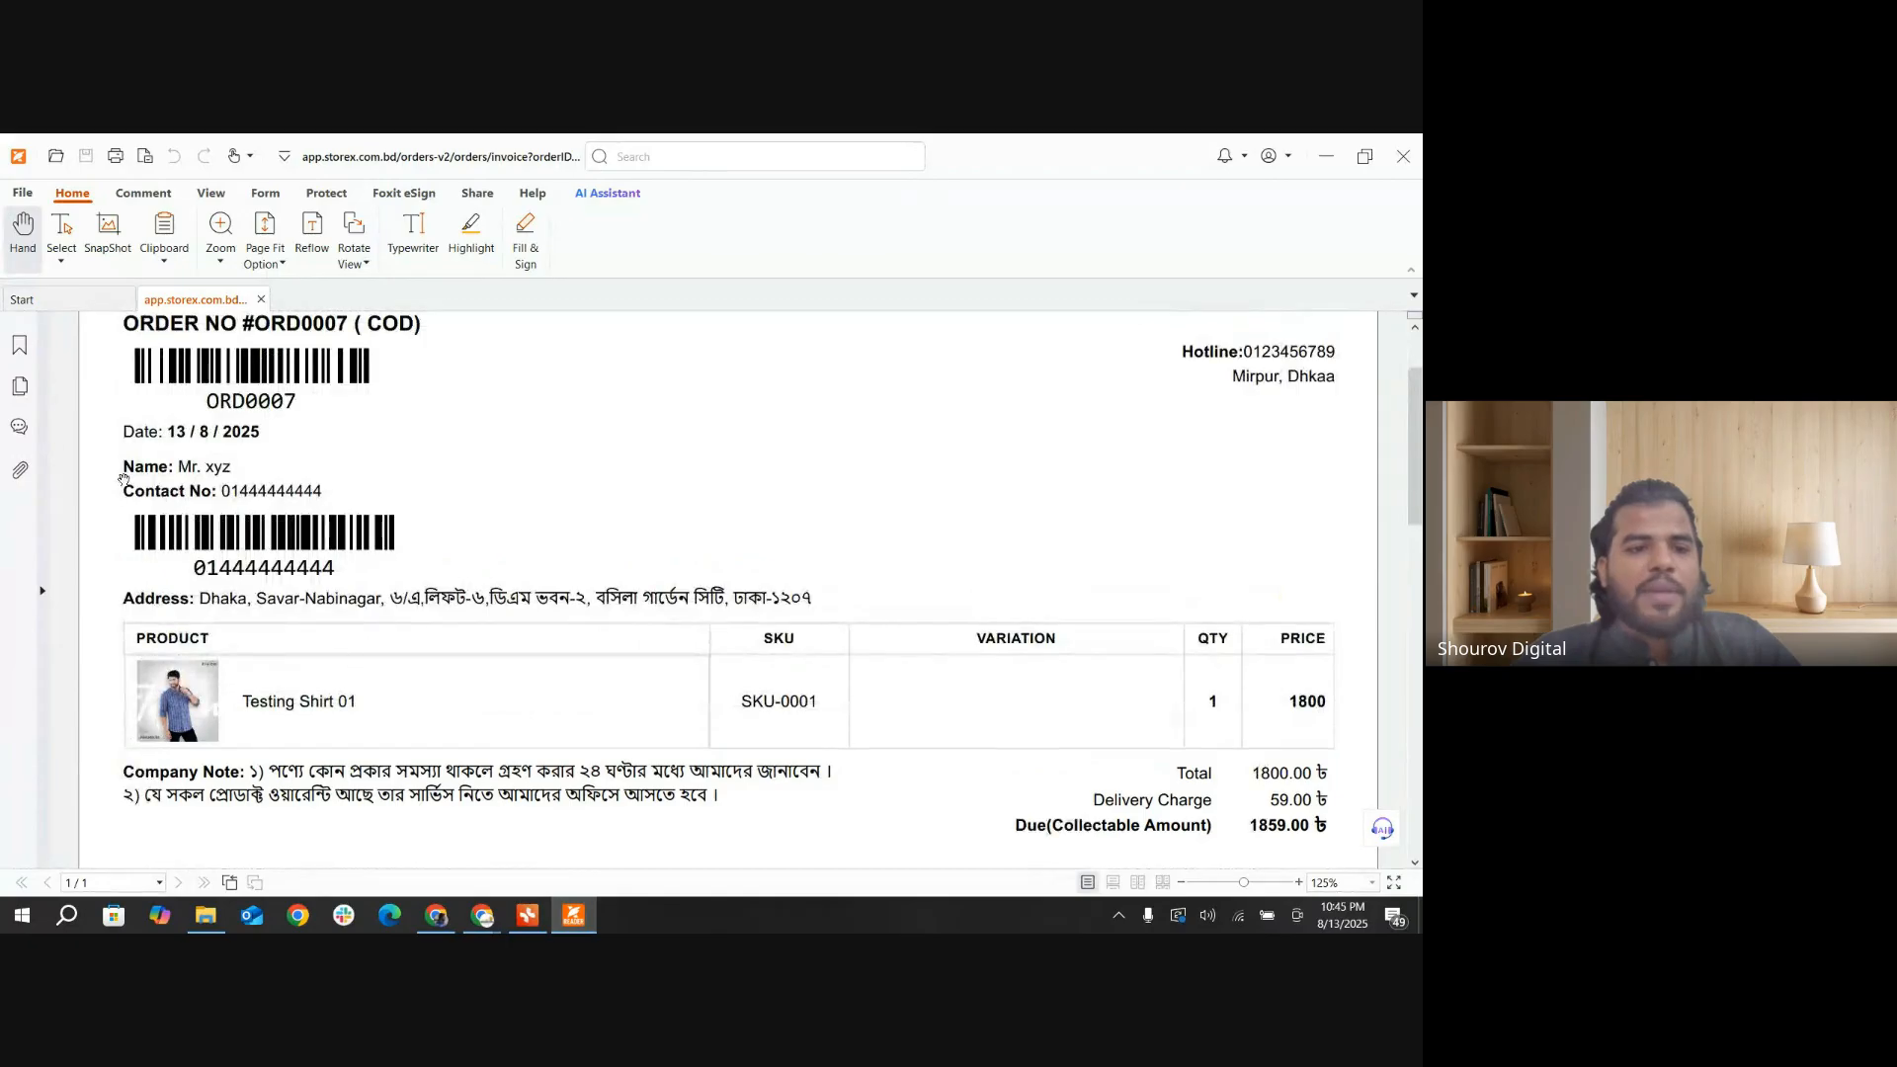
scroll(354, 456, "up", 3)
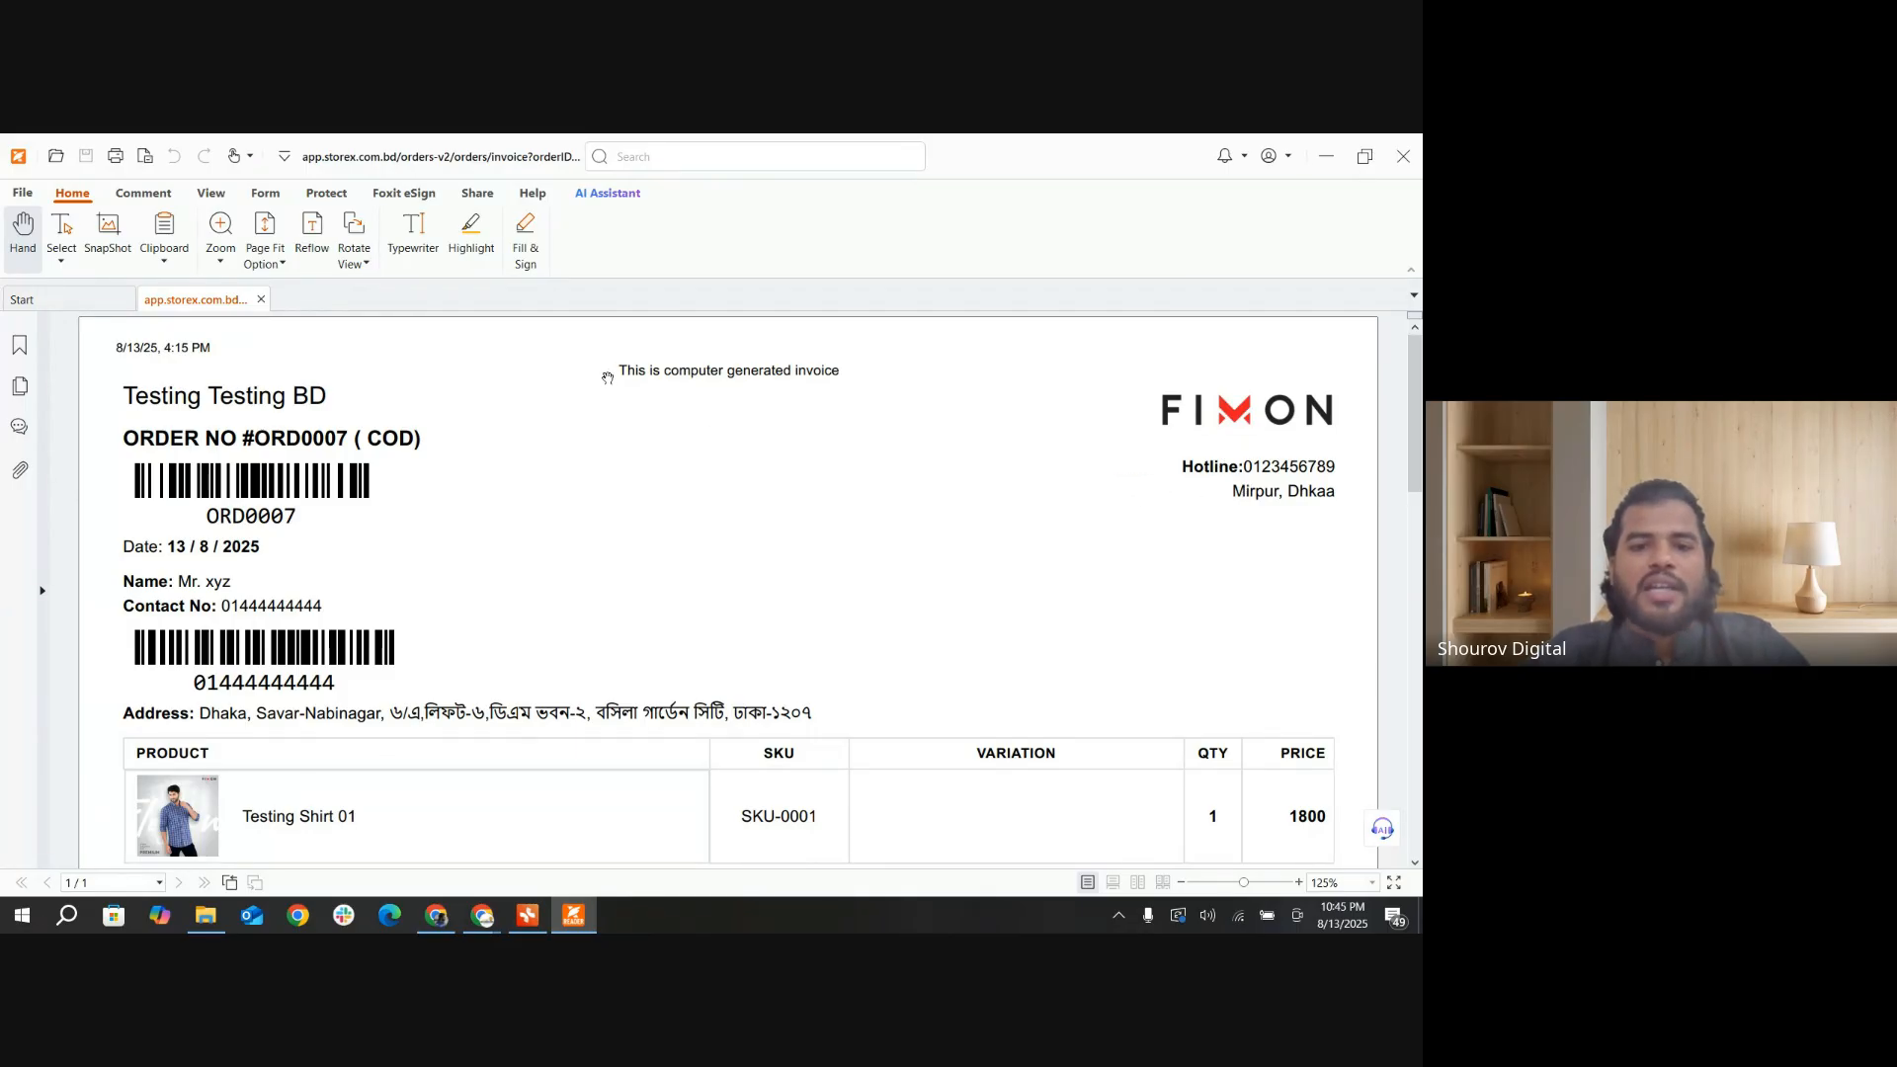
scroll(850, 382, "down", 1)
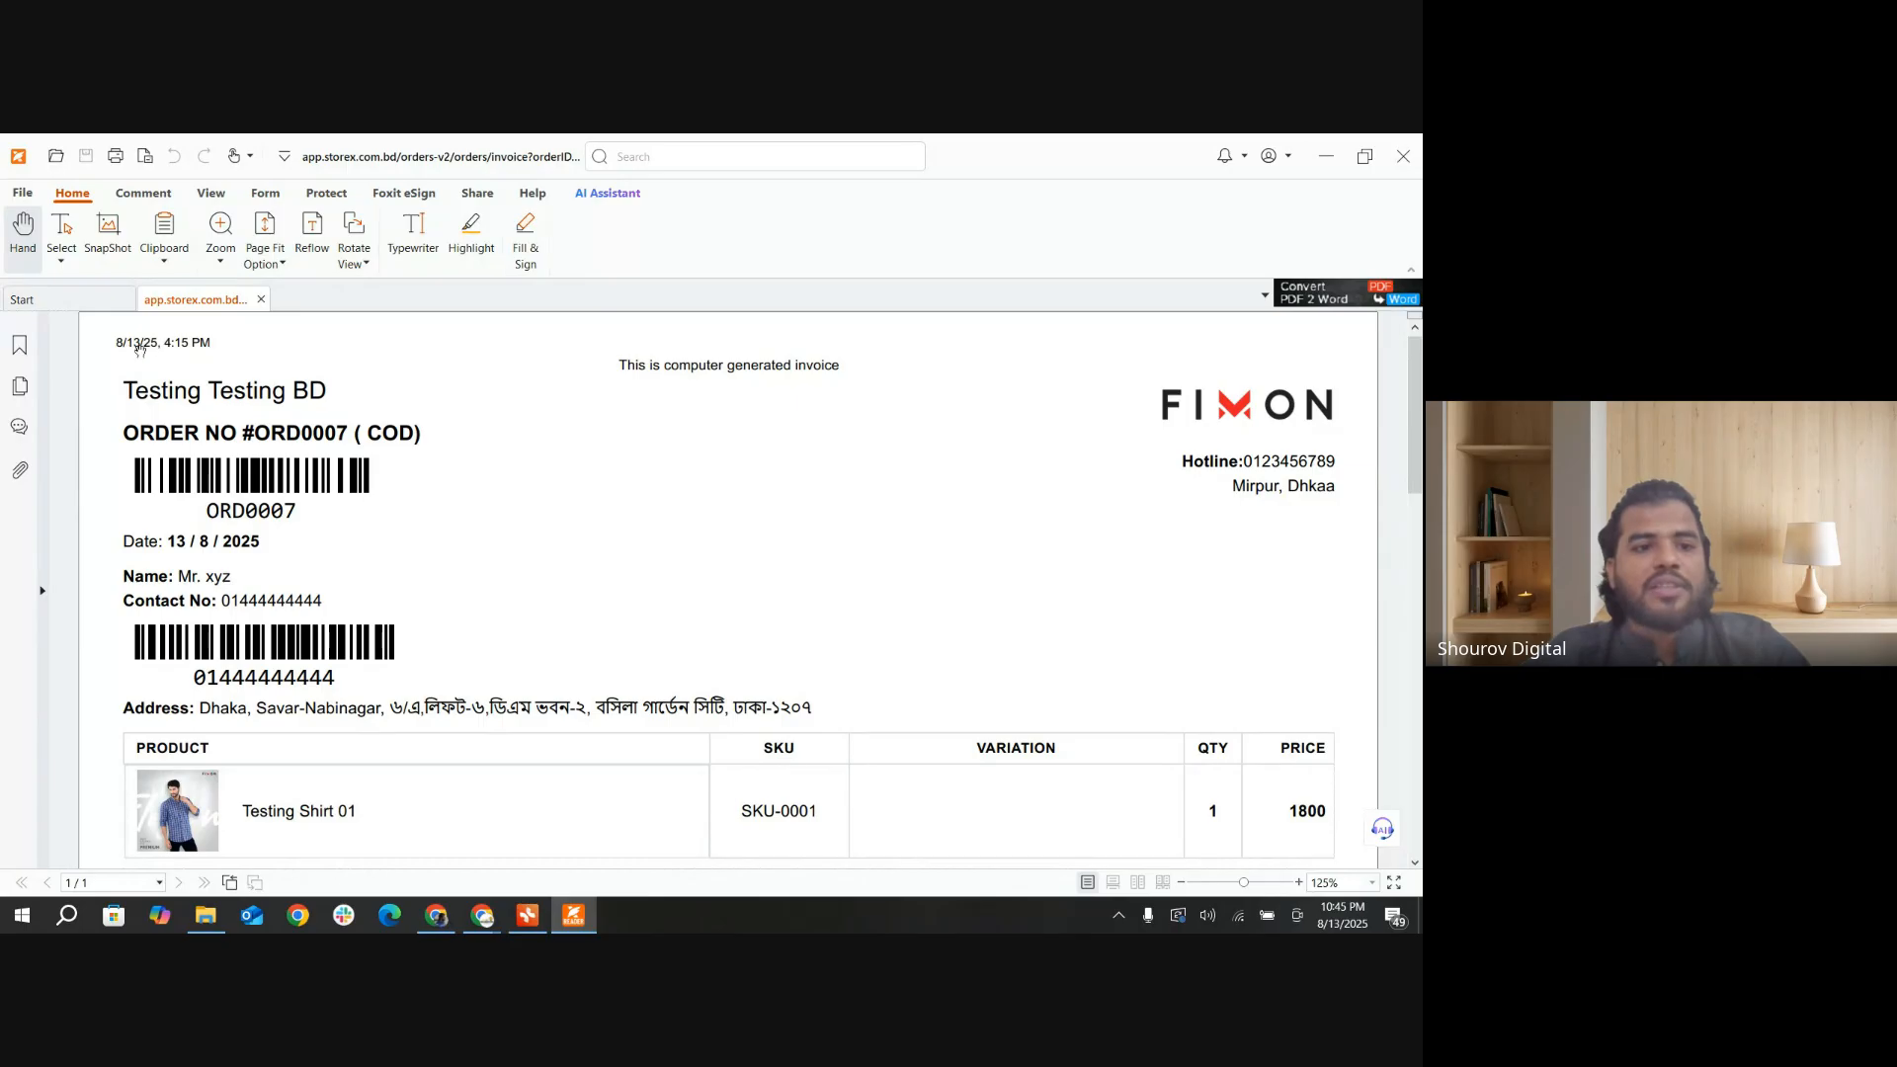
scroll(749, 449, "down", 1)
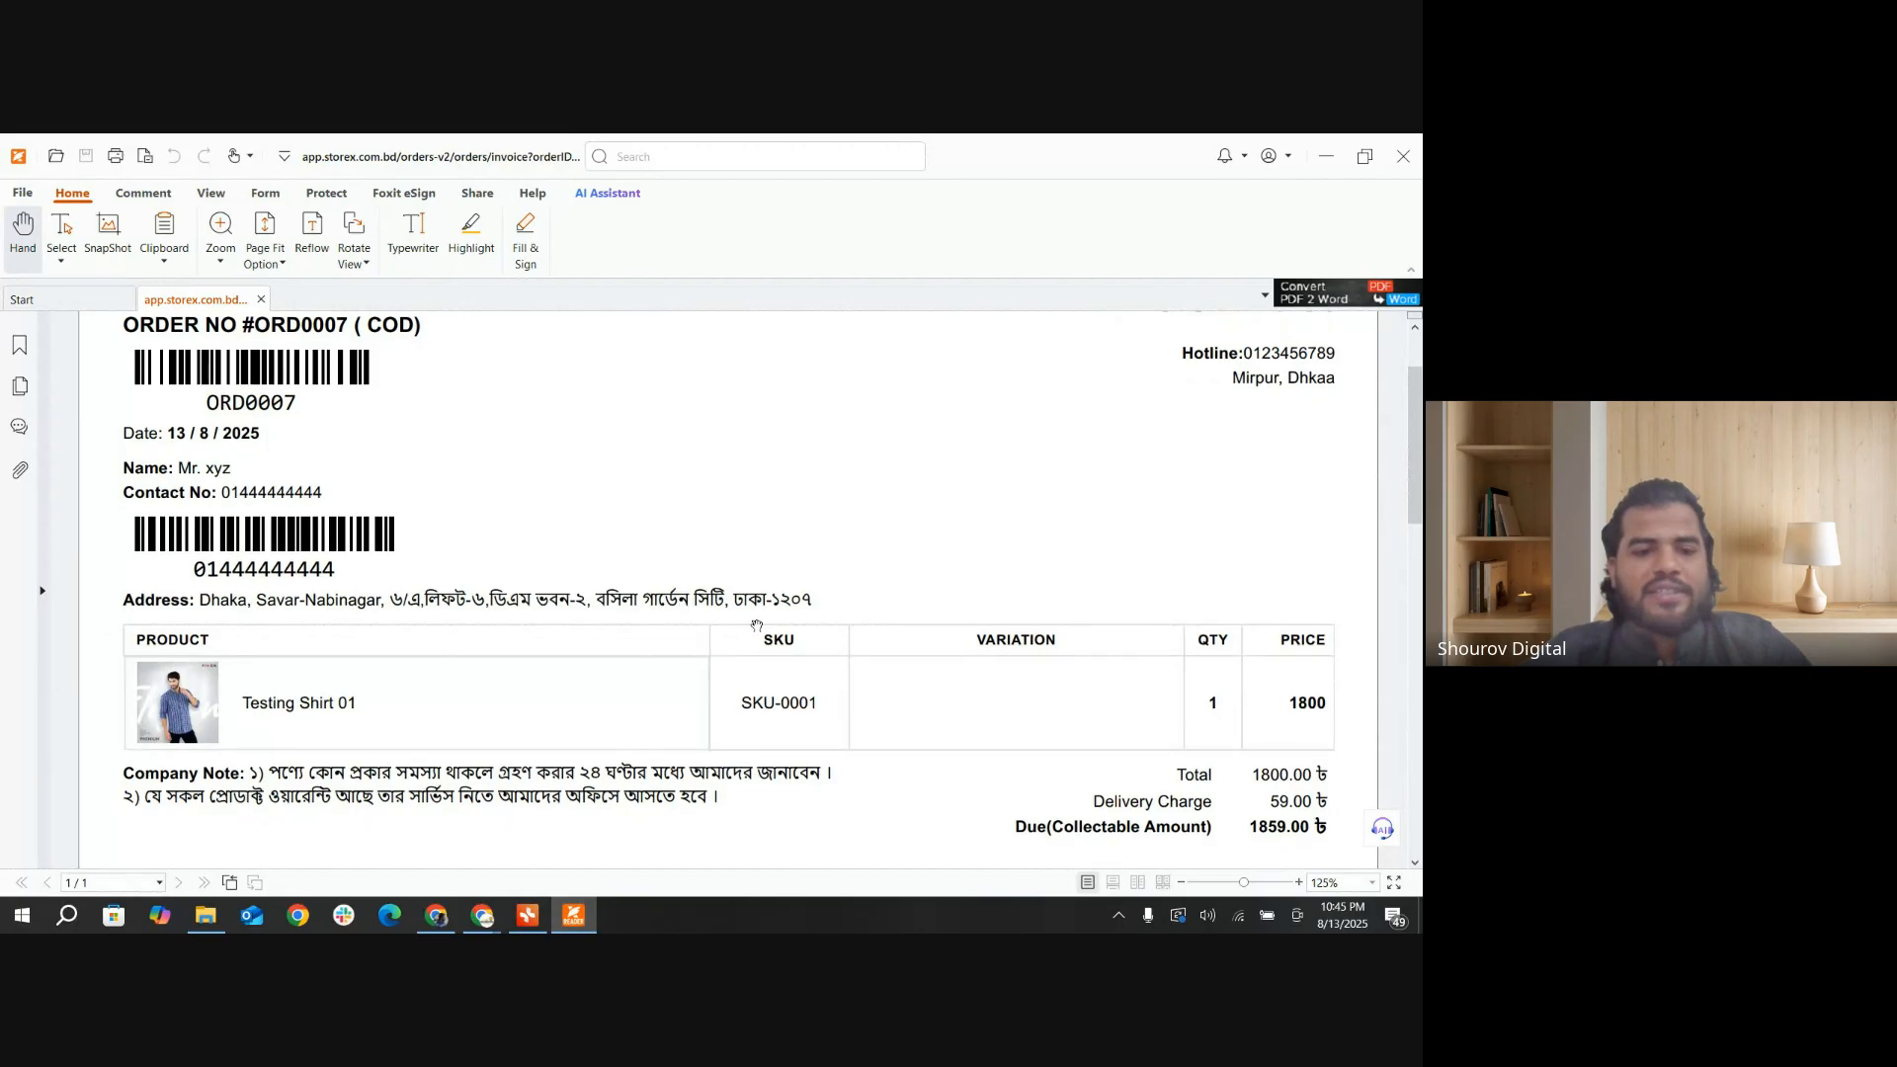
scroll(509, 526, "down", 1)
scroll(511, 524, "down", 1)
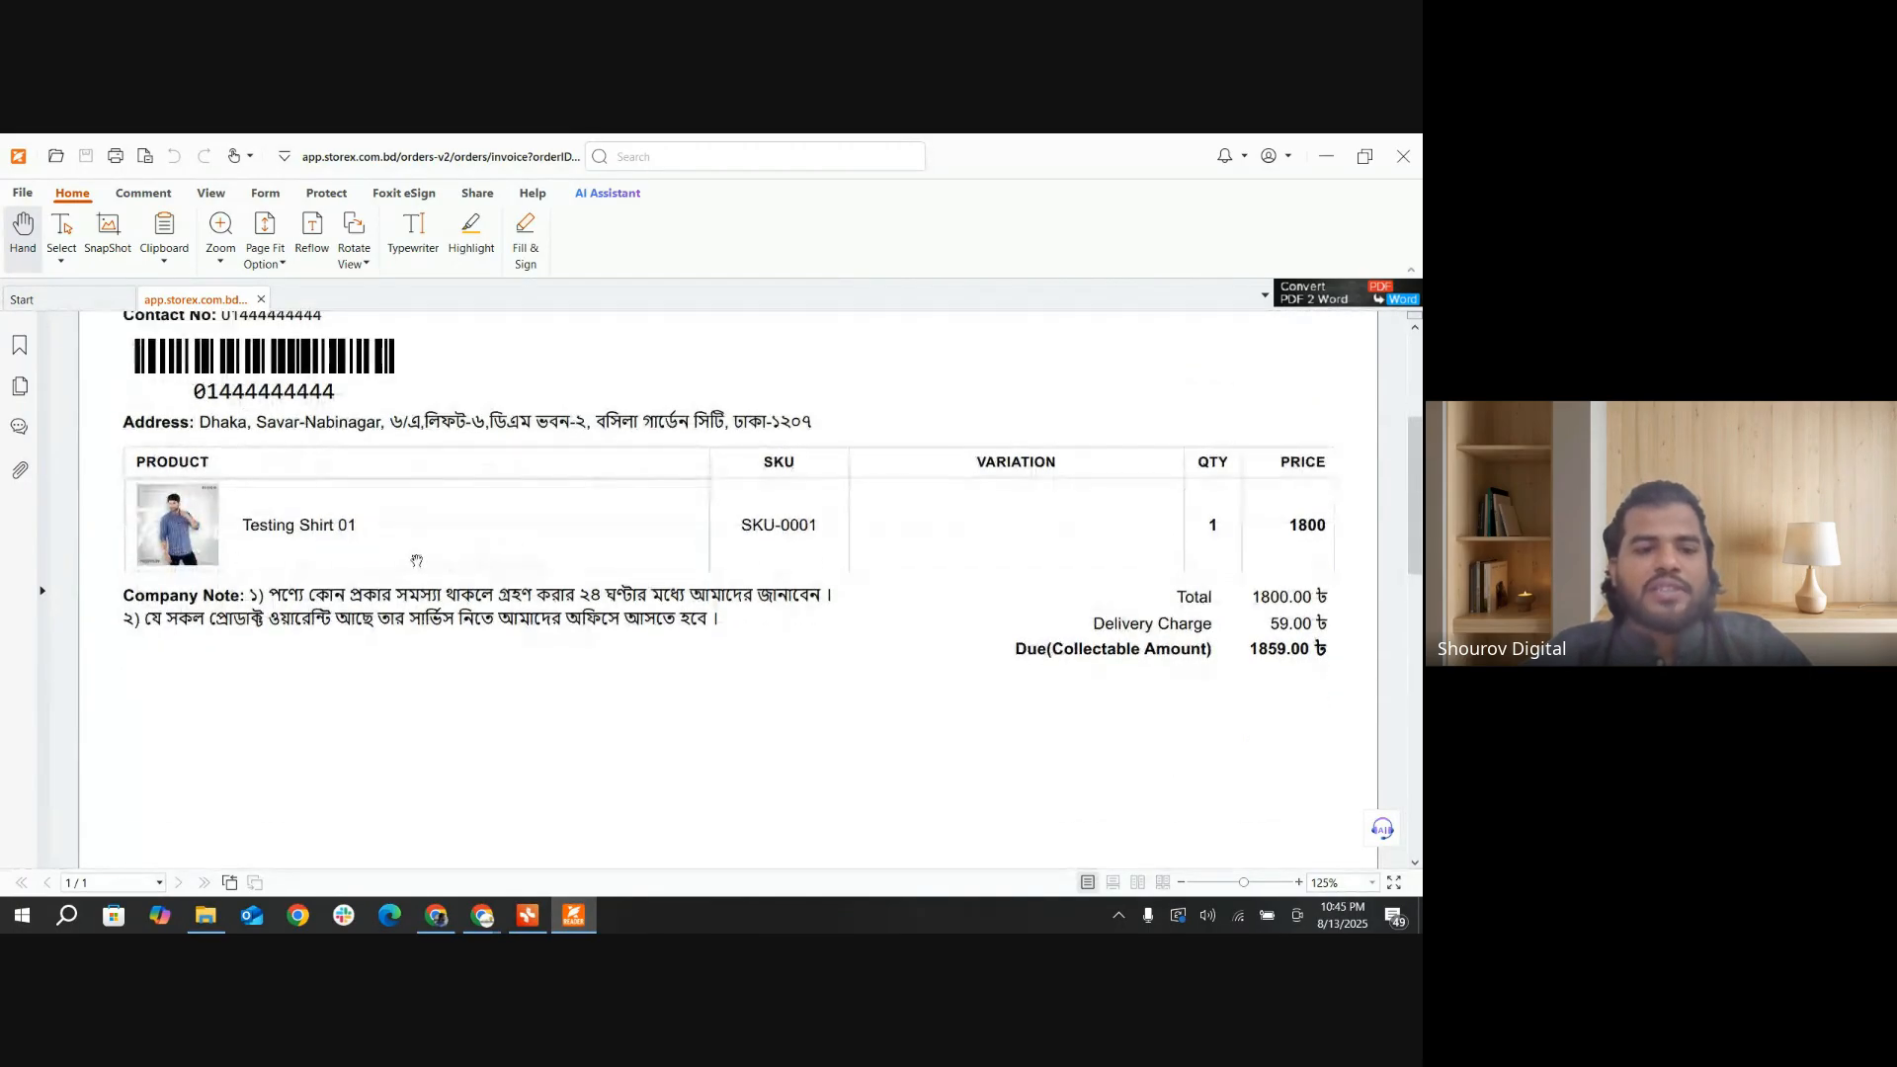
scroll(158, 554, "down", 1)
scroll(119, 509, "up", 1)
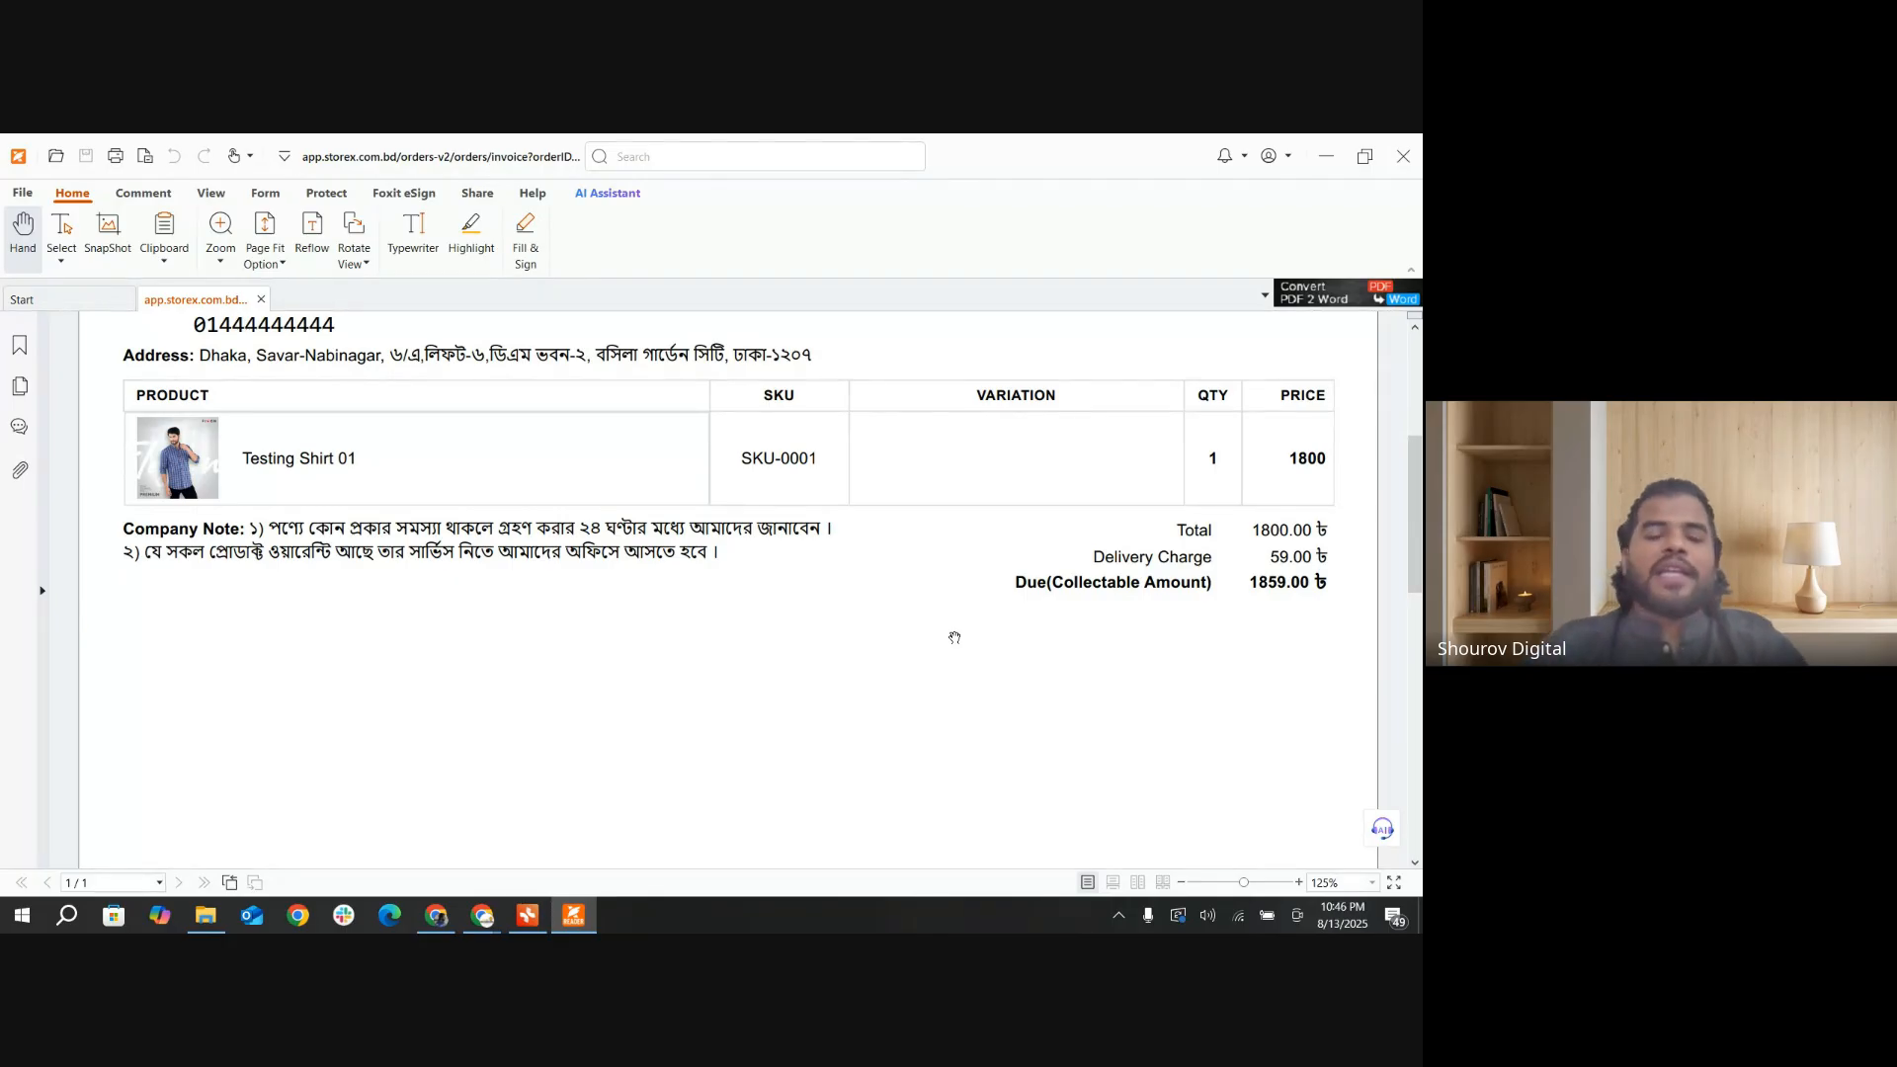
scroll(910, 656, "up", 3)
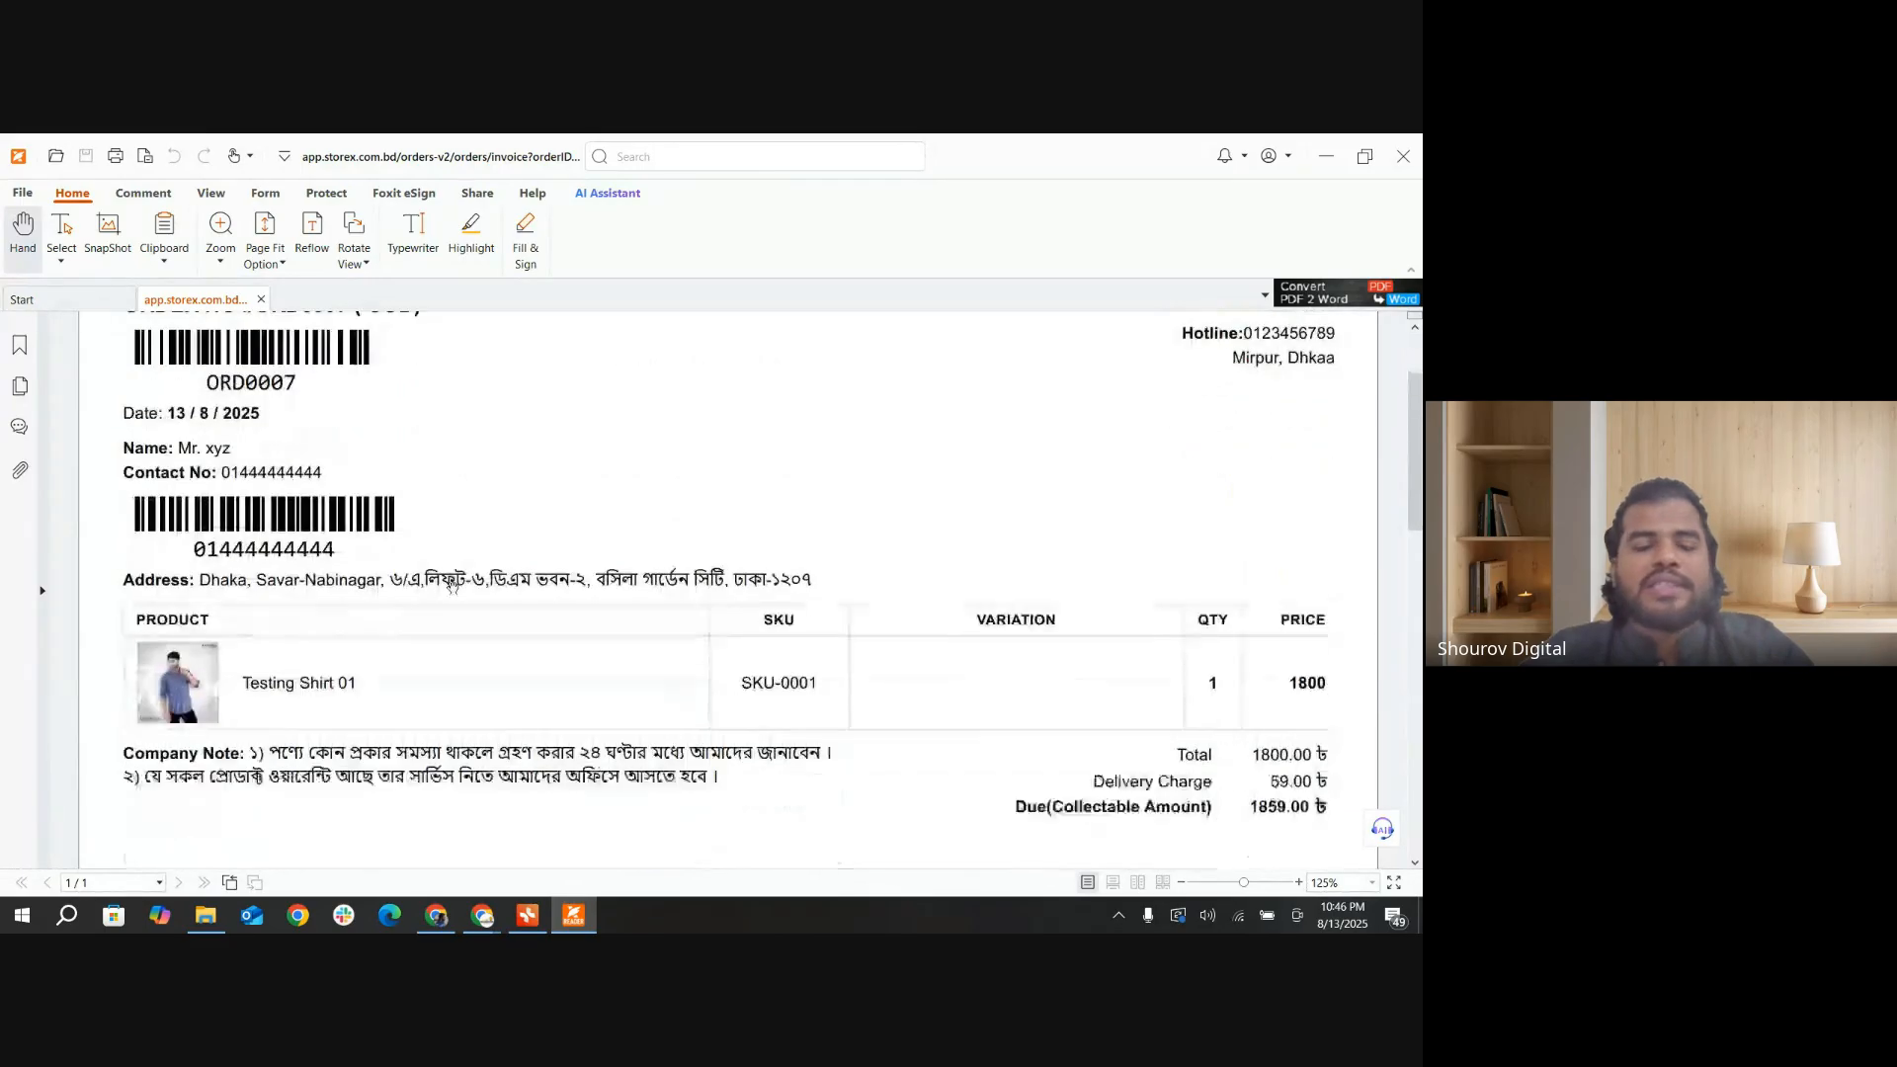
scroll(457, 588, "down", 2)
scroll(489, 587, "up", 4)
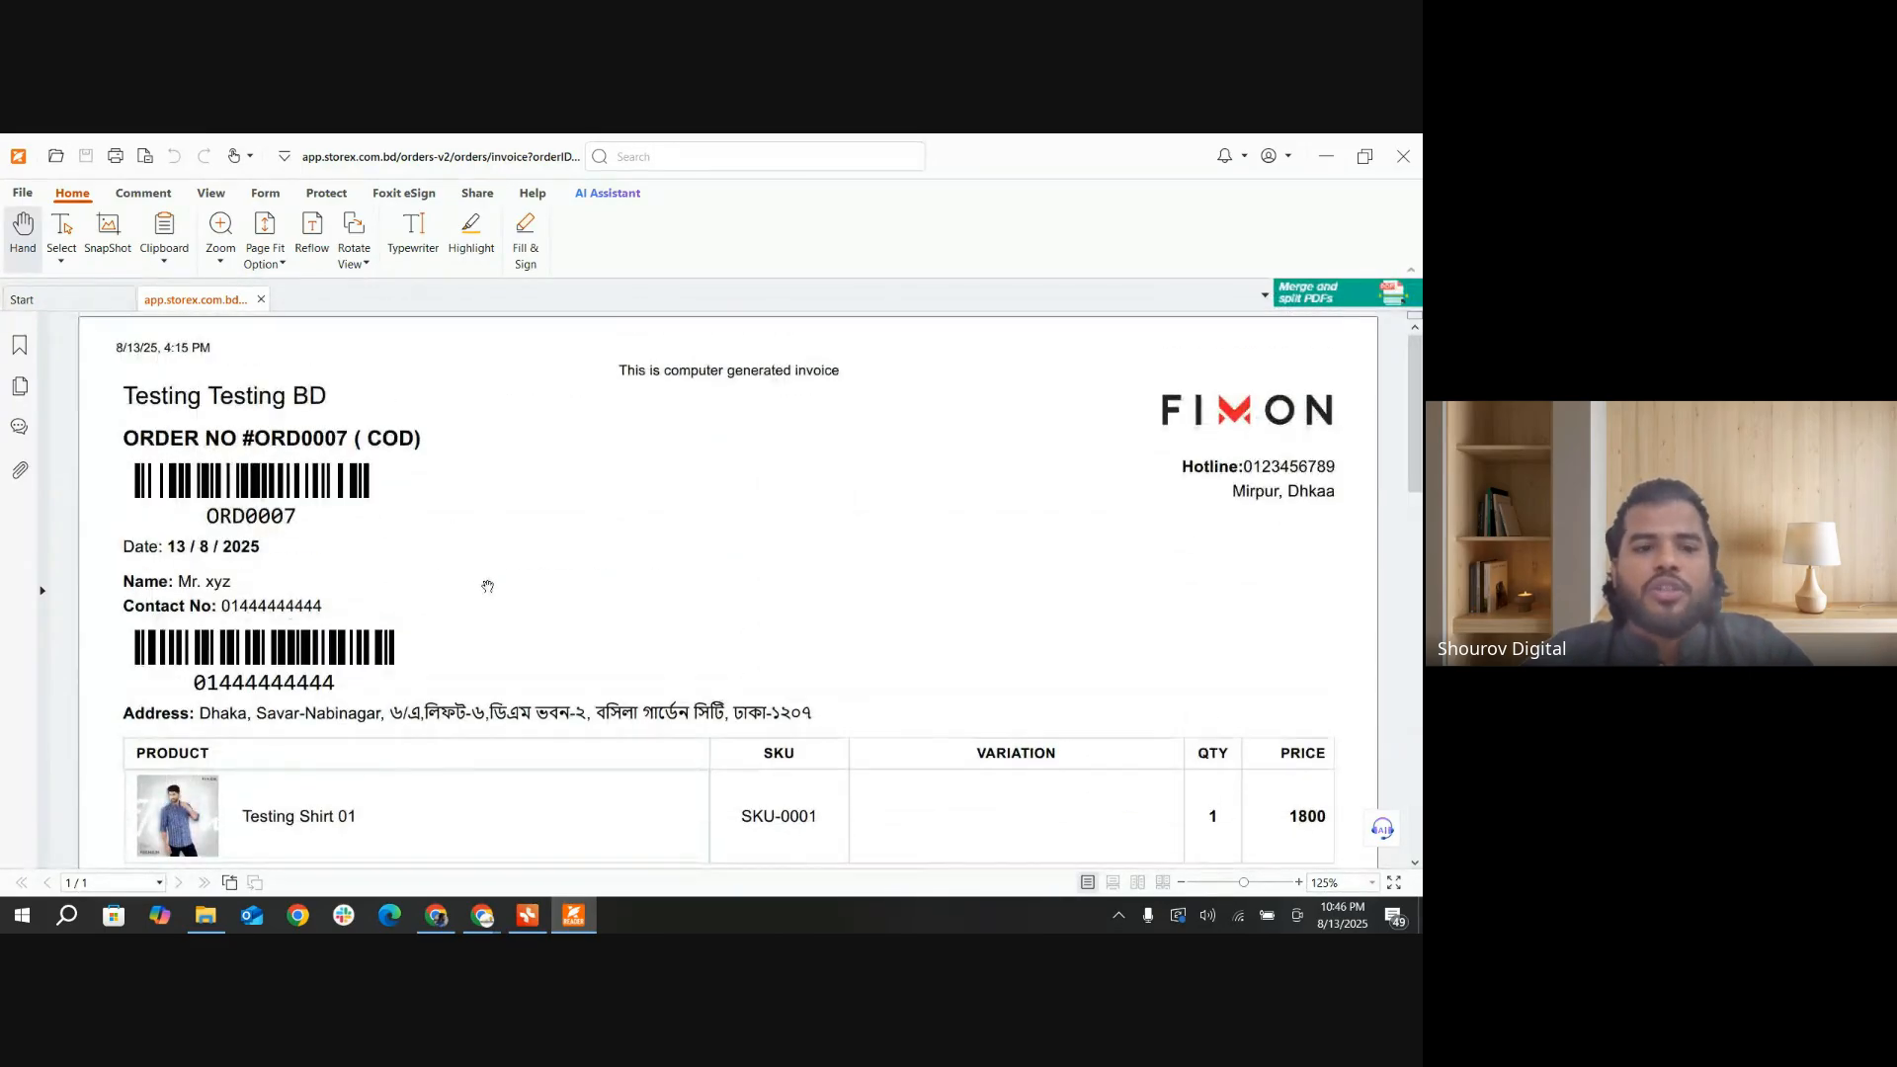
left_click(1320, 170)
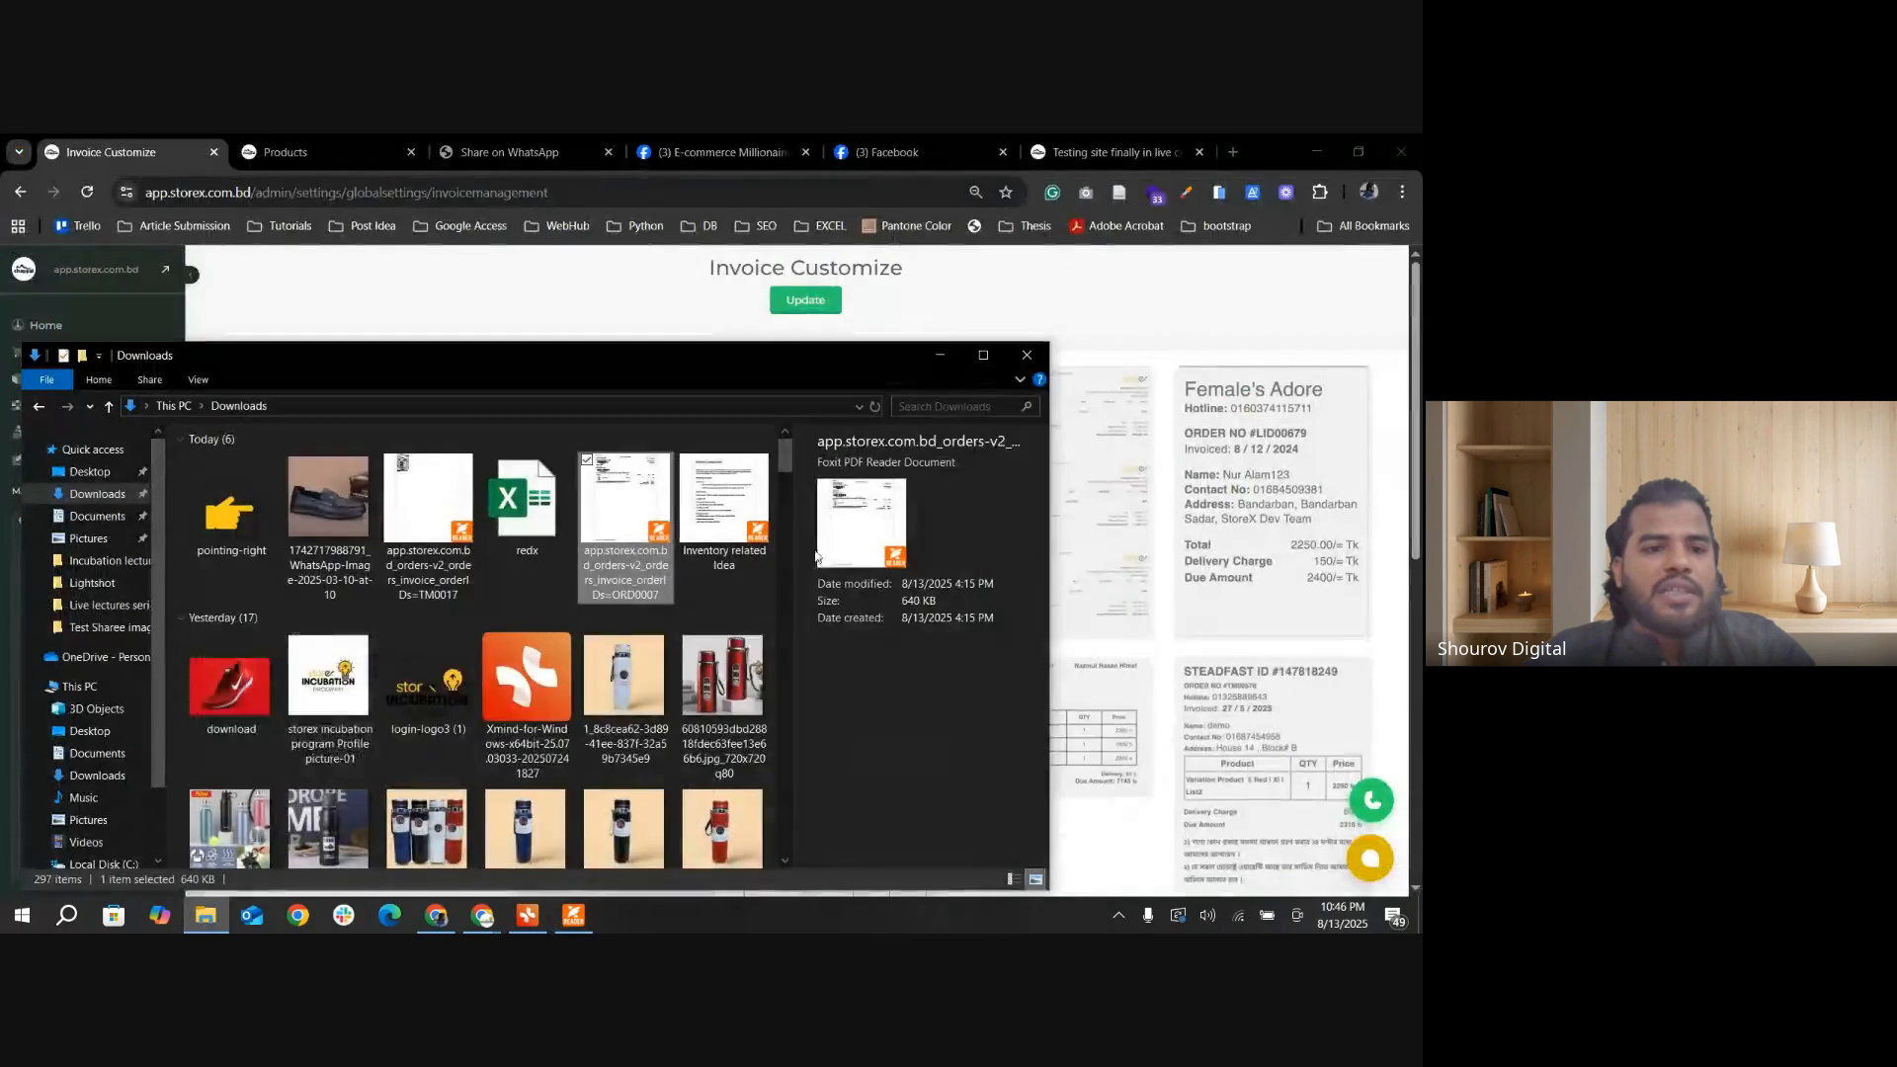
left_click(945, 347)
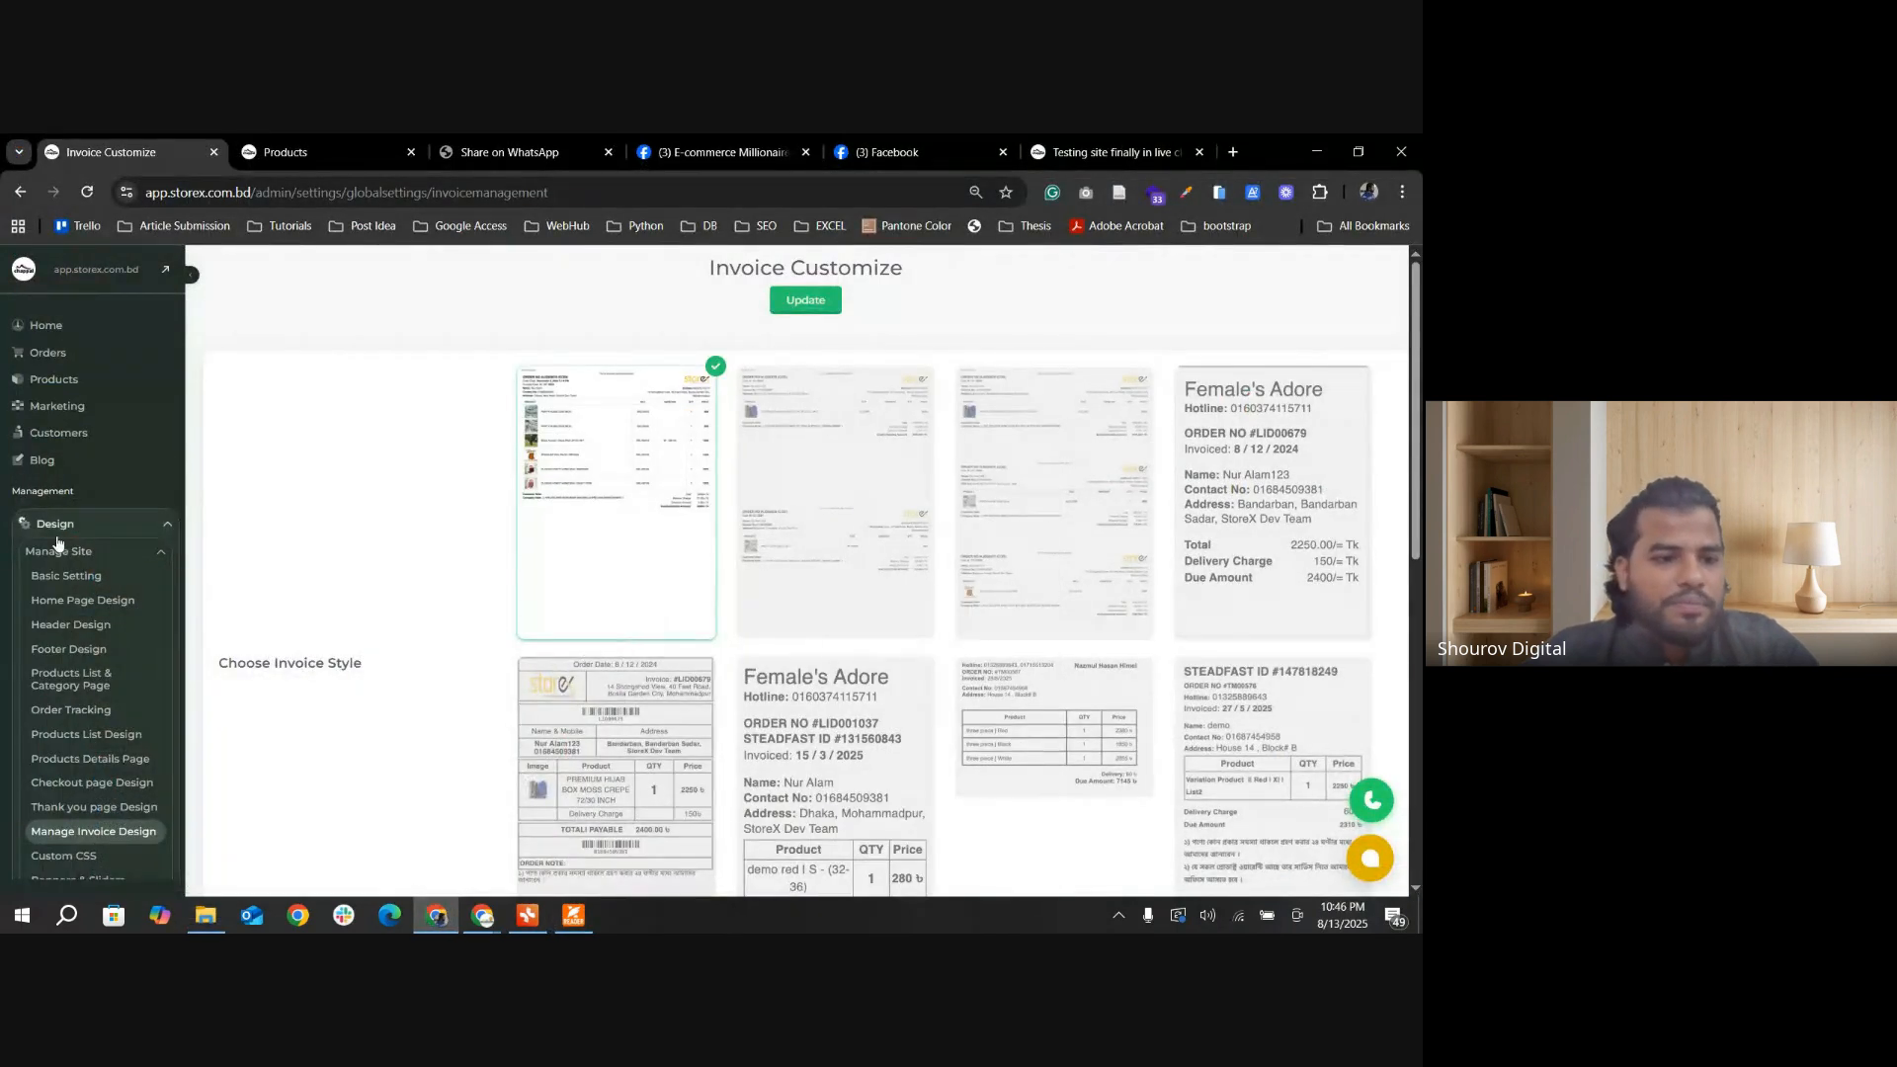
Step: Open the orders list and filter it to show only new orders
left_click(61, 355)
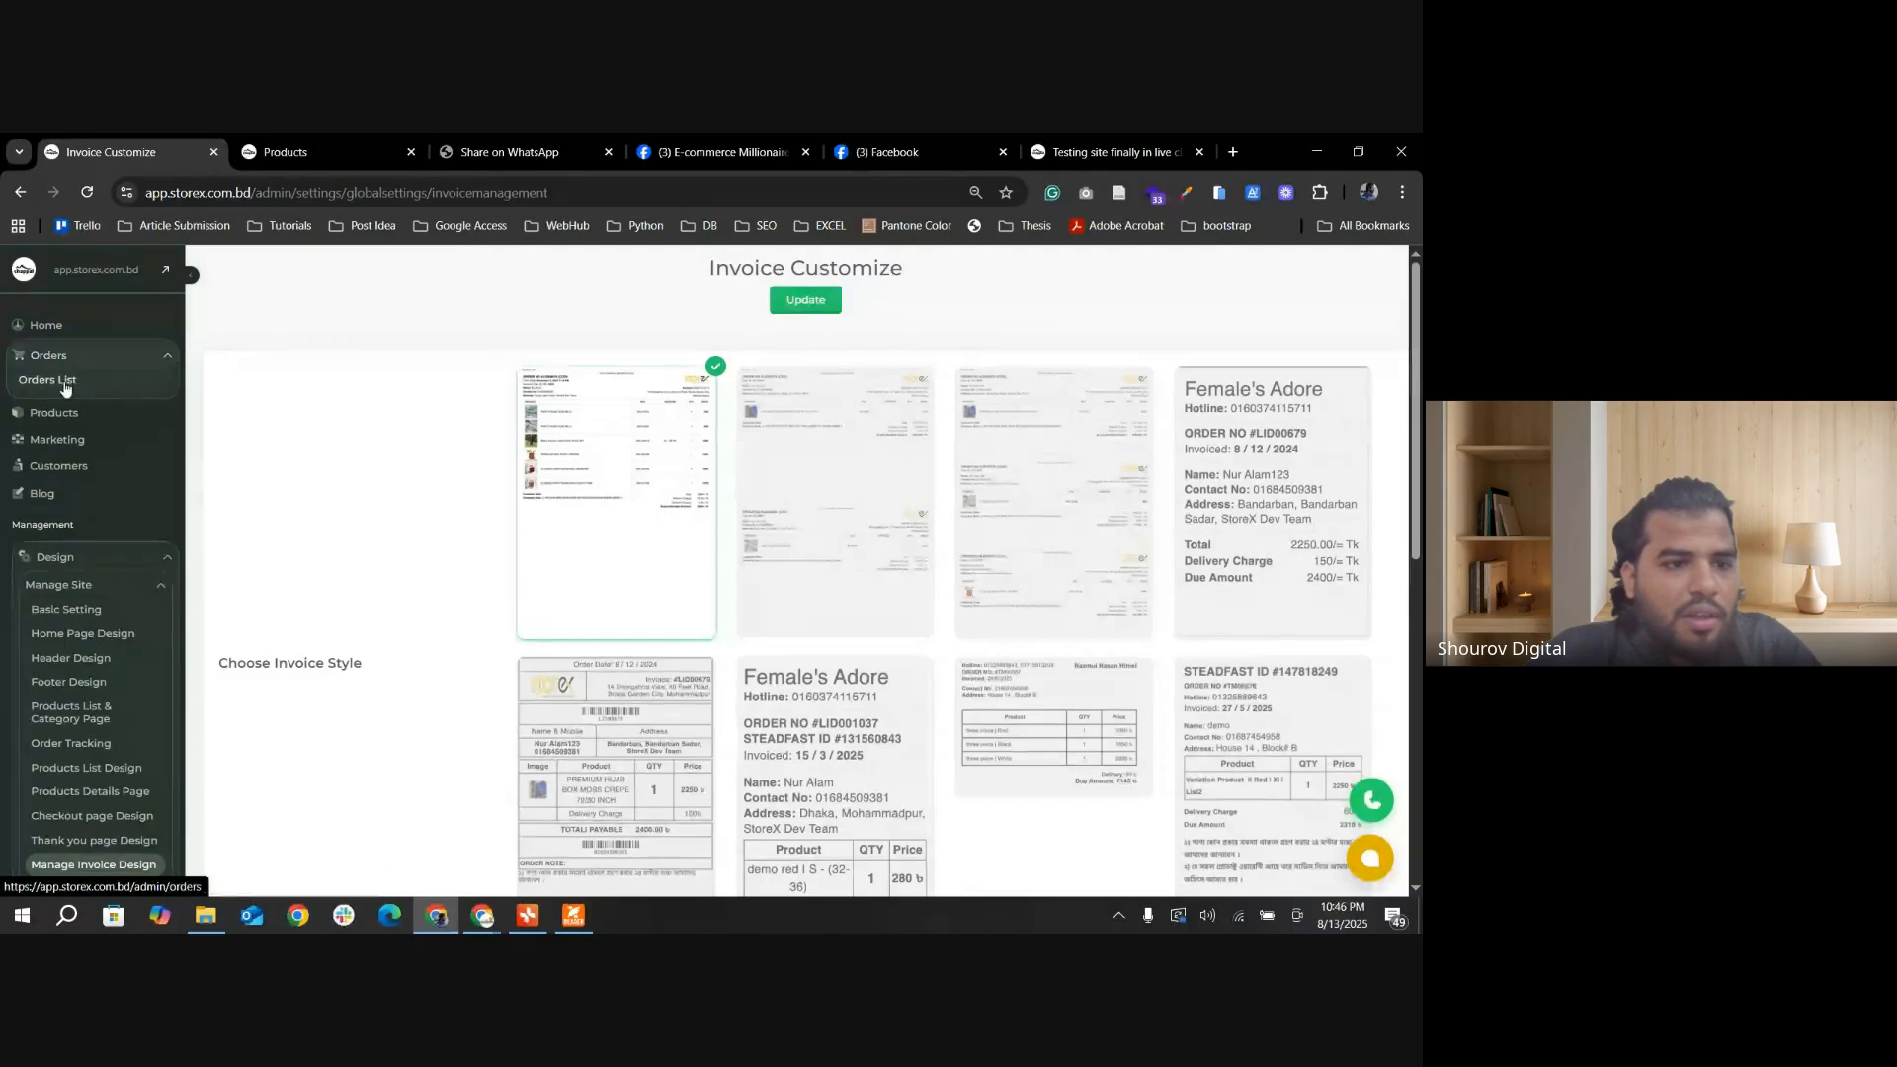
left_click(62, 382)
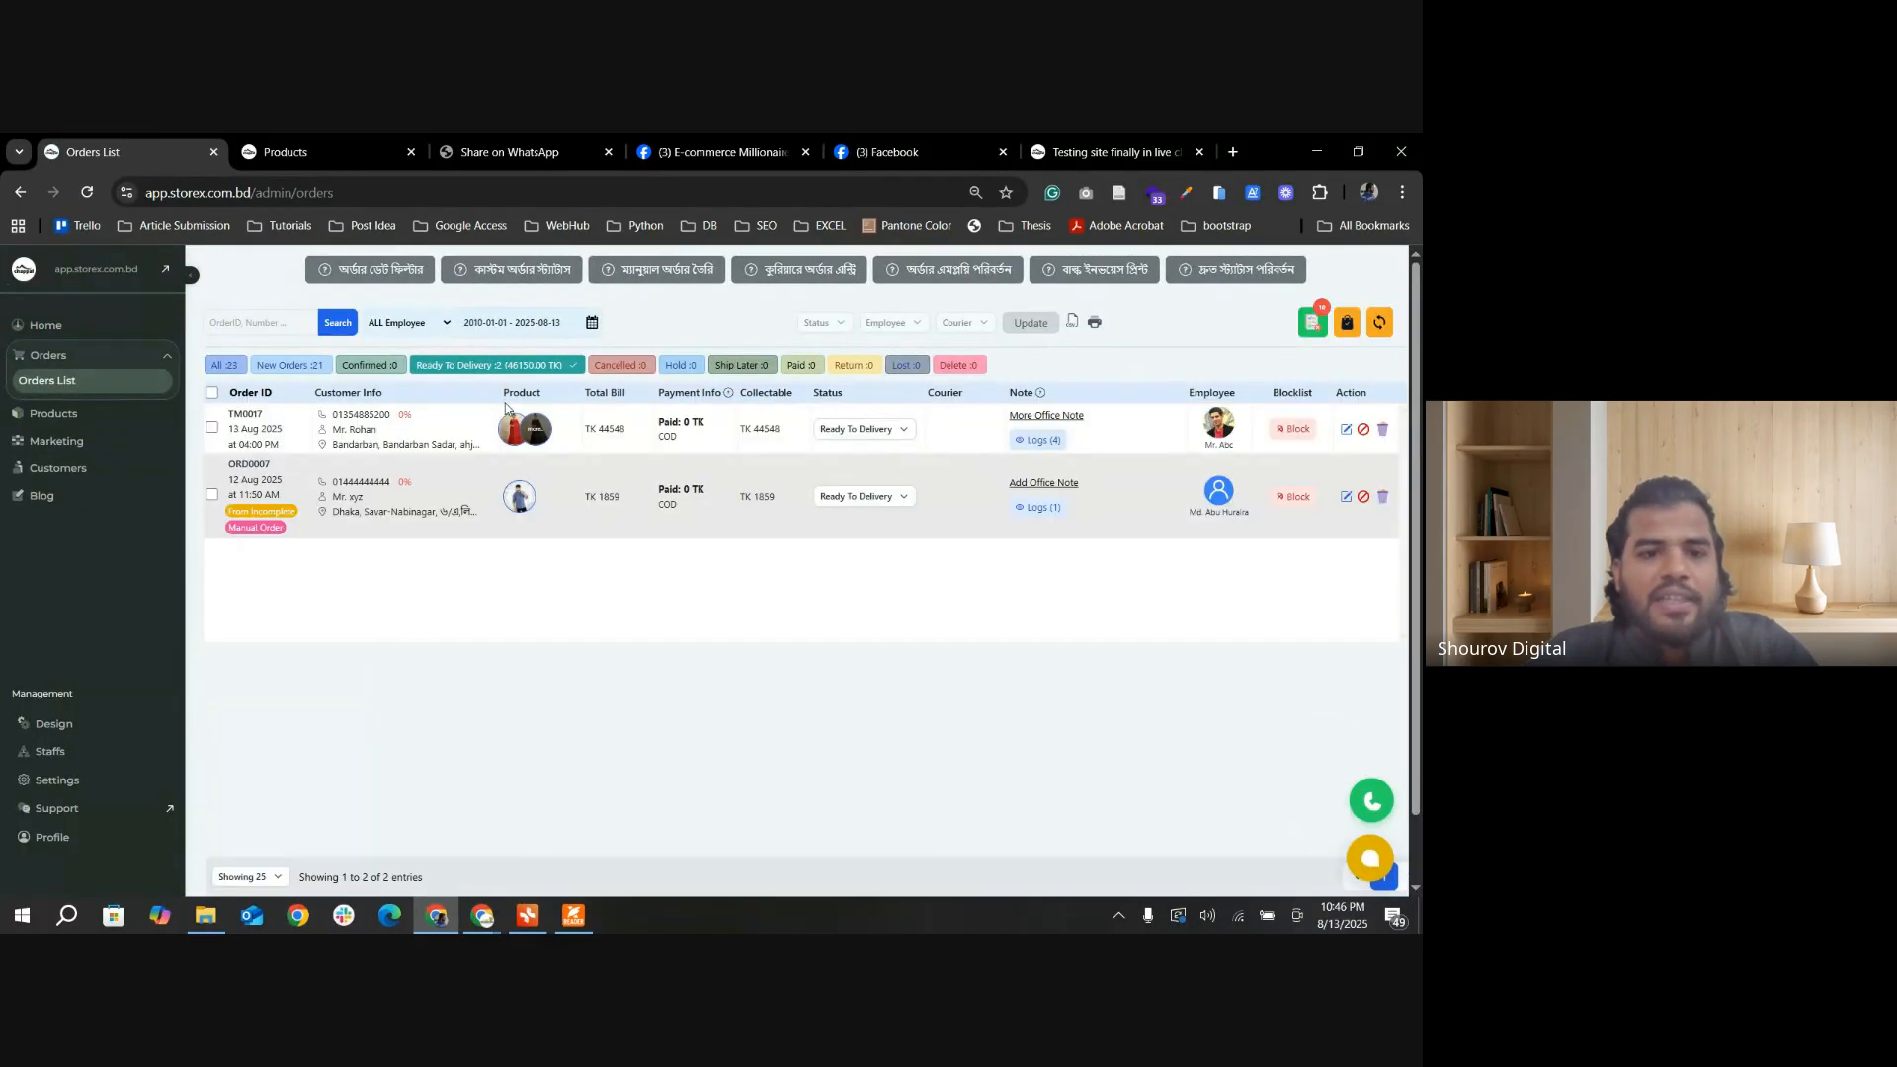
left_click(295, 366)
left_click(212, 432)
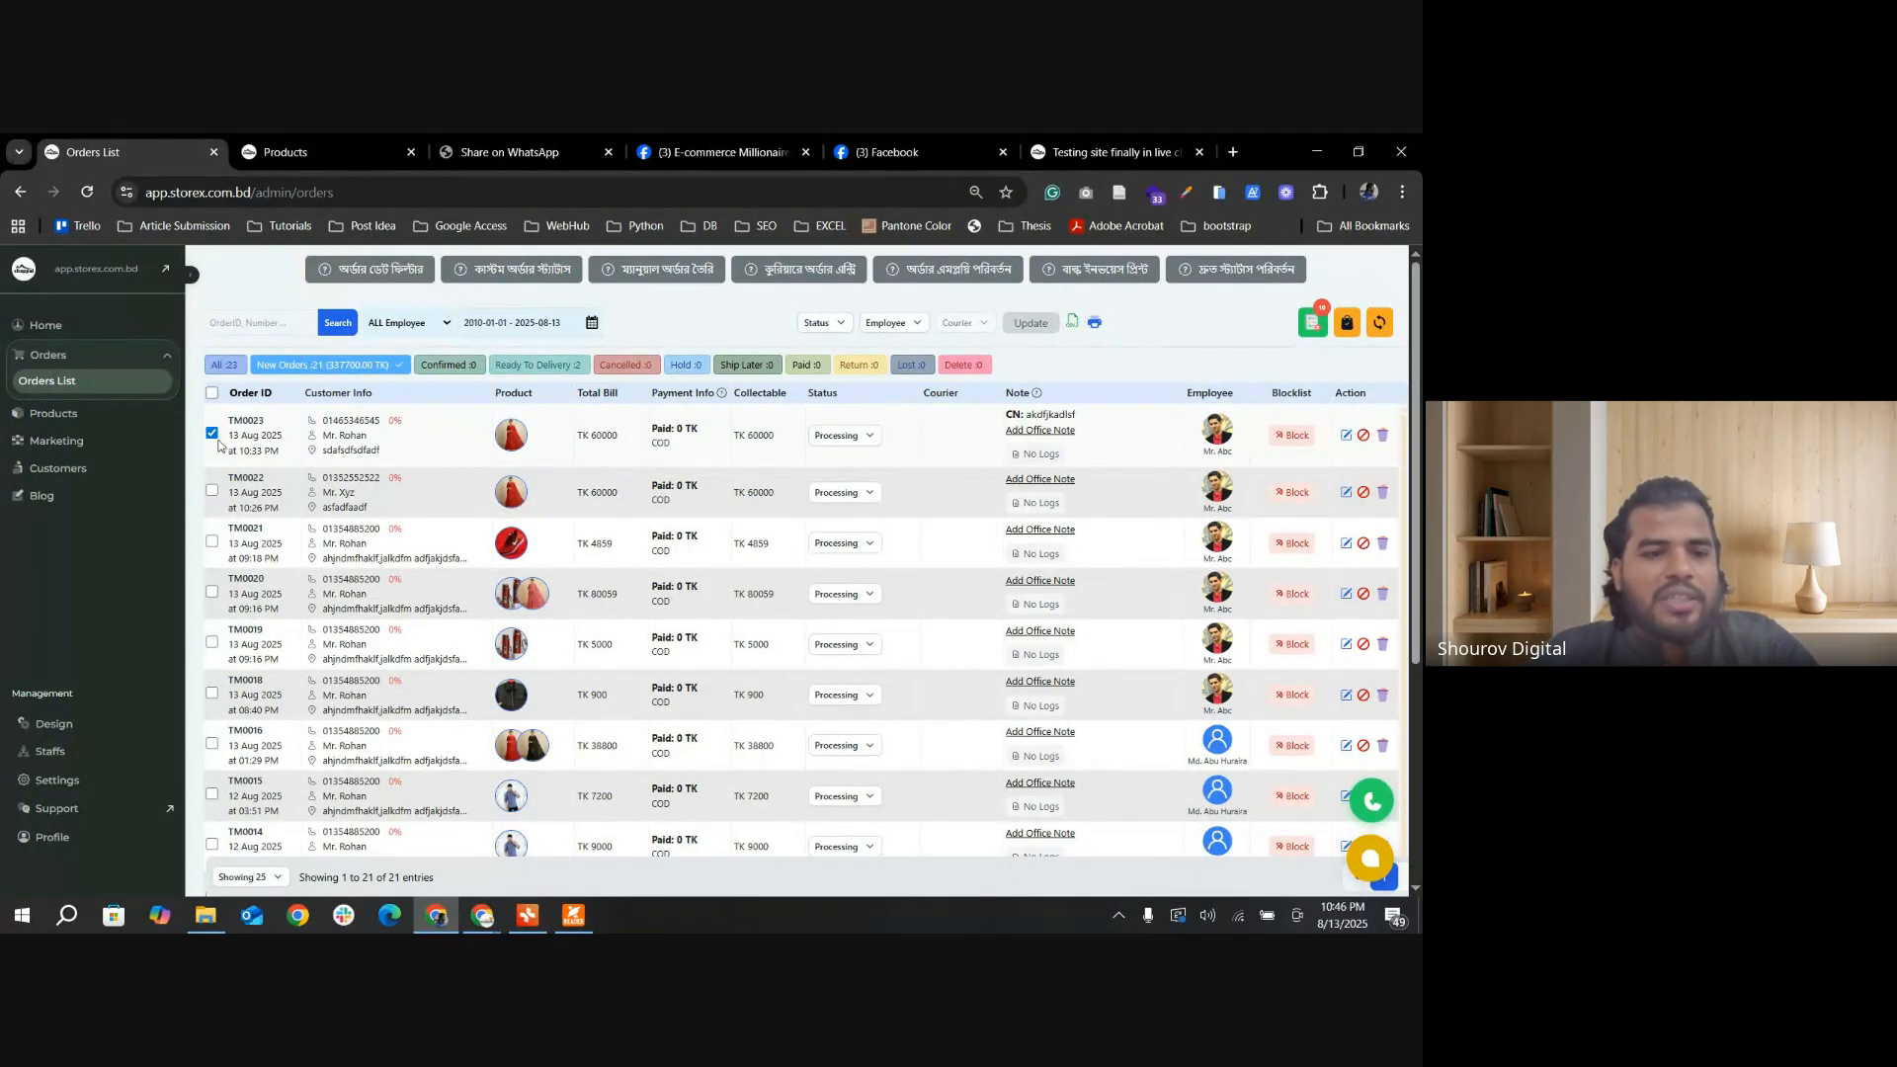
left_click(537, 365)
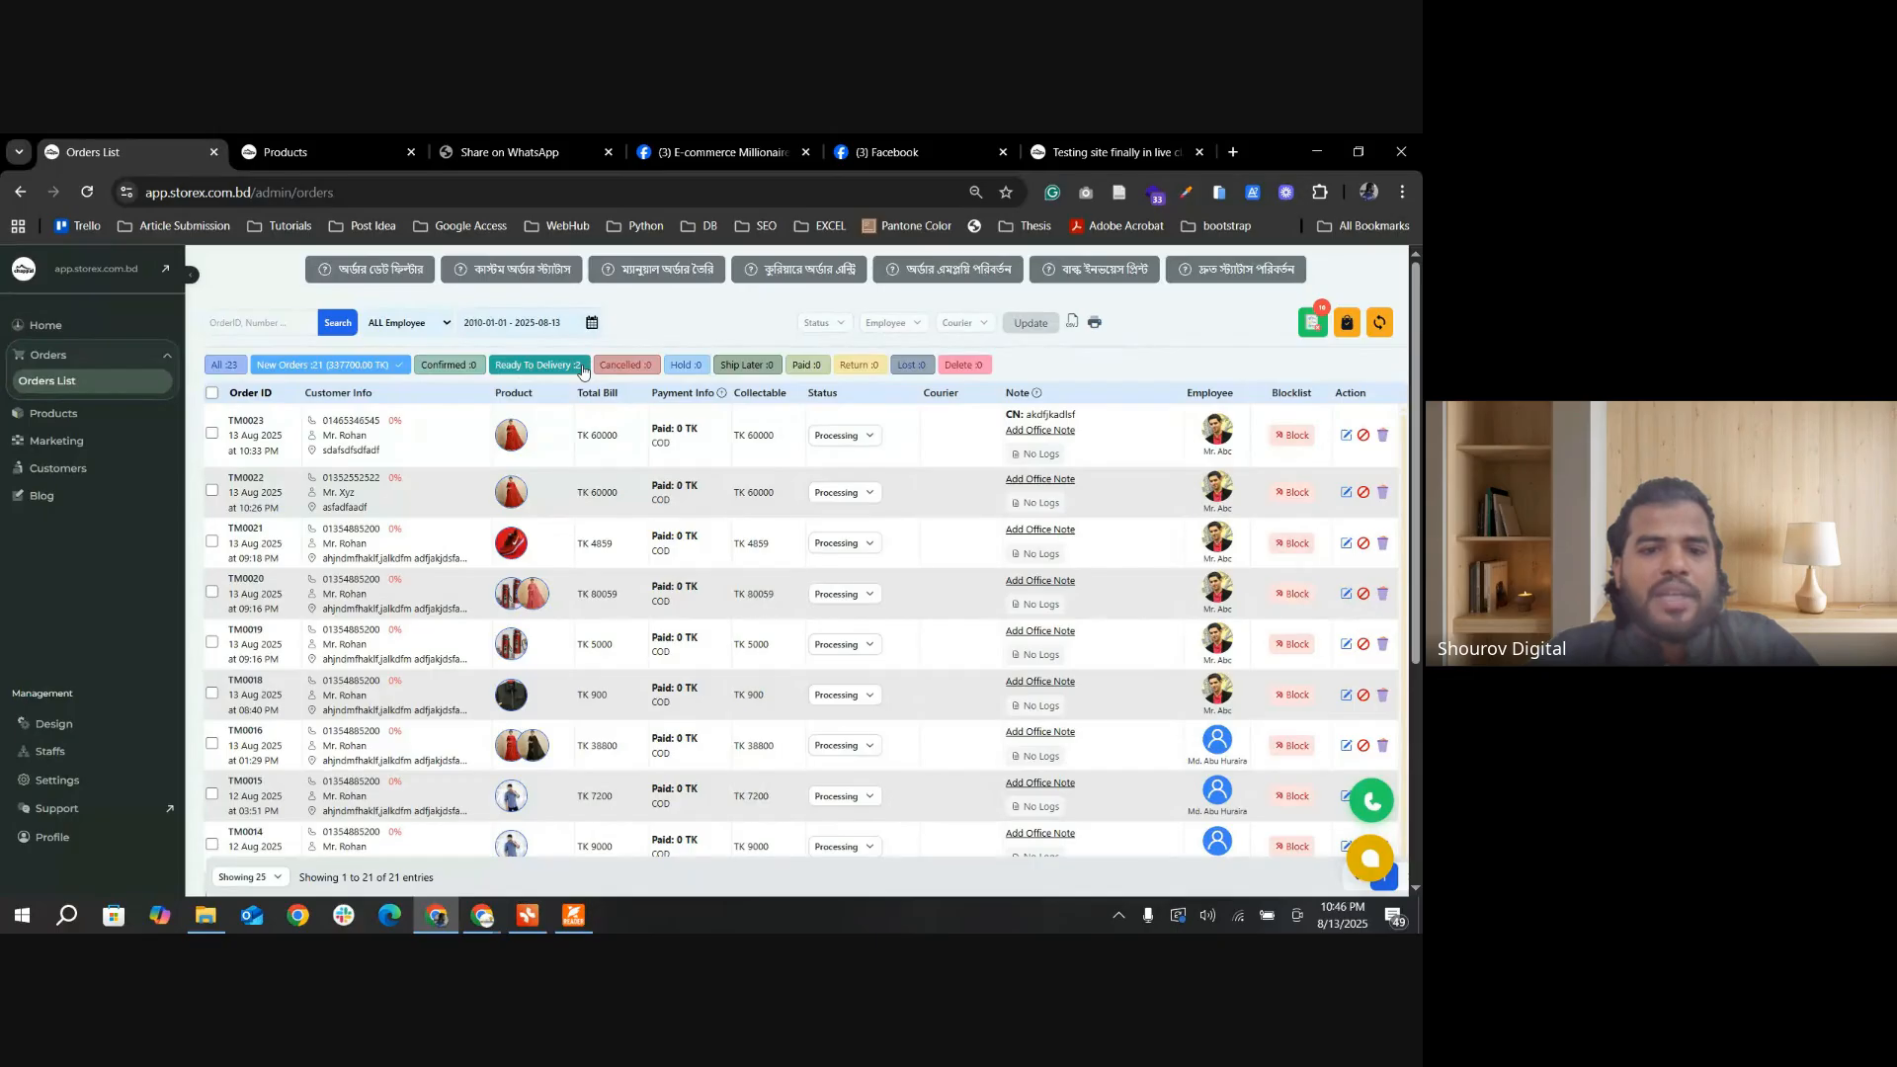
left_click(289, 364)
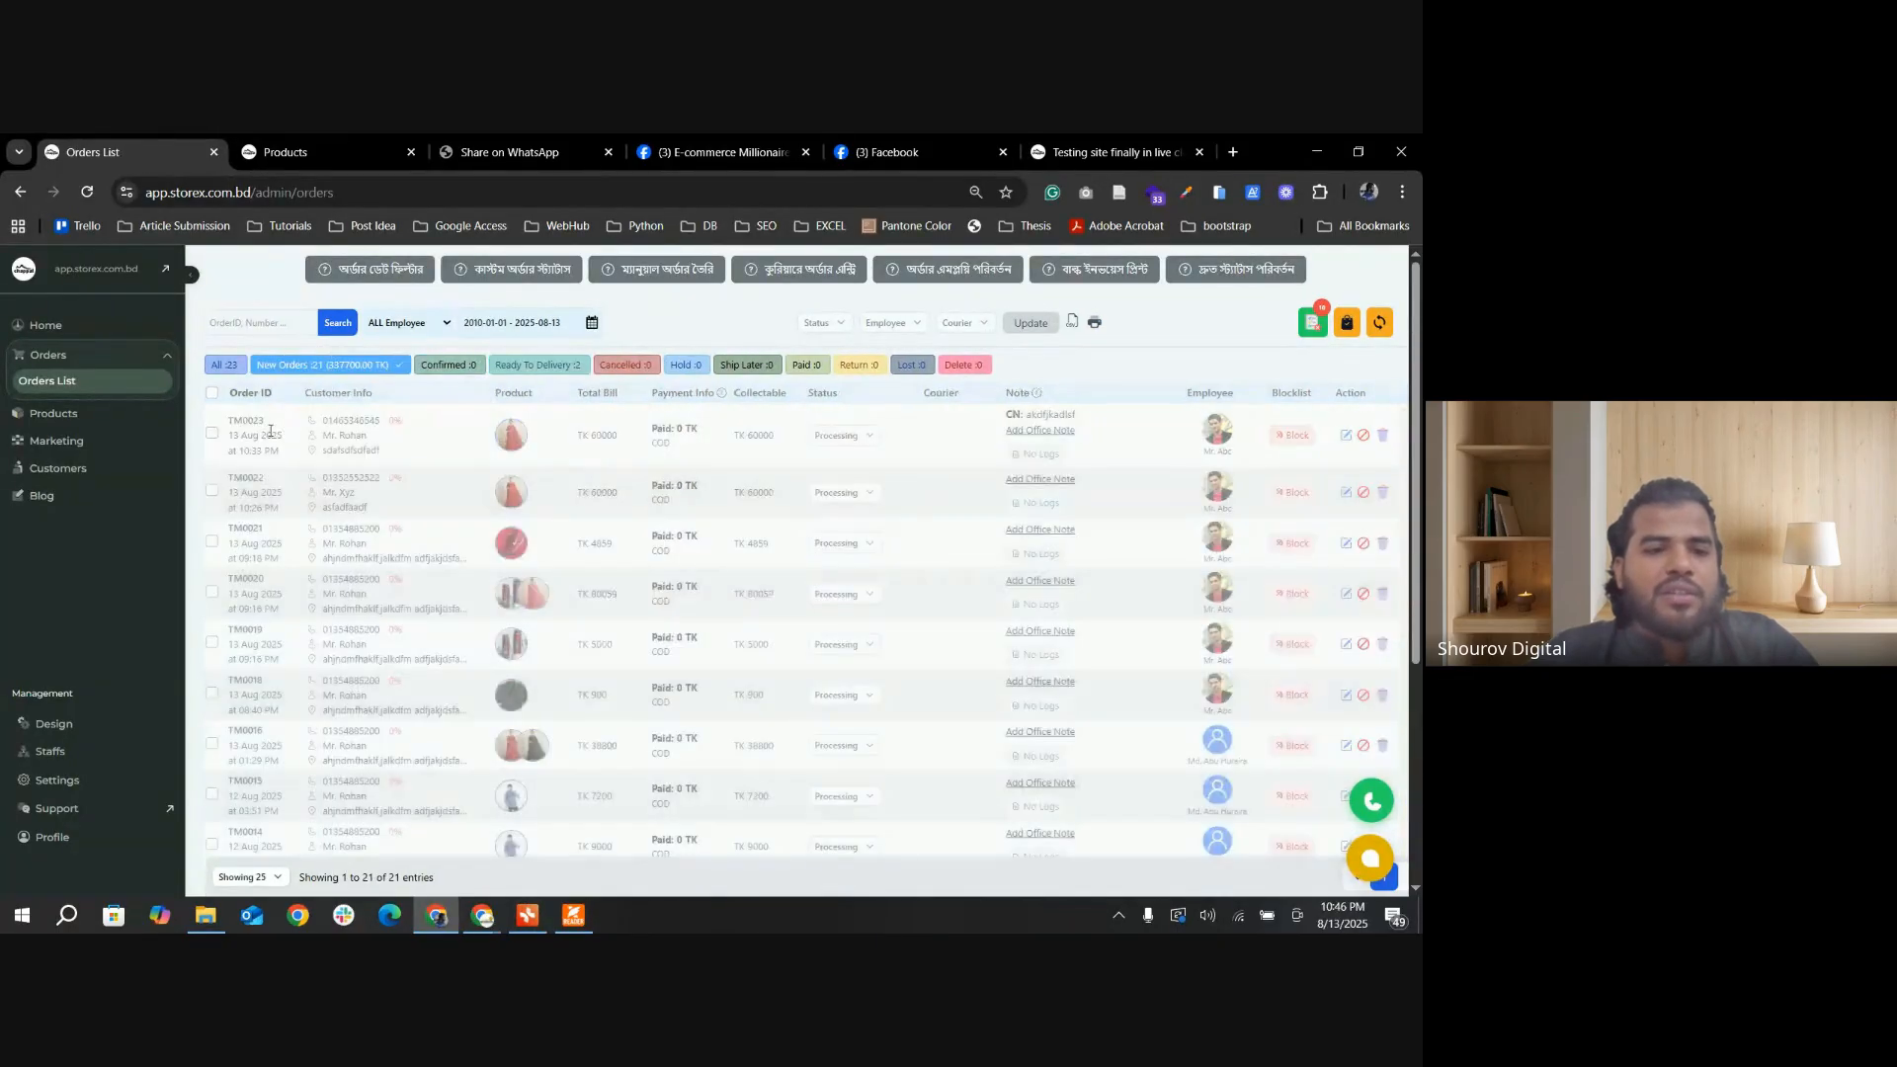
Step: Print the invoice of the newest new order to PDF and save it as "Invoice 02" in the Downloads folder
left_click(213, 434)
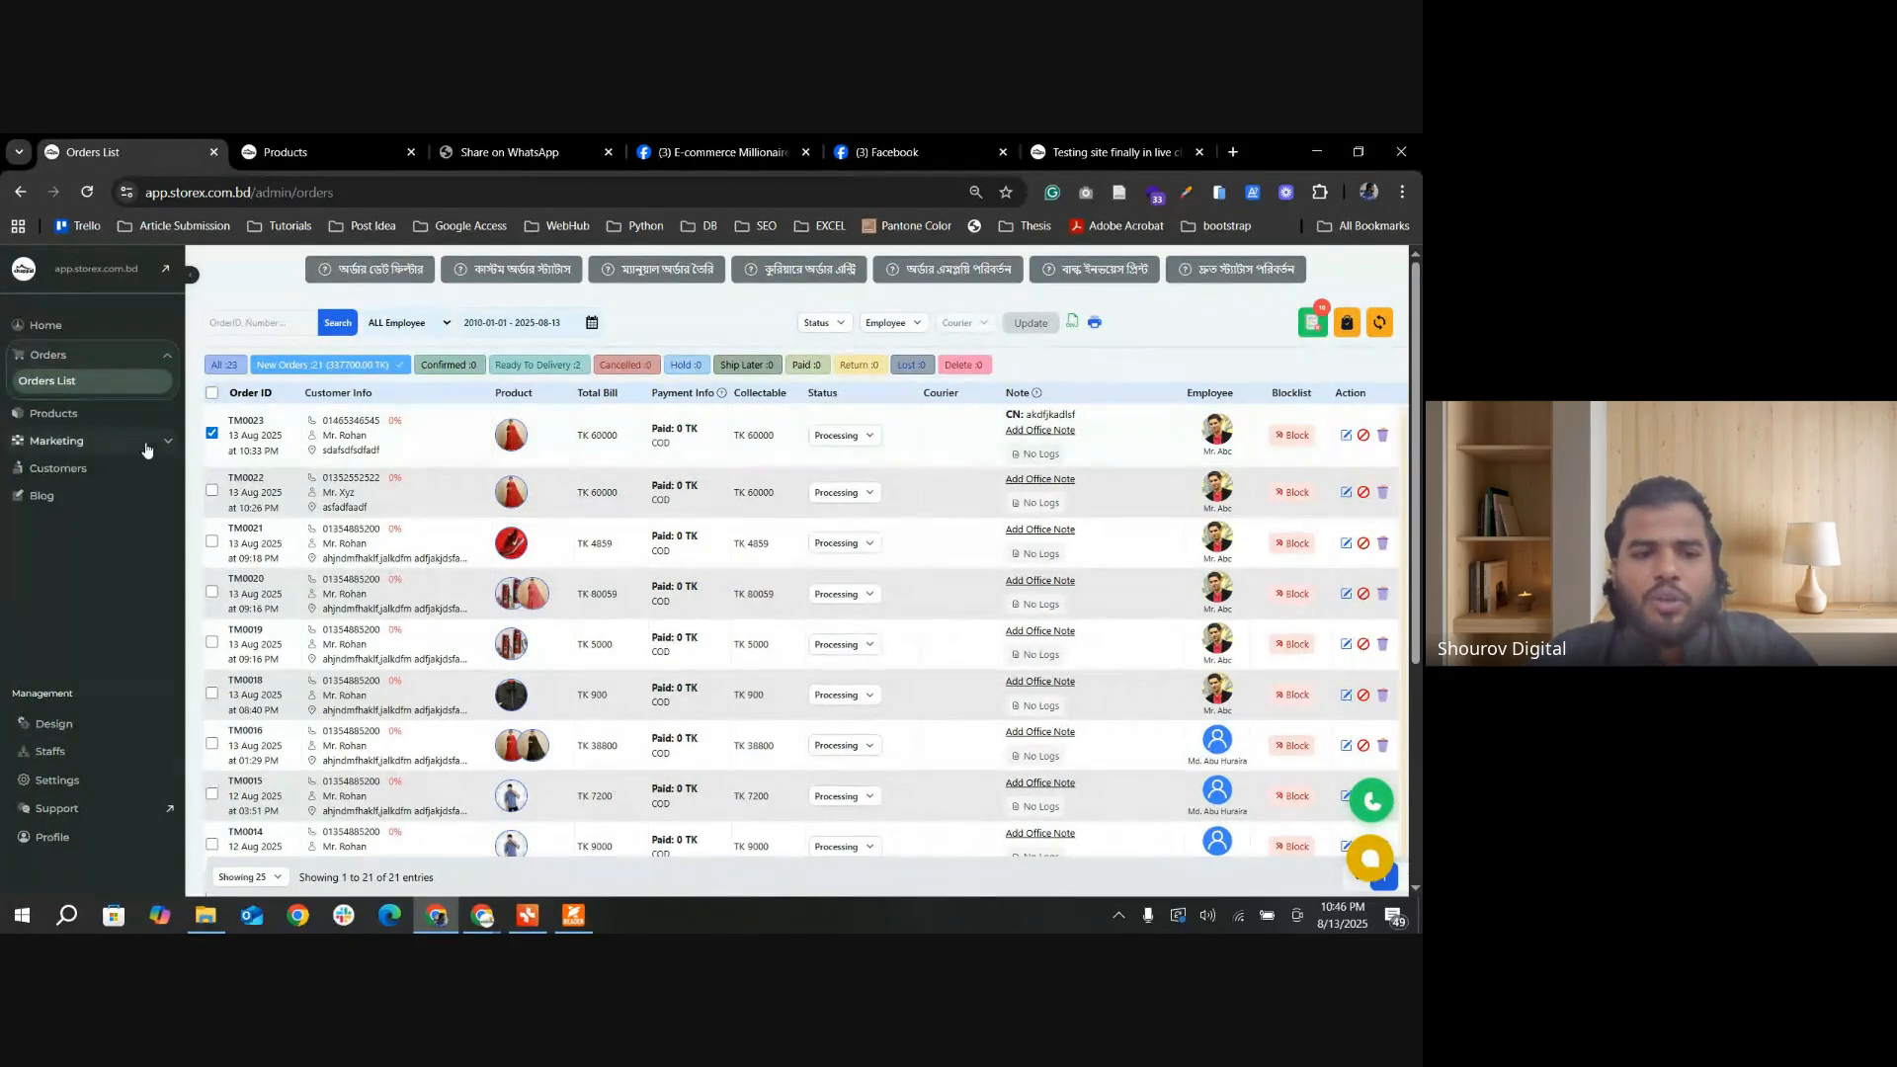
left_click(1095, 324)
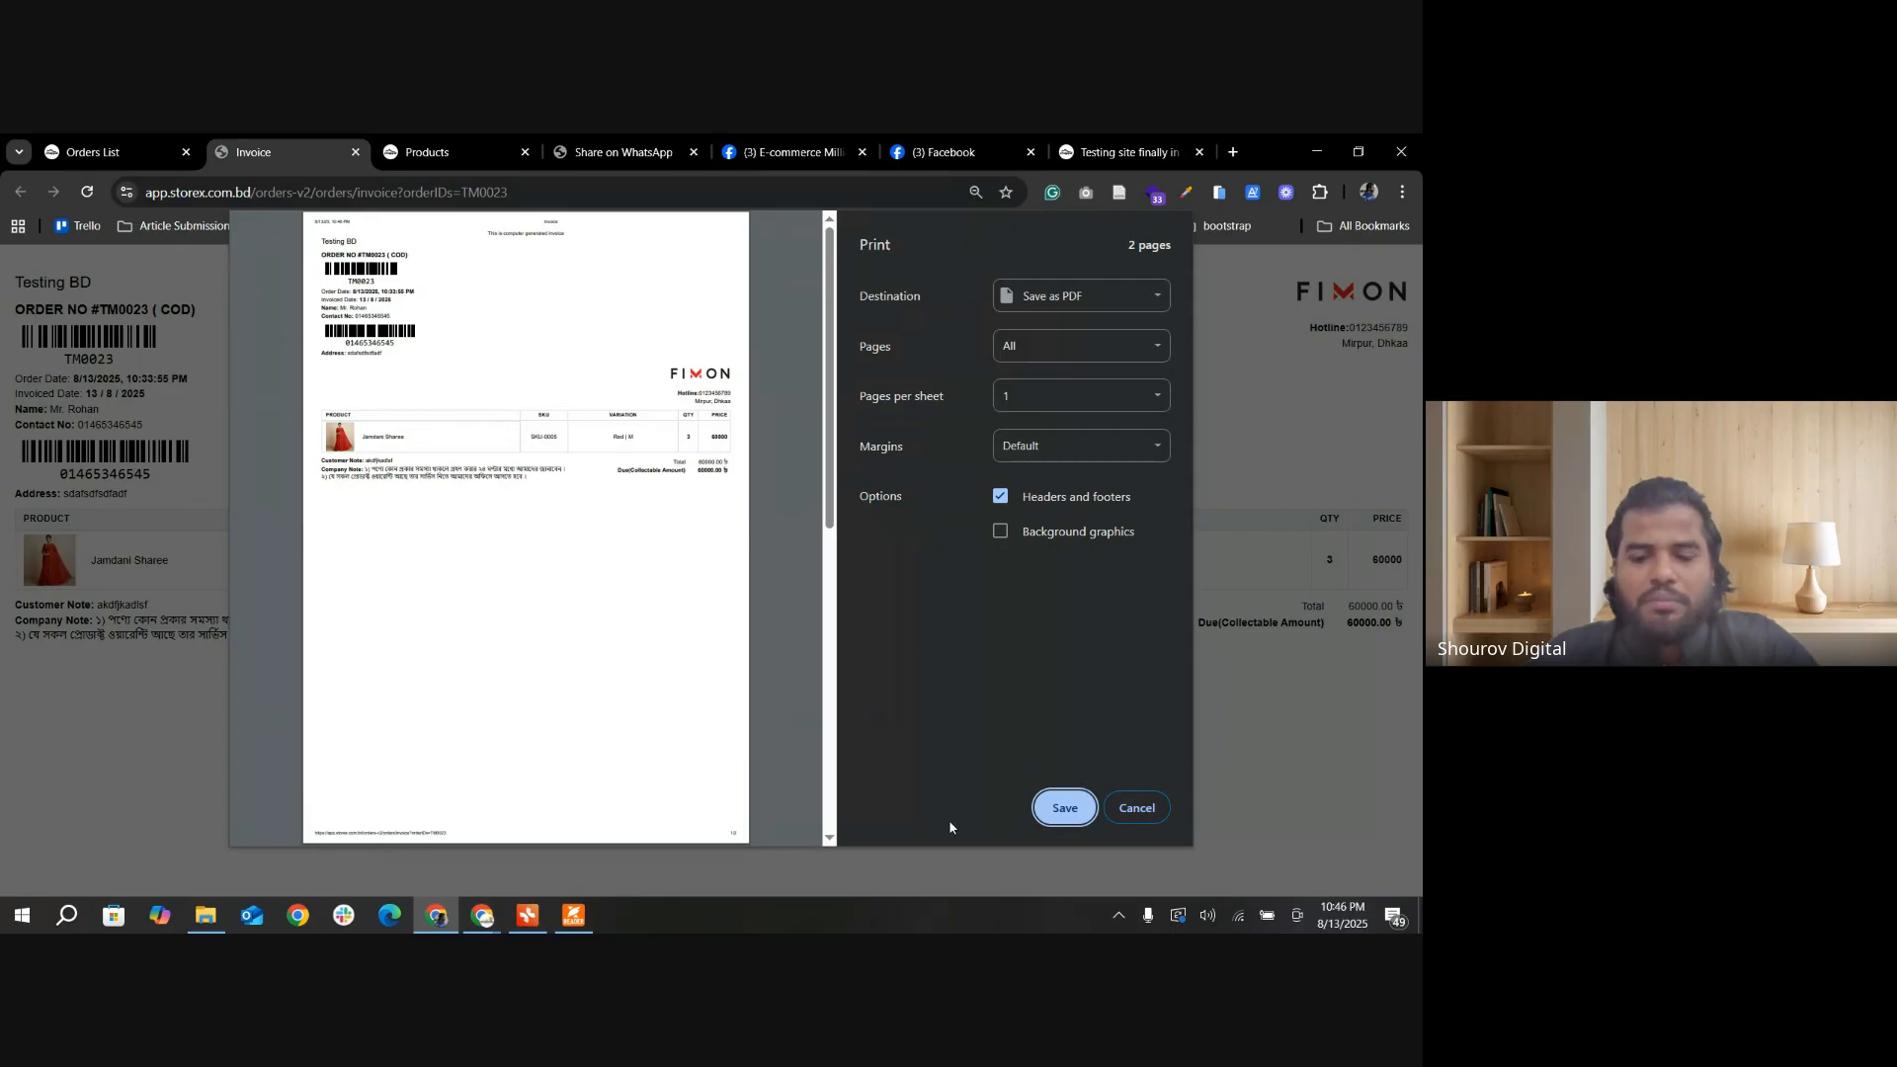
left_click(1062, 808)
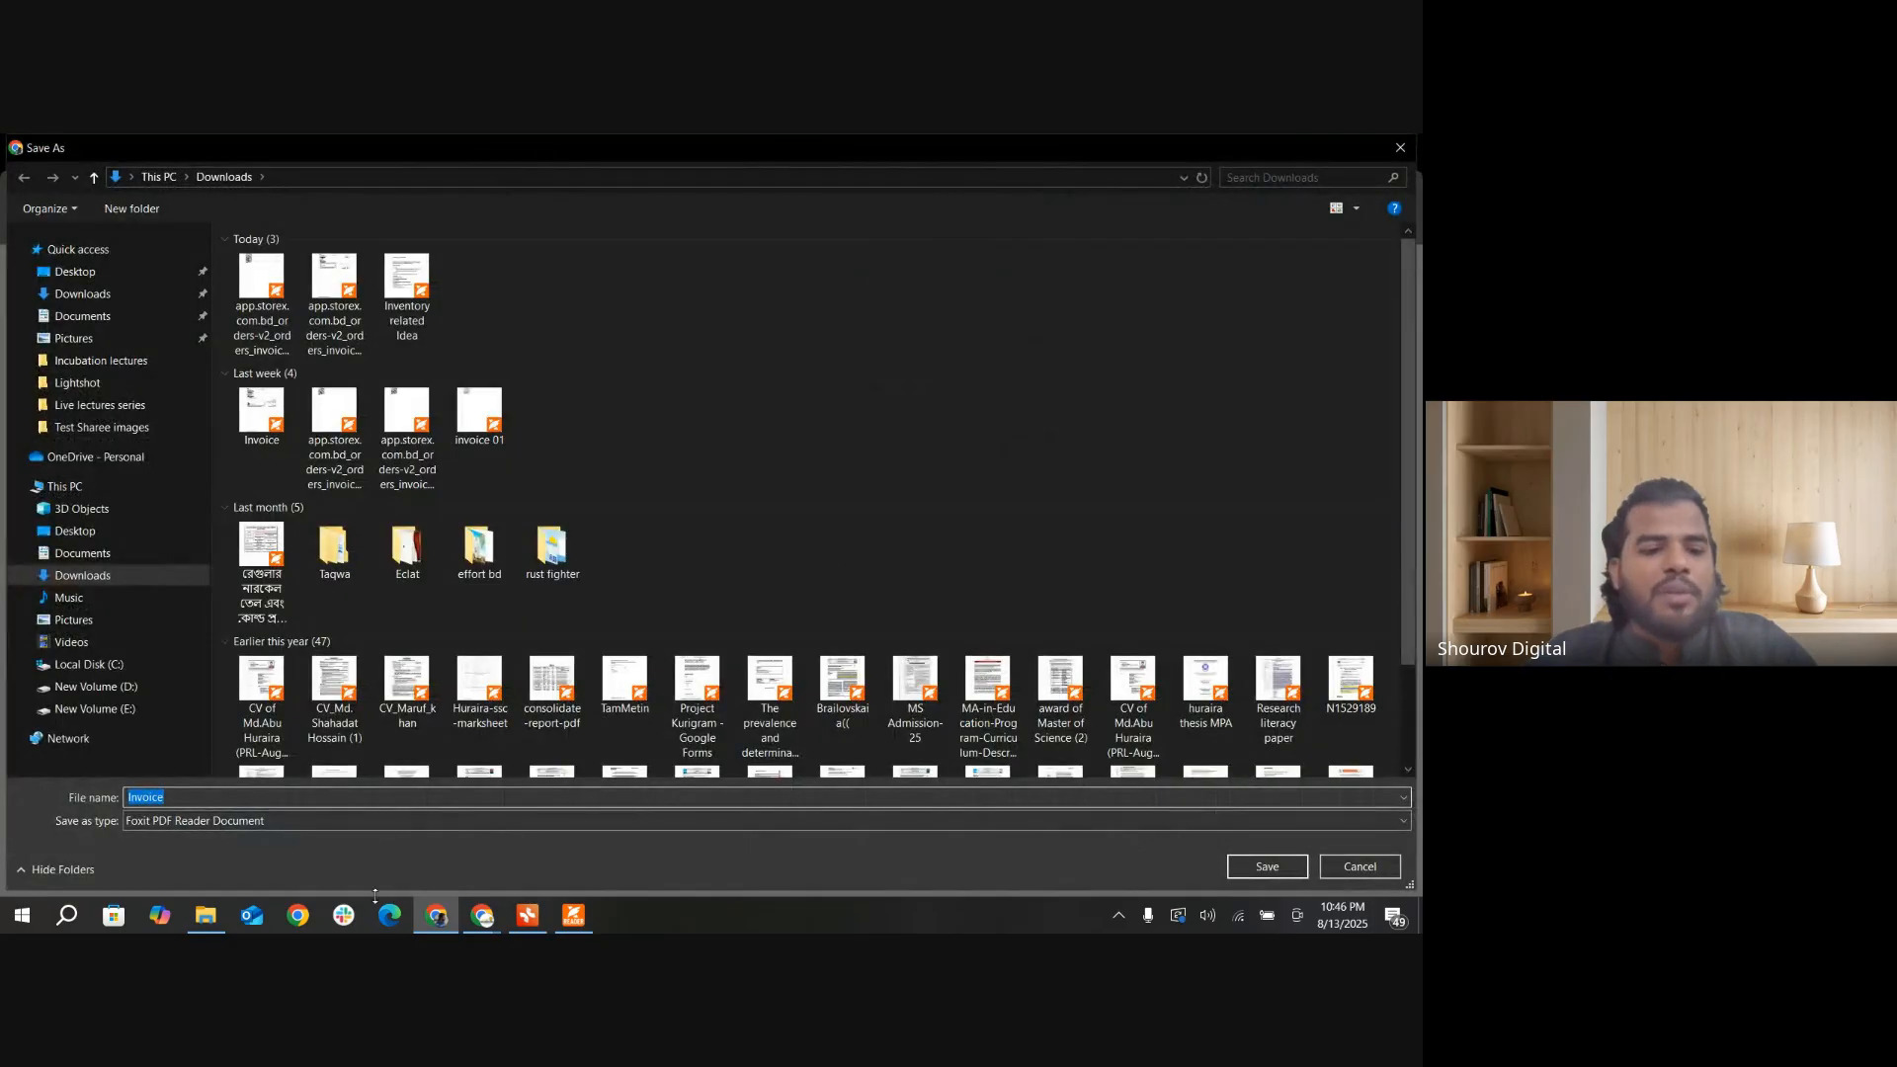
left_click(246, 796)
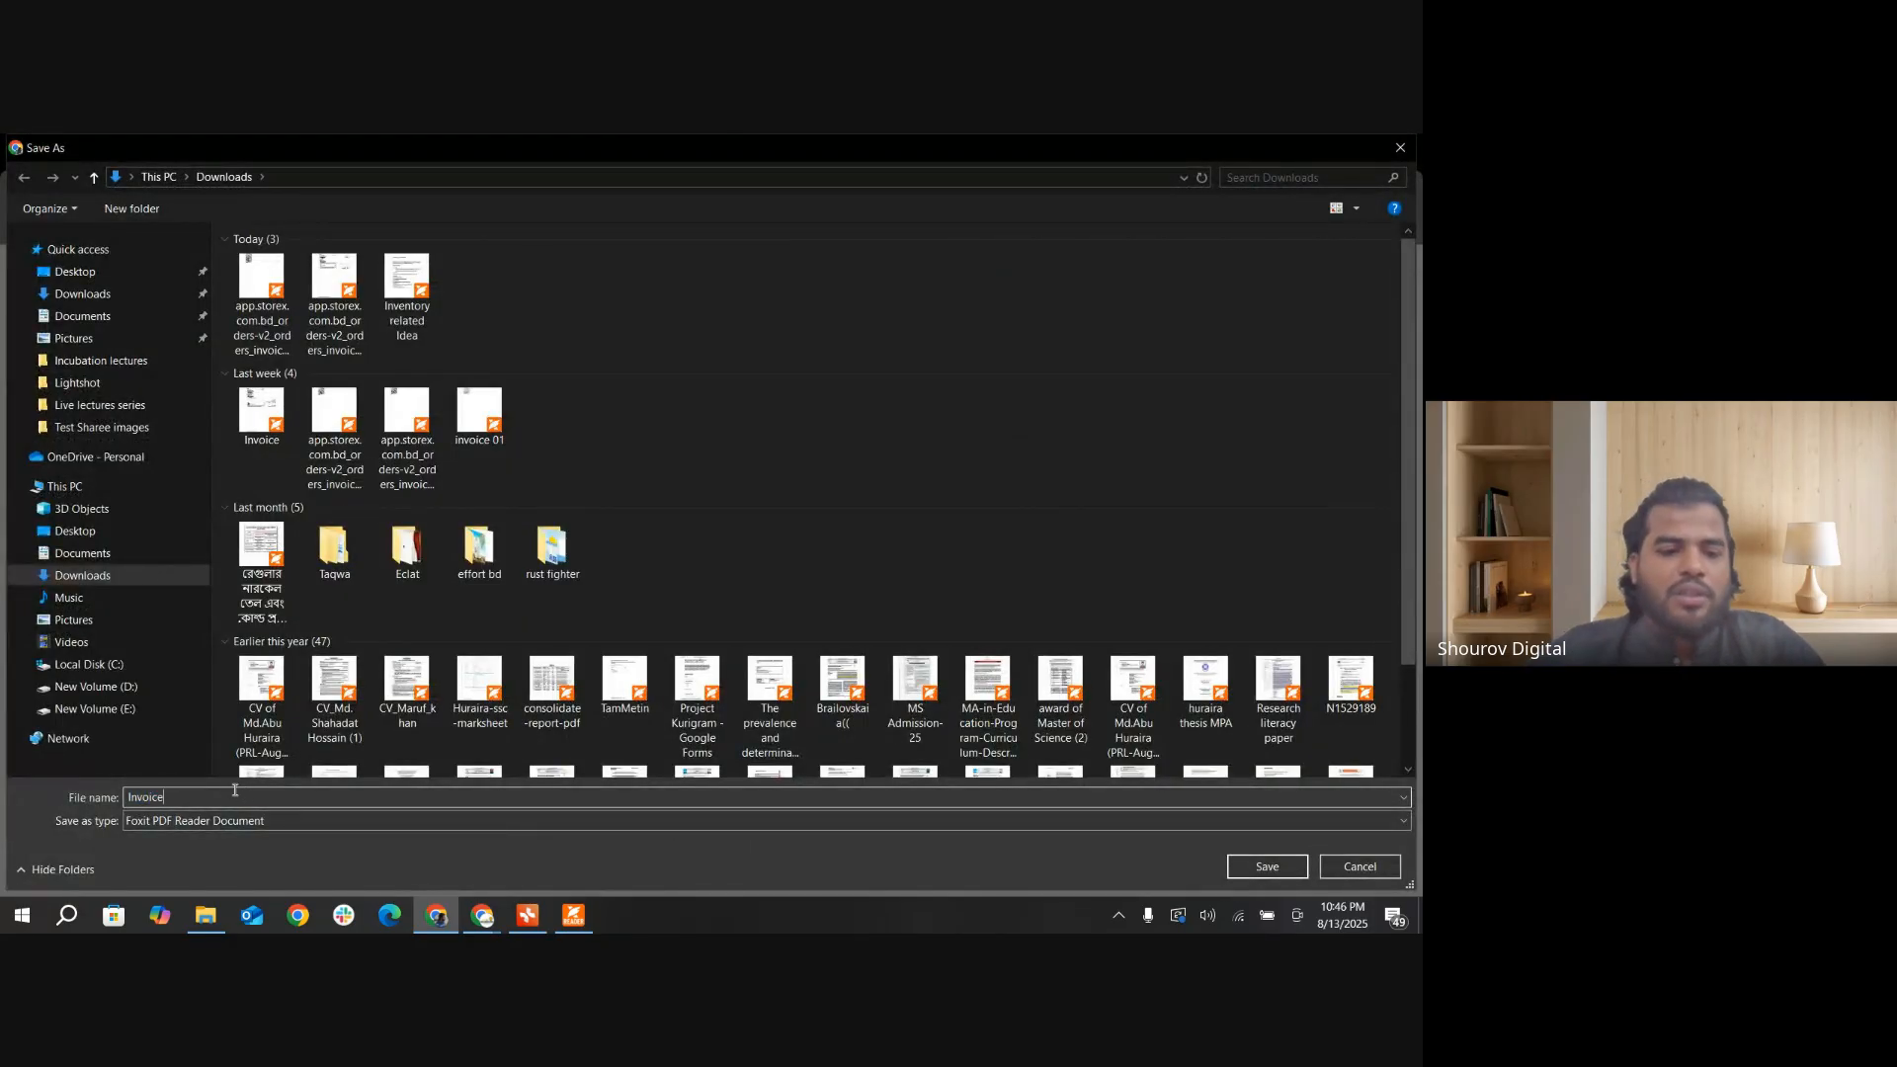
key("BackSpace")
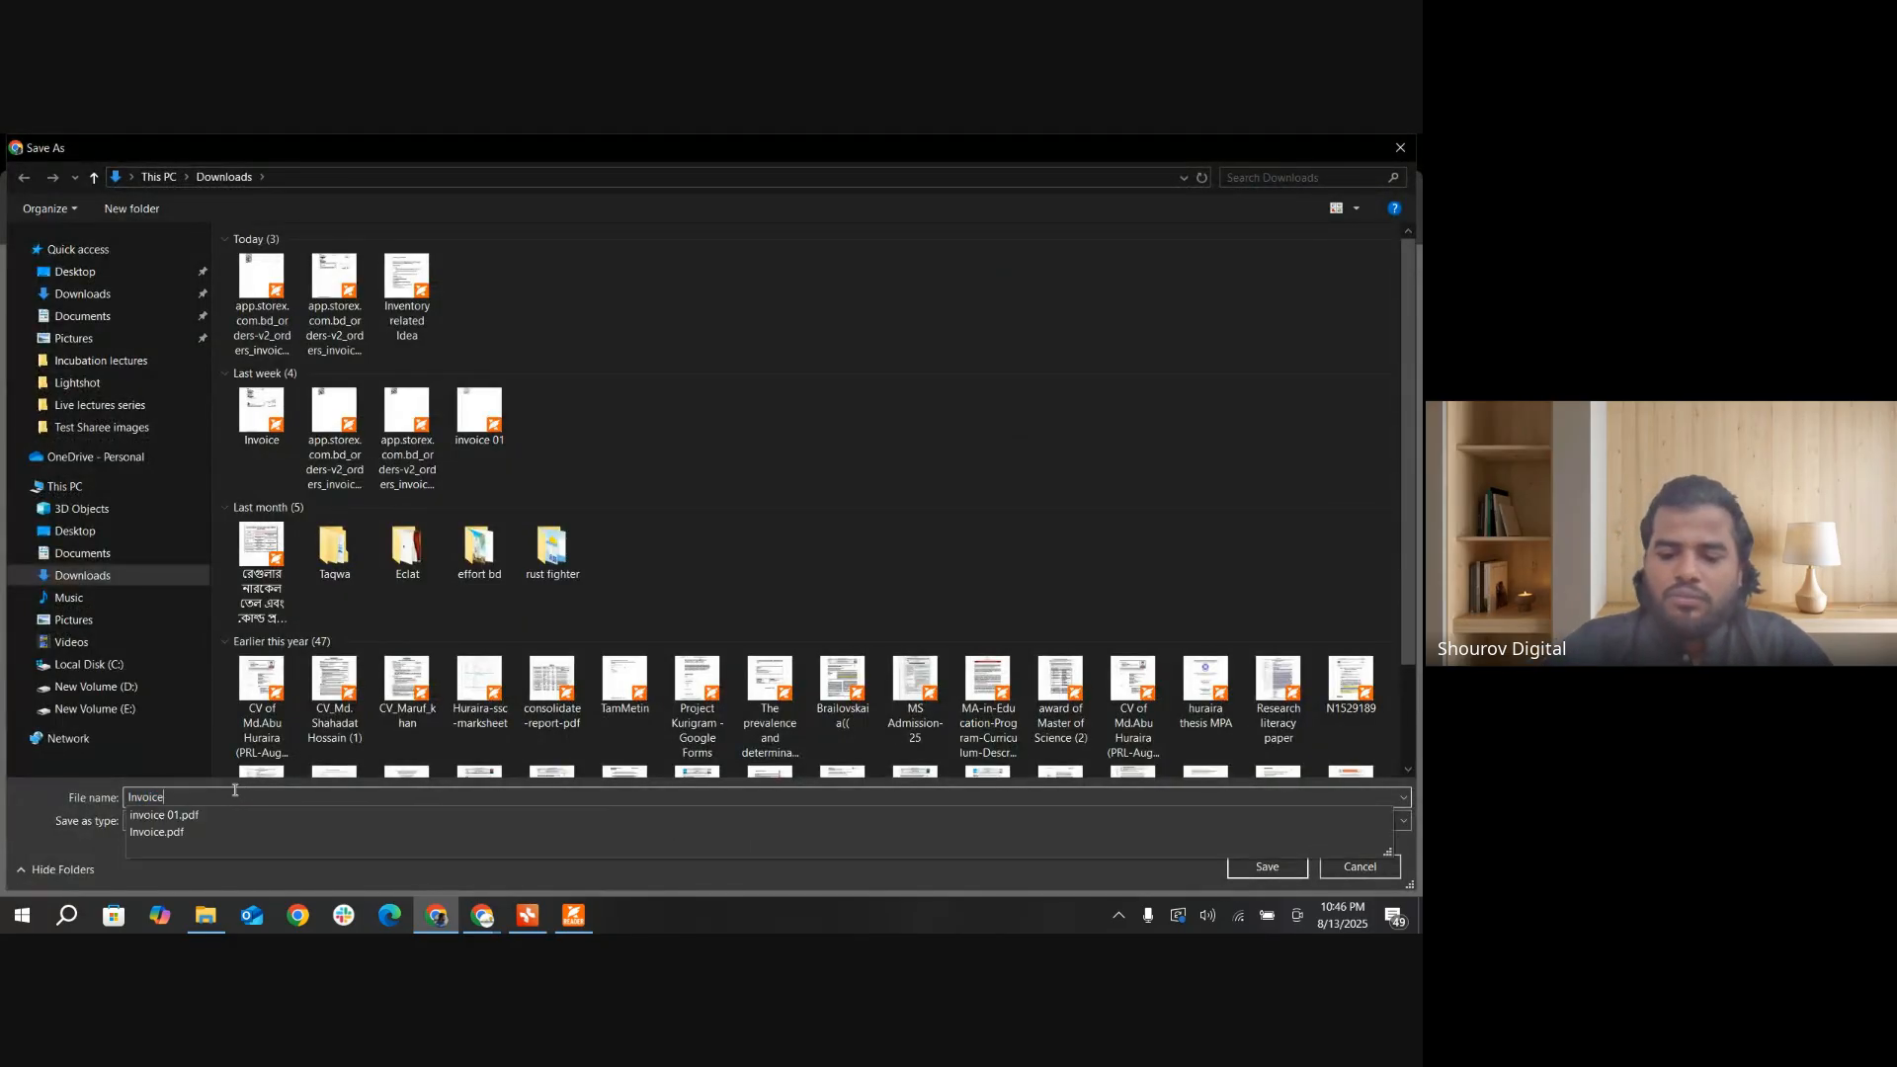
type("02")
key("Return")
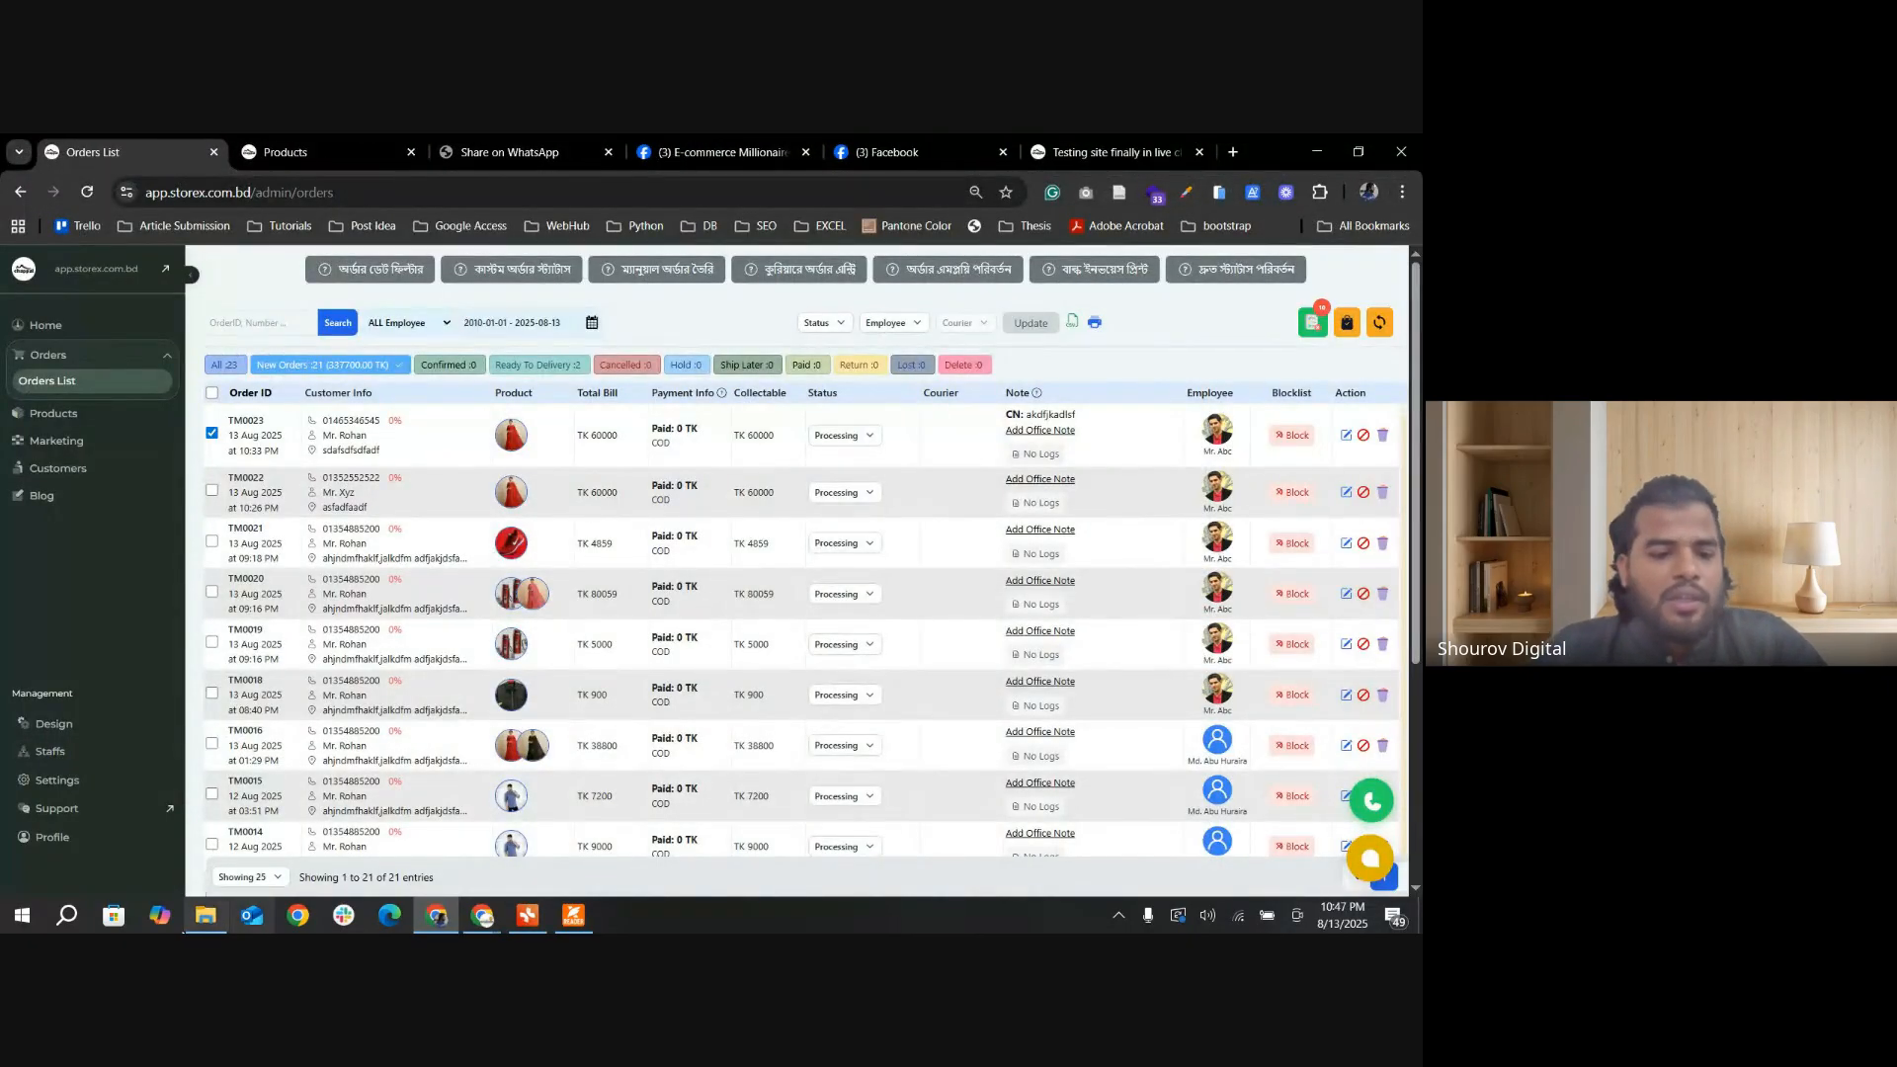
Step: Open the "Invoice 02" PDF from the Downloads folder and examine its order details, barcodes, logo, product row, notes and totals
left_click(205, 916)
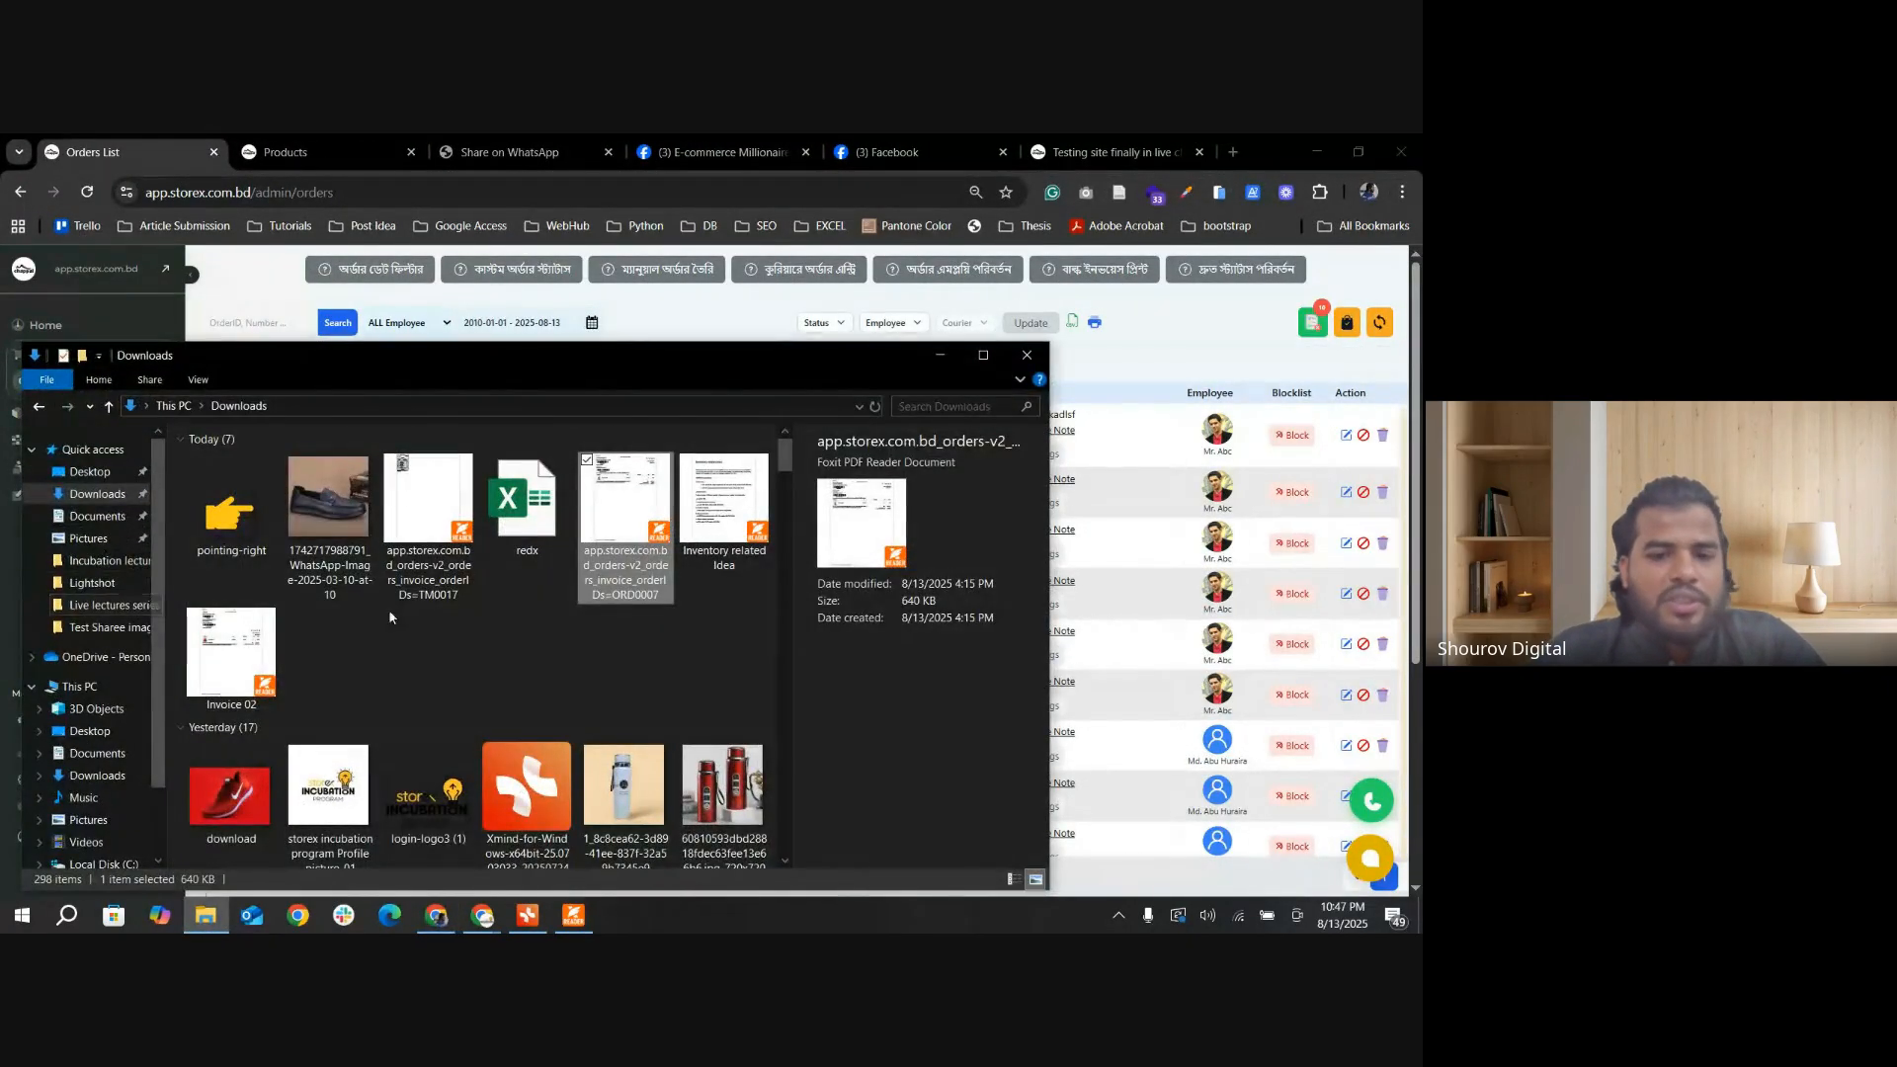
double_click(226, 649)
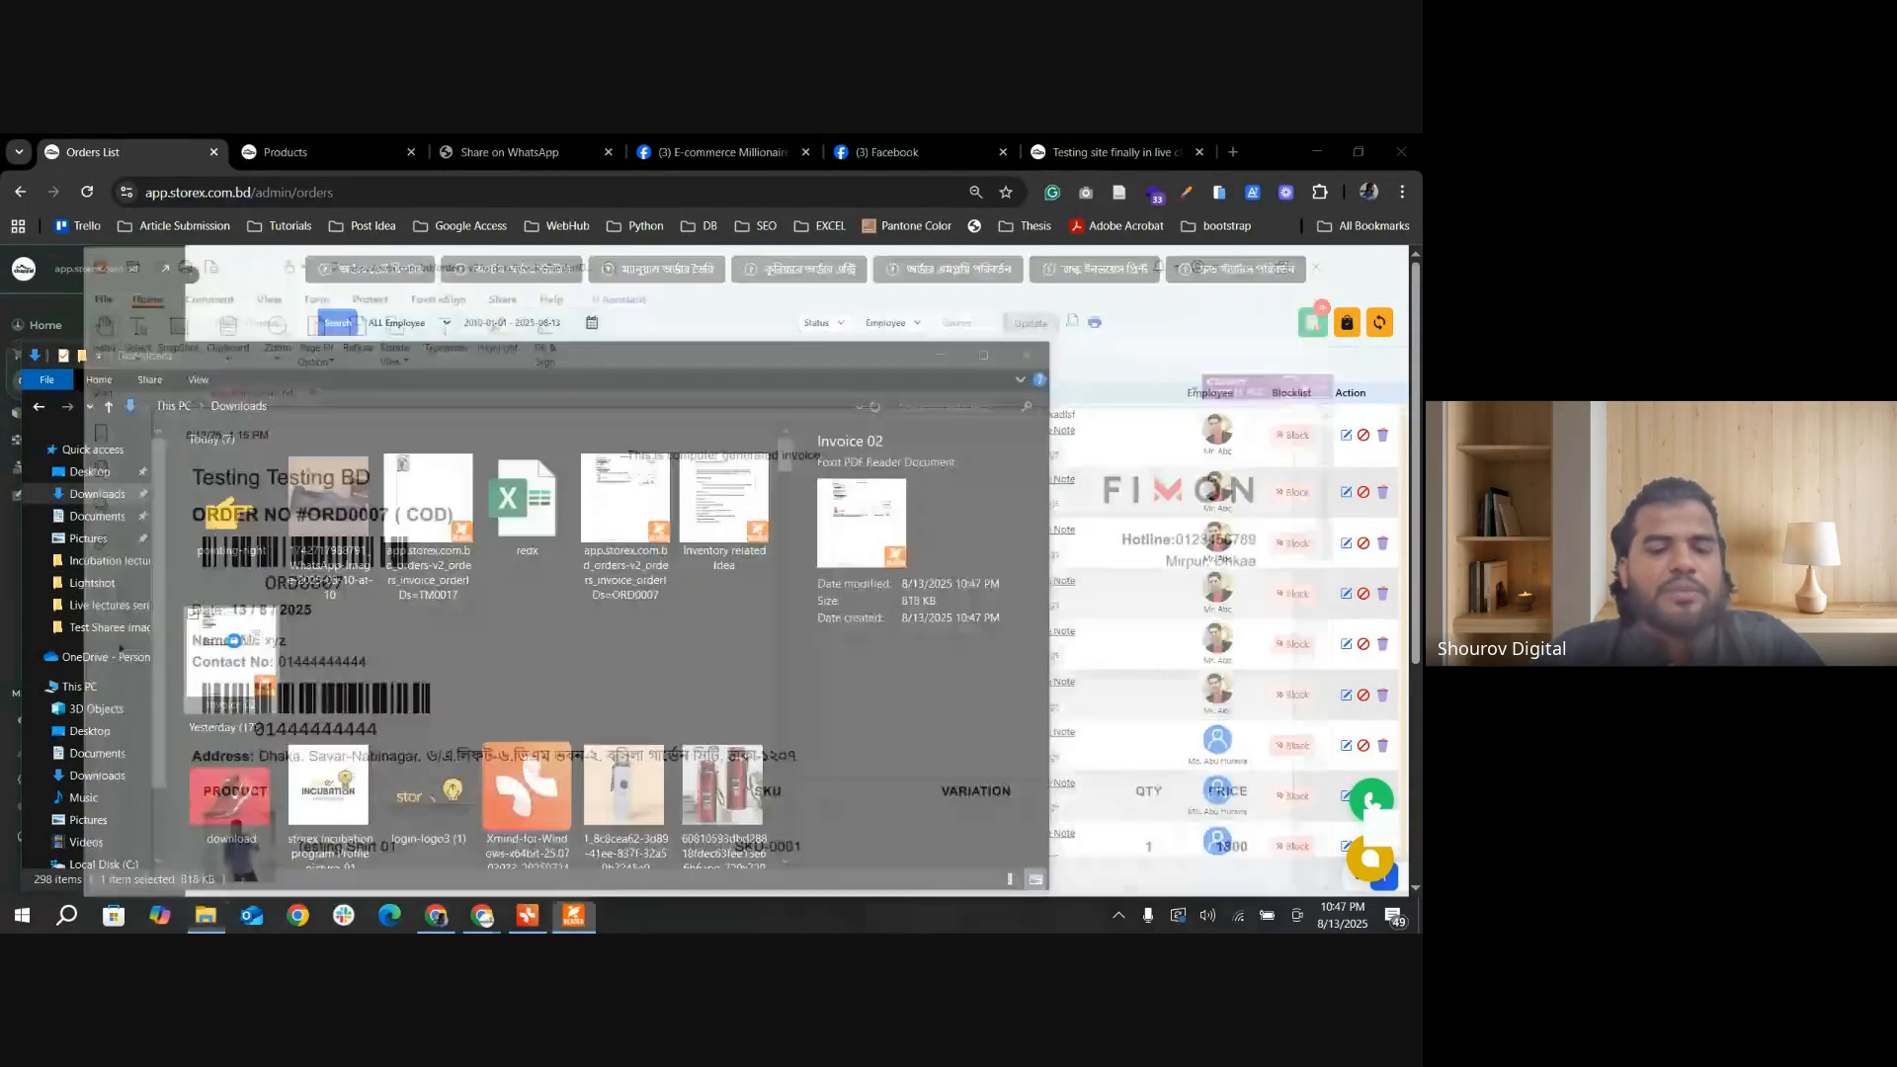
scroll(365, 537, "down", 4)
scroll(366, 537, "down", 3)
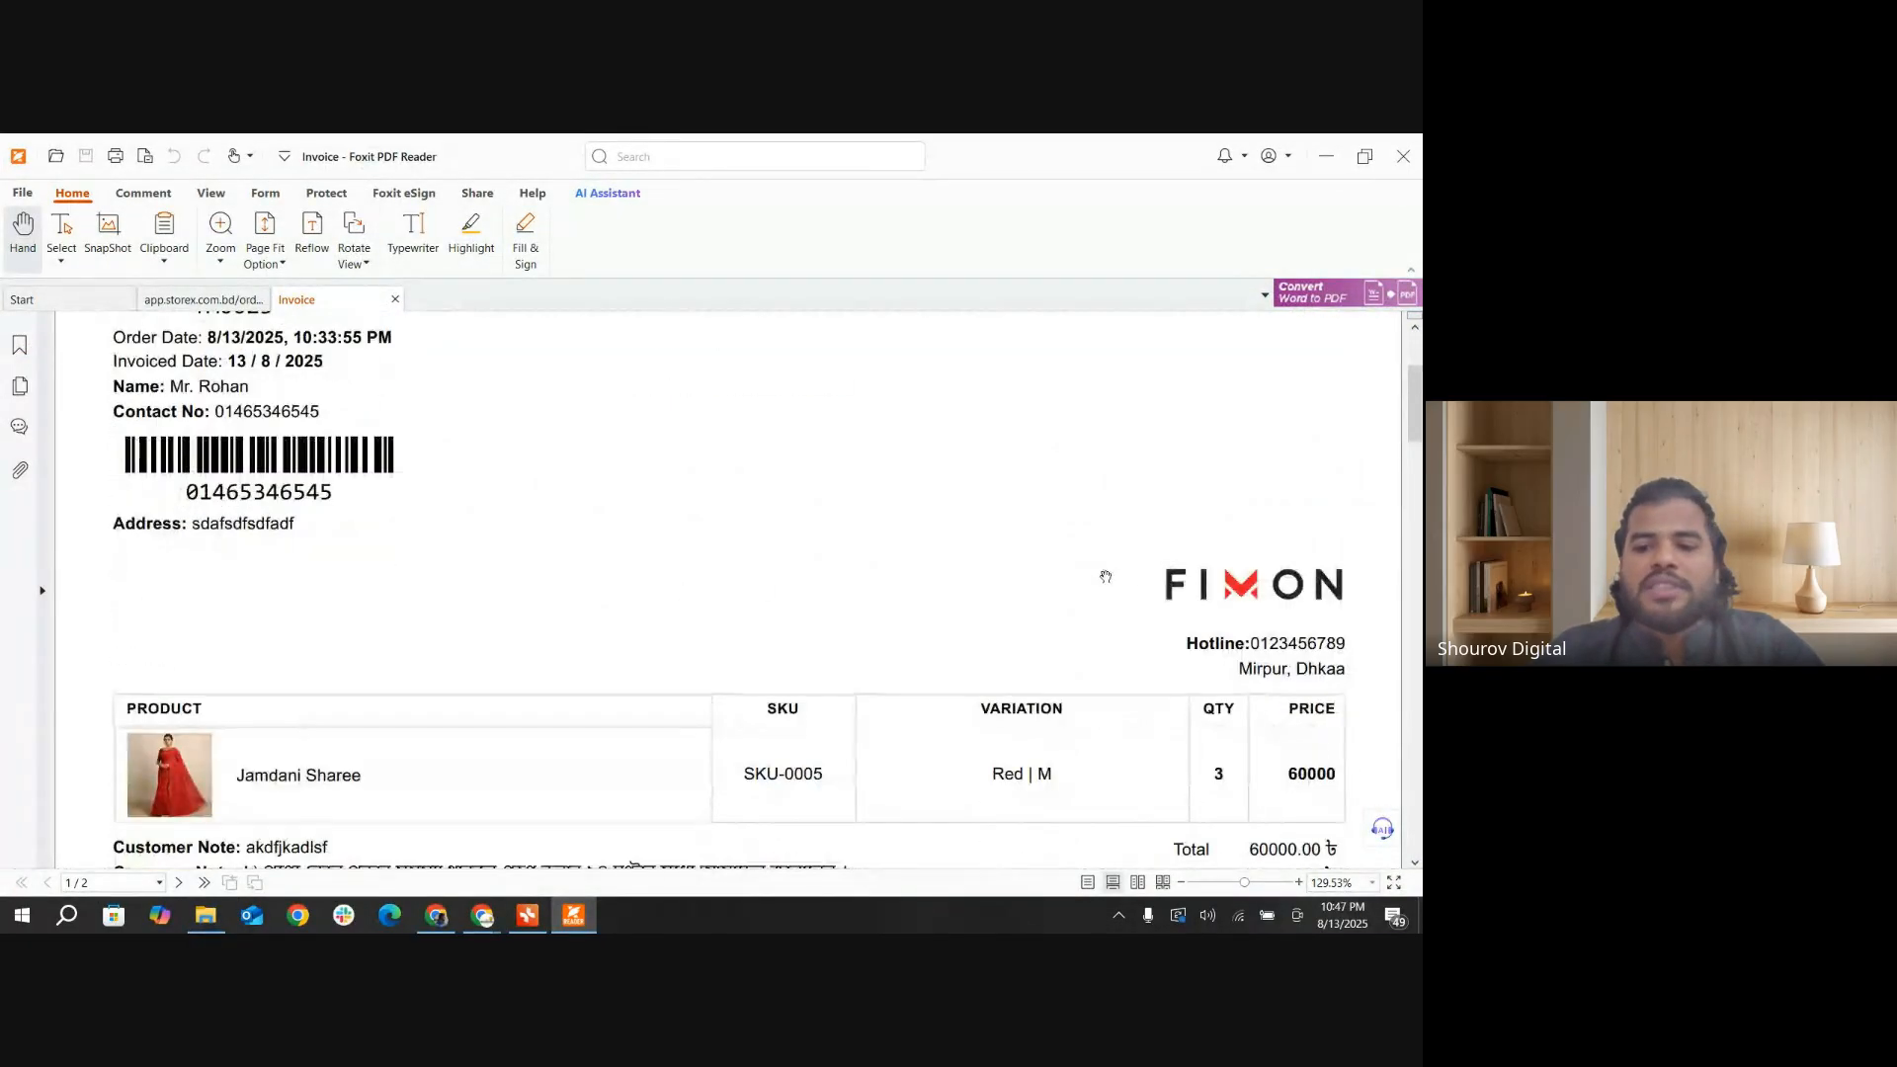
scroll(559, 663, "down", 1)
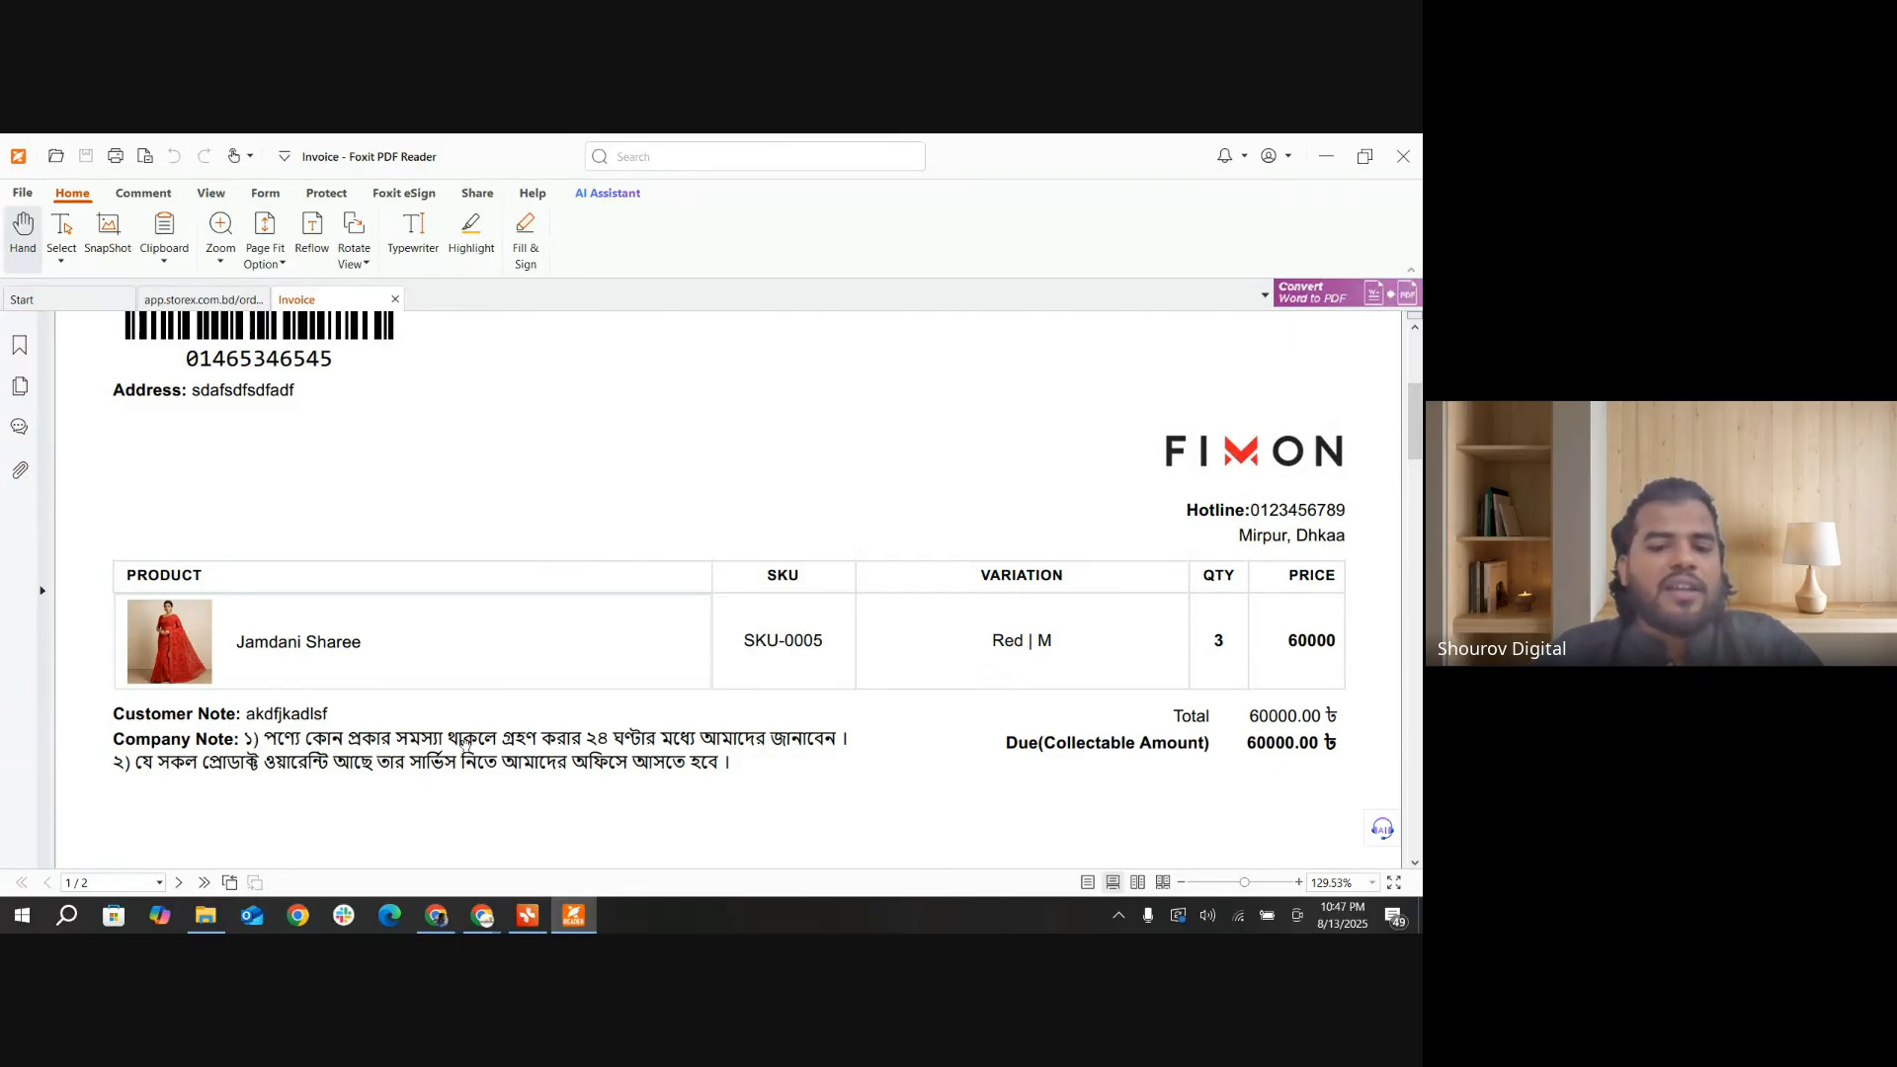
scroll(465, 744, "down", 2)
scroll(279, 614, "up", 6)
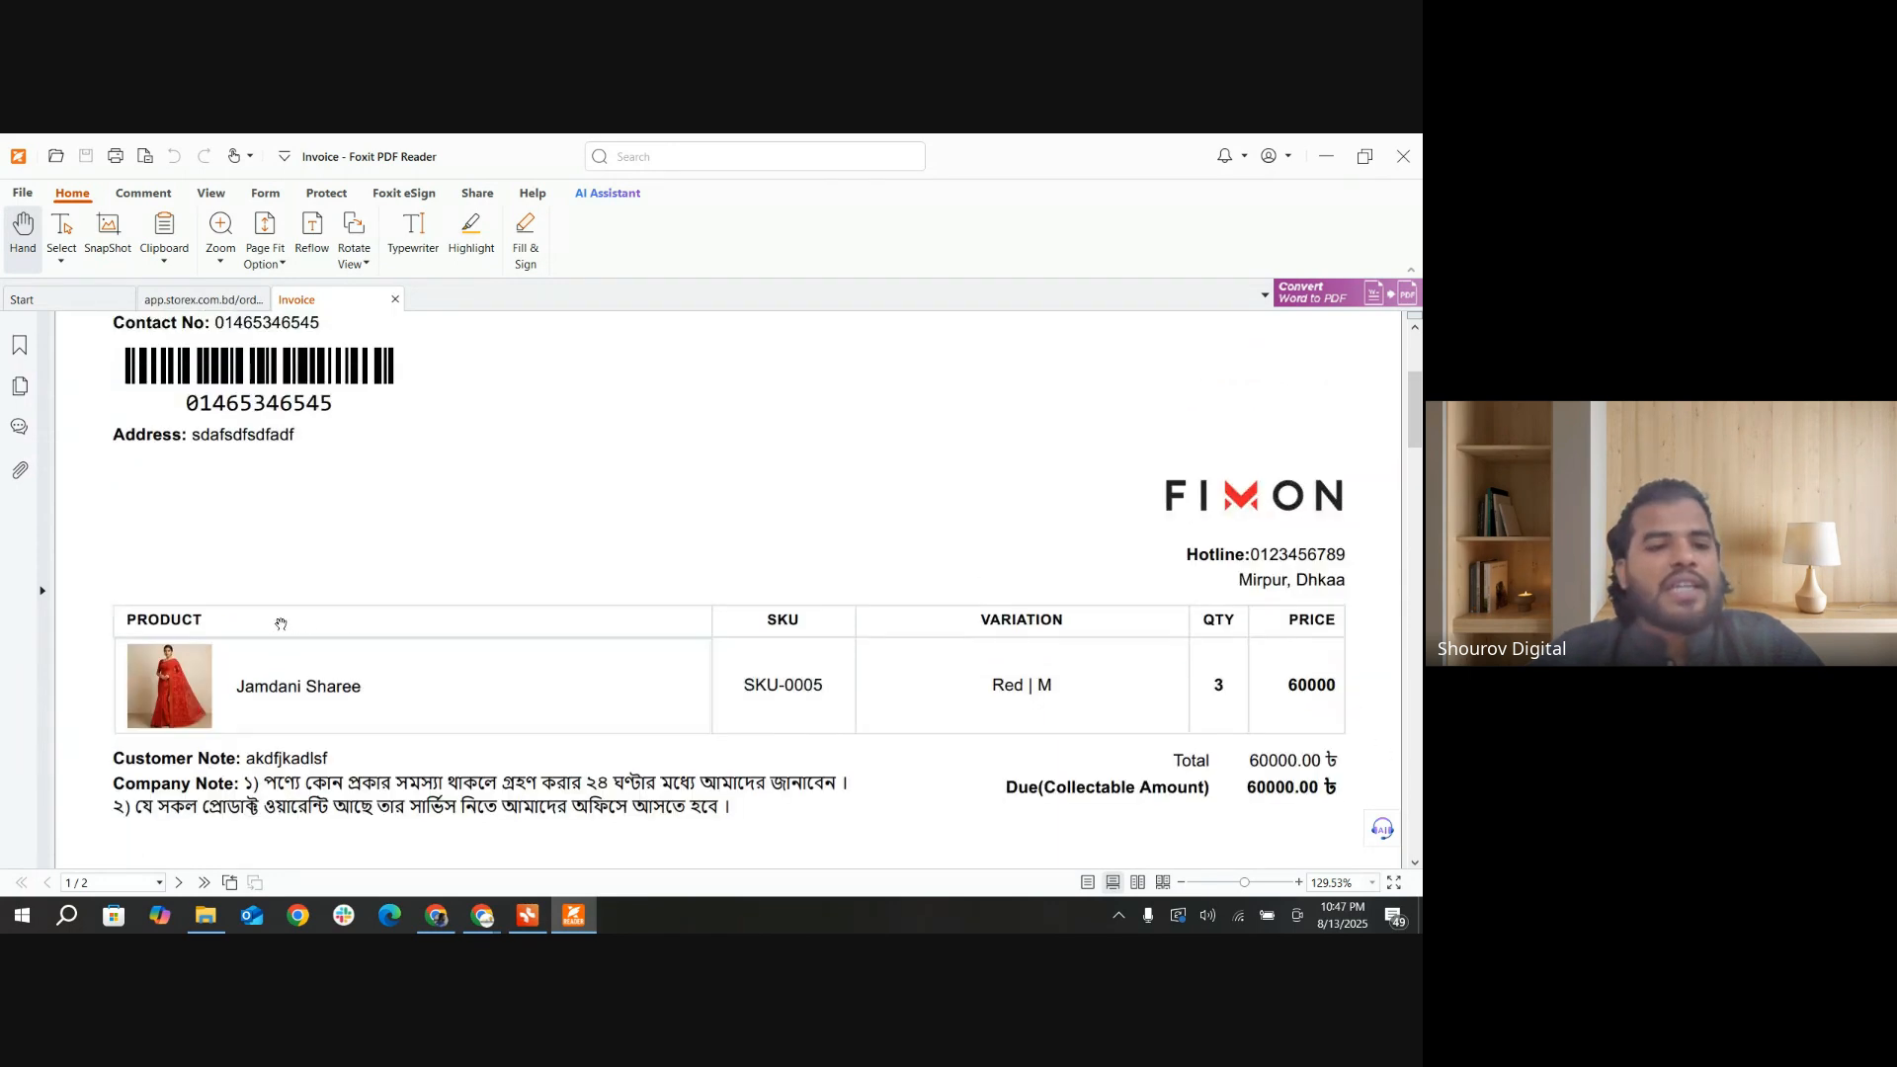
scroll(536, 601, "down", 6)
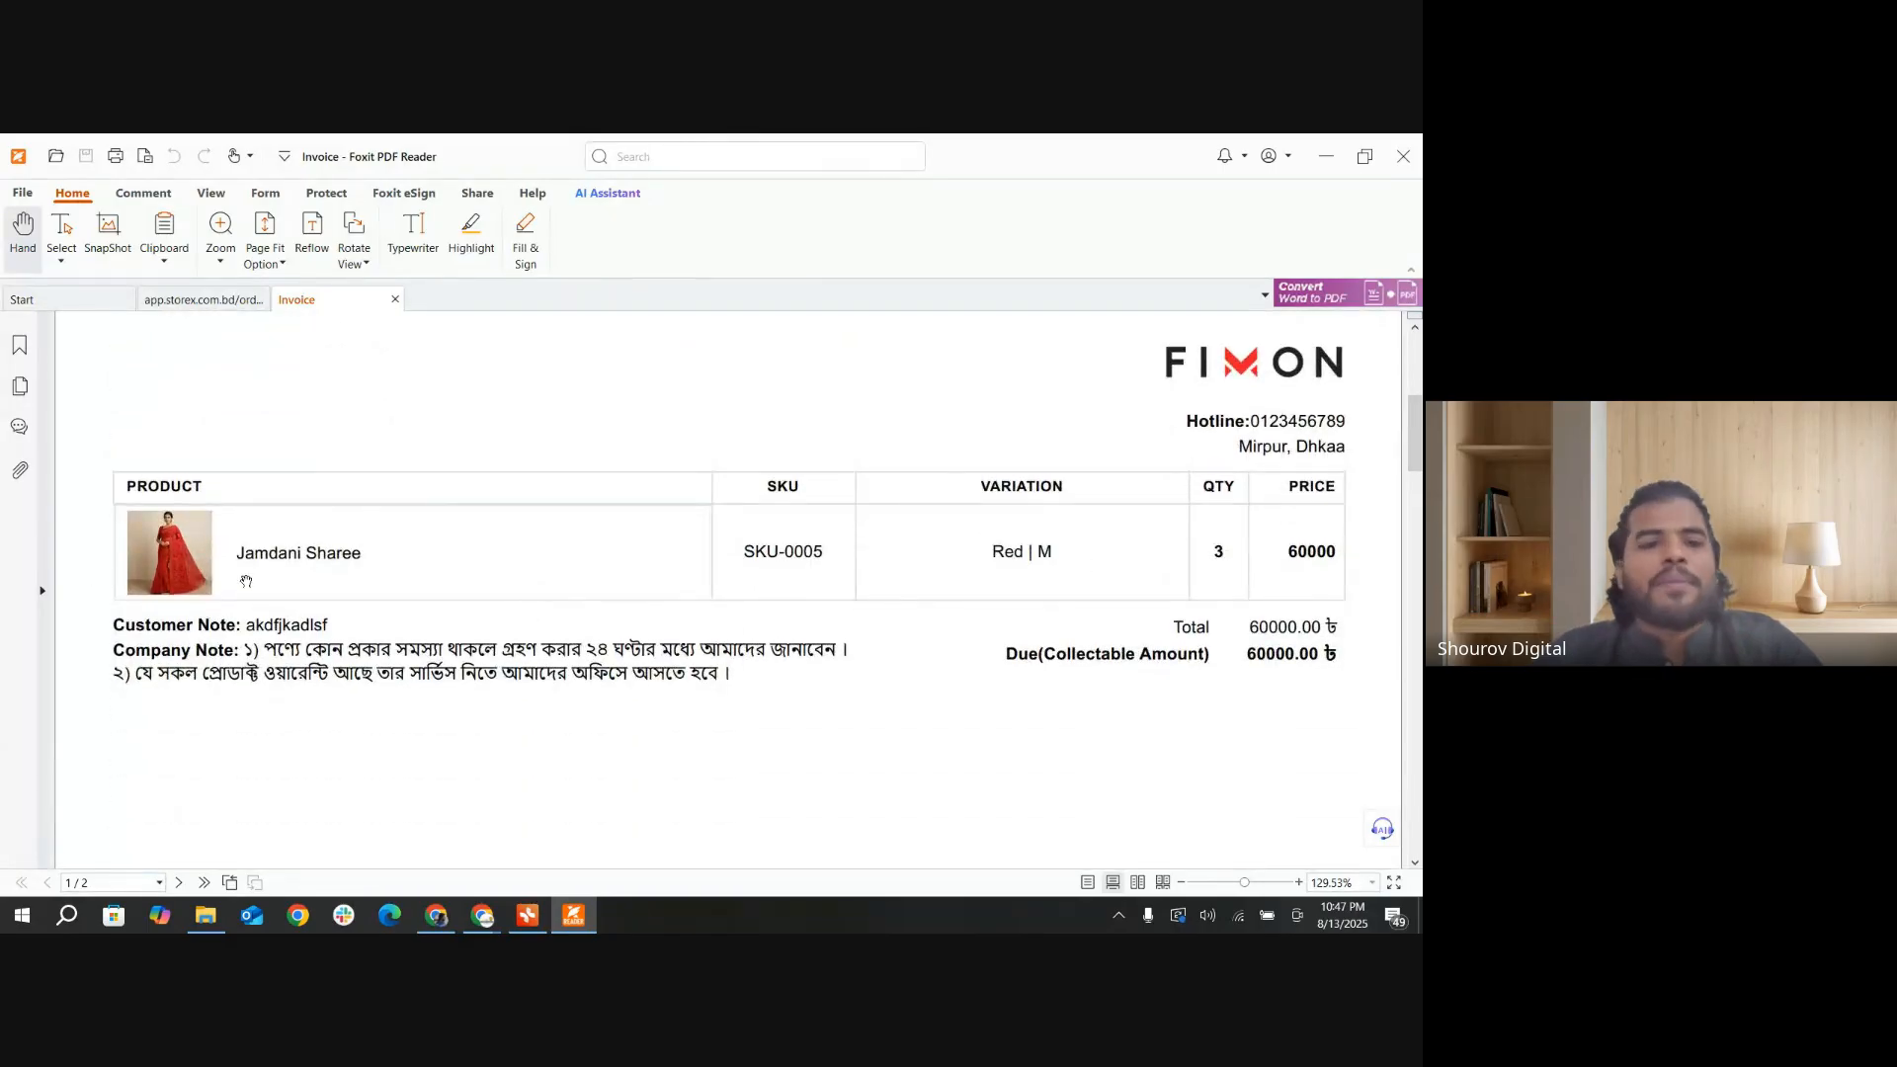
scroll(246, 582, "up", 7)
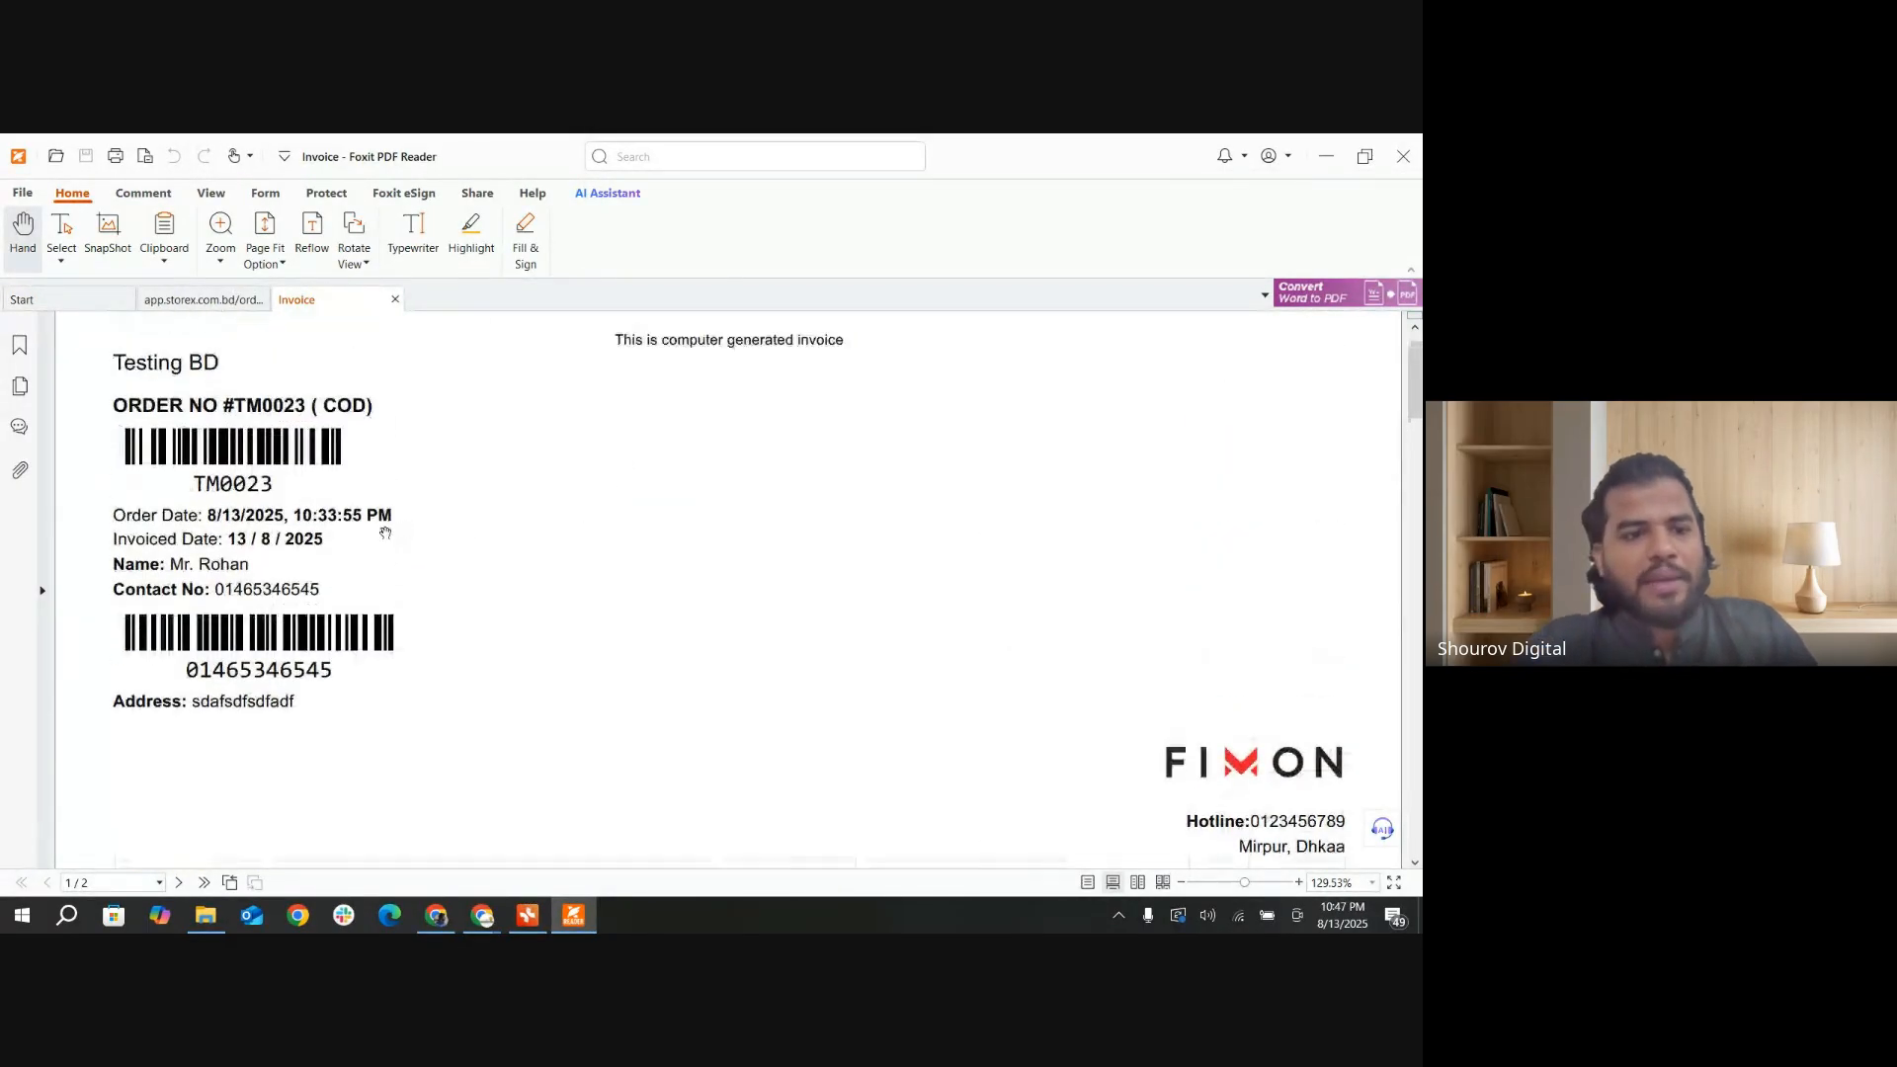
scroll(192, 407, "up", 1)
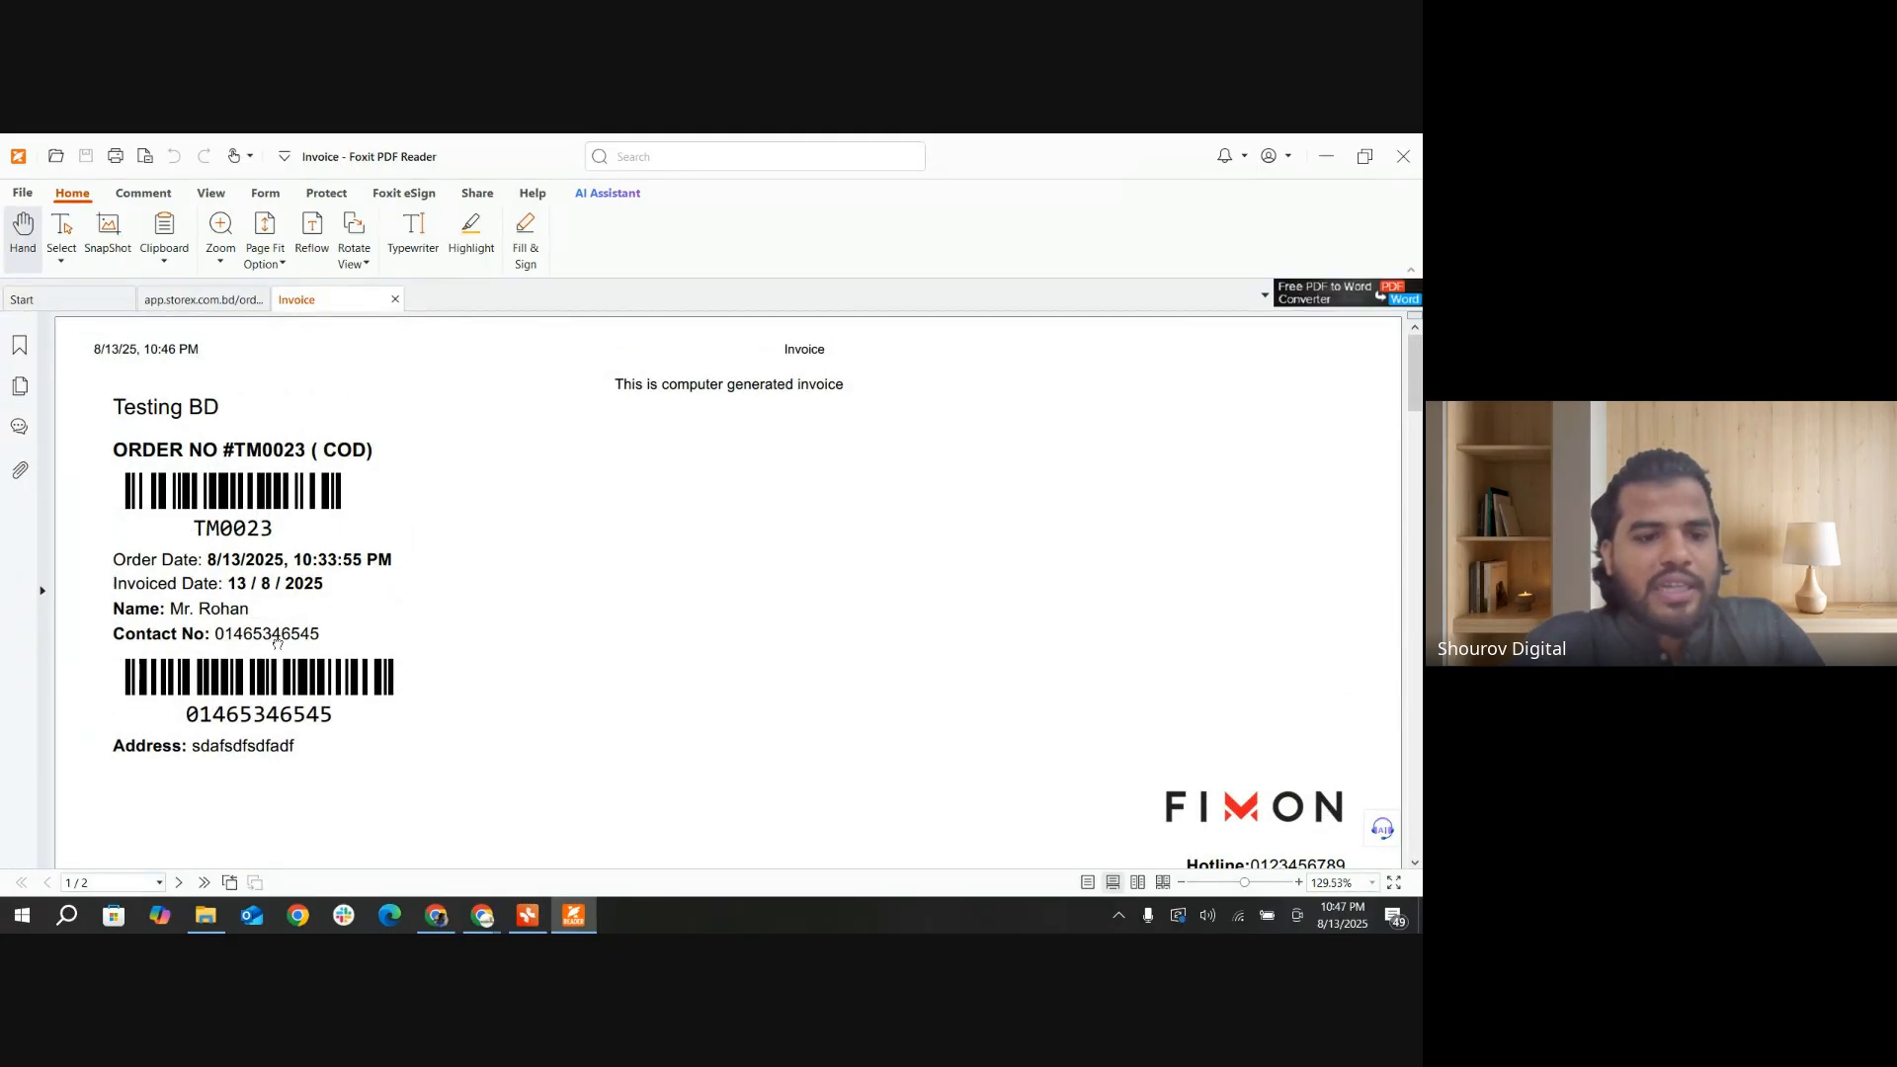
scroll(988, 692, "down", 5)
scroll(1036, 703, "down", 10)
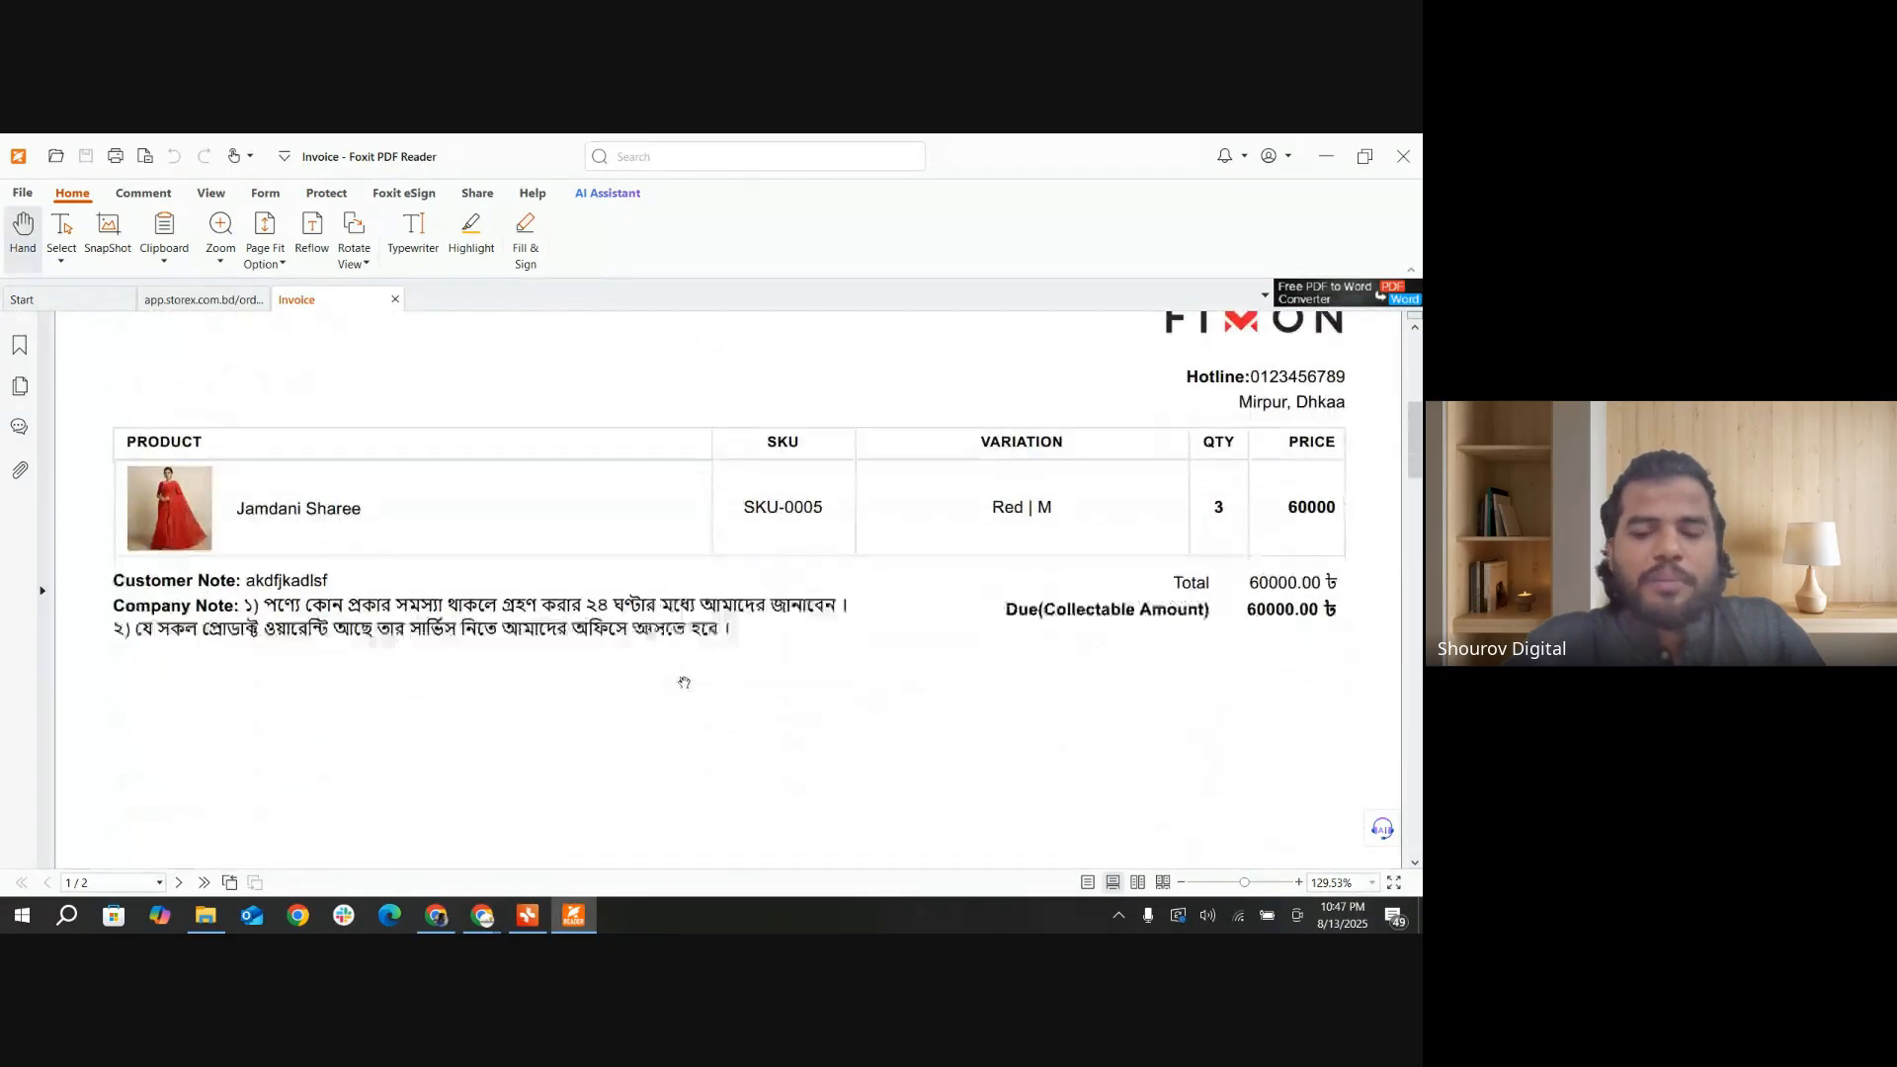
Step: Close the PDF reader and the Downloads folder window to return to the orders list in the browser
left_click(1403, 156)
left_click(762, 544)
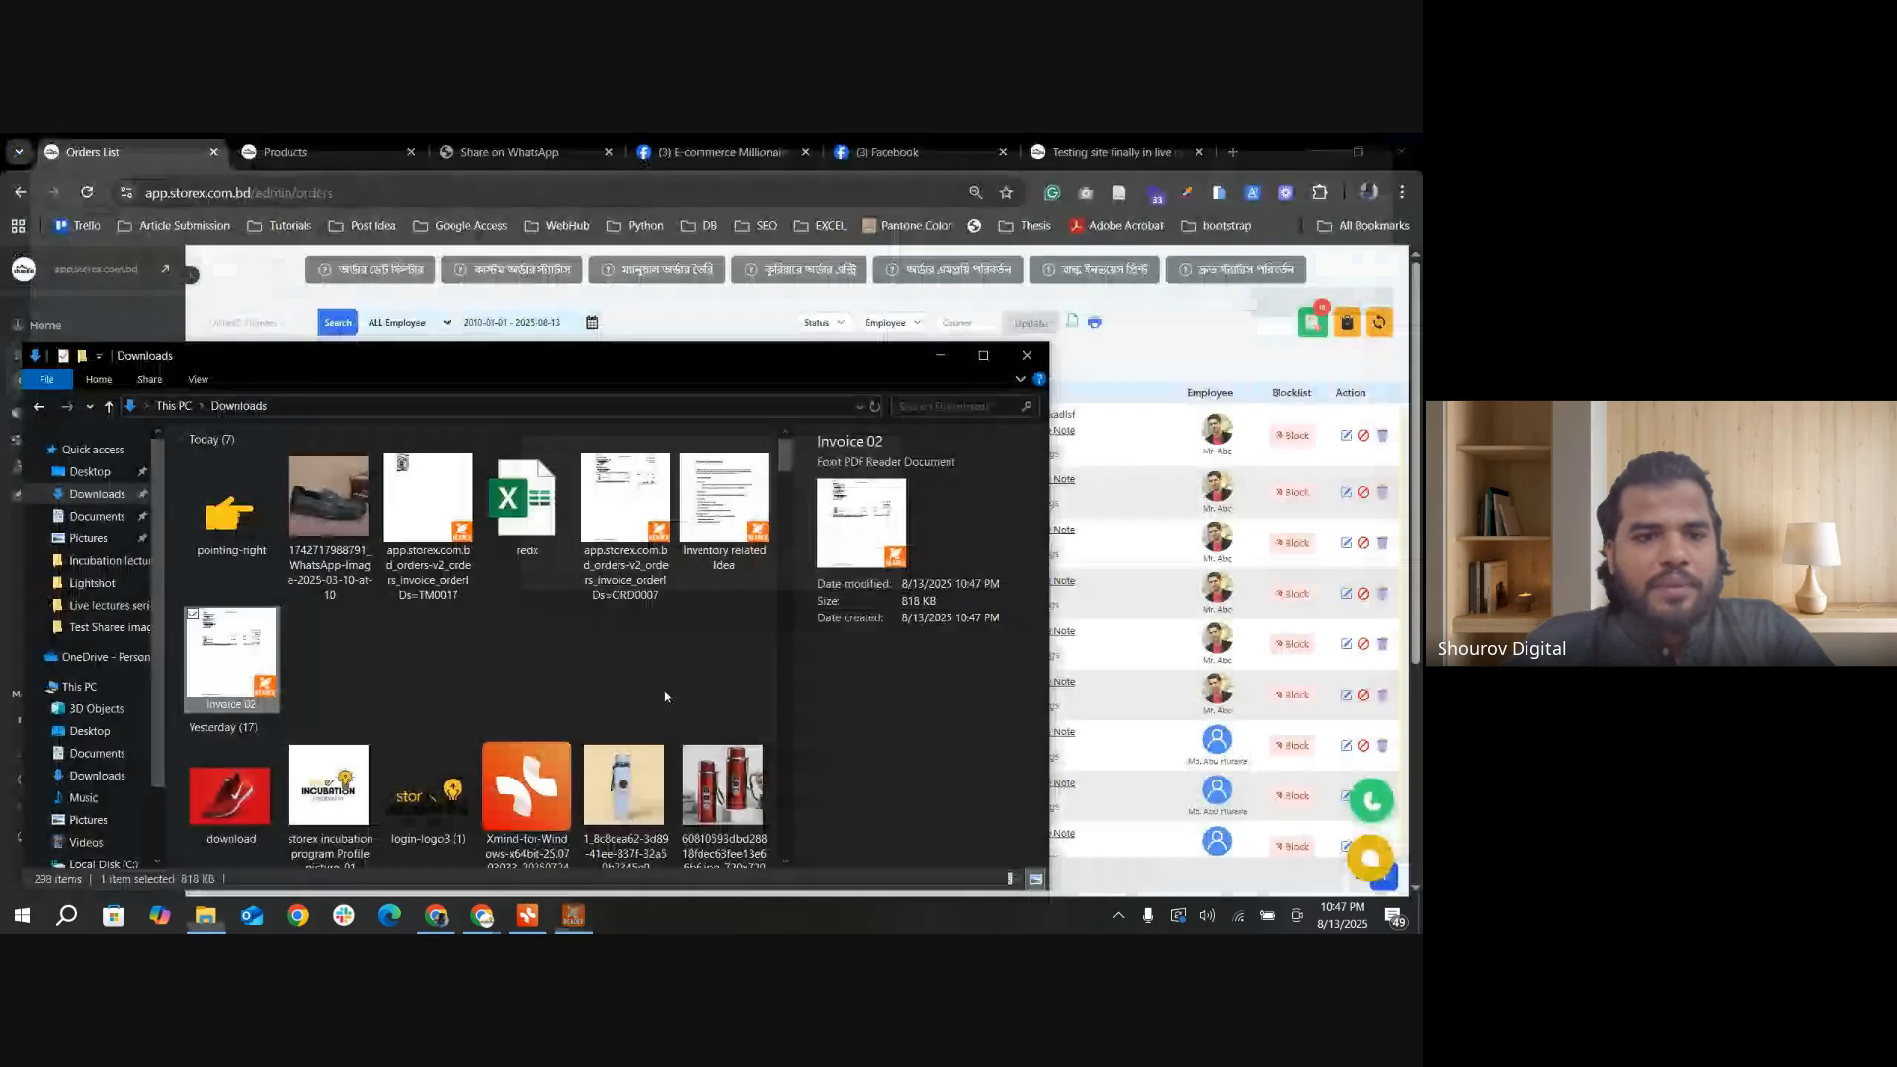
left_click(1021, 350)
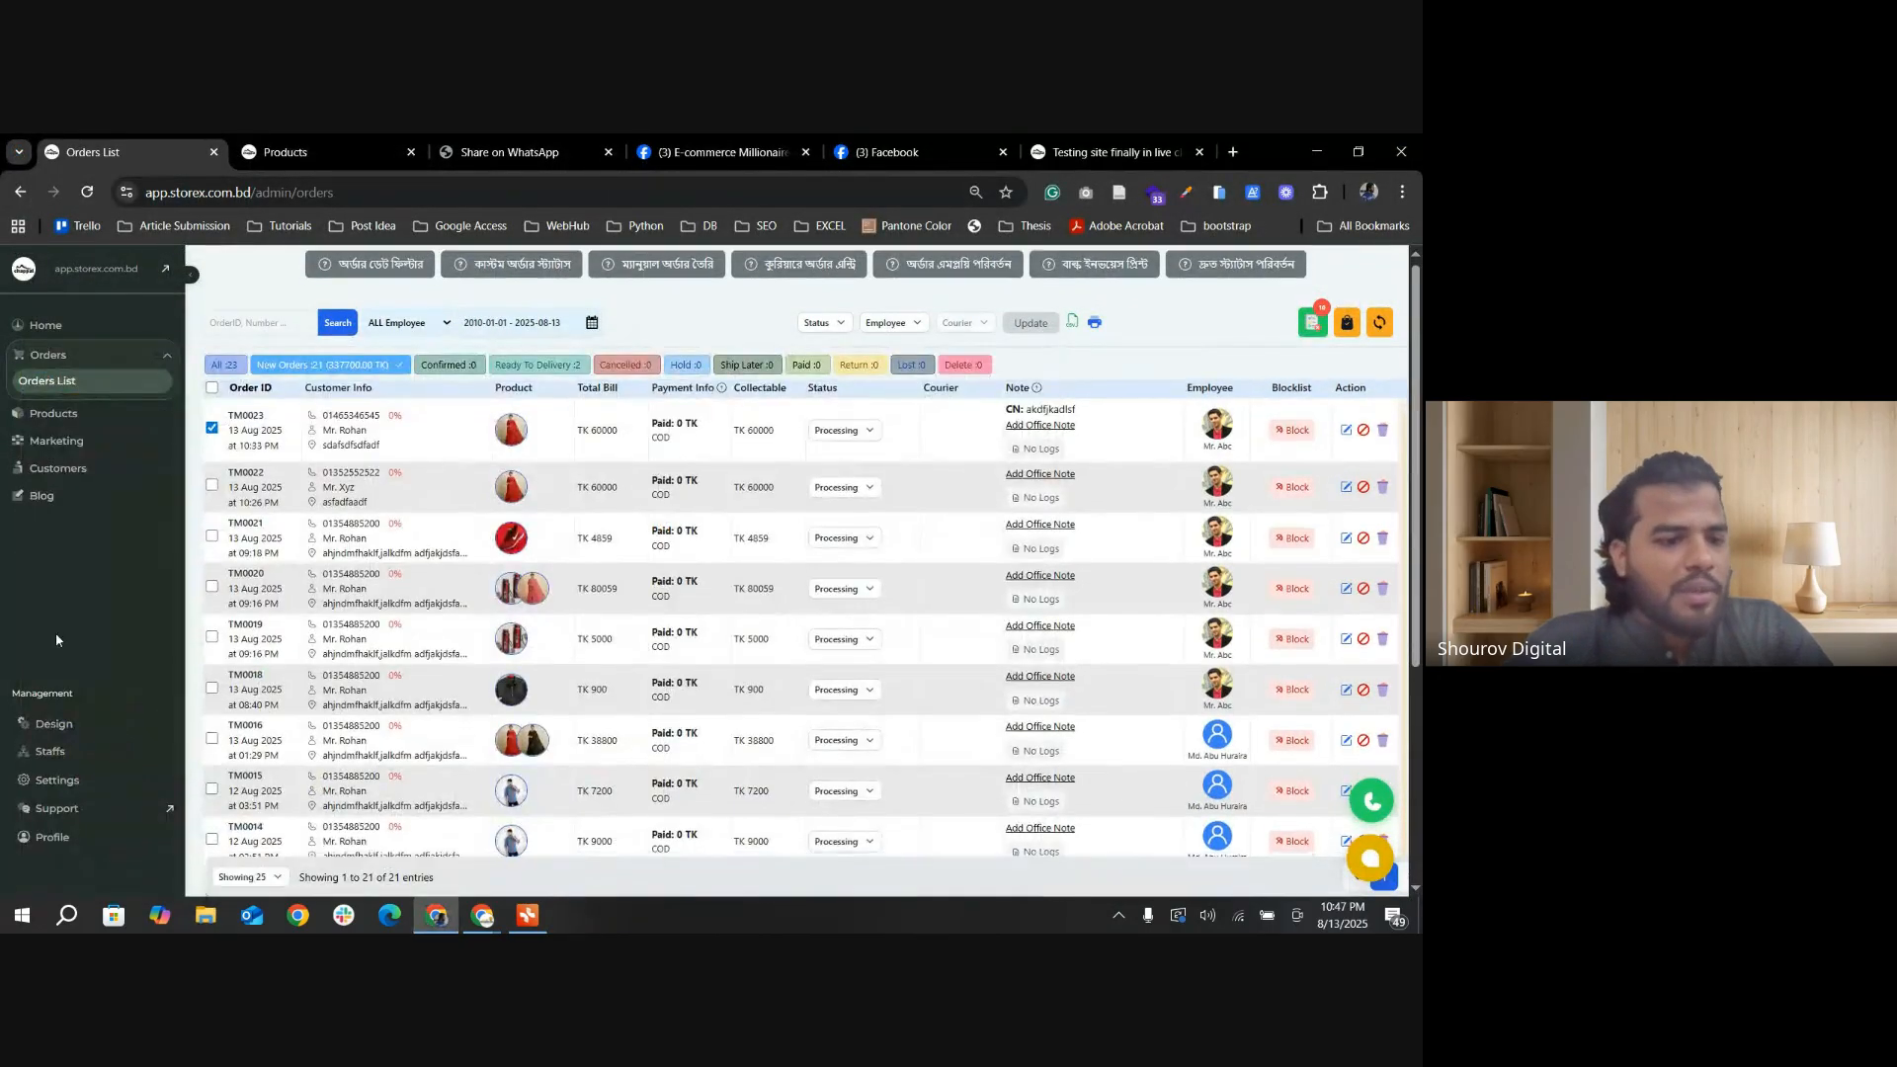
Step: Switch to the meeting window and the "Storex Incubation Programm" mind map to check the Day 02 topics, and return to the orders list
scroll(474, 560, "down", 2)
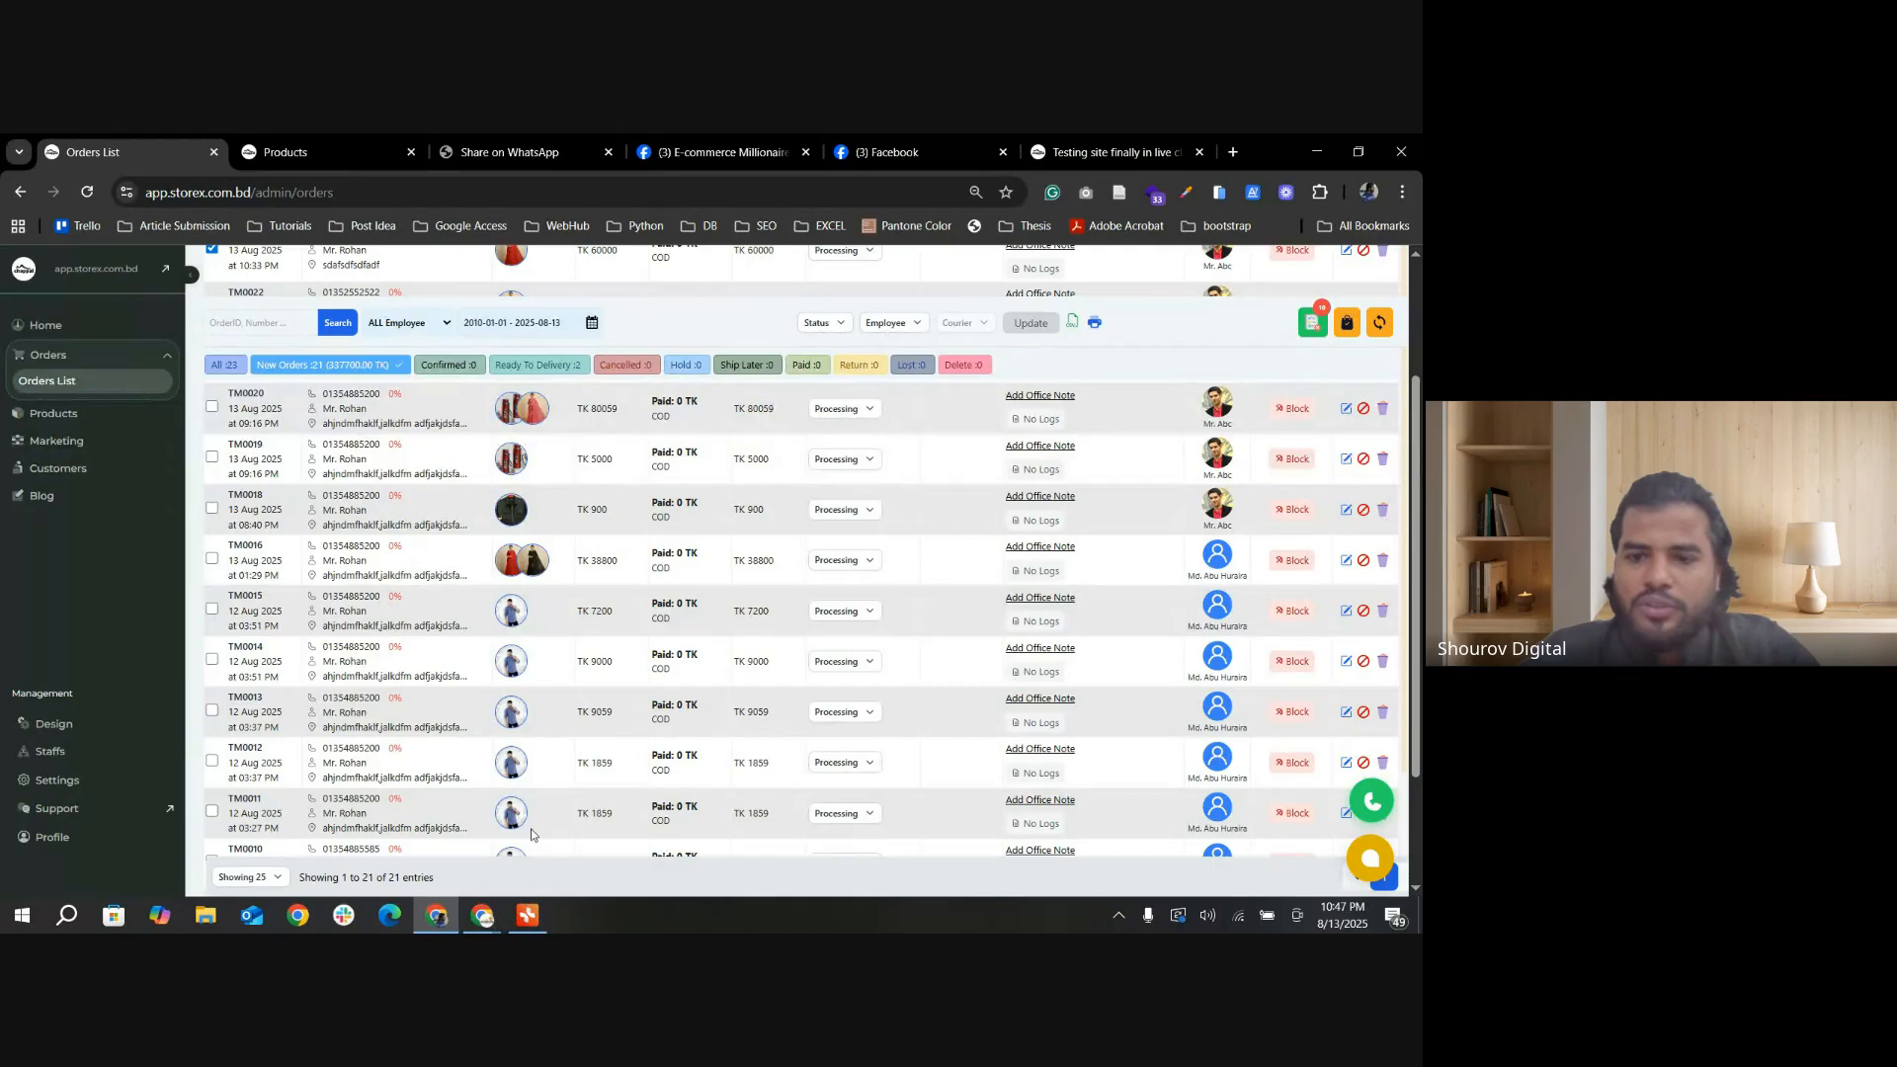
mouse_move(483, 926)
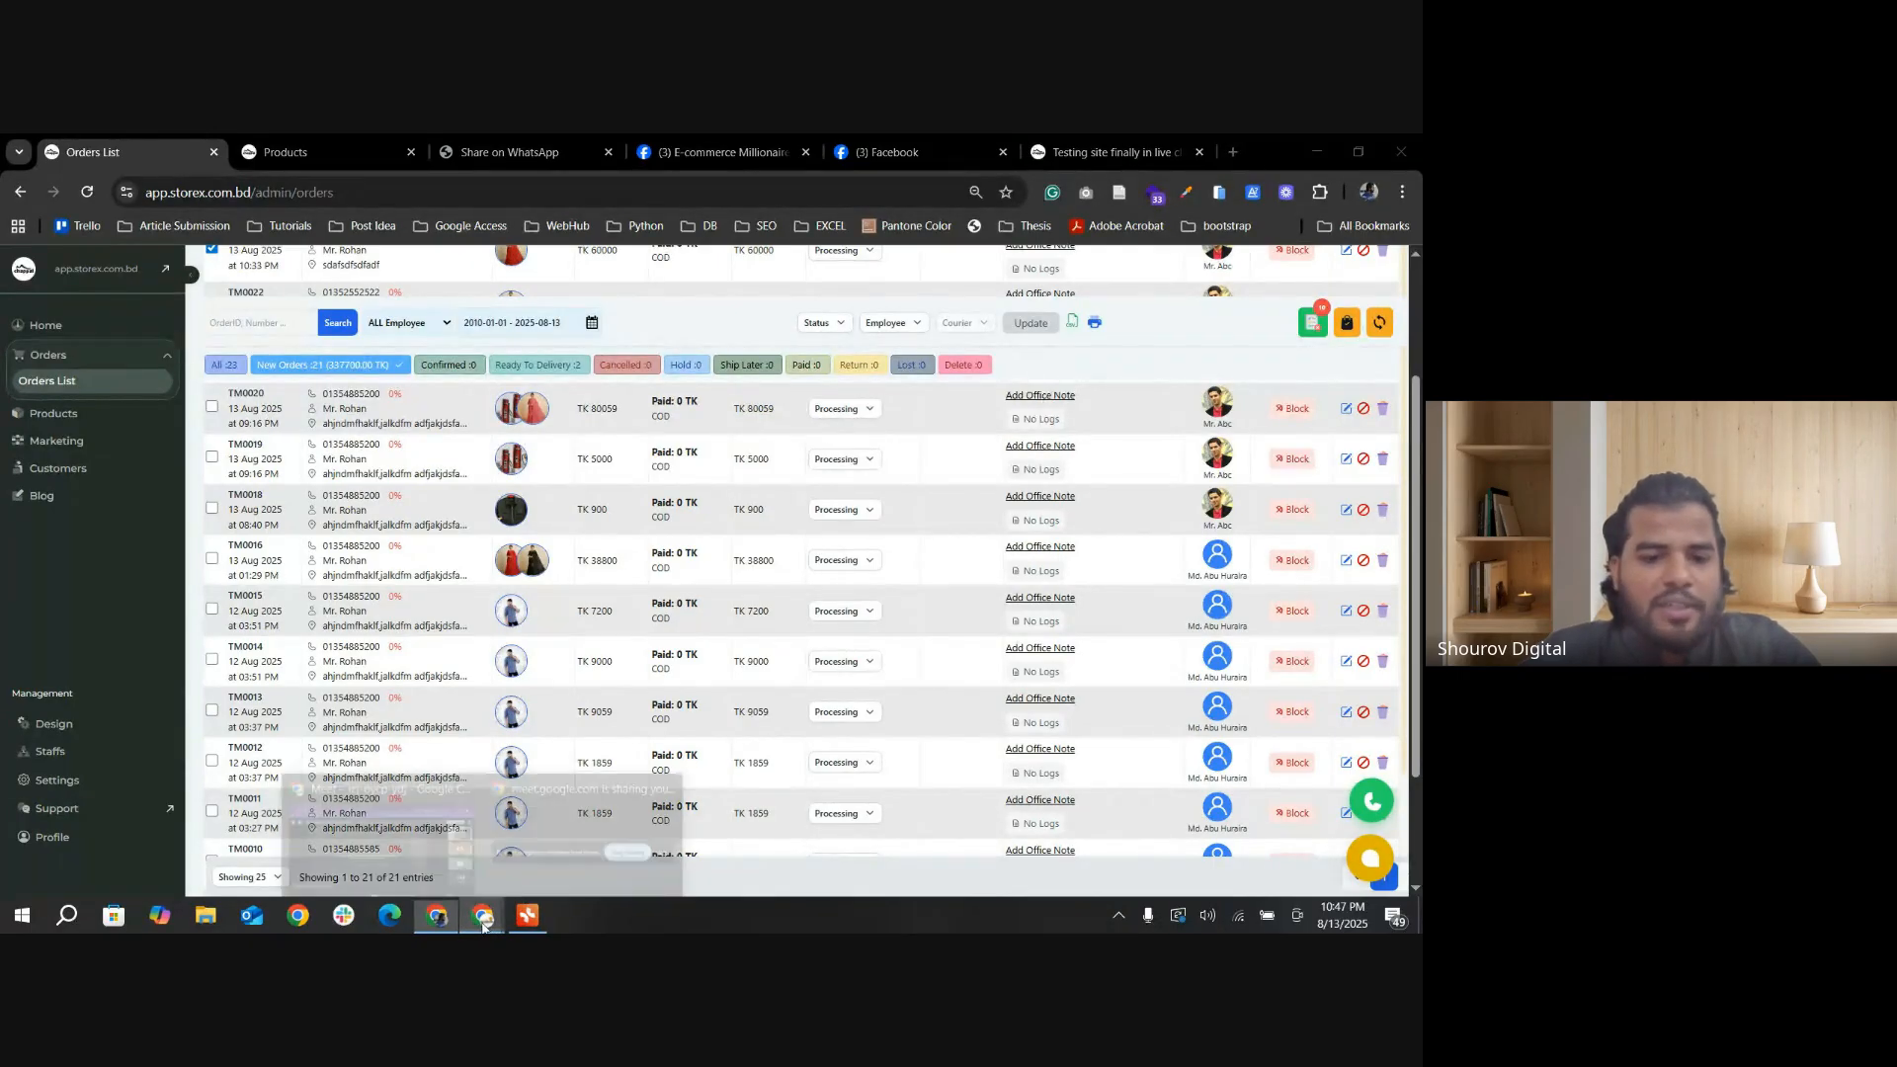
left_click(365, 820)
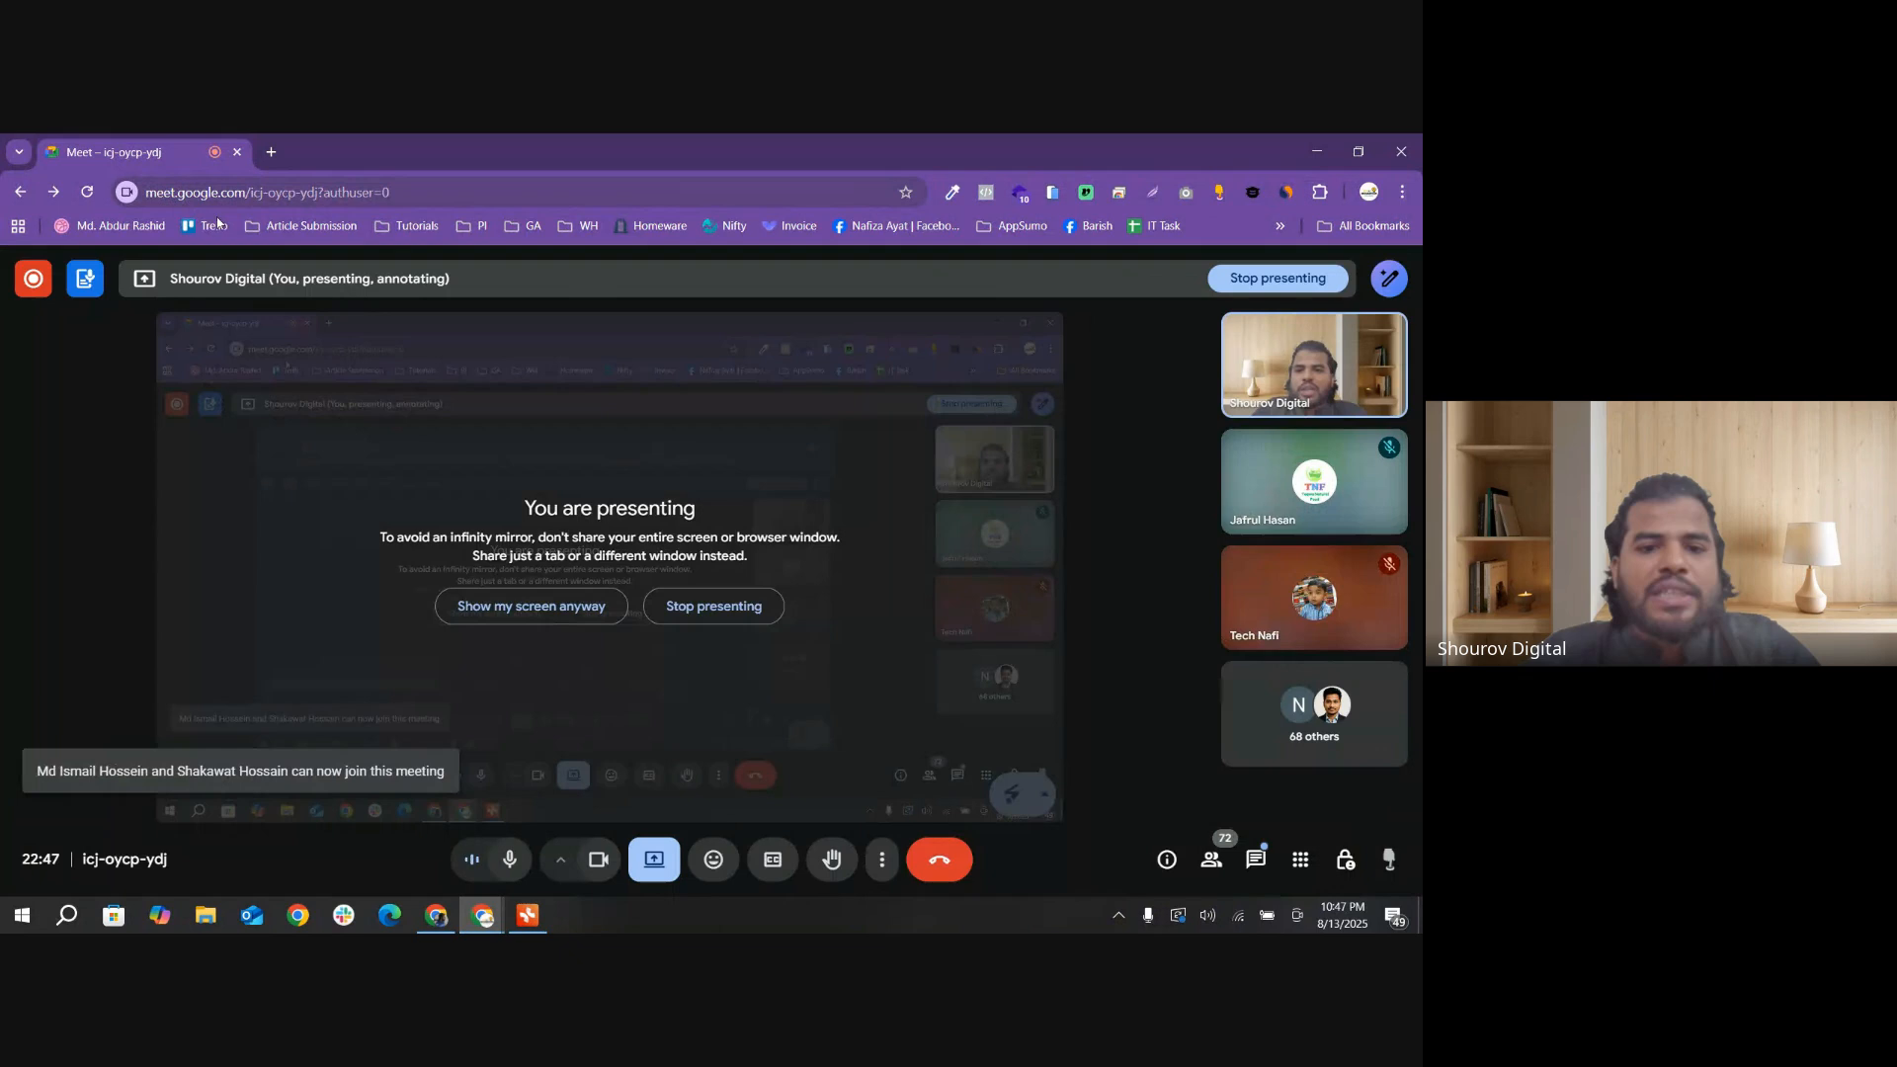
left_click(440, 914)
left_click(512, 921)
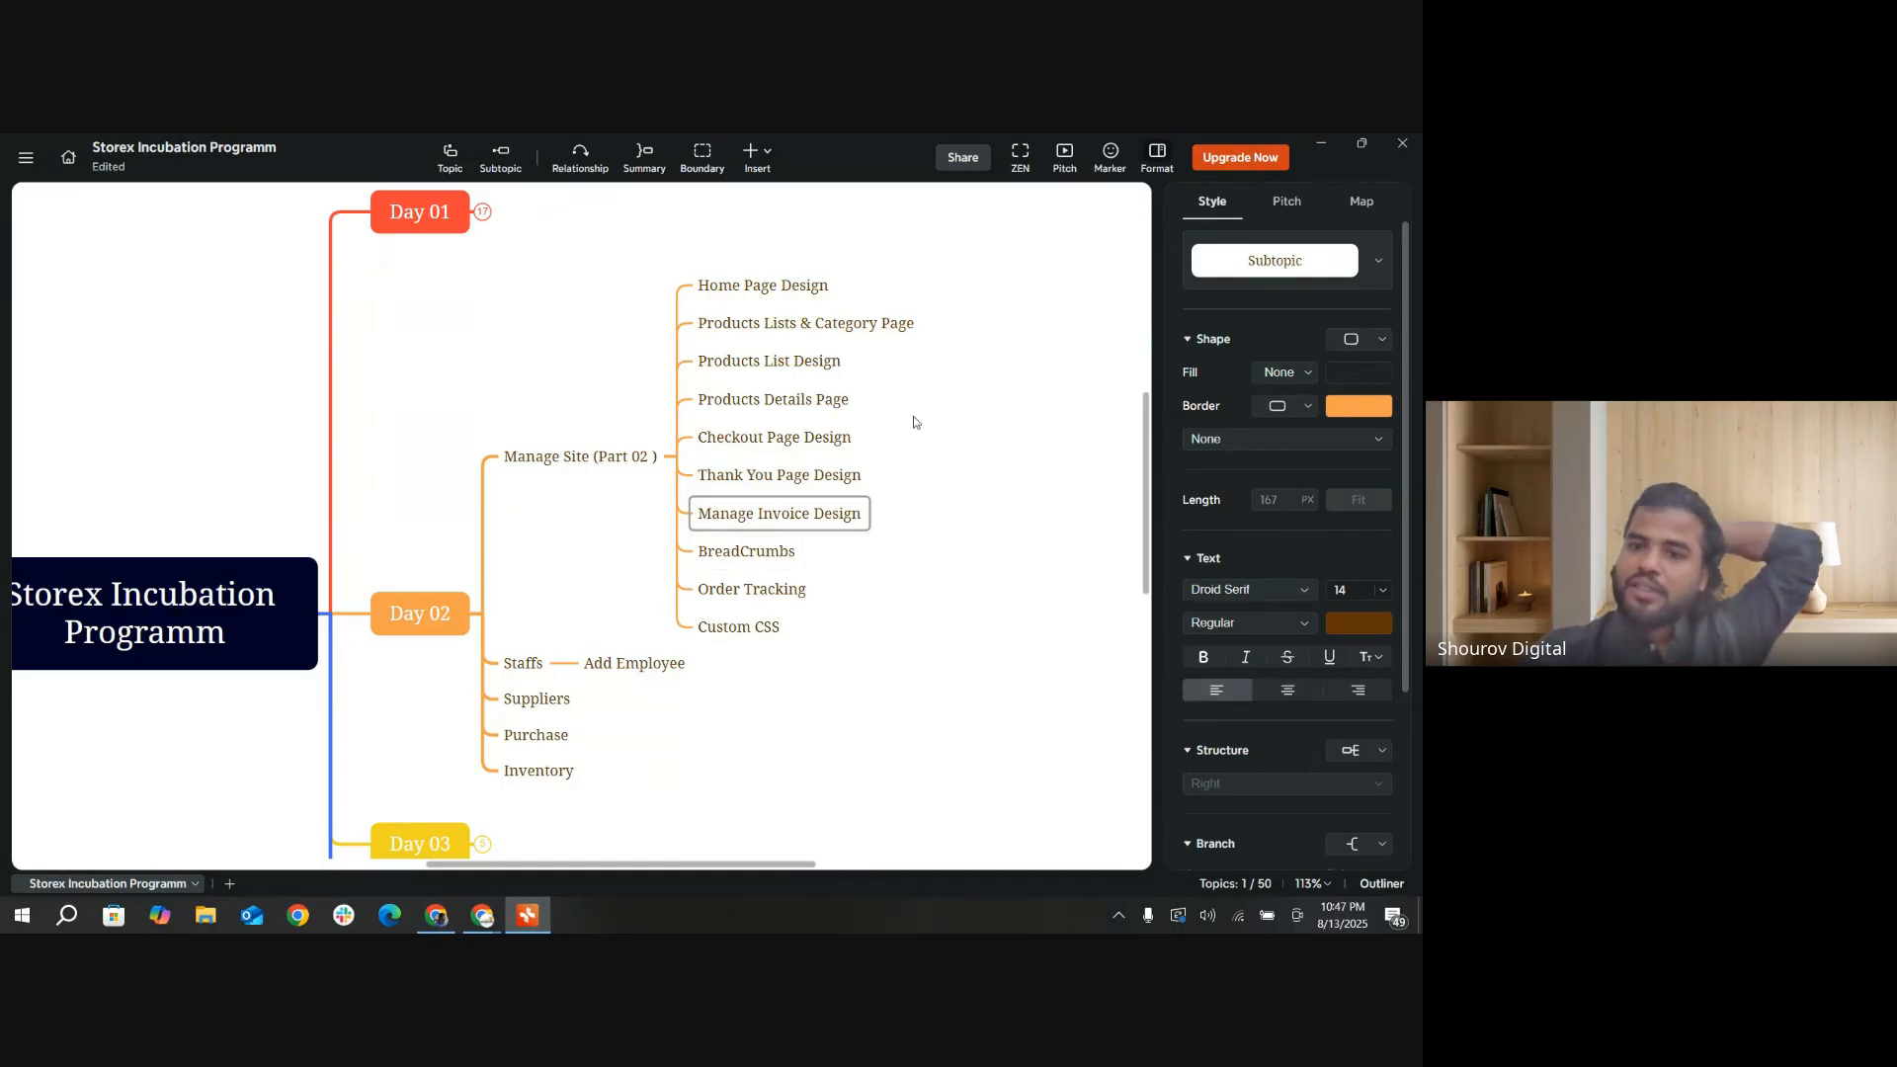
left_click(1321, 143)
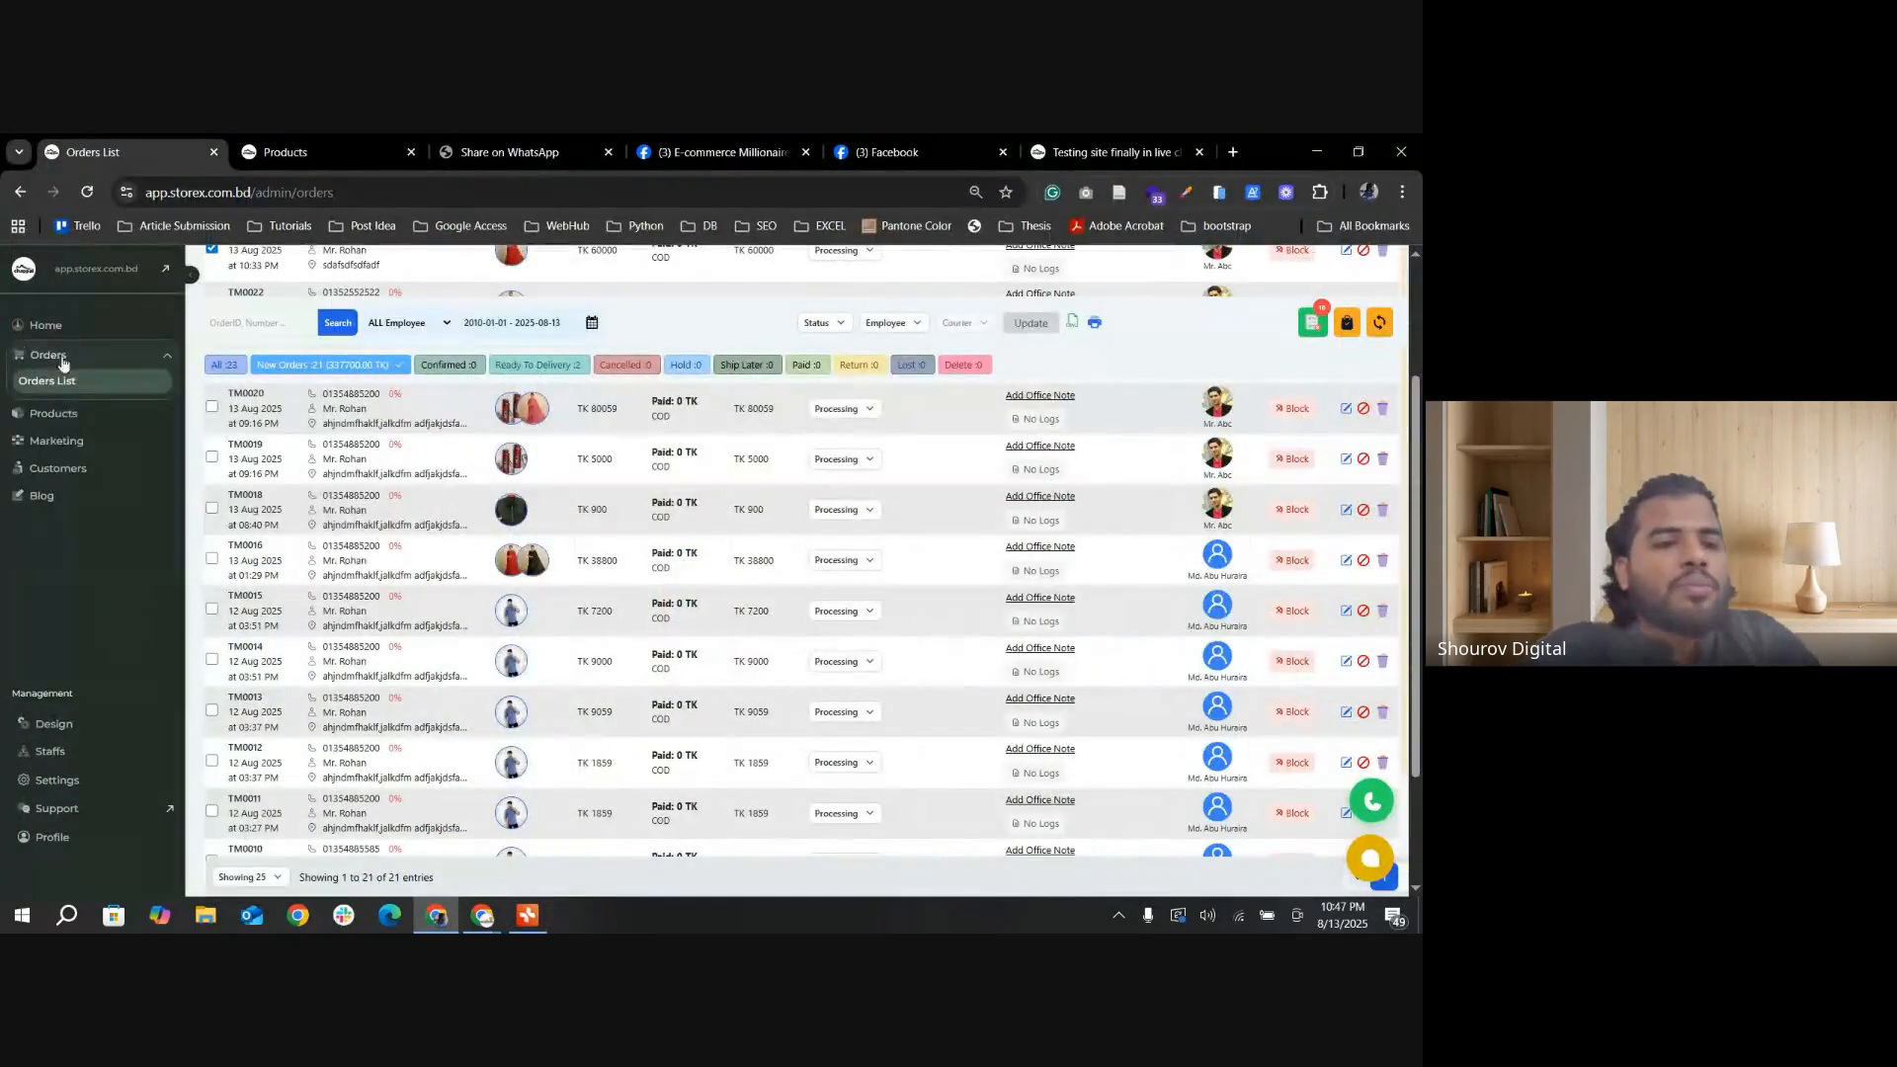
Step: Open the Basic Setting page of the store's Manage Site design section
scroll(59, 451, "up", 3)
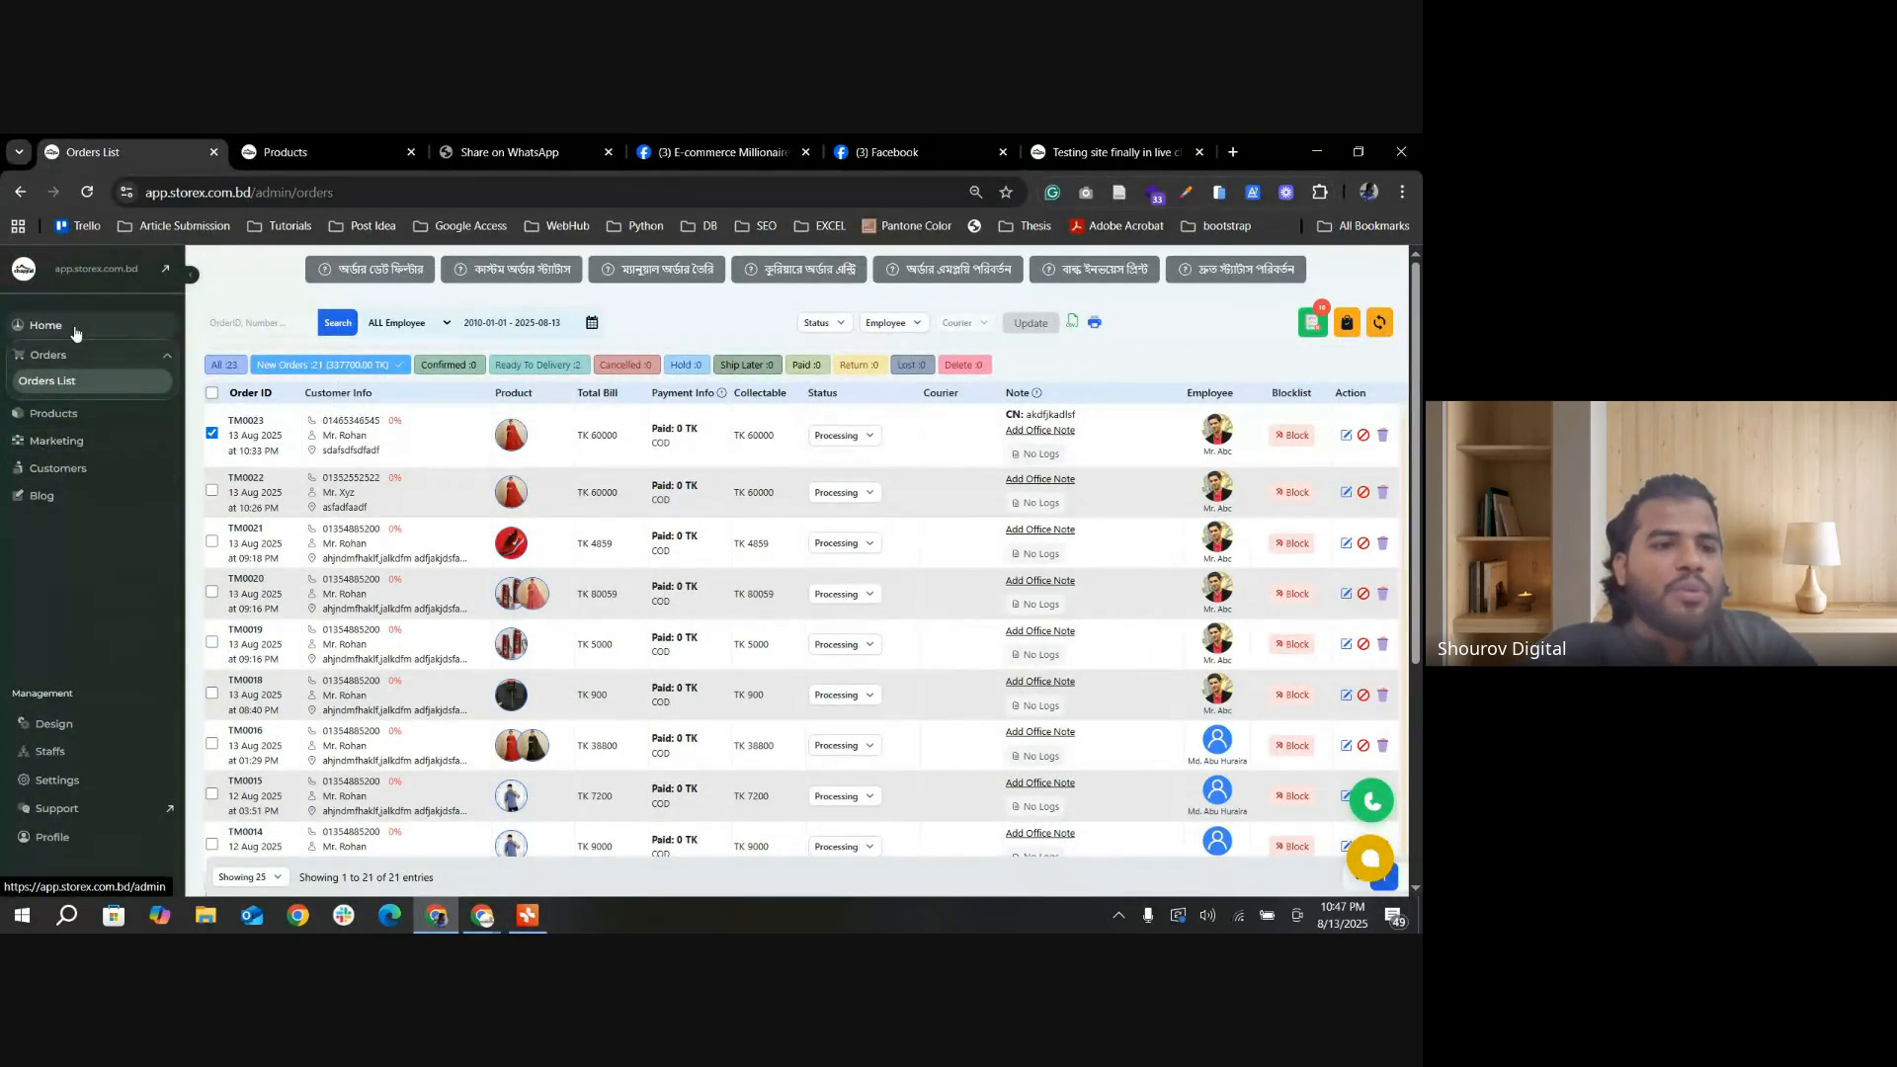
left_click(54, 726)
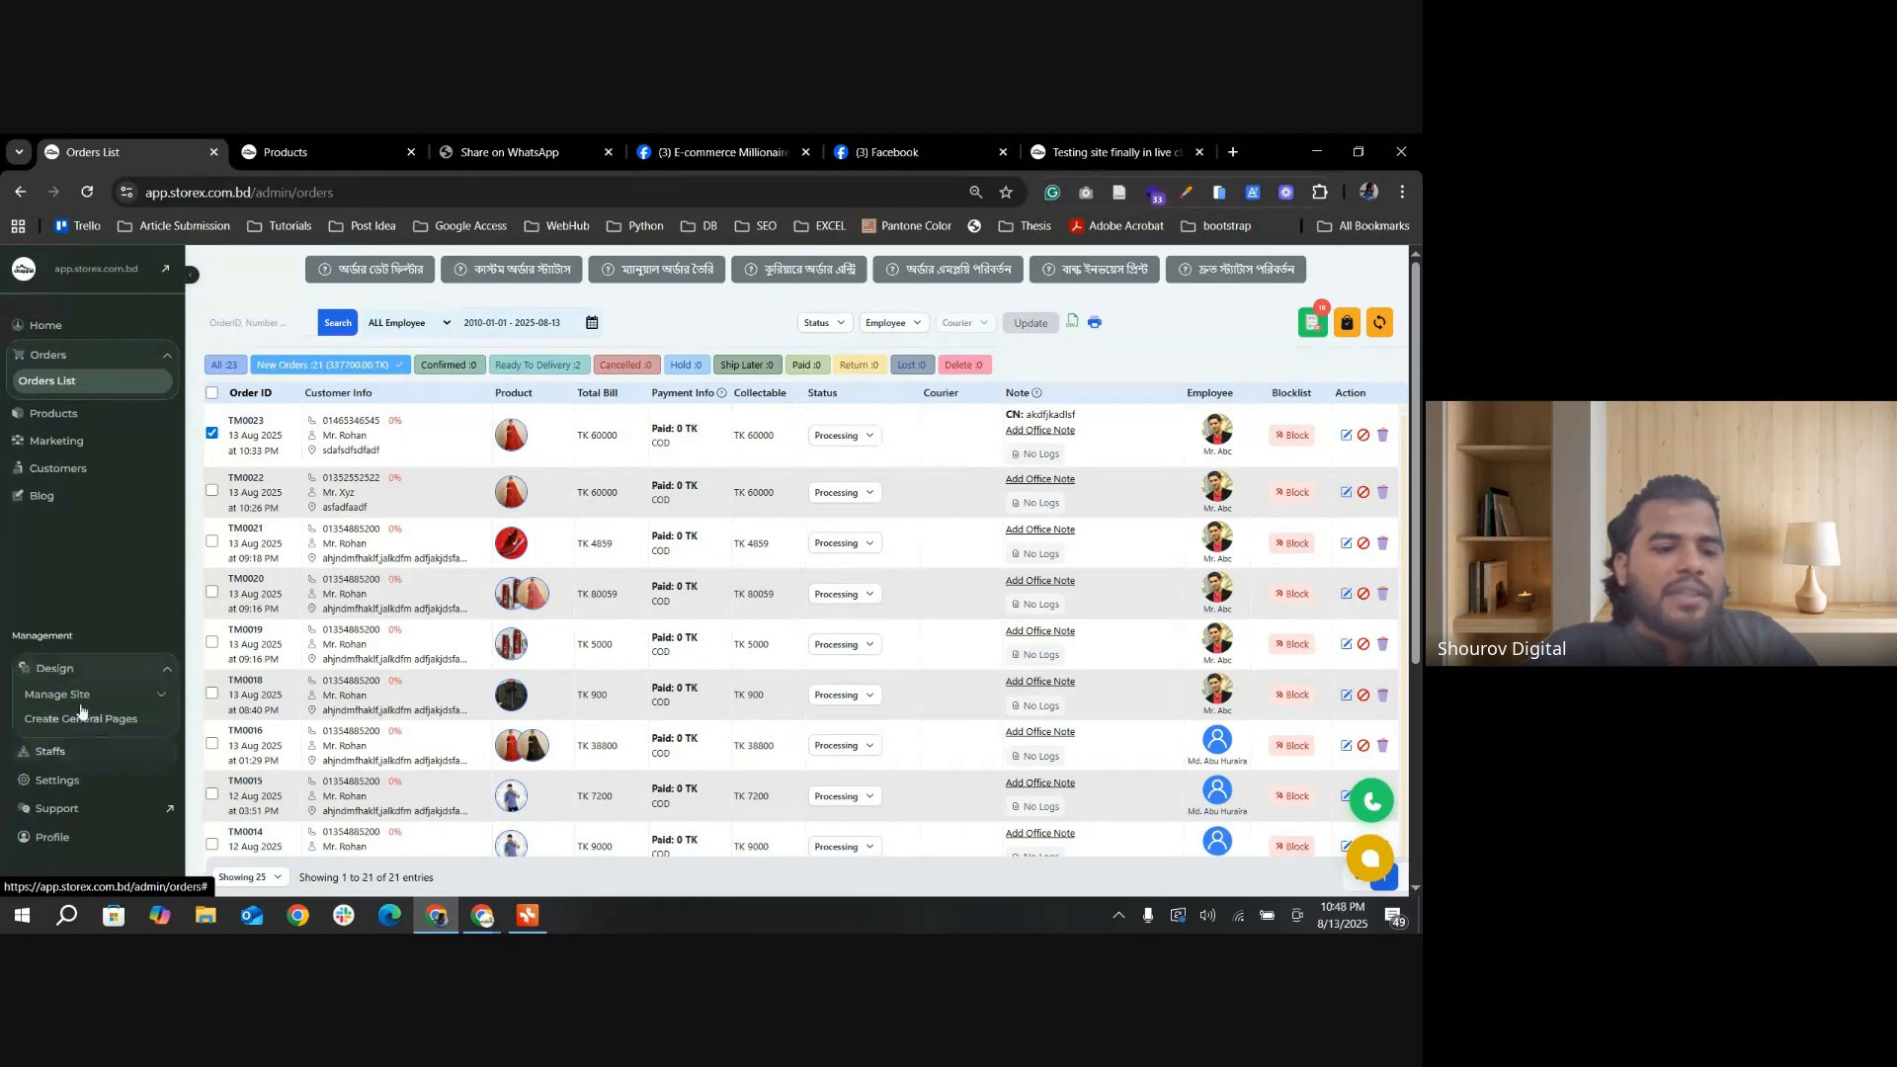
left_click(67, 695)
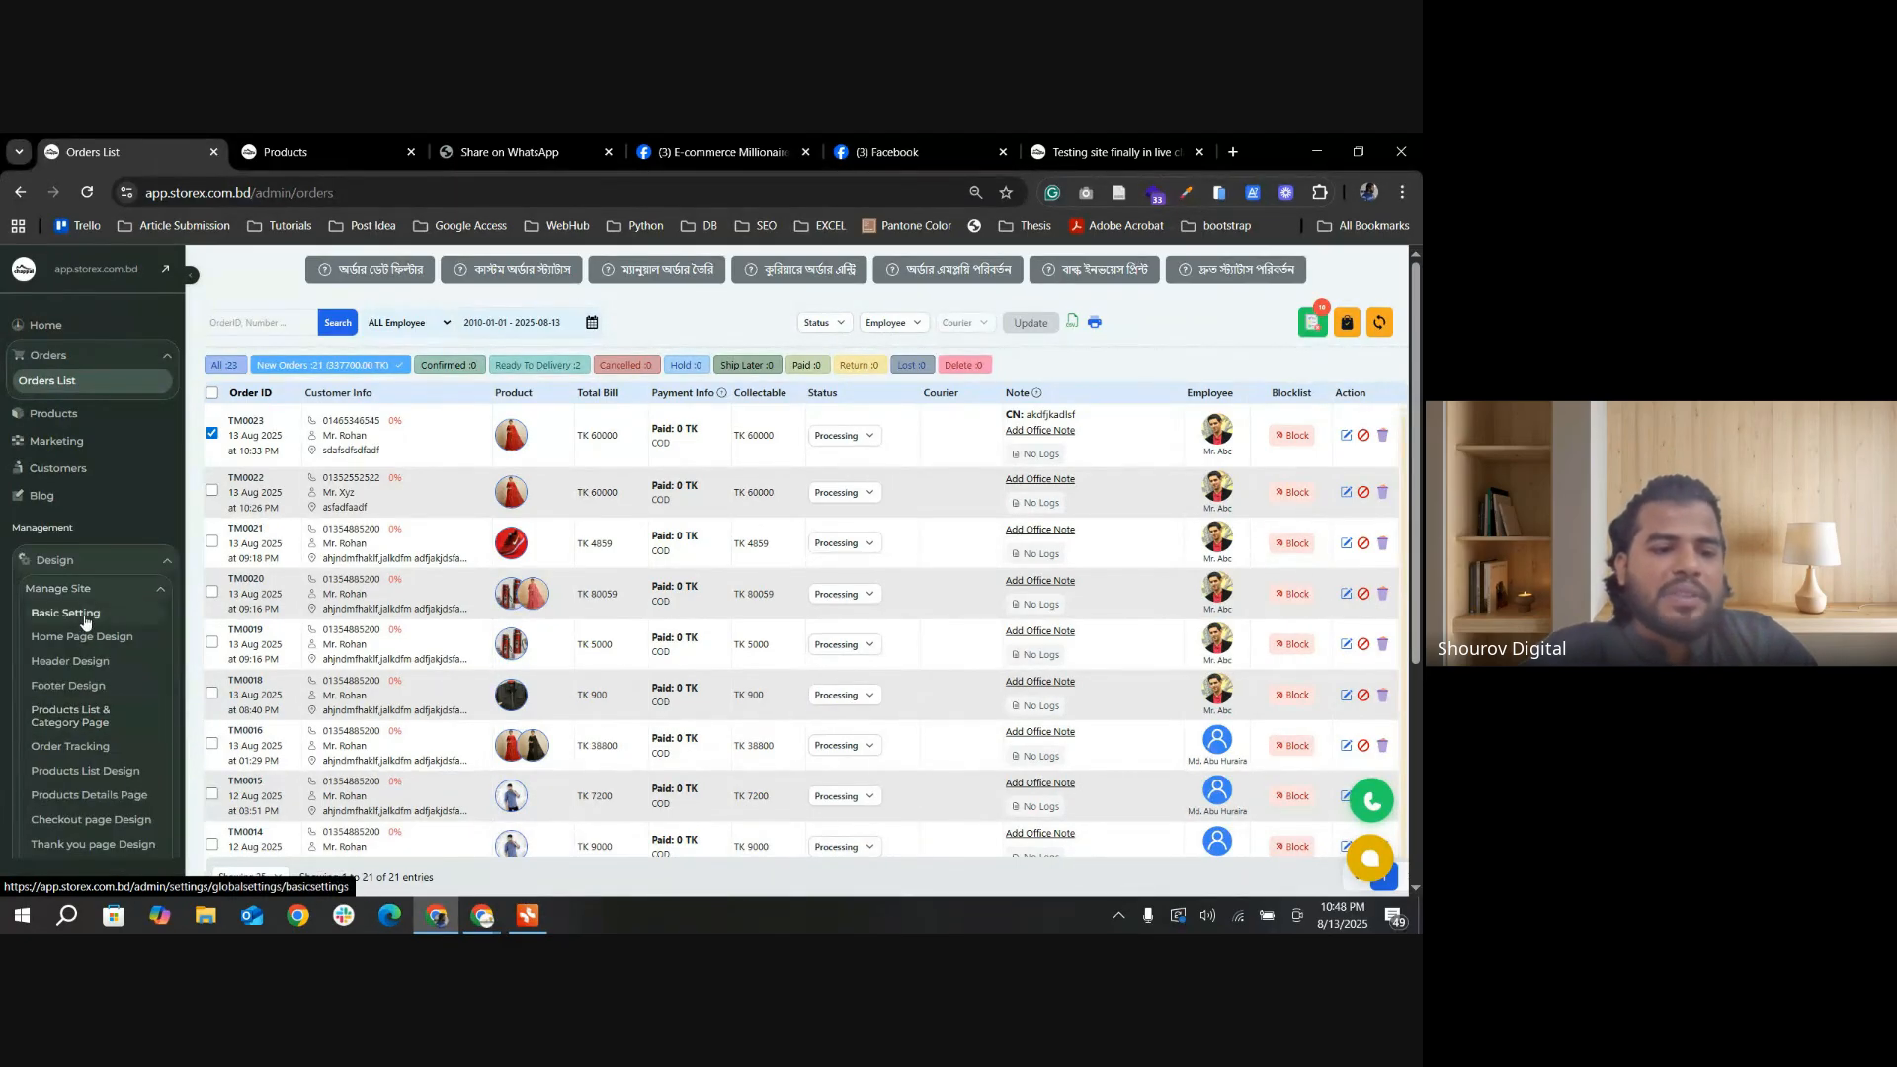
left_click(69, 612)
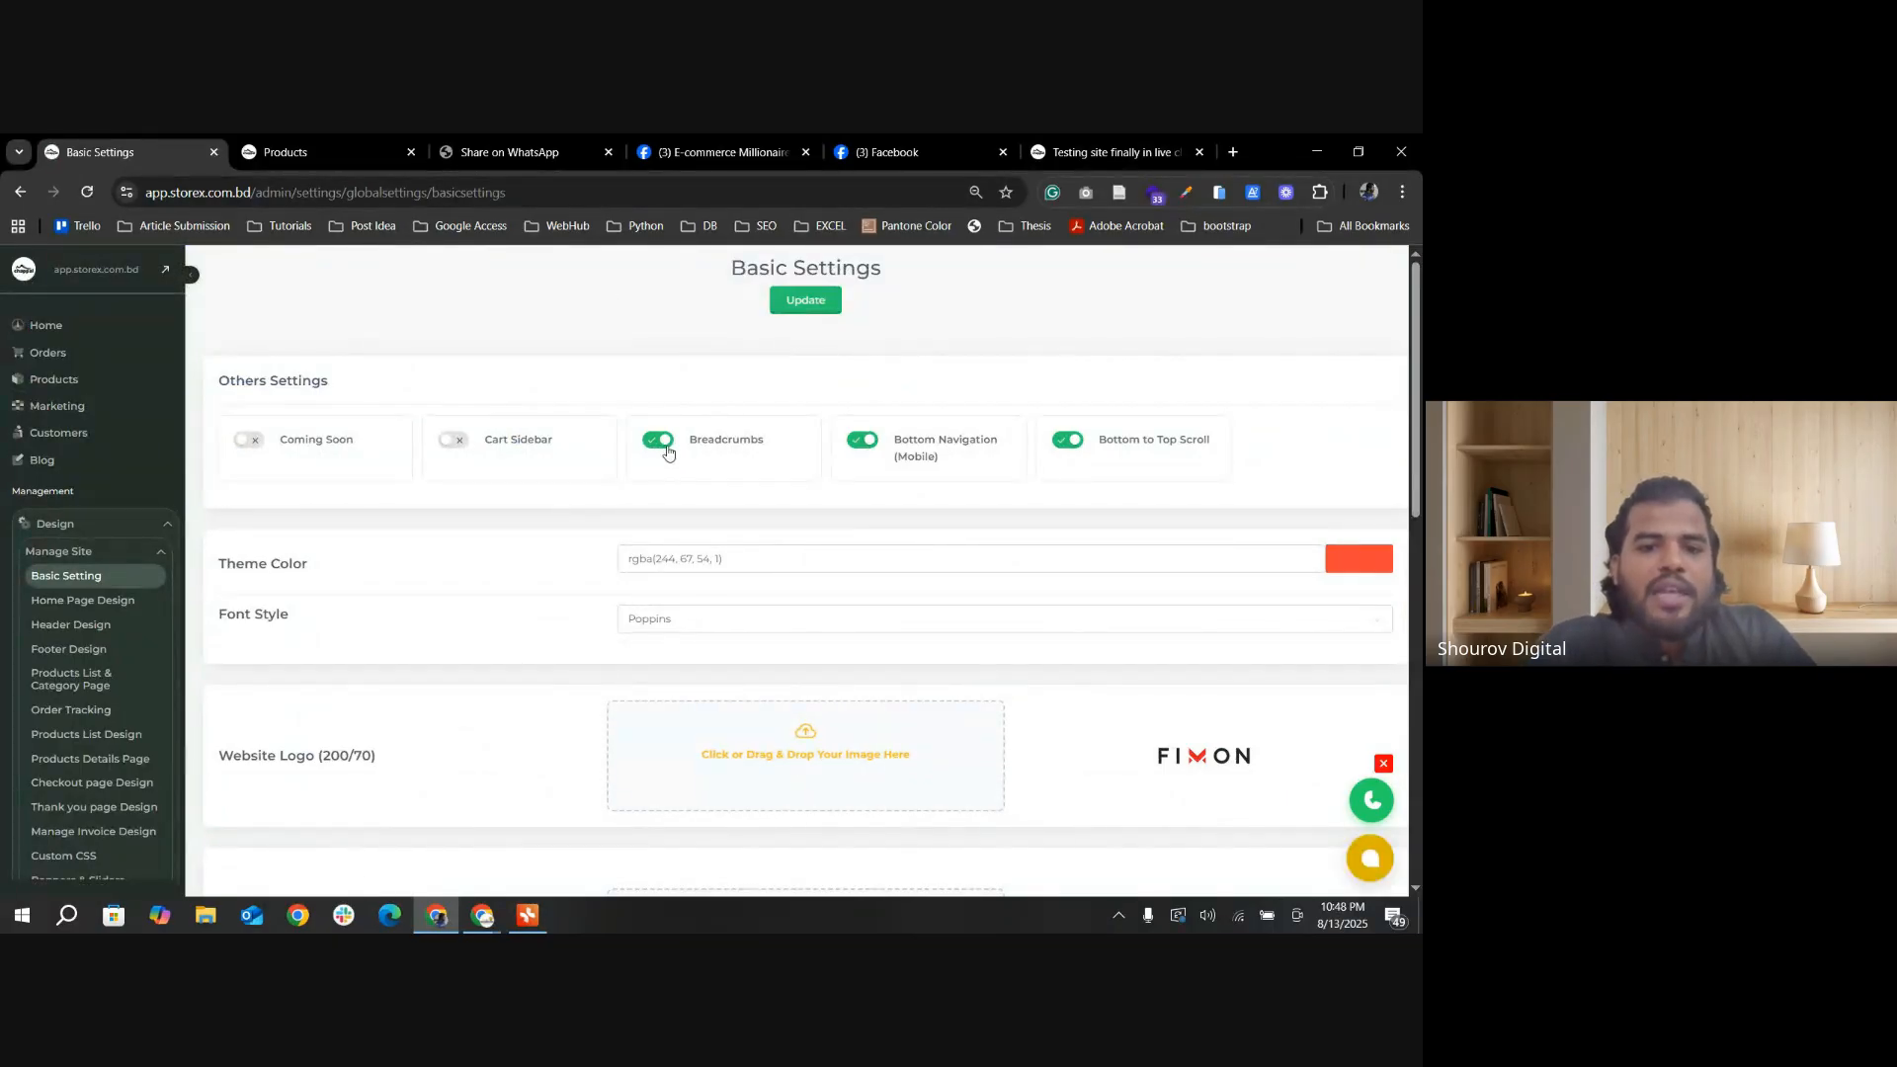
Step: View the breadcrumb trail on the storefront's Final Testing category page and on the Jamdani Sharee product page
left_click(286, 152)
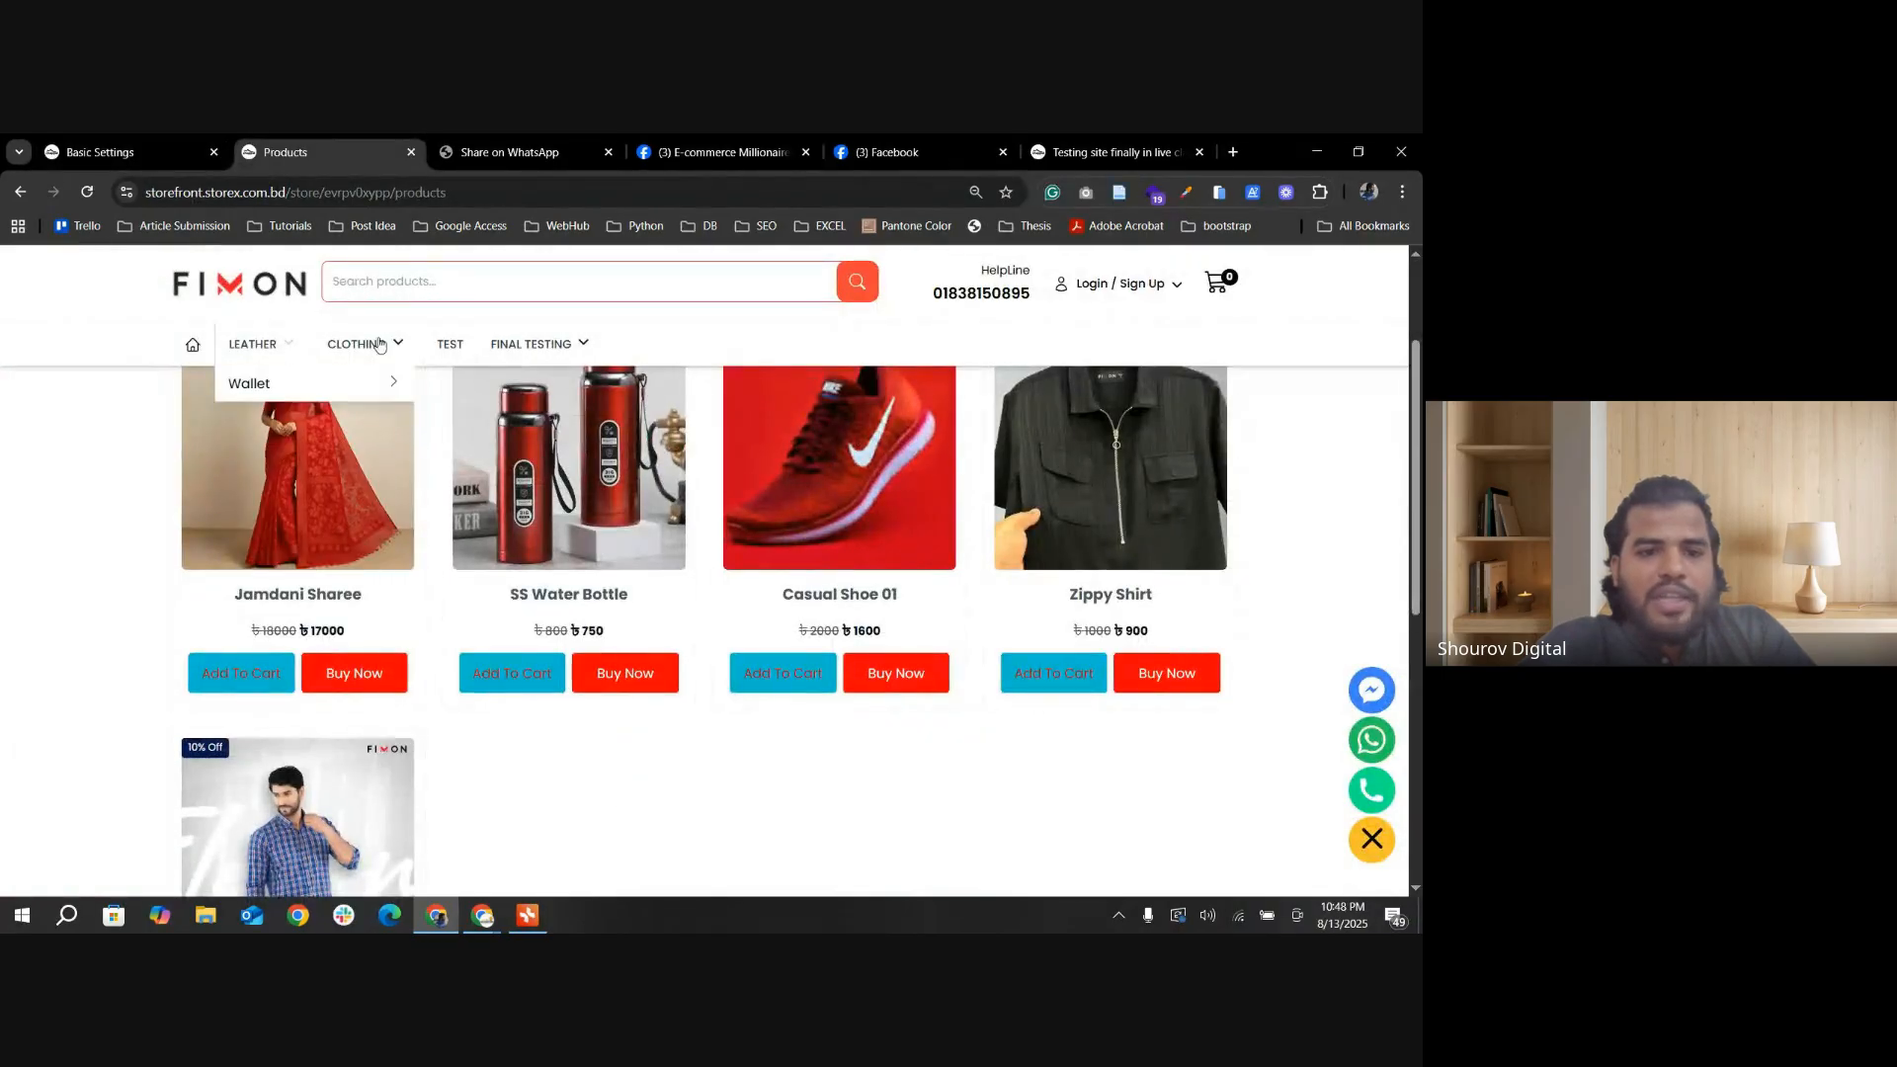
left_click(523, 344)
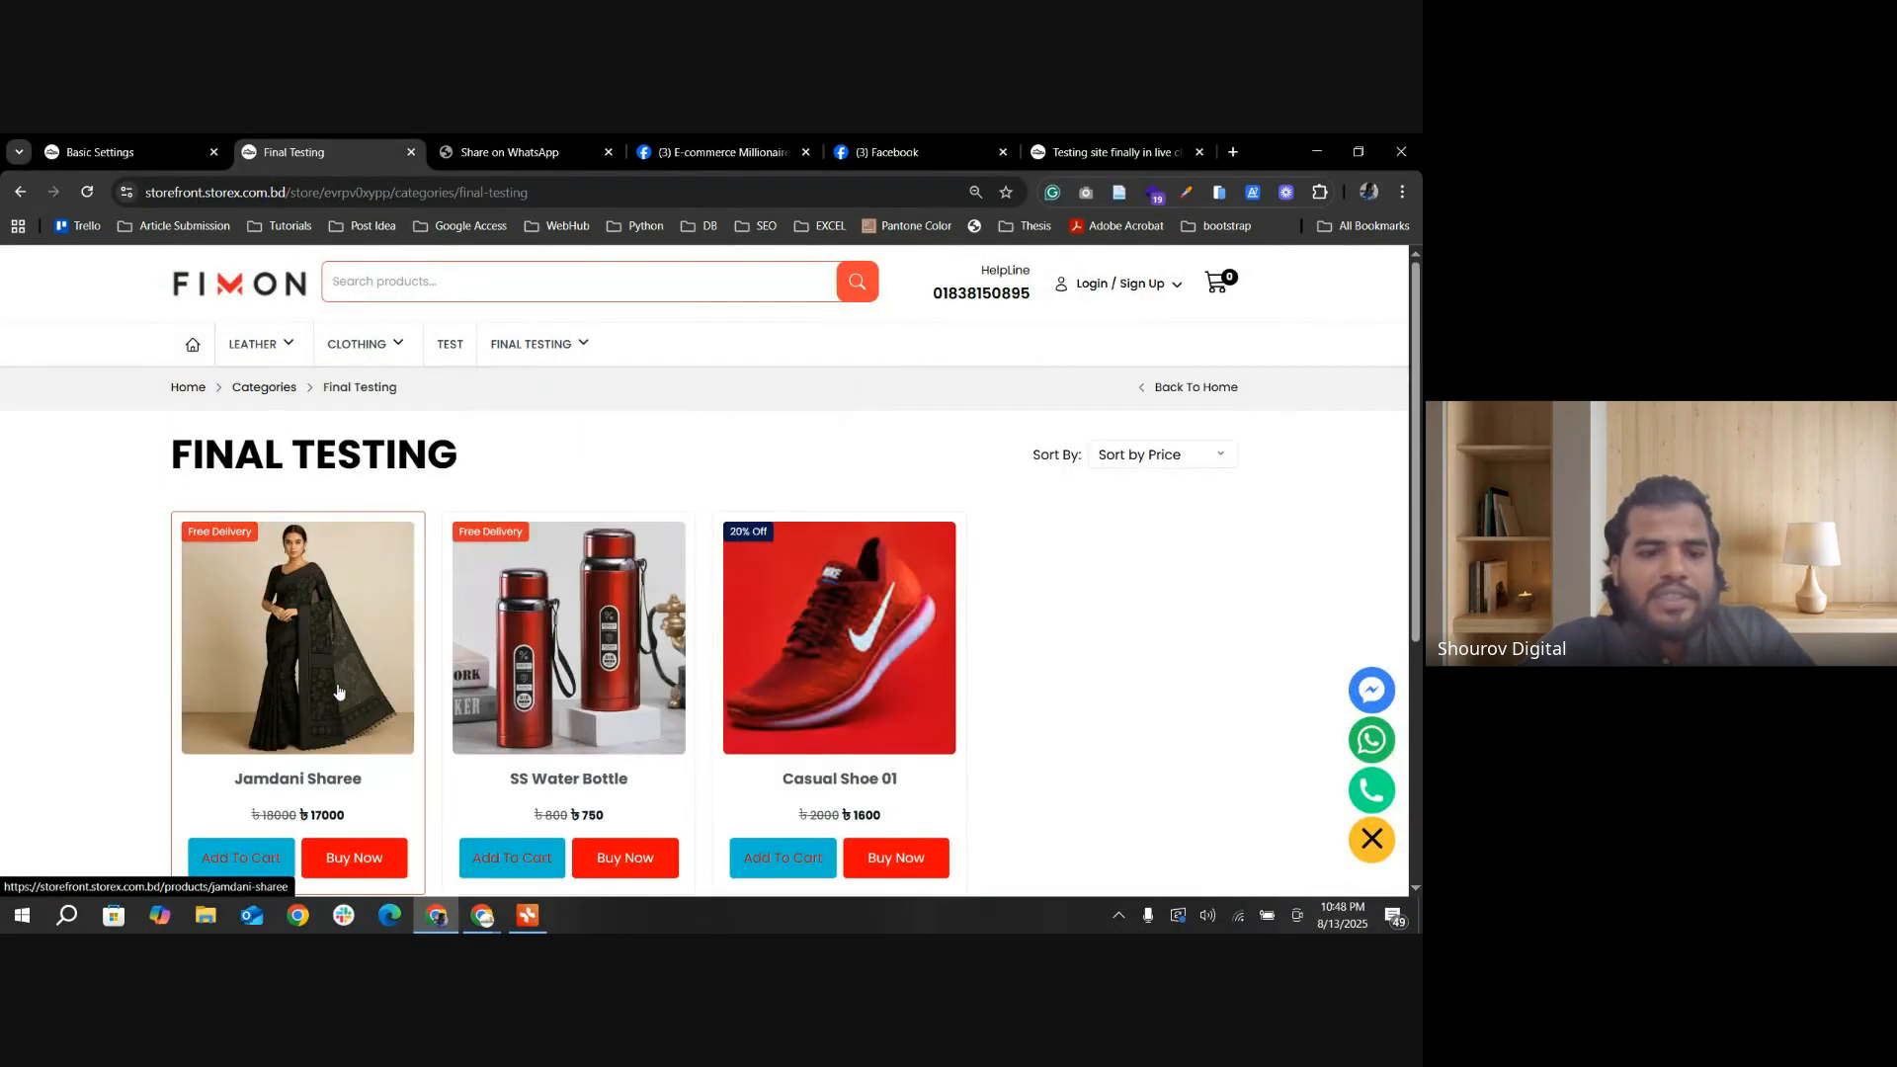
left_click(297, 592)
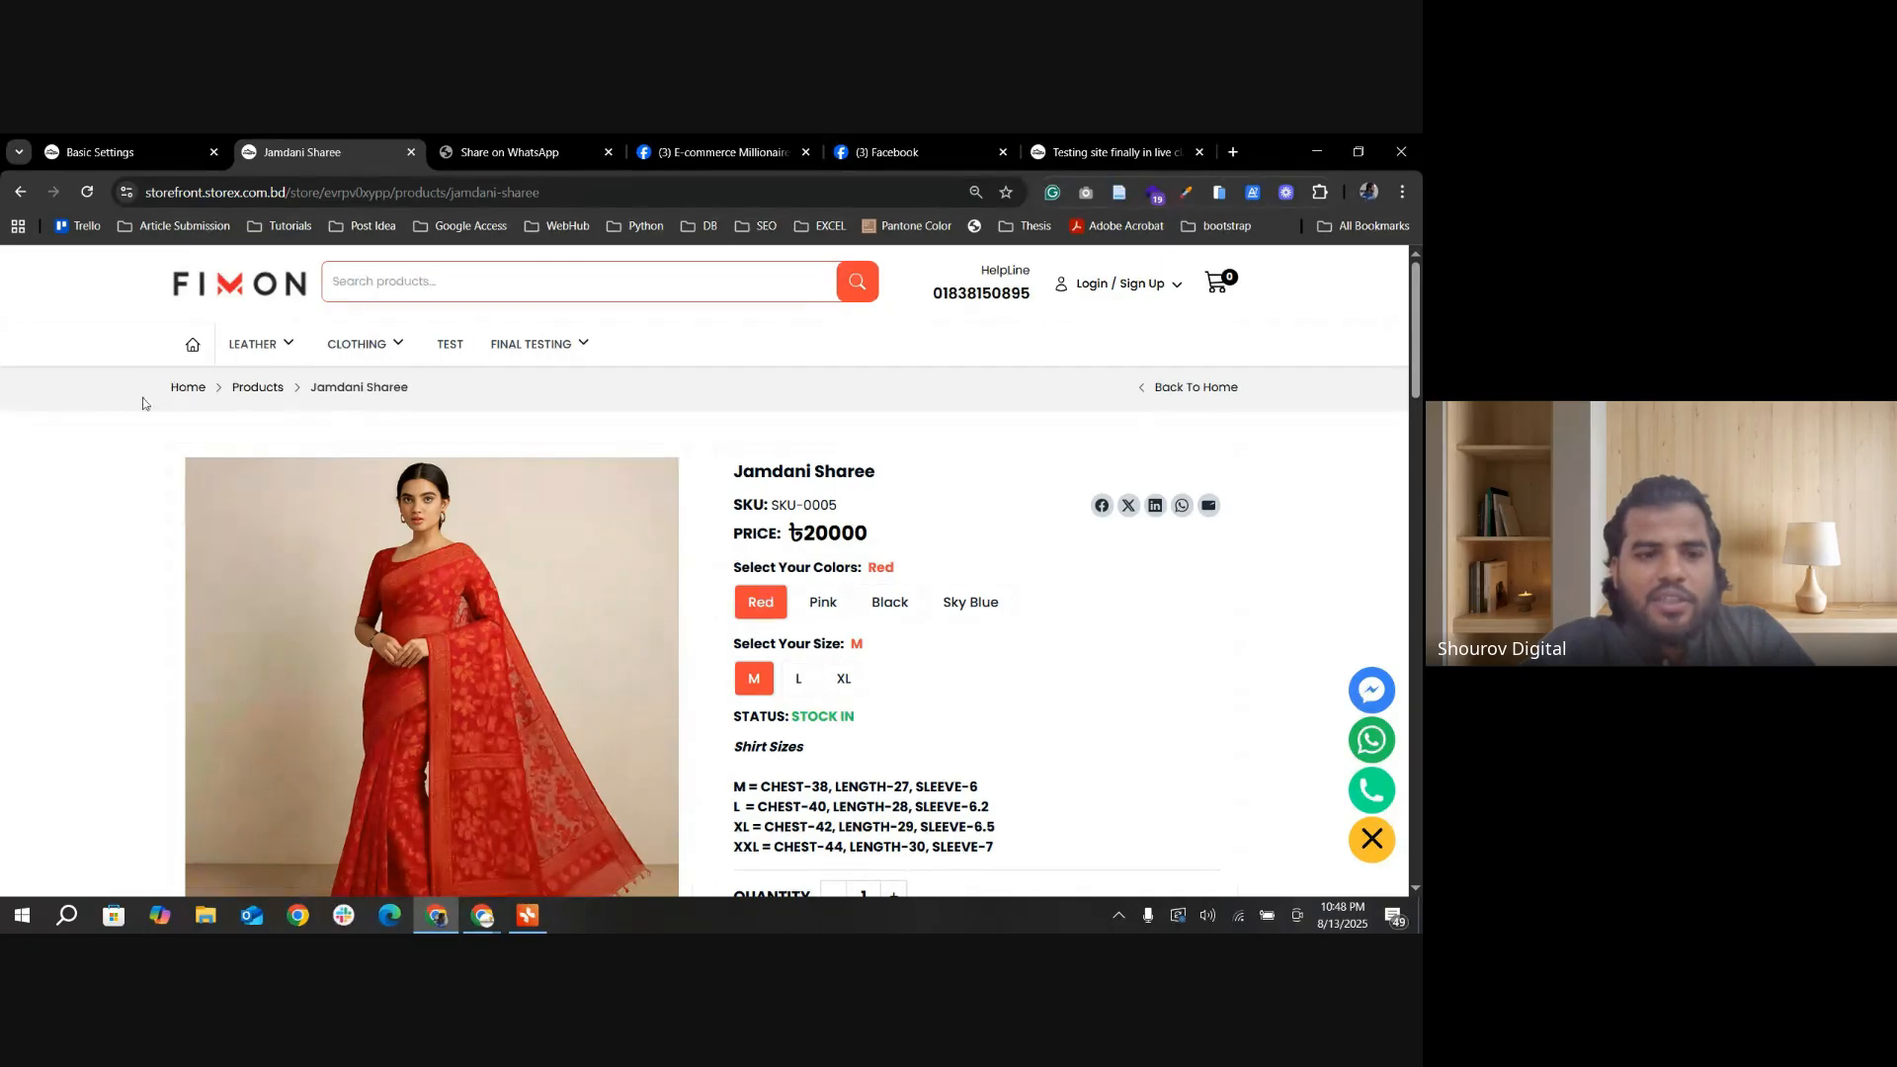
left_click_drag(143, 403, 421, 409)
left_click_drag(599, 402, 151, 402)
left_click(683, 404)
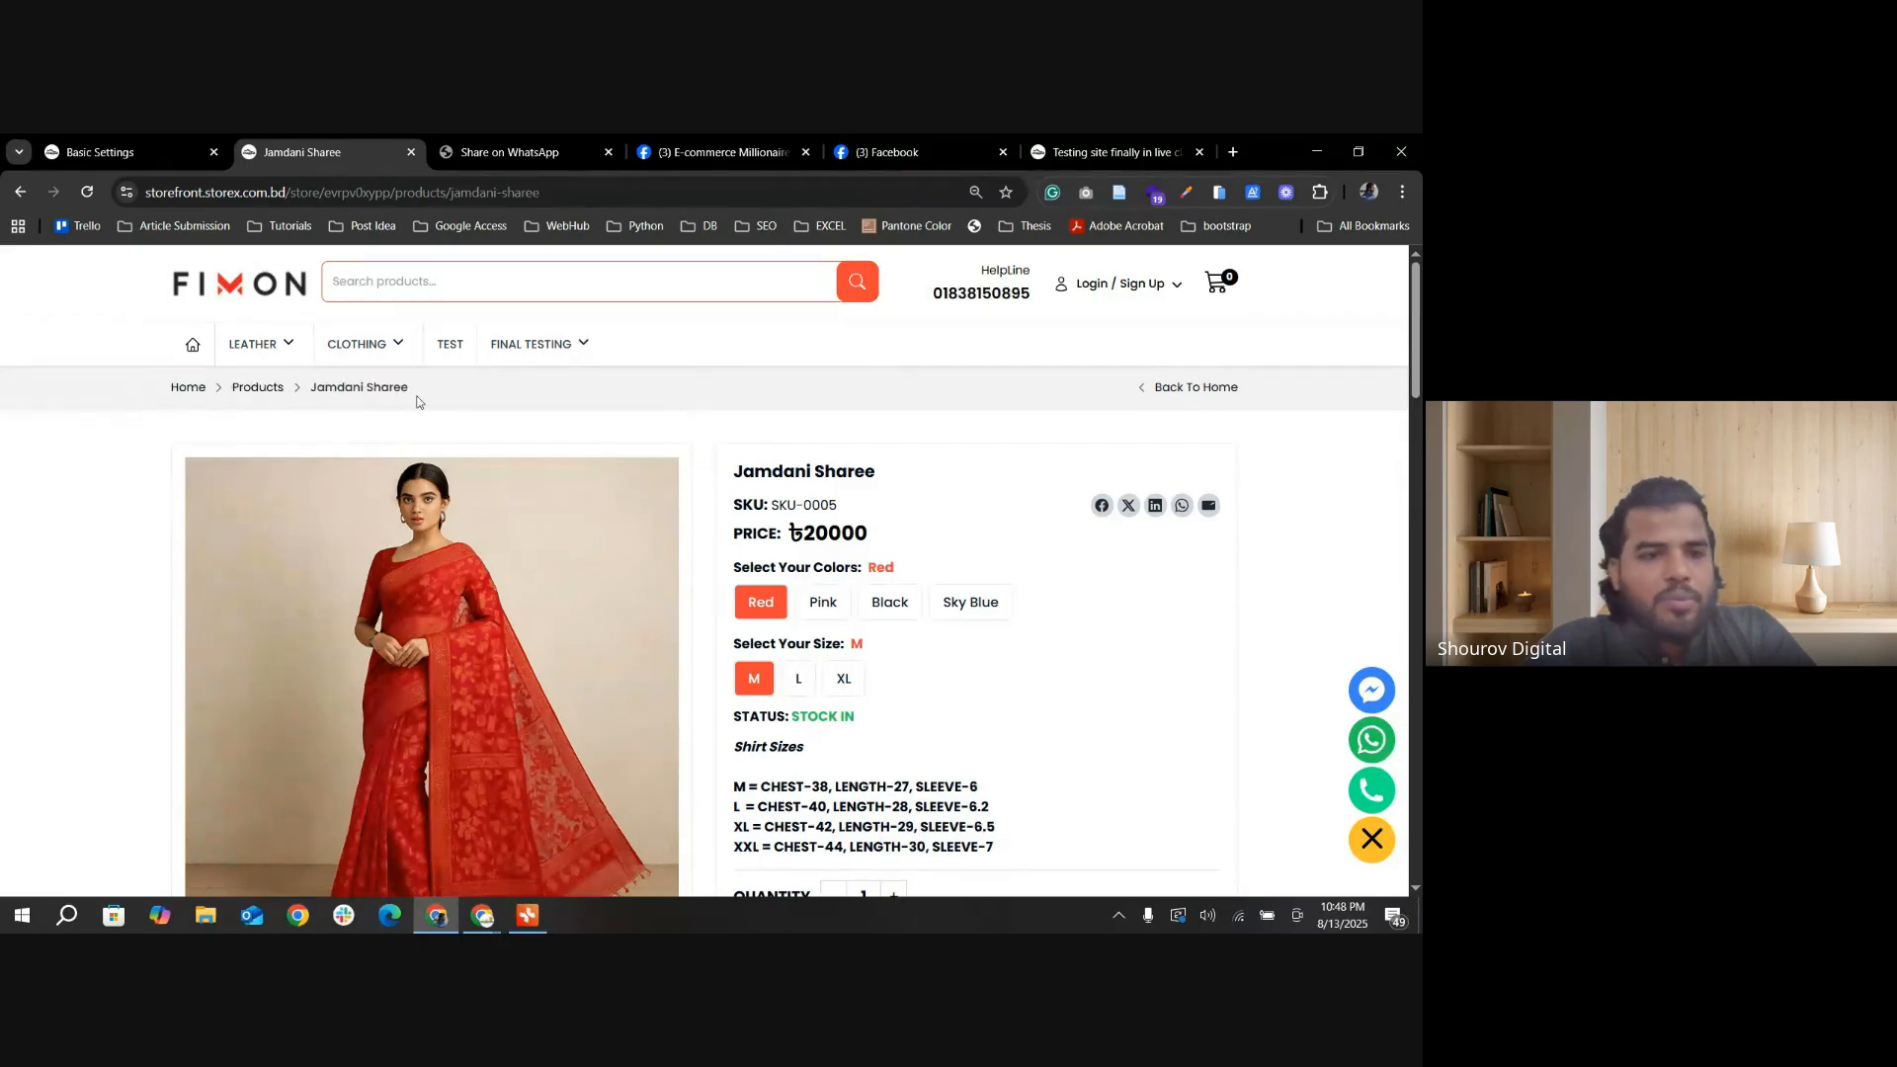
Step: Turn off the Breadcrumbs option in the store's basic settings and save the update
left_click(115, 152)
left_click(659, 441)
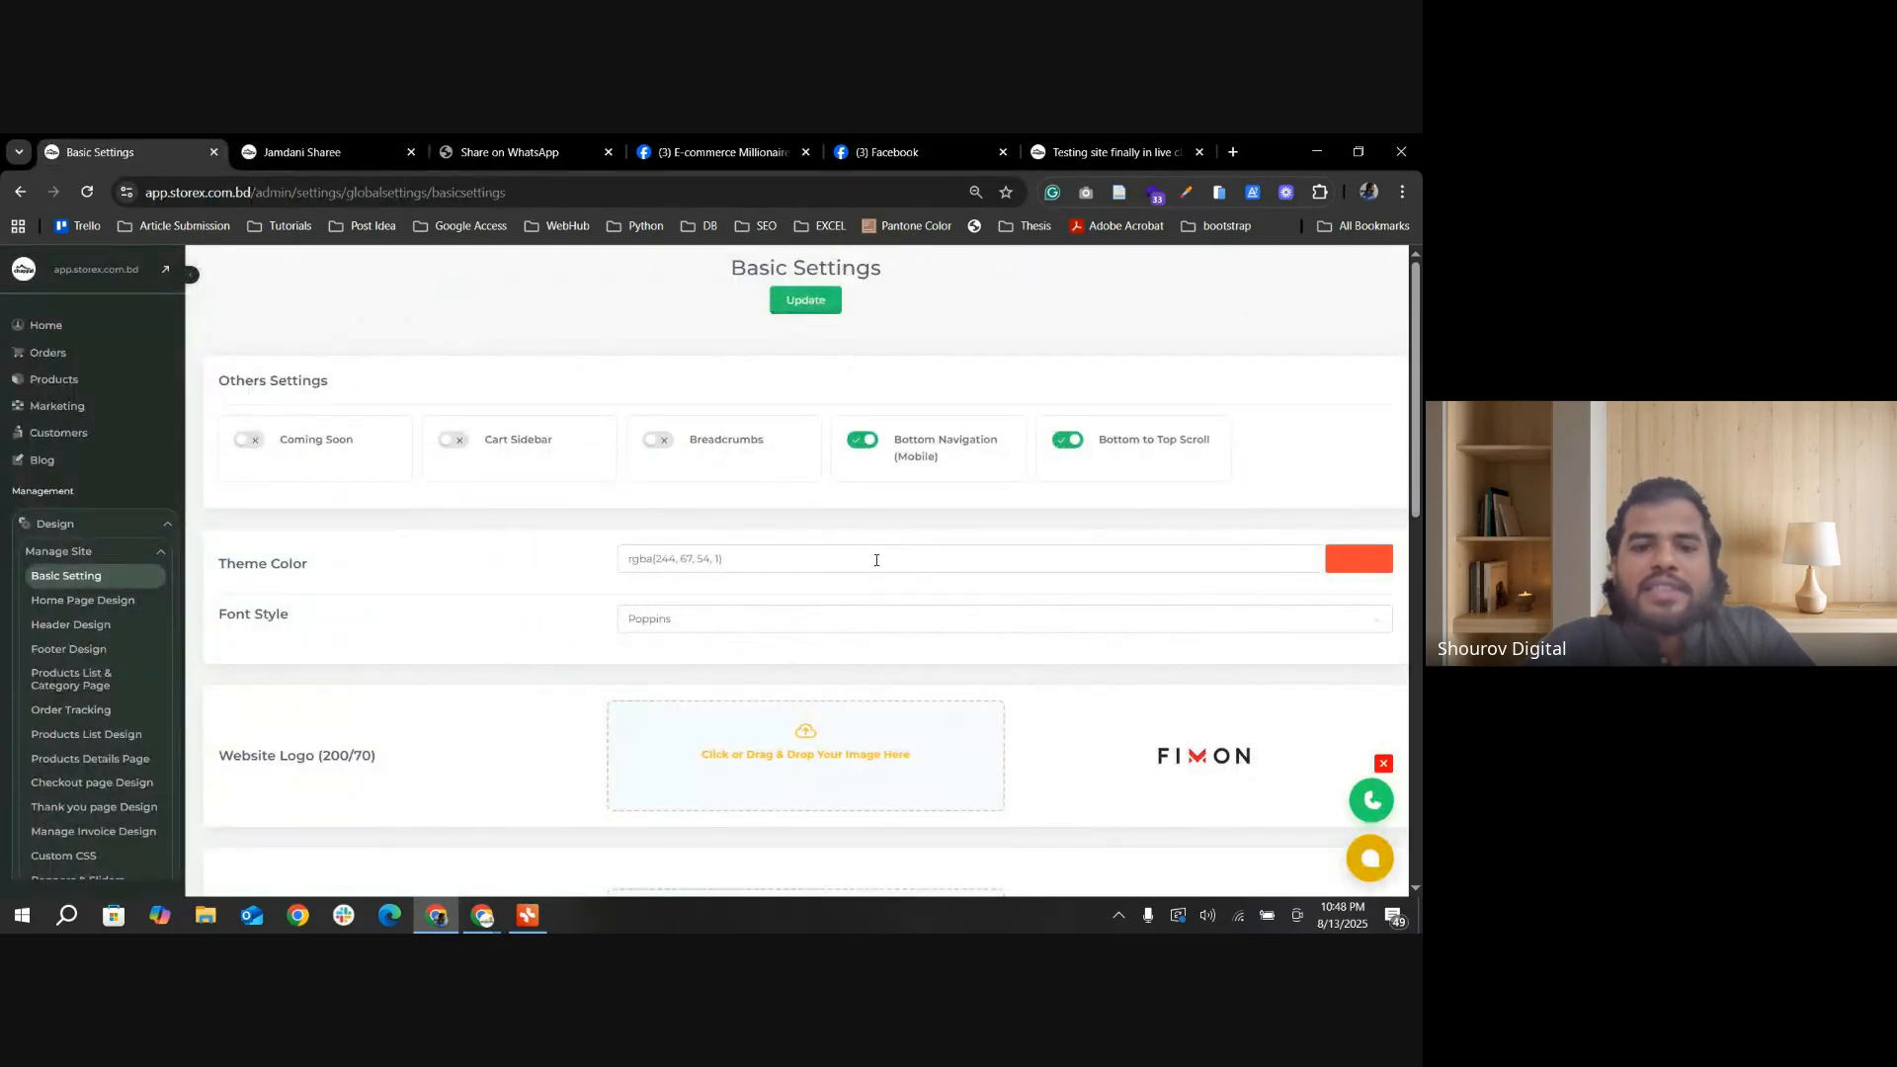
left_click(805, 301)
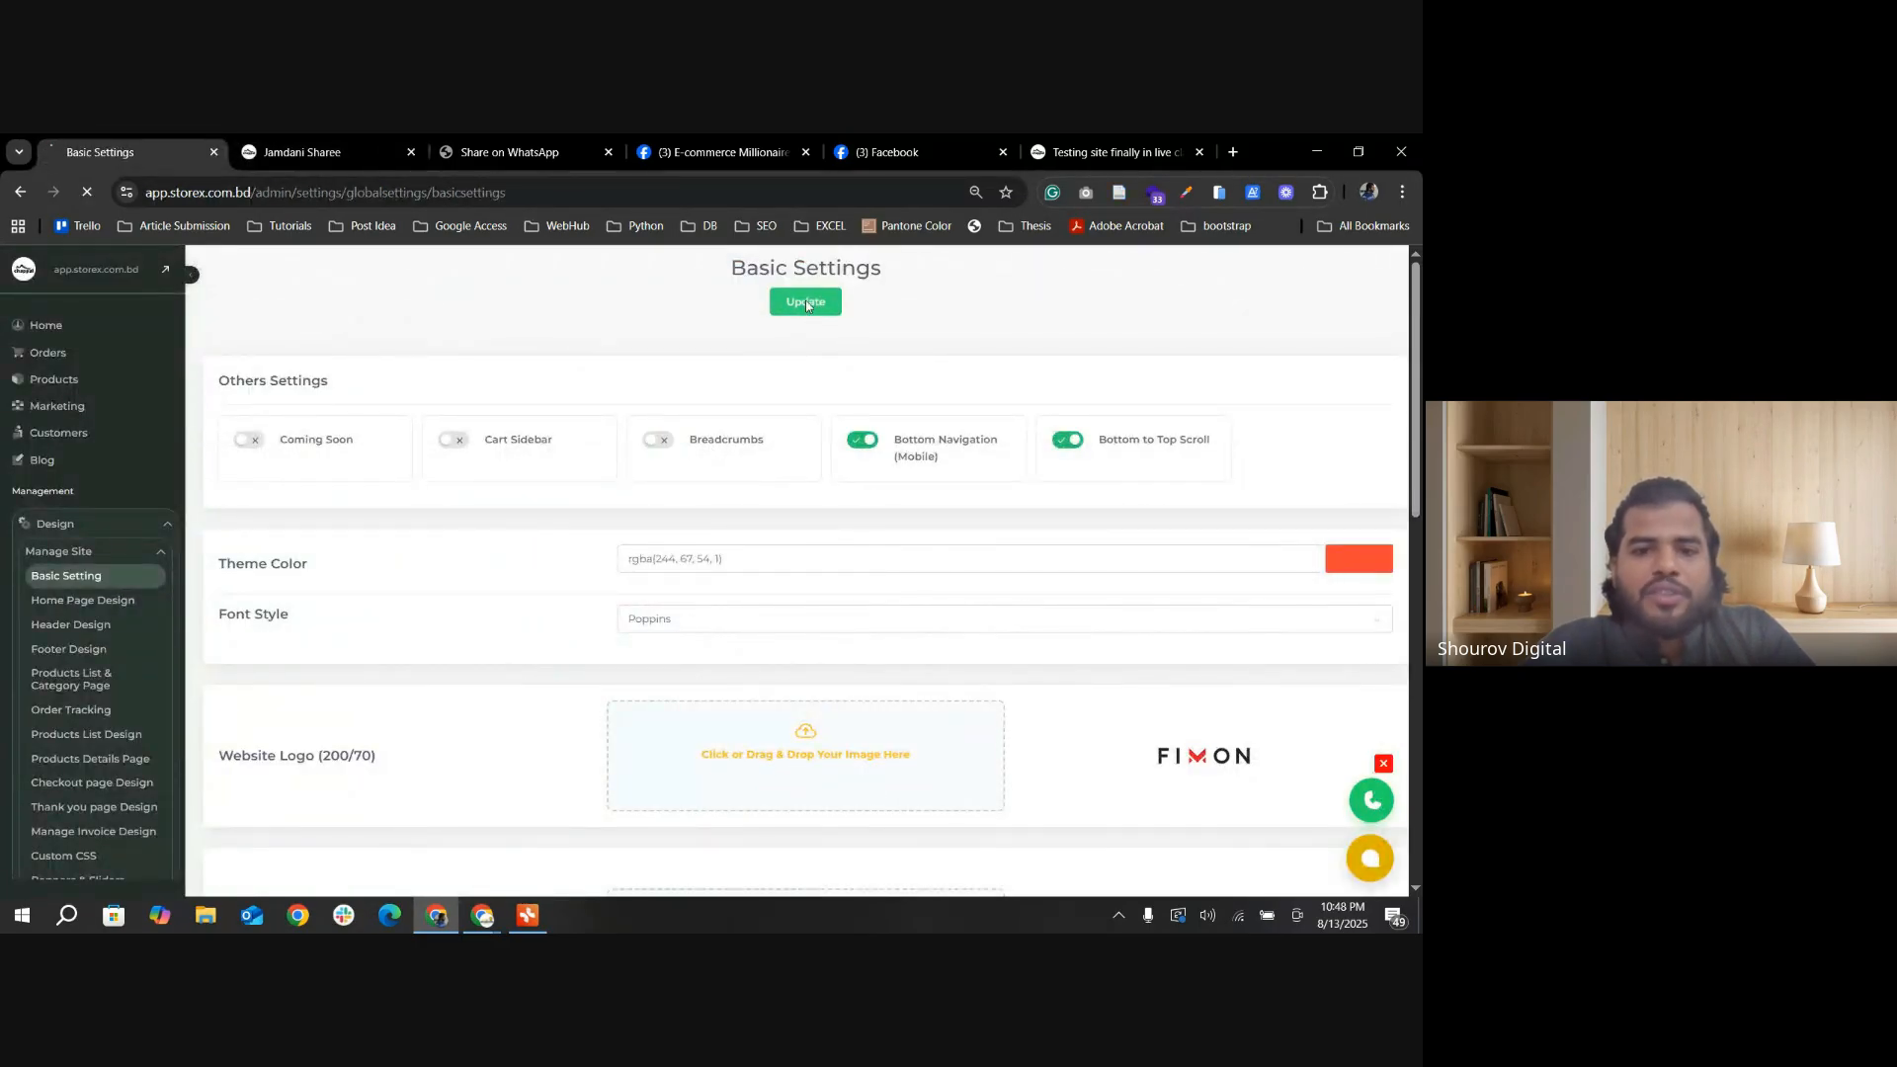
Step: Reload the Jamdani Sharee product page and open the Final Testing category to check the area below the navigation for breadcrumbs
left_click(301, 153)
key("F5")
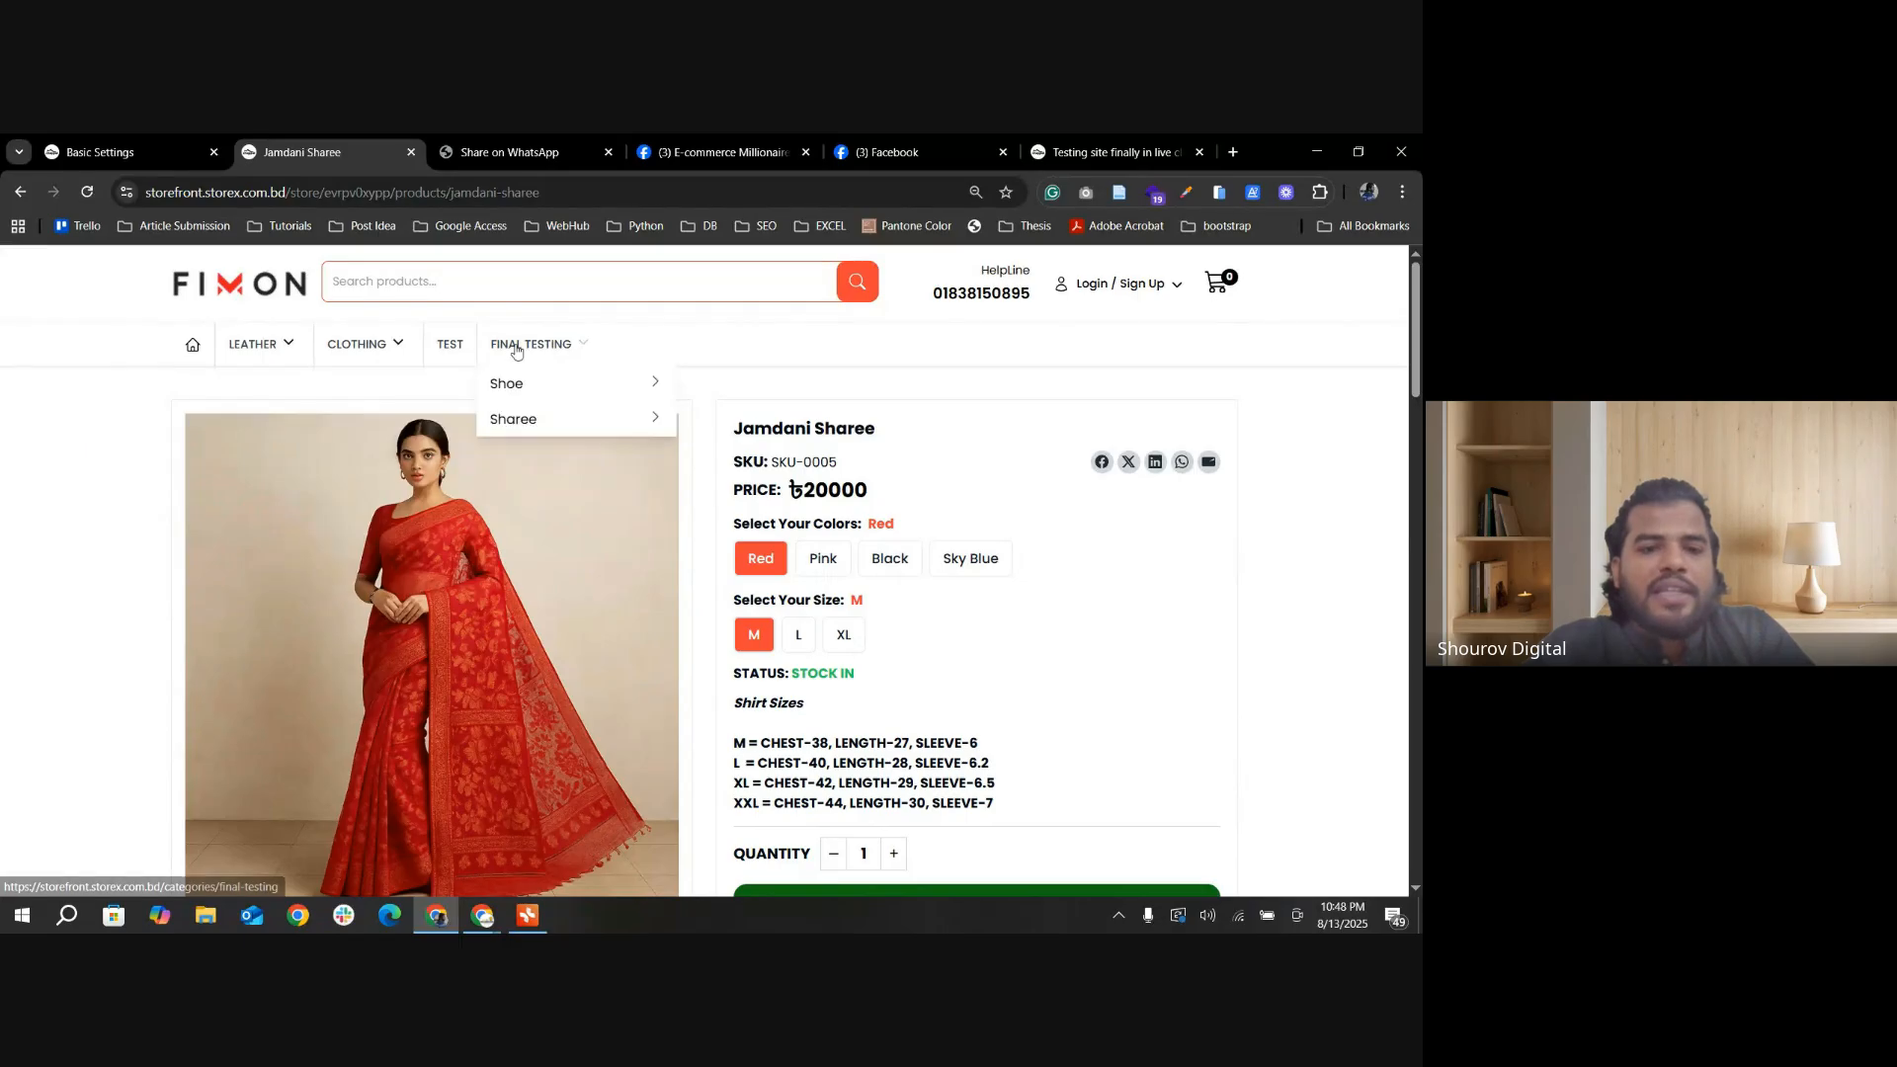
left_click(538, 348)
left_click_drag(293, 395, 703, 387)
Step: Return to the store's basic settings, turn the Breadcrumbs option back on and save the update
key("ctrl+shift+Tab")
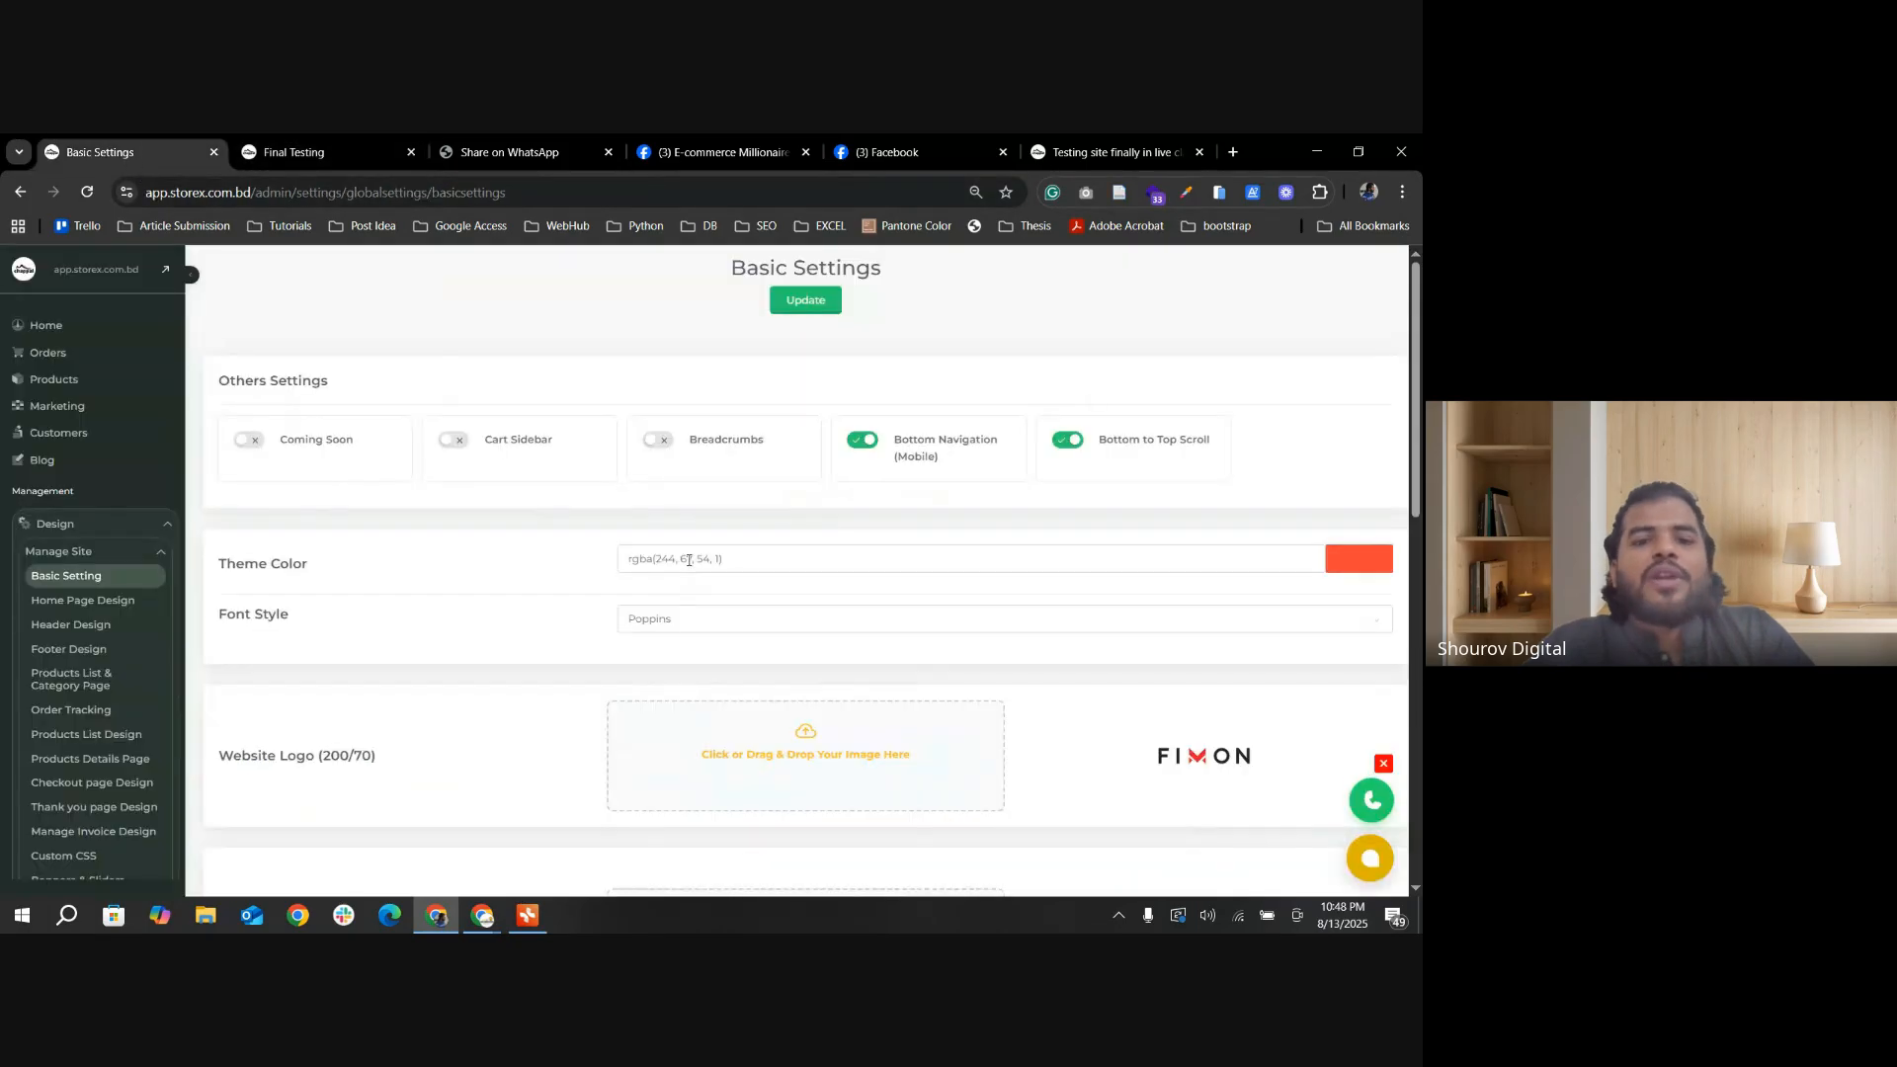
left_click(657, 439)
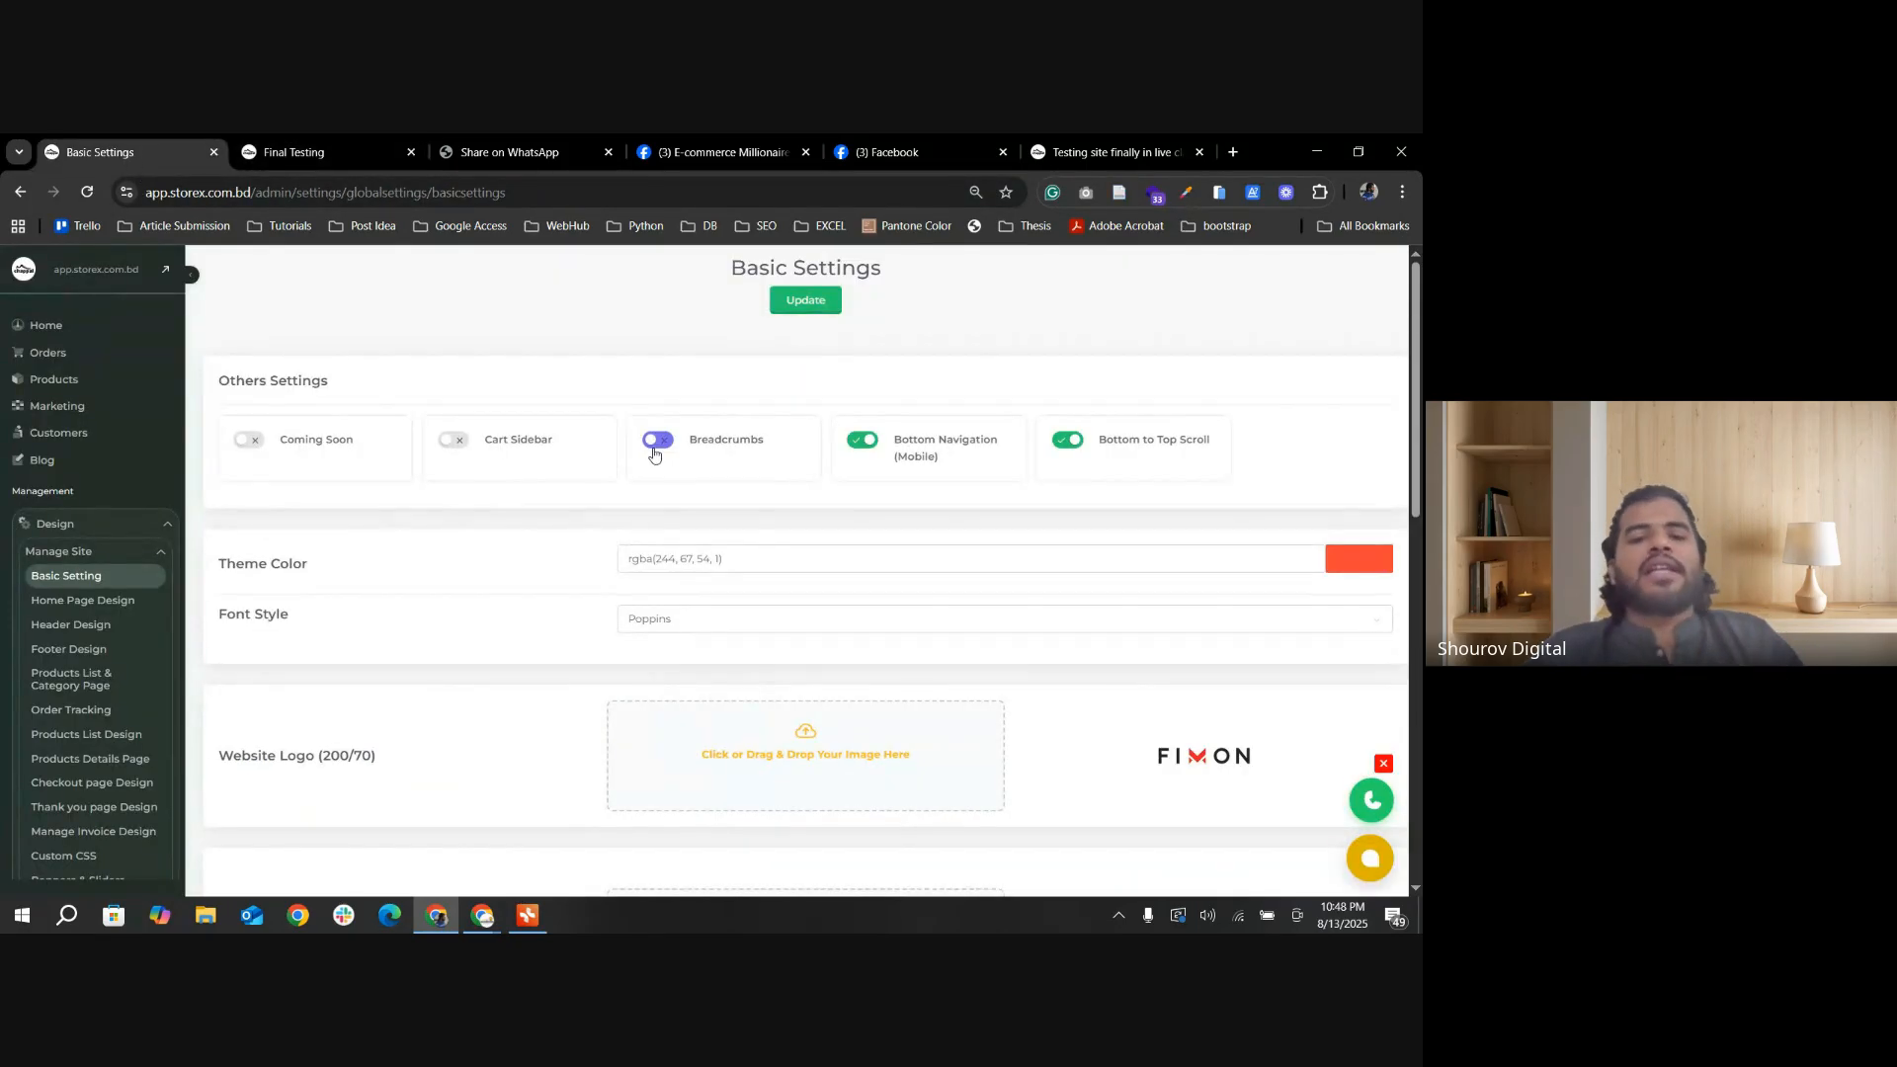
left_click(816, 308)
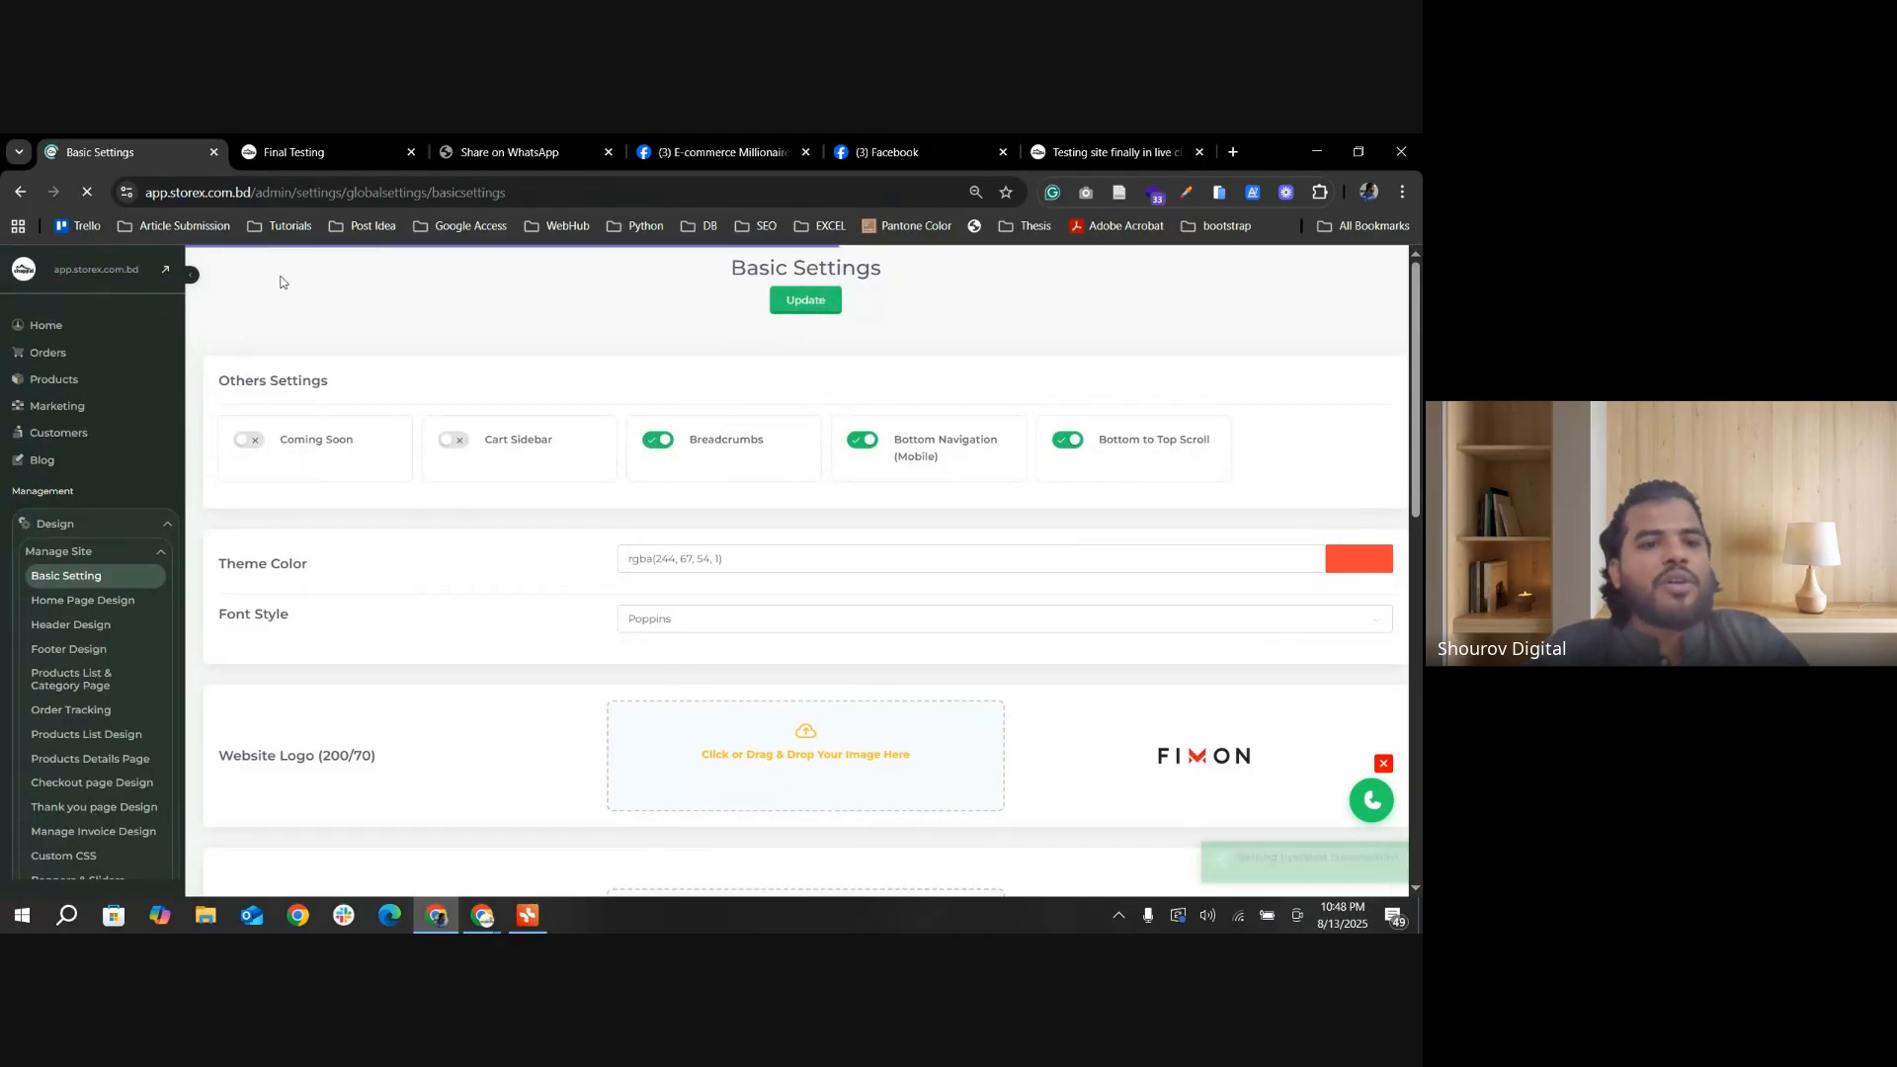
Step: Reload the storefront's Final Testing page, follow its breadcrumb to Categories and look through the category list
left_click(296, 152)
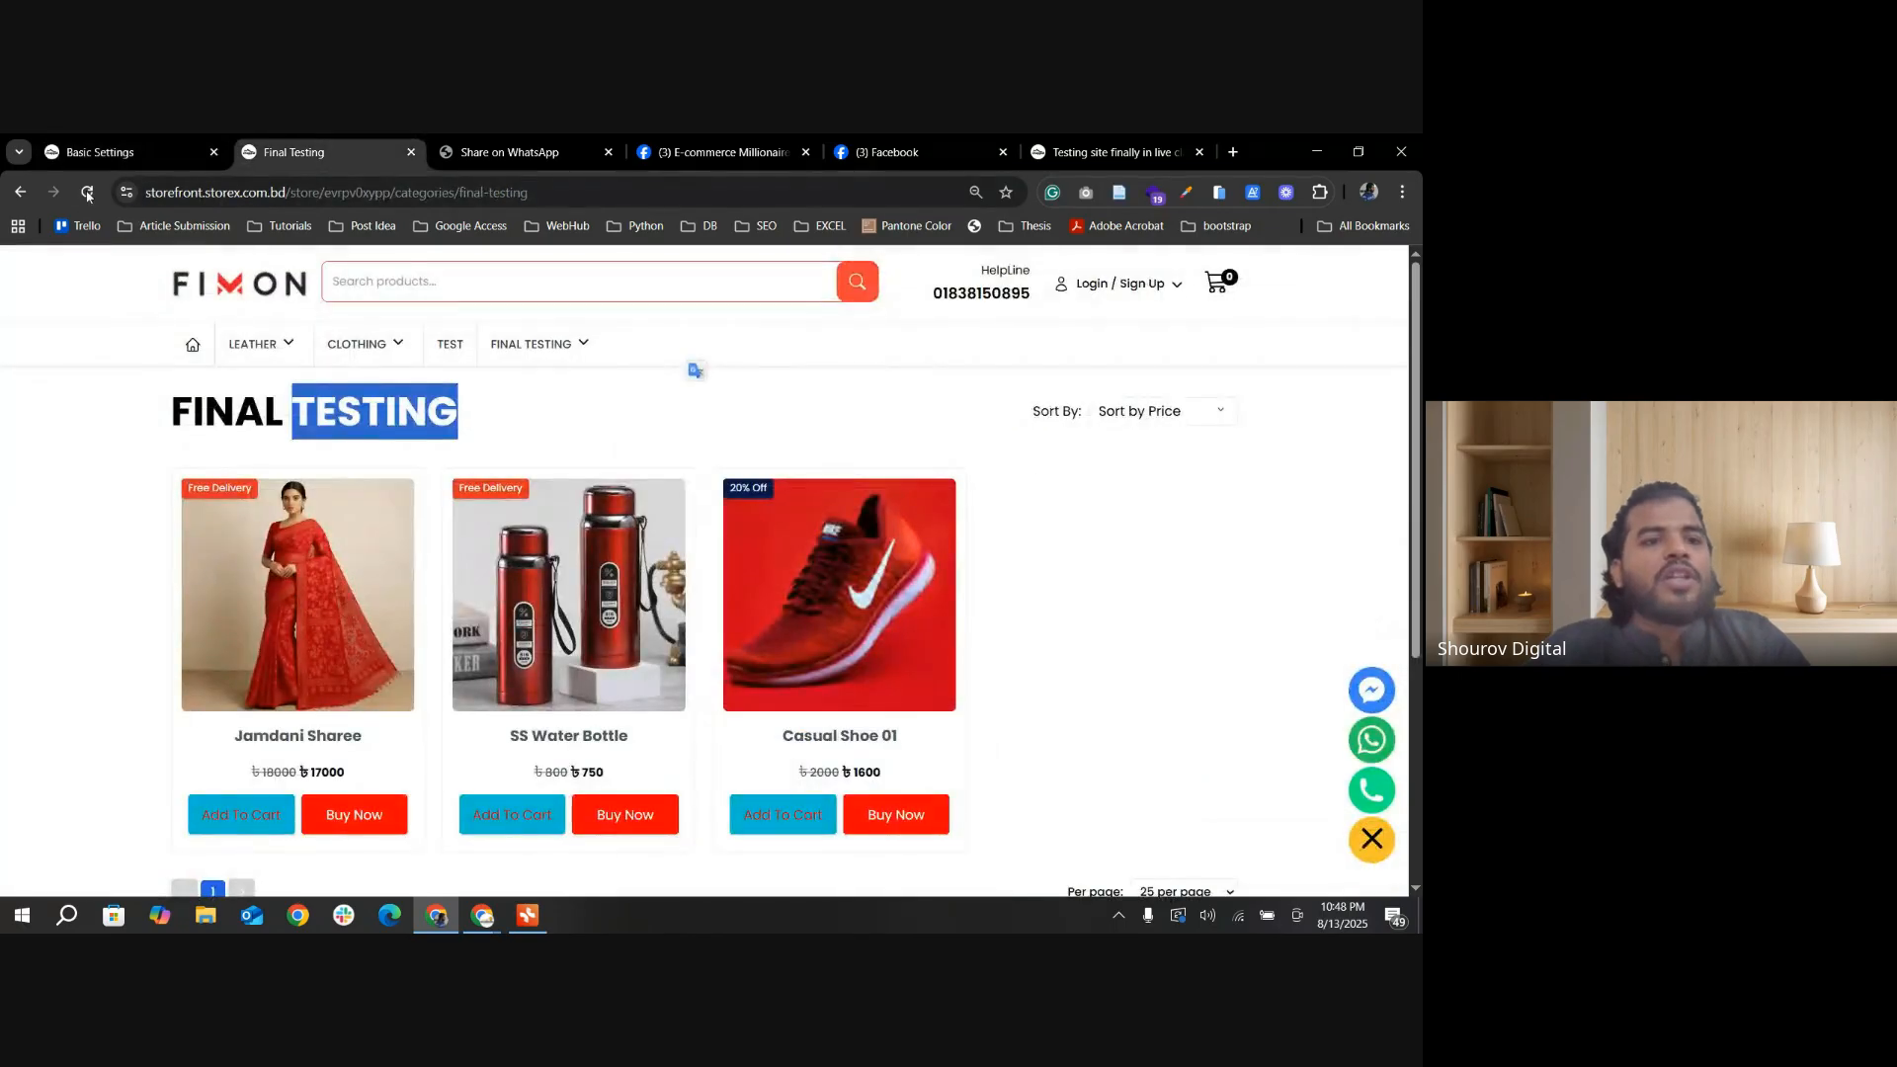
left_click(87, 193)
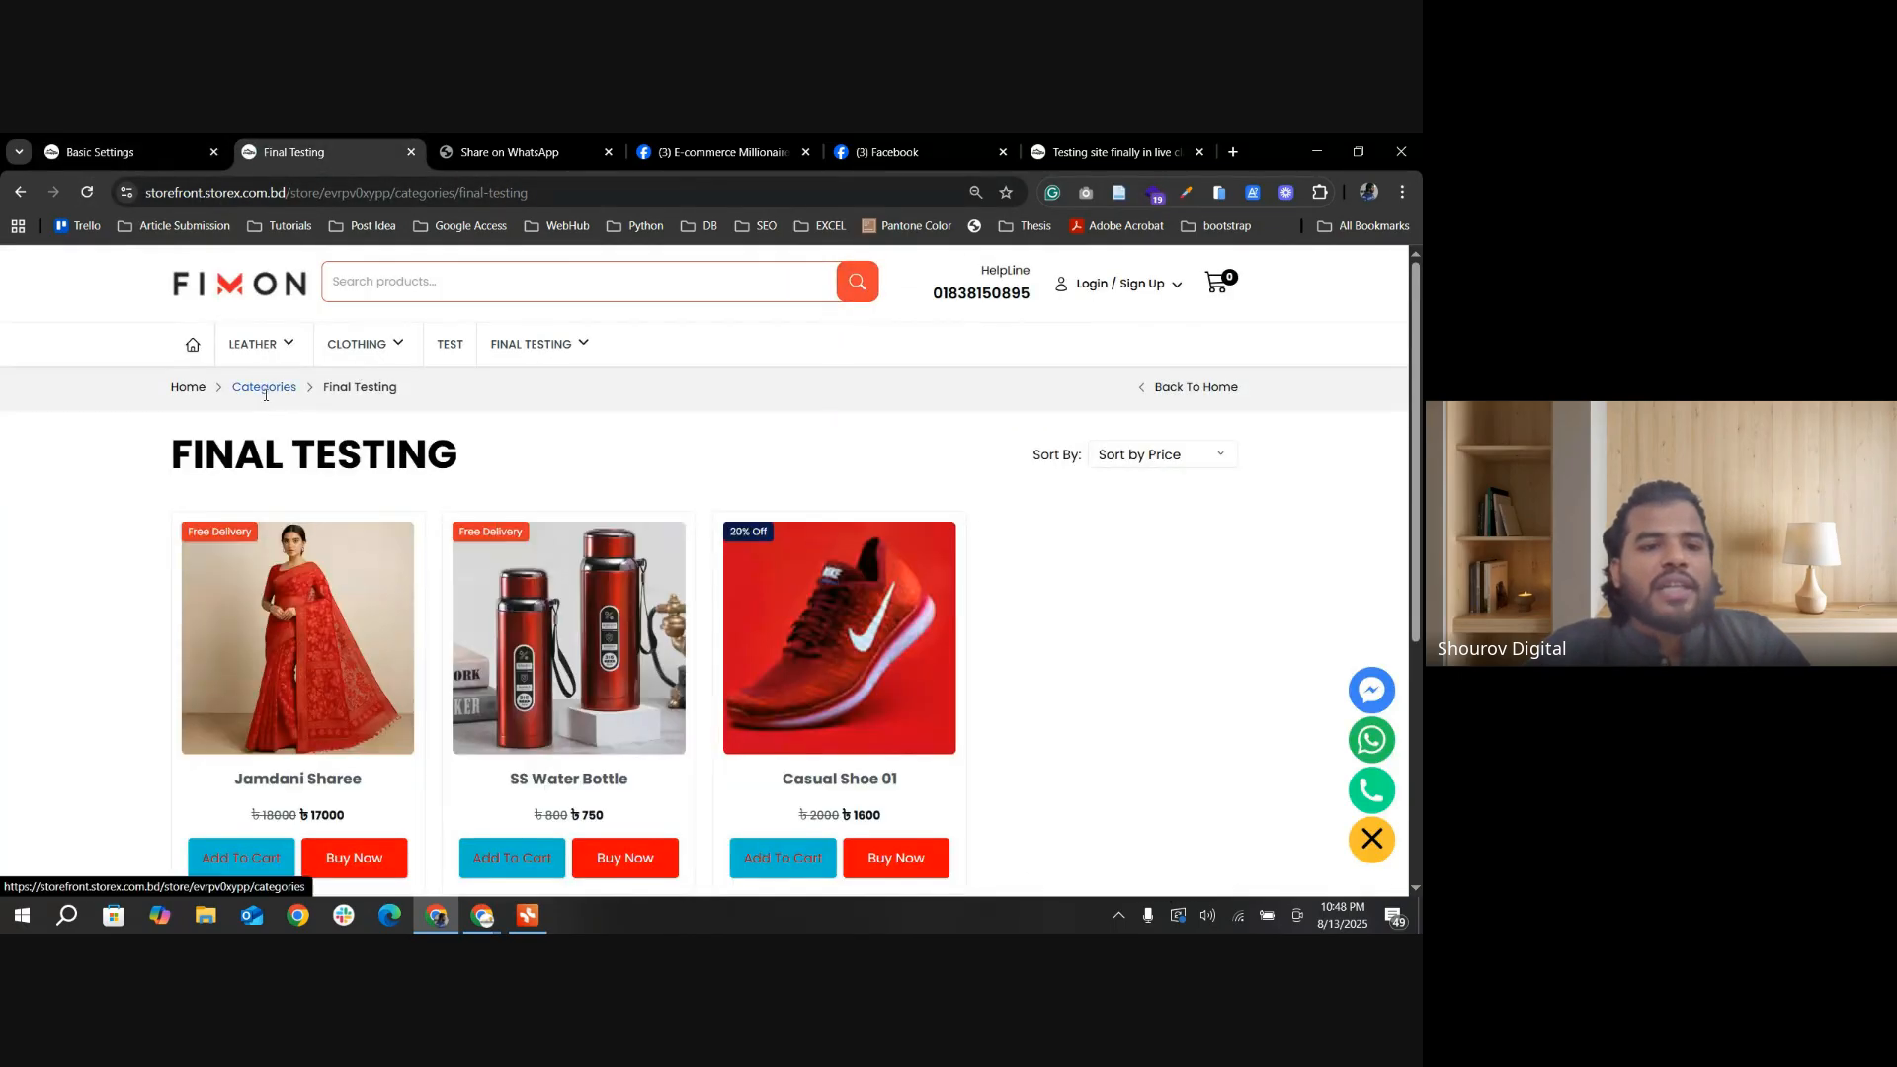
left_click(265, 387)
scroll(979, 780, "down", 3)
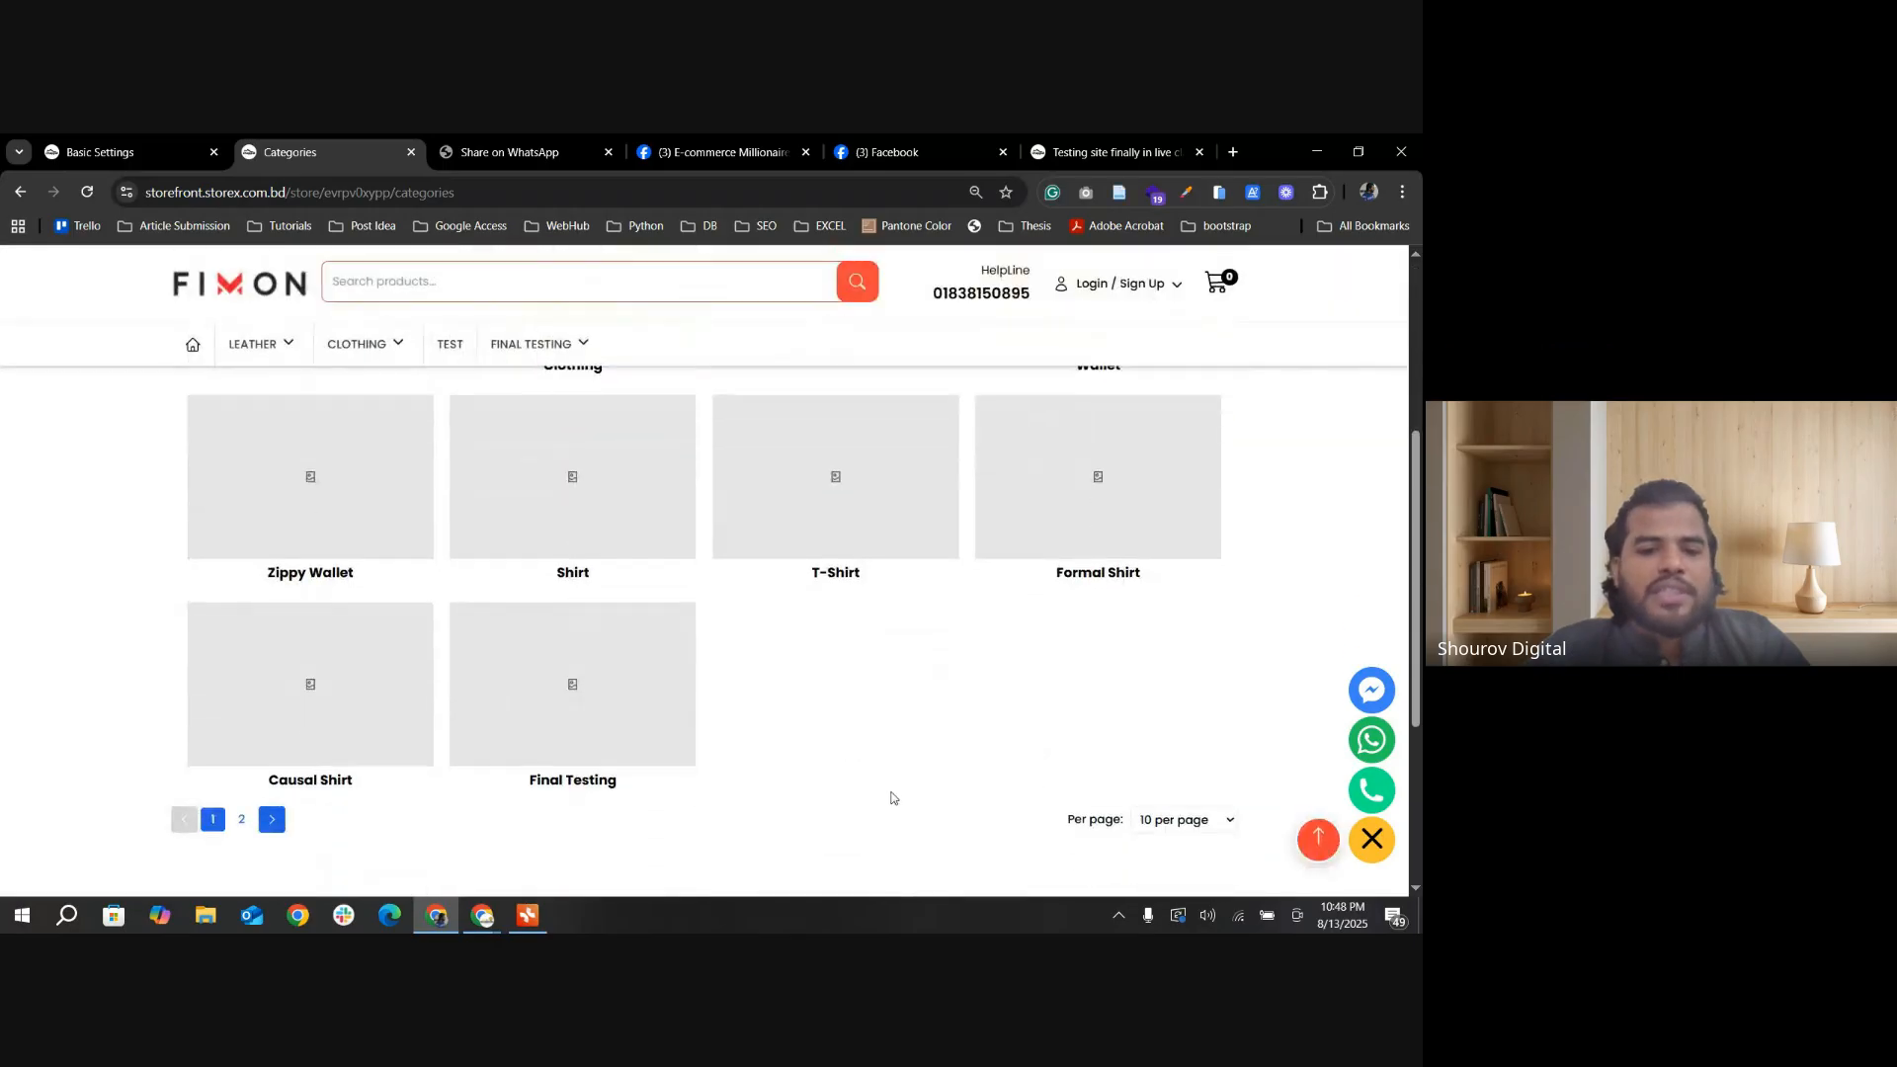
scroll(891, 799, "up", 4)
scroll(982, 728, "down", 3)
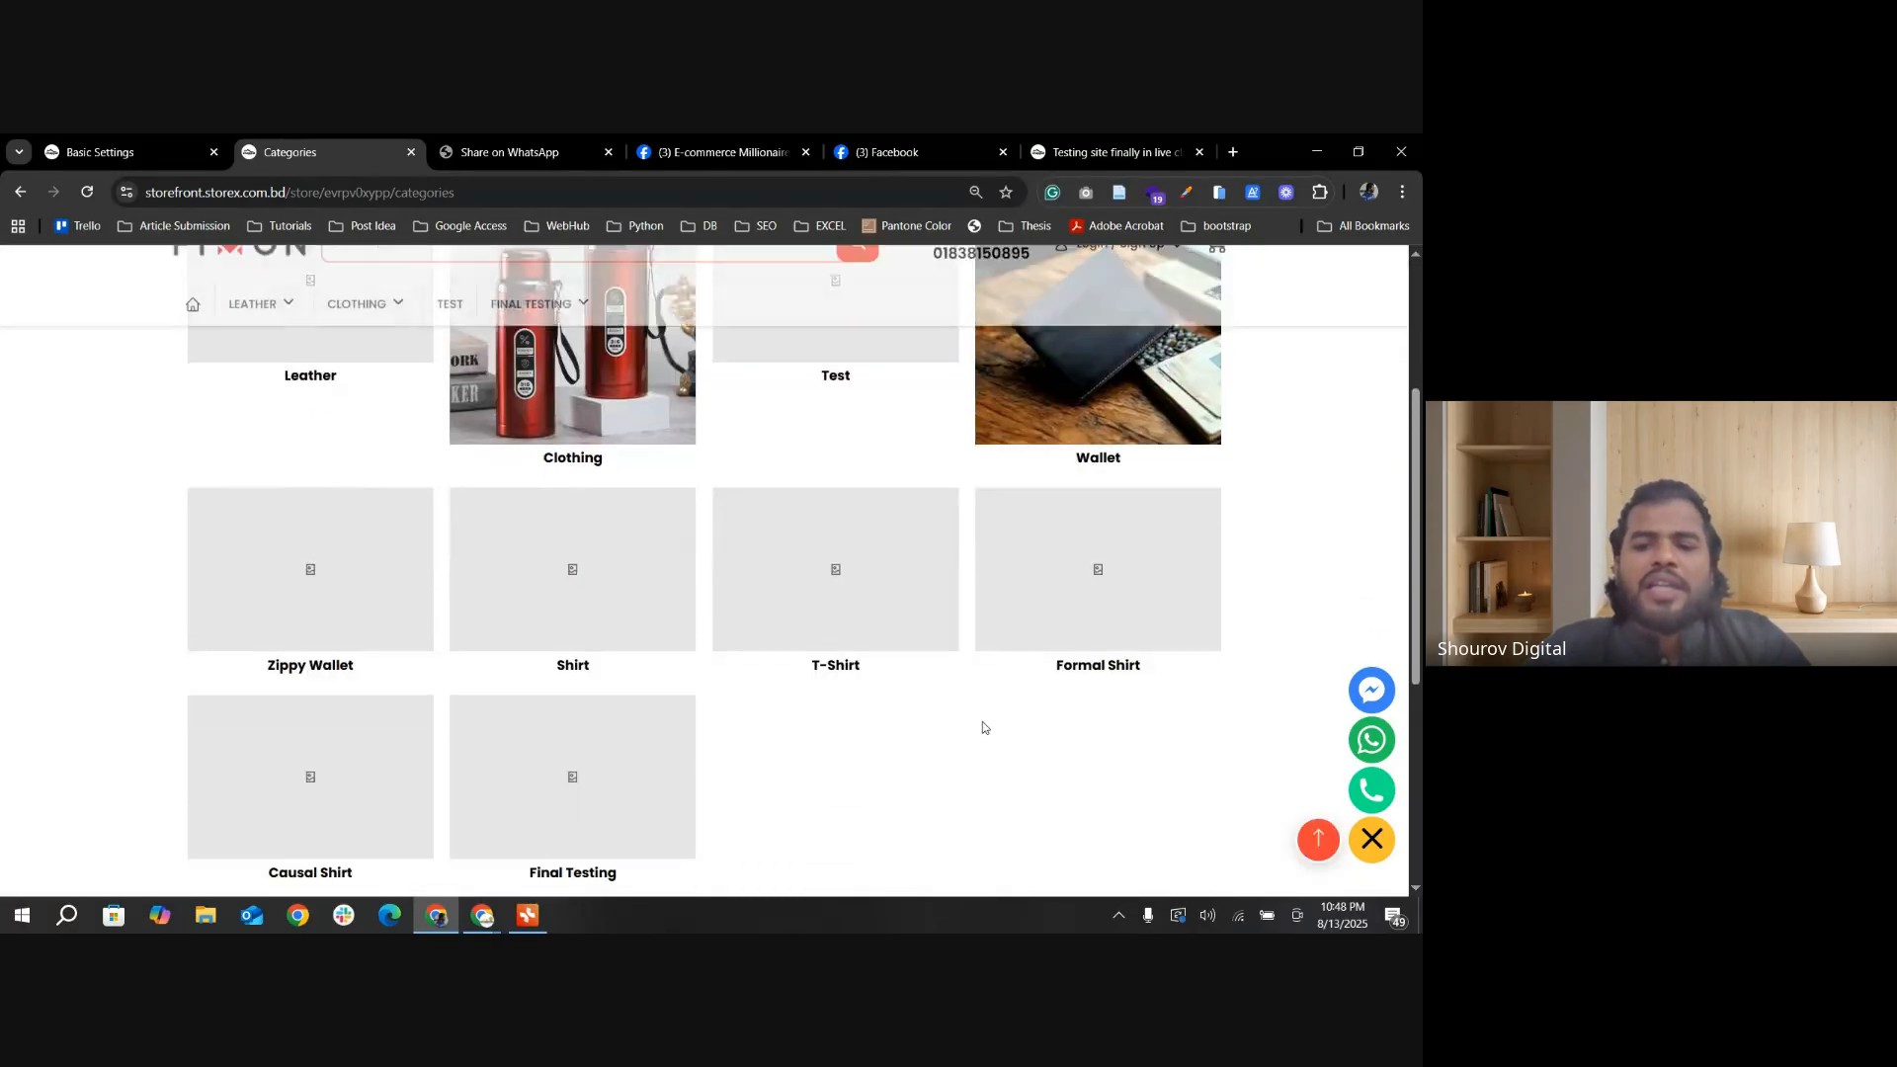
scroll(613, 781, "up", 4)
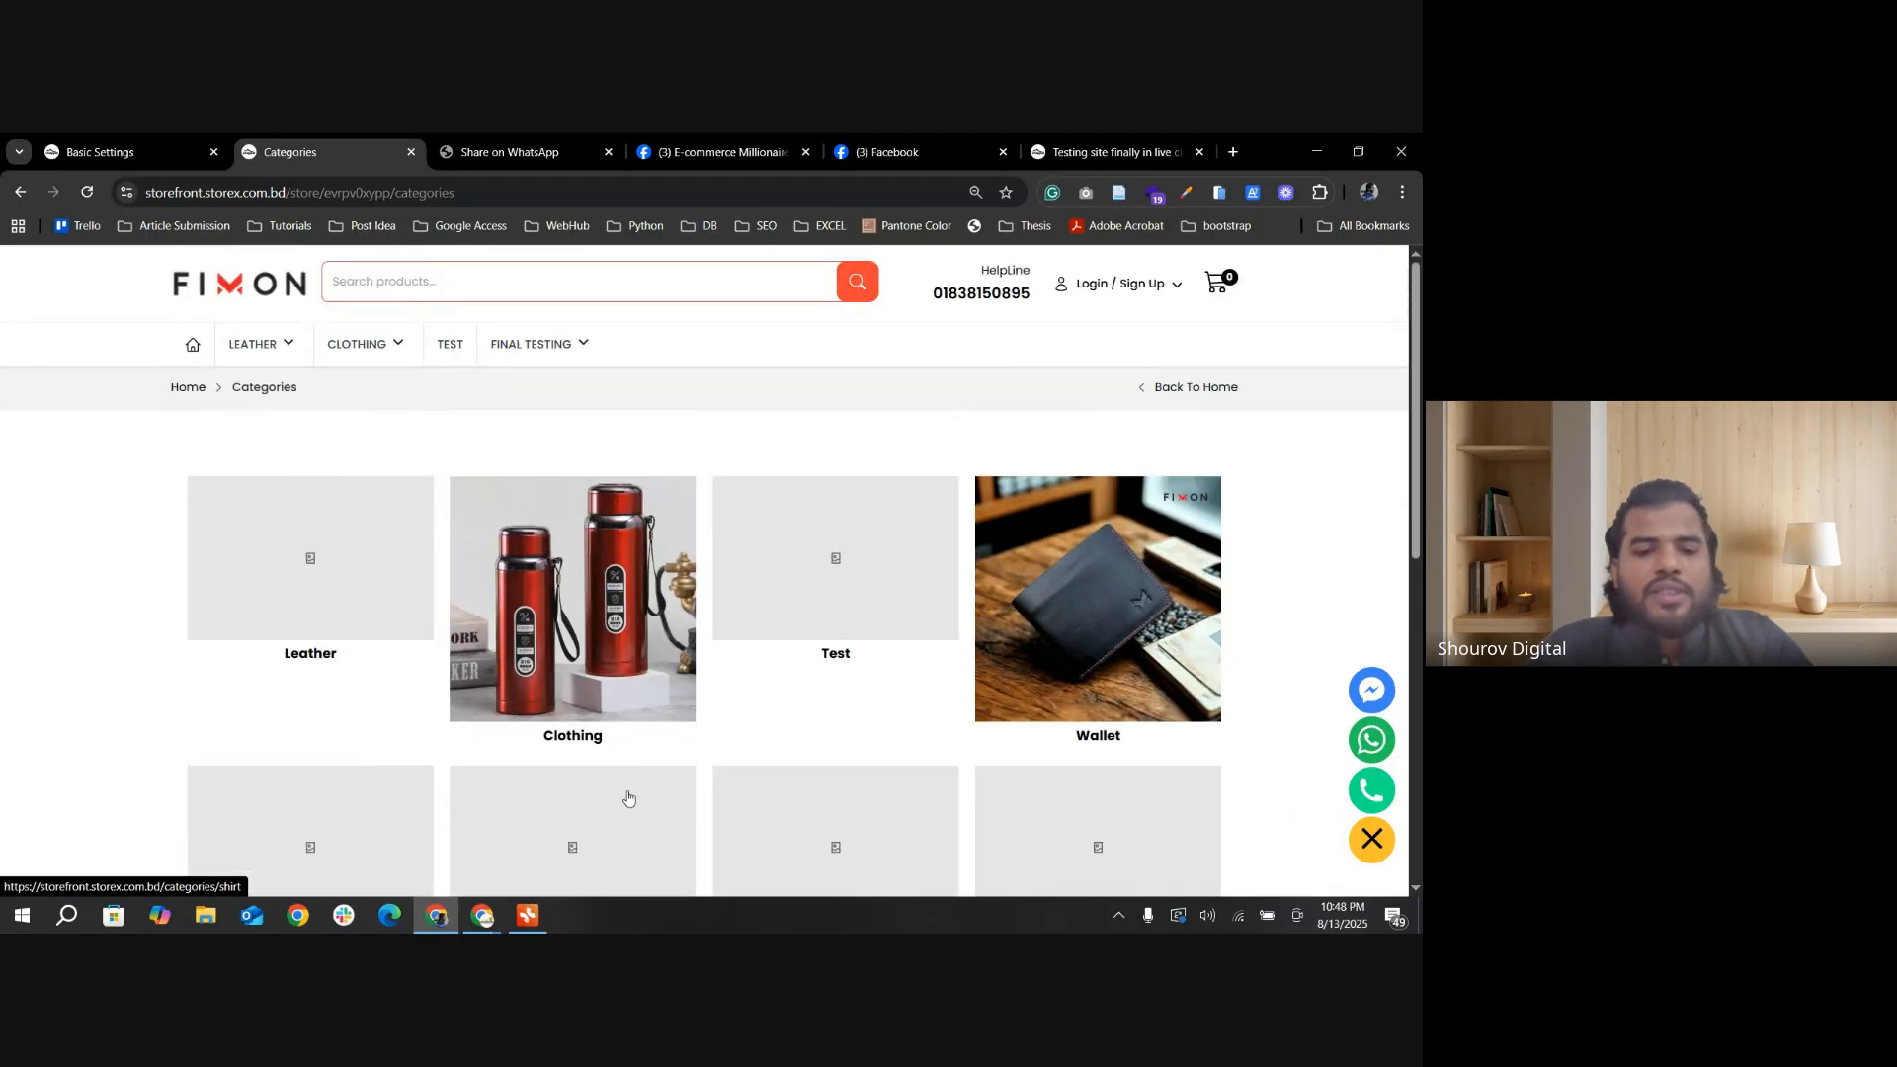
Step: Review the category tiles on the storefront's Categories page, including the ones without images
scroll(632, 795, "down", 3)
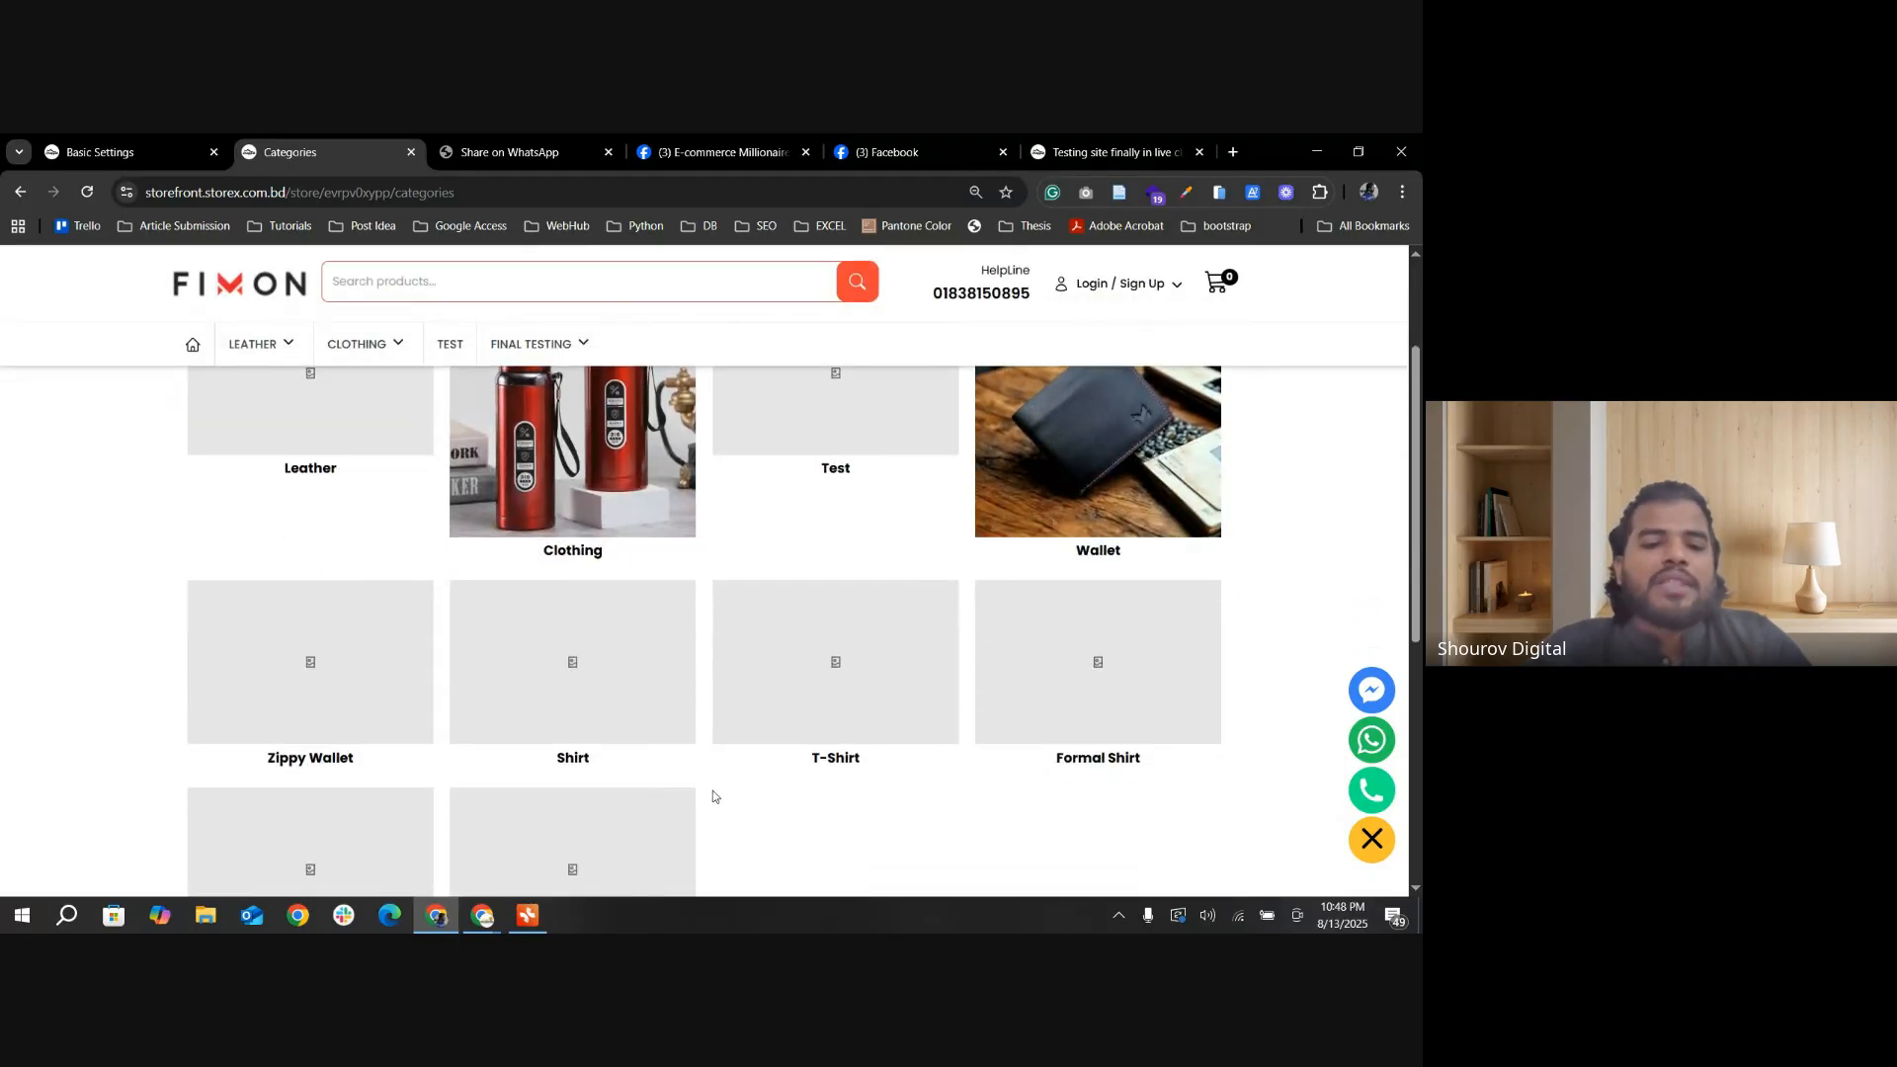
scroll(643, 662, "up", 1)
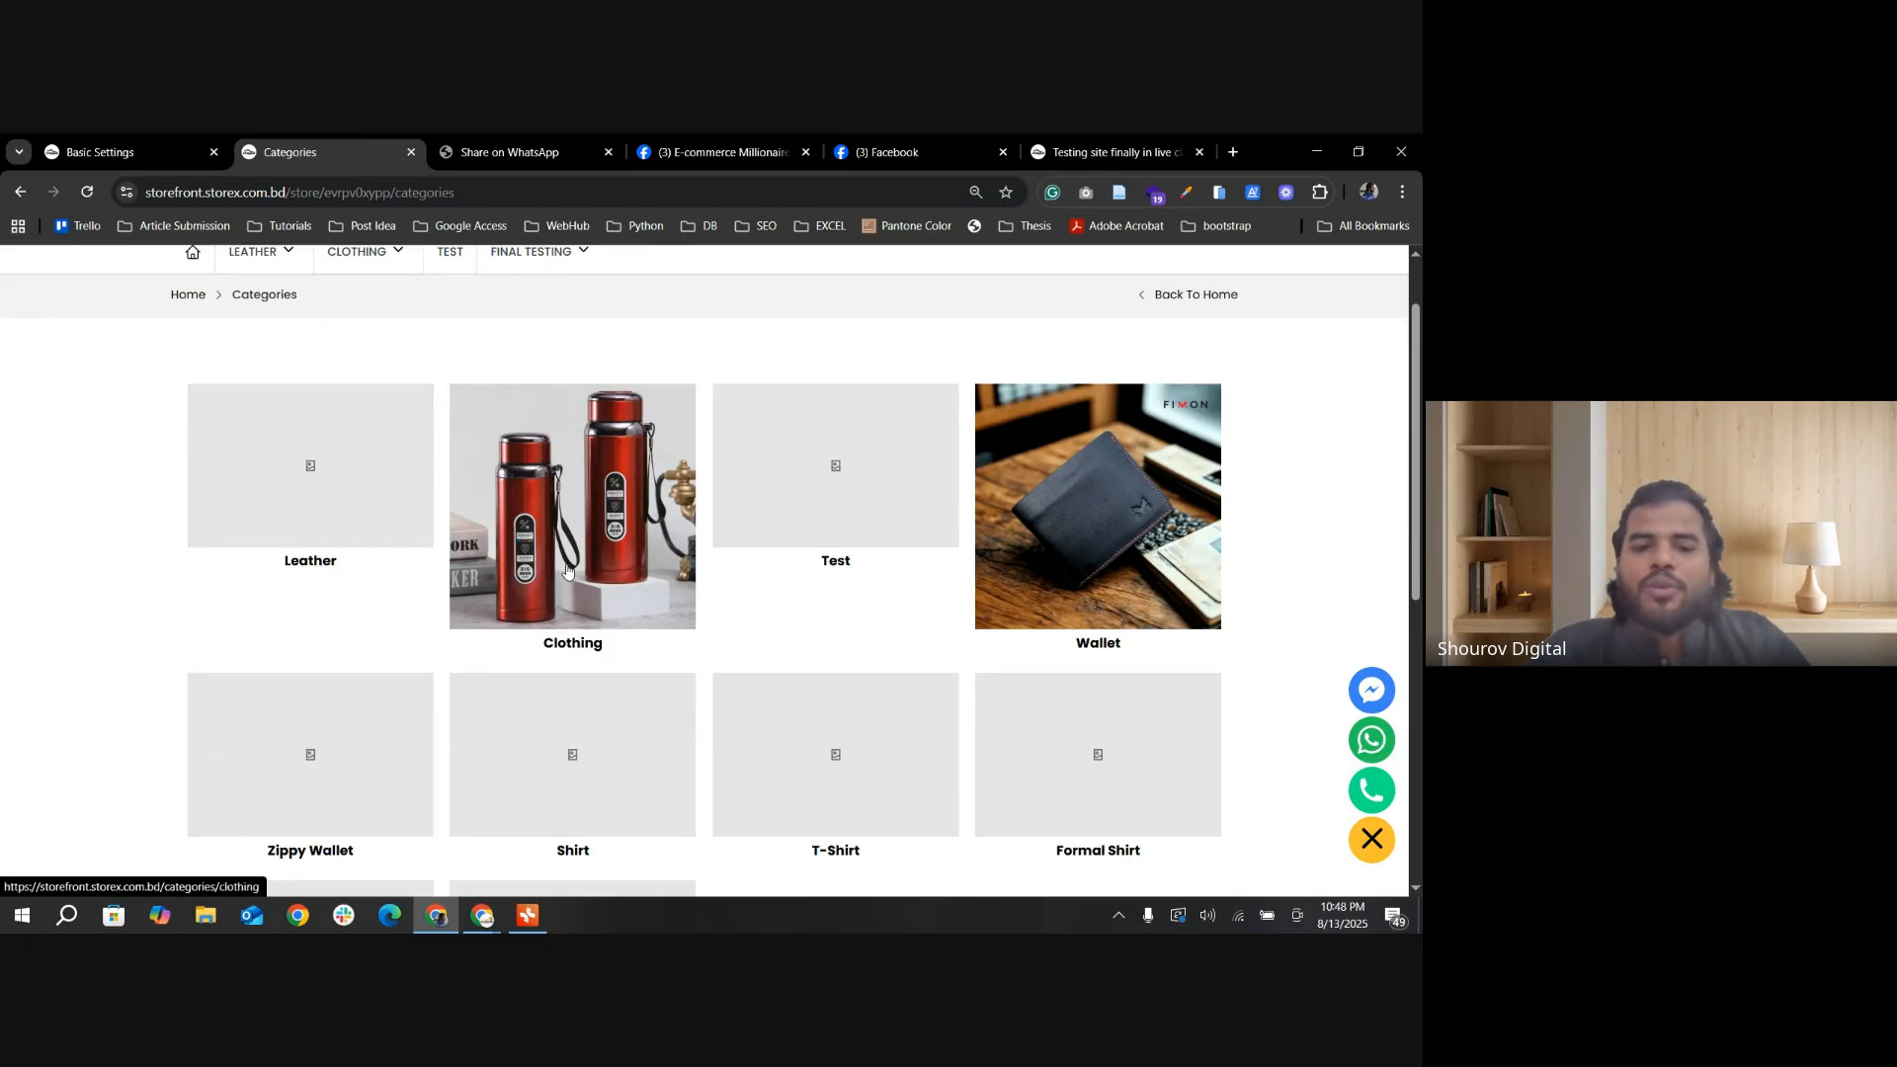
scroll(508, 754, "down", 4)
scroll(698, 819, "up", 3)
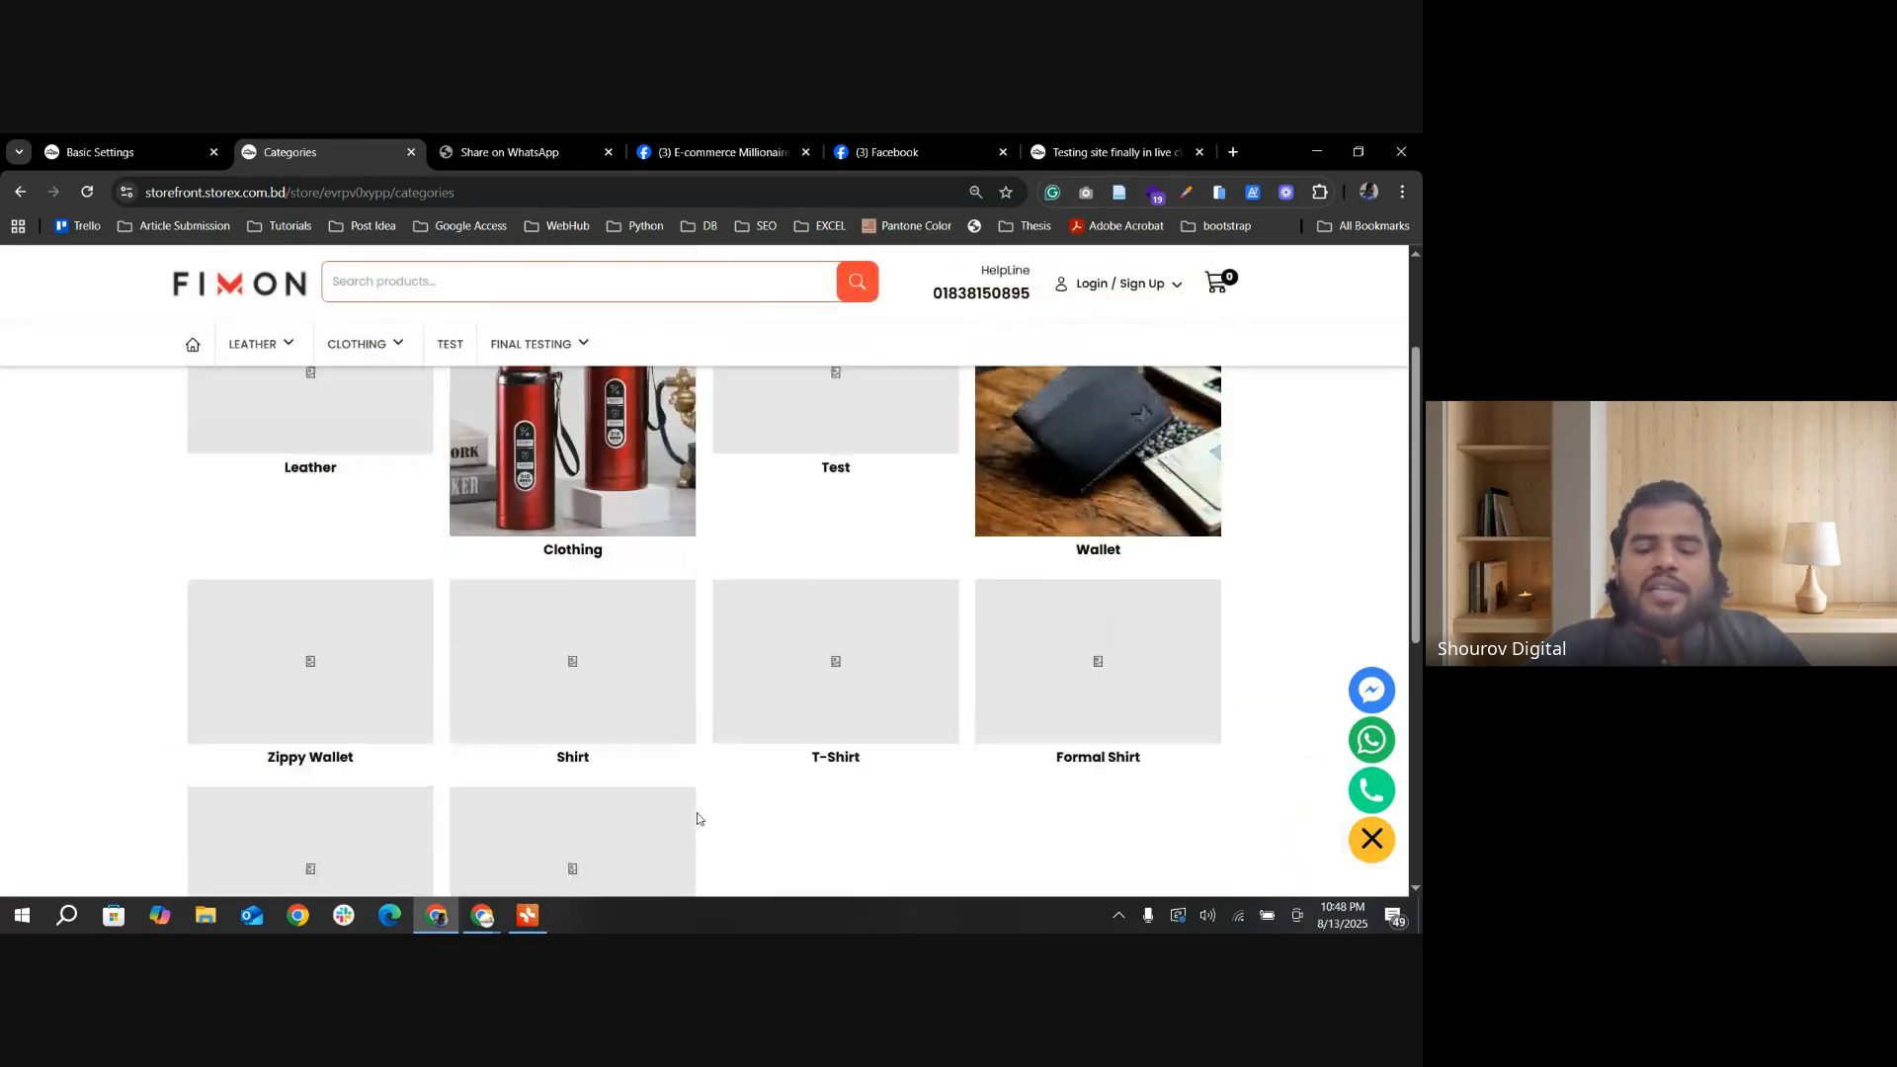
scroll(692, 820, "up", 2)
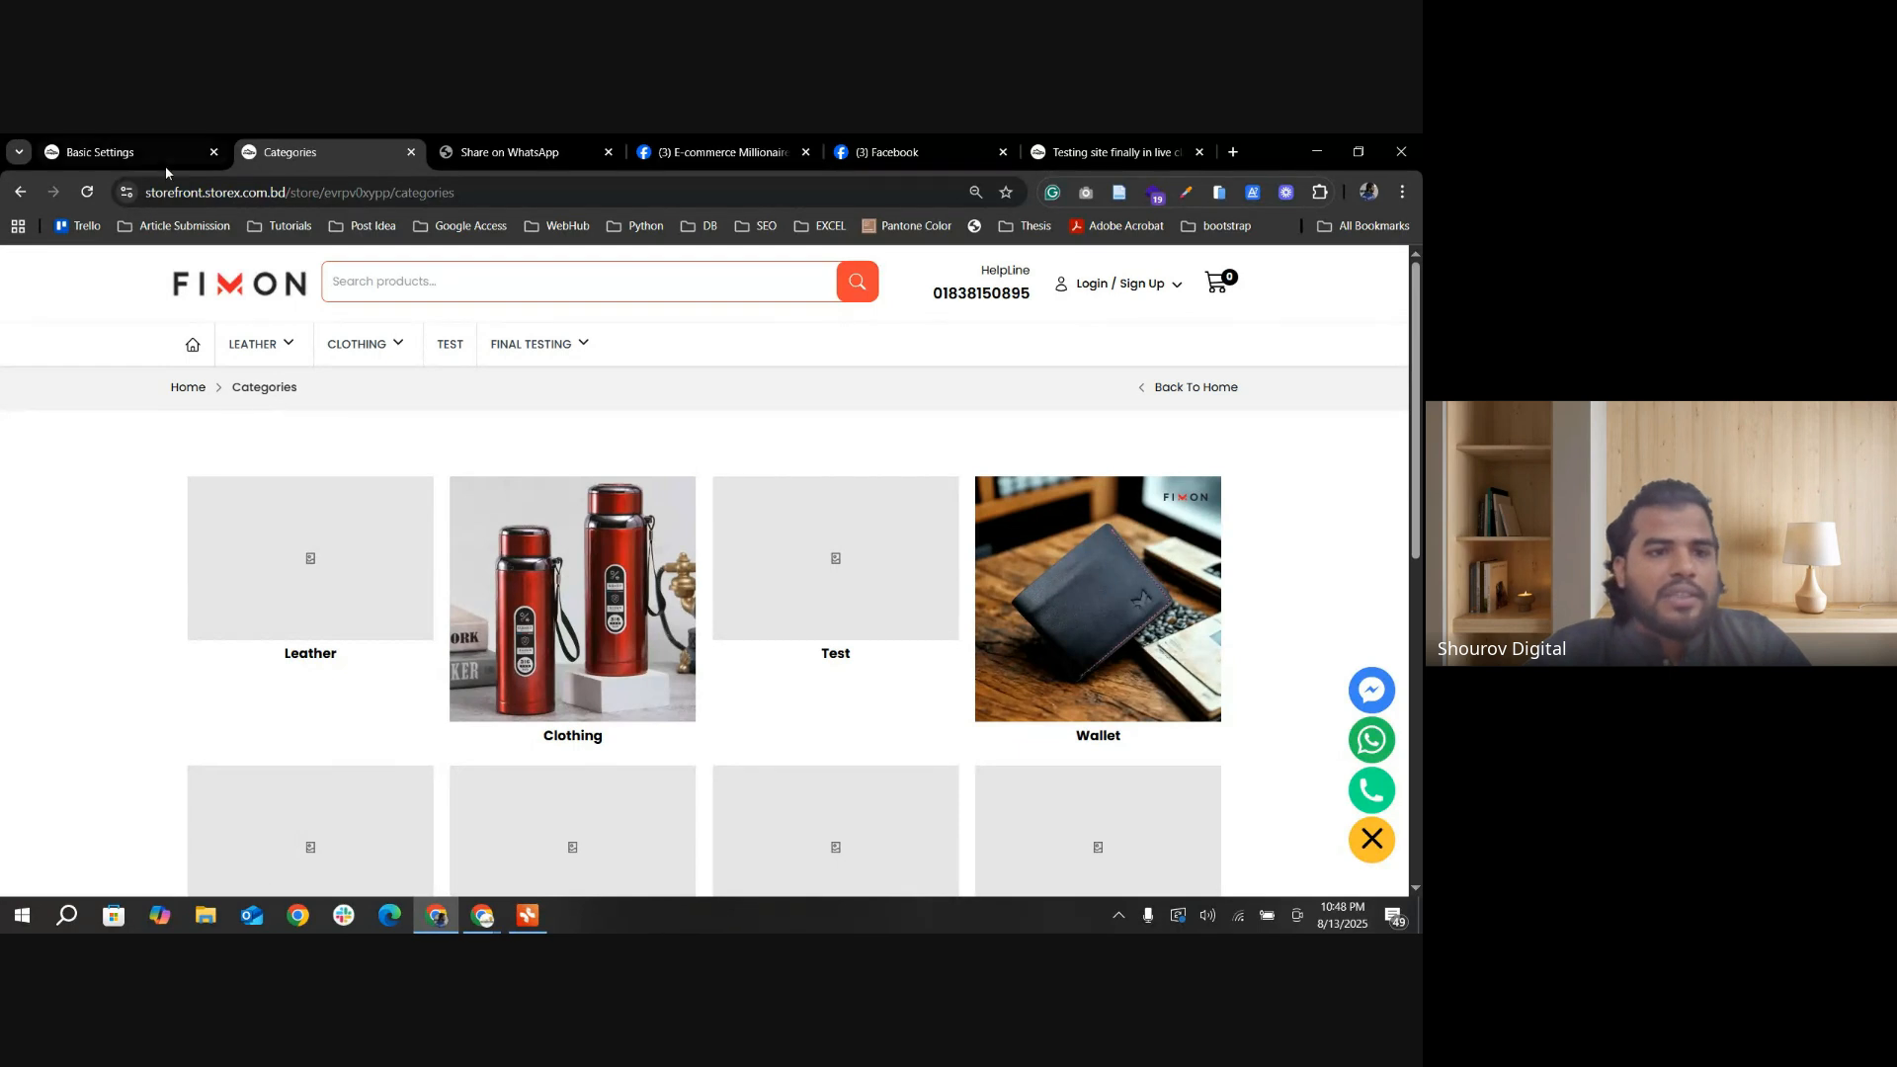
Step: Select Order Tracking in the Storex Incubation Programm mind map, and open the Order Tracking page in the StoreX admin
left_click(138, 152)
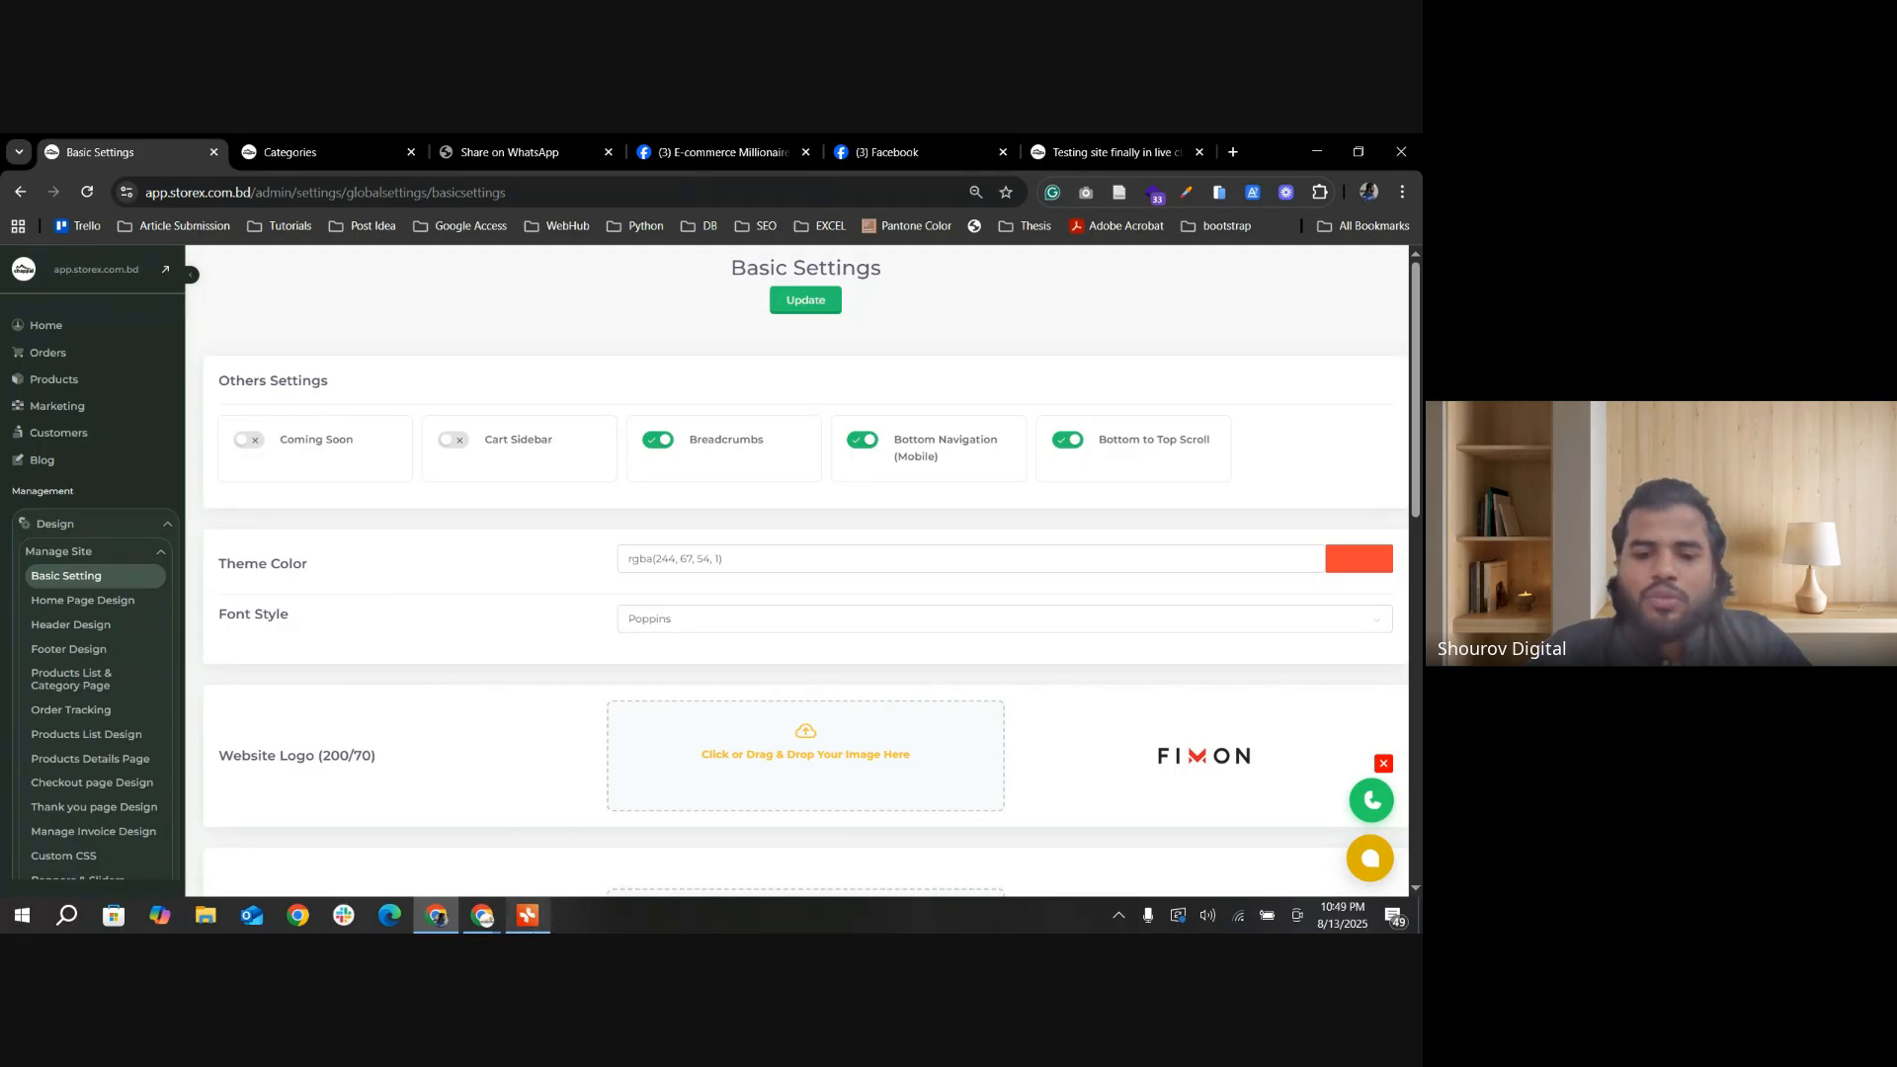
left_click(527, 915)
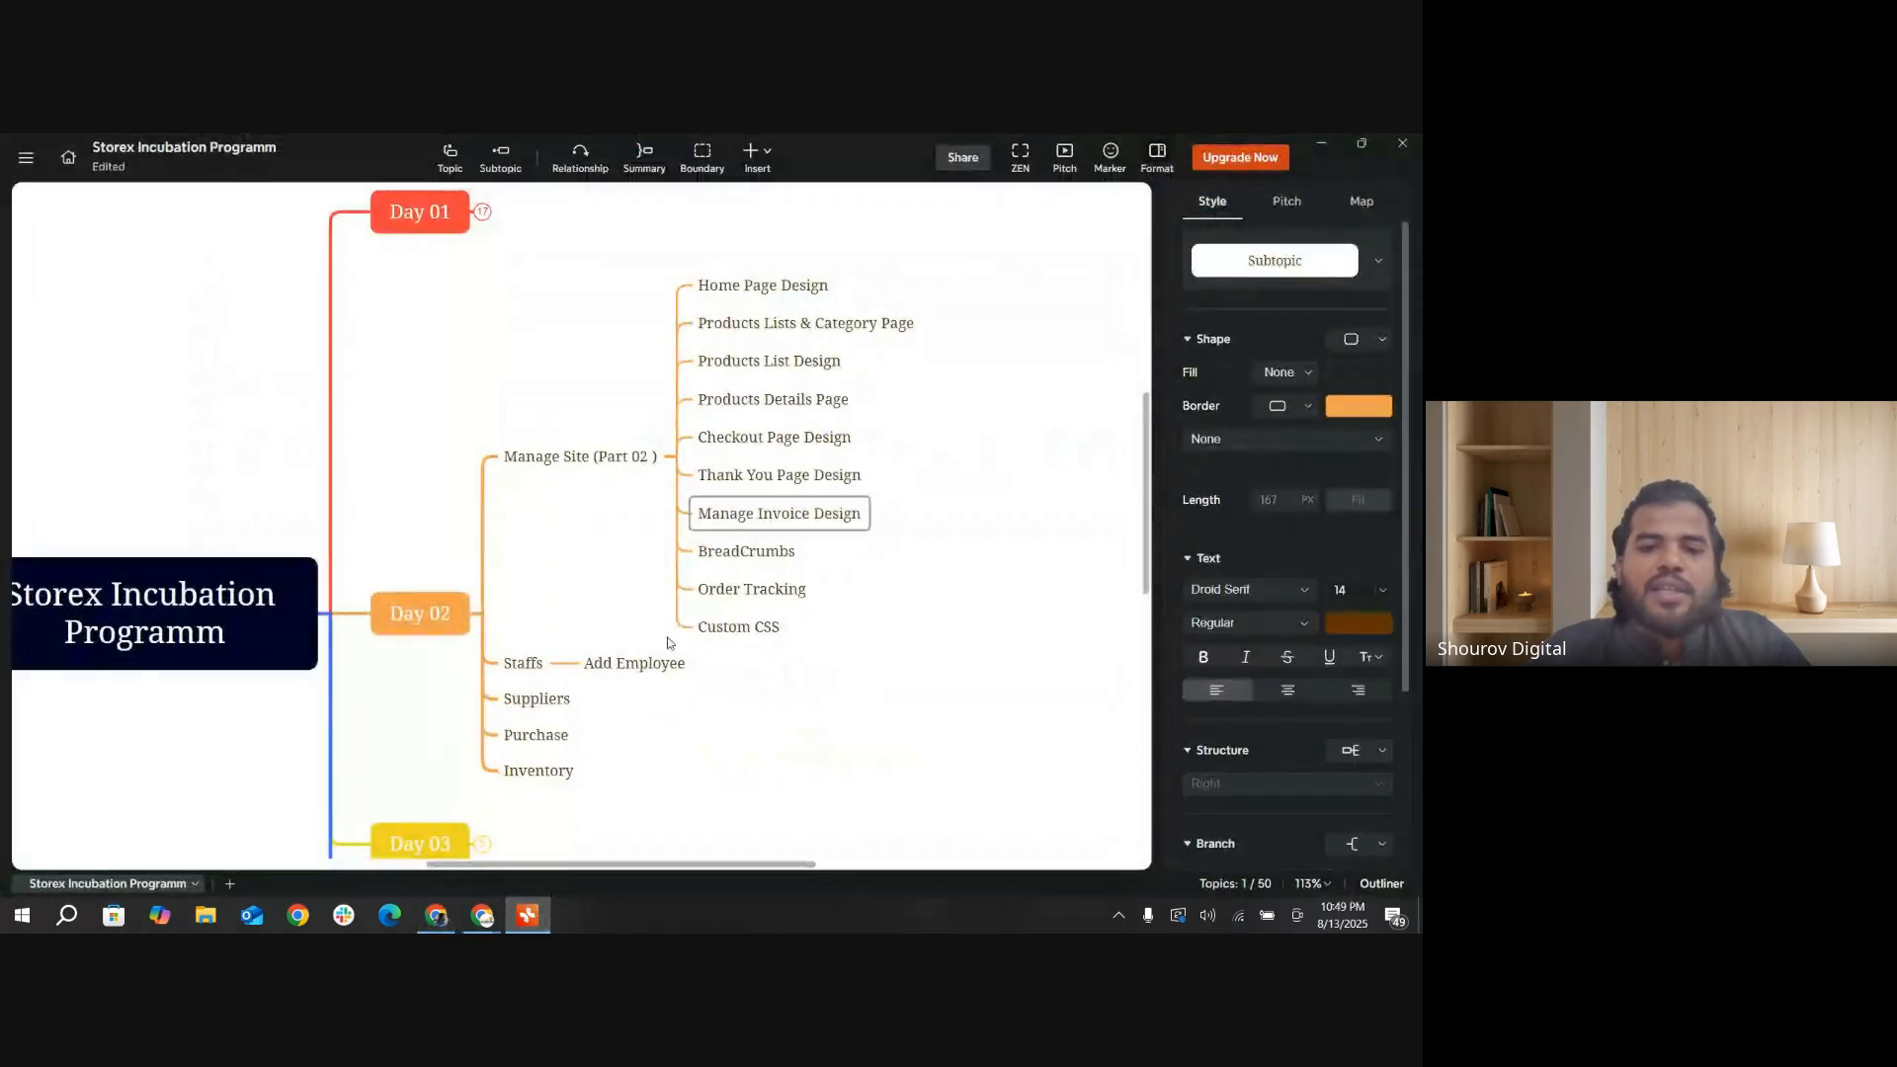
left_click(756, 599)
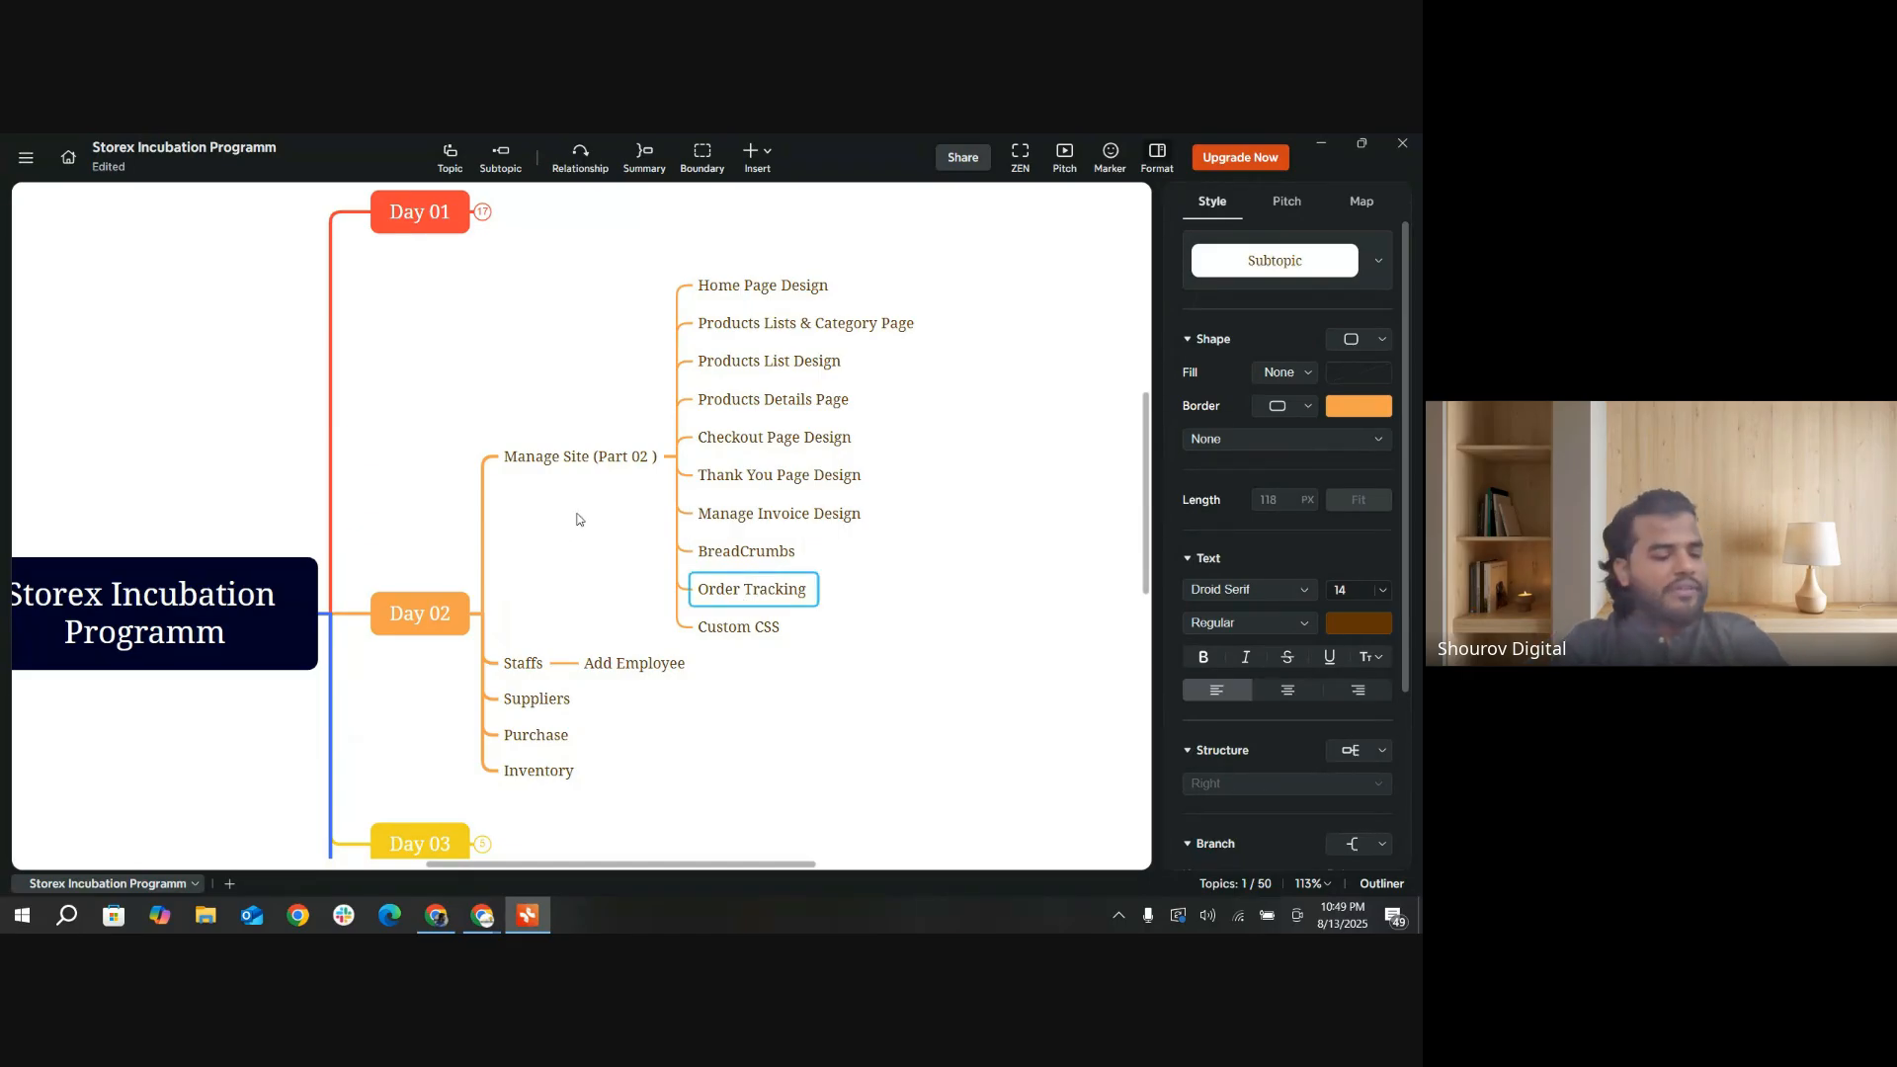
left_click(1321, 144)
scroll(117, 605, "down", 2)
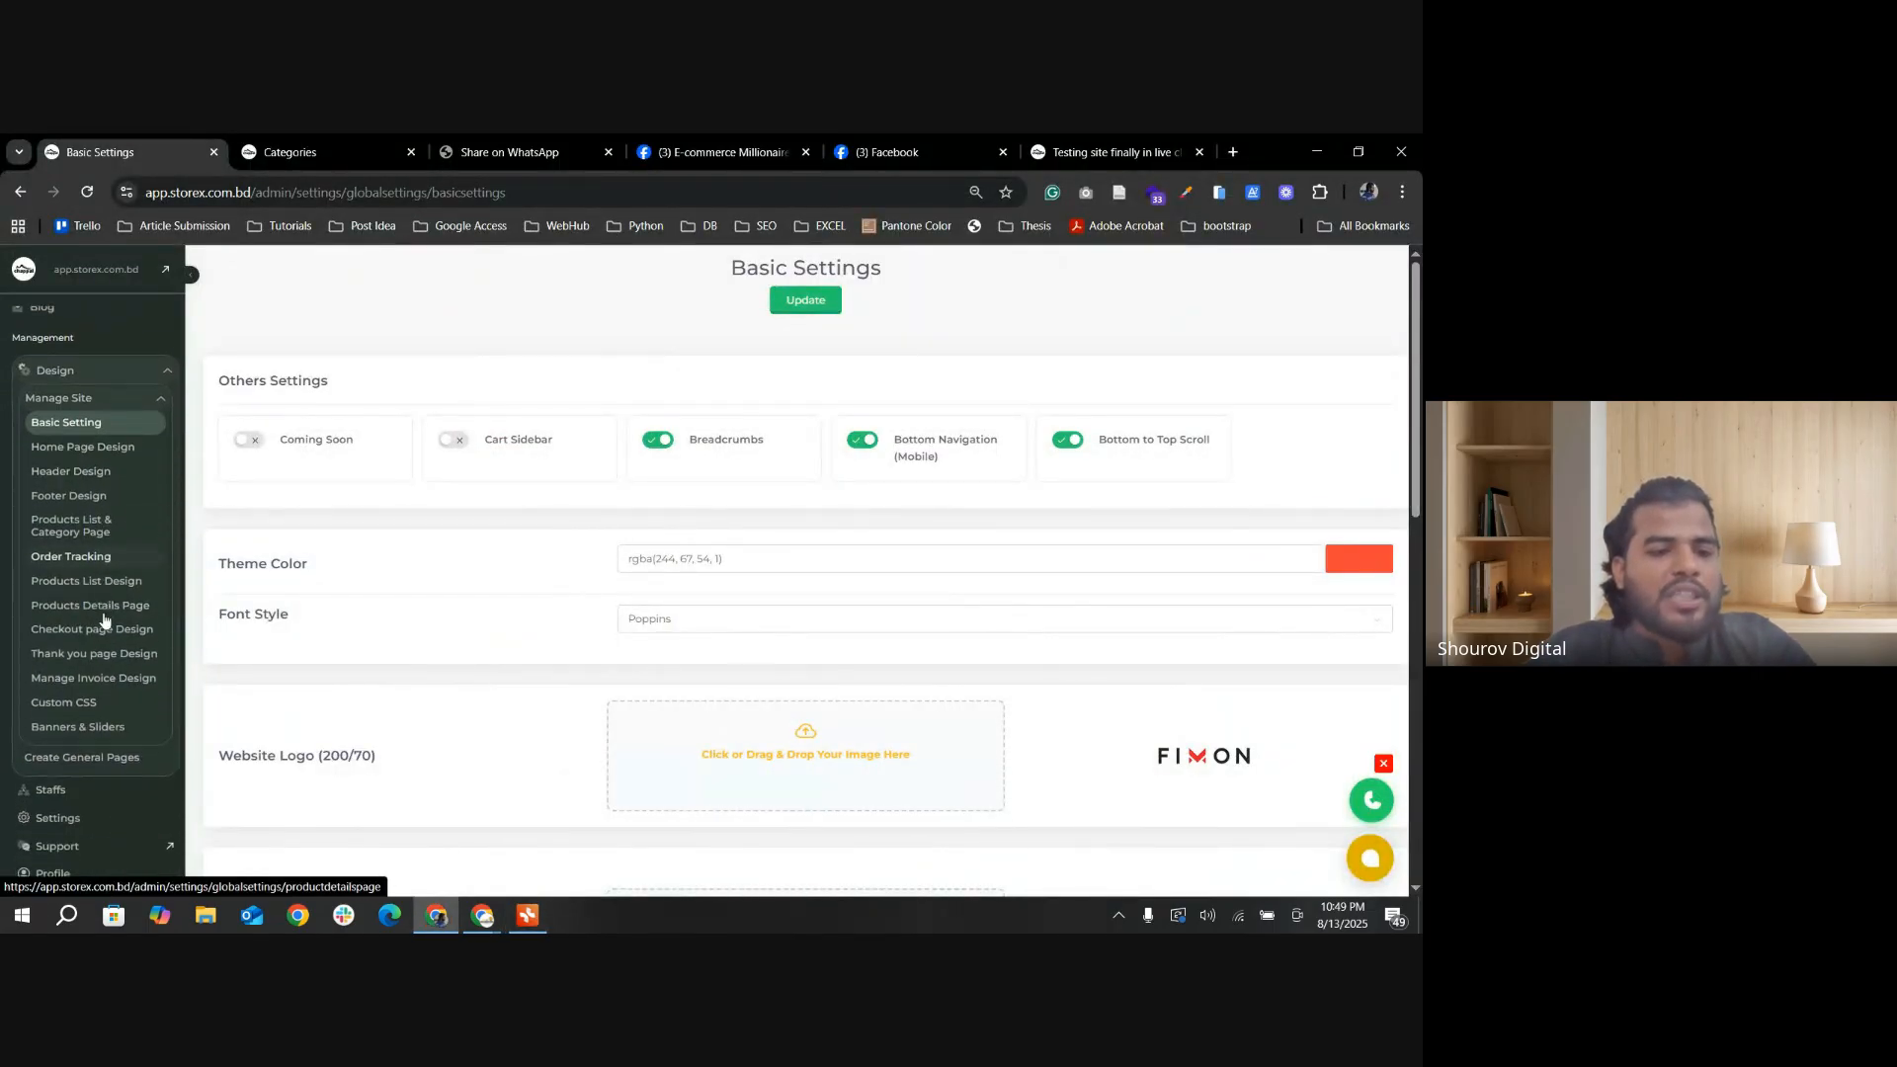
left_click(76, 553)
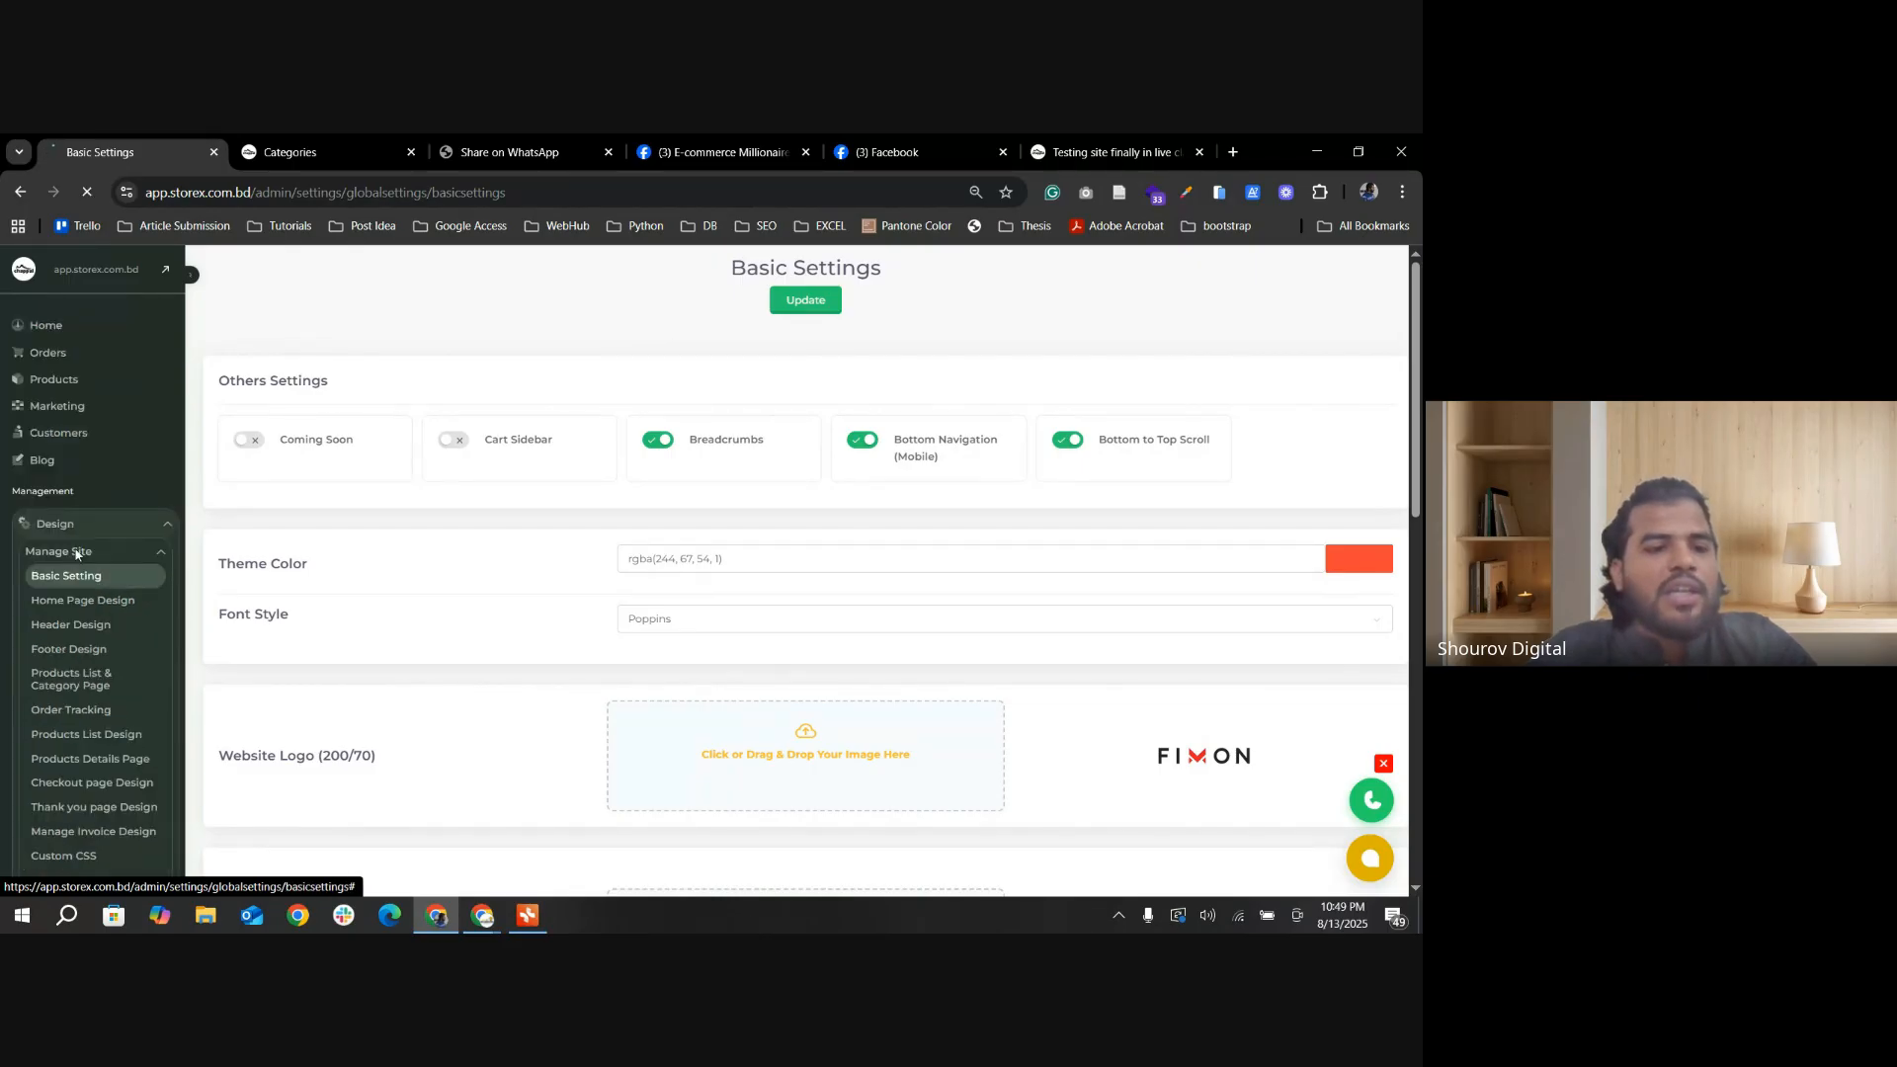
Step: Toggle the Download Invoice option off and back on, and save the Order Tracking settings
left_click(248, 435)
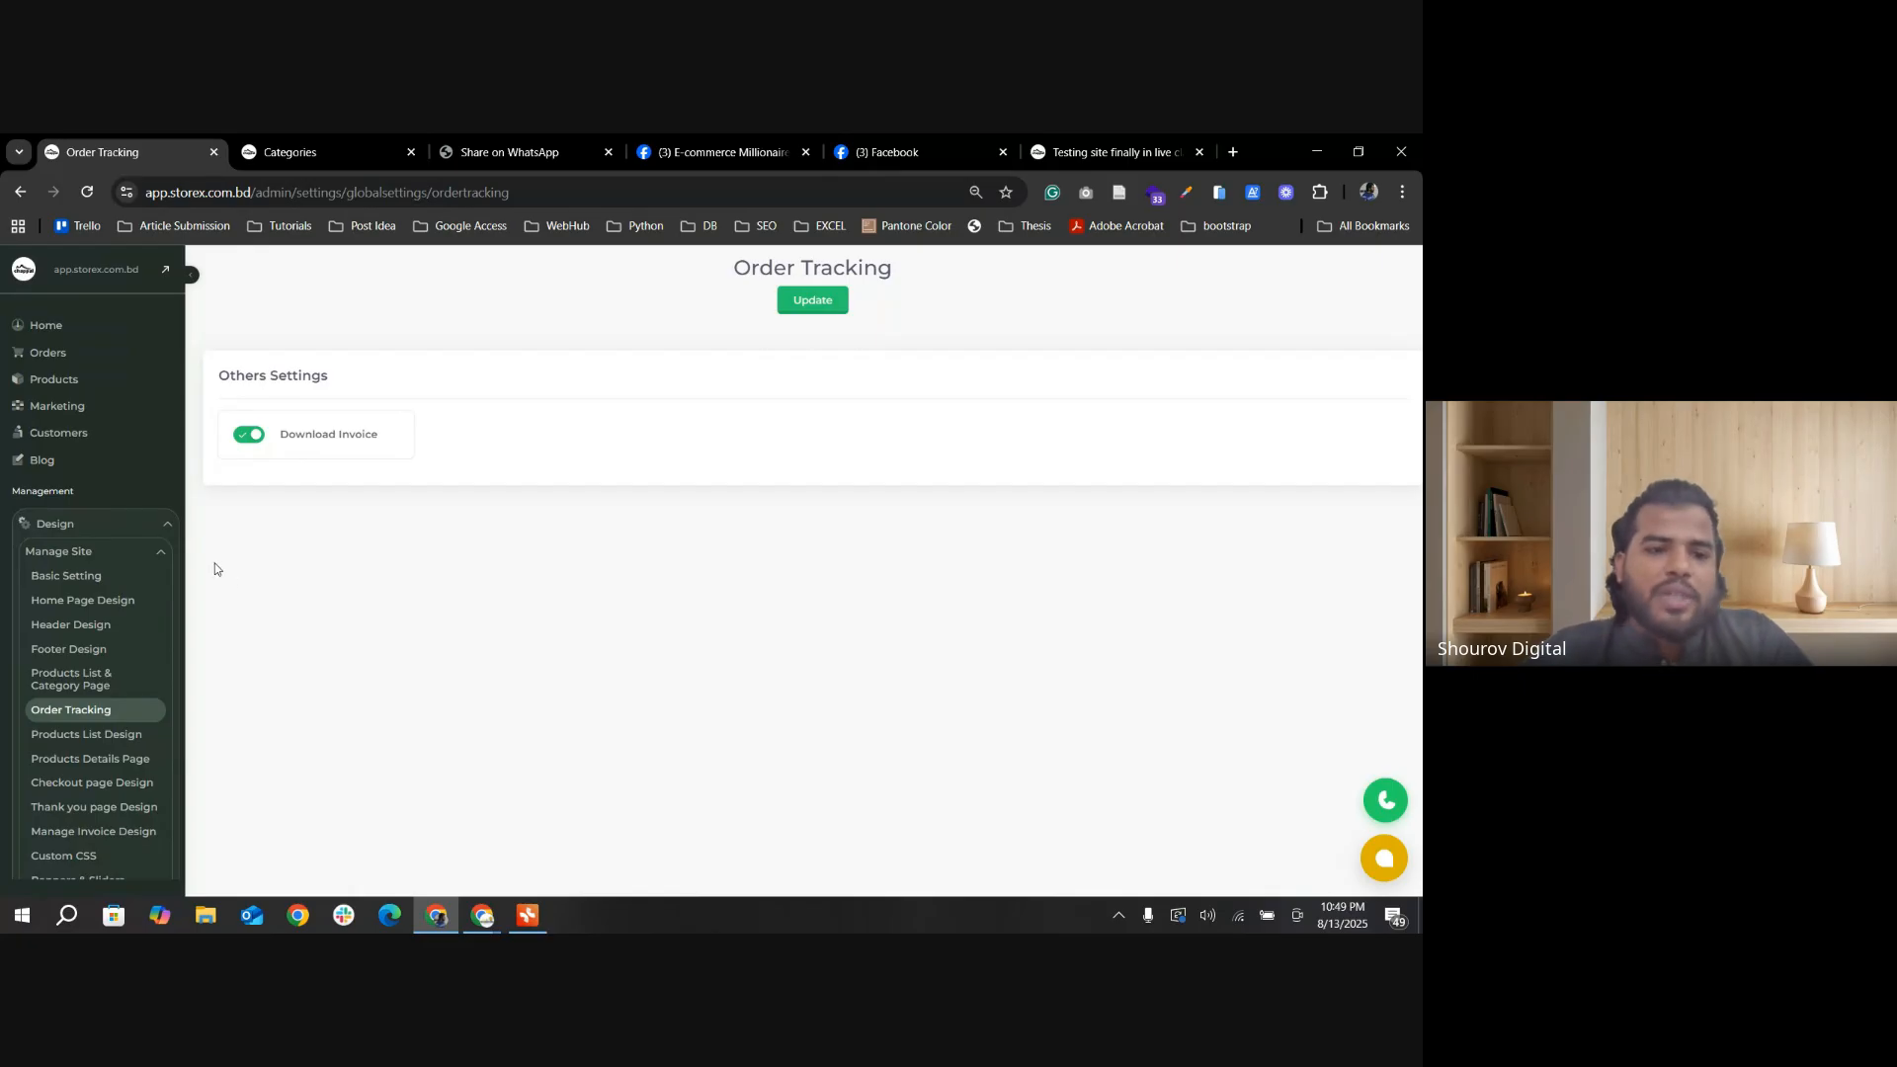
left_click(252, 441)
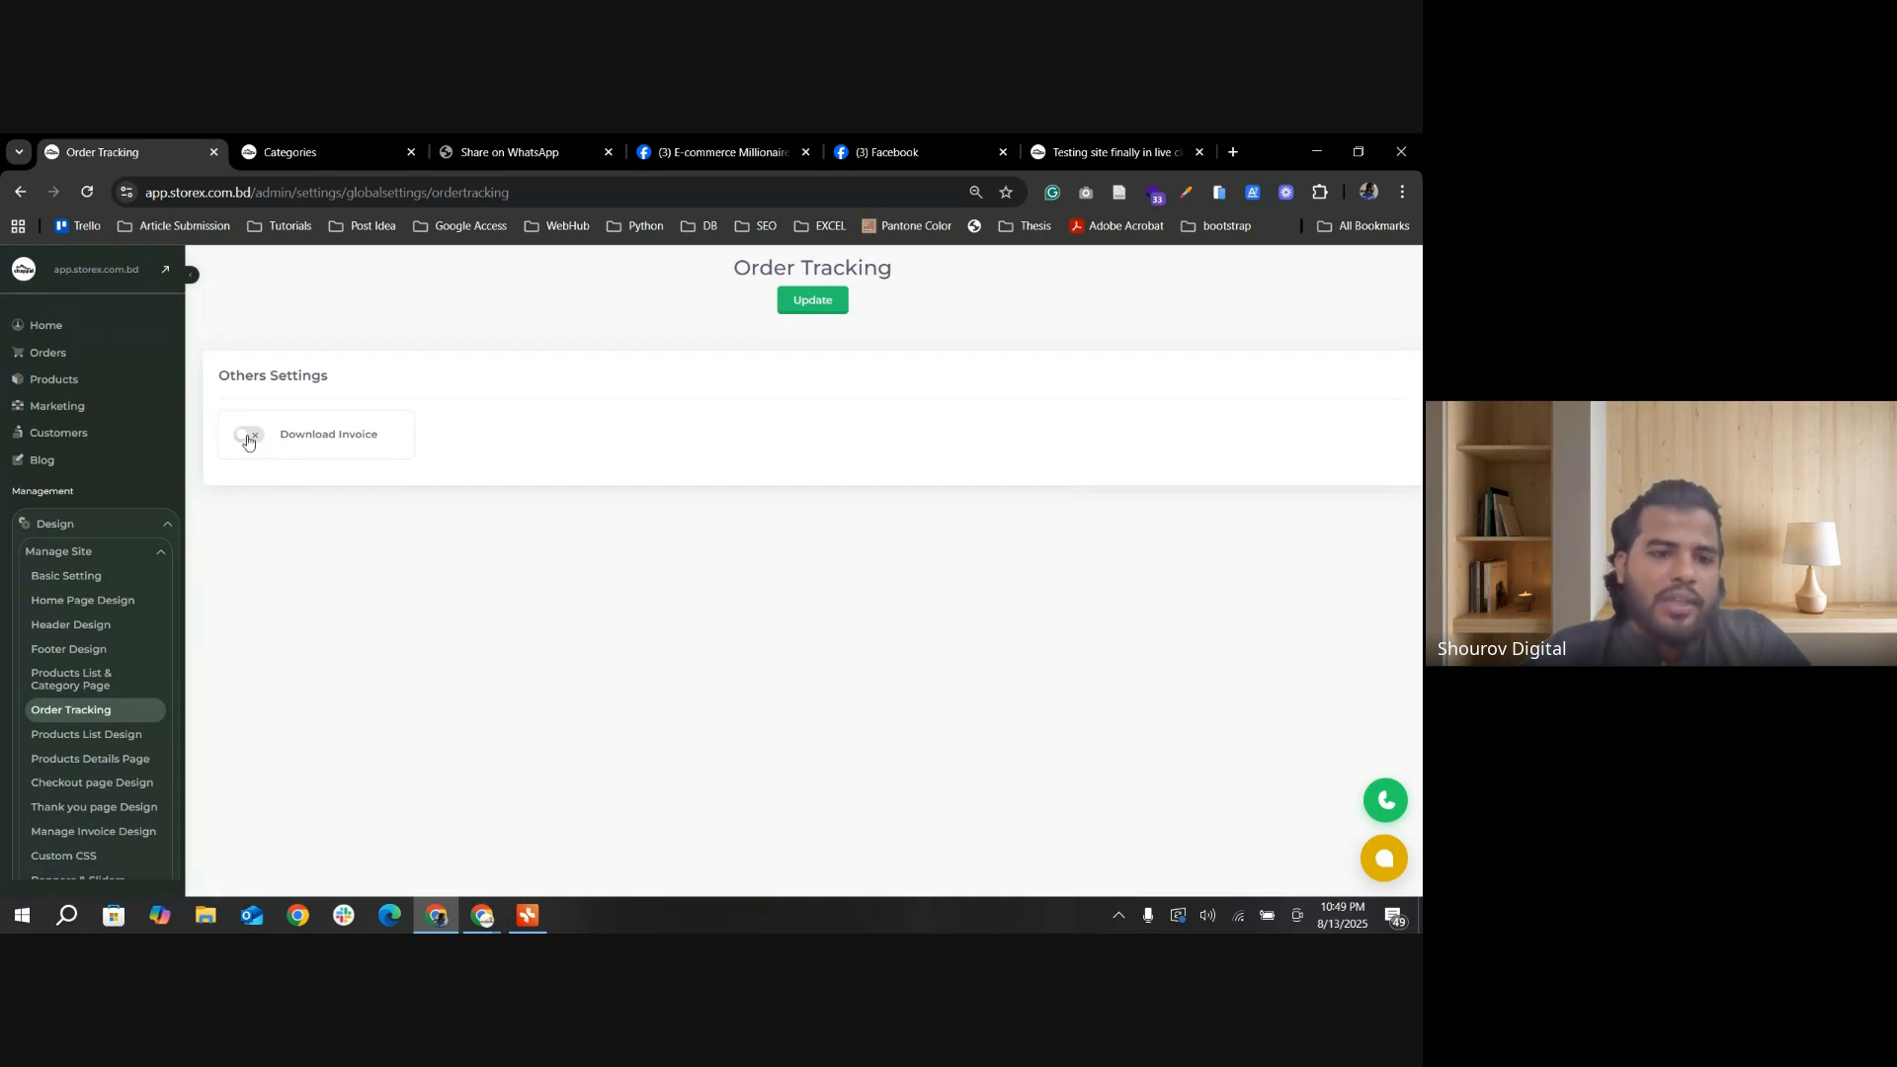
left_click(248, 440)
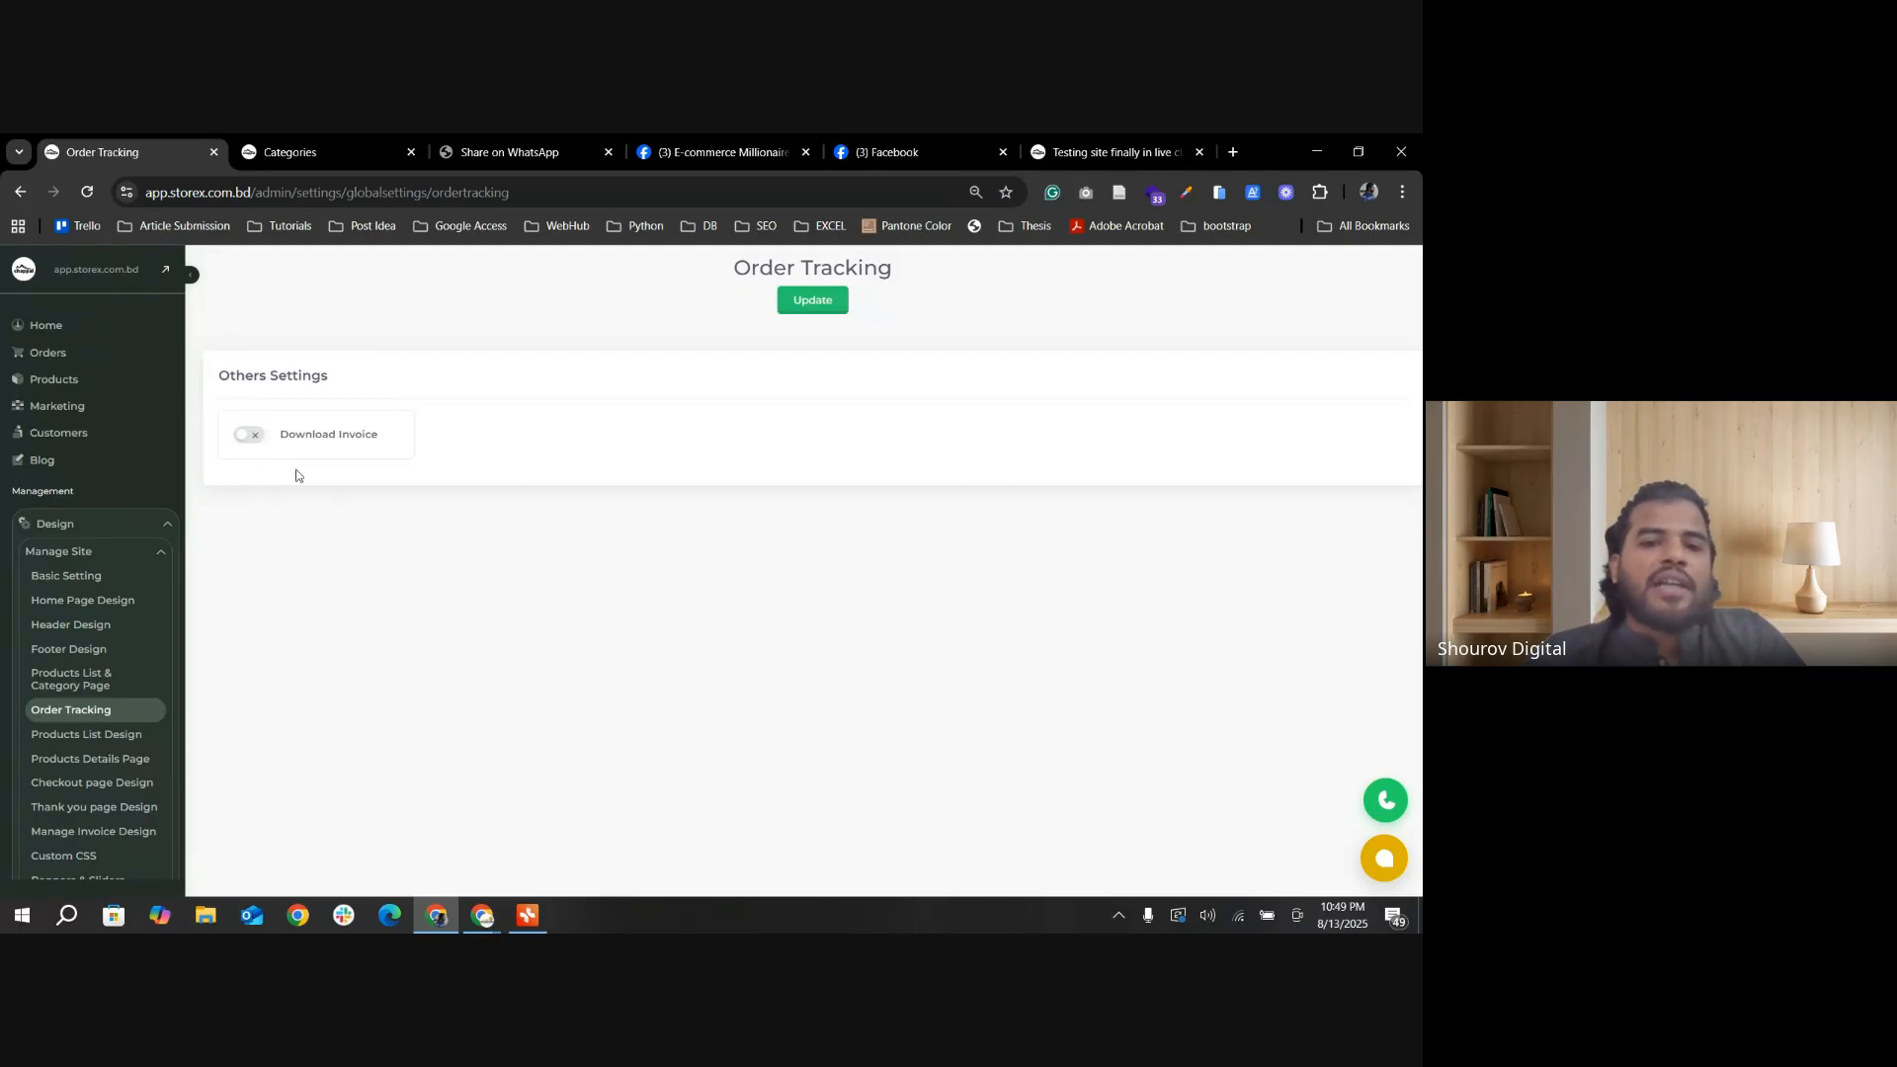
left_click(810, 305)
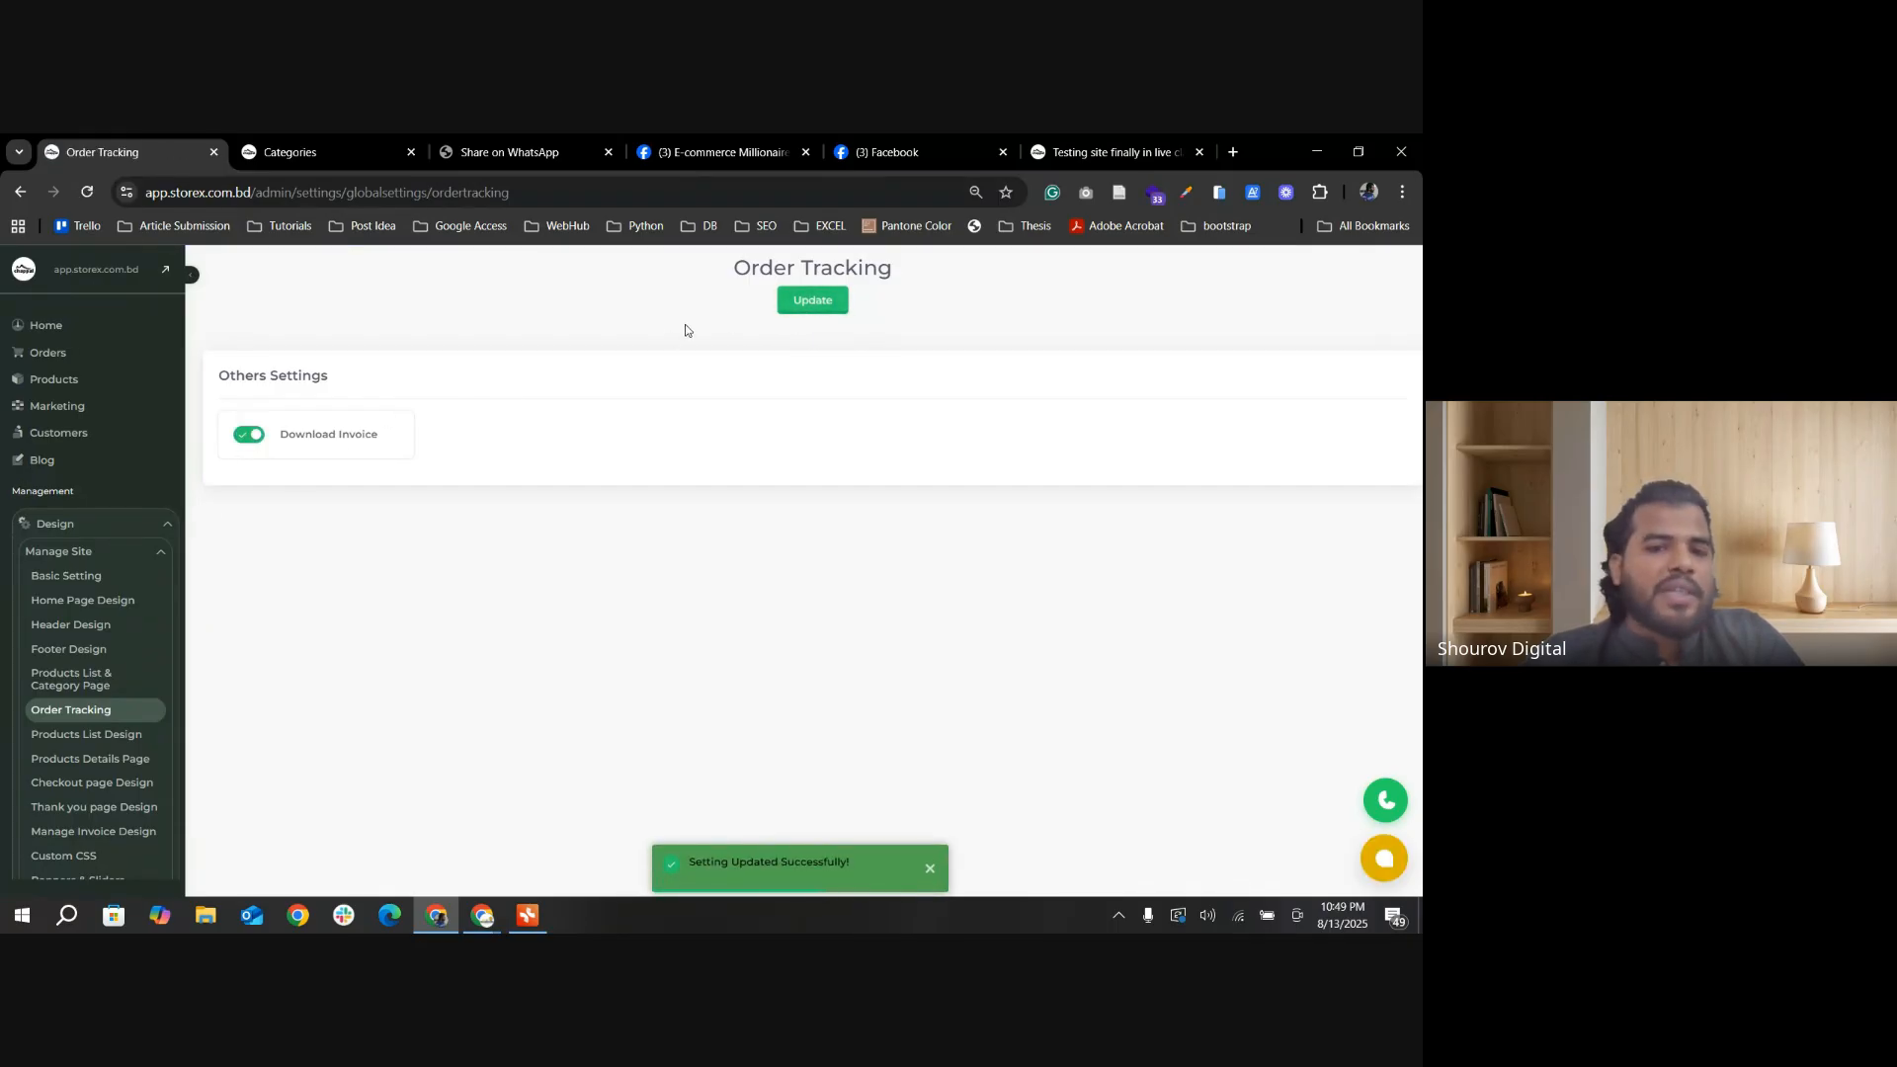
Step: Select Custom CSS in the Storex Incubation Programm mind map, and open the Custom CSS page in the StoreX admin
left_click(290, 151)
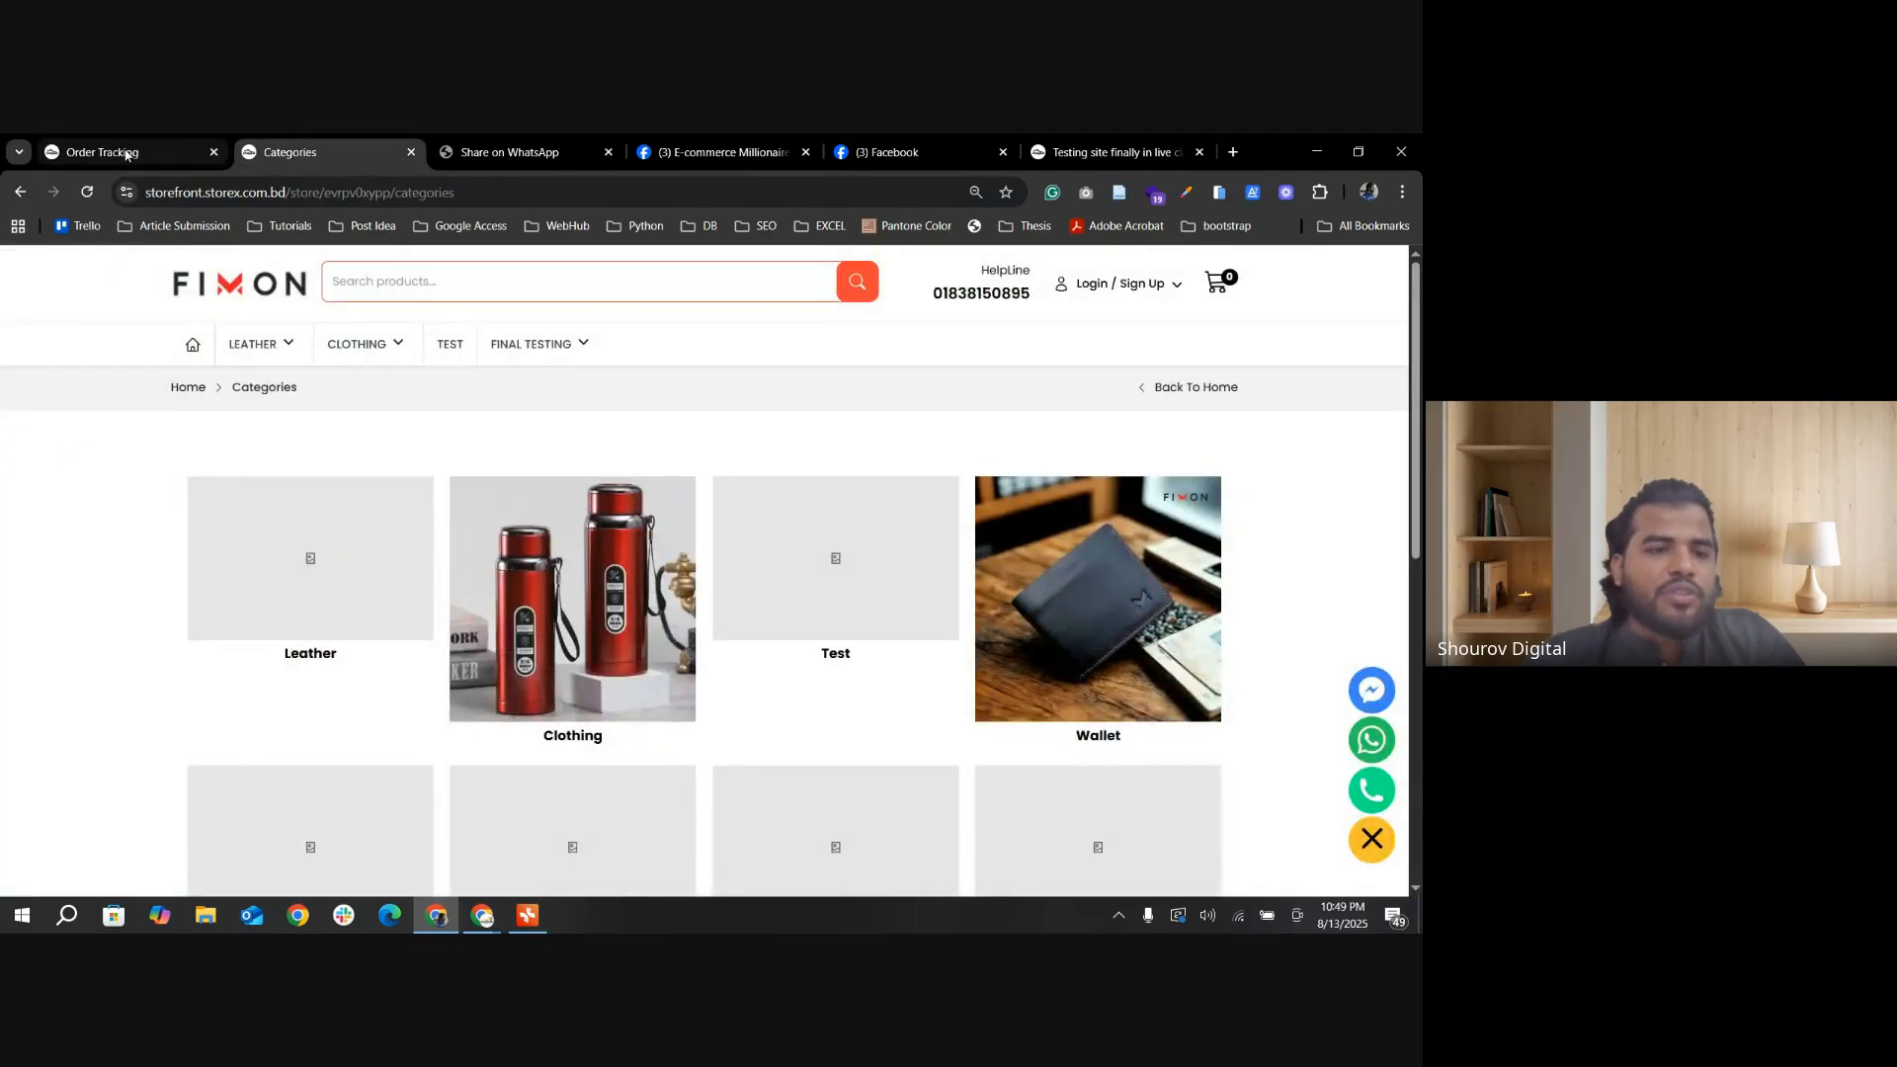
left_click(103, 151)
left_click(528, 913)
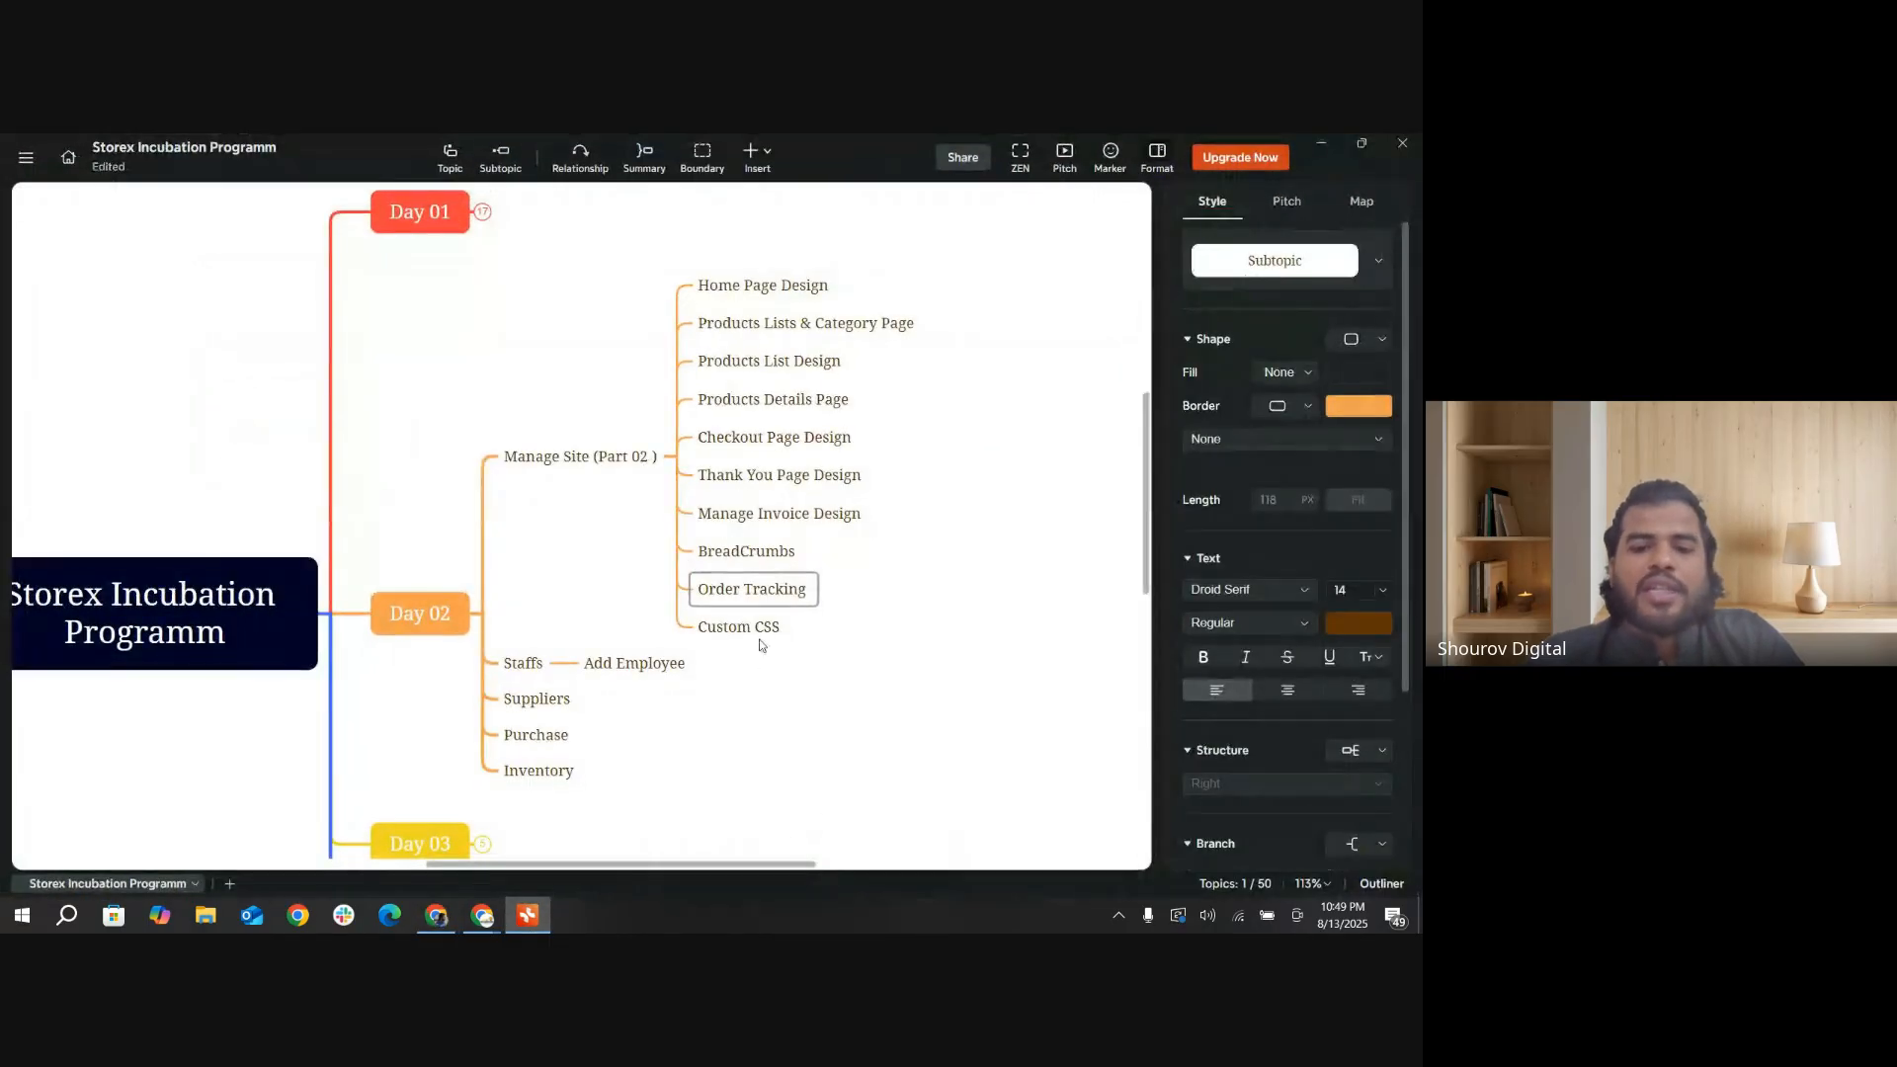
left_click(739, 638)
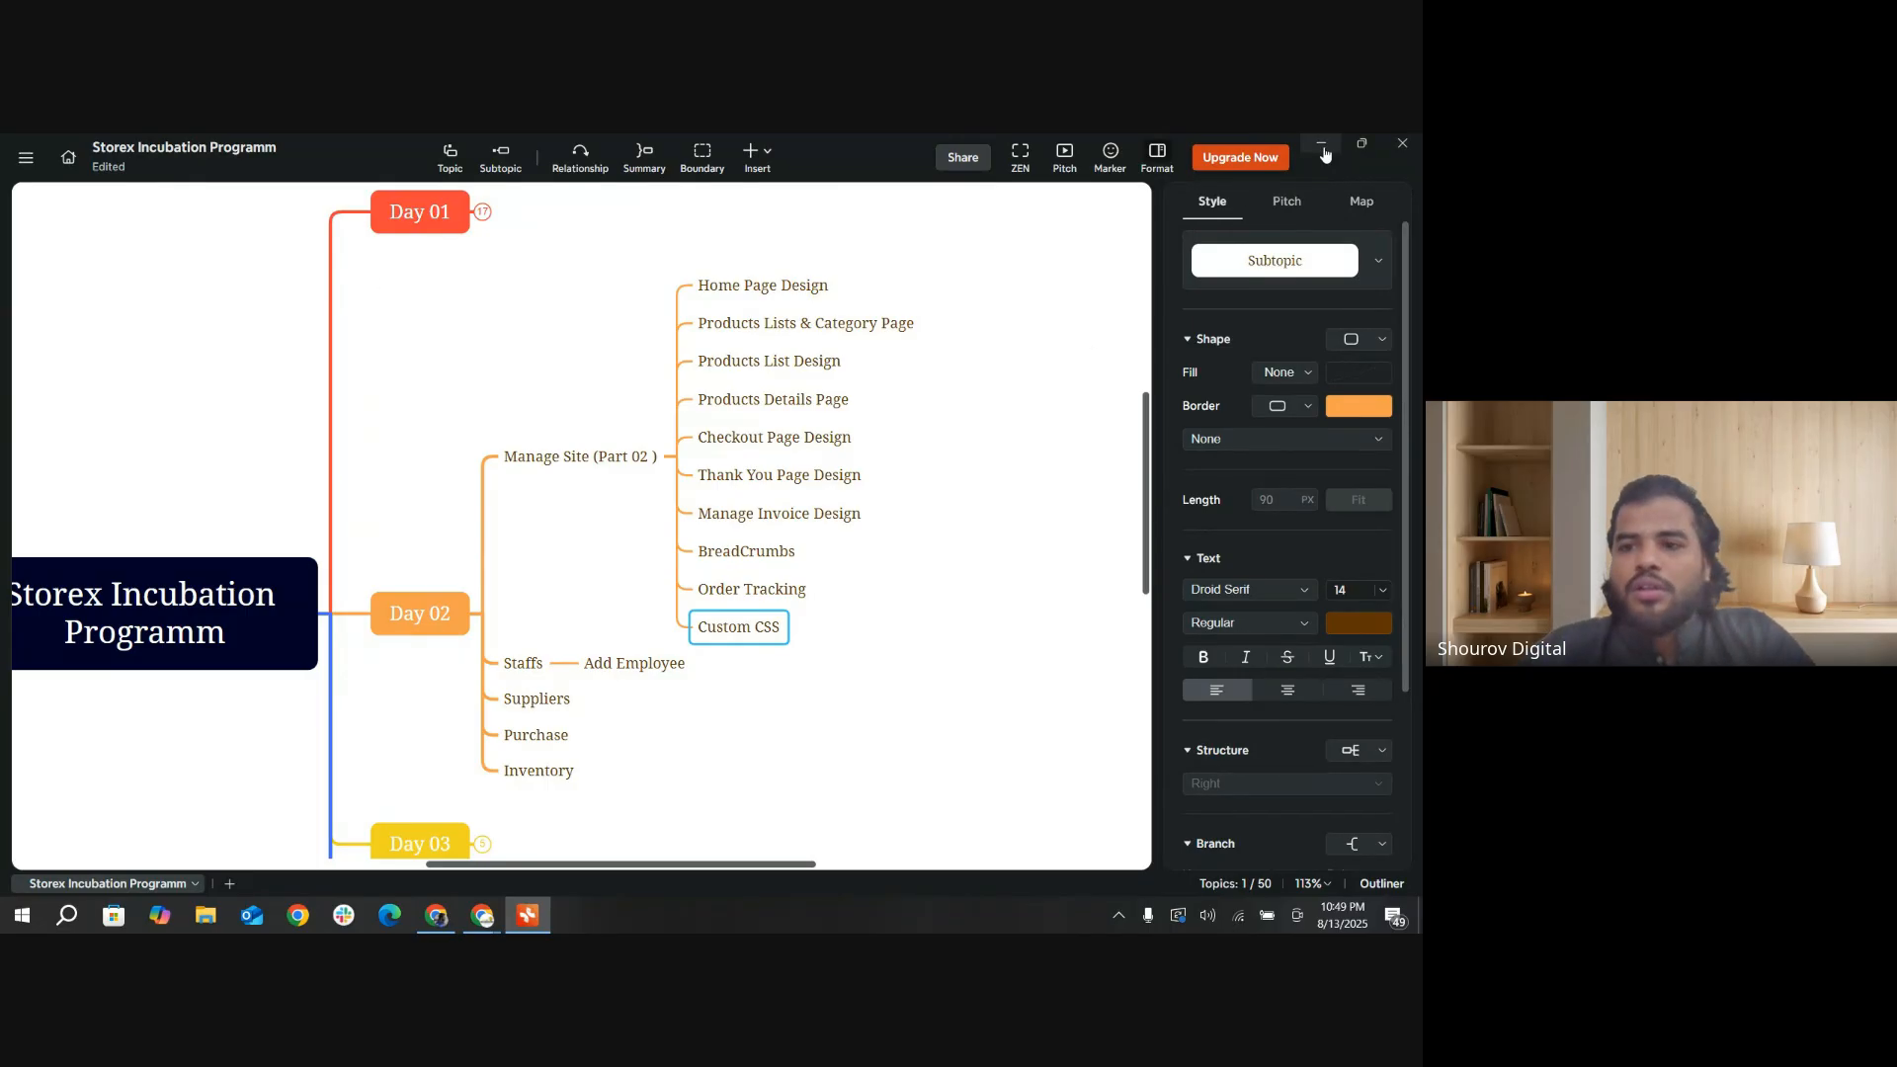
left_click(1323, 148)
scroll(109, 637, "down", 3)
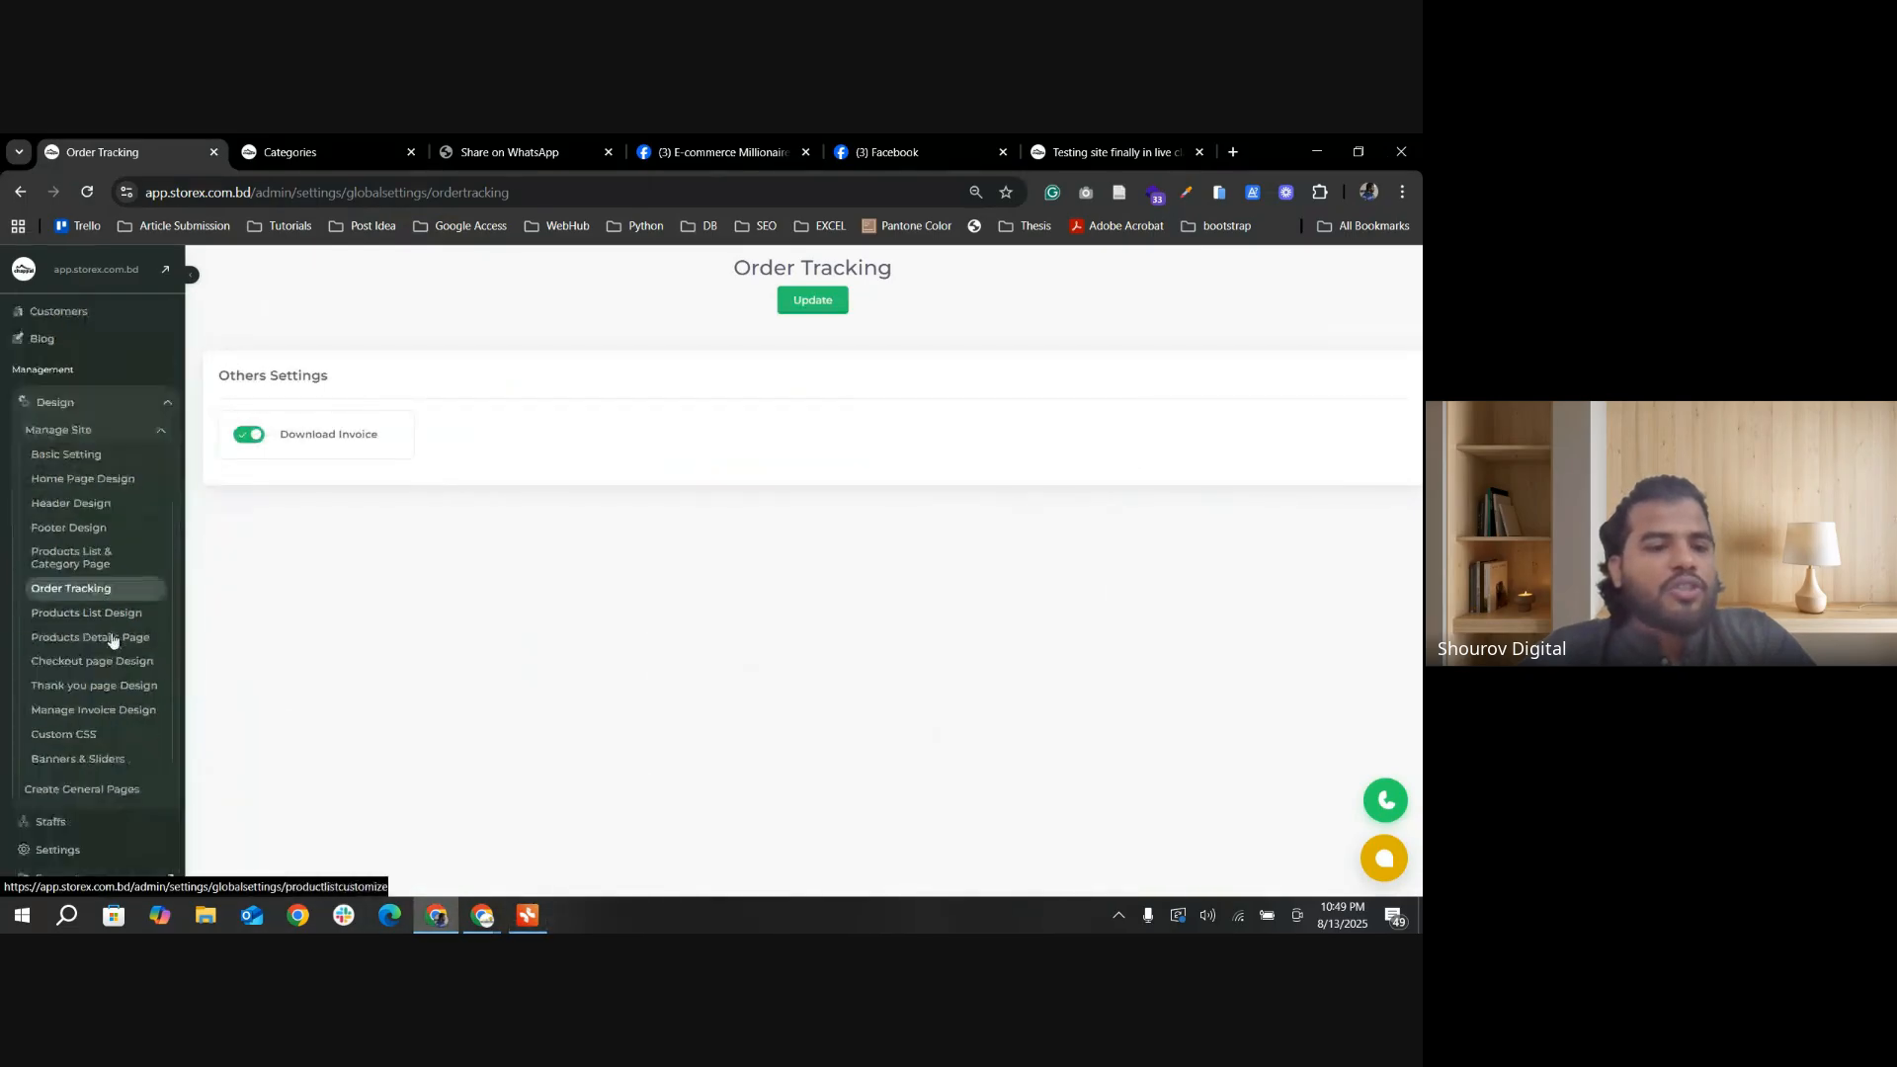
left_click(62, 691)
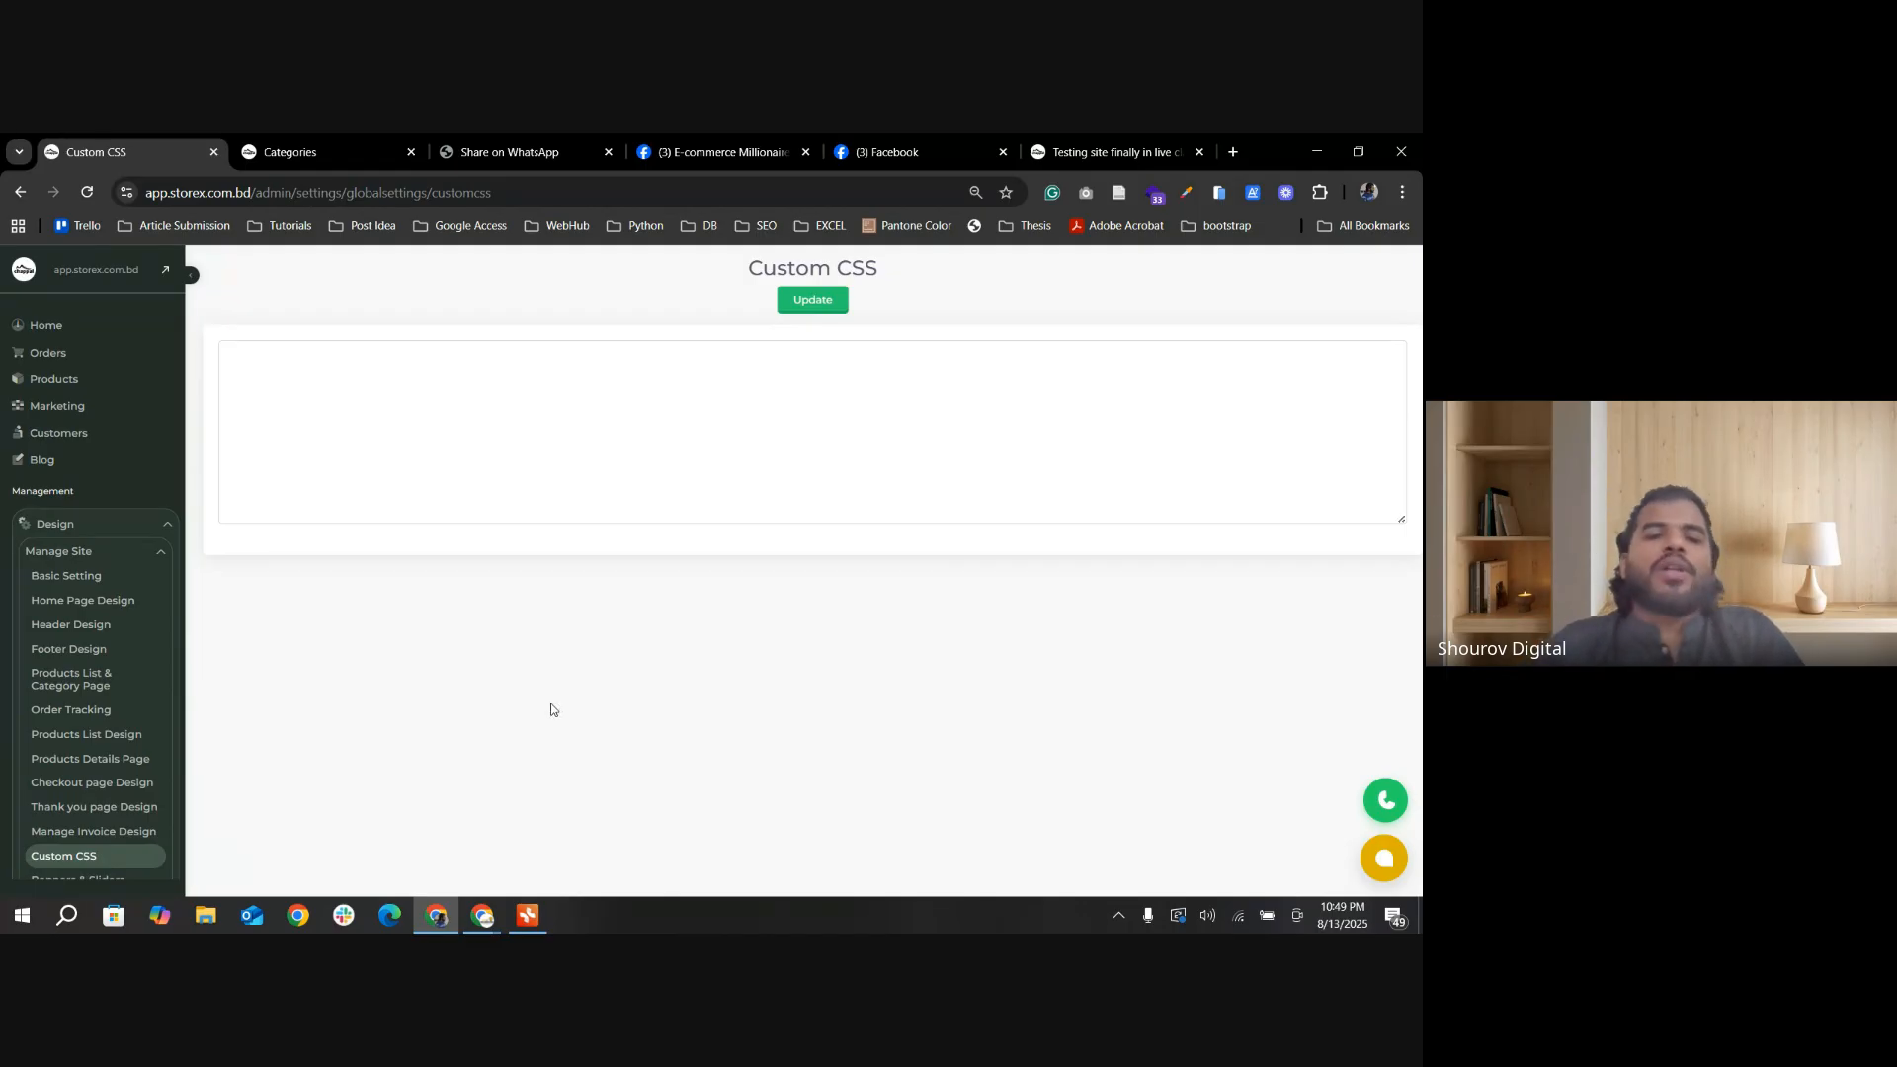
Step: Open the Final Testing category on the storefront and look over its product cards
left_click(290, 152)
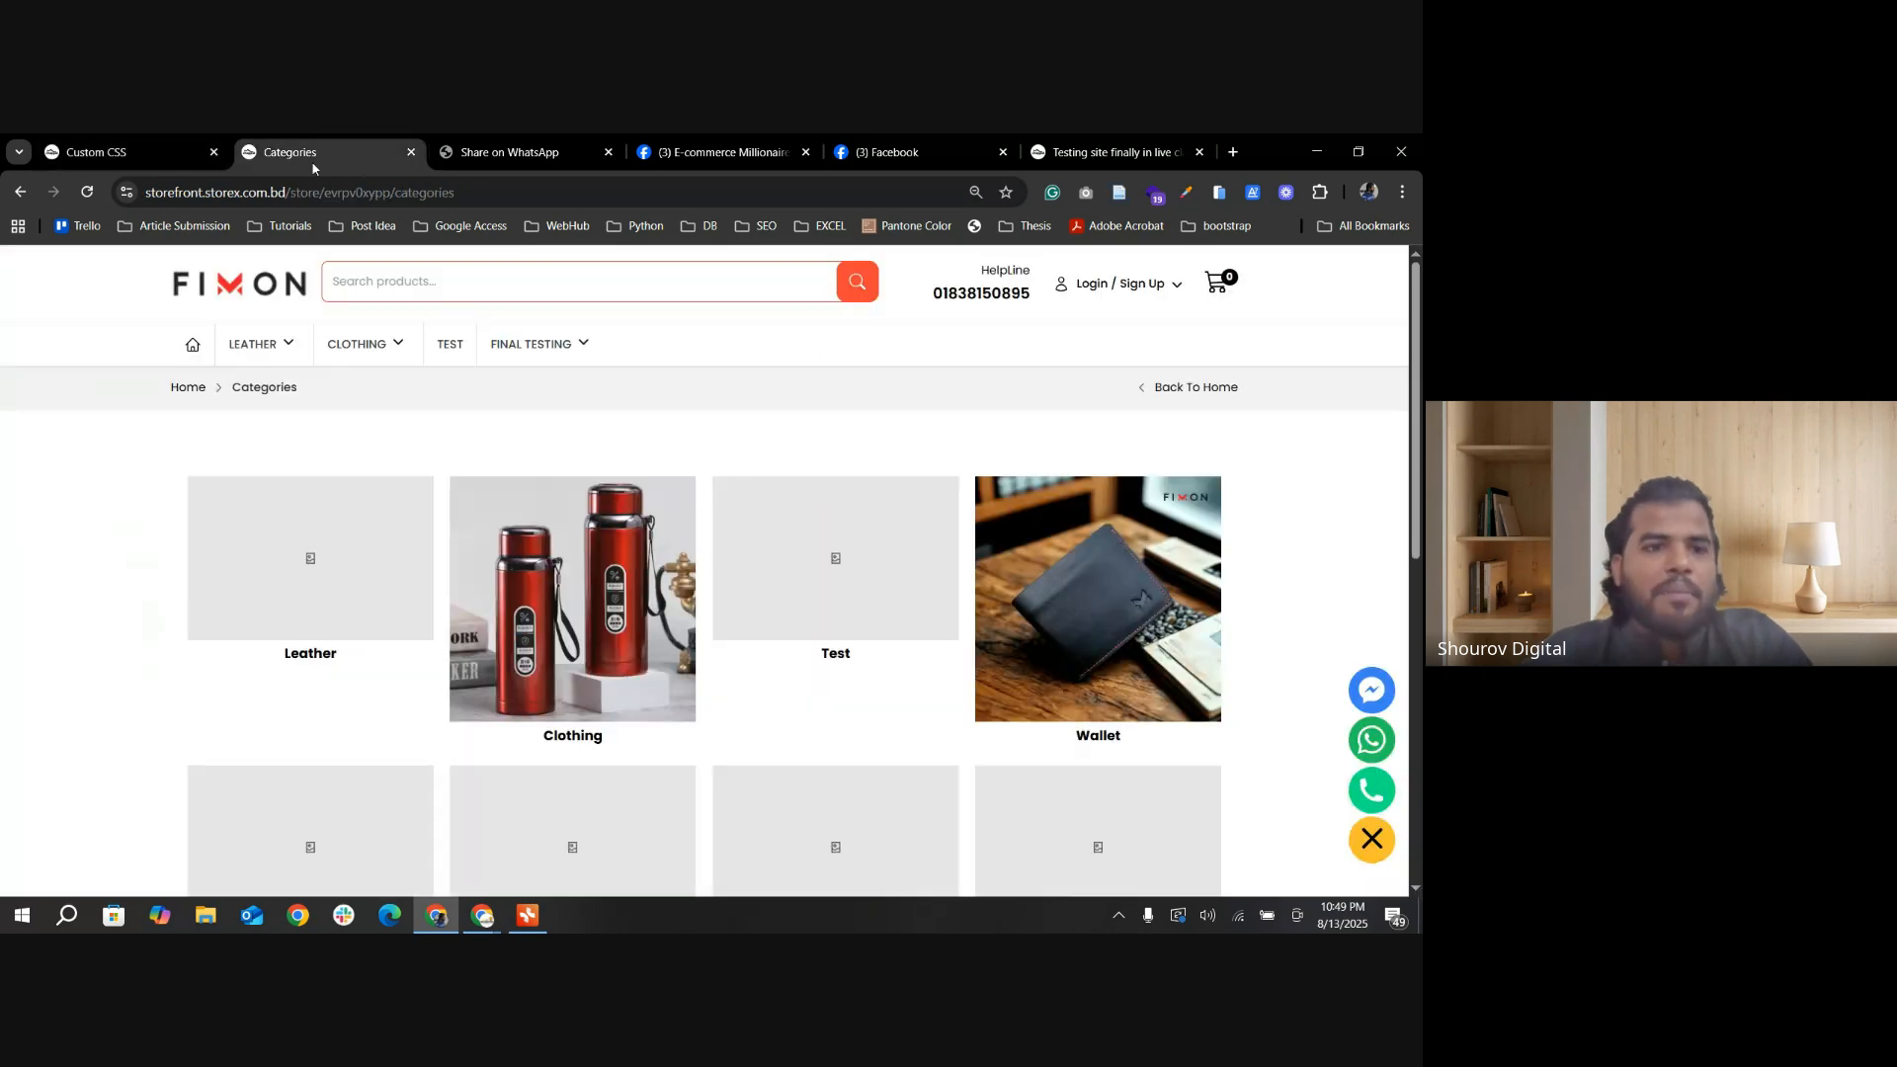
mouse_move(313, 367)
left_click(523, 346)
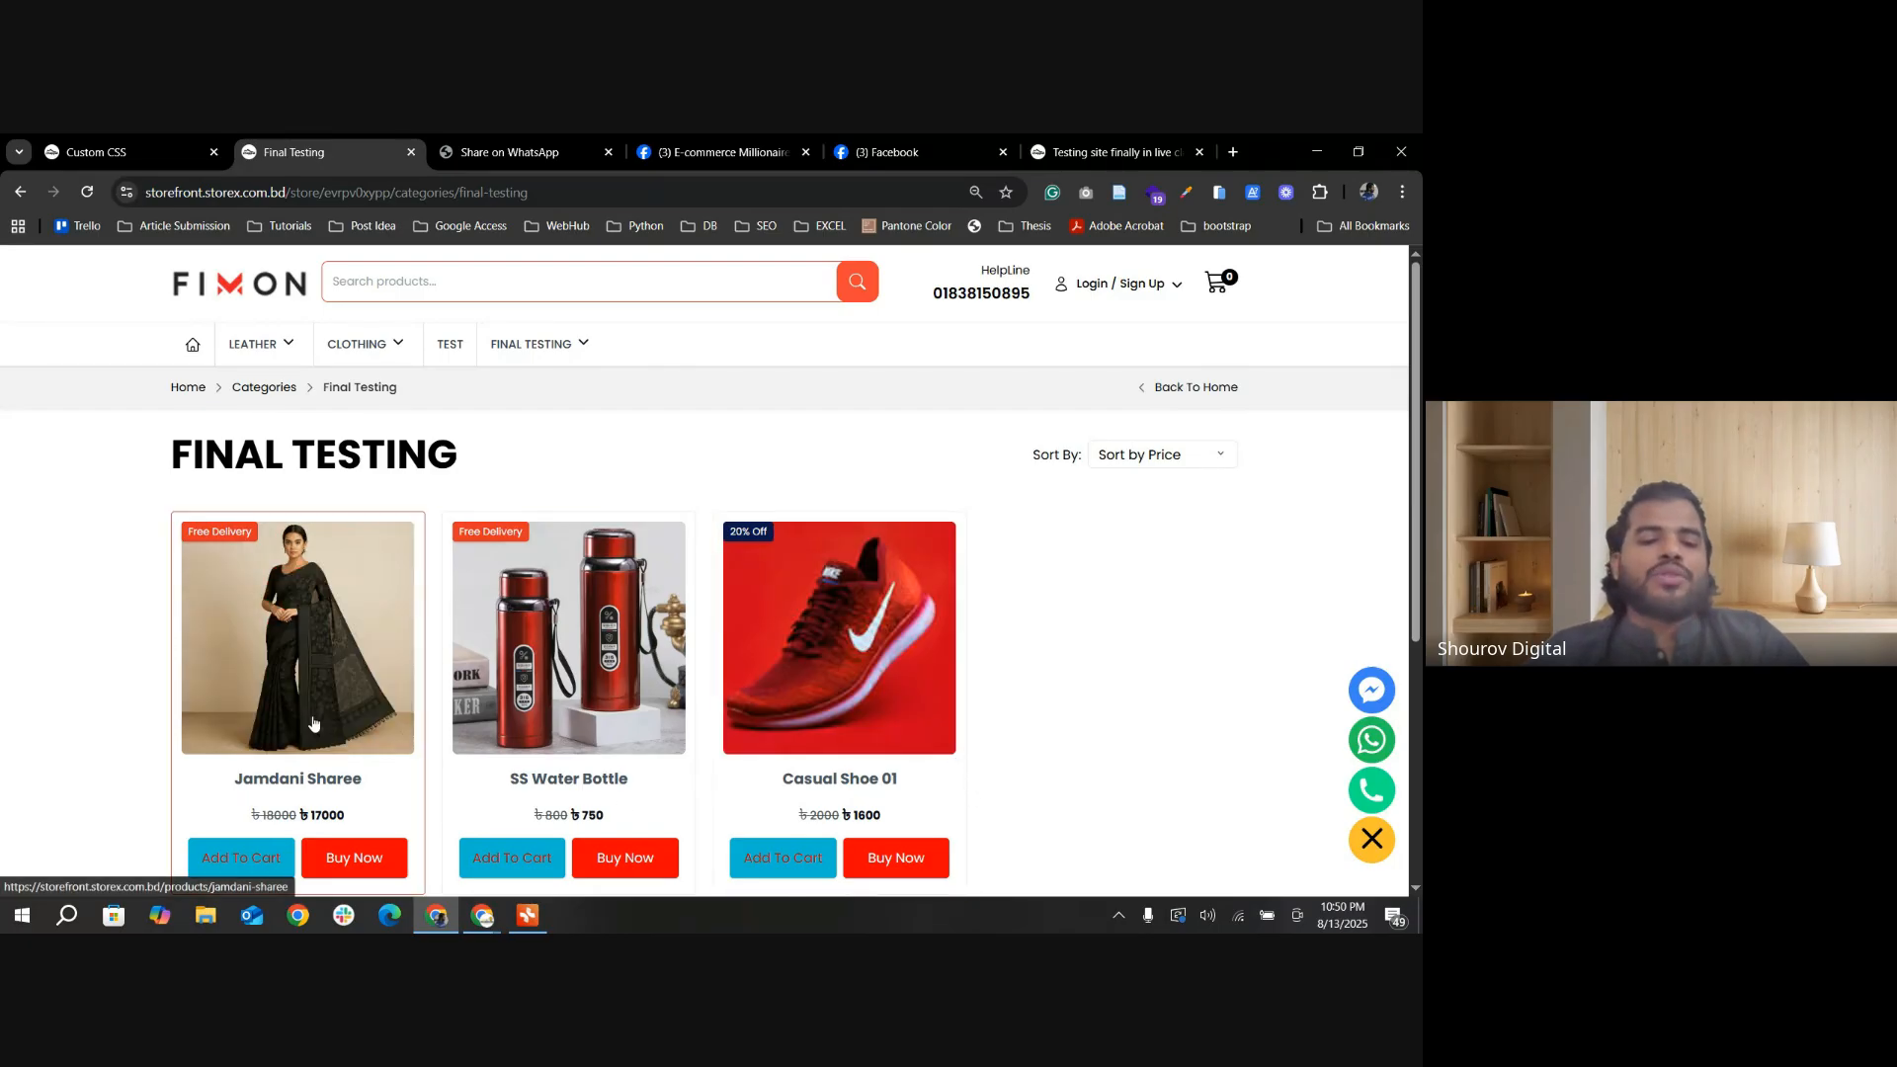
scroll(326, 741, "down", 2)
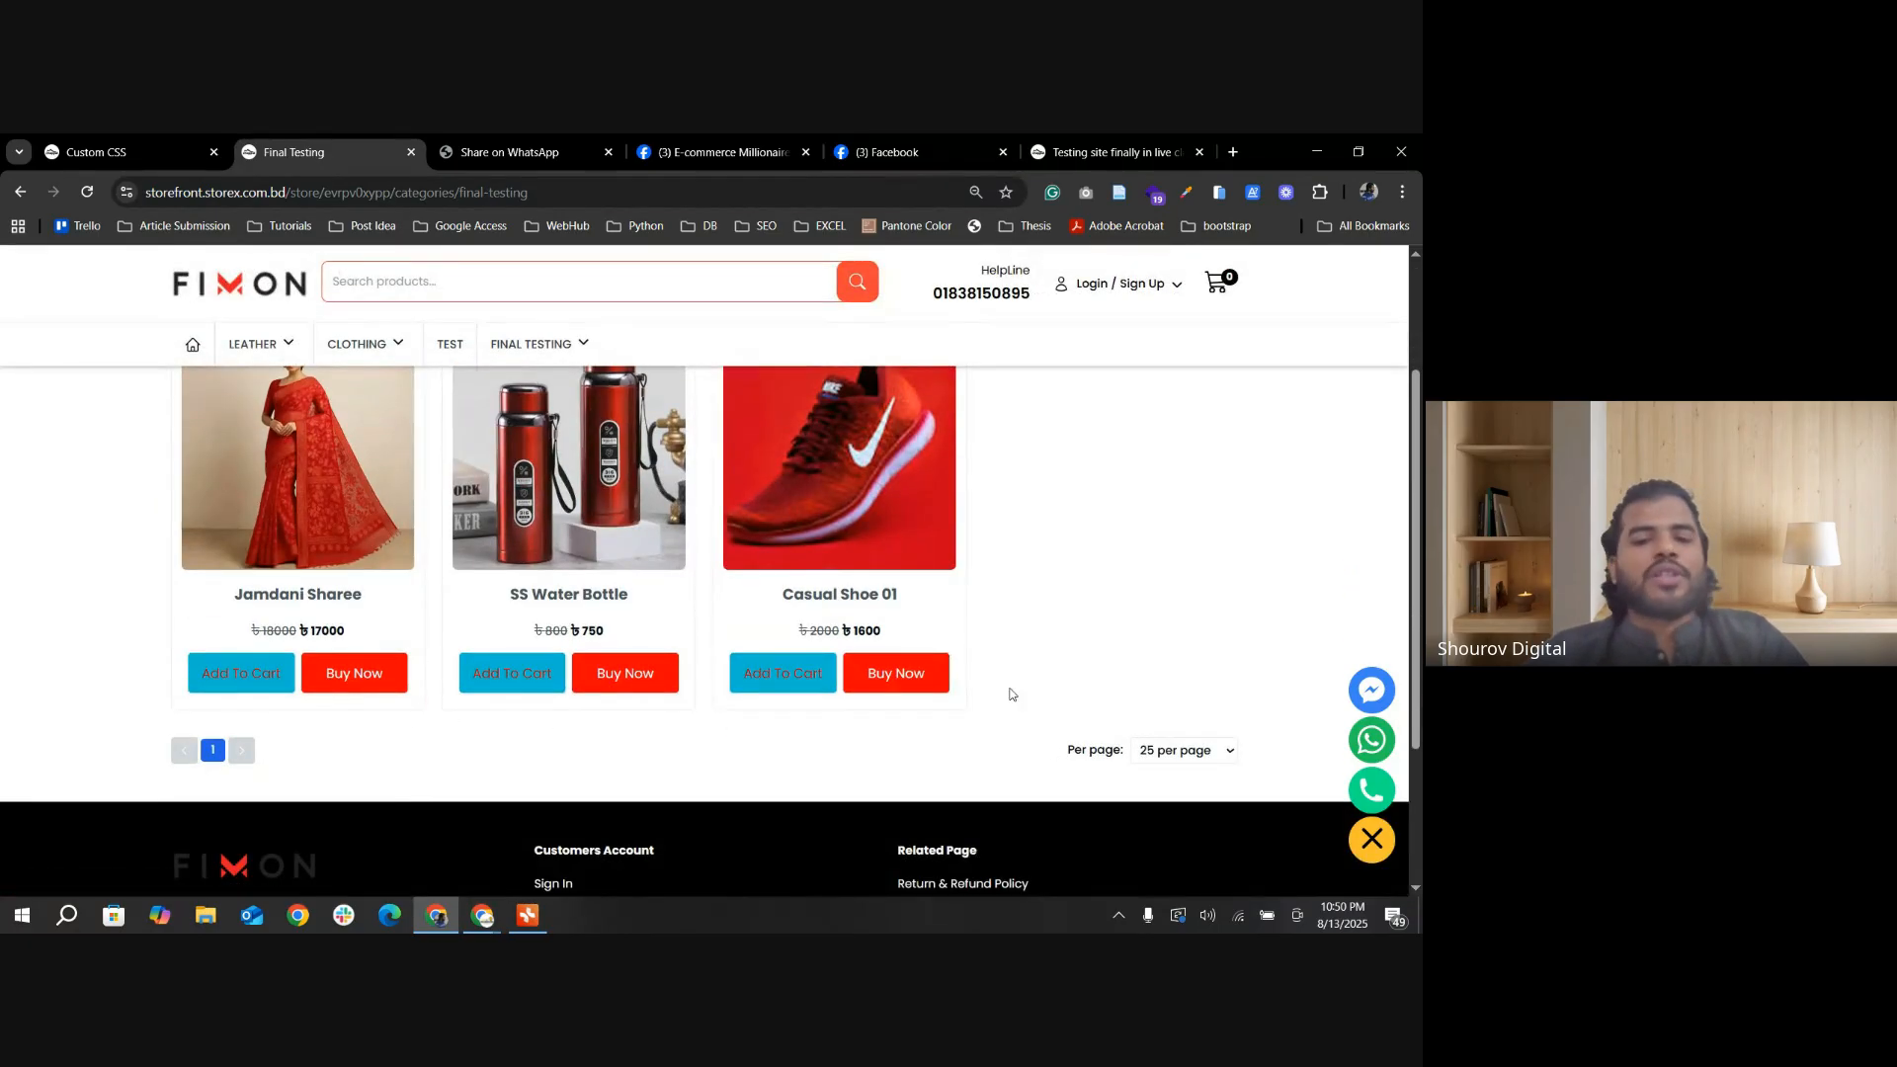
Step: Put the cursor in the Custom CSS code box and compare that page with the storefront's Final Testing products
left_click(163, 154)
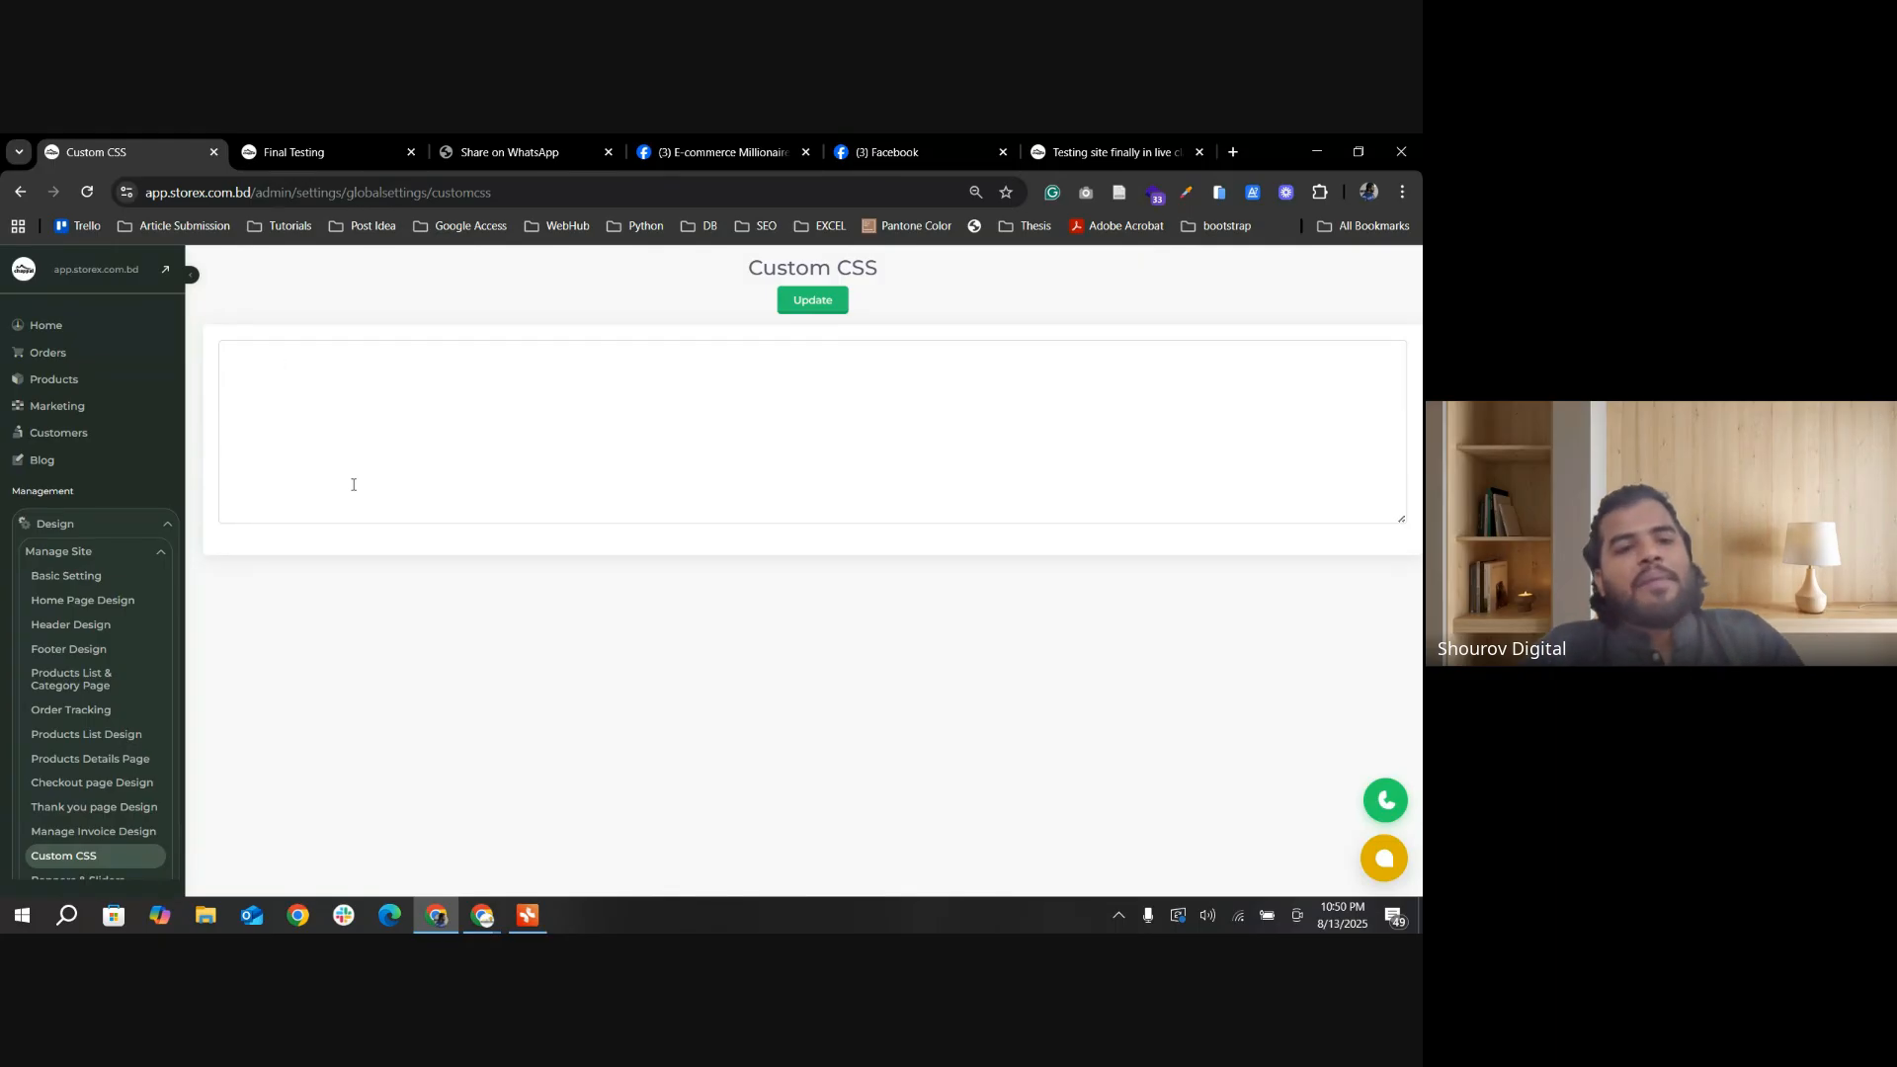
left_click(263, 366)
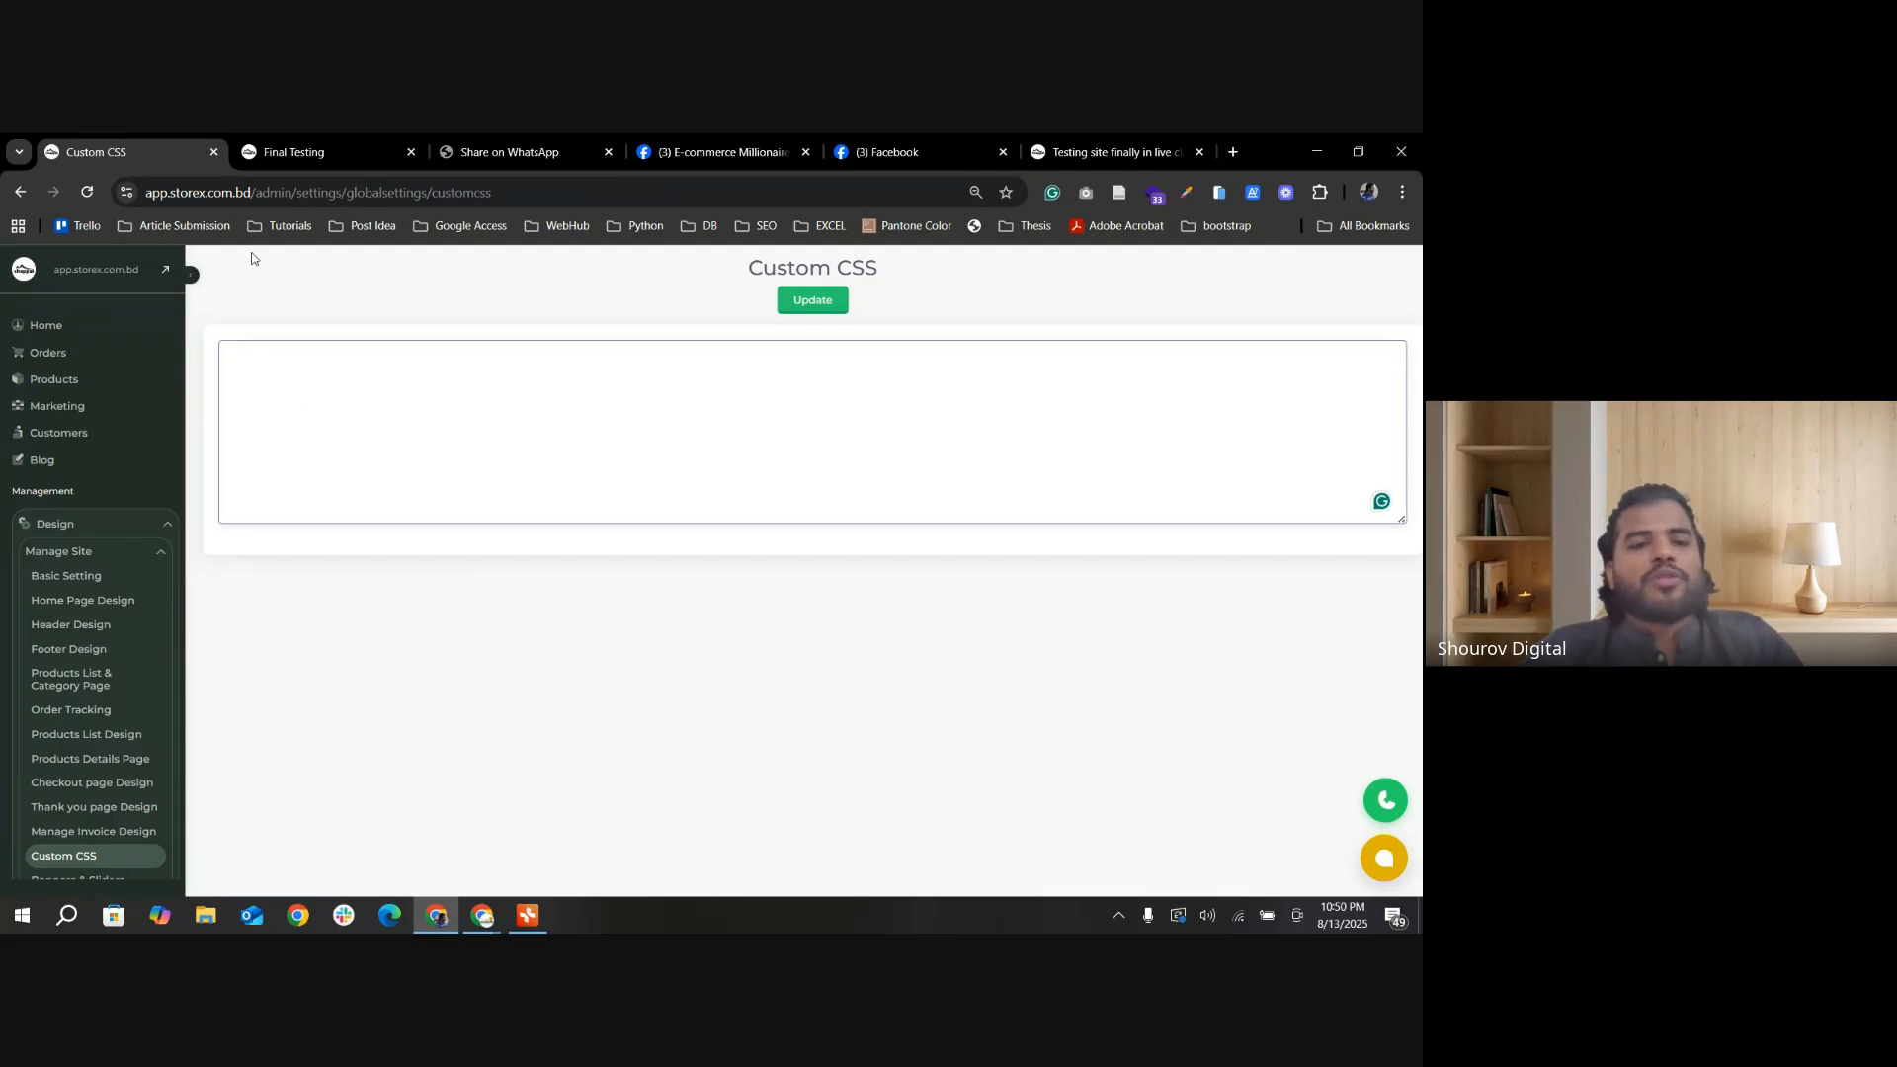
left_click(317, 152)
left_click(102, 156)
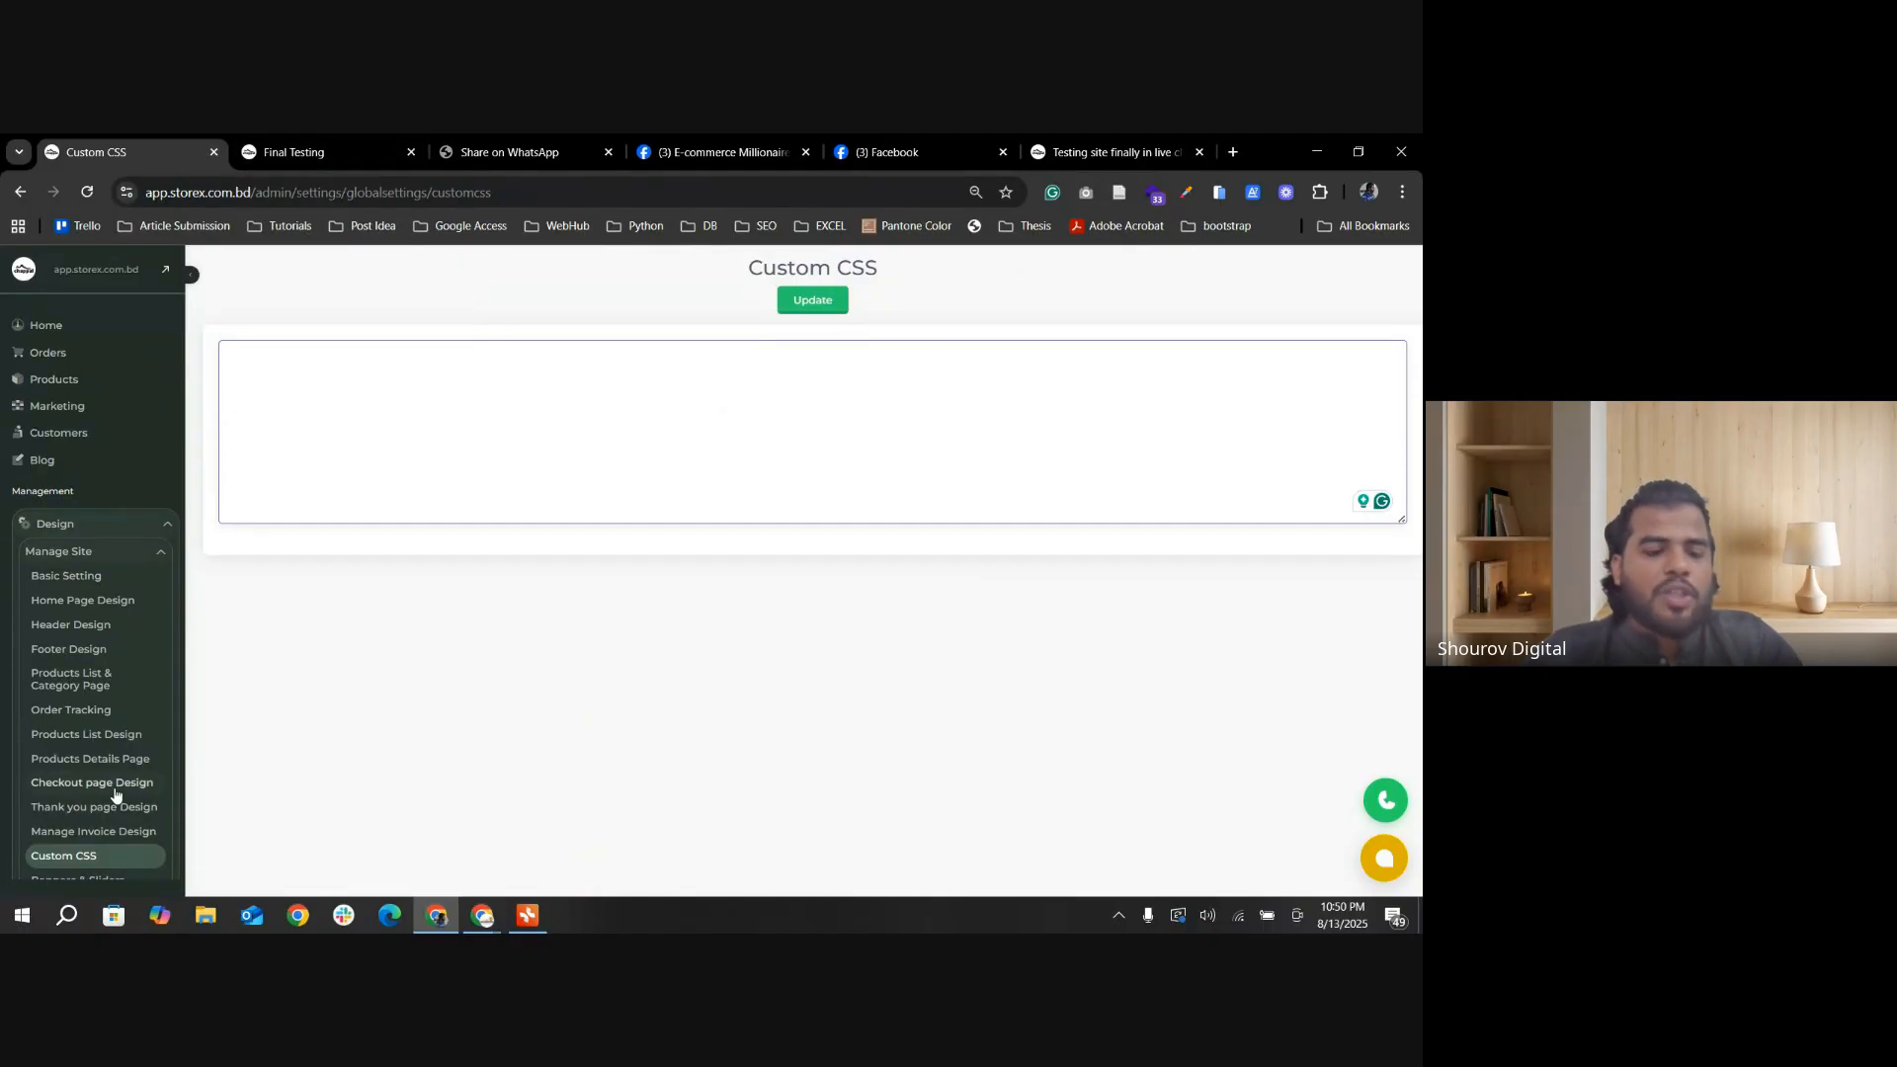
left_click(292, 154)
scroll(1262, 684, "up", 1)
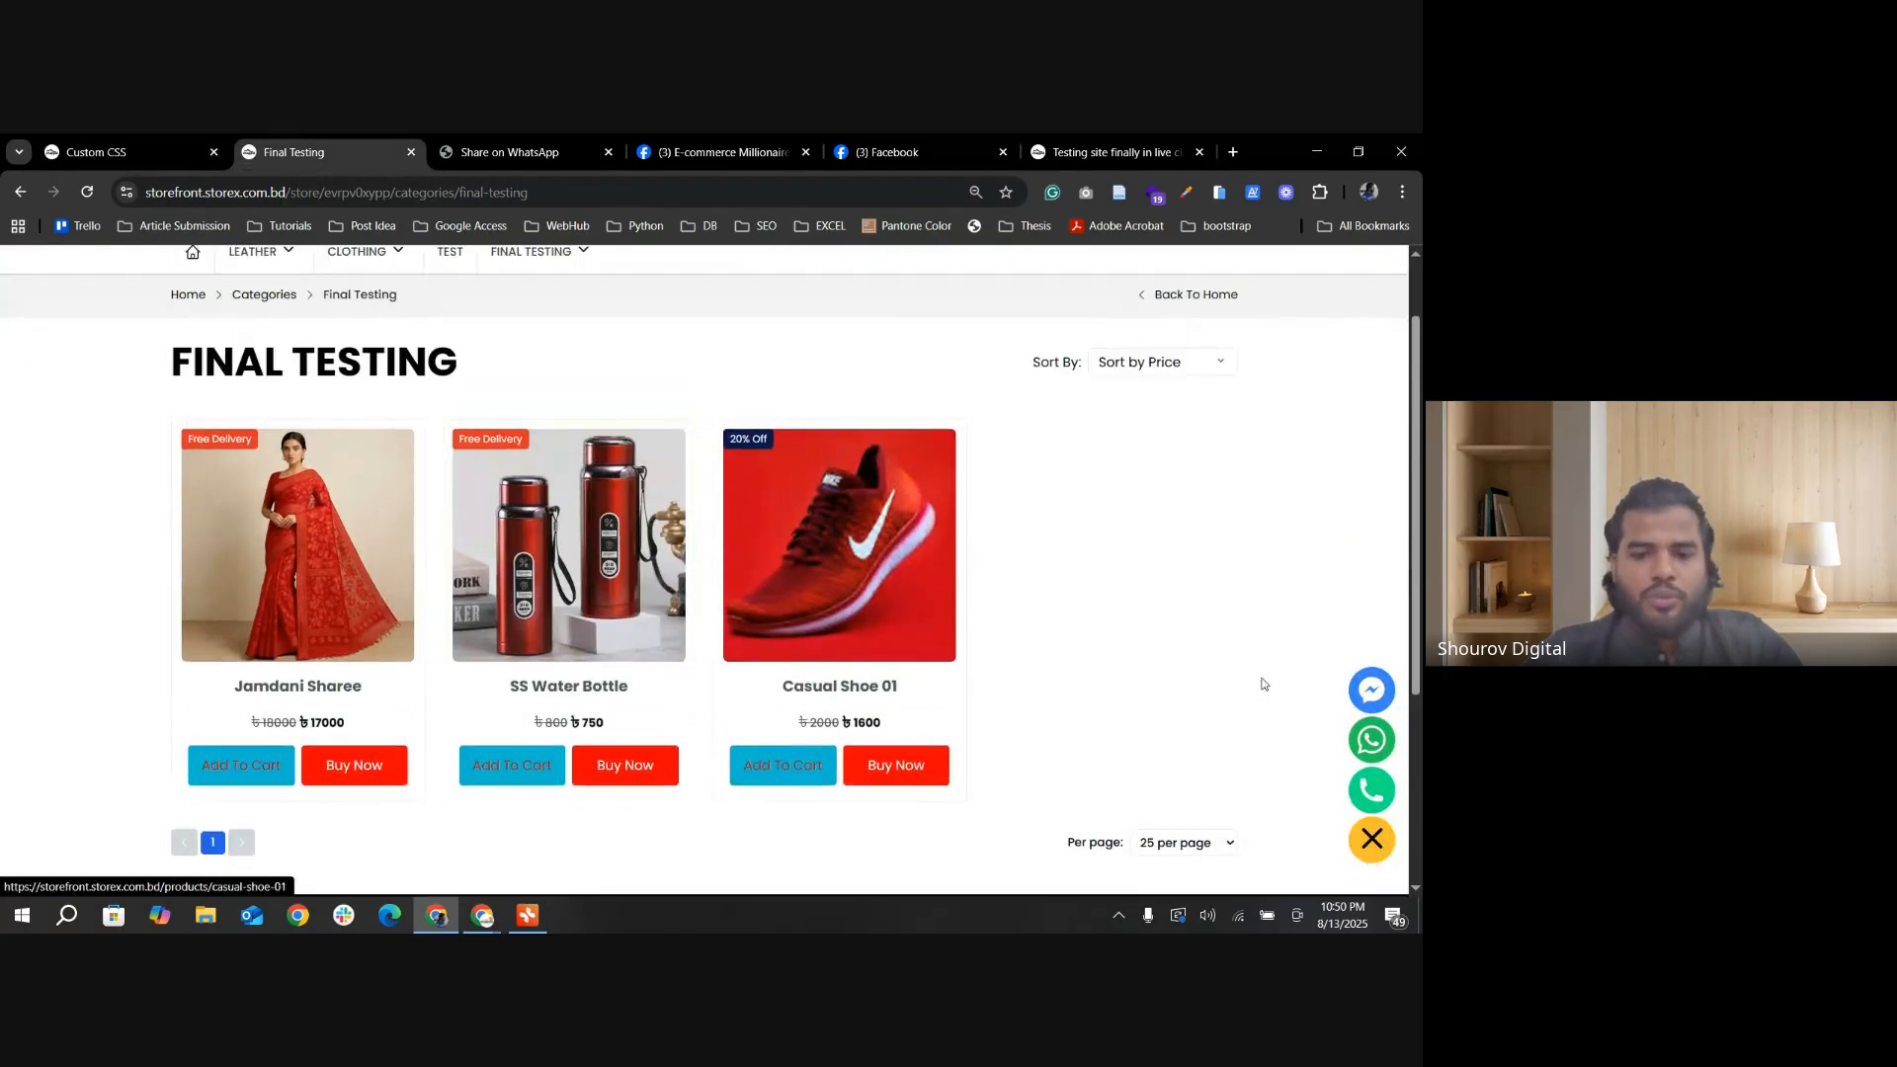
left_click(191, 143)
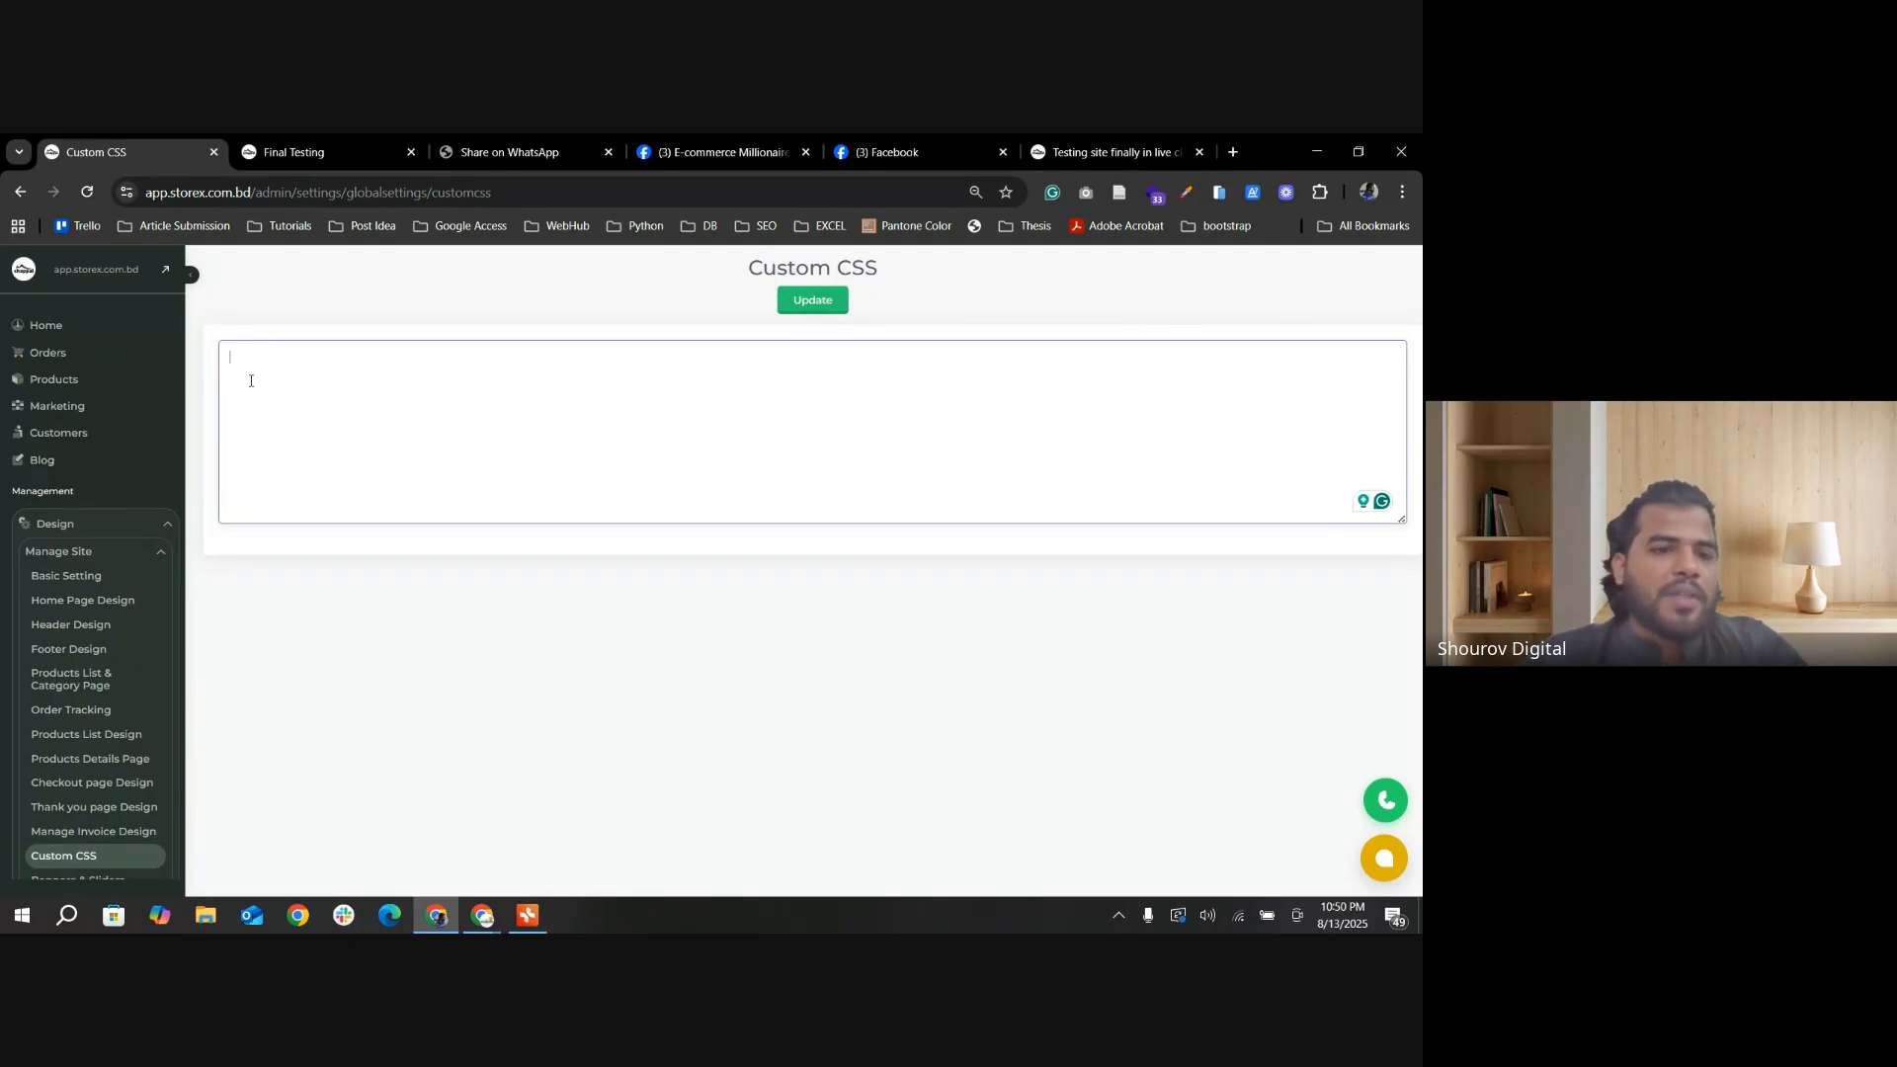
Step: Expand Banners & Sliders in the admin navigation and review the Manage Site design options
scroll(127, 833, "down", 3)
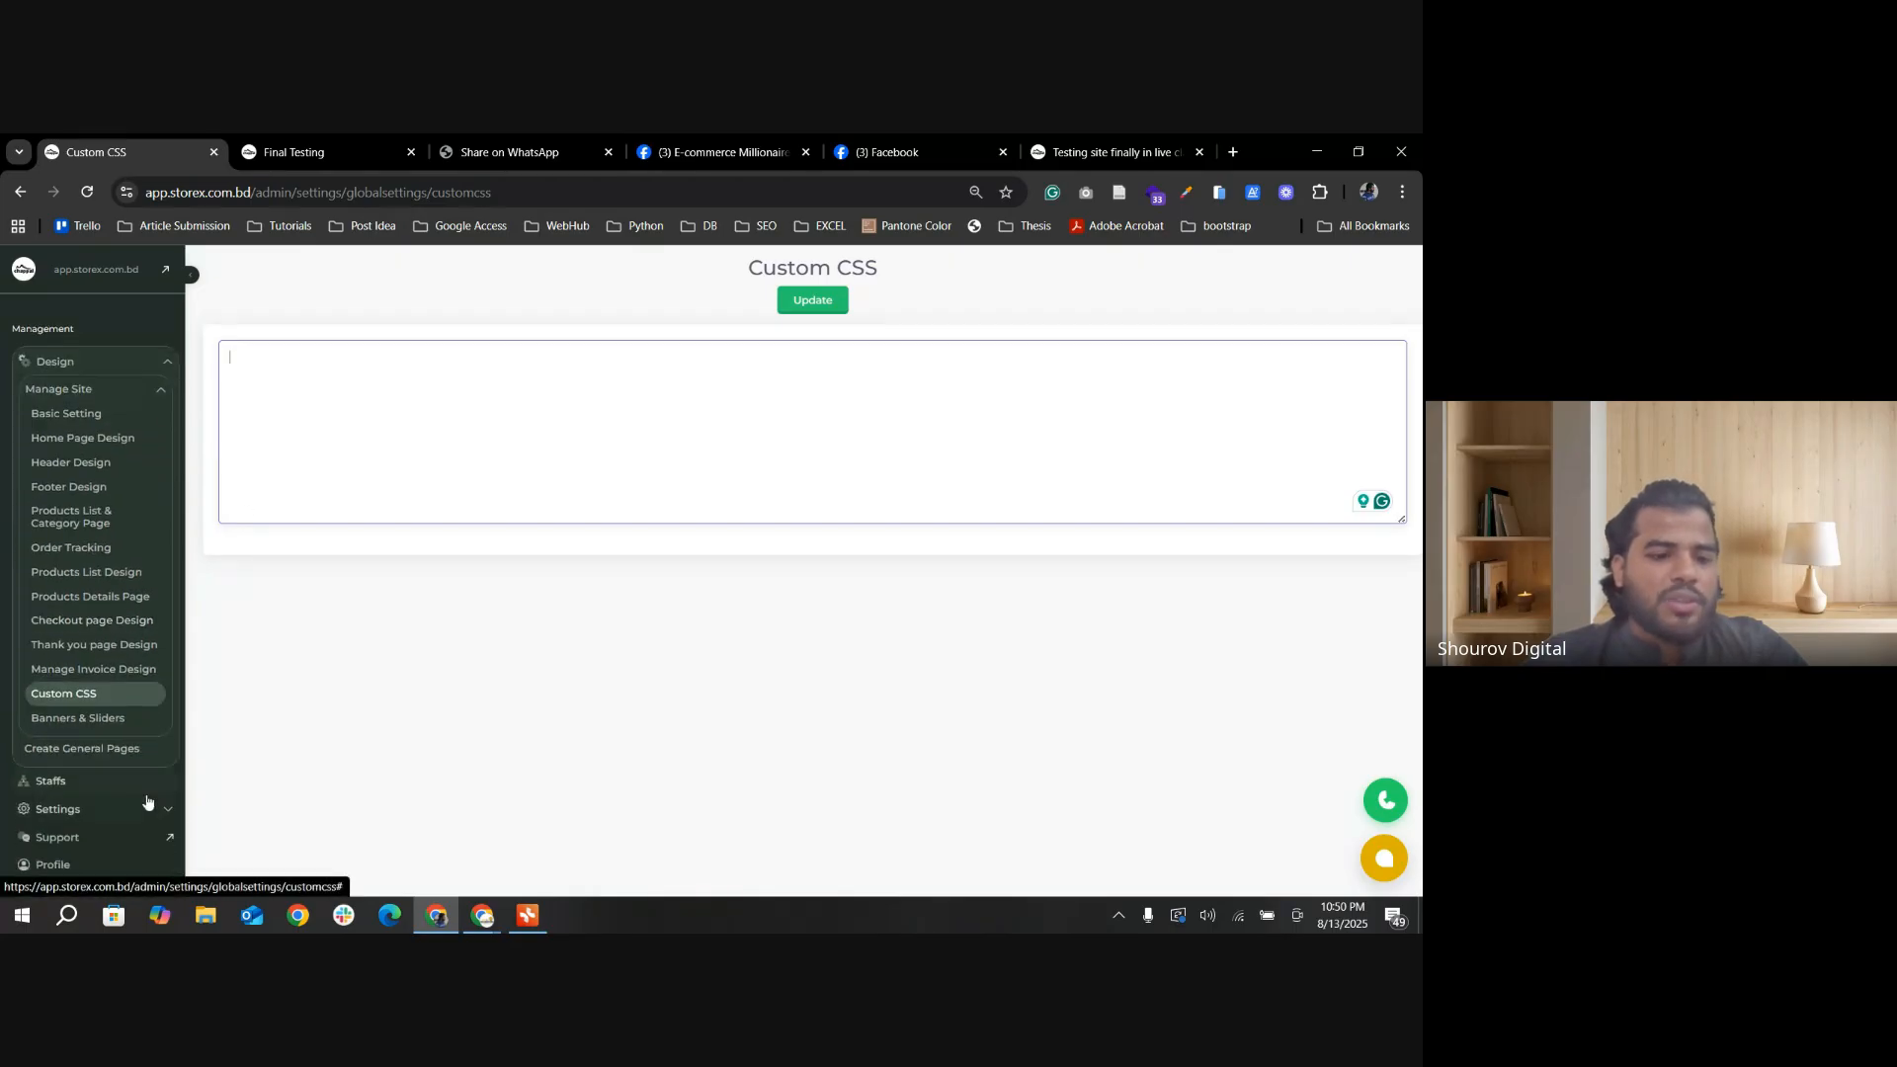
left_click(108, 724)
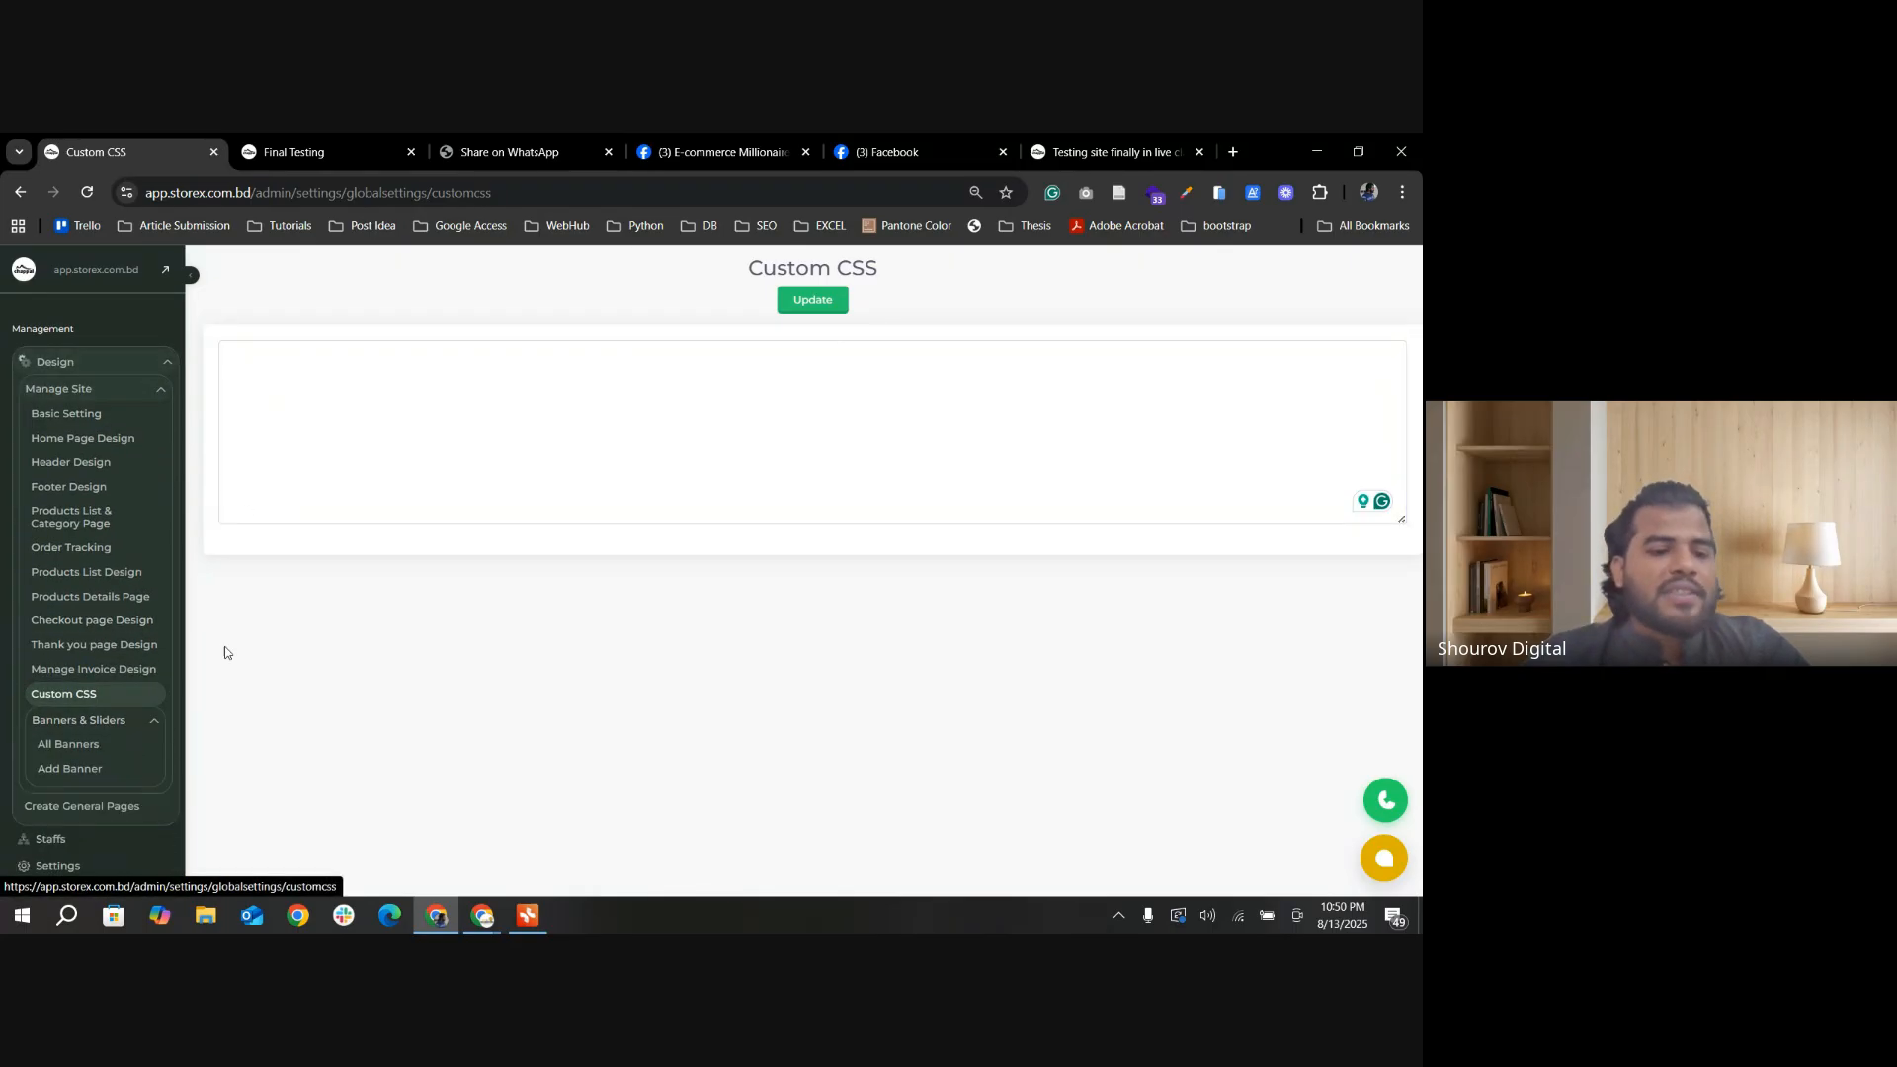
scroll(119, 593, "down", 1)
scroll(77, 665, "up", 2)
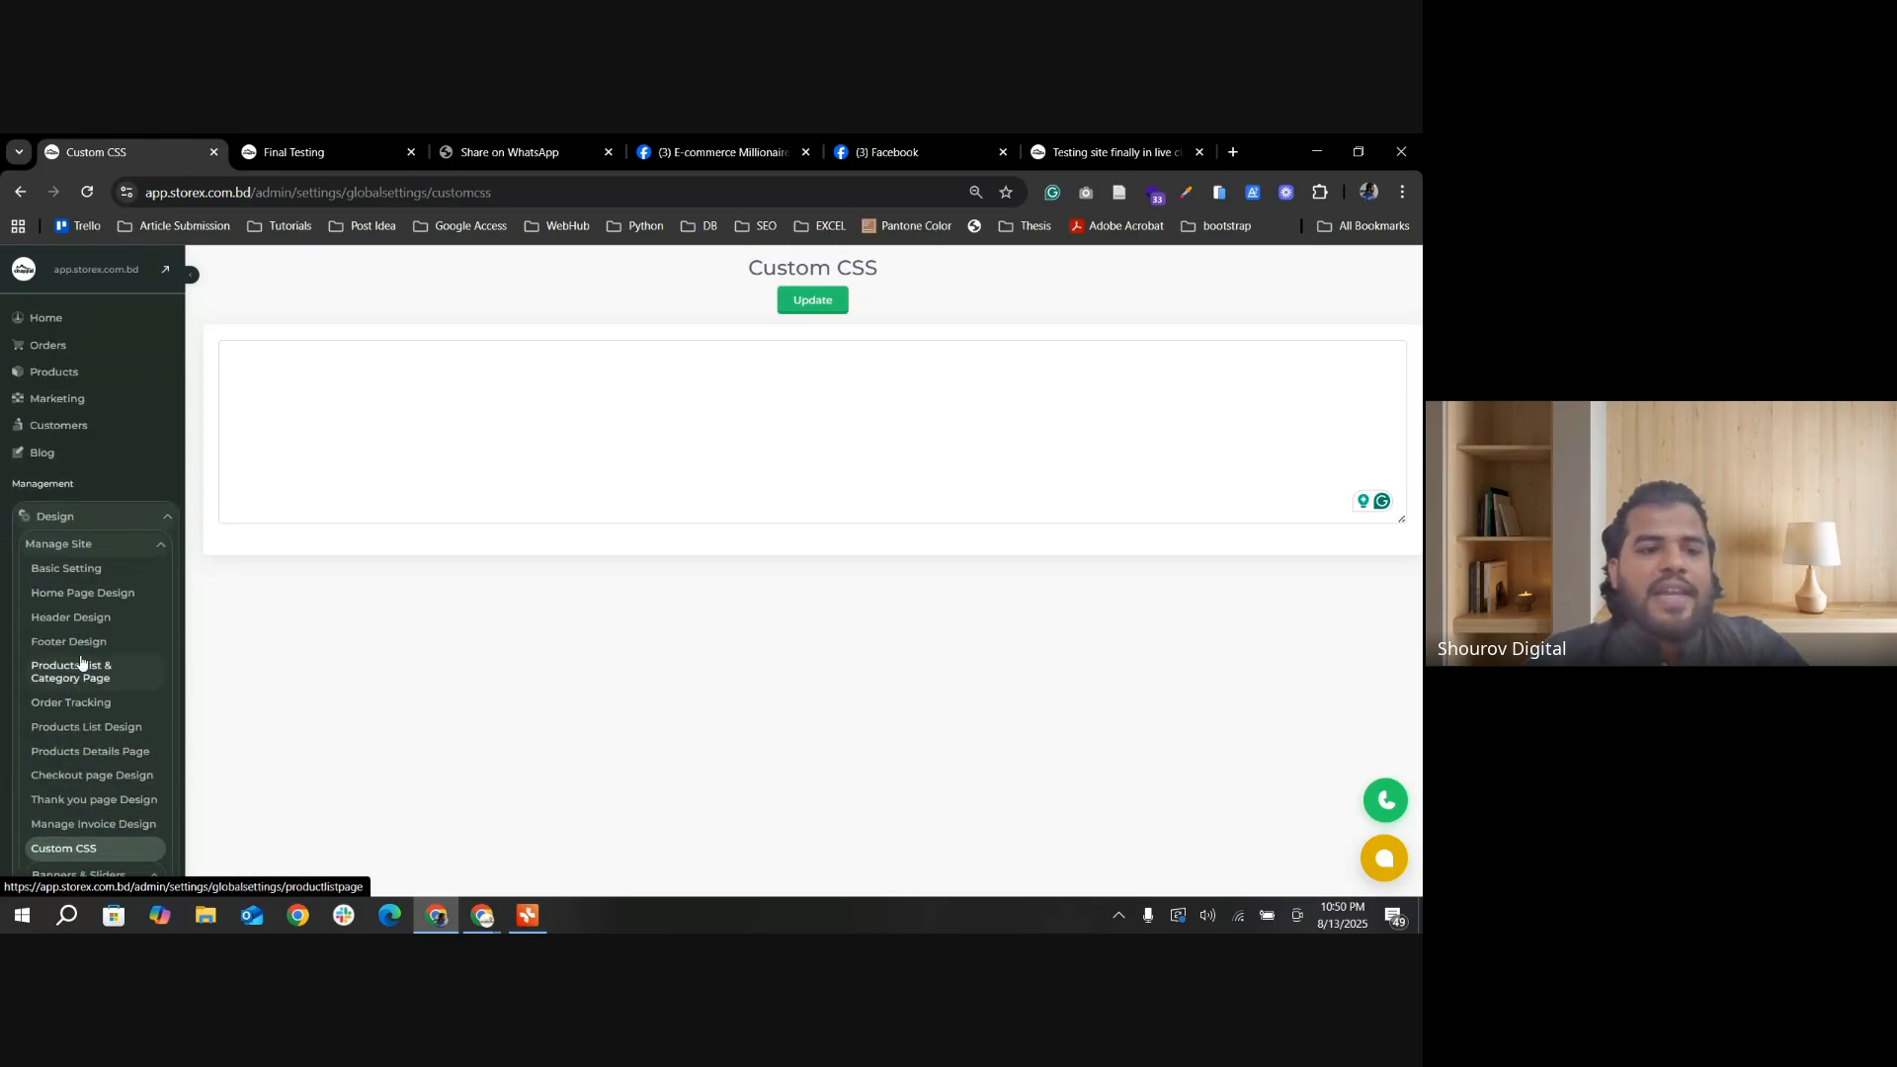
scroll(106, 641, "down", 2)
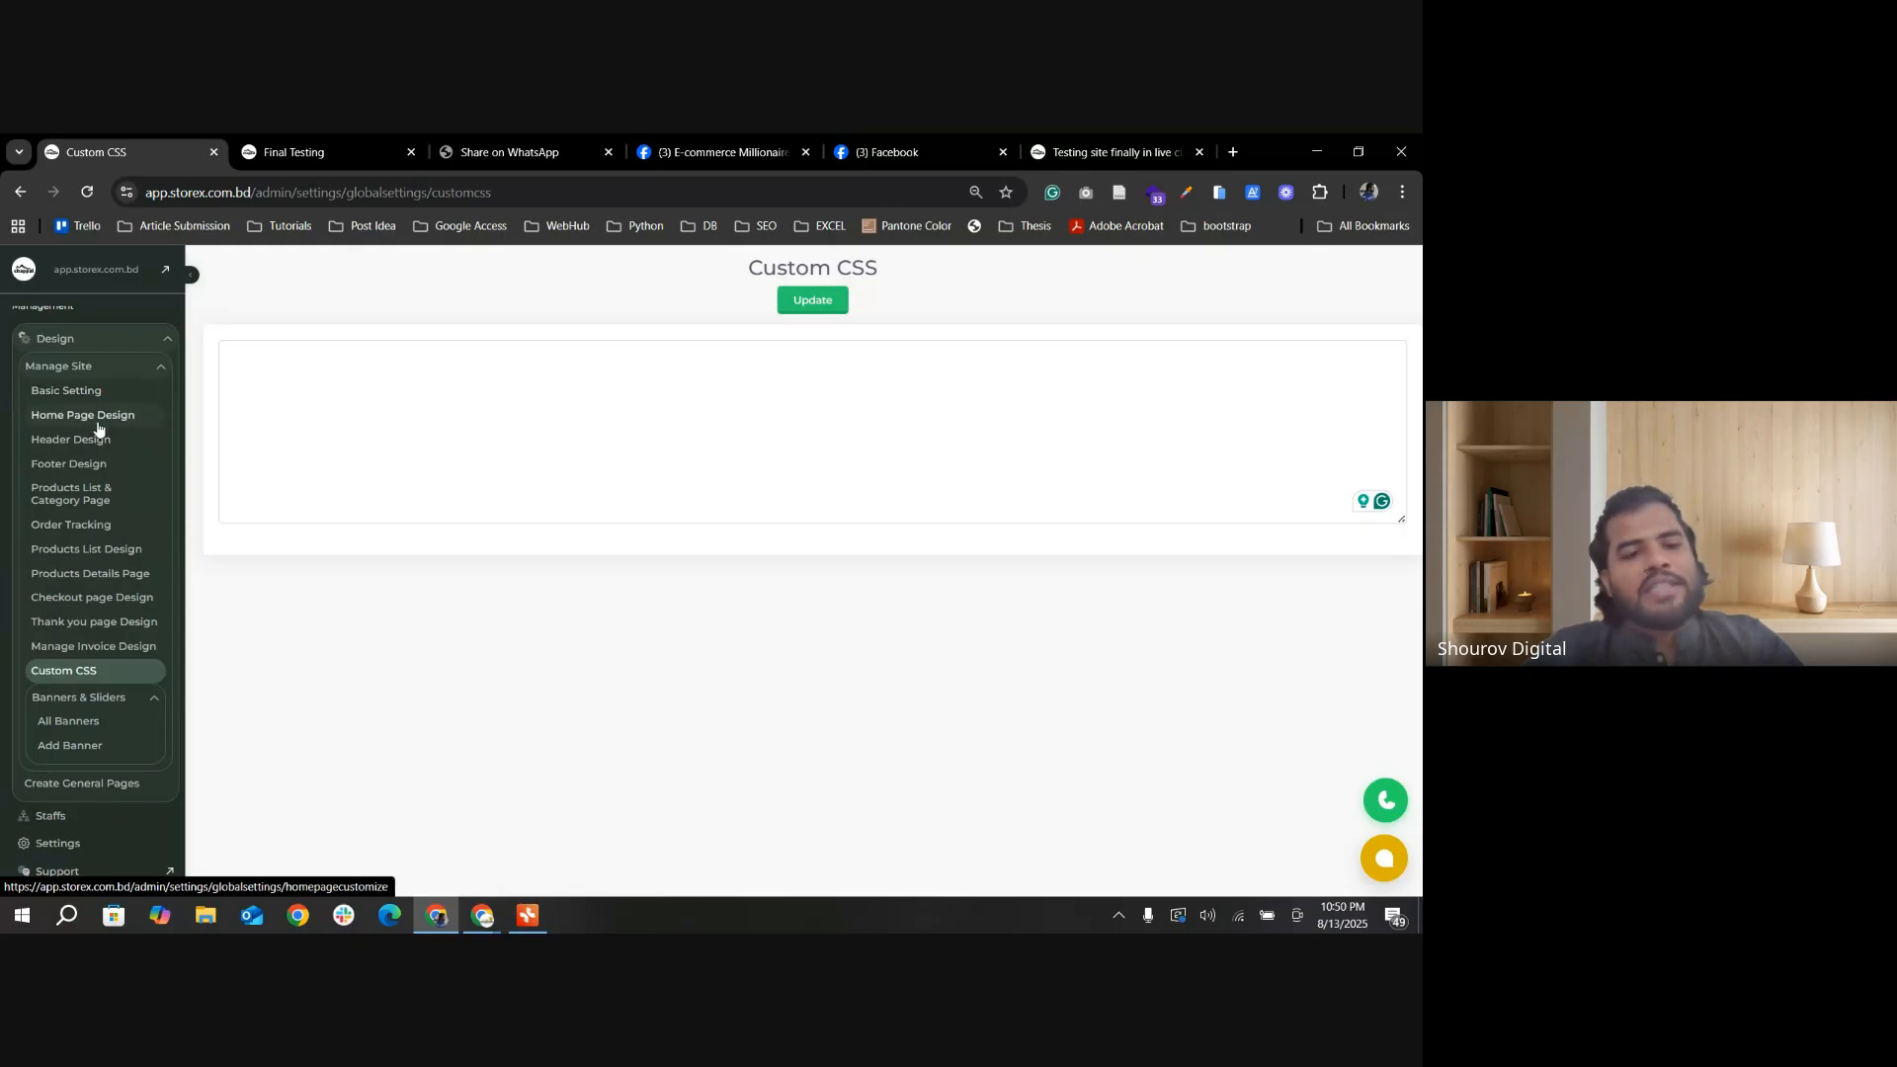
scroll(104, 435, "down", 1)
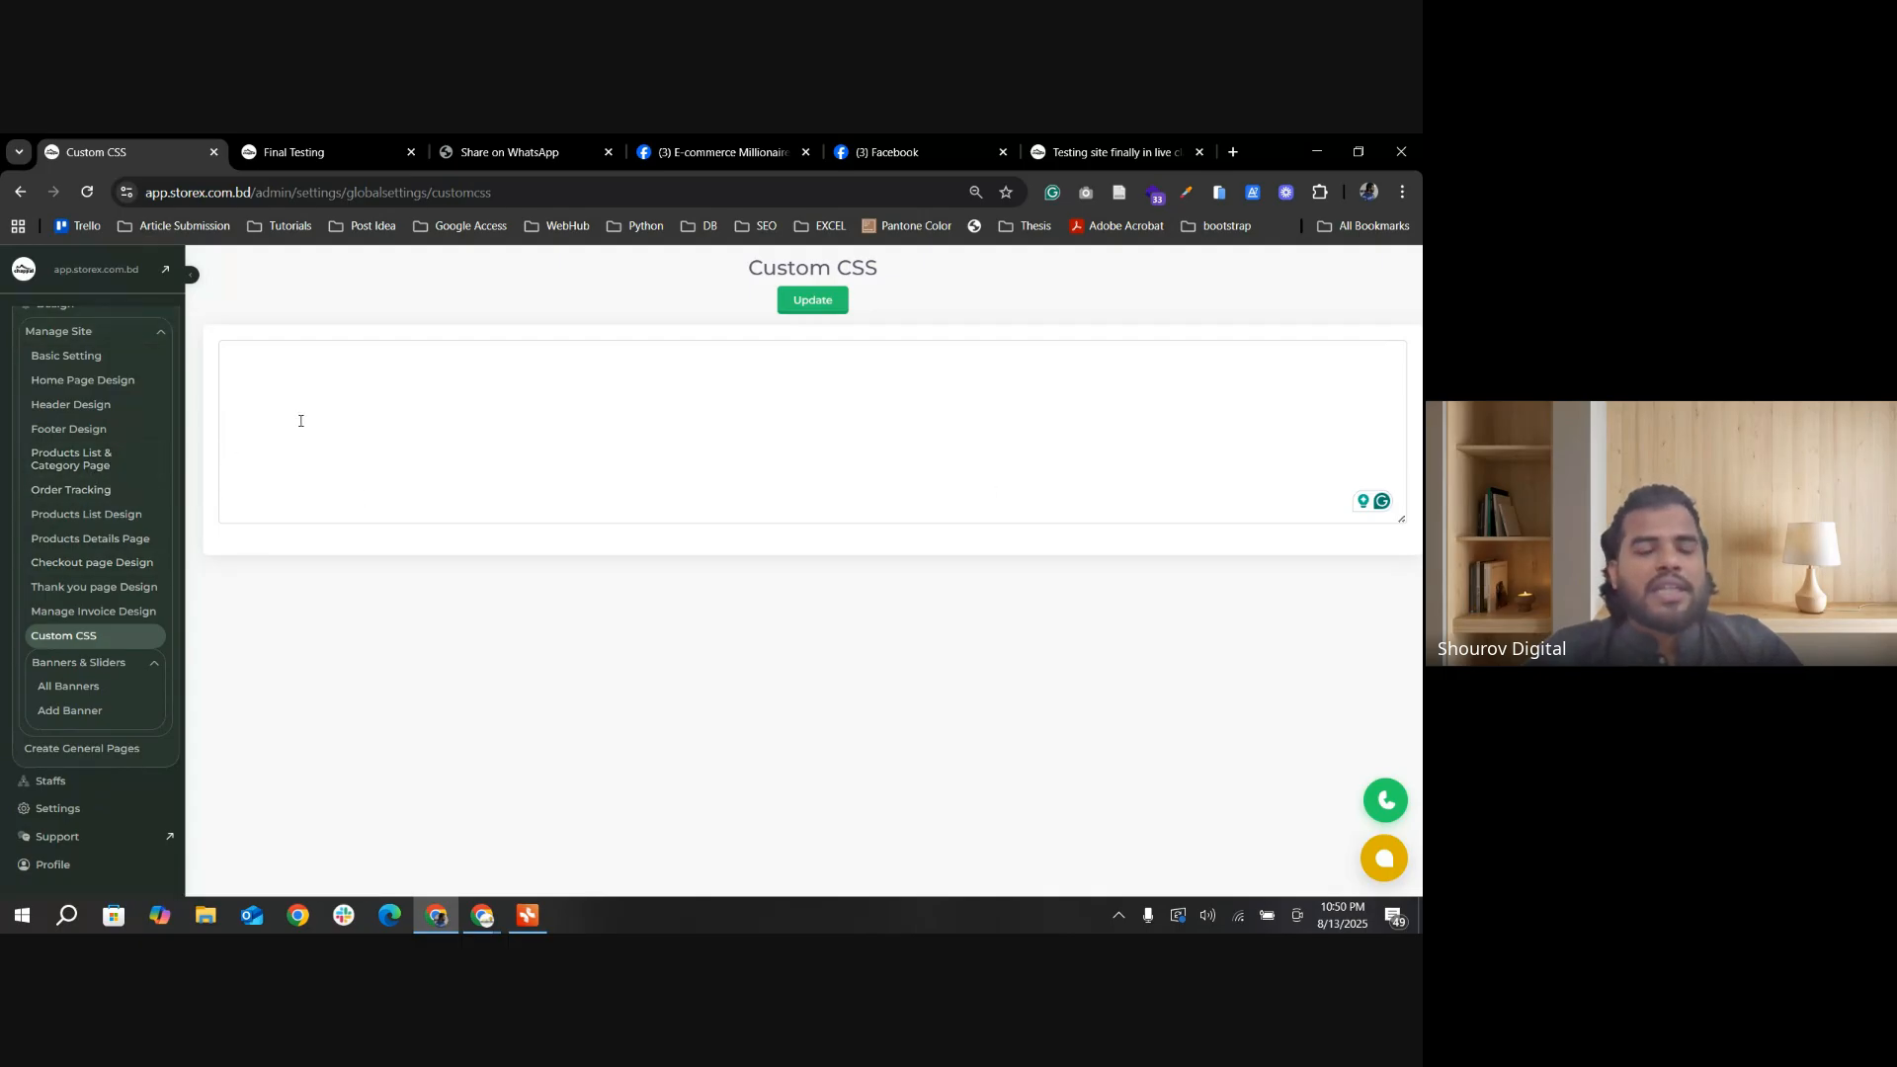
Step: Open the storefront's home page, move the category carousel back one item and highlight the Browse Products Category heading
left_click(306, 155)
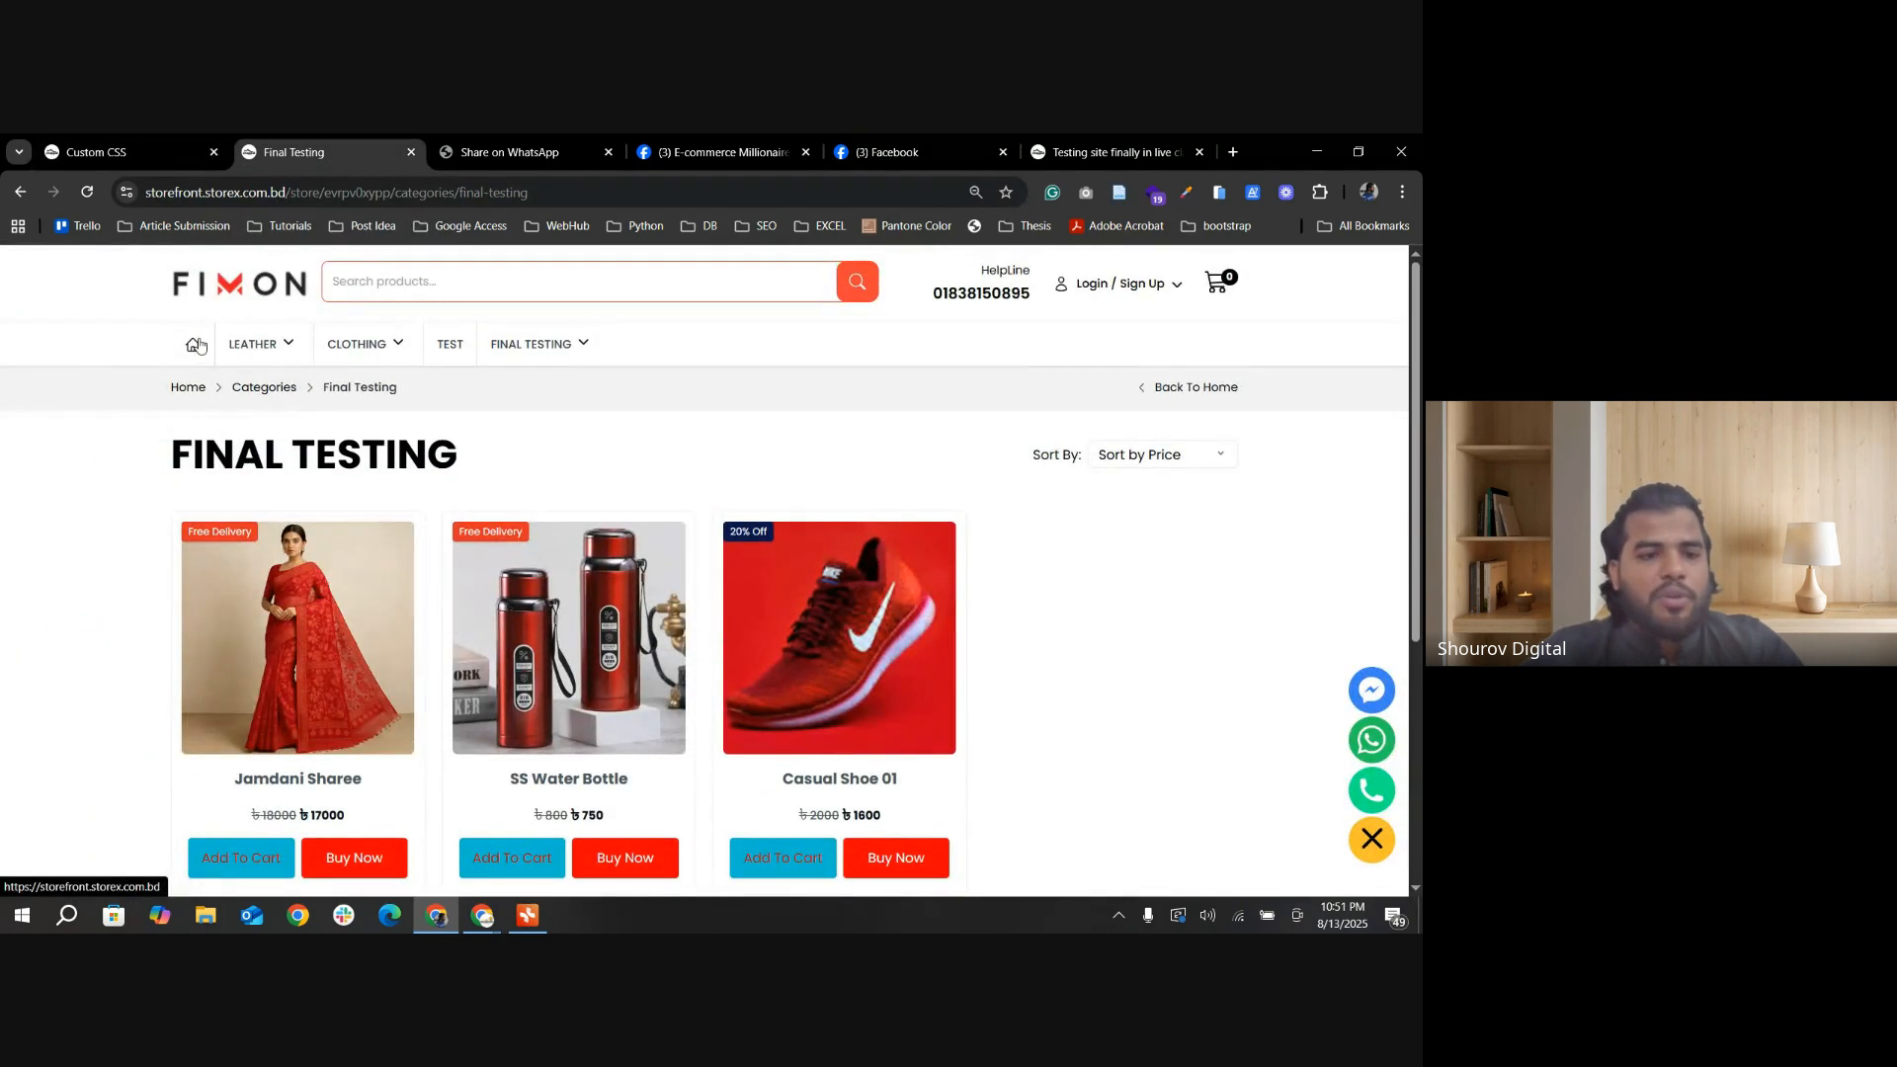
scroll(527, 688, "down", 6)
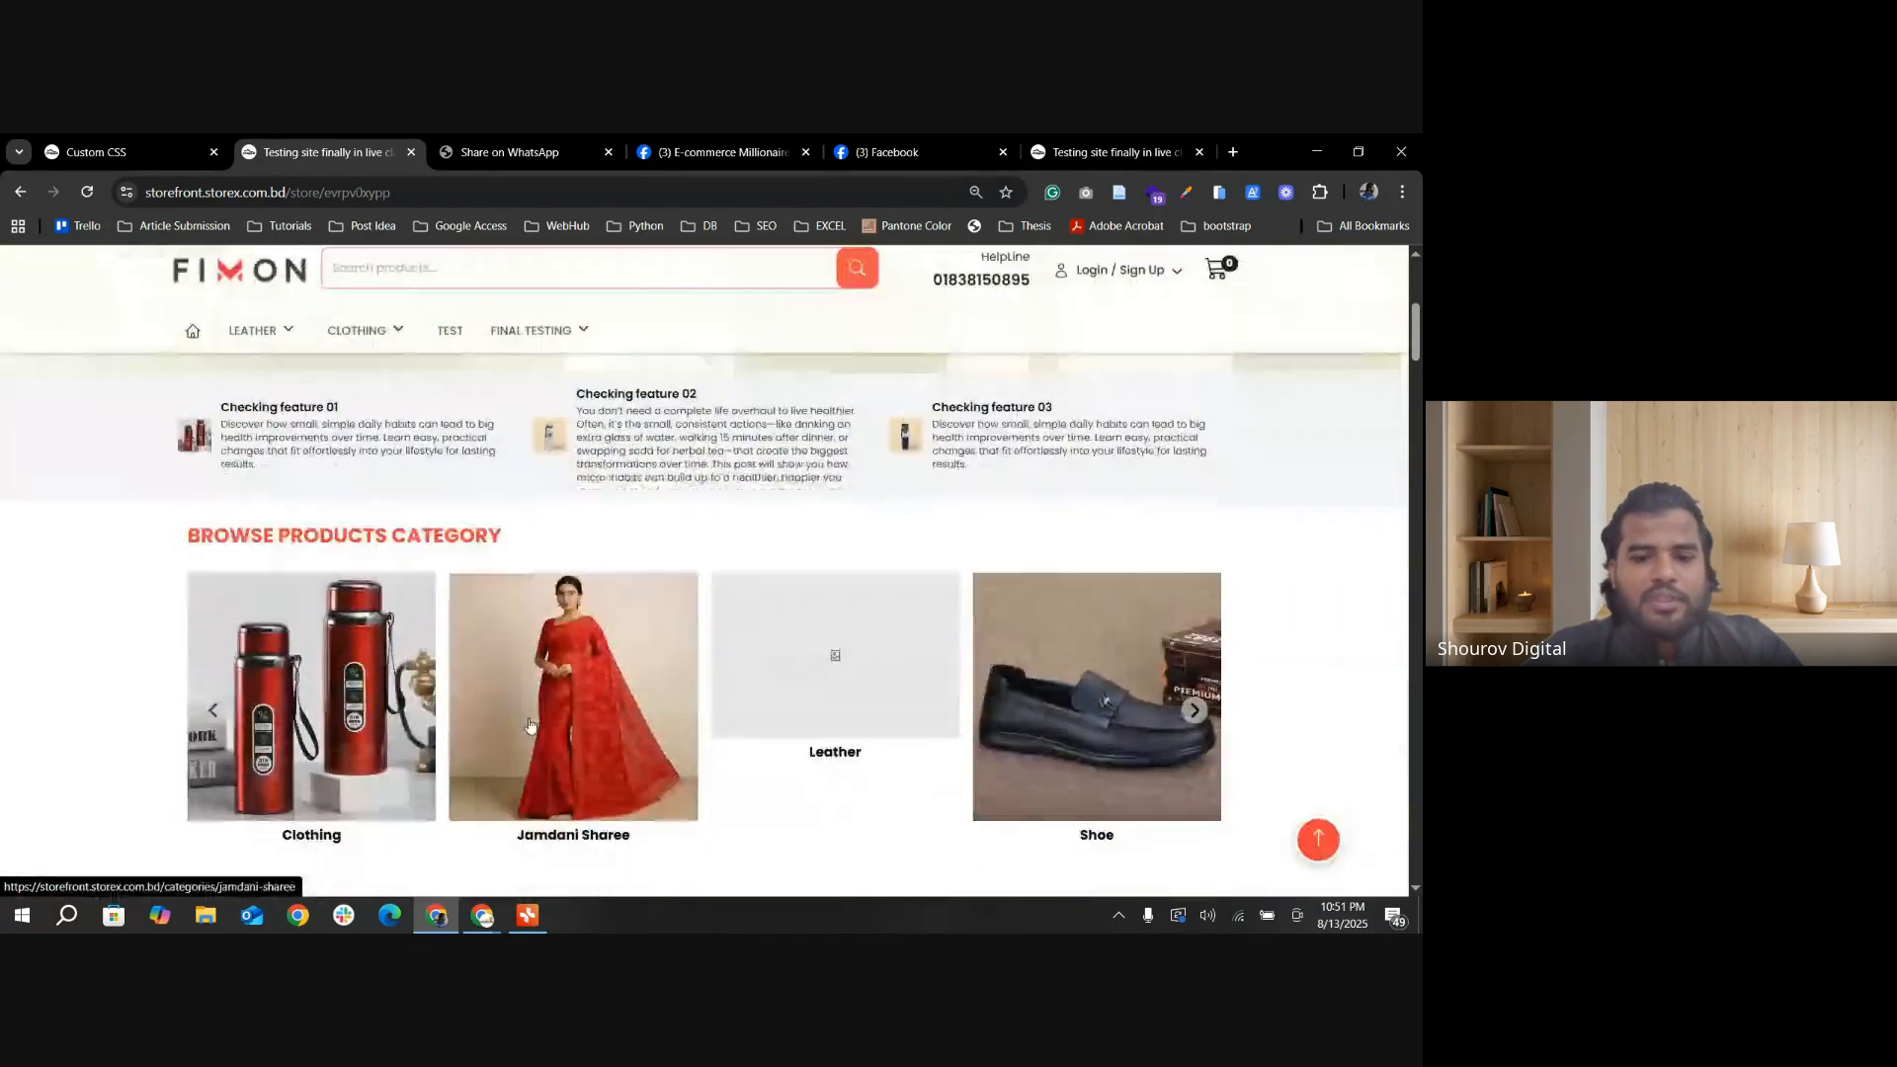
scroll(530, 728, "down", 1)
left_click(217, 526)
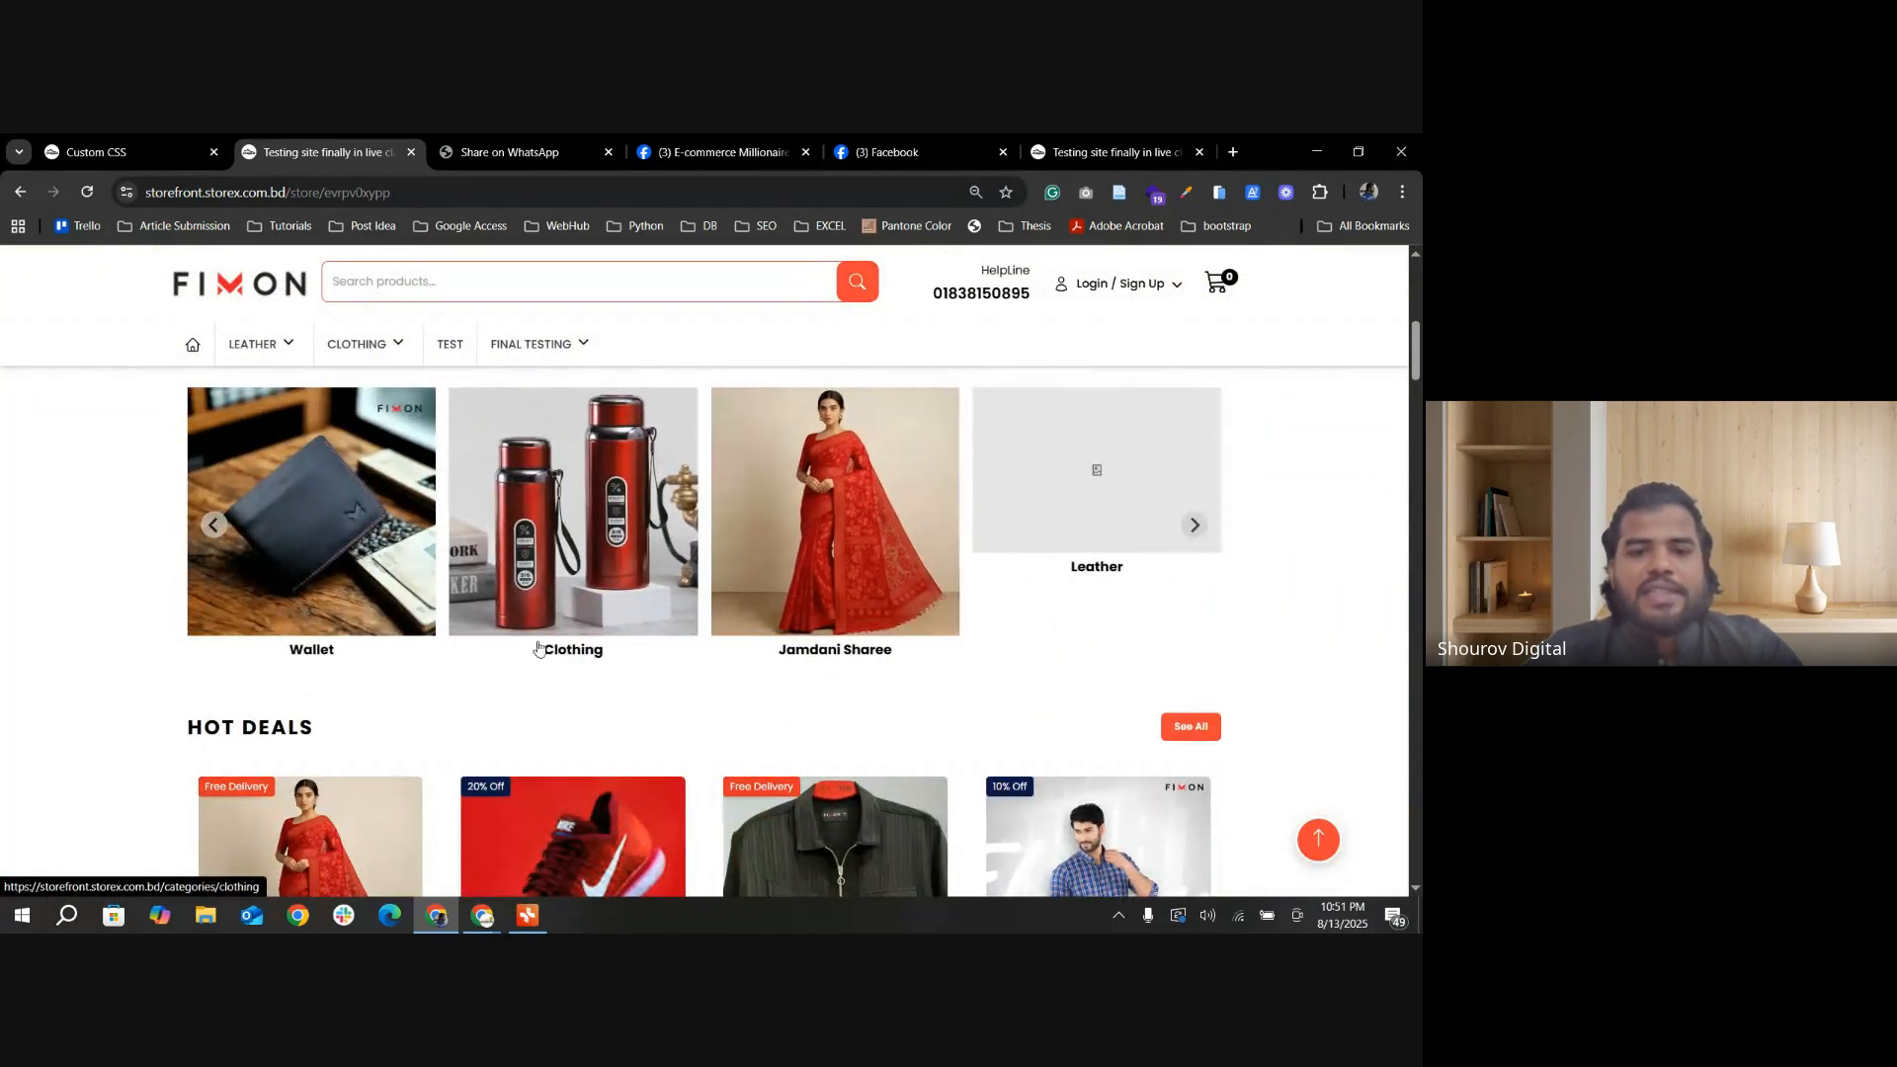
scroll(320, 703, "up", 2)
left_click_drag(186, 535, 534, 540)
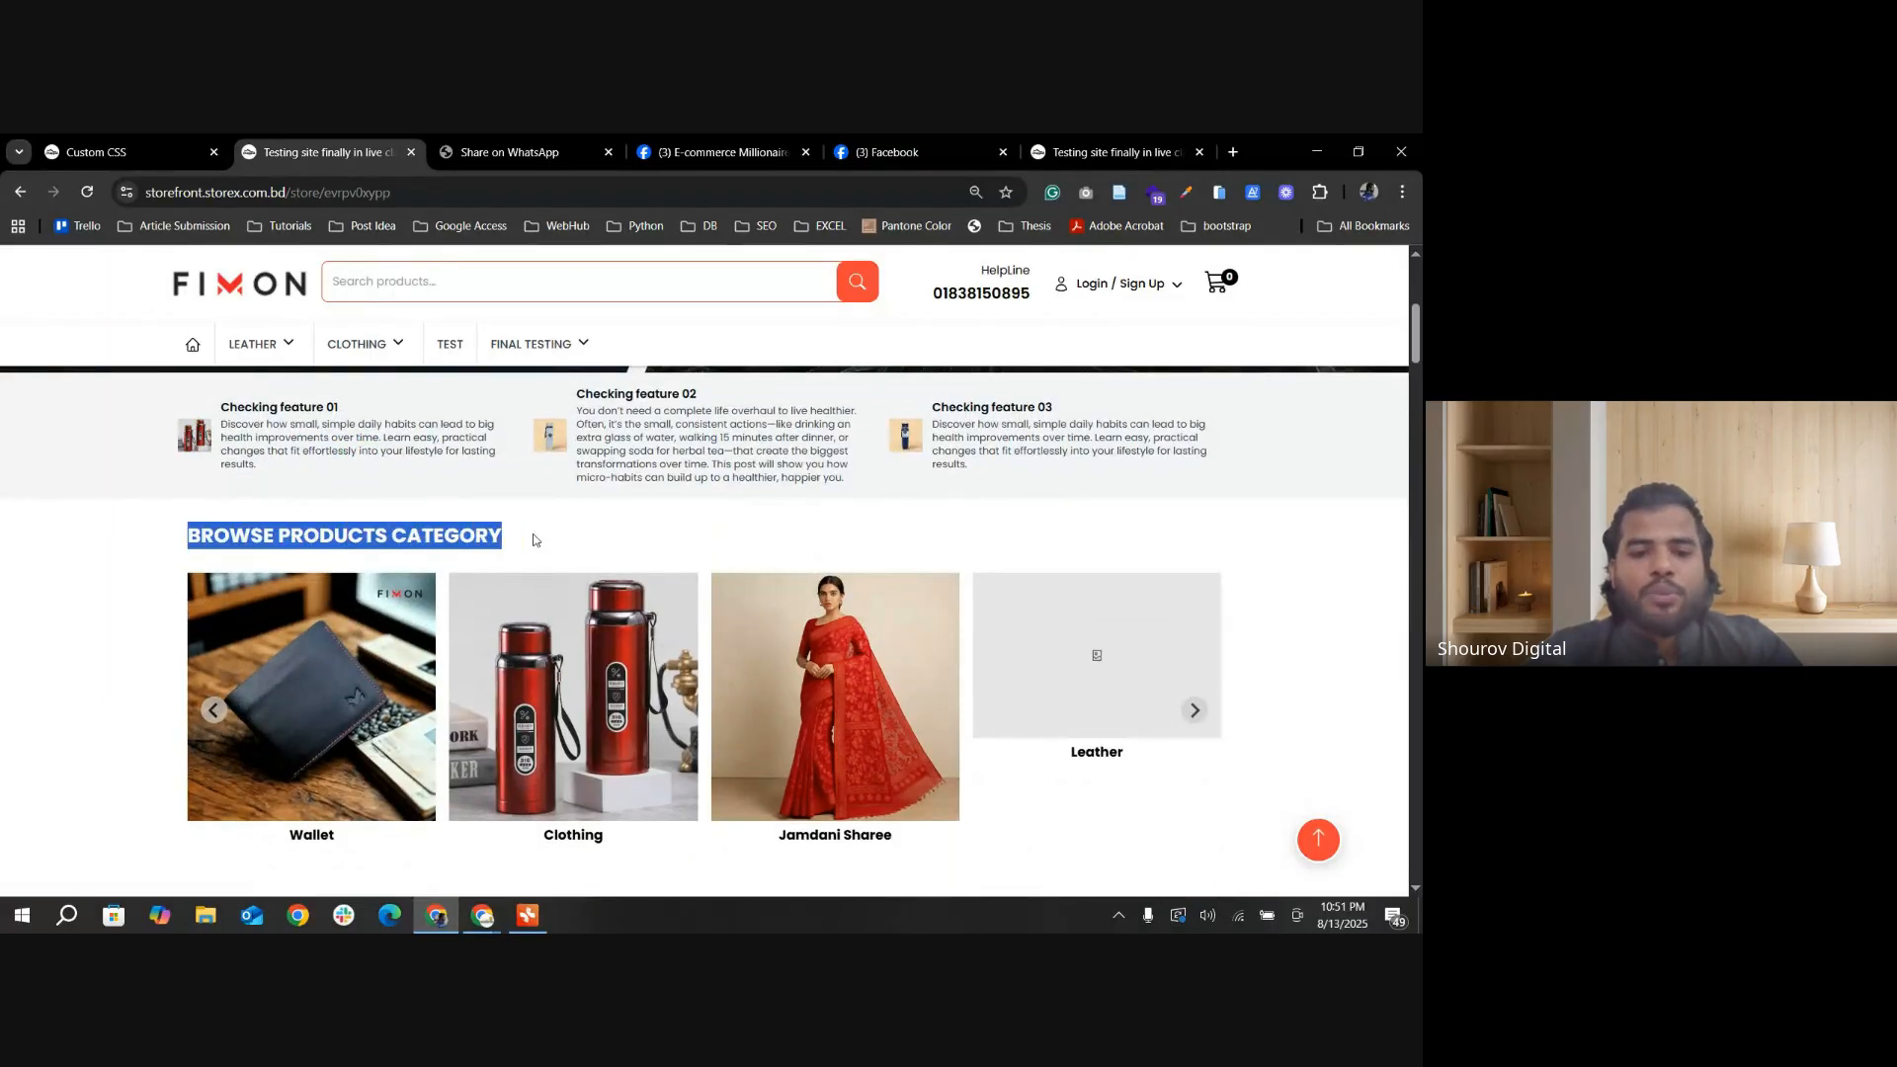
Step: Clear the heading highlight, view the Jamdani Sharee category from the storefront's carousel and return to the home page
left_click(625, 552)
scroll(531, 769, "down", 1)
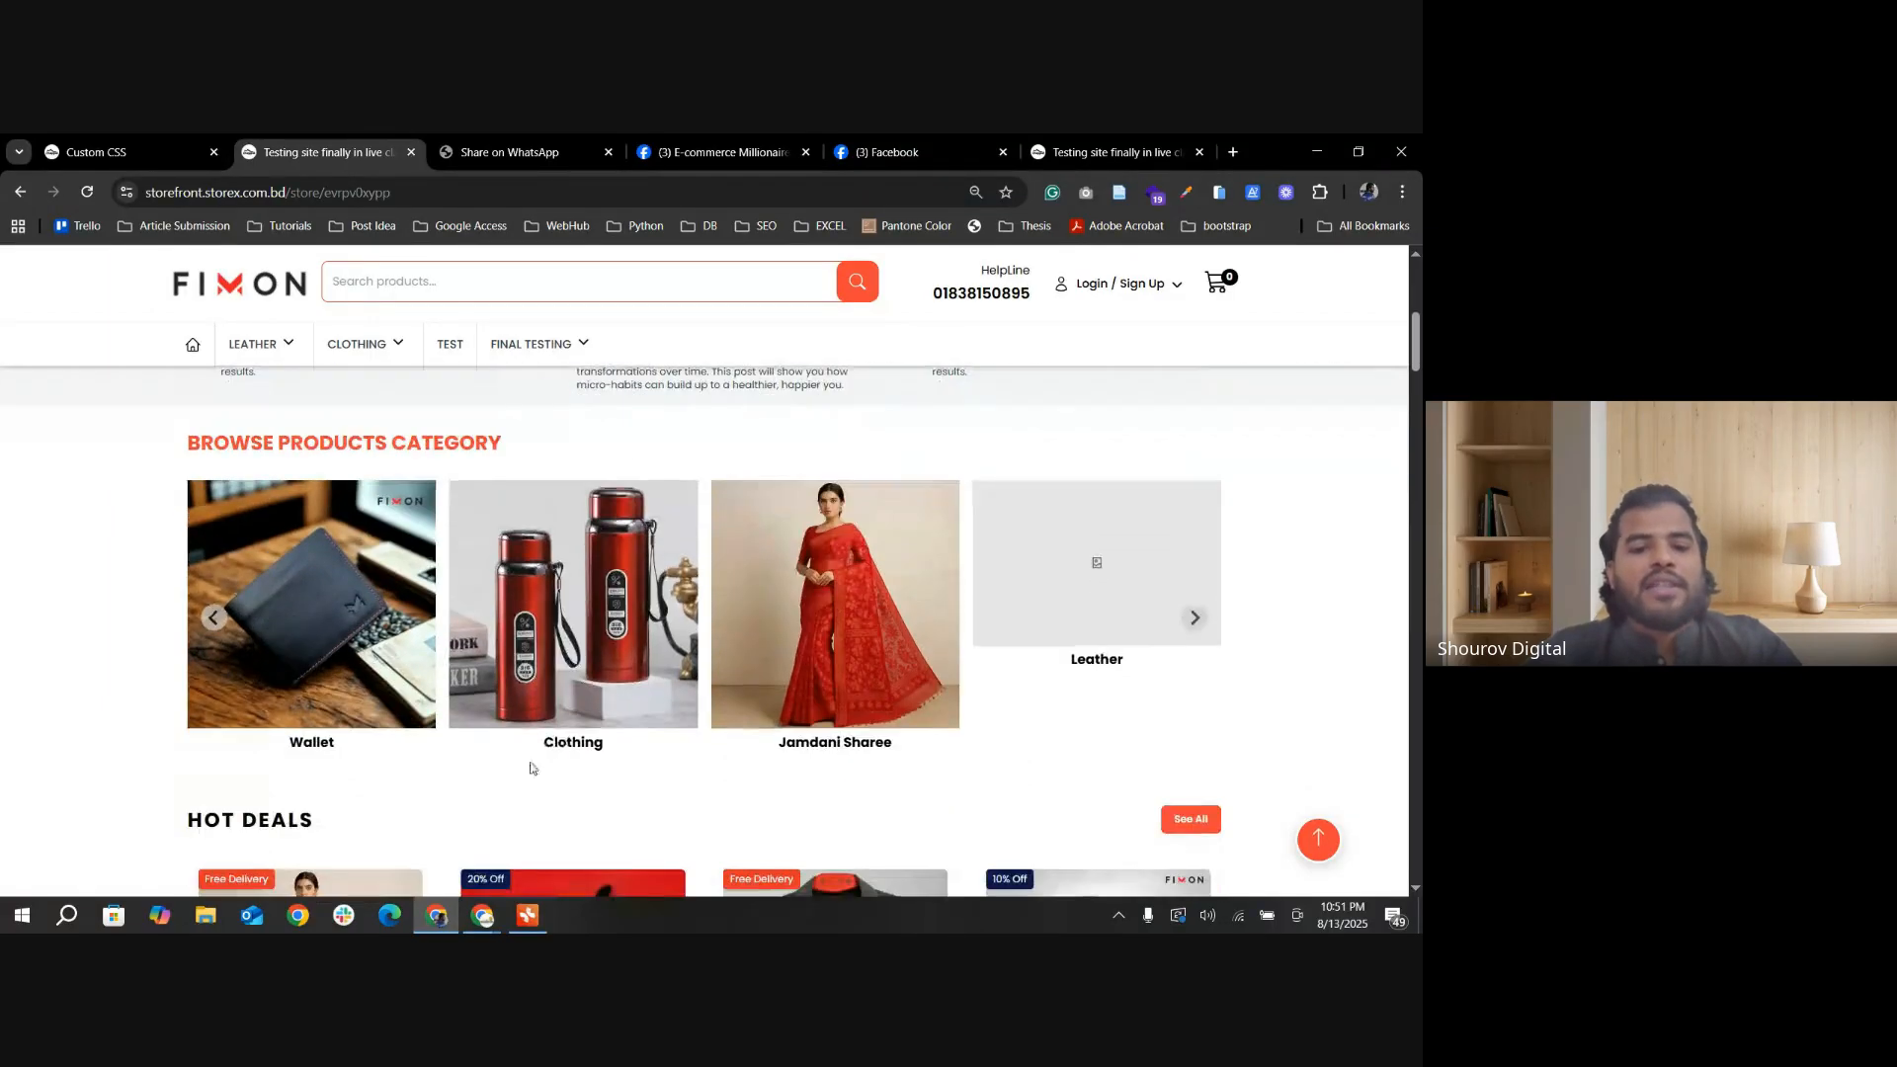
left_click(812, 698)
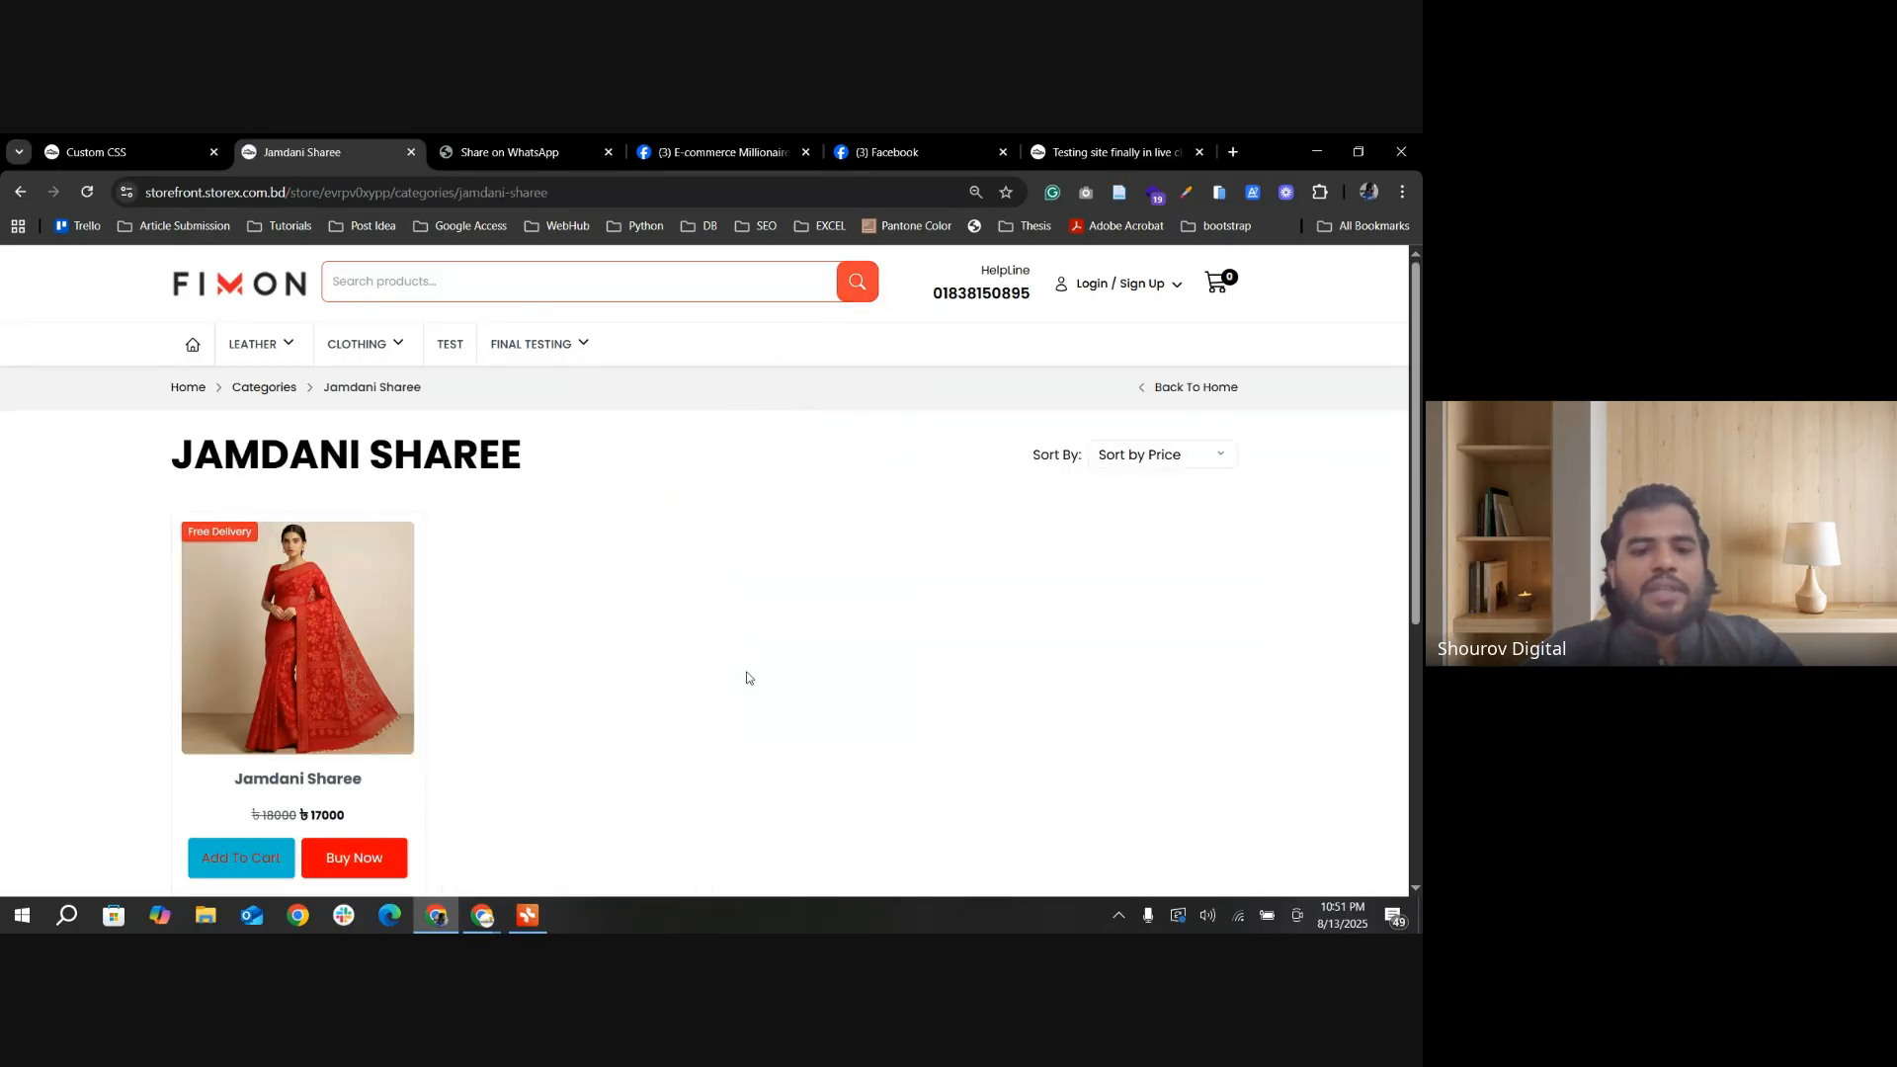
left_click(19, 192)
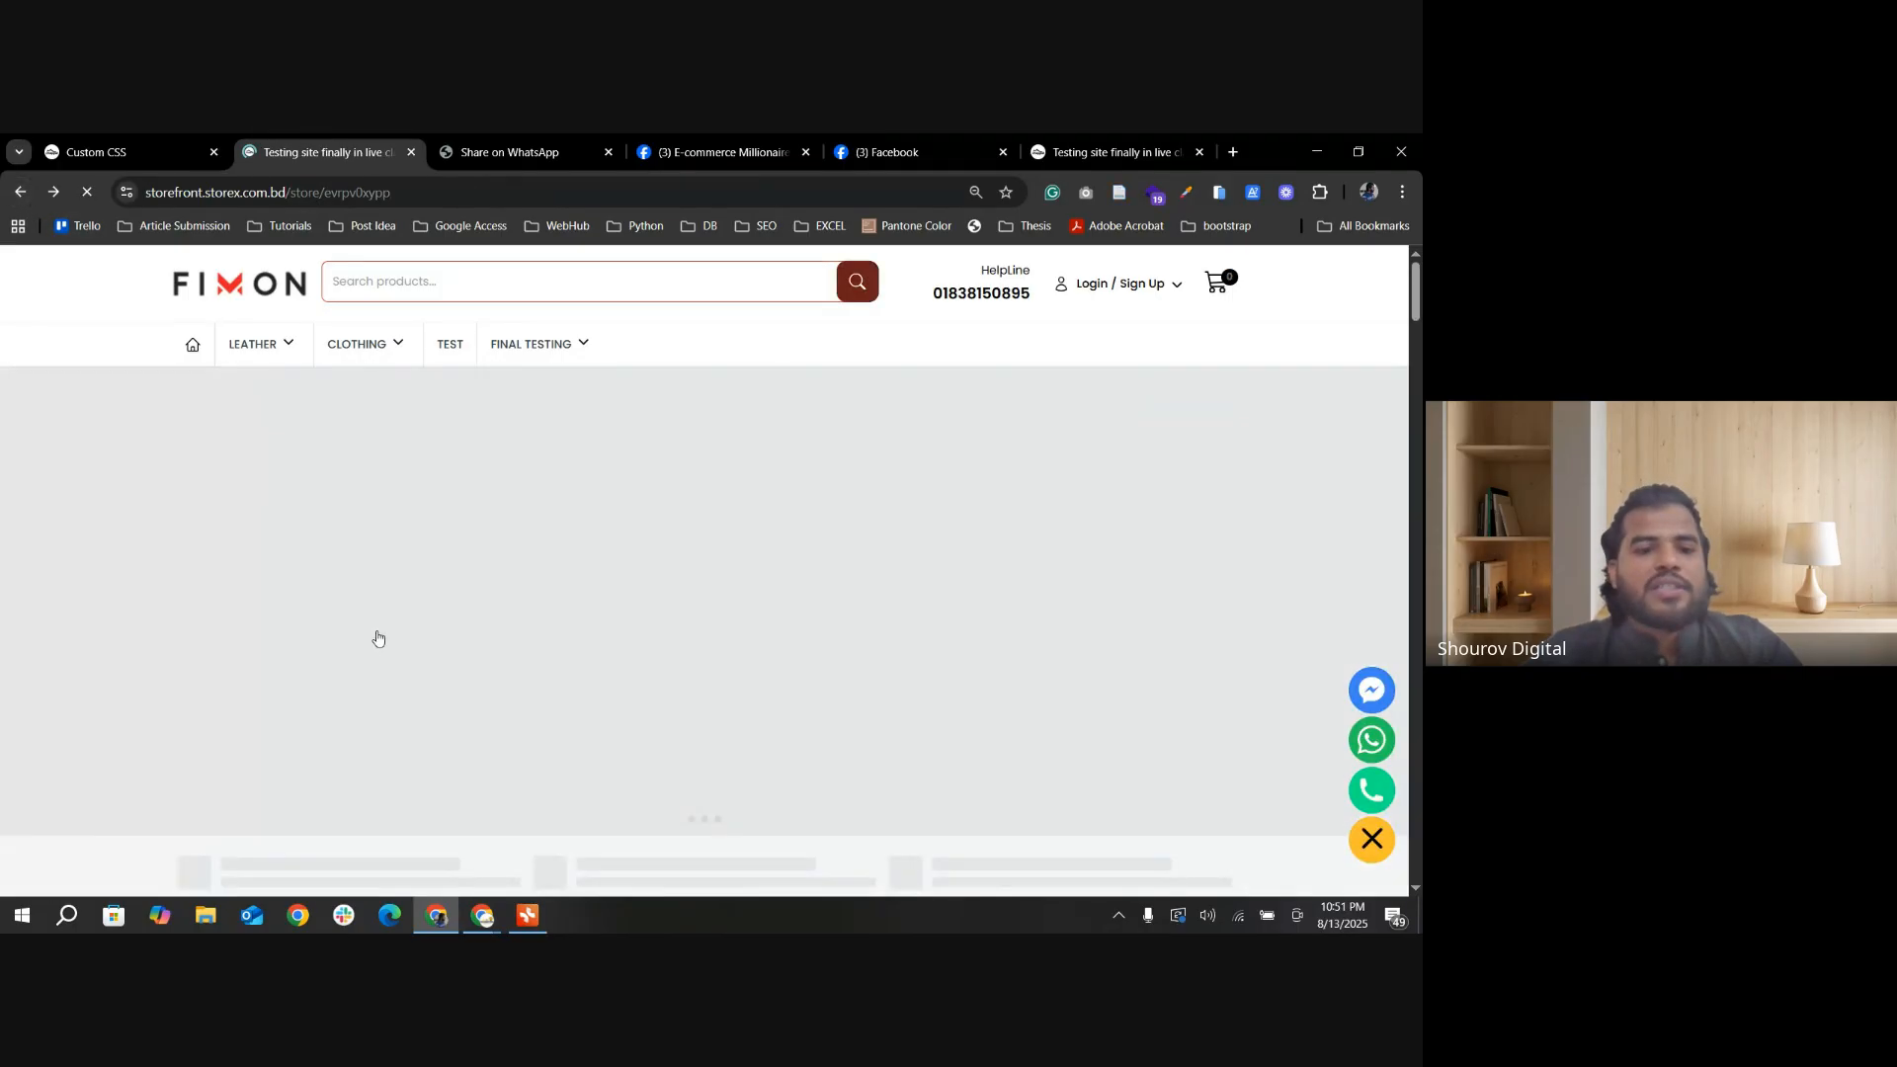
Step: Look over the storefront home page's sections, from Browse Products Category down to News & Blog
scroll(362, 655, "up", 3)
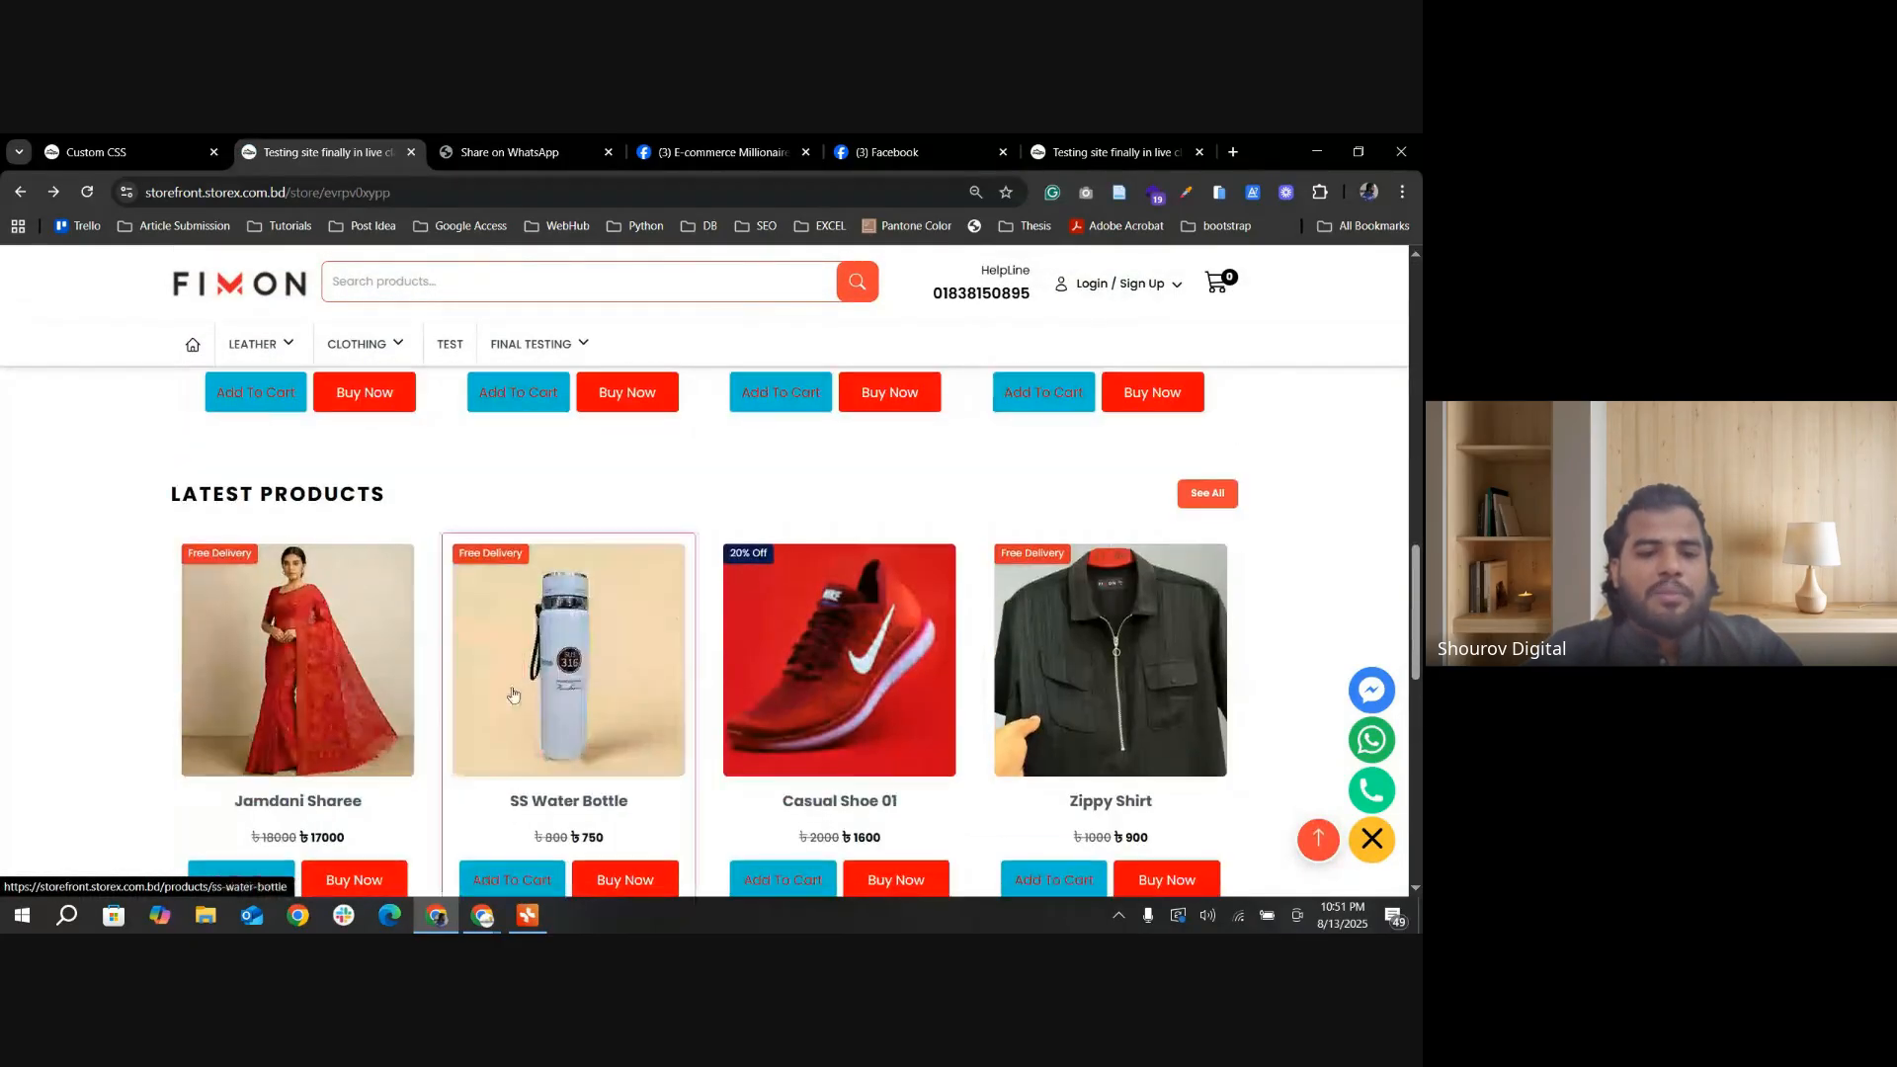
scroll(519, 695, "down", 1)
scroll(692, 728, "down", 2)
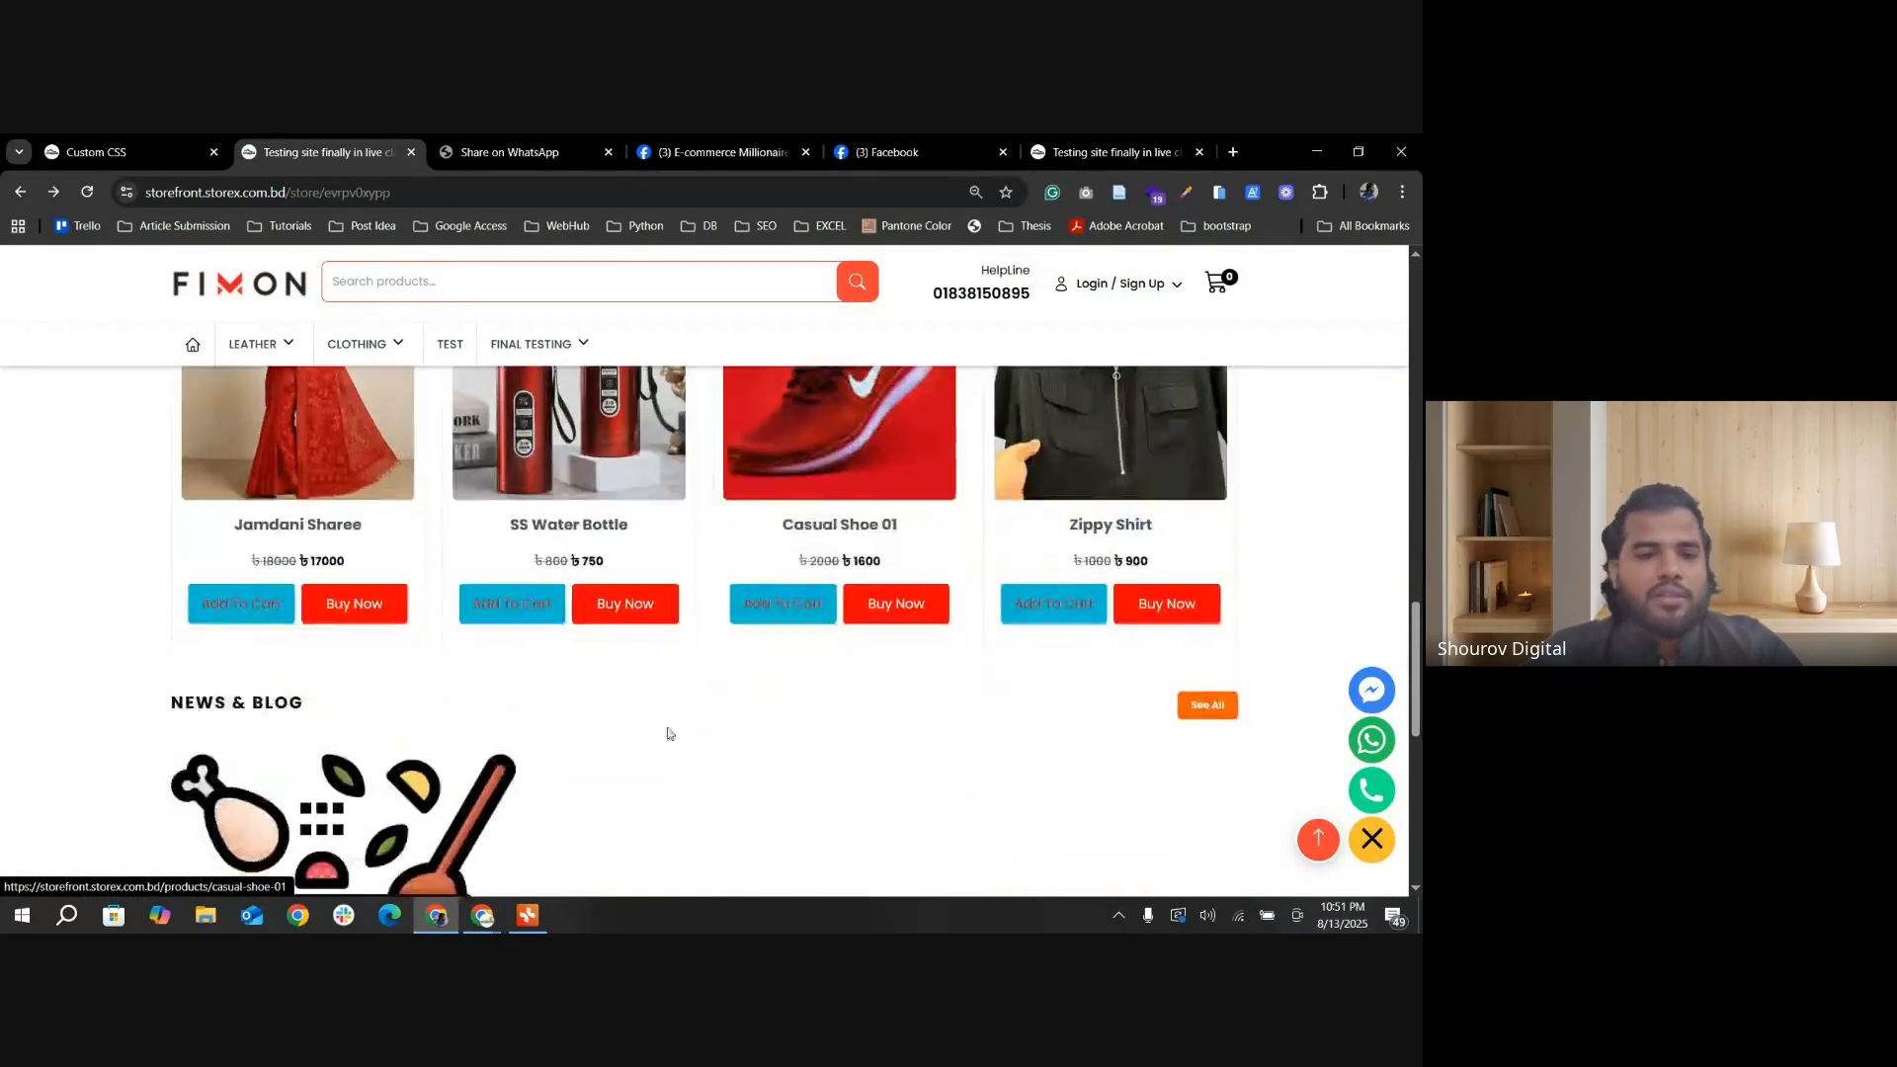
scroll(665, 728, "up", 3)
scroll(352, 725, "up", 10)
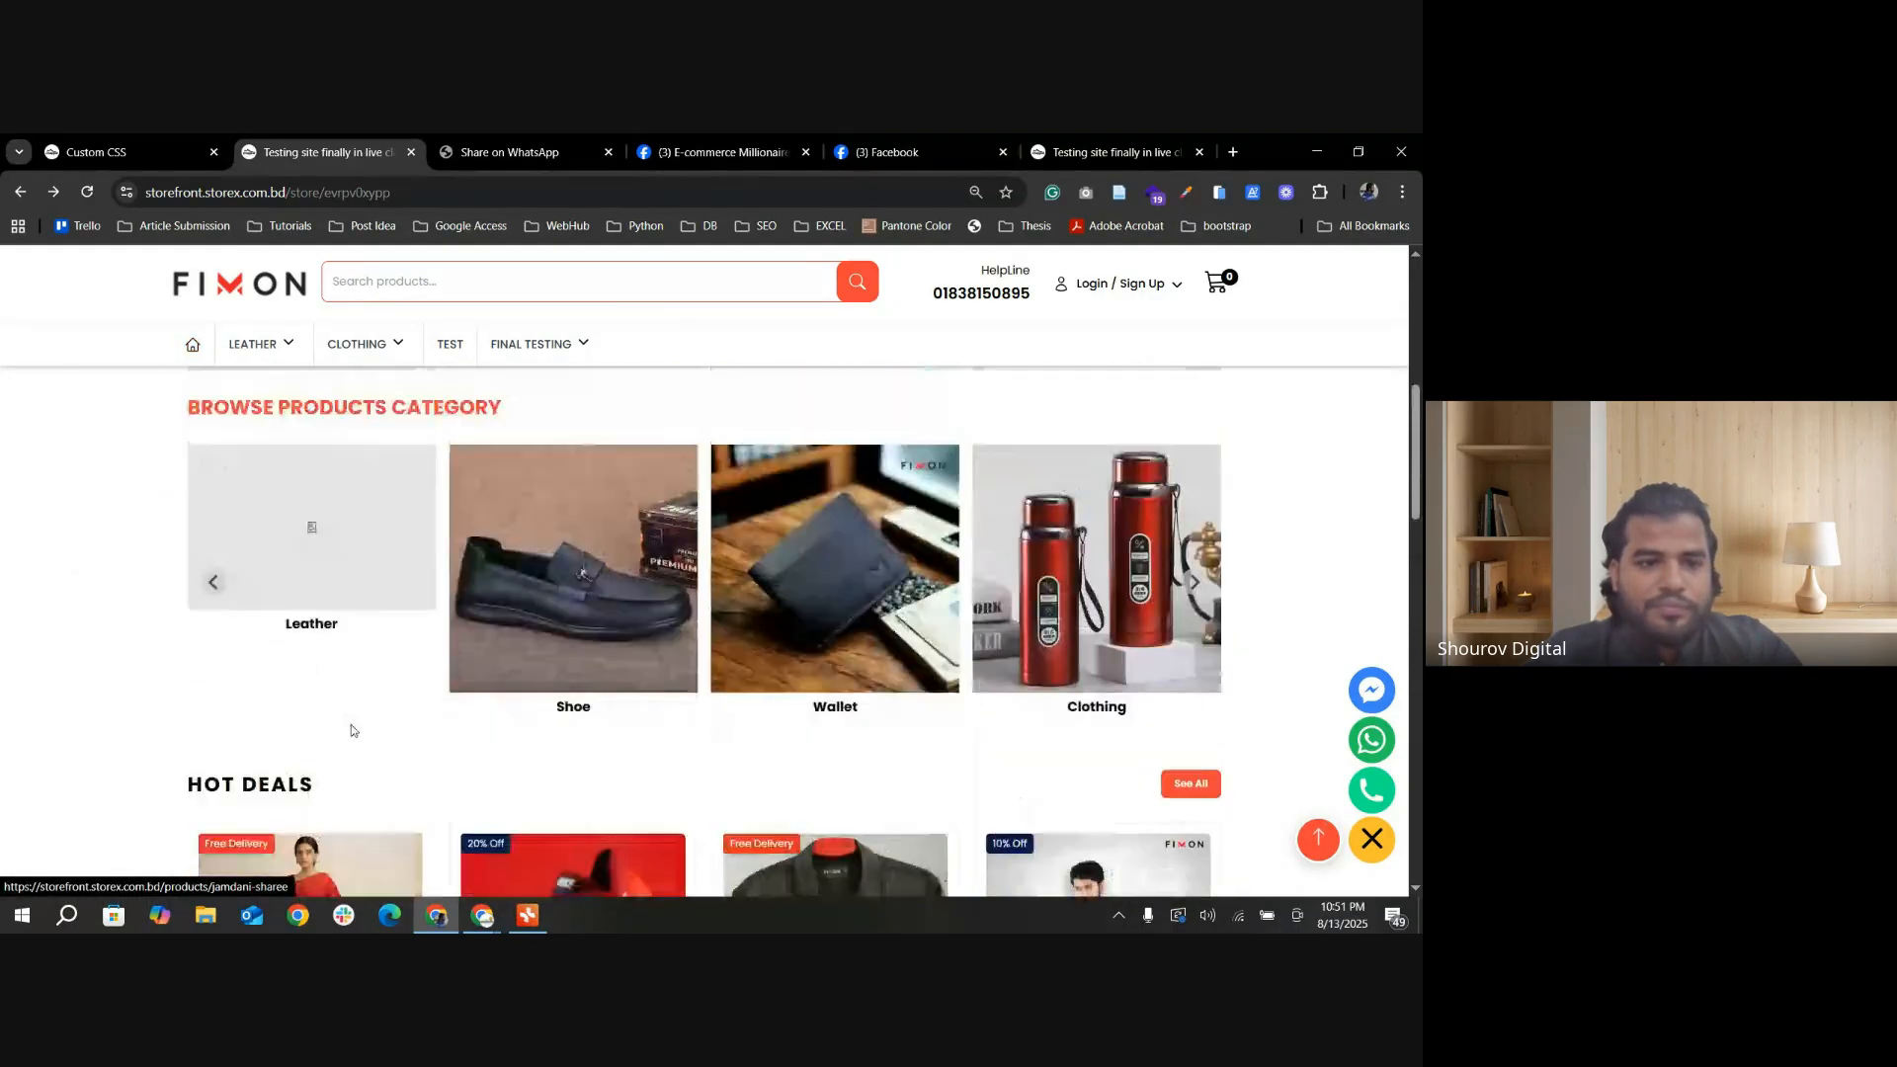
scroll(527, 775, "down", 1)
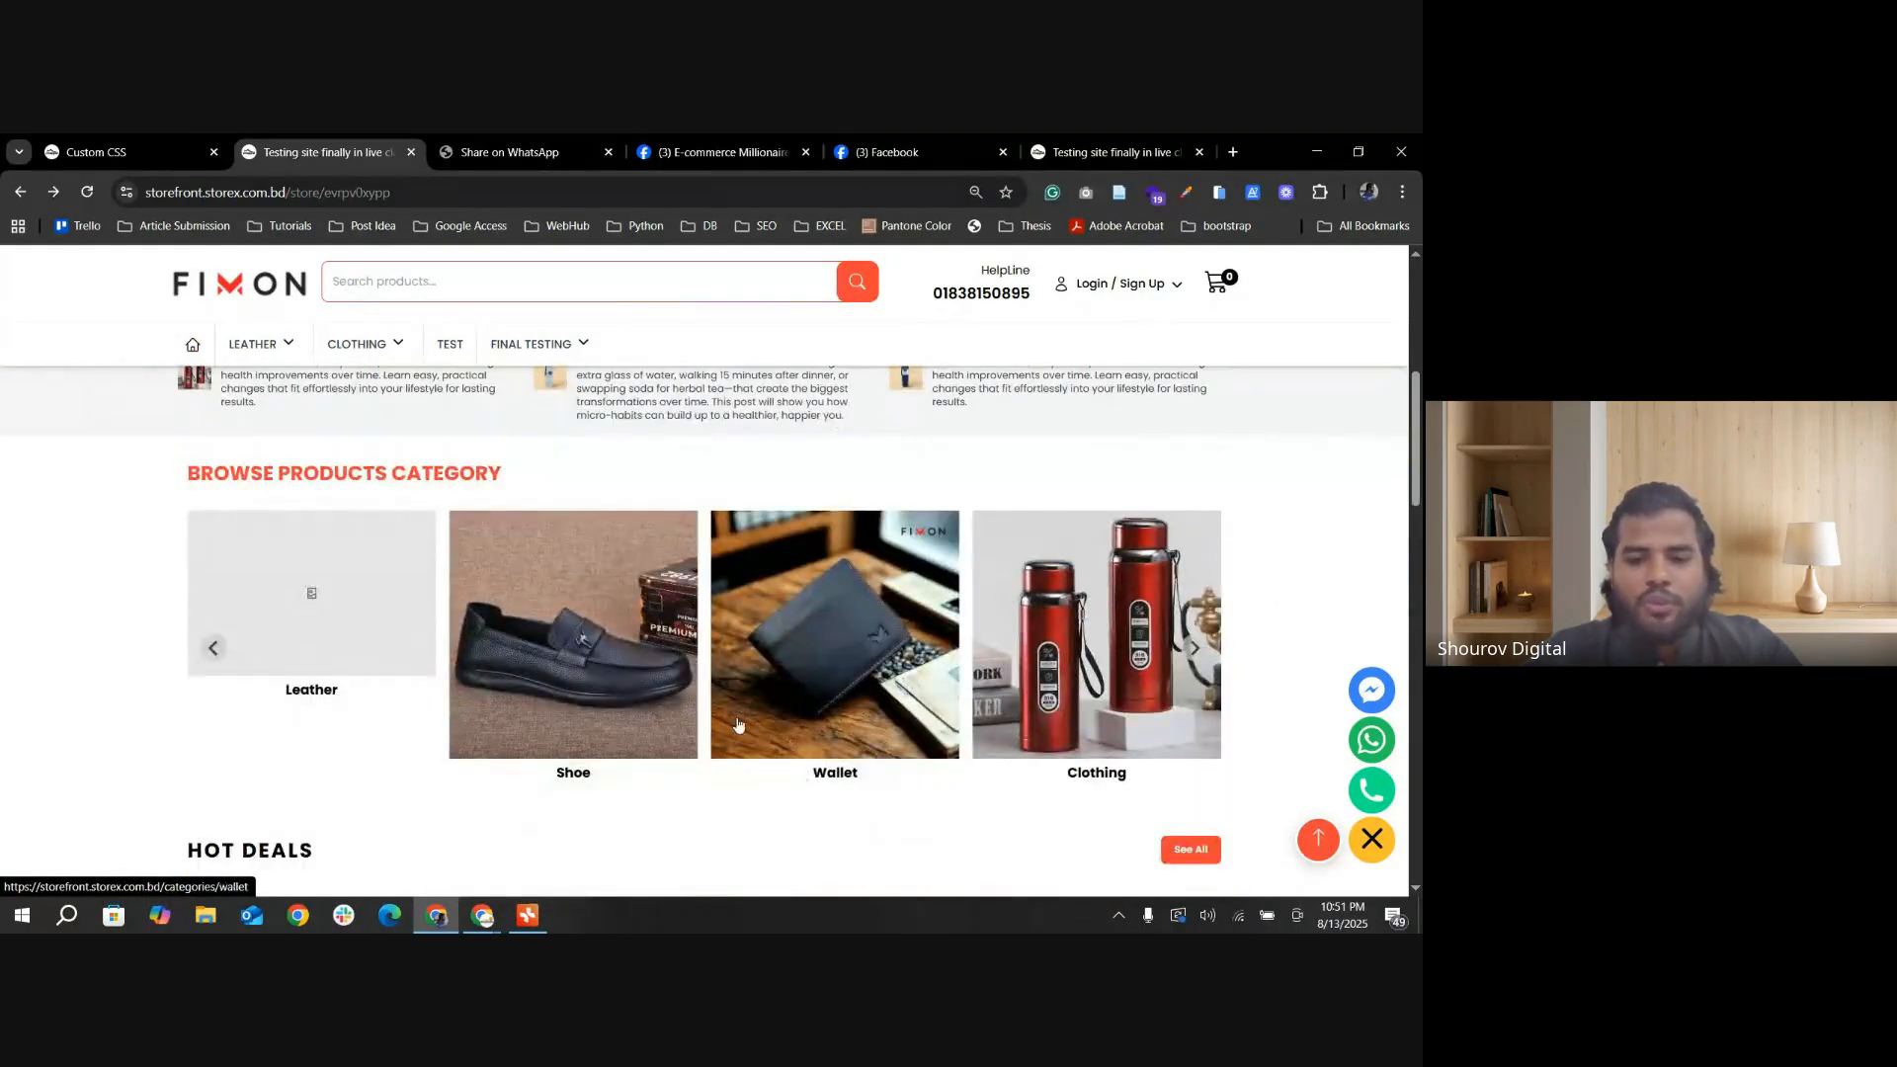
Step: View the Wallet and Shoe categories from the home page carousel, returning to the home page after each
left_click(878, 726)
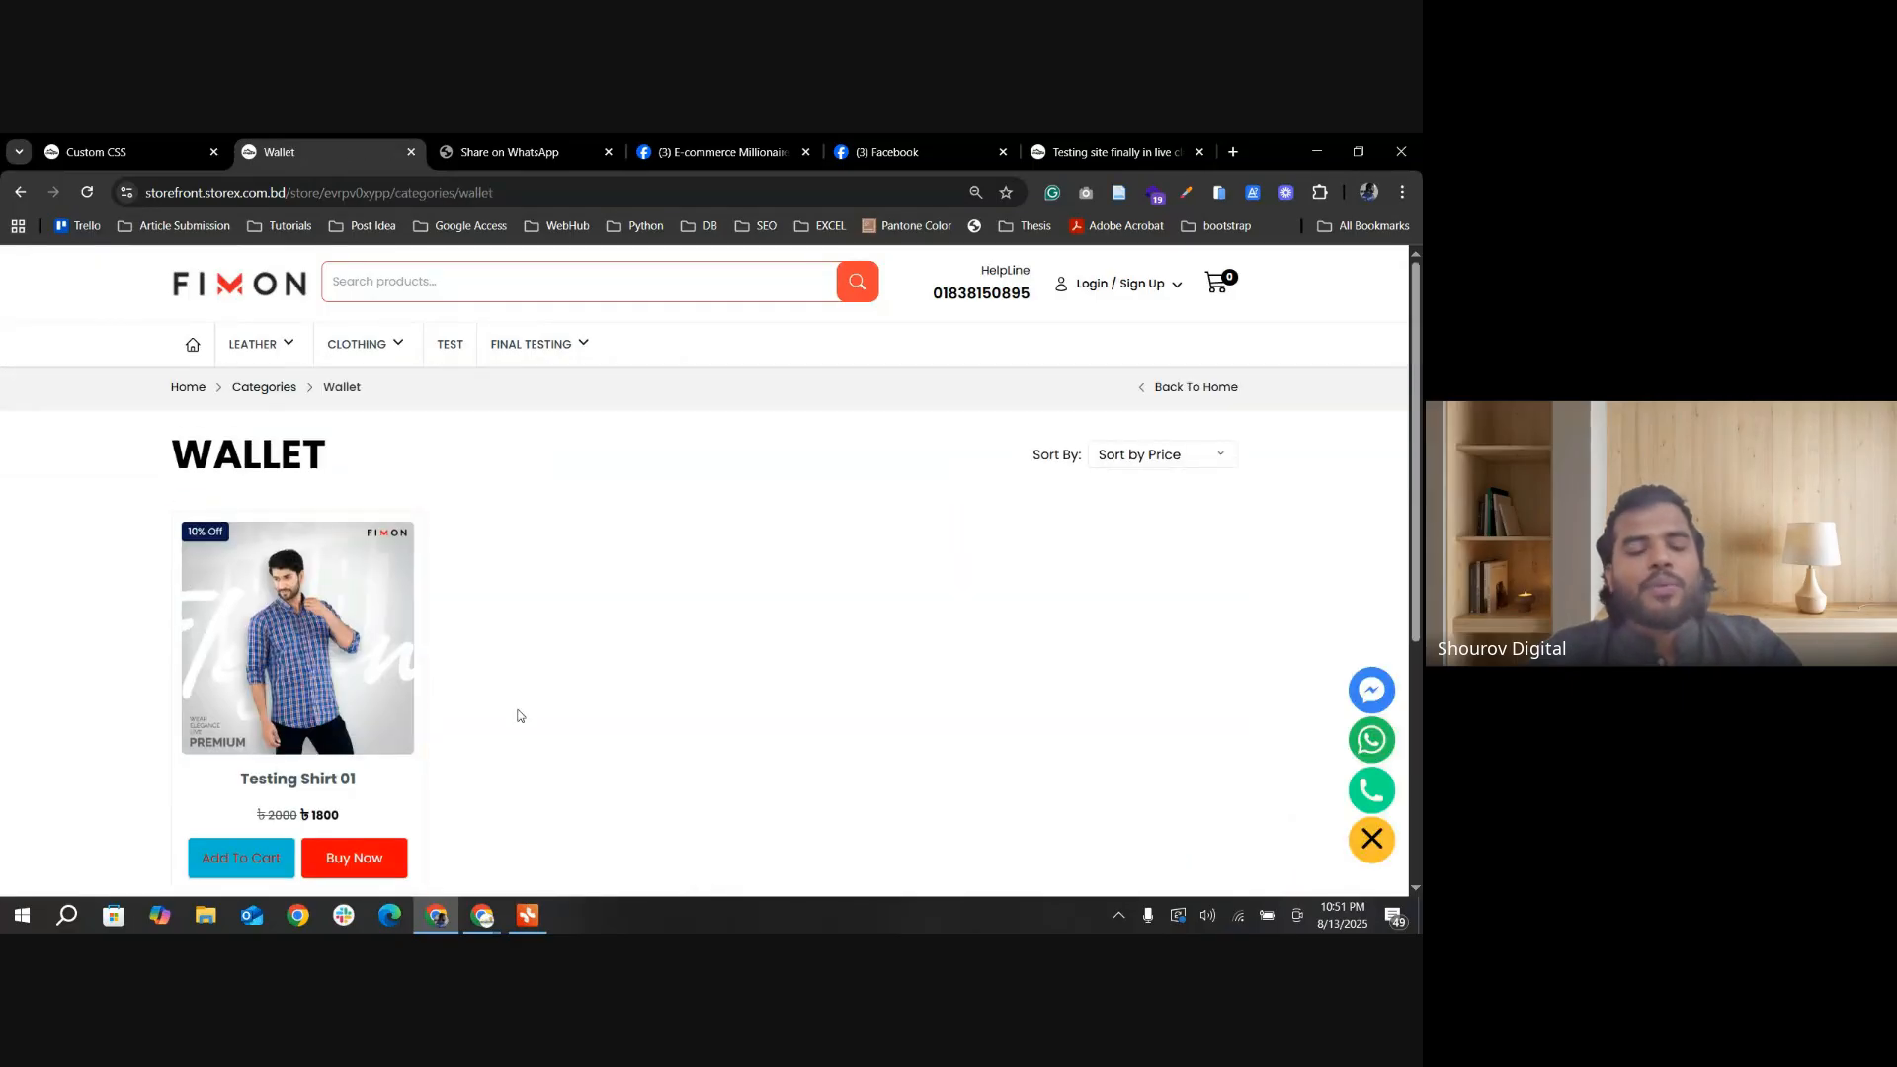
left_click(17, 192)
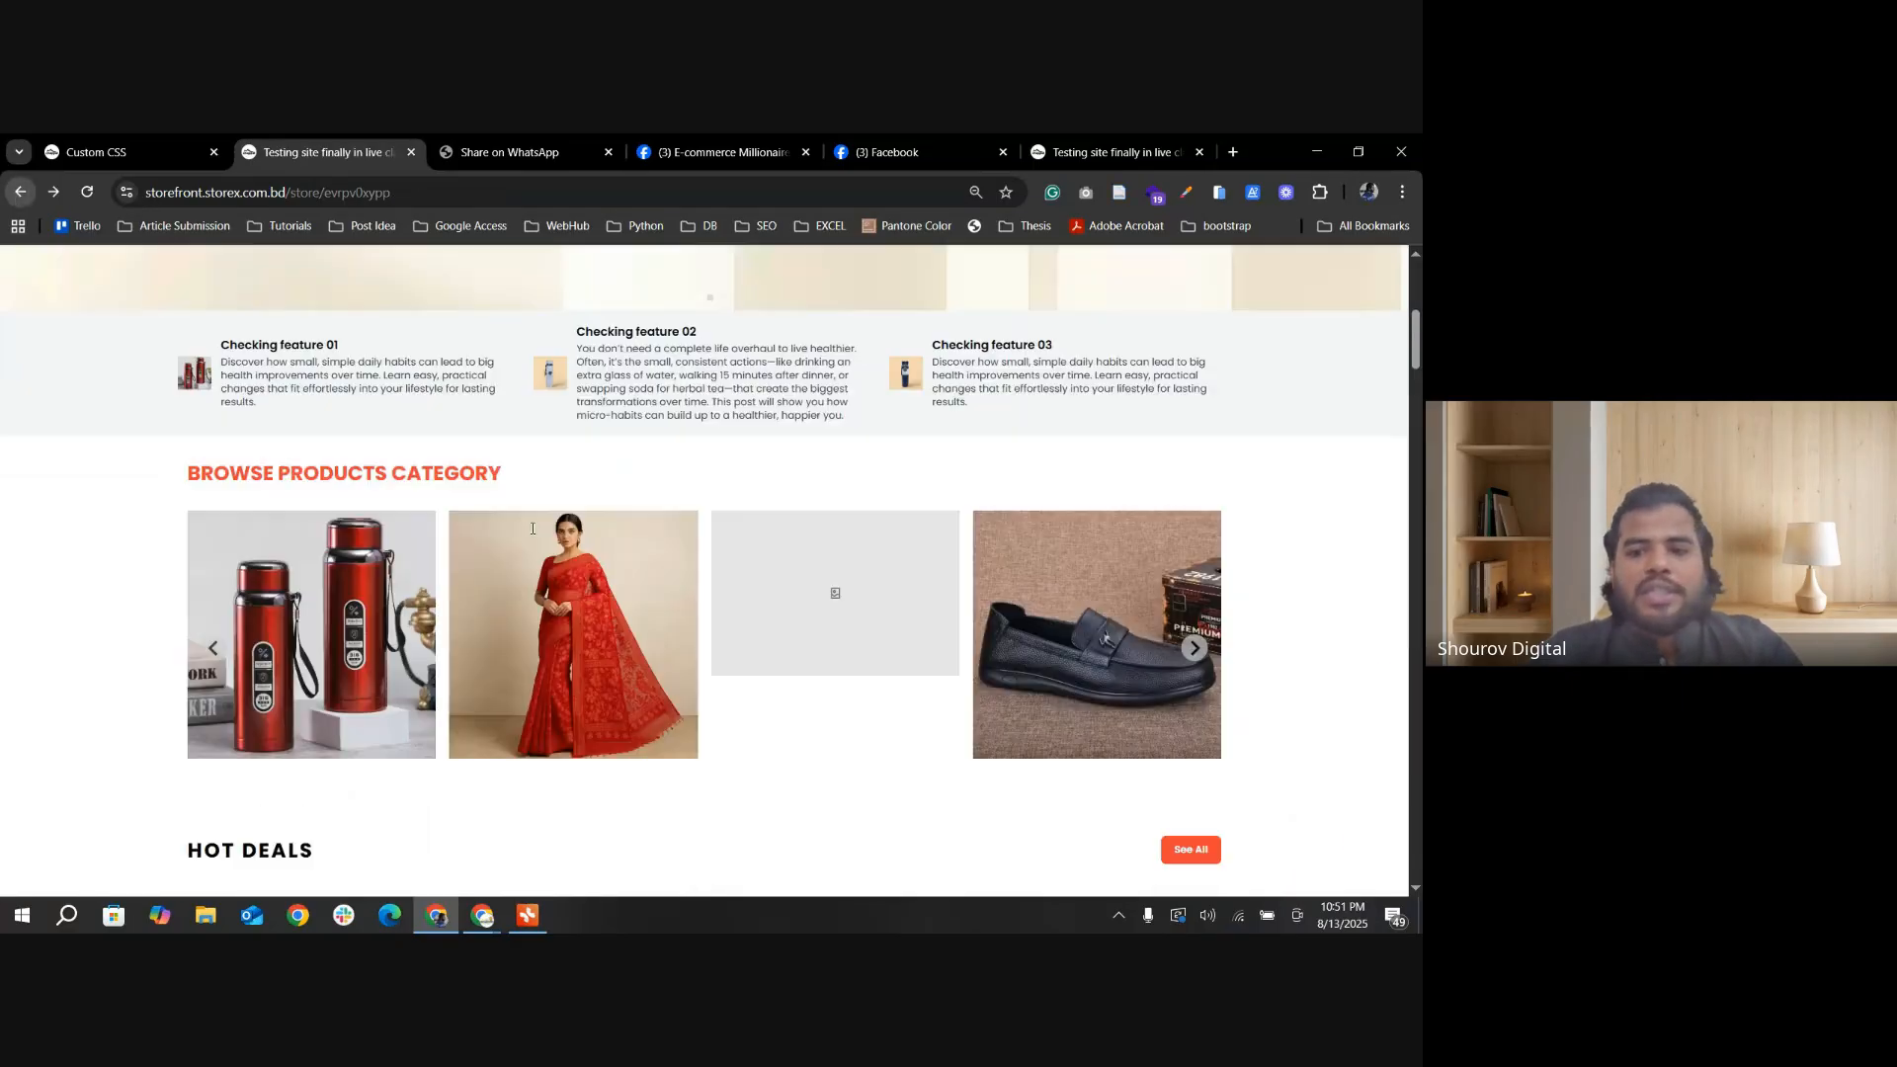
left_click(1109, 704)
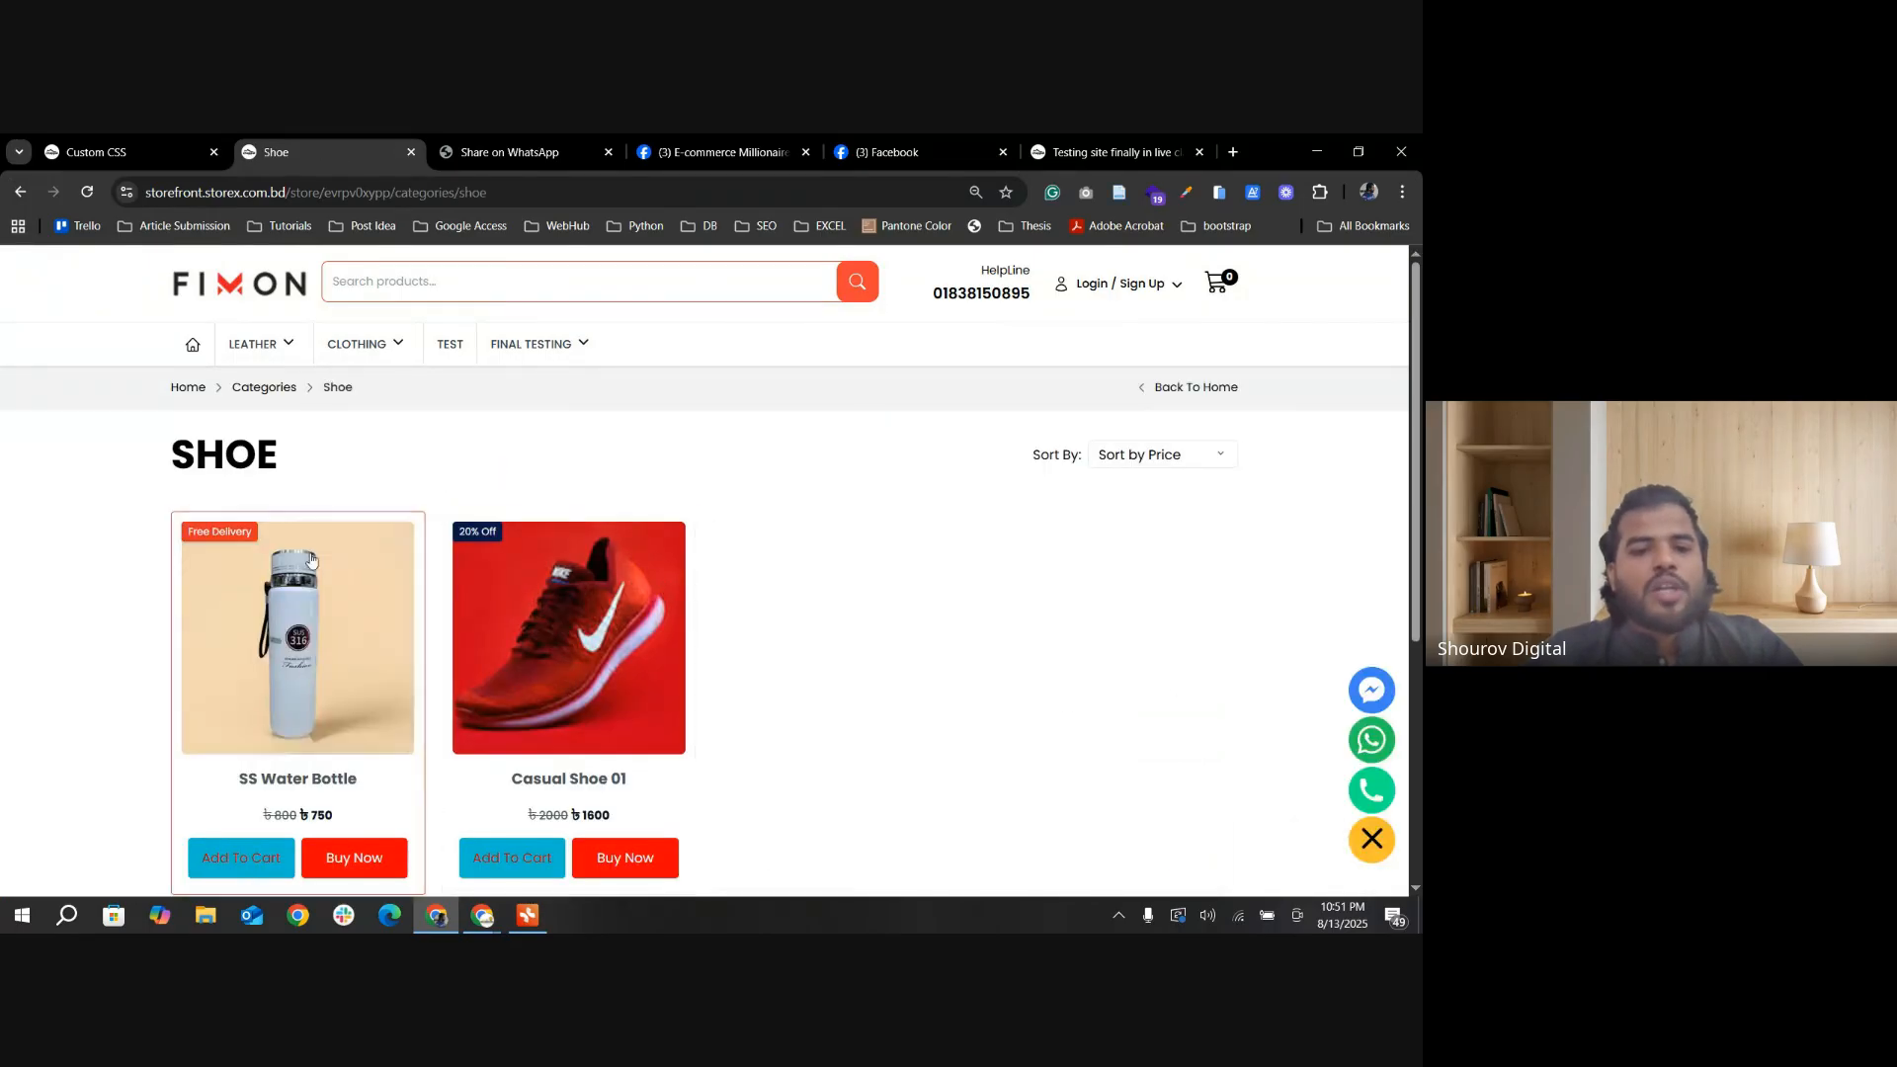
left_click(19, 193)
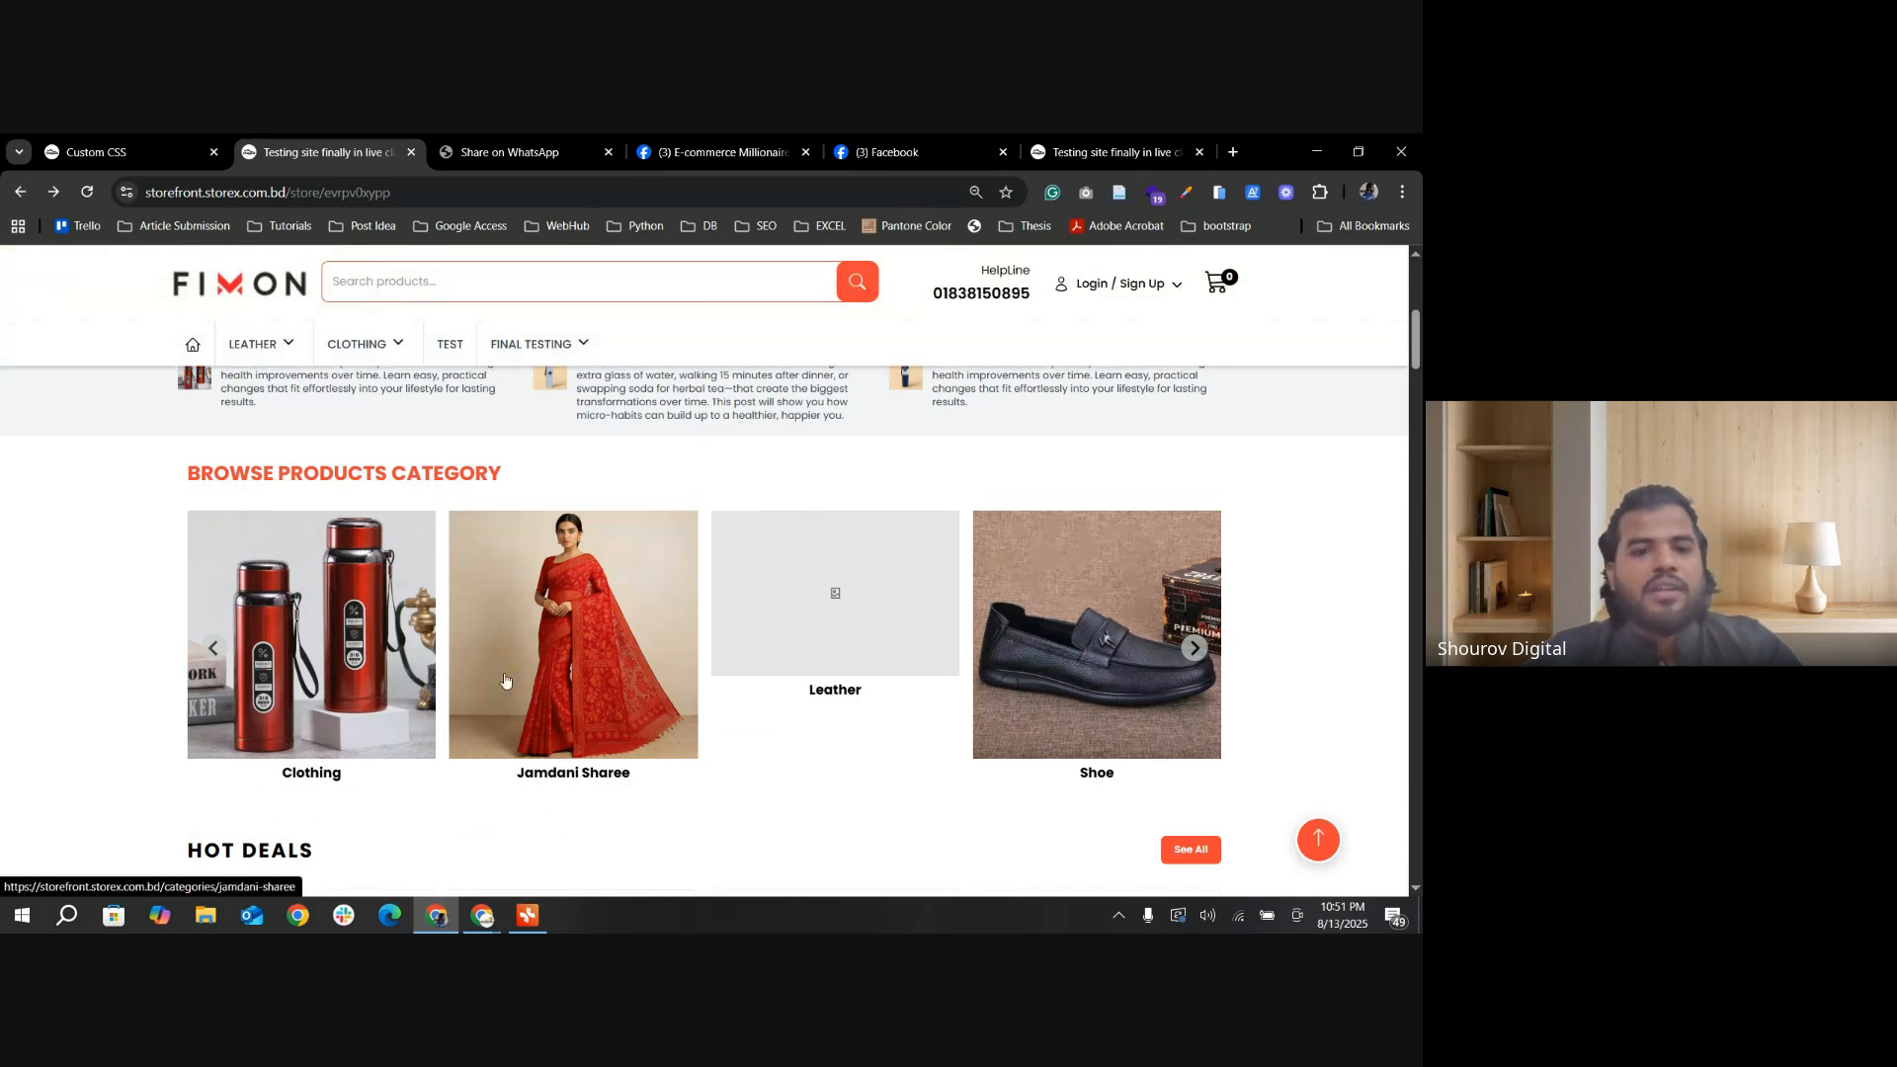
Step: Highlight the Browse Products Category heading, clear the highlight and look over the category carousel beneath it
left_click_drag(507, 476, 153, 473)
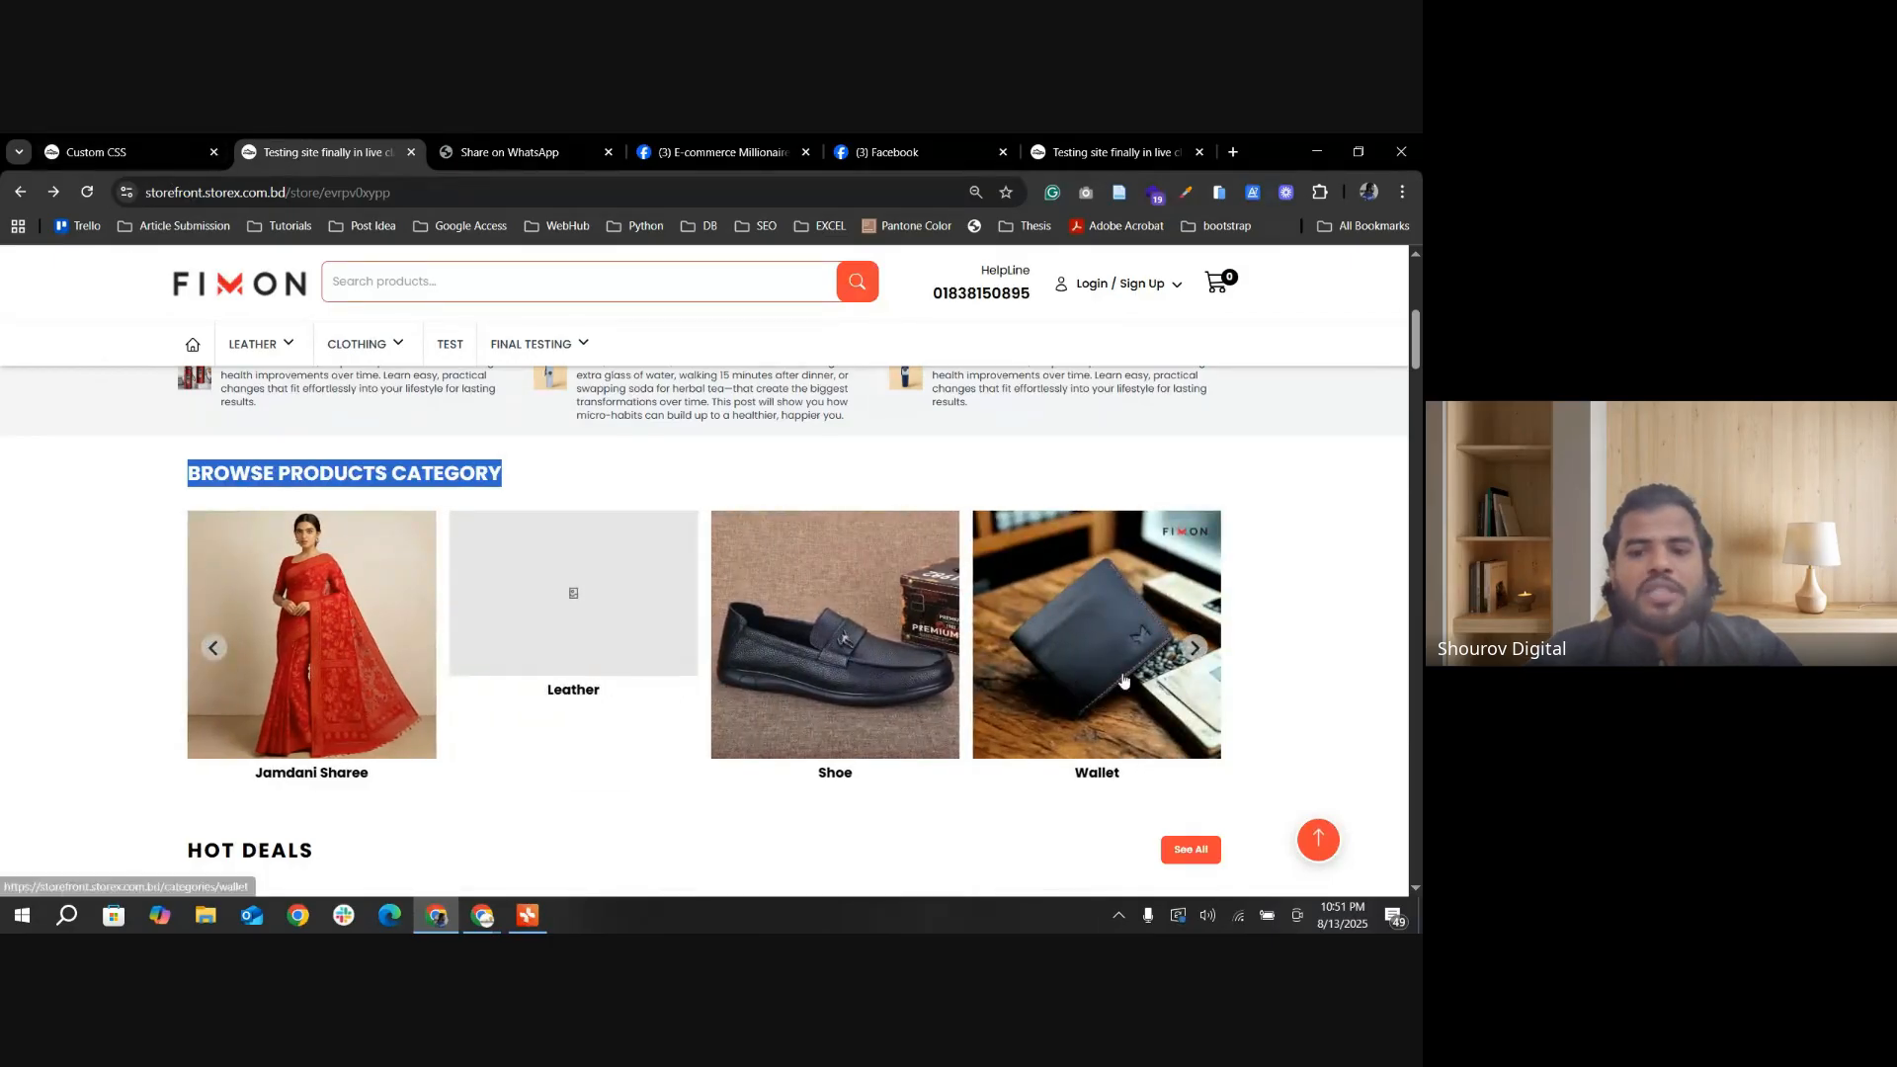
scroll(425, 622, "up", 1)
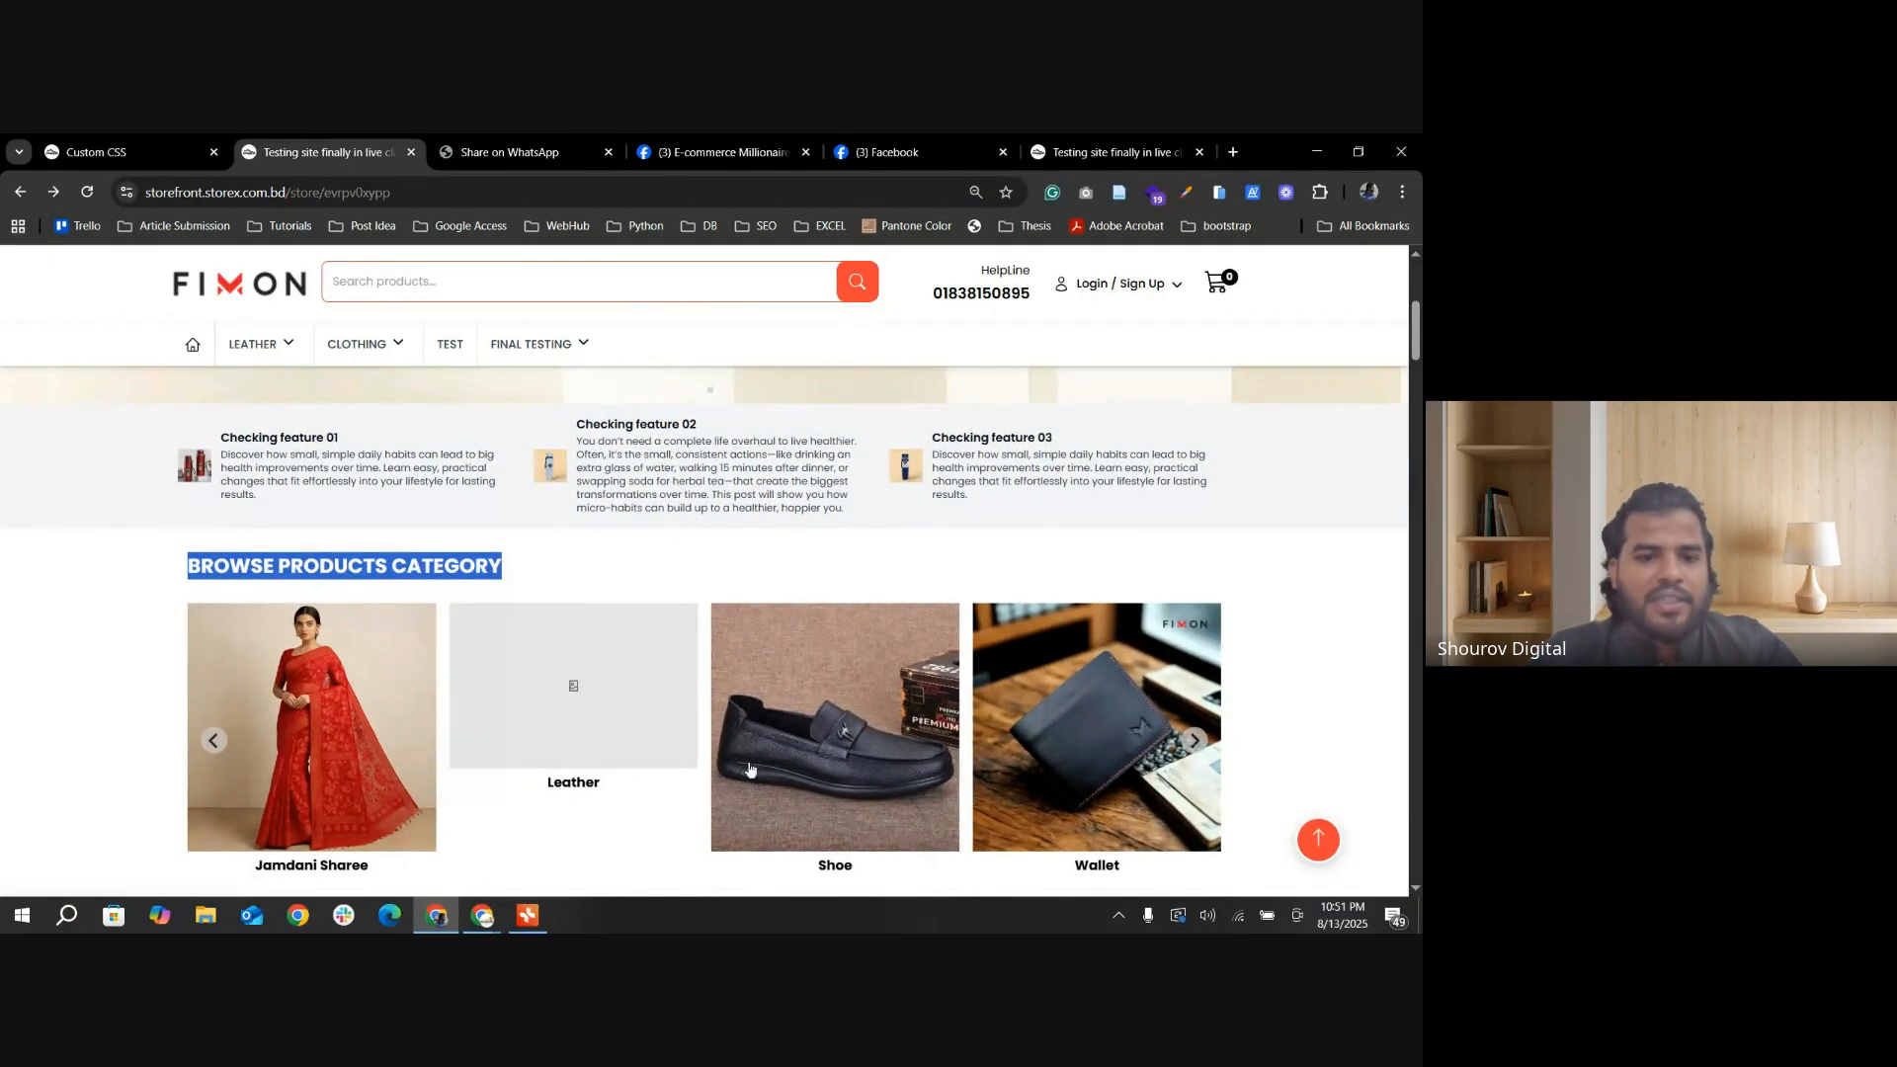
left_click(532, 562)
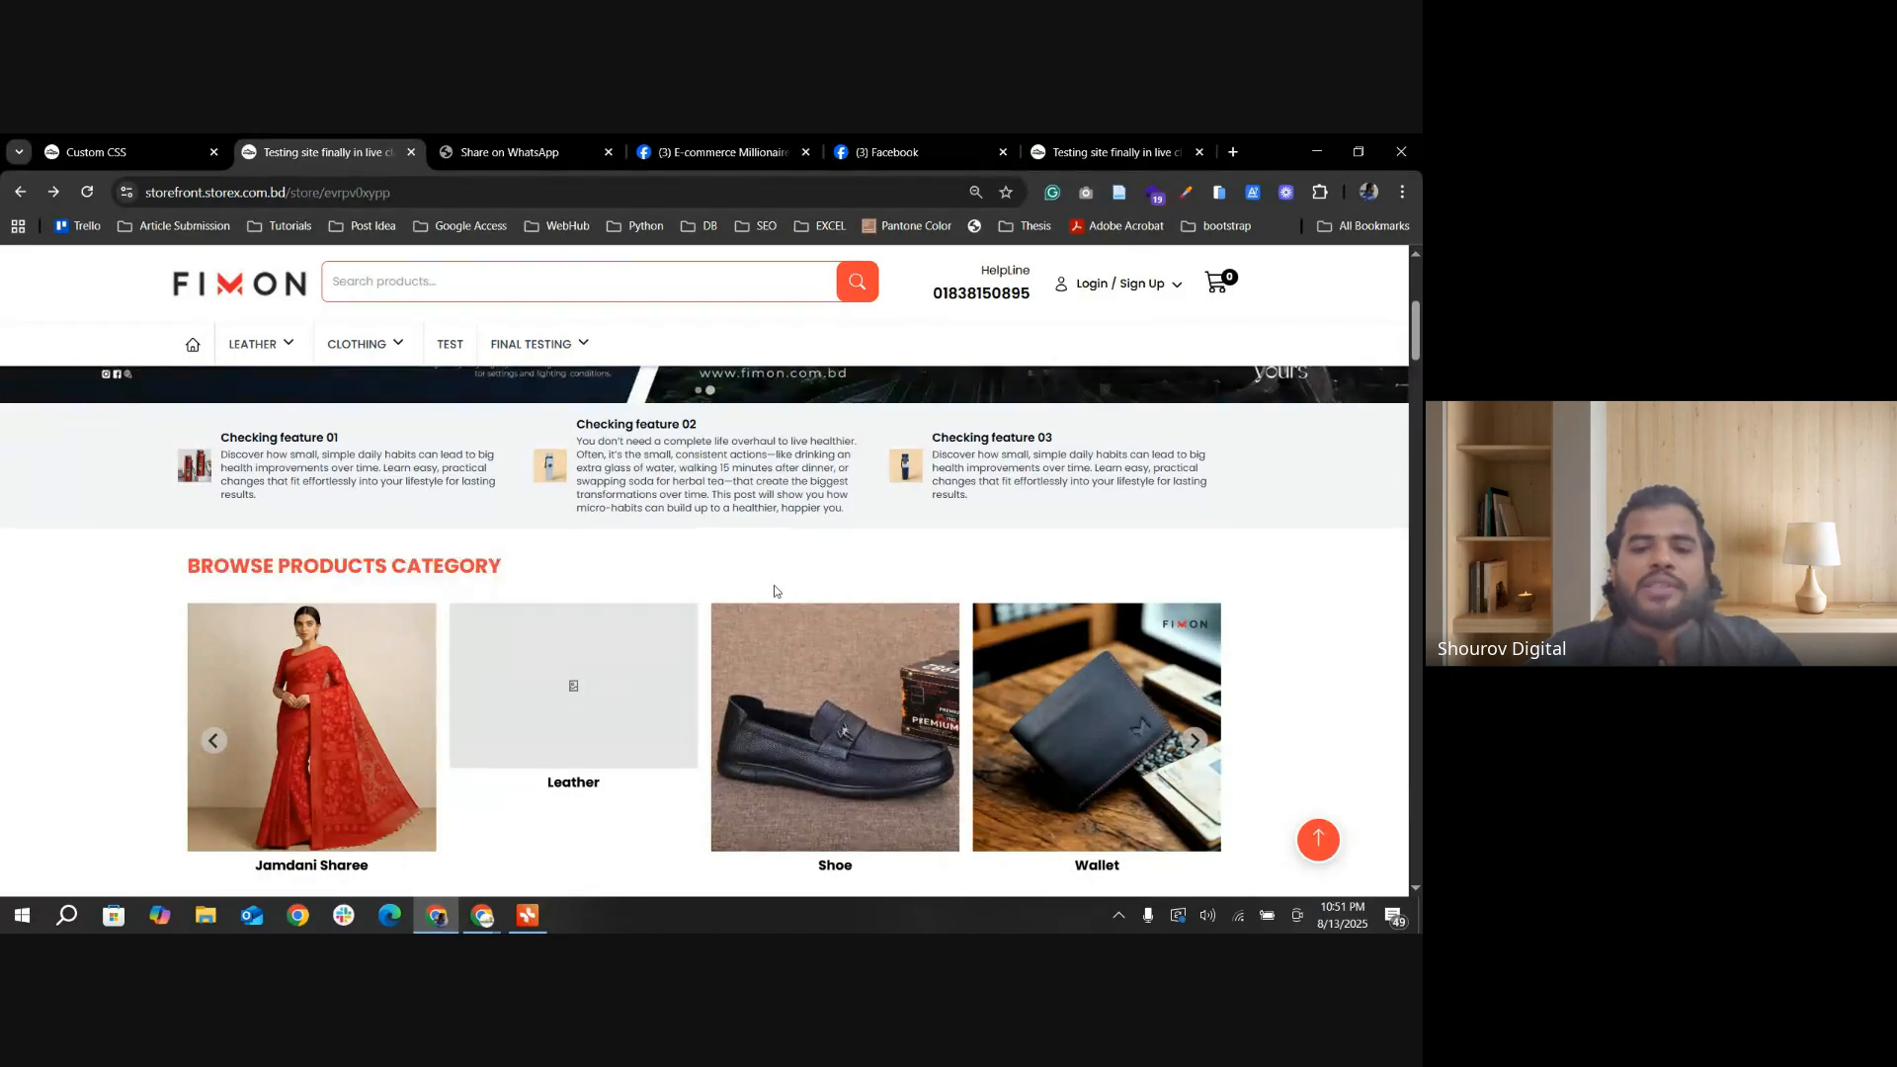
scroll(774, 585, "down", 2)
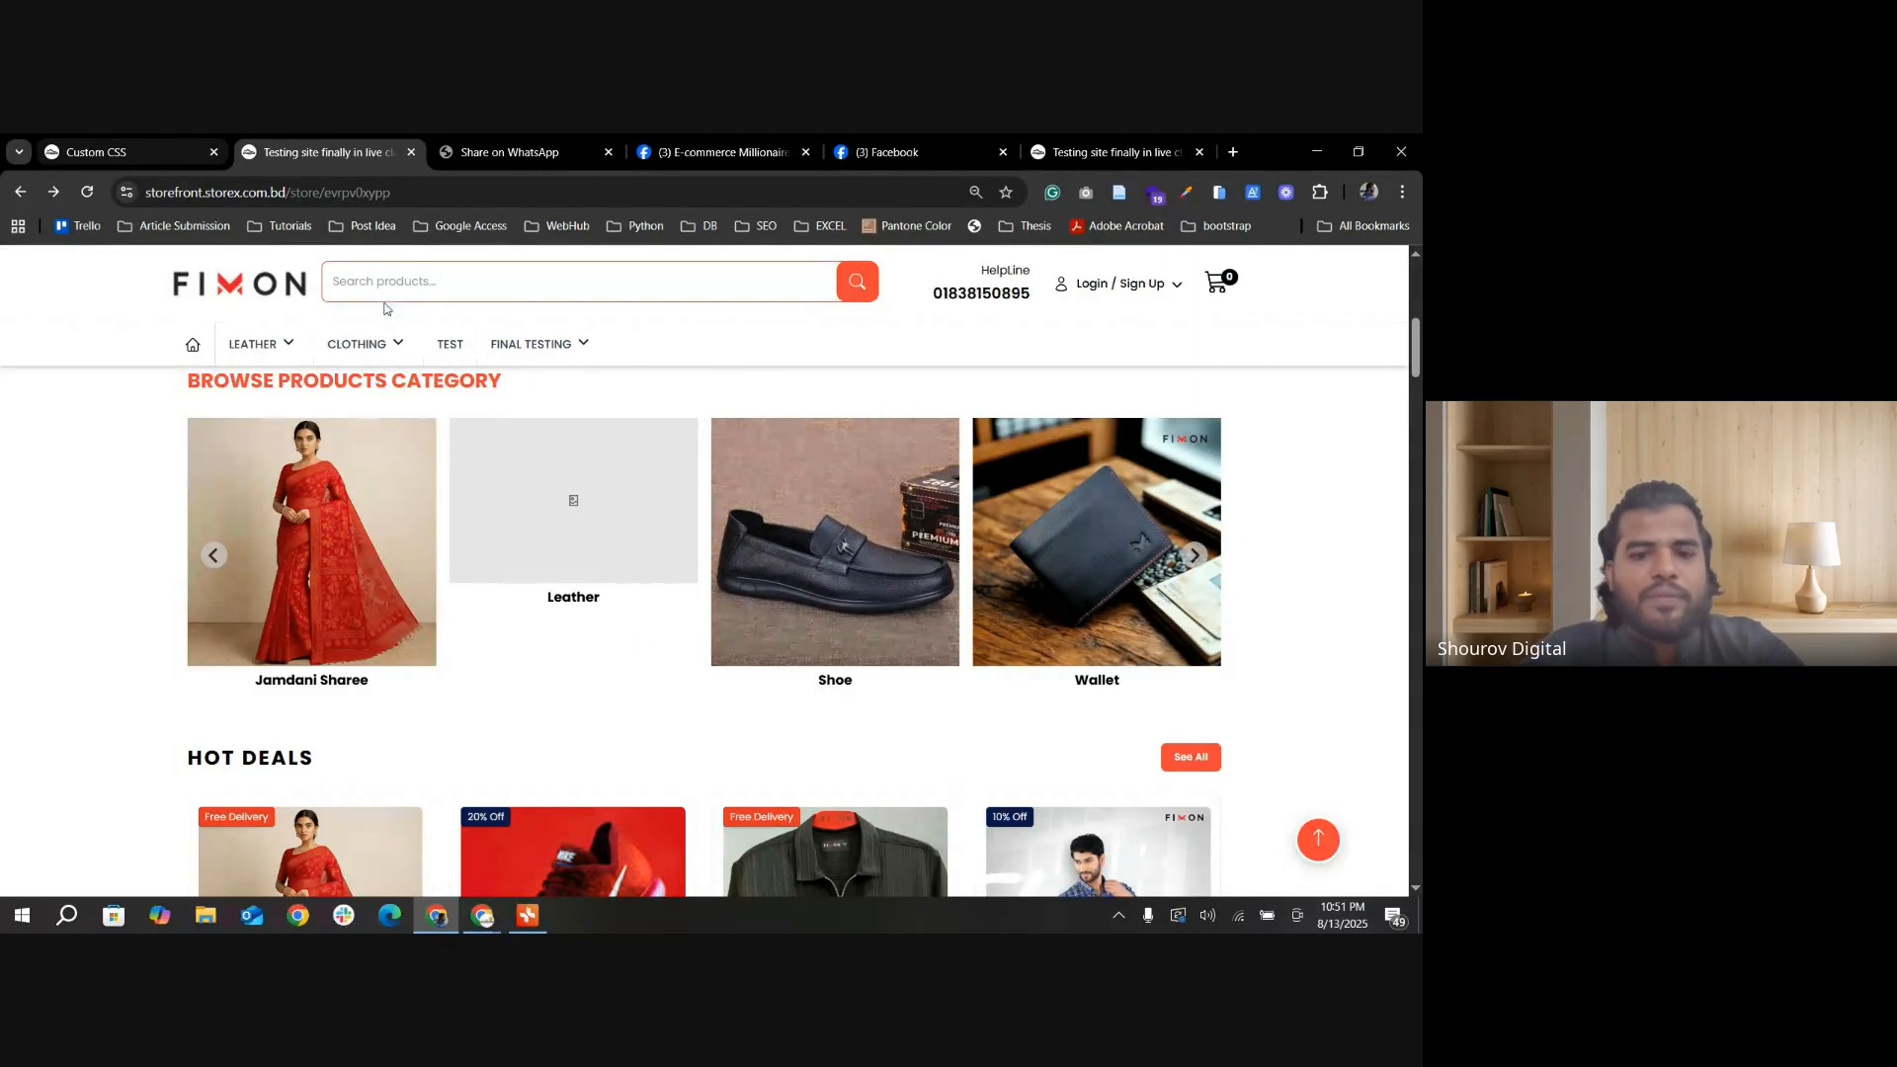
Step: Switch to the store admin, go to the product Category List and open the Leather category for editing
left_click(148, 150)
scroll(117, 582, "up", 1)
scroll(116, 583, "up", 2)
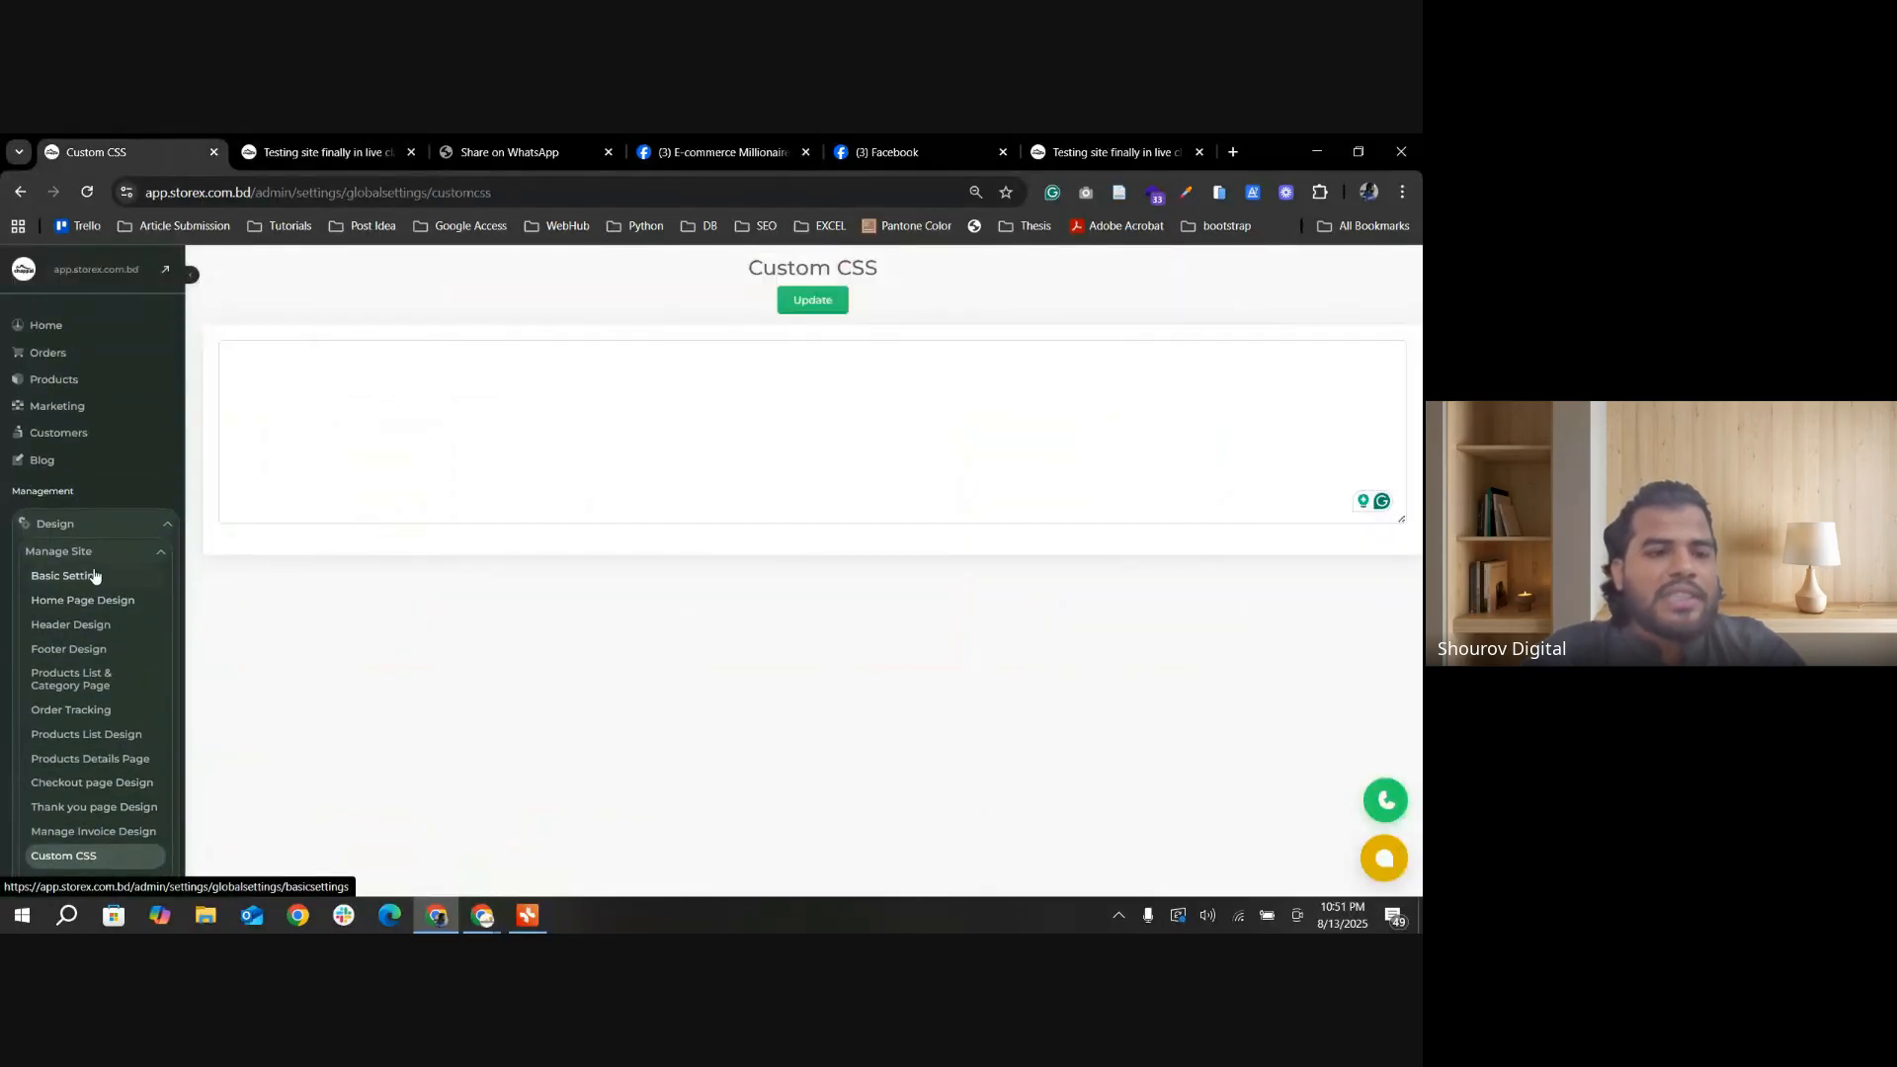
left_click(121, 360)
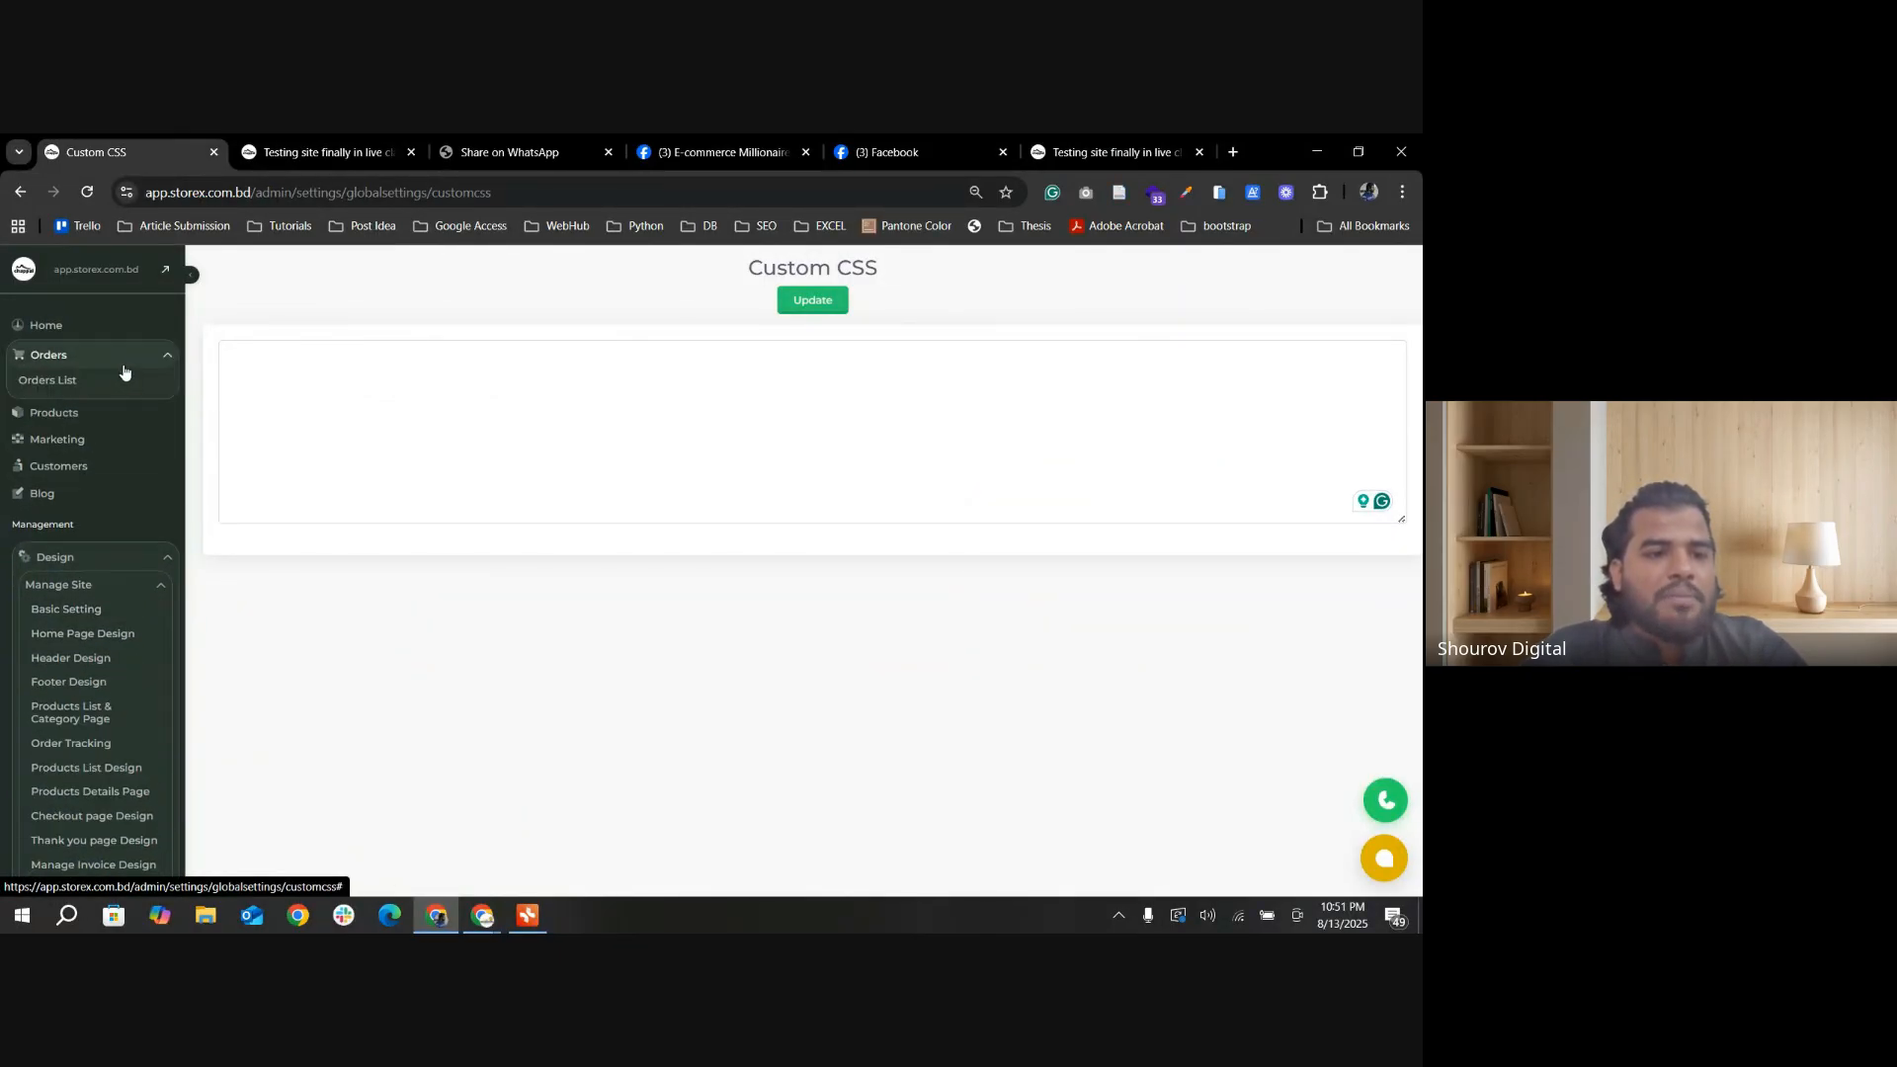
left_click(131, 411)
left_click(73, 459)
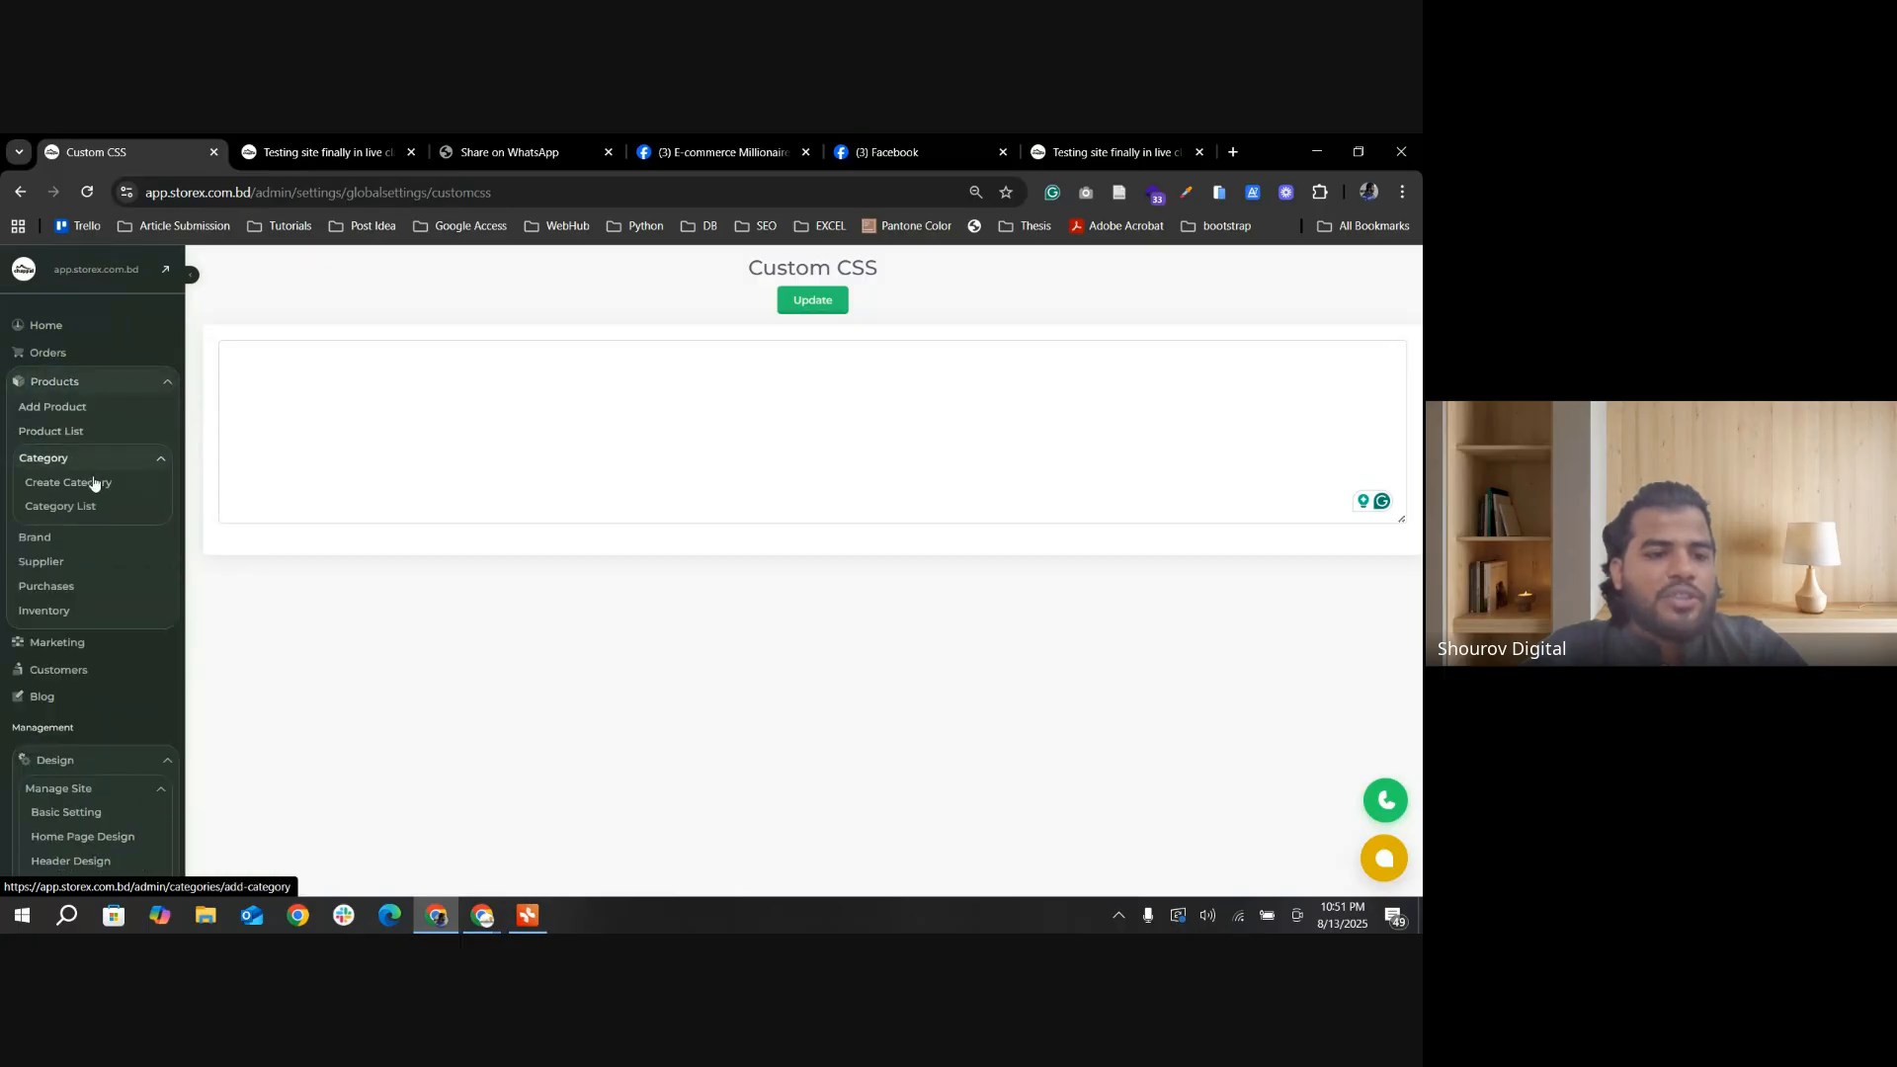
left_click(85, 506)
scroll(504, 504, "down", 2)
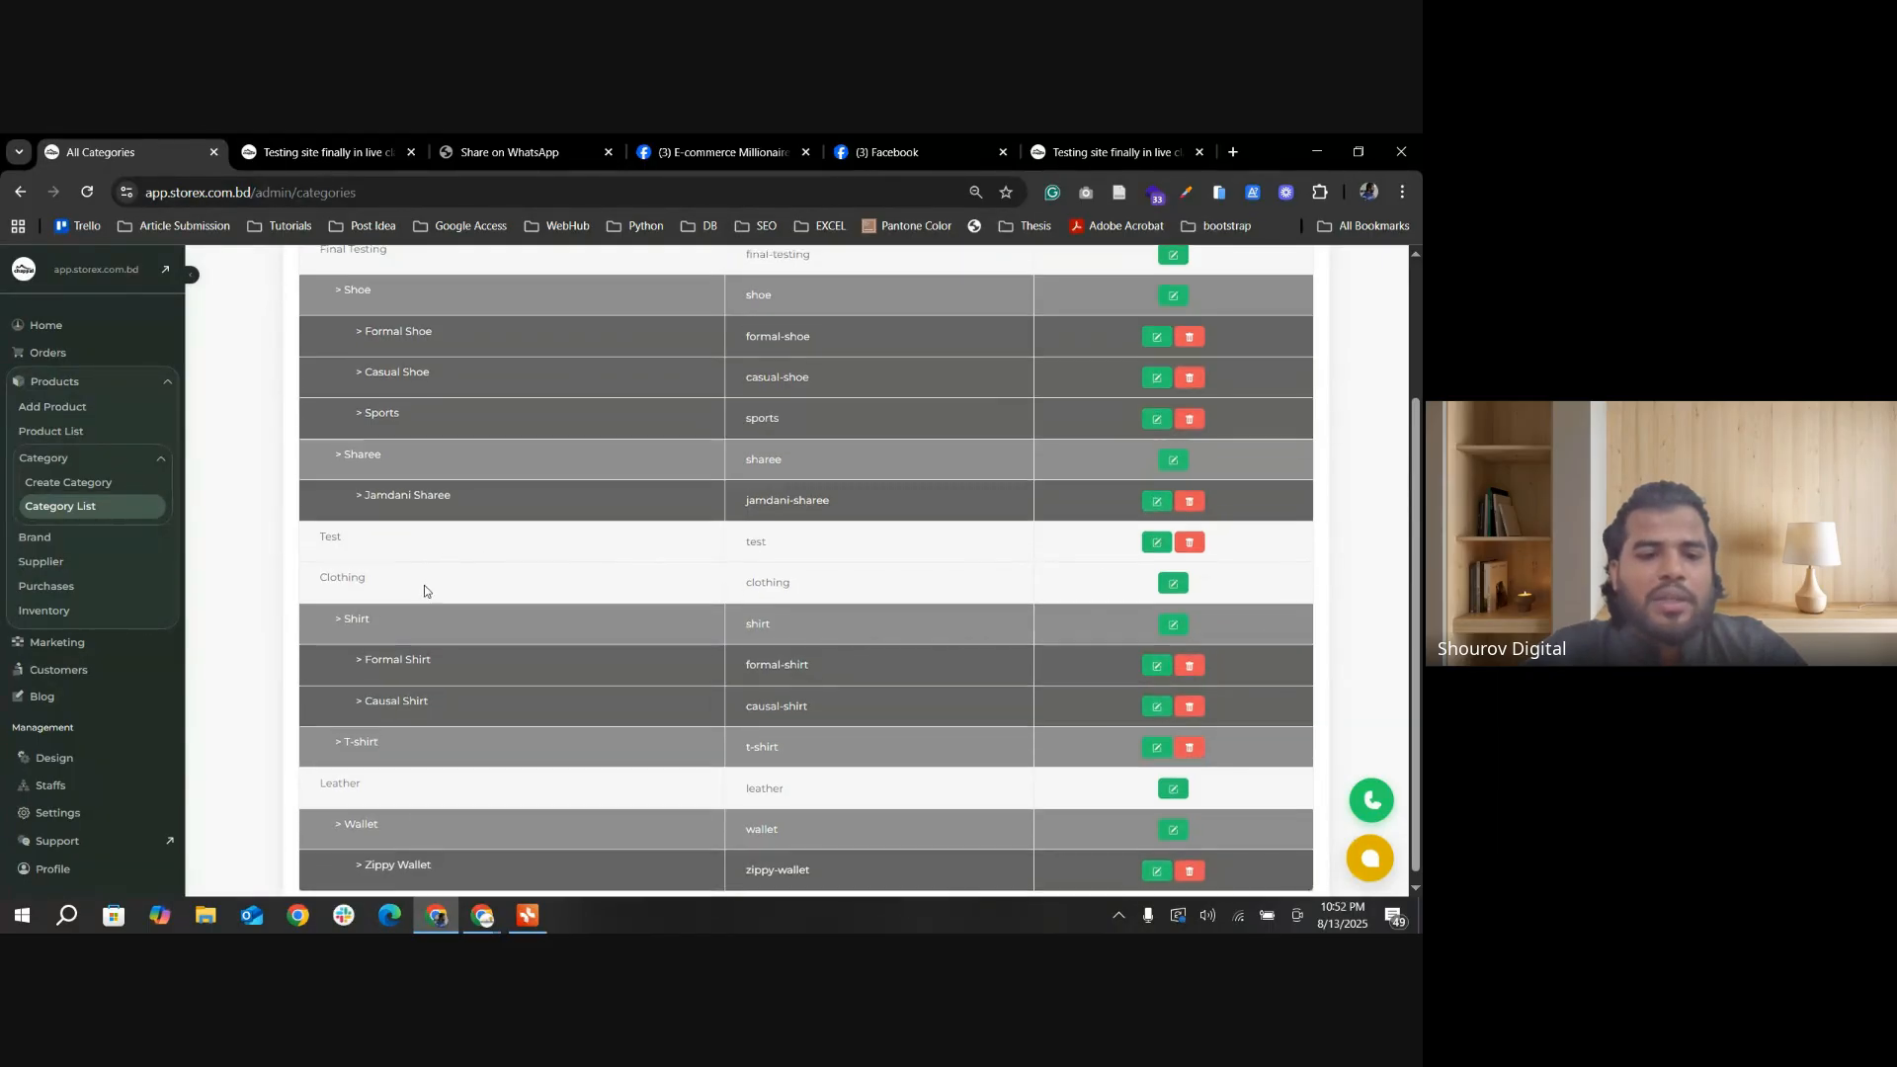
scroll(445, 602, "down", 1)
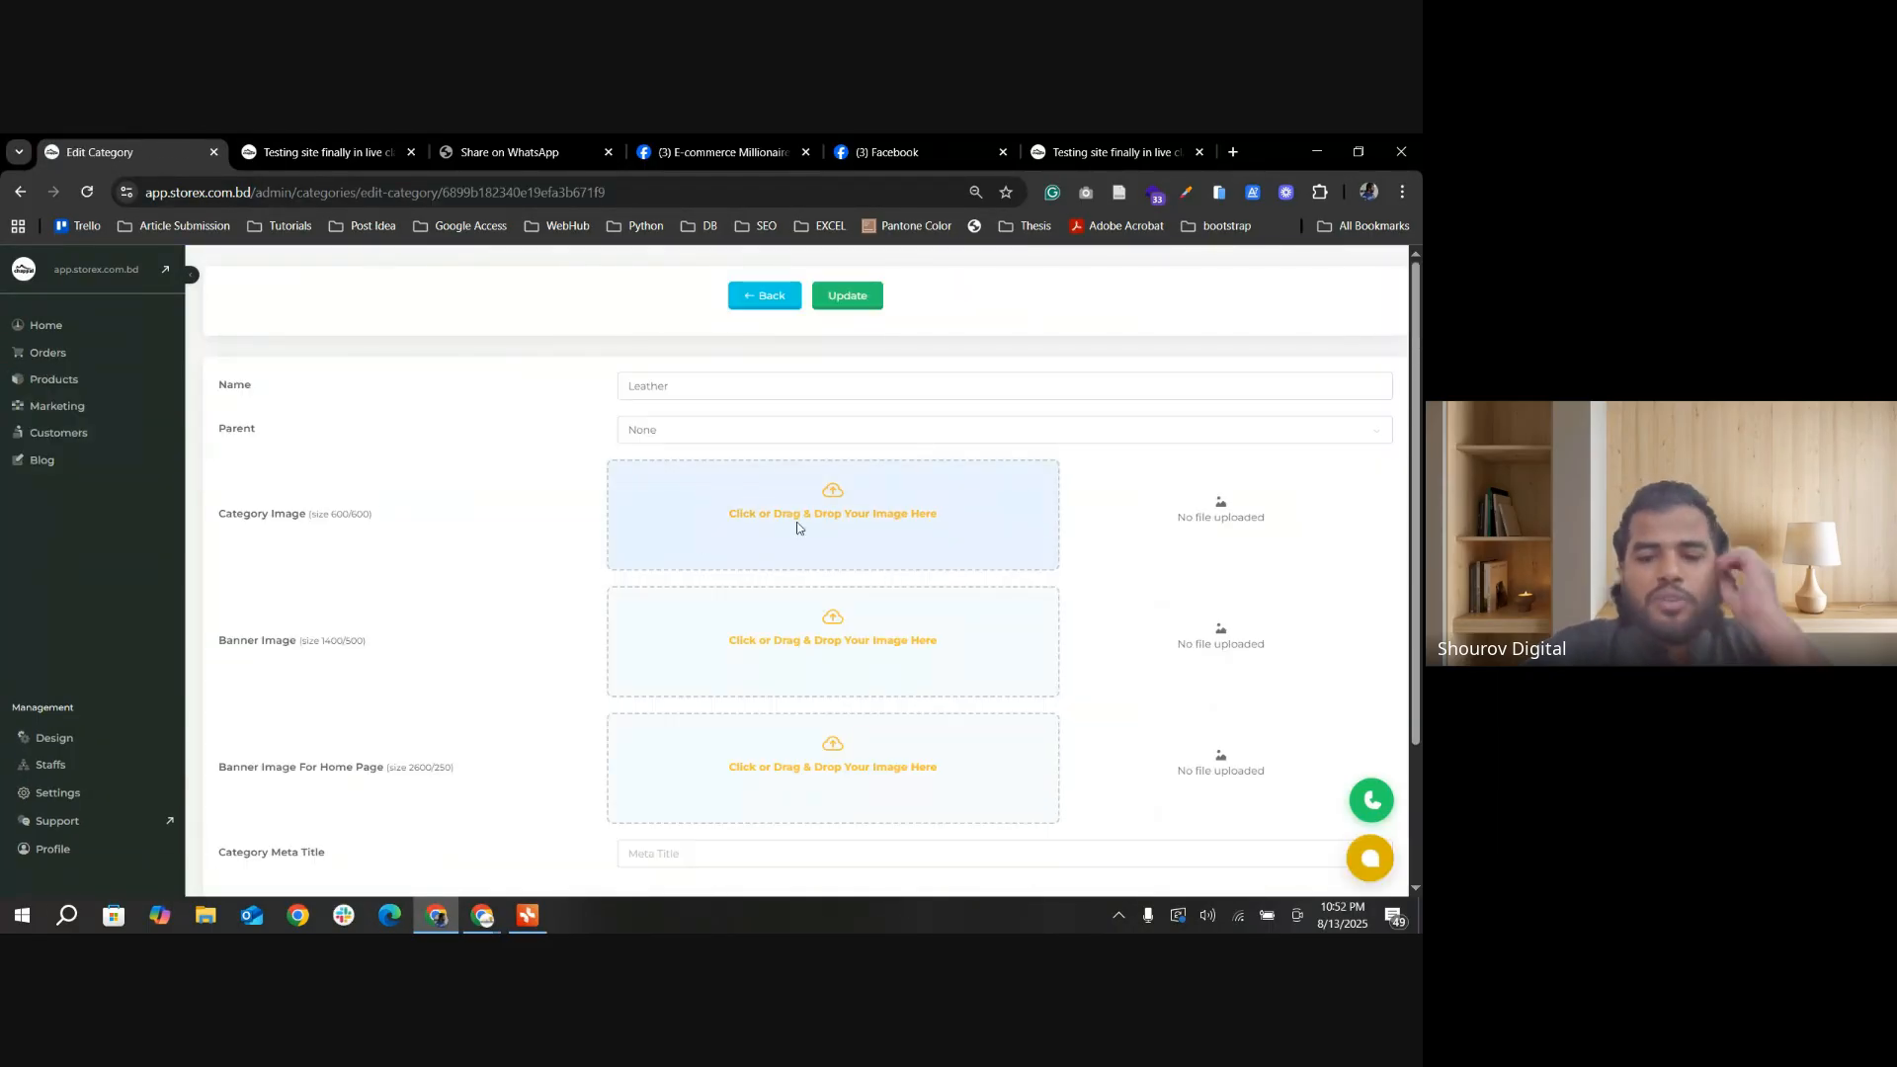
Step: Upload the "chappal favicon" picture from Downloads as the Leather category's Category Image and update the category
left_click(816, 543)
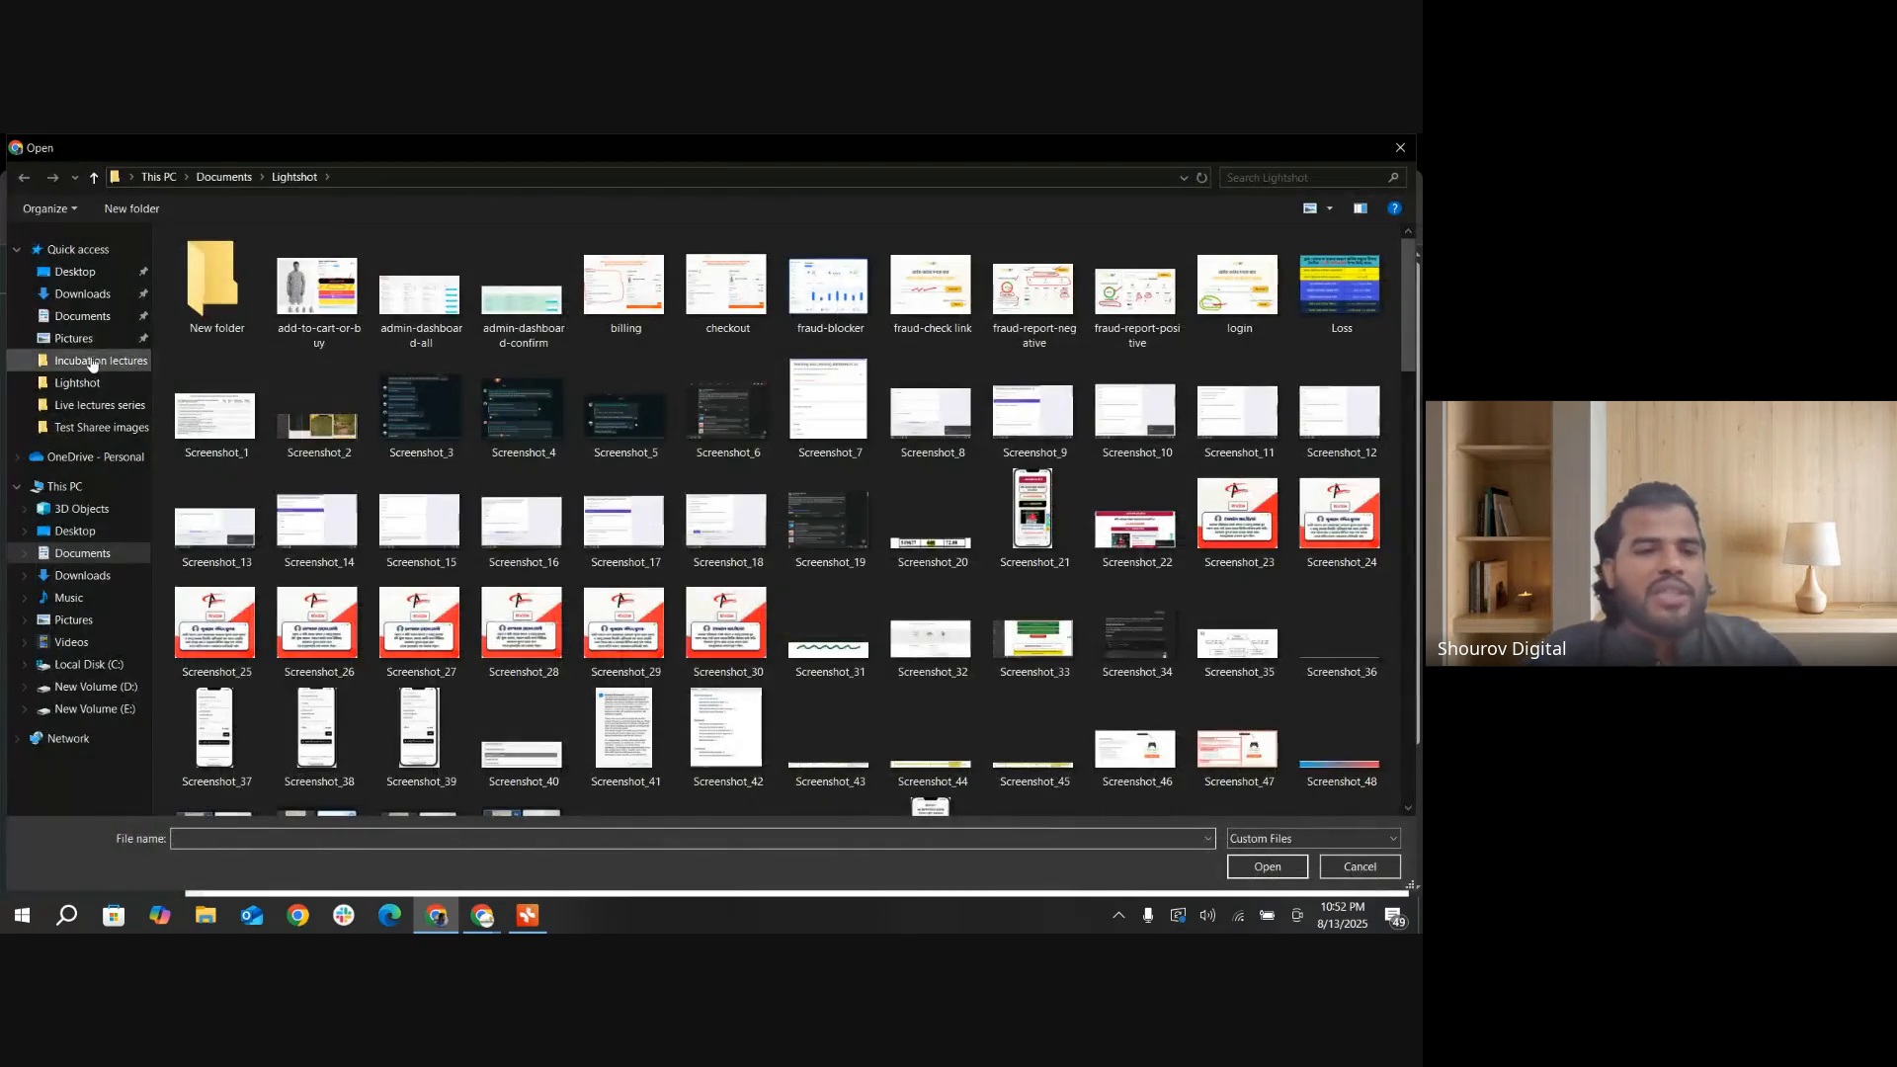
scroll(780, 531, "down", 8)
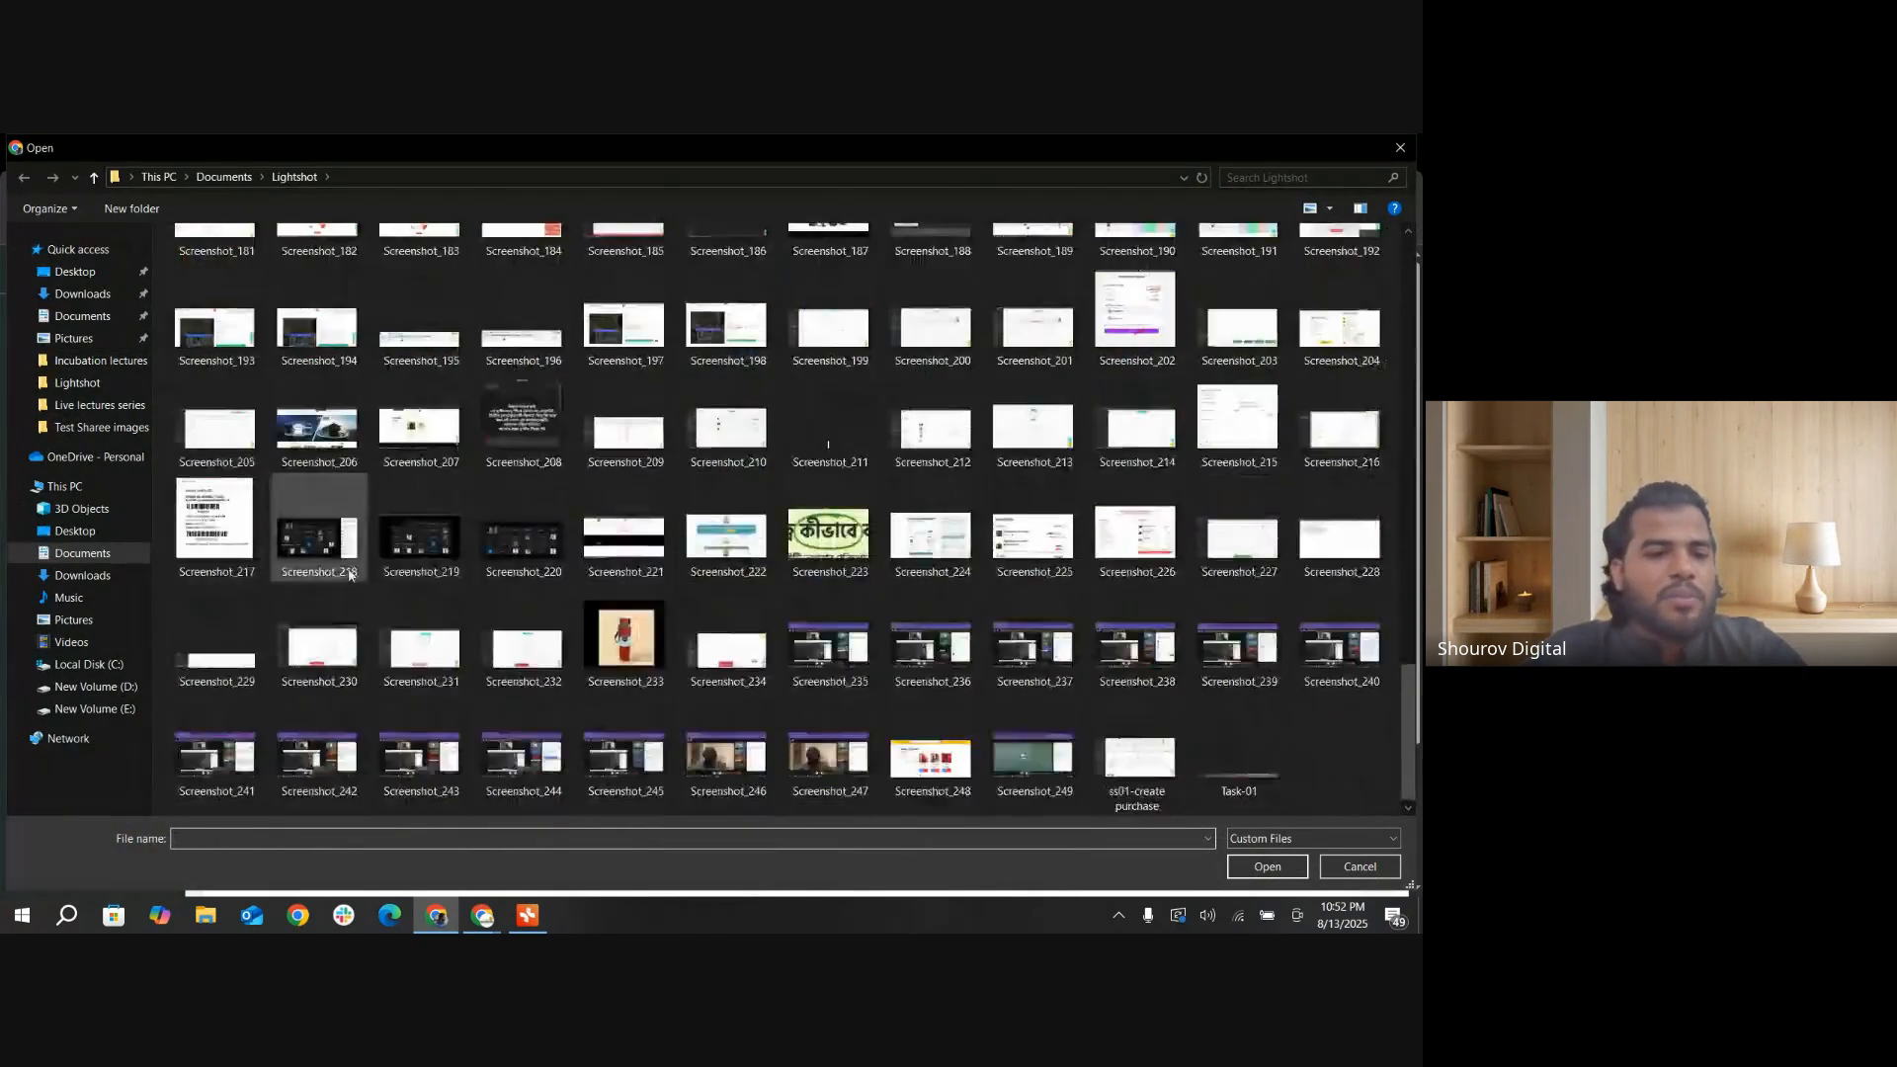
left_click(83, 291)
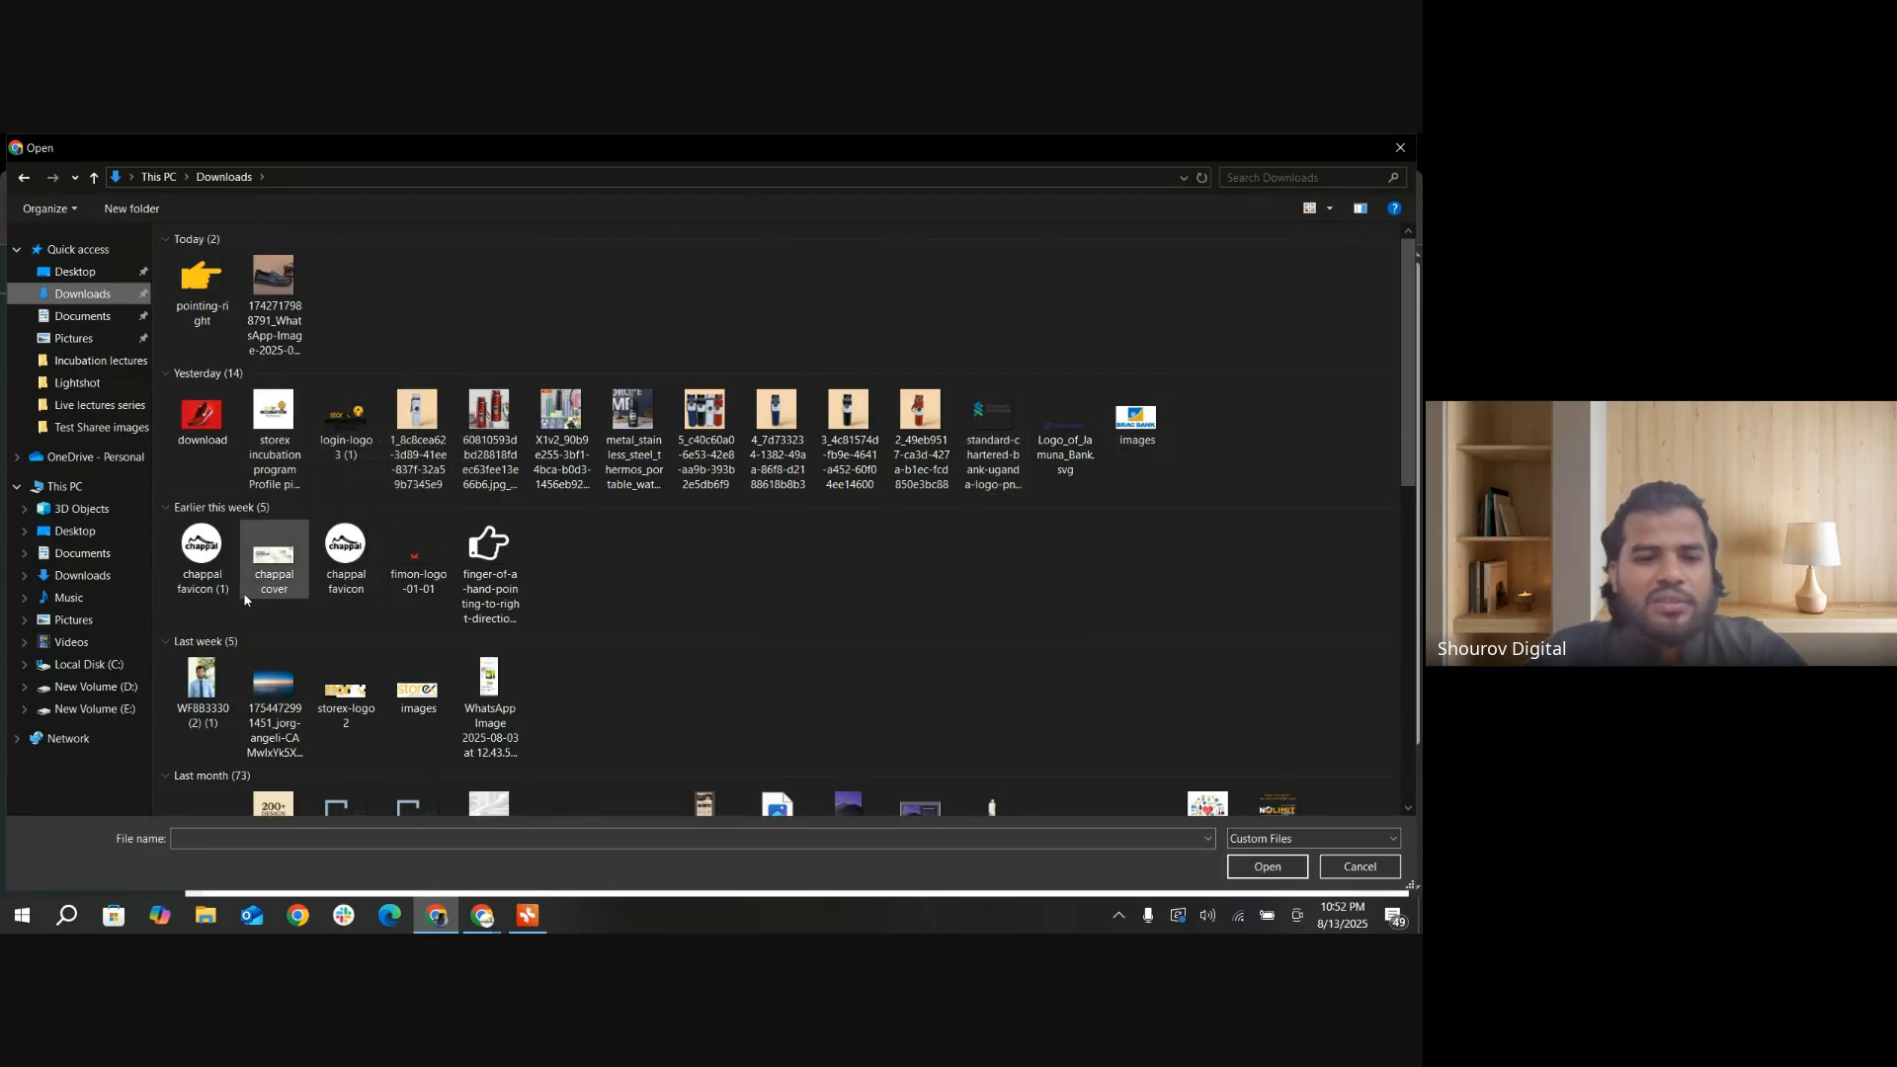
left_click(347, 560)
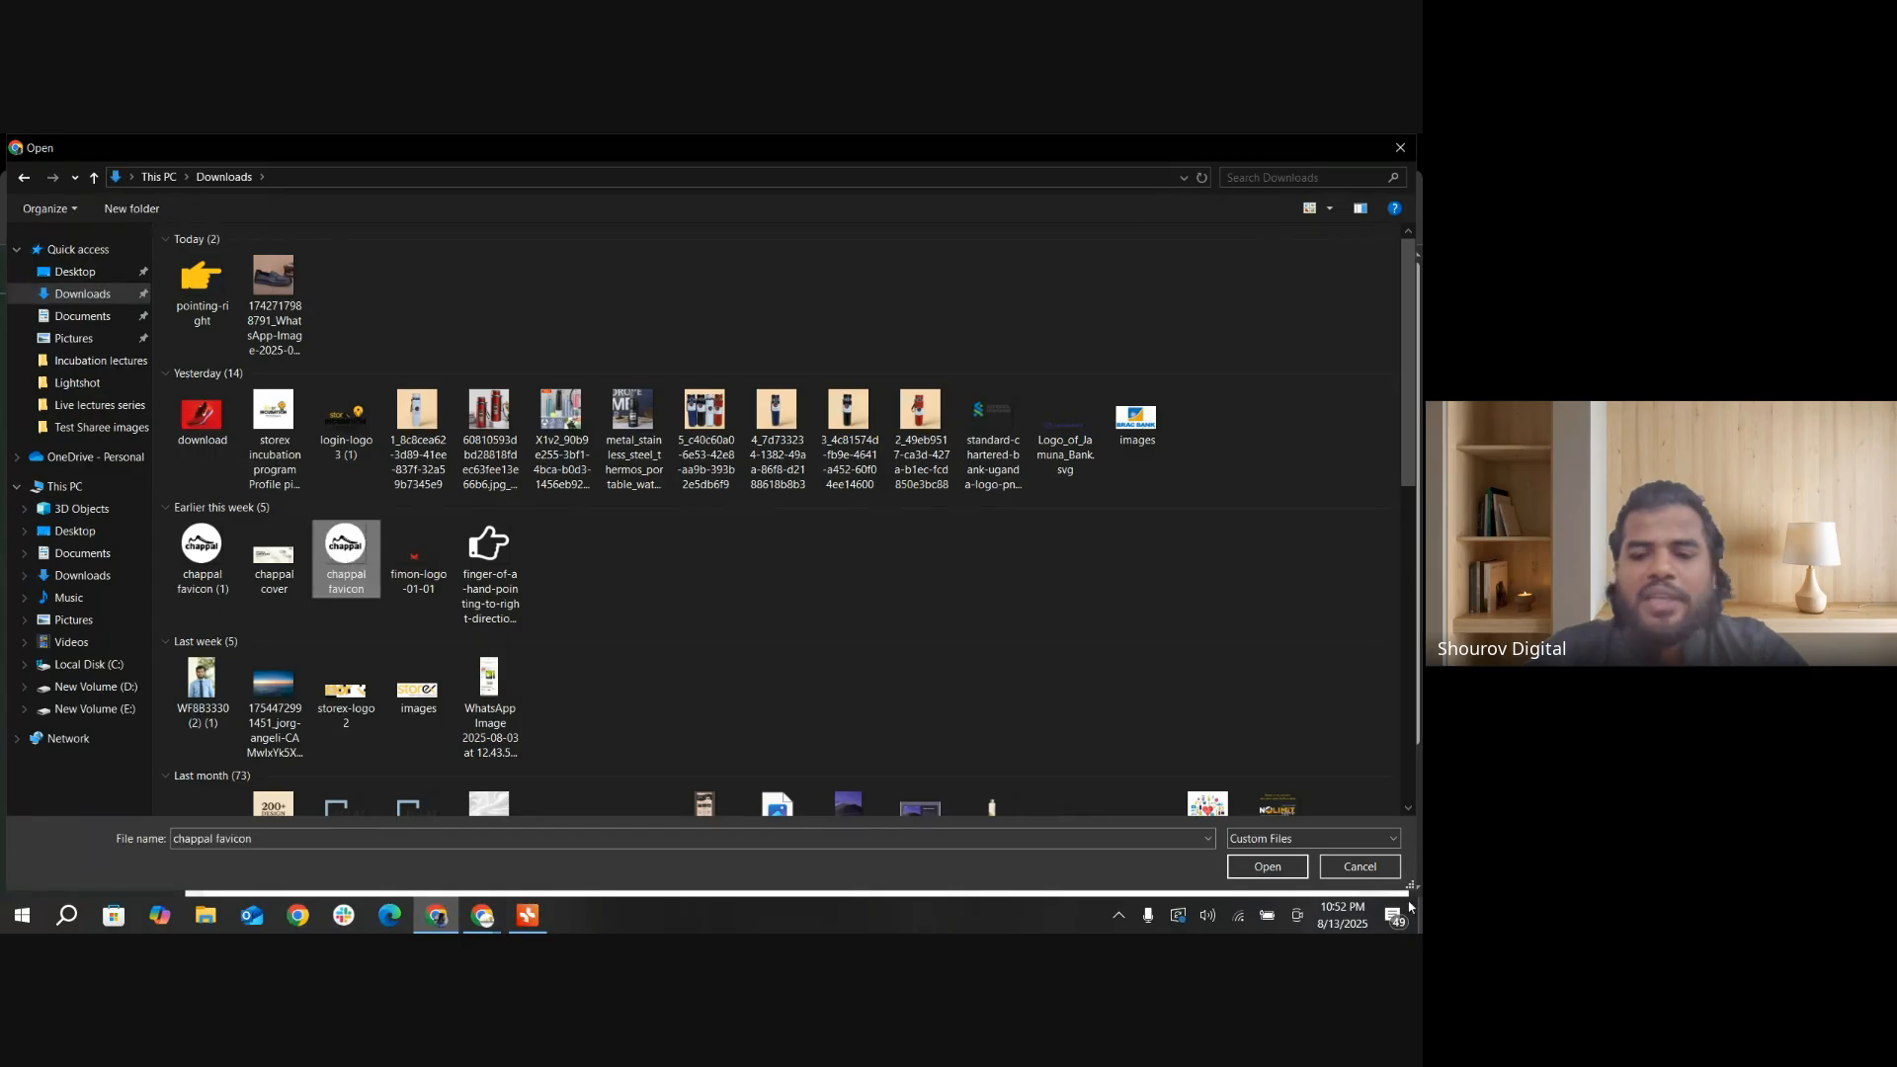
left_click(1269, 876)
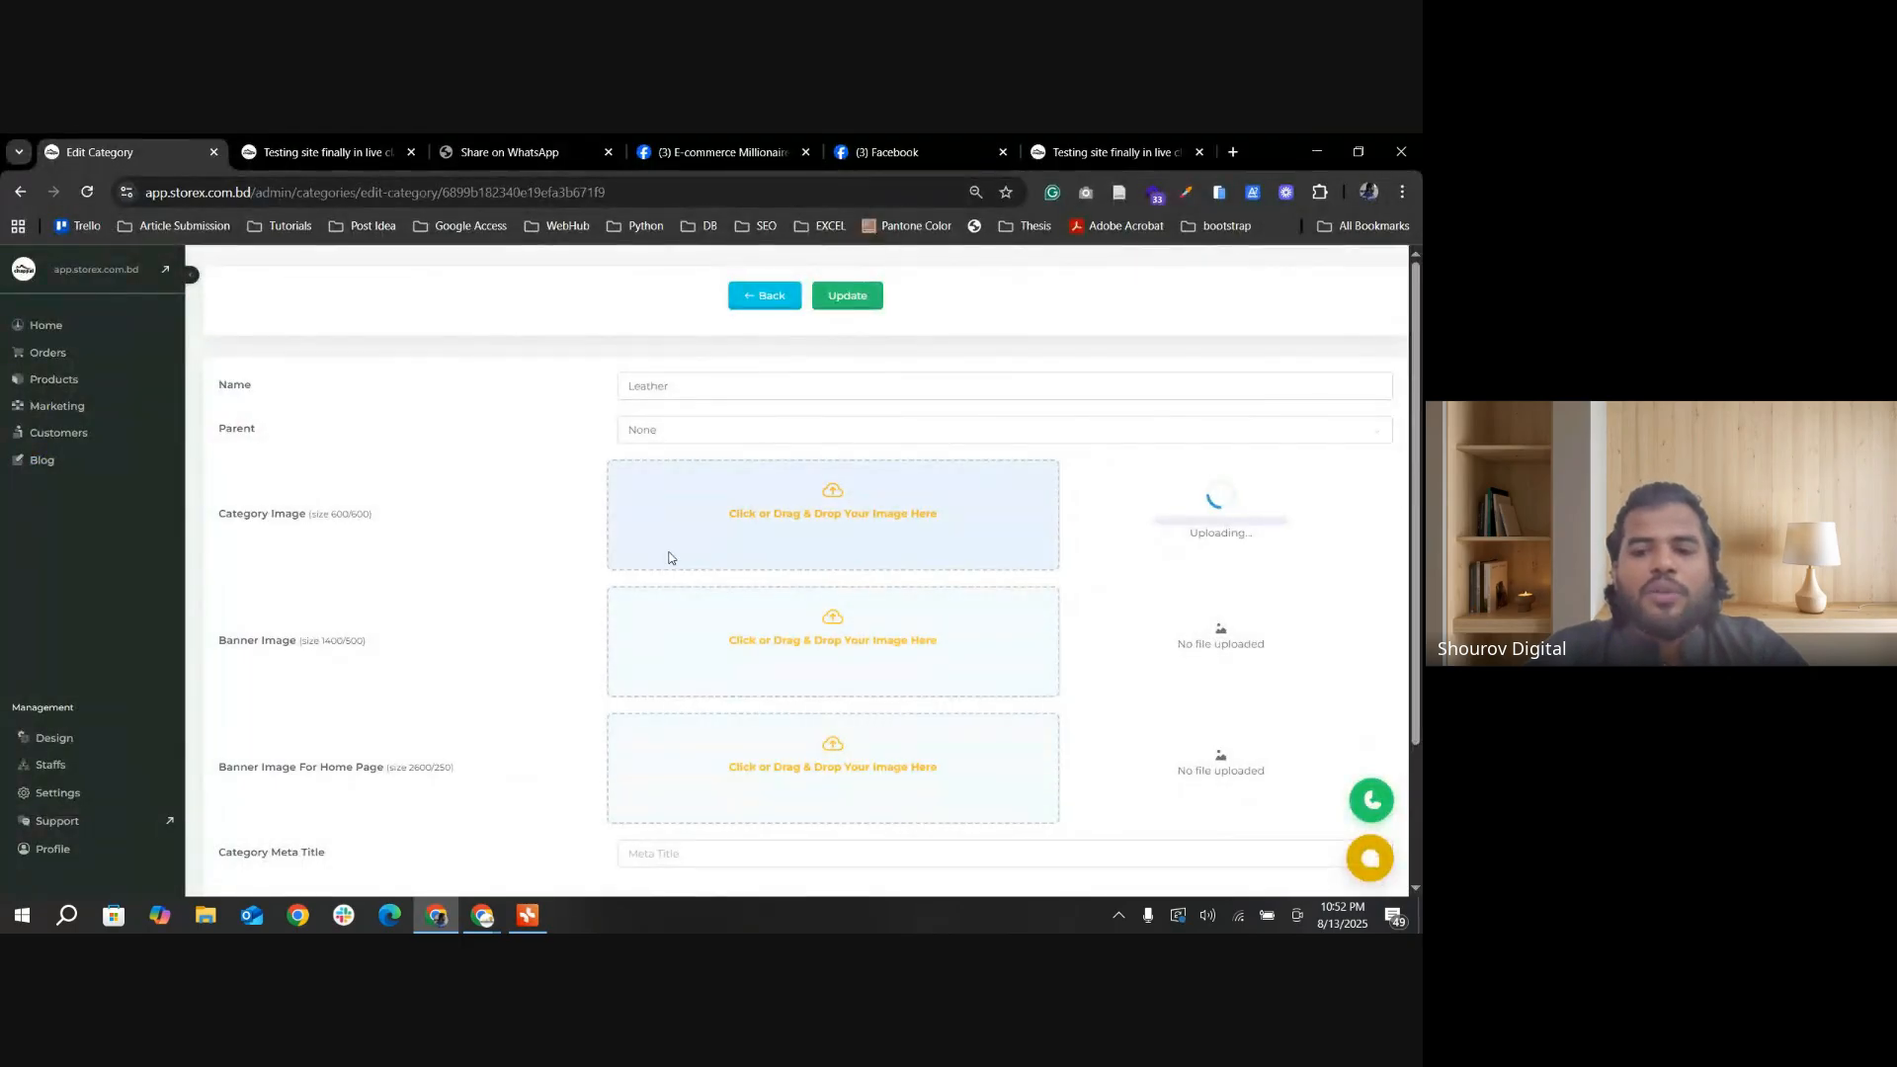
left_click(859, 301)
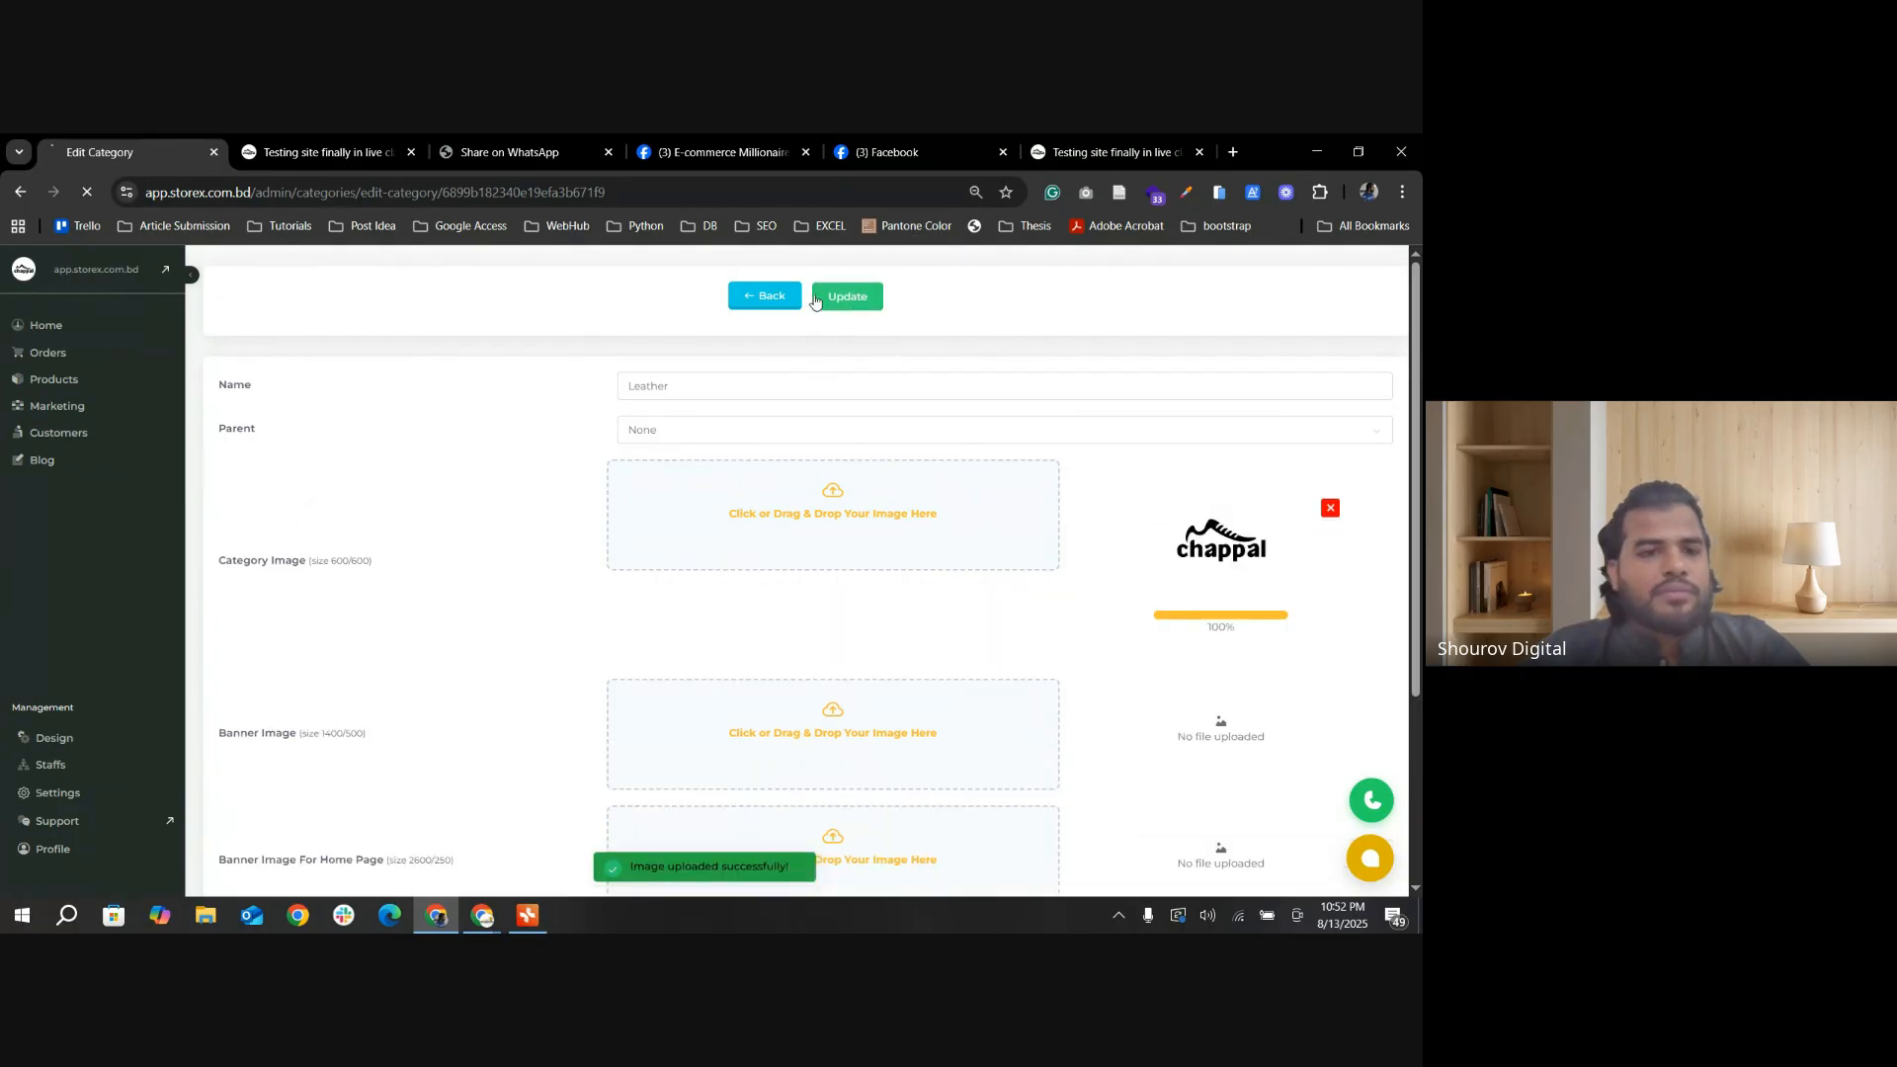
Step: Switch to the storefront's home page and check the Leather category's image in the carousel on the refreshed page
left_click(287, 153)
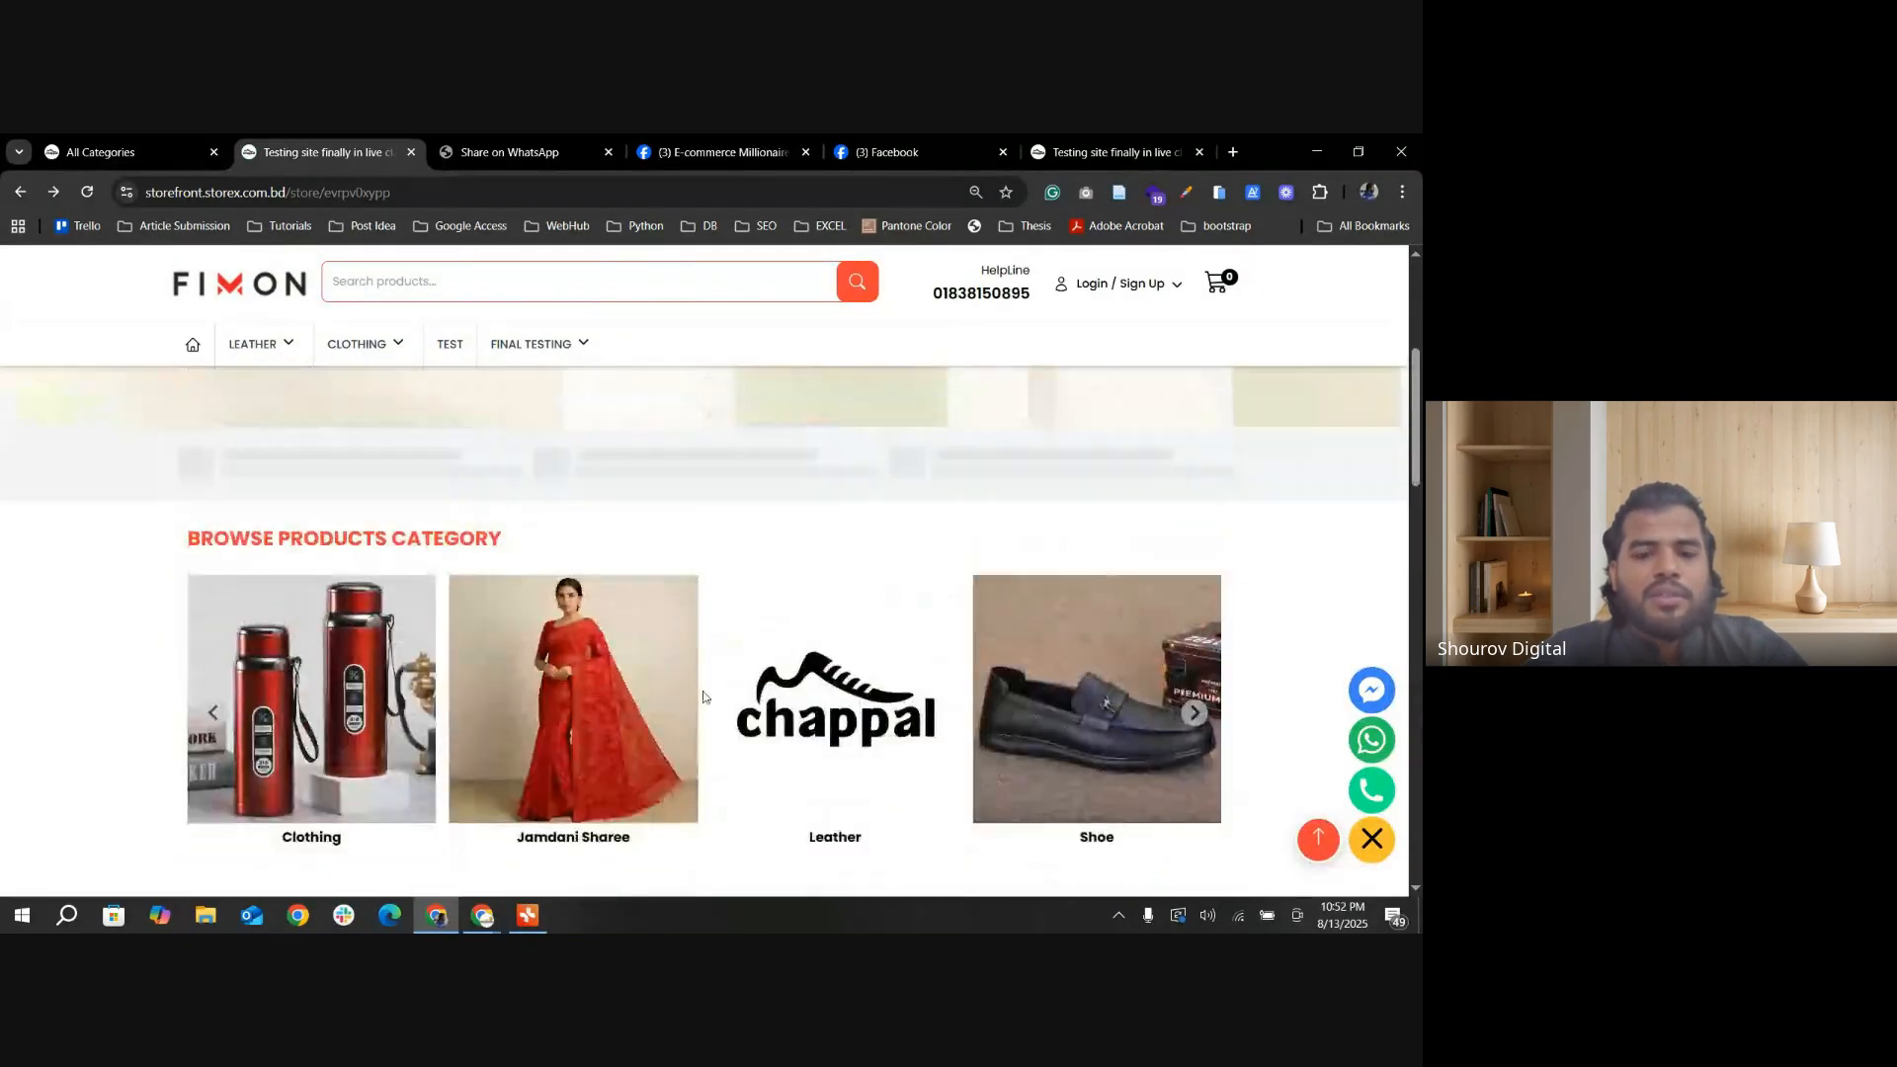
scroll(711, 707, "down", 7)
scroll(820, 615, "up", 2)
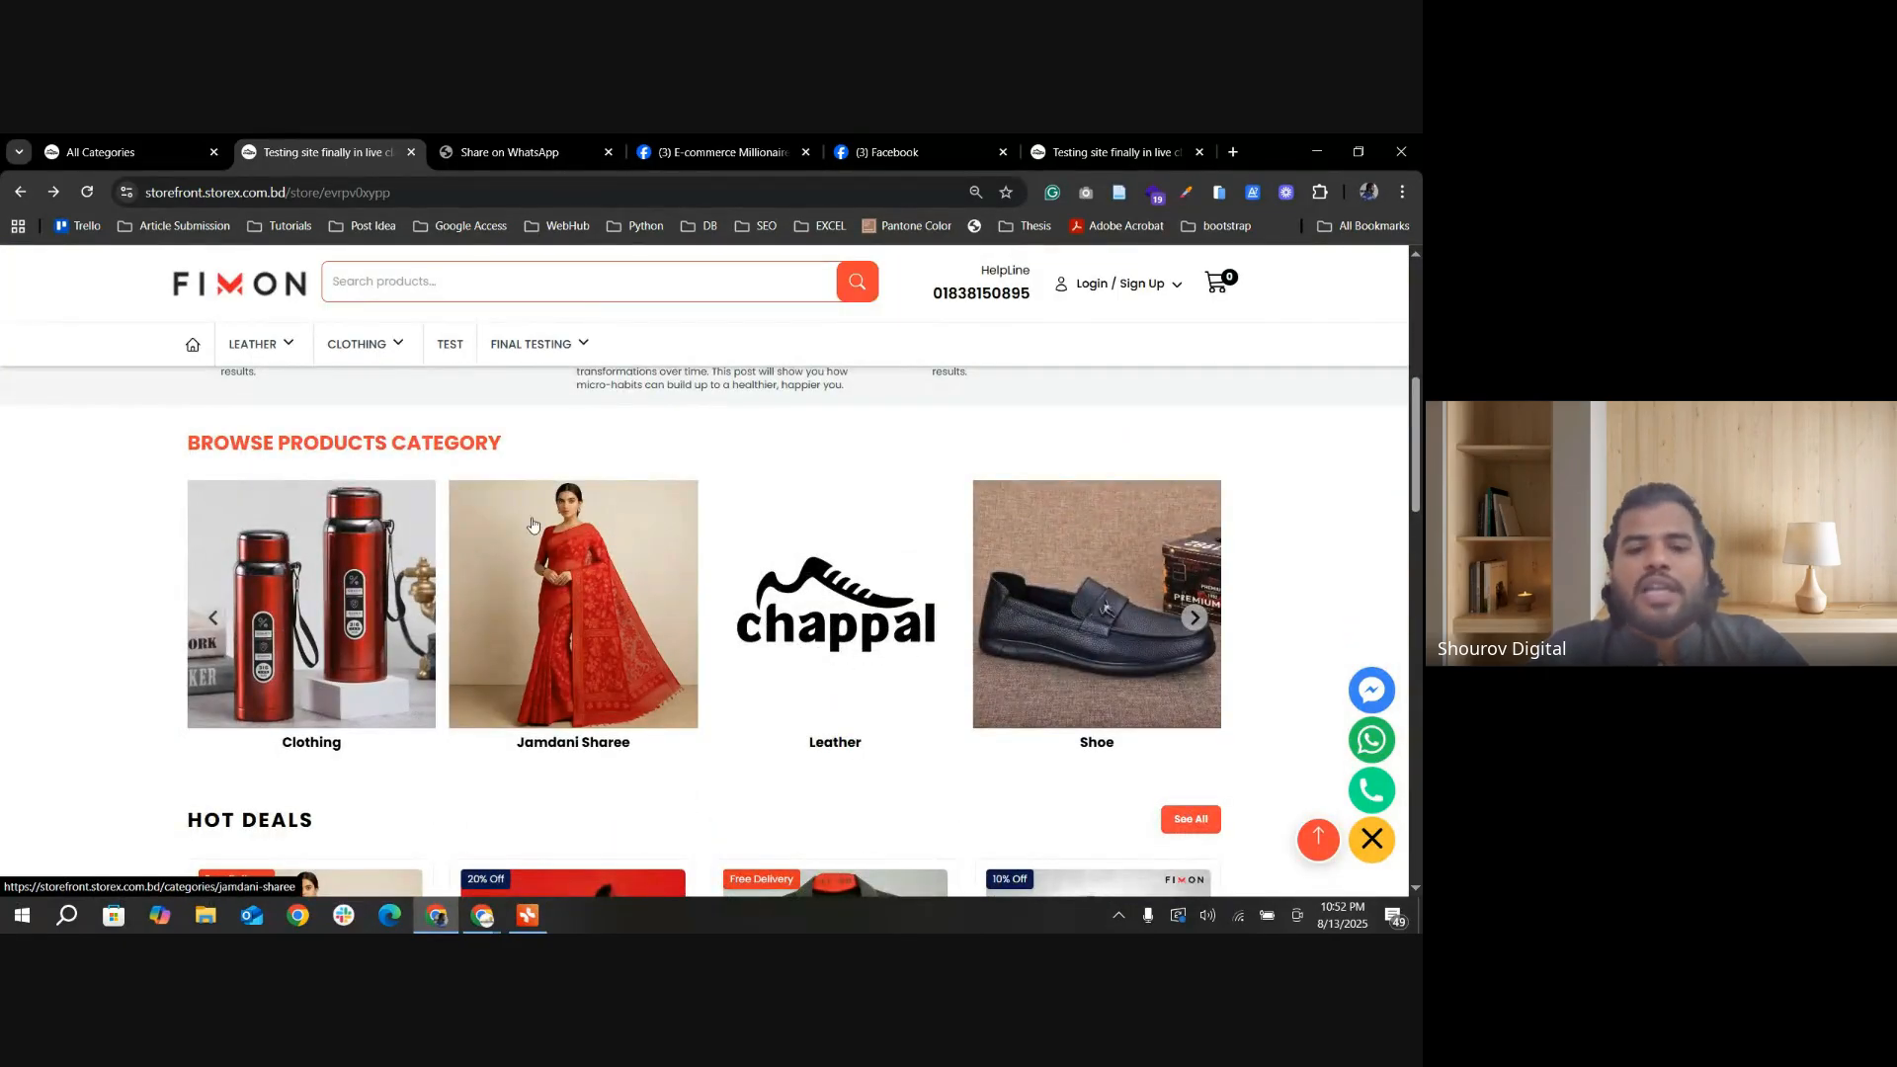
Step: View the Leather category's products from the carousel, then return to the home page and open the Shoe category
left_click(877, 663)
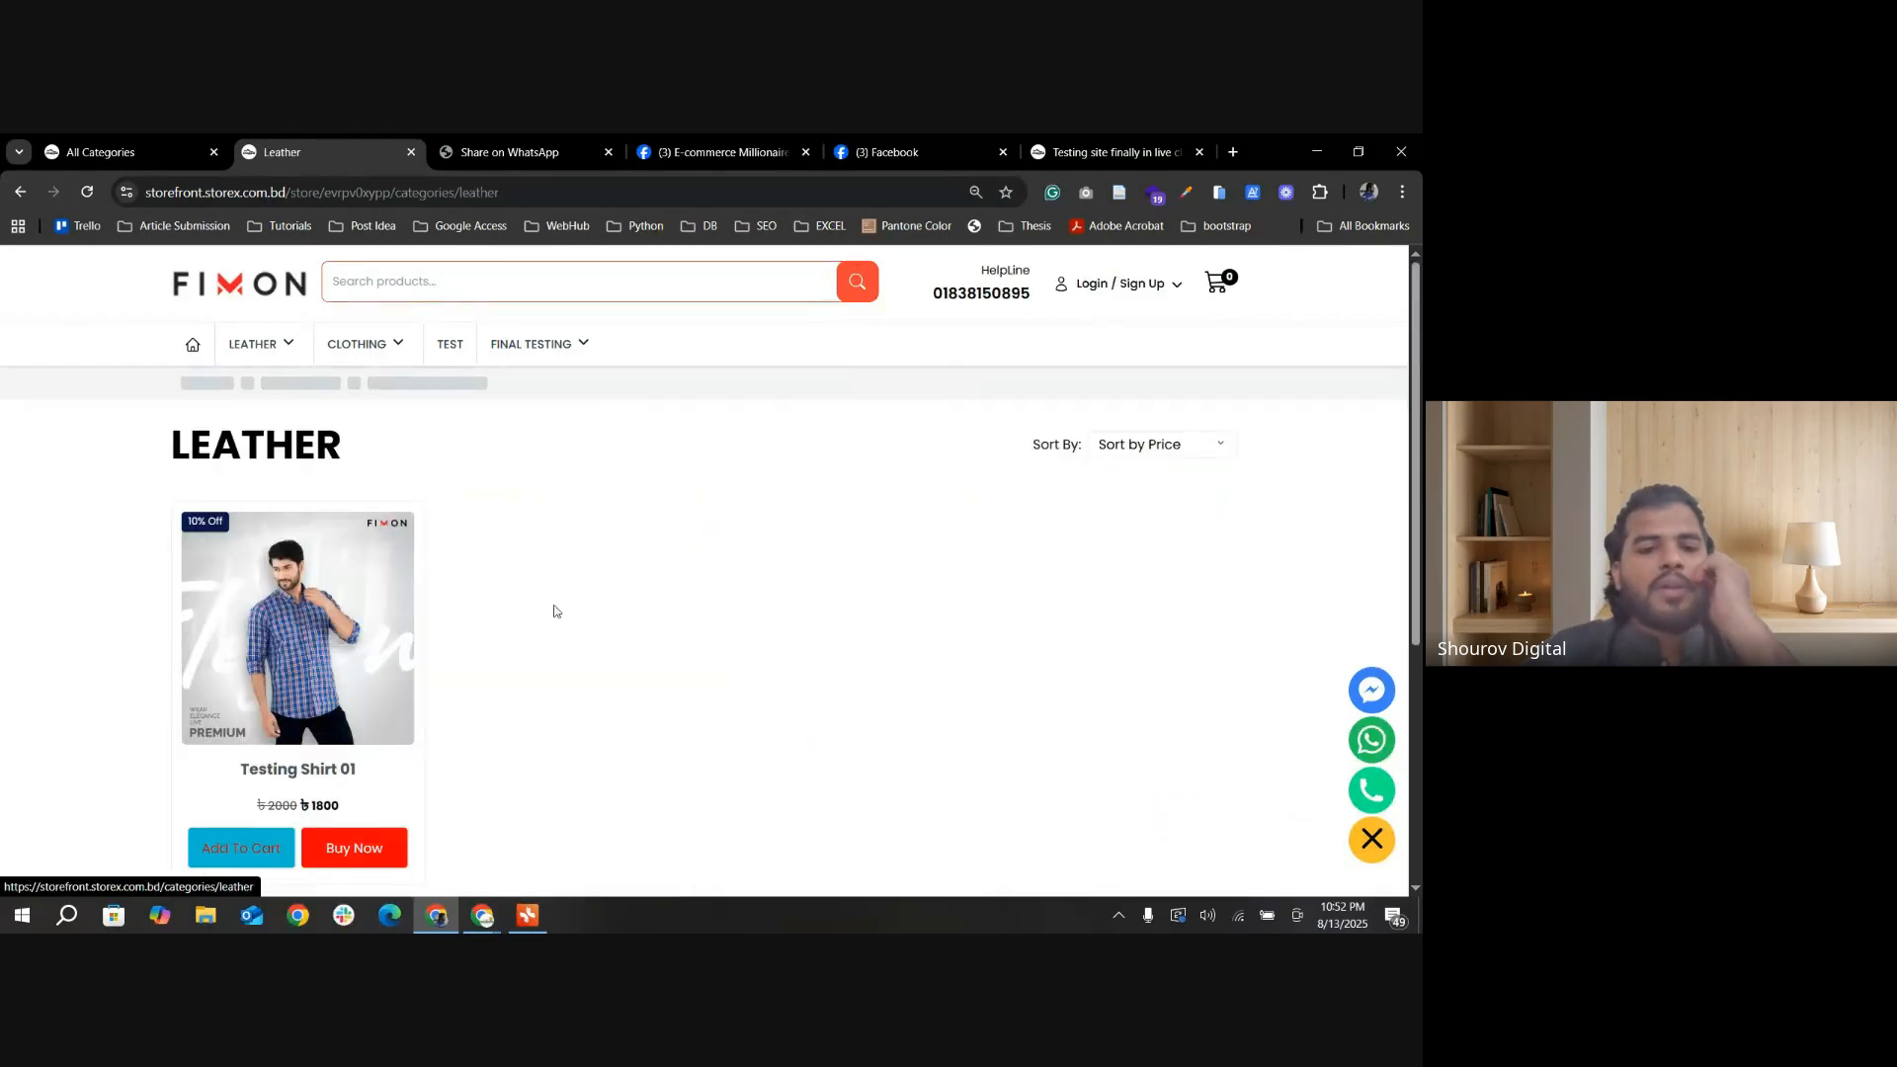
scroll(411, 648, "down", 3)
scroll(198, 395, "up", 3)
left_click(21, 195)
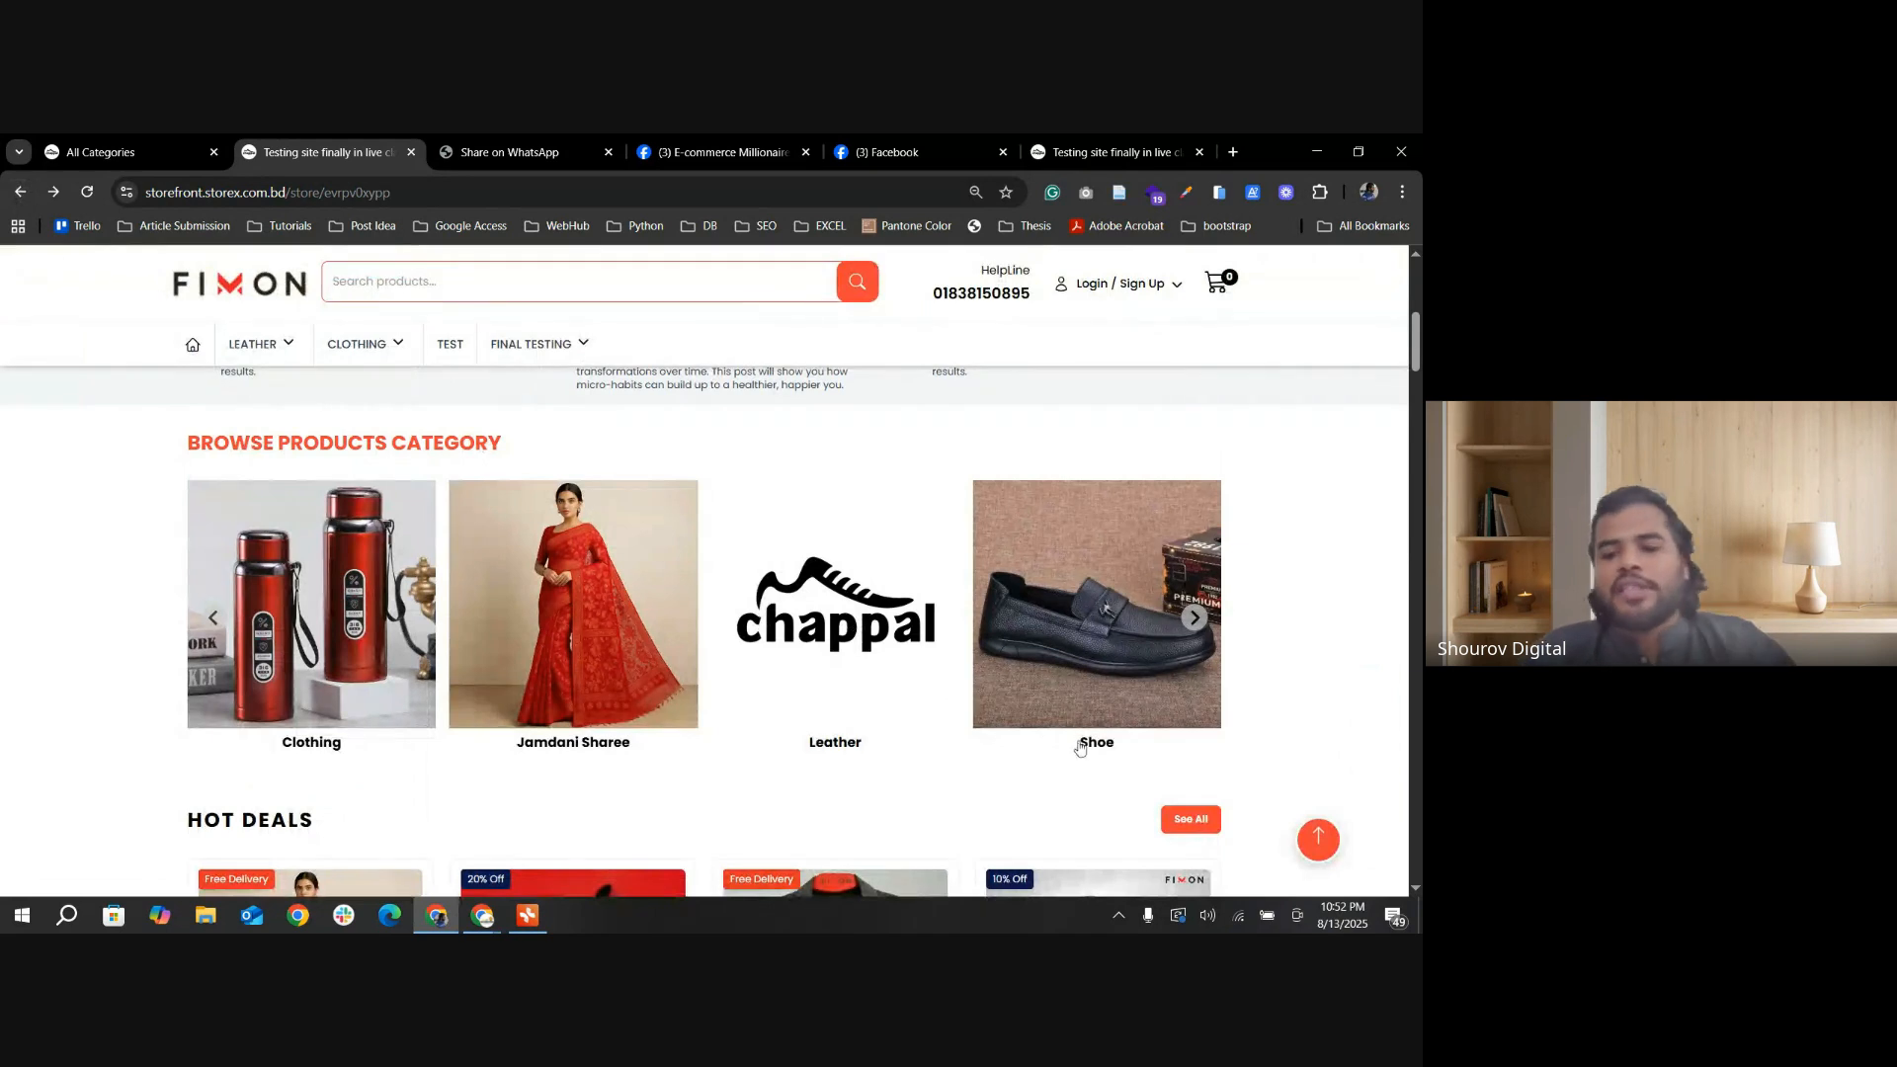
left_click(1118, 679)
Step: Switch to the store admin, open Home Page Design under Manage Site and go to the Category Slider section
left_click(63, 156)
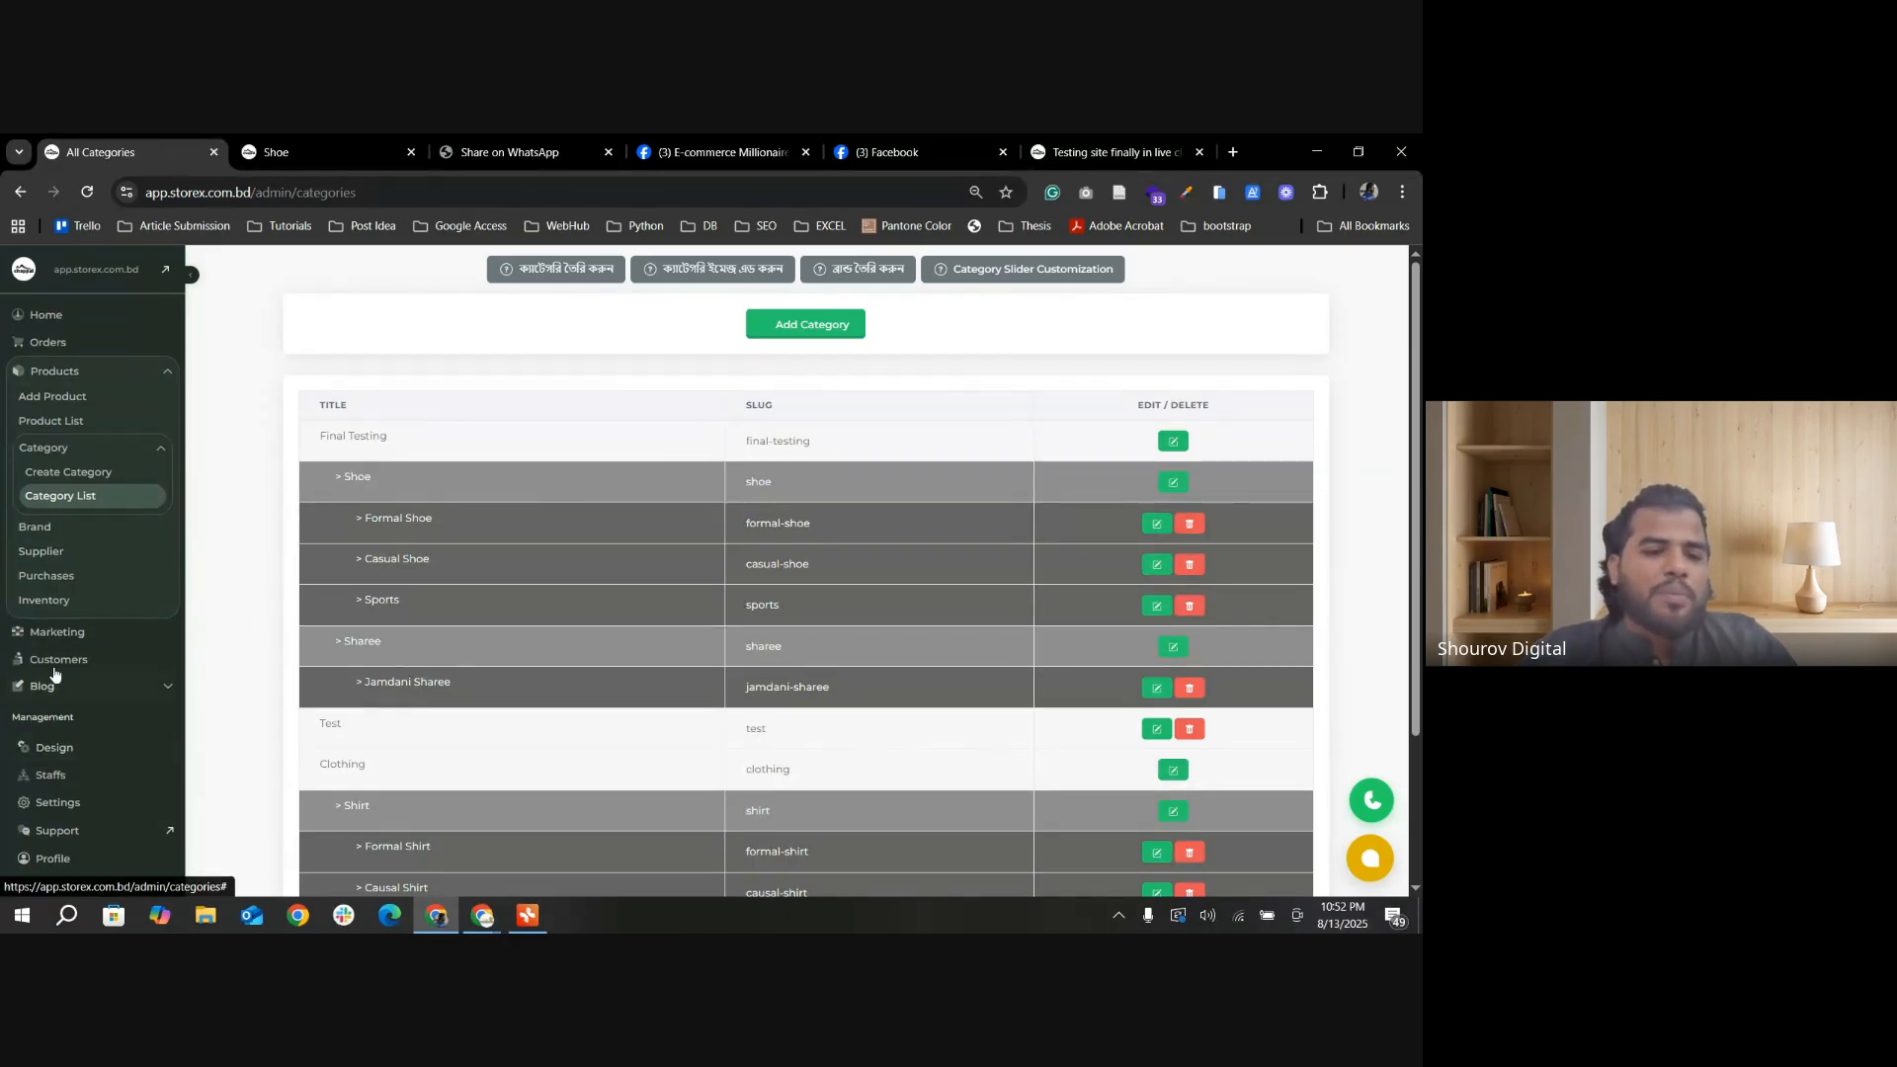
left_click(79, 761)
left_click(87, 786)
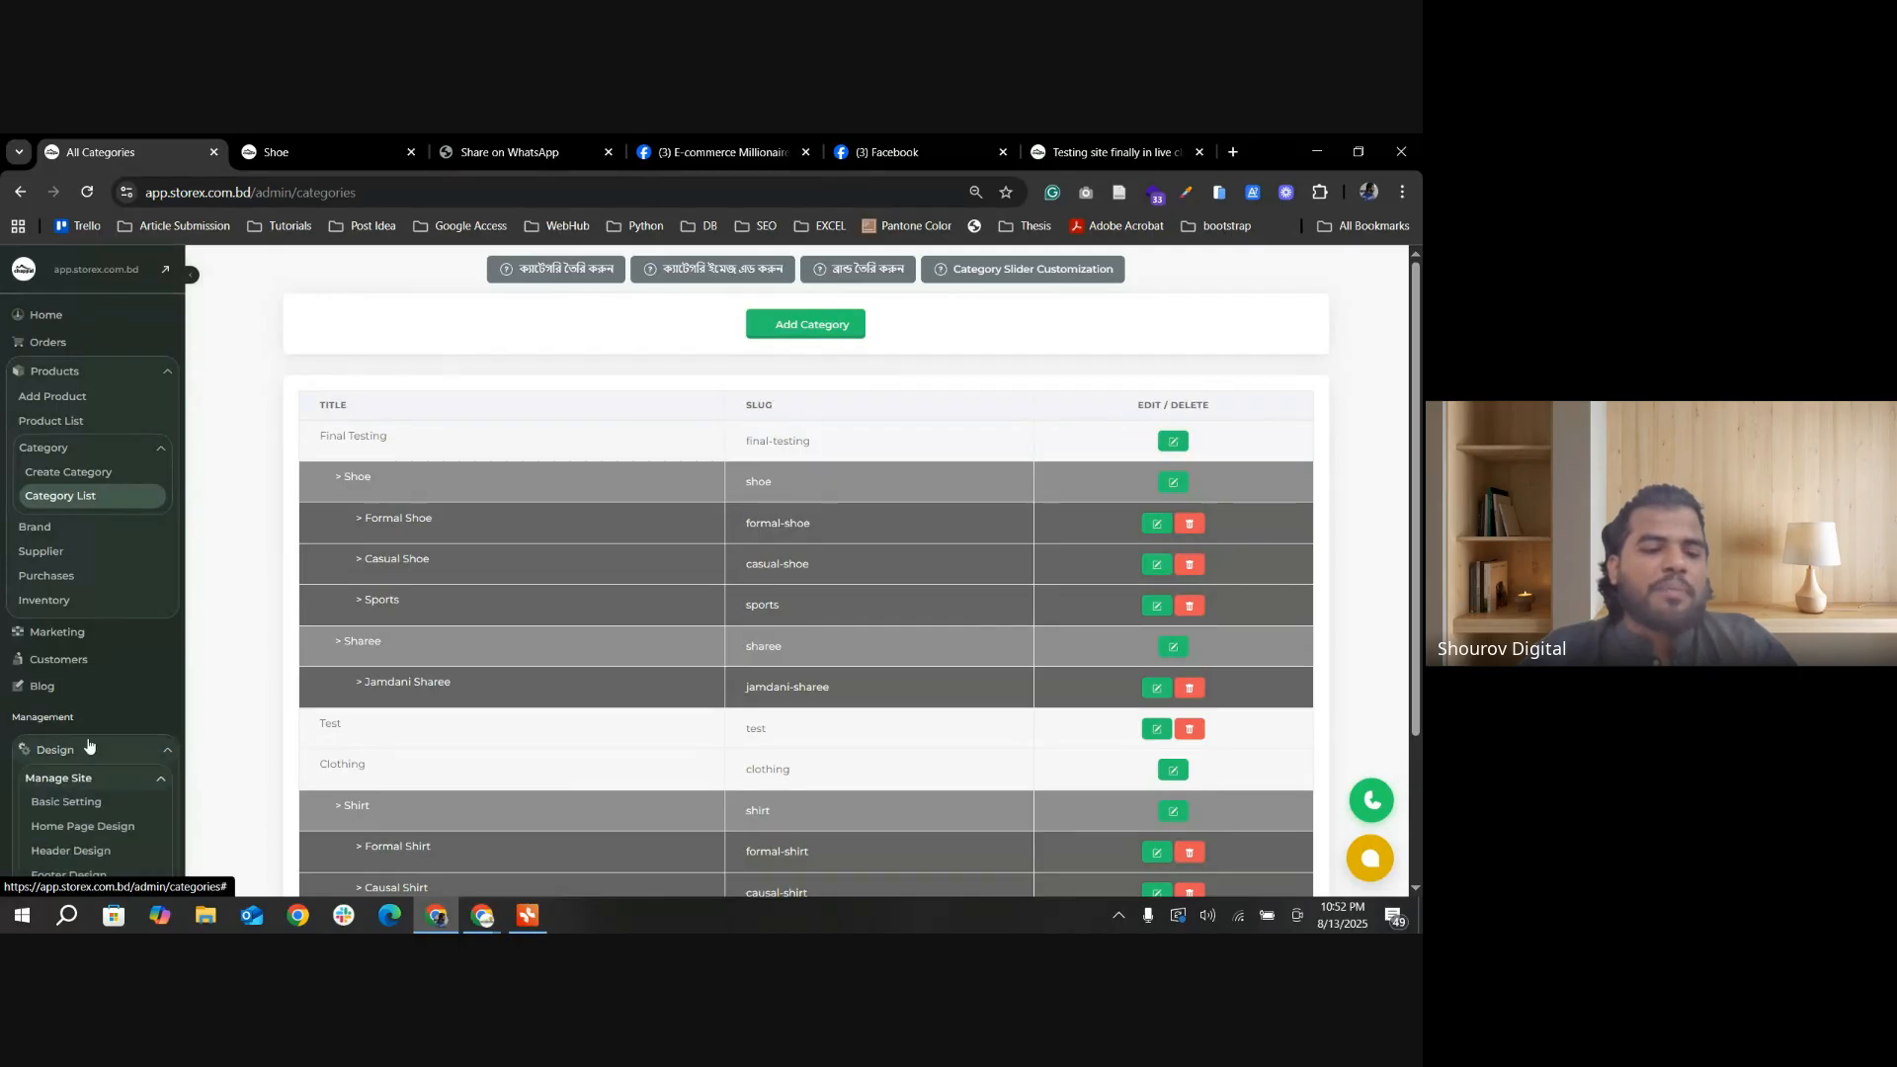
left_click(91, 828)
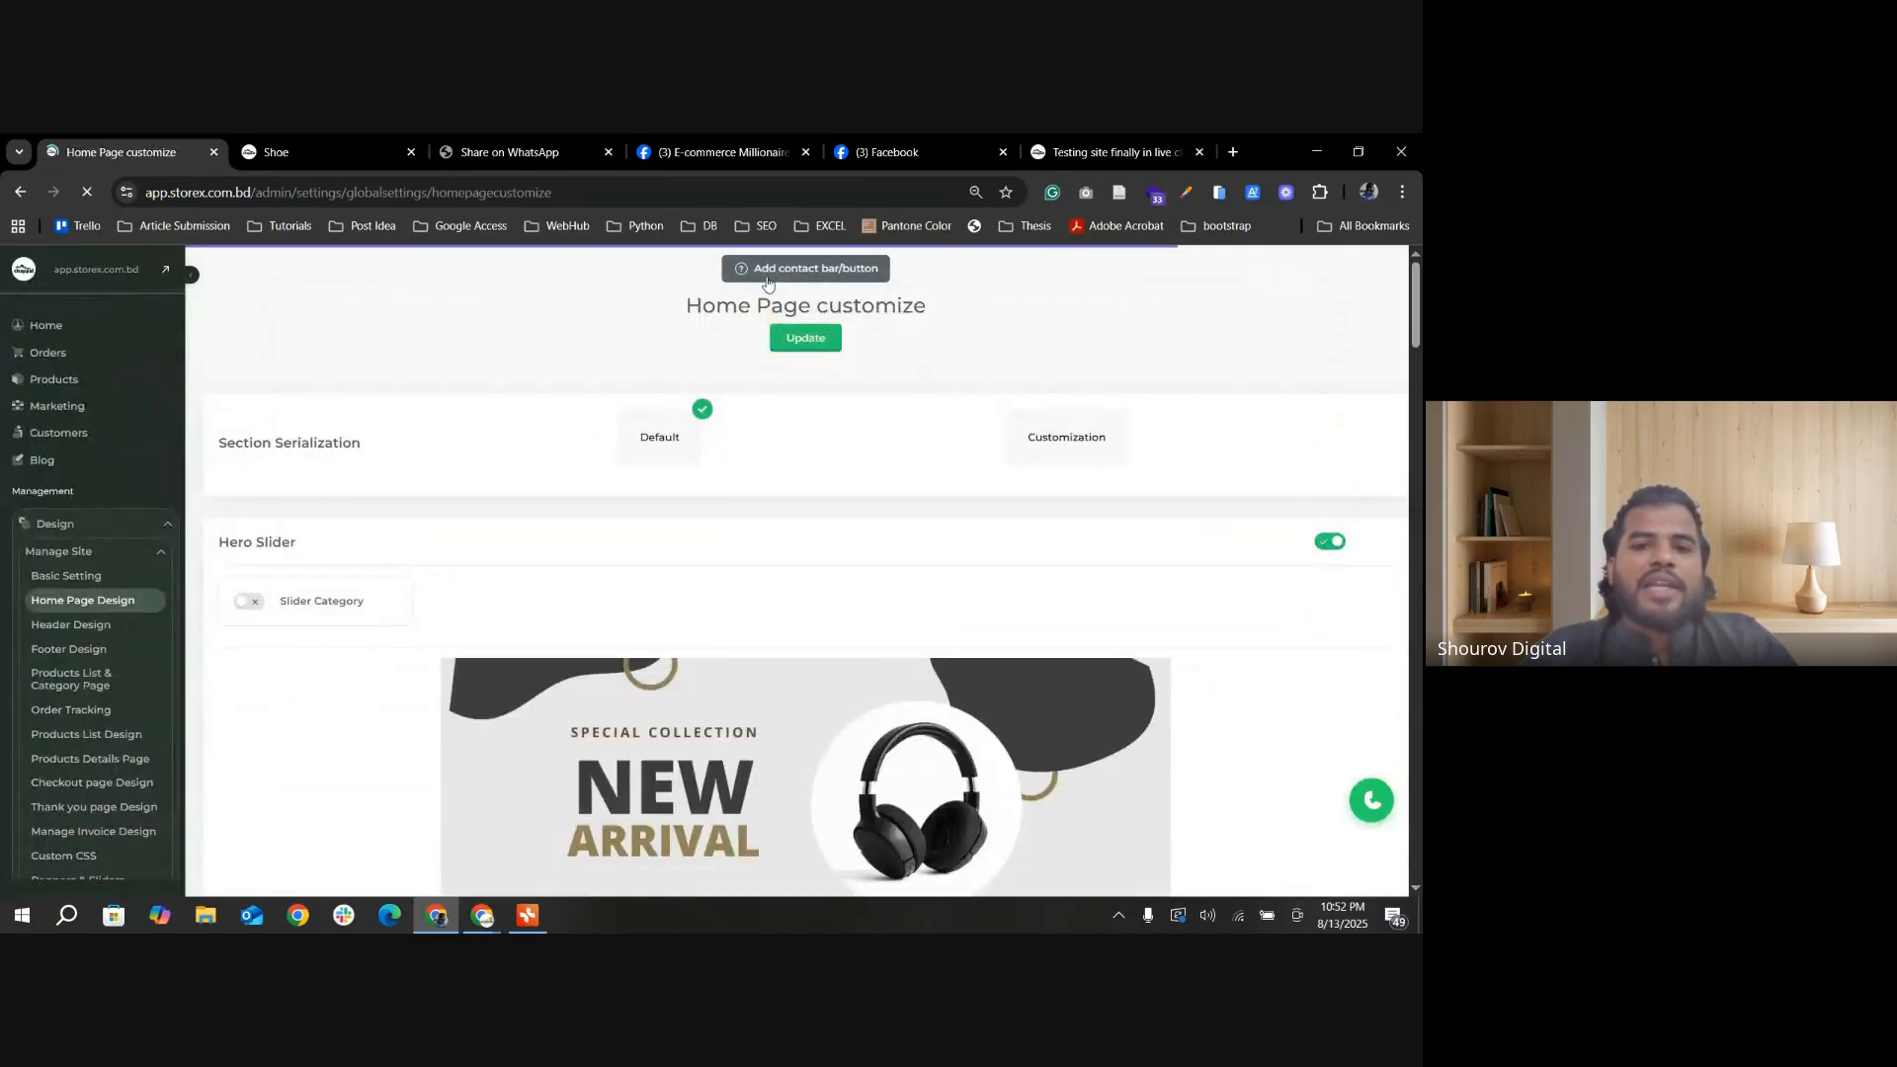
scroll(966, 288, "down", 7)
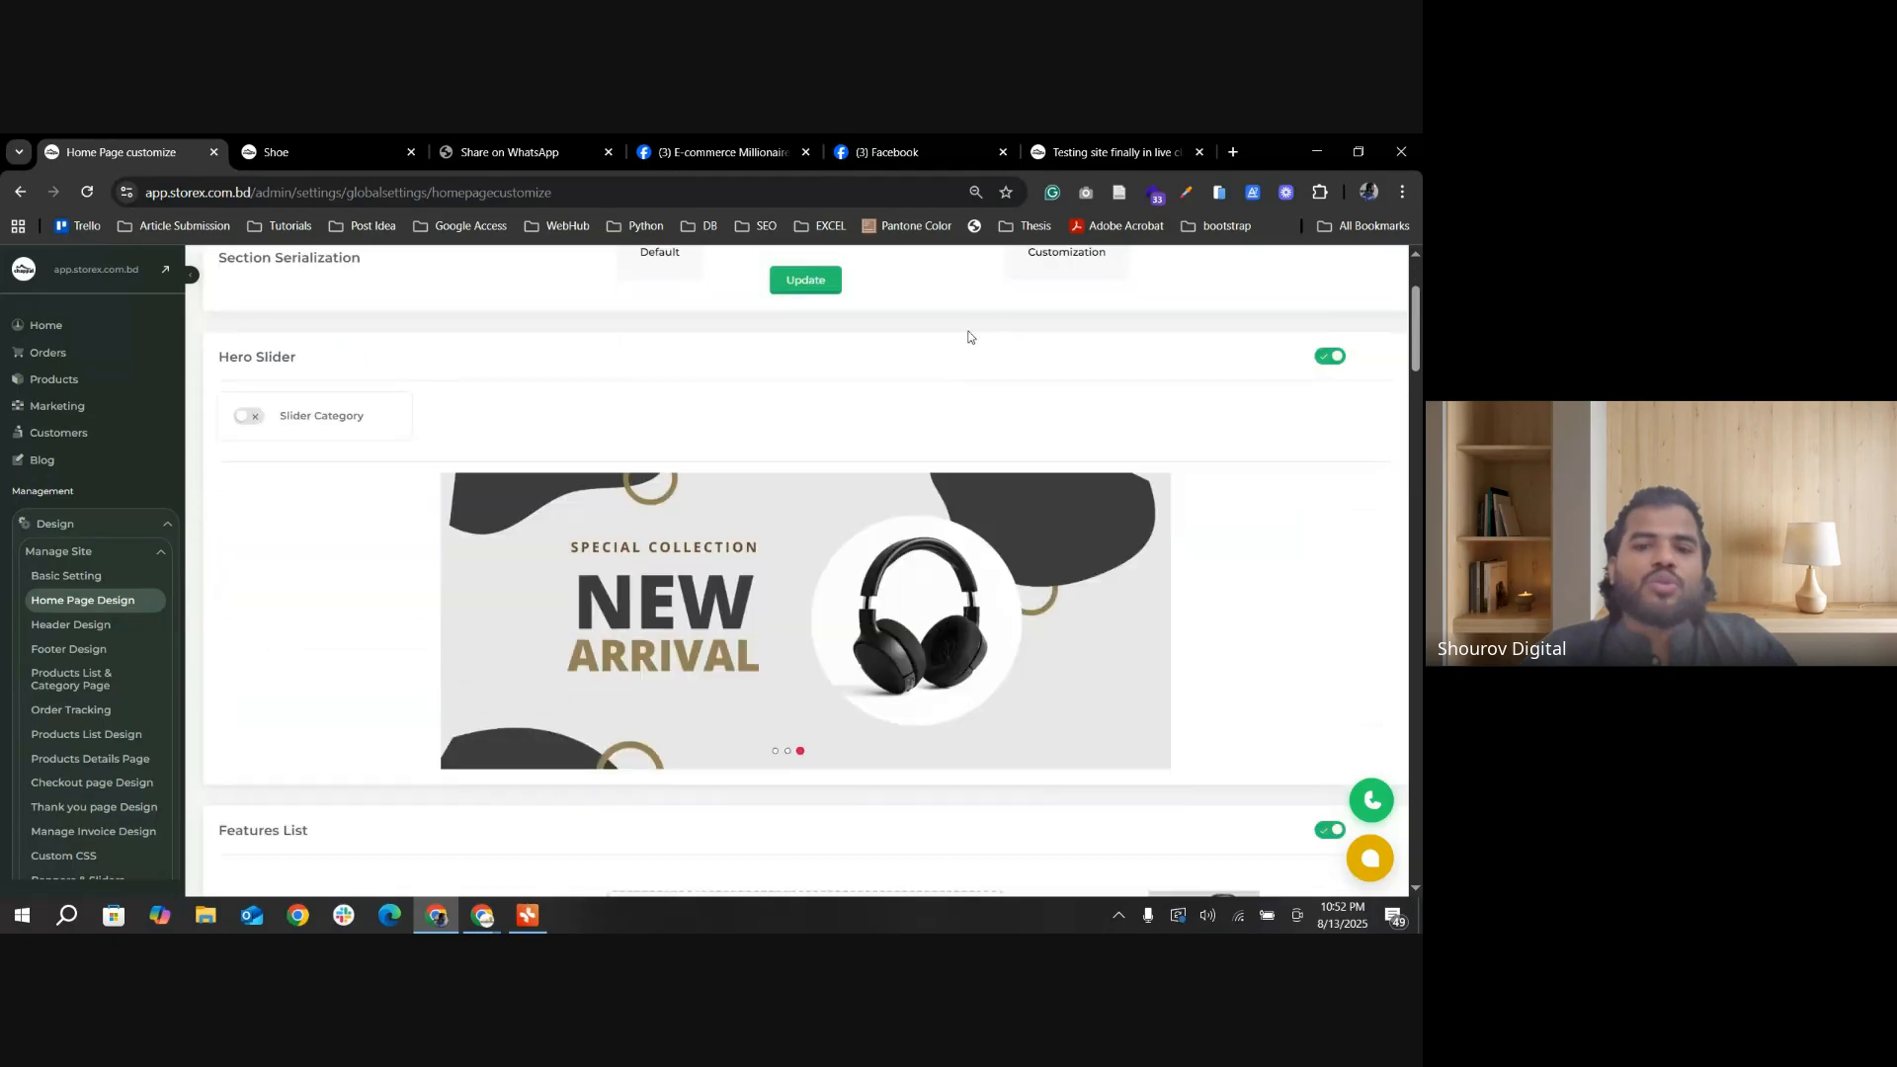
scroll(995, 418, "down", 8)
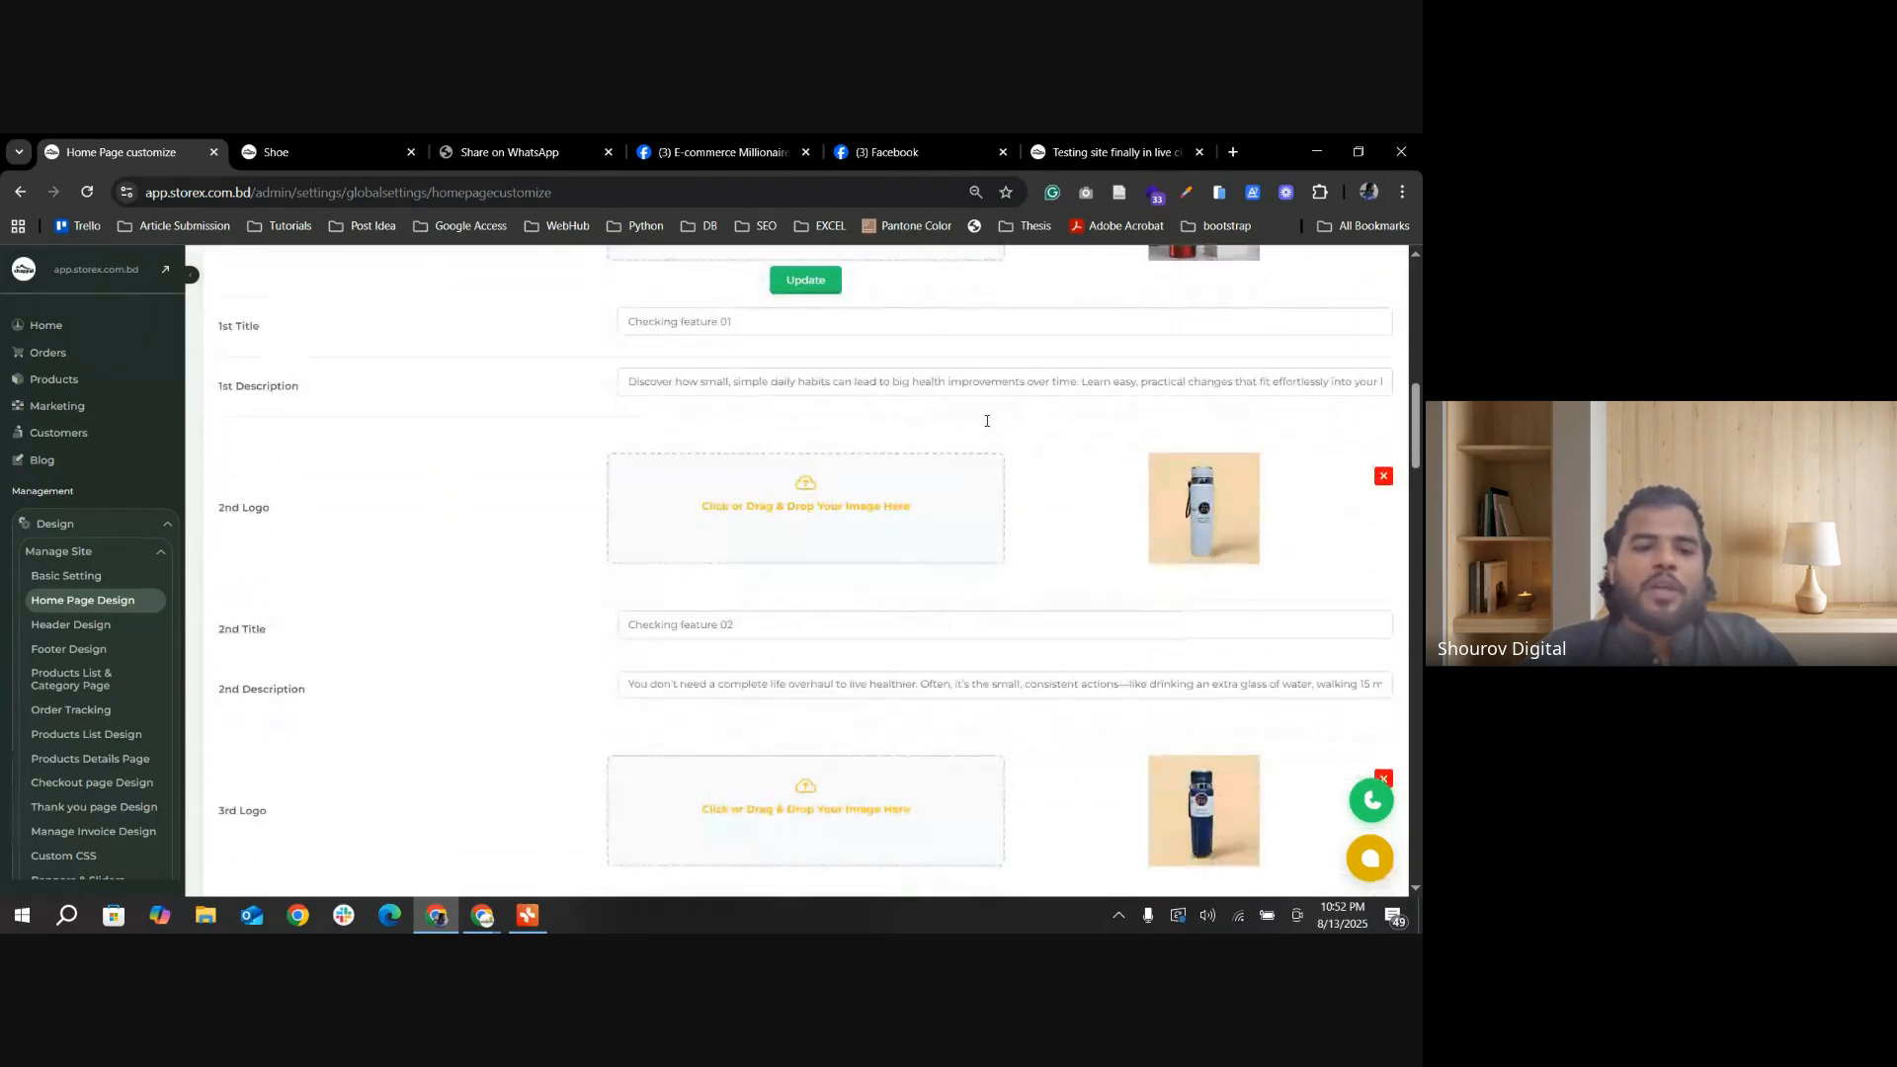
scroll(983, 462, "down", 3)
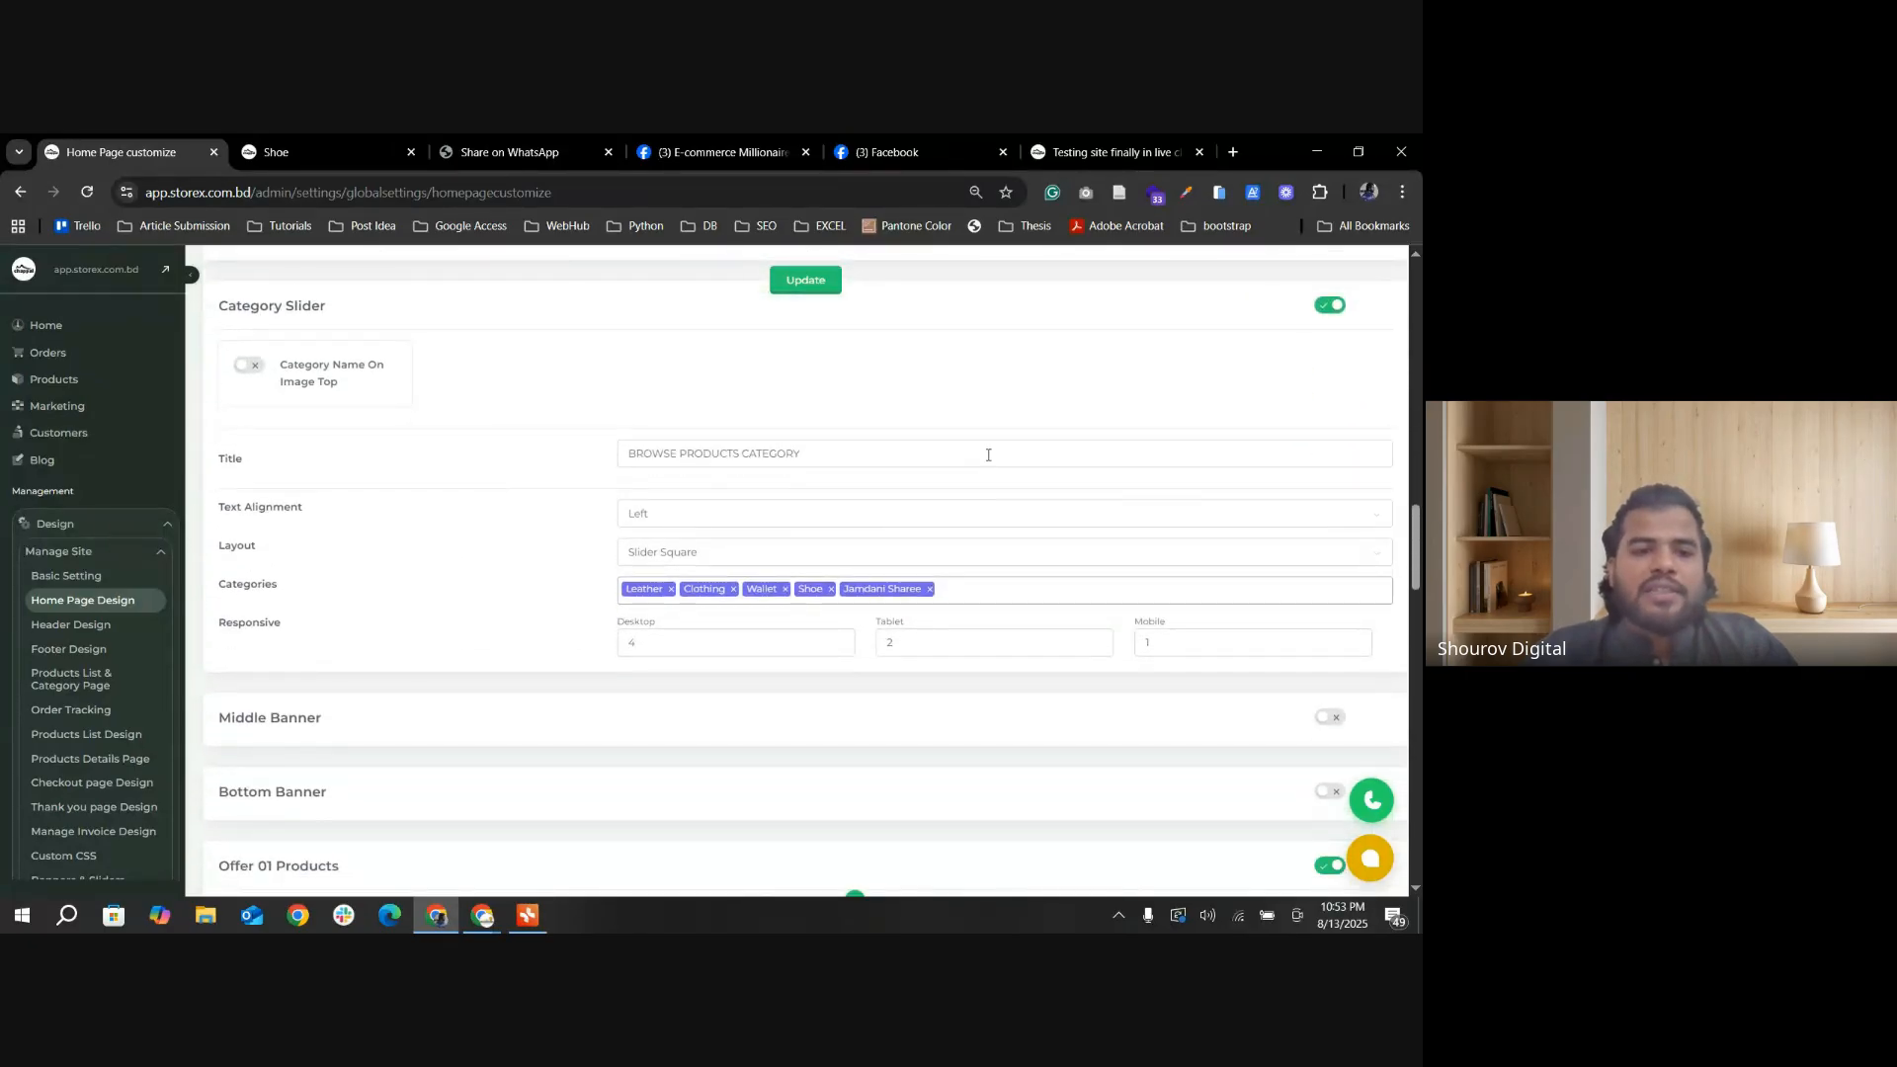
scroll(988, 455, "down", 1)
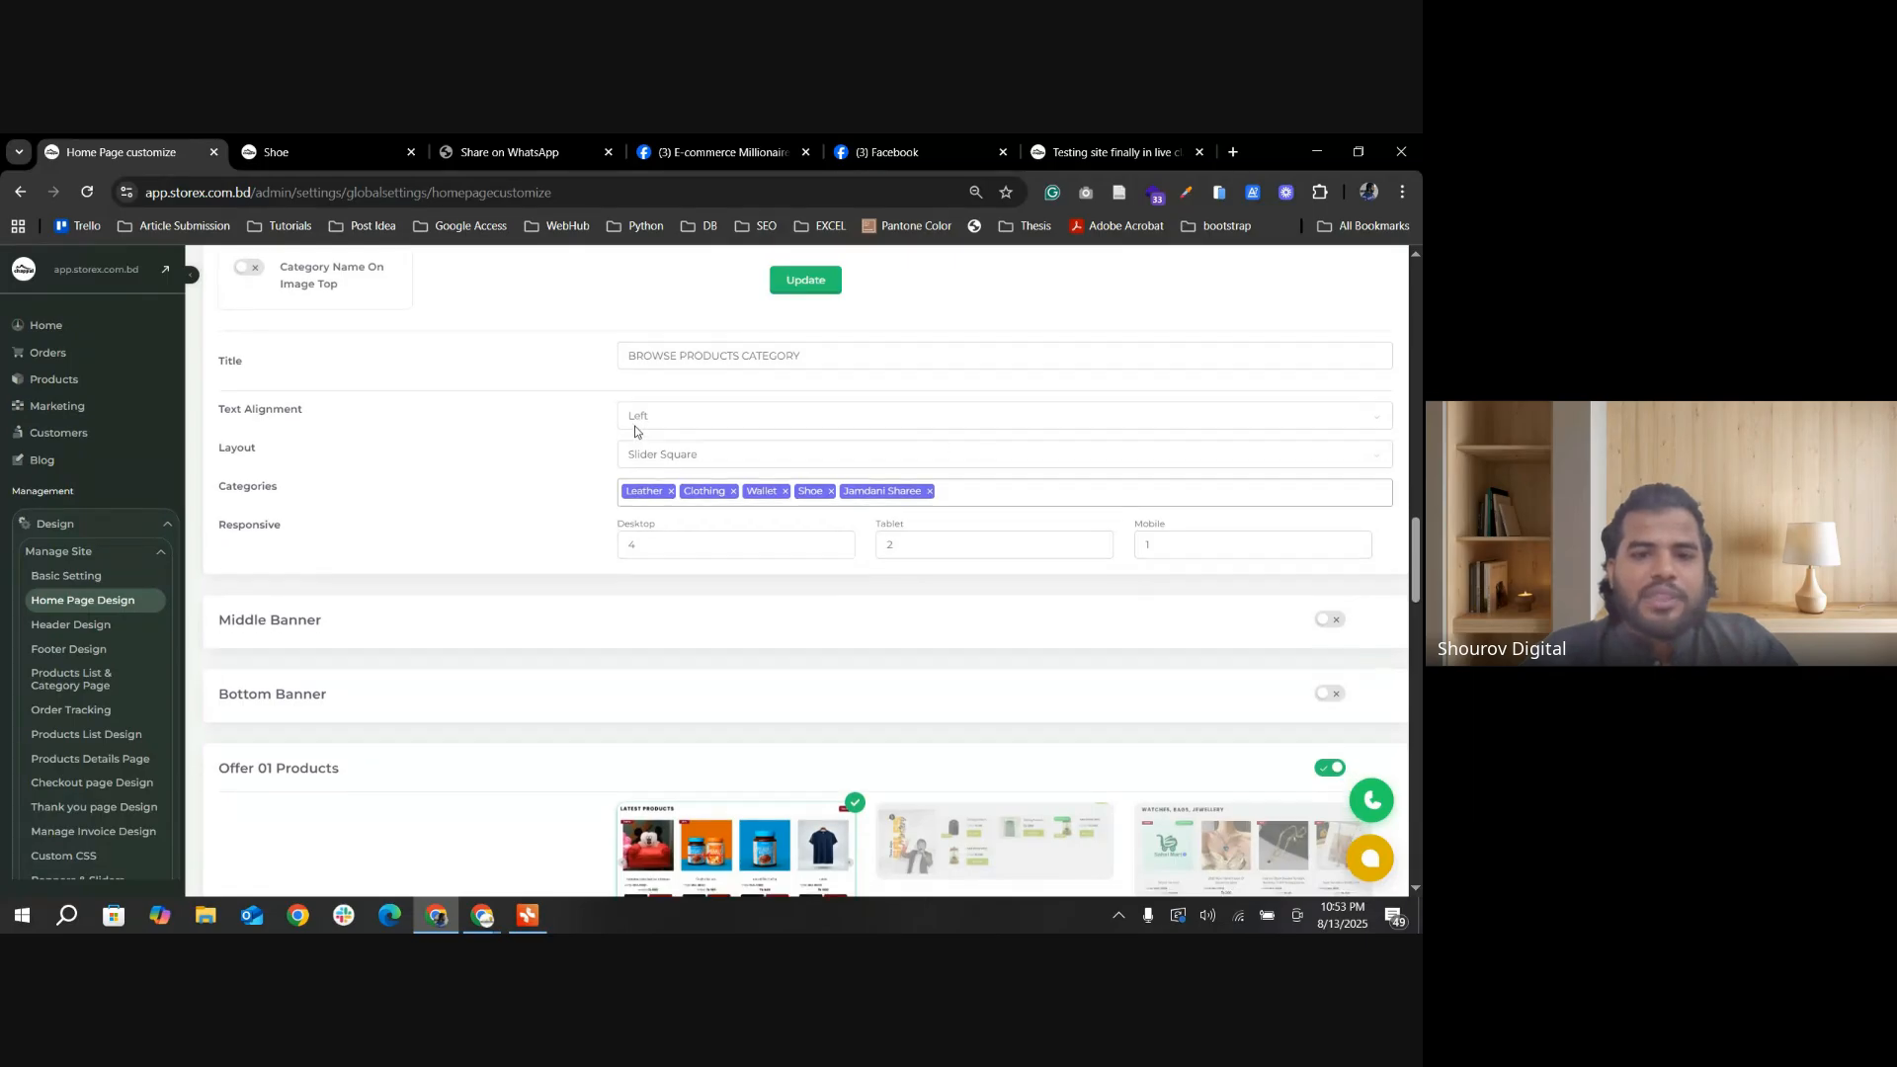
scroll(642, 431, "up", 1)
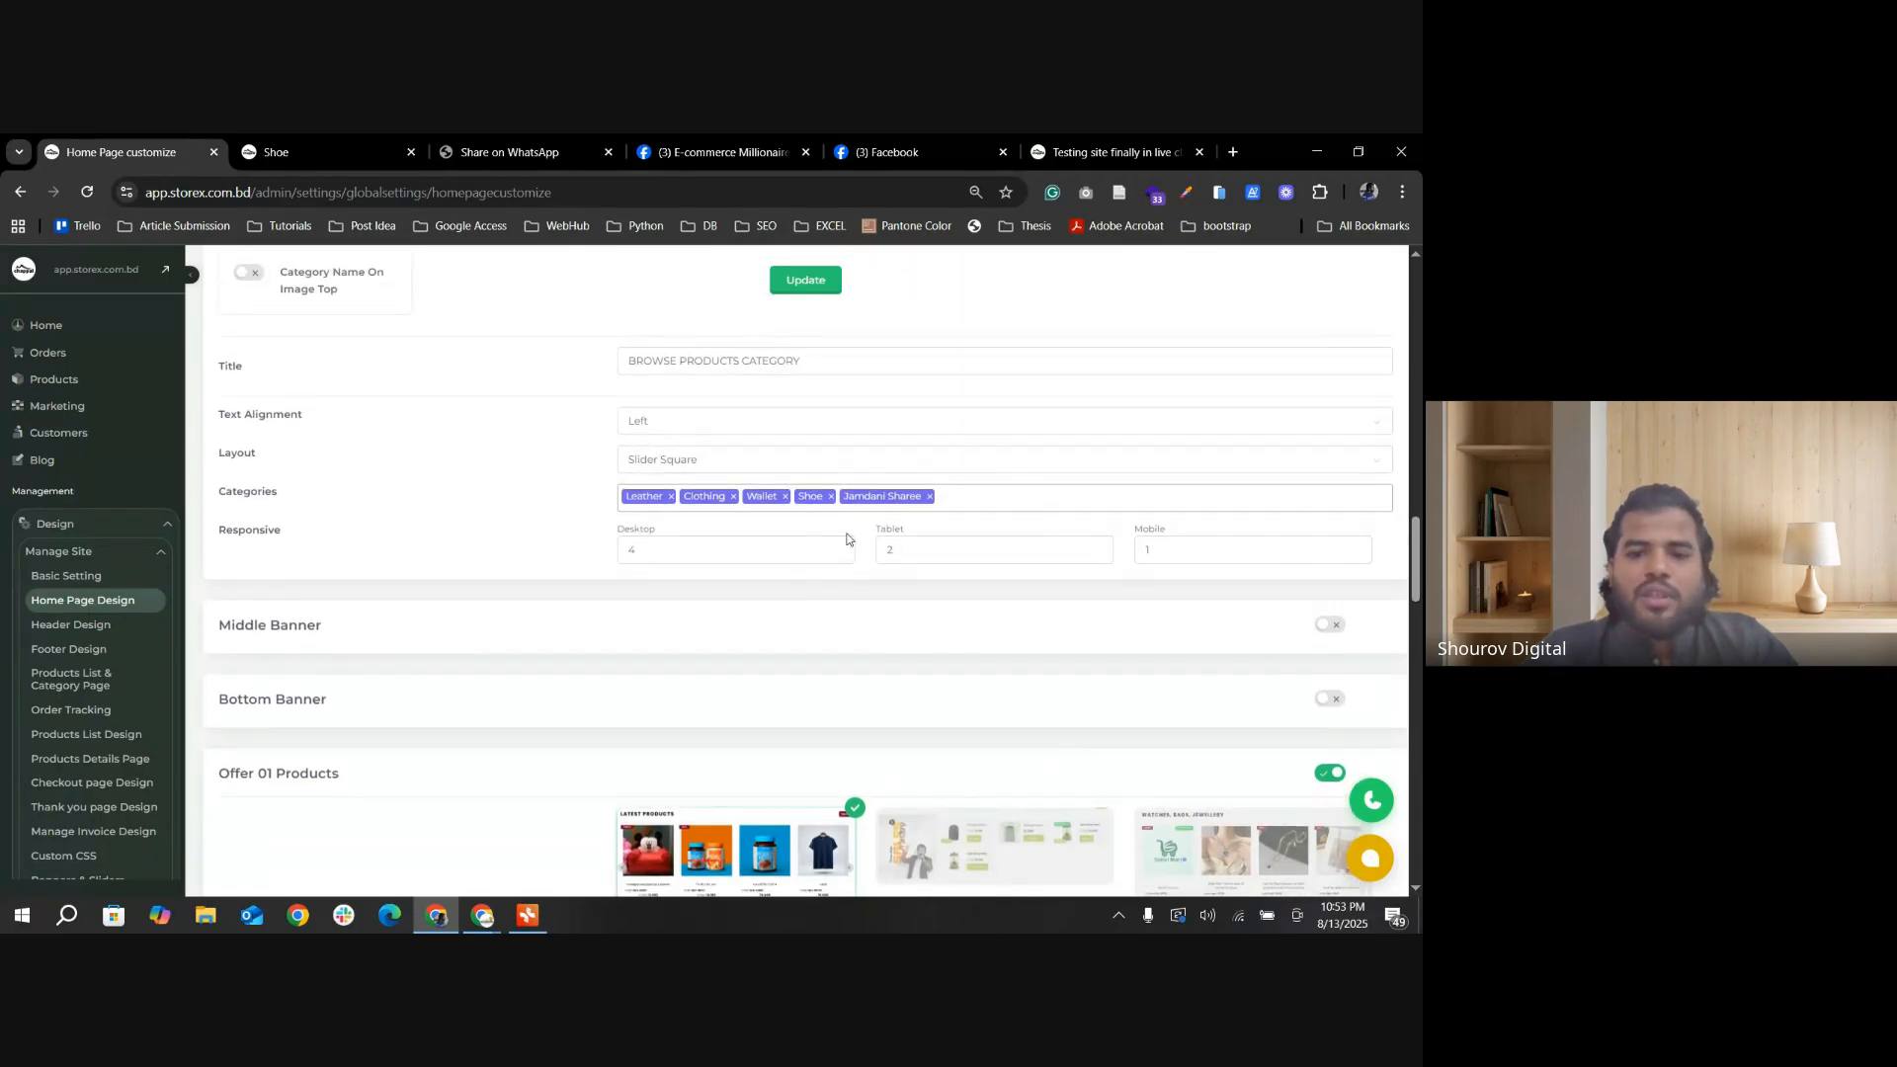
Step: Return to the storefront's home page and find the heading above the category carousel
left_click(382, 161)
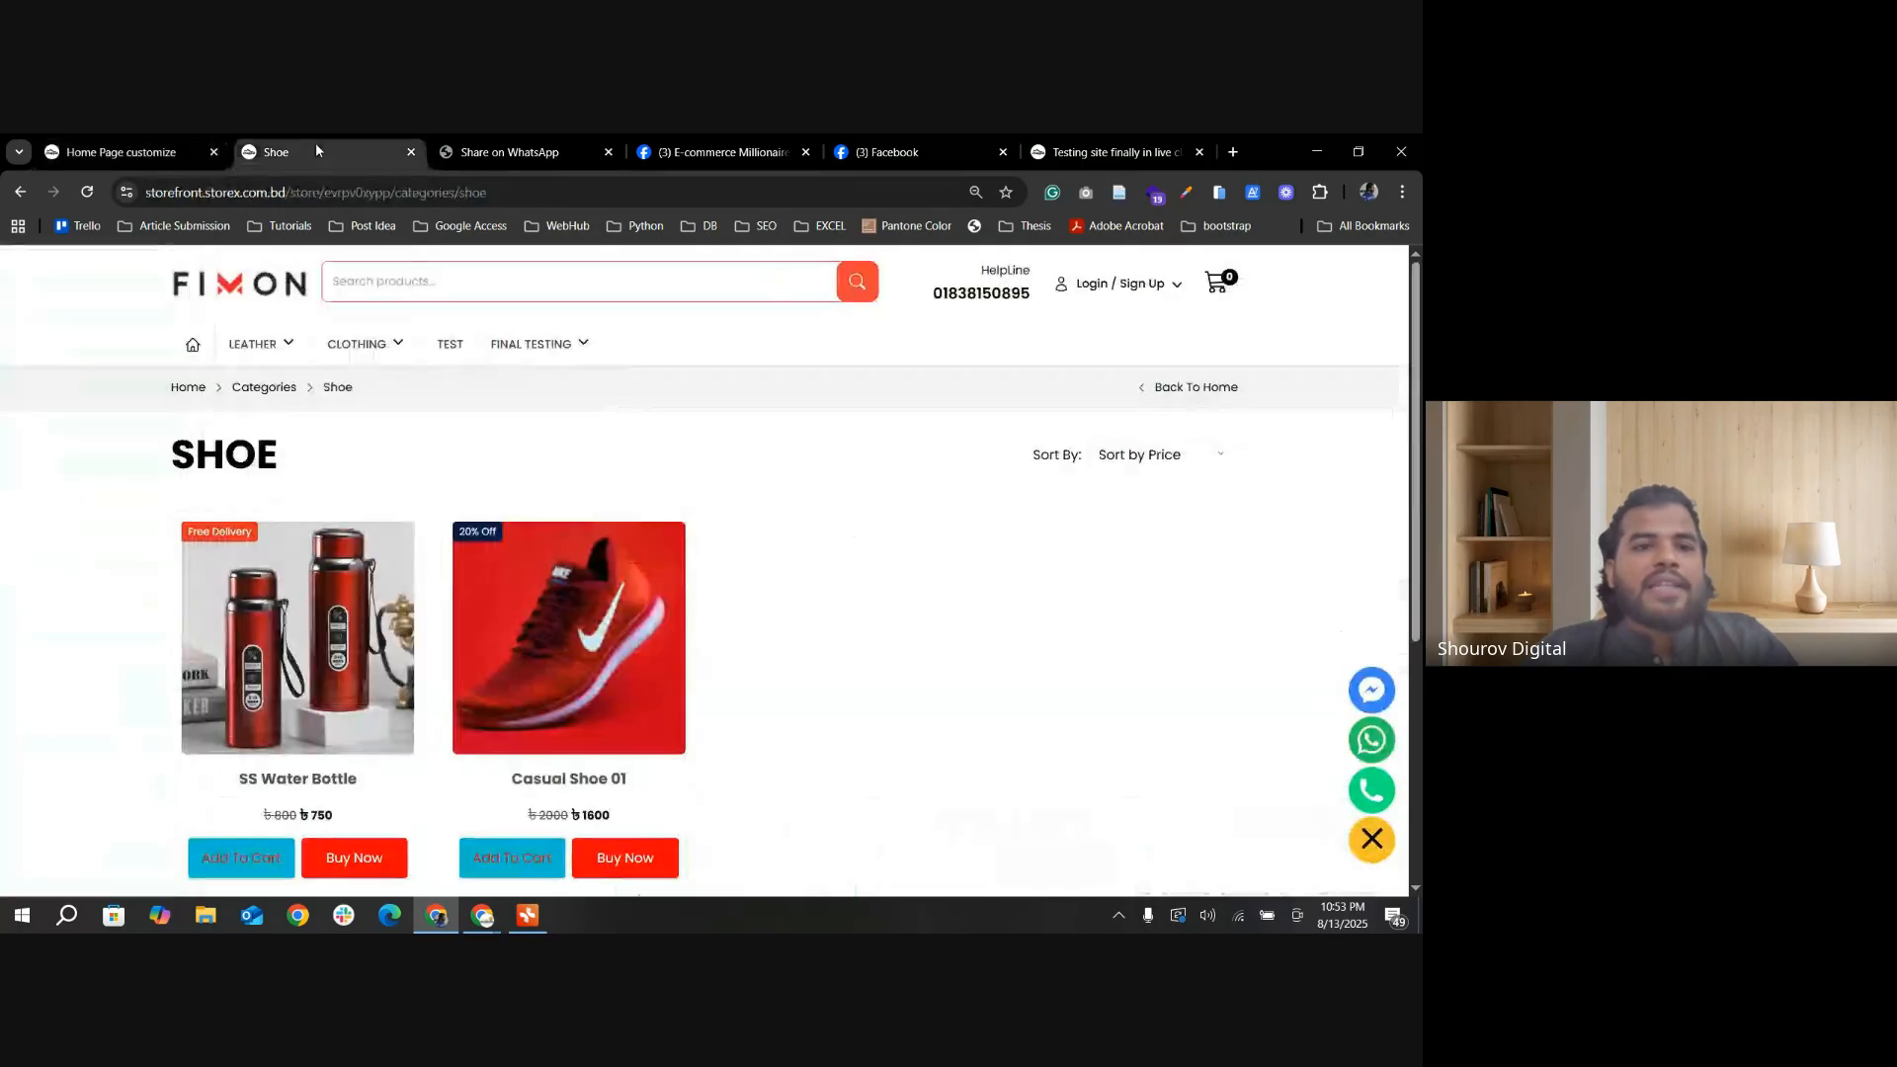
left_click(183, 345)
scroll(183, 537, "down", 6)
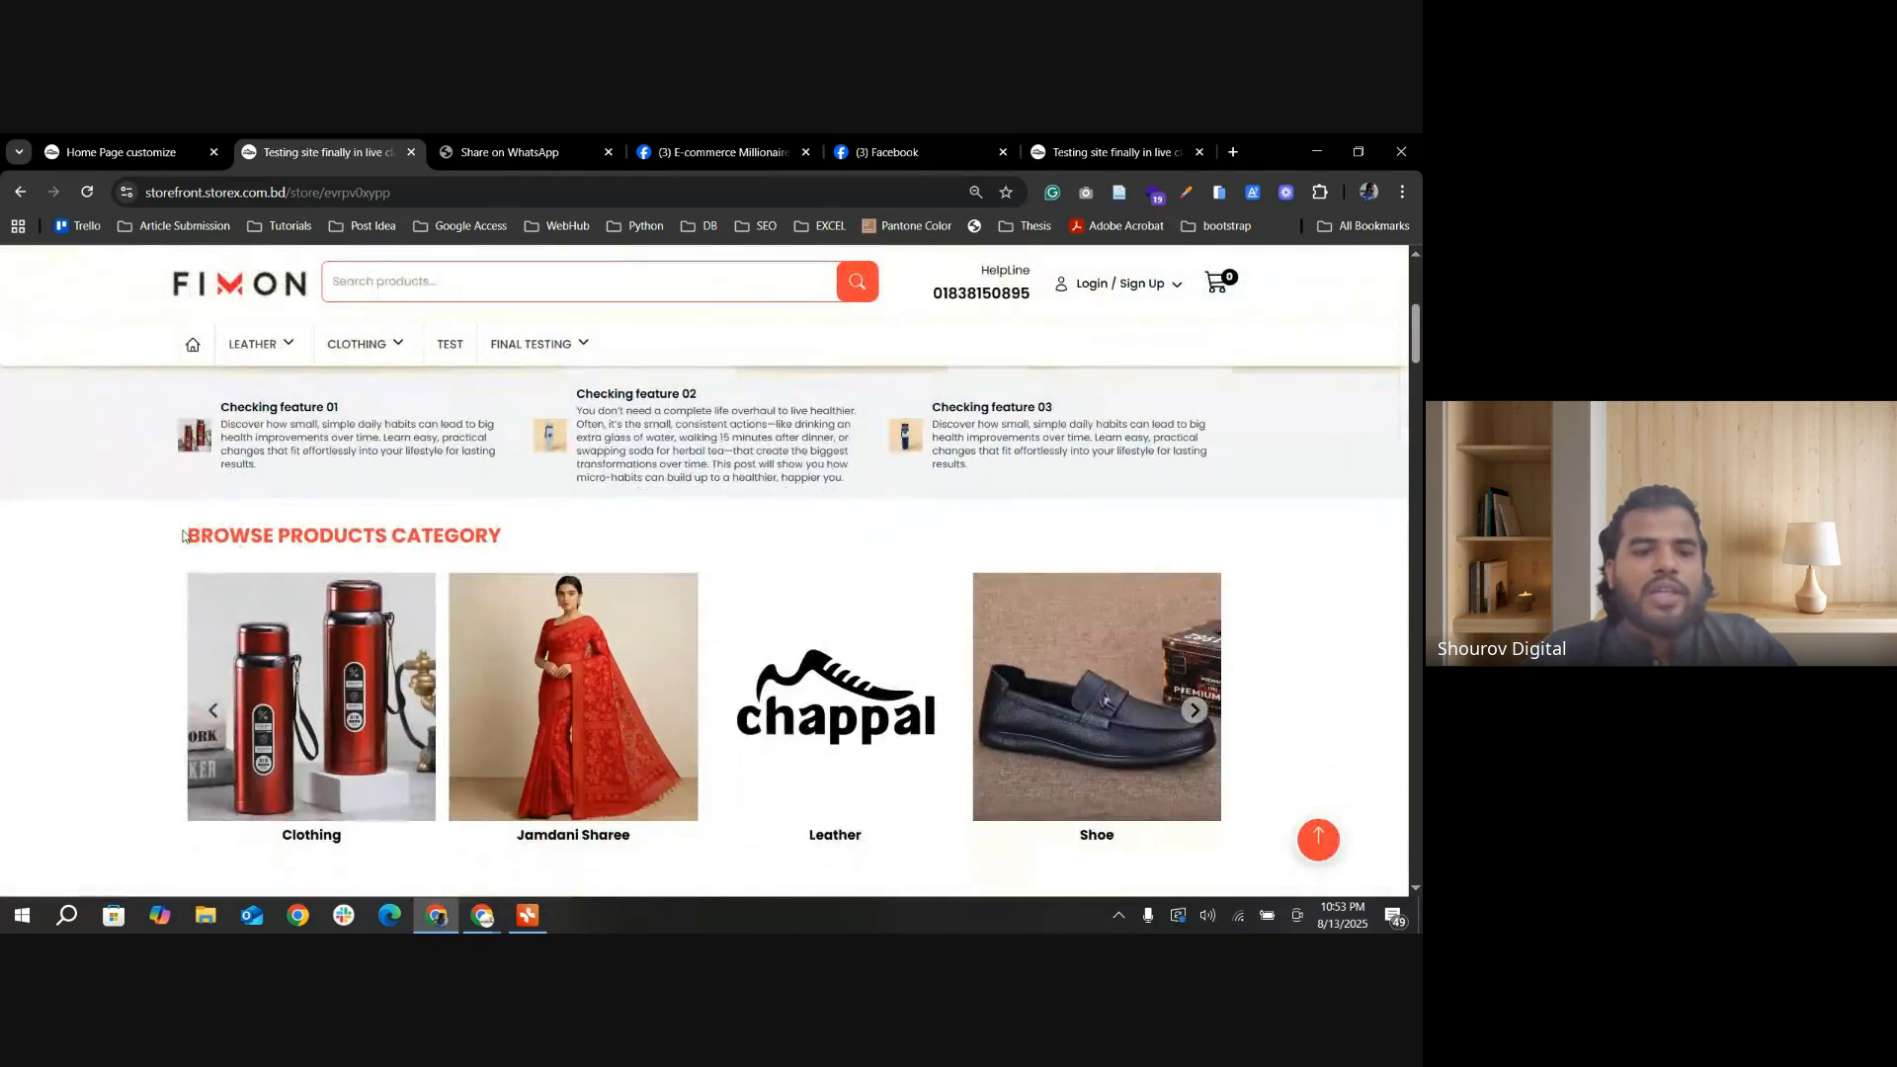
left_click_drag(183, 536, 546, 537)
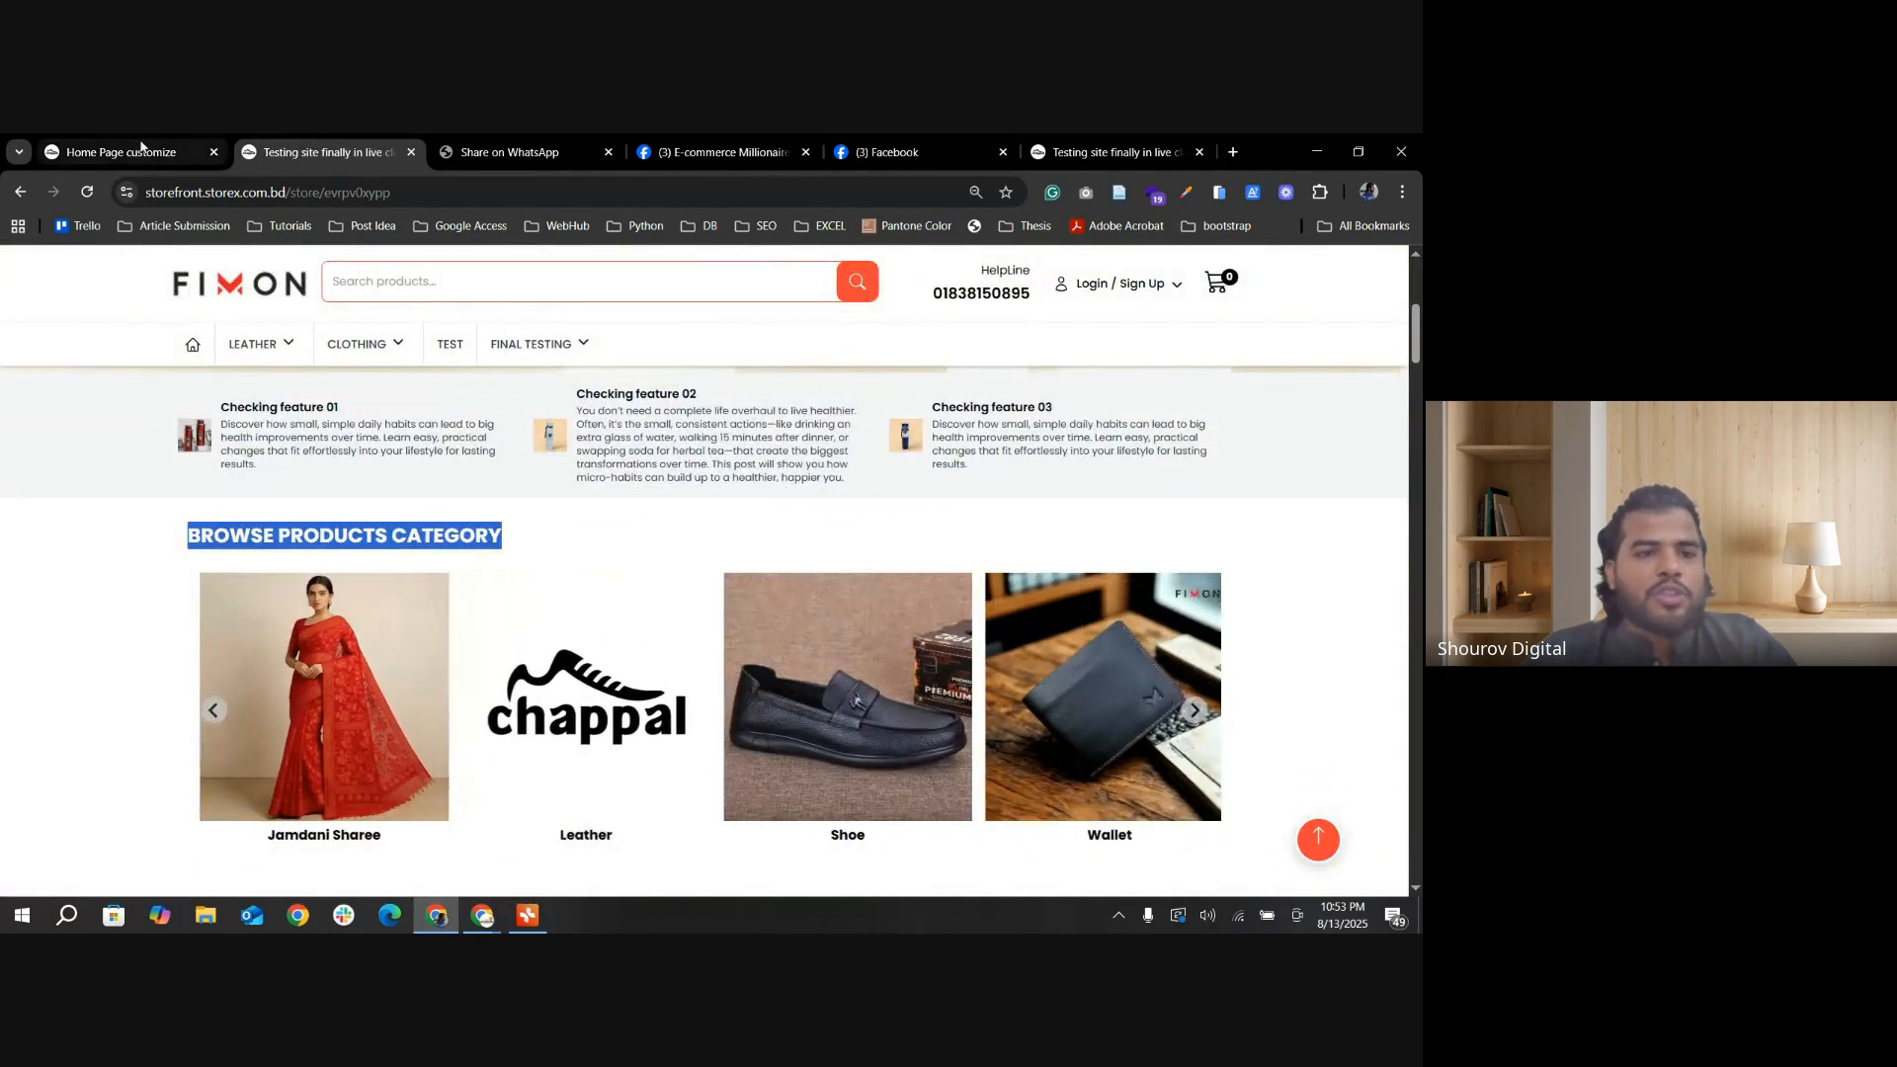
Step: In the store admin, set the Category Slider's title to "CATEGORIES" and update the home page design
key("ctrl+1")
left_click_drag(796, 362, 620, 365)
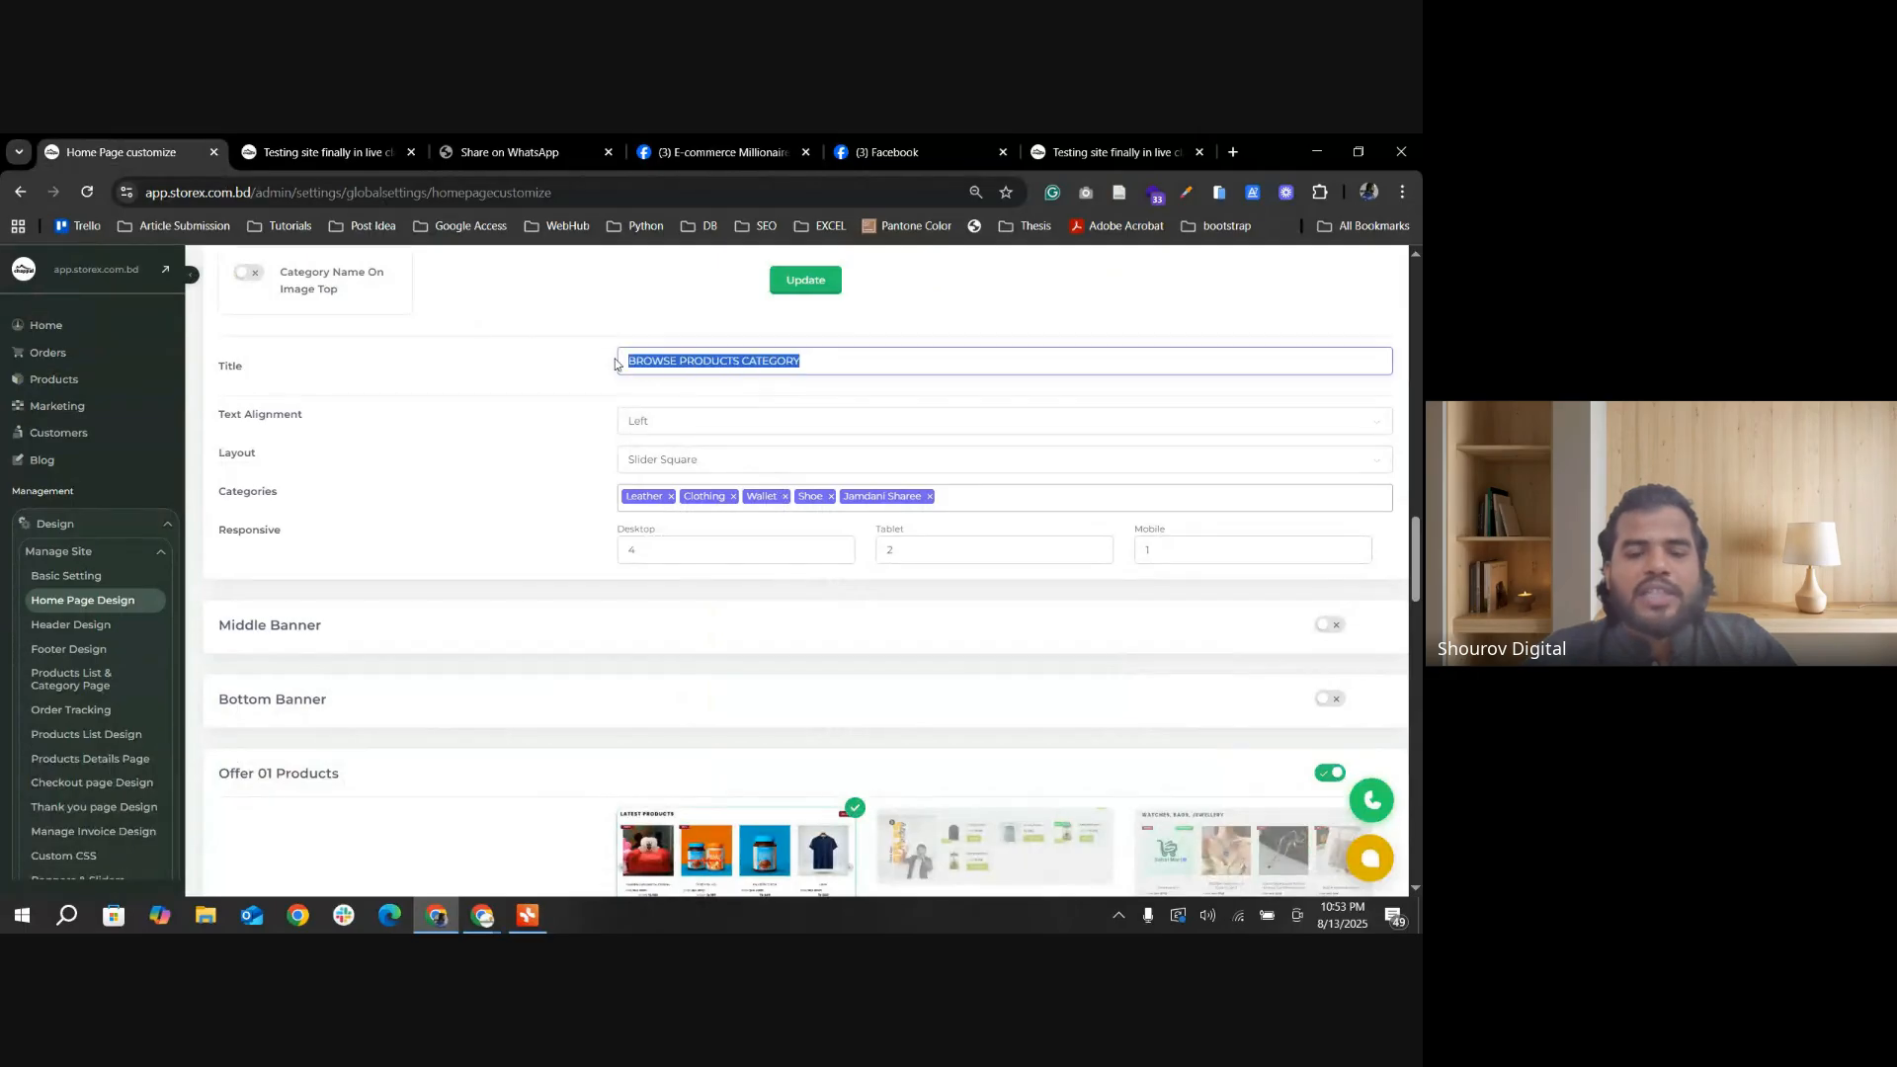
left_click(684, 365)
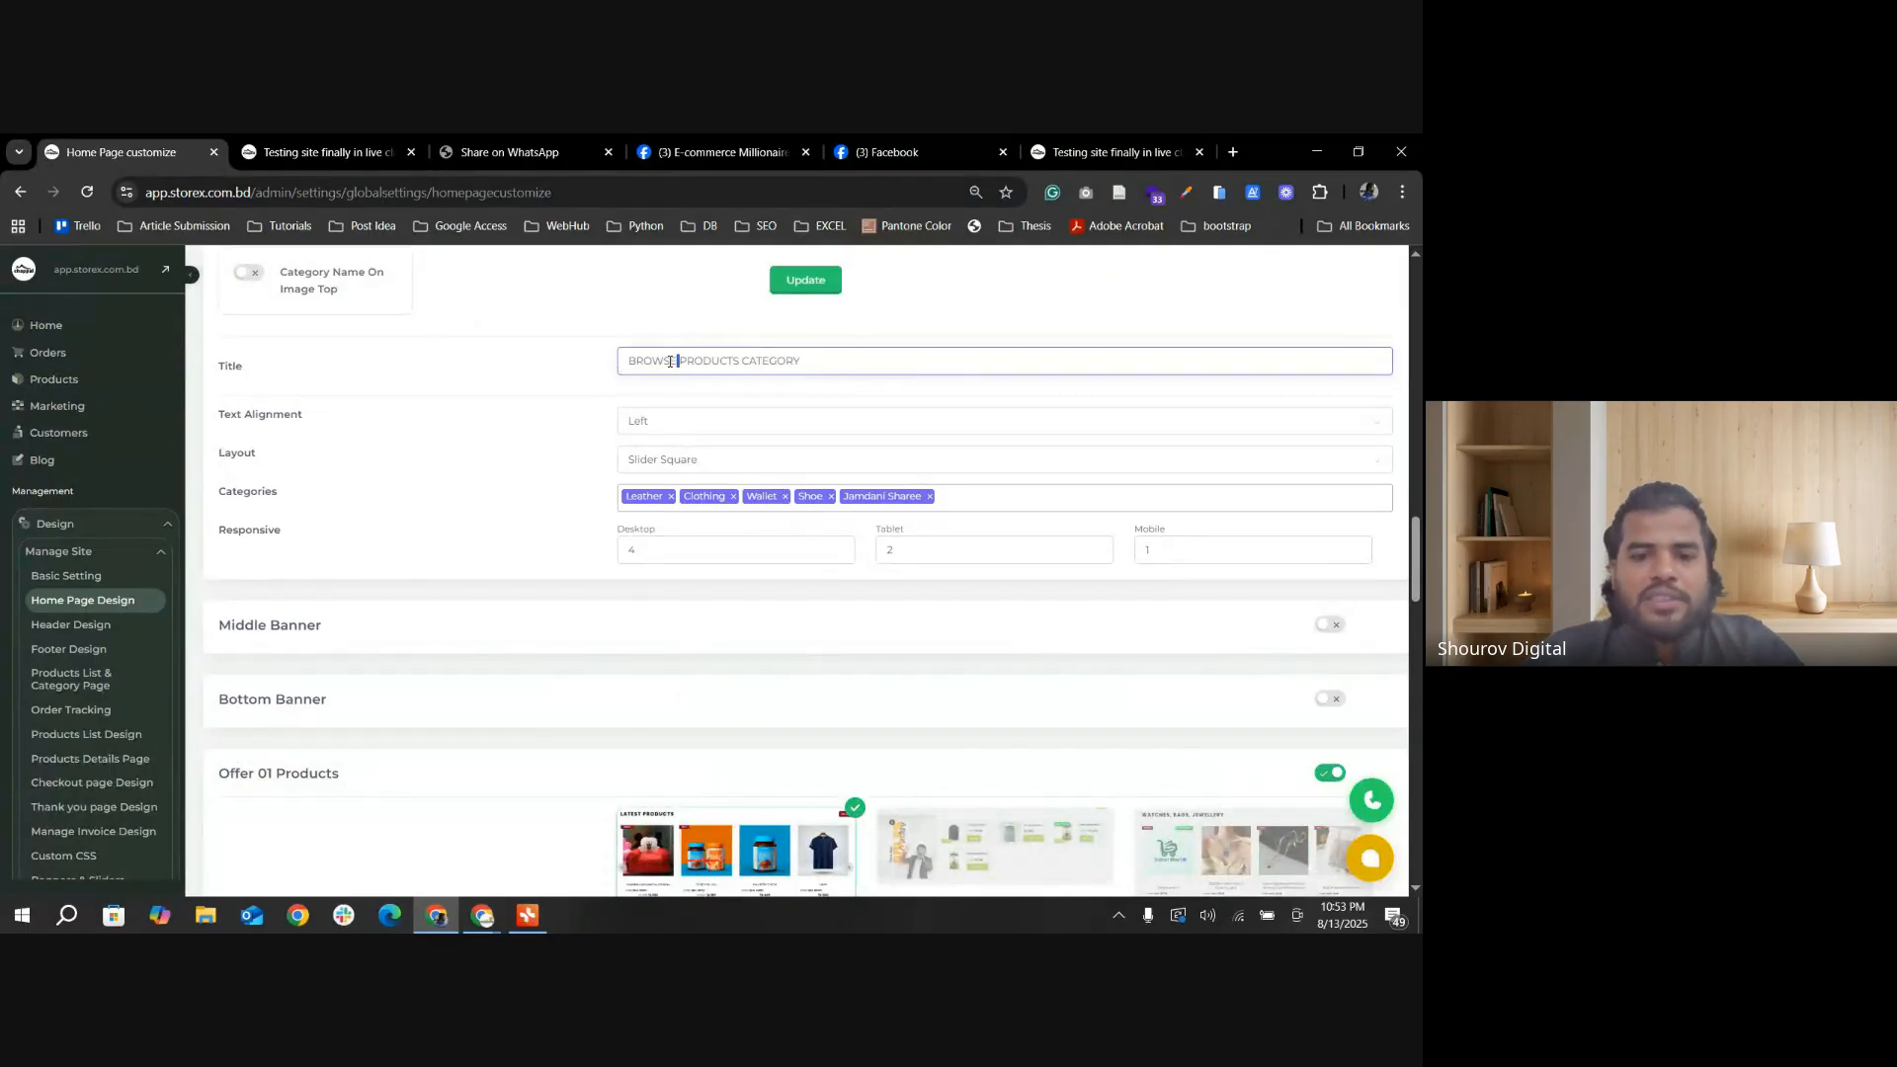
double_click(671, 362)
key("BackSpace")
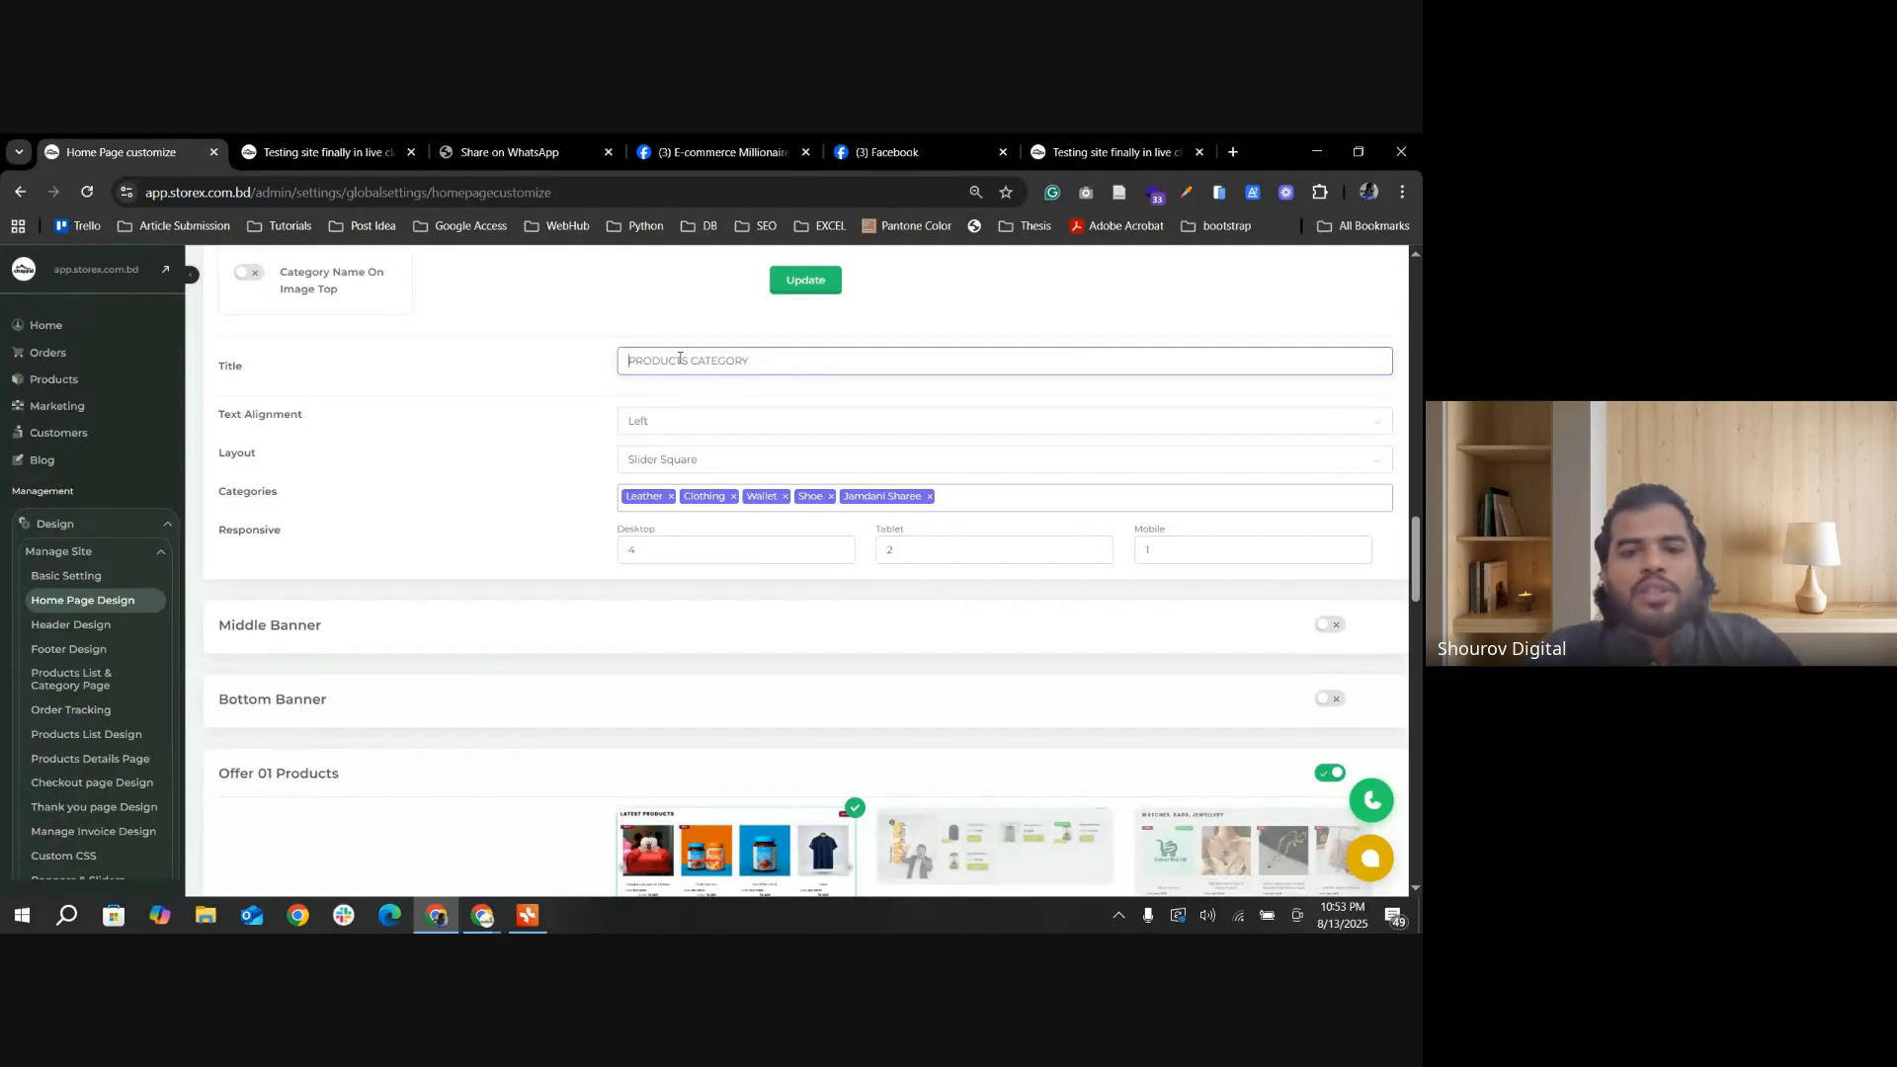
double_click(661, 363)
key("BackSpace")
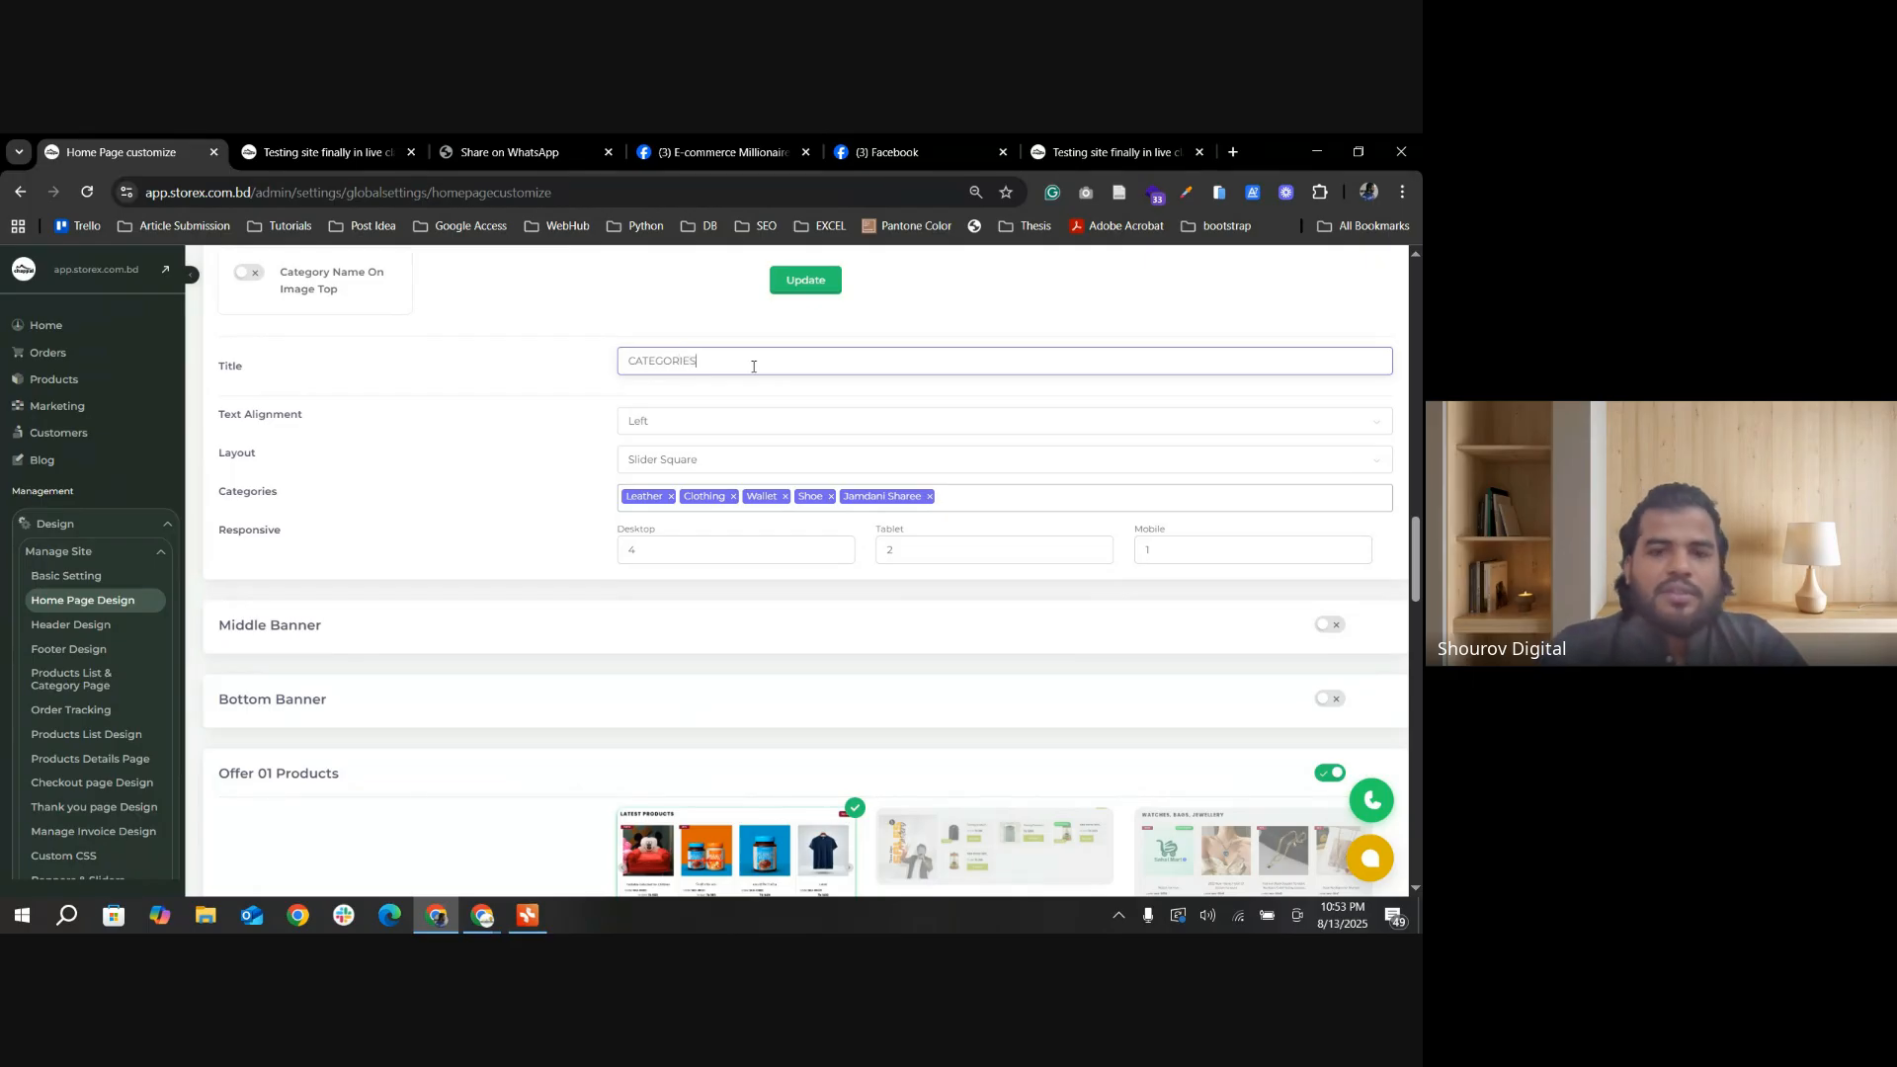
left_click(805, 280)
Step: Refresh the storefront's home page and check the heading above the category carousel
left_click(318, 153)
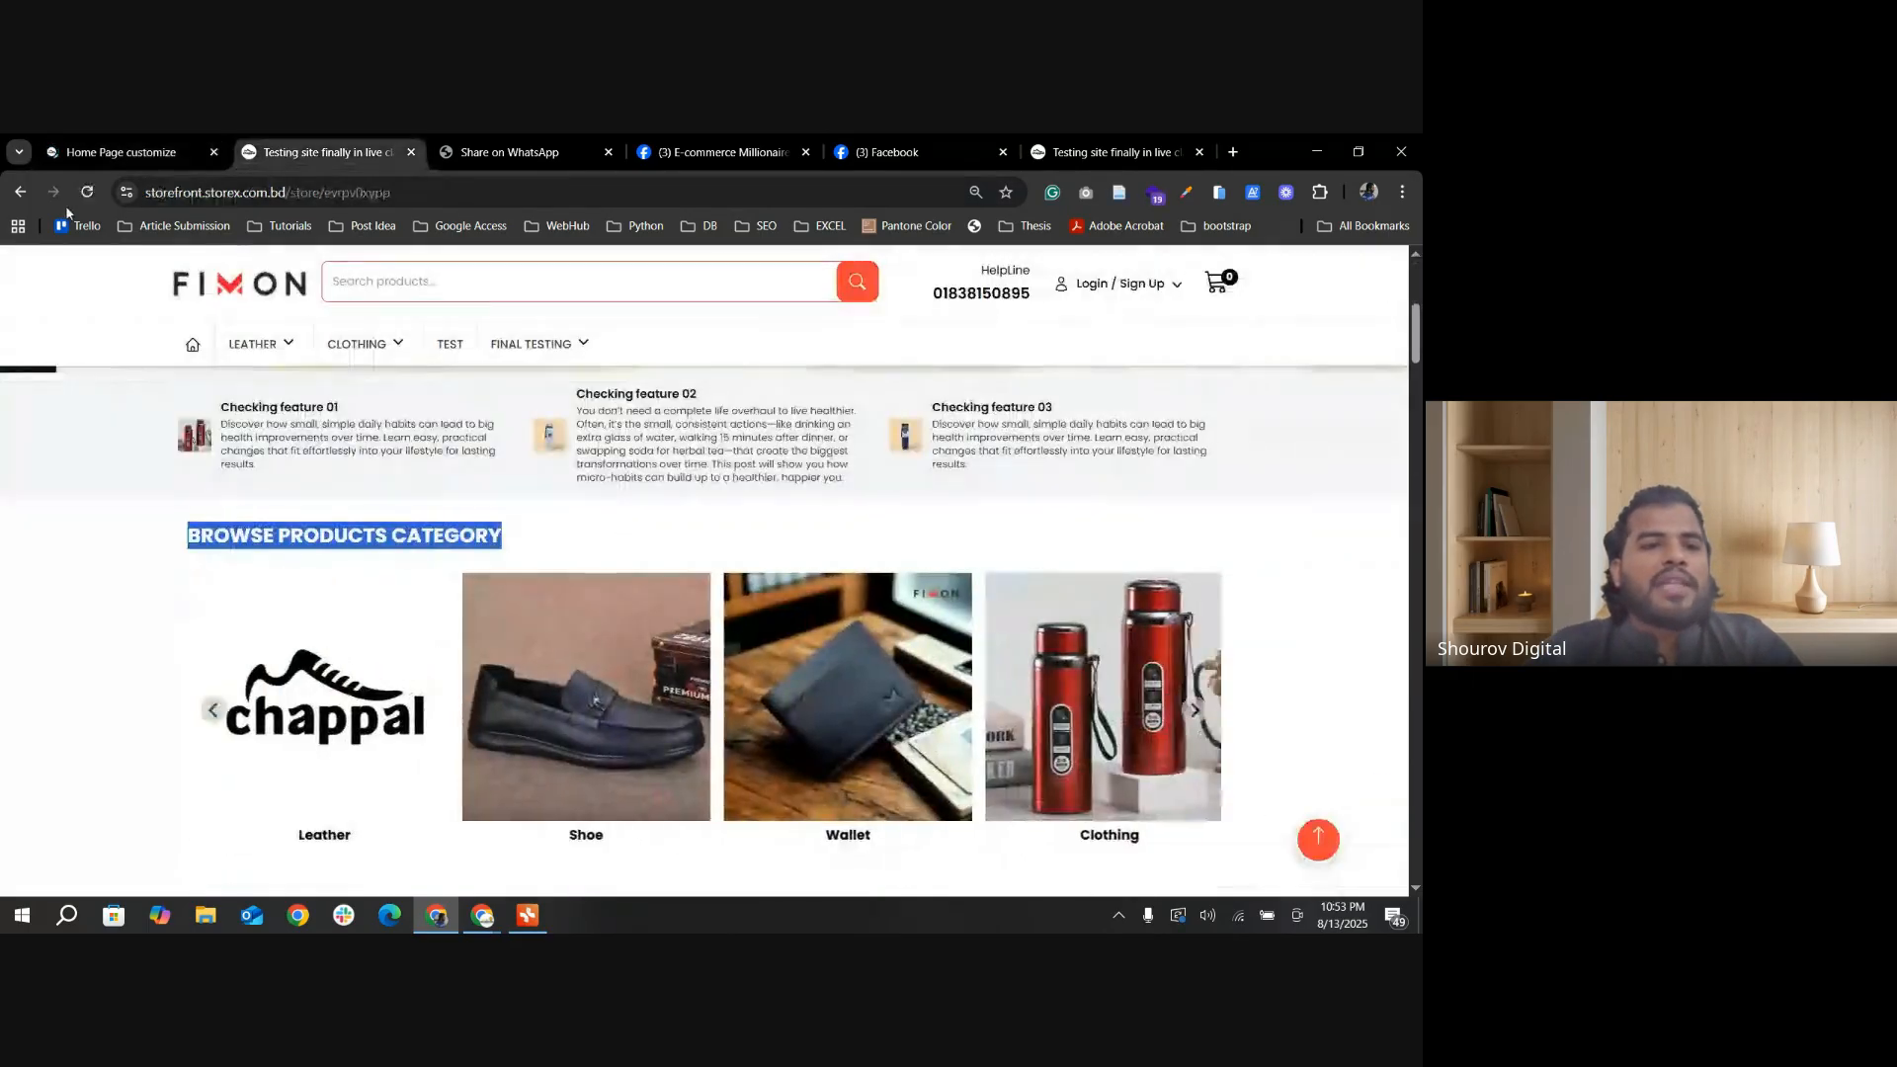
left_click(87, 193)
scroll(612, 573, "up", 3)
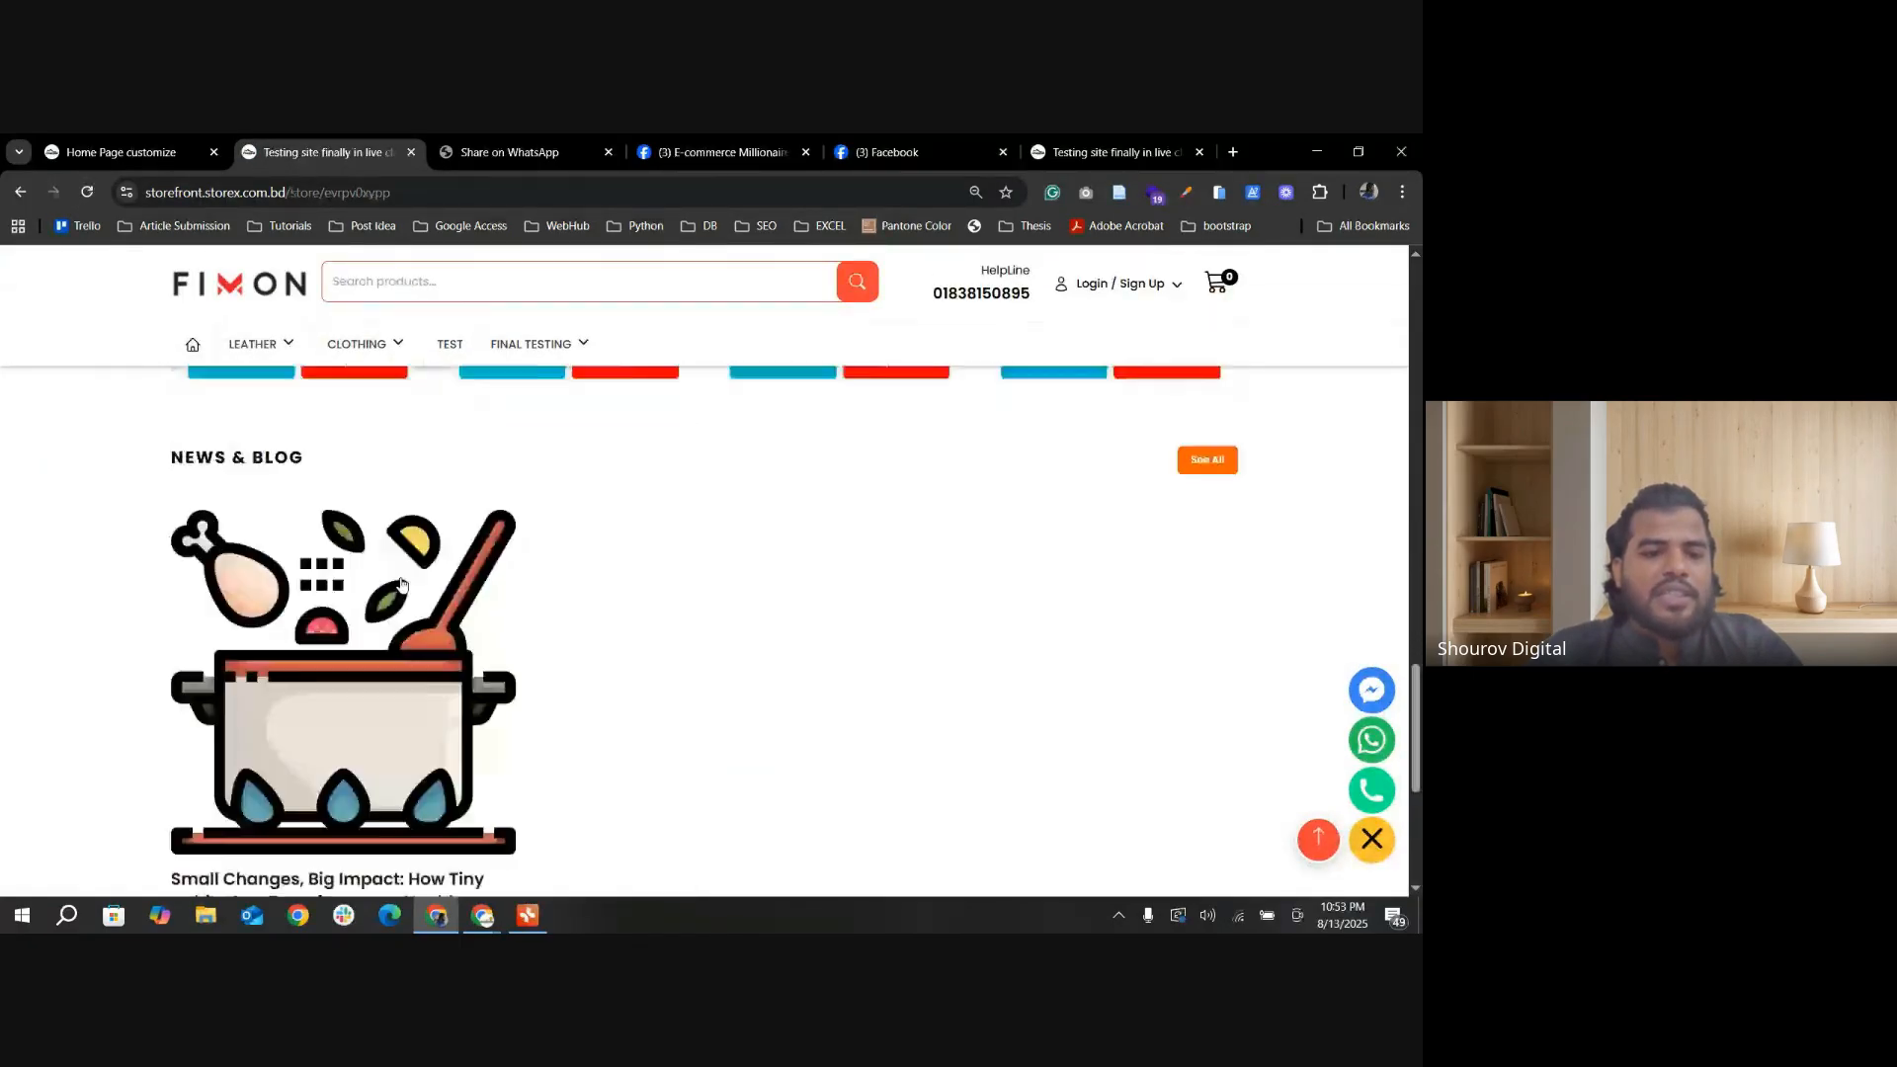
scroll(400, 585, "up", 15)
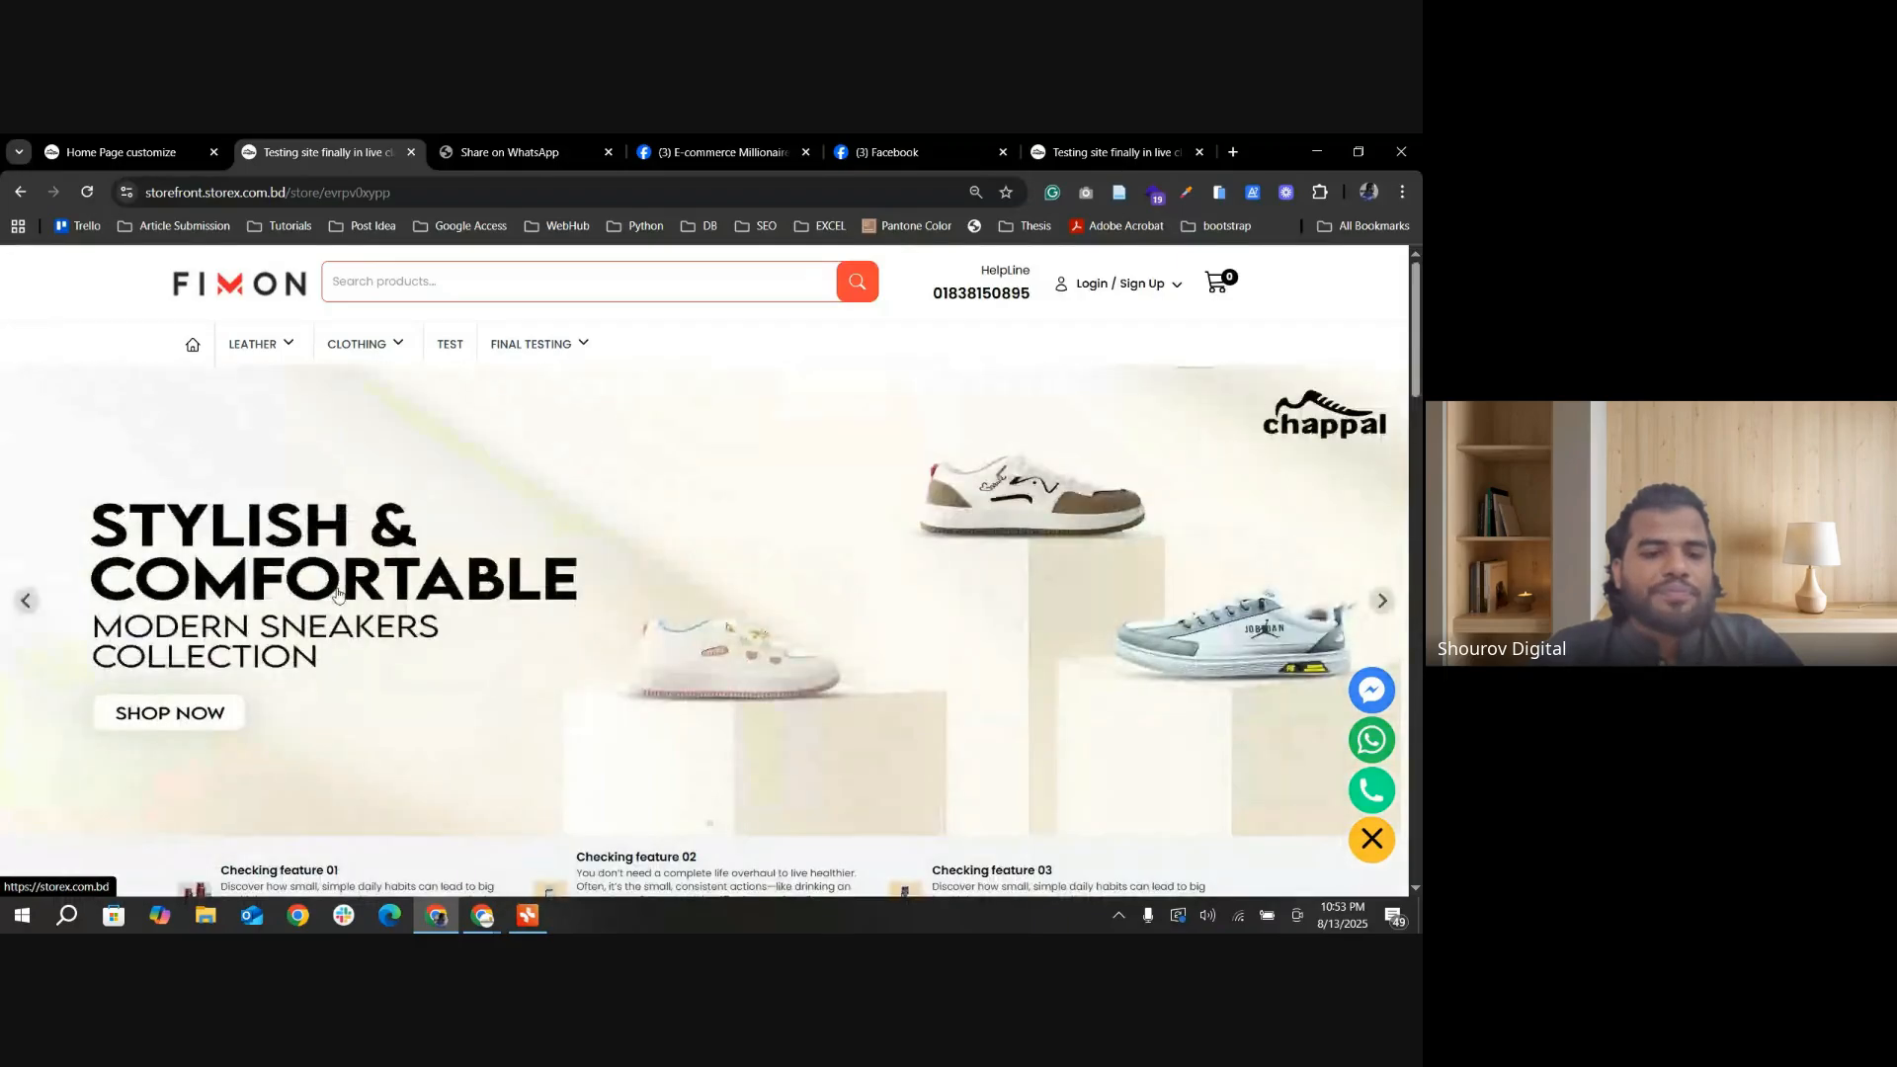
scroll(341, 590, "down", 3)
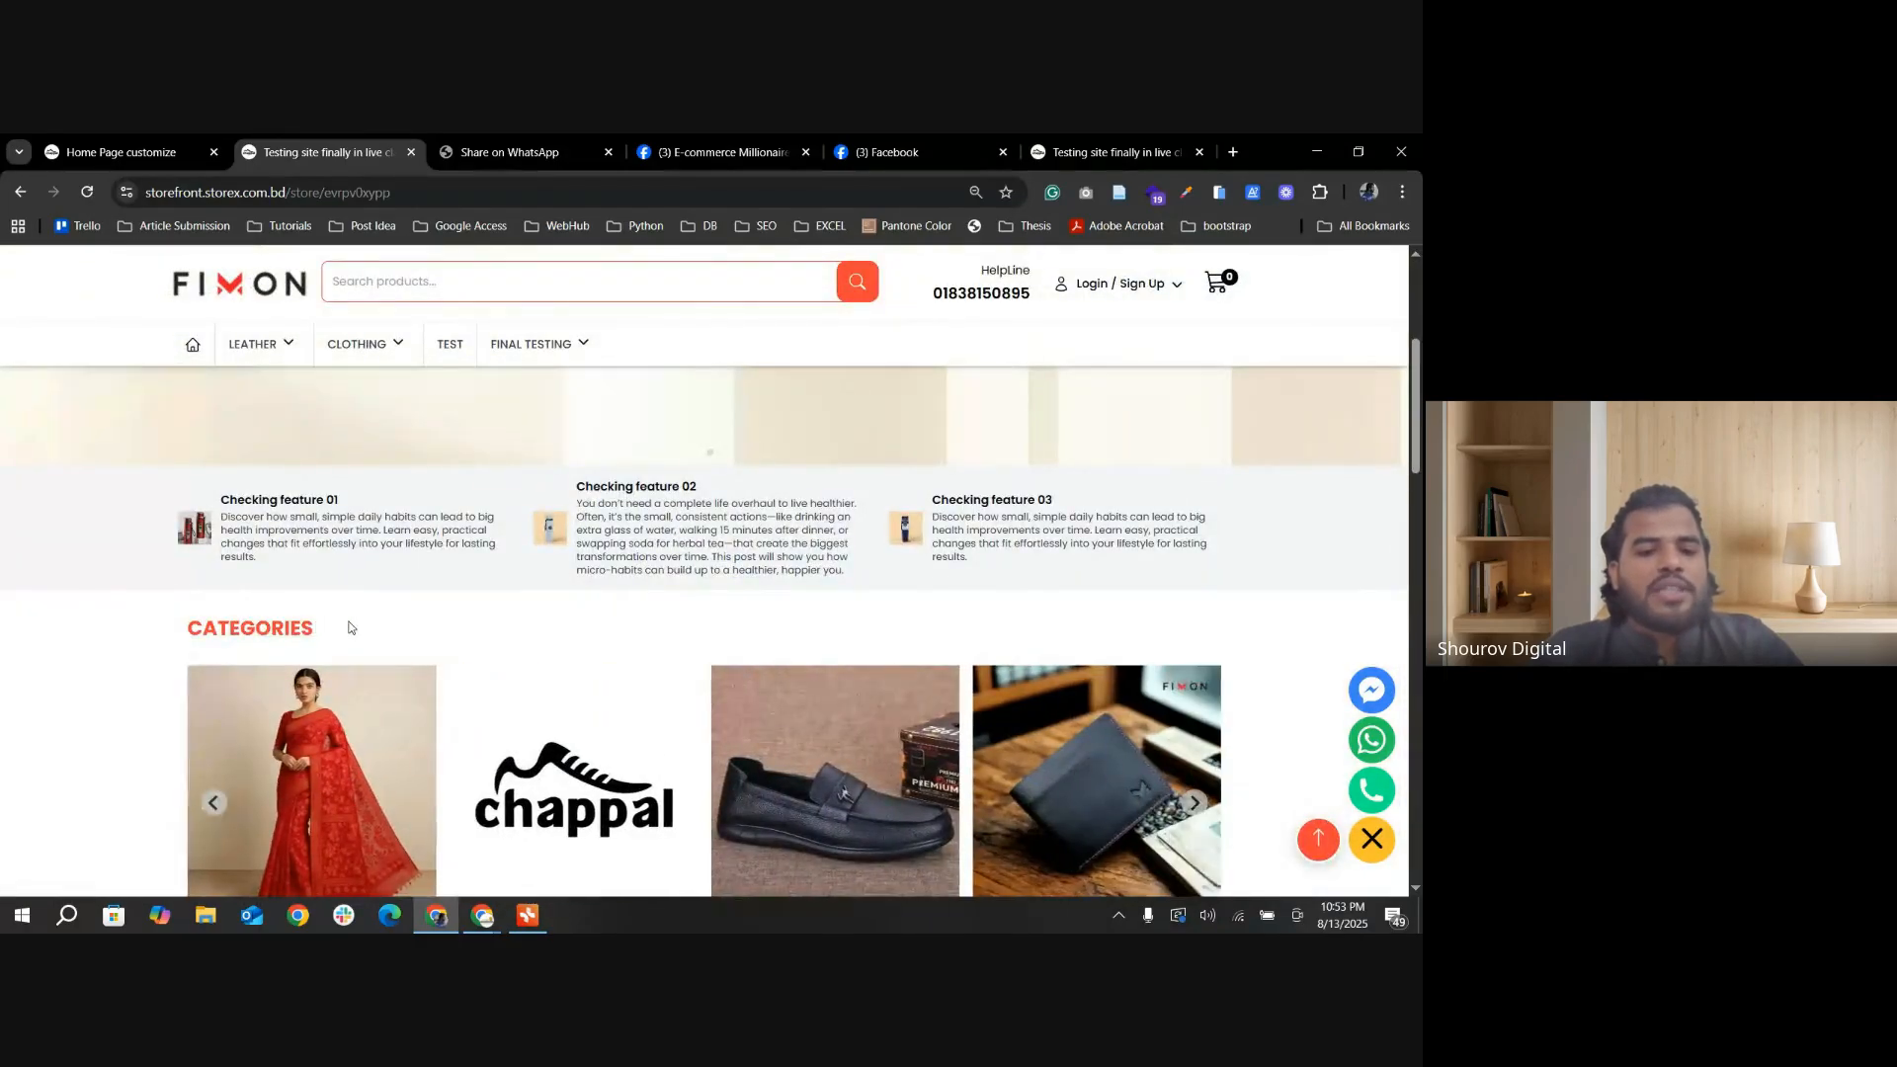
Step: In the store admin, add the Test category to the Category Slider's categories and update the home page design
left_click(52, 154)
scroll(733, 587, "down", 12)
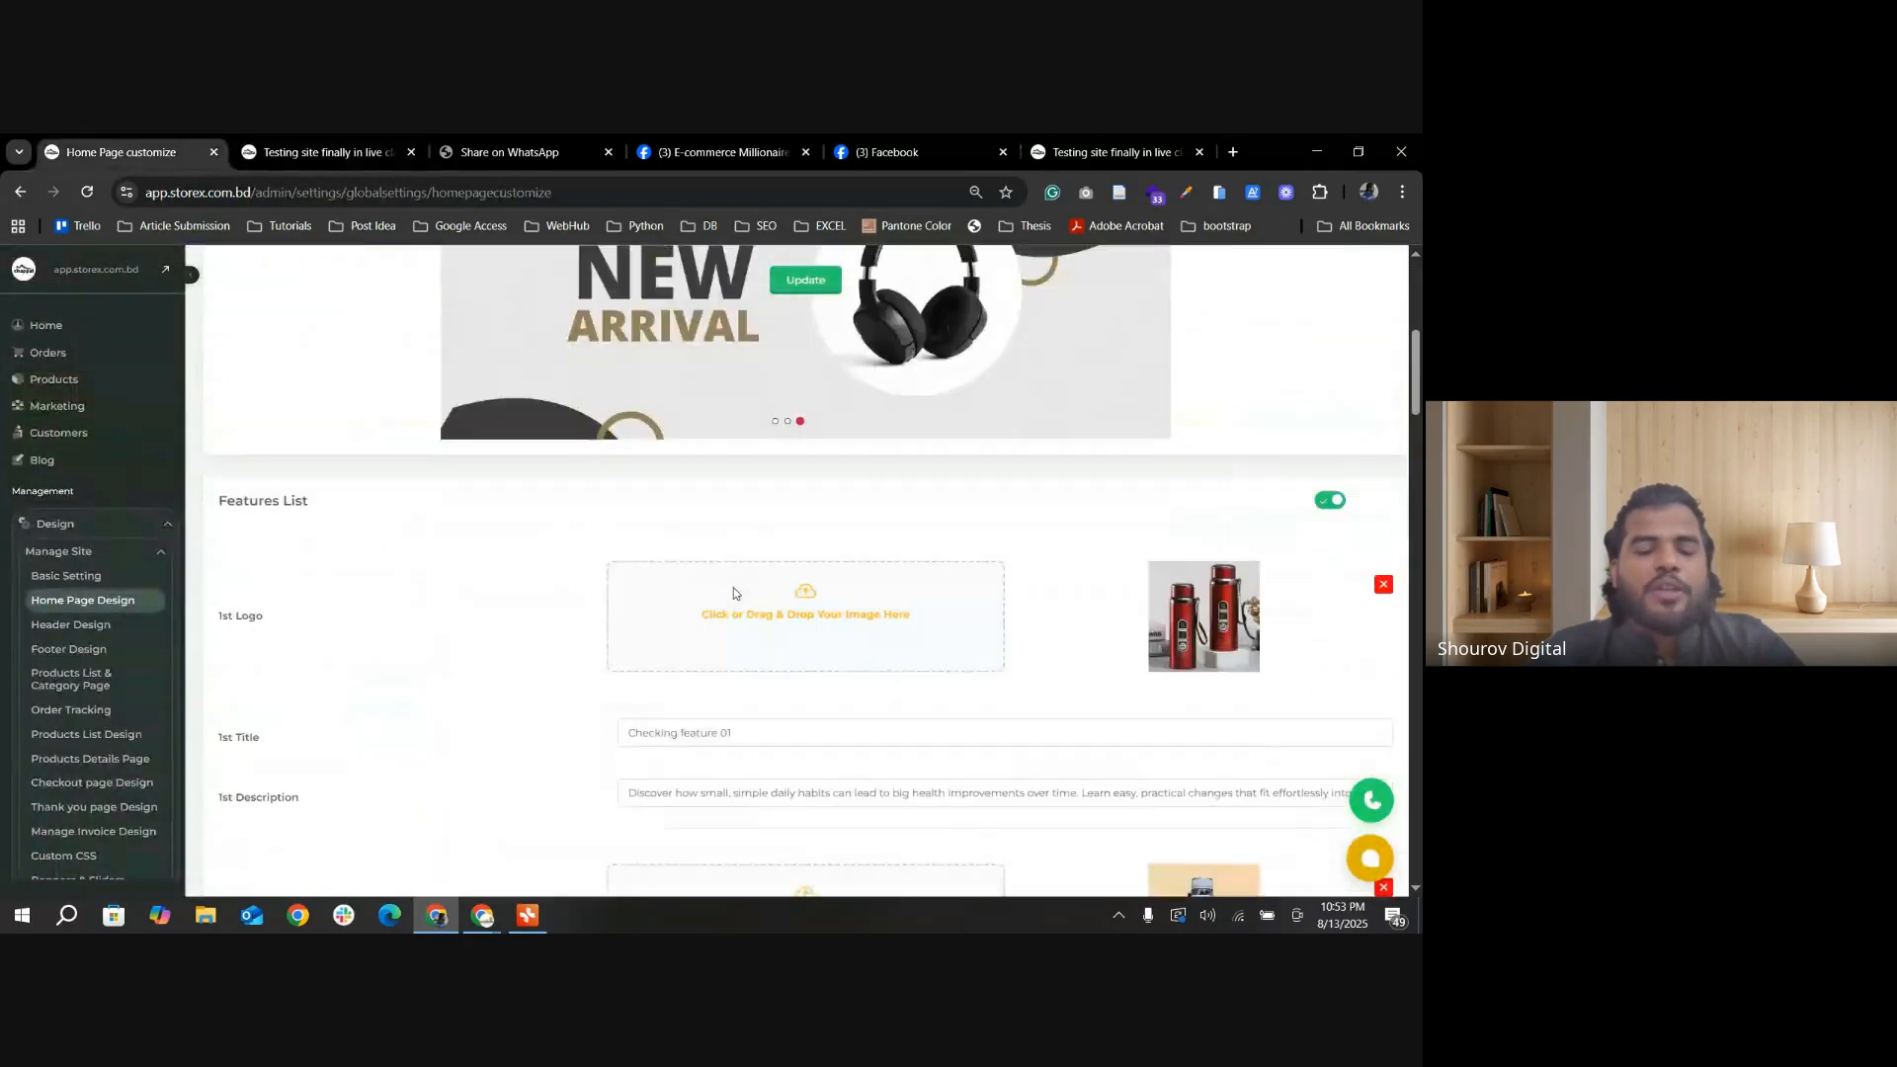
scroll(745, 612, "down", 10)
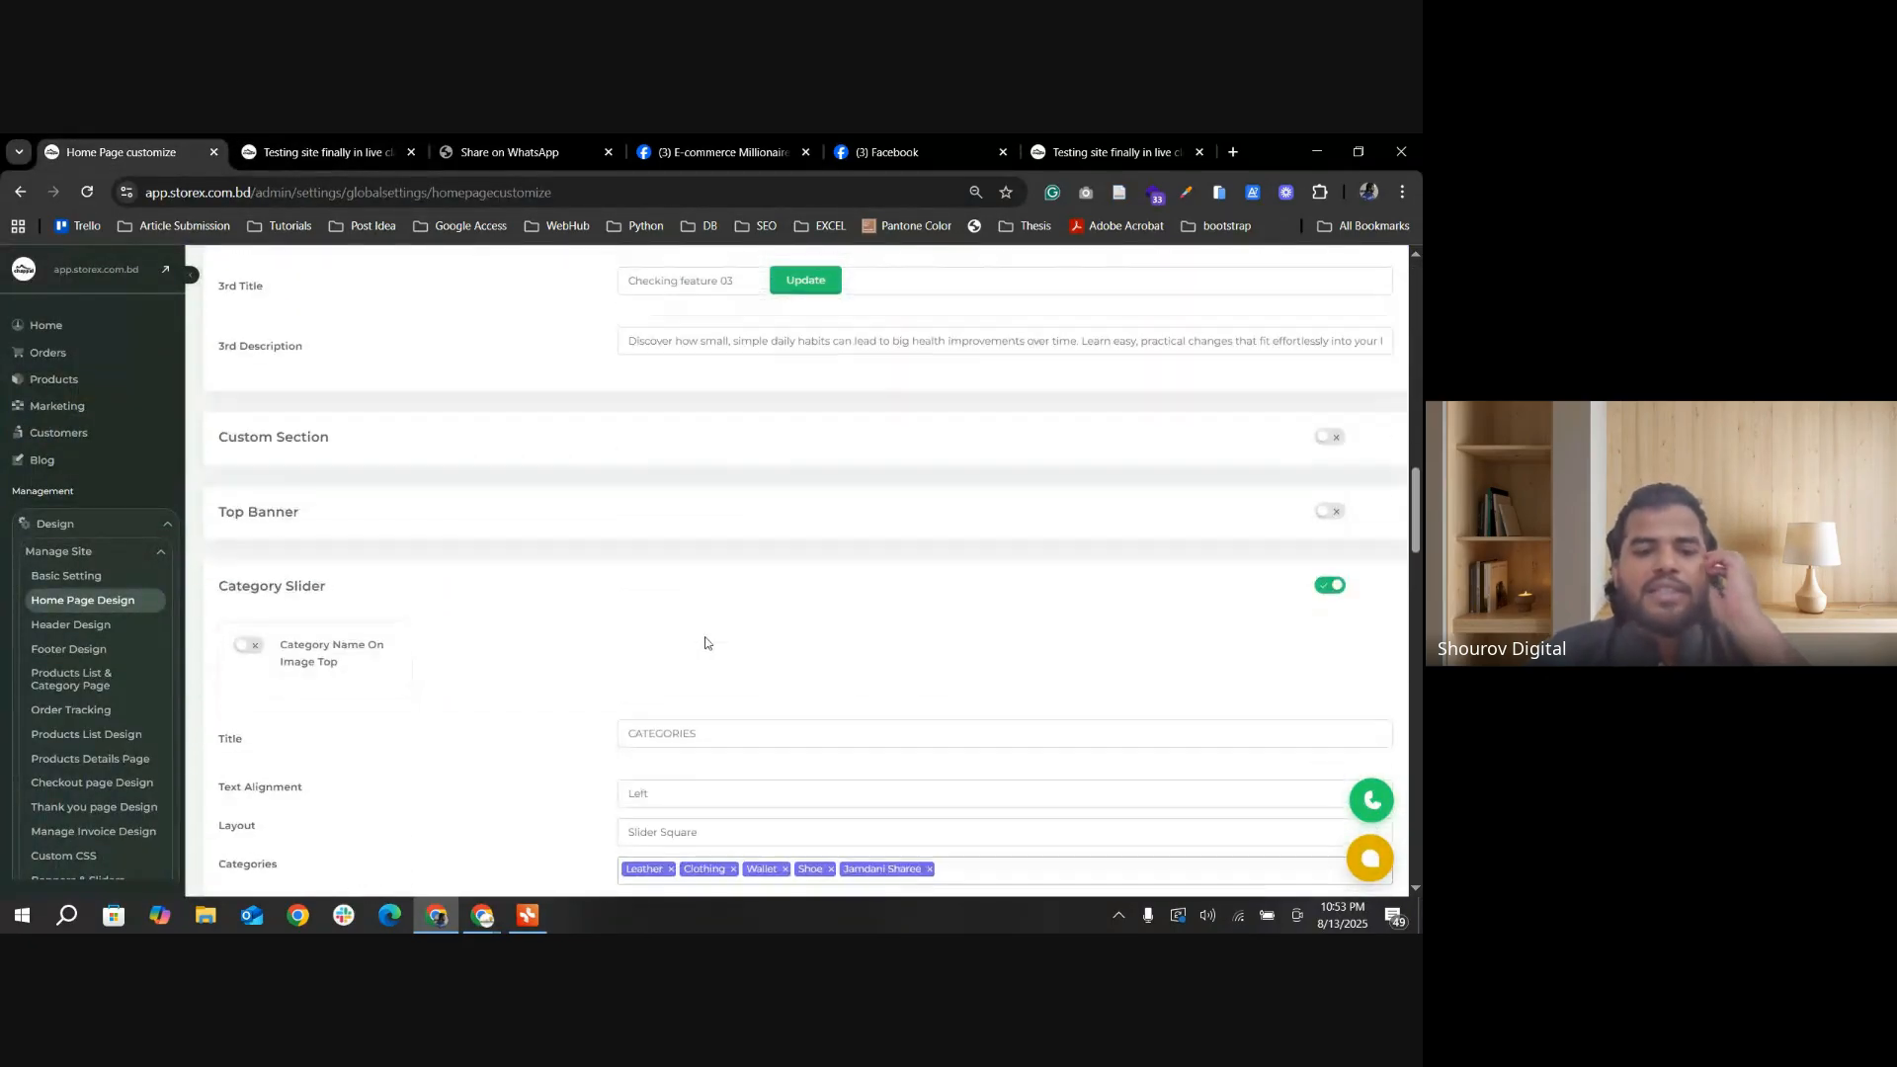
left_click(950, 405)
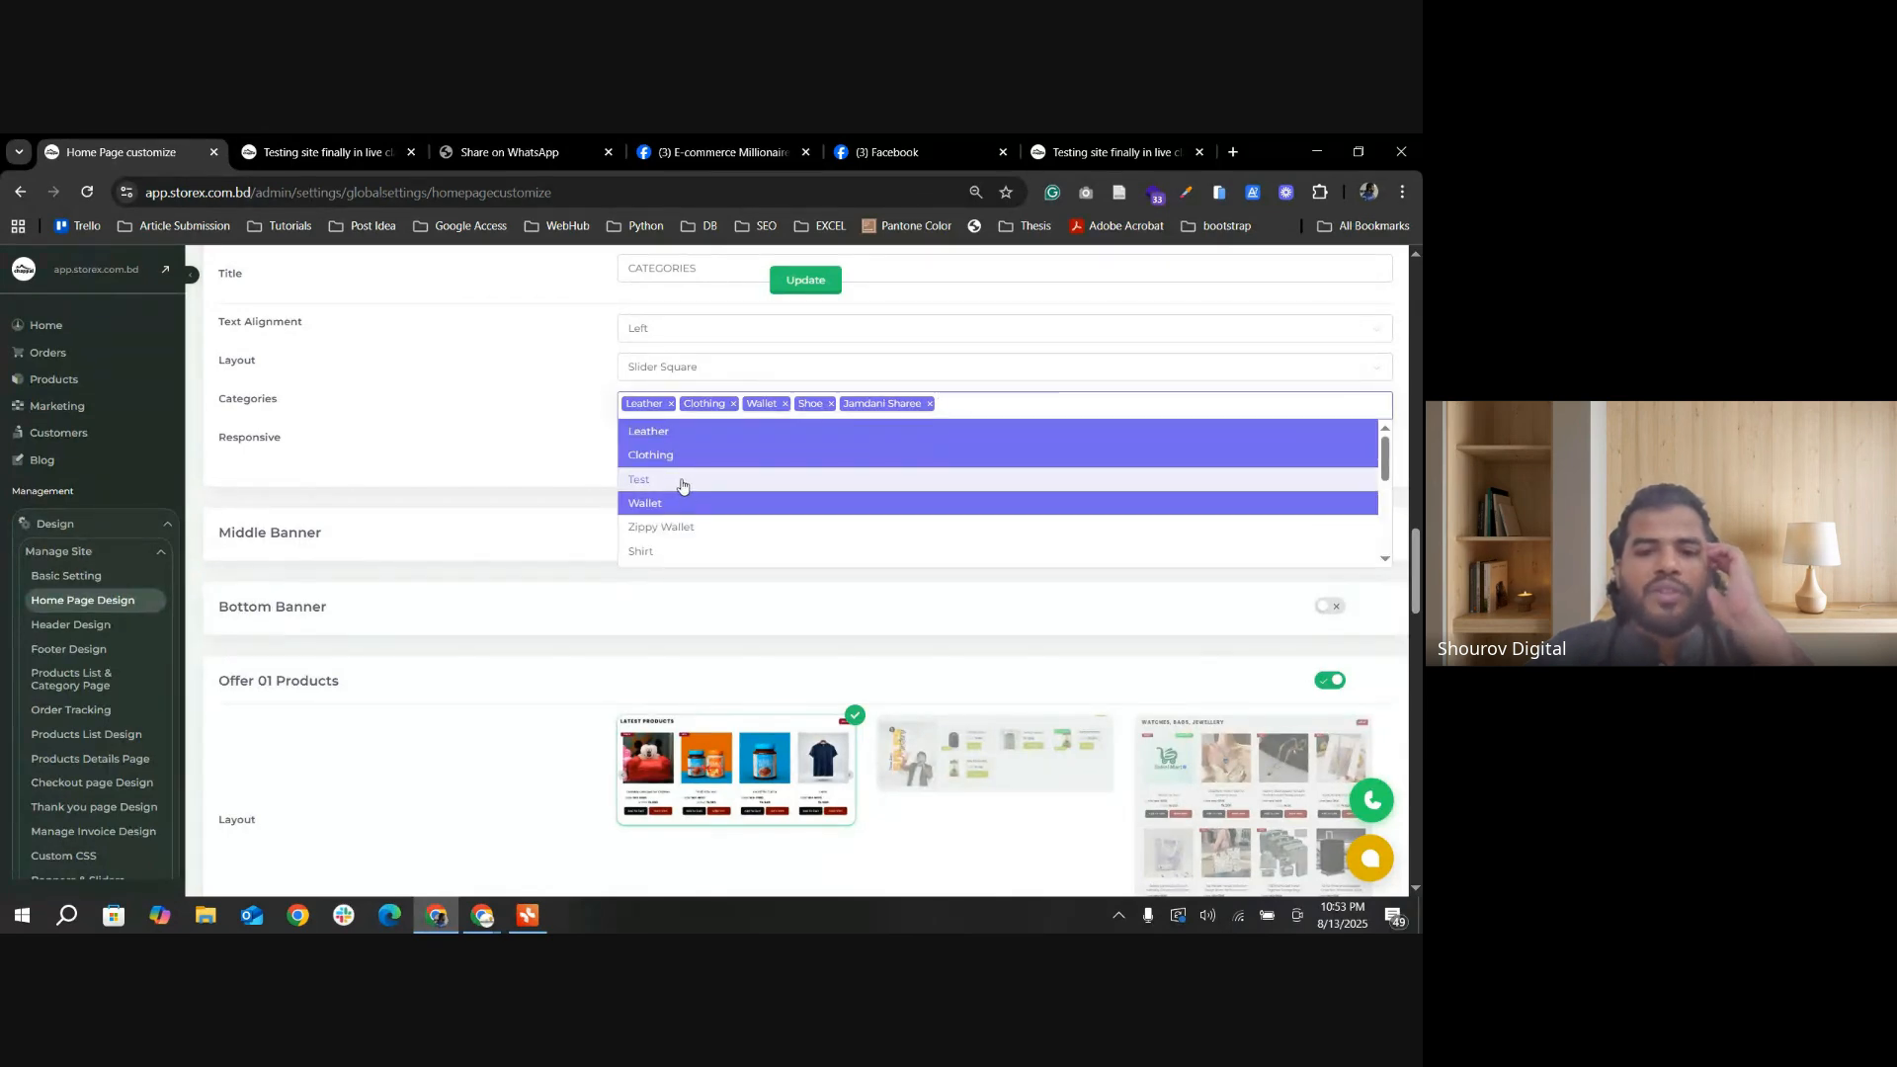
left_click(682, 481)
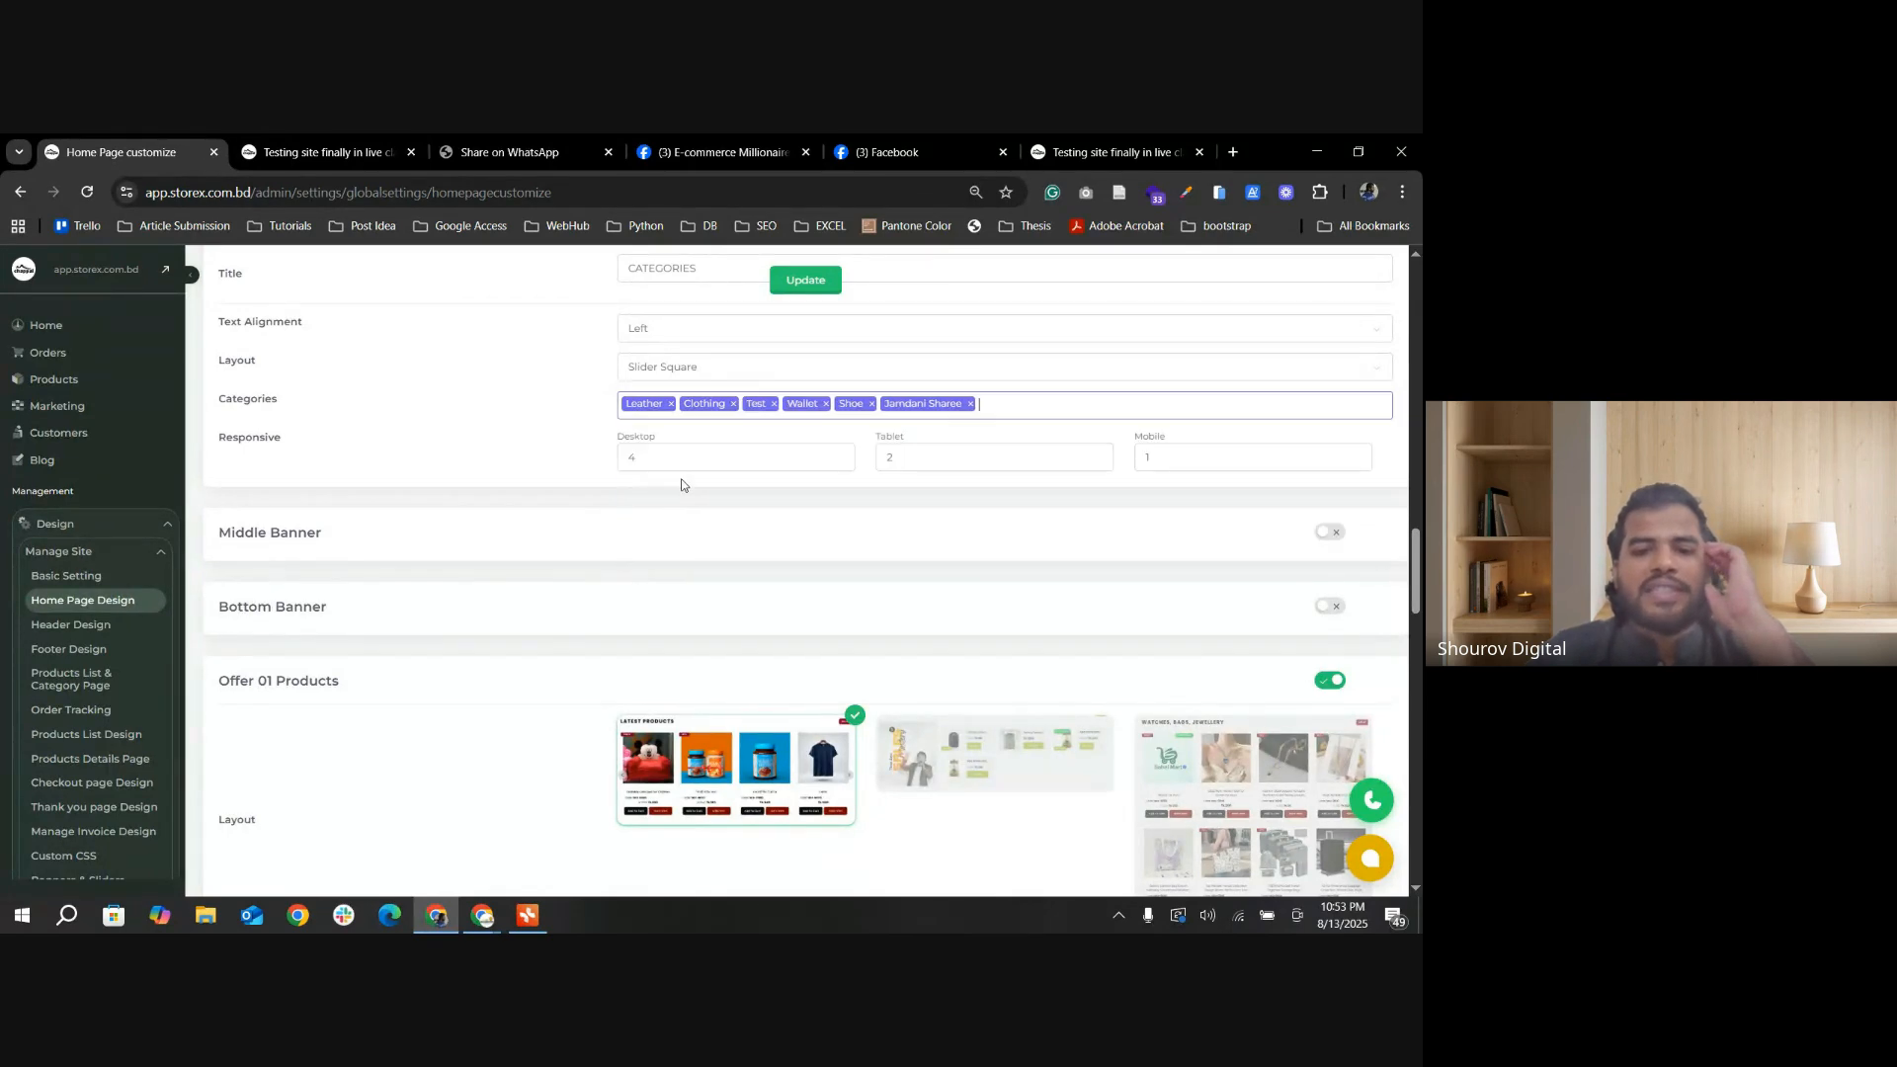
left_click(803, 283)
Step: Refresh the storefront's home page and advance the category carousel to check for the Test category
left_click(326, 152)
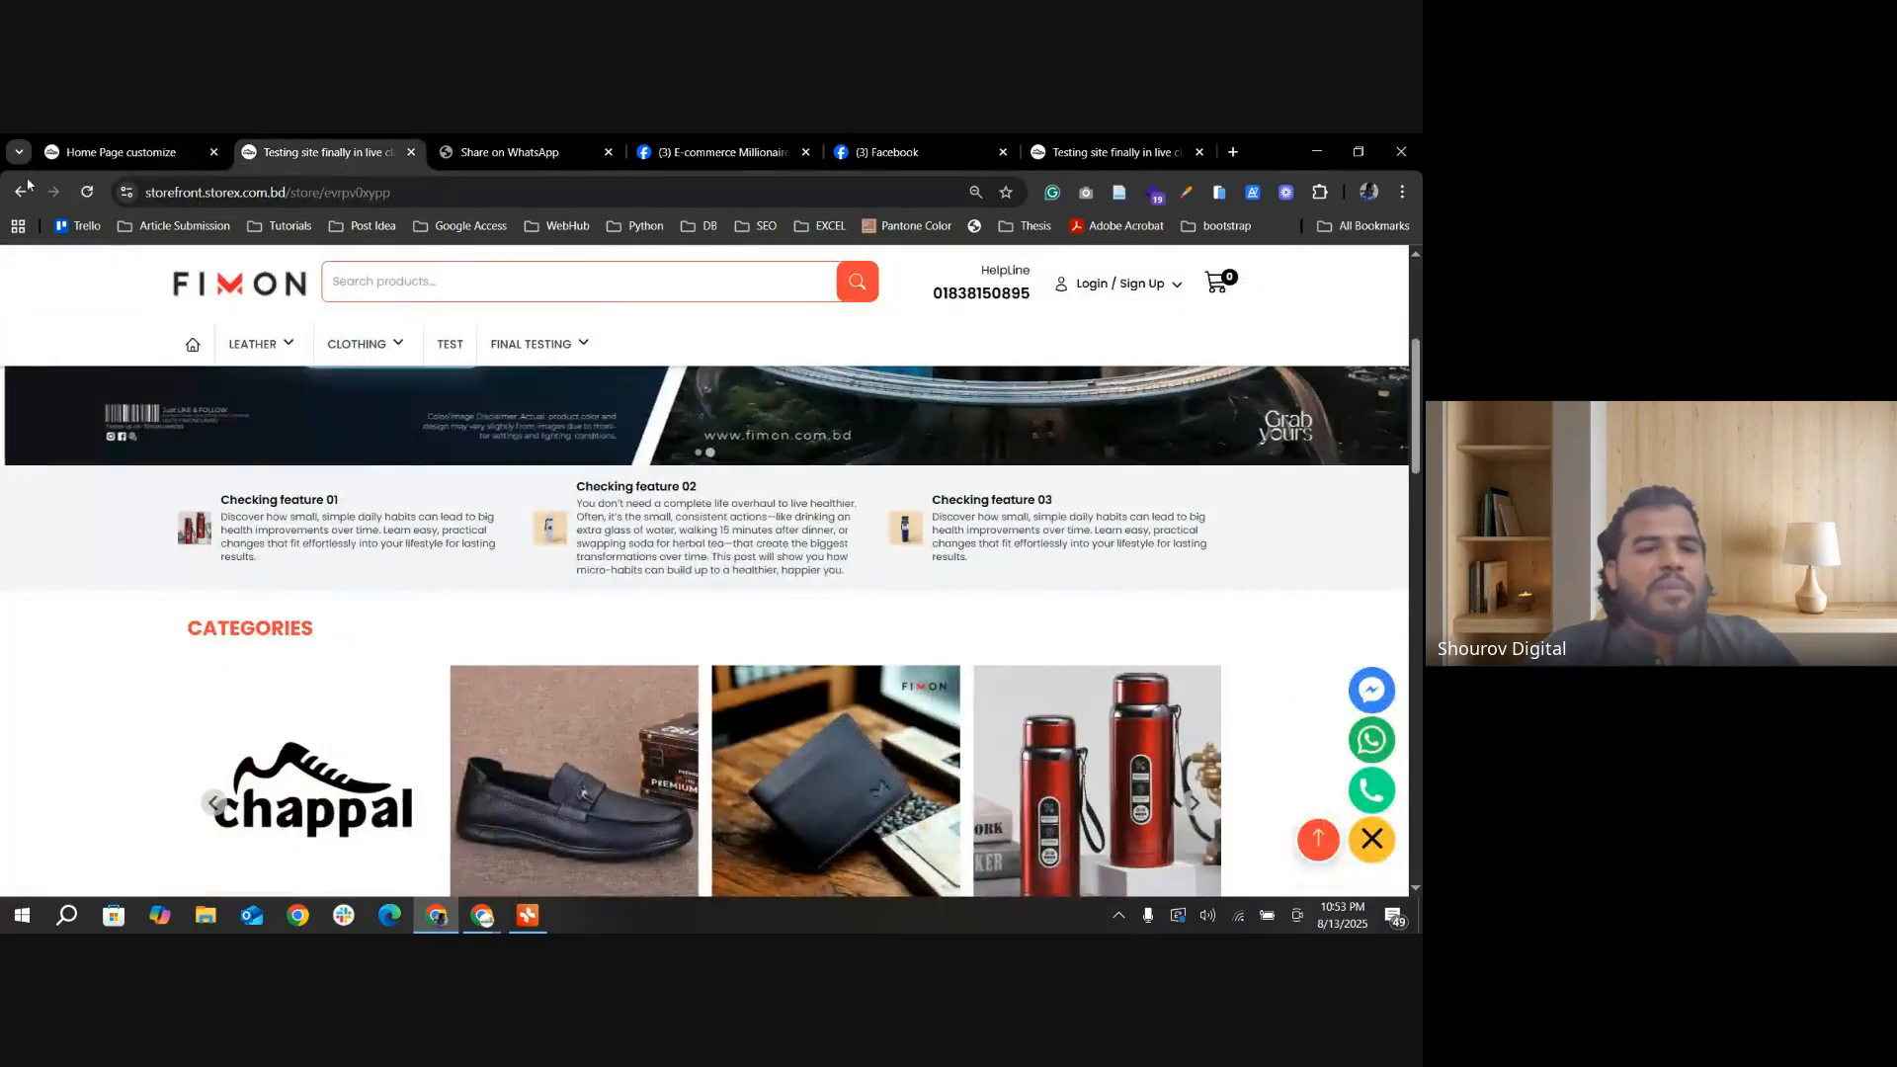
key("F5")
scroll(945, 653, "up", 15)
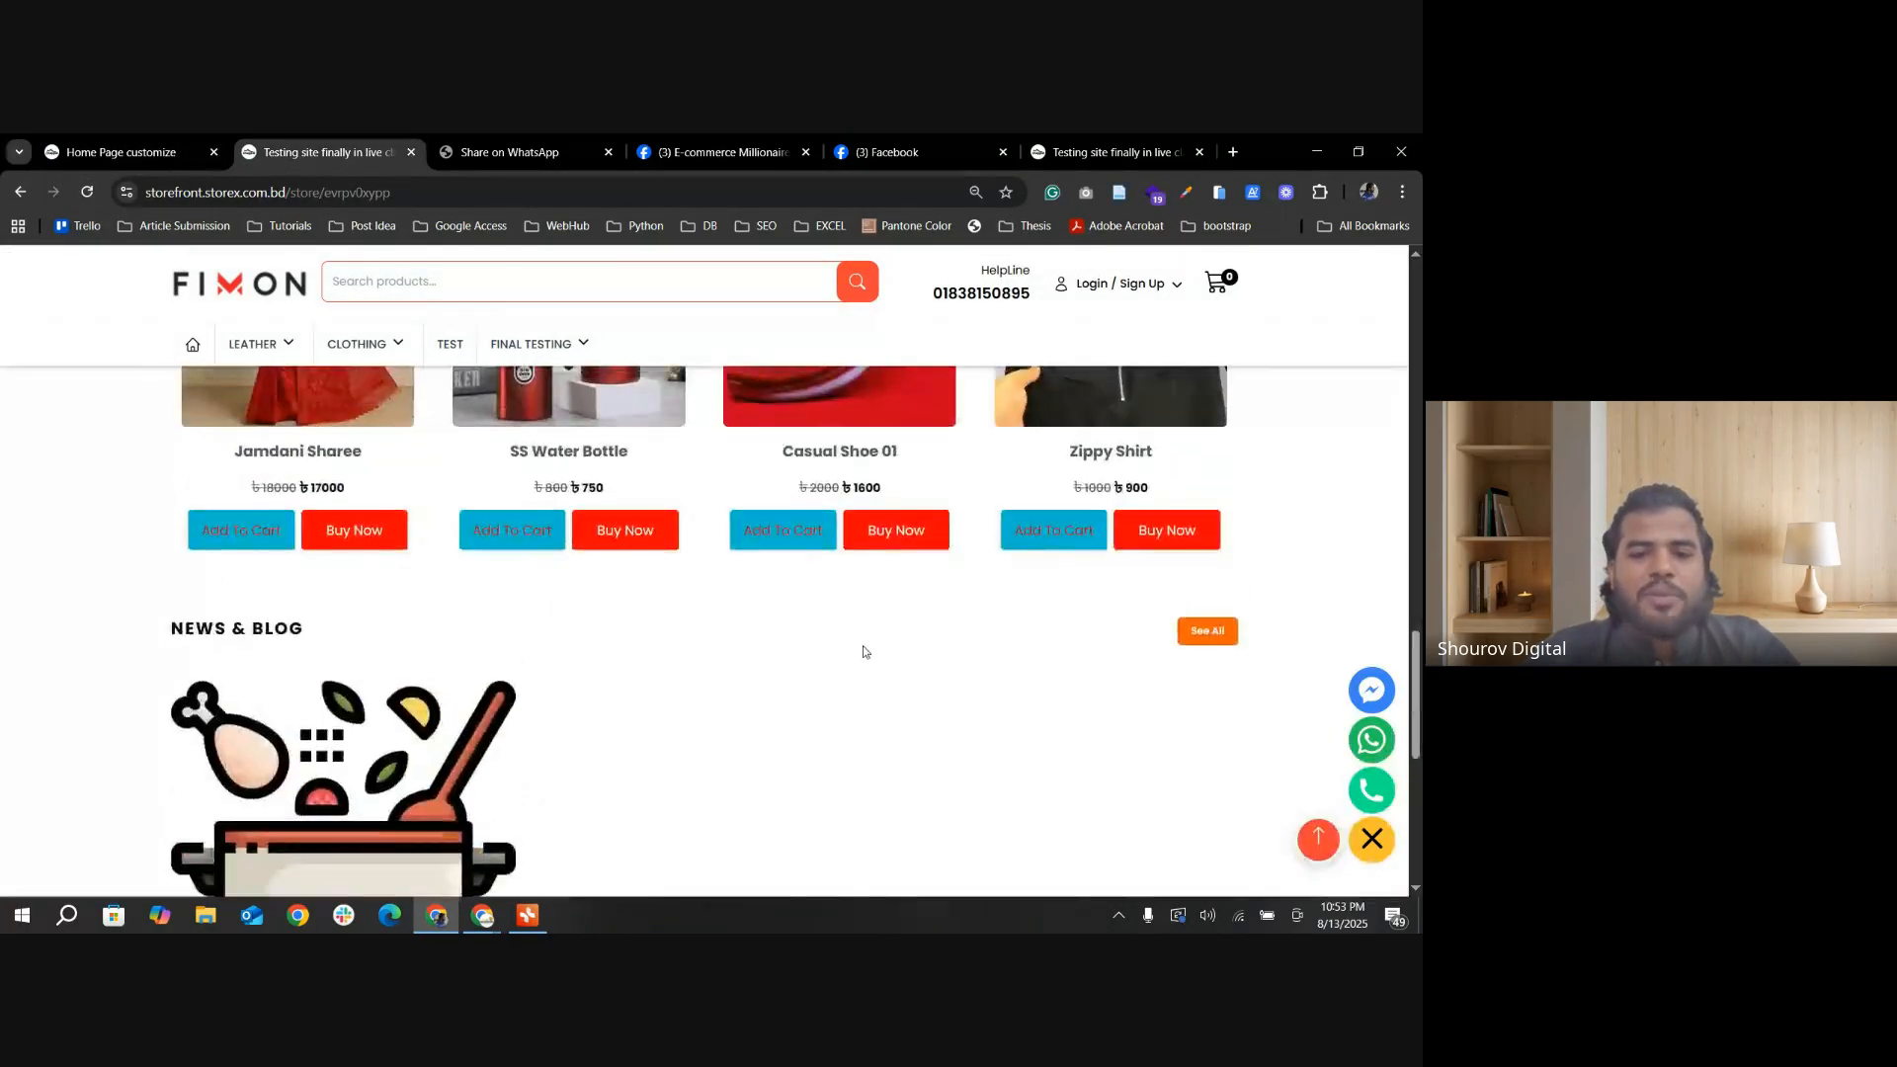
scroll(919, 661, "down", 6)
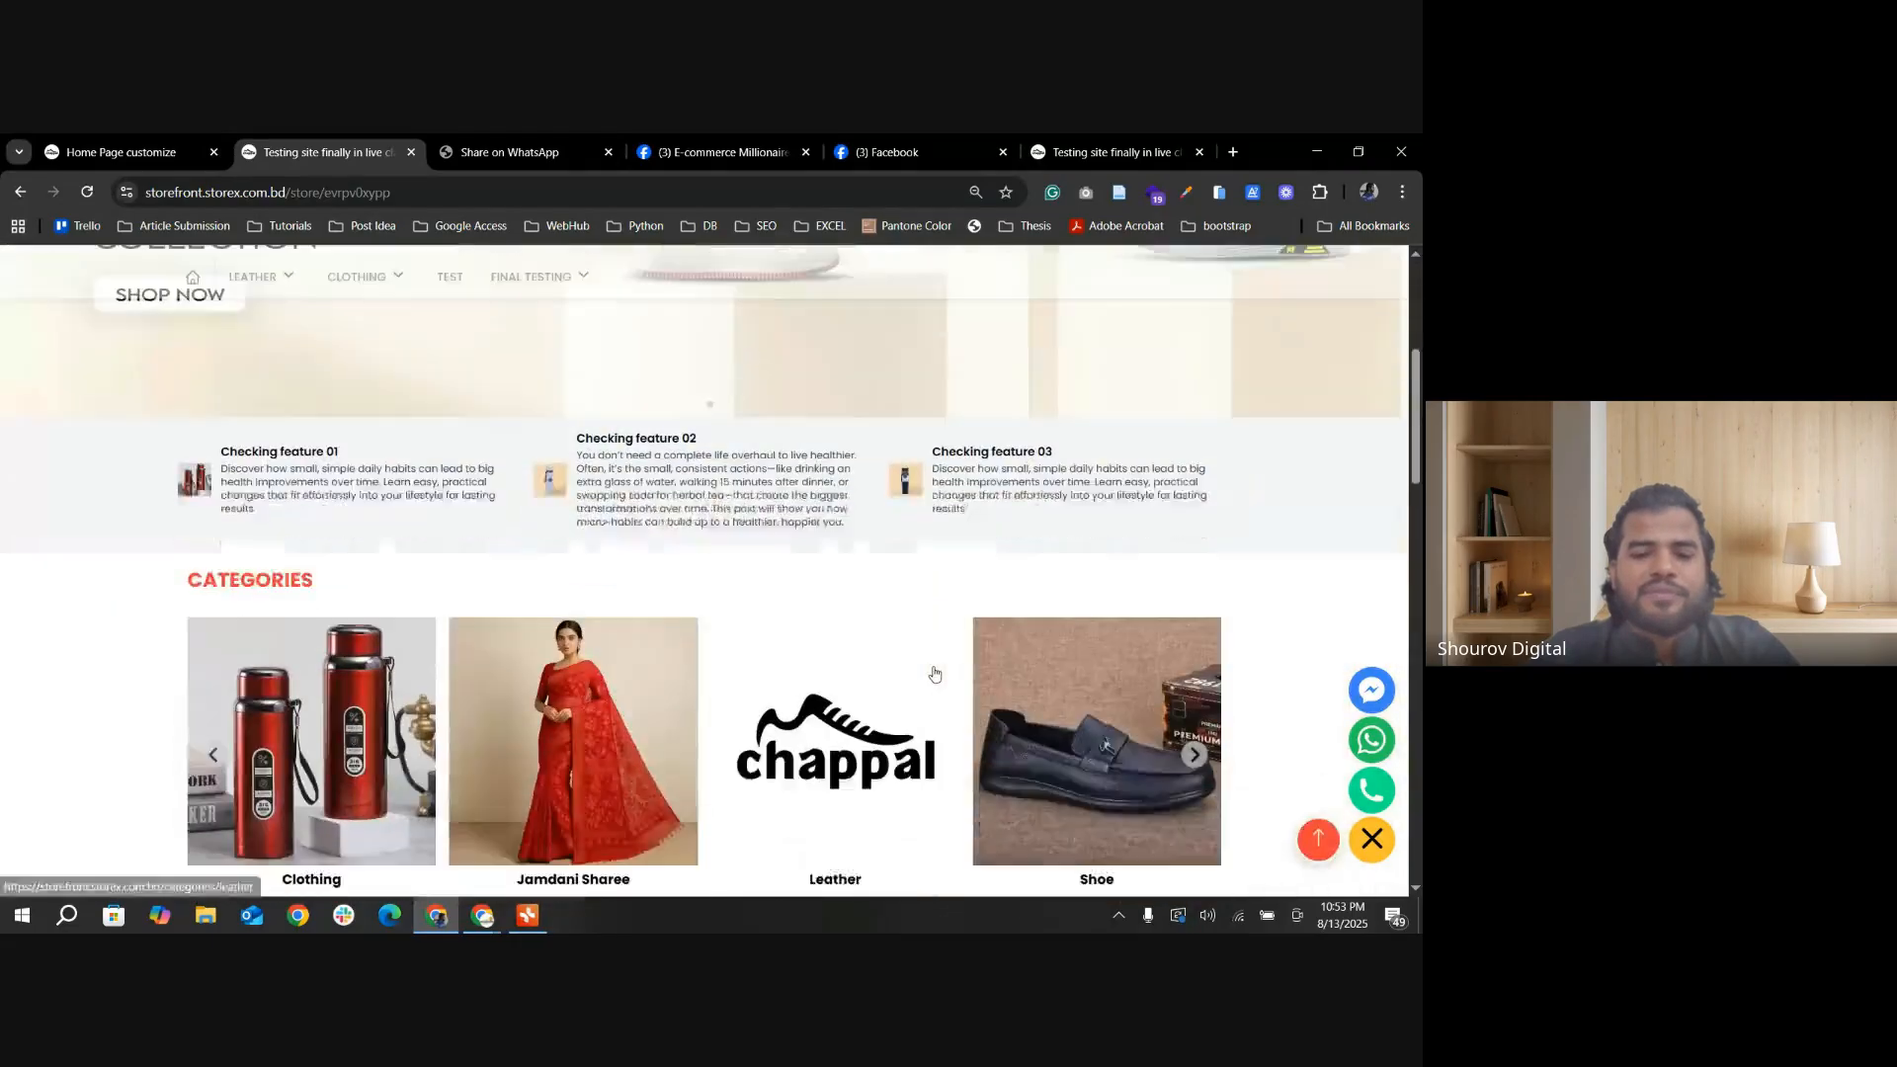
scroll(1062, 671, "up", 2)
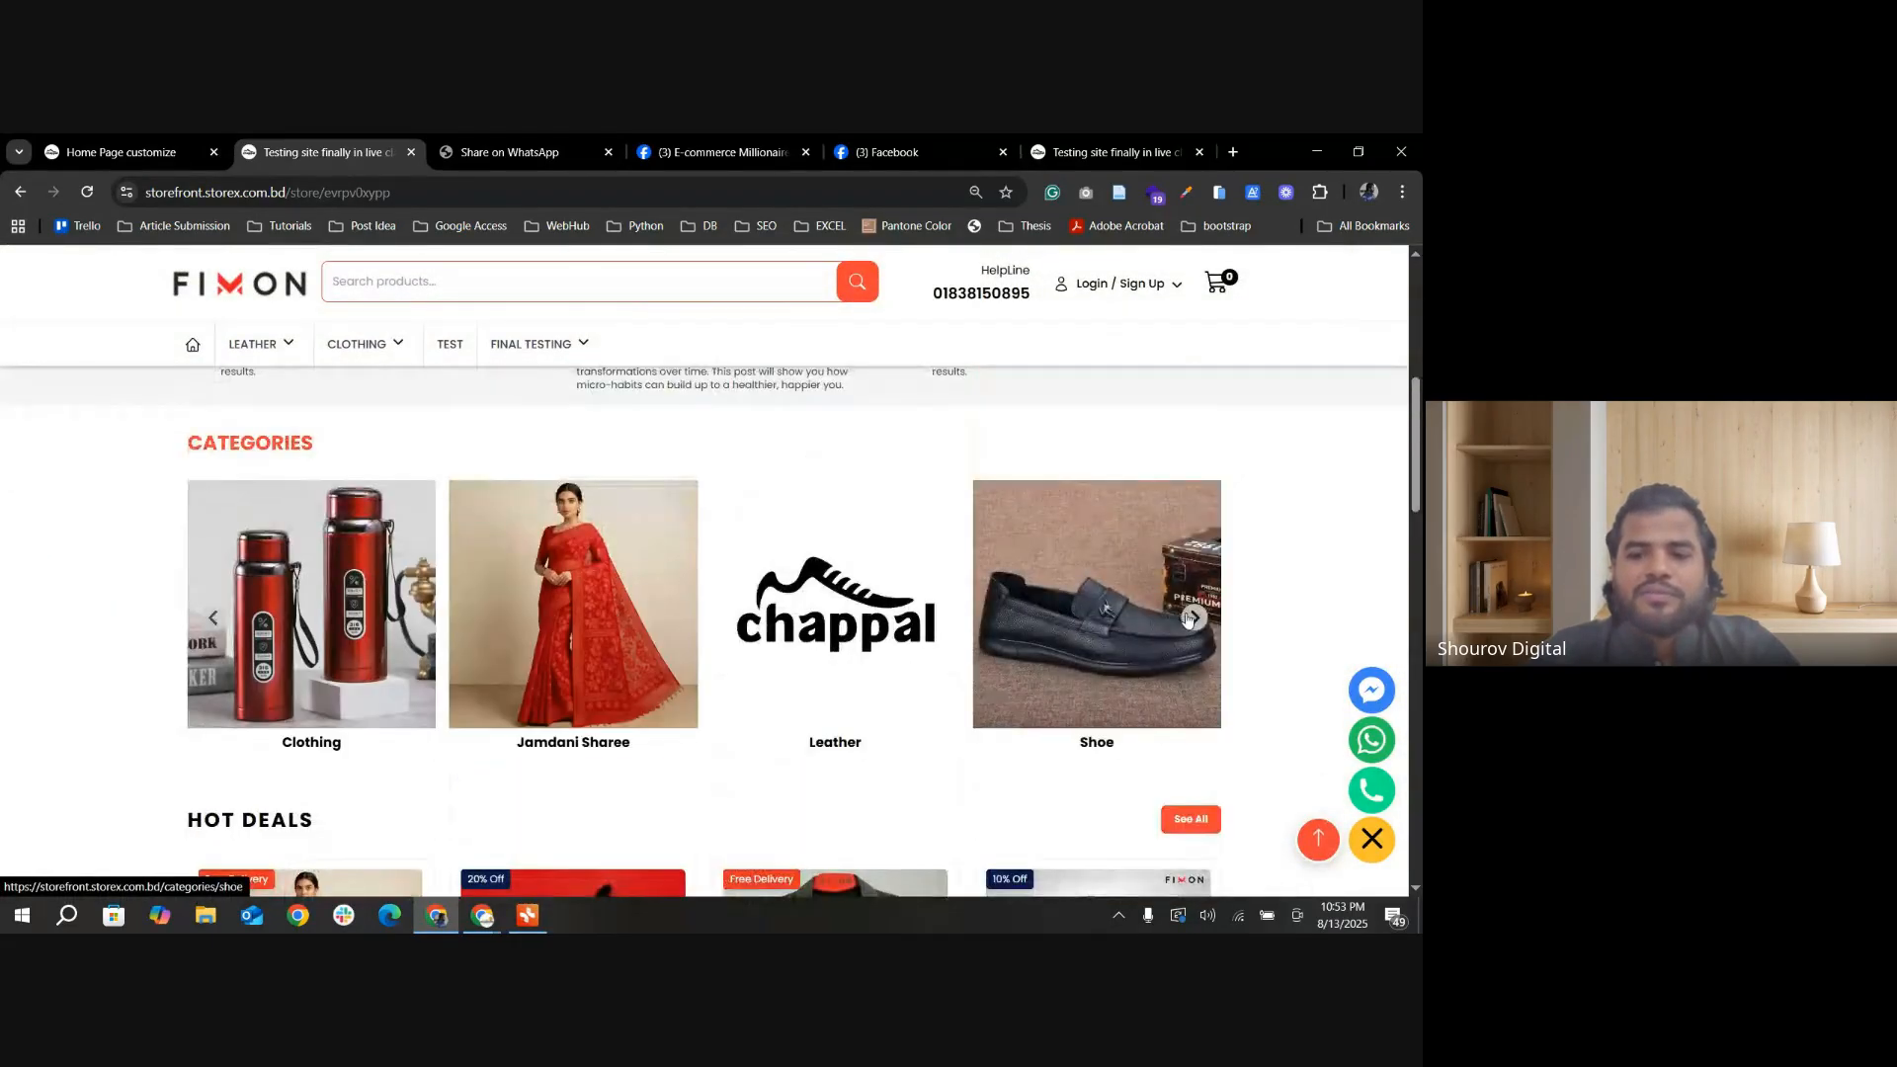
left_click(1194, 618)
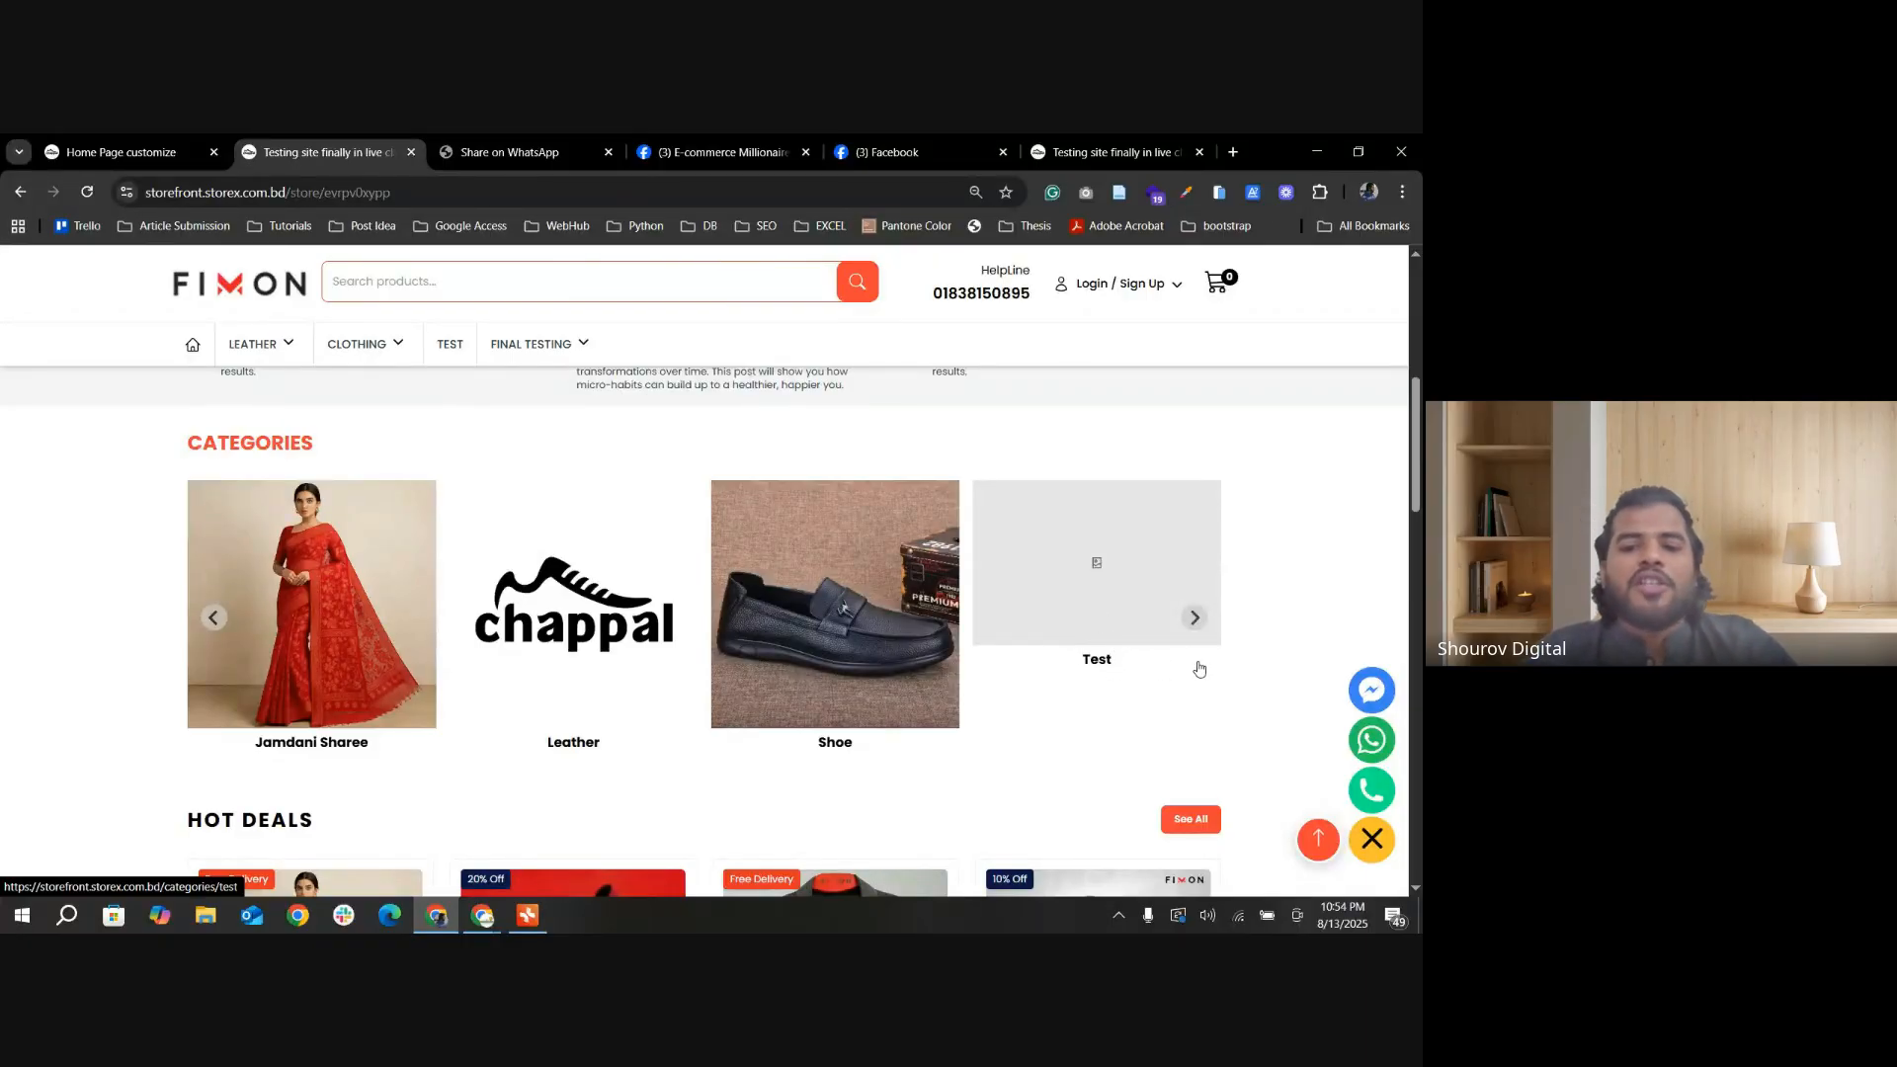
left_click(155, 153)
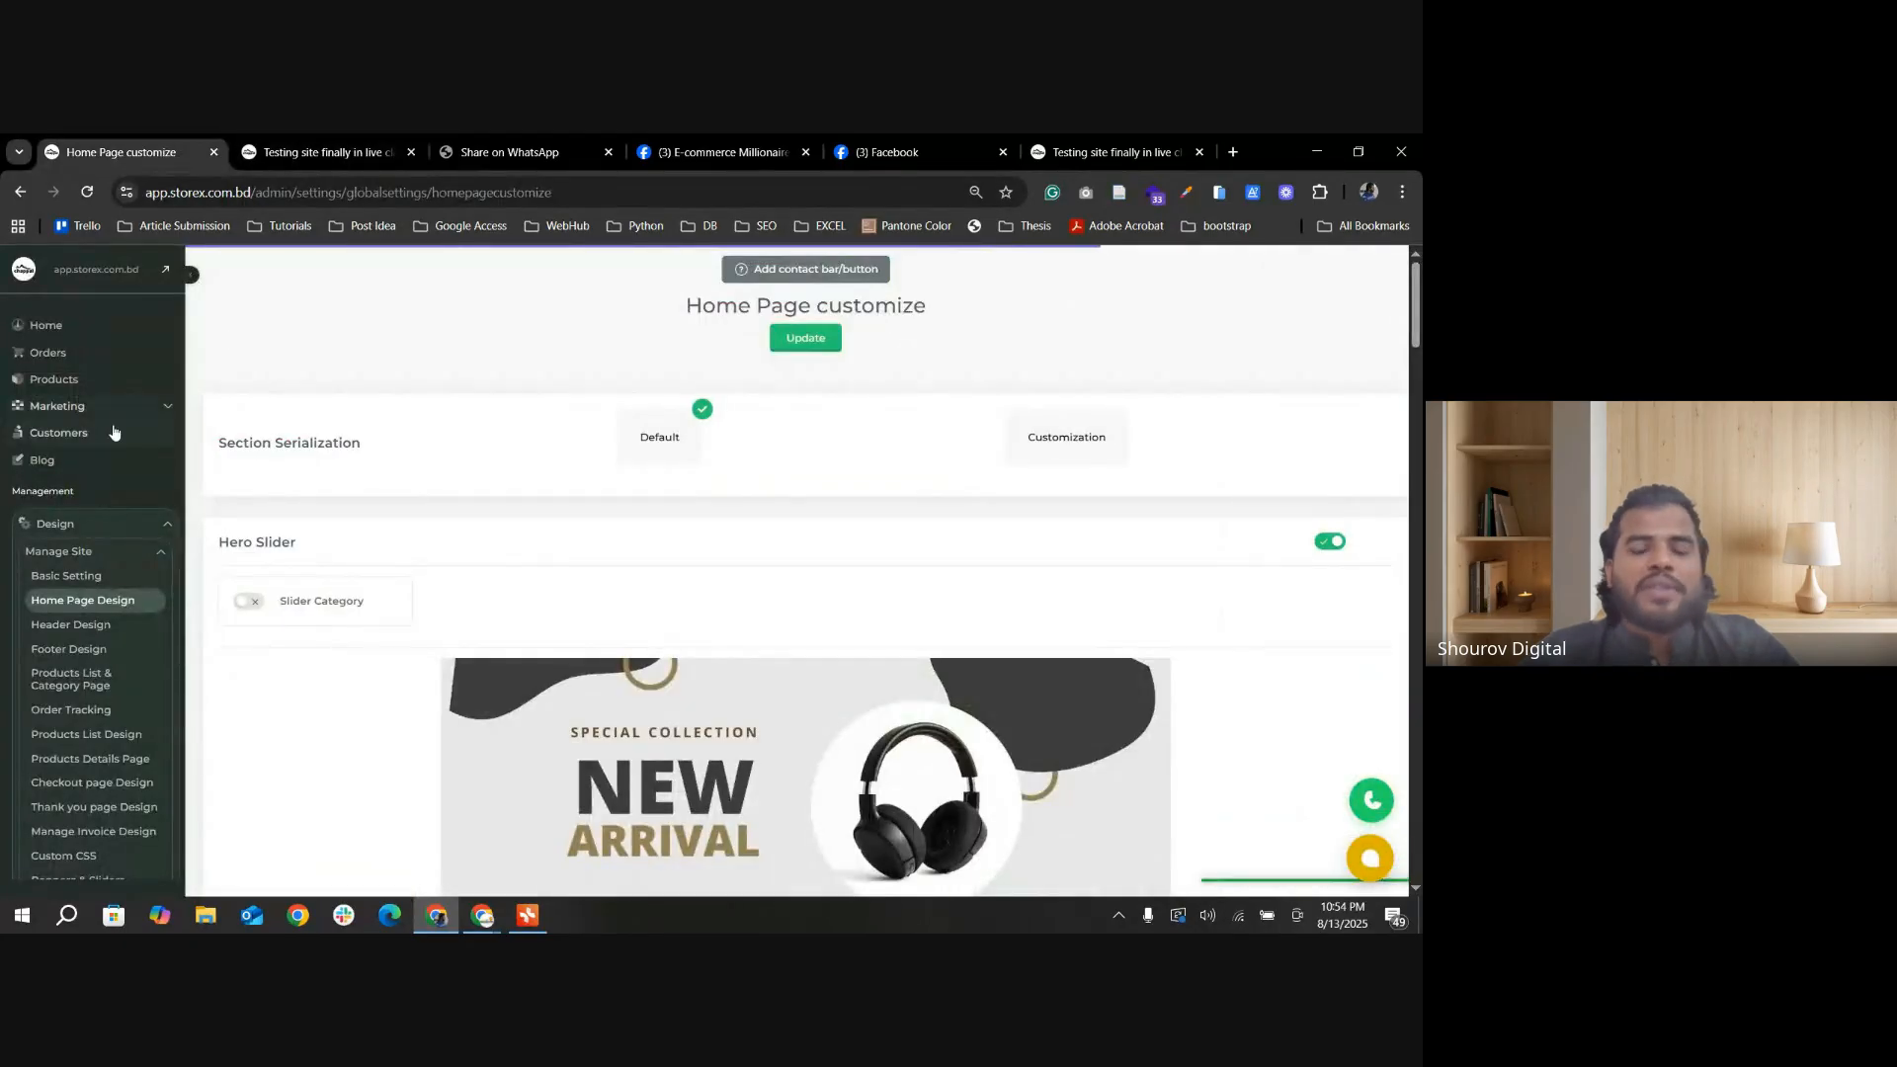
scroll(653, 560, "down", 5)
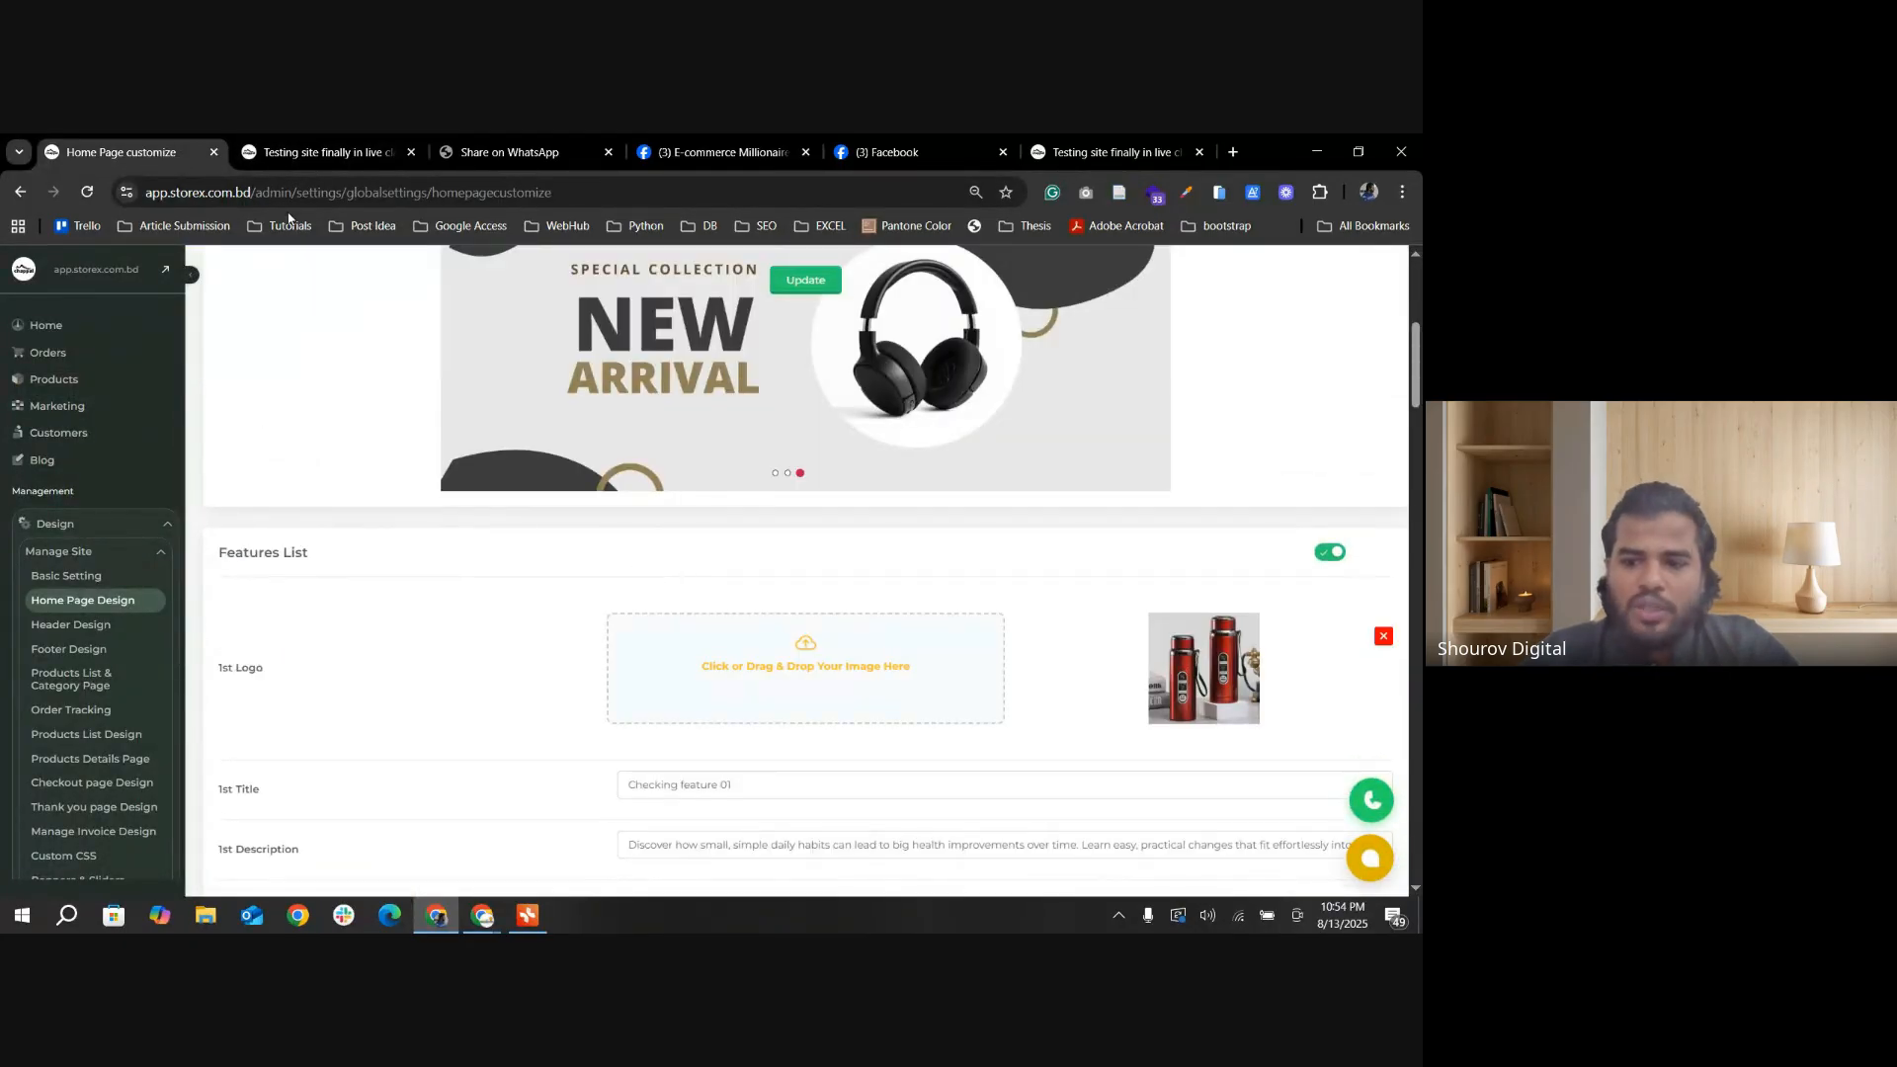
left_click(312, 152)
left_click(125, 156)
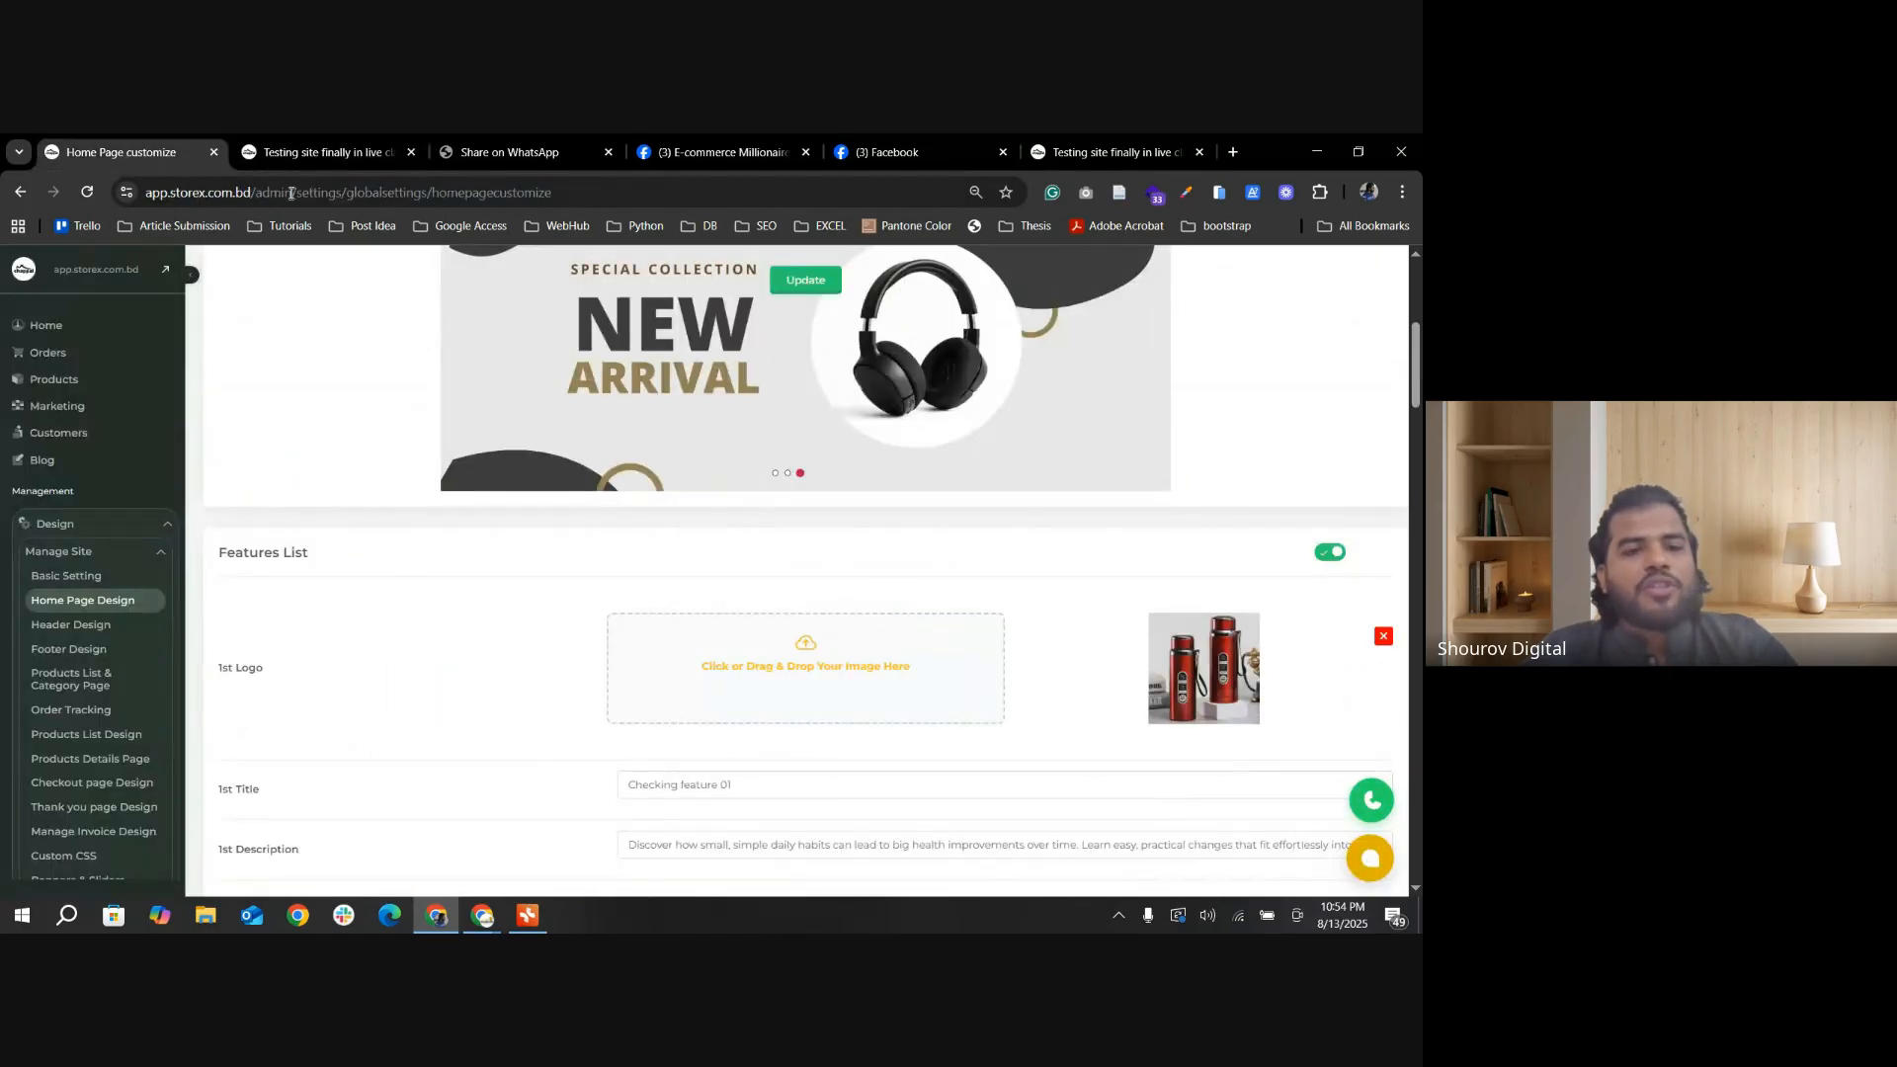
left_click(273, 154)
Step: Return to the store admin and expand the Staffs options under Management
left_click(150, 158)
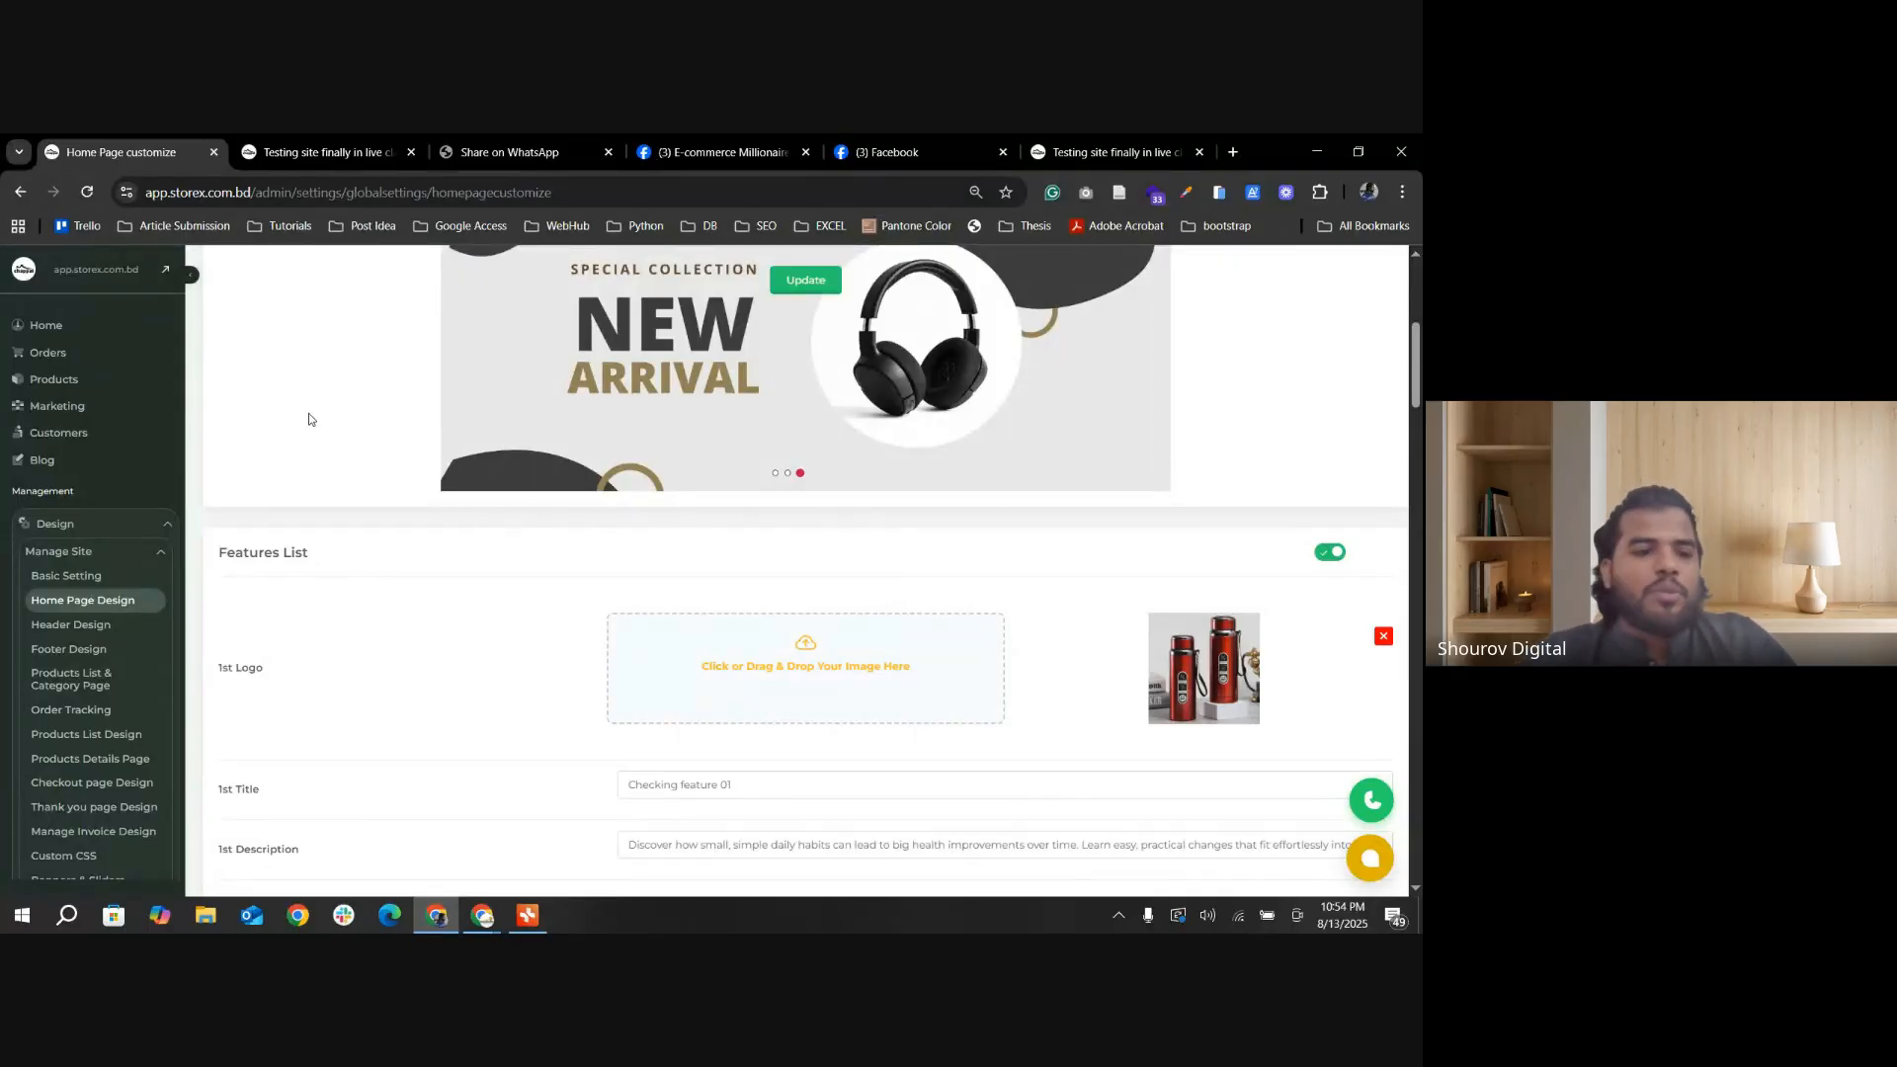
scroll(123, 607, "down", 2)
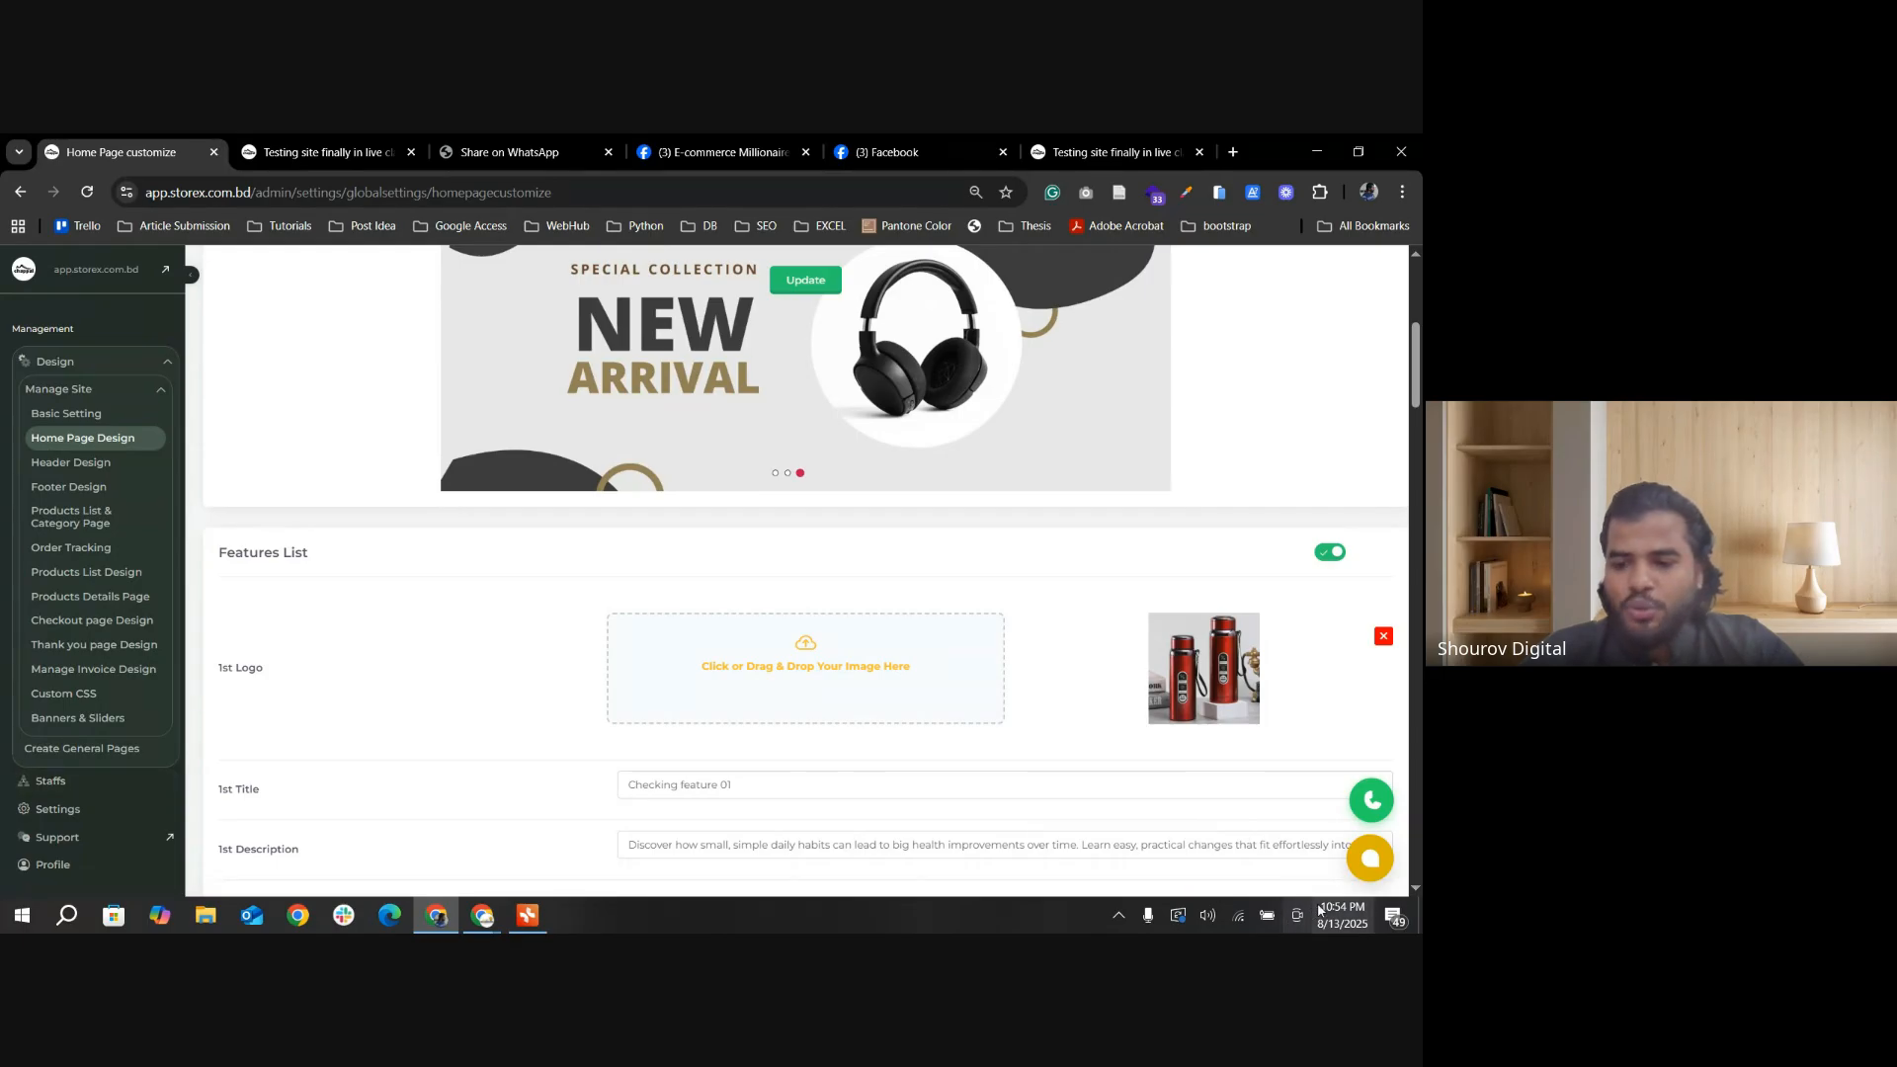
left_click(1362, 916)
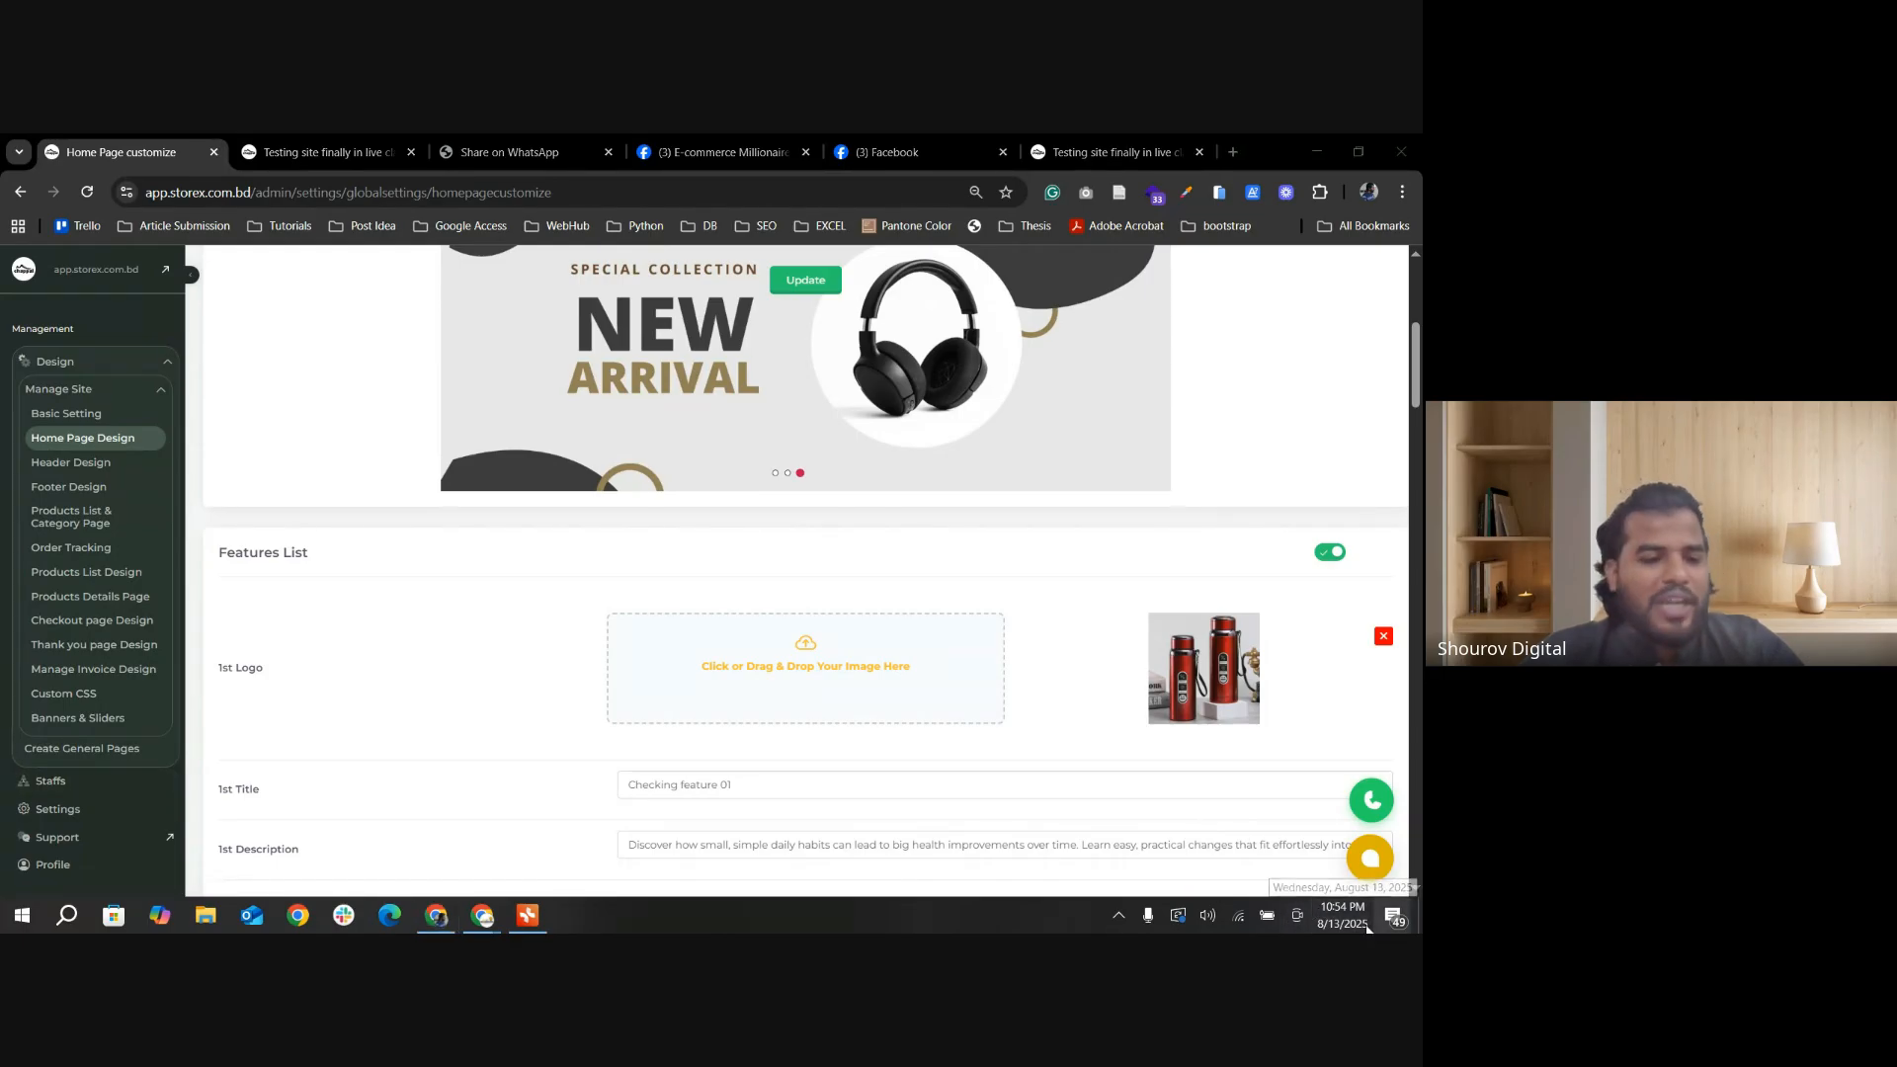
left_click(69, 785)
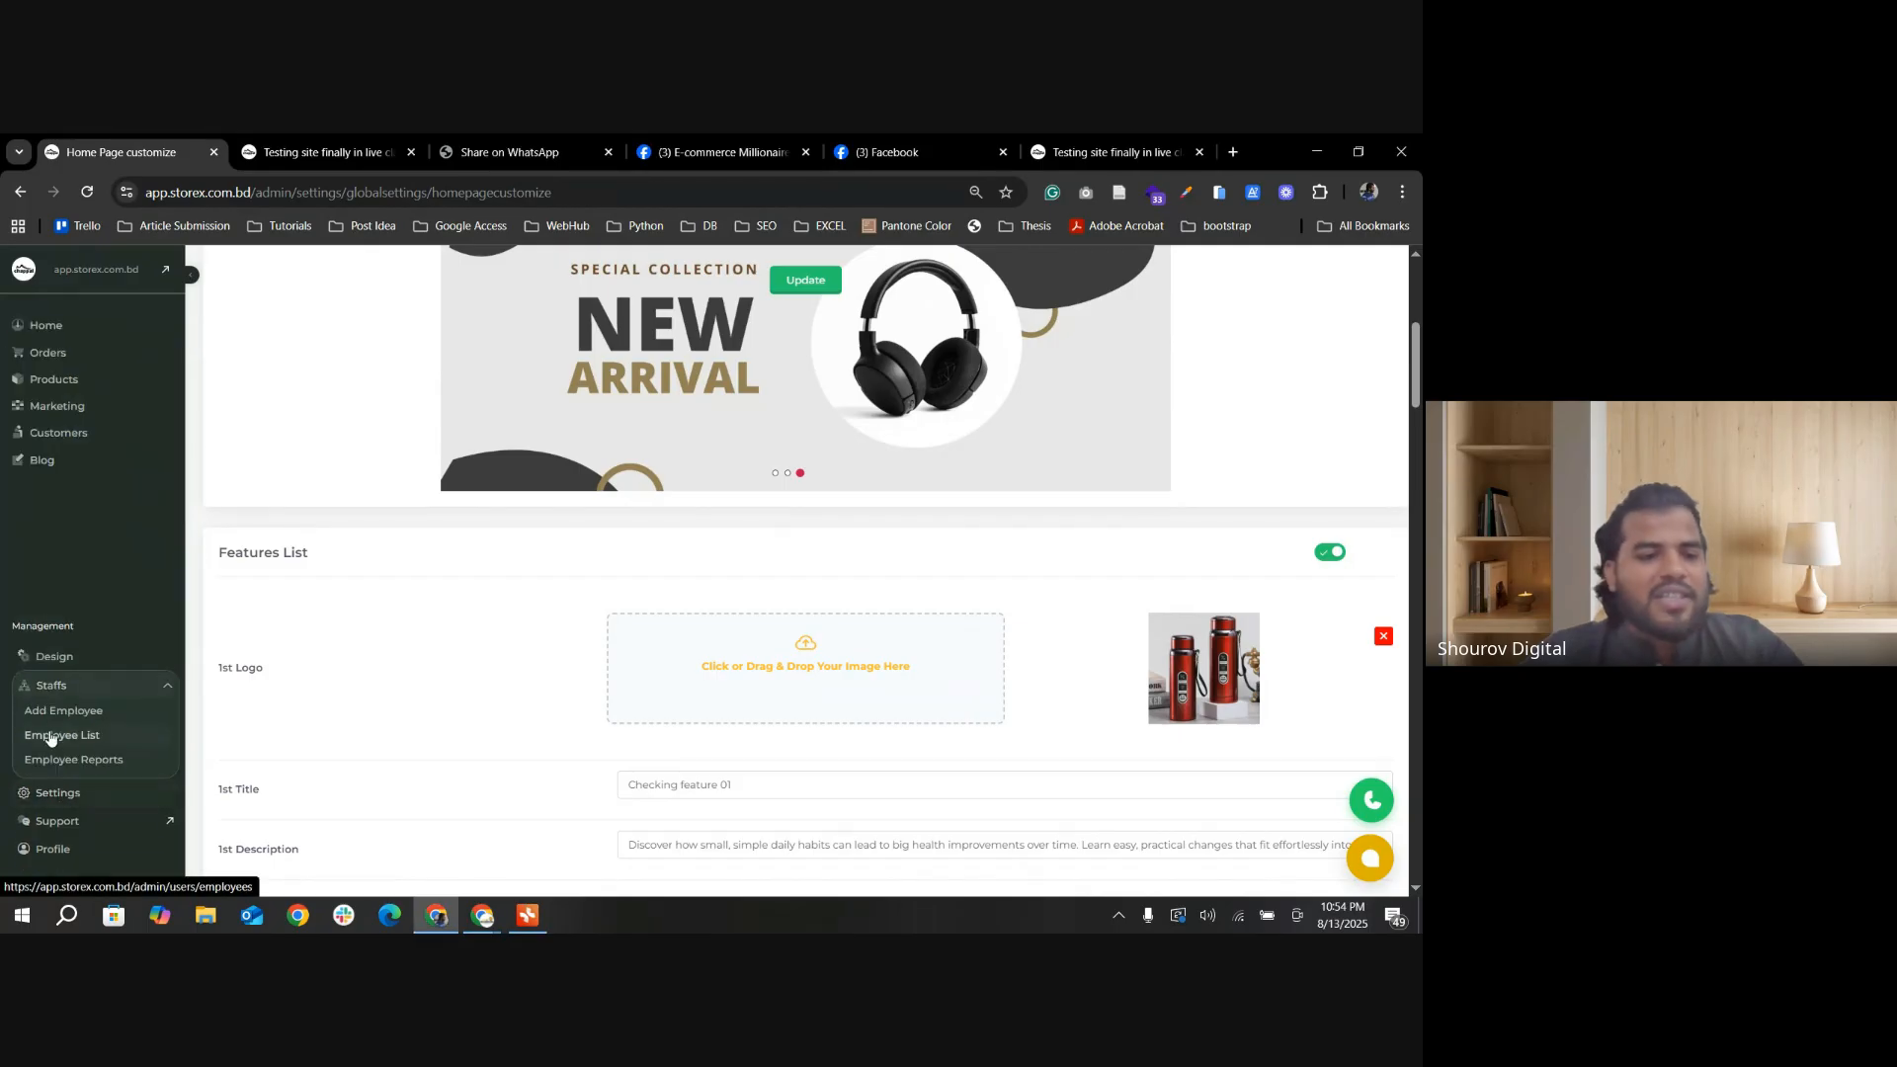
Step: Open the employee list from the Staffs options
left_click(83, 687)
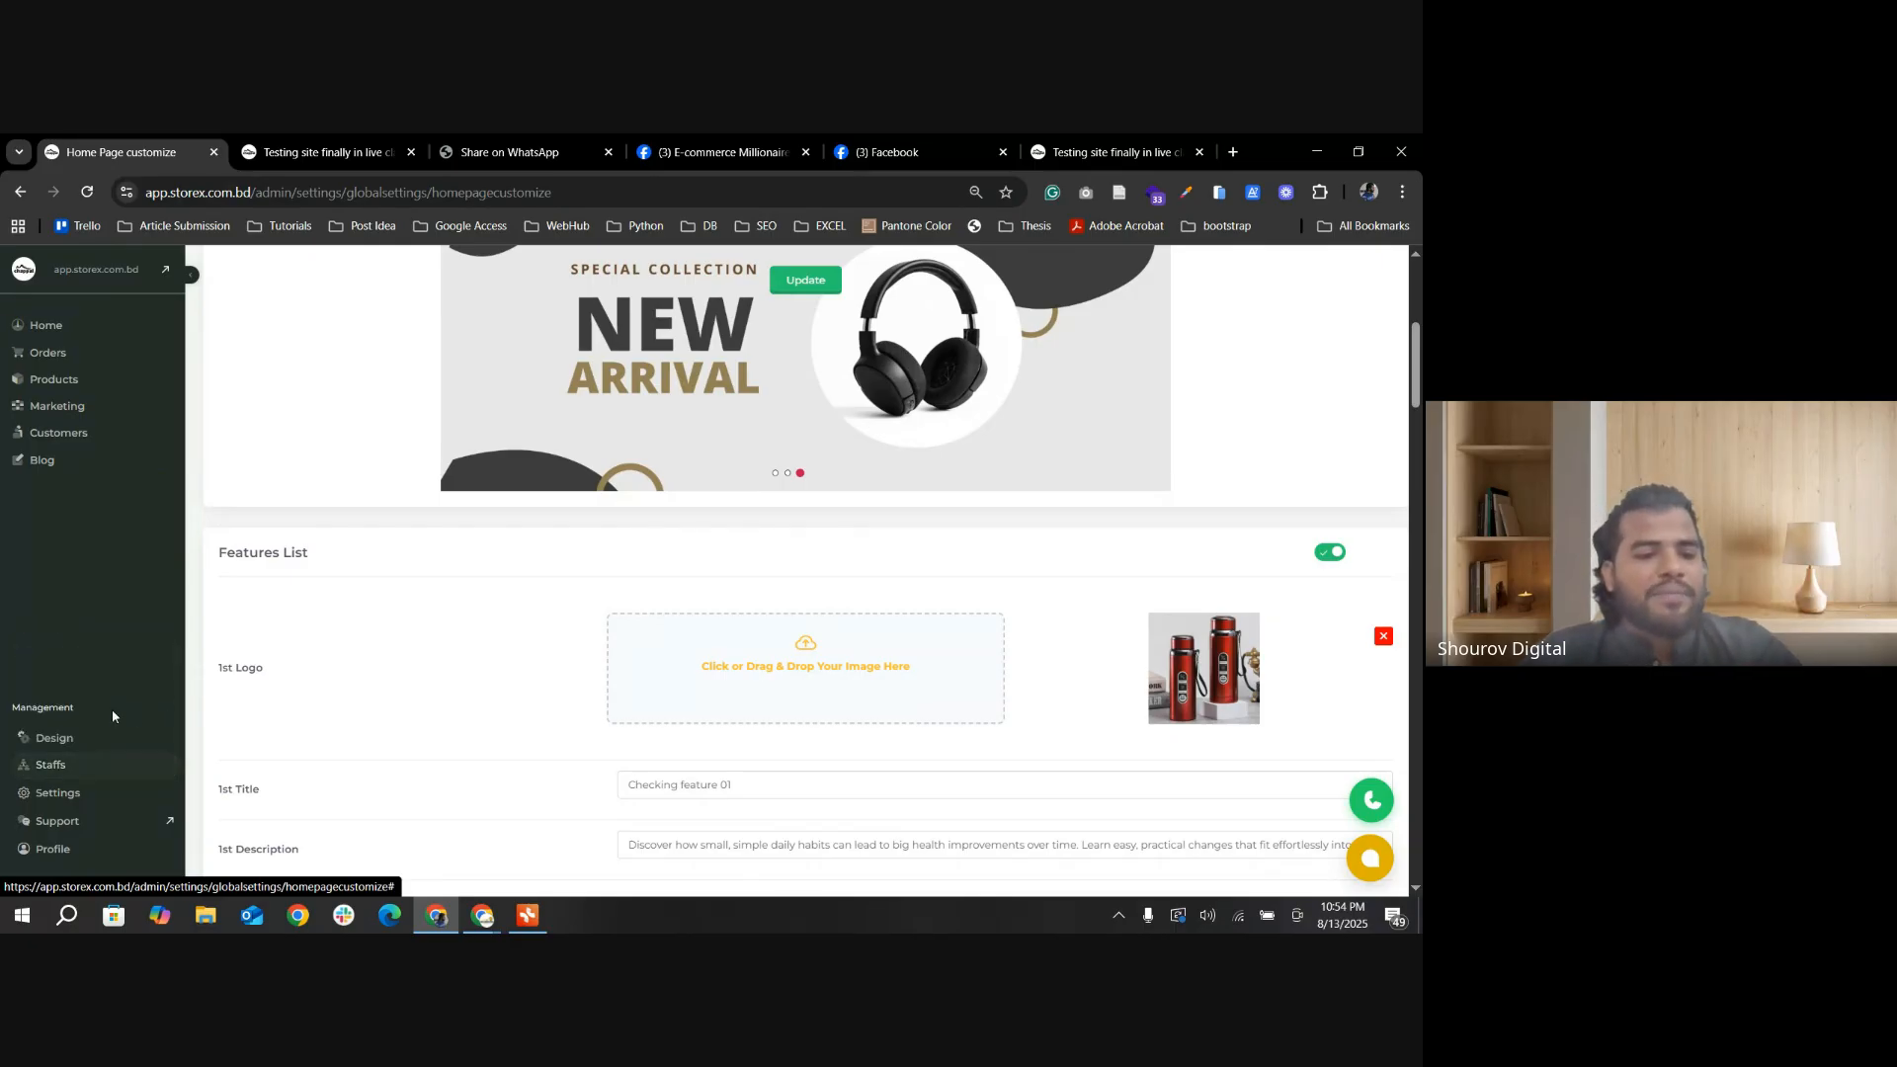
scroll(109, 751, "down", 1)
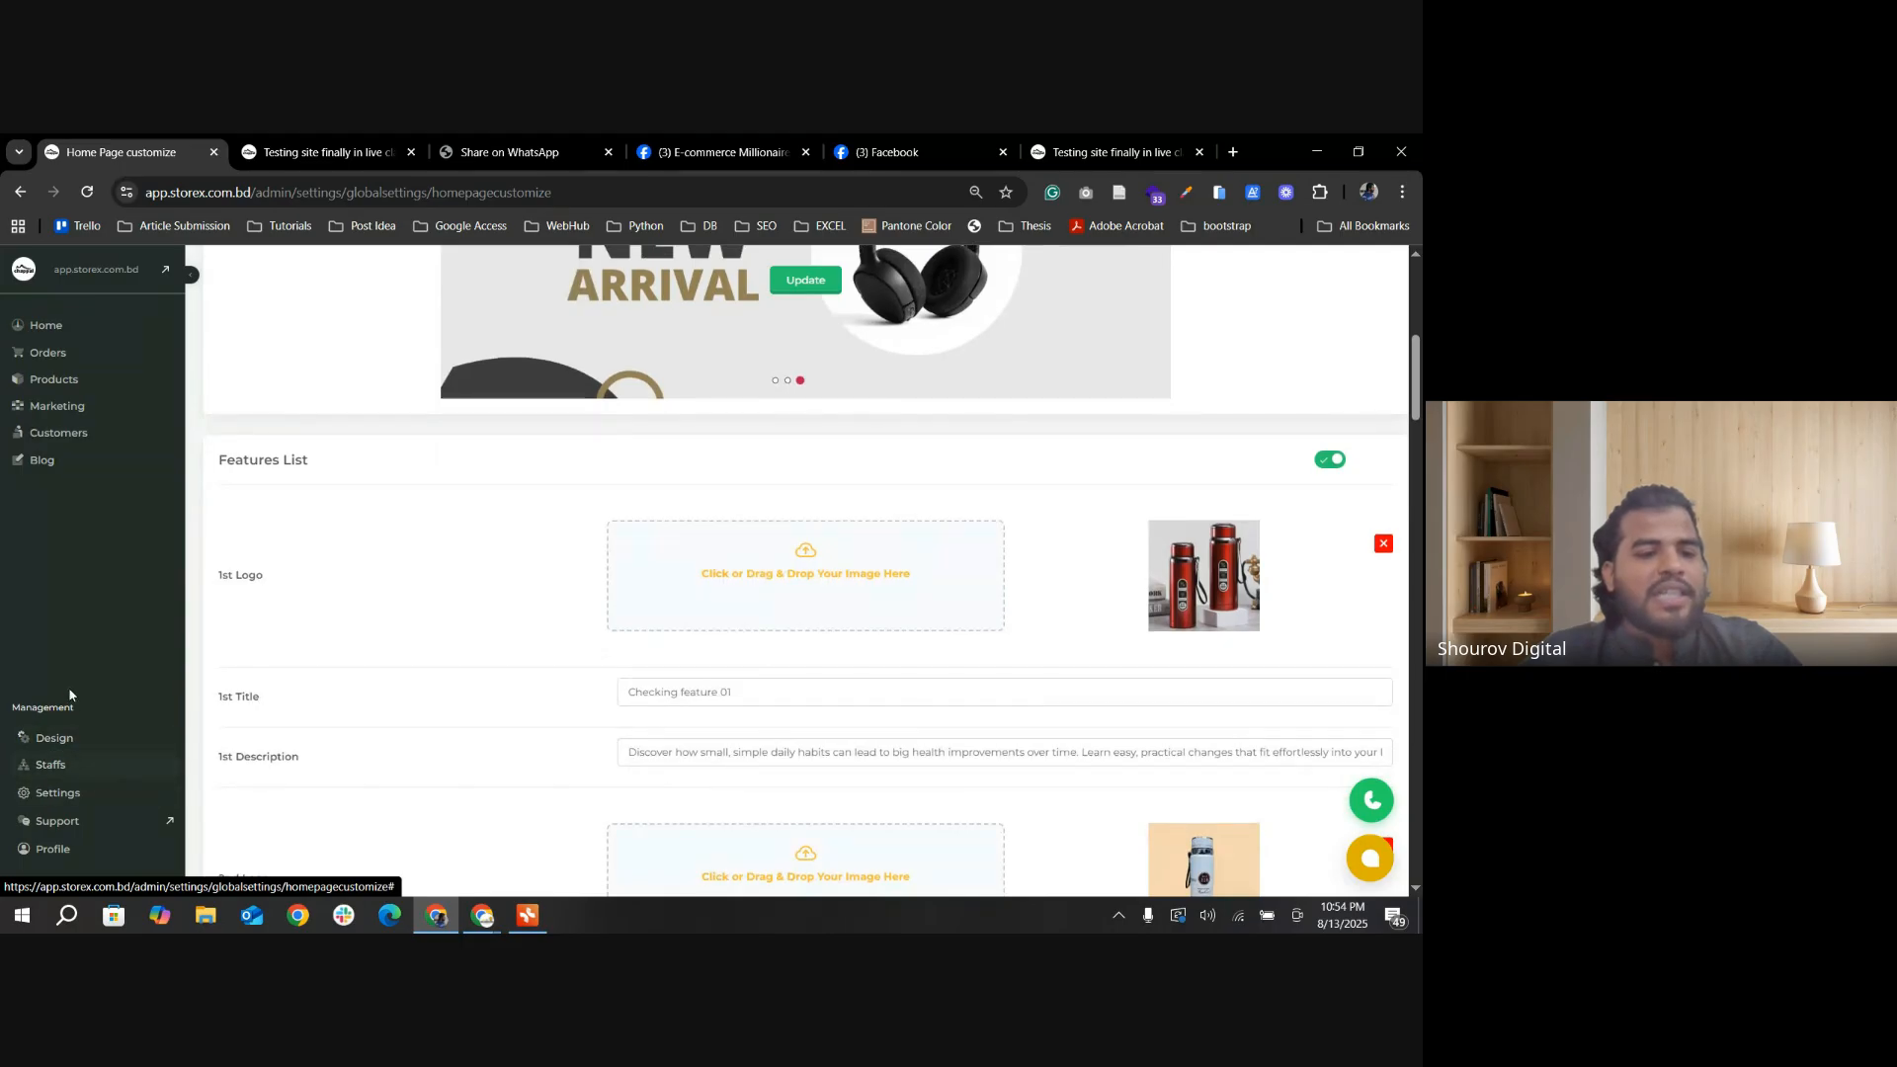
left_click(69, 766)
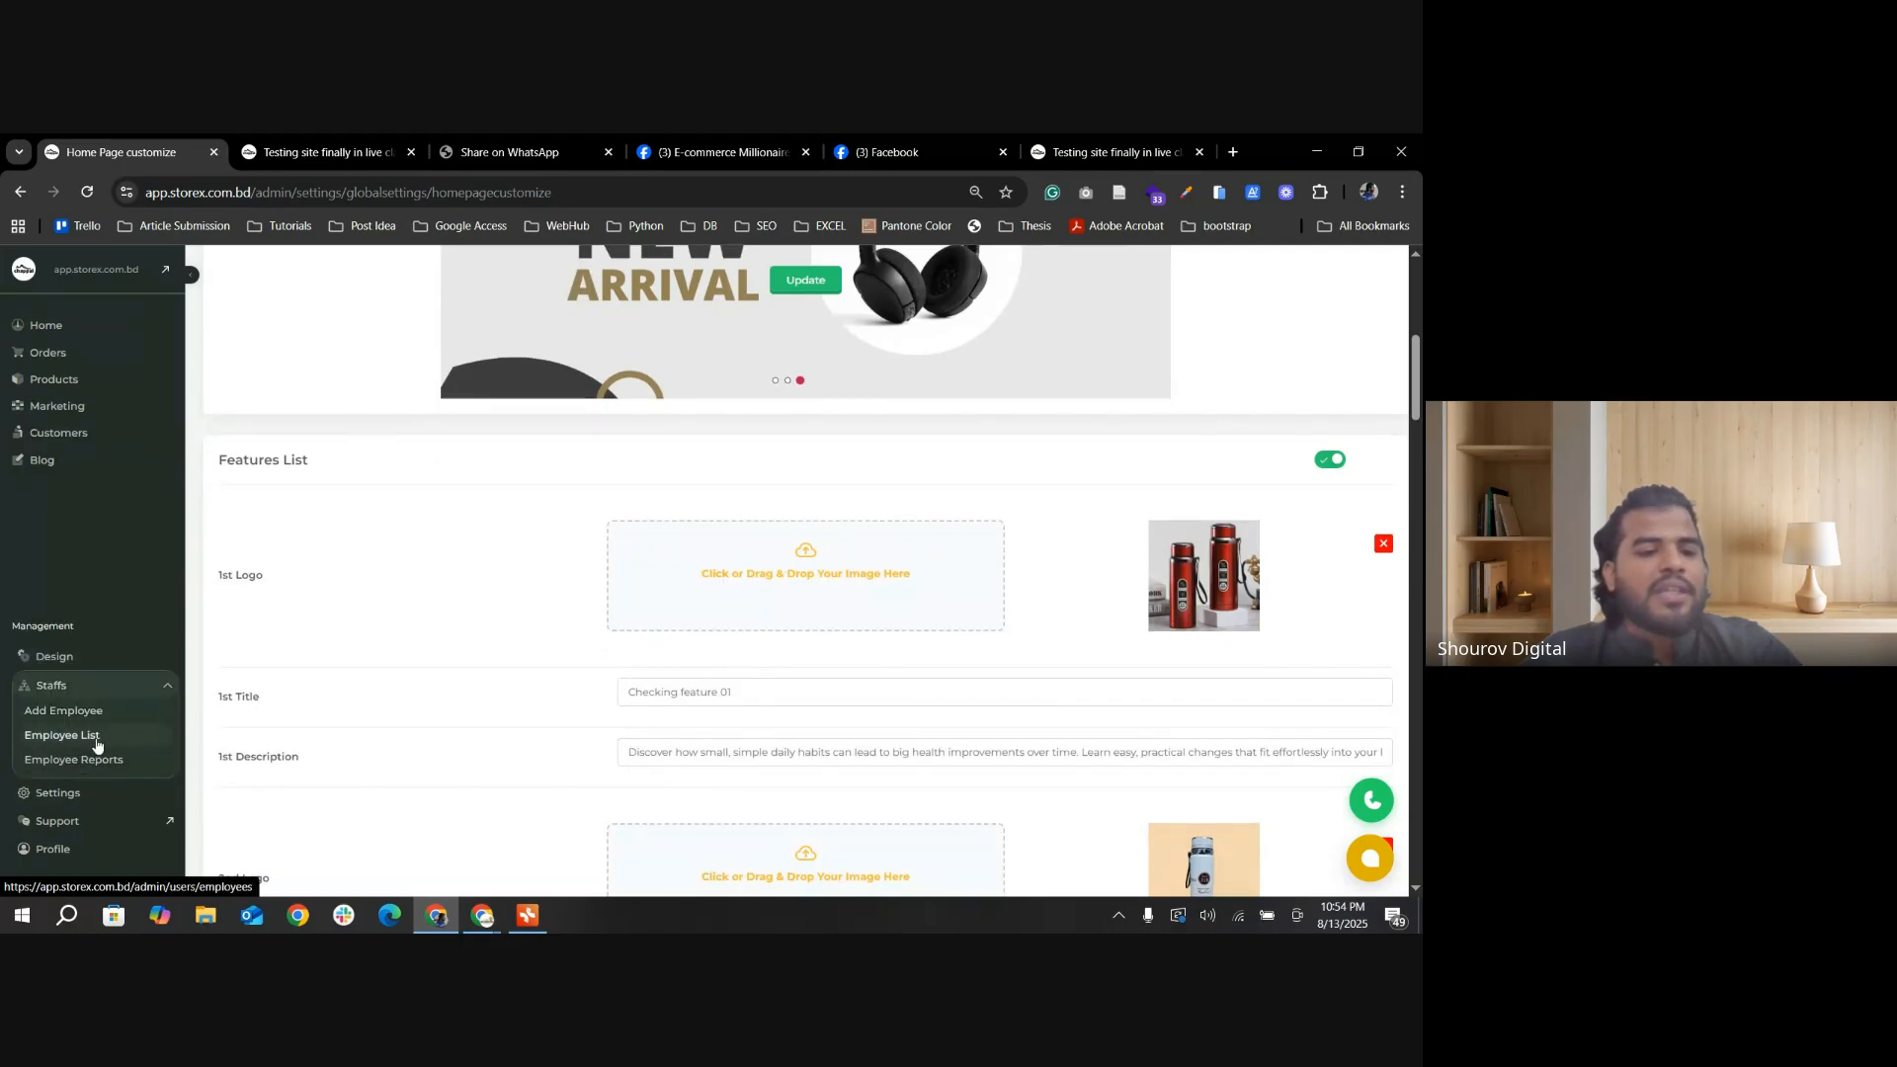
left_click(95, 745)
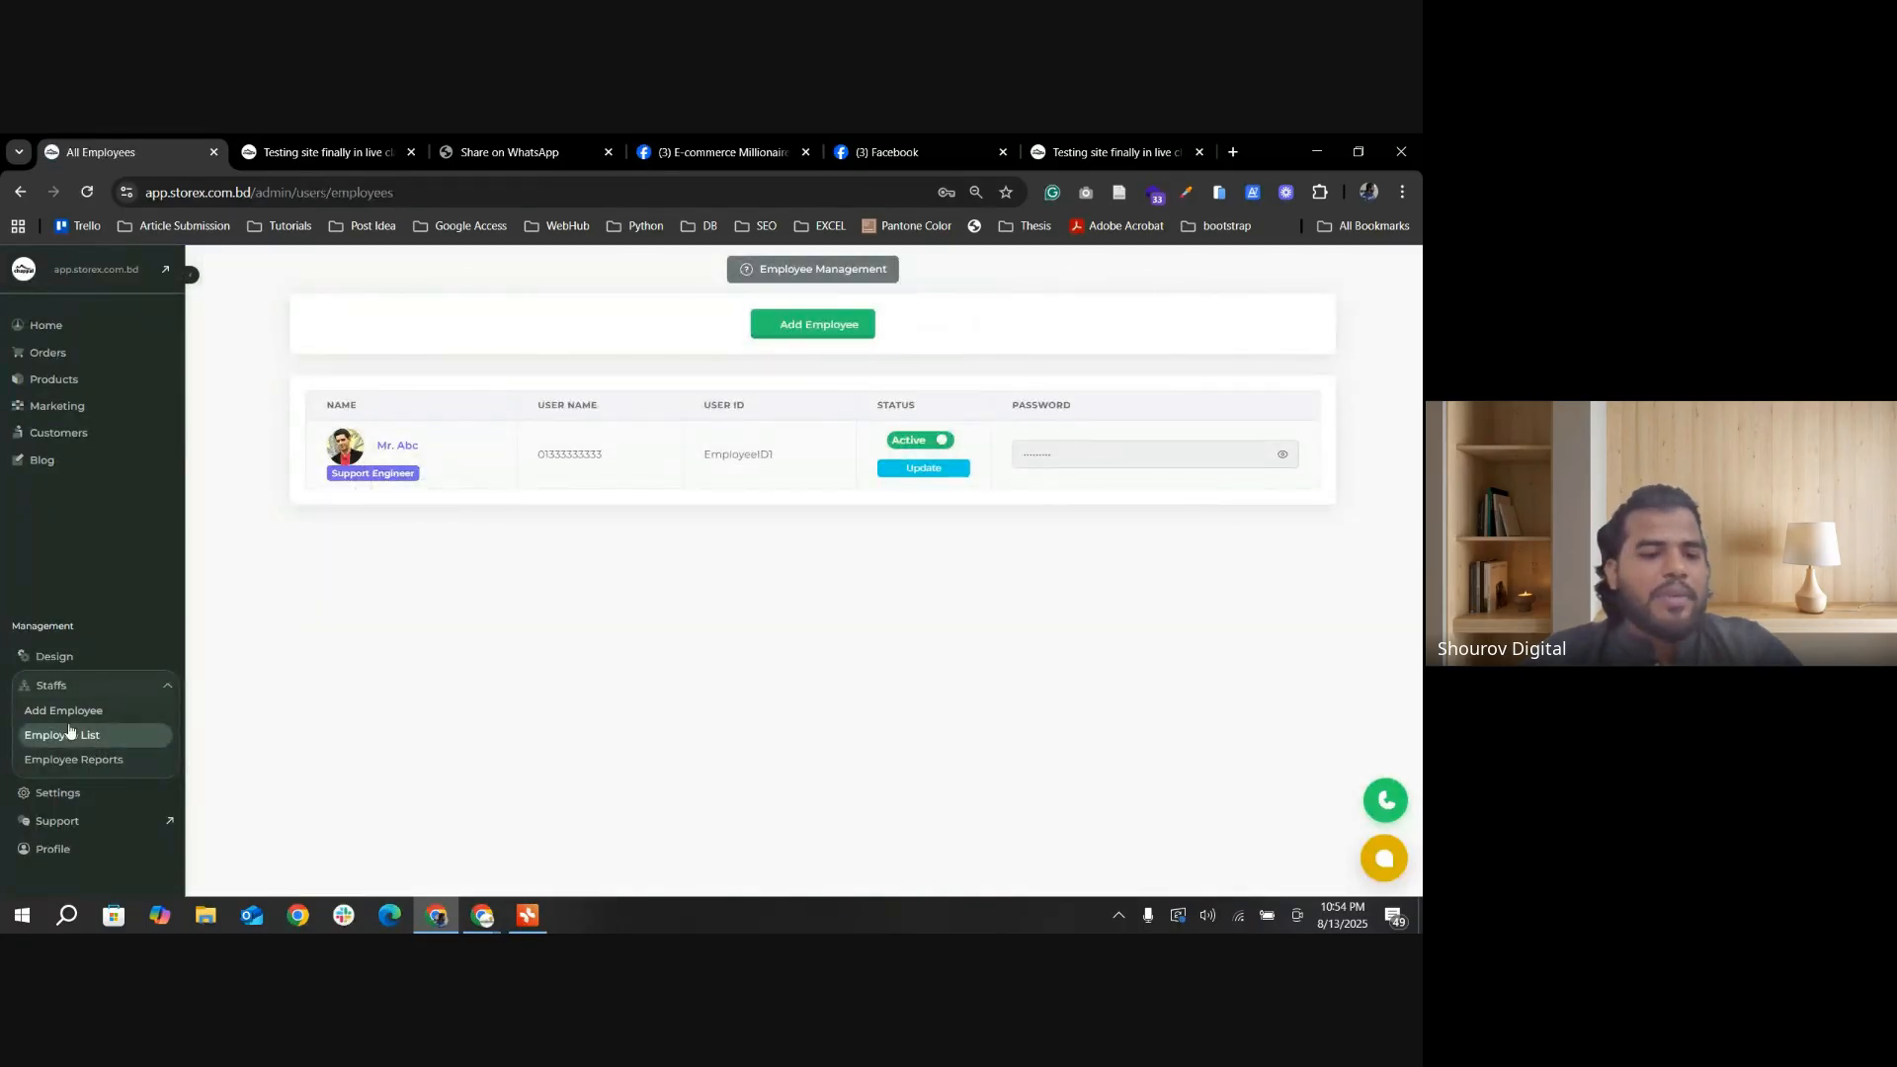
Step: Open the employee reports and highlight the second employee's row of order figures
left_click(97, 768)
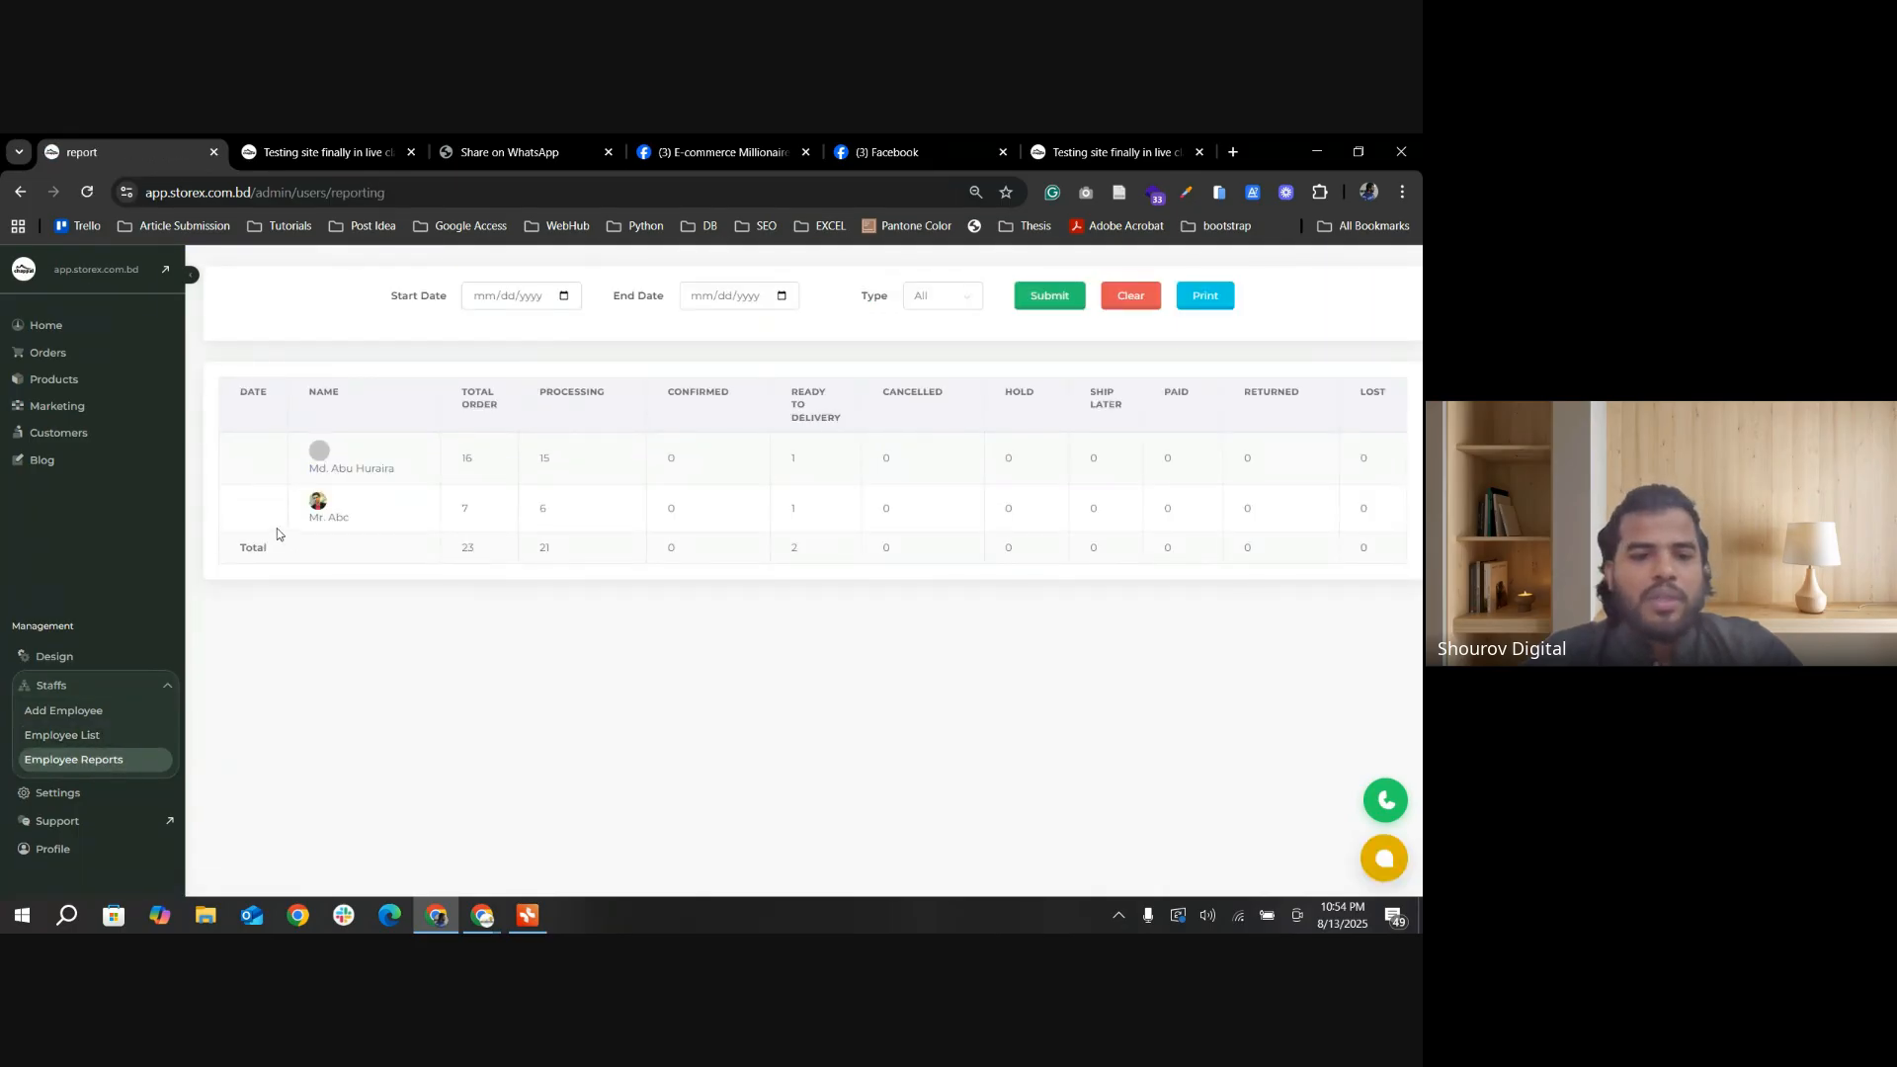
left_click_drag(302, 522, 1324, 529)
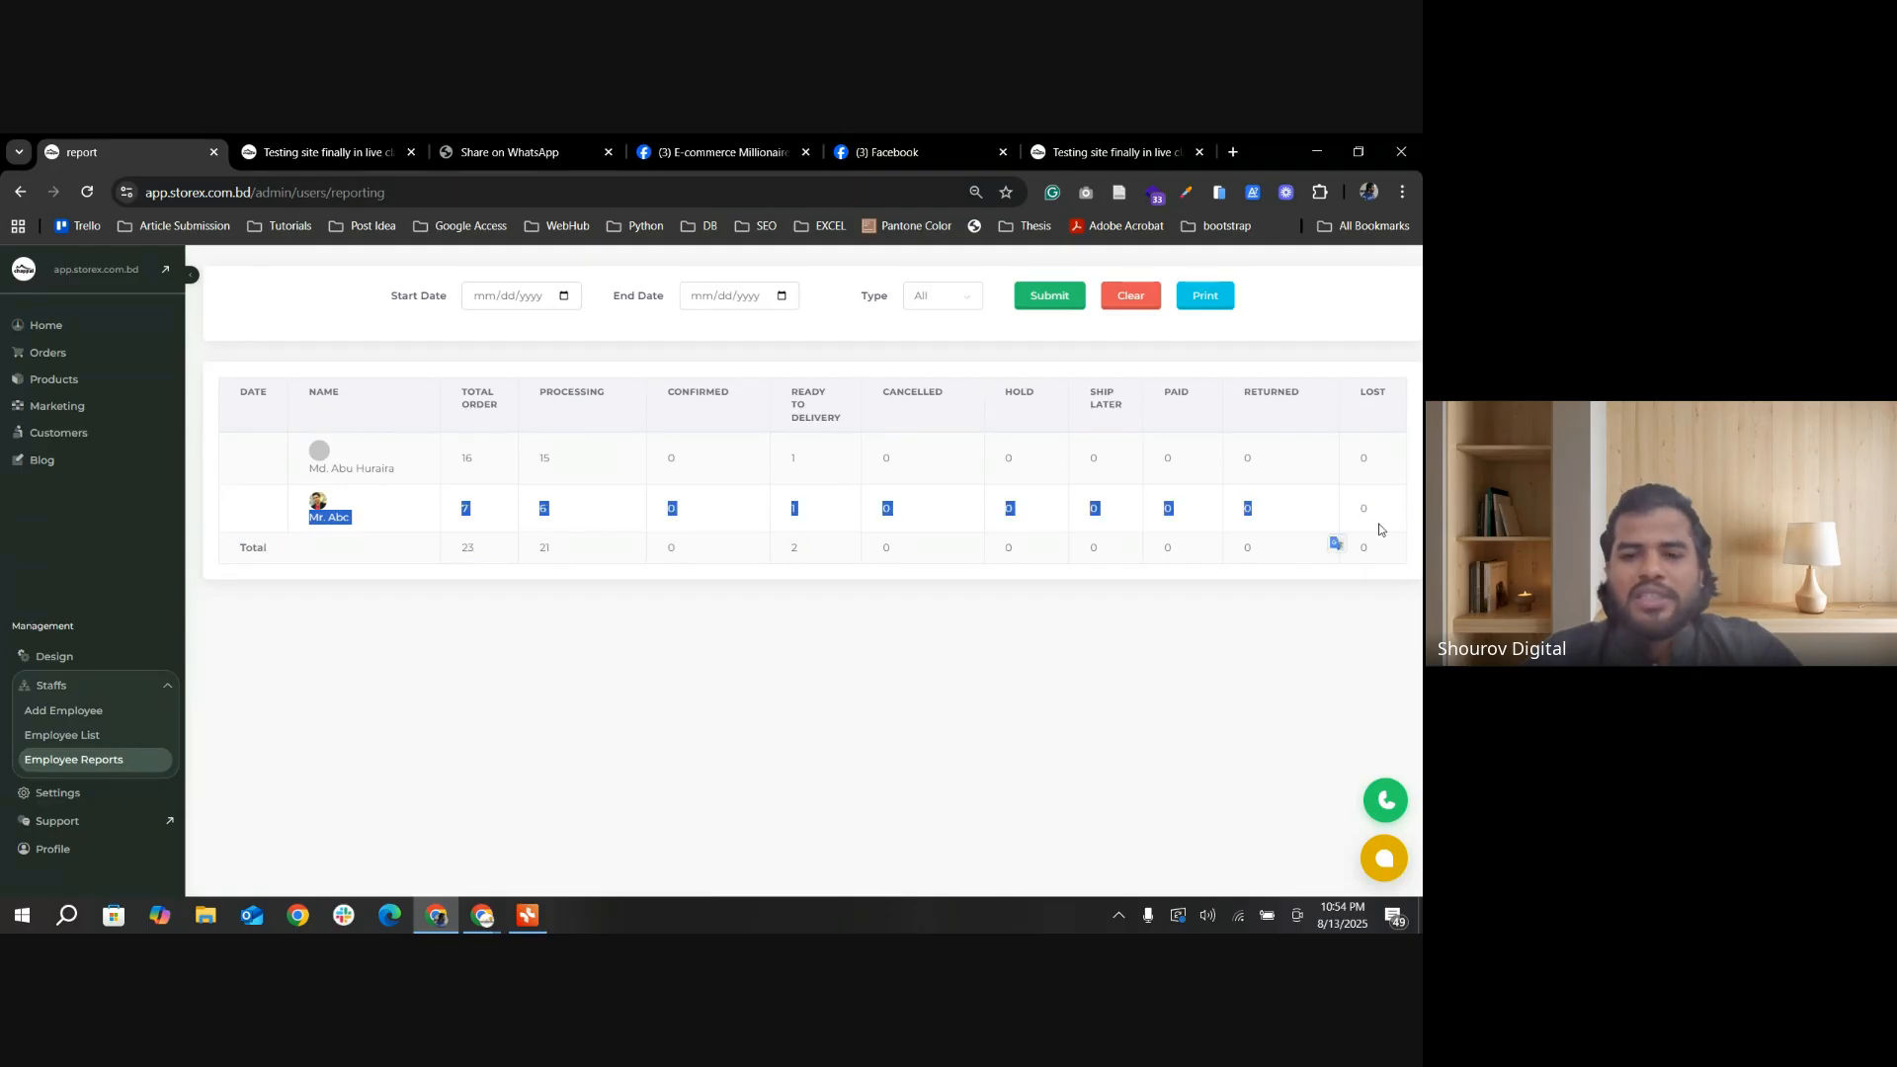
left_click(1293, 538)
Step: Look over the Add Employee form down to its permissions, and return to the employee reports
left_click(67, 712)
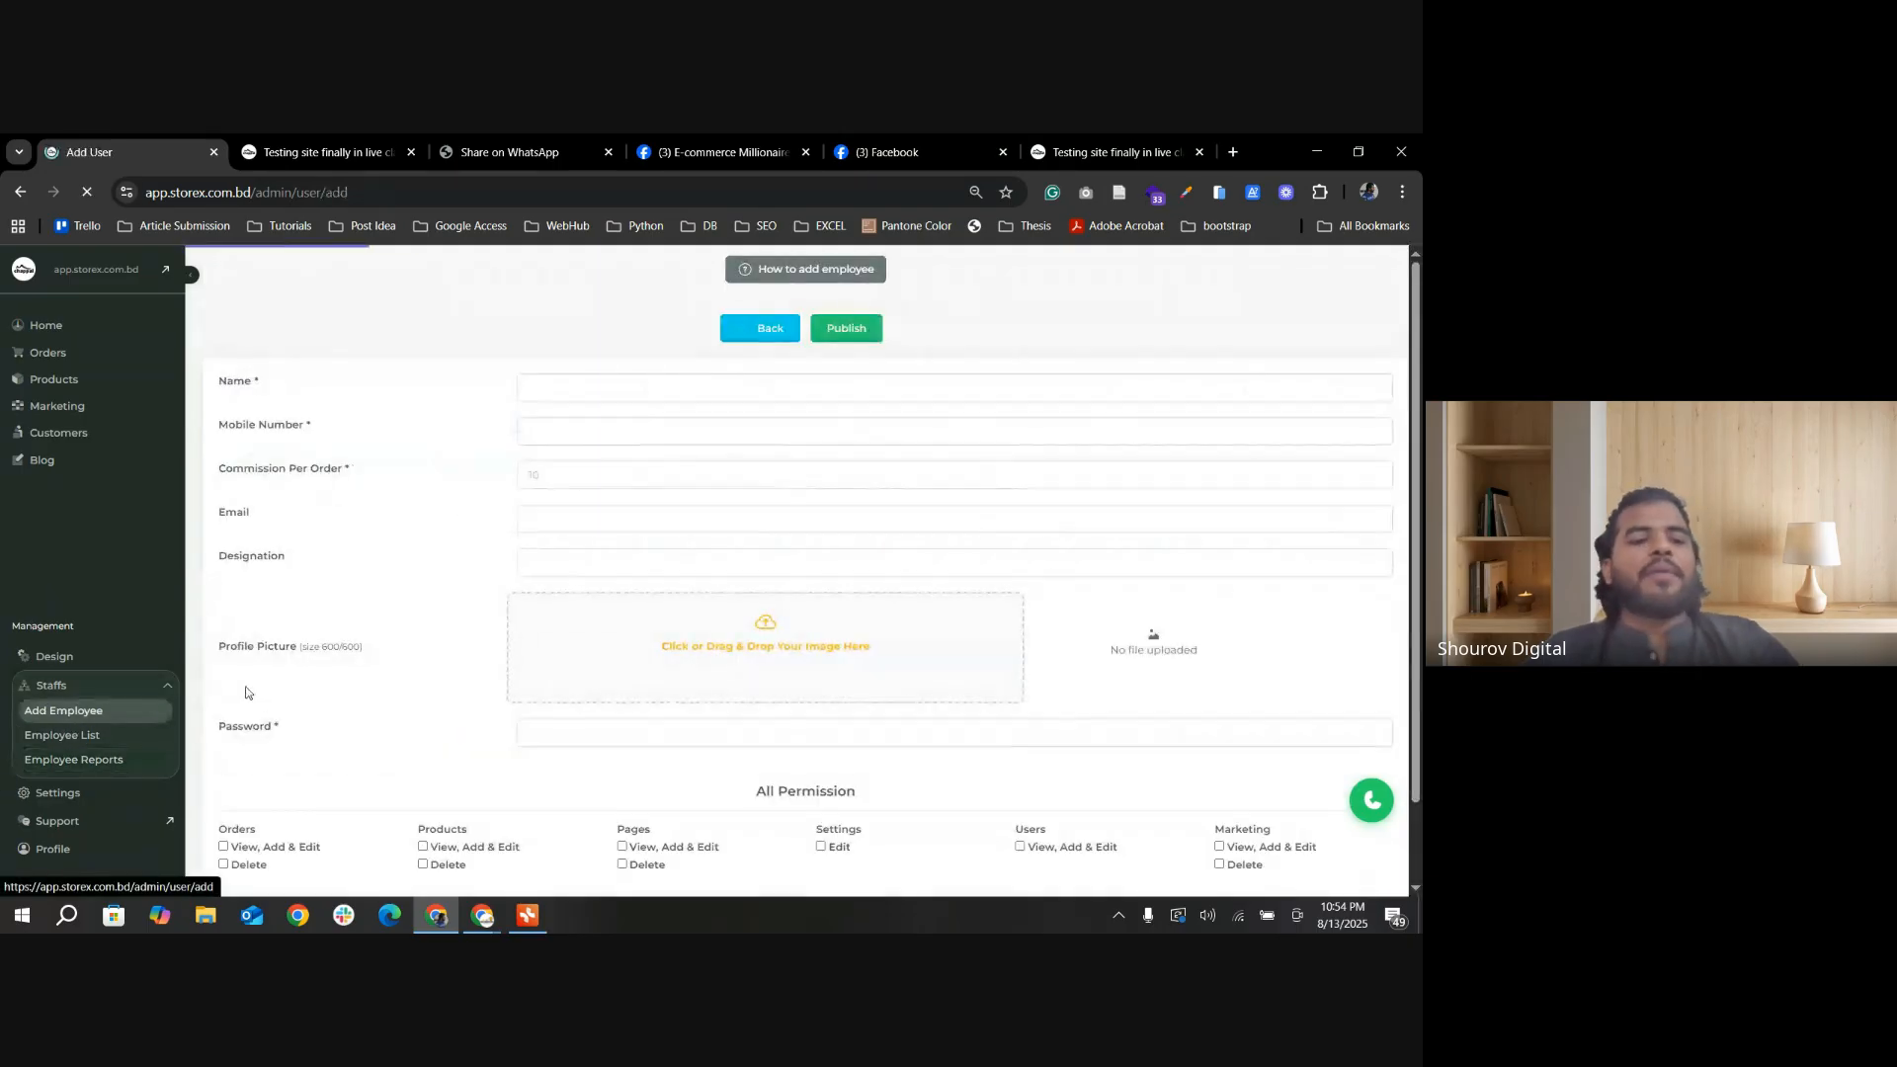
scroll(735, 715, "down", 1)
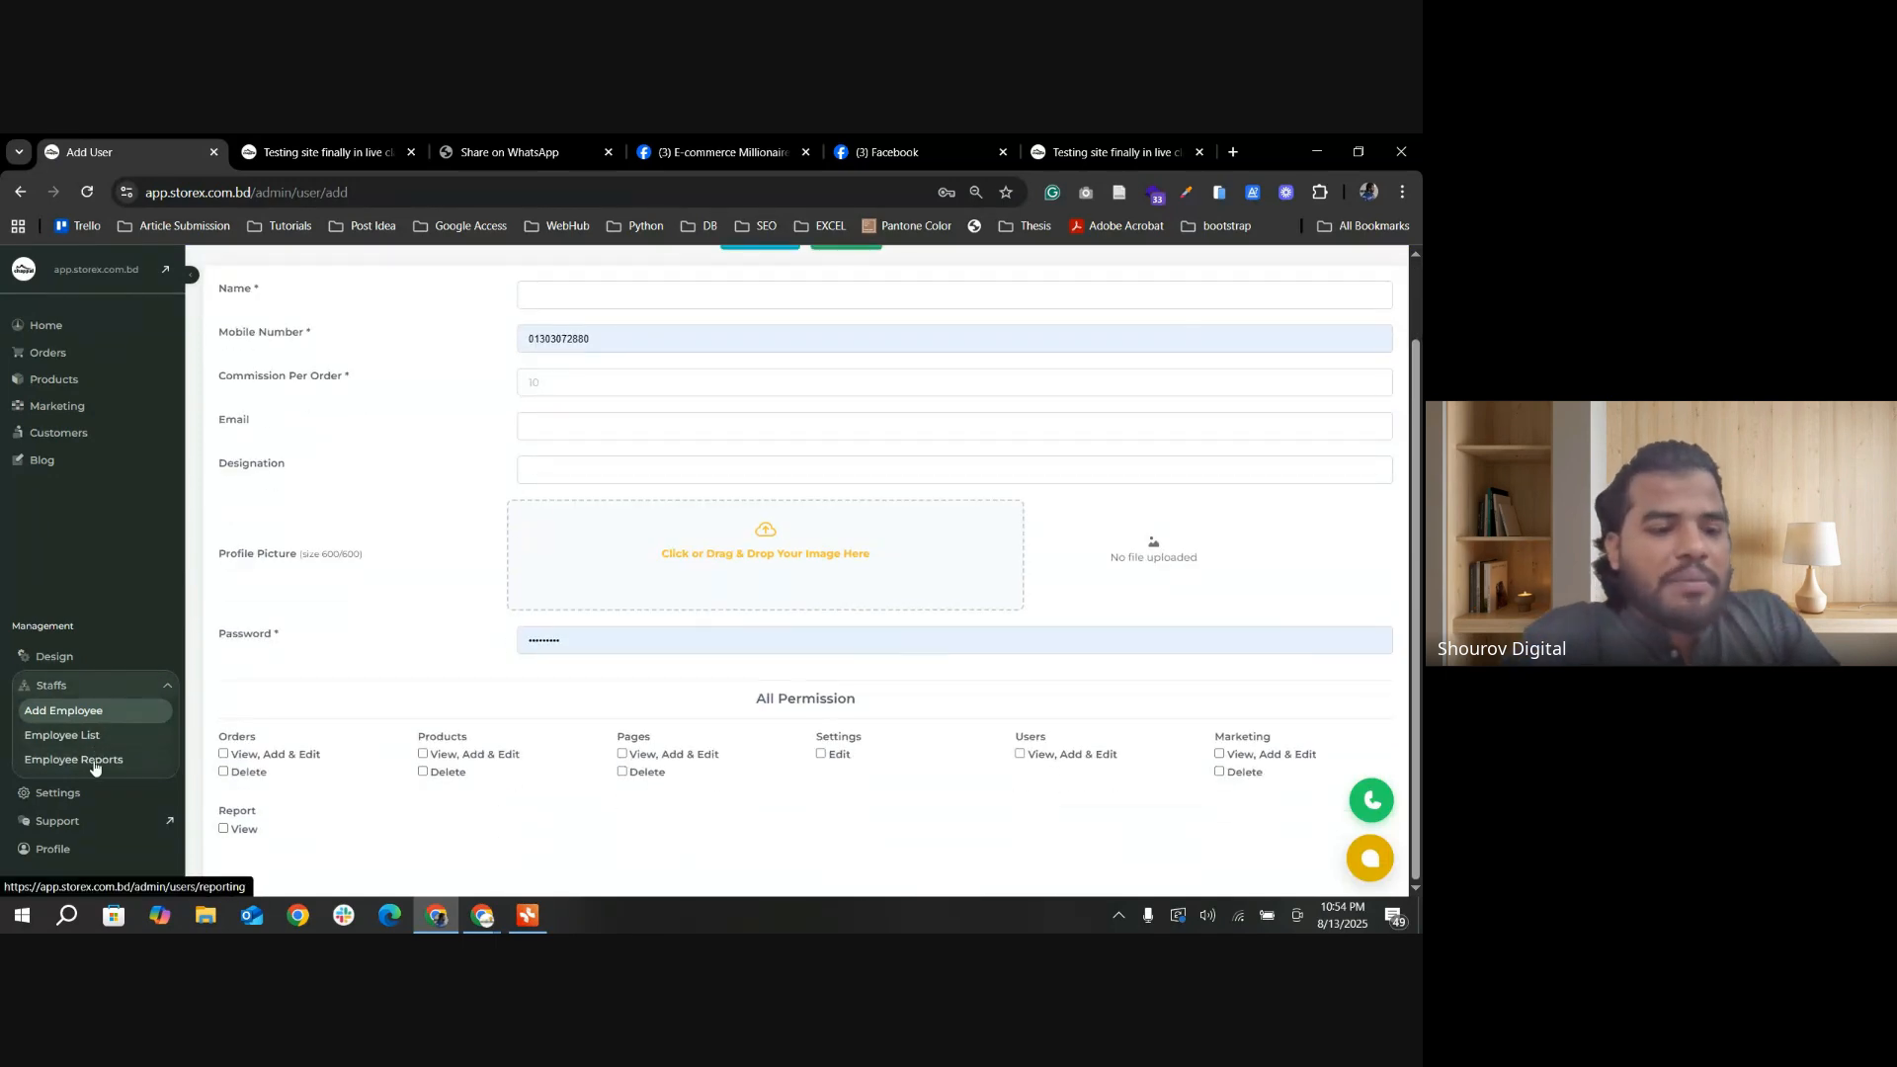
left_click(95, 766)
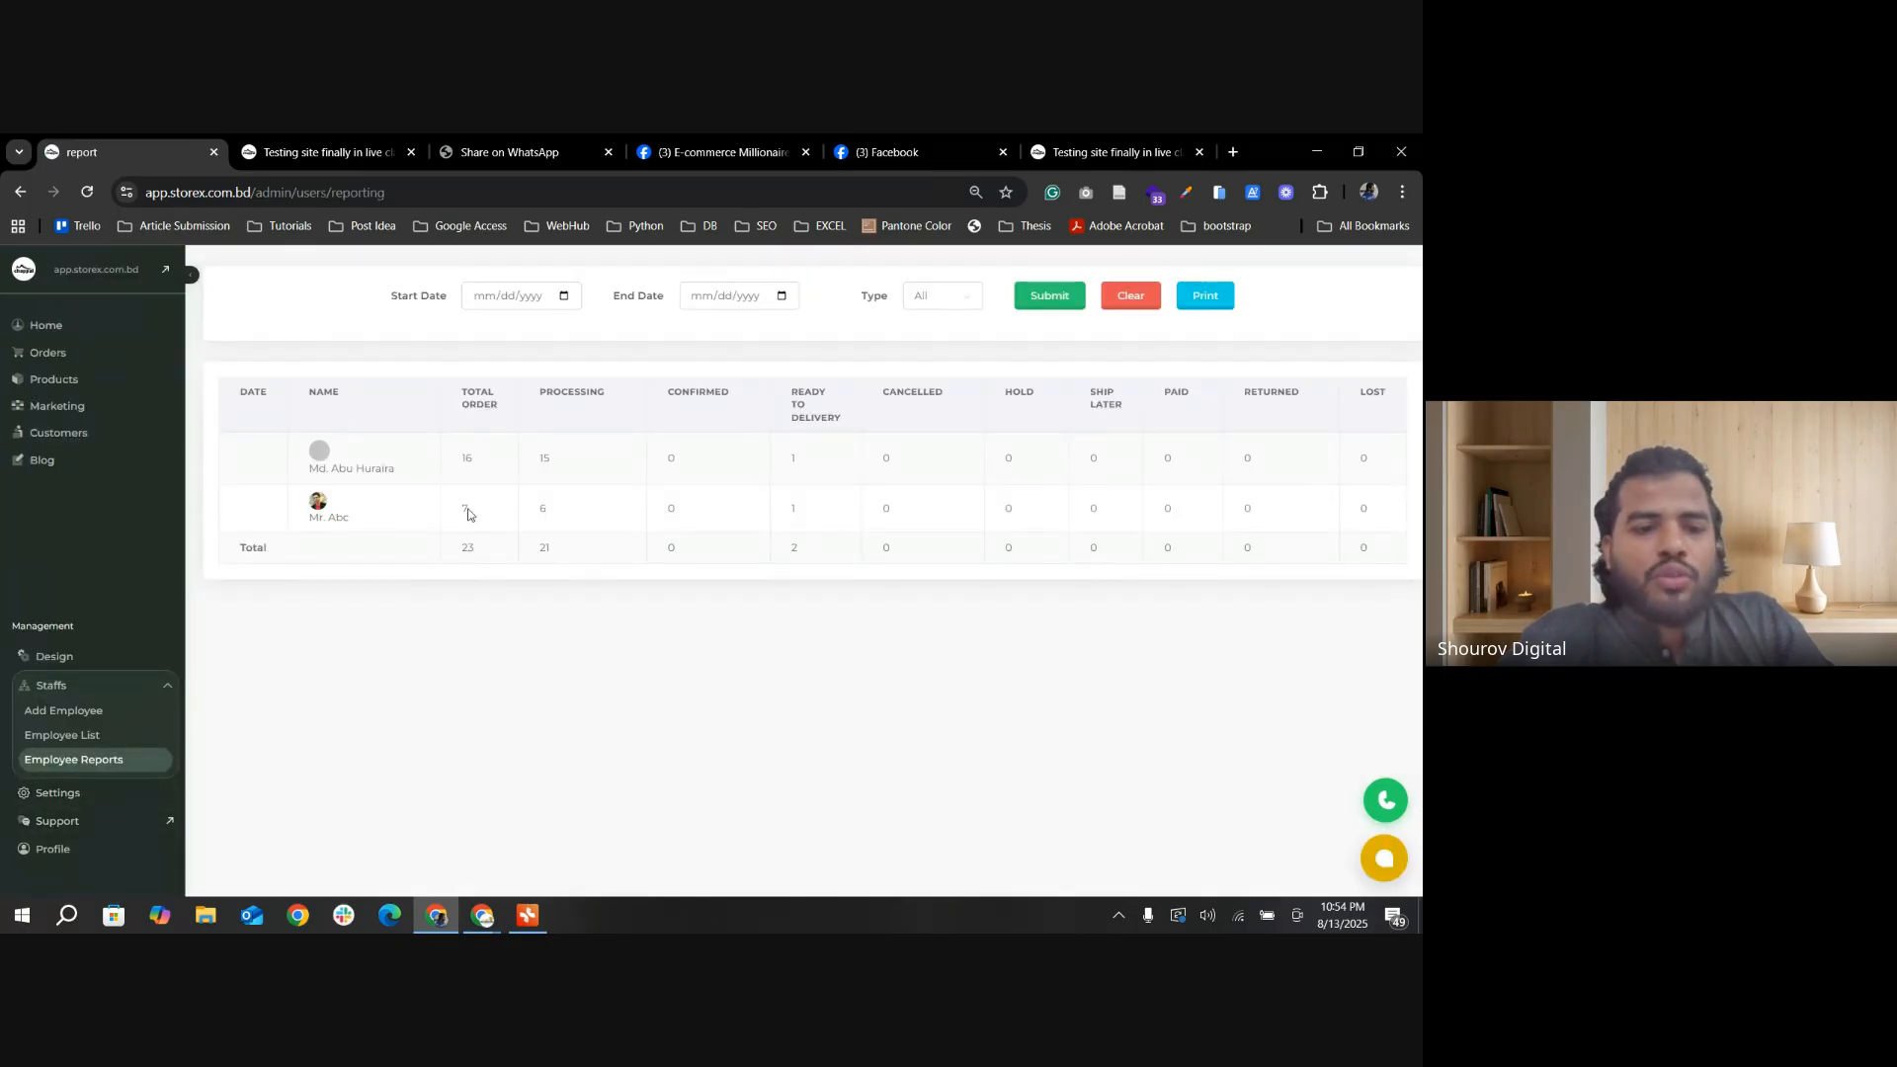
Step: Open the form for adding an employee and fill in the employee's name and mobile number
left_click(87, 713)
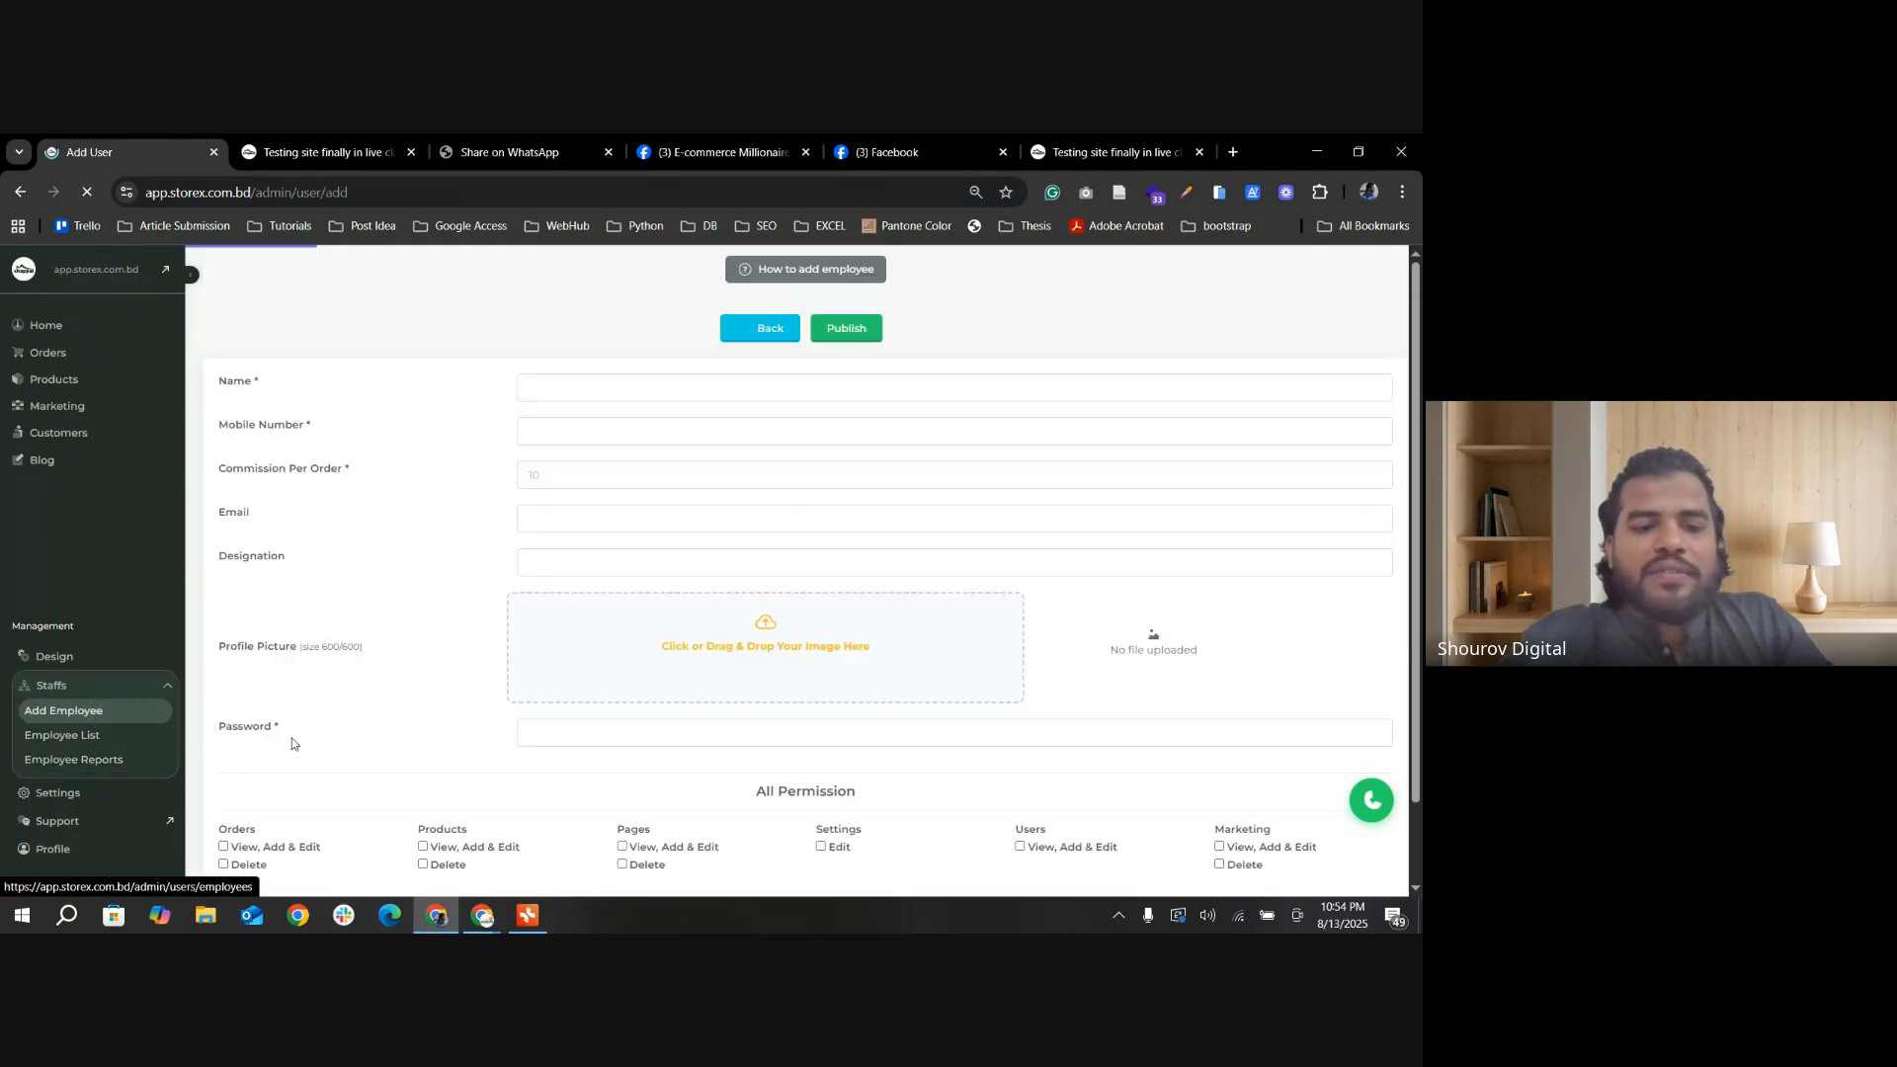
left_click(593, 390)
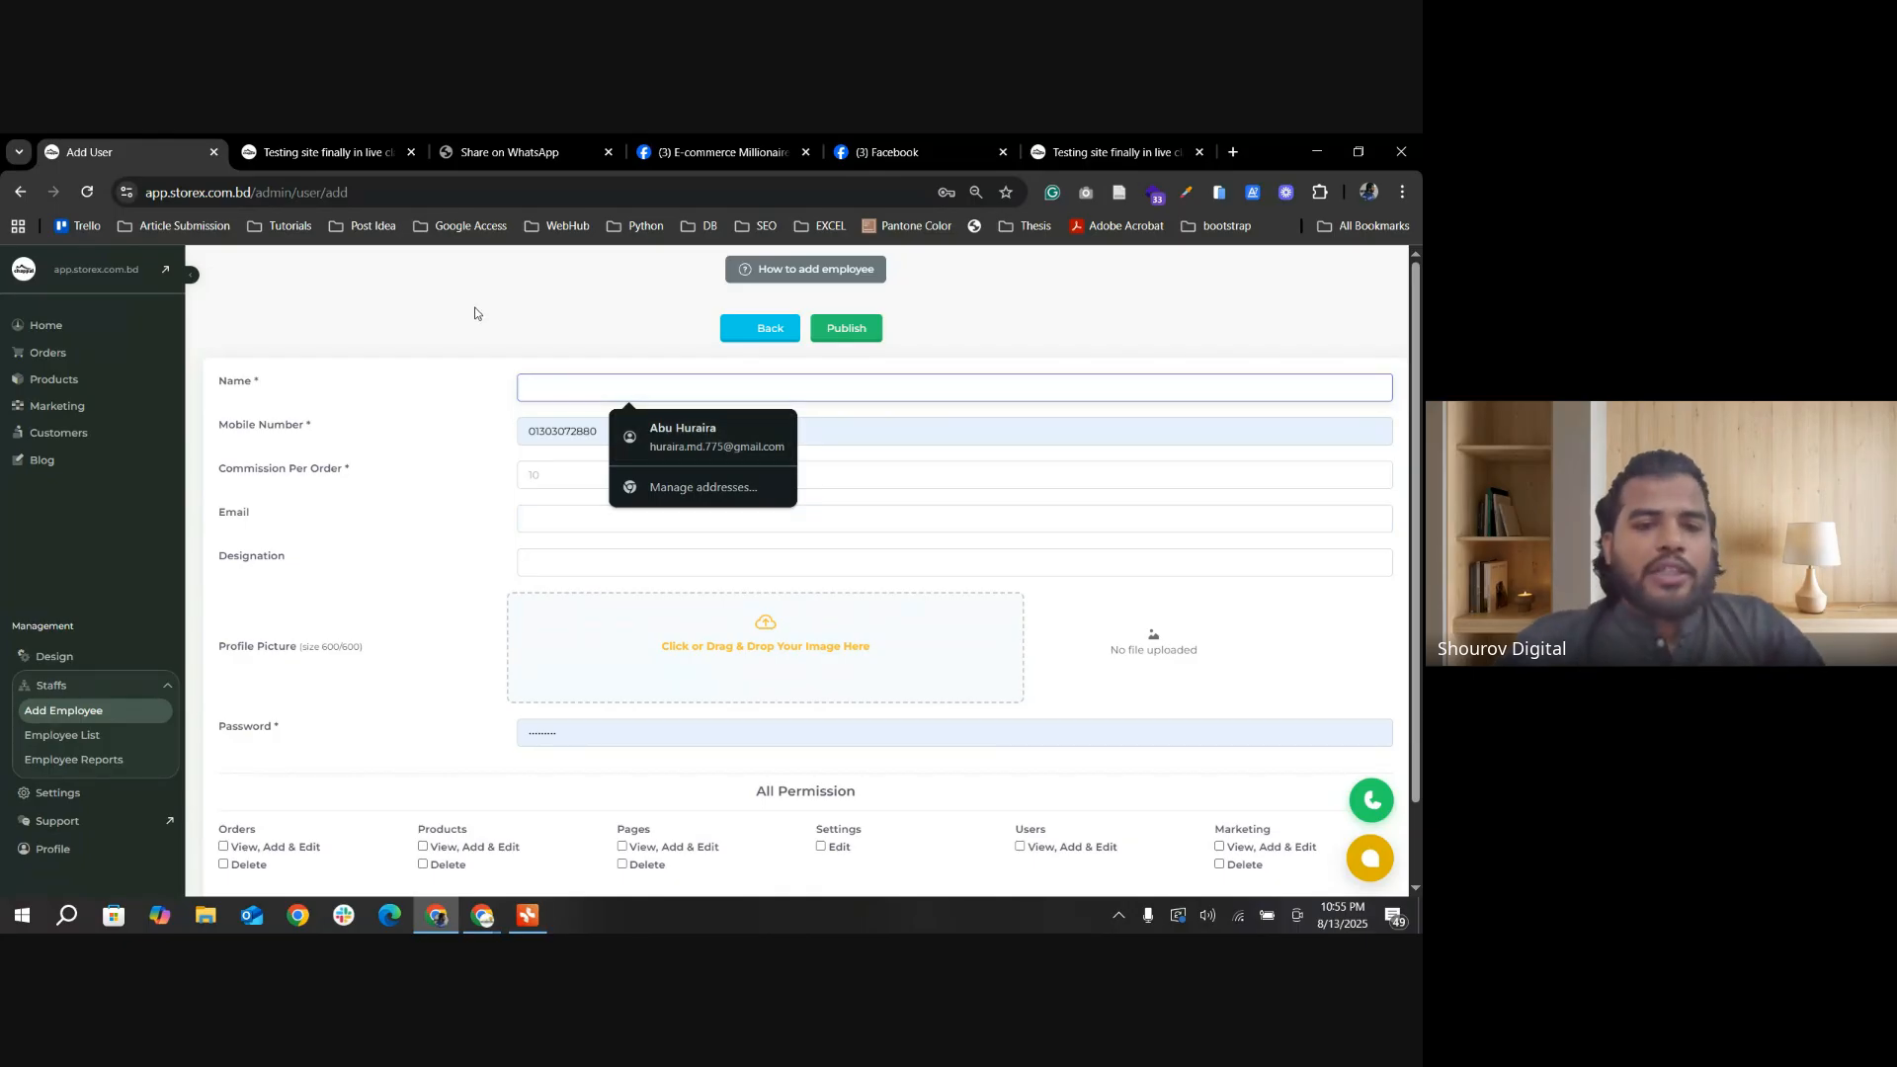
type("Mr")
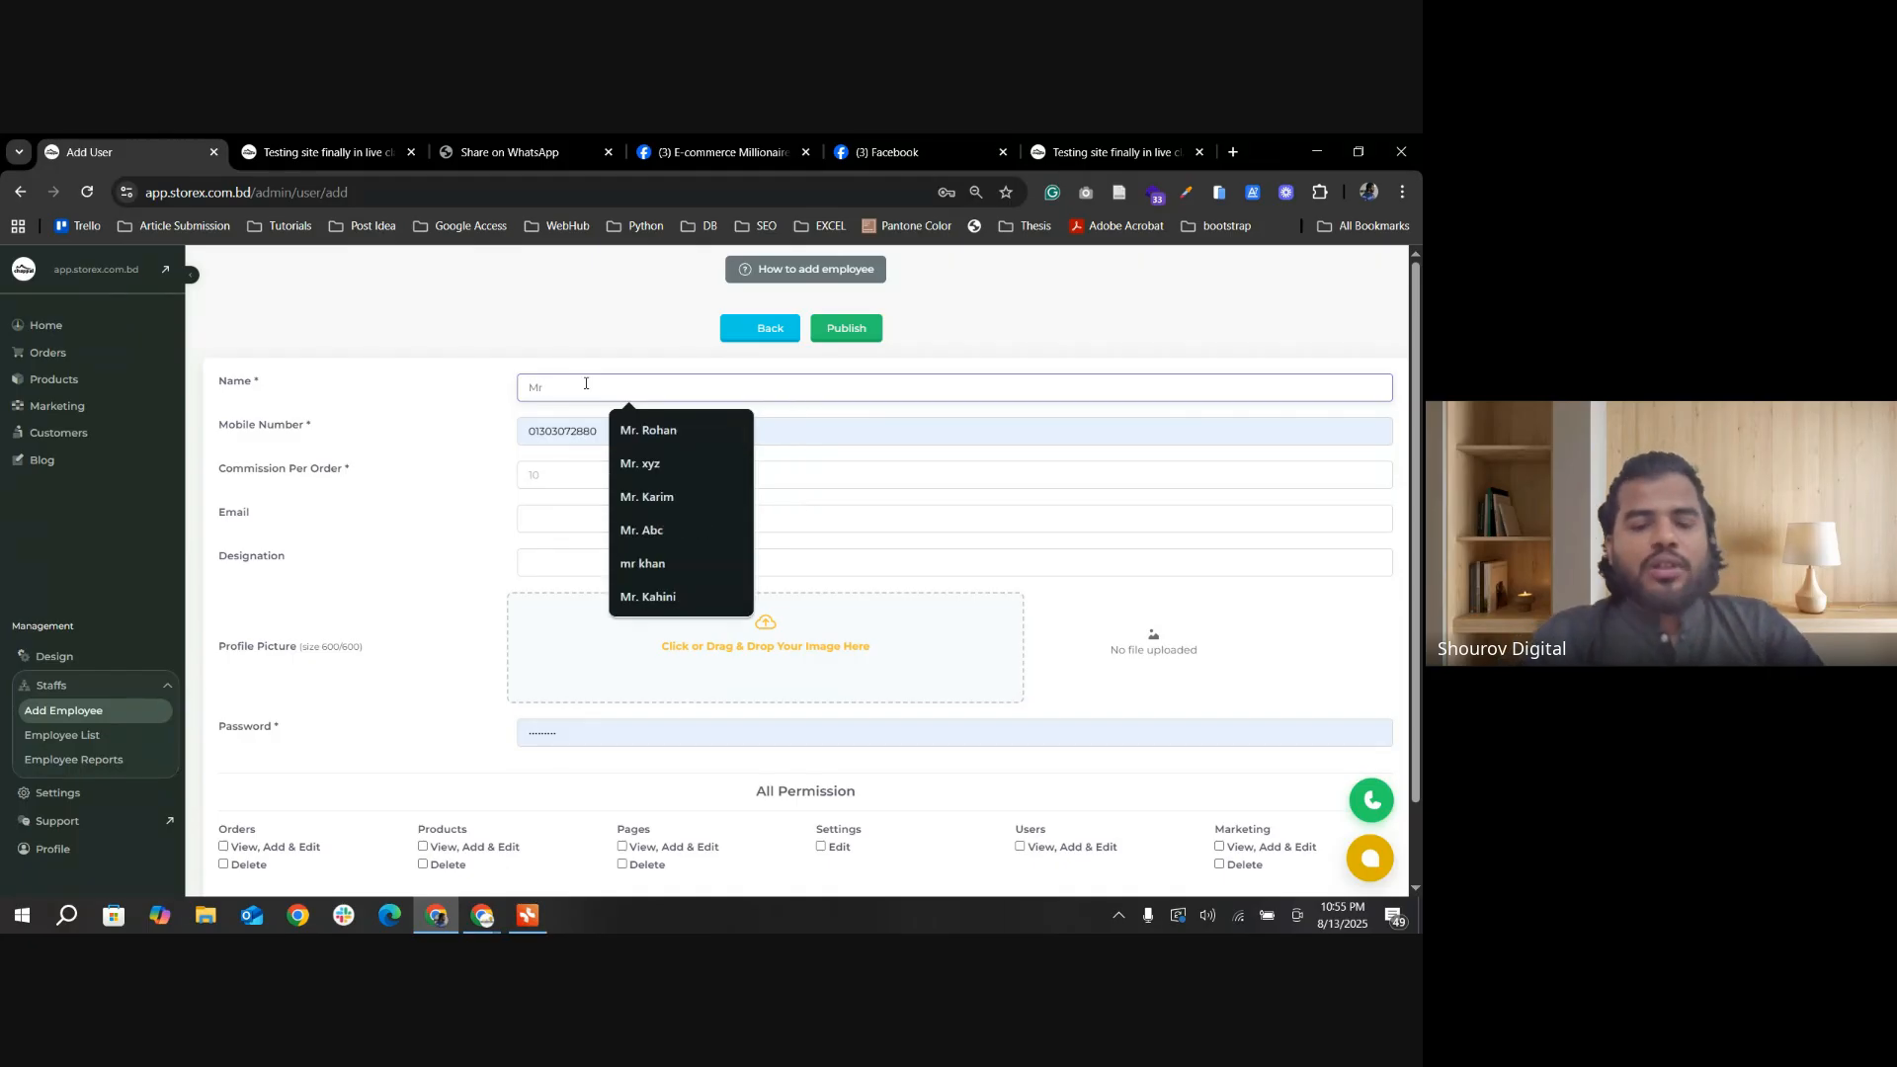
type(". XYZ")
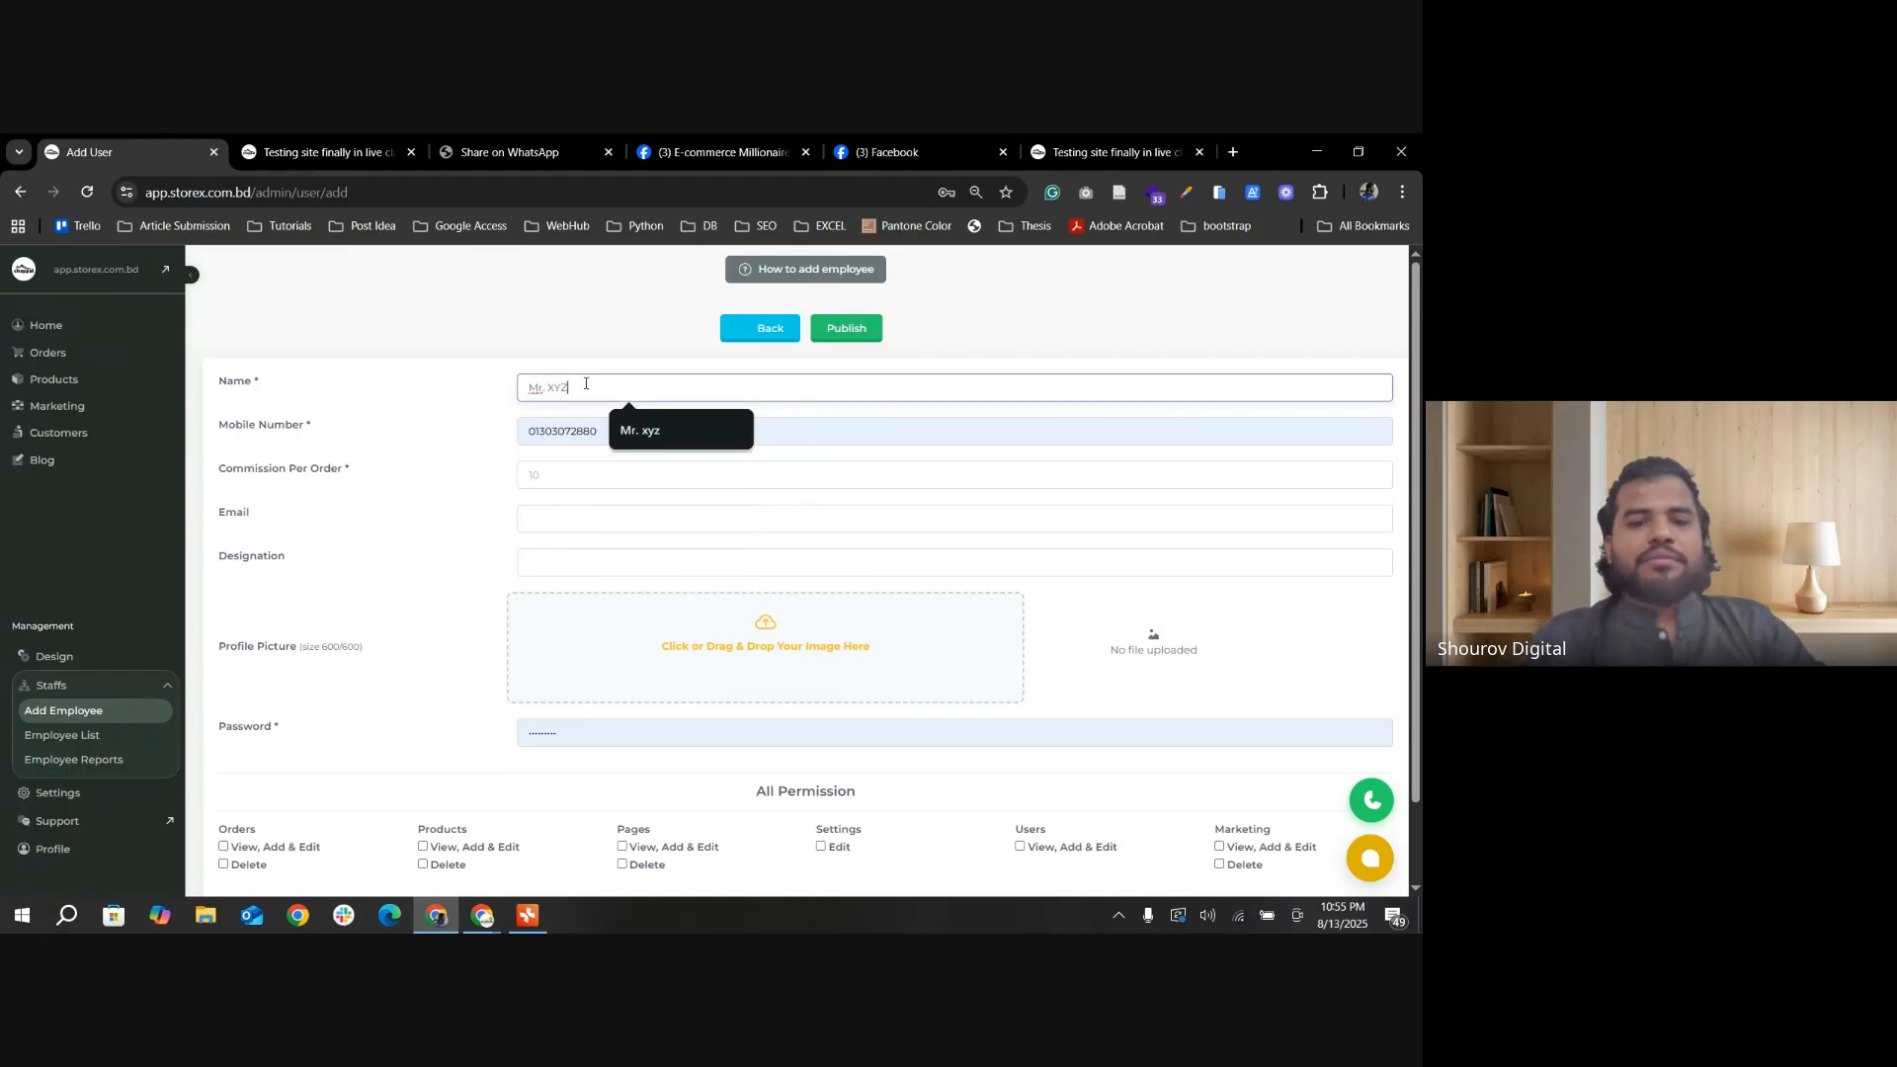
key("Tab")
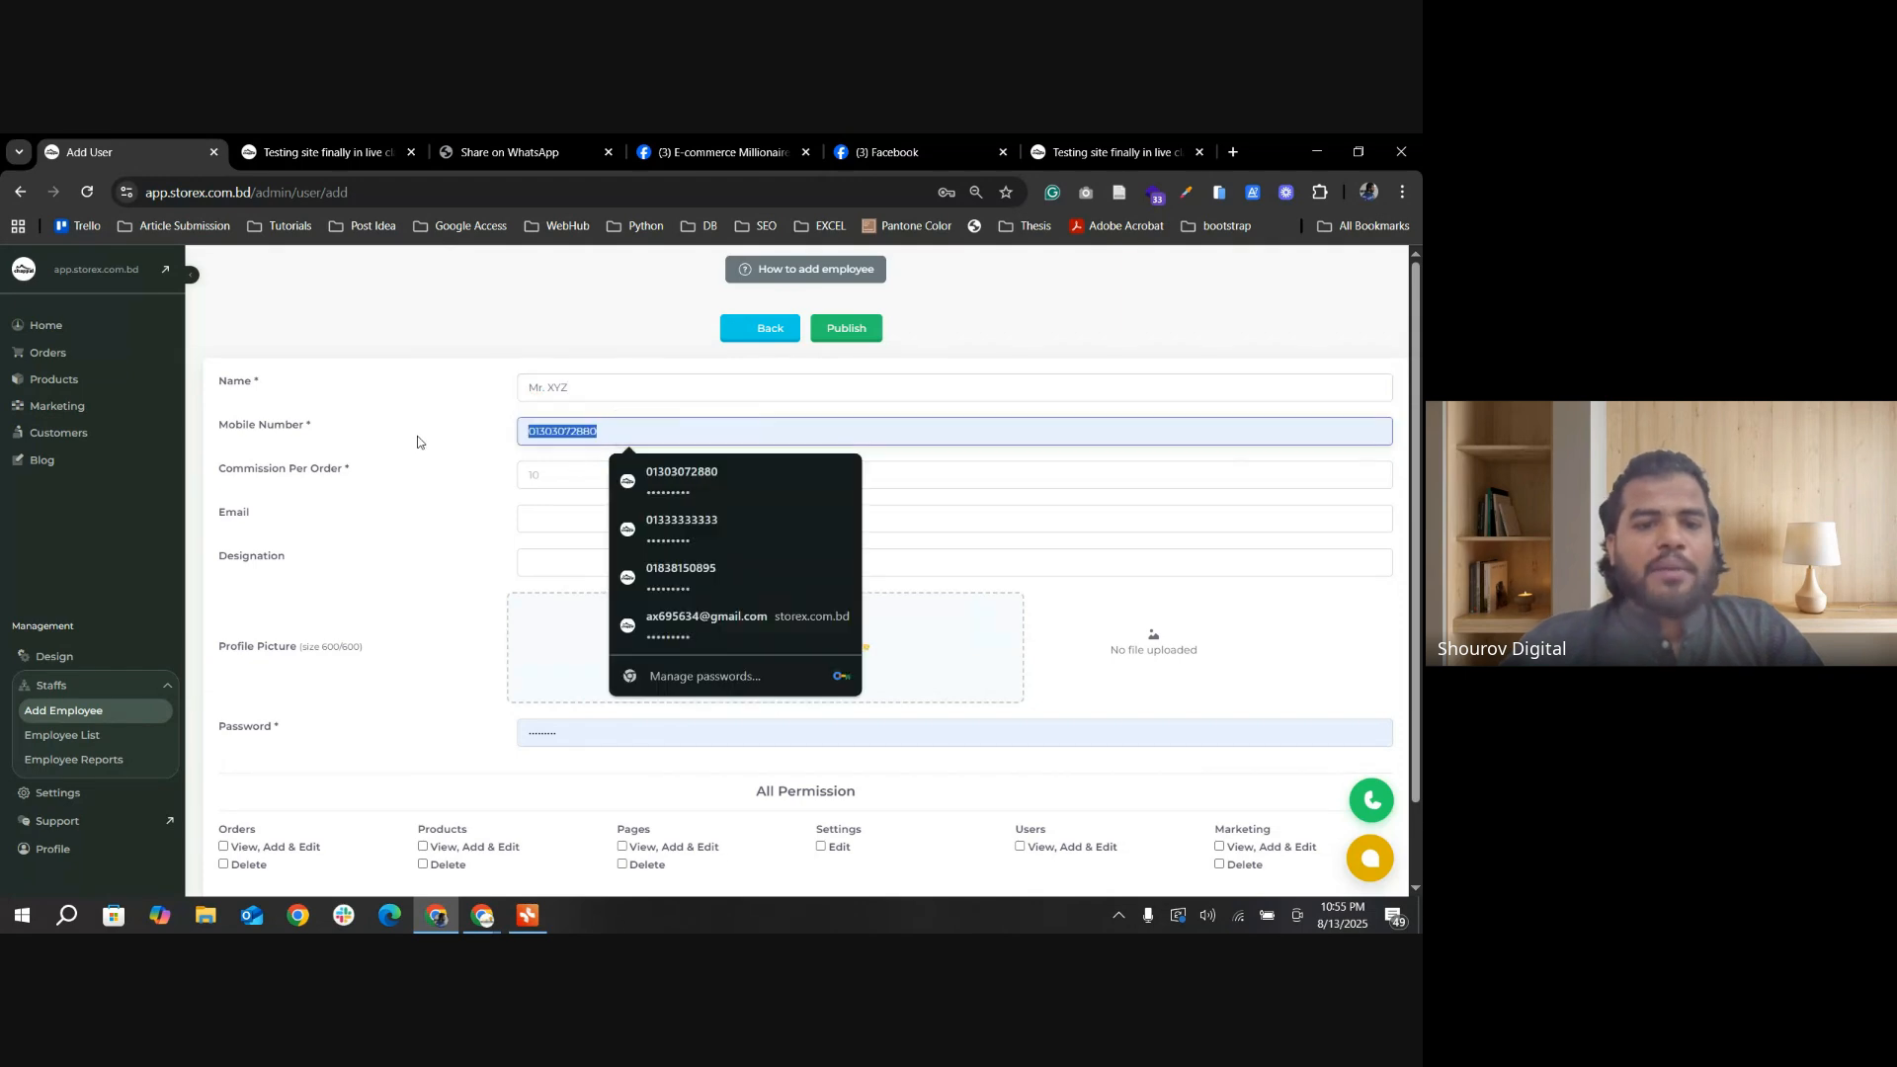
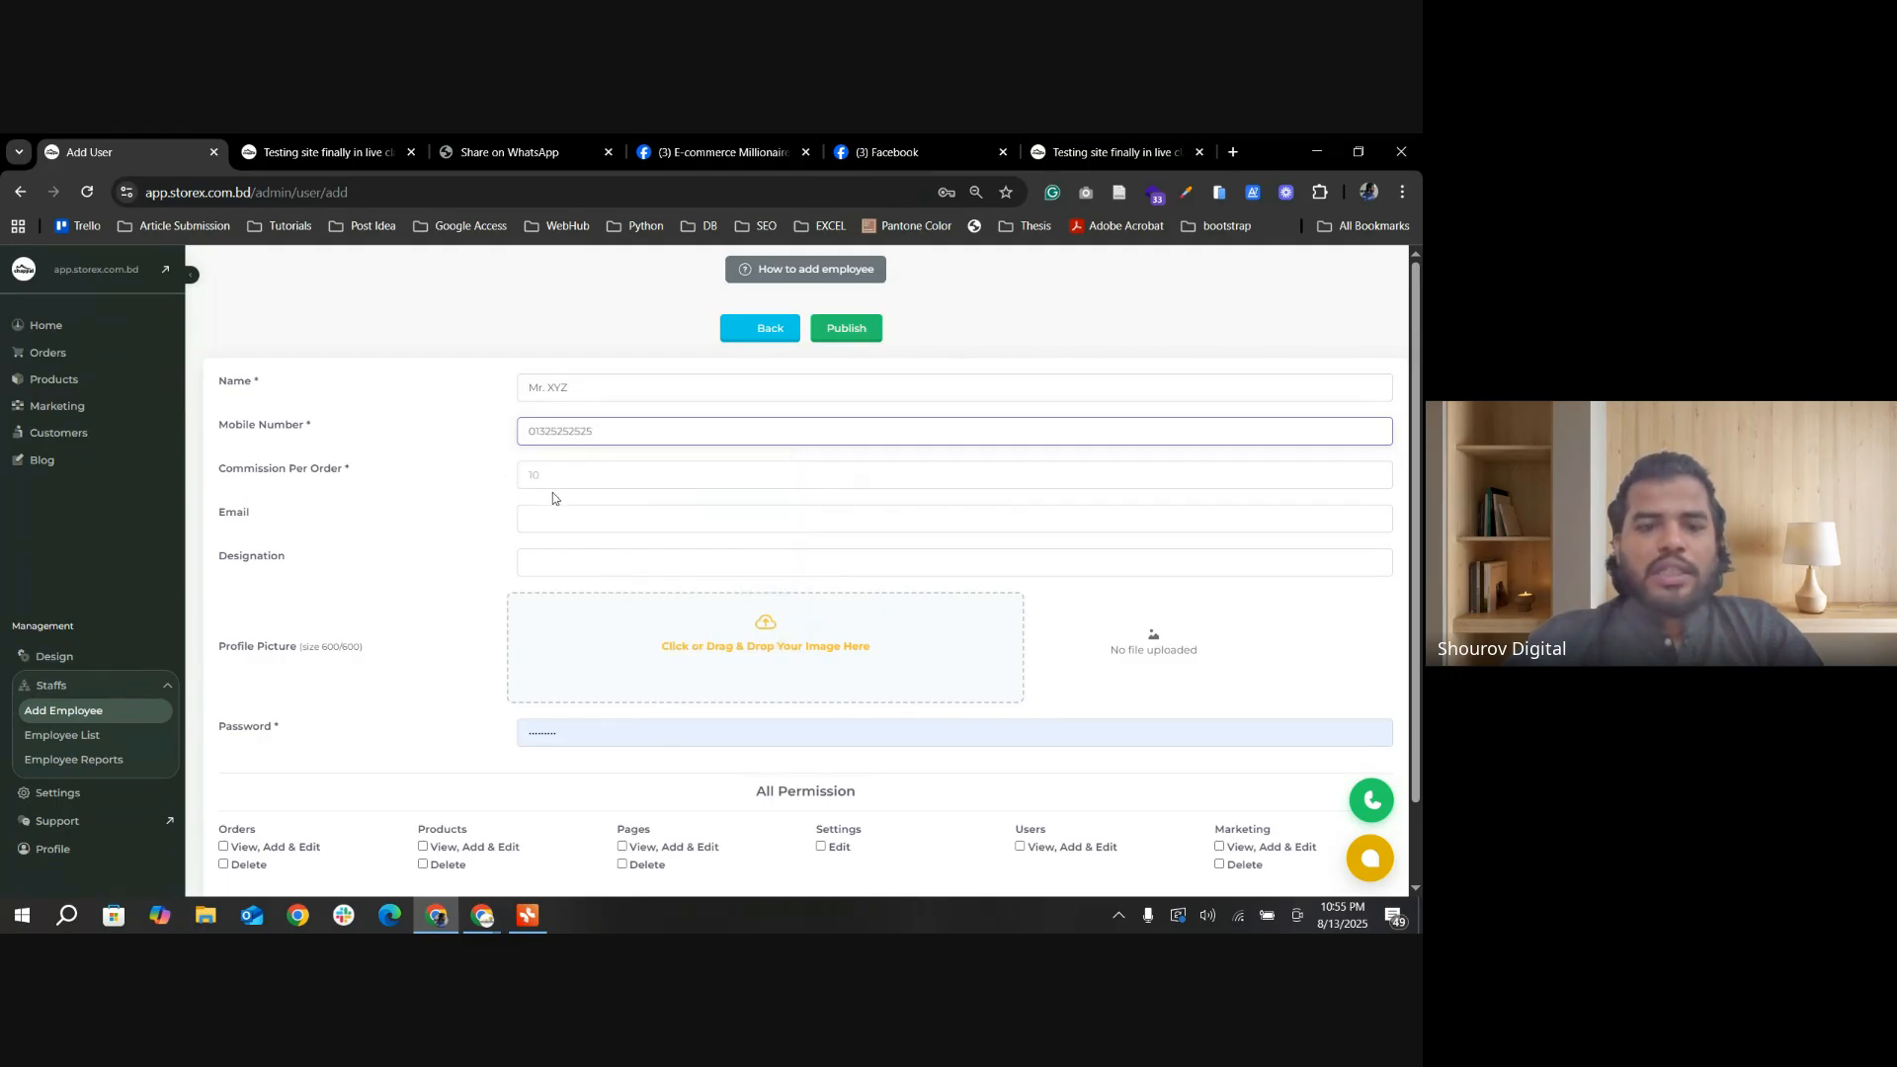
Step: Set the commission per order to 0 and the designation to Support Engineer, leaving the email empty
left_click(579, 475)
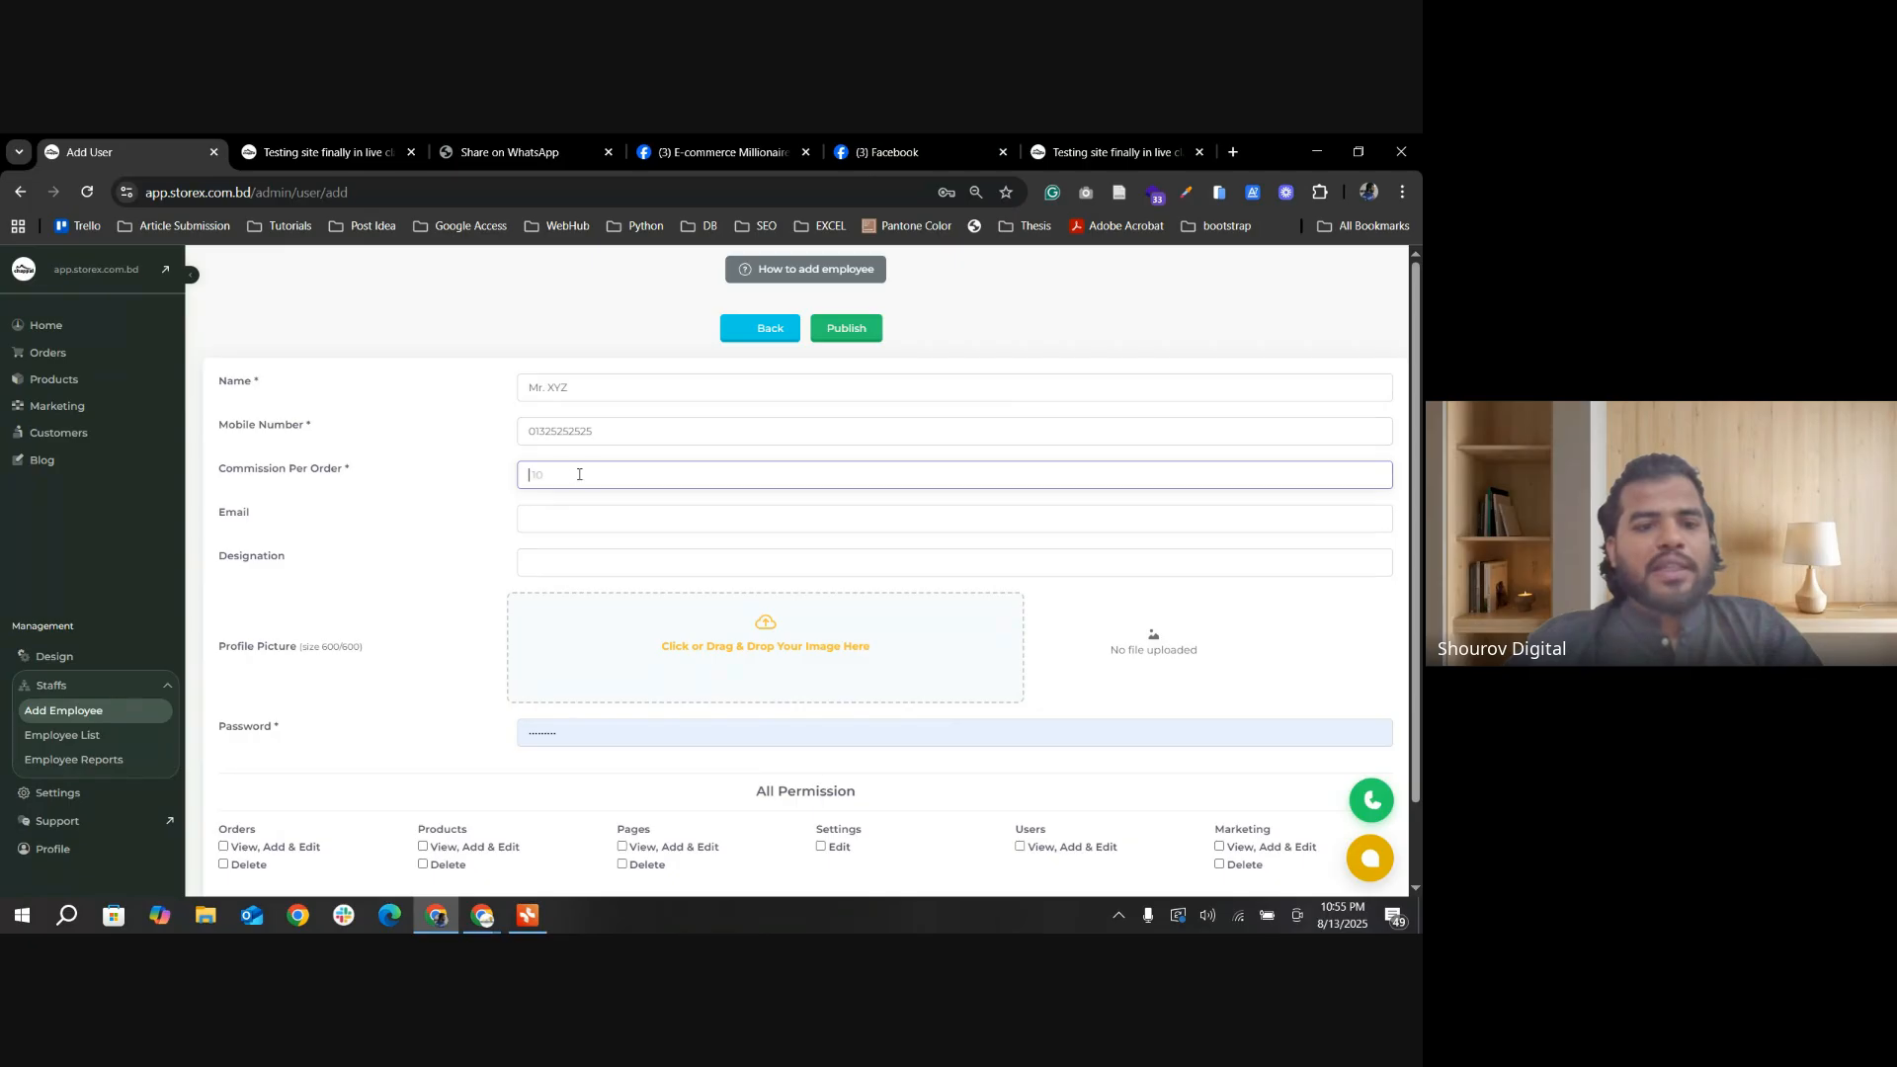
left_click(524, 516)
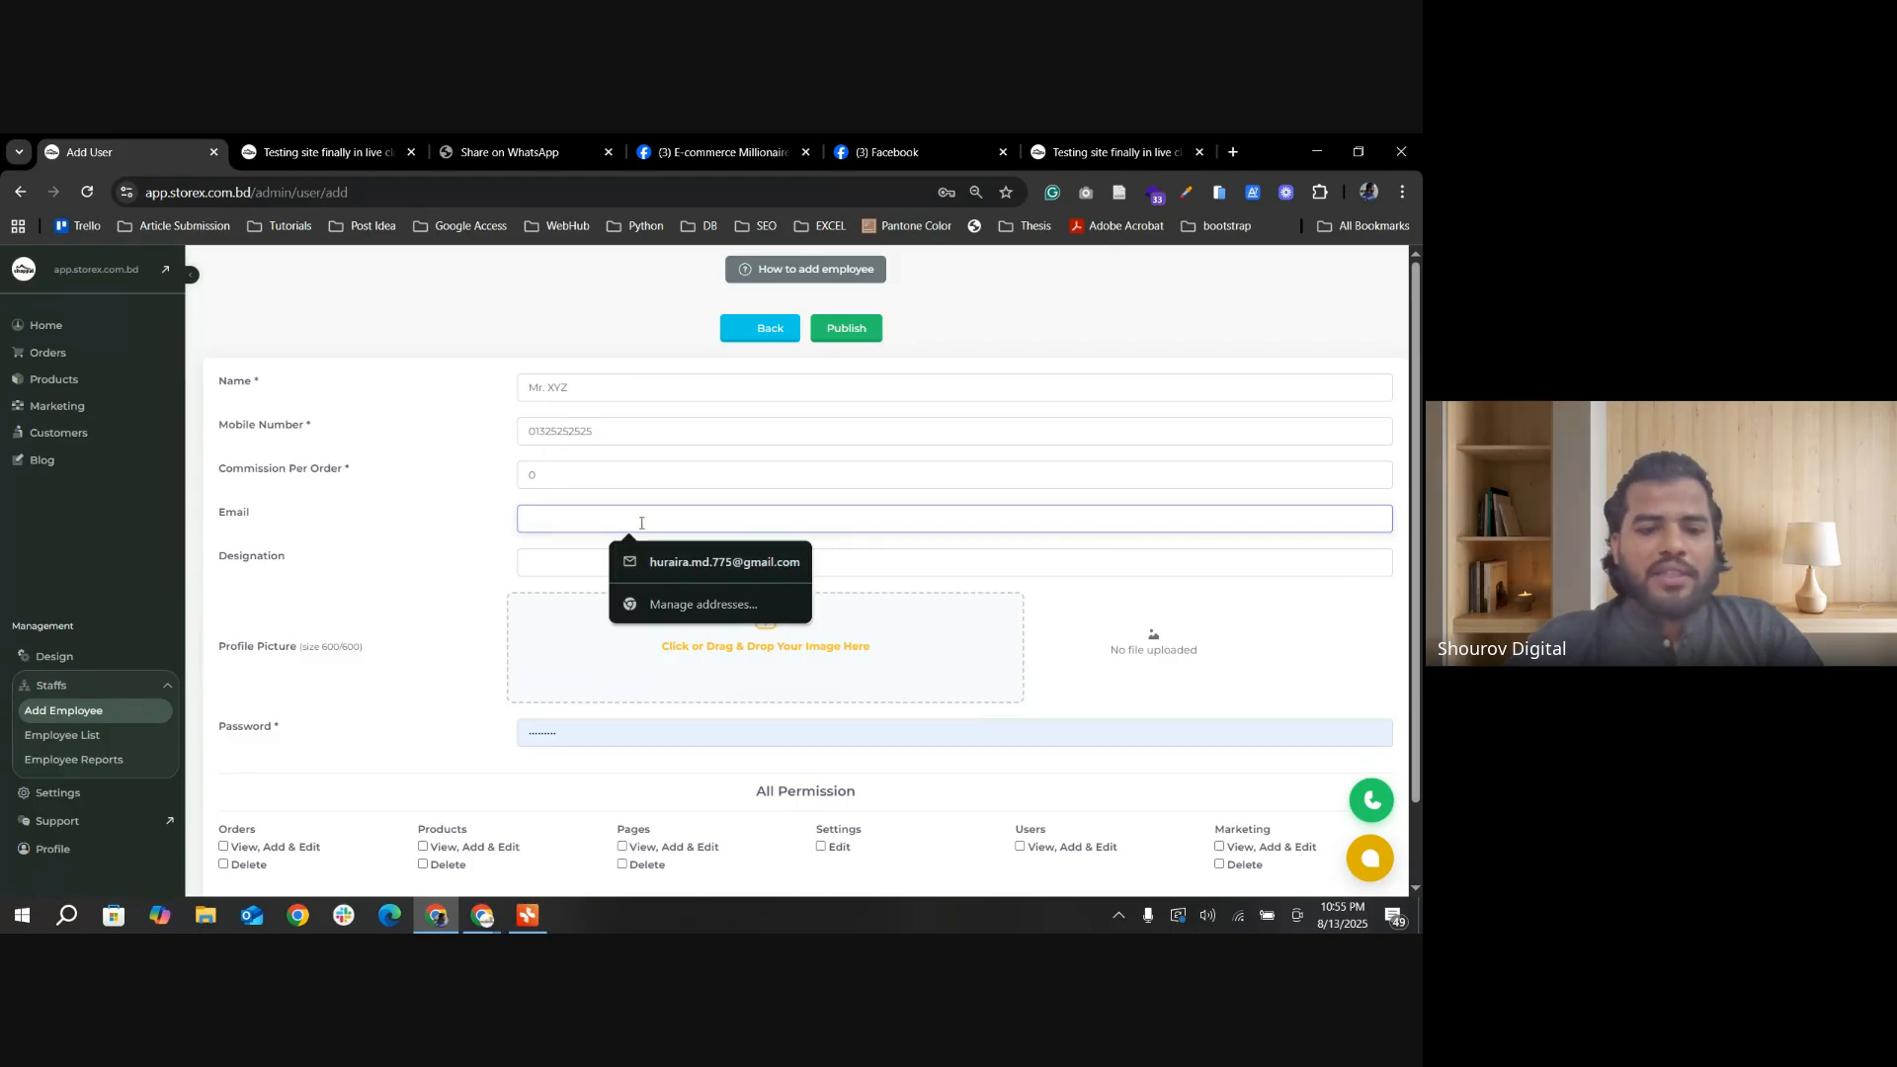
left_click(542, 563)
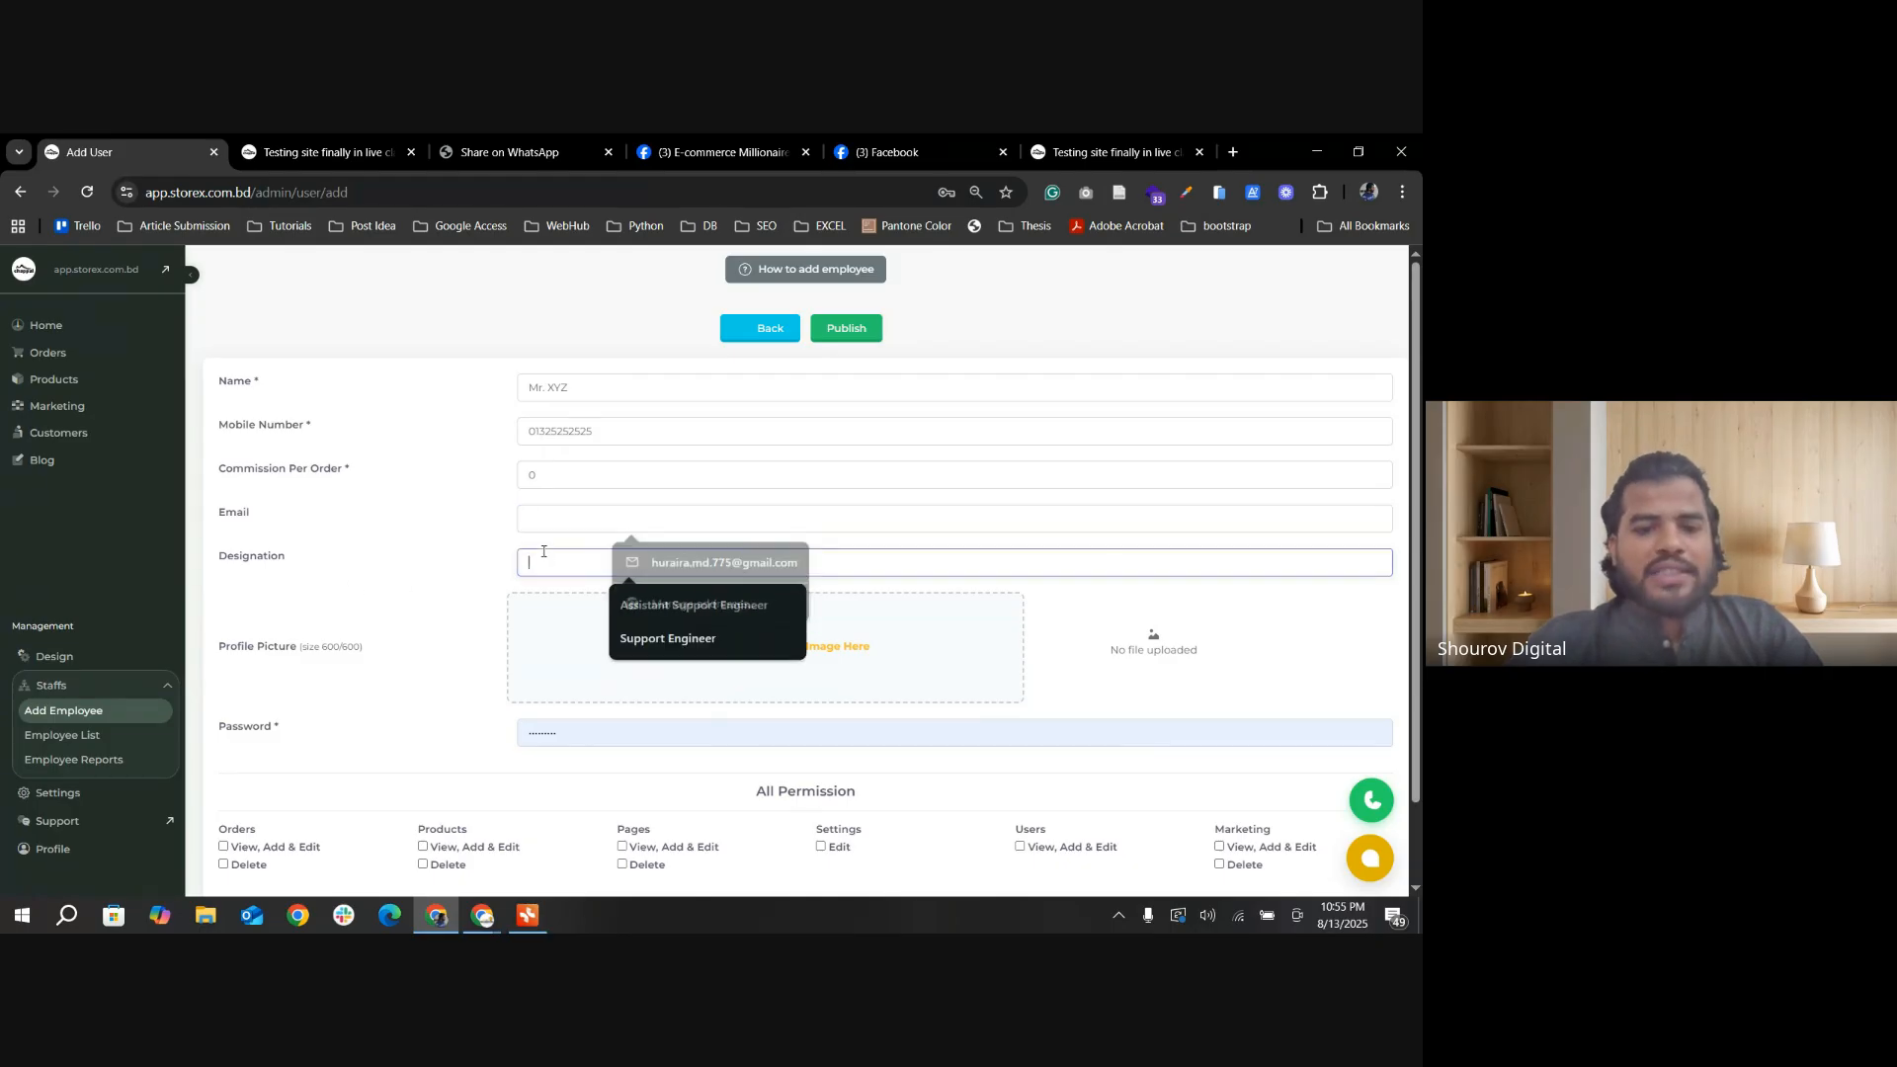
left_click(681, 640)
Step: Upload the portrait whose file name starts with 6 from the Desktop's storex-new-pictures folder as the profile picture
left_click(814, 692)
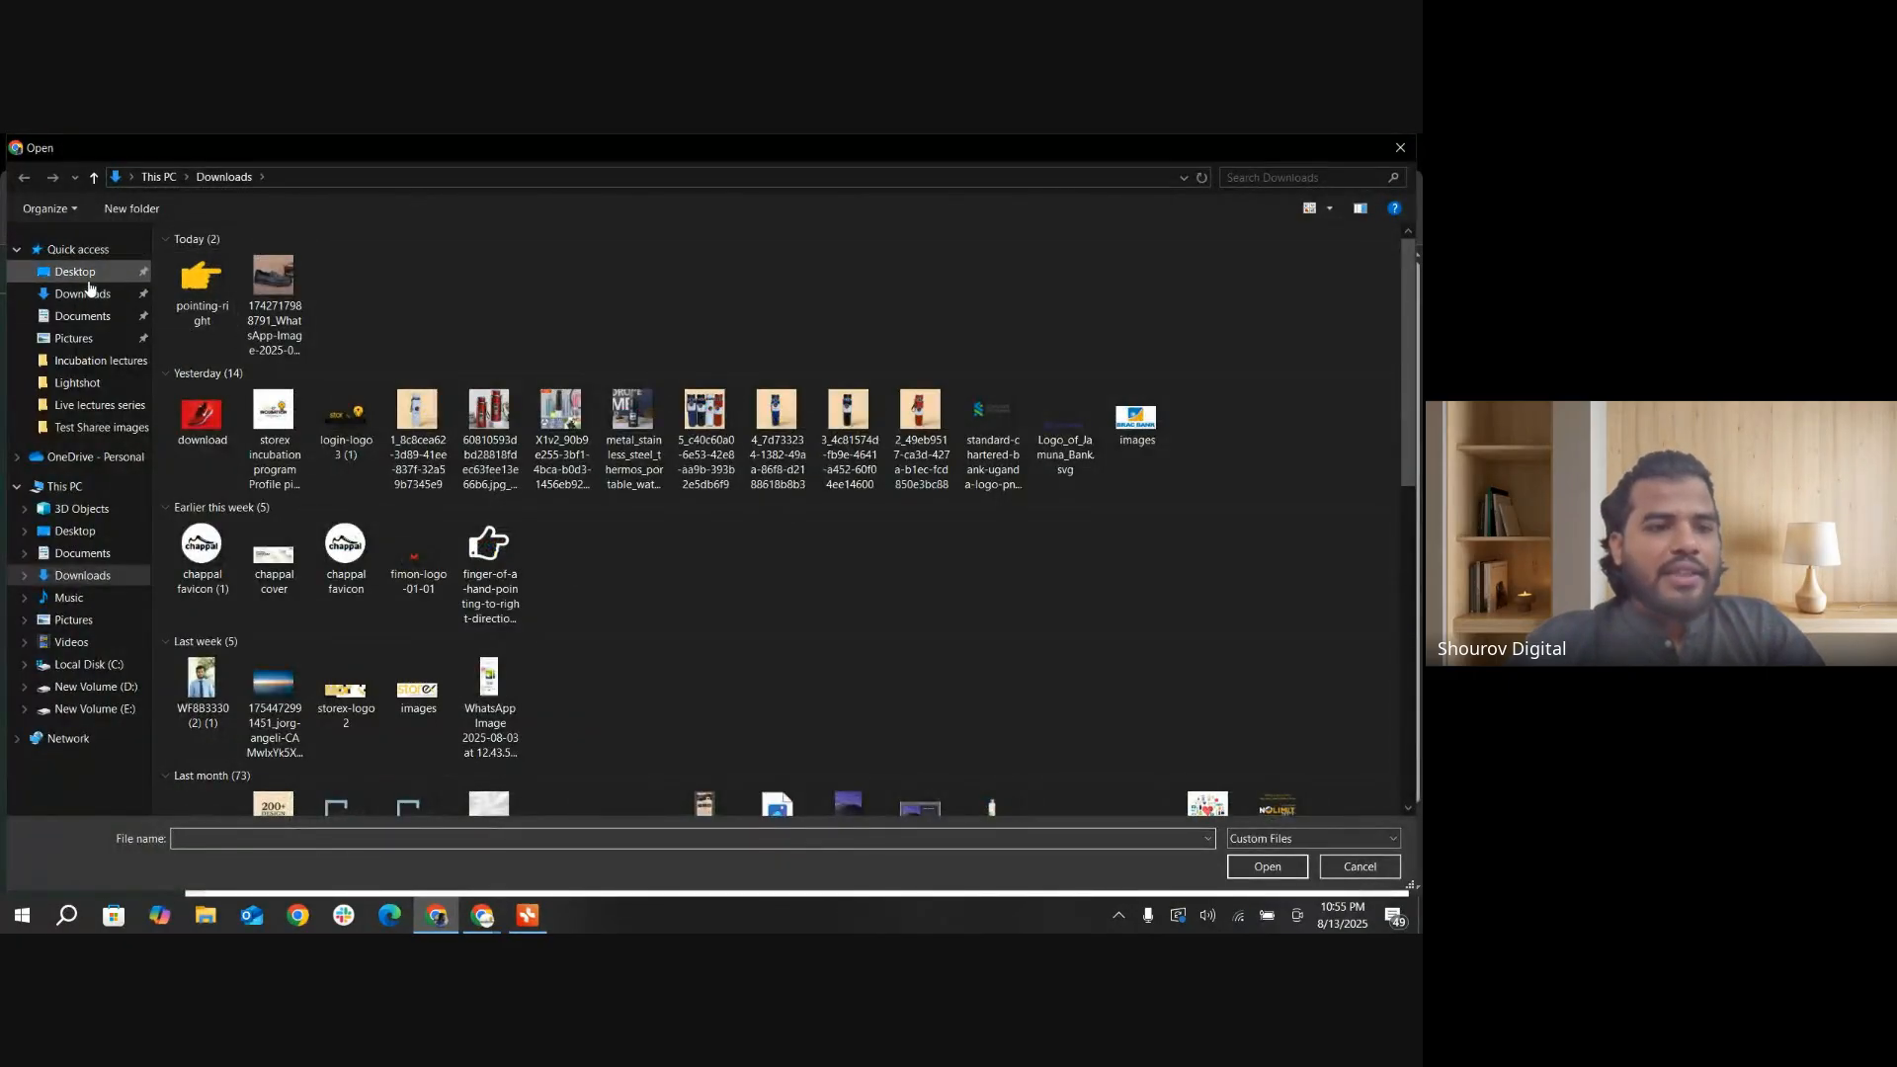
left_click(89, 273)
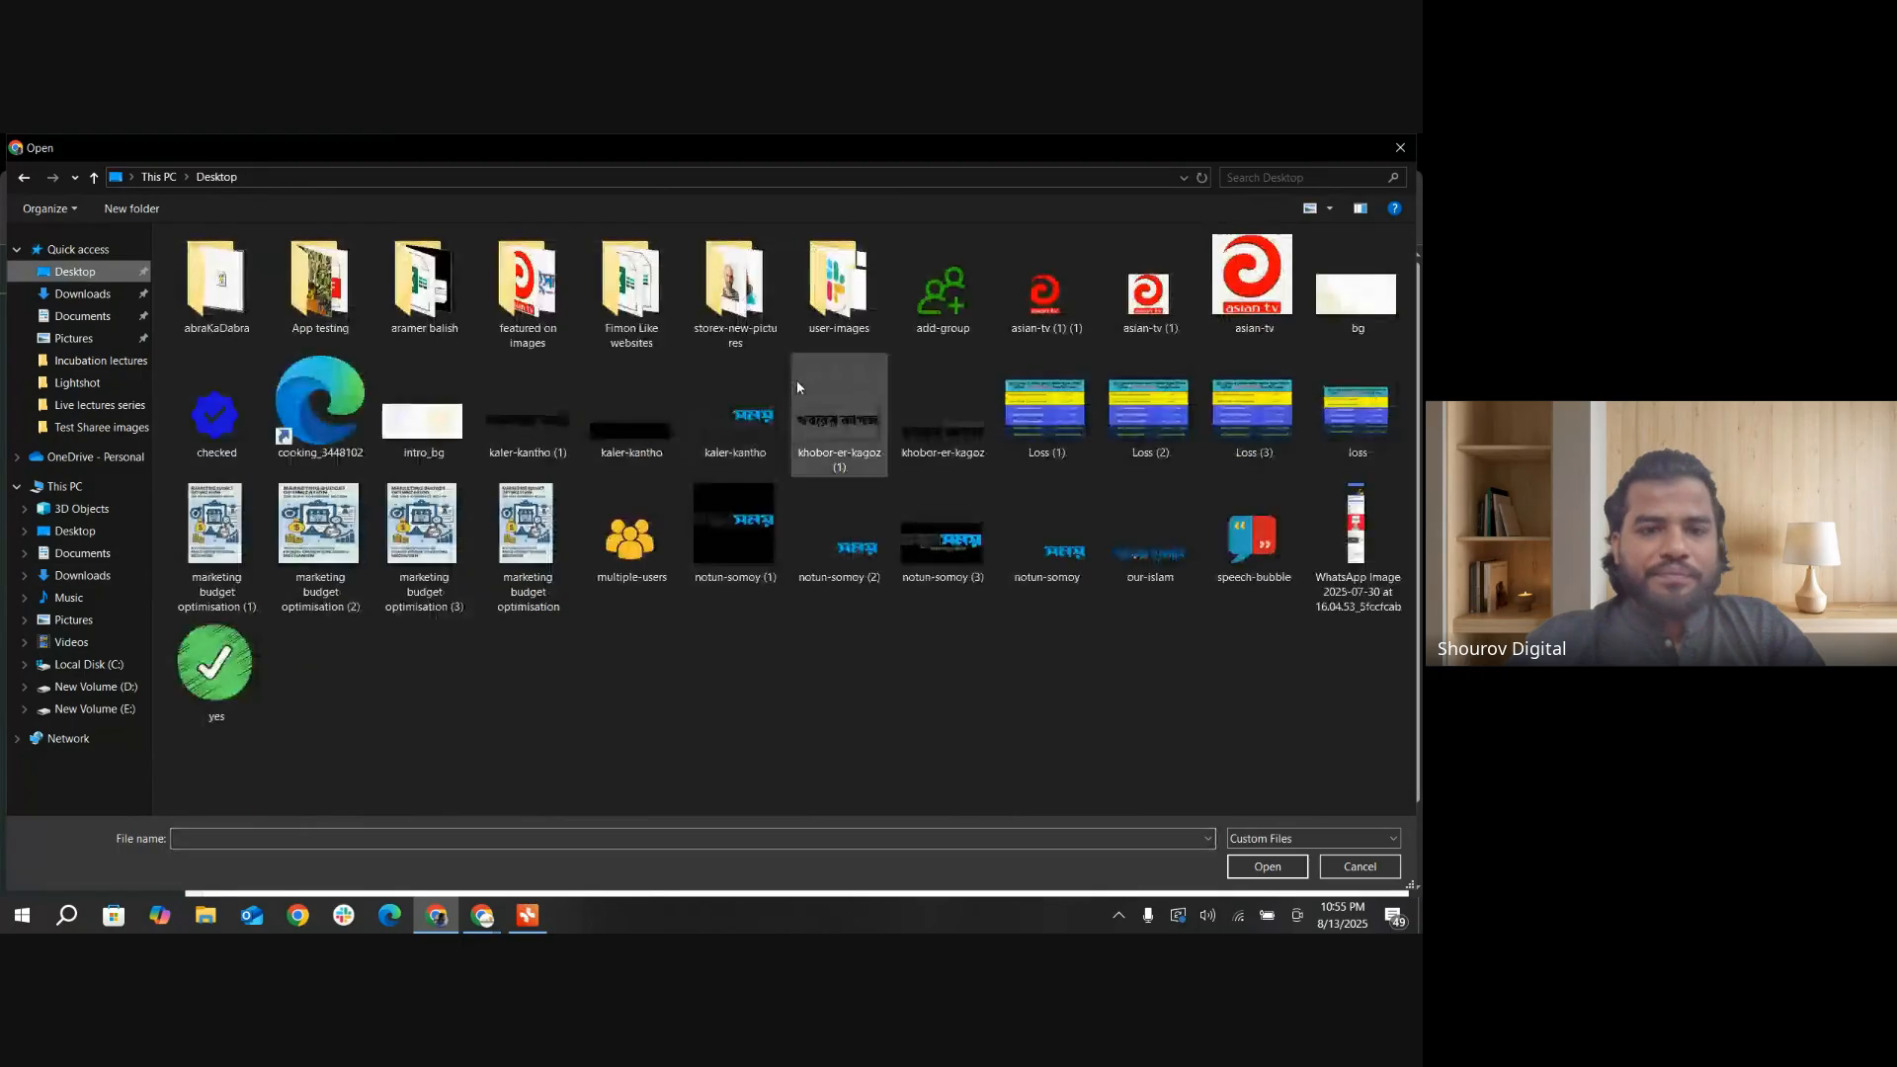
double_click(735, 287)
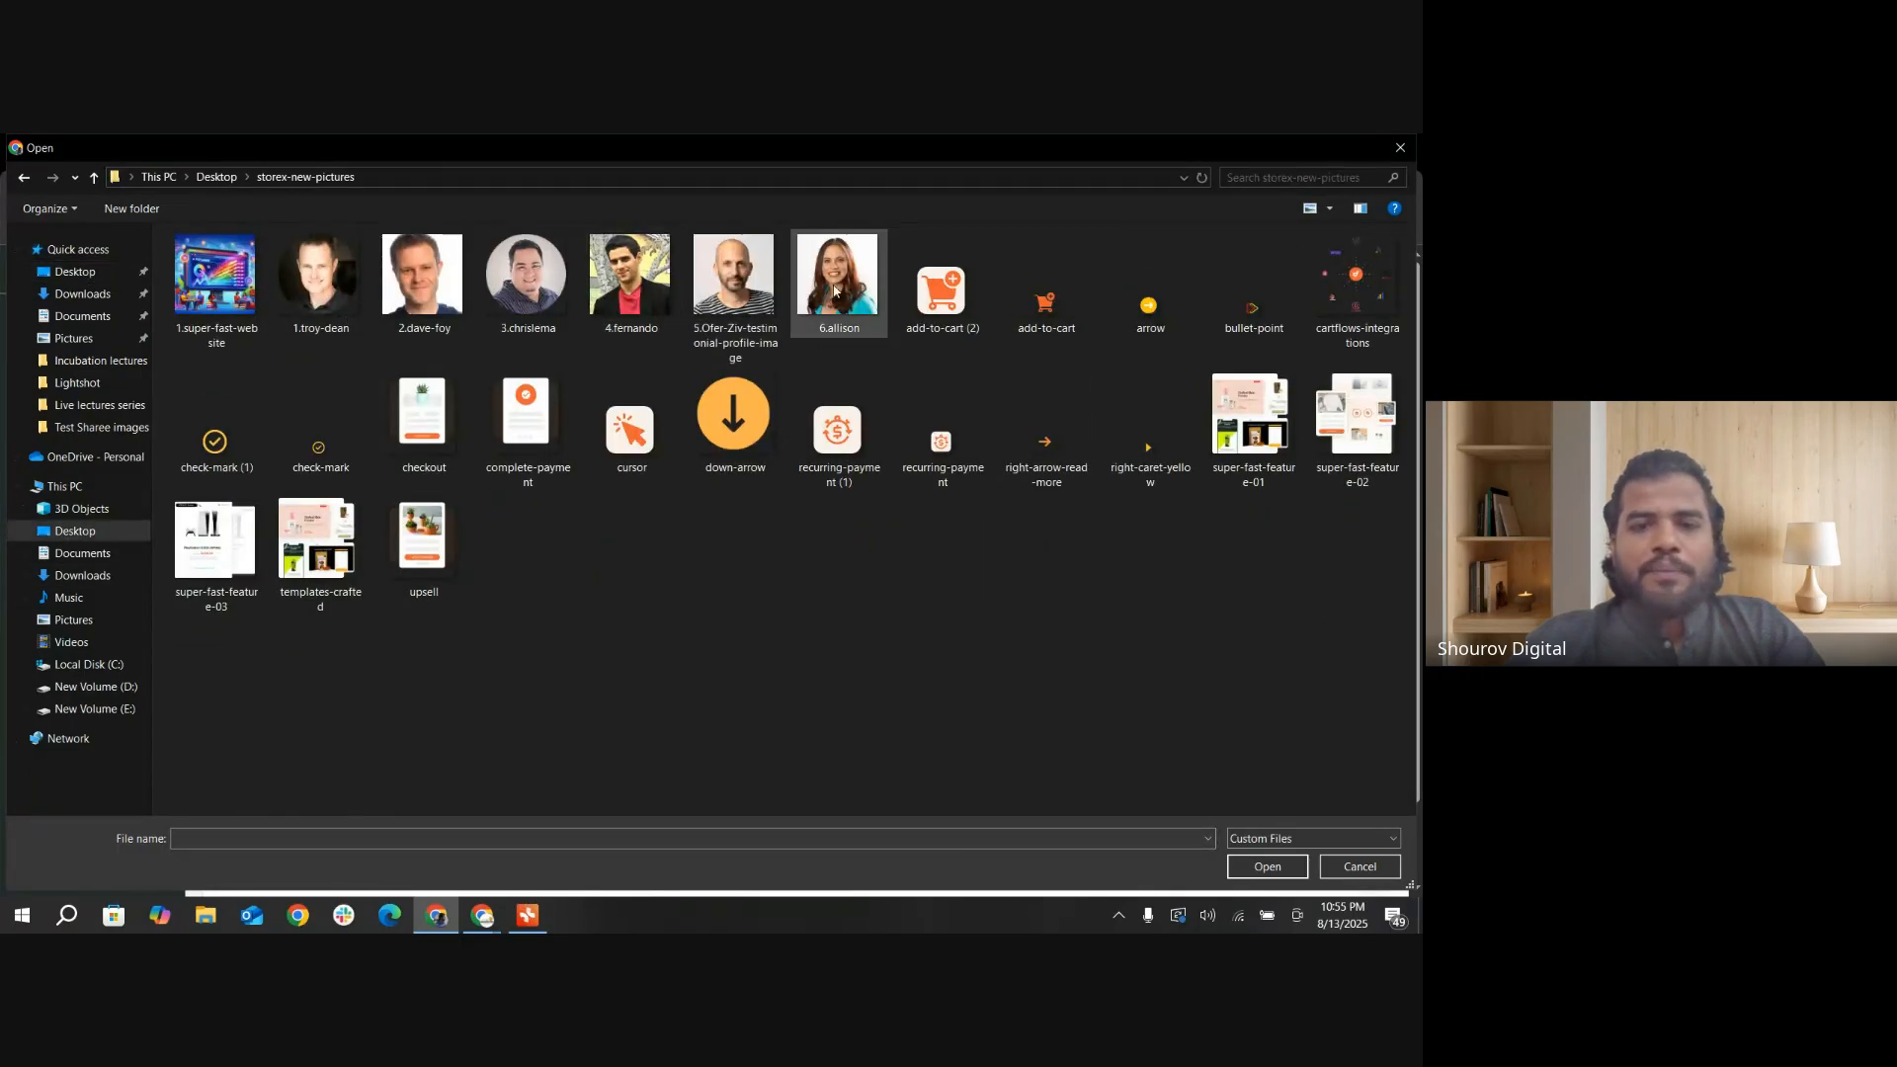
left_click(838, 287)
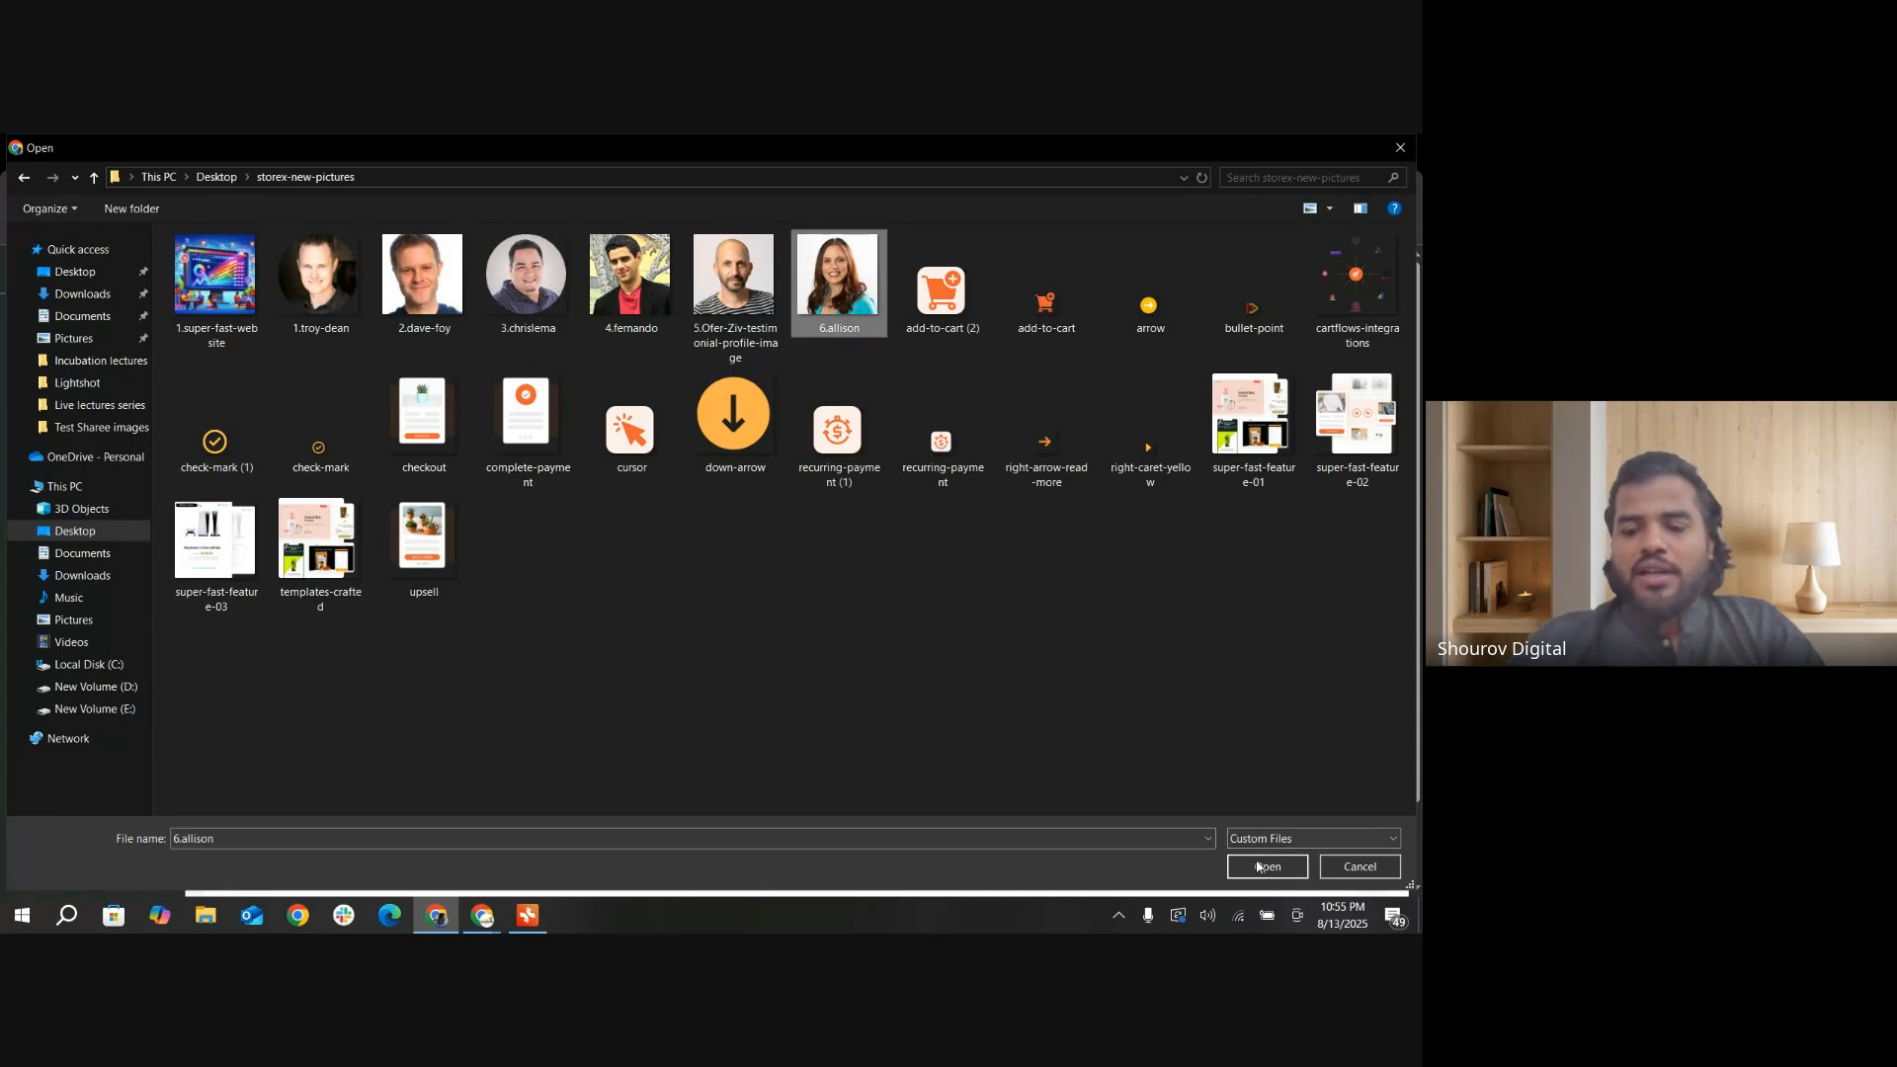
key("Return")
Step: Check the employee's prefilled password and review the form down to the All Permission section
scroll(708, 669, "down", 1)
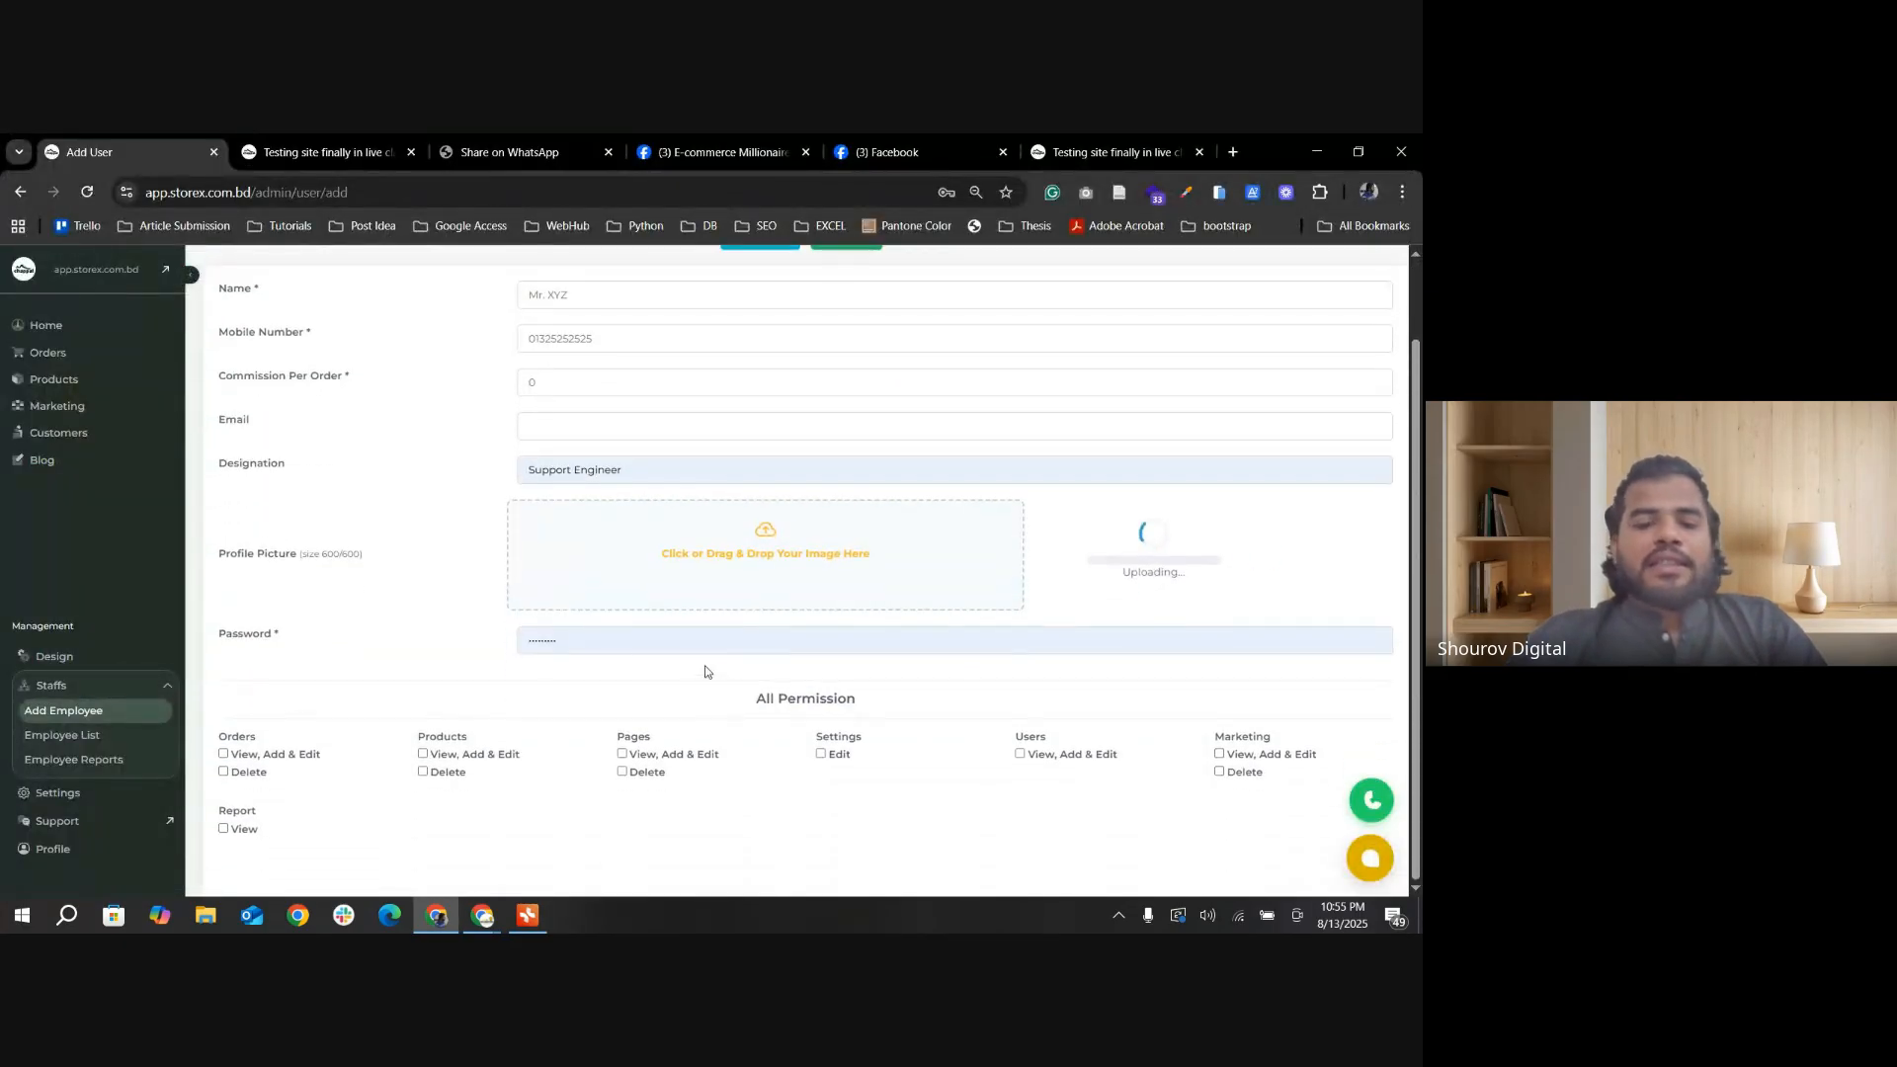
double_click(590, 740)
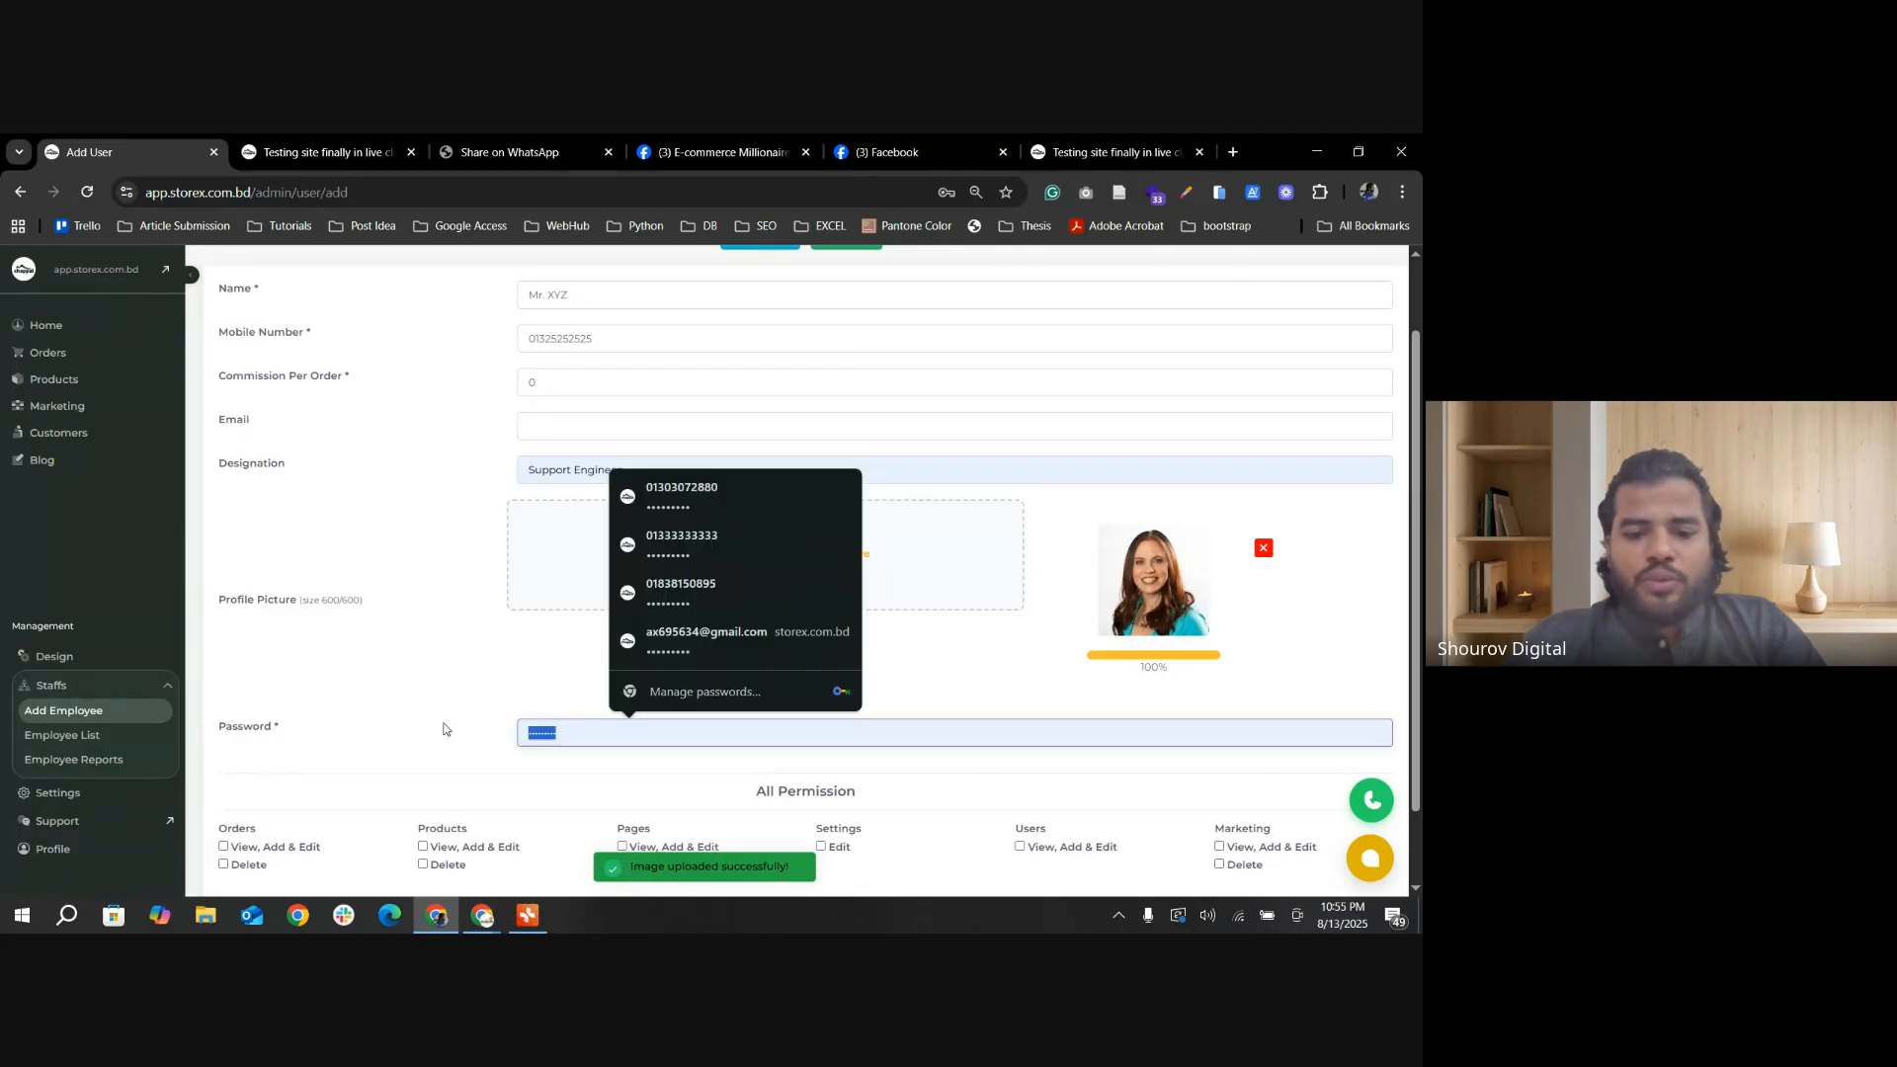
left_click(595, 740)
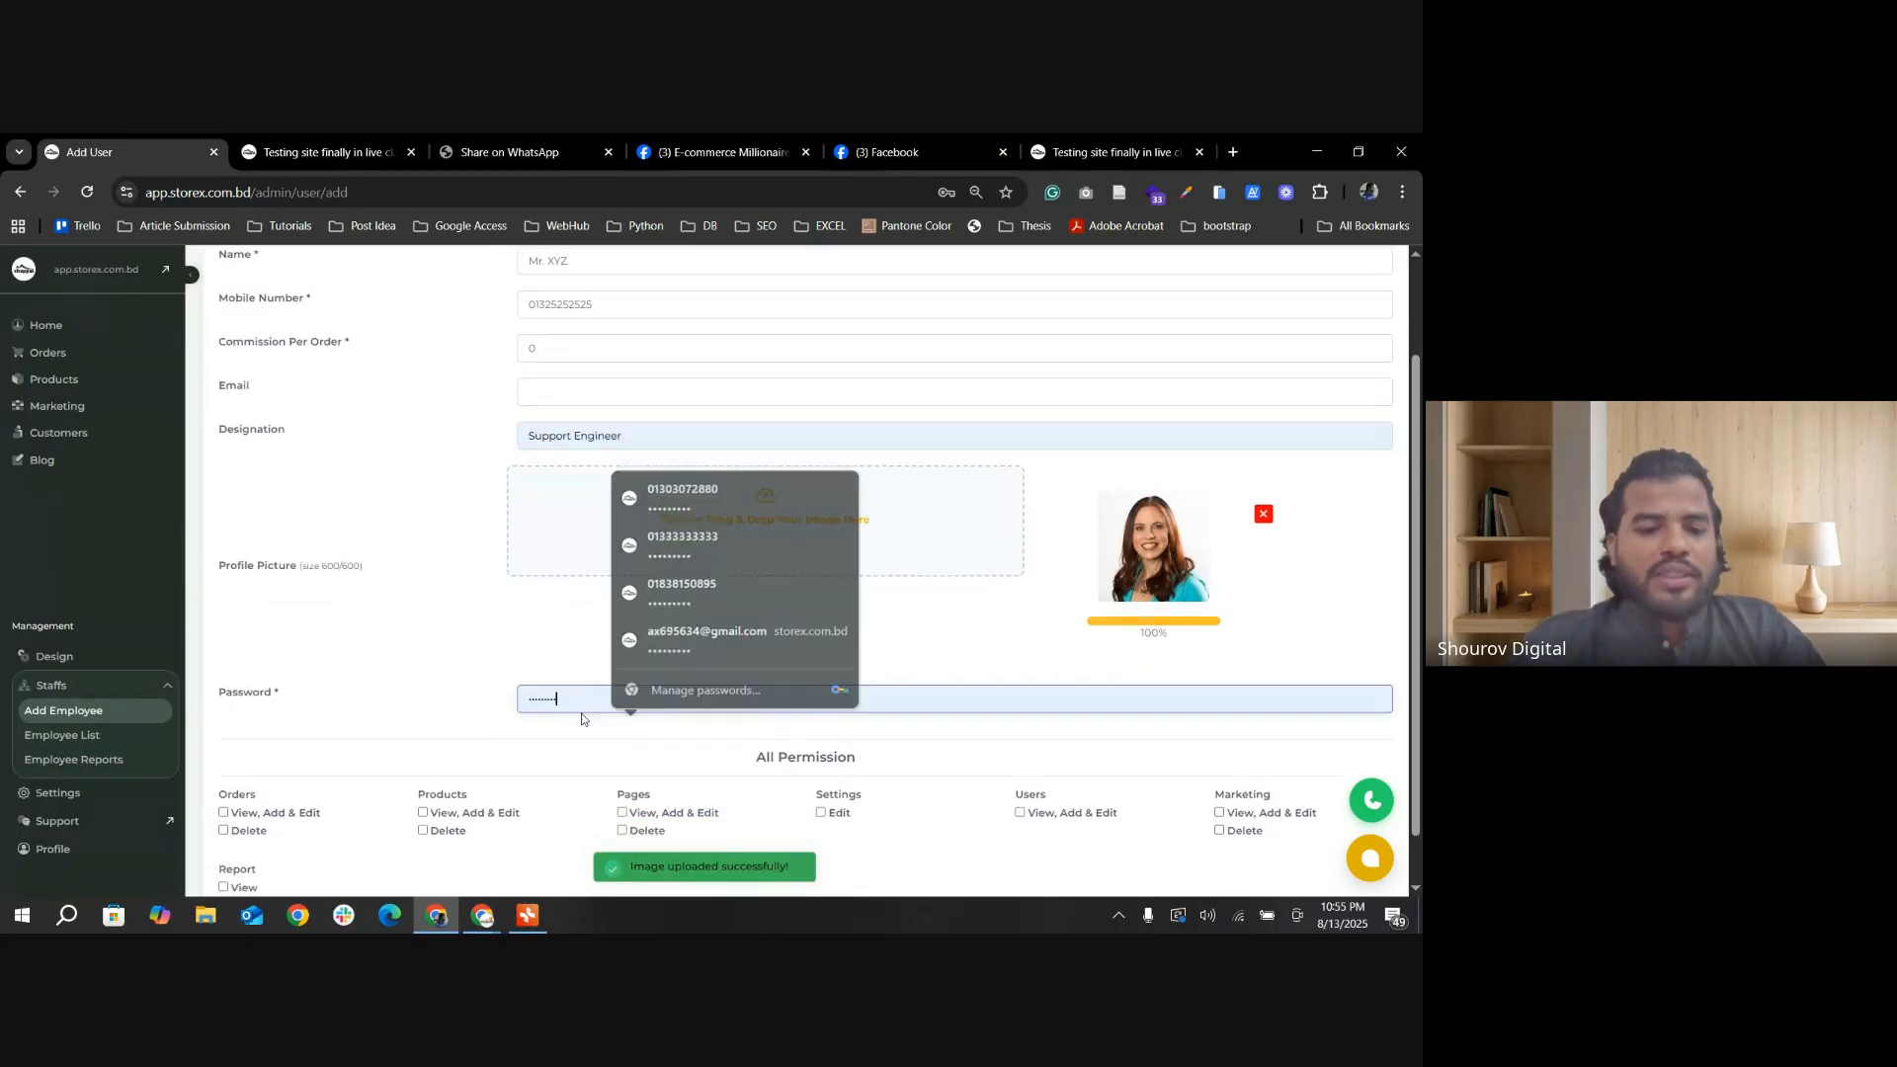
scroll(691, 790, "down", 1)
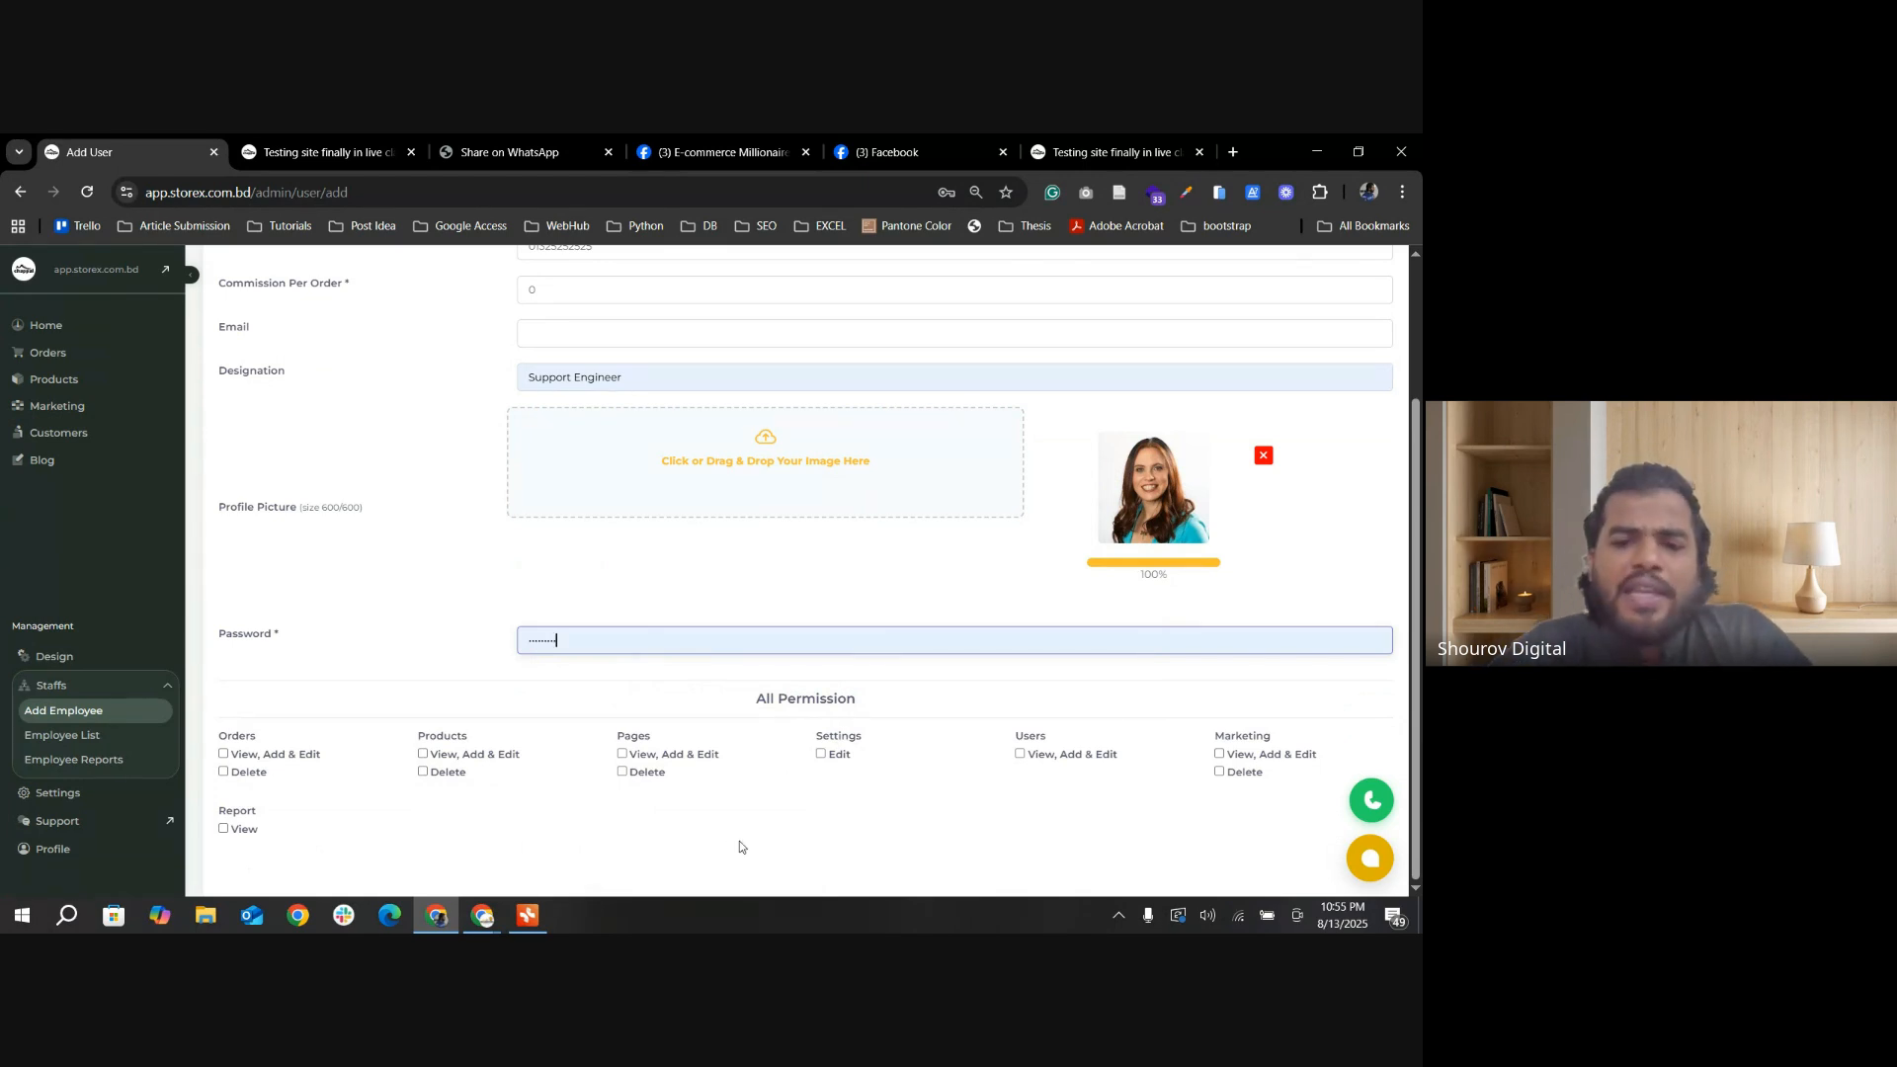
scroll(733, 848, "up", 2)
scroll(726, 830, "down", 2)
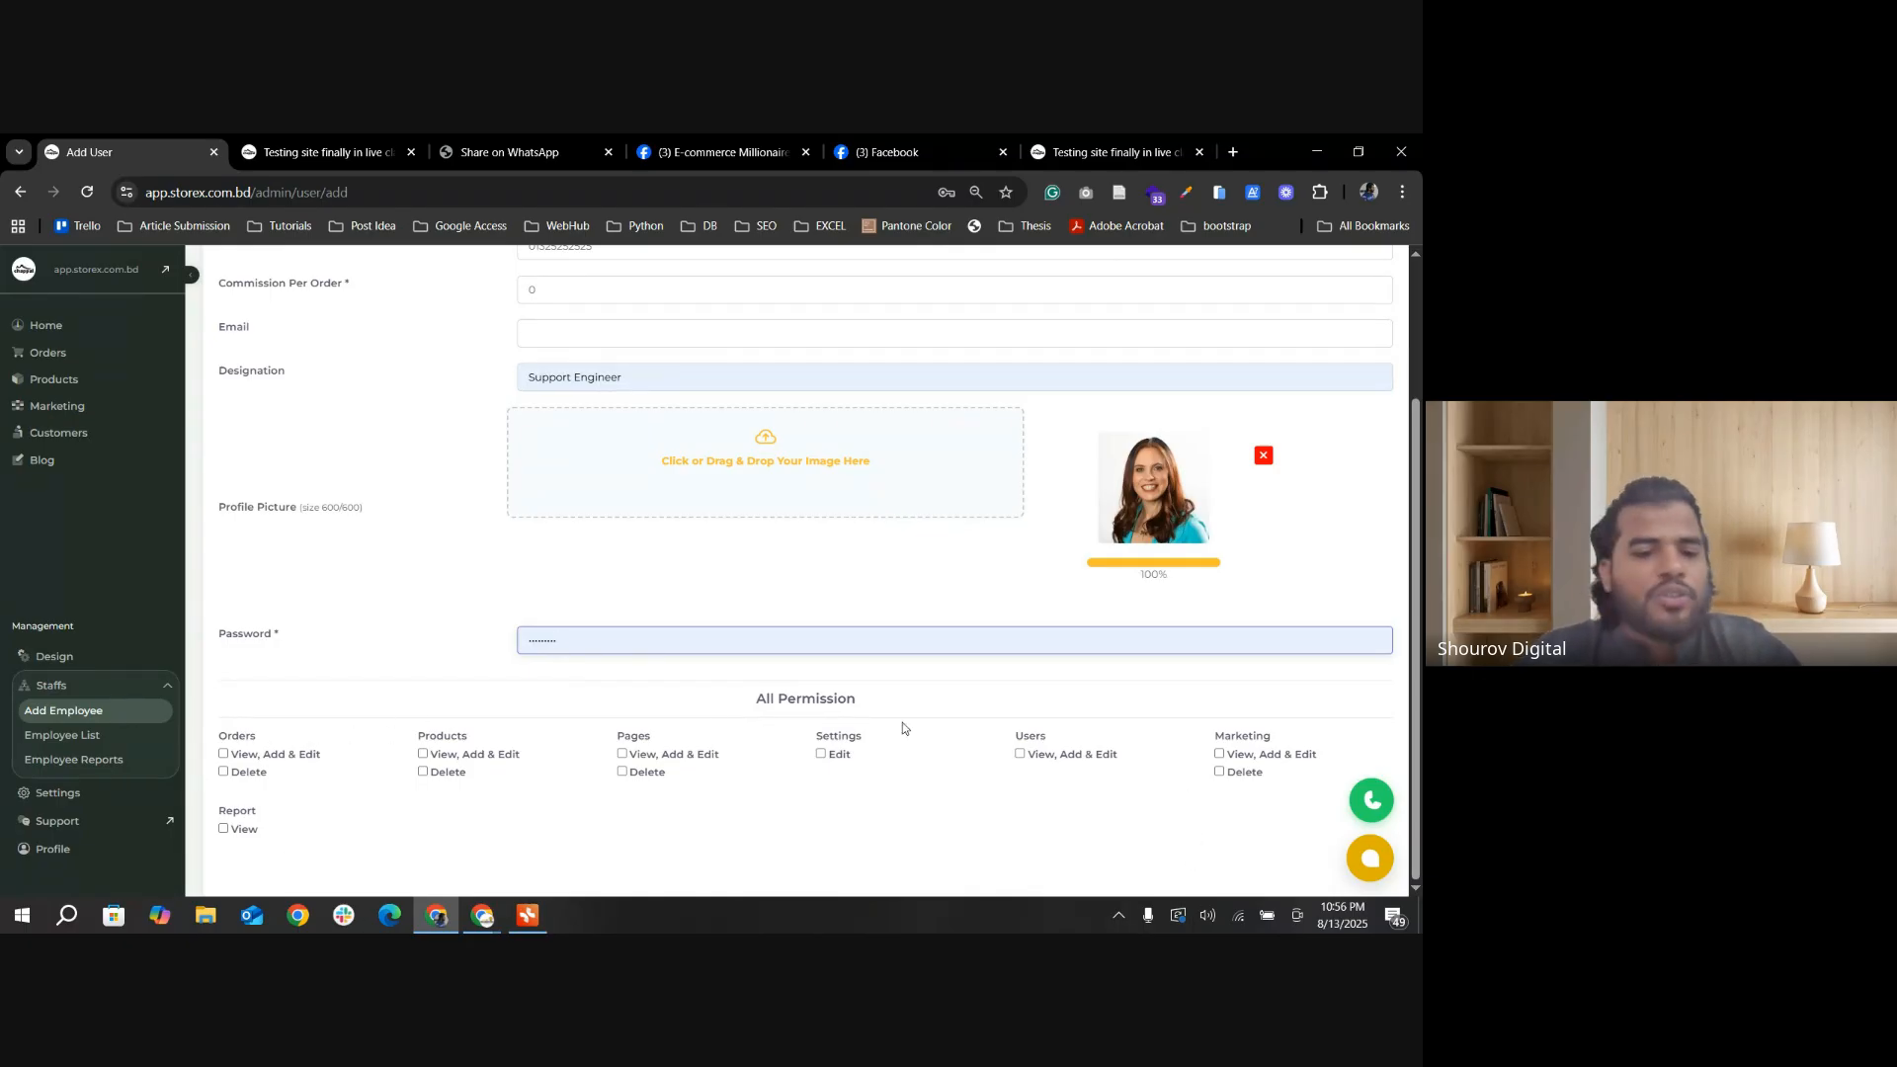
Step: Grant View, Add & Edit for Orders, plus View, Add & Edit and Delete for Products, and publish the employee
left_click(223, 755)
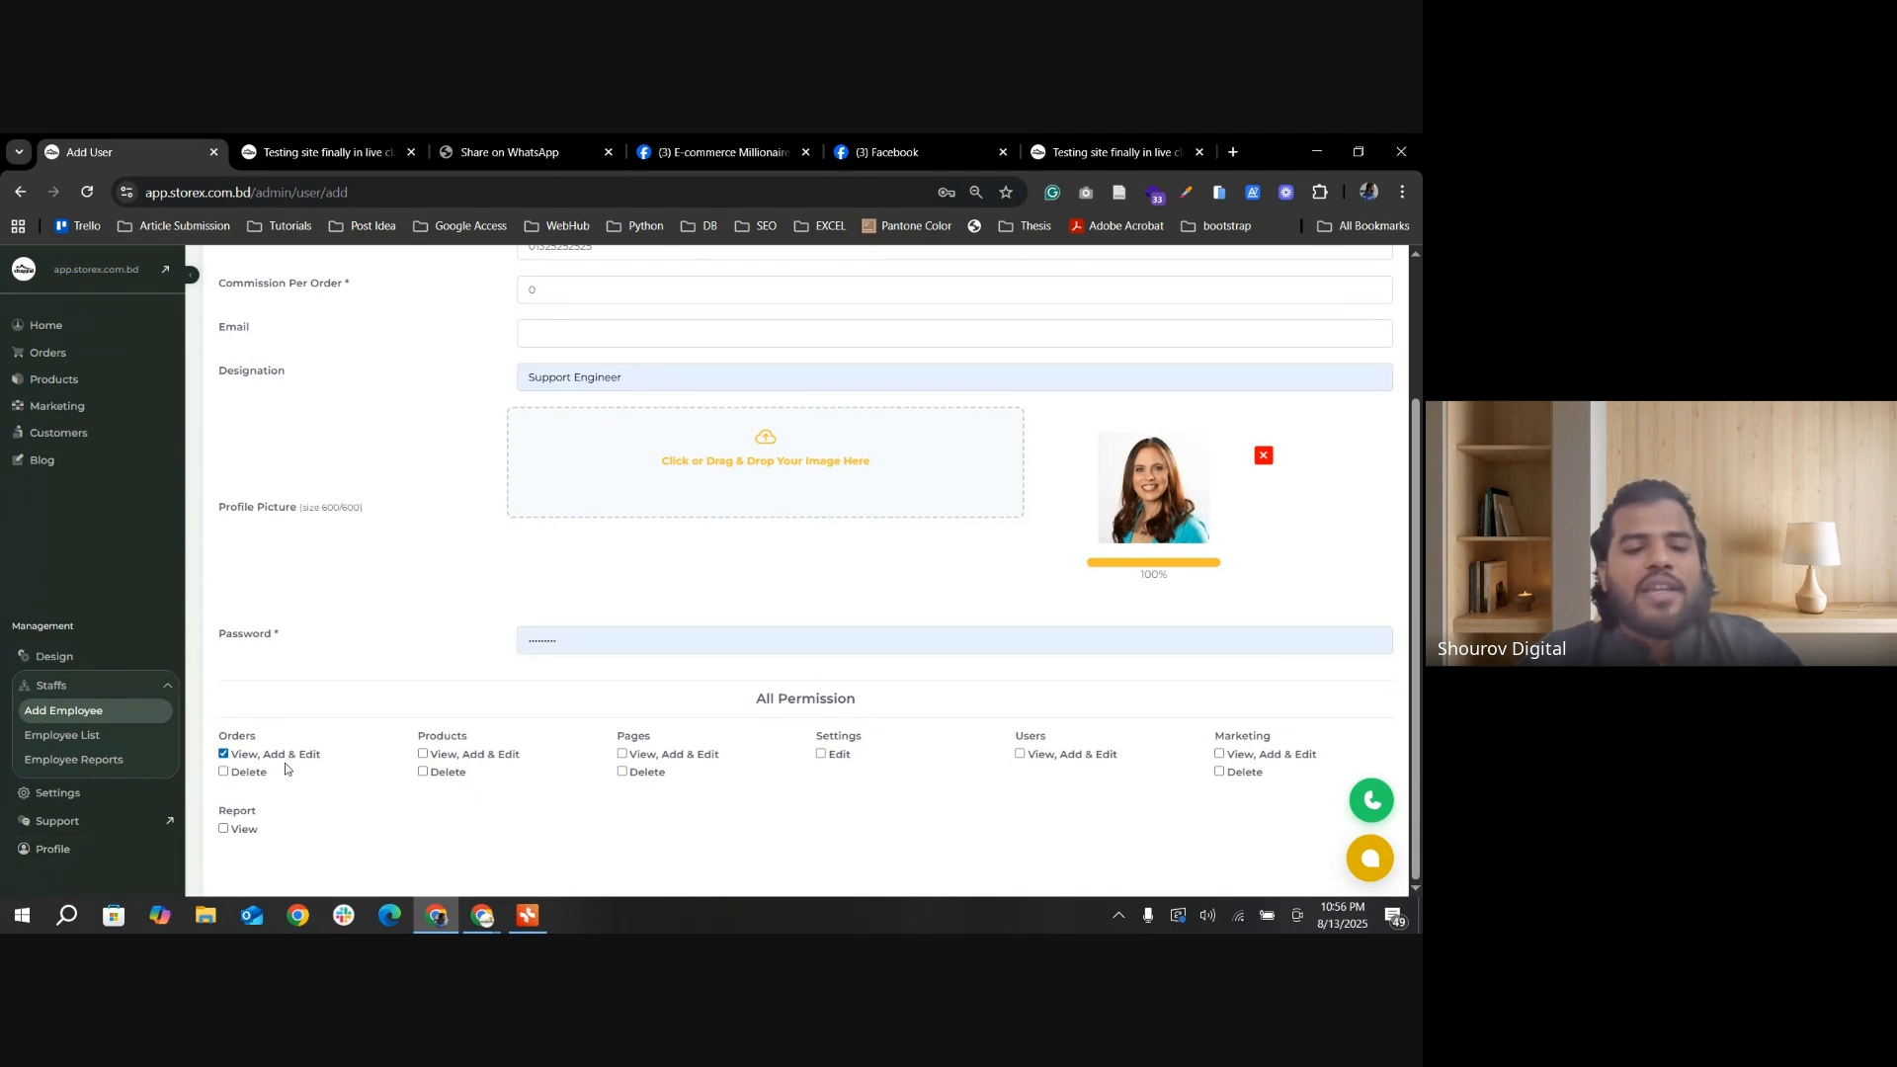
scroll(394, 775, "up", 2)
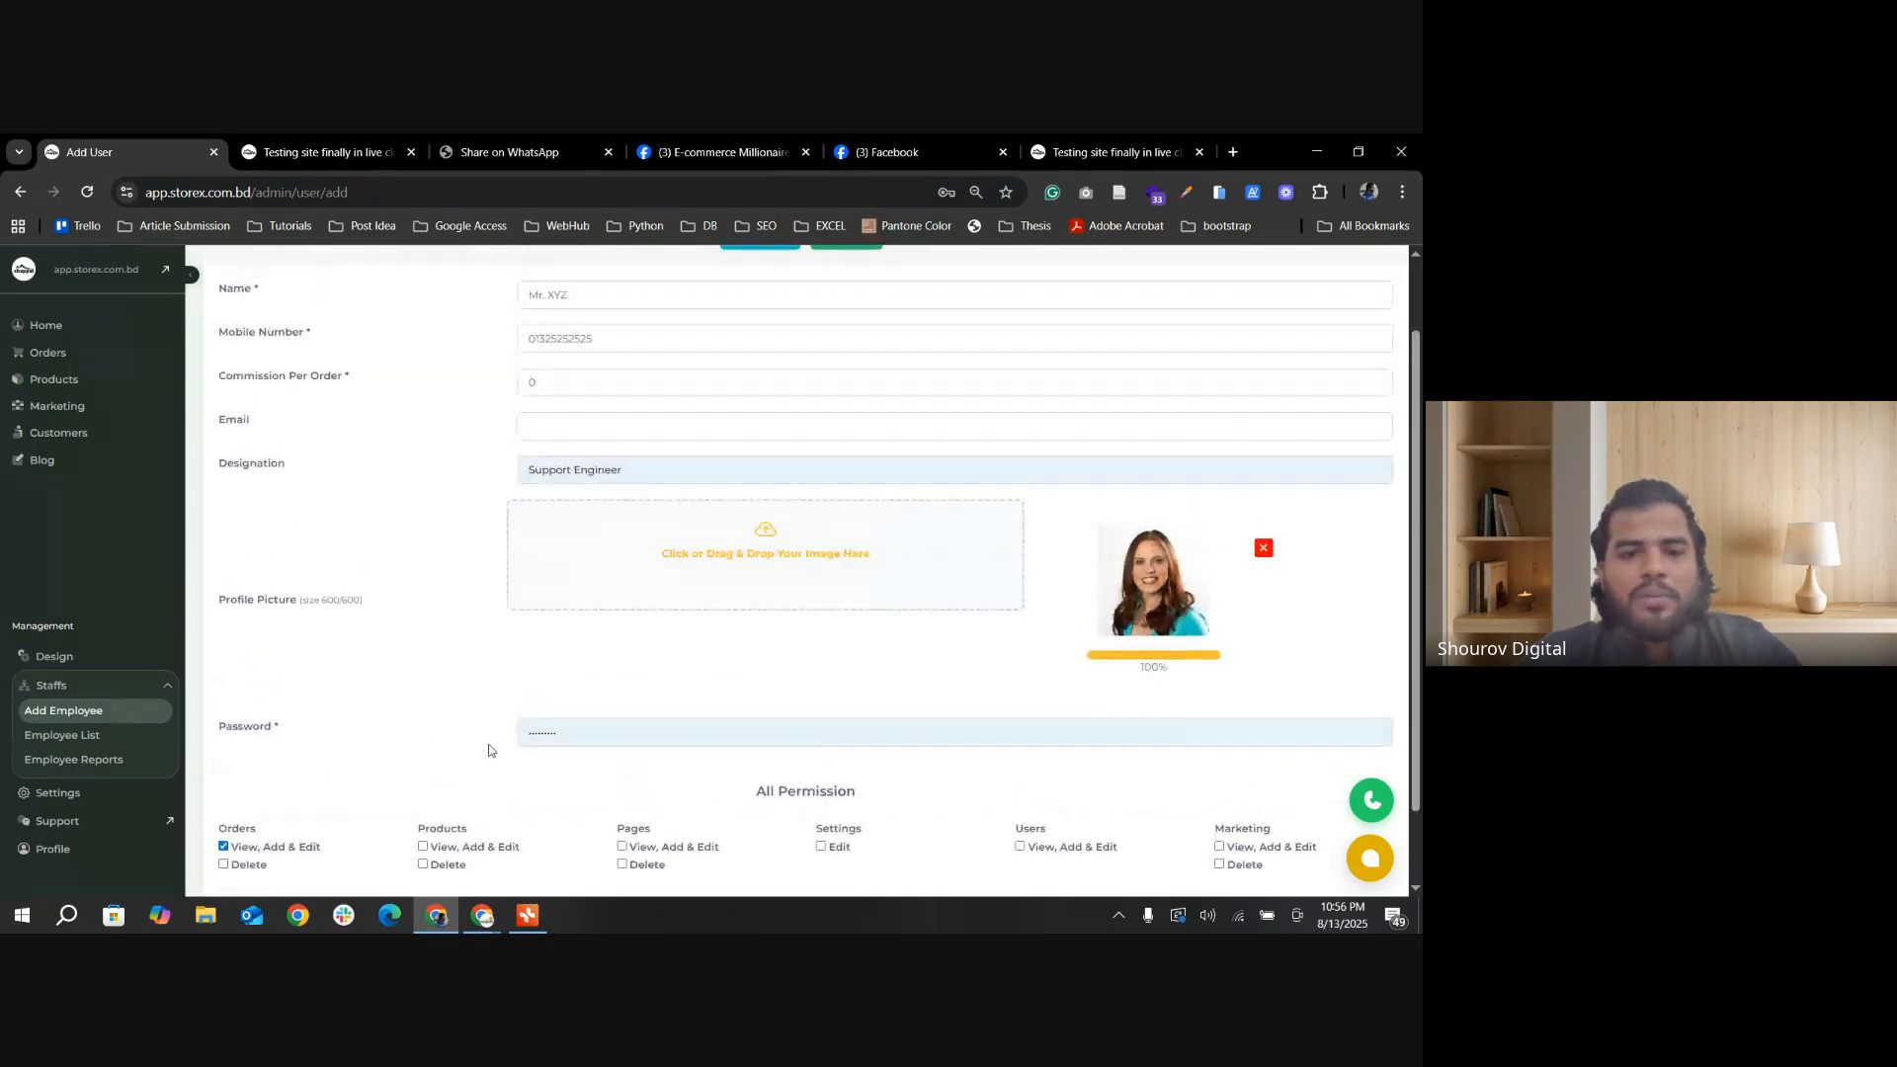
scroll(547, 741, "down", 2)
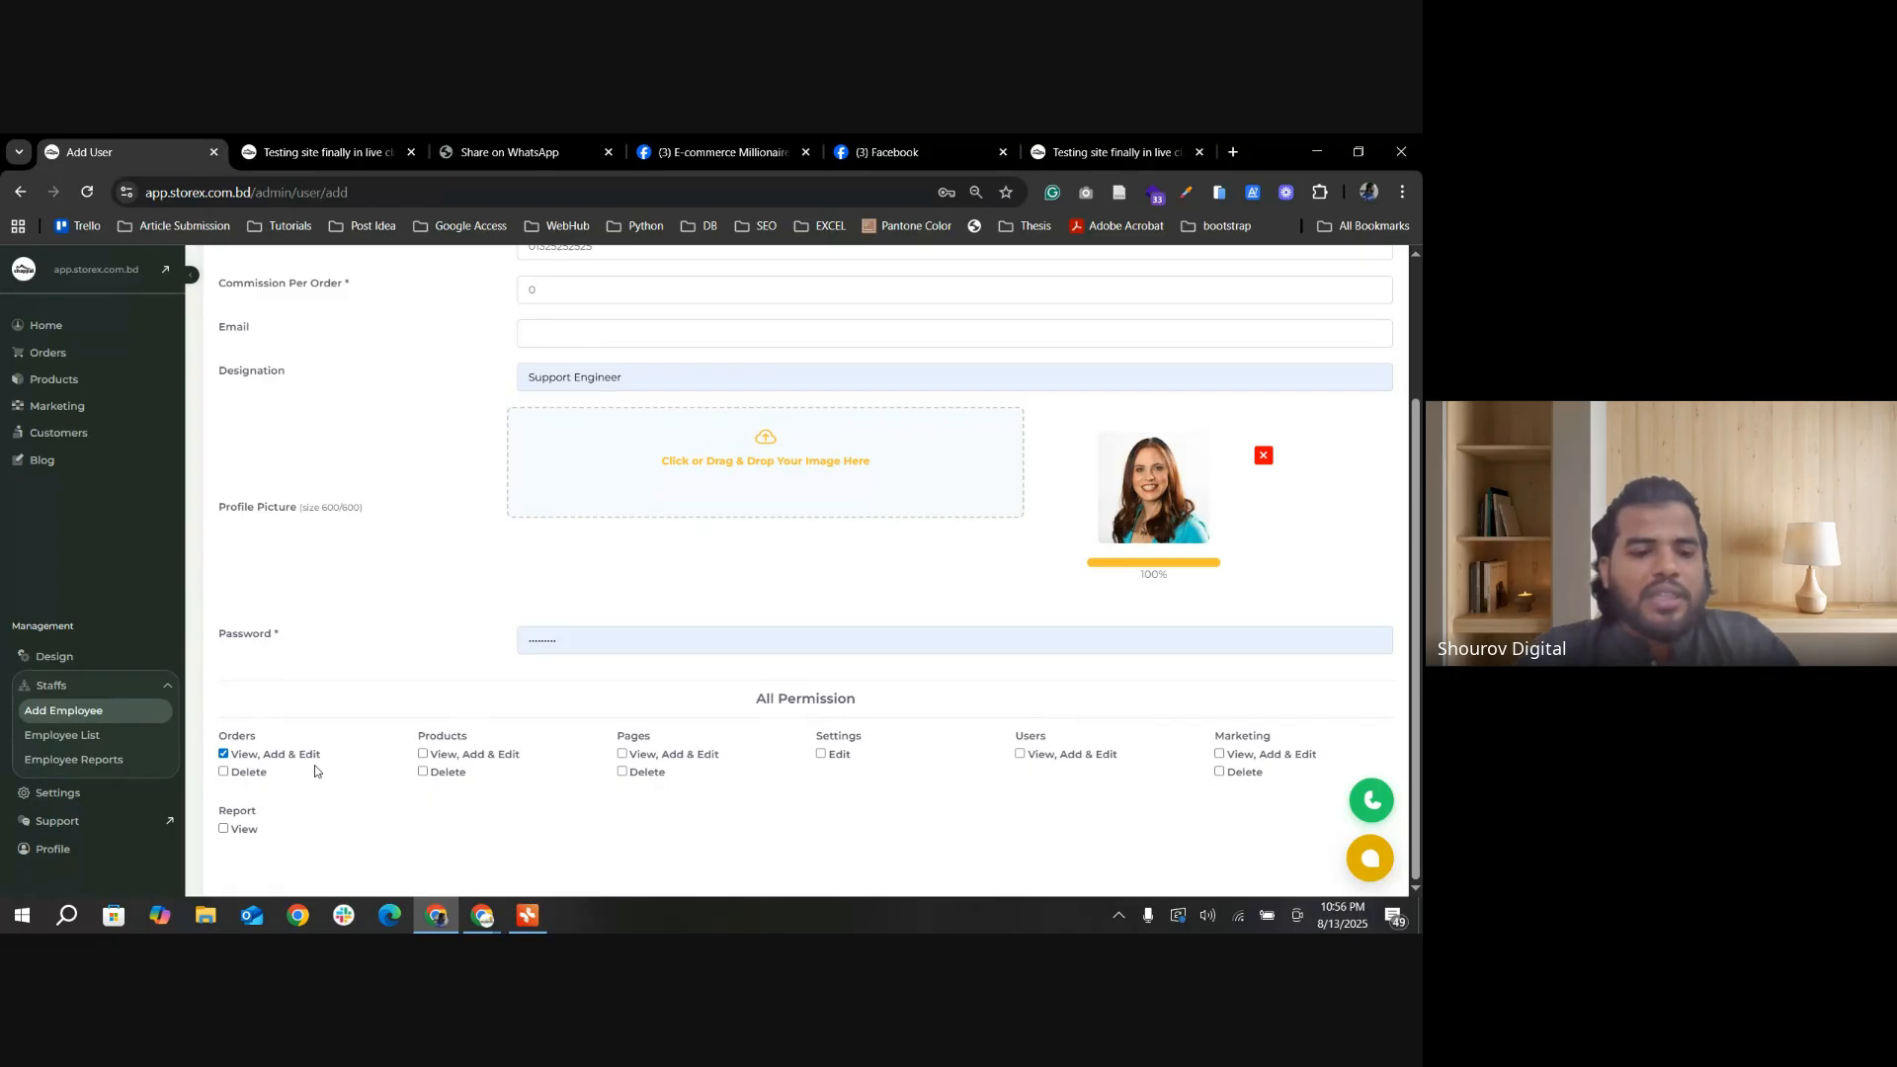
left_click(224, 773)
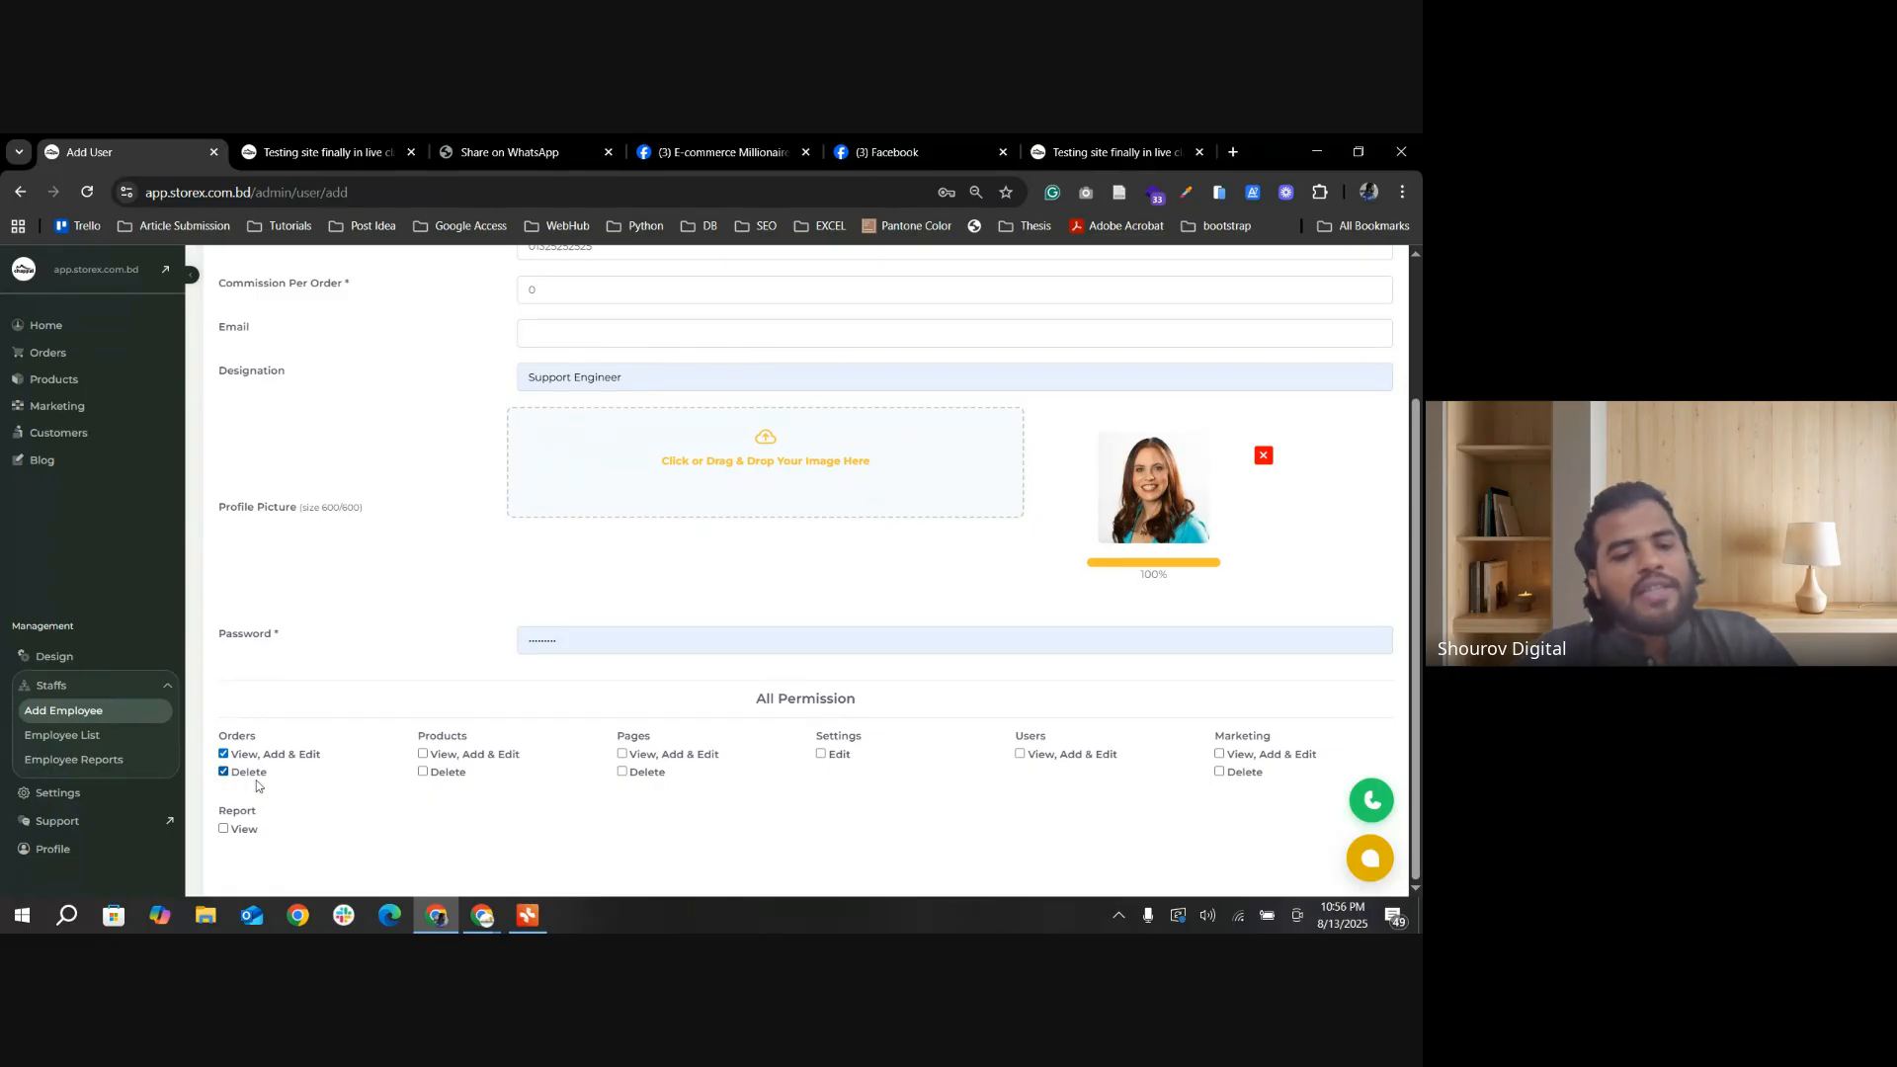
left_click(424, 755)
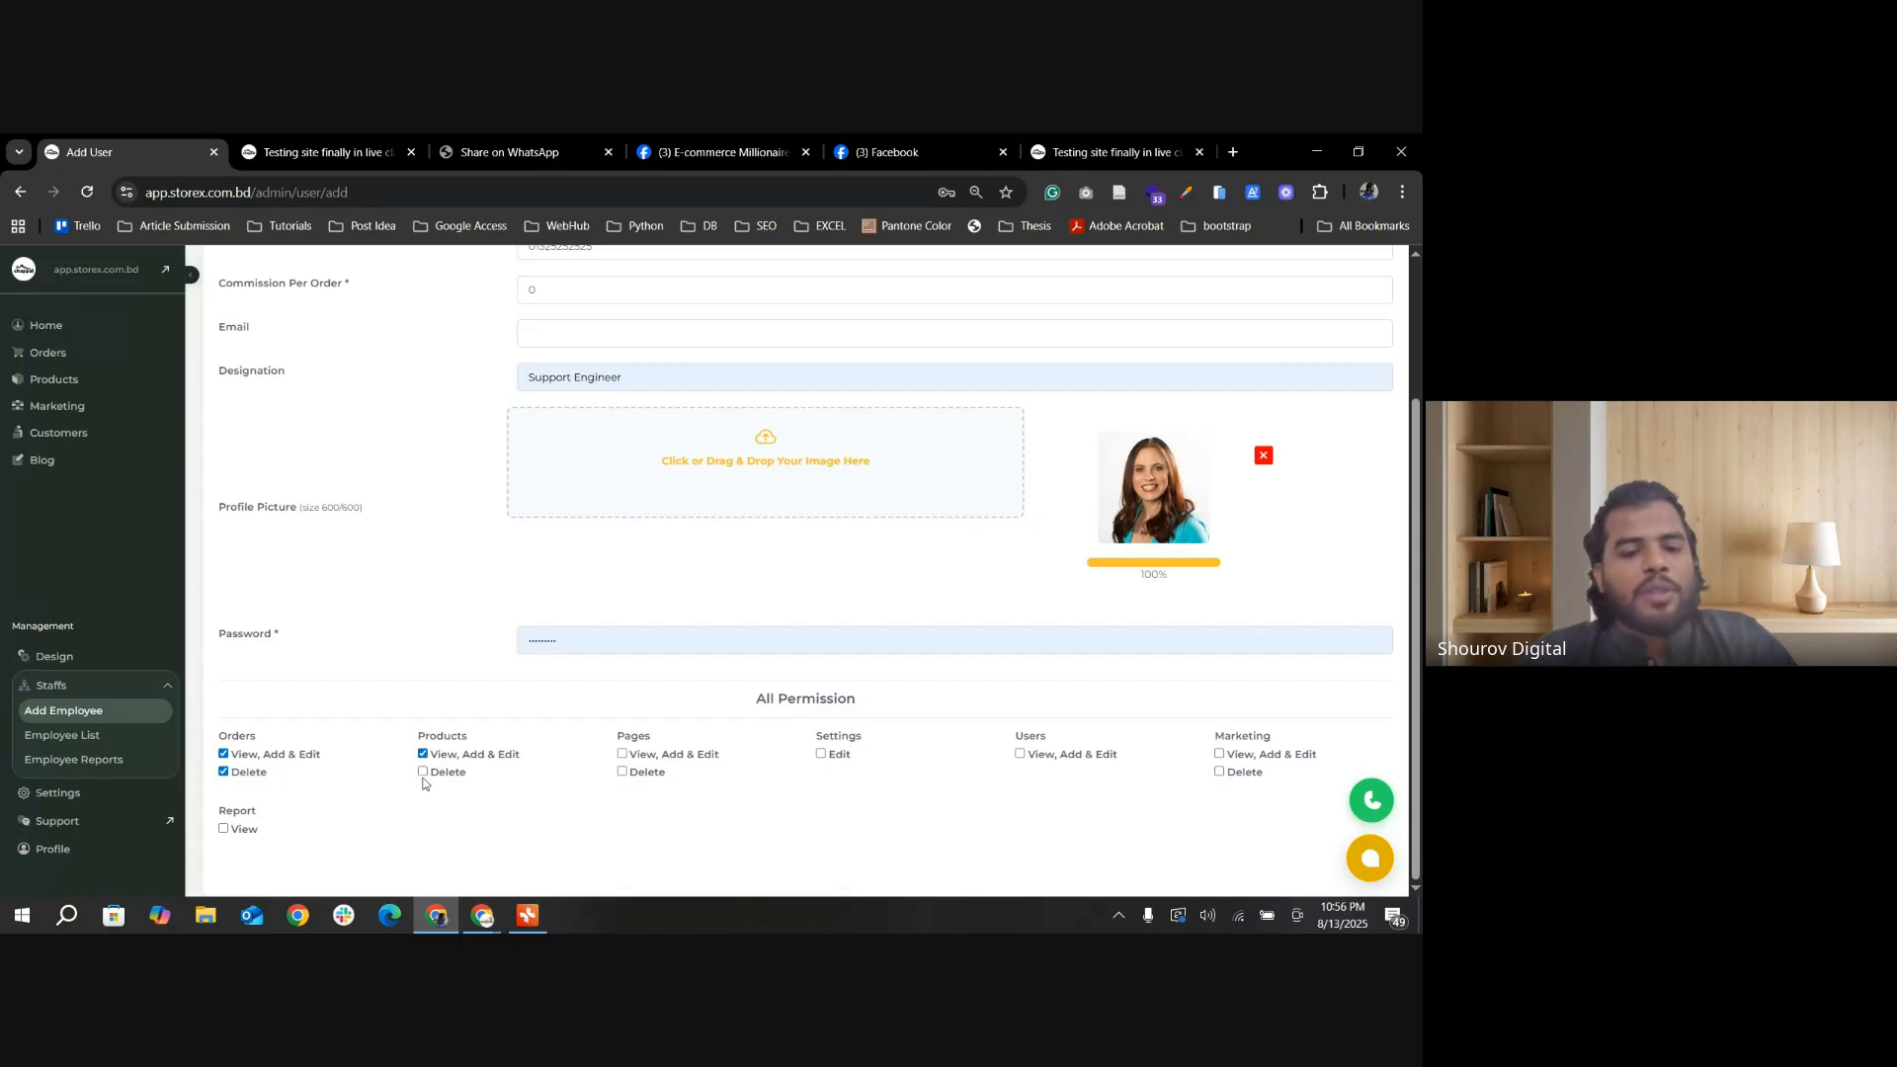
left_click(422, 774)
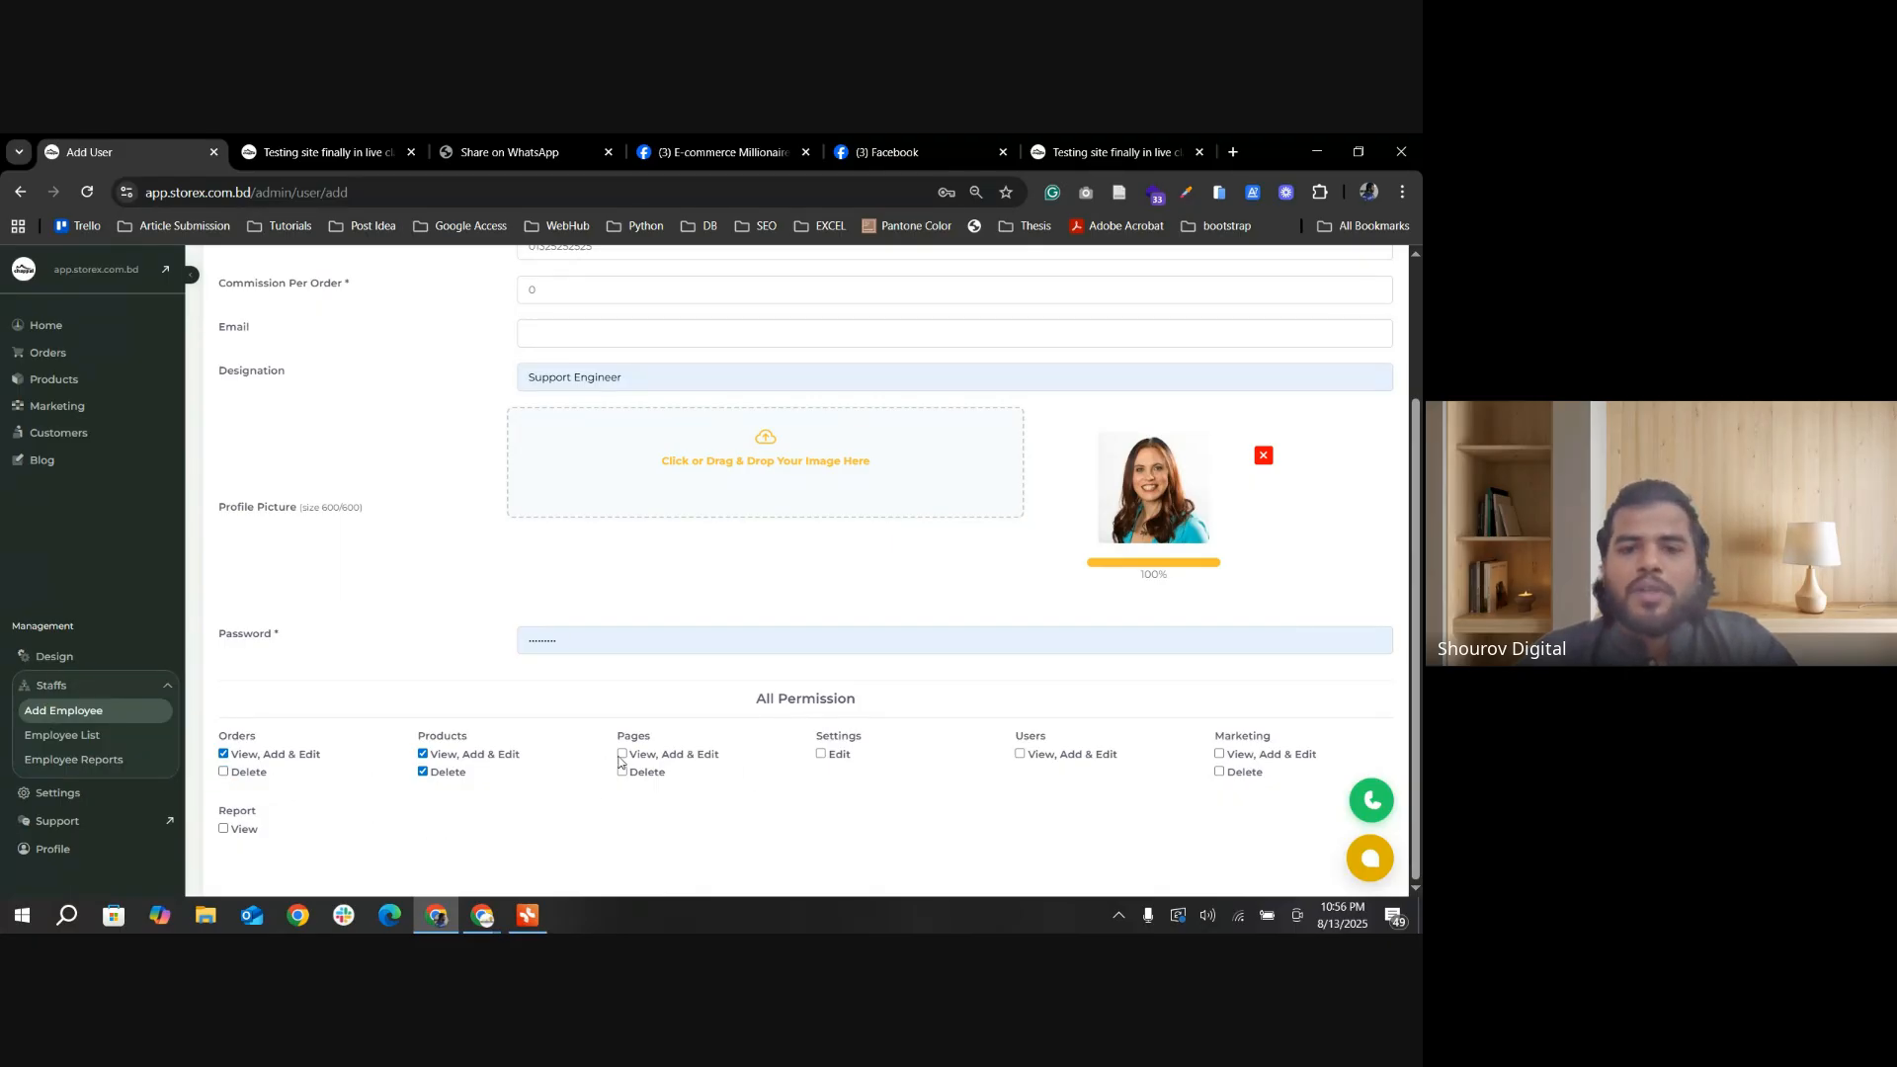
scroll(619, 761, "up", 3)
left_click(847, 328)
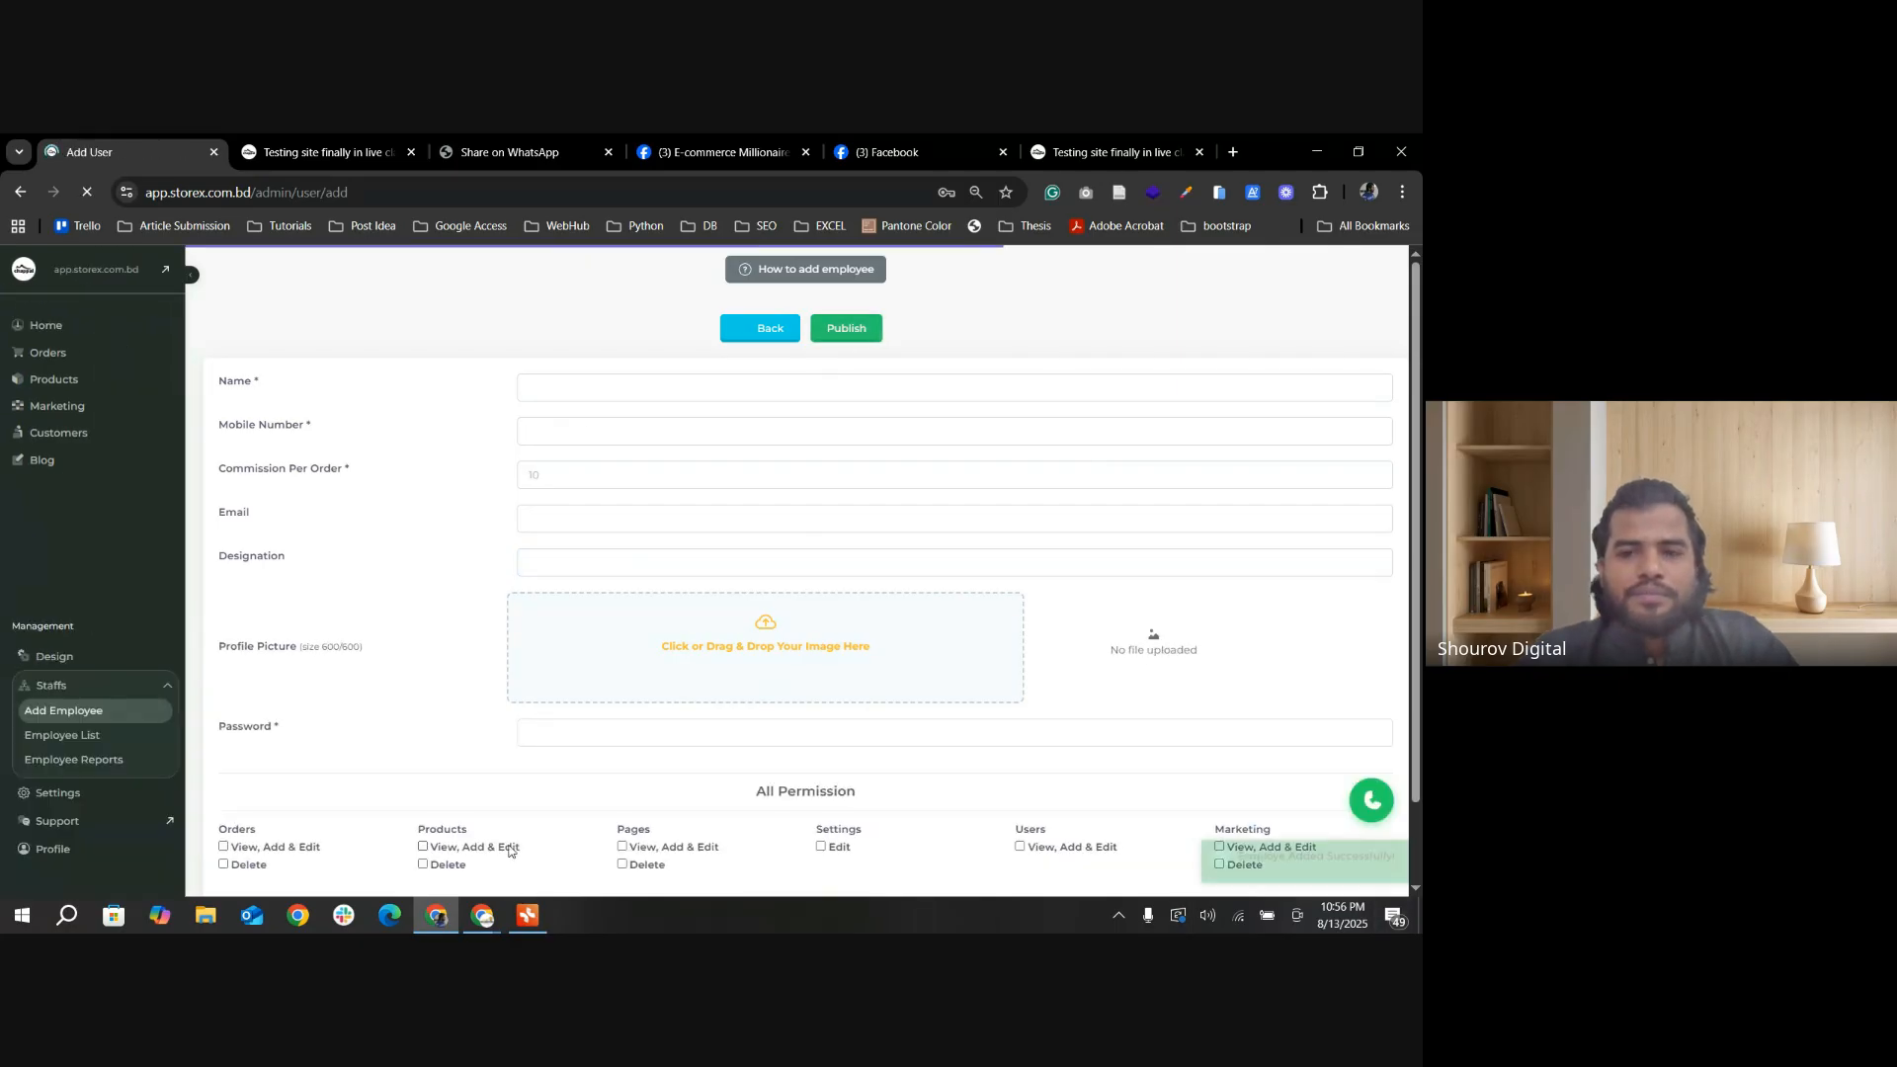
scroll(897, 779, "down", 2)
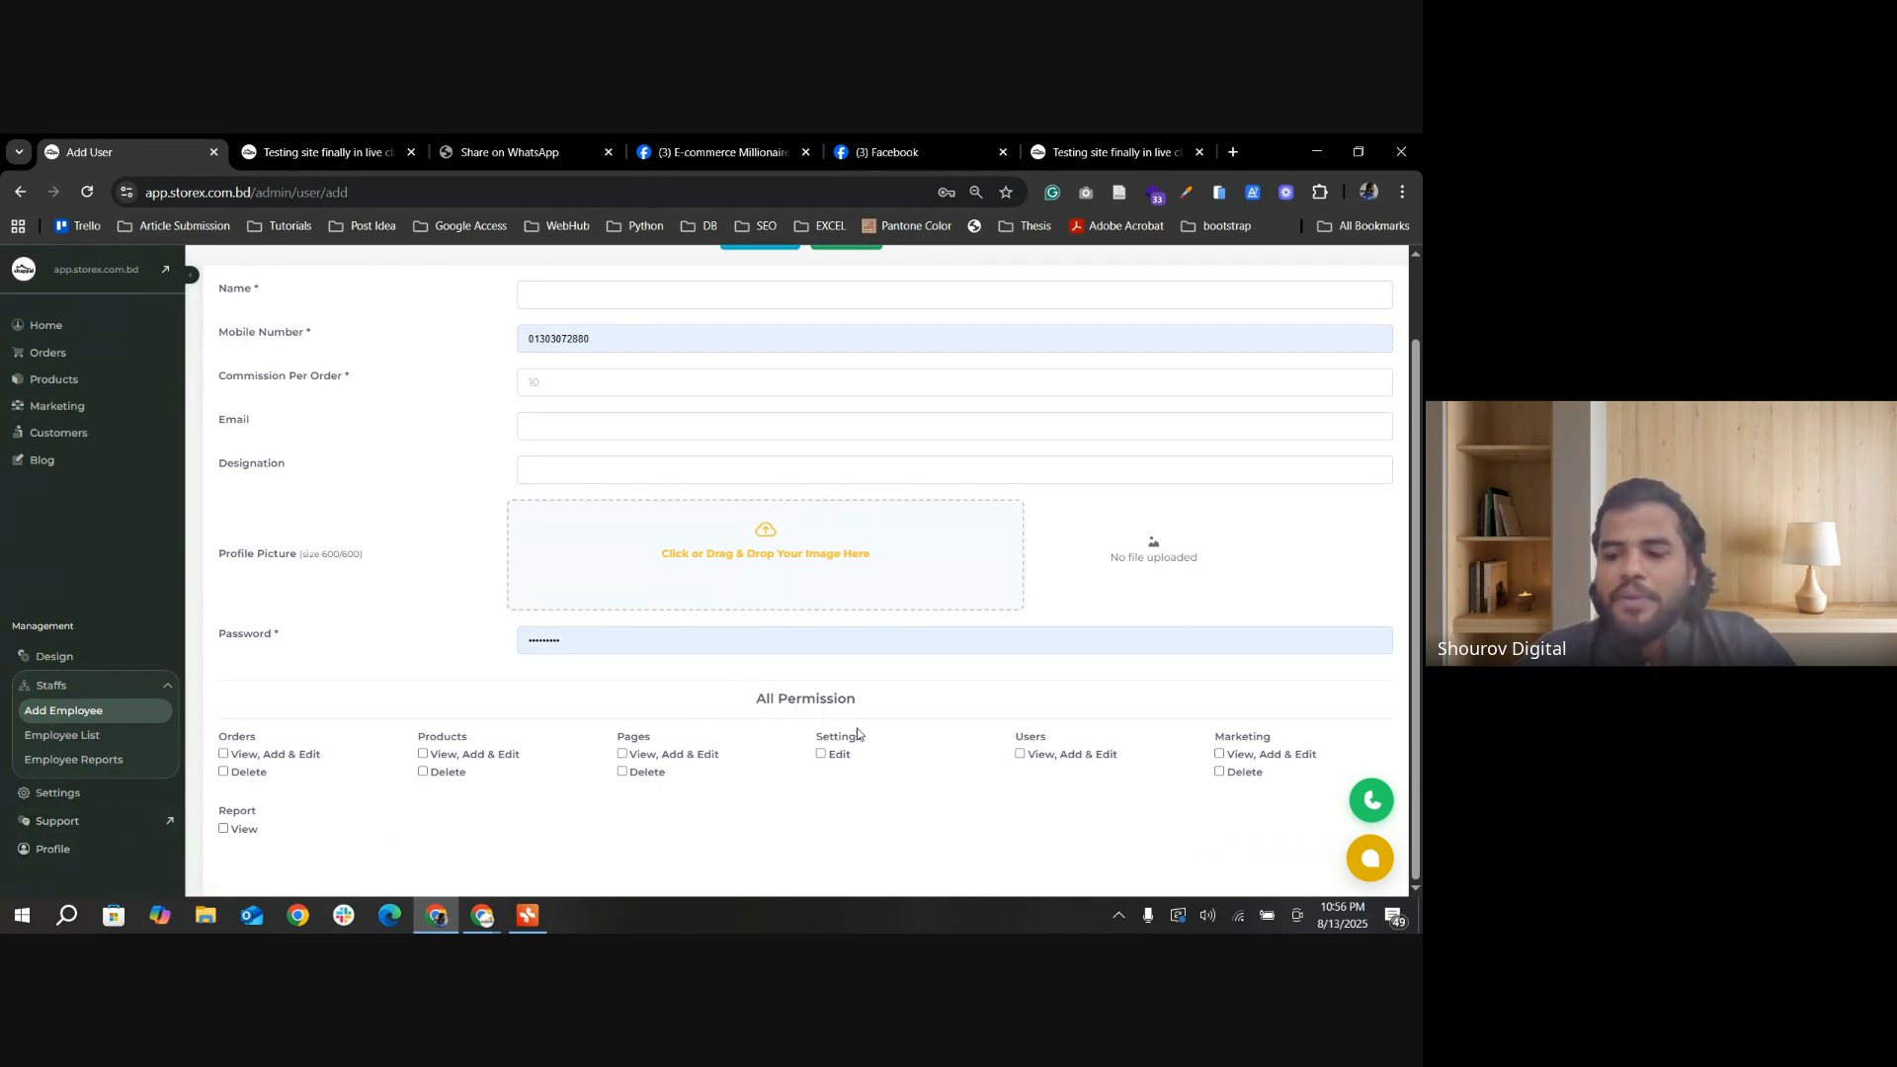
scroll(860, 736, "up", 1)
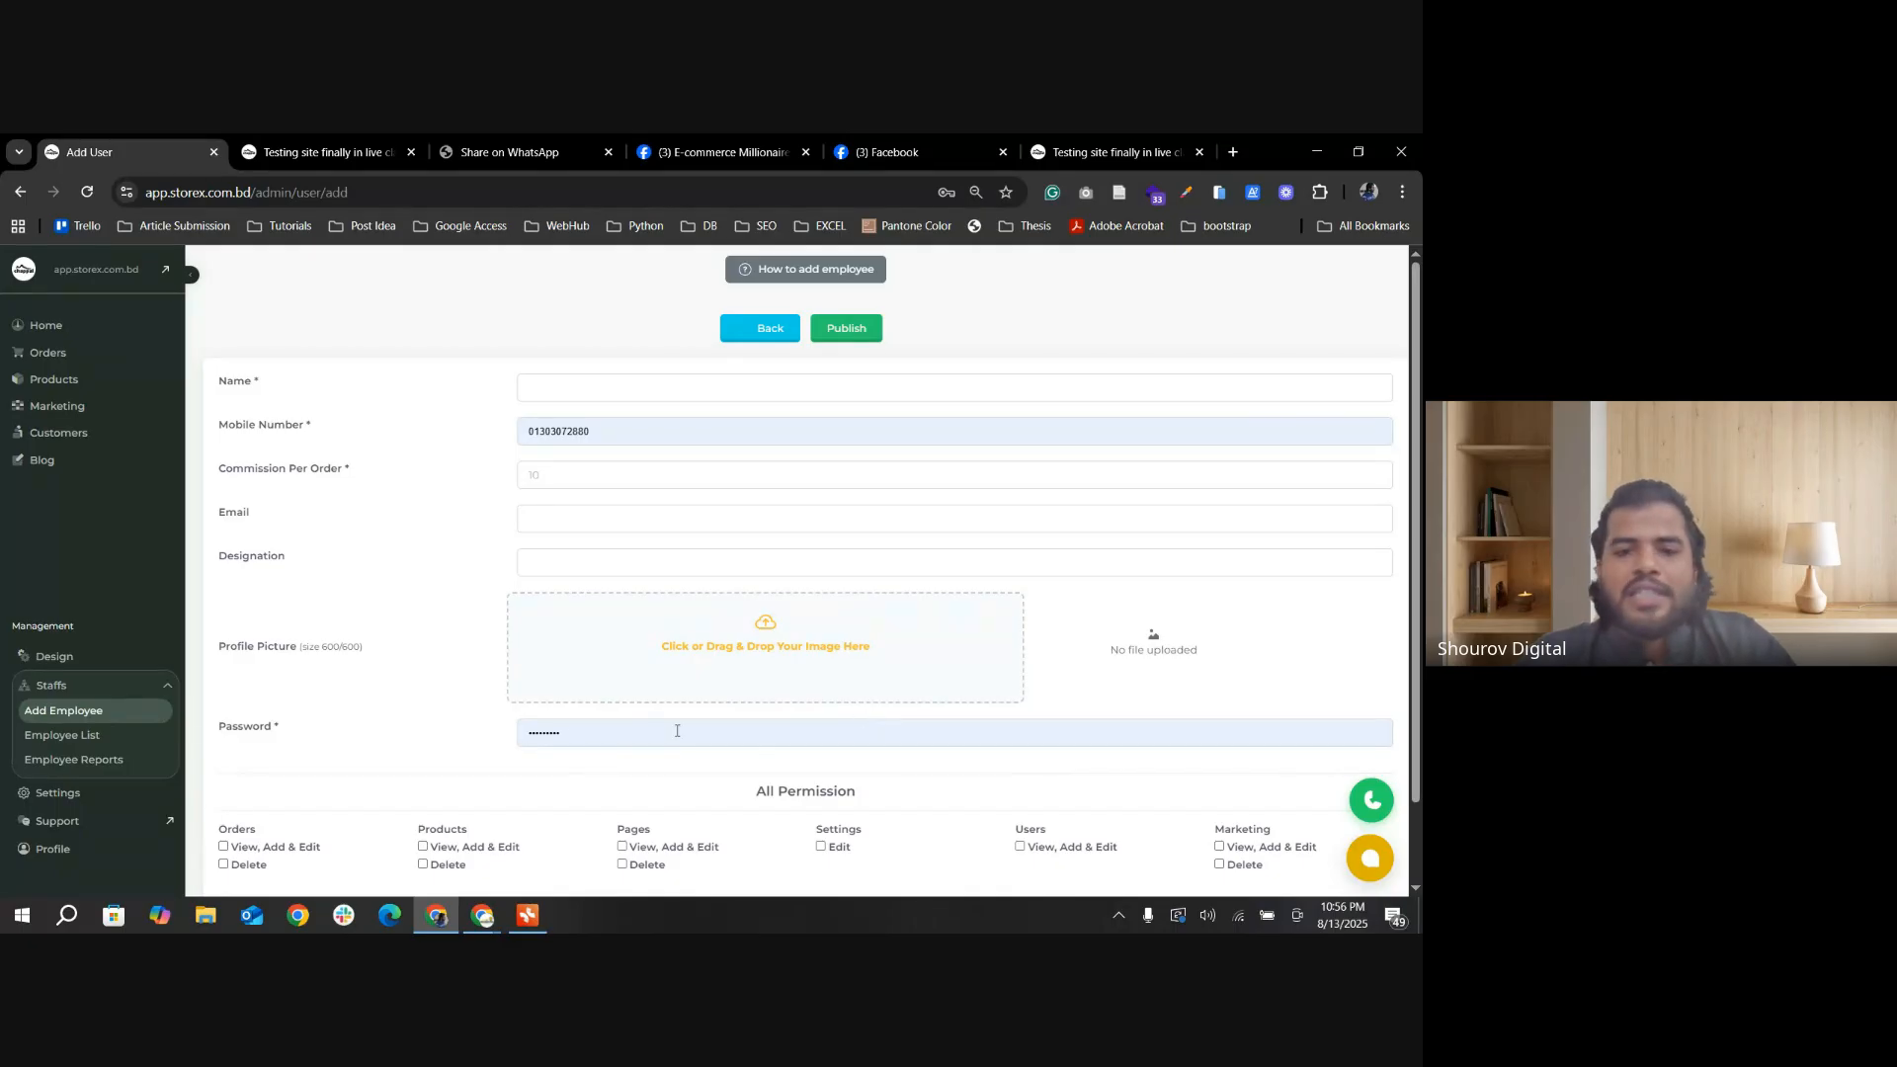
scroll(676, 731, "down", 1)
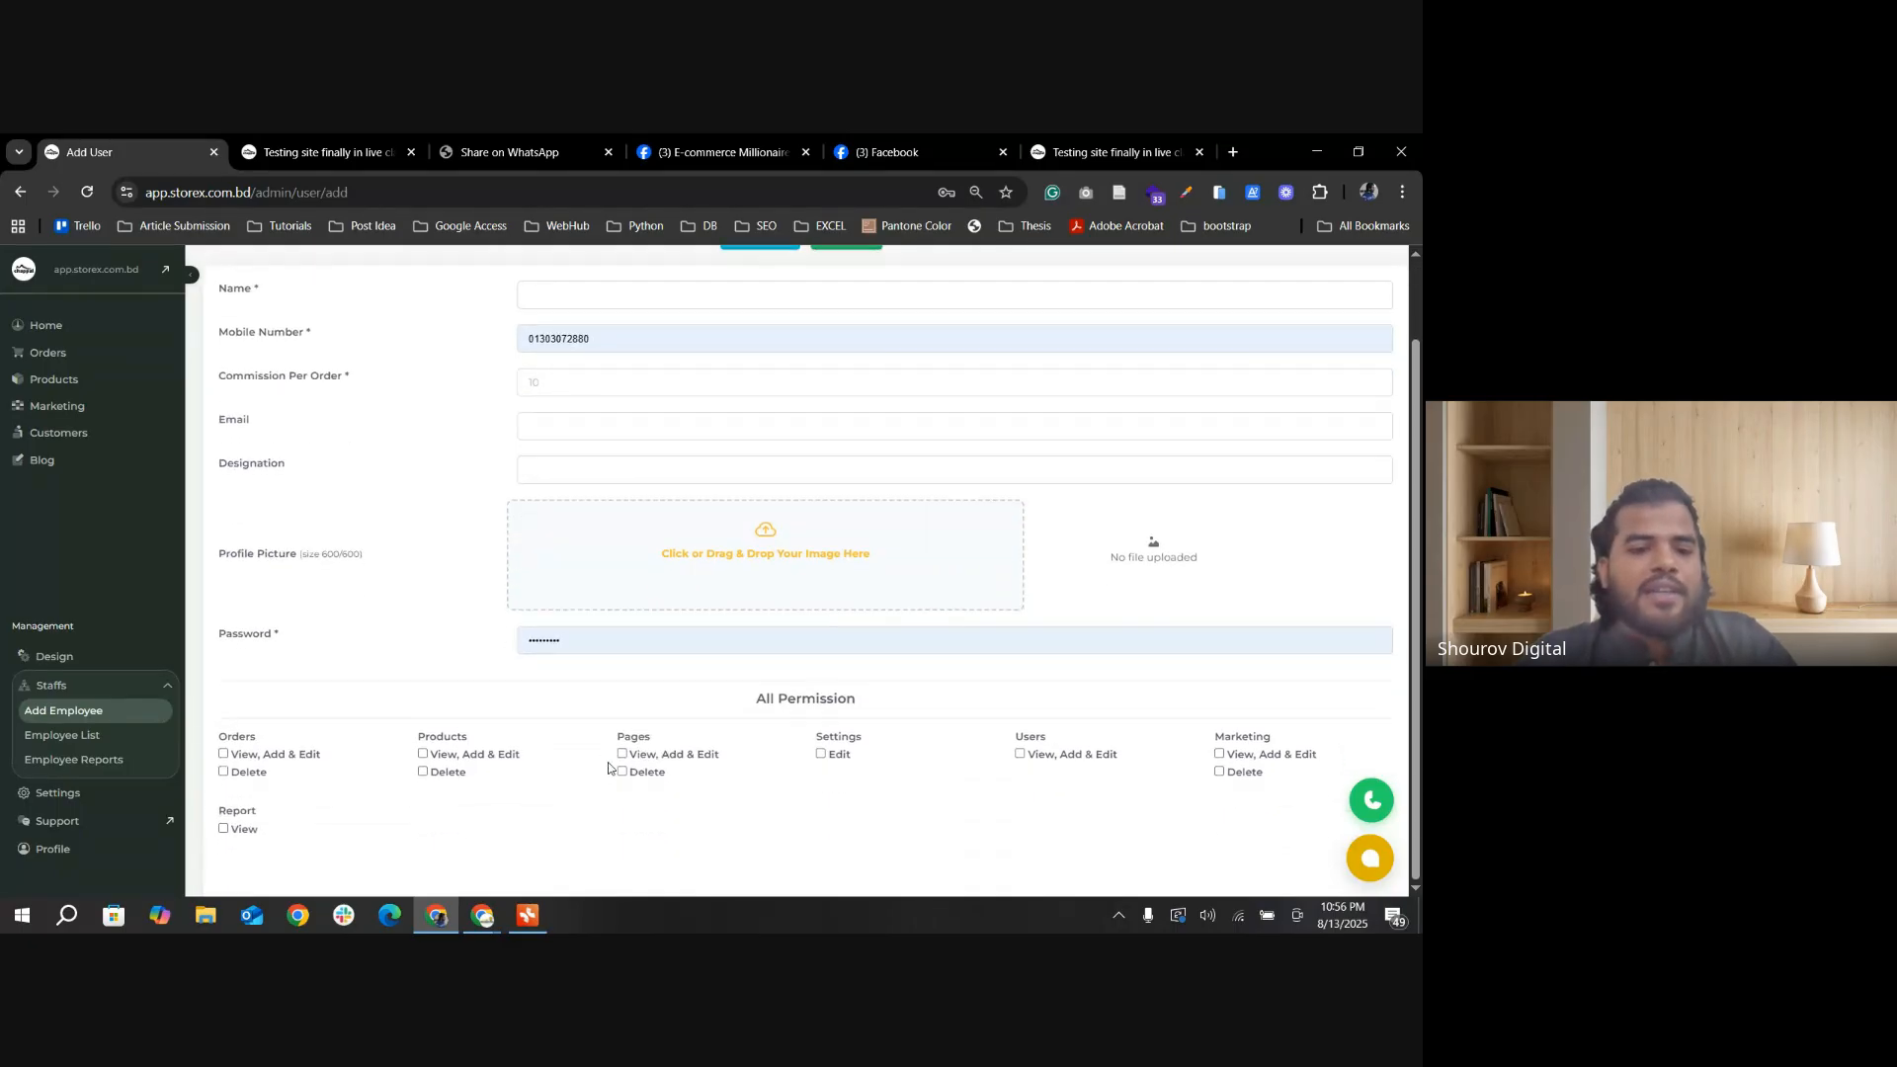
left_click(67, 850)
scroll(701, 701, "up", 1)
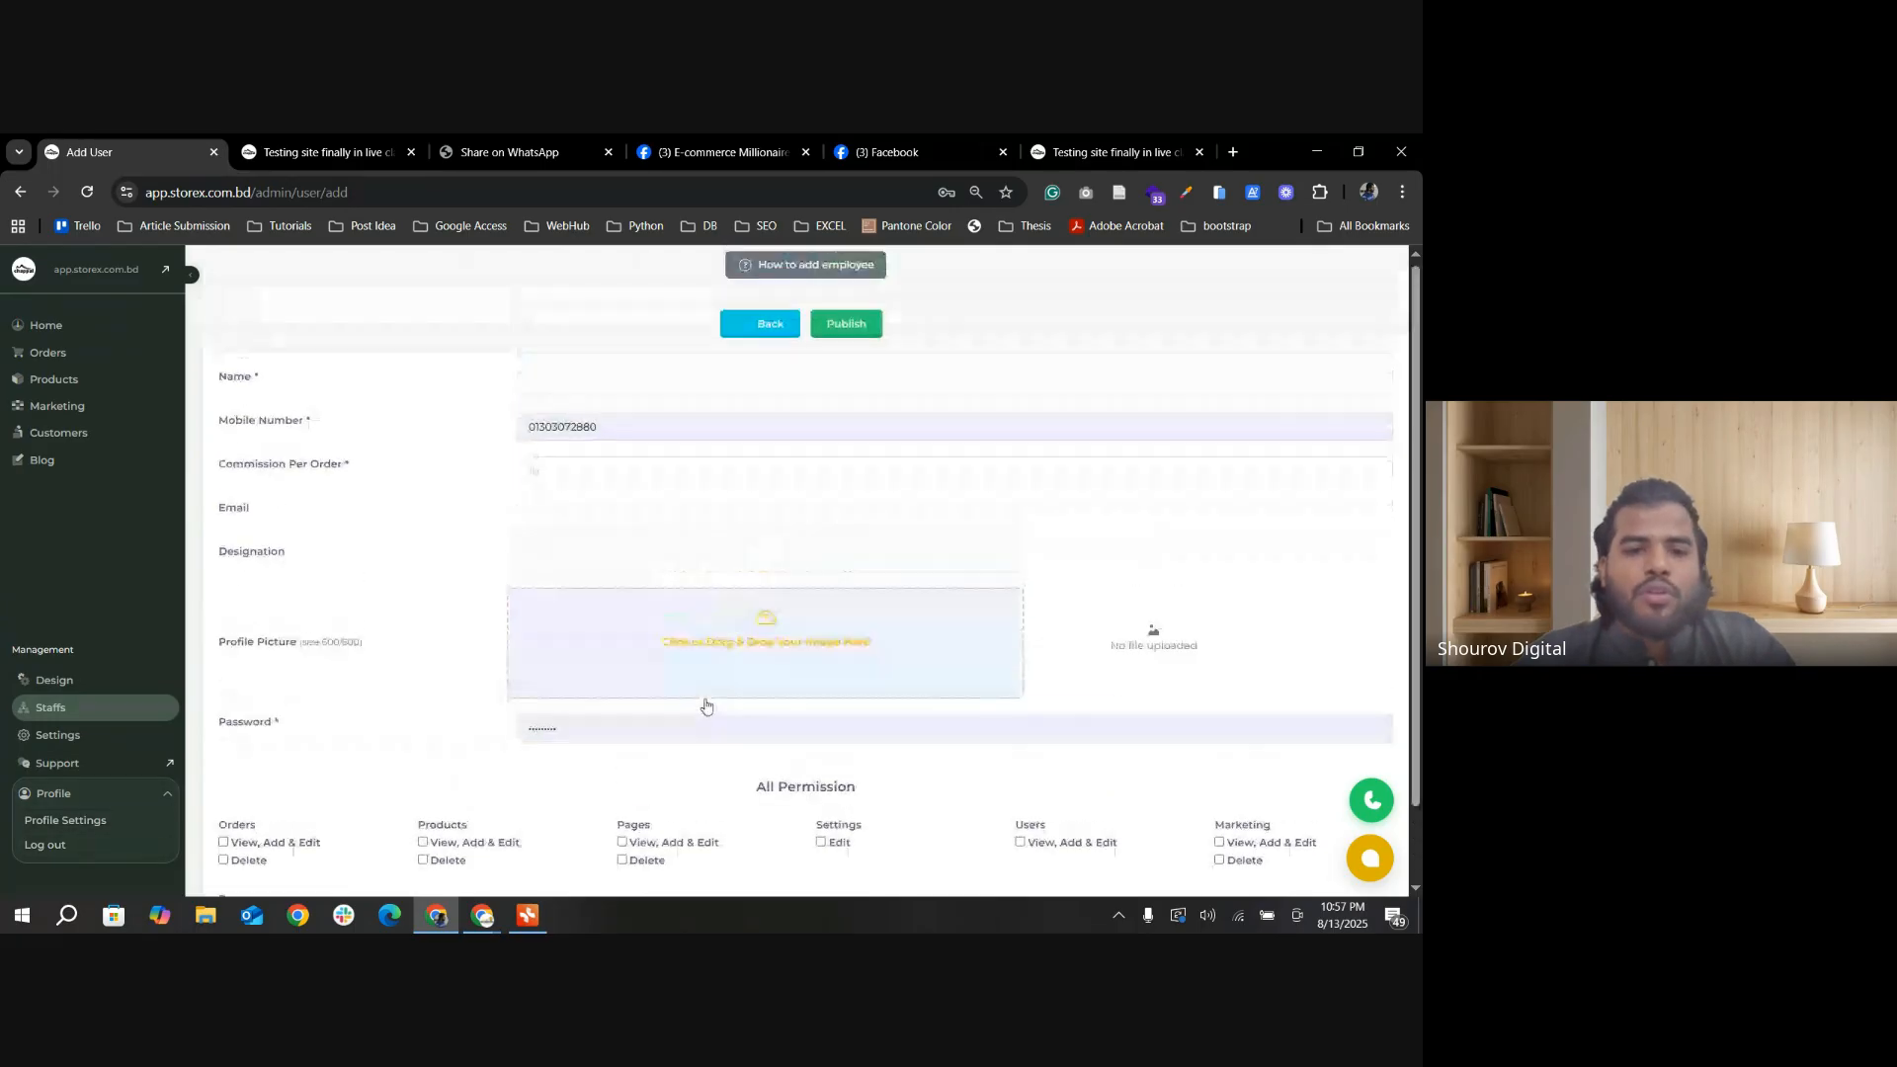
scroll(613, 632, "down", 1)
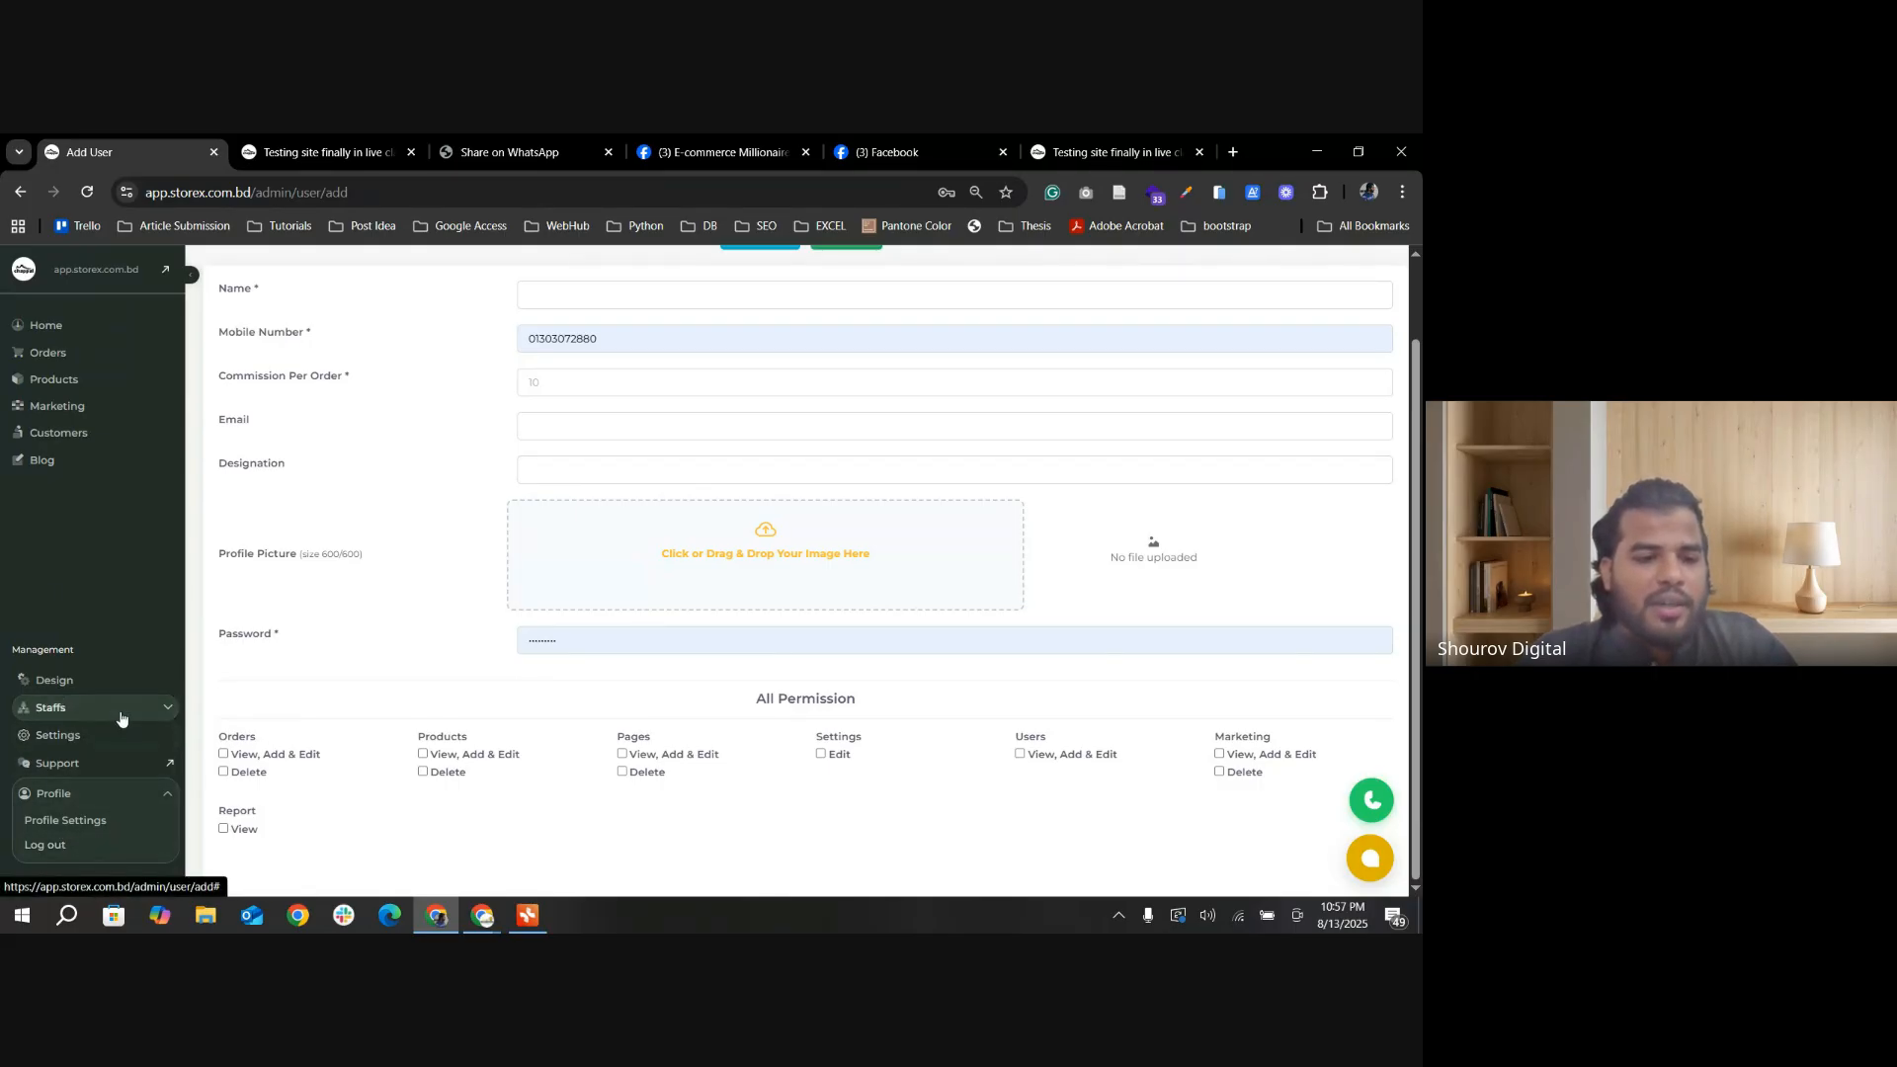
Step: Review the employee list, then check which employees can be assigned to the first Ready To Delivery order
left_click(55, 707)
left_click(69, 736)
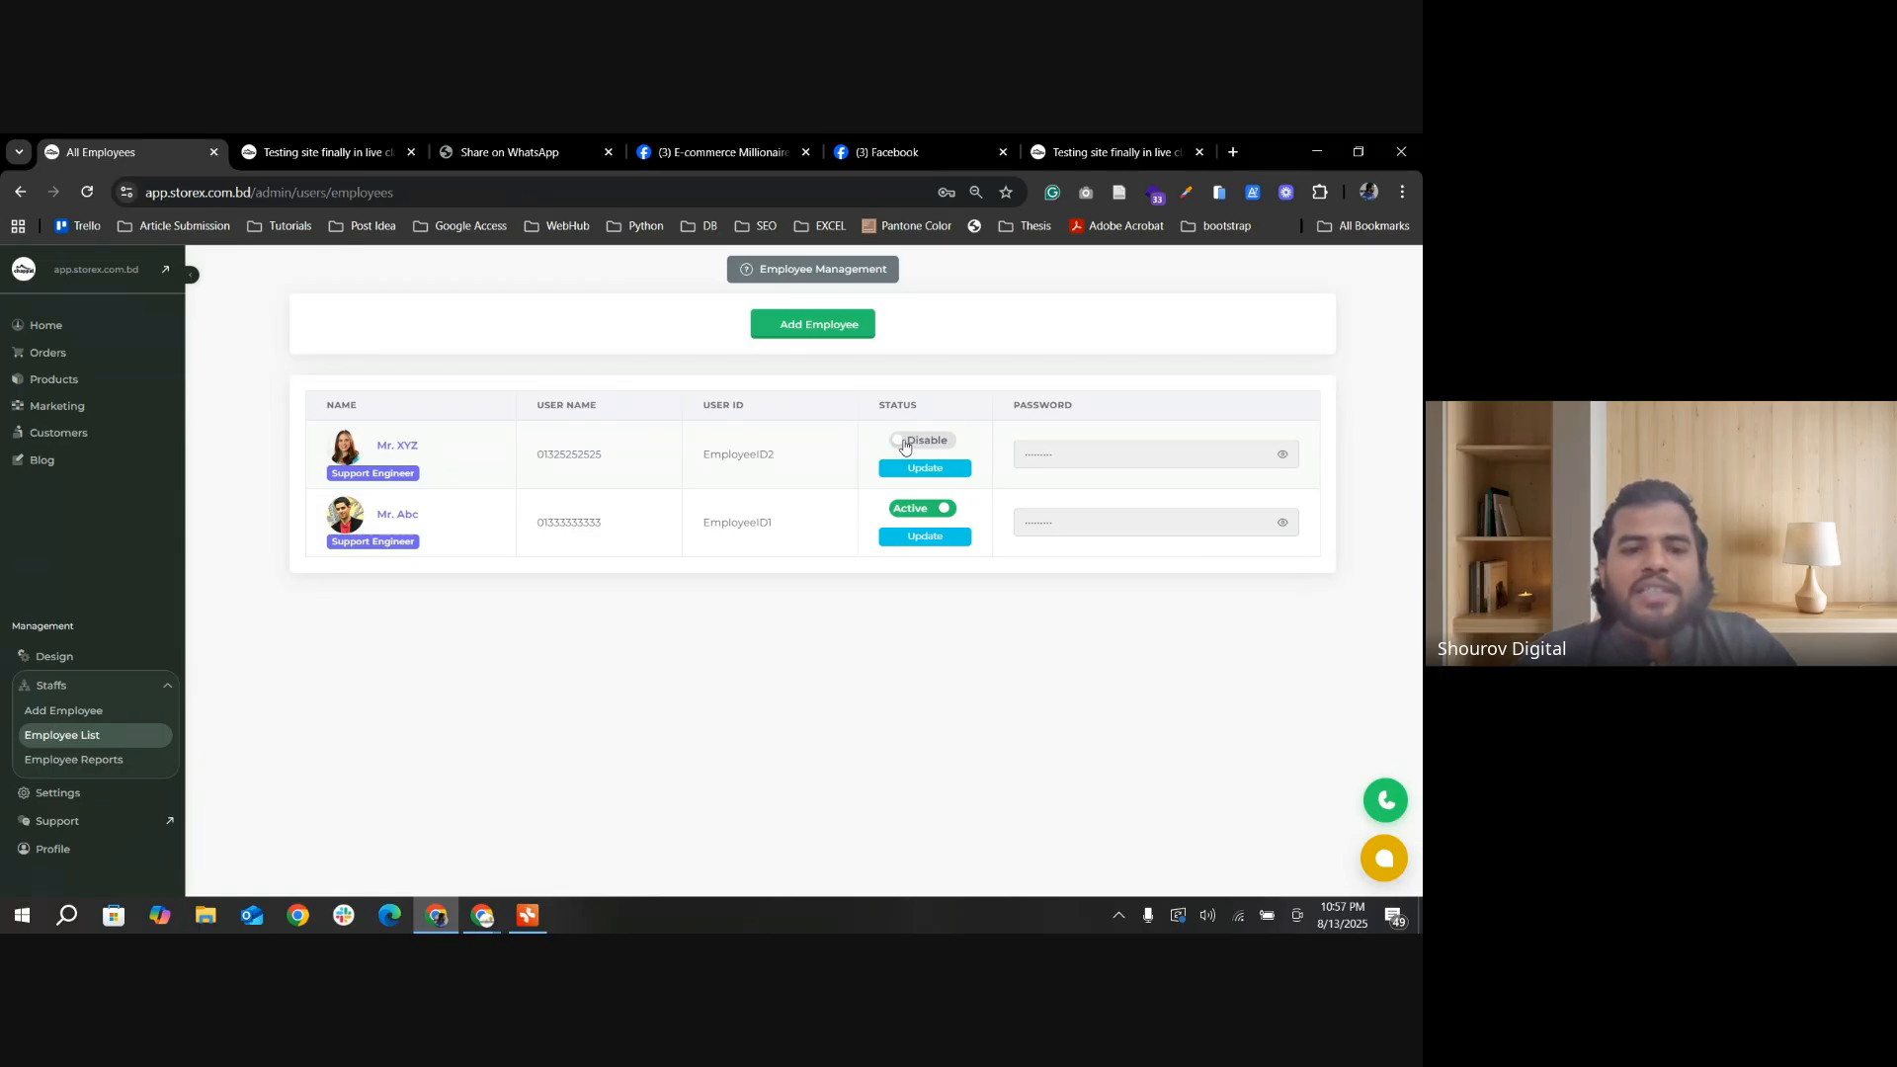
left_click(62, 353)
left_click(61, 389)
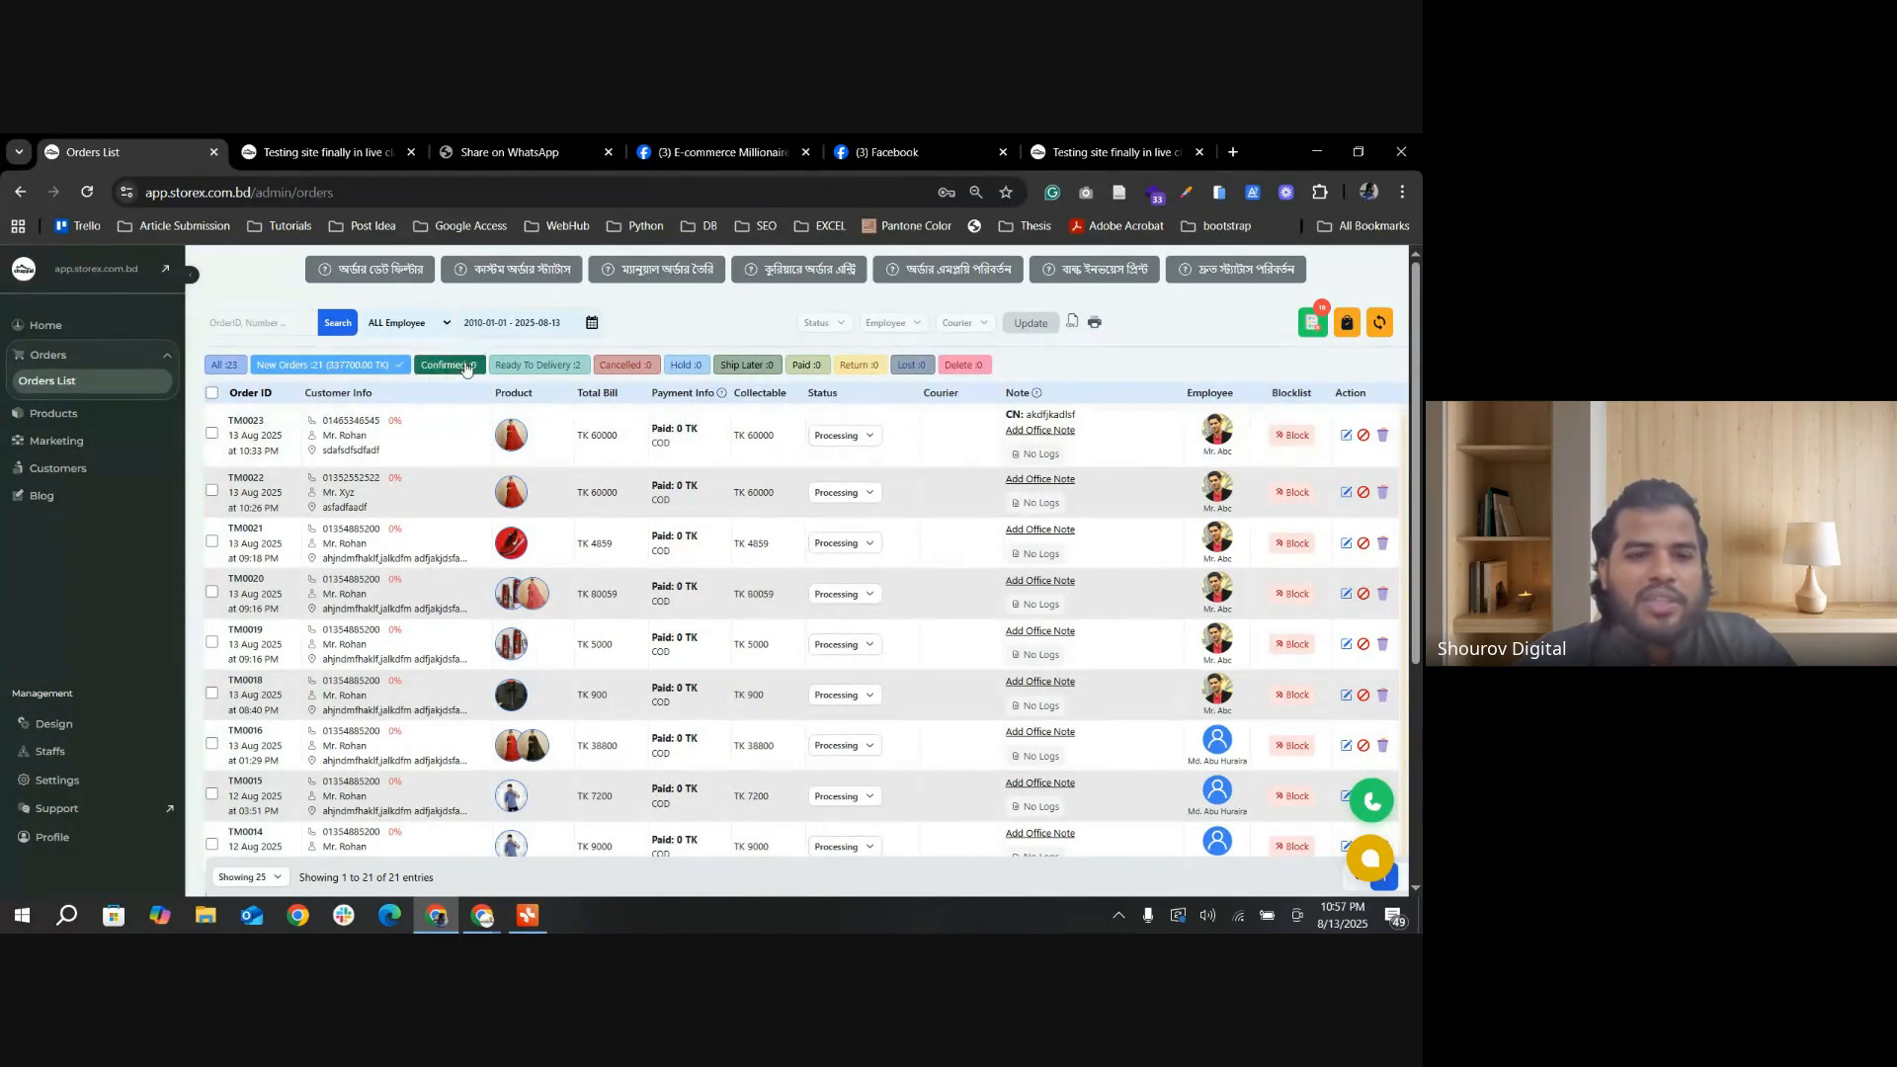
left_click(551, 364)
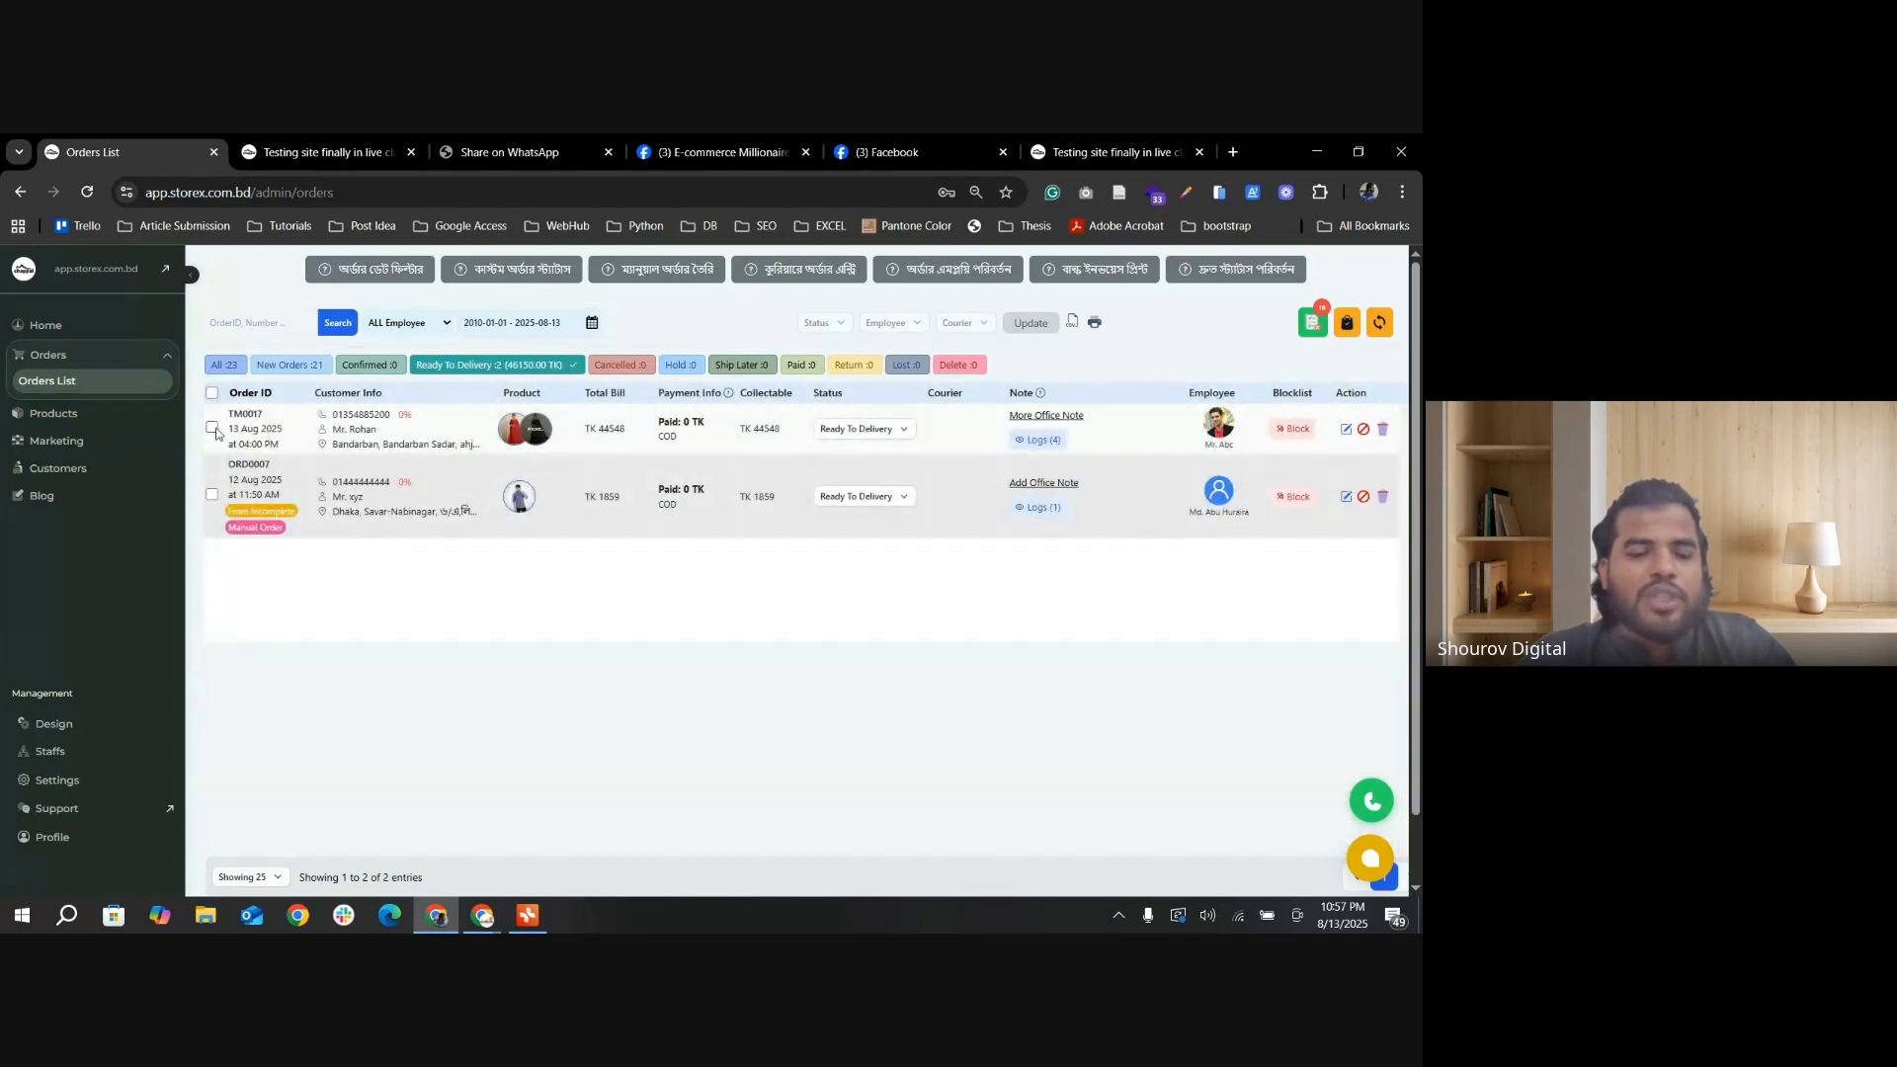
left_click(212, 428)
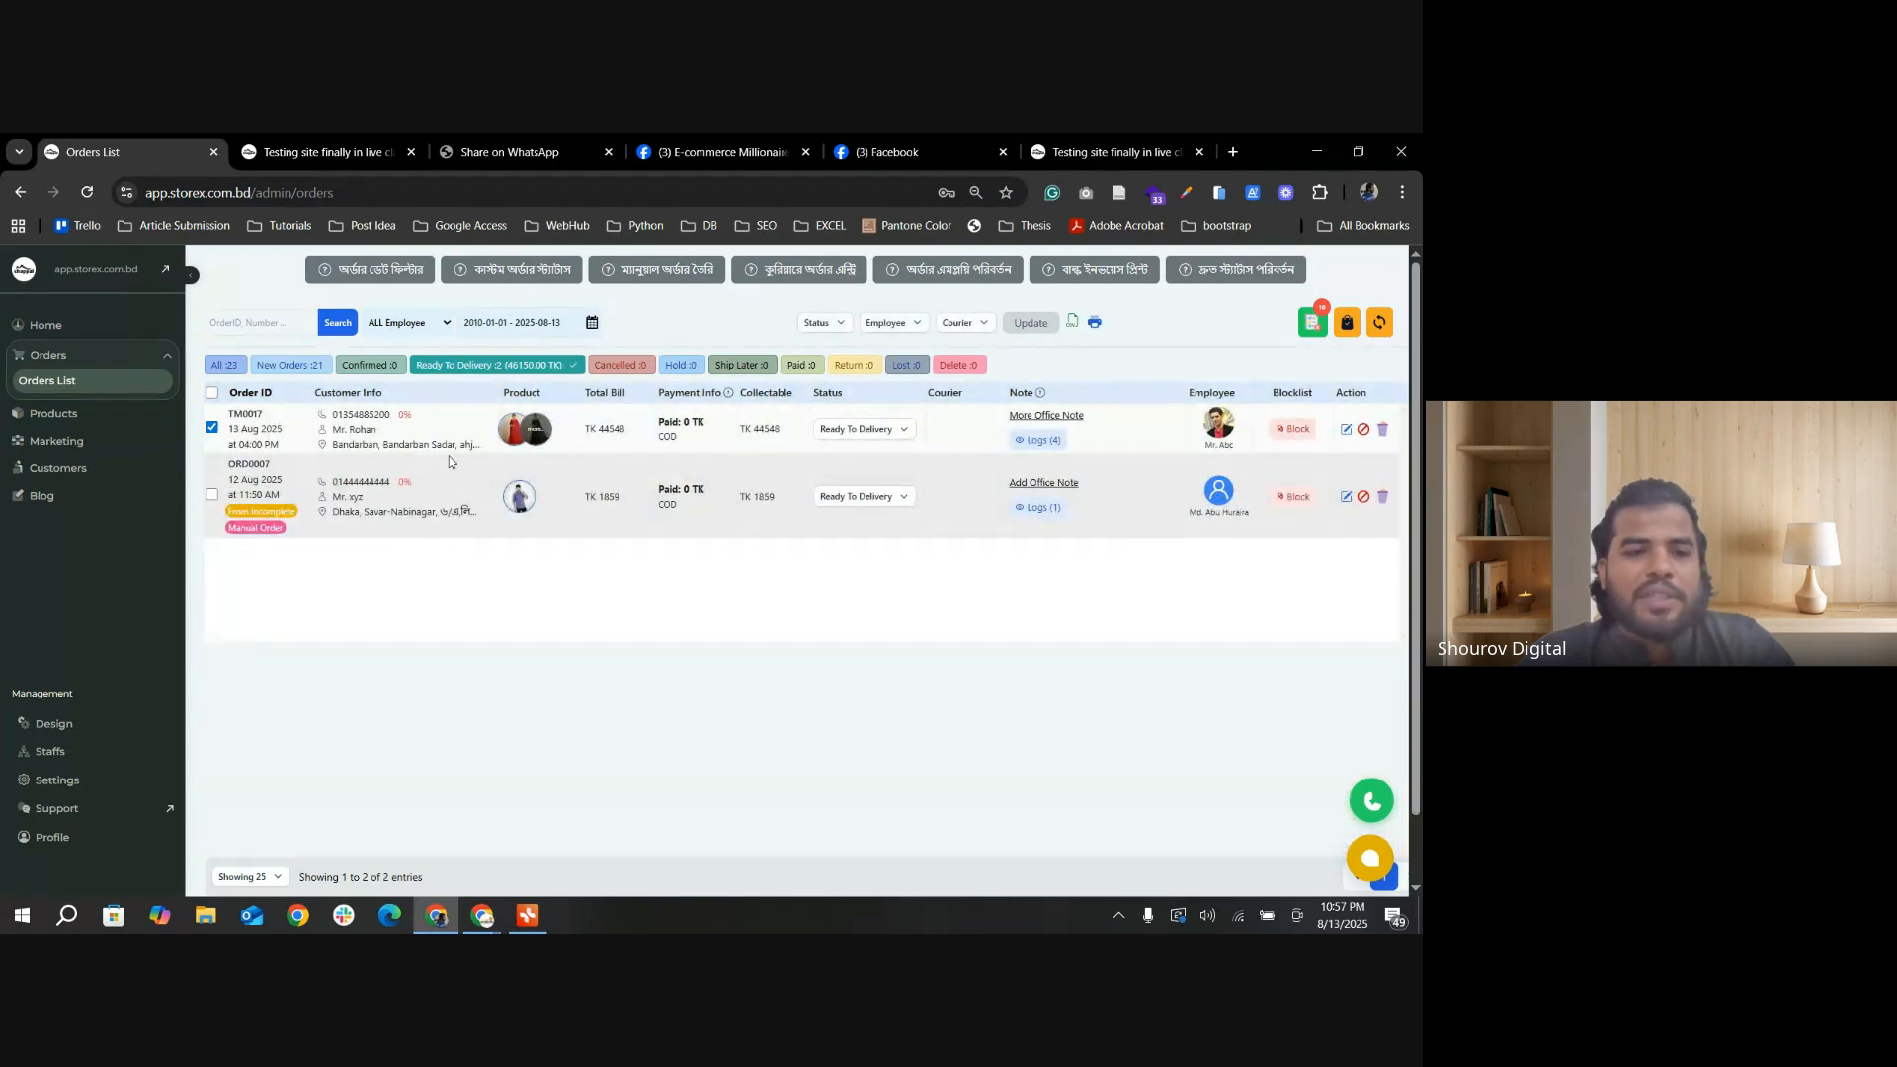
left_click(915, 323)
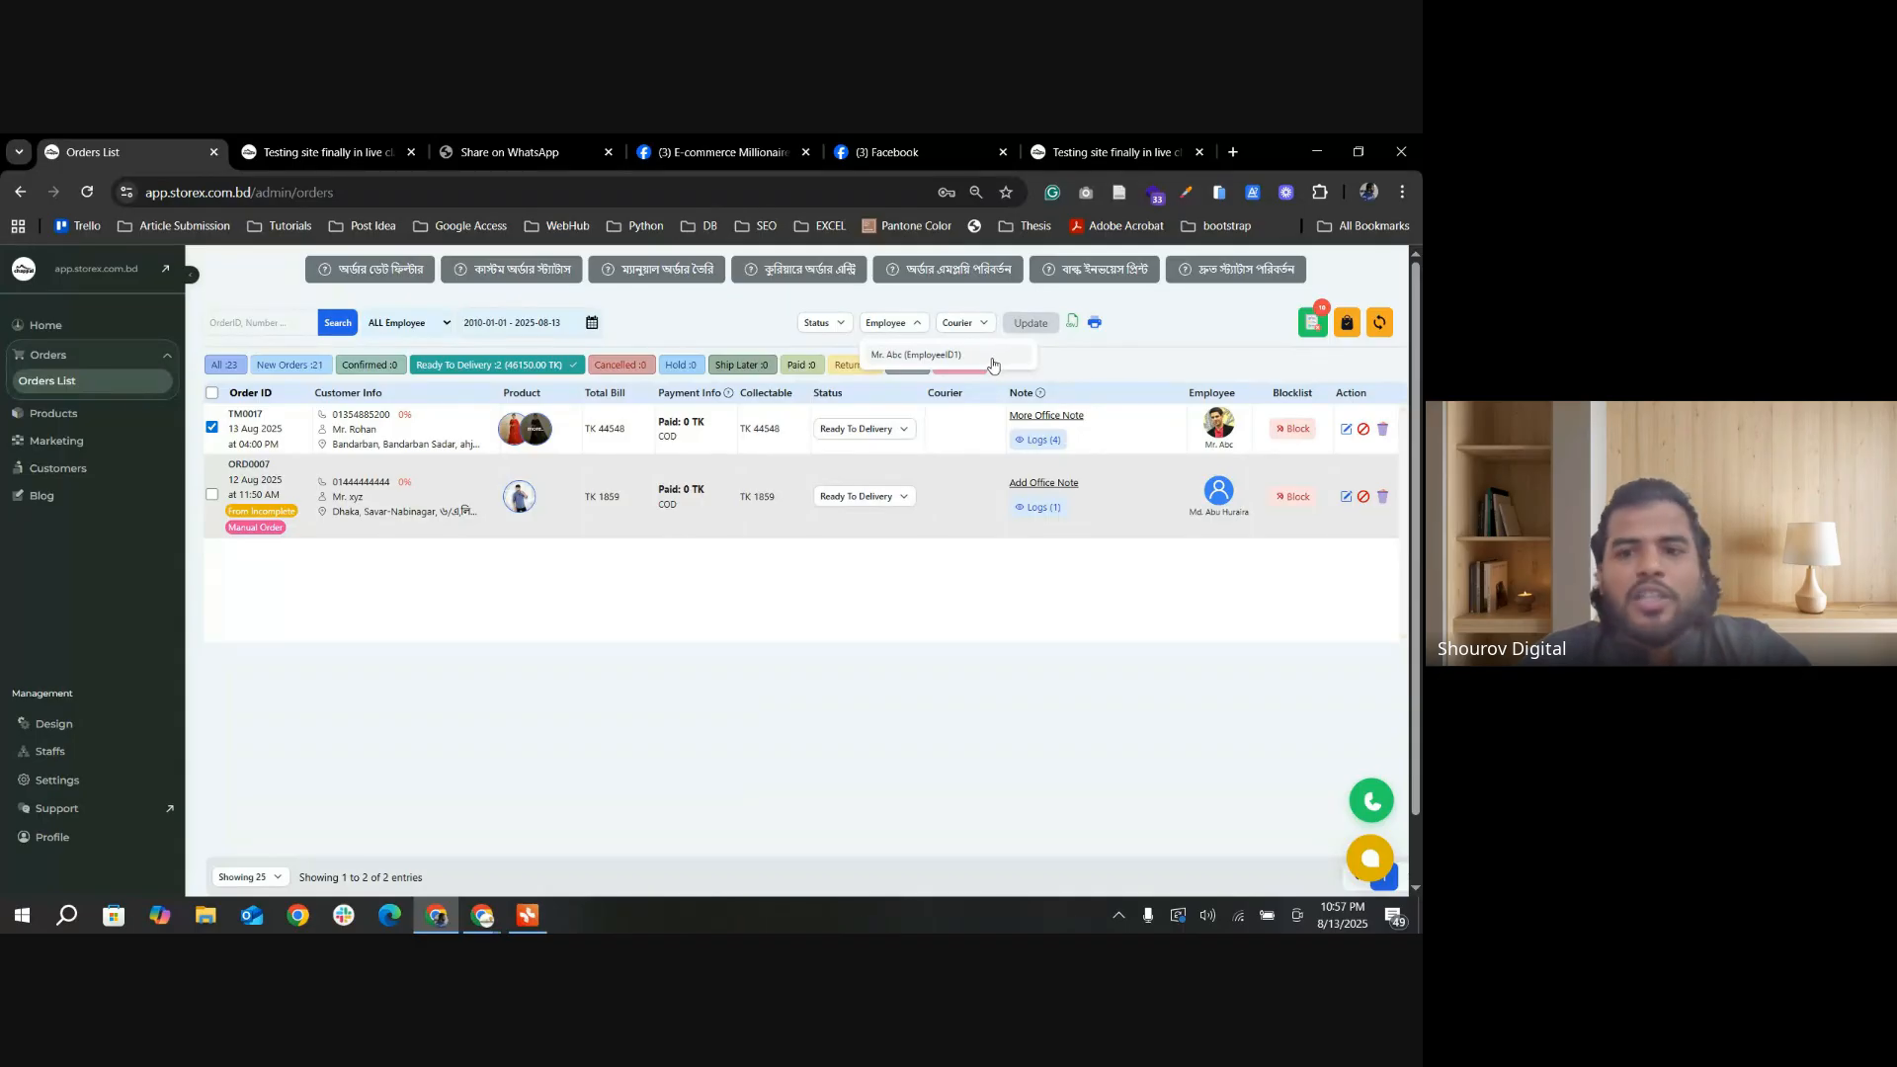
Step: Try to activate the newly added employee in the employee list and check the assignable employees for the first Ready To Delivery order
left_click(77, 755)
left_click(79, 726)
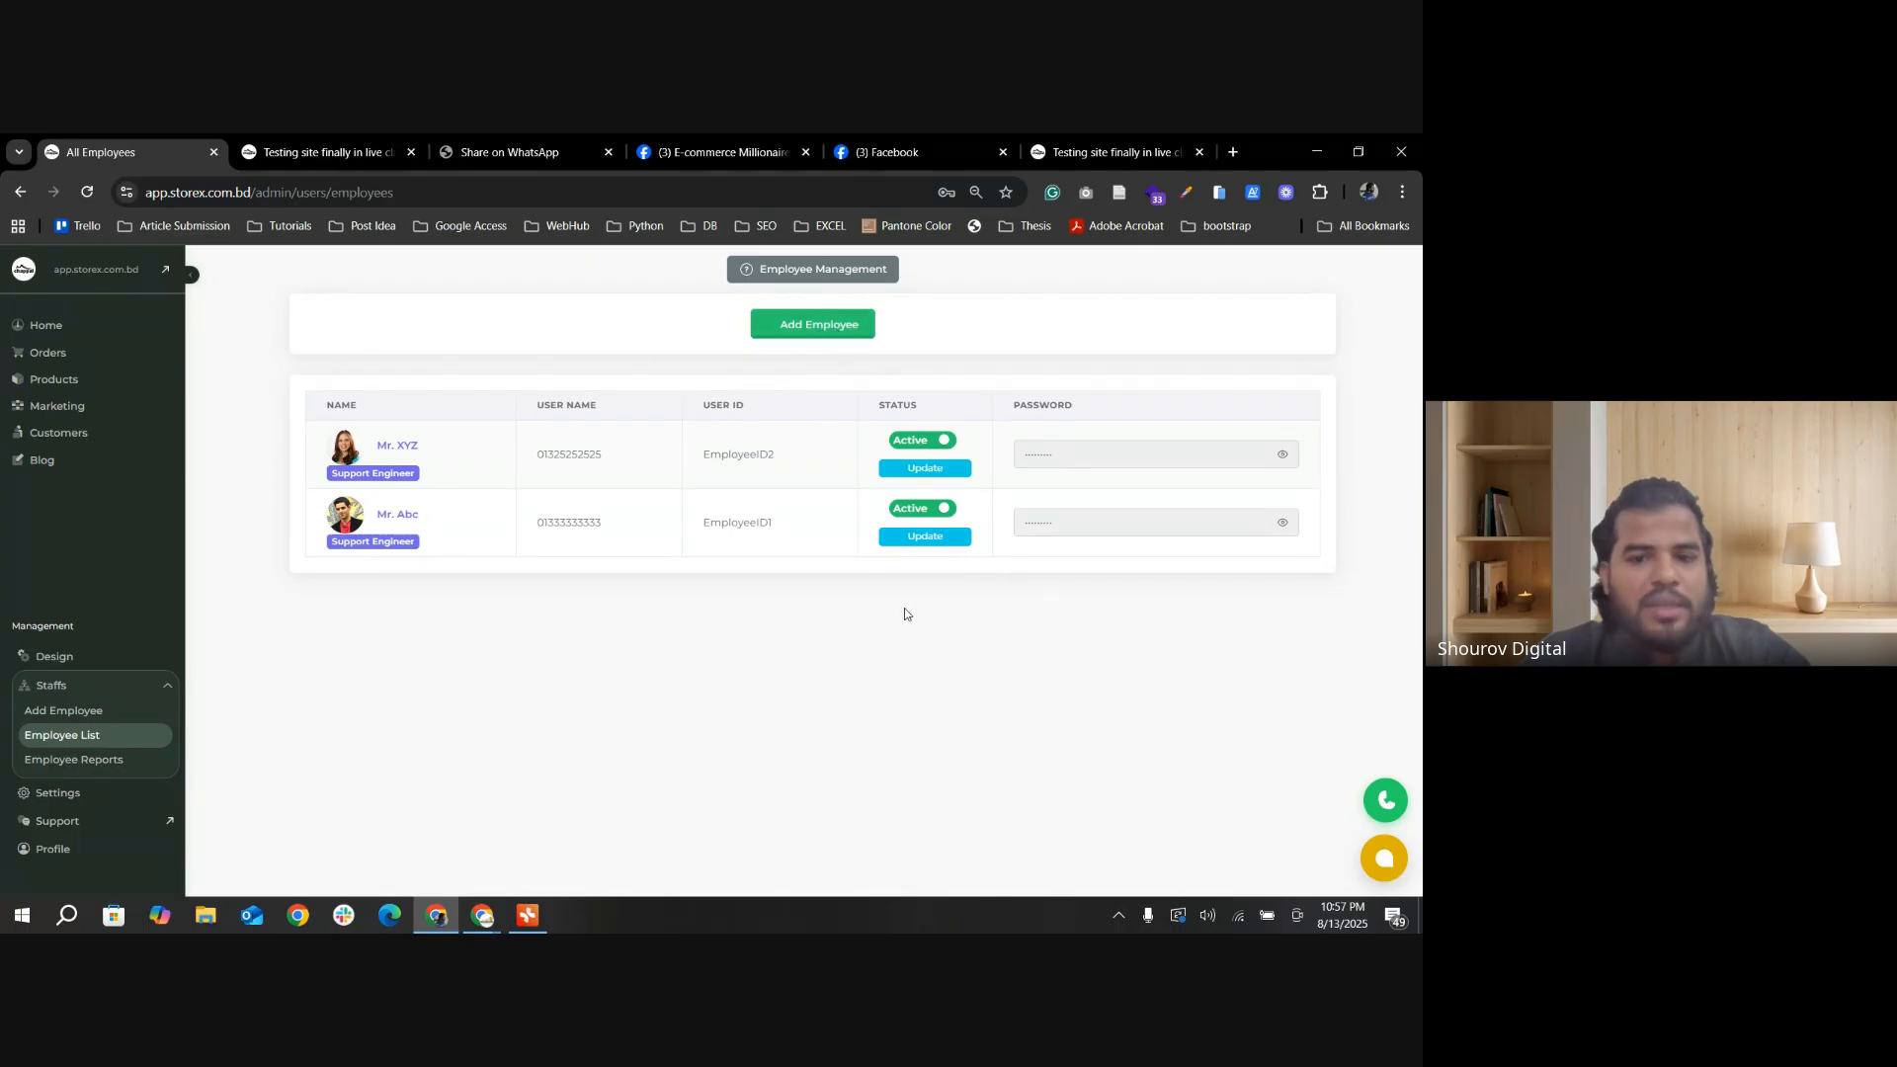
left_click(64, 356)
left_click(75, 392)
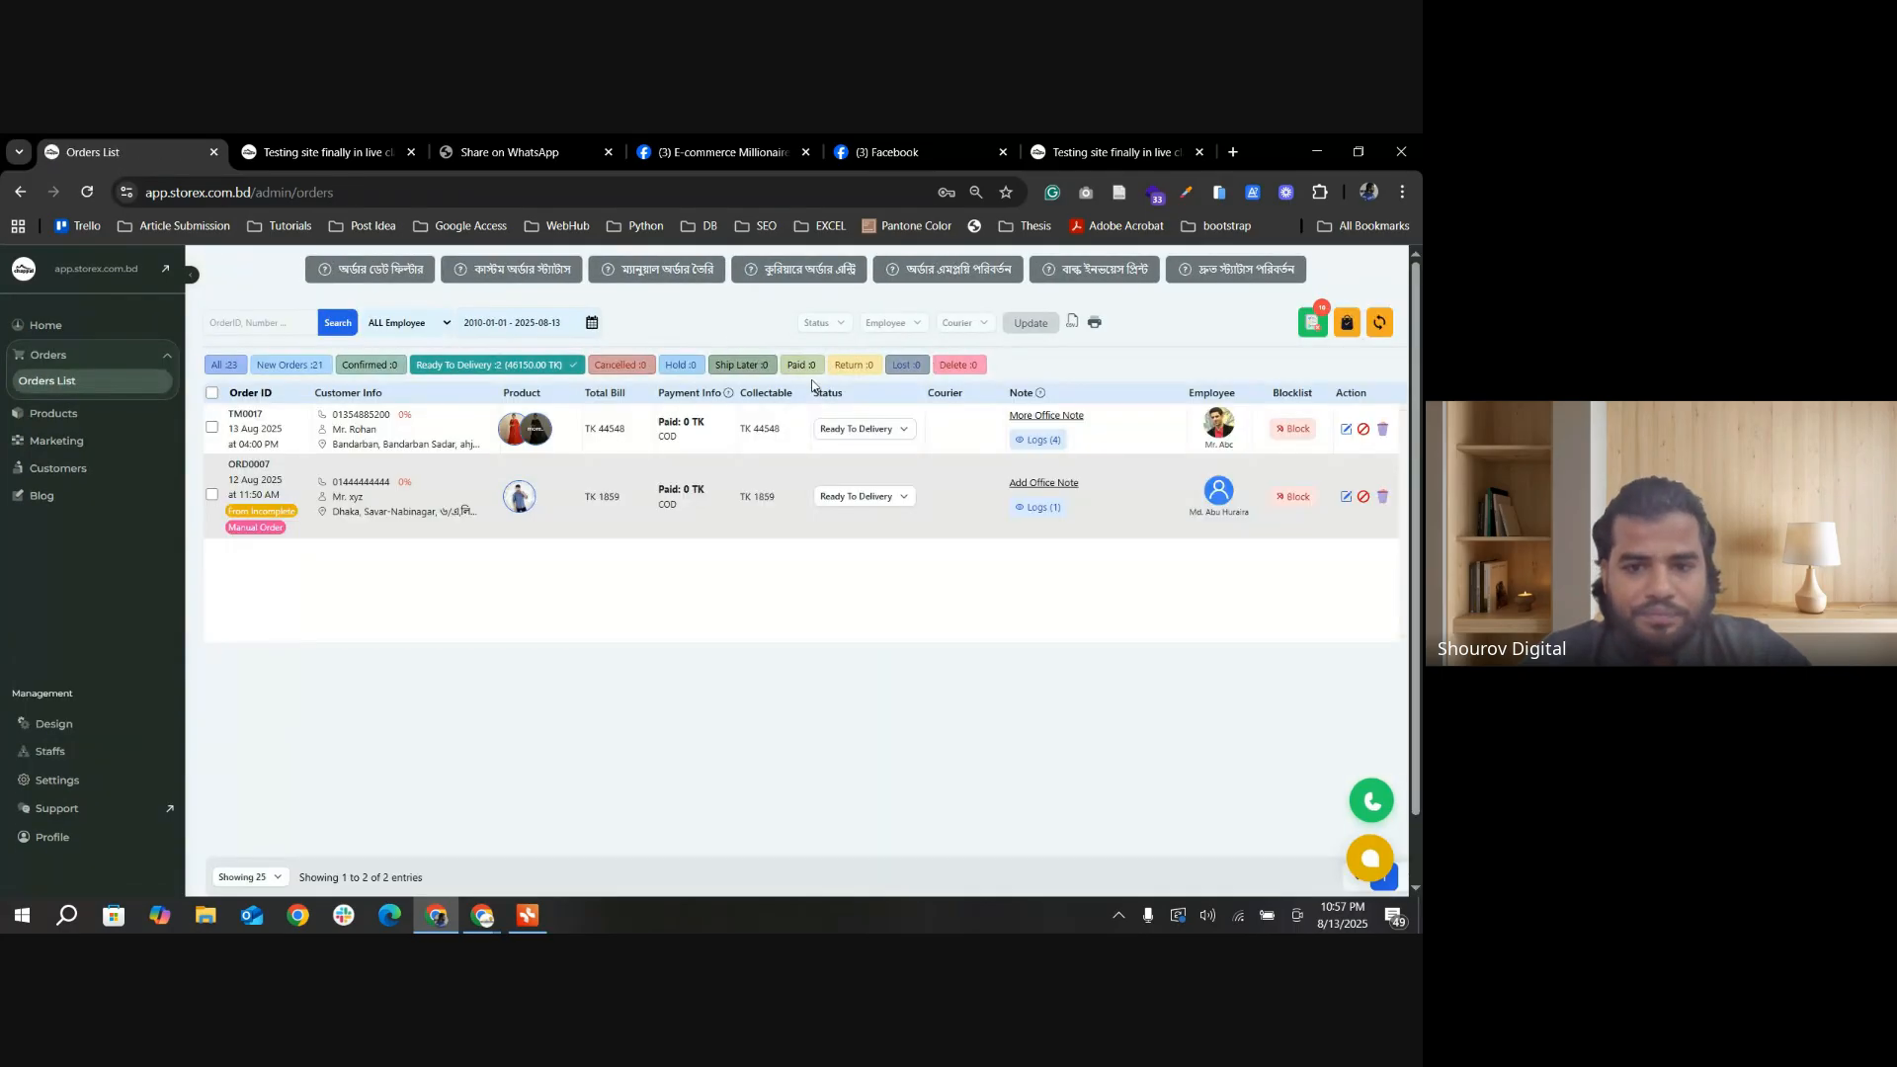
left_click(212, 427)
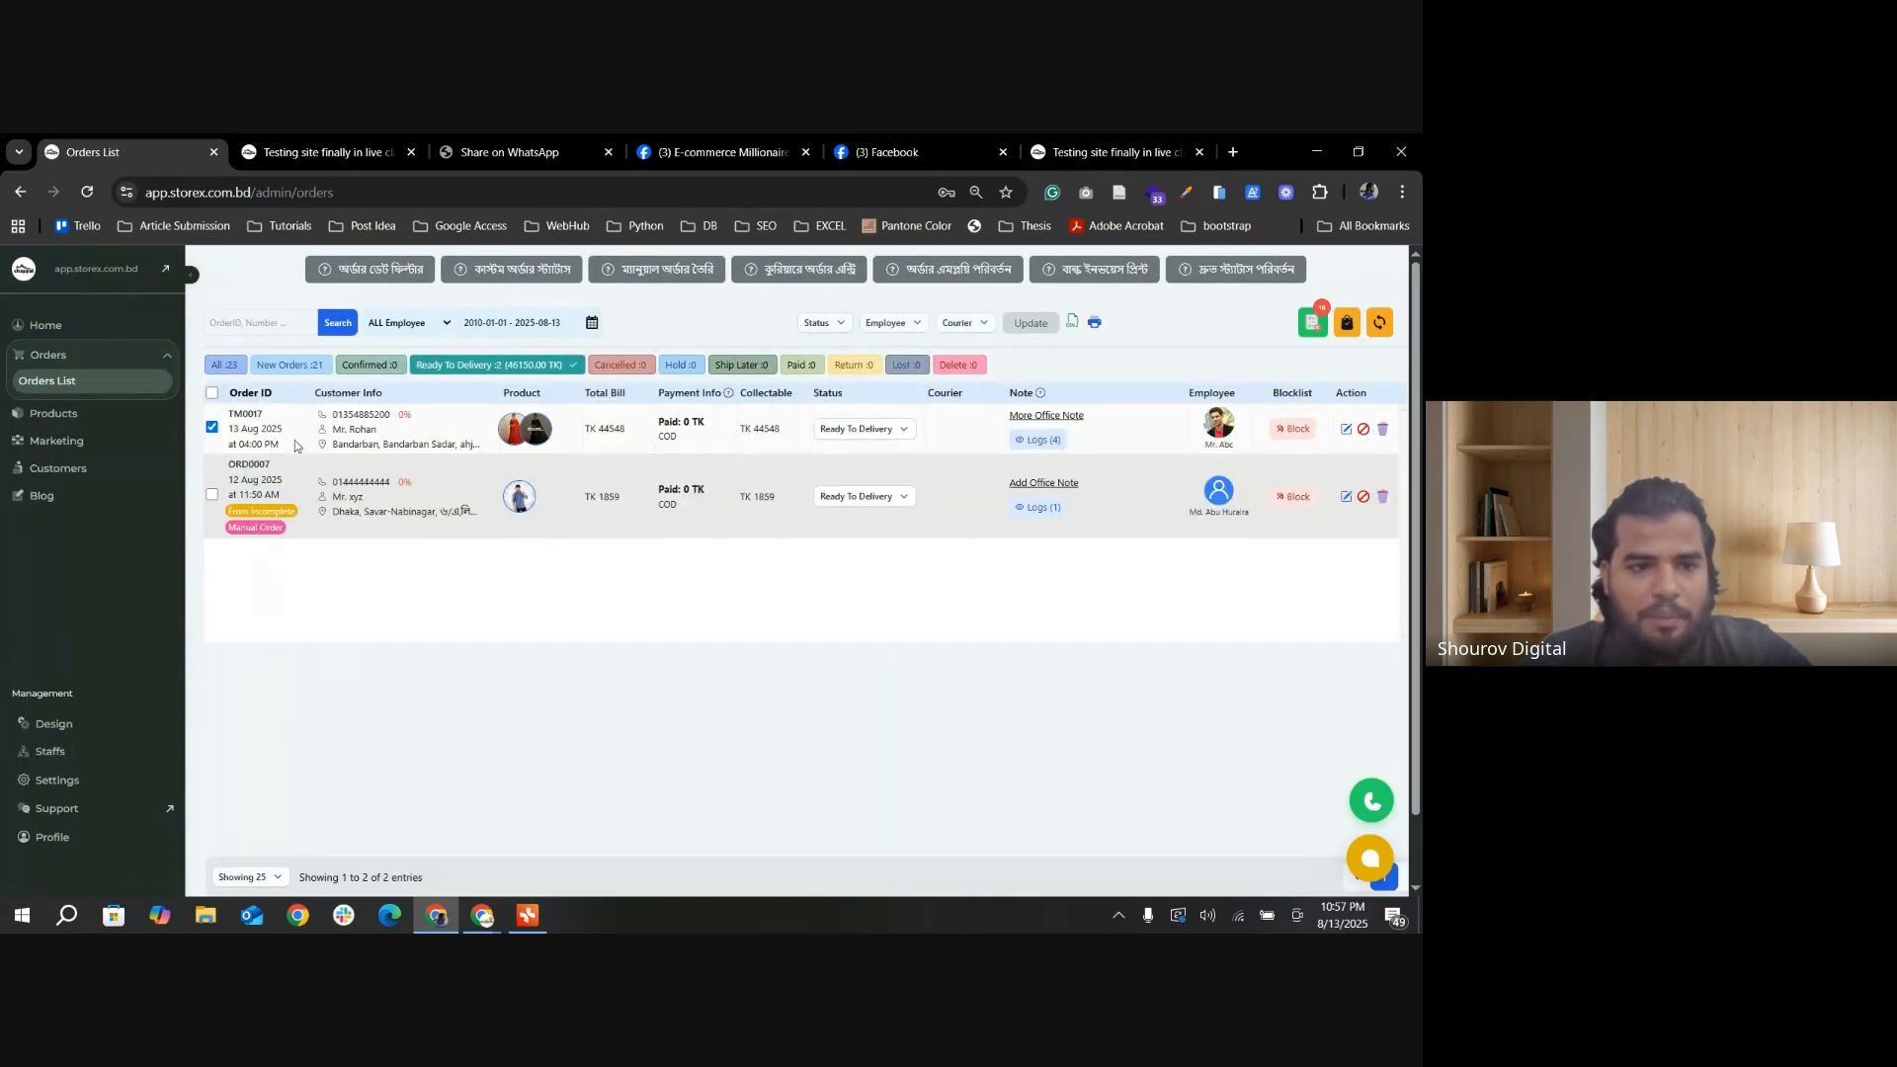
left_click(916, 325)
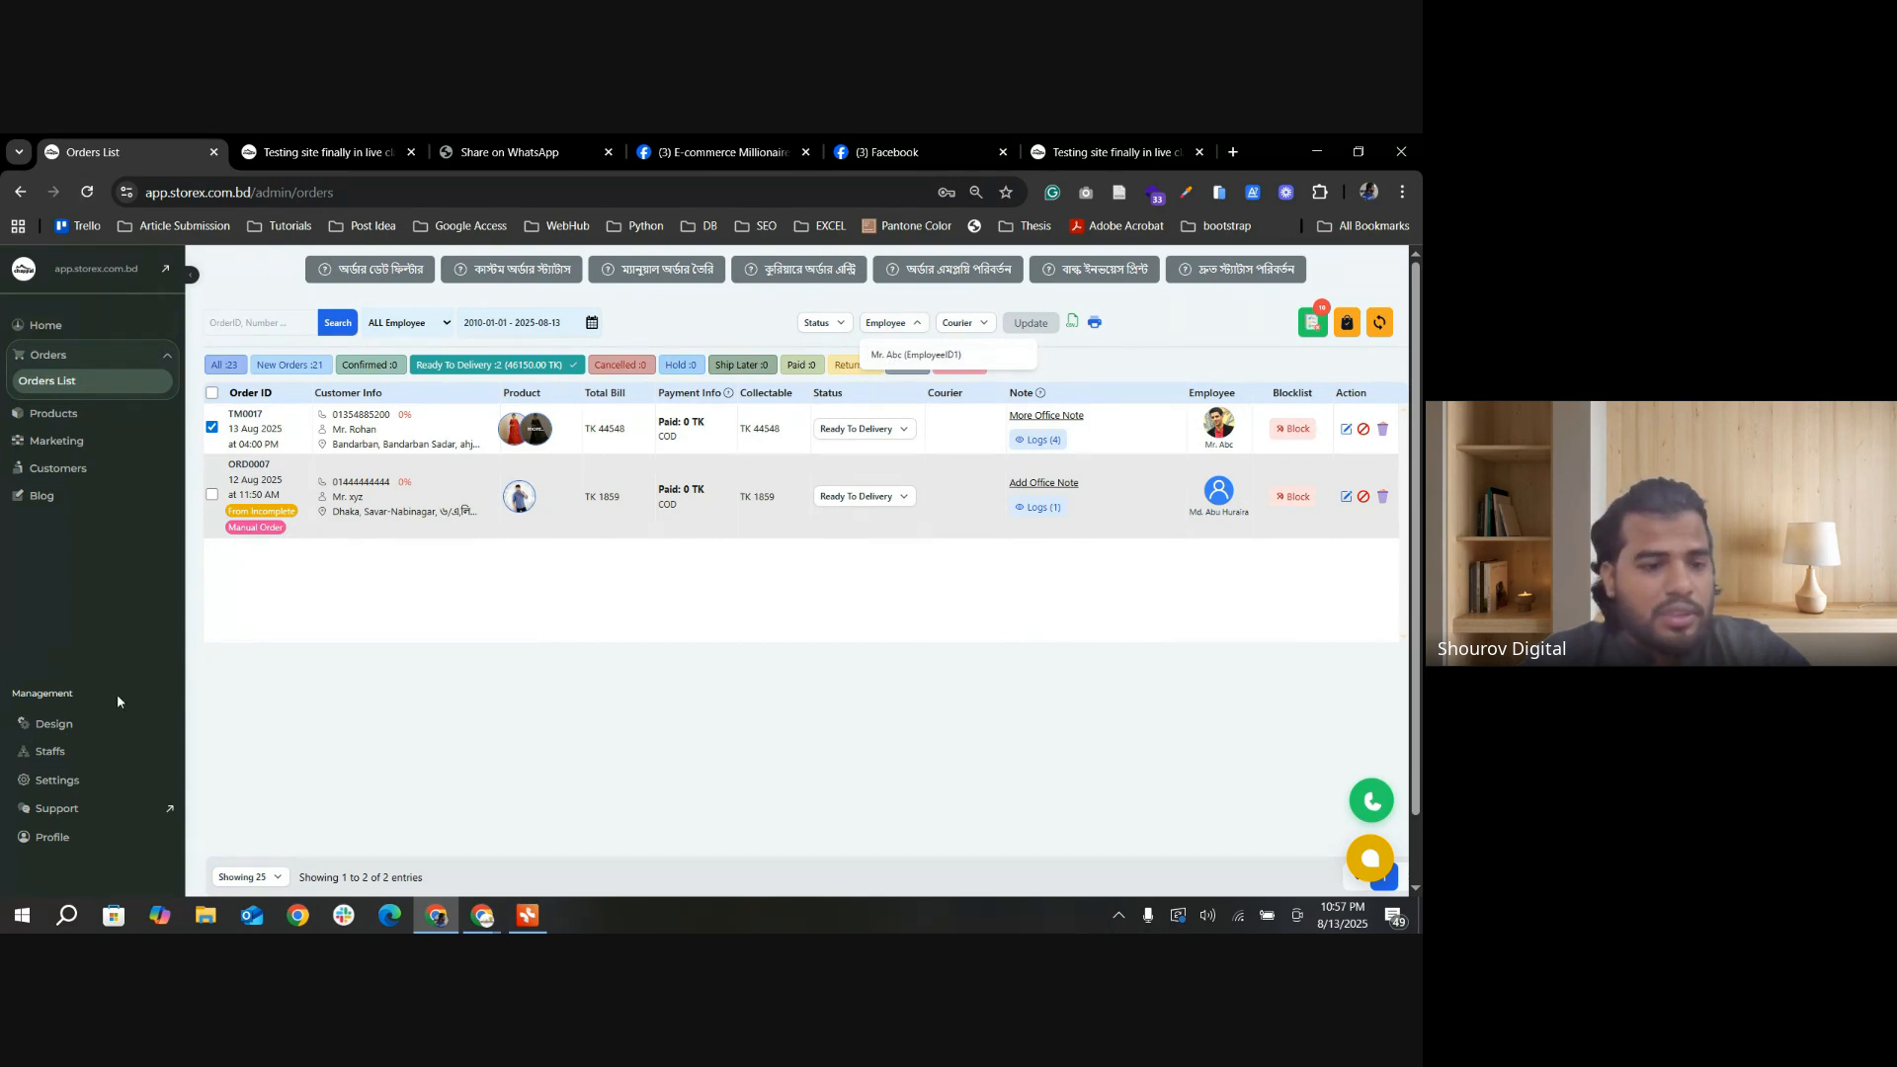
Step: Retry switching the new employee to Active, back out of the add-employee form, and recheck the order's assignable employees
left_click(52, 752)
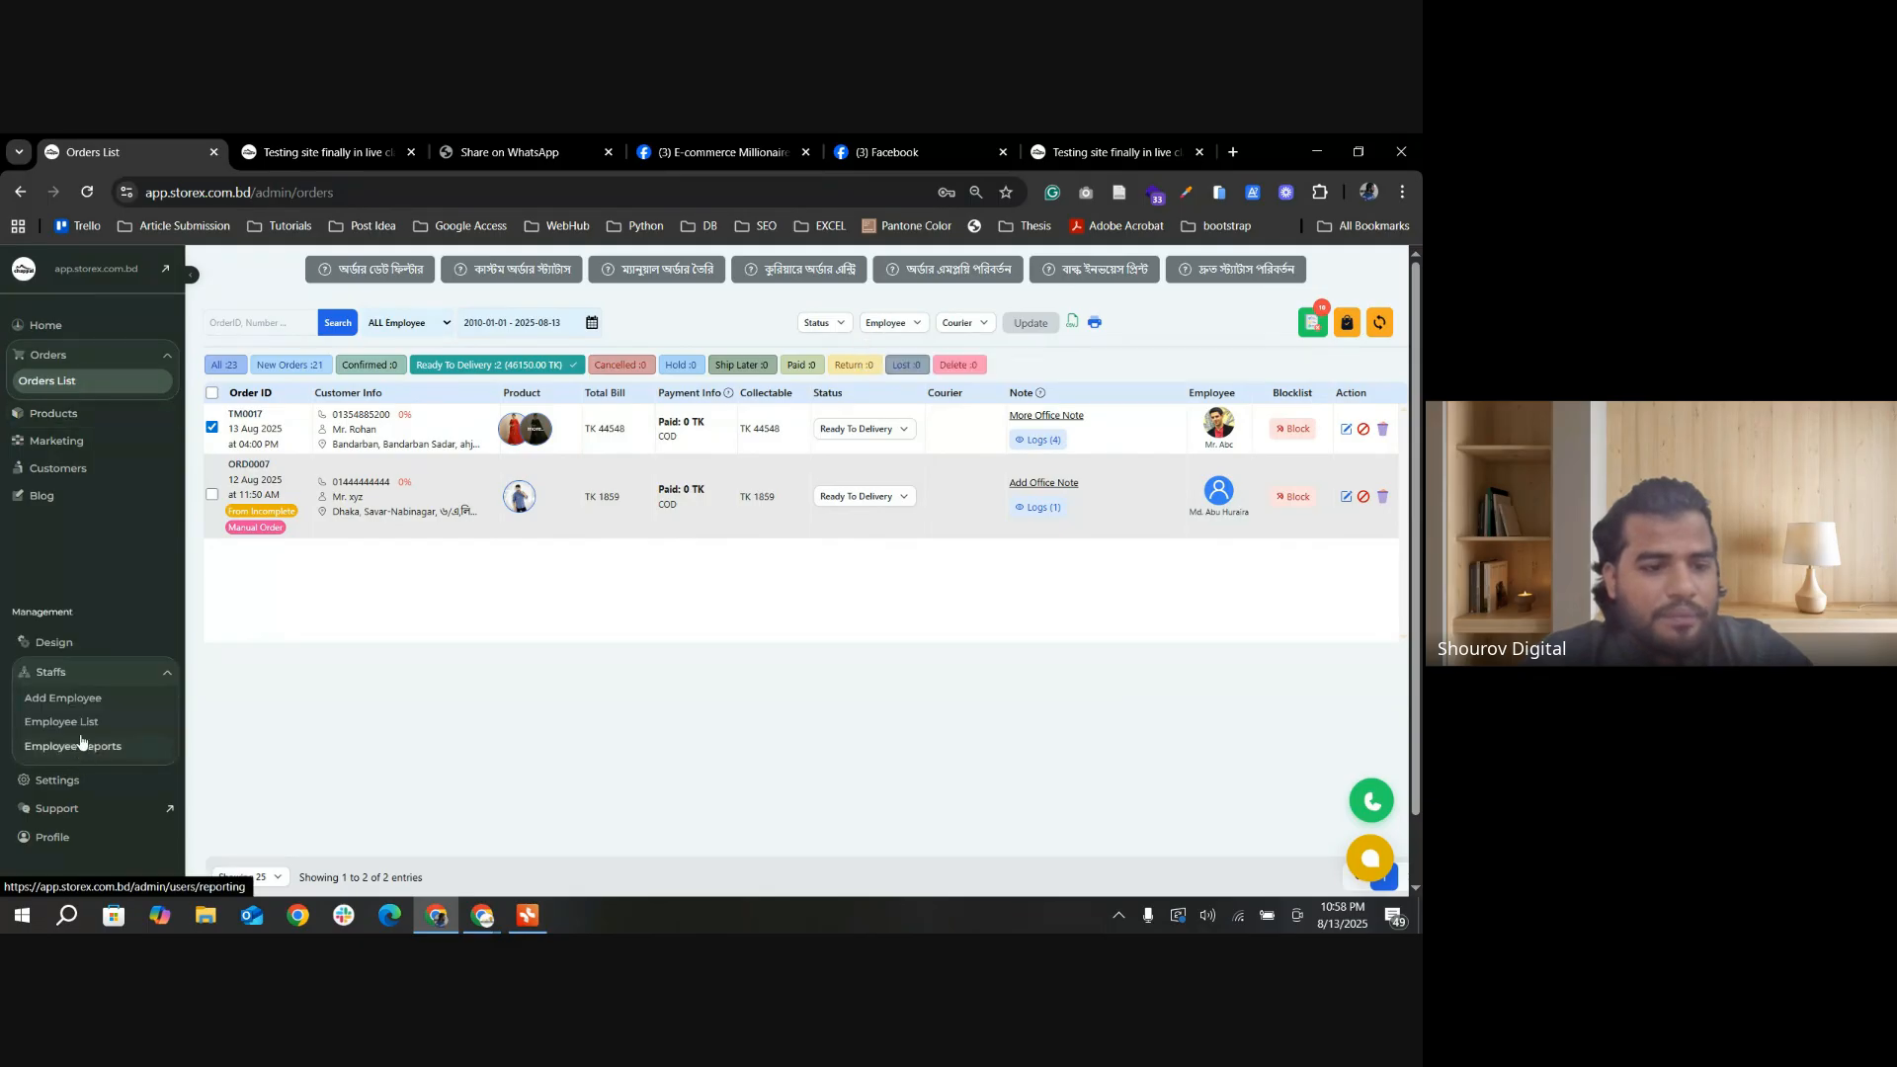
left_click(80, 722)
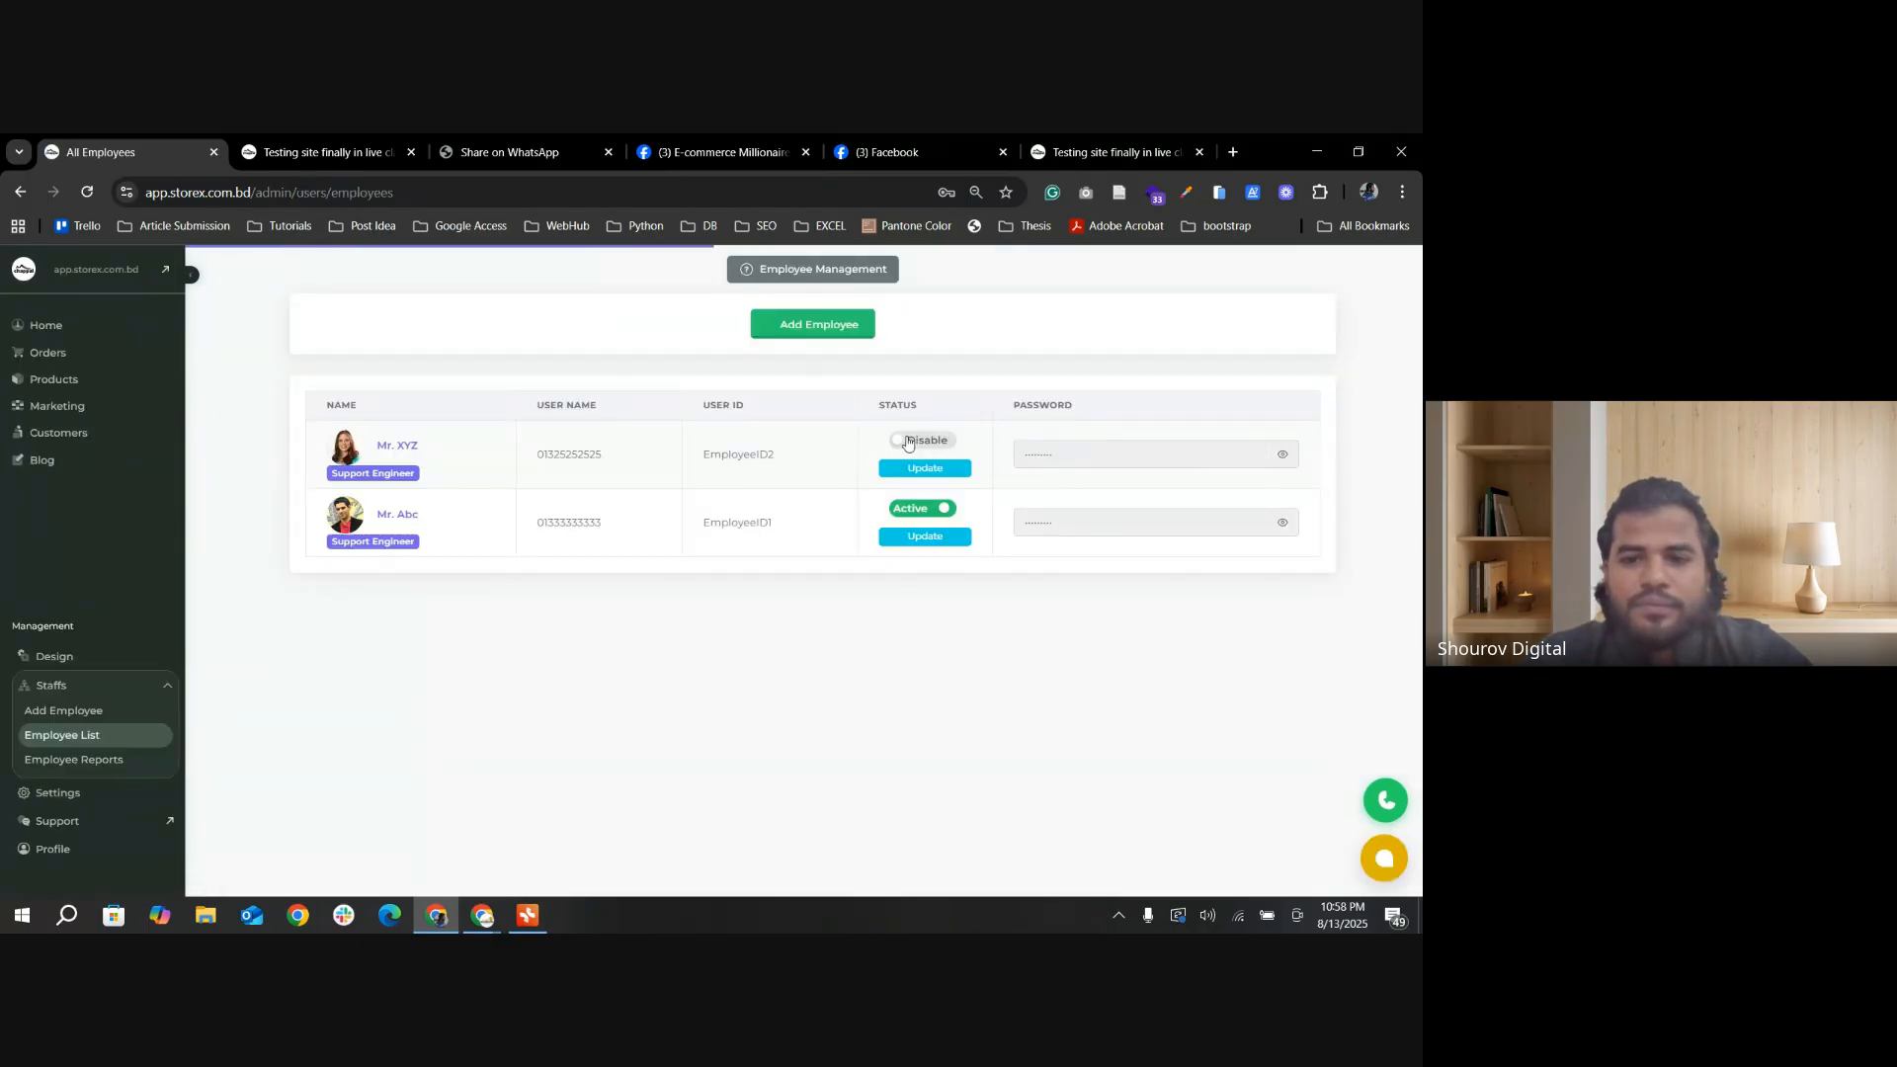
left_click(835, 326)
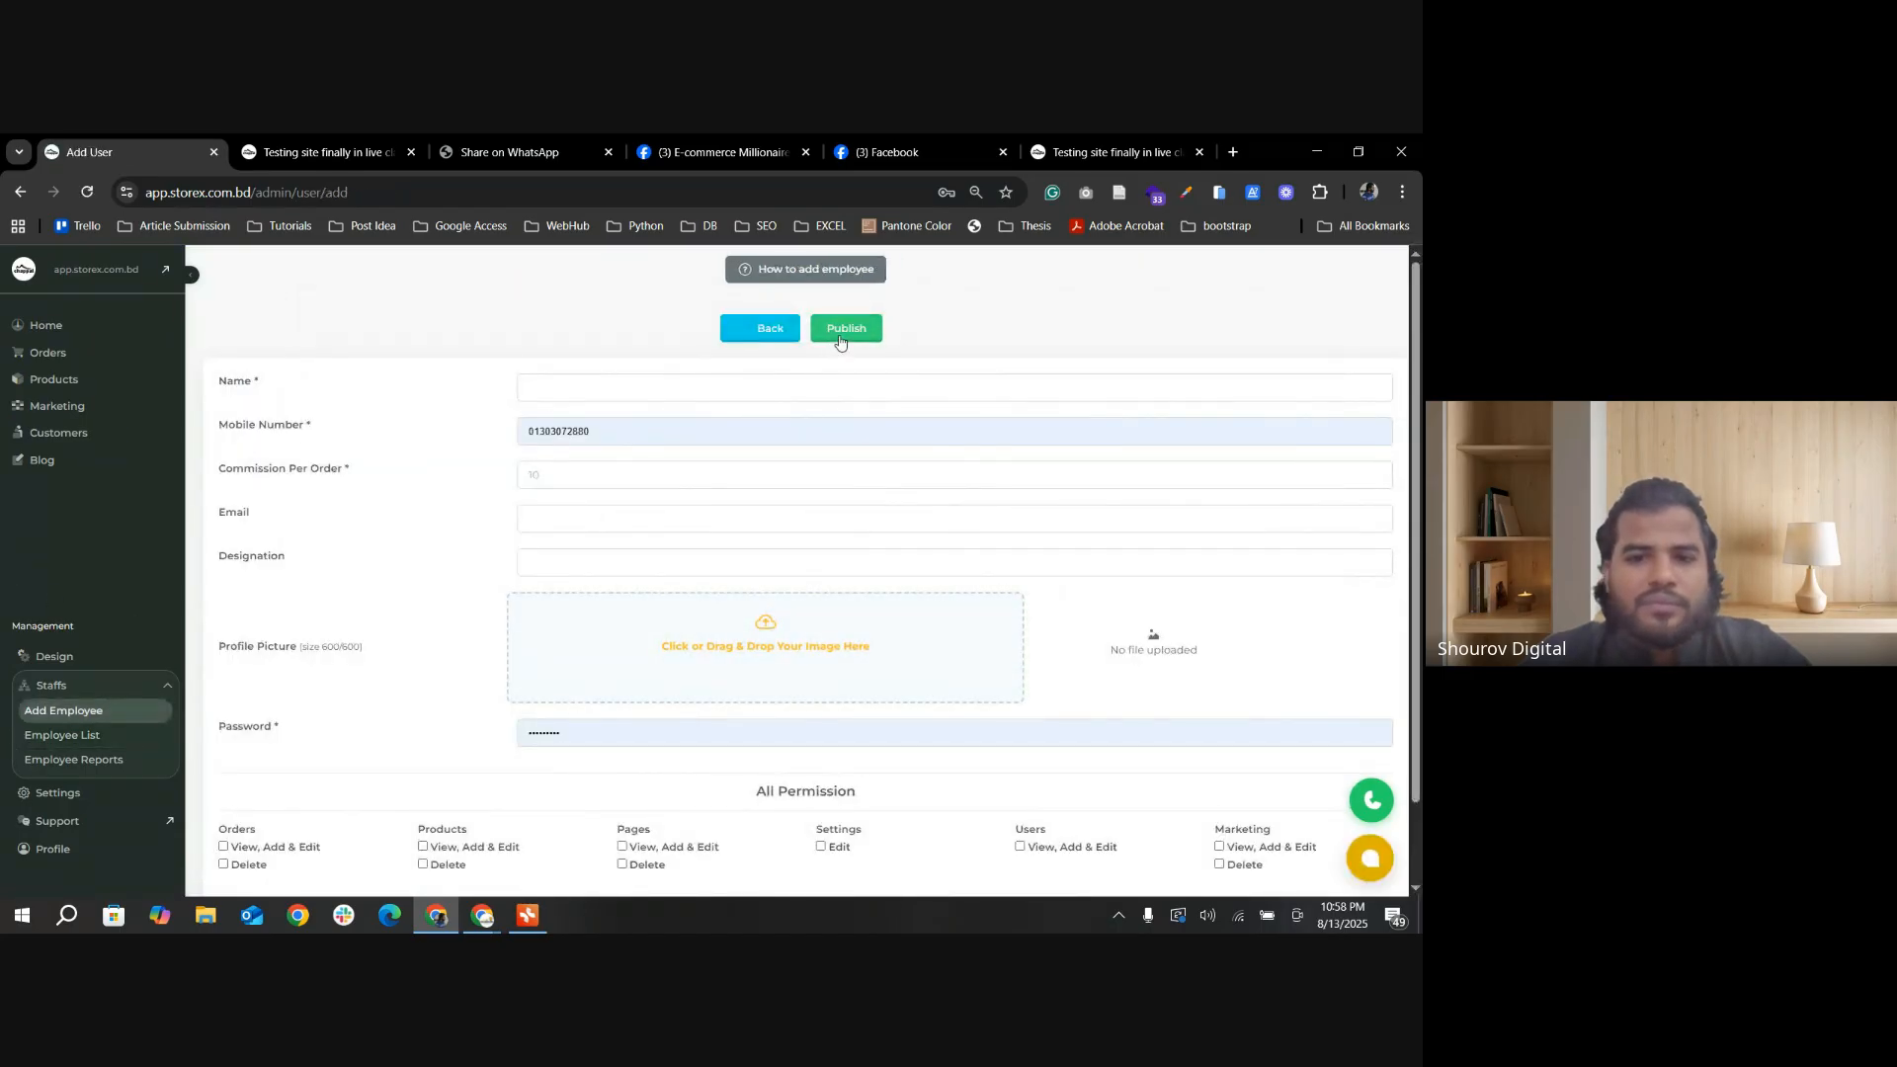
left_click(839, 339)
left_click(19, 194)
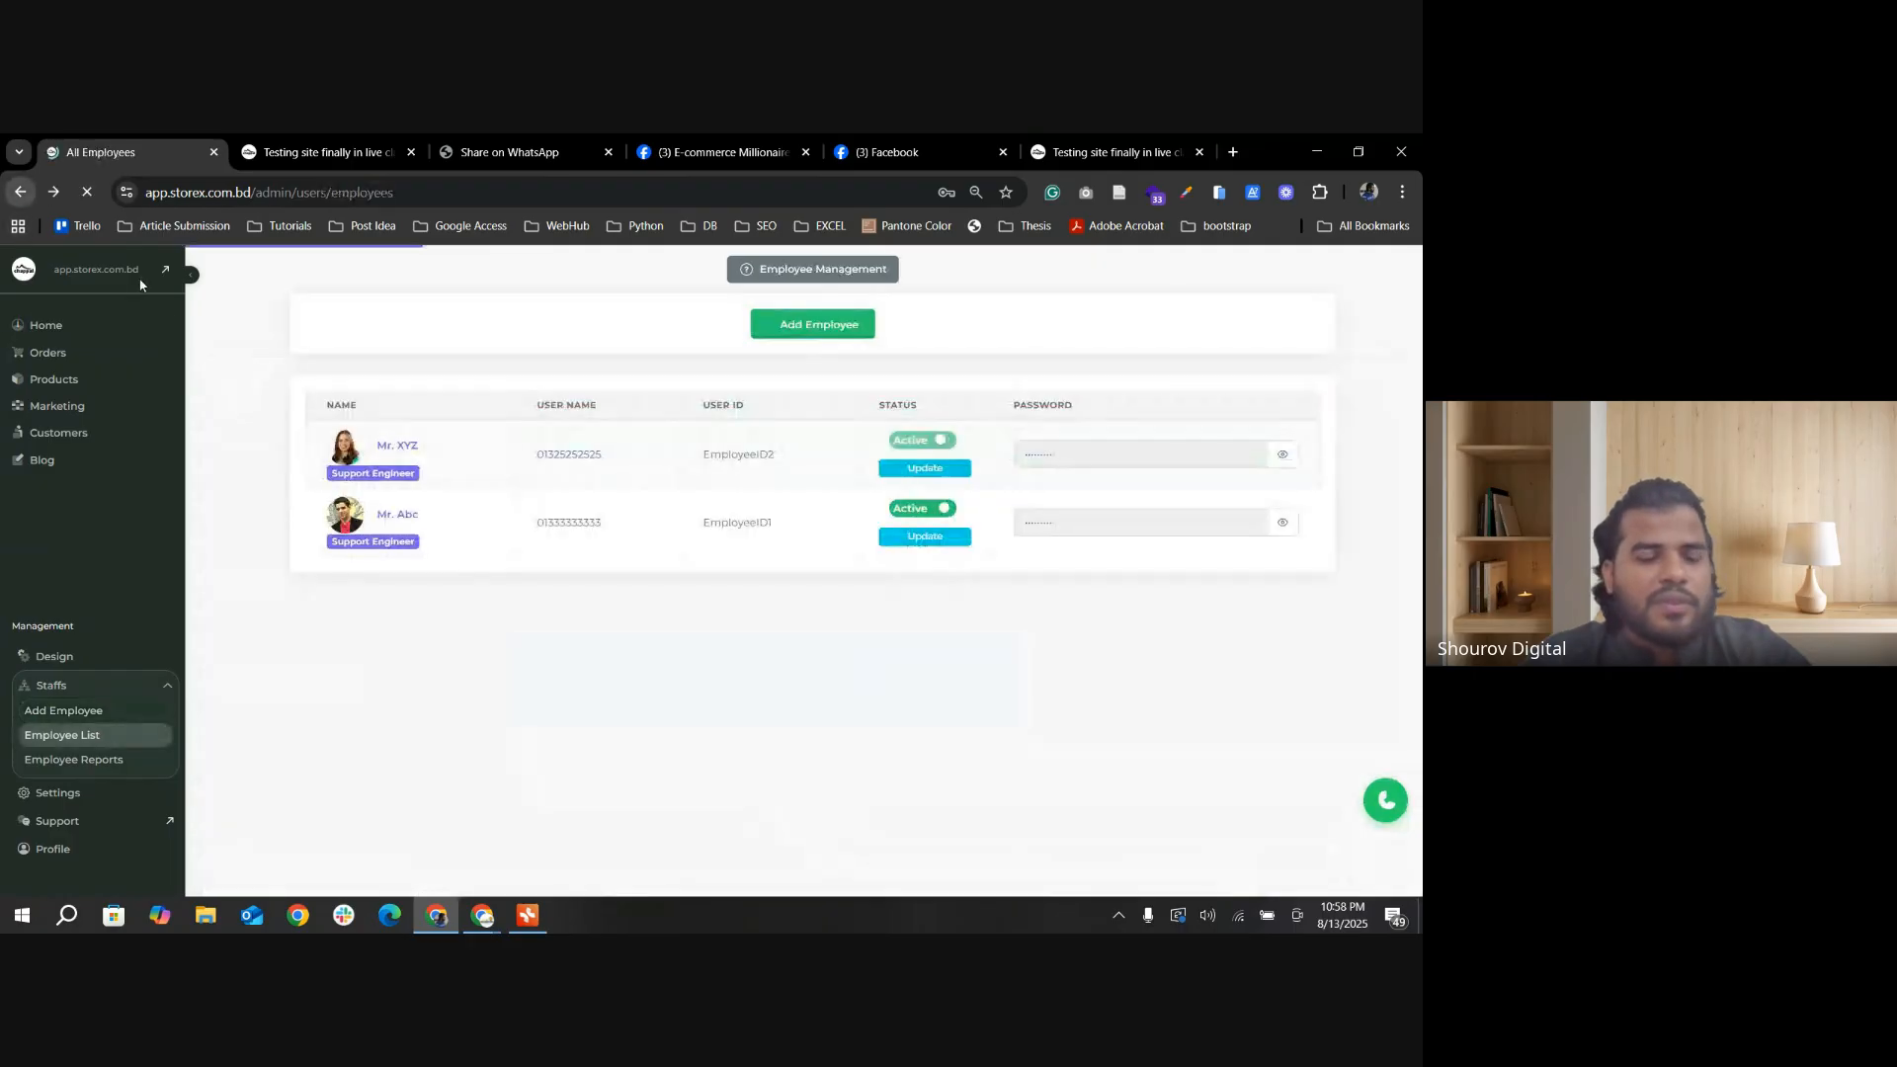
left_click(108, 354)
left_click(71, 390)
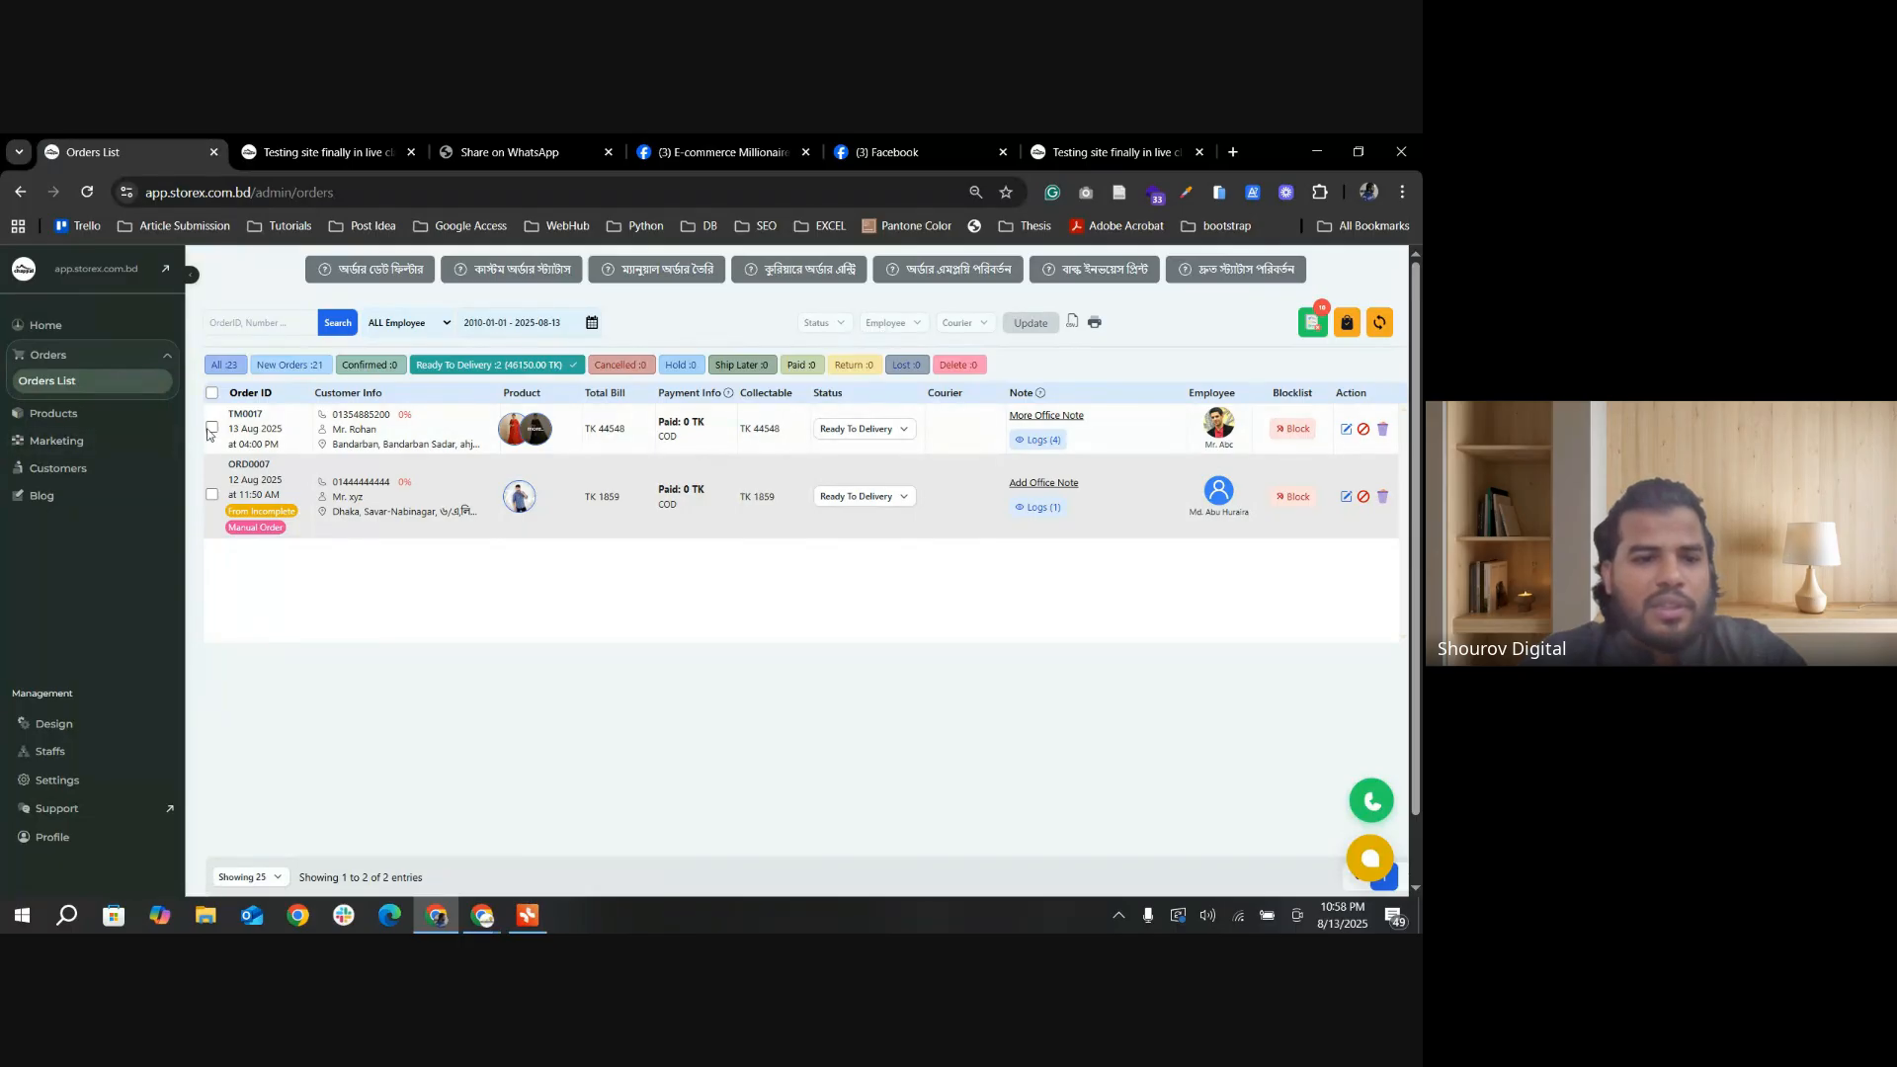
left_click(212, 427)
left_click(904, 323)
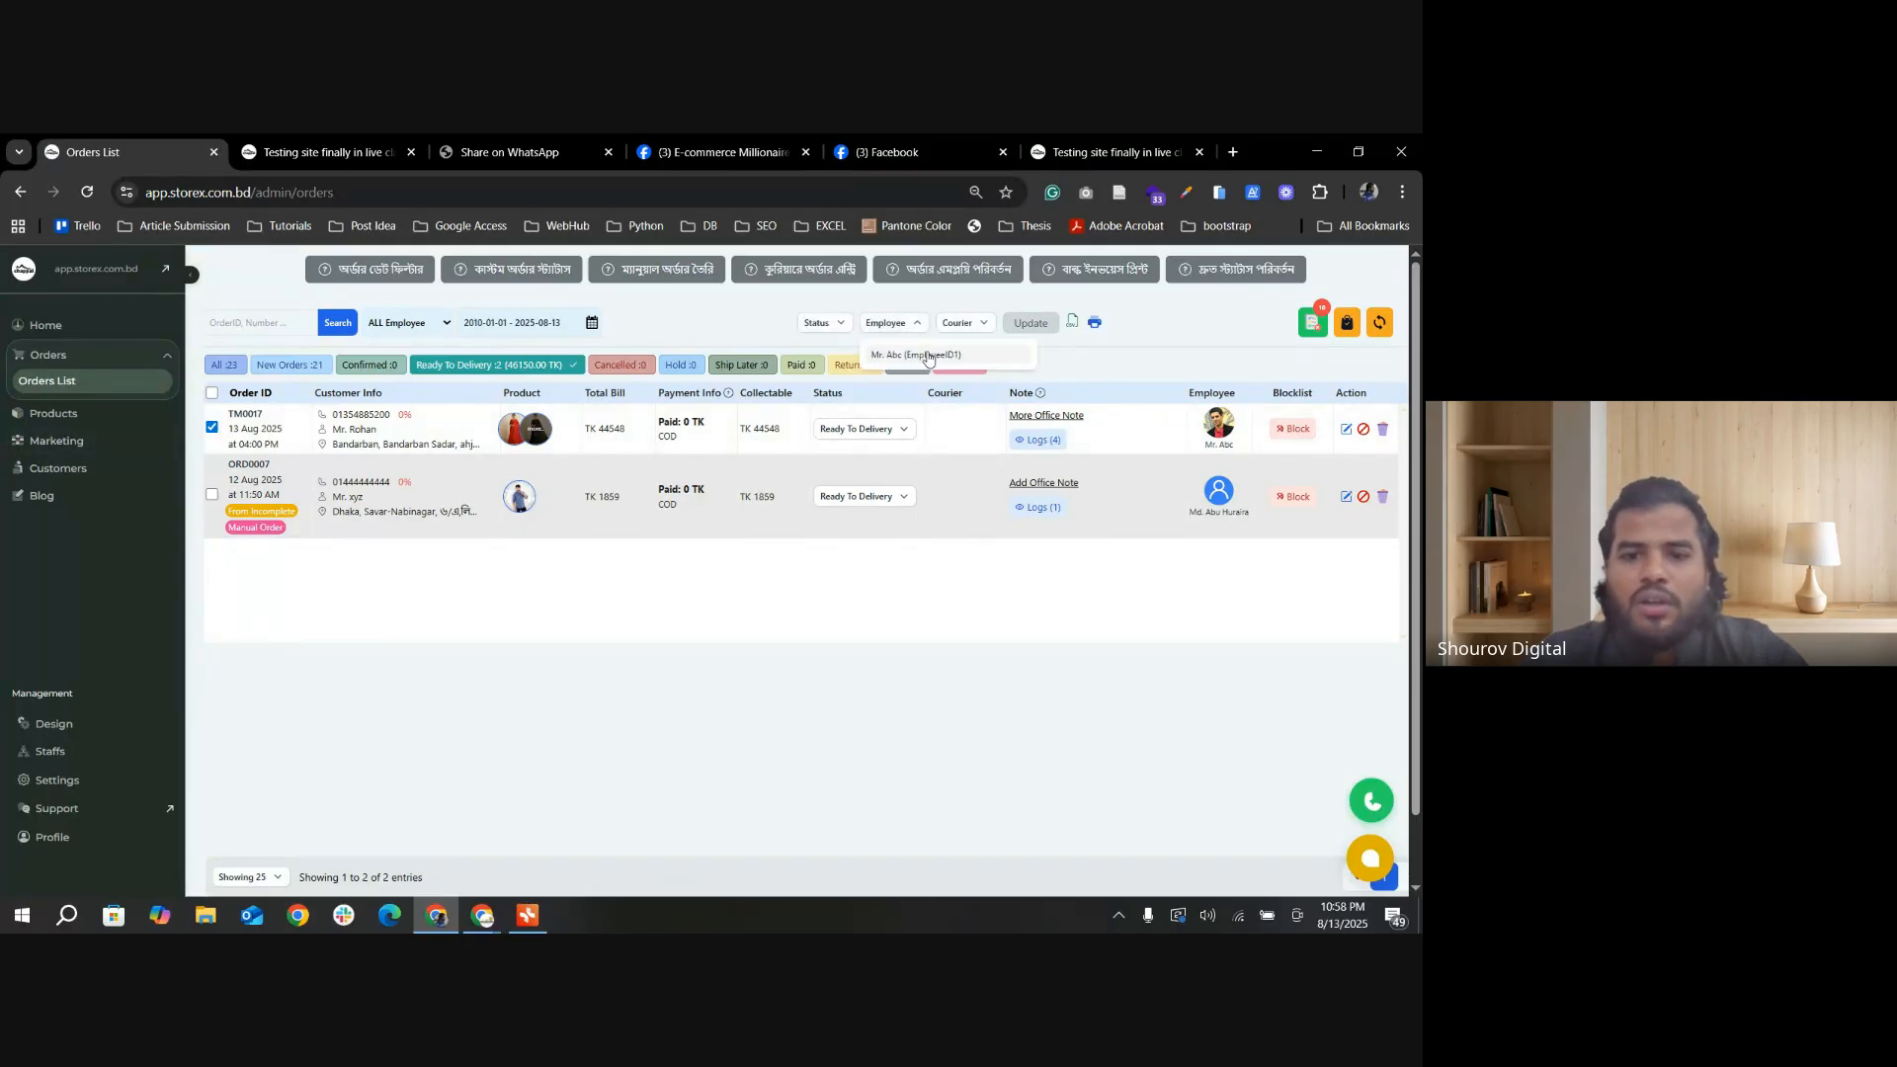
Step: Return to the employee list and save the newly added employee's status as Active
left_click(22, 192)
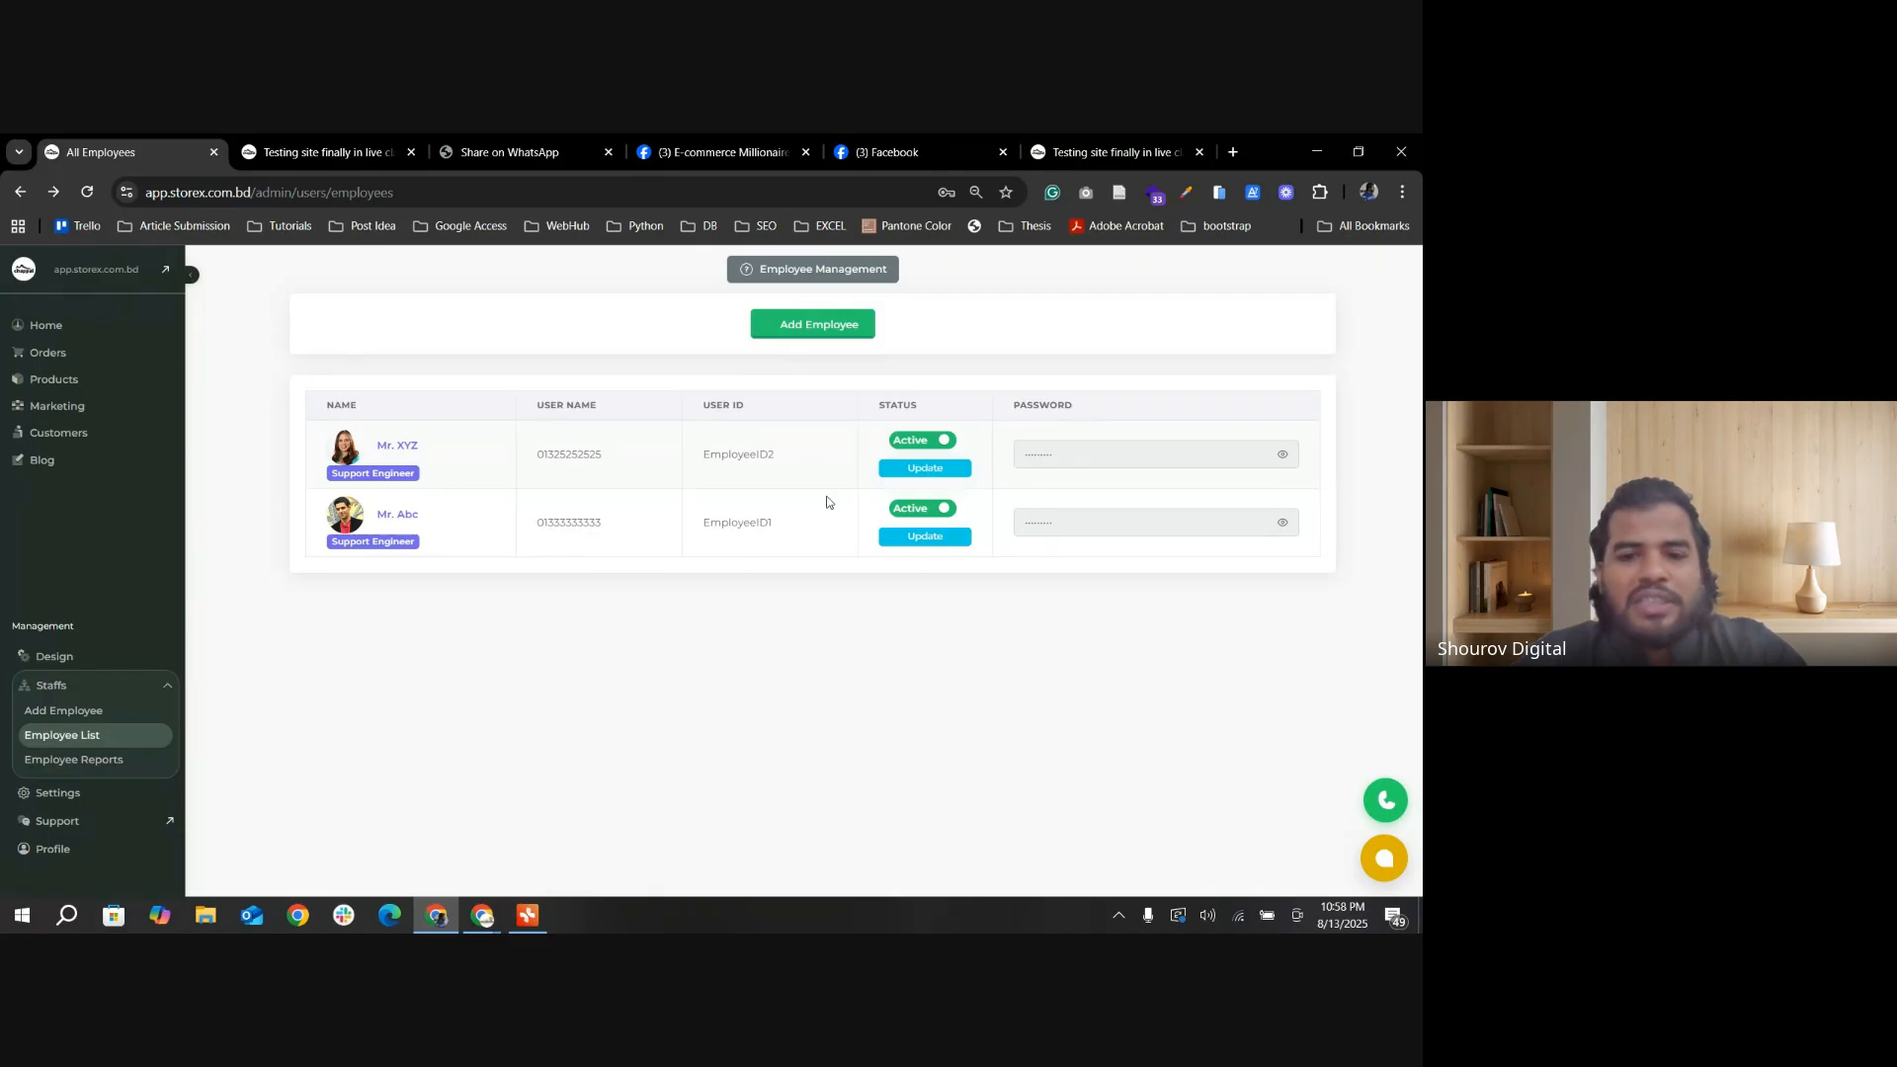
left_click(939, 471)
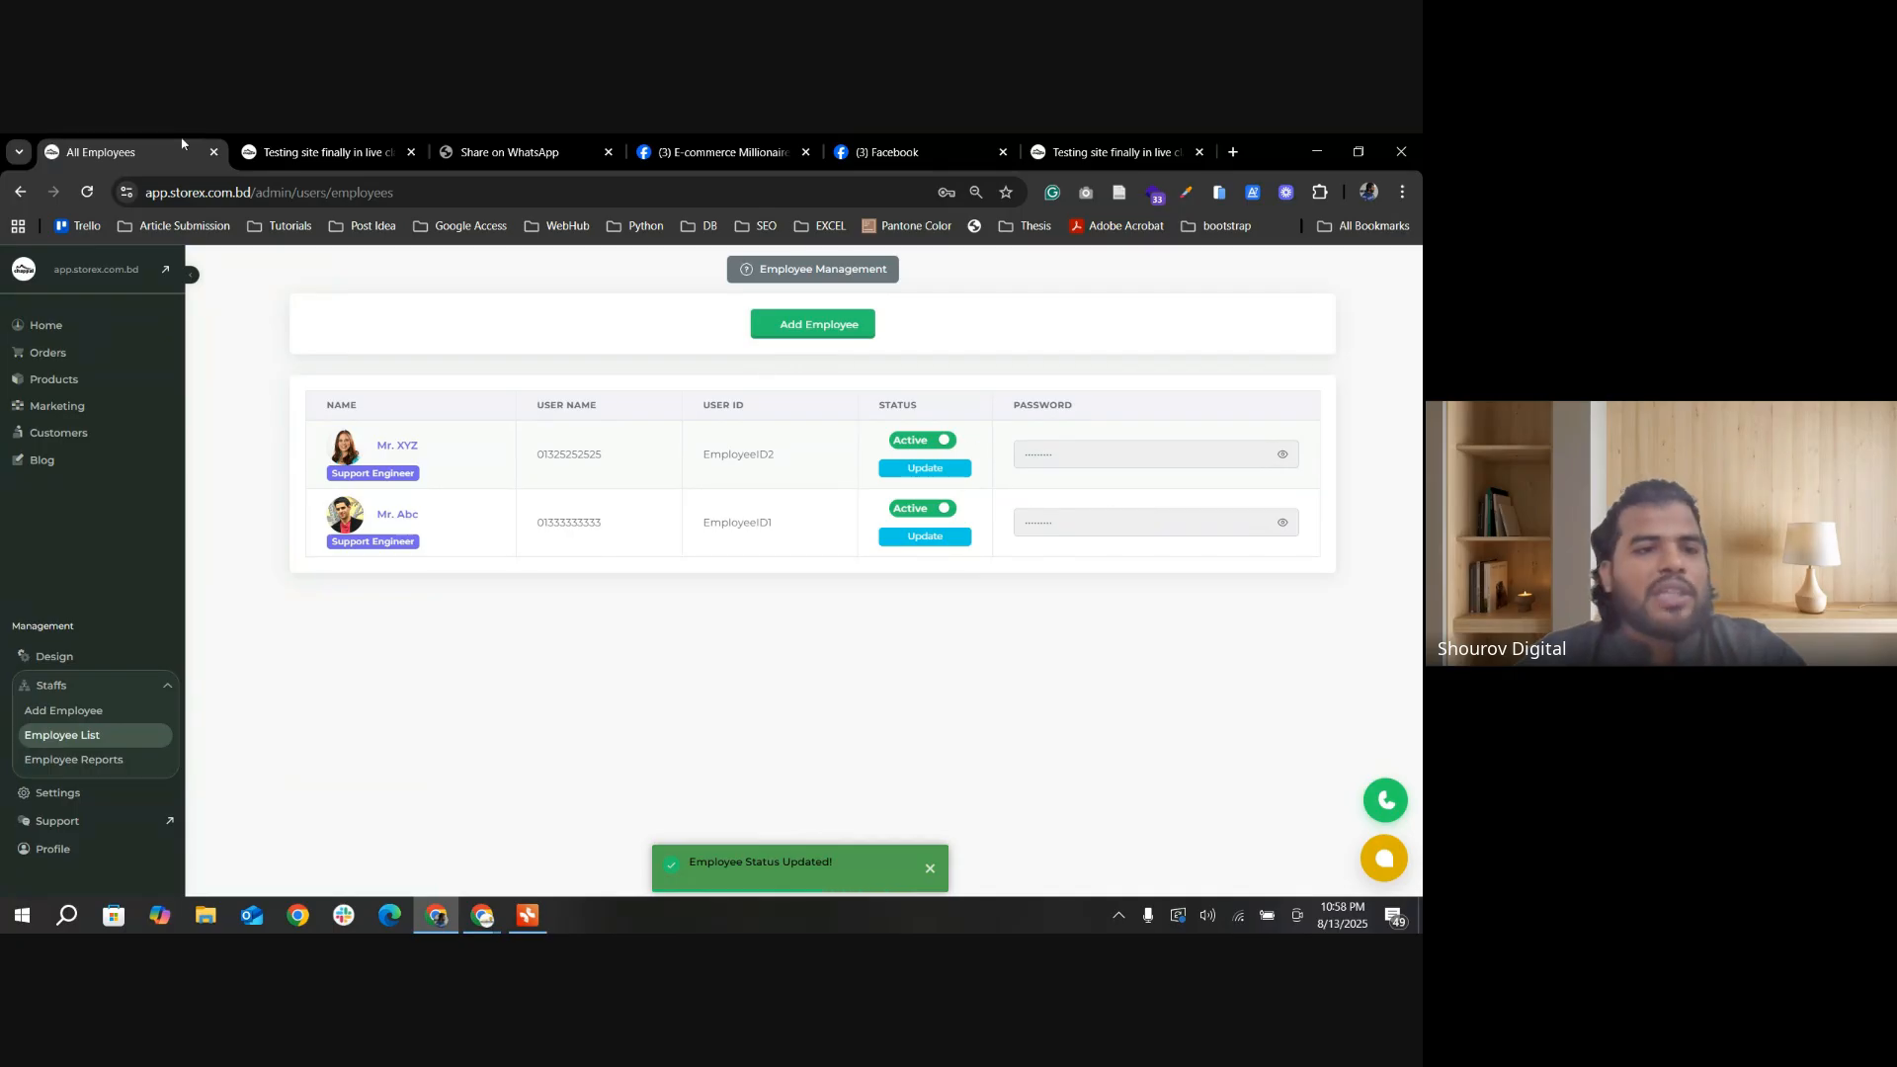
Step: Reassign the first Ready To Delivery order in the orders list to the newly activated employee and update it
left_click(77, 357)
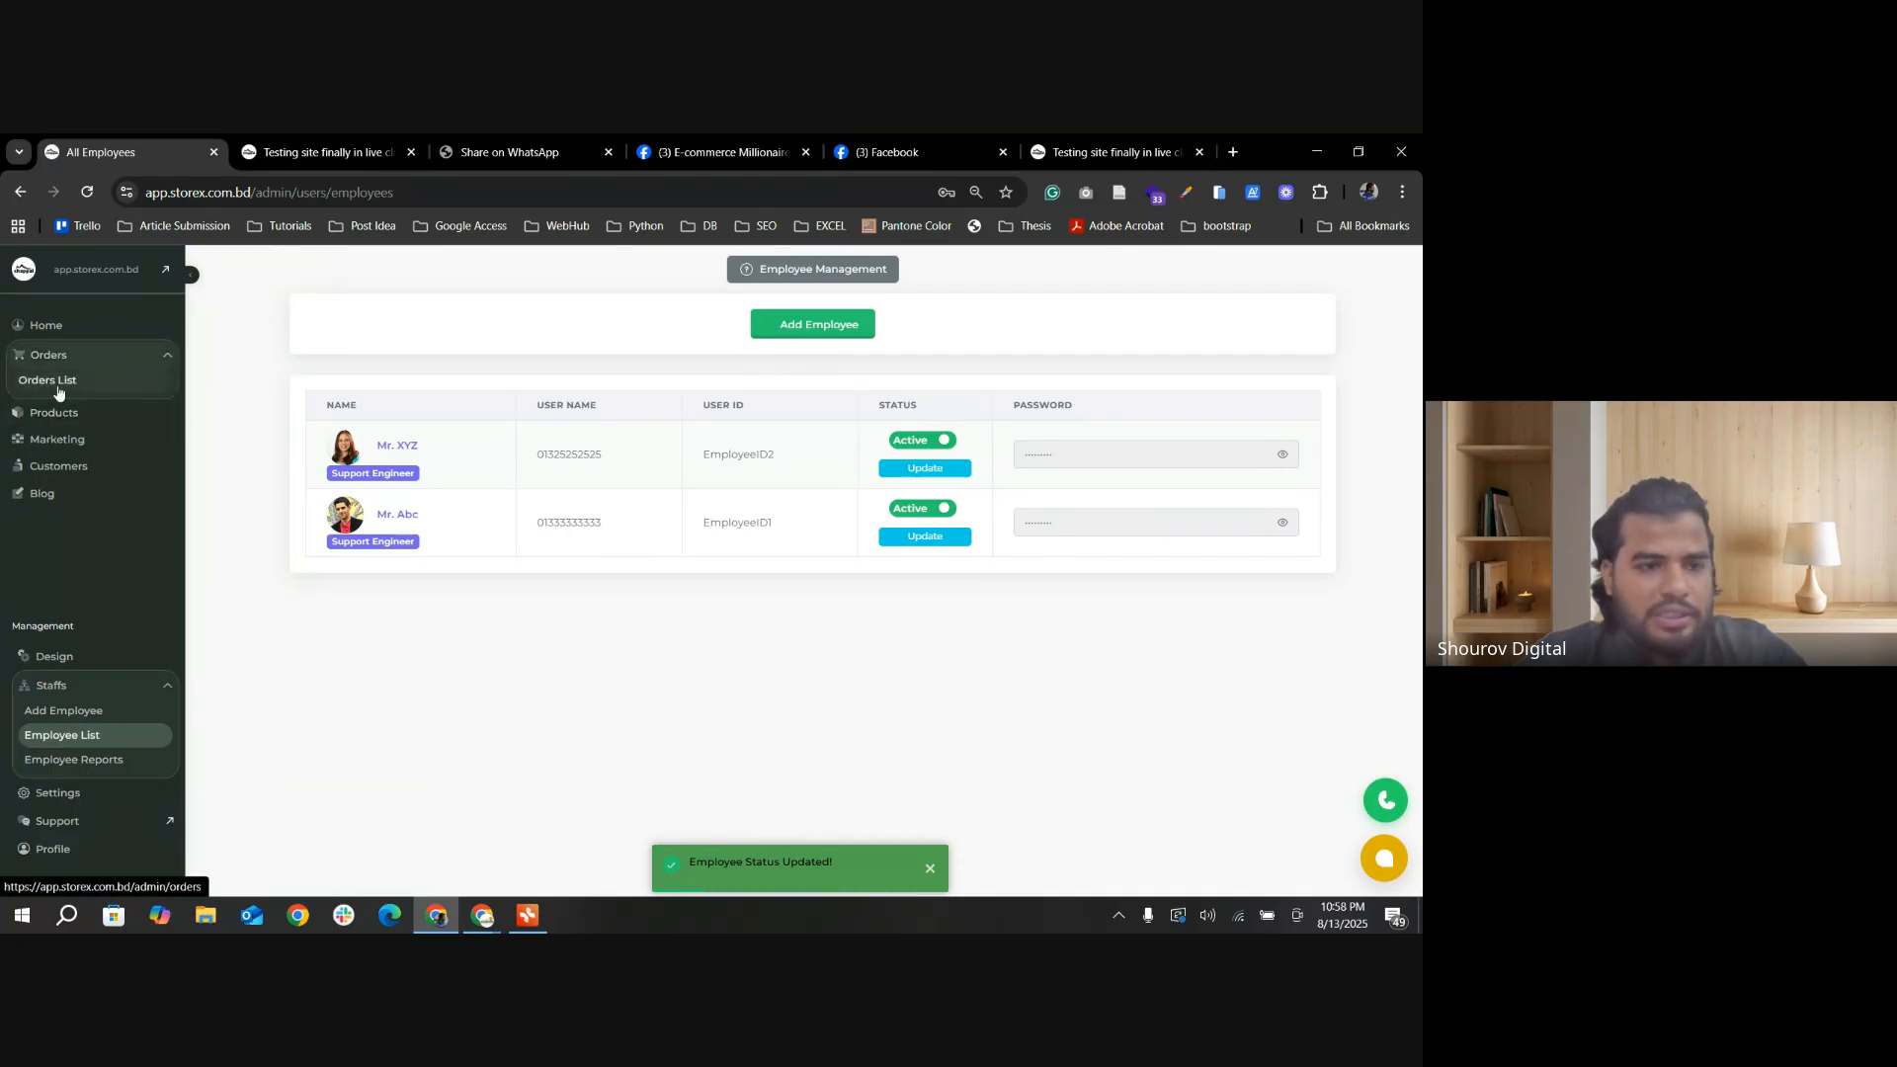
left_click(56, 382)
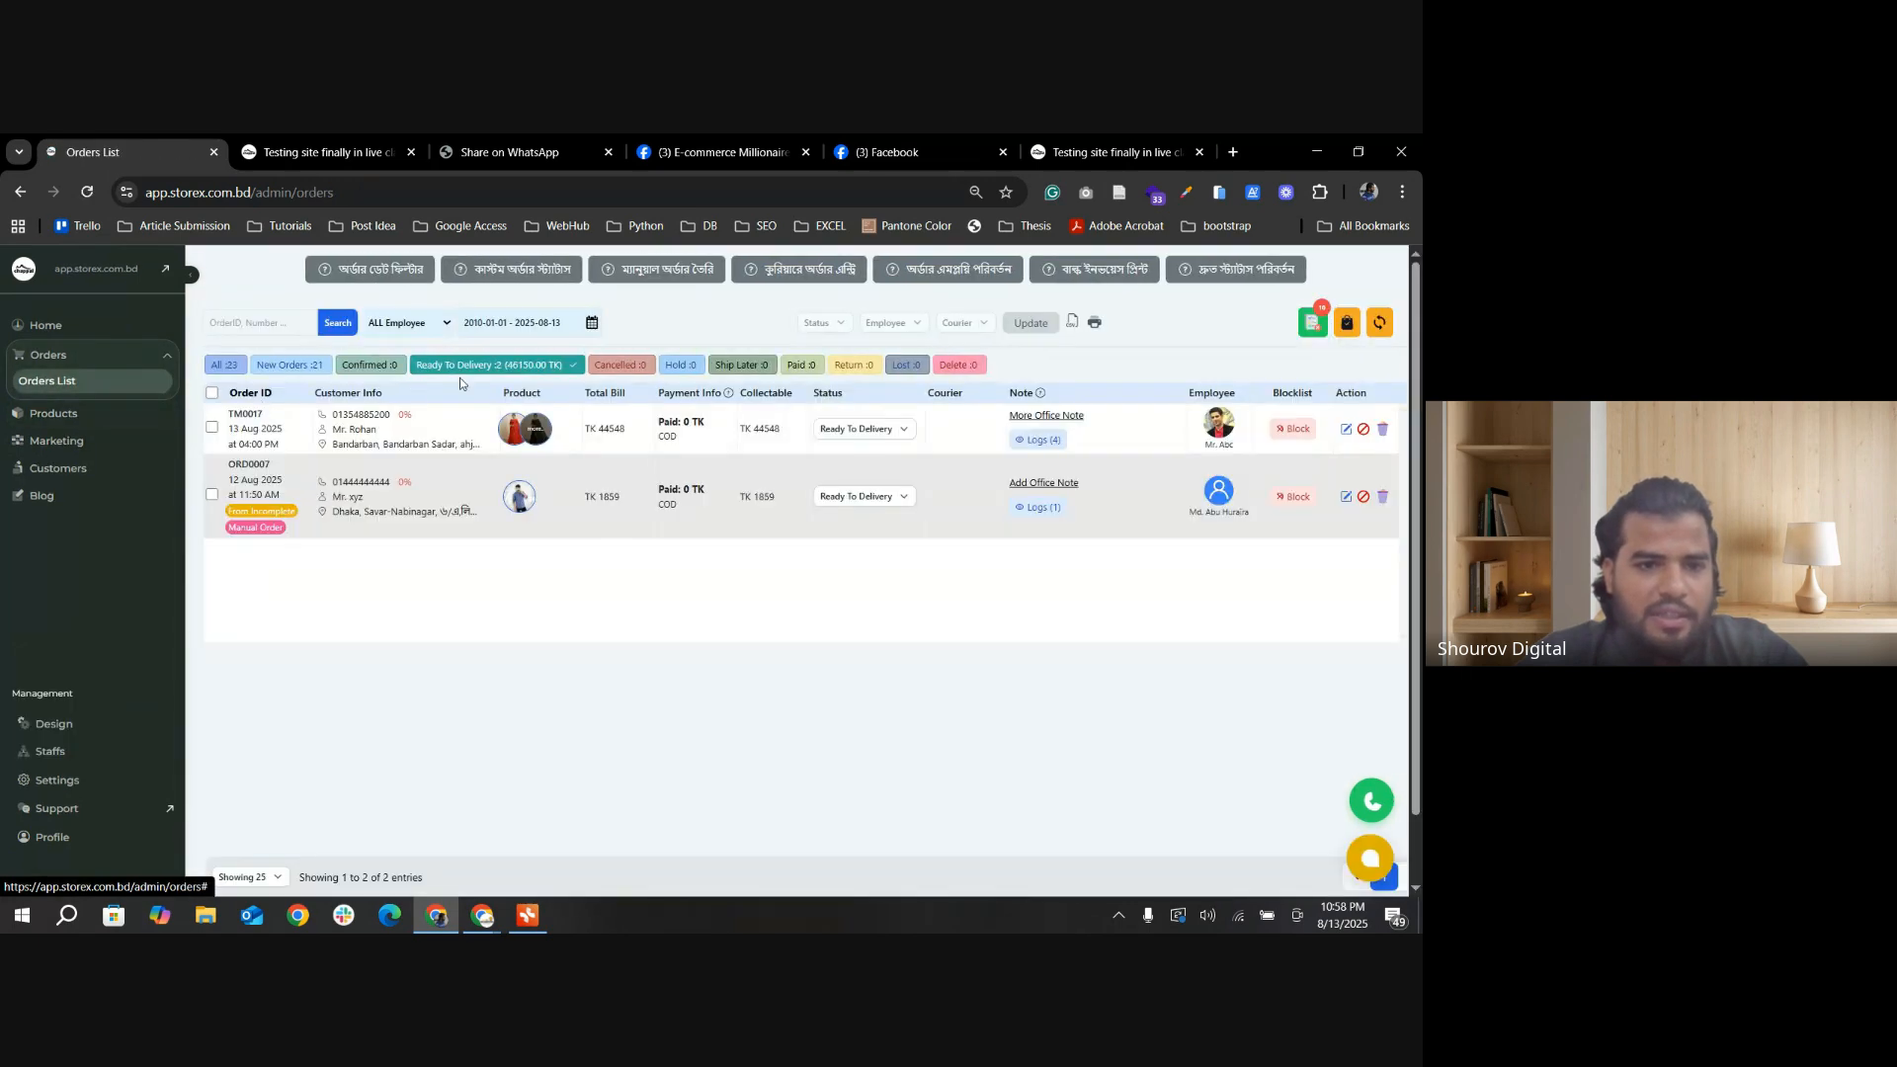
left_click(212, 427)
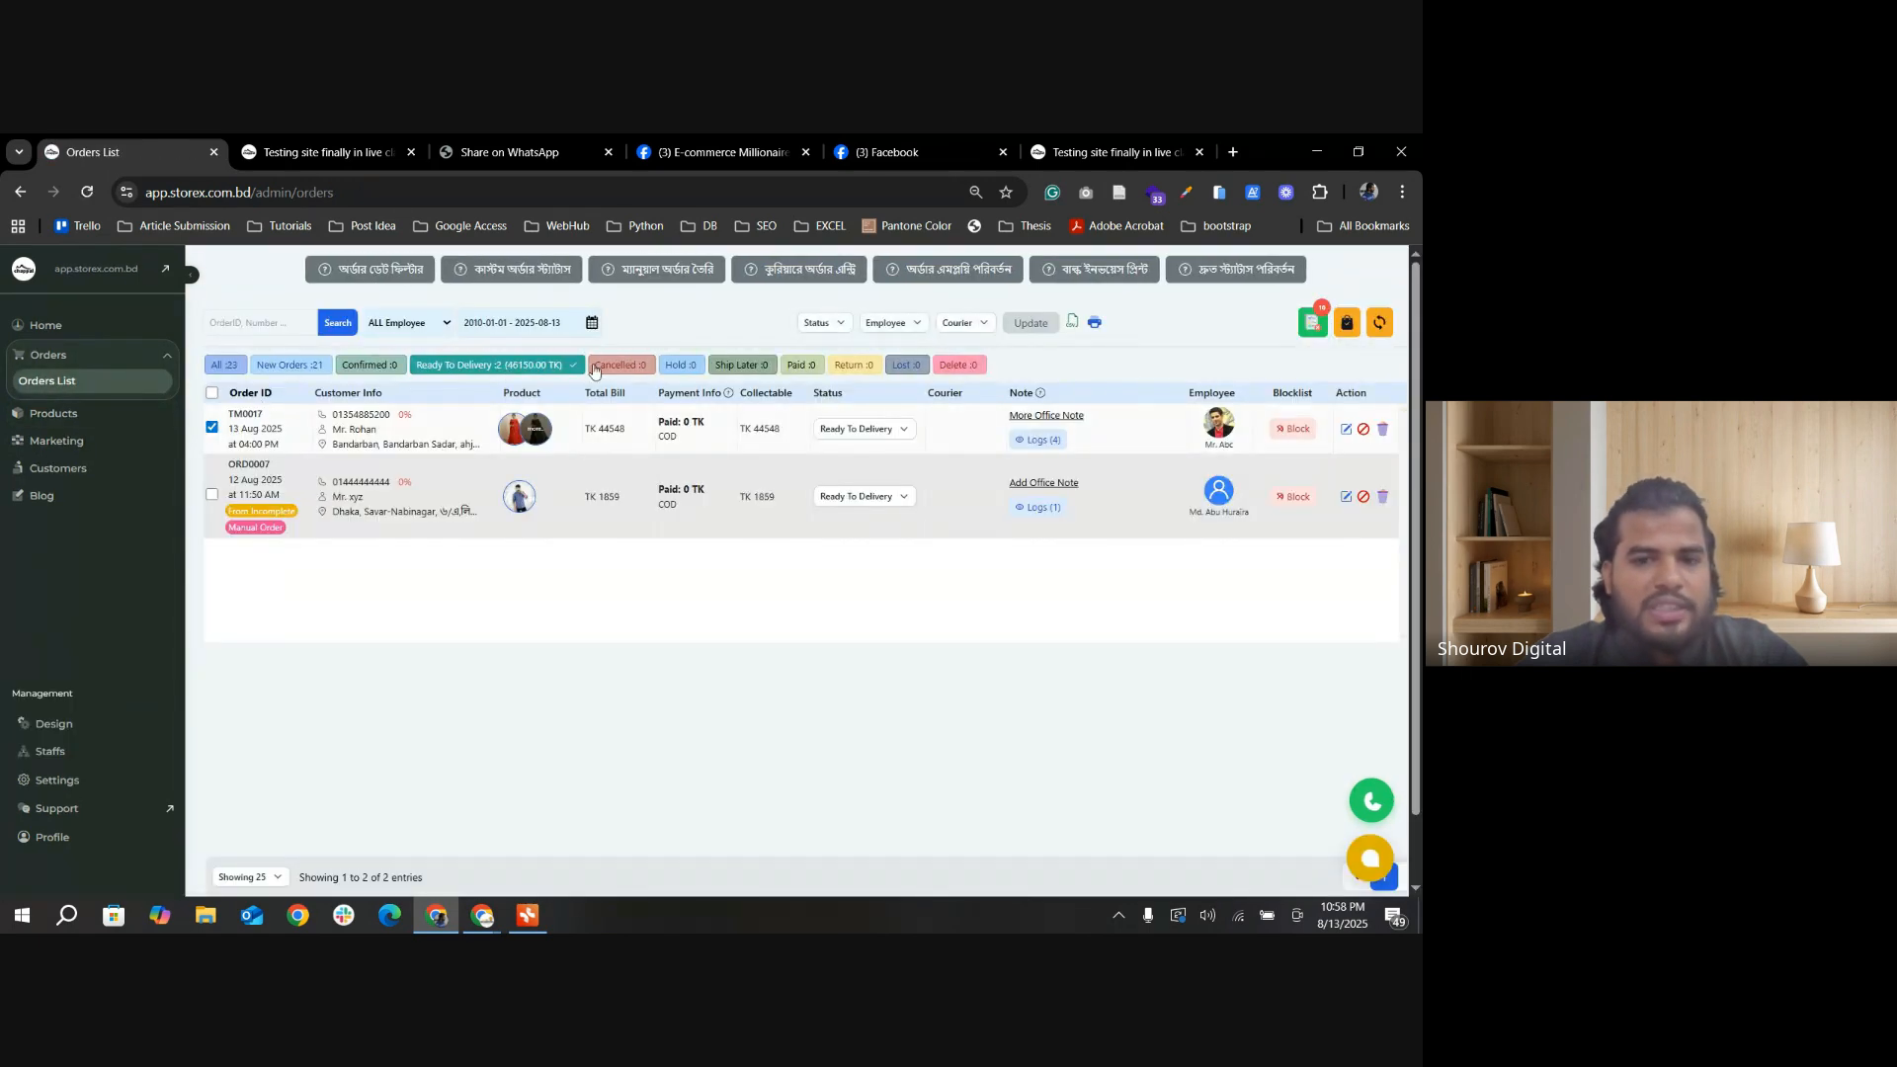
left_click(903, 330)
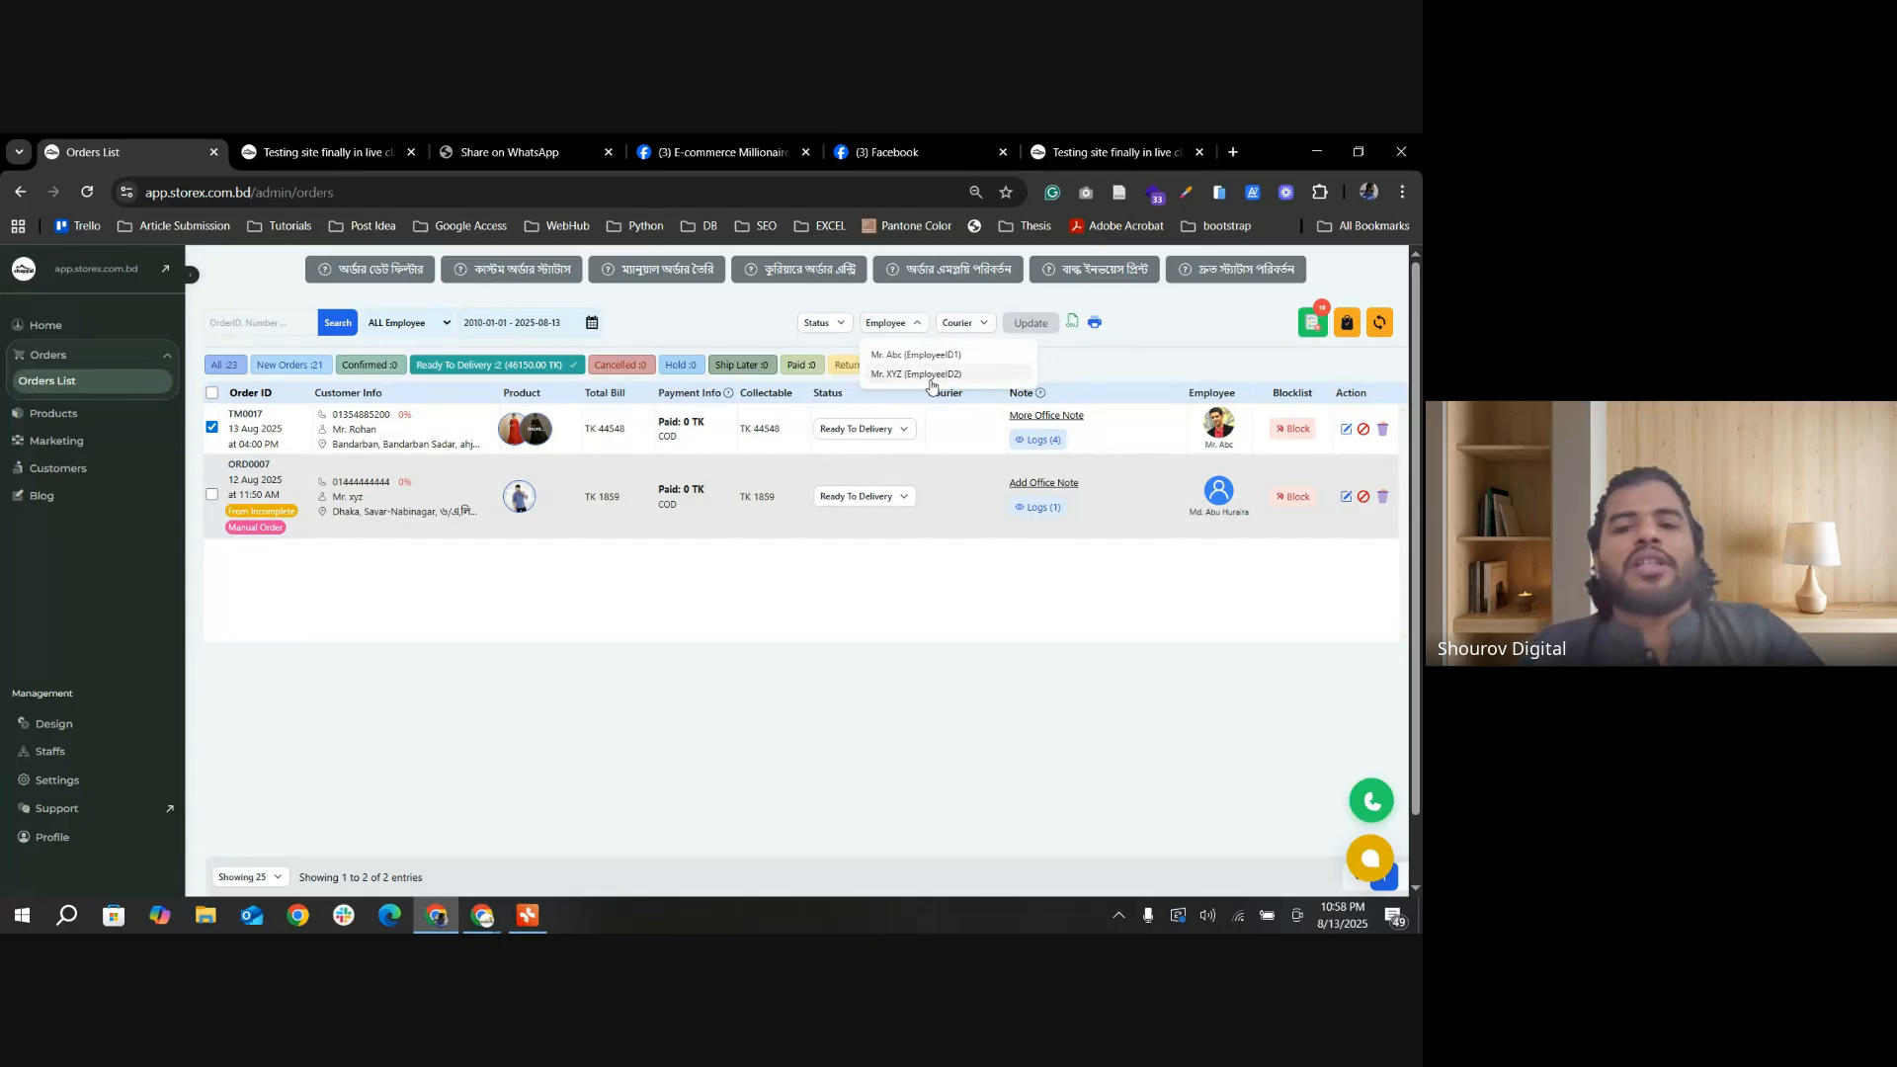
left_click(937, 375)
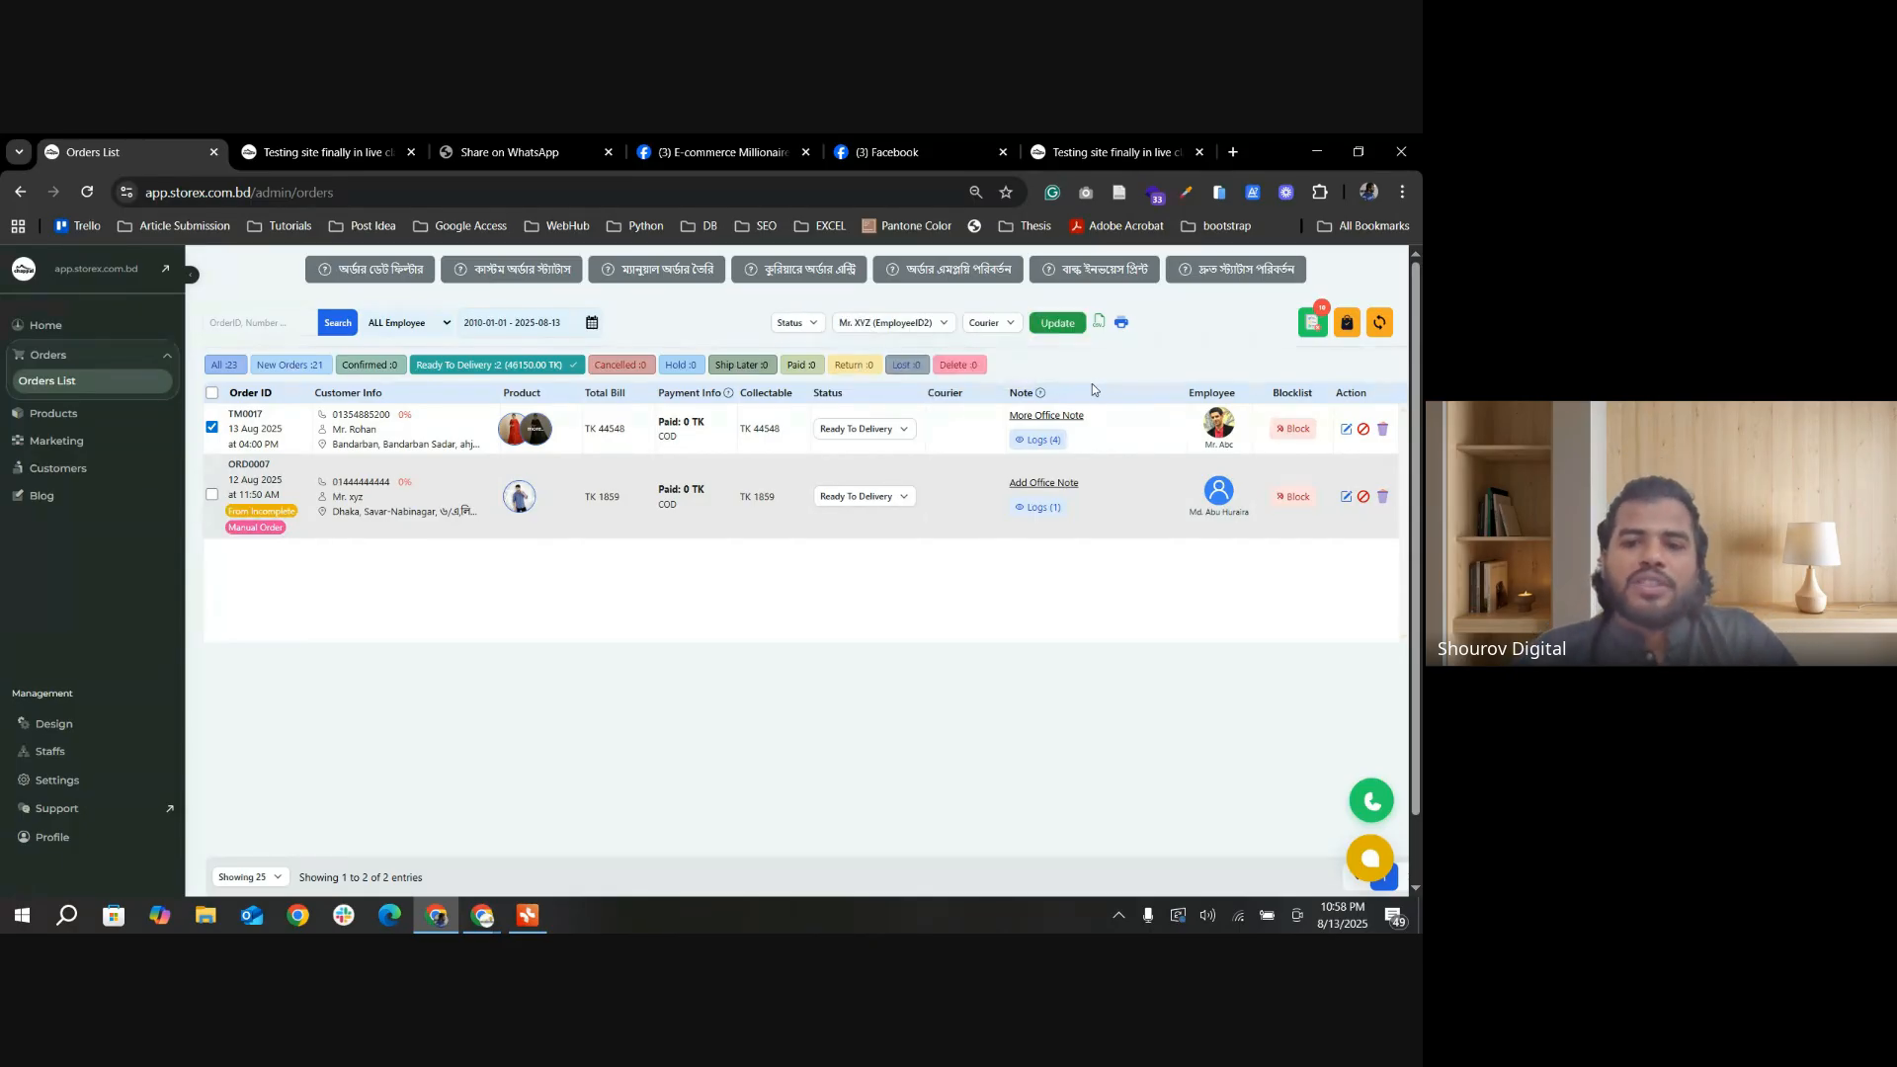
left_click(1058, 324)
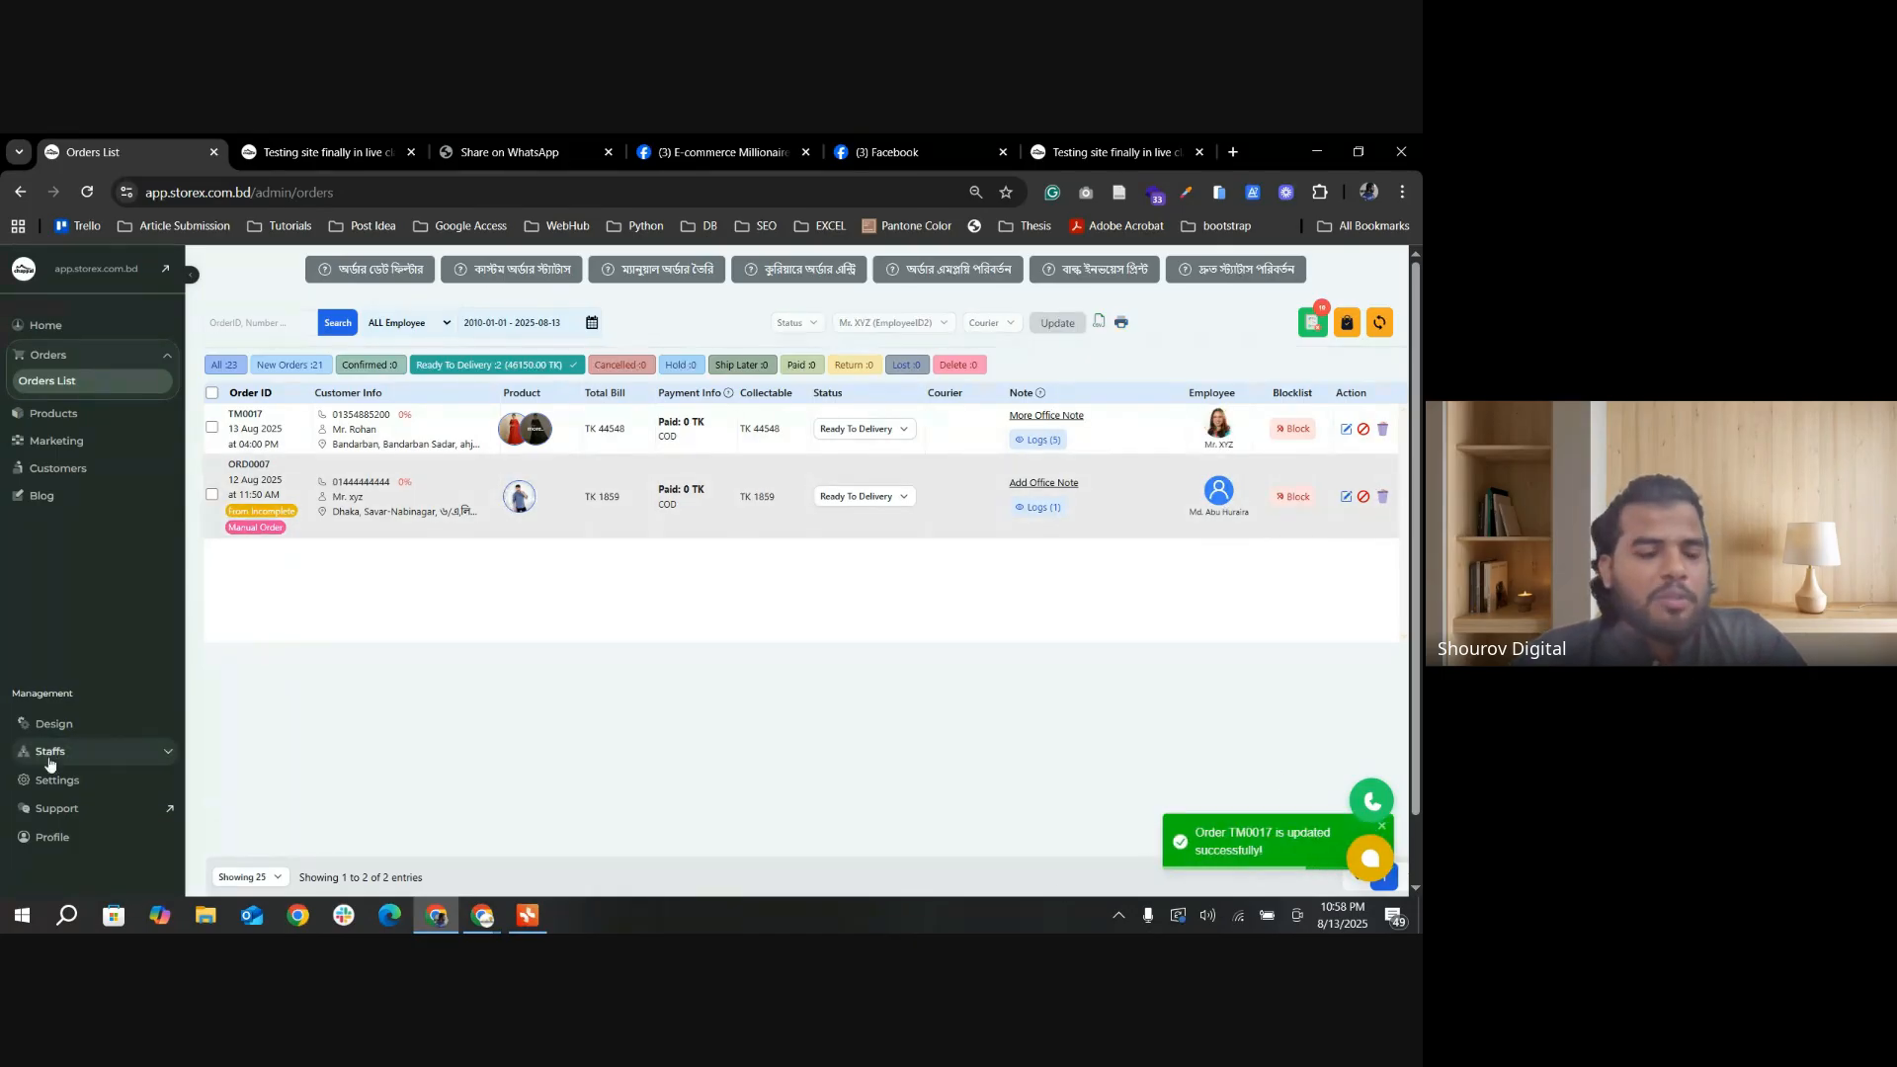
Step: Open the employee reports and examine the new employee's total and Ready To Delivery order counts
left_click(82, 755)
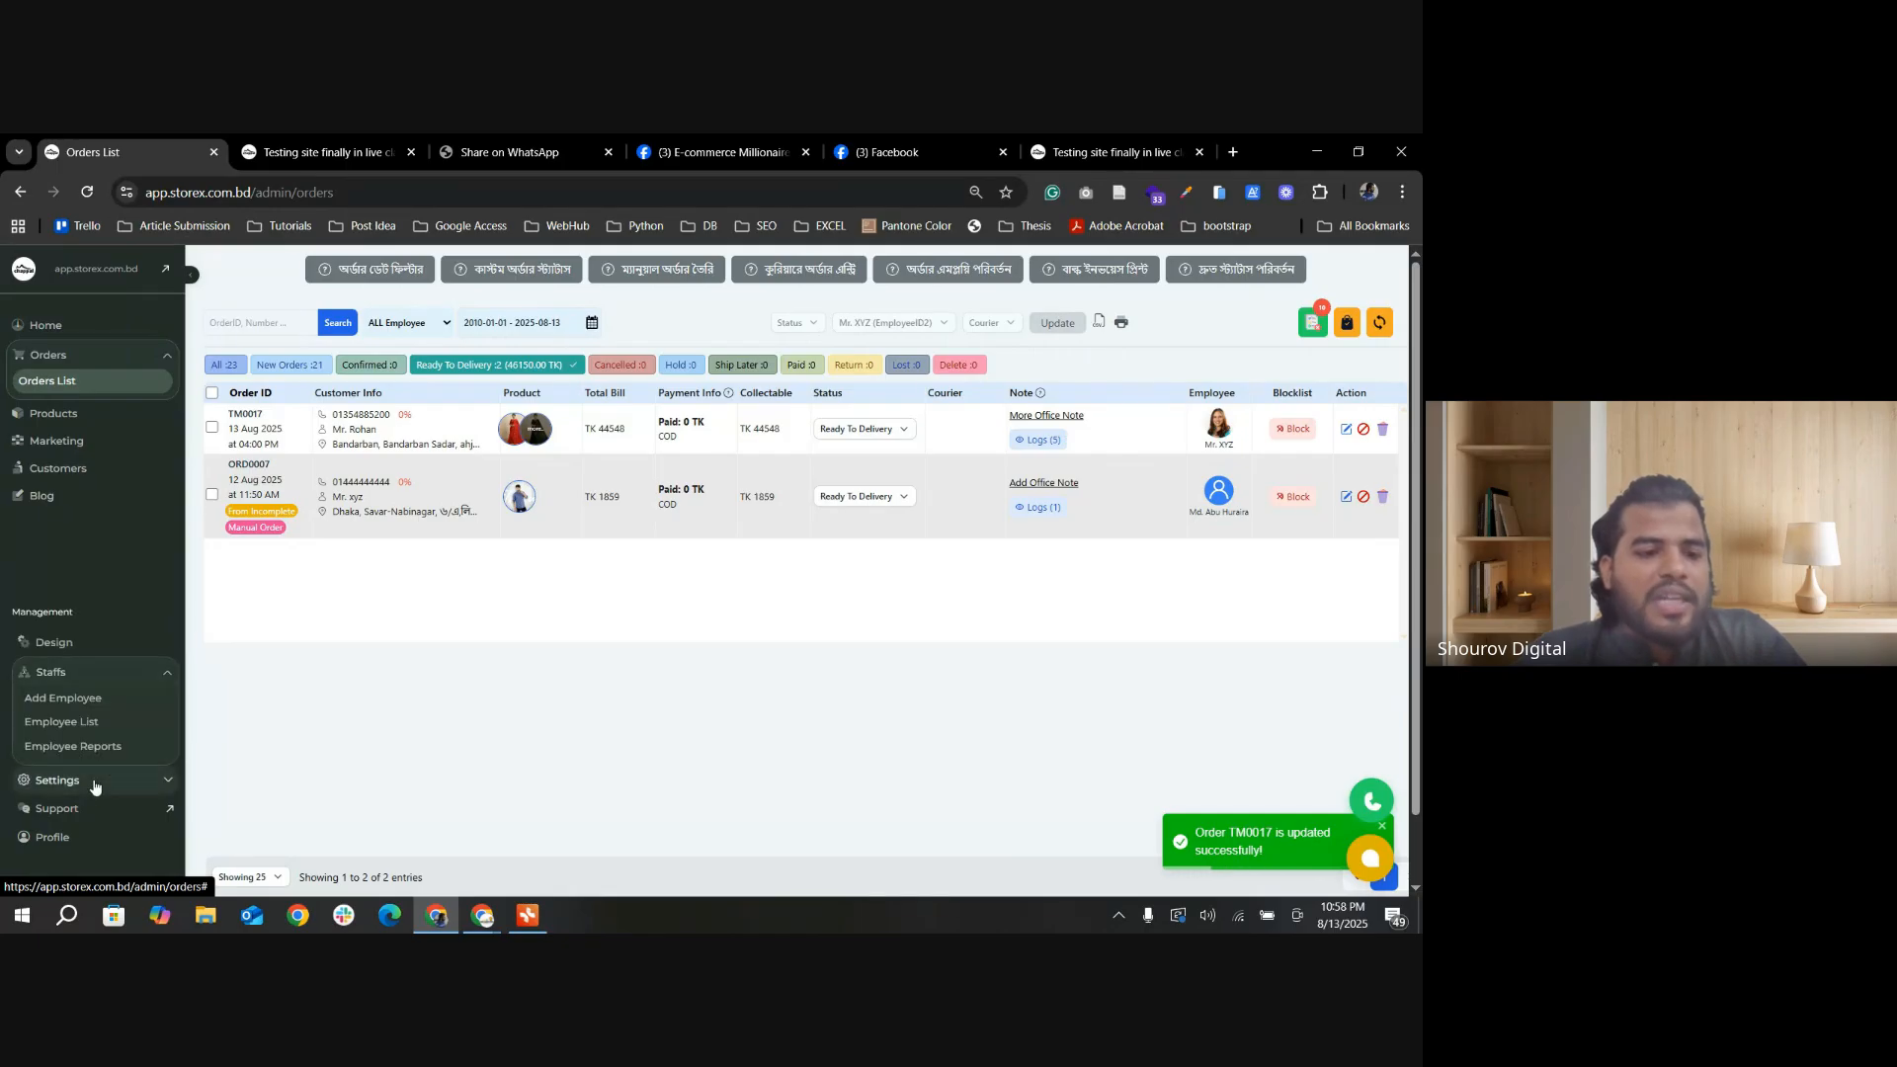
left_click(74, 759)
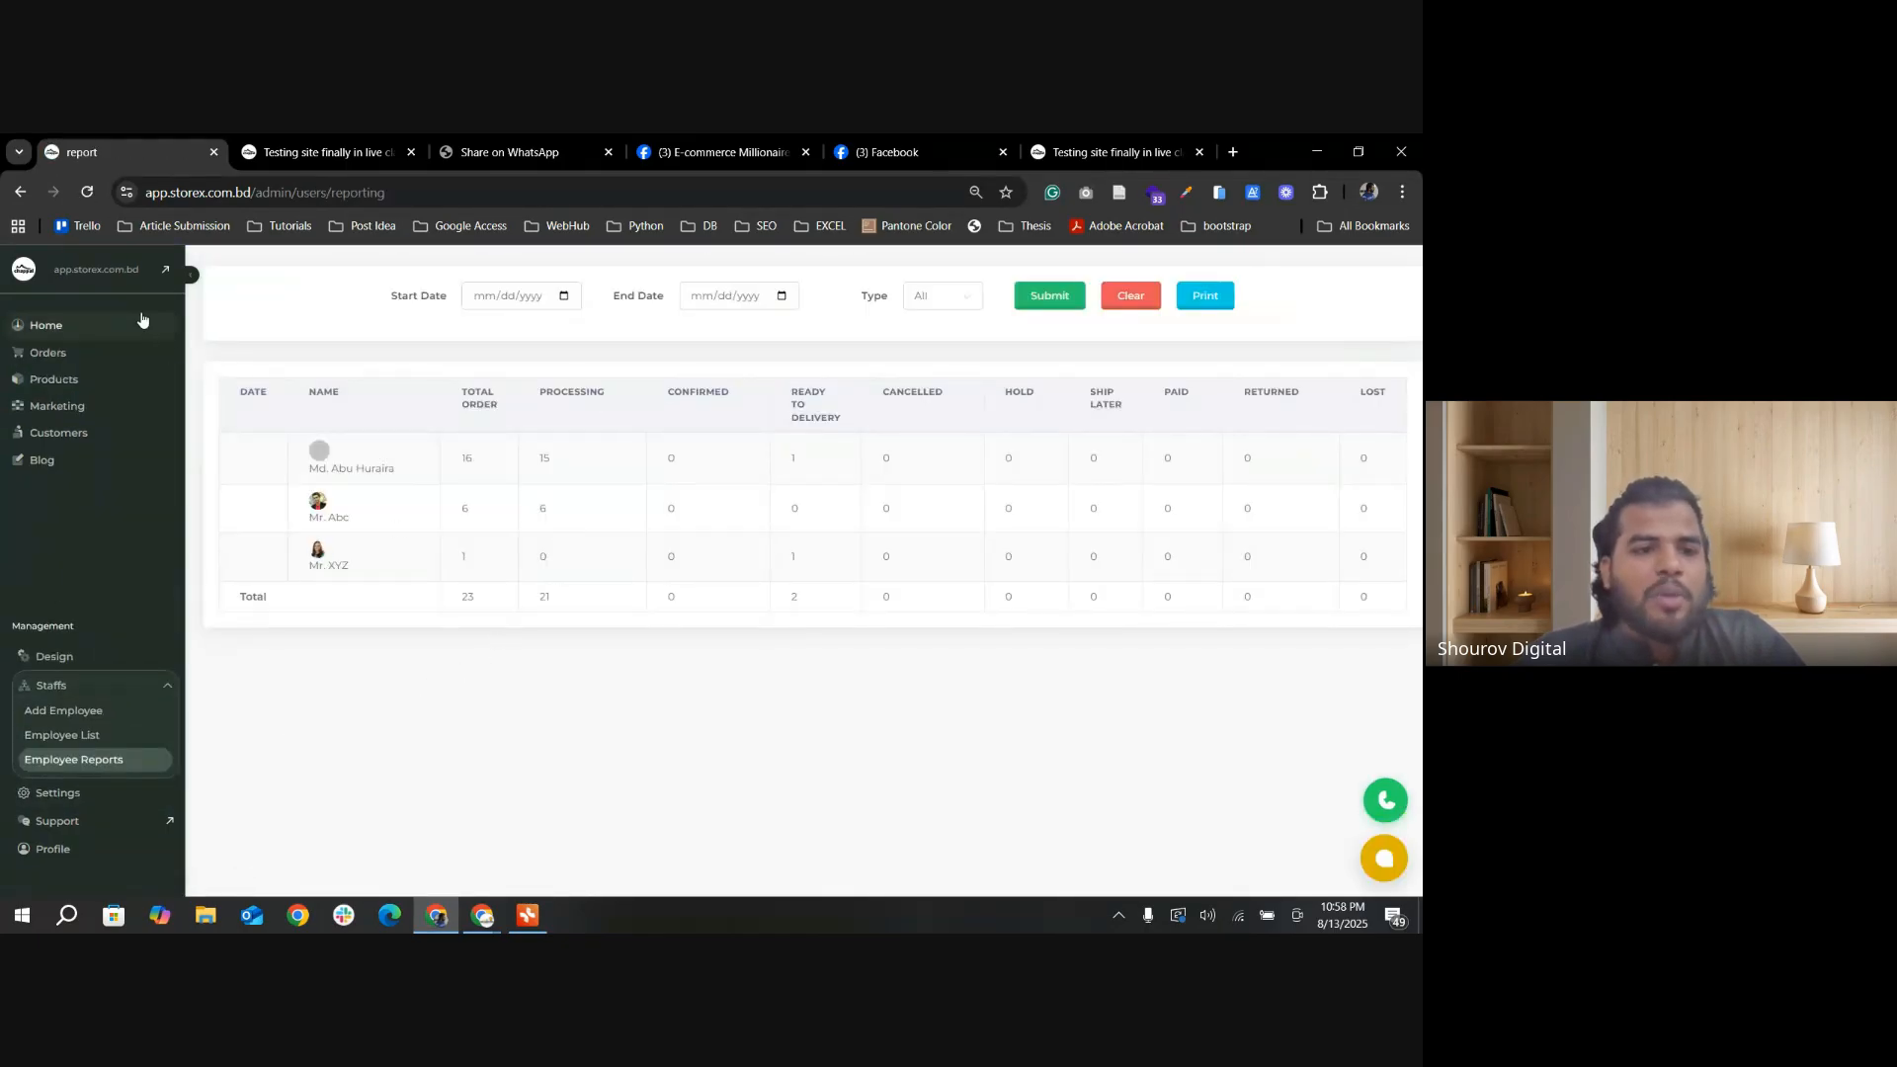
left_click_drag(467, 557, 397, 550)
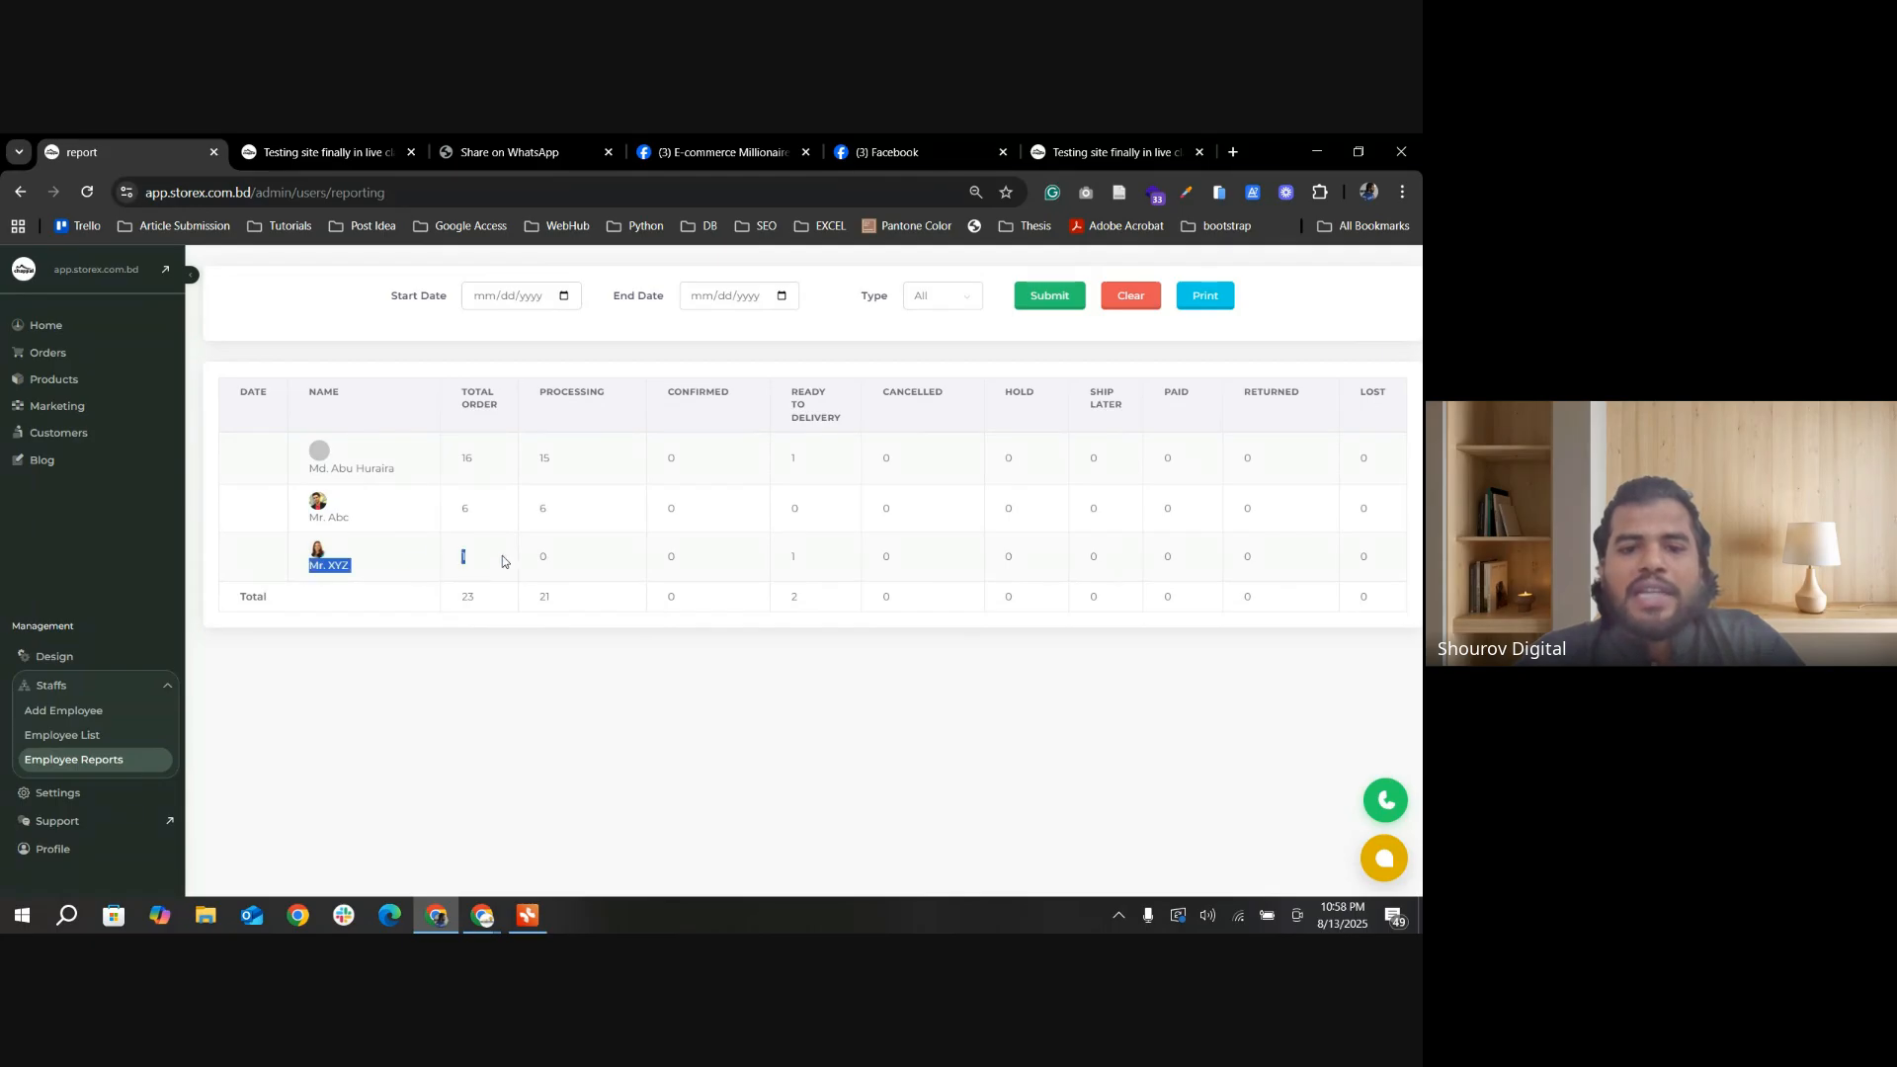
left_click(502, 557)
left_click_drag(794, 558, 780, 560)
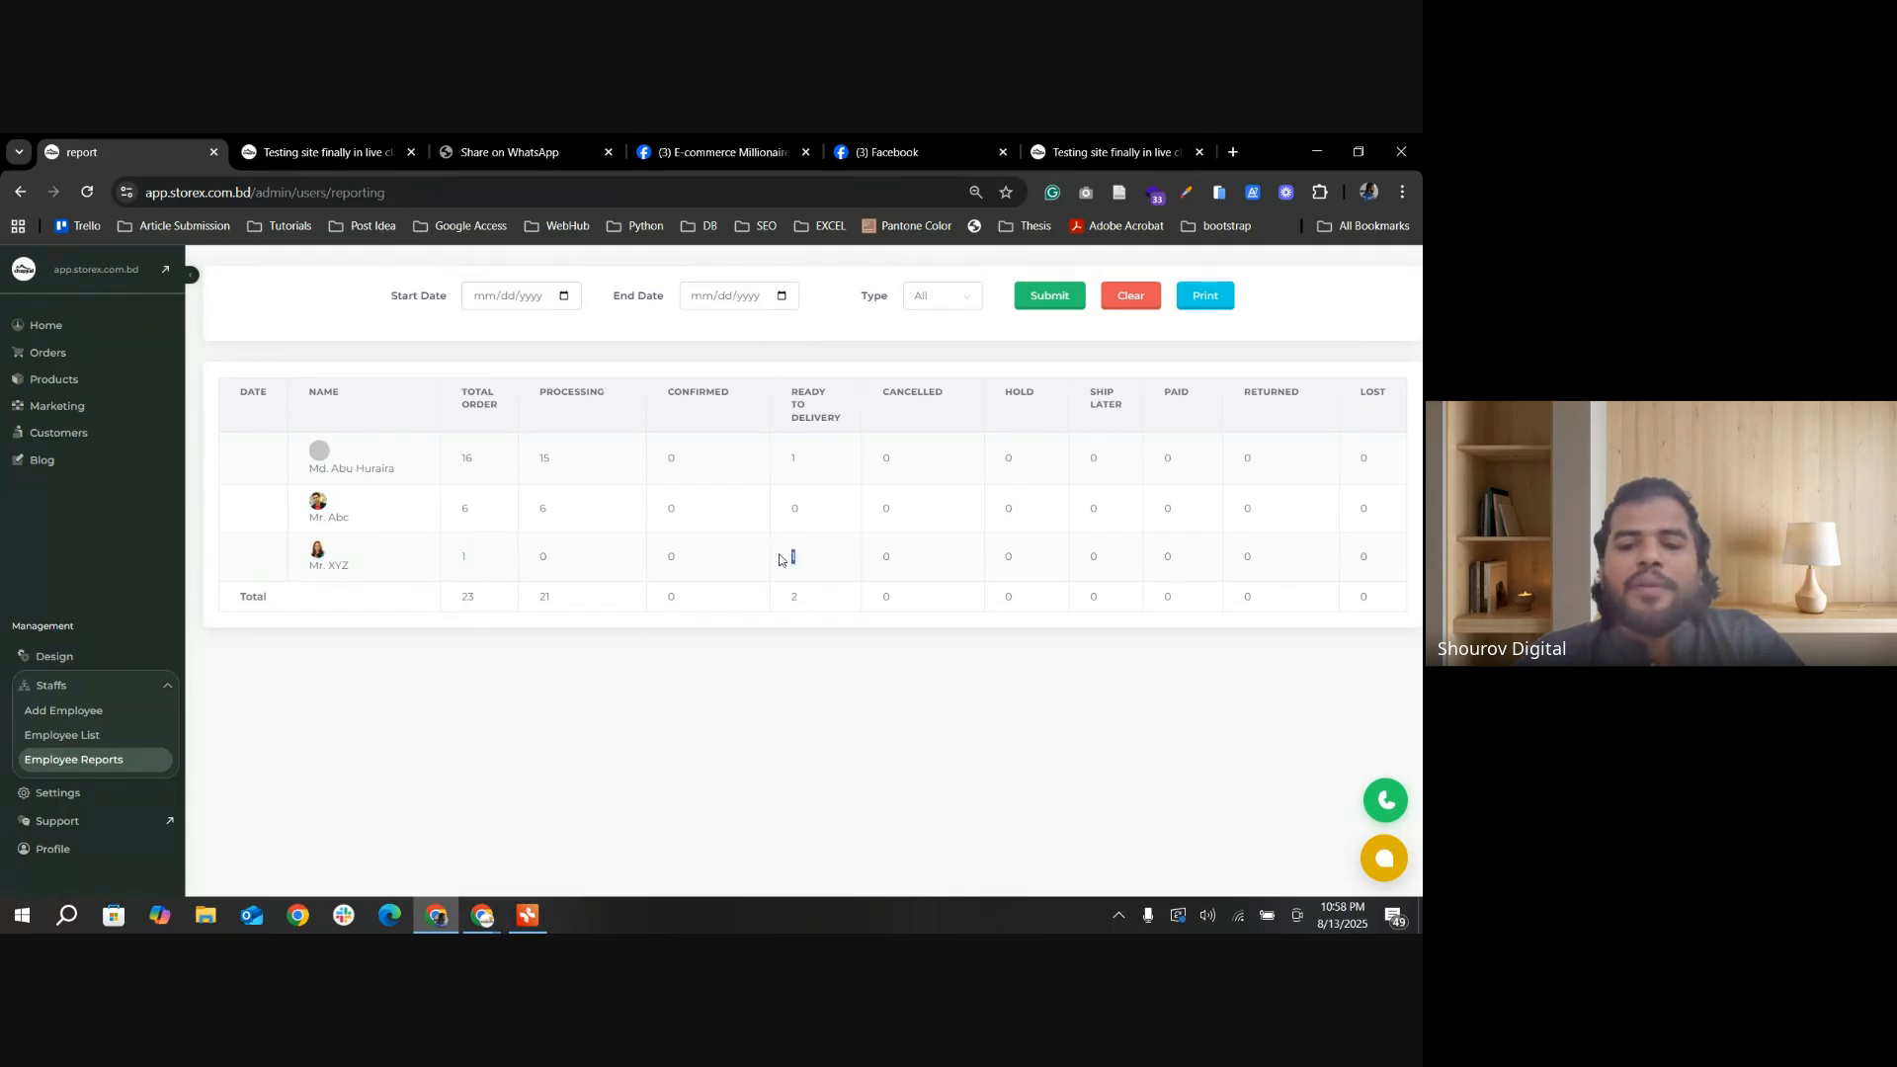
left_click_drag(347, 561, 278, 556)
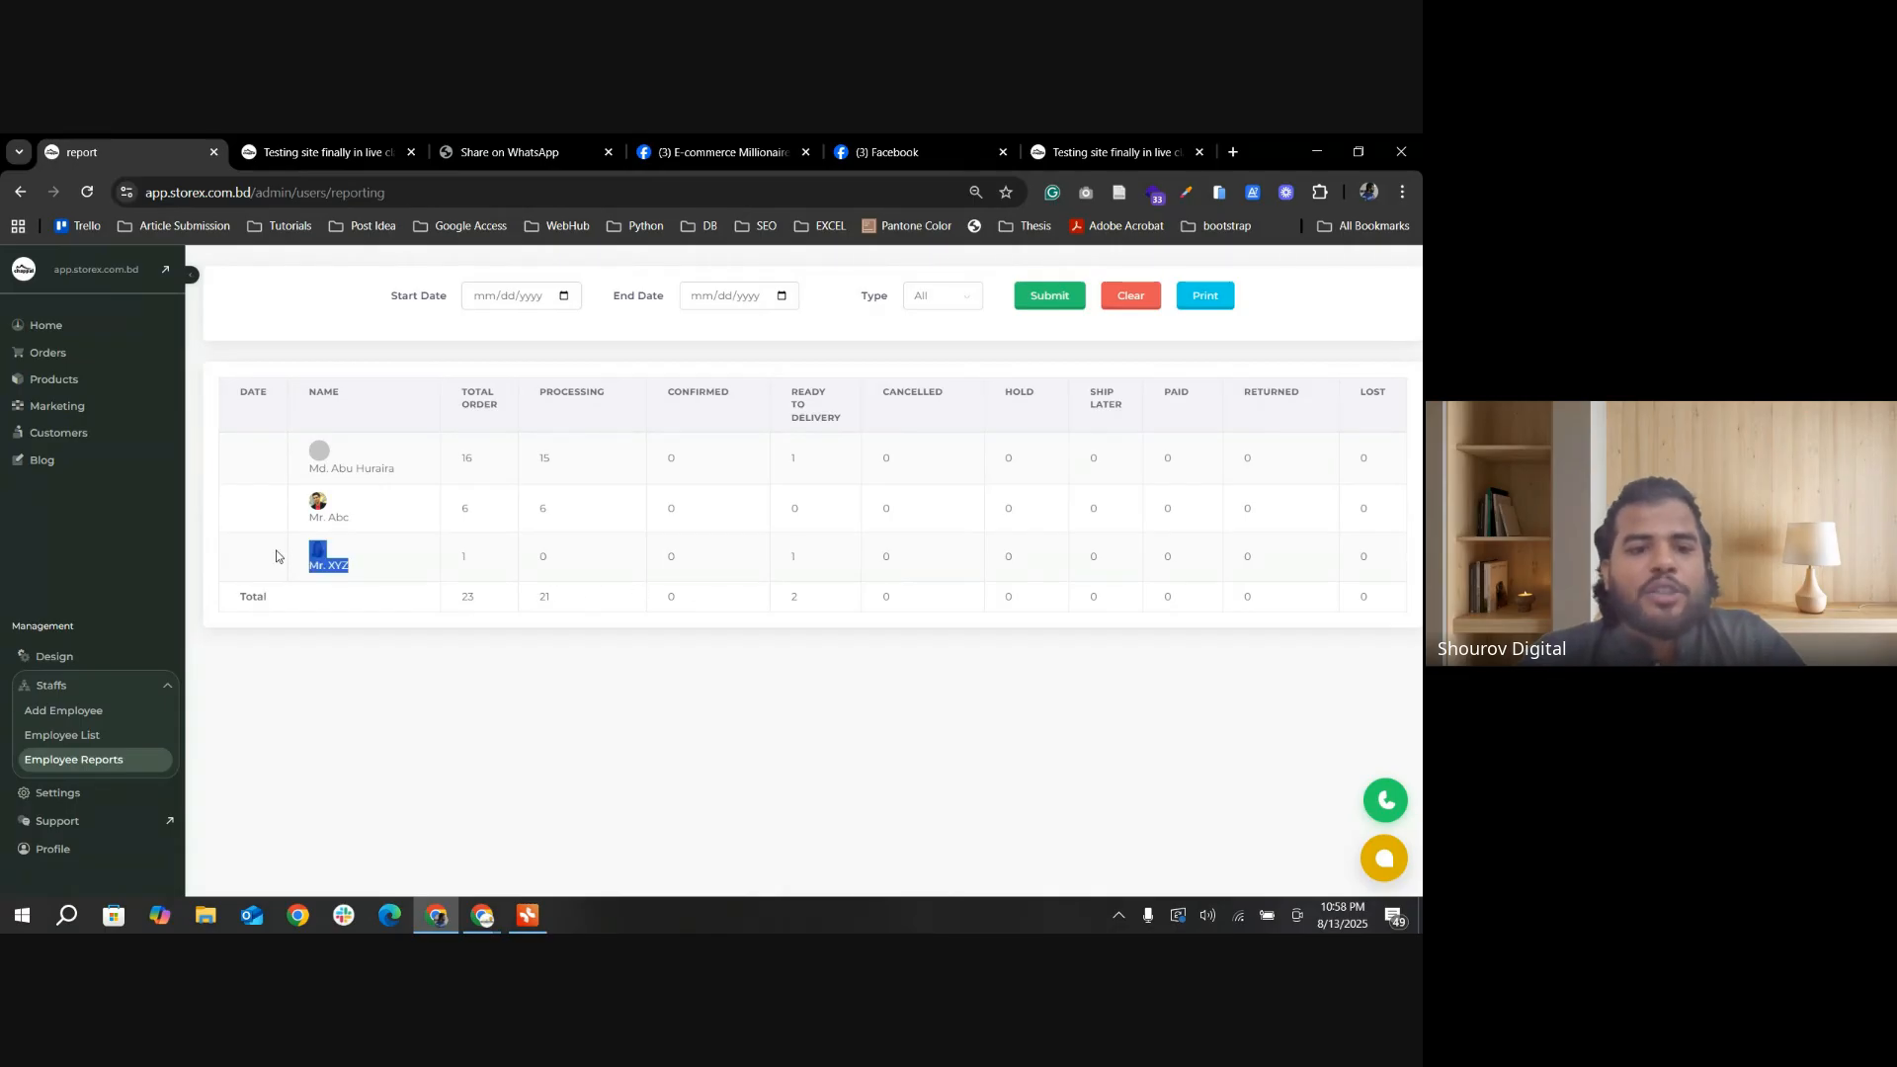
left_click(401, 571)
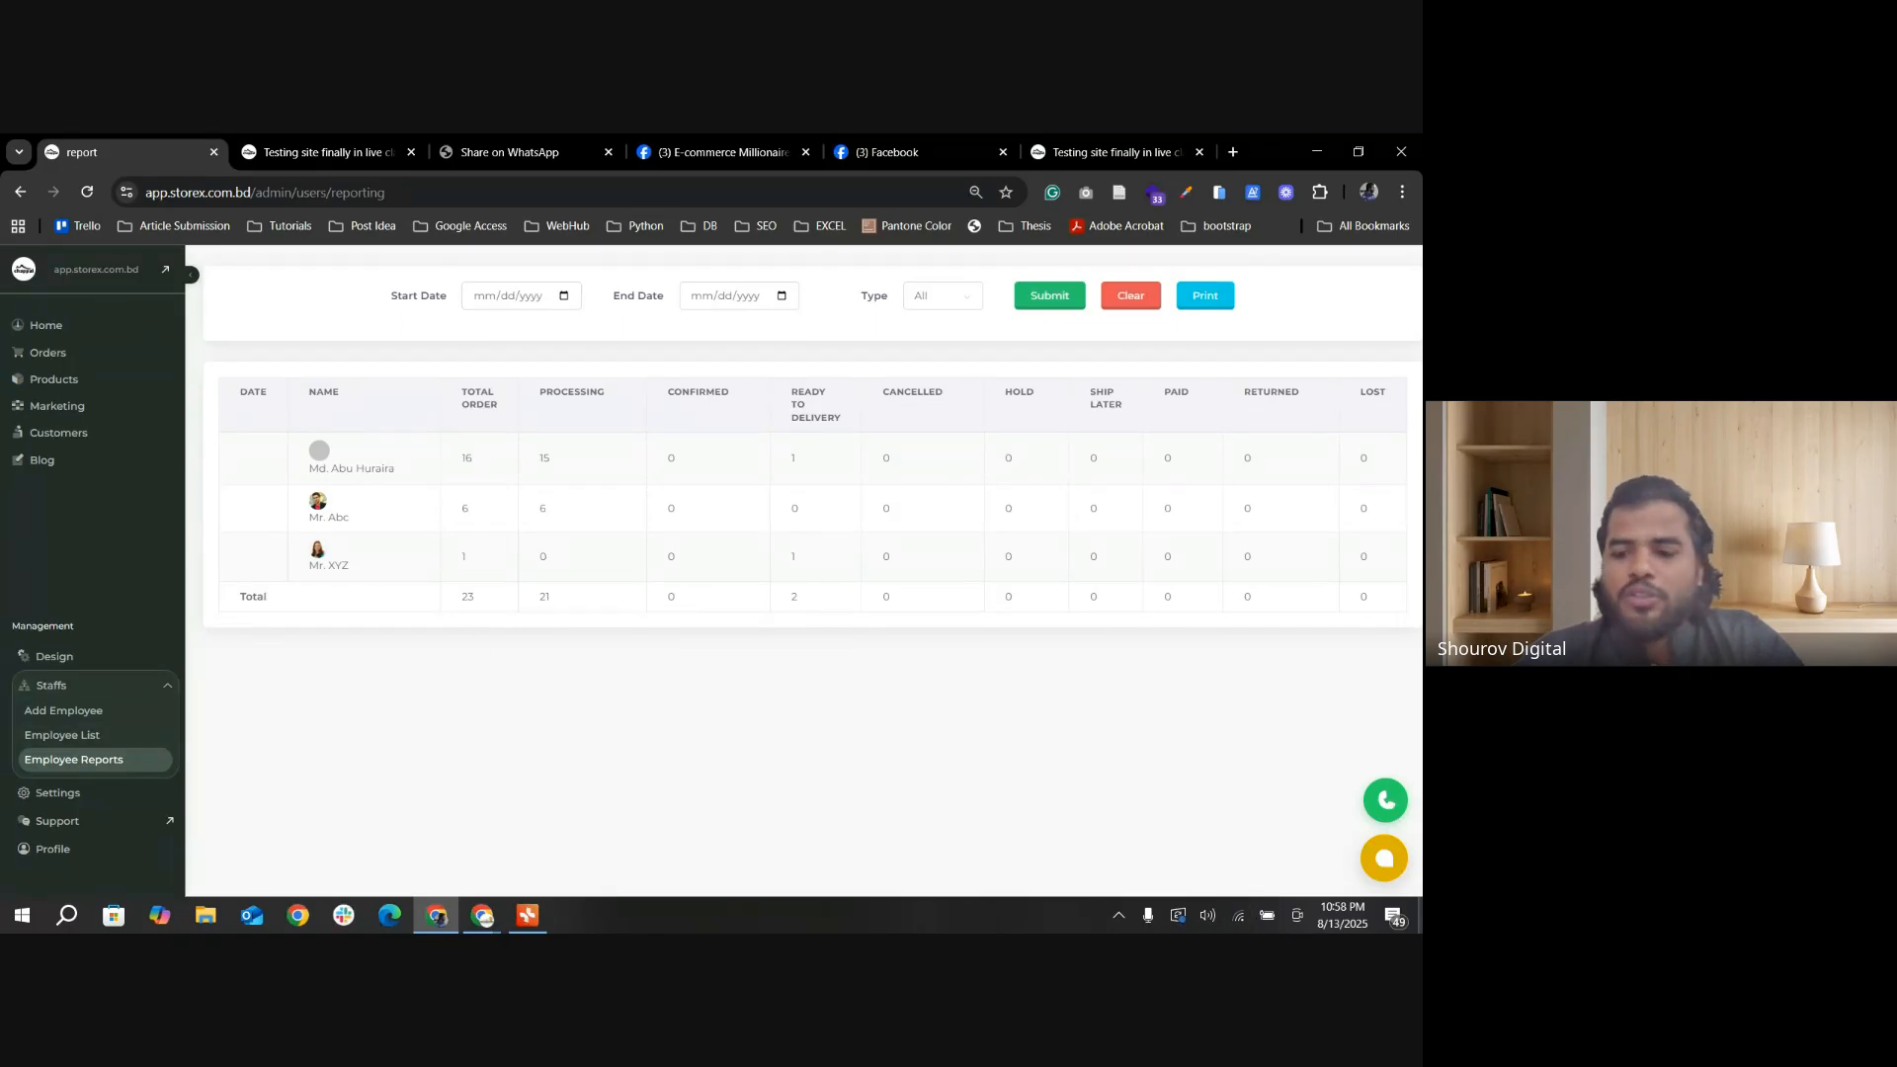
left_click_drag(361, 571, 294, 561)
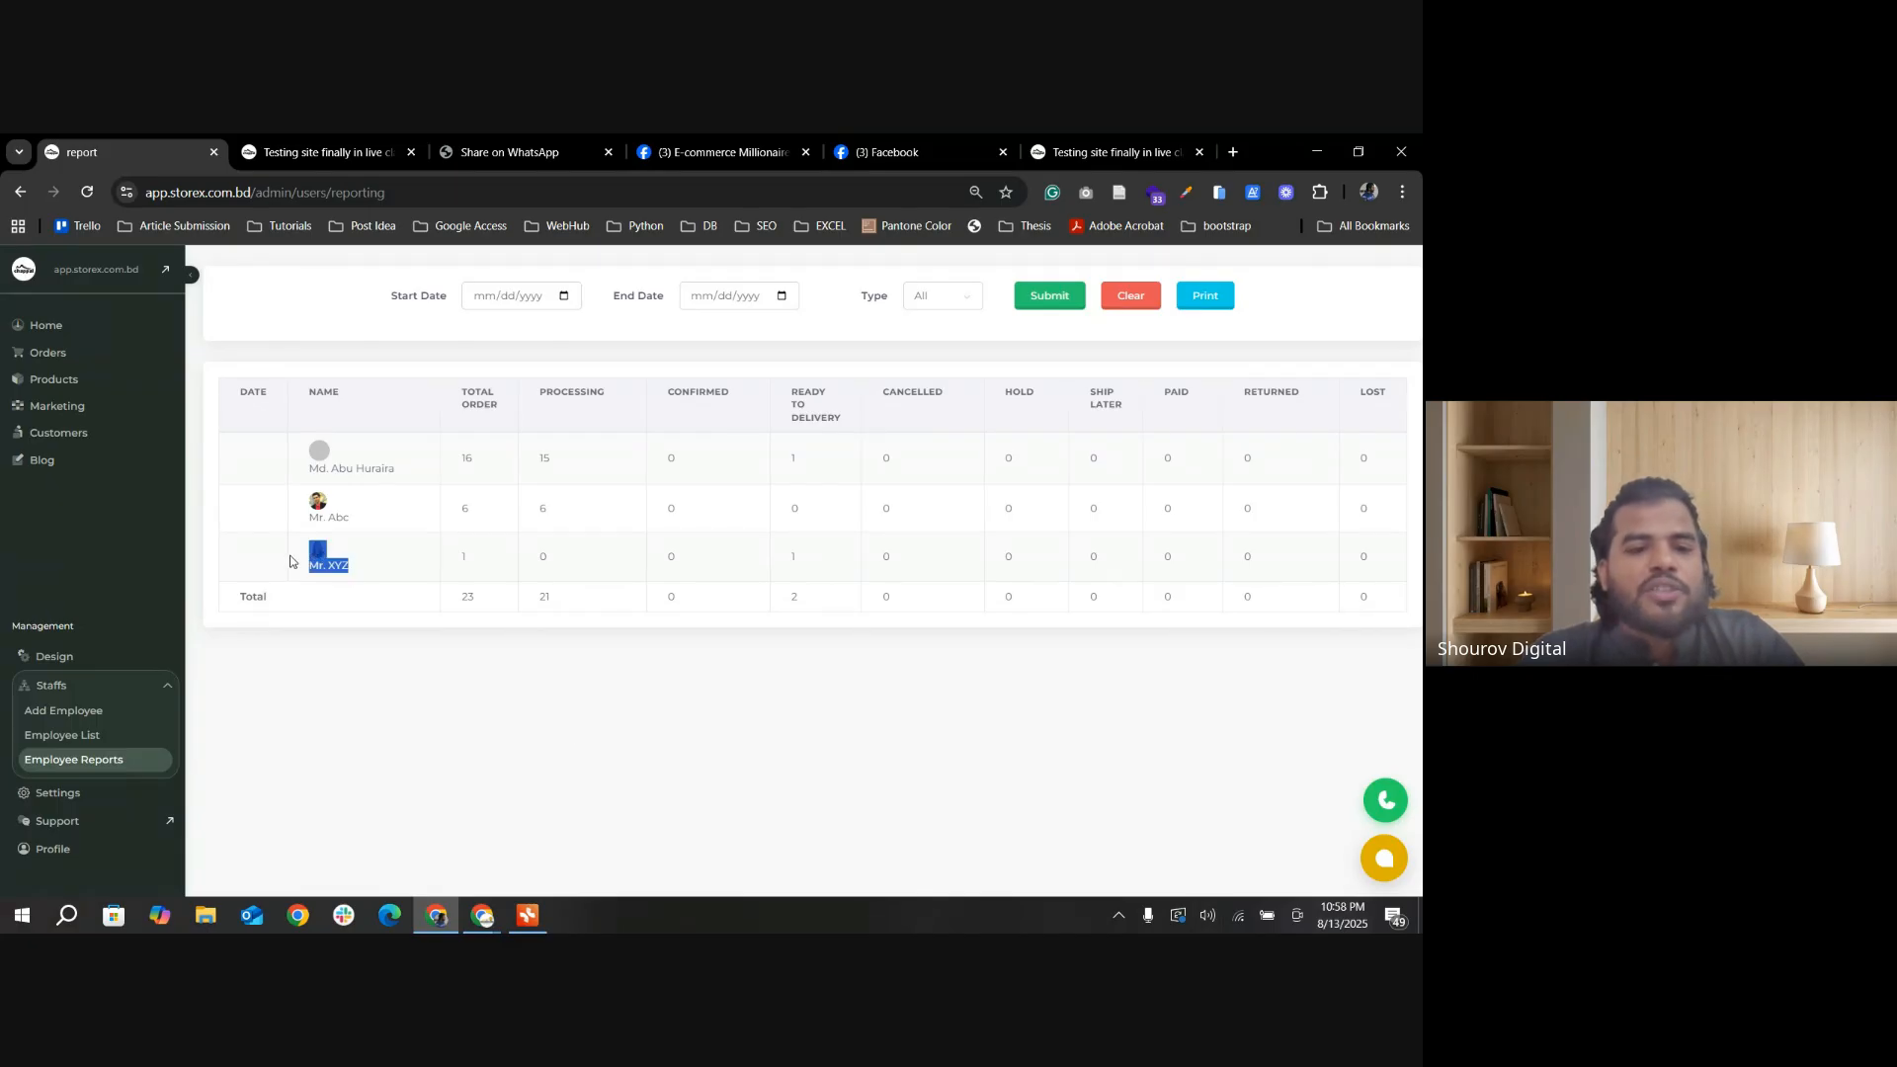
Step: Compare the employees' rows in the report, and open a blank add-employee form from the employee list to review the All Permission options
left_click(398, 571)
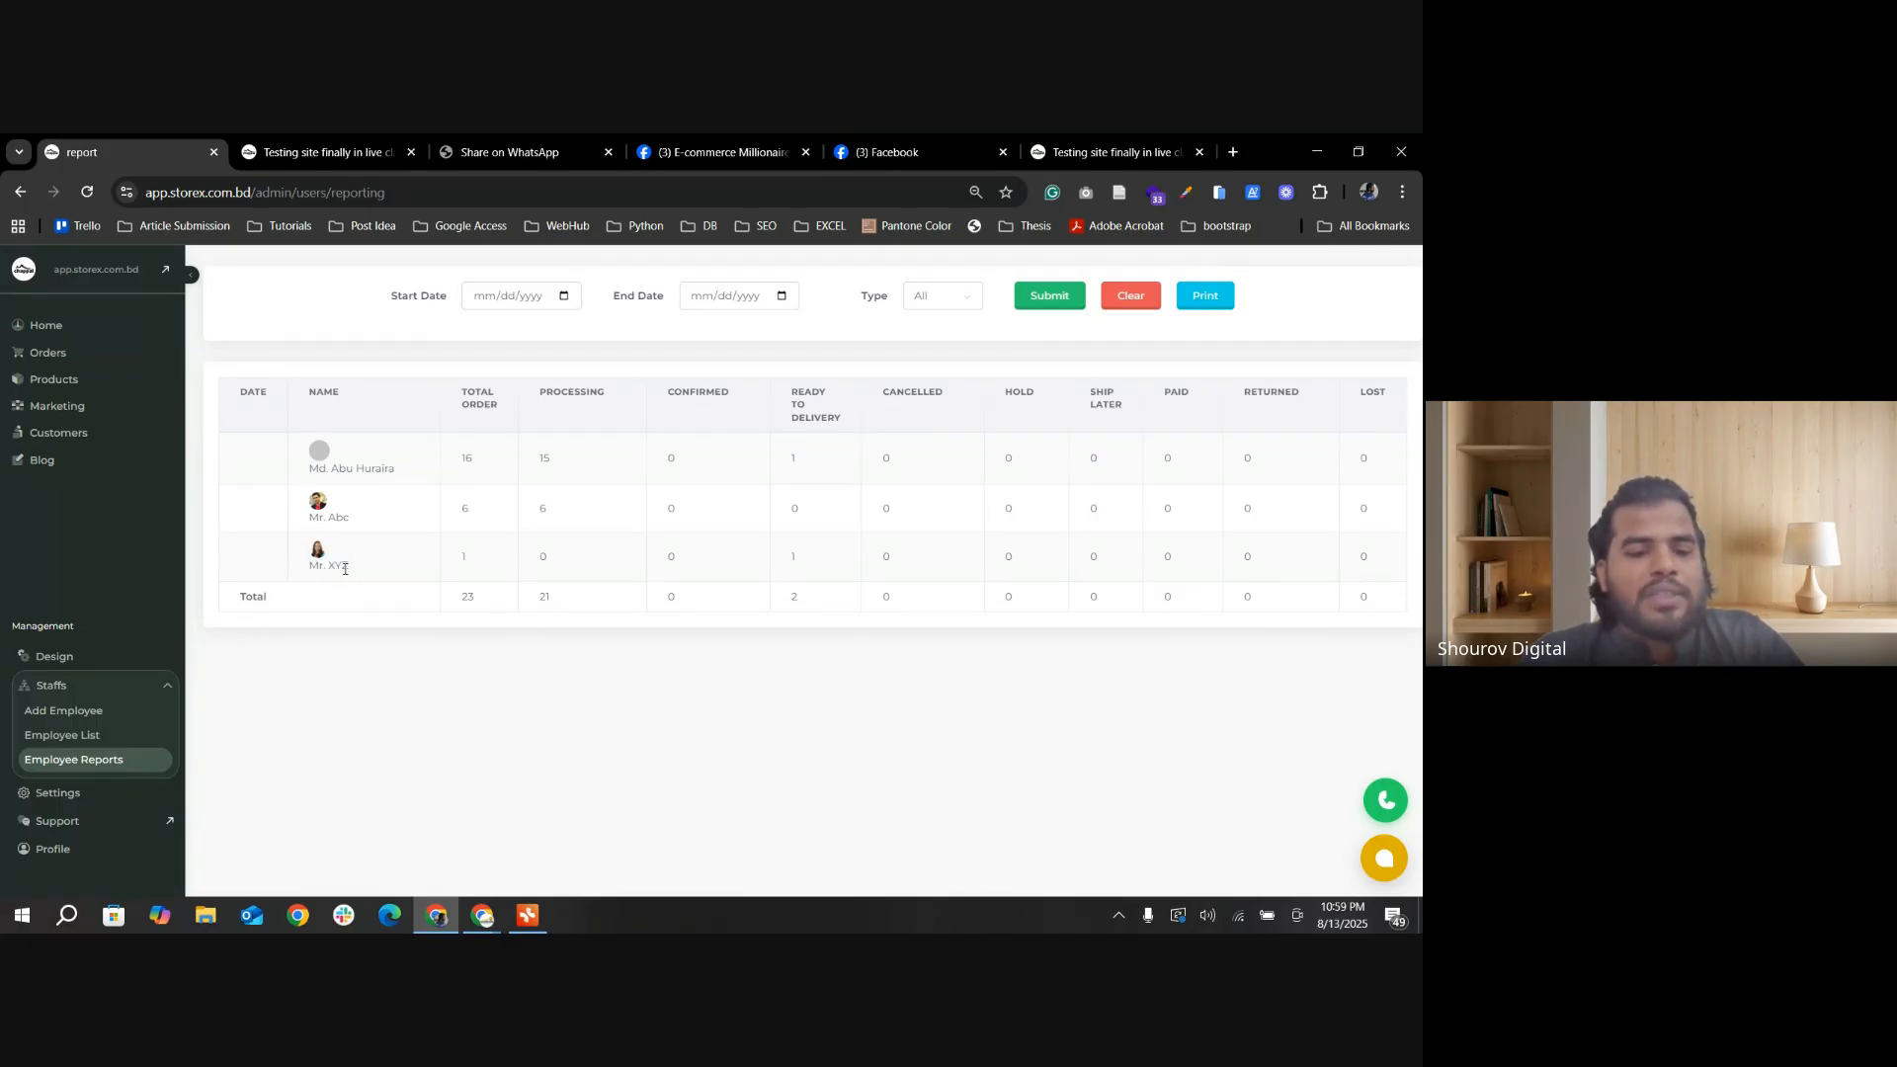
left_click_drag(359, 571, 296, 534)
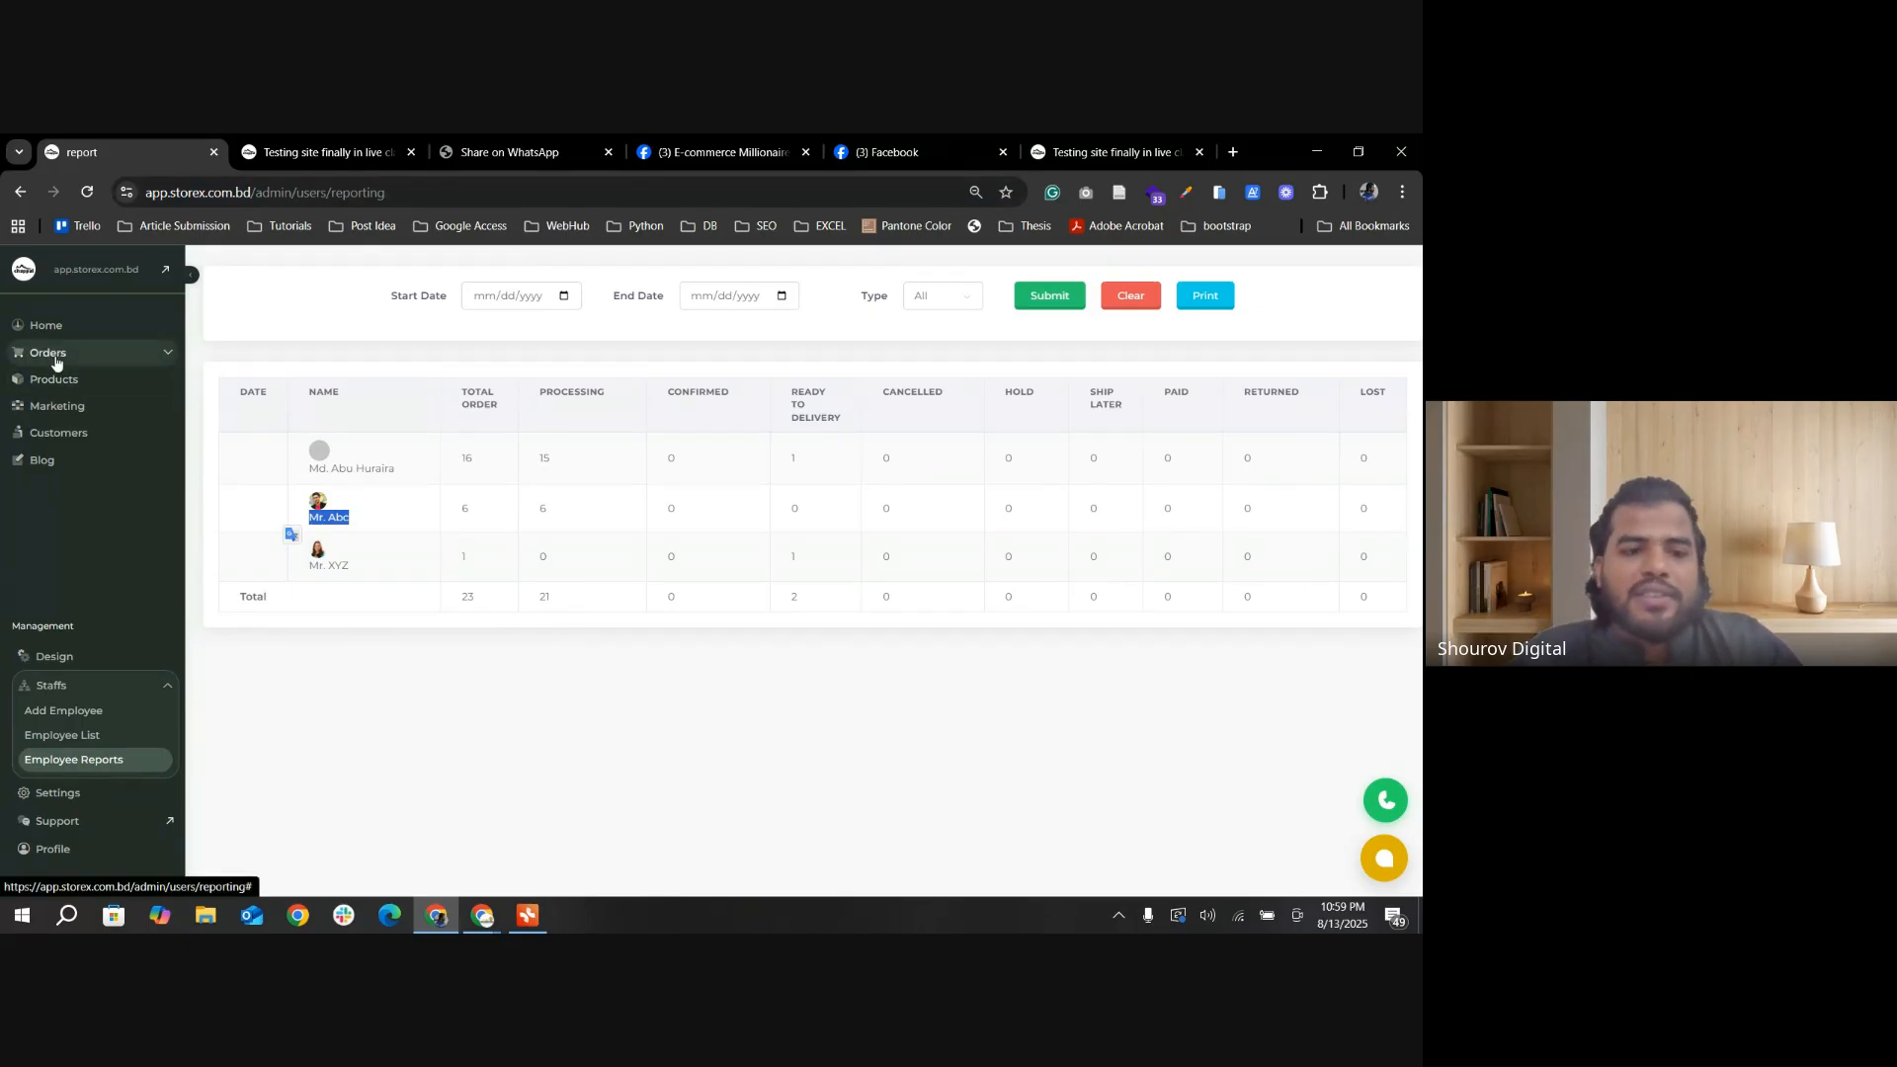
left_click(61, 735)
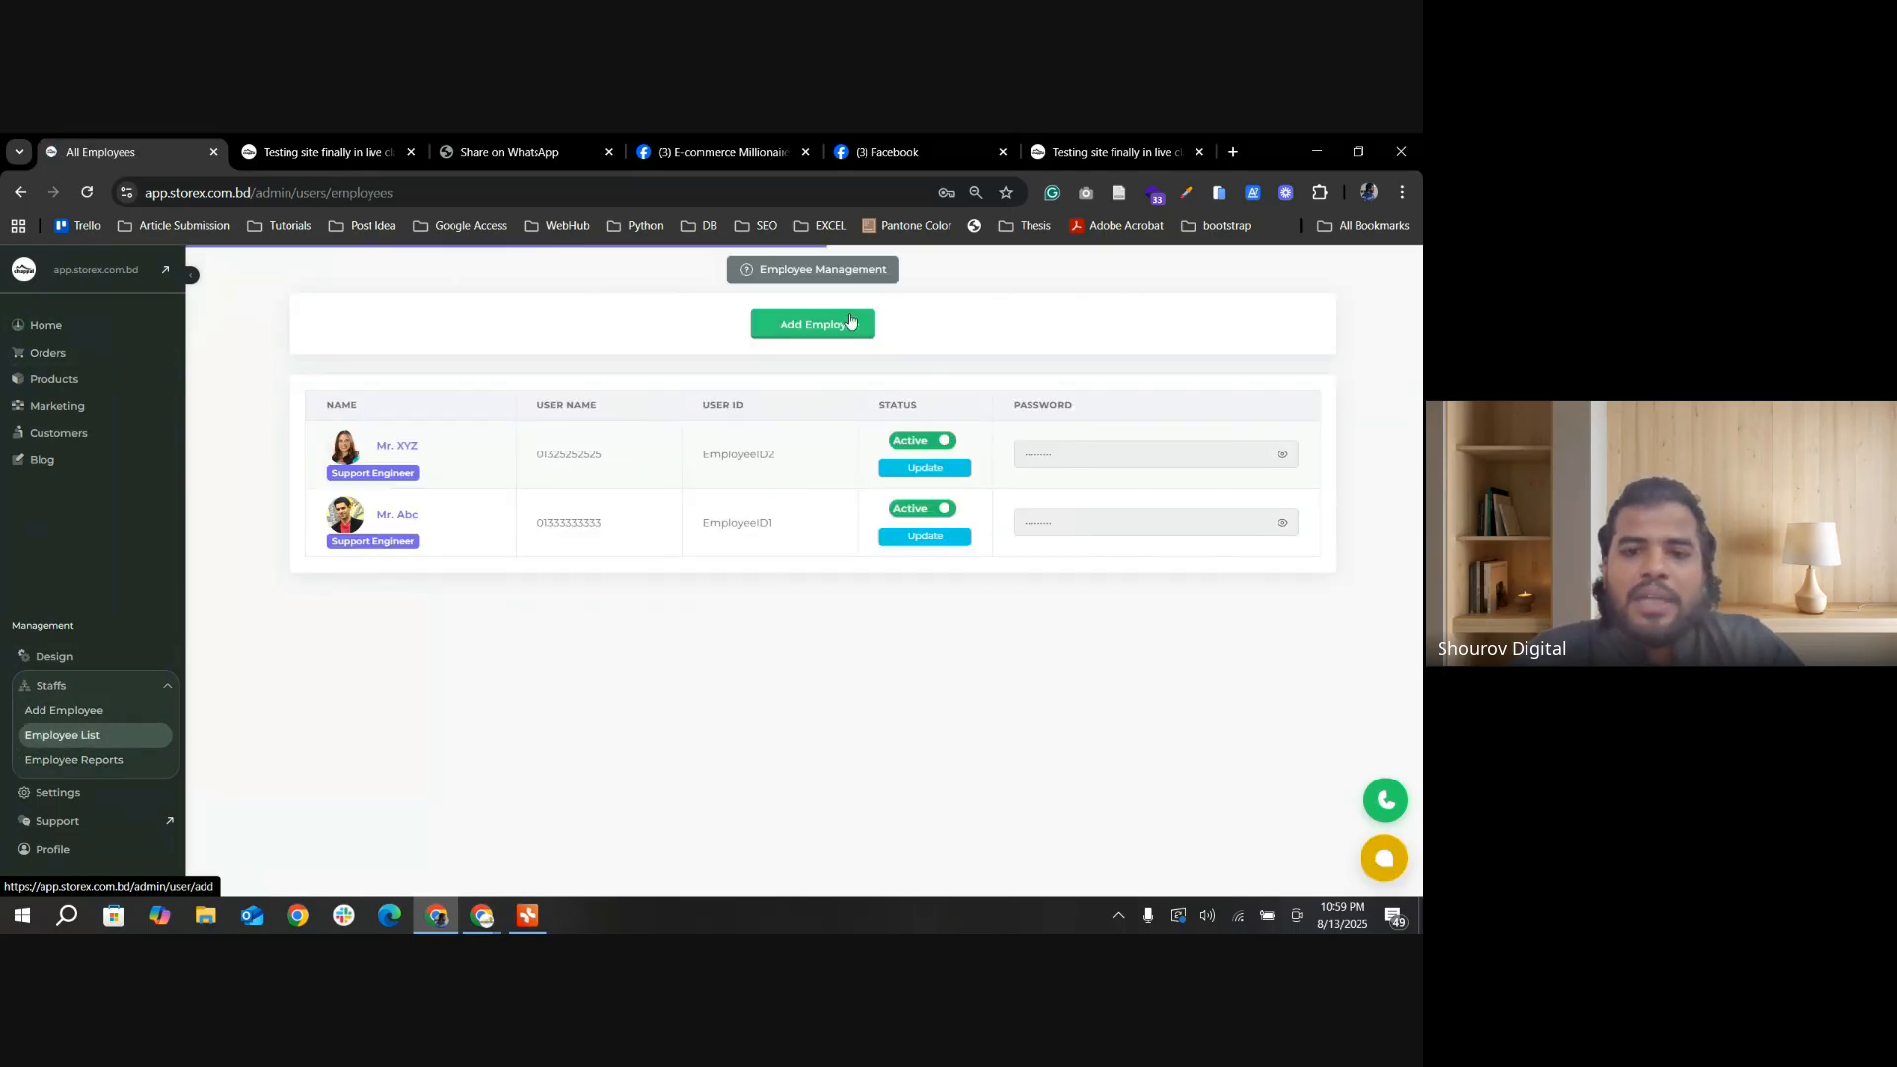
left_click(815, 322)
scroll(840, 652, "down", 1)
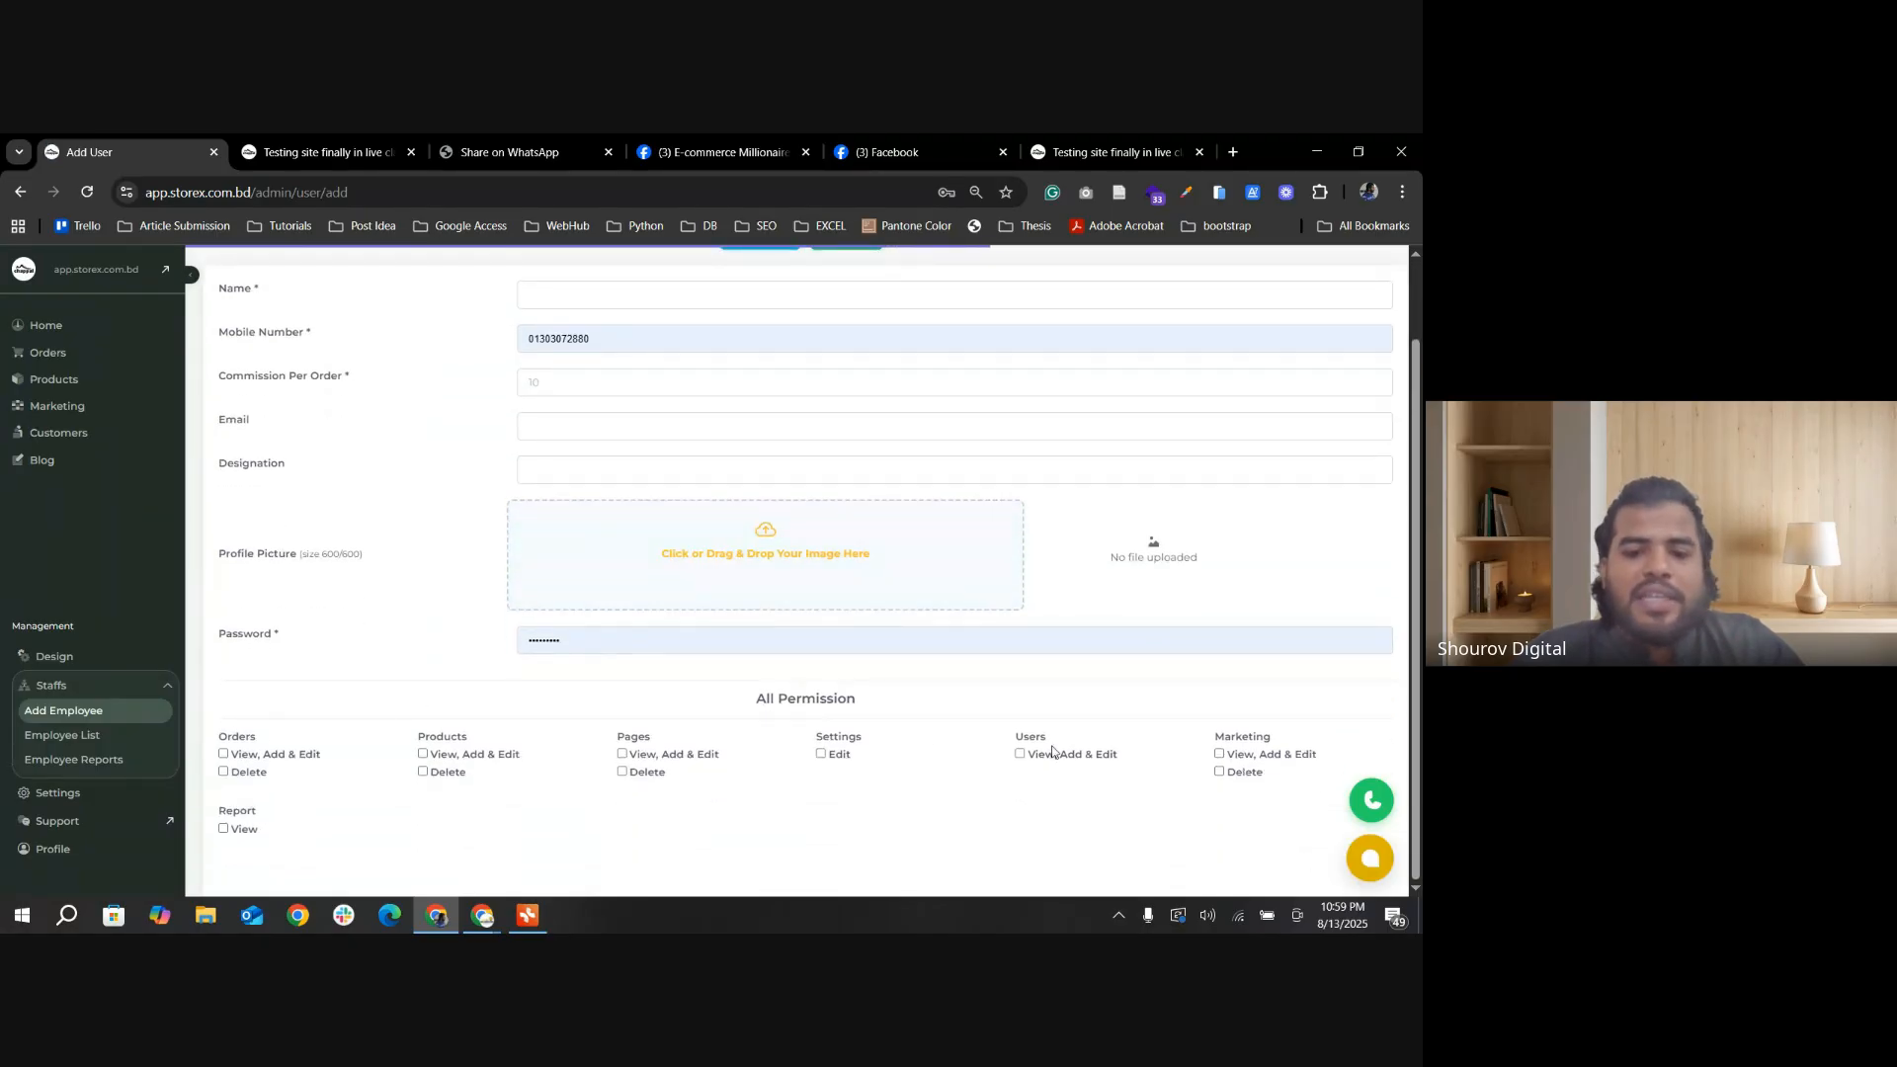
triple_click(840, 695)
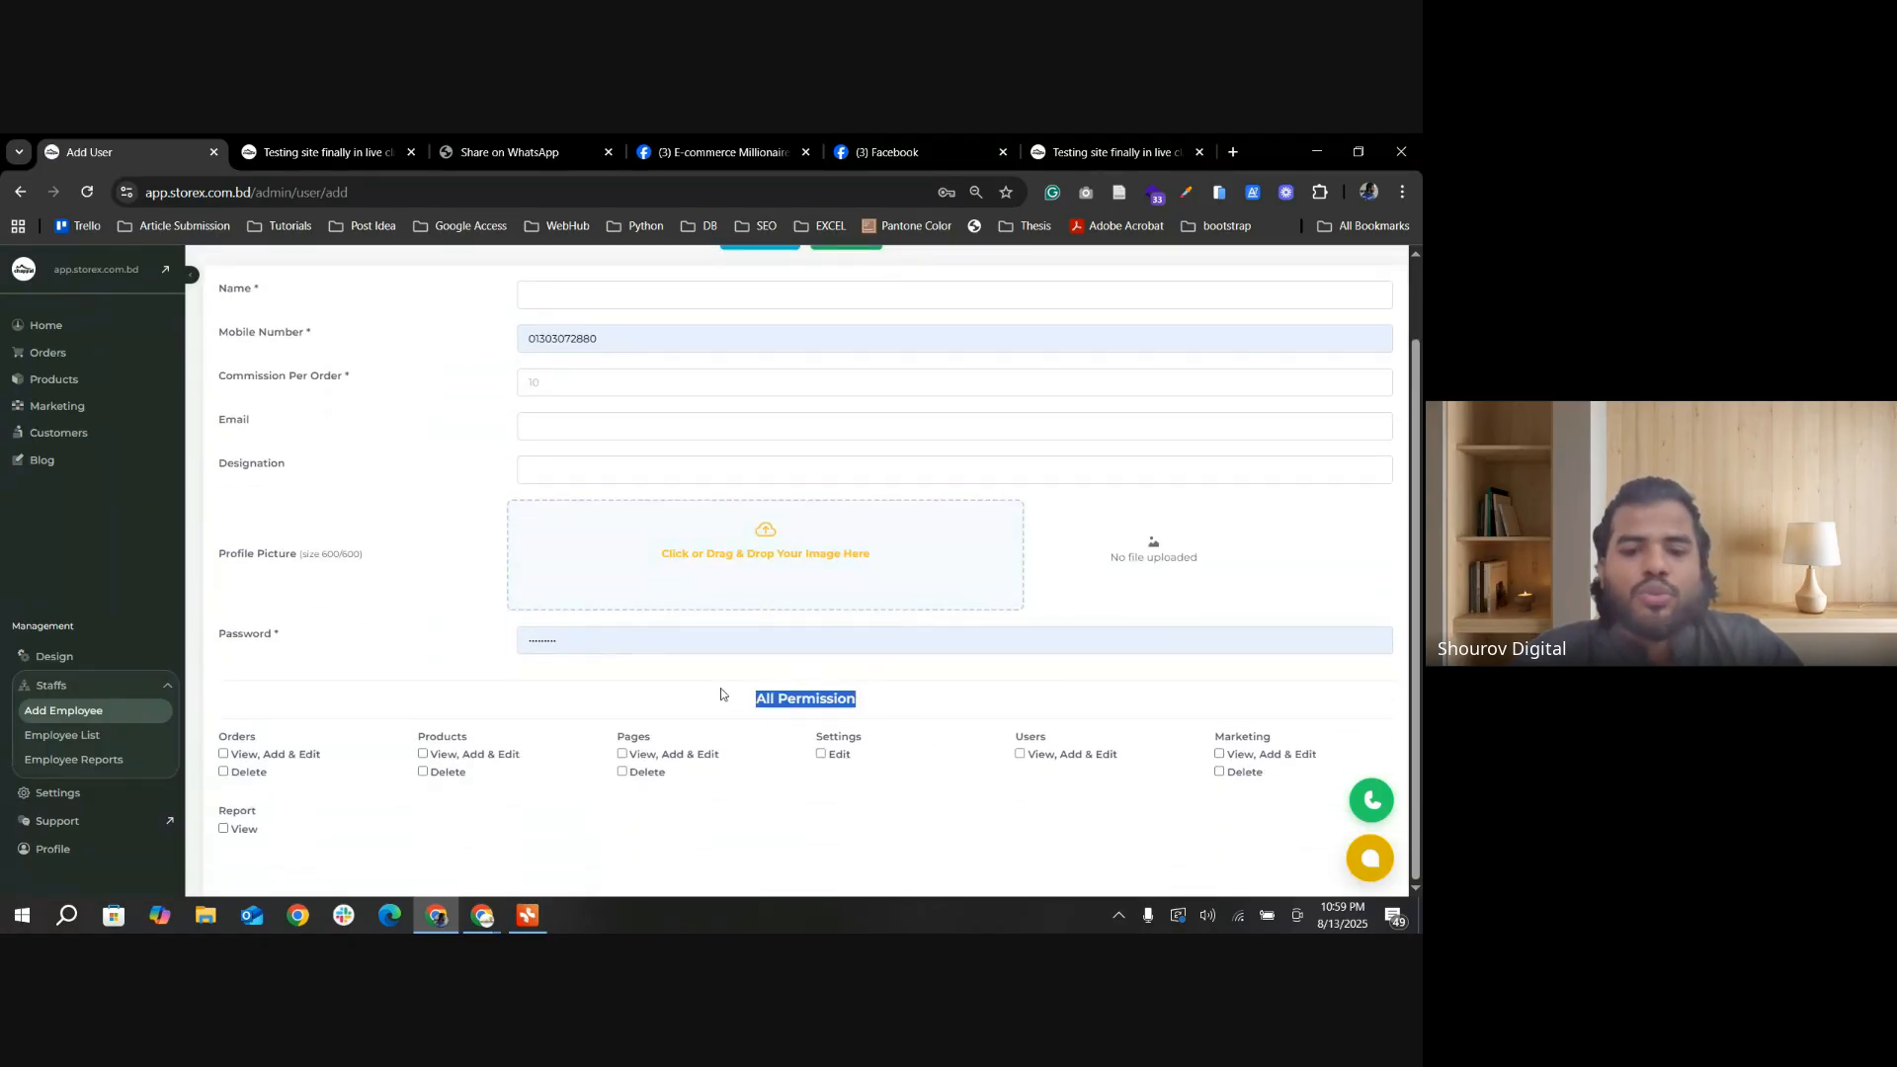
left_click(947, 793)
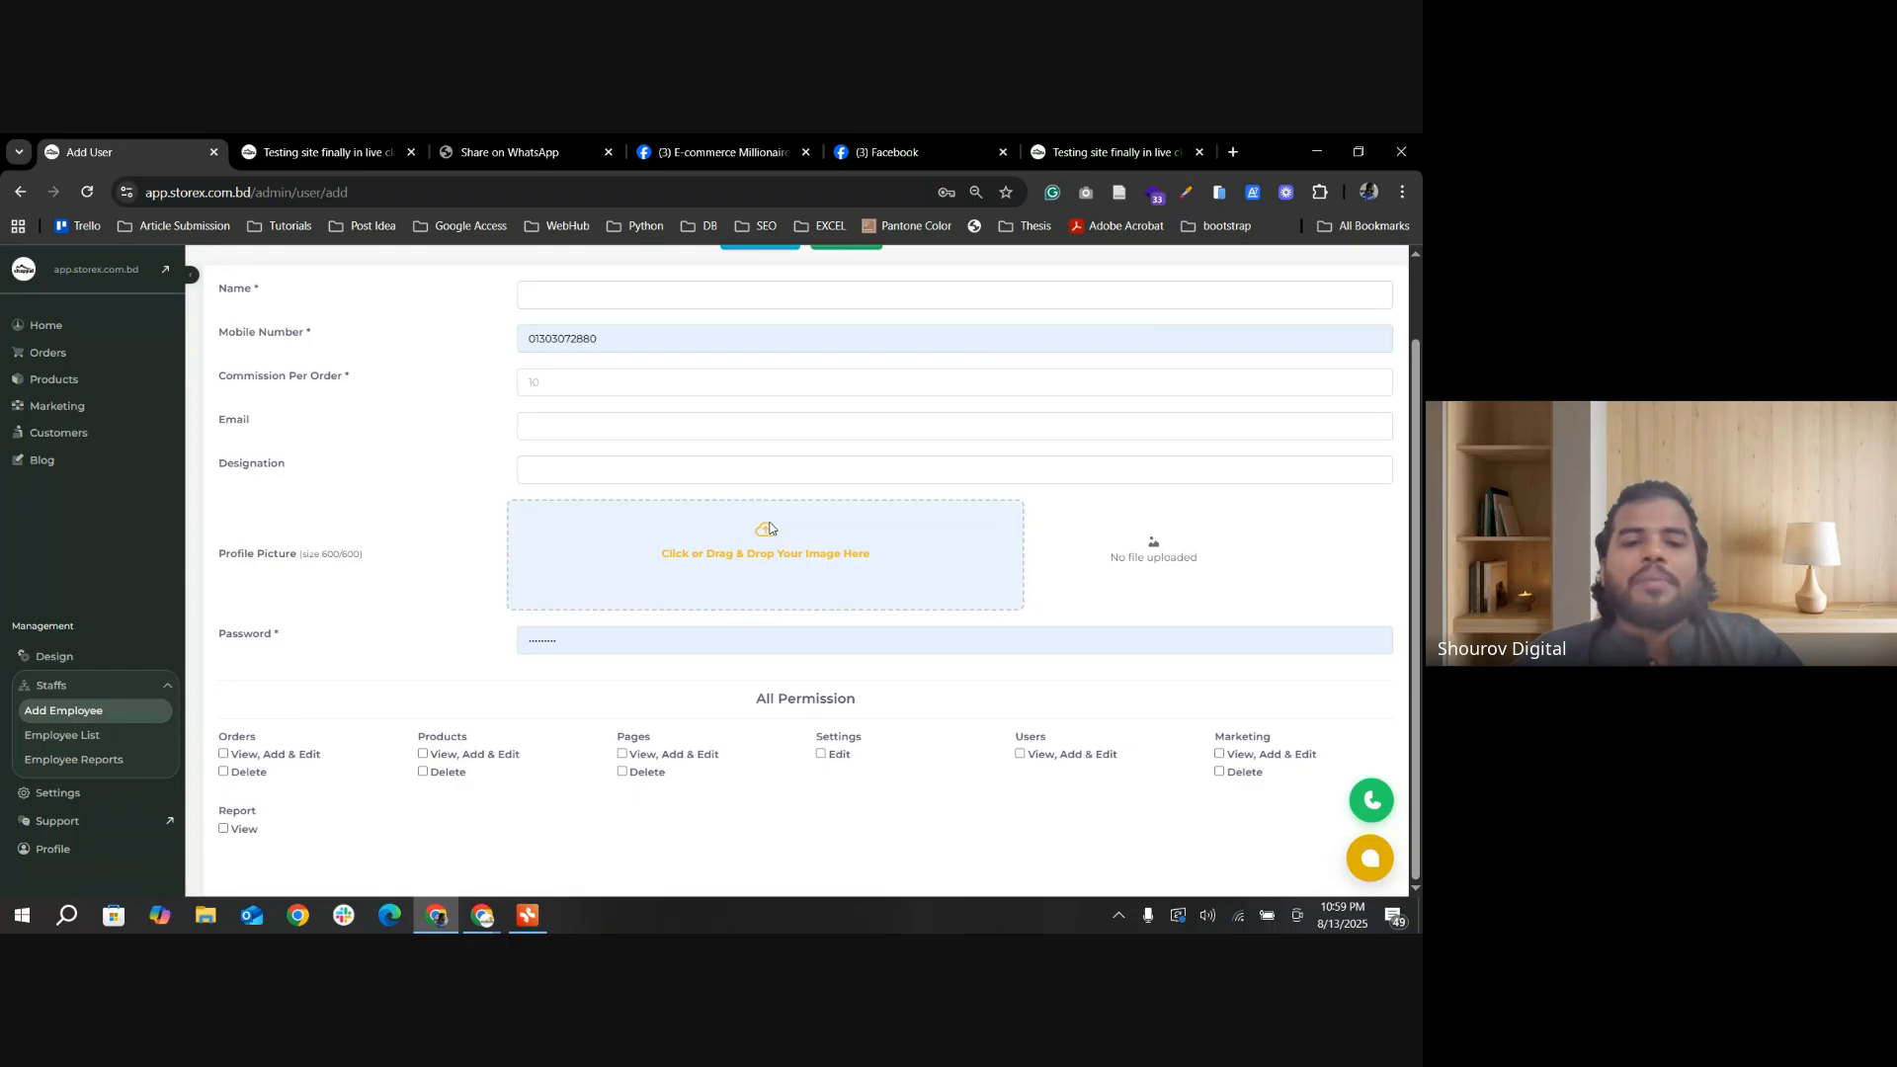
scroll(701, 508, "up", 1)
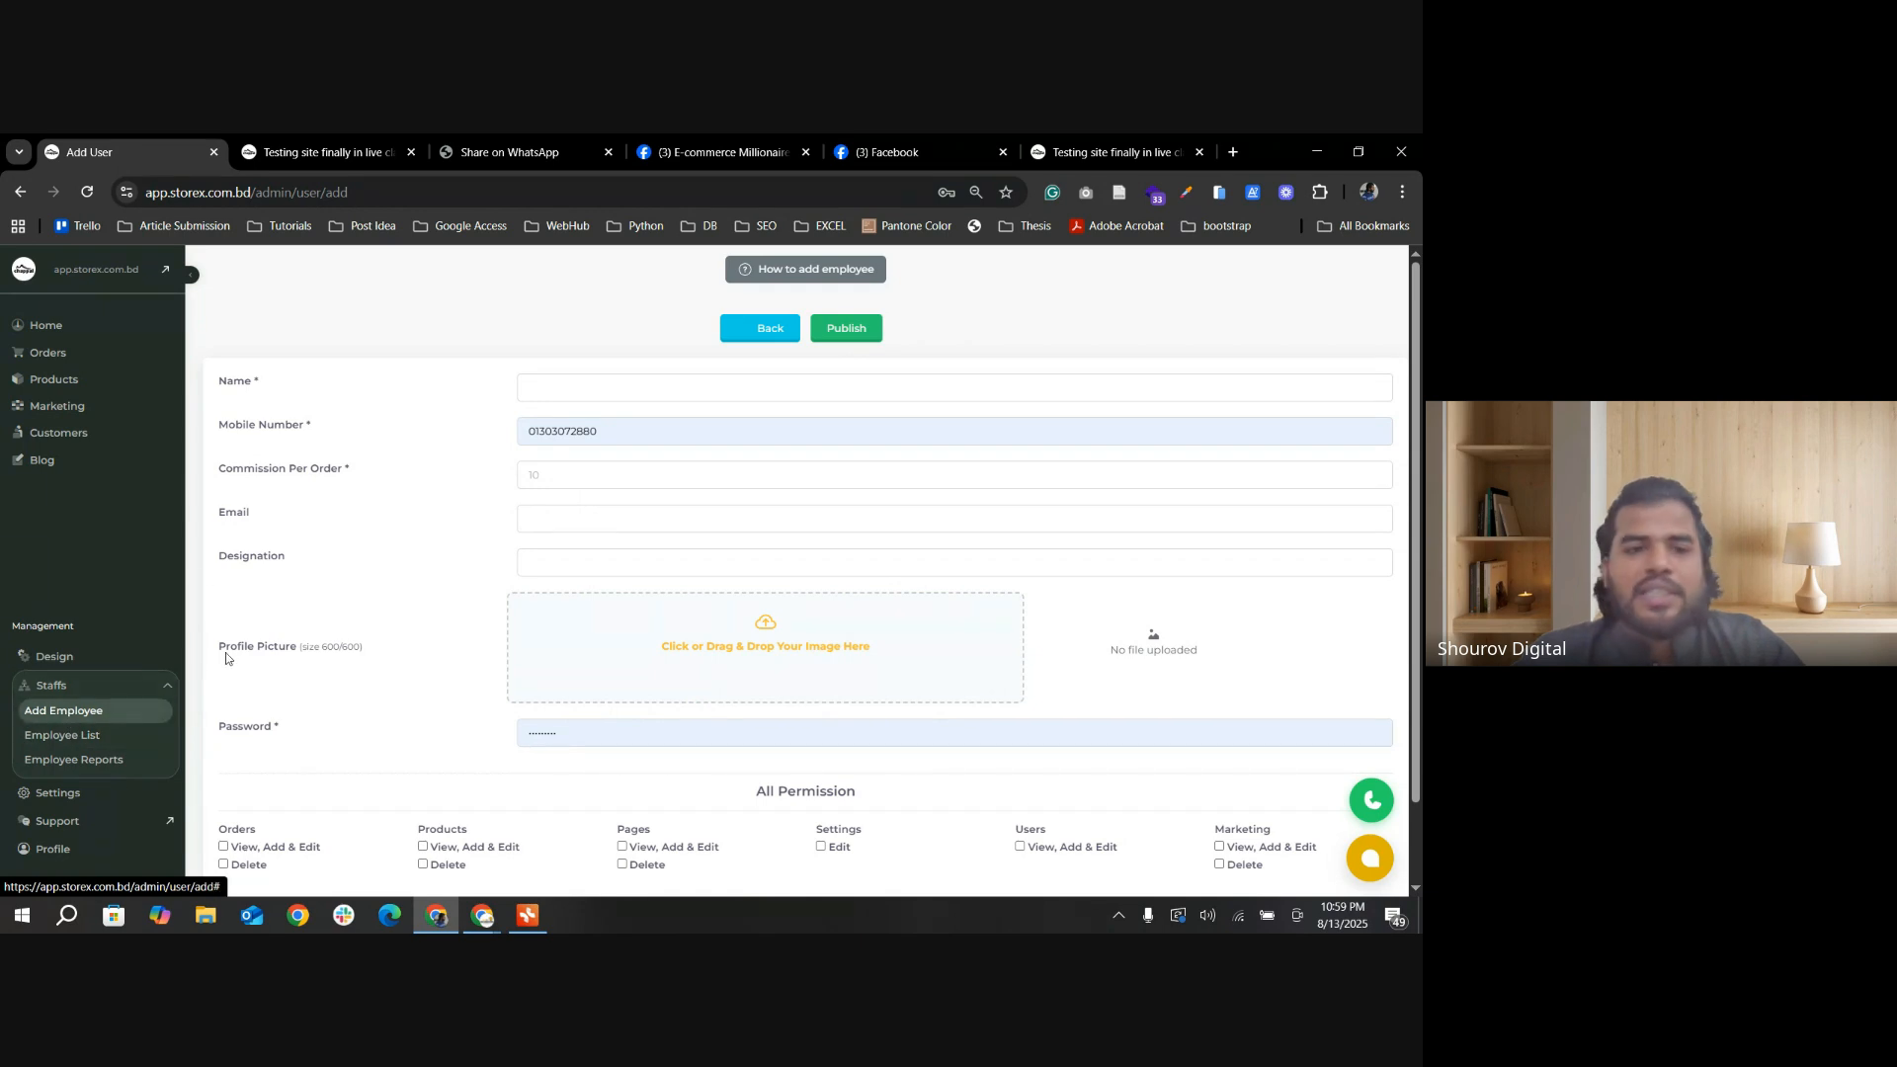
Step: Look over the storefront's category and Hot Deals sections, and return to the admin to view the Products submenu
left_click(316, 152)
scroll(632, 593, "down", 3)
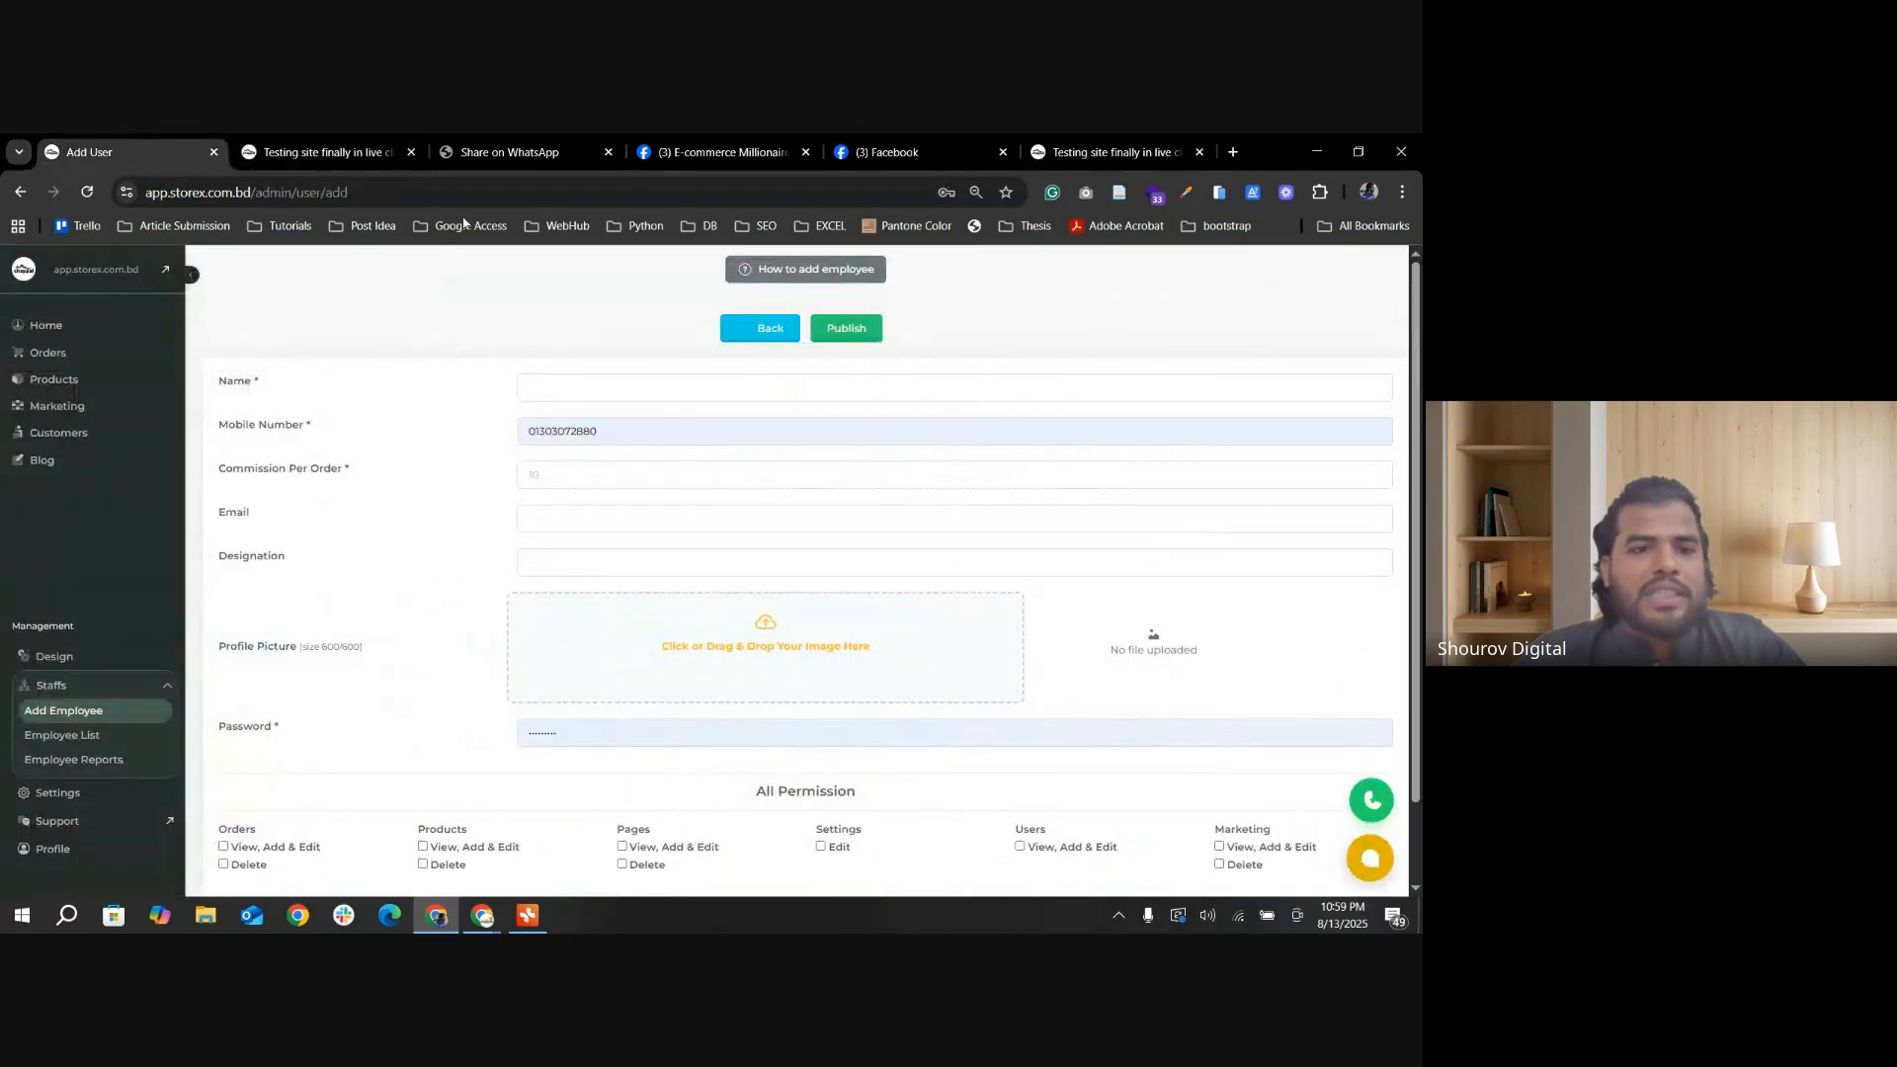
key("ctrl+Tab")
scroll(319, 741, "down", 3)
scroll(319, 741, "up", 2)
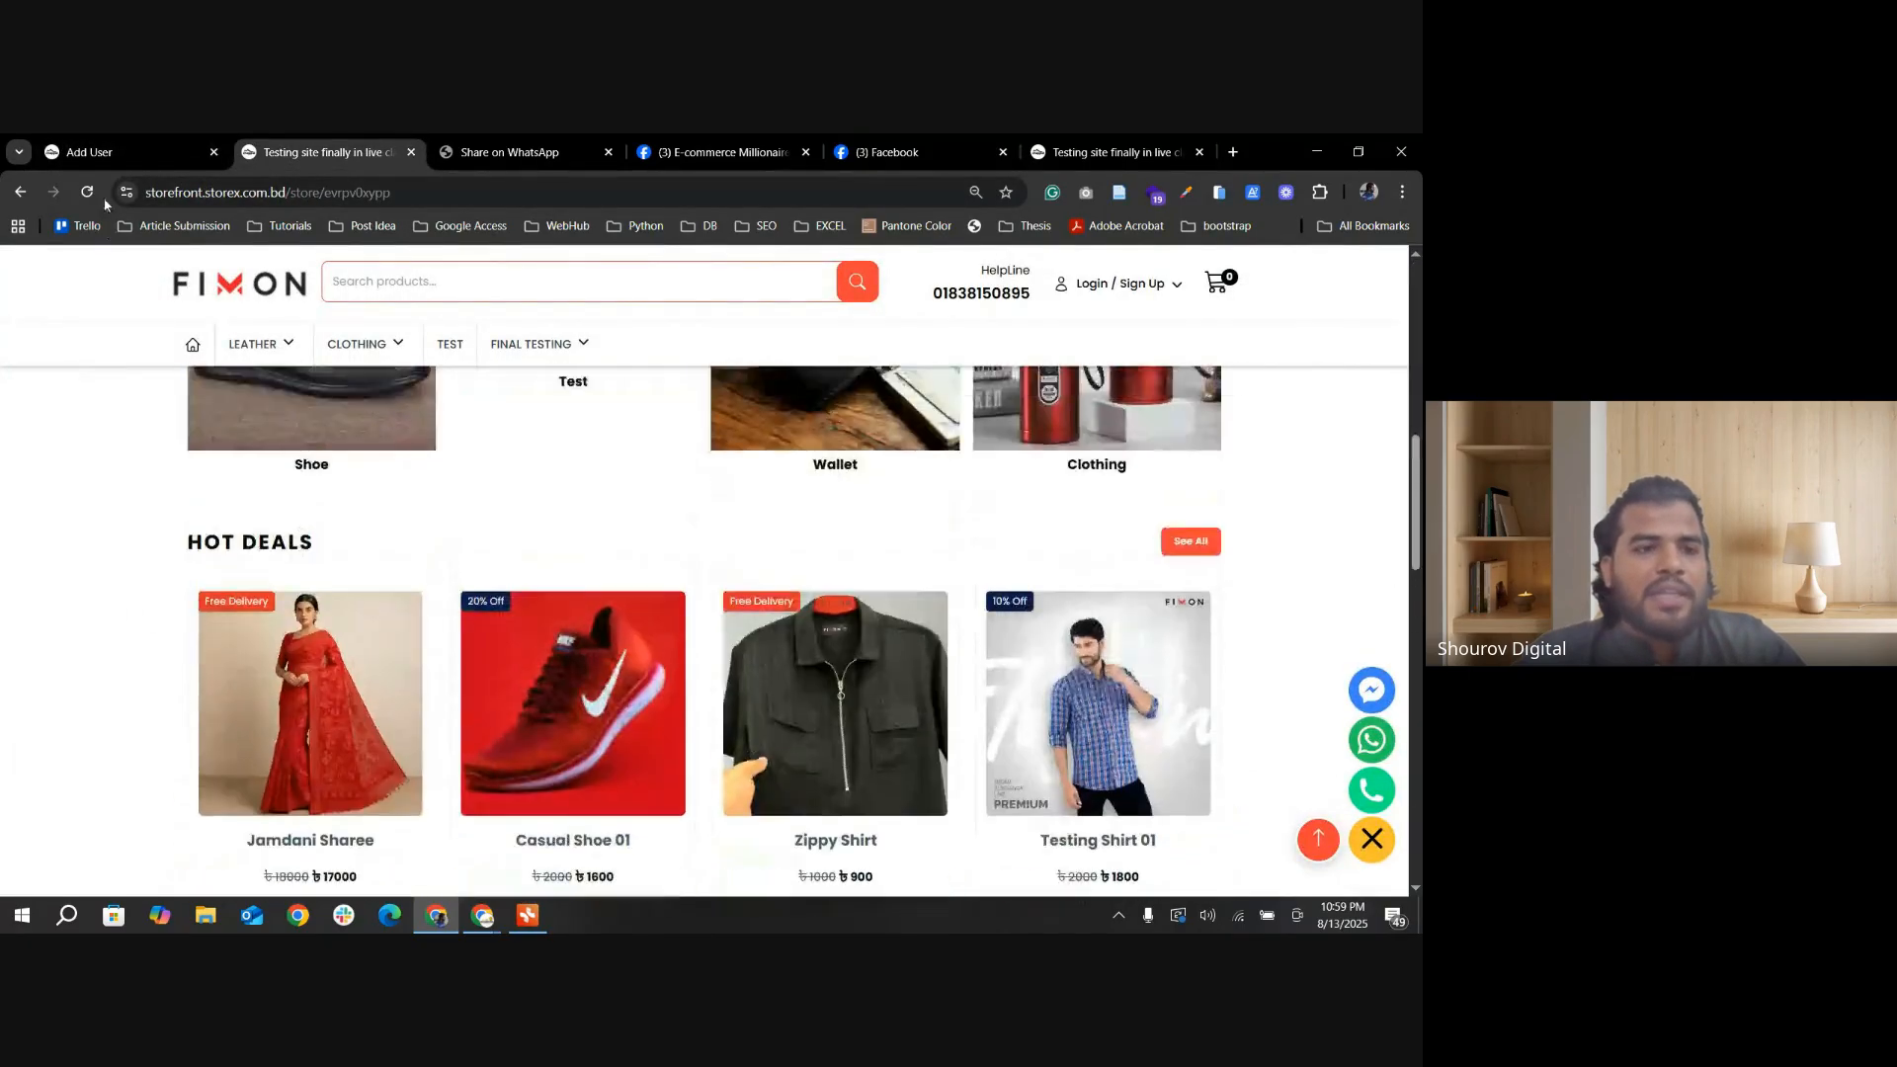
key("ctrl+shift+Tab")
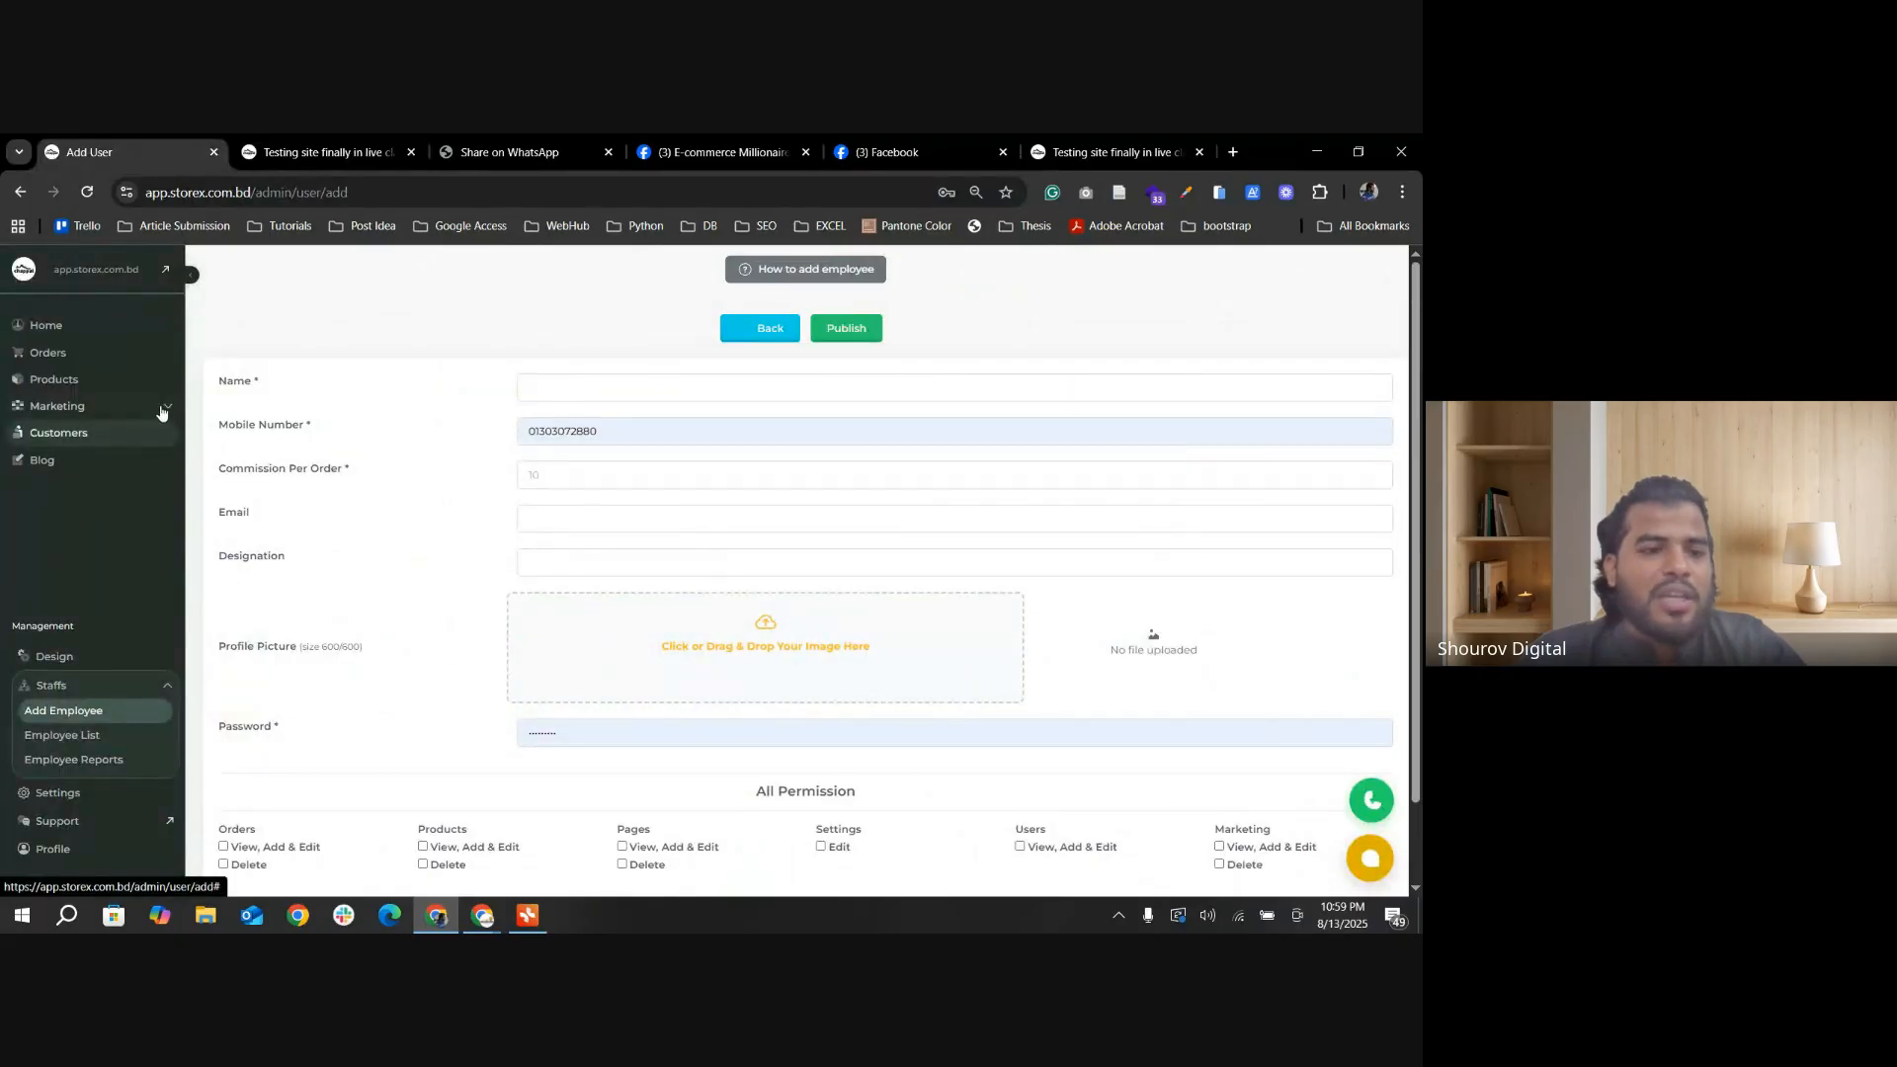
left_click(59, 381)
scroll(61, 465, "down", 1)
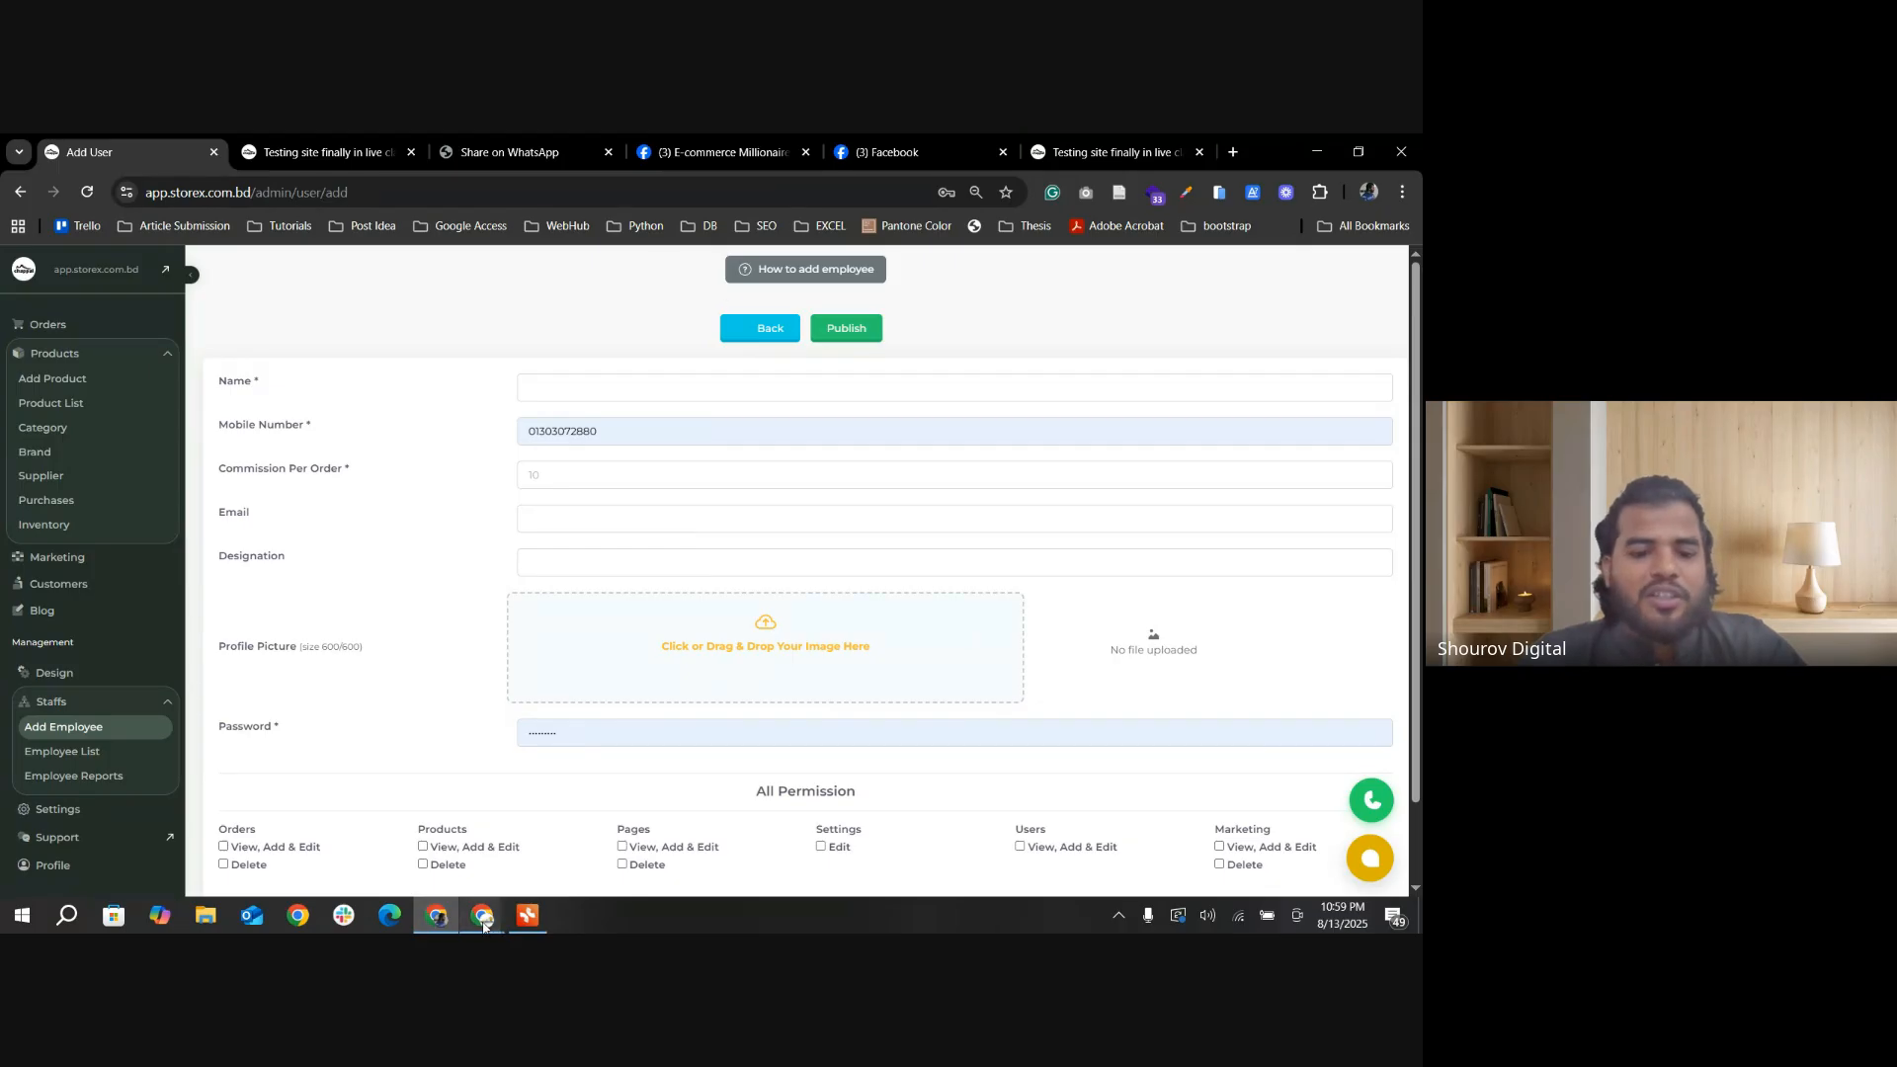
Step: Switch to the Google Meet window and stop presenting the screen
mouse_move(439, 926)
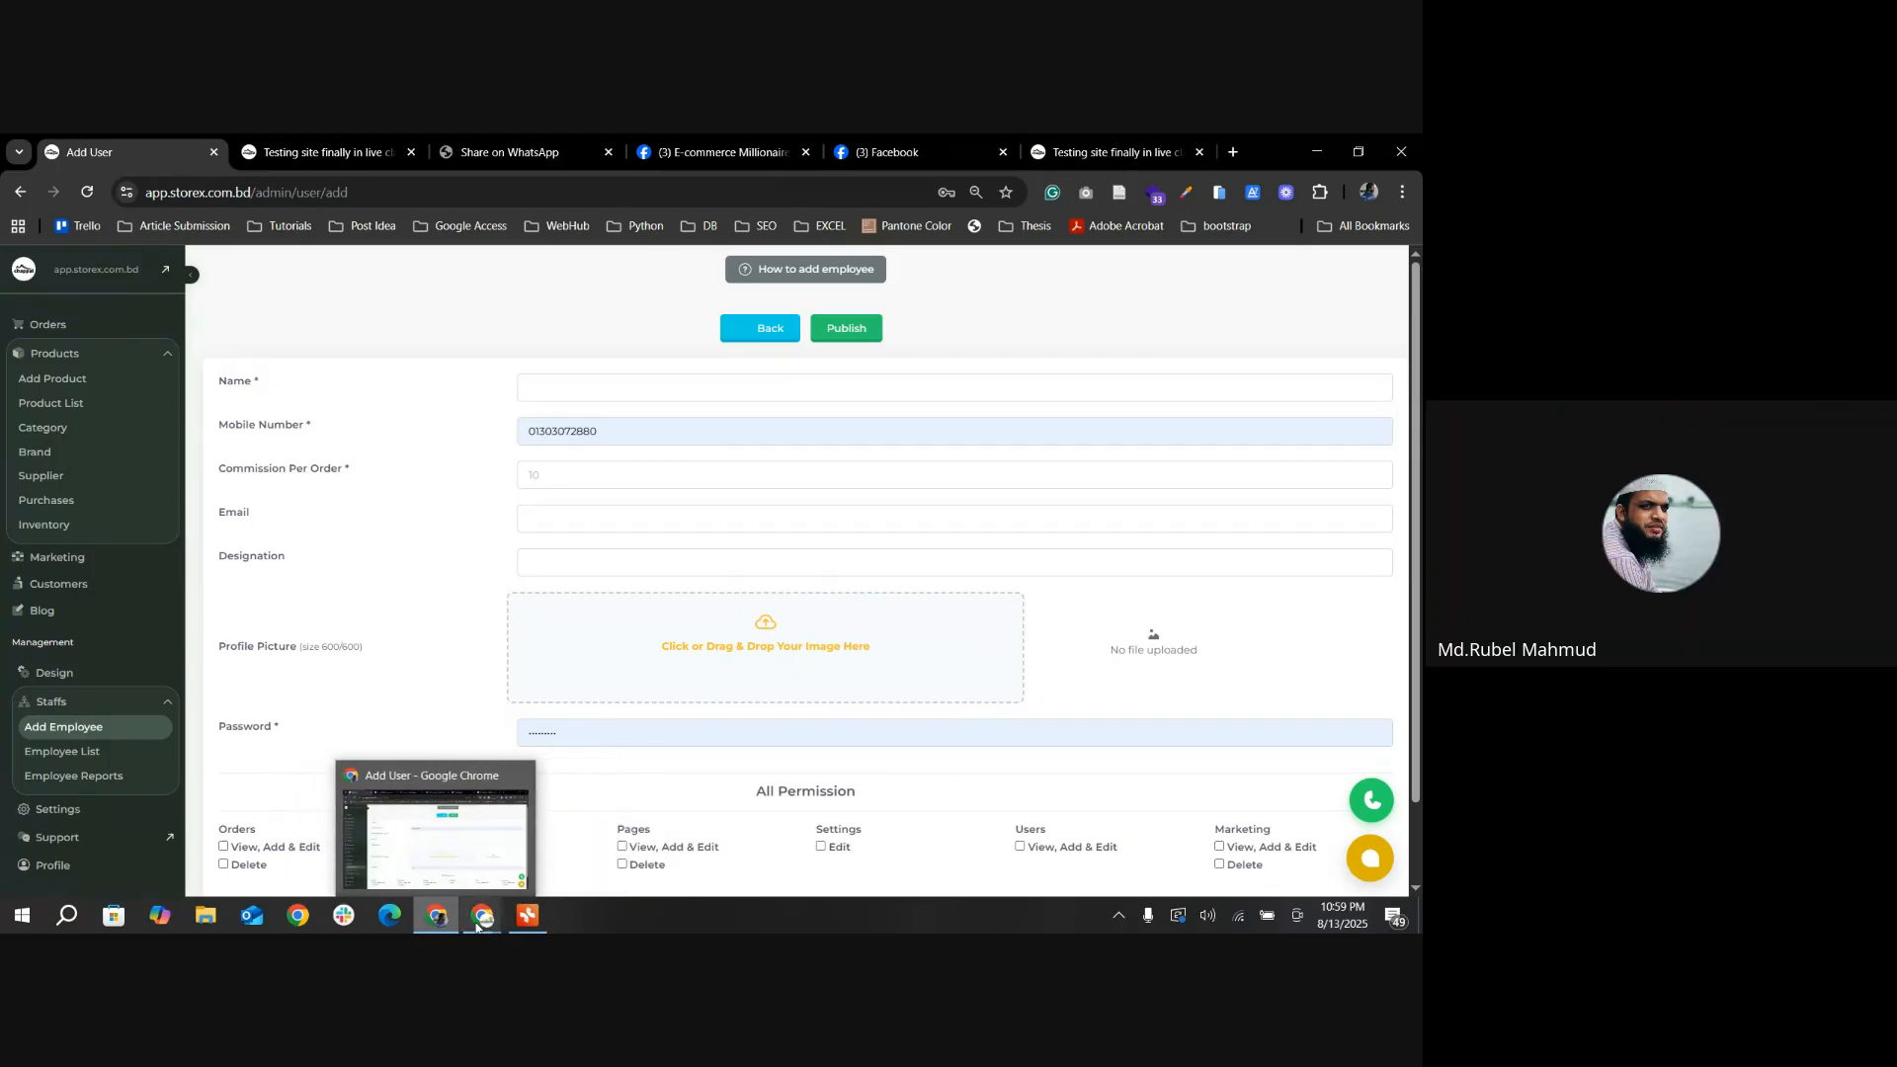
left_click(385, 830)
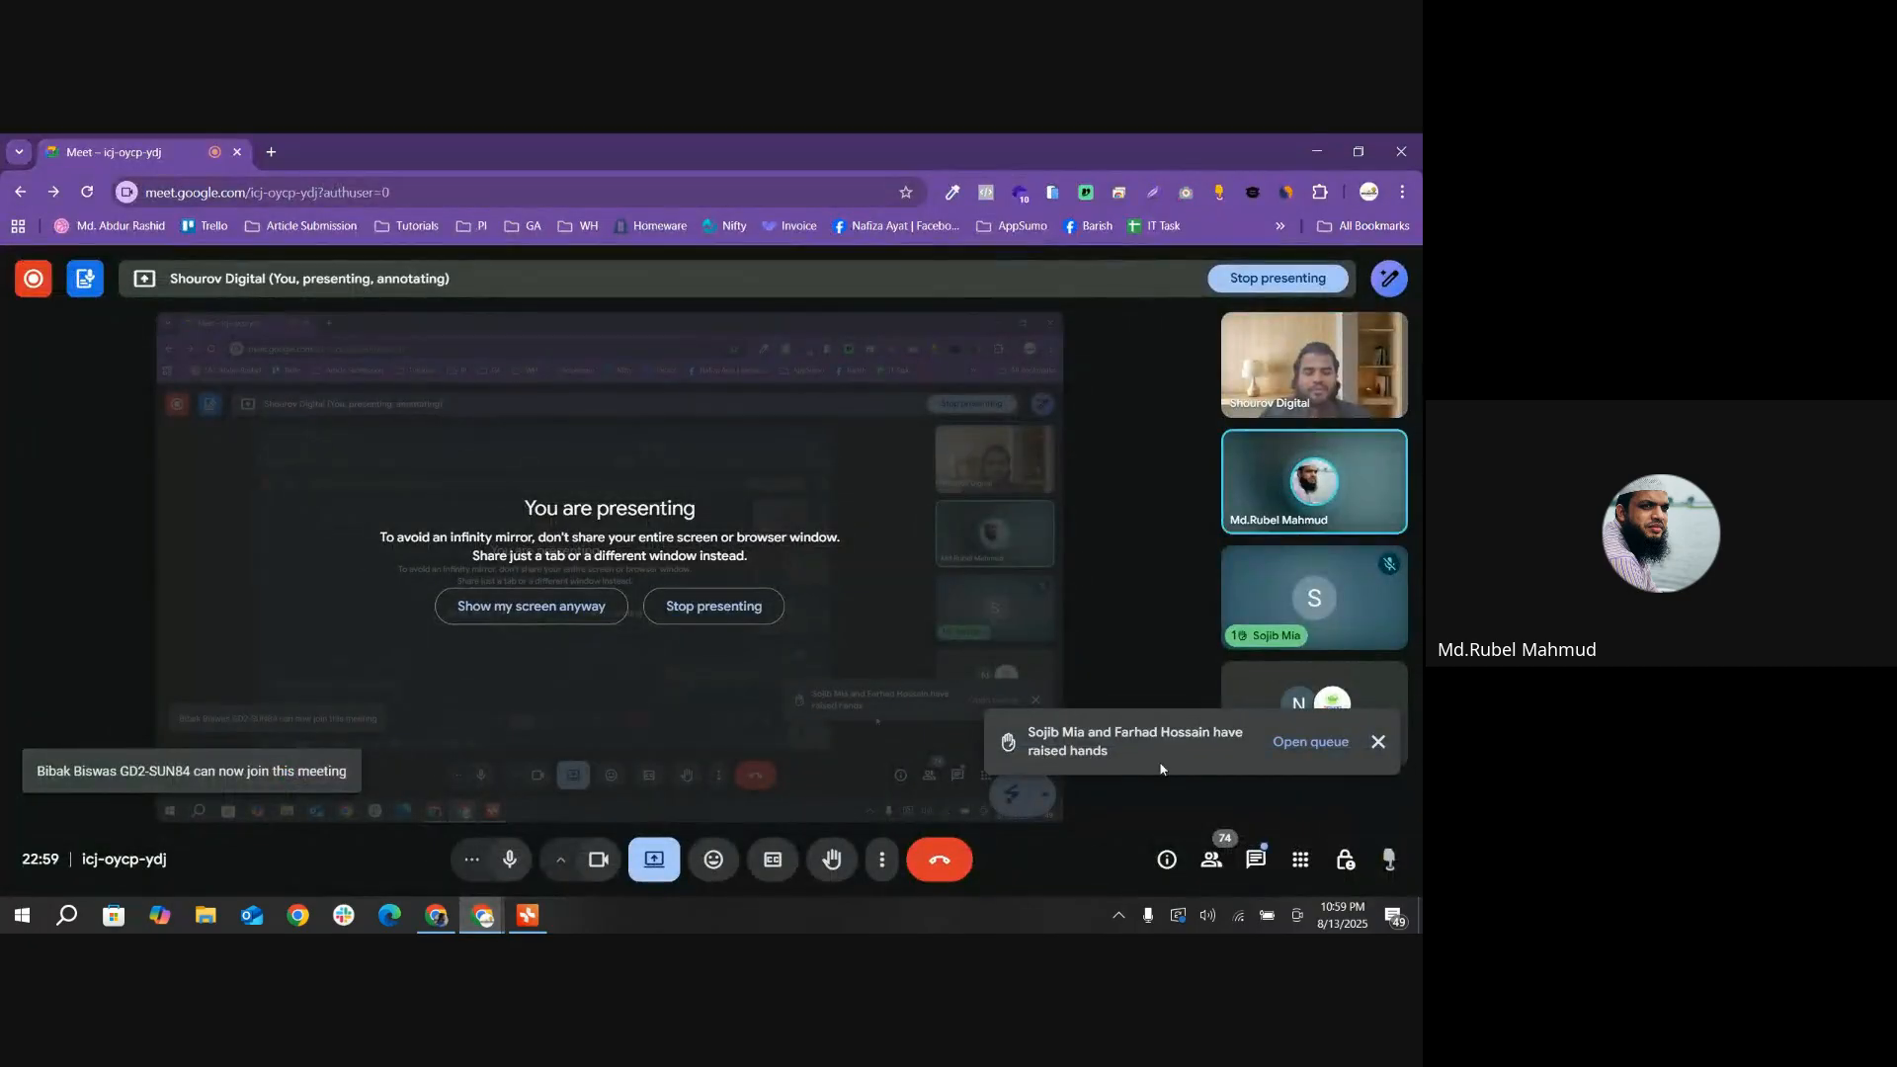
left_click(648, 866)
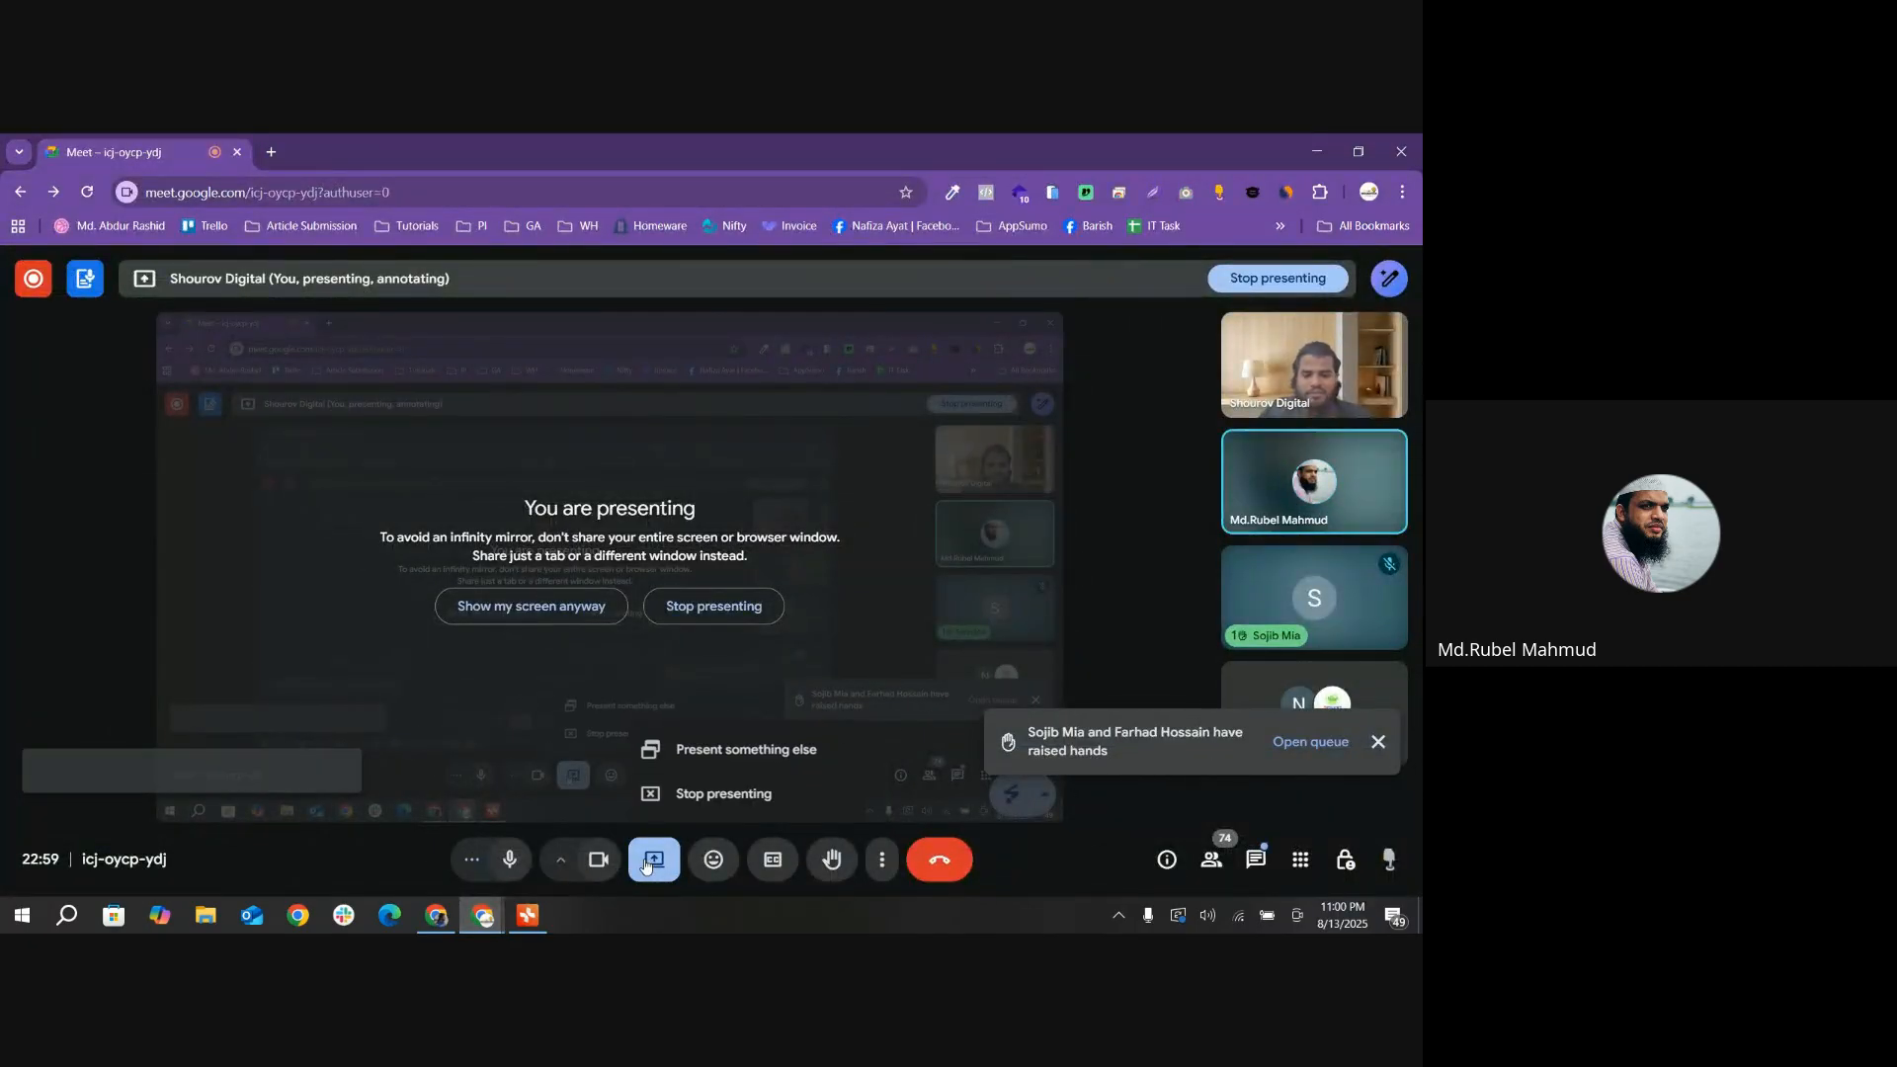
left_click(735, 797)
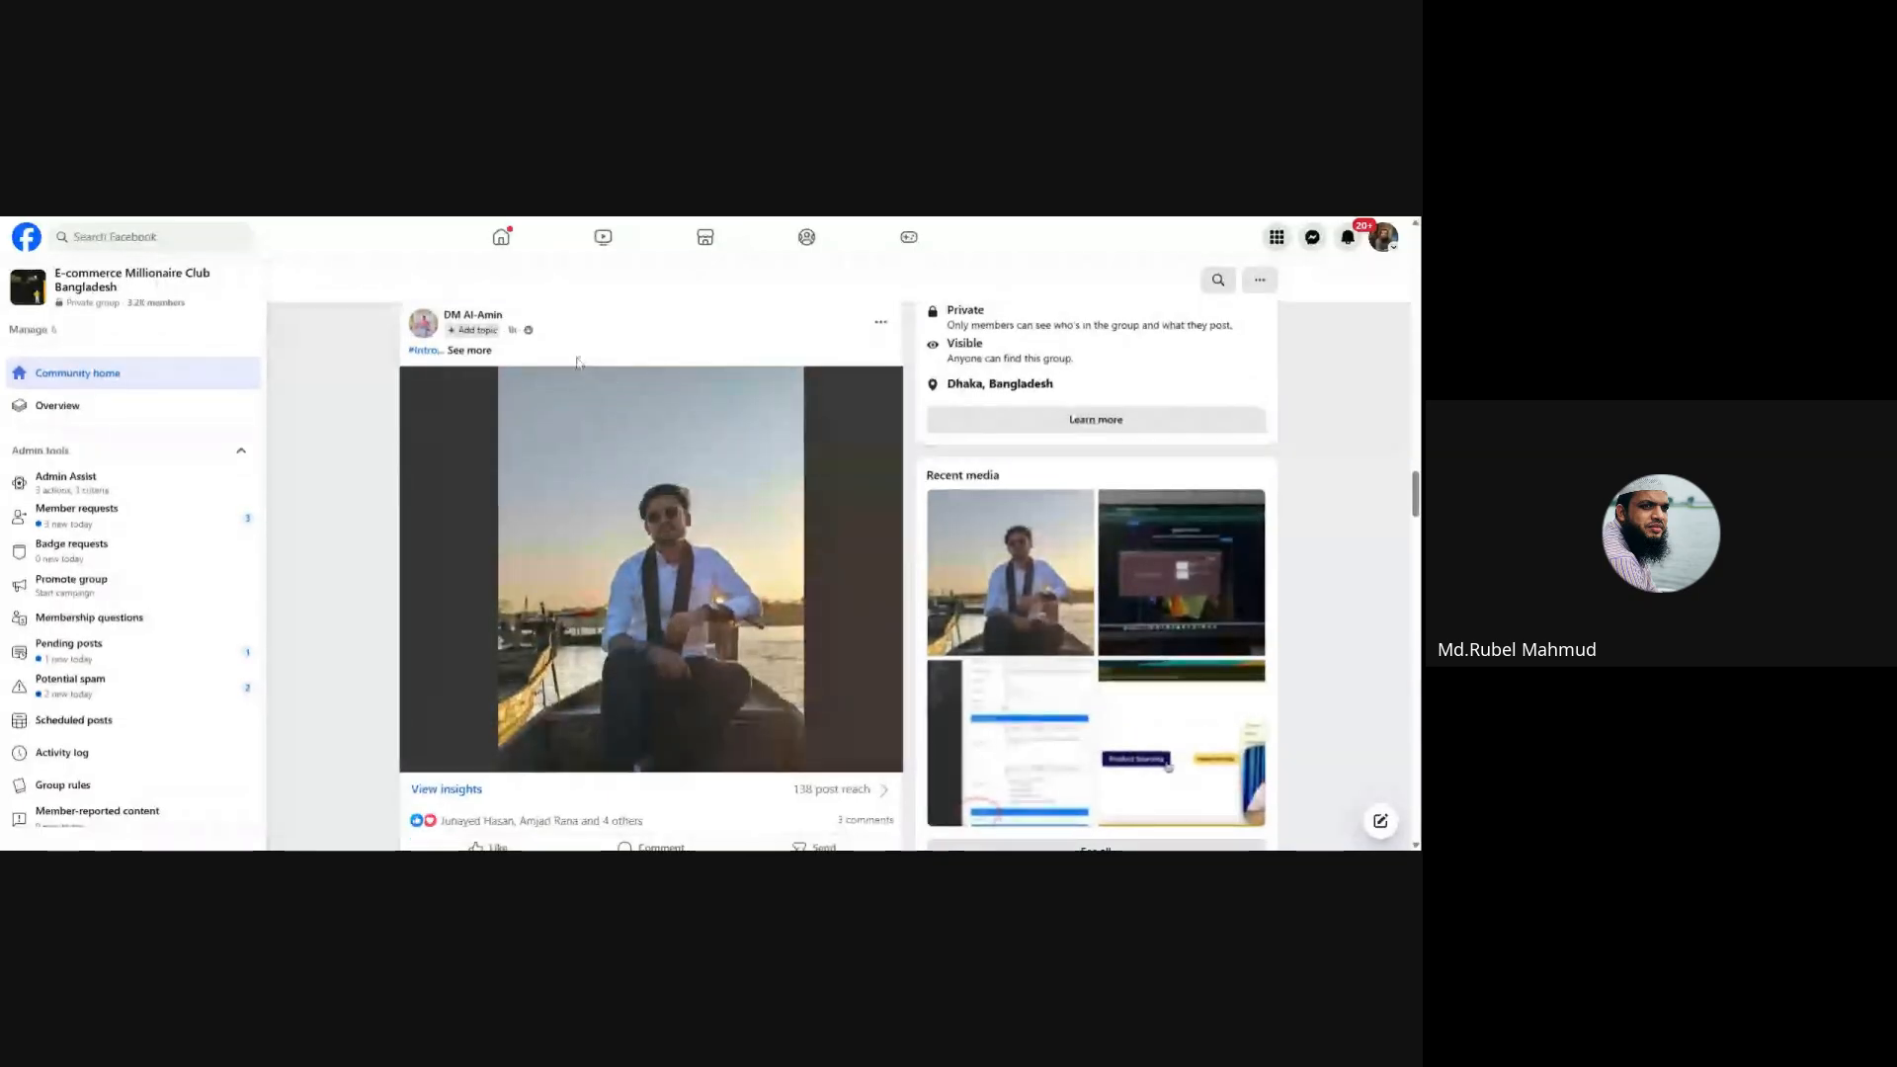
Step: Expand the full #Intro post in the E-commerce Millionaire Club Bangladesh Facebook group and read its text
scroll(489, 440, "up", 1)
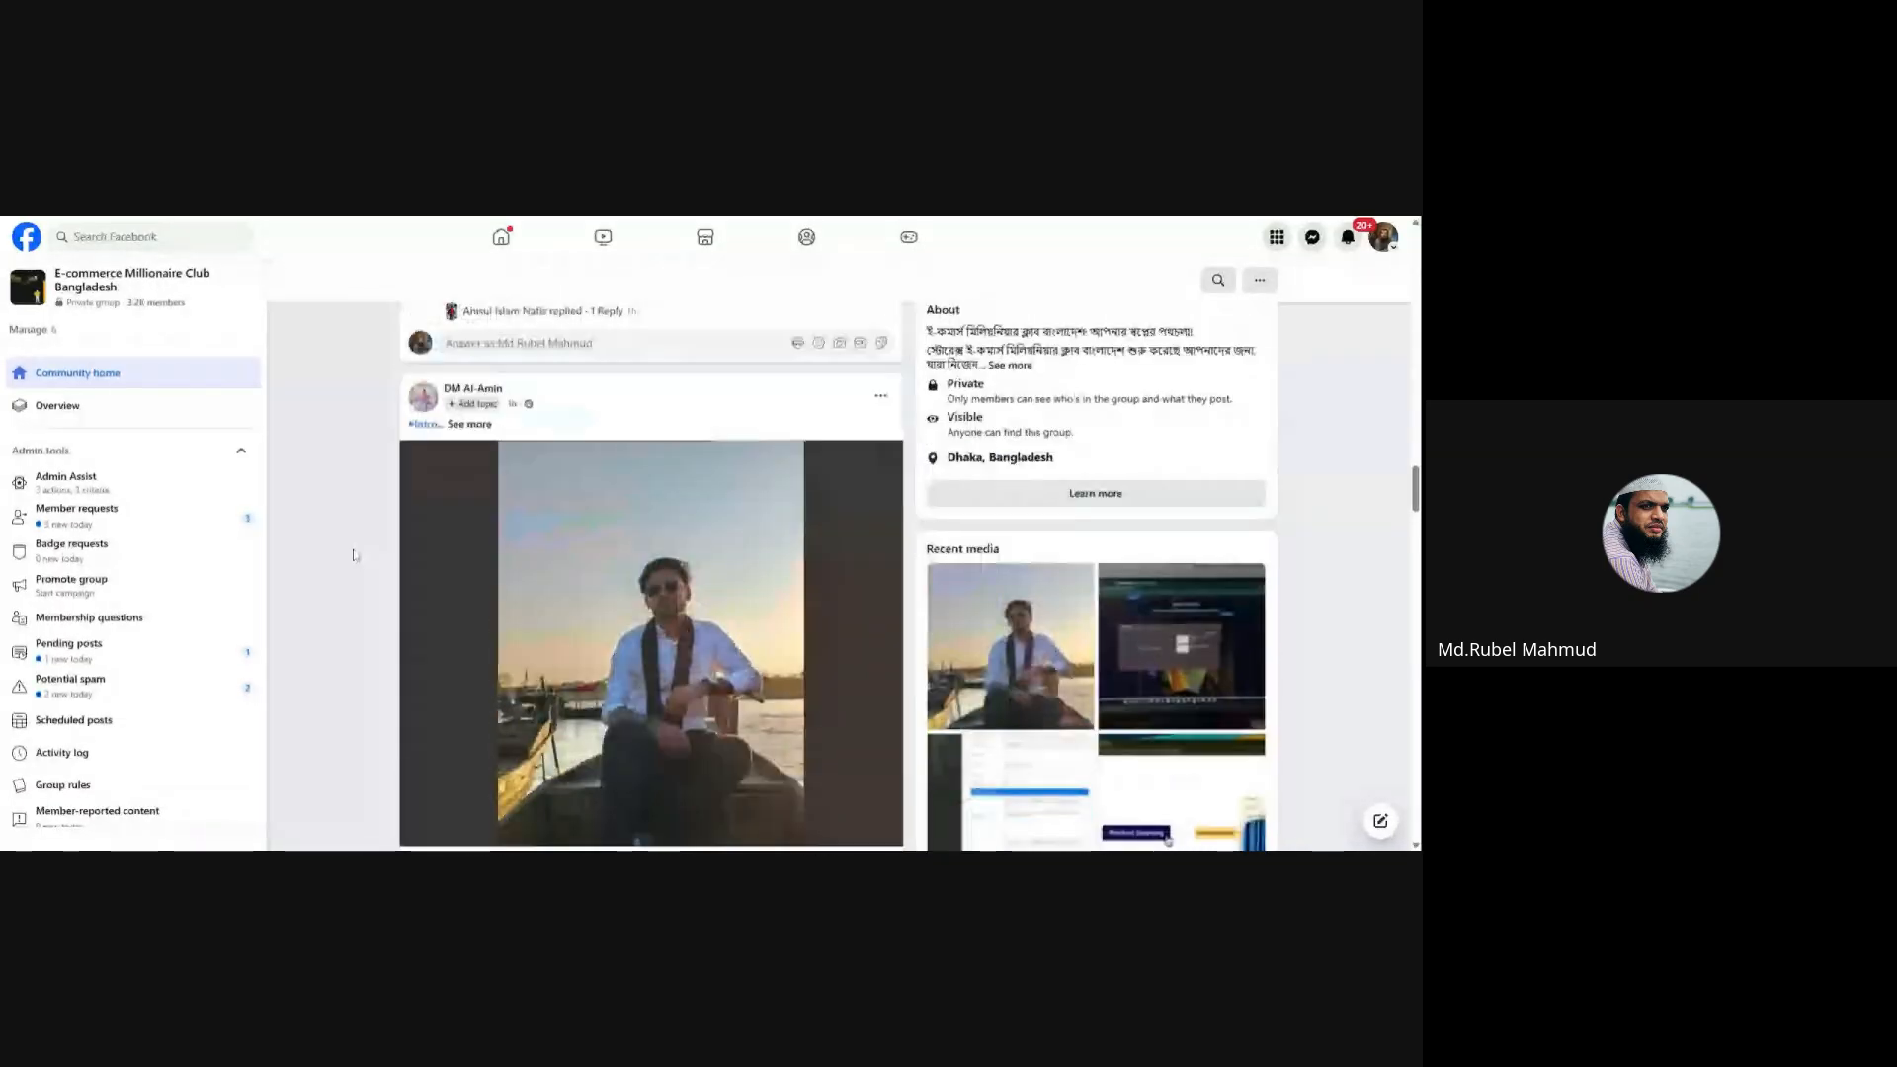
left_click(482, 425)
scroll(489, 439, "down", 1)
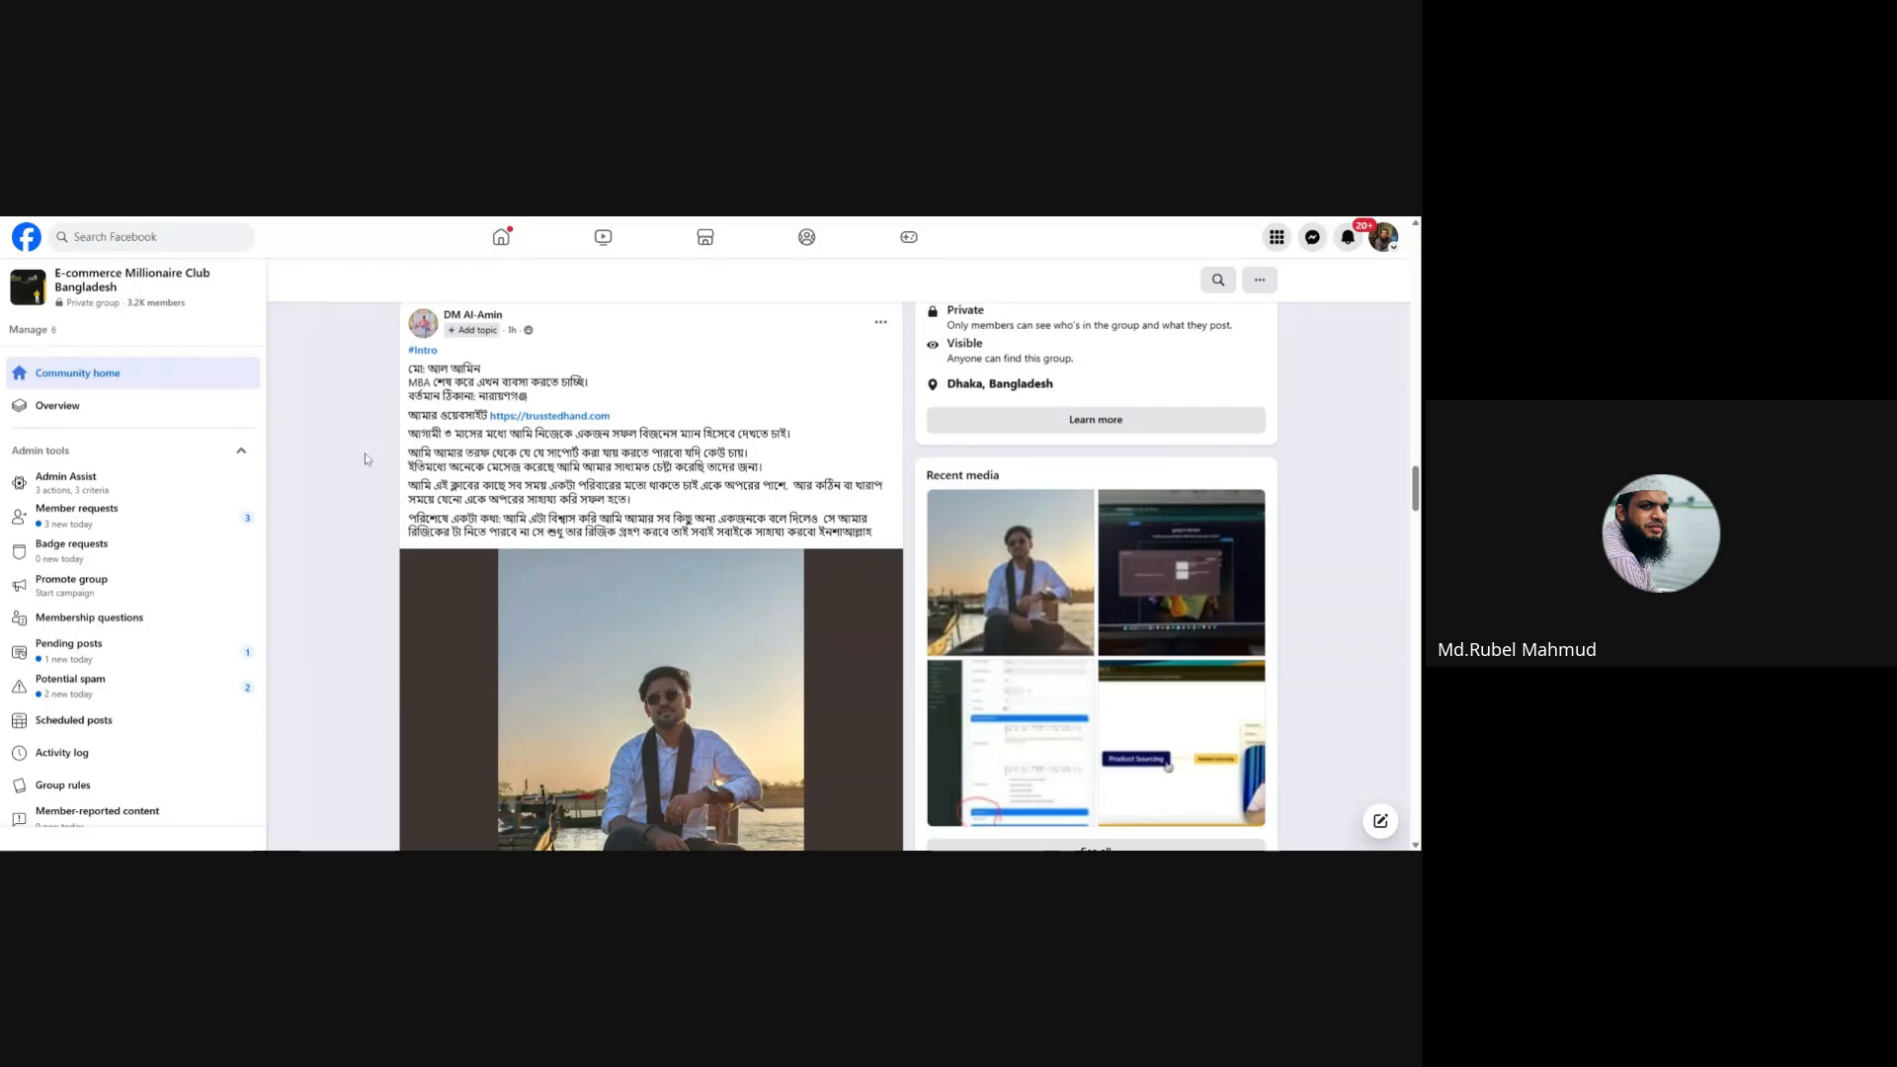
scroll(364, 453, "up", 1)
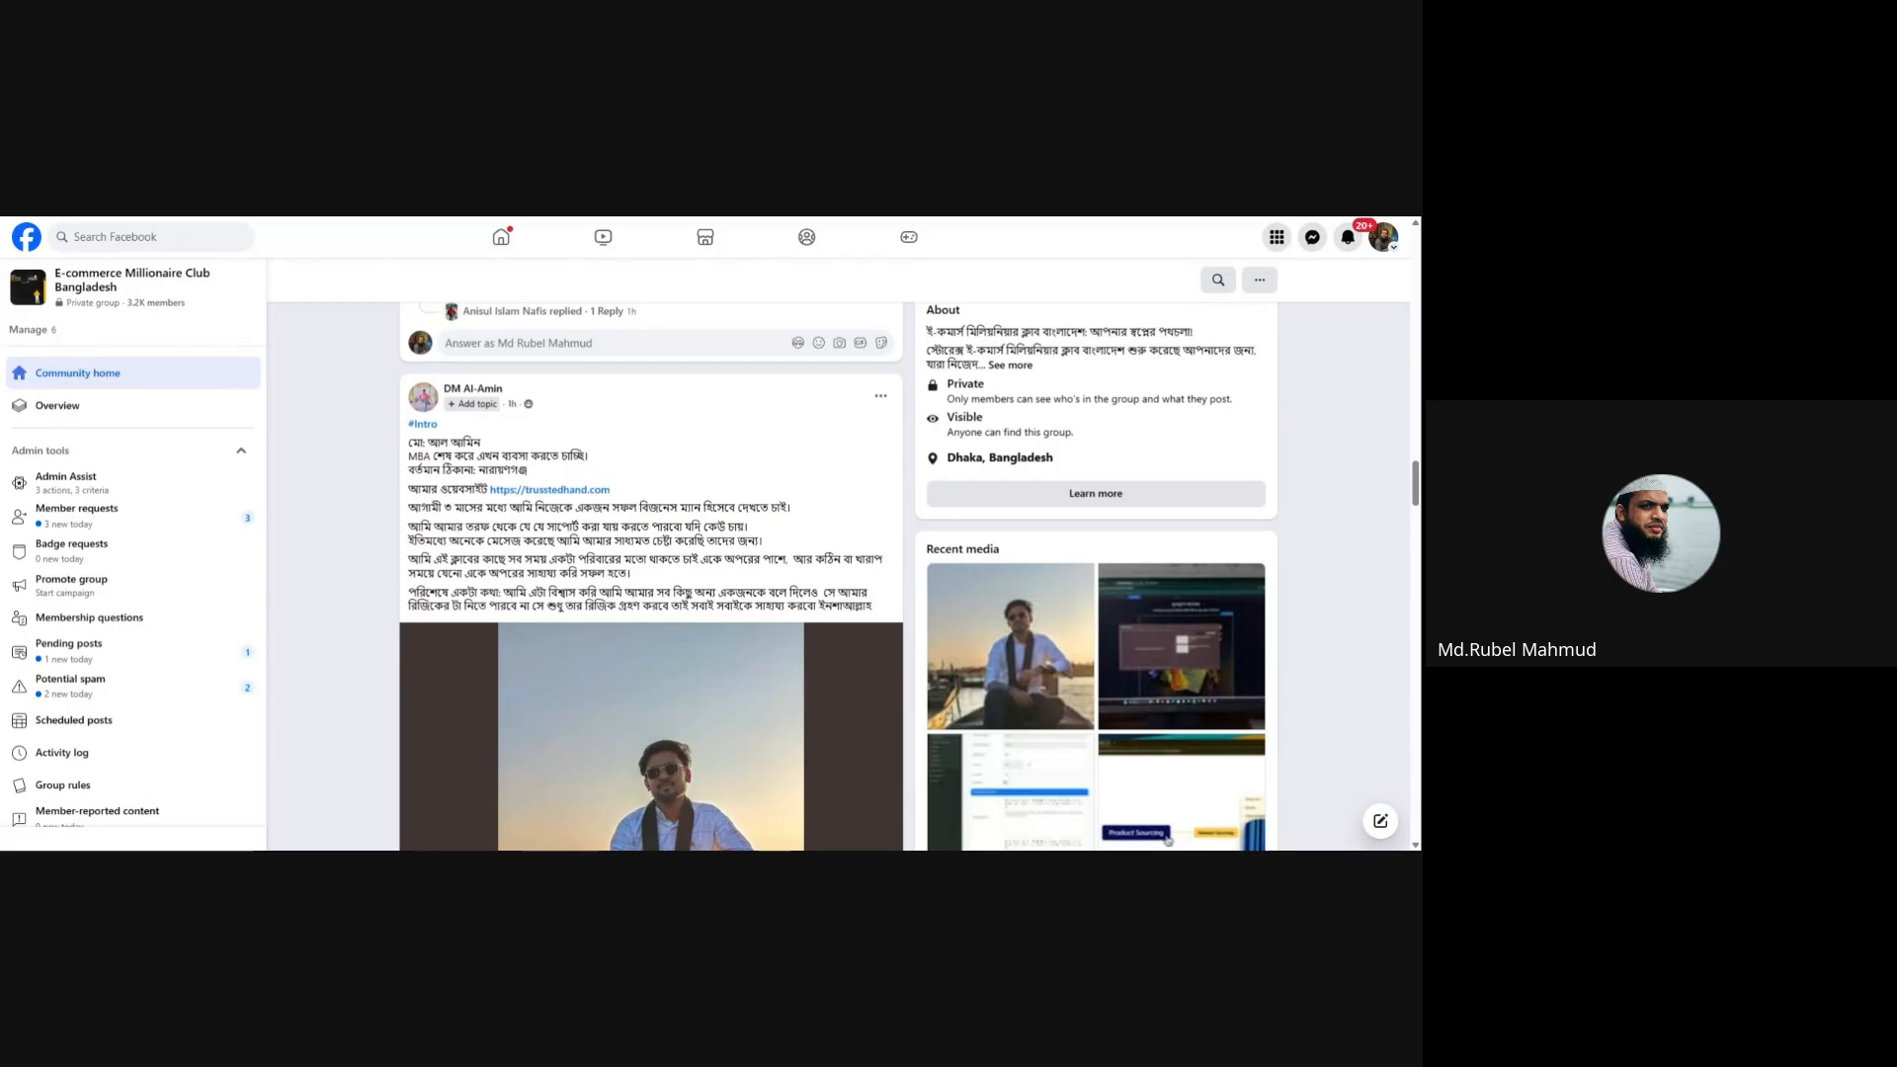
Step: Go back through the group's feed to its beginning and look over the Featured posts
scroll(323, 524, "down", 10)
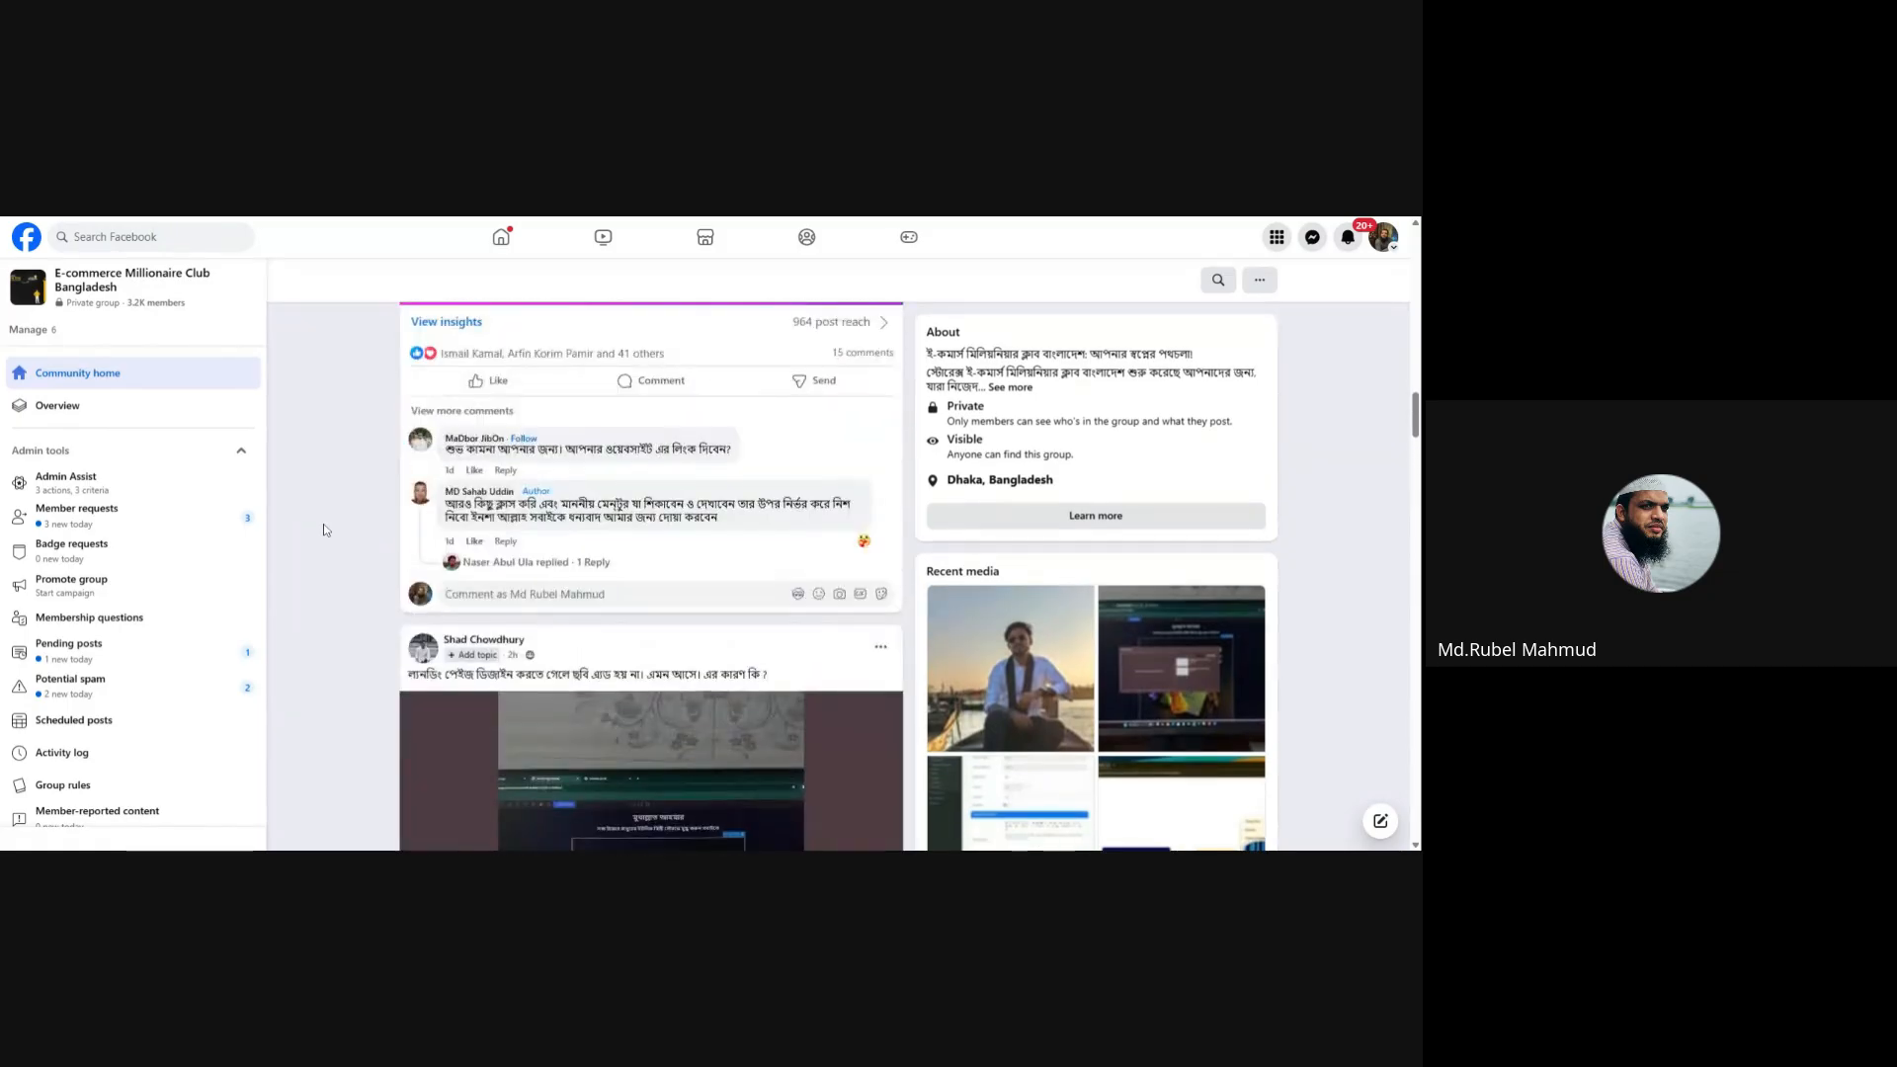
scroll(323, 523, "up", 15)
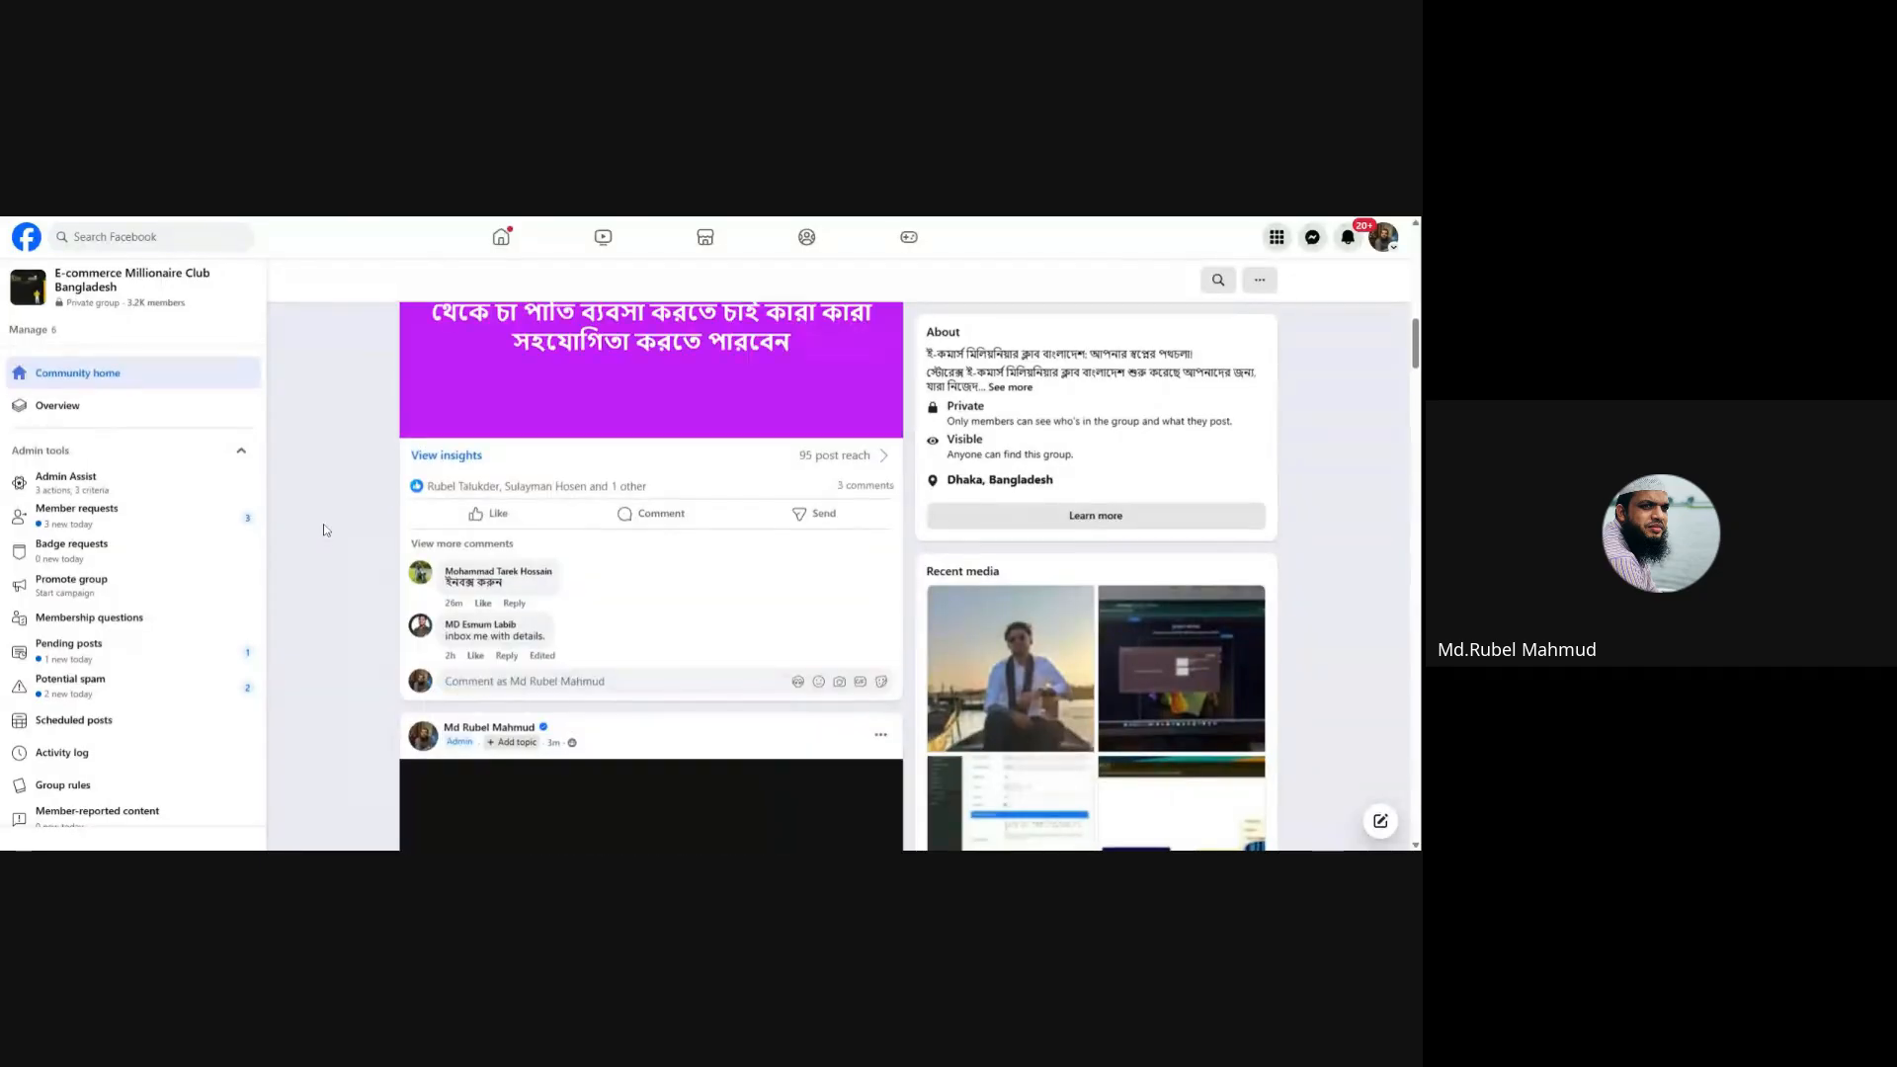
scroll(323, 524, "up", 5)
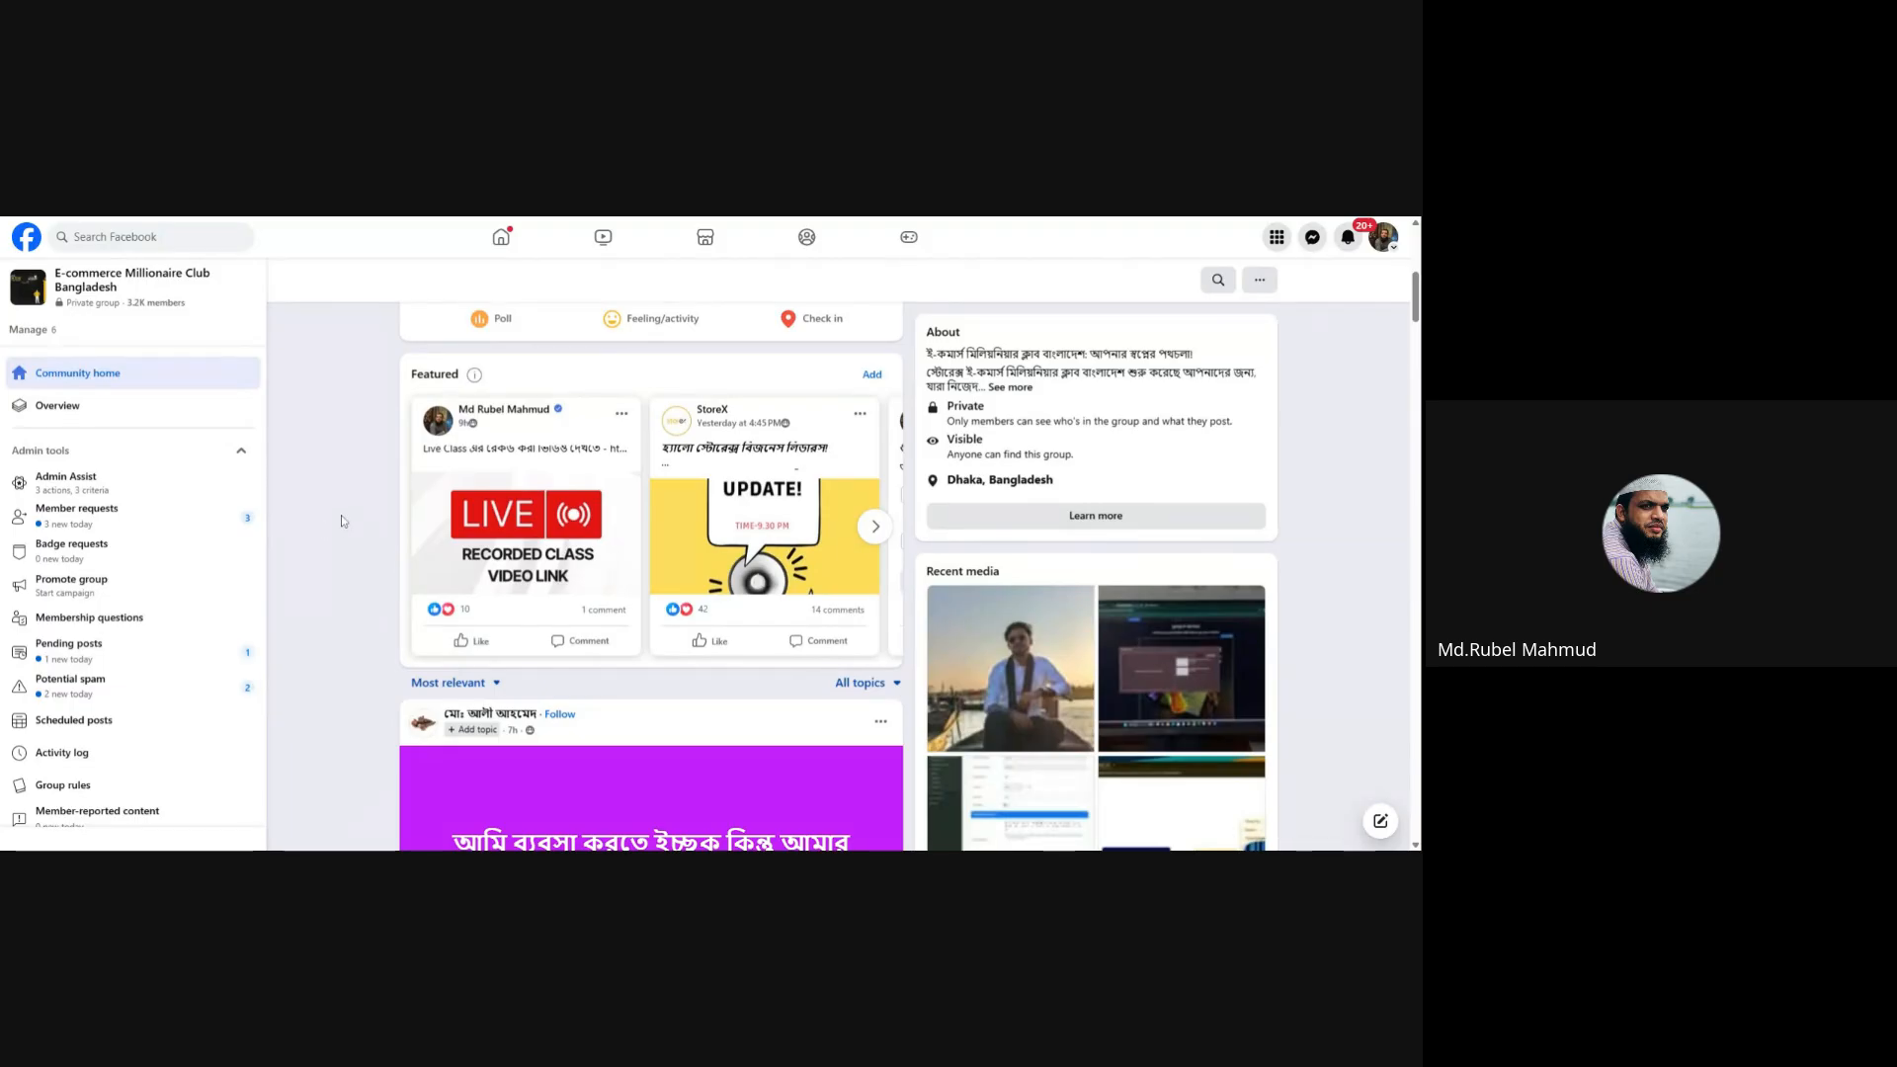
scroll(341, 514, "up", 1)
scroll(341, 514, "up", 2)
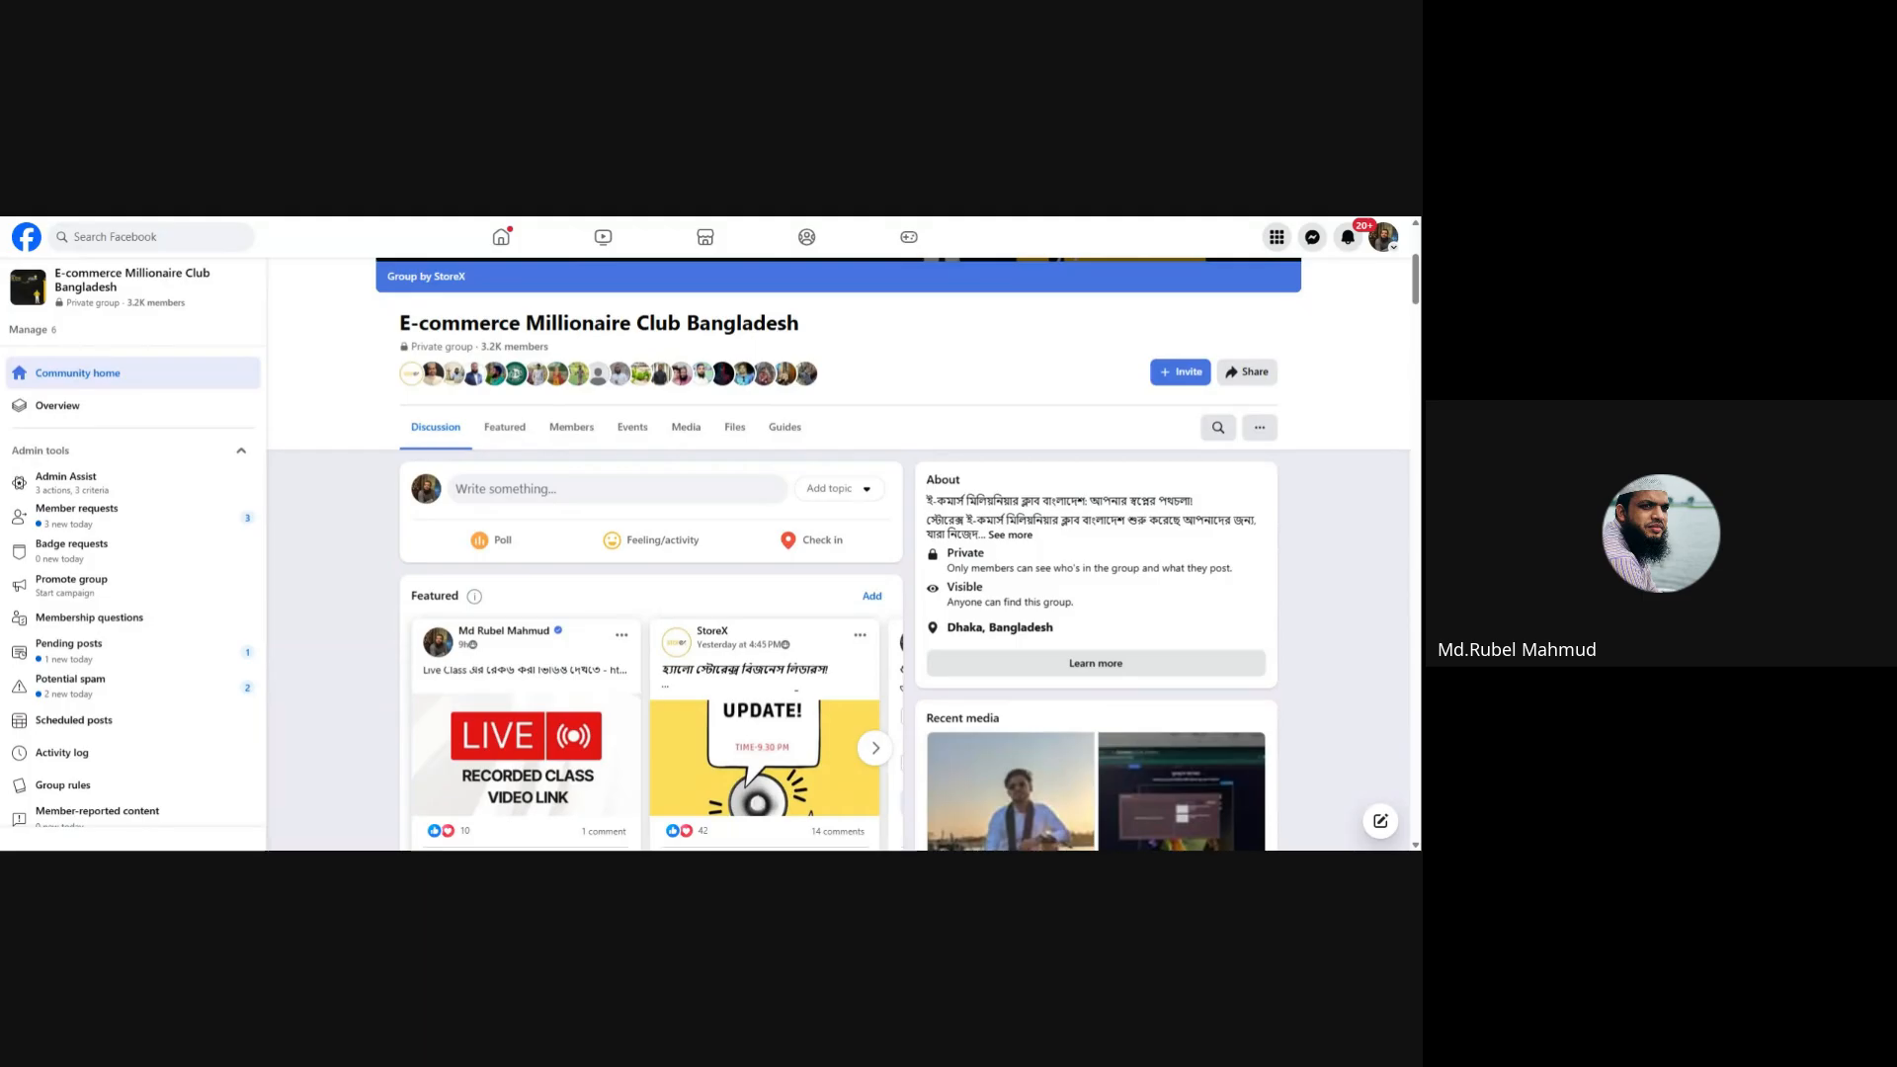
scroll(339, 531, "down", 1)
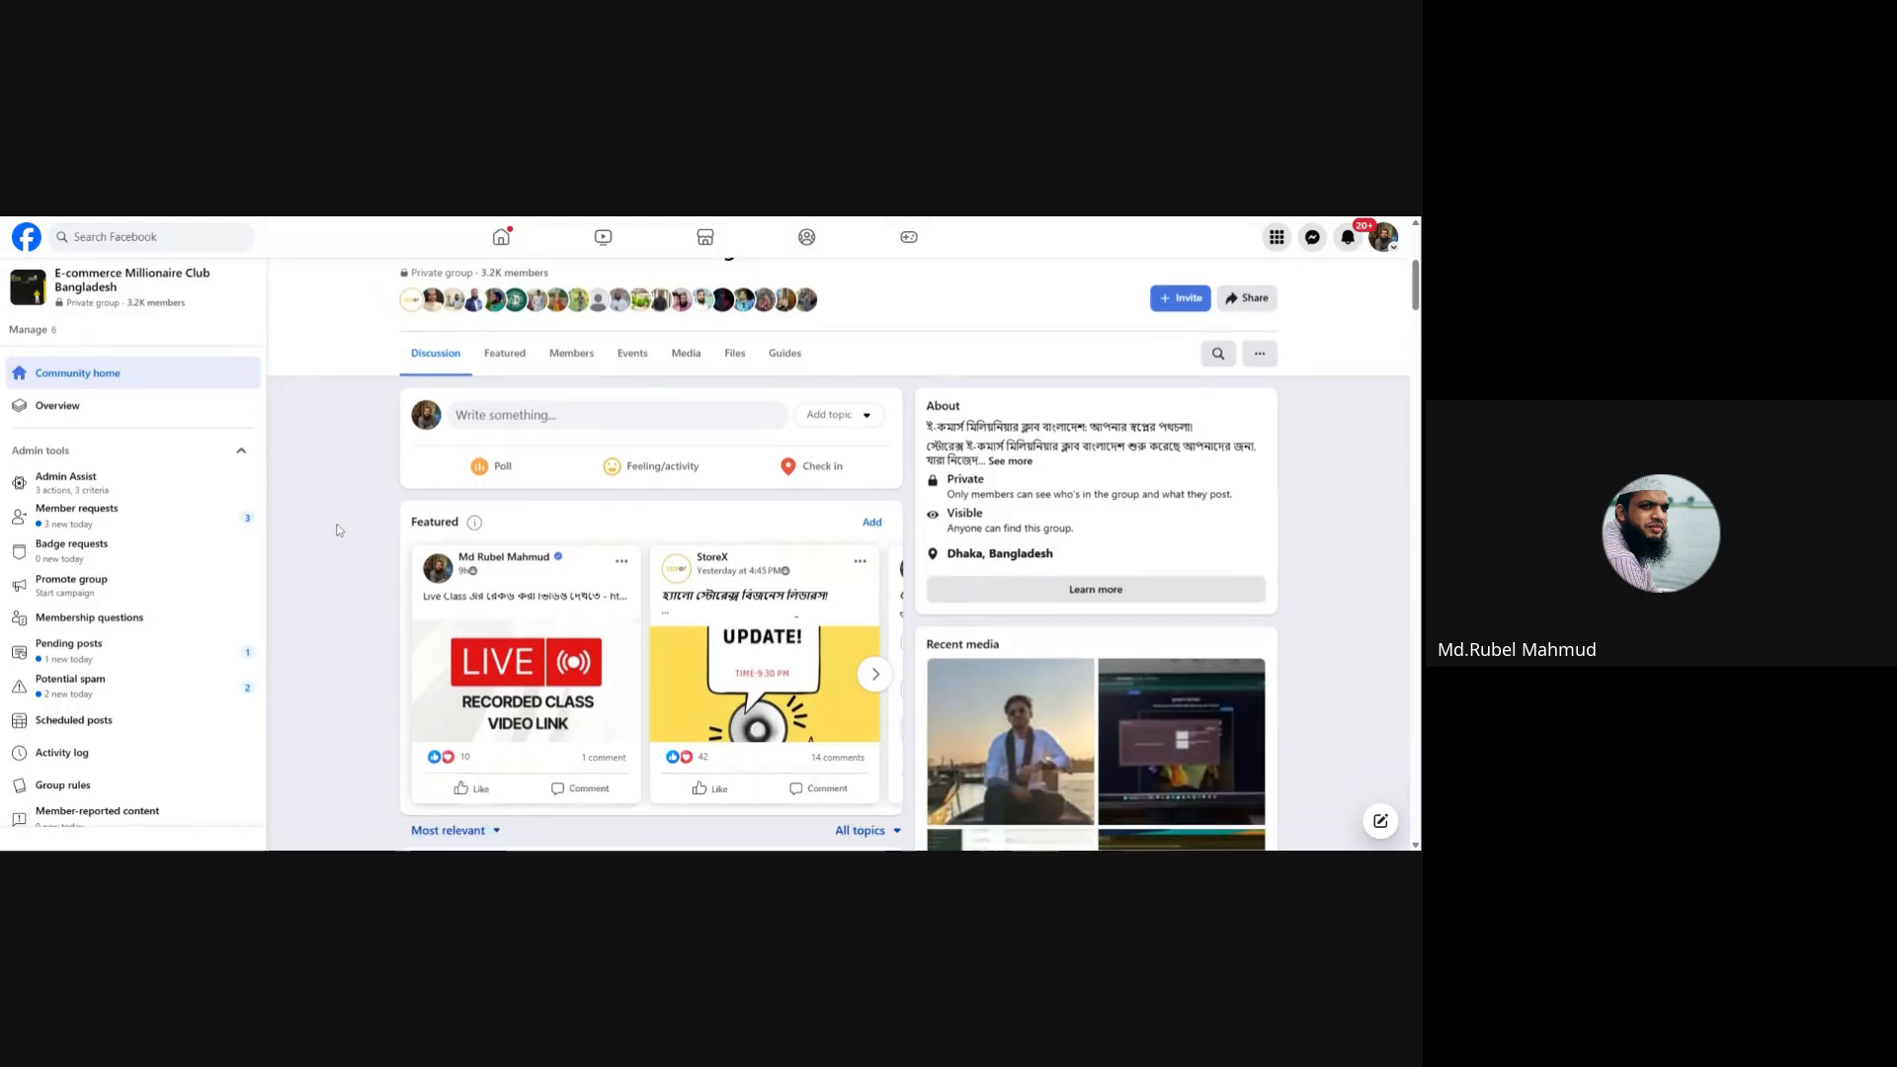